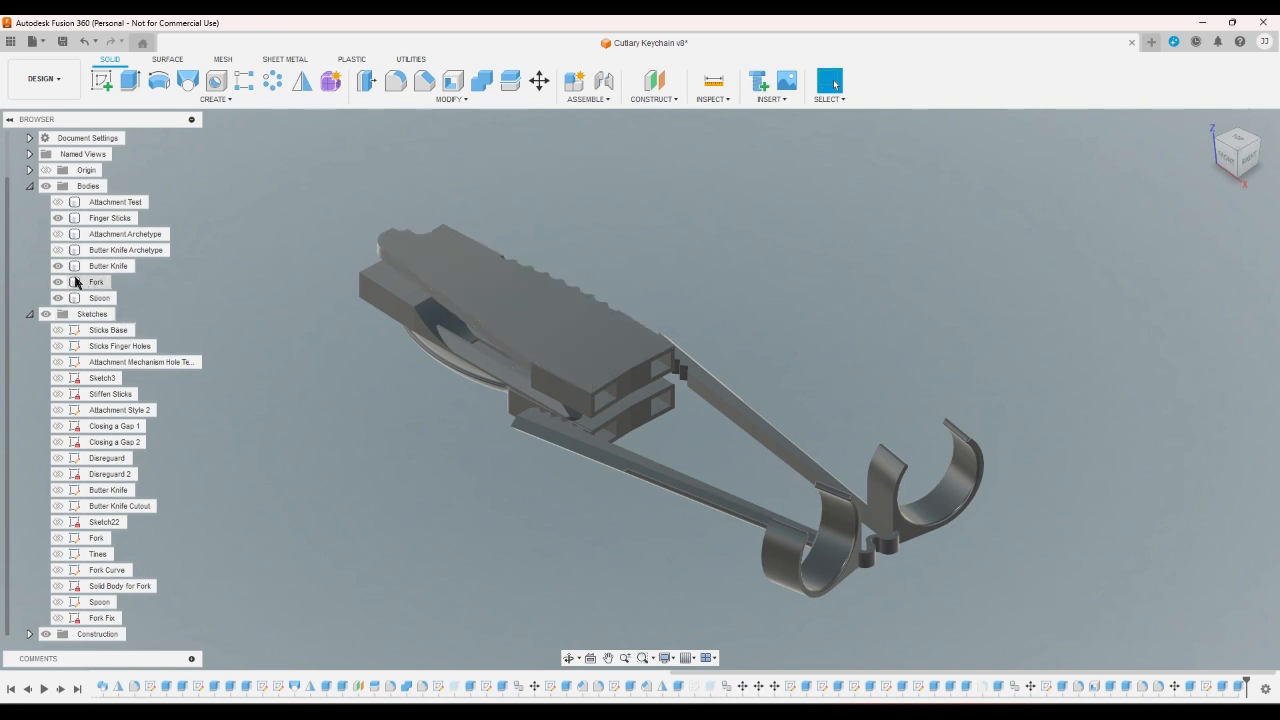
# - Hide the Finger Sticks body and start a sketch on the butter knife's broad outer face
pyautogui.click(58, 218)
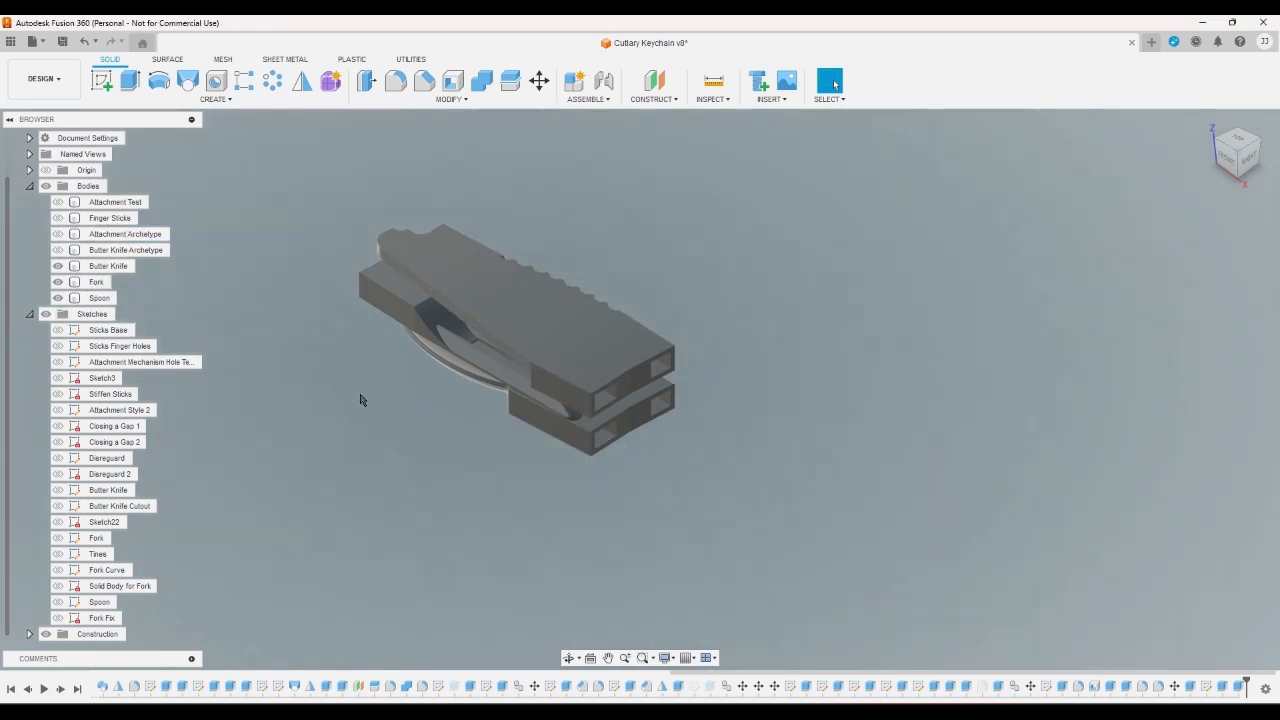
pyautogui.click(1219, 149)
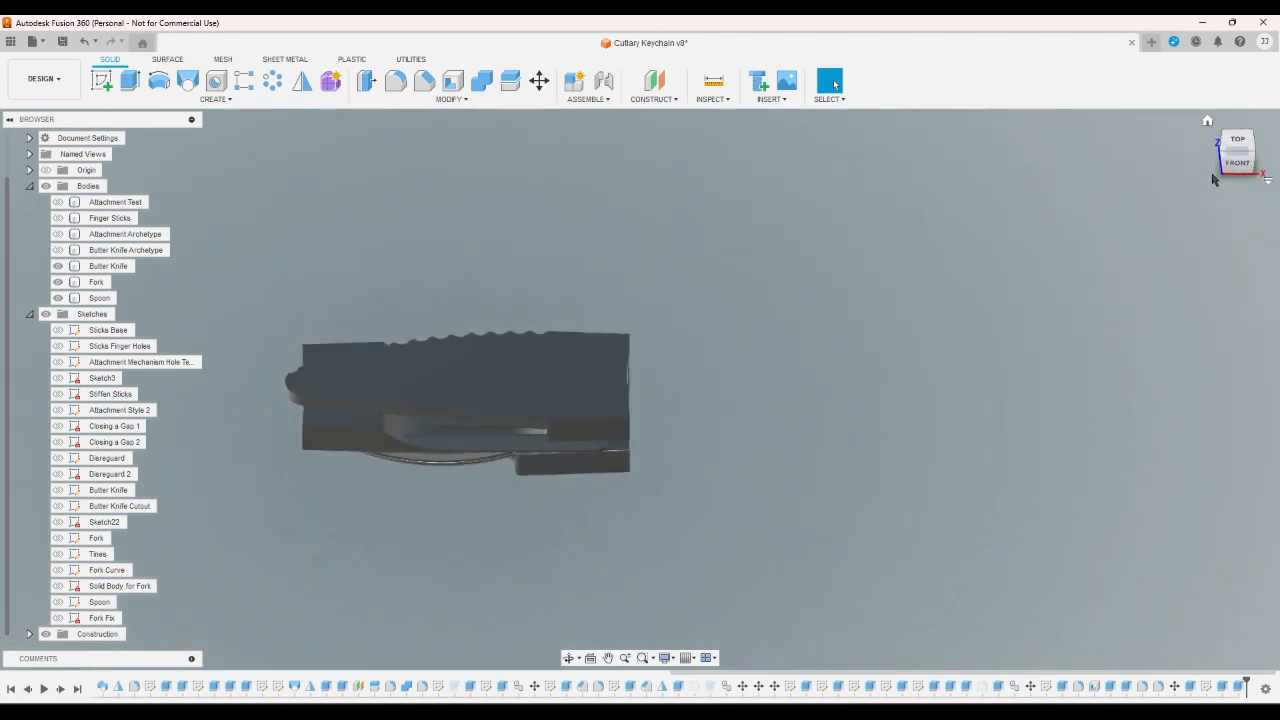
pyautogui.click(1209, 122)
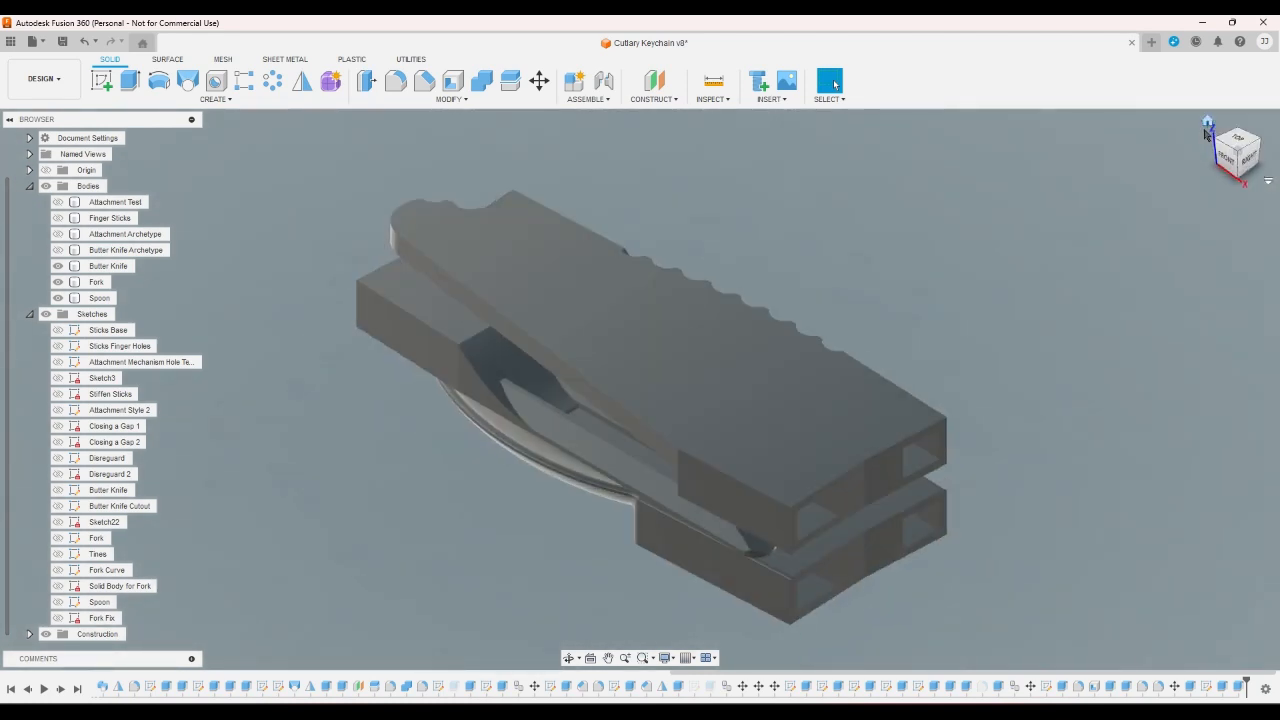
pyautogui.click(97, 90)
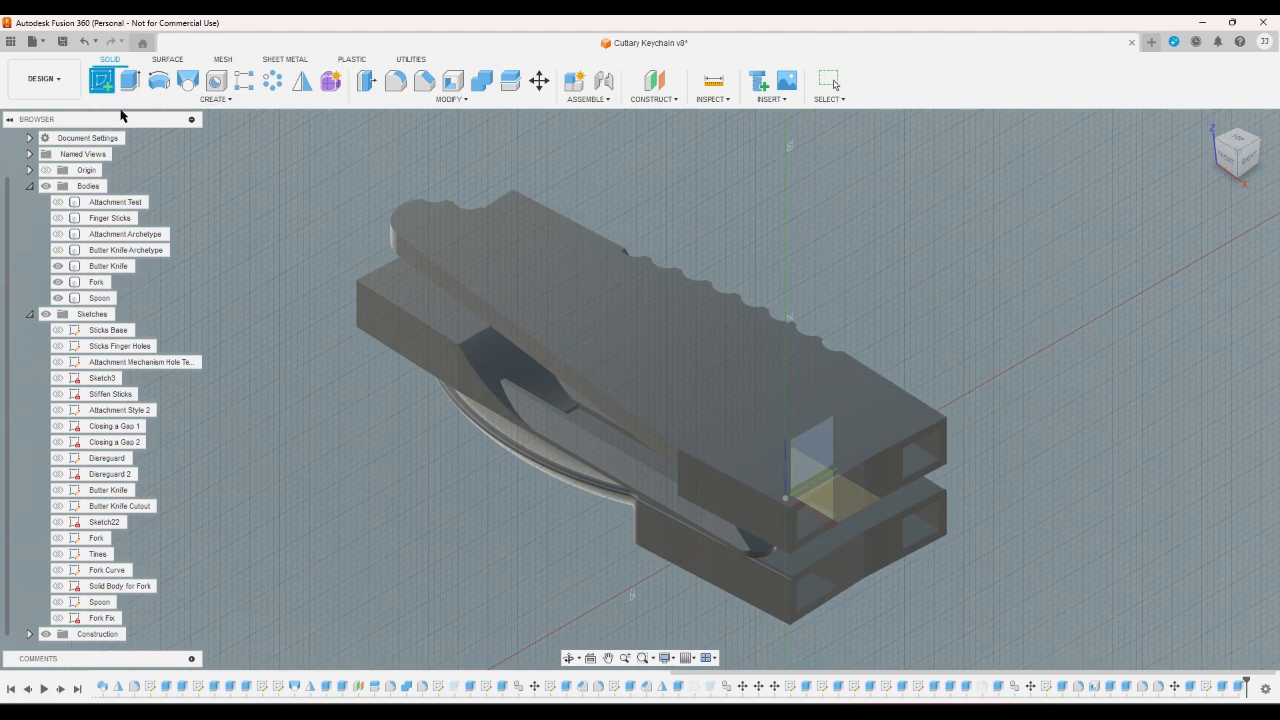
pyautogui.click(743, 323)
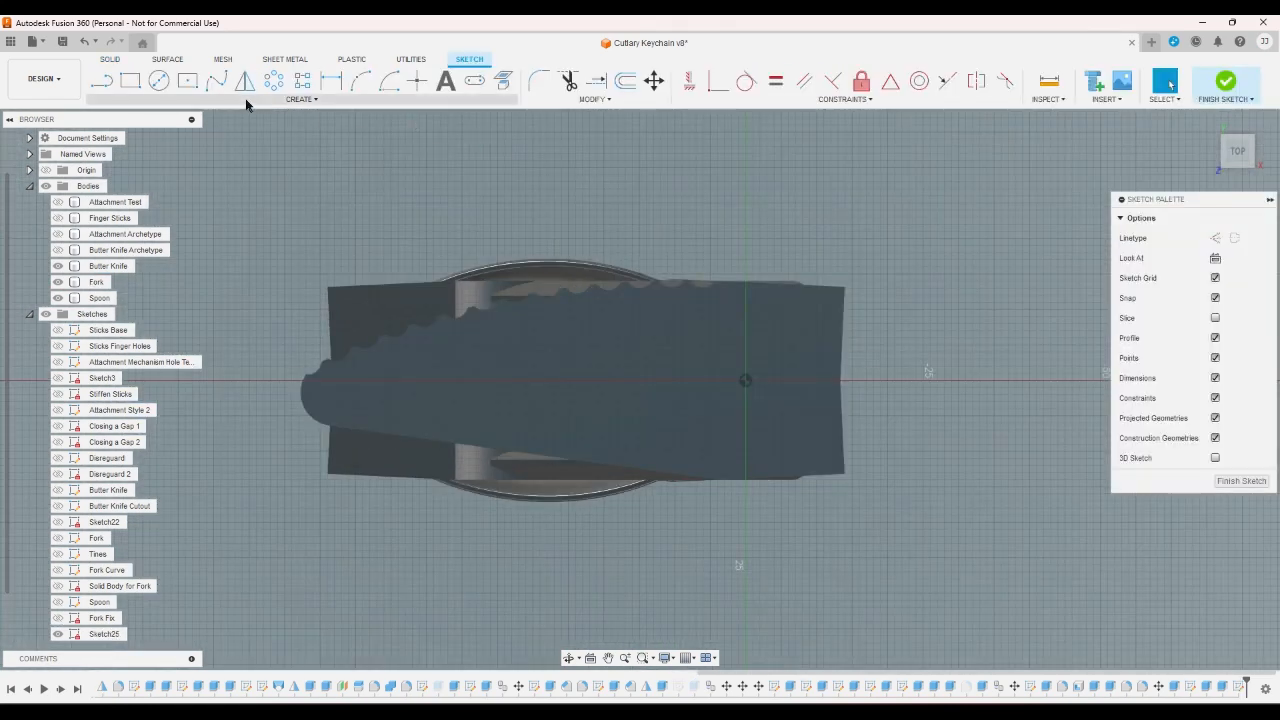
# - Sketch a two-point rectangle that encloses the whole stack of cutlery with a margin on all sides
pyautogui.click(130, 80)
pyautogui.click(234, 196)
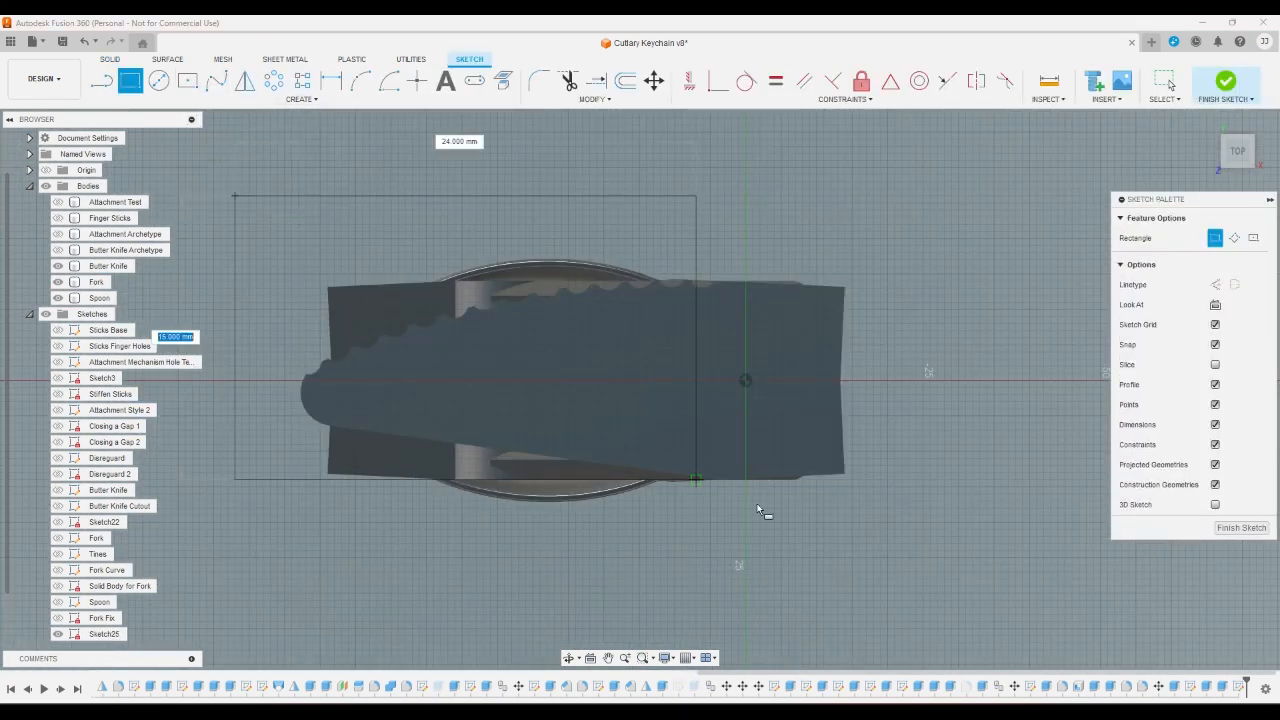
pyautogui.click(900, 557)
pyautogui.rightClick(965, 483)
pyautogui.click(1014, 478)
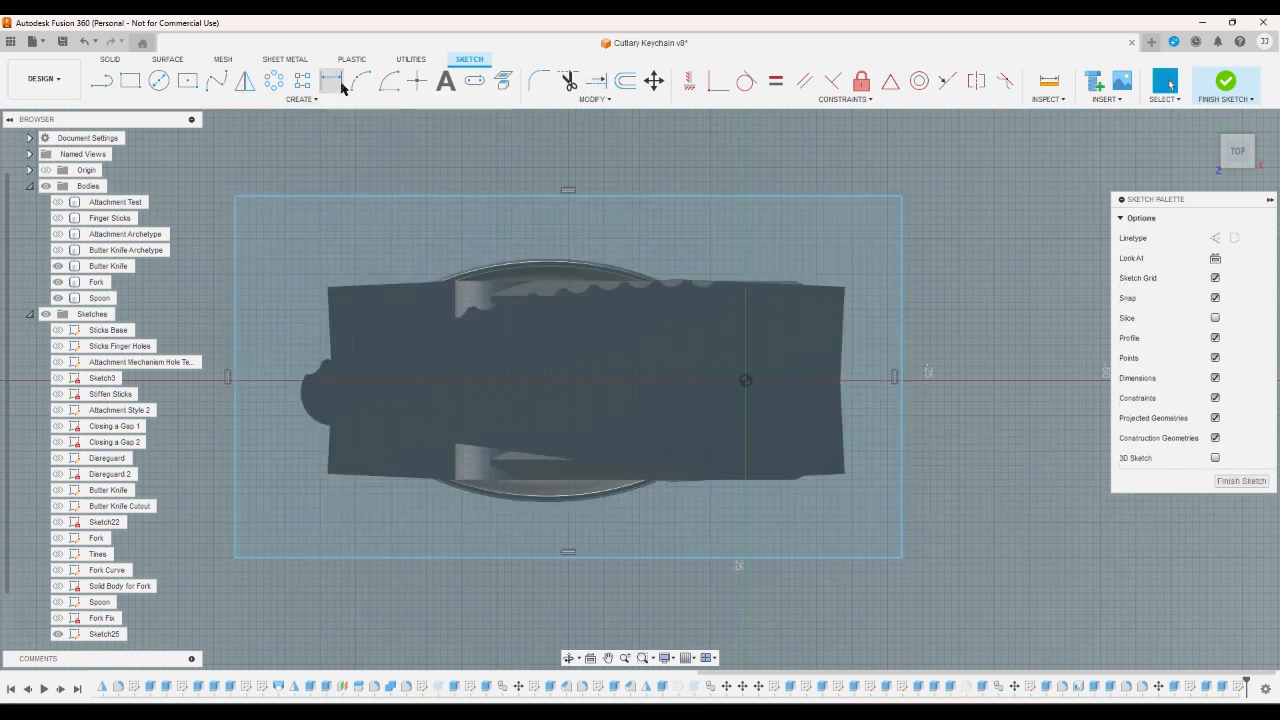
# - Project the butter knife's face outline, including its serrated edge, into the sketch
pyautogui.click(626, 84)
pyautogui.click(686, 420)
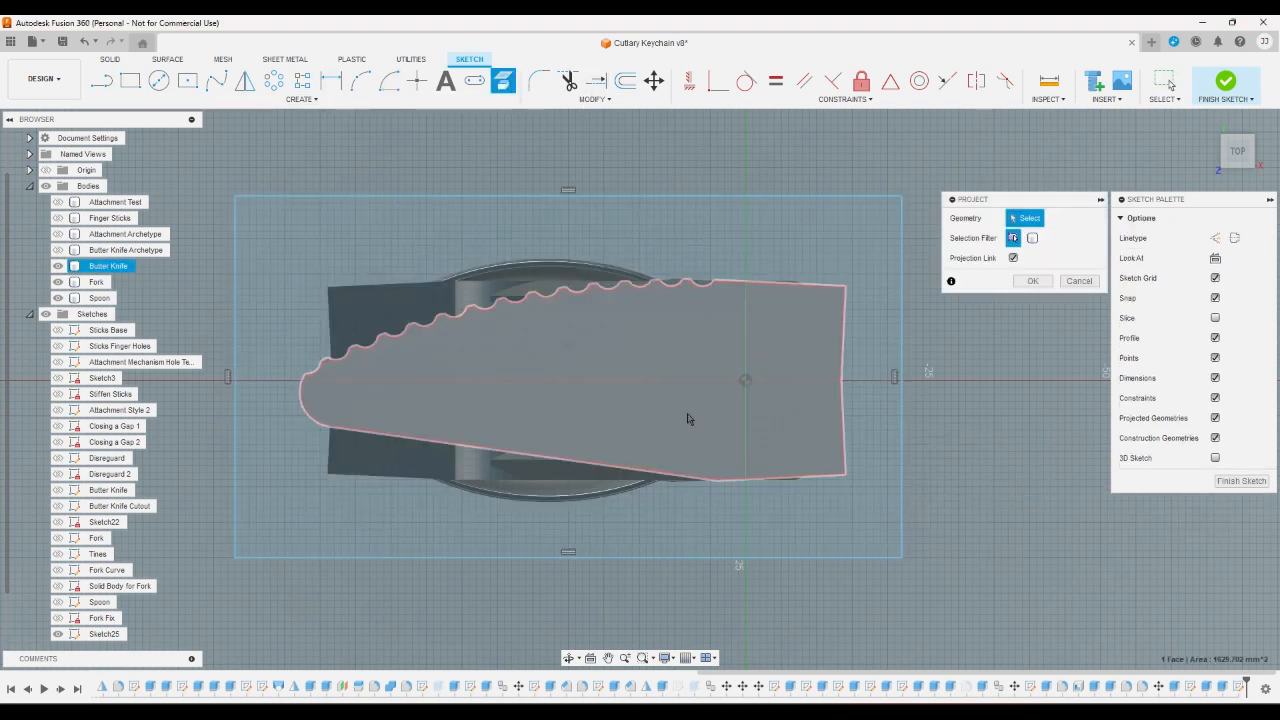
pyautogui.click(1040, 287)
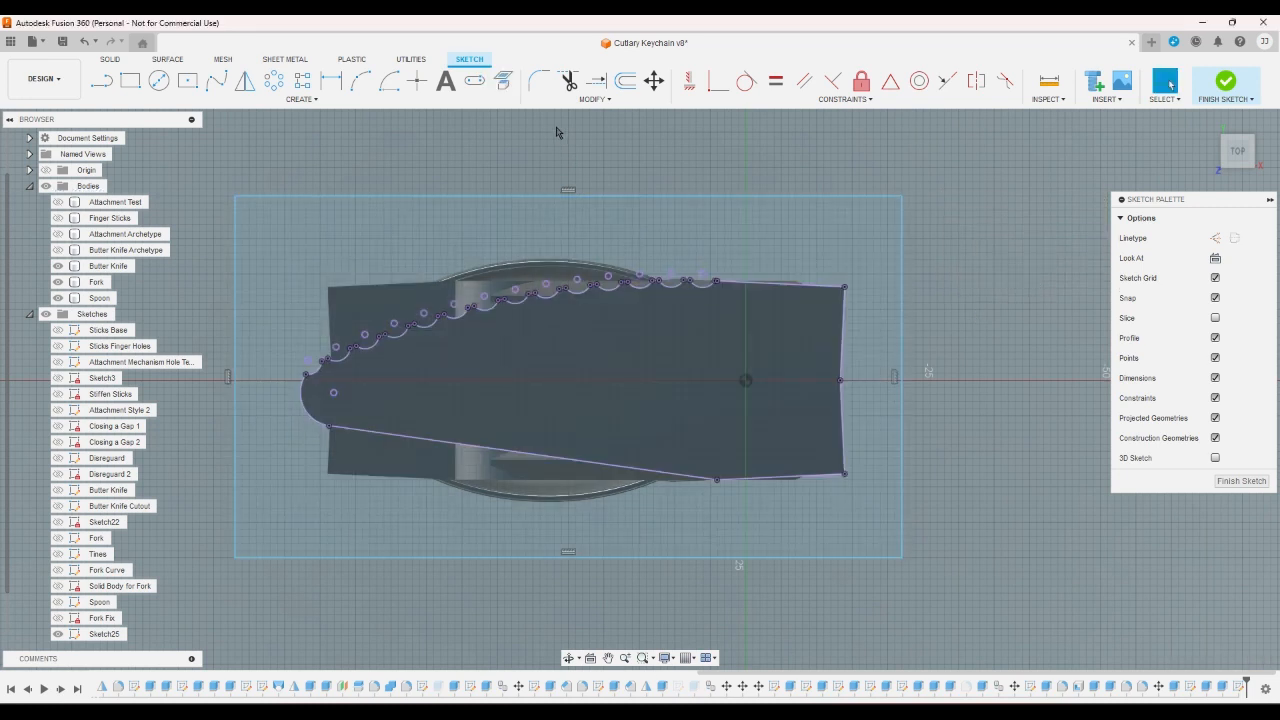
# - Project the spoon's narrow curved rim face into the sketch
pyautogui.click(503, 81)
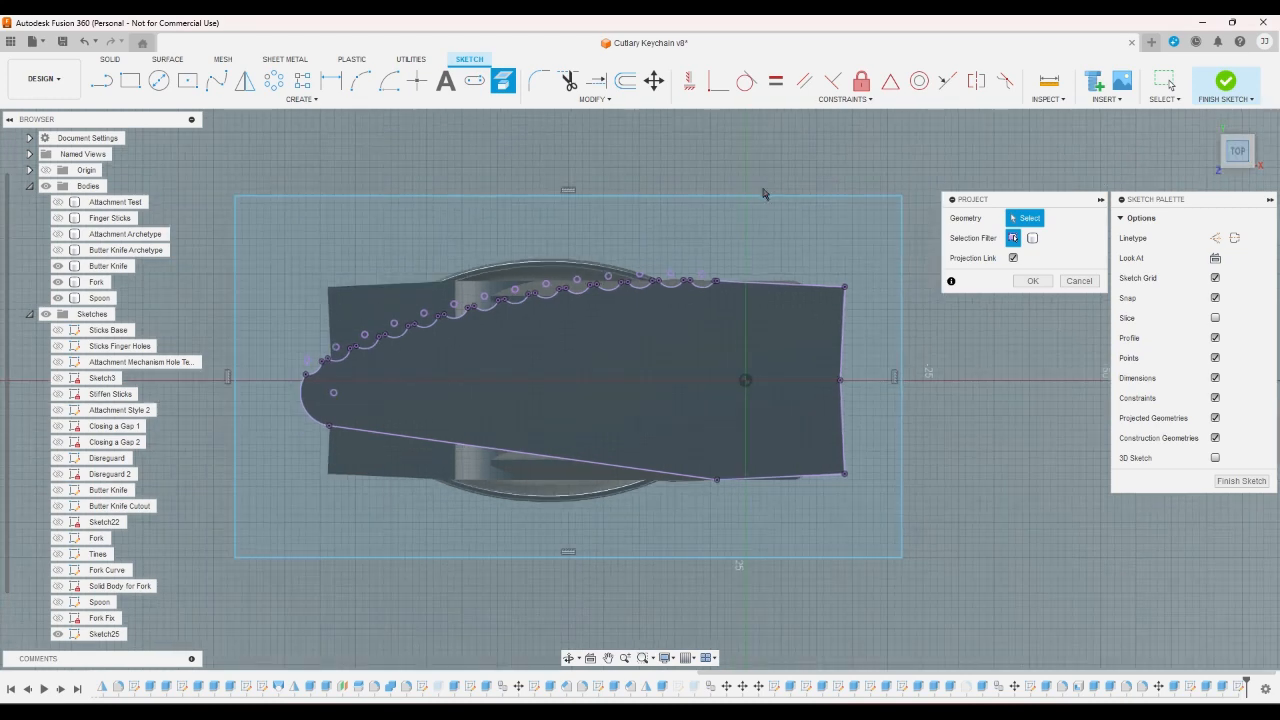
pyautogui.scroll(-2, 960, 400)
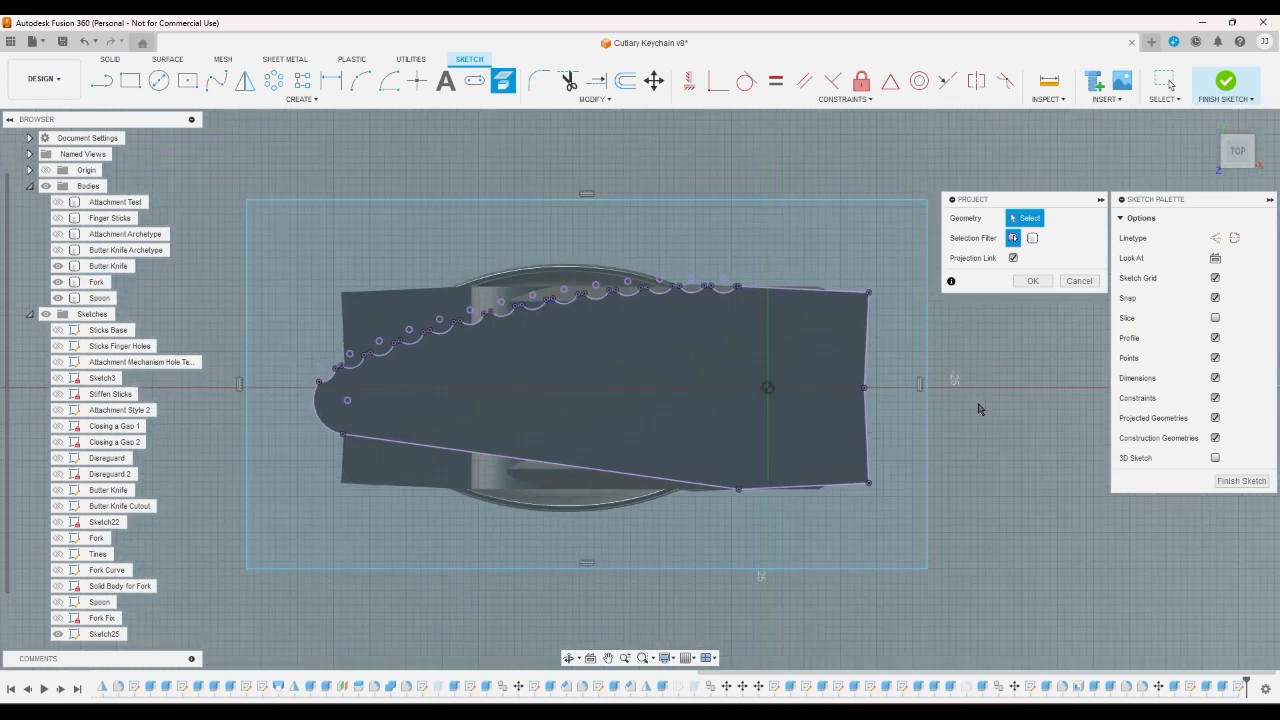
pyautogui.scroll(5, 492, 454)
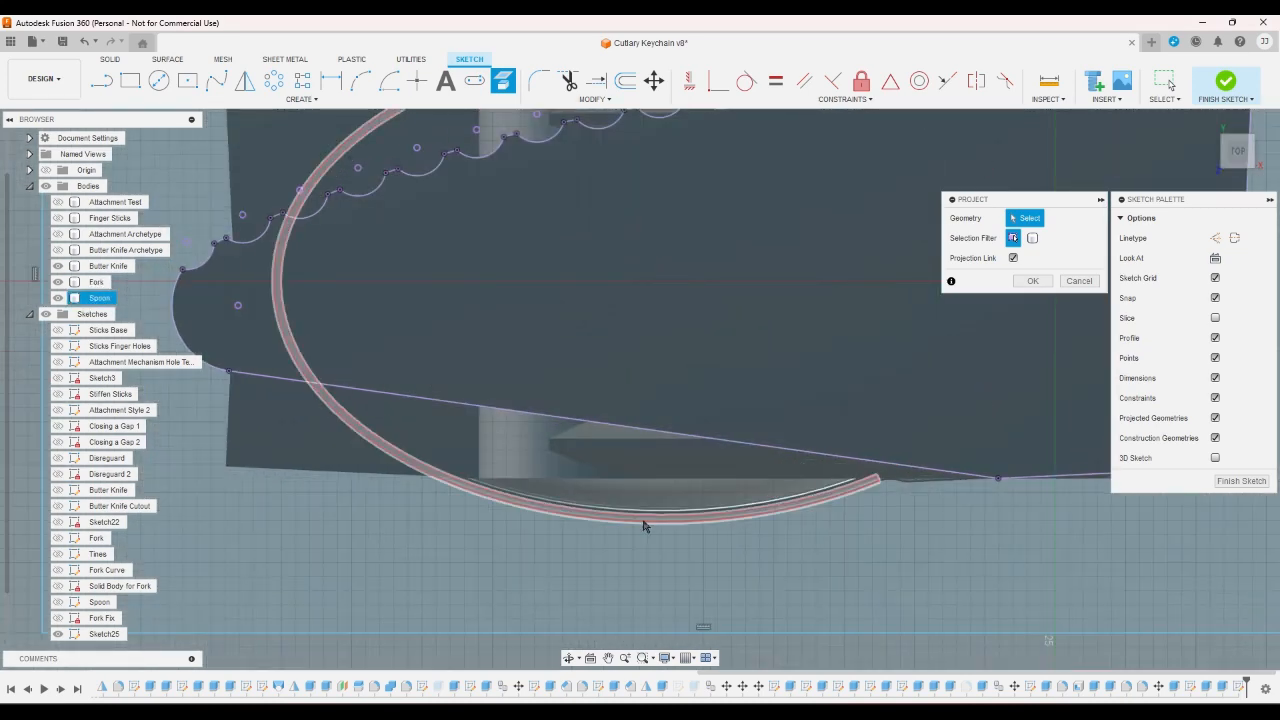
pyautogui.scroll(5, 660, 522)
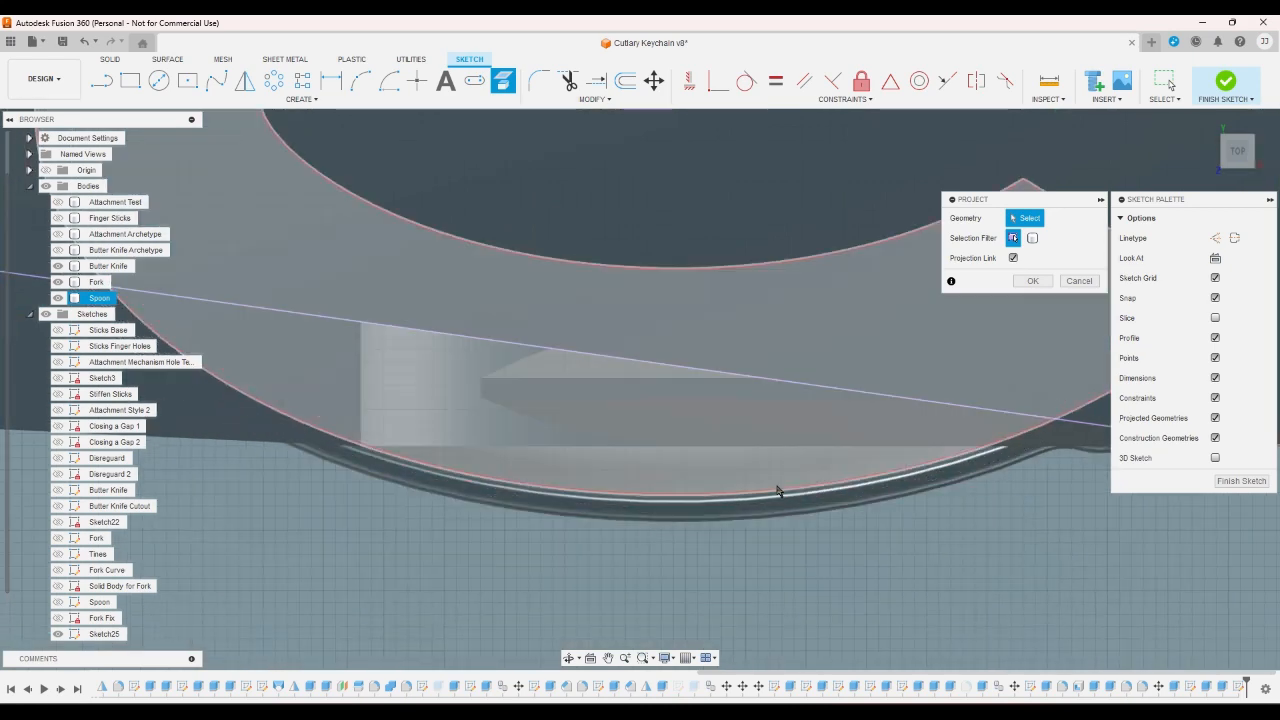
pyautogui.scroll(3, 697, 517)
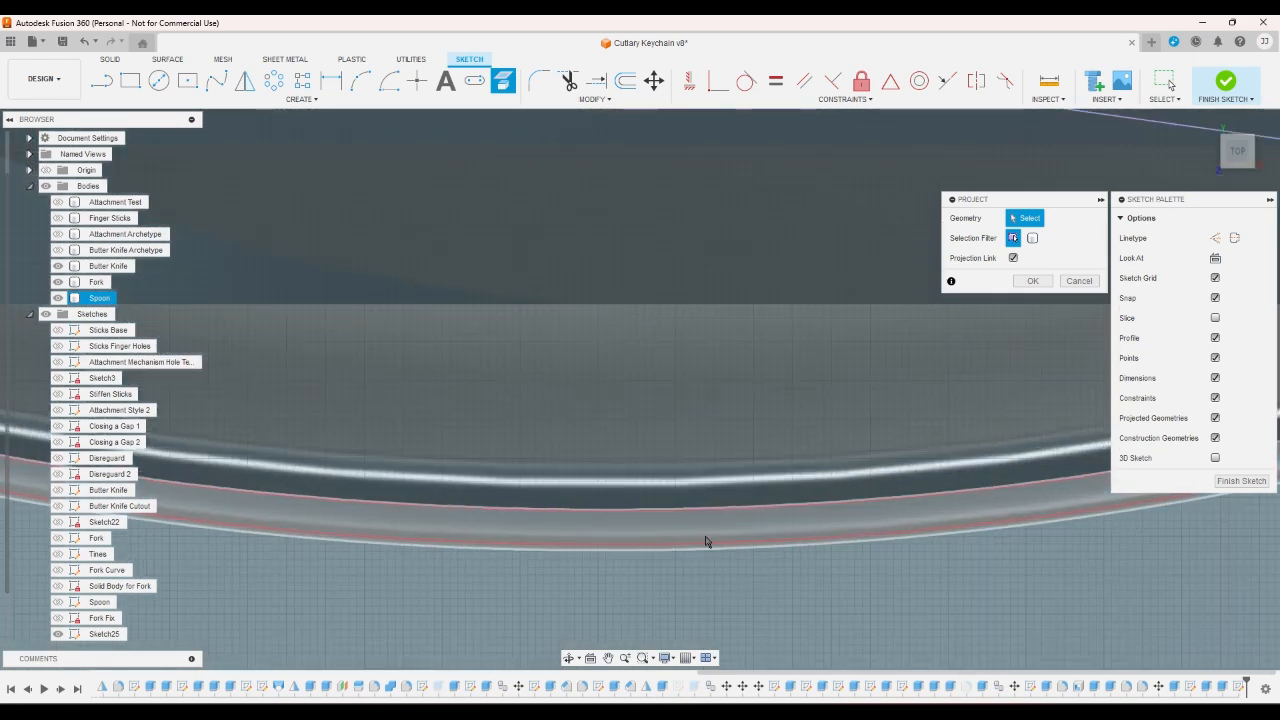
pyautogui.click(705, 541)
pyautogui.click(1030, 280)
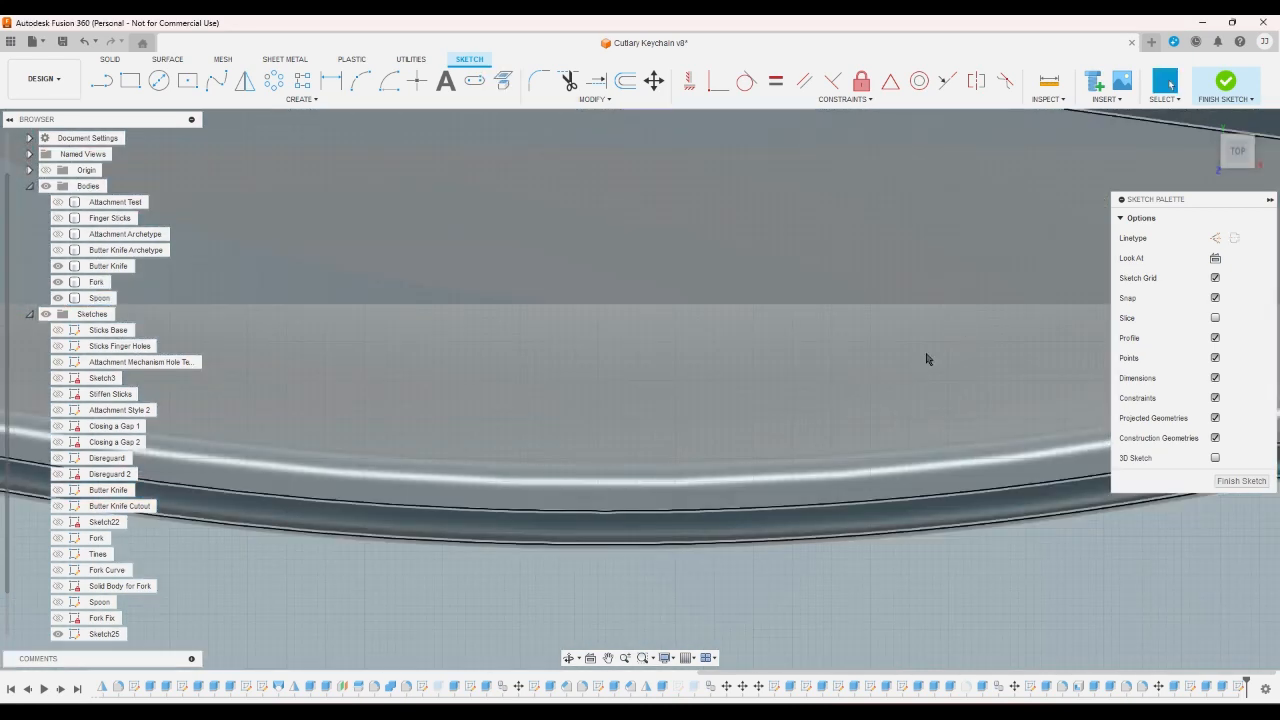
pyautogui.scroll(-5, 600, 480)
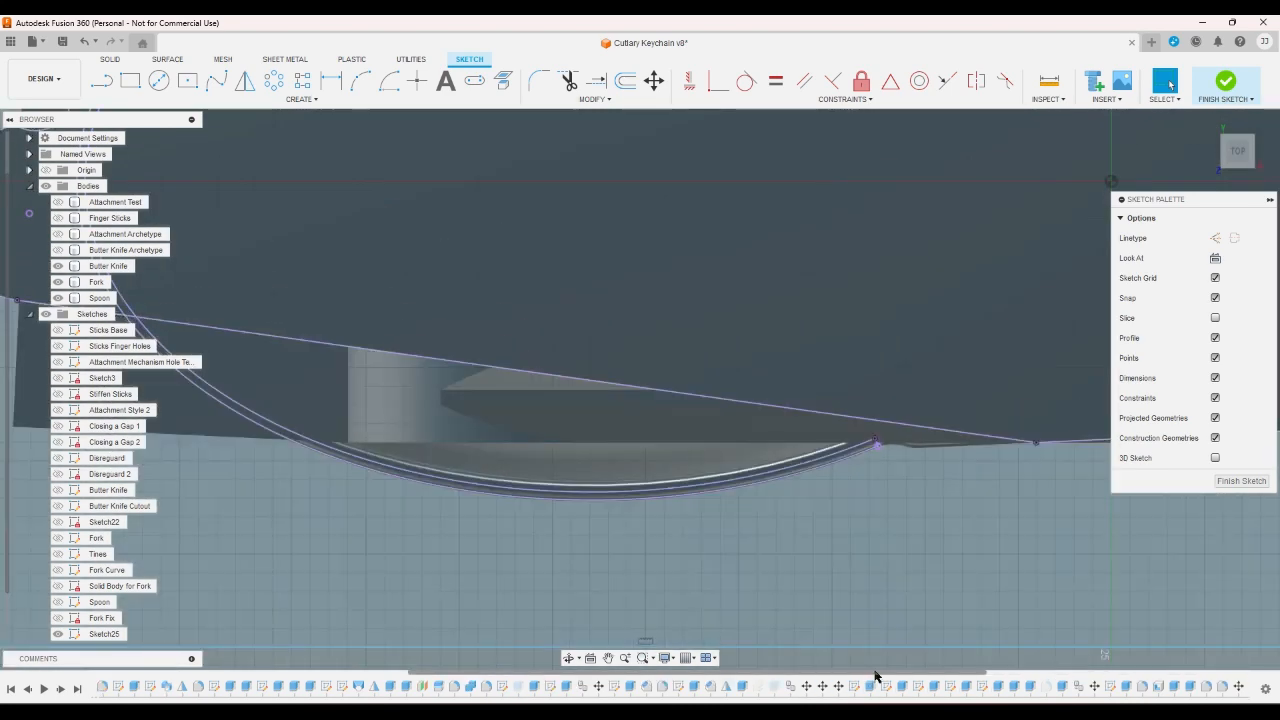
pyautogui.scroll(-5, 829, 514)
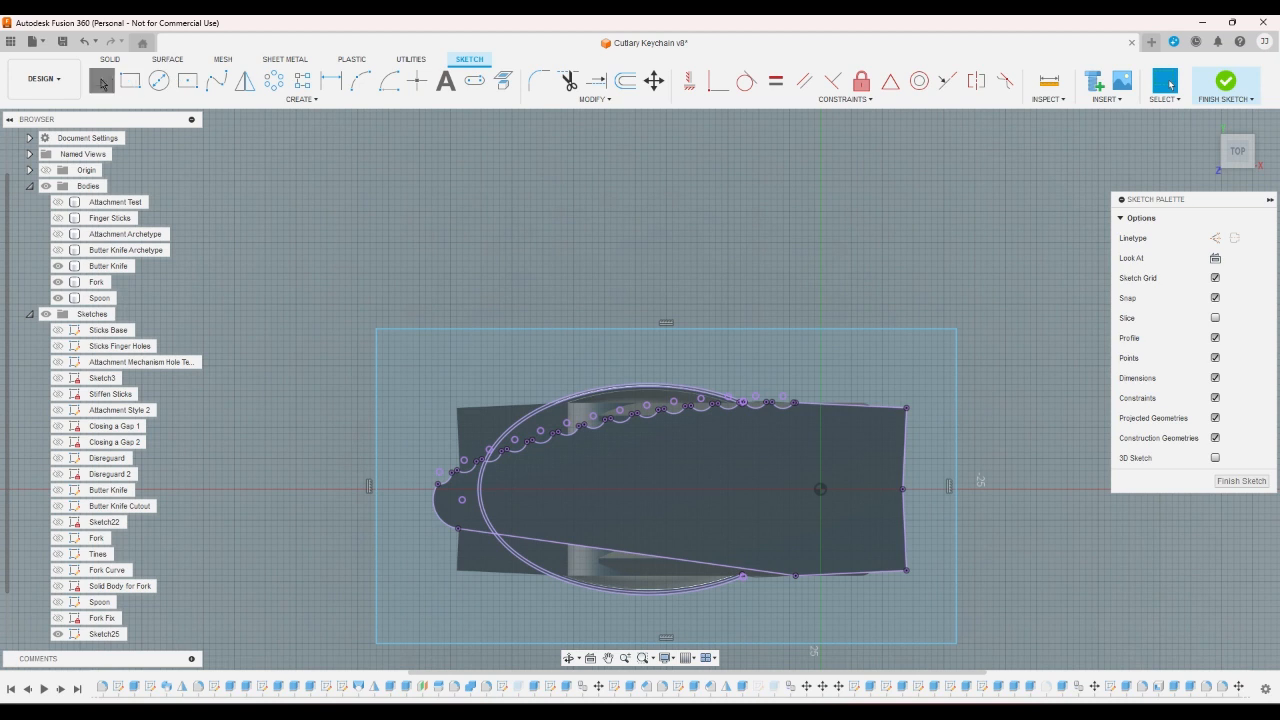
pyautogui.press('l')
pyautogui.scroll(10, 610, 393)
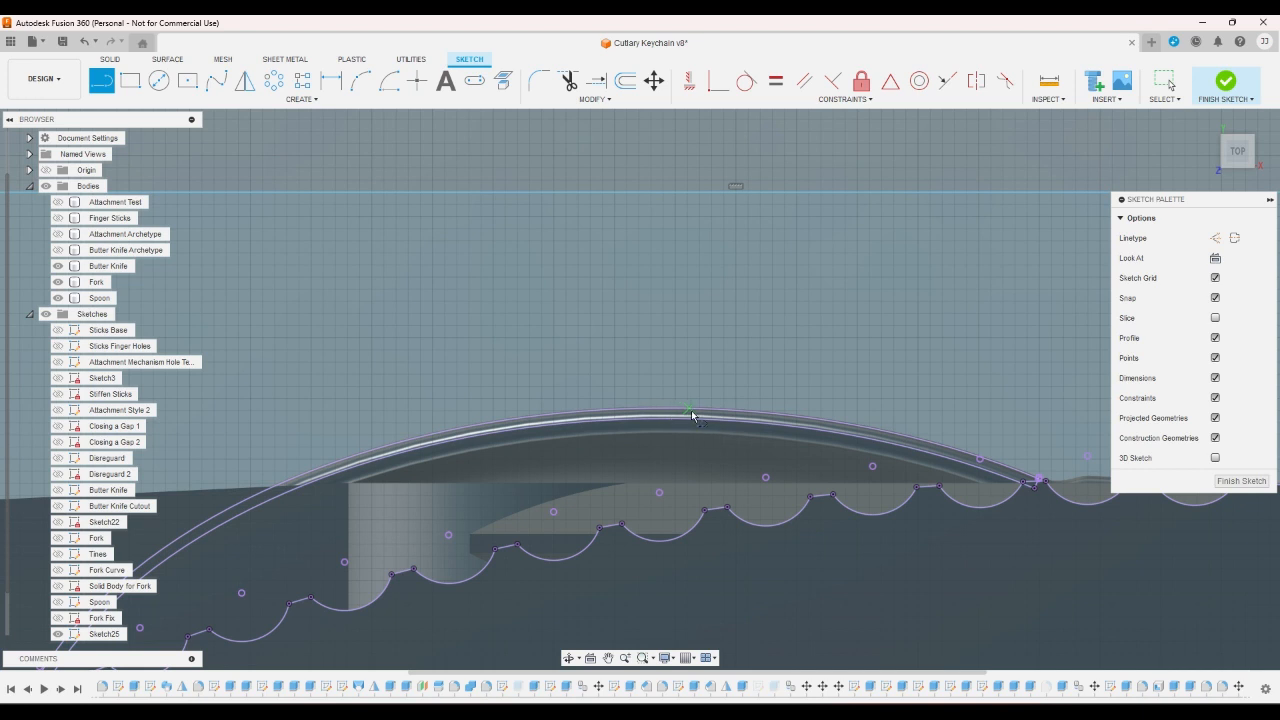
pyautogui.rightClick(697, 416)
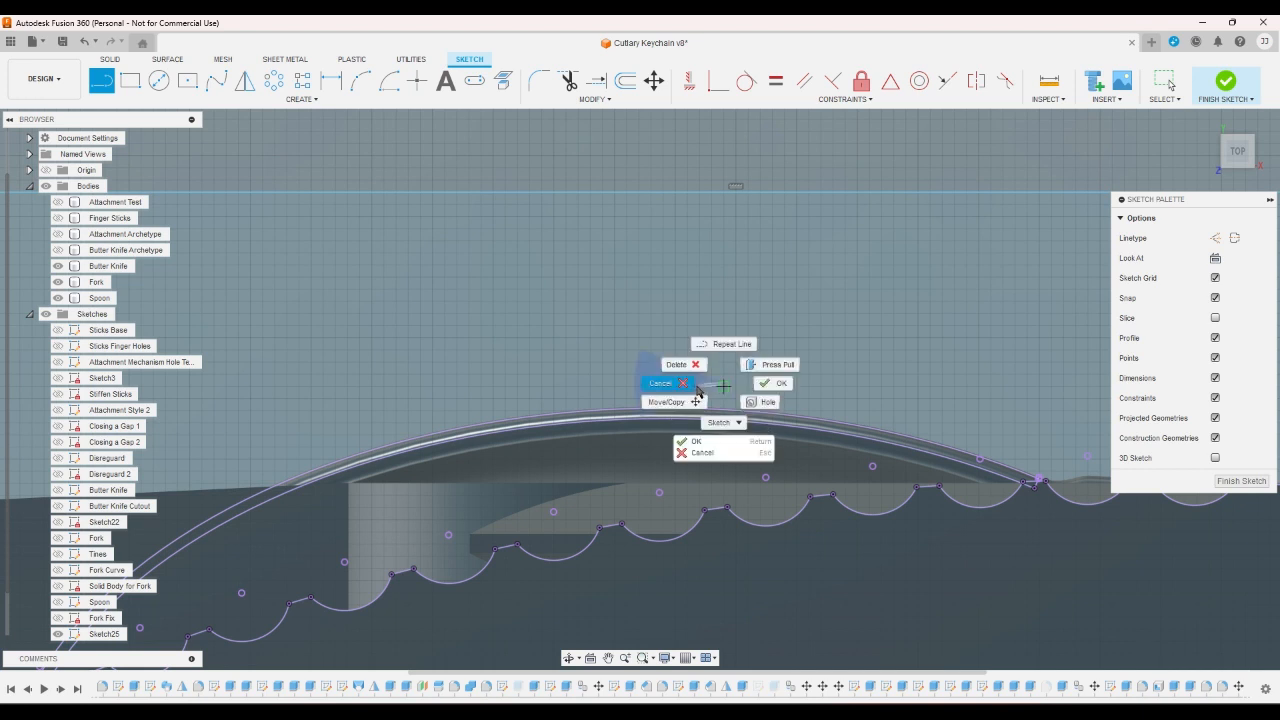
pyautogui.click(663, 397)
# - Project the flat oval face on the spoon bowl's underside into the sketch
pyautogui.scroll(-6, 885, 265)
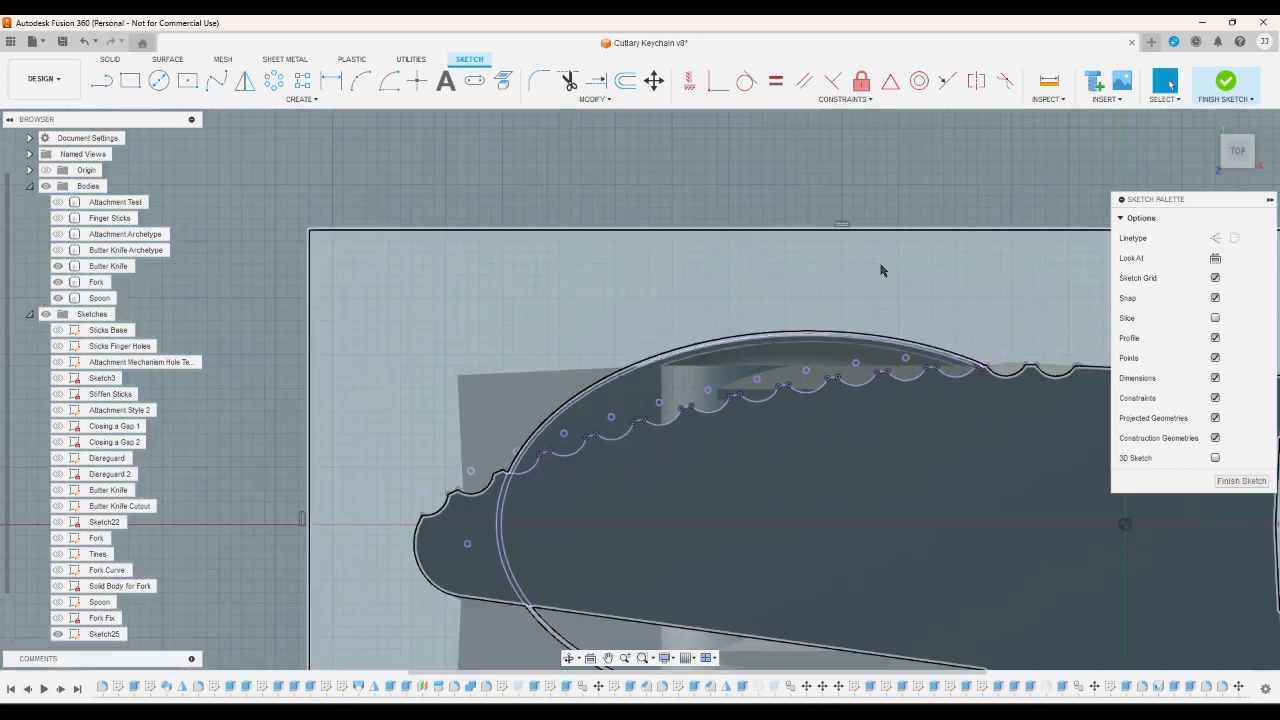
pyautogui.scroll(-2, 851, 256)
pyautogui.scroll(1, 884, 540)
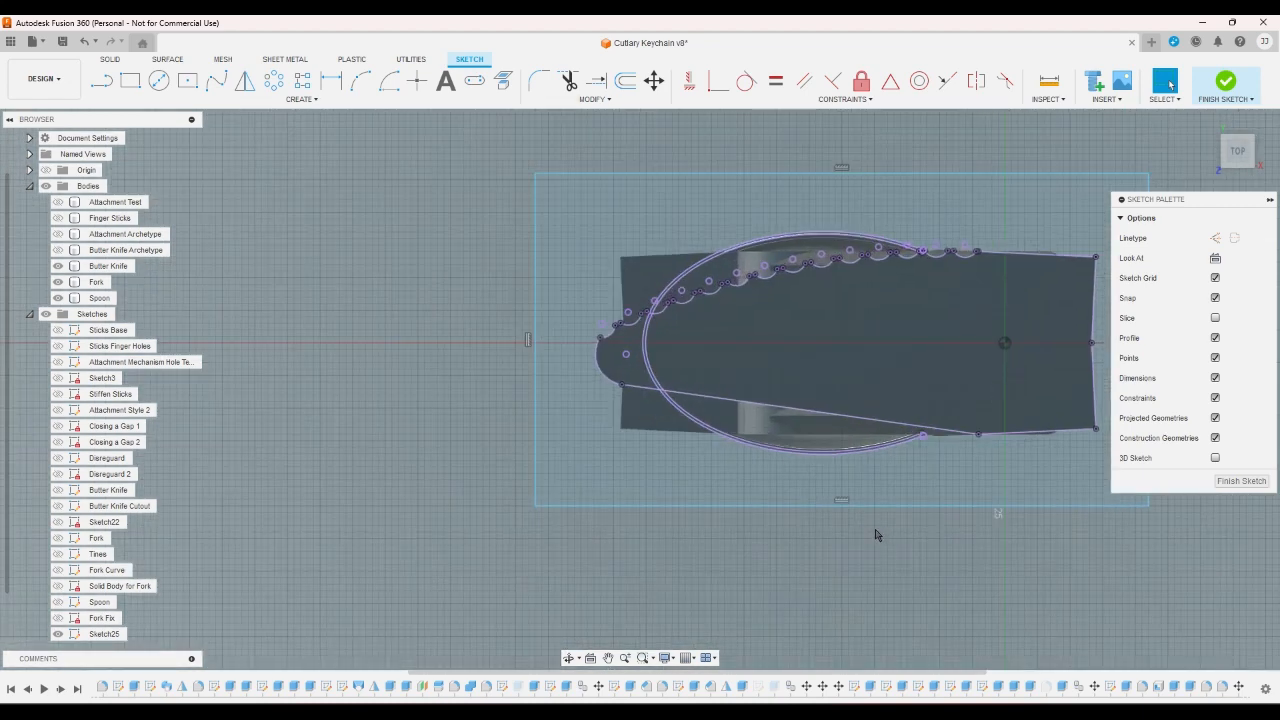
pyautogui.scroll(2, 873, 534)
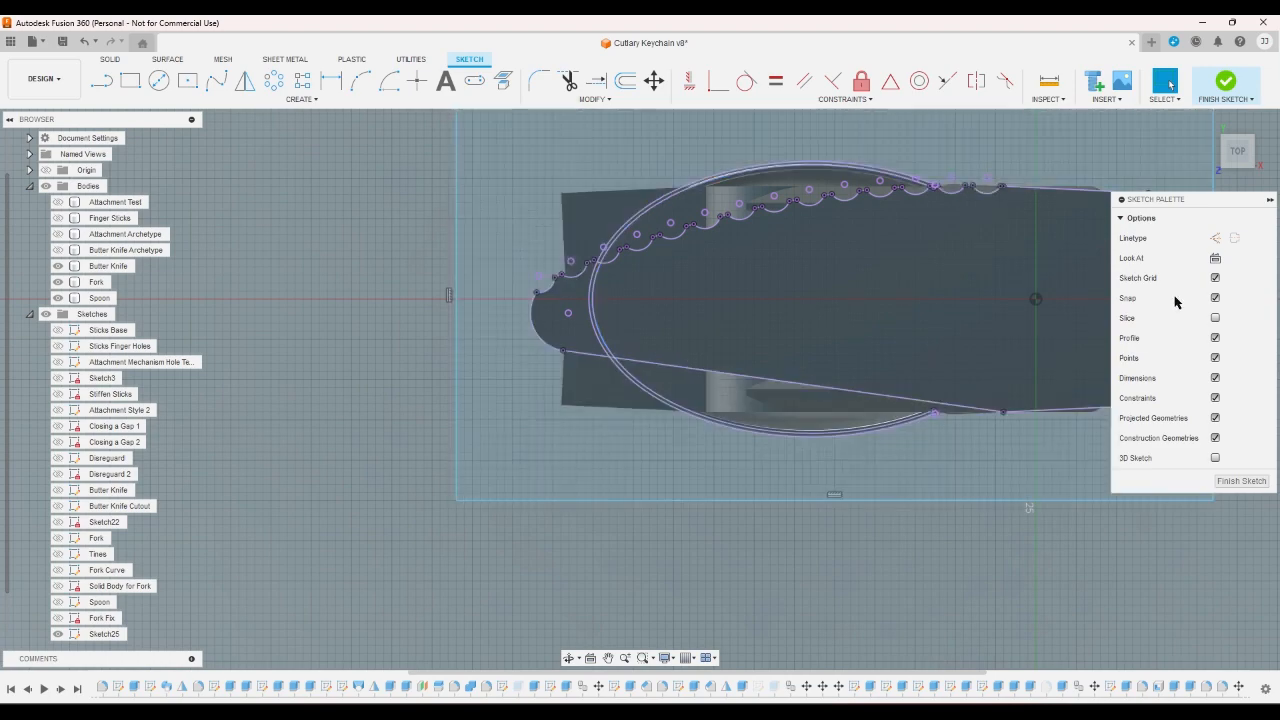
pyautogui.click(1222, 168)
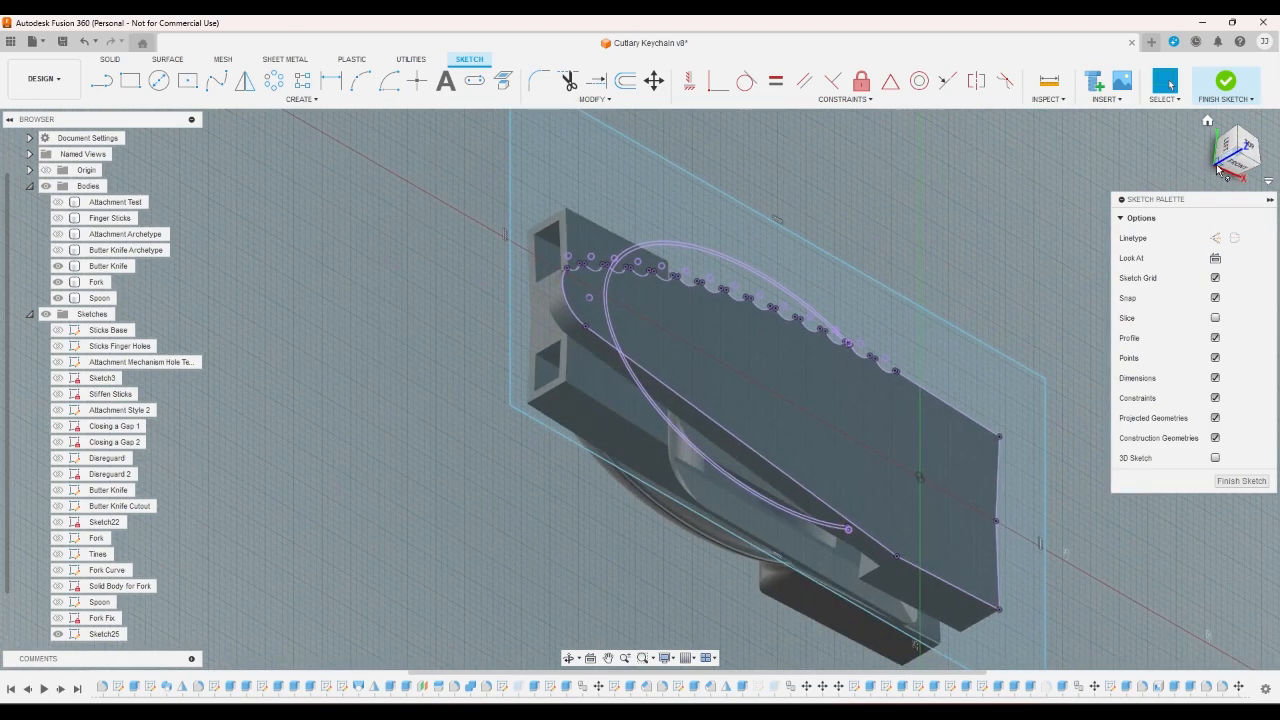
pyautogui.click(1220, 166)
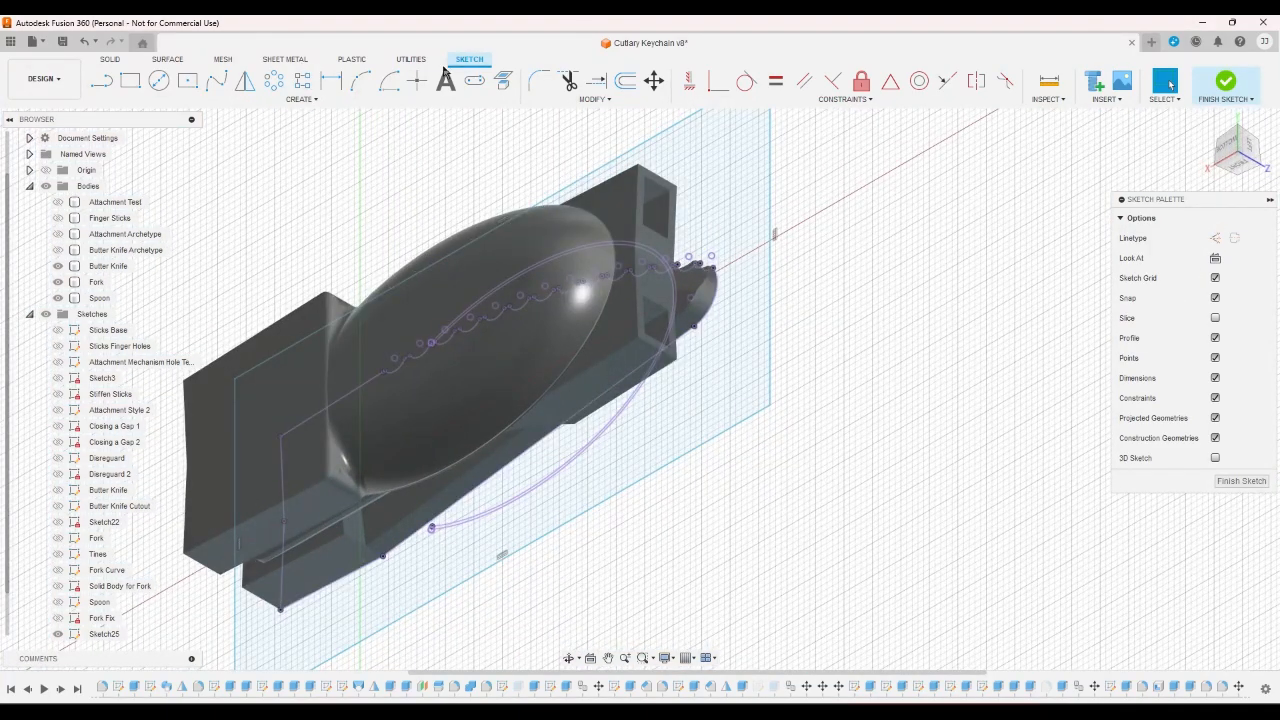
pyautogui.click(500, 86)
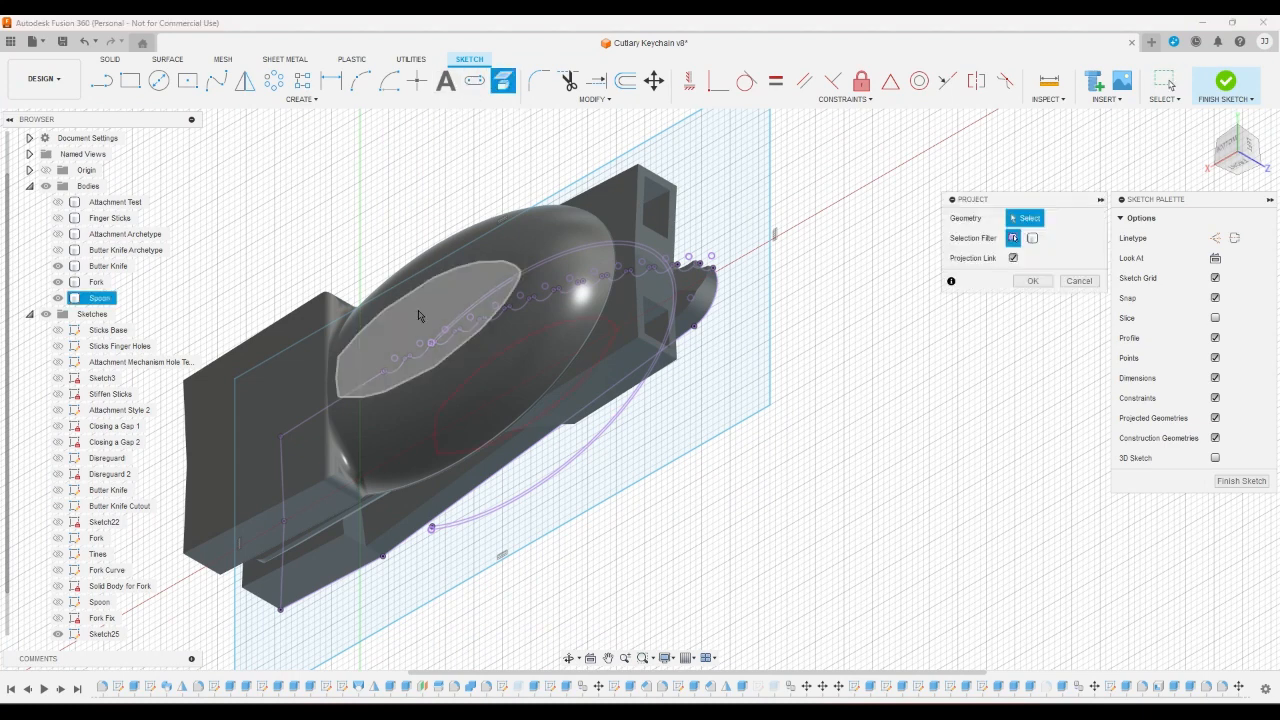
pyautogui.click(424, 318)
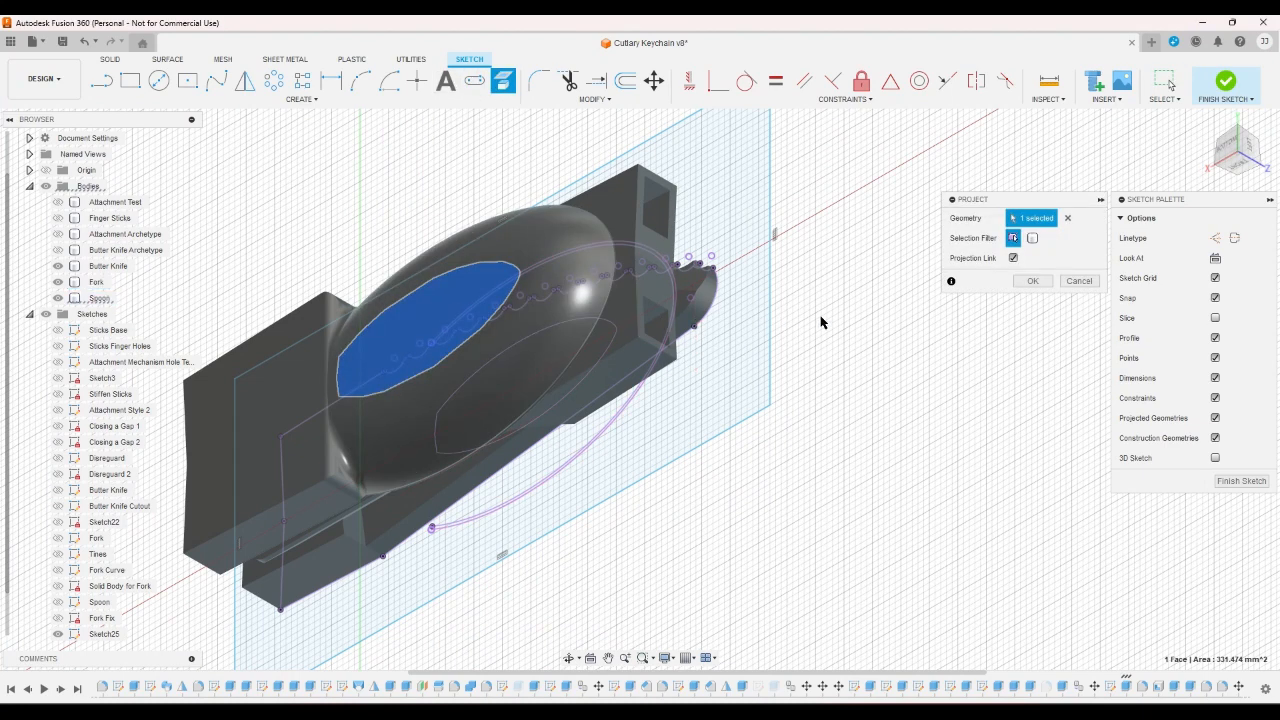
pyautogui.click(1033, 281)
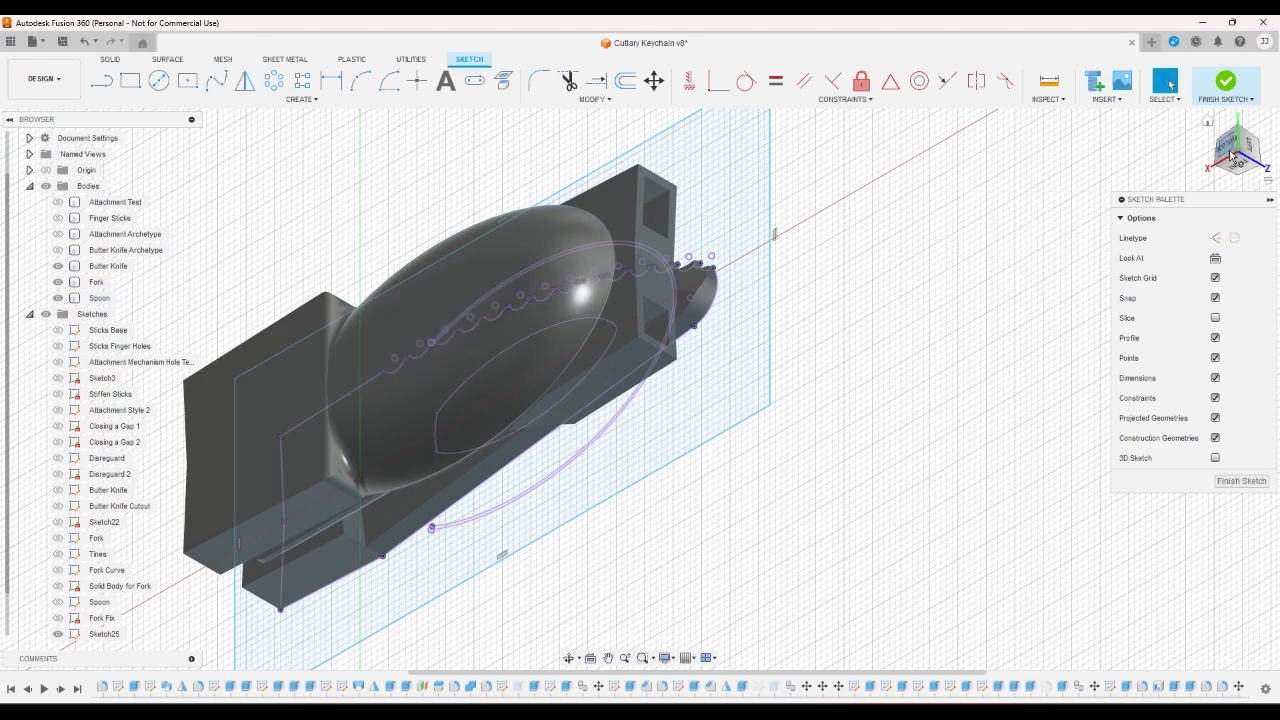
# - Return to the top view of the sketch and undo the spoon face projections
pyautogui.click(1258, 153)
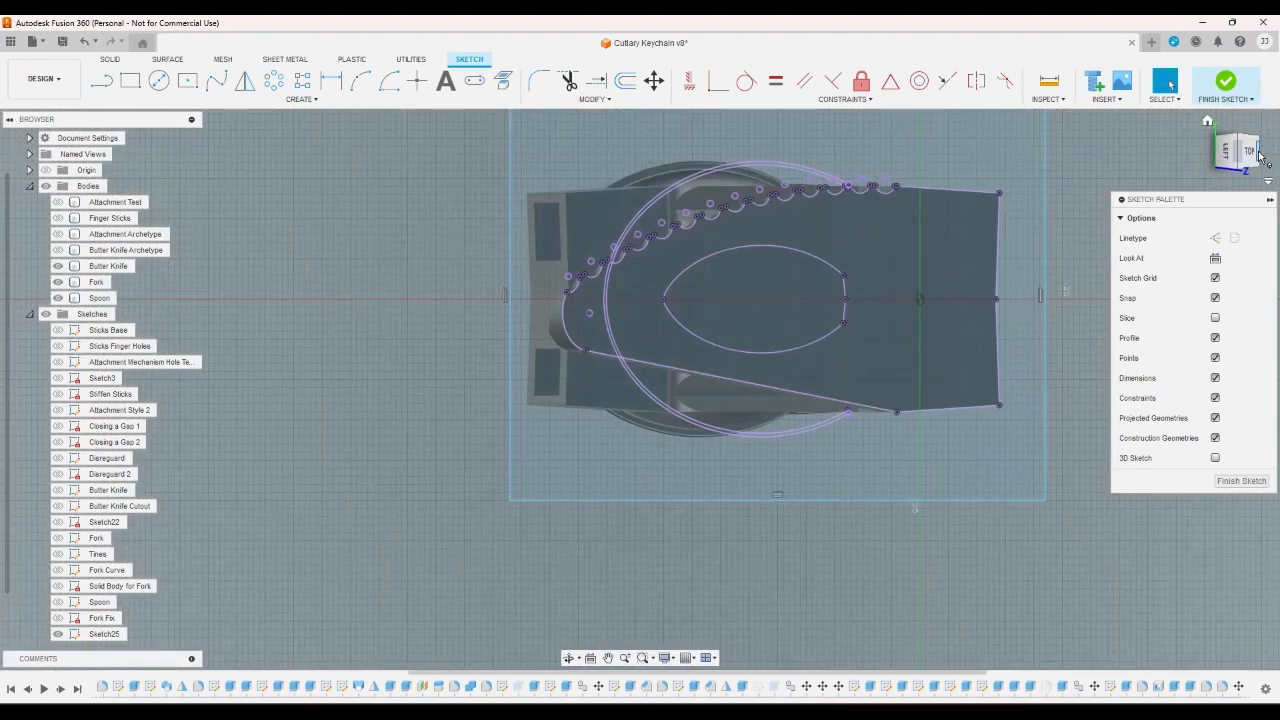
pyautogui.click(1258, 153)
pyautogui.click(1226, 154)
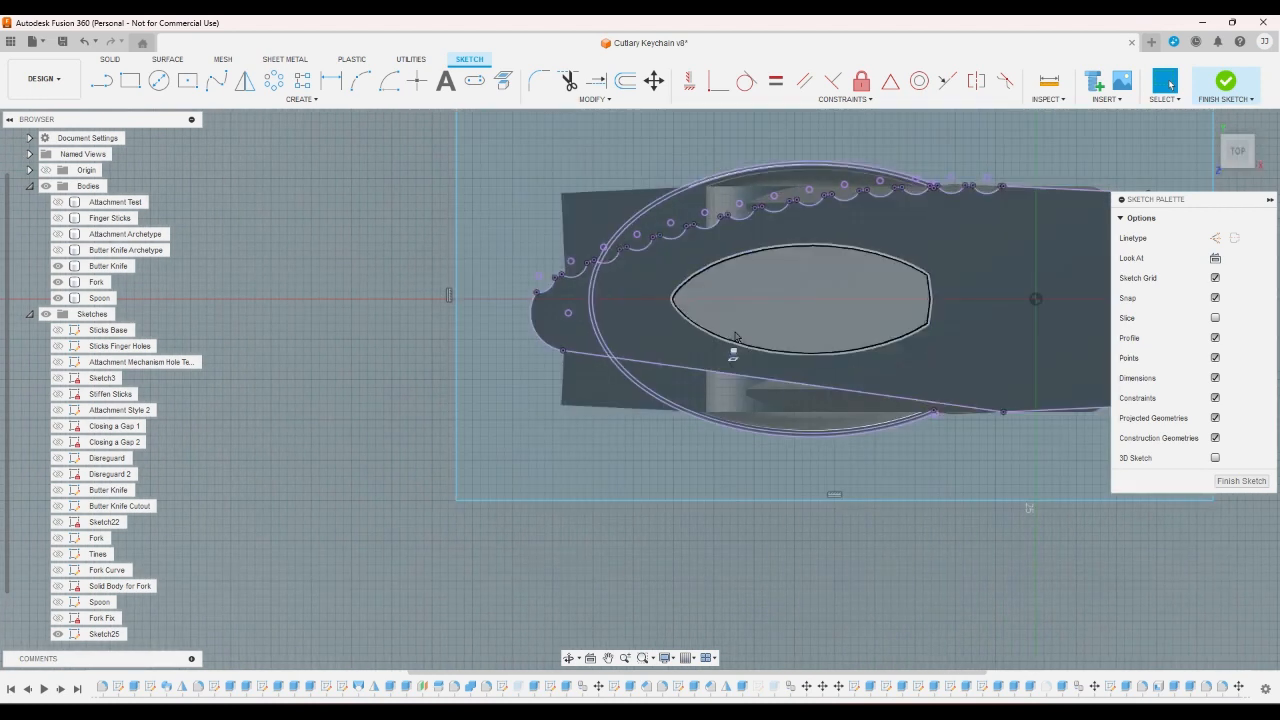
pyautogui.hotkey('ctrl', 'z')
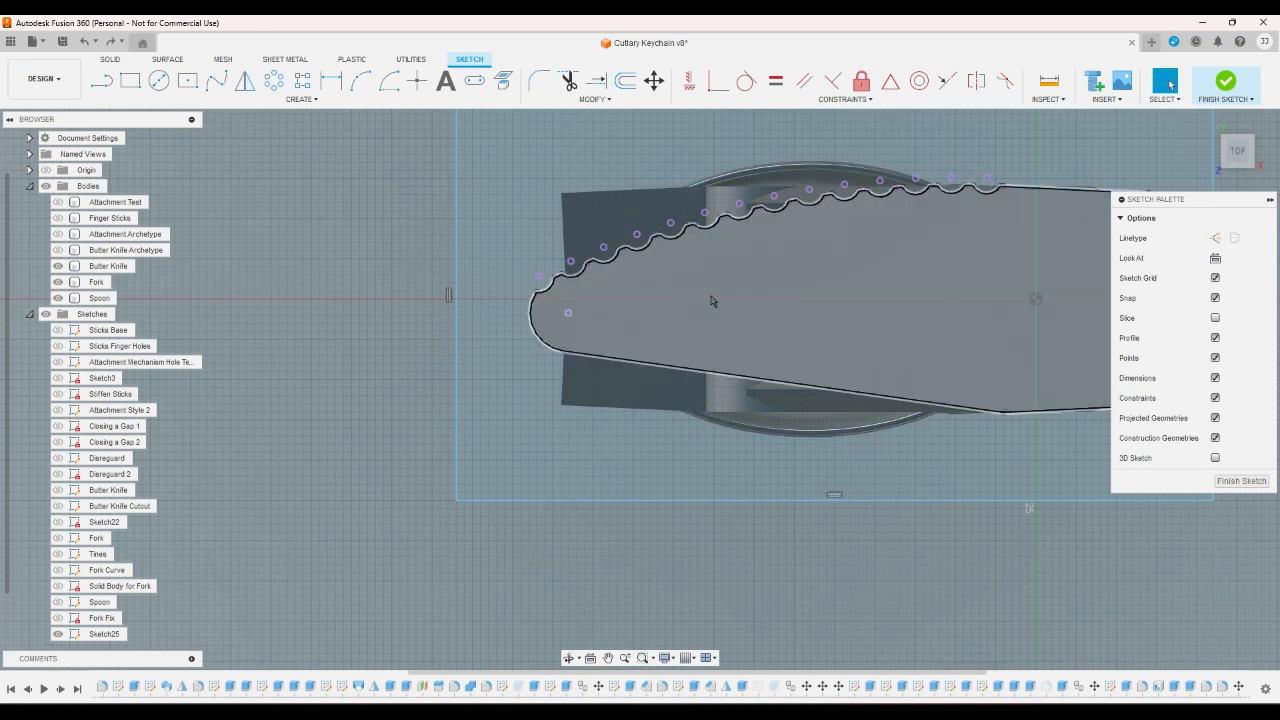
# - Show the Spoon sketch and hide the active sketch along with the Butter Knife, Fork and Spoon bodies
pyautogui.scroll(-2, 344, 486)
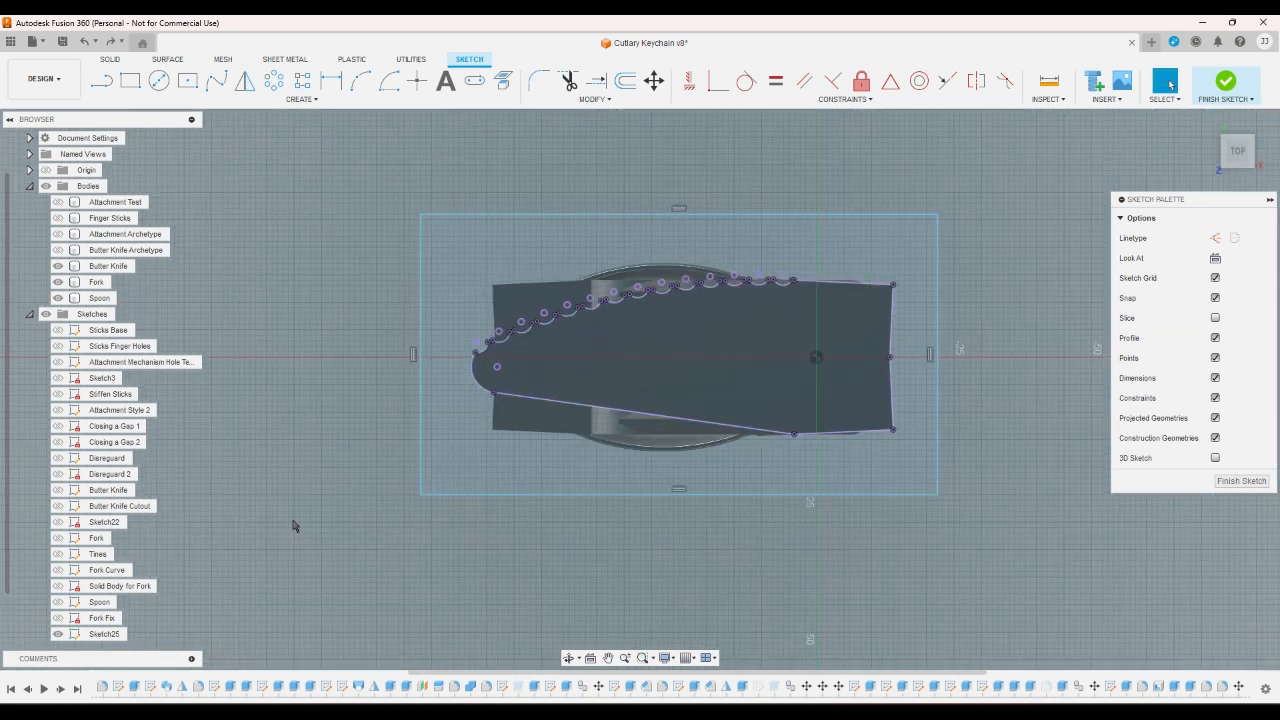
pyautogui.click(58, 602)
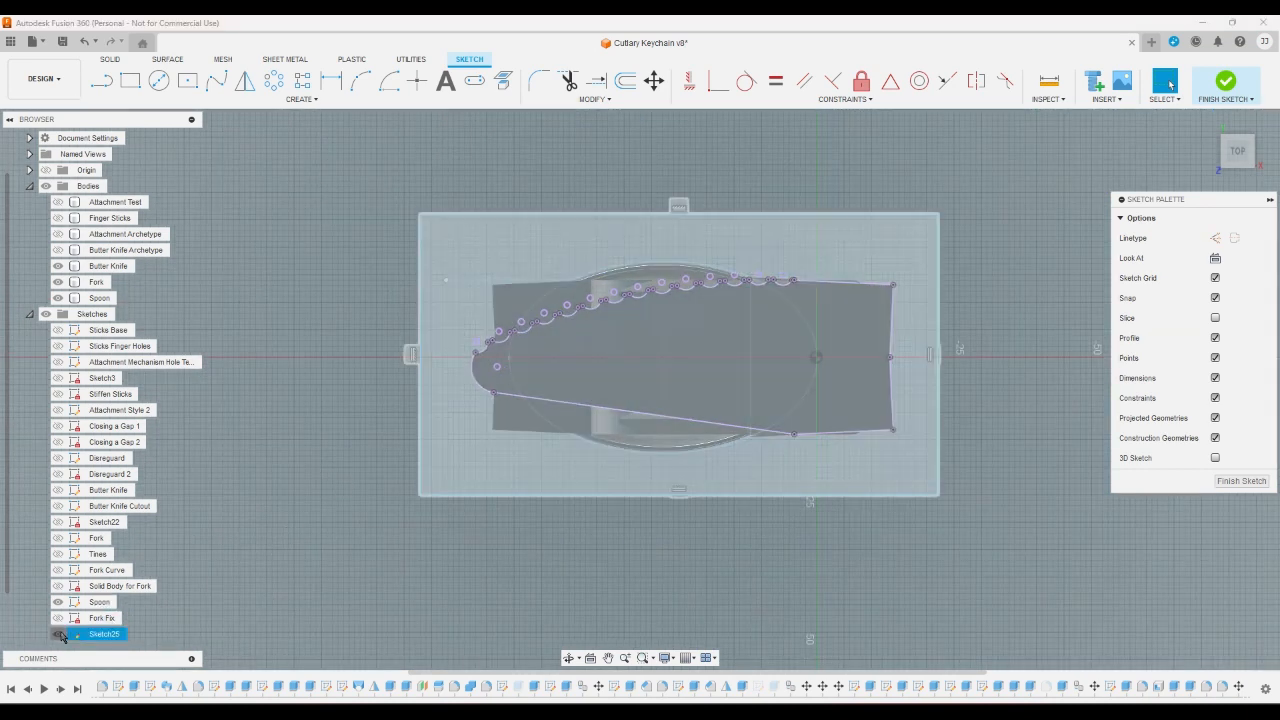
pyautogui.click(58, 266)
pyautogui.click(58, 282)
pyautogui.click(58, 298)
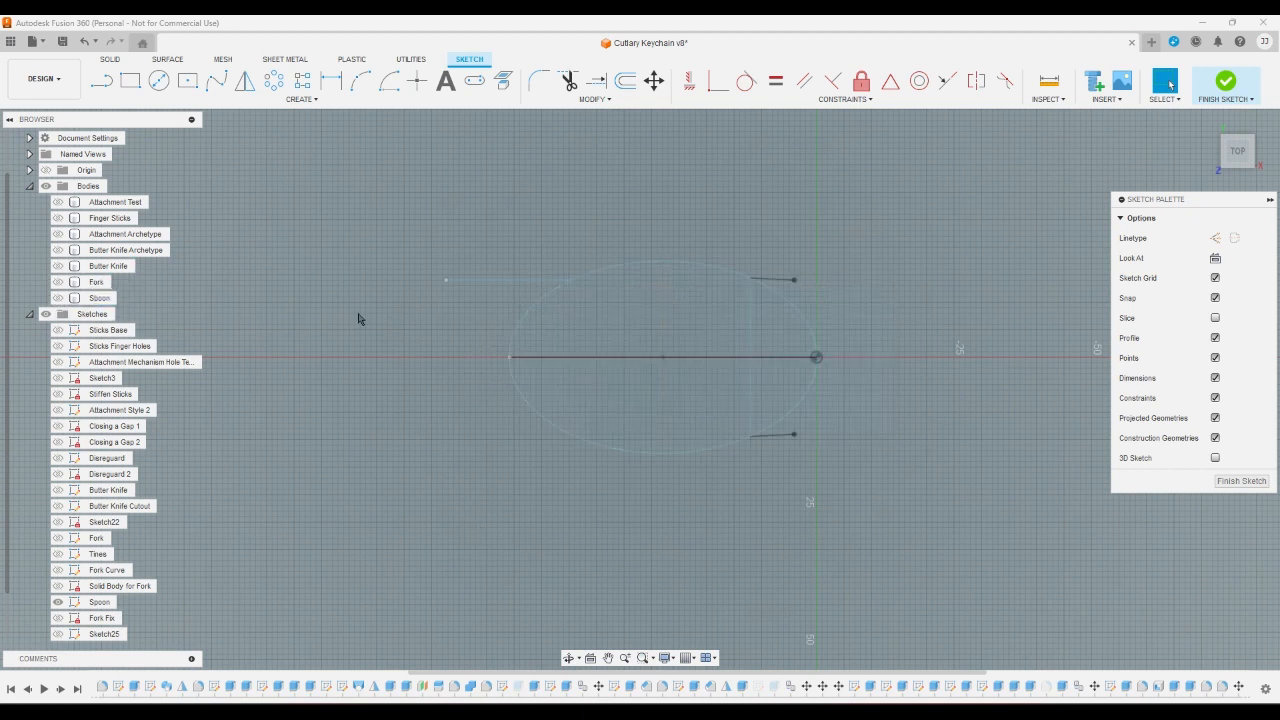
# - Project the ellipse of the Spoon sketch into the active sketch
pyautogui.click(503, 80)
pyautogui.click(603, 272)
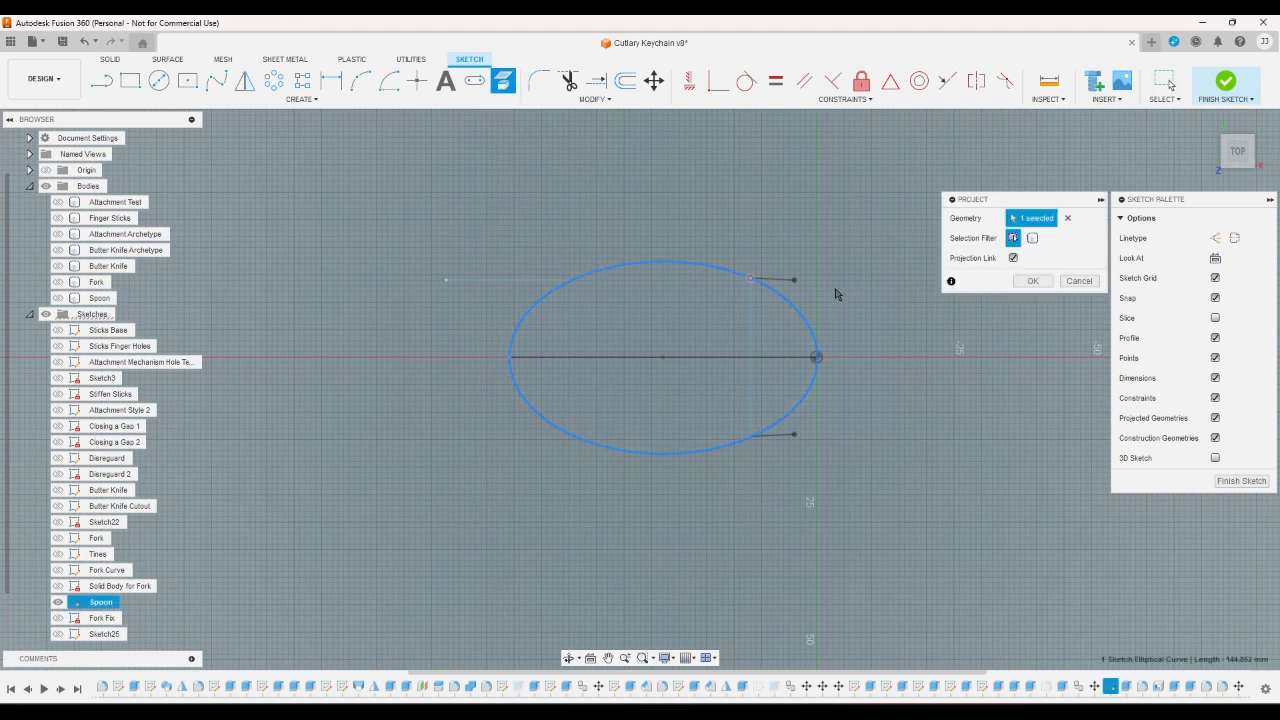
pyautogui.click(1033, 281)
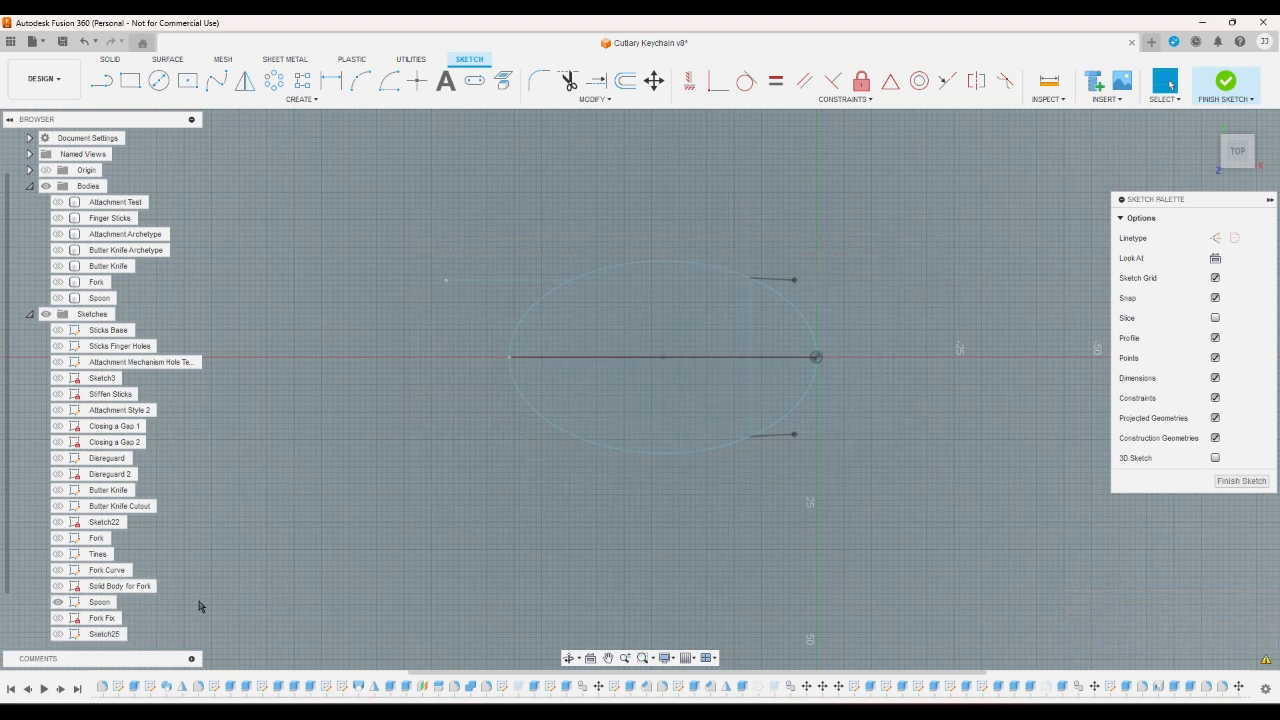
# - Show the active sketch again and measure the minor axis of the spoon ellipse
pyautogui.click(57, 634)
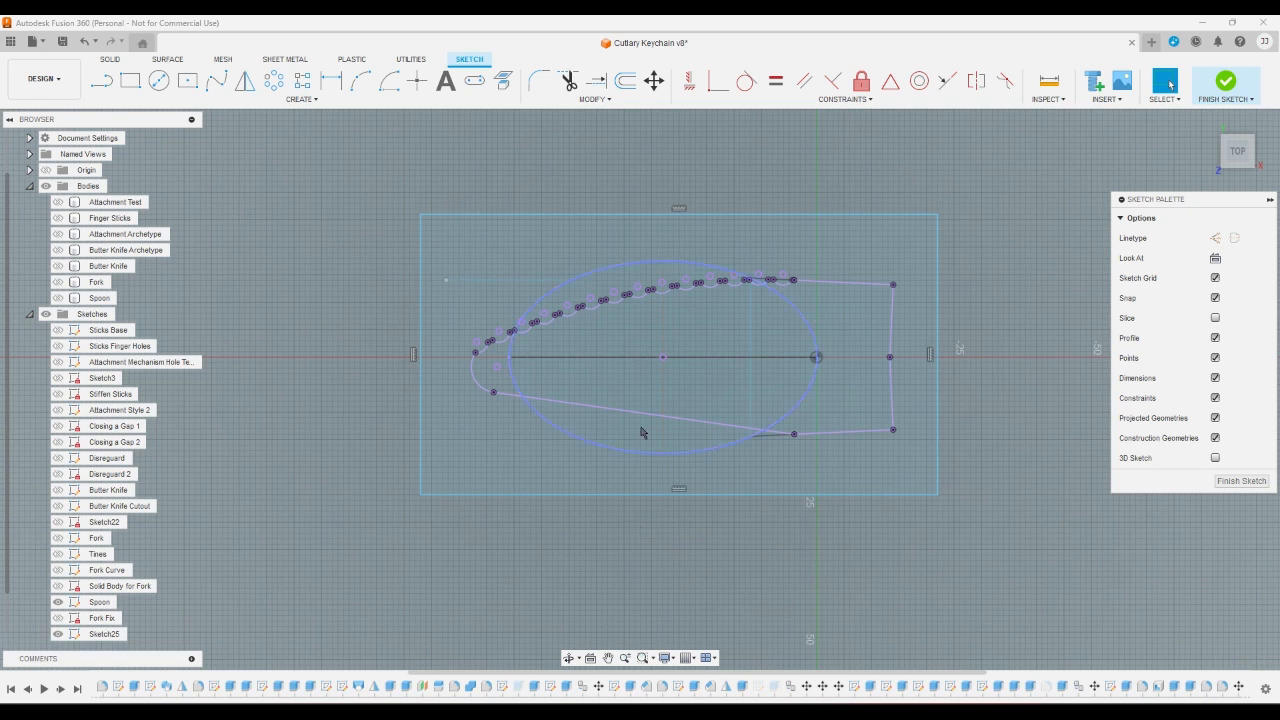
pyautogui.click(331, 80)
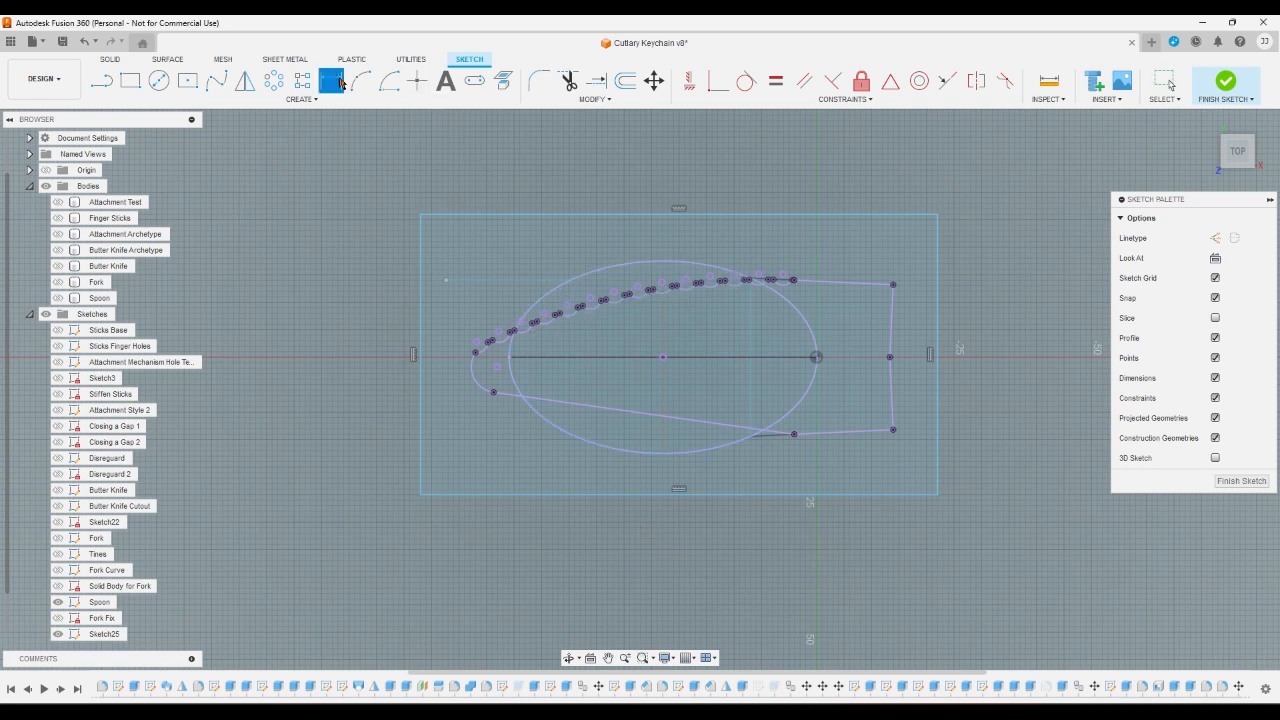
pyautogui.click(664, 330)
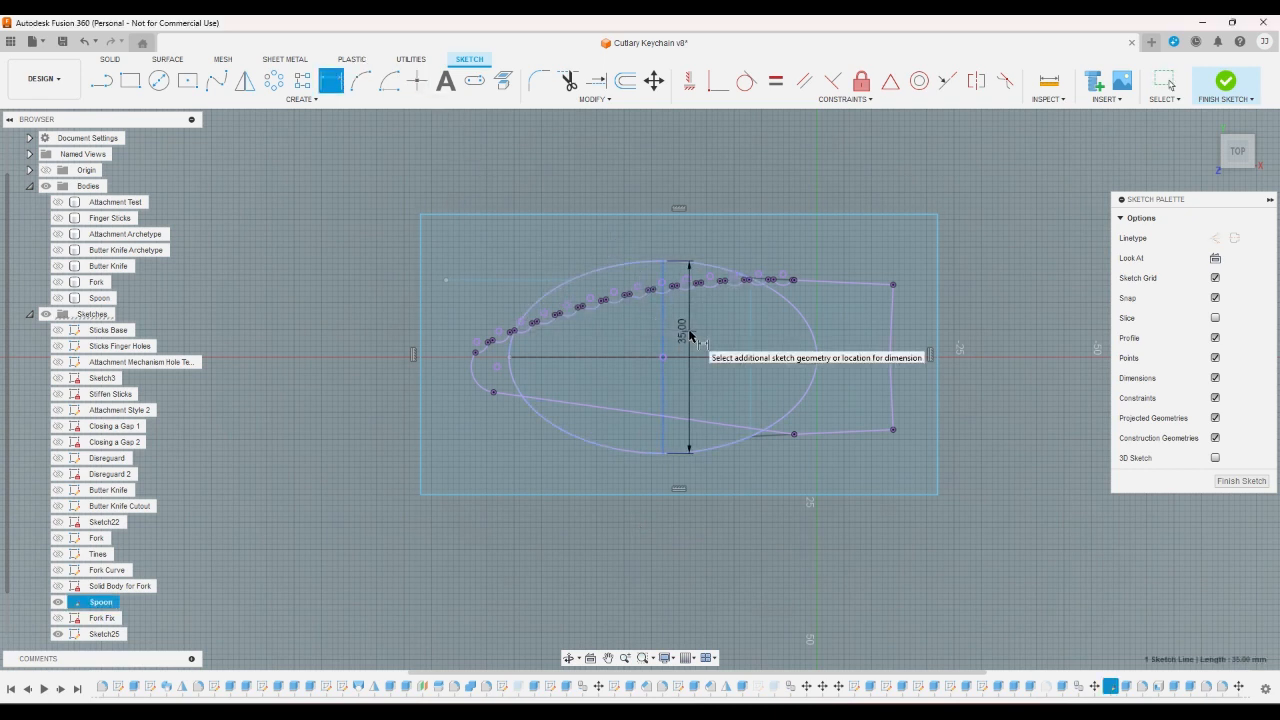
pyautogui.rightClick(690, 336)
pyautogui.click(623, 332)
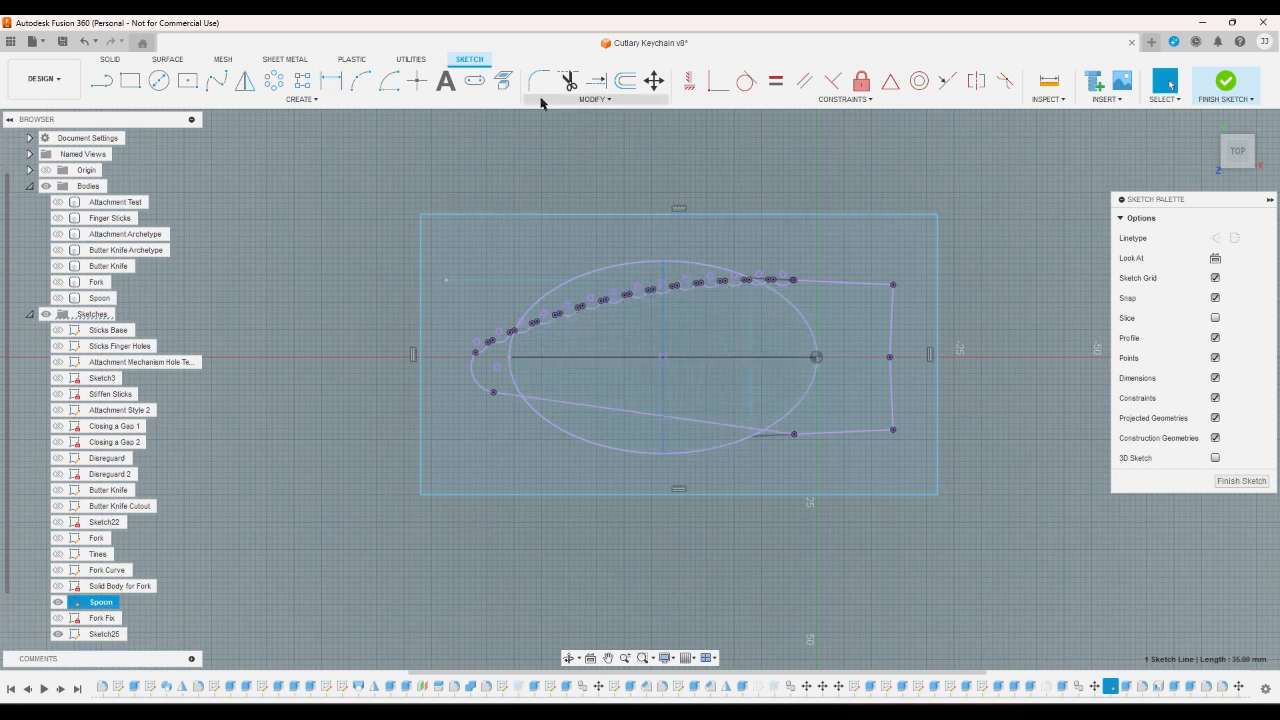
pyautogui.click(331, 80)
pyautogui.click(664, 320)
pyautogui.rightClick(960, 258)
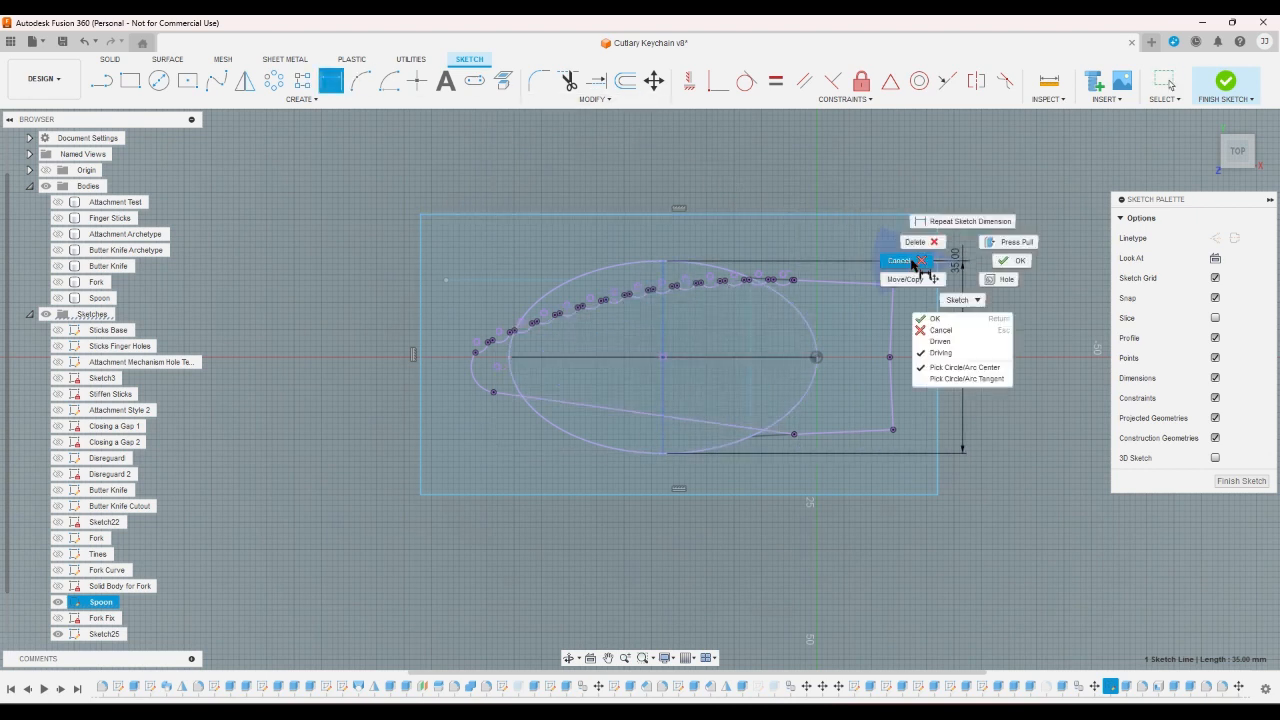
pyautogui.click(912, 264)
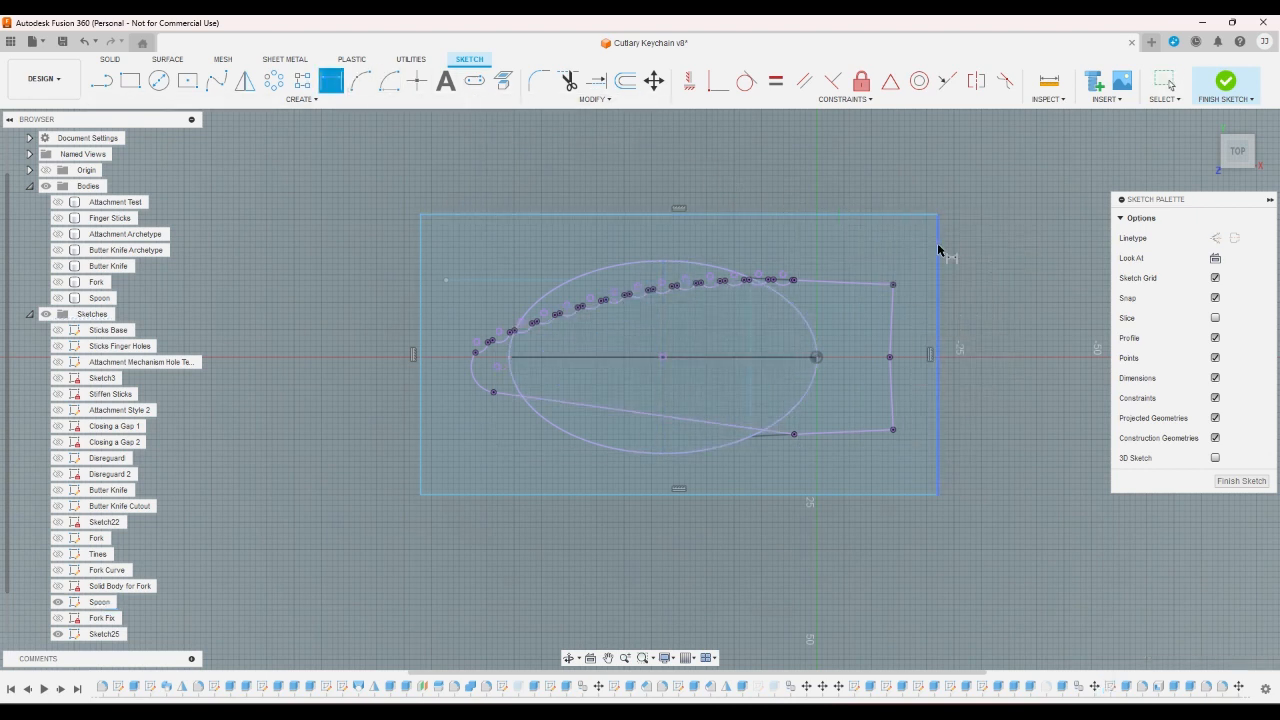
# - Dimension the right side of the enclosing rectangle to 36 mm
pyautogui.click(938, 250)
pyautogui.click(966, 258)
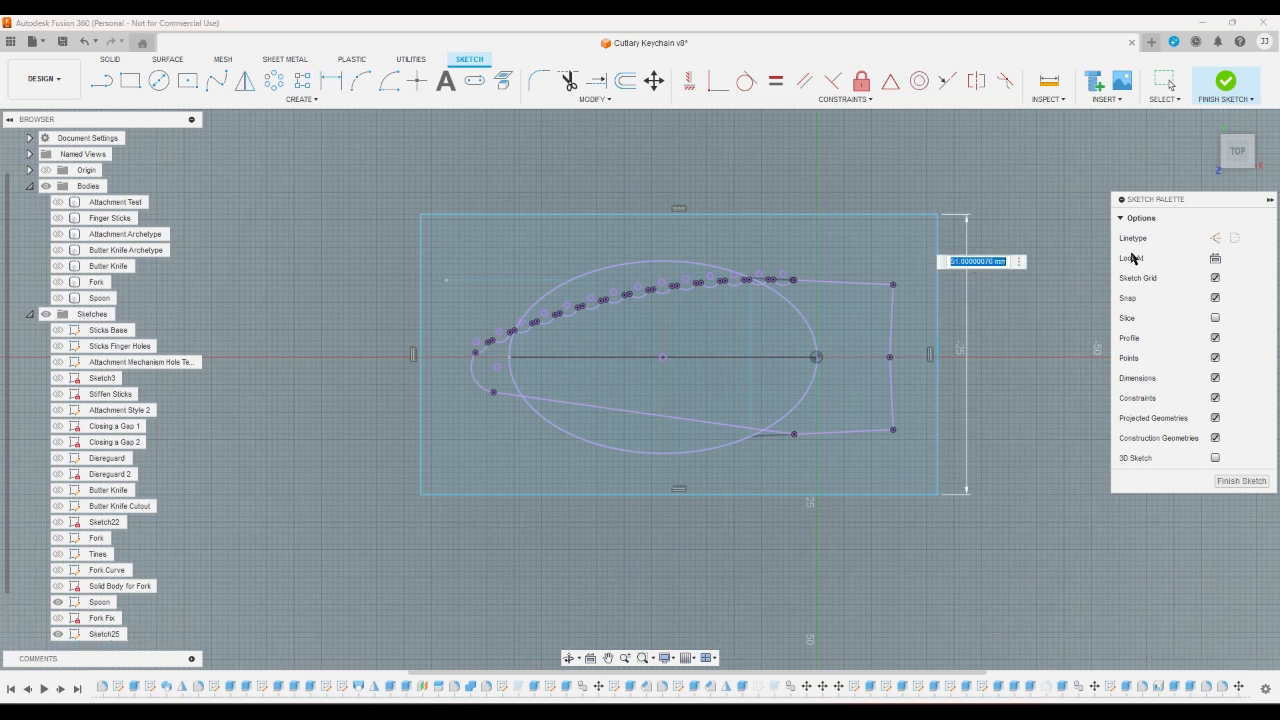
pyautogui.write('36')
pyautogui.press('Return')
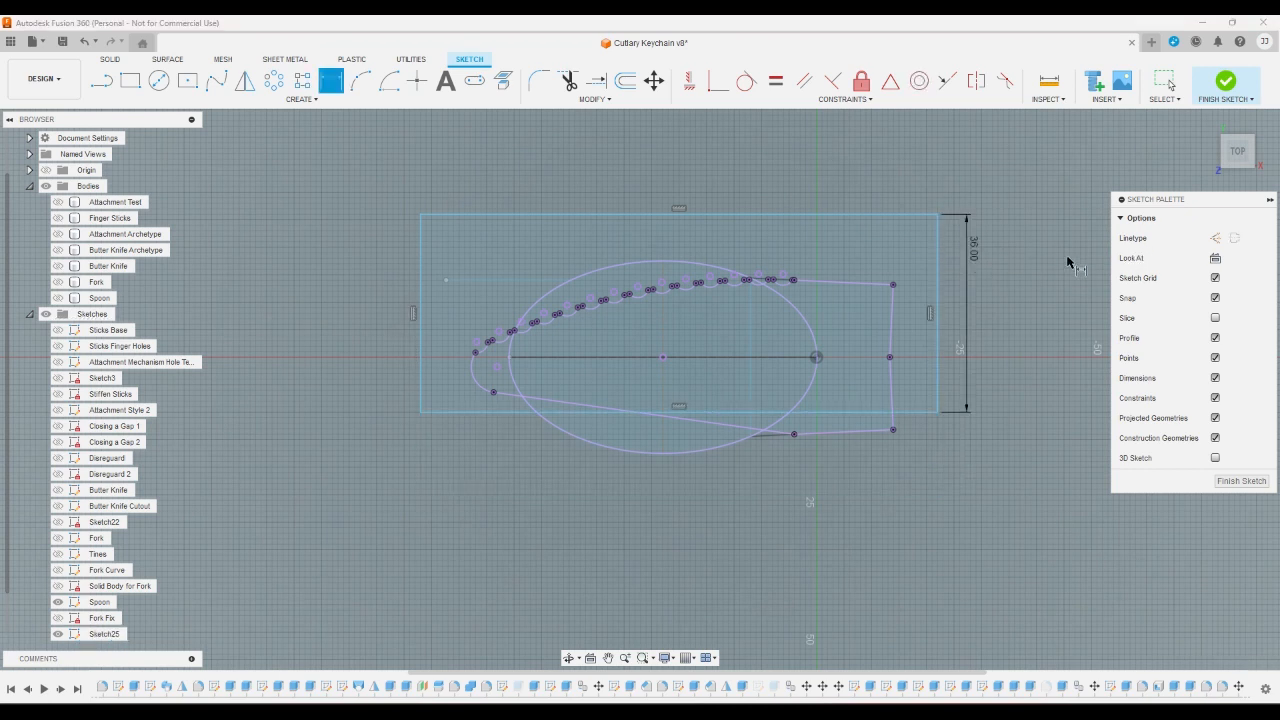
# - Draw a diagonal between the rectangle's upper-right and lower-left corners and make it a construction line
pyautogui.click(101, 80)
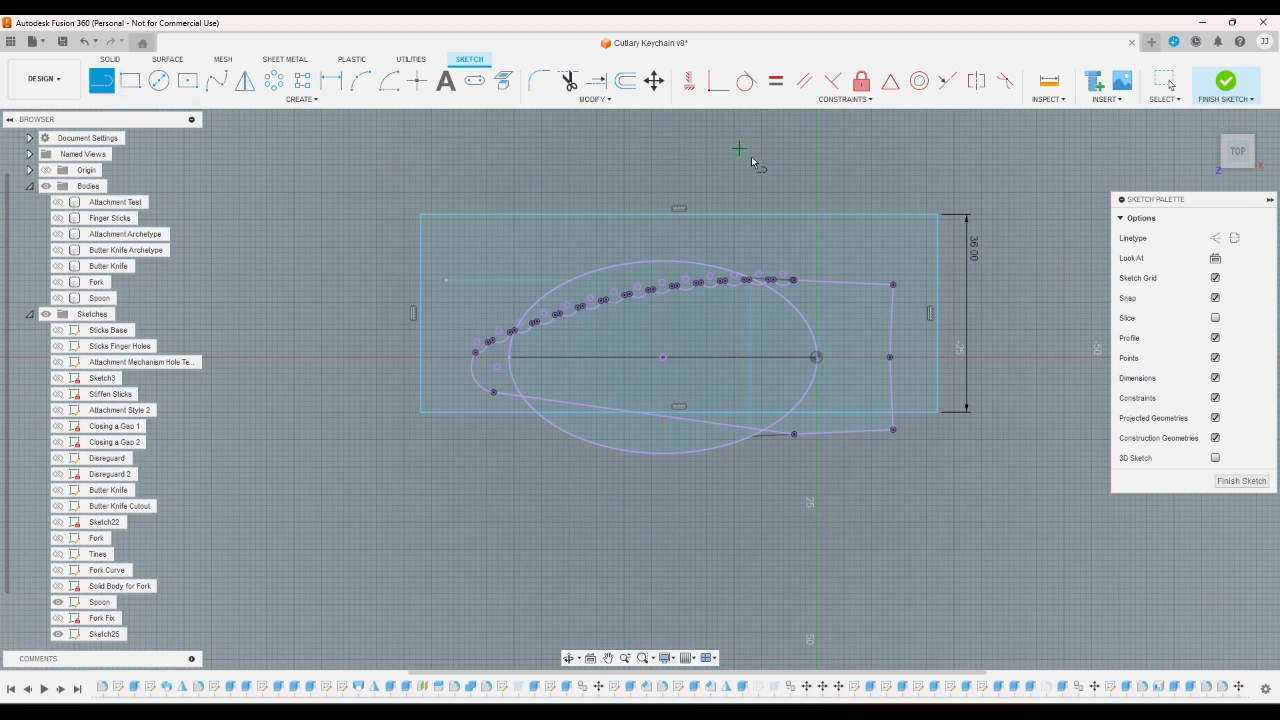
pyautogui.click(938, 214)
pyautogui.click(421, 411)
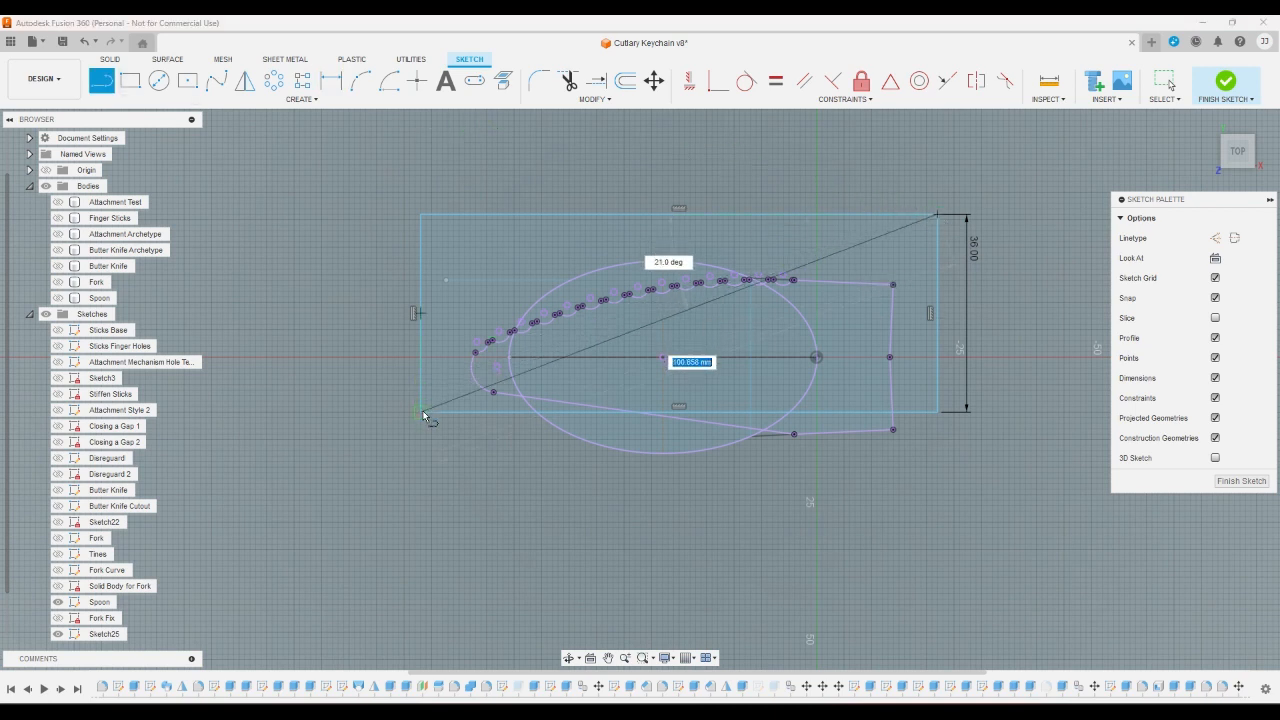
pyautogui.press('Escape')
pyautogui.click(468, 396)
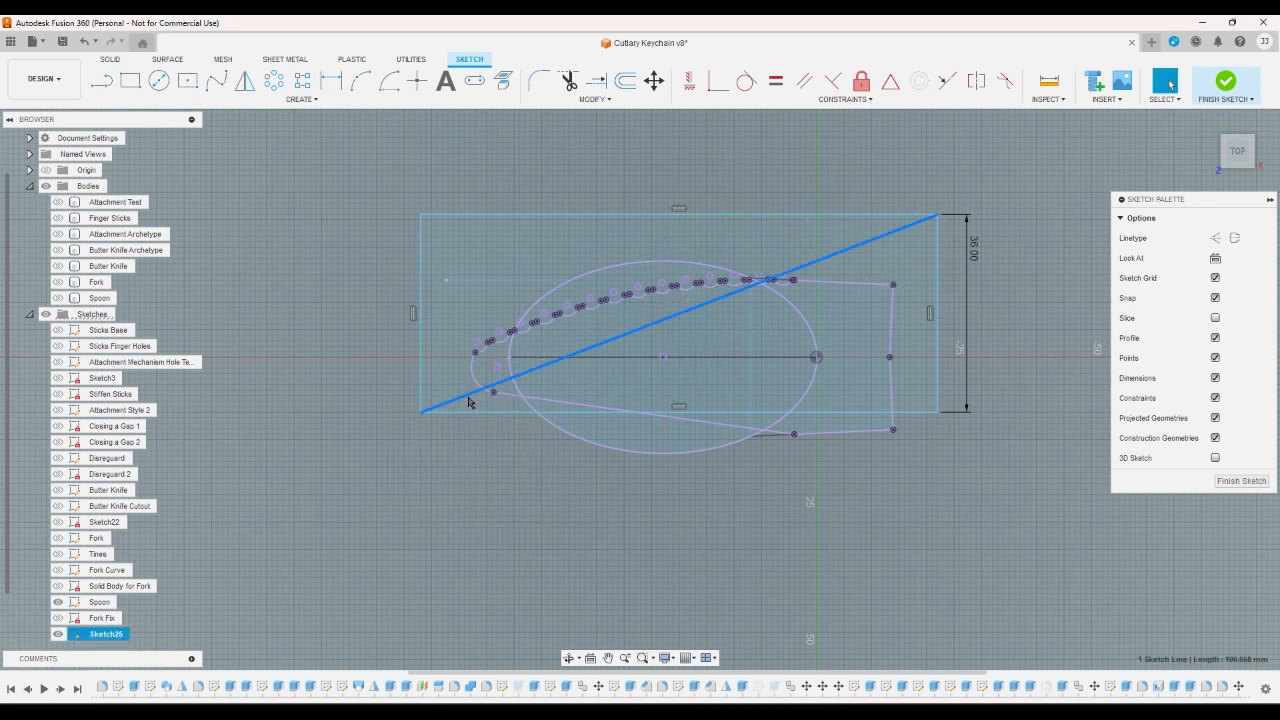
pyautogui.press('Escape')
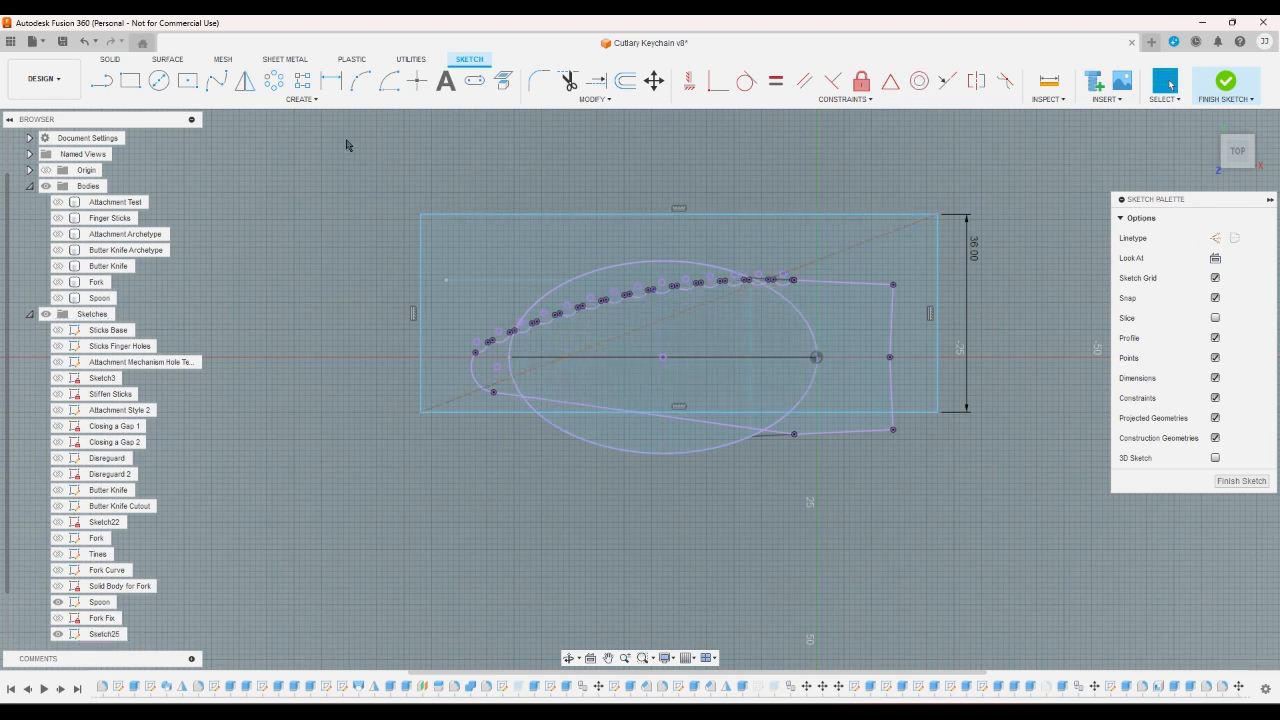
# - Place a sketch point at the diagonal's midpoint and move it onto the centre of the spoon ellipse
pyautogui.click(416, 88)
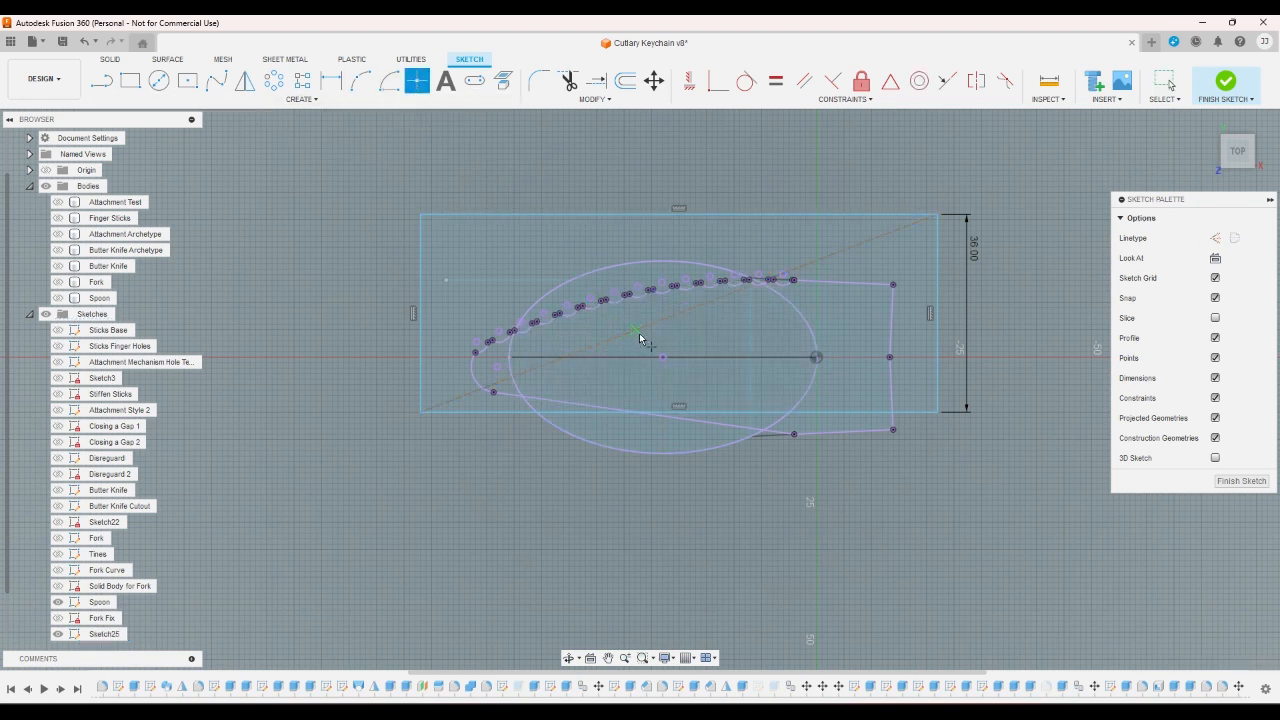
pyautogui.click(681, 313)
pyautogui.rightClick(679, 467)
pyautogui.click(719, 467)
pyautogui.moveTo(681, 316); pyautogui.dragTo(662, 357)
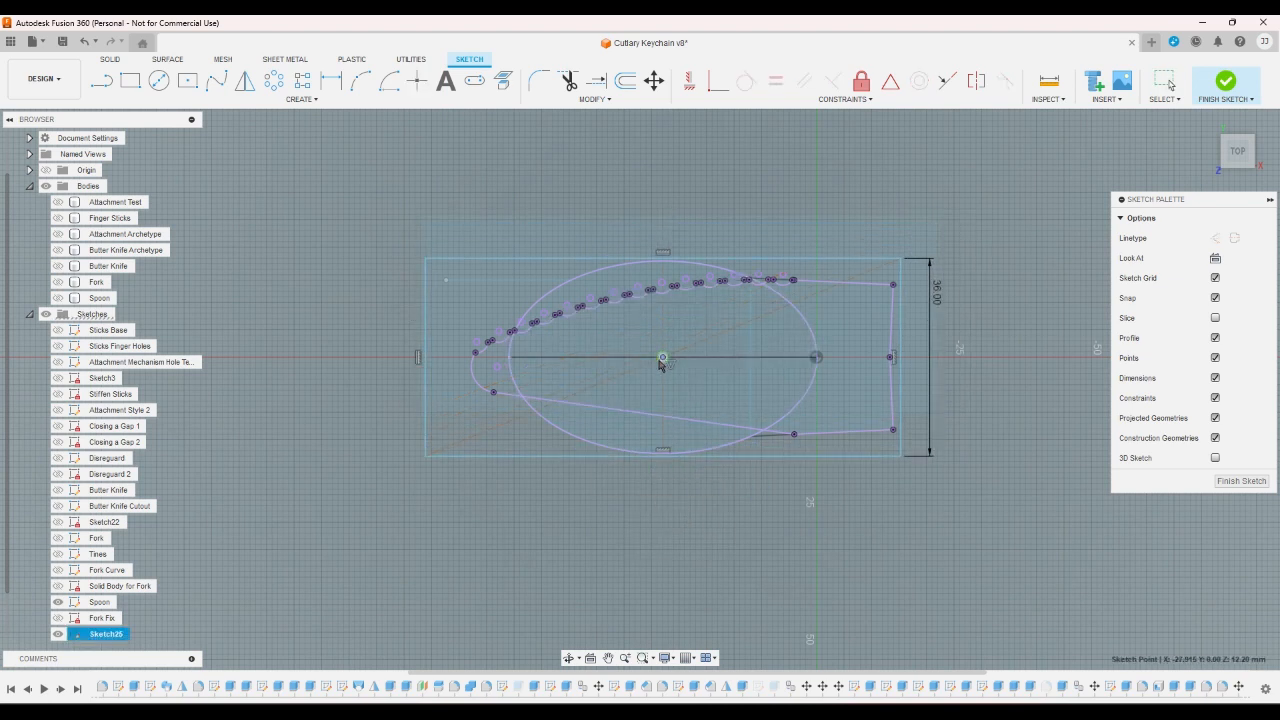
# - Set the rectangle's height dimension to 37 mm
pyautogui.doubleClick(936, 293)
pyautogui.write('37')
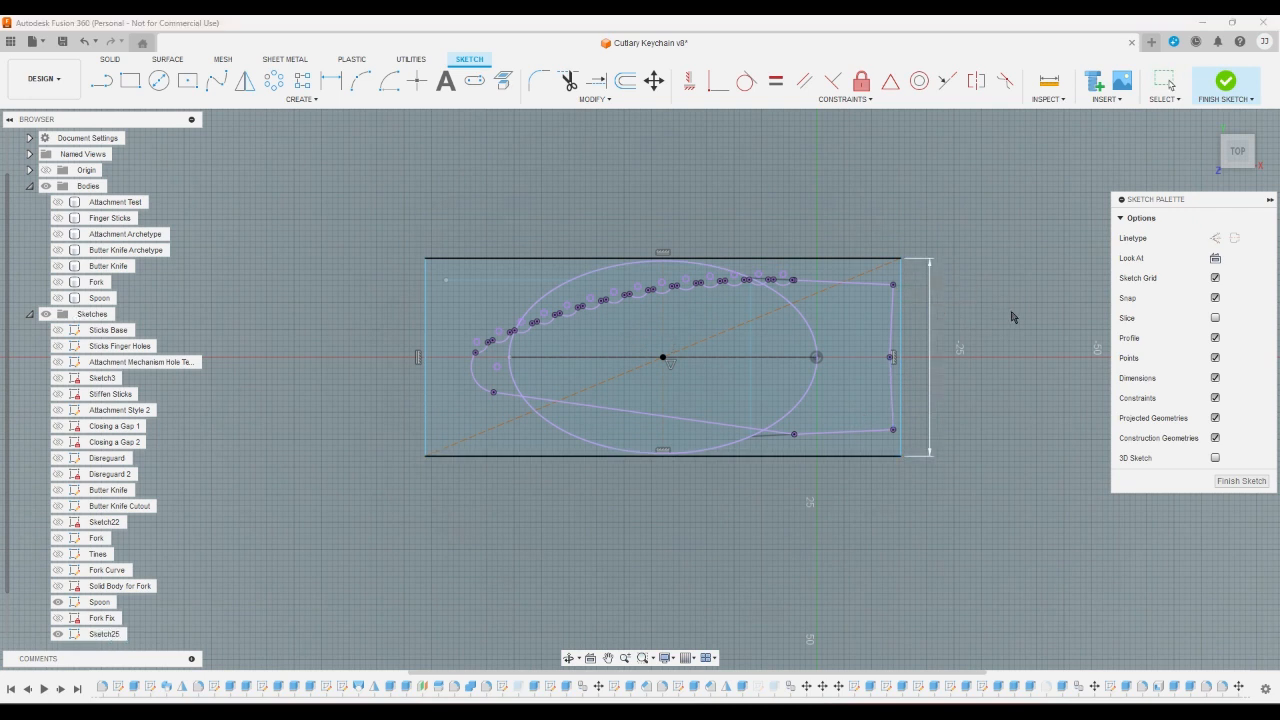
pyautogui.press('Return')
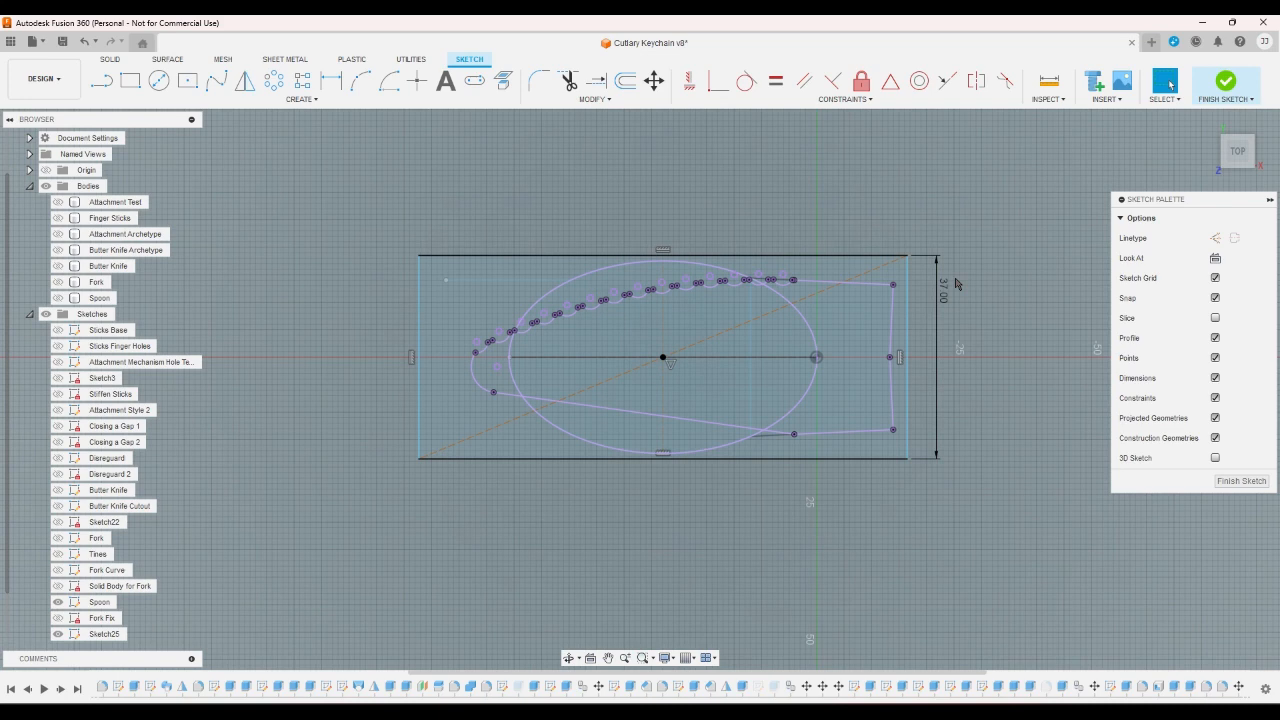
# - Draw a horizontal line from the knife tip's arc centre to the arc's leftmost edge and continue it 1 mm outward
pyautogui.scroll(1, 962, 312)
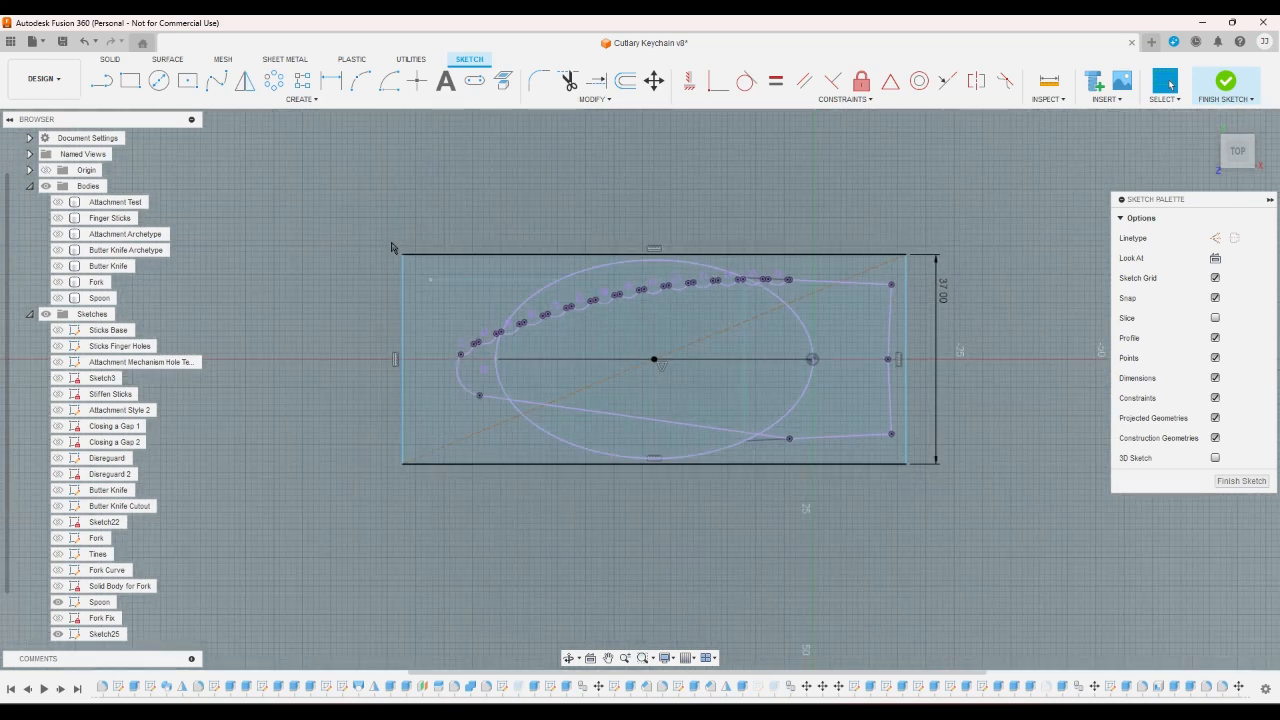
pyautogui.click(97, 86)
pyautogui.scroll(3, 460, 368)
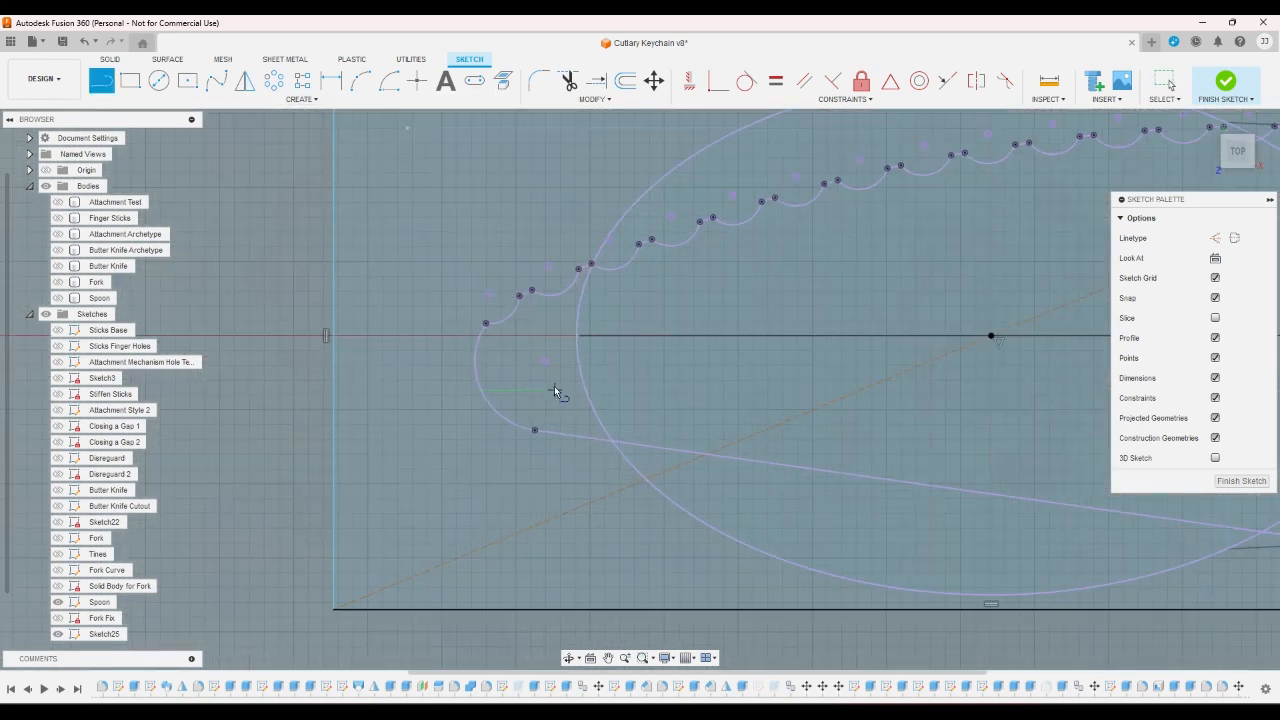
pyautogui.click(470, 367)
pyautogui.click(475, 365)
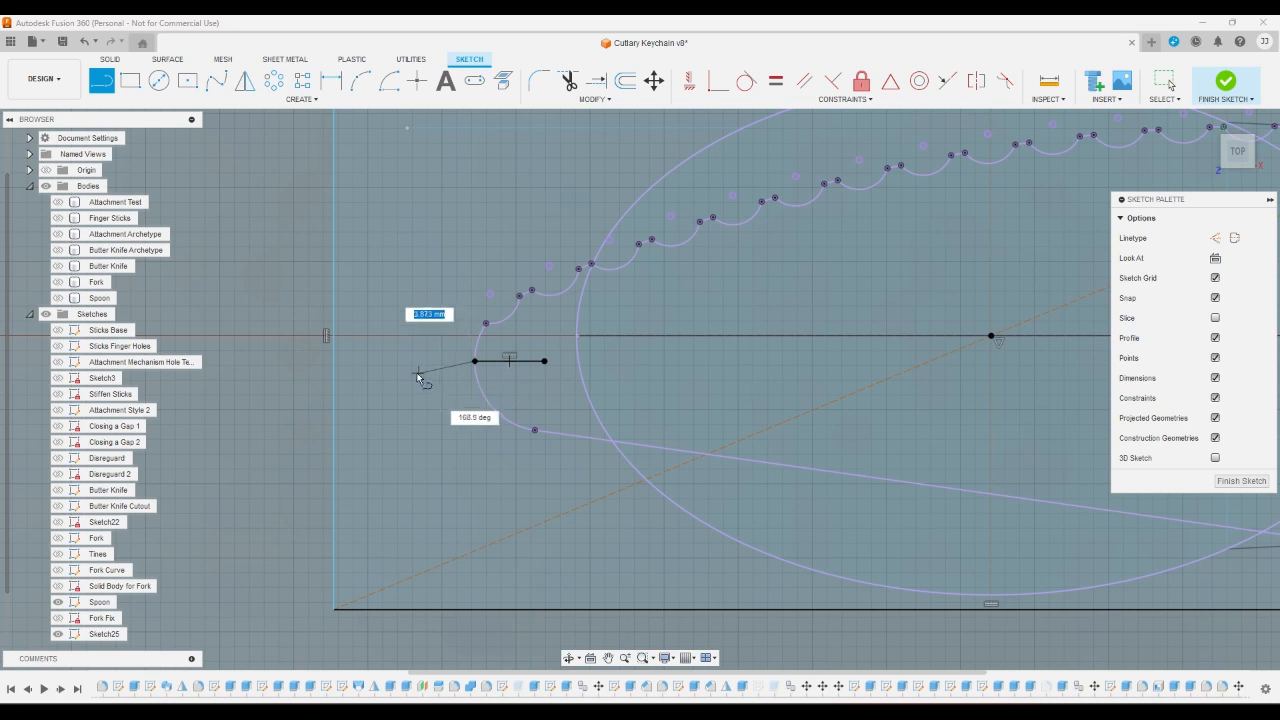
pyautogui.write('1')
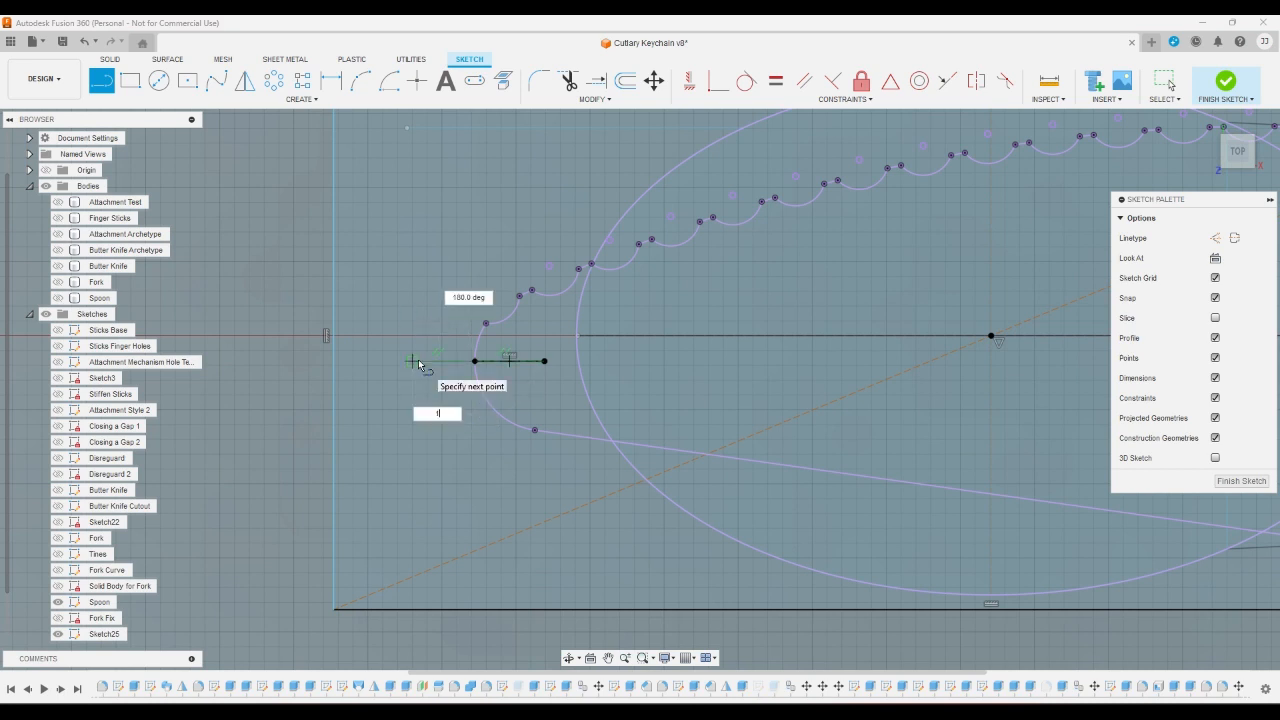
pyautogui.press('Return')
pyautogui.press('Escape')
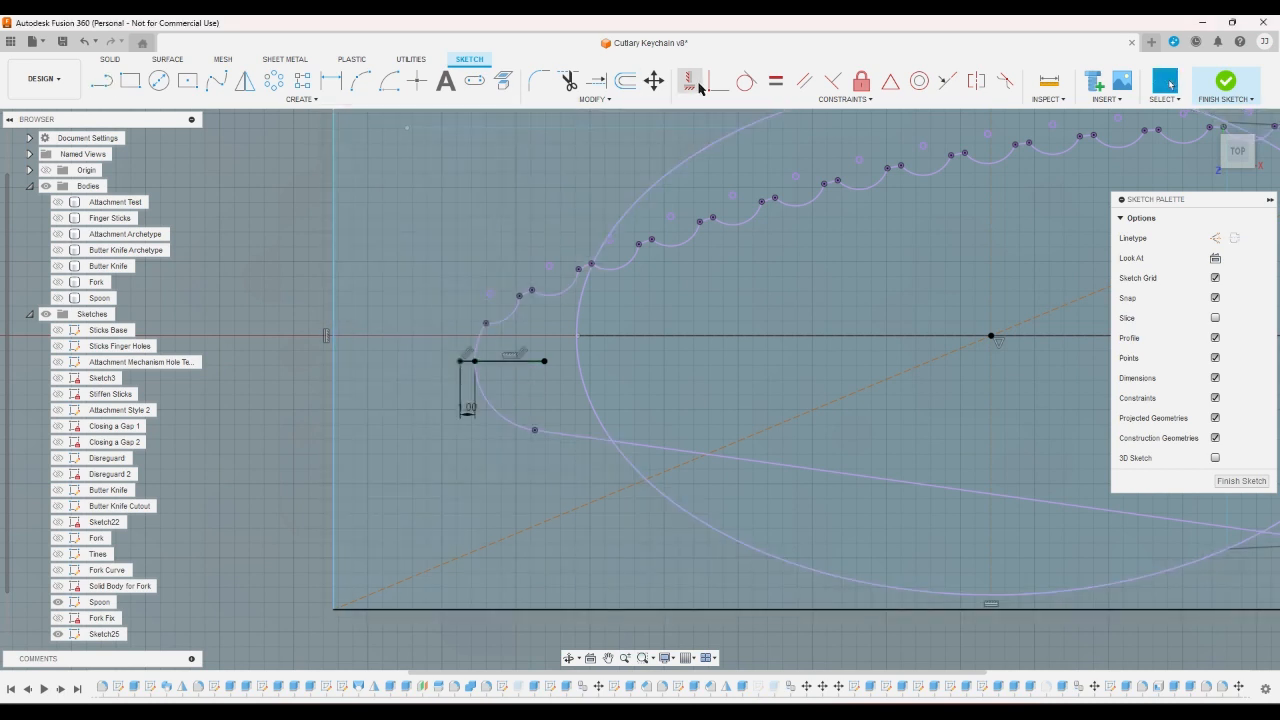
# - Make the rectangle's left side coincident with the outer end of the 1 mm line at the knife tip
pyautogui.click(720, 86)
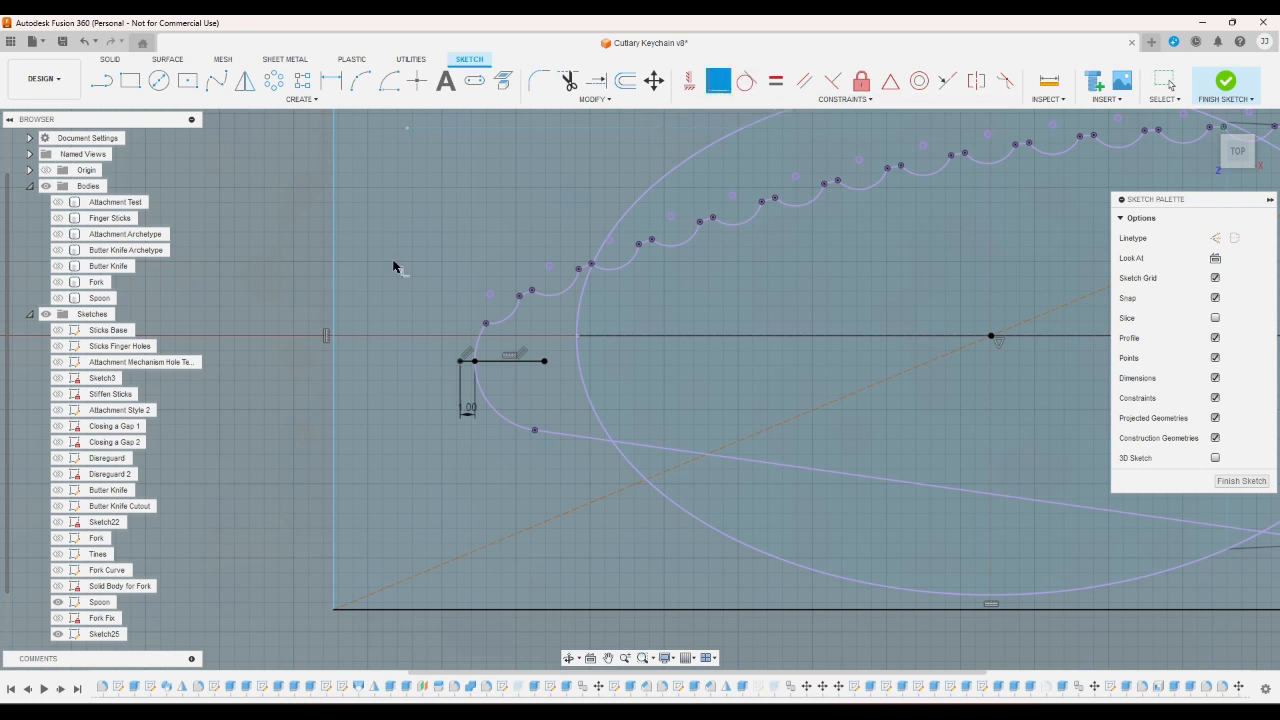
pyautogui.click(335, 316)
pyautogui.click(460, 363)
pyautogui.rightClick(302, 376)
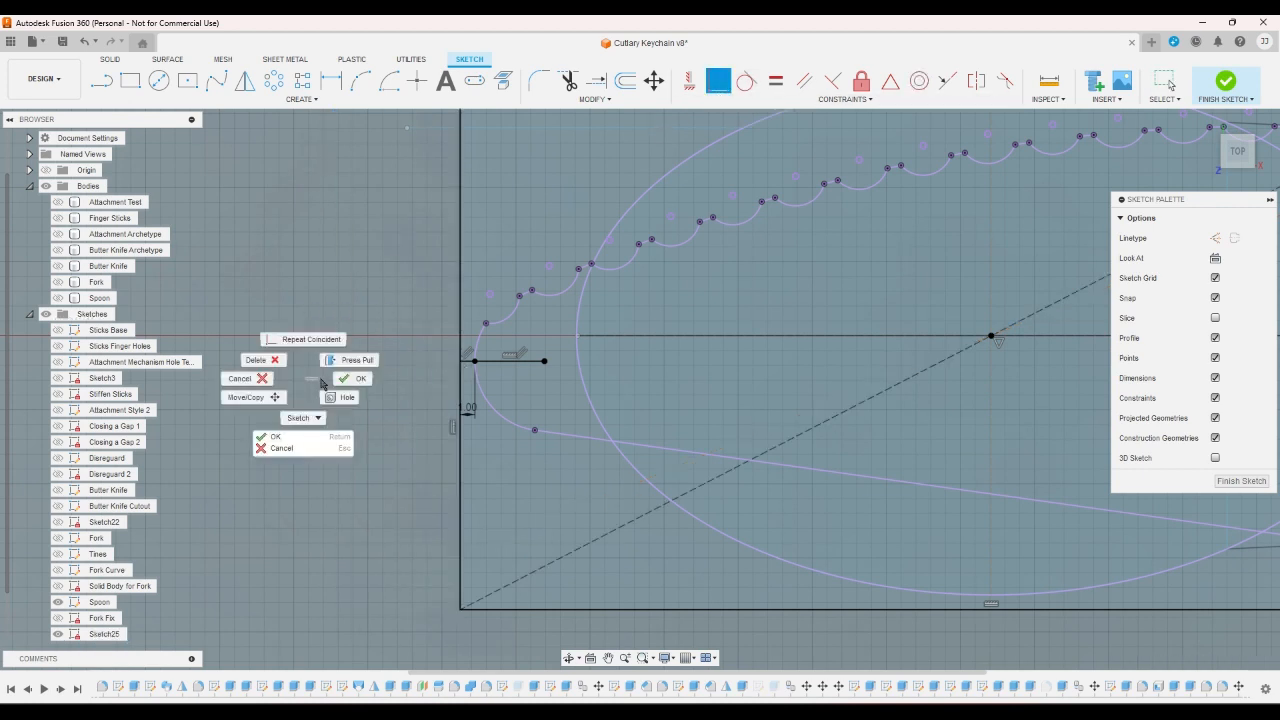
pyautogui.click(350, 378)
# - Convert the horizontal line between the arc centre and the knife tip into construction geometry
pyautogui.click(466, 418)
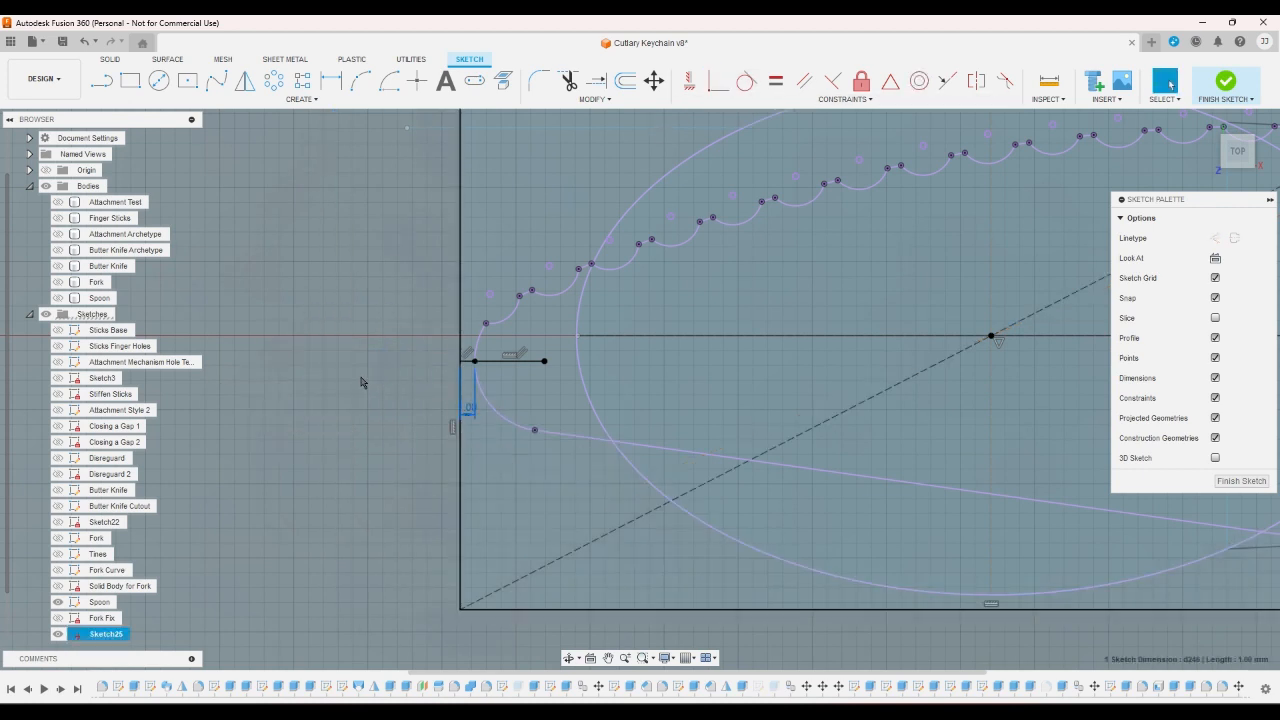
pyautogui.click(362, 383)
pyautogui.click(506, 363)
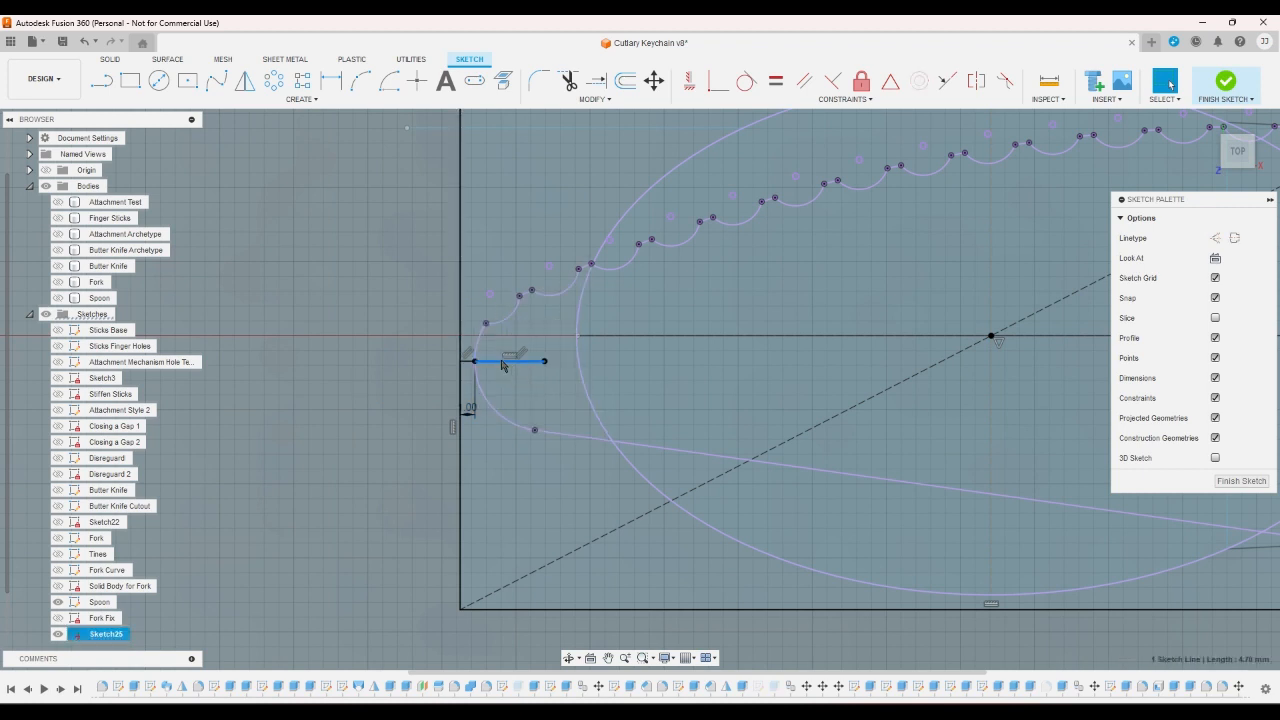
pyautogui.click(314, 357)
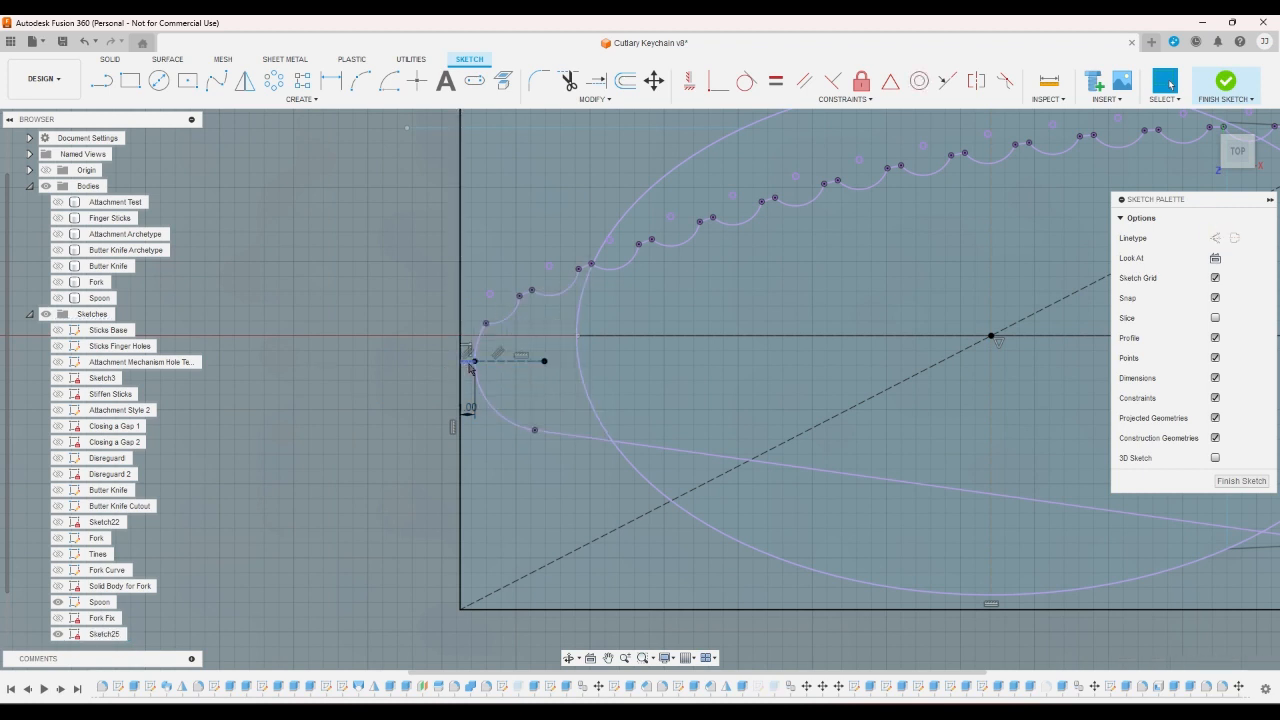
# - Delete the construction diagonal and stretch the rectangle's right side outward past the wide end of the knife outline
pyautogui.scroll(-5, 343, 357)
pyautogui.scroll(3, 700, 370)
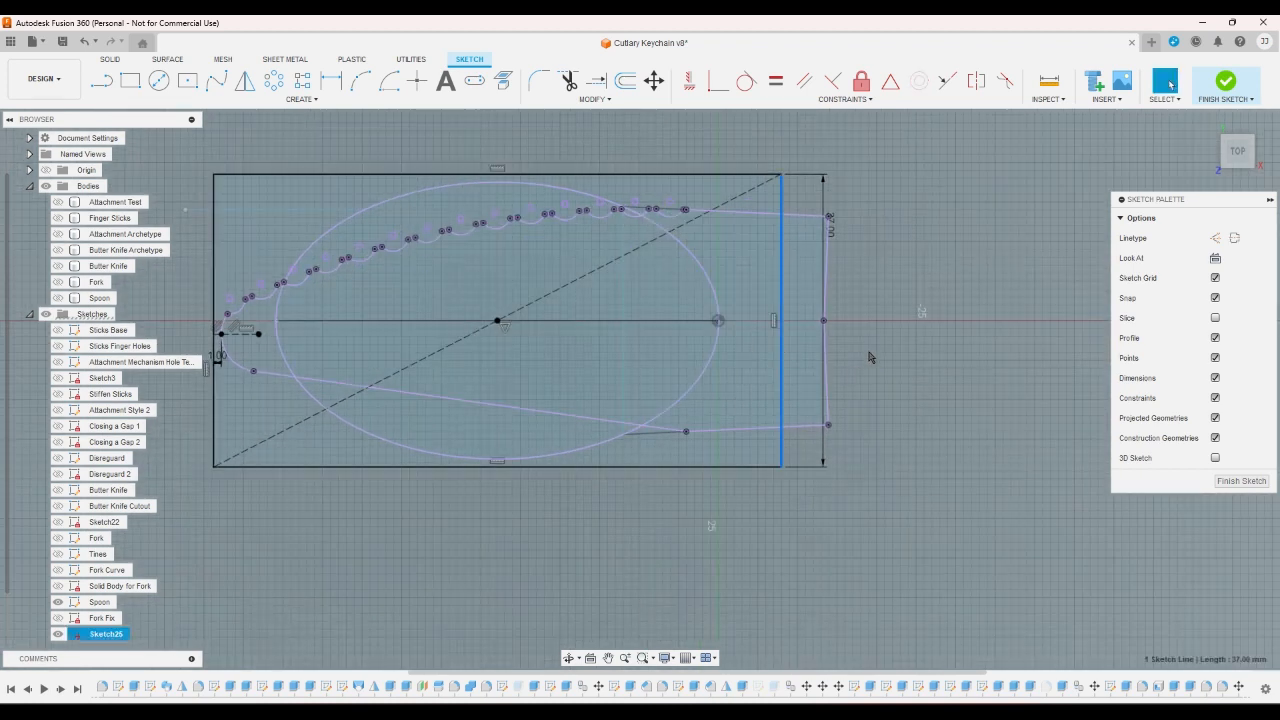
pyautogui.scroll(-2, 878, 426)
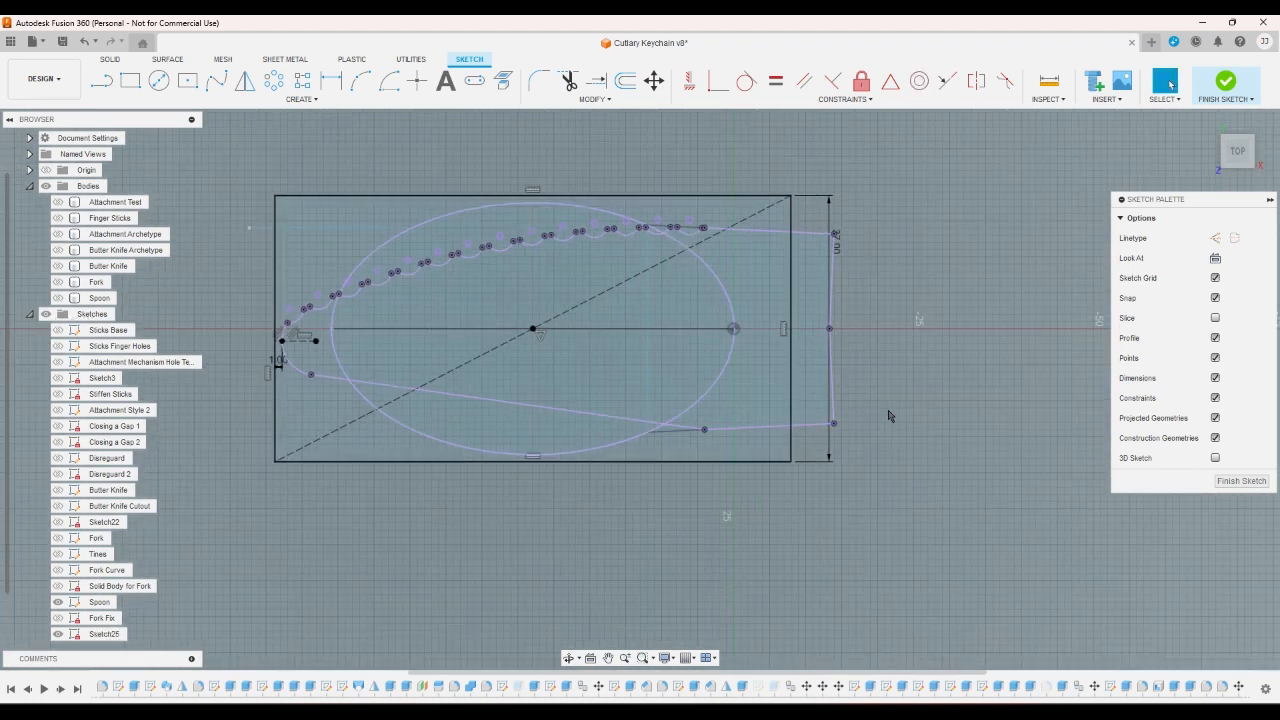
pyautogui.rightClick(881, 418)
pyautogui.press('Escape')
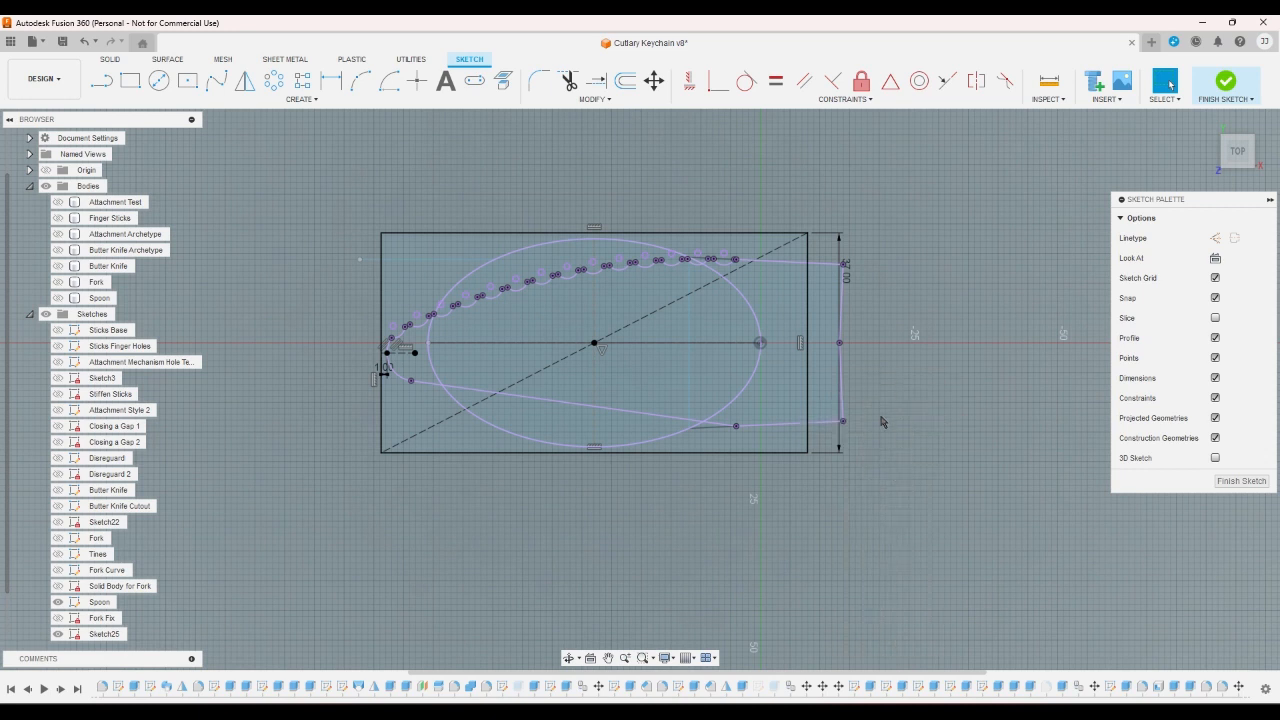
pyautogui.click(751, 266)
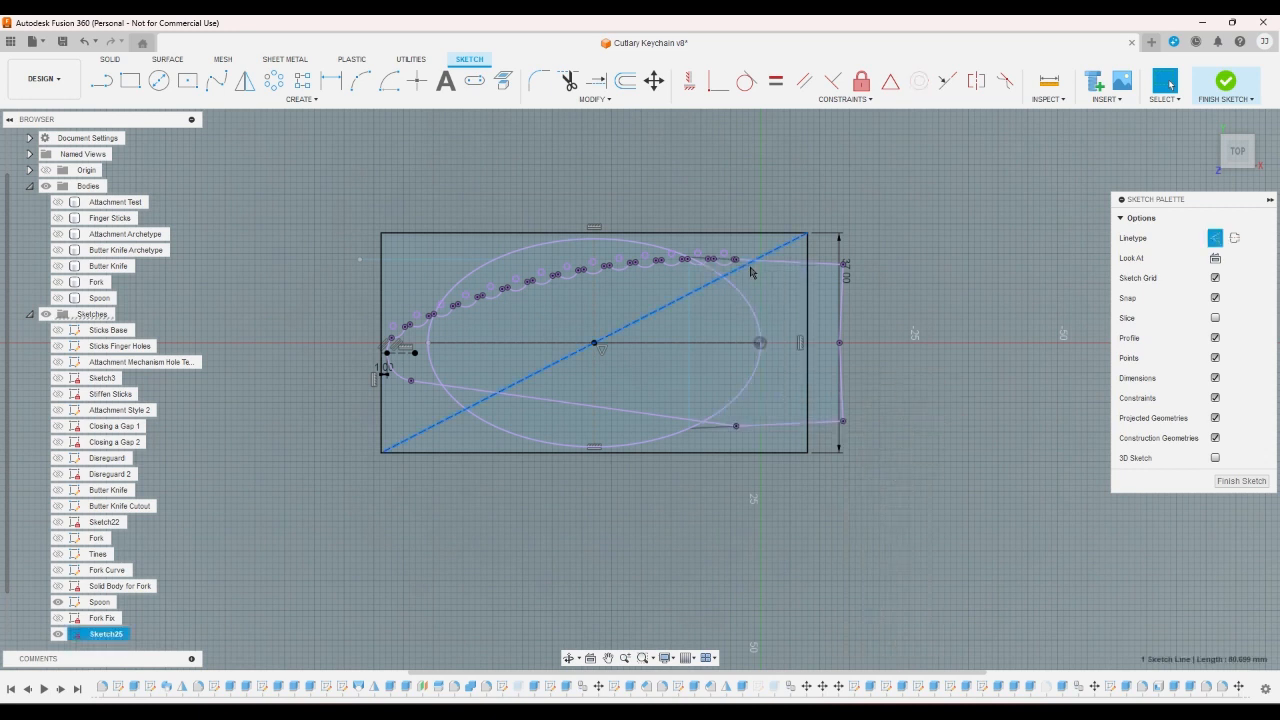
pyautogui.press('Delete')
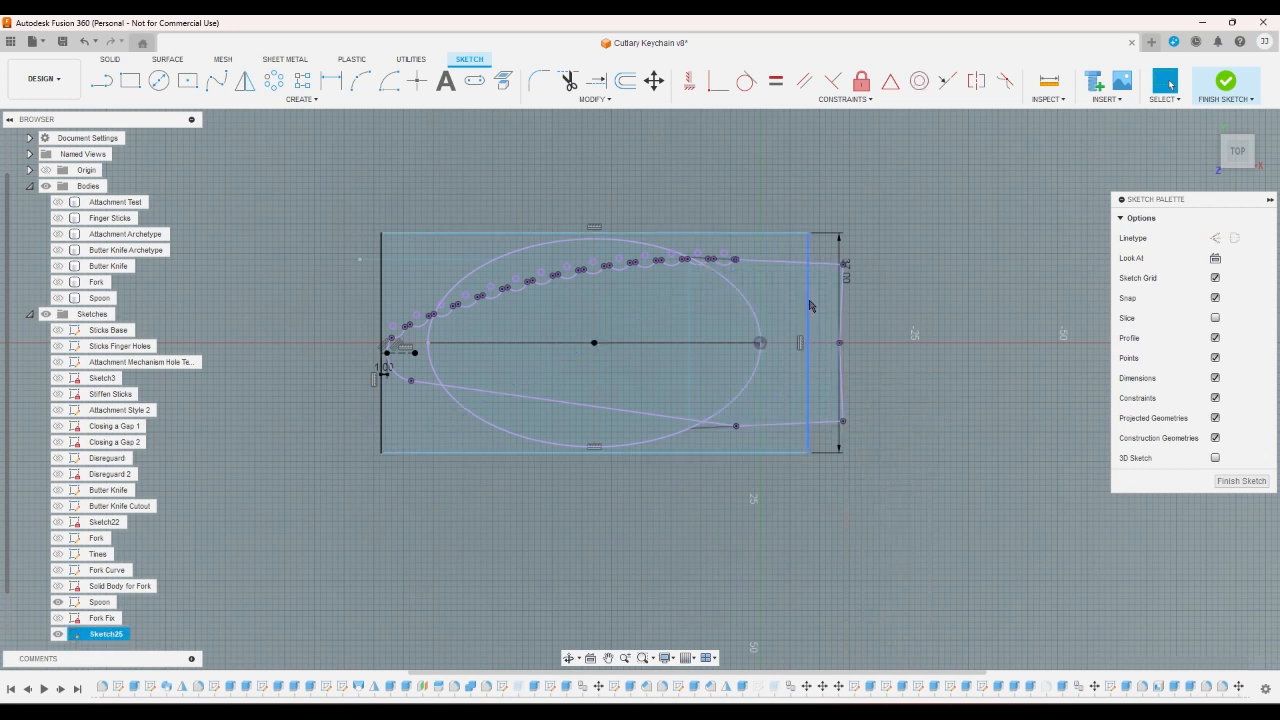
pyautogui.moveTo(810, 305); pyautogui.dragTo(886, 305)
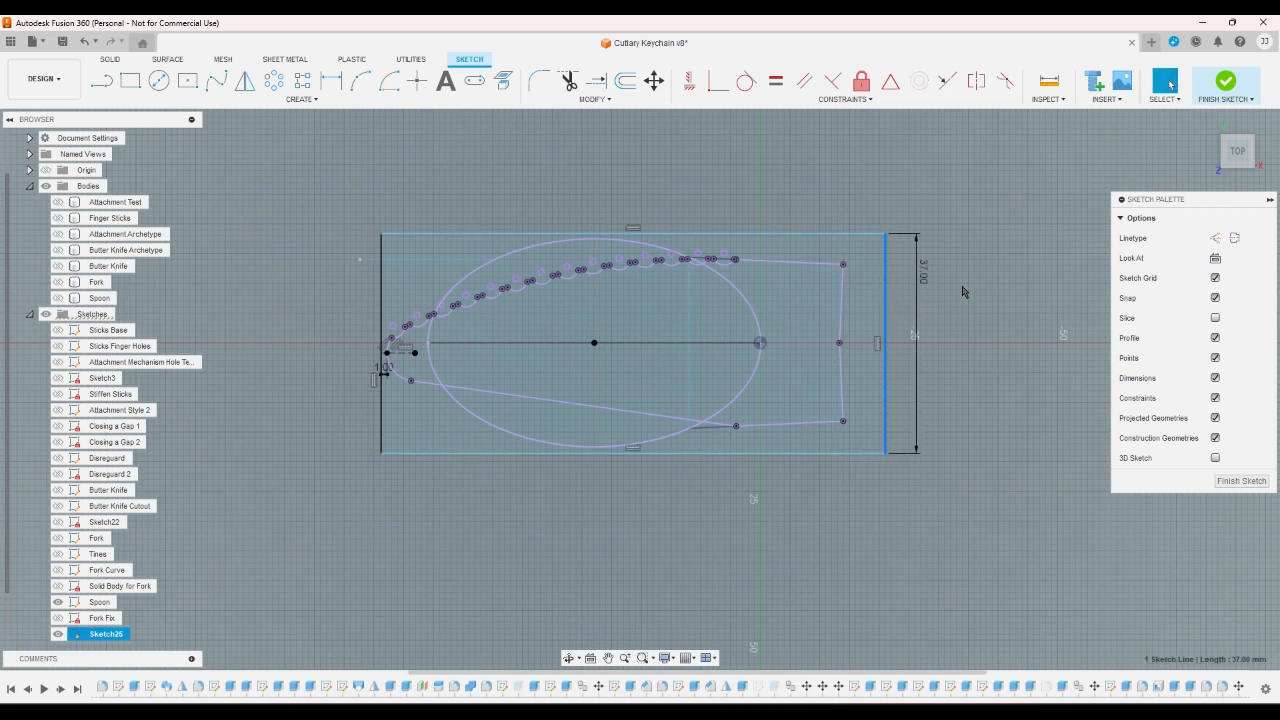
# - Draw a 1 mm line outward from the upper corner of the knife outline's wide end
pyautogui.click(101, 80)
pyautogui.scroll(3, 804, 275)
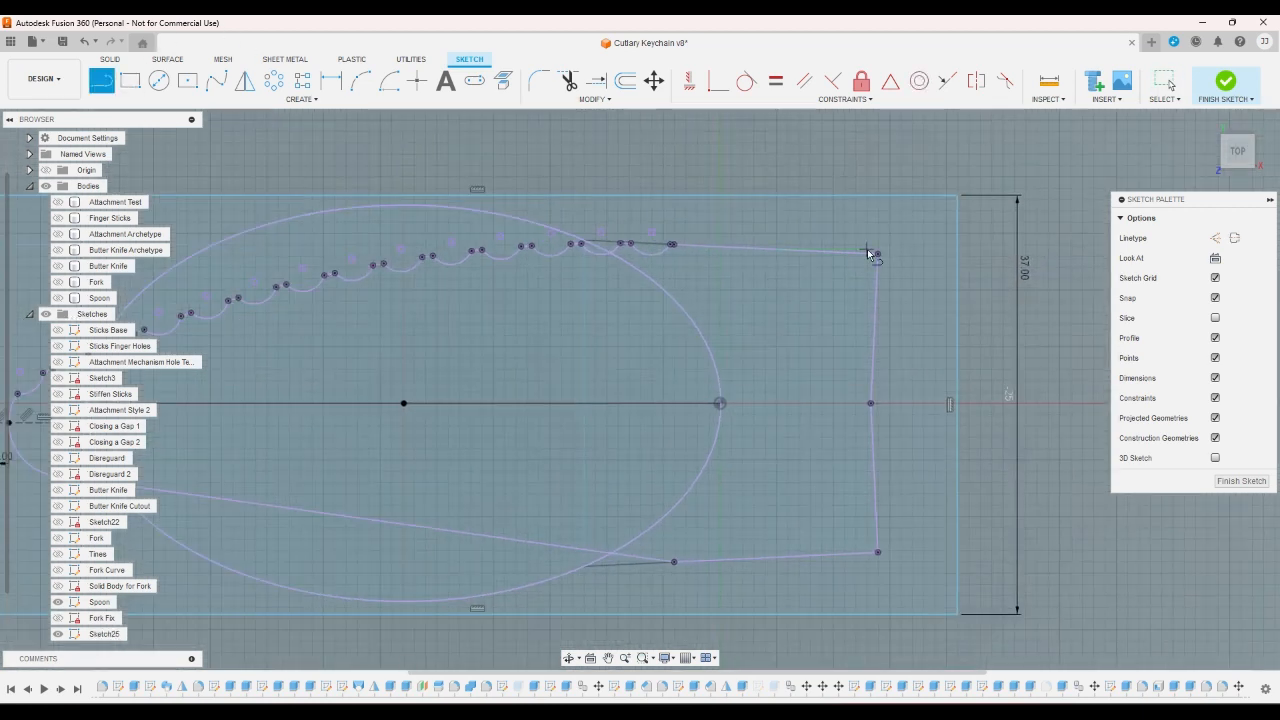
pyautogui.click(878, 254)
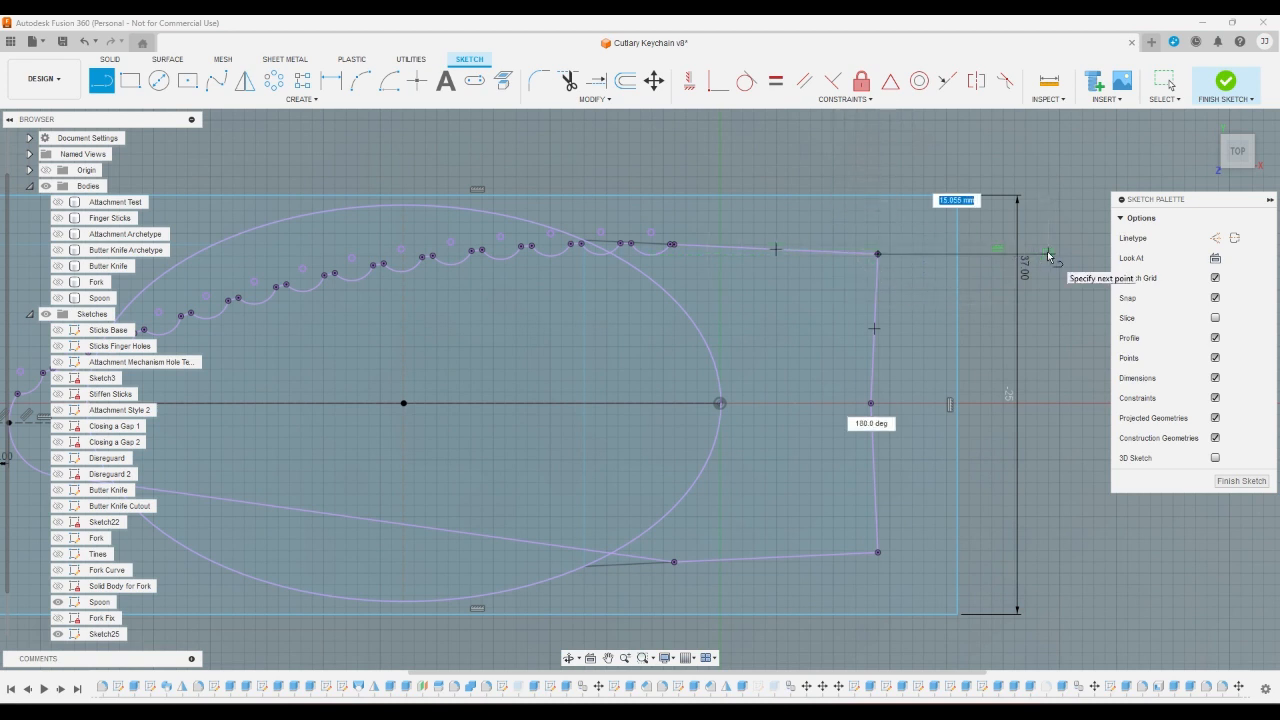
pyautogui.write('1')
pyautogui.press('Return')
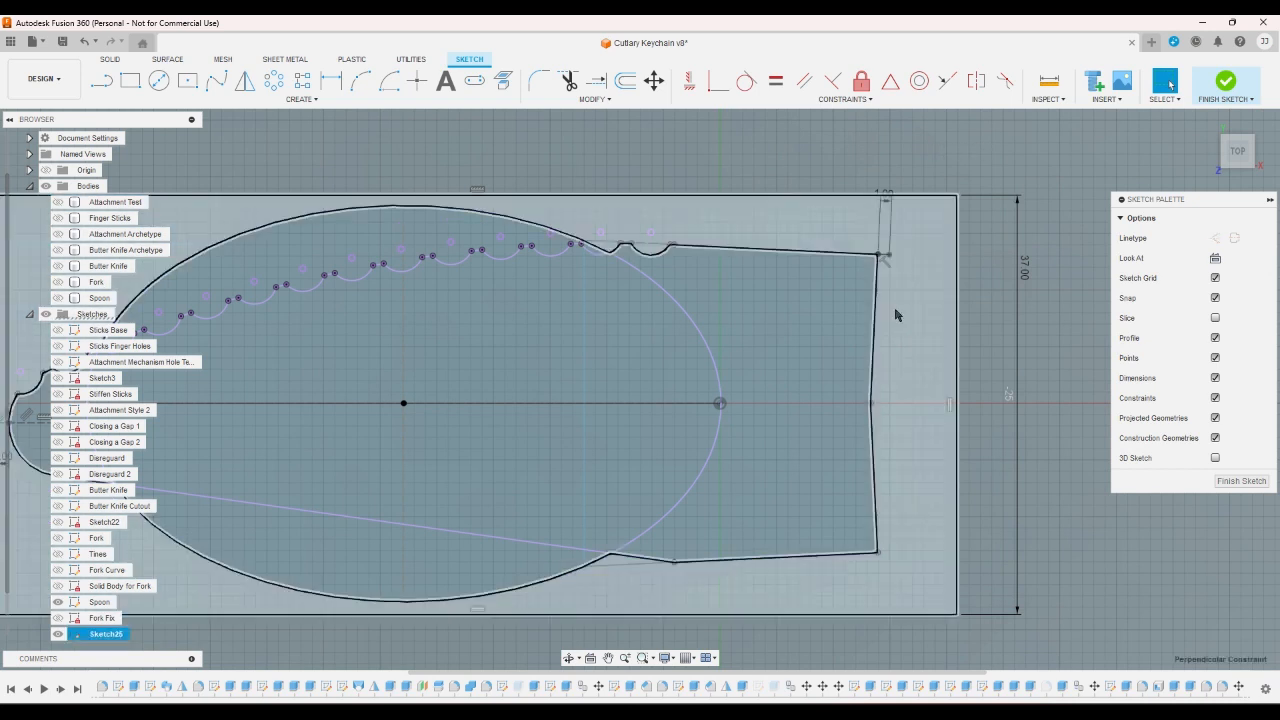
# - Constrain the 1 mm line at the upper corner of the knife outline's wide end to be horizontal
pyautogui.click(691, 92)
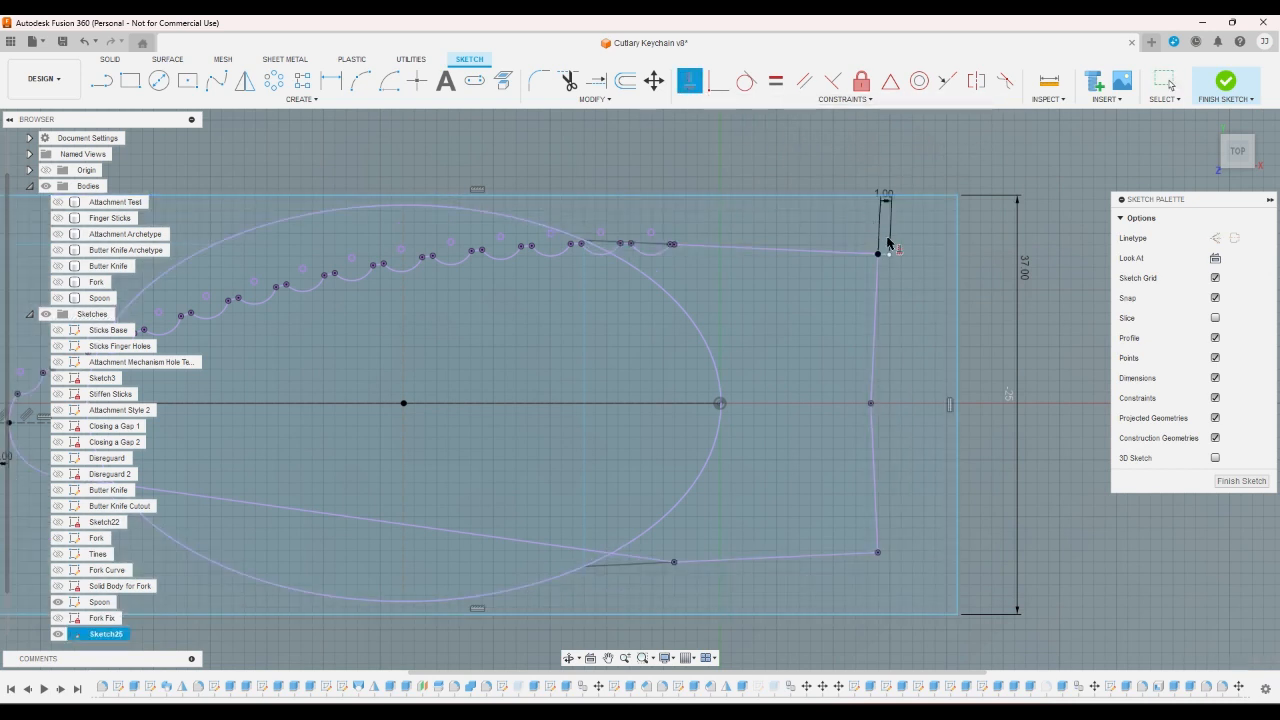
pyautogui.scroll(5, 886, 252)
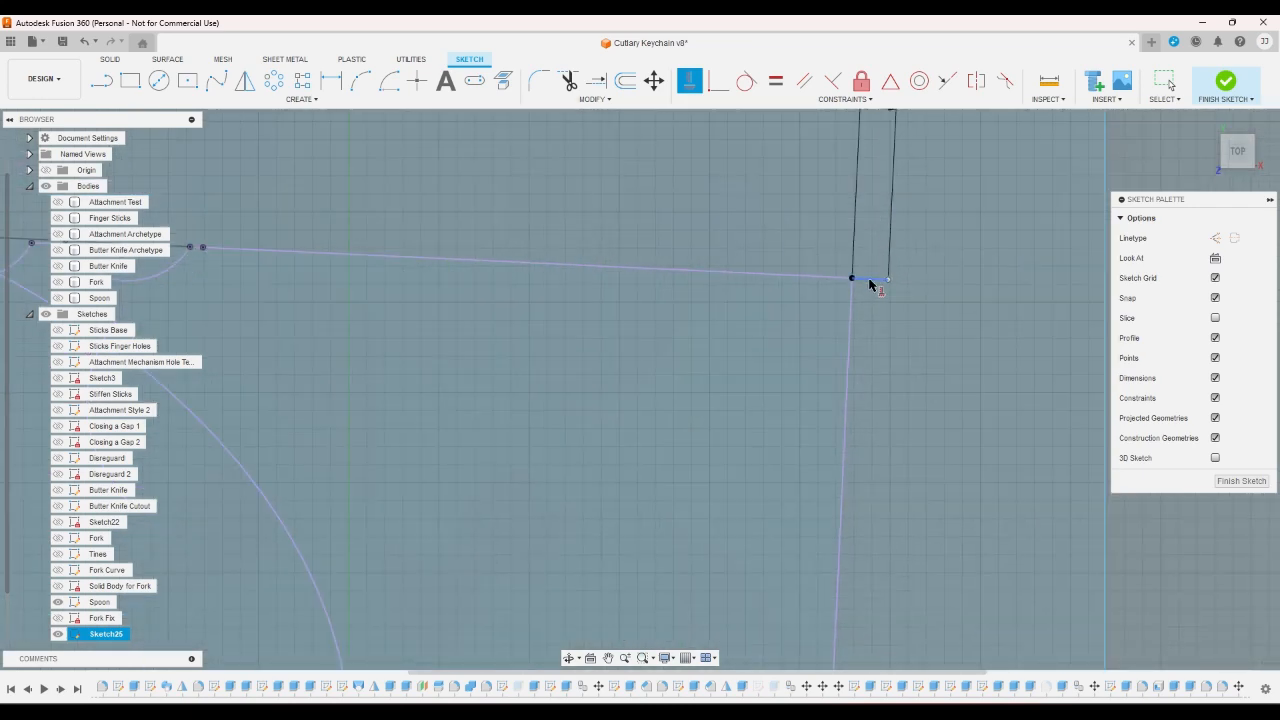
pyautogui.click(870, 281)
pyautogui.scroll(-5, 814, 246)
pyautogui.rightClick(769, 150)
pyautogui.press('Escape')
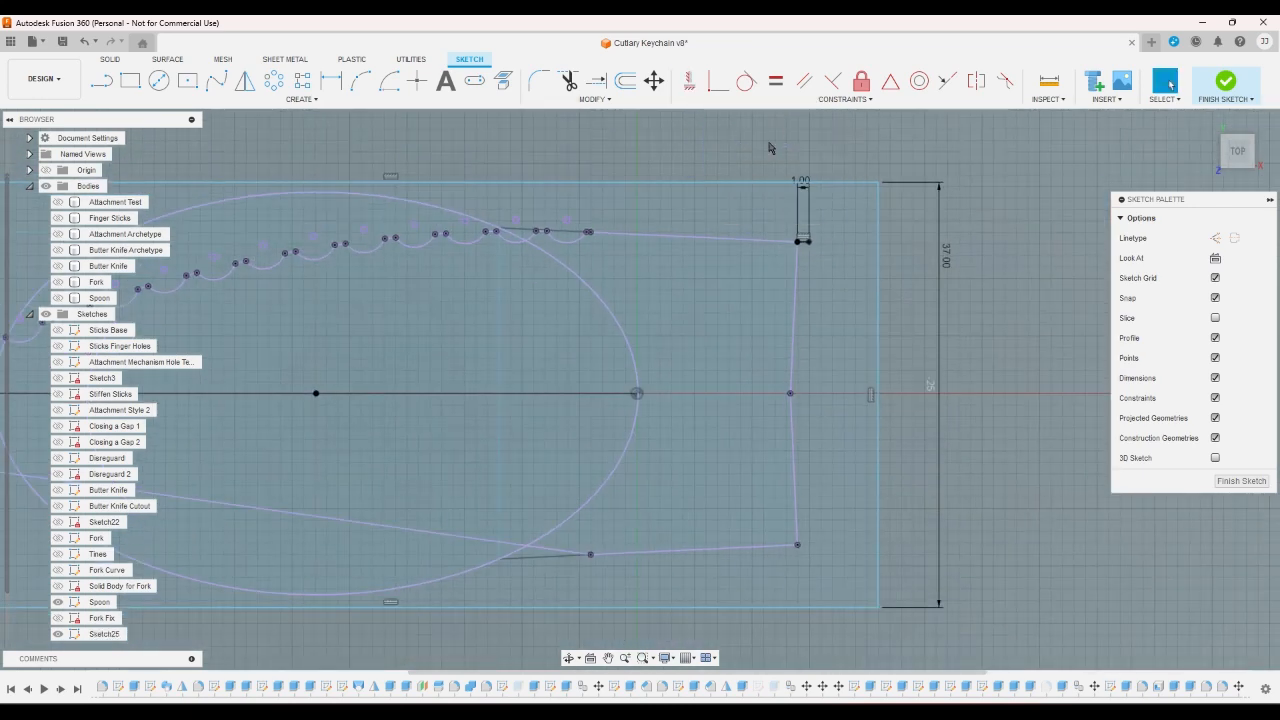
pyautogui.scroll(4, 814, 245)
pyautogui.click(789, 296)
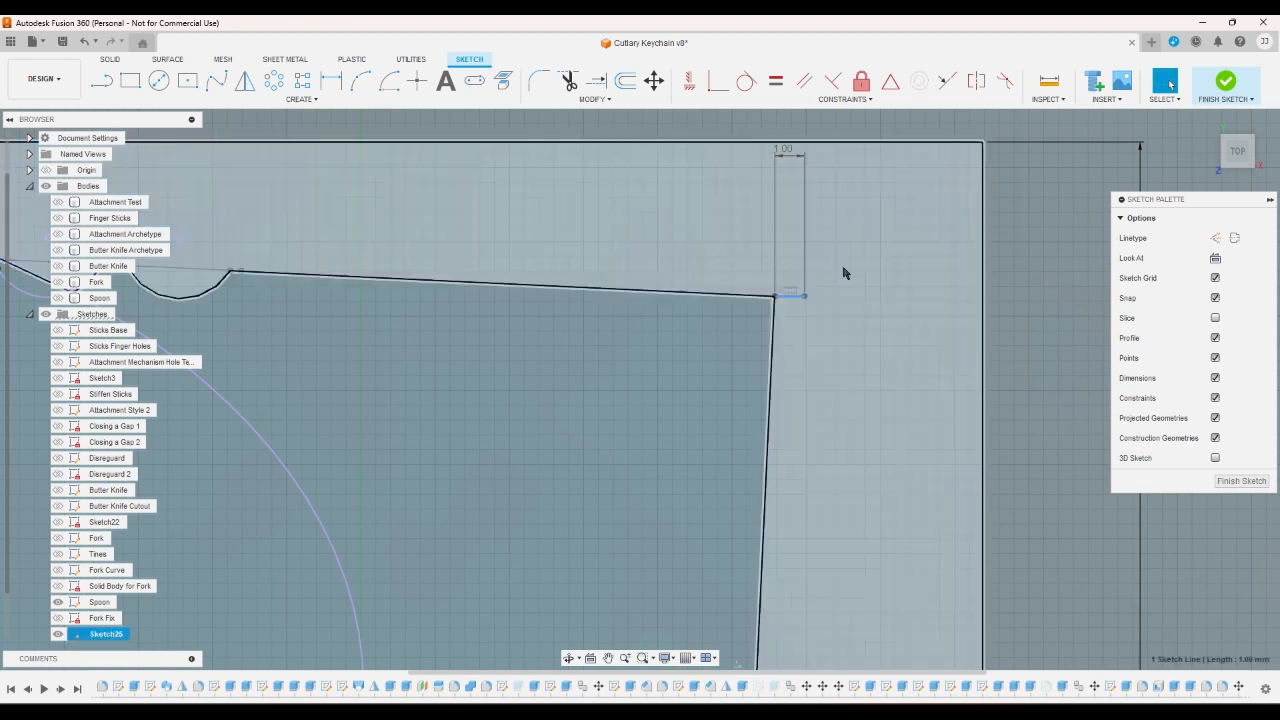
pyautogui.click(1022, 235)
pyautogui.click(789, 300)
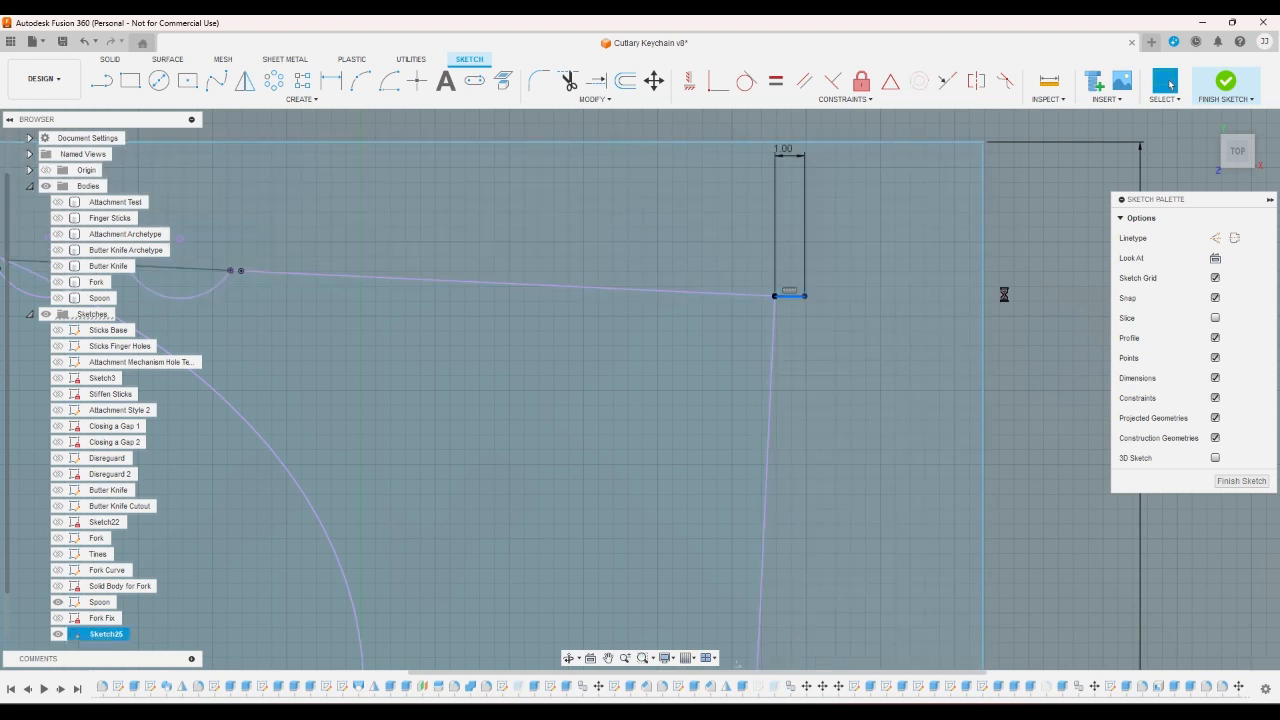
pyautogui.press('Delete')
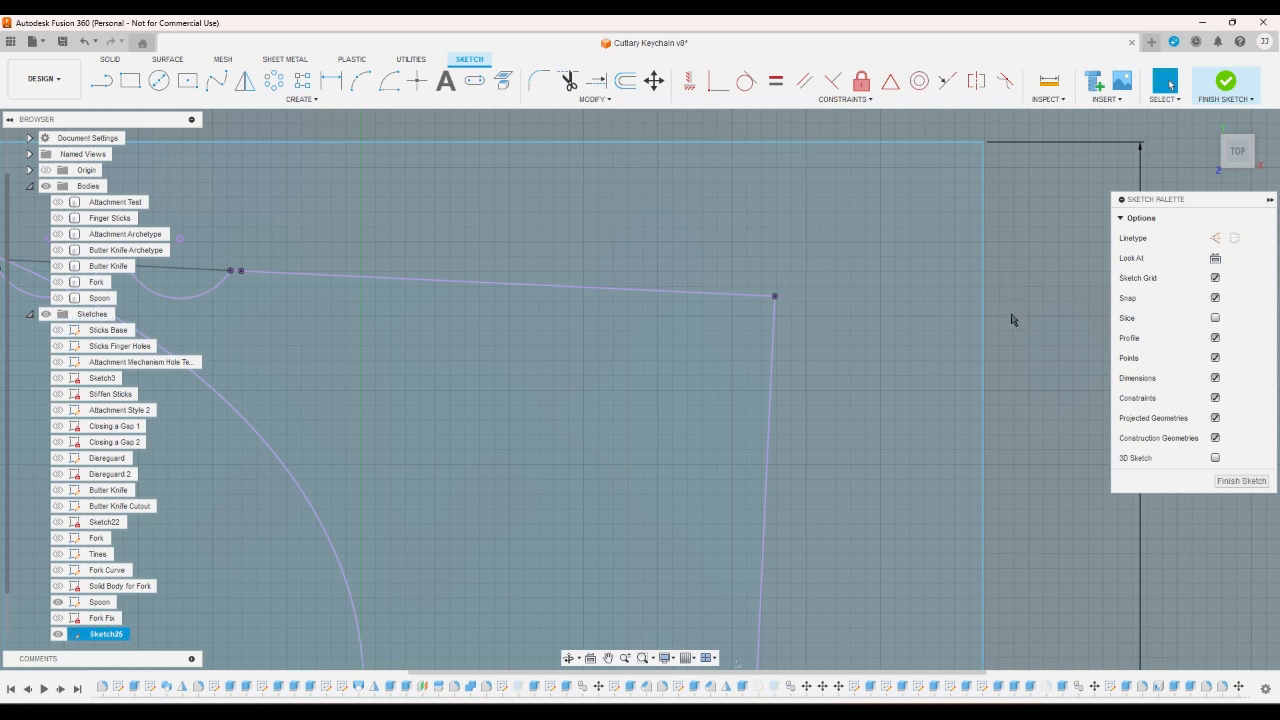
pyautogui.hotkey('ctrl', 'z')
# - Convert the 1 mm line at the knife outline's wide end into construction geometry
pyautogui.click(791, 296)
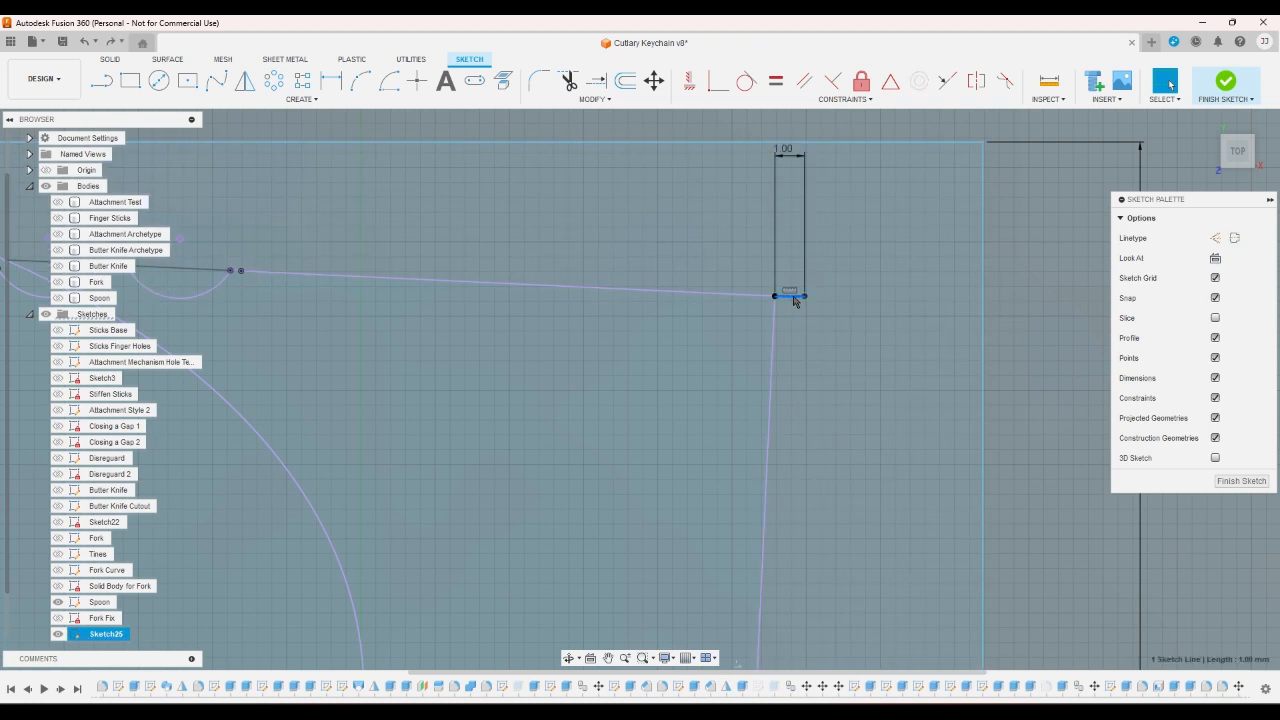
pyautogui.press('x')
pyautogui.click(999, 288)
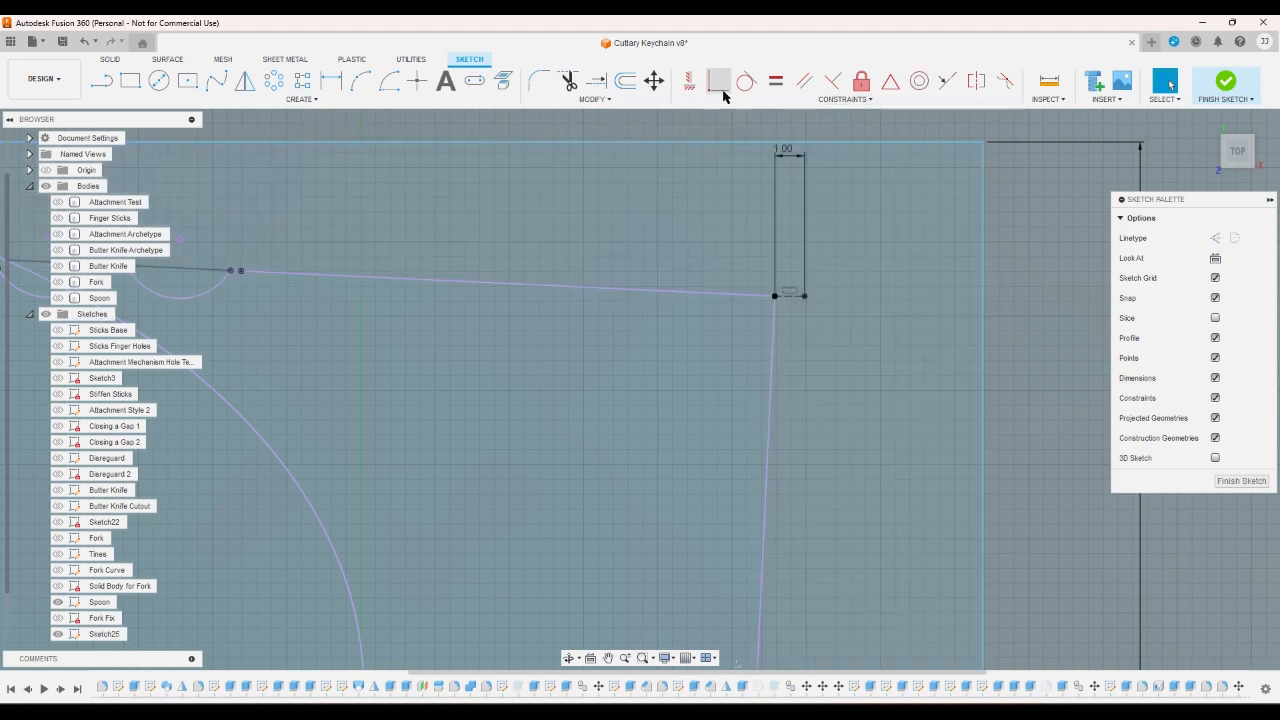
# - Make the rectangle's right side coincident with the outer end of the 1 mm line at the knife's wide end
pyautogui.click(721, 91)
pyautogui.click(983, 218)
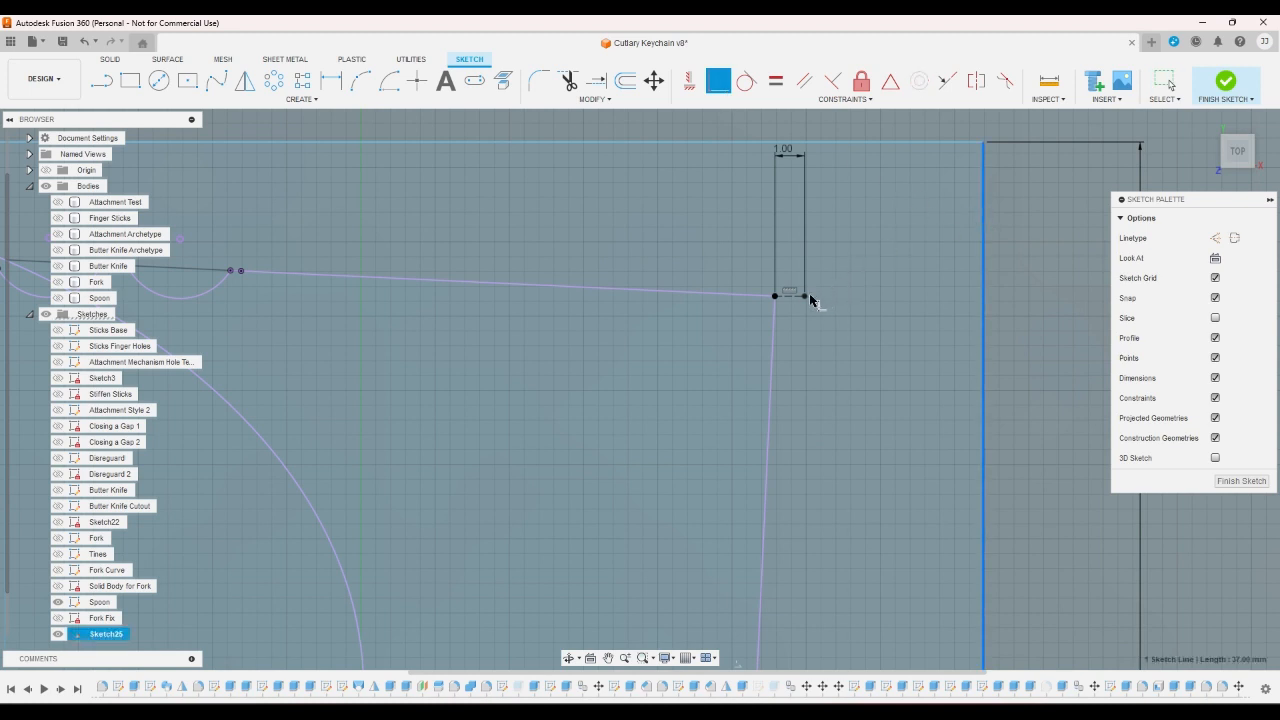
pyautogui.click(805, 296)
pyautogui.scroll(-5, 808, 298)
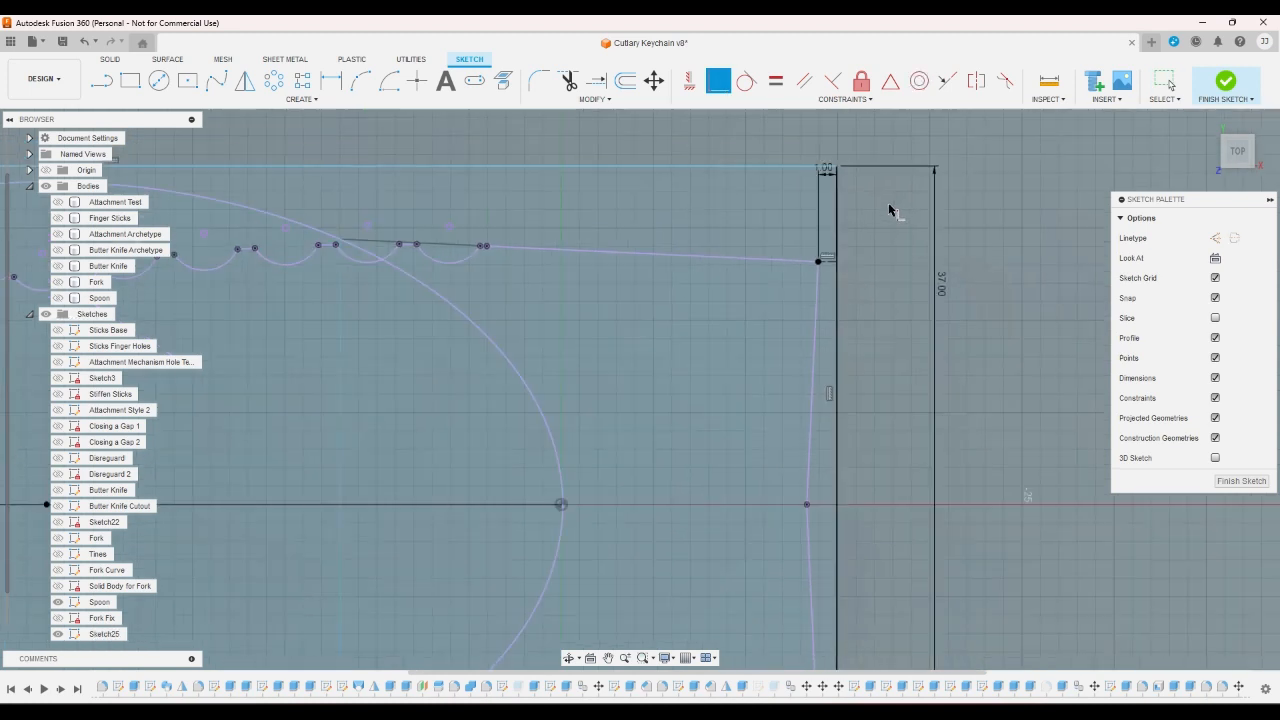
pyautogui.rightClick(683, 139)
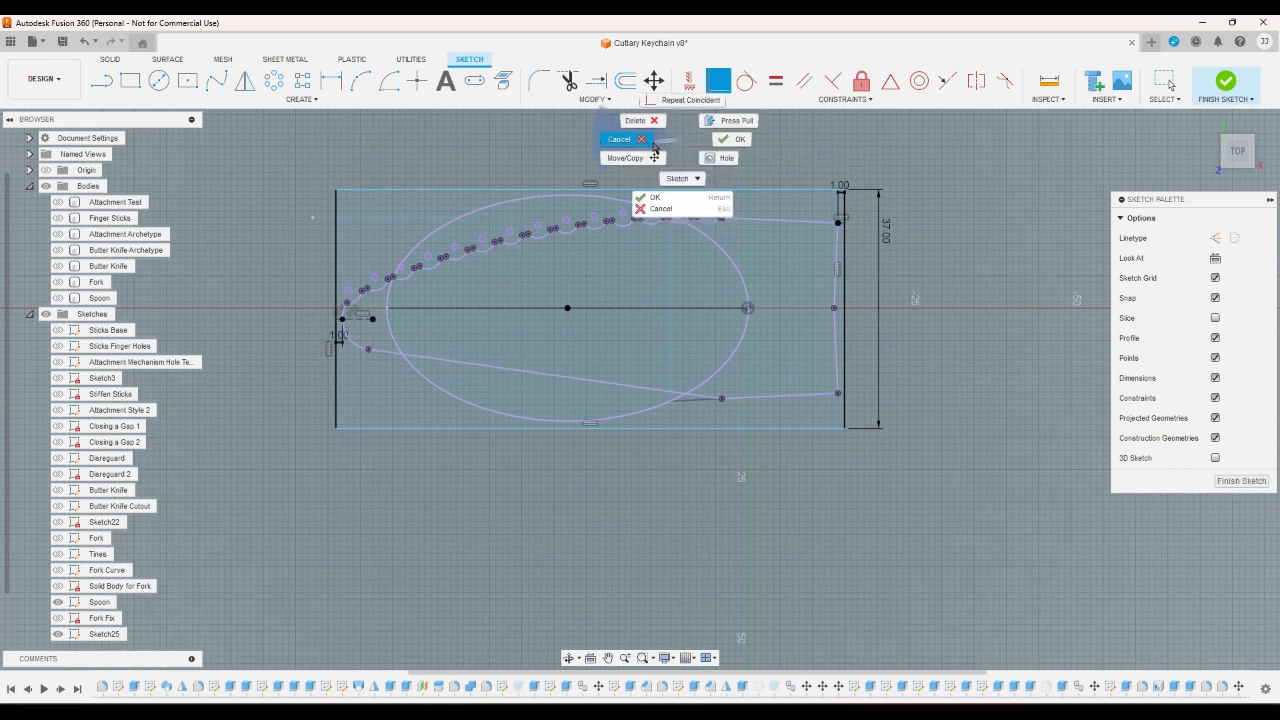
pyautogui.click(641, 143)
pyautogui.click(645, 209)
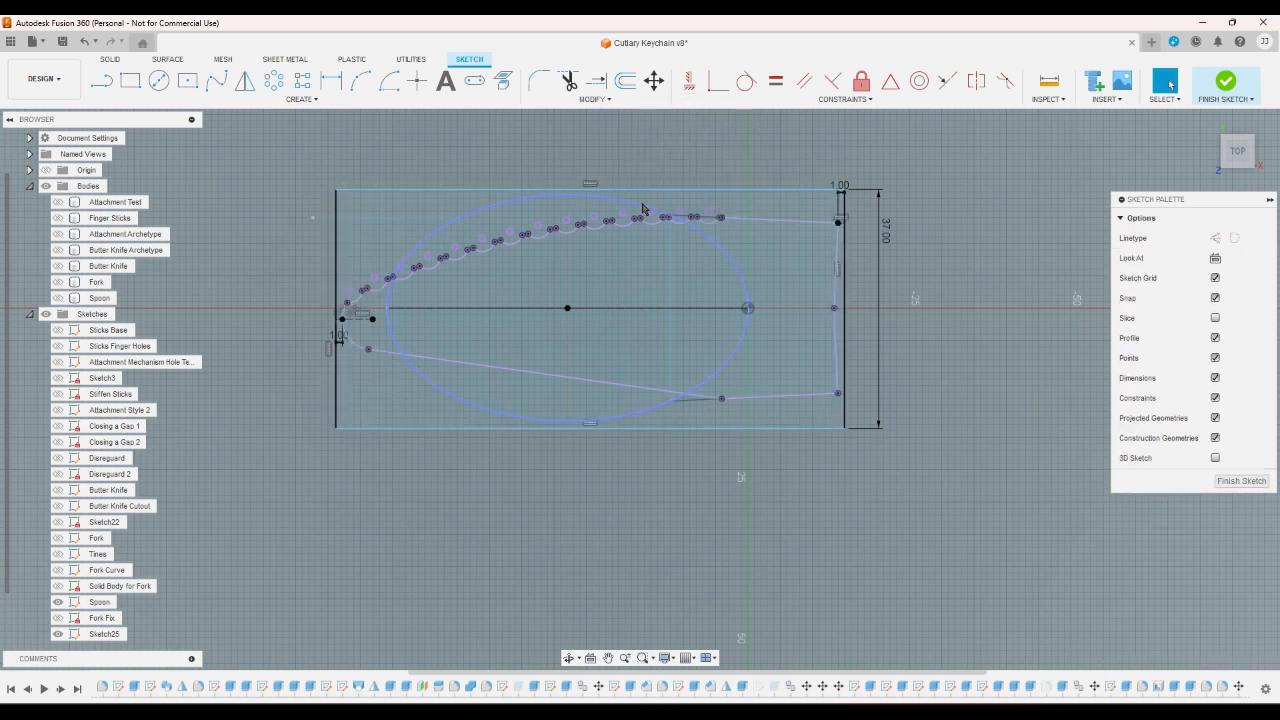
pyautogui.click(630, 147)
pyautogui.click(636, 204)
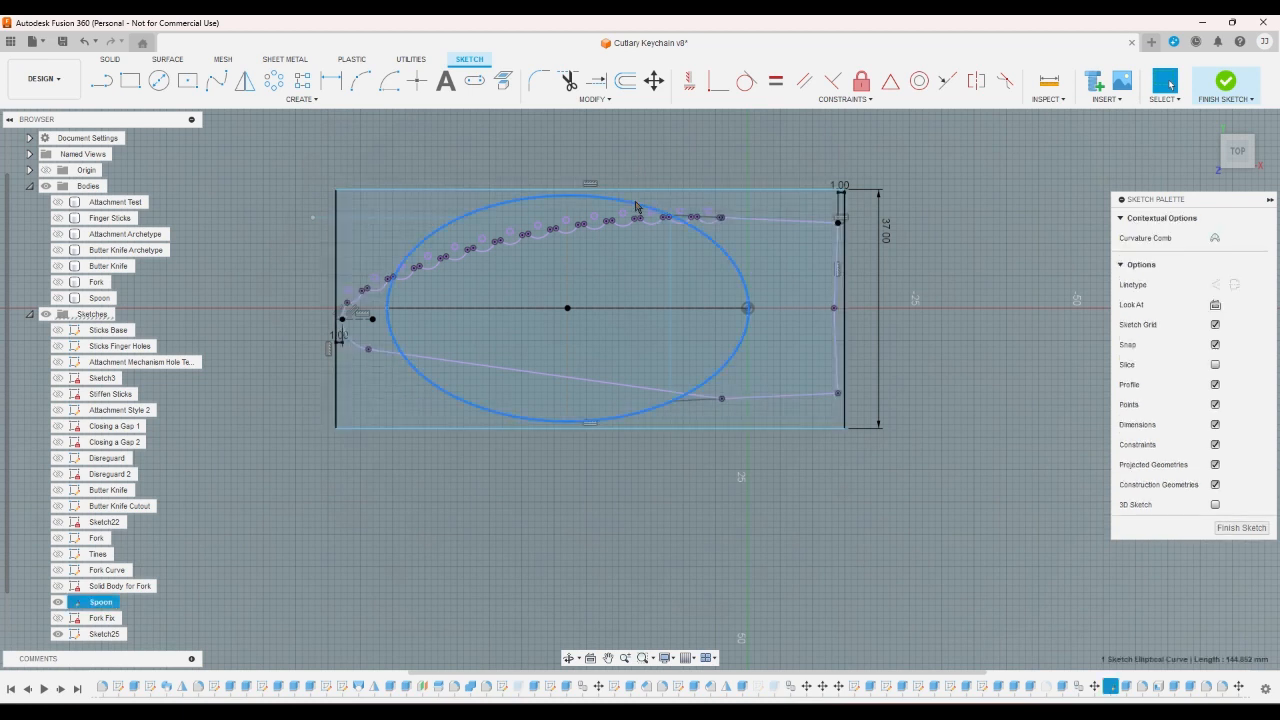
pyautogui.click(623, 151)
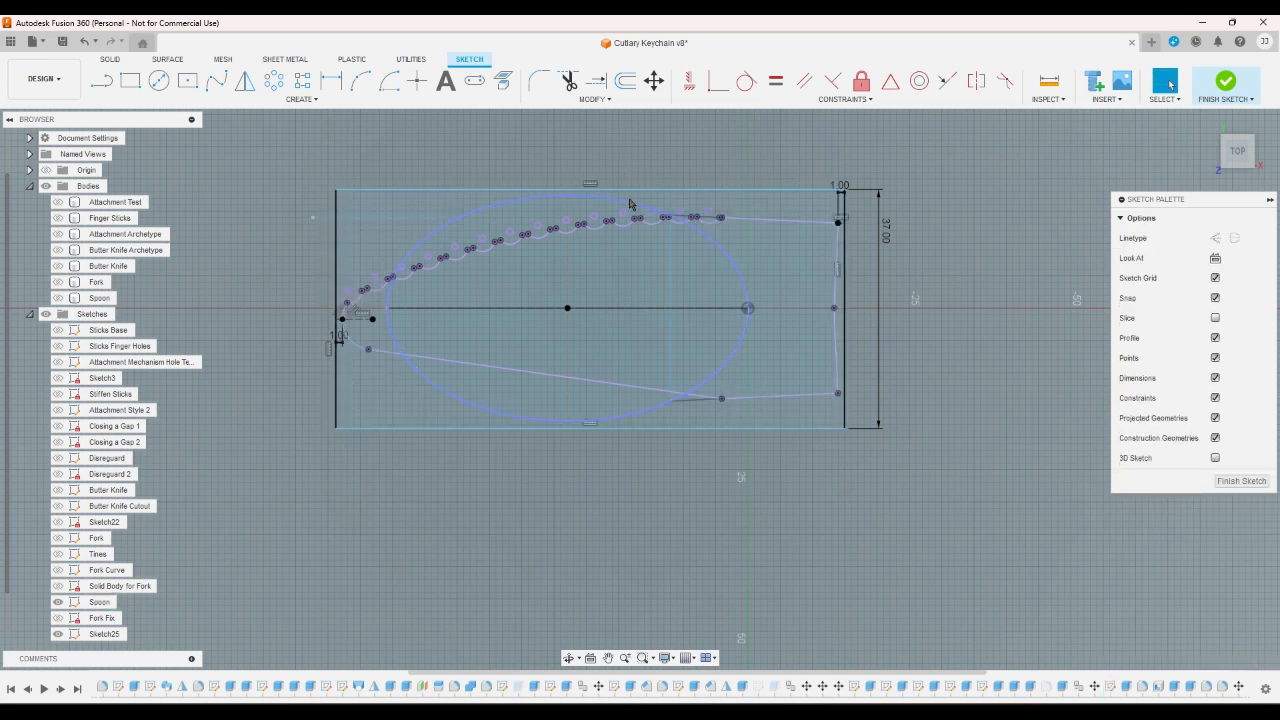
pyautogui.rightClick(630, 204)
pyautogui.click(581, 158)
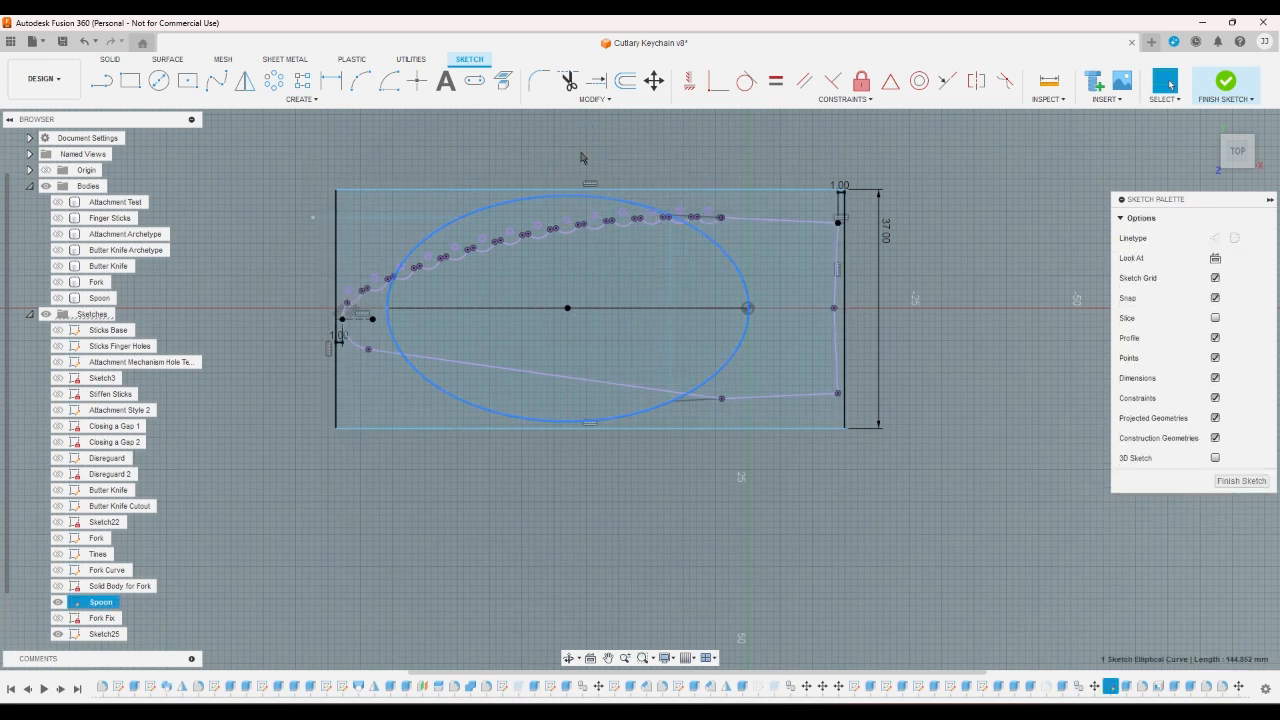
pyautogui.click(581, 158)
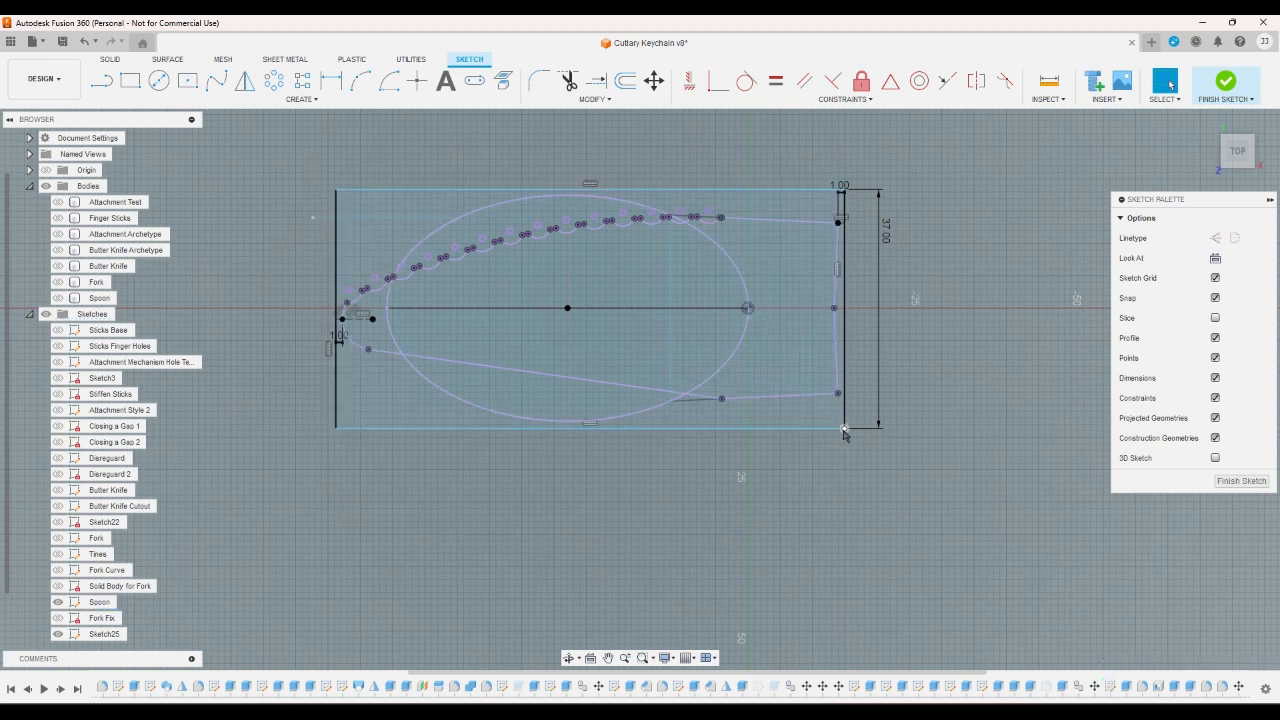
# - Convert the projected knife and spoon outlines into construction geometry, keeping the rectangle's four sides as normal lines
pyautogui.moveTo(847, 438)
pyautogui.mouseDown()
pyautogui.moveTo(187, 119)
pyautogui.moveTo(234, 153)
pyautogui.mouseUp()
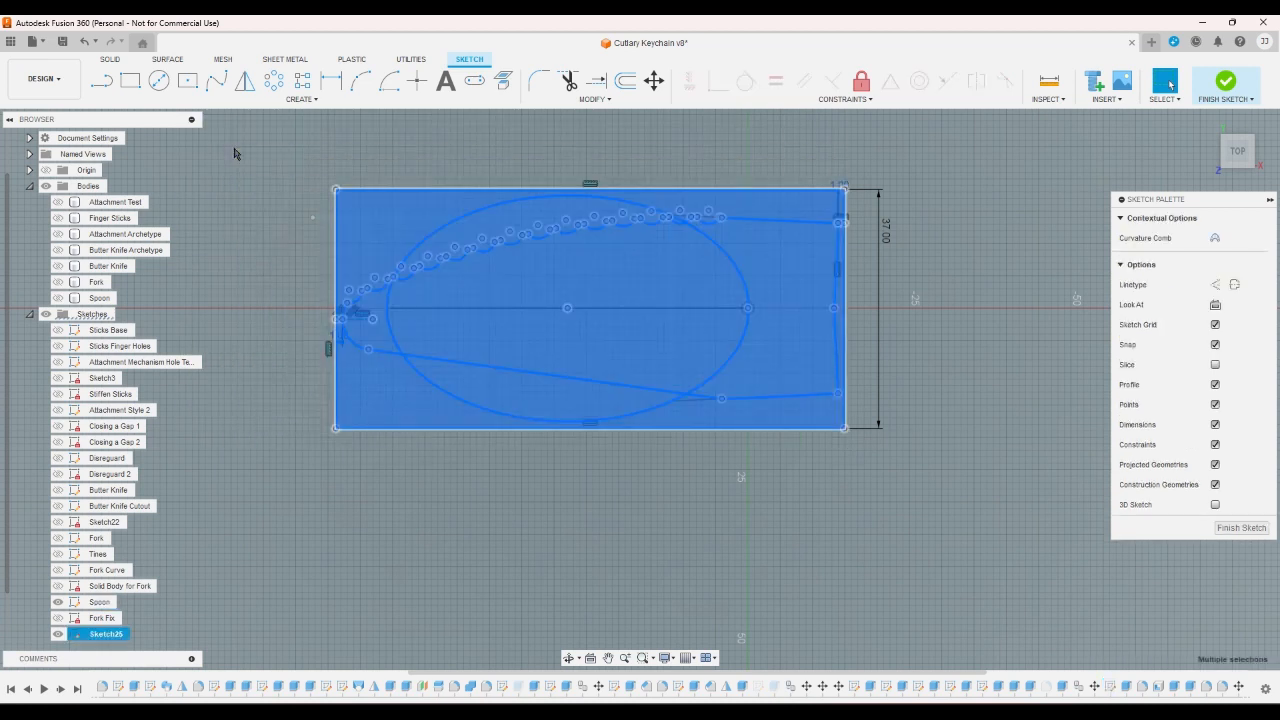
pyautogui.press('x')
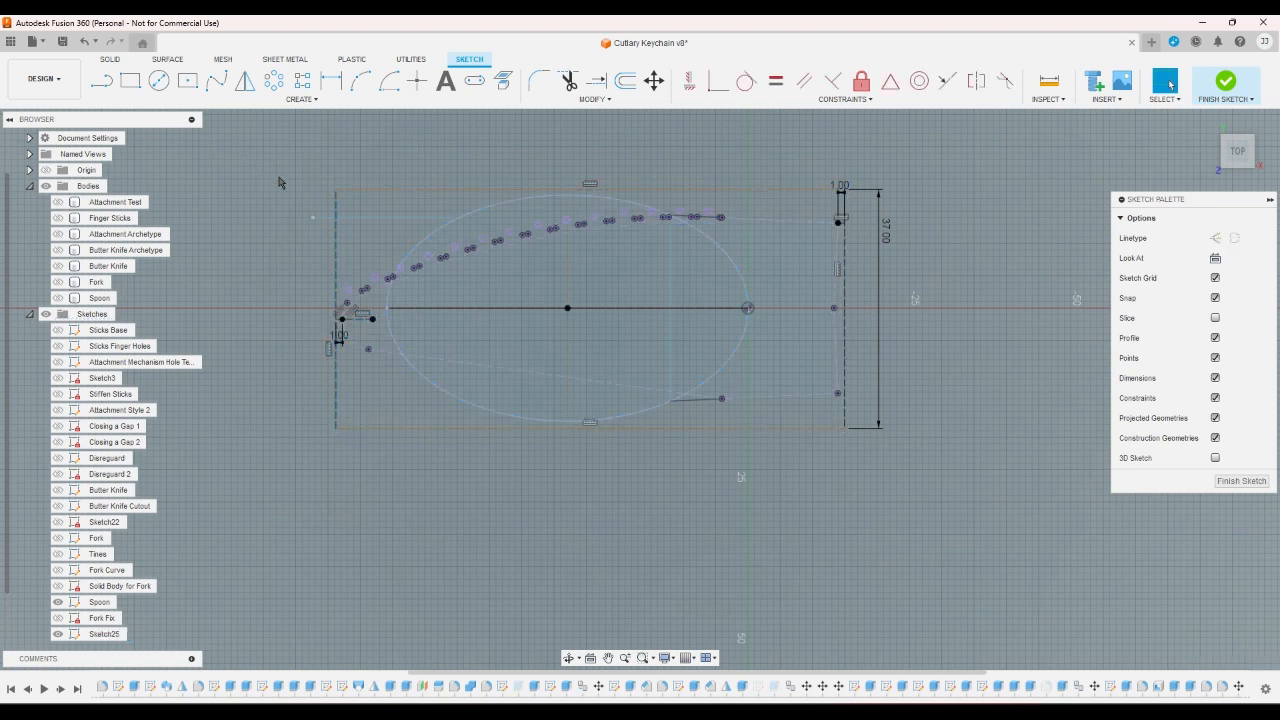
pyautogui.click(349, 190)
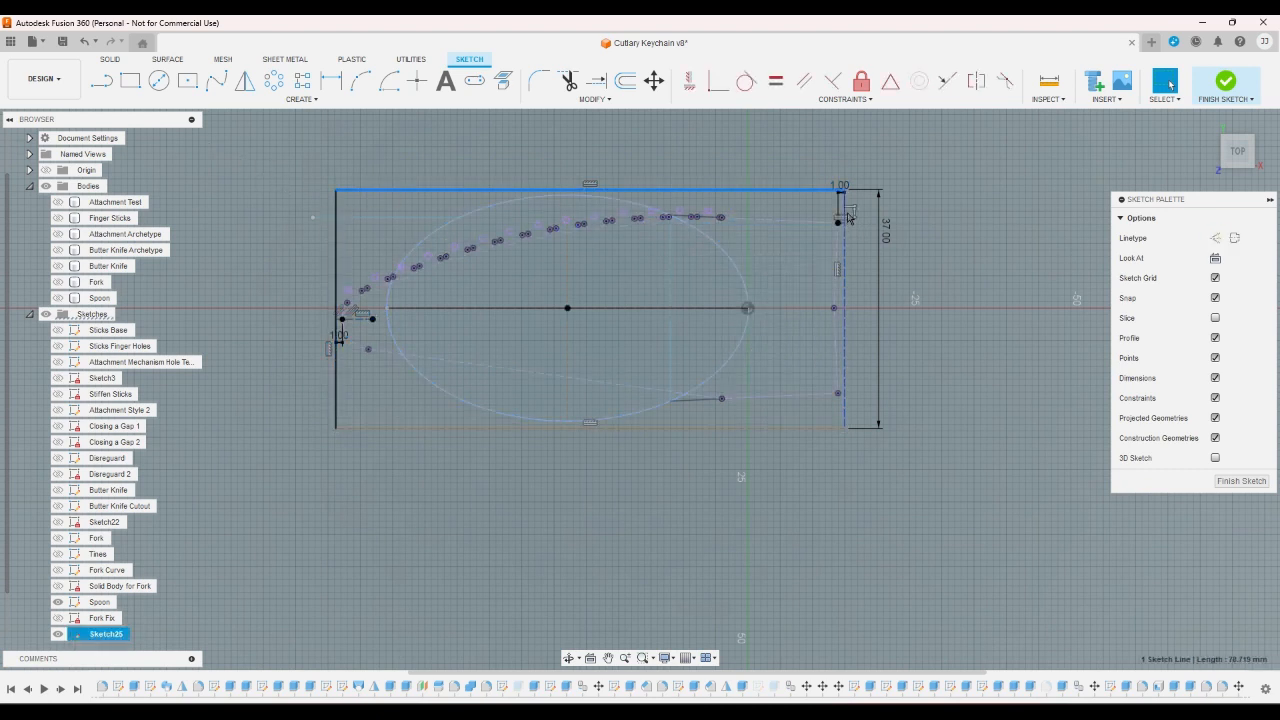
pyautogui.click(844, 250)
pyautogui.click(743, 430)
pyautogui.press('x')
pyautogui.click(738, 462)
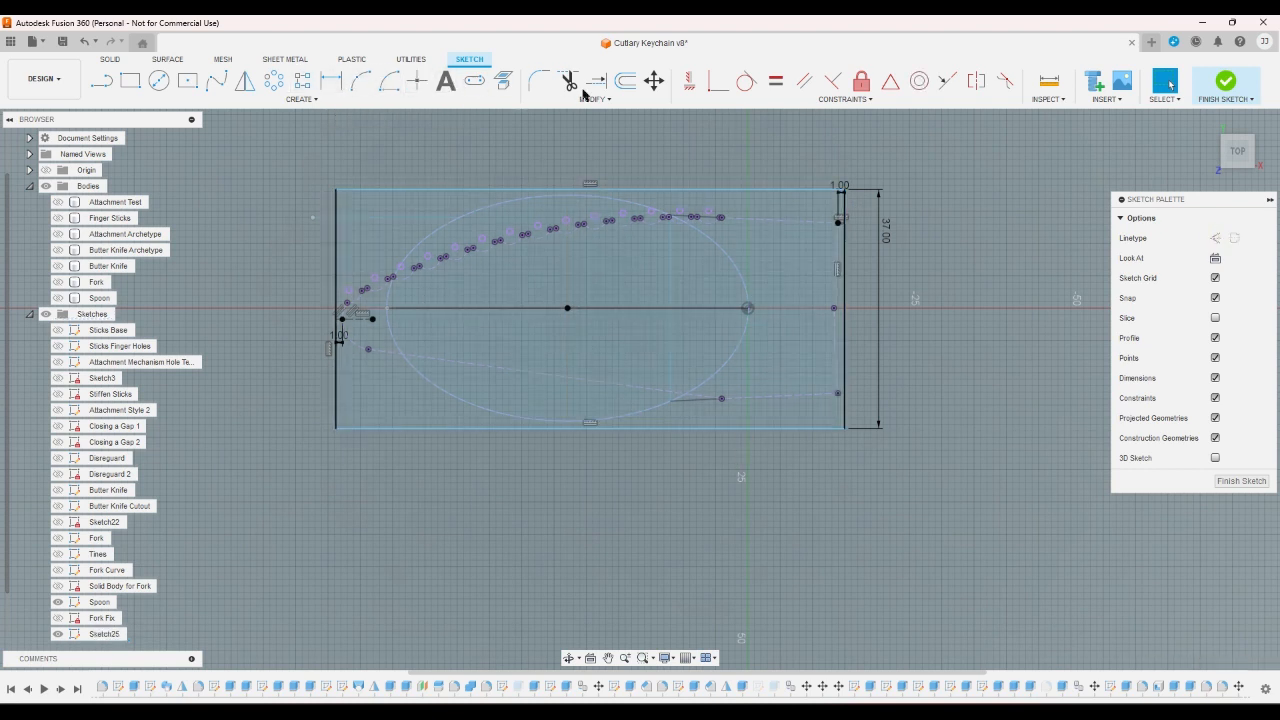
# - Offset the rectangle outward by 1.2 mm to outline the wall around it
pyautogui.click(625, 82)
pyautogui.click(674, 192)
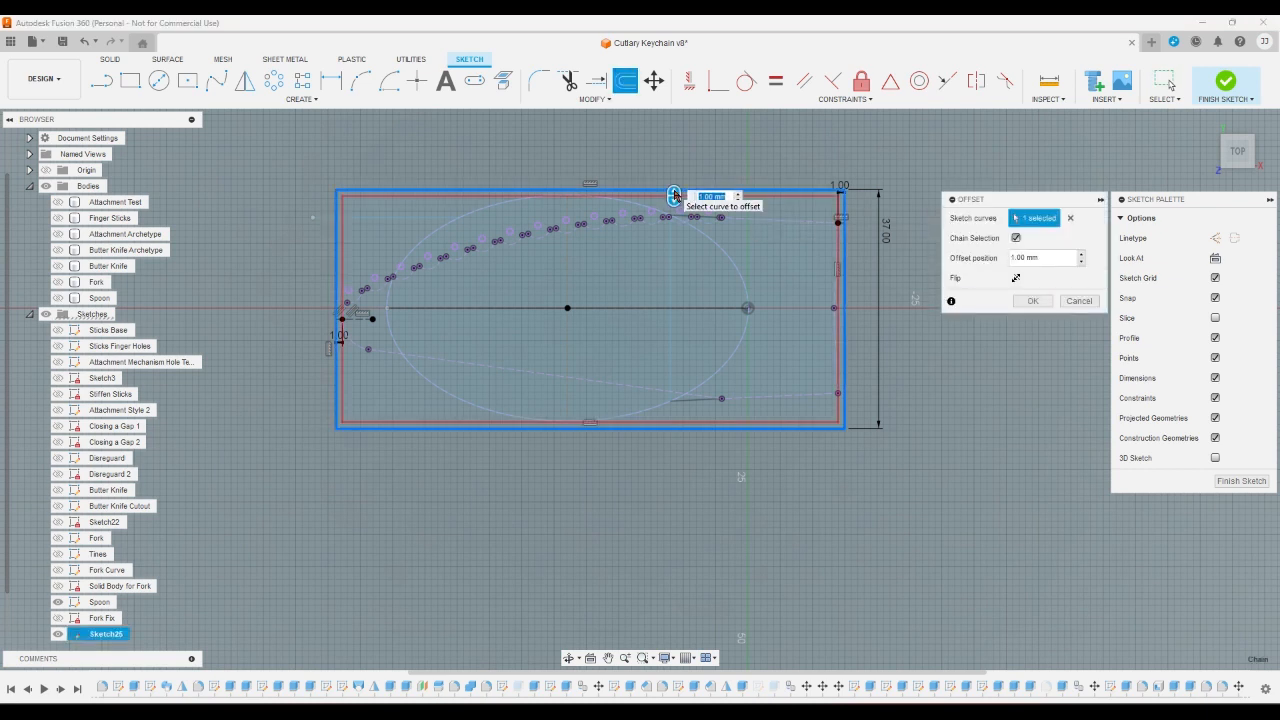
pyautogui.write('-1')
pyautogui.press('Return')
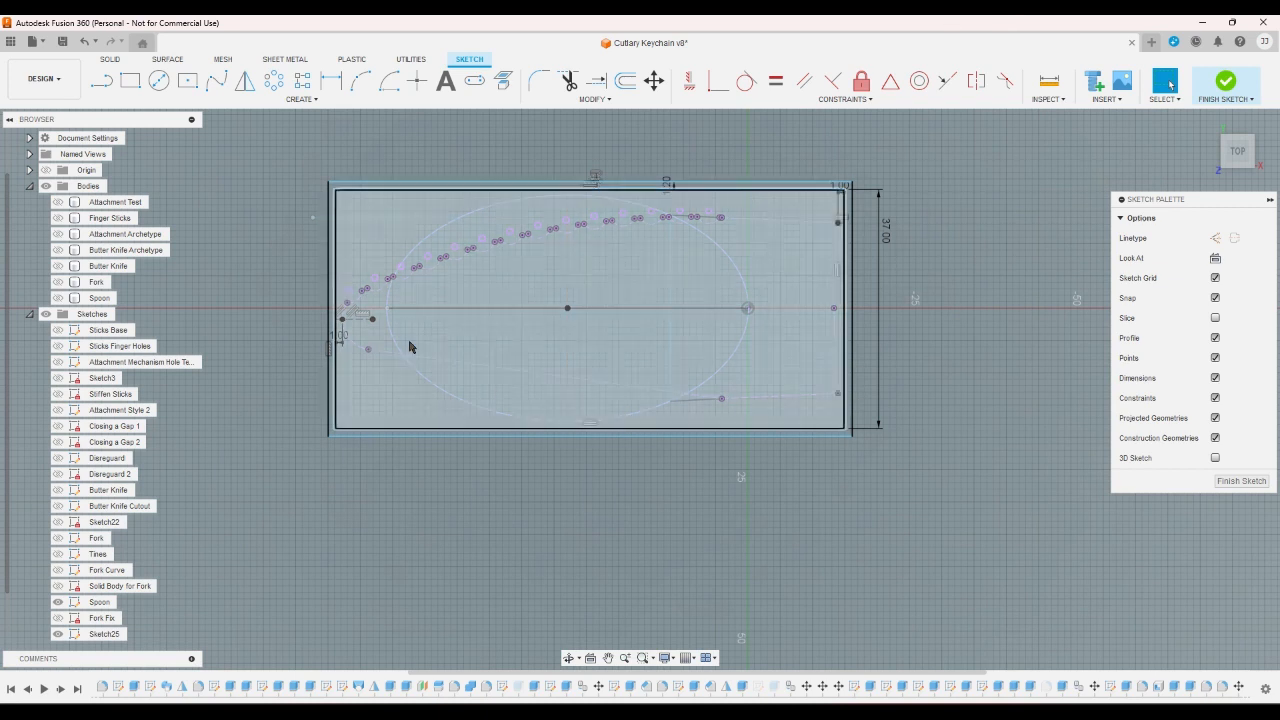
# - Show the fork body to check its fit inside the rectangles, and hide it again
pyautogui.scroll(1, 390, 310)
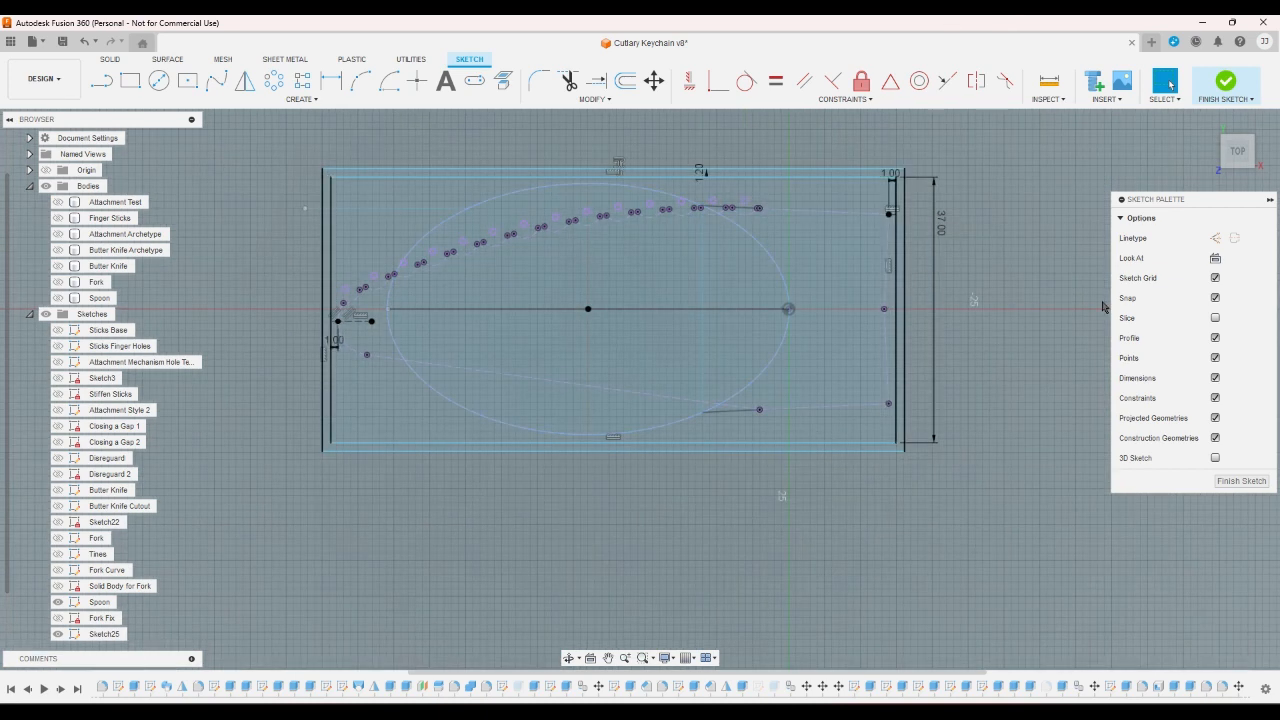
pyautogui.scroll(4, 905, 445)
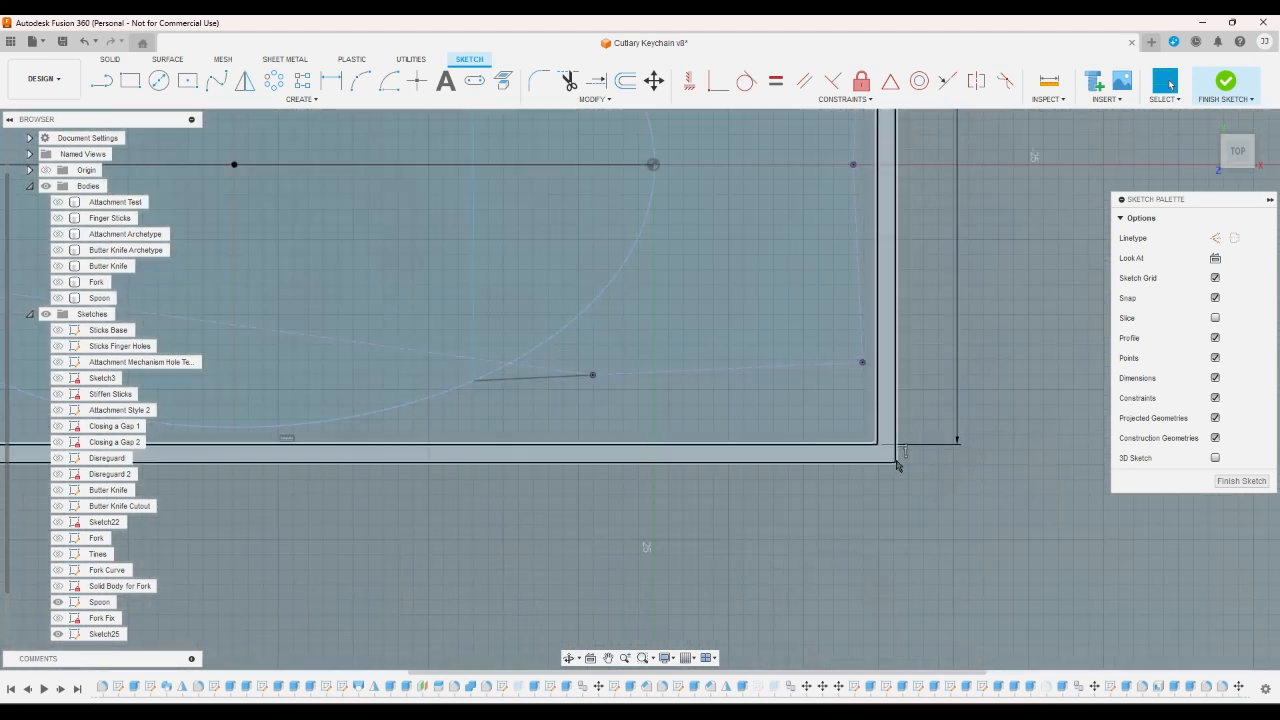
pyautogui.scroll(-2, 931, 469)
pyautogui.scroll(-2, 931, 469)
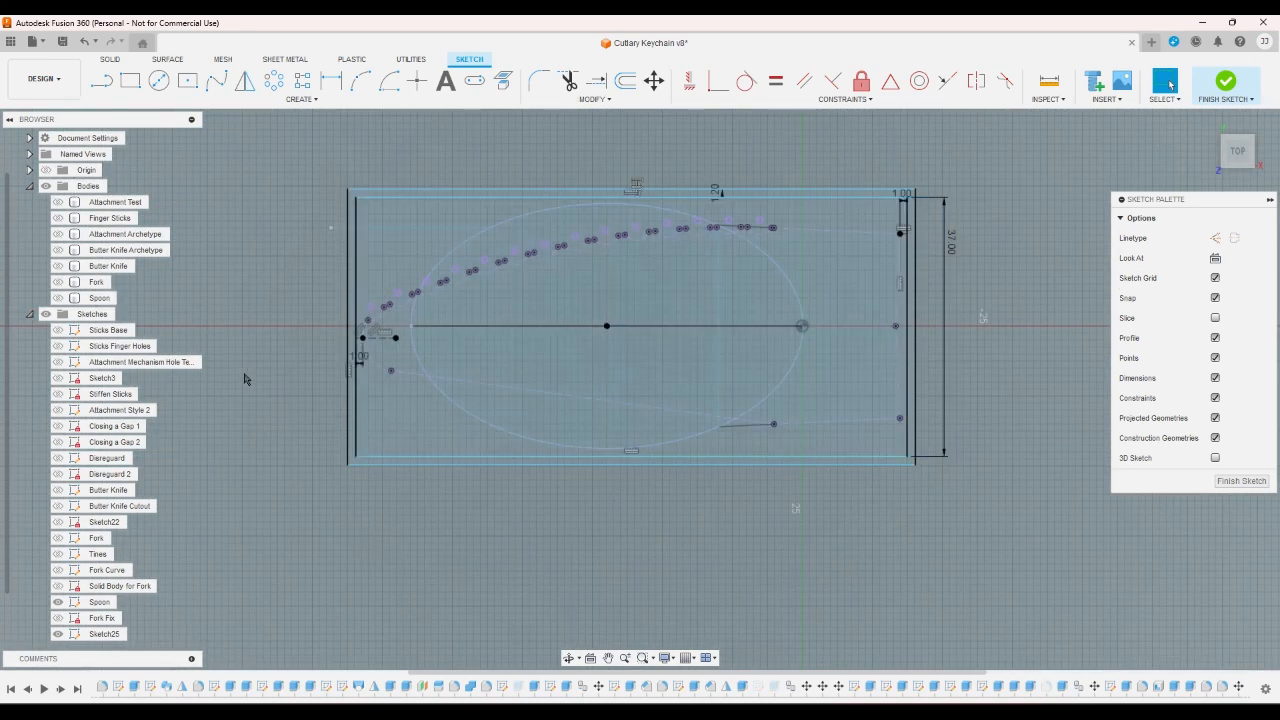
pyautogui.click(59, 284)
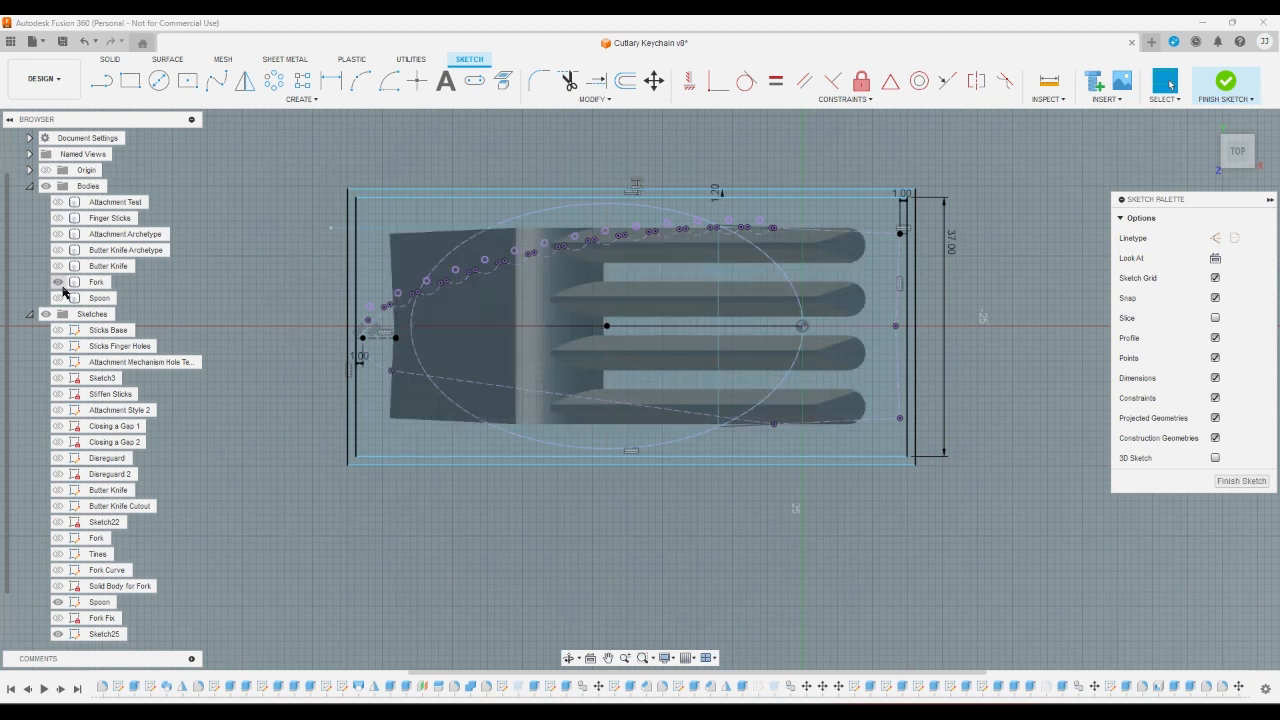
pyautogui.click(57, 282)
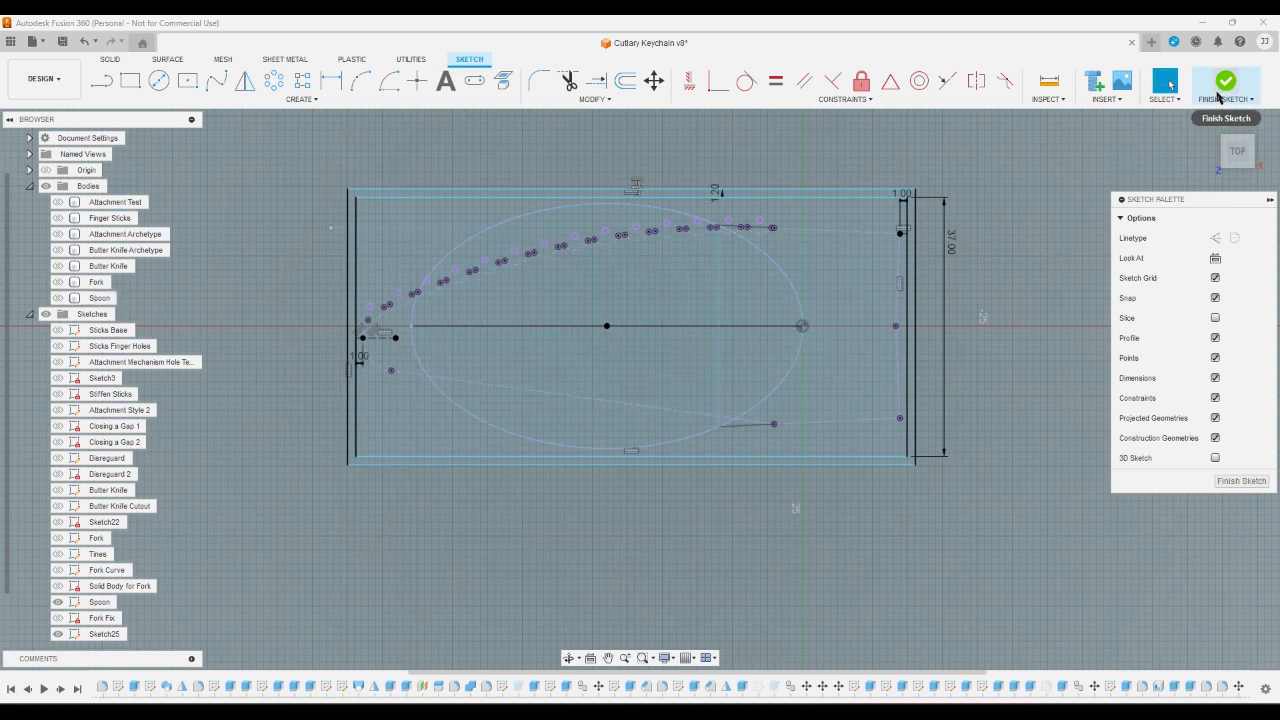
# - Finish the sketch and extrude the inner rectangle and its surrounding border together 1.2 mm as a new body
pyautogui.click(1224, 85)
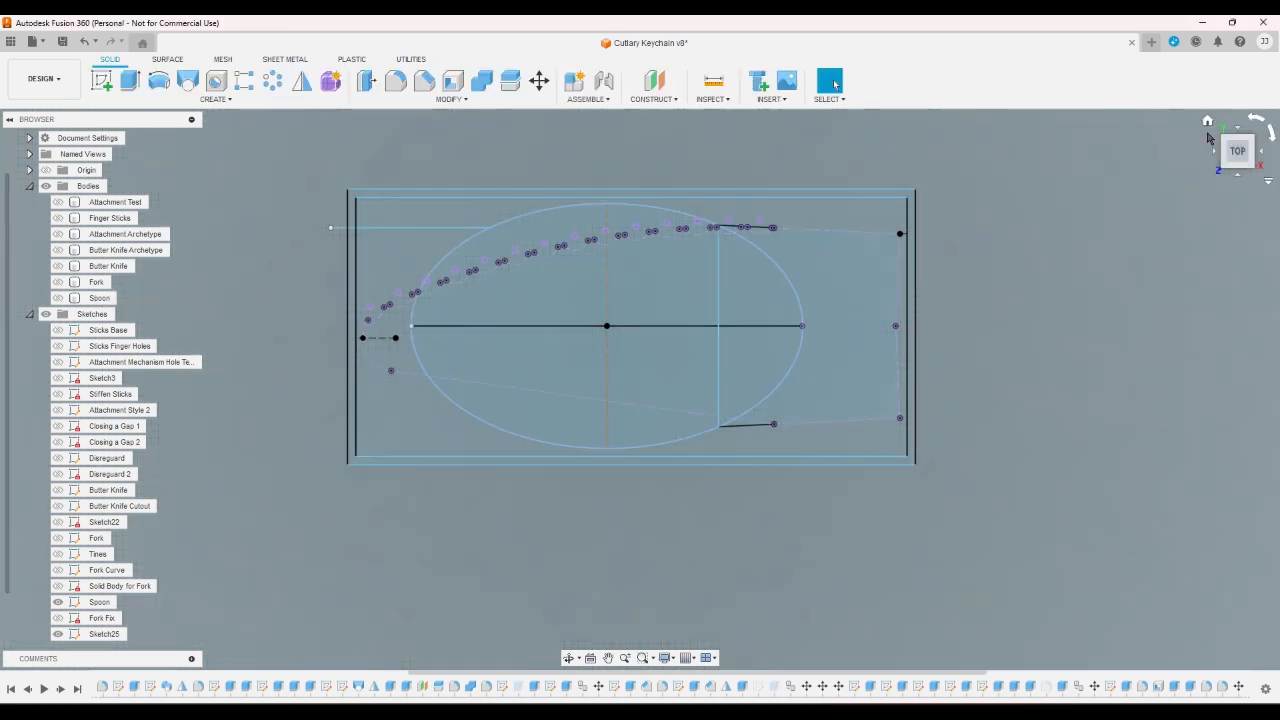
pyautogui.click(1208, 121)
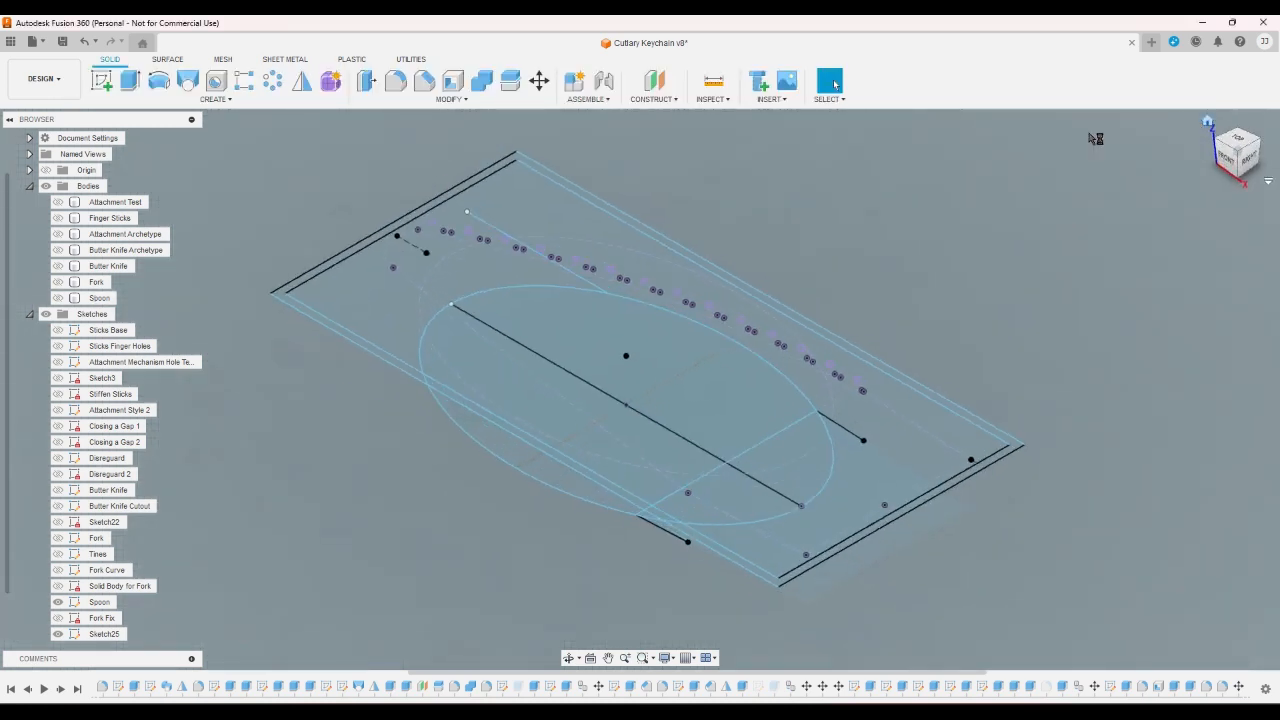
pyautogui.click(130, 82)
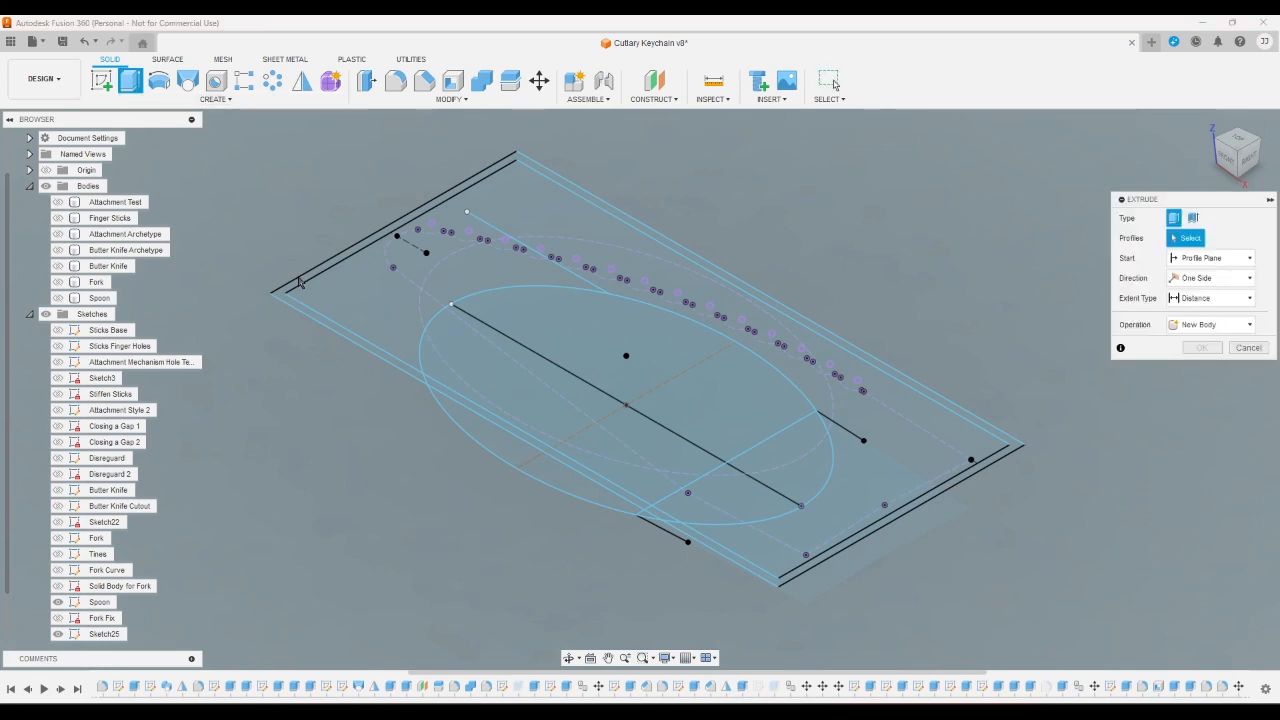
pyautogui.click(316, 292)
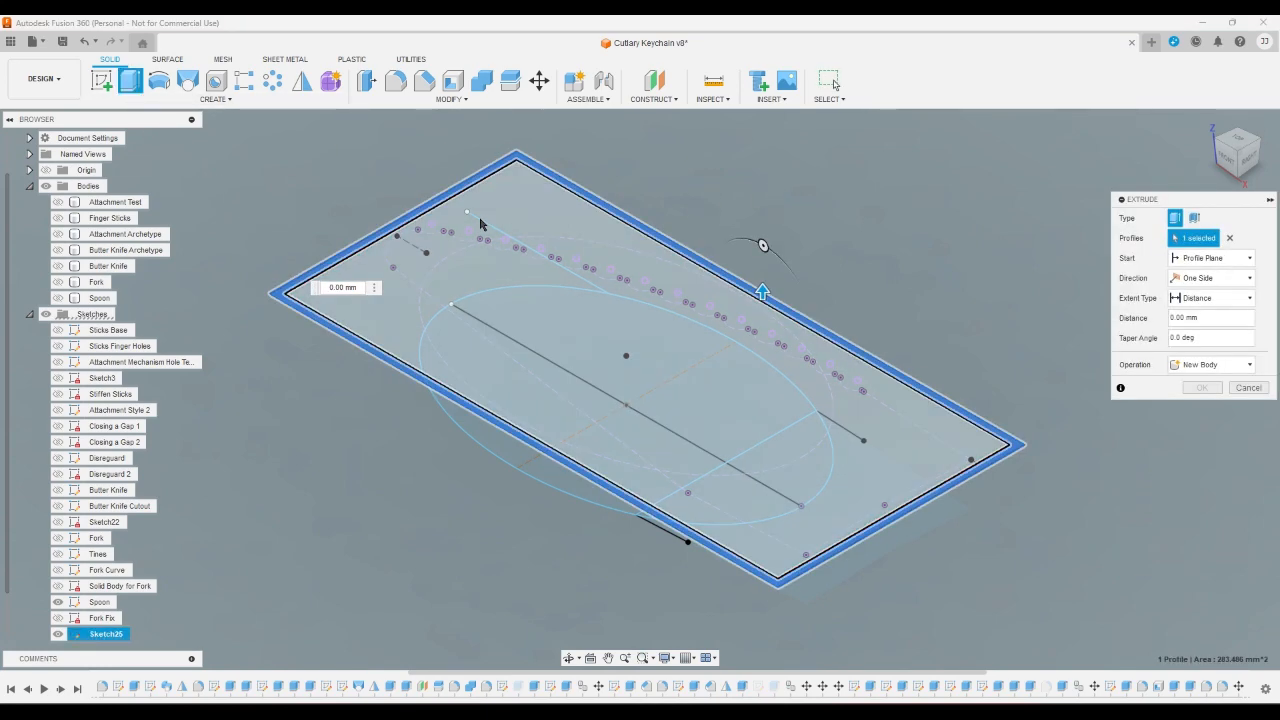
pyautogui.click(425, 234)
pyautogui.write('1.2')
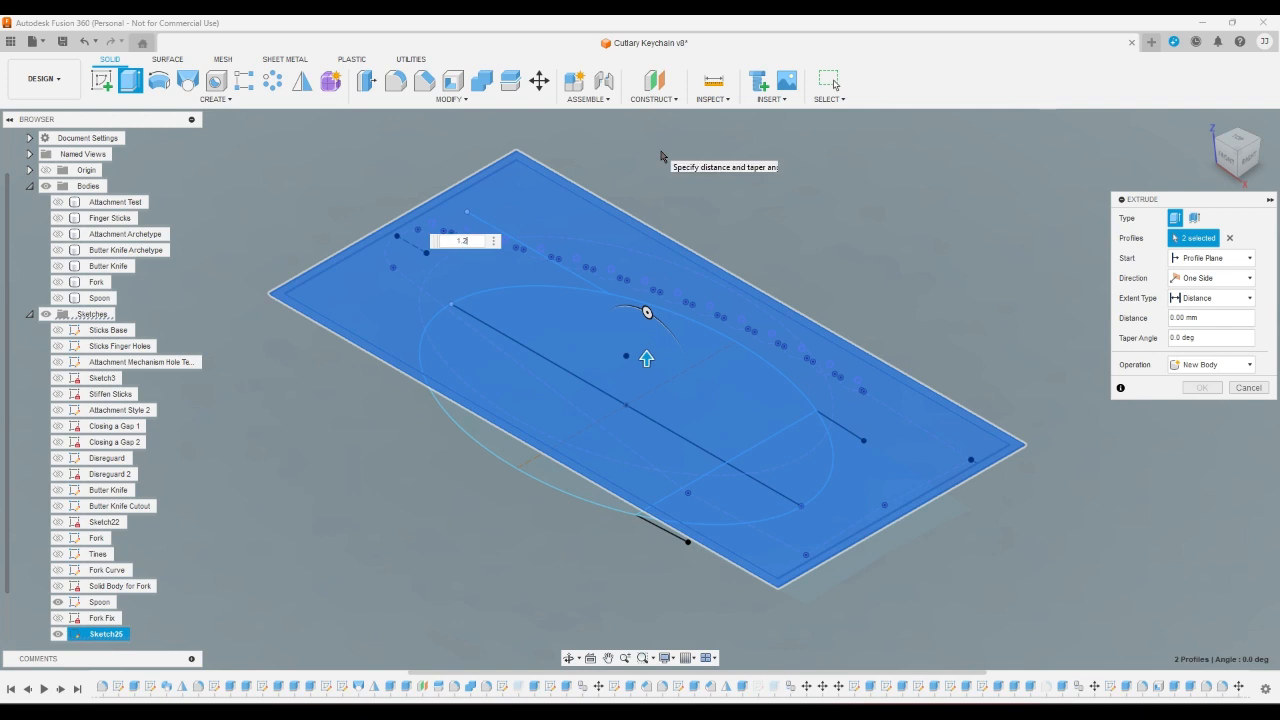
pyautogui.press('Return')
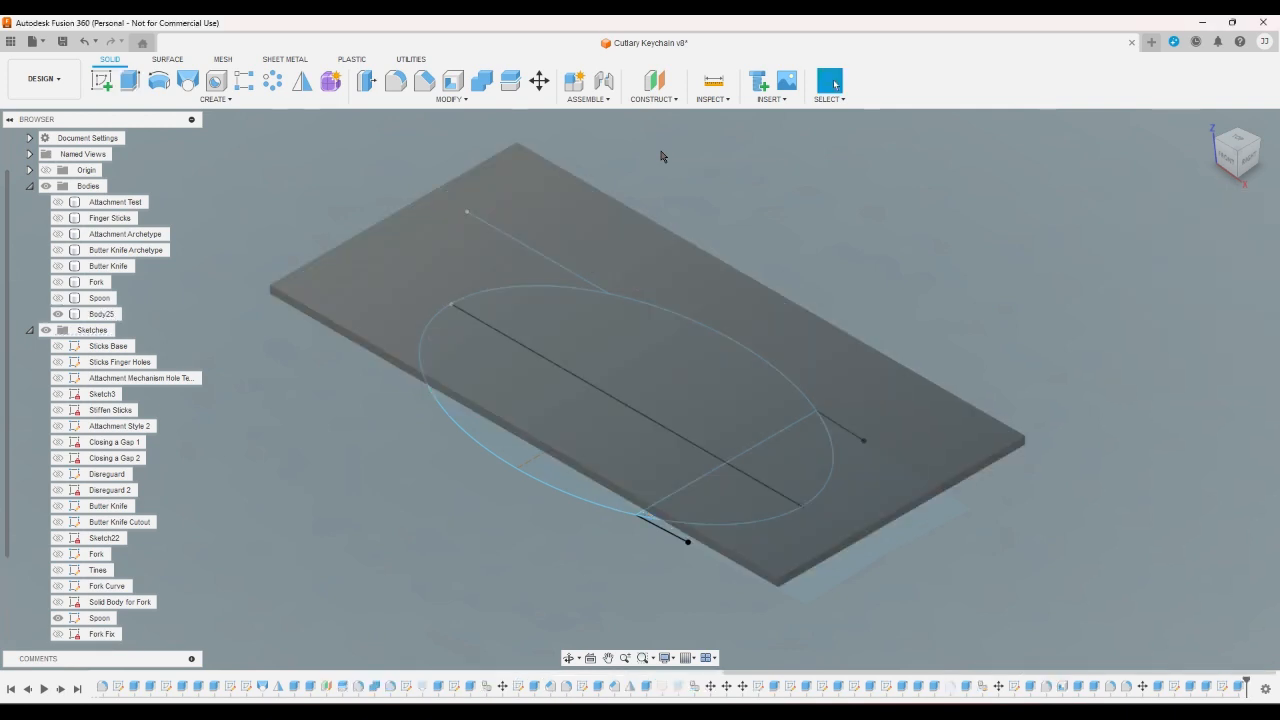
# - Make Sketch25 visible again and hide the Spoon sketch
pyautogui.scroll(-1, 60, 620)
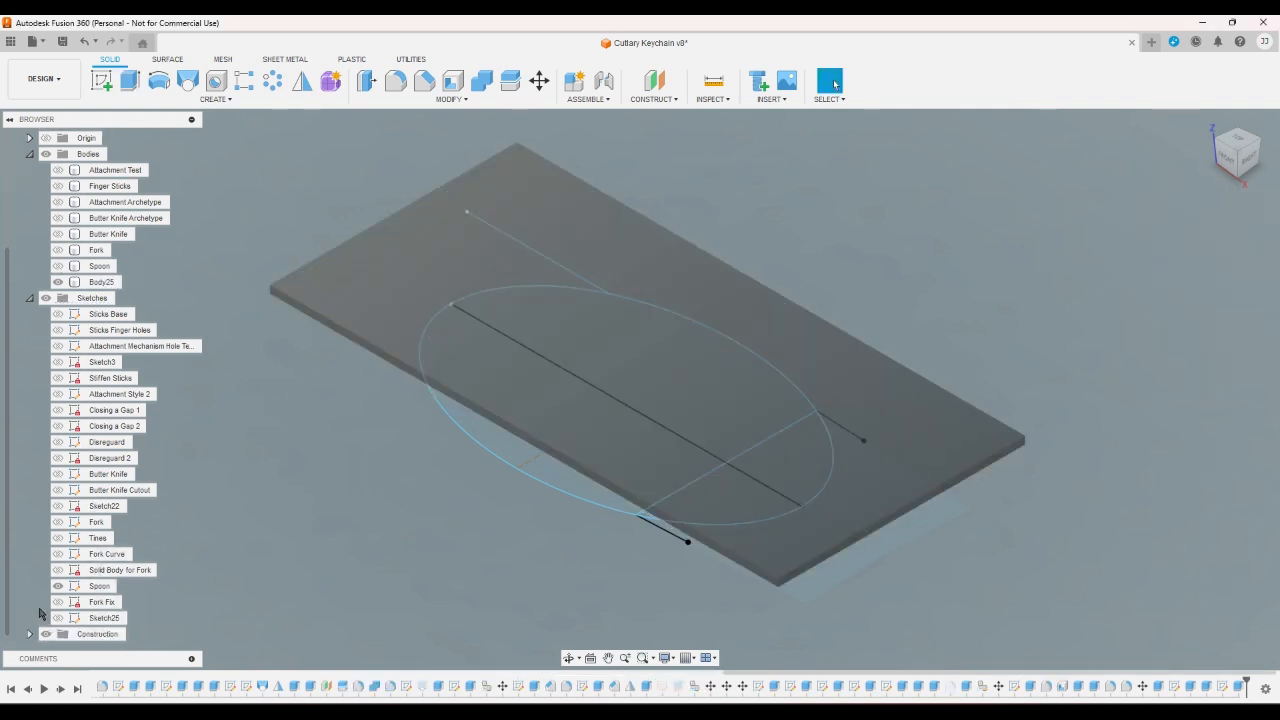
pyautogui.click(58, 618)
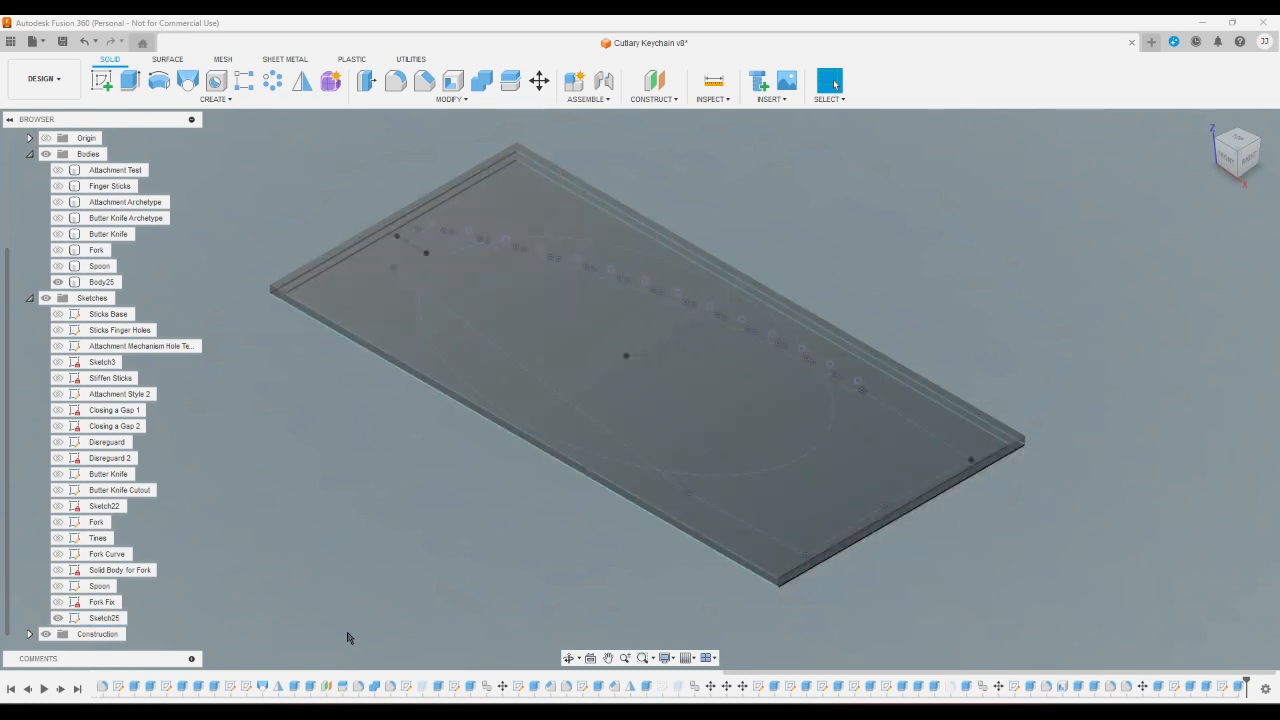
# - Extrude the border profile around the rectangle by -17 mm, joined to the base plate, to form the case walls
pyautogui.click(129, 80)
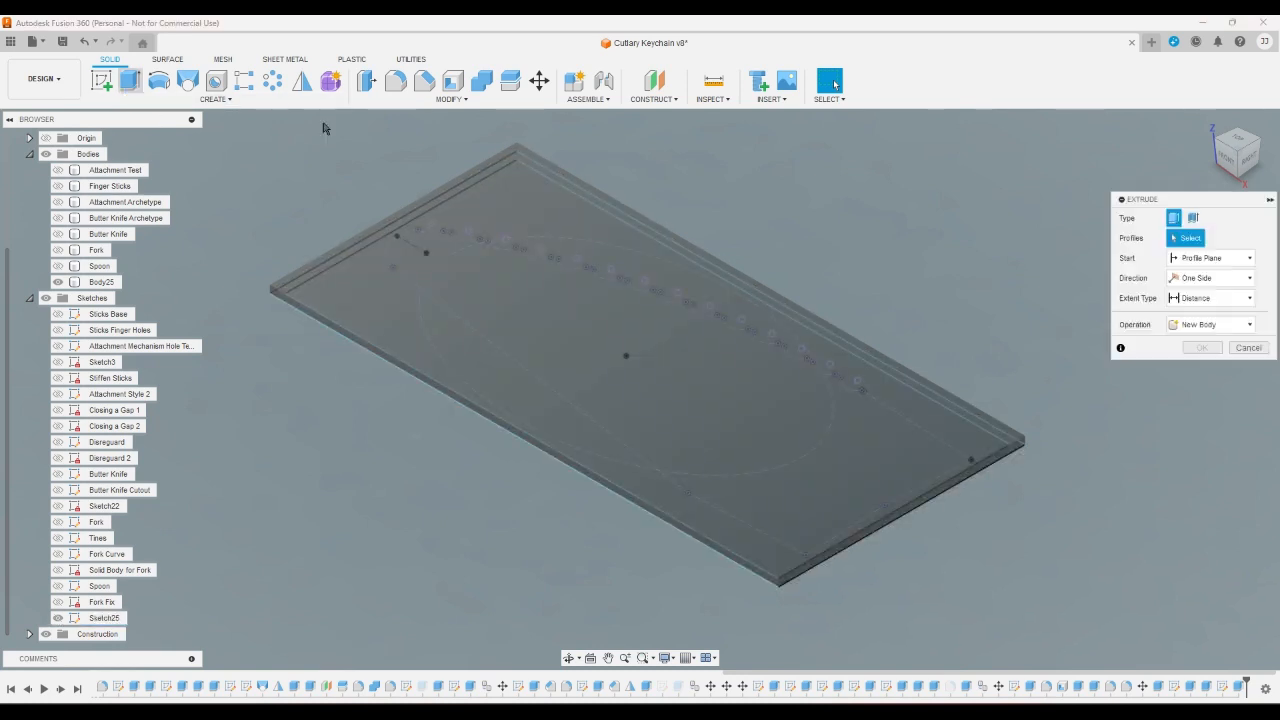
pyautogui.click(1237, 140)
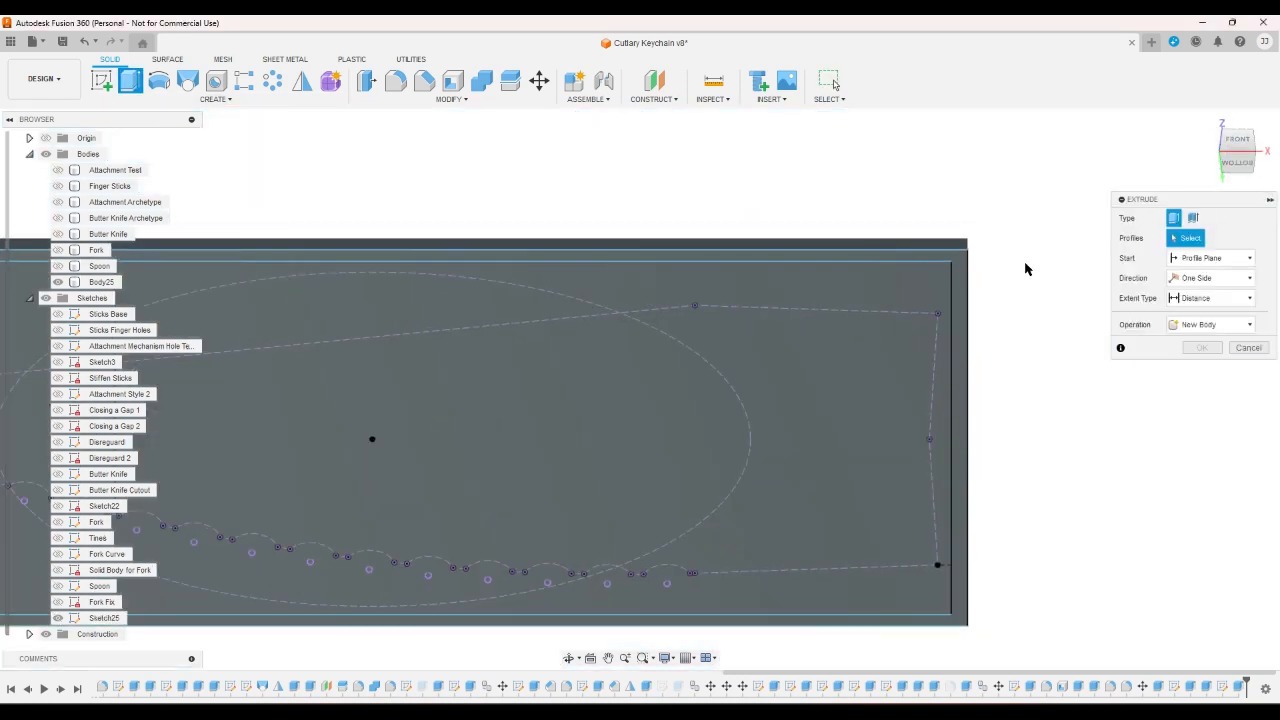
pyautogui.click(945, 266)
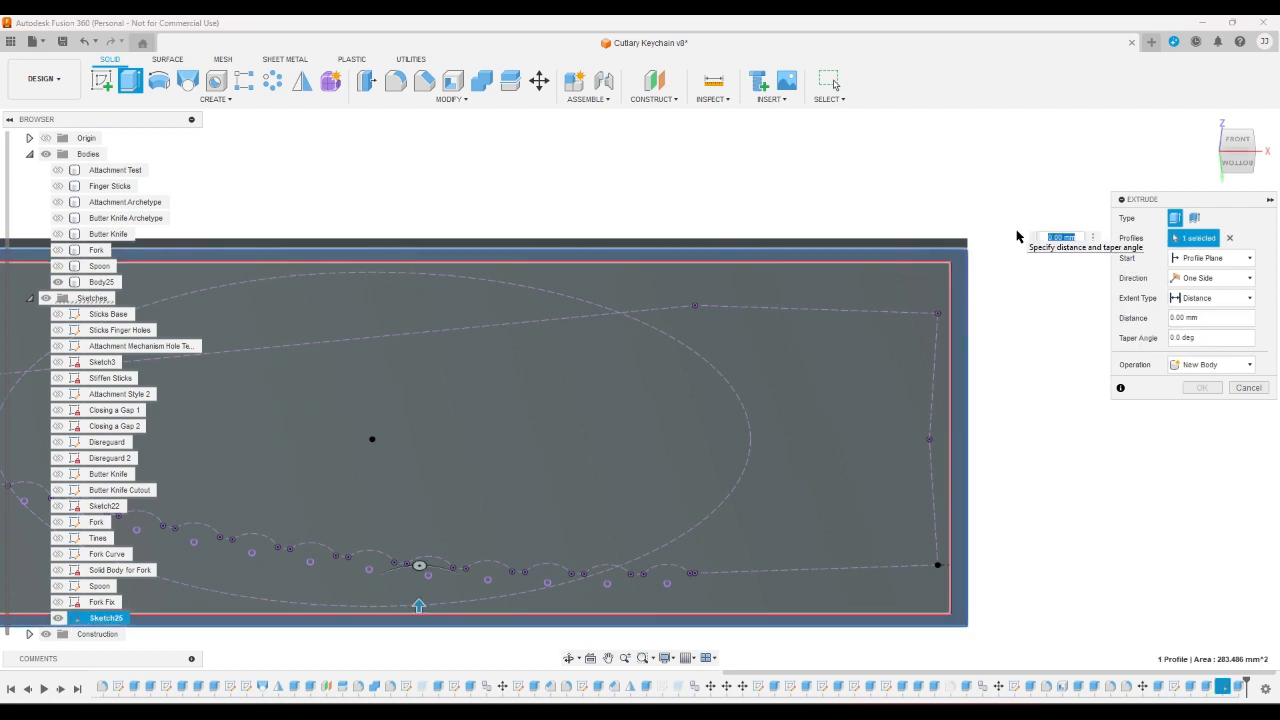
pyautogui.write('-17')
pyautogui.press('Return')
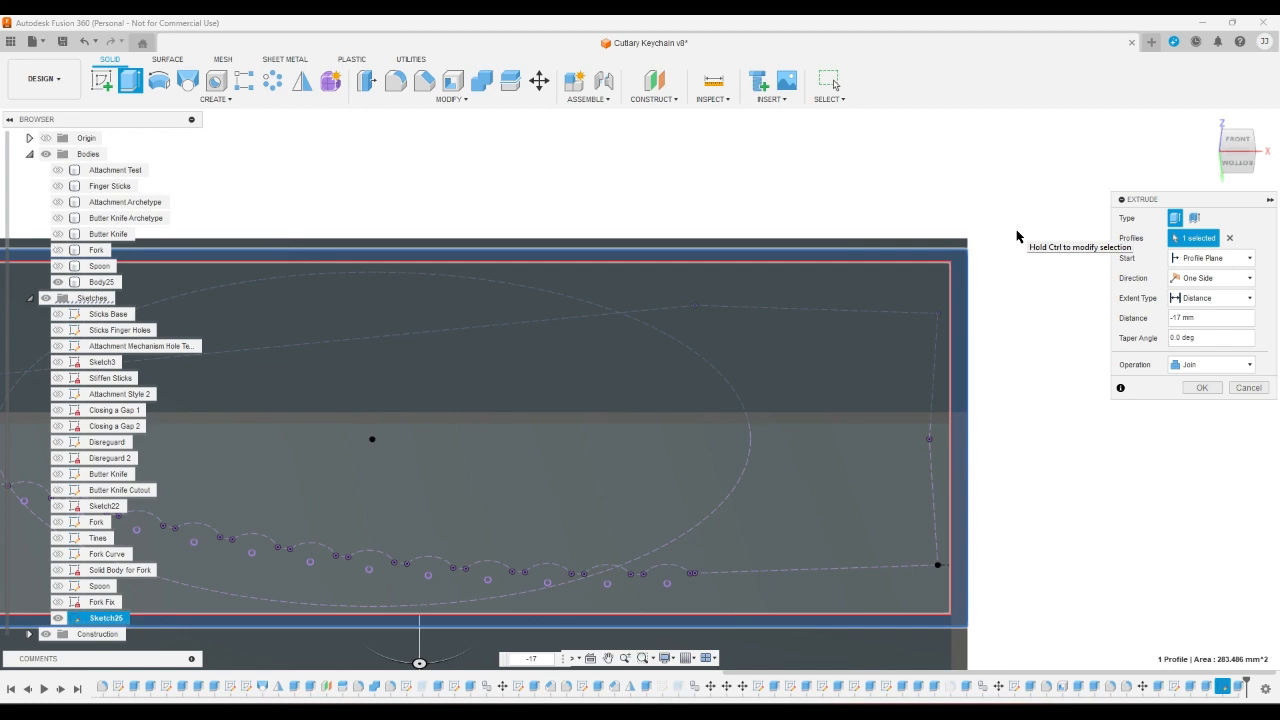
pyautogui.press('Return')
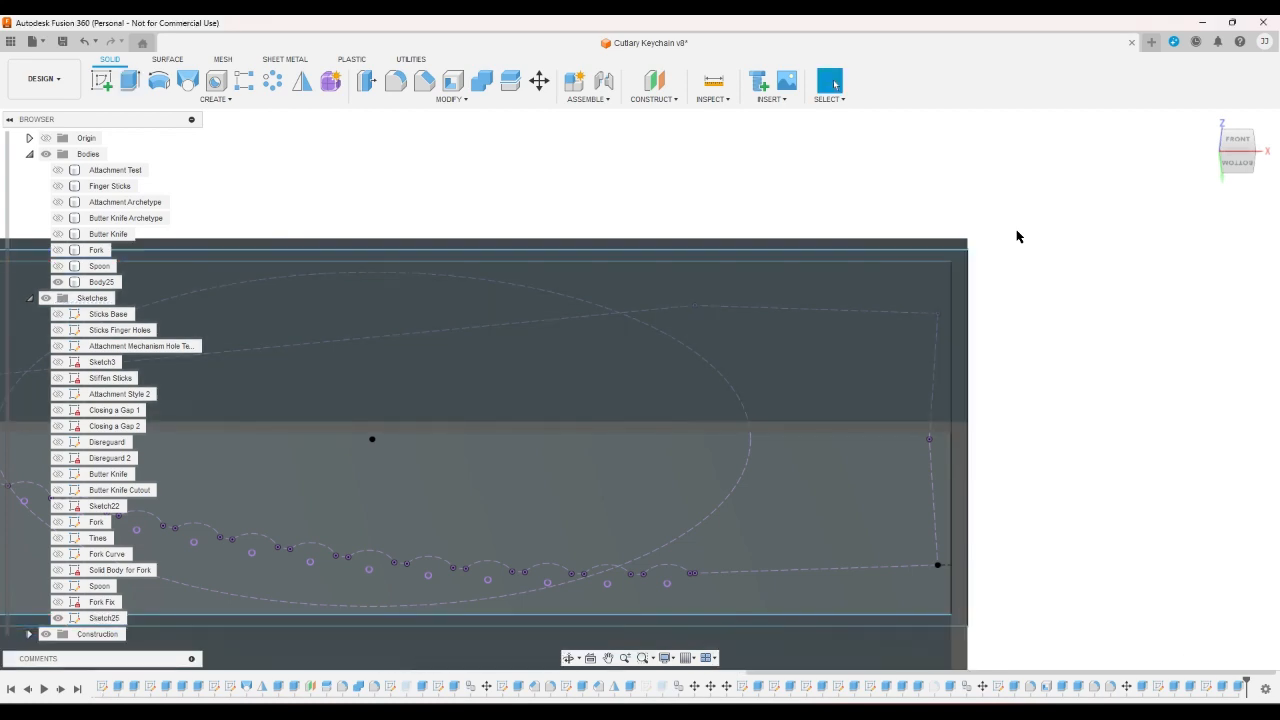
# - Show the Butter Knife, Fork and Spoon bodies and check how they fit inside the case walls
pyautogui.click(1238, 183)
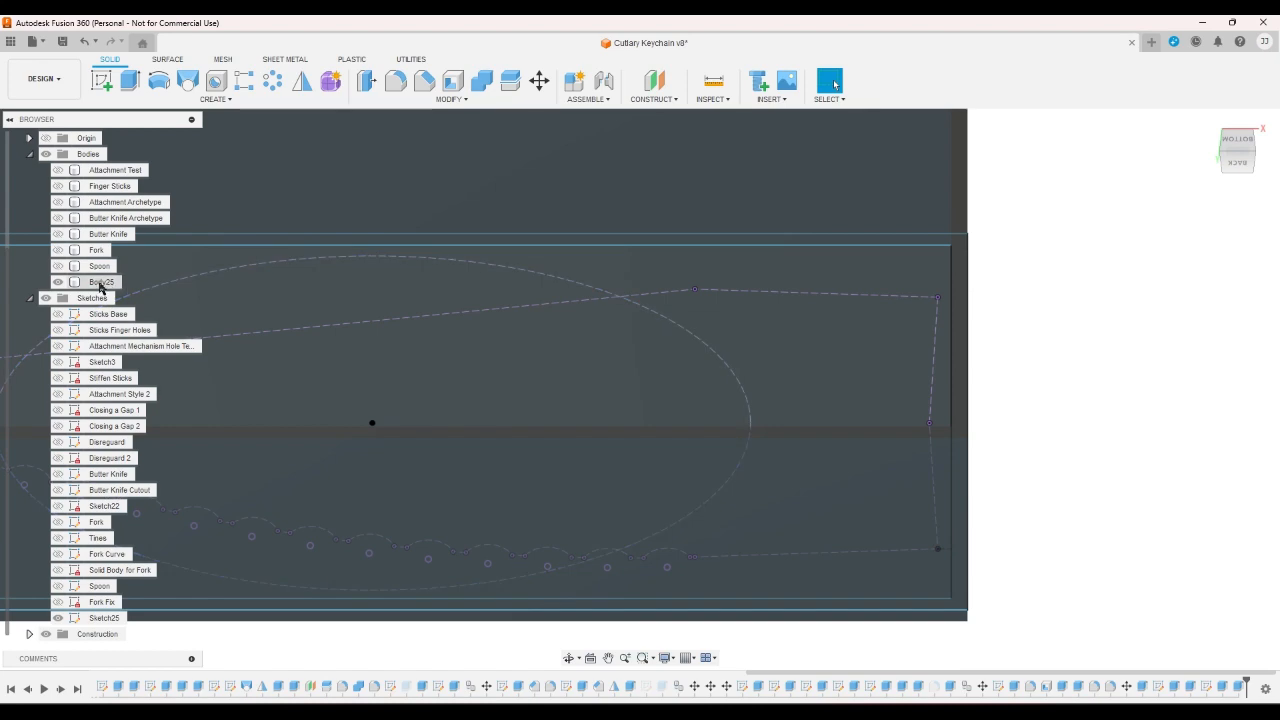
pyautogui.click(58, 266)
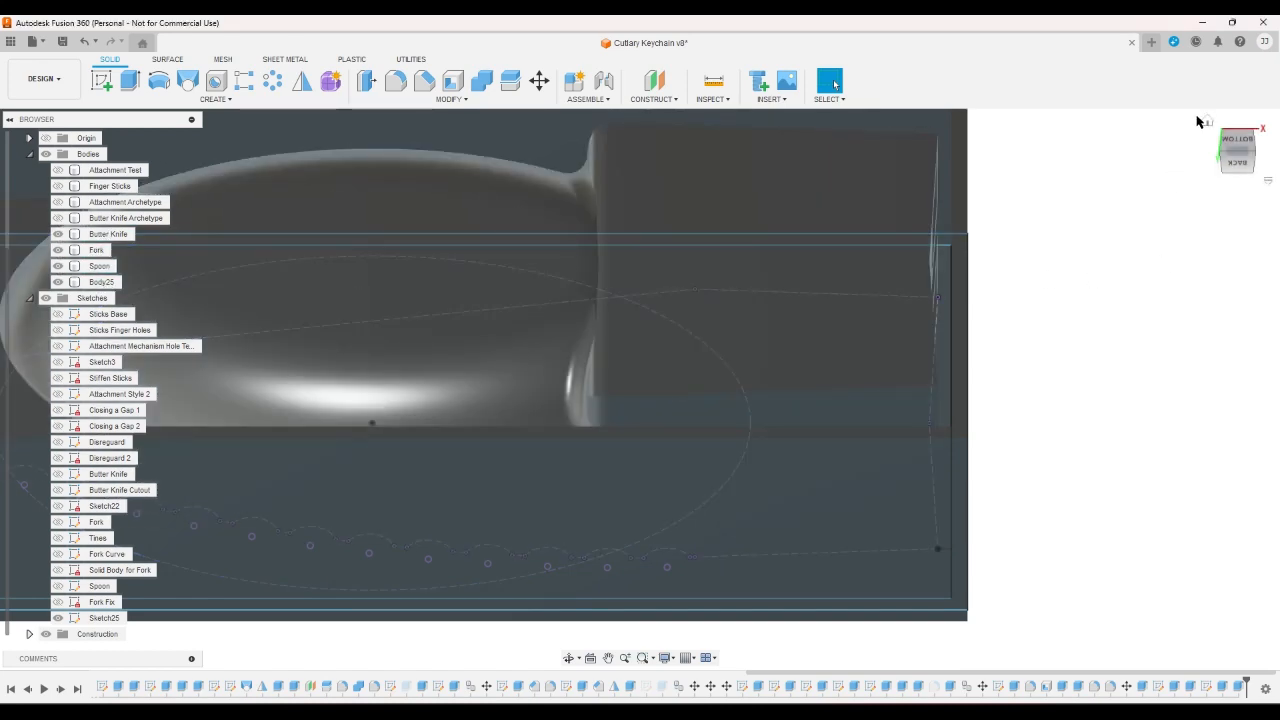
pyautogui.click(1207, 122)
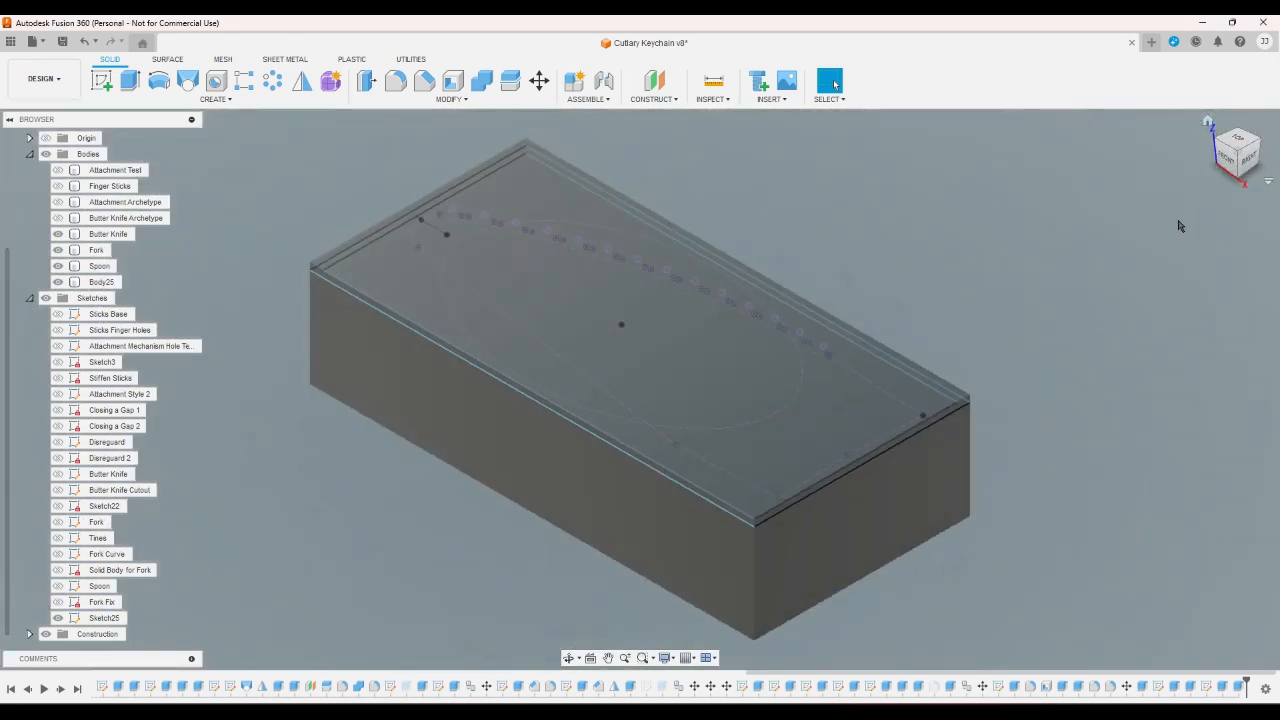
pyautogui.click(1238, 183)
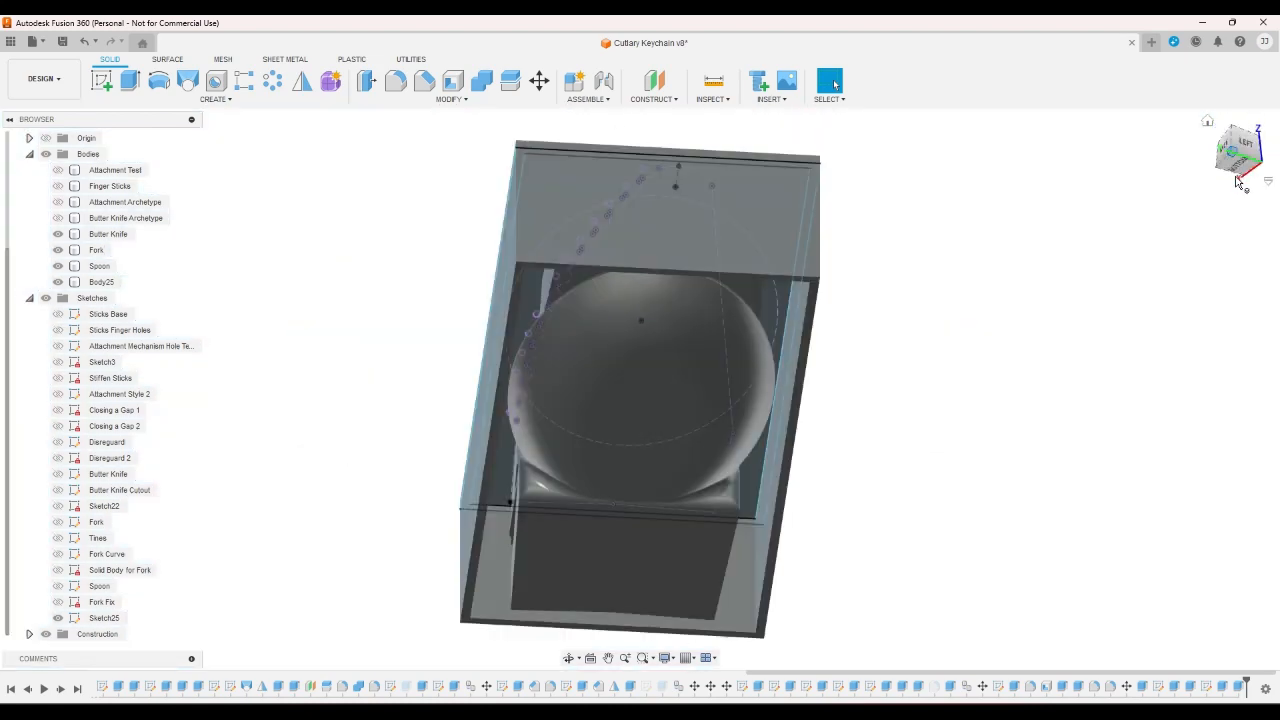
pyautogui.click(1239, 172)
pyautogui.click(1240, 187)
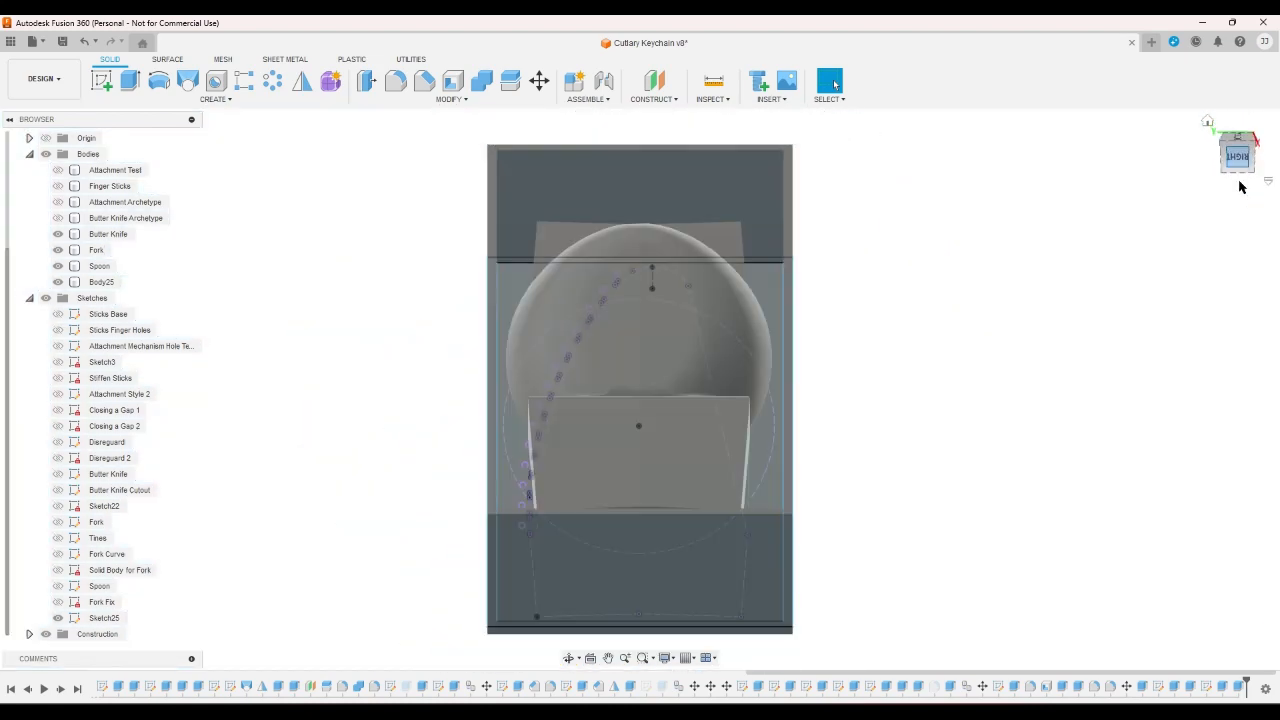
pyautogui.click(1207, 122)
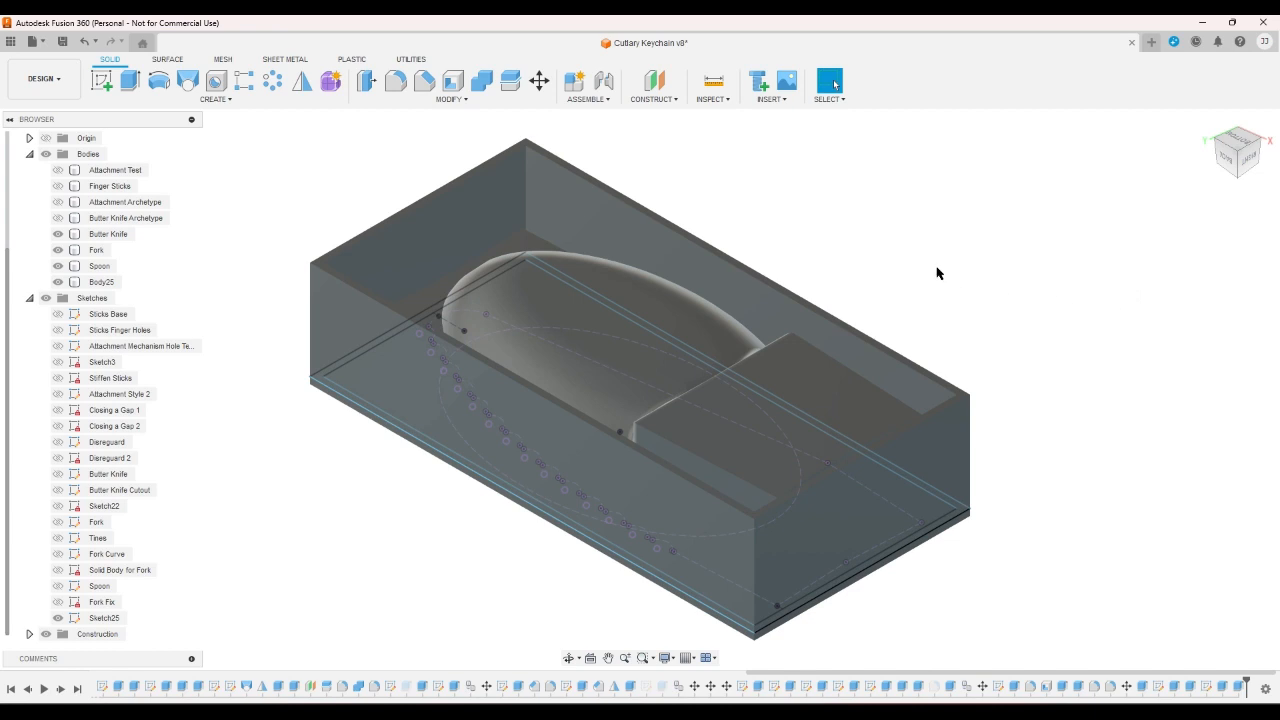
pyautogui.scroll(1, 930, 265)
pyautogui.scroll(-2, 960, 278)
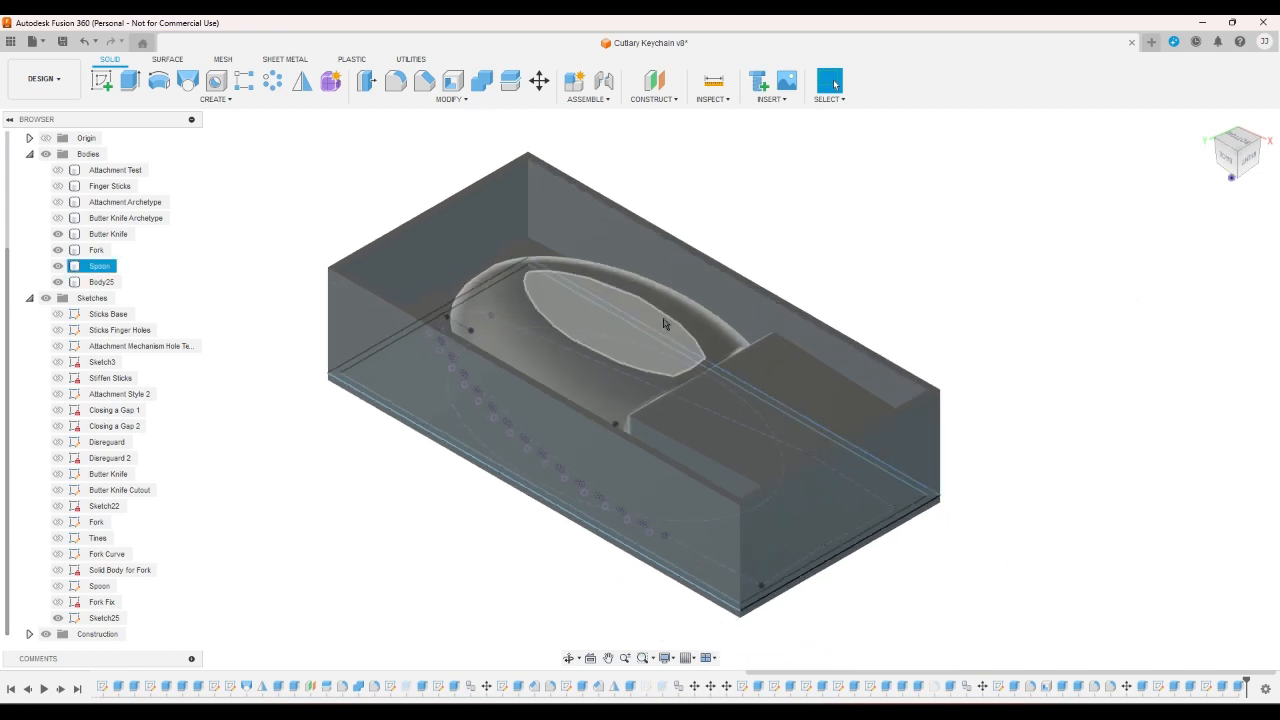
# - Hide Sketch25 and rename it Case
pyautogui.click(1210, 127)
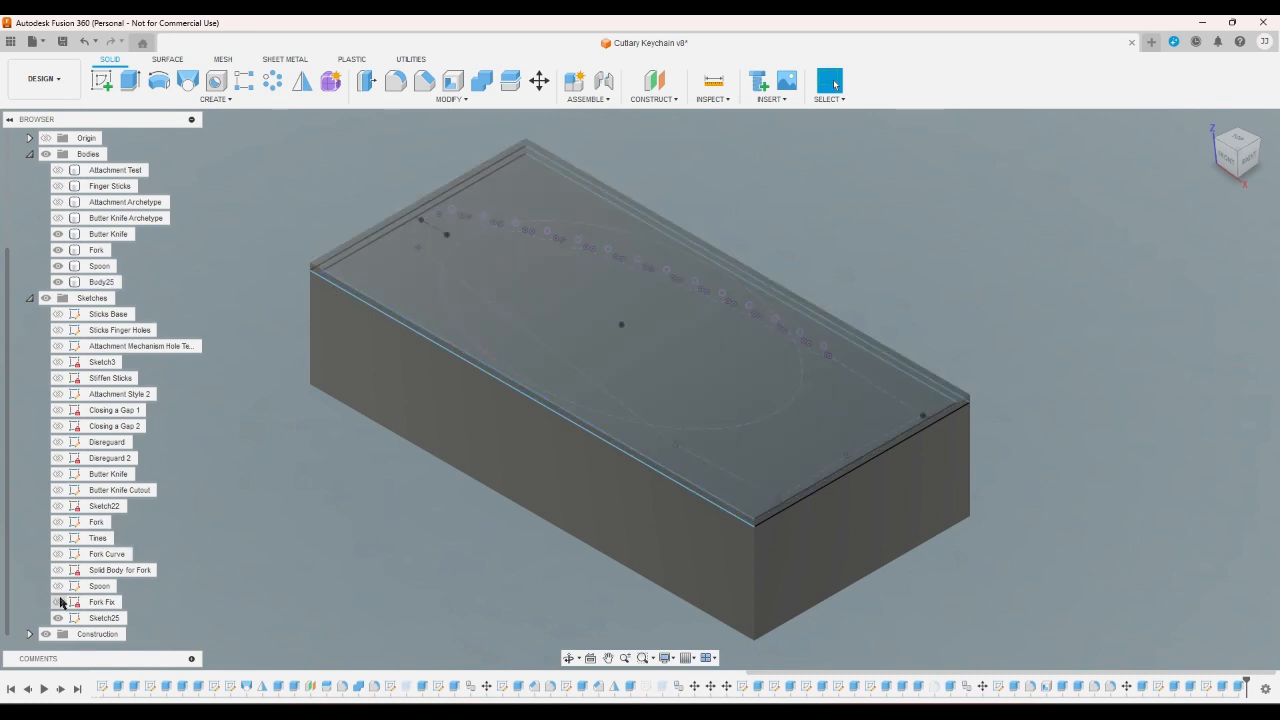
pyautogui.click(58, 618)
pyautogui.rightClick(92, 620)
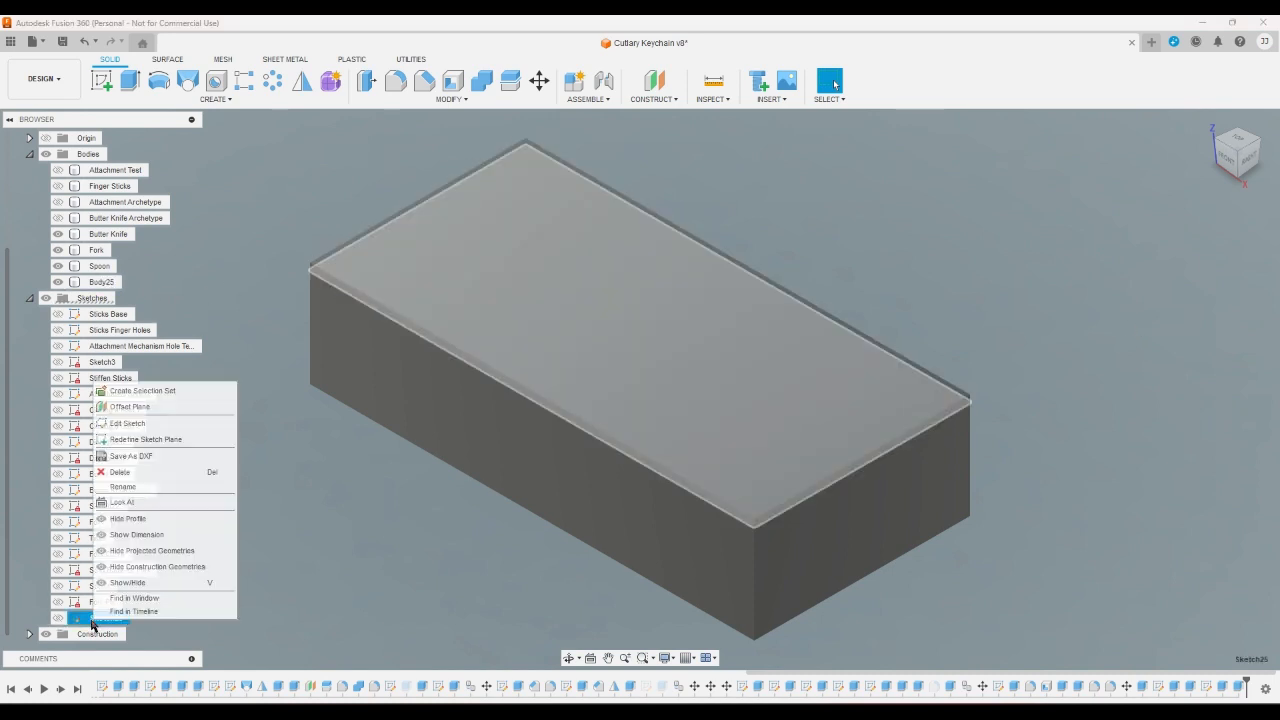
pyautogui.click(123, 486)
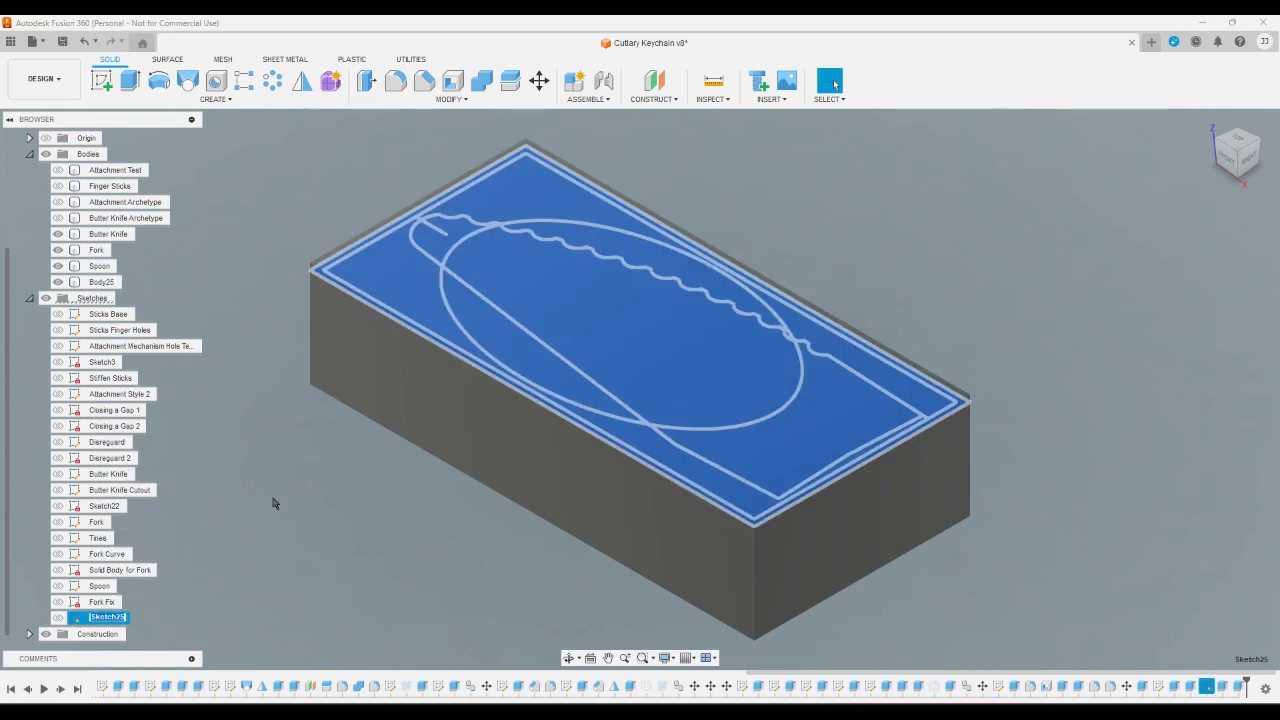
pyautogui.write('Case')
pyautogui.press('Return')
pyautogui.click(307, 514)
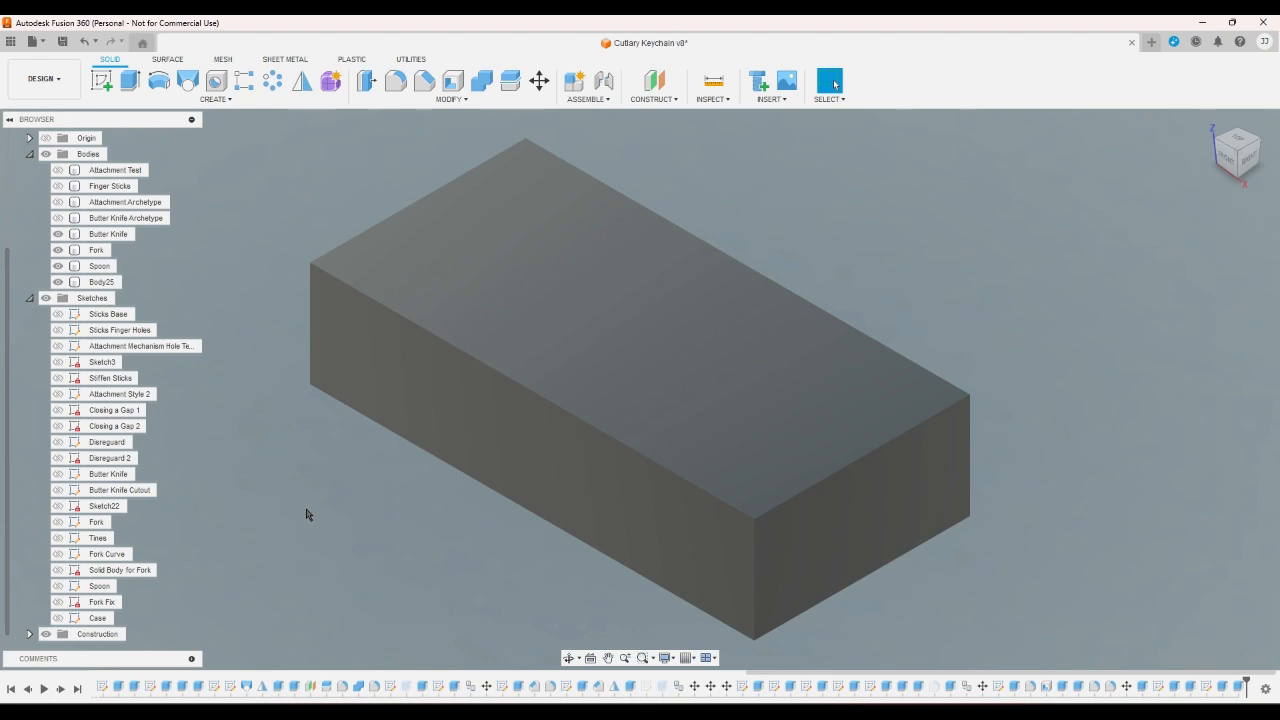
# - Switch the visual style to a shaded display that outlines the visible edges of the bodies
pyautogui.click(1233, 180)
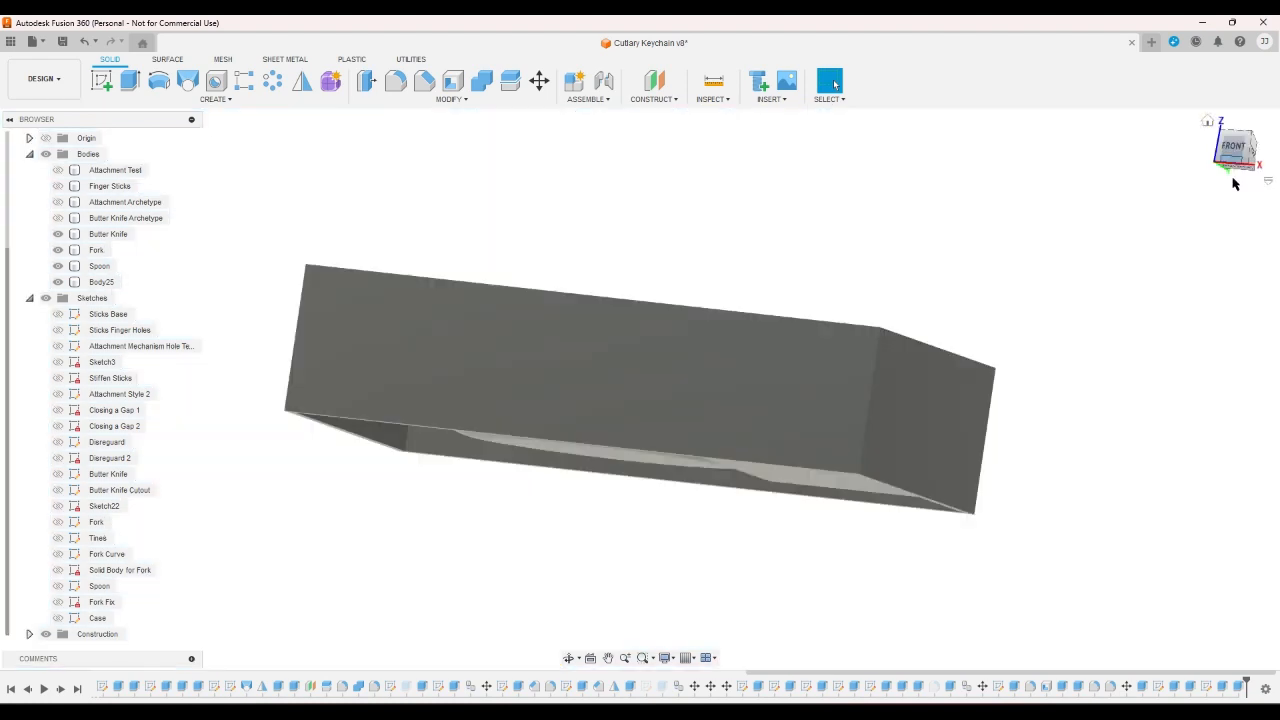
pyautogui.click(1233, 181)
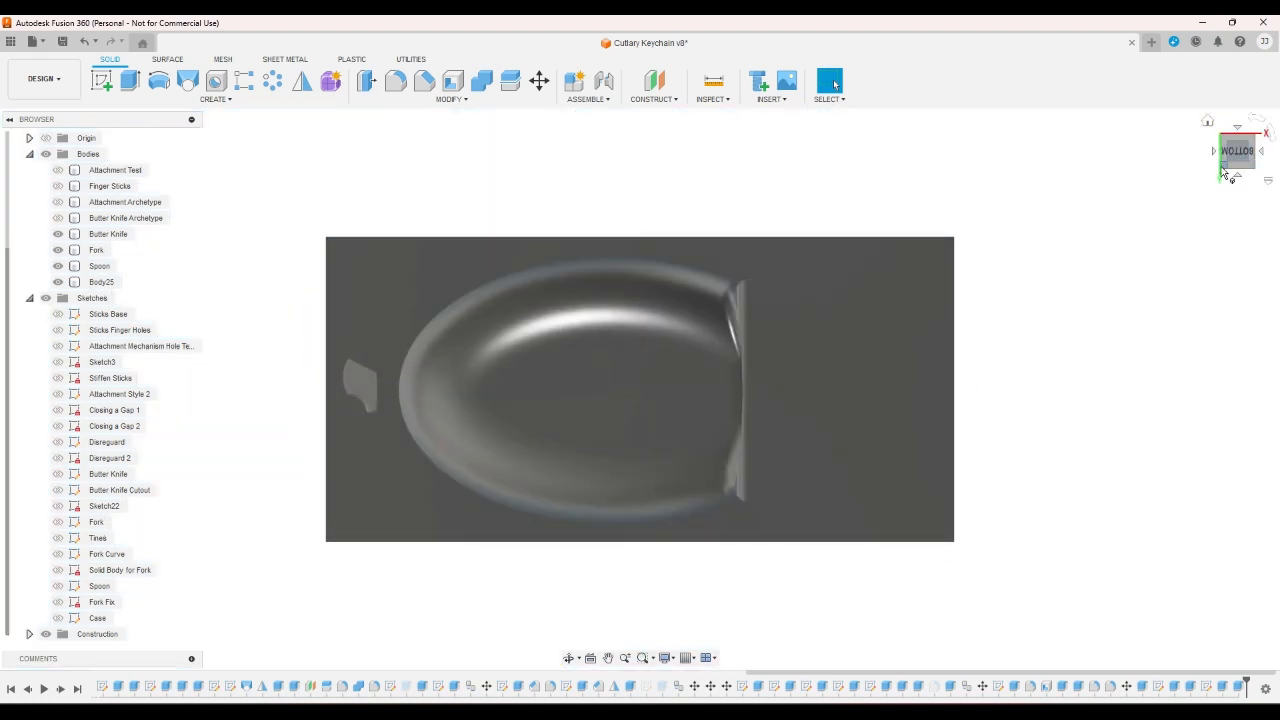
pyautogui.click(1222, 172)
pyautogui.click(1237, 181)
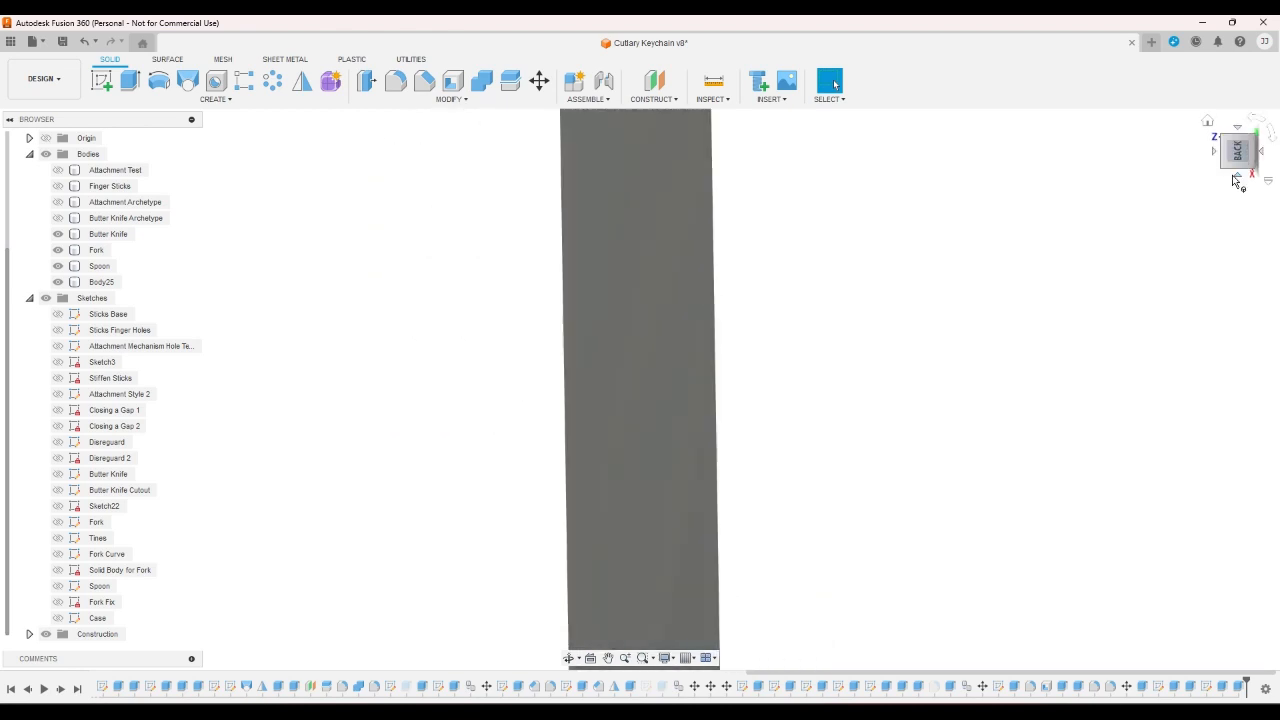
pyautogui.click(671, 665)
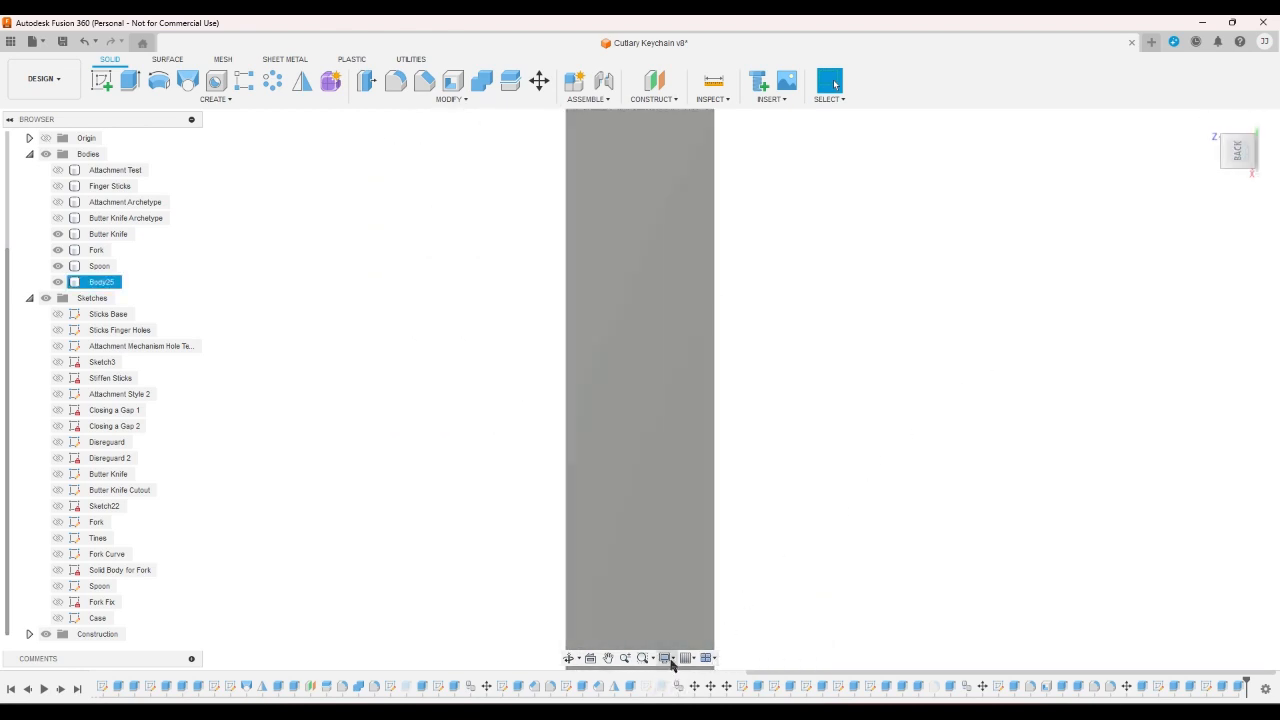
pyautogui.click(671, 658)
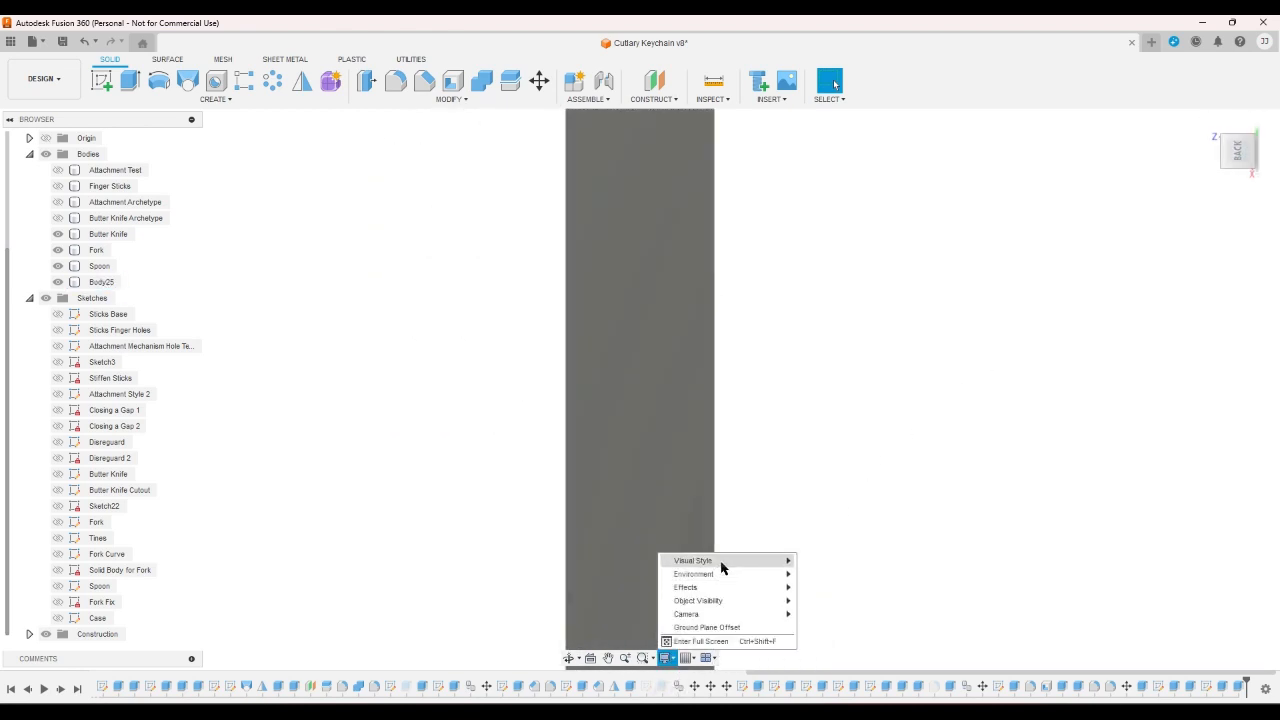
pyautogui.moveTo(724, 561)
pyautogui.click(845, 588)
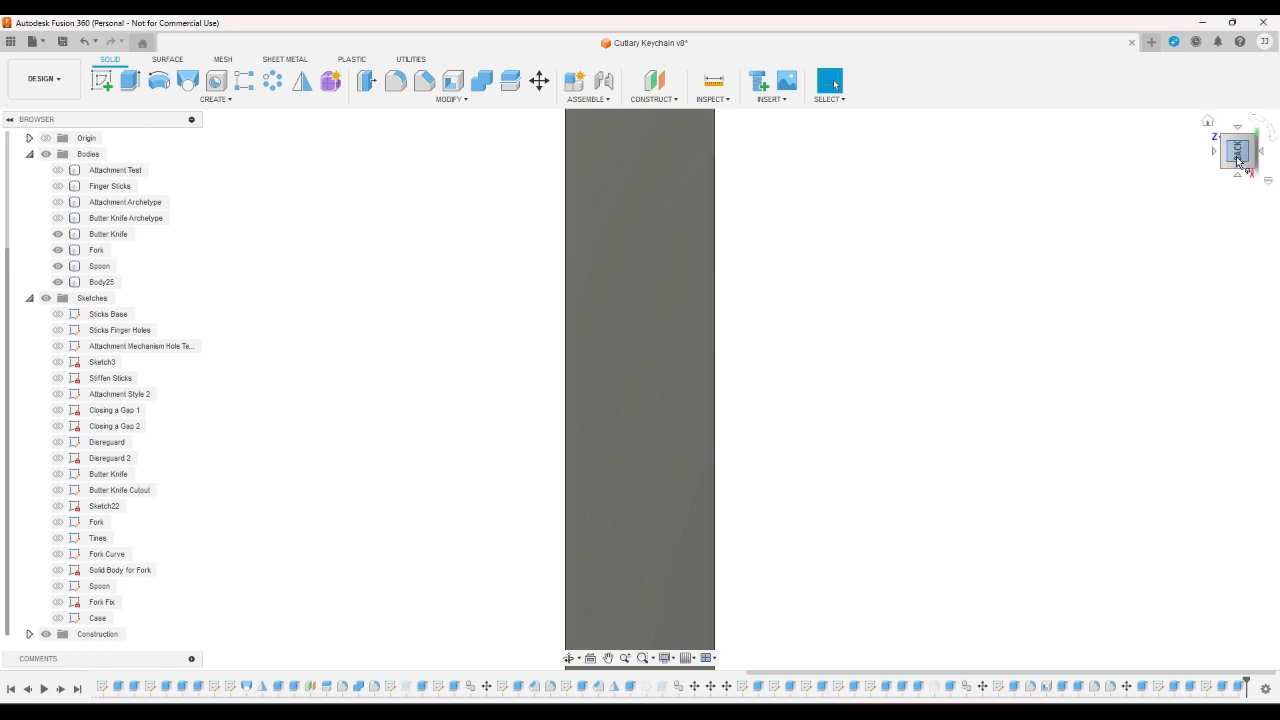
# - Examine the clearance between the stacked cutlery and the case walls from the open side and the ends
pyautogui.click(1257, 118)
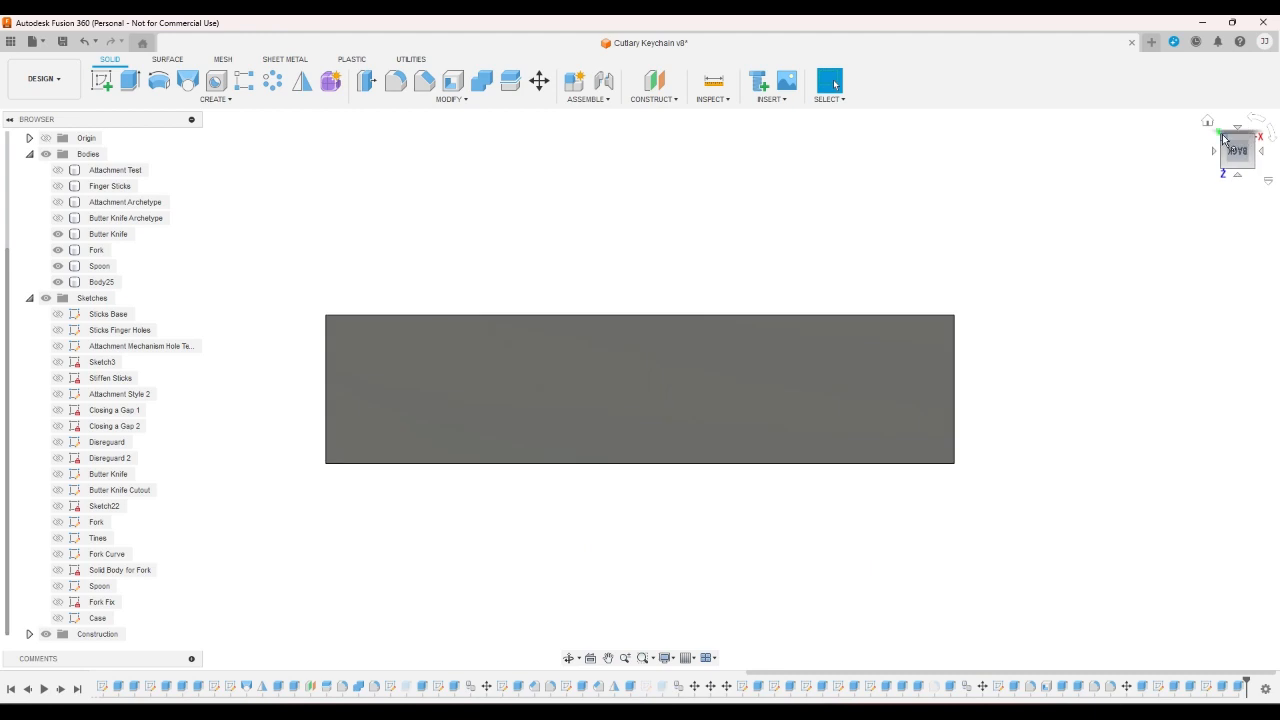
pyautogui.click(1222, 137)
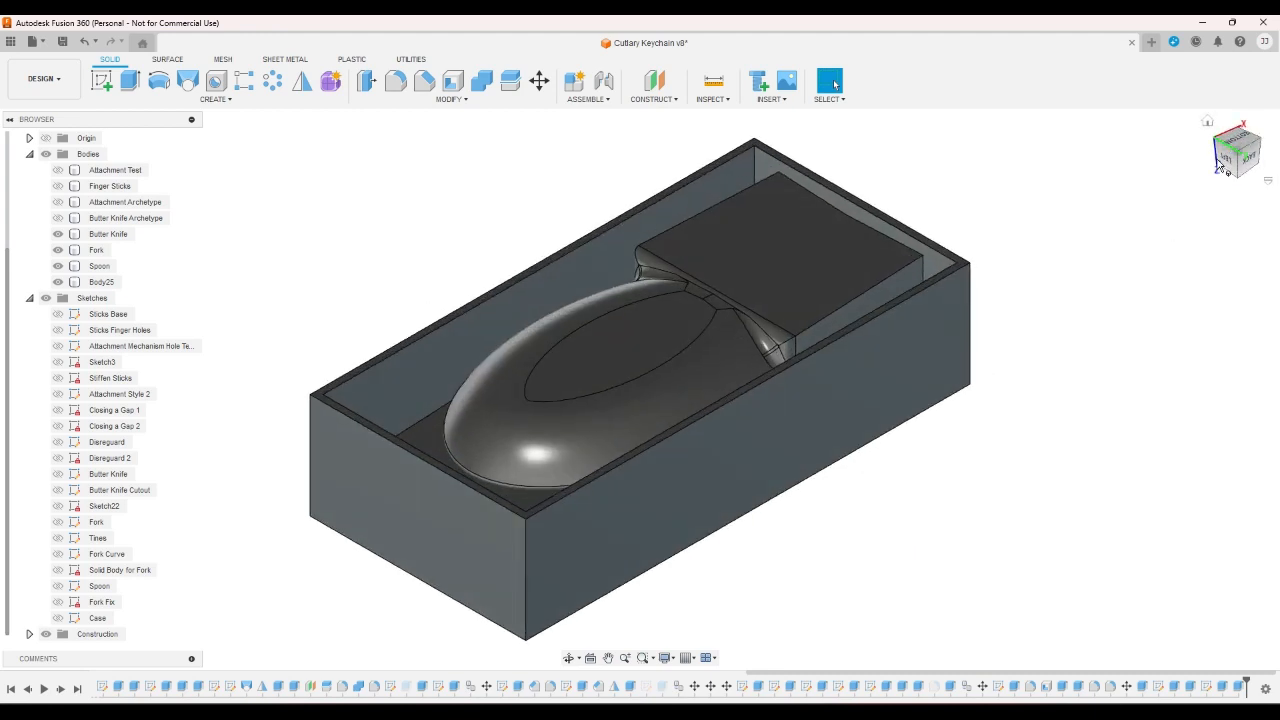
pyautogui.click(1218, 160)
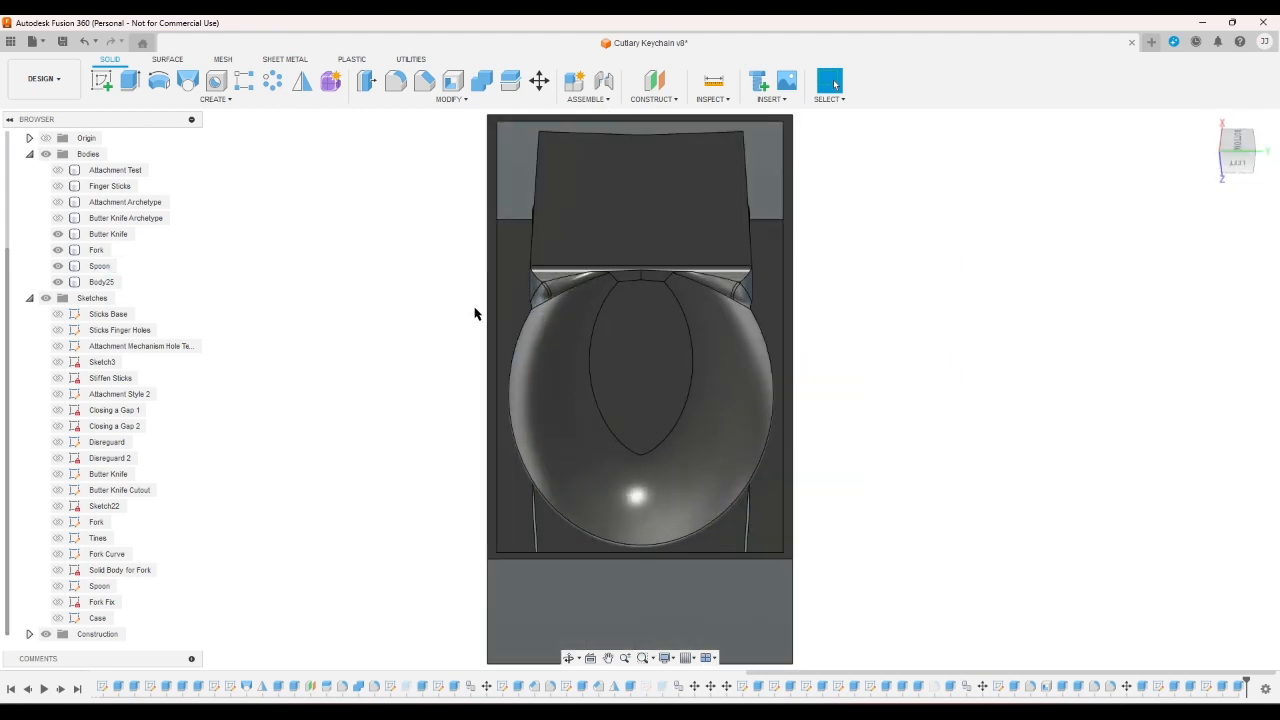
pyautogui.scroll(2, 855, 359)
pyautogui.scroll(-3, 858, 366)
pyautogui.scroll(1, 862, 361)
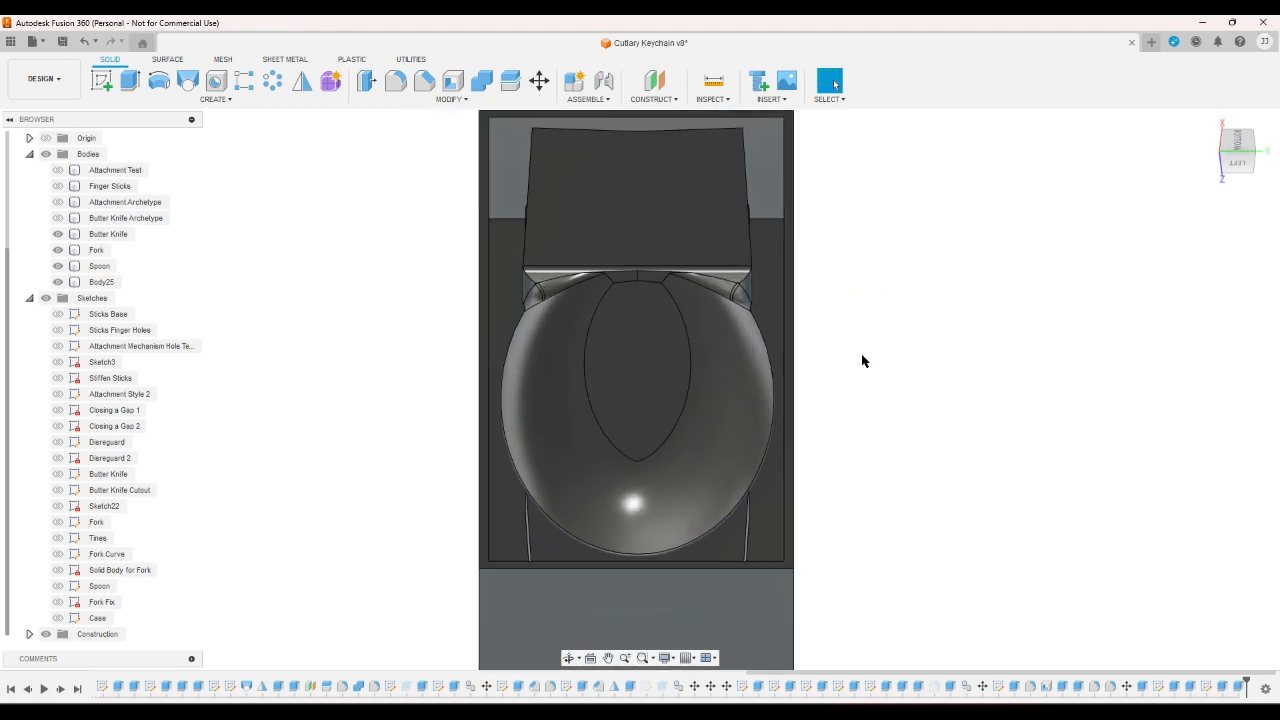
pyautogui.scroll(1, 863, 362)
pyautogui.scroll(3, 917, 504)
pyautogui.scroll(-2, 912, 490)
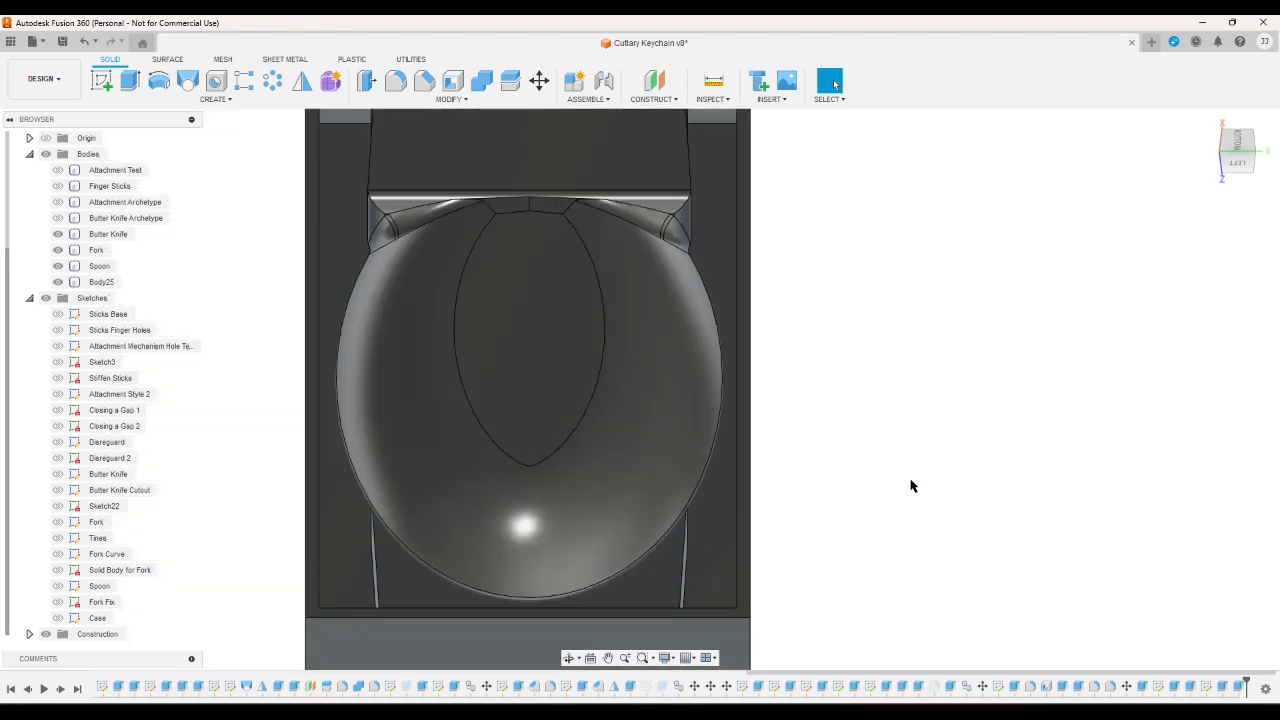
pyautogui.scroll(-3, 910, 486)
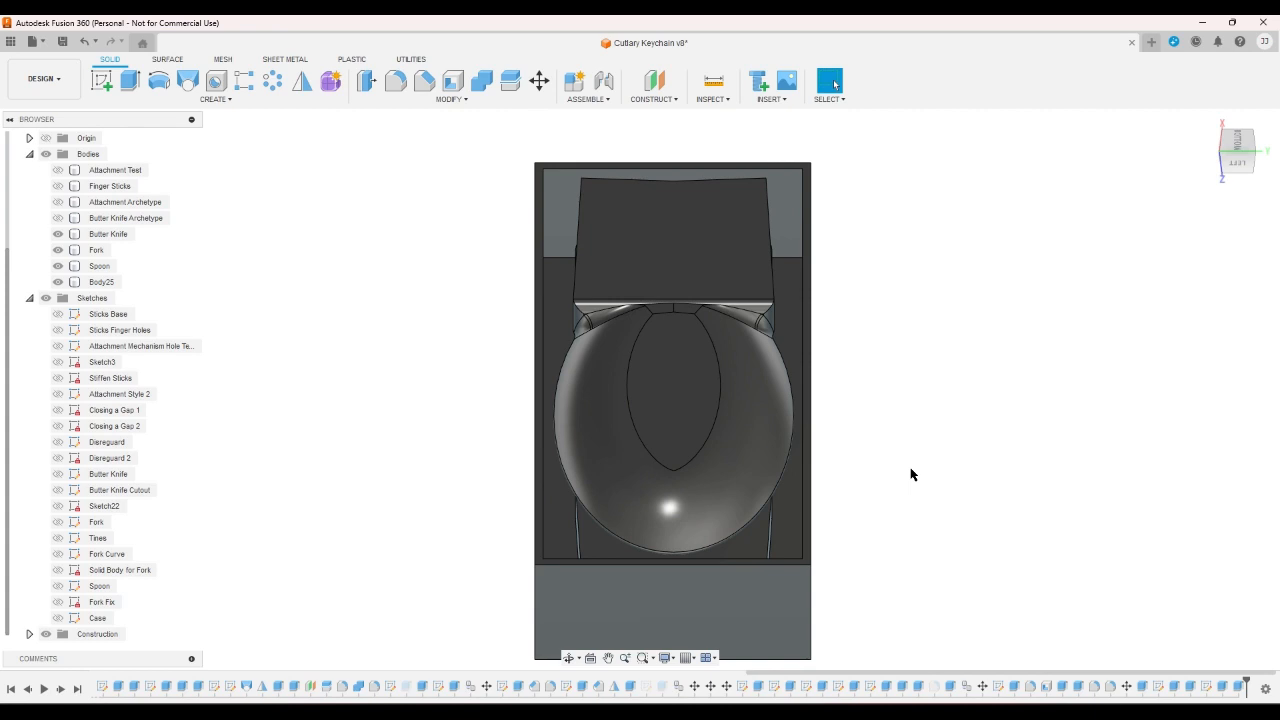
pyautogui.click(1209, 124)
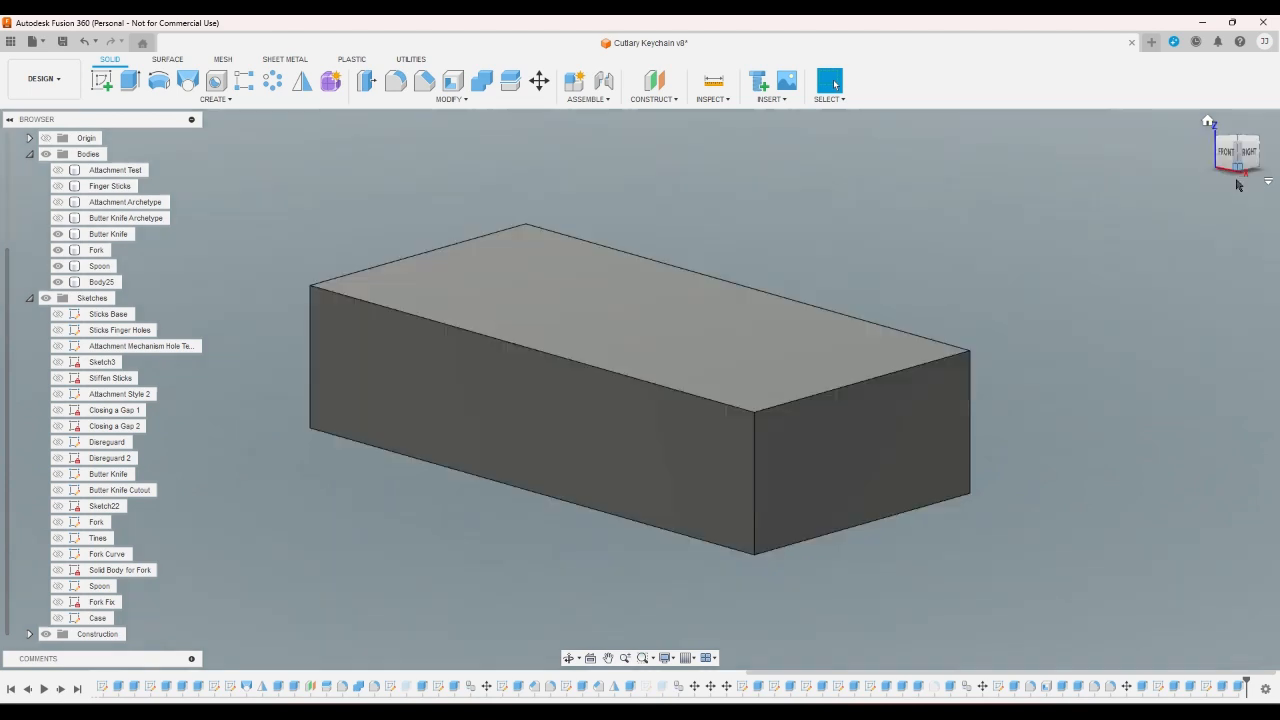
pyautogui.click(1230, 174)
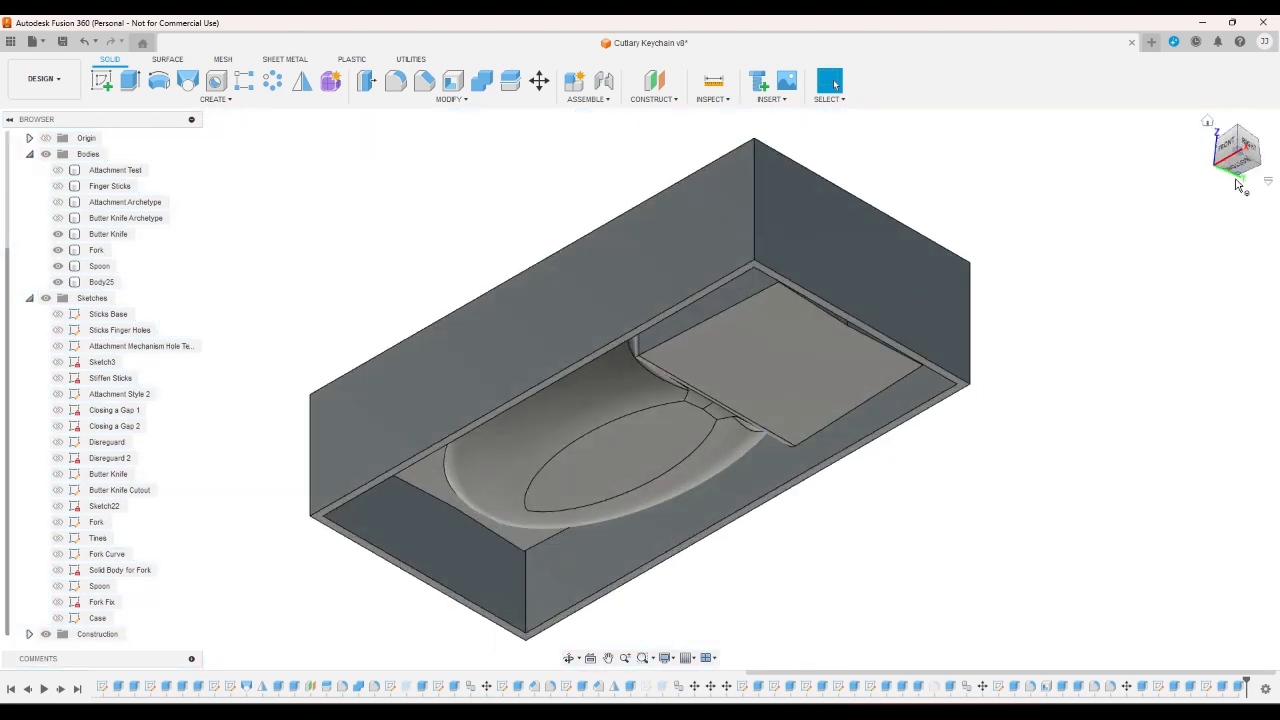
pyautogui.click(1237, 183)
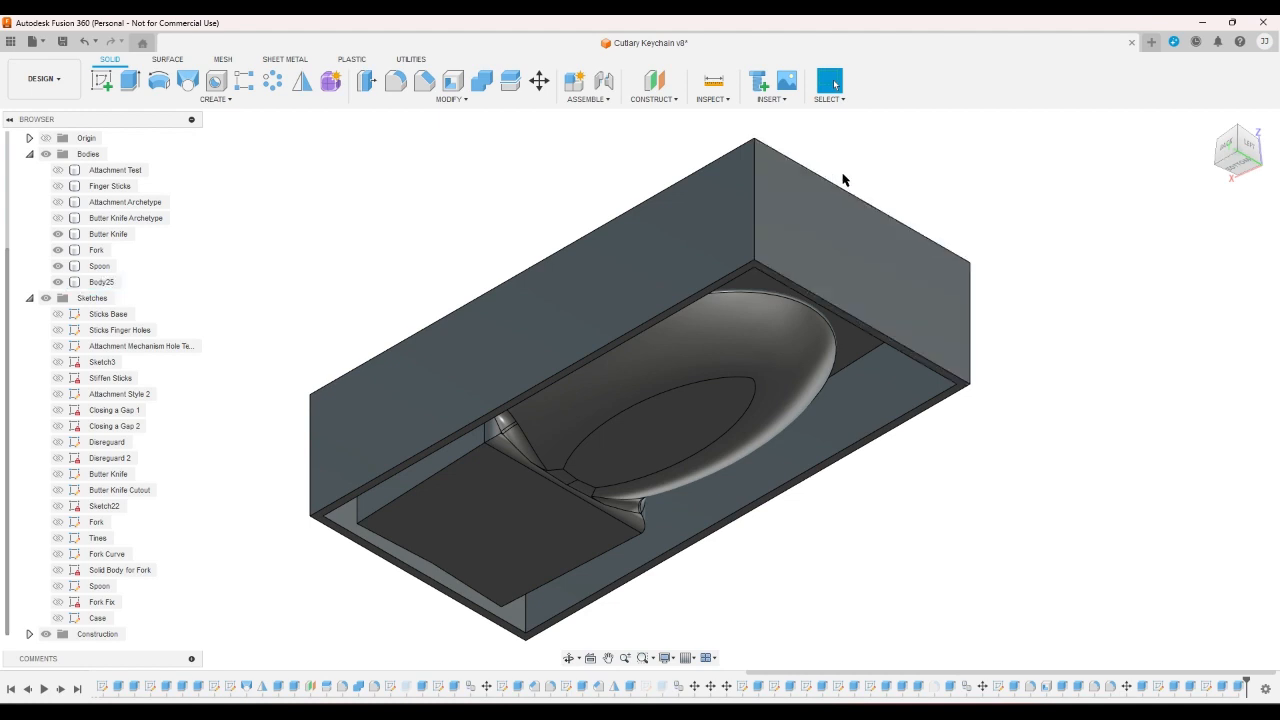
# - Start a sketch on the case's outer end face and project the inner end wall's outline into it
pyautogui.click(101, 80)
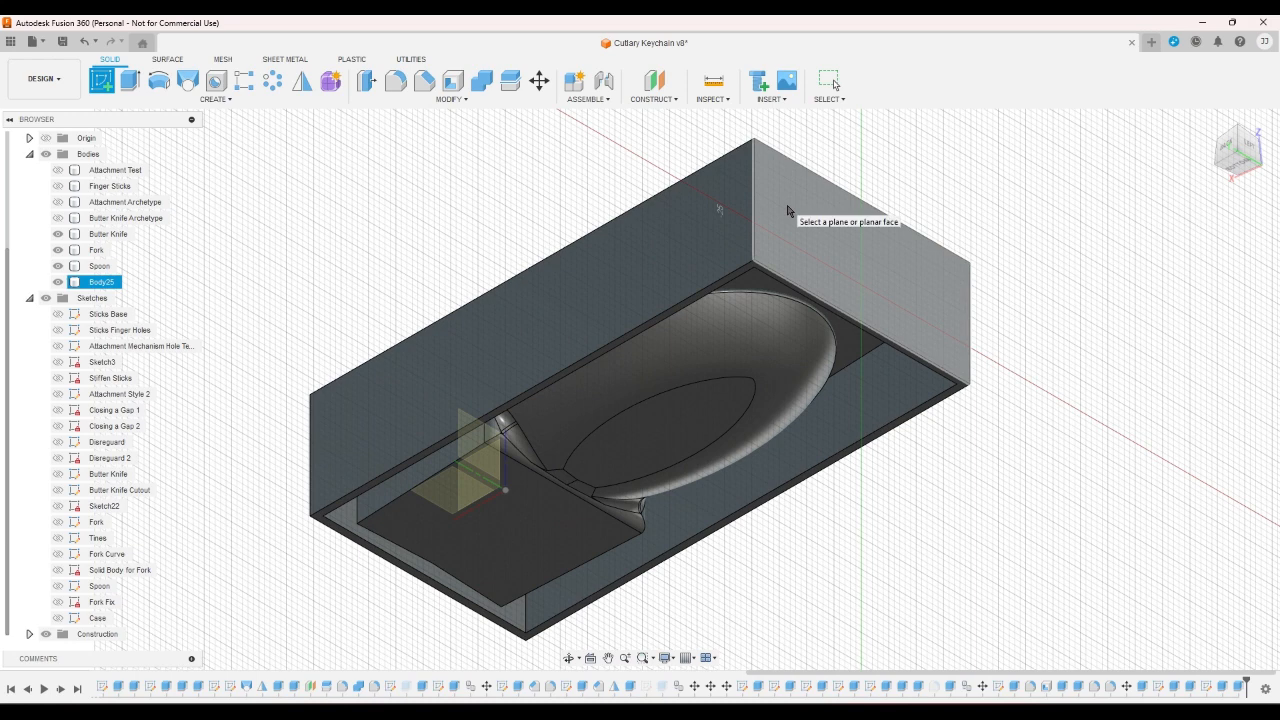
pyautogui.click(787, 211)
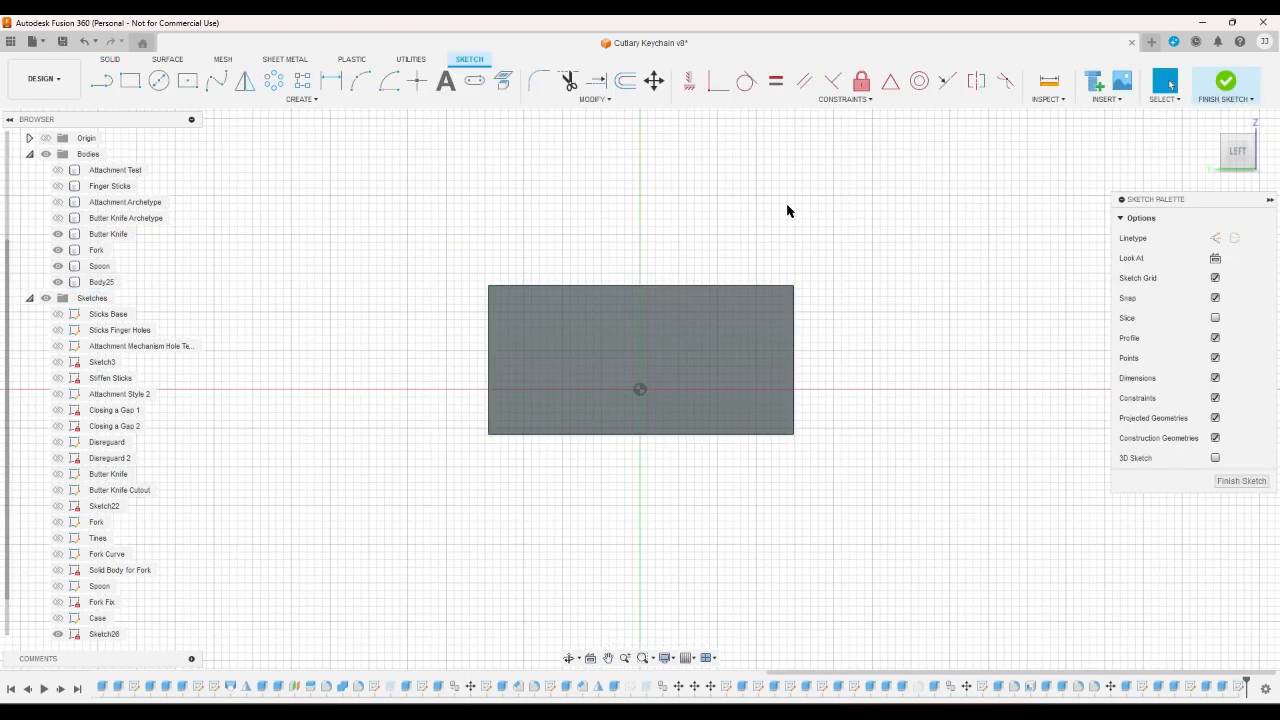
pyautogui.click(104, 84)
pyautogui.scroll(3, 430, 375)
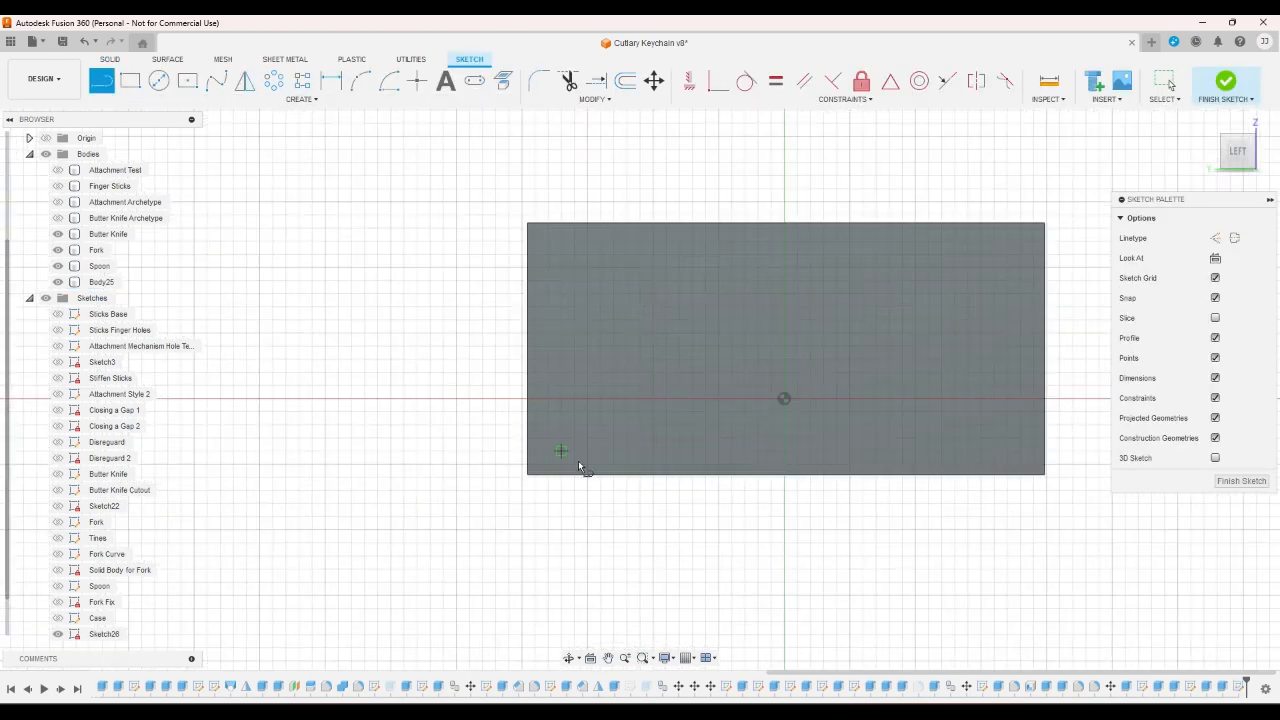
pyautogui.click(1256, 174)
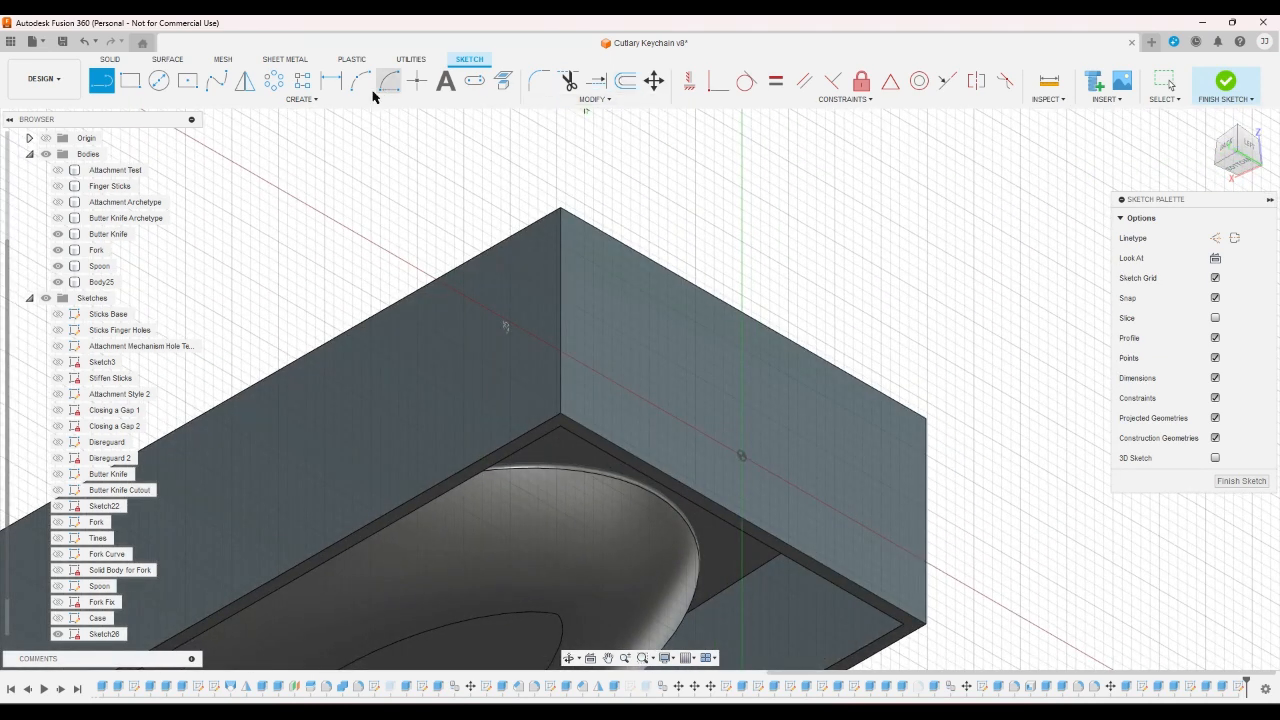
pyautogui.click(502, 81)
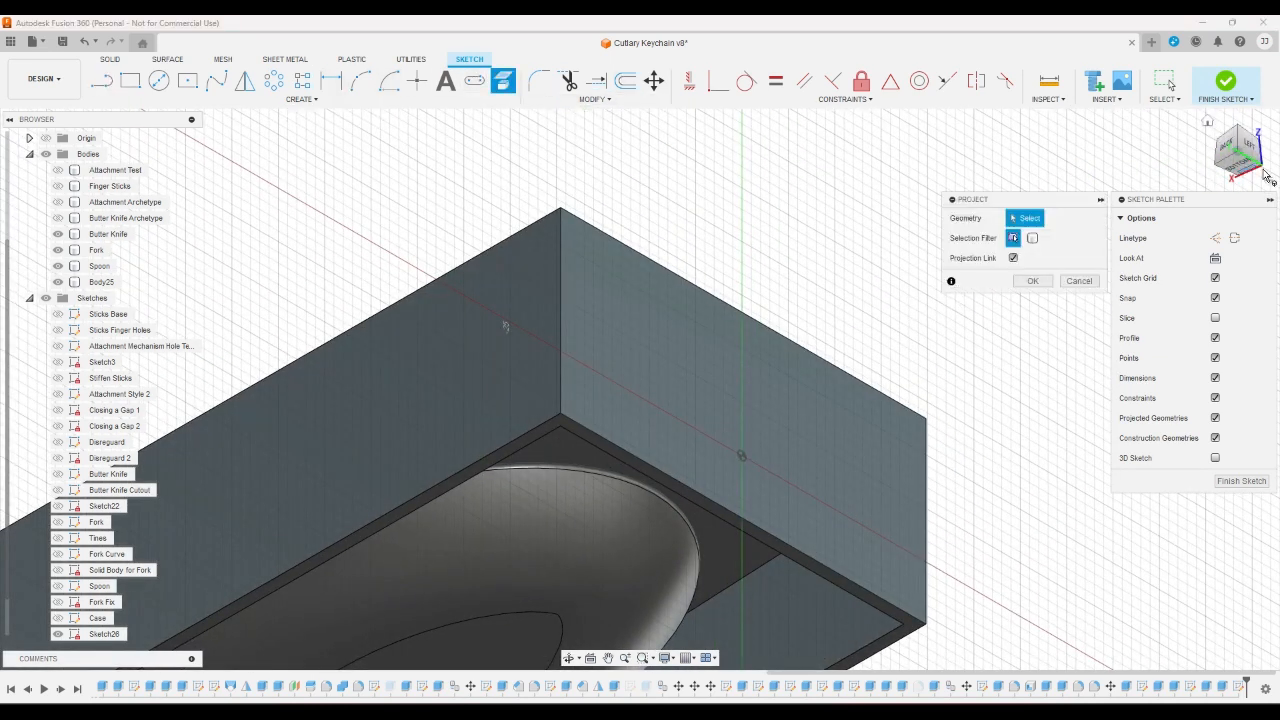
pyautogui.click(1221, 171)
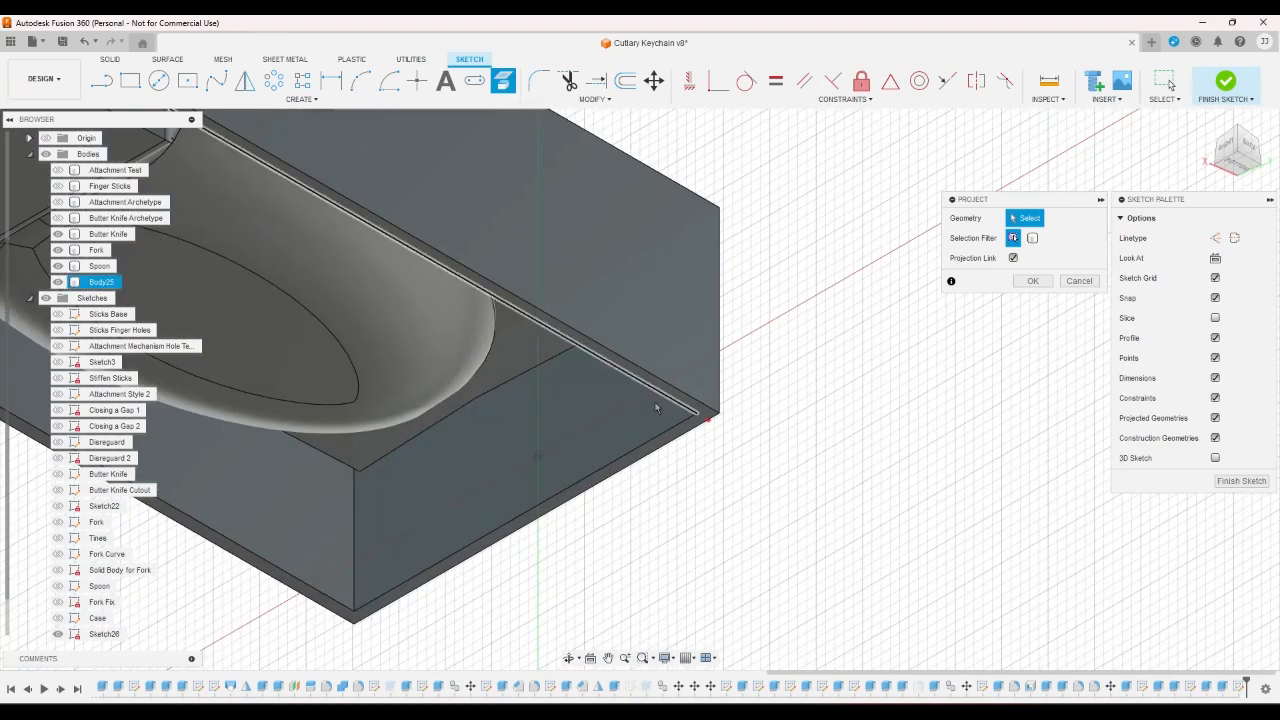
pyautogui.click(620, 397)
pyautogui.click(1045, 282)
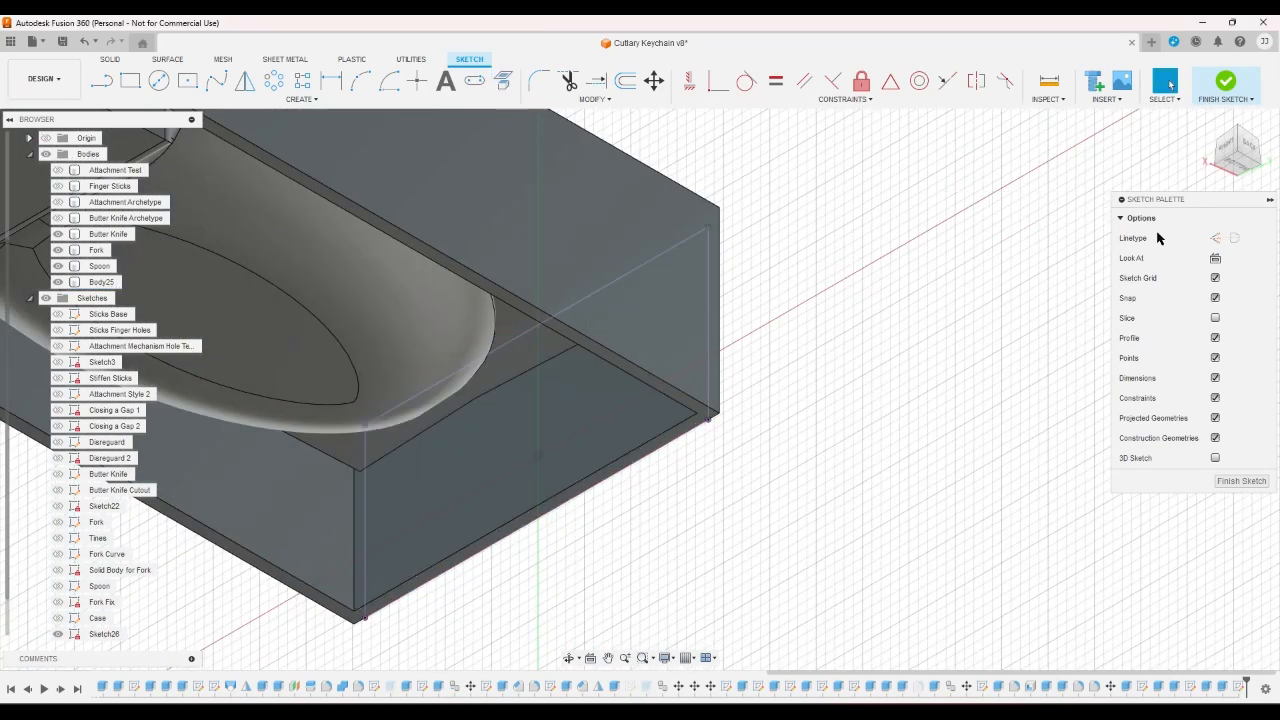
# - Sketch a short diagonal line across each lower corner of the projected outline, the first about 2.3 mm long
pyautogui.click(1262, 158)
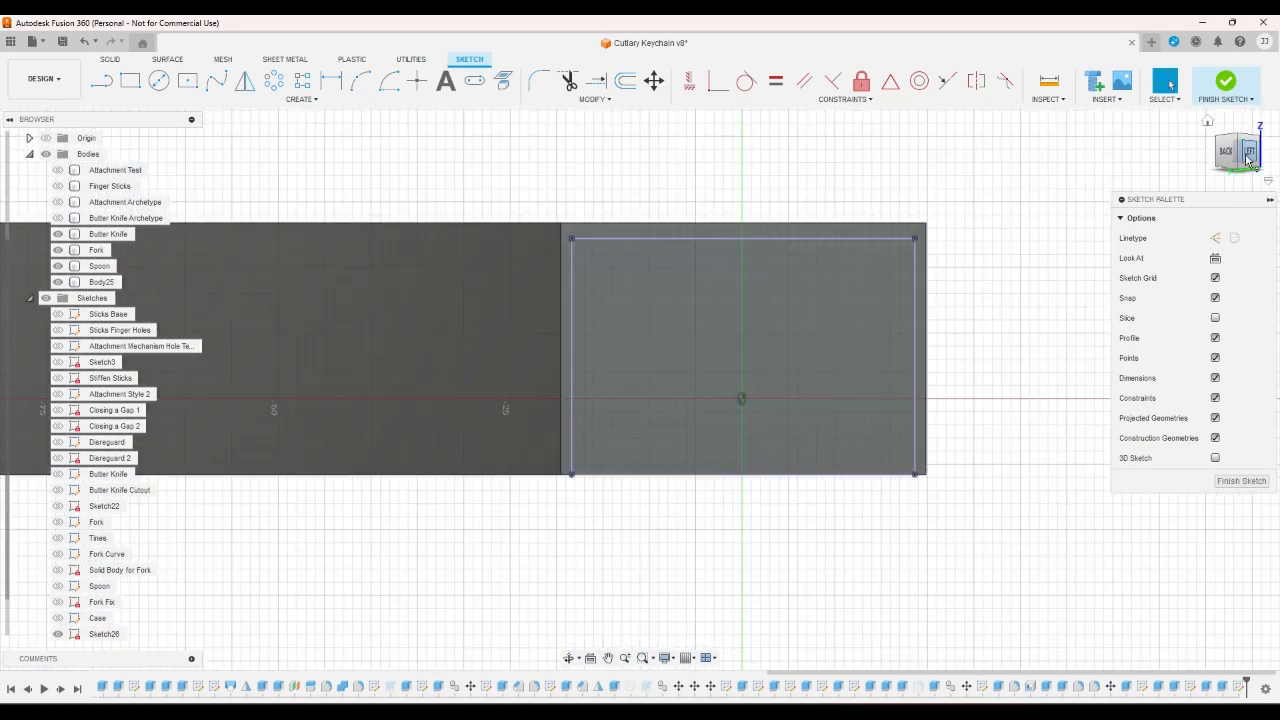
pyautogui.click(101, 81)
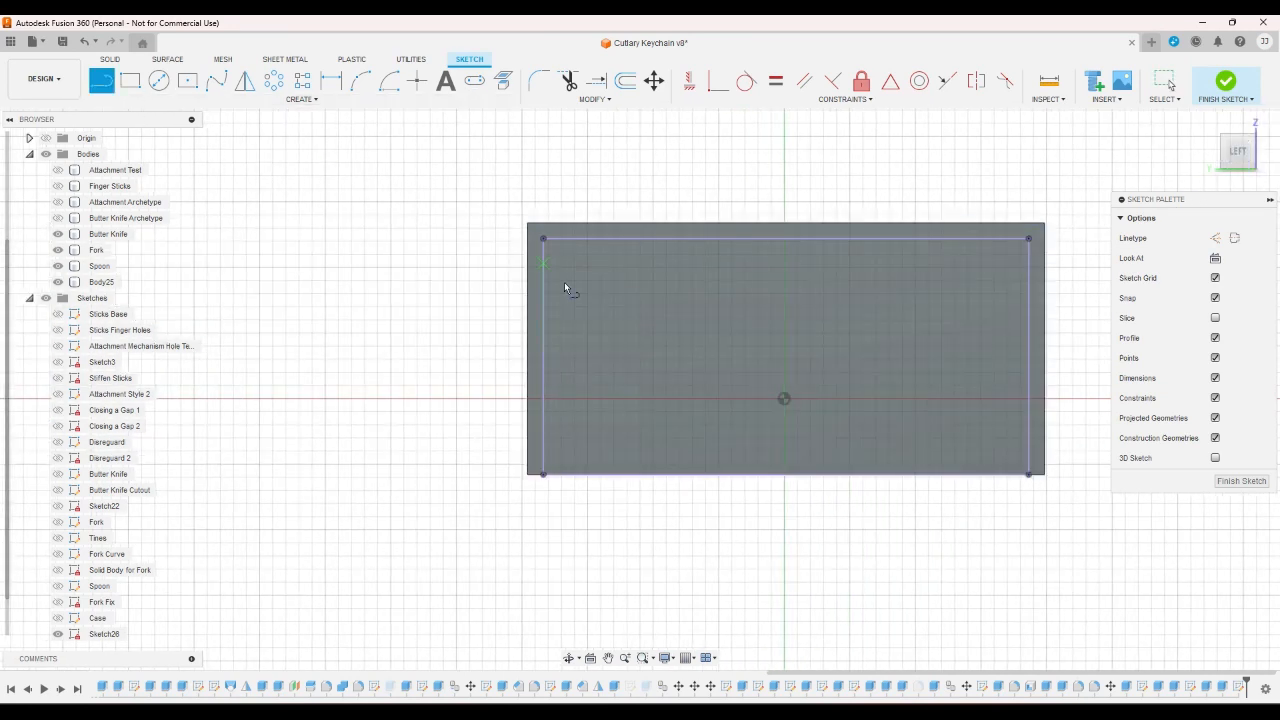
pyautogui.scroll(1, 567, 440)
pyautogui.scroll(1, 567, 440)
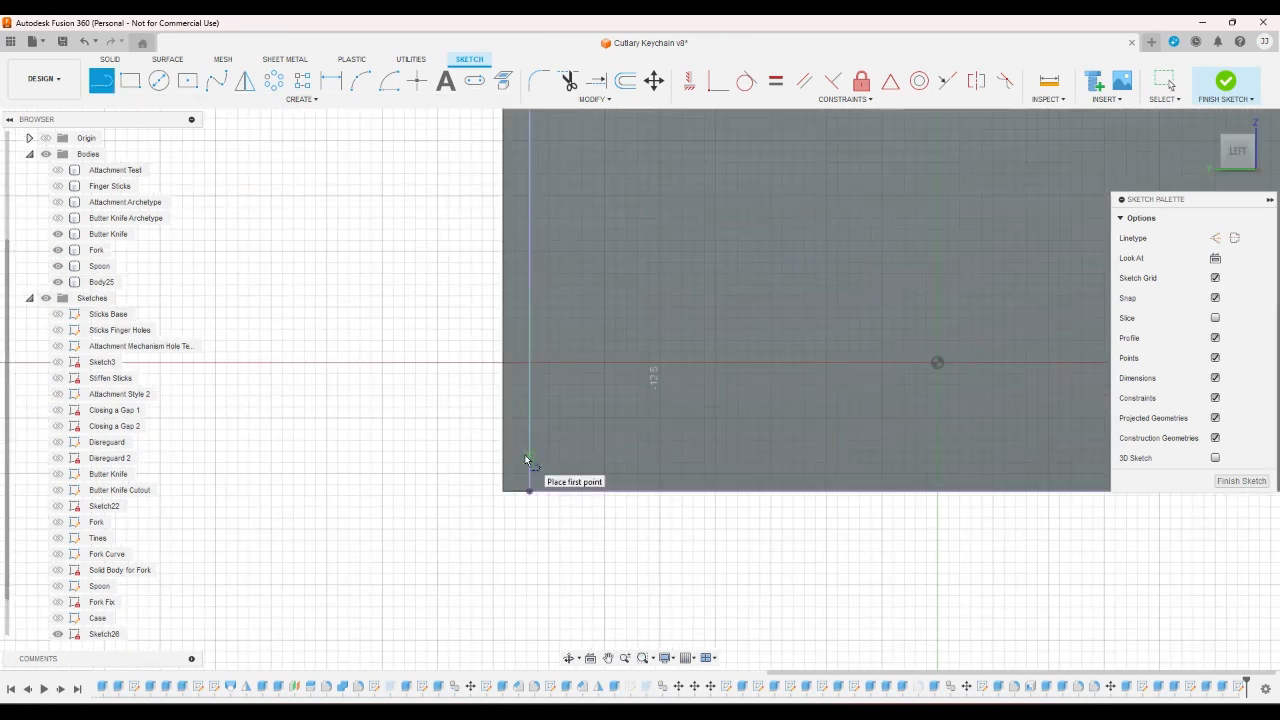
pyautogui.scroll(-3, 600, 464)
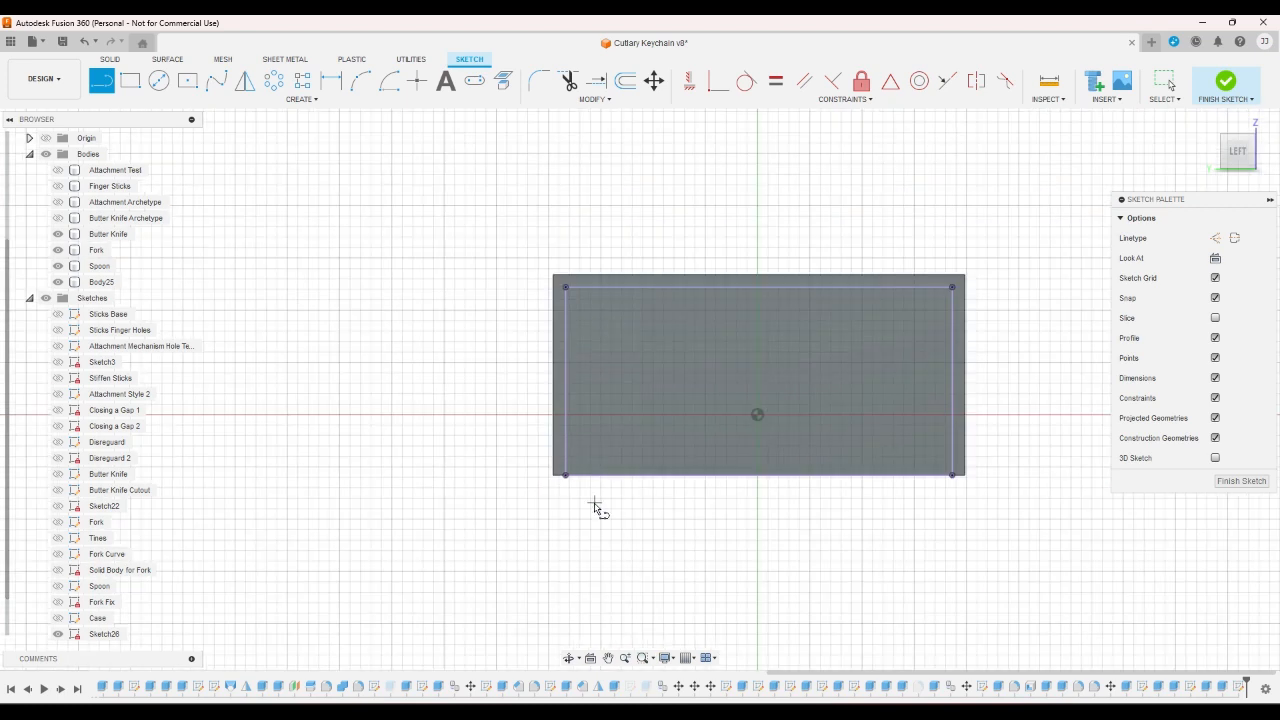
pyautogui.scroll(3, 592, 505)
pyautogui.scroll(-2, 590, 505)
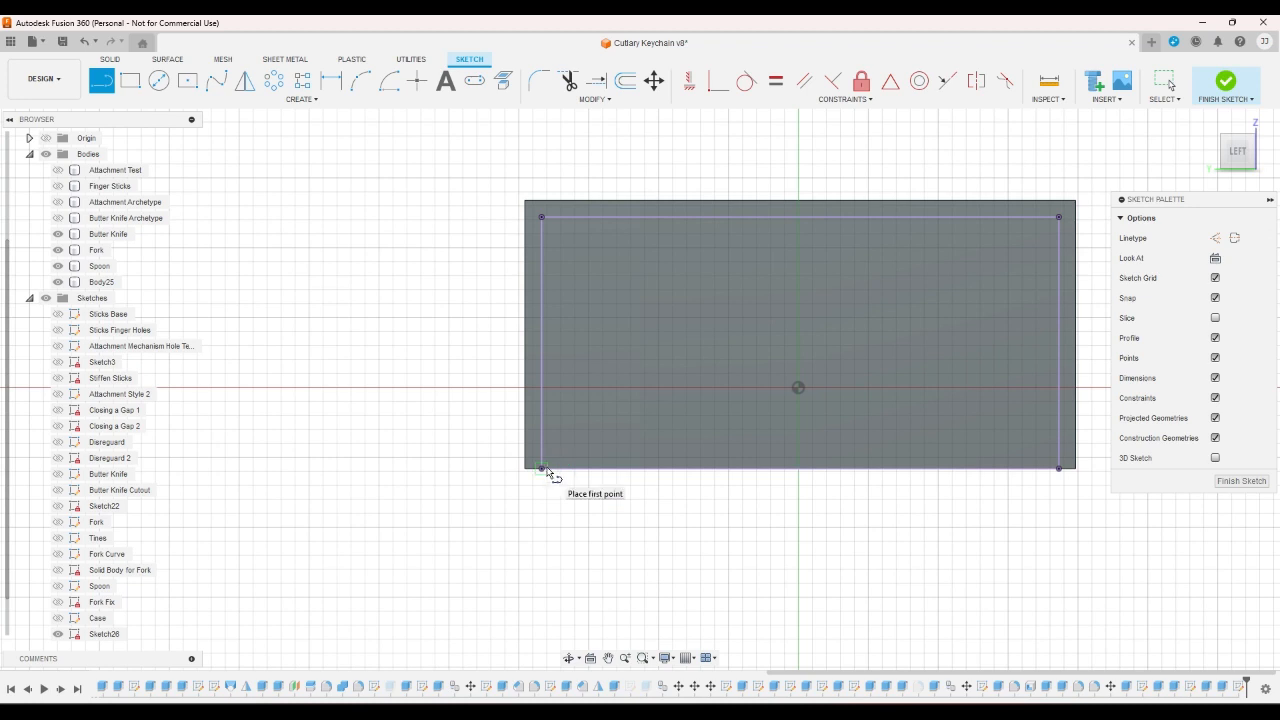
pyautogui.click(564, 468)
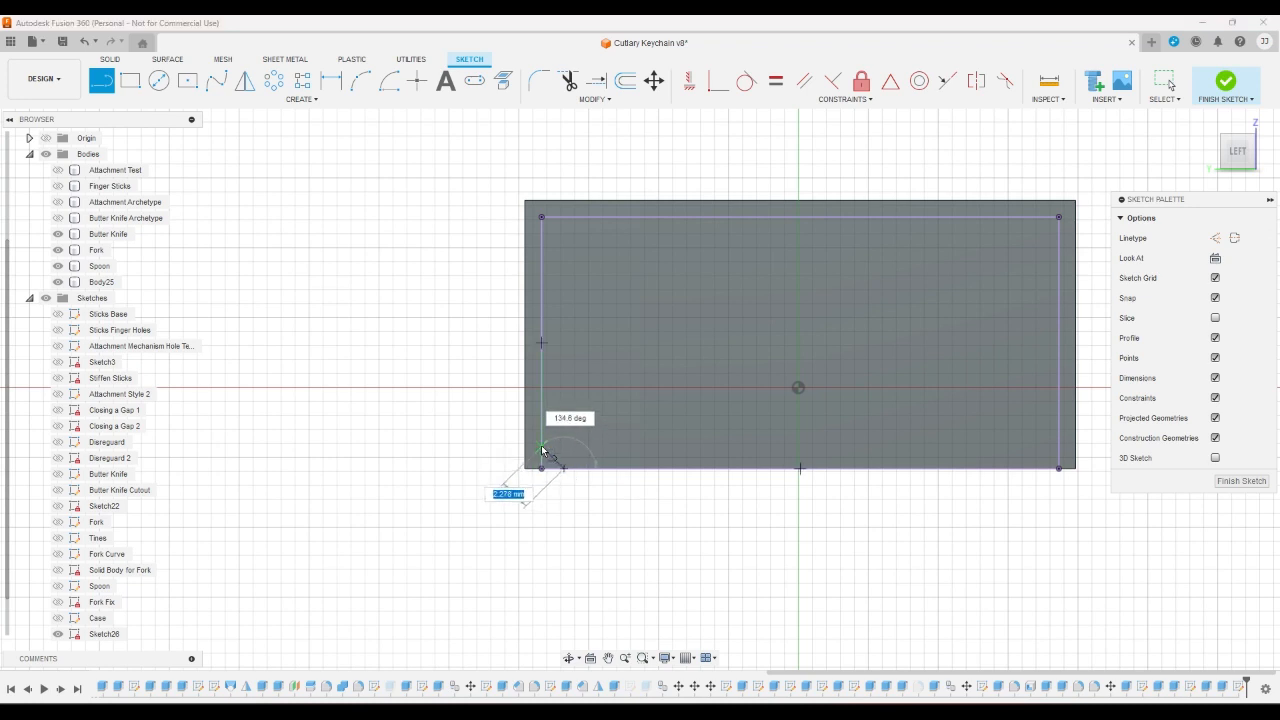
pyautogui.click(541, 446)
pyautogui.press('Escape')
pyautogui.click(1017, 468)
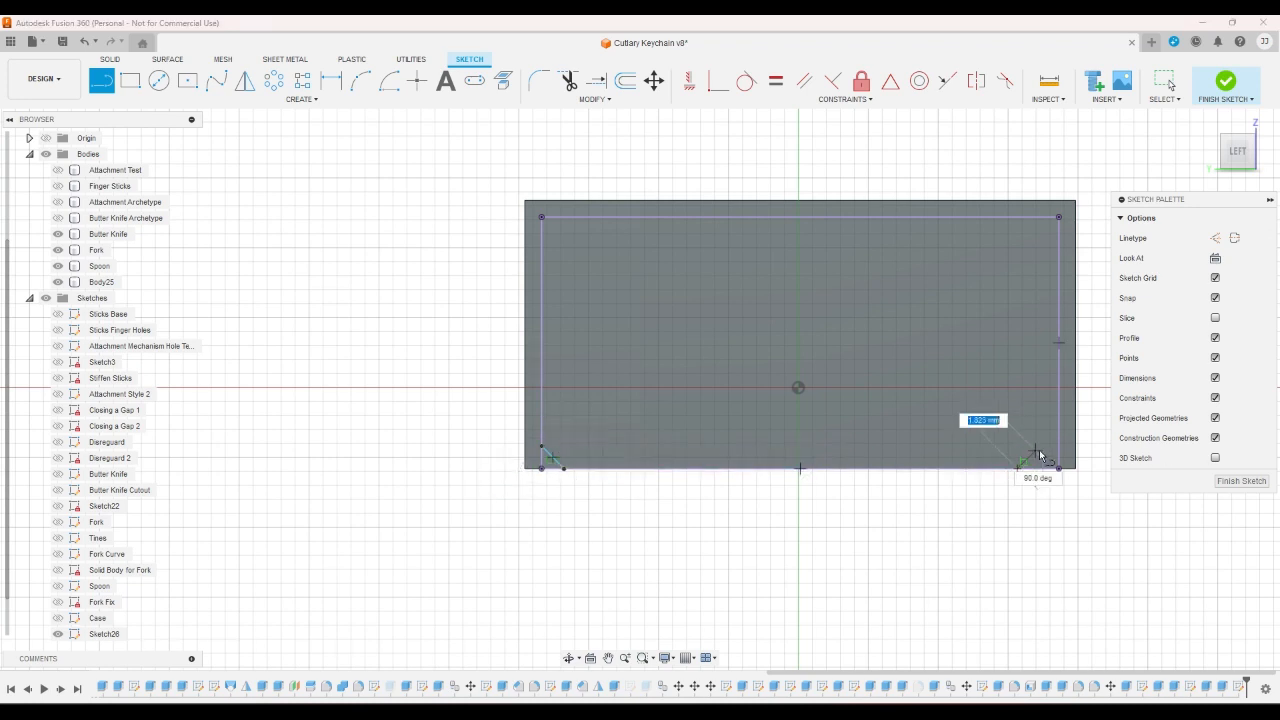
pyautogui.doubleClick(1058, 441)
pyautogui.rightClick(800, 539)
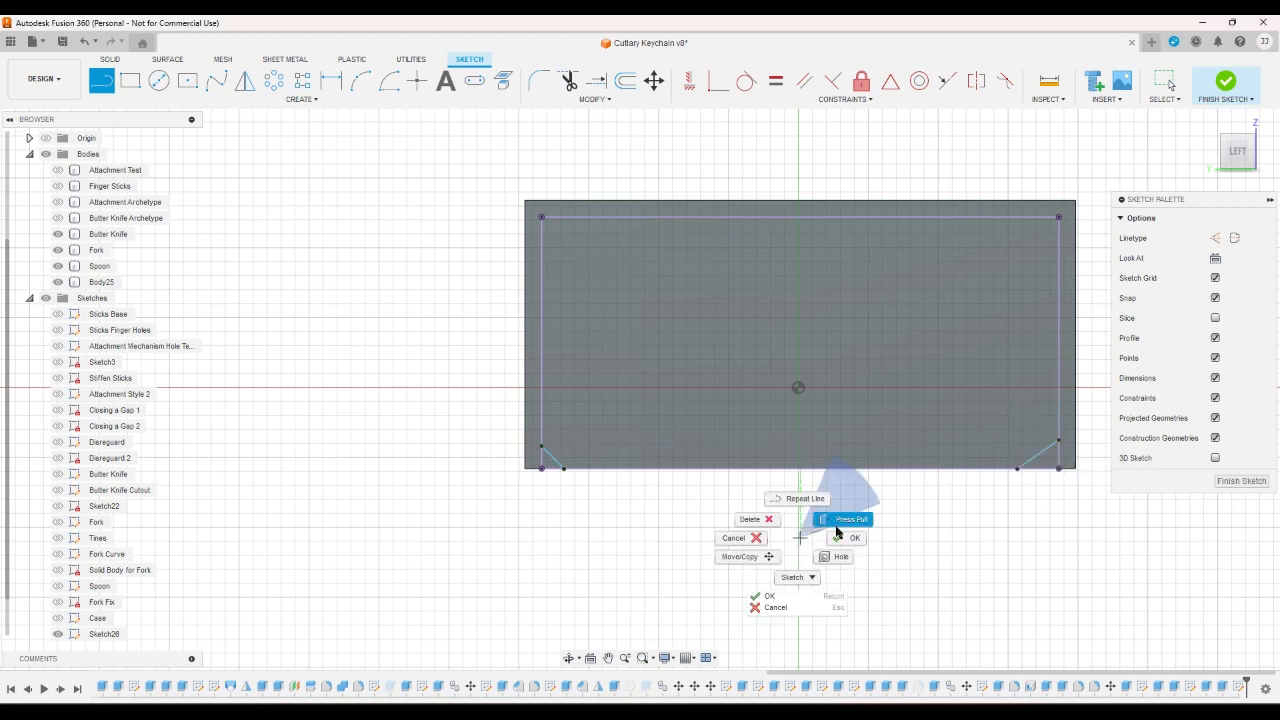
pyautogui.click(838, 529)
# - Connect the upper ends of the two diagonals with a line and constrain it horizontal
pyautogui.press('l')
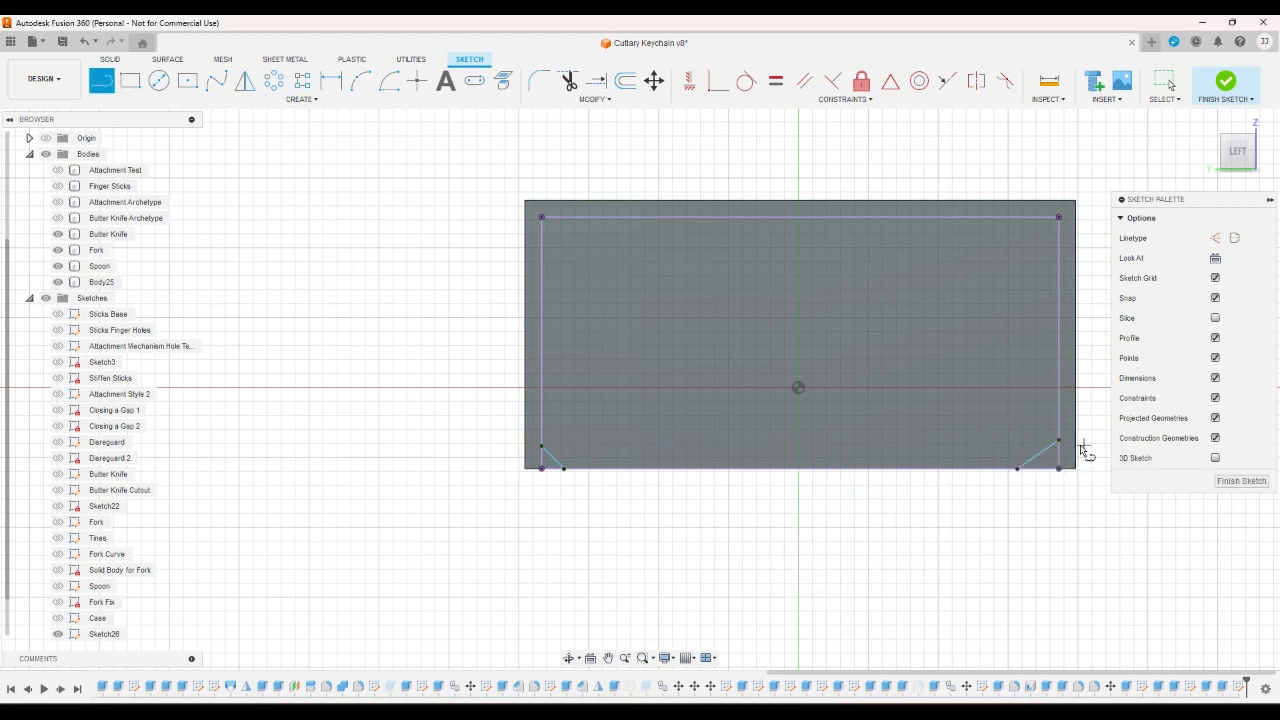
pyautogui.click(1059, 441)
pyautogui.doubleClick(541, 446)
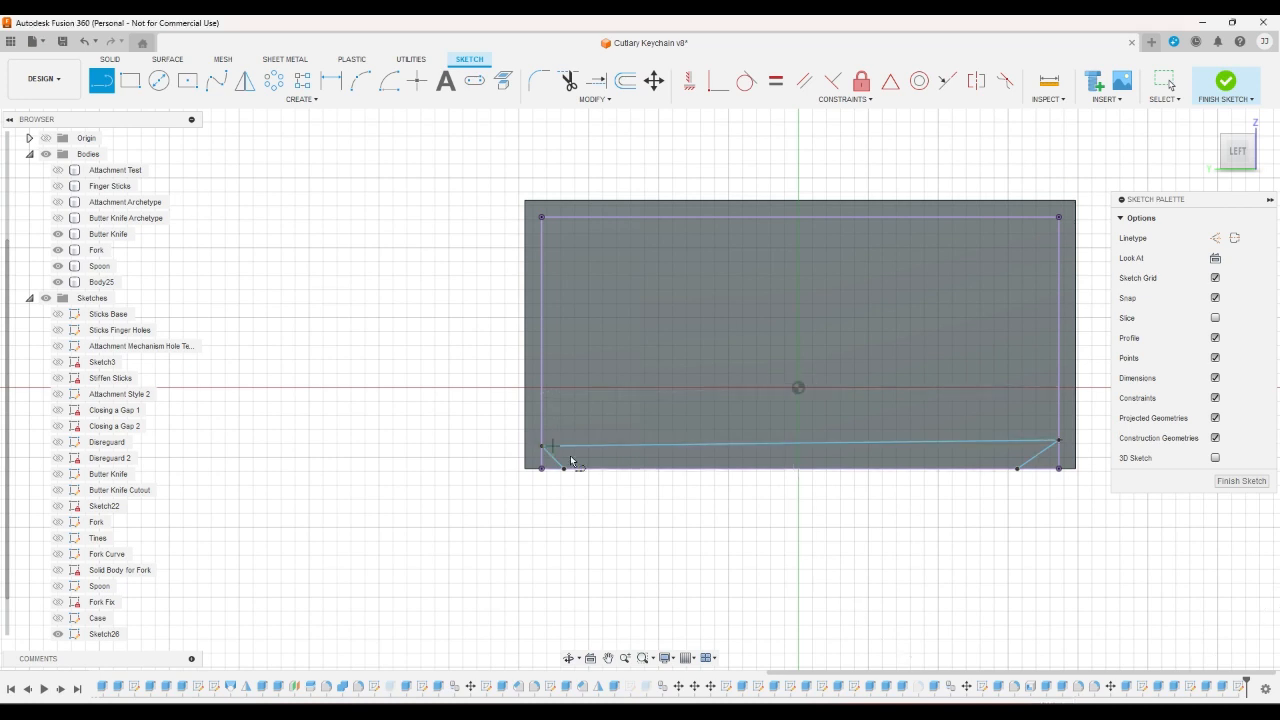
pyautogui.click(690, 80)
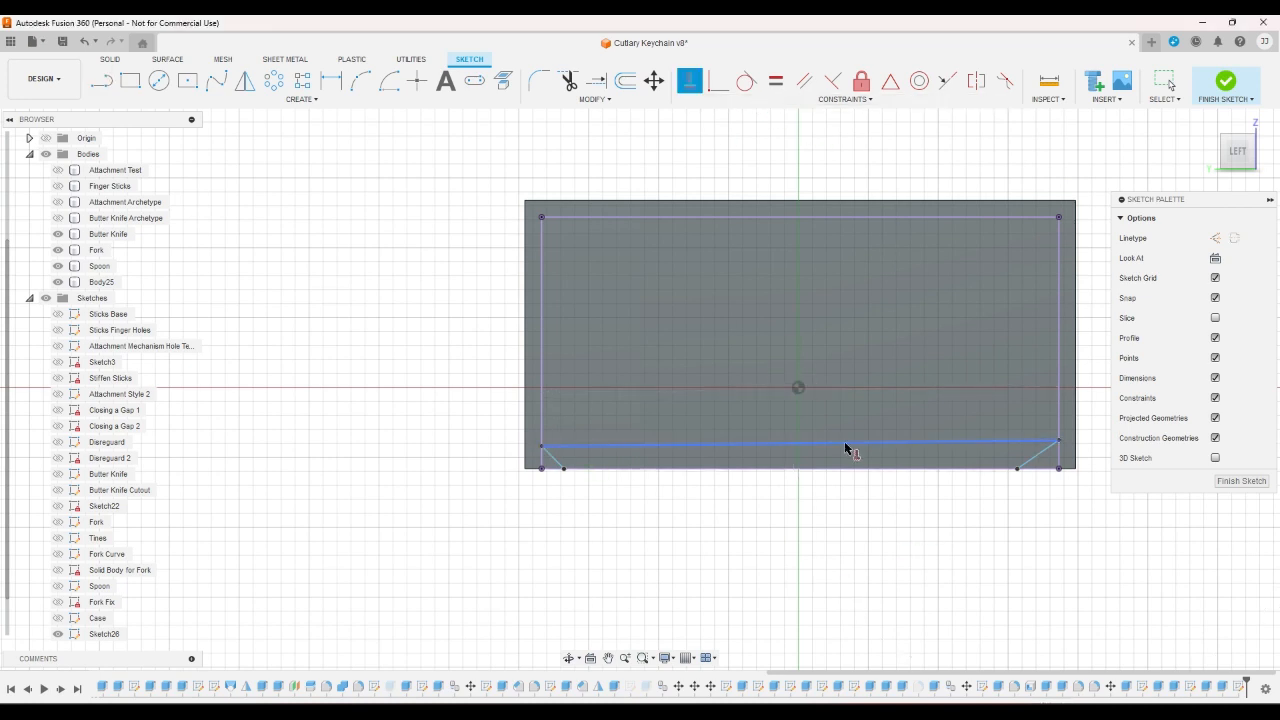
pyautogui.click(846, 443)
pyautogui.rightClick(866, 543)
pyautogui.click(906, 551)
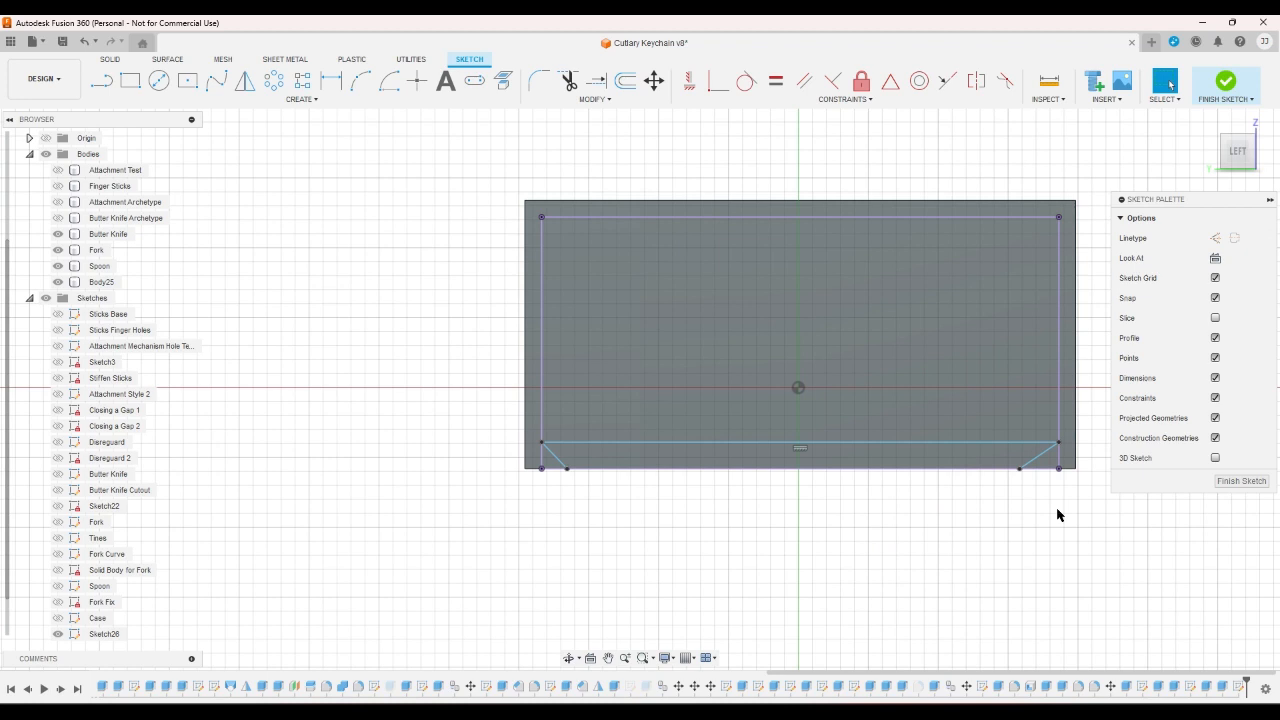
# - Apply an Equal constraint to the two corner diagonals
pyautogui.click(775, 80)
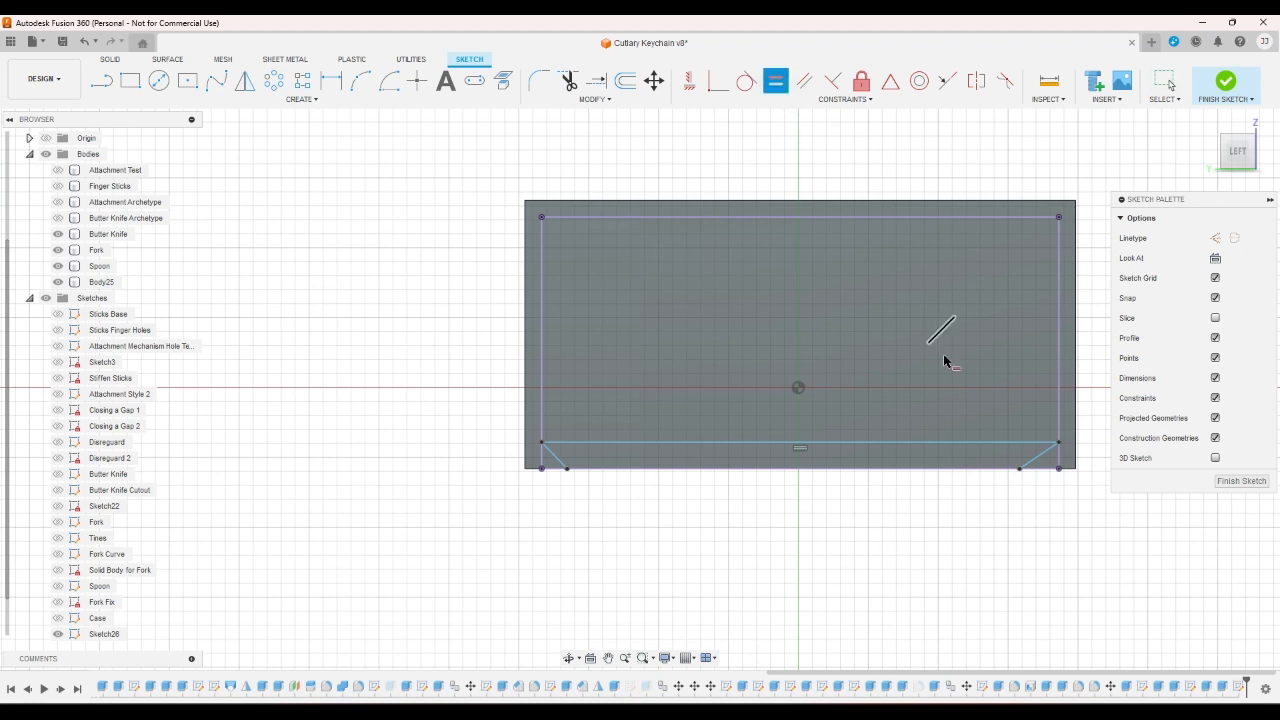
pyautogui.click(1022, 463)
pyautogui.click(558, 461)
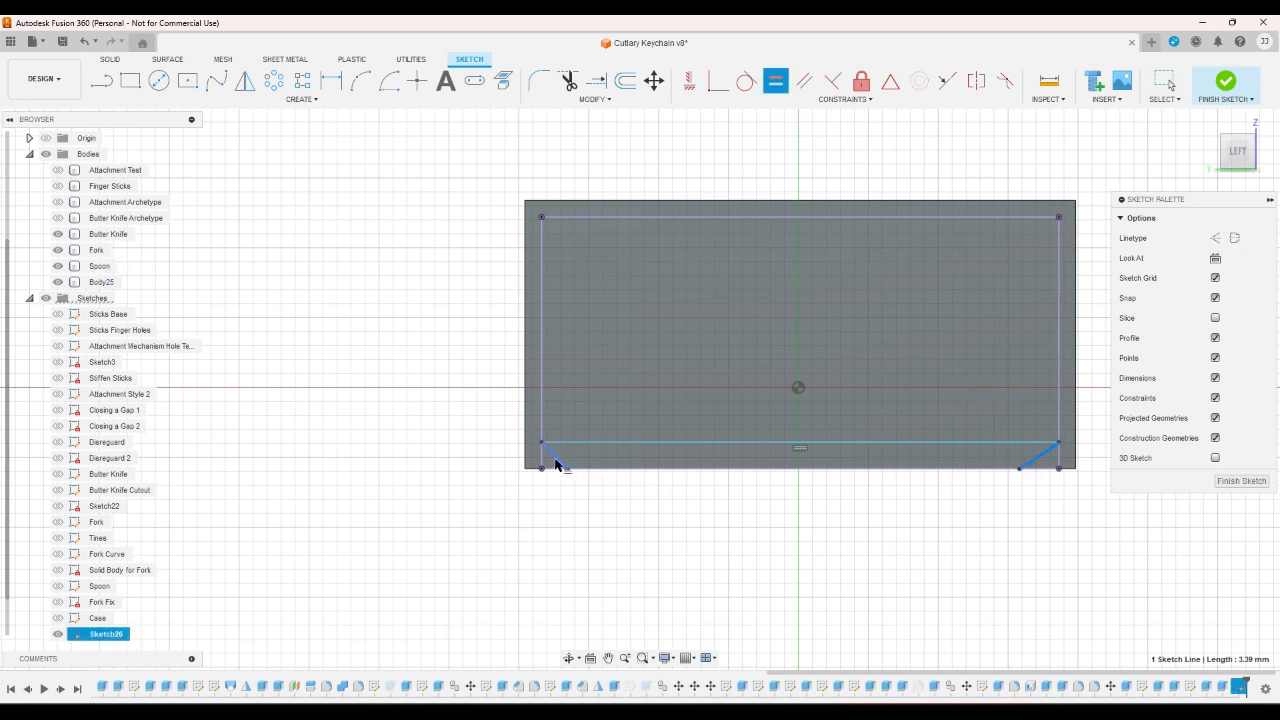
pyautogui.rightClick(736, 540)
pyautogui.click(784, 540)
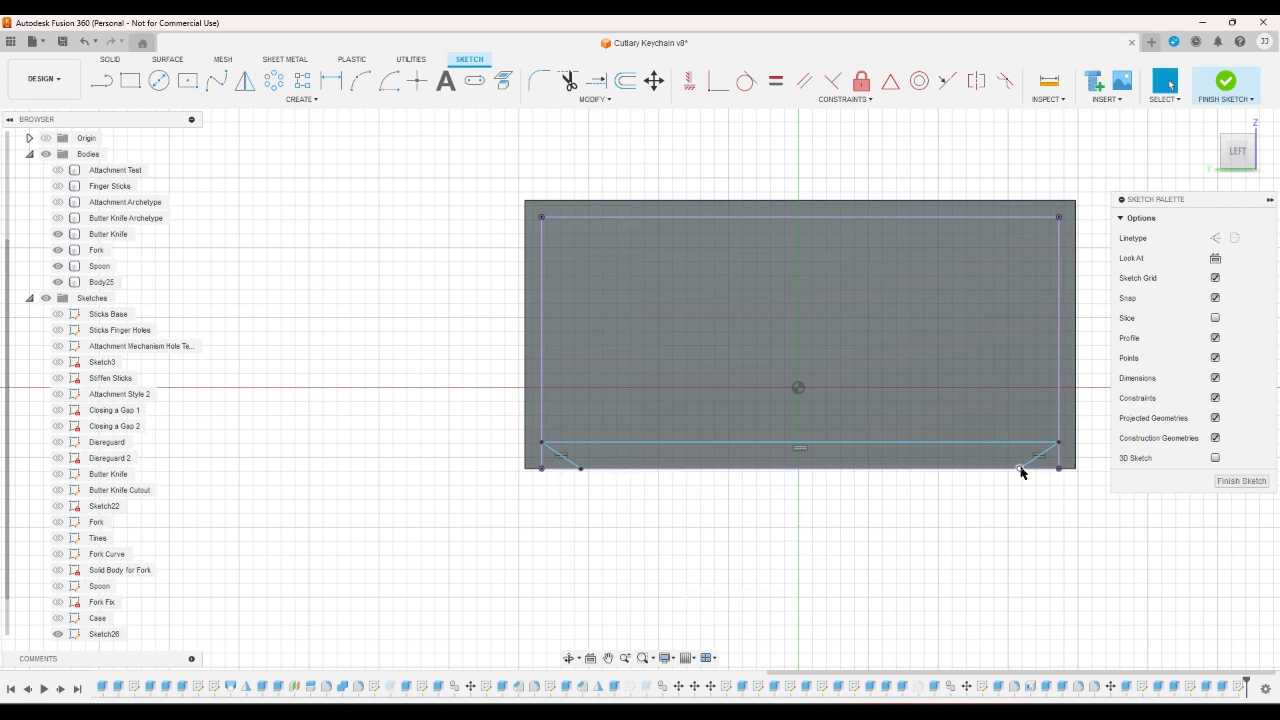
# - Move the lower end of one diagonal inward to lengthen both corner diagonals
pyautogui.moveTo(1020, 469); pyautogui.dragTo(977, 478)
pyautogui.press('Escape')
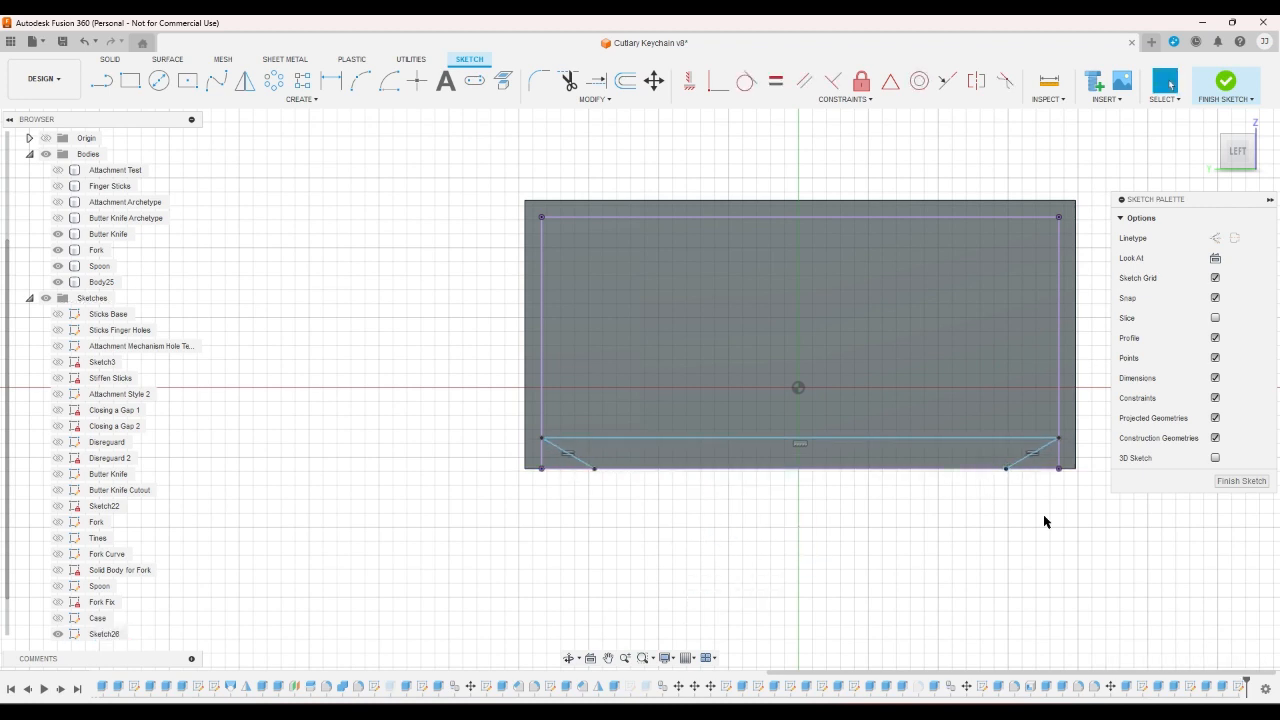
pyautogui.click(1007, 438)
pyautogui.click(286, 166)
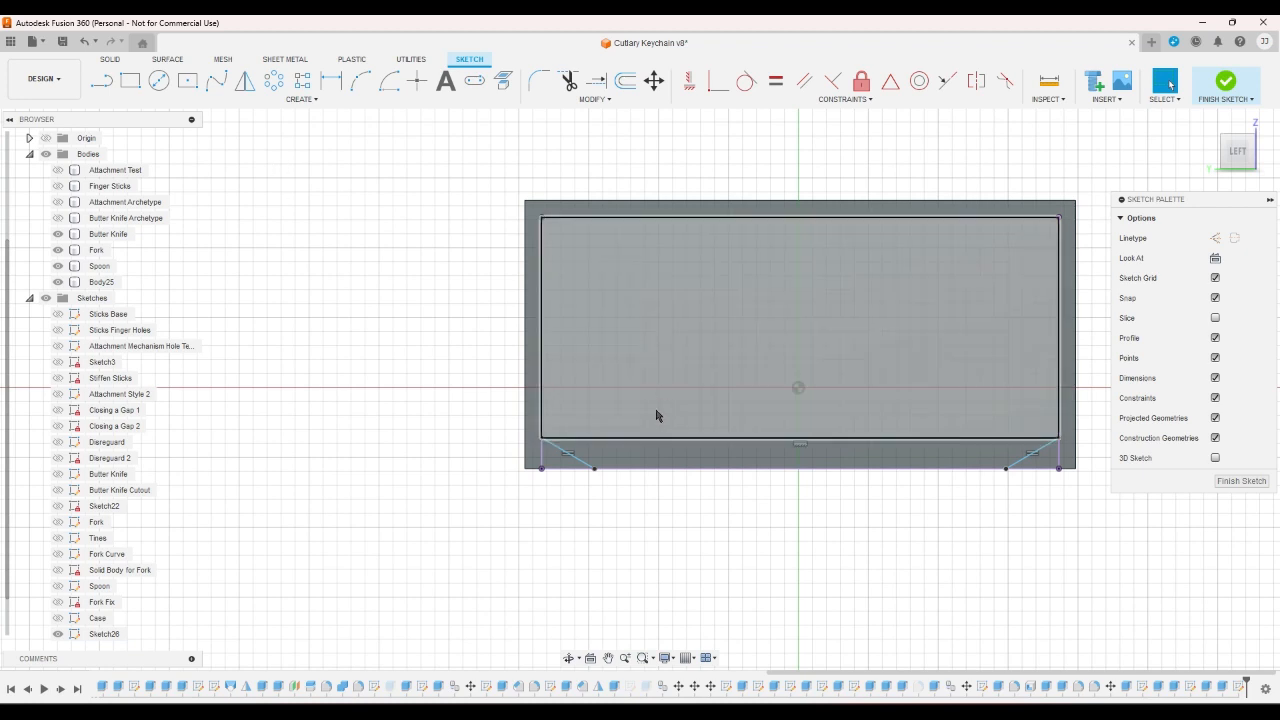
pyautogui.click(660, 452)
pyautogui.click(680, 561)
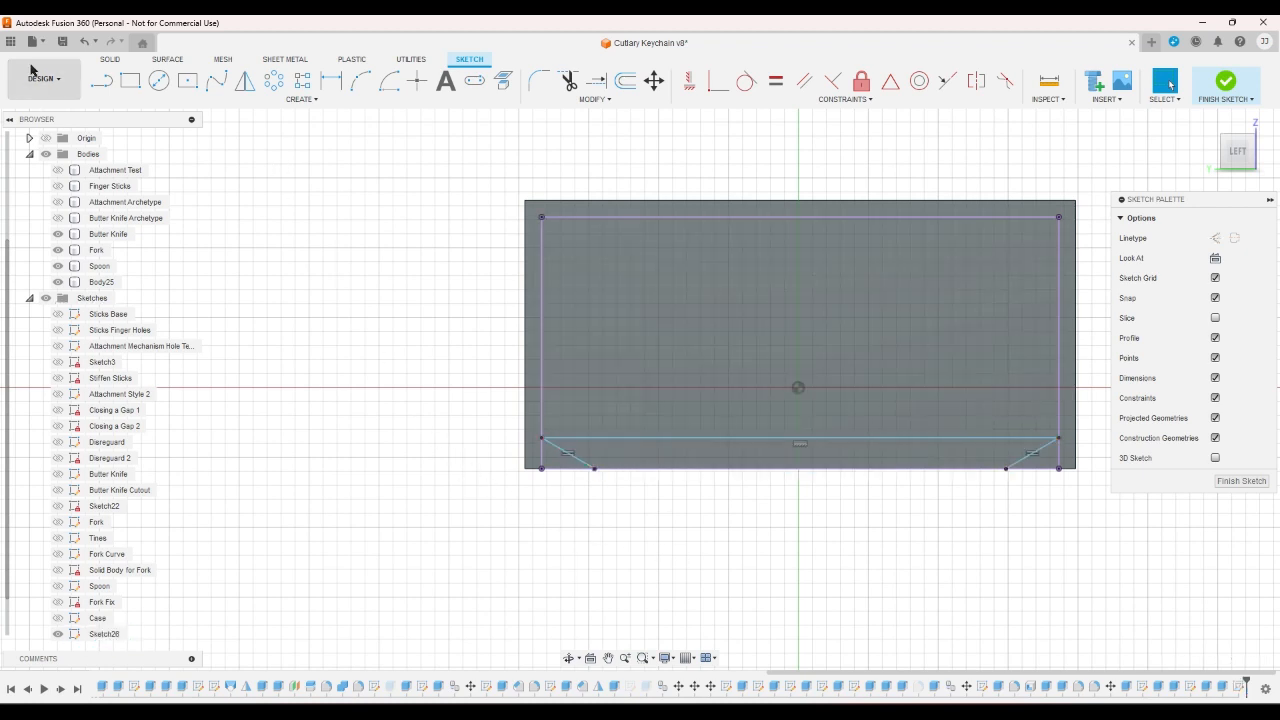
# - Draw a second horizontal line across the projected outline, just above the line joining the diagonals
pyautogui.press('l')
pyautogui.scroll(3, 492, 393)
pyautogui.scroll(-3, 580, 441)
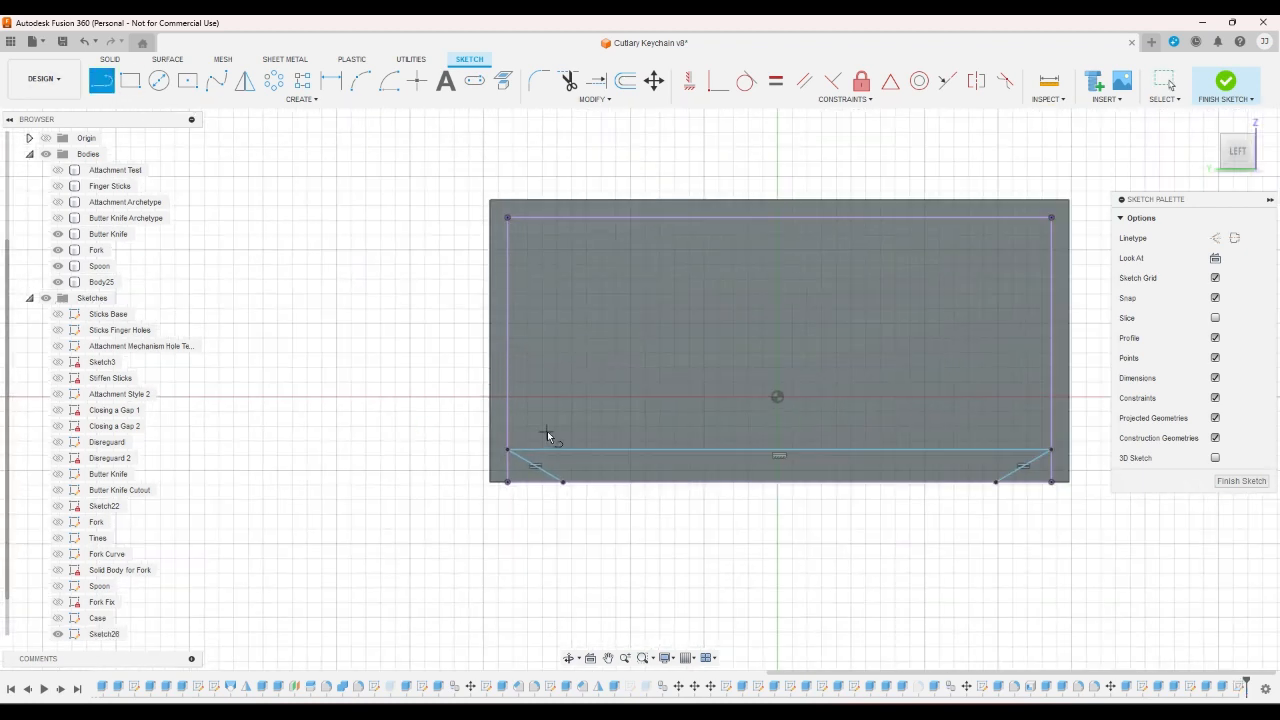
pyautogui.click(508, 441)
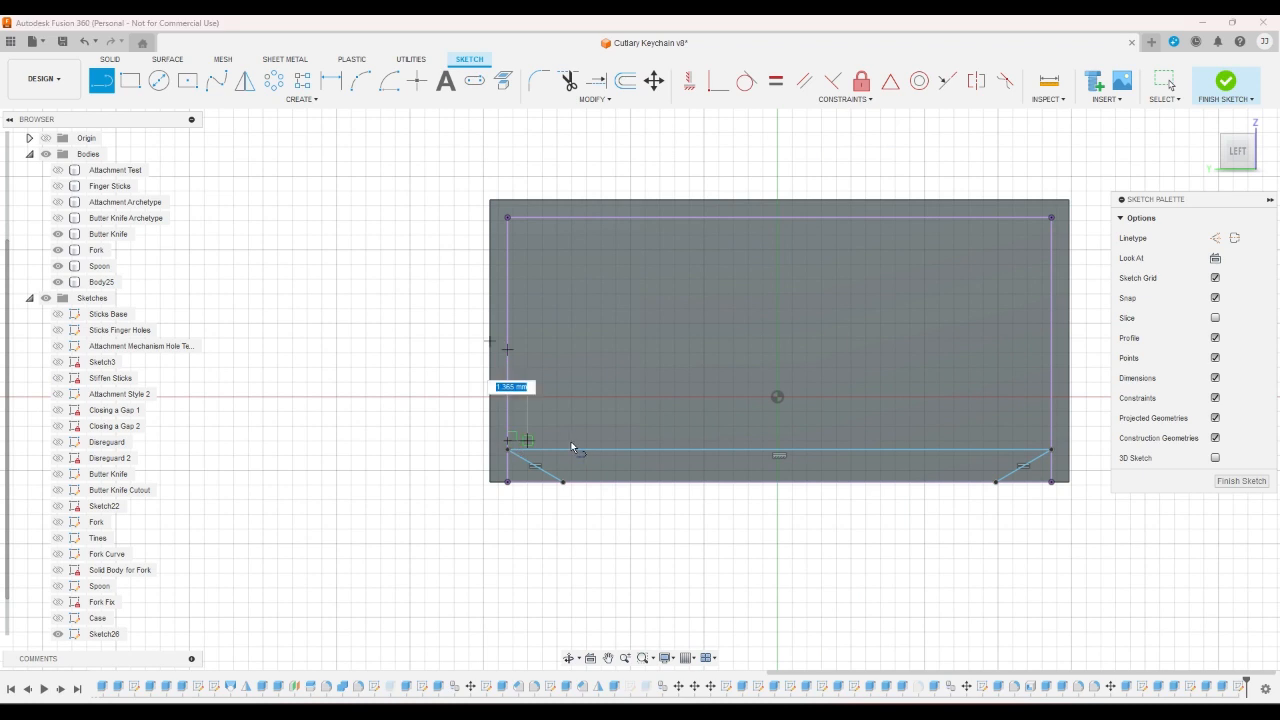
pyautogui.click(1051, 440)
pyautogui.rightClick(990, 509)
pyautogui.click(1040, 509)
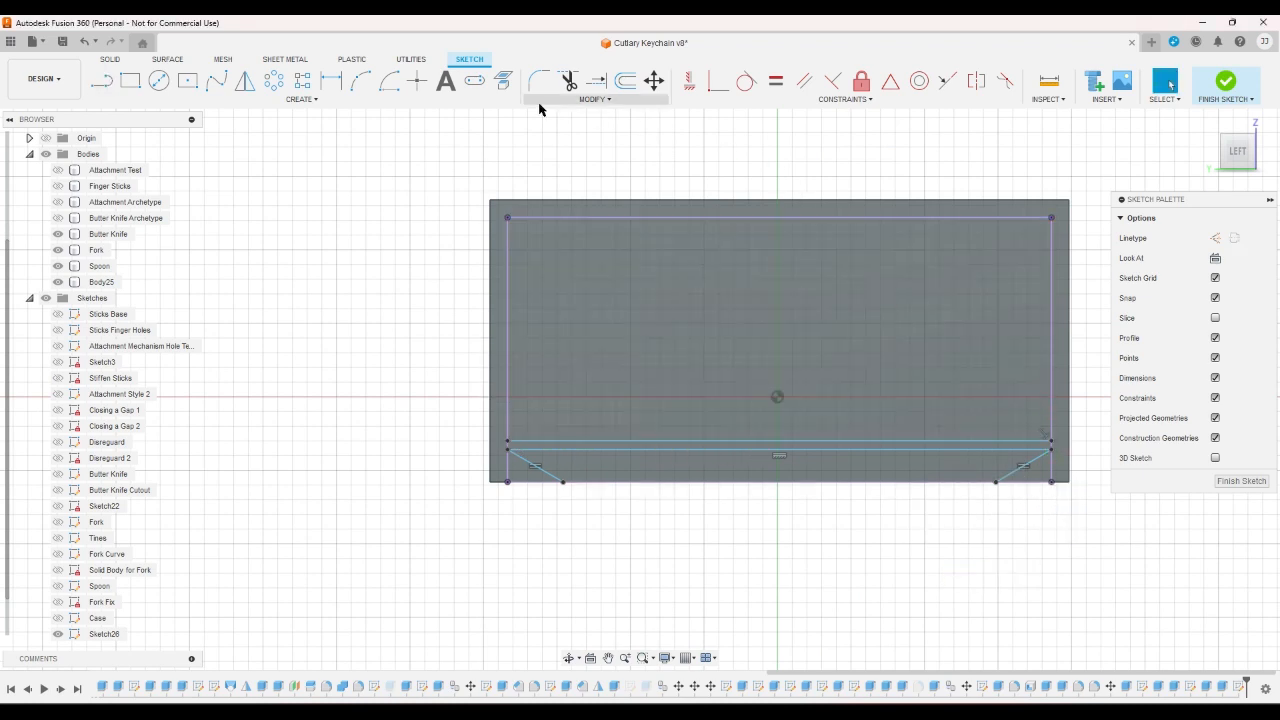
# - Dimension the gap between the two horizontal lines as 0.80 mm
pyautogui.click(331, 80)
pyautogui.scroll(2, 548, 422)
pyautogui.scroll(2, 548, 422)
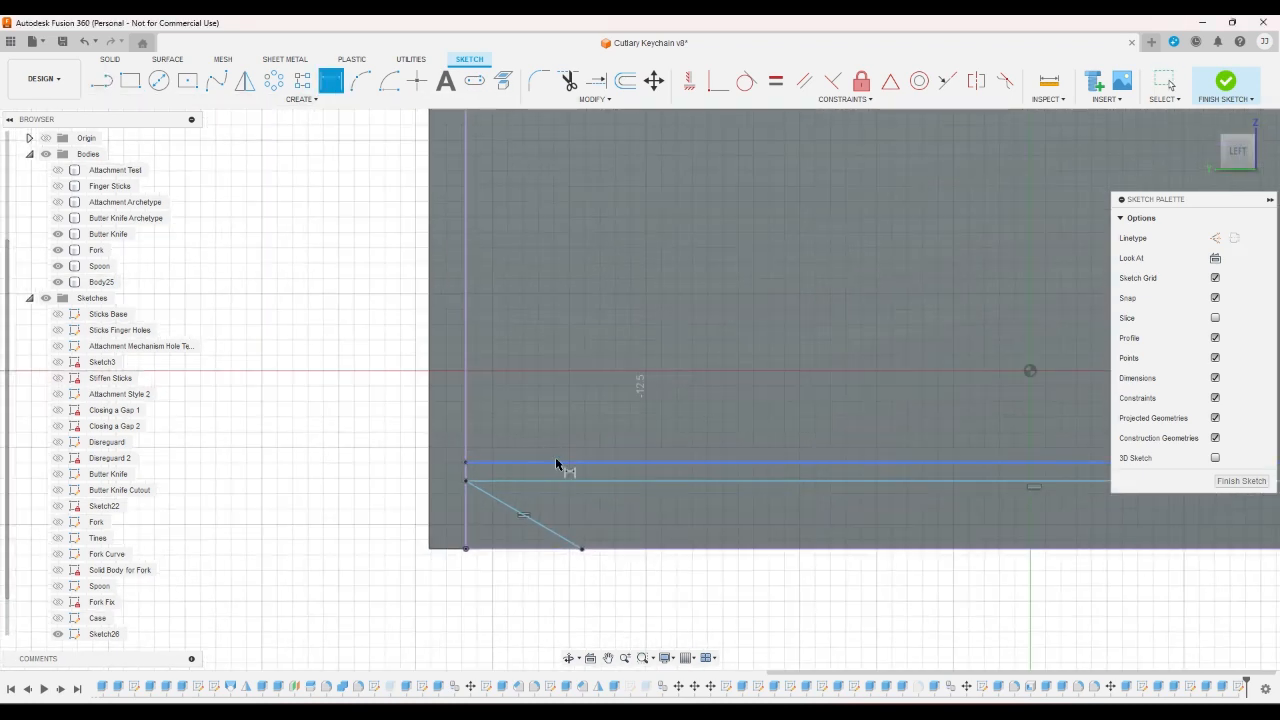
pyautogui.click(557, 462)
pyautogui.click(563, 481)
pyautogui.click(560, 476)
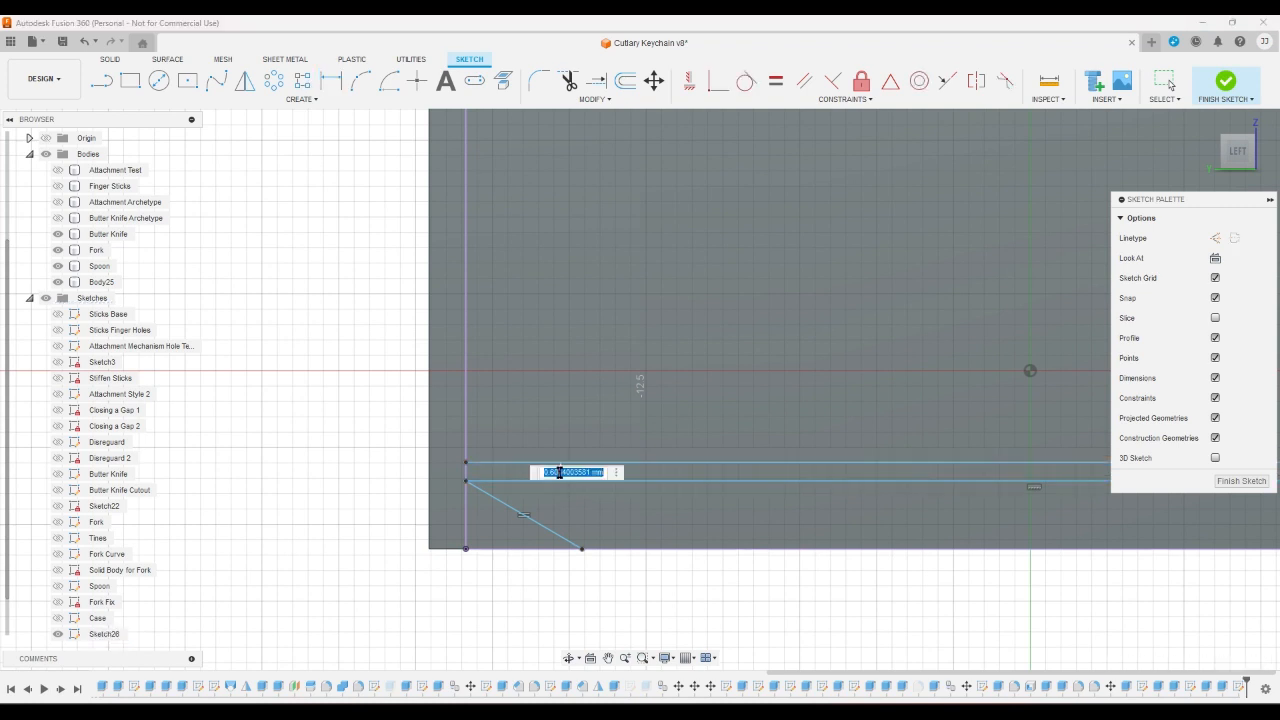
pyautogui.press('Return')
pyautogui.scroll(-4, 554, 471)
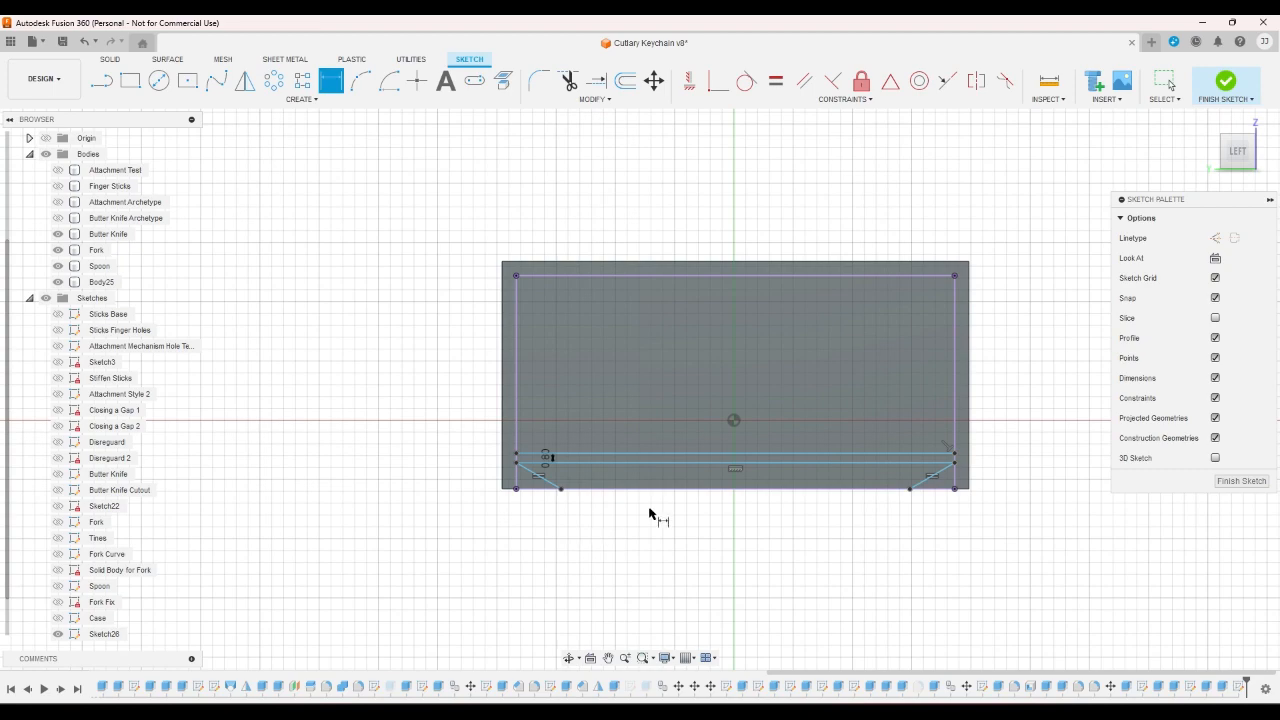
# - Examine how the end-face sketch sits against the case's open underside and the spoon inside
pyautogui.click(1207, 121)
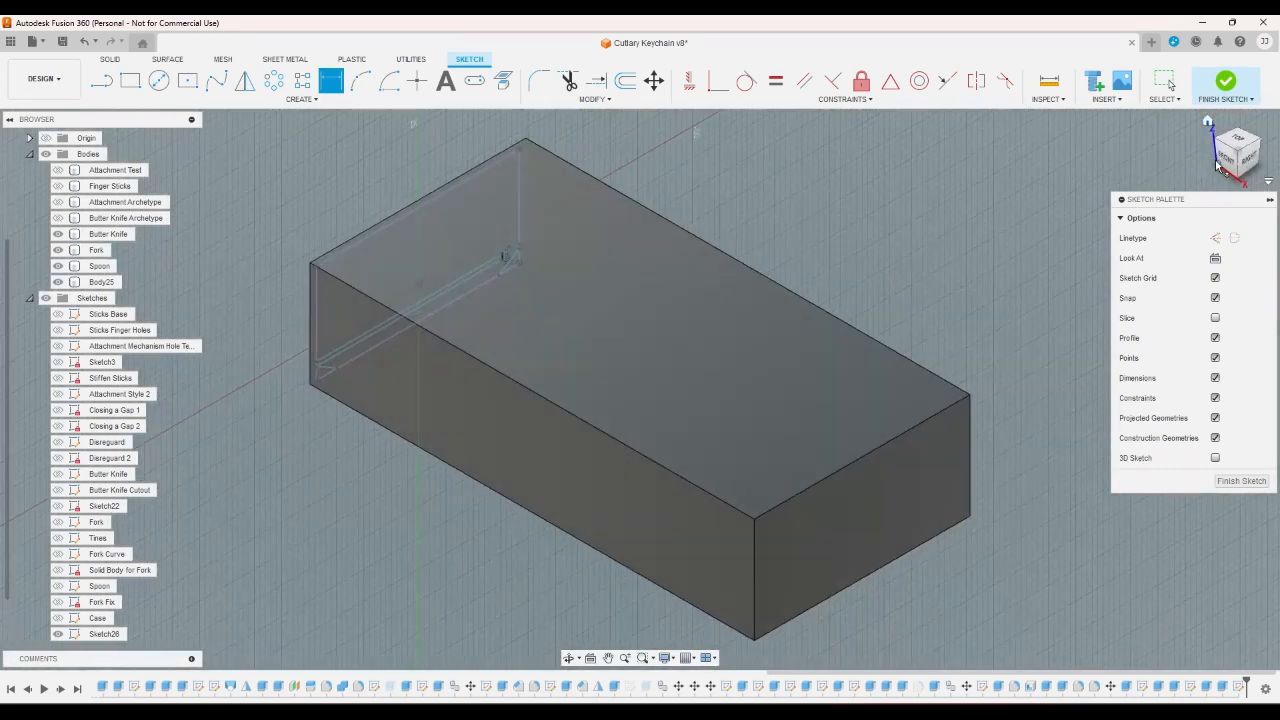
pyautogui.click(1219, 166)
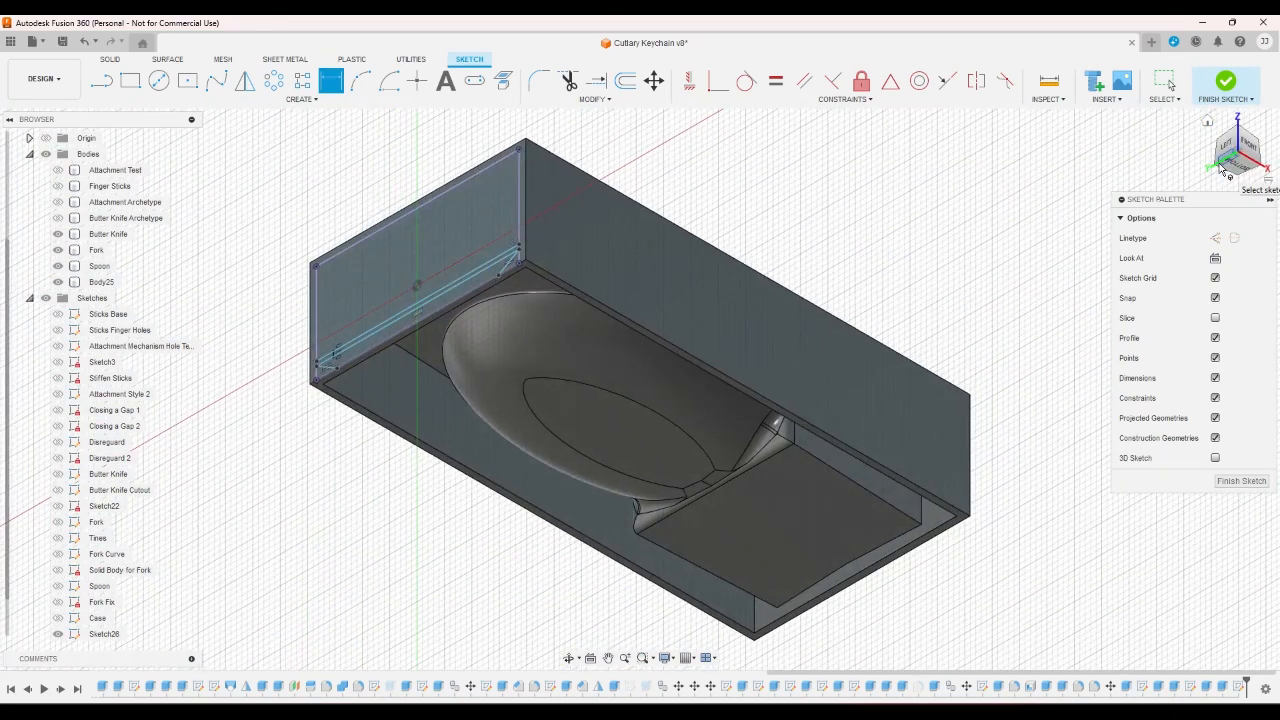
pyautogui.click(1222, 168)
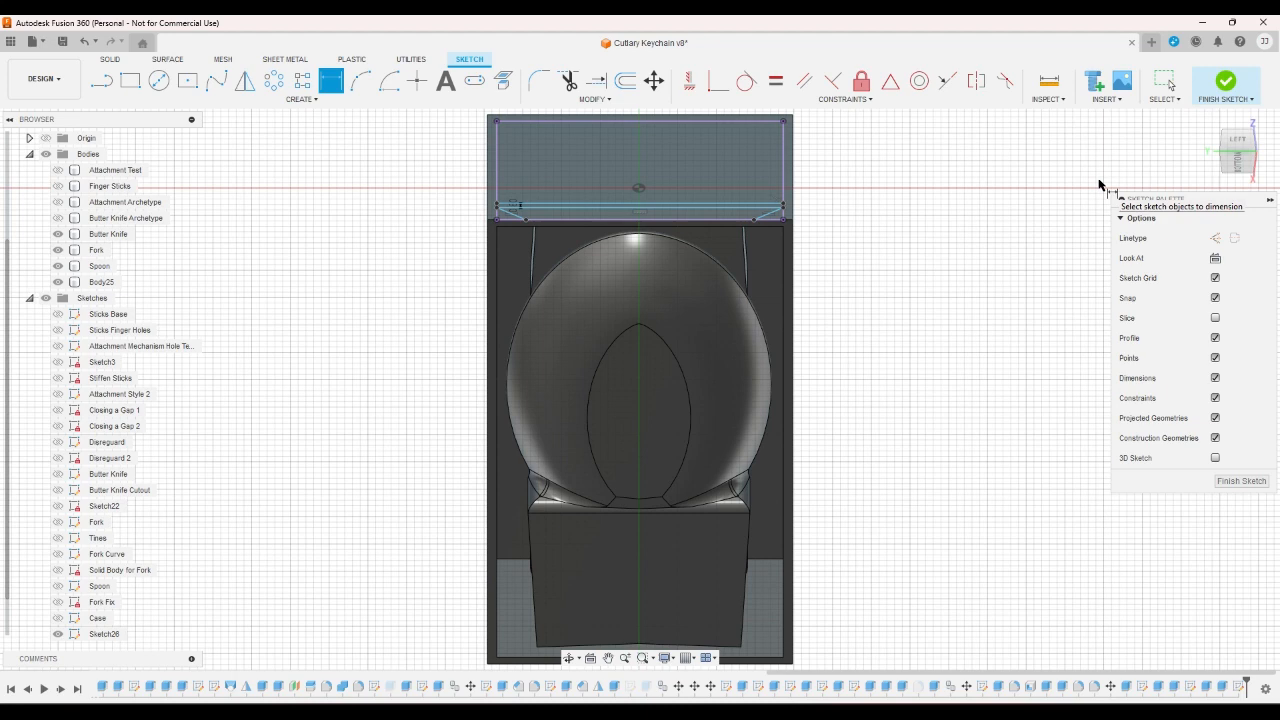
pyautogui.click(1234, 160)
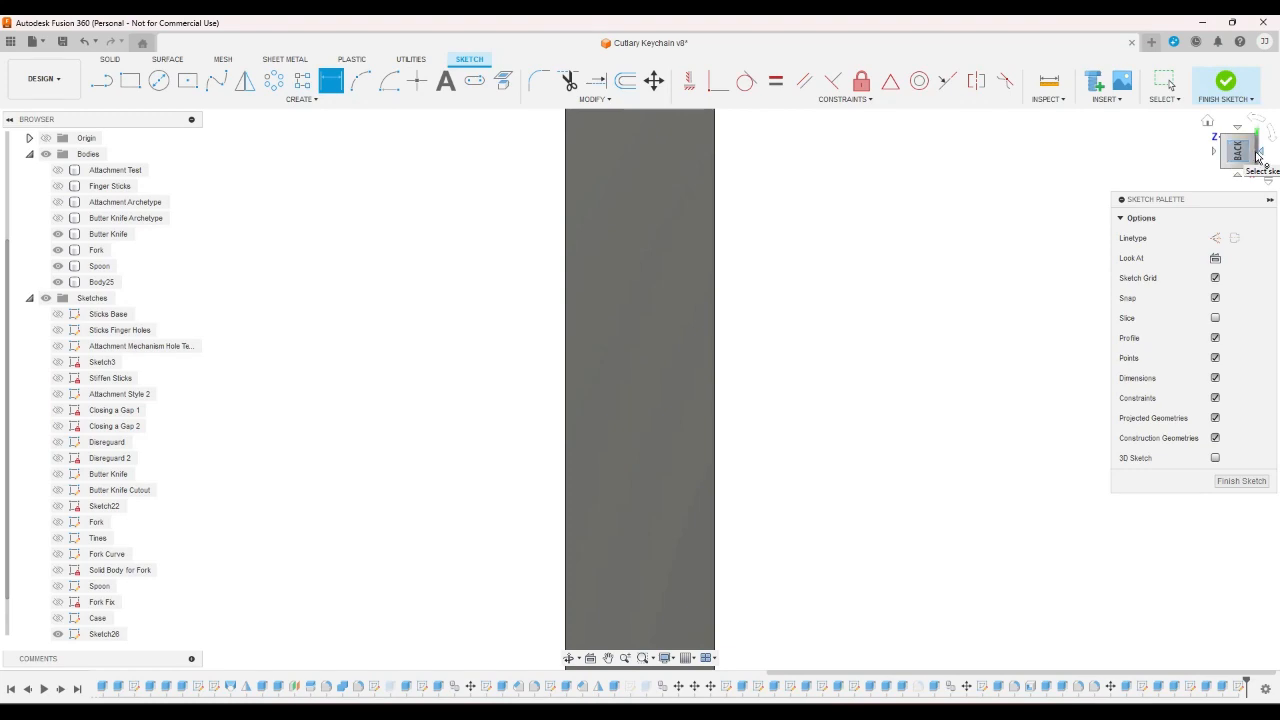
pyautogui.click(1210, 124)
pyautogui.click(1224, 158)
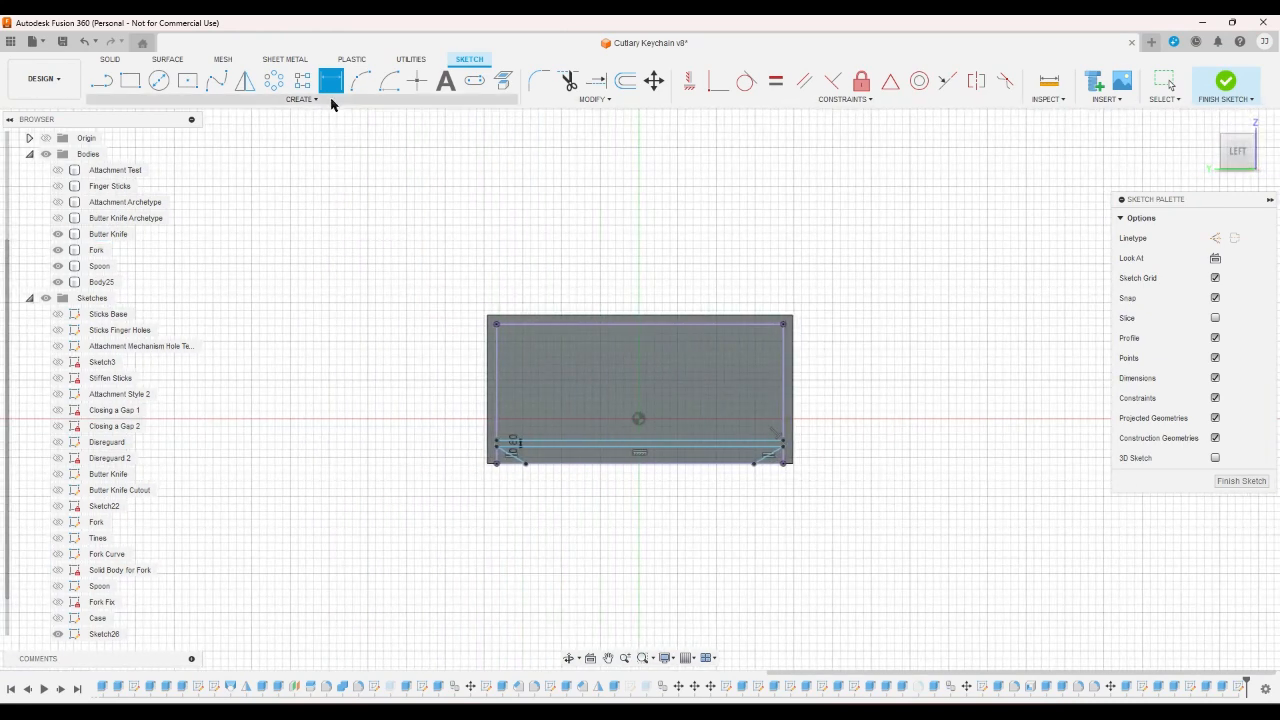
# - Dimension the lower horizontal line 2 mm from the bottom edge of the end face
pyautogui.scroll(4, 590, 480)
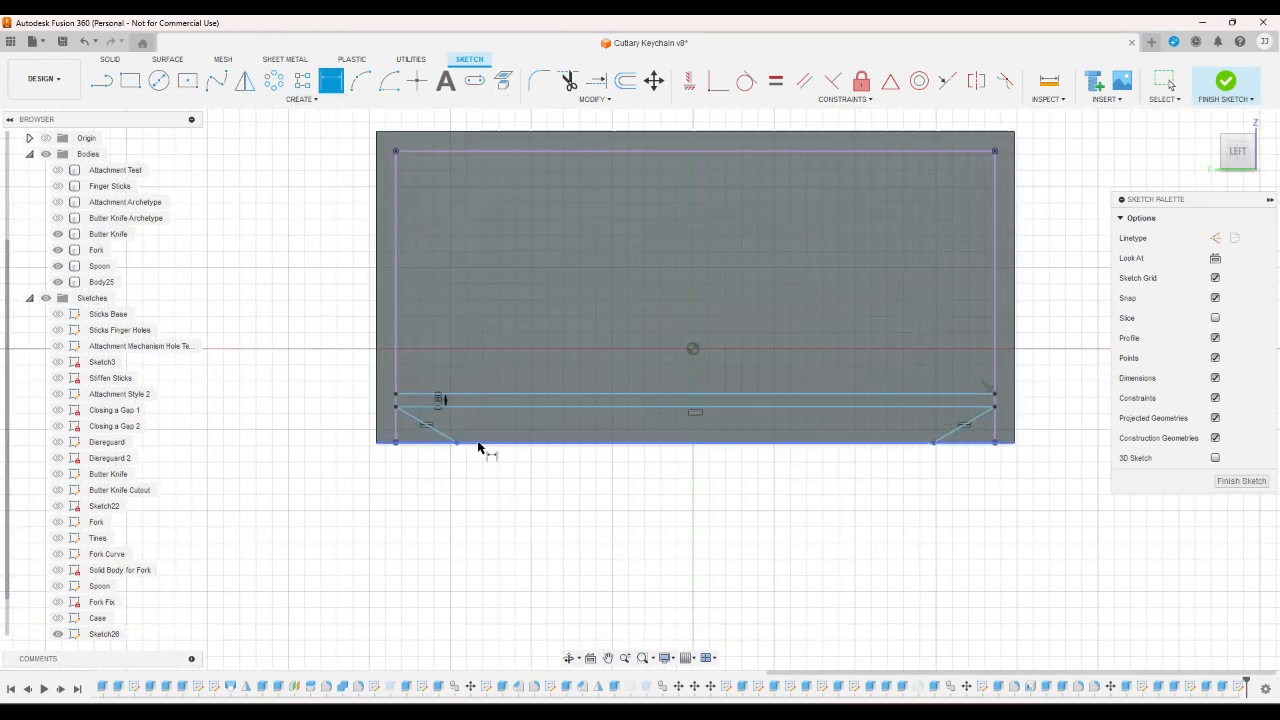
pyautogui.click(478, 445)
pyautogui.click(478, 408)
pyautogui.click(493, 427)
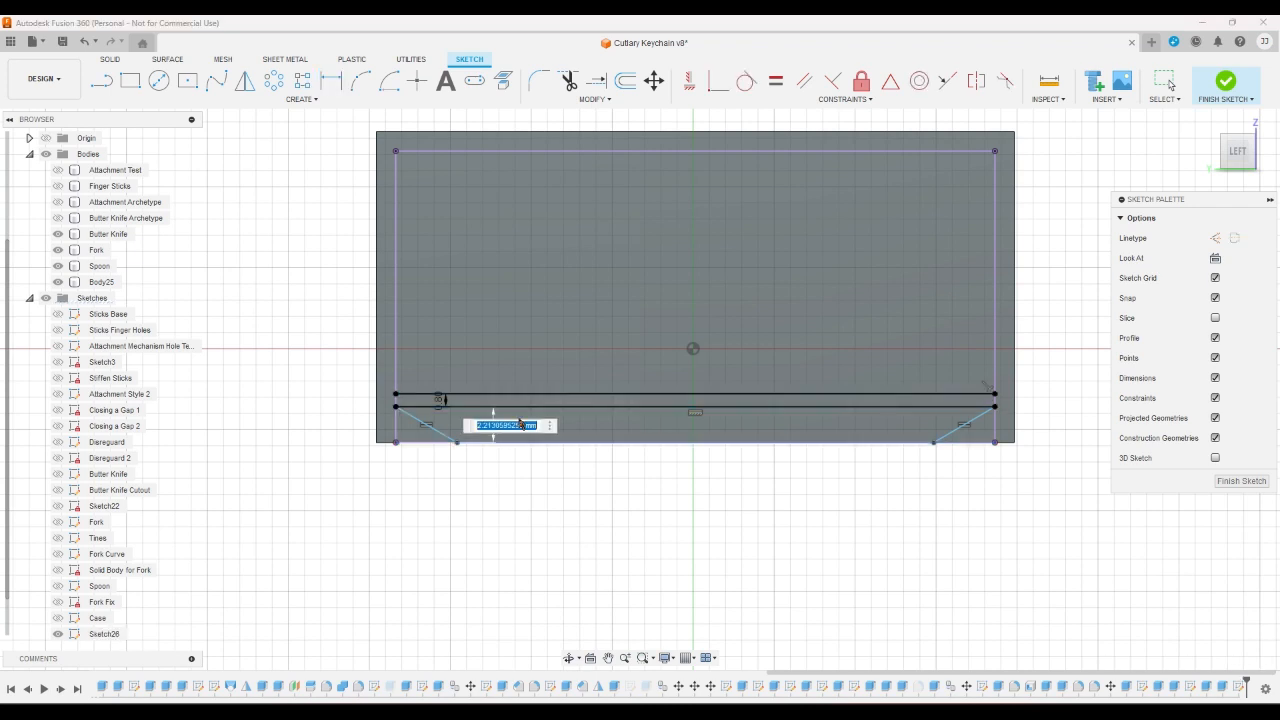
pyautogui.write('2')
pyautogui.press('Return')
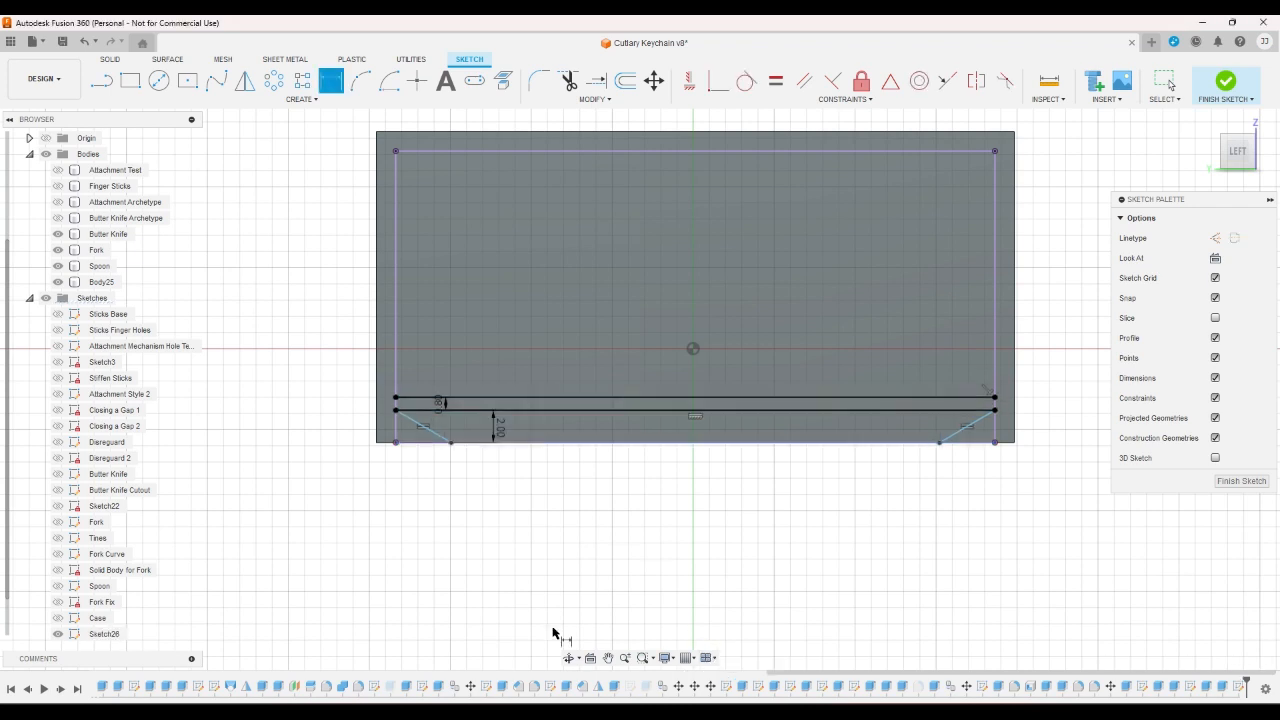
pyautogui.rightClick(538, 594)
pyautogui.click(492, 593)
# - Try the expressions 1.2/0.8 and 1.2 mm - 0.8 mm for the lower line's height above the bottom edge
pyautogui.doubleClick(495, 428)
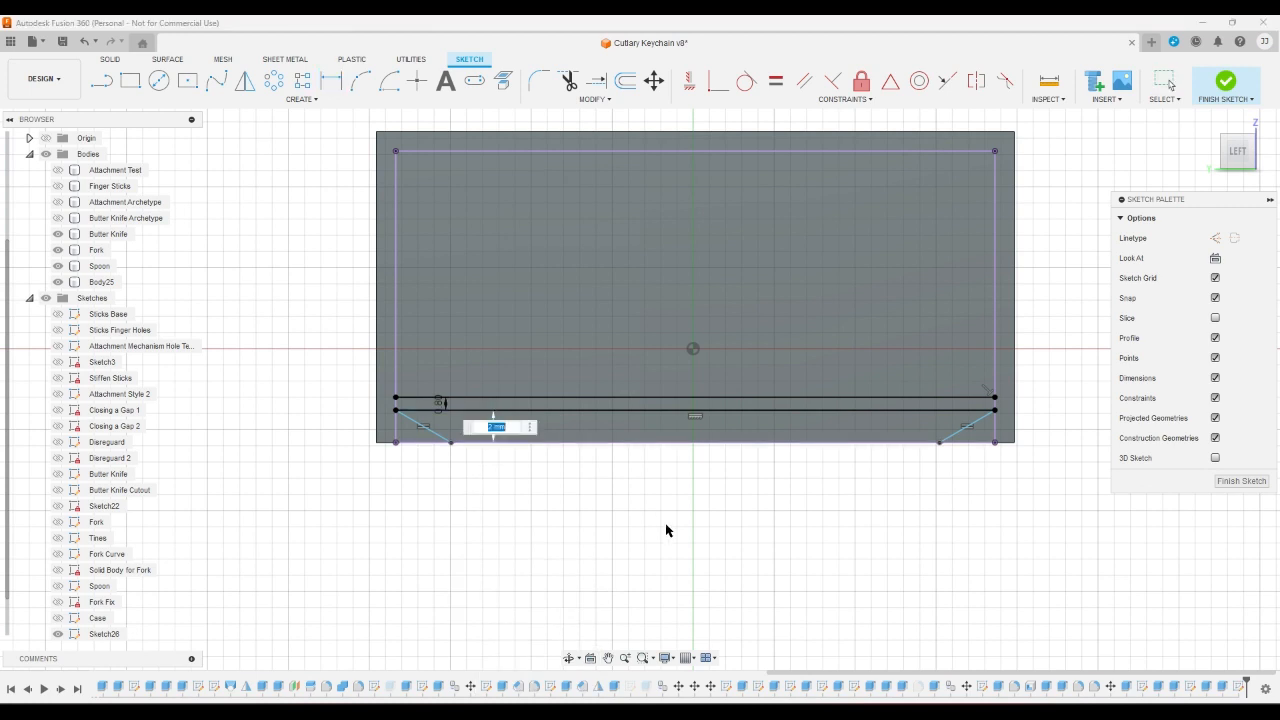
pyautogui.write('1.2/.8')
pyautogui.press('Return')
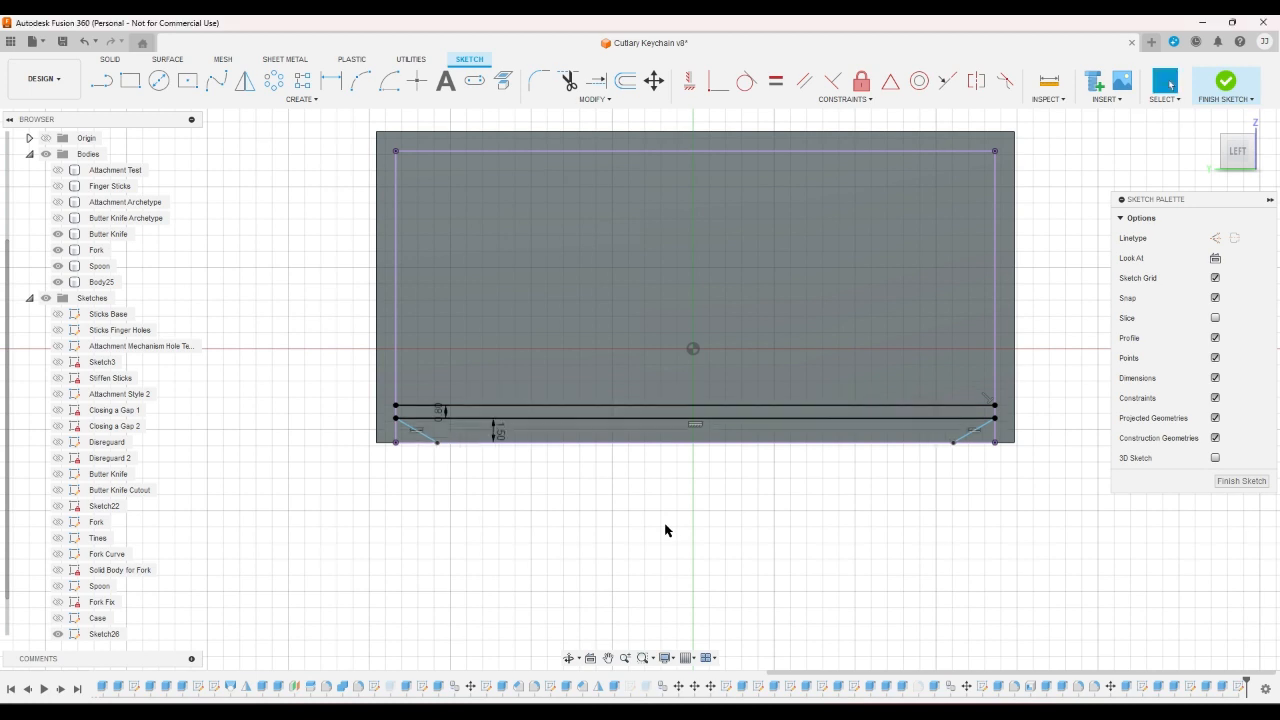
pyautogui.scroll(2, 560, 468)
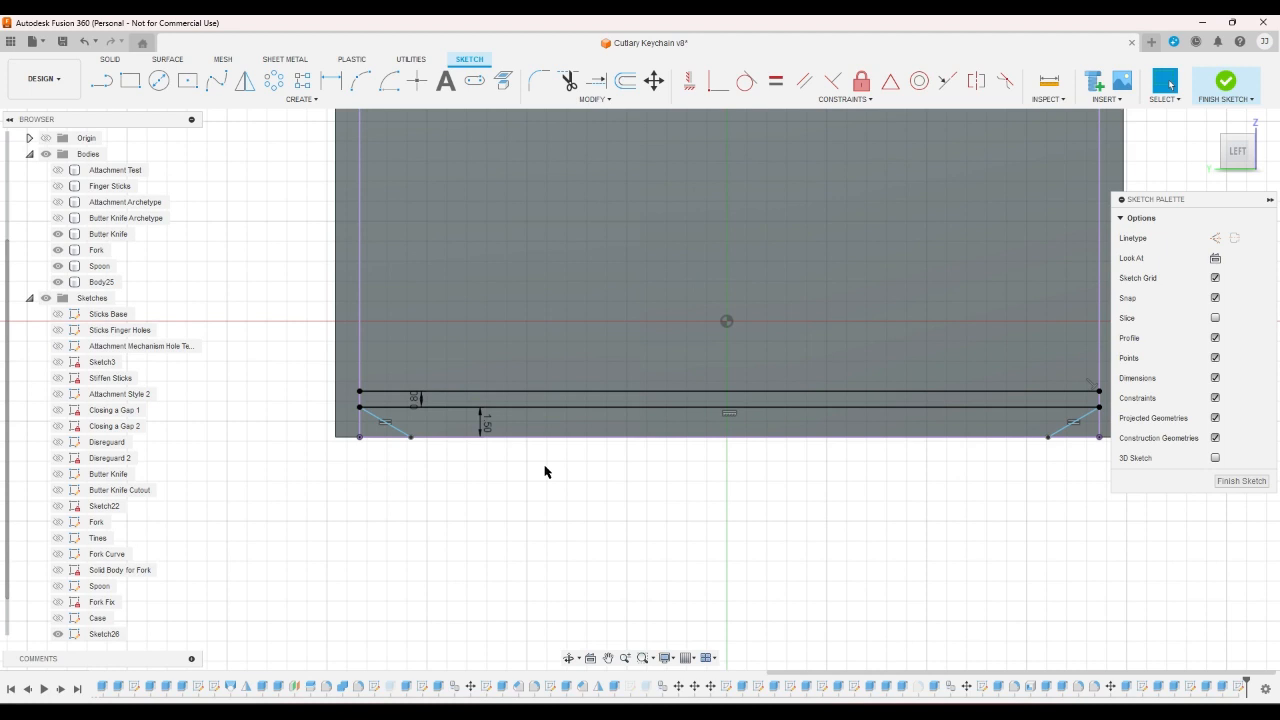
pyautogui.doubleClick(480, 432)
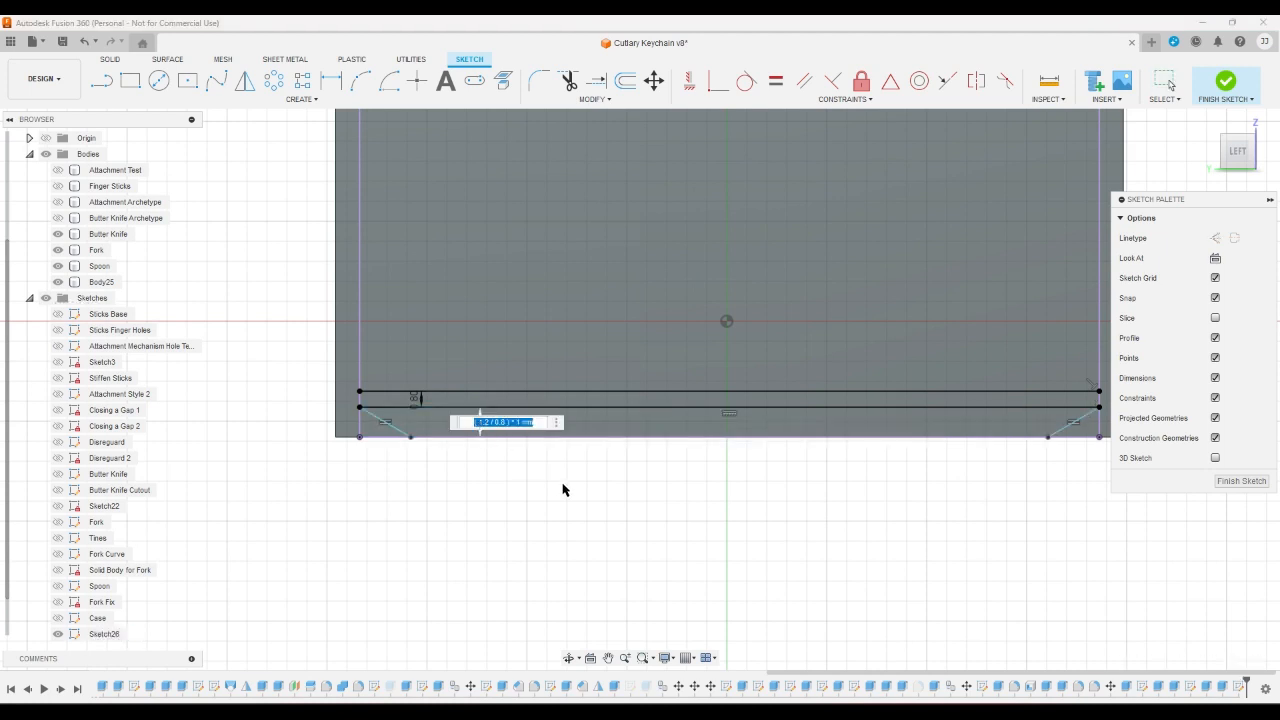
pyautogui.write('1')
pyautogui.write('.2.0')
pyautogui.press('Return')
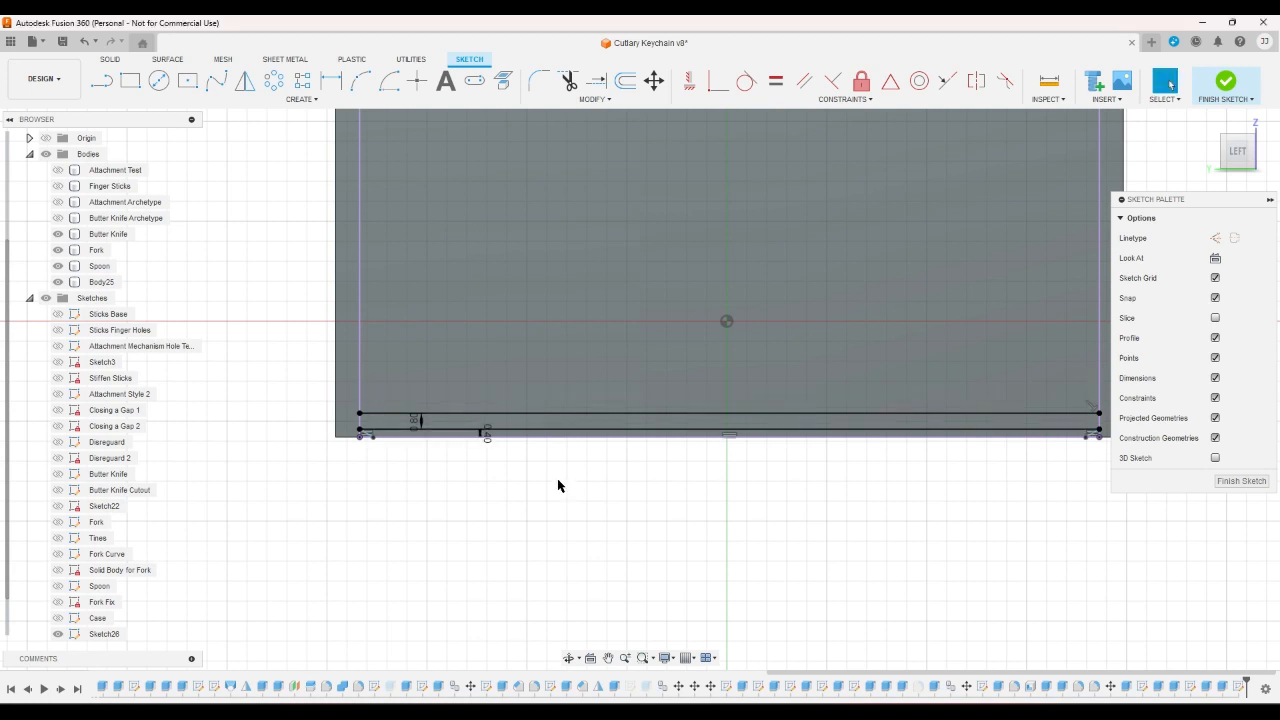
# - Set the lower line's height above the bottom edge to 1.2 mm and the gap between the two horizontal lines to 0.4 mm
pyautogui.scroll(2, 461, 440)
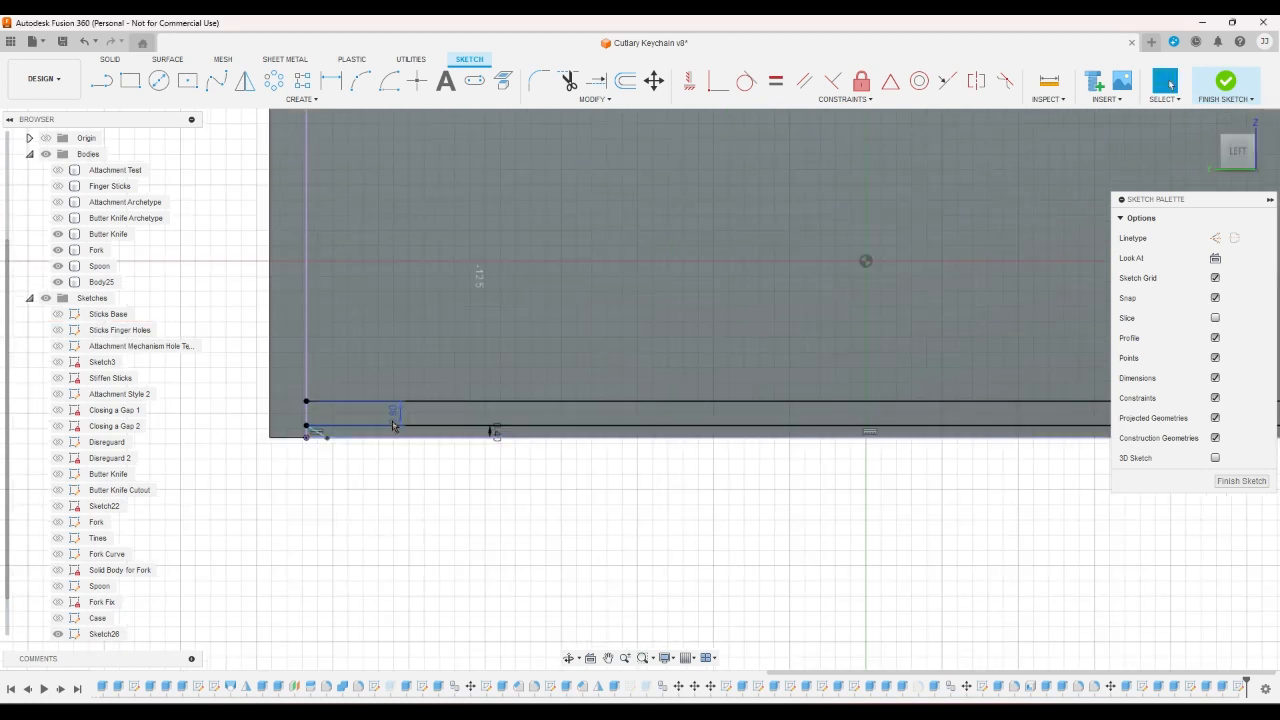
pyautogui.doubleClick(499, 440)
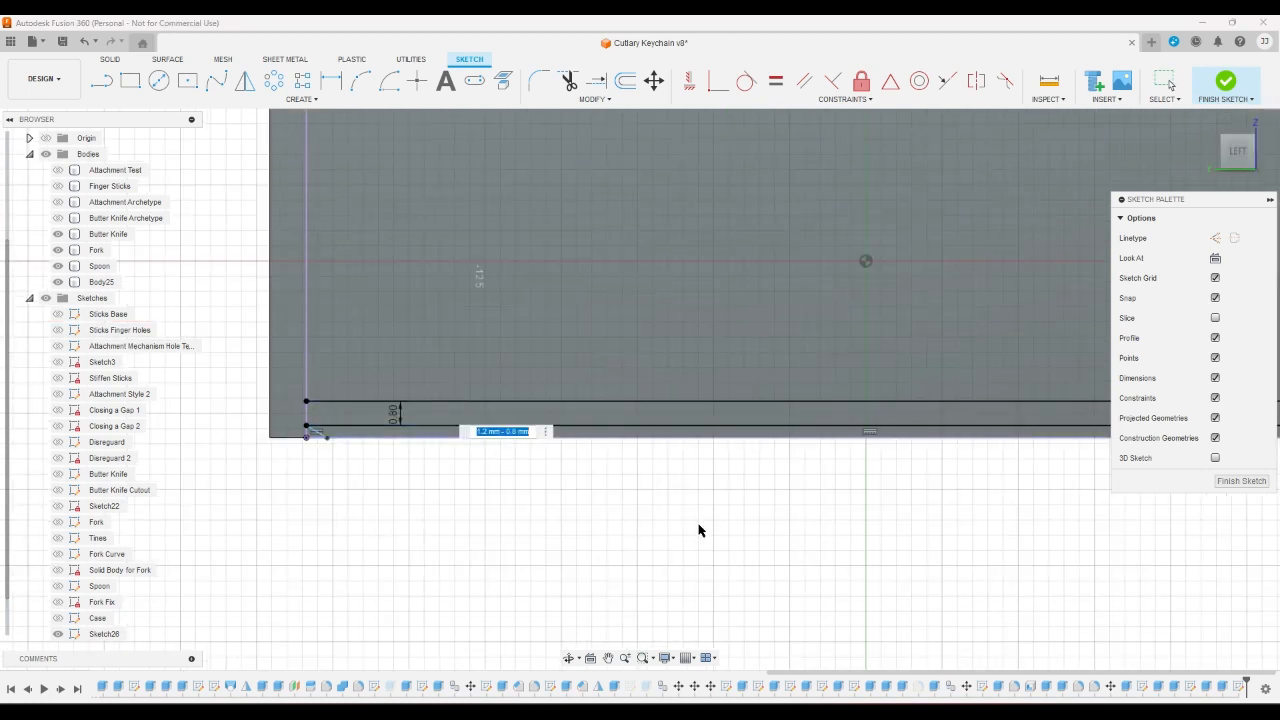
pyautogui.write('1.2')
pyautogui.press('Return')
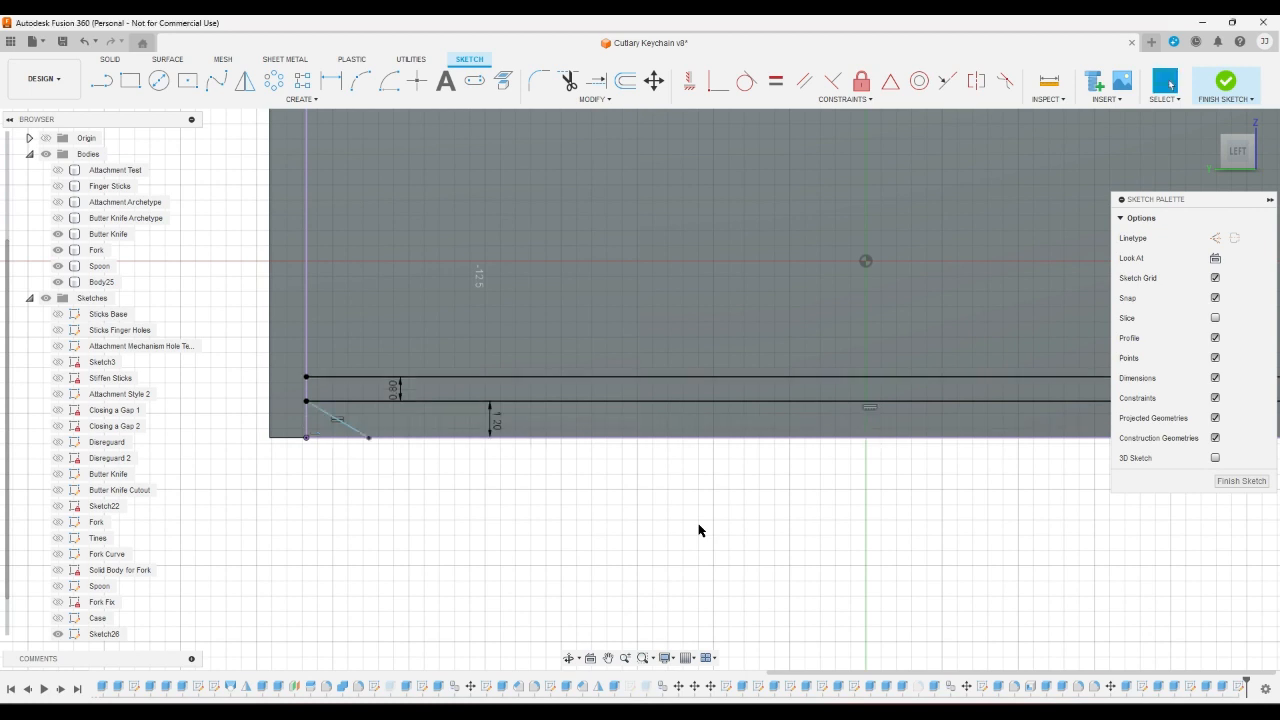
pyautogui.doubleClick(400, 390)
pyautogui.write('0.4')
pyautogui.press('Return')
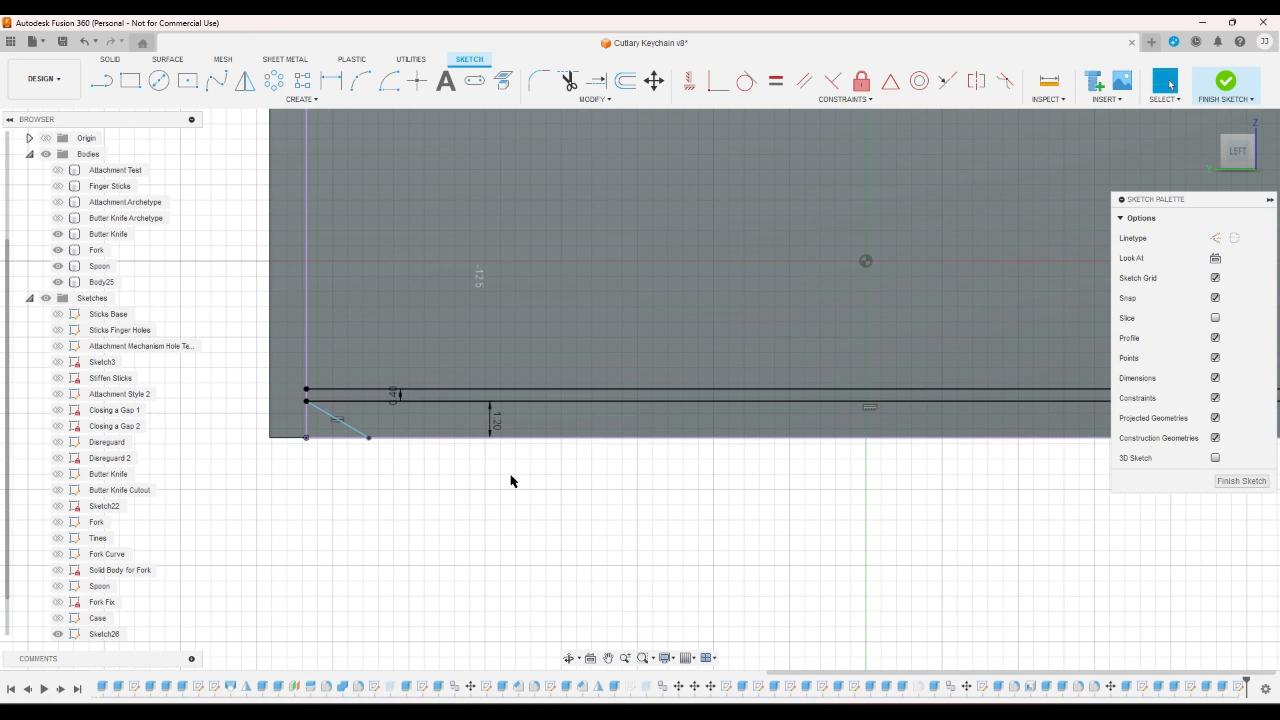
# - Examine the resized opening profile up close and check the room left around the spoon from the open underside
pyautogui.scroll(-1, 510, 481)
pyautogui.scroll(-2, 510, 481)
pyautogui.scroll(2, 415, 488)
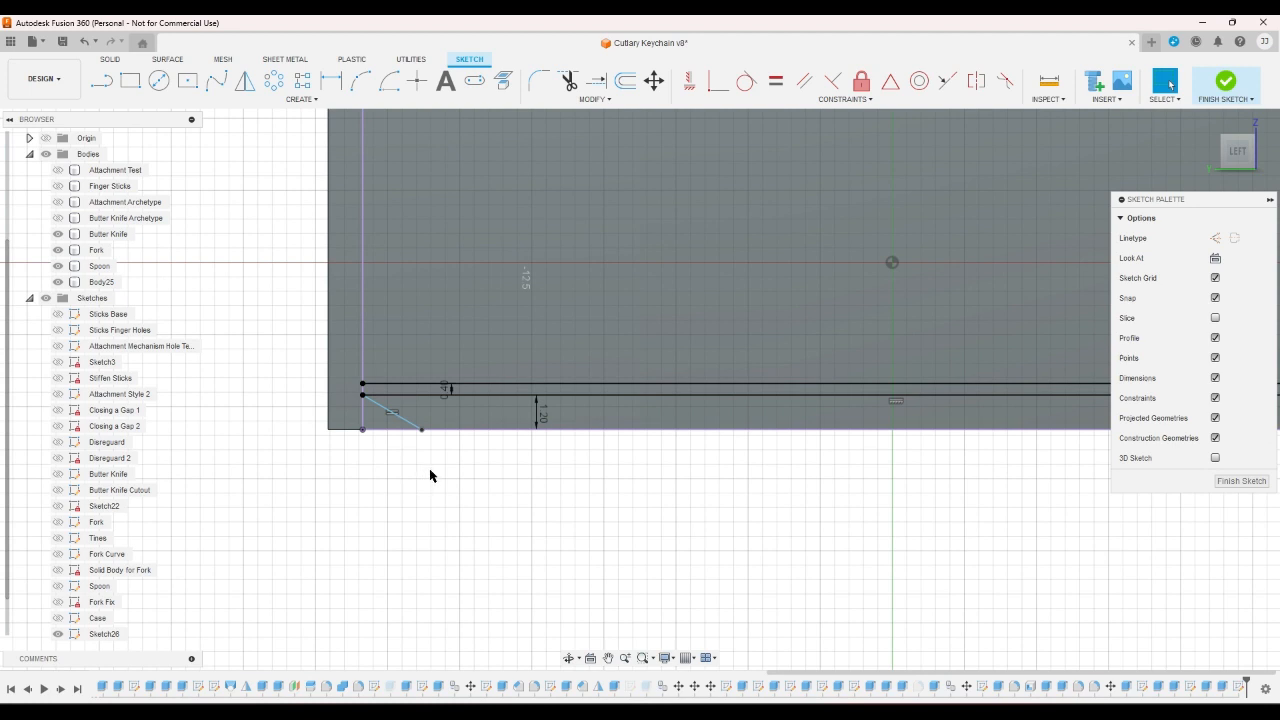
pyautogui.scroll(-3, 430, 470)
pyautogui.scroll(1, 567, 447)
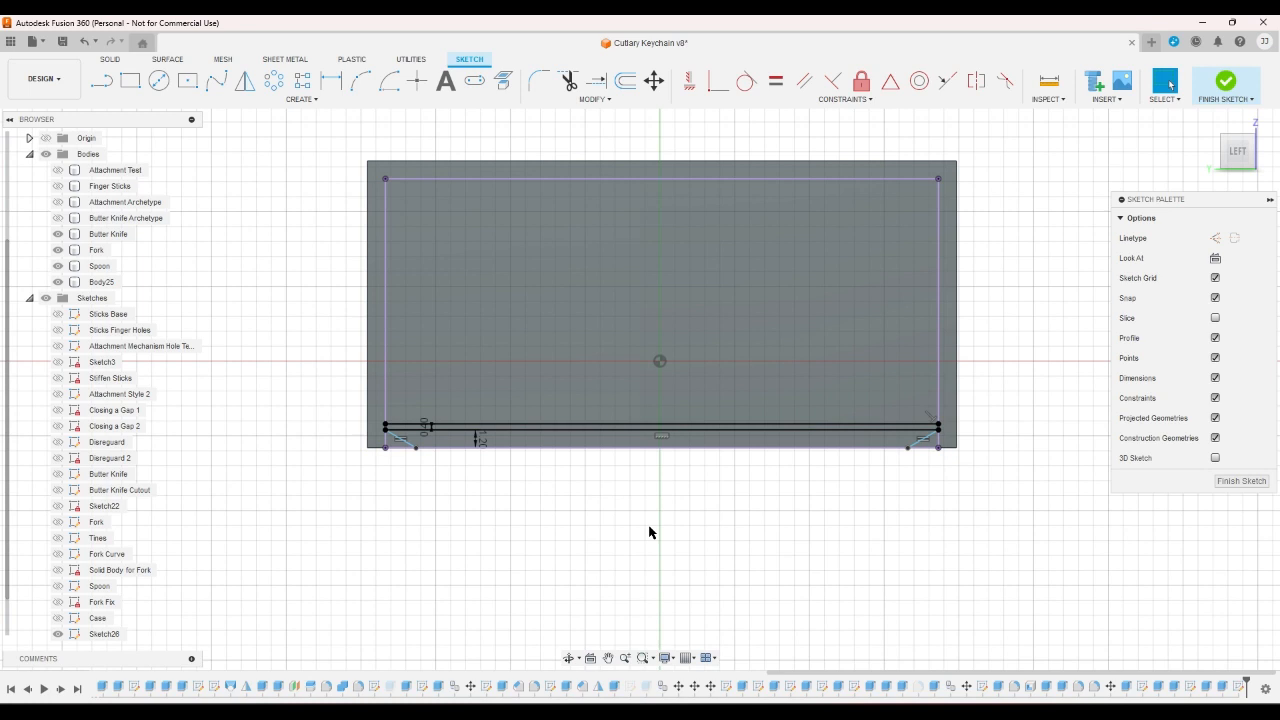
pyautogui.click(1228, 172)
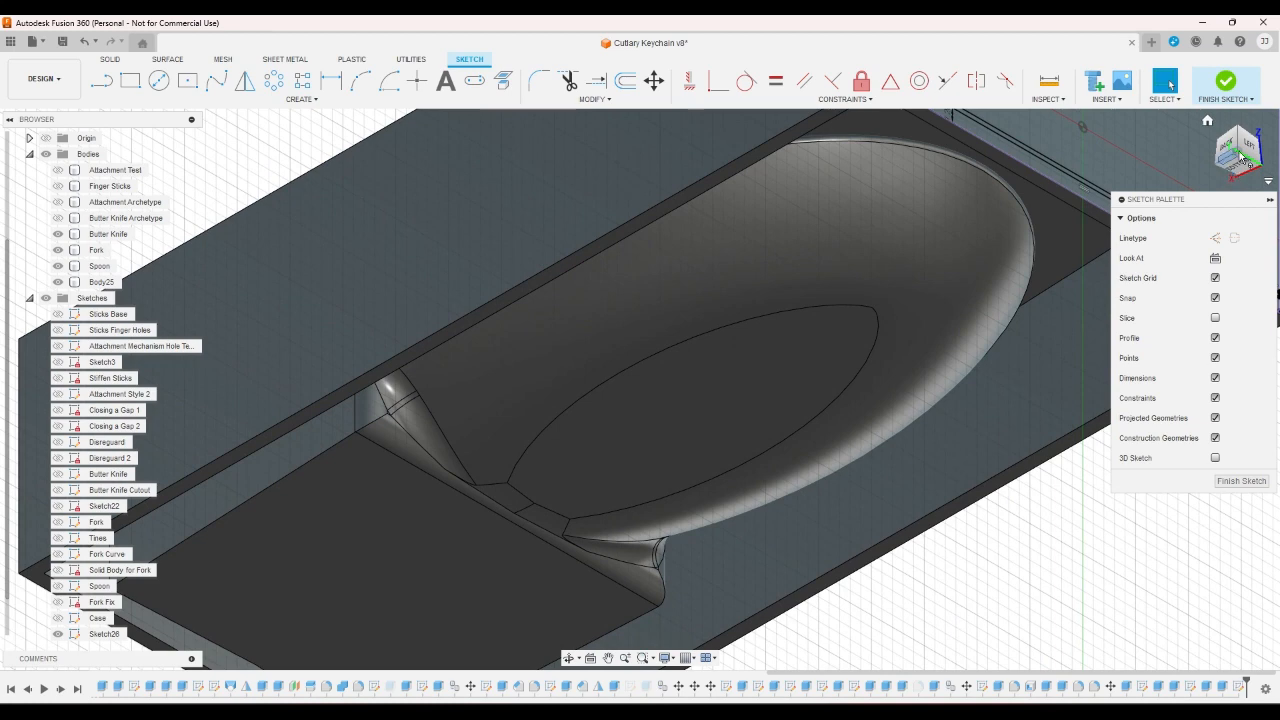
pyautogui.click(1248, 145)
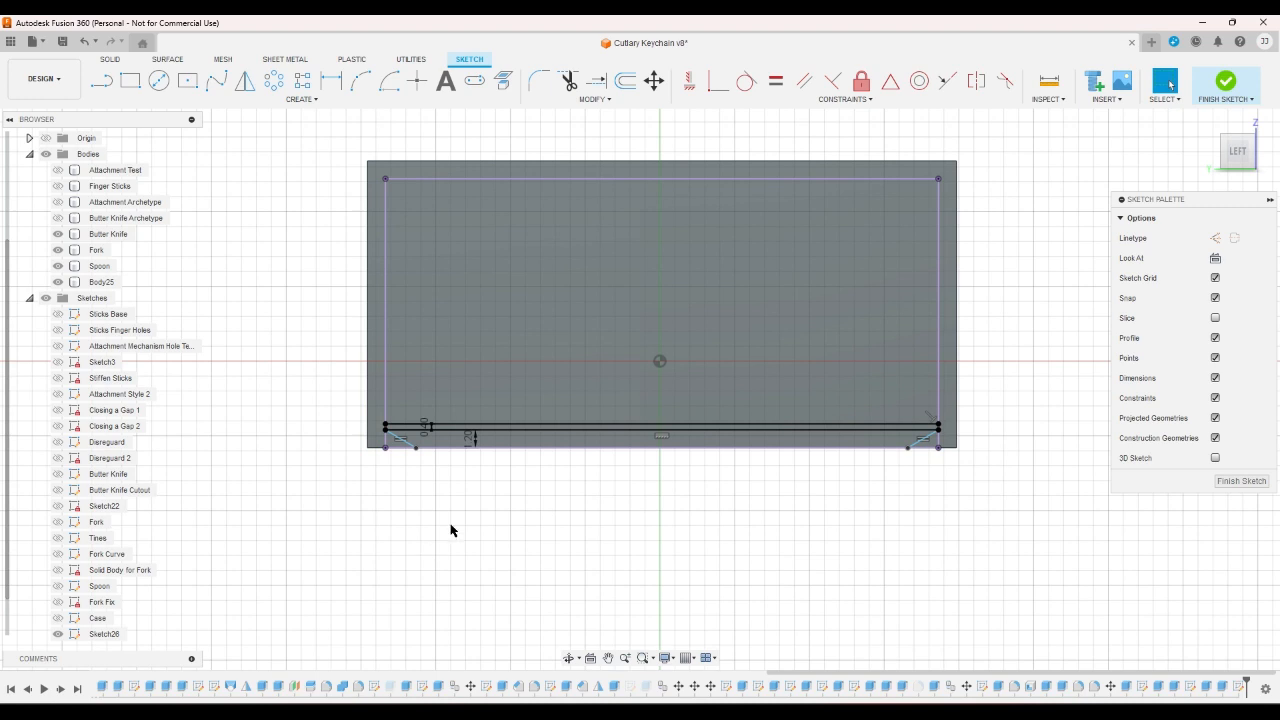
pyautogui.scroll(1, 449, 487)
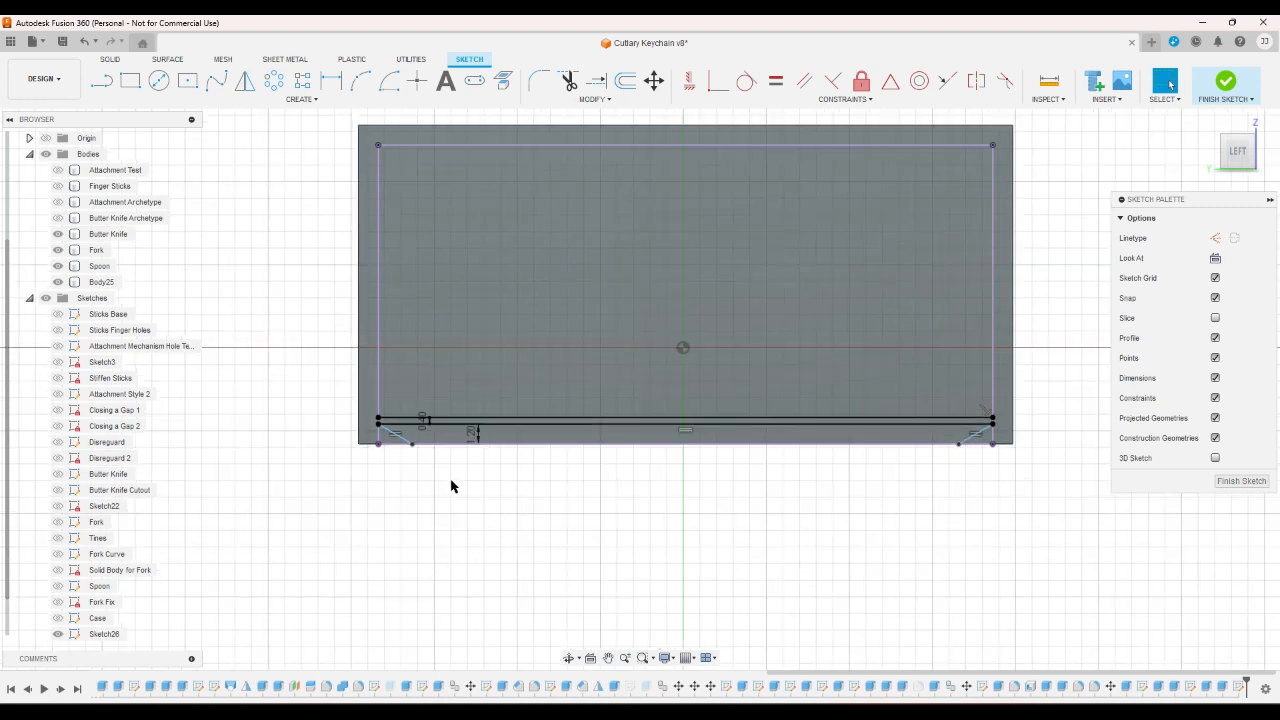
# - Finish the sketch and change the case wall extrusion distance to -18-1.6 mm
pyautogui.click(1227, 86)
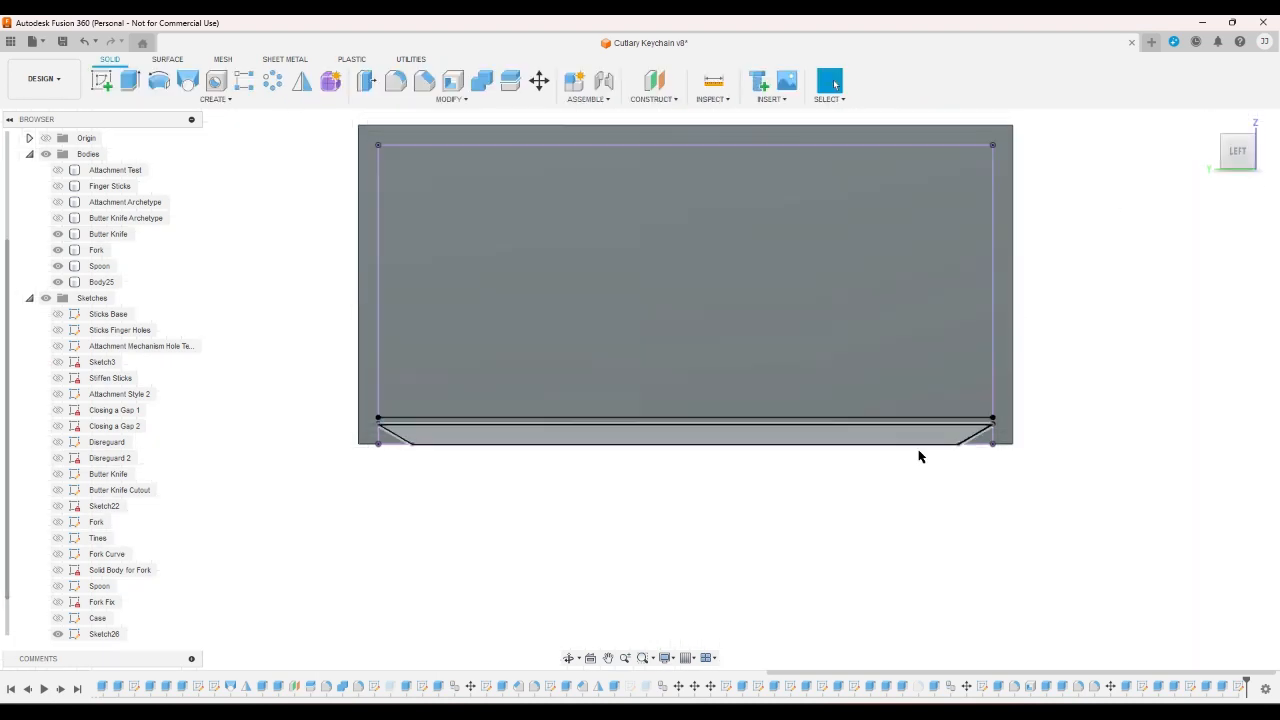
pyautogui.doubleClick(1191, 686)
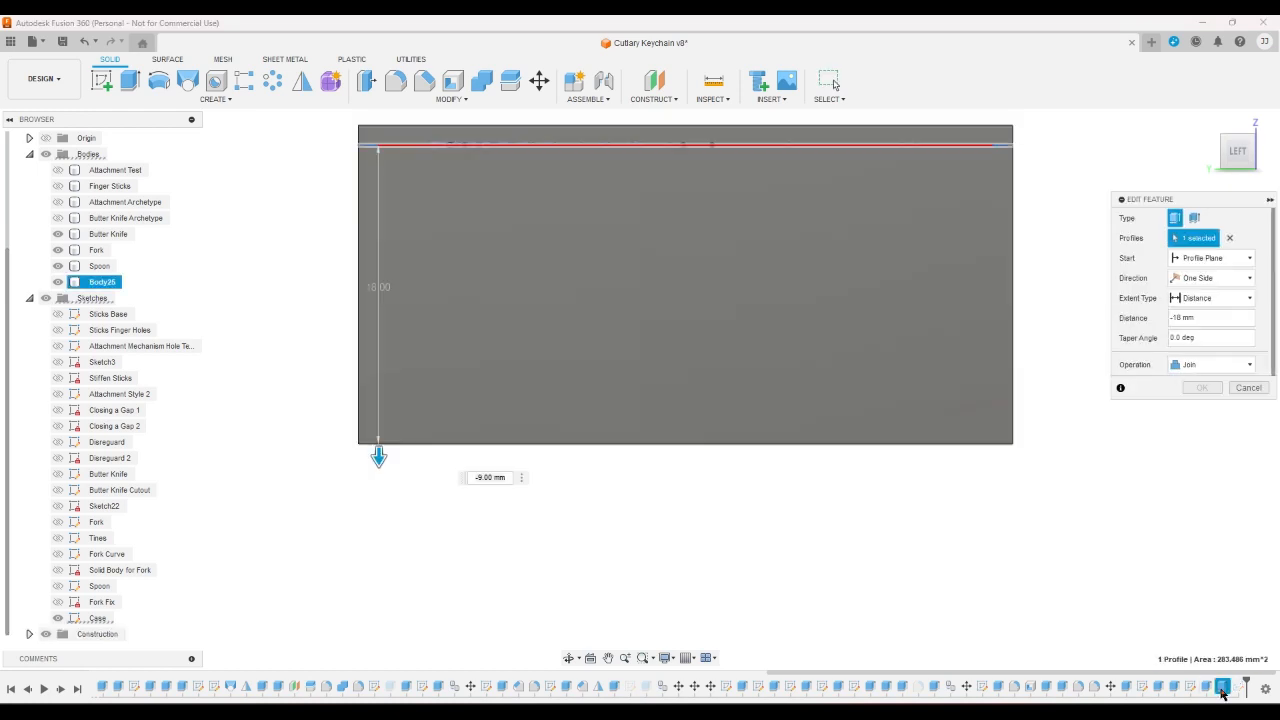
pyautogui.click(1181, 318)
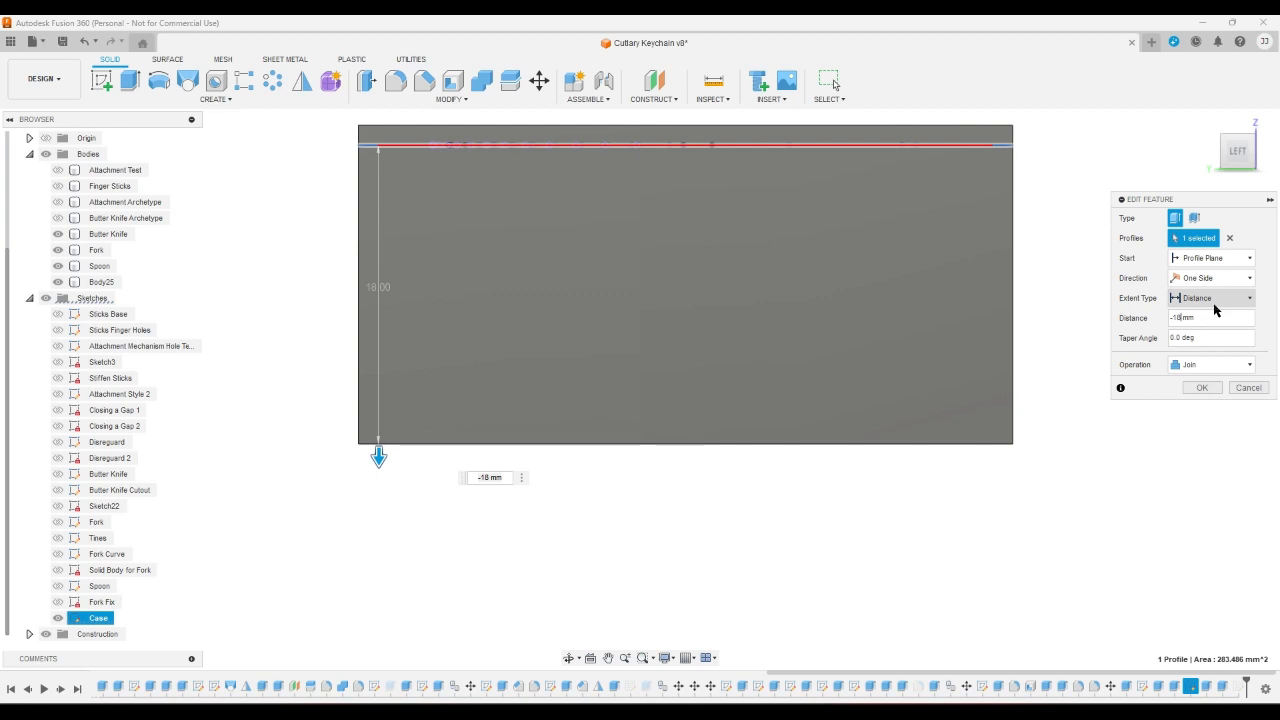
pyautogui.write('-')
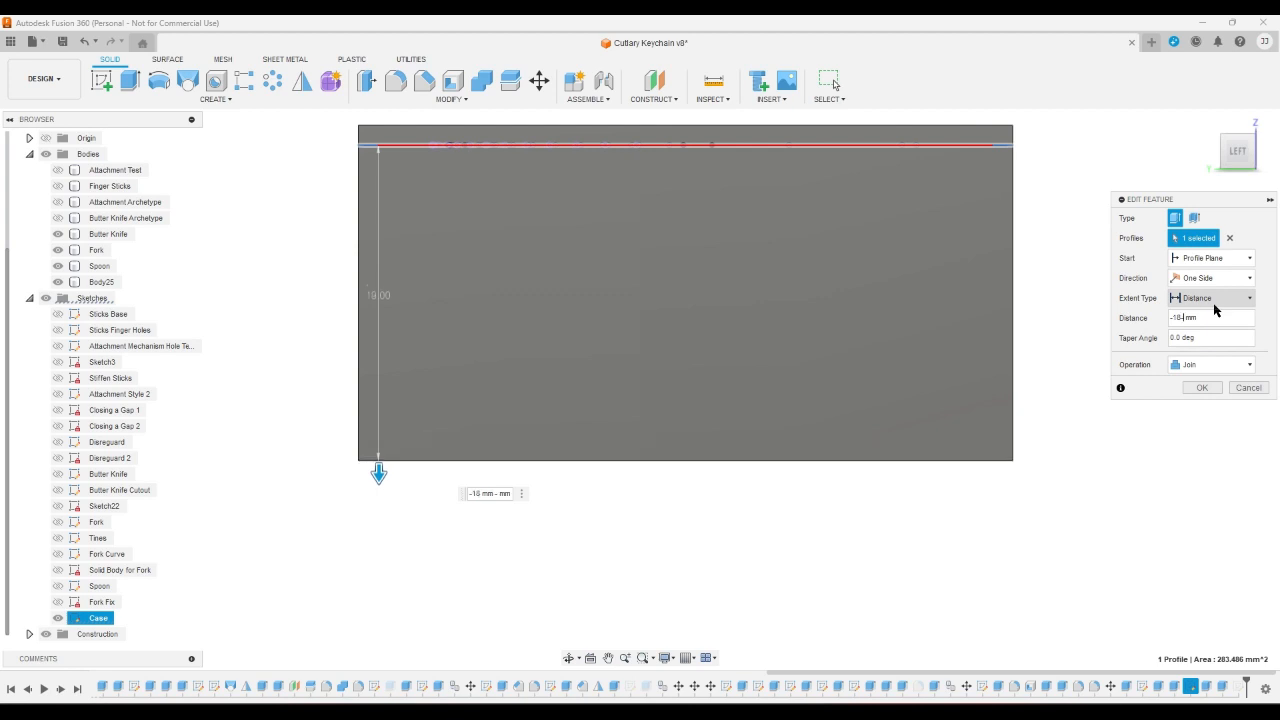
pyautogui.write('1.6')
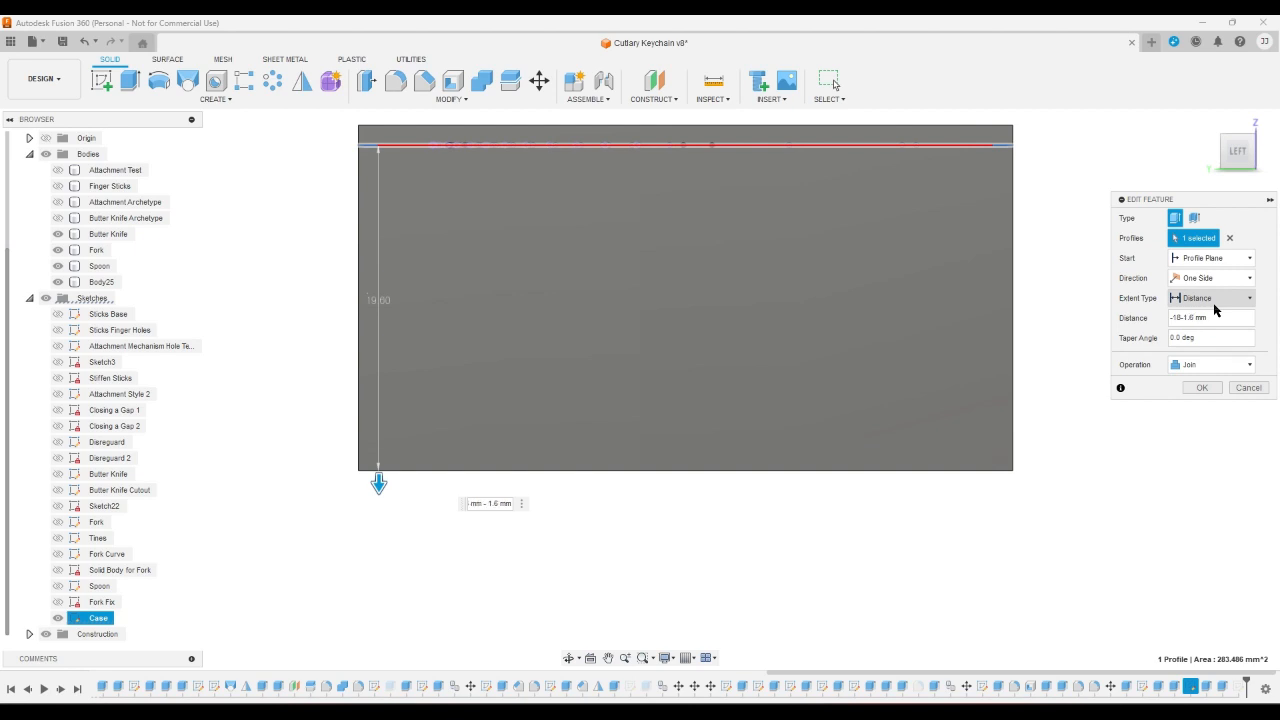
pyautogui.press('Return')
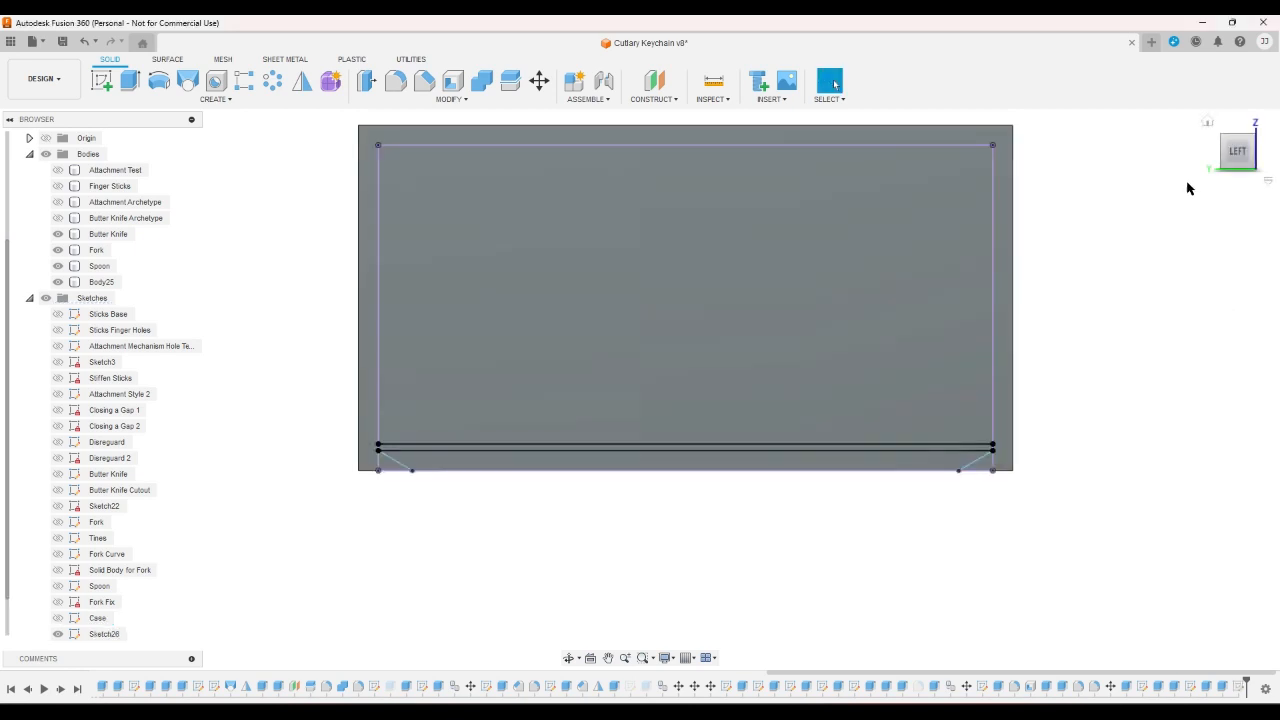
# - Examine the deepened case and the space above the spoon from its open underside
pyautogui.click(1222, 170)
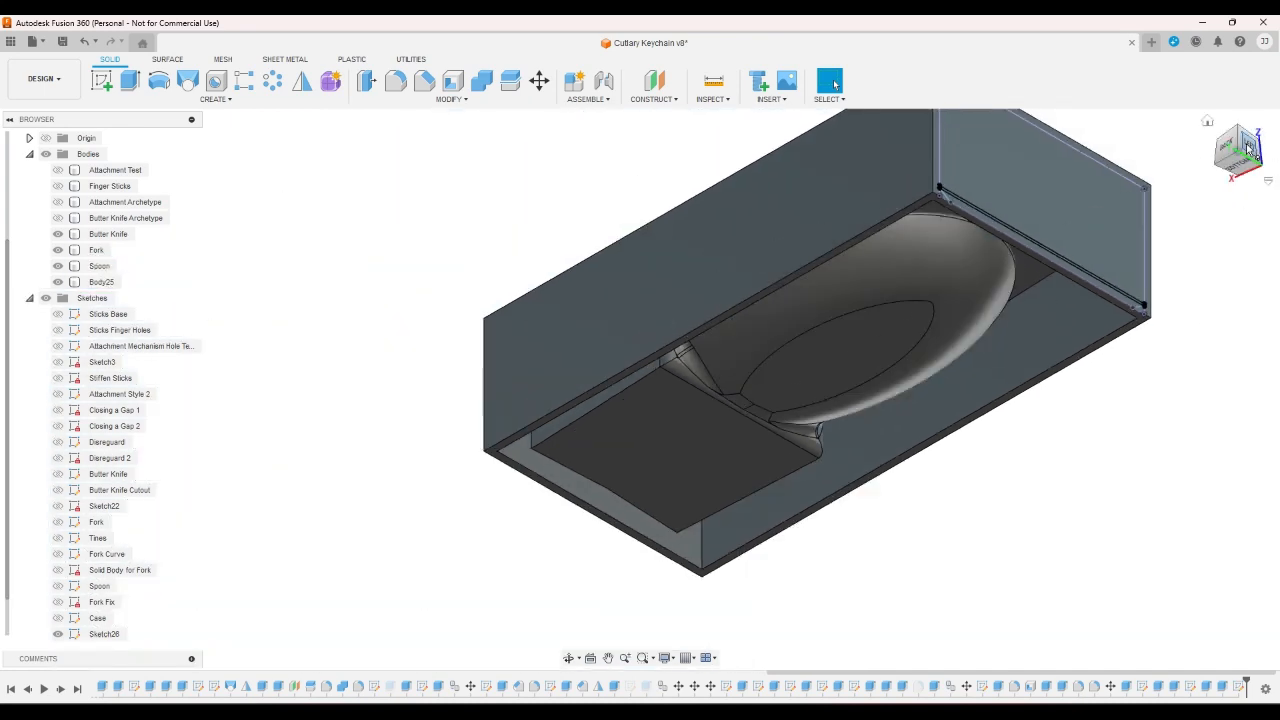
pyautogui.click(1247, 148)
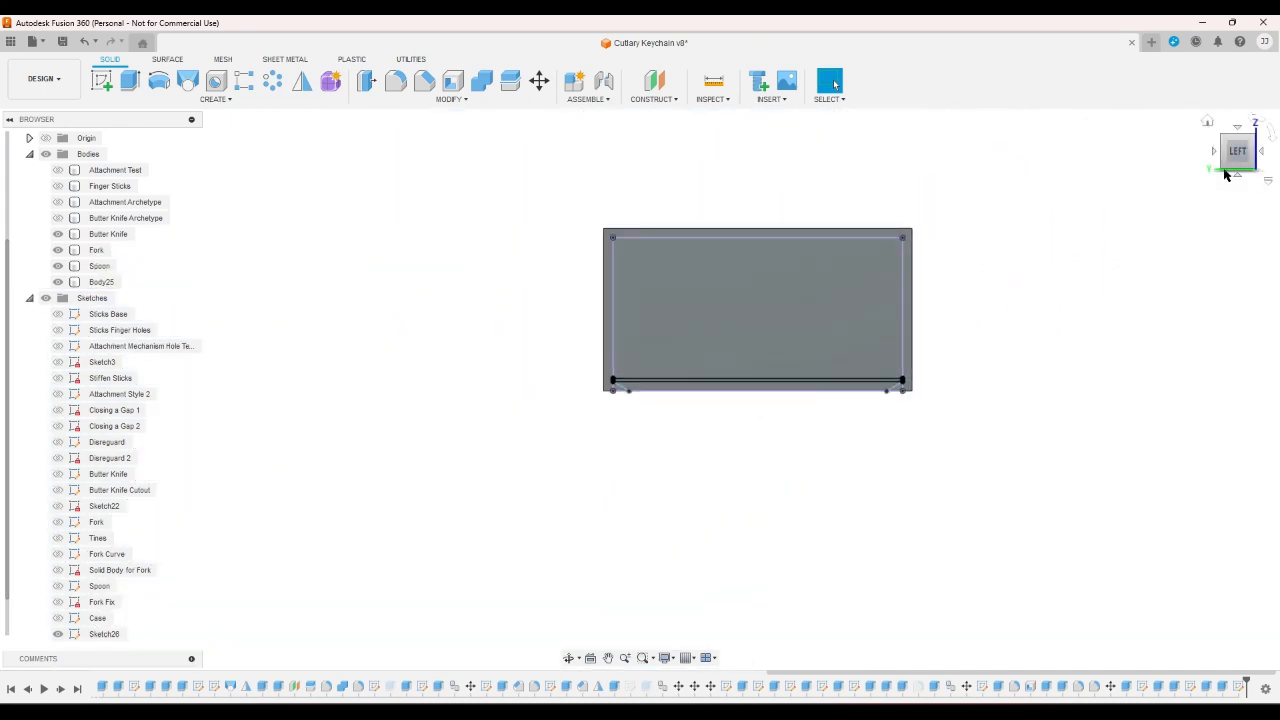
pyautogui.click(1224, 169)
pyautogui.scroll(2, 833, 338)
pyautogui.click(805, 358)
pyautogui.scroll(-5, 838, 550)
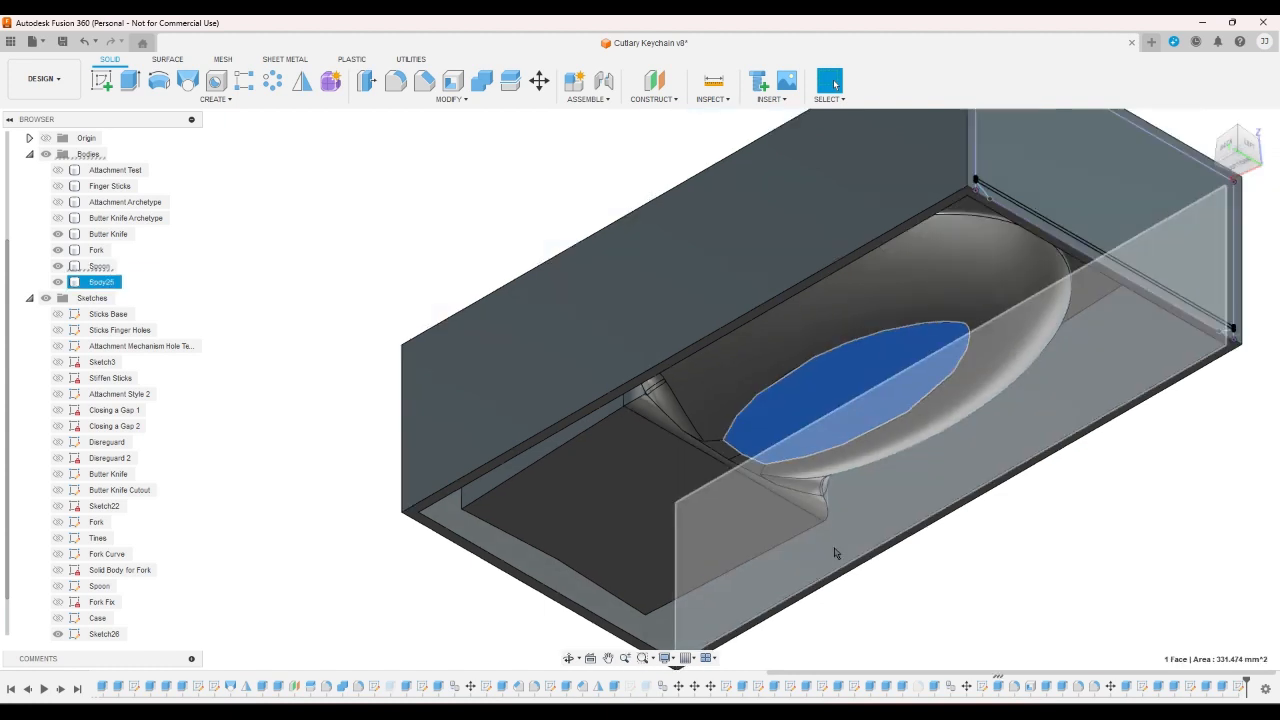
pyautogui.click(1047, 522)
pyautogui.click(130, 80)
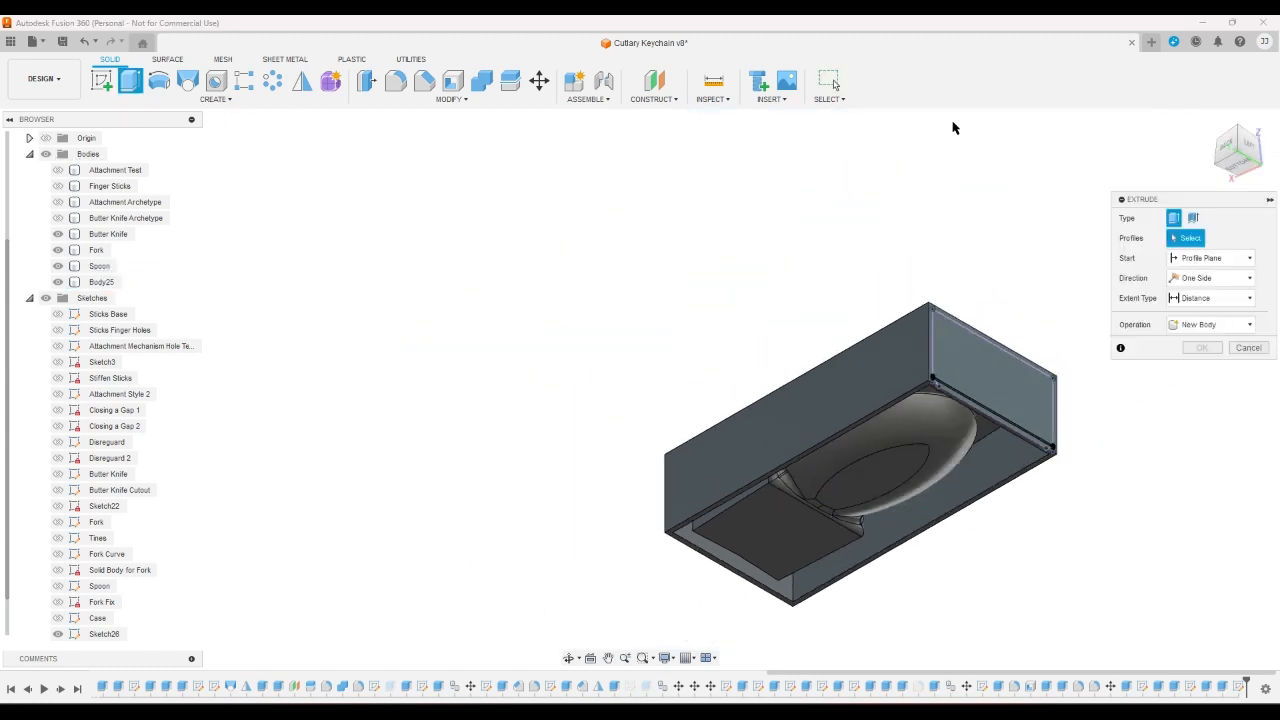
pyautogui.click(1247, 148)
pyautogui.scroll(4, 880, 470)
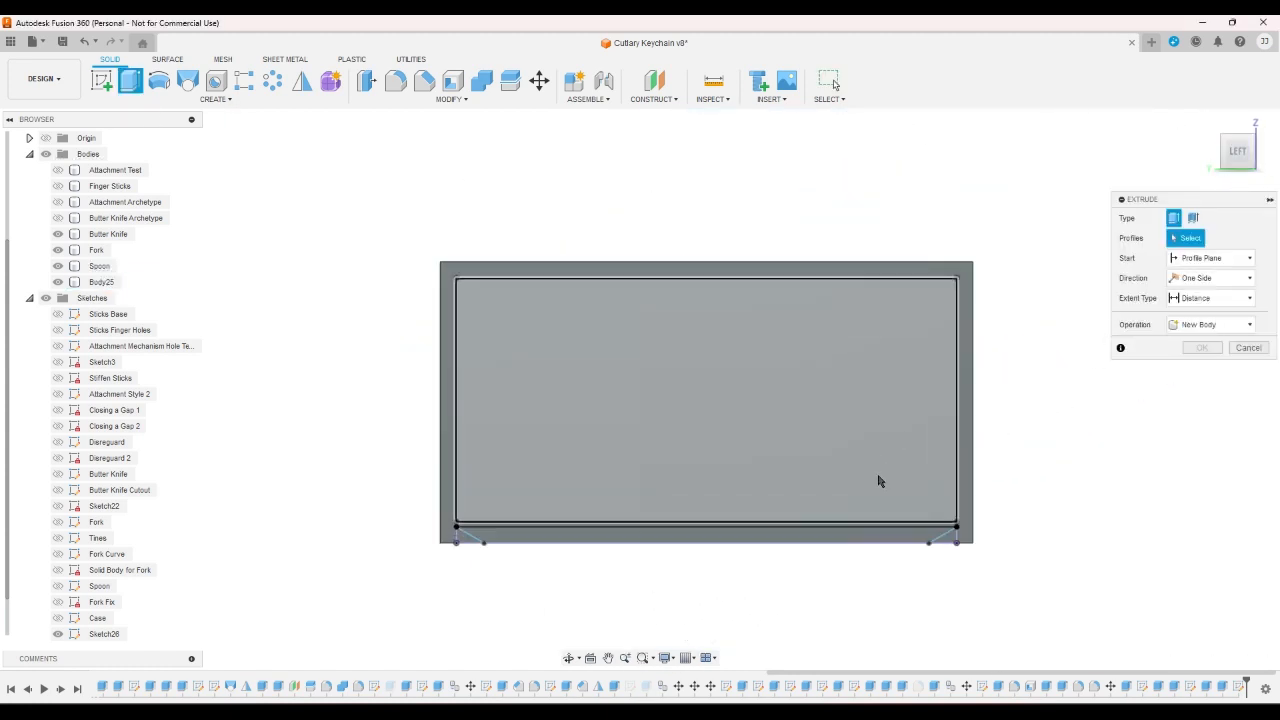
pyautogui.click(925, 579)
pyautogui.click(930, 557)
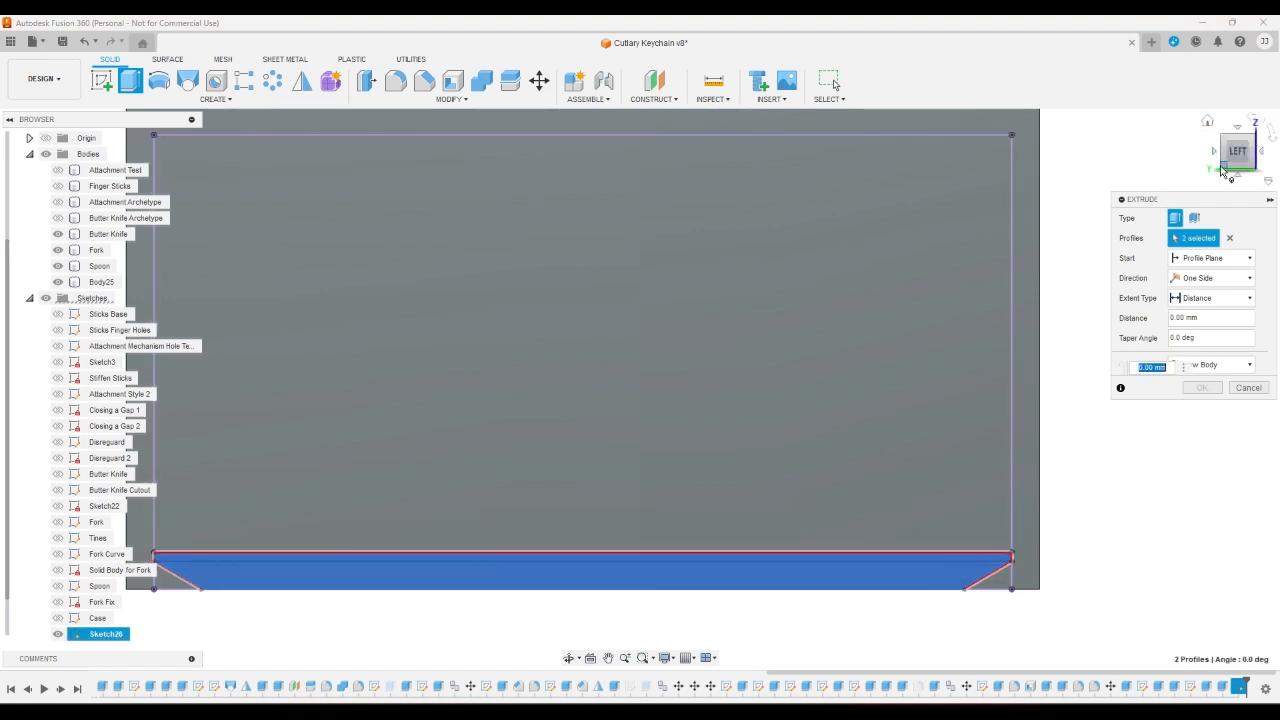
pyautogui.click(1222, 172)
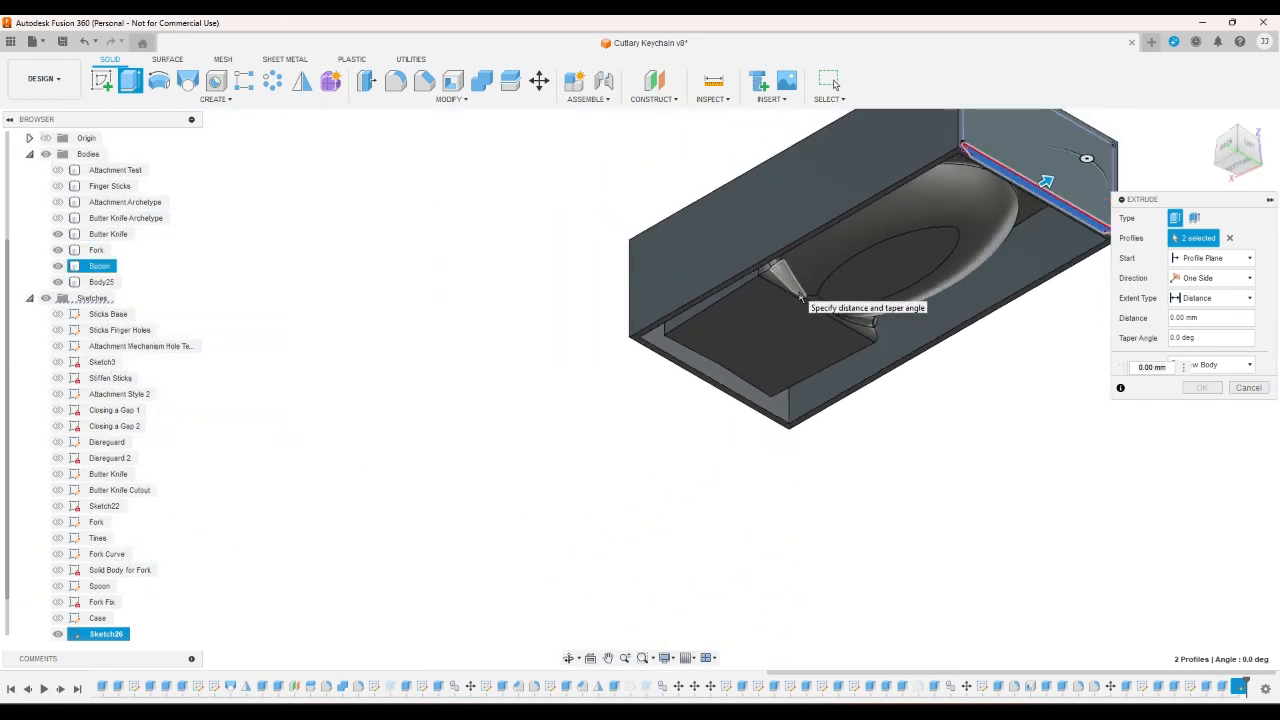
pyautogui.click(1250, 157)
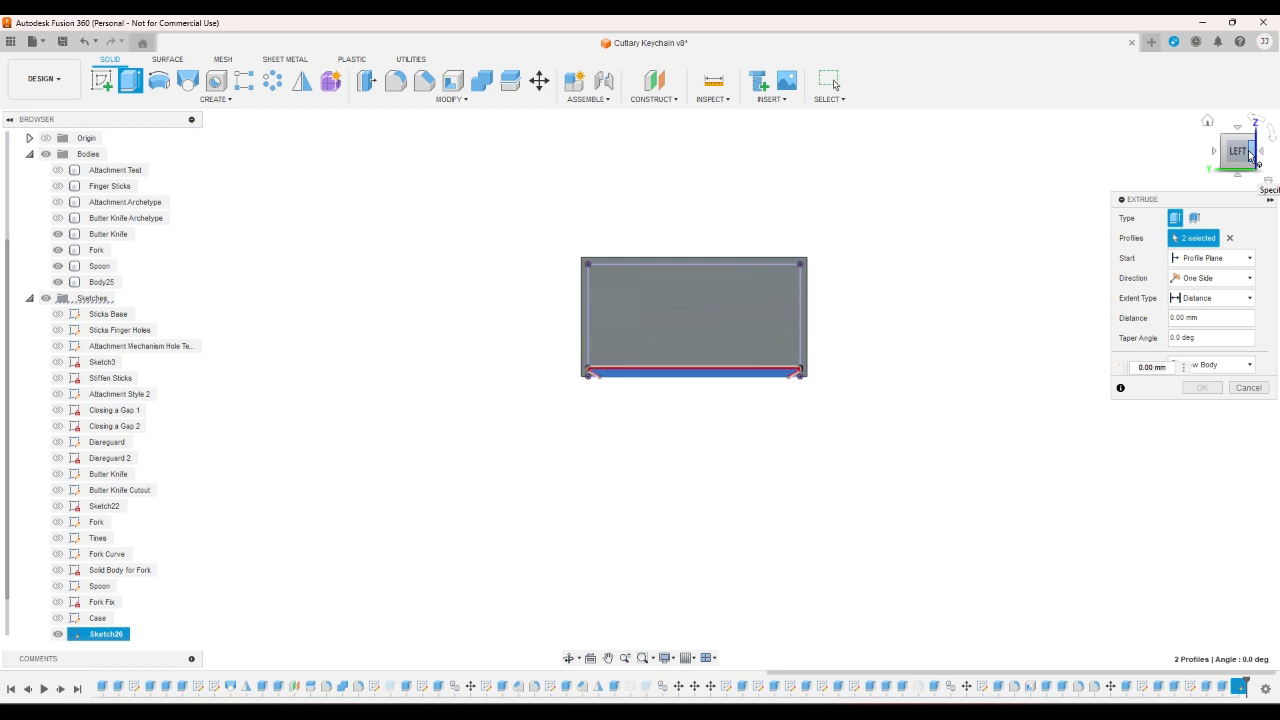
pyautogui.scroll(5, 752, 377)
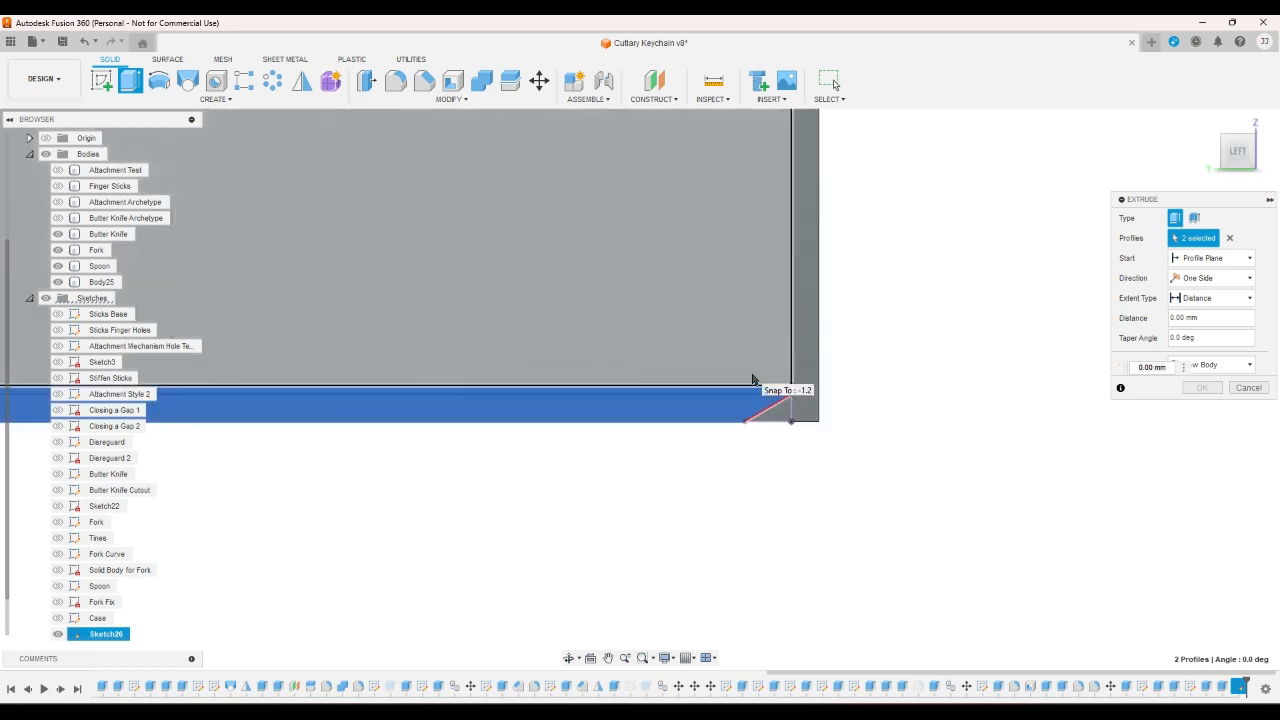
pyautogui.scroll(-5, 752, 377)
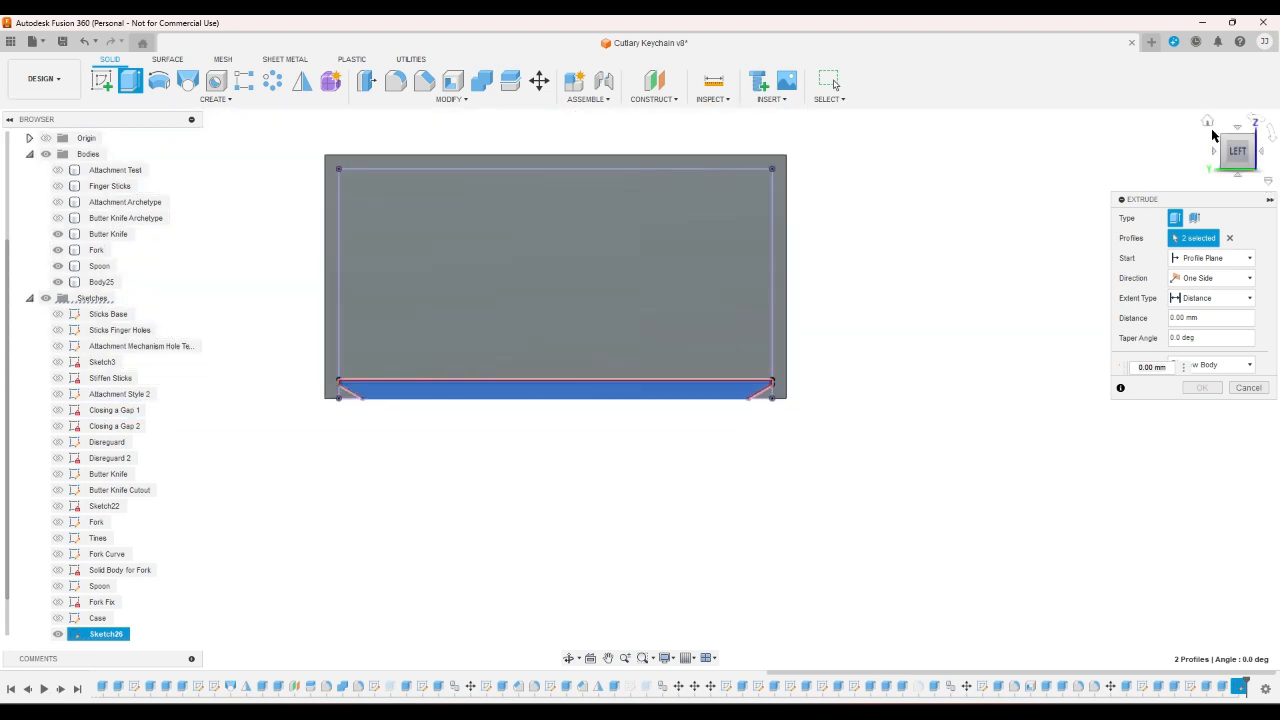
pyautogui.click(1224, 167)
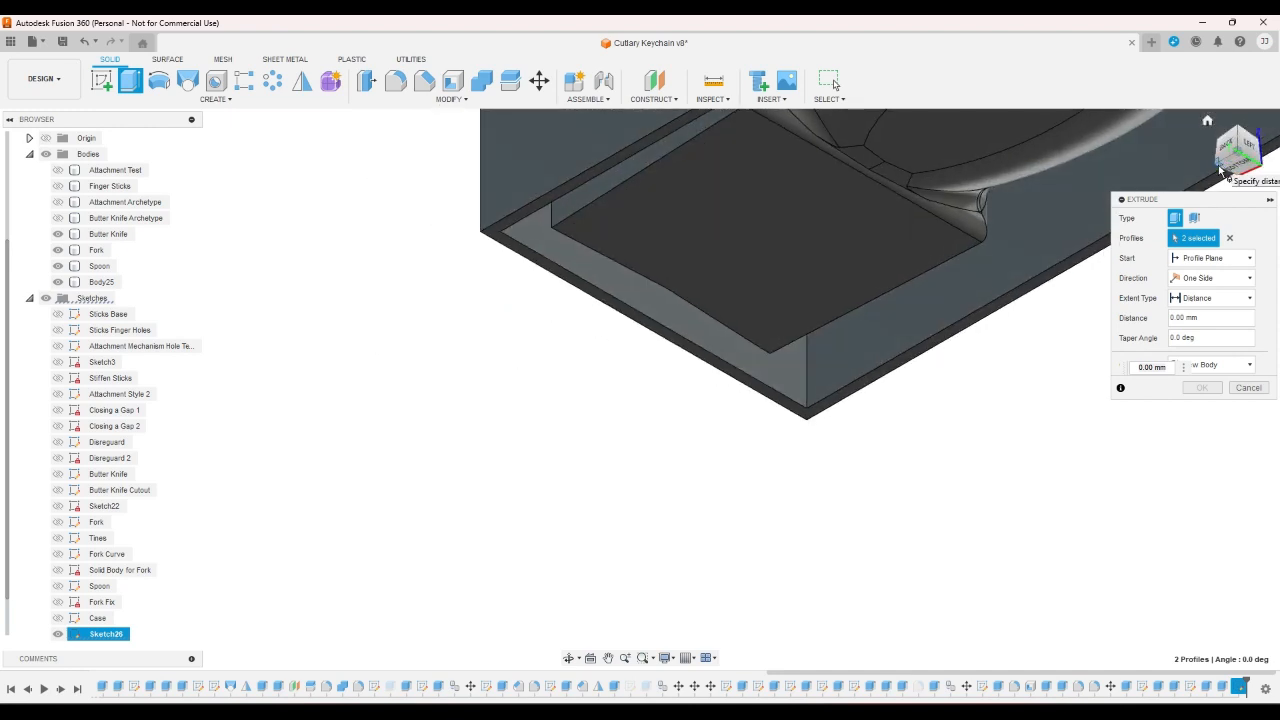
pyautogui.scroll(-2, 810, 457)
pyautogui.scroll(-3, 800, 463)
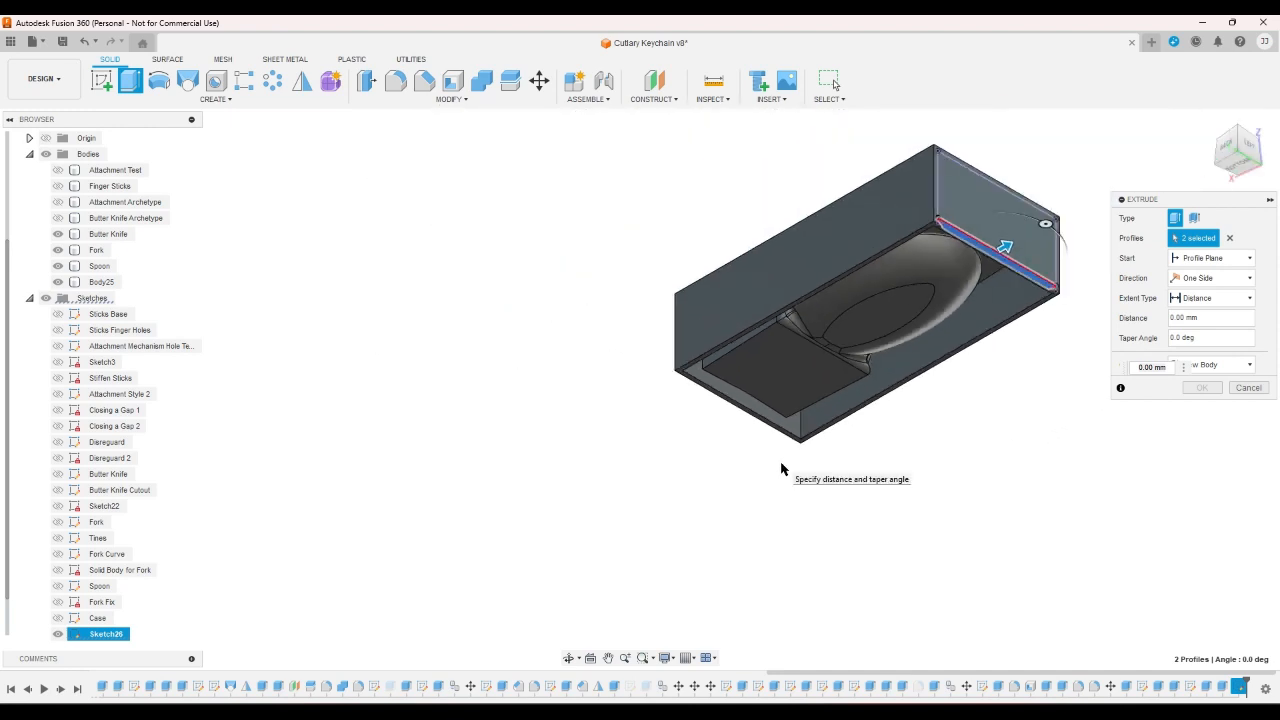
pyautogui.click(1229, 398)
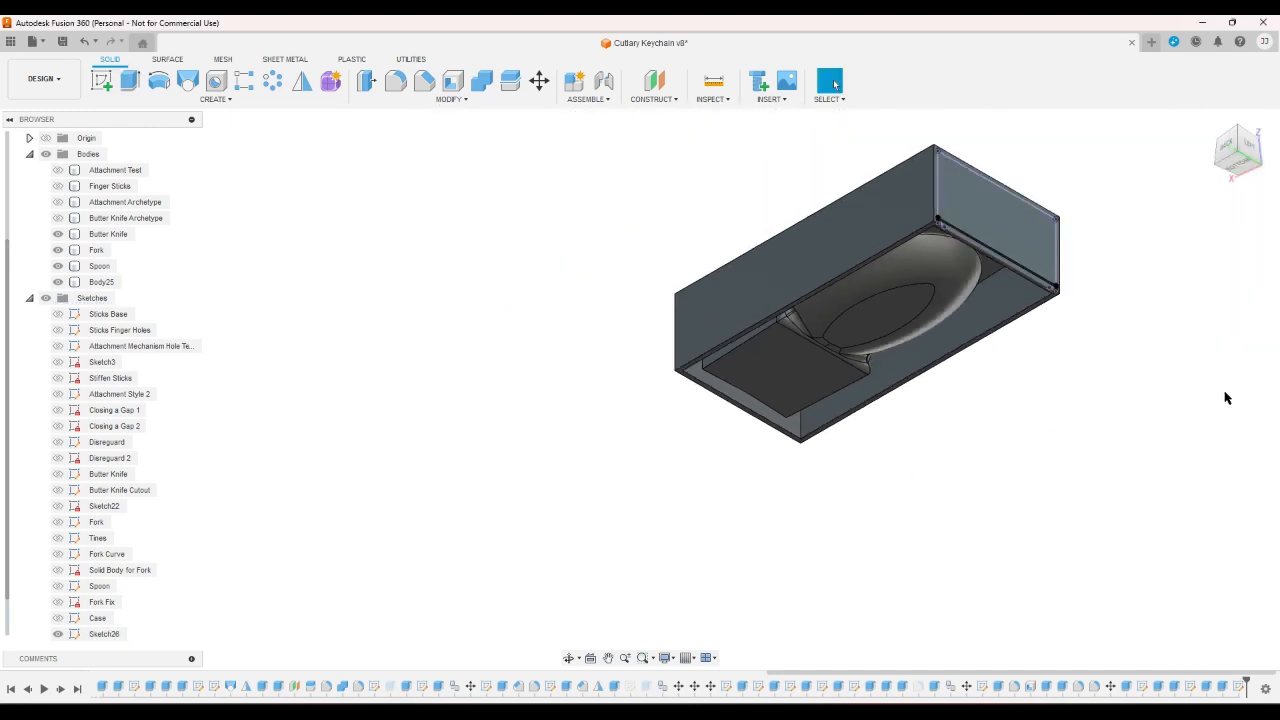
# - Examine the clearance between the spoon bowl and the case walls from directly below the open side
pyautogui.click(1239, 166)
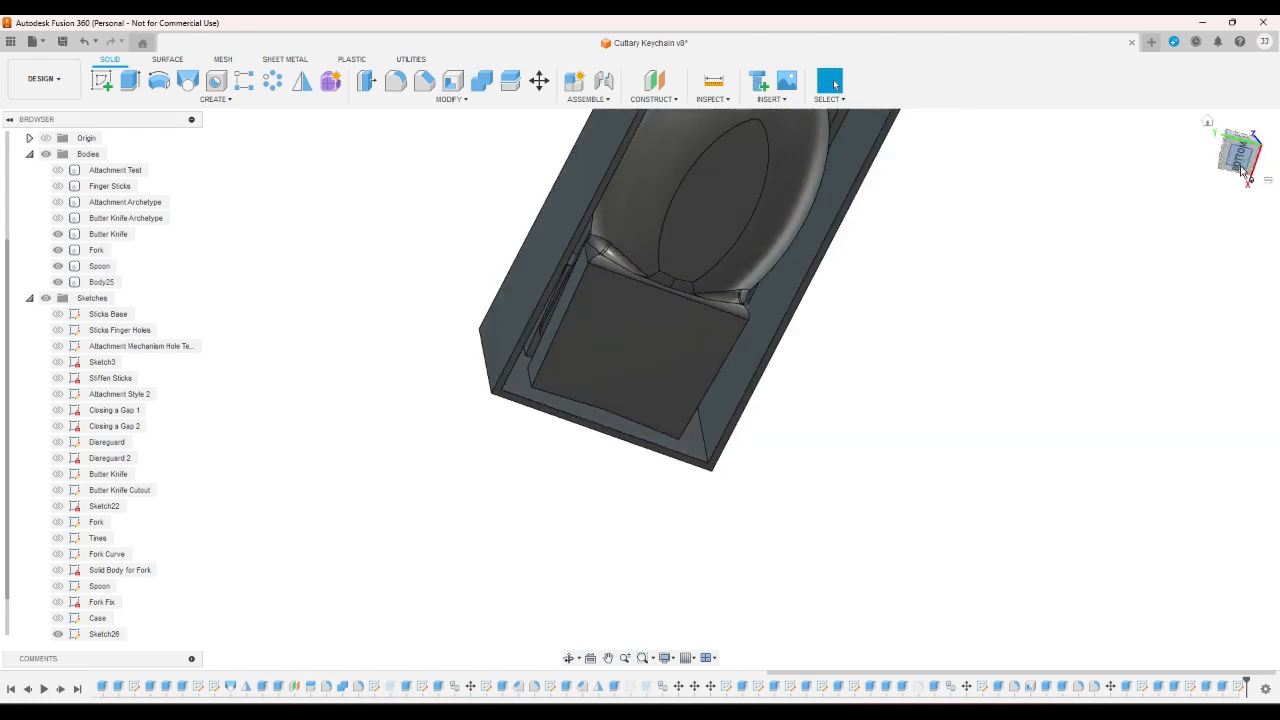
pyautogui.scroll(4, 880, 200)
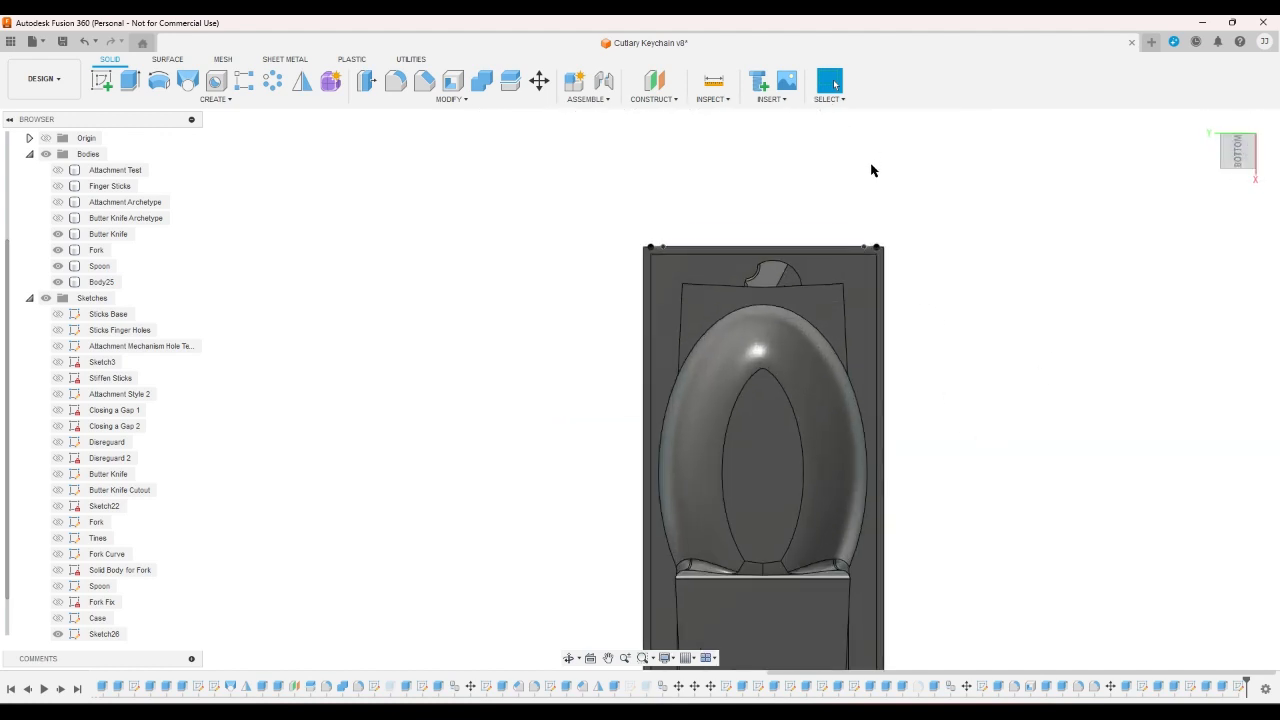
pyautogui.scroll(-2, 873, 186)
pyautogui.scroll(3, 672, 497)
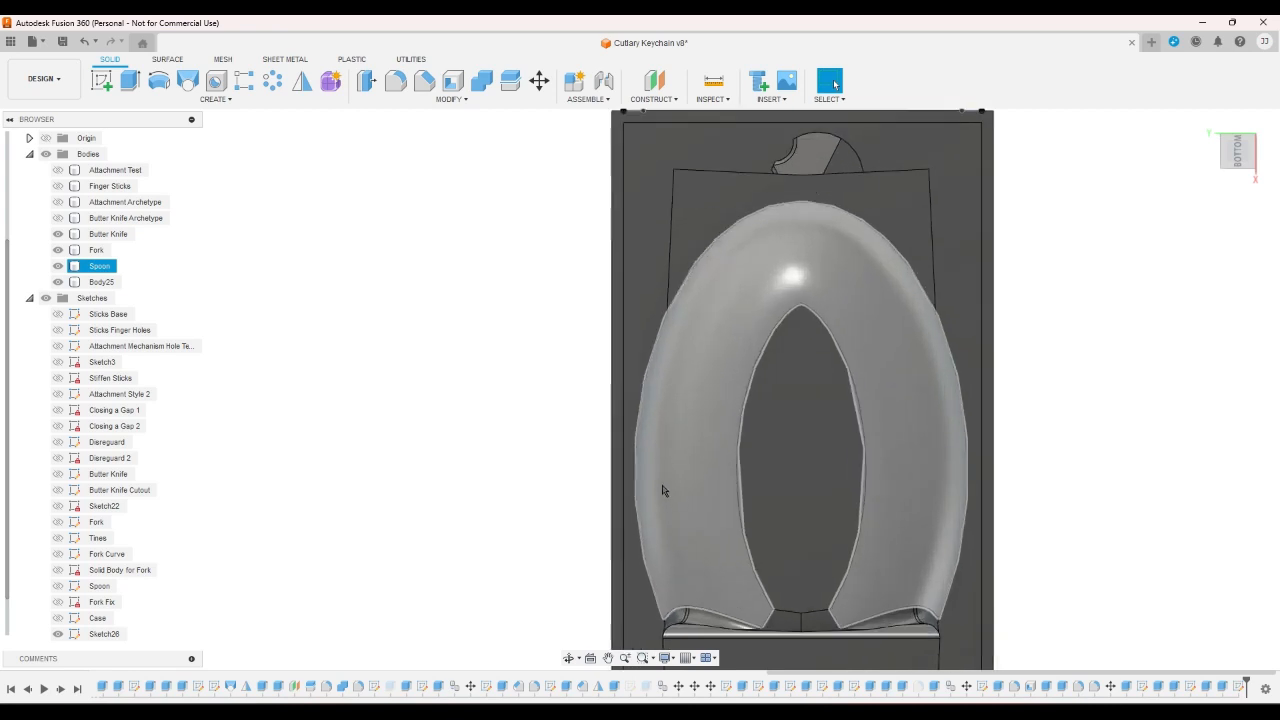
pyautogui.scroll(3, 636, 463)
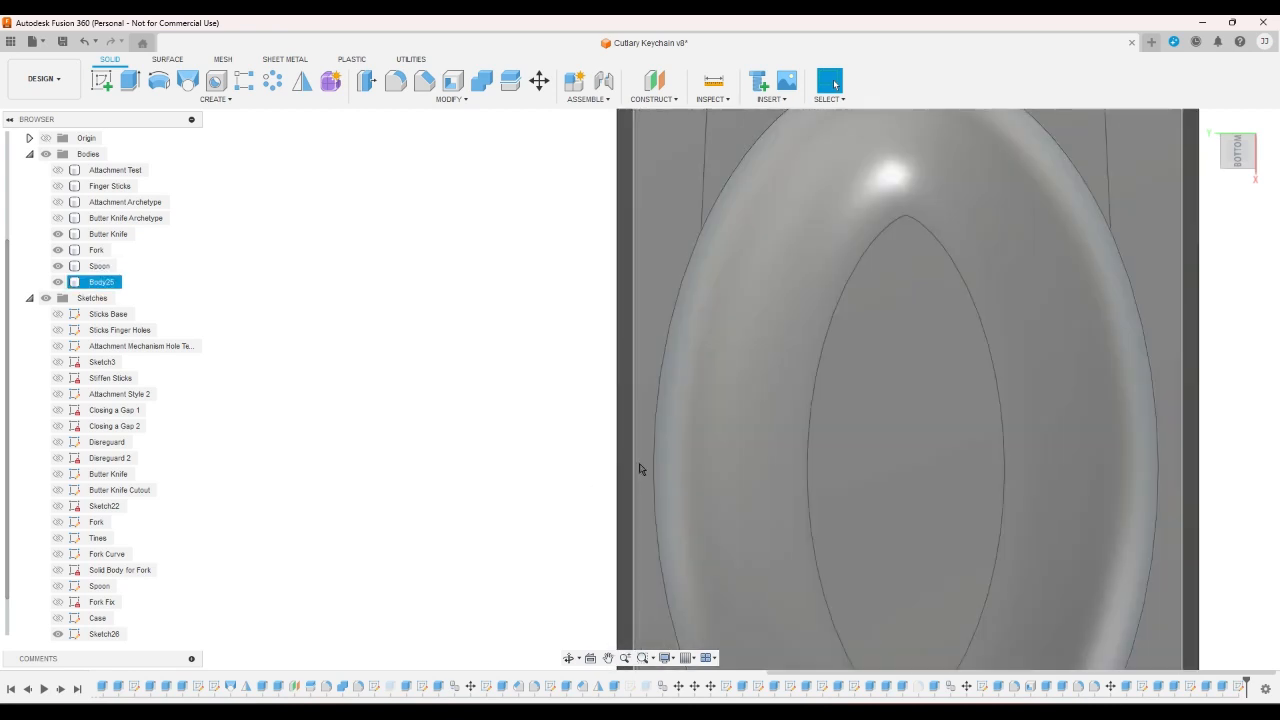
pyautogui.scroll(-5, 640, 466)
pyautogui.scroll(3, 850, 280)
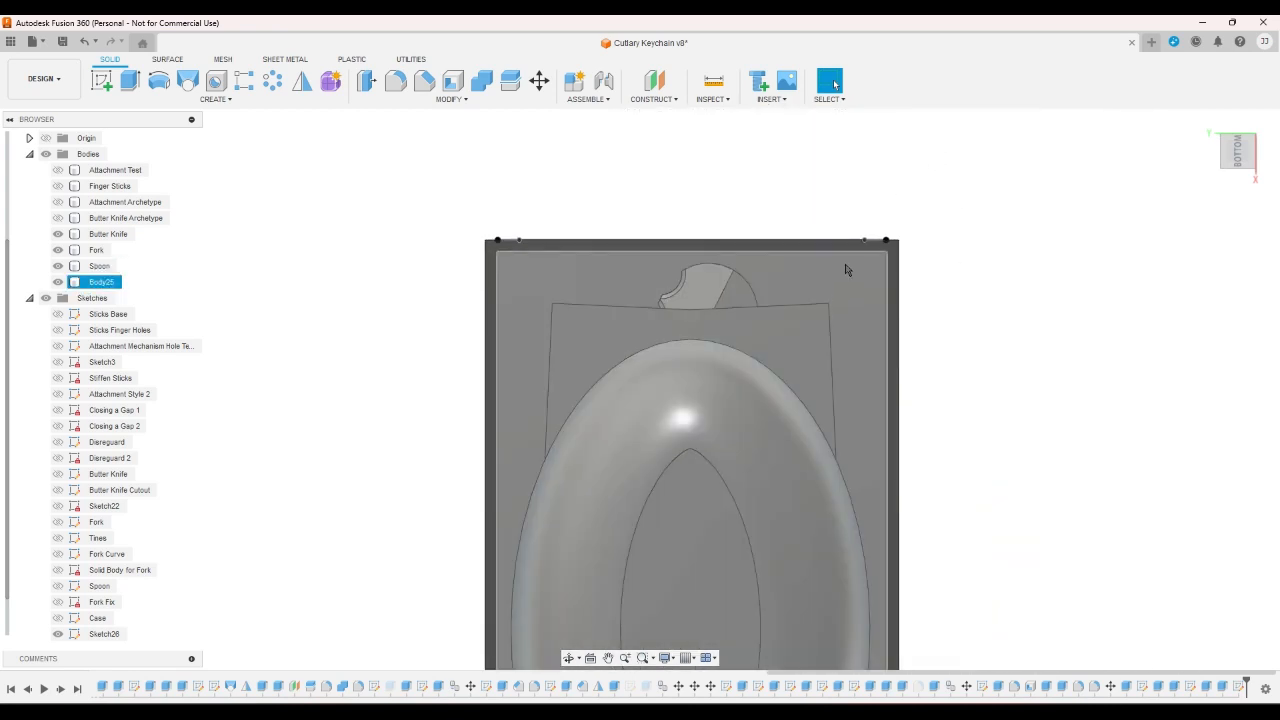
pyautogui.scroll(-4, 847, 289)
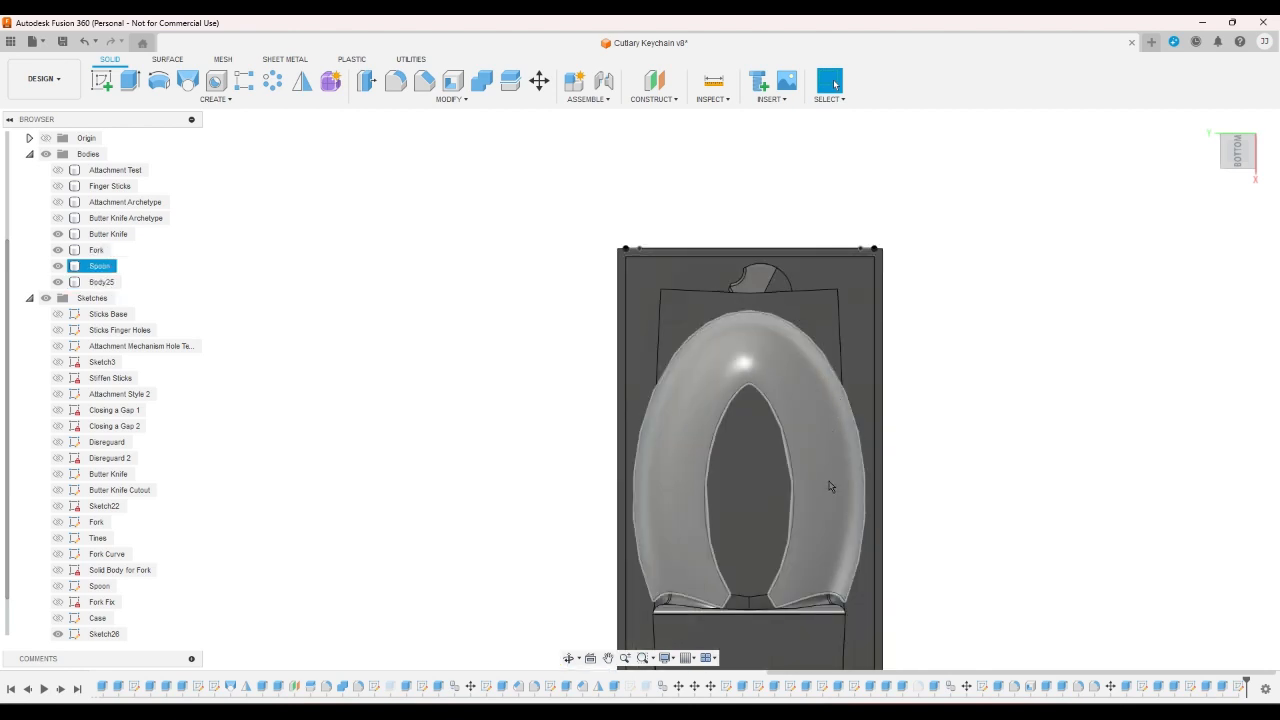
pyautogui.click(1208, 122)
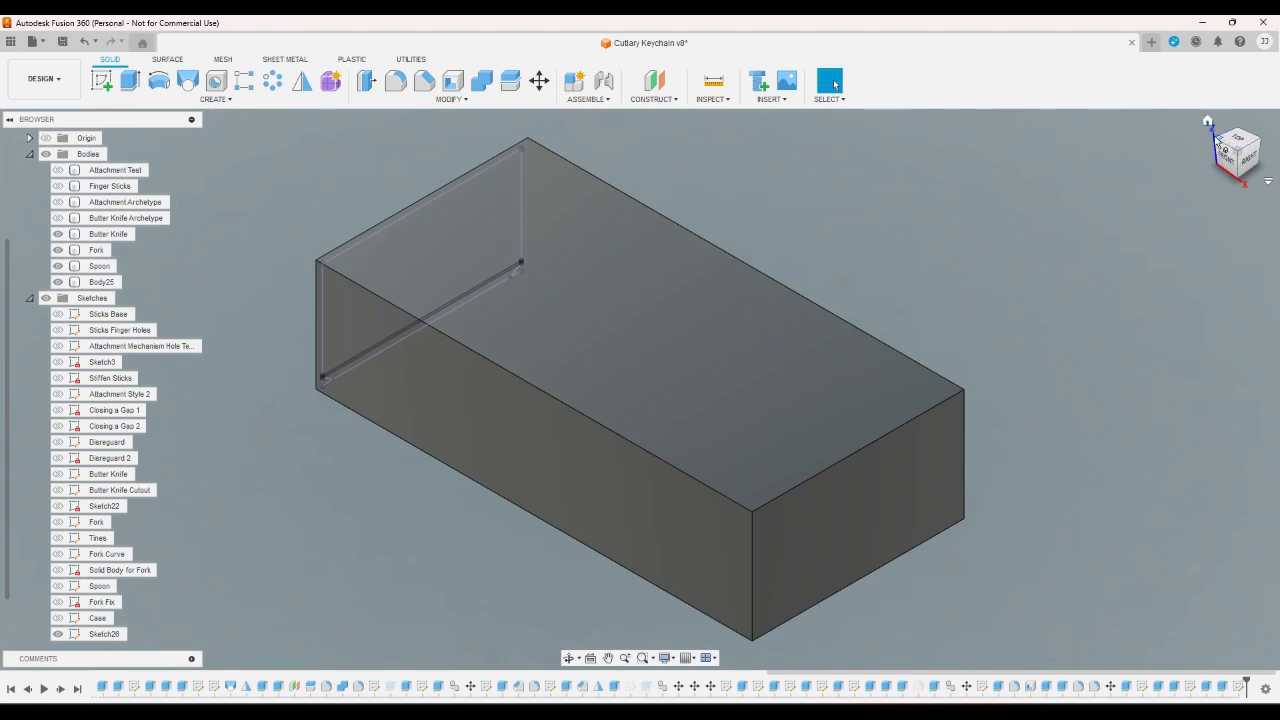
# - Reopen the opening profile sketch on the case end and project the spoon bowl's curved underside face into it
pyautogui.click(1222, 147)
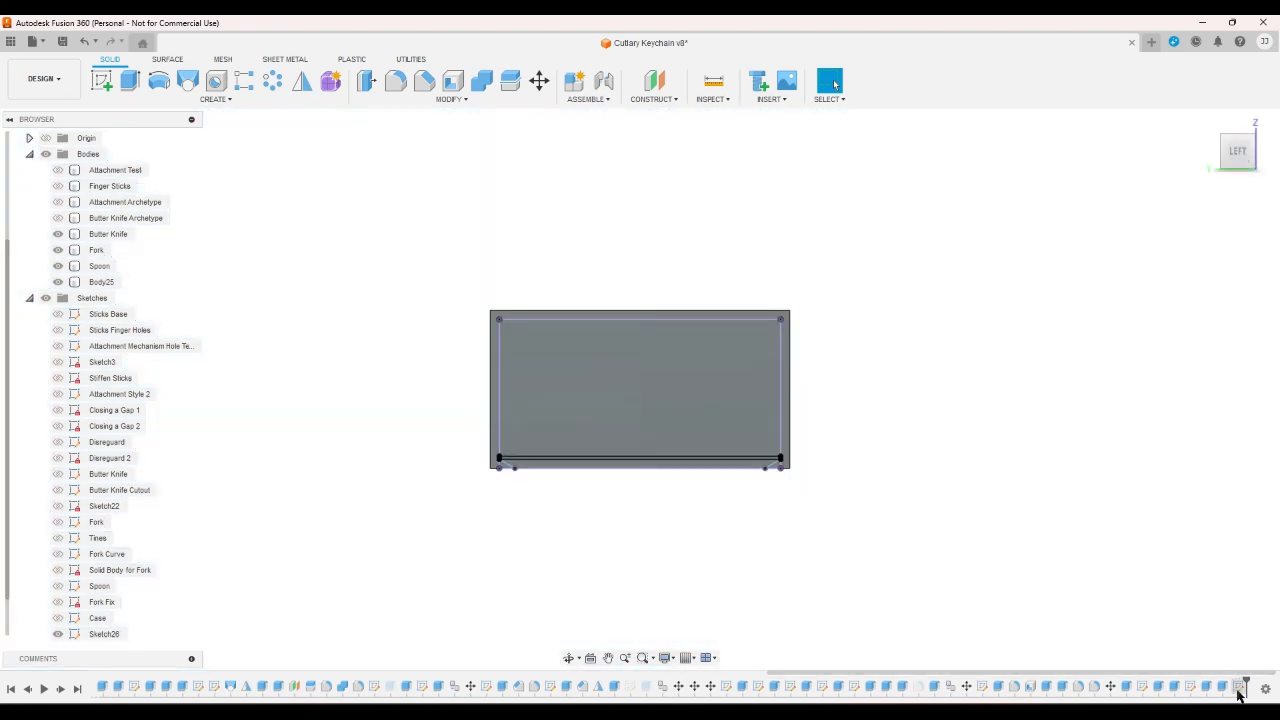
pyautogui.doubleClick(1240, 690)
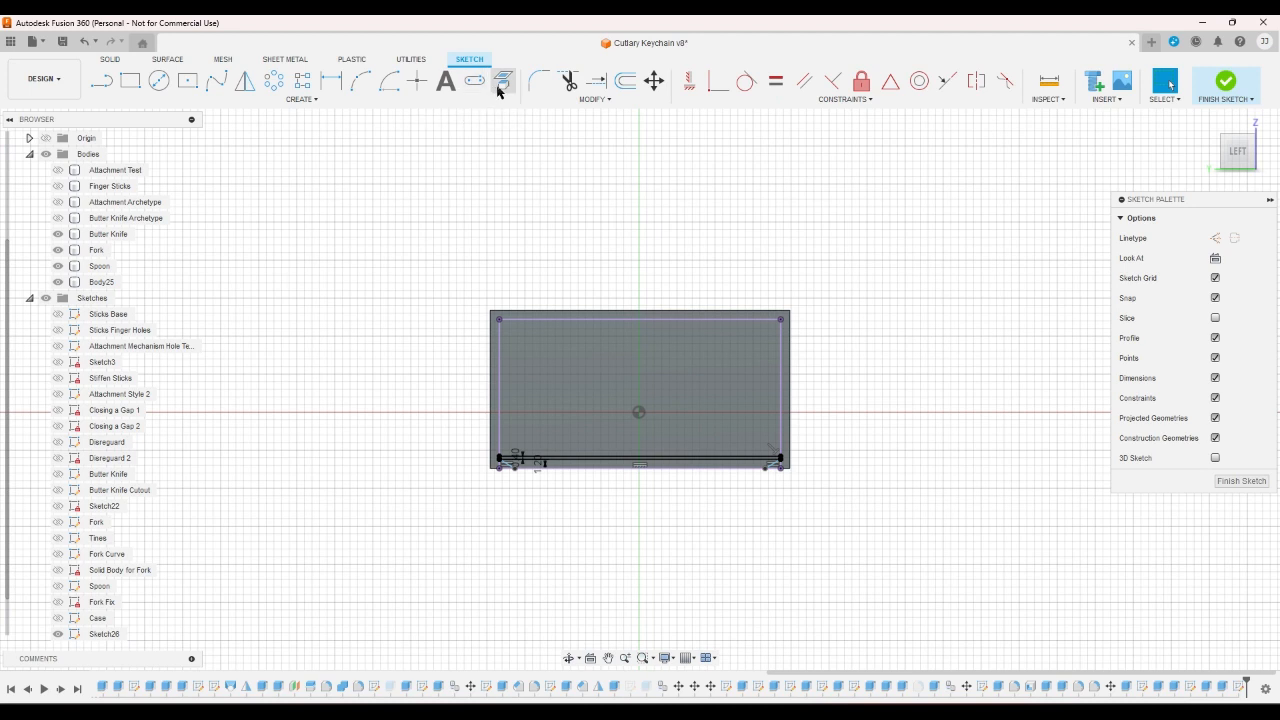
pyautogui.click(503, 82)
pyautogui.click(1239, 166)
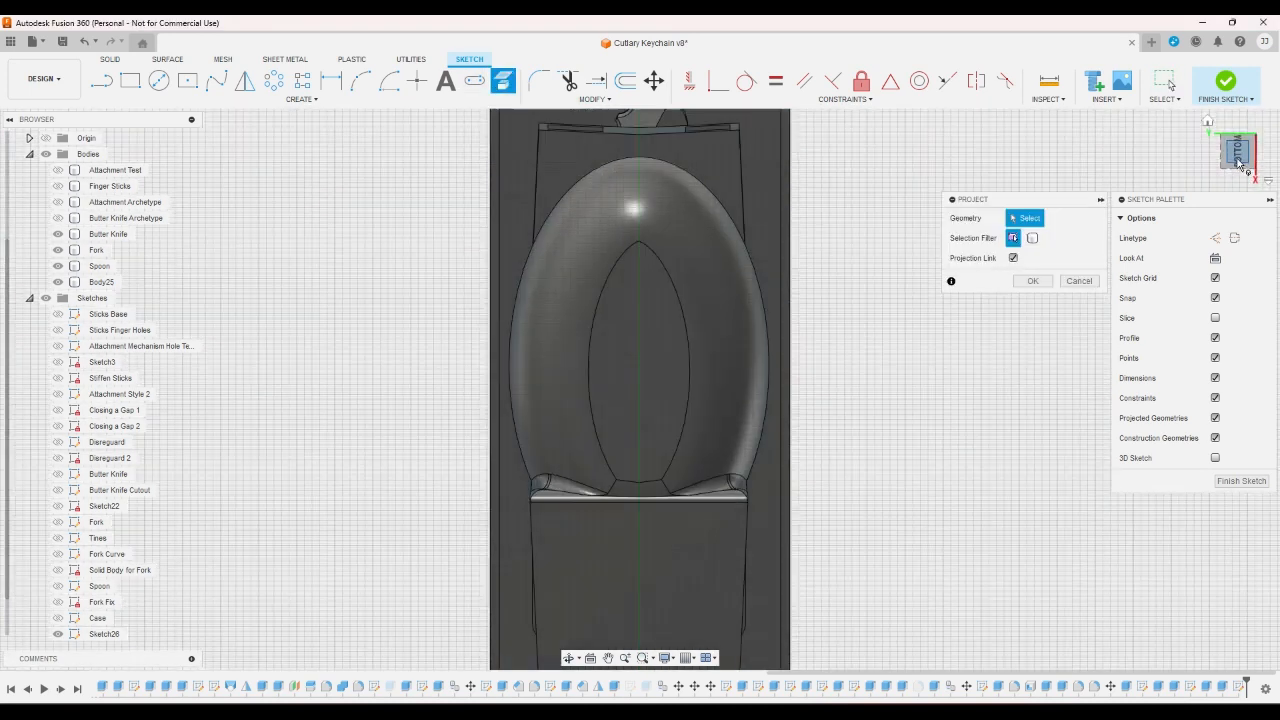
pyautogui.click(732, 328)
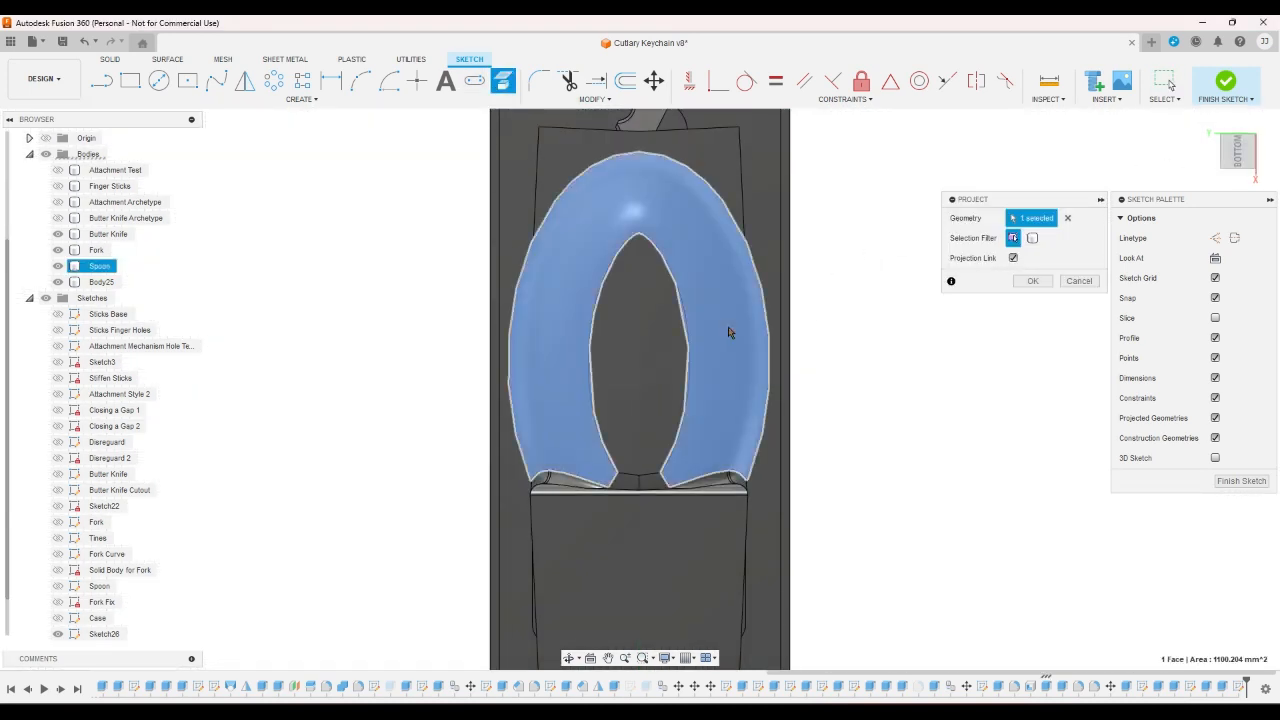
pyautogui.click(1031, 281)
# - Delete the two angled corner lines from the opening profile sketch
pyautogui.click(1236, 138)
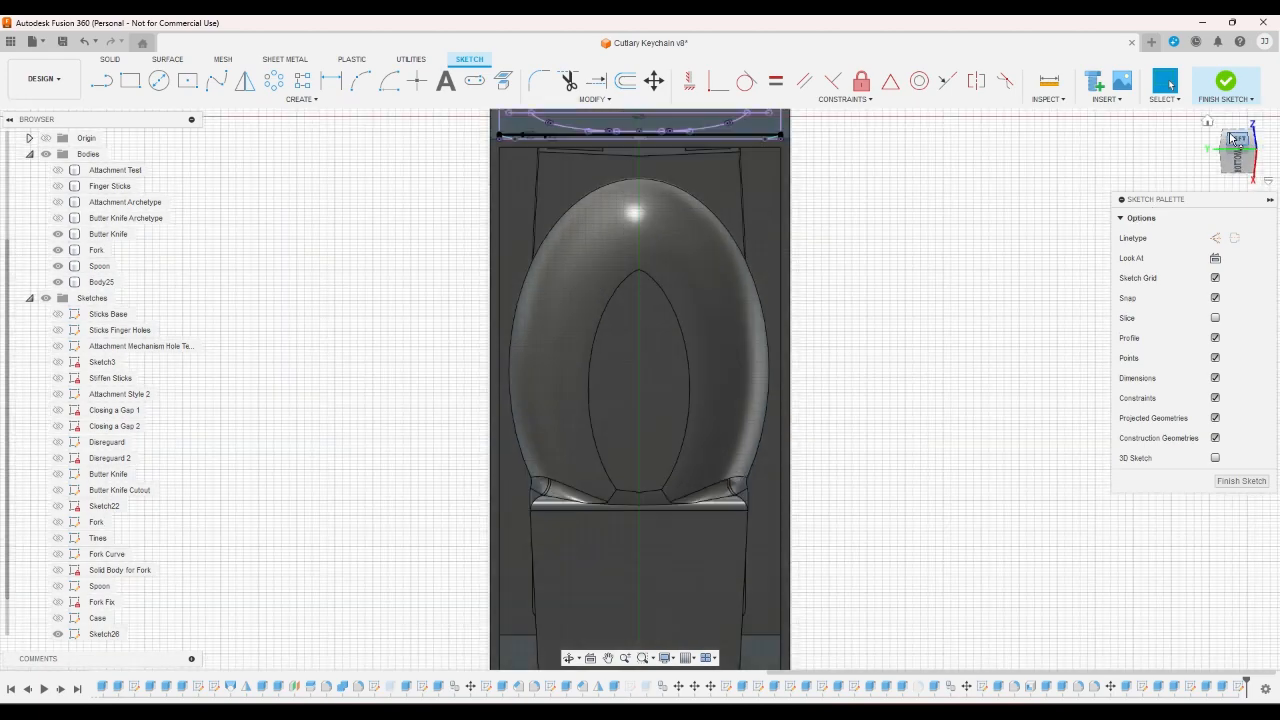
pyautogui.scroll(3, 777, 418)
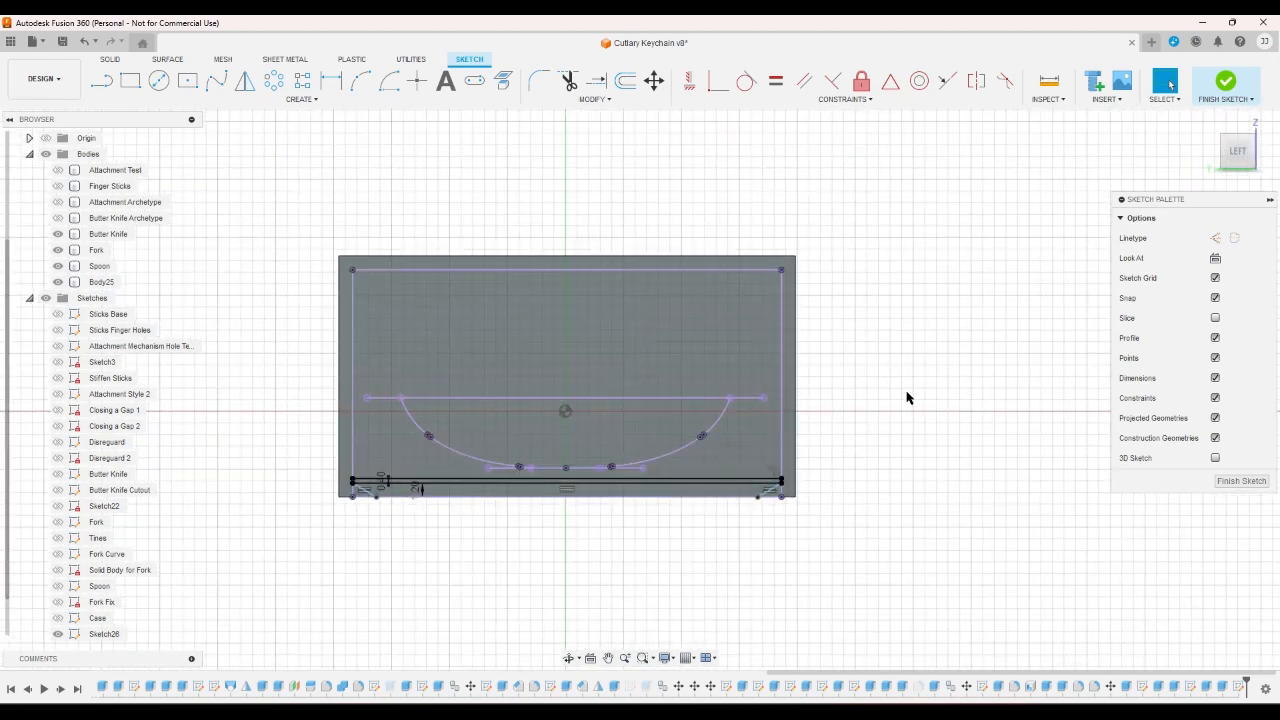
pyautogui.scroll(2, 351, 441)
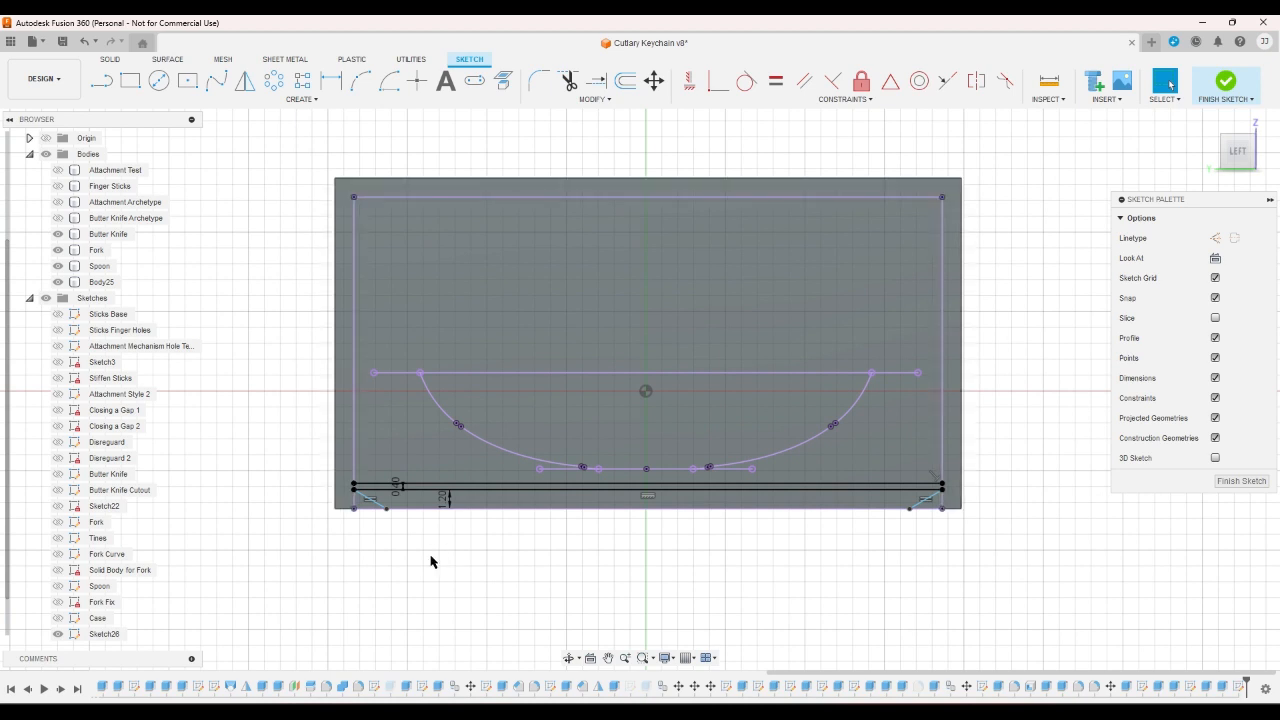
pyautogui.click(374, 510)
pyautogui.press('Delete')
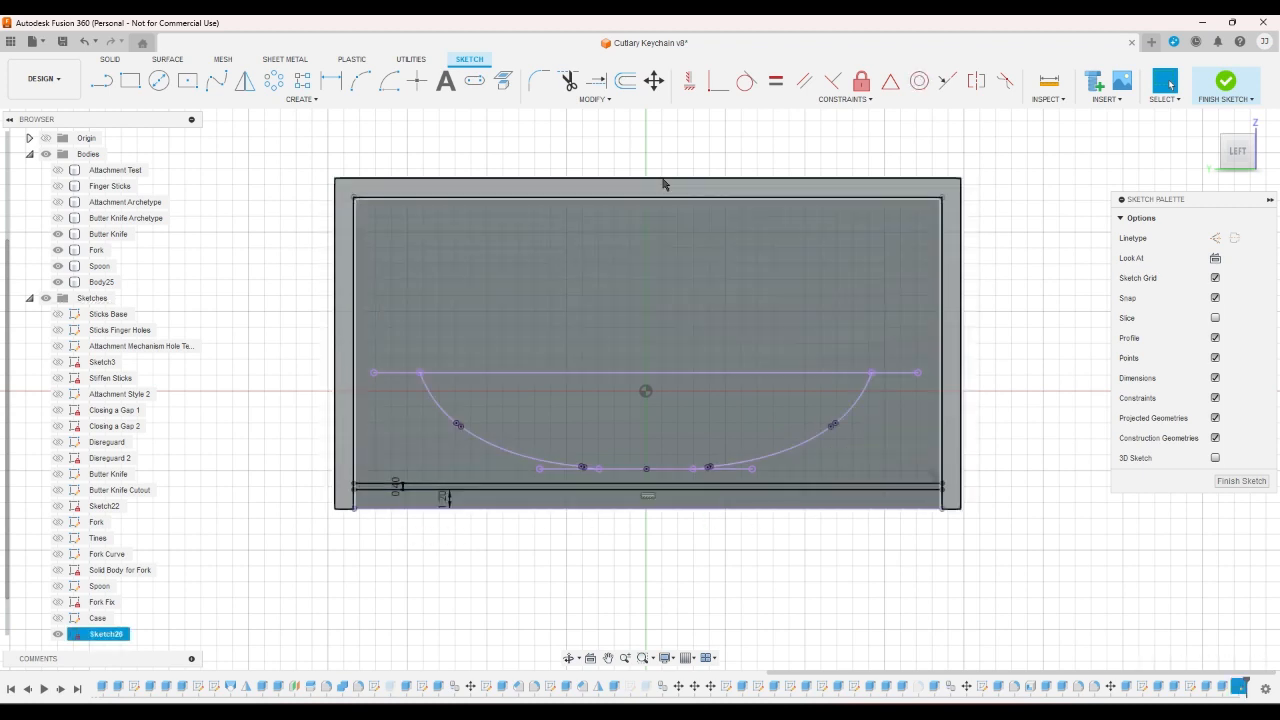
# - Extend both horizontal profile lines in each direction to the outer side edges of the case
pyautogui.click(596, 80)
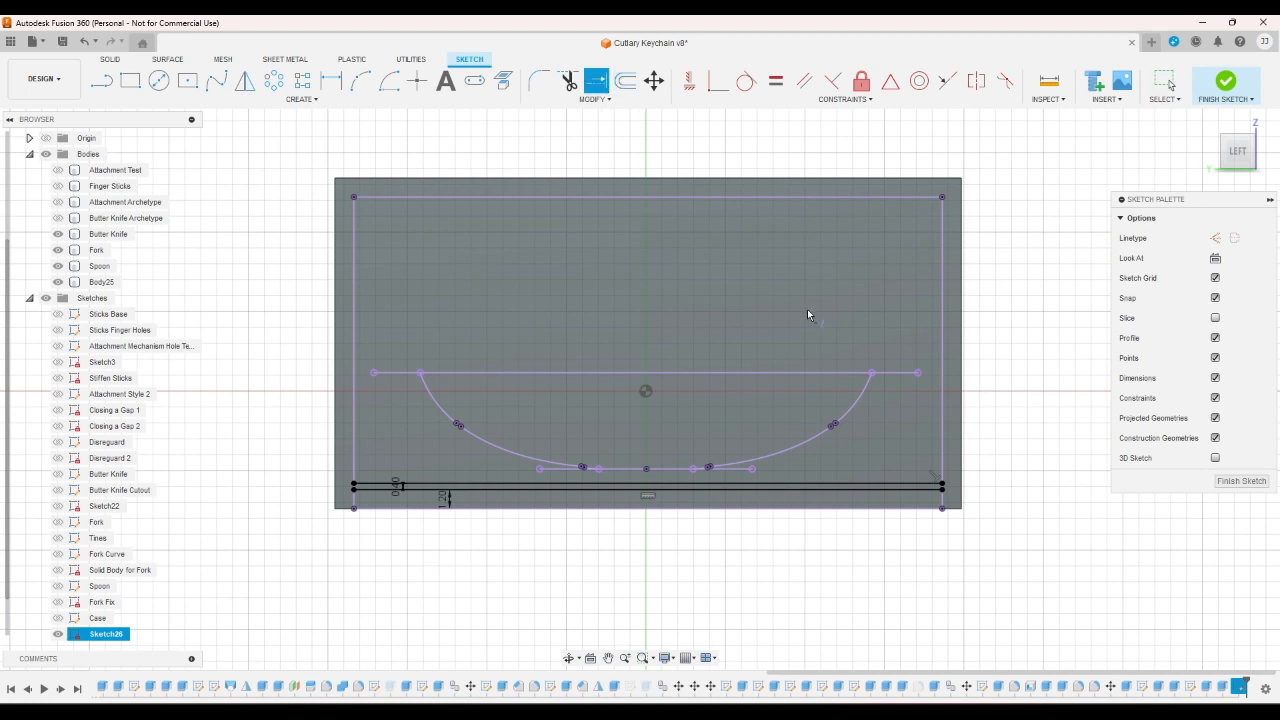
pyautogui.click(922, 487)
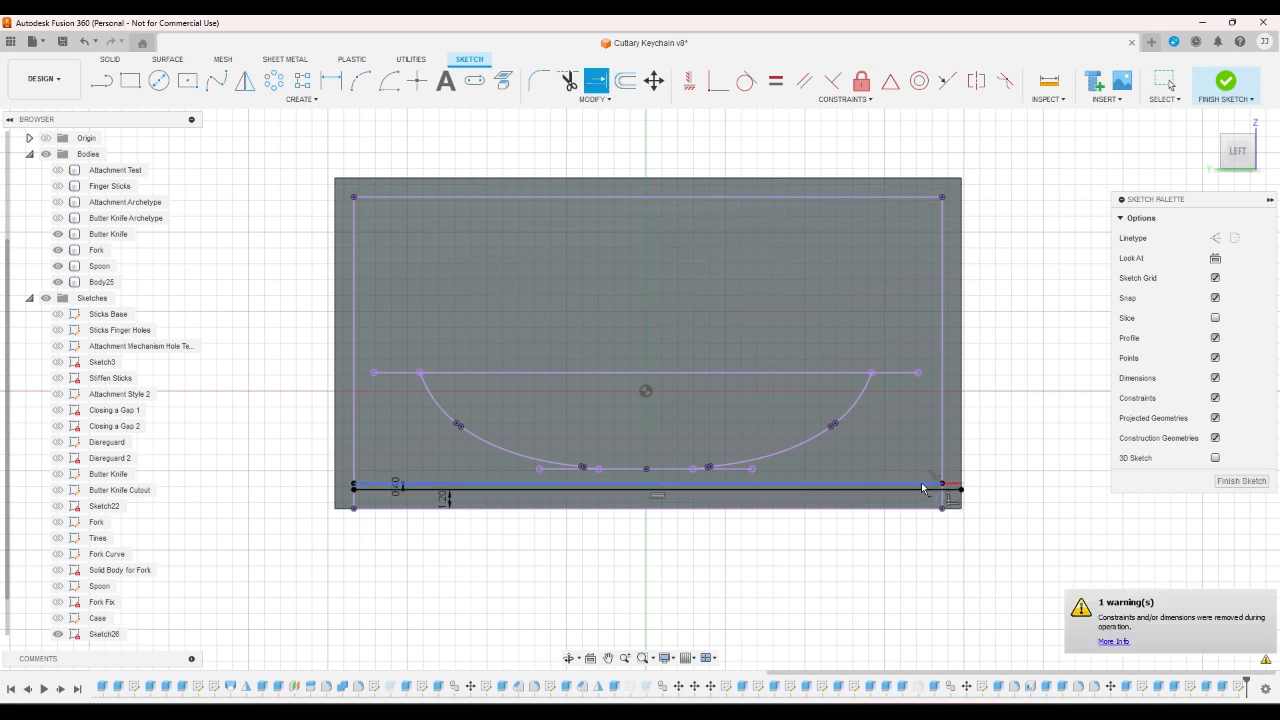
pyautogui.click(396, 487)
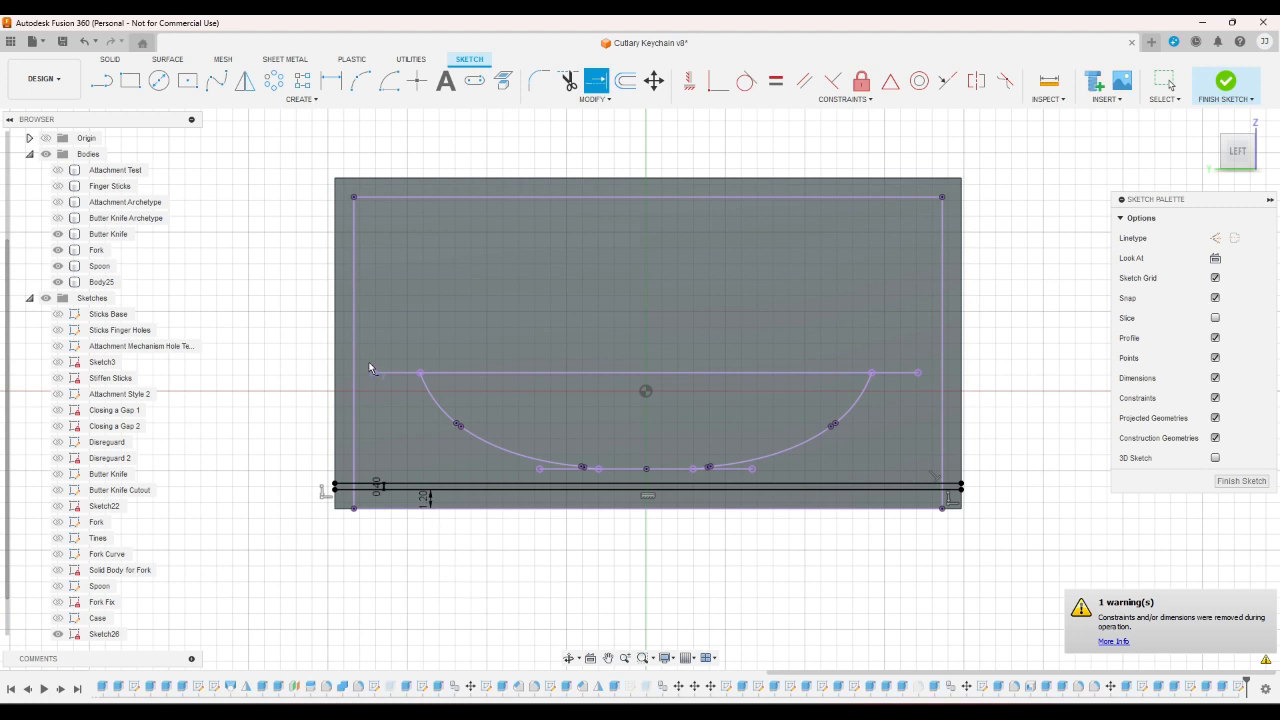
# - Draw vertical lines down from both ends of the projected spoon line, about 8.55 mm to the bottom edge and about 11.15 mm past it
pyautogui.press('l')
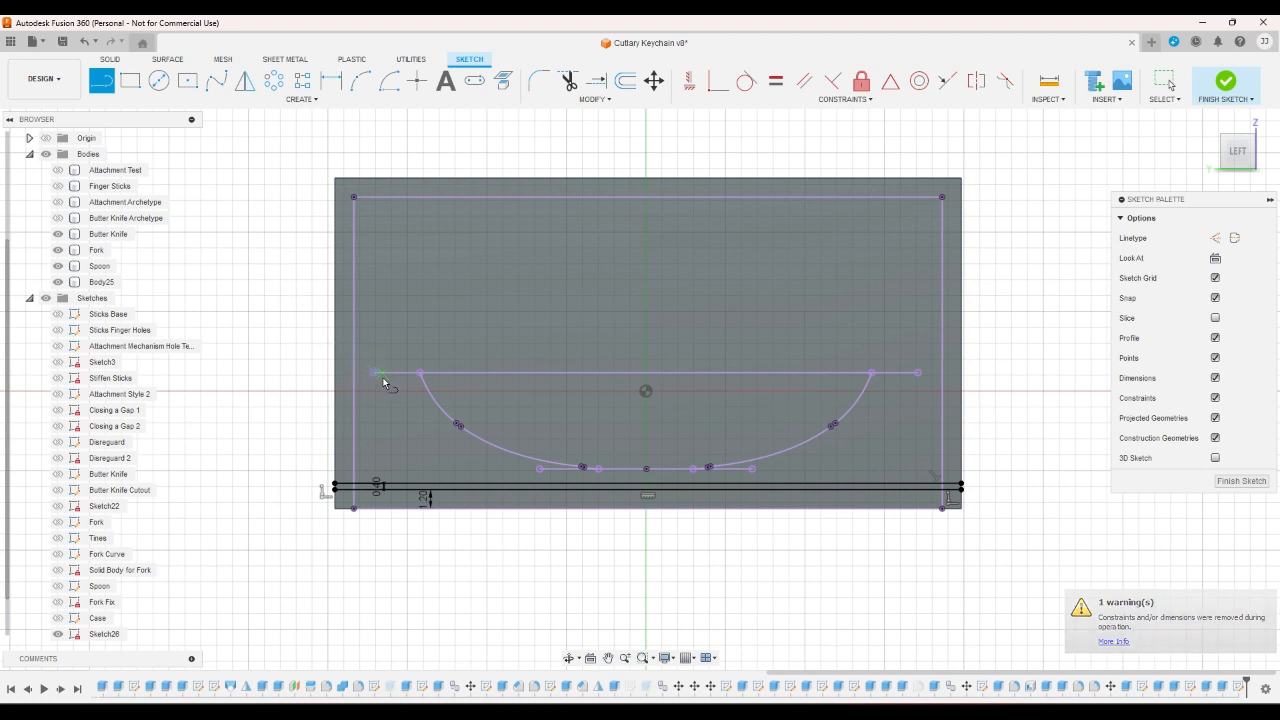
pyautogui.click(374, 373)
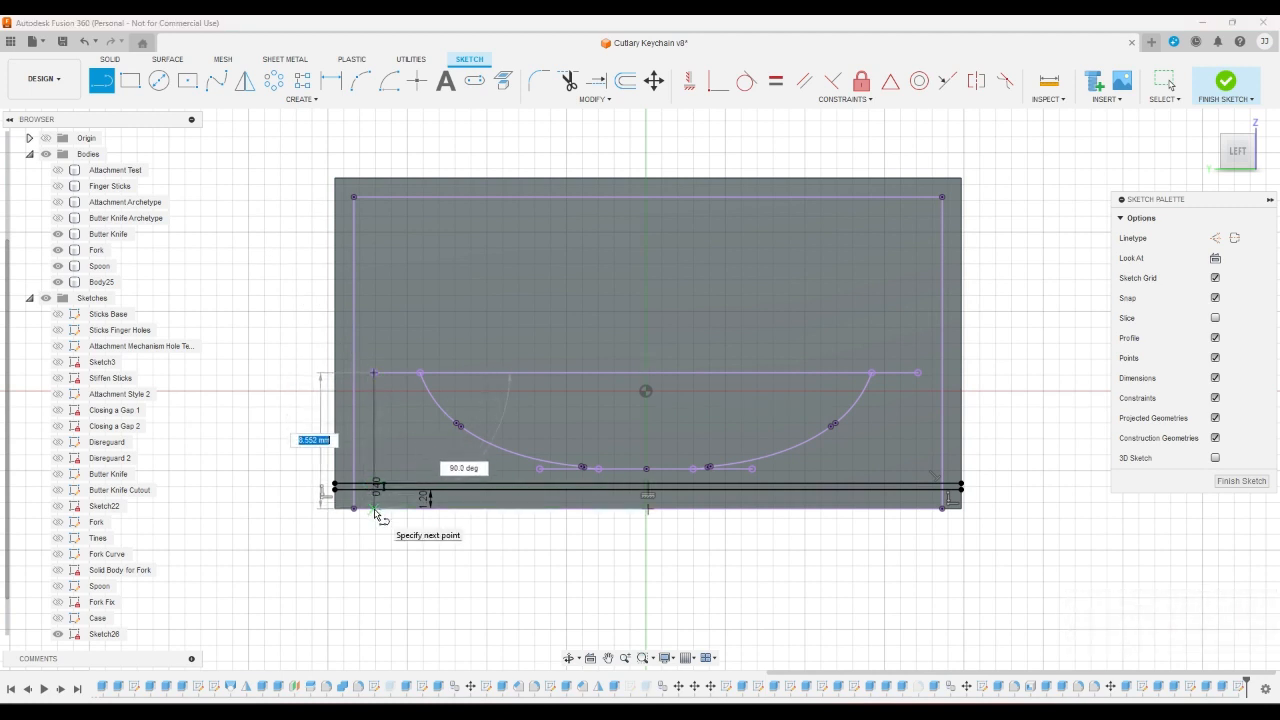
pyautogui.doubleClick(375, 510)
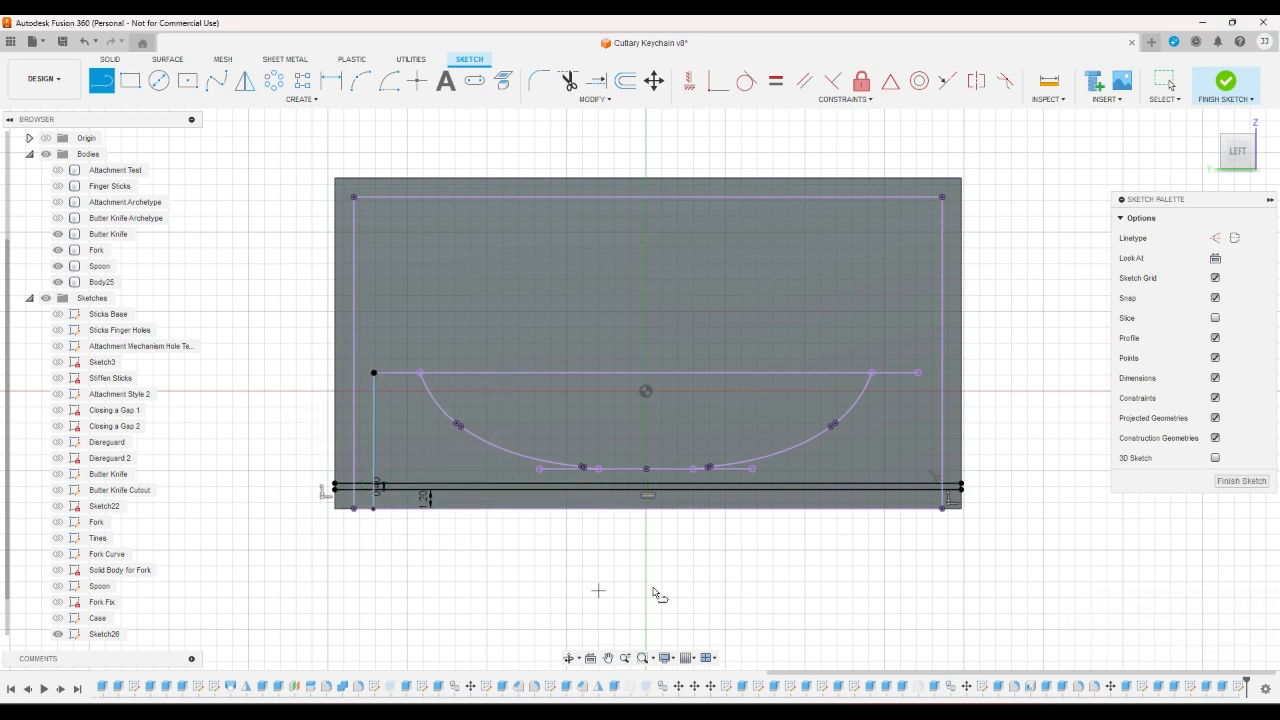
pyautogui.click(918, 374)
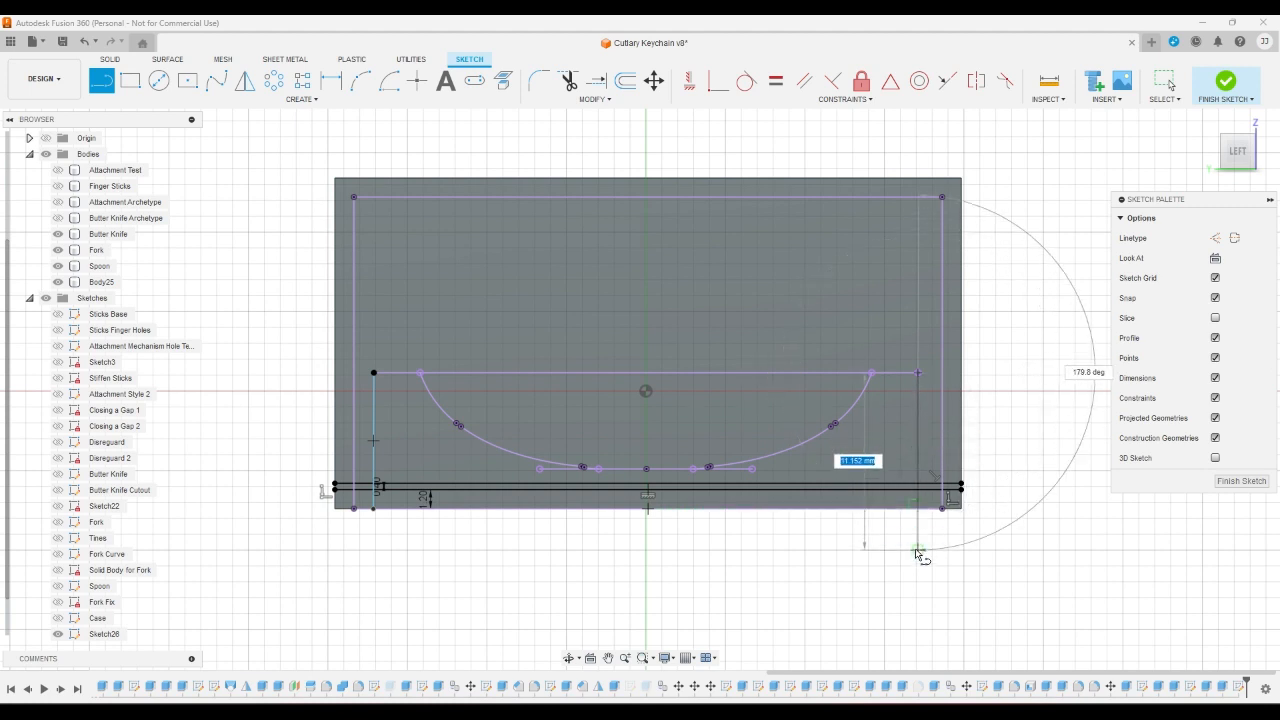
pyautogui.click(917, 550)
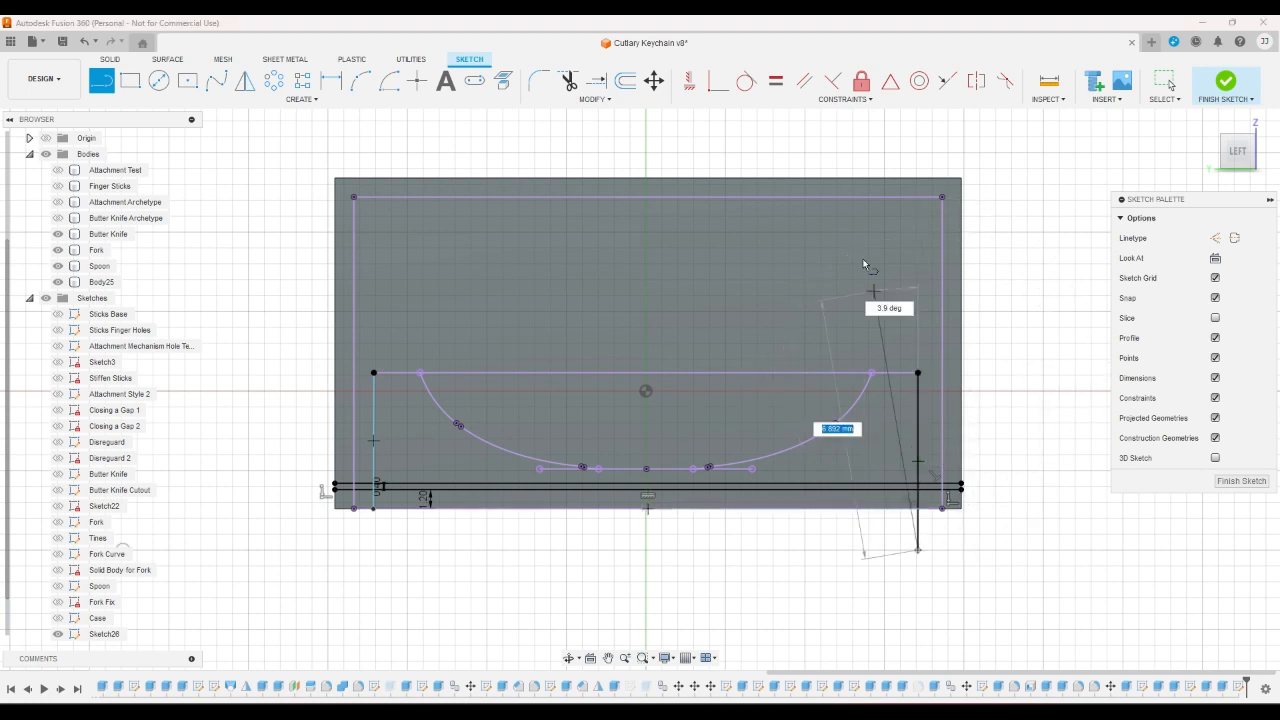
# - Trim the overhang of the longer vertical line below the case's bottom edge and select the remaining line
pyautogui.click(568, 80)
pyautogui.click(916, 543)
pyautogui.rightClick(961, 552)
pyautogui.rightClick(992, 554)
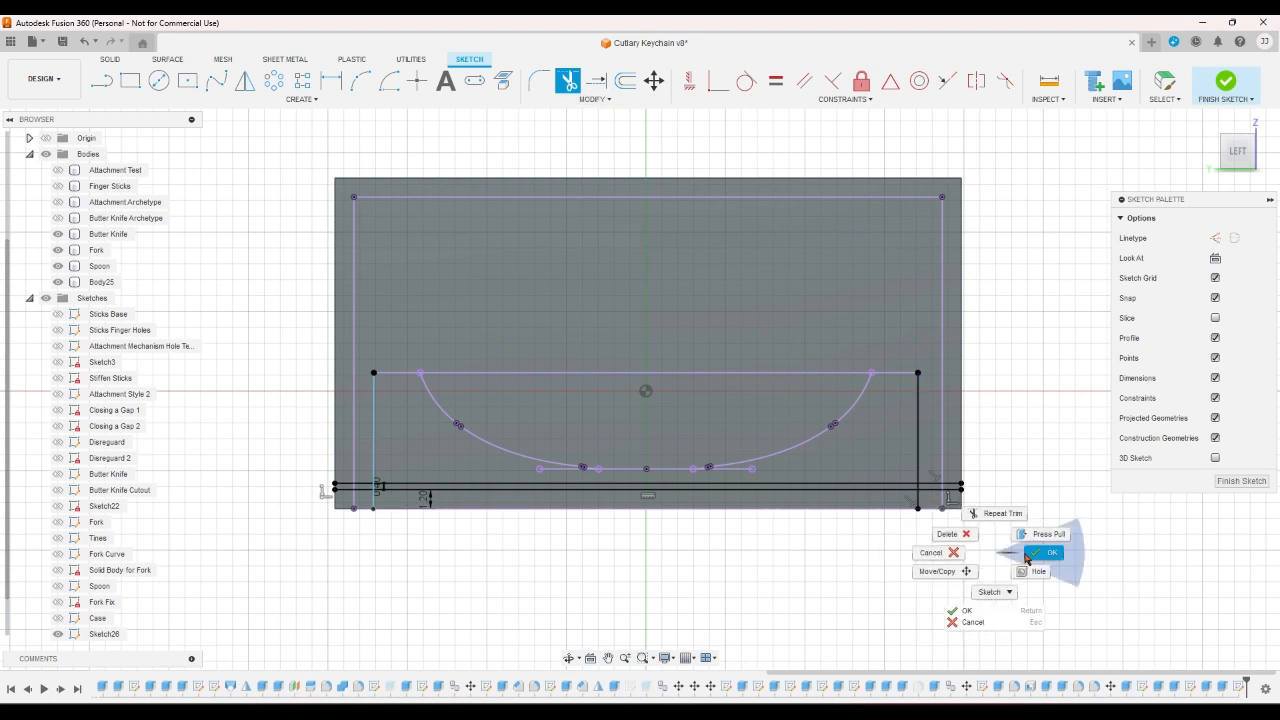
pyautogui.click(1034, 557)
pyautogui.click(918, 458)
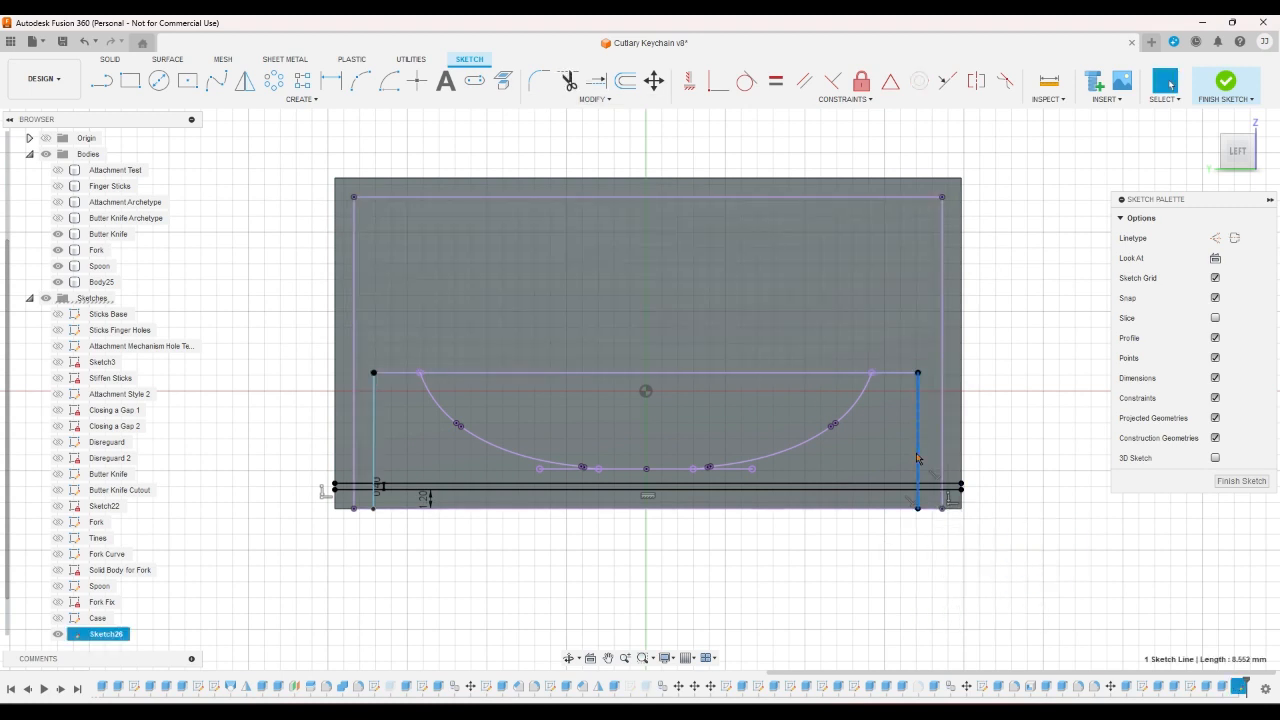
# - Make both vertical lines construction and draw an angled line at the case's bottom-left corner, from the vertical's foot to where the lower horizontal meets the inner wall
pyautogui.click(411, 575)
pyautogui.scroll(4, 360, 524)
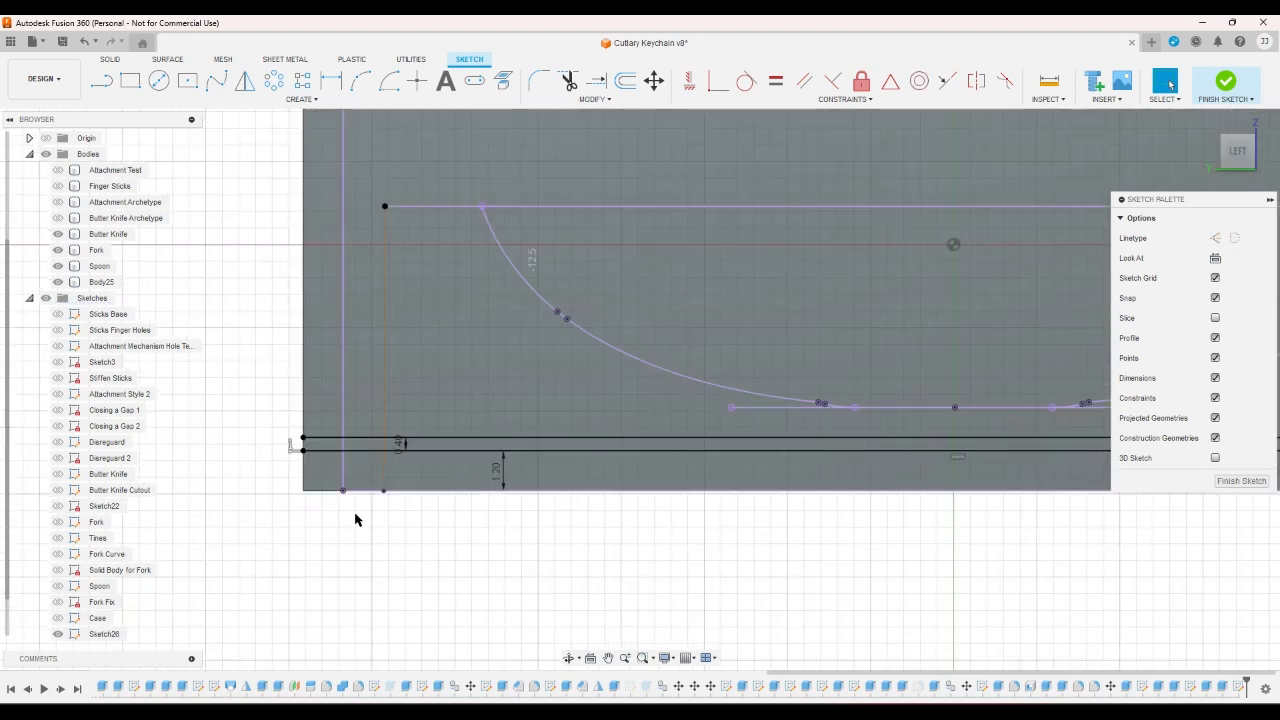
pyautogui.click(101, 80)
pyautogui.scroll(1, 366, 499)
pyautogui.click(397, 510)
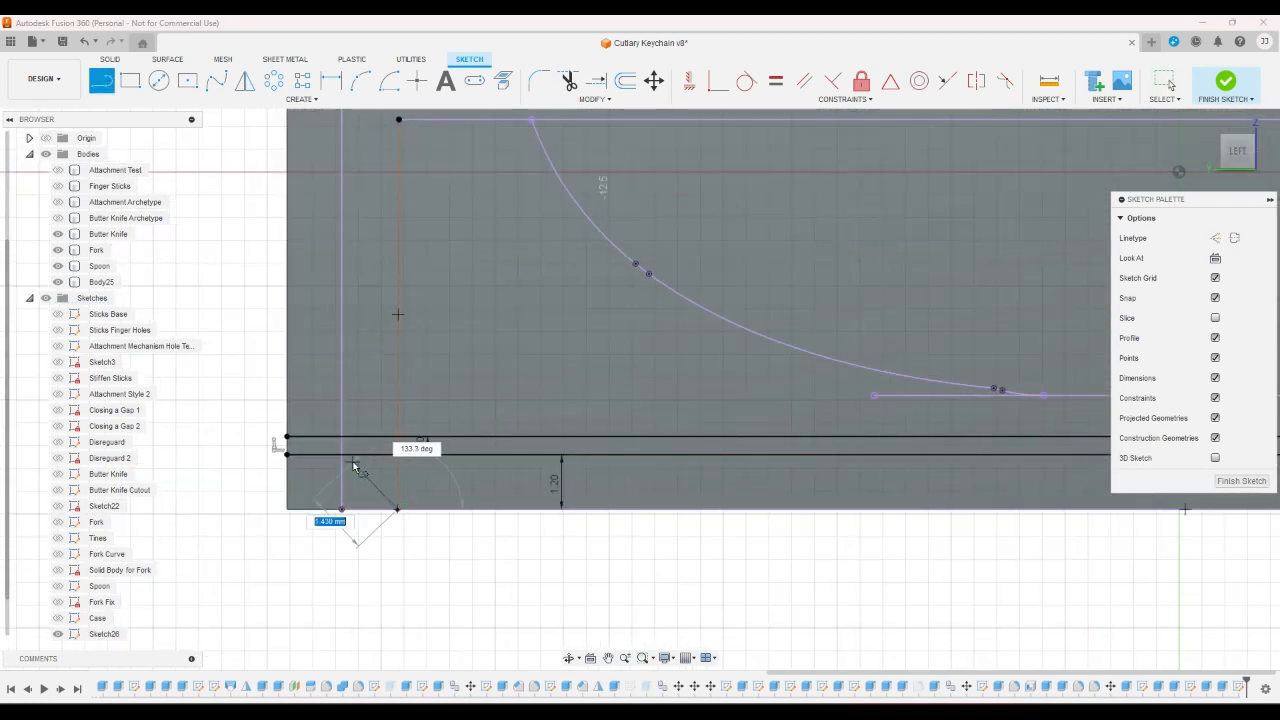
pyautogui.scroll(-4, 343, 458)
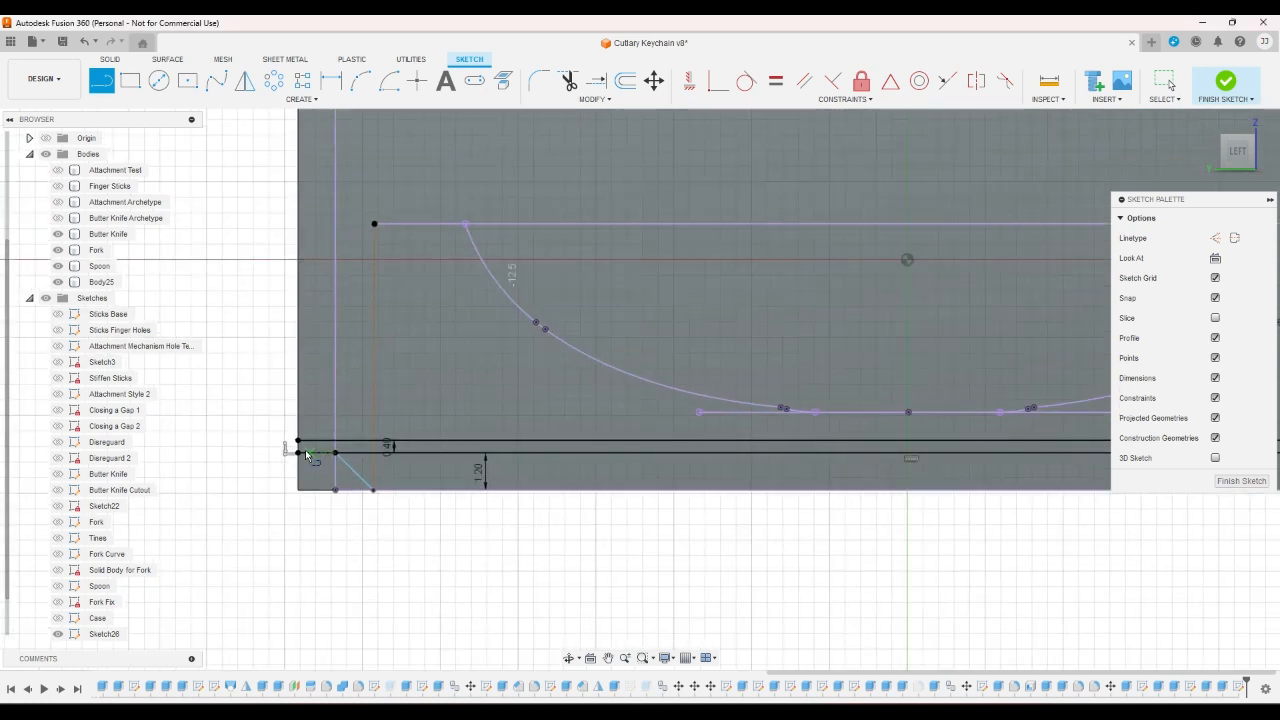
pyautogui.scroll(5, 960, 480)
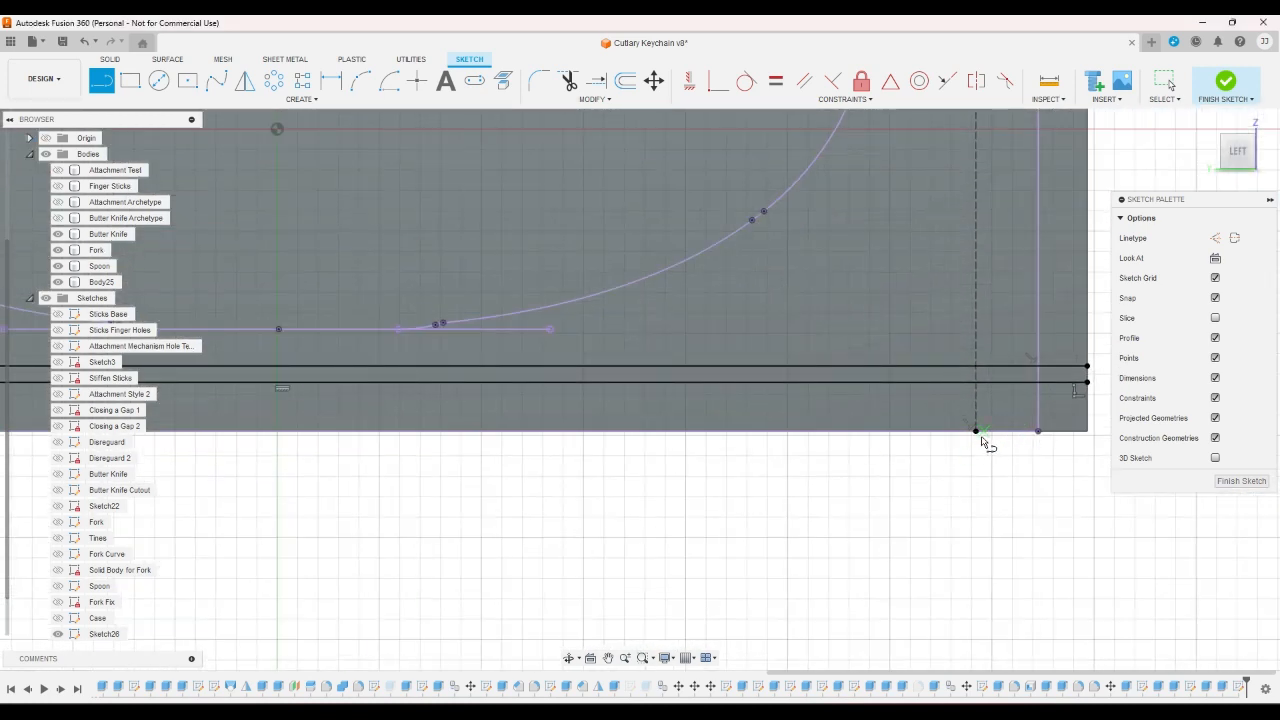
# - Draw the matching angled line, about 1.94 mm long, at the bottom-right corner up to where the lower horizontal line meets the inner wall line
pyautogui.rightClick(985, 465)
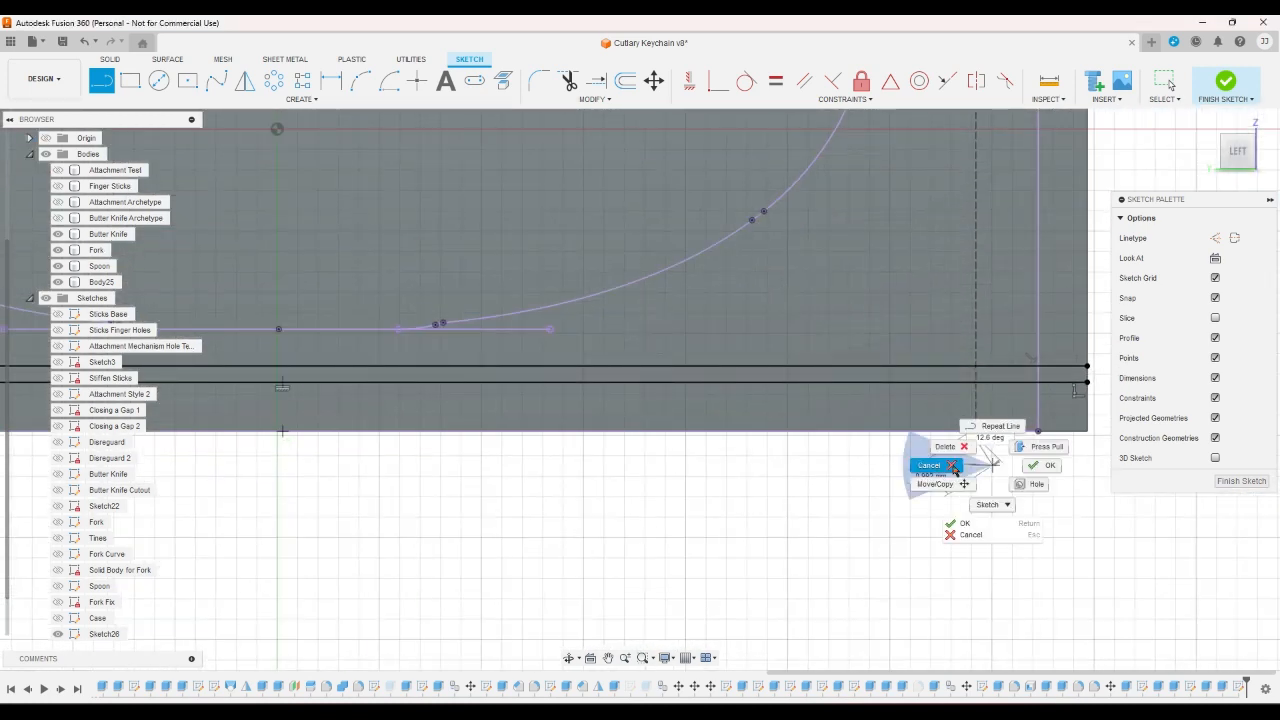
pyautogui.click(945, 472)
pyautogui.press('l')
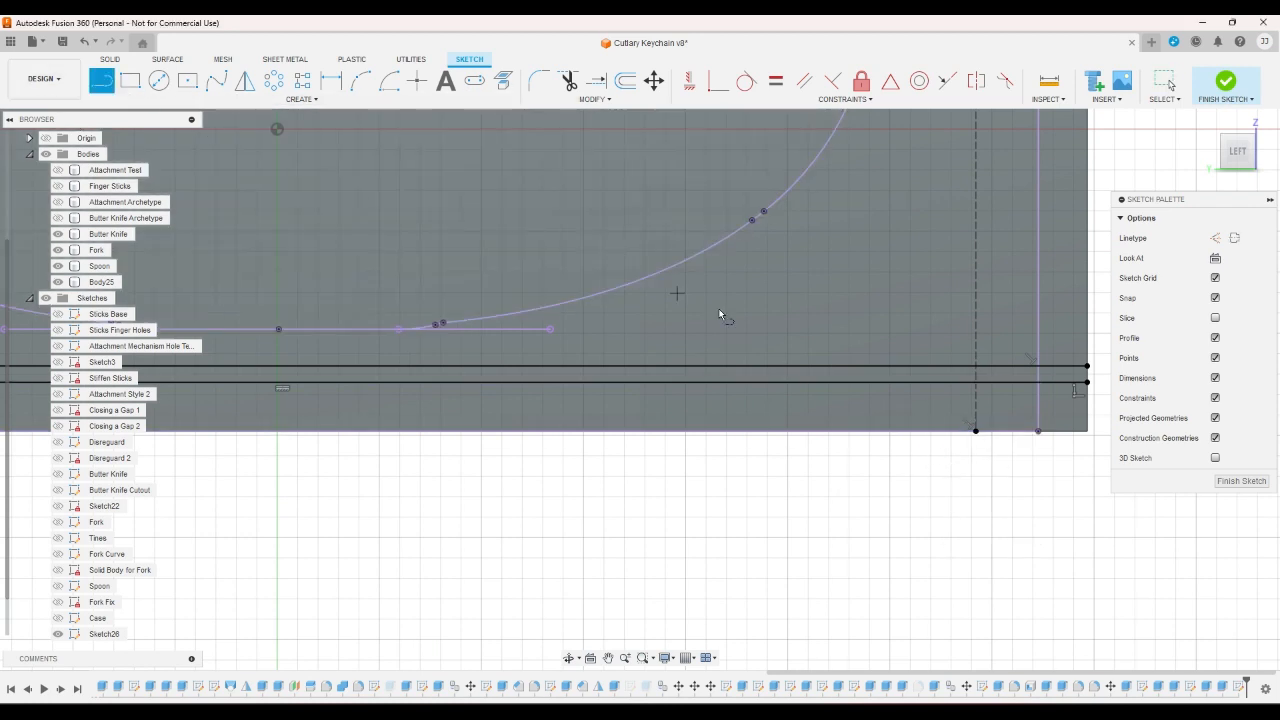
pyautogui.click(976, 432)
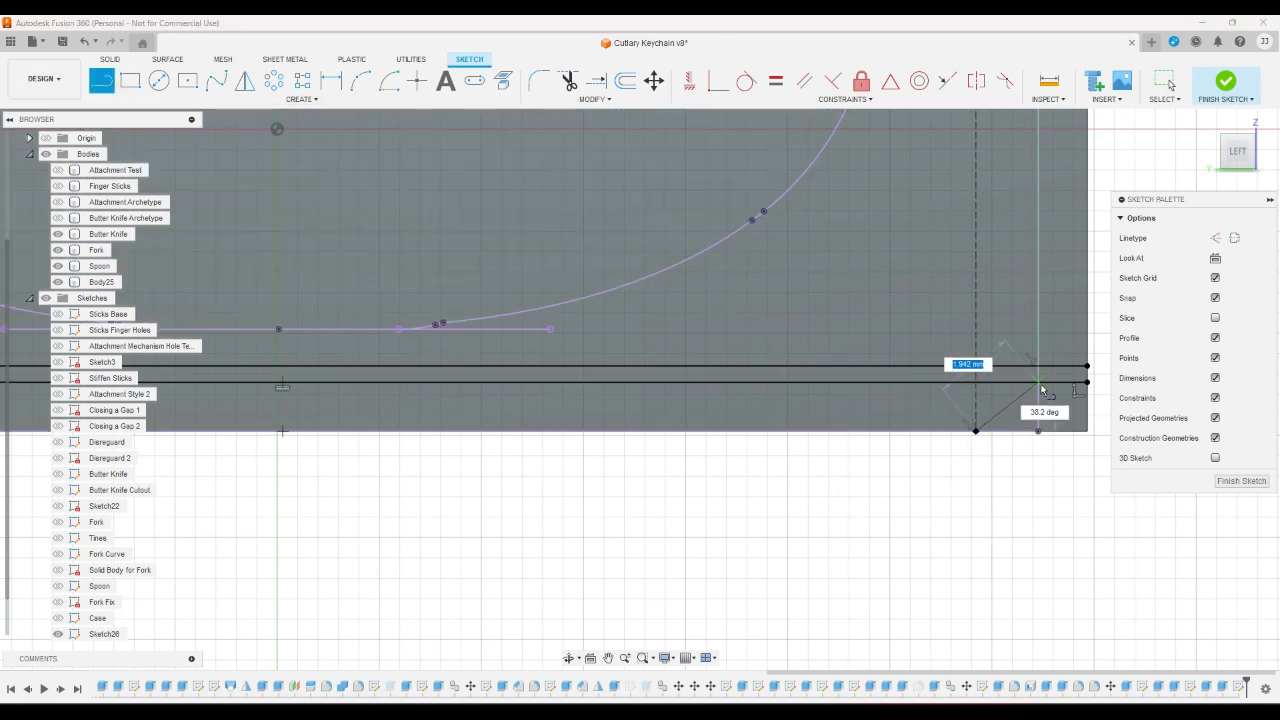
pyautogui.doubleClick(1087, 381)
pyautogui.scroll(-4, 1008, 527)
pyautogui.scroll(-3, 1008, 527)
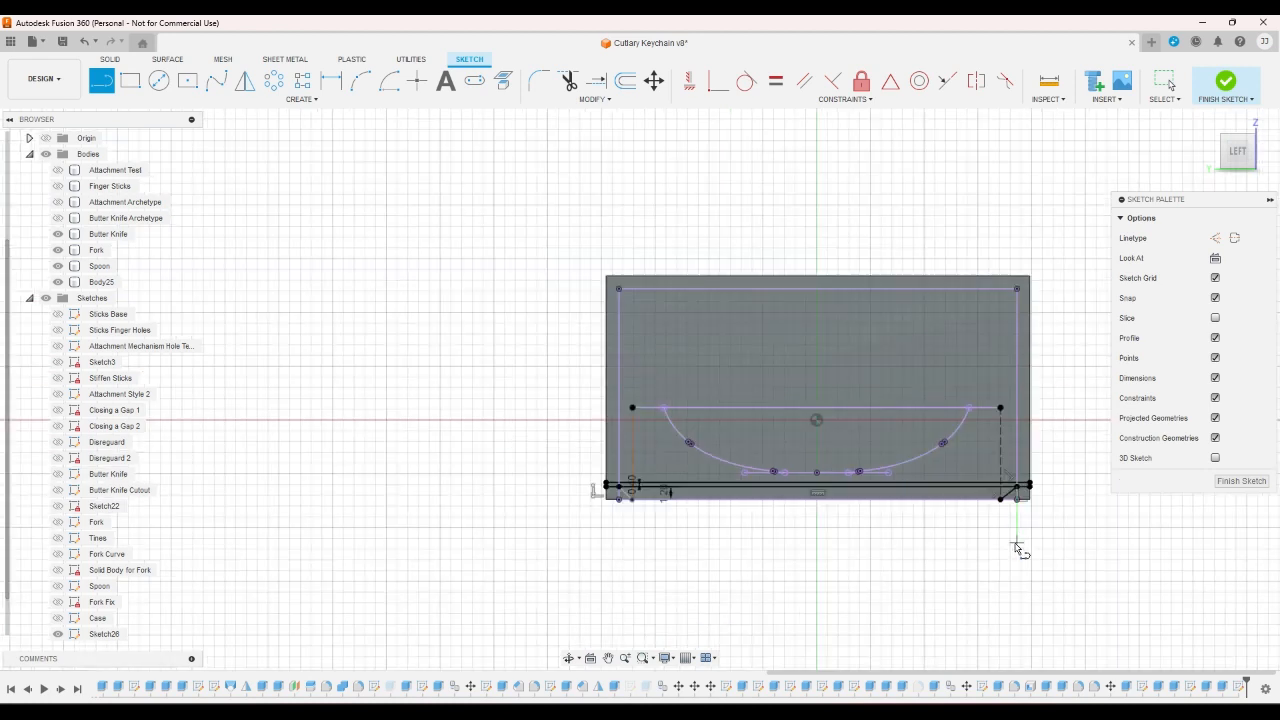
pyautogui.scroll(3, 1016, 550)
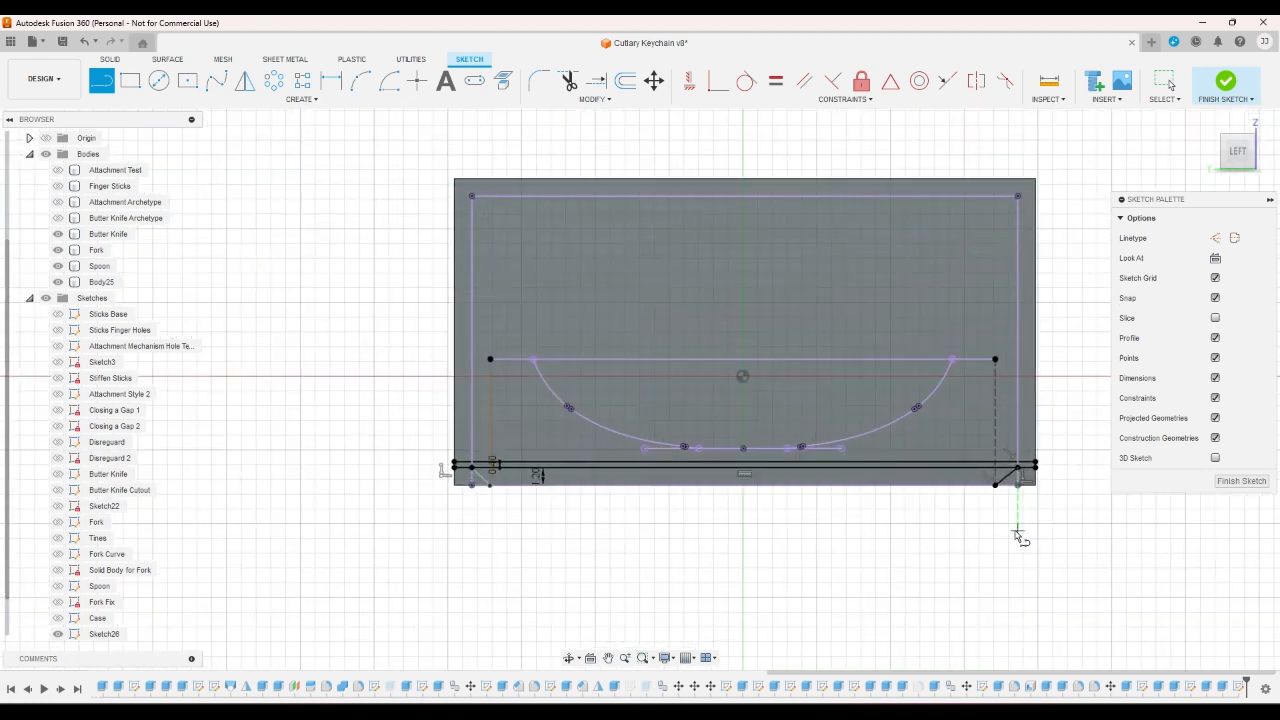
pyautogui.click(331, 80)
pyautogui.scroll(4, 977, 434)
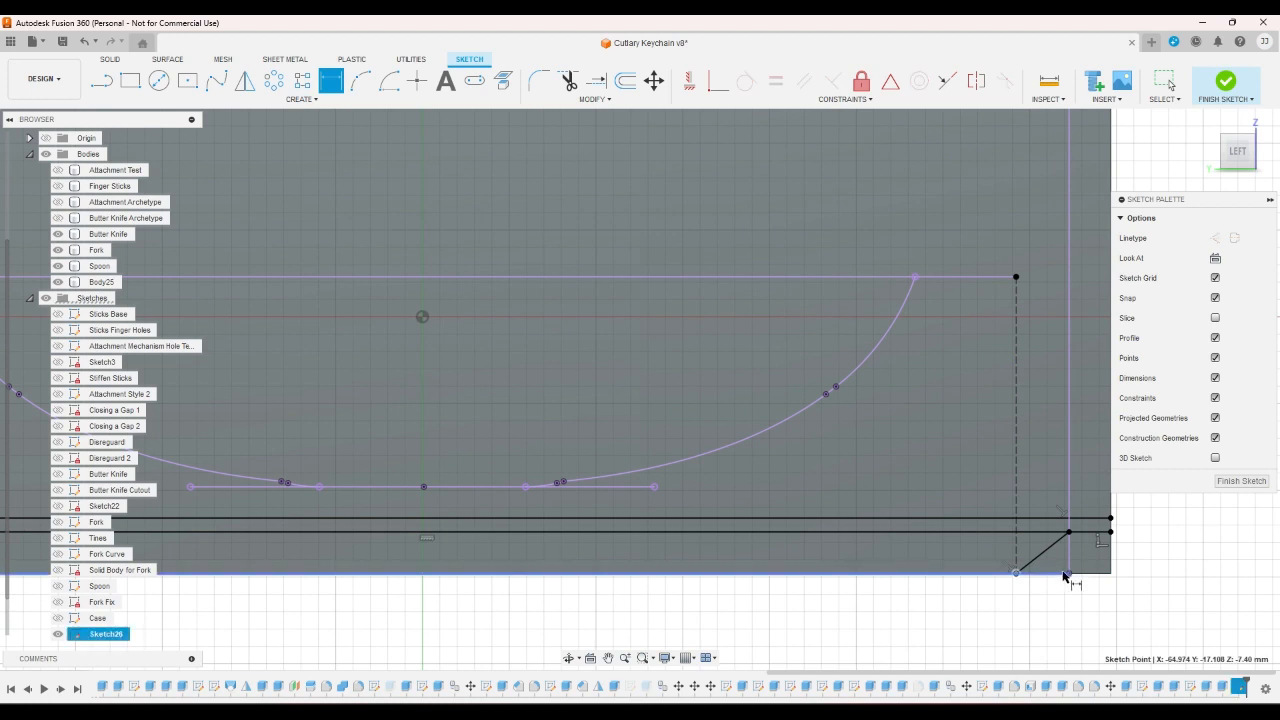
pyautogui.click(1067, 574)
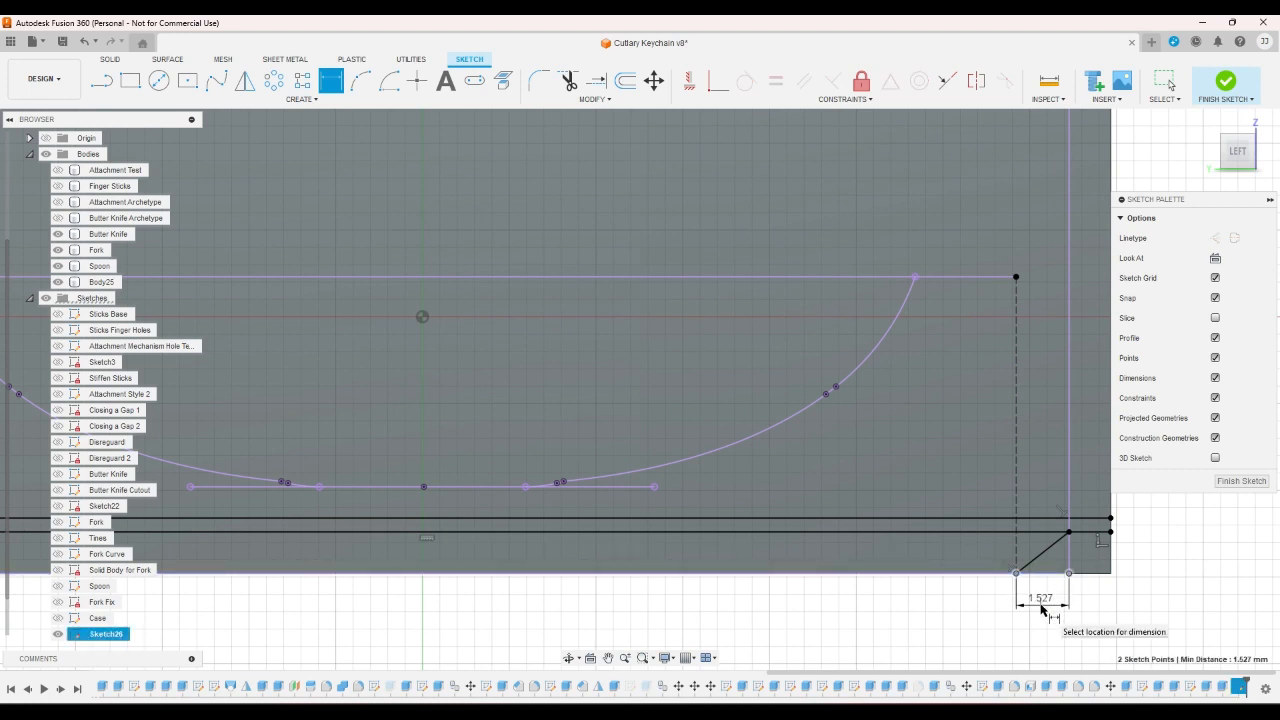
pyautogui.rightClick(1041, 609)
pyautogui.click(996, 605)
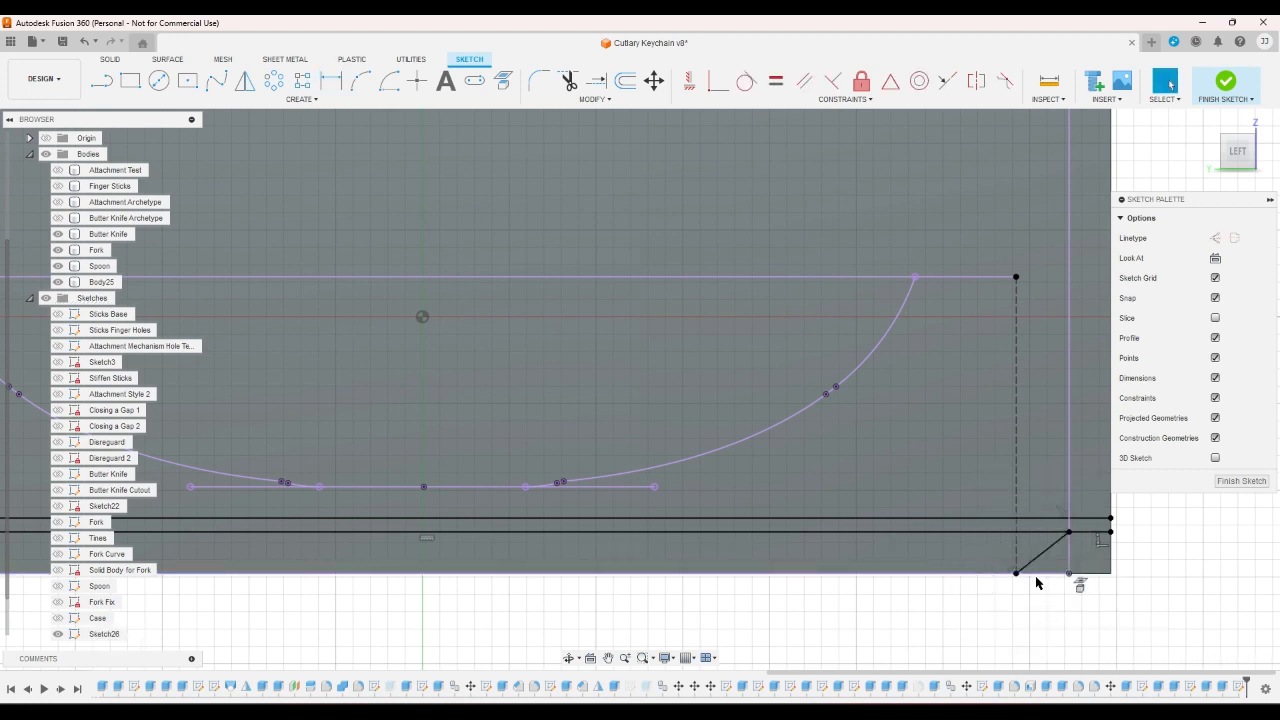
# - Draw a 0.40 mm vertical line down the case's right outer edge from the end of the lower horizontal line
pyautogui.scroll(-1, 1036, 583)
pyautogui.scroll(-1, 1035, 581)
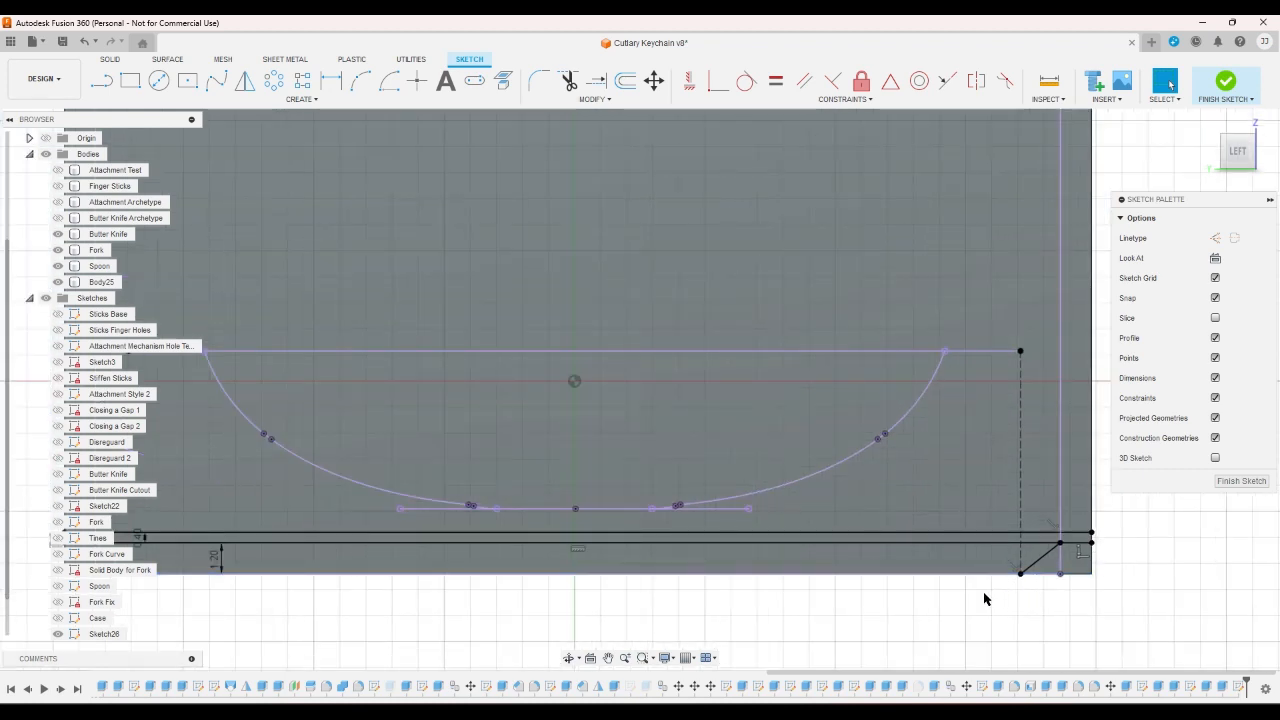
pyautogui.scroll(-2, 988, 590)
pyautogui.scroll(1, 997, 580)
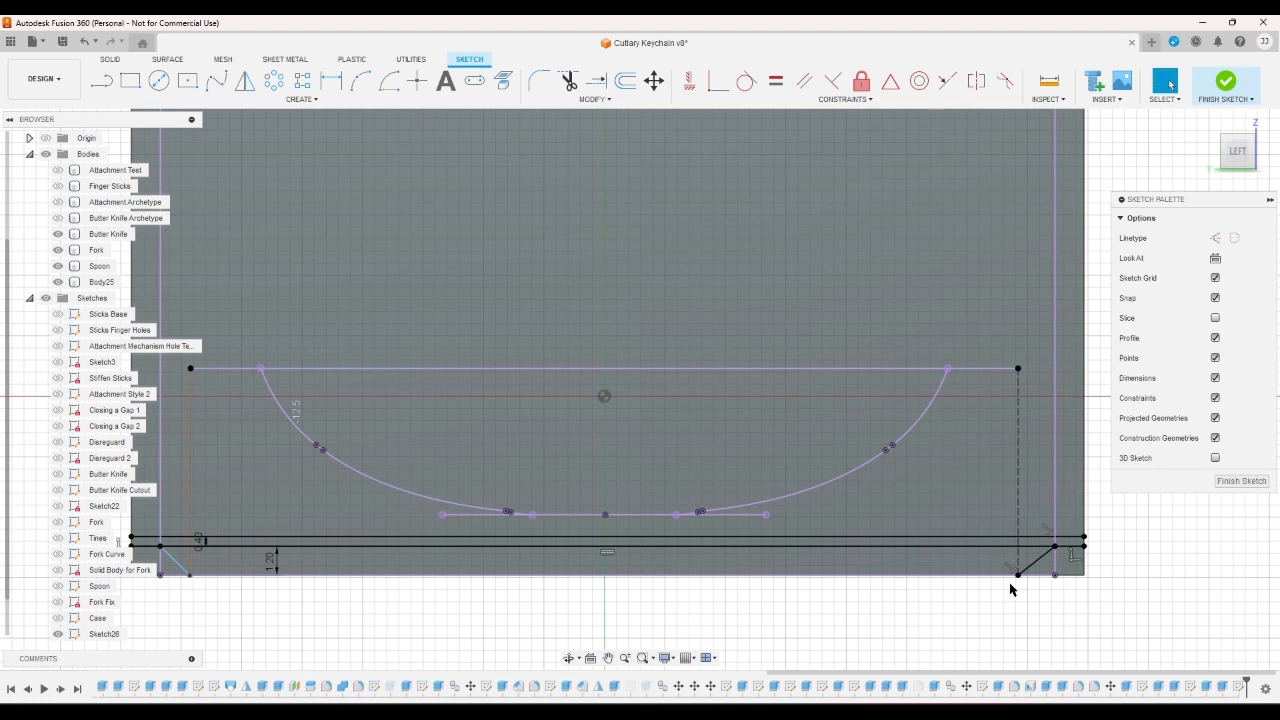
pyautogui.scroll(-2, 1010, 590)
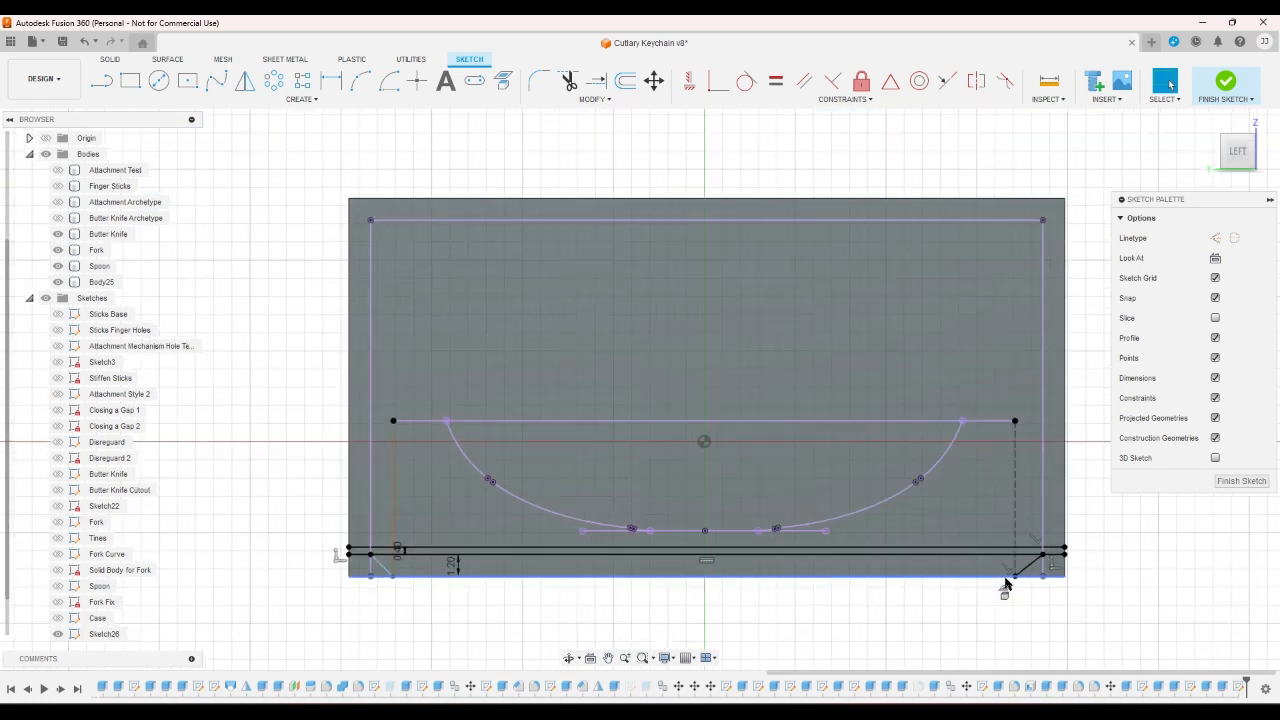
pyautogui.click(101, 80)
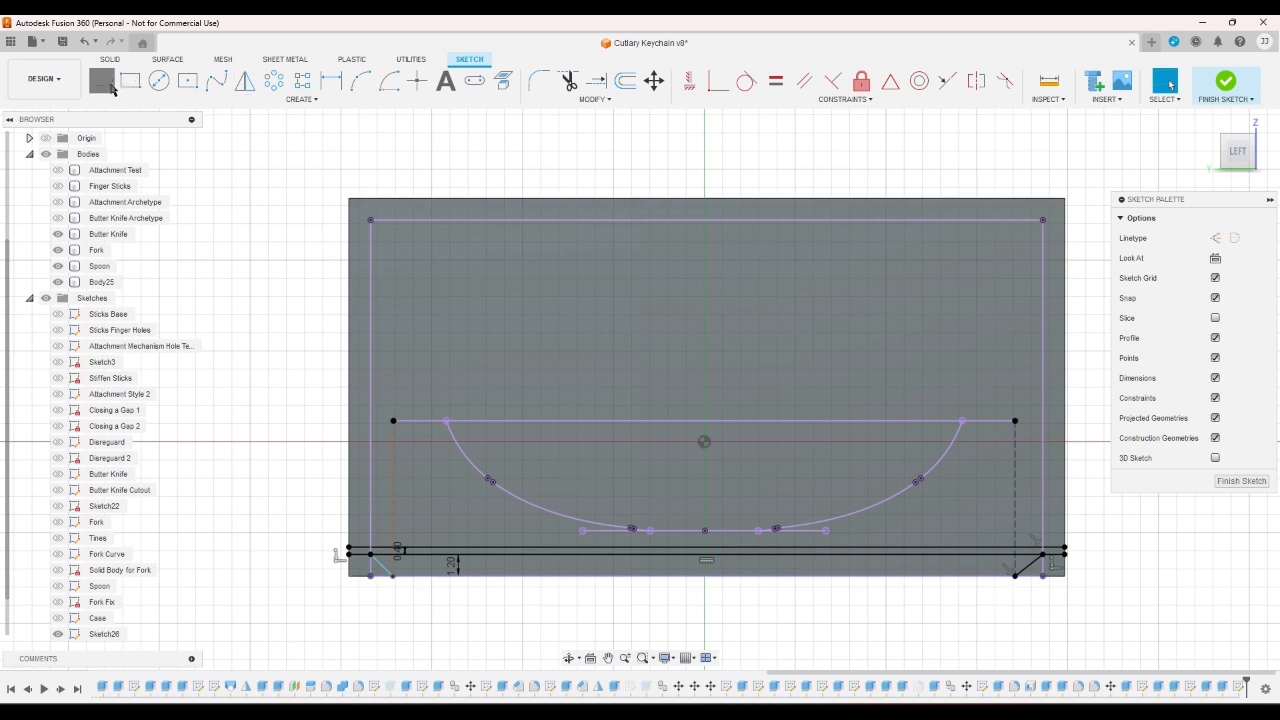
pyautogui.scroll(4, 1053, 578)
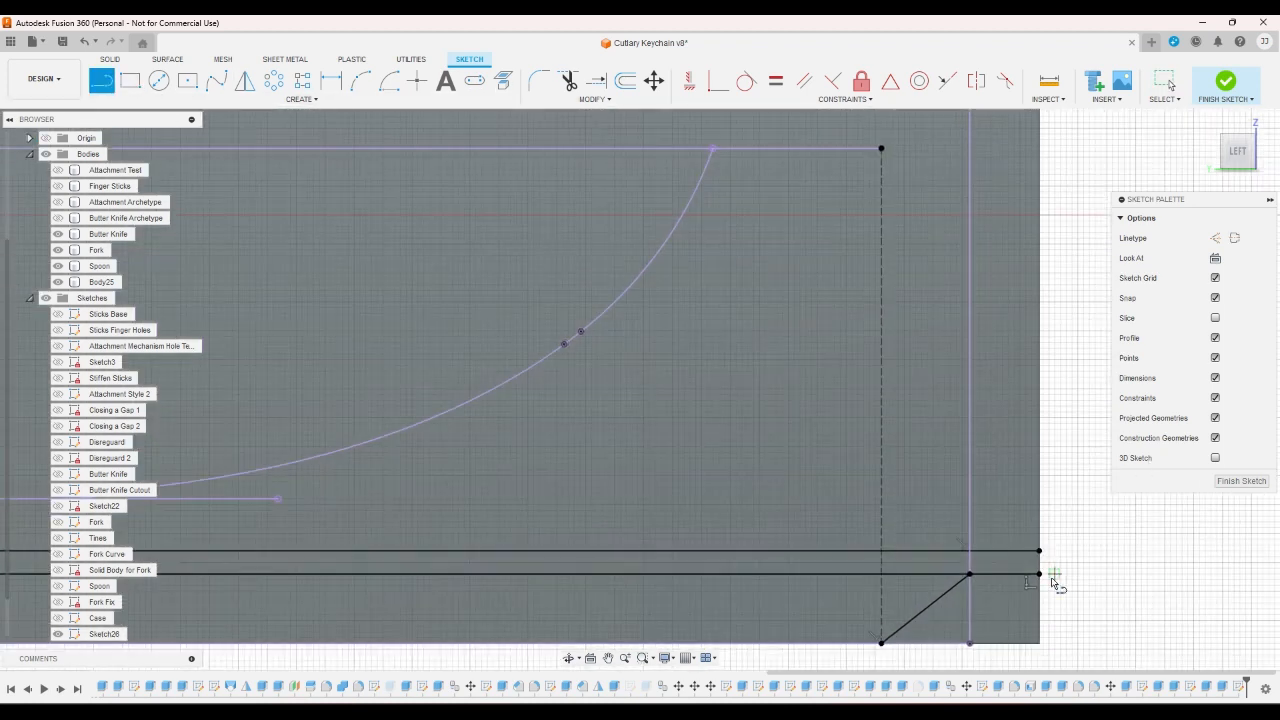
pyautogui.click(1039, 576)
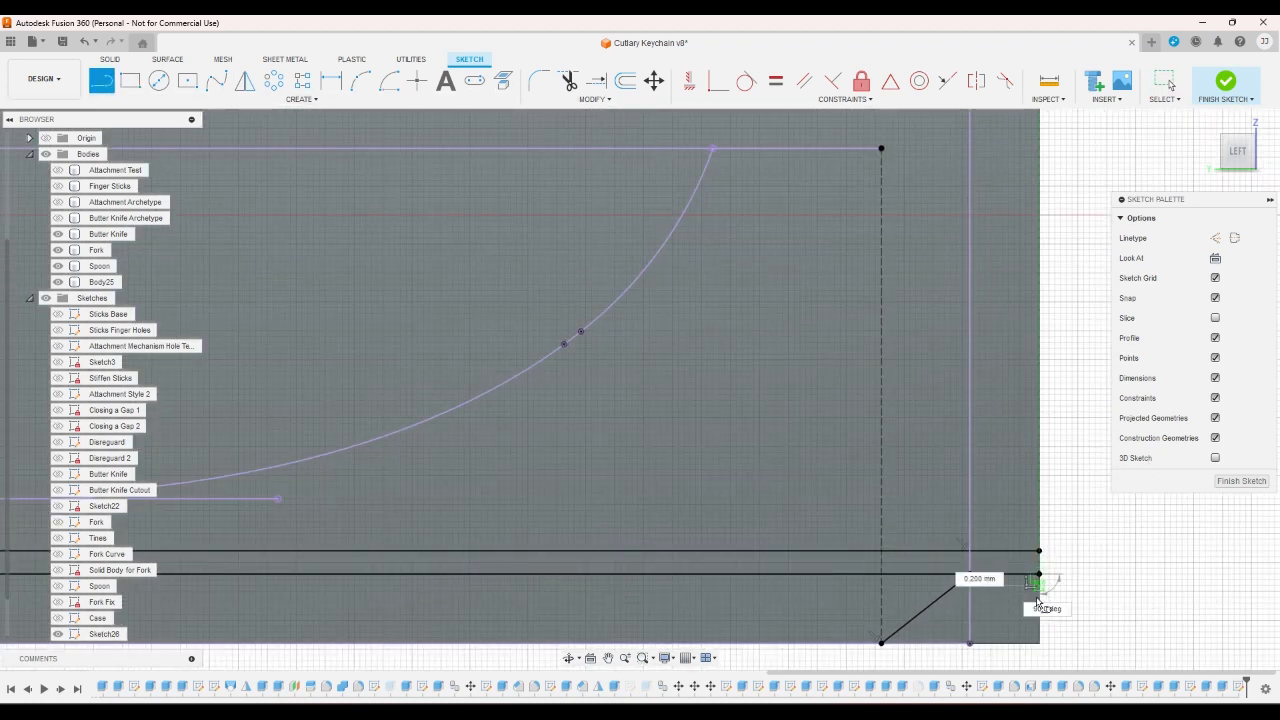
pyautogui.click(1039, 599)
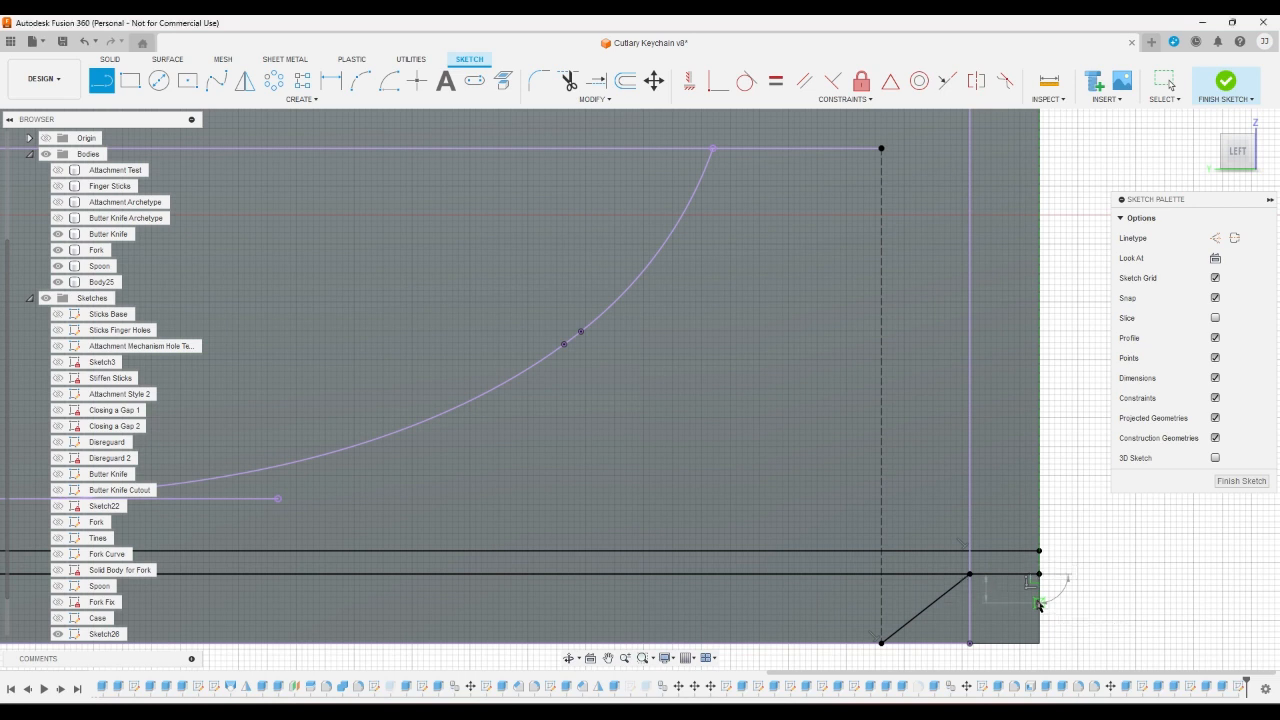
pyautogui.press('Escape')
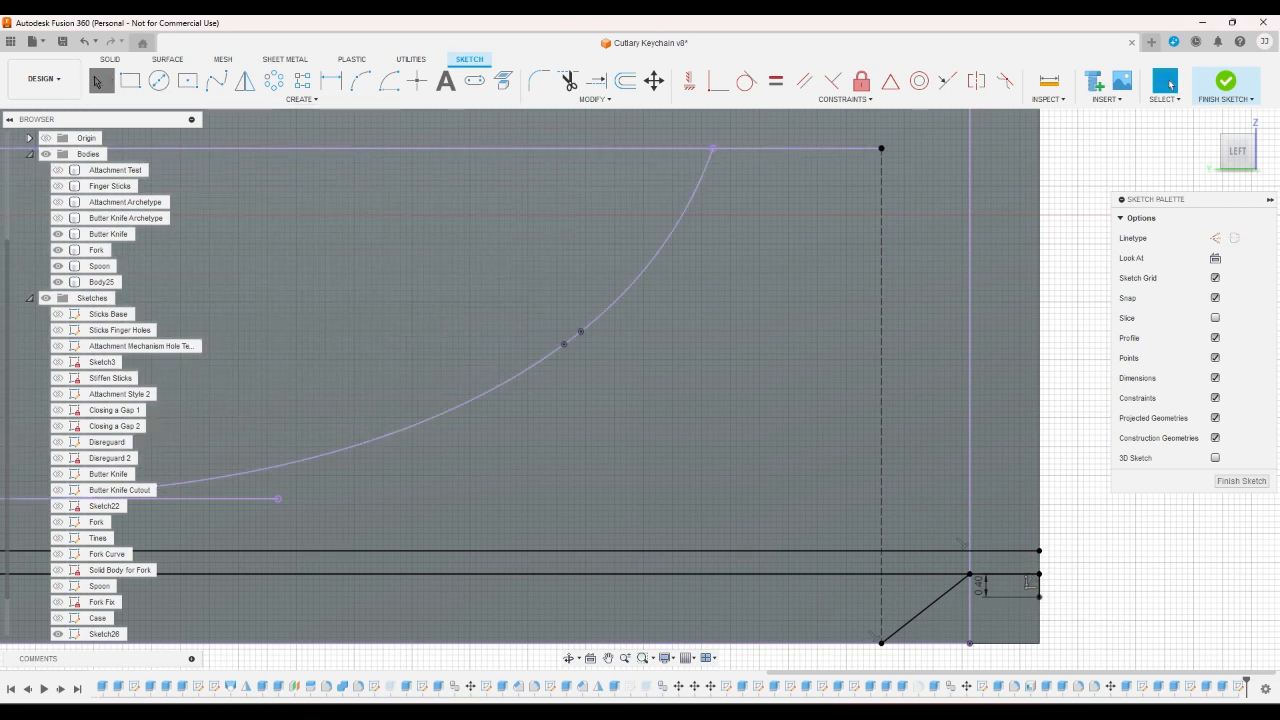
# - Draw a horizontal line about 1.6 mm long from the bottom of the short right-edge line inward to the angled corner line
pyautogui.press('l')
pyautogui.click(1038, 598)
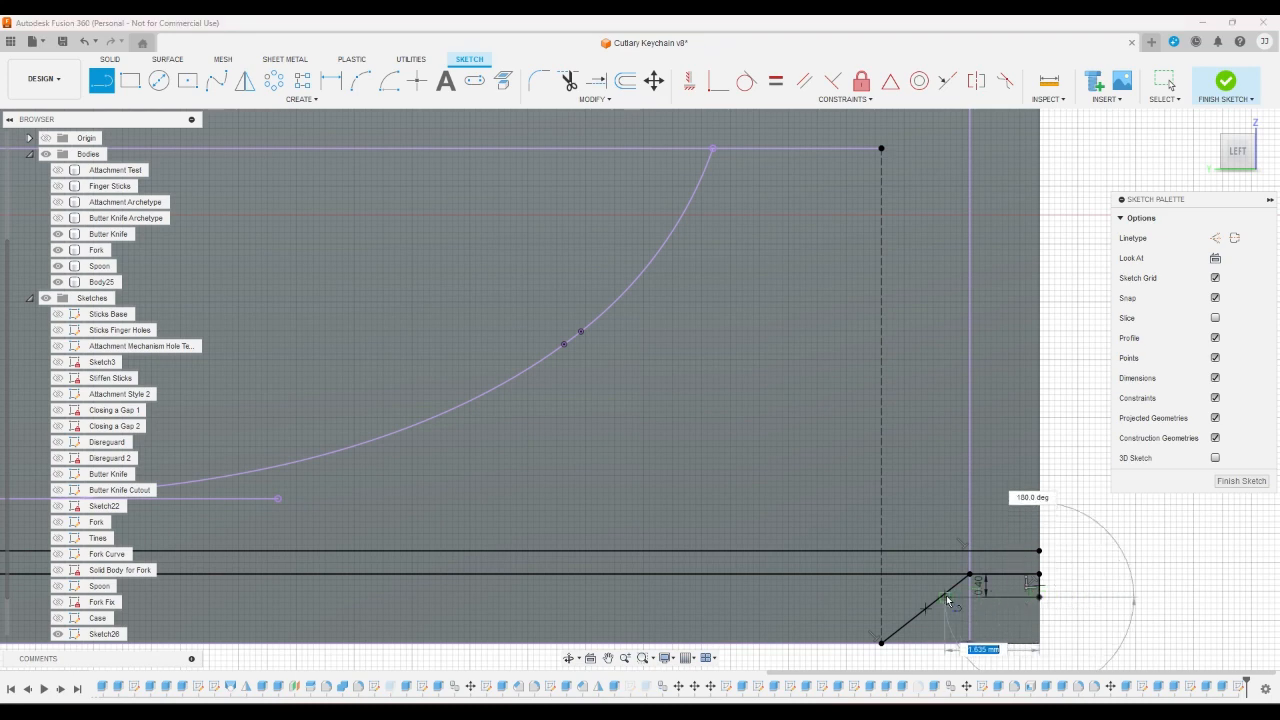
pyautogui.click(941, 599)
pyautogui.scroll(-5, 1087, 628)
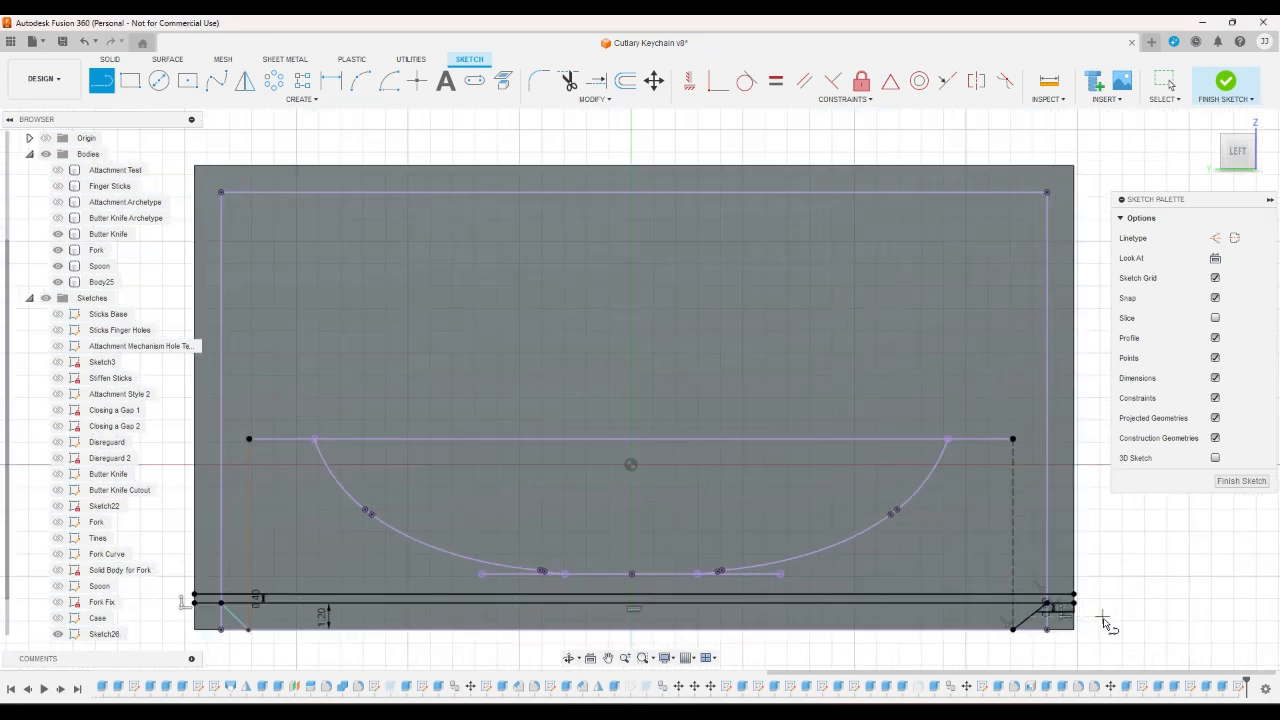
# - Draw a 0.4 mm vertical line down the case's left outer edge from the end of the lower horizontal line
pyautogui.scroll(6, 540, 610)
pyautogui.scroll(4, 542, 597)
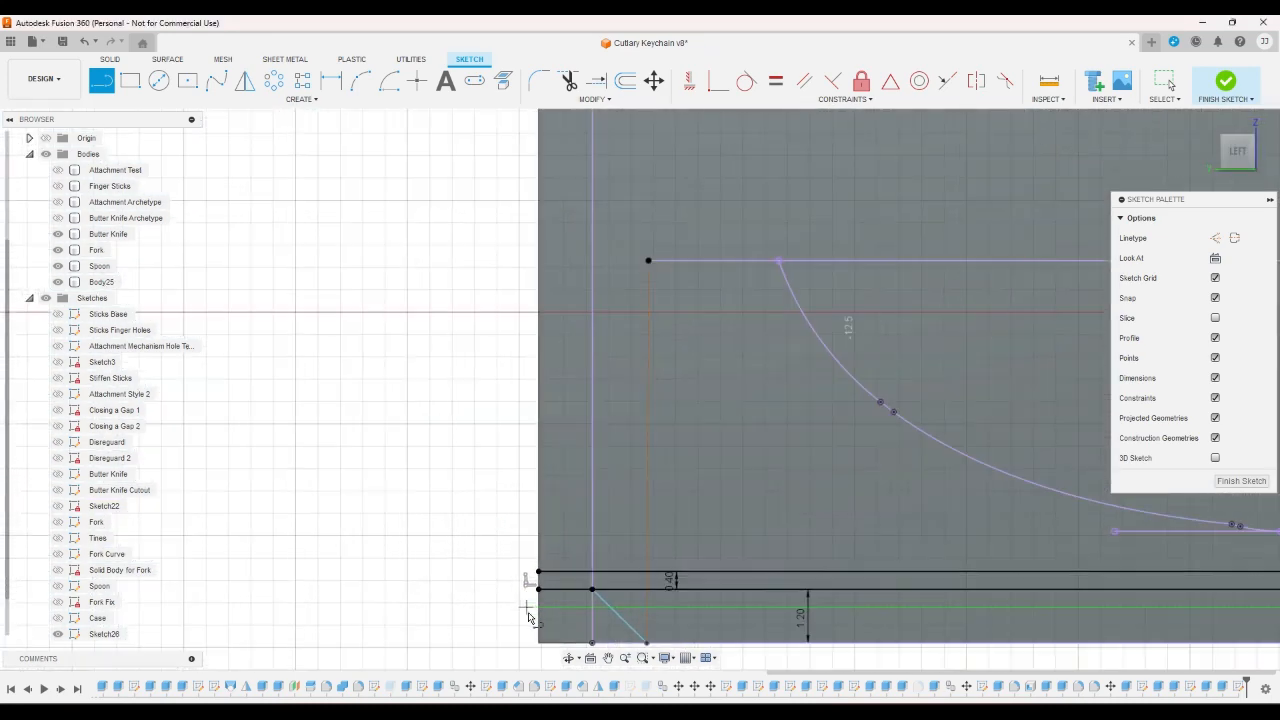
pyautogui.click(542, 574)
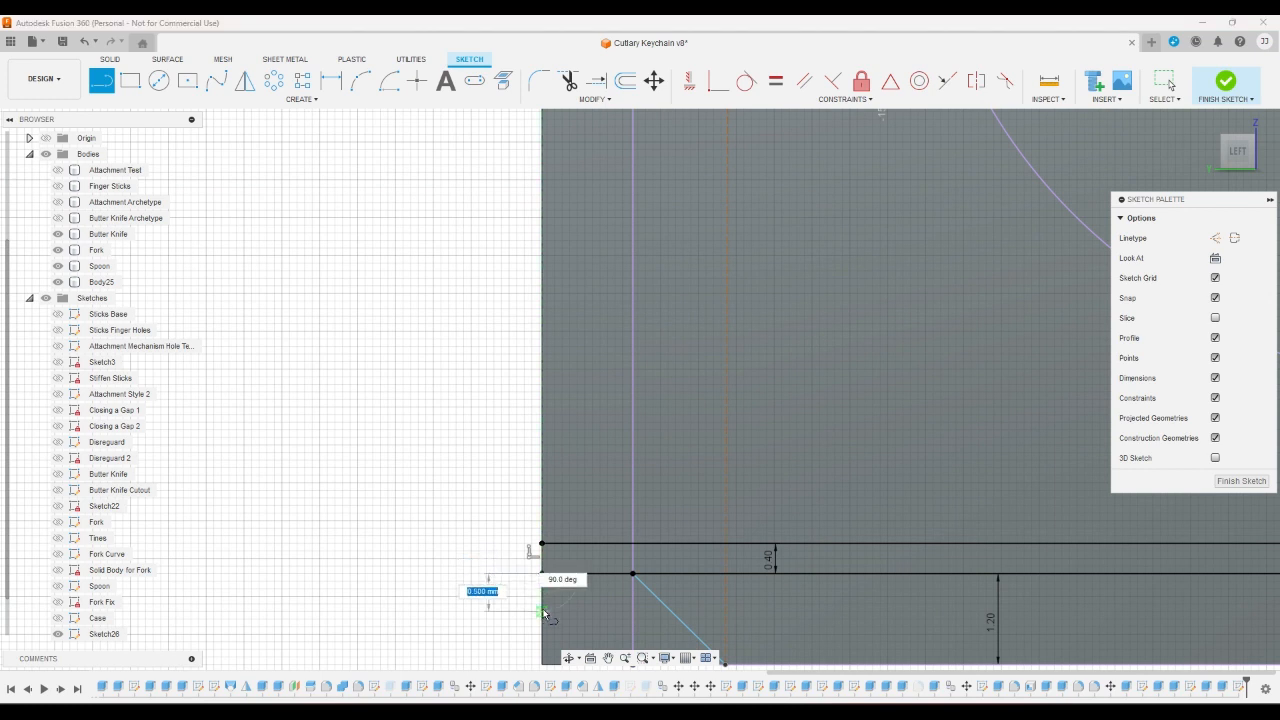
pyautogui.write('0.4')
pyautogui.press('Return')
pyautogui.press('Escape')
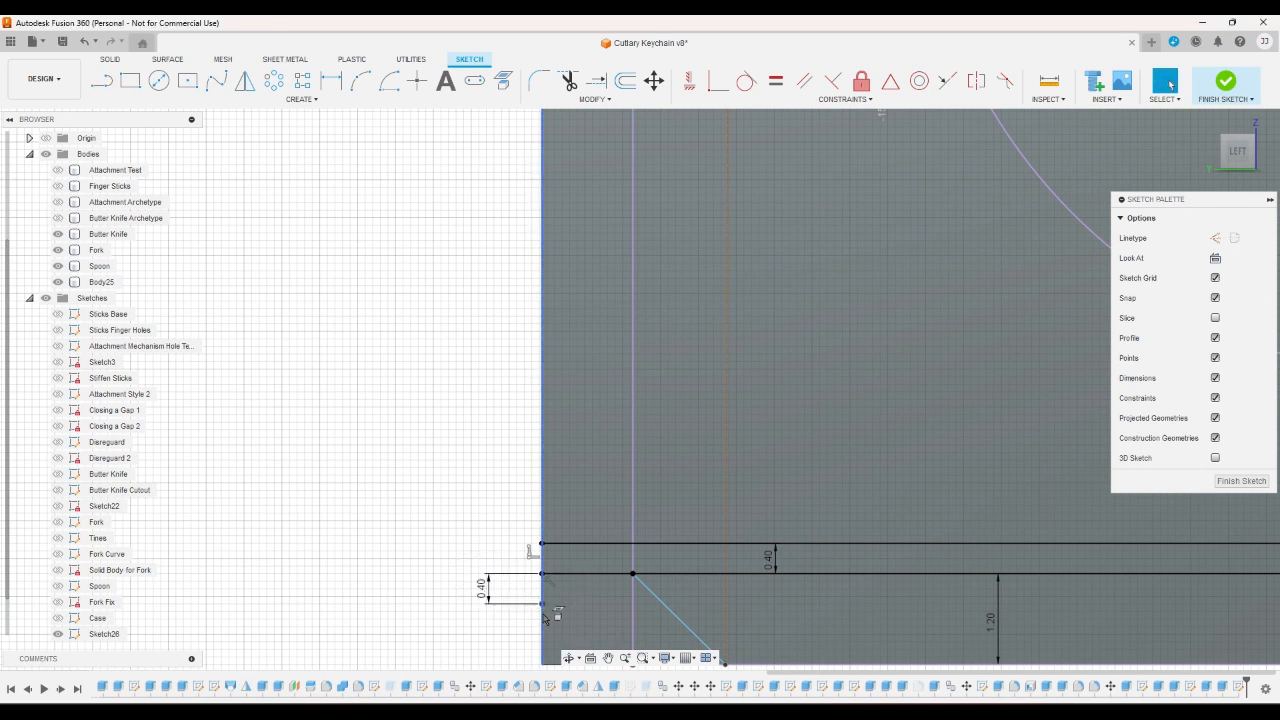
# - Draw a horizontal line from the bottom of the short left-edge line inward to the angled corner line and end the Line command
pyautogui.click(100, 93)
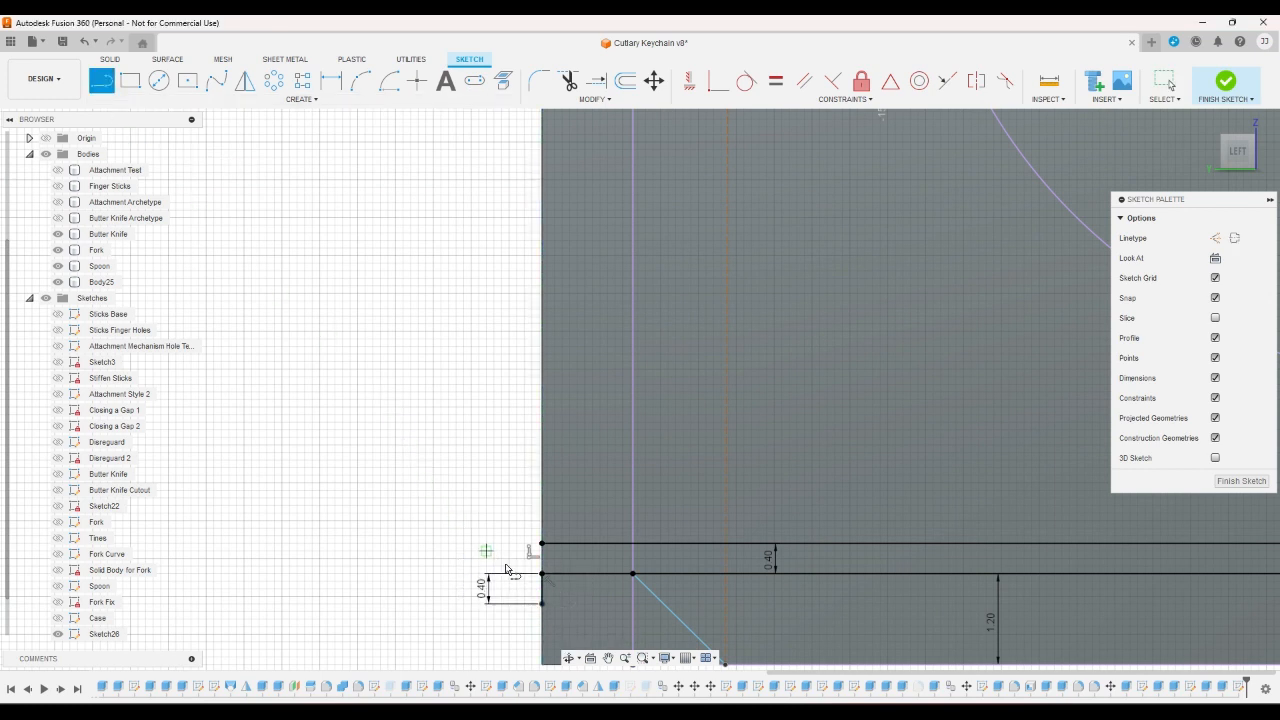
pyautogui.click(542, 603)
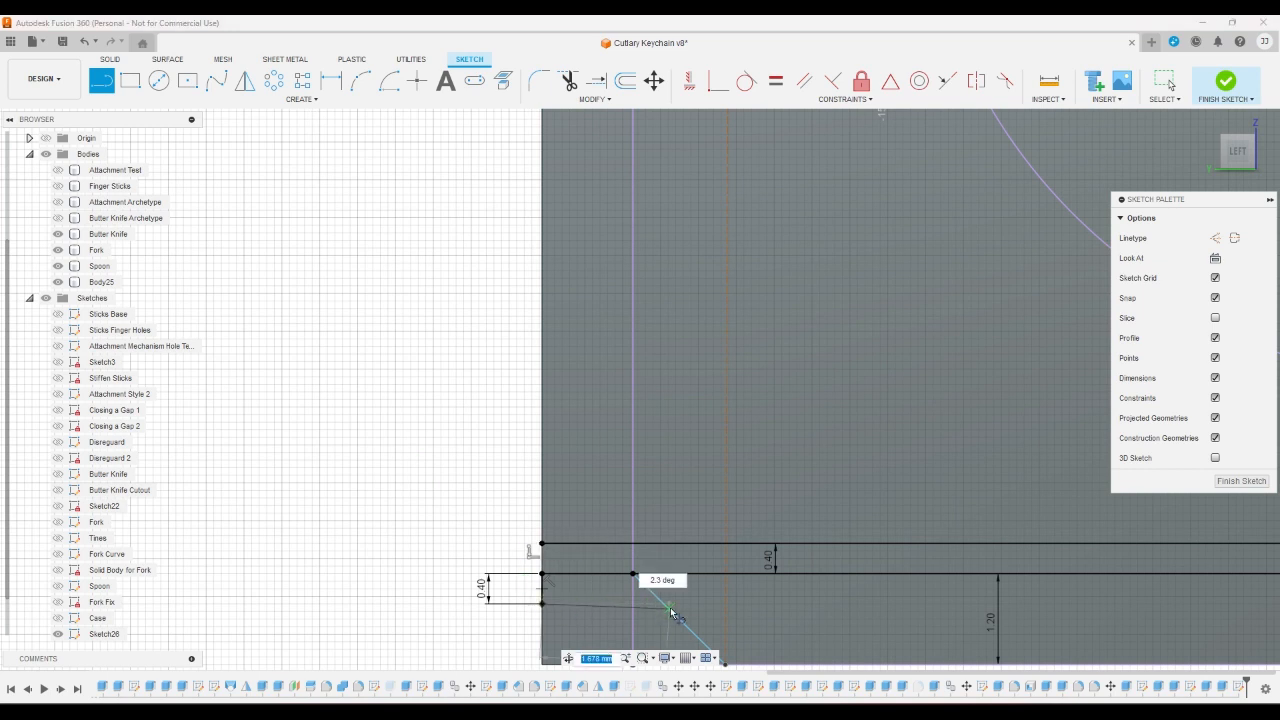
pyautogui.scroll(-3, 440, 475)
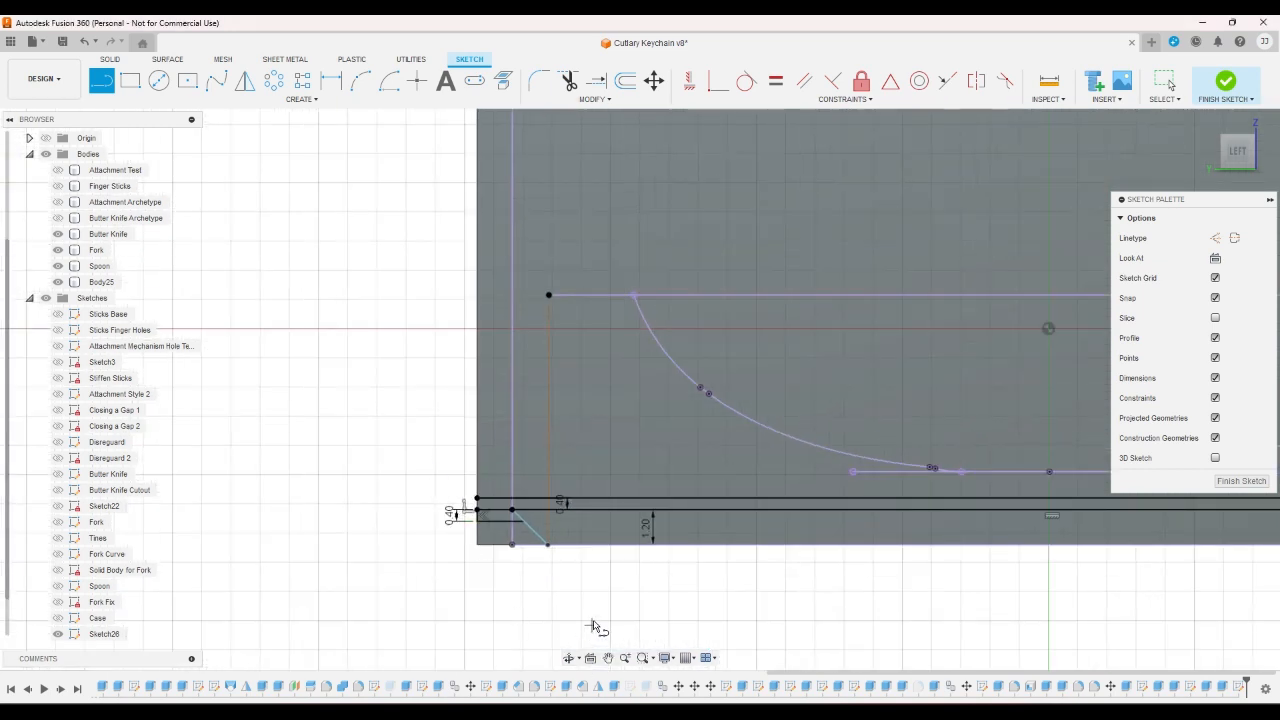
pyautogui.rightClick(596, 591)
pyautogui.click(648, 606)
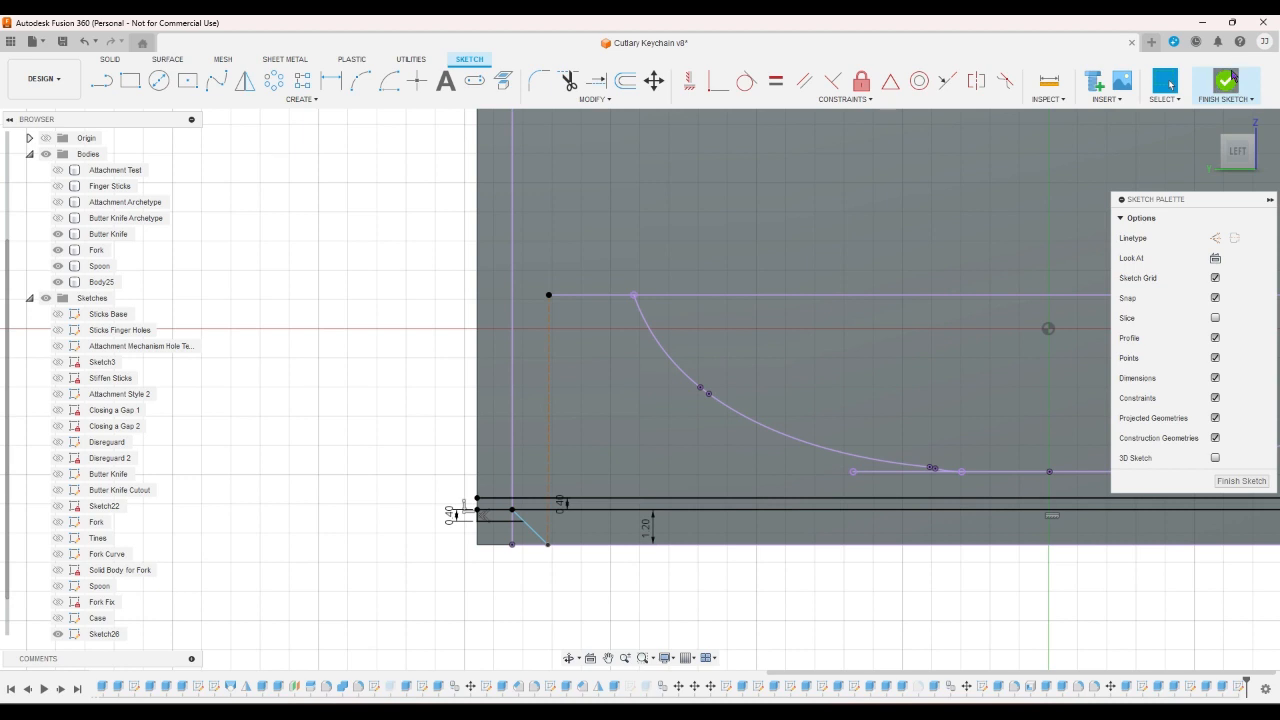
# - Finish the sketch, start an Extrude, and select the long opening strip profiles plus the small profiles at the left corner
pyautogui.click(1233, 76)
pyautogui.press('e')
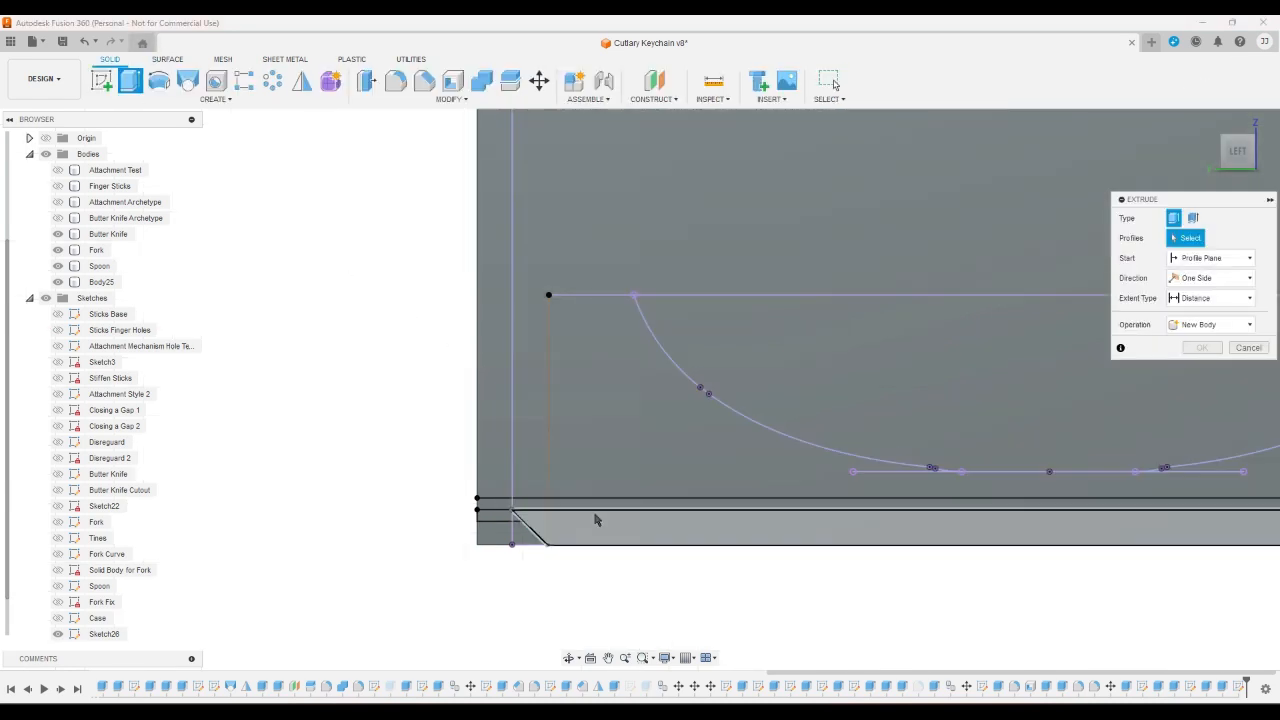
pyautogui.click(595, 519)
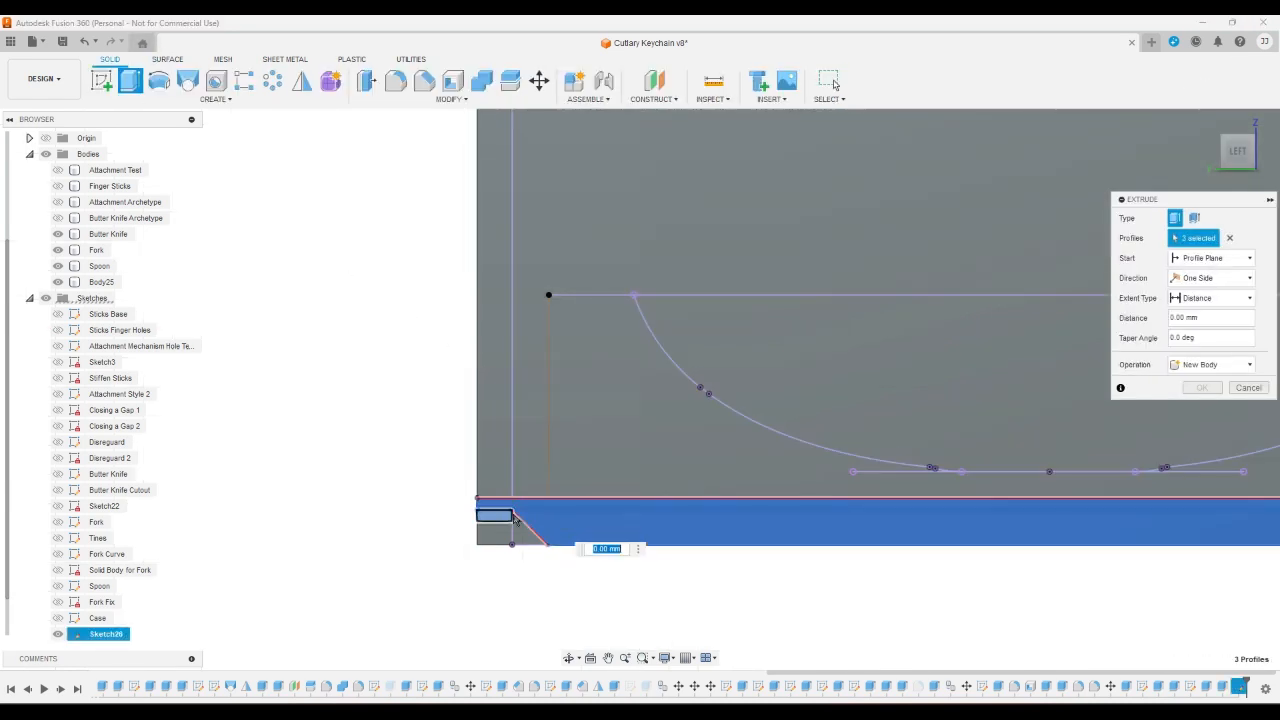
pyautogui.click(505, 516)
pyautogui.click(703, 335)
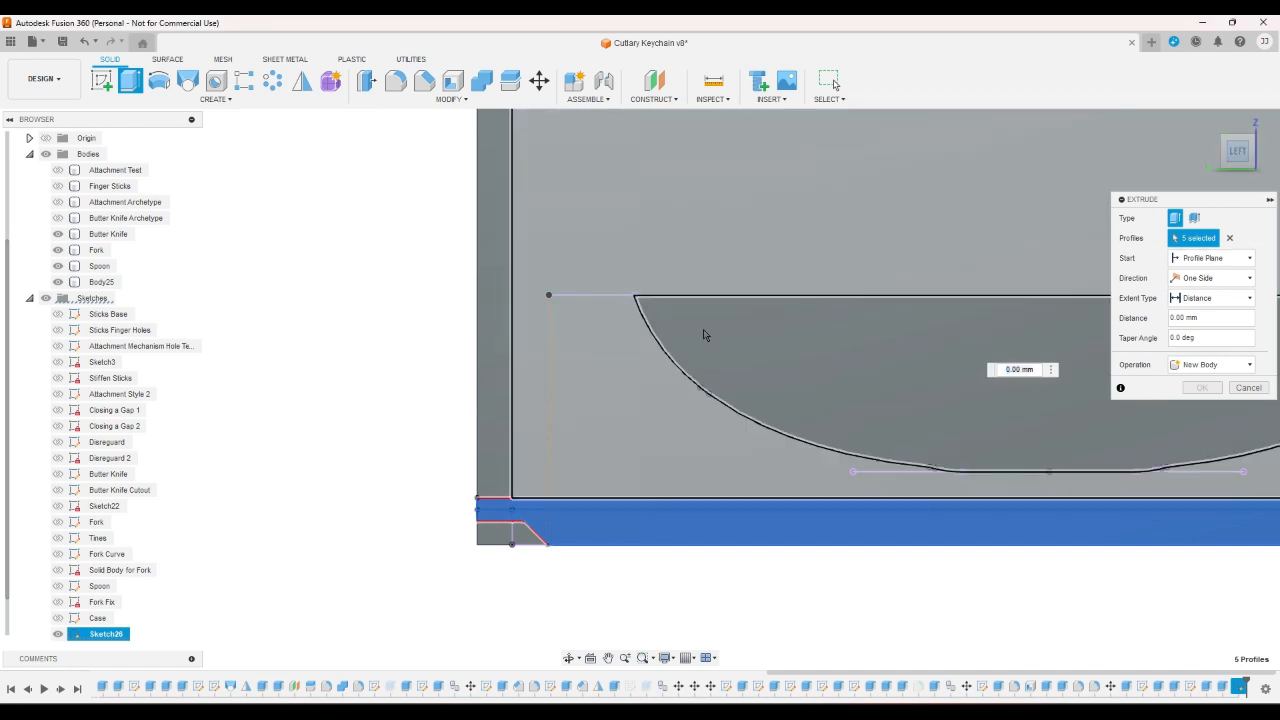
pyautogui.scroll(-5, 703, 335)
pyautogui.scroll(8, 897, 478)
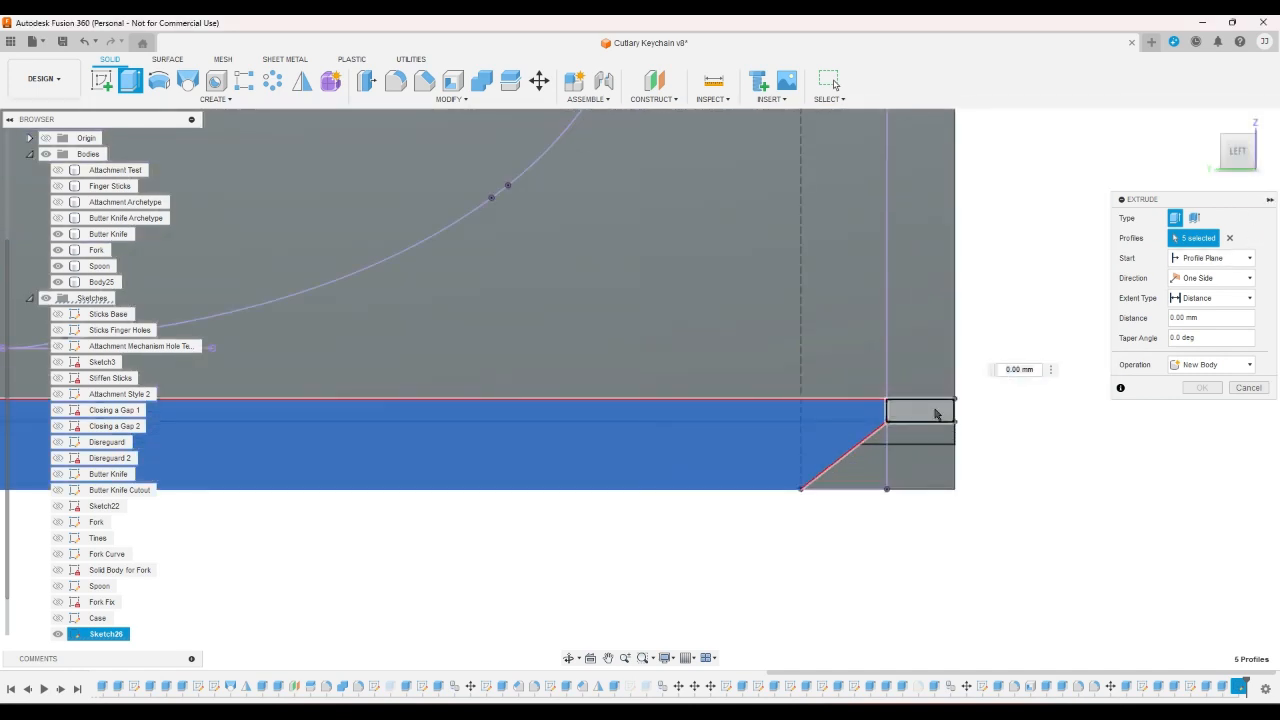
pyautogui.click(937, 414)
pyautogui.click(881, 438)
pyautogui.click(905, 440)
pyautogui.click(940, 394)
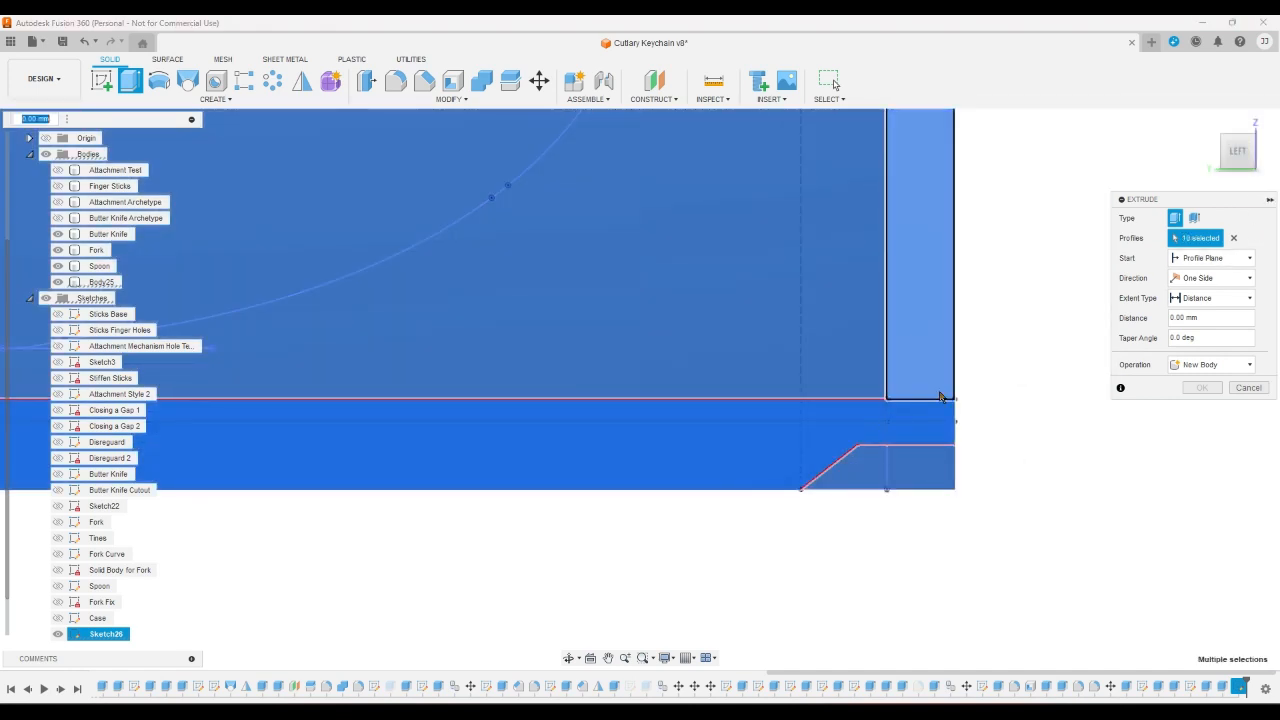
pyautogui.click(929, 483)
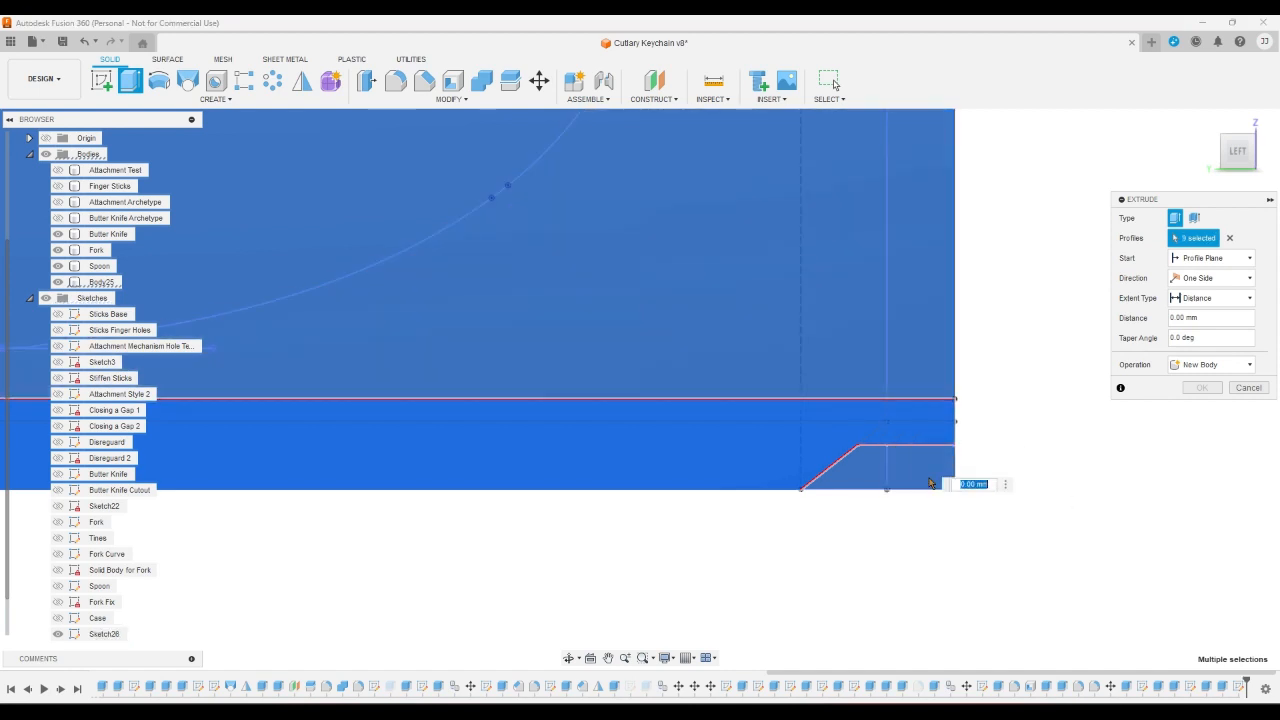
pyautogui.click(1207, 122)
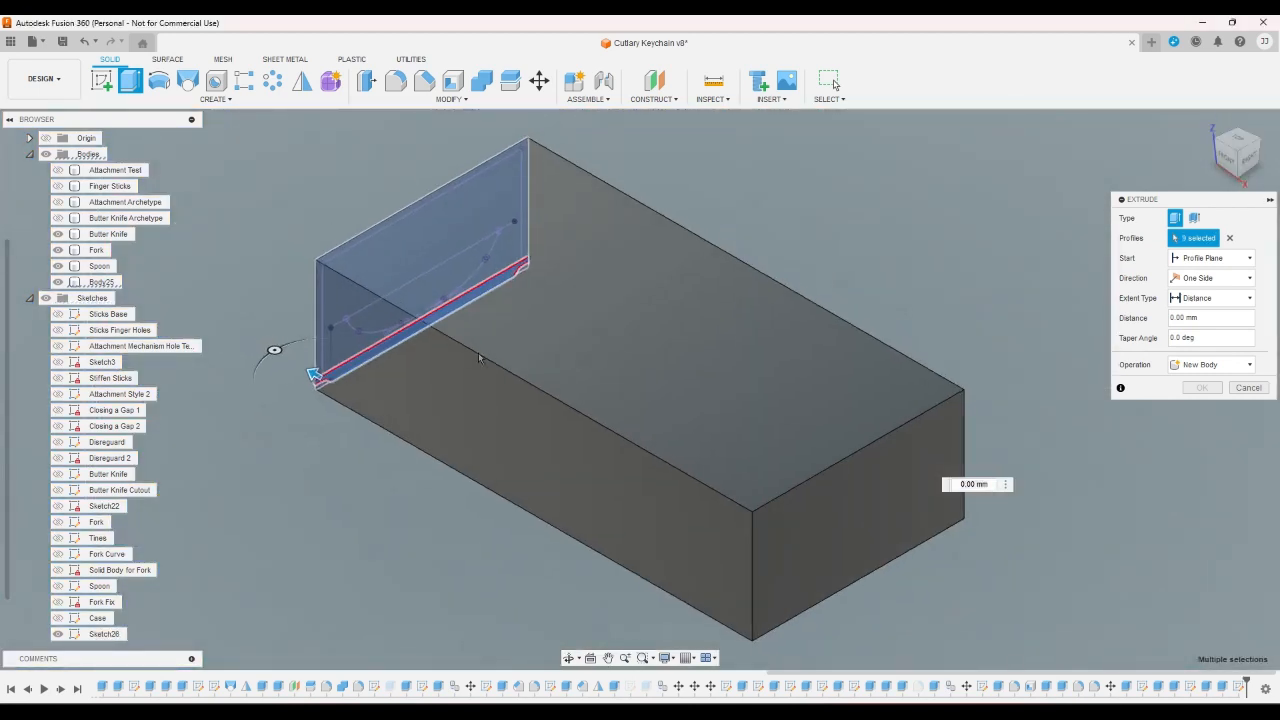
pyautogui.moveTo(318, 376); pyautogui.dragTo(434, 441)
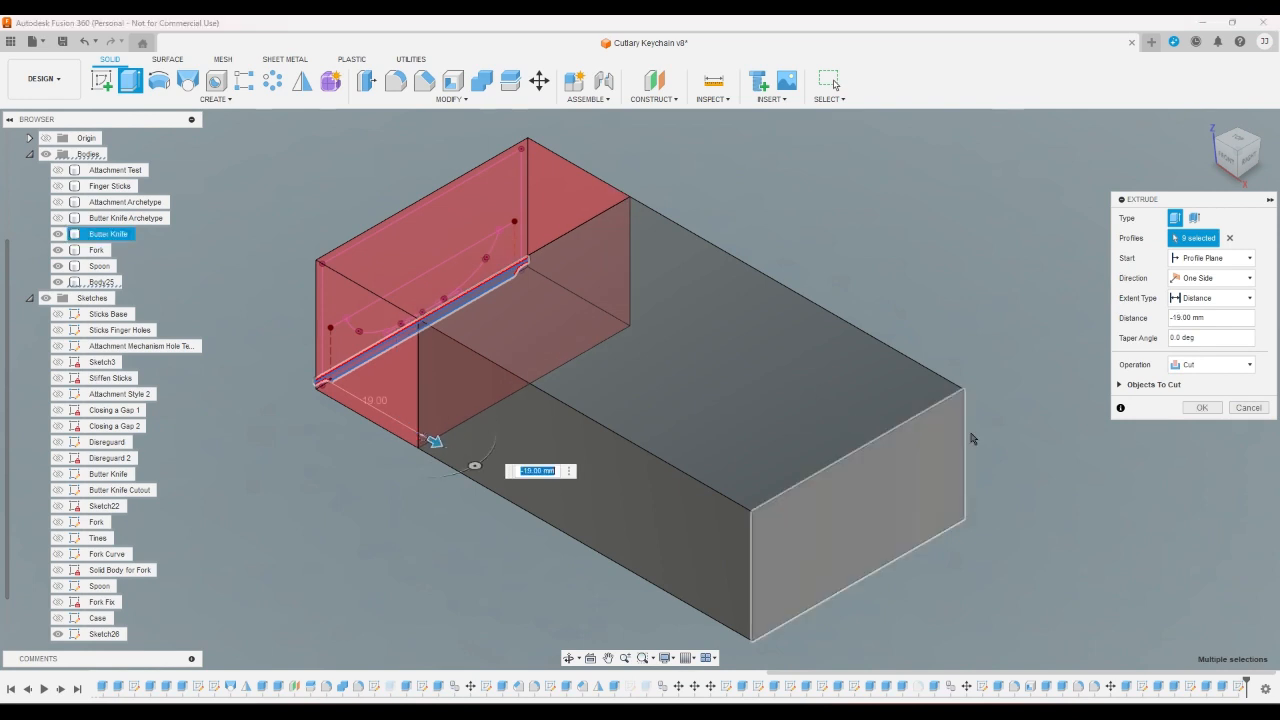
pyautogui.click(1249, 408)
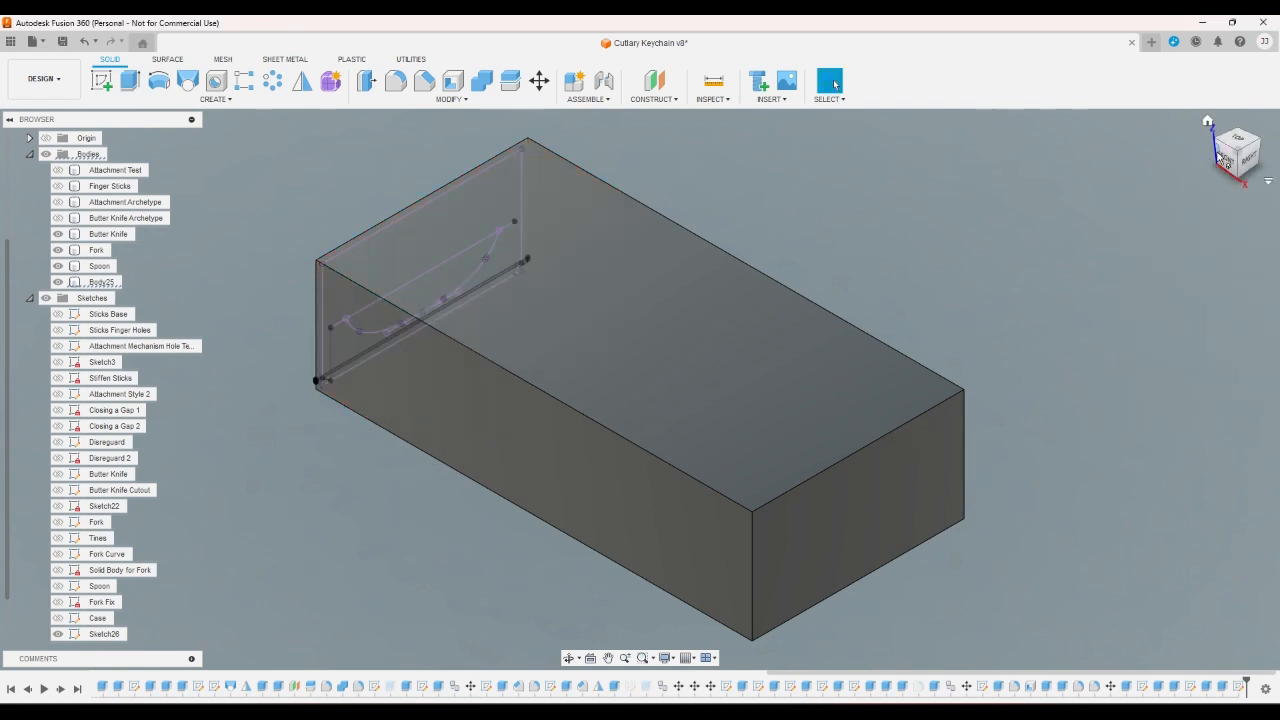
# - Reopen the opening sketch, examine the short and angled lines at the case's lower corner, and finish the sketch
pyautogui.click(1224, 155)
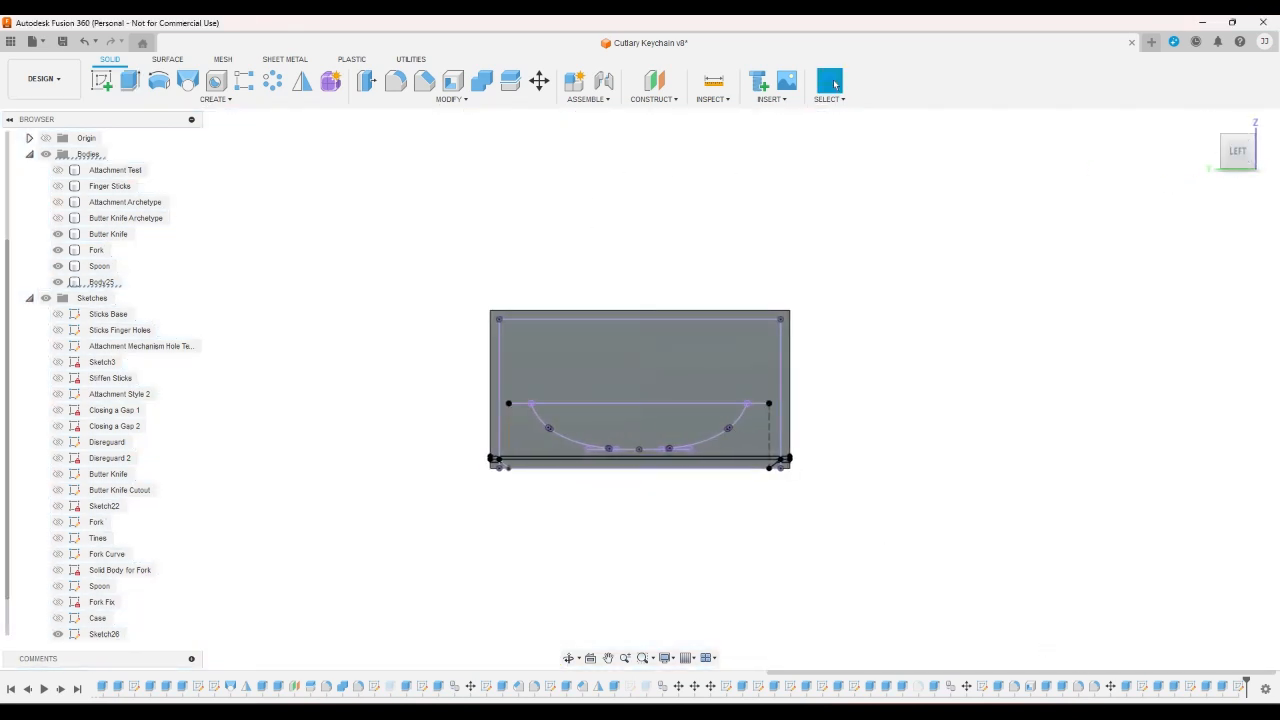
pyautogui.doubleClick(1246, 688)
pyautogui.scroll(5, 800, 470)
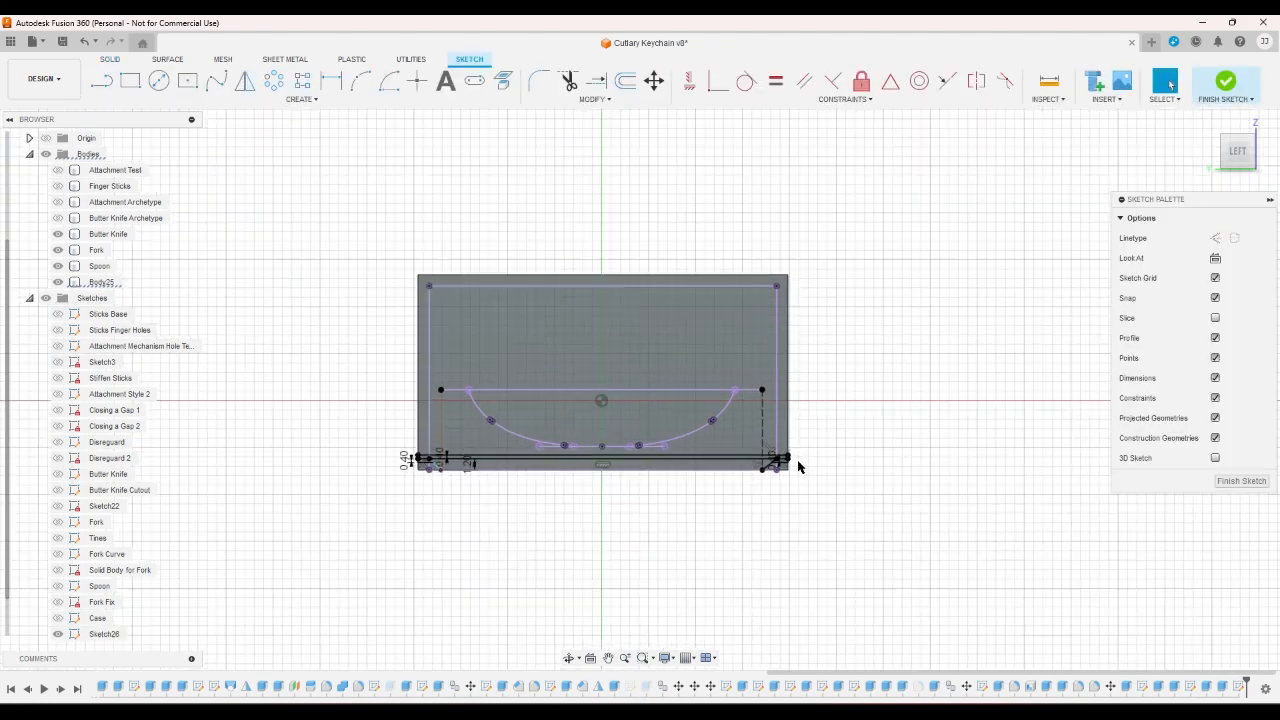
pyautogui.scroll(5, 792, 462)
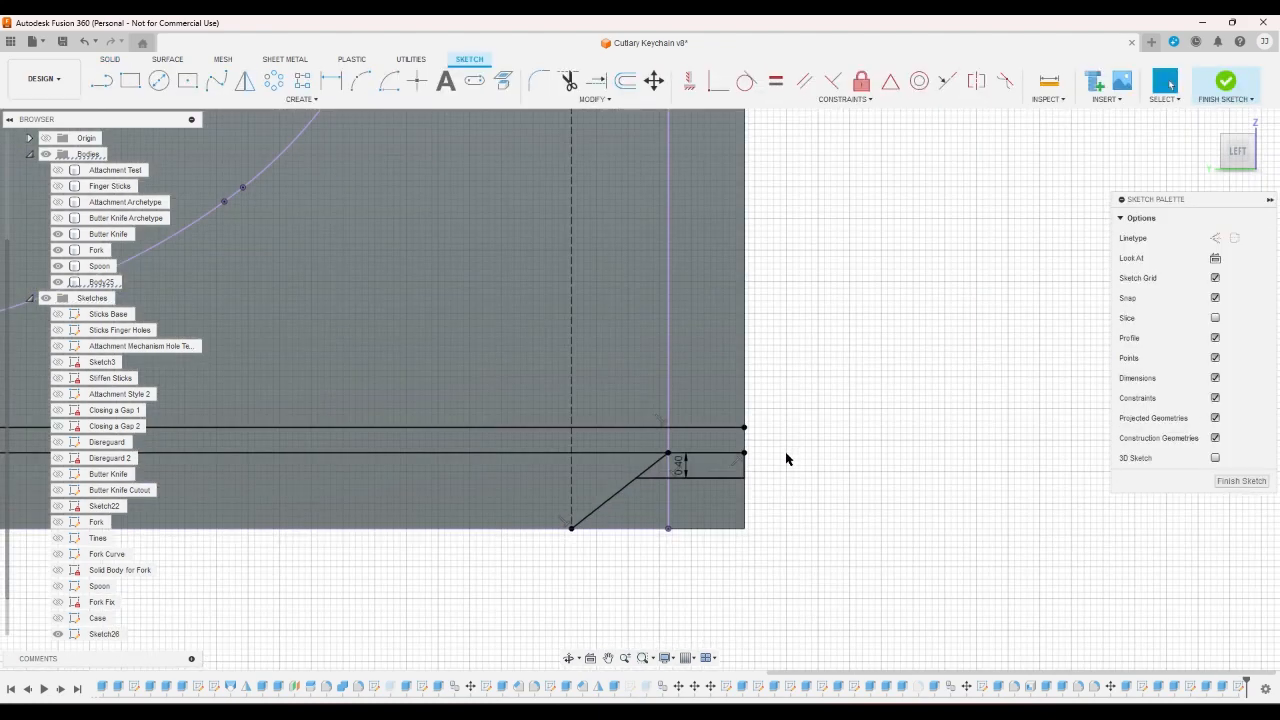
pyautogui.scroll(2, 786, 459)
pyautogui.scroll(-2, 786, 459)
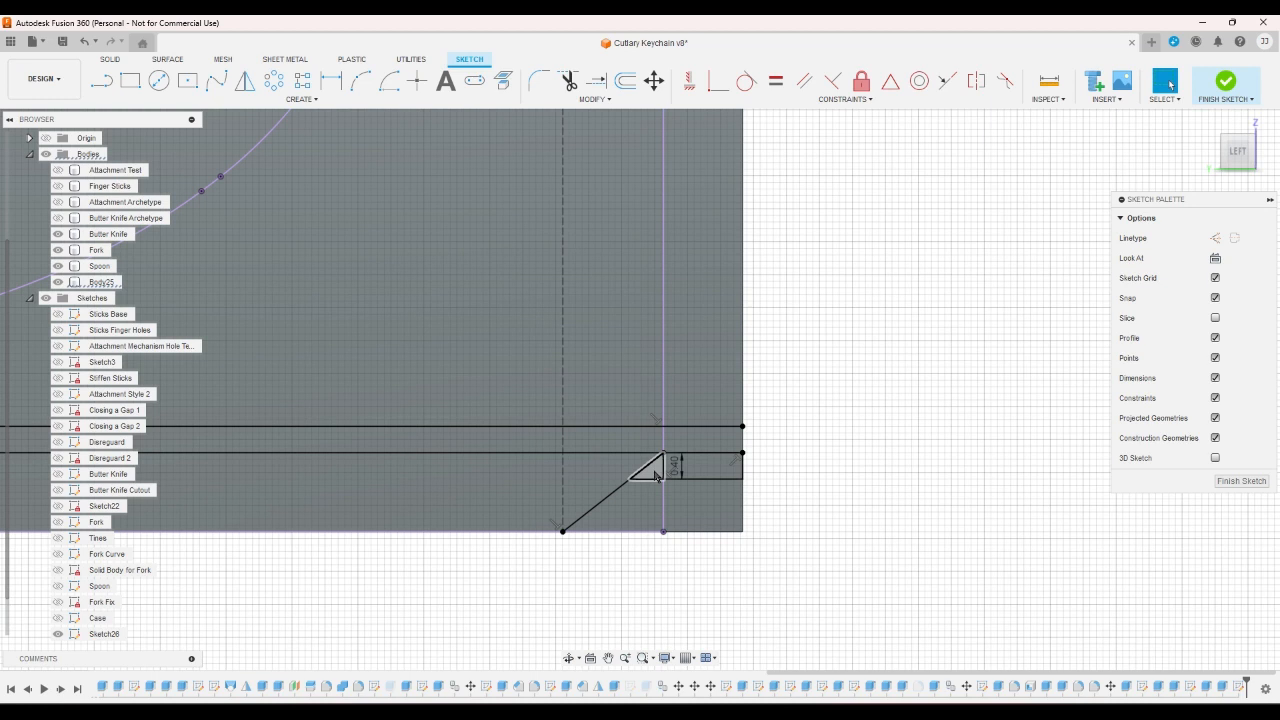
pyautogui.click(1226, 82)
# - Start an Extrude and select the long opening strips plus the small profiles at one lower corner of the case
pyautogui.click(130, 80)
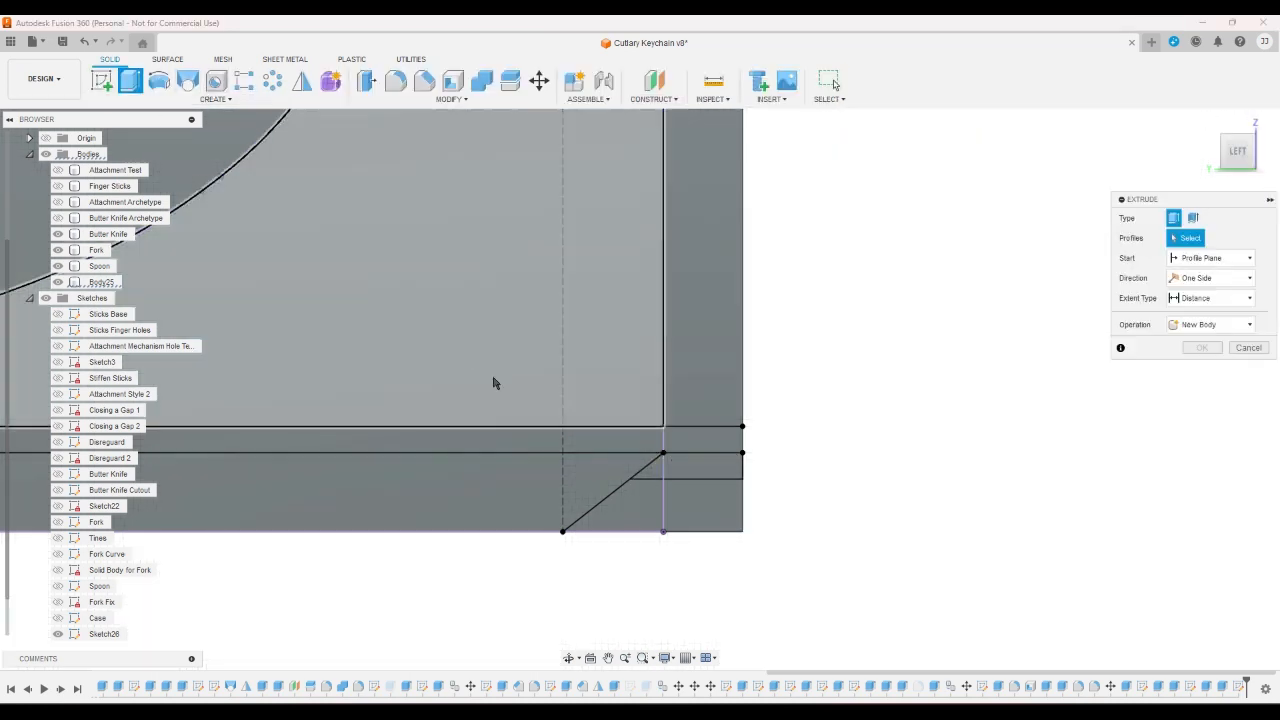
pyautogui.click(672, 470)
pyautogui.click(677, 447)
pyautogui.click(650, 442)
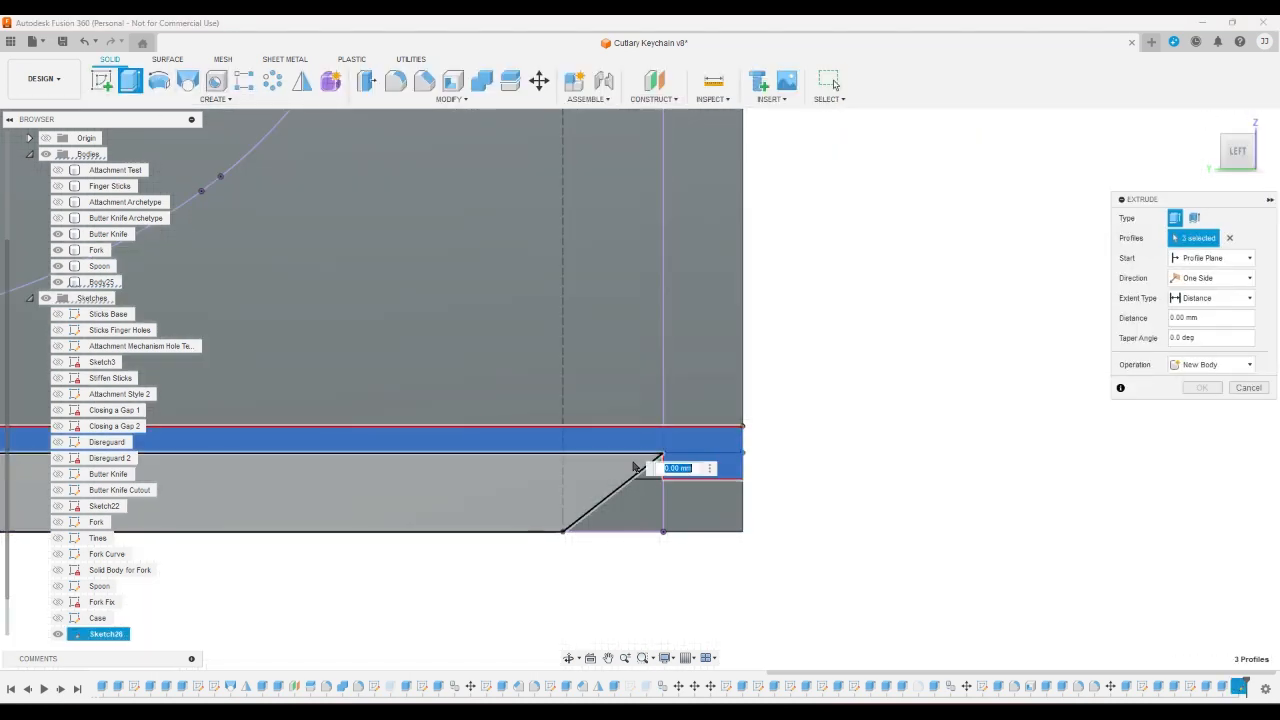
pyautogui.click(633, 467)
pyautogui.click(645, 472)
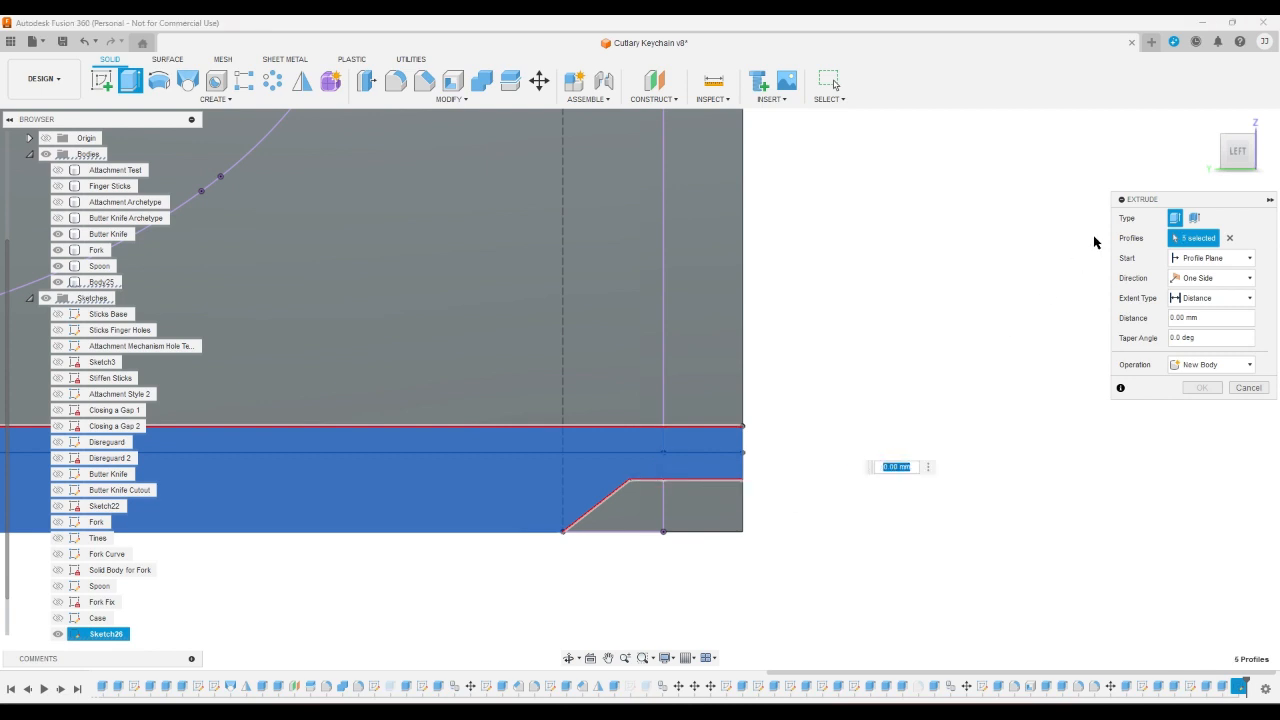
# - Add the three small profiles at the opposite lower corner to the extrude selection
pyautogui.scroll(-5, 757, 551)
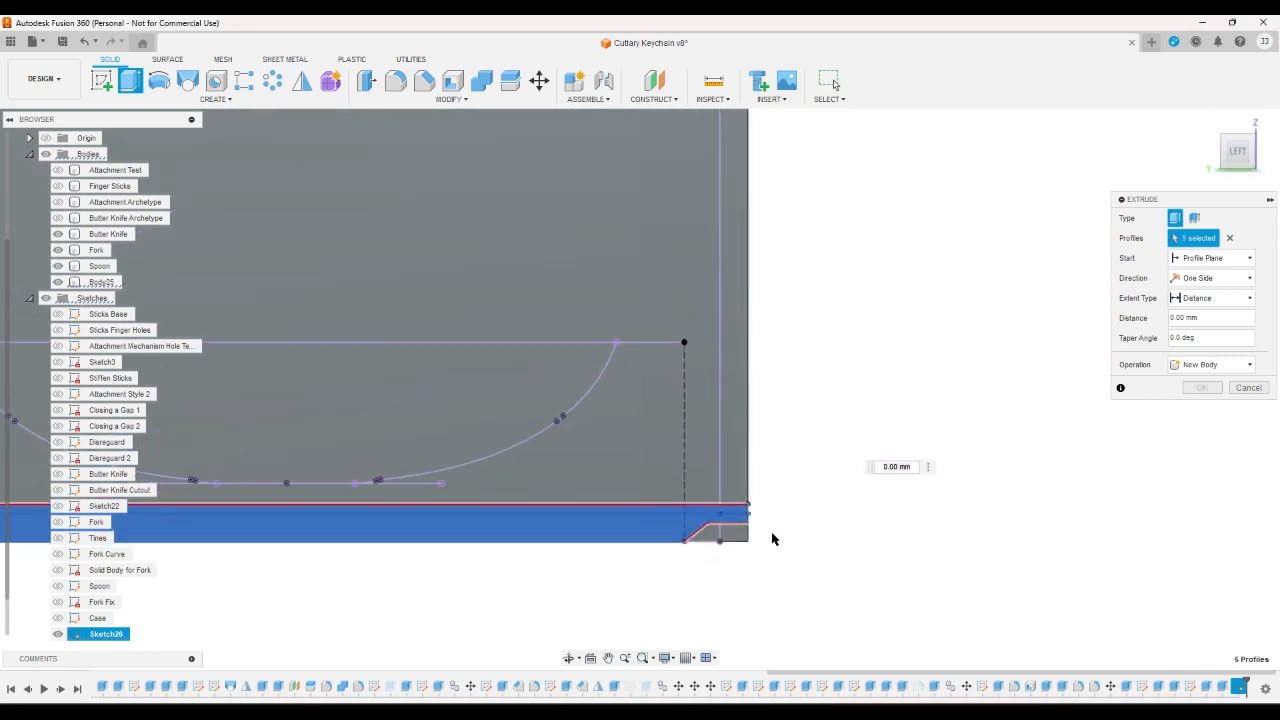
pyautogui.scroll(-3, 471, 549)
pyautogui.scroll(8, 240, 547)
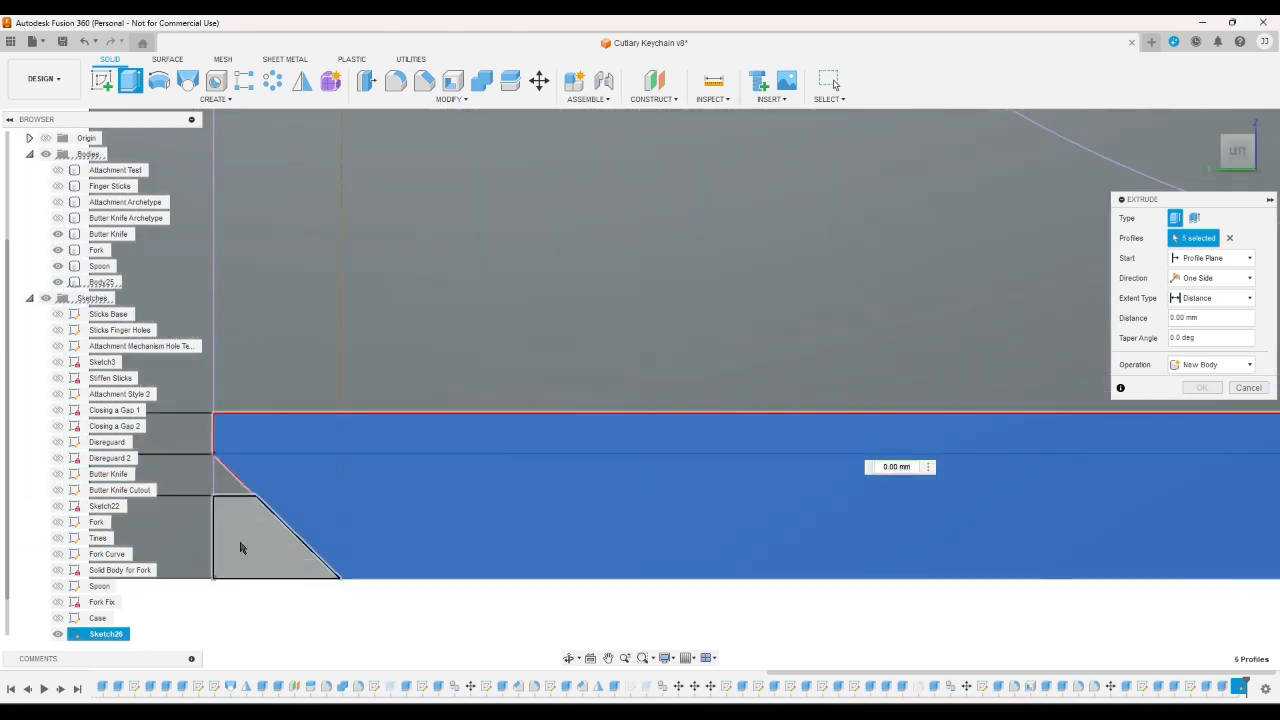
pyautogui.click(225, 486)
pyautogui.click(193, 475)
pyautogui.click(193, 447)
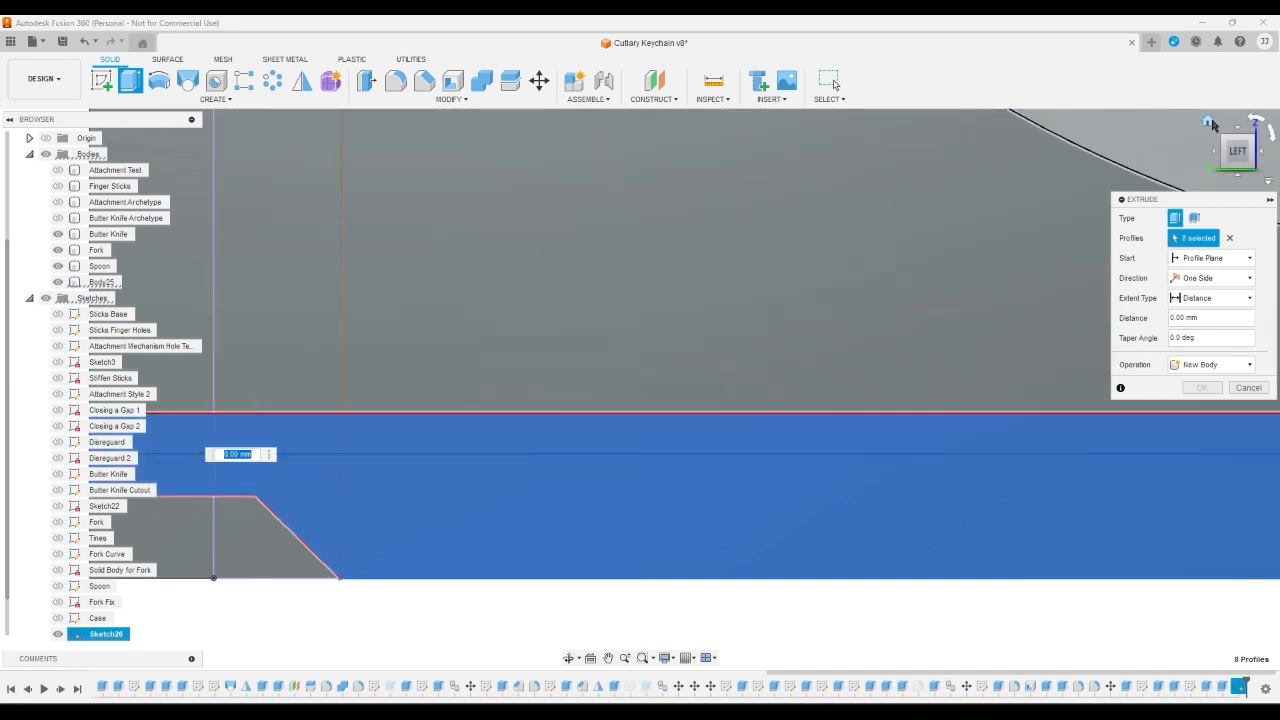
# - Cut the selected profiles through the case with the To Object extent, ending at the inner face of the far end wall
pyautogui.click(1208, 121)
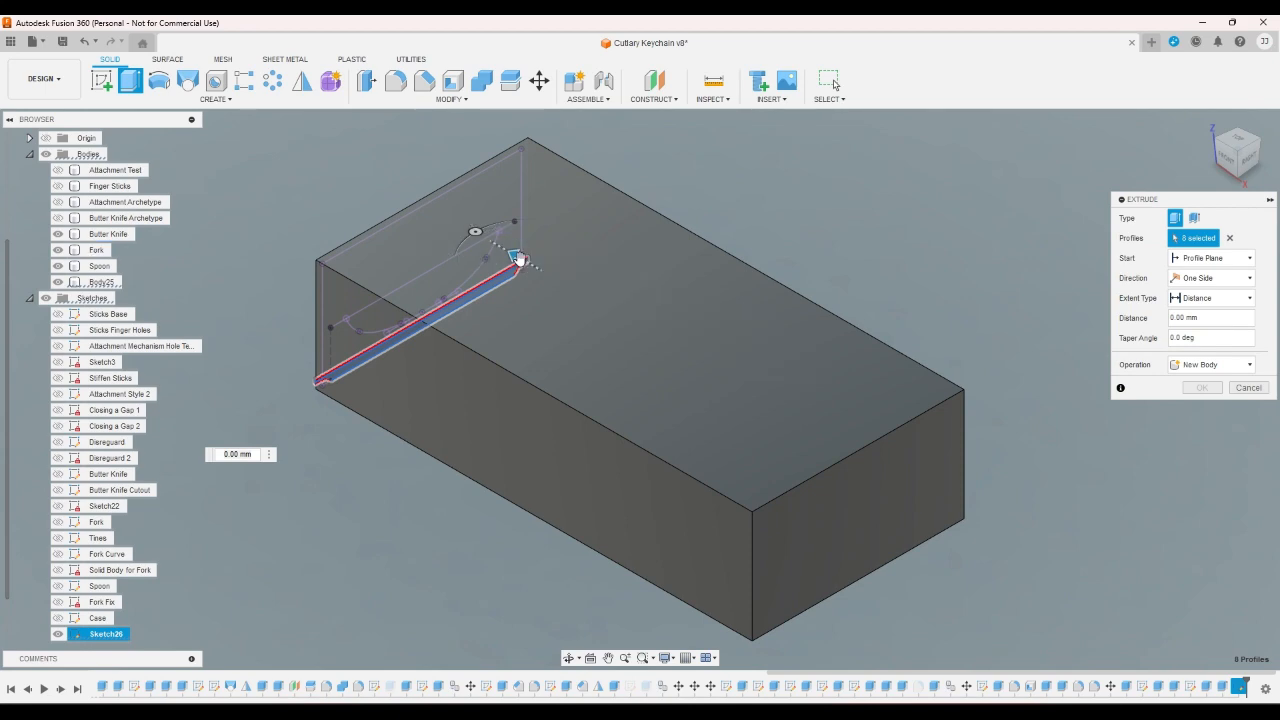
pyautogui.click(1212, 298)
pyautogui.click(1196, 312)
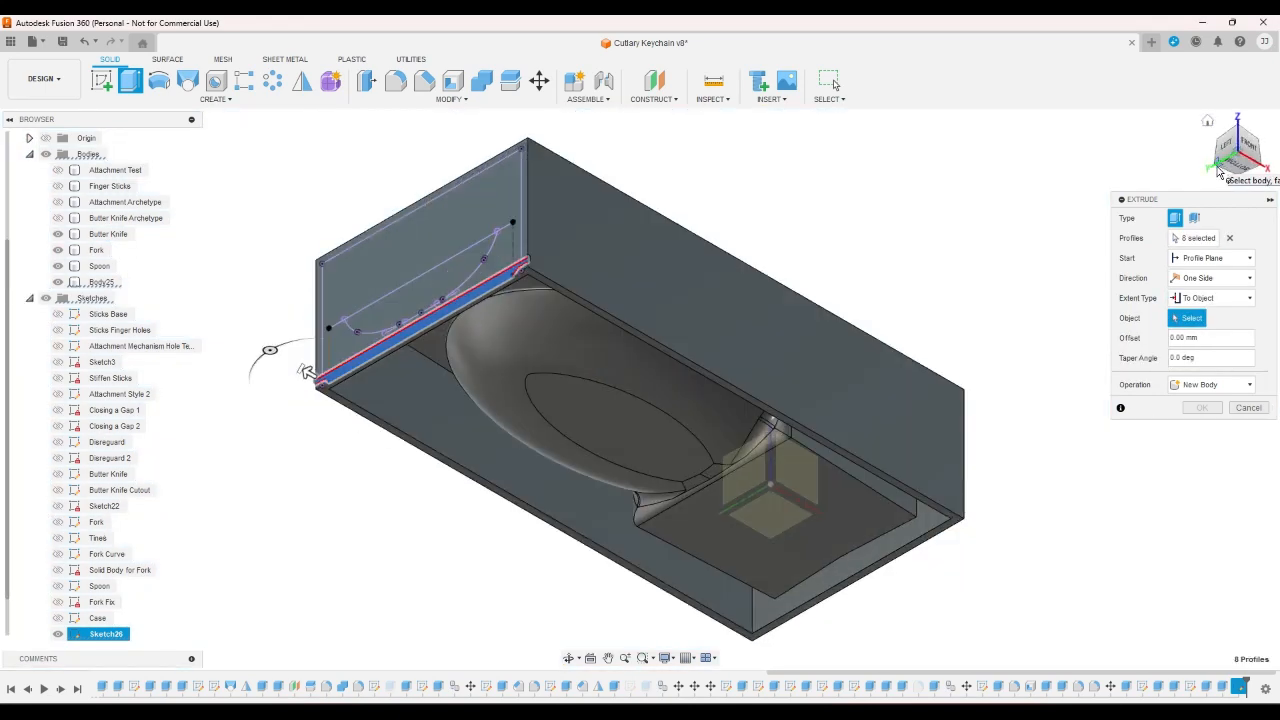
pyautogui.click(932, 527)
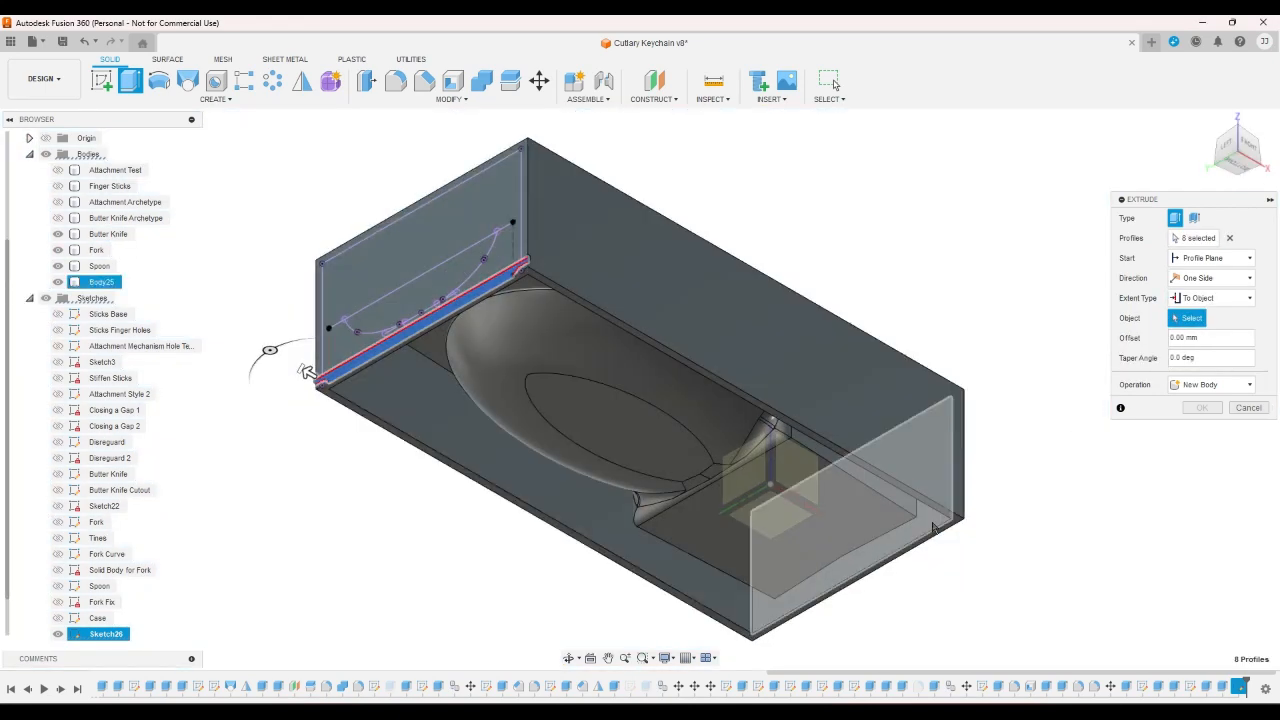
pyautogui.click(932, 527)
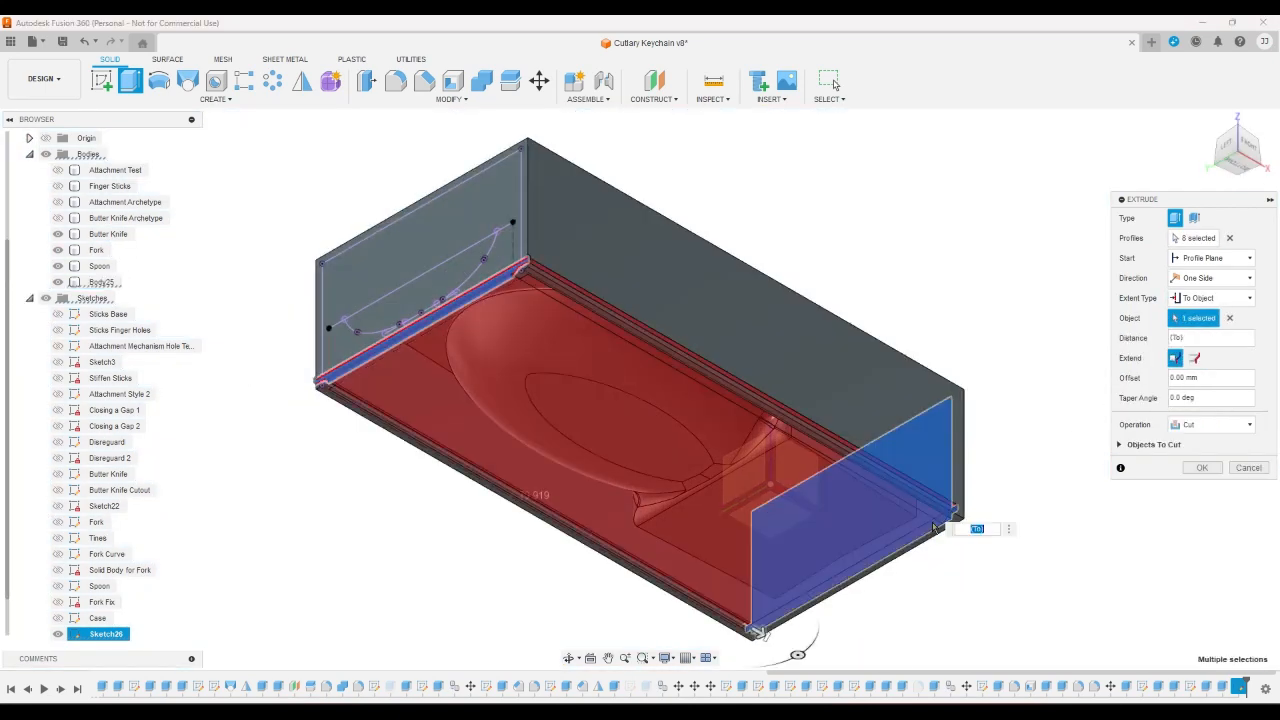
pyautogui.click(1202, 468)
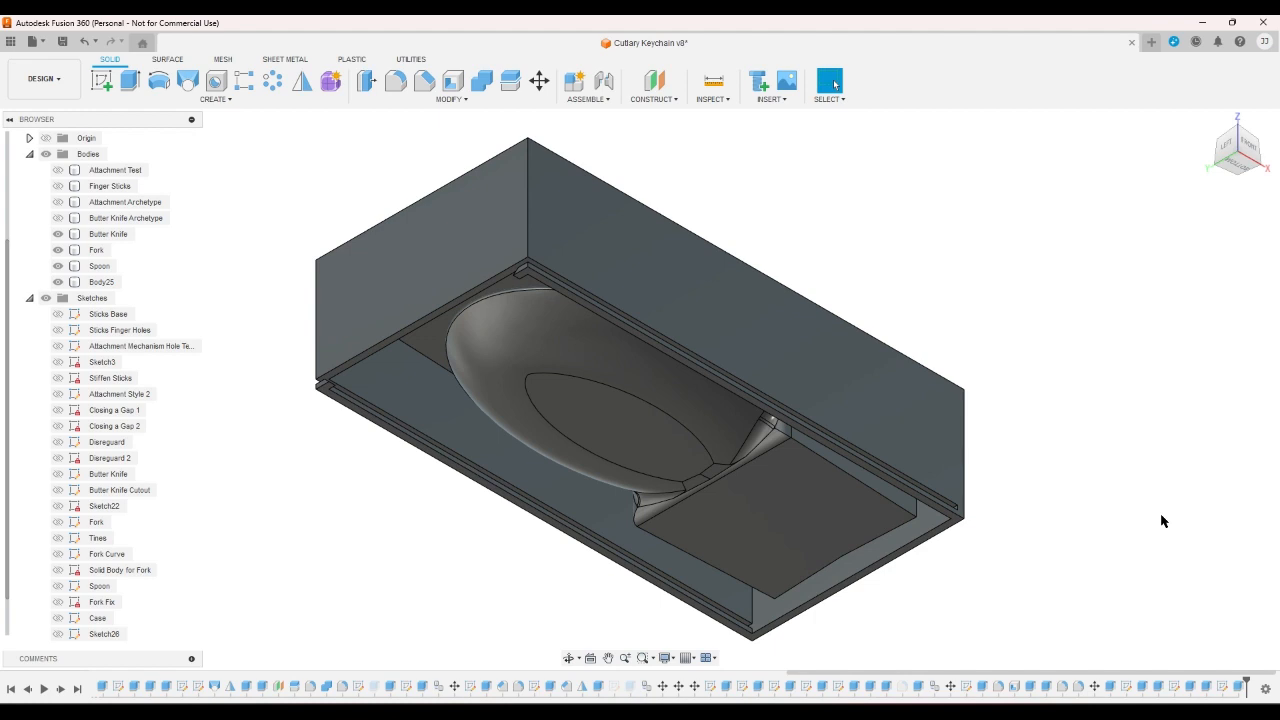
# - Project the spoon's bowl face into the open case sketch
pyautogui.click(1240, 186)
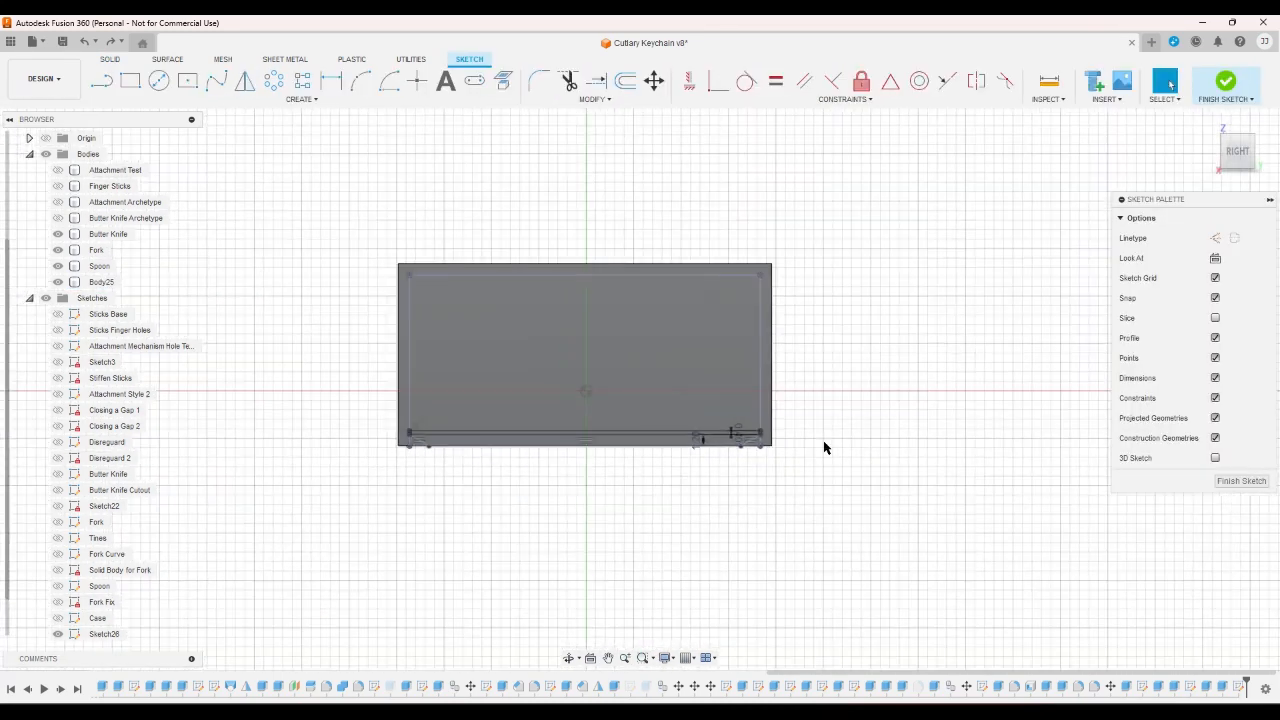
pyautogui.click(1227, 168)
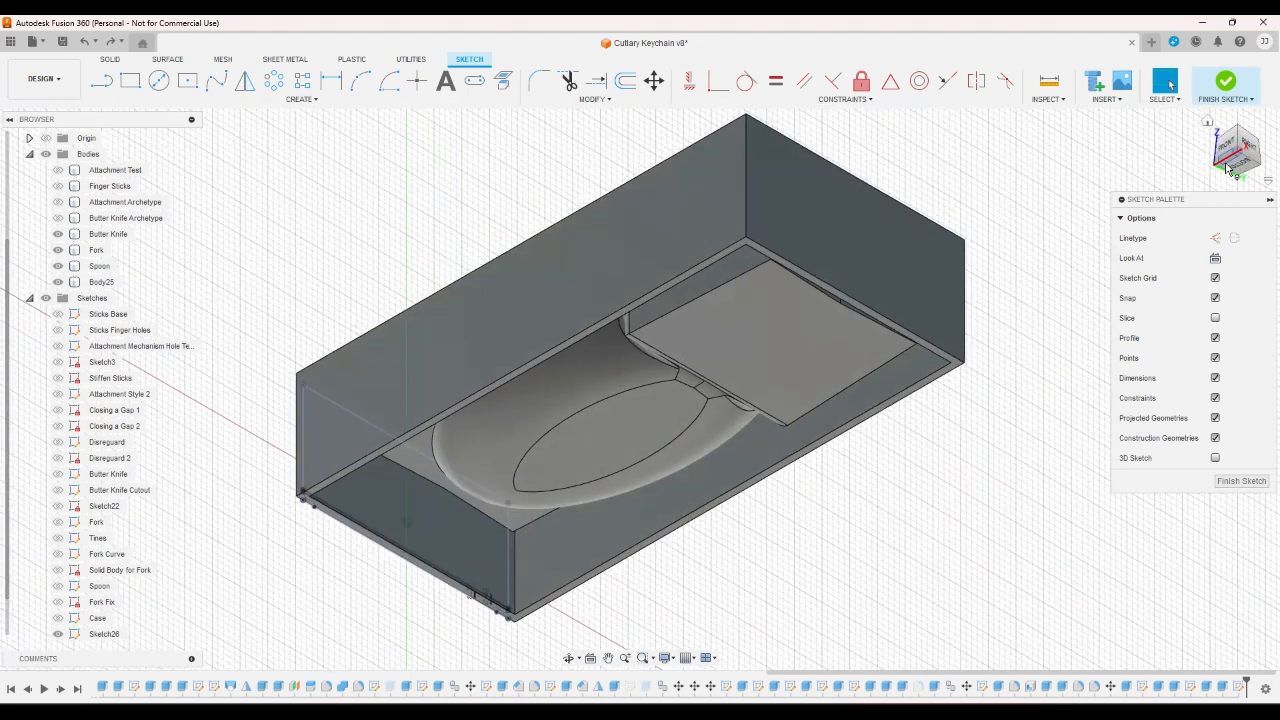
pyautogui.click(1227, 168)
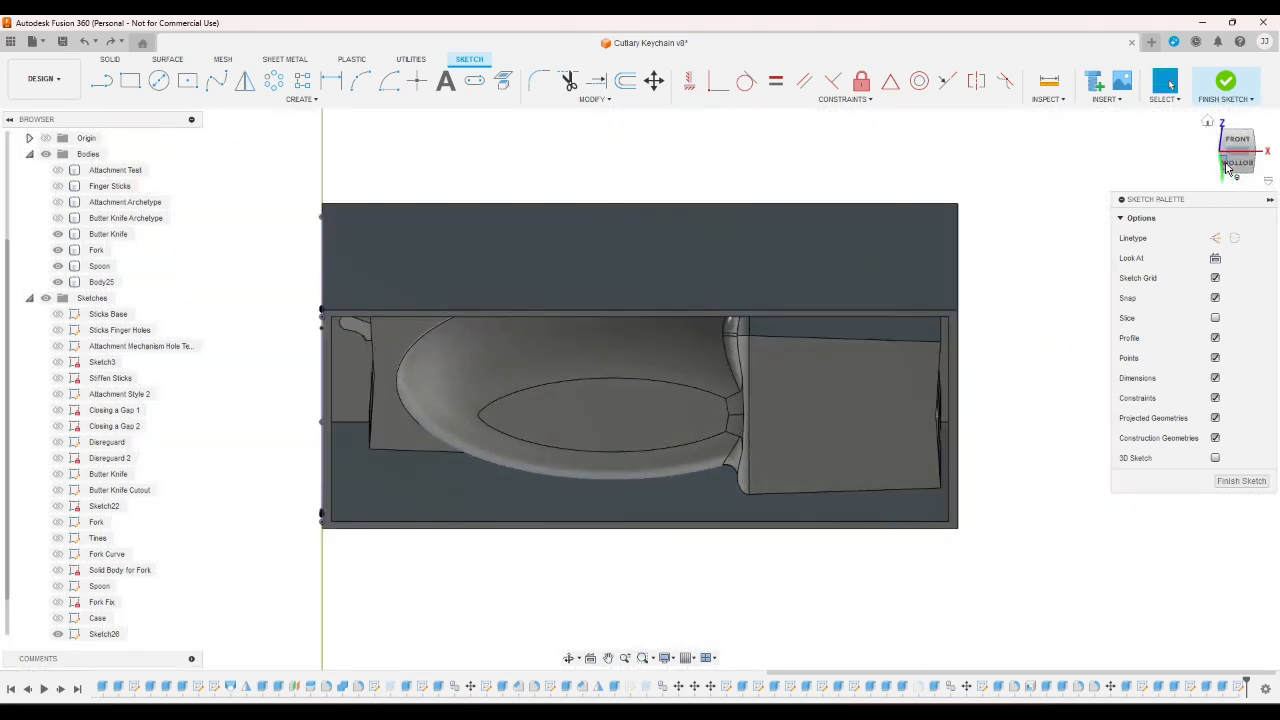
pyautogui.click(503, 80)
pyautogui.click(473, 346)
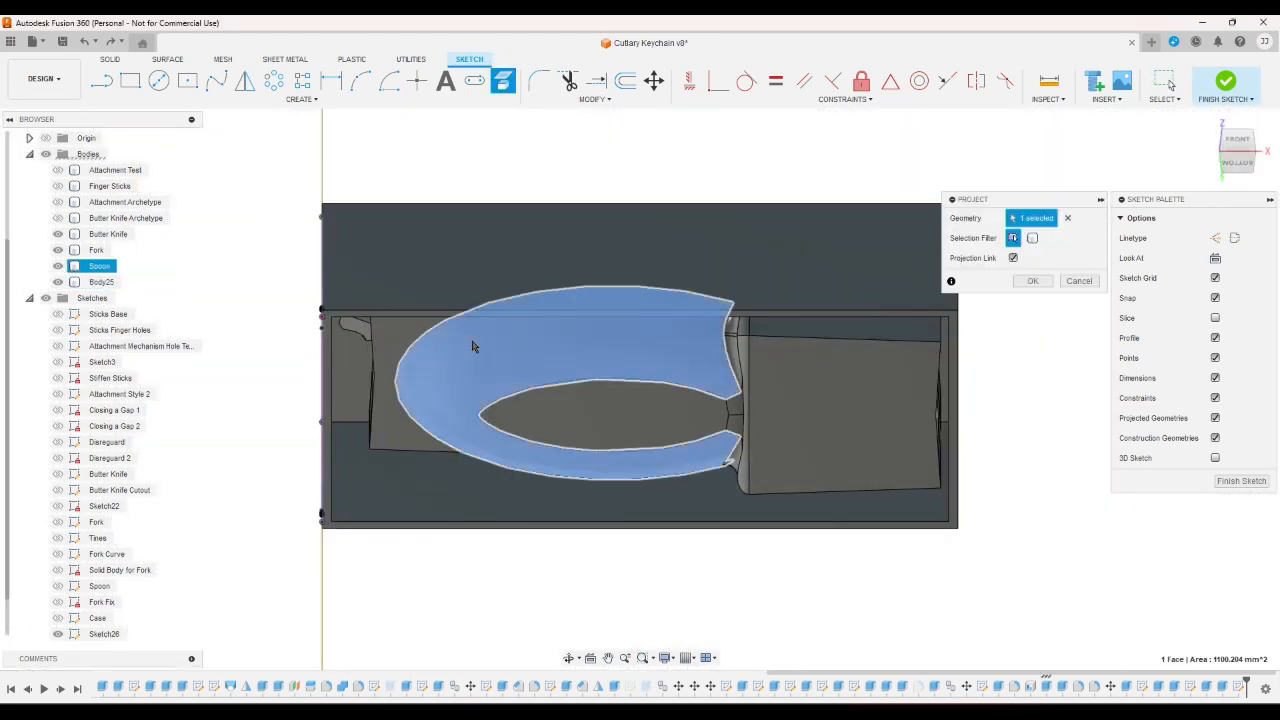
pyautogui.click(1033, 280)
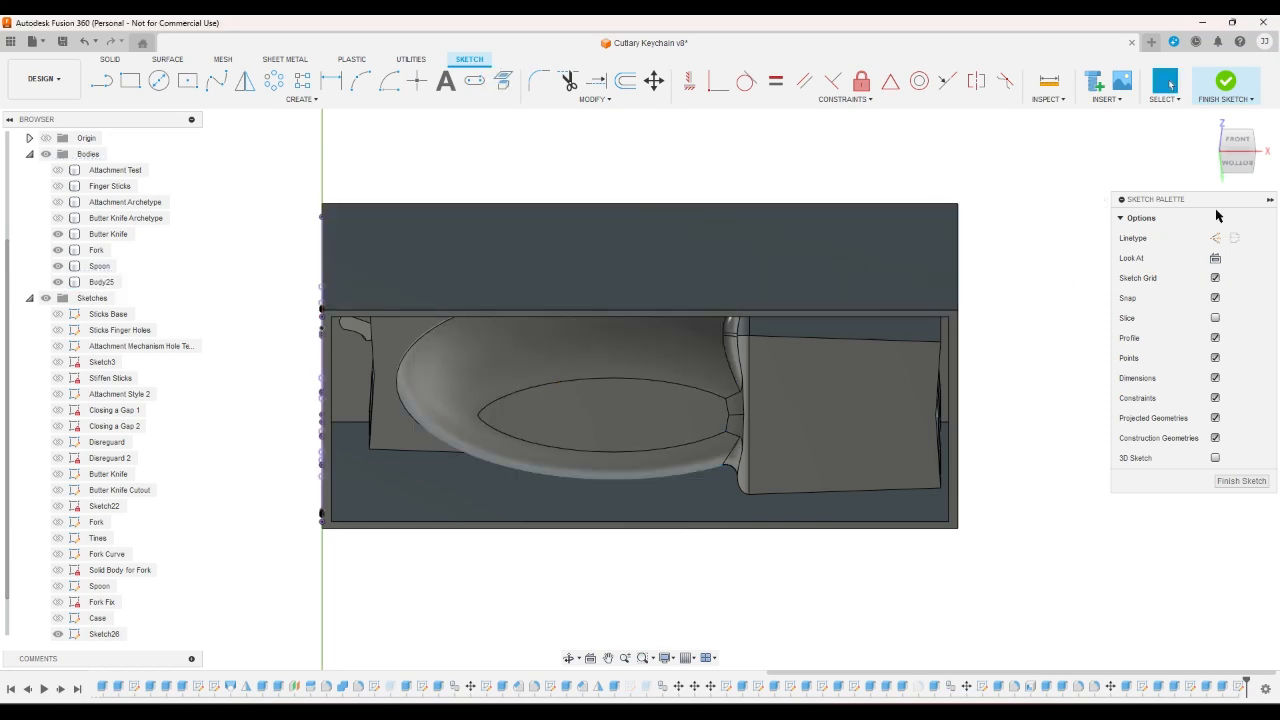
# - Draw a vertical line from the outer end of the projected spoon edge down past the case's lower edge
pyautogui.click(1255, 141)
pyautogui.click(1208, 122)
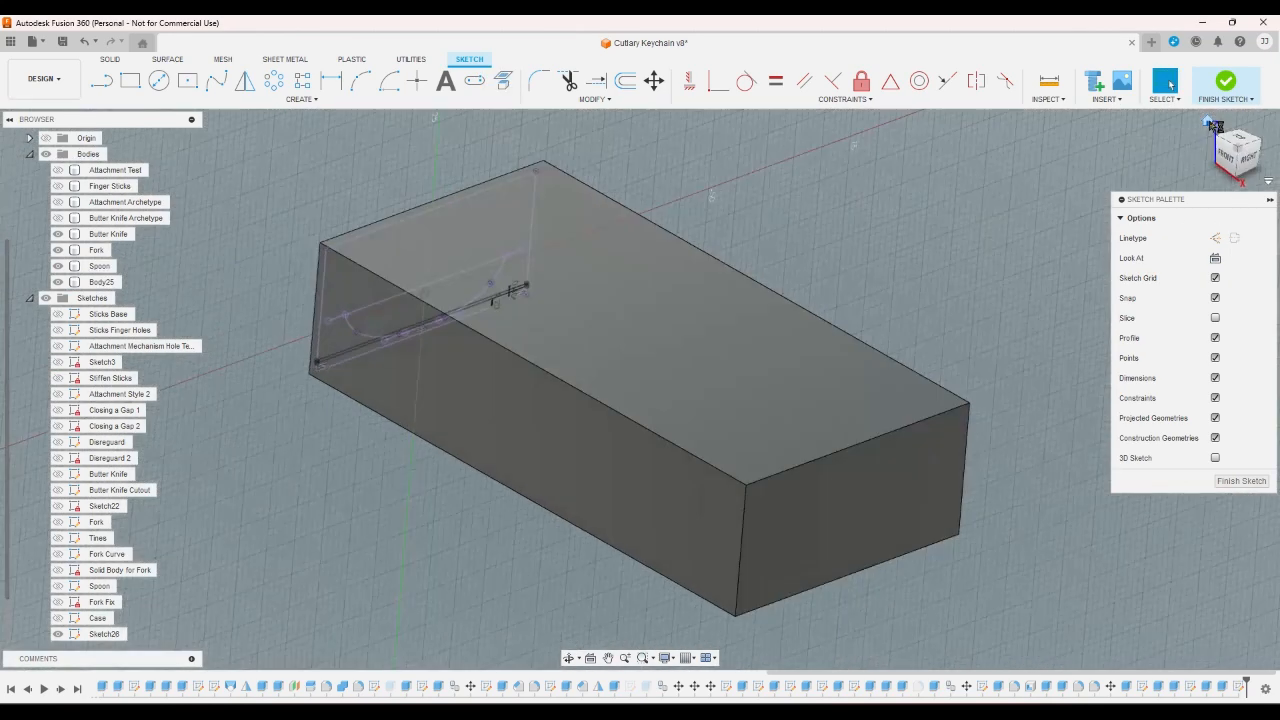
pyautogui.click(1213, 157)
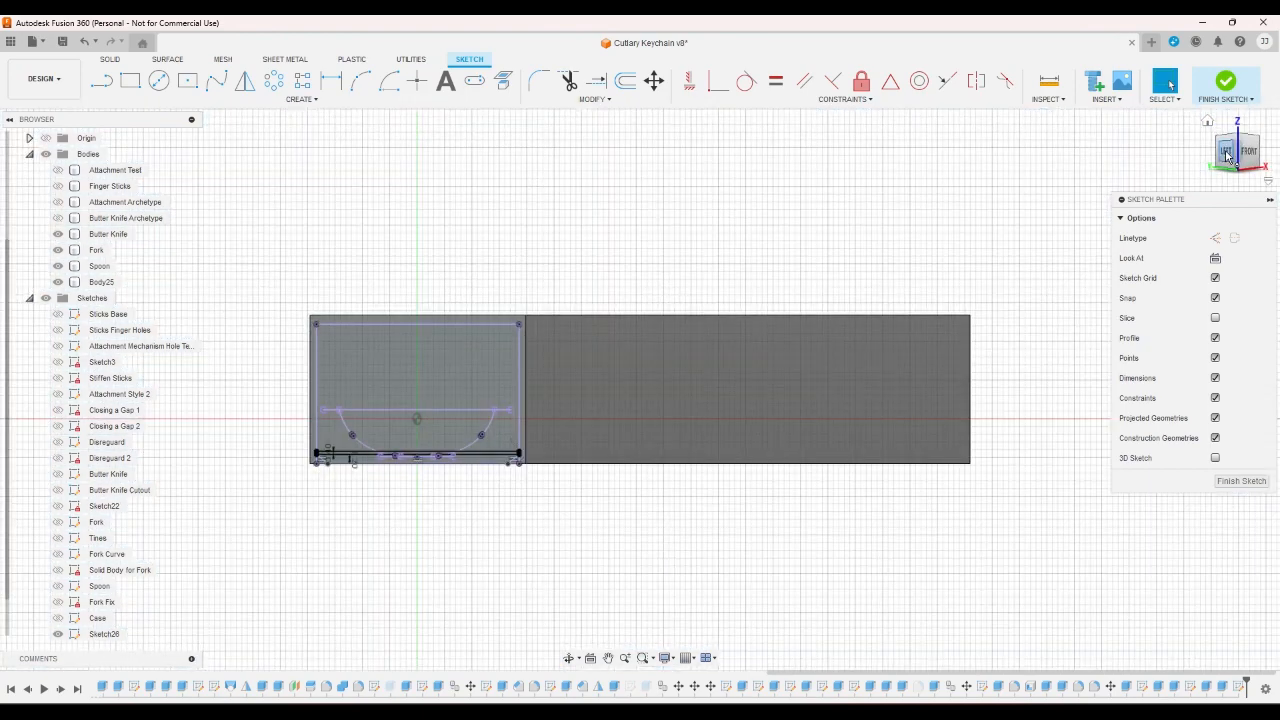
pyautogui.scroll(4, 730, 525)
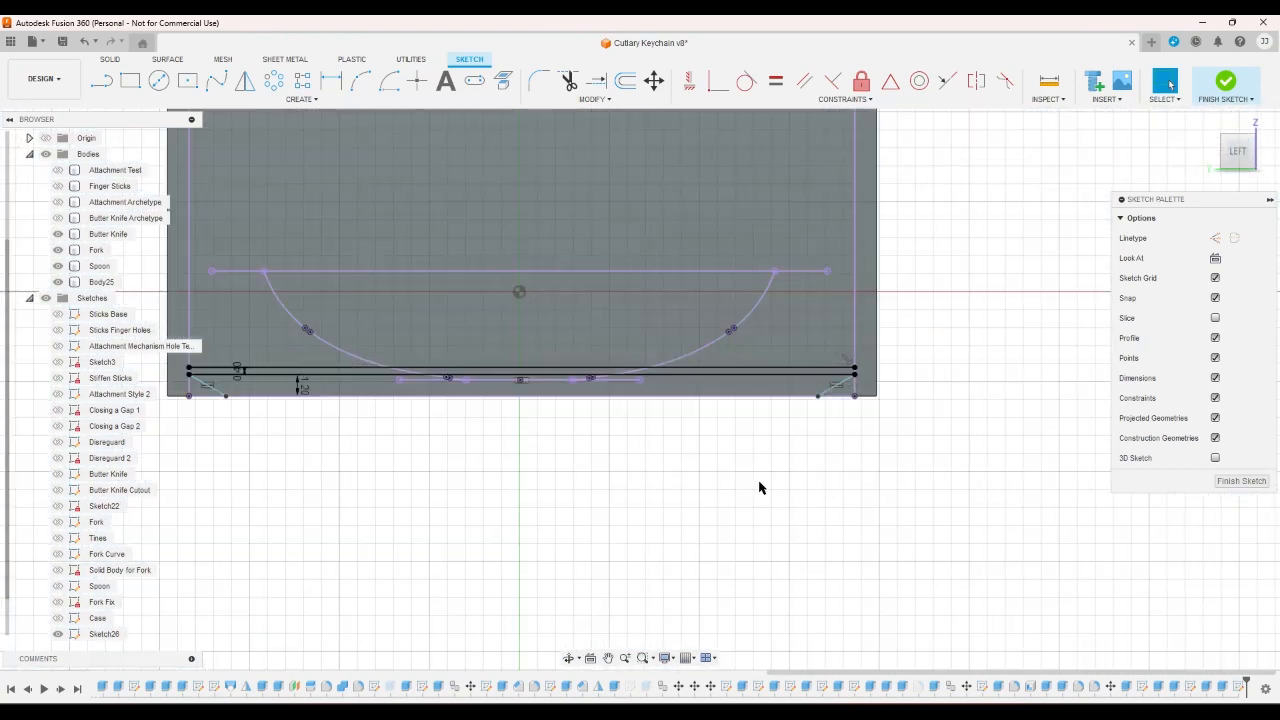
pyautogui.press('l')
pyautogui.scroll(-1, 240, 327)
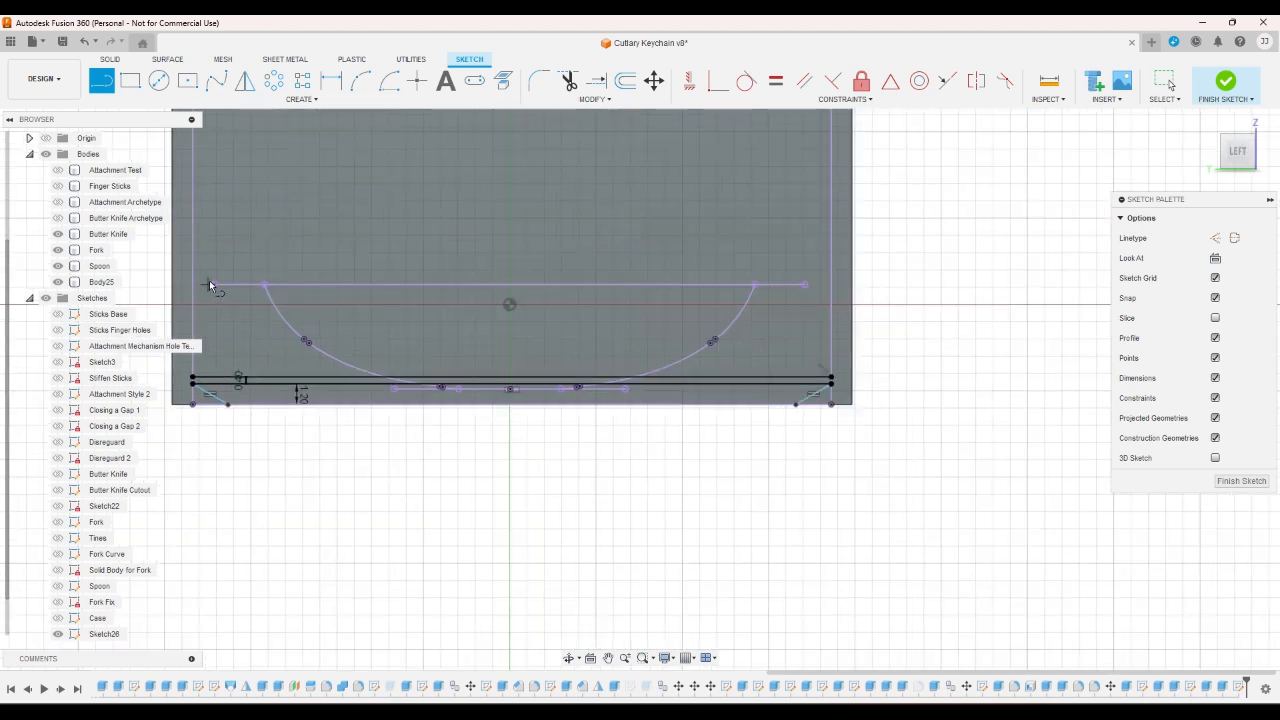
pyautogui.click(212, 285)
pyautogui.click(214, 467)
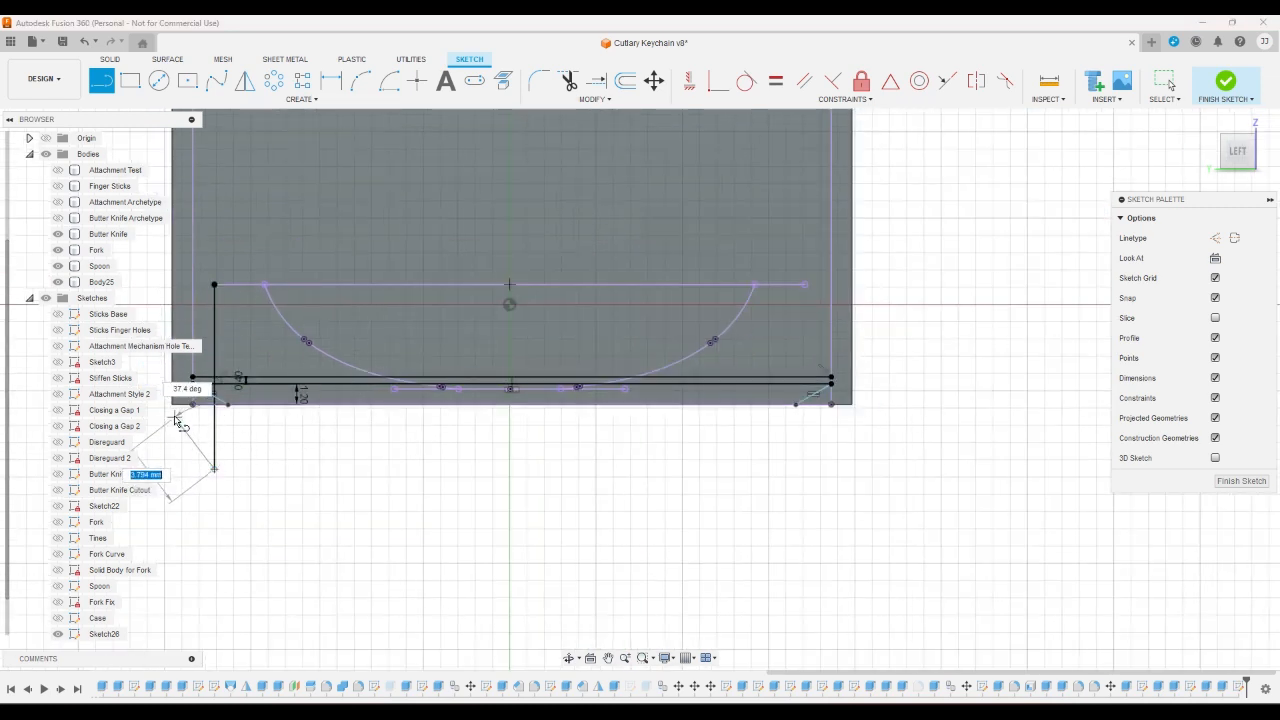
# - Draw a diagonal from the vertical line's lower end to the case's outer corner, plus horizontal and vertical lines joining the same points
pyautogui.click(173, 405)
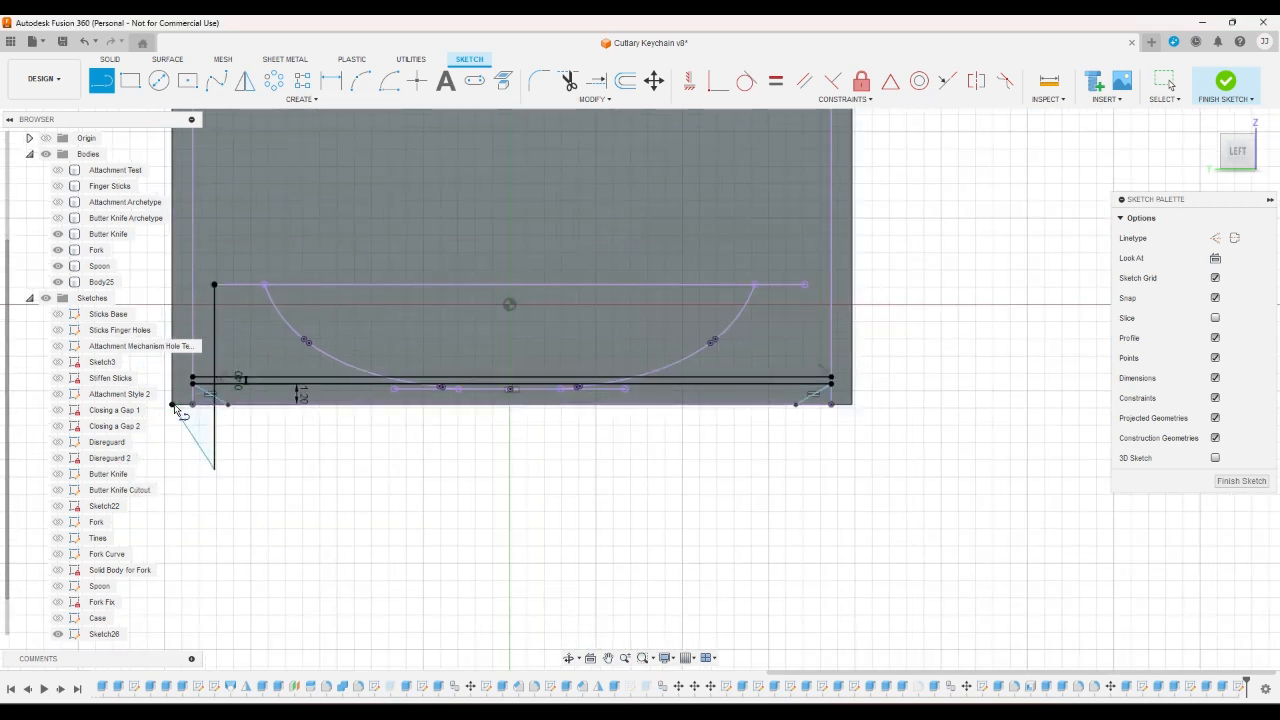
pyautogui.click(214, 469)
pyautogui.click(172, 469)
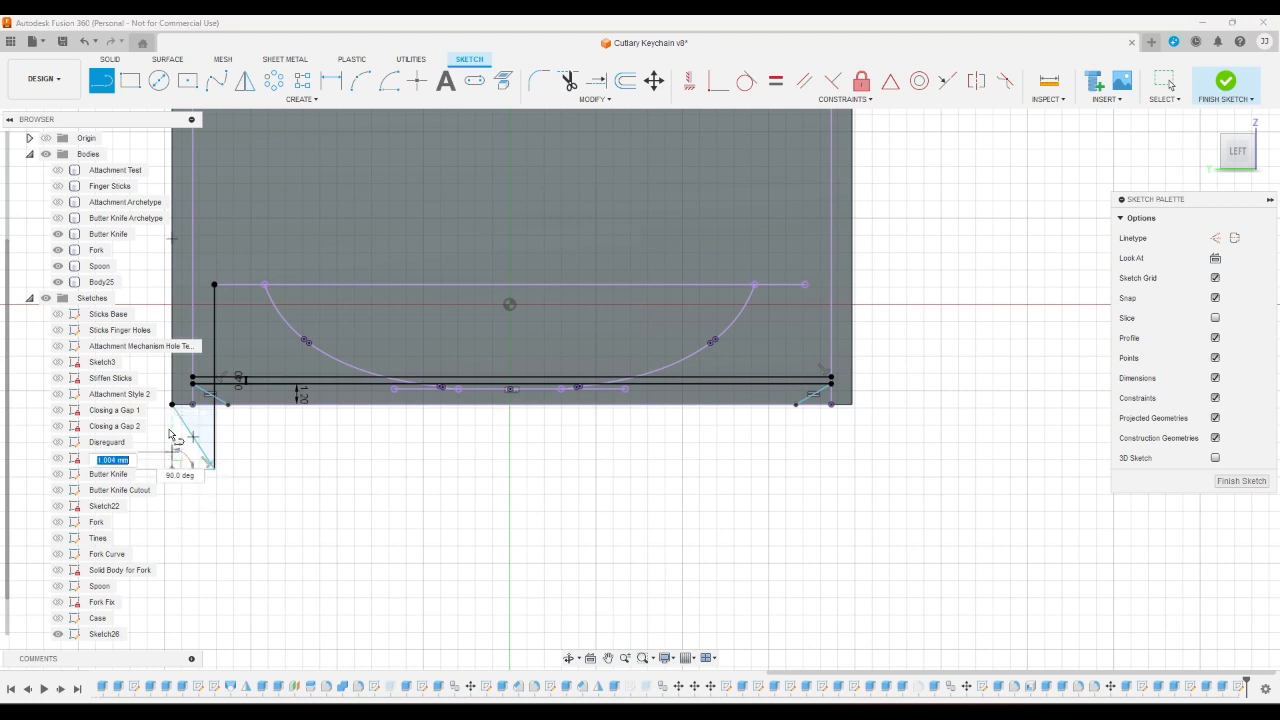
pyautogui.click(172, 404)
# - Draw a vertical line about 3.76 mm long from the inner wall's lower point to the box's lower line and end the Line command
pyautogui.click(194, 405)
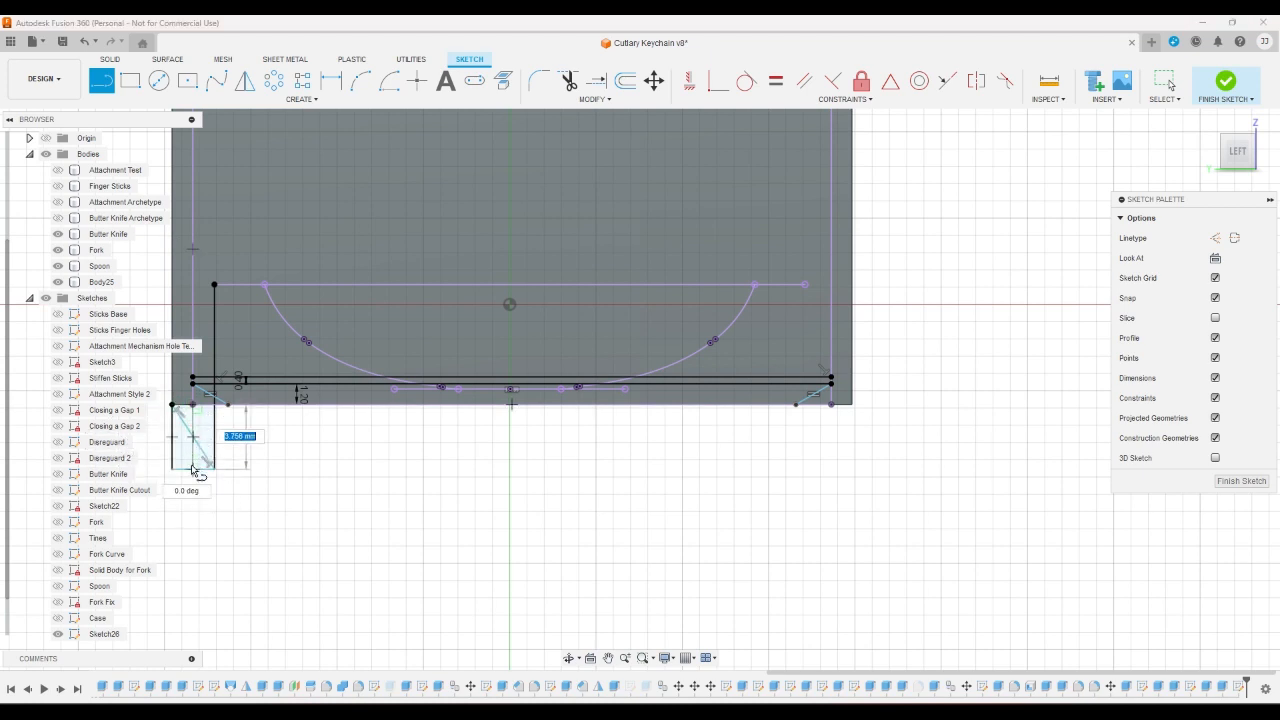
pyautogui.click(193, 469)
pyautogui.rightClick(374, 495)
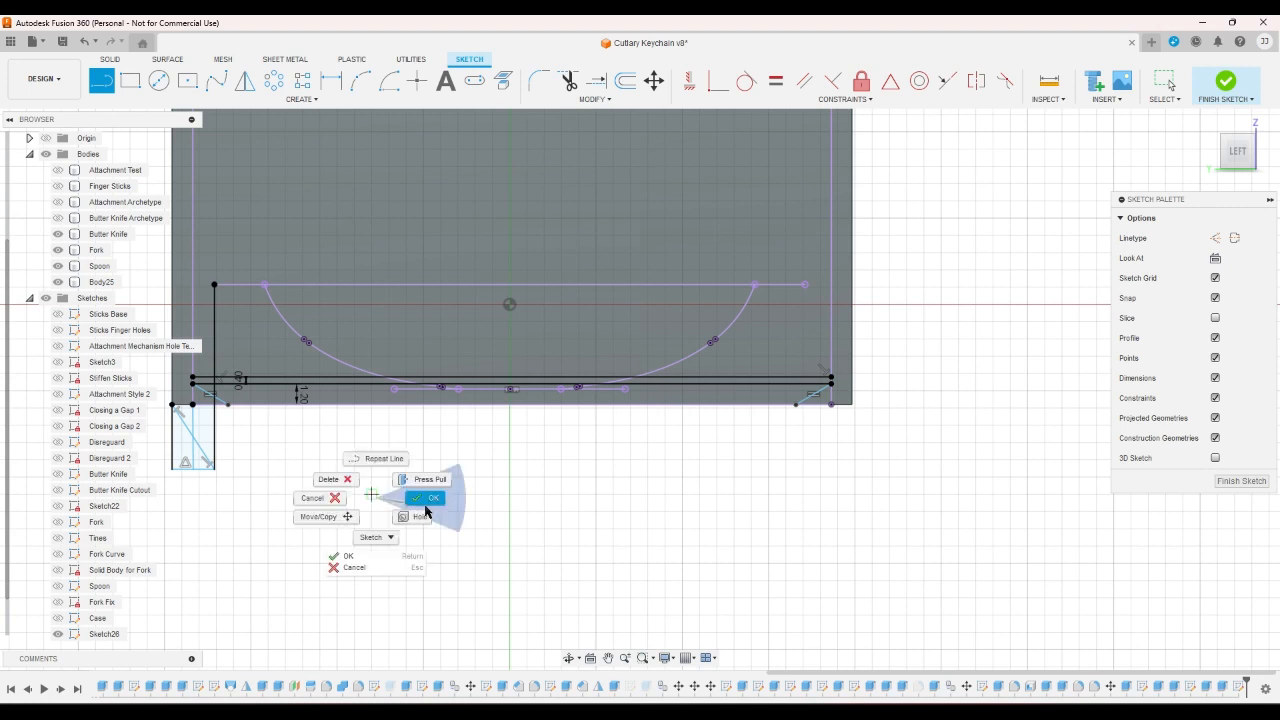
# - Draw a vertical line 0.8 mm long straight down from the small box's inner lower corner below the case
pyautogui.click(427, 509)
pyautogui.scroll(-2, 480, 526)
pyautogui.scroll(3, 280, 482)
pyautogui.scroll(2, 283, 484)
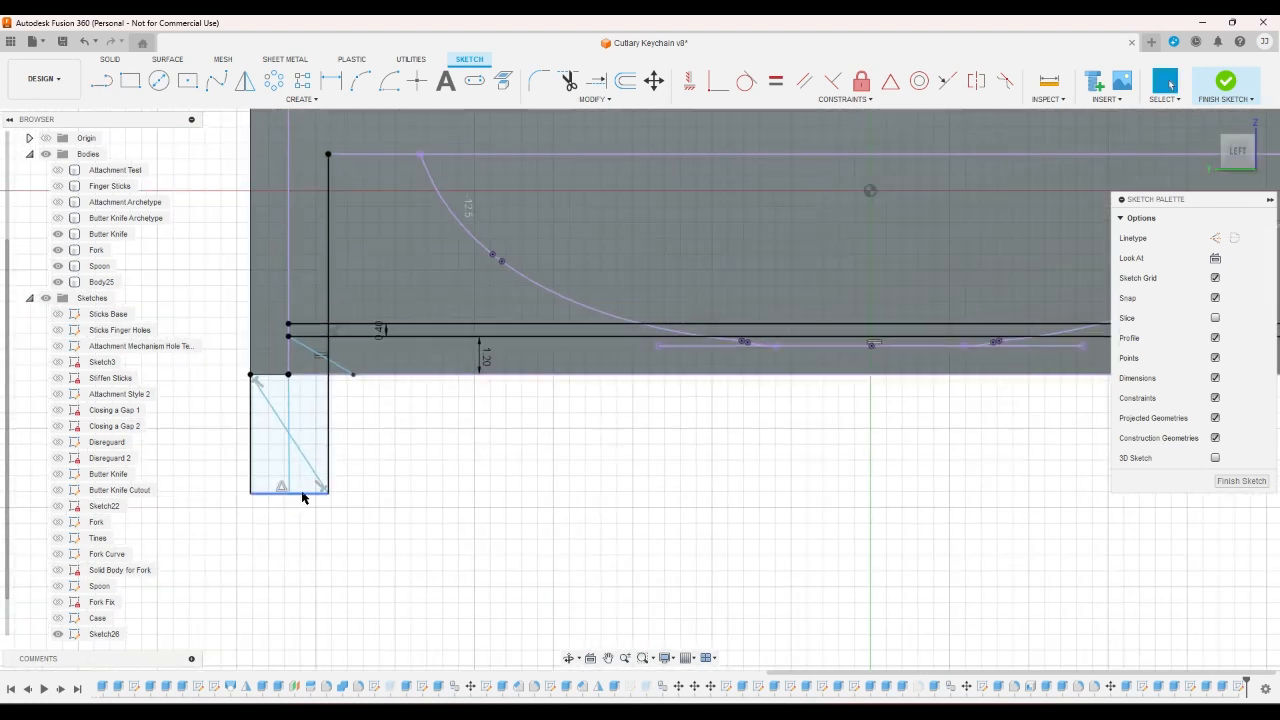
pyautogui.press('l')
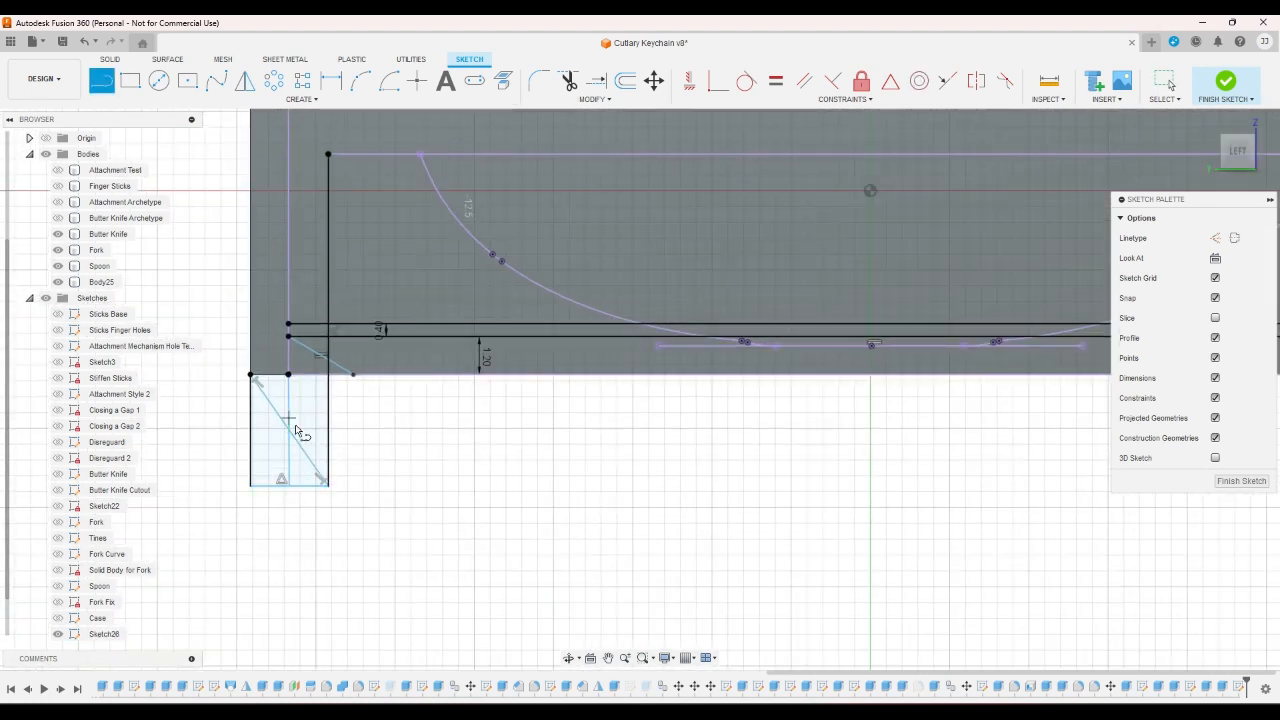
pyautogui.click(329, 486)
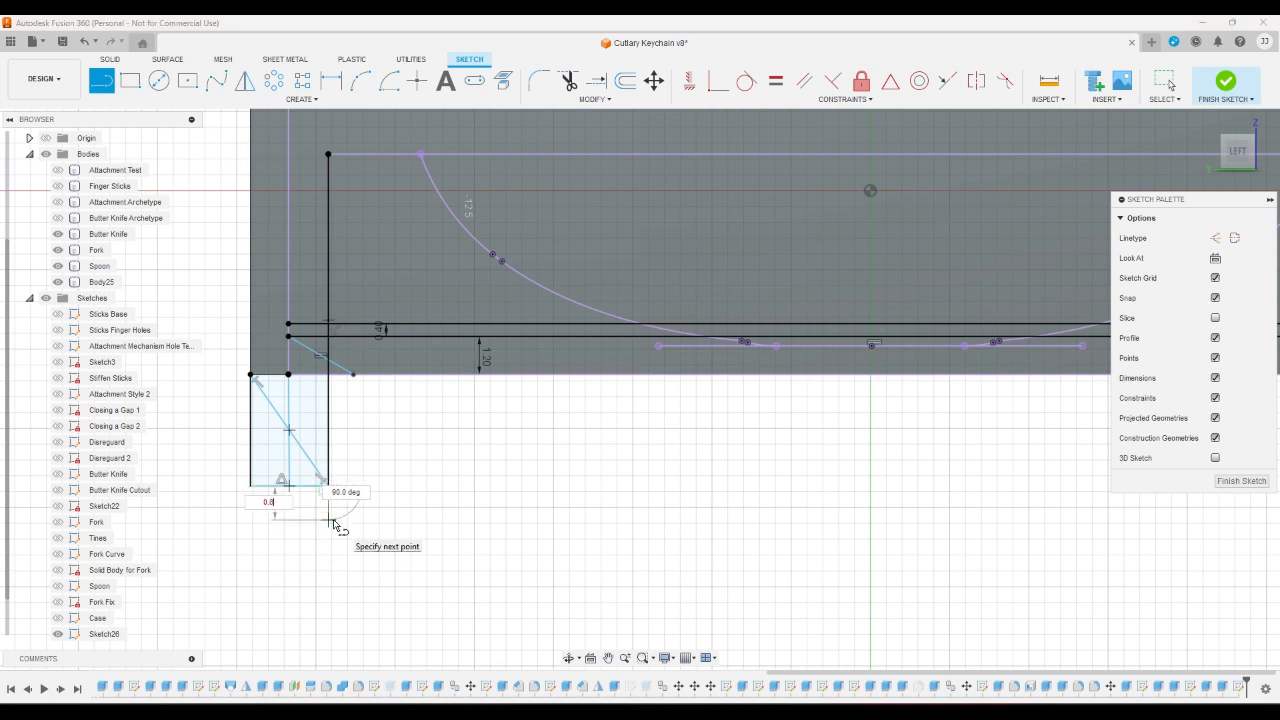
pyautogui.press('Return')
pyautogui.press('Escape')
# - Close the strip under the small box with a horizontal and a side line, and make that side collinear with the box's outer edge
pyautogui.press('l')
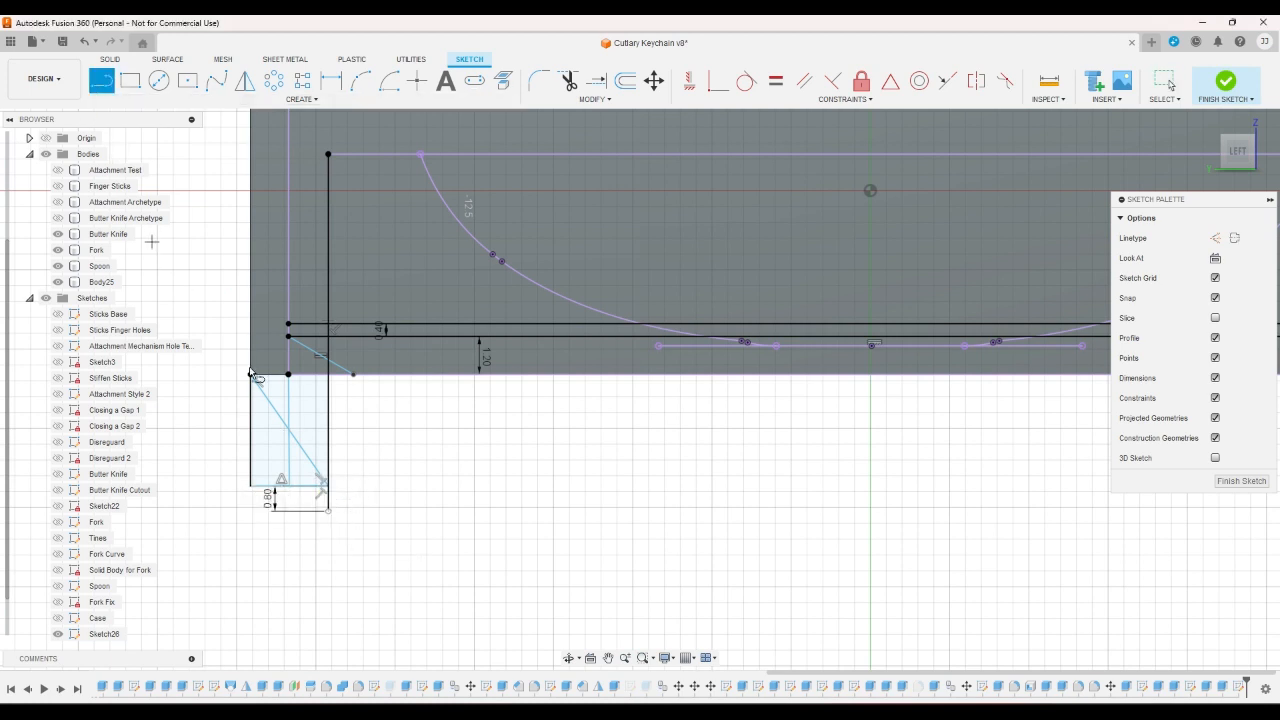
pyautogui.click(329, 511)
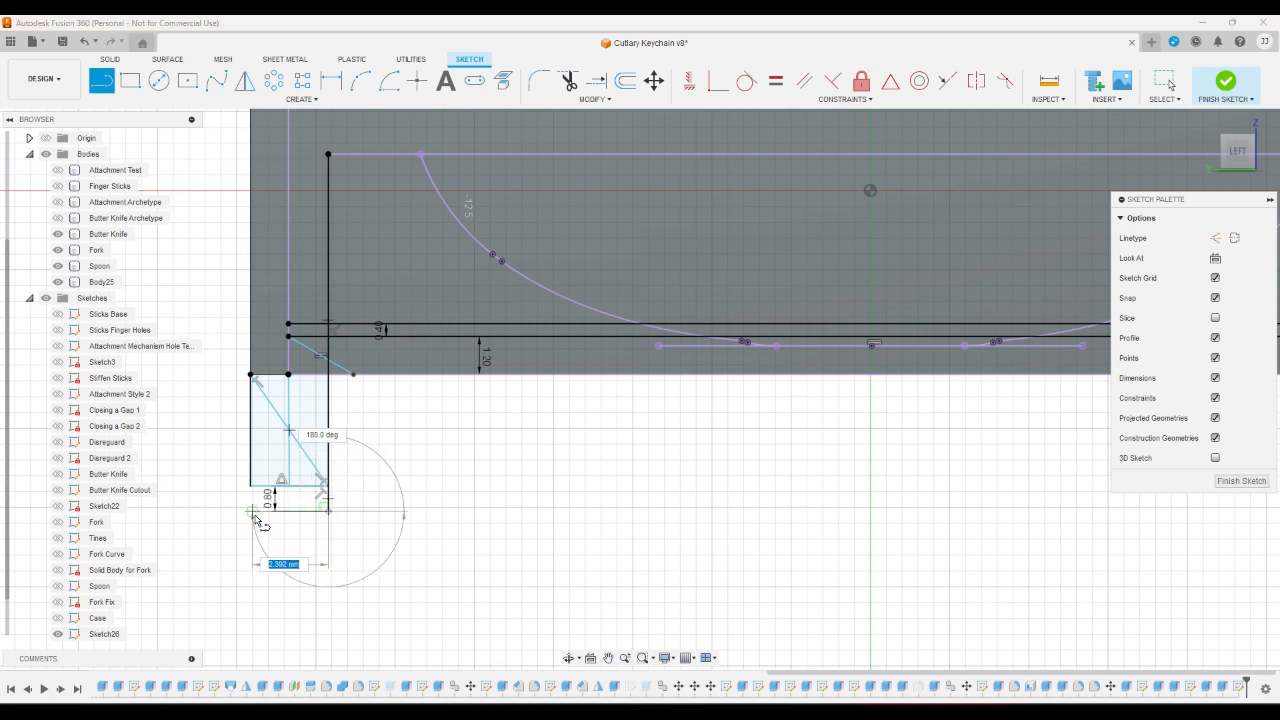
pyautogui.click(251, 512)
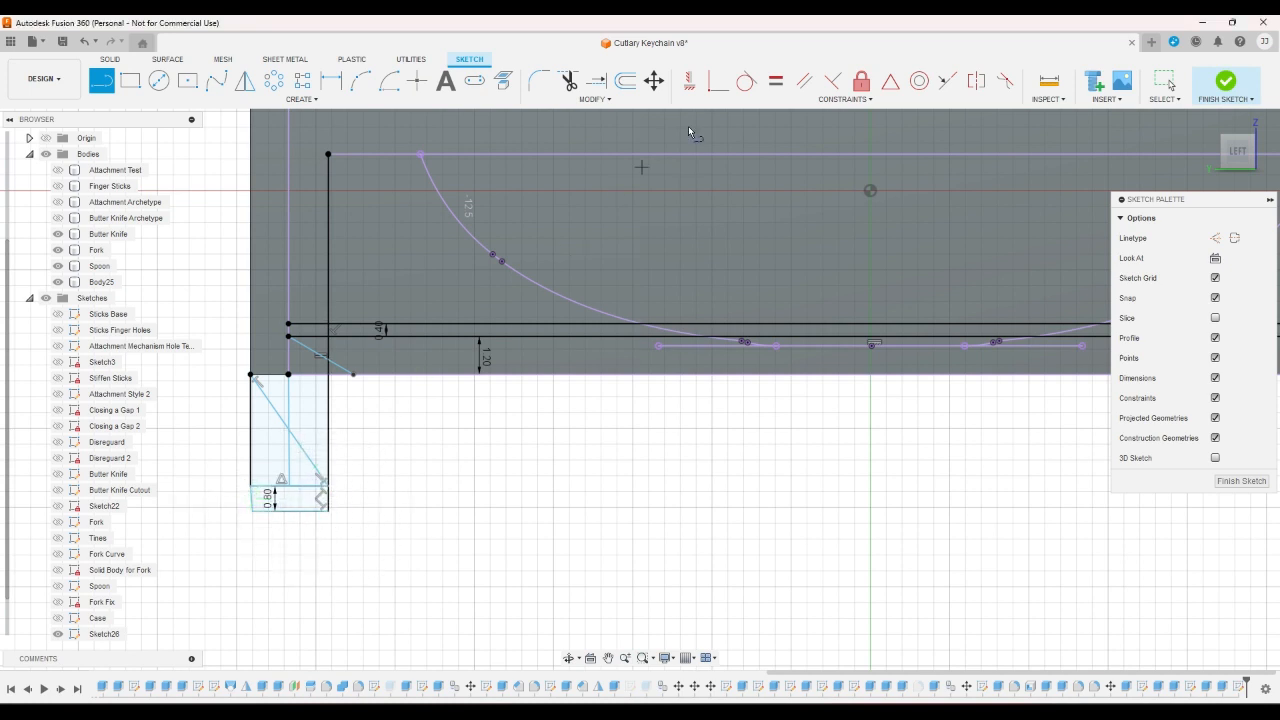
pyautogui.click(947, 81)
pyautogui.click(252, 505)
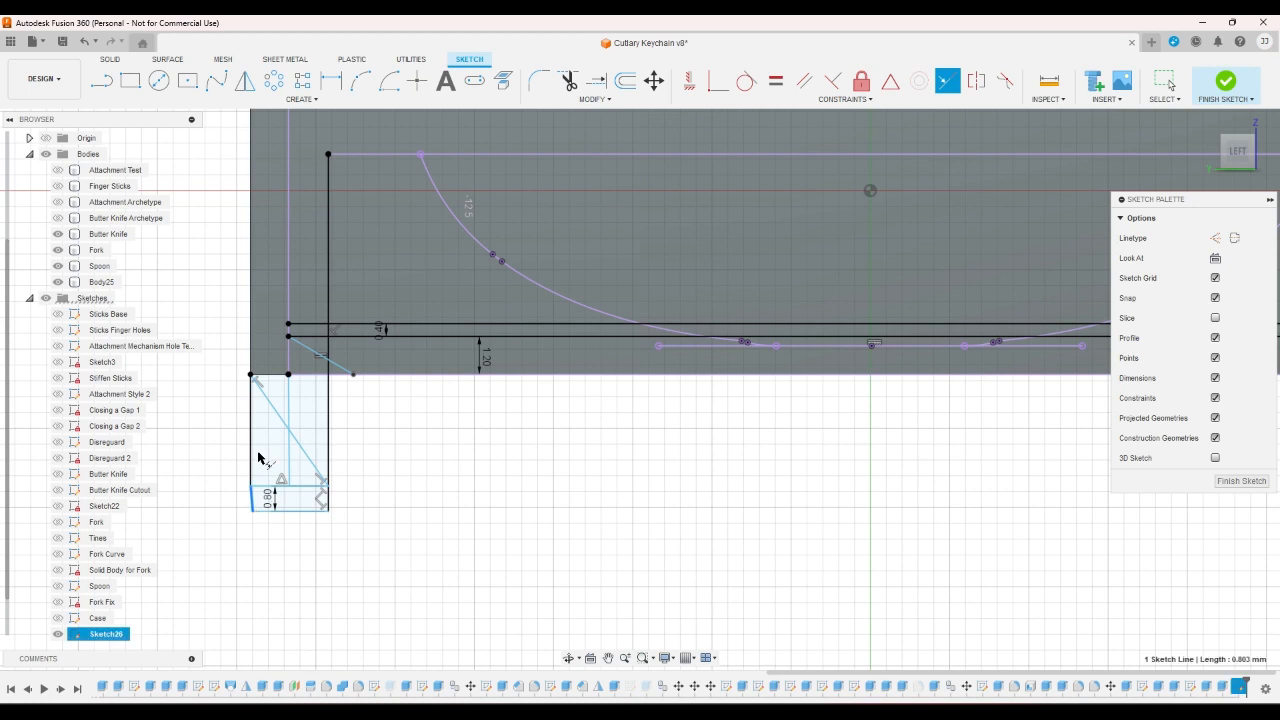
pyautogui.click(252, 457)
pyautogui.rightClick(386, 524)
pyautogui.click(437, 526)
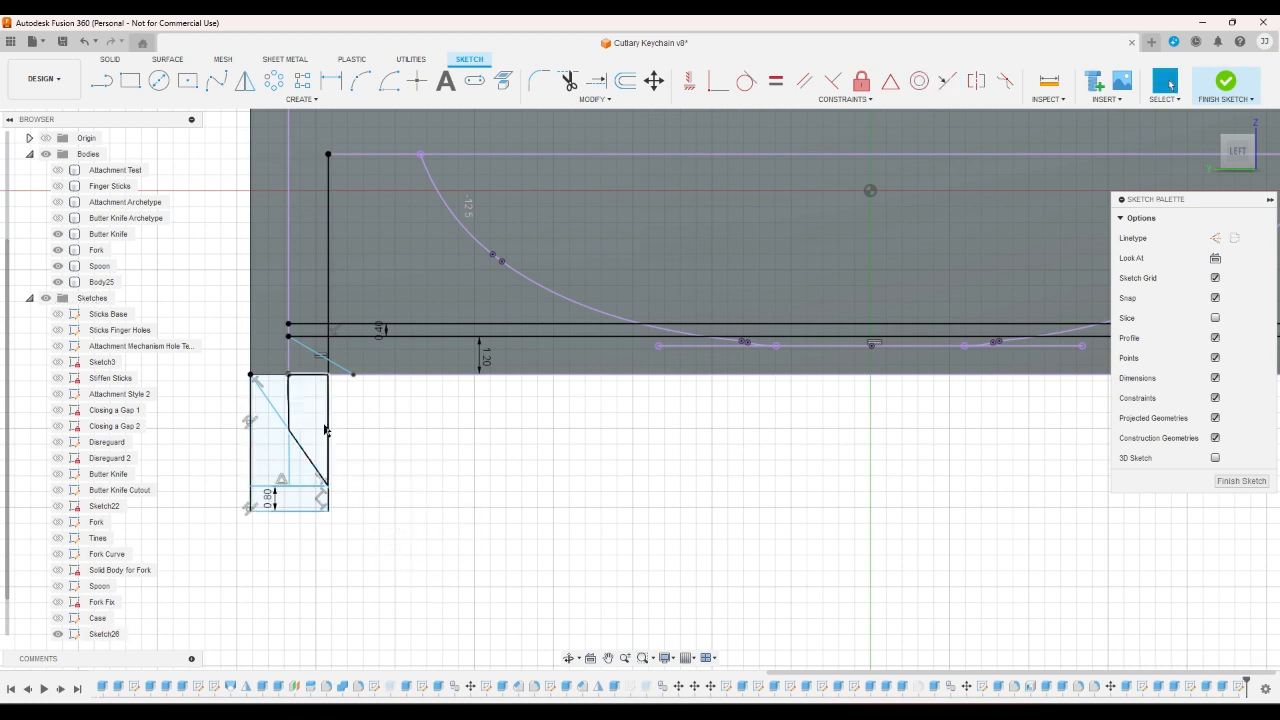
# - Measure the distance between the inner line's lower end and the box's lower corner, and examine the spoon's fit inside the case from below
pyautogui.scroll(1, 325, 424)
pyautogui.click(330, 400)
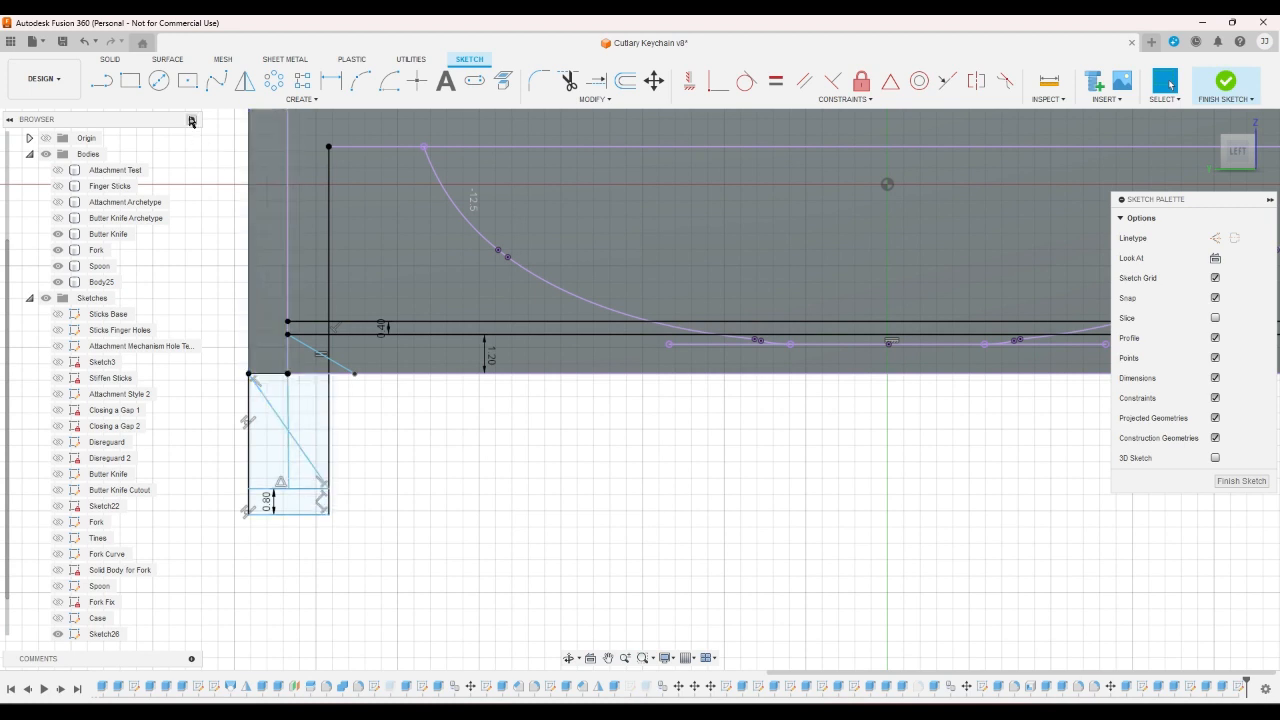
pyautogui.click(331, 80)
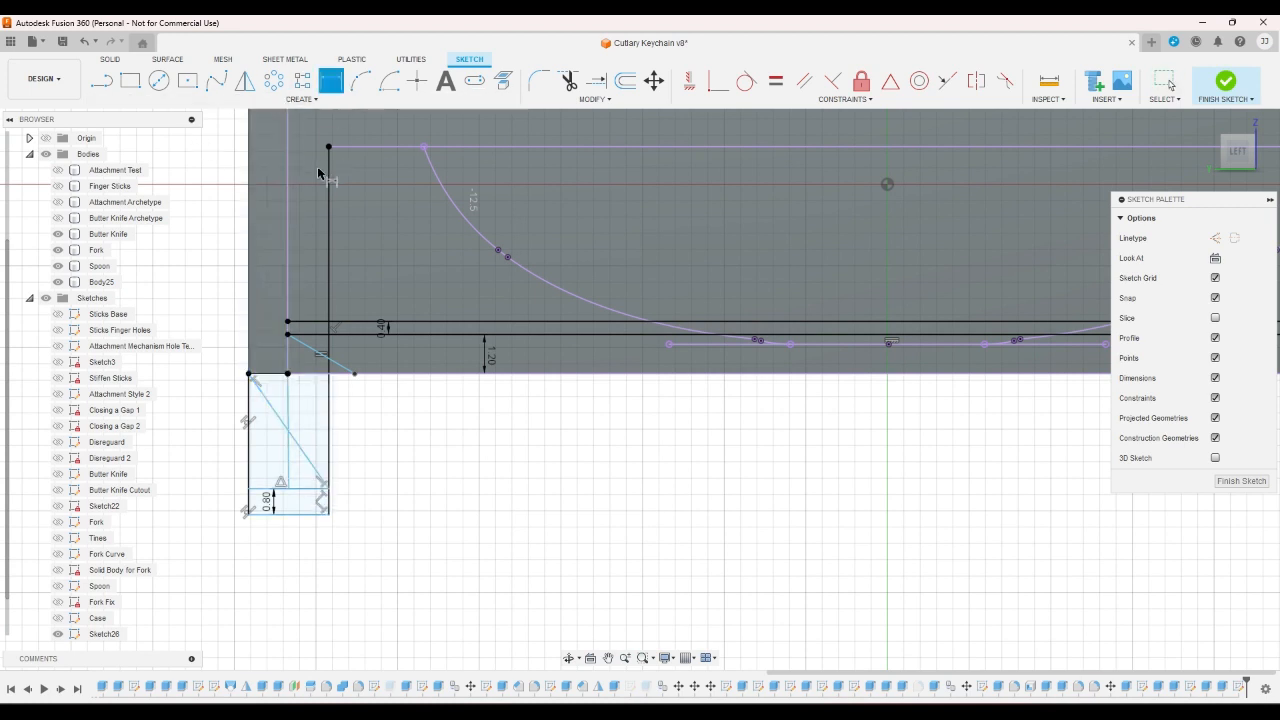
pyautogui.click(327, 488)
pyautogui.click(288, 488)
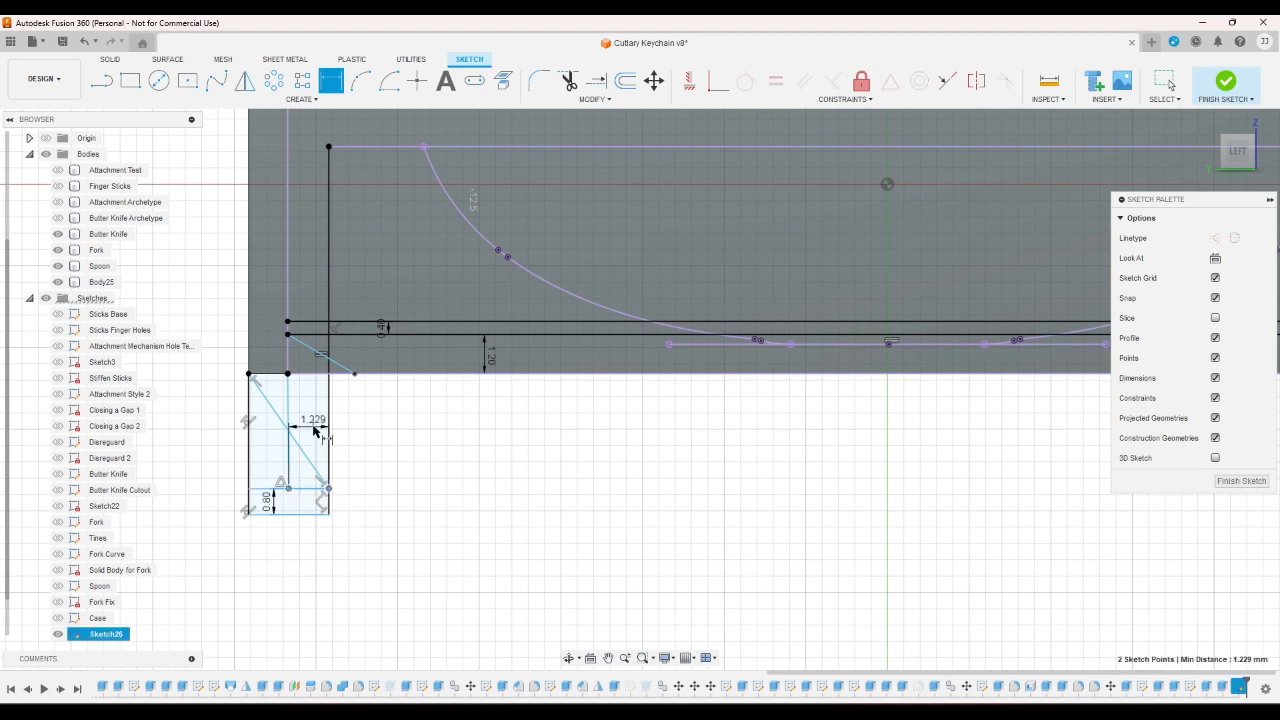
pyautogui.rightClick(313, 430)
pyautogui.click(252, 433)
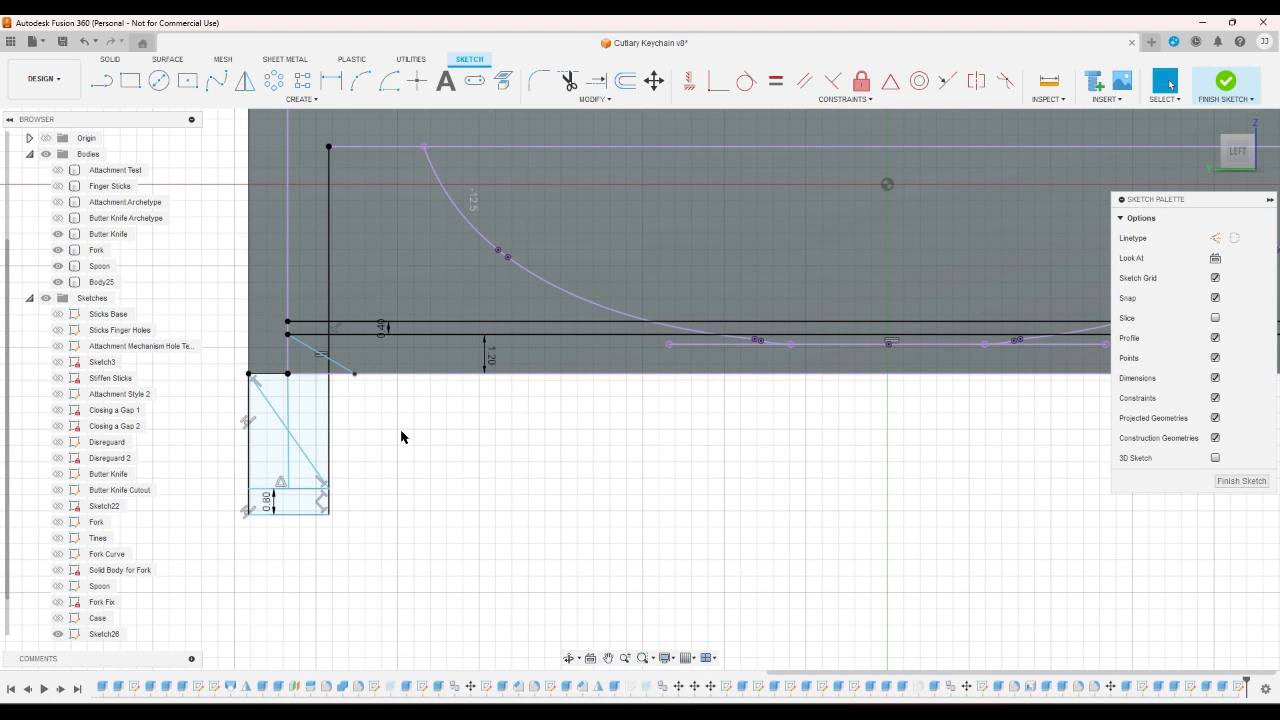
pyautogui.scroll(-3, 401, 437)
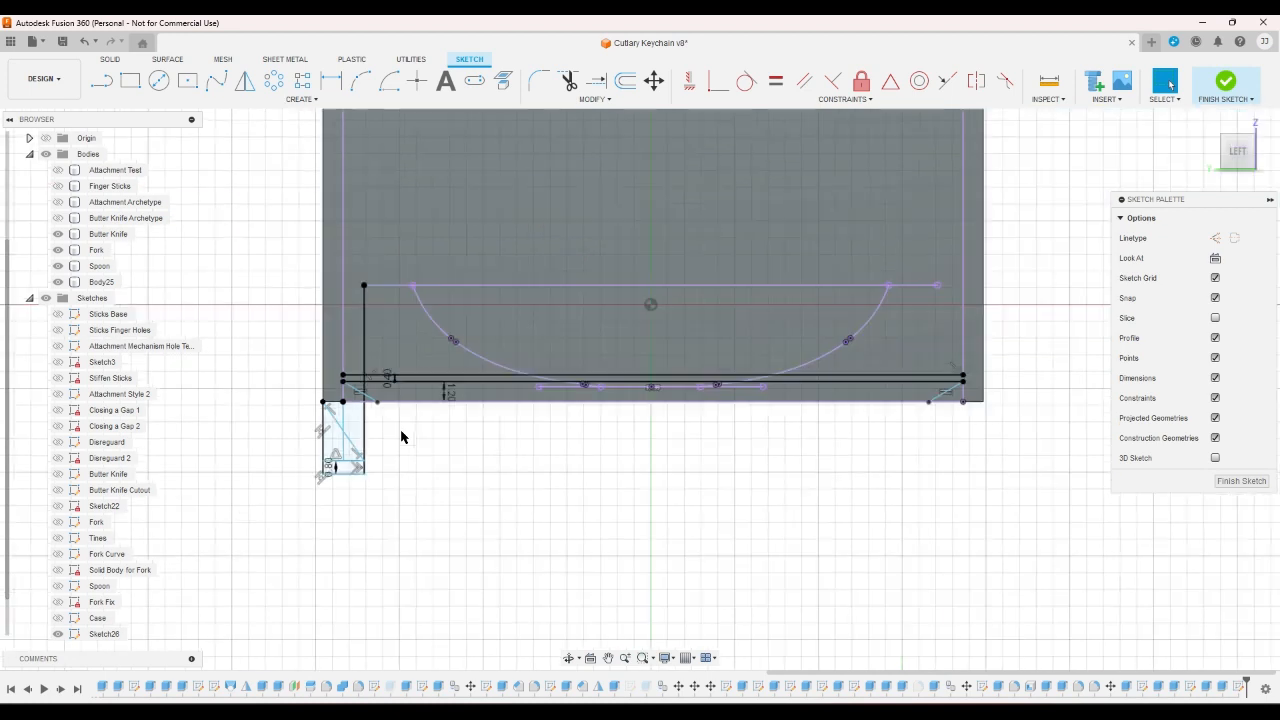
pyautogui.click(1240, 168)
pyautogui.scroll(-3, 1071, 268)
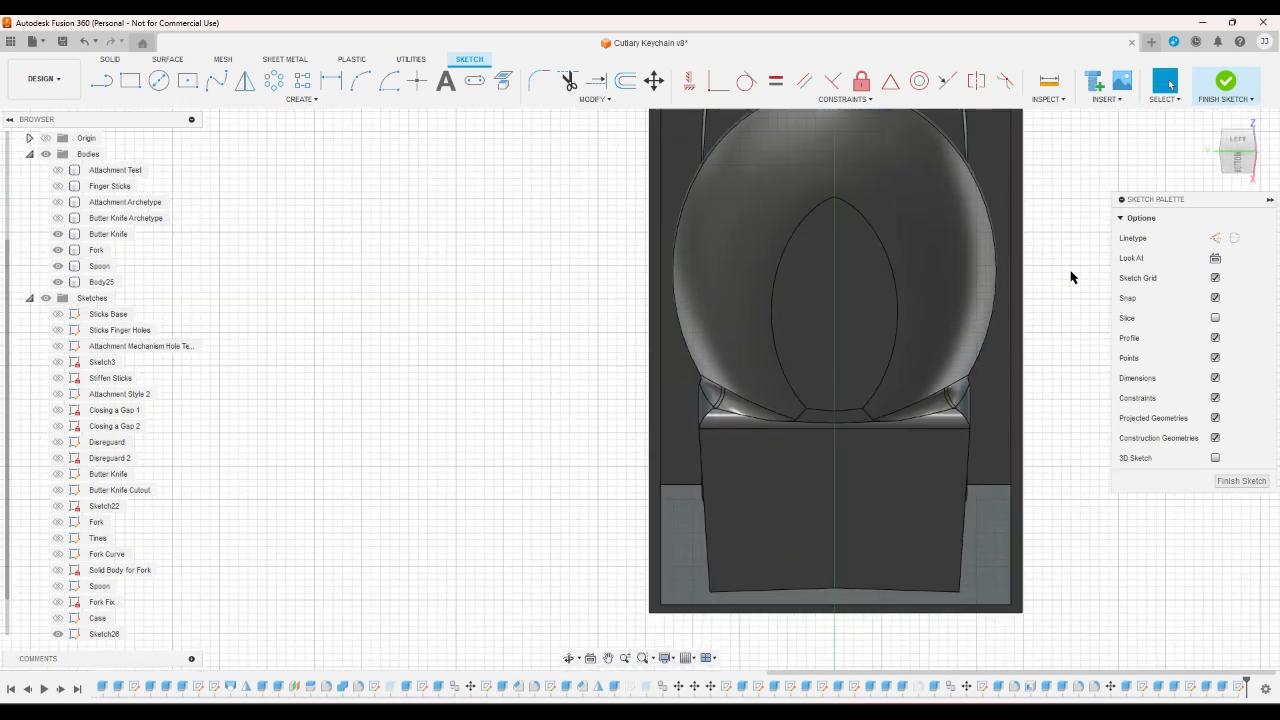
pyautogui.scroll(-3, 1071, 268)
pyautogui.click(1220, 170)
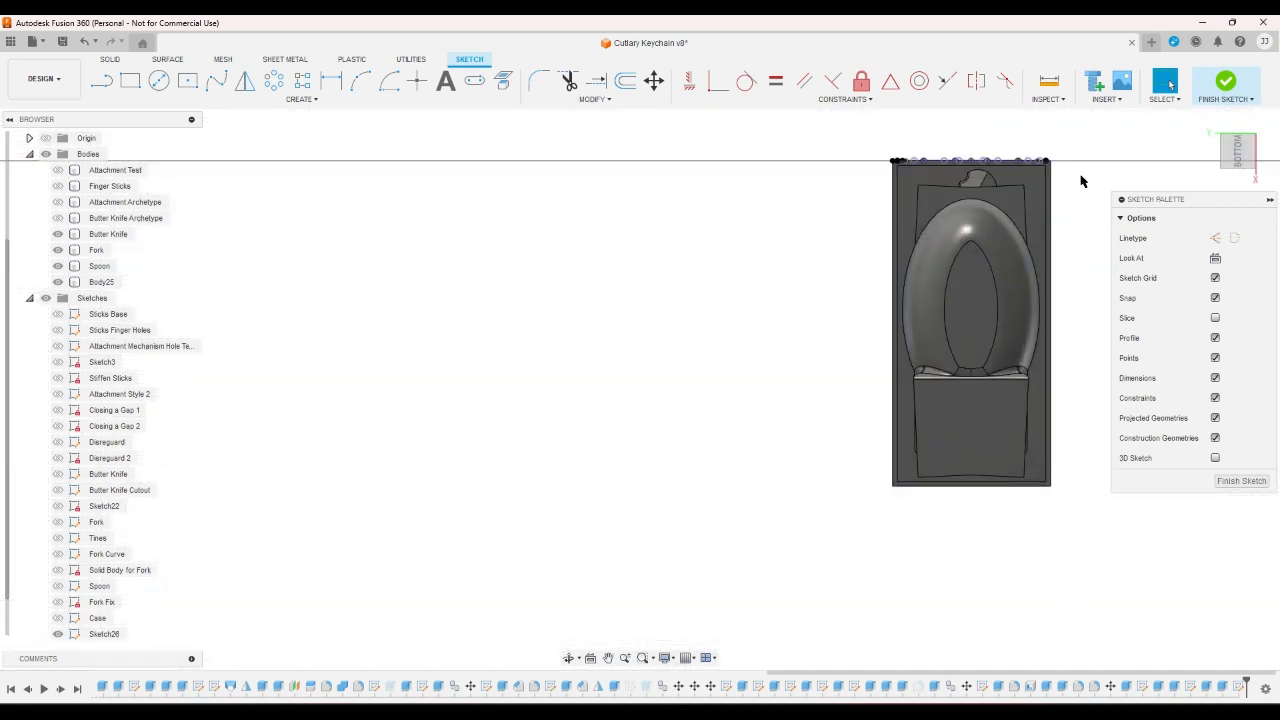
pyautogui.click(1241, 131)
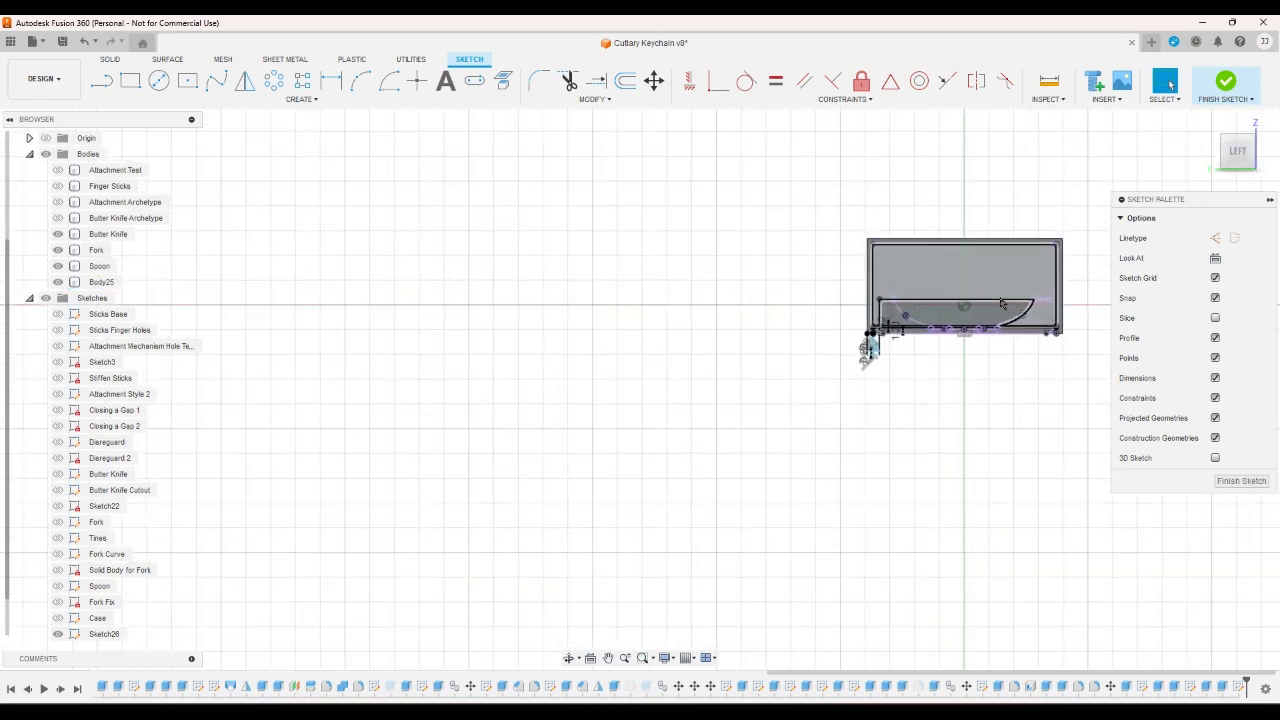
# - Finish the opening sketch, reopen the Case sketch and set the case's width to 39 mm
pyautogui.click(1226, 82)
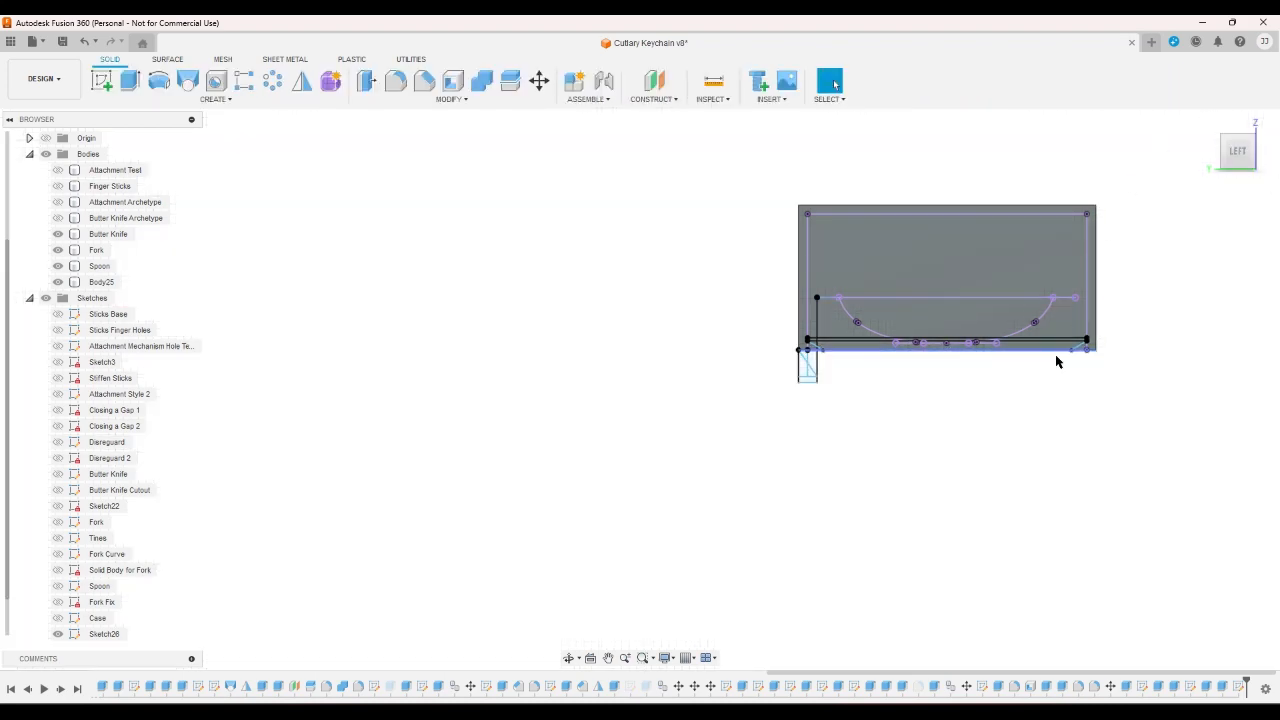
pyautogui.doubleClick(1200, 687)
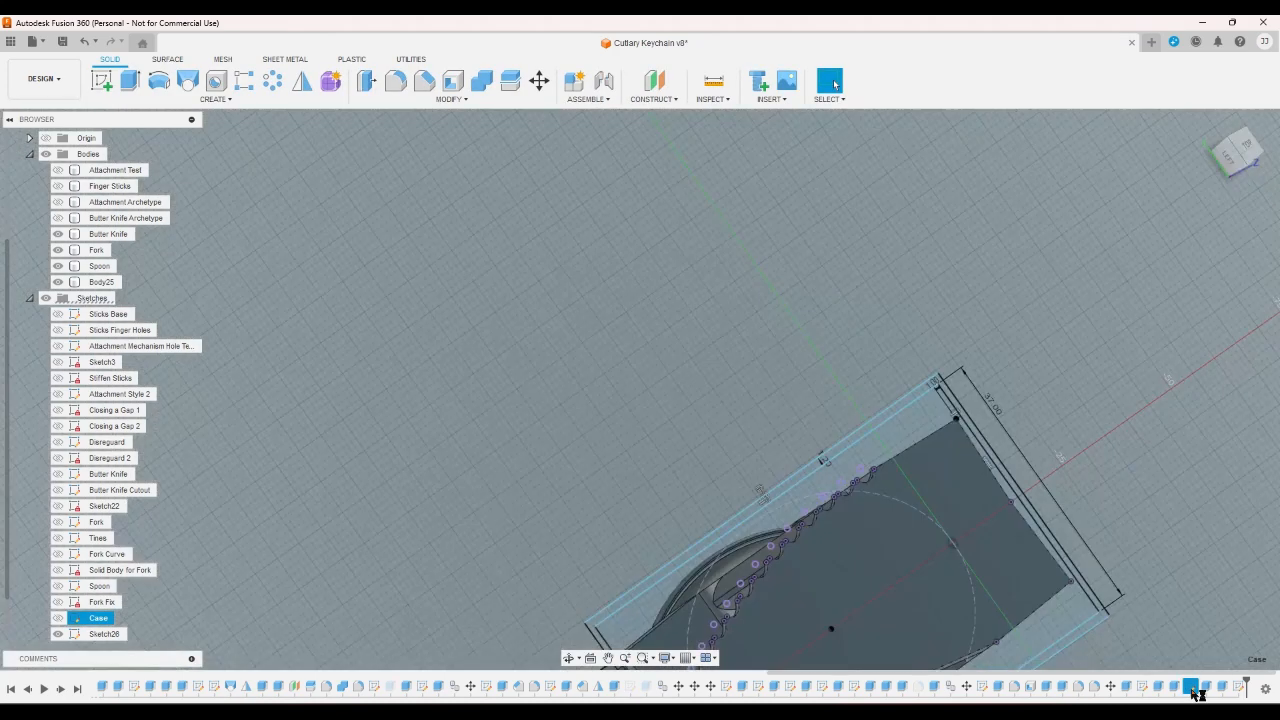
pyautogui.scroll(-4, 997, 494)
pyautogui.scroll(5, 862, 544)
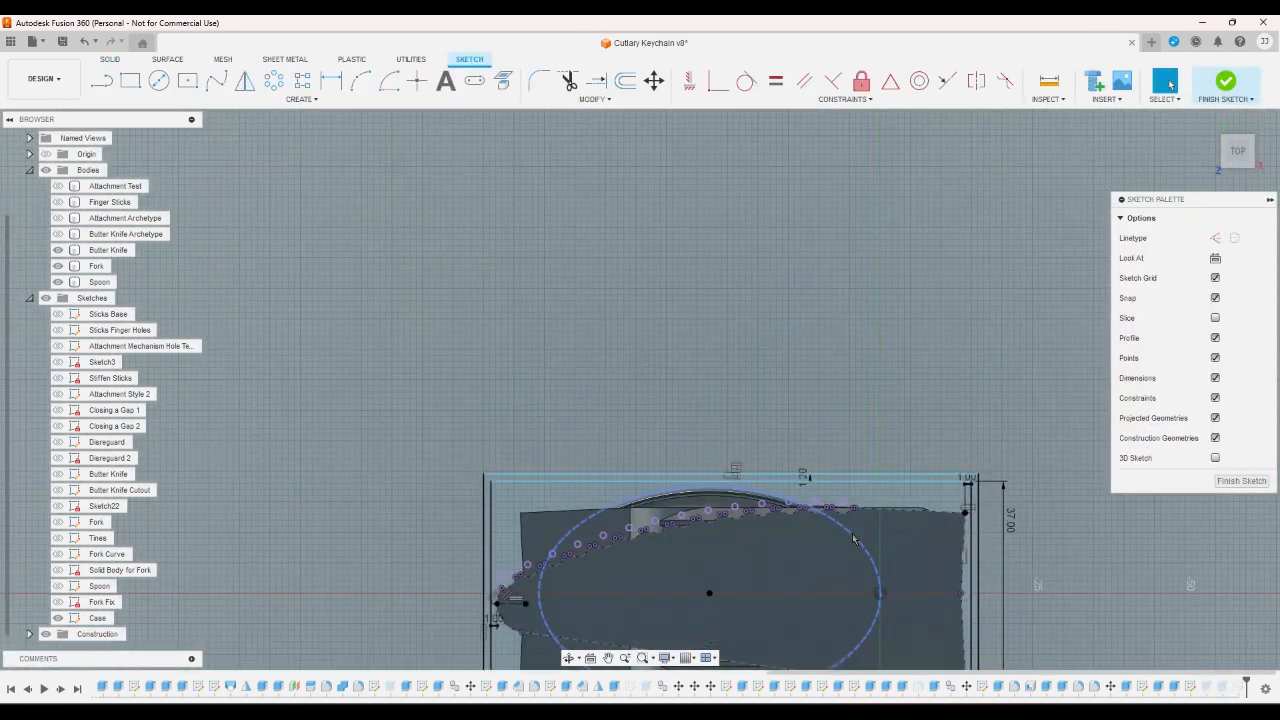
pyautogui.scroll(-2, 876, 400)
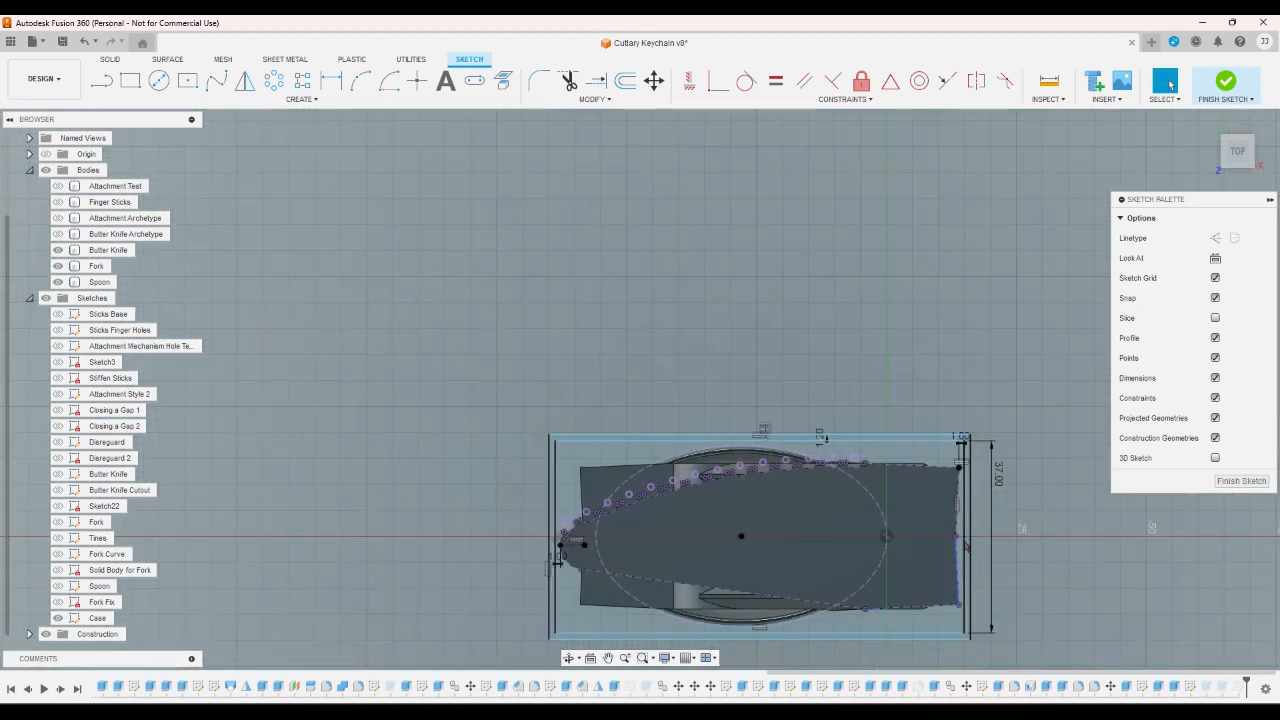
pyautogui.doubleClick(997, 488)
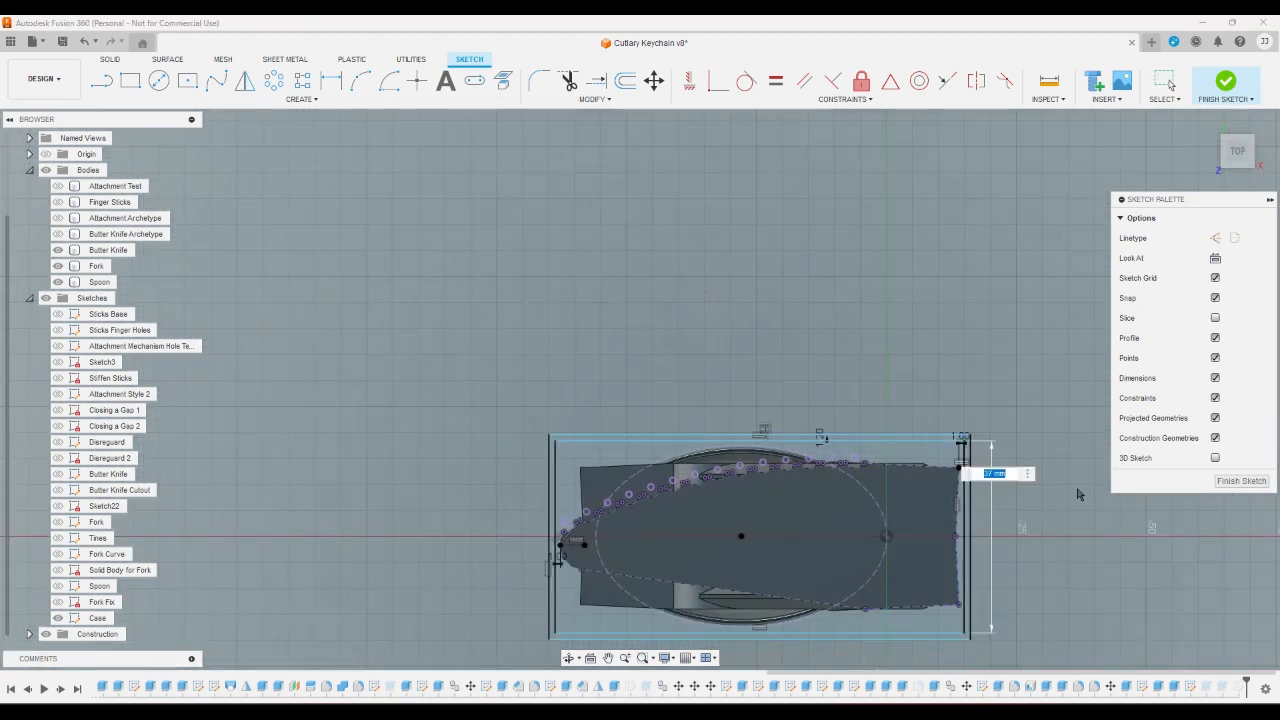
pyautogui.write('39')
pyautogui.press('Return')
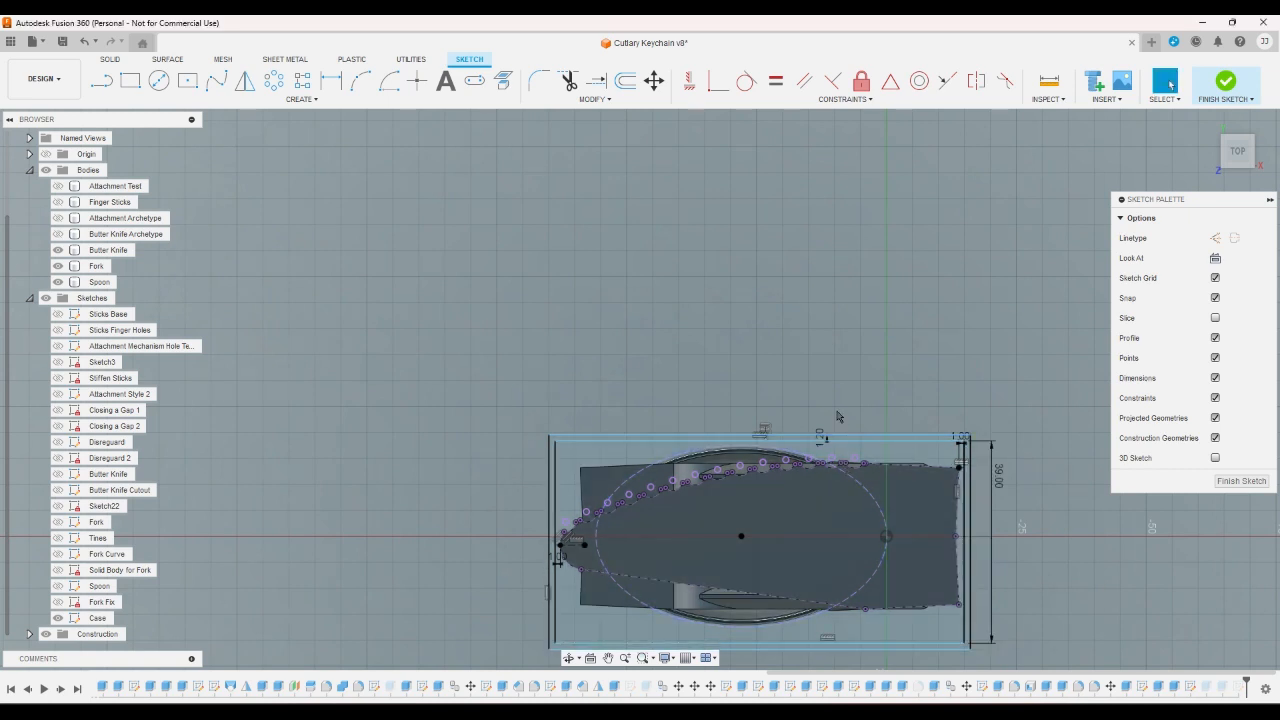
# - Draw a diagonal between opposite corners of the case's inner rectangle and place a sketch point at its midpoint
pyautogui.press('l')
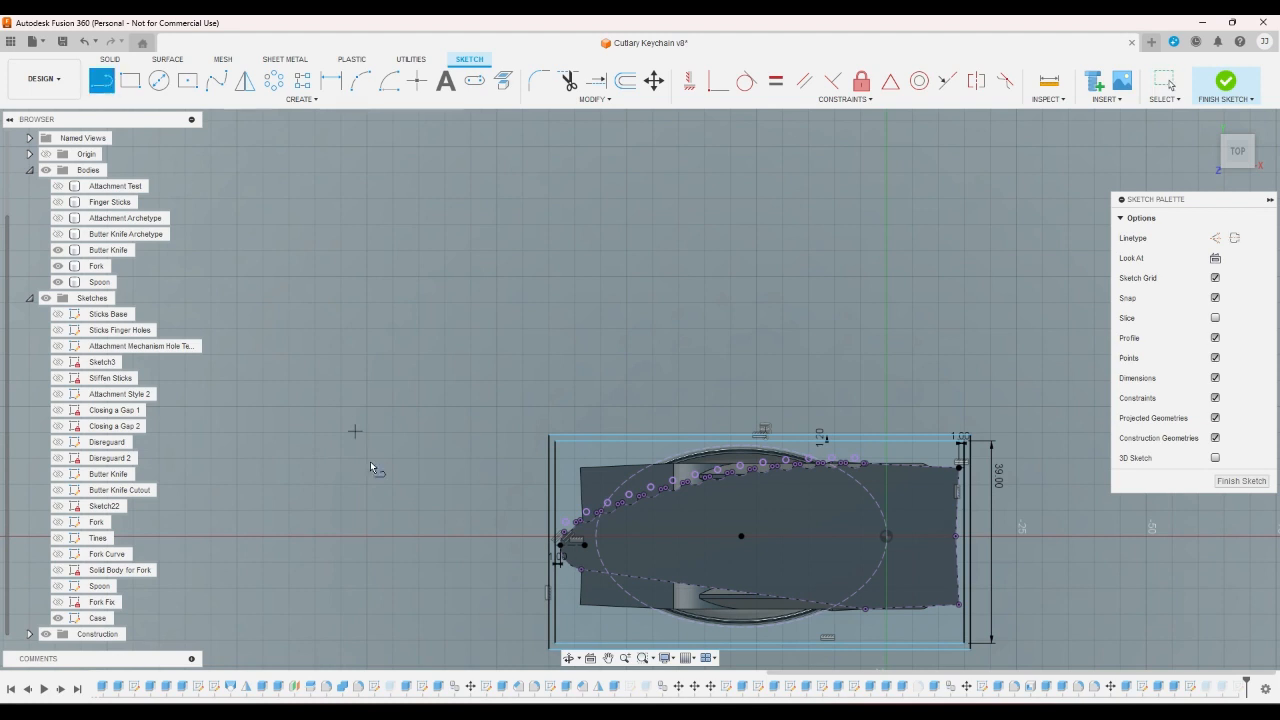
pyautogui.click(554, 645)
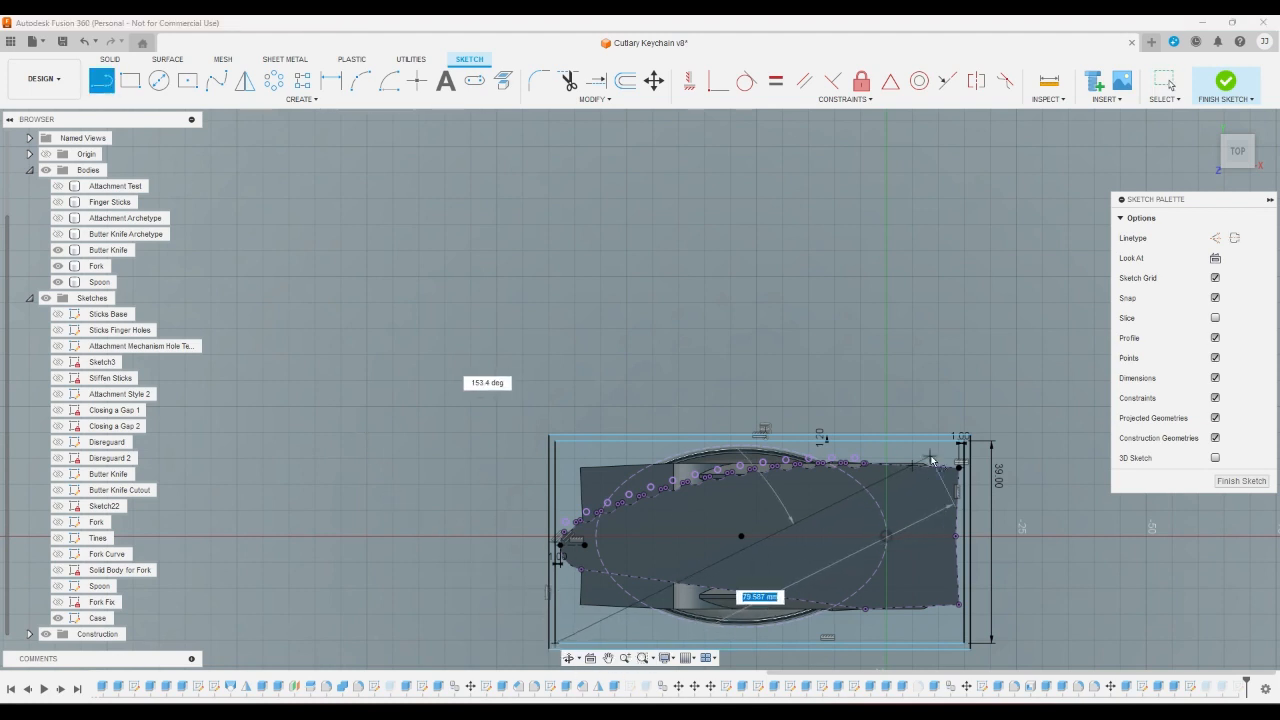
pyautogui.click(962, 440)
pyautogui.click(417, 80)
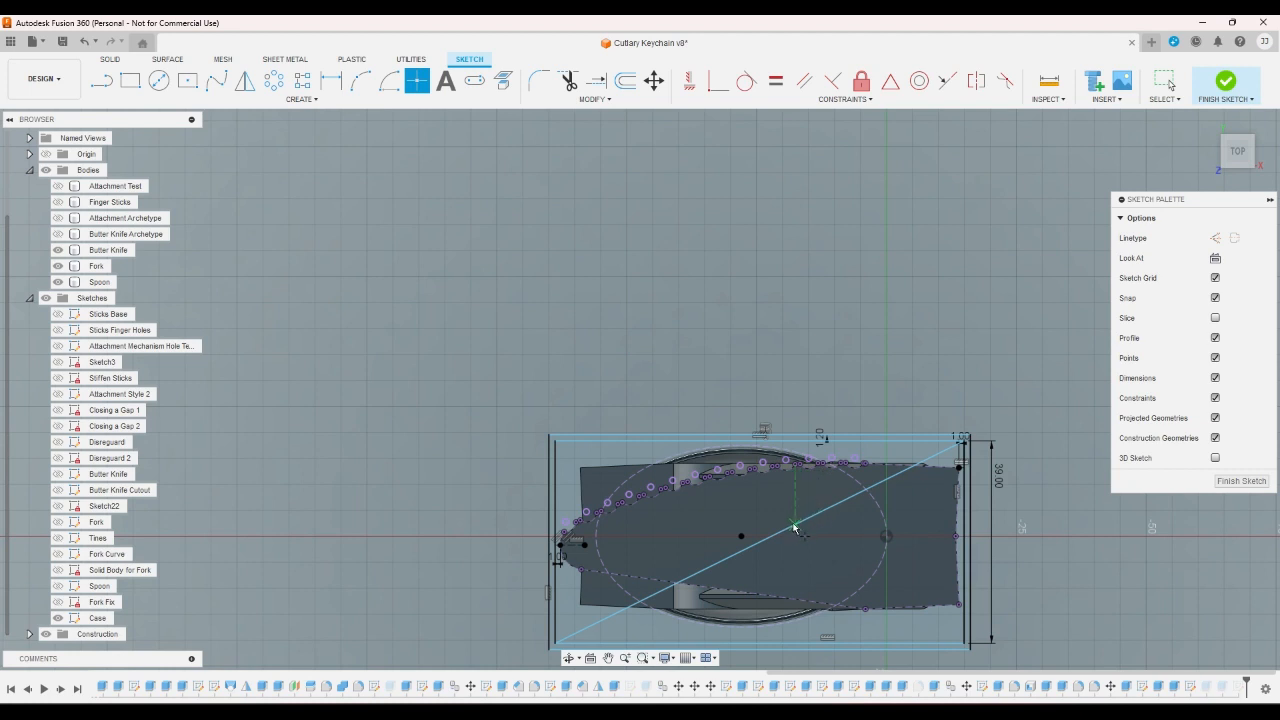
pyautogui.rightClick(833, 298)
pyautogui.click(874, 302)
pyautogui.click(759, 541)
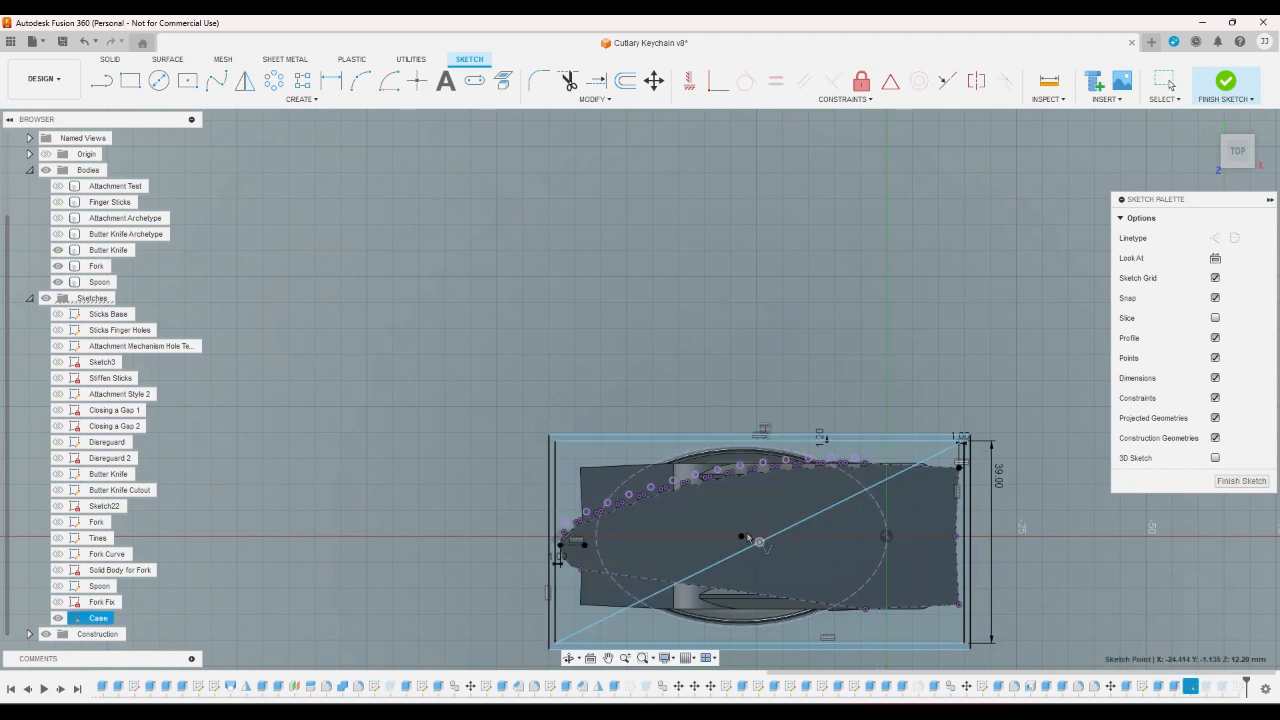
# - Connect the ellipse's center point to the diagonal's midpoint with a line, constrain it horizontal to center the case, and finish the sketch
pyautogui.press('l')
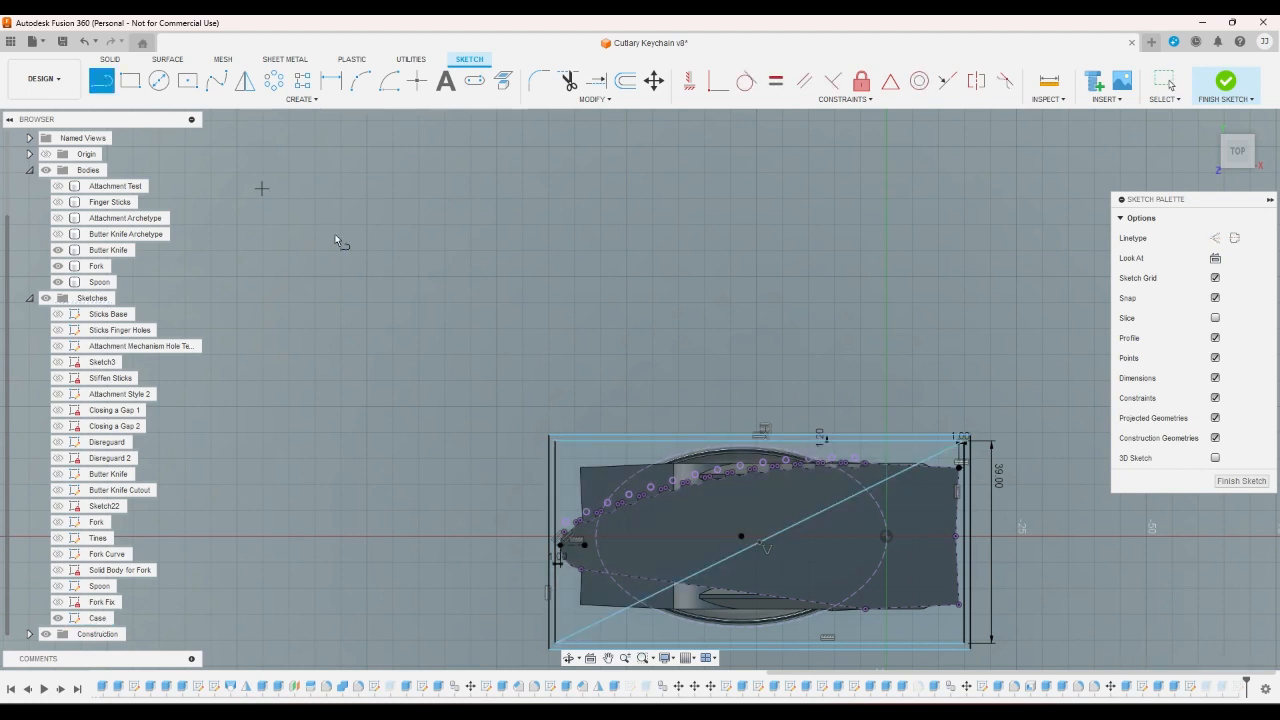
pyautogui.click(759, 541)
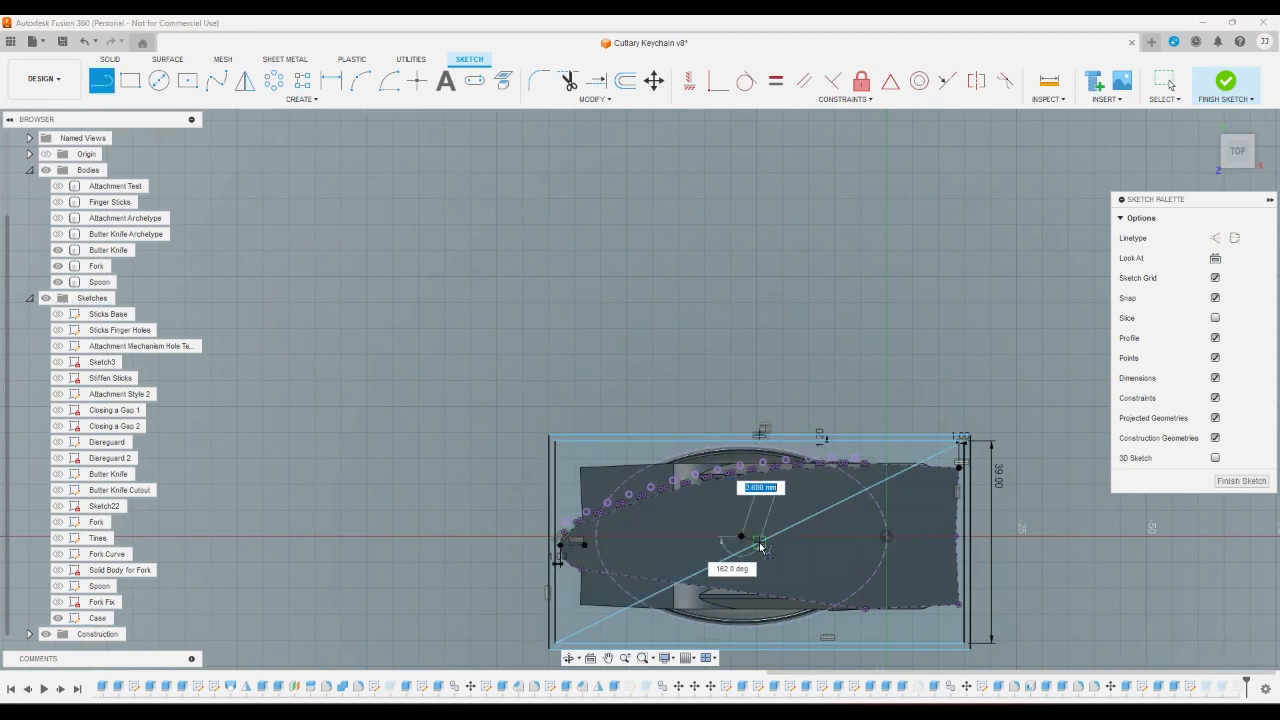
pyautogui.click(689, 80)
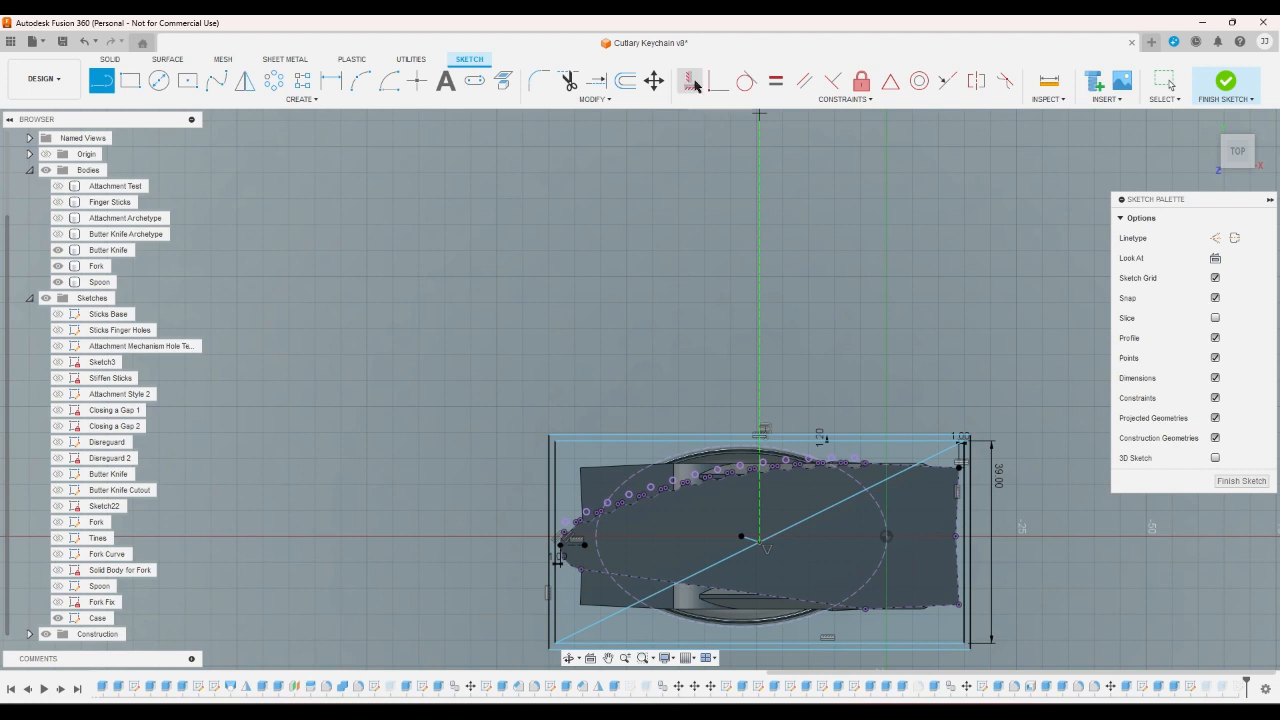
pyautogui.click(752, 541)
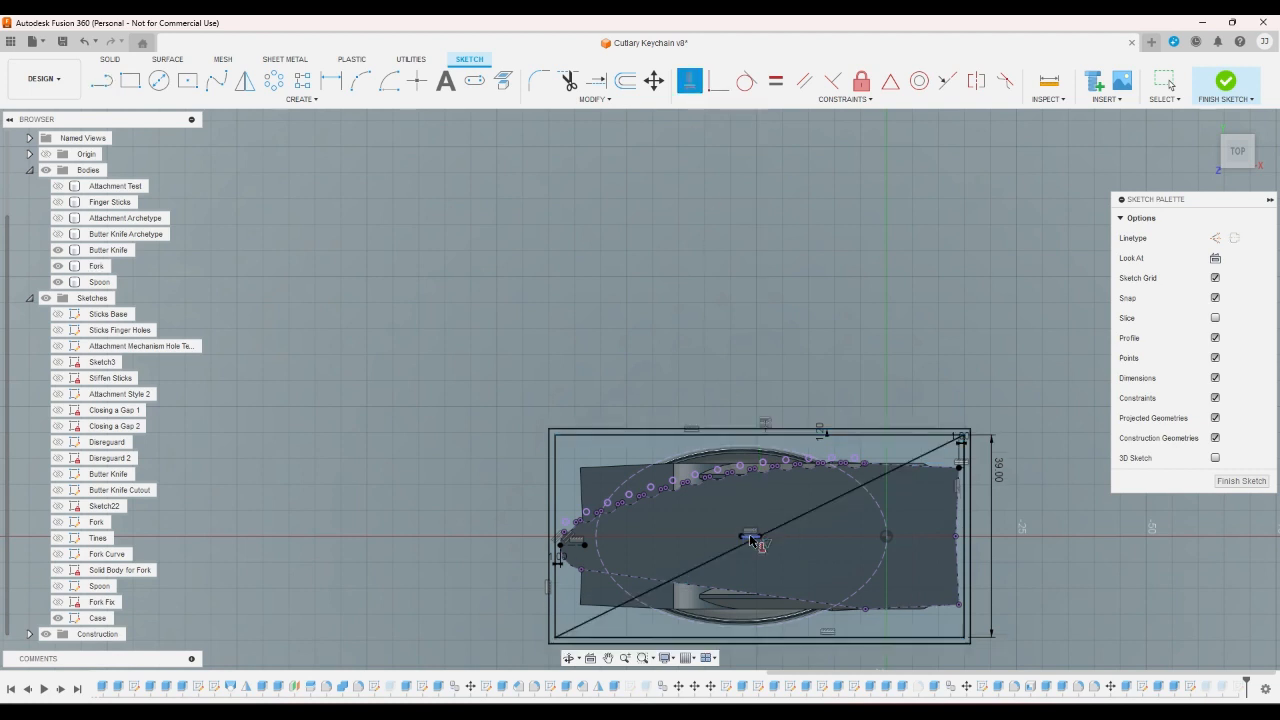
pyautogui.rightClick(757, 315)
pyautogui.click(787, 314)
pyautogui.click(1245, 78)
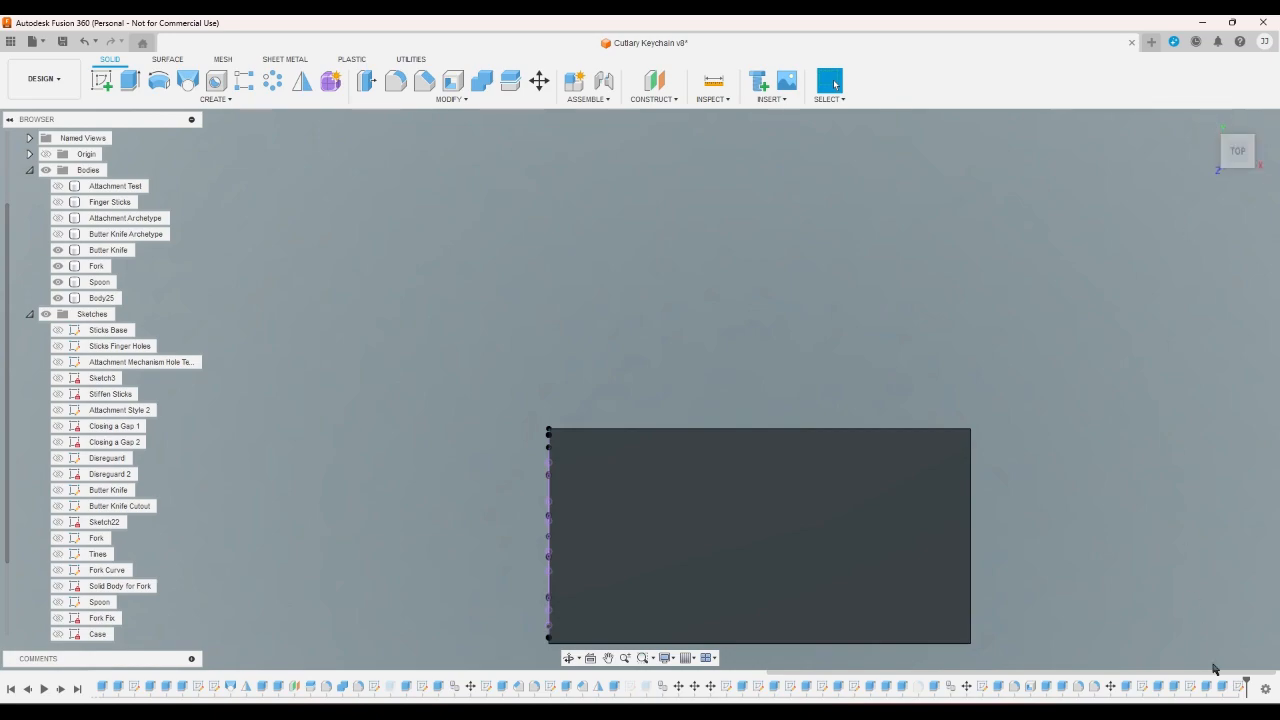
# - Reopen the sliding-lid opening sketch for editing at the small box beneath the case corner
pyautogui.doubleClick(1238, 687)
pyautogui.scroll(8, 976, 405)
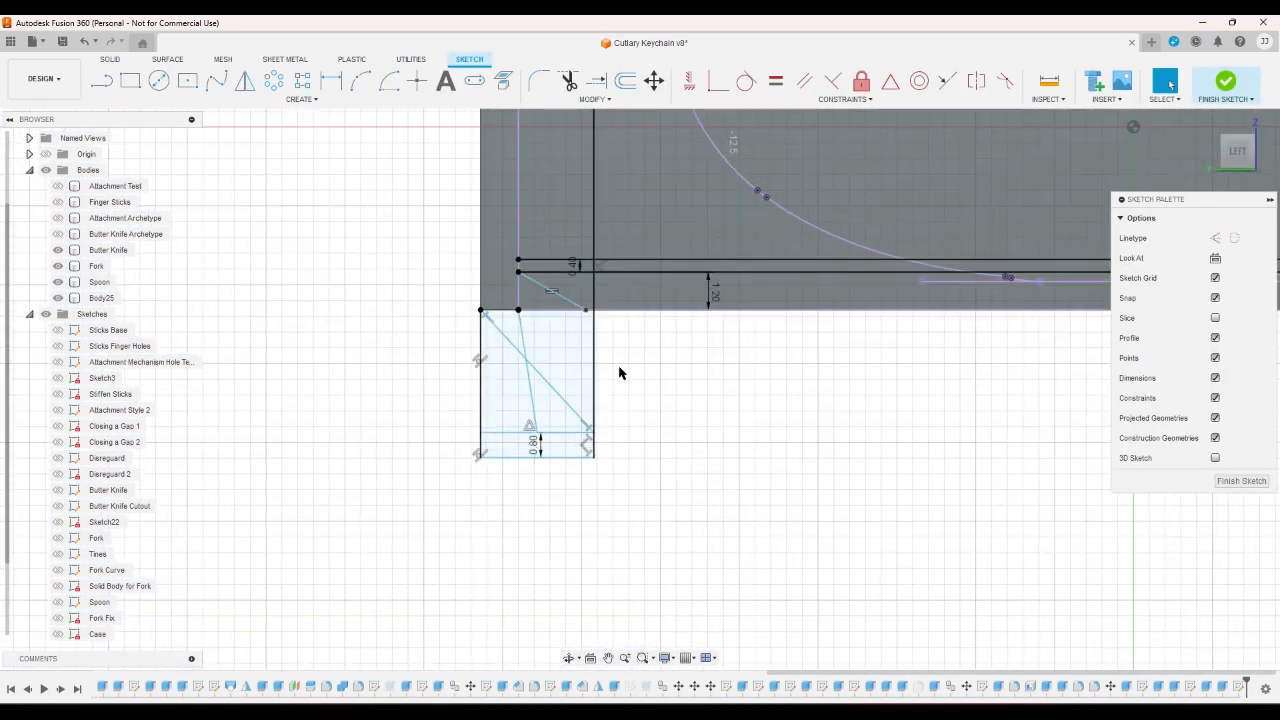
pyautogui.scroll(1, 617, 375)
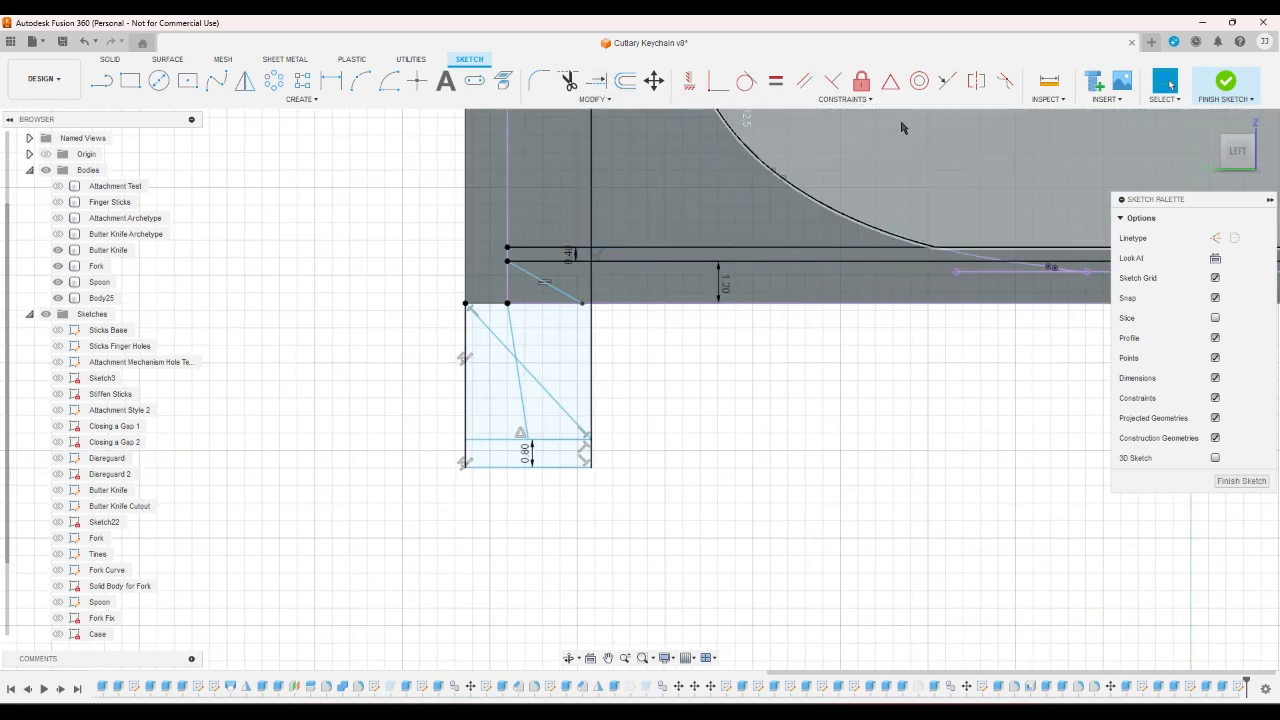
# - Try to make the slanted line inside the small box collinear with the case's inner vertical wall line
pyautogui.click(948, 81)
pyautogui.click(513, 345)
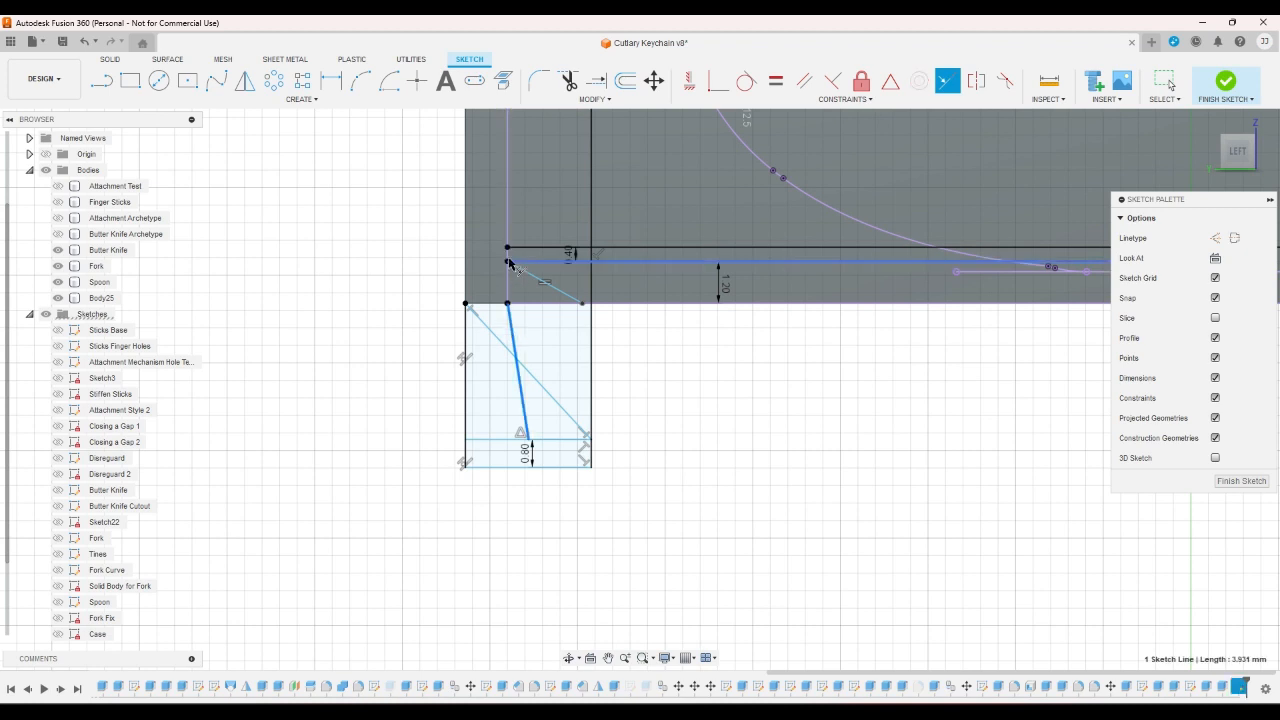
pyautogui.click(508, 245)
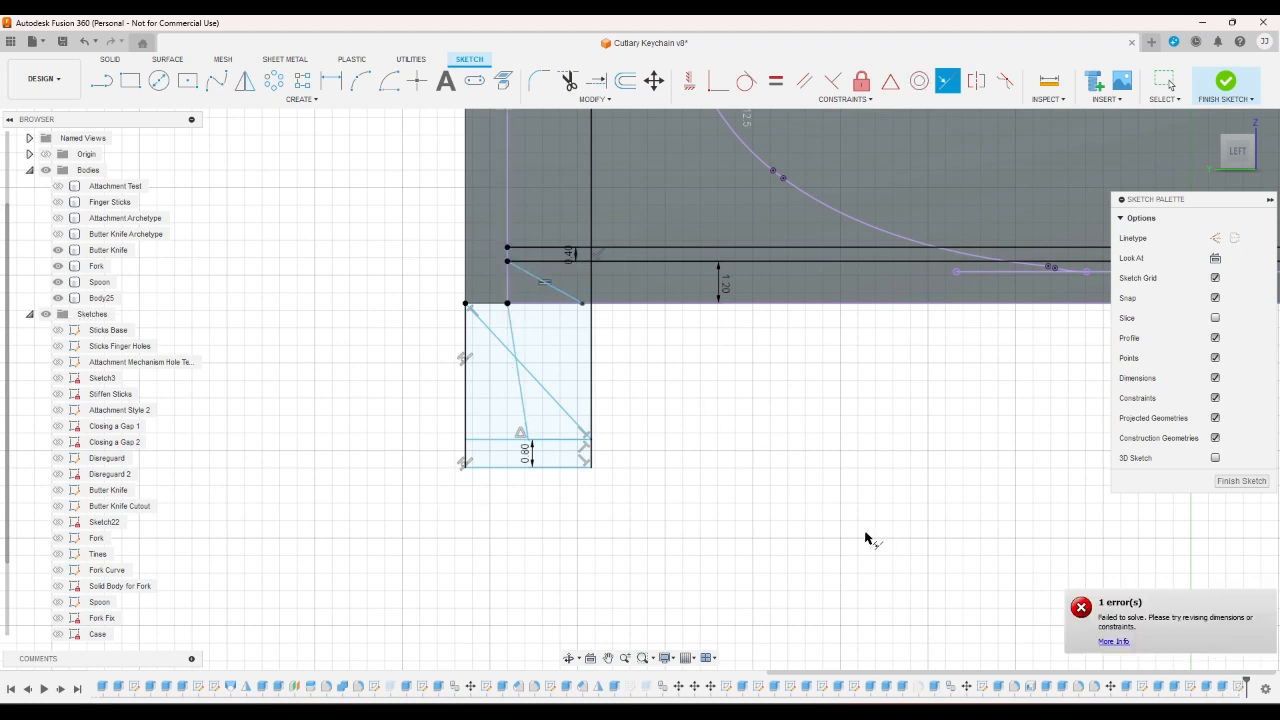
# - Replace the slanted line inside the small box with a vertical line from the case's inner wall corner to the box's inner horizontal line
pyautogui.rightClick(791, 533)
pyautogui.click(793, 533)
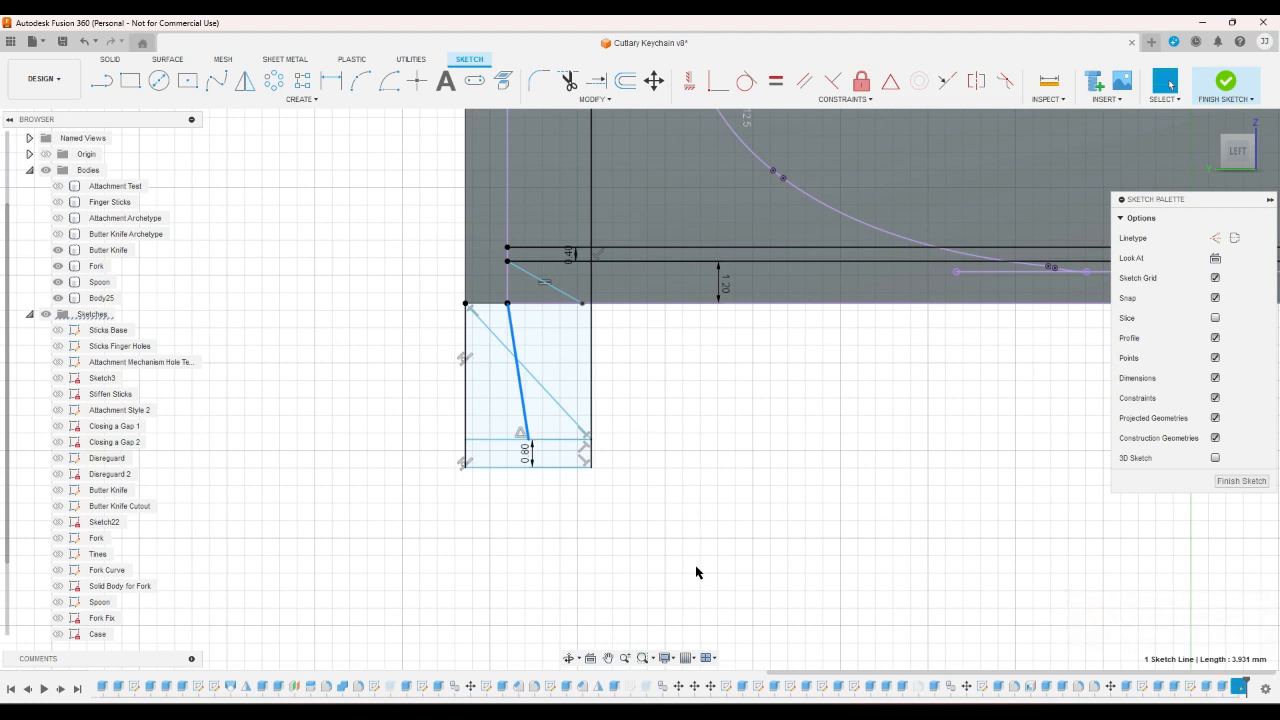
pyautogui.press('Delete')
pyautogui.click(102, 82)
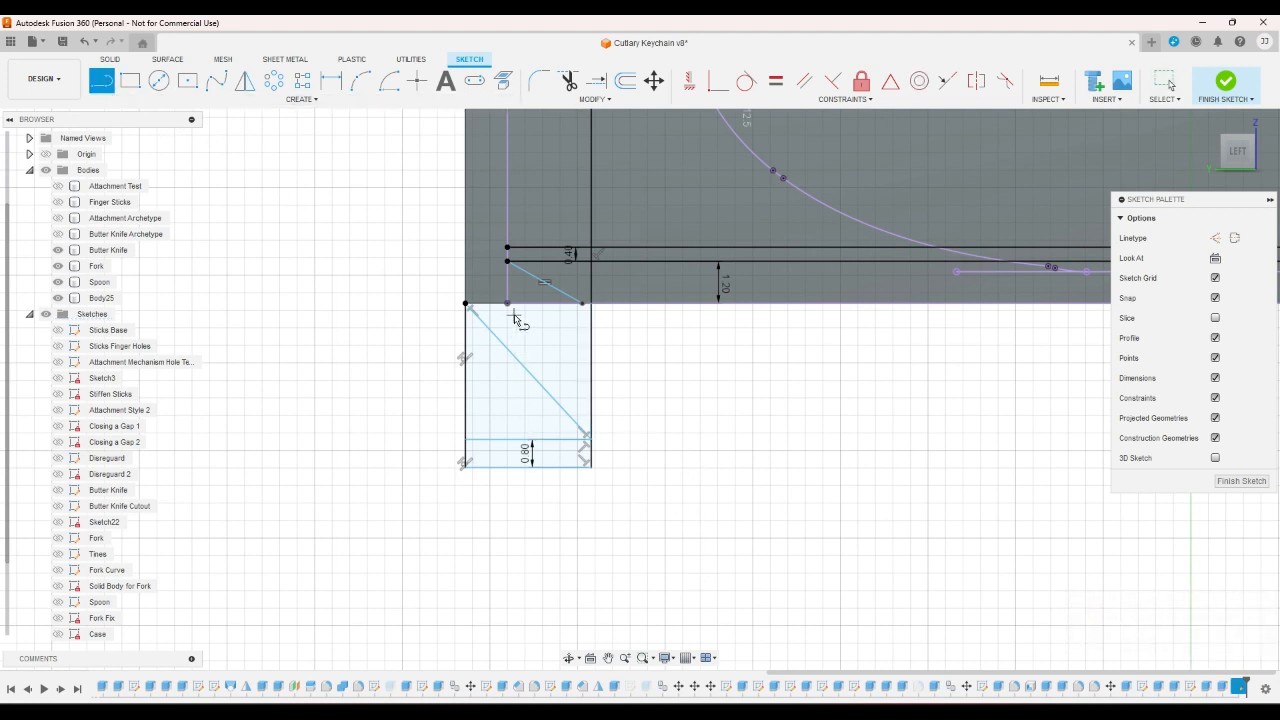
pyautogui.click(507, 304)
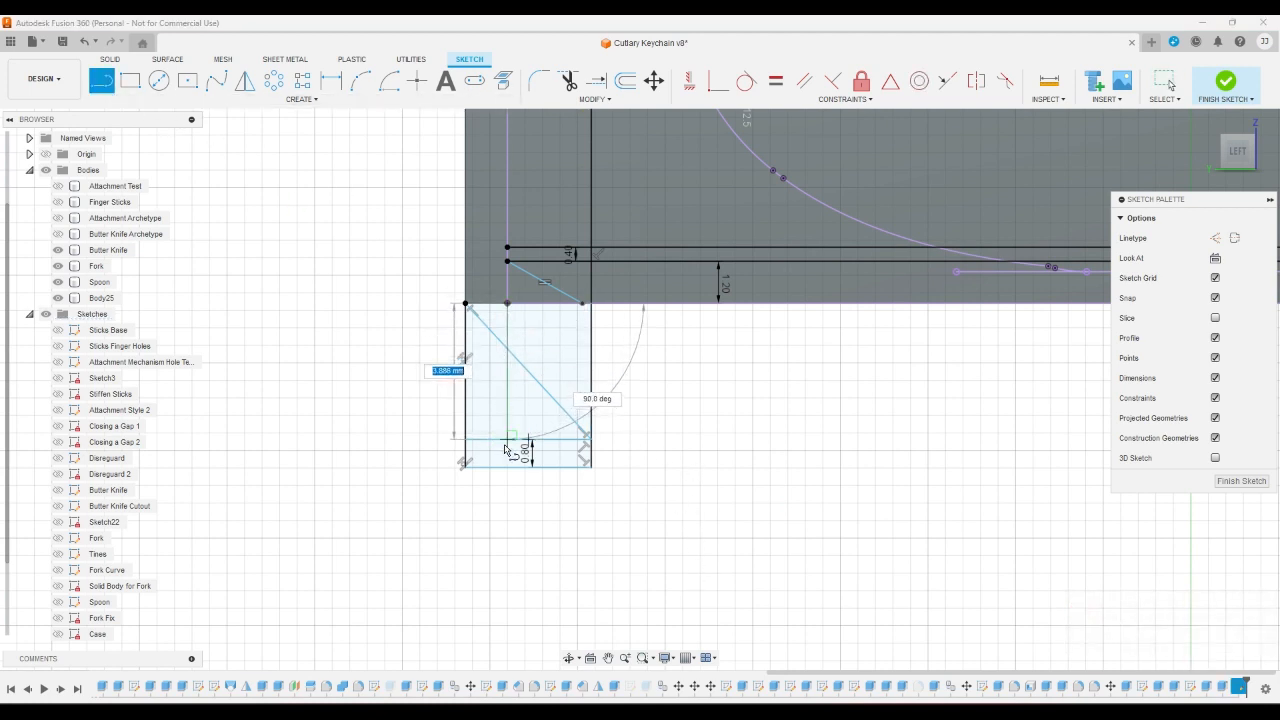
pyautogui.click(507, 438)
pyautogui.rightClick(686, 520)
pyautogui.click(718, 519)
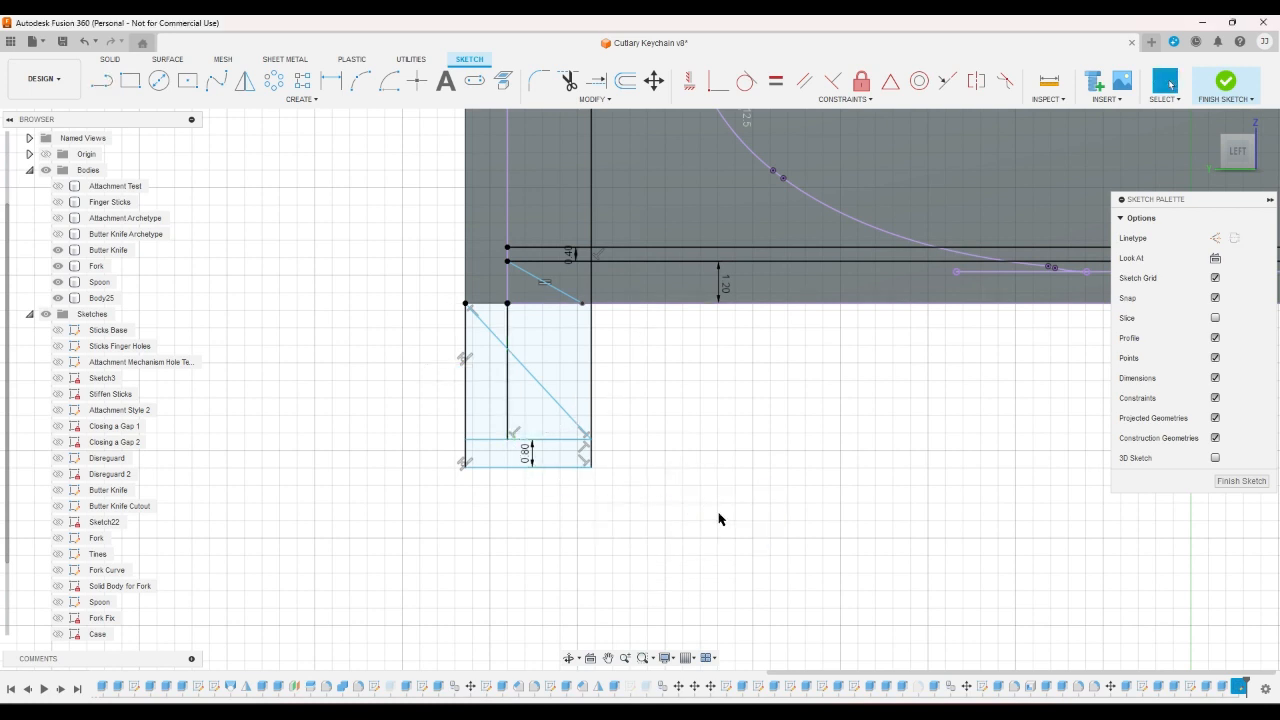
pyautogui.click(331, 82)
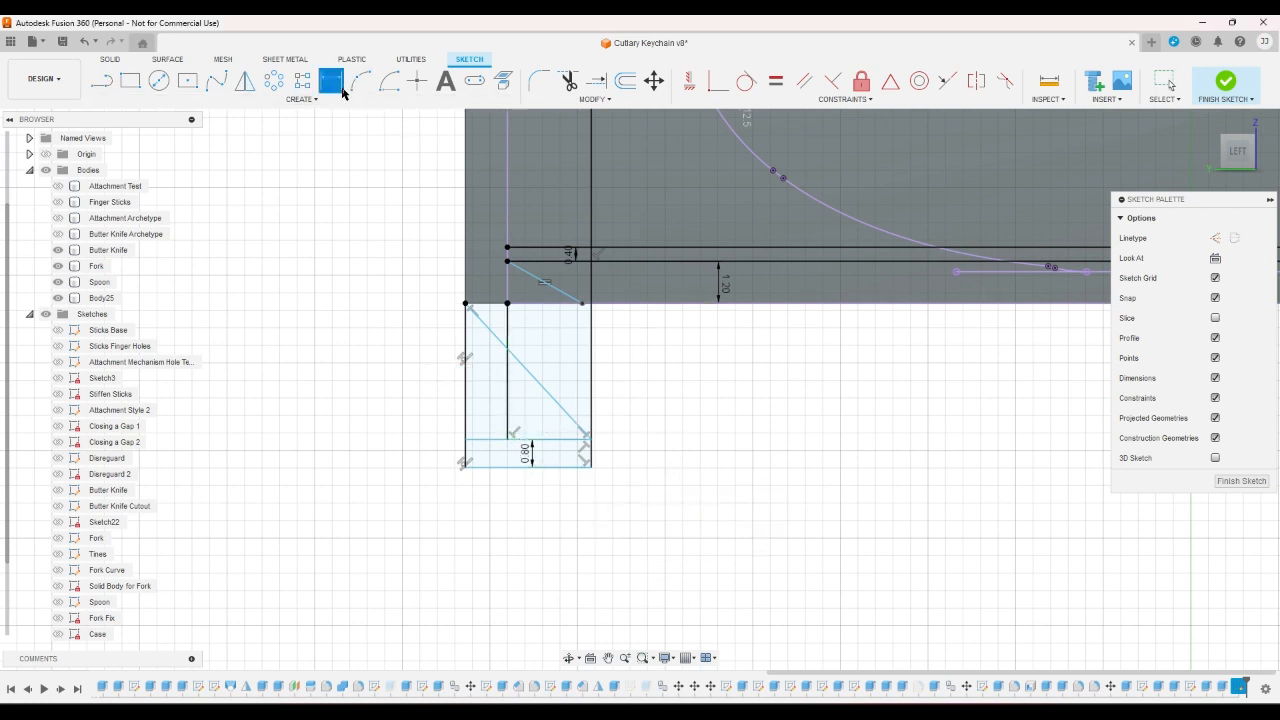
pyautogui.click(590, 441)
pyautogui.click(508, 439)
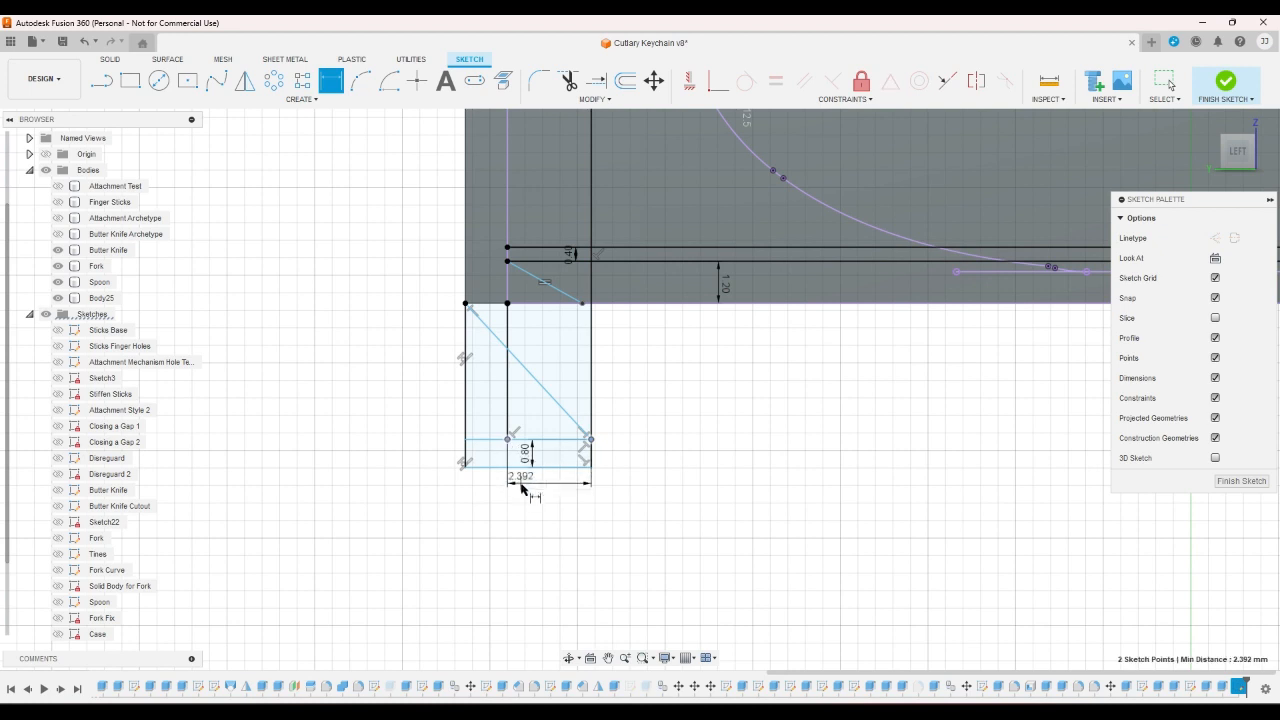
pyautogui.rightClick(525, 494)
pyautogui.click(488, 490)
pyautogui.scroll(-3, 619, 517)
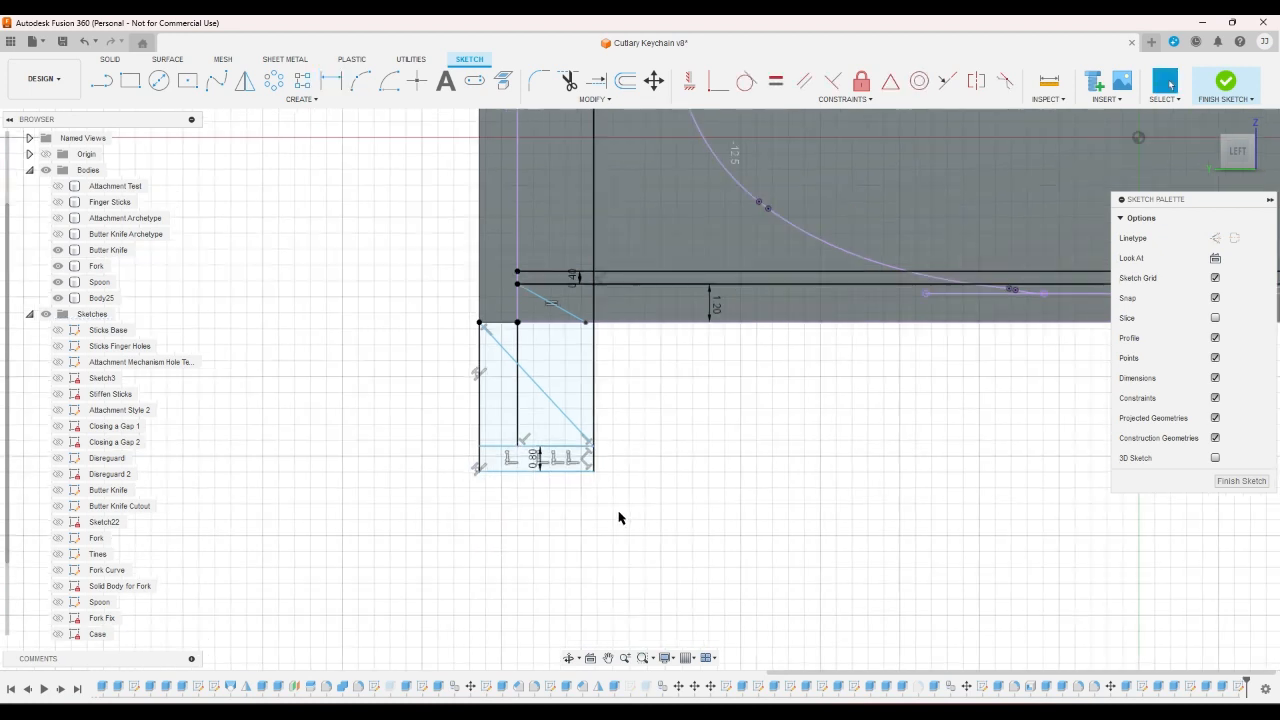
pyautogui.scroll(-4, 606, 490)
pyautogui.scroll(3, 609, 415)
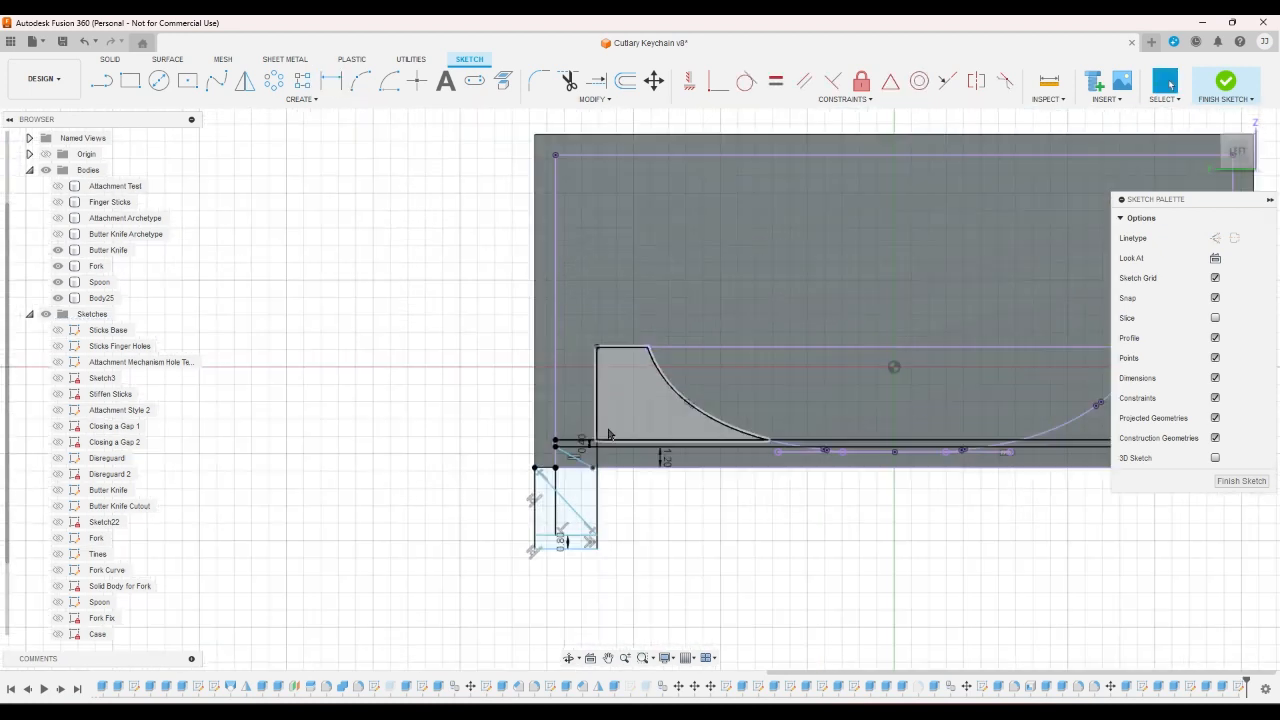
pyautogui.click(101, 81)
pyautogui.click(400, 406)
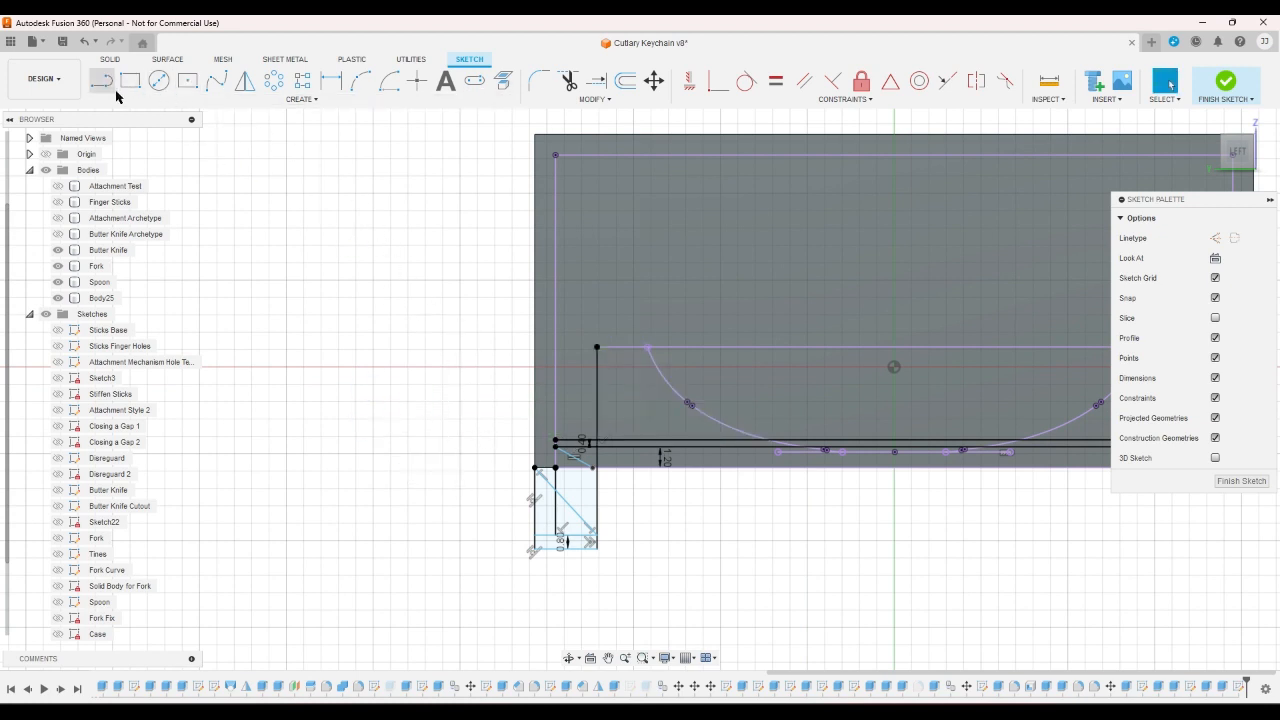
pyautogui.press('d')
pyautogui.scroll(2, 543, 490)
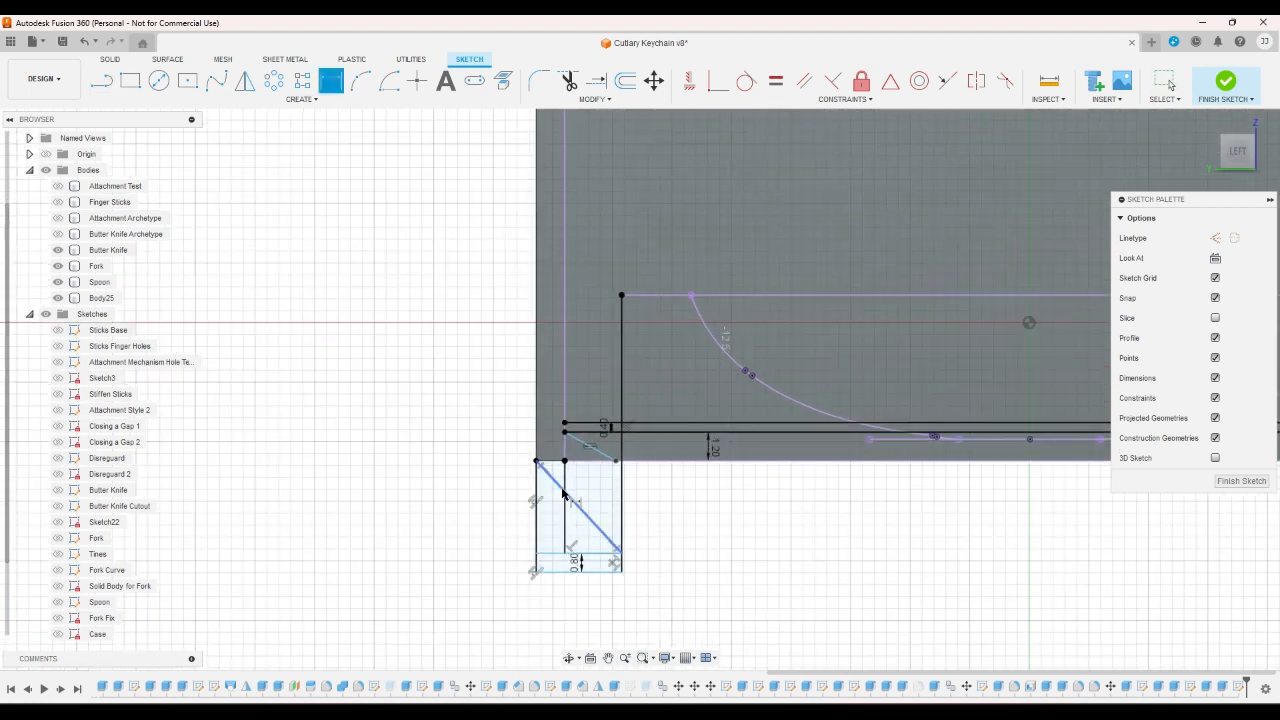
pyautogui.click(566, 500)
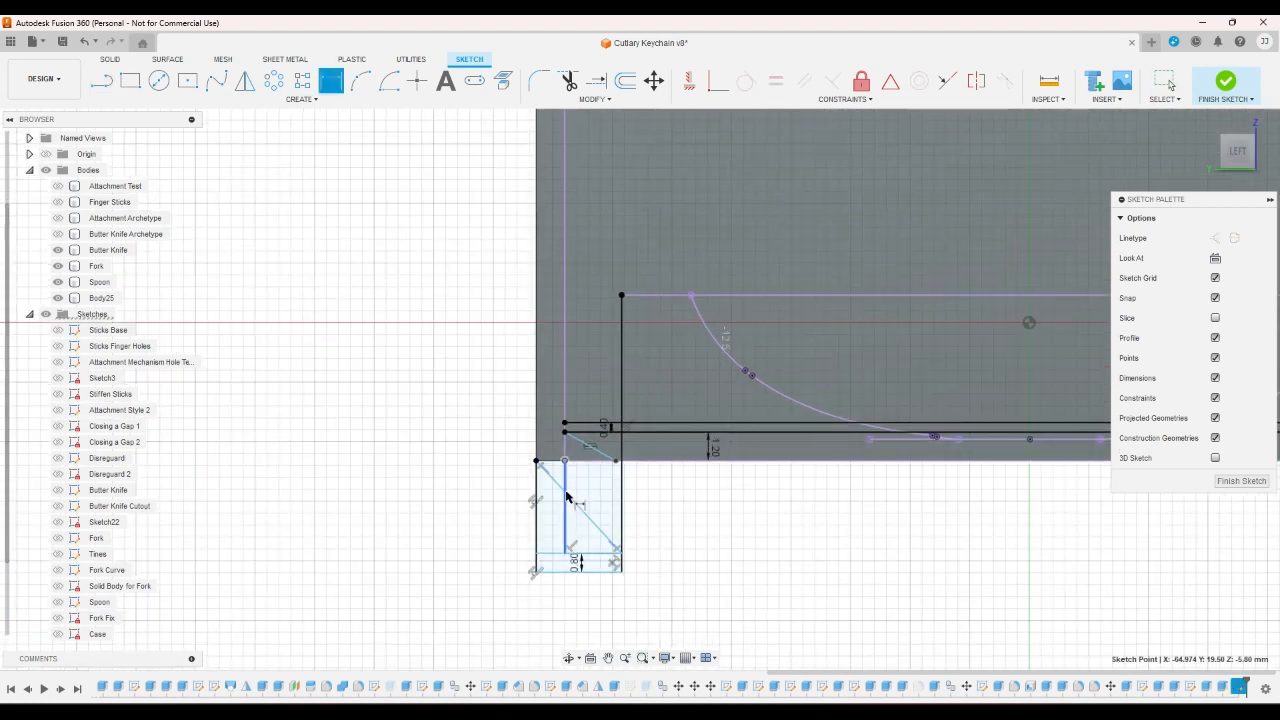
pyautogui.rightClick(735, 524)
pyautogui.press('Escape')
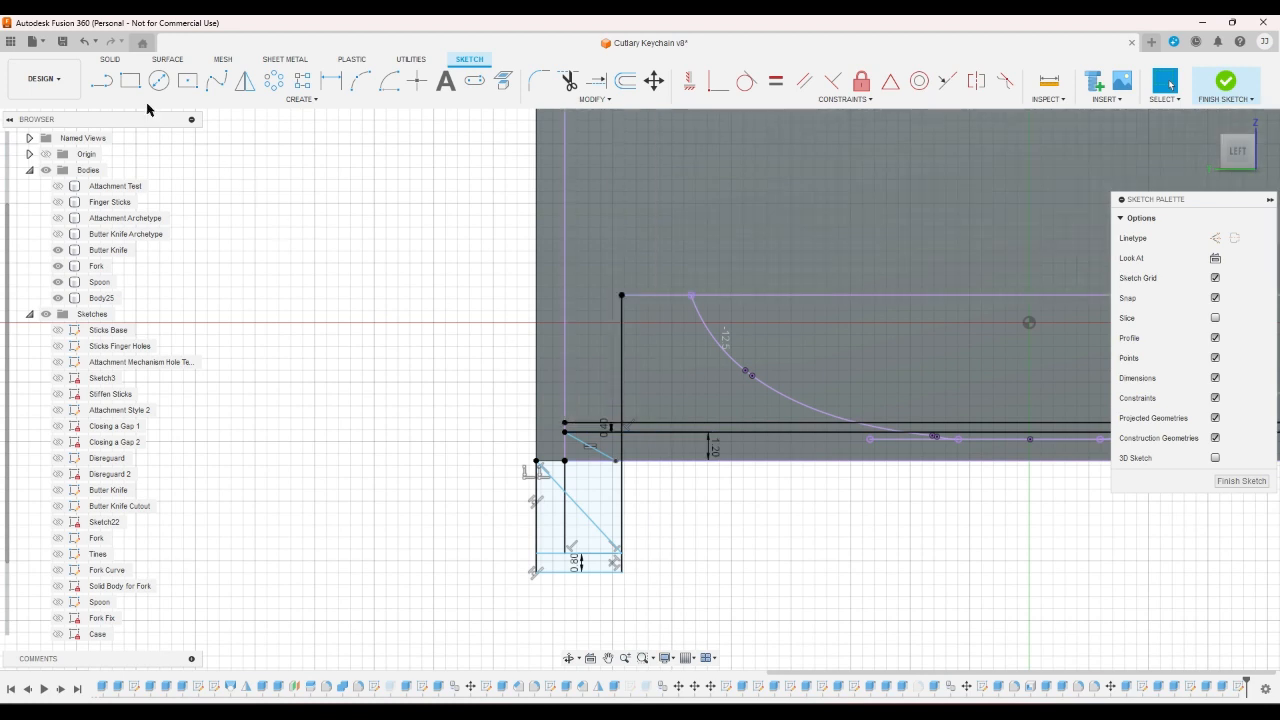
# - Place a sketch point where the small box's diagonal crosses the vertical line below the inner wall
pyautogui.click(416, 88)
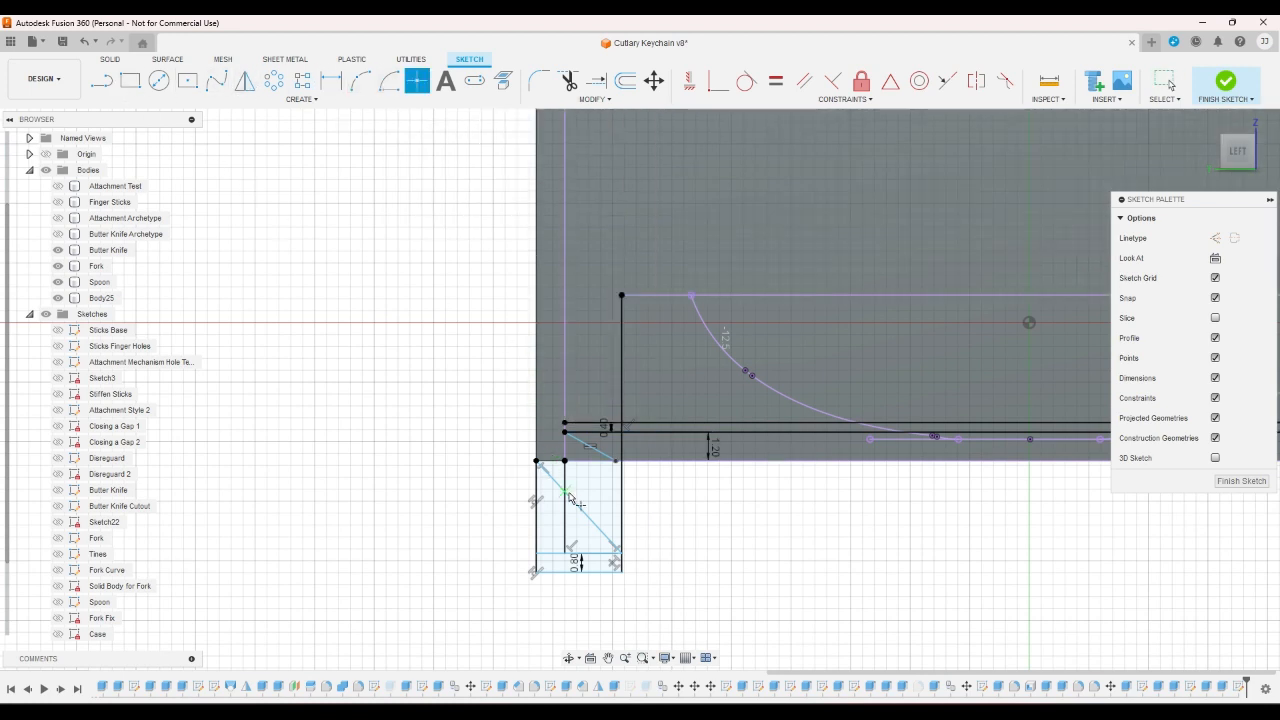
pyautogui.click(566, 493)
pyautogui.rightClick(680, 508)
pyautogui.click(724, 512)
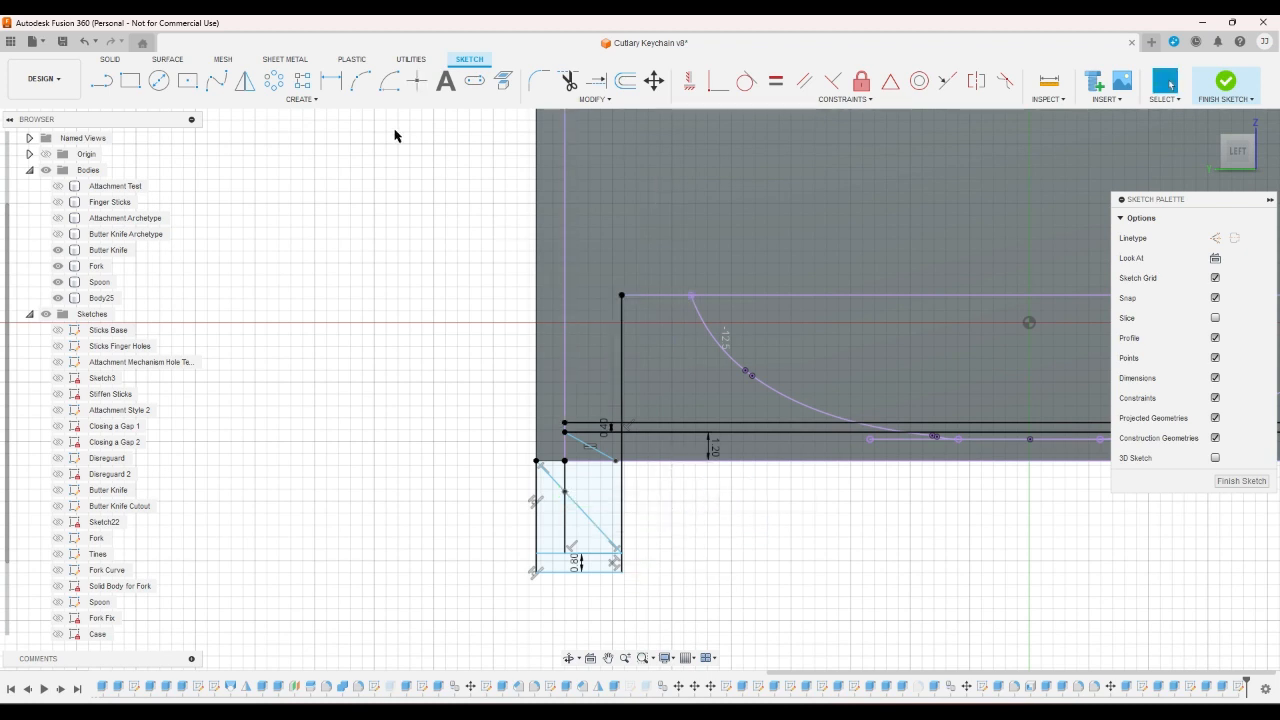
# - Dimension the vertical distance between the new sketch point and the inner wall corner above it at 0.8 mm
pyautogui.click(333, 86)
pyautogui.click(566, 493)
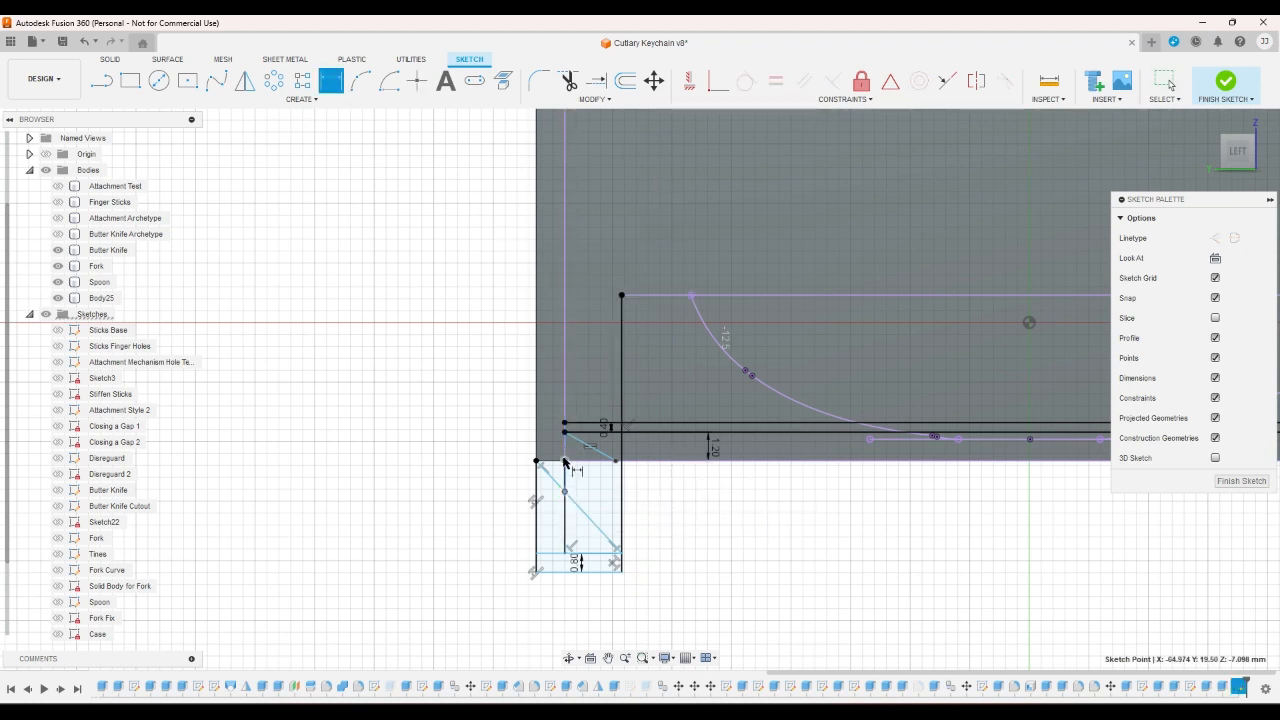
pyautogui.click(566, 460)
pyautogui.click(670, 500)
pyautogui.write('0')
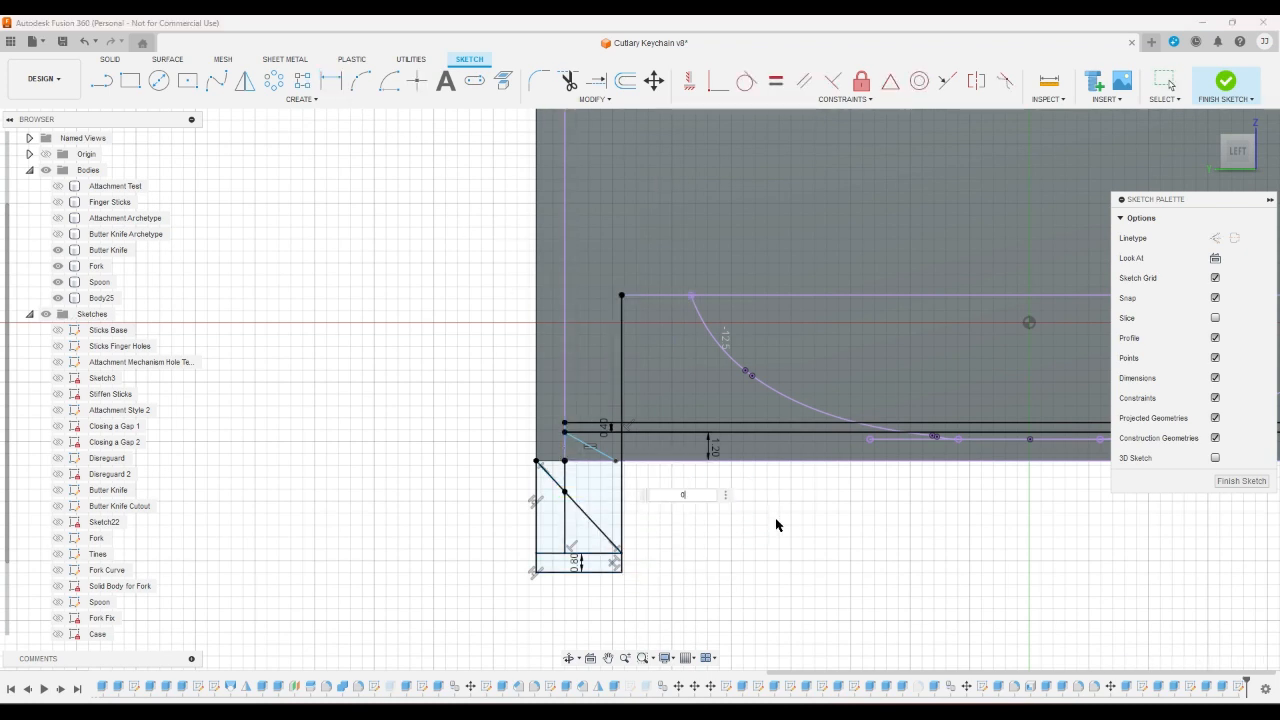
pyautogui.write('.8')
pyautogui.press('Return')
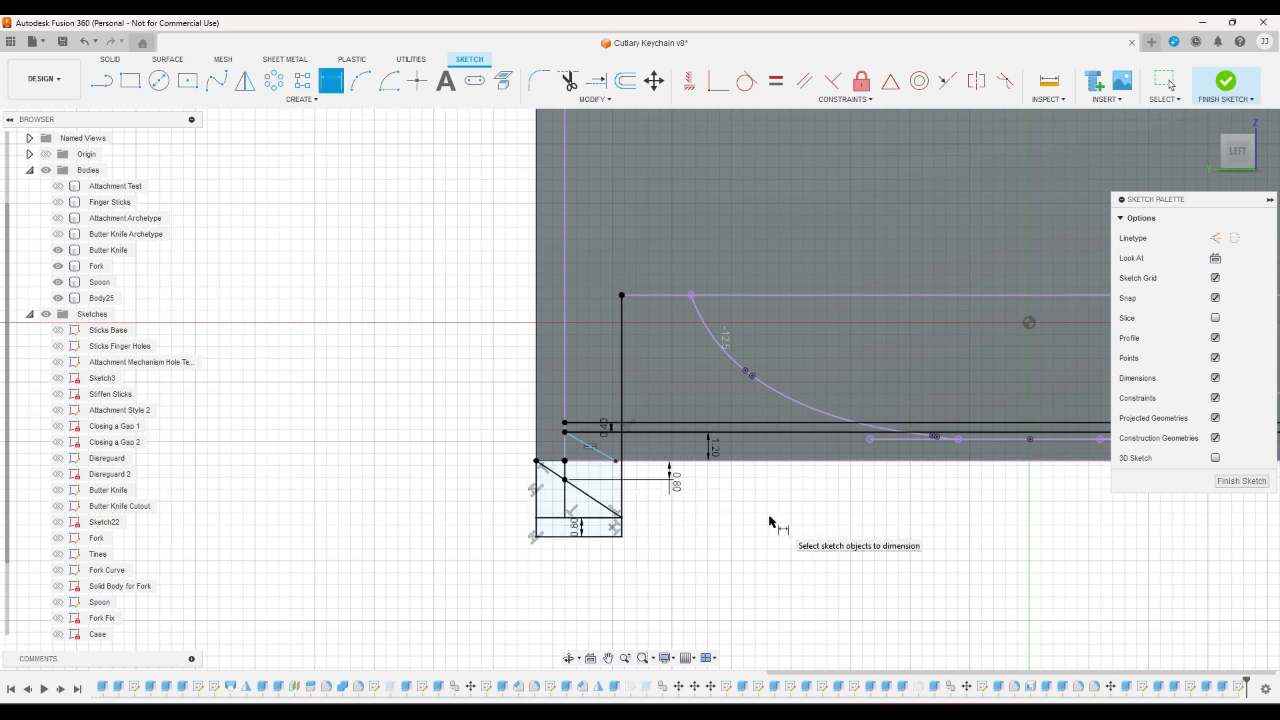
pyautogui.scroll(2, 717, 496)
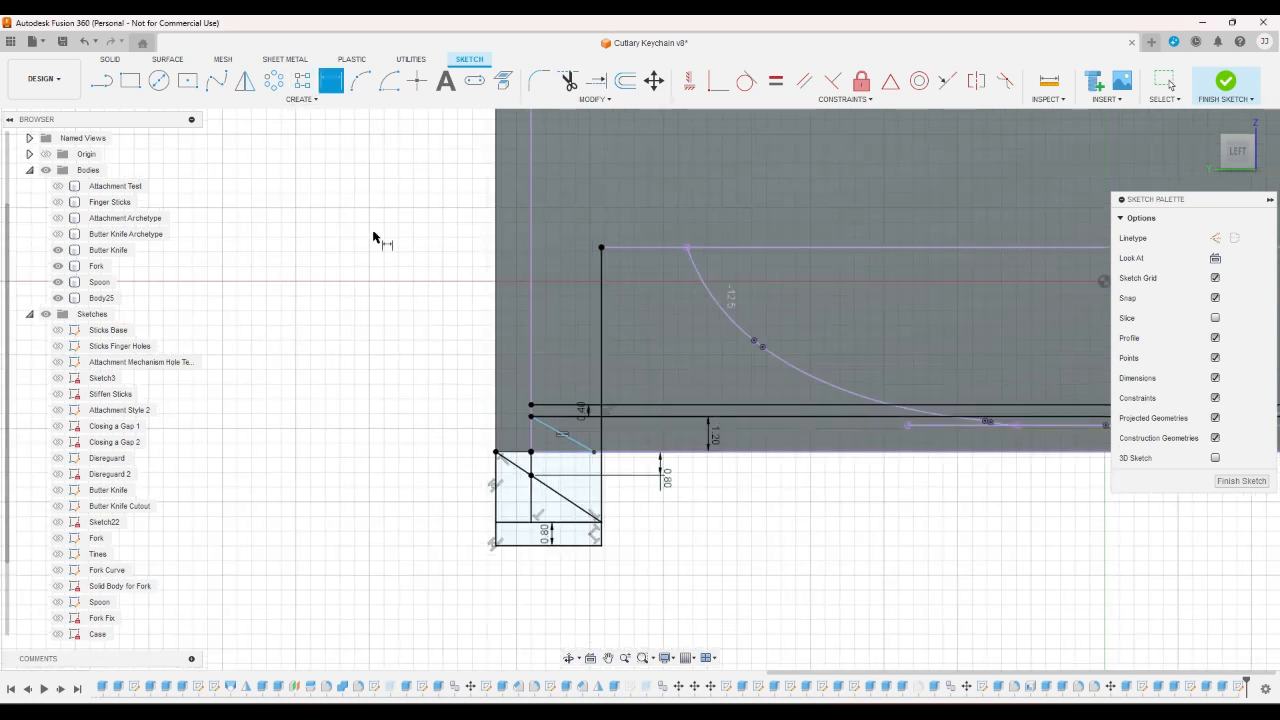
pyautogui.click(532, 522)
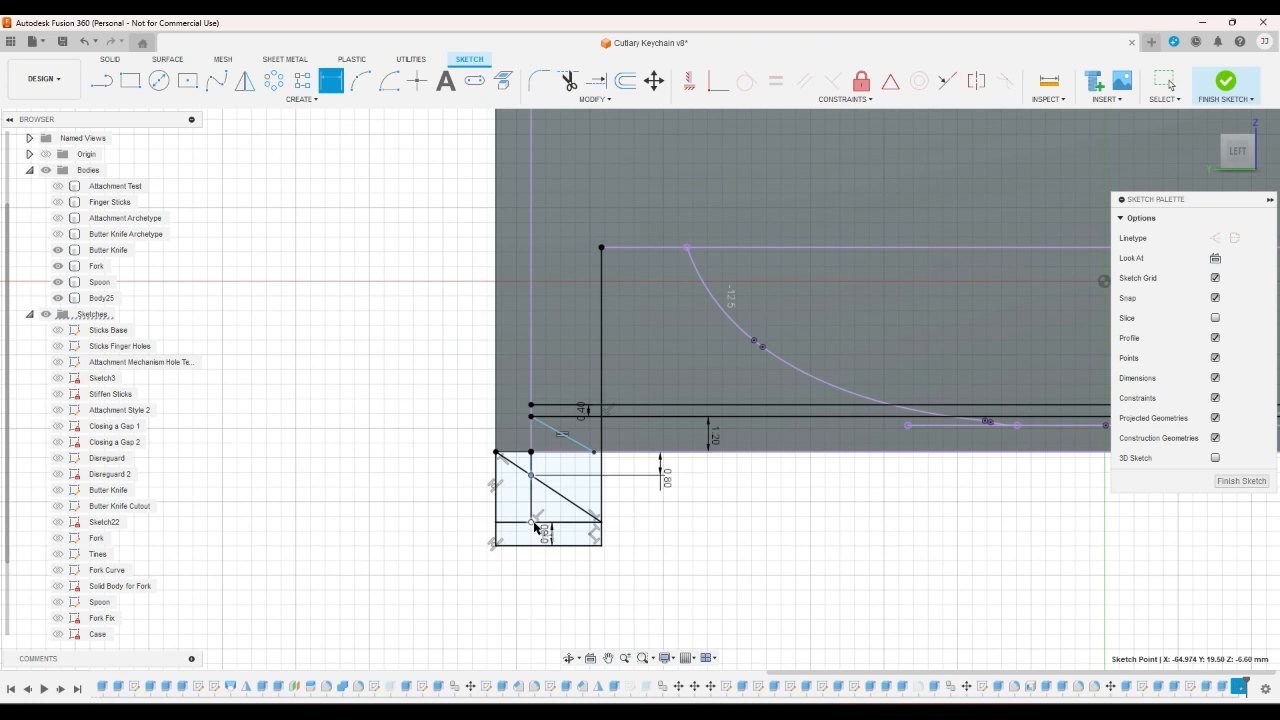
pyautogui.click(531, 475)
pyautogui.click(466, 514)
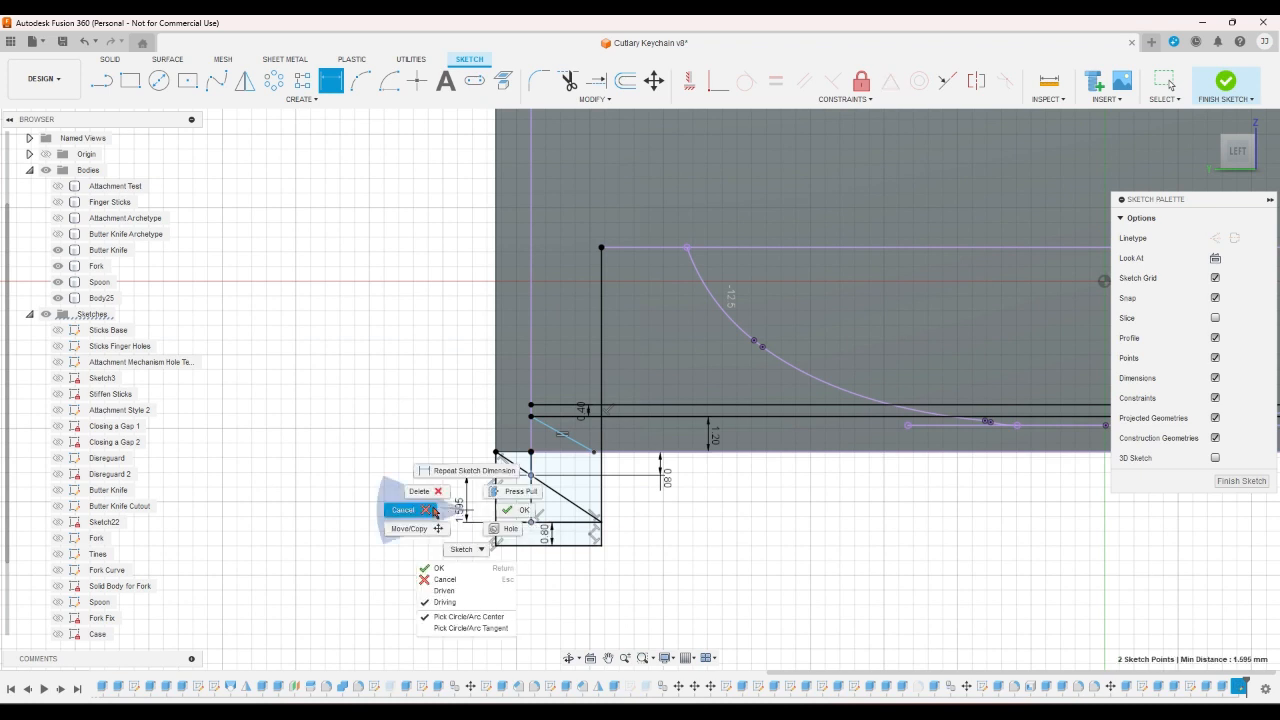
pyautogui.write('0.8')
pyautogui.press('Return')
pyautogui.rightClick(677, 541)
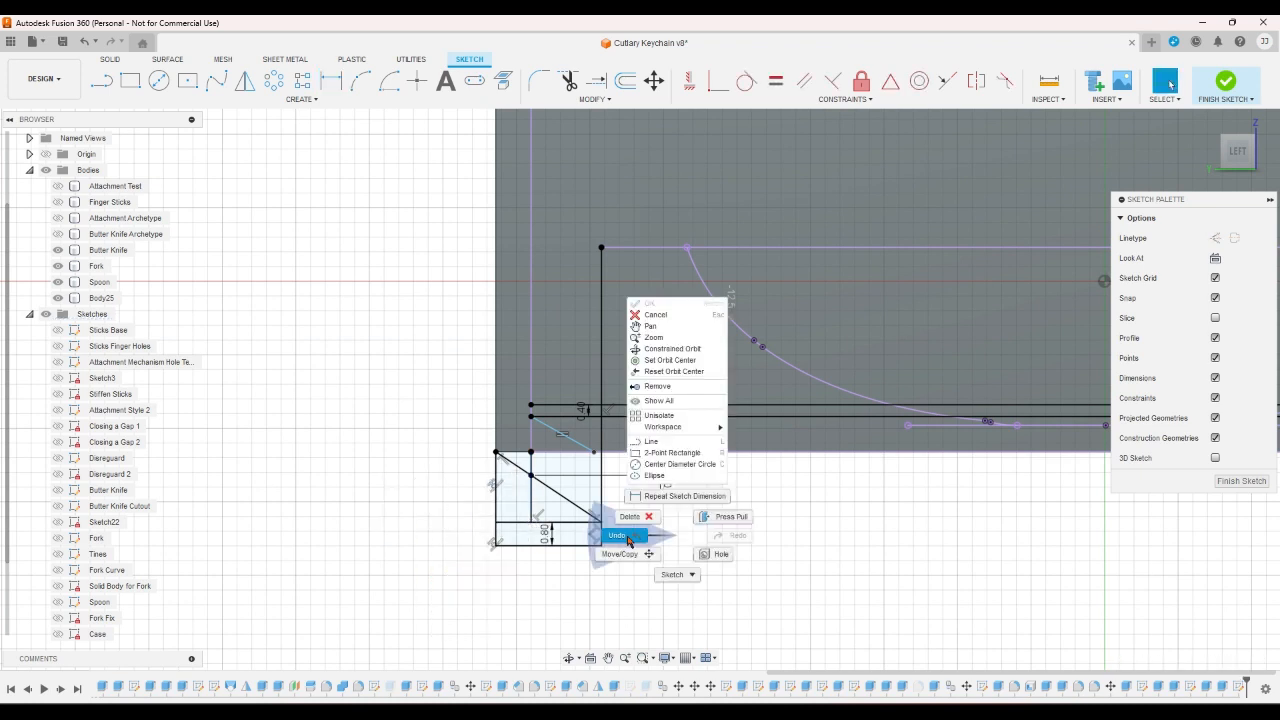
pyautogui.click(683, 546)
# - Move the sketch point's 0.80 mm dimension outside the case's outer edge and convert the tall vertical line above the box to construction geometry
pyautogui.click(662, 472)
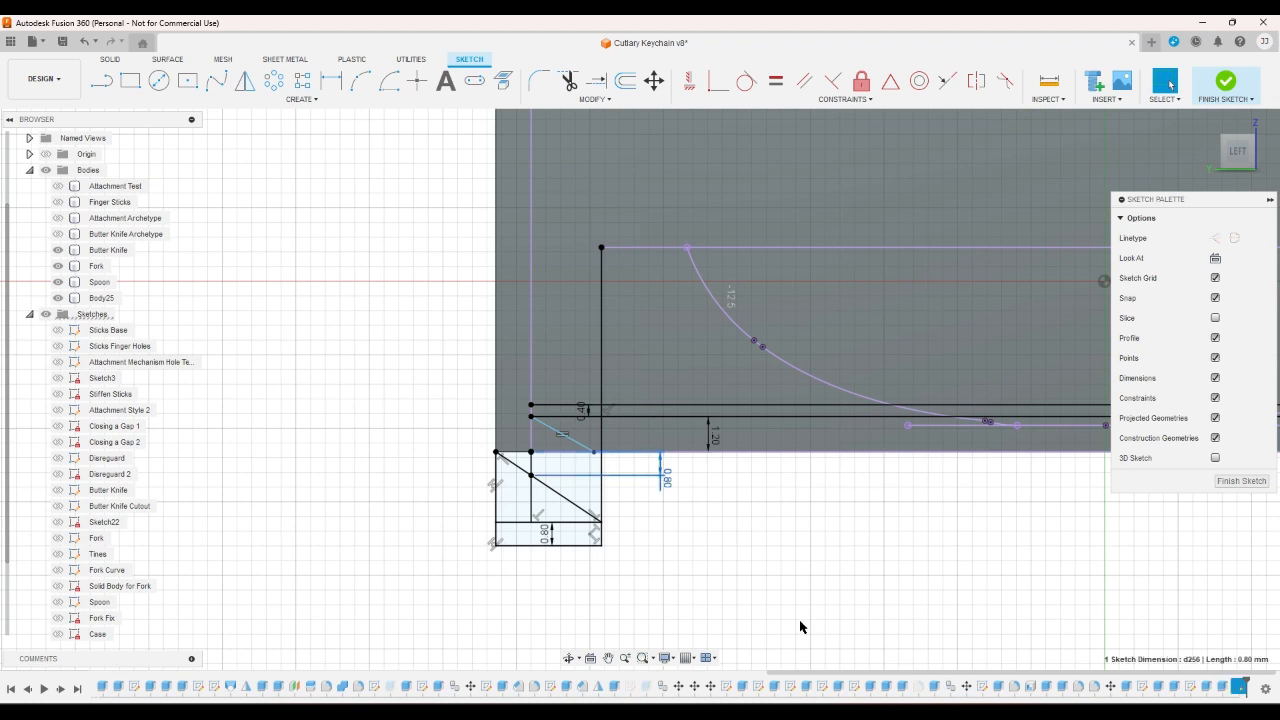
pyautogui.moveTo(666, 479); pyautogui.dragTo(430, 487)
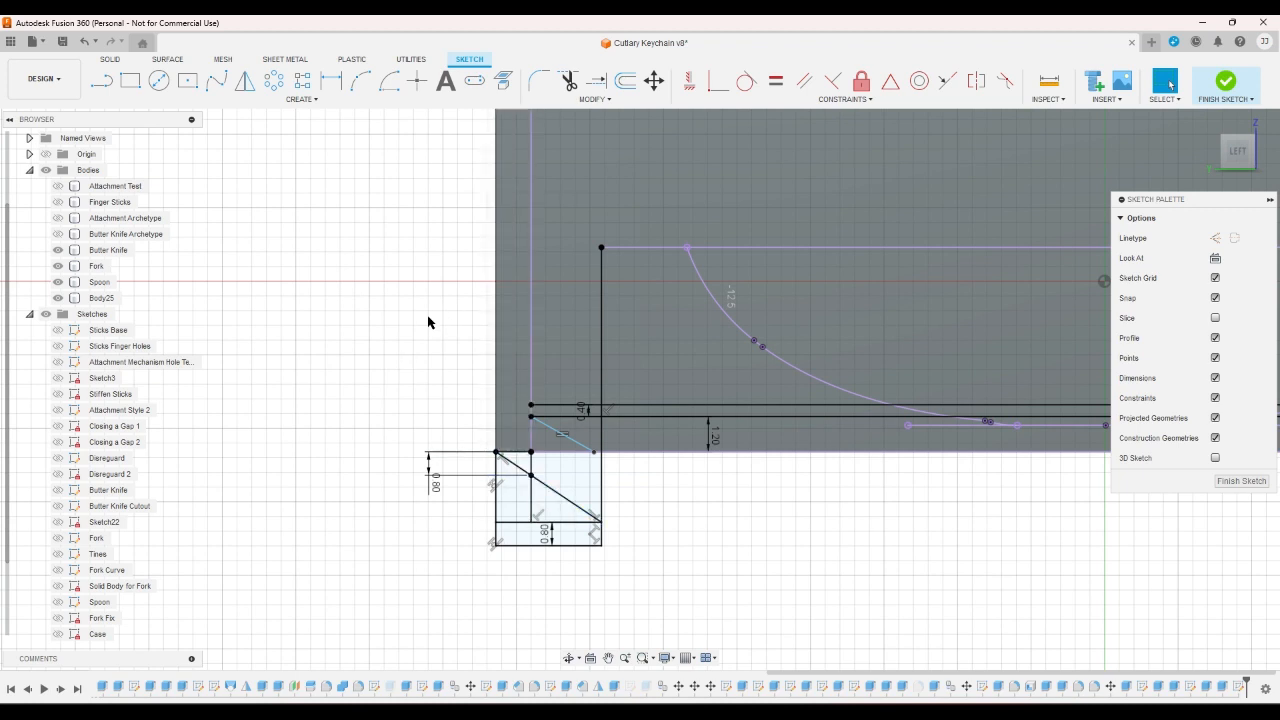
pyautogui.scroll(-3, 374, 391)
pyautogui.scroll(1, 377, 390)
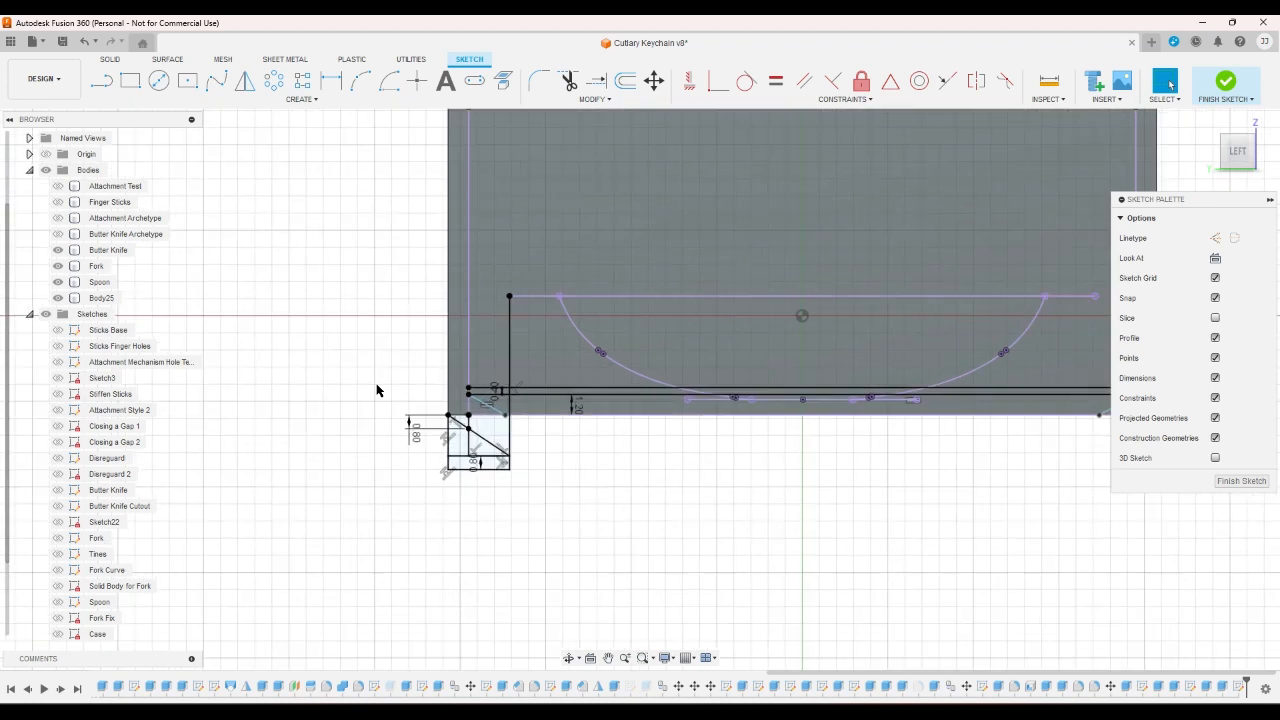
pyautogui.scroll(-1, 363, 430)
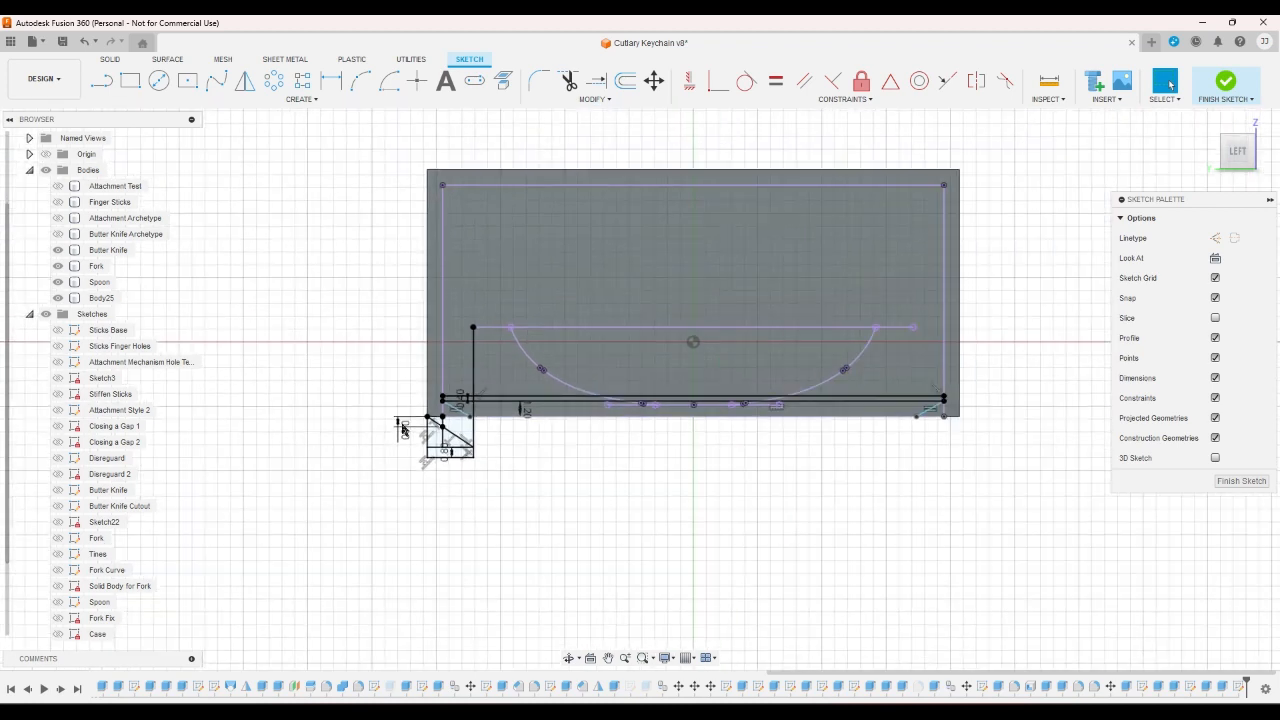
pyautogui.click(480, 383)
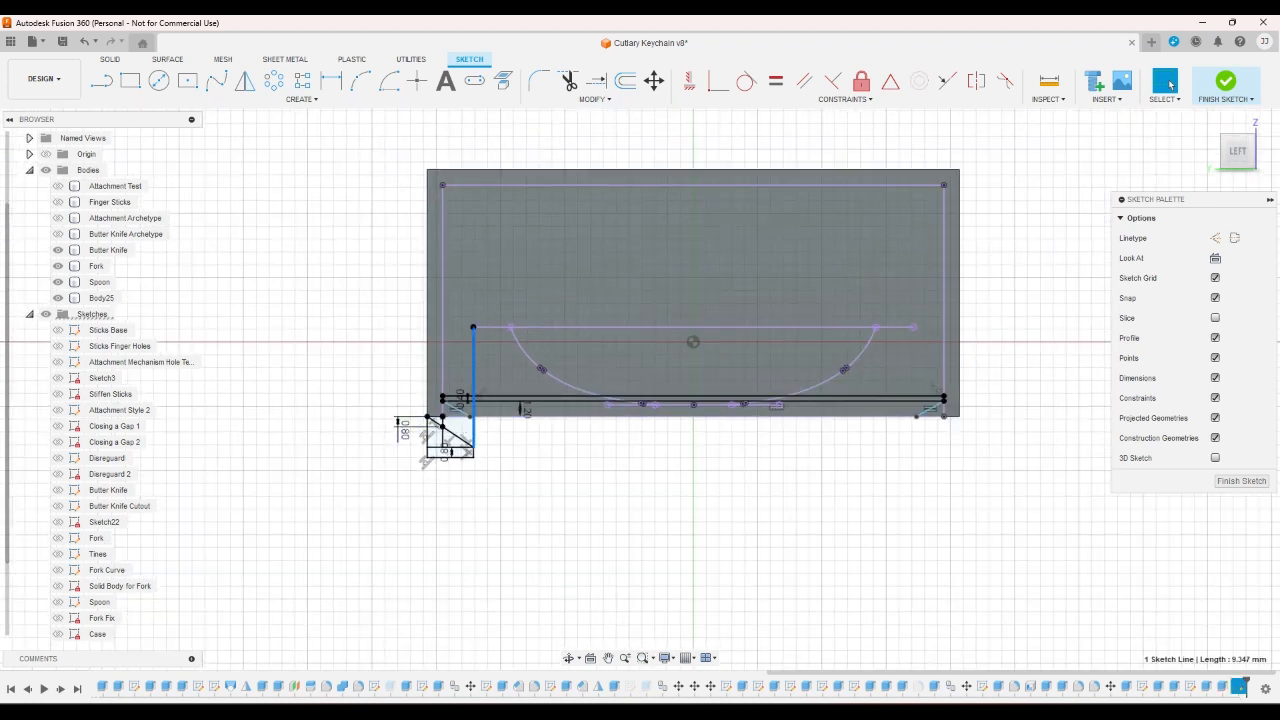
pyautogui.click(607, 558)
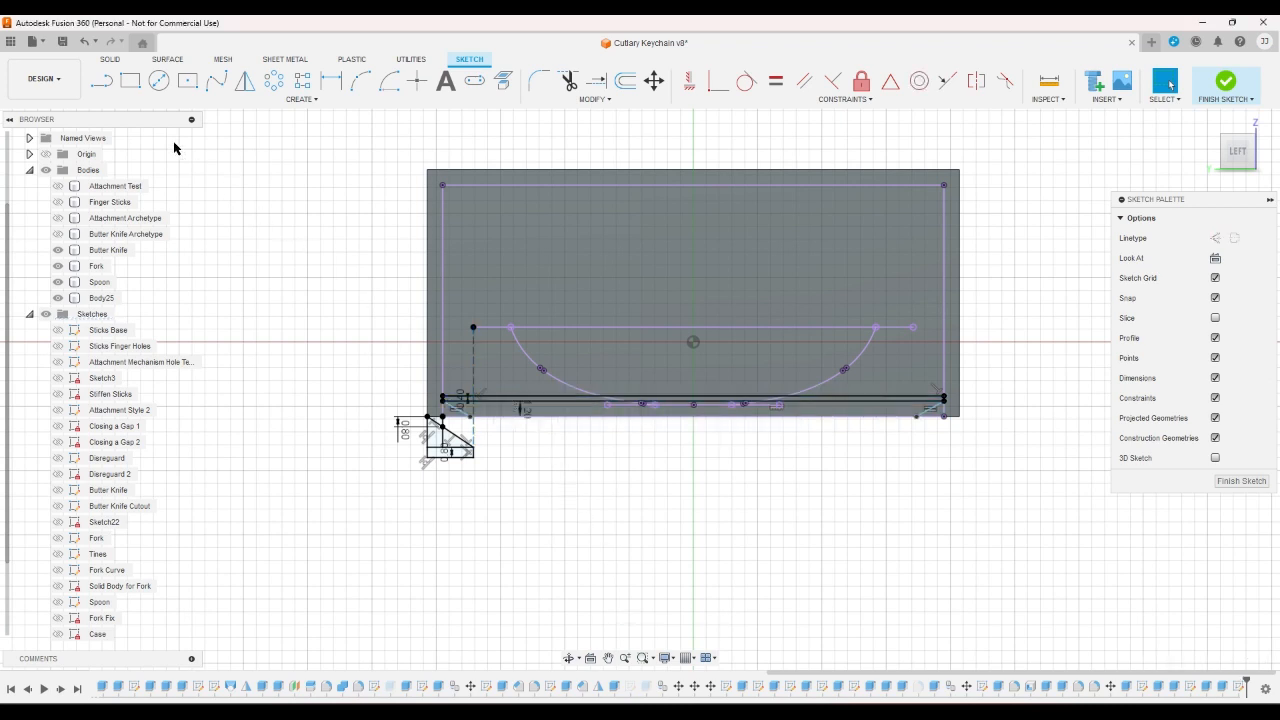
# - Draw three connected lines forming a narrow box beneath the opposite wall, from the case's outer corner down, across and up to the inner wall corner
pyautogui.click(101, 80)
pyautogui.scroll(1, 994, 405)
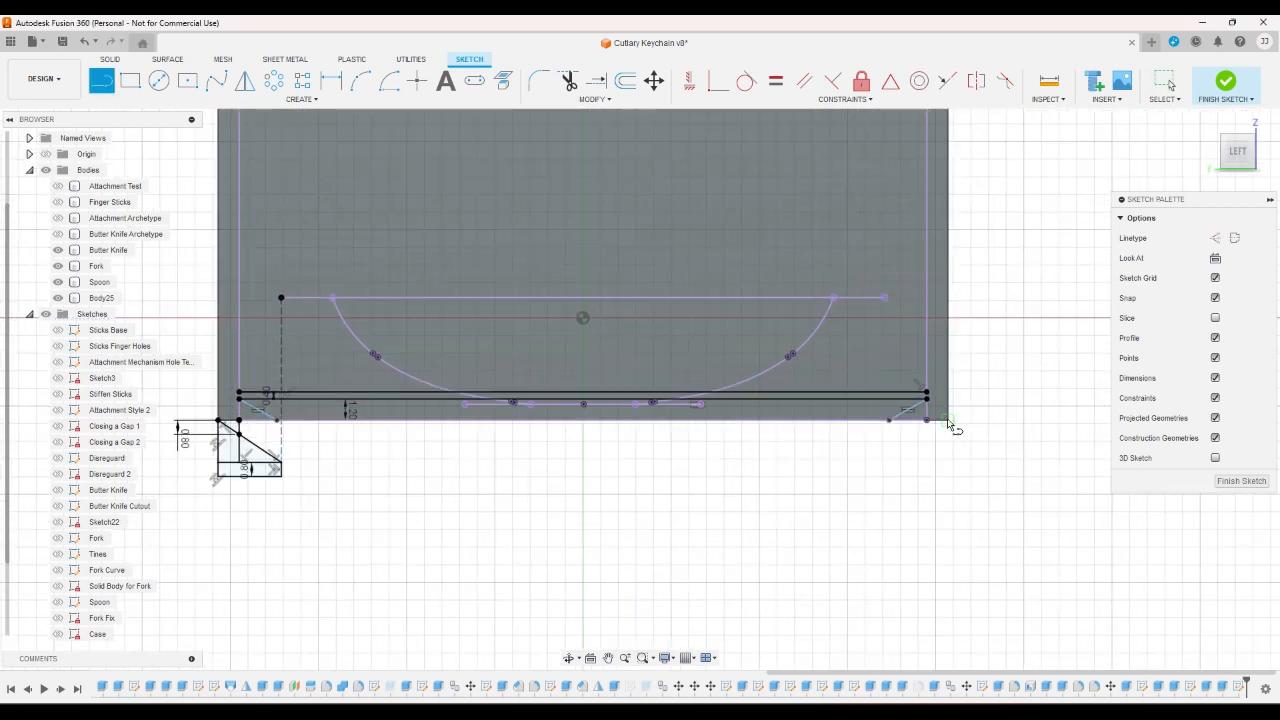
pyautogui.click(948, 420)
pyautogui.click(948, 460)
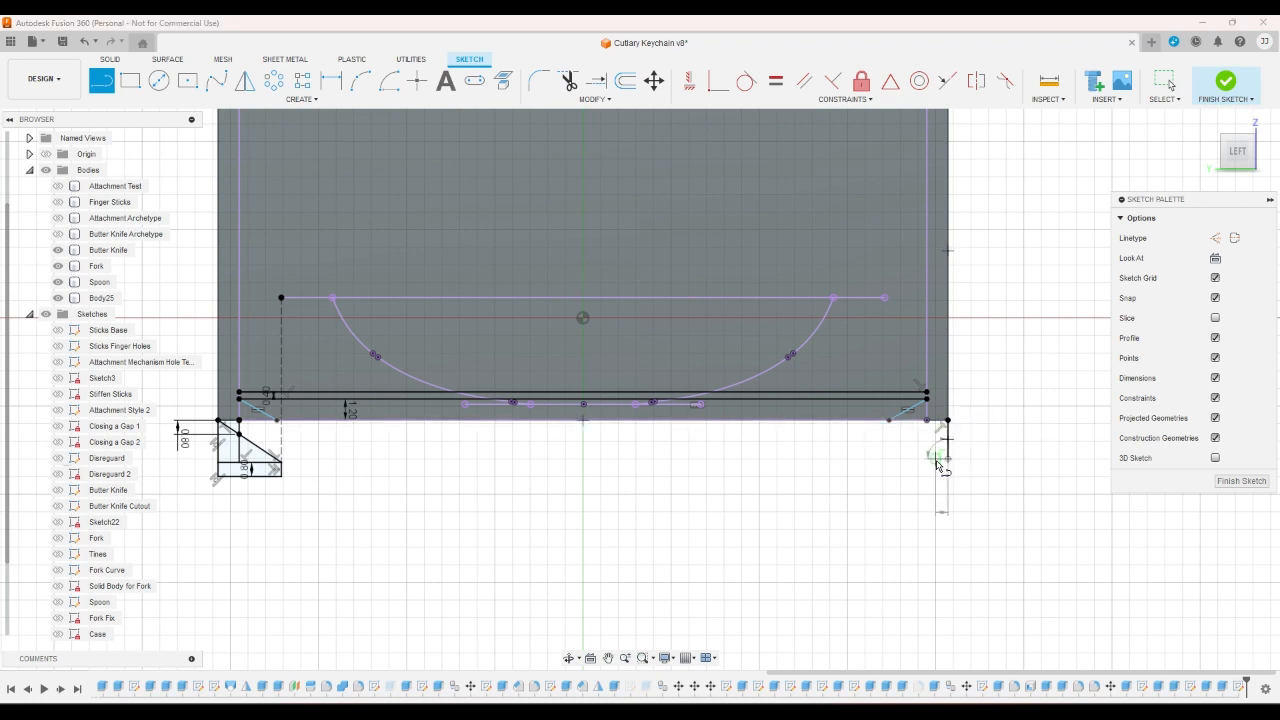
pyautogui.click(926, 460)
pyautogui.click(926, 420)
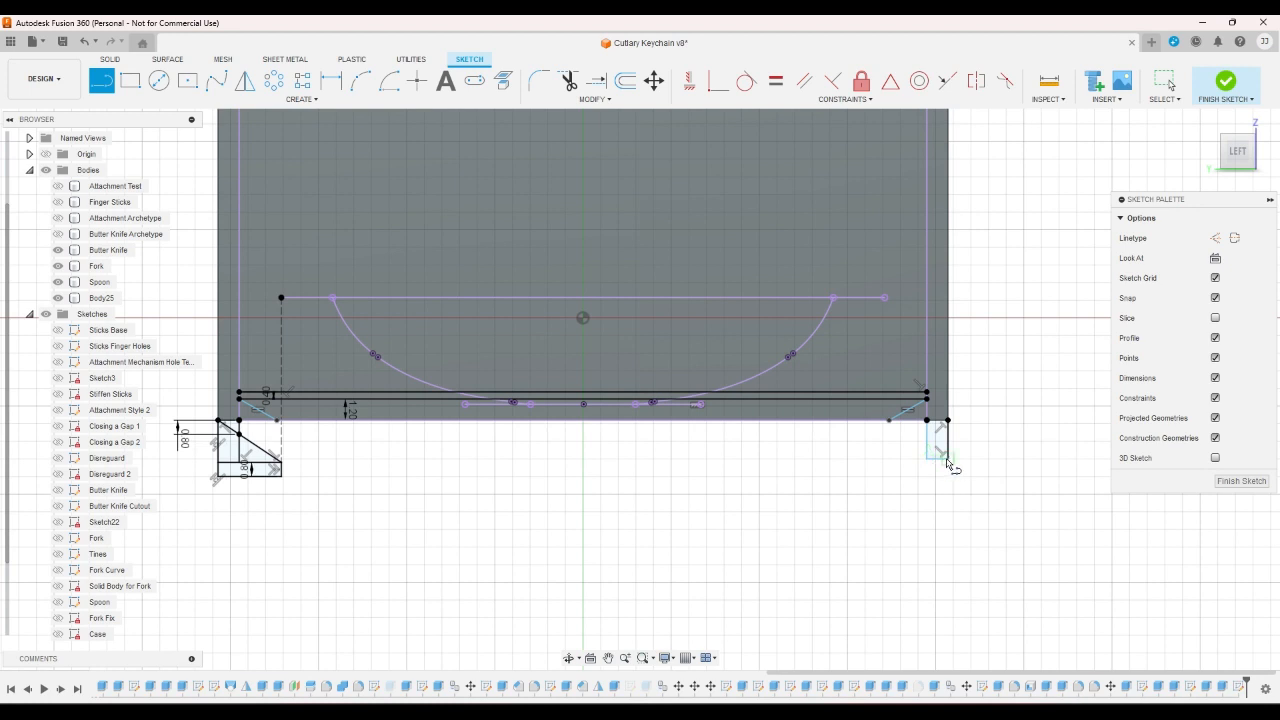
# - Extend the narrow box downward and inward, and close the profile with a short vertical edge and a slanted line to the case's outer corner
pyautogui.click(948, 460)
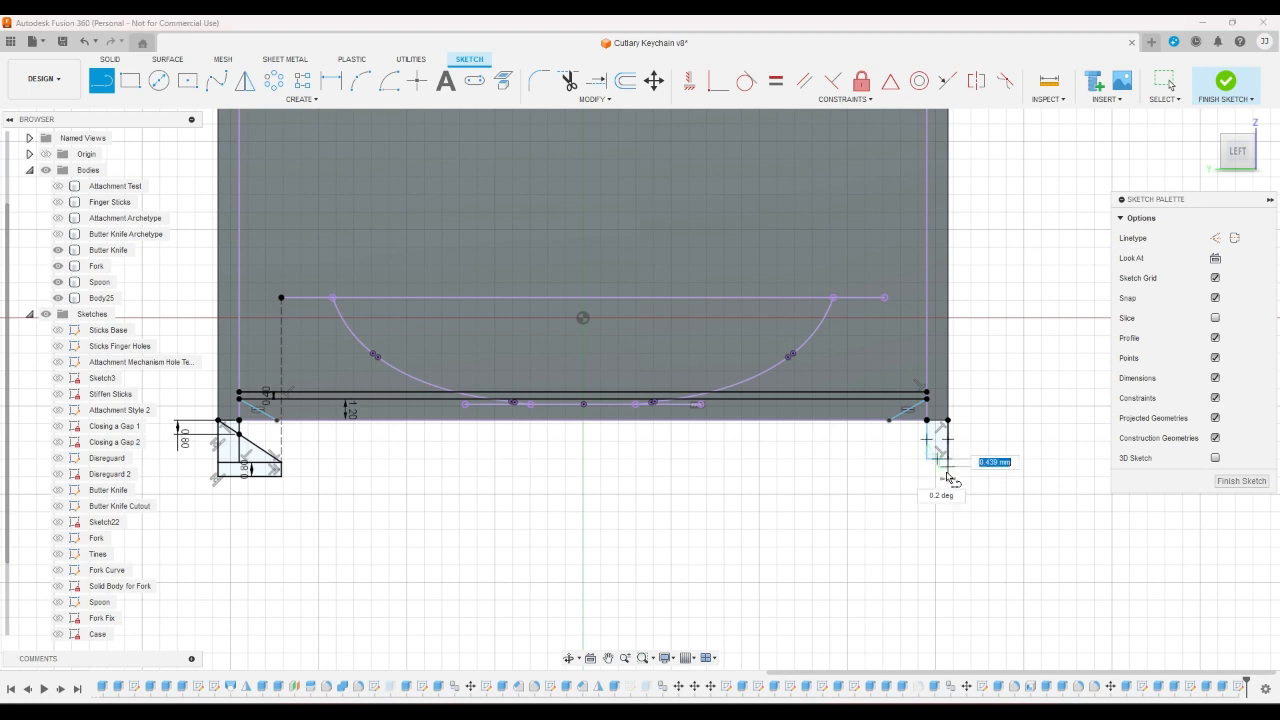
pyautogui.click(876, 466)
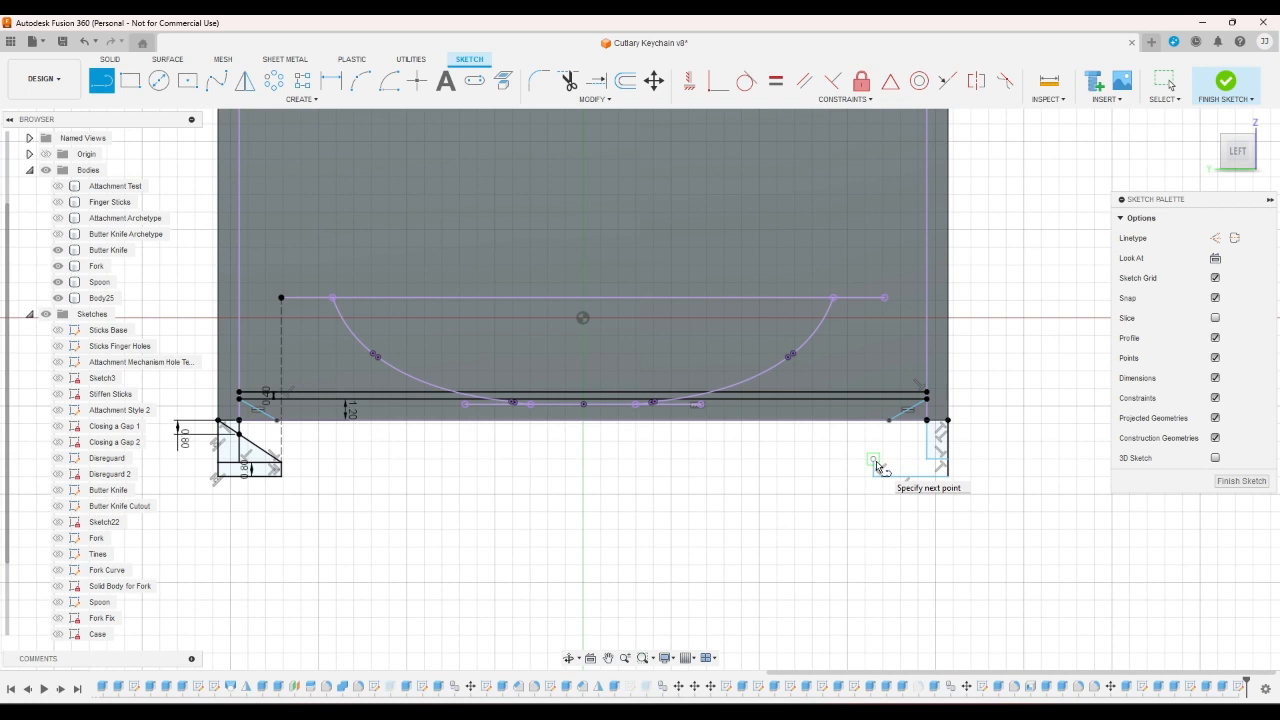
pyautogui.click(946, 421)
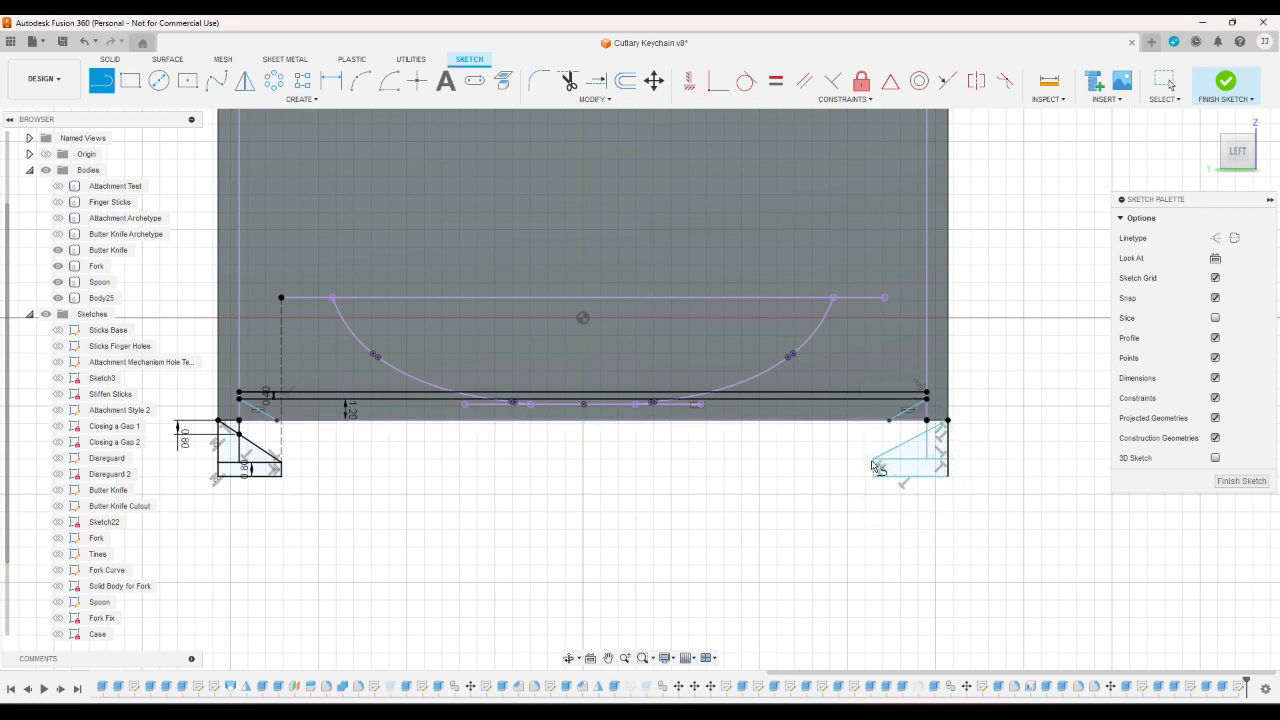
pyautogui.rightClick(946, 497)
pyautogui.click(981, 510)
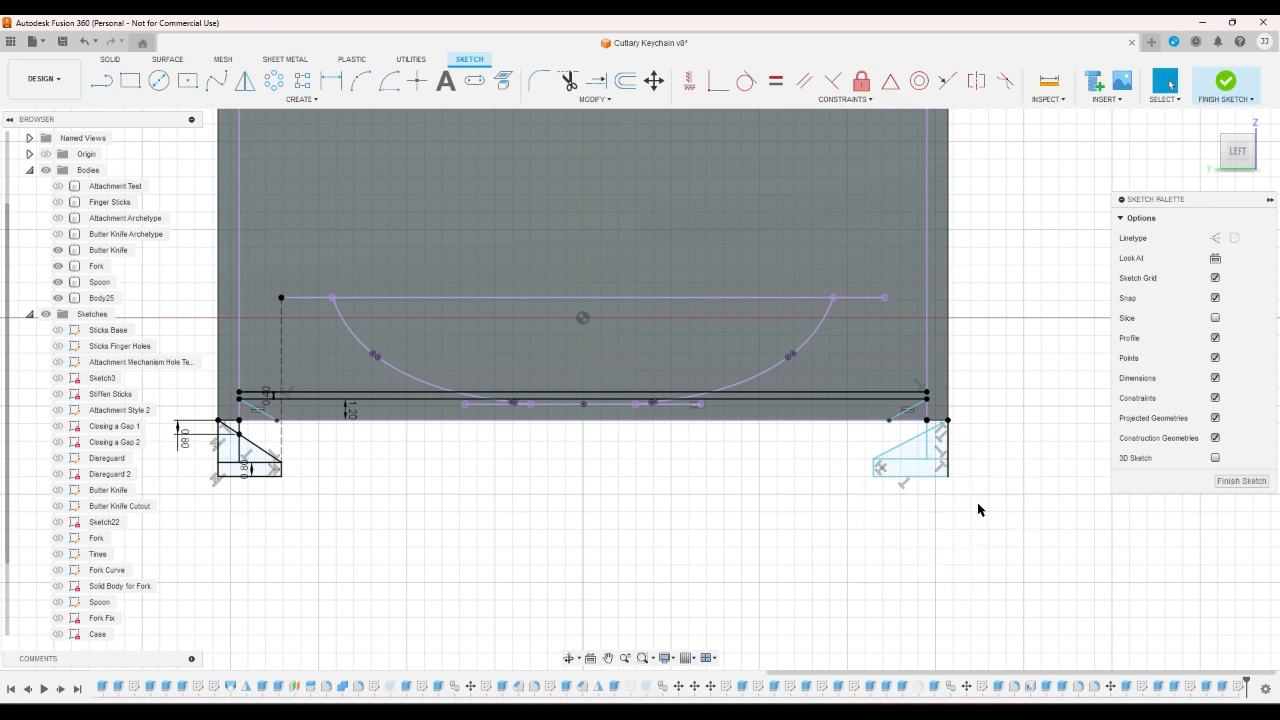
# - Dimension the short inner vertical edge of the new rail profile at 0.8 mm
pyautogui.press('r')
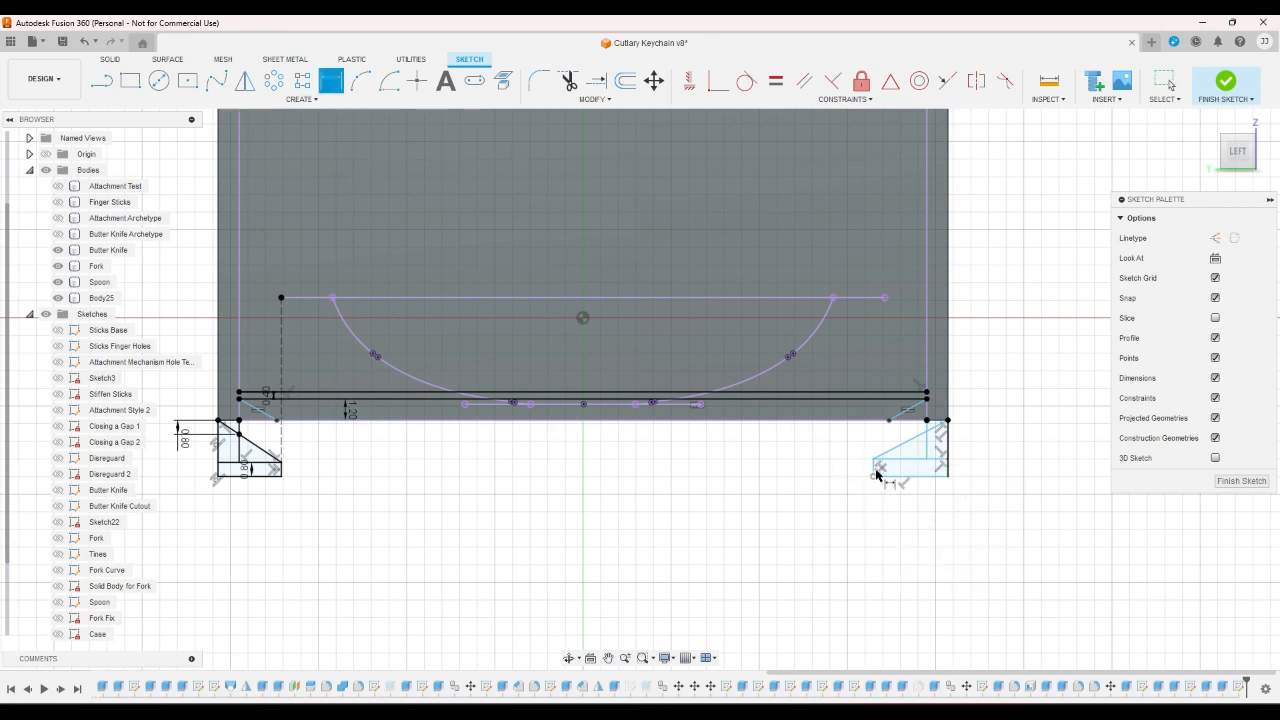
pyautogui.click(873, 468)
pyautogui.click(906, 483)
pyautogui.write('0')
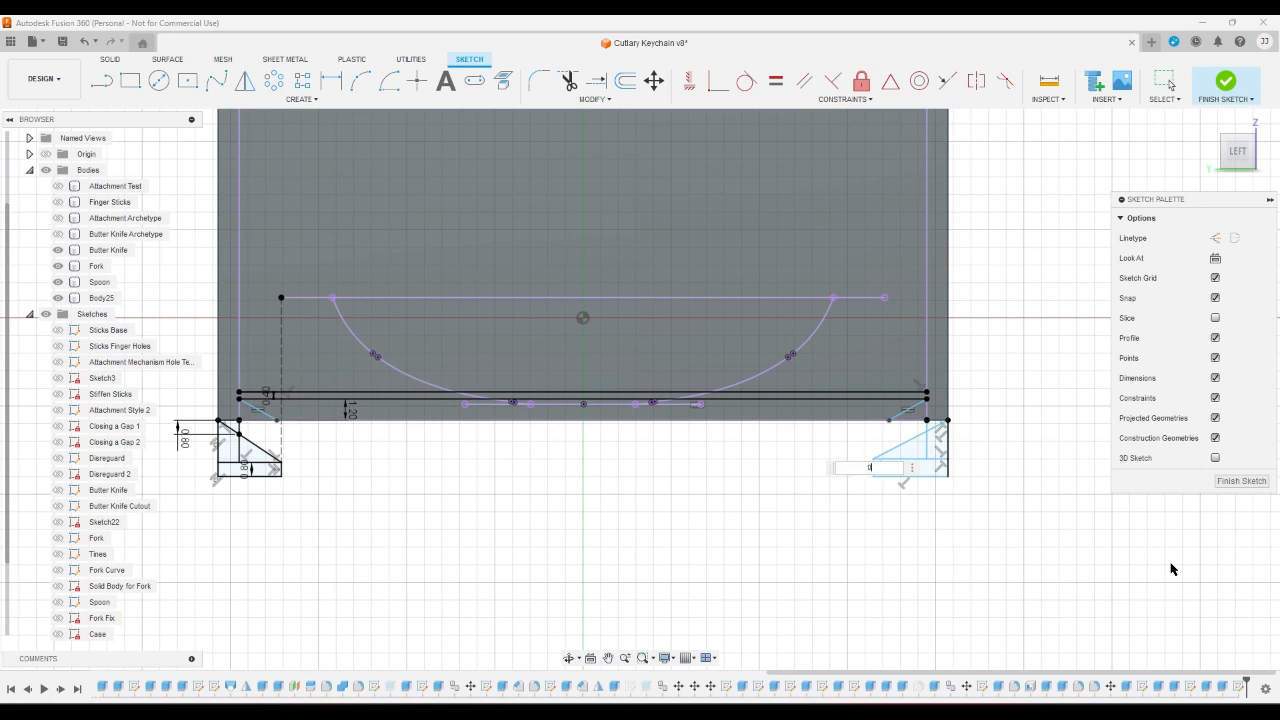
pyautogui.write('.8')
pyautogui.press('Return')
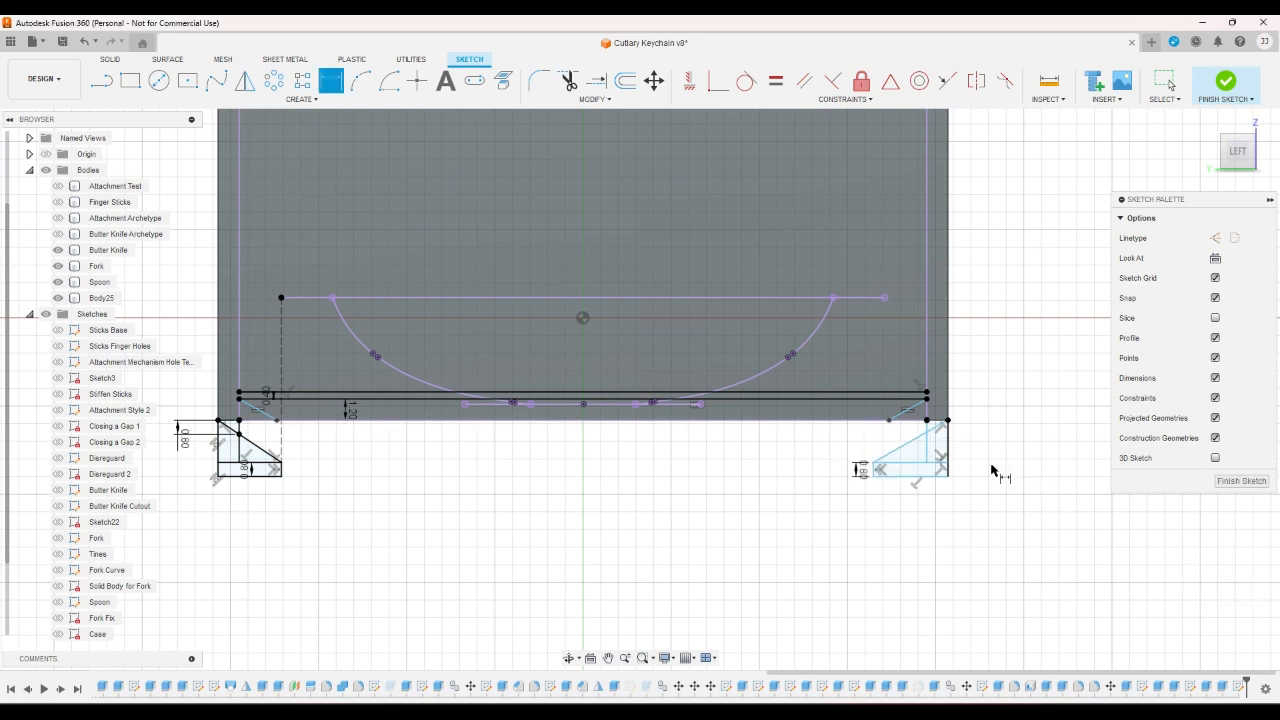
# - Place a sketch point where the new rail profile's slanted line crosses the vertical line beneath the inner wall
pyautogui.scroll(2, 990, 468)
pyautogui.scroll(1, 965, 453)
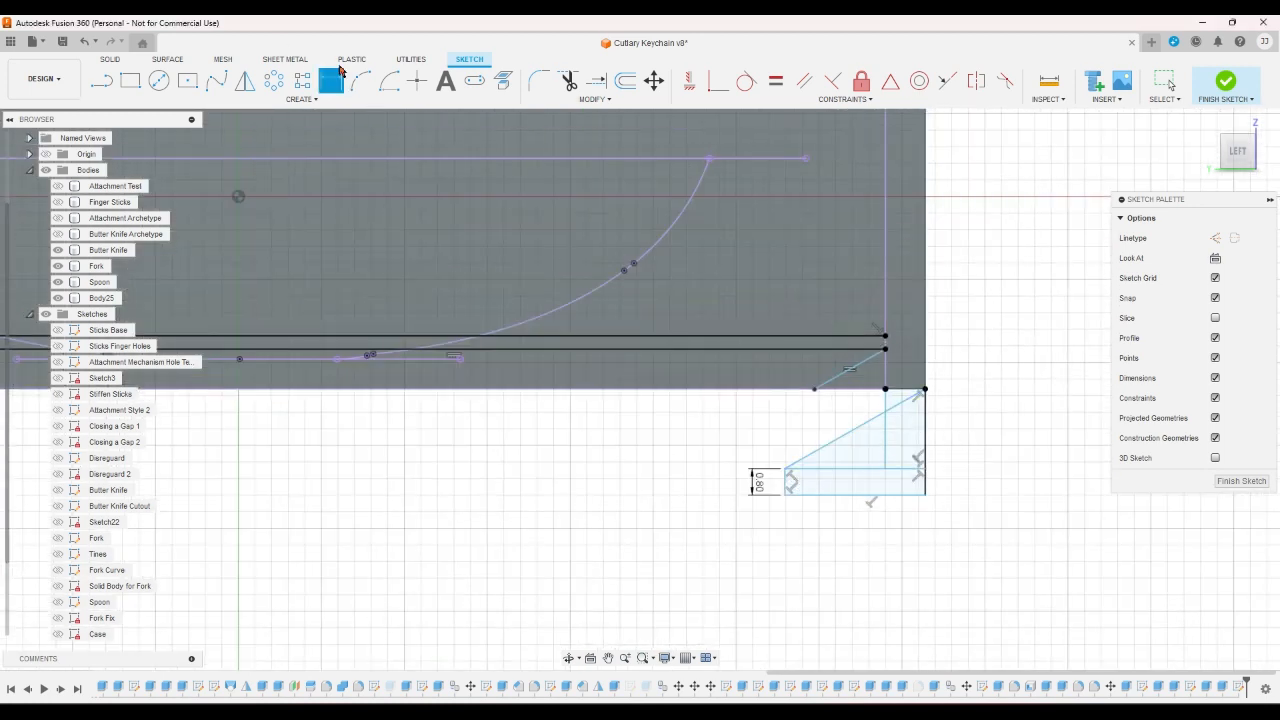
pyautogui.click(417, 80)
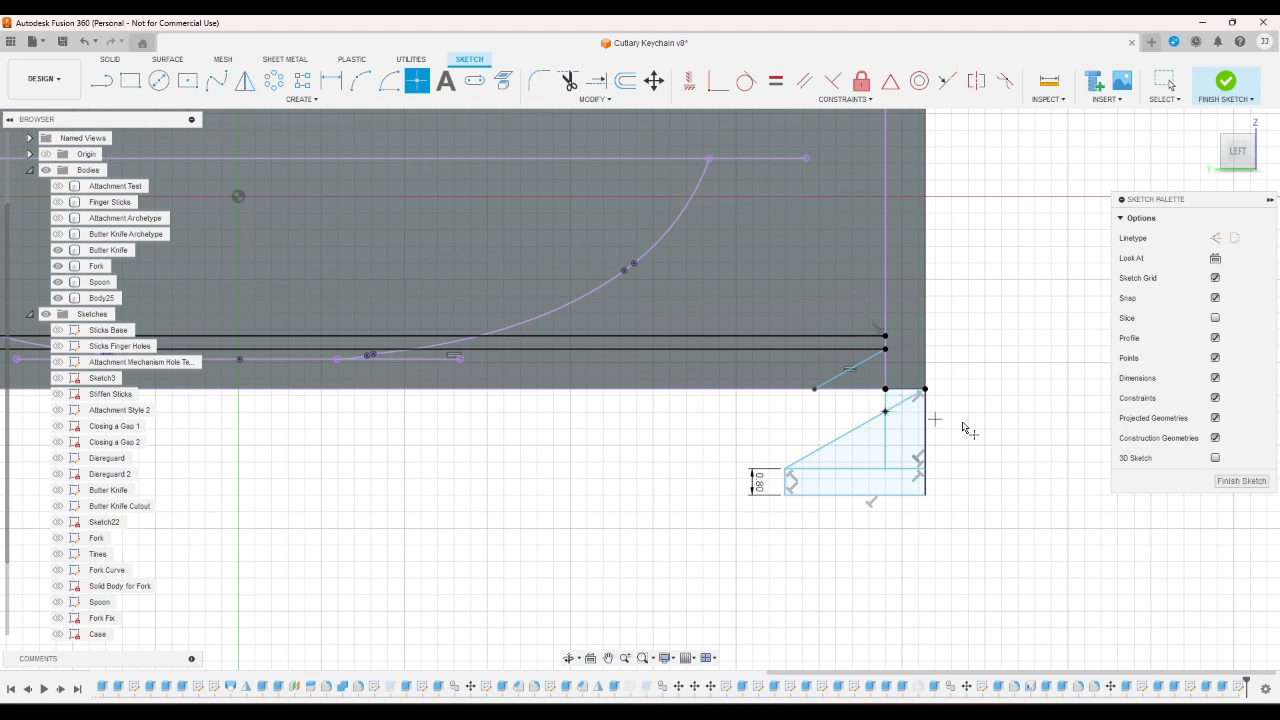
pyautogui.rightClick(985, 423)
pyautogui.click(1036, 425)
# - Dimension the vertical distance between the new intersection point and the inner wall corner above it at 0.8 mm
pyautogui.click(331, 80)
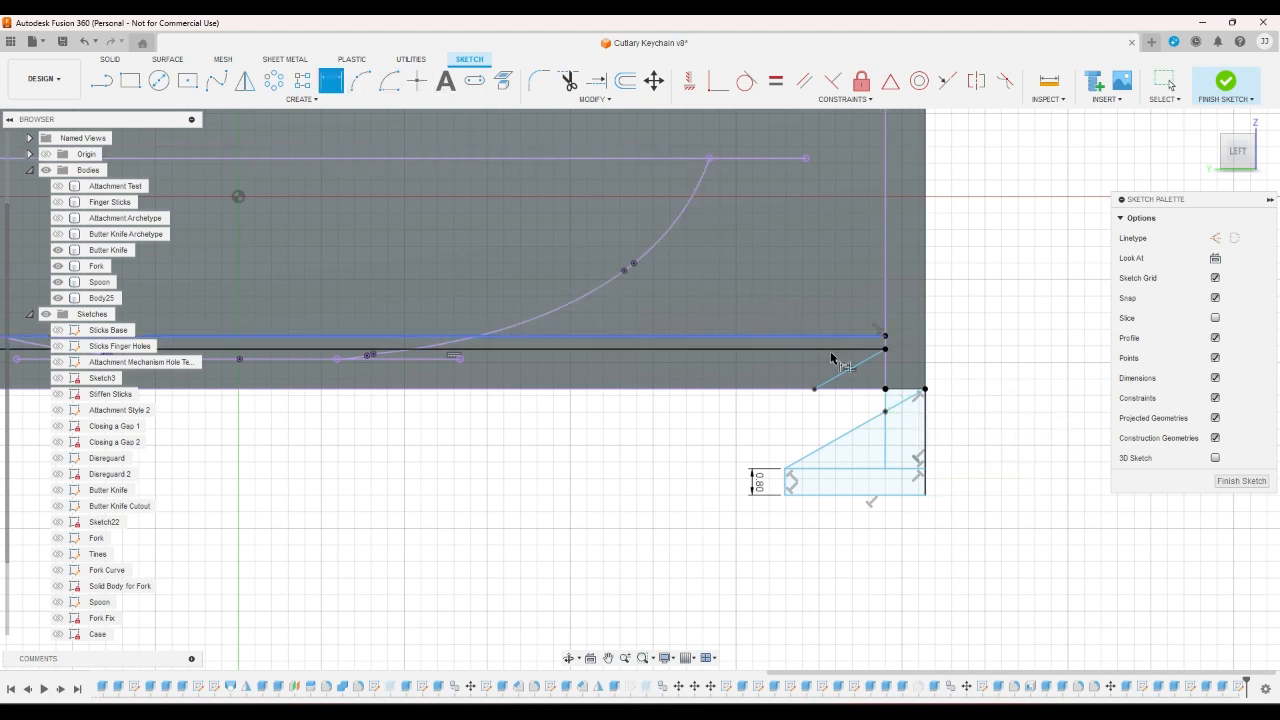
pyautogui.click(885, 411)
pyautogui.click(885, 388)
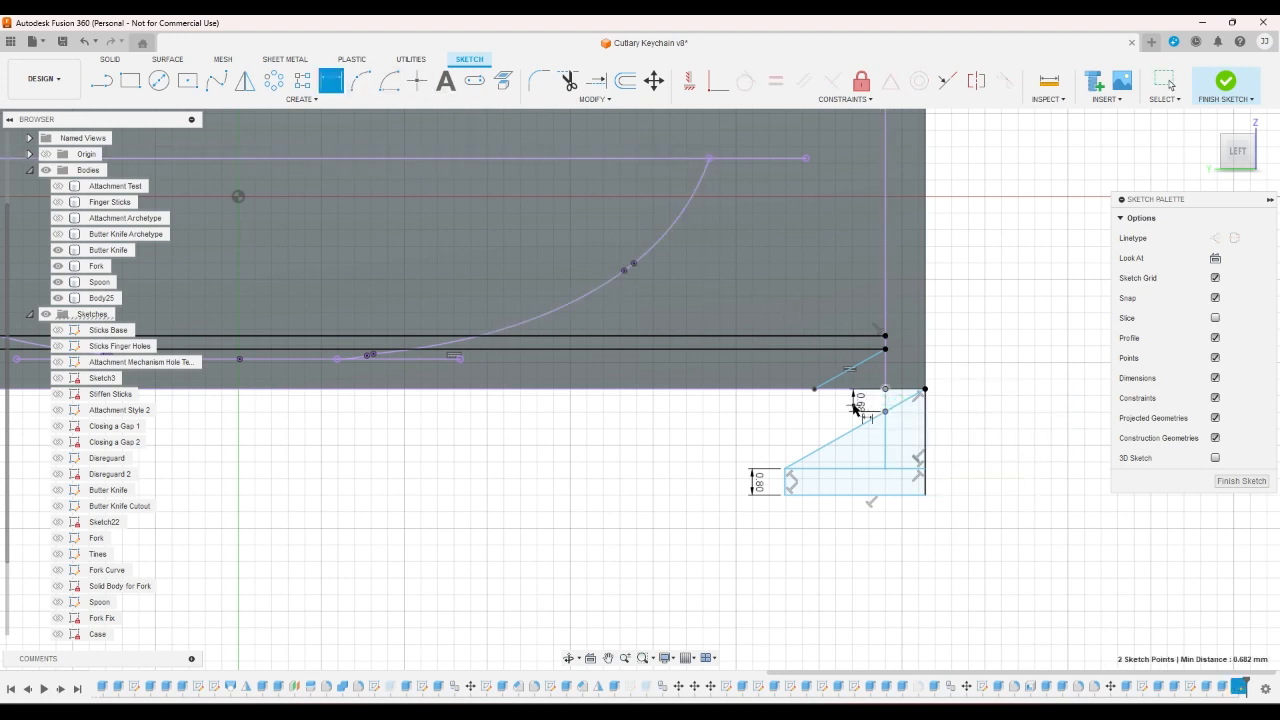
pyautogui.click(855, 408)
pyautogui.write('0.8')
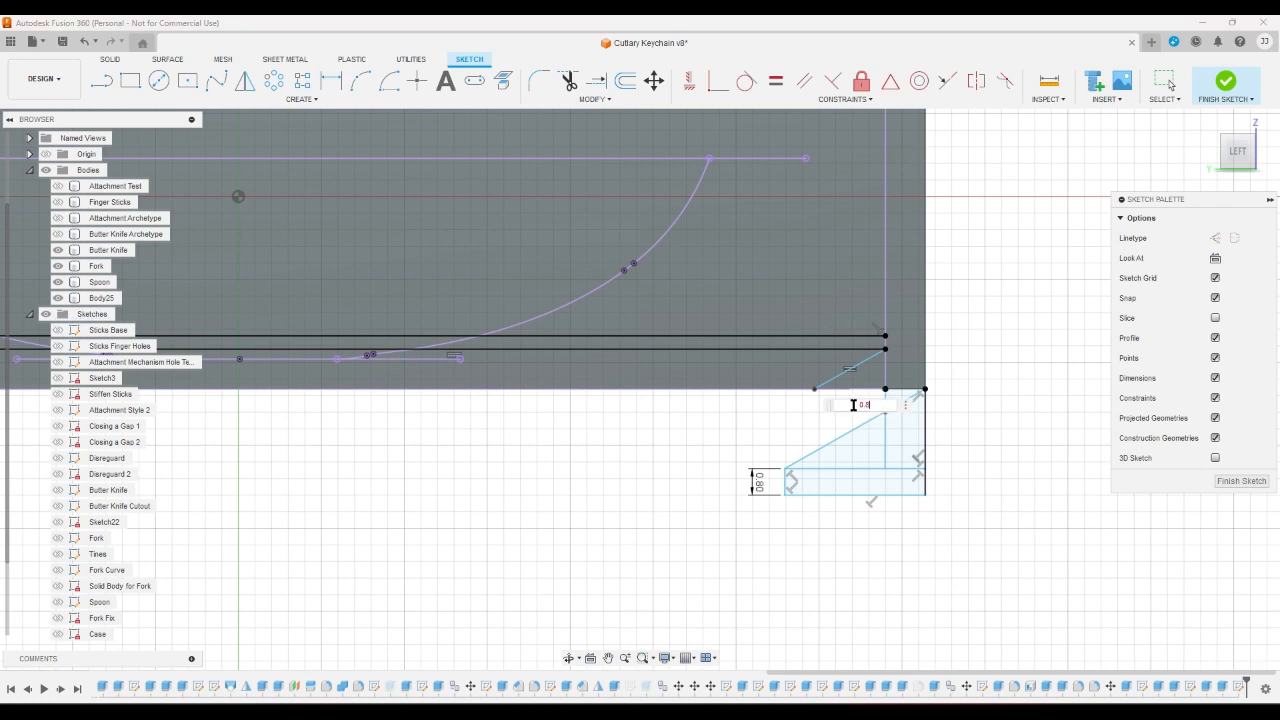
pyautogui.press('Return')
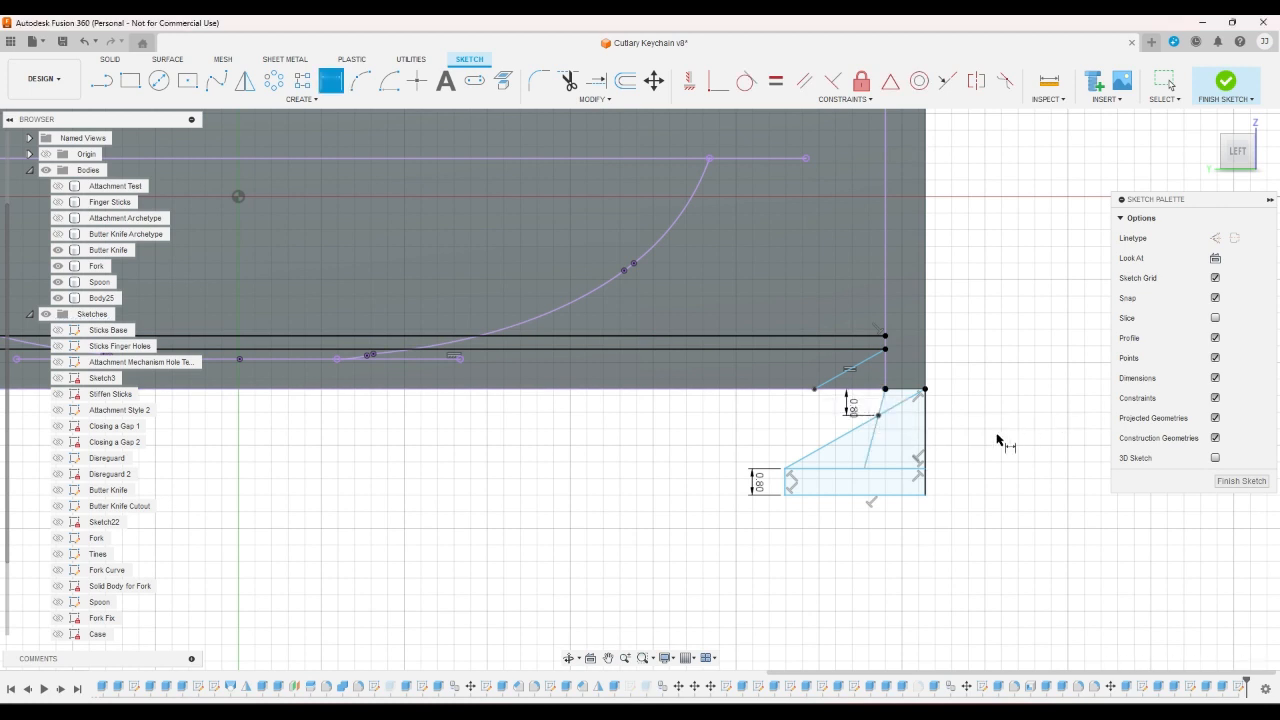
# - Make the tilted inner line of the new rail profile collinear with the inner wall line above it
pyautogui.click(947, 84)
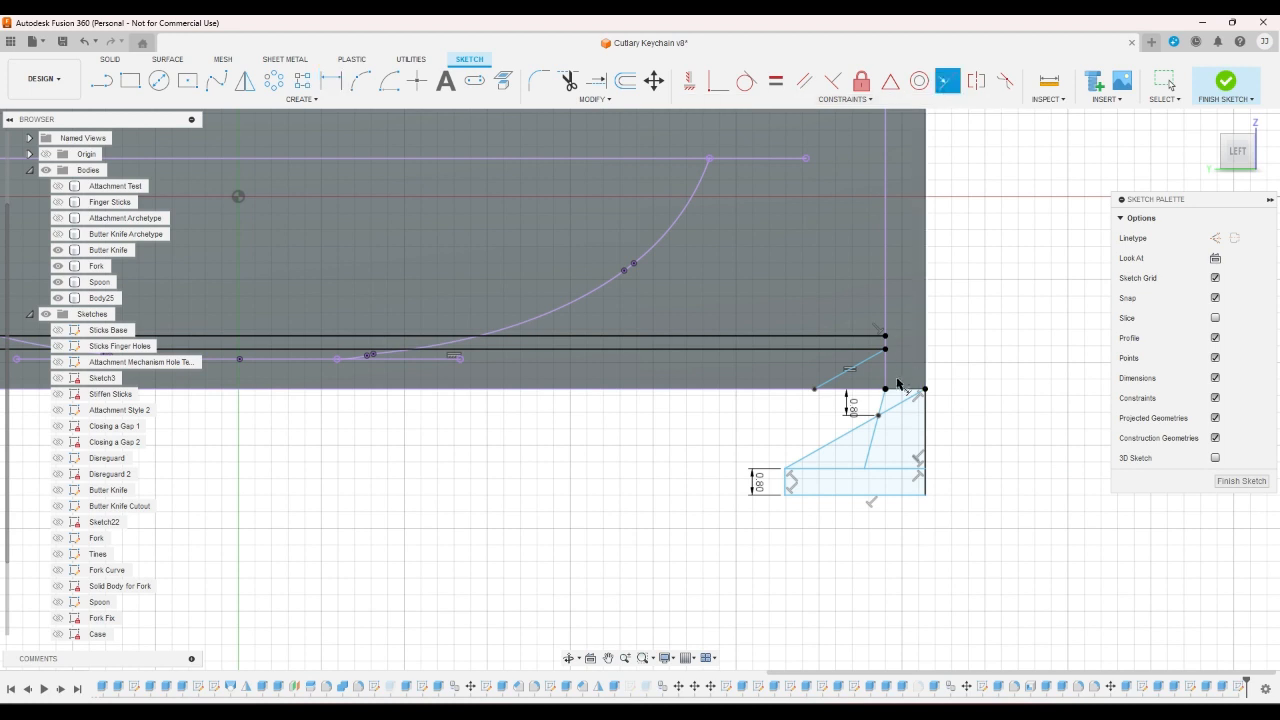
pyautogui.click(883, 398)
pyautogui.click(886, 377)
pyautogui.rightClick(987, 395)
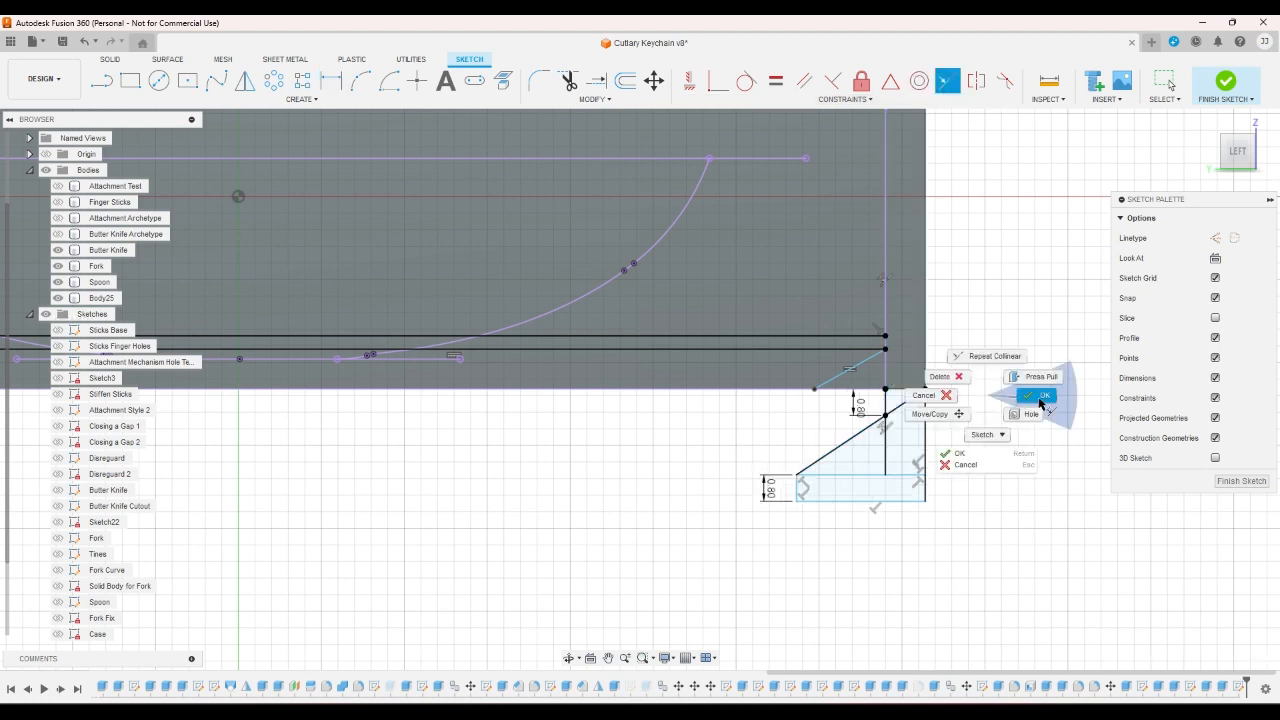
pyautogui.click(1040, 400)
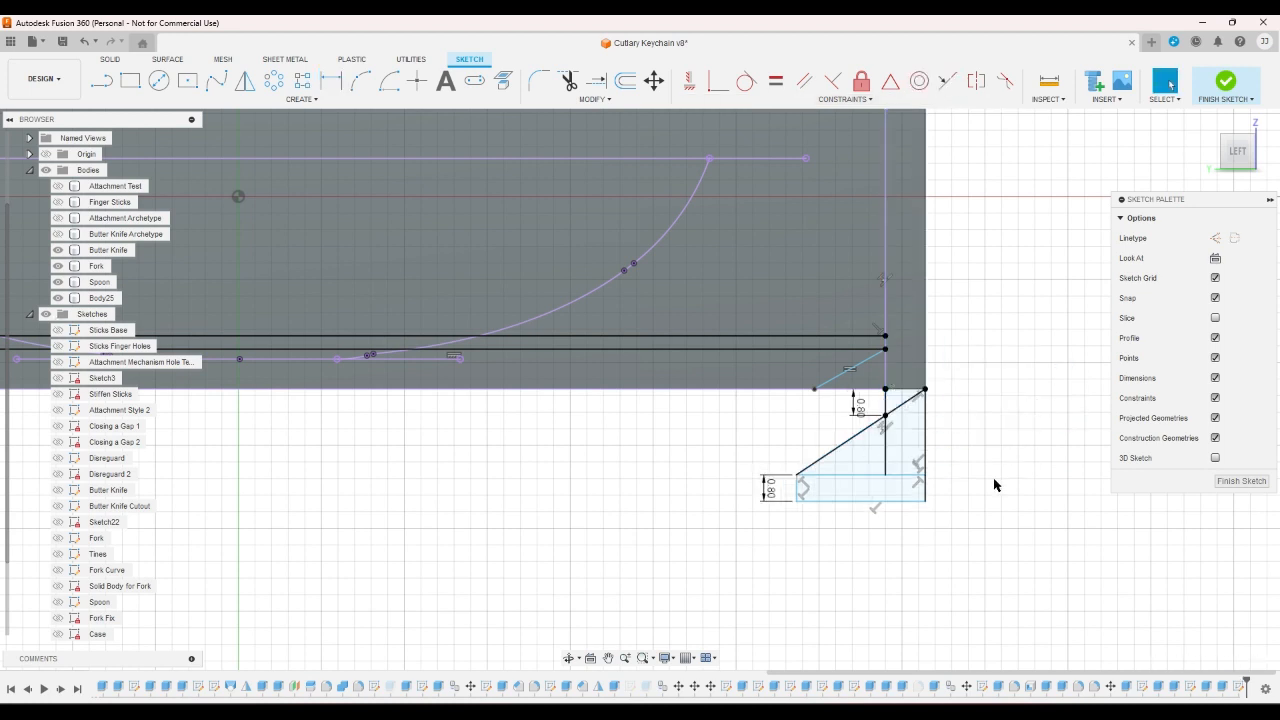
# - Draw a line from the spoon outline's horizontal line end near the new rail profile down to the profile's inner slanted corner
pyautogui.scroll(-1, 994, 485)
pyautogui.scroll(-1, 994, 485)
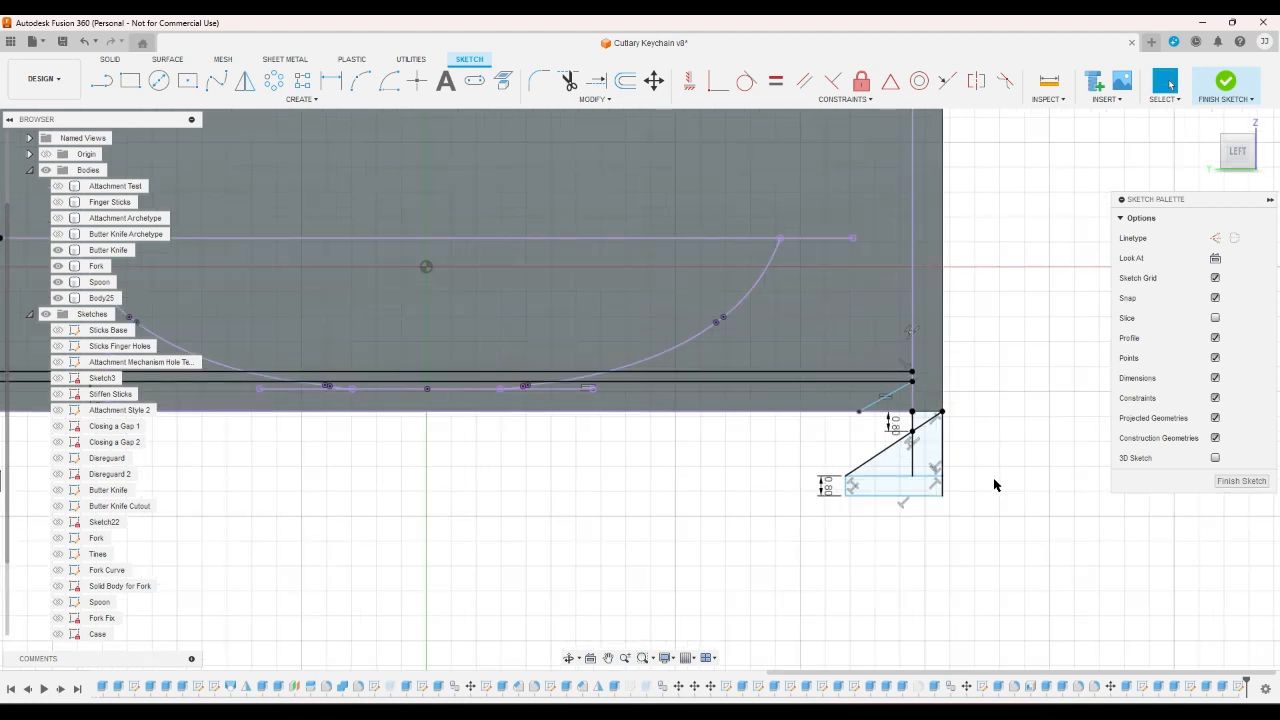
pyautogui.scroll(-1, 994, 485)
pyautogui.press('l')
pyautogui.click(877, 280)
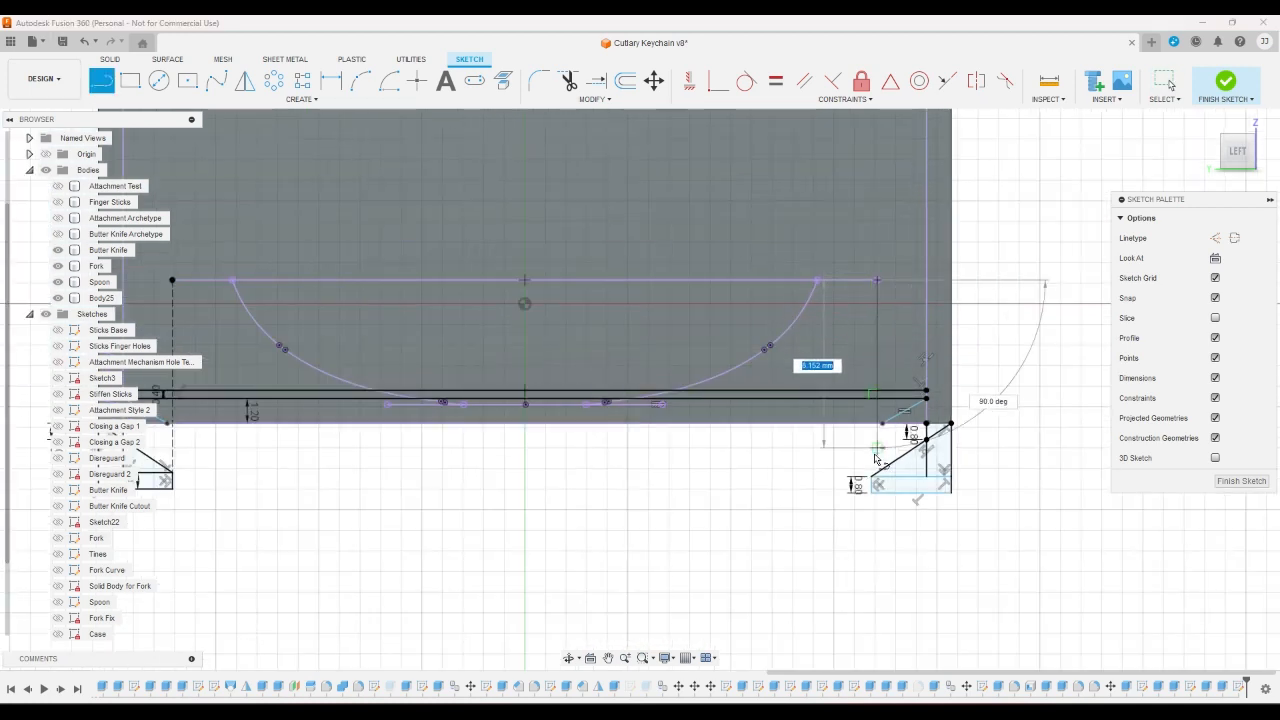
pyautogui.click(873, 422)
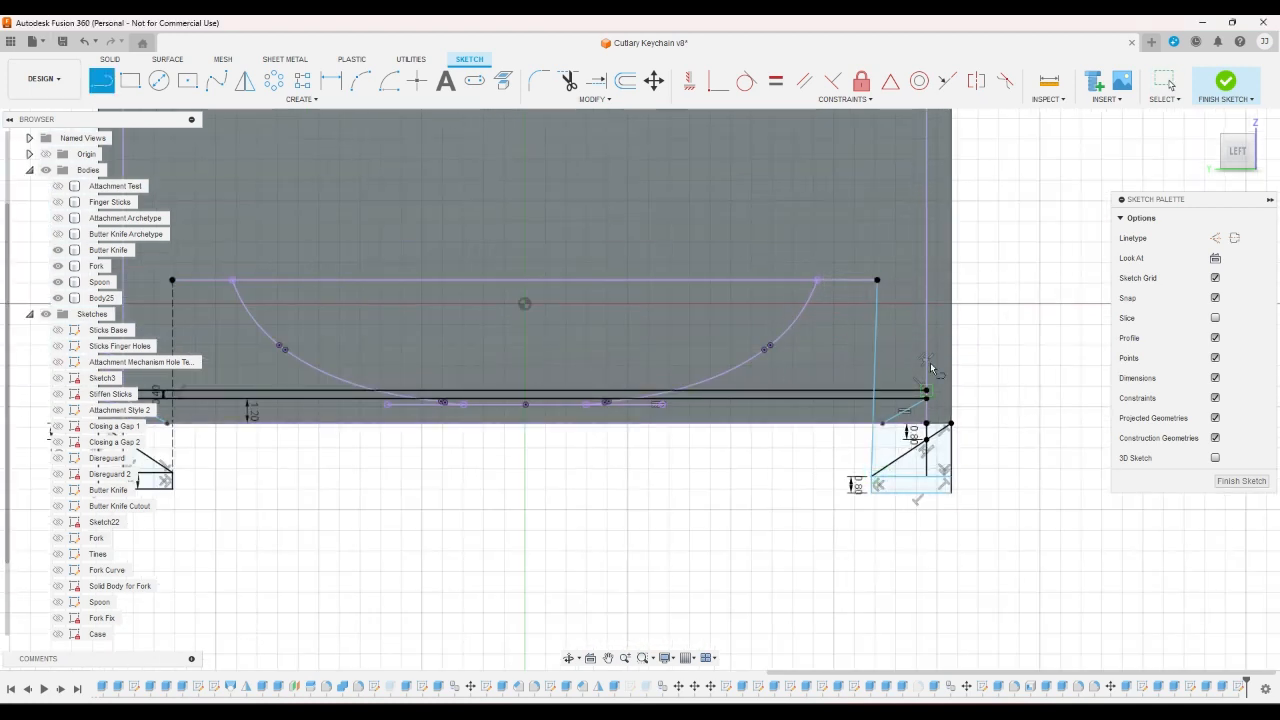
# - Make the slanted line beside the right-hand rail profile vertical, convert it to a construction line, and finish the sketch
pyautogui.click(689, 80)
pyautogui.click(875, 346)
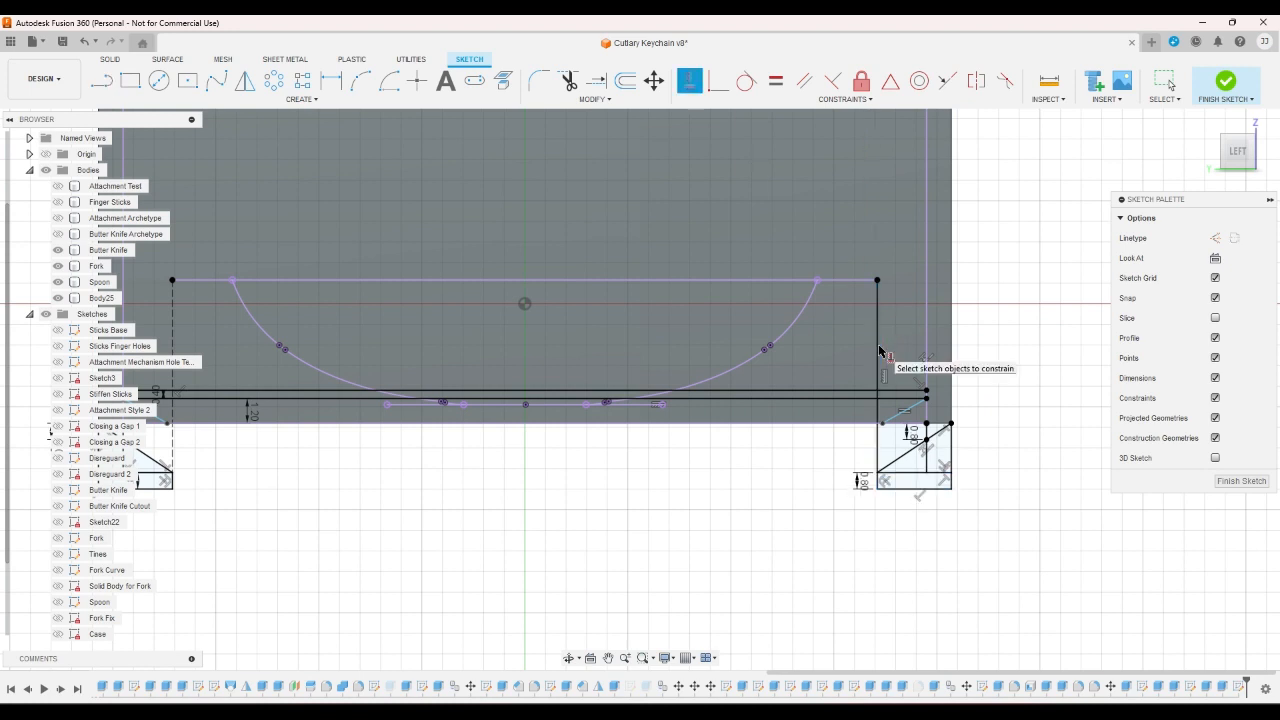
pyautogui.rightClick(1013, 397)
pyautogui.click(1055, 400)
pyautogui.click(878, 360)
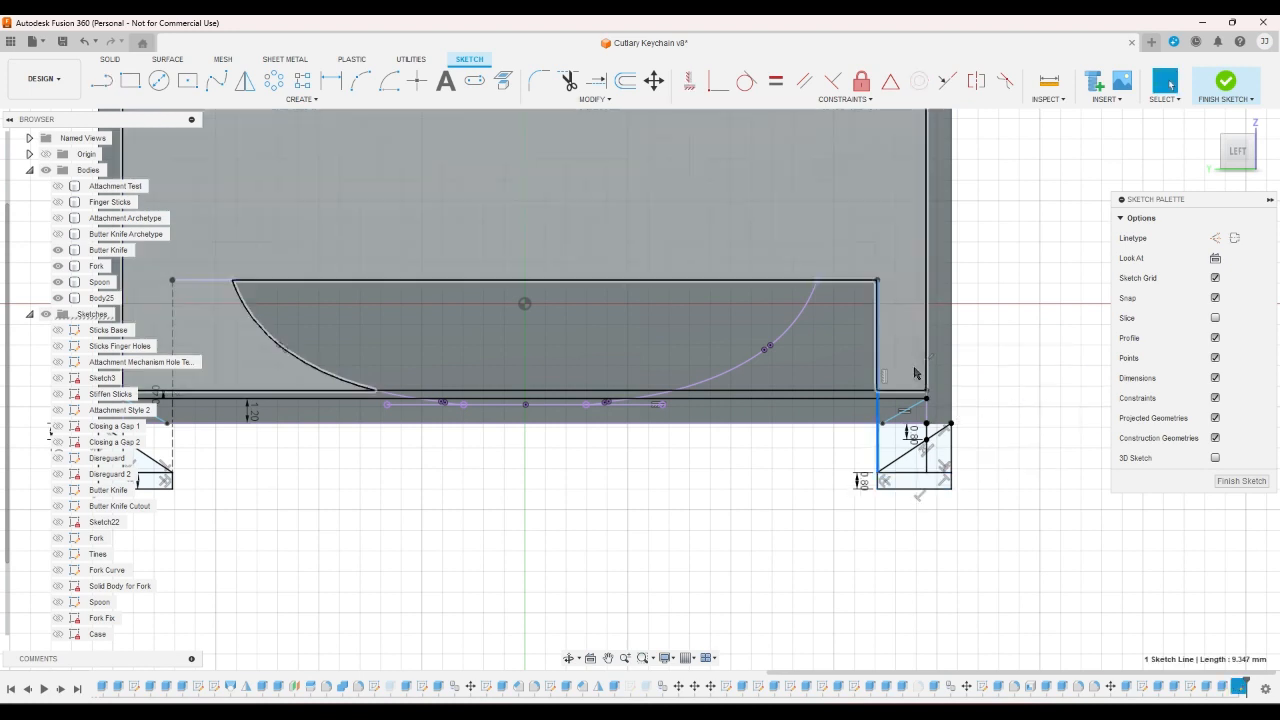
pyautogui.scroll(-1, 1015, 428)
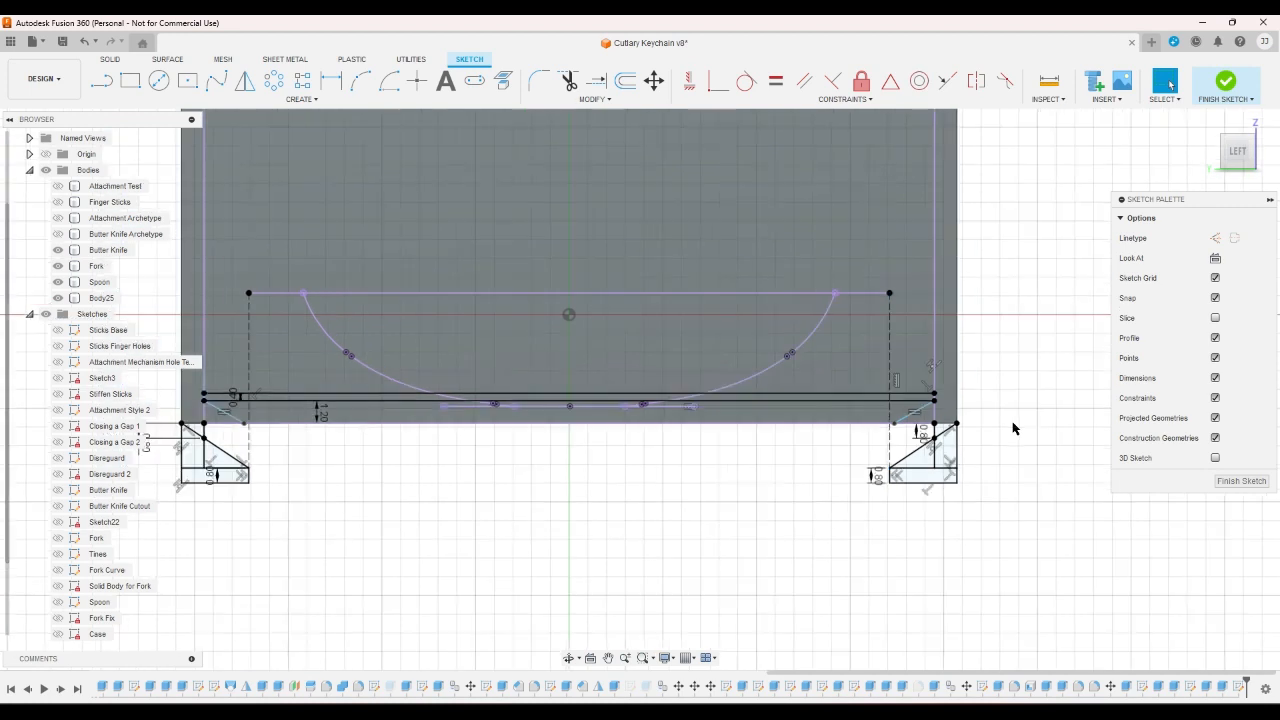
pyautogui.scroll(-3, 1013, 428)
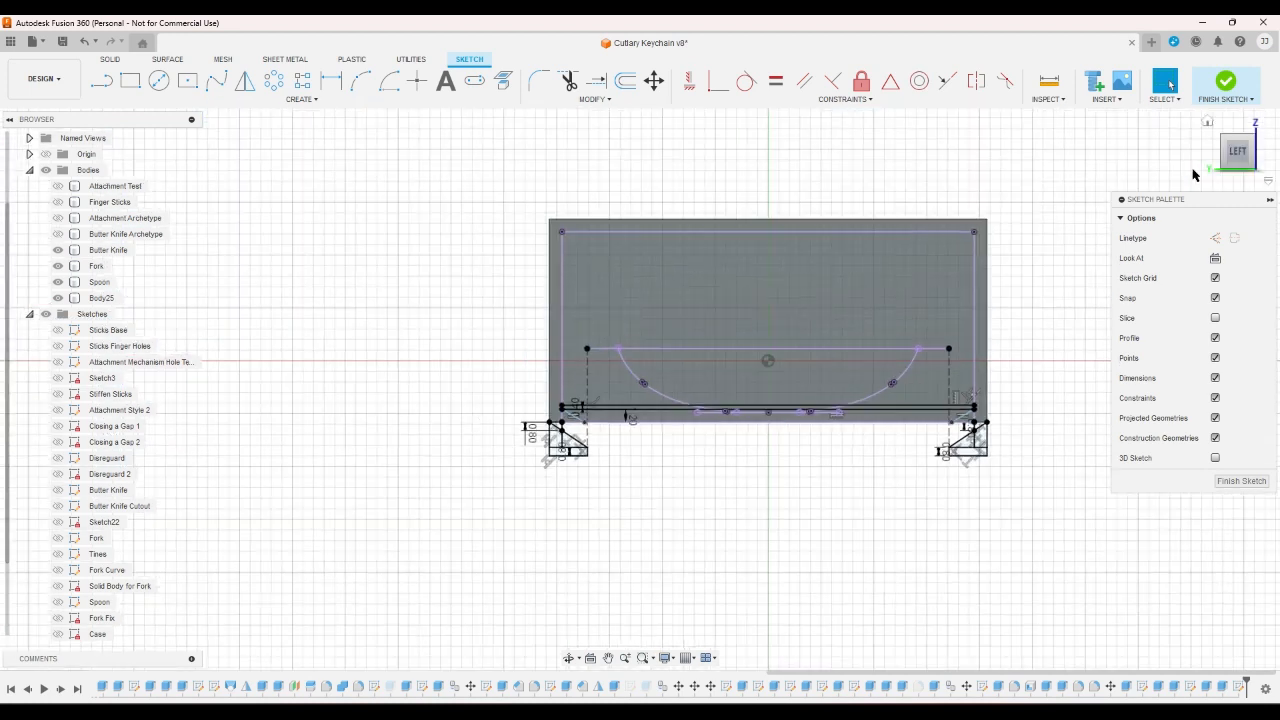
pyautogui.click(1224, 82)
# - Start an Extrude and select all four sketch regions of the left-hand rail profile below the case
pyautogui.click(1208, 121)
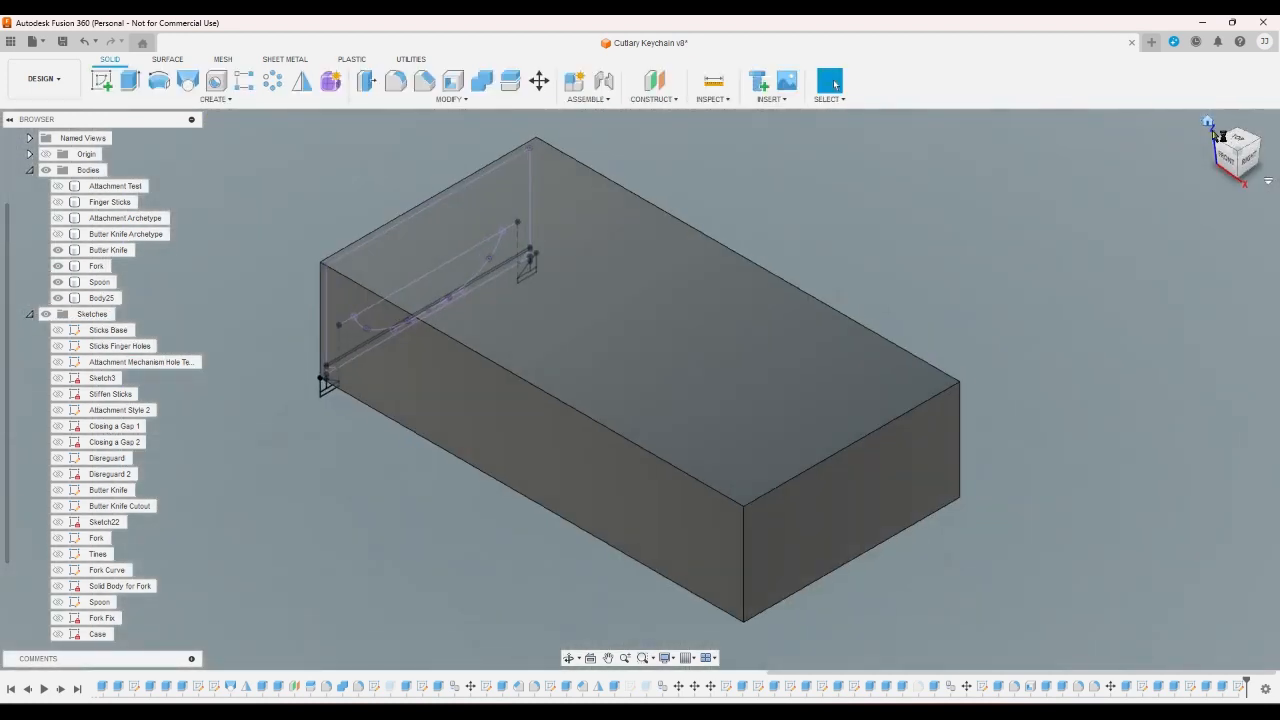
pyautogui.click(1218, 172)
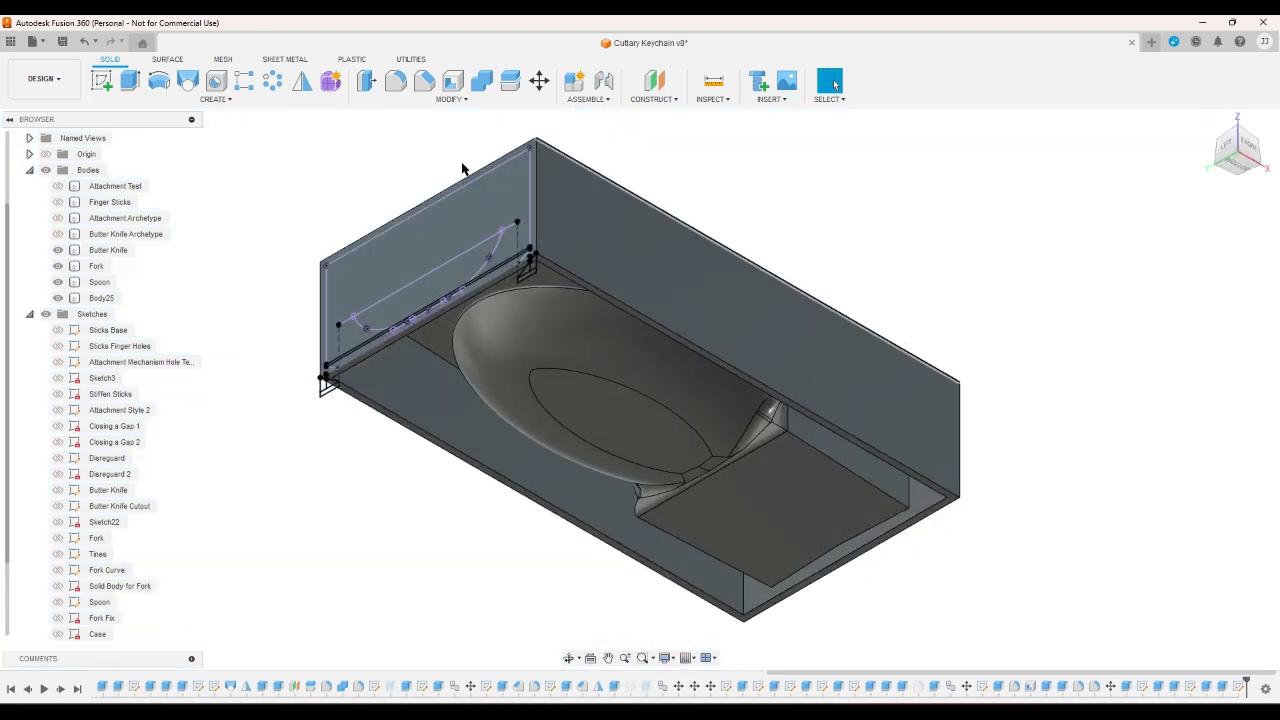
pyautogui.click(123, 90)
pyautogui.scroll(5, 345, 370)
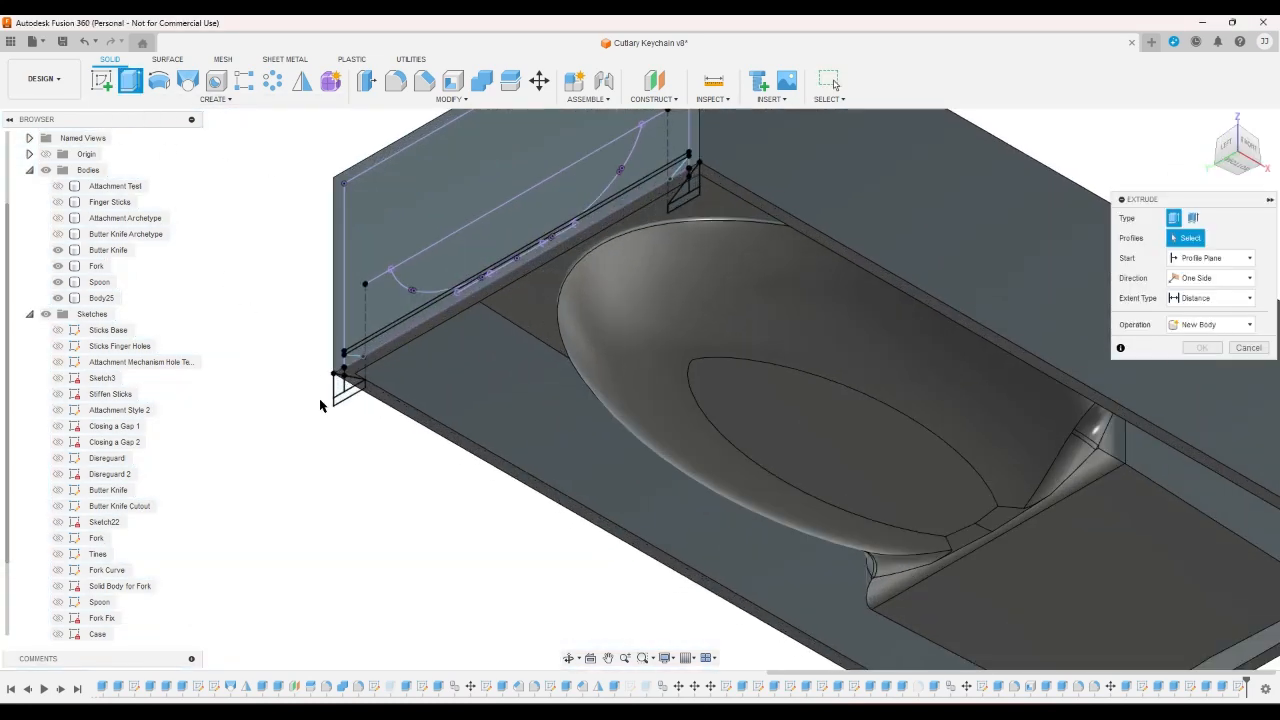
pyautogui.click(346, 369)
pyautogui.click(363, 379)
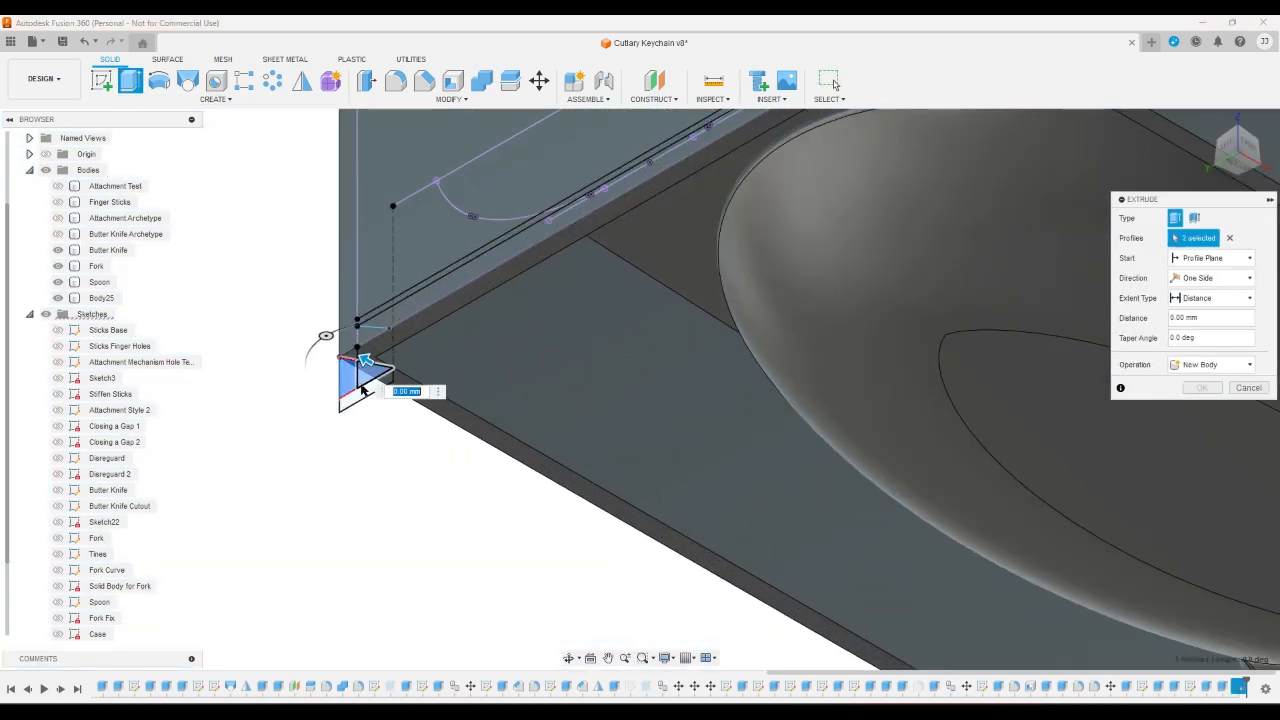
pyautogui.click(361, 386)
pyautogui.click(353, 358)
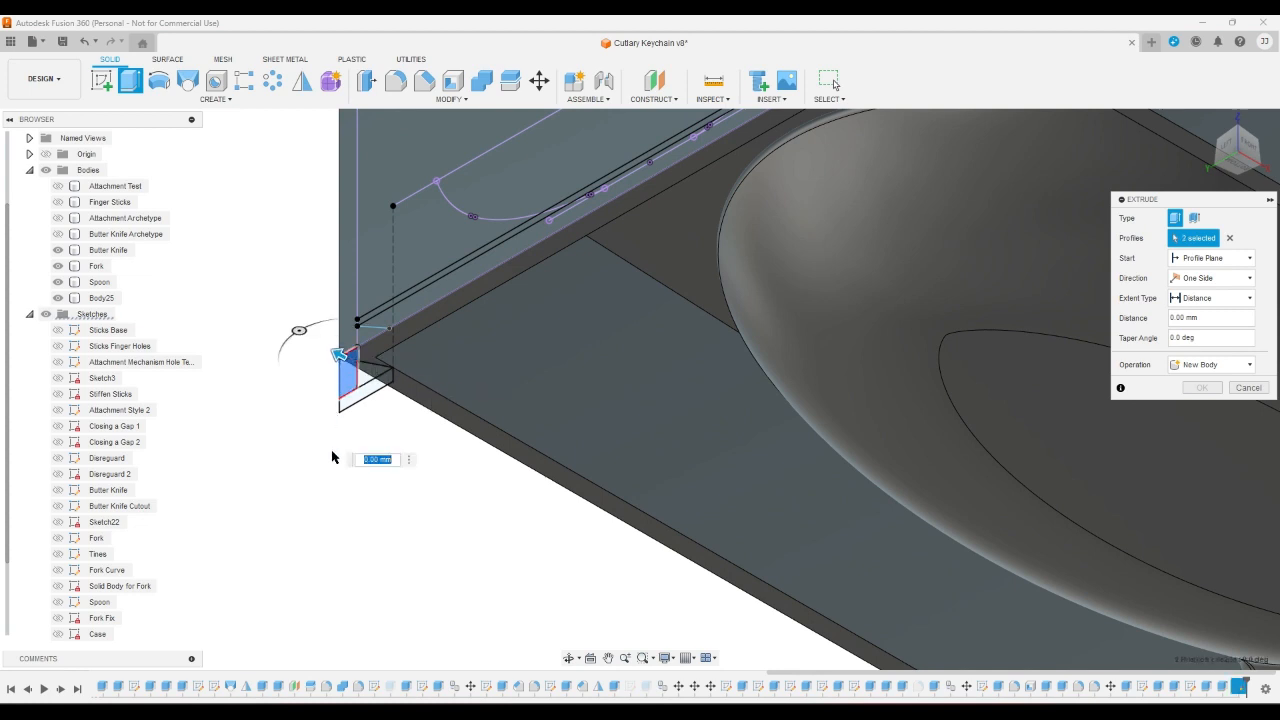
pyautogui.click(371, 392)
pyautogui.click(364, 376)
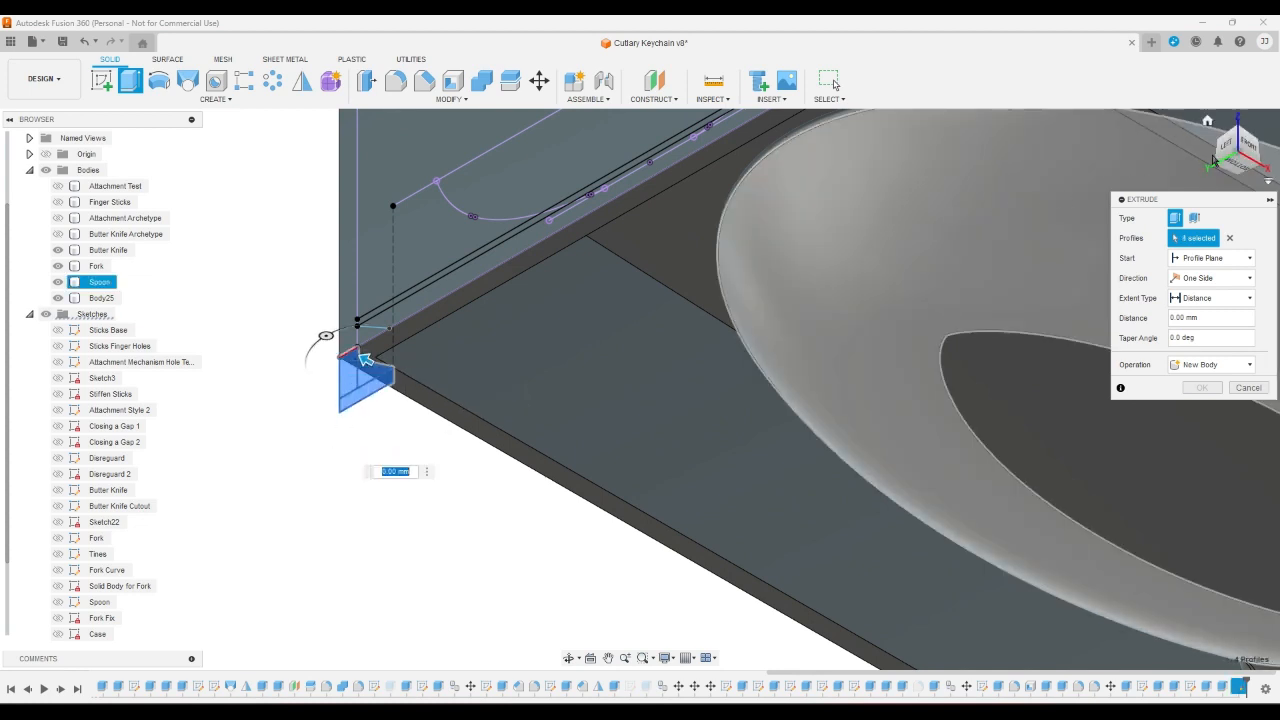
# - Add all four sketch regions of the right-hand rail profile to the extrusion selection
pyautogui.click(1230, 152)
pyautogui.scroll(5, 1203, 494)
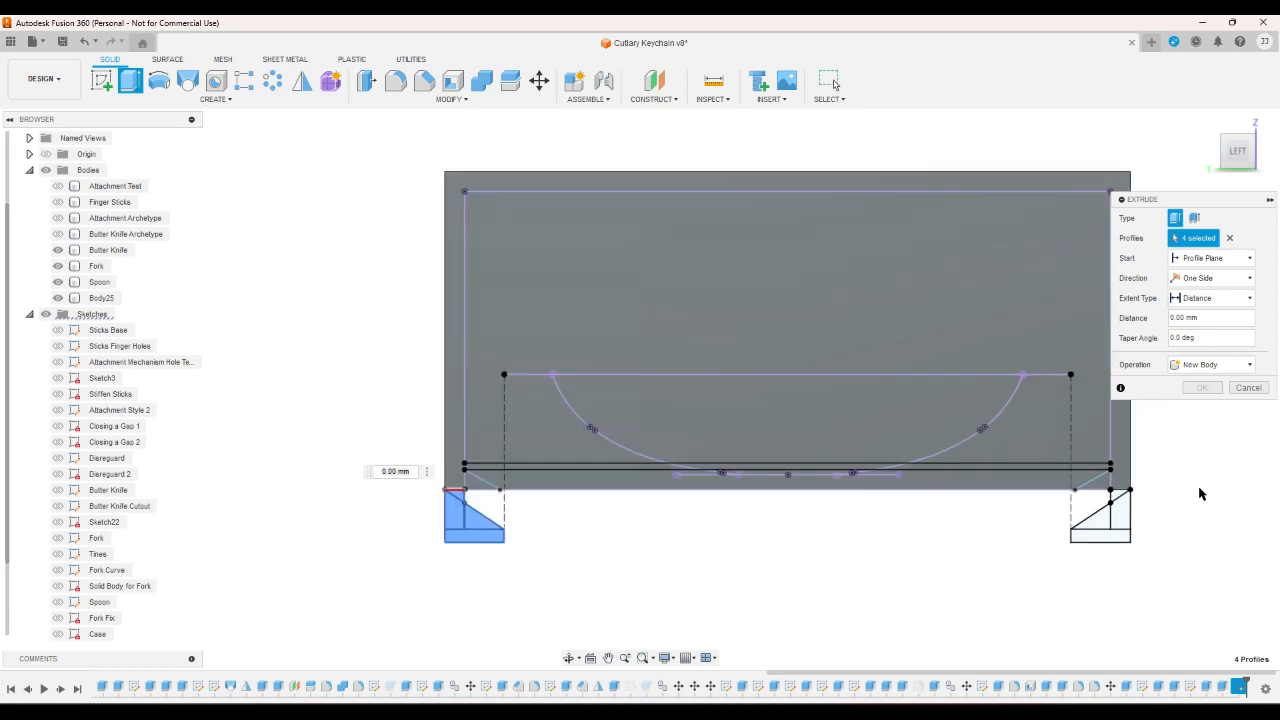
pyautogui.click(1074, 502)
pyautogui.click(1075, 530)
pyautogui.click(1045, 570)
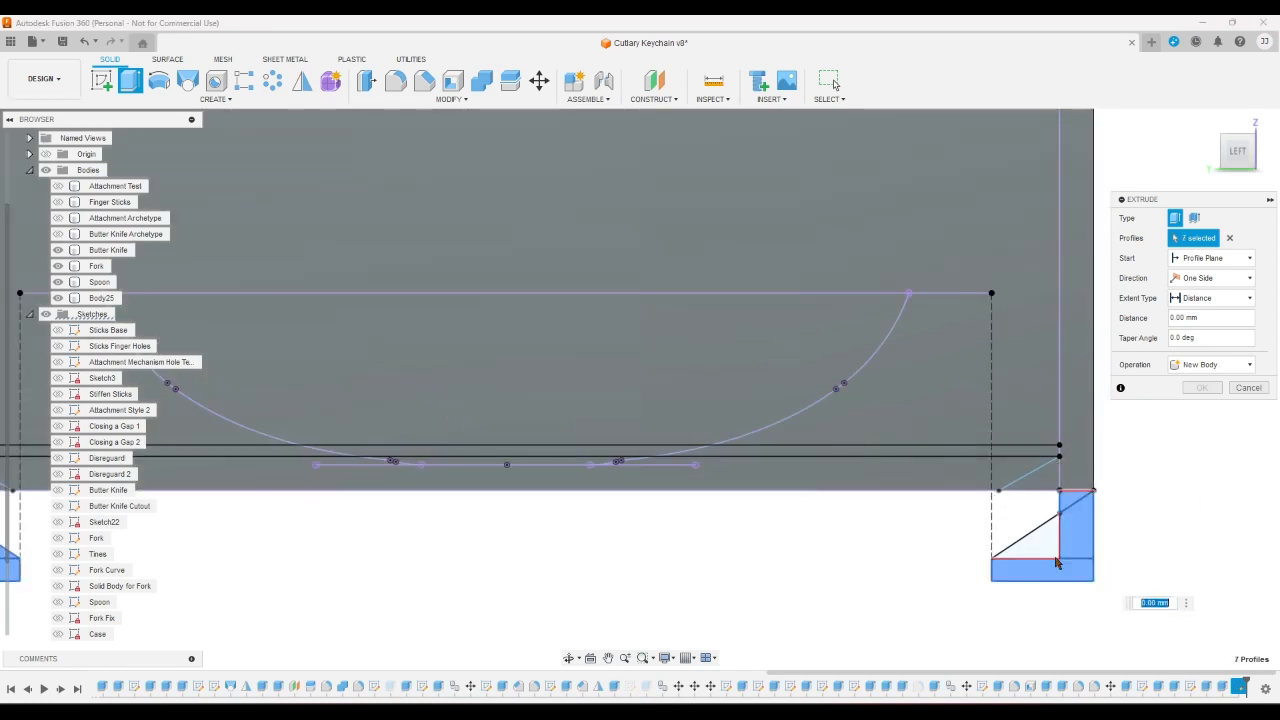
pyautogui.click(1040, 546)
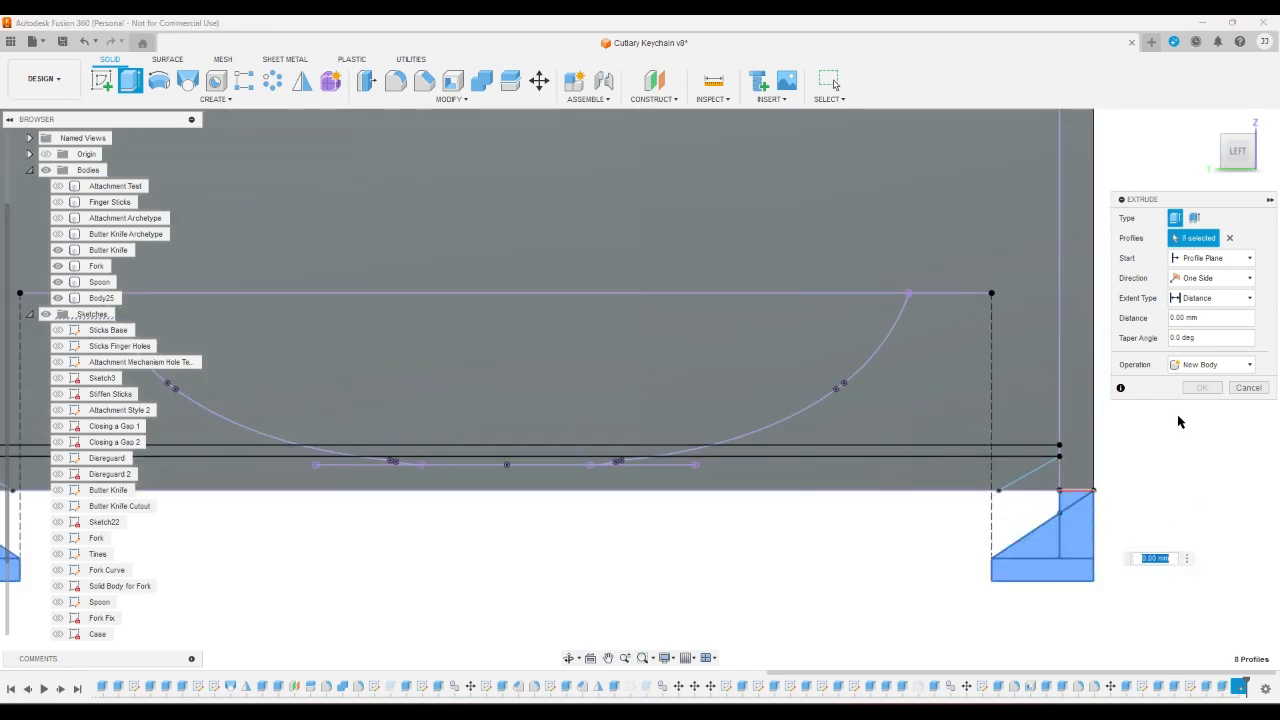
# - Extrude both rail profiles up to the far end face of the case and join them to the case body
pyautogui.click(1210, 298)
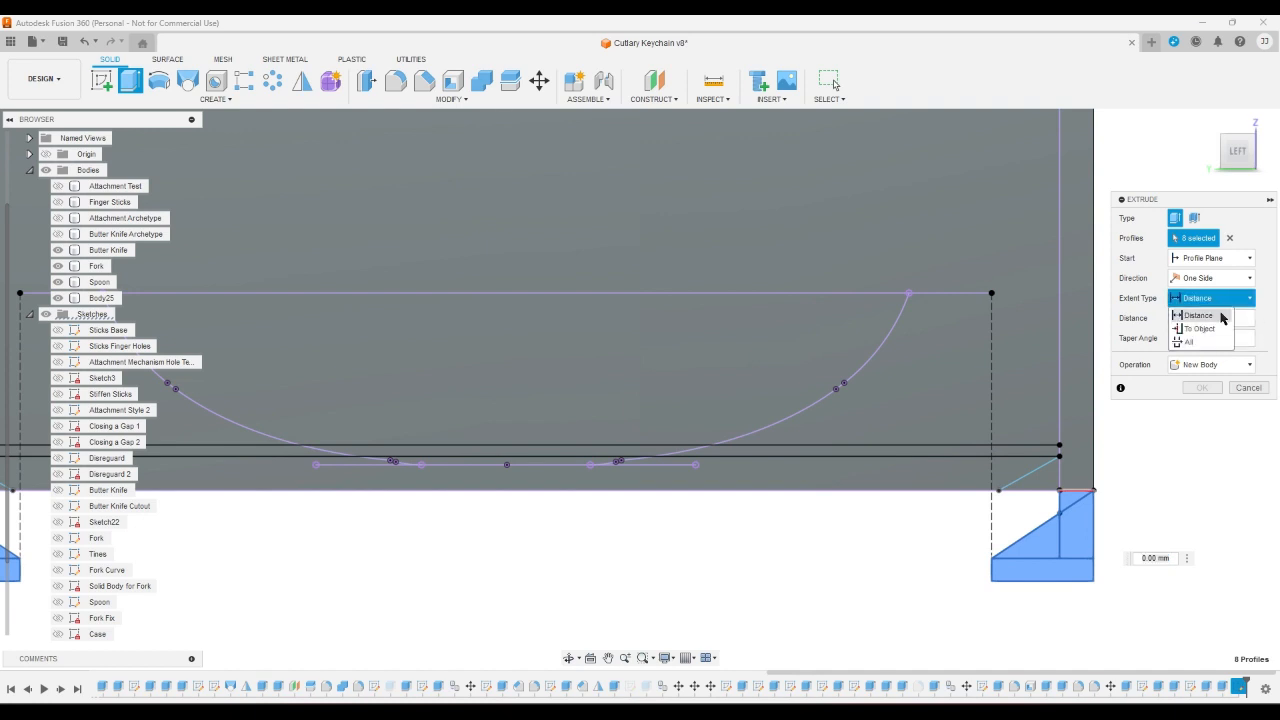
pyautogui.click(1200, 325)
pyautogui.click(1206, 121)
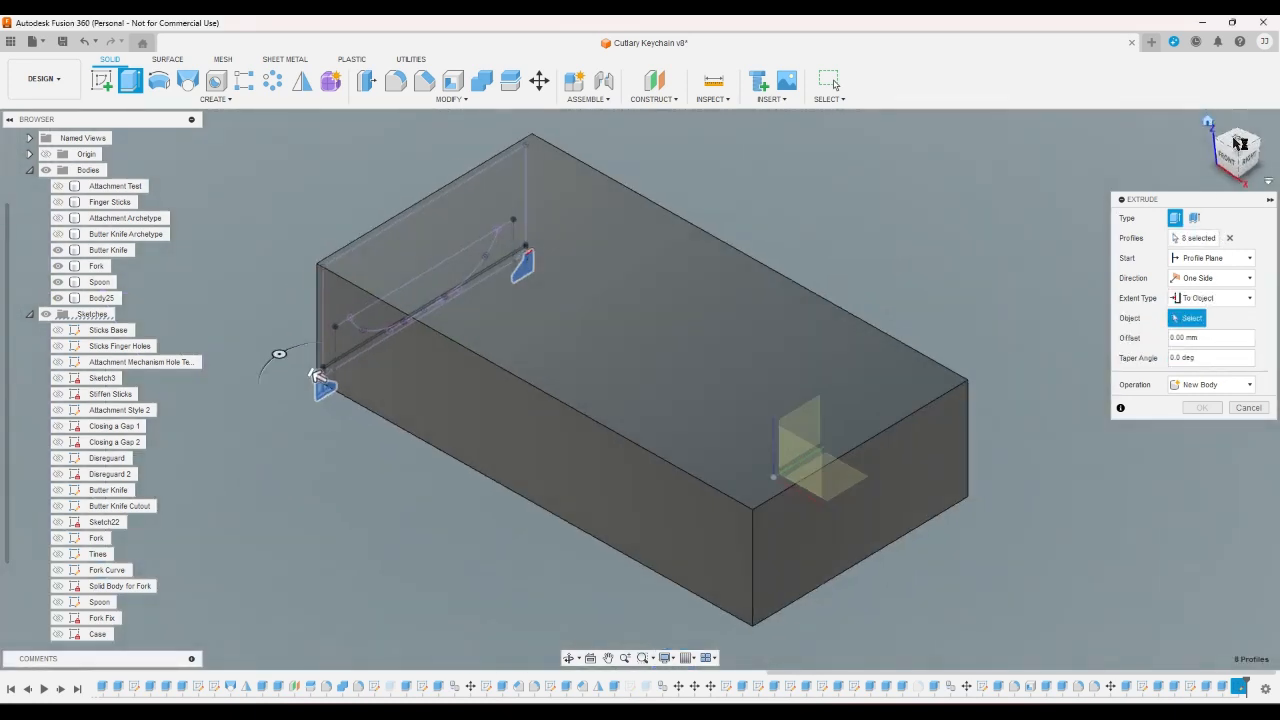
pyautogui.click(926, 510)
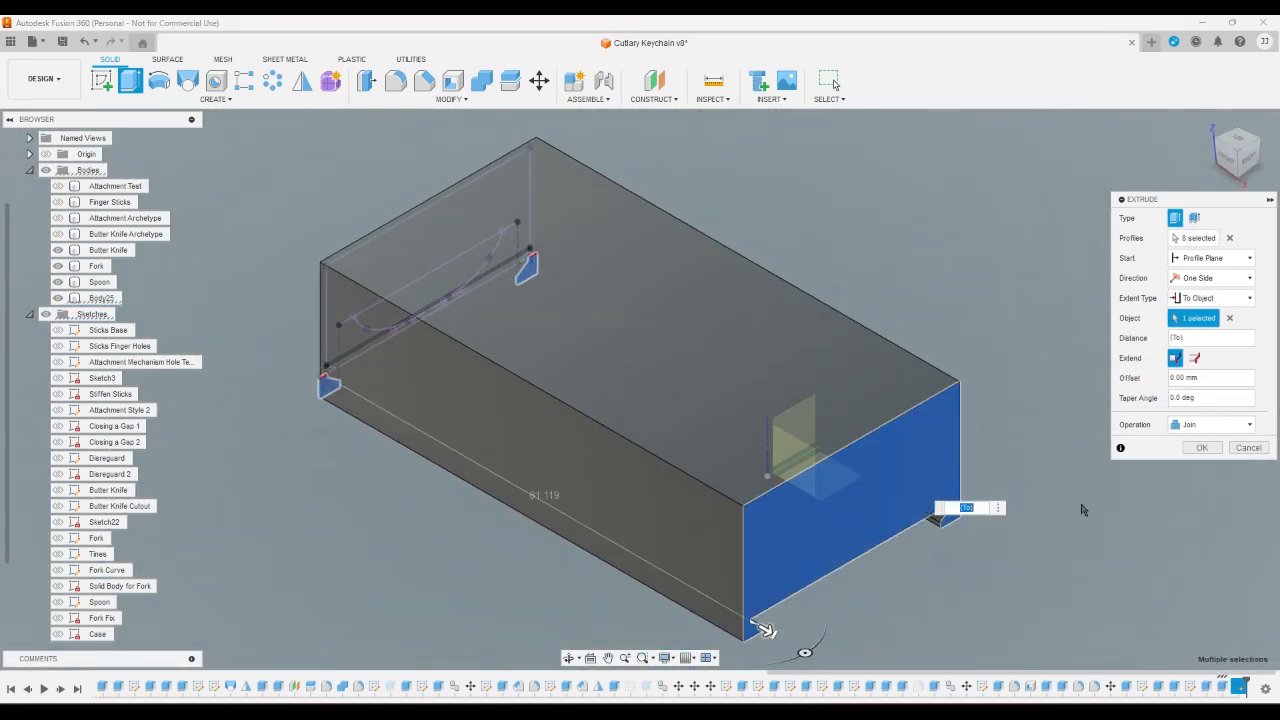
pyautogui.click(1198, 448)
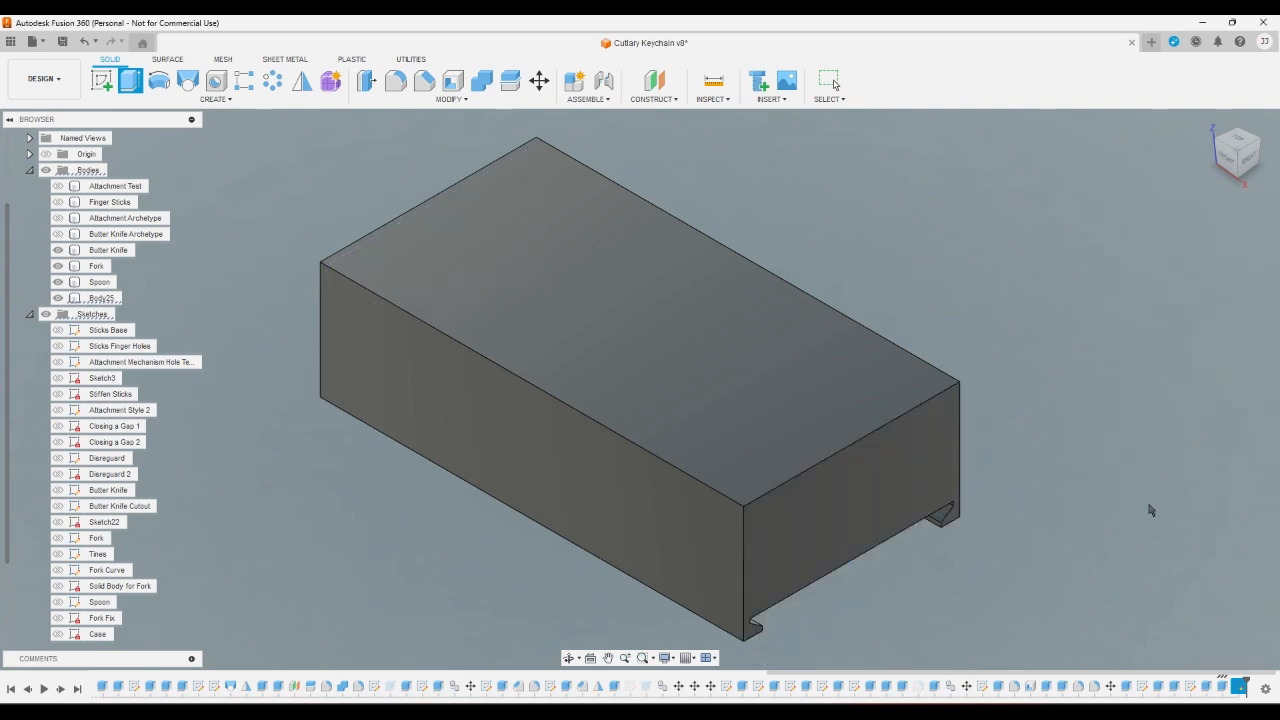
# - Examine the rails and the open underside of the case from below
pyautogui.click(1215, 172)
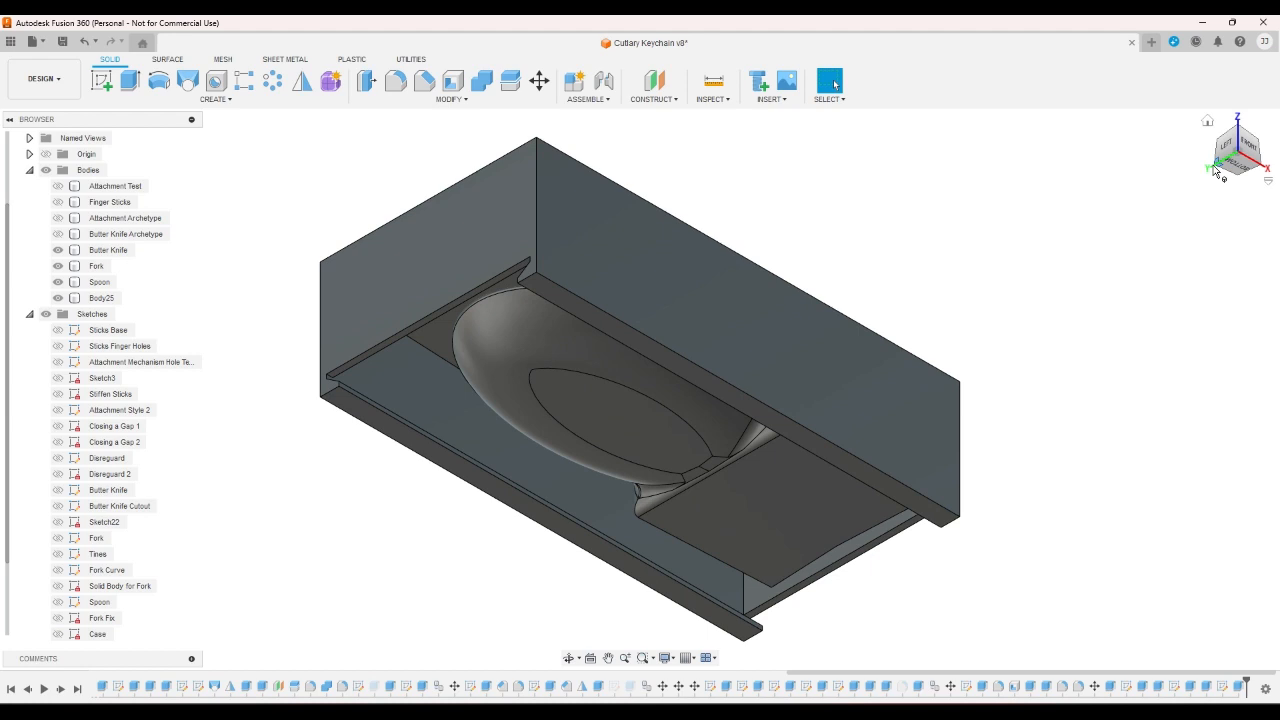
pyautogui.click(1235, 166)
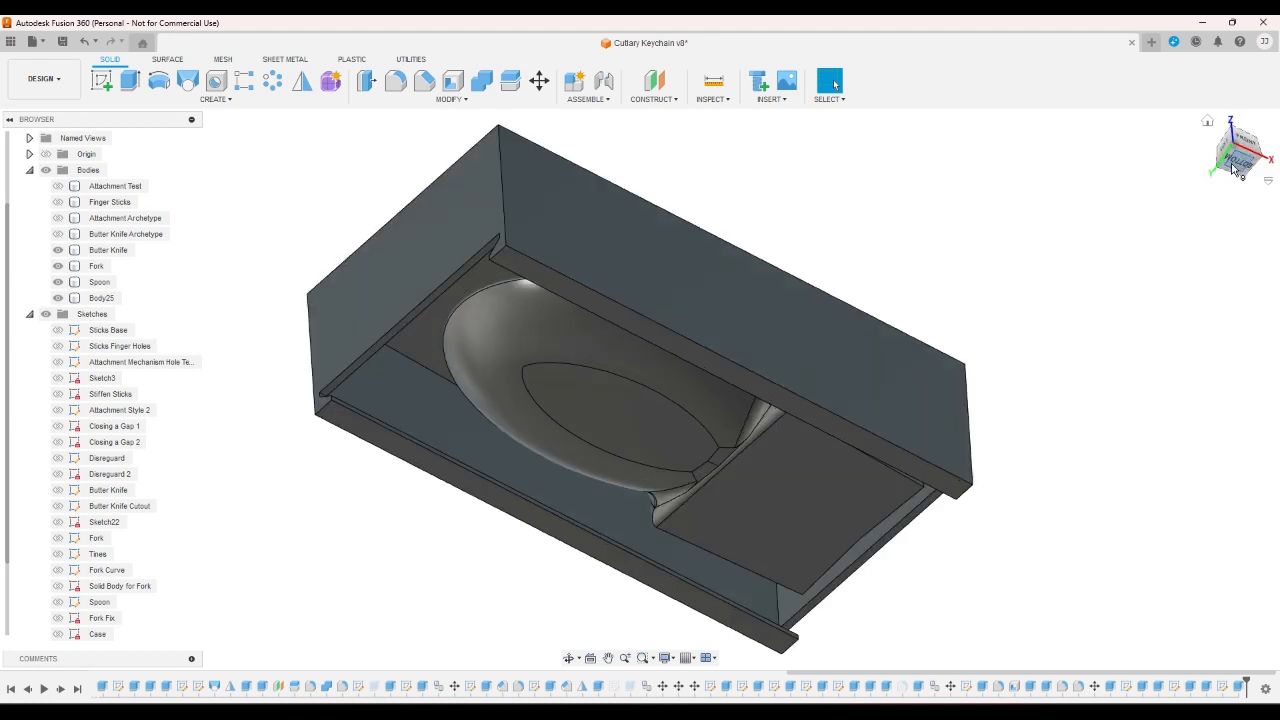
pyautogui.click(1208, 122)
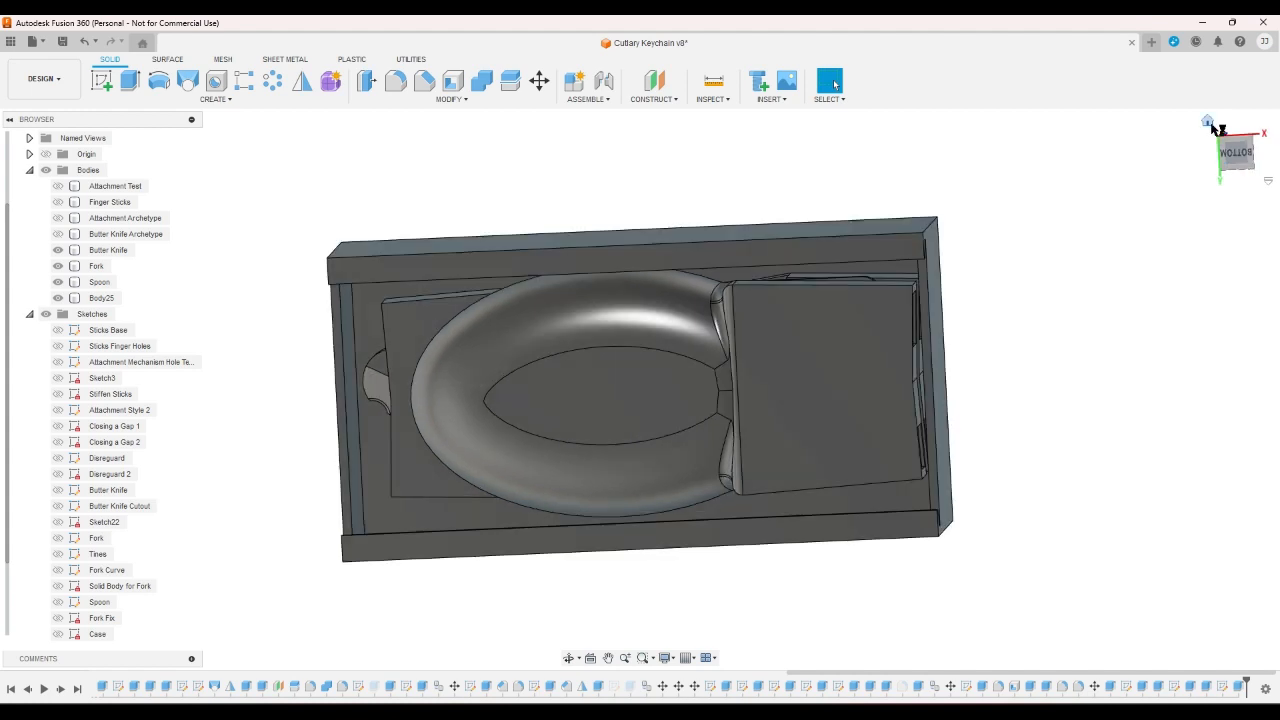
pyautogui.click(1222, 169)
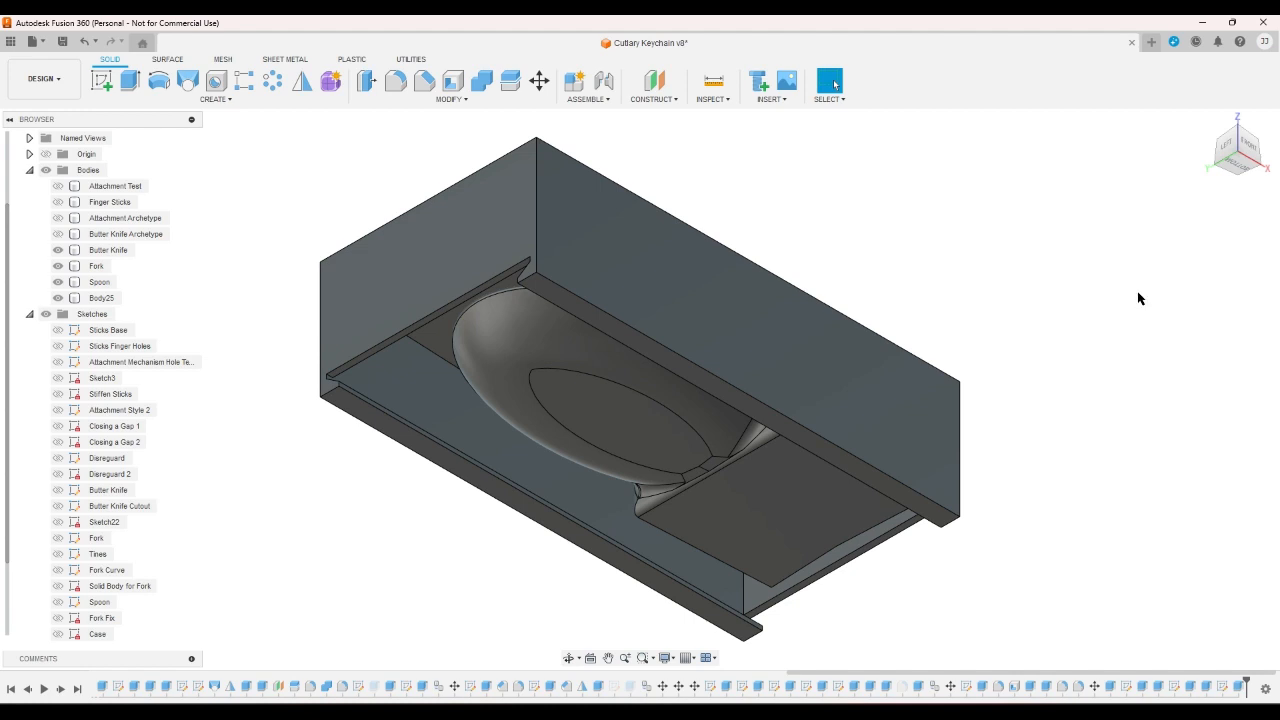
pyautogui.click(1238, 165)
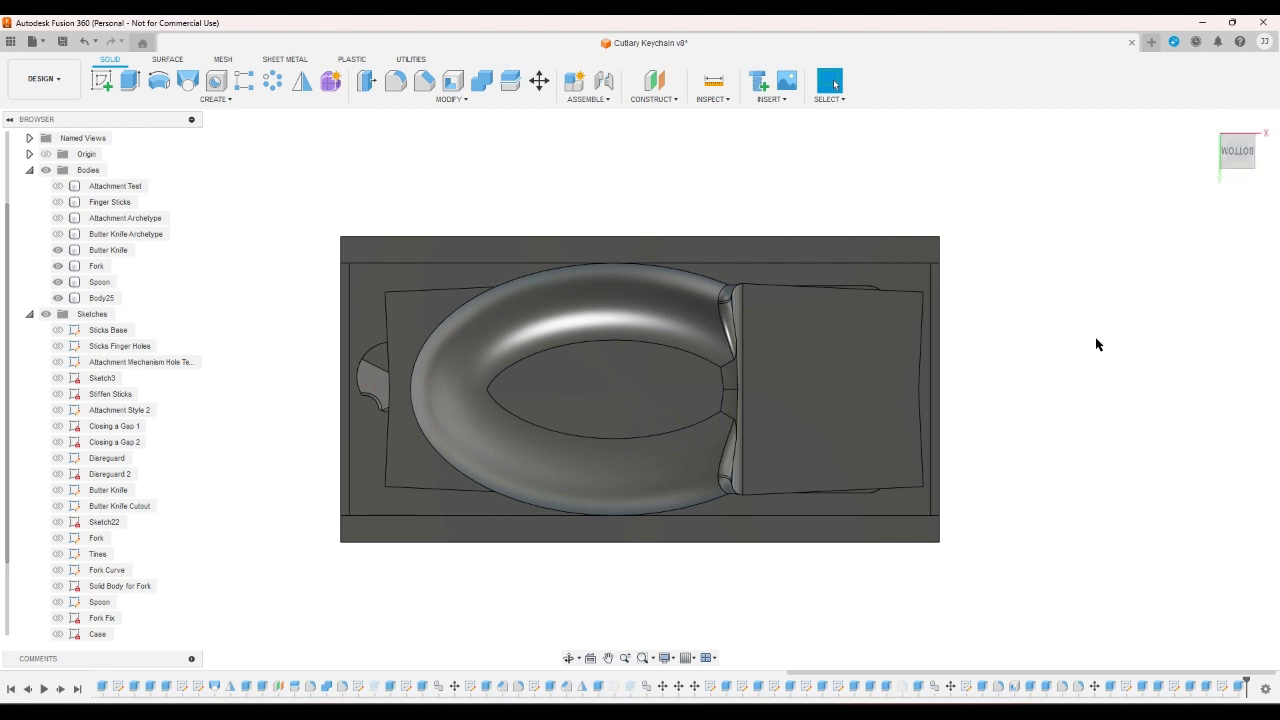
# - Reopen the rail sketch and delete the short vertical end line of the right-hand rail profile's 0.80 mm lip
pyautogui.doubleClick(1225, 686)
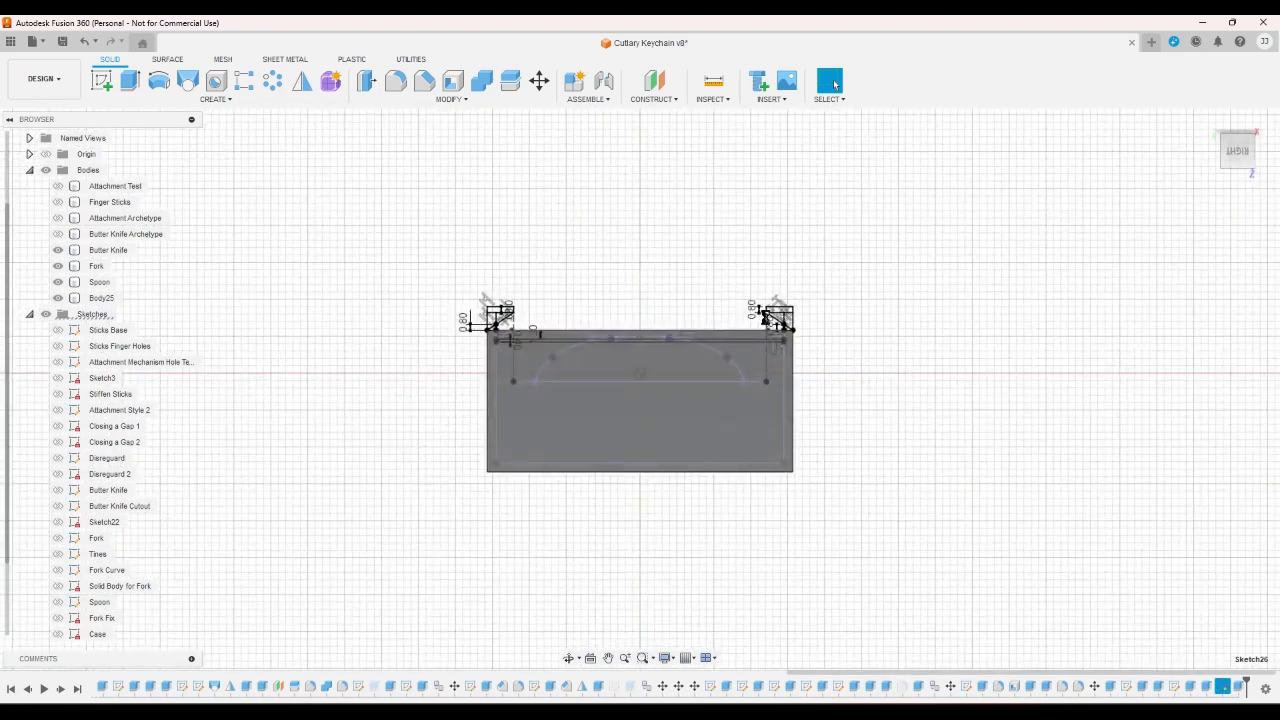
pyautogui.scroll(5, 769, 307)
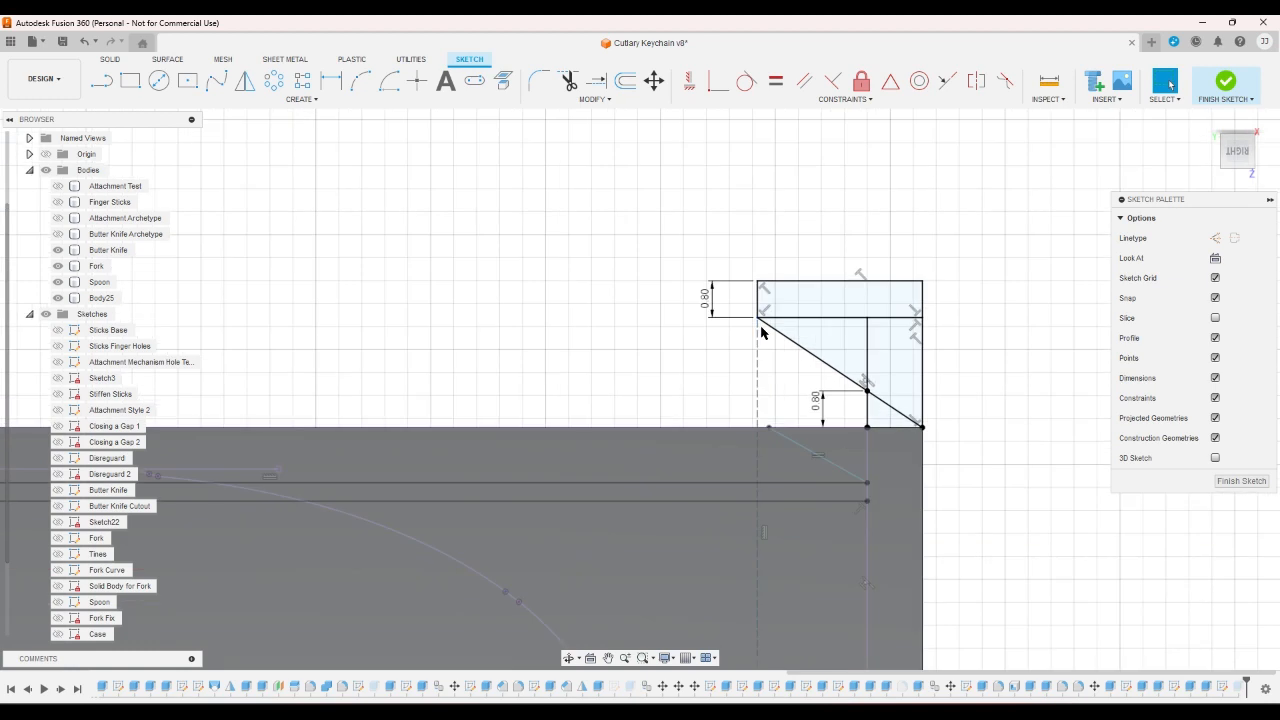
pyautogui.scroll(2, 760, 328)
pyautogui.click(759, 334)
pyautogui.click(700, 381)
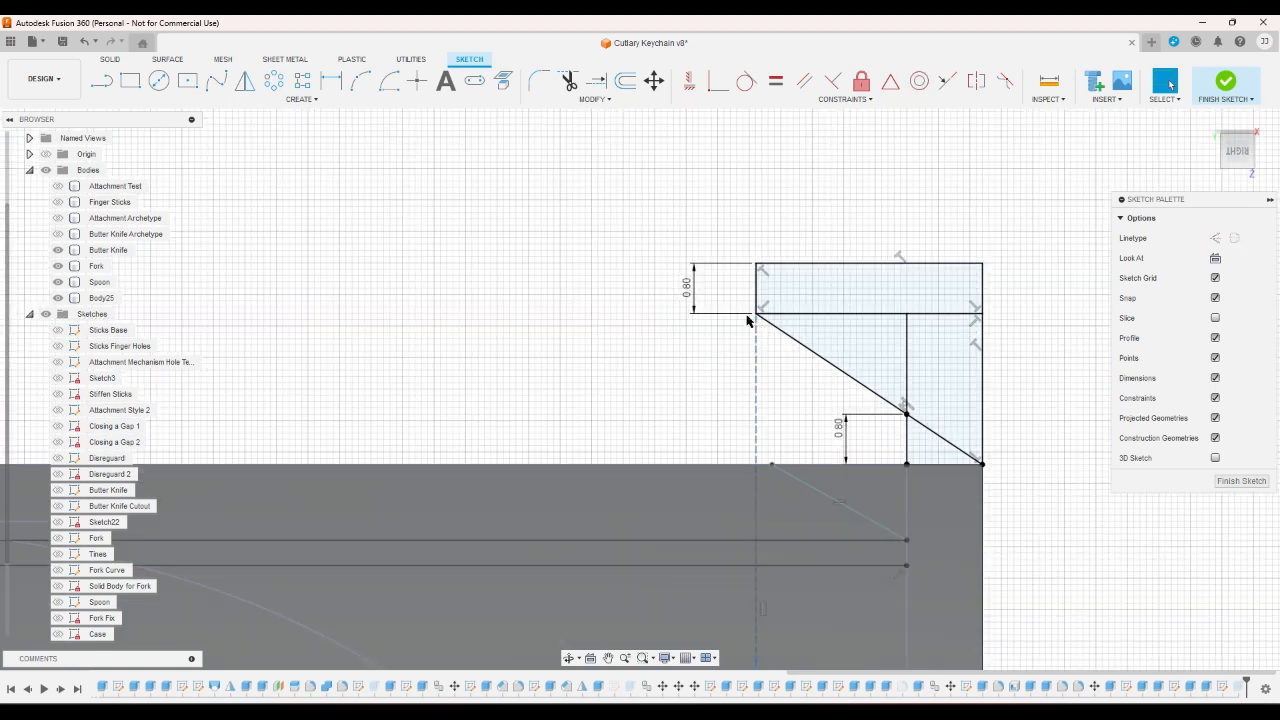
pyautogui.click(757, 288)
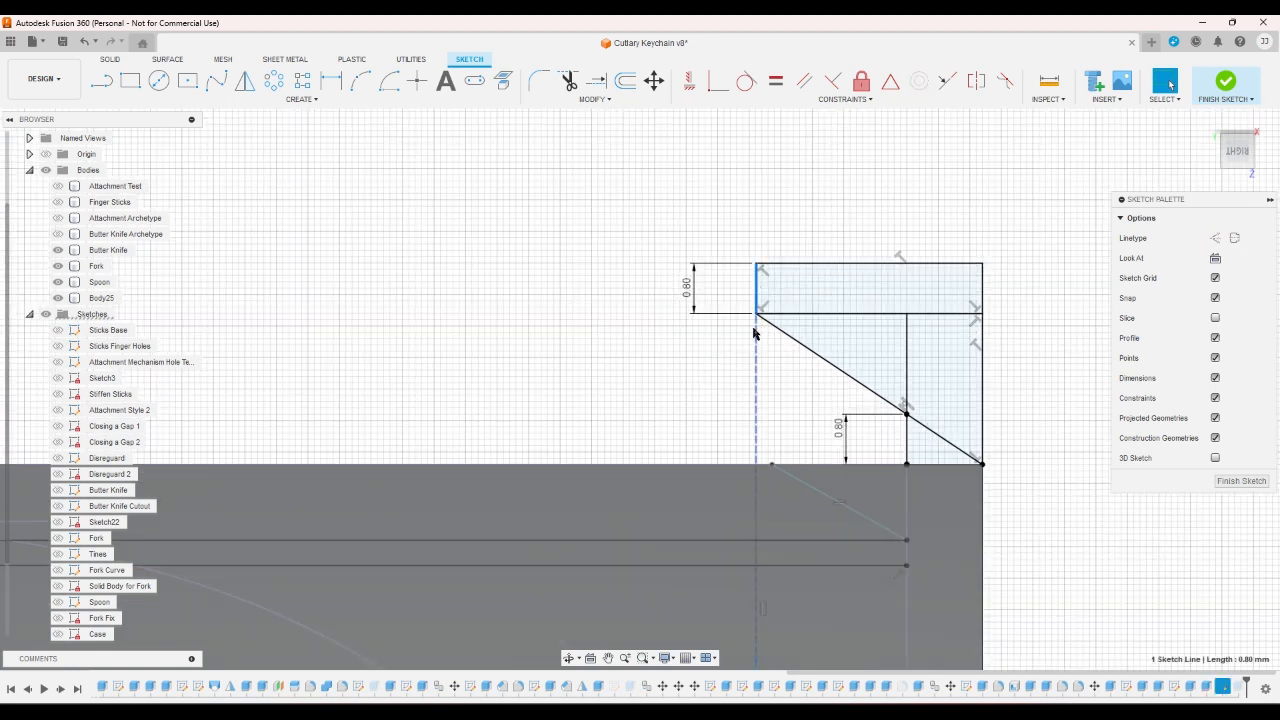
pyautogui.press('Delete')
pyautogui.scroll(-2, 880, 245)
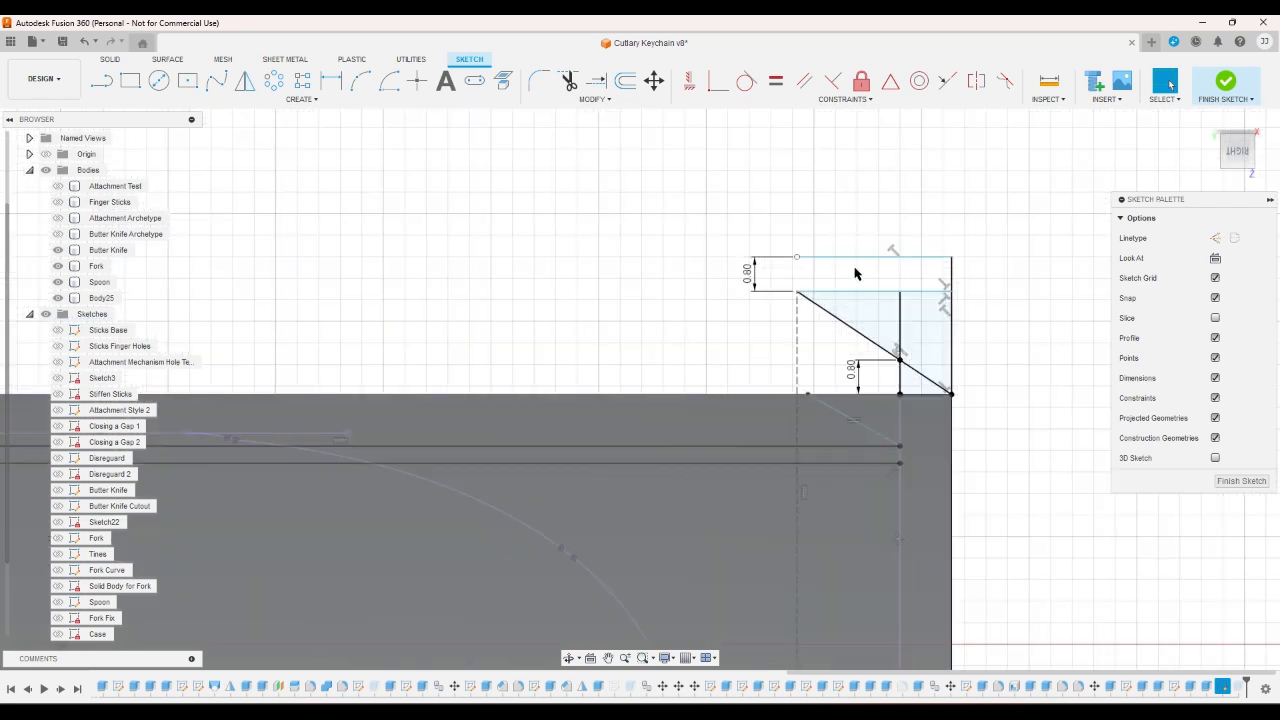
pyautogui.click(797, 305)
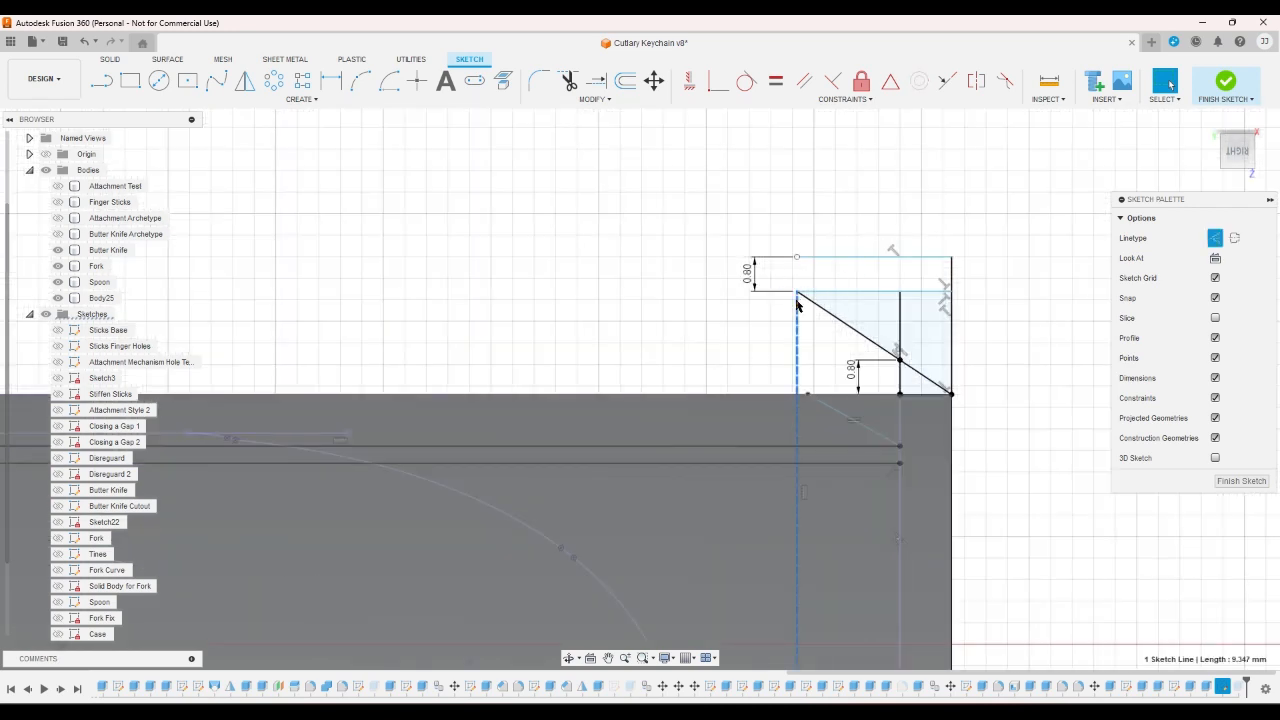
pyautogui.rightClick(797, 305)
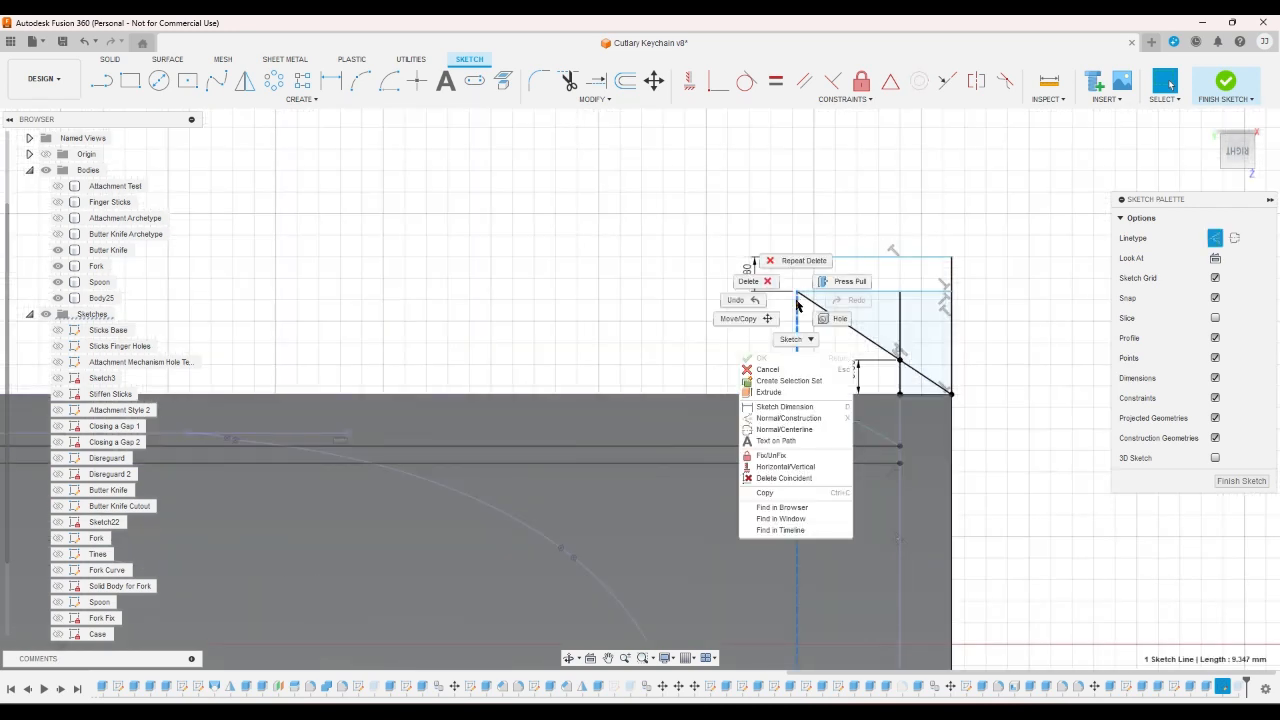
pyautogui.click(785, 466)
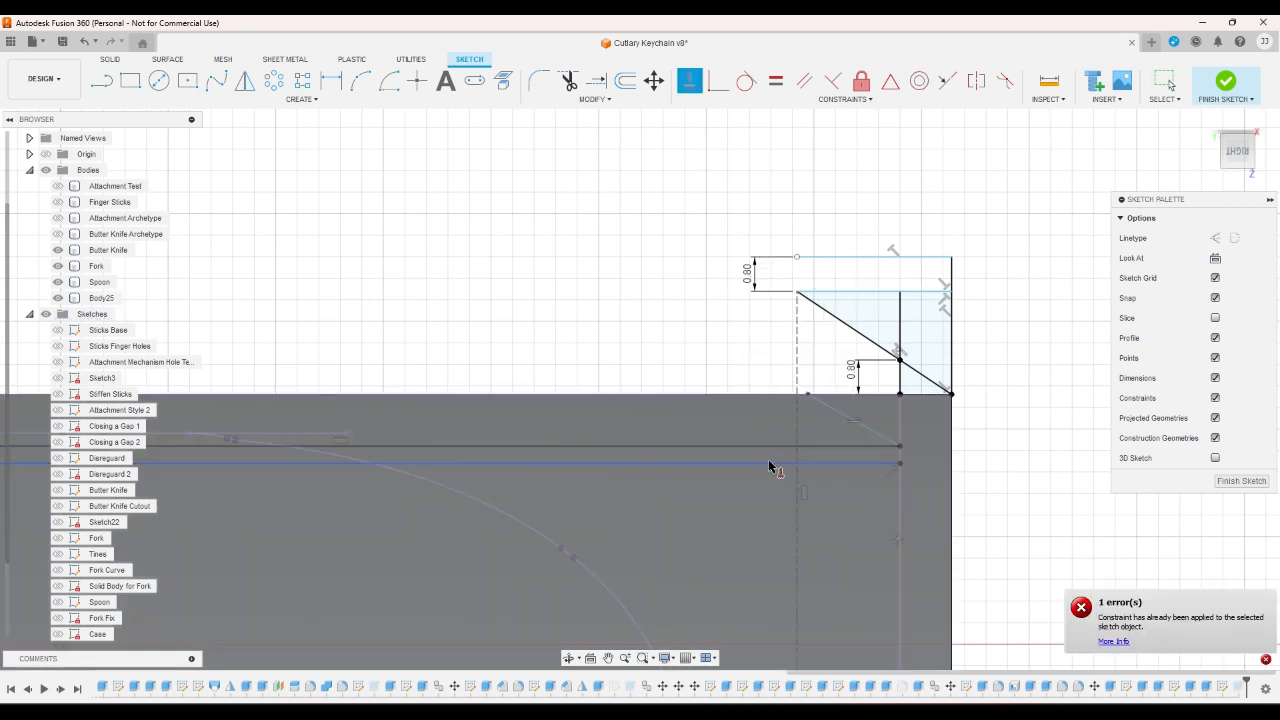
pyautogui.press('Escape')
# - Delete the coincident constraints on the dashed construction line and pull the rail profile's diagonal and horizontal line ends away from it
pyautogui.click(796, 356)
pyautogui.rightClick(796, 356)
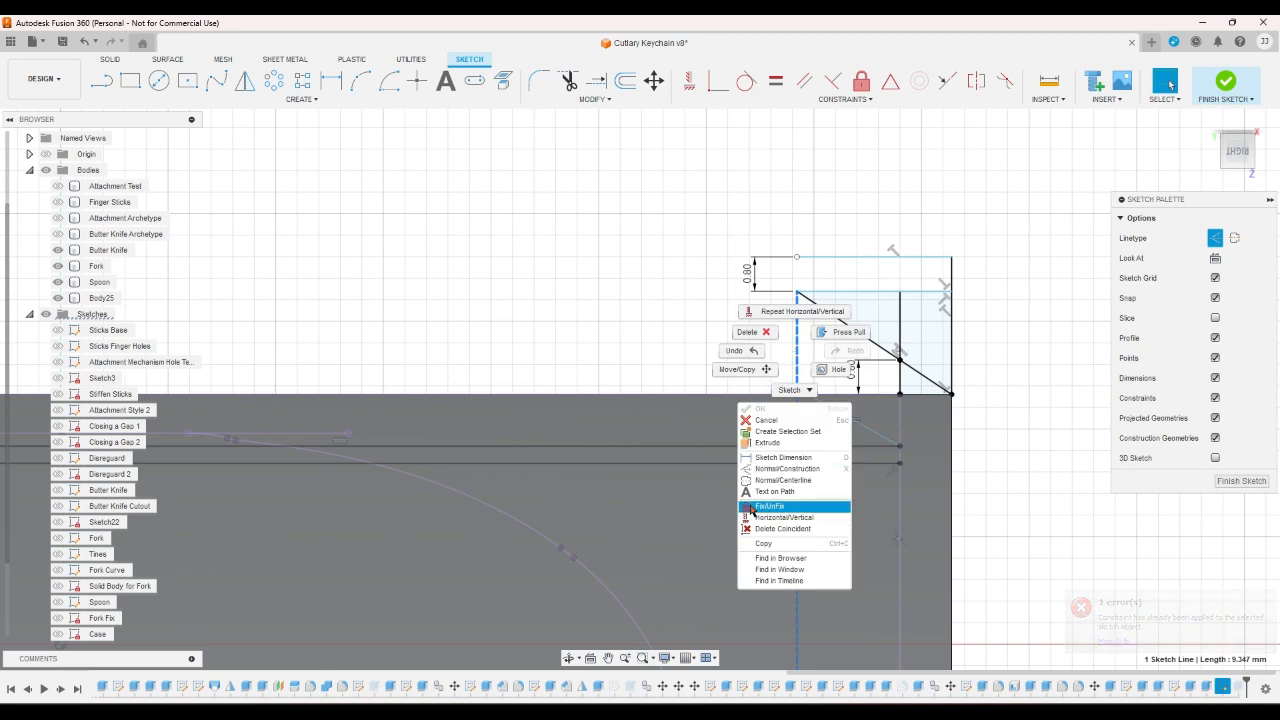
pyautogui.click(790, 532)
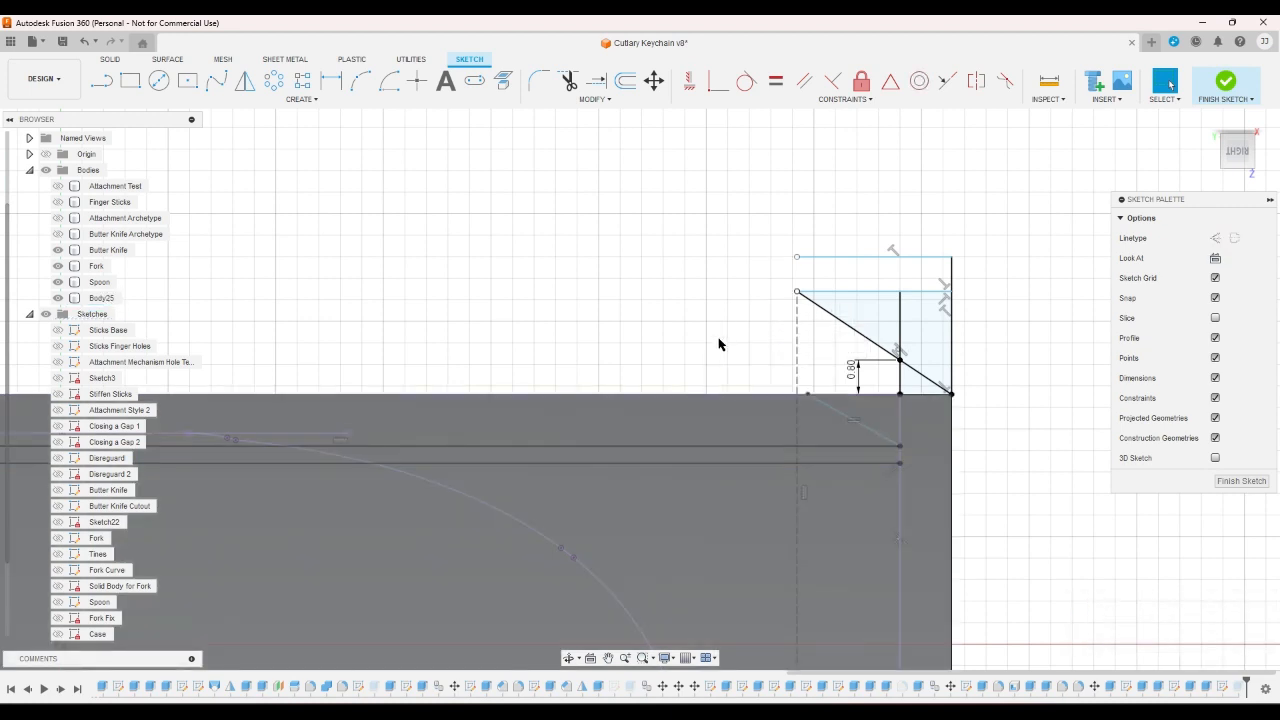
pyautogui.rightClick(802, 297)
pyautogui.press('Escape')
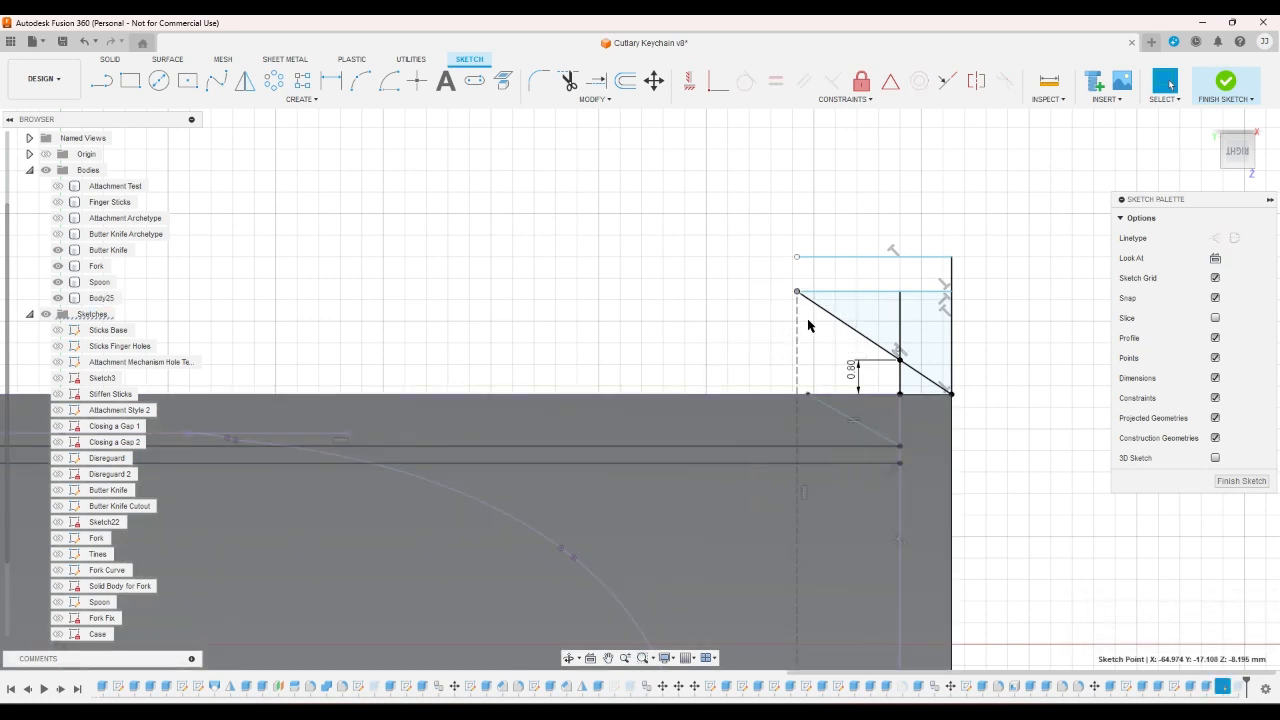
pyautogui.moveTo(799, 294); pyautogui.dragTo(836, 292)
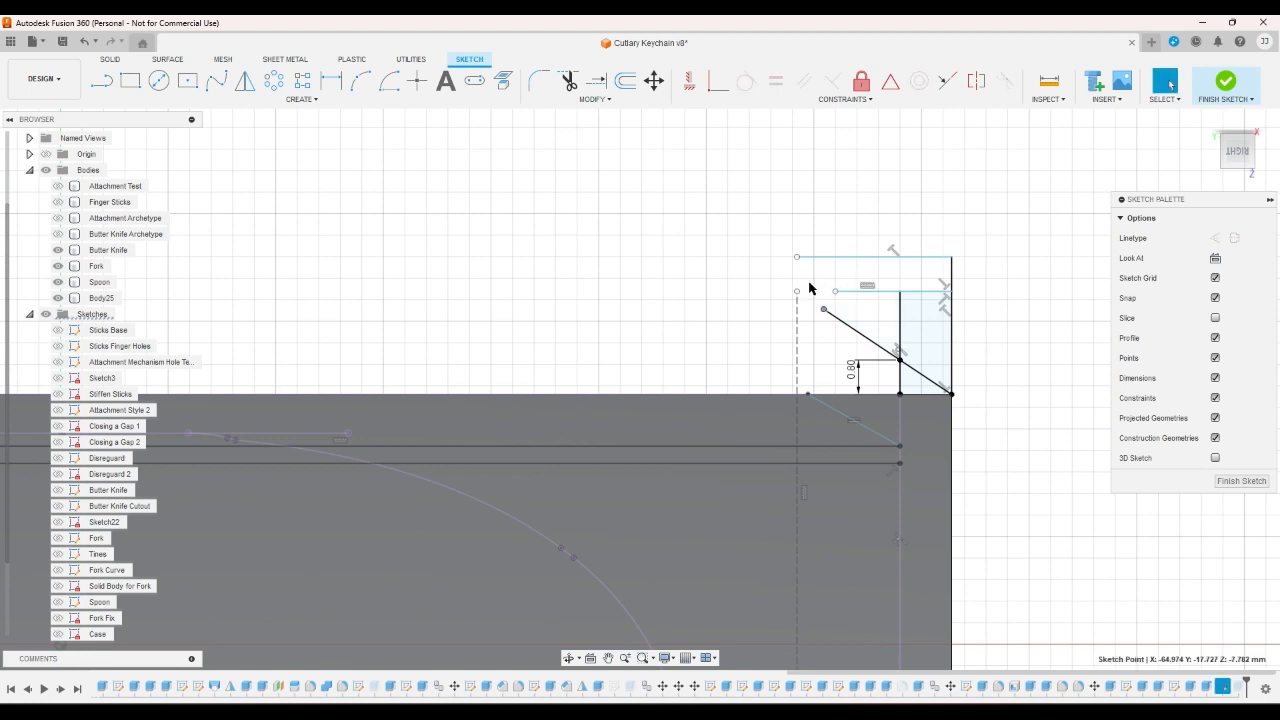
pyautogui.scroll(-2, 809, 297)
pyautogui.scroll(-1, 809, 297)
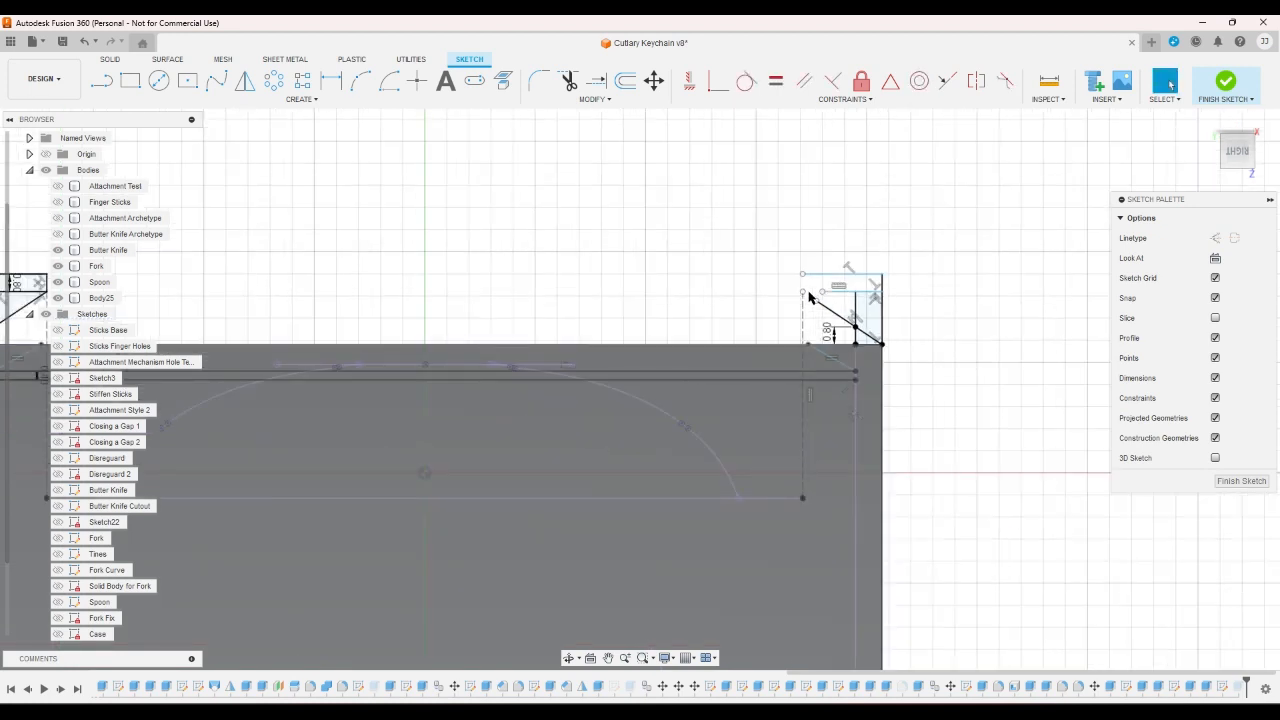
# - Dimension the horizontal gap between the right-hand rail profile's diagonal line end and the dashed construction line as 0.25 mm
pyautogui.press('l')
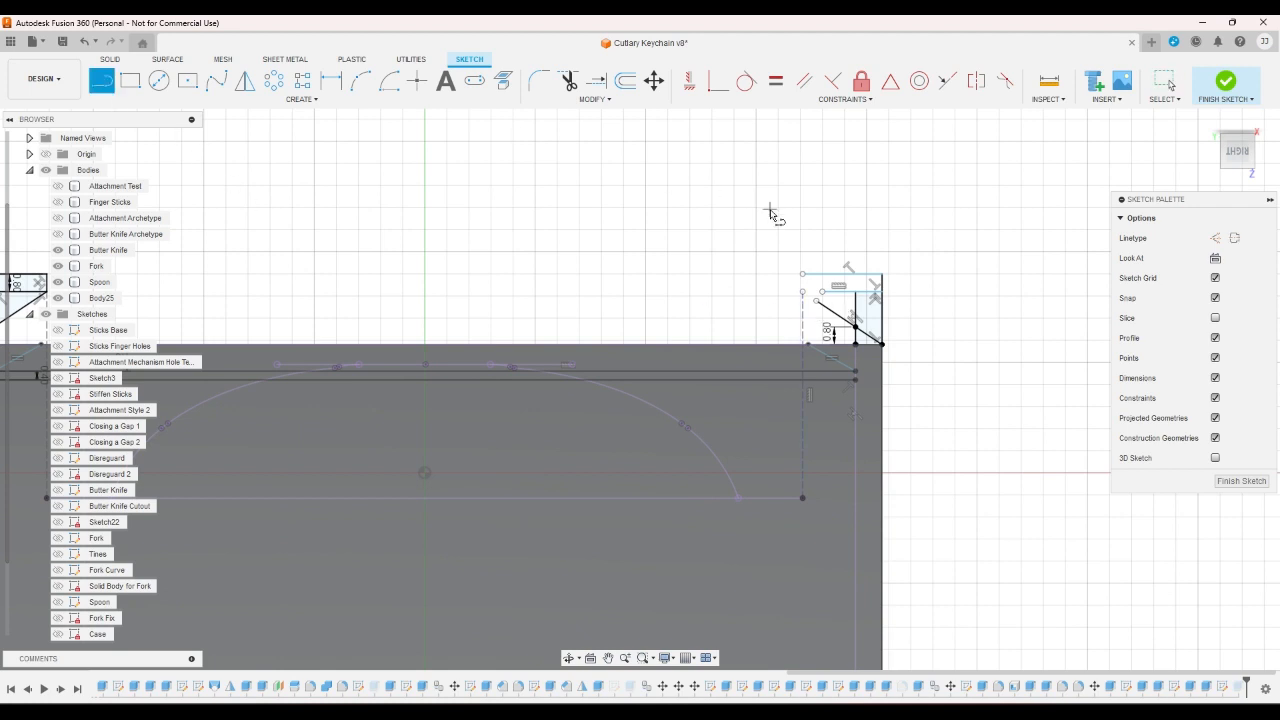
pyautogui.click(338, 100)
pyautogui.press('d')
pyautogui.scroll(4, 850, 290)
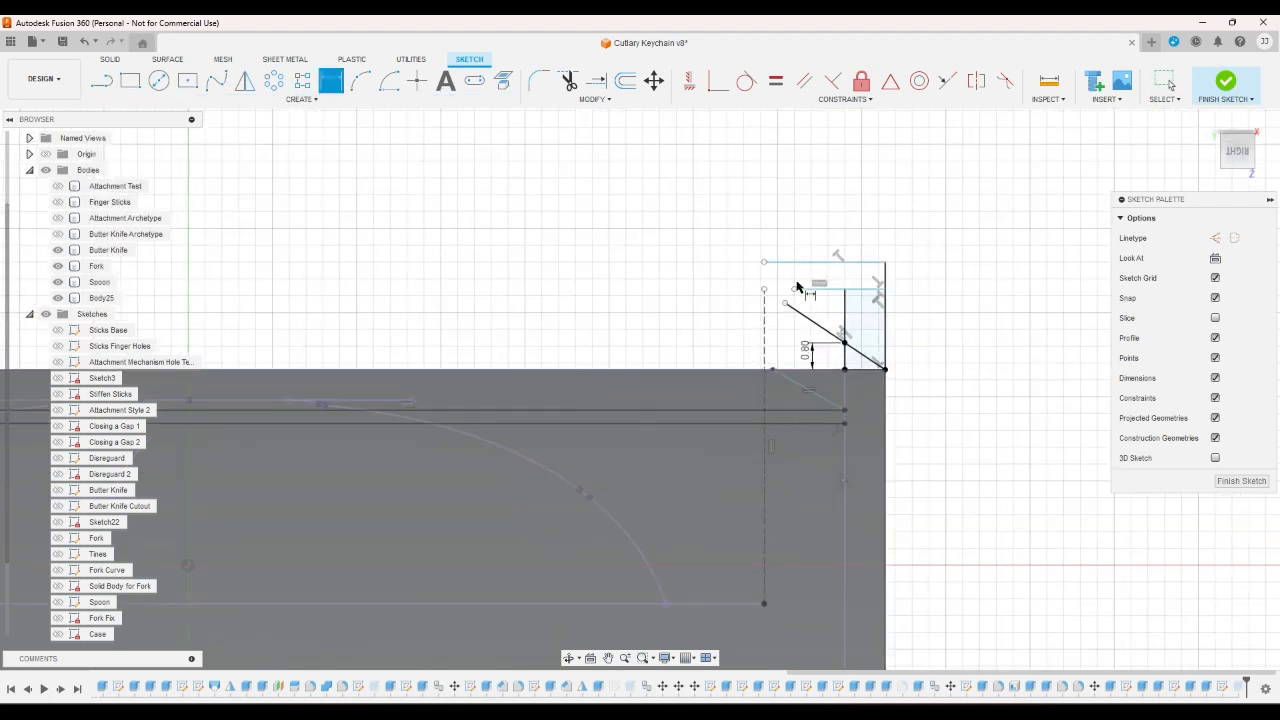
pyautogui.click(748, 292)
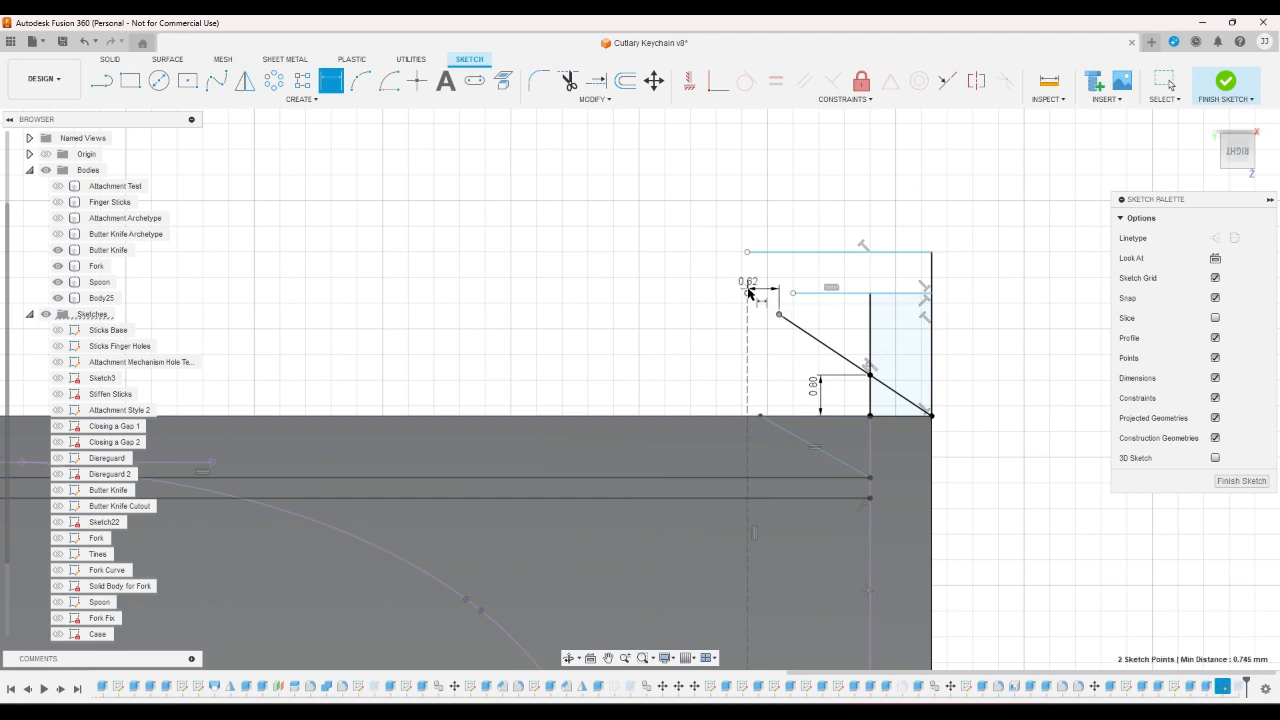
pyautogui.click(765, 276)
pyautogui.write('0')
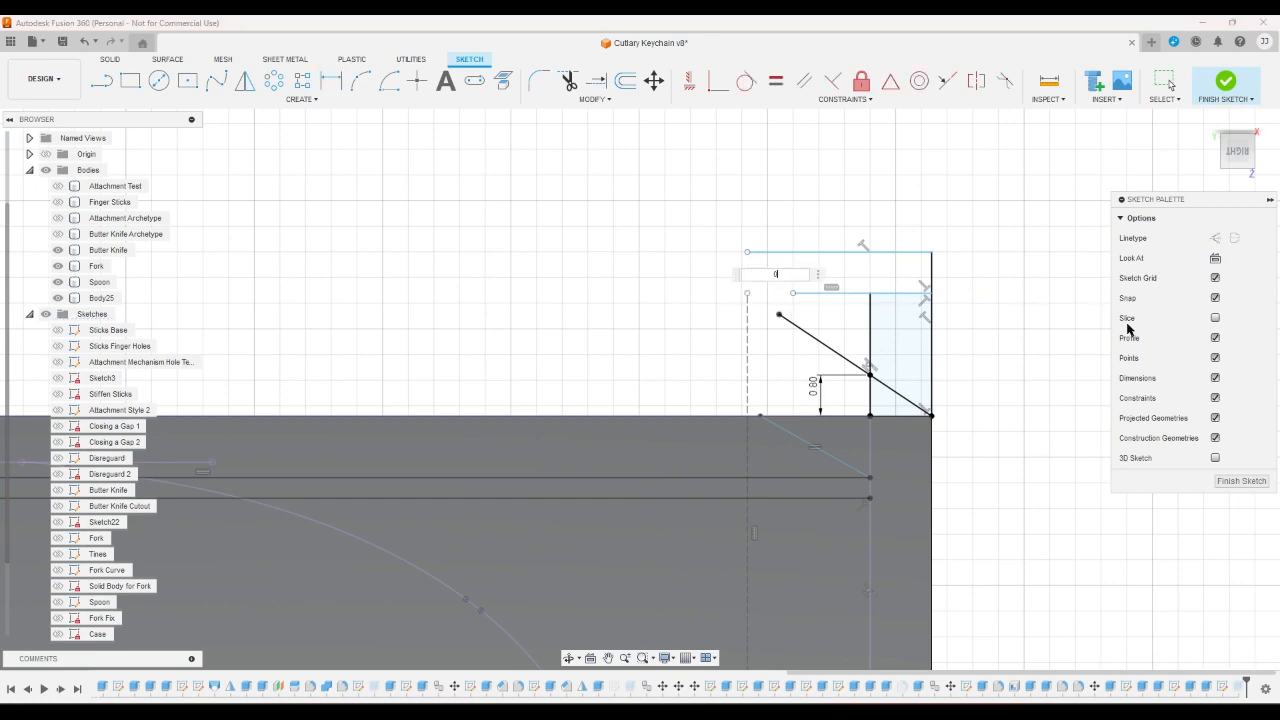
pyautogui.write('.25')
pyautogui.press('Return')
# - Make the free end of the right-hand profile's lower horizontal line coincident with the diagonal line's end
pyautogui.scroll(3, 880, 311)
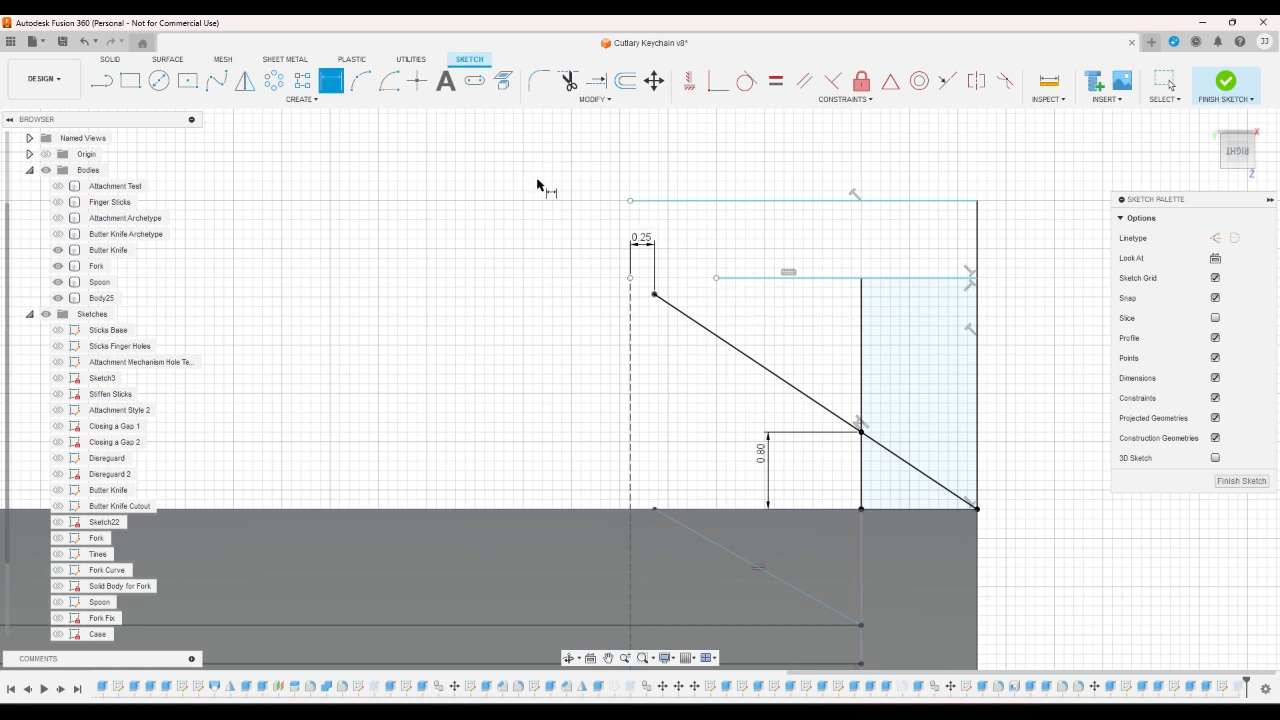
pyautogui.click(718, 81)
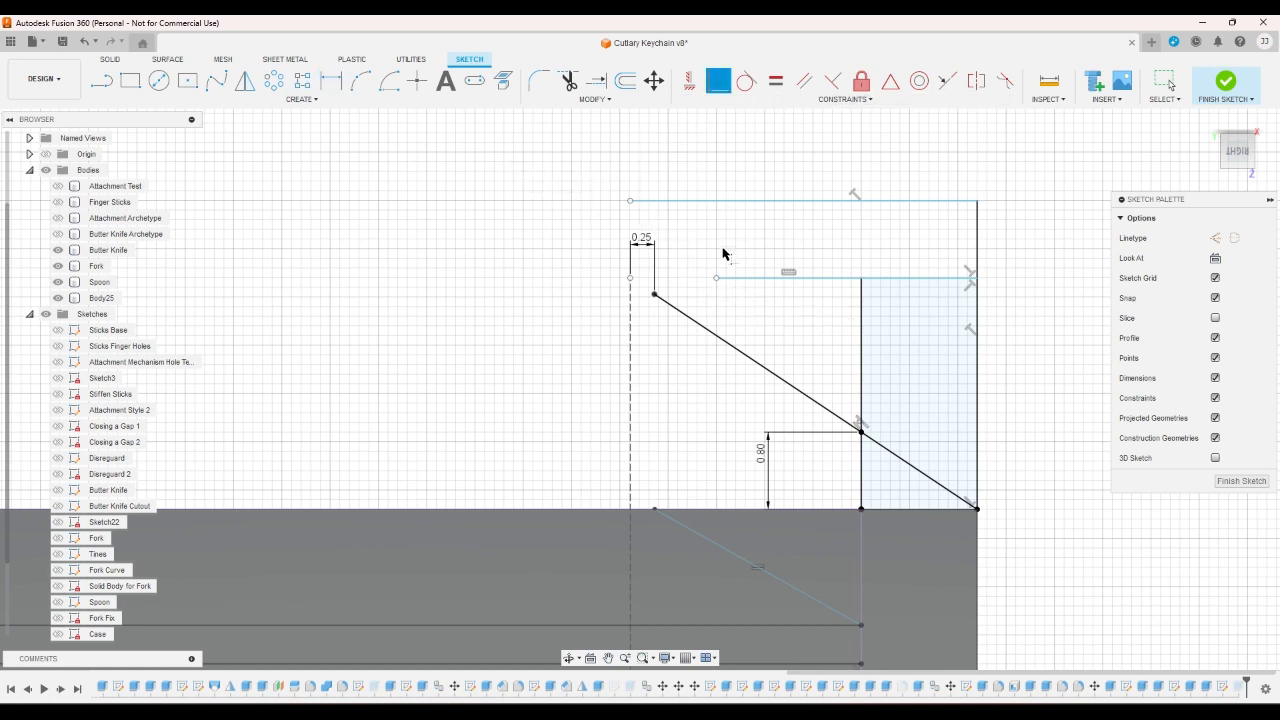
pyautogui.click(717, 279)
pyautogui.click(656, 295)
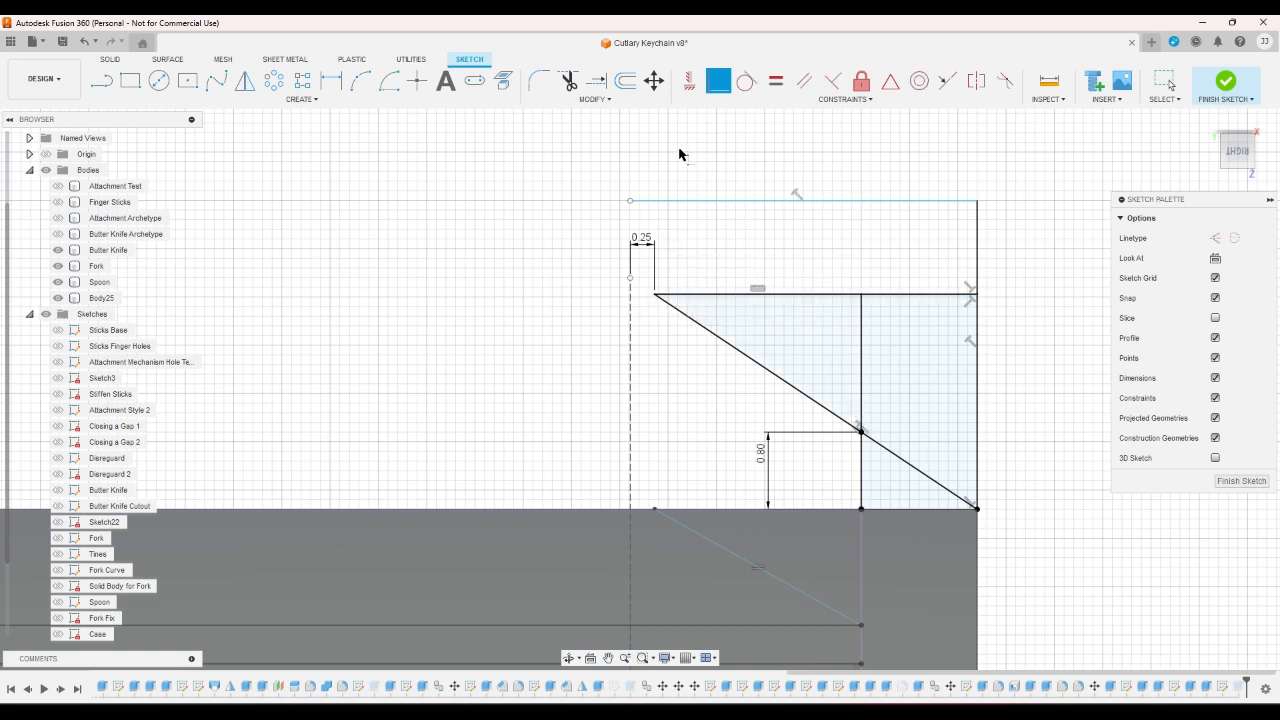
# - Dimension the outer vertical line of the right-hand rail profile's lip as 0.8 mm
pyautogui.click(331, 81)
pyautogui.click(978, 256)
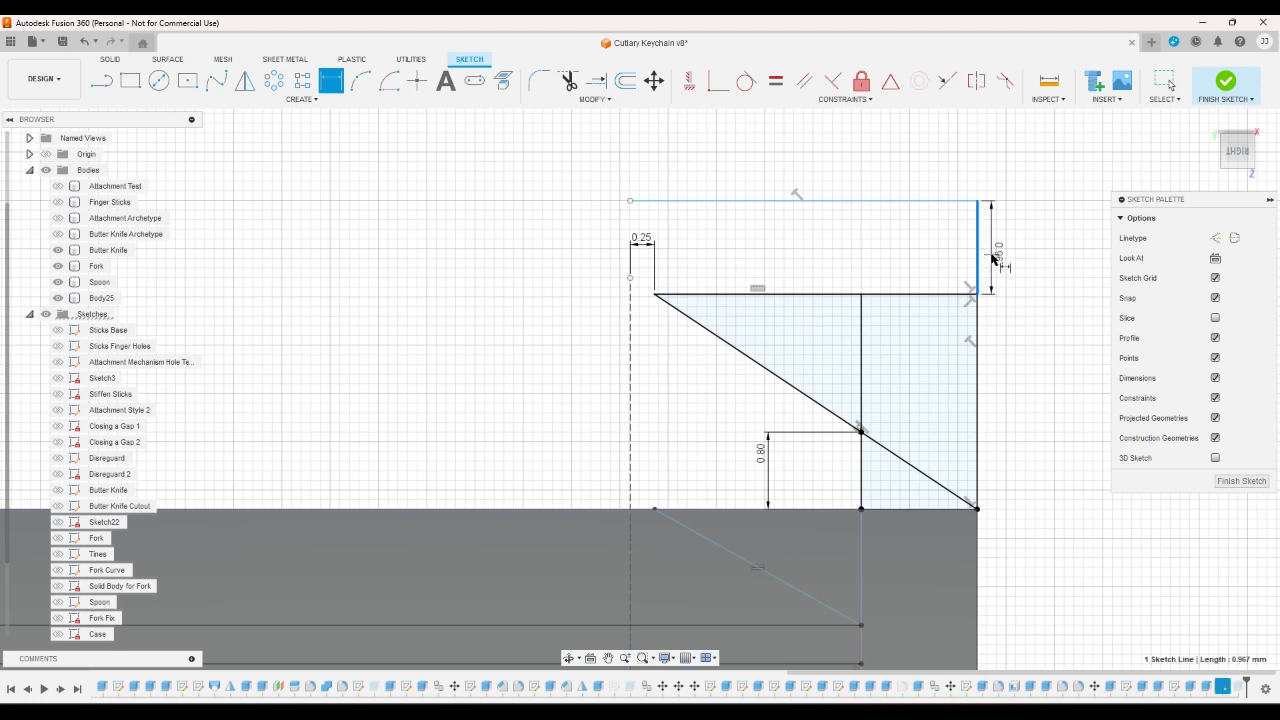
pyautogui.click(993, 258)
pyautogui.write('0.8')
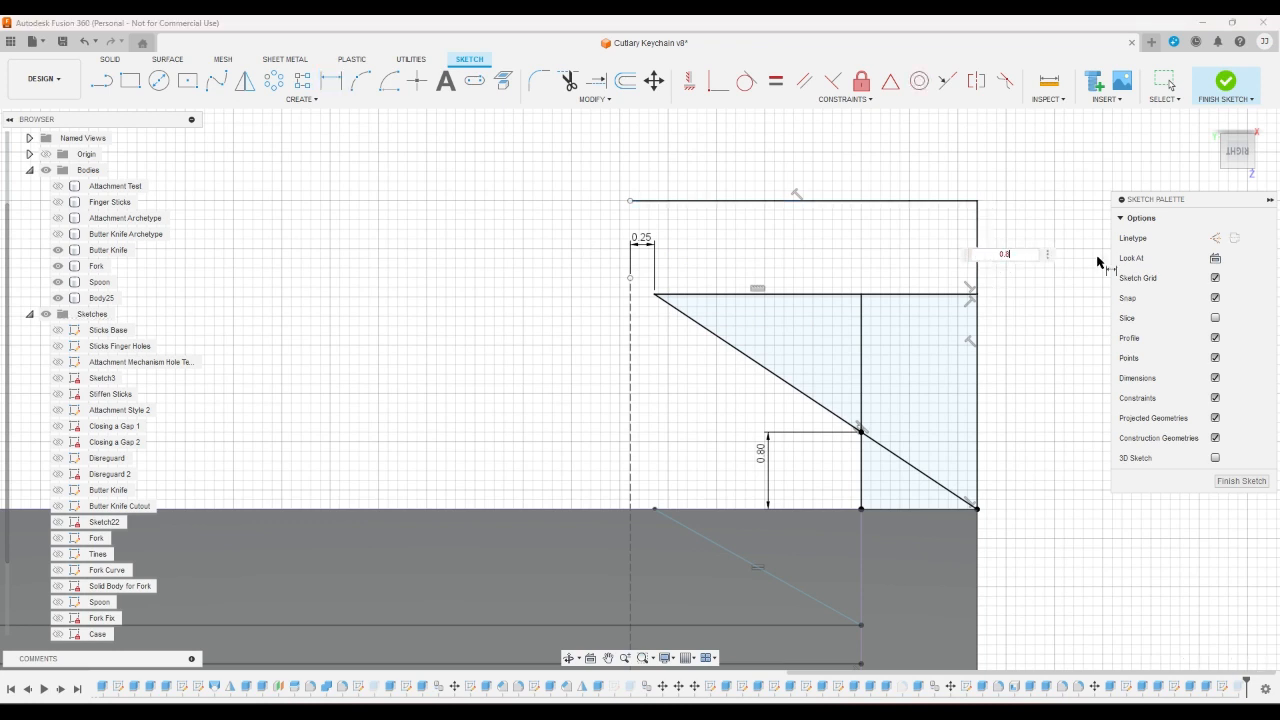
pyautogui.press('Return')
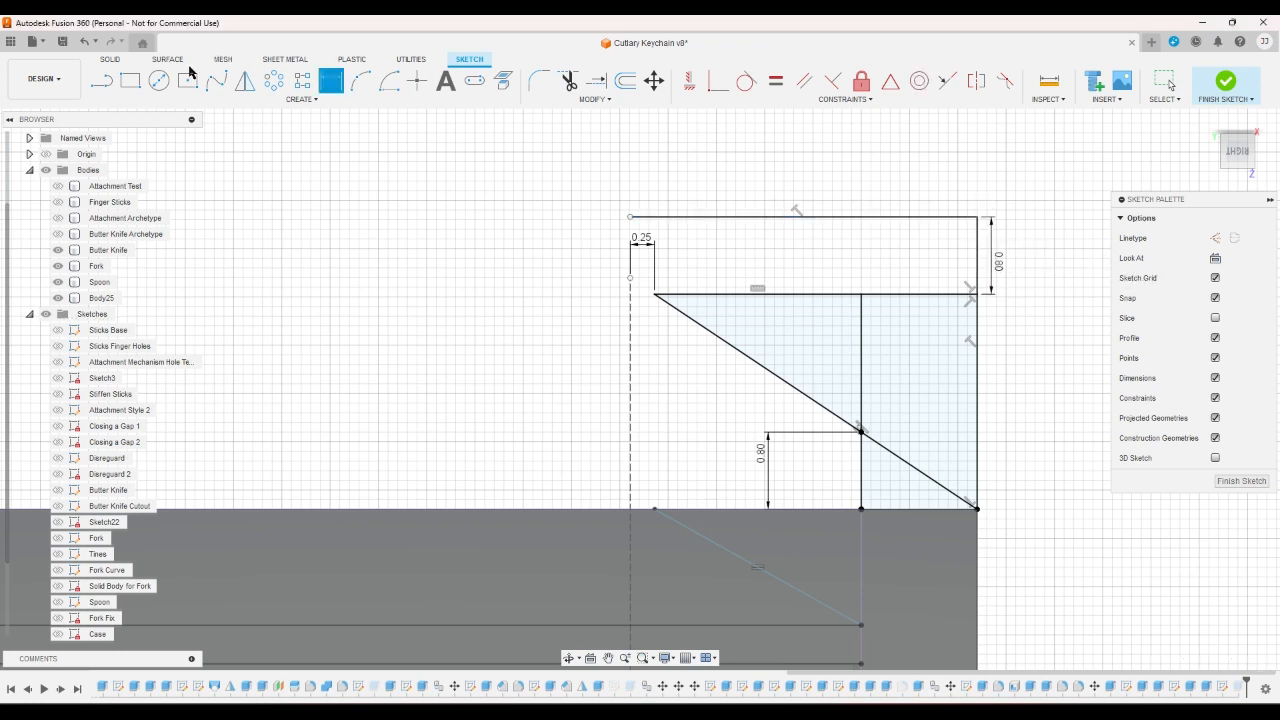
# - Close the right-hand lip with a vertical line from the diagonal's end to the upper horizontal line
pyautogui.click(101, 81)
pyautogui.click(656, 295)
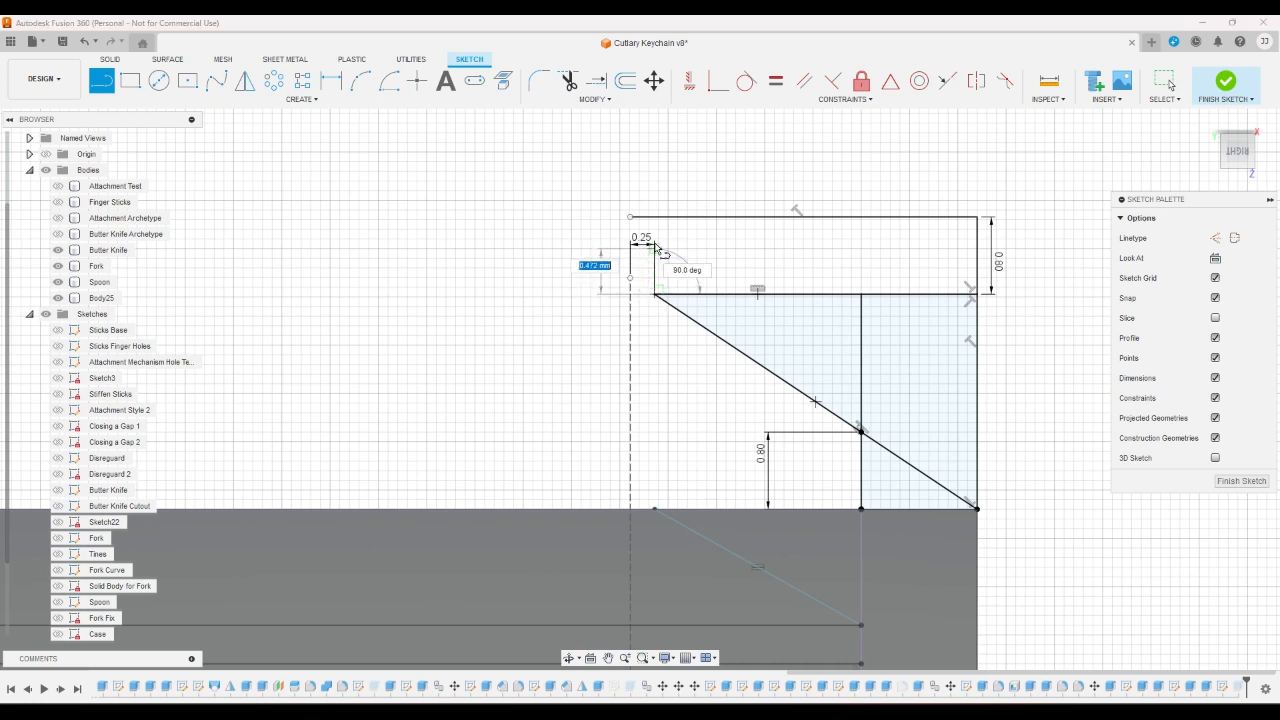
pyautogui.click(655, 216)
pyautogui.rightClick(706, 176)
pyautogui.click(741, 178)
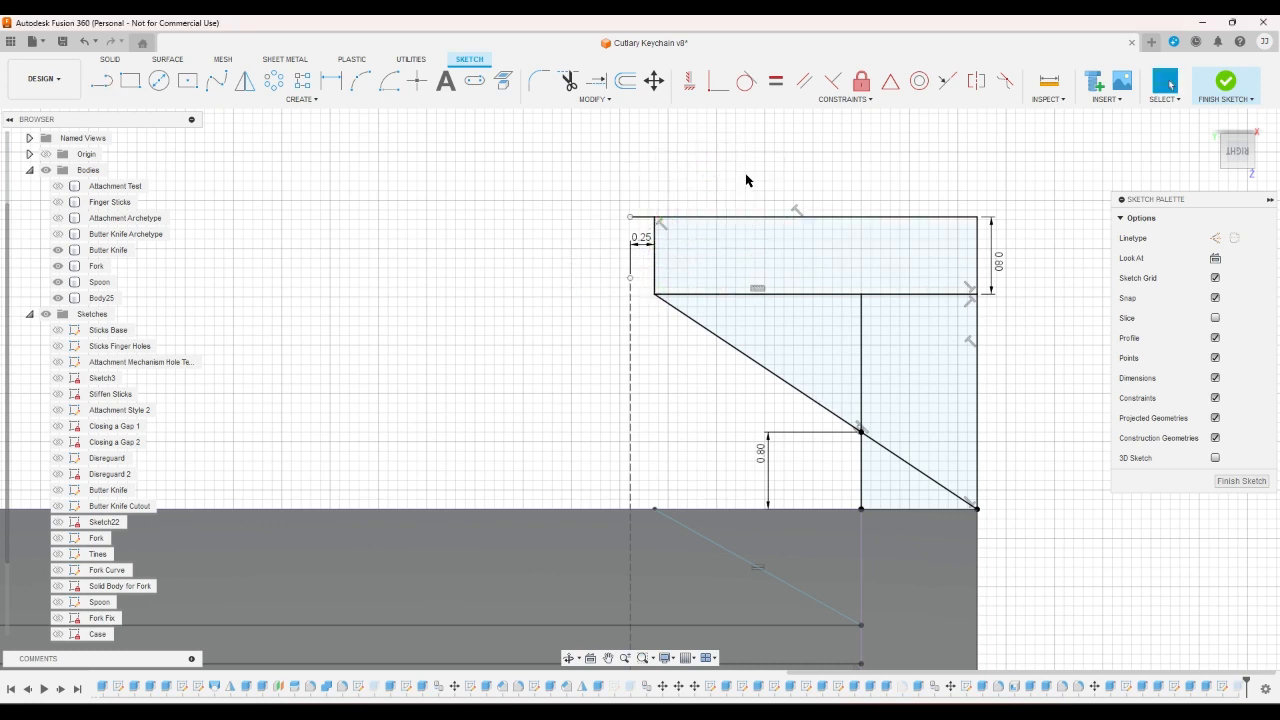
# - Set the right-hand lip's gap to the dashed construction line to 0.2 mm
pyautogui.doubleClick(639, 242)
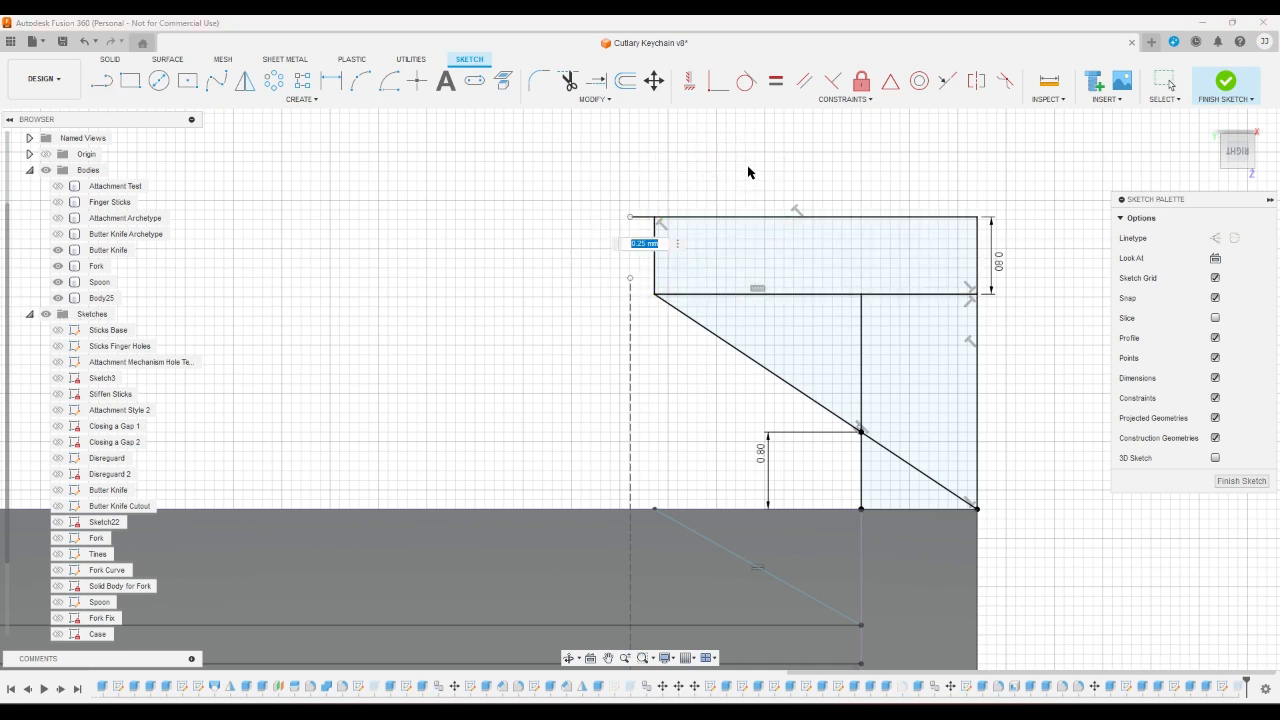
pyautogui.write('0.2')
pyautogui.press('Return')
pyautogui.scroll(-6, 747, 172)
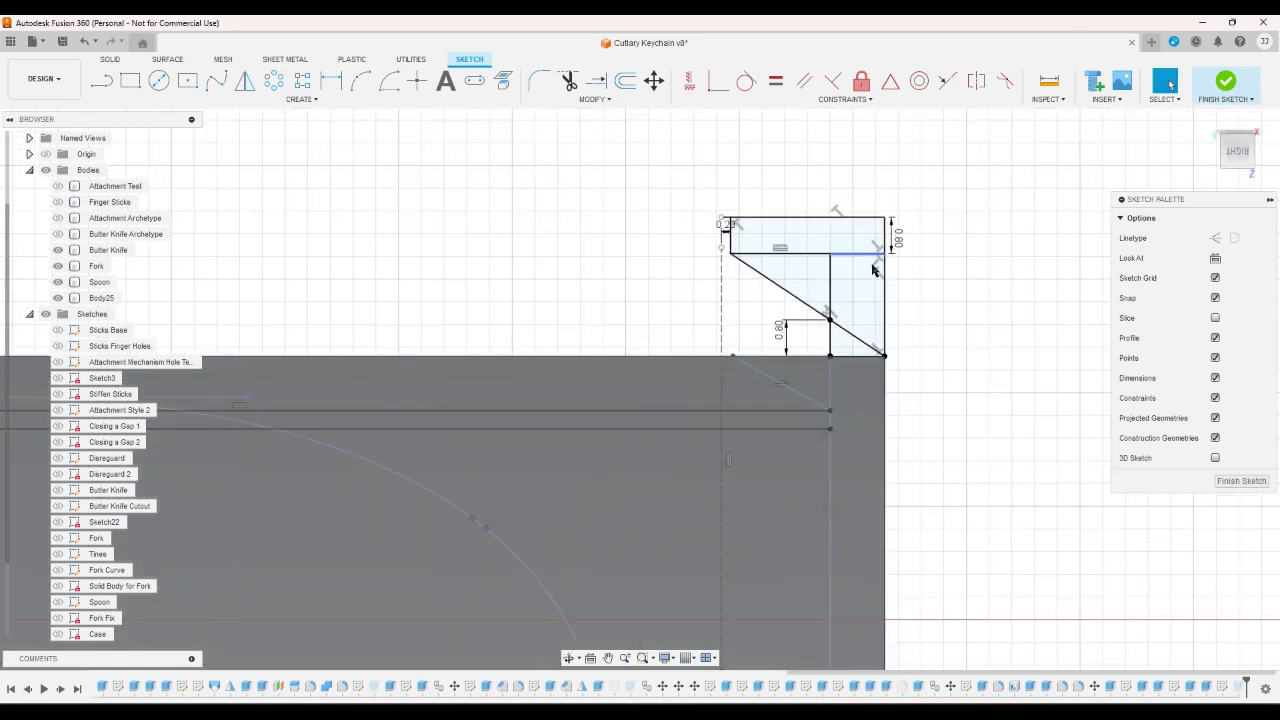
# - Delete the coincident constraints on the left-hand dashed construction line and pull the rail profile's lip end line and diagonal end away from it
pyautogui.scroll(-2, 985, 336)
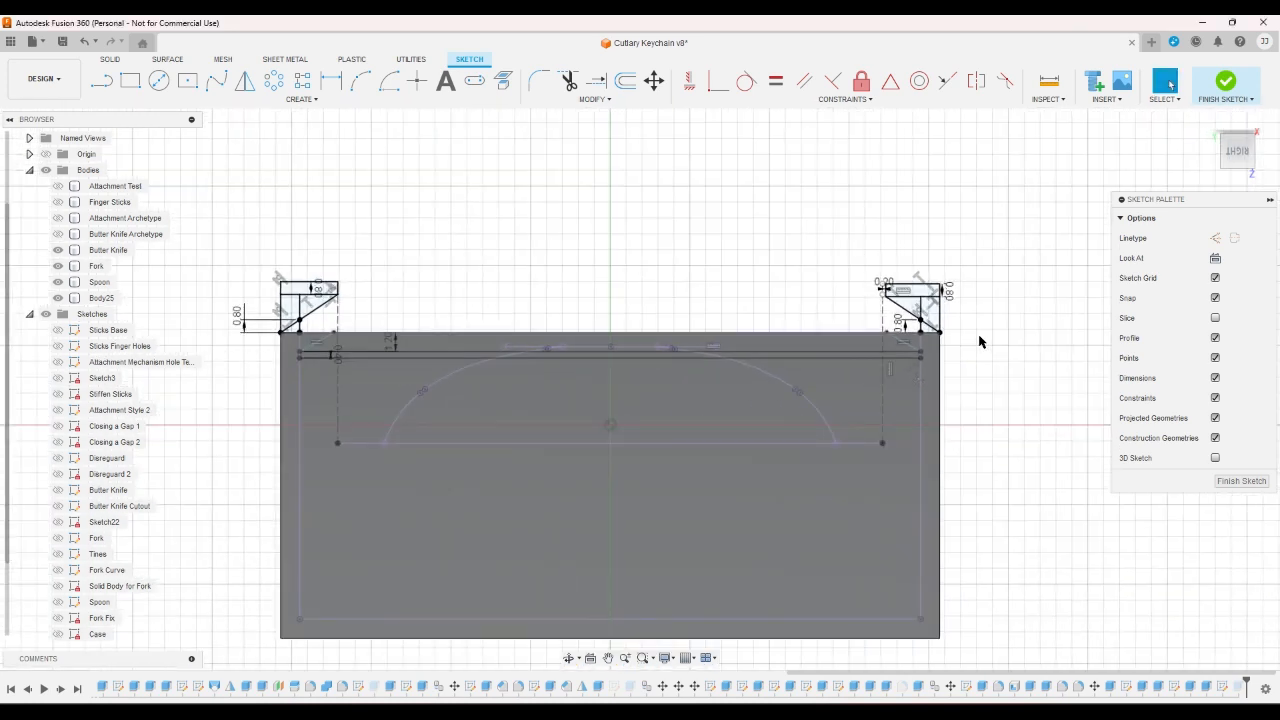
pyautogui.scroll(5, 340, 288)
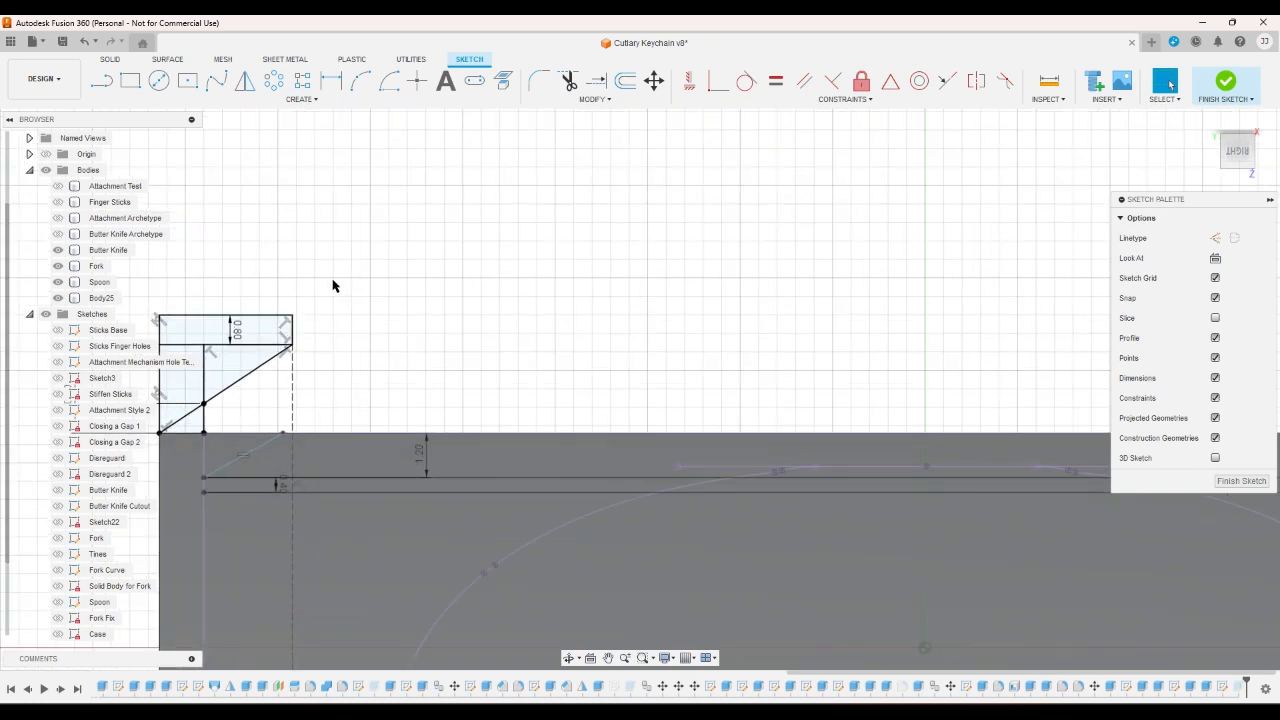
pyautogui.scroll(2, 303, 324)
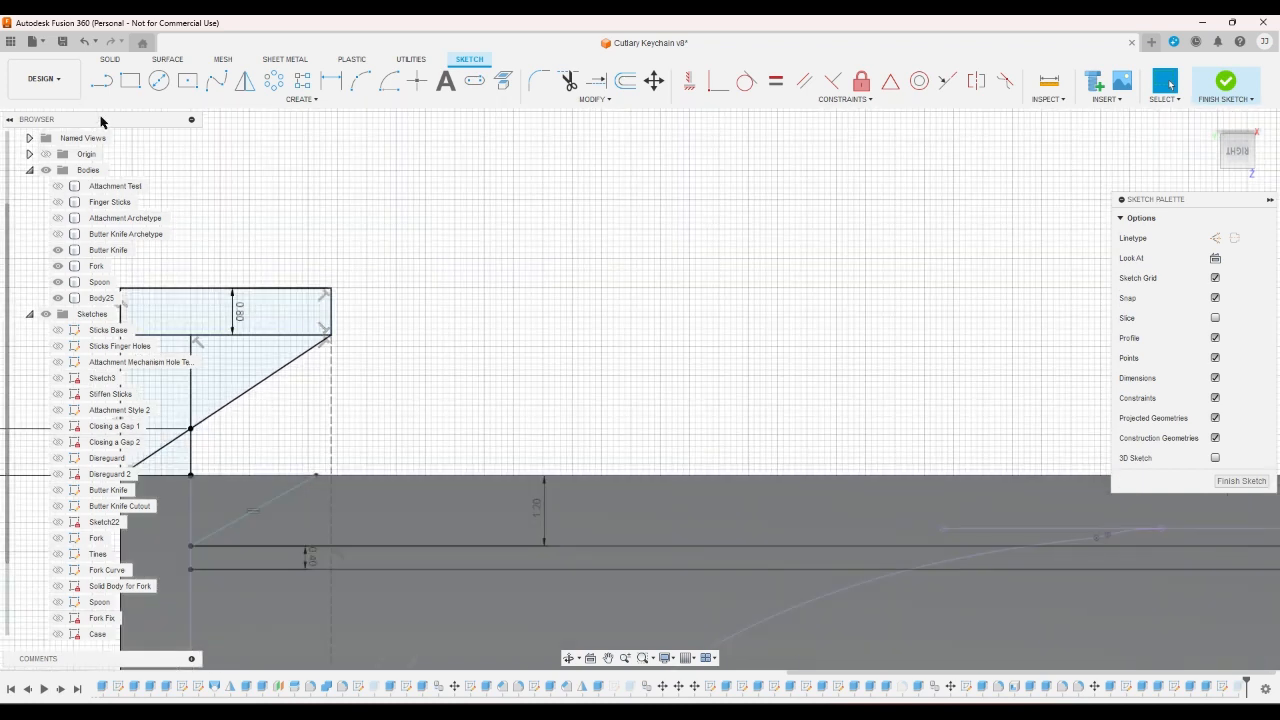
pyautogui.rightClick(330, 372)
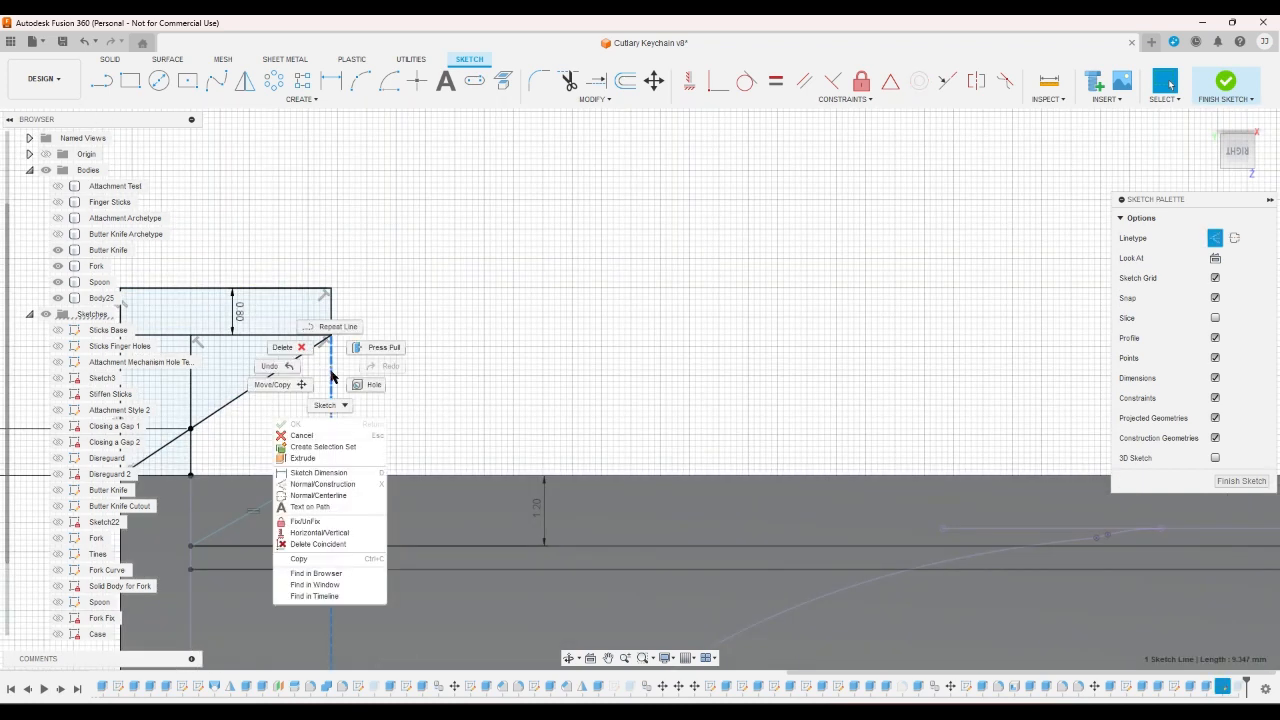
pyautogui.click(316, 544)
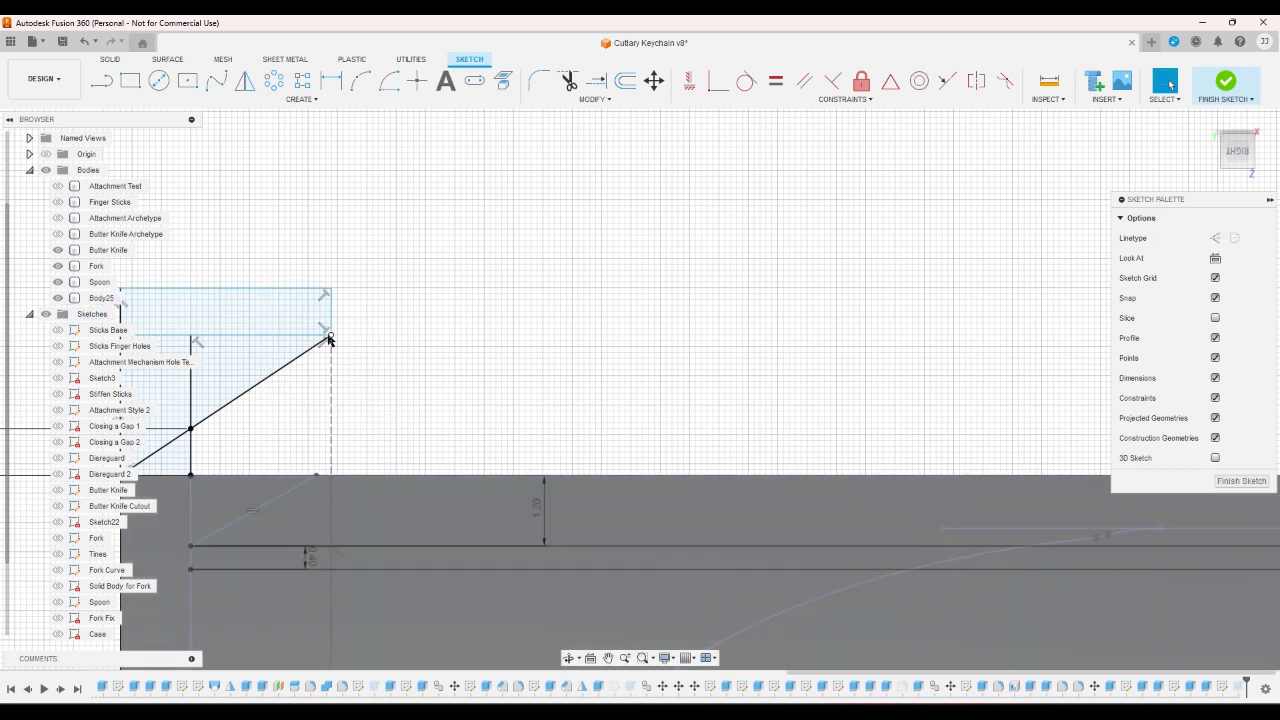
pyautogui.click(330, 340)
pyautogui.press('Escape')
pyautogui.moveTo(332, 335); pyautogui.dragTo(308, 333)
pyautogui.click(362, 306)
pyautogui.scroll(-2, 372, 312)
pyautogui.scroll(3, 358, 304)
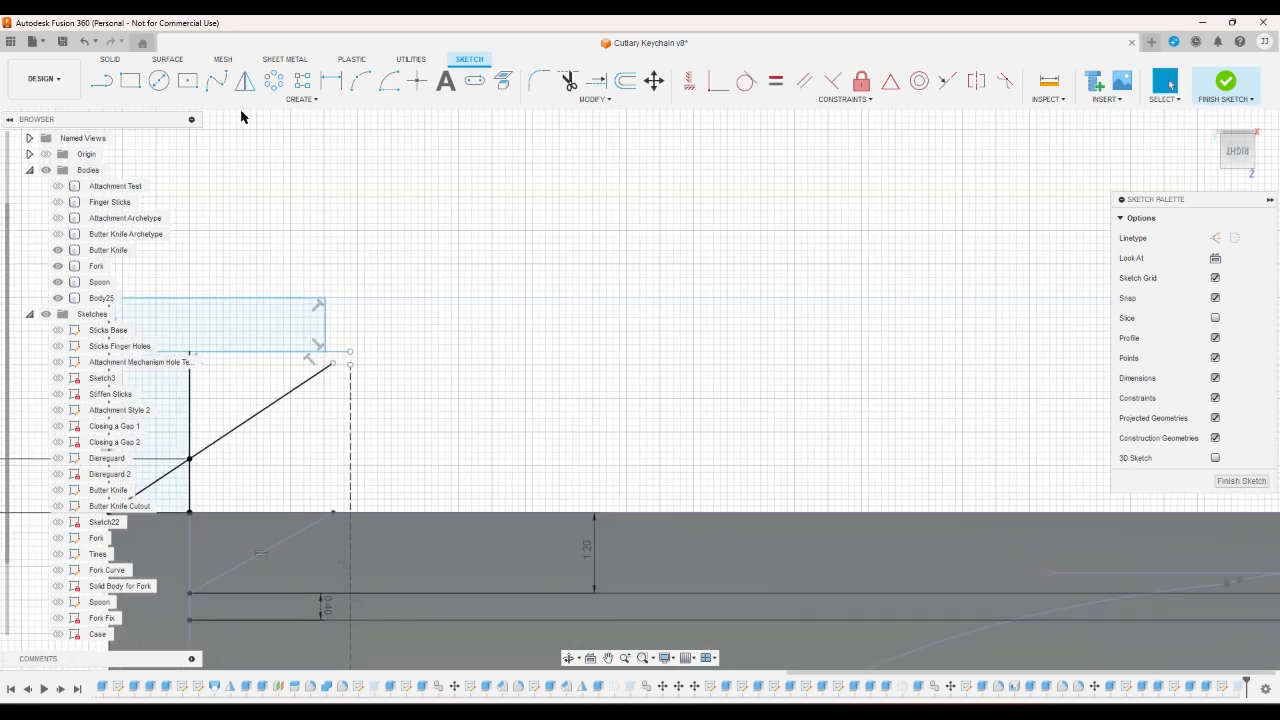
# - Dimension the gap between the left-hand lip's vertical end line and the dashed construction line as 0.2 mm
pyautogui.click(331, 80)
pyautogui.scroll(2, 338, 345)
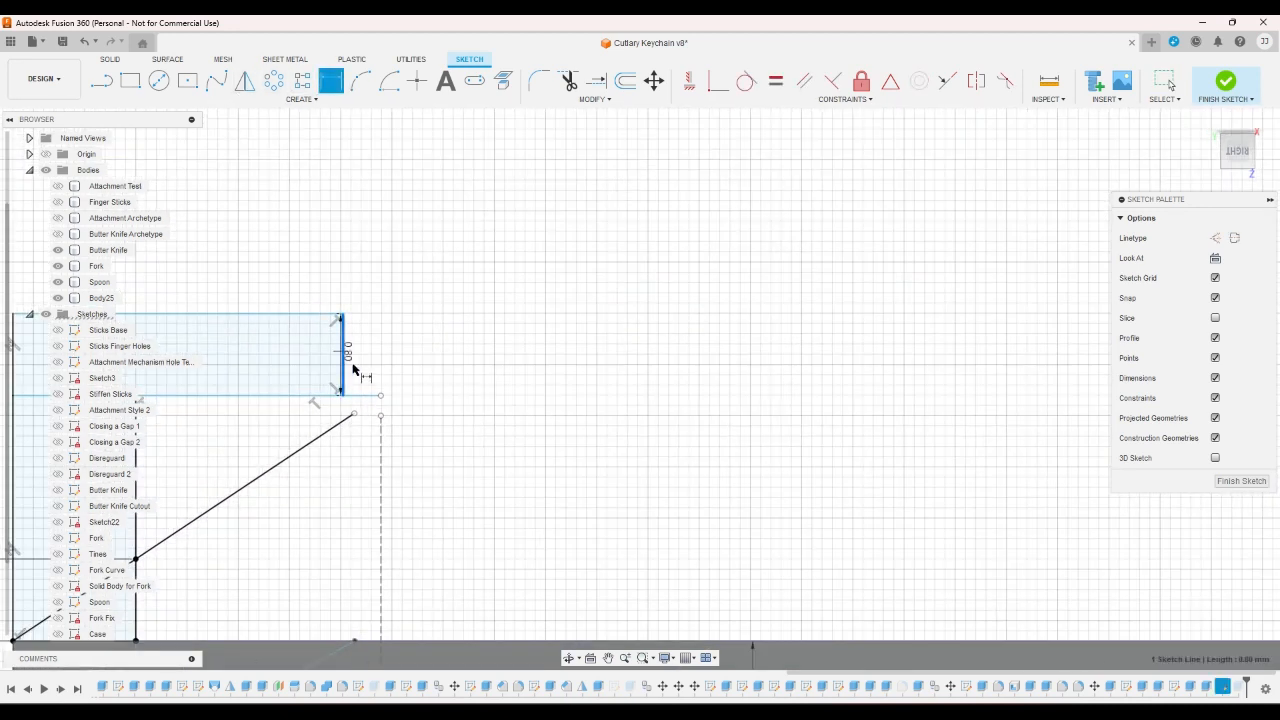
pyautogui.click(381, 427)
pyautogui.click(384, 268)
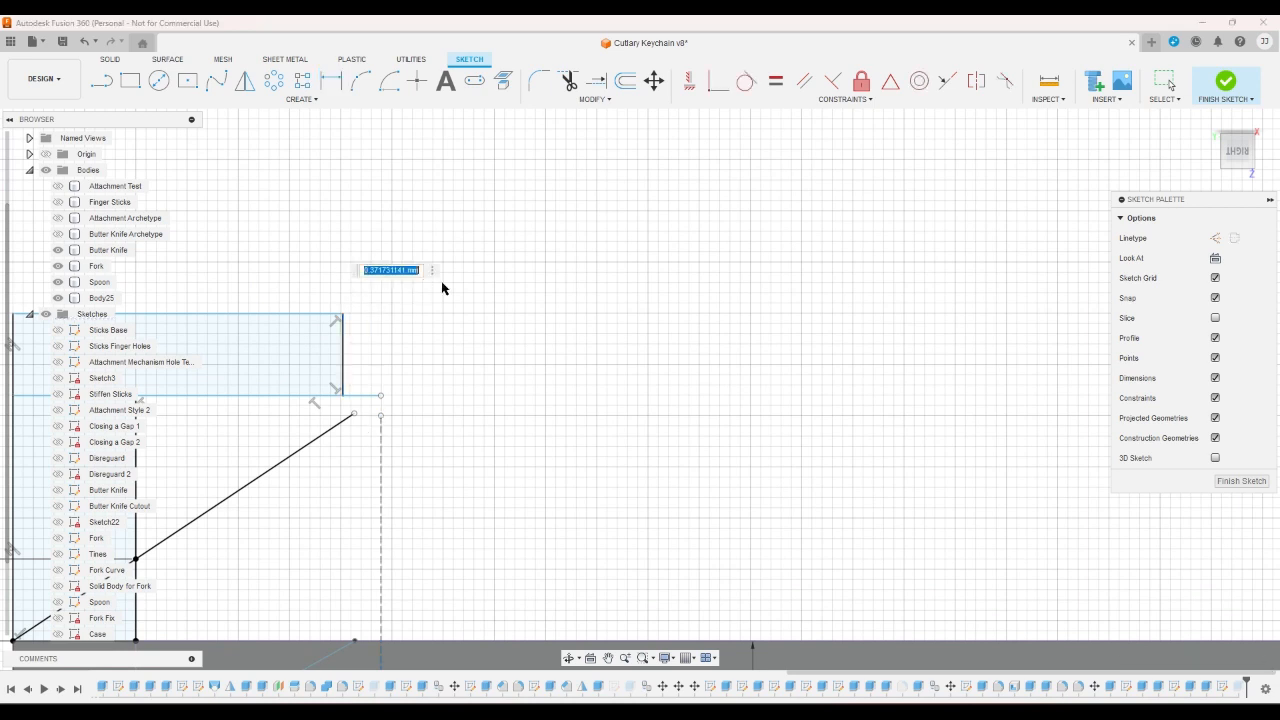
pyautogui.write('0.2')
pyautogui.press('Return')
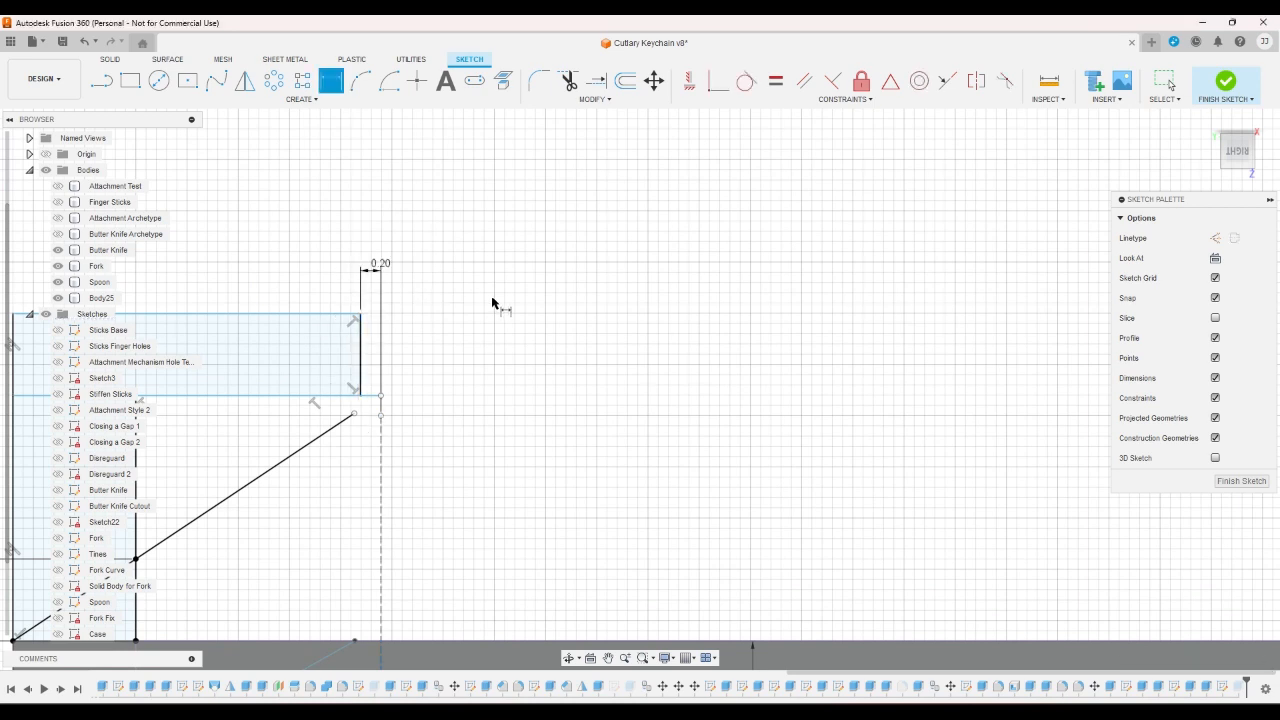
# - Make the left-hand profile's diagonal line end coincident with the lower corner of the lip's vertical end line
pyautogui.scroll(-3, 492, 303)
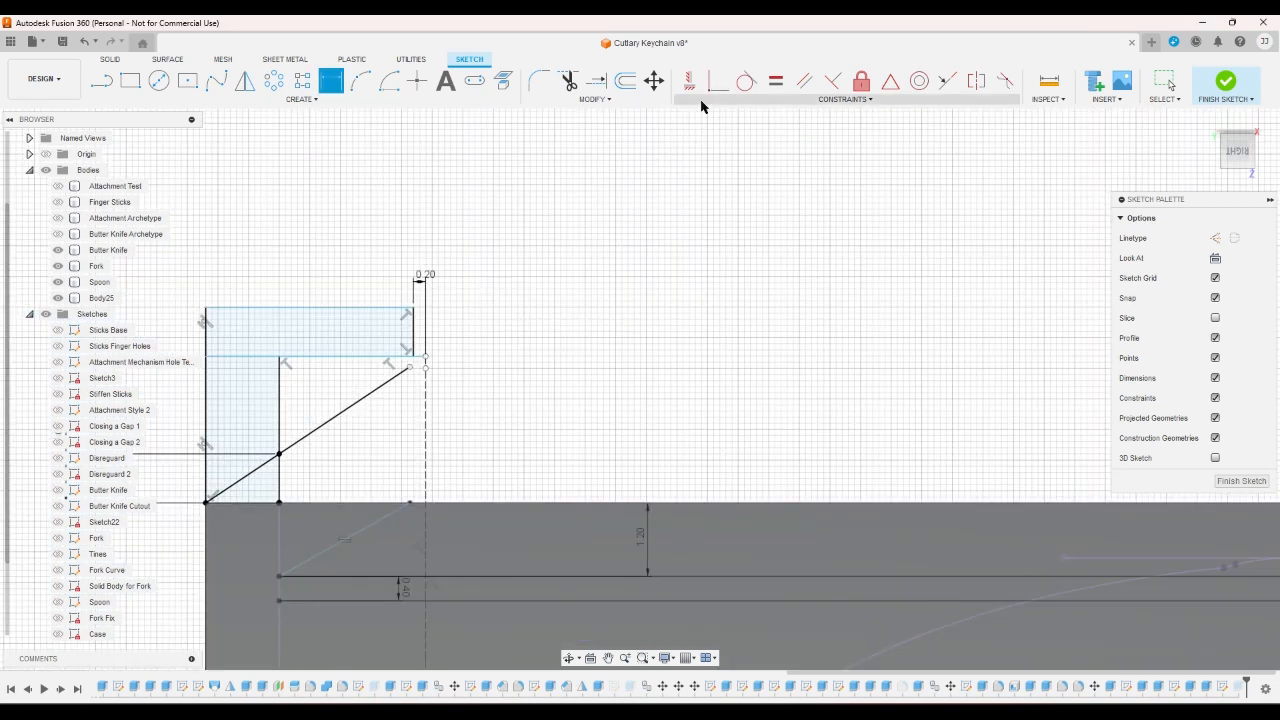
pyautogui.click(718, 80)
pyautogui.scroll(2, 397, 321)
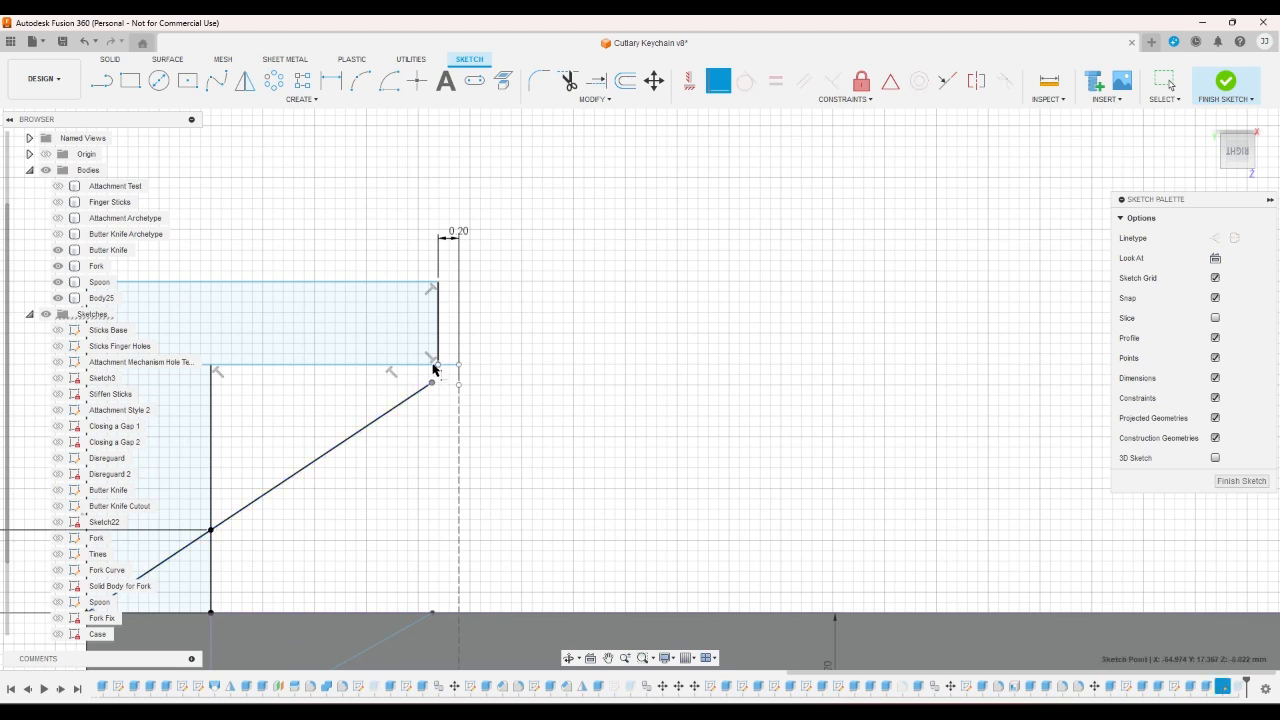
pyautogui.scroll(-2, 550, 362)
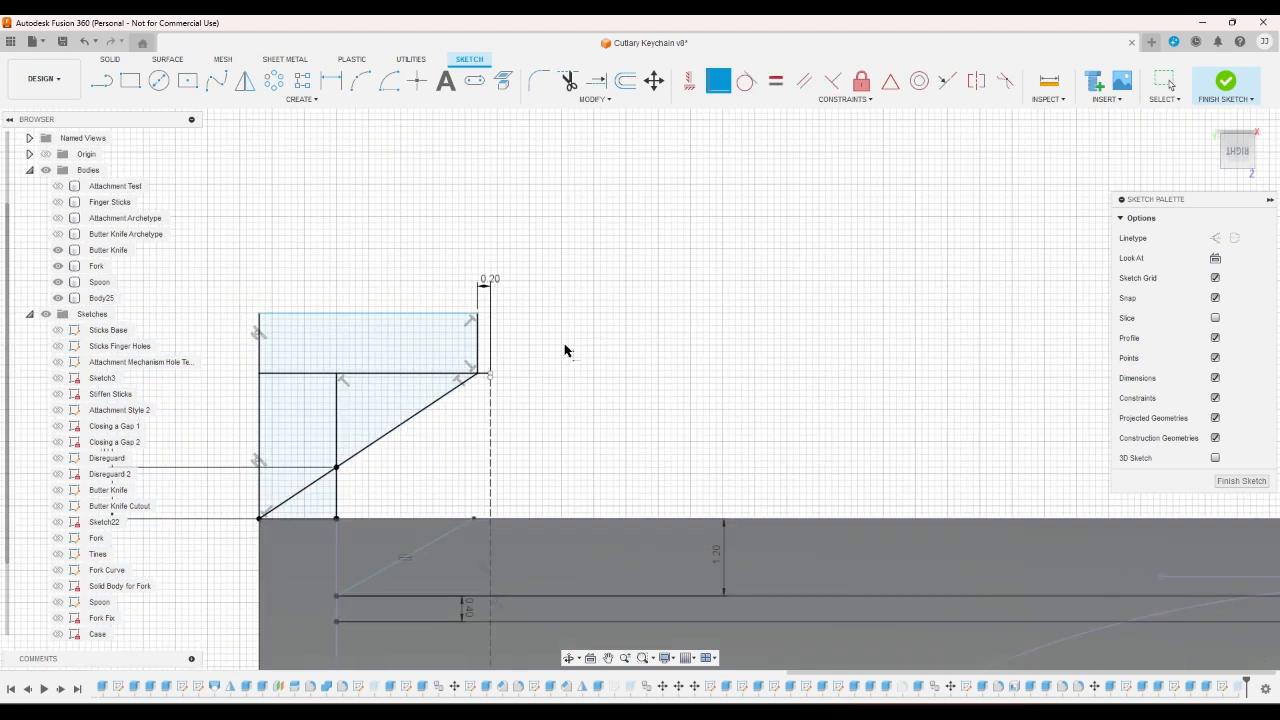
# - Dimension the outer vertical line of the left-hand rail profile's lip as 0.8 mm
pyautogui.click(258, 347)
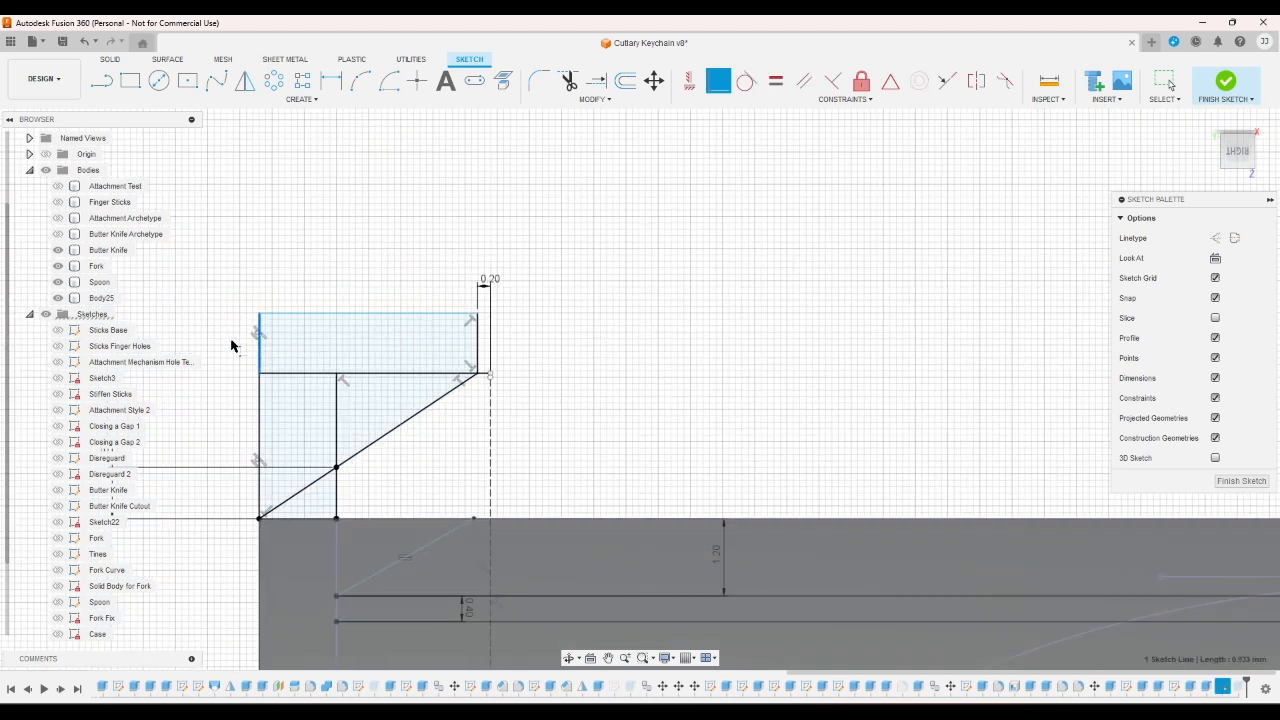
pyautogui.click(331, 81)
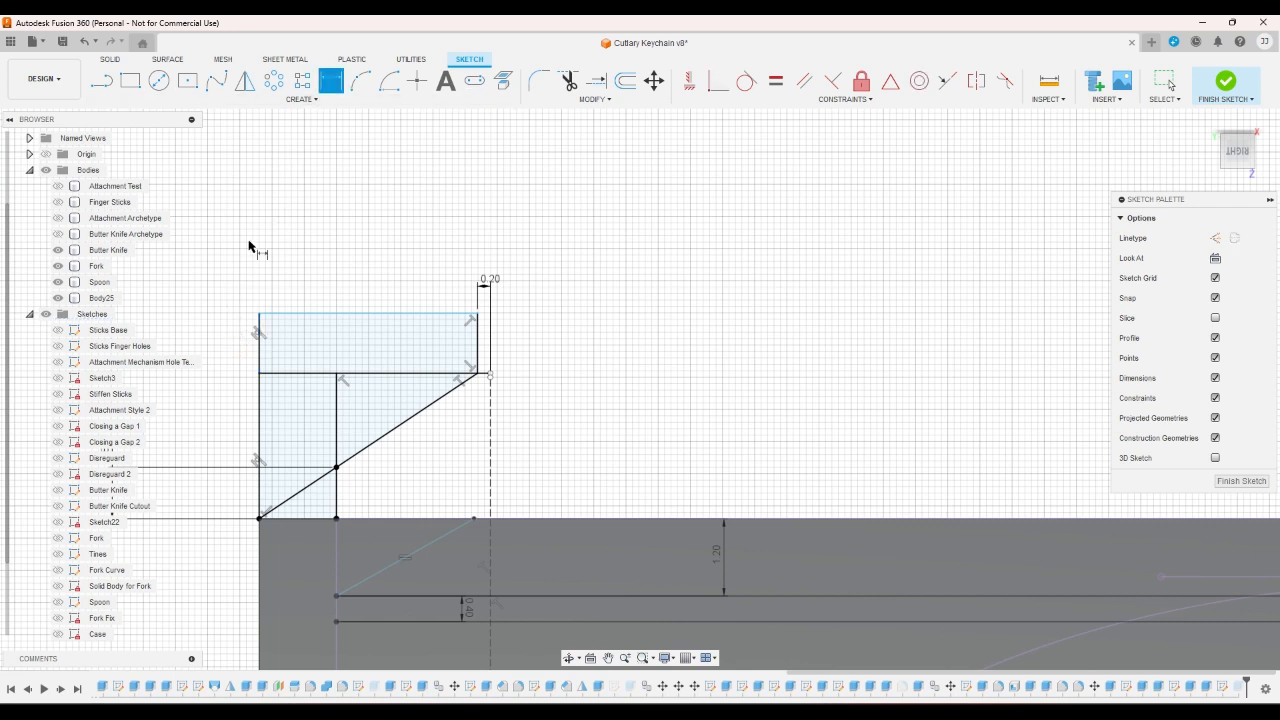
pyautogui.click(255, 340)
pyautogui.click(240, 337)
pyautogui.write('0')
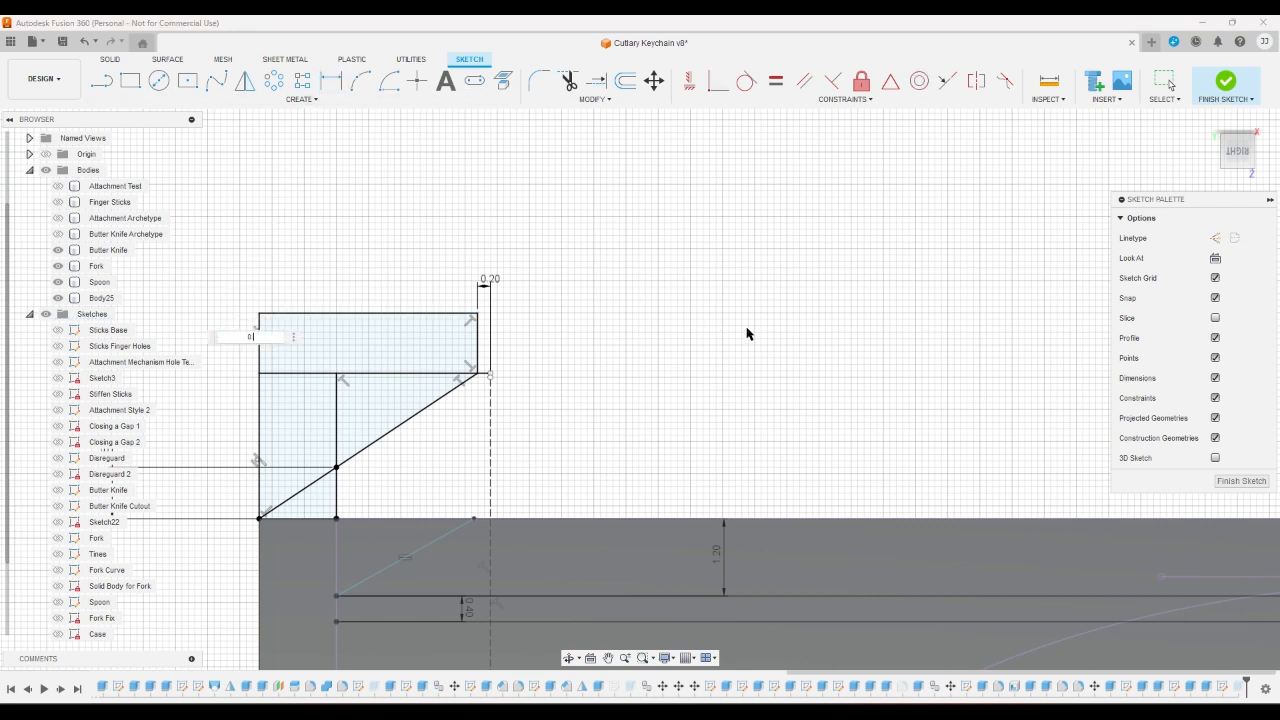
pyautogui.write('.8')
pyautogui.press('Return')
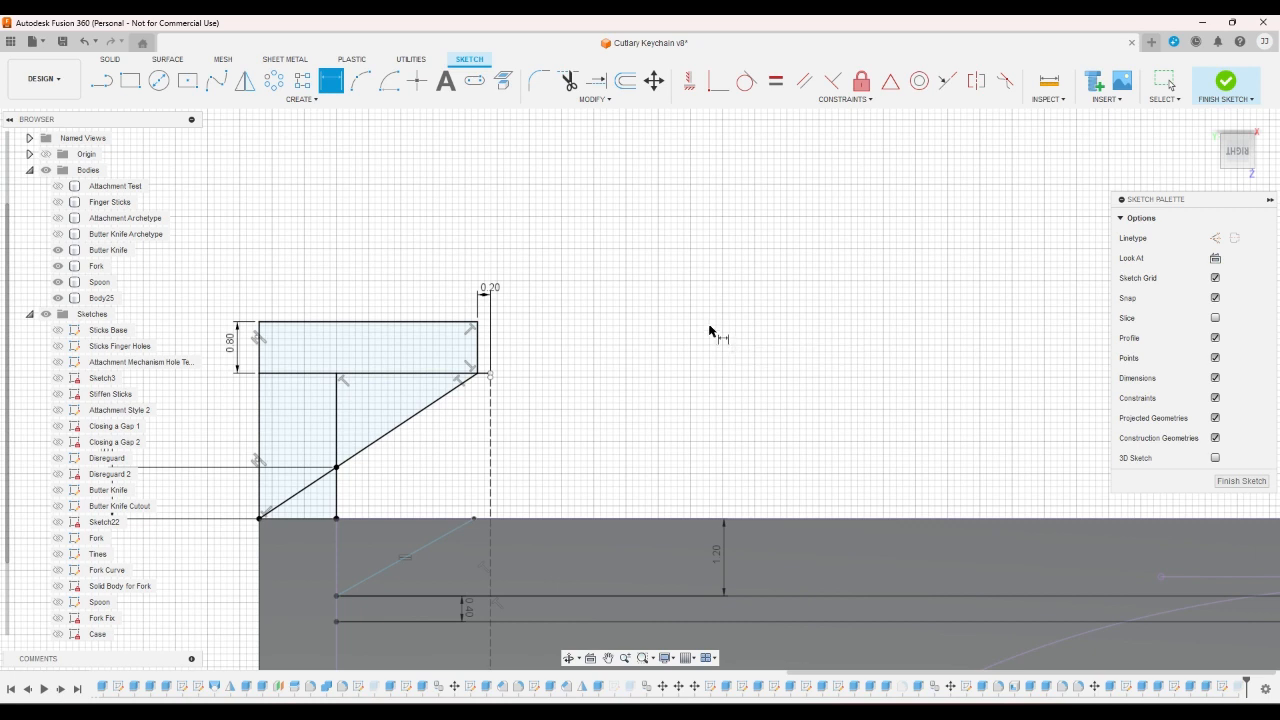
# - Finish the rail sketch and check the updated rails on the case from below and in the home view
pyautogui.rightClick(540, 335)
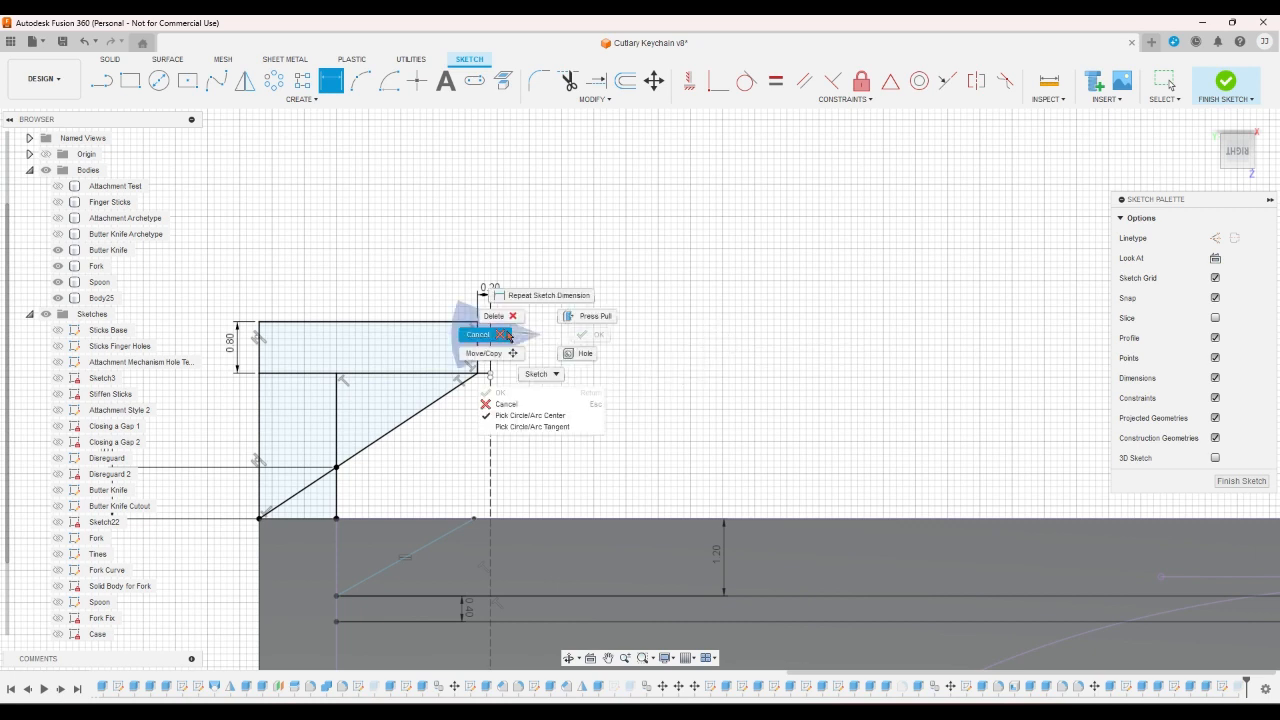
pyautogui.click(496, 335)
pyautogui.click(1229, 80)
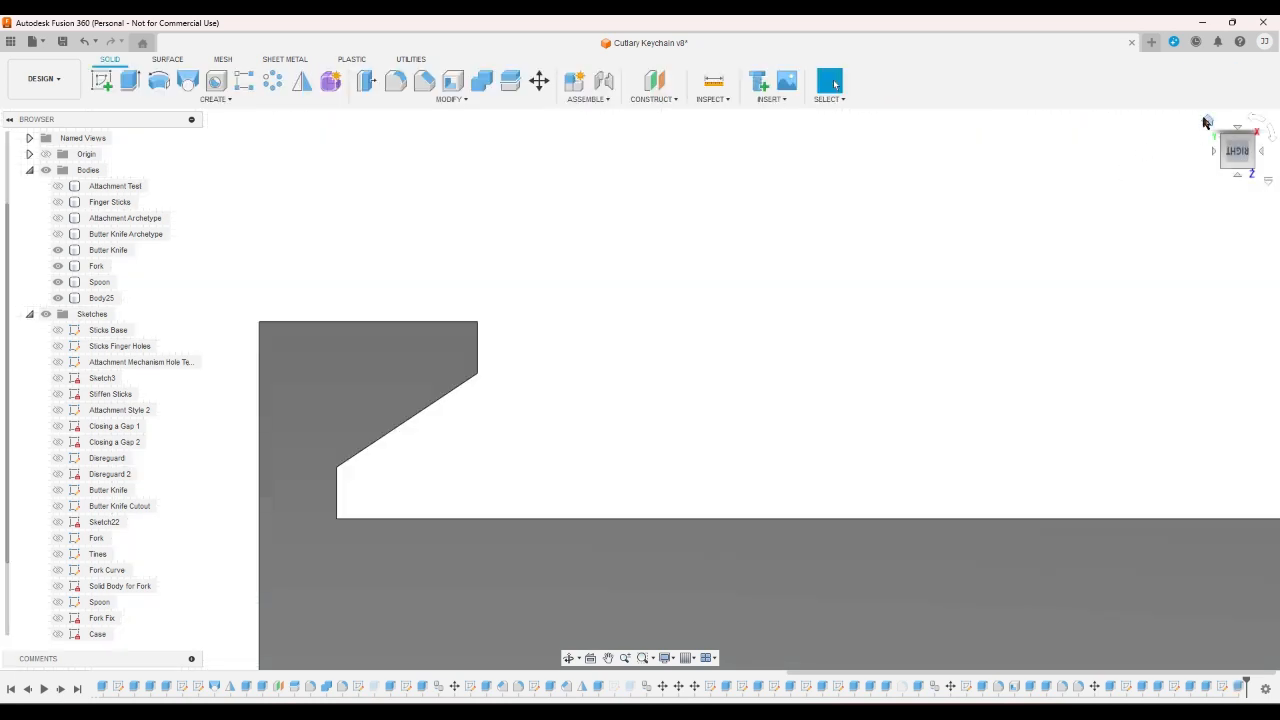
pyautogui.click(1234, 145)
pyautogui.click(1250, 159)
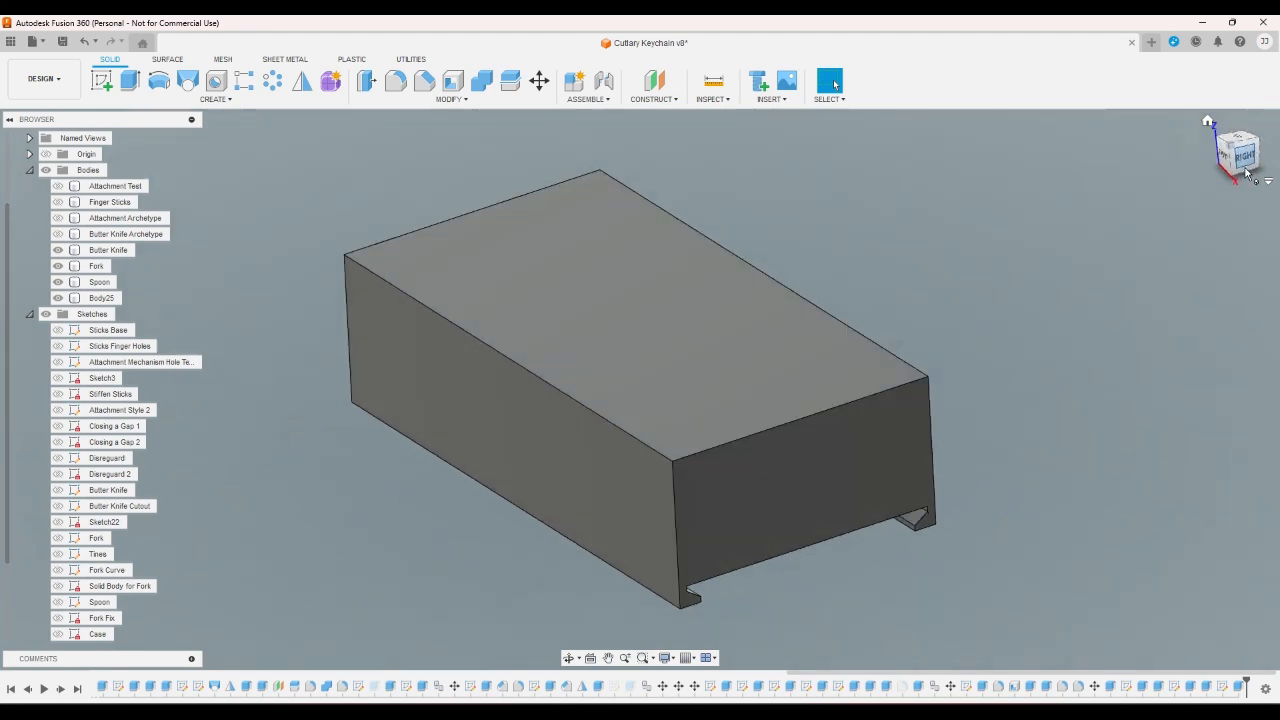
pyautogui.click(1240, 180)
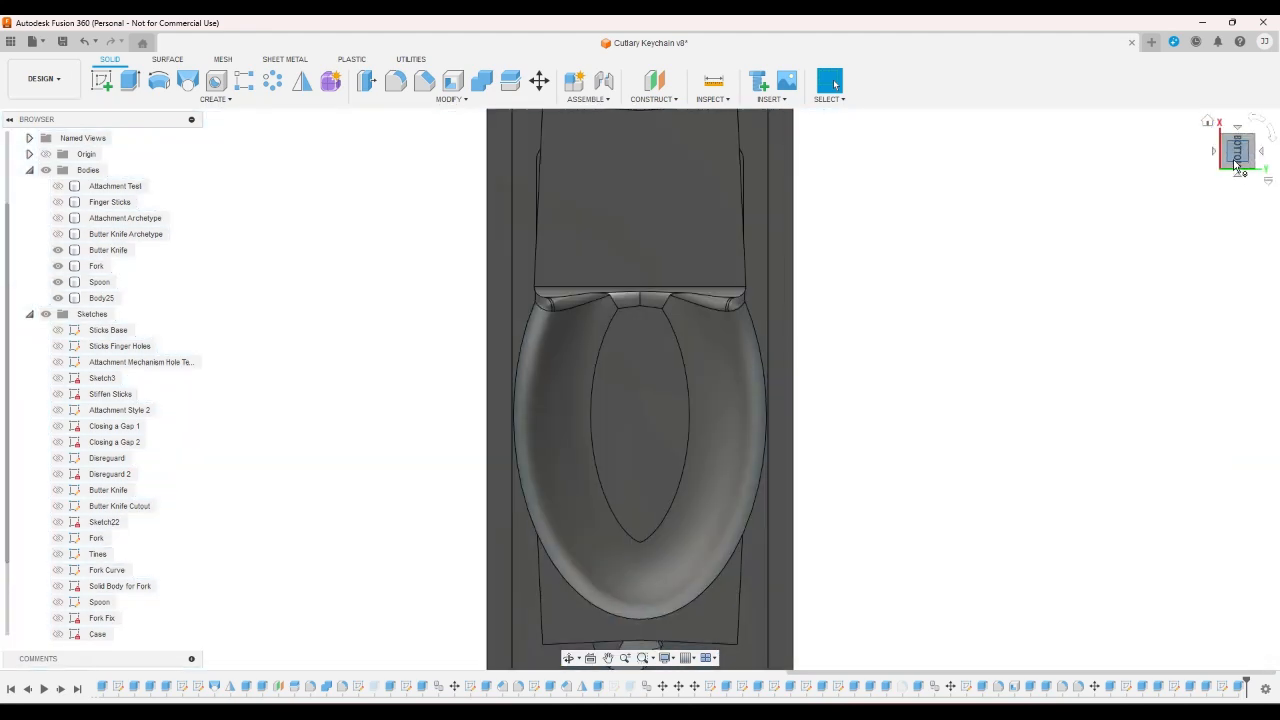
pyautogui.click(1207, 121)
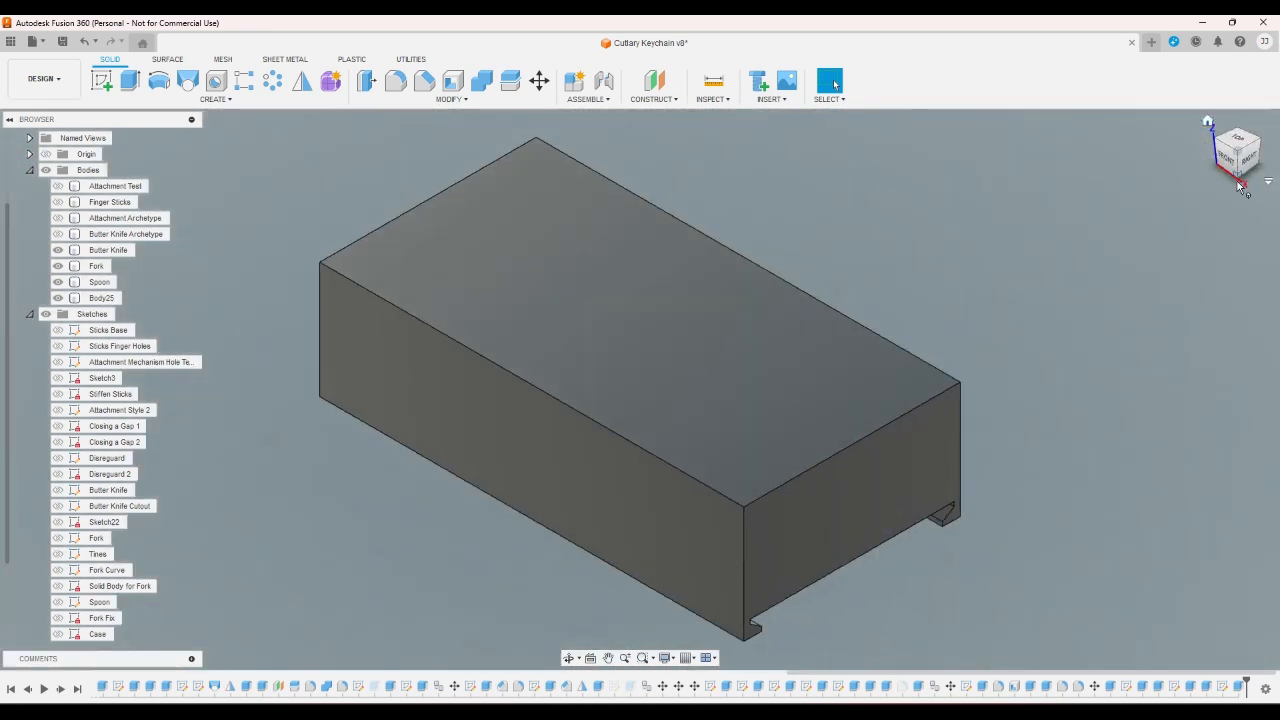
# - Create a sketch on the case's left end face and project that face's outline into it
pyautogui.click(1239, 183)
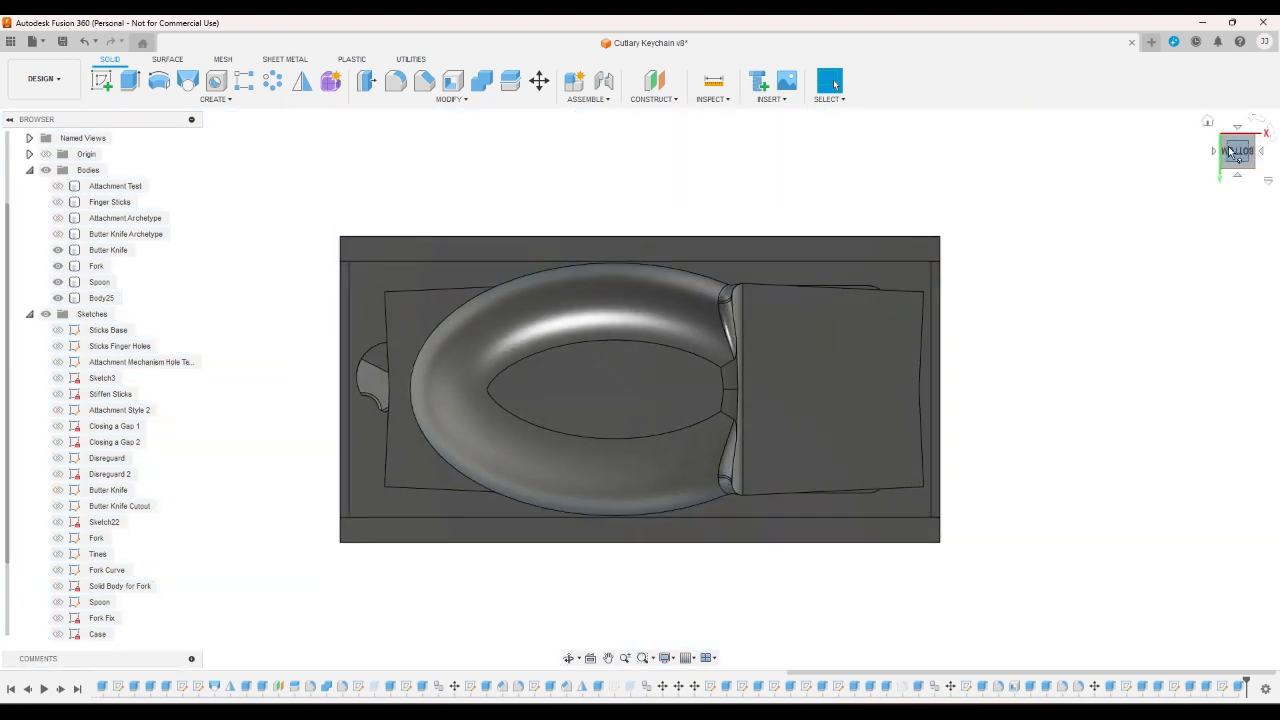
pyautogui.click(1226, 144)
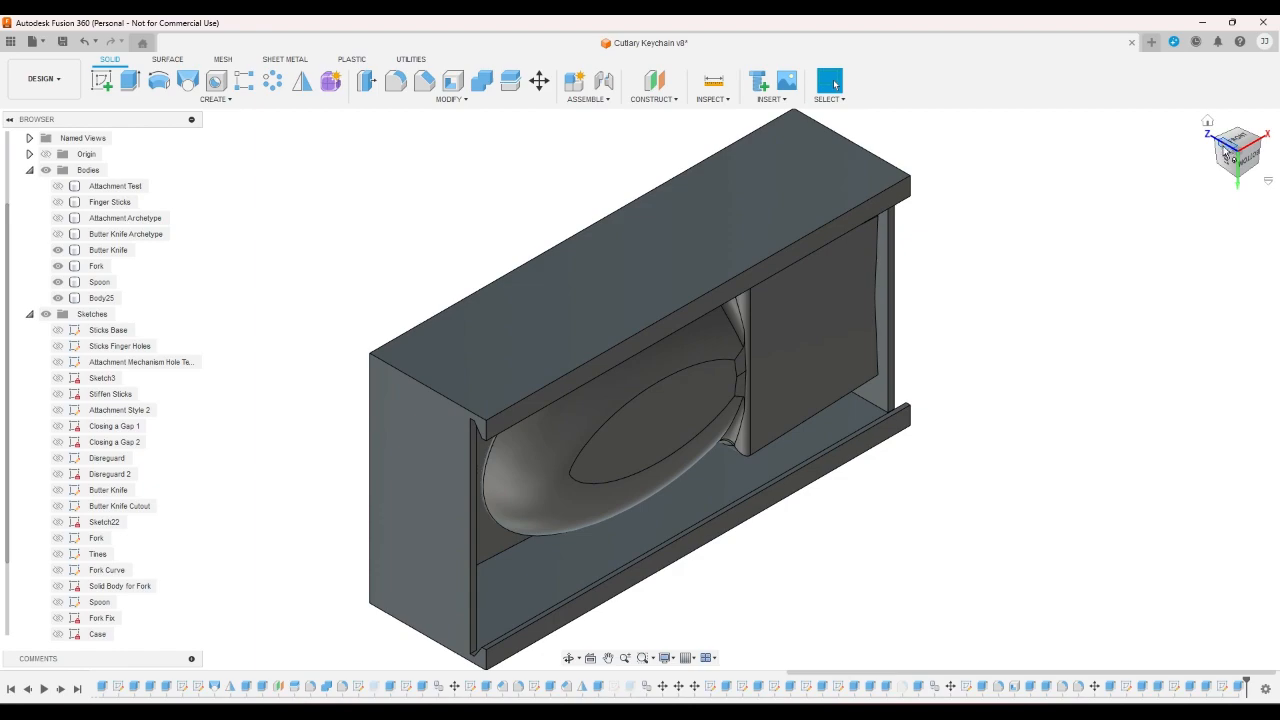
pyautogui.click(1226, 152)
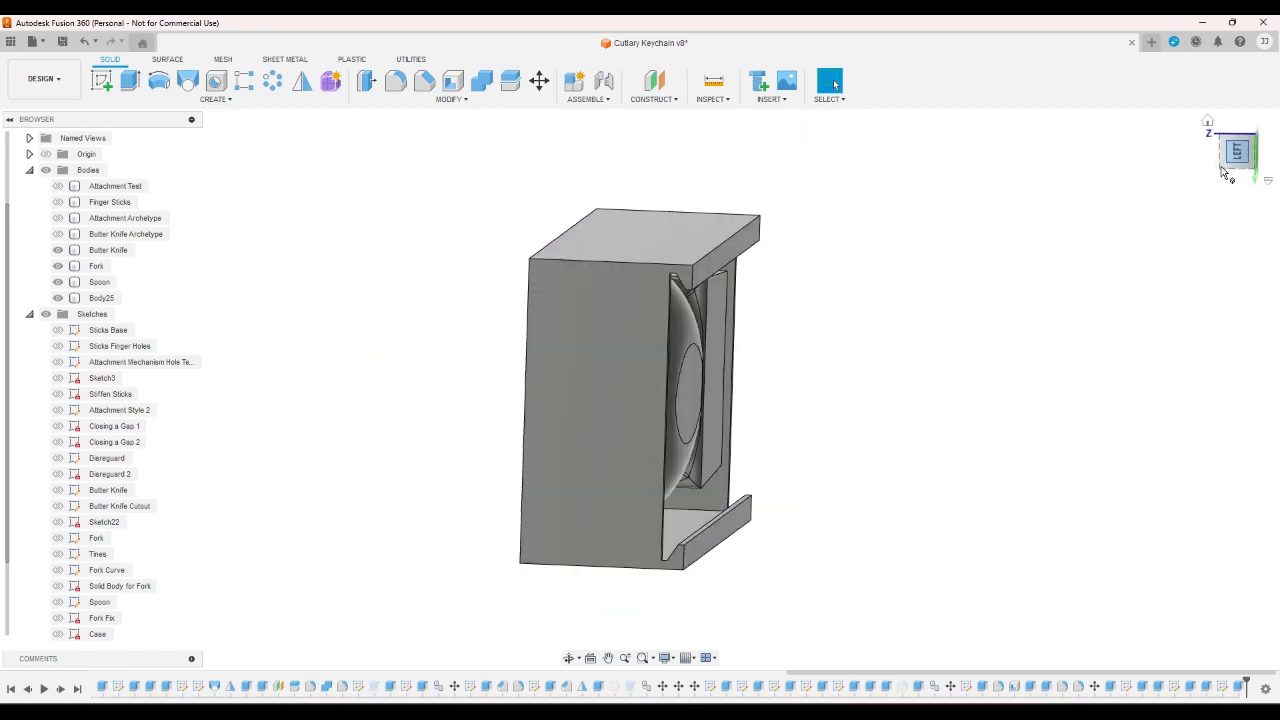
pyautogui.click(101, 82)
pyautogui.click(690, 295)
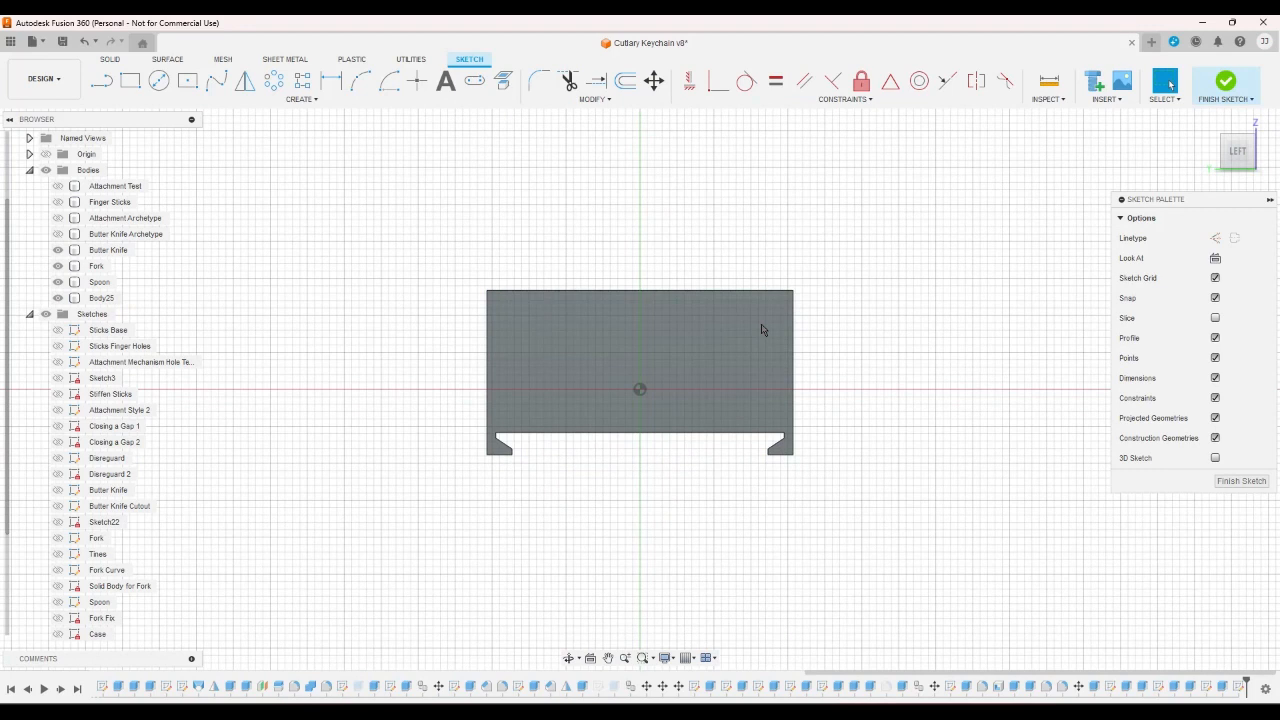
pyautogui.click(503, 81)
pyautogui.click(634, 354)
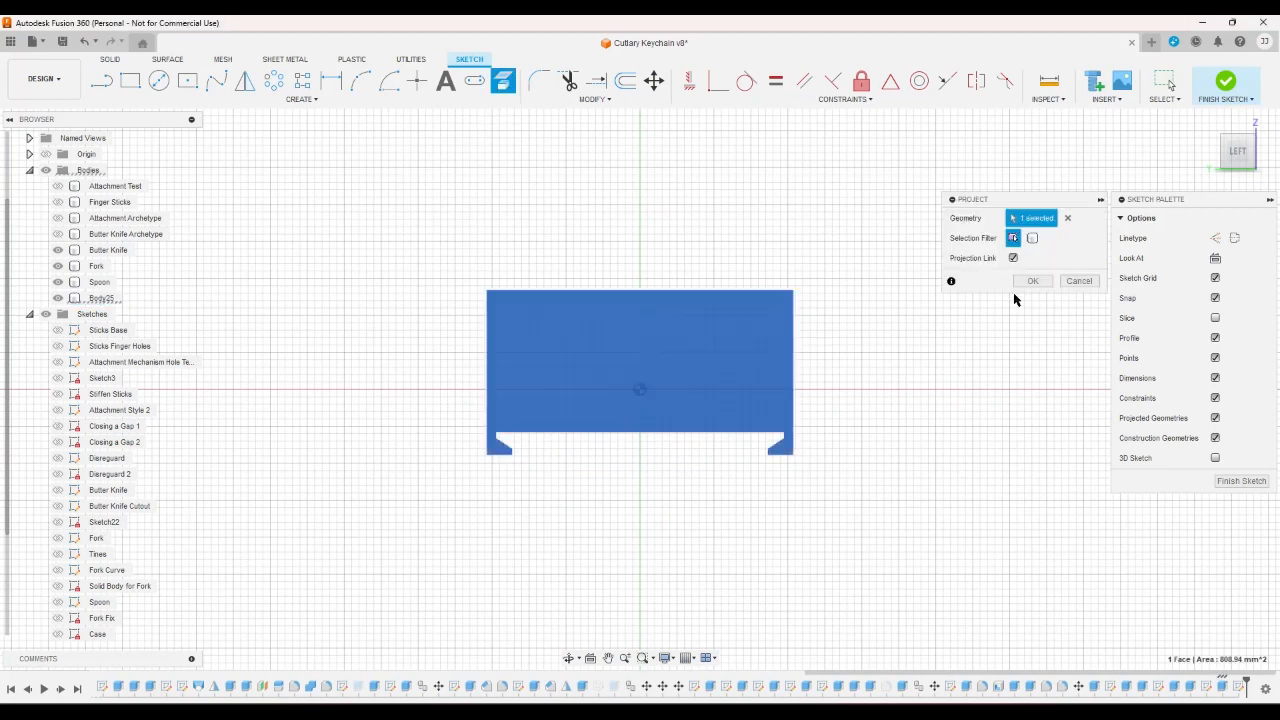
pyautogui.click(1023, 284)
pyautogui.click(100, 84)
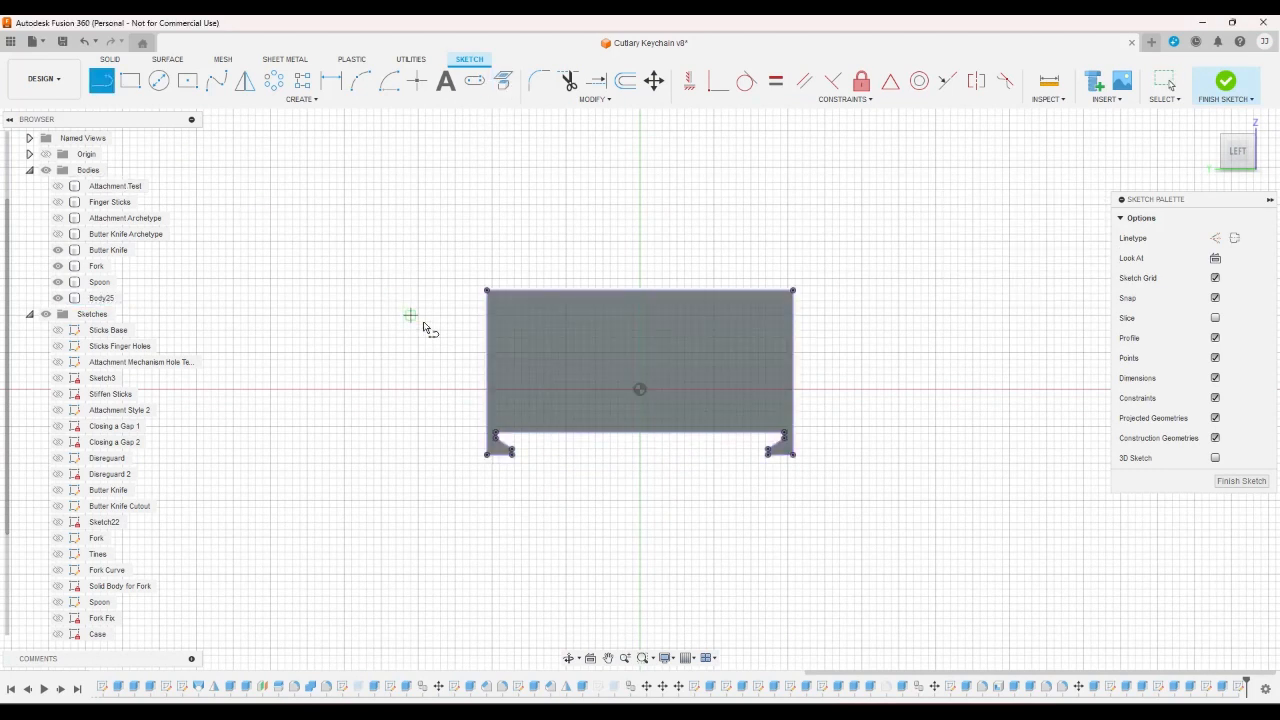
pyautogui.scroll(3, 468, 359)
pyautogui.rightClick(430, 328)
pyautogui.click(384, 328)
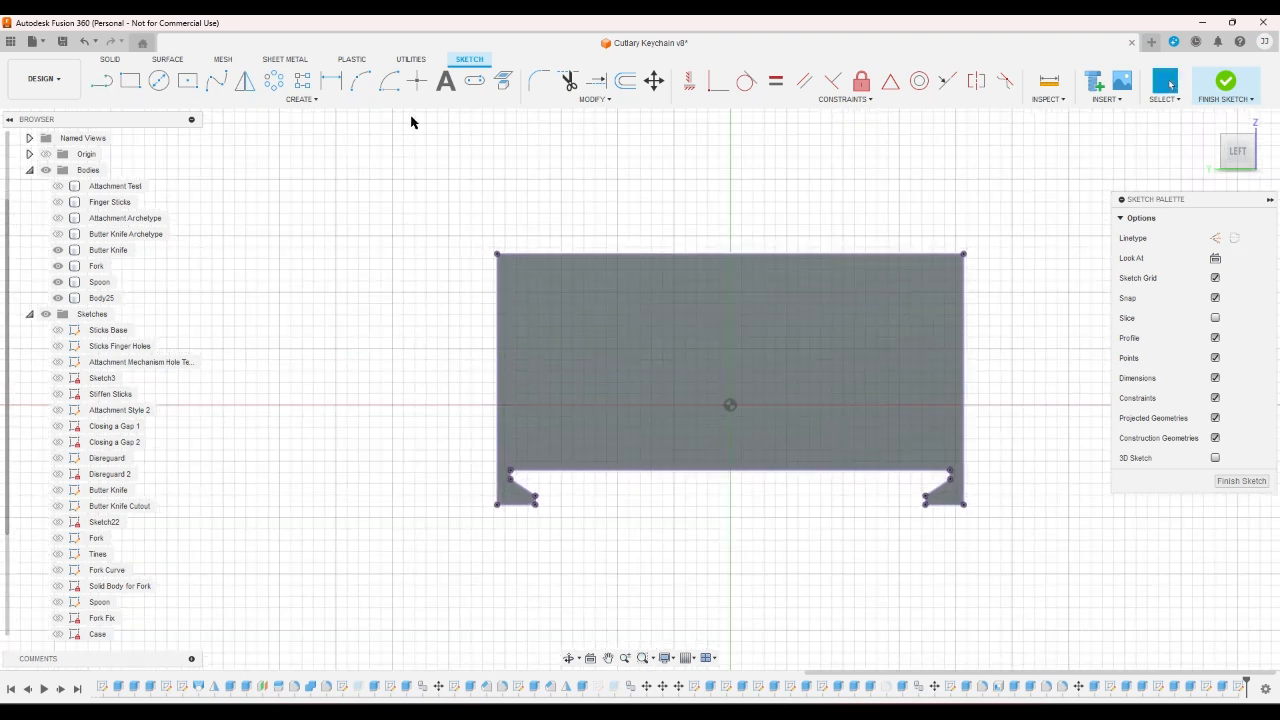
# - Offset the projected outline of the end face outward by 0.2 mm
pyautogui.click(625, 81)
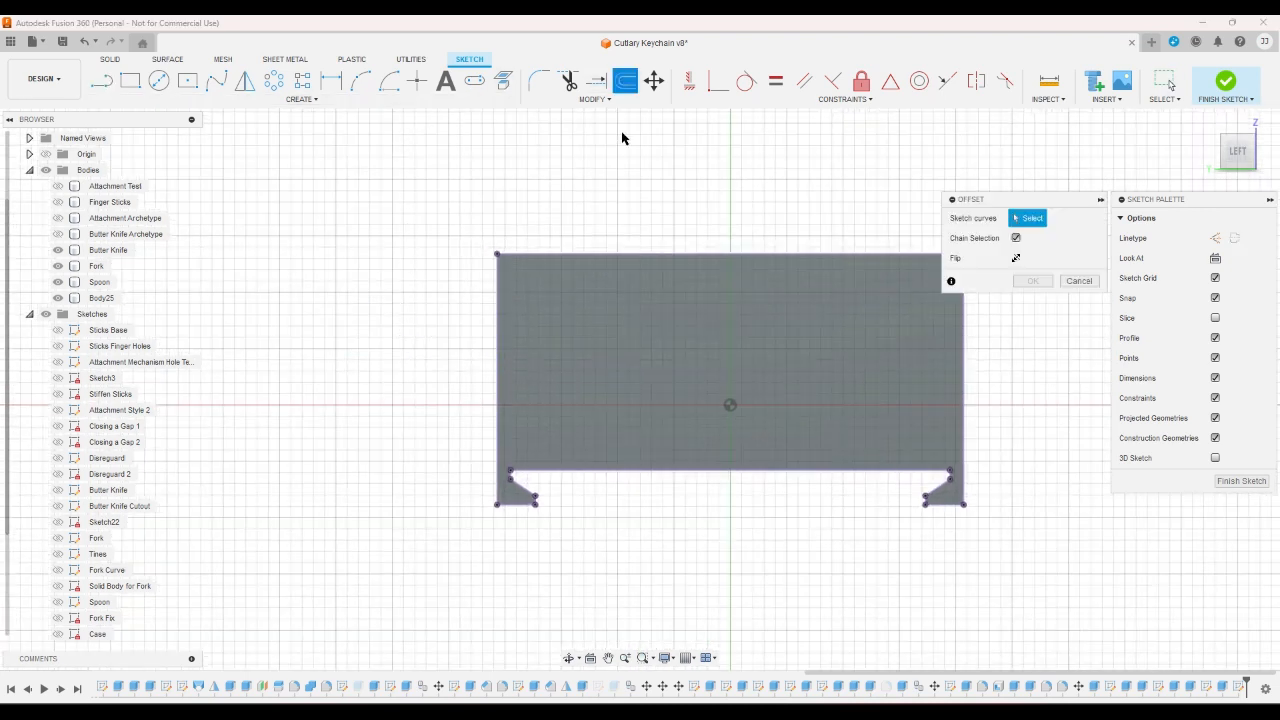
pyautogui.click(671, 470)
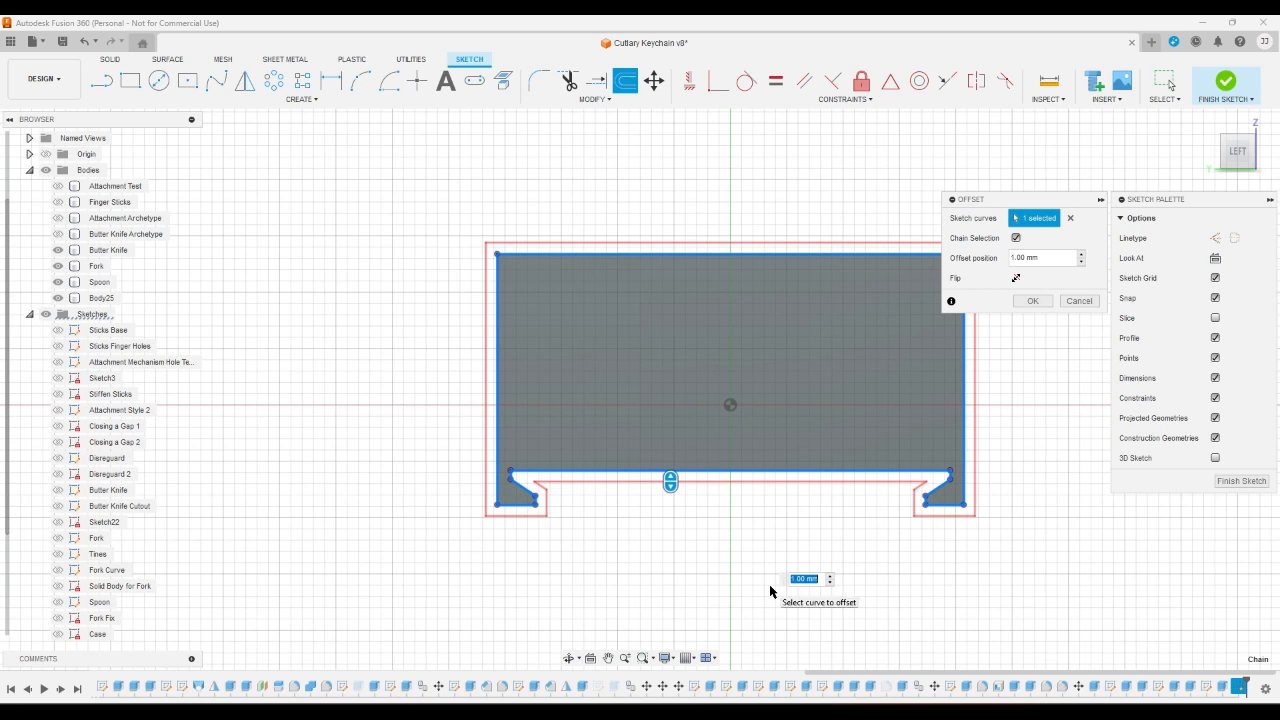
pyautogui.write('0')
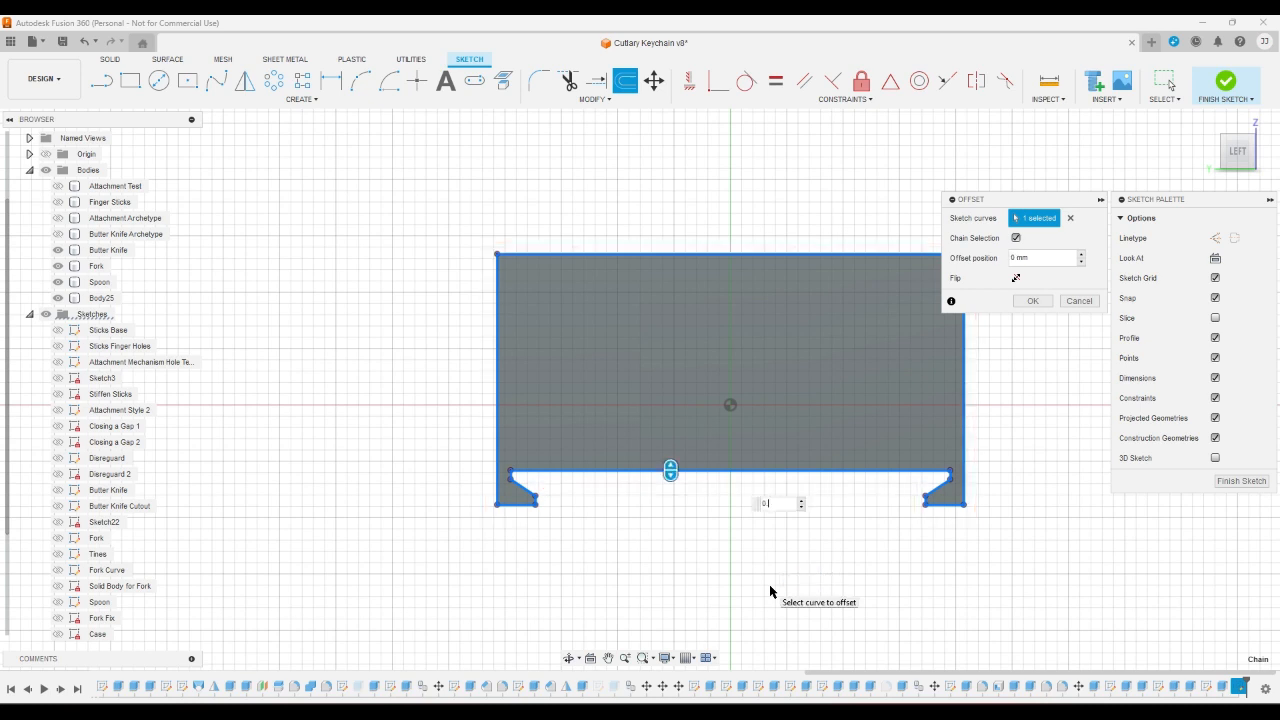
pyautogui.write('.2')
pyautogui.press('Return')
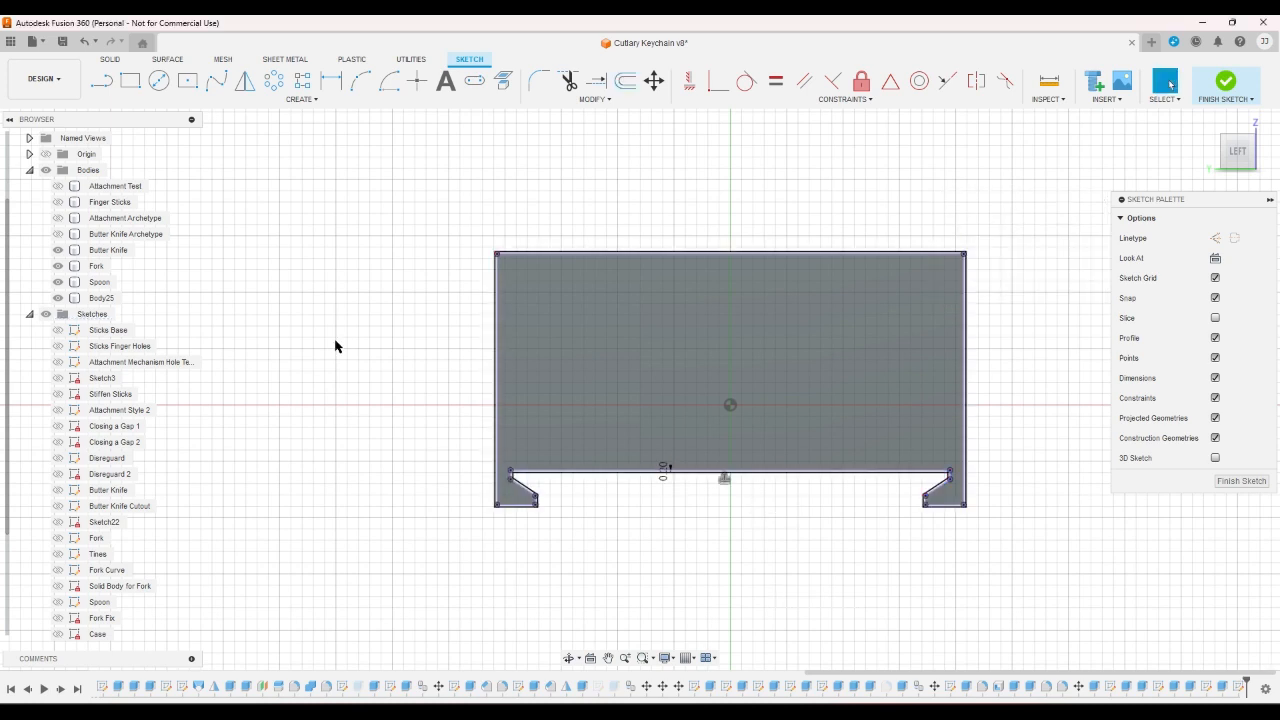
pyautogui.scroll(2, 337, 306)
pyautogui.click(101, 80)
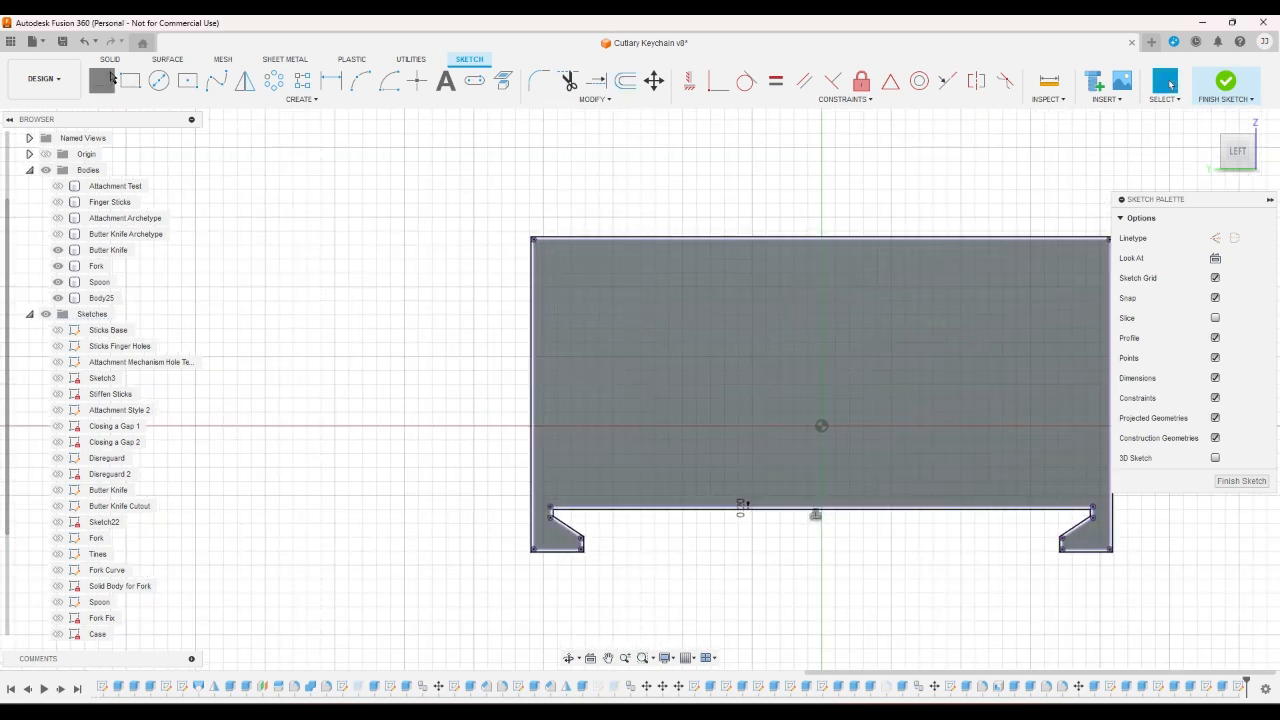
pyautogui.scroll(1, 643, 545)
pyautogui.scroll(1, 620, 560)
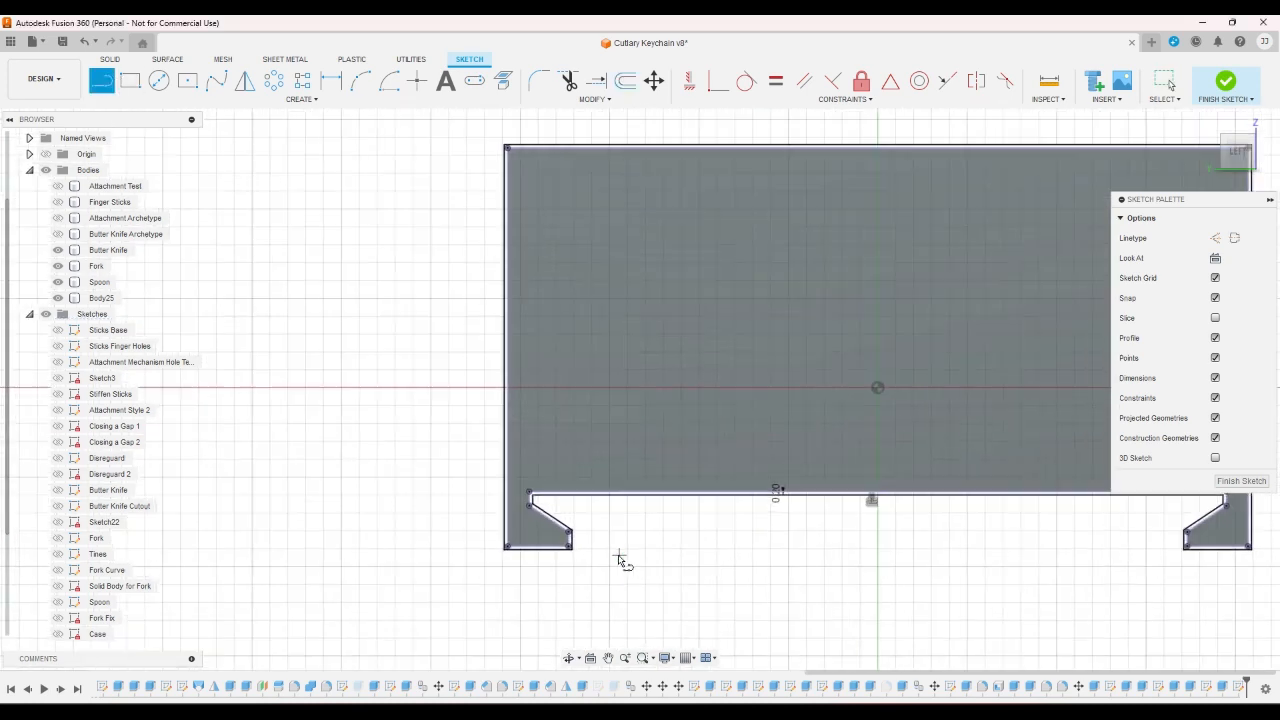
pyautogui.scroll(-2, 586, 553)
pyautogui.scroll(1, 525, 588)
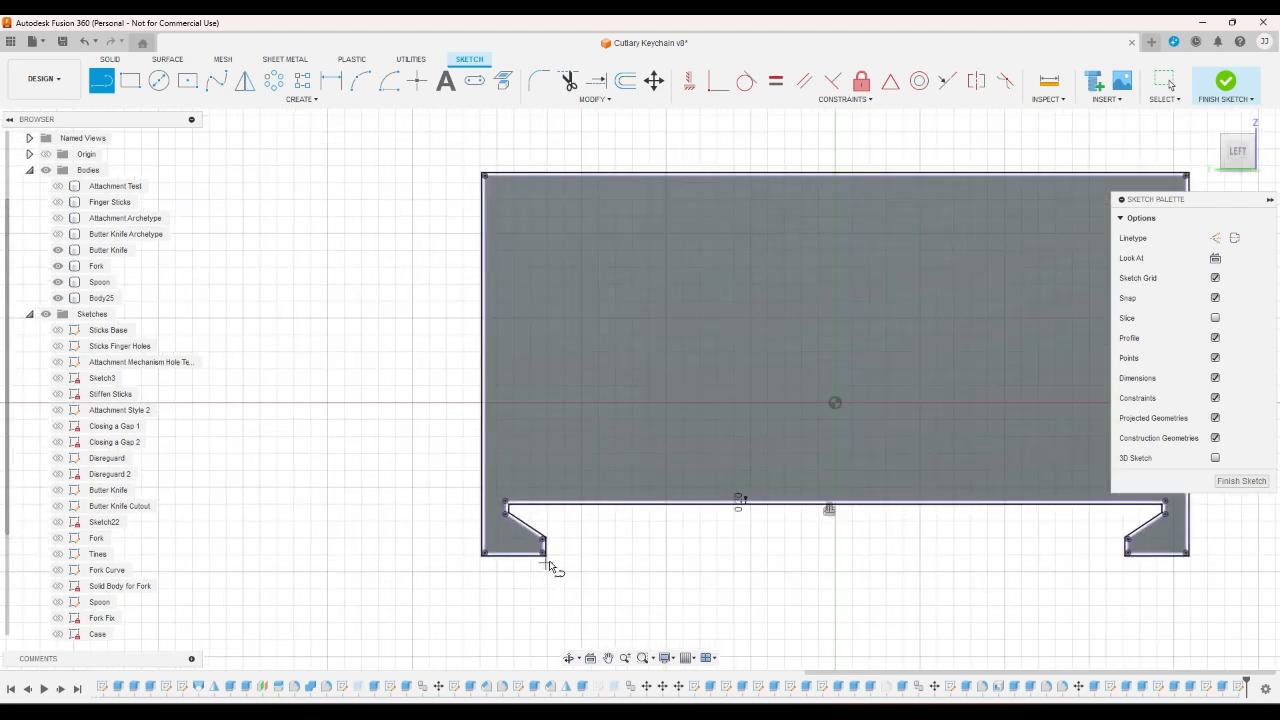
pyautogui.click(544, 553)
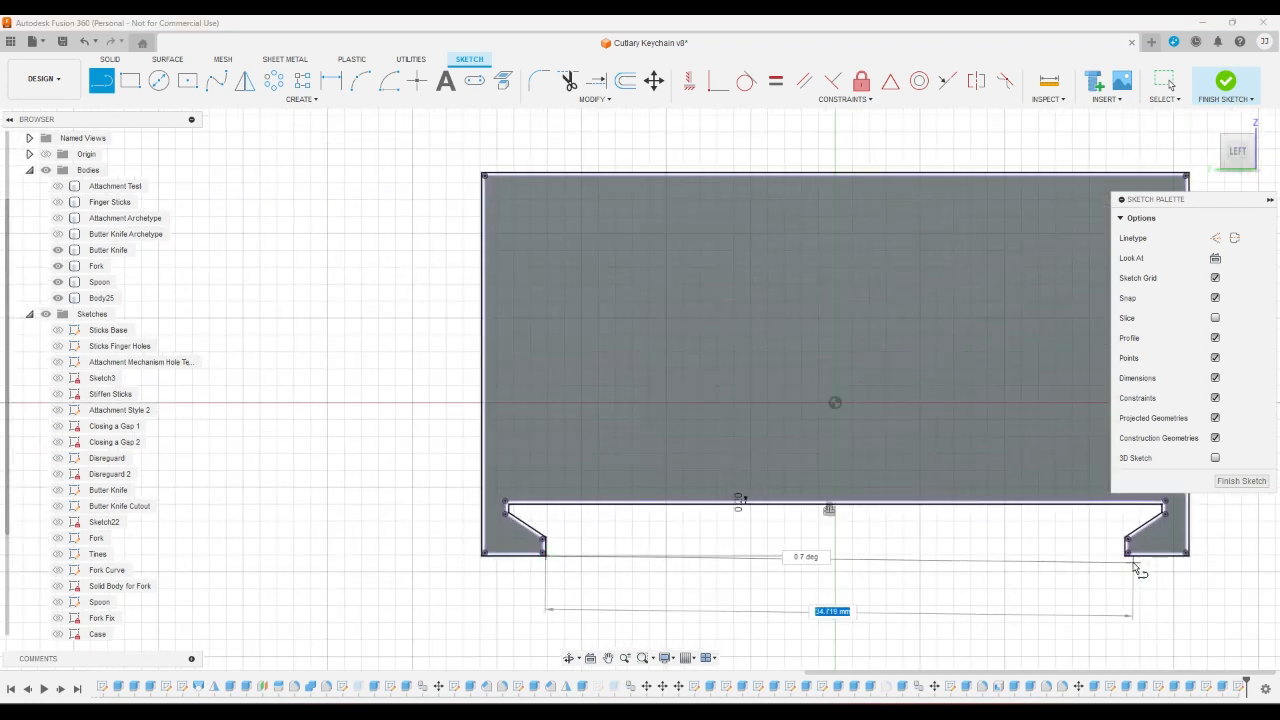
pyautogui.rightClick(1100, 567)
pyautogui.click(983, 548)
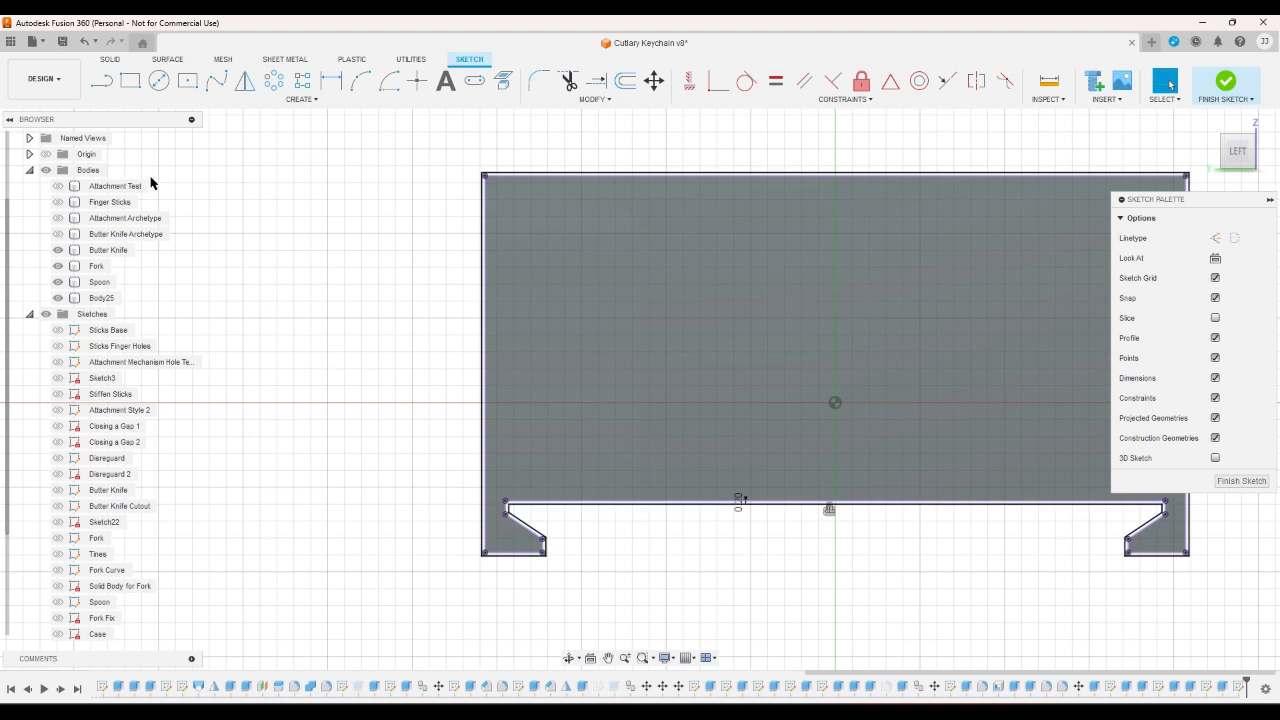
# - Draw a horizontal line from the left-hand rail's inner lower corner across the opening, stopping short of the right-hand rail
pyautogui.click(101, 80)
pyautogui.scroll(2, 490, 560)
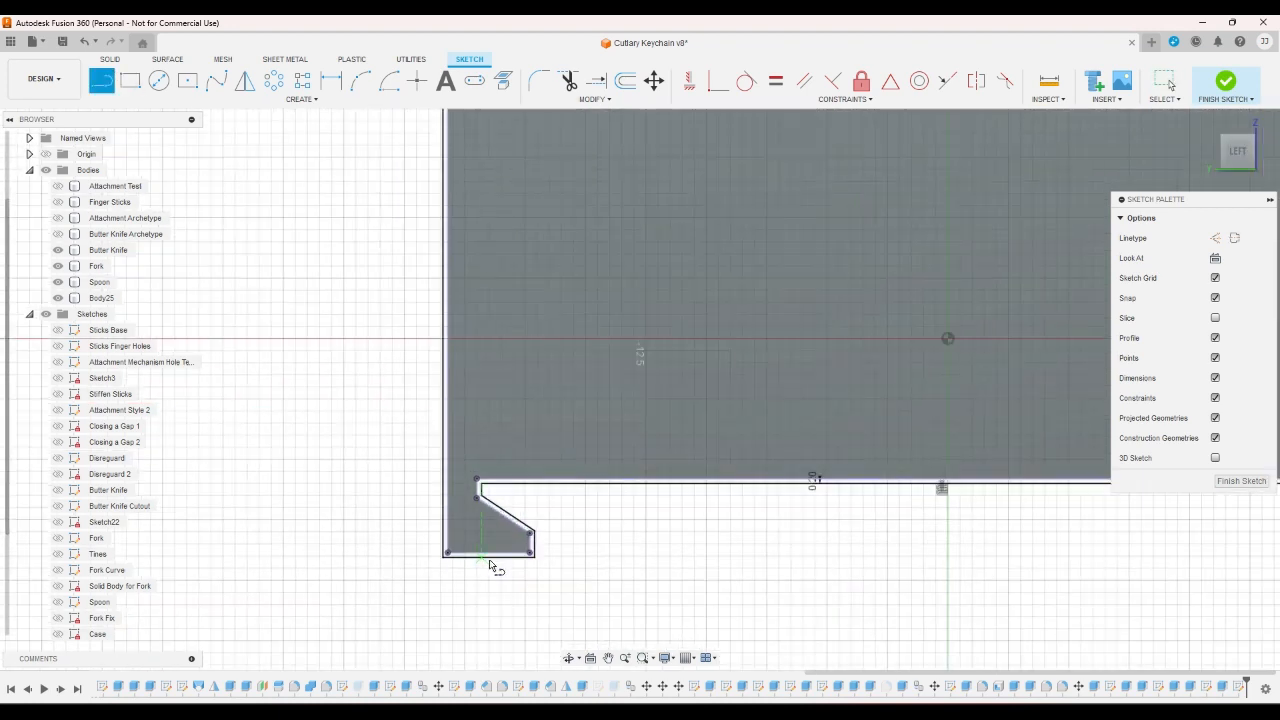
pyautogui.click(531, 552)
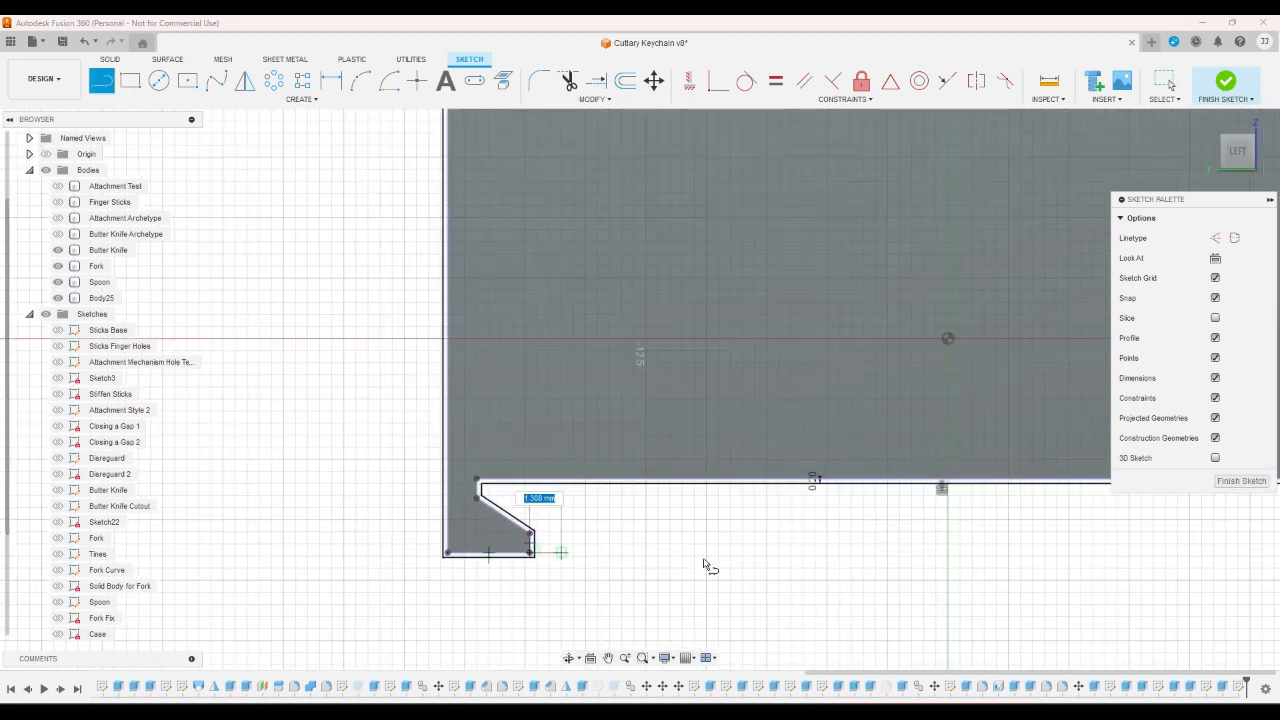
pyautogui.click(1081, 552)
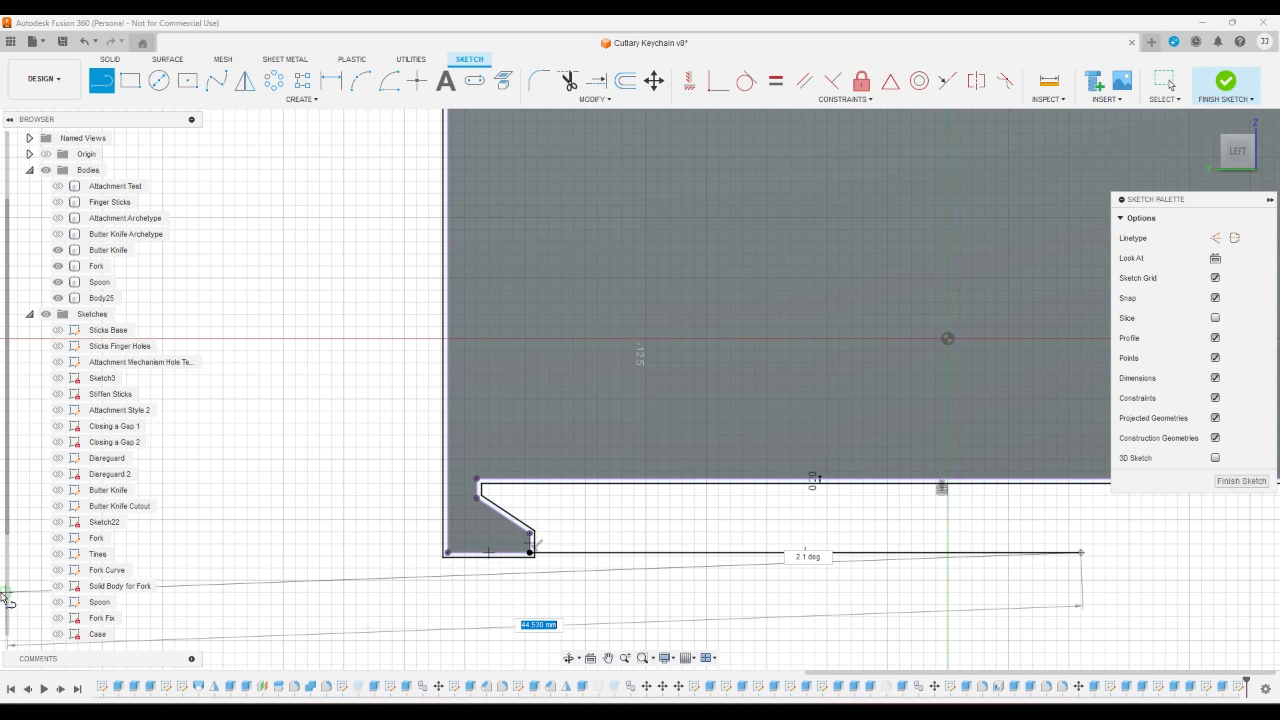
pyautogui.rightClick(673, 519)
pyautogui.click(689, 517)
# - Extend the horizontal line to the right-hand rail's lip so it closes the profile between the rails
pyautogui.scroll(-3, 500, 420)
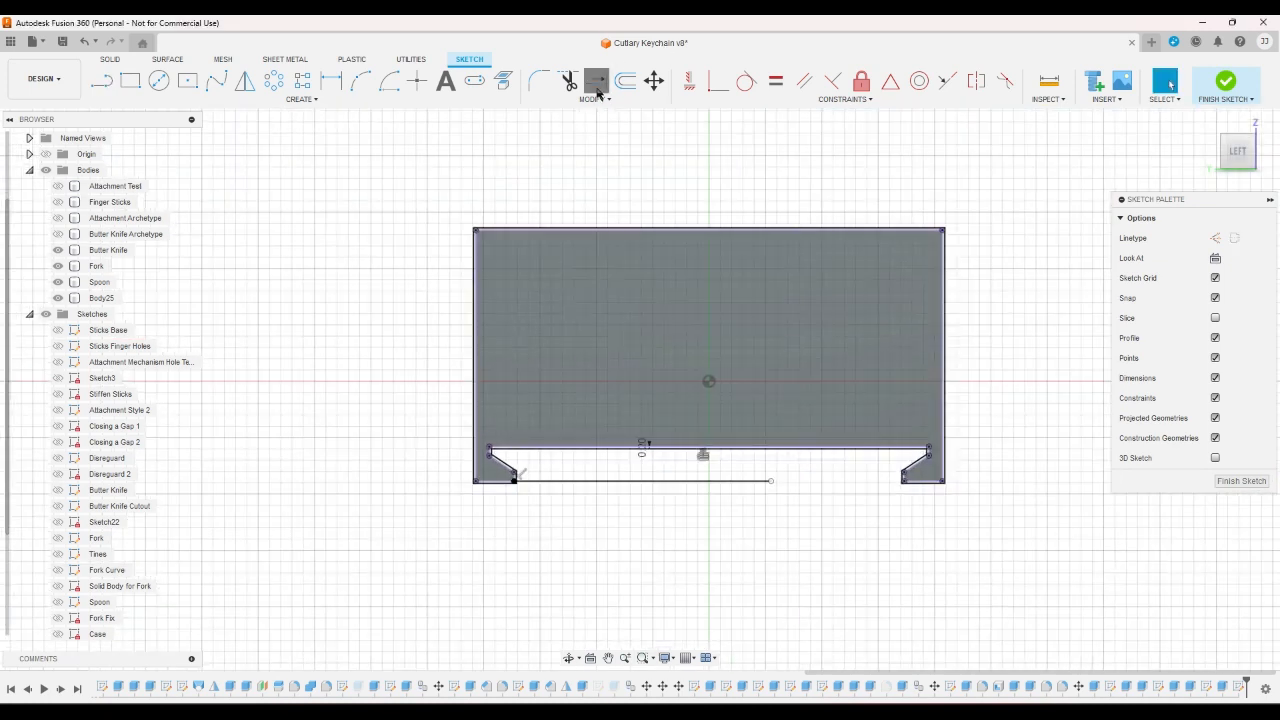
pyautogui.click(596, 84)
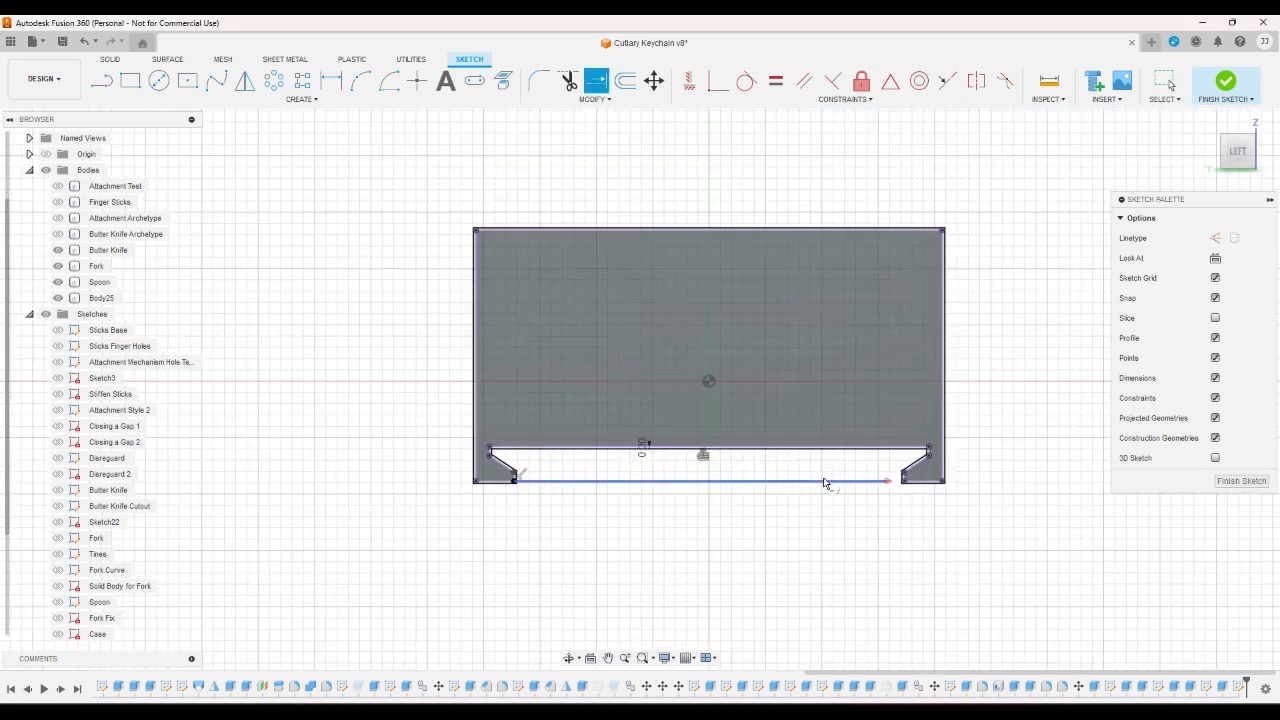
pyautogui.click(850, 486)
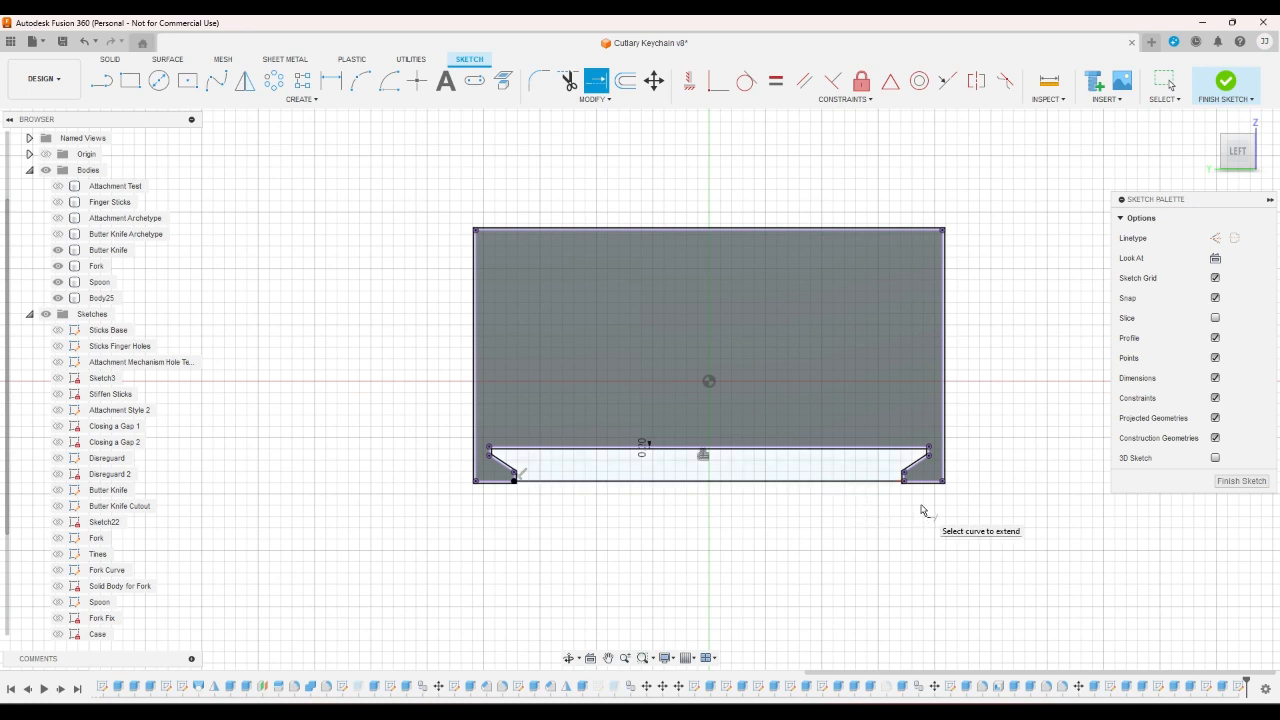
pyautogui.rightClick(992, 503)
pyautogui.click(943, 498)
pyautogui.scroll(5, 970, 495)
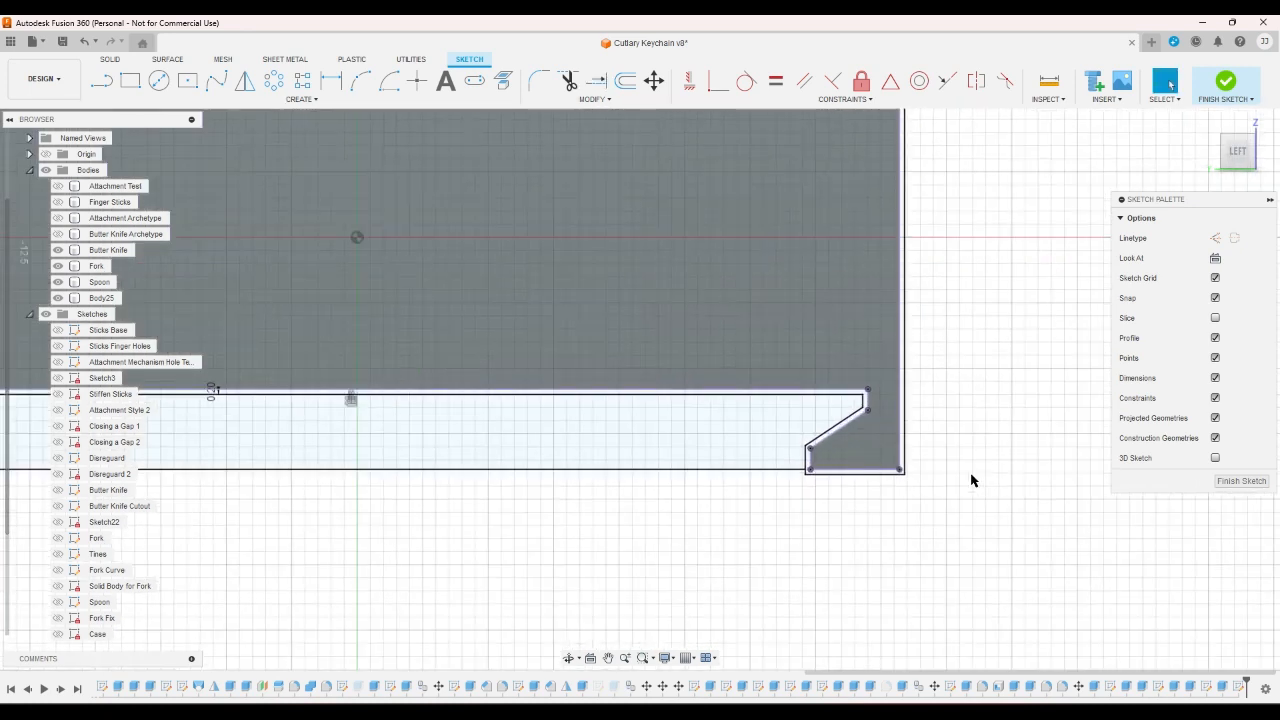
pyautogui.scroll(-2, 970, 481)
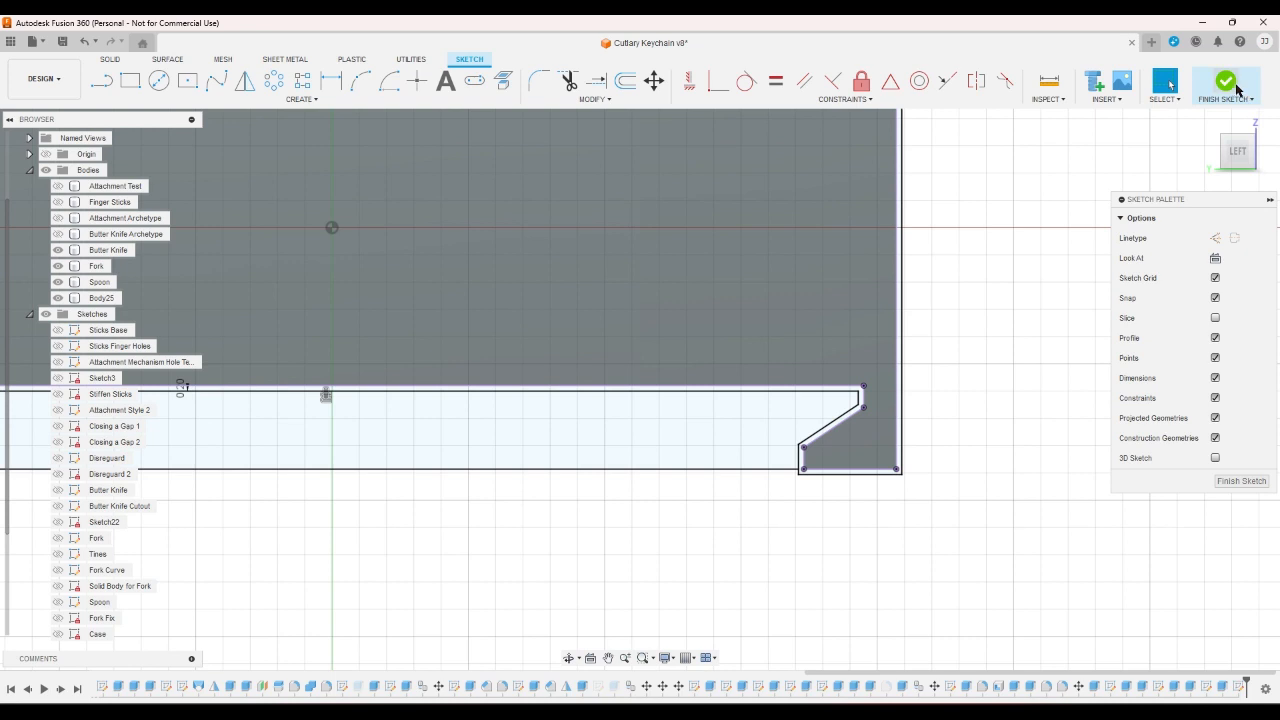
# - Finish the sketch and view the closed profile on the case's left end in an isometric view
pyautogui.click(1230, 85)
pyautogui.click(1210, 120)
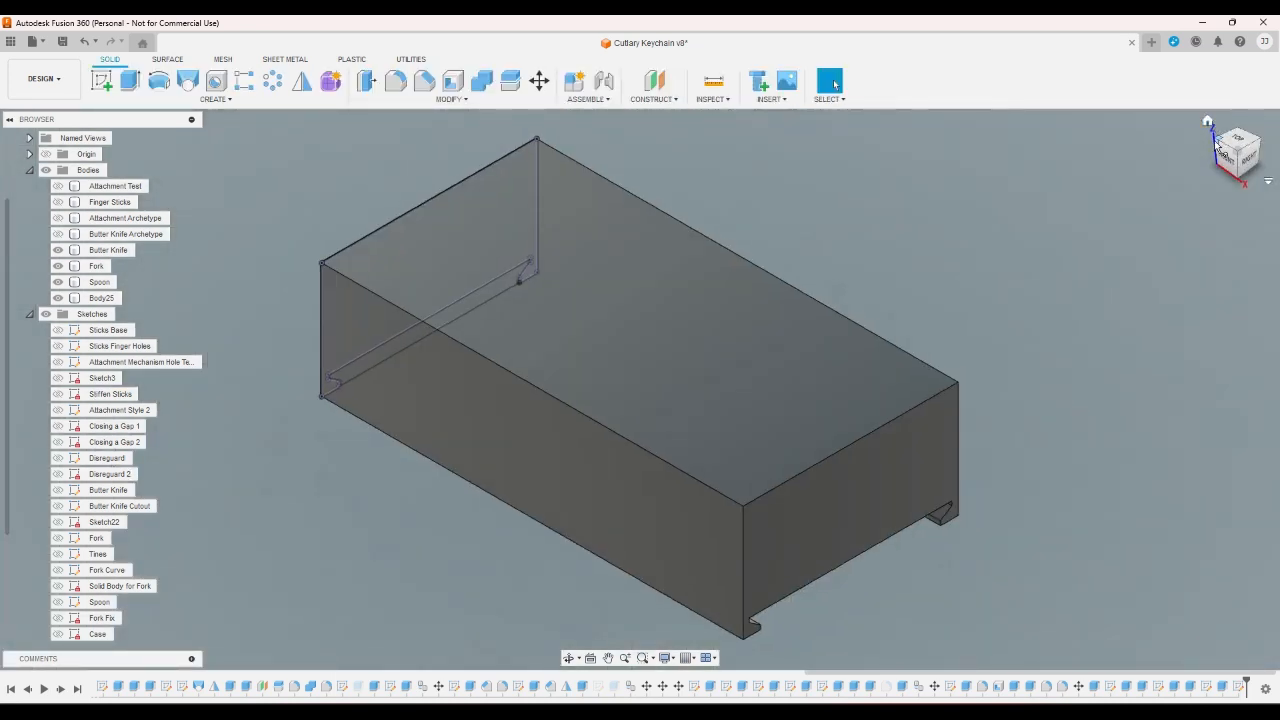
pyautogui.click(1216, 143)
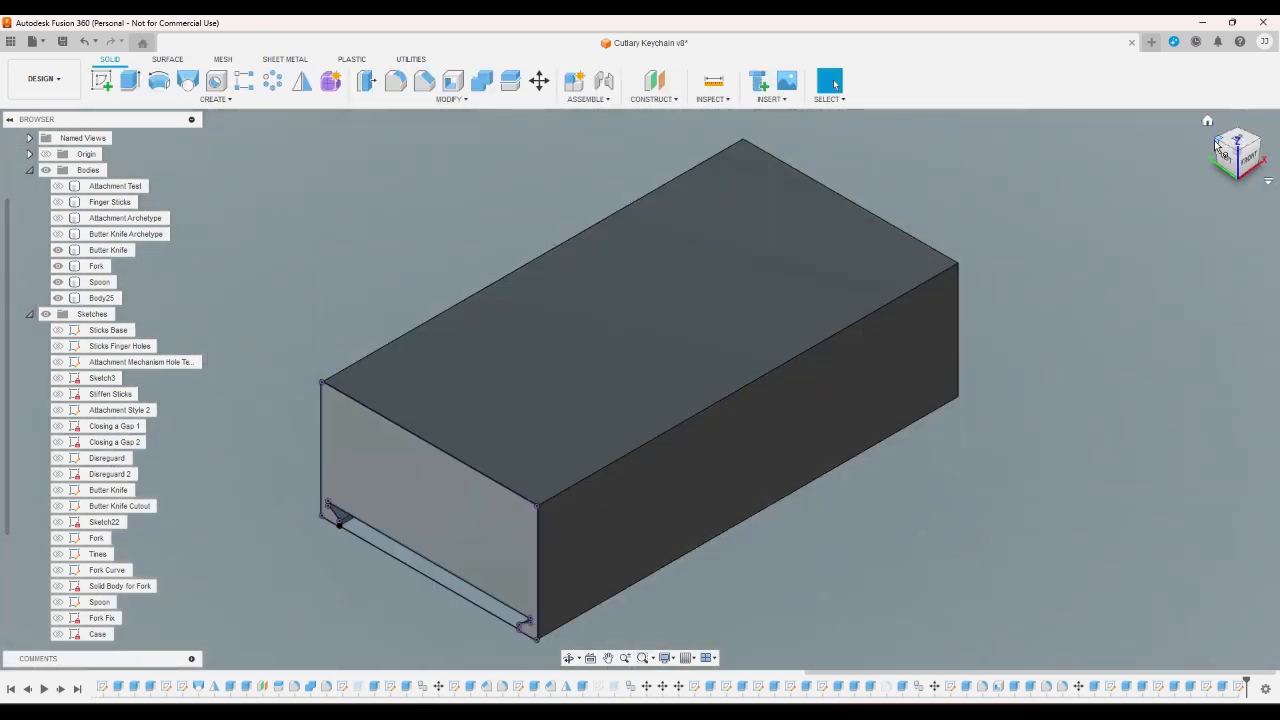
# - Edit the rail sketch, connecting the inner lower corners of both rail profiles with a horizontal line, and finish it
pyautogui.doubleClick(1208, 687)
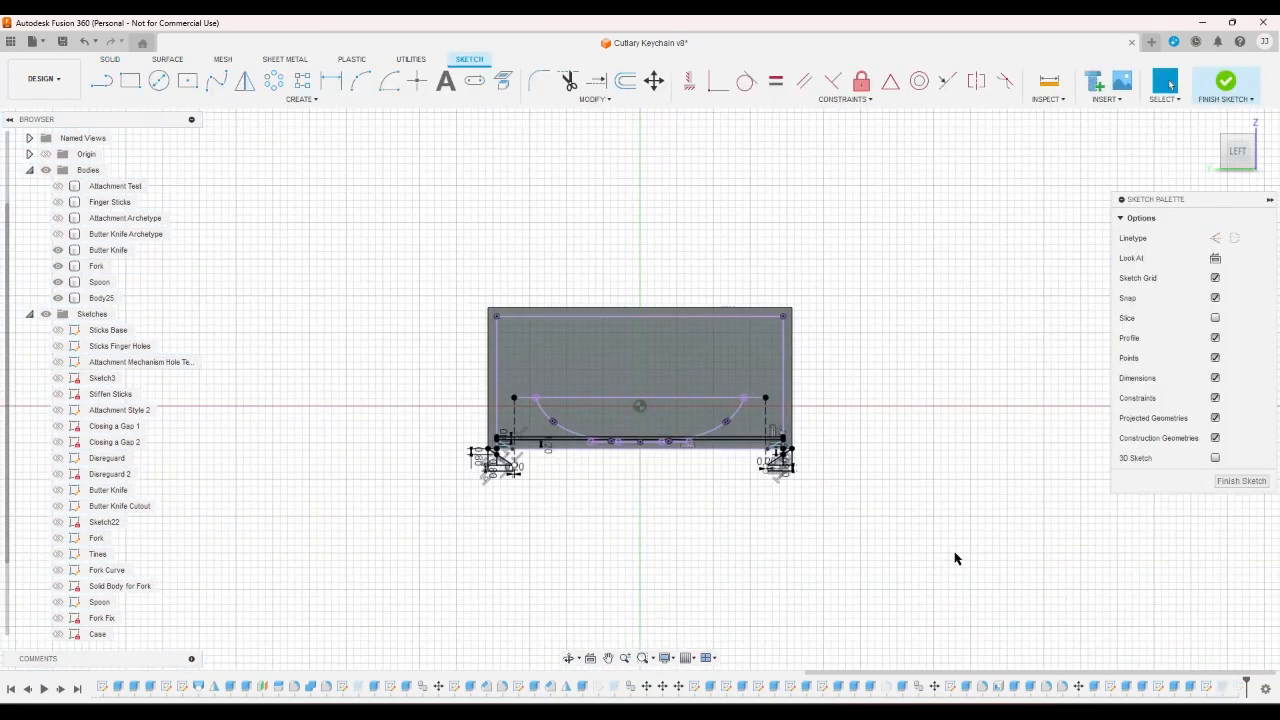
pyautogui.press('l')
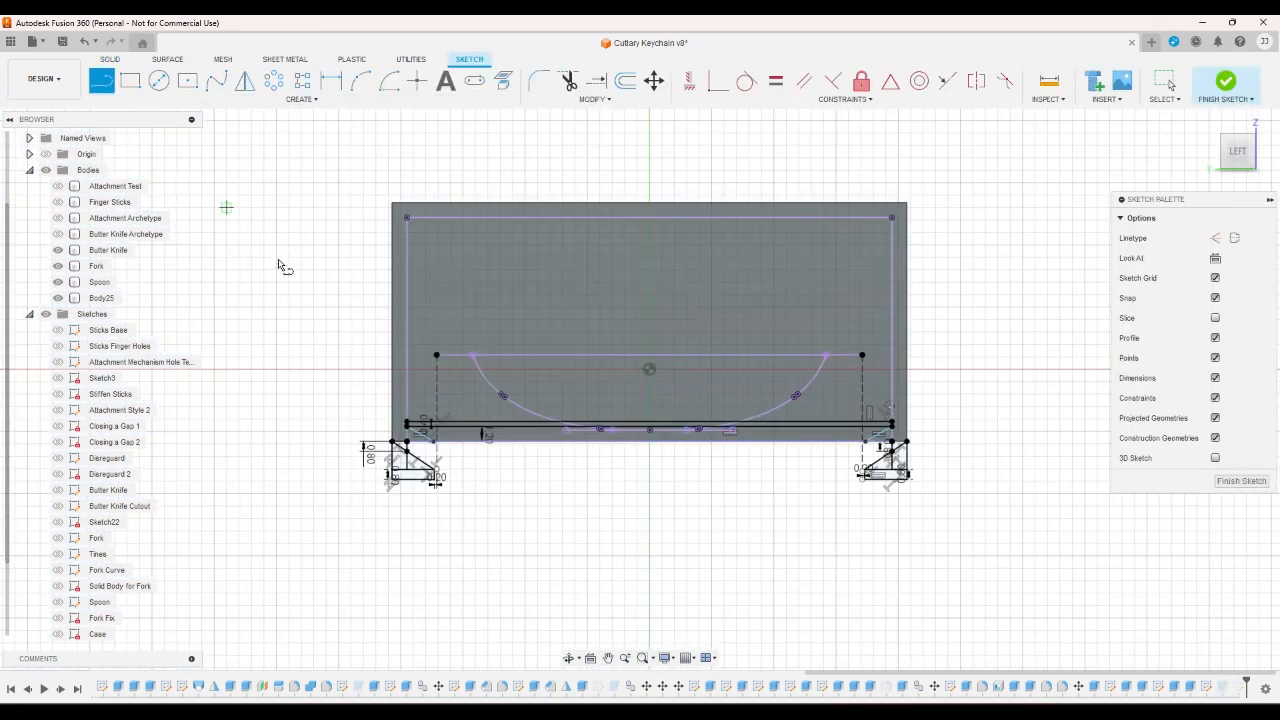
pyautogui.scroll(2, 448, 490)
pyautogui.click(431, 477)
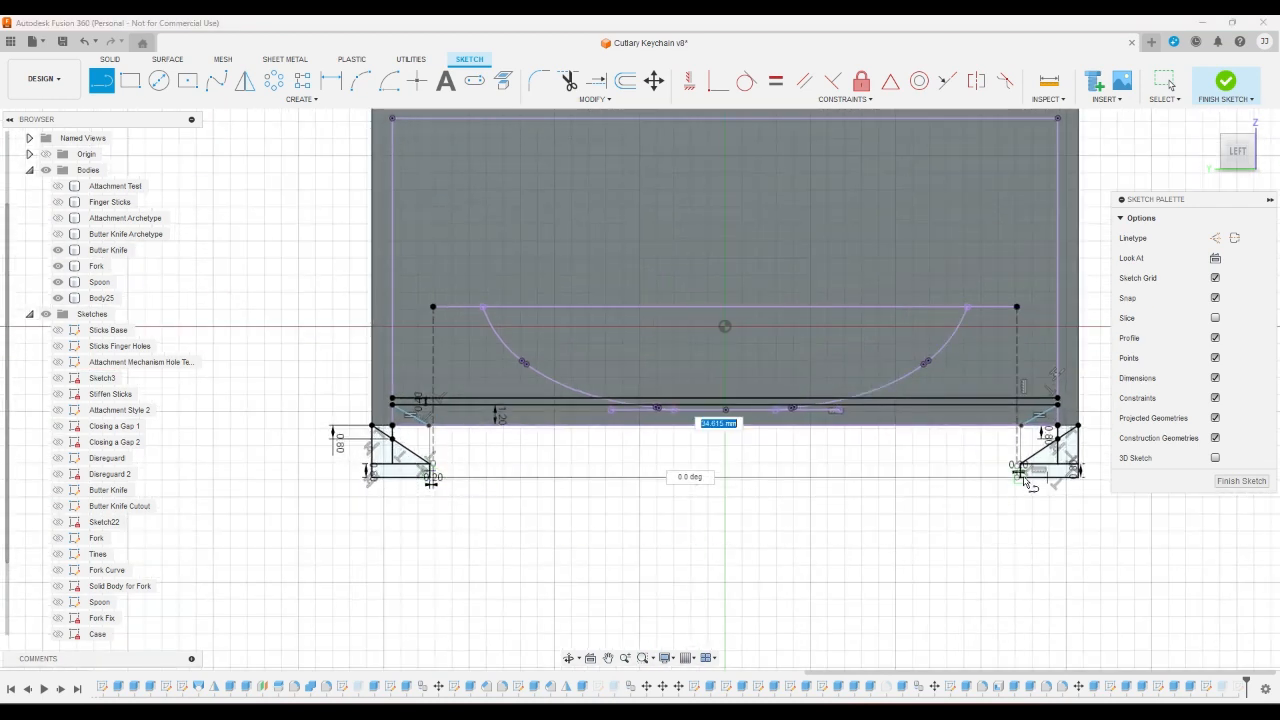
pyautogui.click(1019, 477)
pyautogui.rightClick(1051, 534)
pyautogui.click(1094, 549)
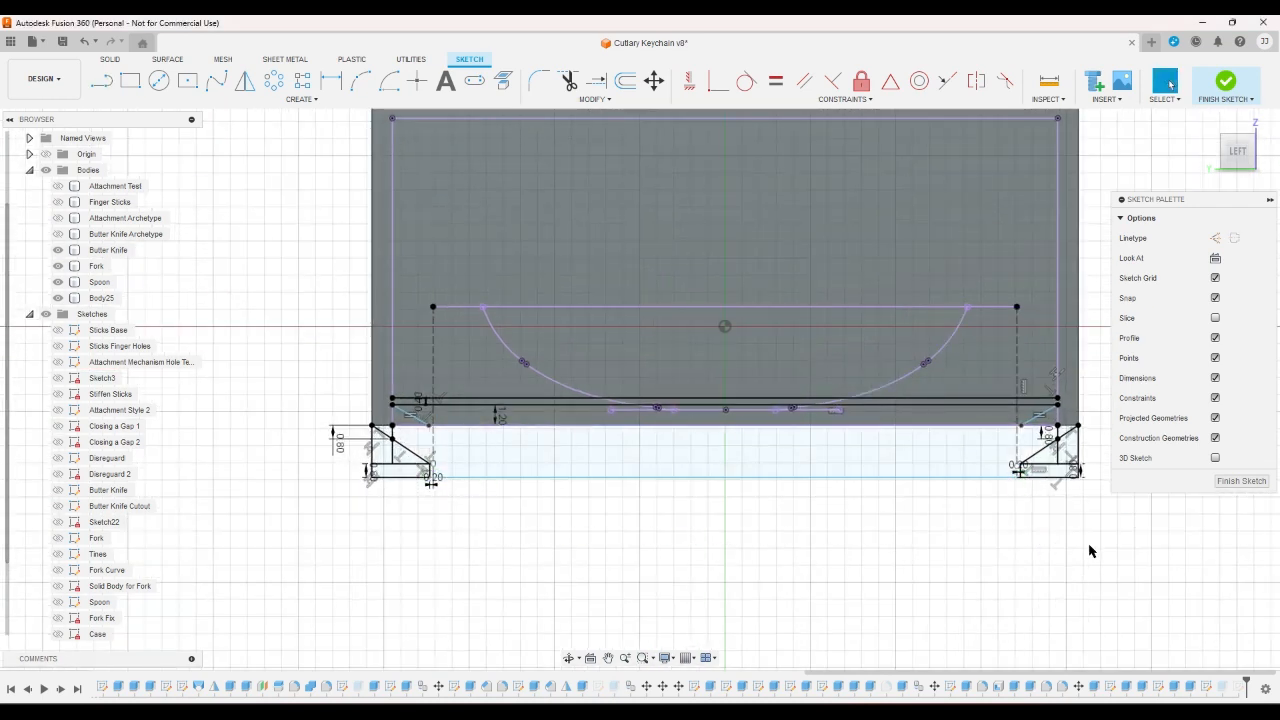
pyautogui.click(1226, 82)
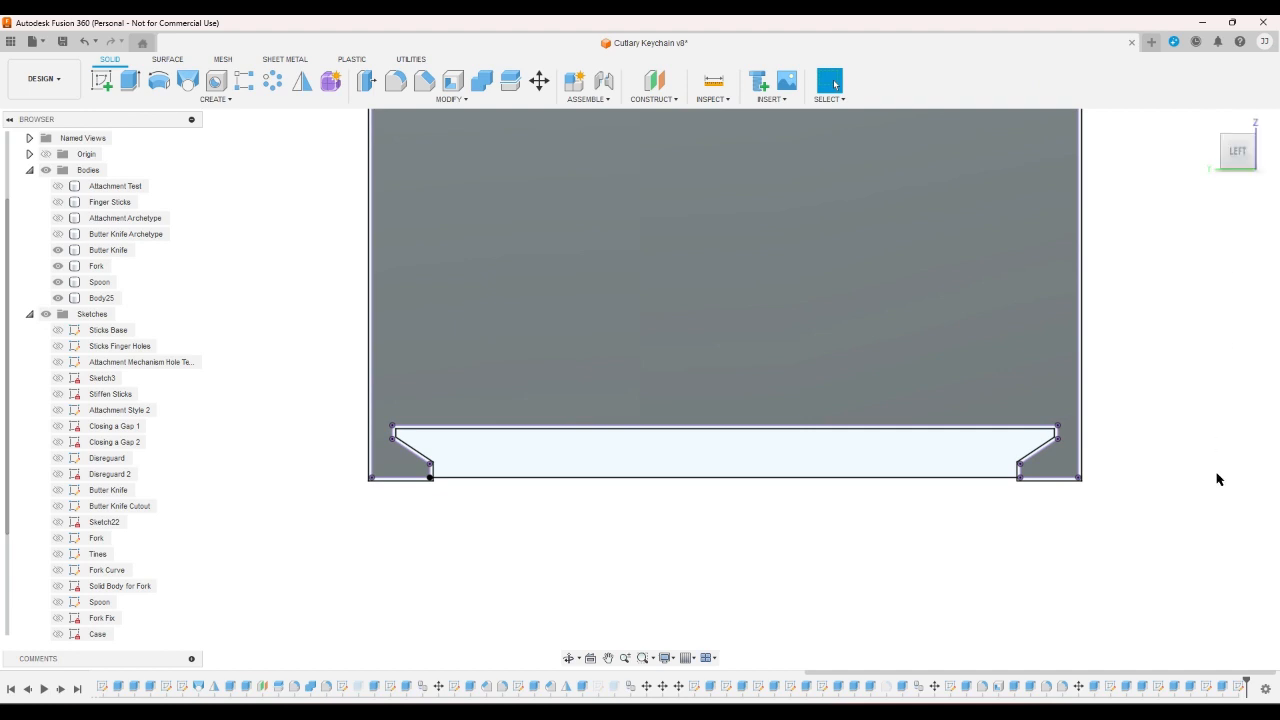
# - Rename the rail sketch Sketch26 as Case Dovetail
pyautogui.scroll(-1, 56, 579)
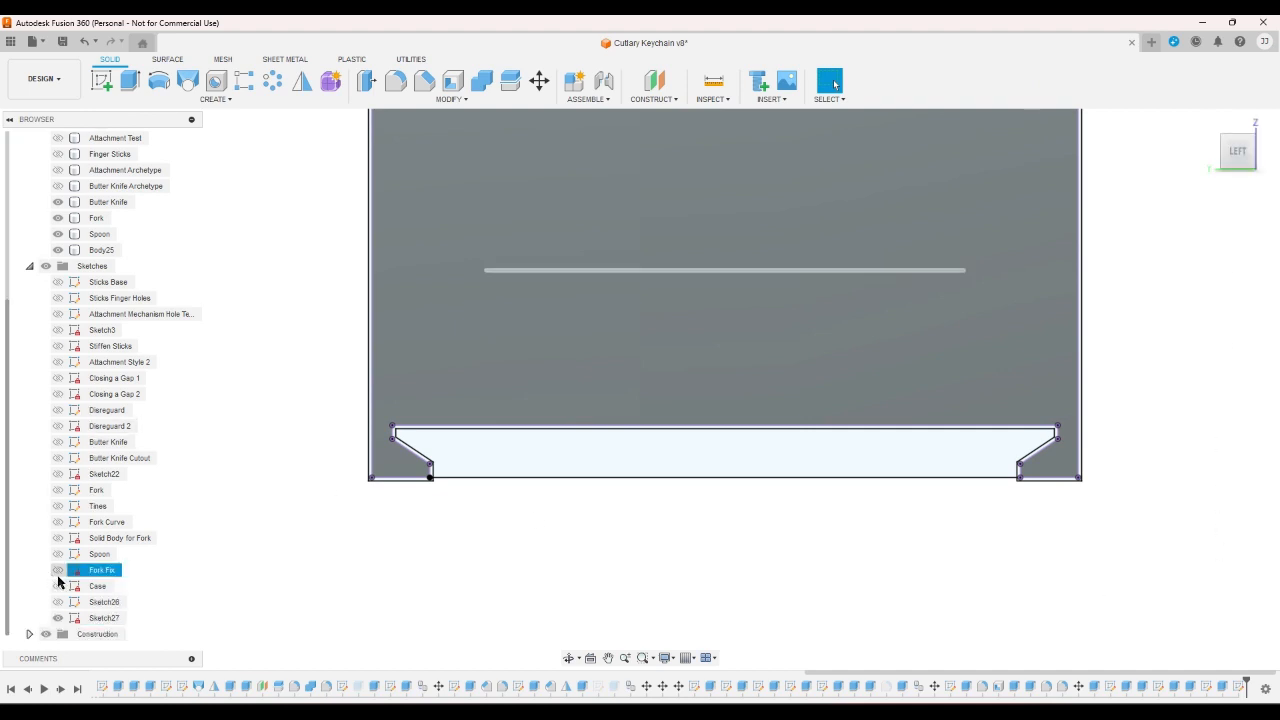
pyautogui.rightClick(97, 602)
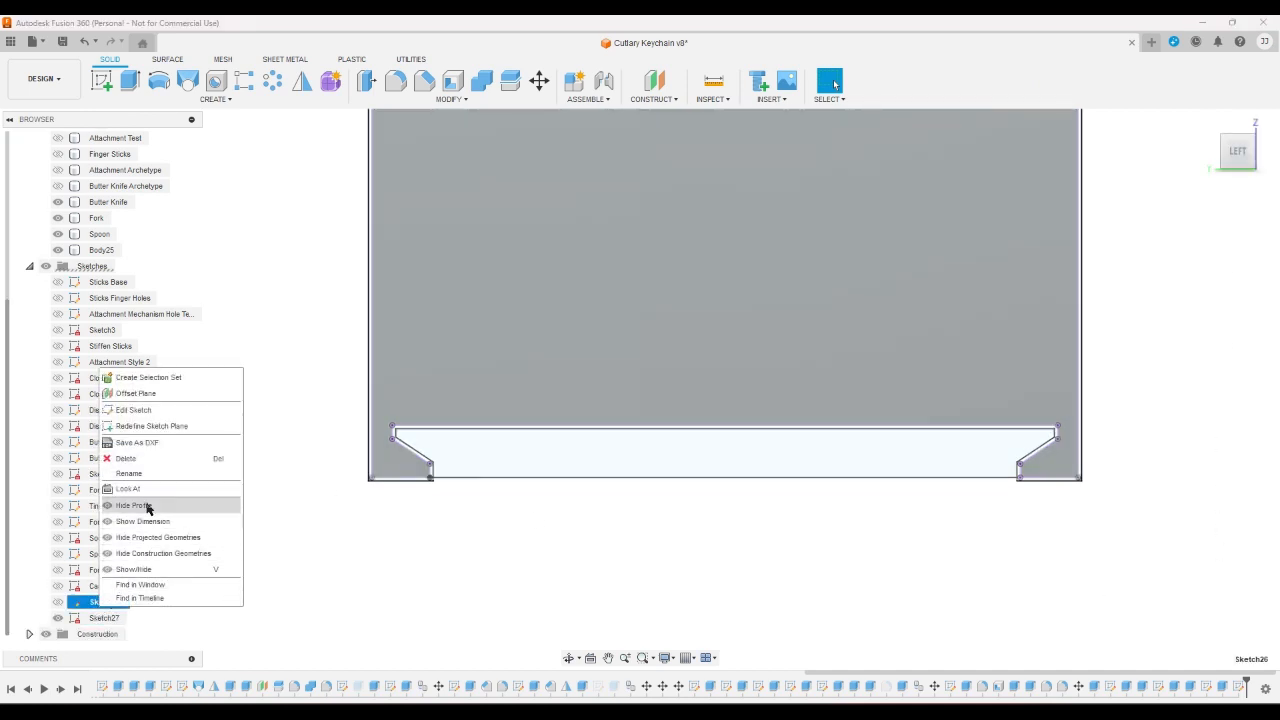
pyautogui.click(143, 474)
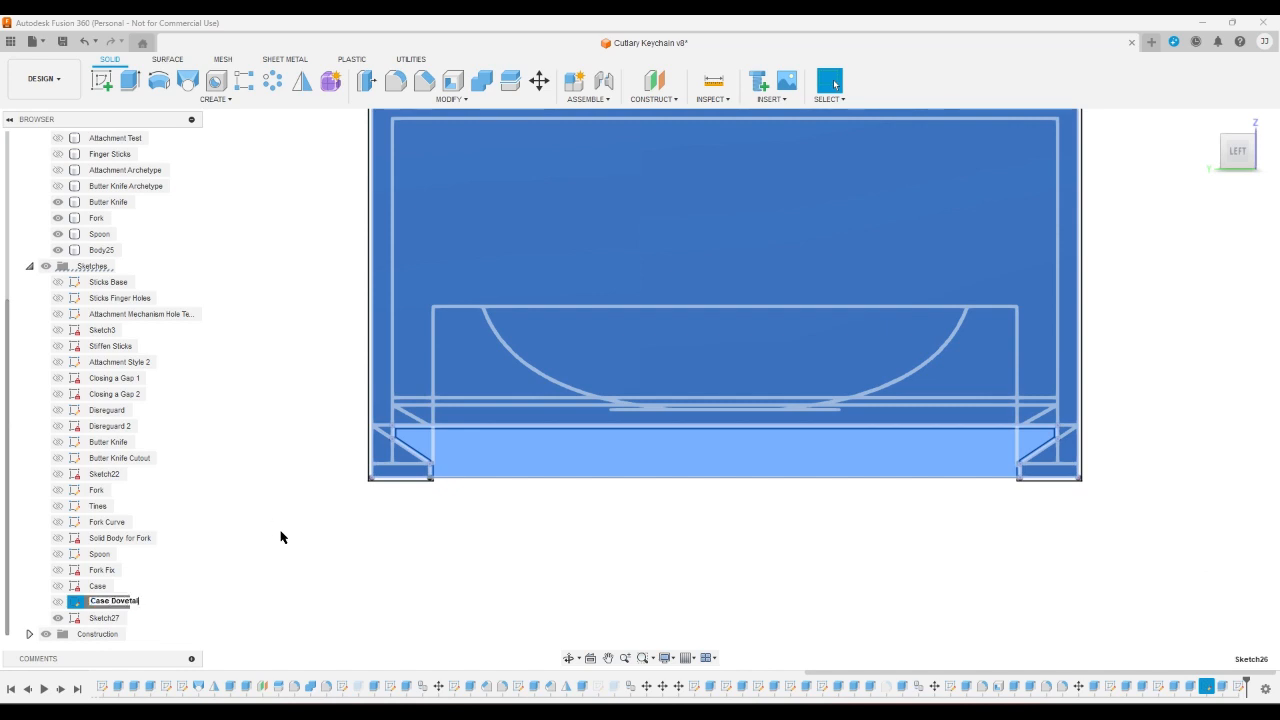
pyautogui.press('Return')
# - Rename the lid profile sketch Sketch27 as Lid
pyautogui.rightClick(110, 618)
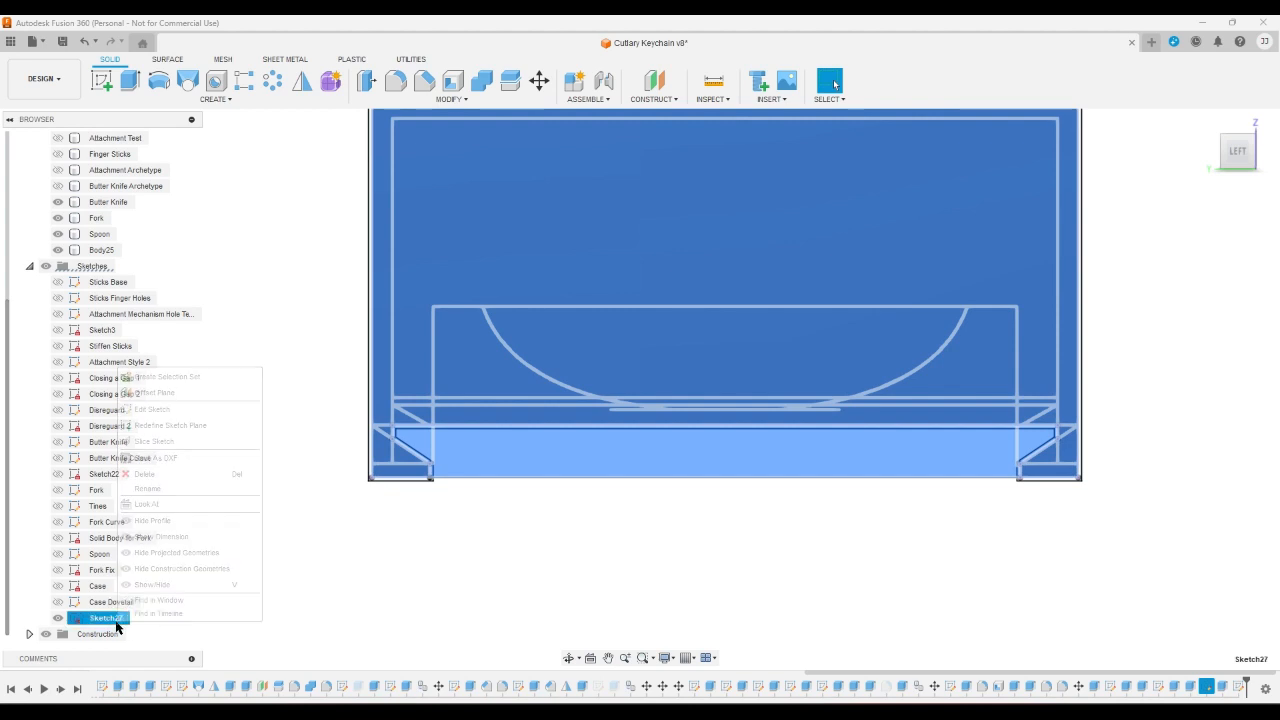
pyautogui.click(138, 490)
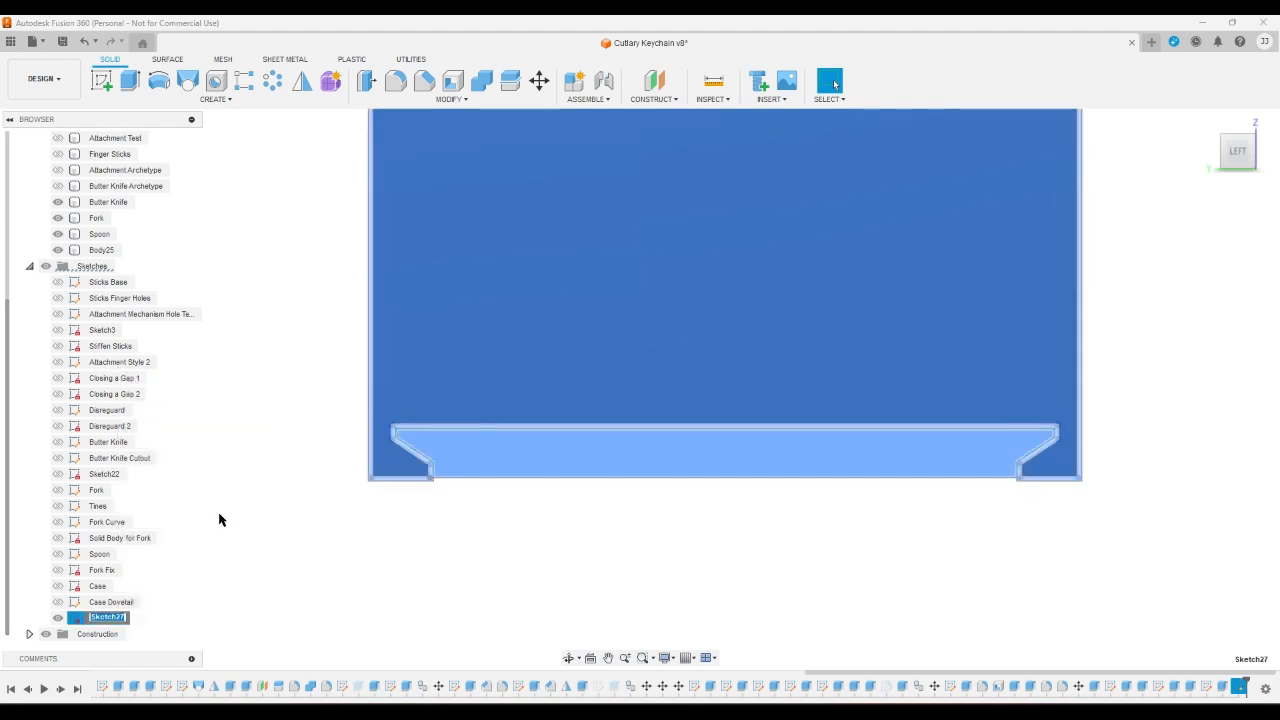
pyautogui.press('Return')
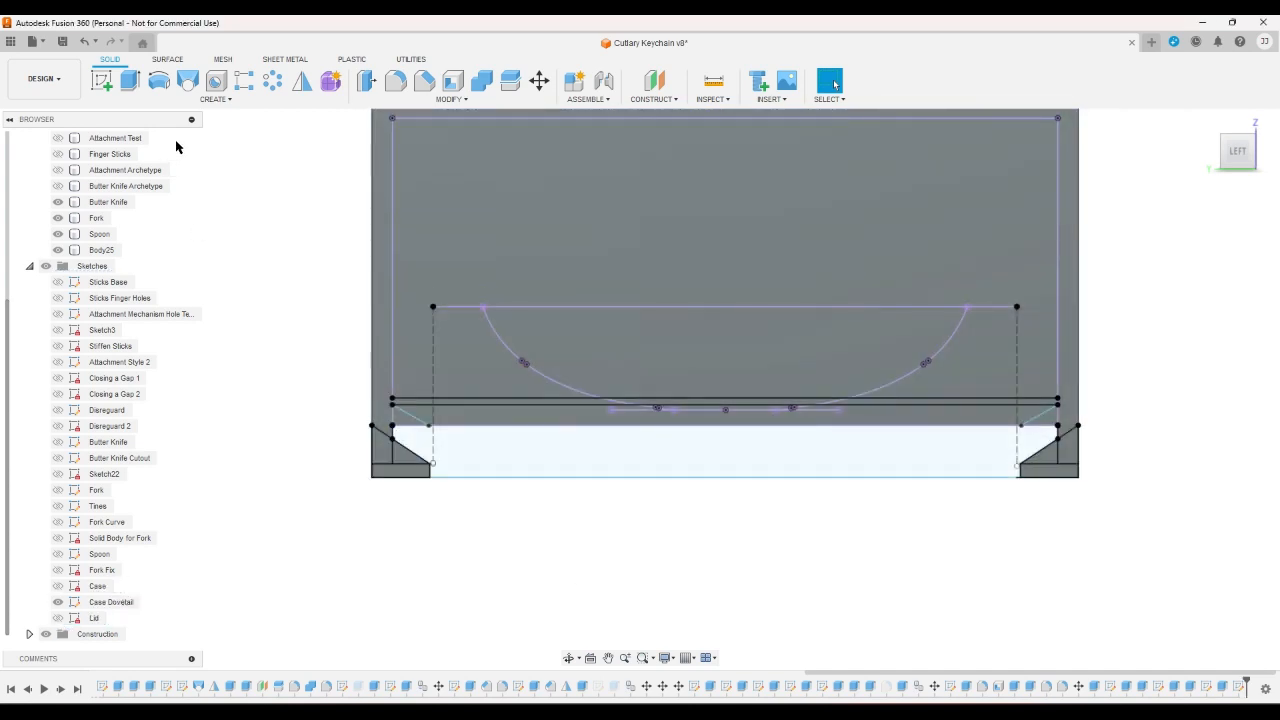
# - Extrude the Case Dovetail profile from the inner face of the case's far end wall to its outer face, closing the gap between the rails
pyautogui.press('e')
pyautogui.click(600, 465)
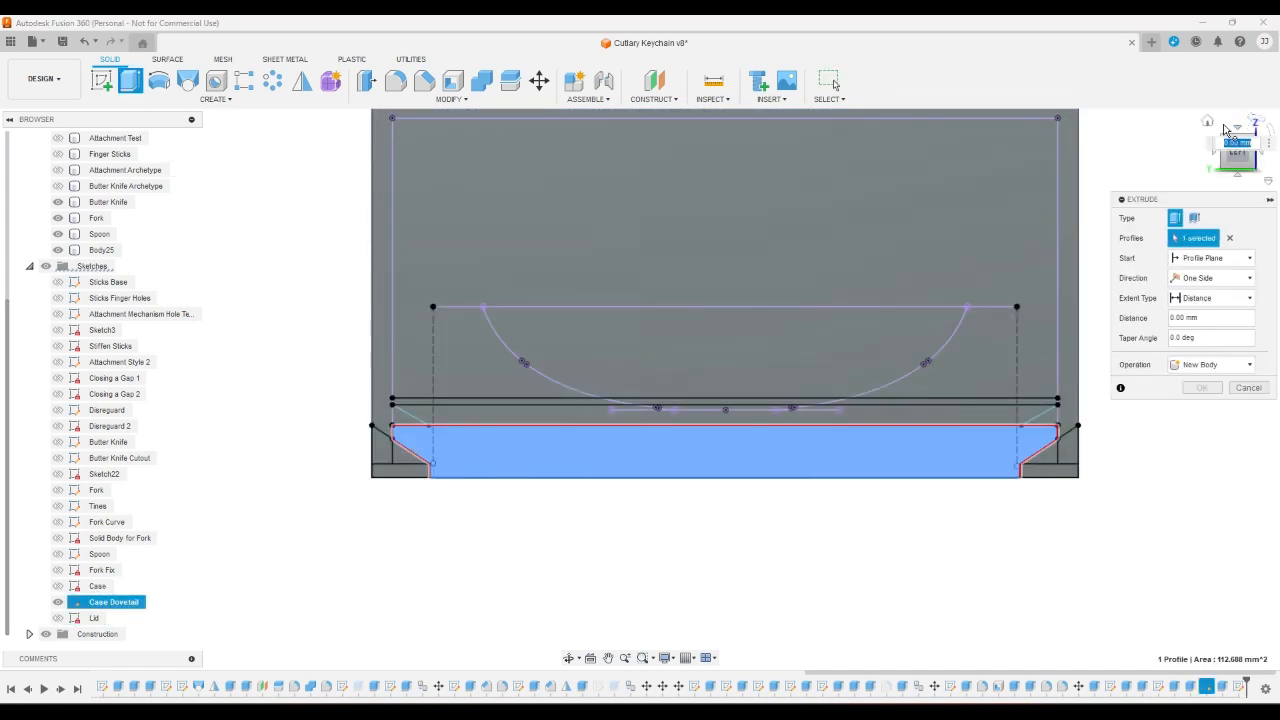
pyautogui.click(1221, 167)
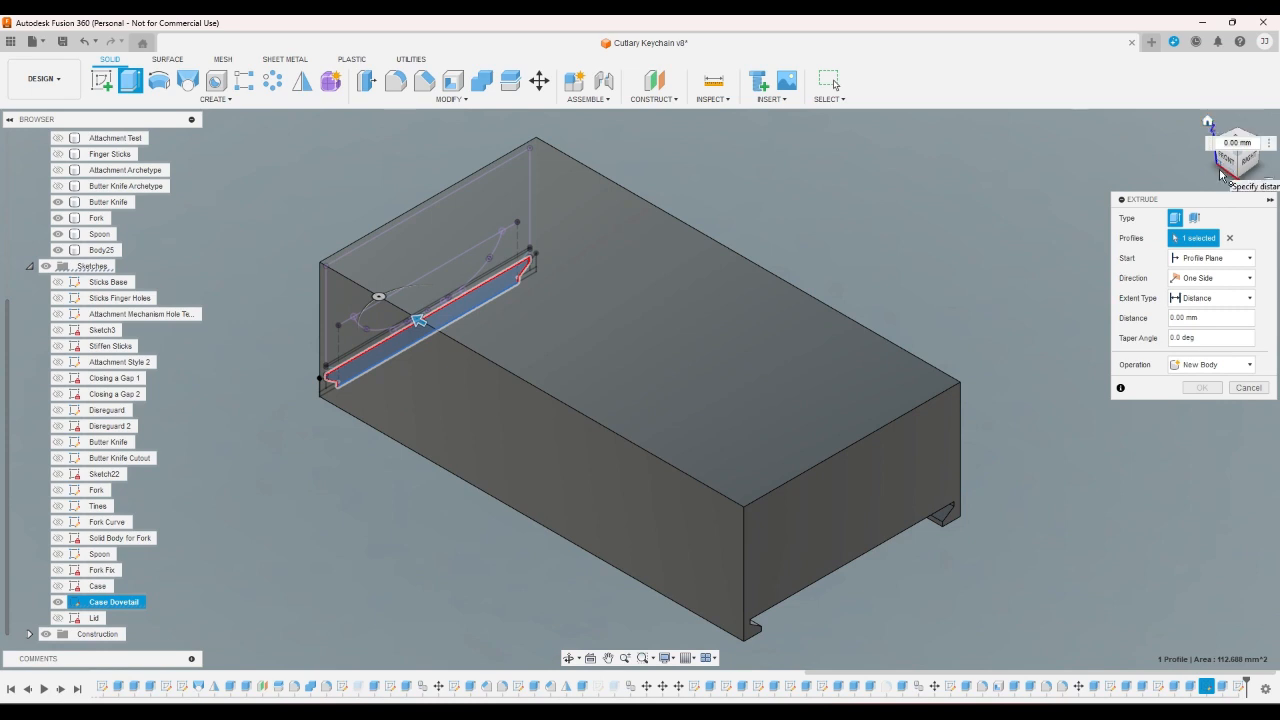
pyautogui.click(1220, 175)
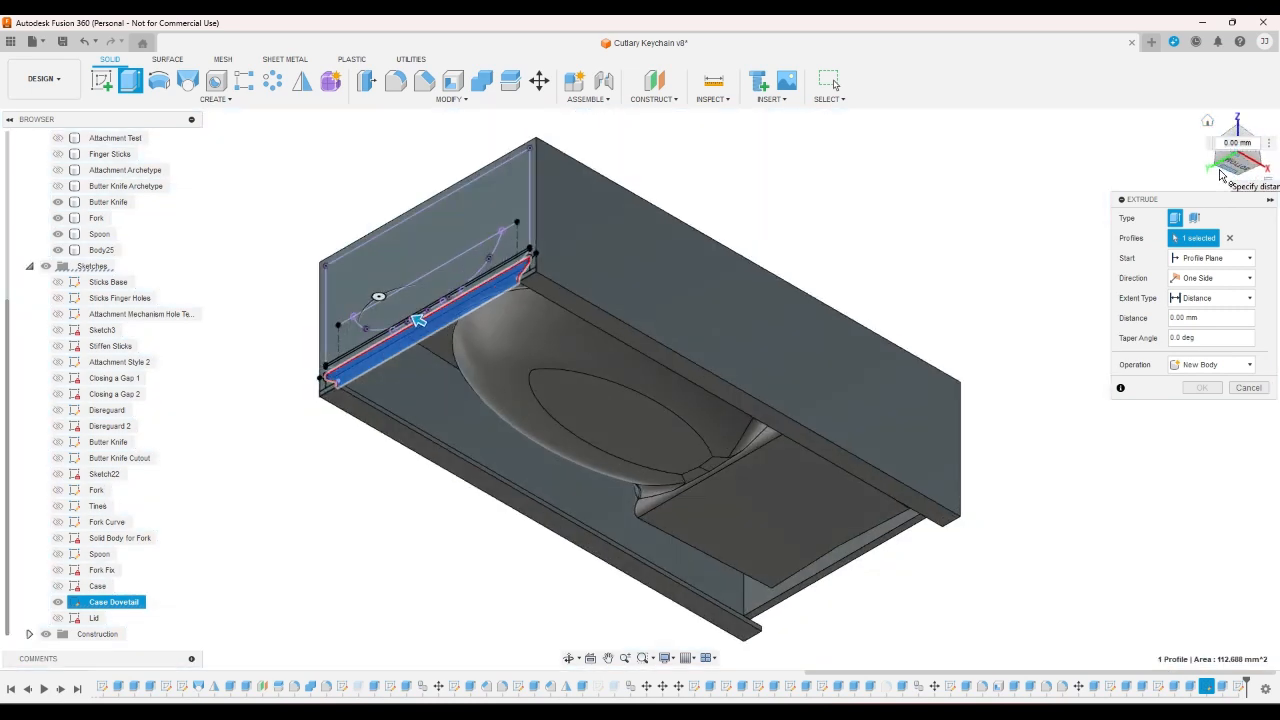
pyautogui.click(1215, 258)
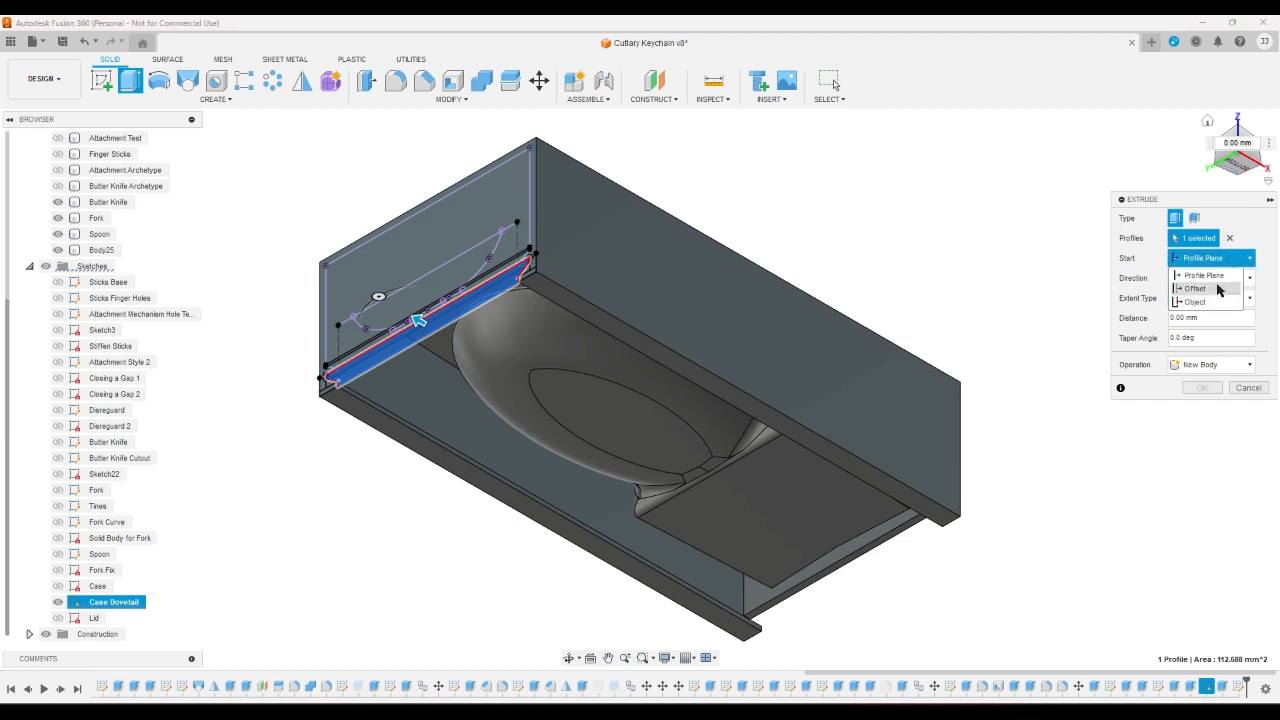
pyautogui.click(1213, 304)
pyautogui.click(860, 500)
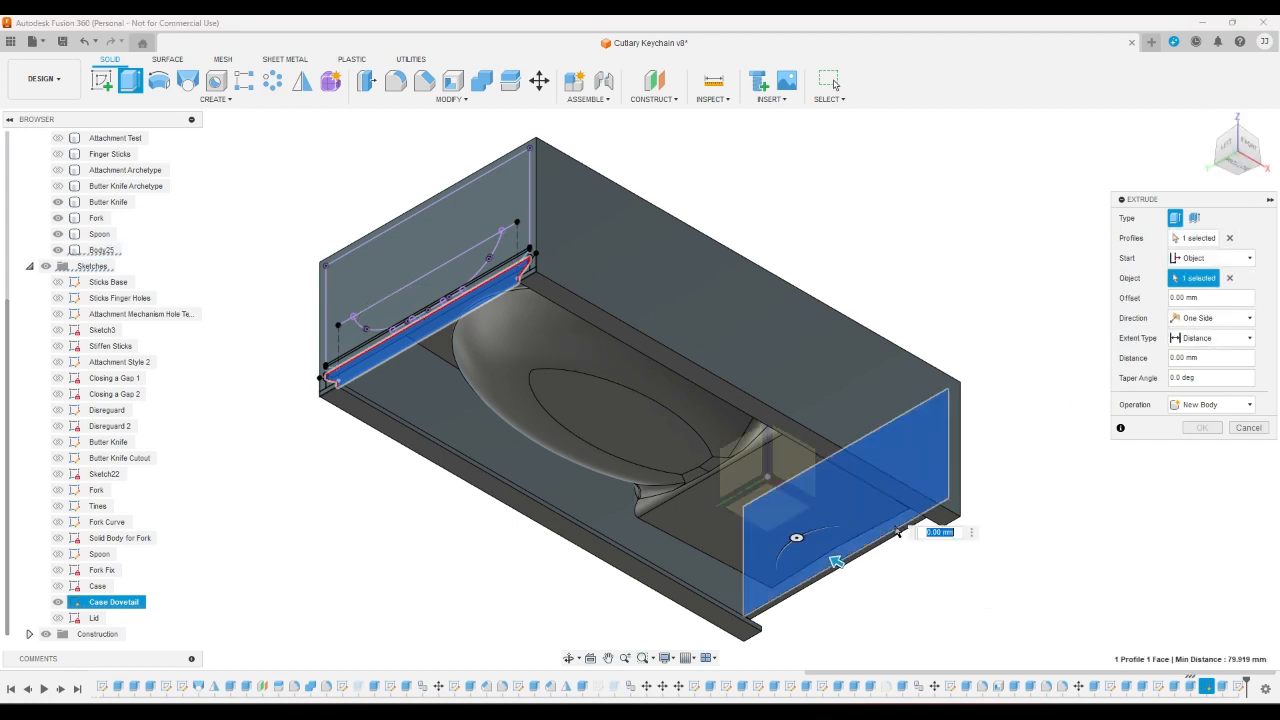
pyautogui.click(1215, 338)
pyautogui.click(1200, 362)
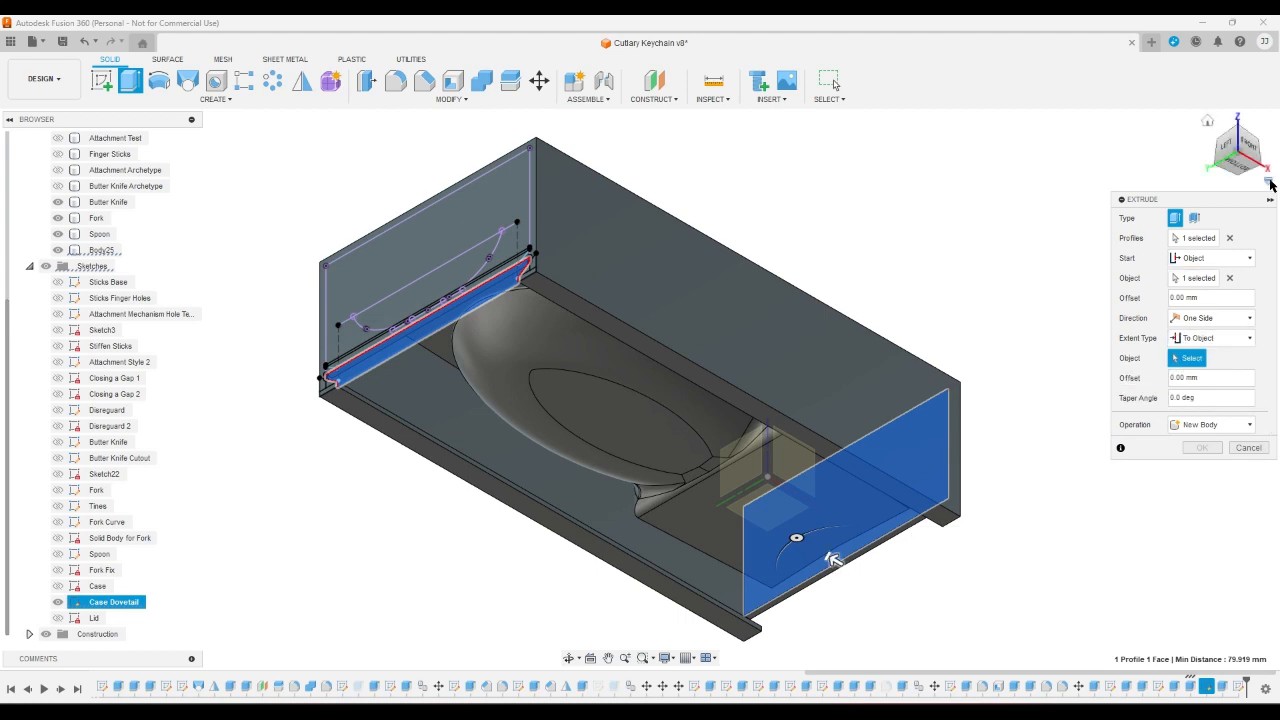
pyautogui.click(1262, 172)
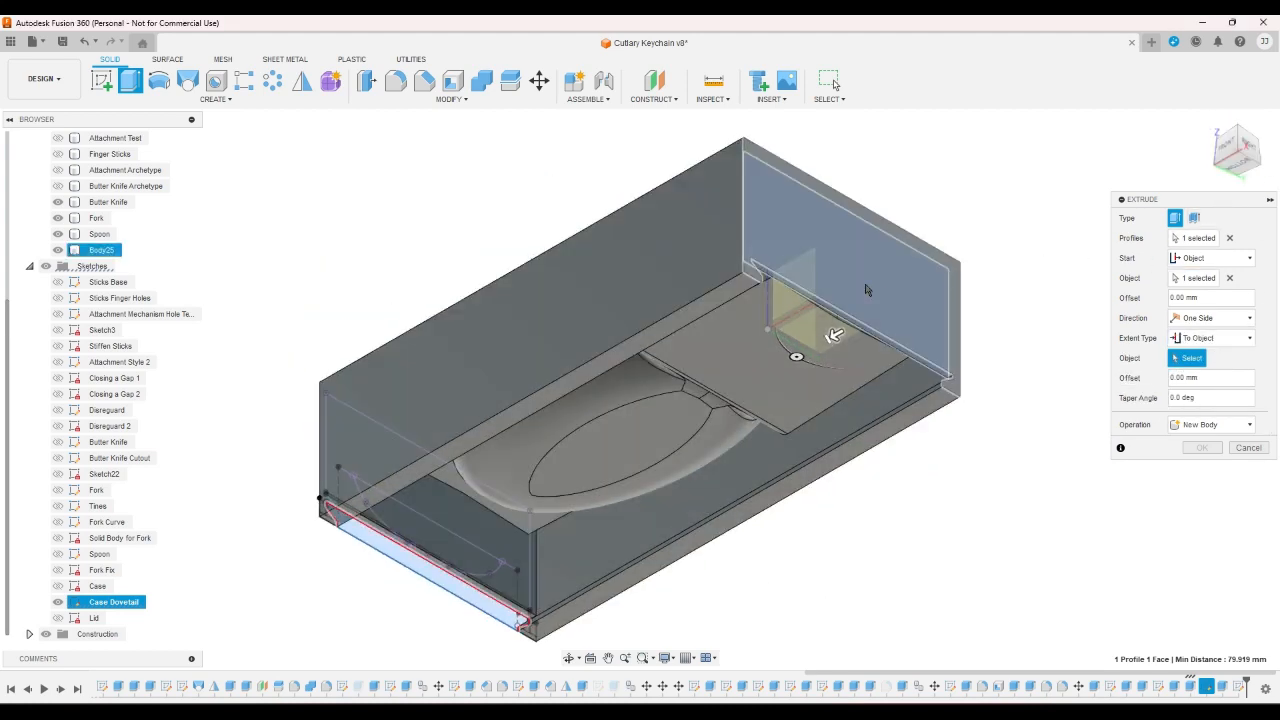
pyautogui.click(866, 290)
pyautogui.click(1203, 488)
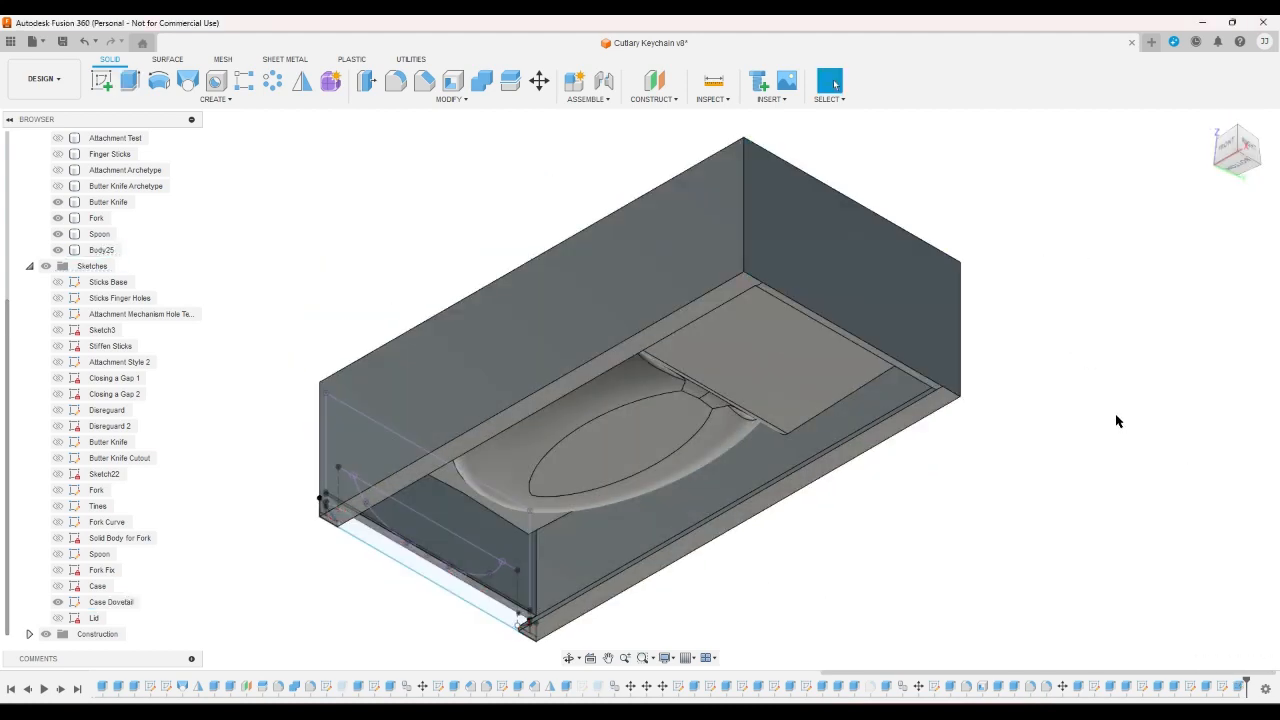
# - Show the Lid sketch instead of Case Dovetail and set up extruding the lid profile up to the far end wall's inner face
pyautogui.click(1208, 174)
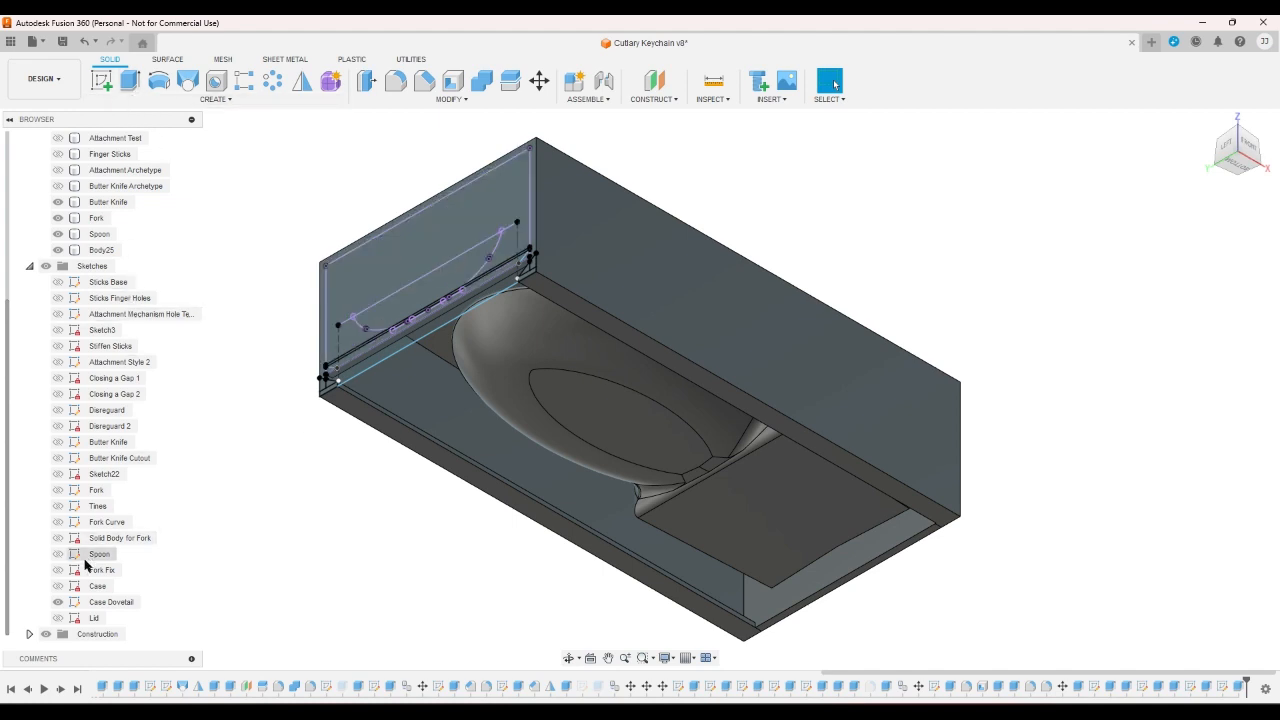
pyautogui.click(57, 602)
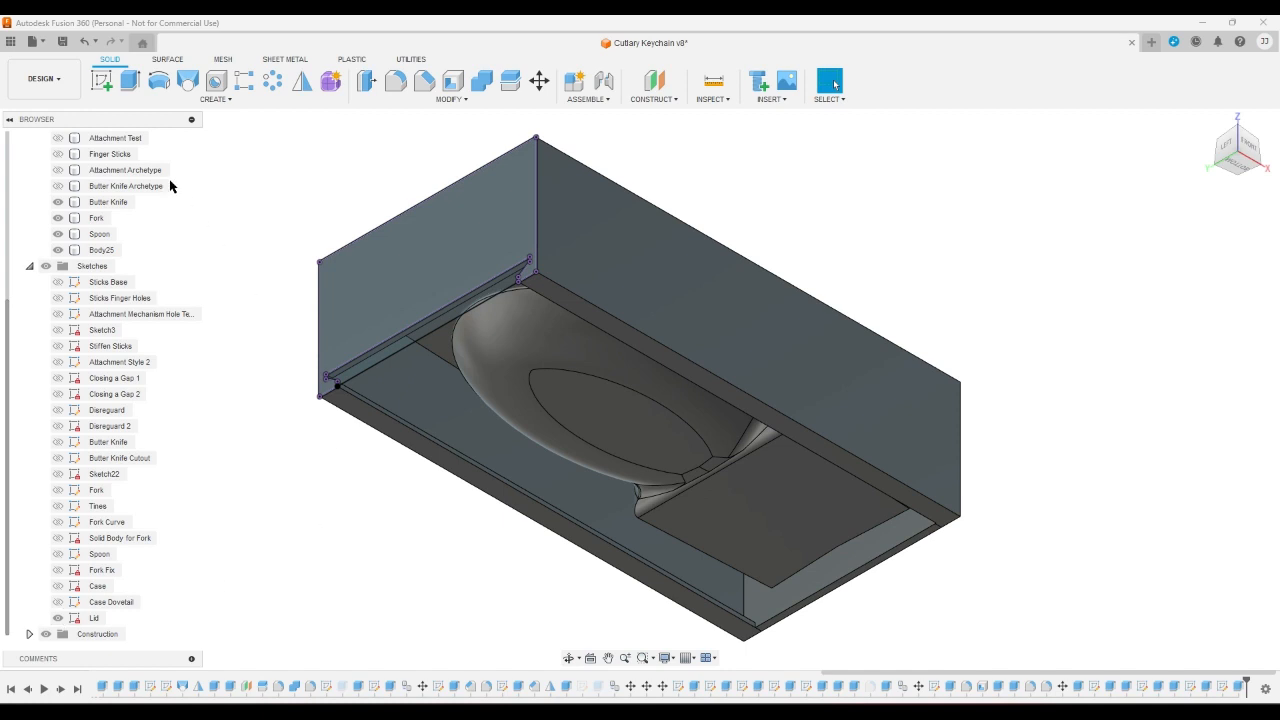
pyautogui.click(129, 80)
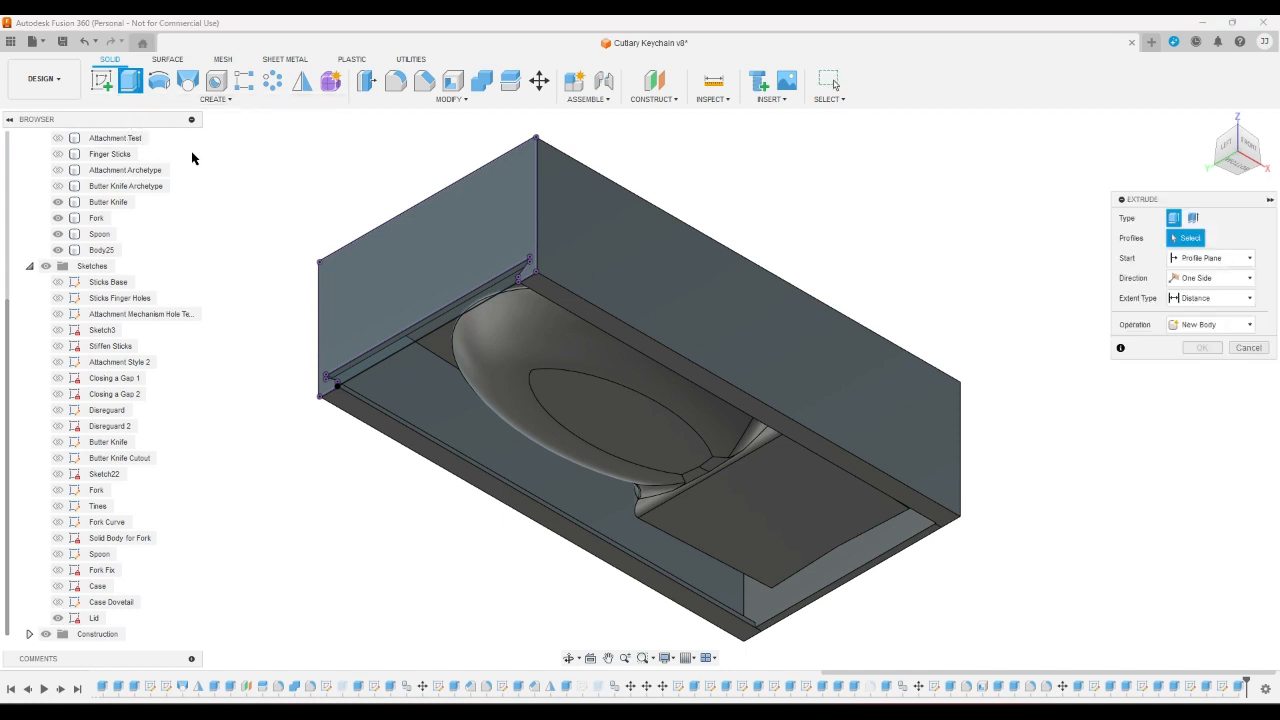
pyautogui.click(1231, 136)
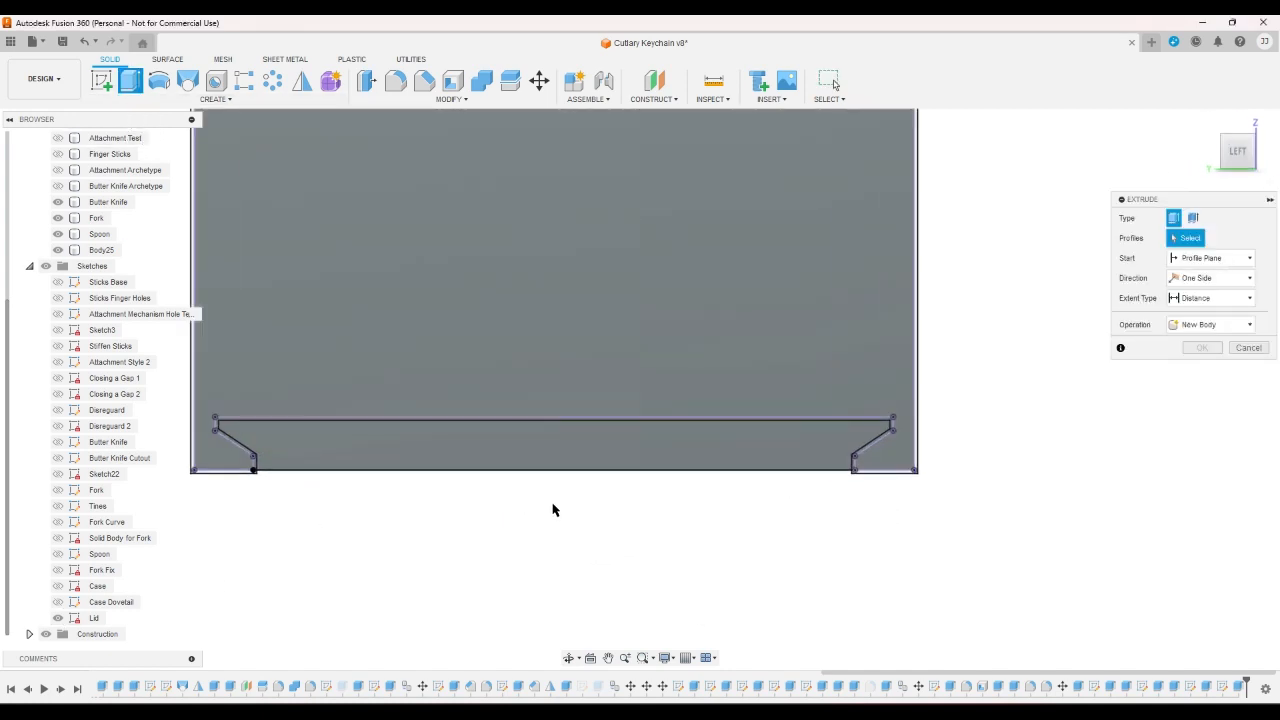
pyautogui.click(529, 460)
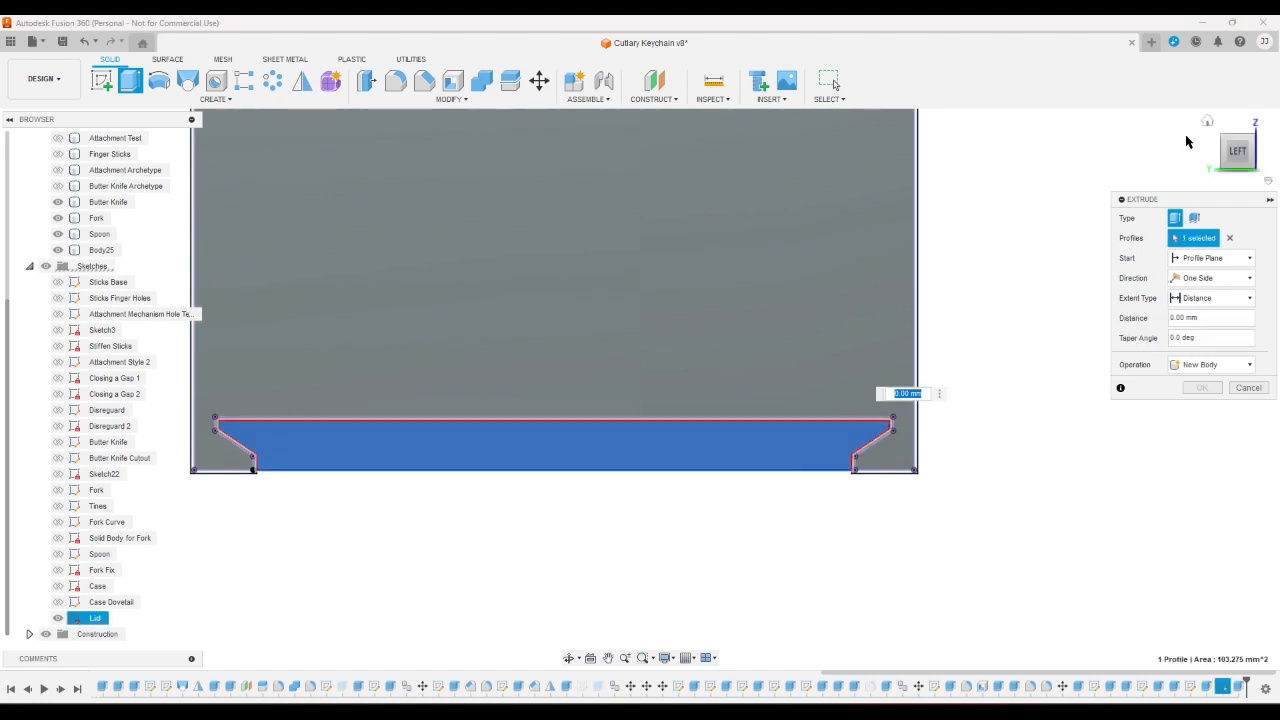
pyautogui.click(1207, 121)
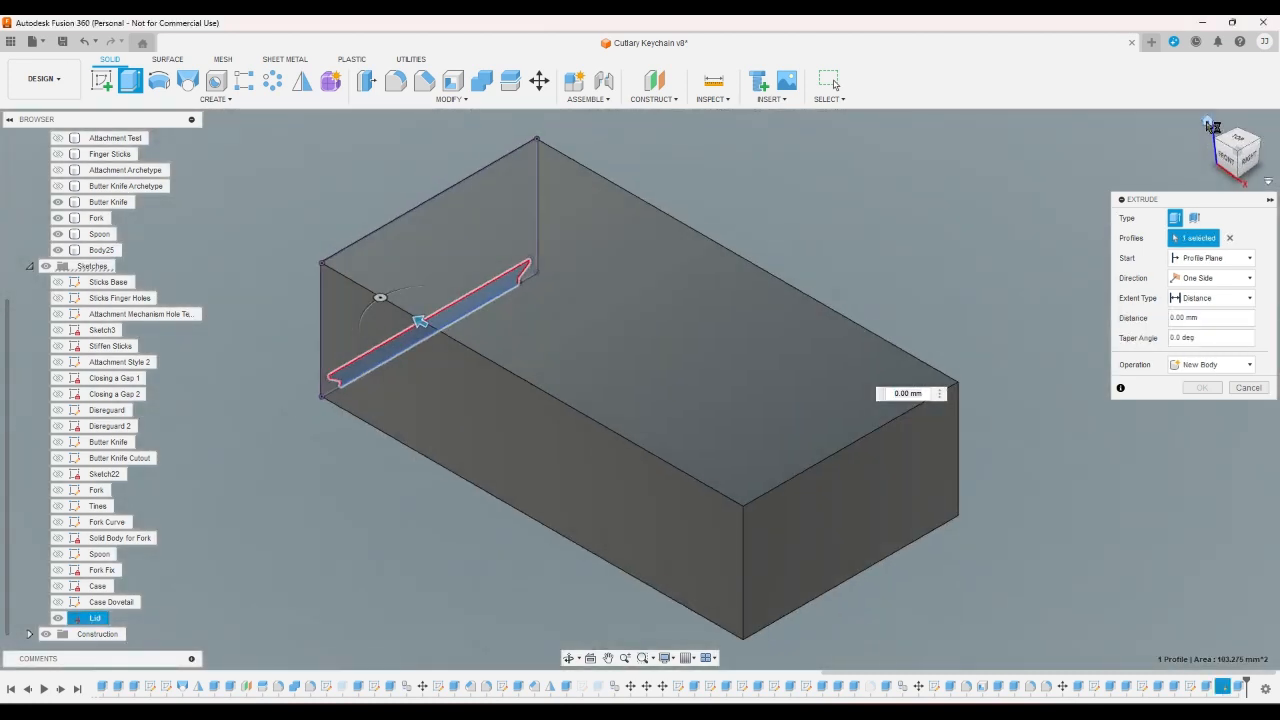
pyautogui.click(1229, 167)
pyautogui.scroll(3, 470, 330)
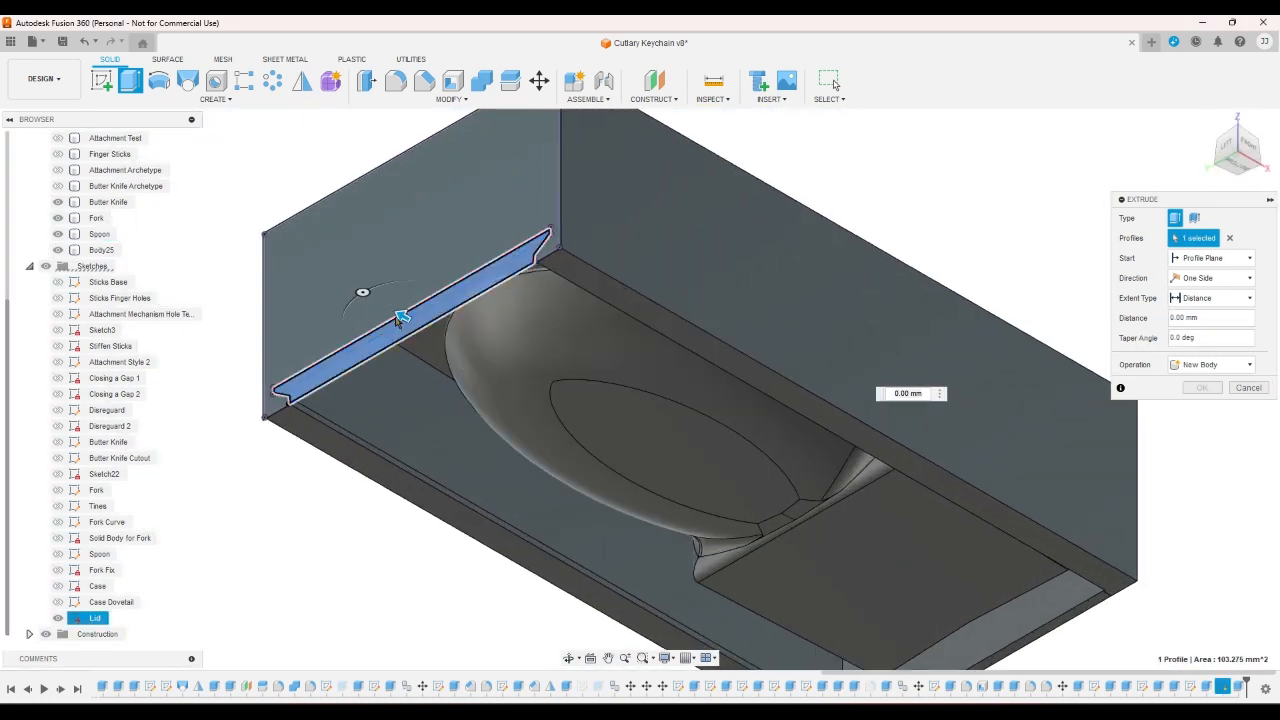
pyautogui.moveTo(360, 289); pyautogui.dragTo(1002, 600)
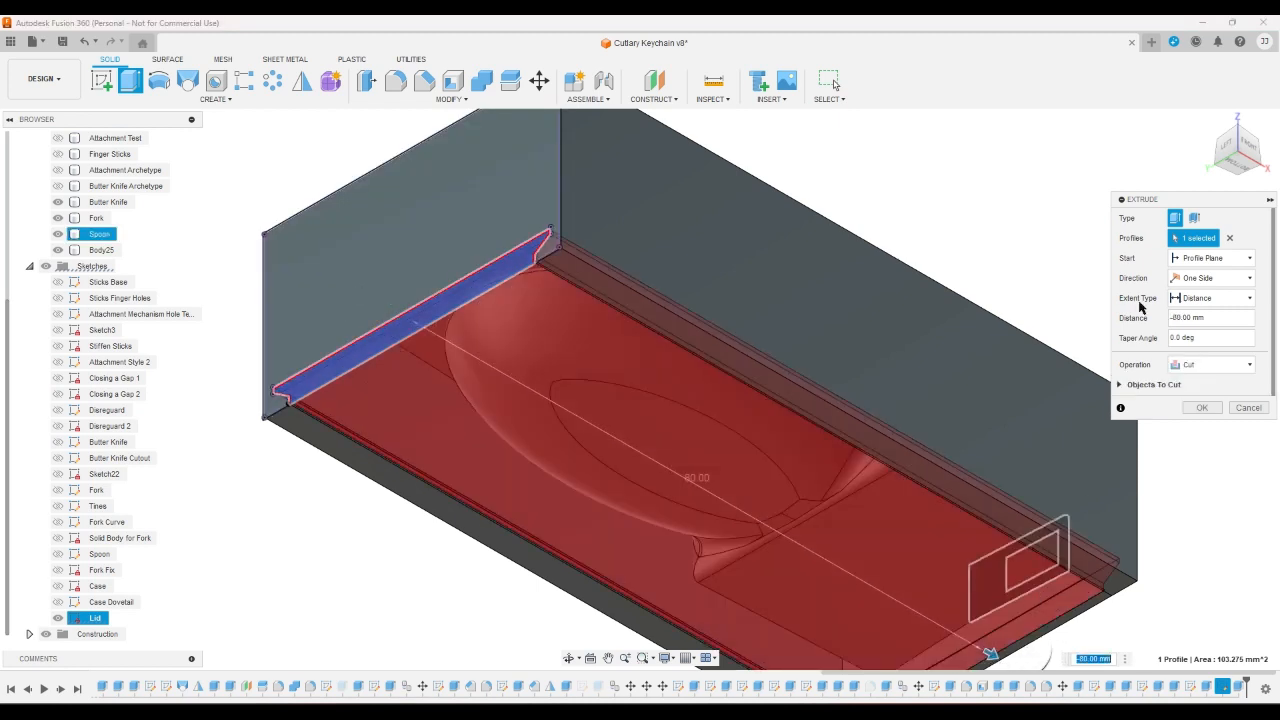
pyautogui.click(1210, 298)
pyautogui.click(1205, 328)
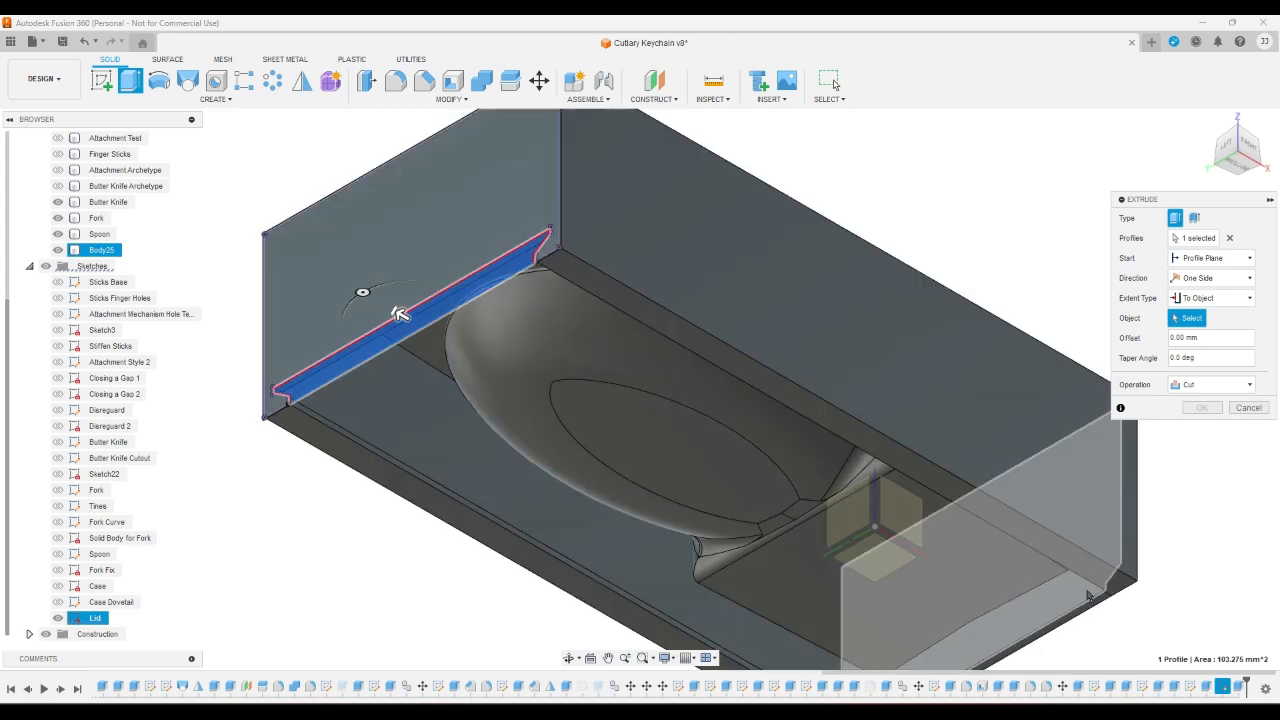
pyautogui.click(1131, 571)
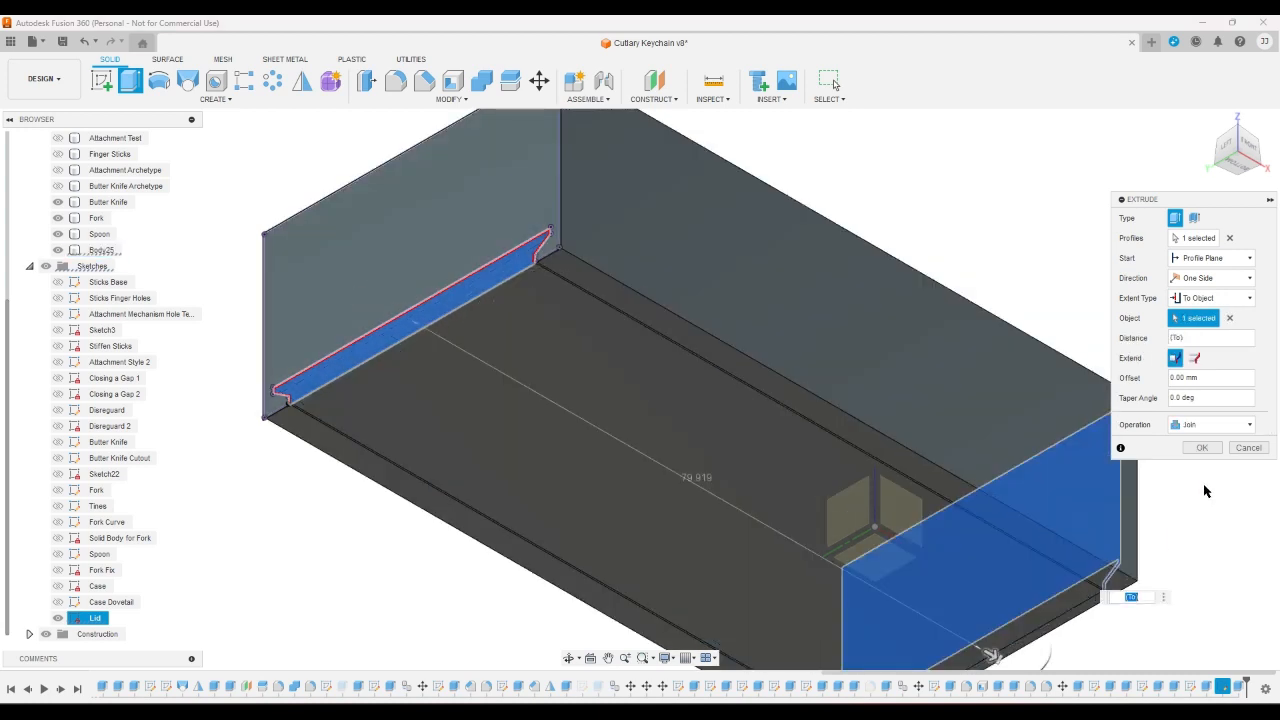
# - Switch the lid extrusion to a distance of -78.919 mm and create it as a new body
pyautogui.click(1229, 302)
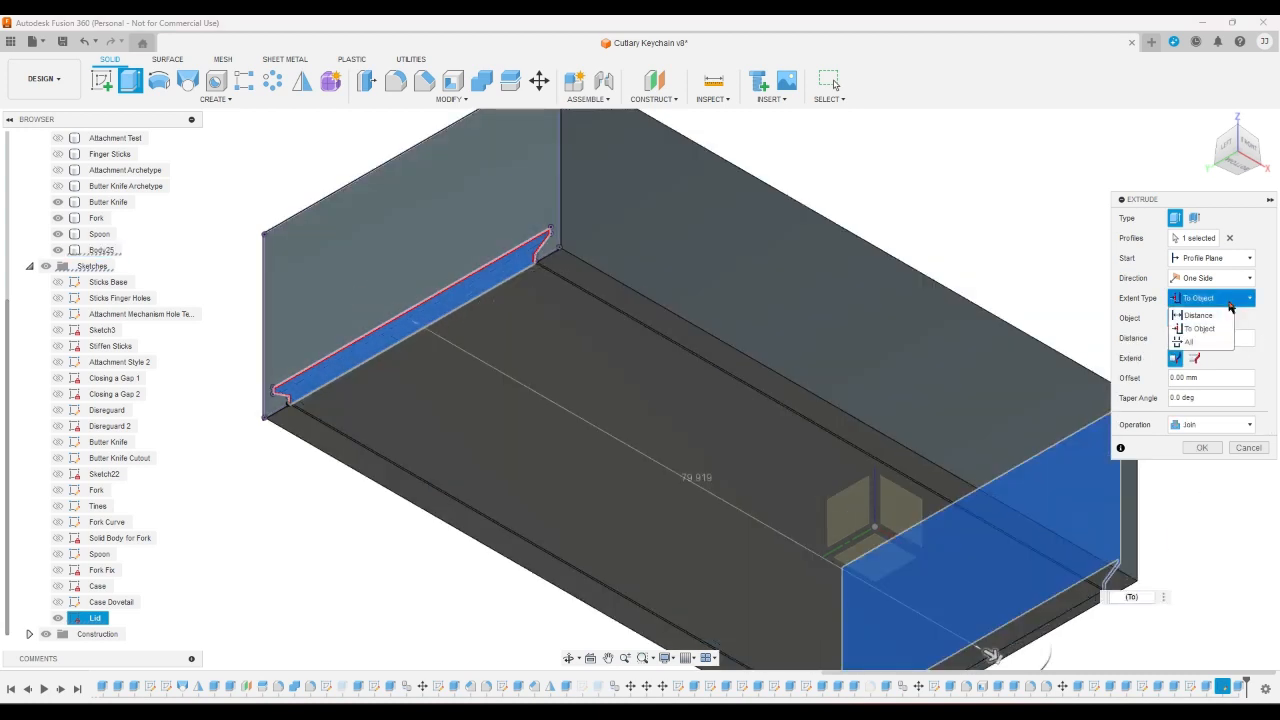
pyautogui.click(1197, 315)
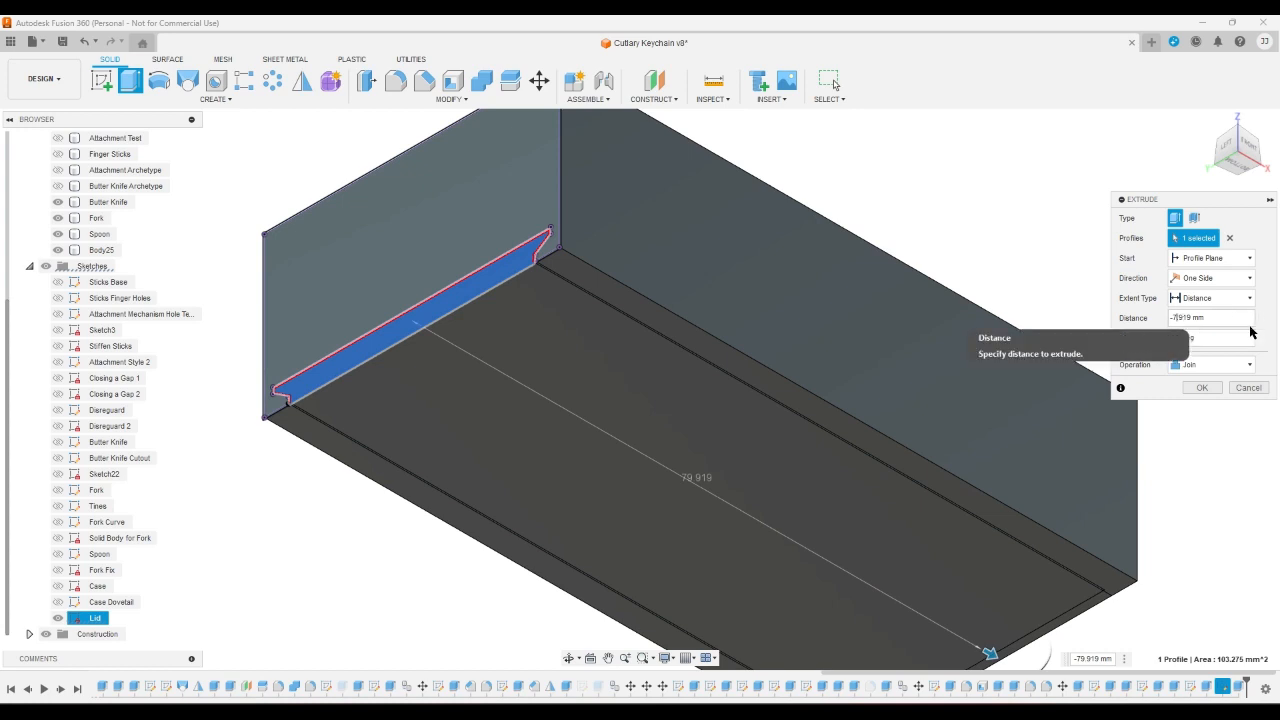
pyautogui.write('8')
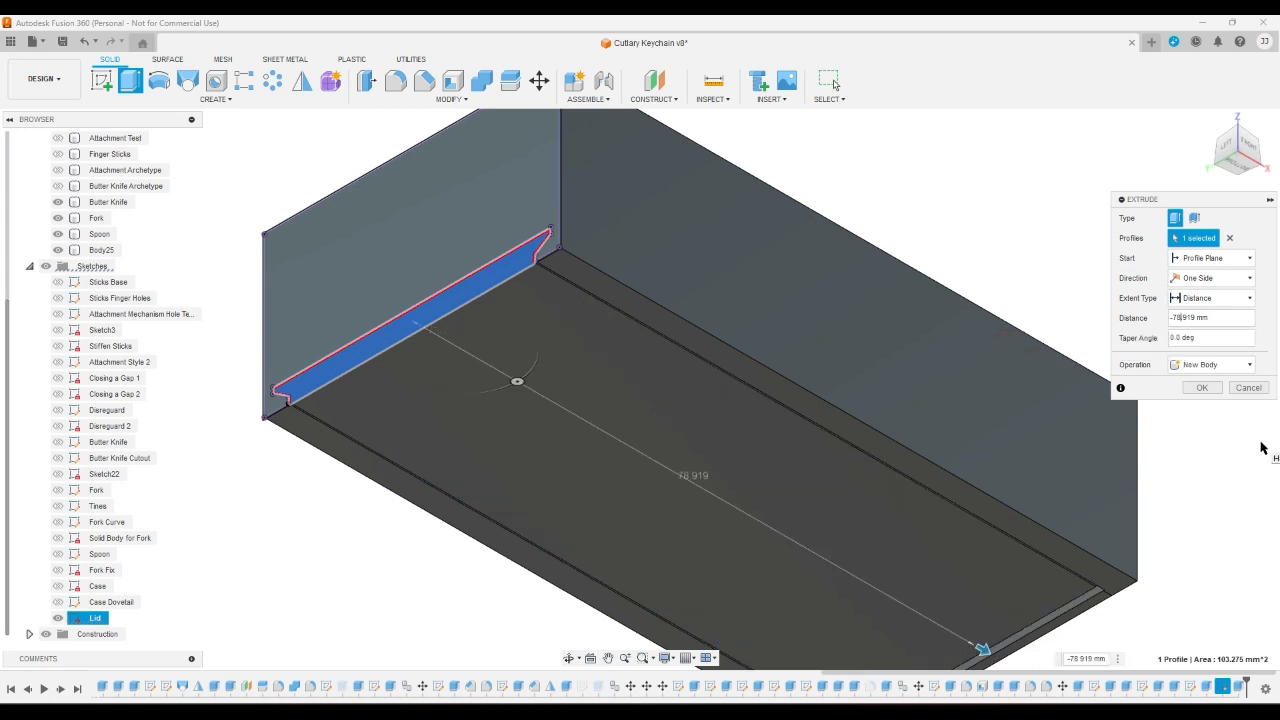
pyautogui.click(1202, 387)
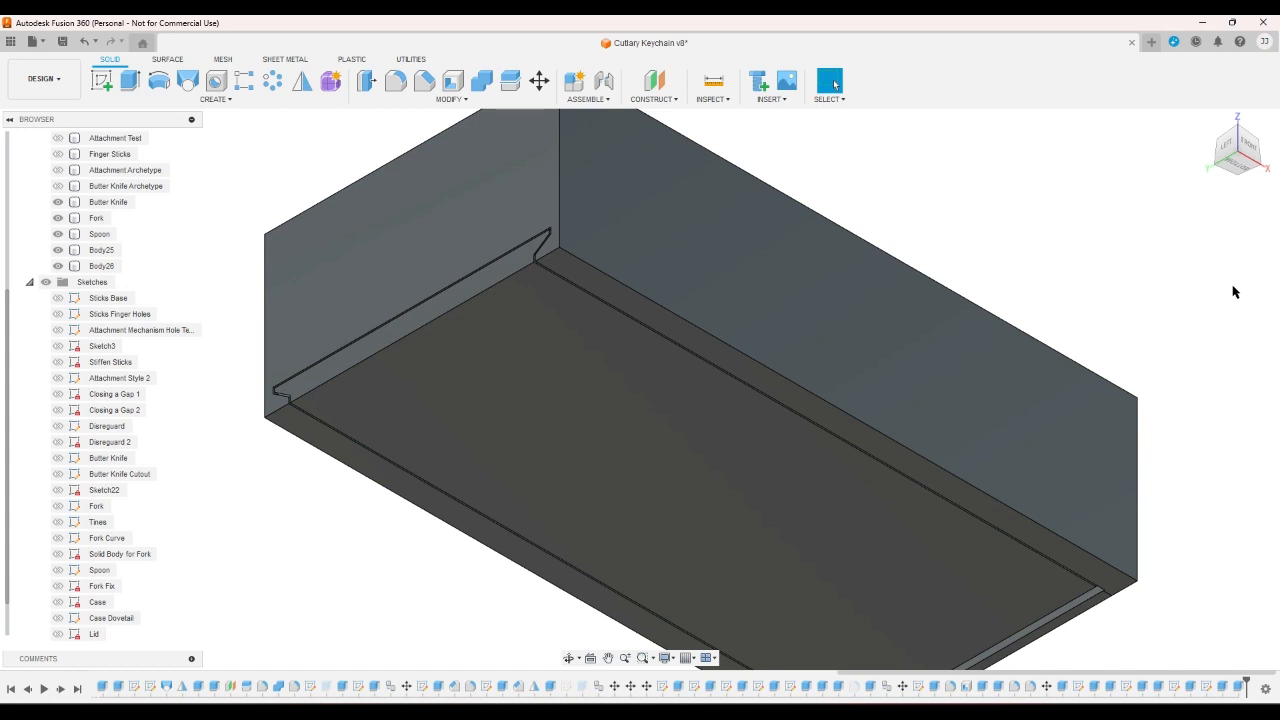
# - Move the lid body -77 mm along X so it slides out of the case's open end, and view the case from below
pyautogui.click(1229, 153)
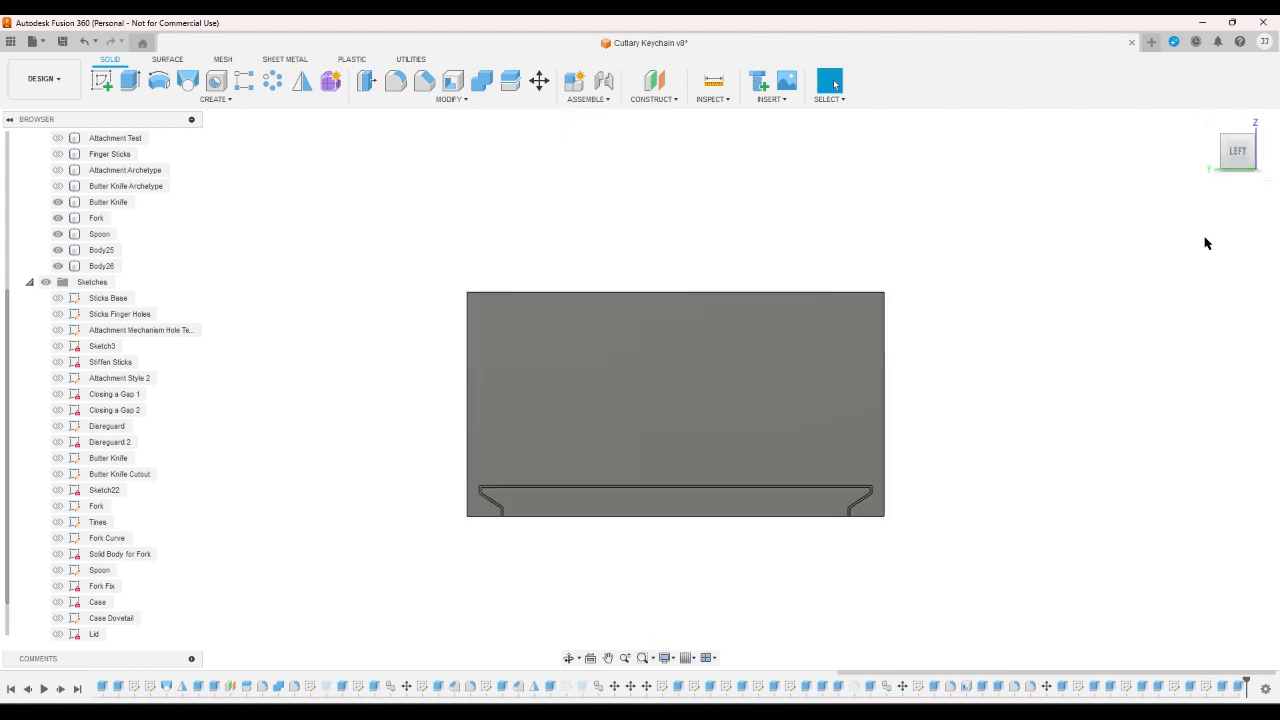
pyautogui.click(1226, 174)
pyautogui.click(1235, 166)
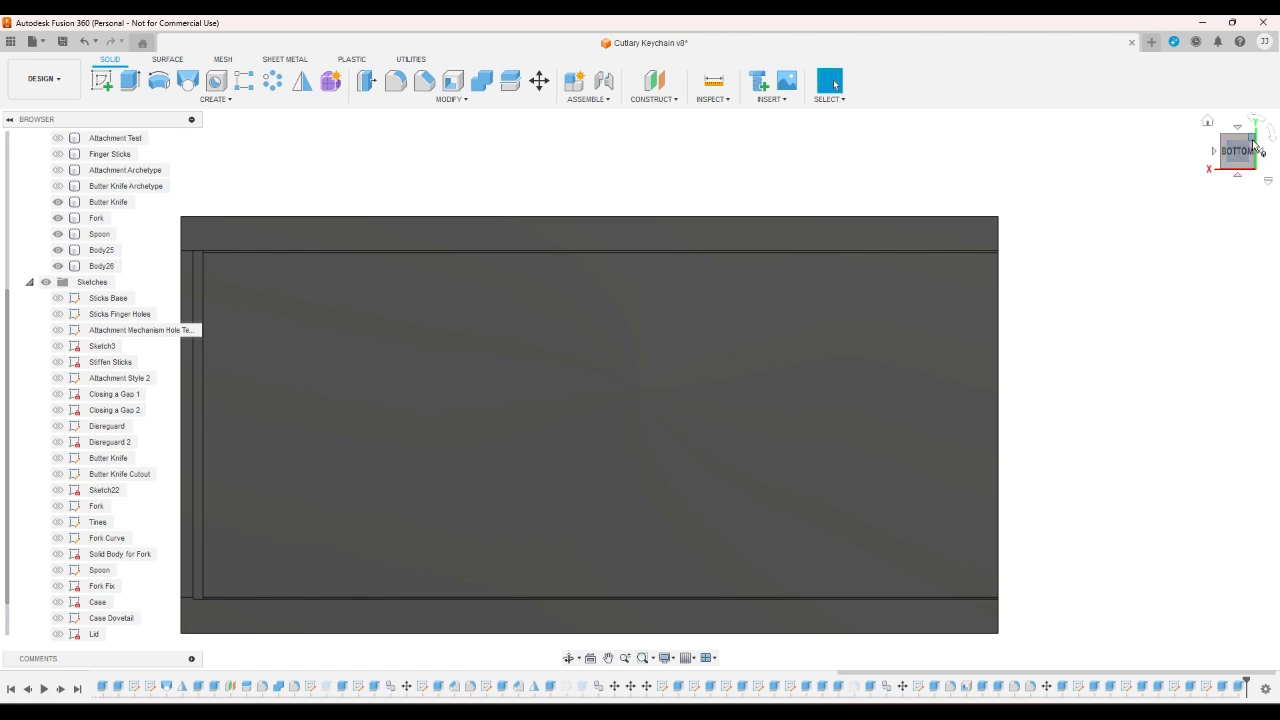
pyautogui.click(1250, 143)
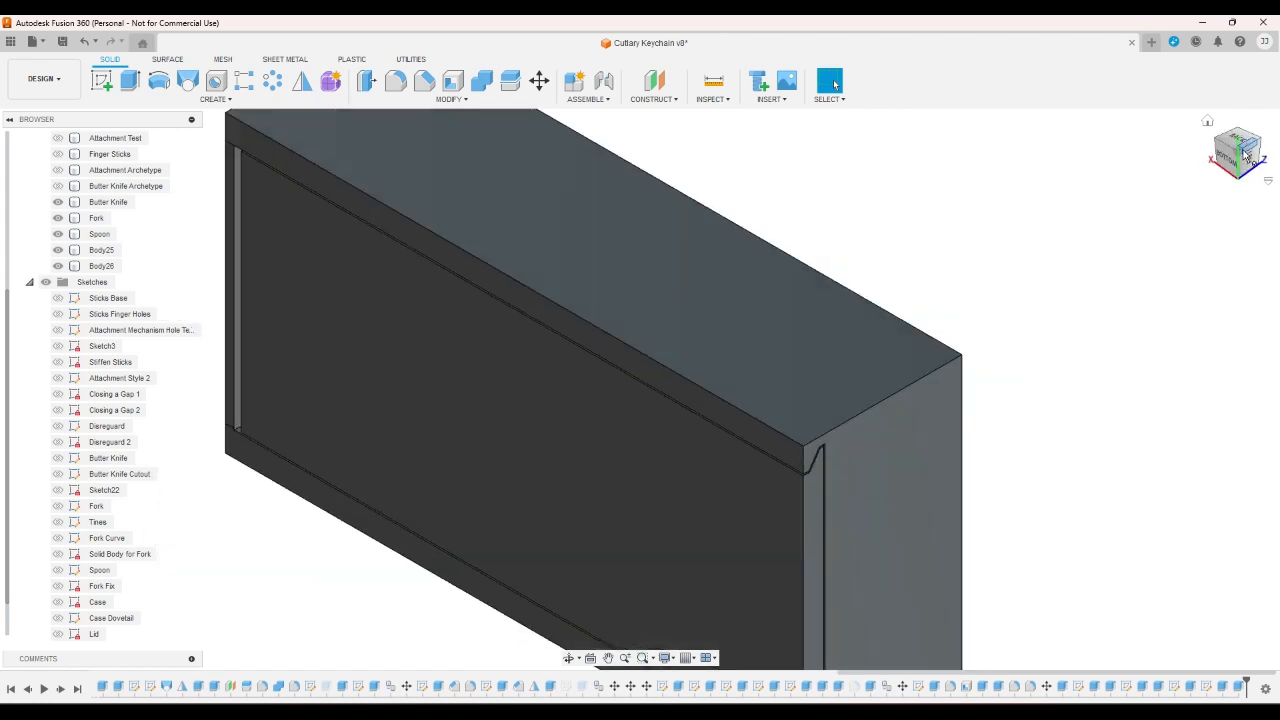
pyautogui.click(1233, 159)
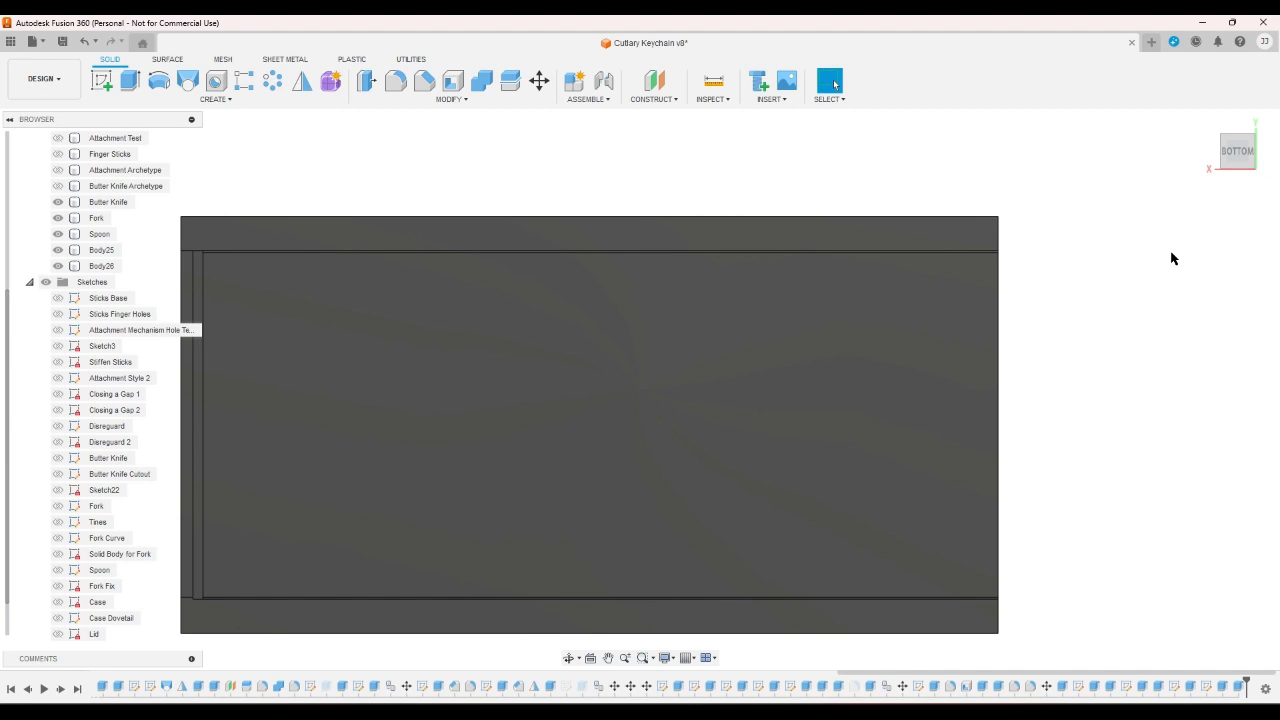
pyautogui.click(1250, 148)
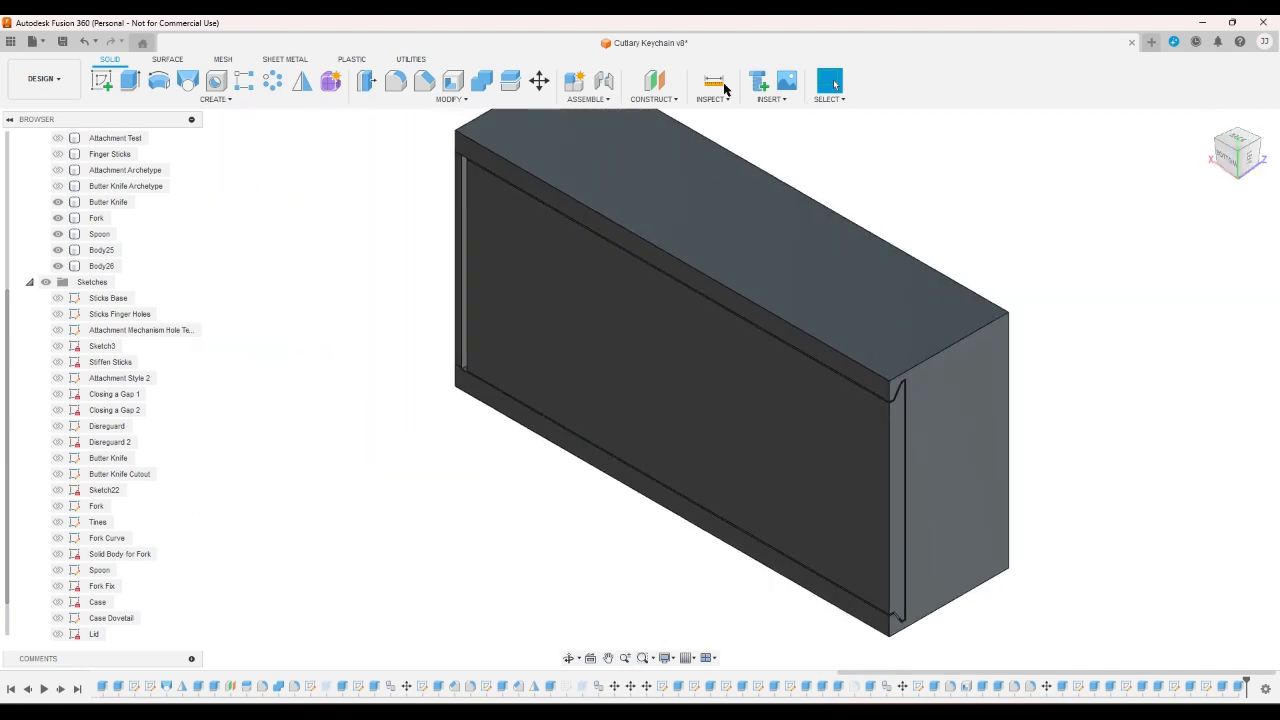
pyautogui.press('m')
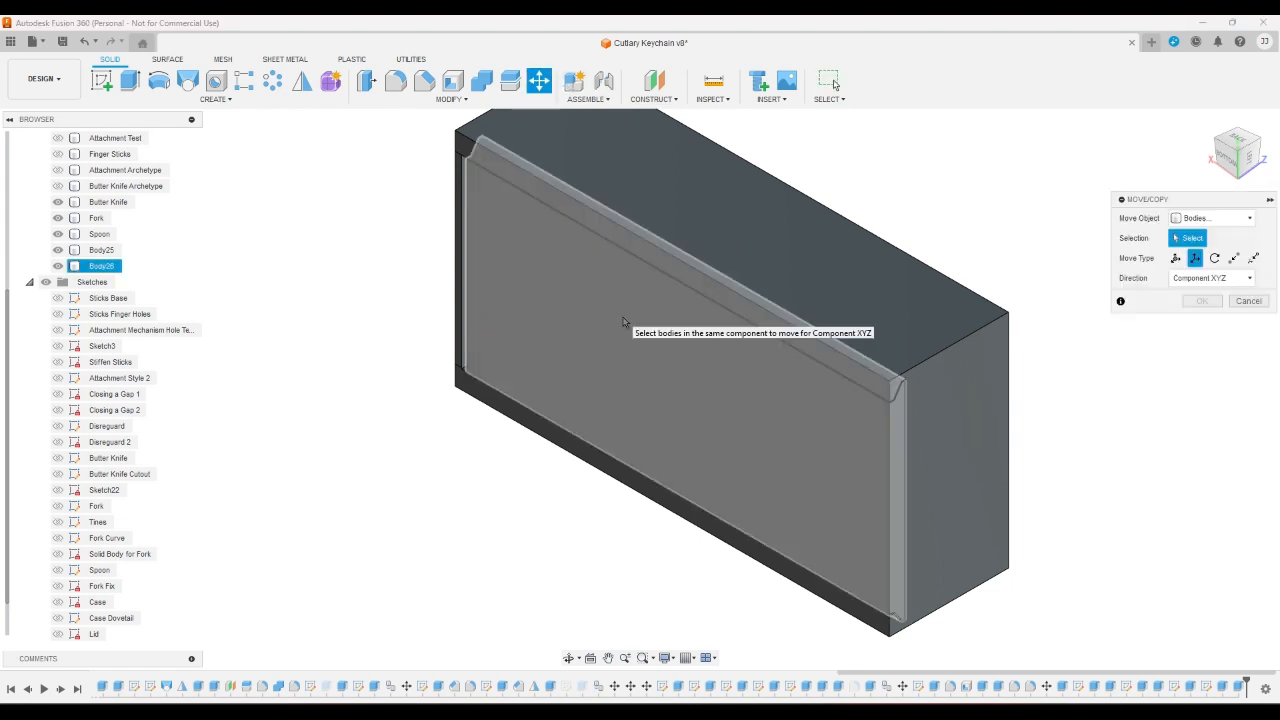
pyautogui.click(623, 321)
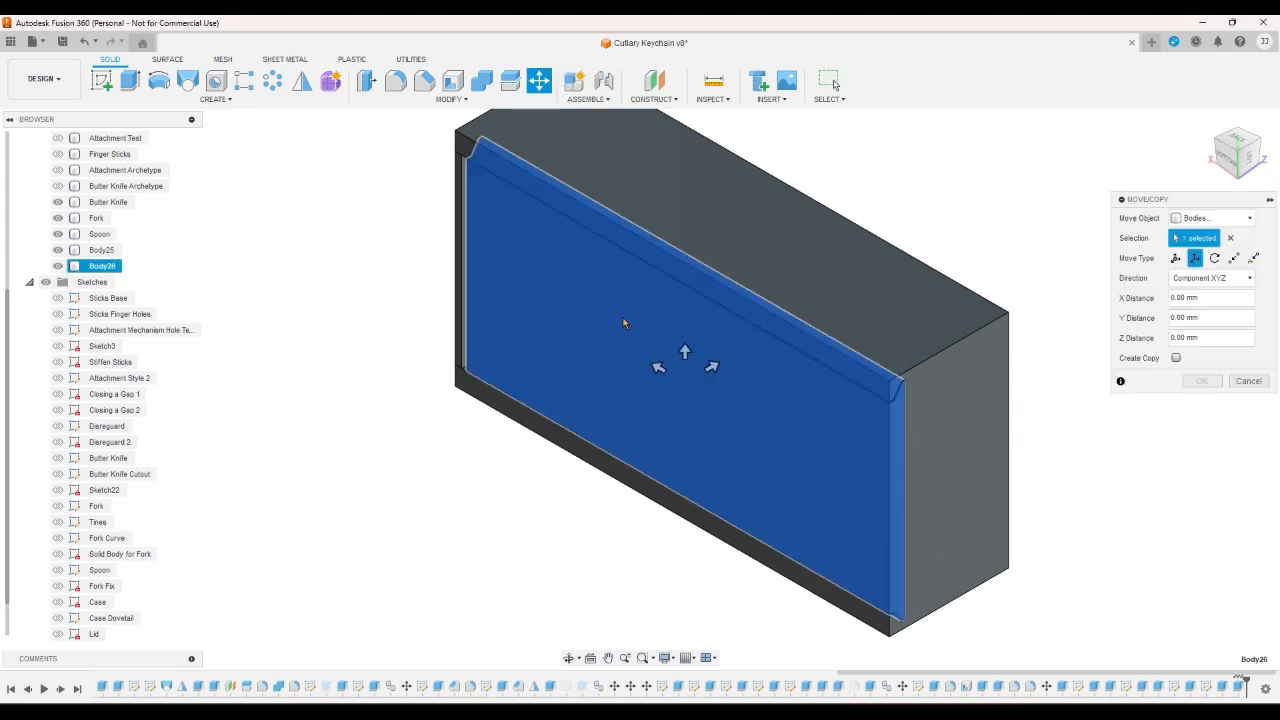
pyautogui.moveTo(660, 366); pyautogui.dragTo(1108, 534)
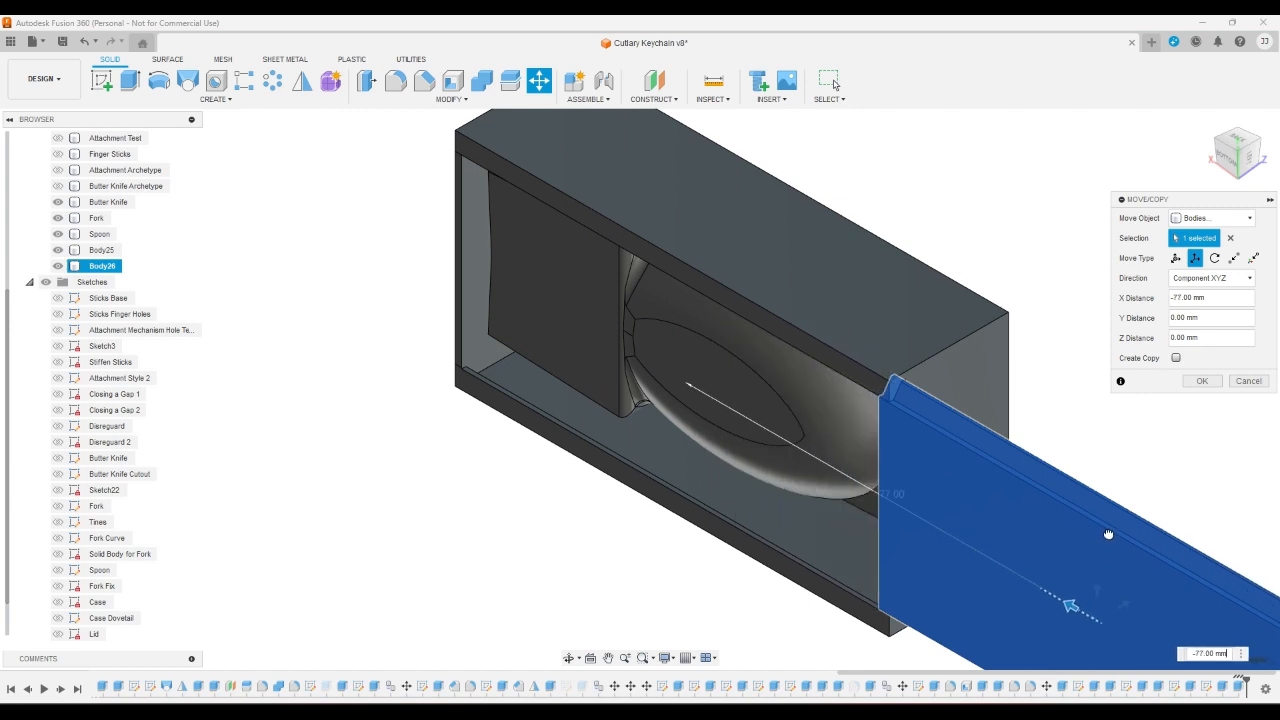
pyautogui.click(1202, 381)
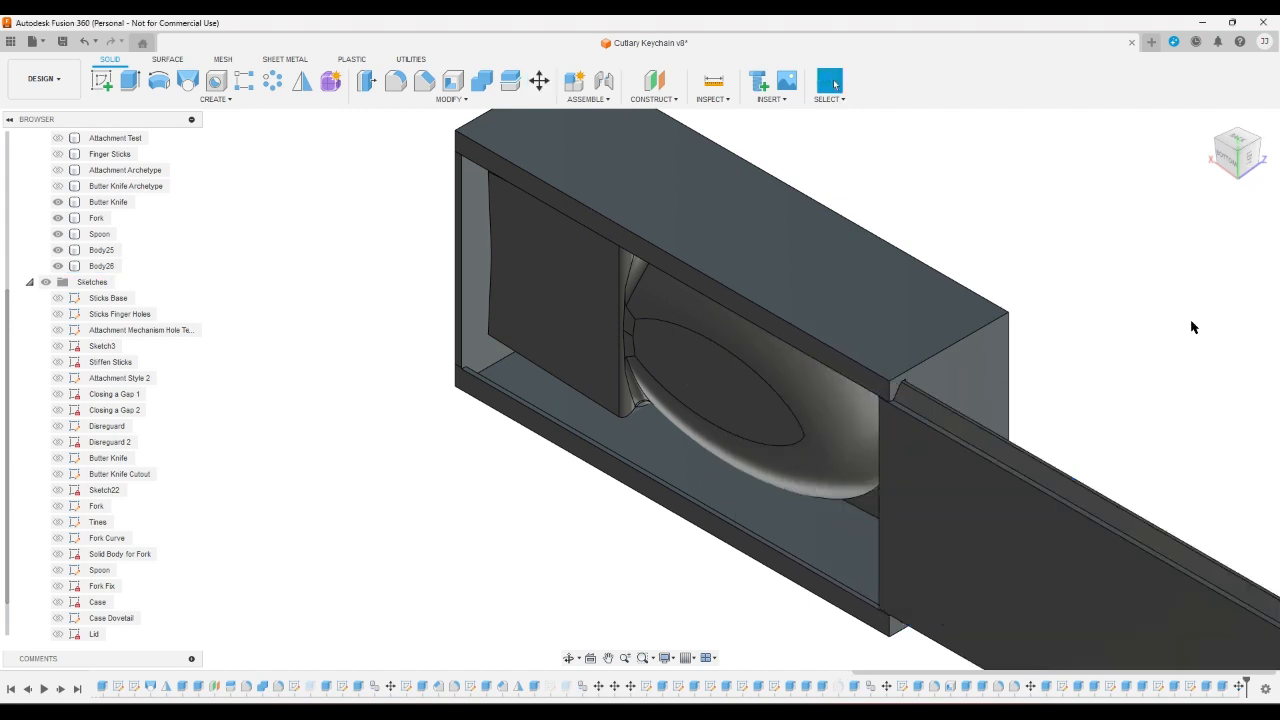
pyautogui.click(1231, 162)
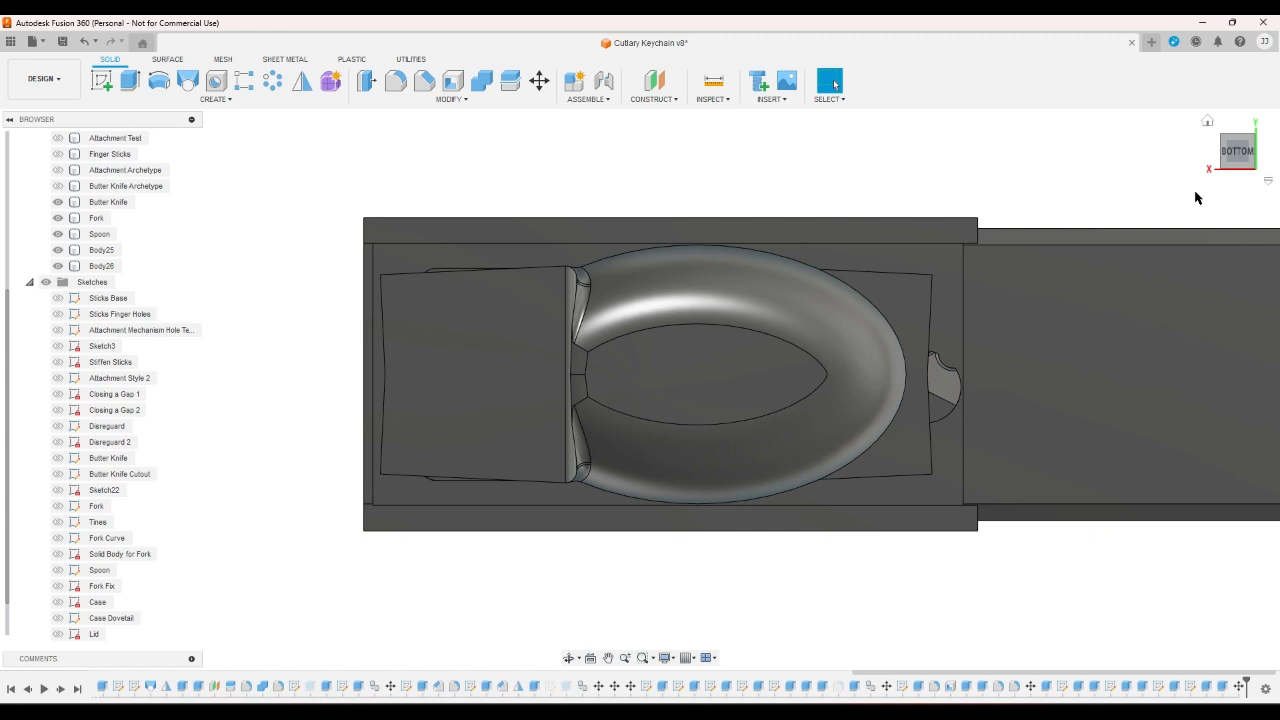
# - Edit the Case sketch so the clearance at both ends of the cutlery is 1+1.2/2 mm (1.60 mm)
pyautogui.click(1220, 170)
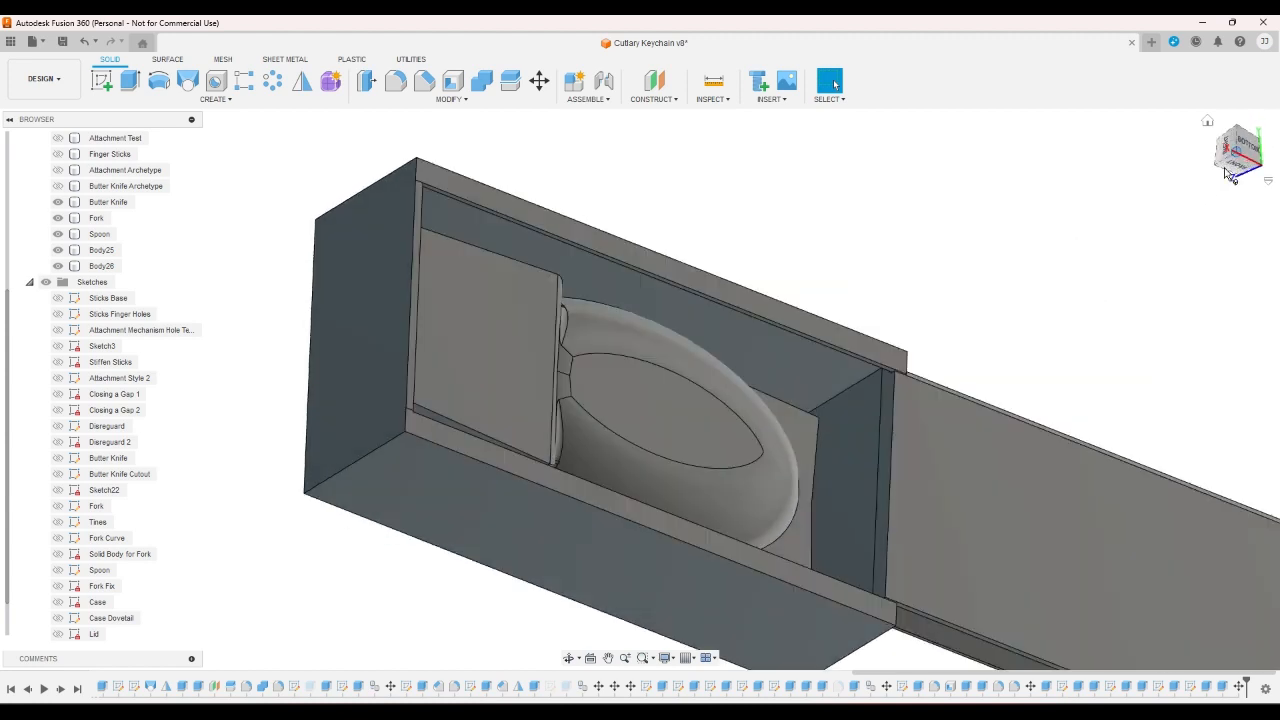
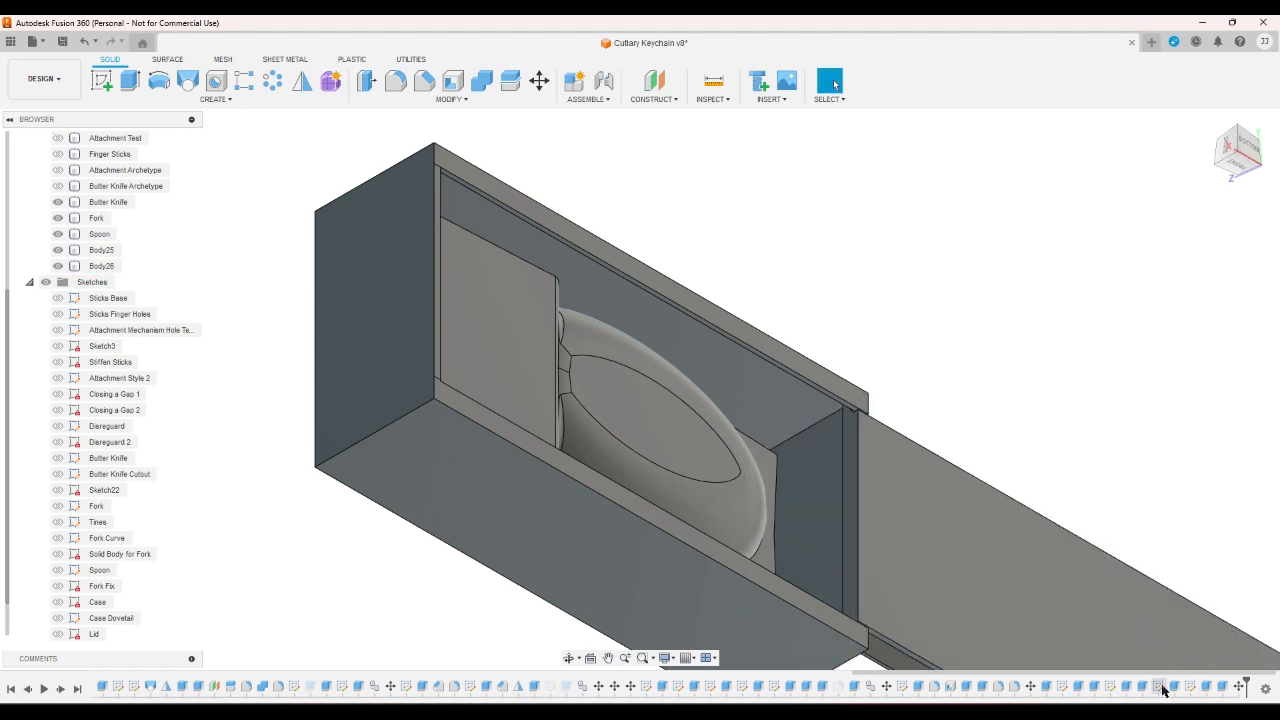
pyautogui.doubleClick(95, 603)
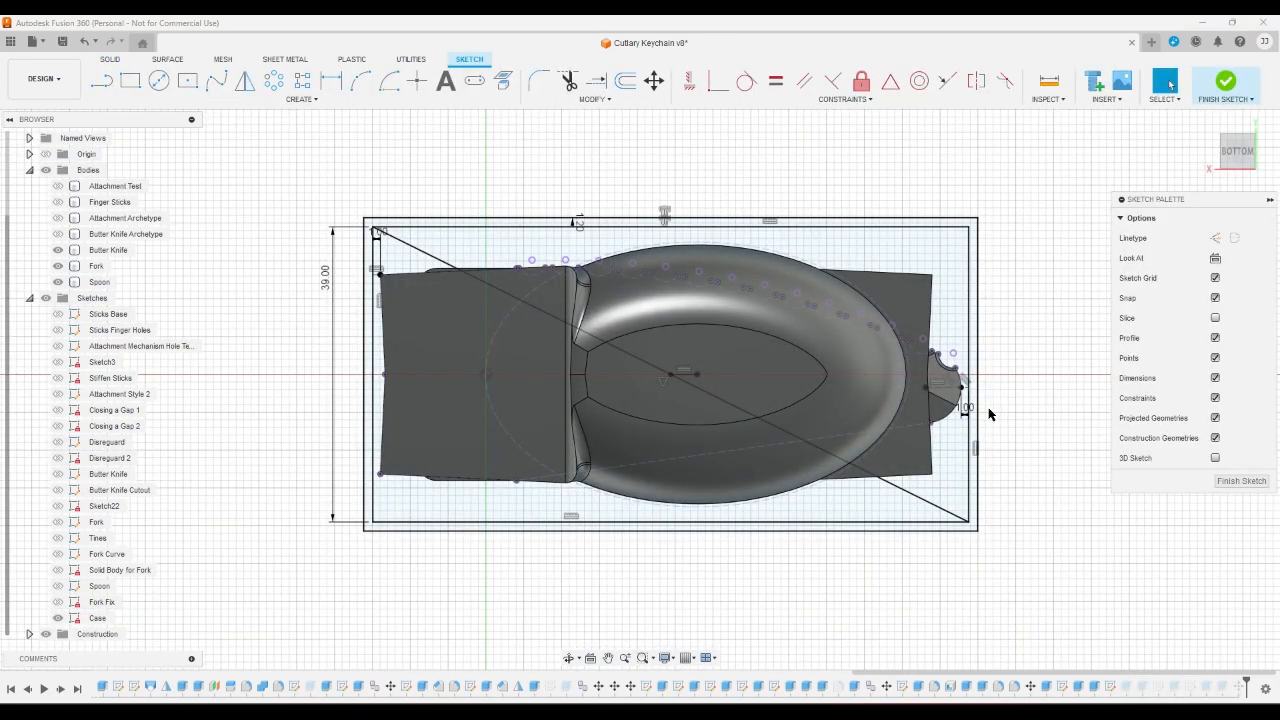
pyautogui.doubleClick(961, 413)
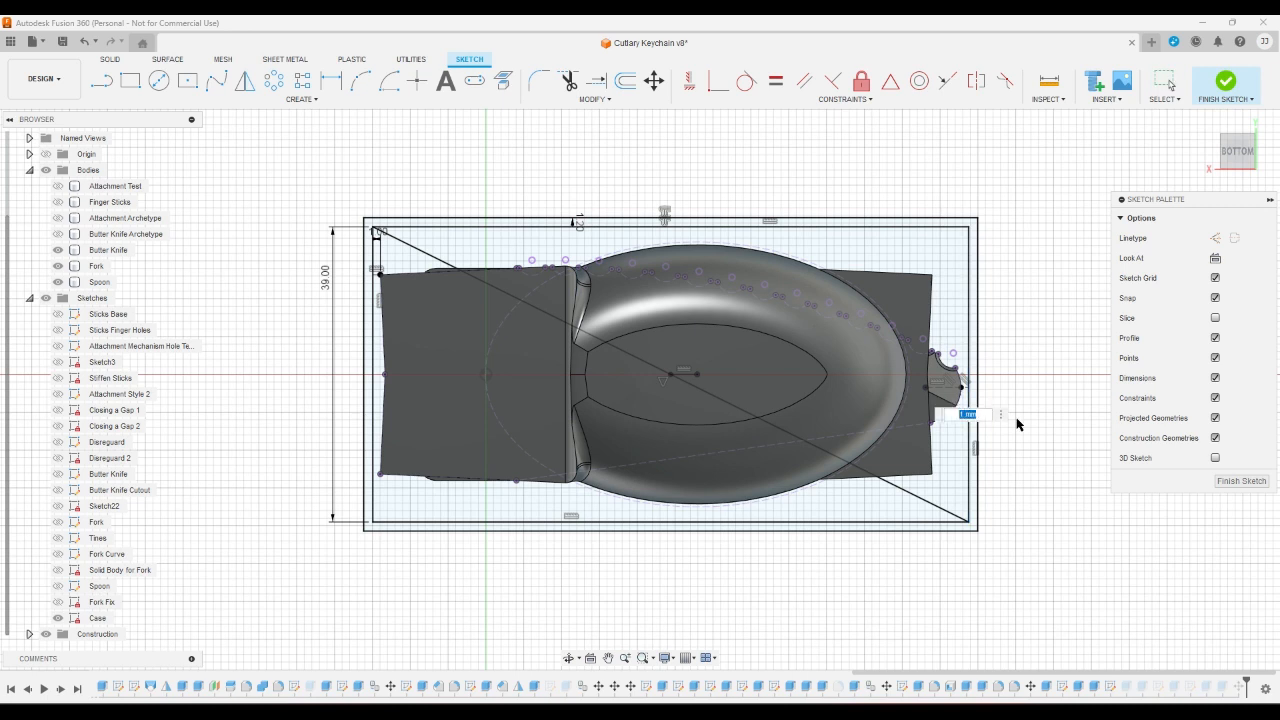
pyautogui.write('1+1.2/2')
pyautogui.press('Return')
pyautogui.click(380, 242)
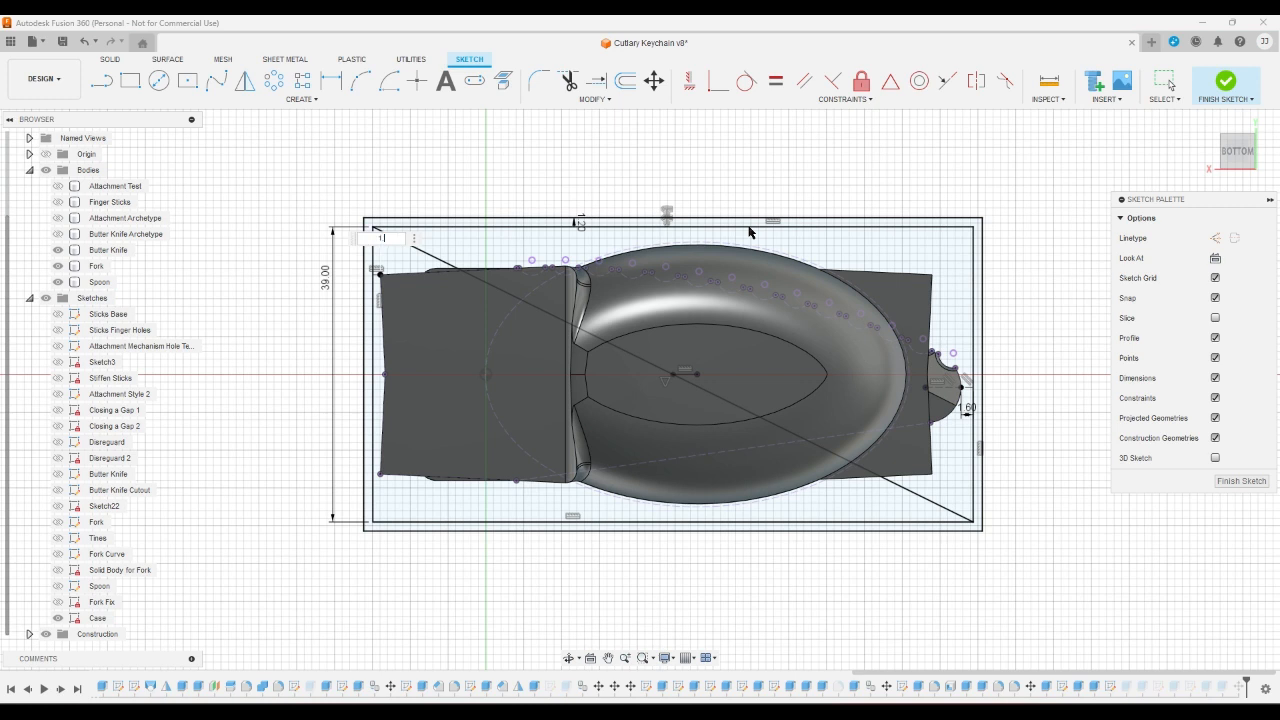
pyautogui.press('Return')
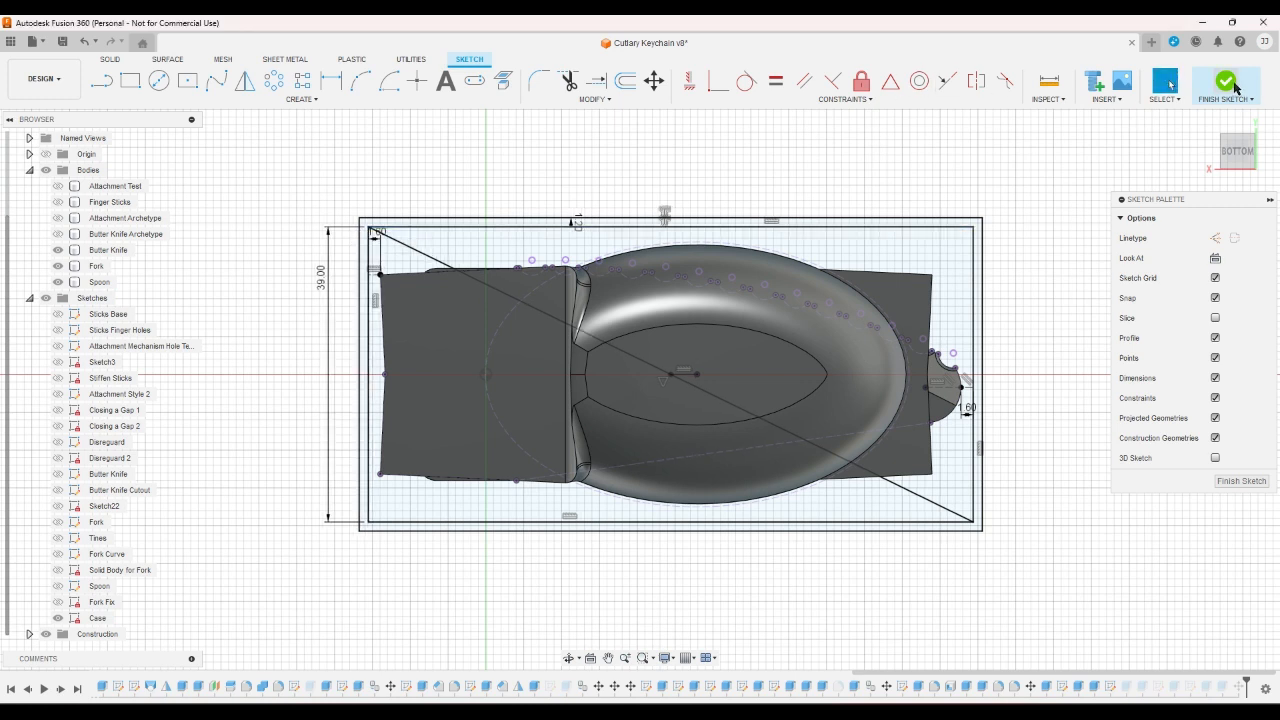
pyautogui.click(1227, 81)
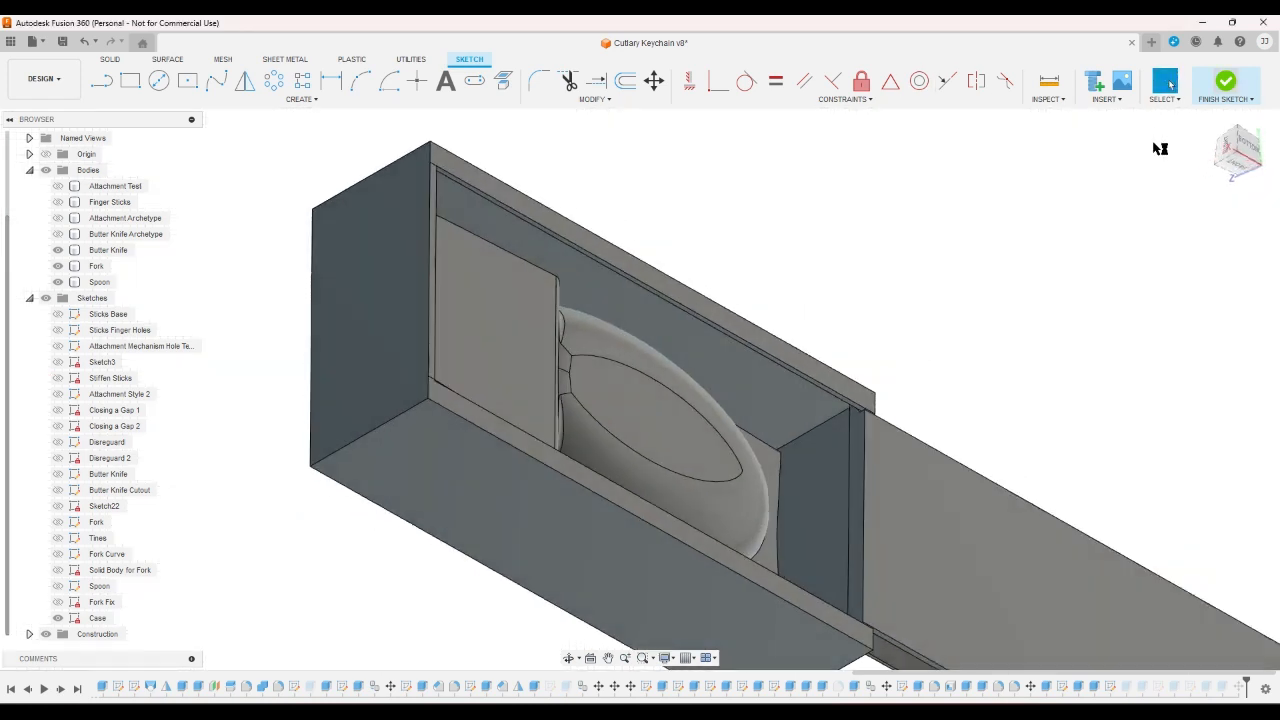
# - Suppress the Move feature that slides the lid body out of the case
pyautogui.rightClick(1224, 688)
pyautogui.click(1103, 445)
pyautogui.click(1101, 442)
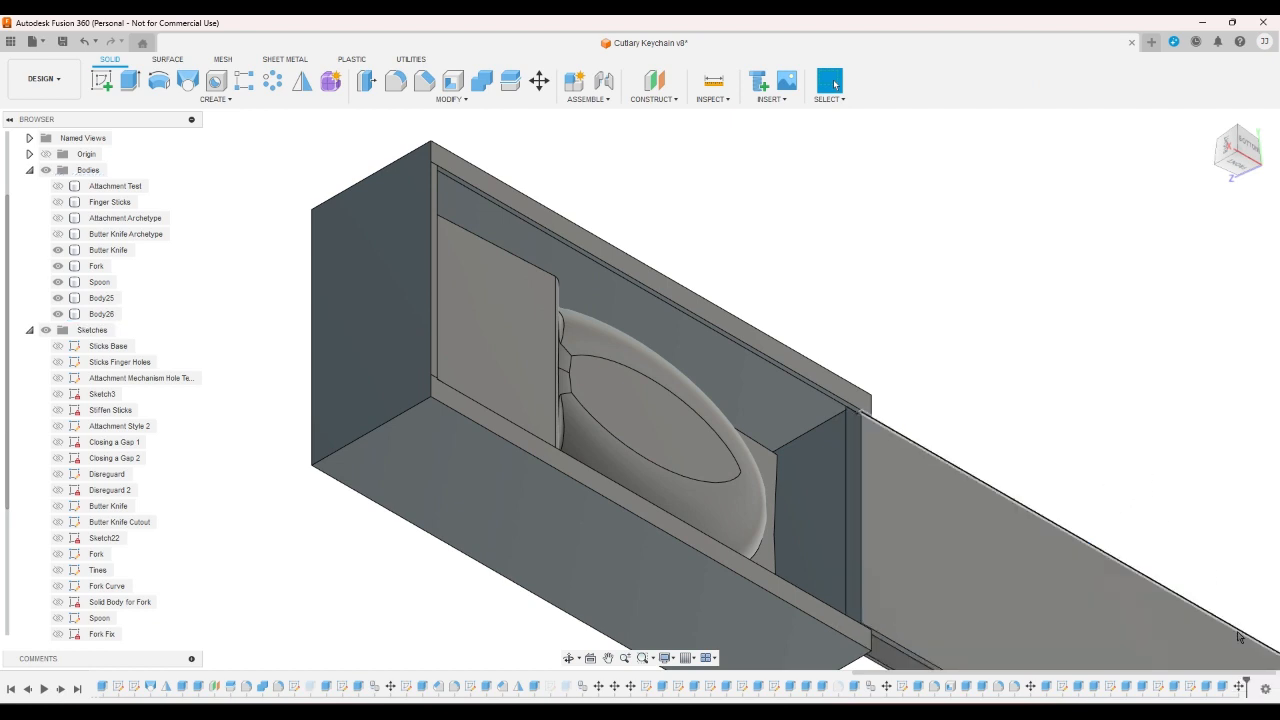
pyautogui.rightClick(1236, 688)
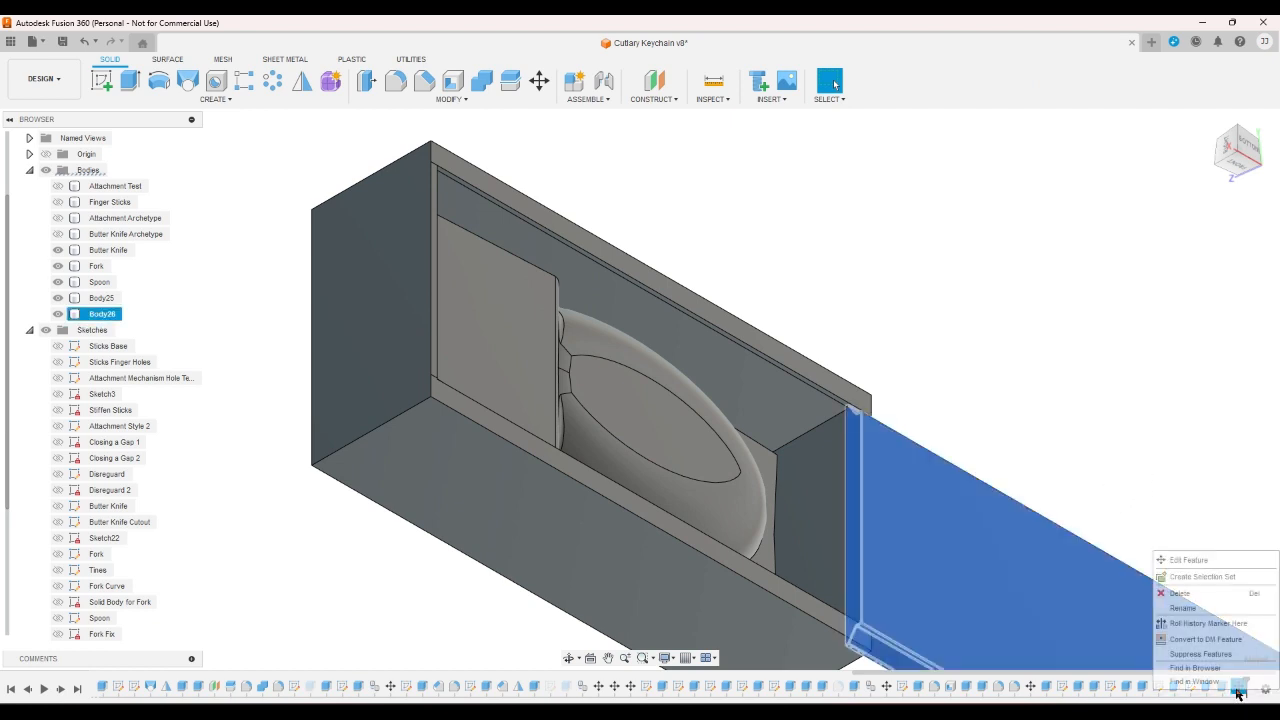
pyautogui.click(1200, 654)
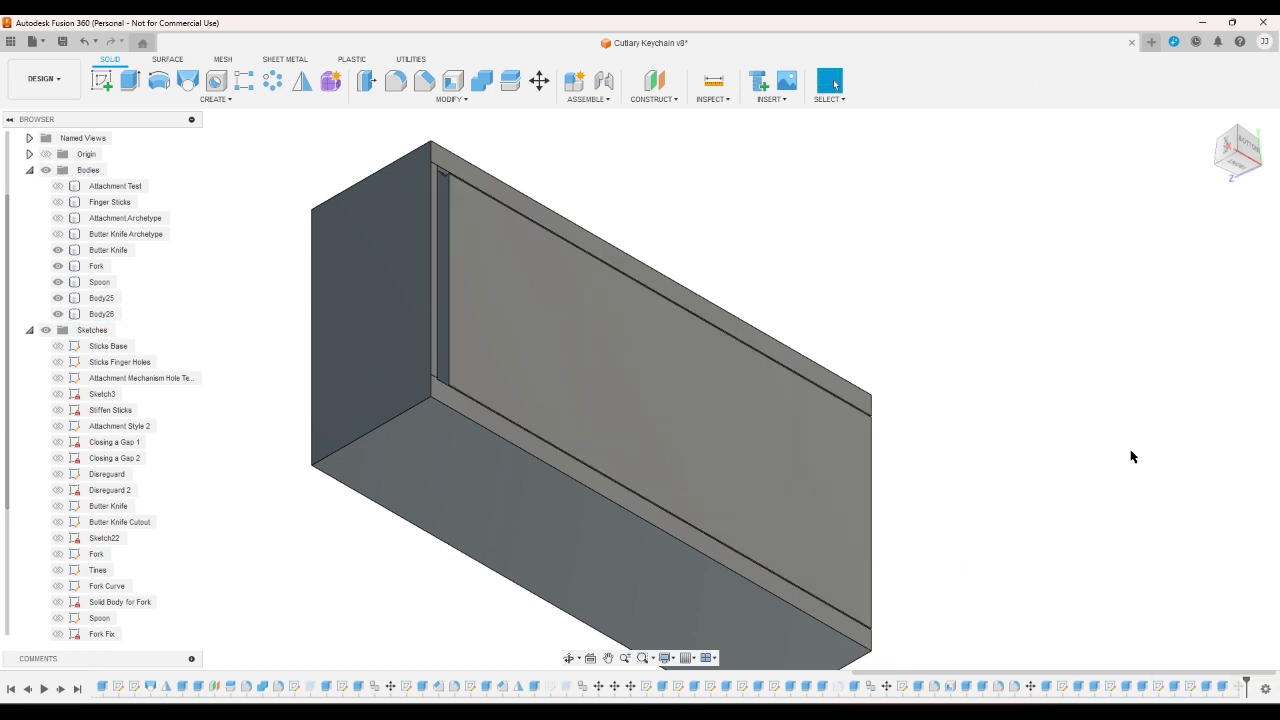
# - Edit the lid extrusion, using the case's closed end wall as reference, and set its distance to -80.119 mm
pyautogui.click(1240, 150)
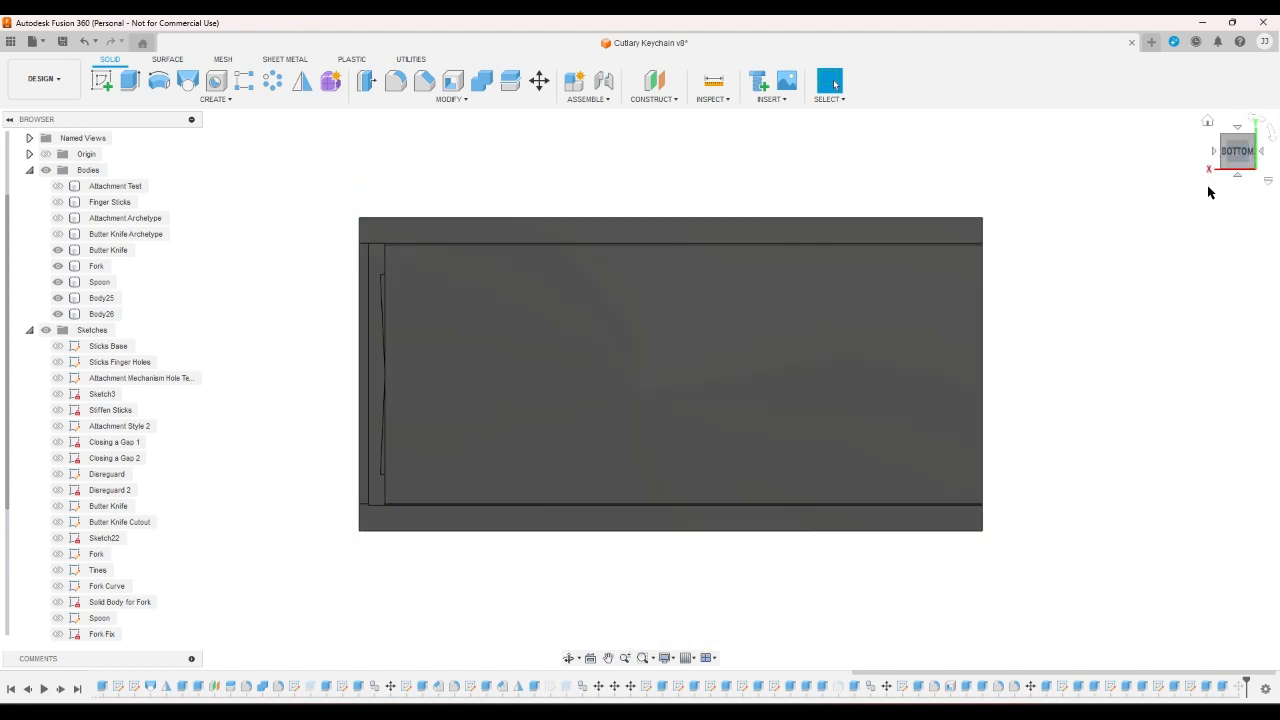
pyautogui.doubleClick(1203, 686)
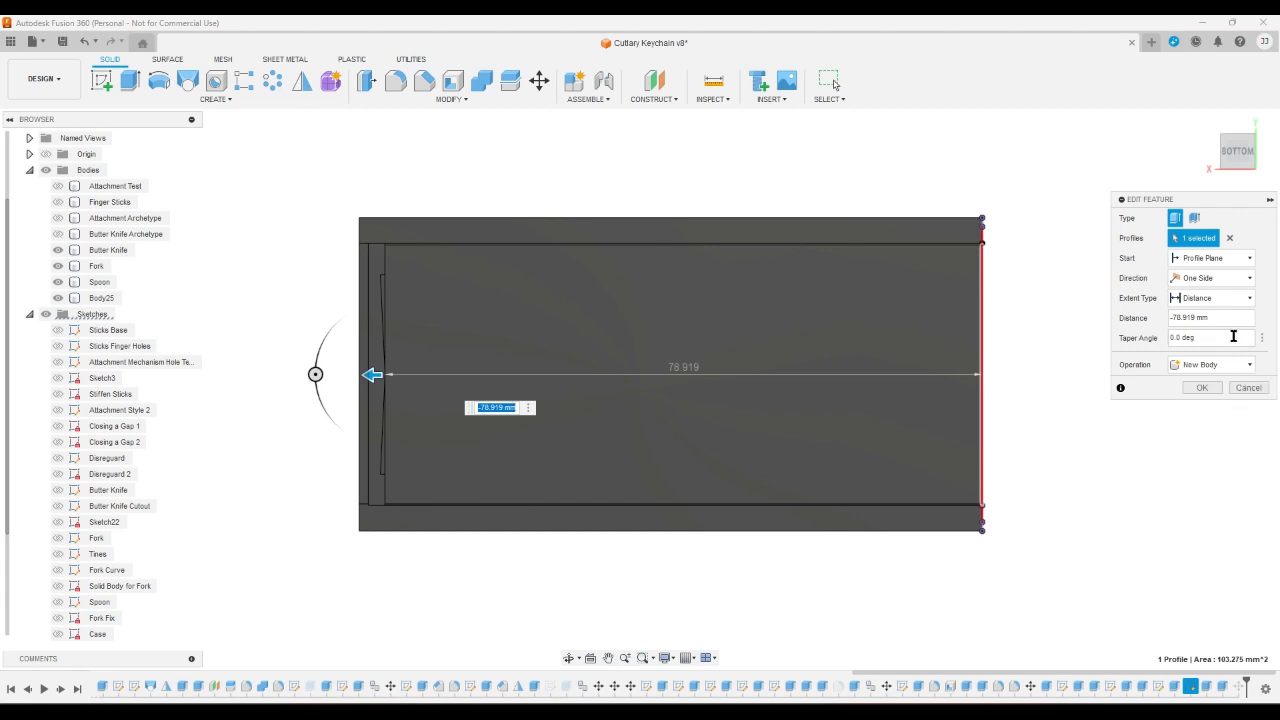
pyautogui.click(1210, 298)
pyautogui.click(1200, 330)
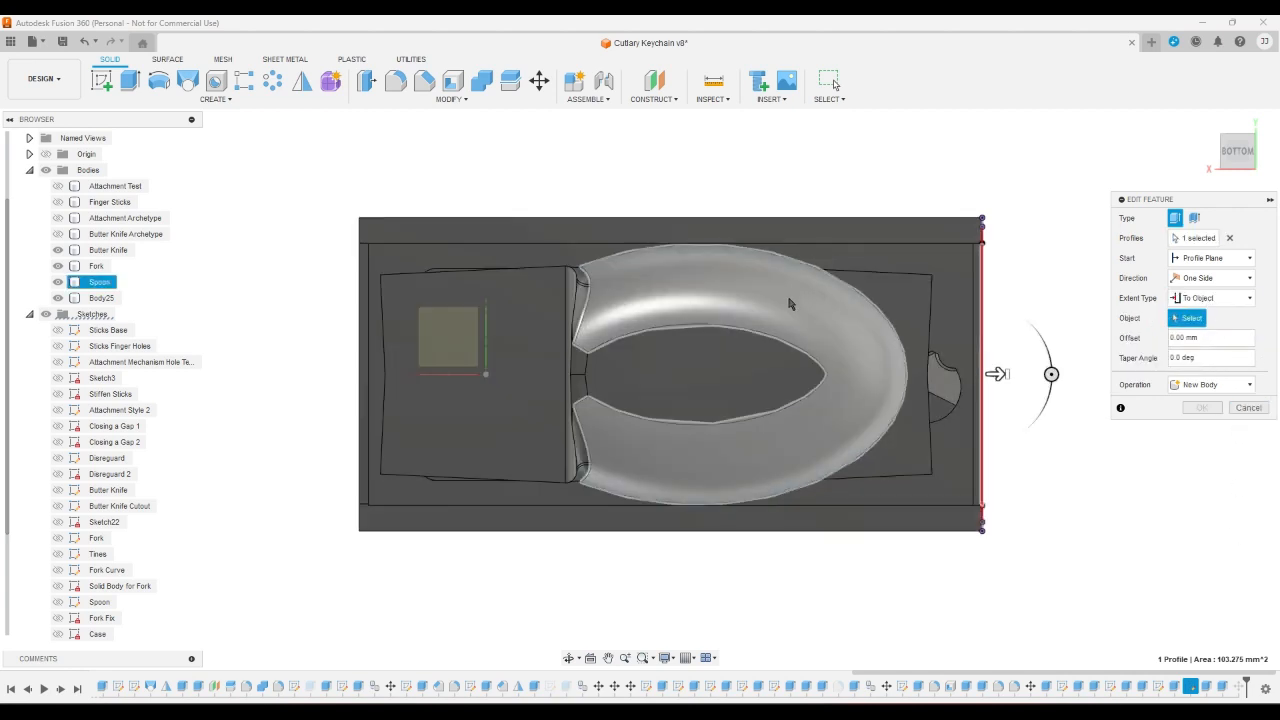
pyautogui.click(1254, 169)
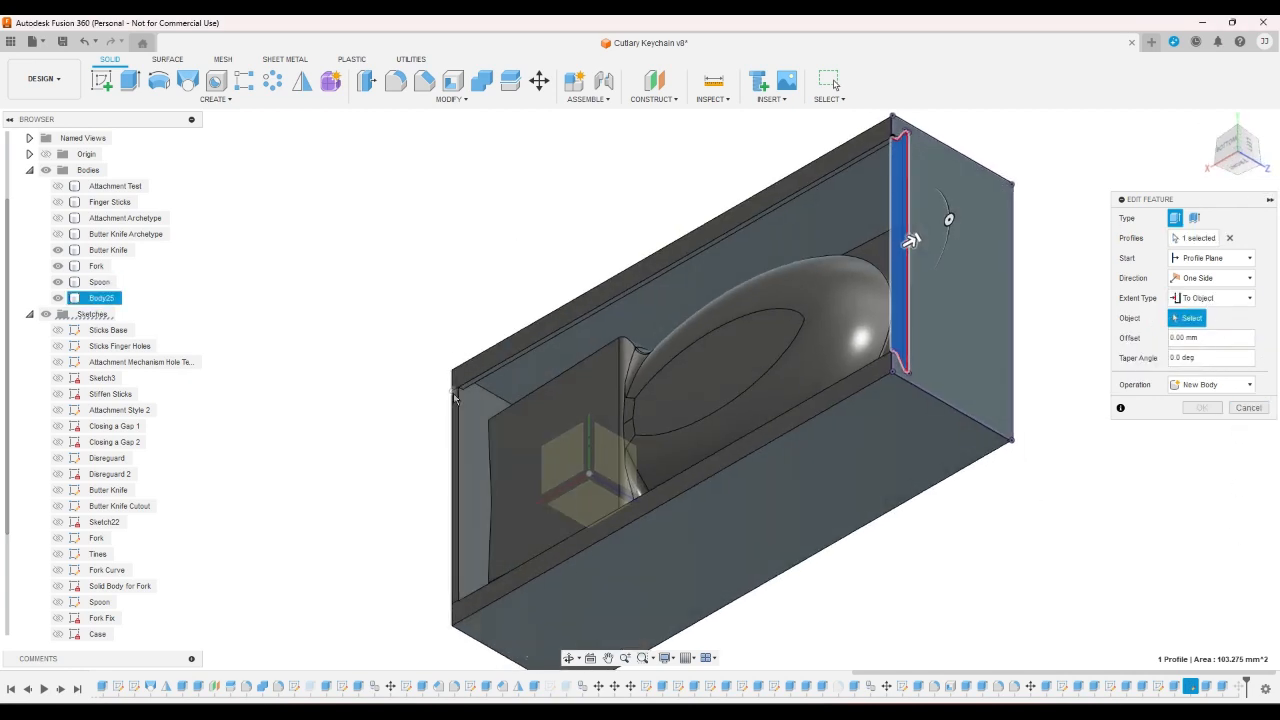
pyautogui.click(456, 400)
pyautogui.click(1230, 300)
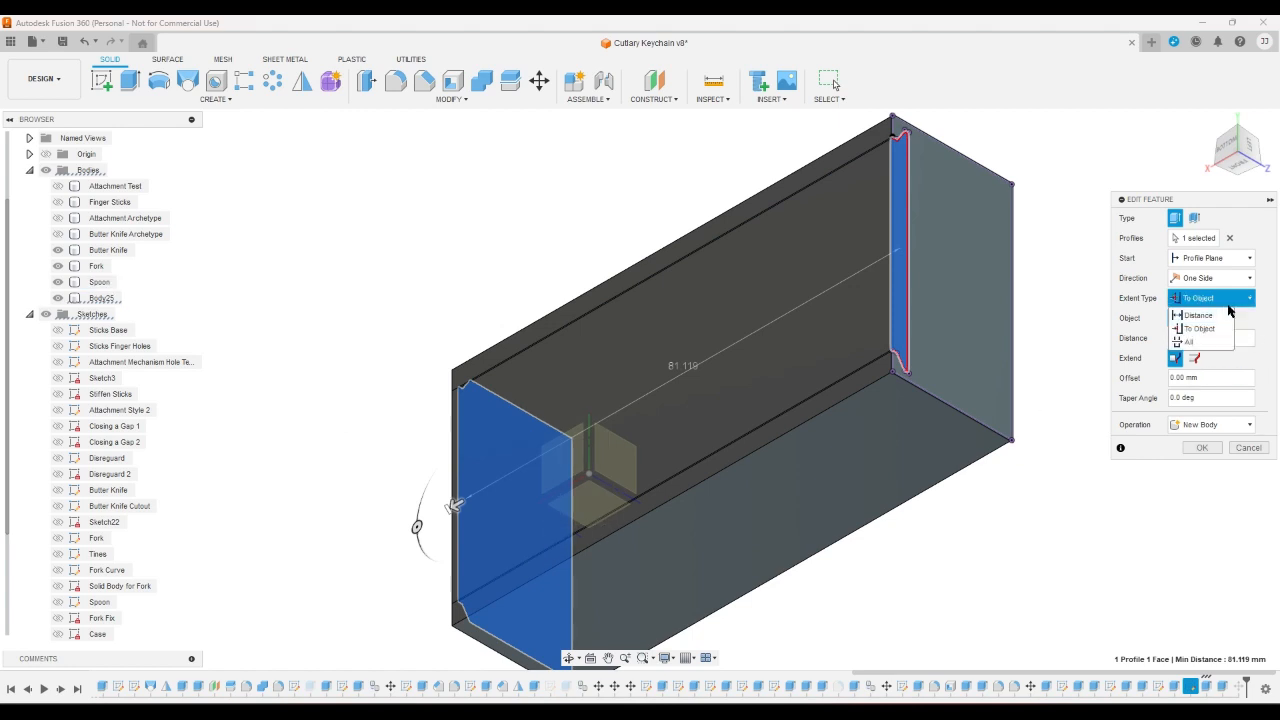
pyautogui.click(1197, 315)
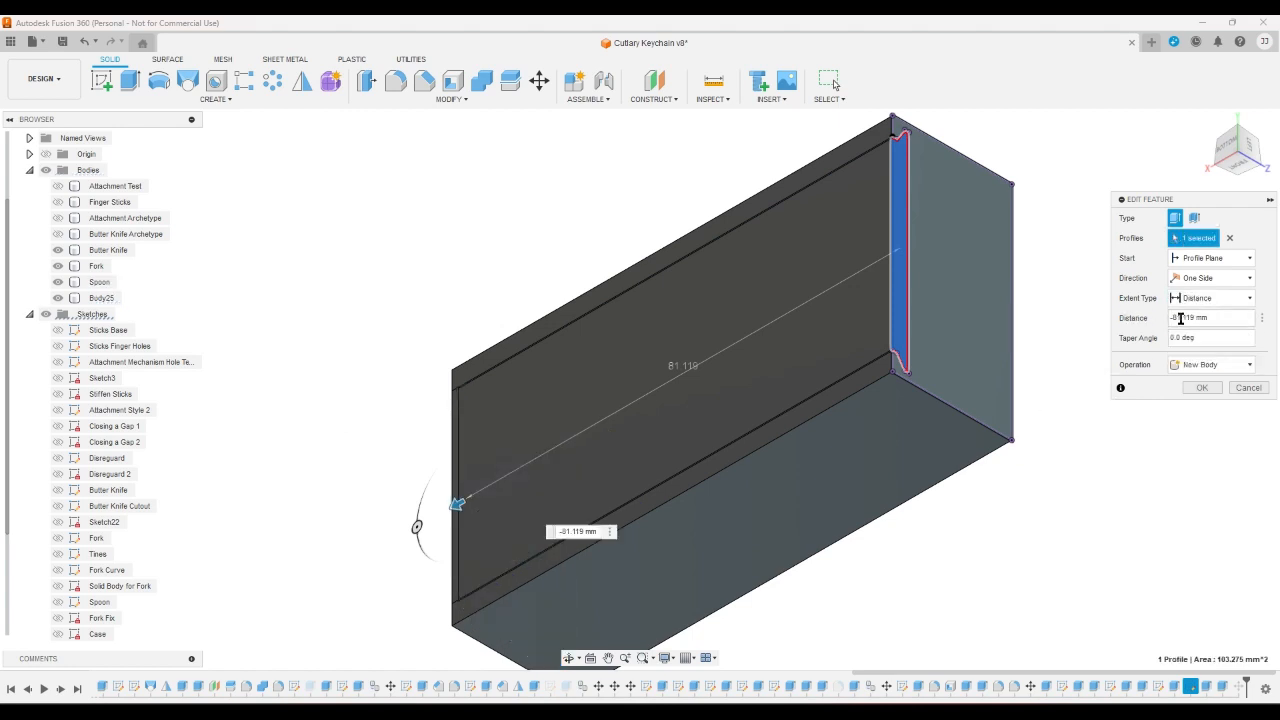
pyautogui.press('BackSpace')
pyautogui.write('0')
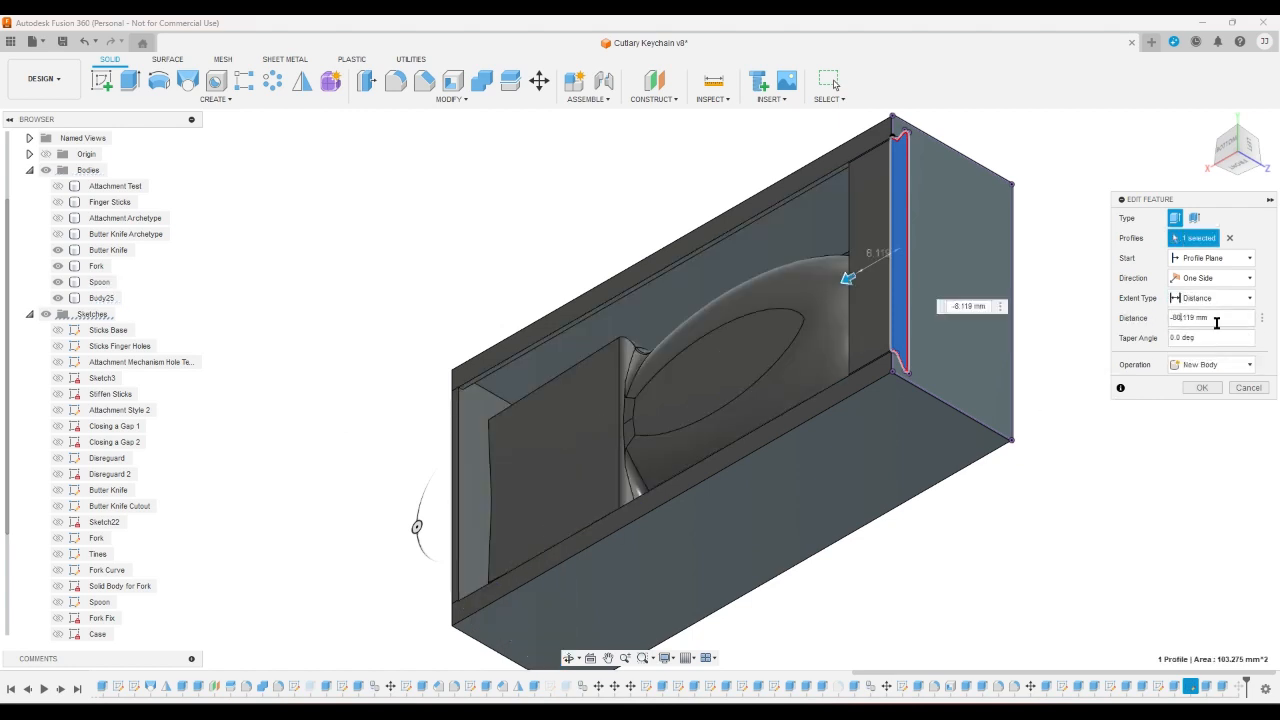
pyautogui.press('Return')
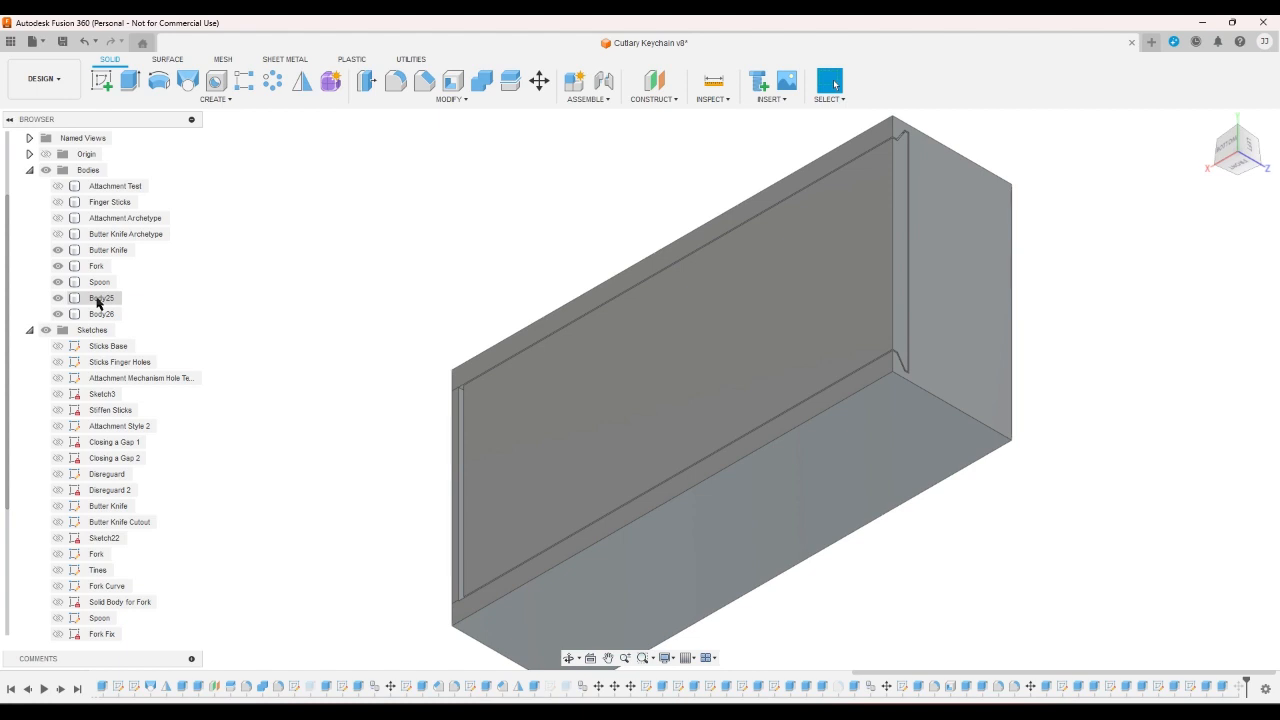
# - Hide the case, Spoon, Fork and Butter Knife bodies so only the lid body remains shown
pyautogui.click(57, 298)
pyautogui.click(57, 282)
pyautogui.click(57, 266)
pyautogui.click(57, 250)
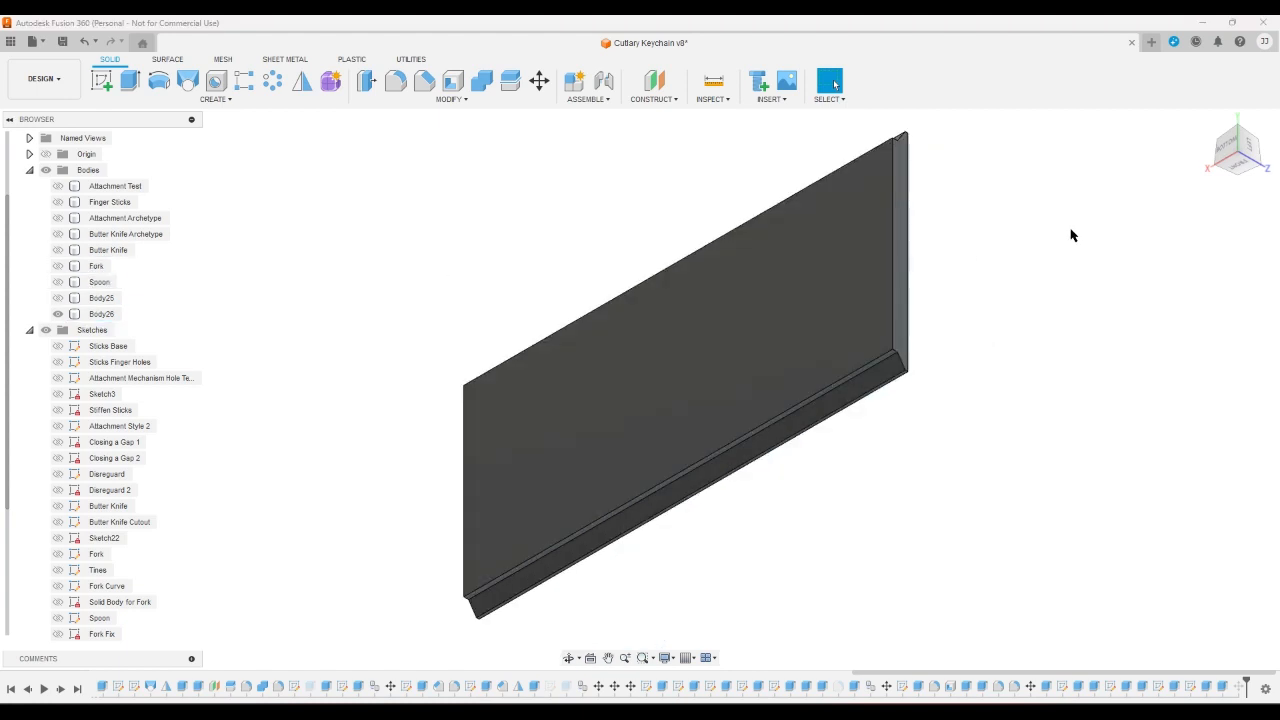
pyautogui.click(1256, 168)
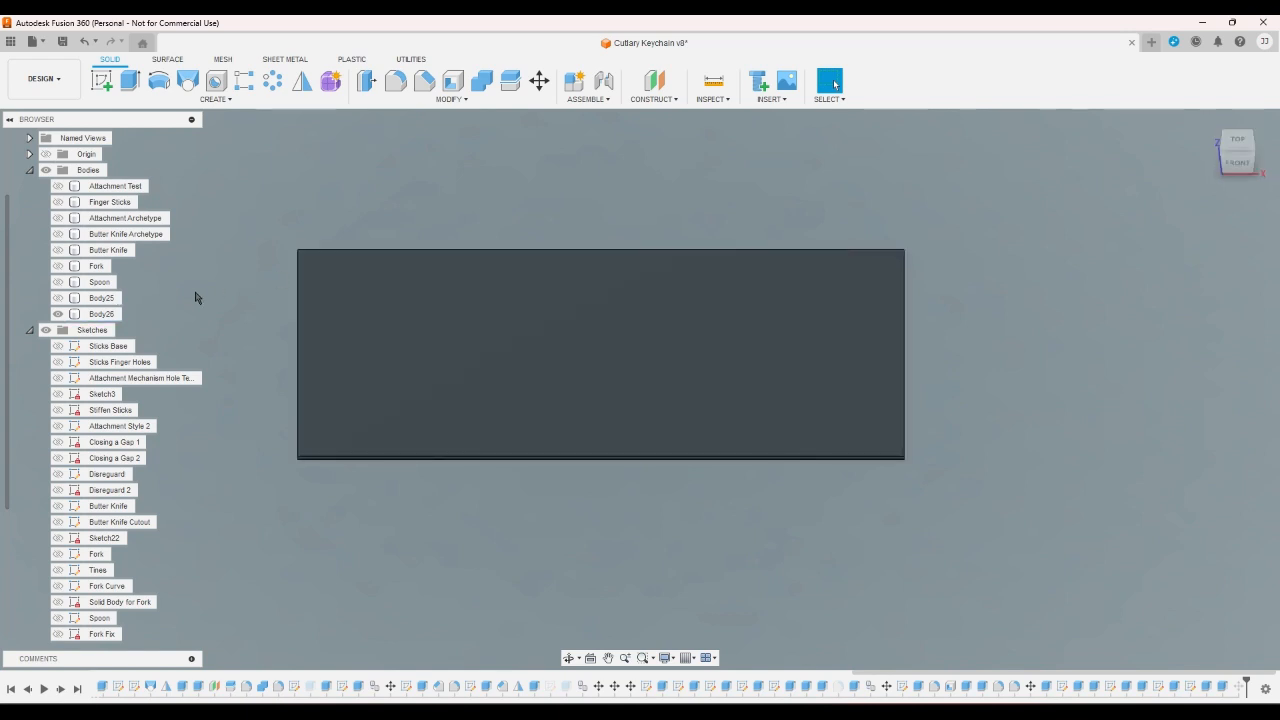
# - Show the case body temporarily and examine the dovetail clearance between lid and case from the open end
pyautogui.click(57, 298)
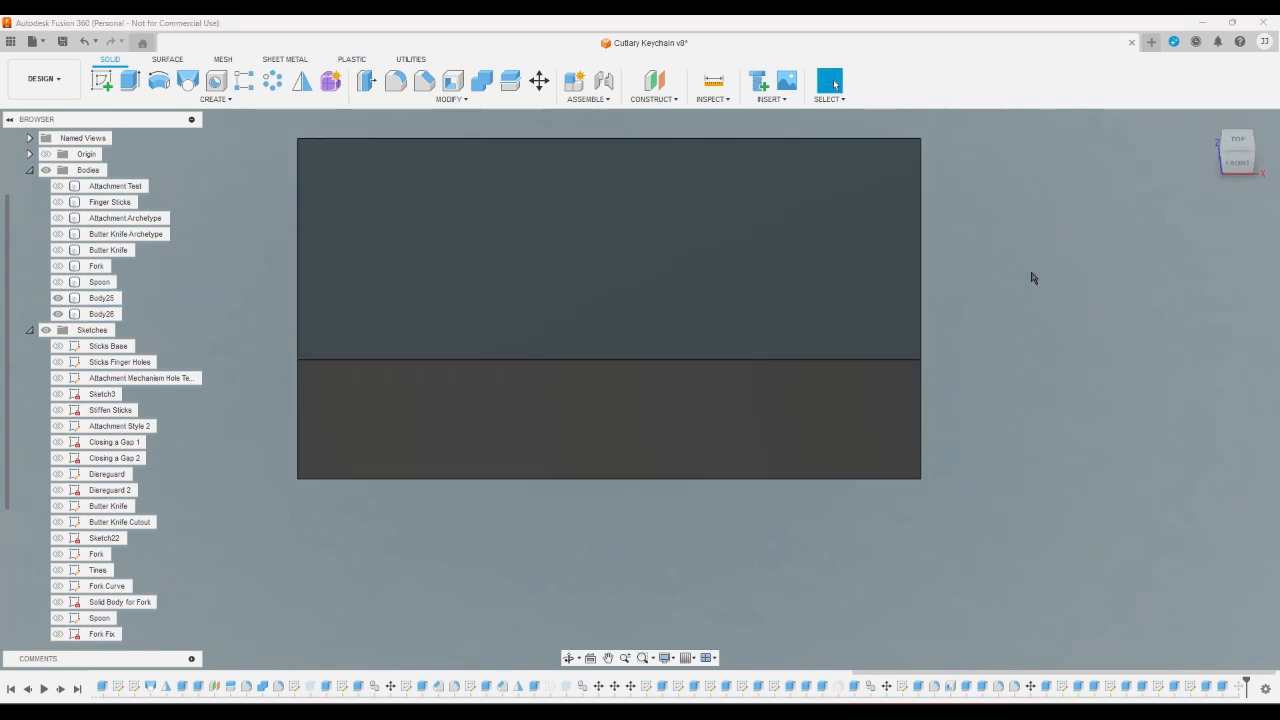
pyautogui.click(1228, 180)
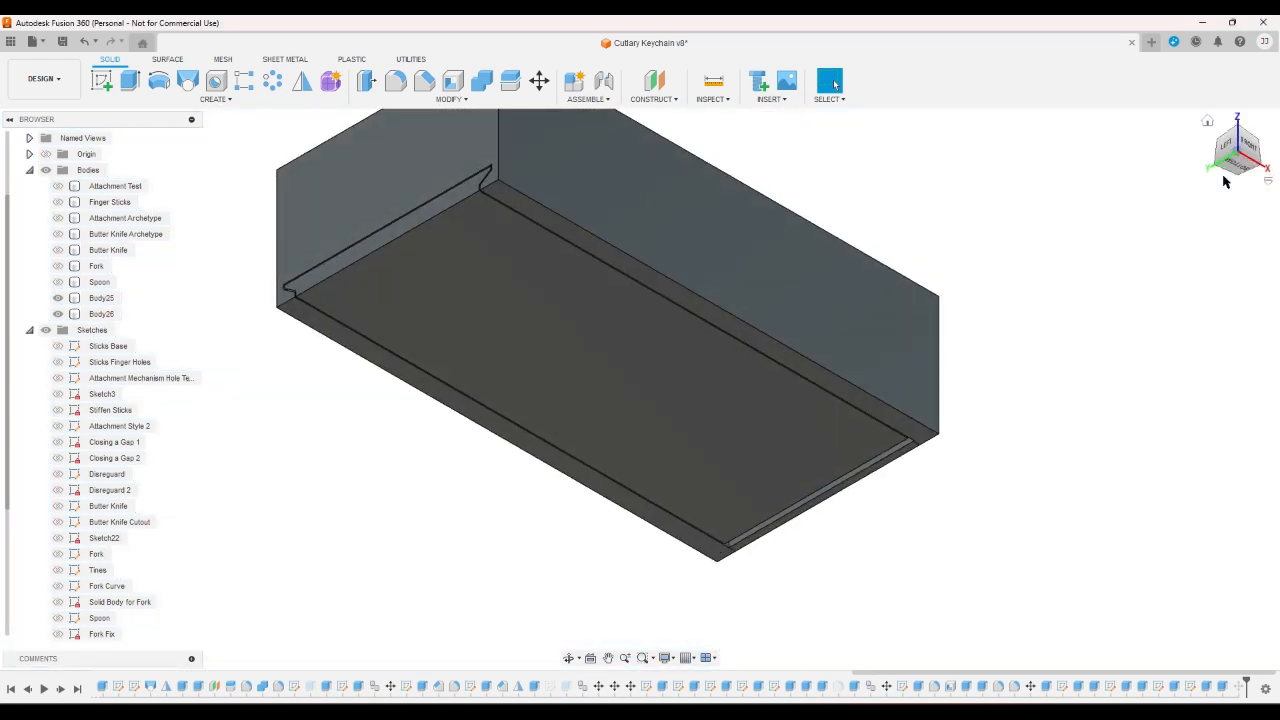
pyautogui.click(1230, 156)
pyautogui.click(1231, 148)
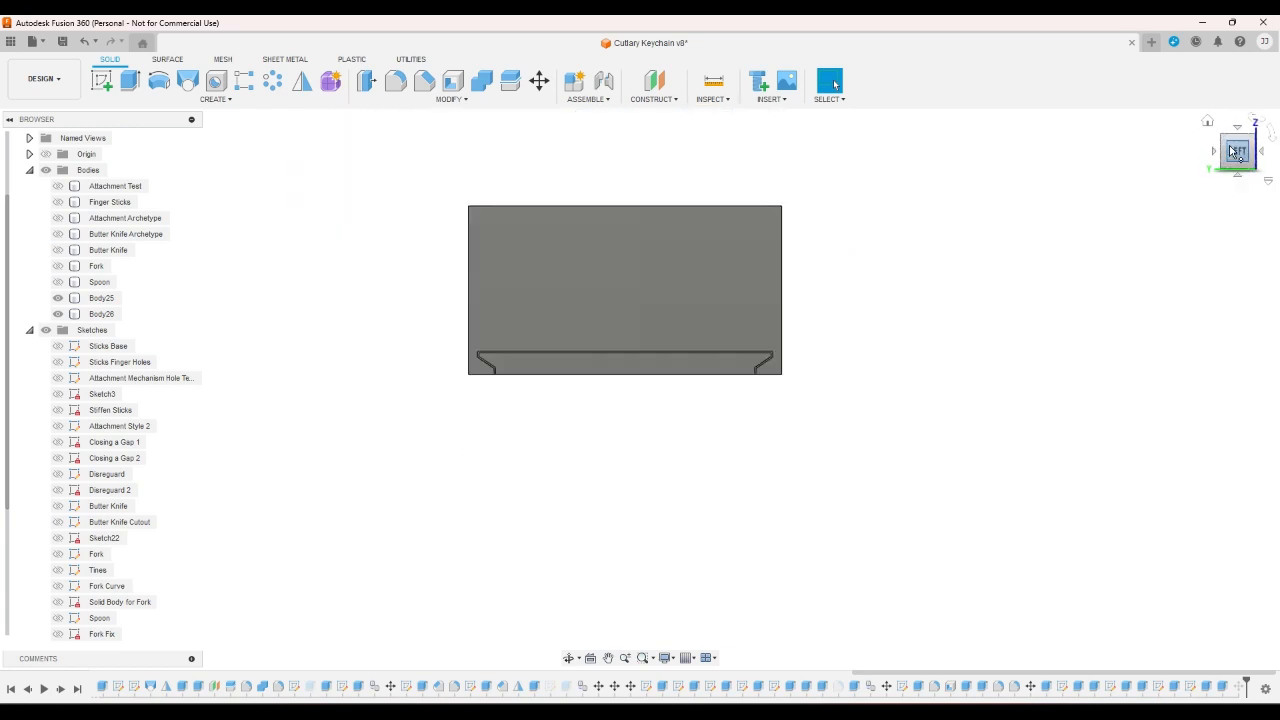
pyautogui.scroll(4, 505, 380)
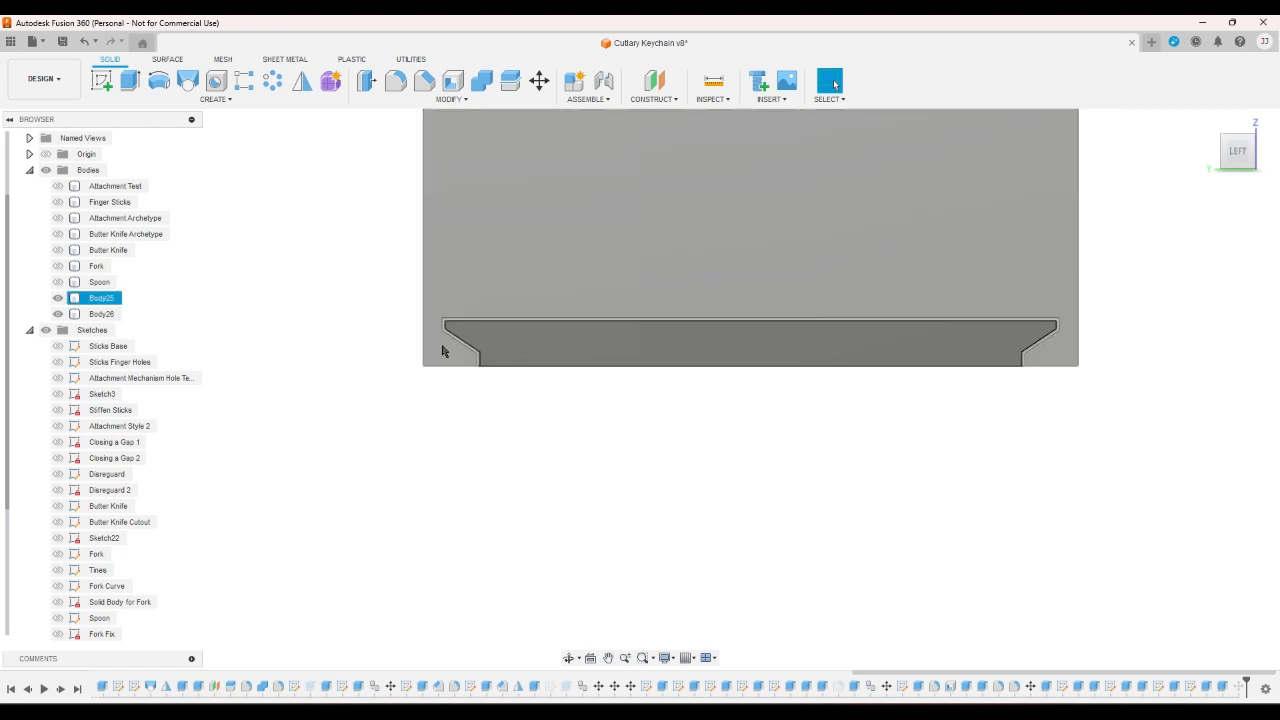
pyautogui.click(58, 298)
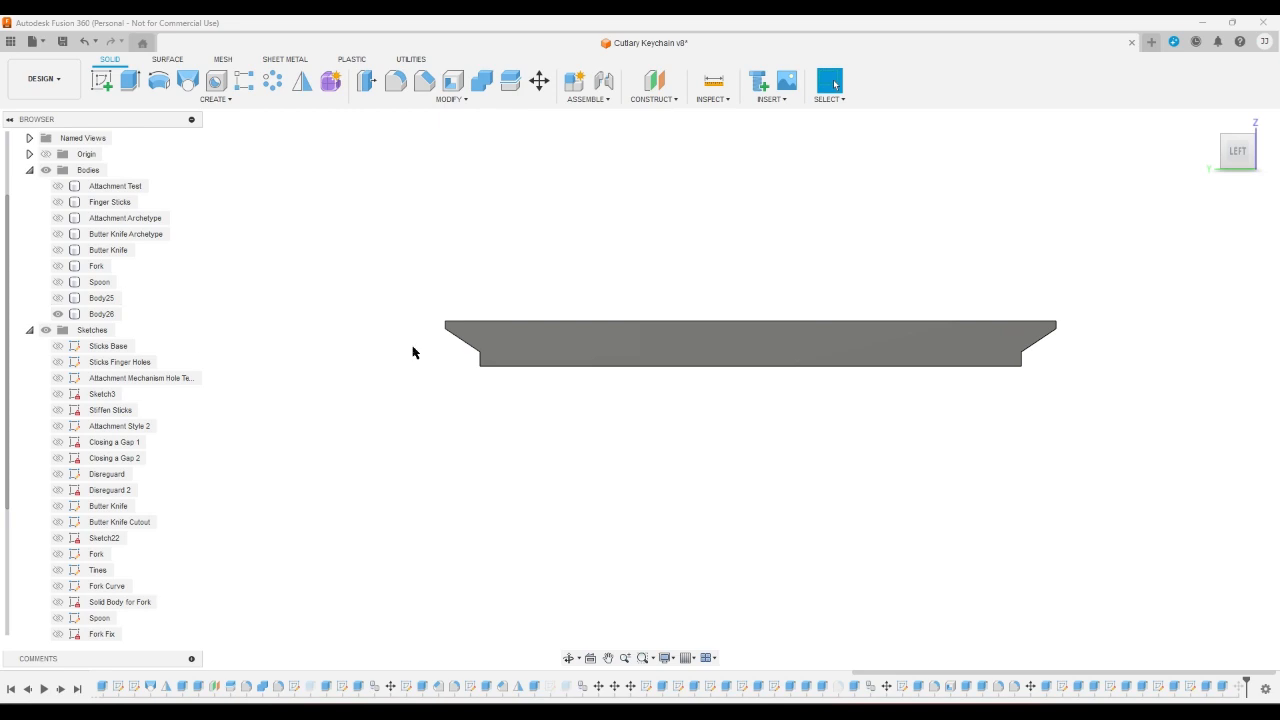
# - Start a sketch on the lid's upper face and draw a rectangle about 8.5 mm wide against its +X end edge
pyautogui.click(1256, 144)
pyautogui.click(101, 80)
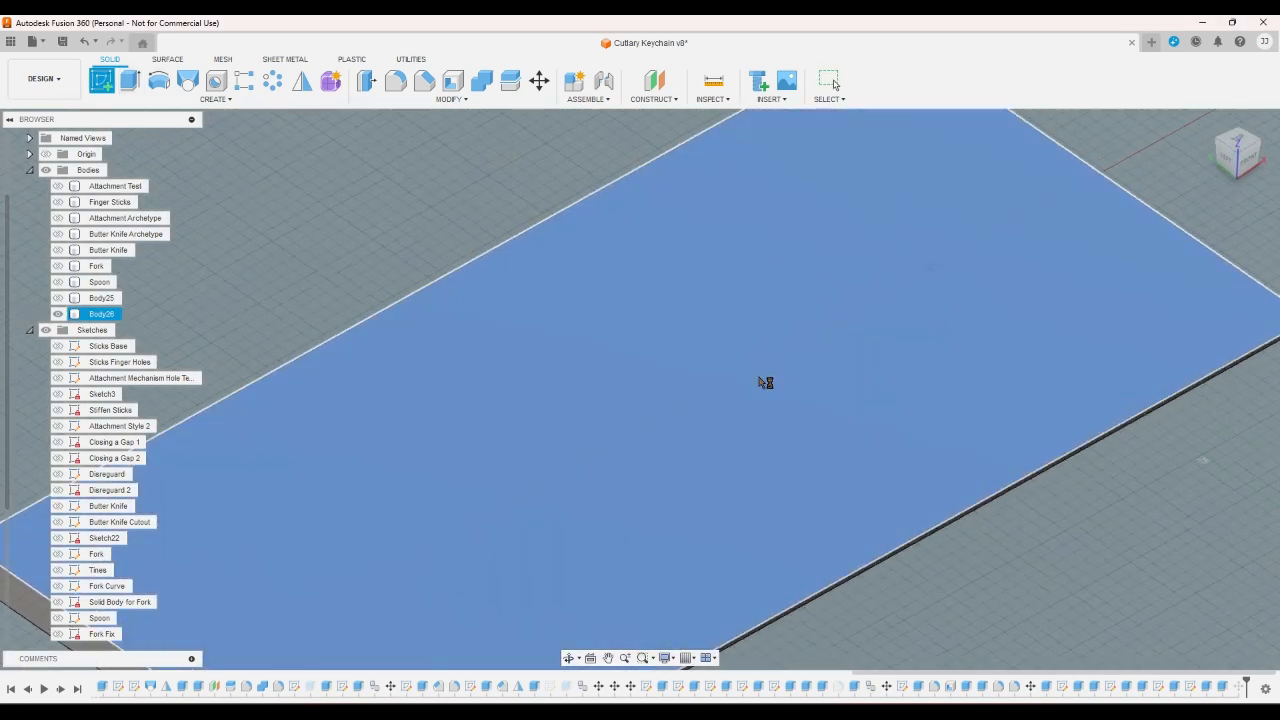
pyautogui.click(763, 380)
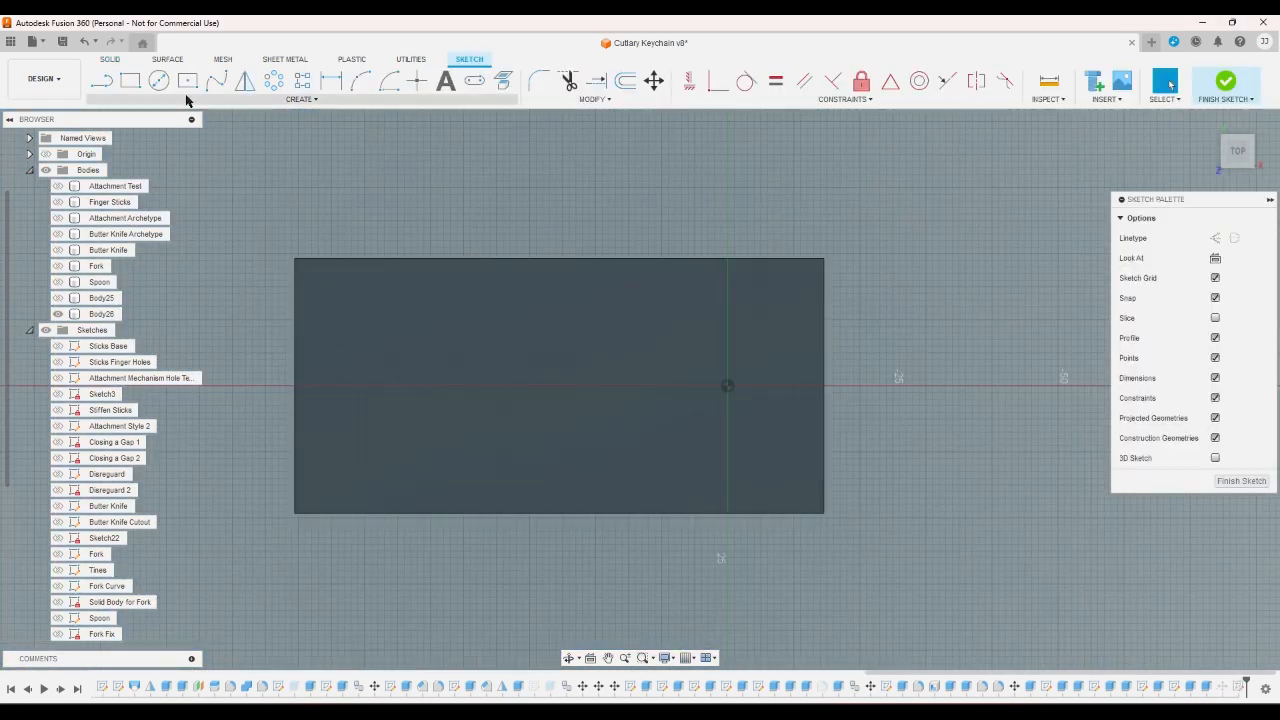
pyautogui.click(130, 80)
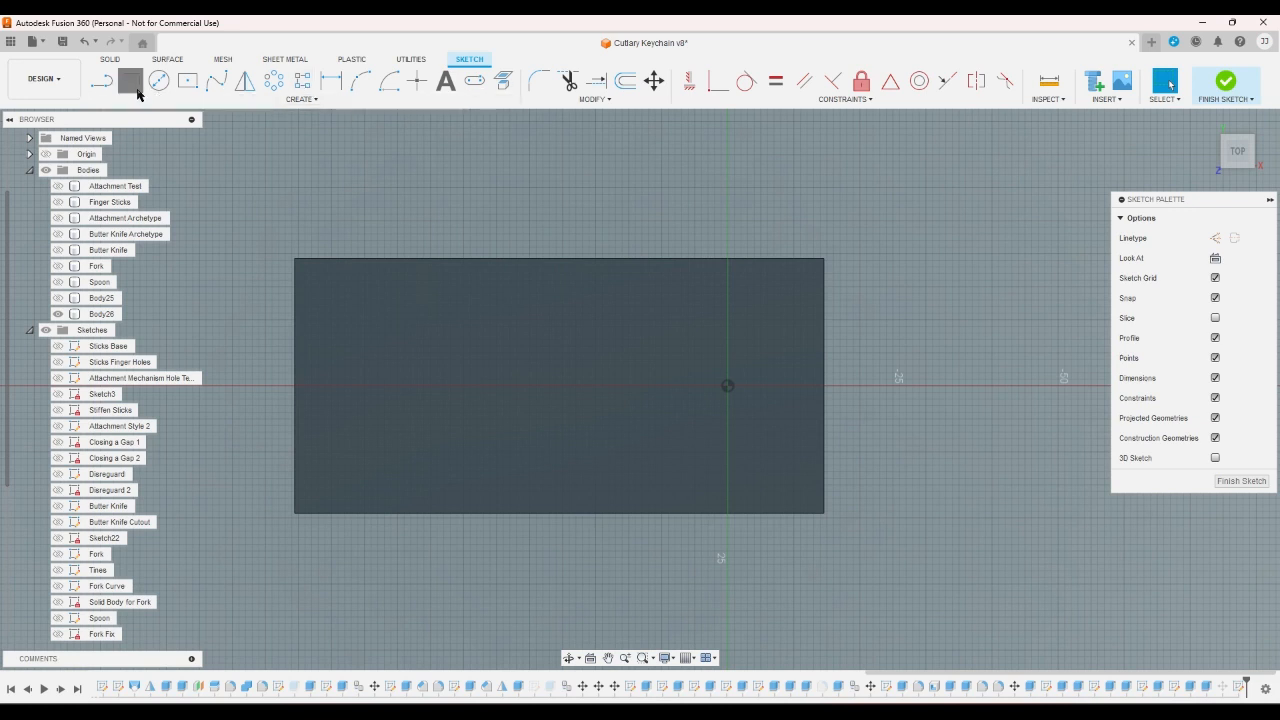
pyautogui.click(824, 294)
pyautogui.click(768, 459)
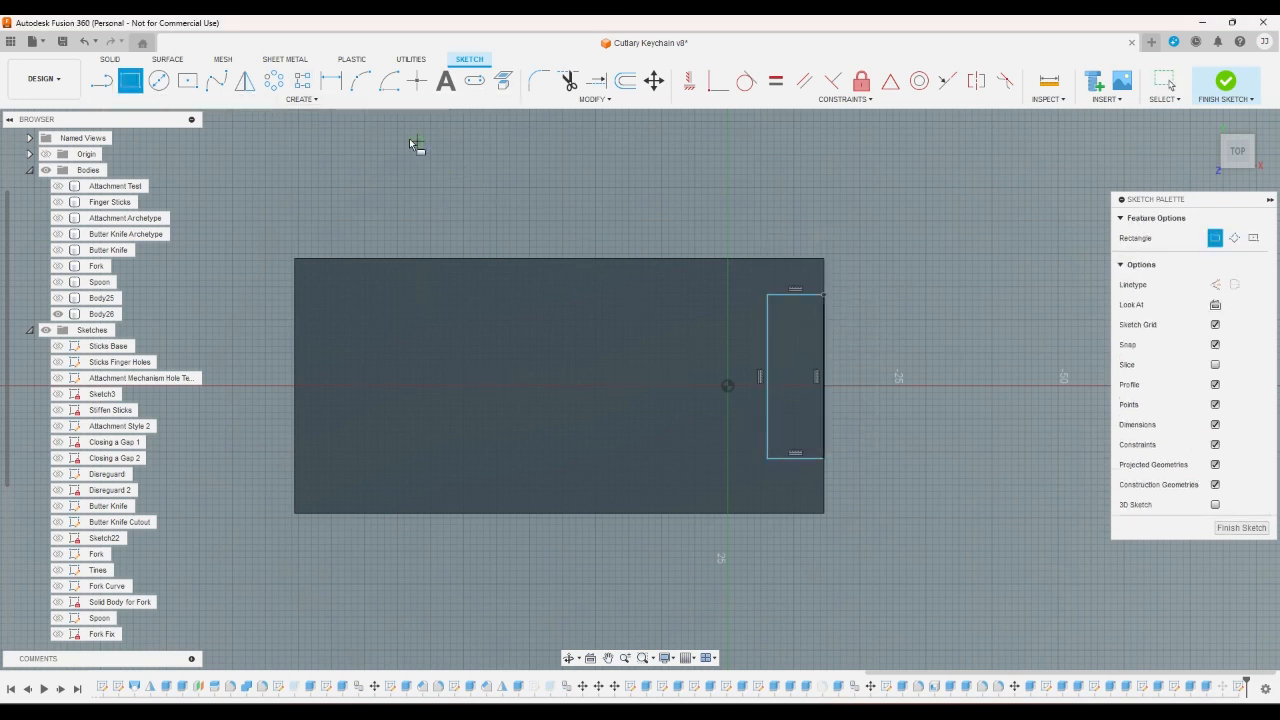
# - Dimension the rectangle's width along X to 1.2 mm
pyautogui.press('d')
pyautogui.click(786, 296)
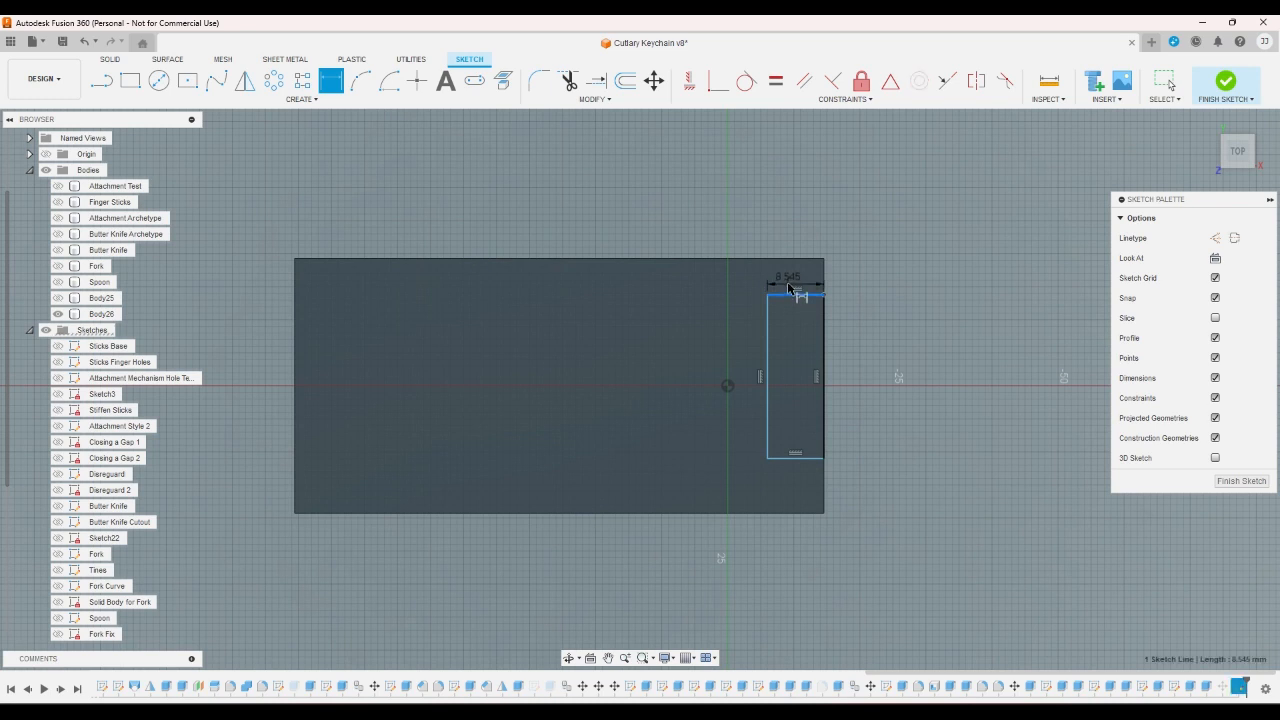
pyautogui.click(787, 278)
pyautogui.write('1.2')
pyautogui.press('Return')
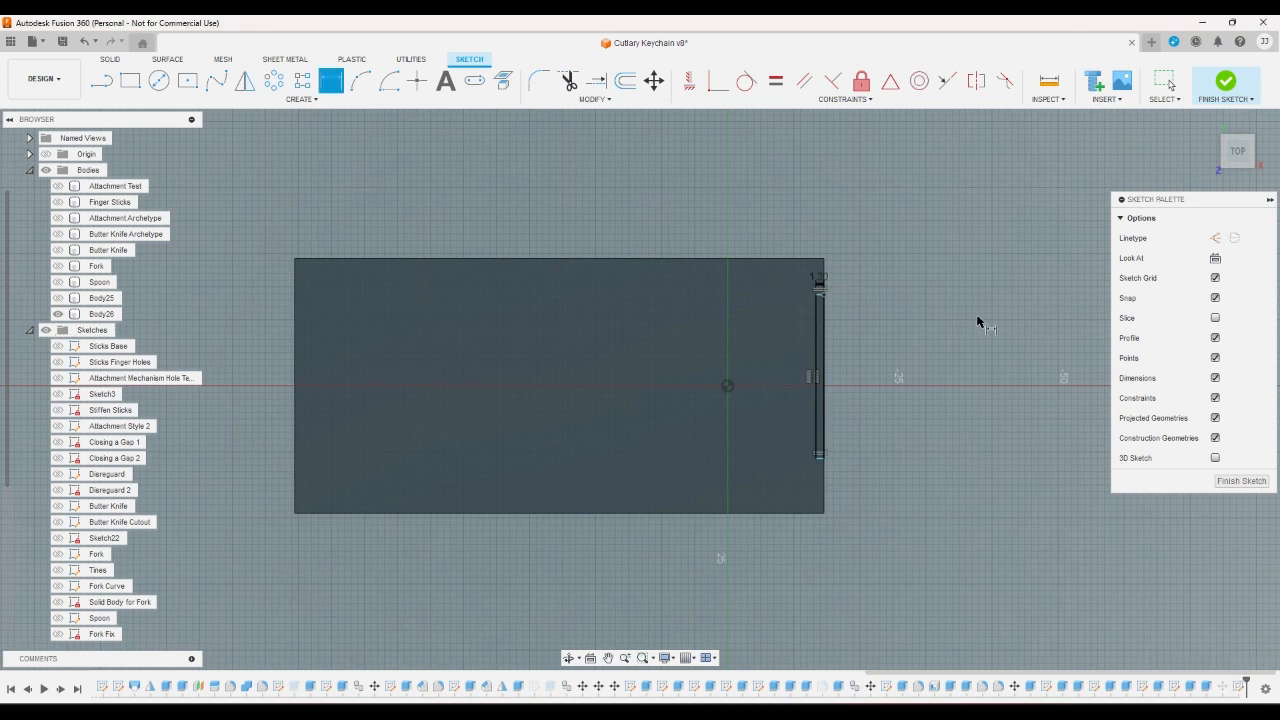
# - Draw a horizontal construction line from the midpoint of the rectangle's inner long side to the origin, centring the rectangle on the lid
pyautogui.scroll(3, 920, 322)
pyautogui.scroll(-2, 916, 324)
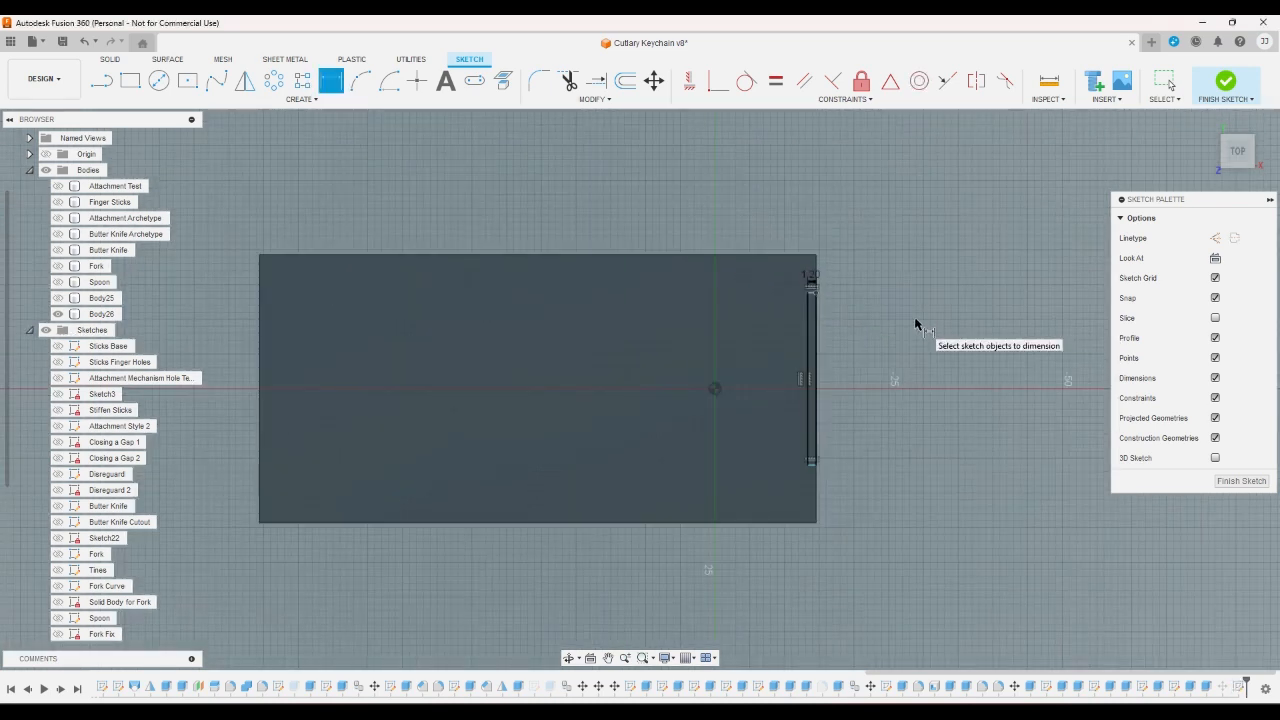
pyautogui.press('l')
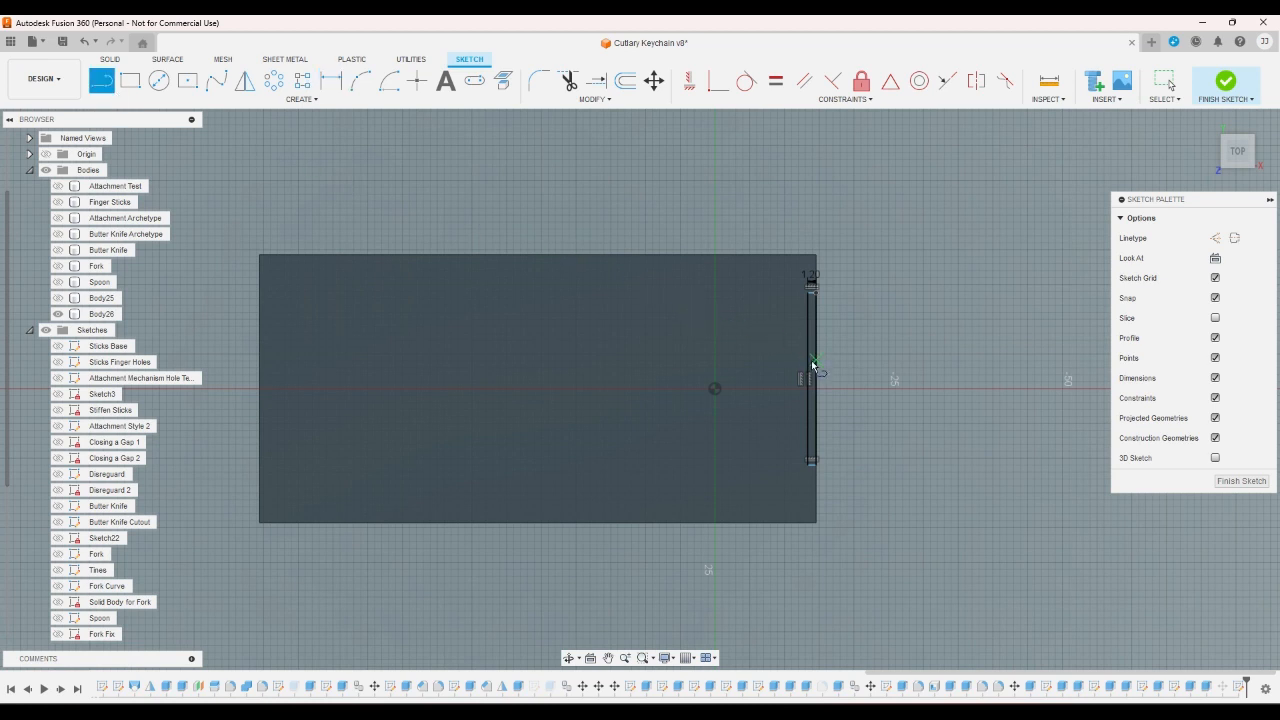
pyautogui.click(805, 380)
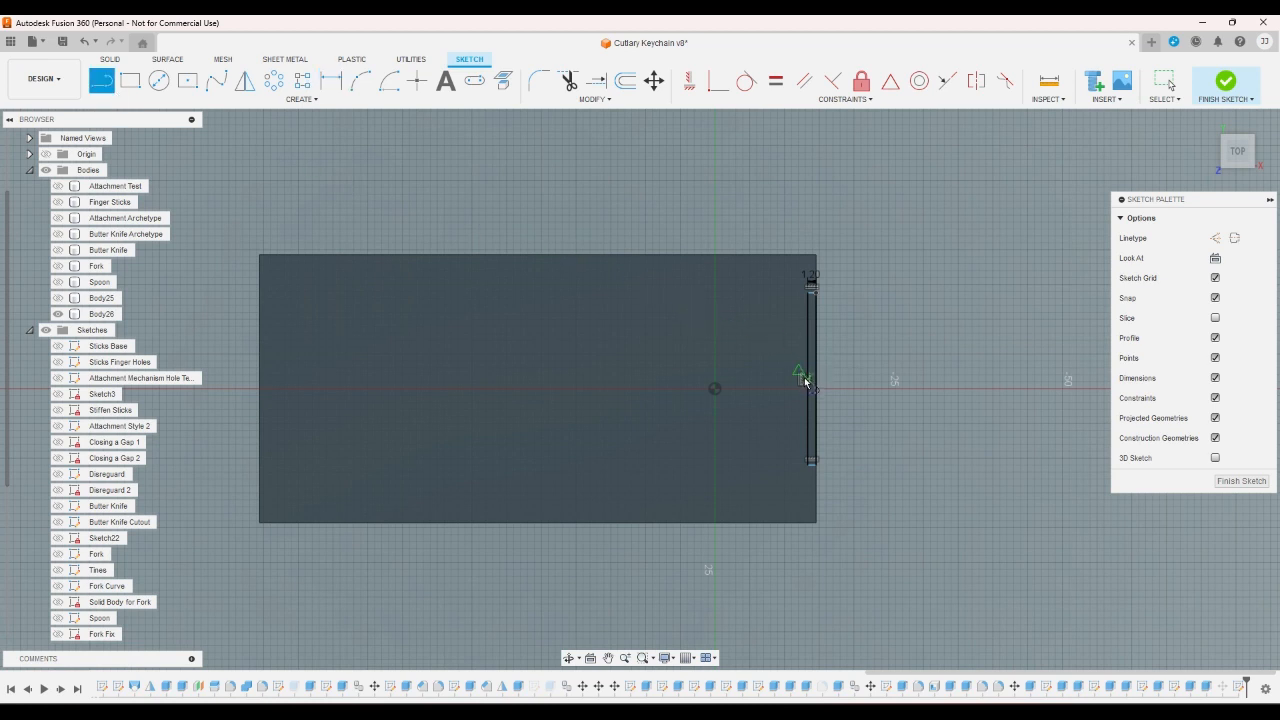
pyautogui.click(715, 388)
pyautogui.click(689, 81)
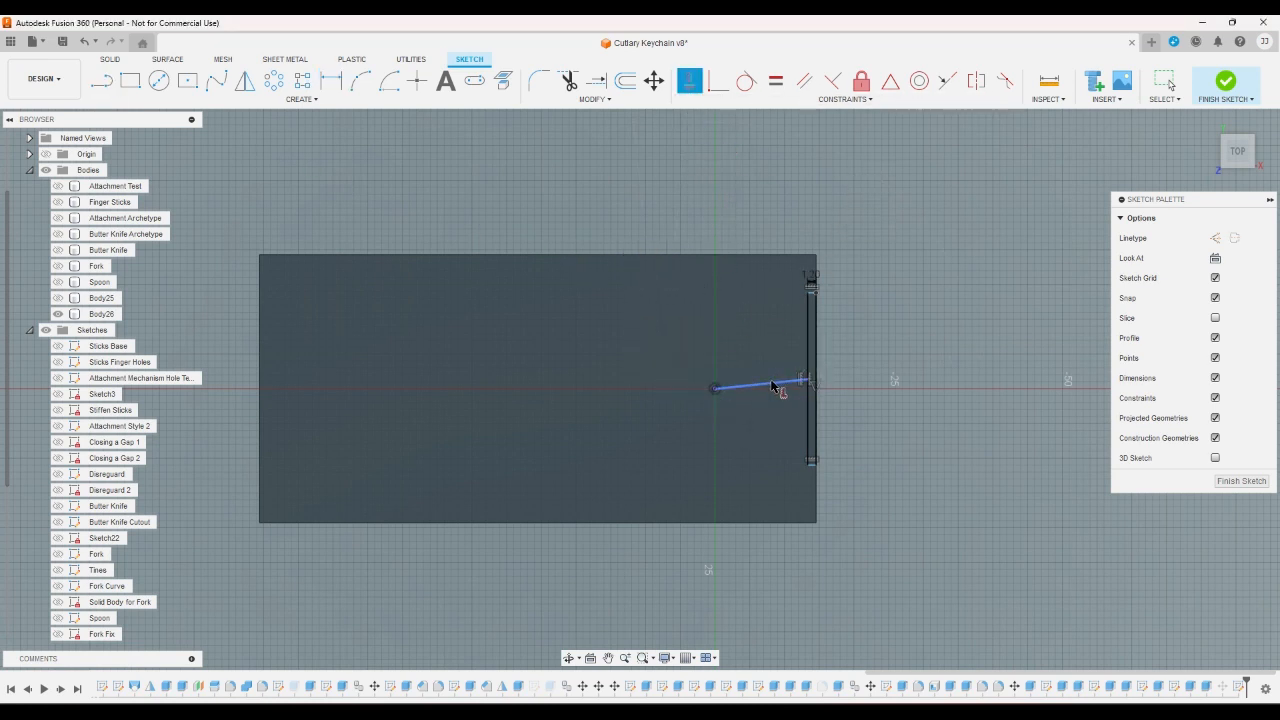
pyautogui.click(770, 384)
pyautogui.rightClick(903, 348)
pyautogui.click(937, 348)
pyautogui.click(771, 389)
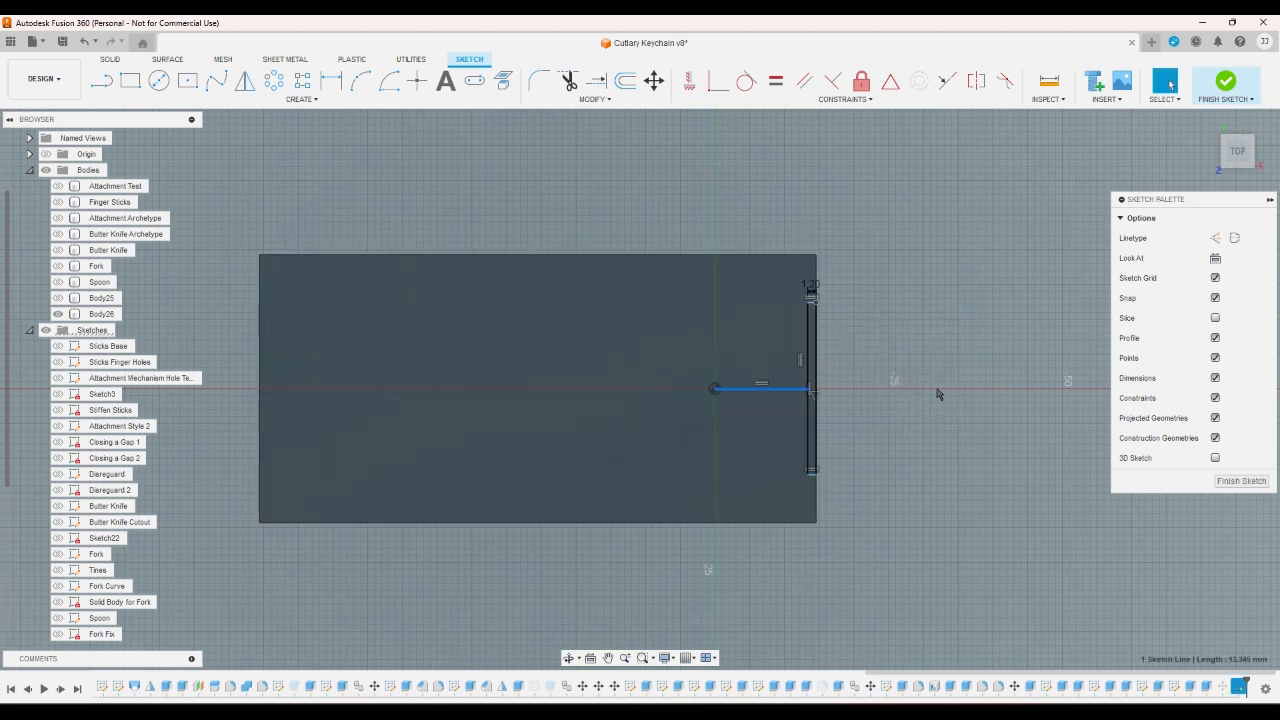
# - Dimension the gap between the lid's +X upper corner and the near end of the rectangle to 1.2 mm
pyautogui.click(331, 81)
pyautogui.scroll(2, 819, 285)
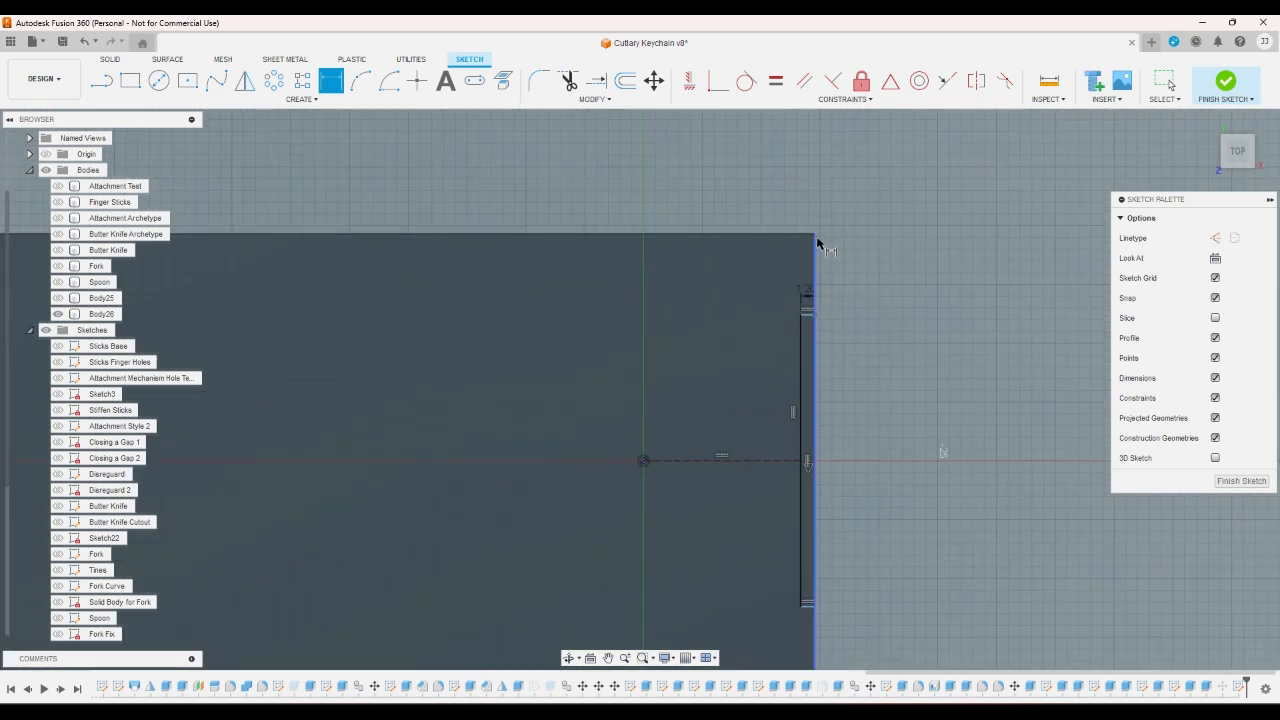
pyautogui.click(815, 235)
pyautogui.click(808, 318)
pyautogui.click(855, 275)
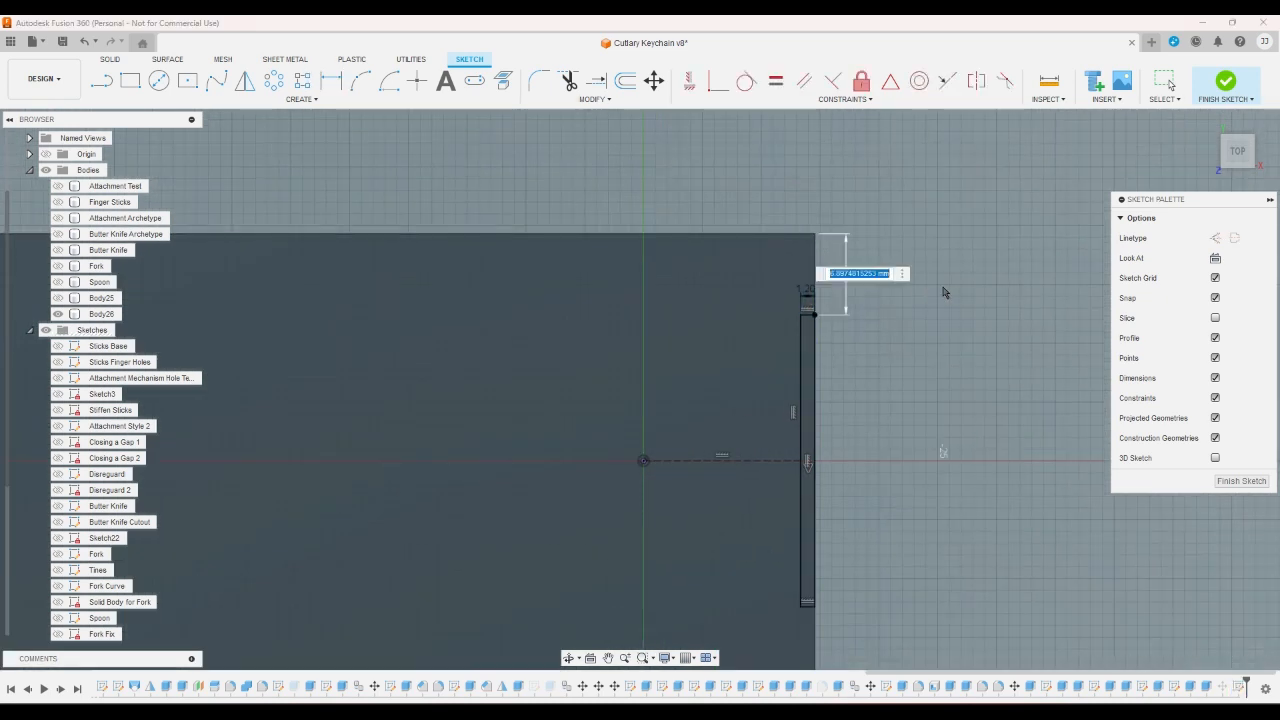
pyautogui.write('1.2')
pyautogui.press('Return')
# - Try to dimension the gap between the rectangle's other end and the lid's opposite corner
pyautogui.scroll(-3, 943, 292)
pyautogui.scroll(3, 878, 510)
pyautogui.click(862, 516)
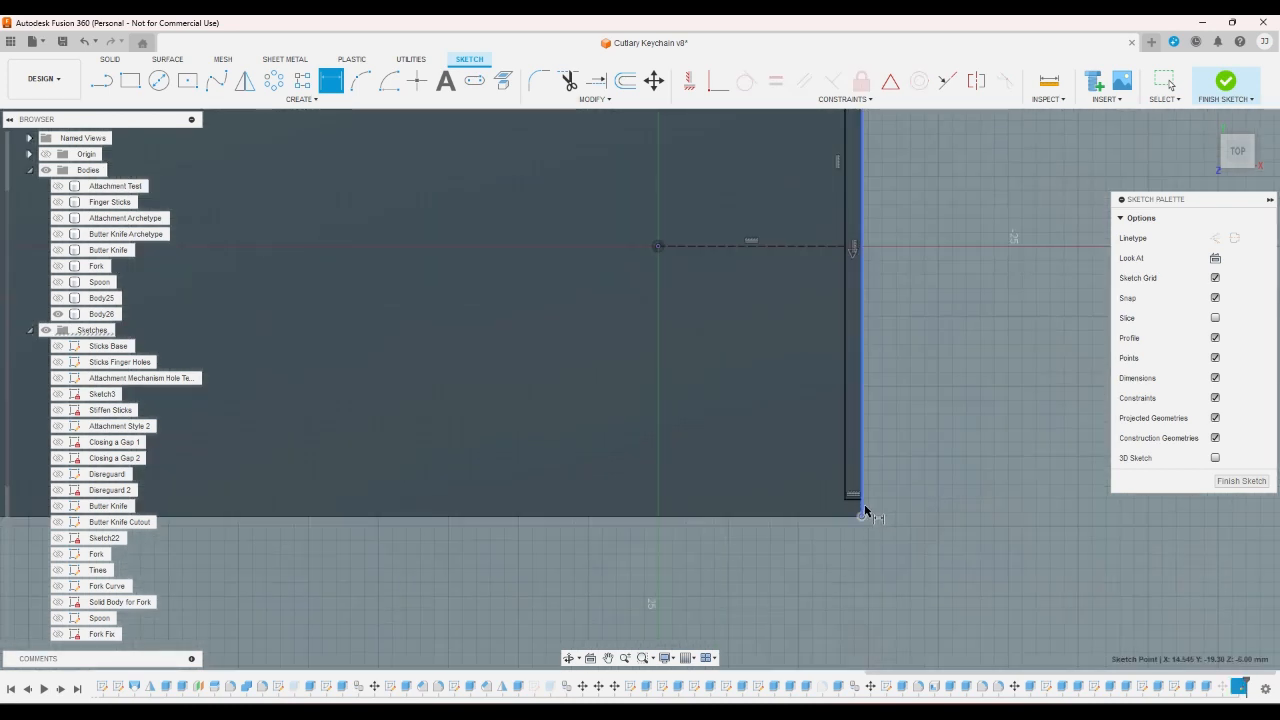
pyautogui.click(862, 500)
pyautogui.click(898, 487)
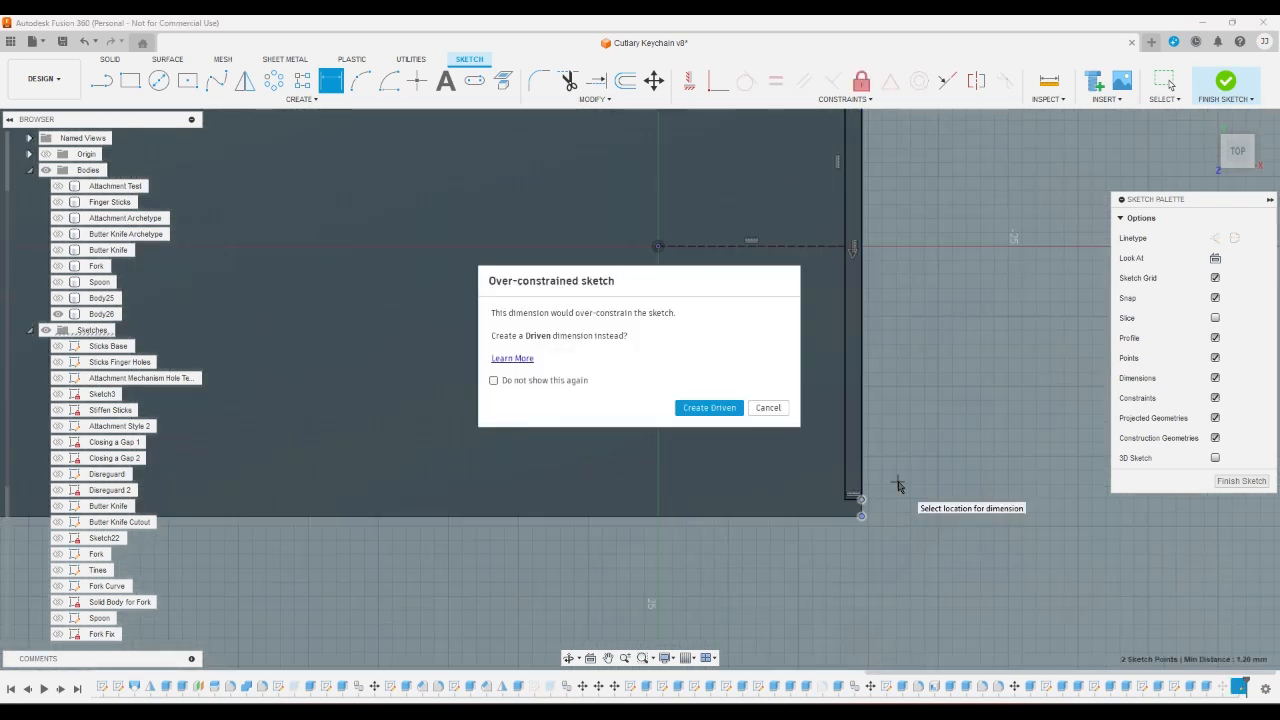
pyautogui.press('Escape')
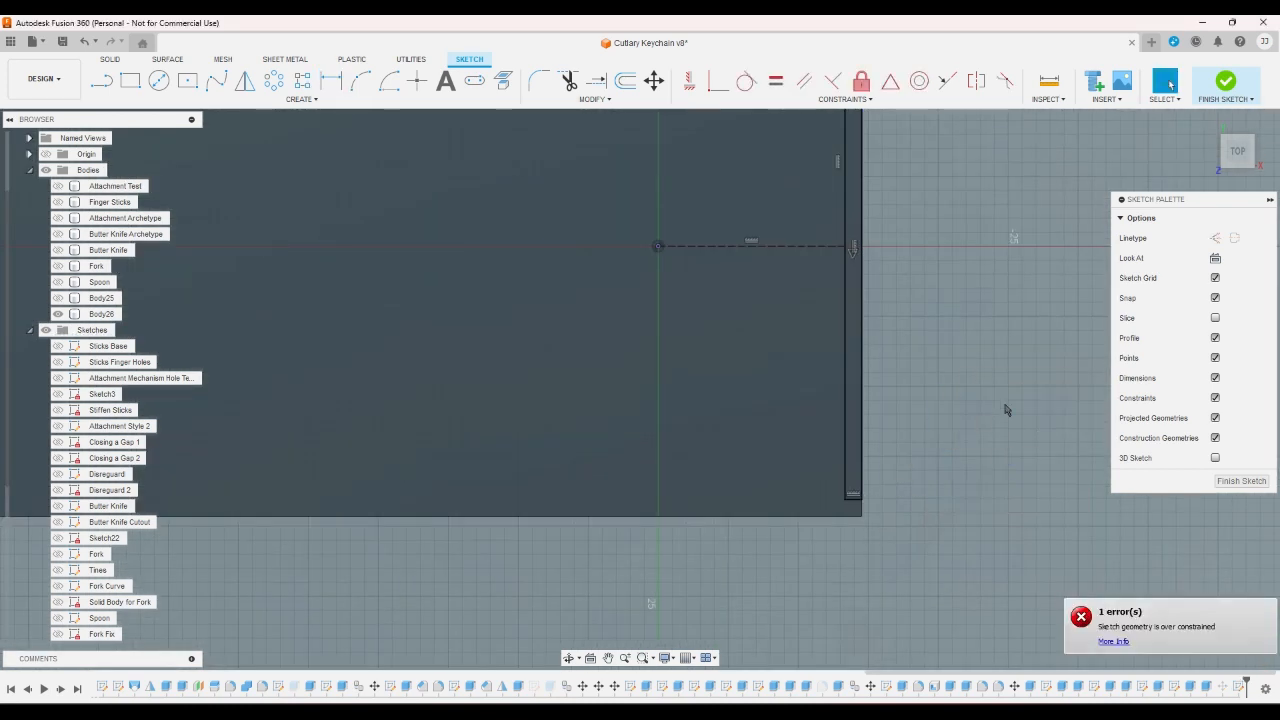
# - Finish the sketch and extrude the narrow rectangle upward as a raised strip joined to the lid
pyautogui.click(1226, 85)
pyautogui.press('e')
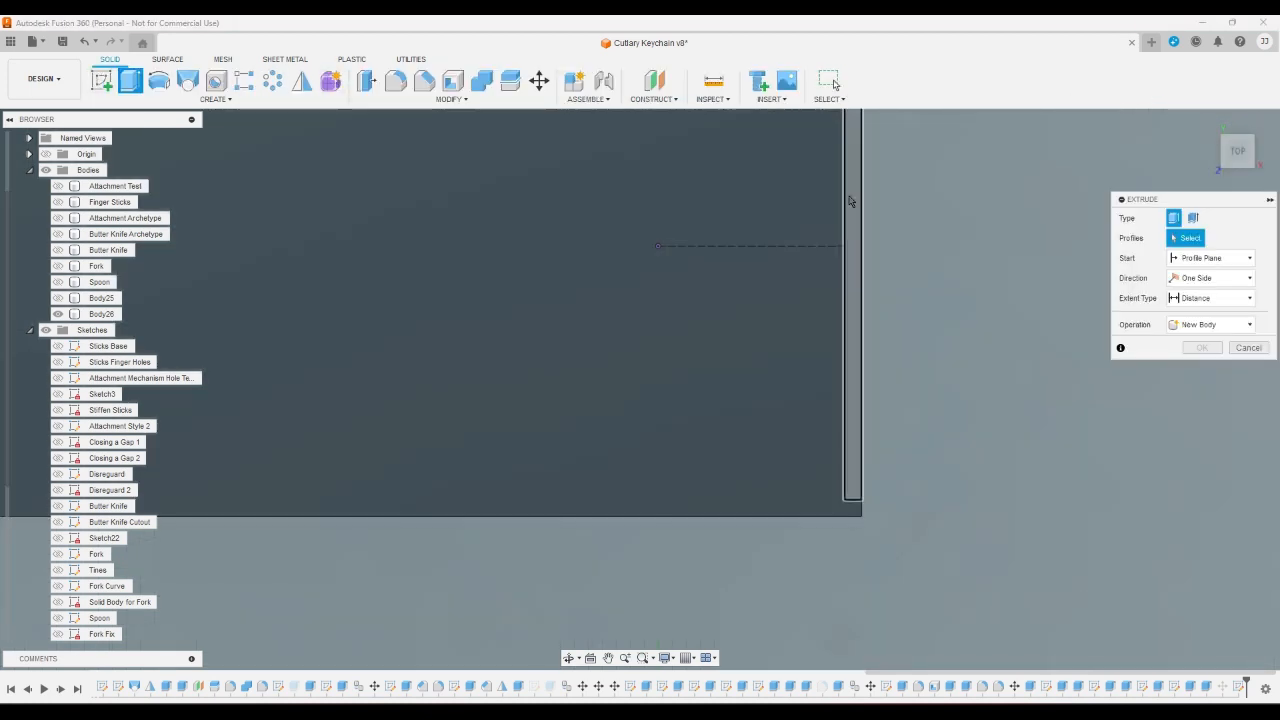
pyautogui.click(851, 201)
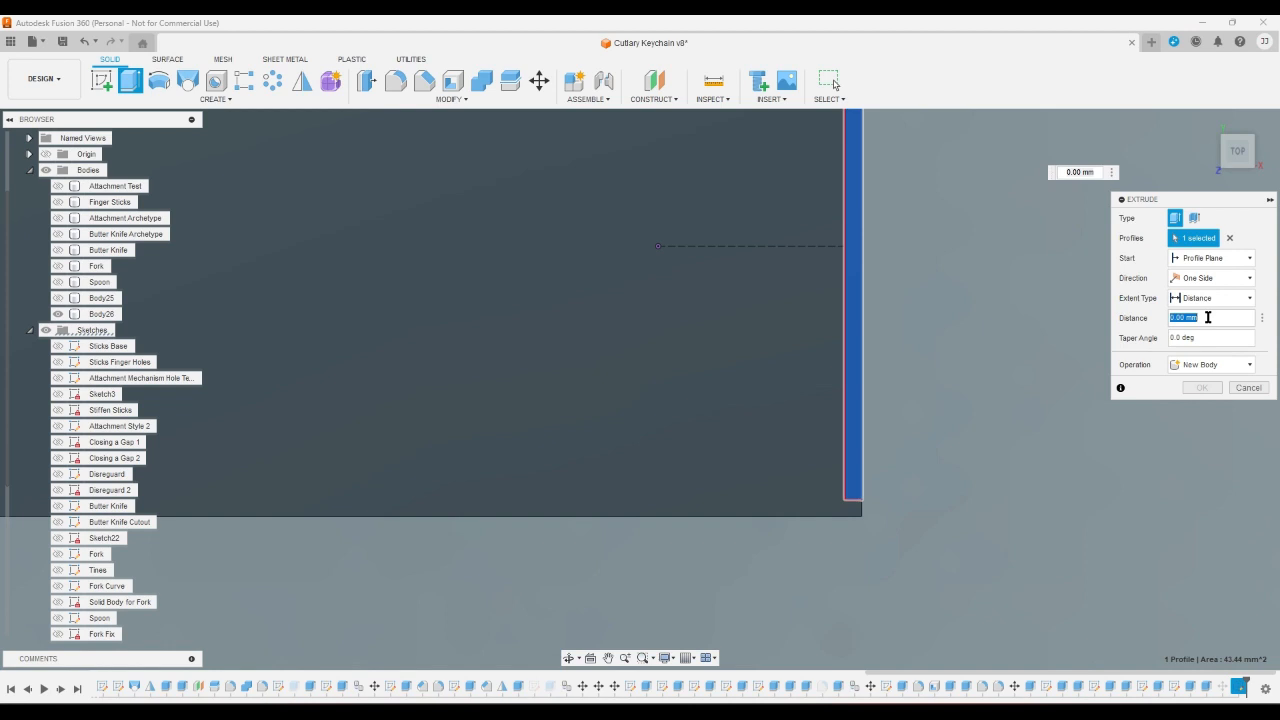
pyautogui.press('Escape')
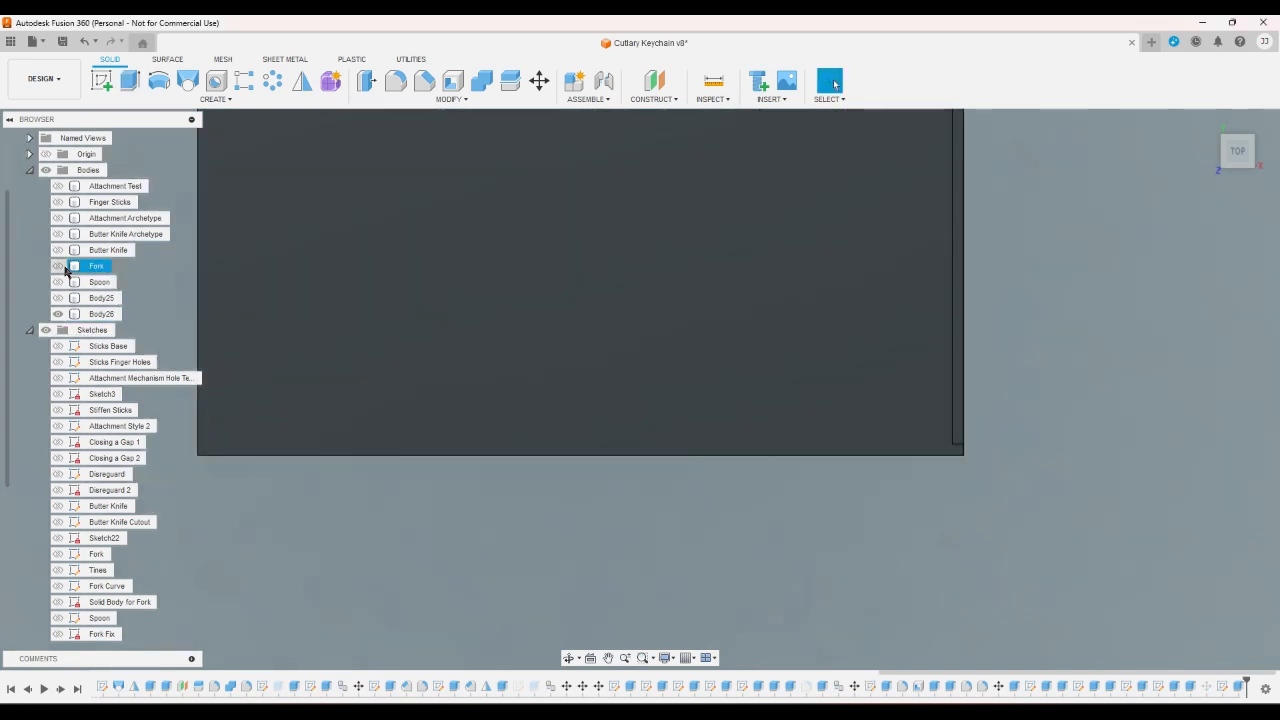
# - Show the Fork and Spoon bodies and examine their position relative to the lid's end strip from the front
pyautogui.click(57, 266)
pyautogui.click(57, 282)
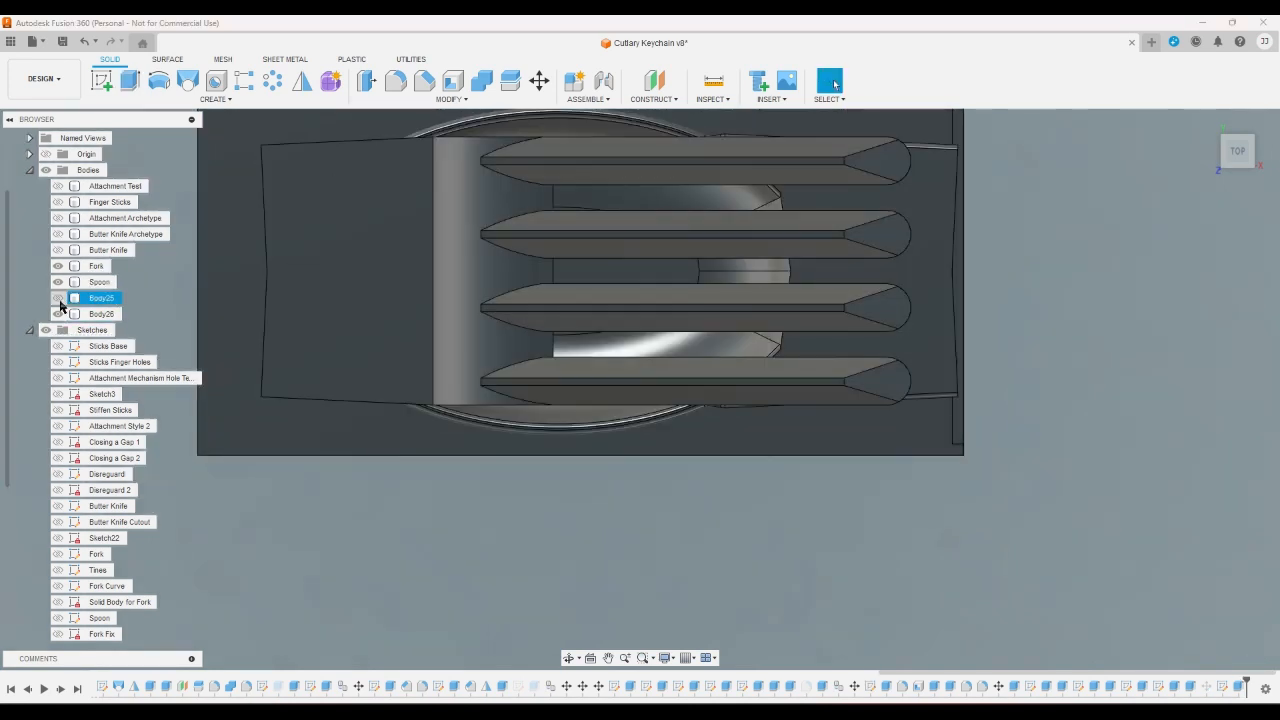
pyautogui.click(58, 299)
pyautogui.click(58, 299)
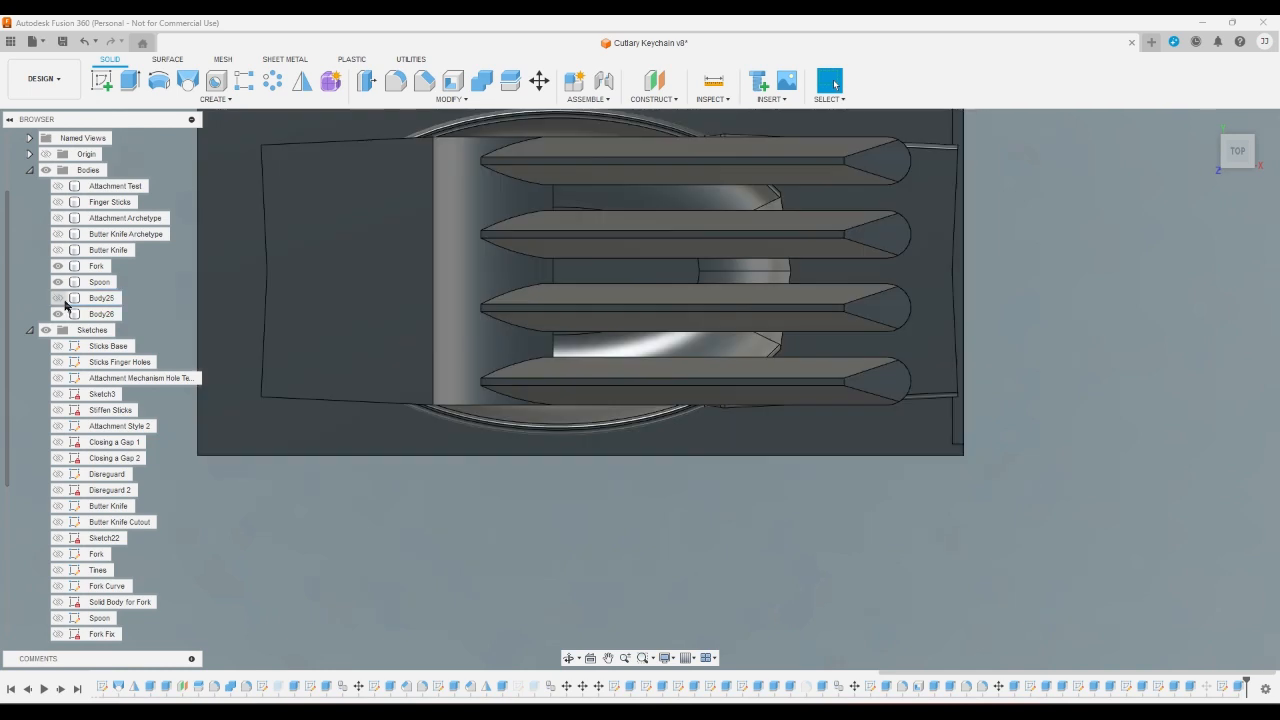
pyautogui.click(1238, 167)
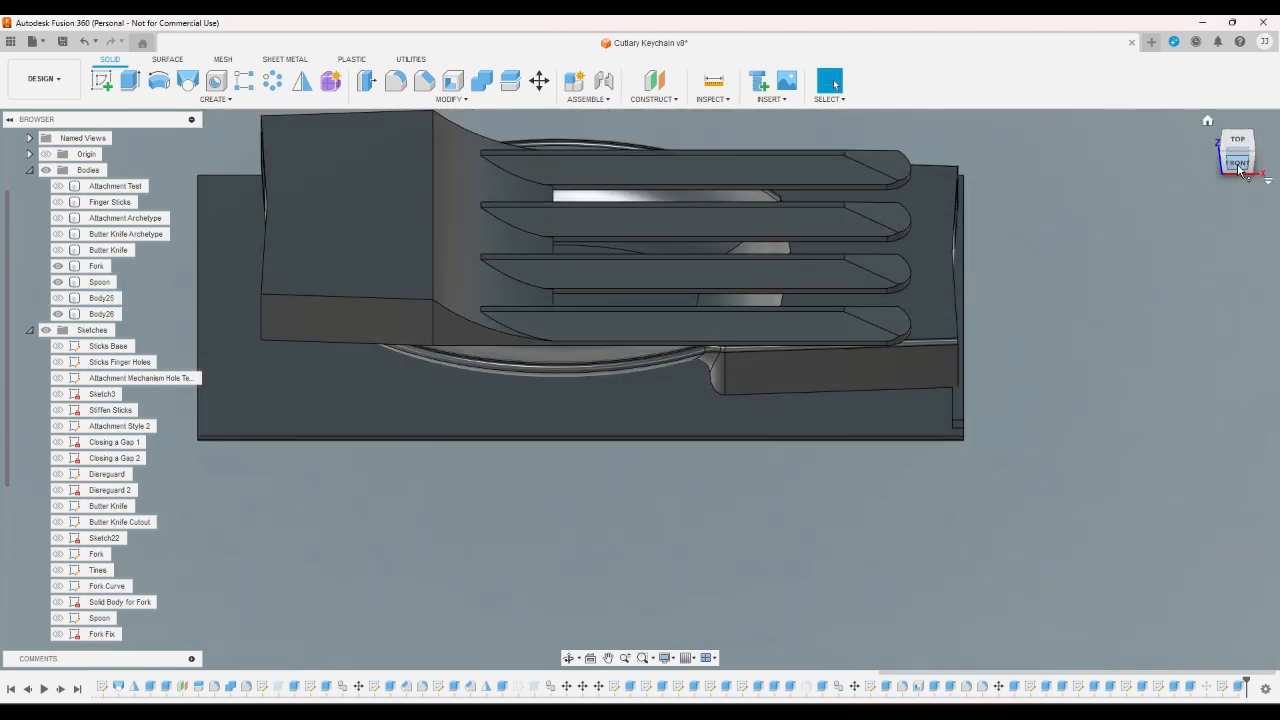
pyautogui.click(1239, 166)
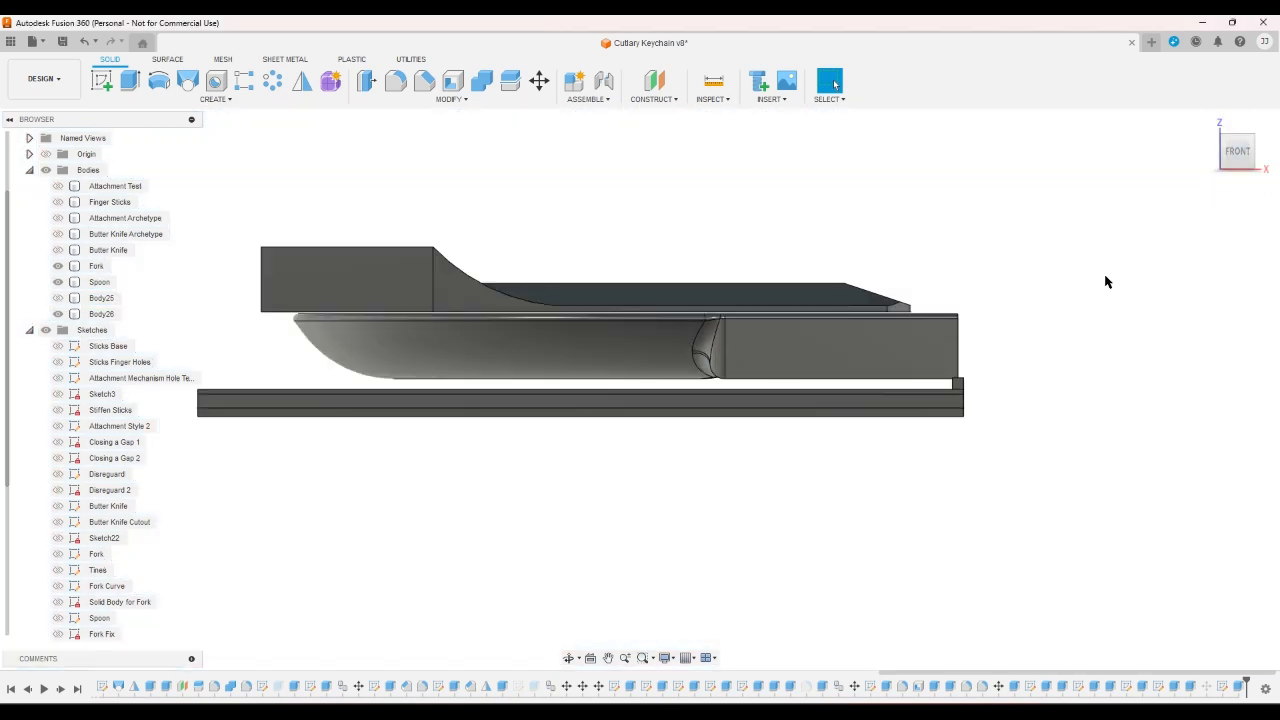
# - Show the case body, hide the lid body, and examine the case's rails and open underside
pyautogui.click(68, 302)
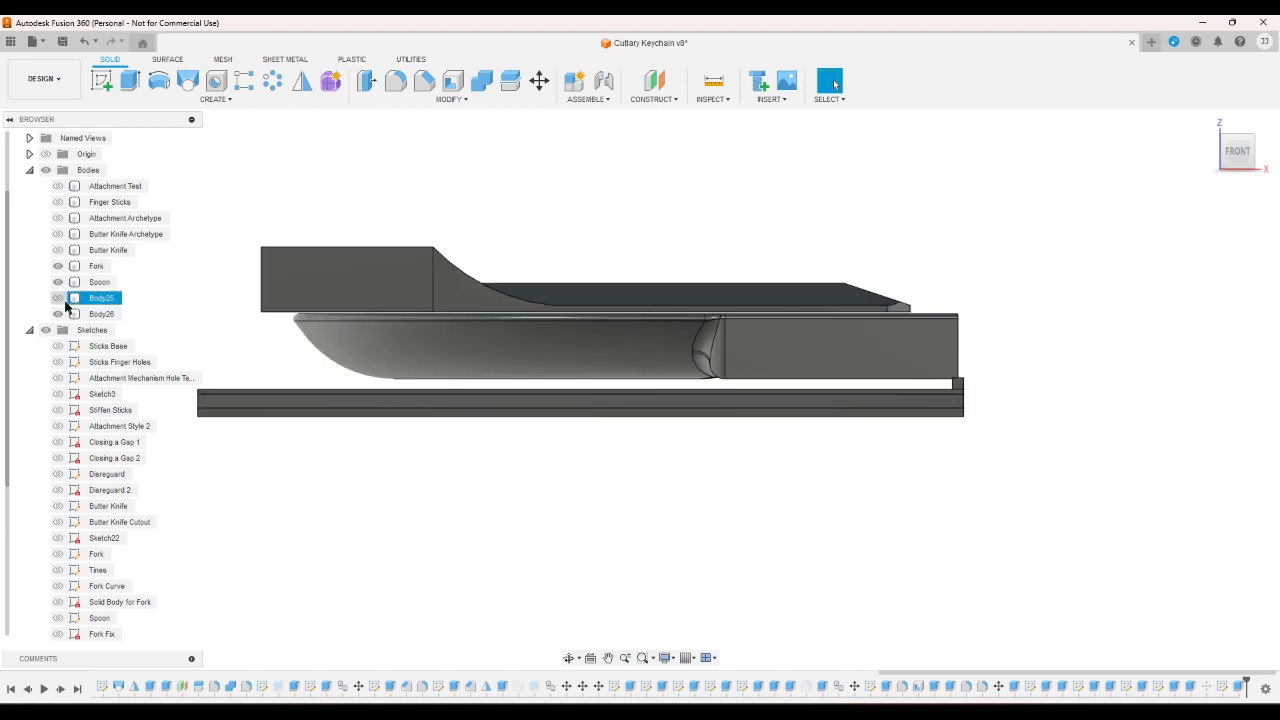
pyautogui.click(65, 304)
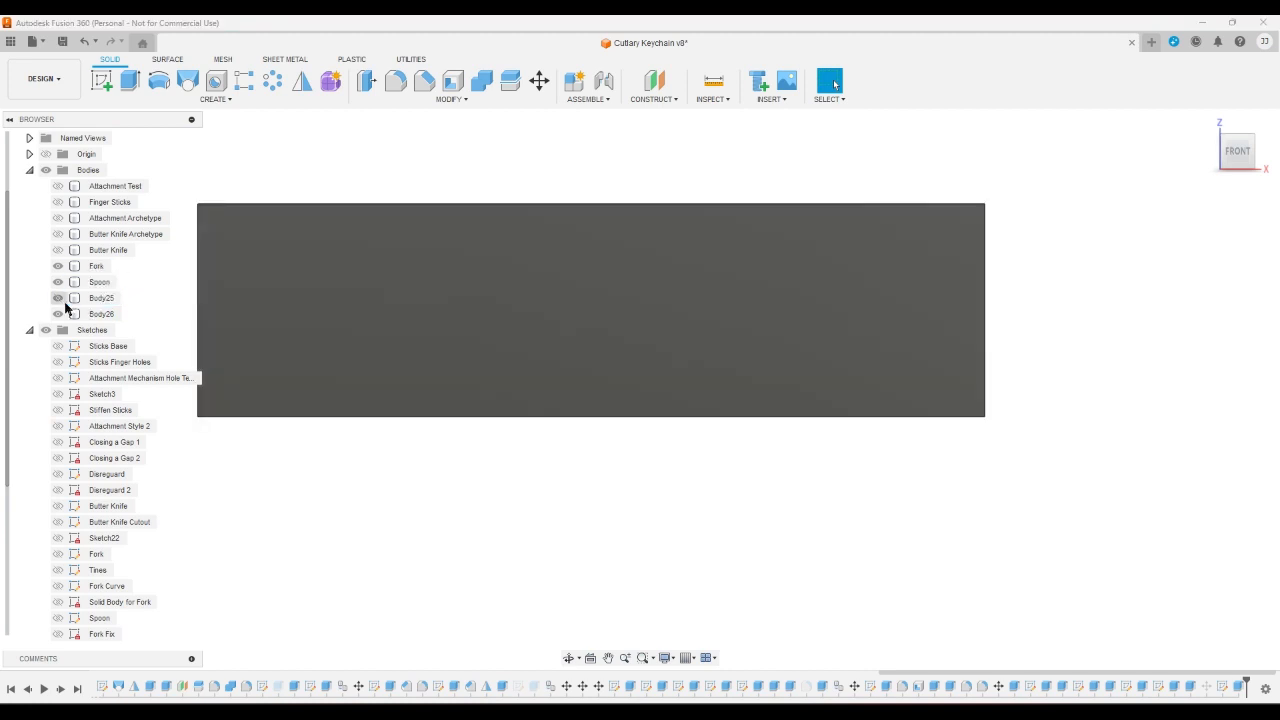
pyautogui.click(1226, 171)
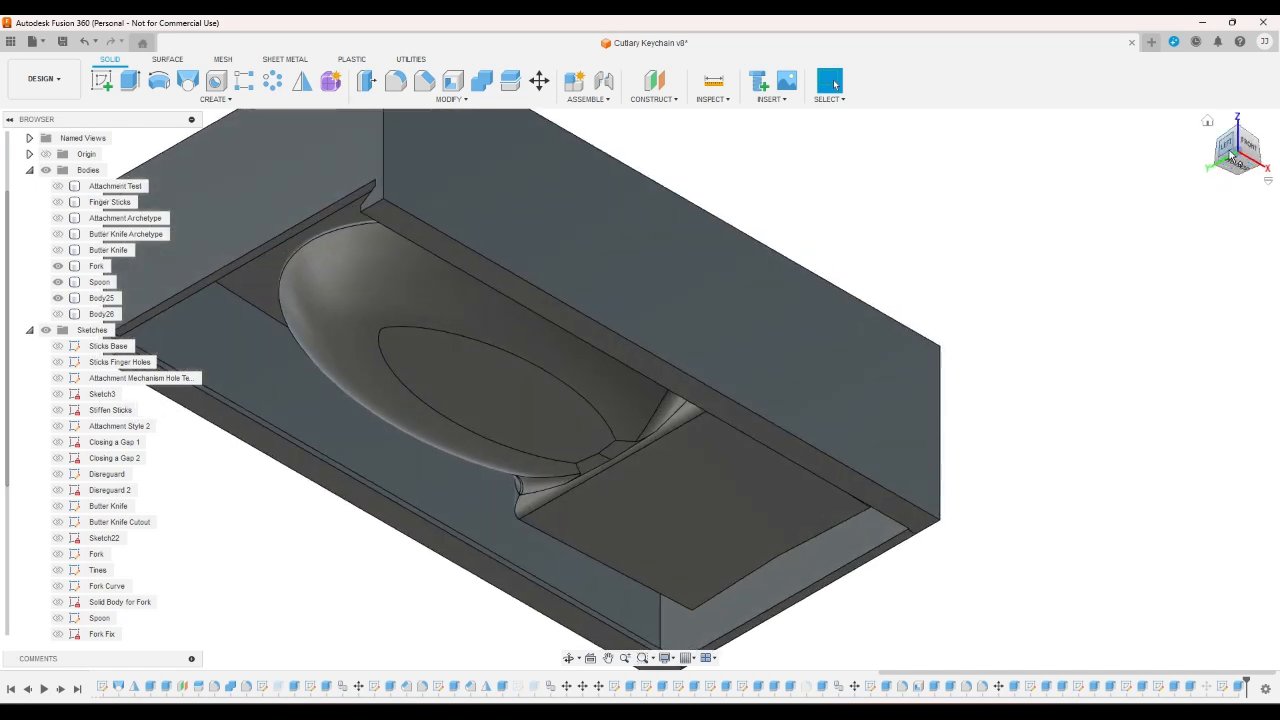
pyautogui.click(1227, 148)
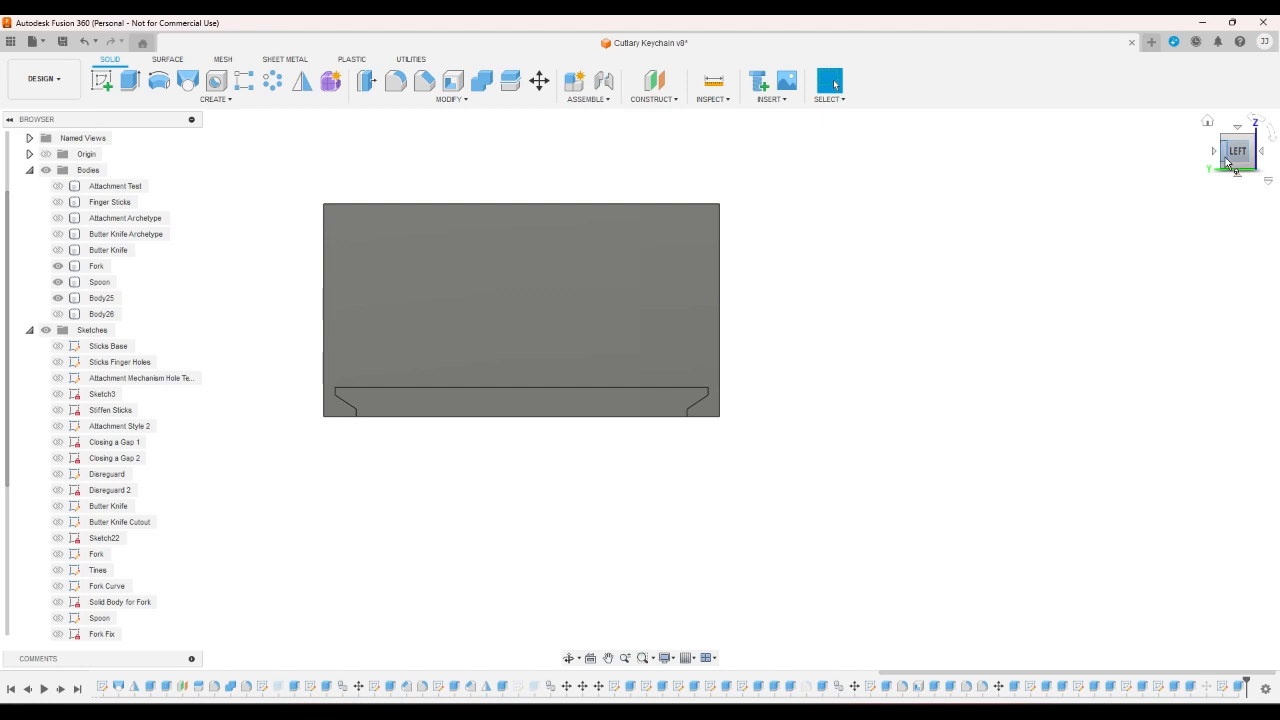
pyautogui.click(1229, 164)
pyautogui.click(1226, 161)
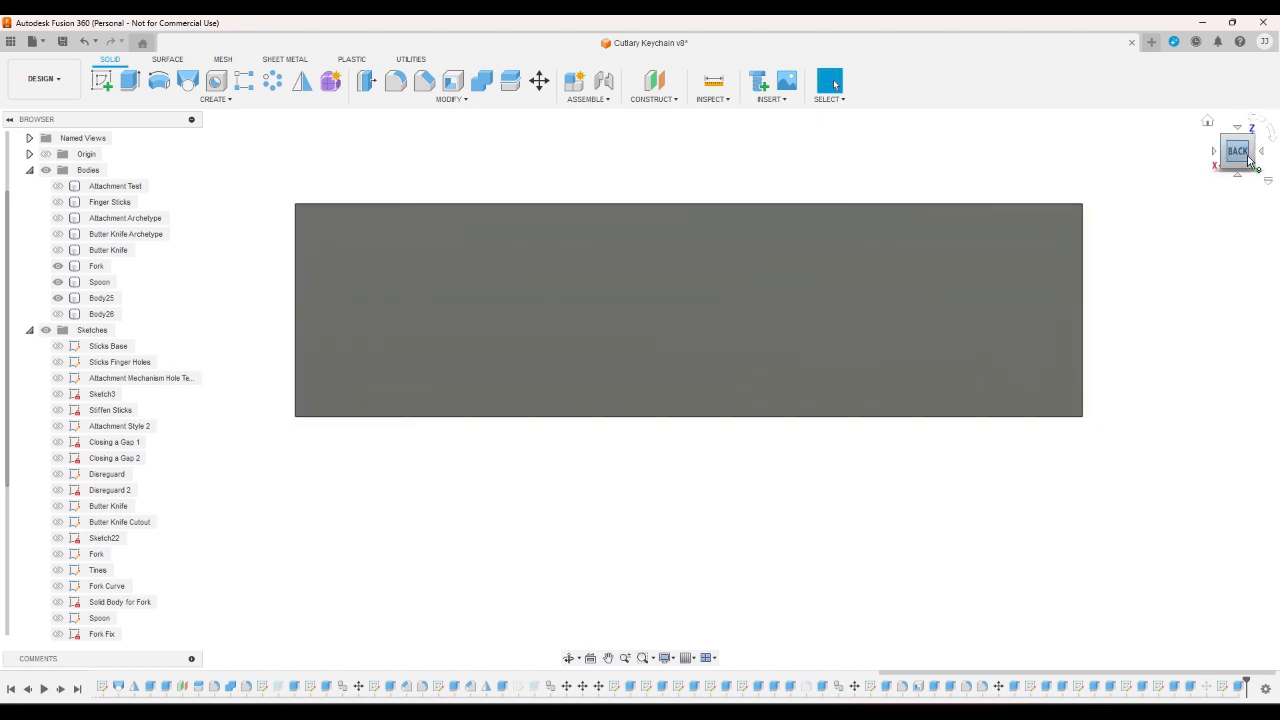
pyautogui.click(1246, 166)
pyautogui.click(1246, 170)
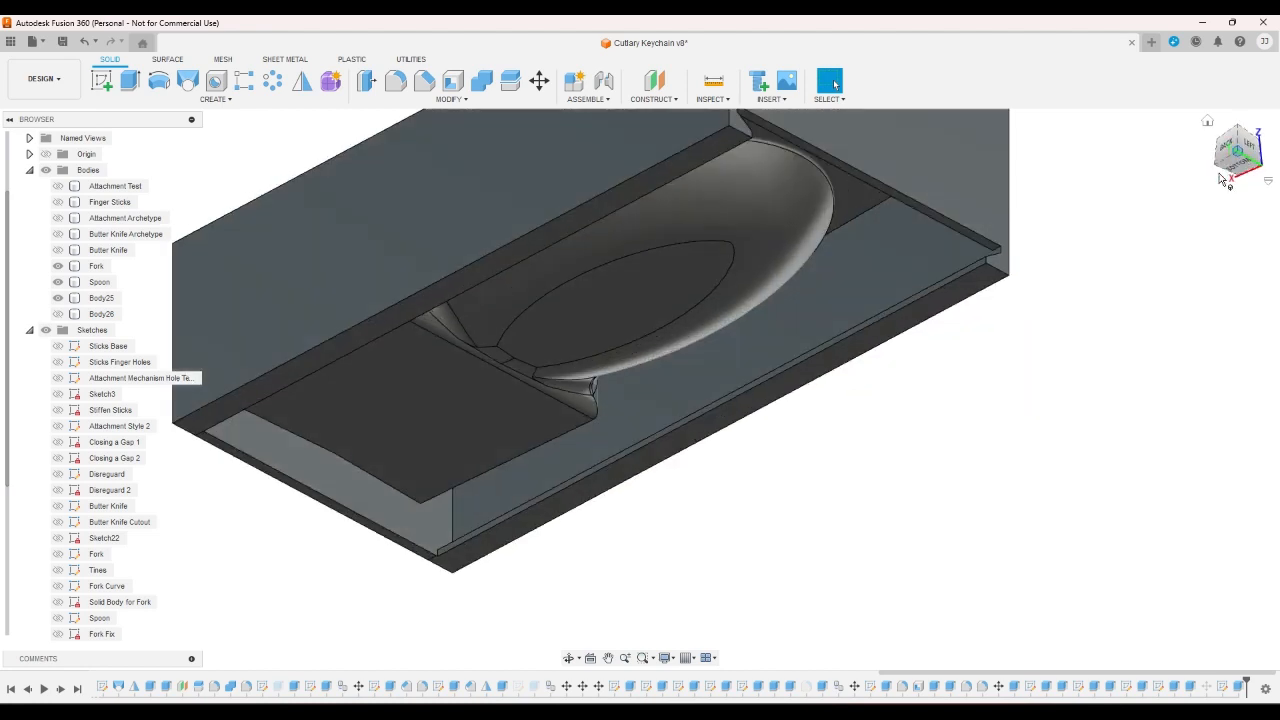
pyautogui.scroll(4, 508, 409)
pyautogui.click(508, 409)
pyautogui.scroll(-5, 882, 513)
pyautogui.click(882, 514)
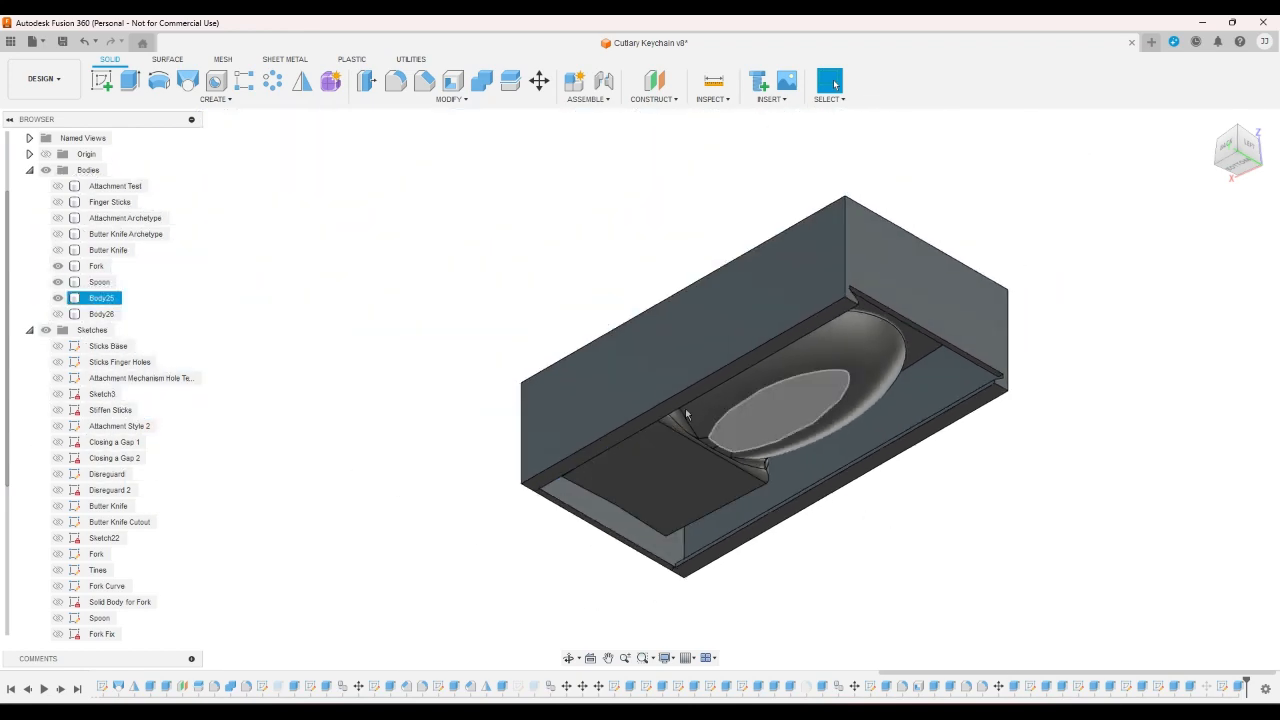
# - Start a sketch on the case's inner long side wall and project the wall's outline with the small rail step
pyautogui.click(100, 84)
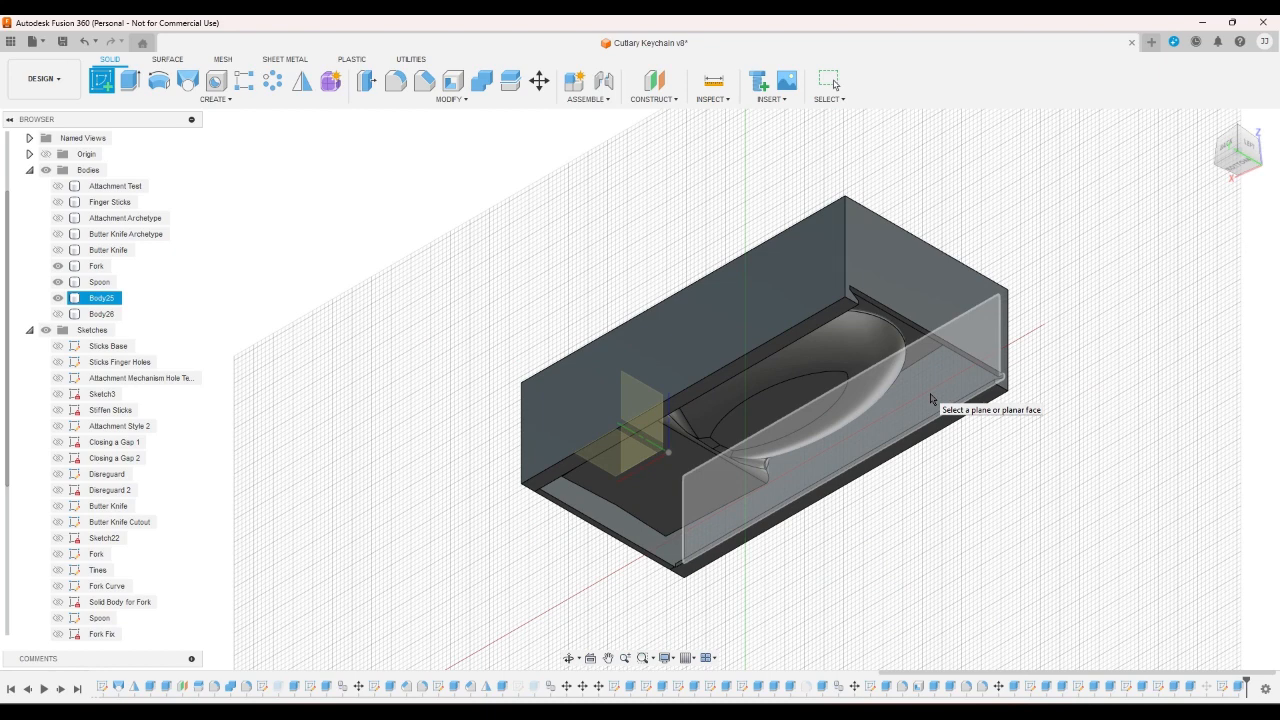
pyautogui.click(930, 398)
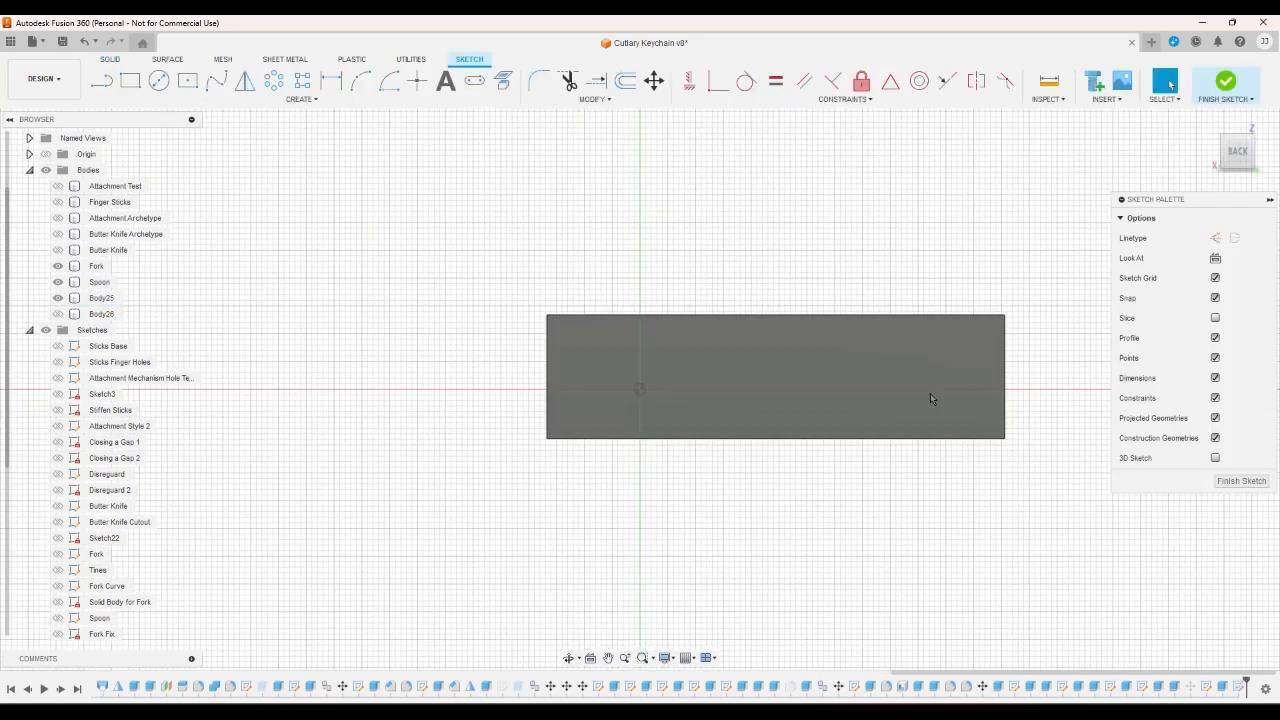
pyautogui.click(503, 80)
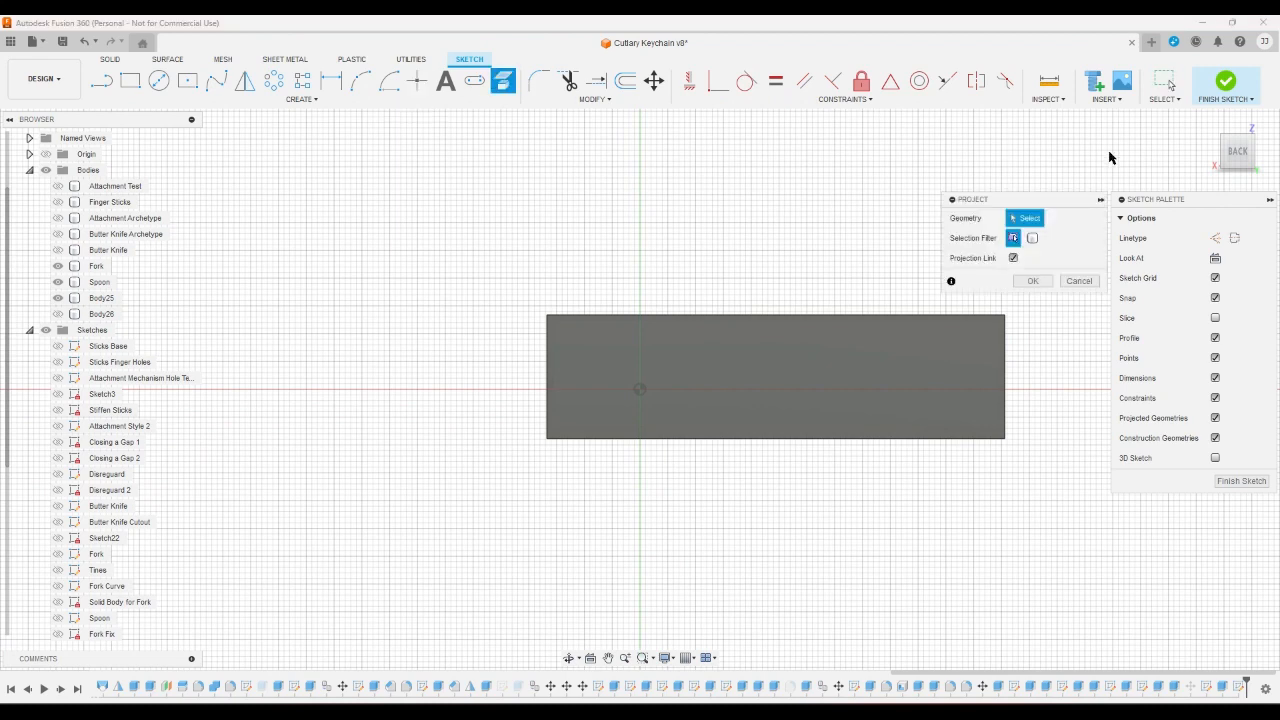
pyautogui.click(1250, 175)
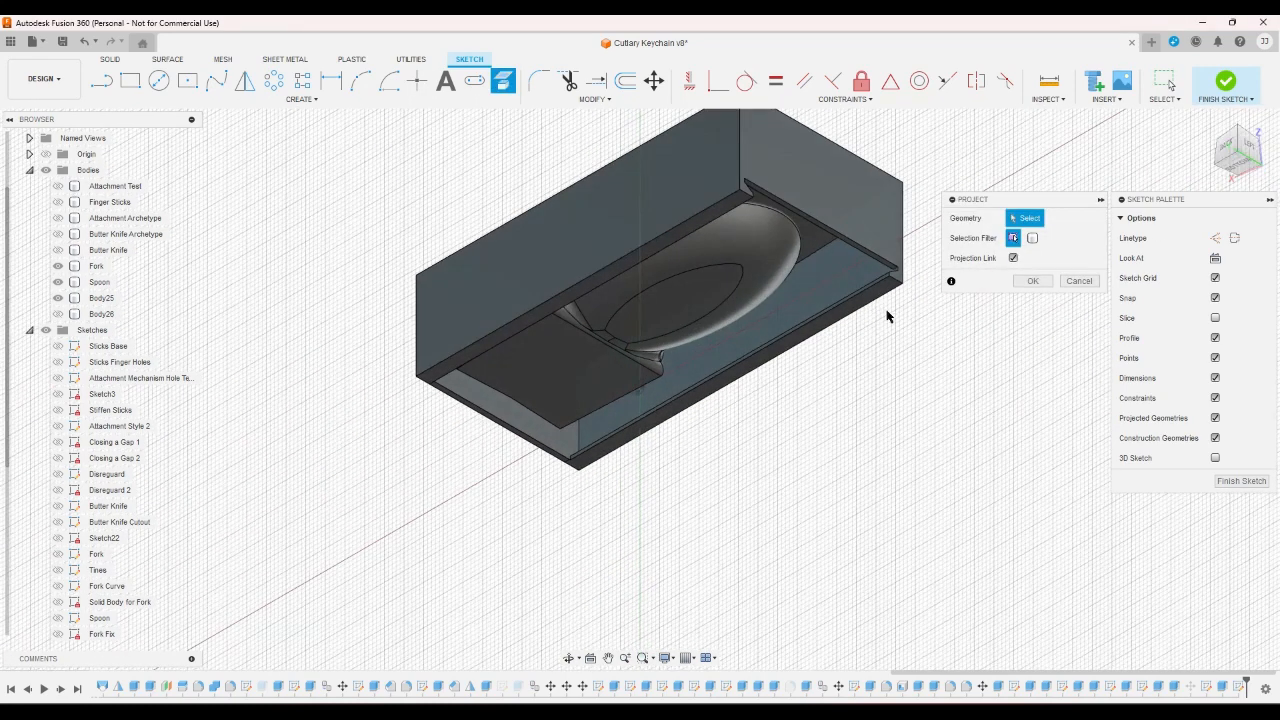
pyautogui.scroll(3, 820, 268)
pyautogui.click(820, 268)
pyautogui.click(1038, 282)
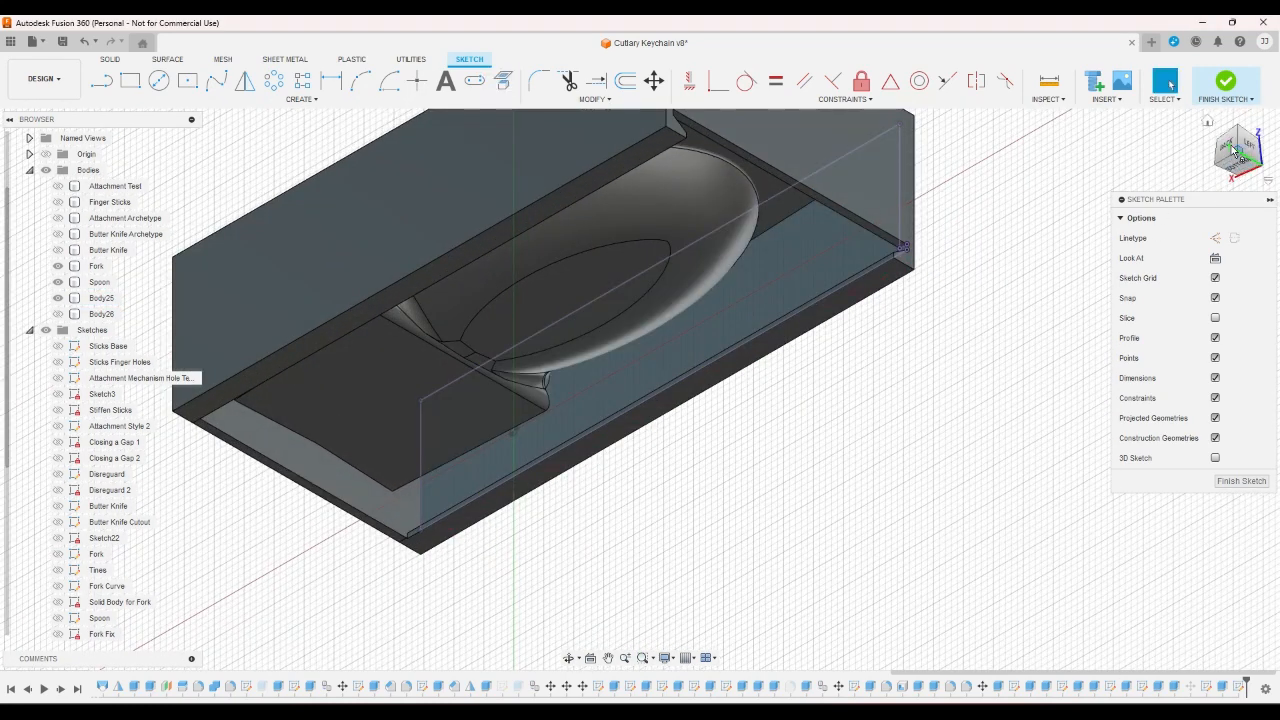
# - Hide the case, Spoon and Fork bodies so that only the projected sketch outline is shown
pyautogui.click(1229, 147)
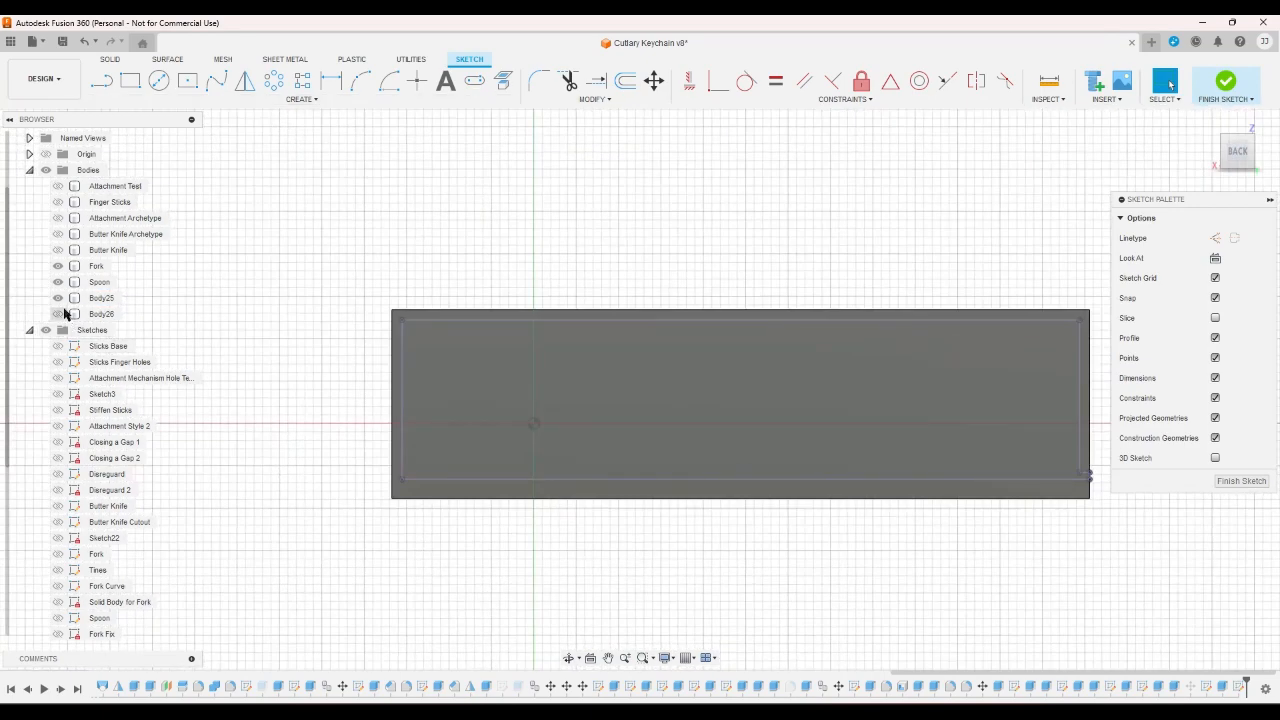
pyautogui.click(58, 298)
pyautogui.click(58, 282)
pyautogui.click(58, 266)
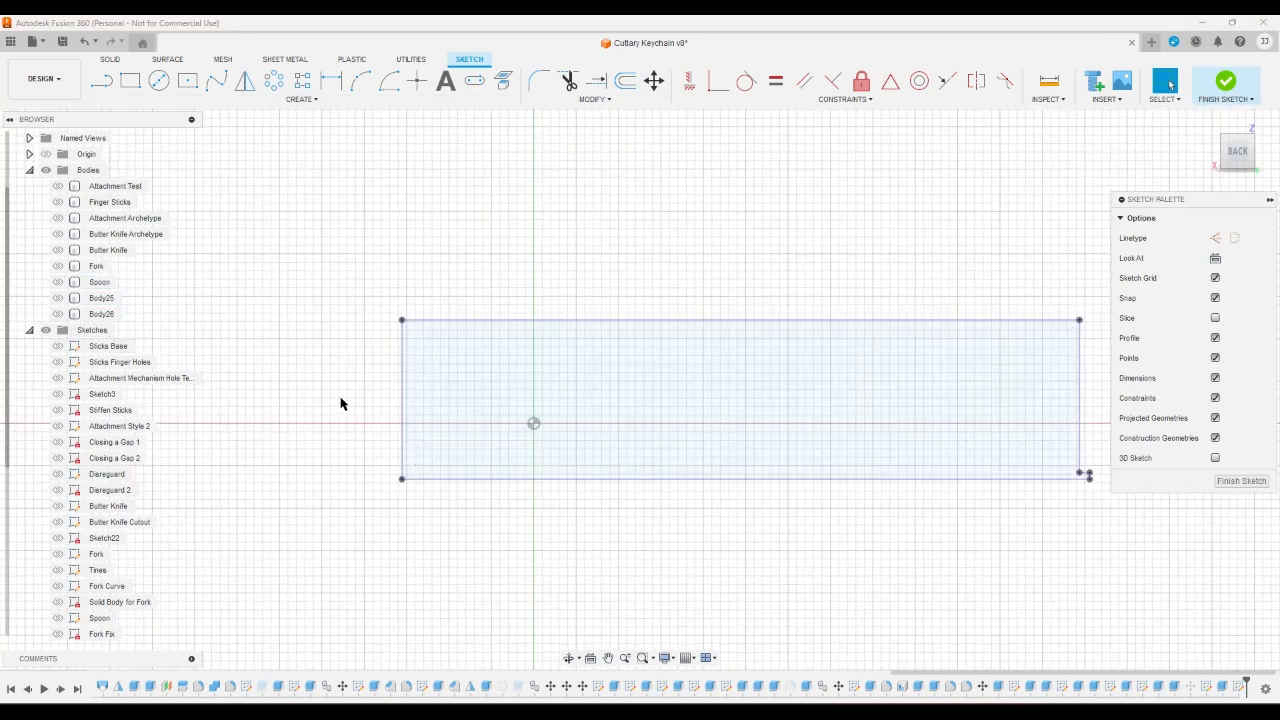
# - Draw a 2 mm vertical line upward from the outer upper corner of the small projected step at the open end
pyautogui.press('l')
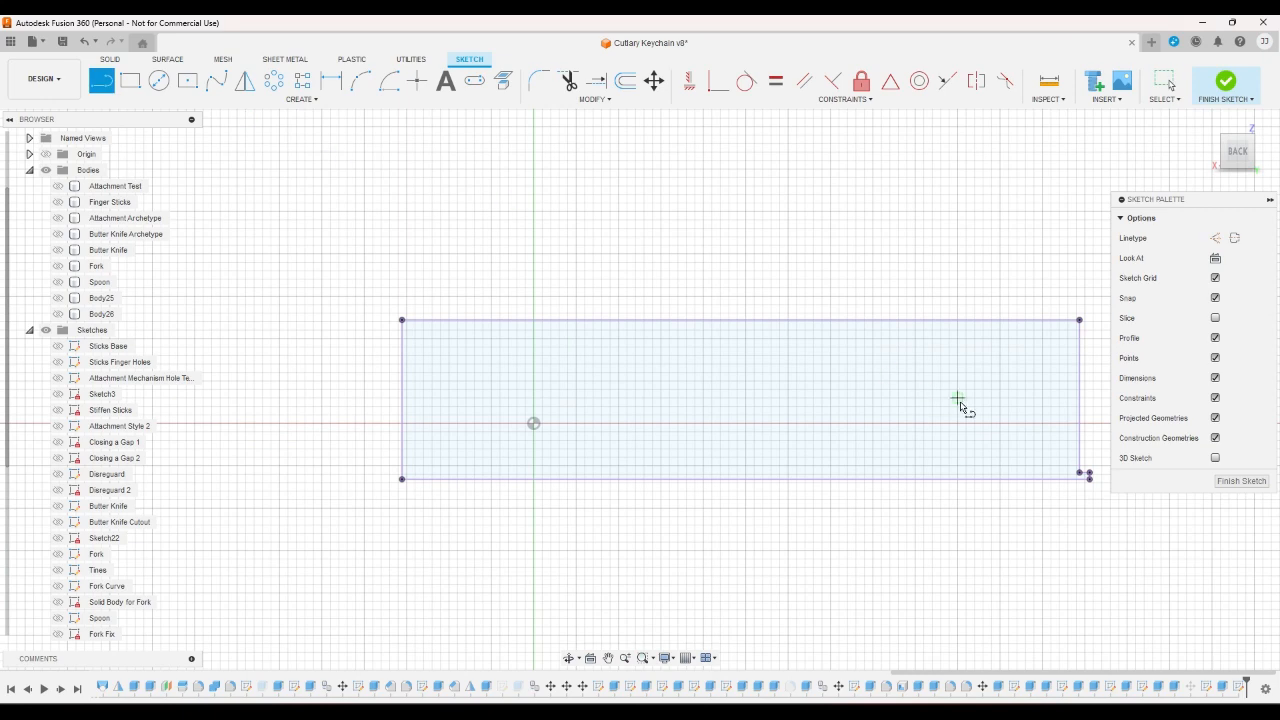
pyautogui.scroll(2, 1040, 434)
pyautogui.scroll(-3, 997, 437)
pyautogui.scroll(5, 1070, 465)
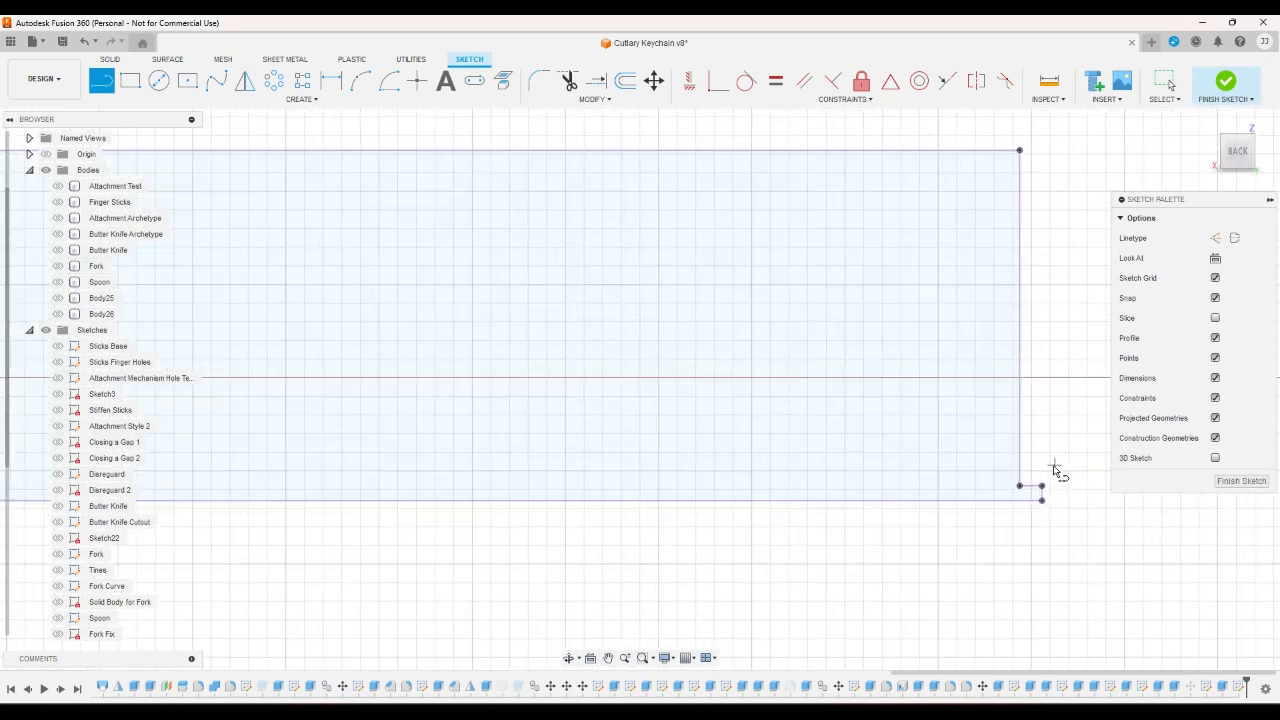
pyautogui.click(1041, 490)
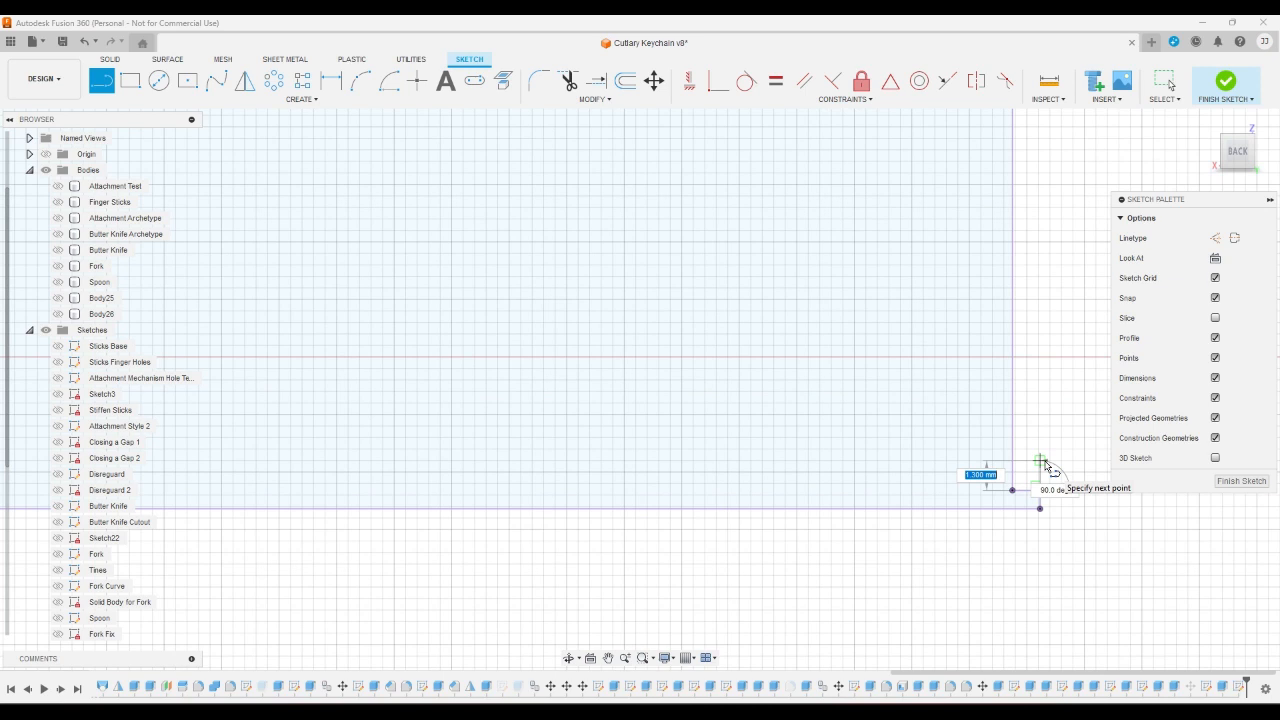
pyautogui.write('2')
pyautogui.press('Return')
pyautogui.scroll(-3, 966, 363)
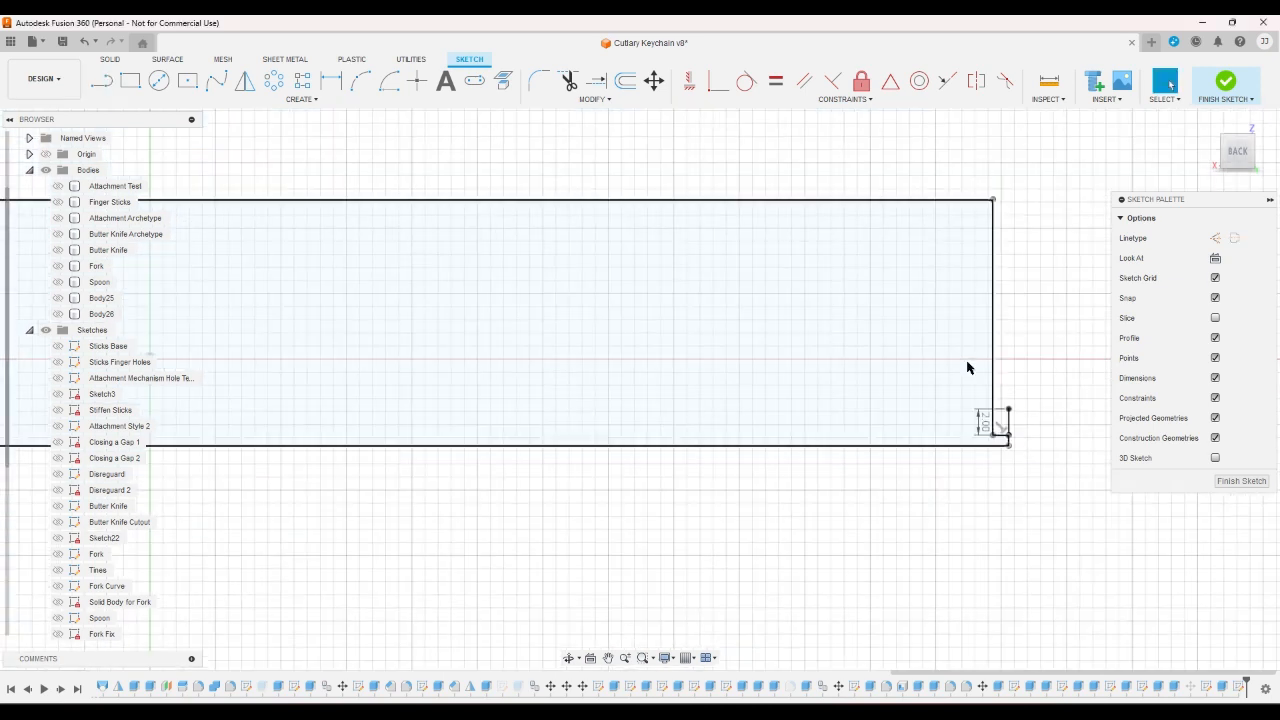
# - Draw a 17 mm vertical line downward from the upper corner of the projected wall outline at the open end
pyautogui.click(101, 88)
pyautogui.click(992, 199)
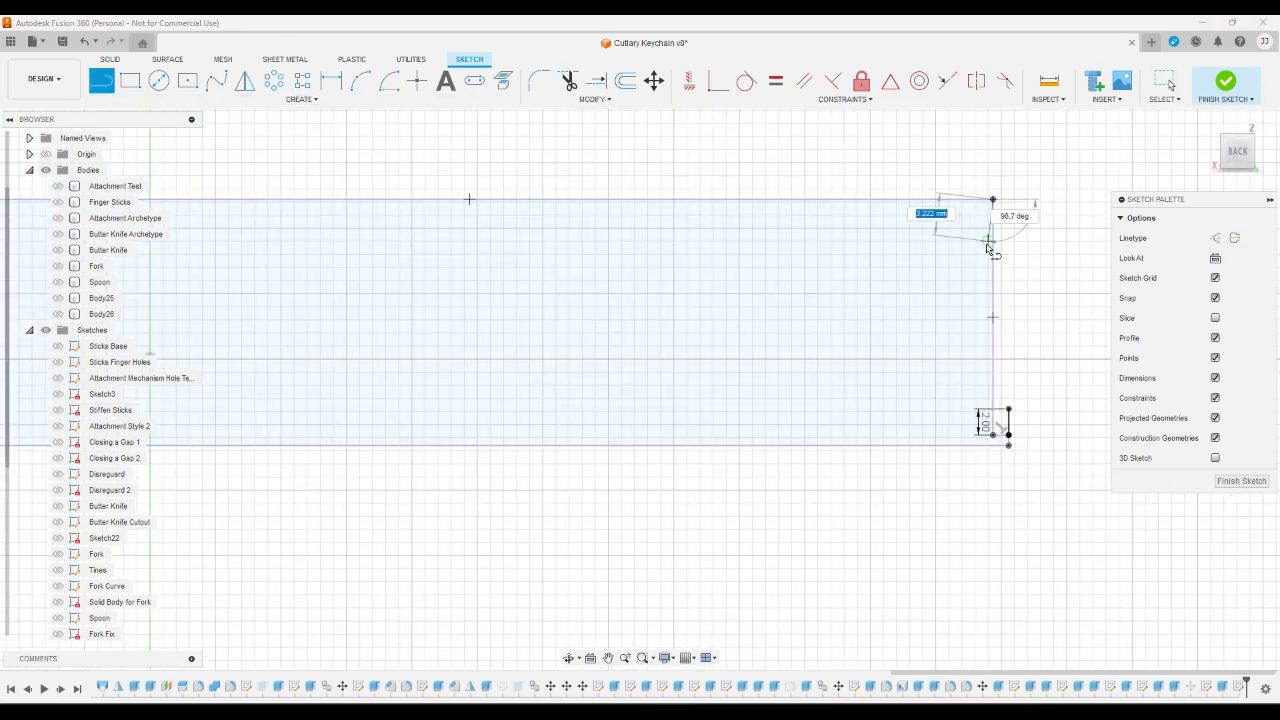
pyautogui.write('17')
pyautogui.press('Return')
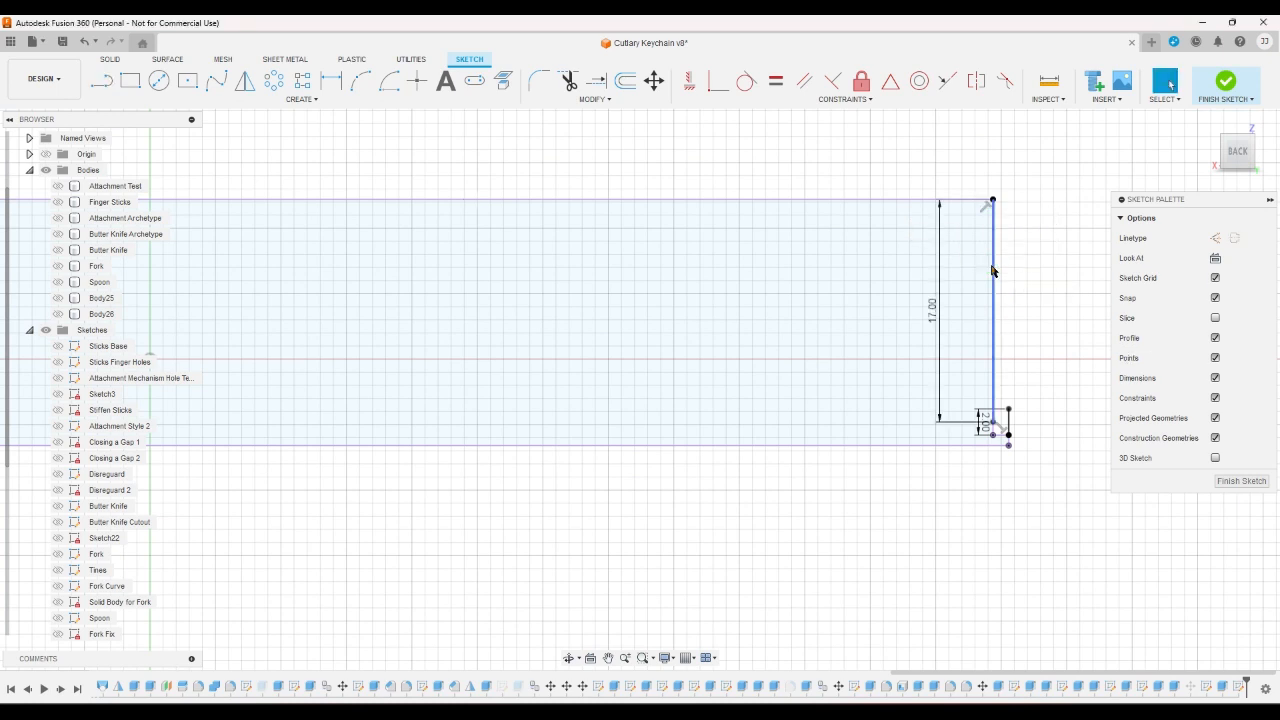
pyautogui.scroll(1, 1026, 367)
pyautogui.rightClick(1027, 367)
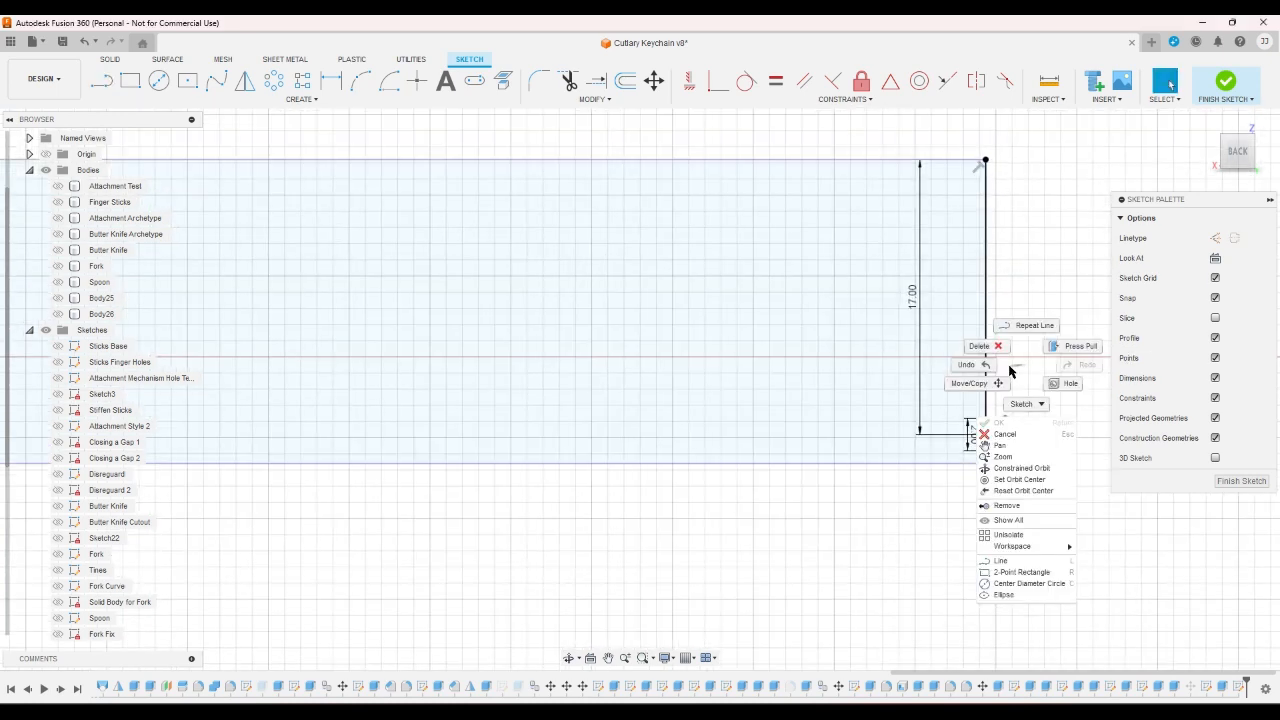
pyautogui.click(1023, 368)
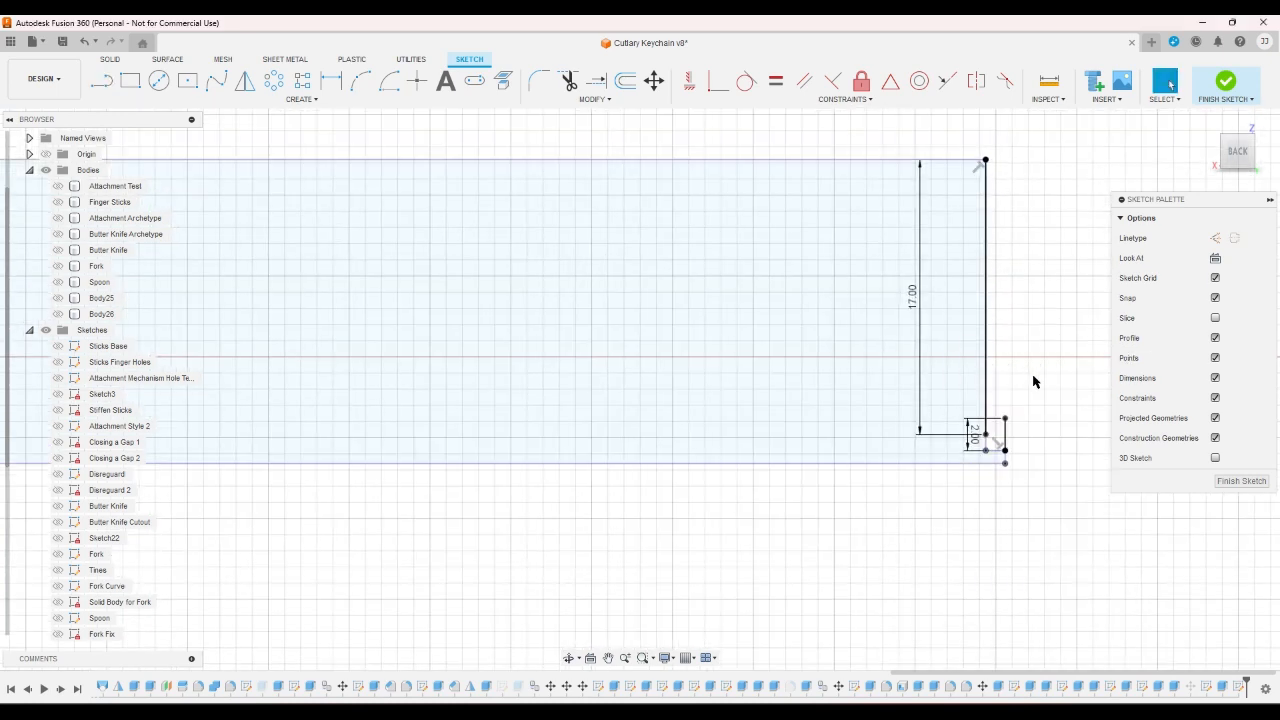
pyautogui.click(350, 59)
pyautogui.click(337, 82)
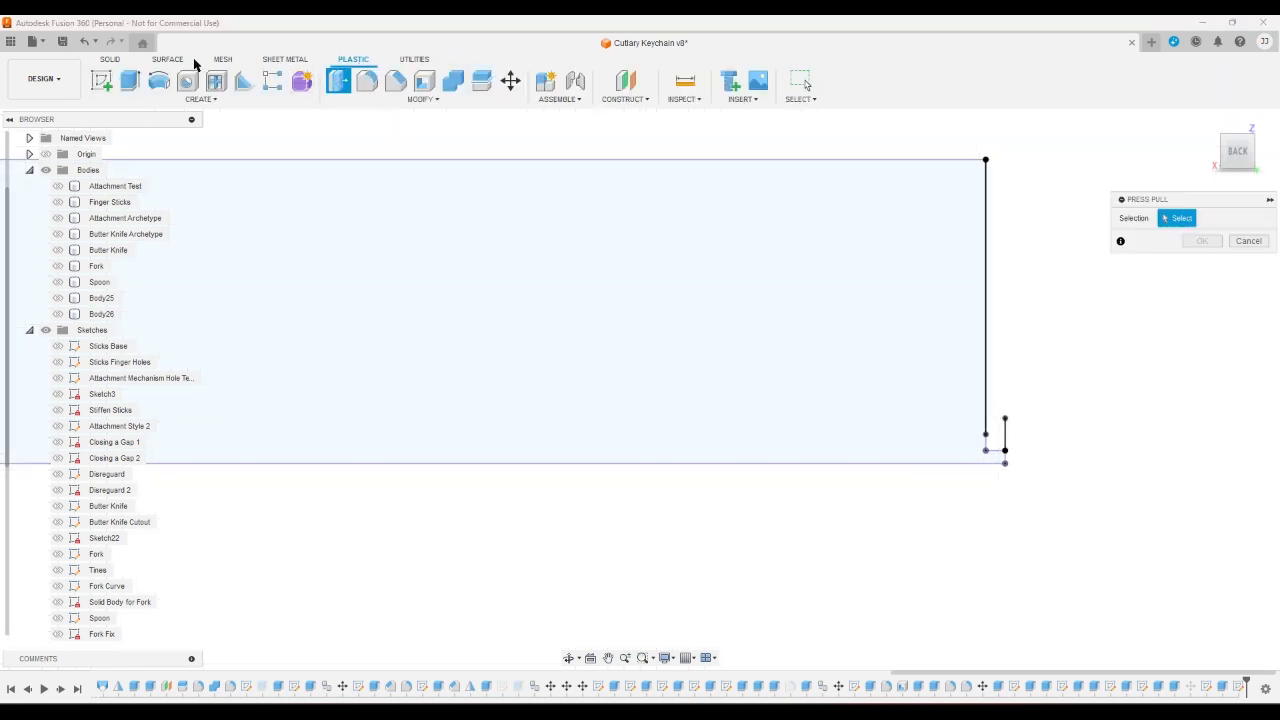
pyautogui.click(82, 45)
pyautogui.click(82, 45)
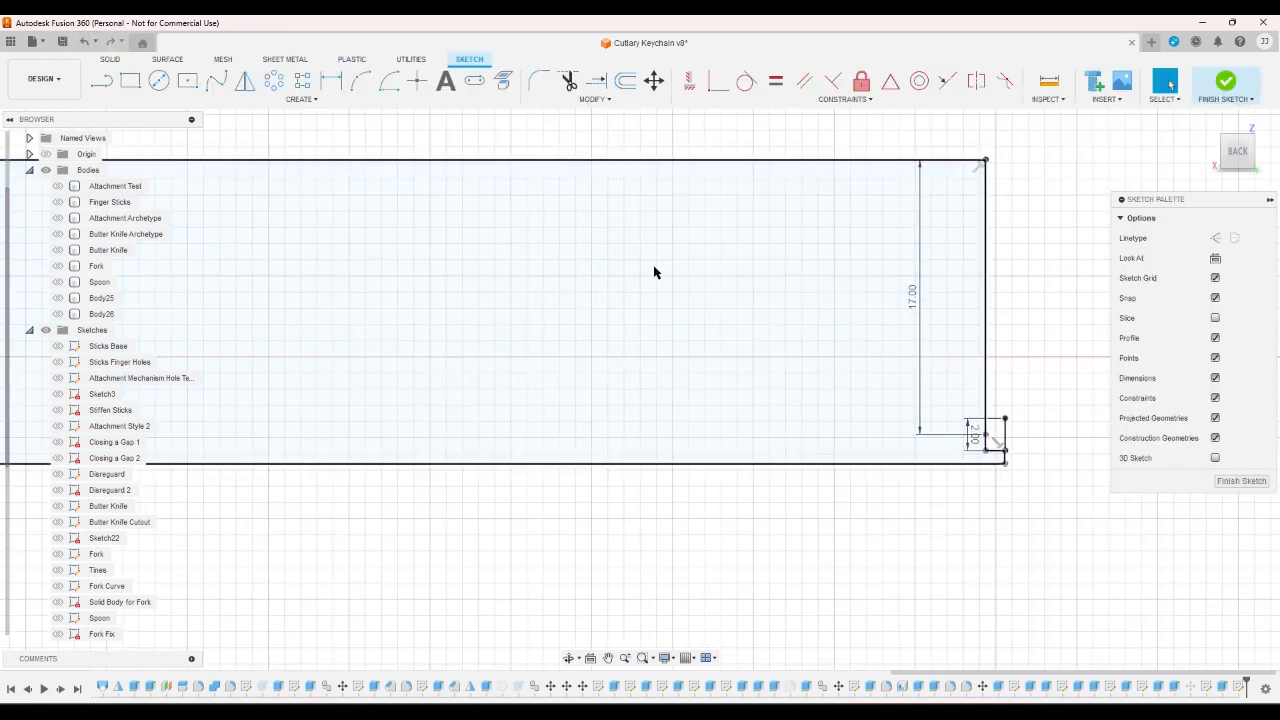
# - Try to dimension the distance between the 17 mm line's lower end and the small step's outer upper corner
pyautogui.click(322, 86)
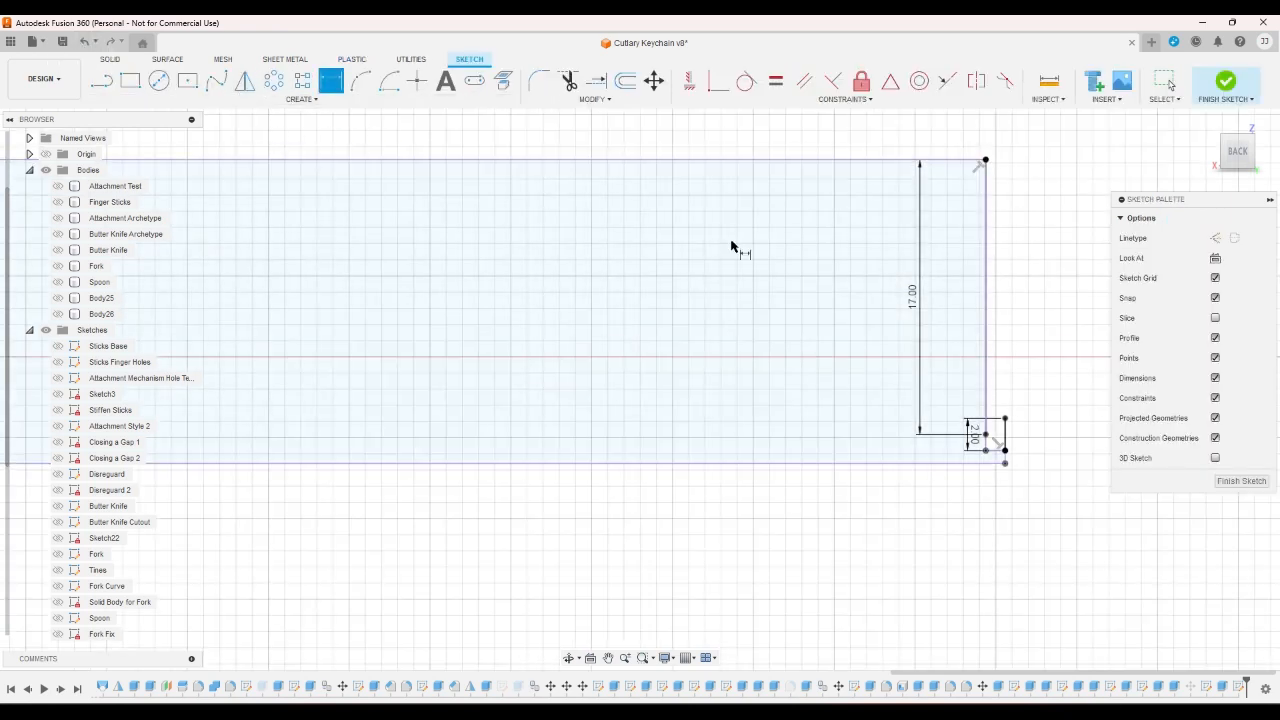
pyautogui.scroll(2, 986, 434)
pyautogui.click(1012, 465)
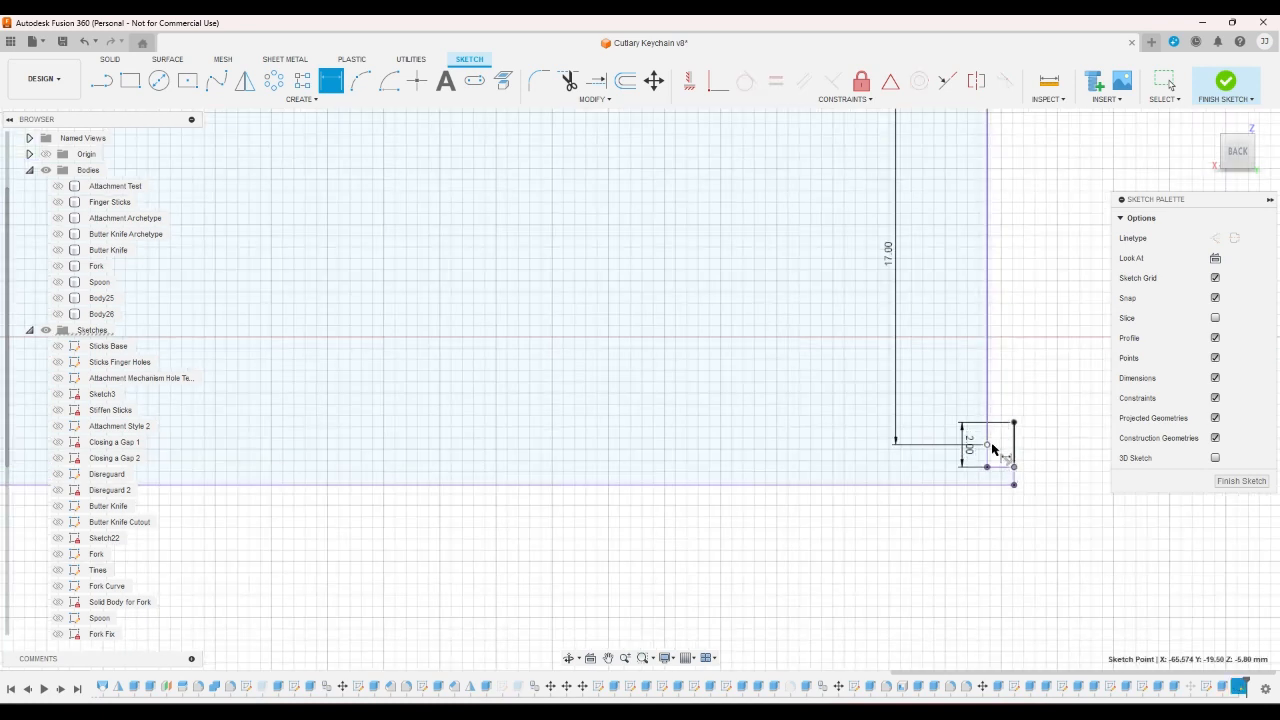
pyautogui.click(987, 444)
pyautogui.rightClick(1057, 435)
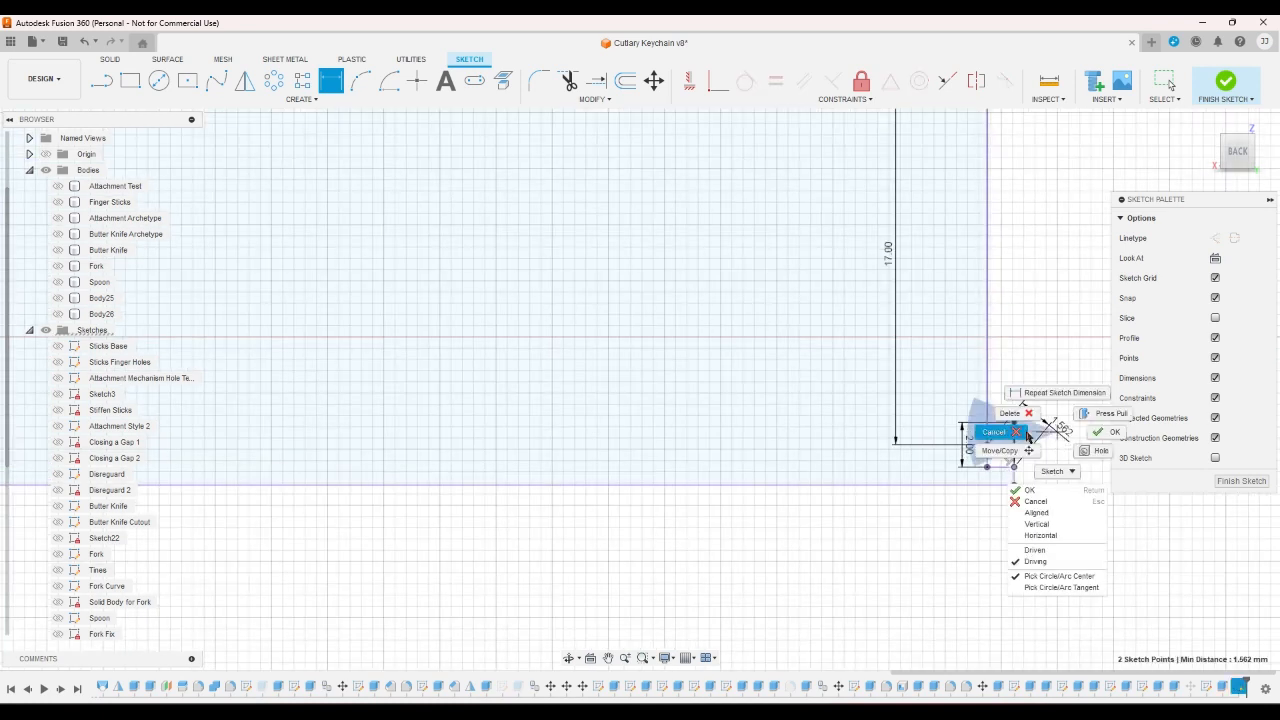
pyautogui.click(1026, 434)
# - Finish the wall sketch, hide it, and leave only the Case sketch shown
pyautogui.click(1236, 86)
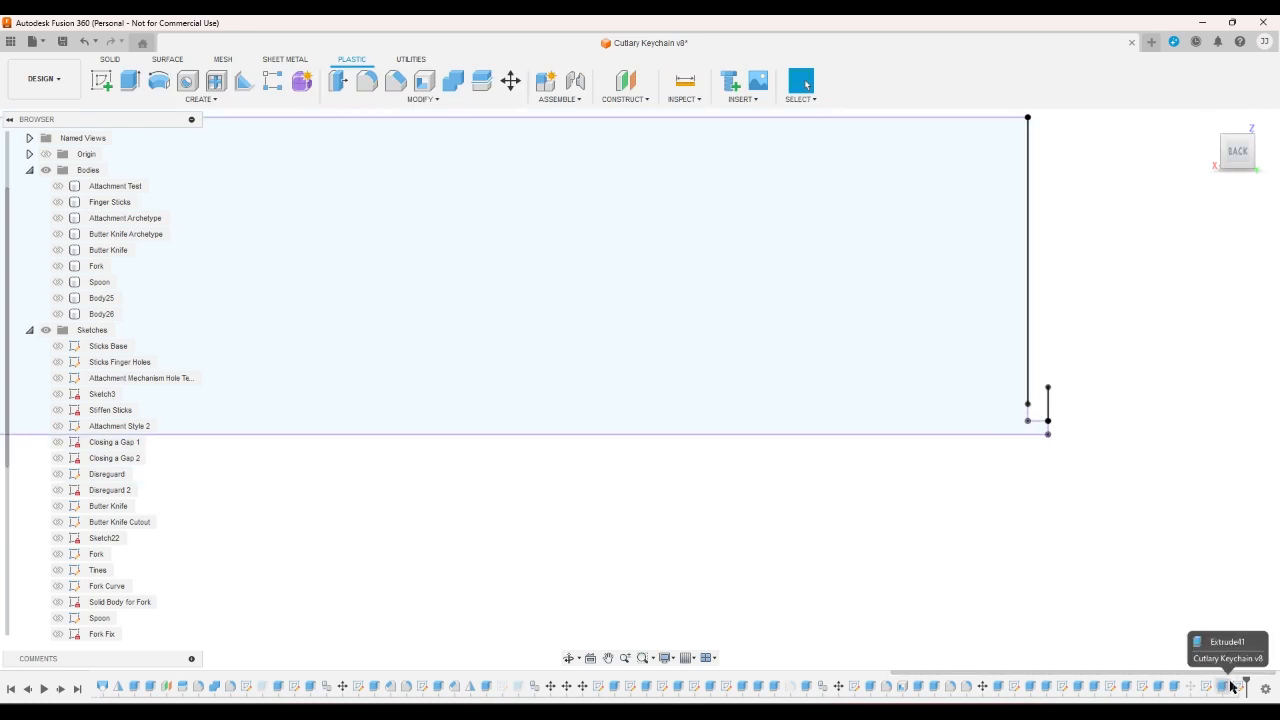
pyautogui.click(1175, 687)
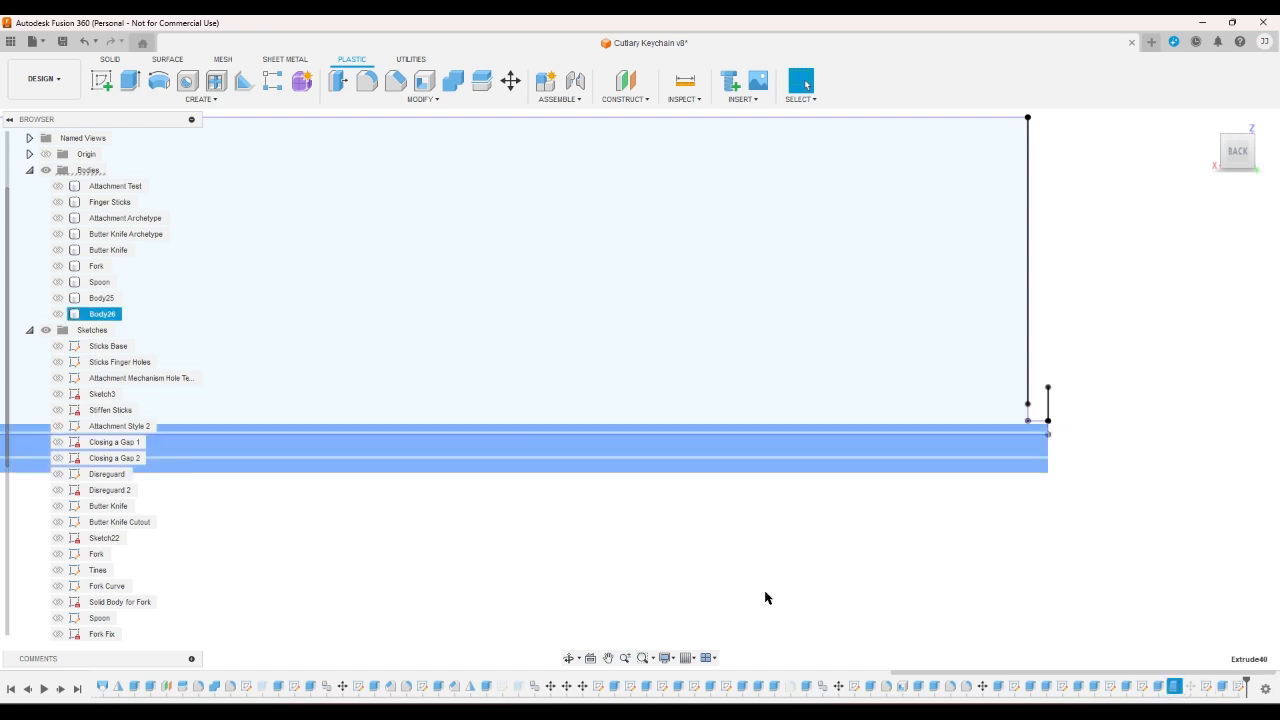
pyautogui.click(893, 614)
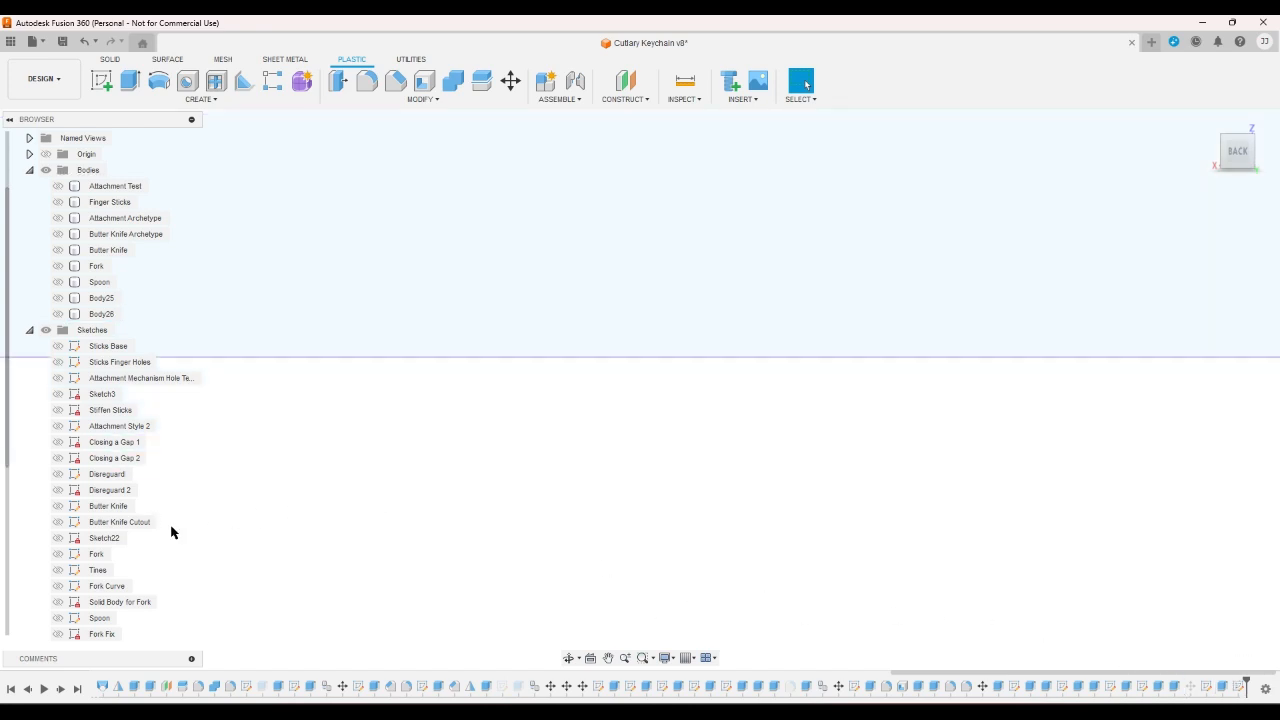
pyautogui.scroll(-3, 60, 530)
pyautogui.click(57, 574)
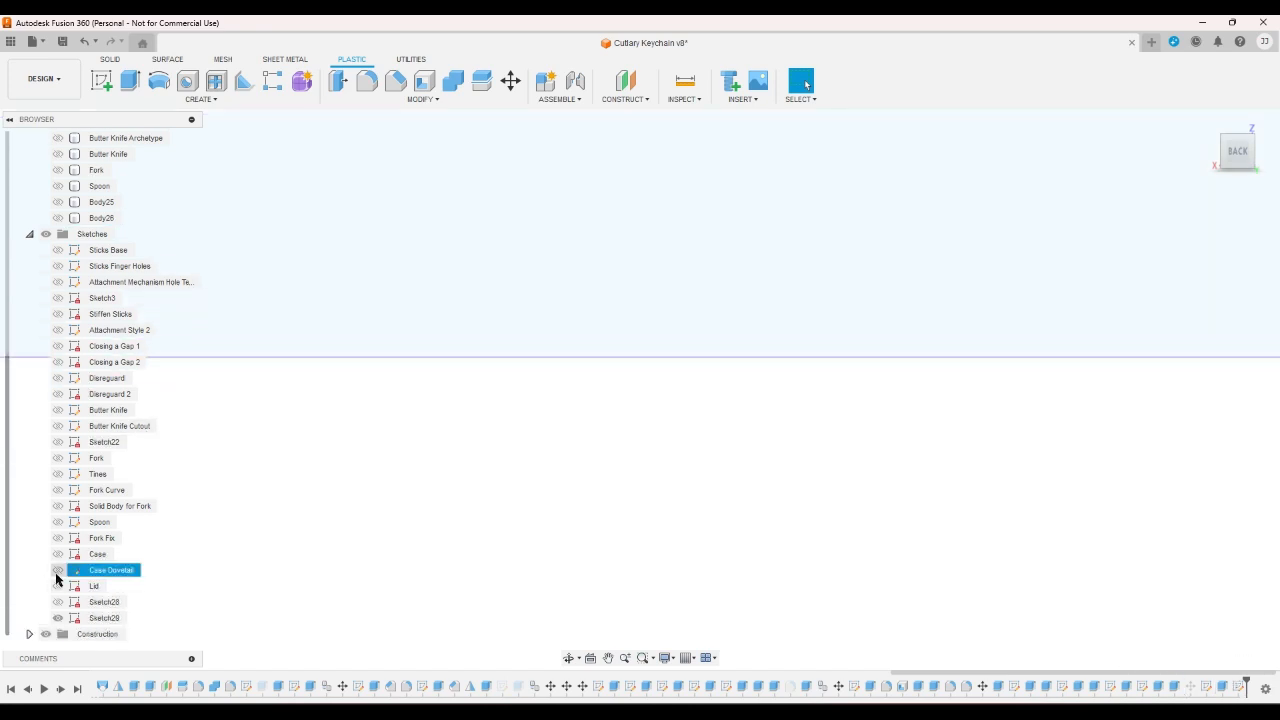
pyautogui.click(57, 570)
pyautogui.click(57, 554)
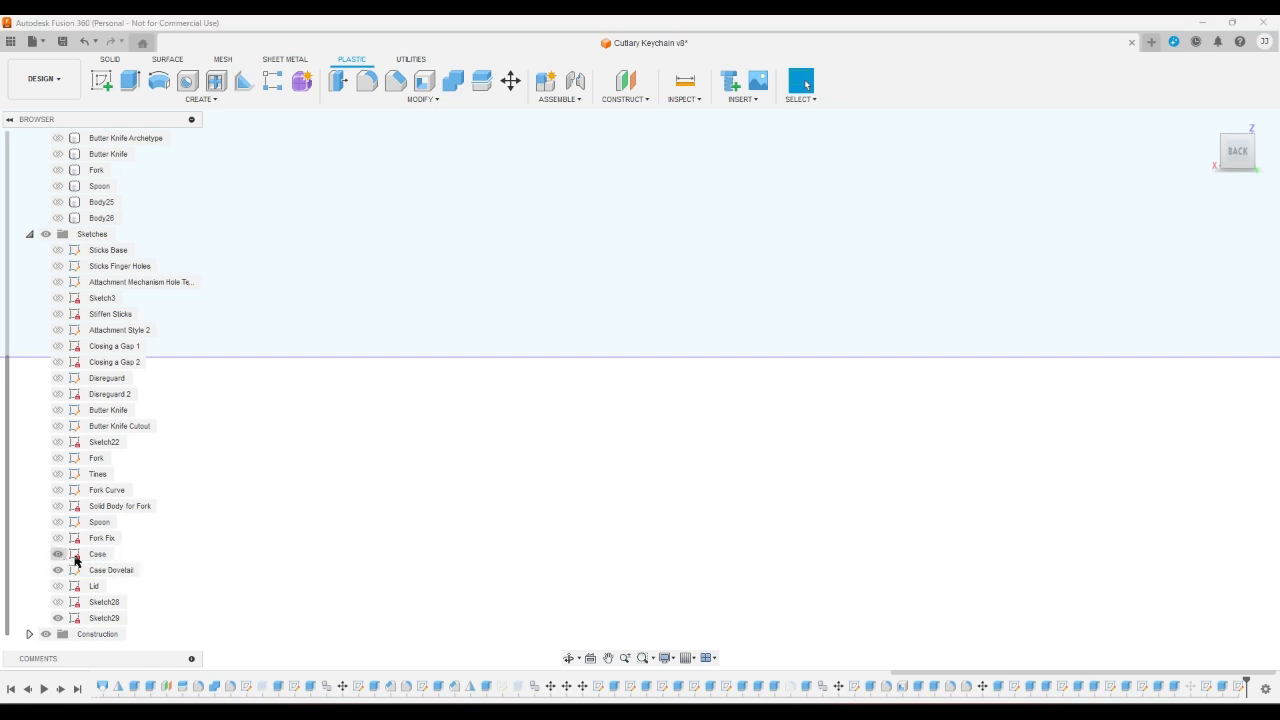
pyautogui.click(57, 618)
pyautogui.click(58, 572)
pyautogui.click(96, 555)
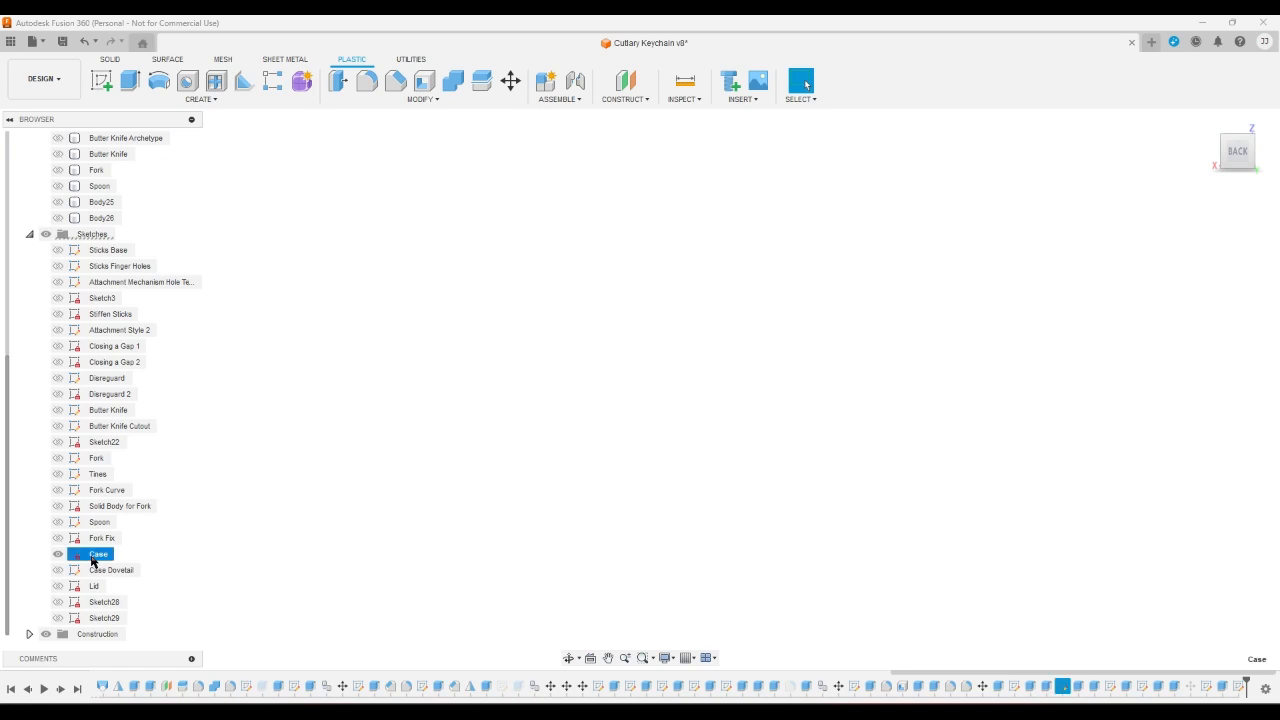
# - Set the extrusion distance of the case's side walls to -18.4 mm
pyautogui.click(1079, 687)
pyautogui.doubleClick(1079, 687)
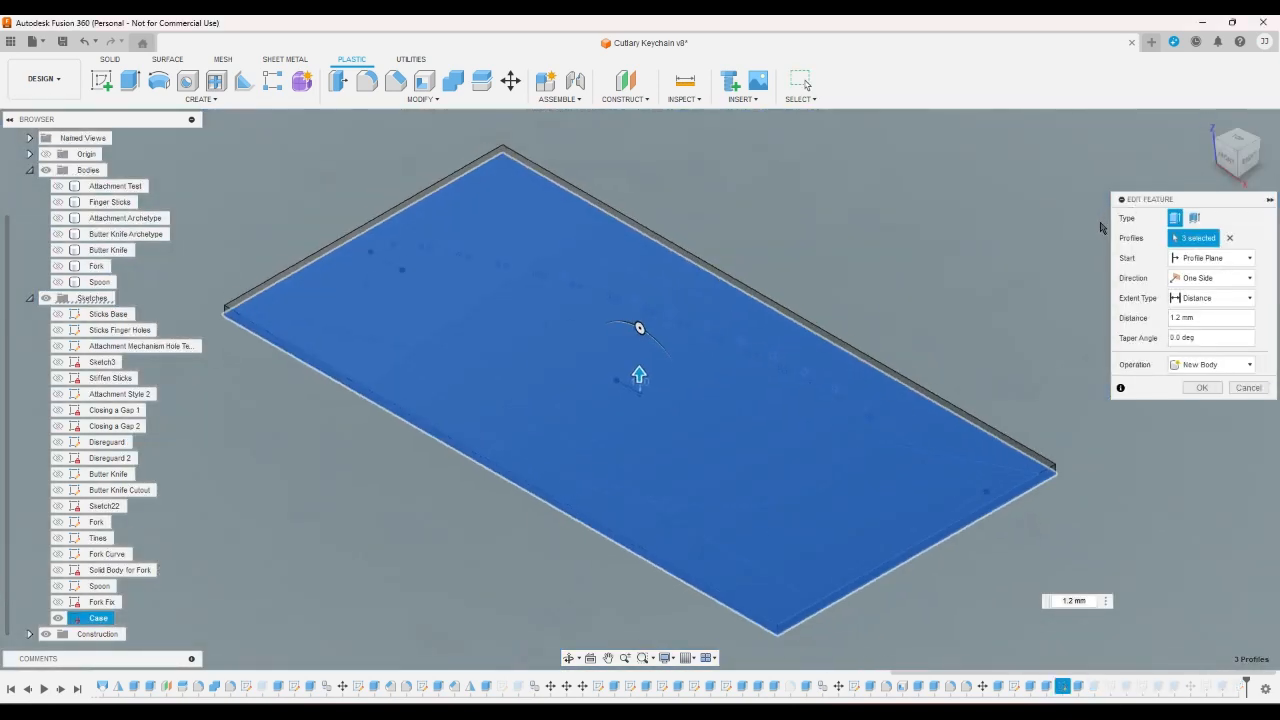
pyautogui.click(1248, 387)
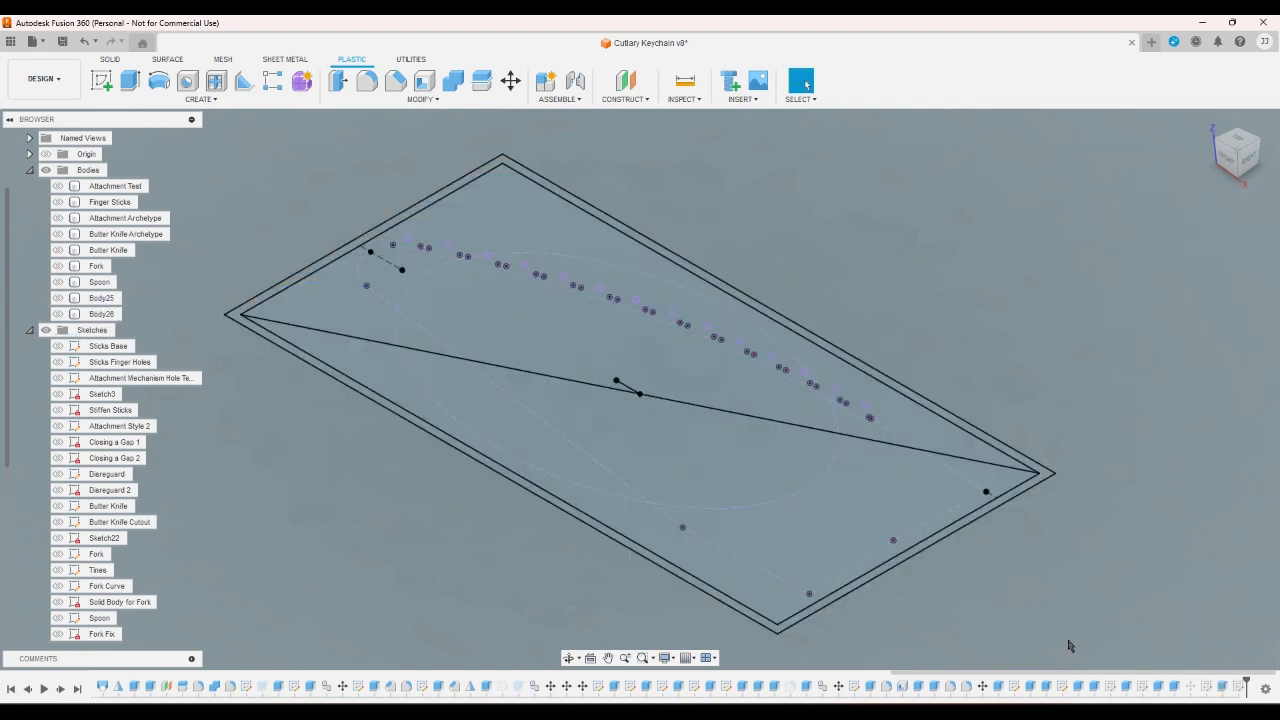
pyautogui.doubleClick(1093, 688)
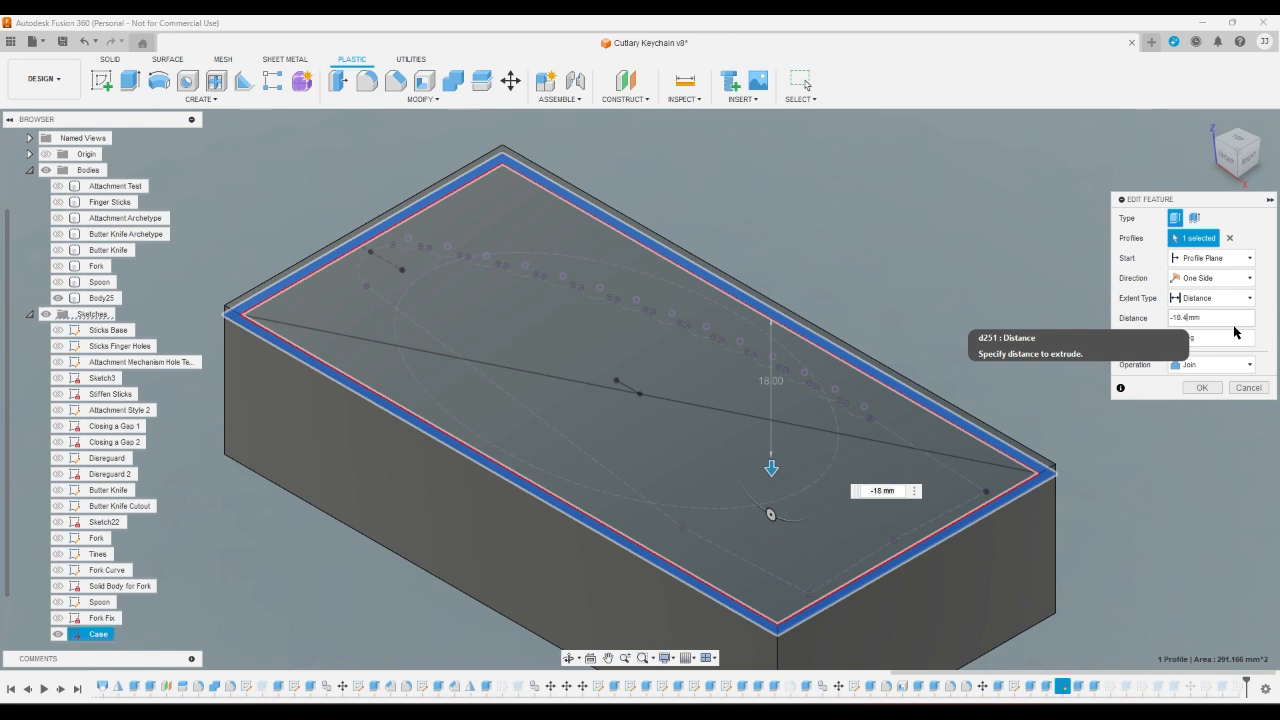
pyautogui.press('Return')
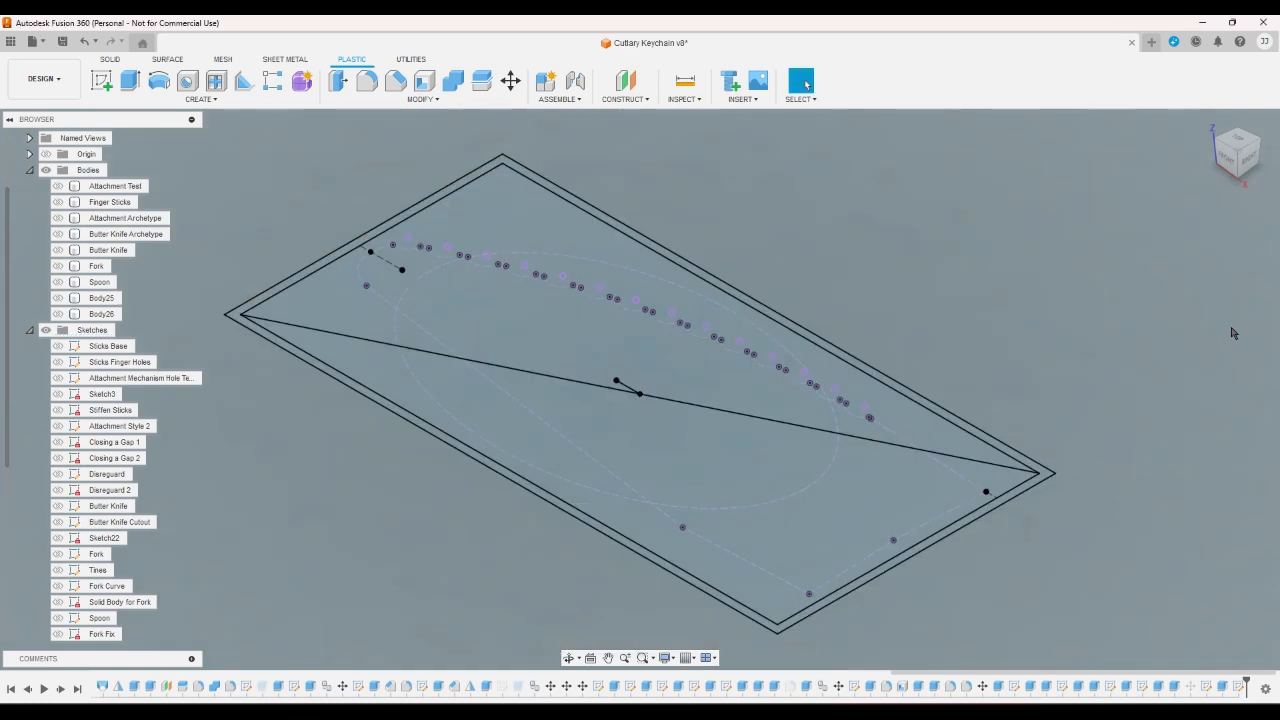
# - Open the extrusion of the lid's raised end strip and check its distance
pyautogui.doubleClick(1222, 686)
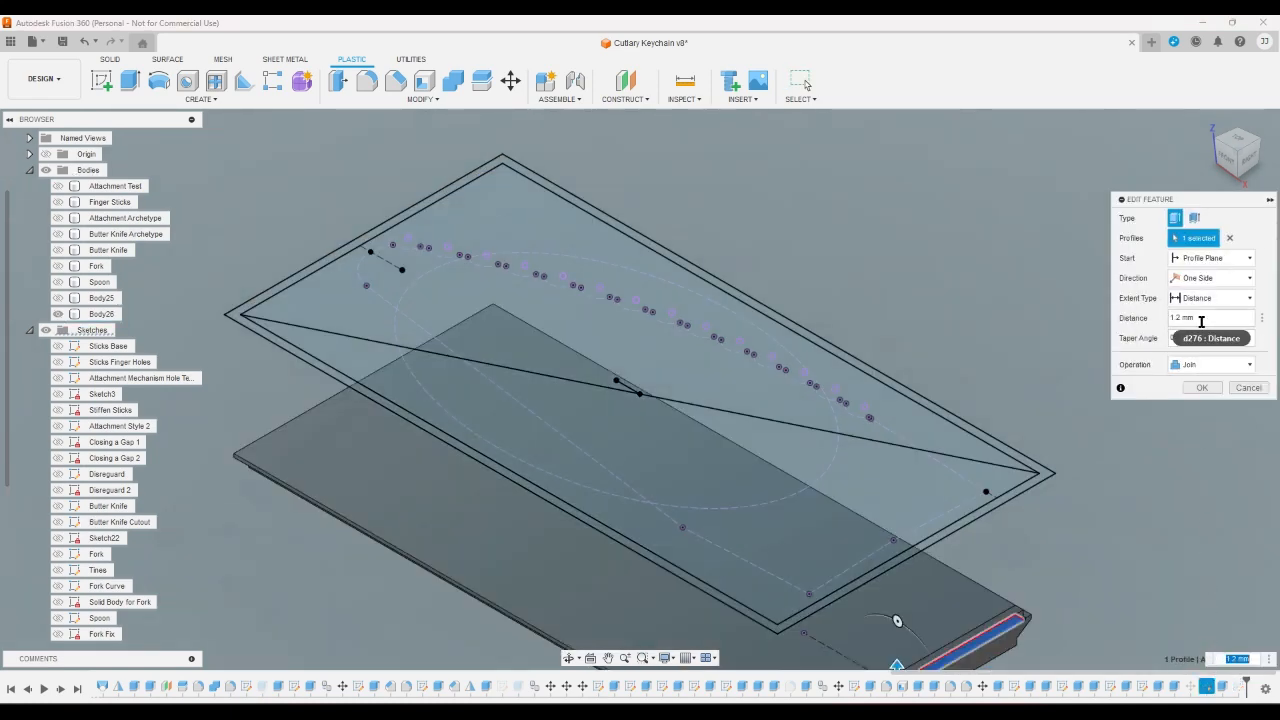
pyautogui.click(1204, 388)
pyautogui.click(1204, 389)
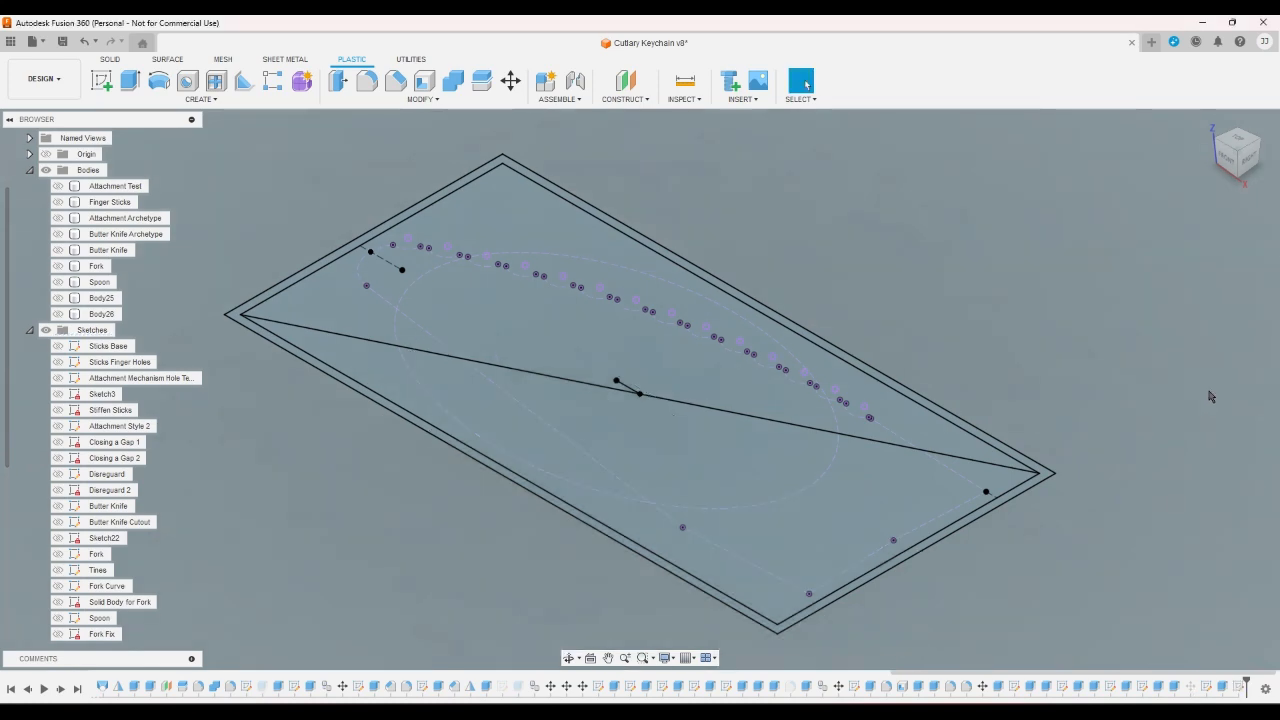
# - Show the lid and Spoon bodies and compare the gap between them from the front
pyautogui.click(58, 314)
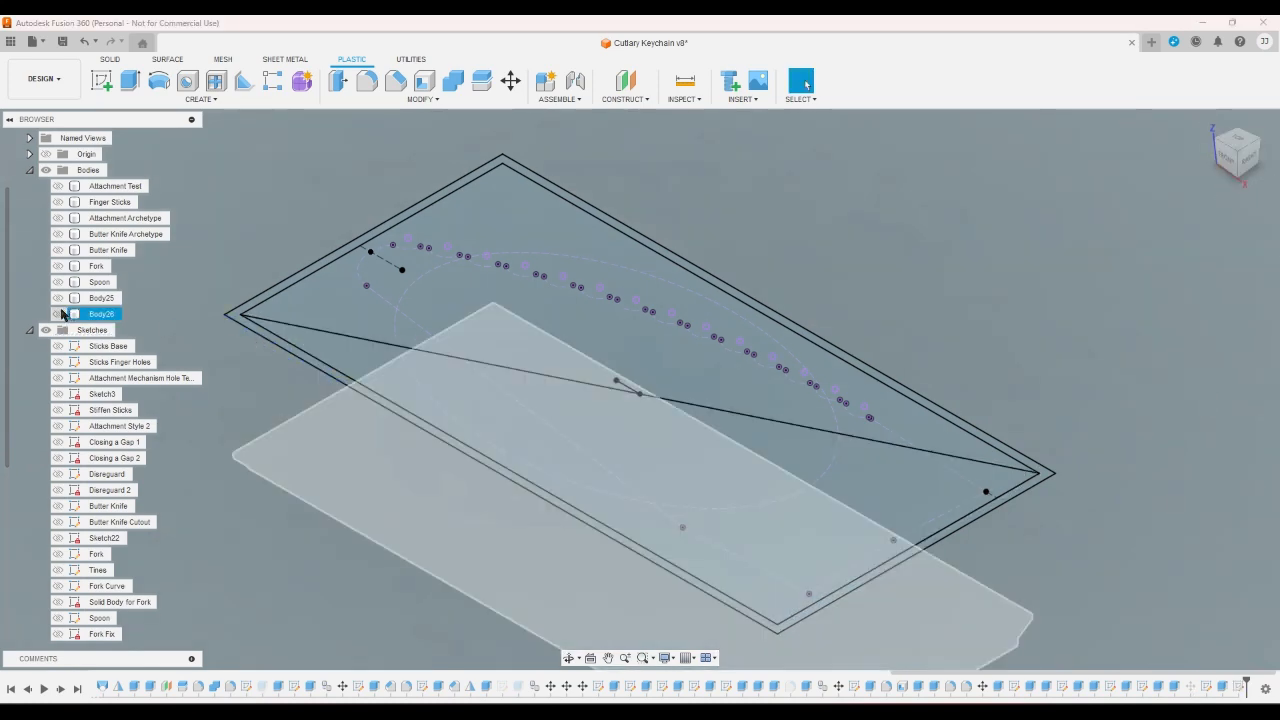
pyautogui.click(58, 282)
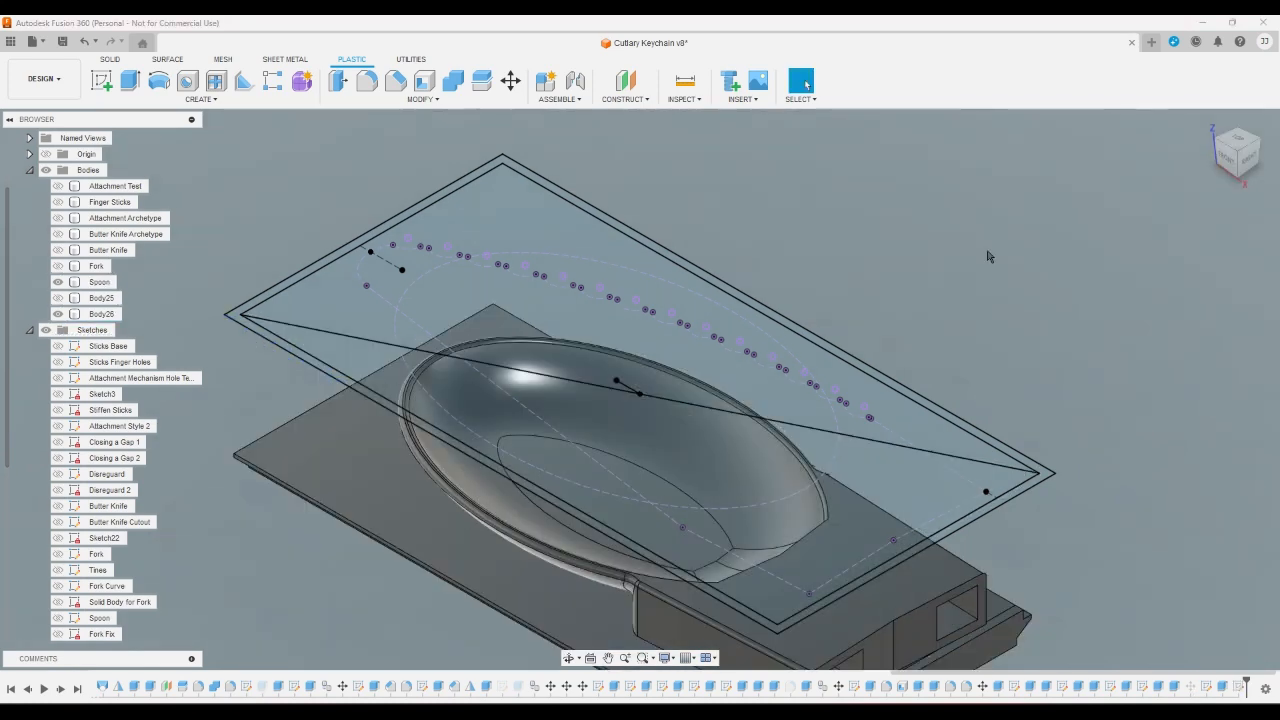
pyautogui.click(1229, 162)
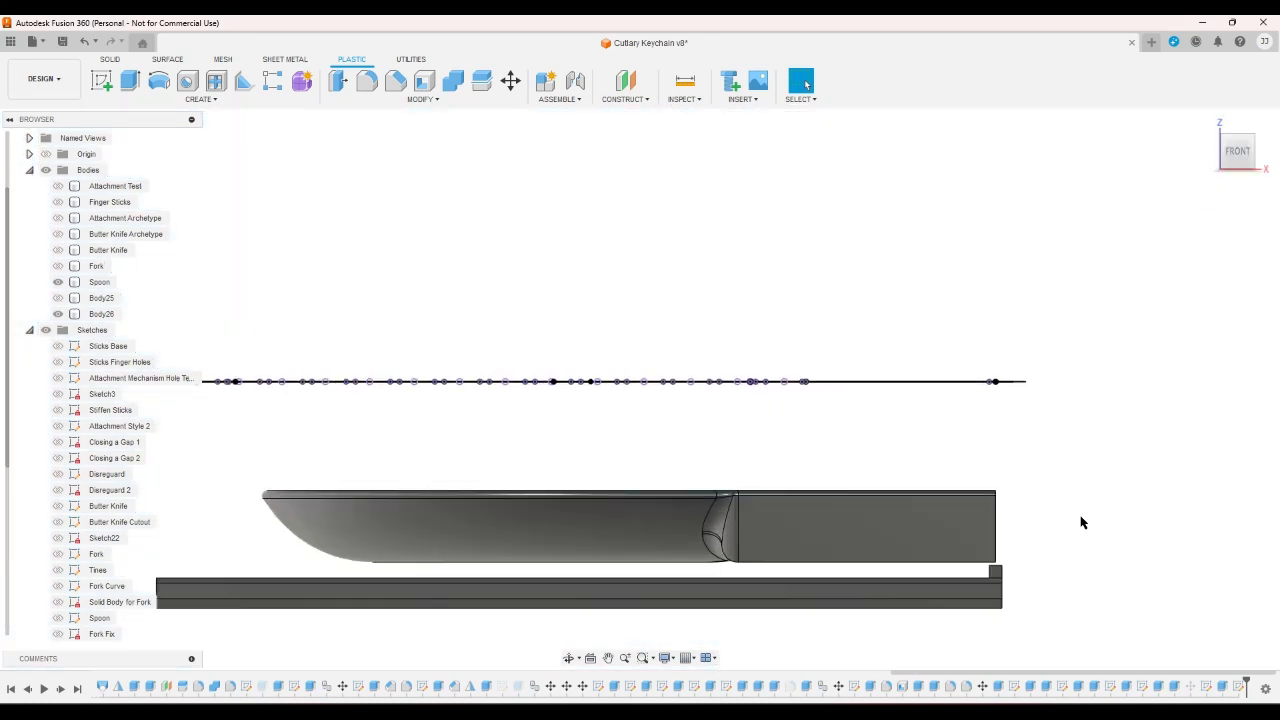
pyautogui.click(670, 570)
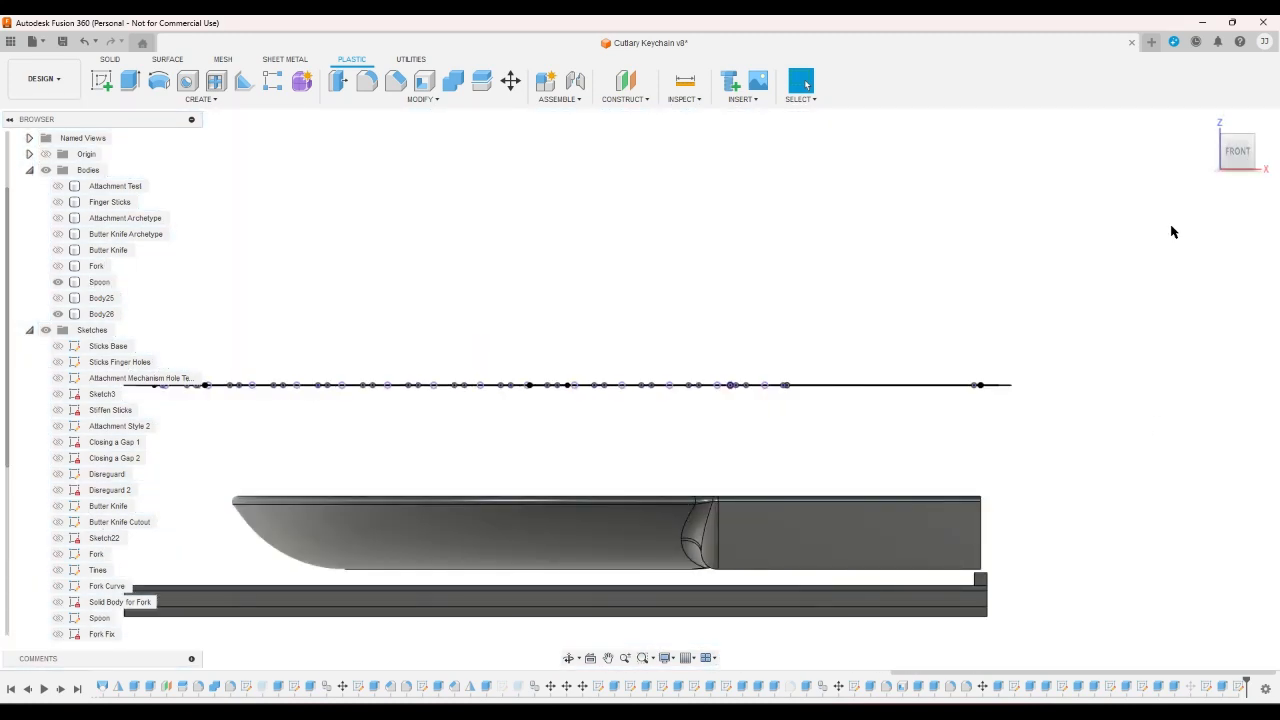
# - Show the case, Fork and Butter Knife bodies and hide the Case sketch
pyautogui.click(57, 267)
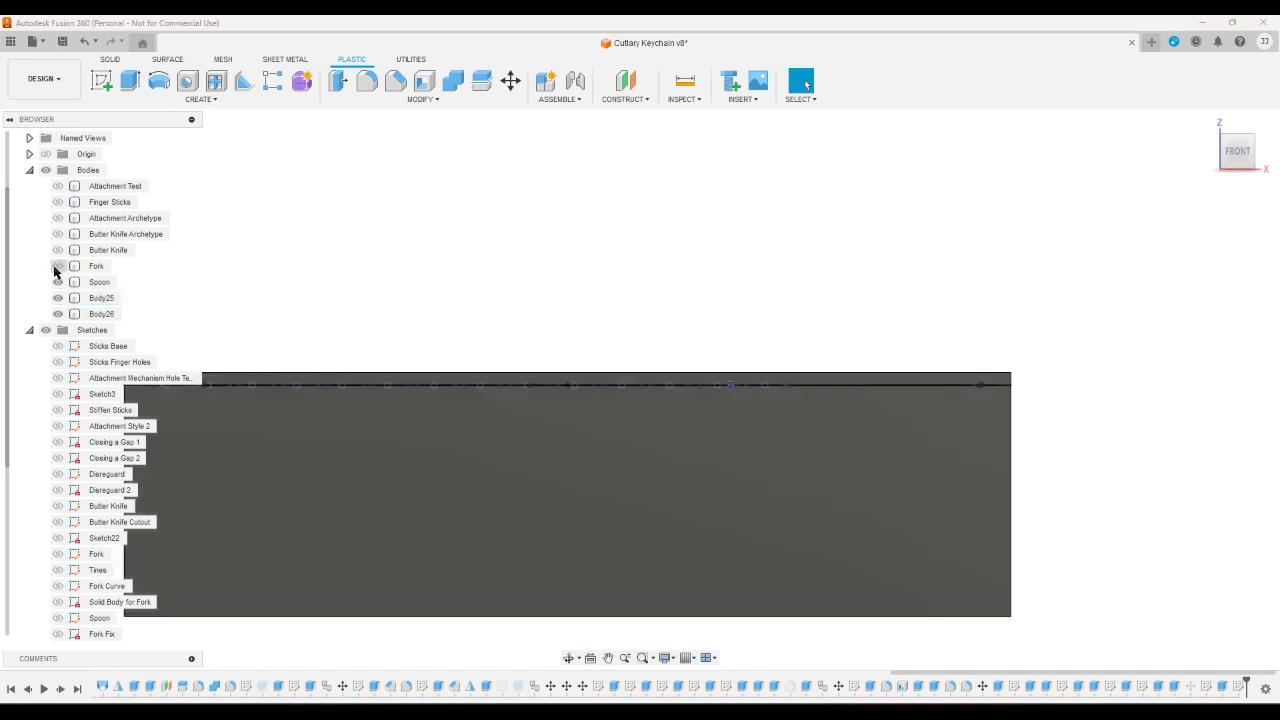
pyautogui.click(57, 250)
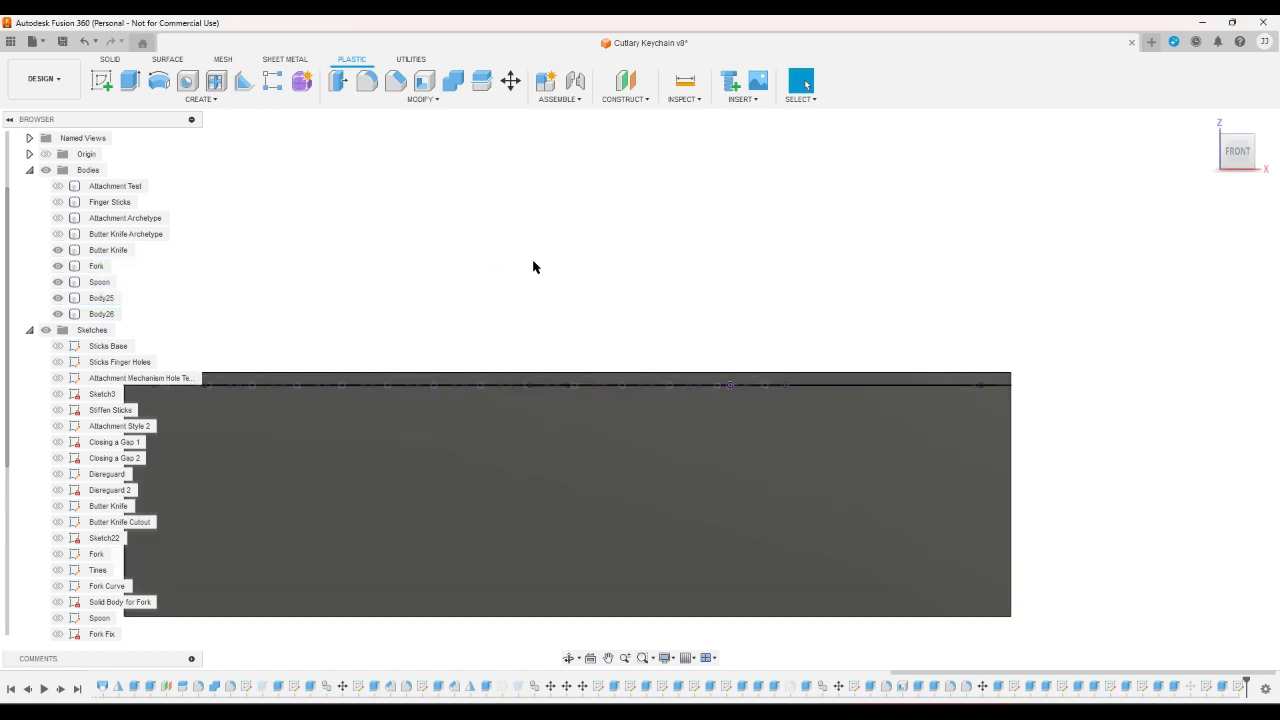
pyautogui.click(1205, 123)
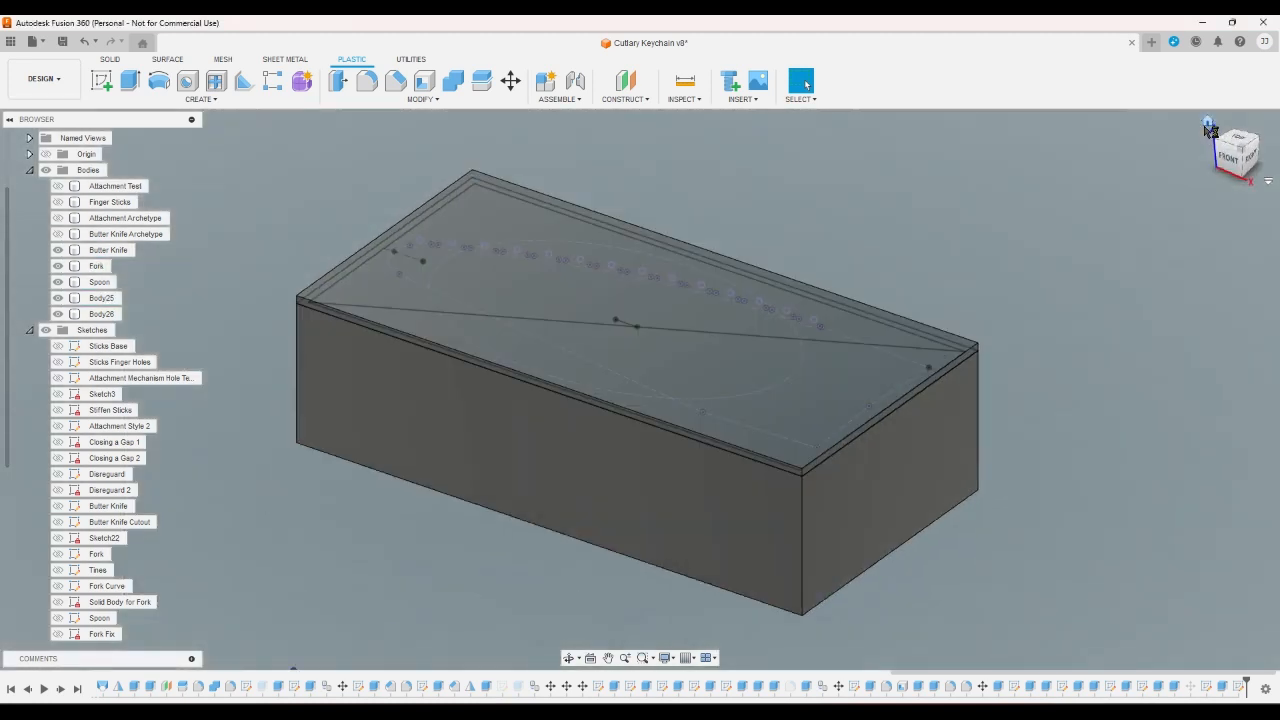
pyautogui.scroll(-3, 55, 530)
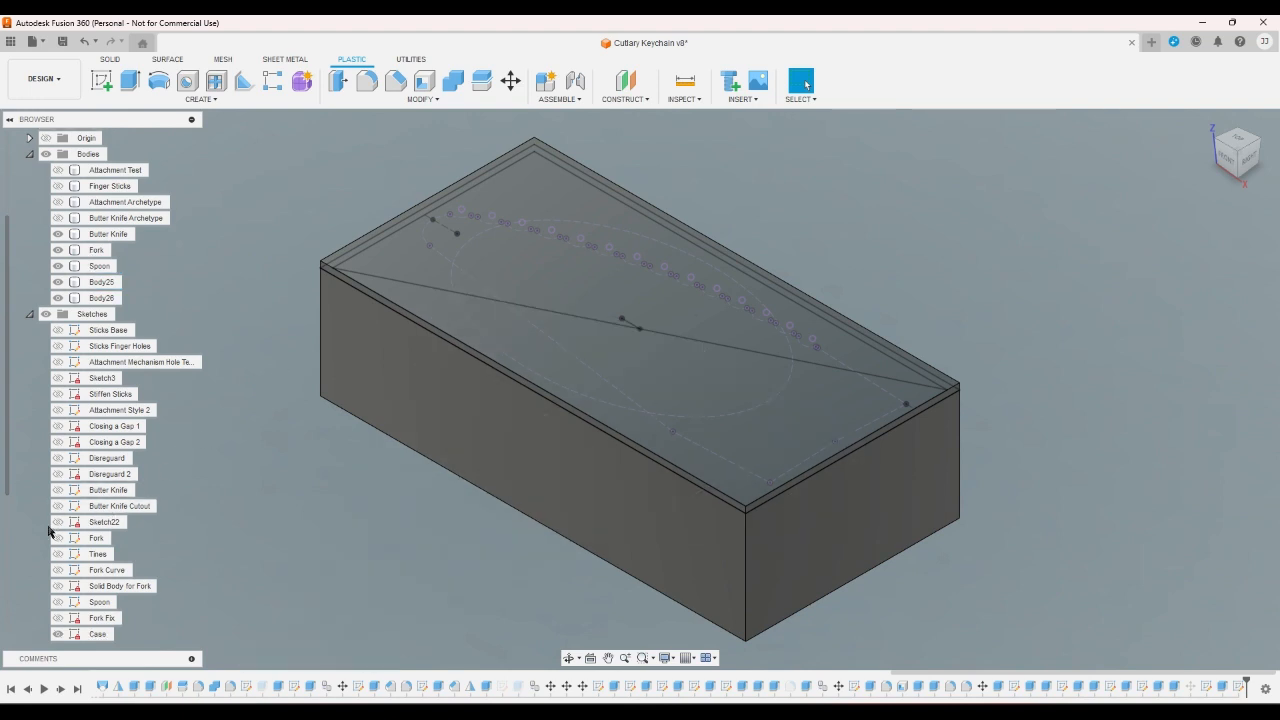
pyautogui.click(57, 555)
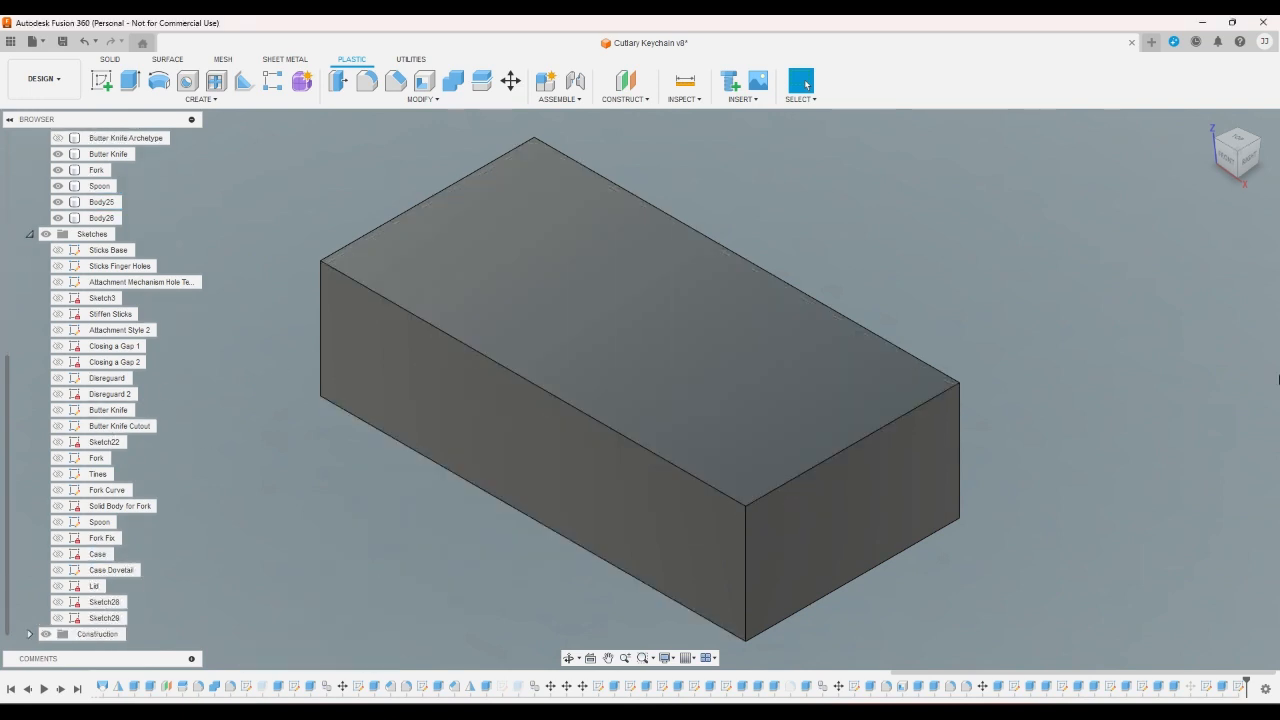
# - Examine the closed case from below and from its closed end, checking how the lid fits between the rails
pyautogui.click(1229, 178)
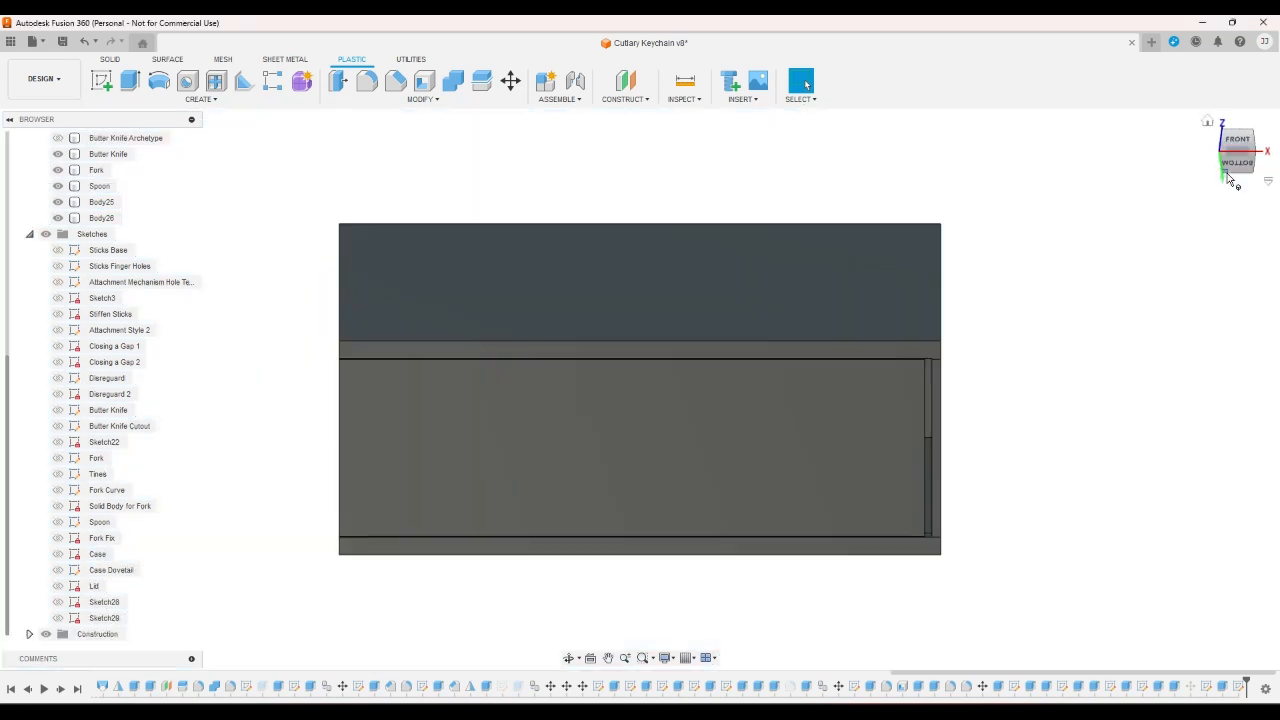
pyautogui.click(1233, 170)
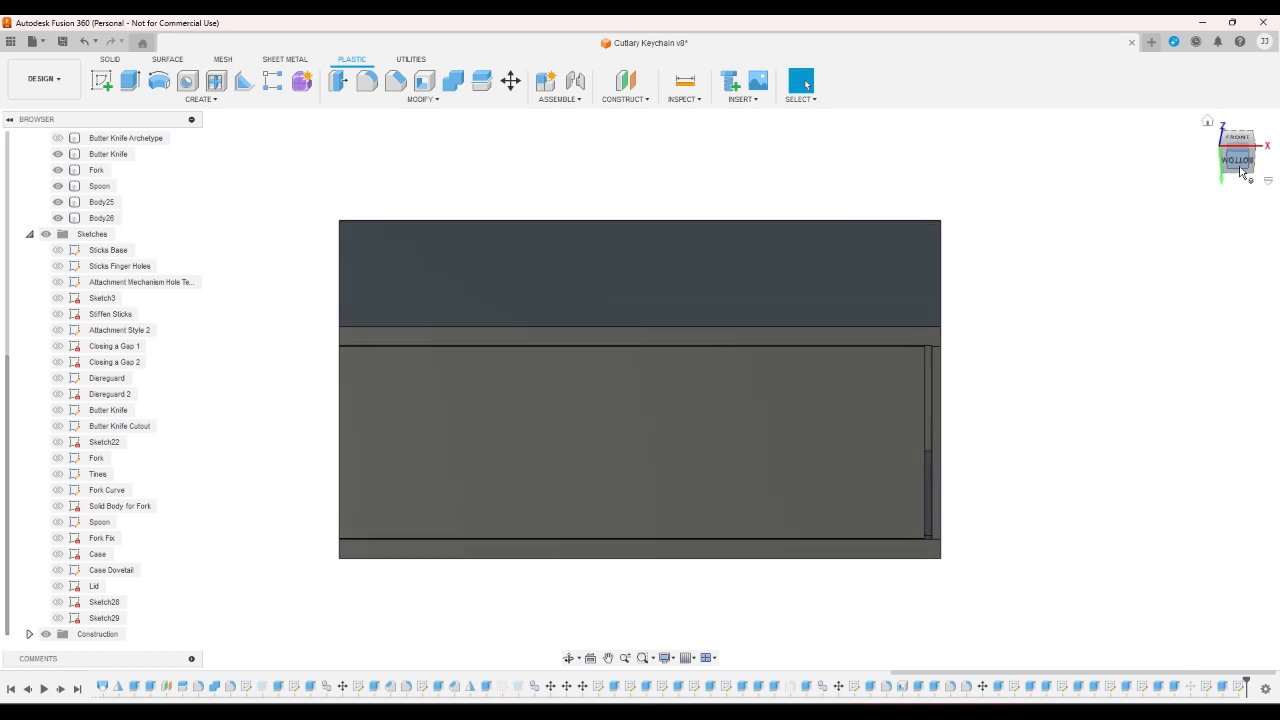
pyautogui.click(871, 330)
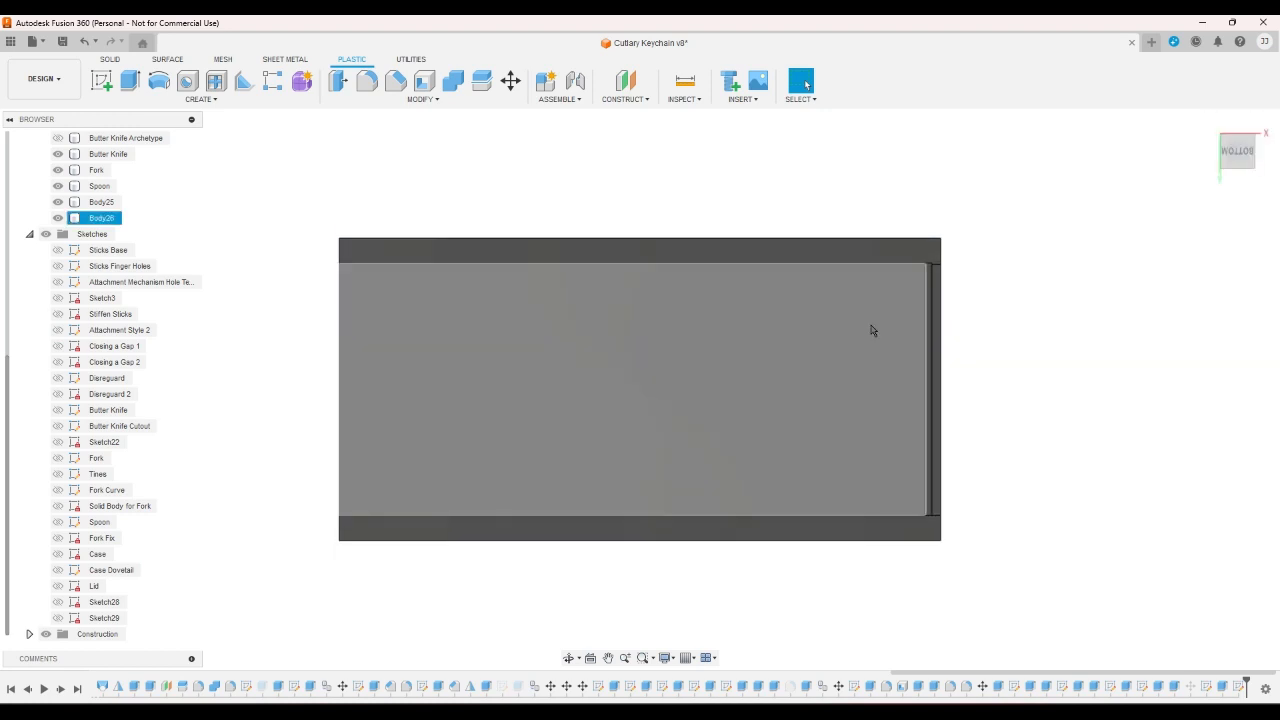
pyautogui.click(1250, 176)
pyautogui.click(735, 244)
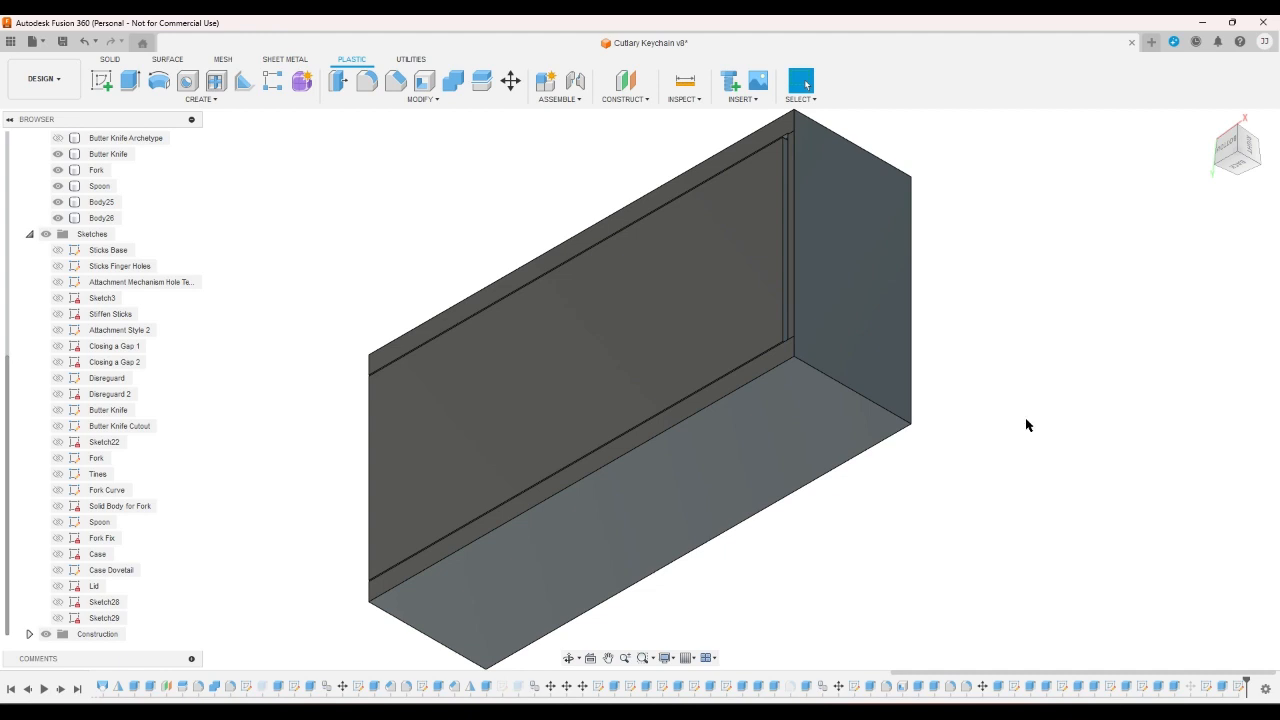
pyautogui.click(1250, 150)
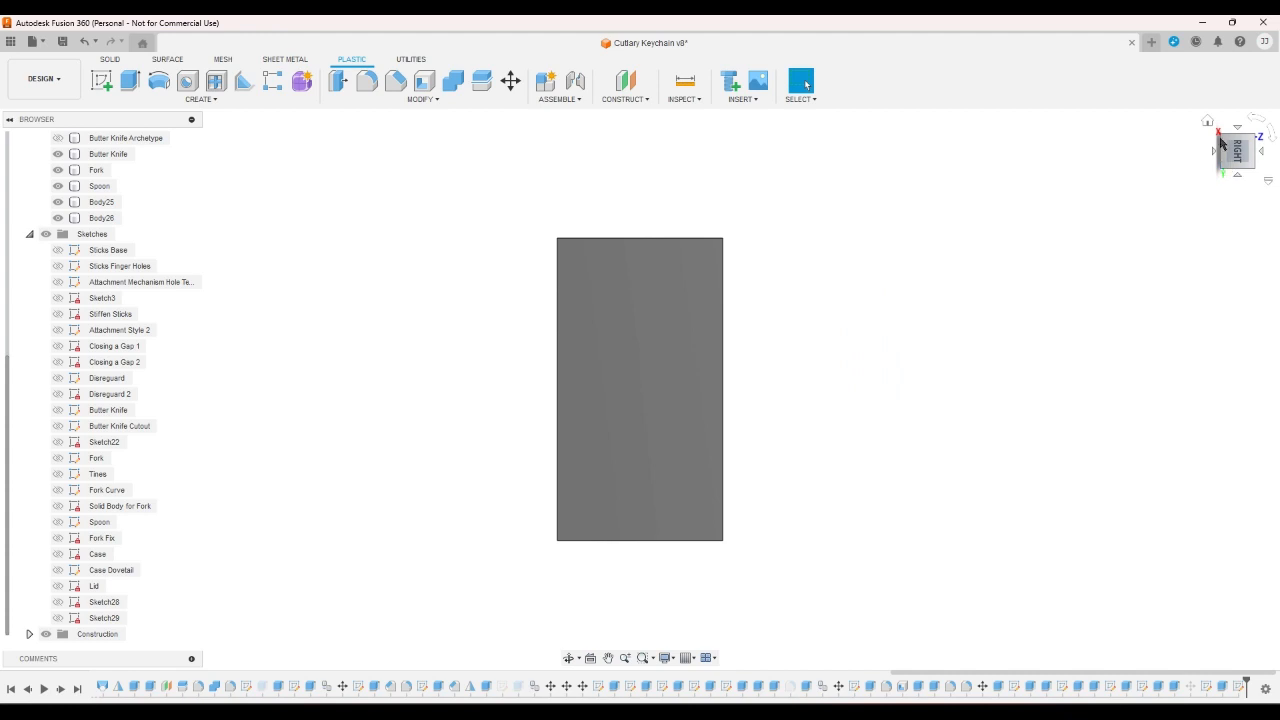
# - Examine the closed case from several corners, comparing the lid's fit at the open and closed ends
pyautogui.click(1222, 137)
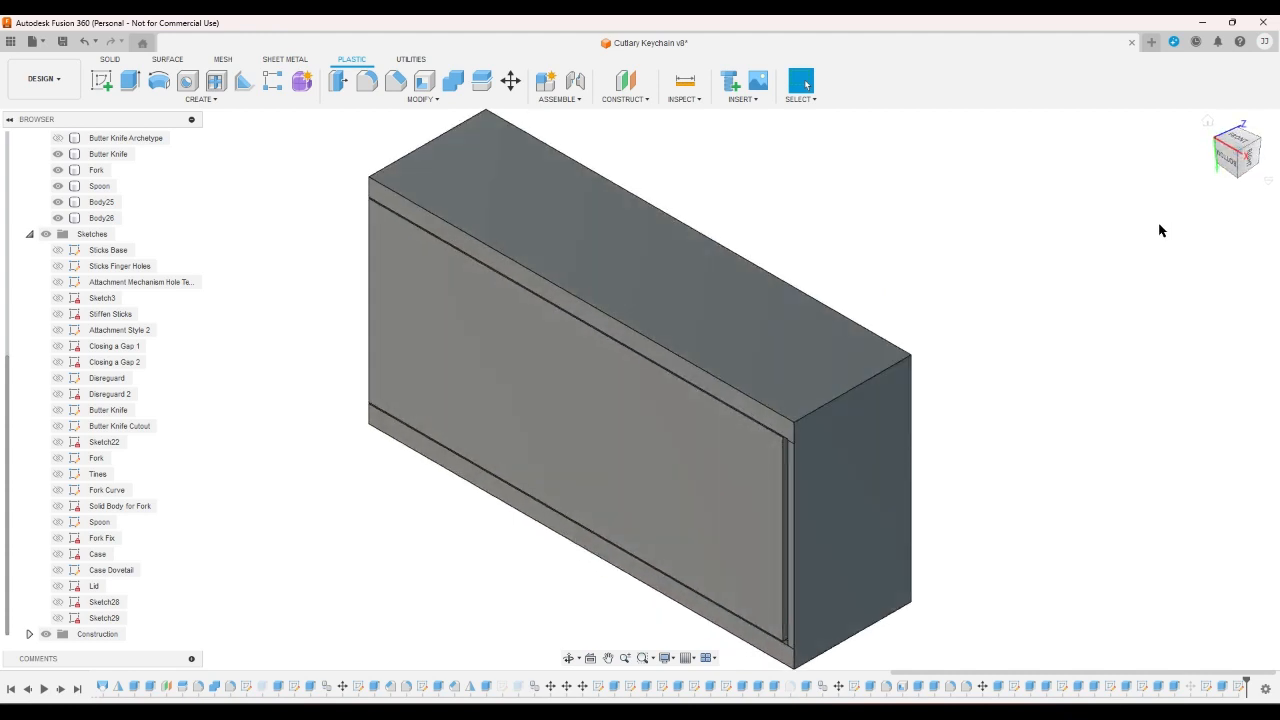
pyautogui.click(1216, 139)
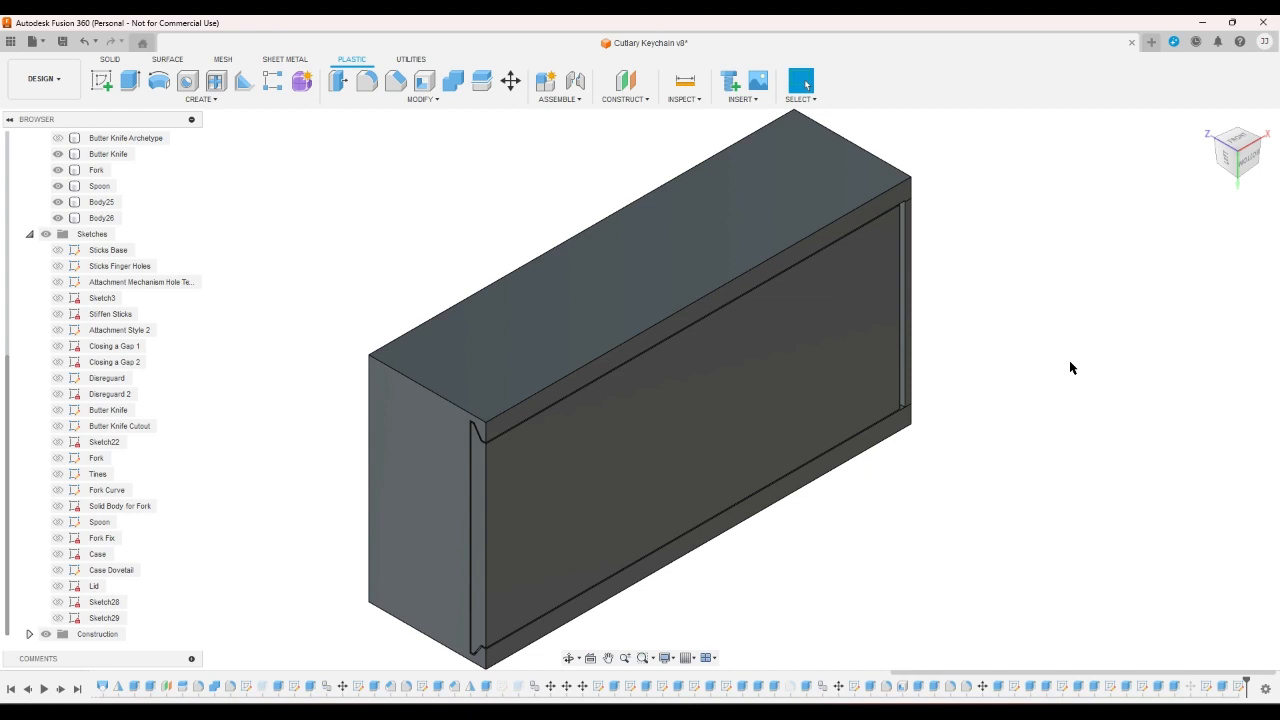
pyautogui.click(1258, 155)
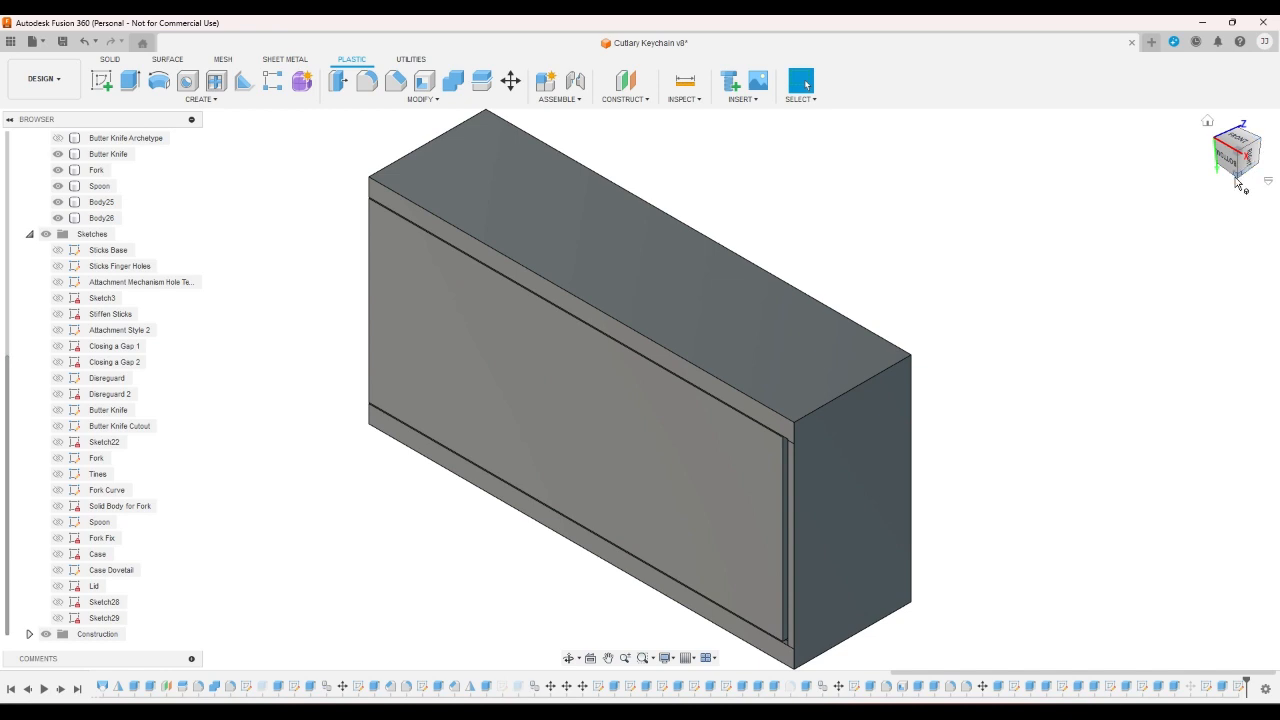
pyautogui.click(1238, 182)
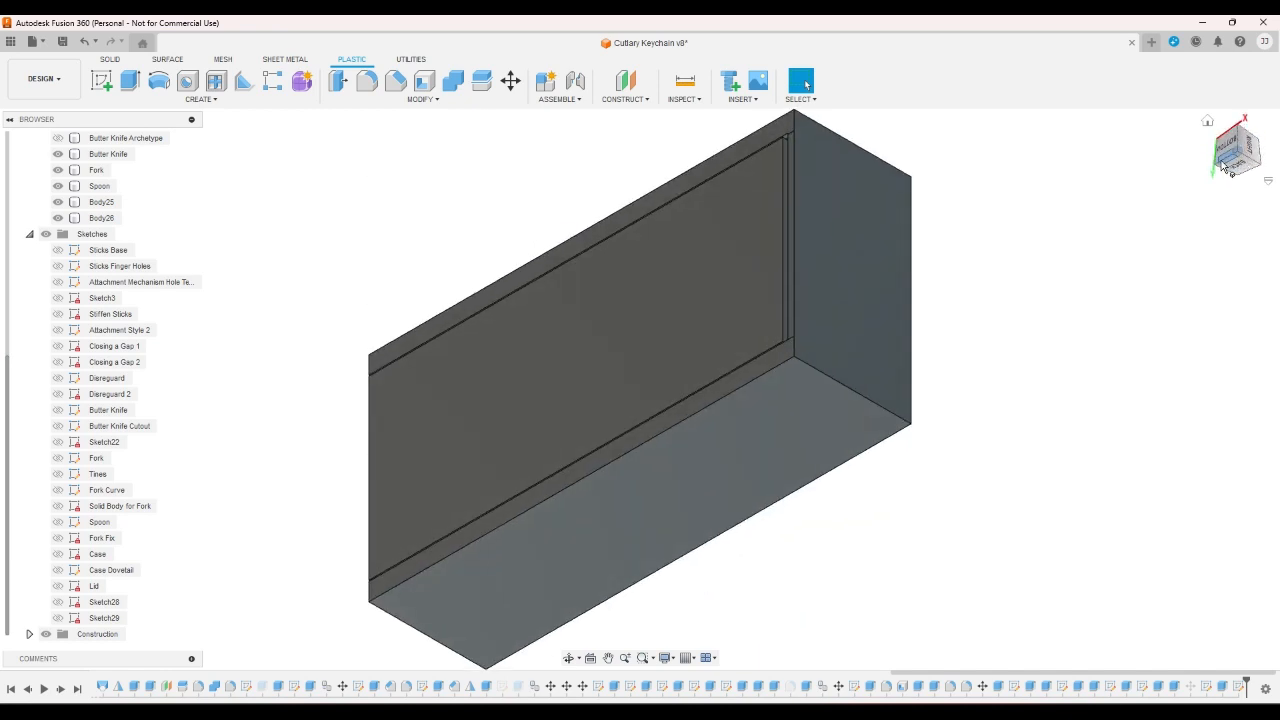
pyautogui.click(1218, 168)
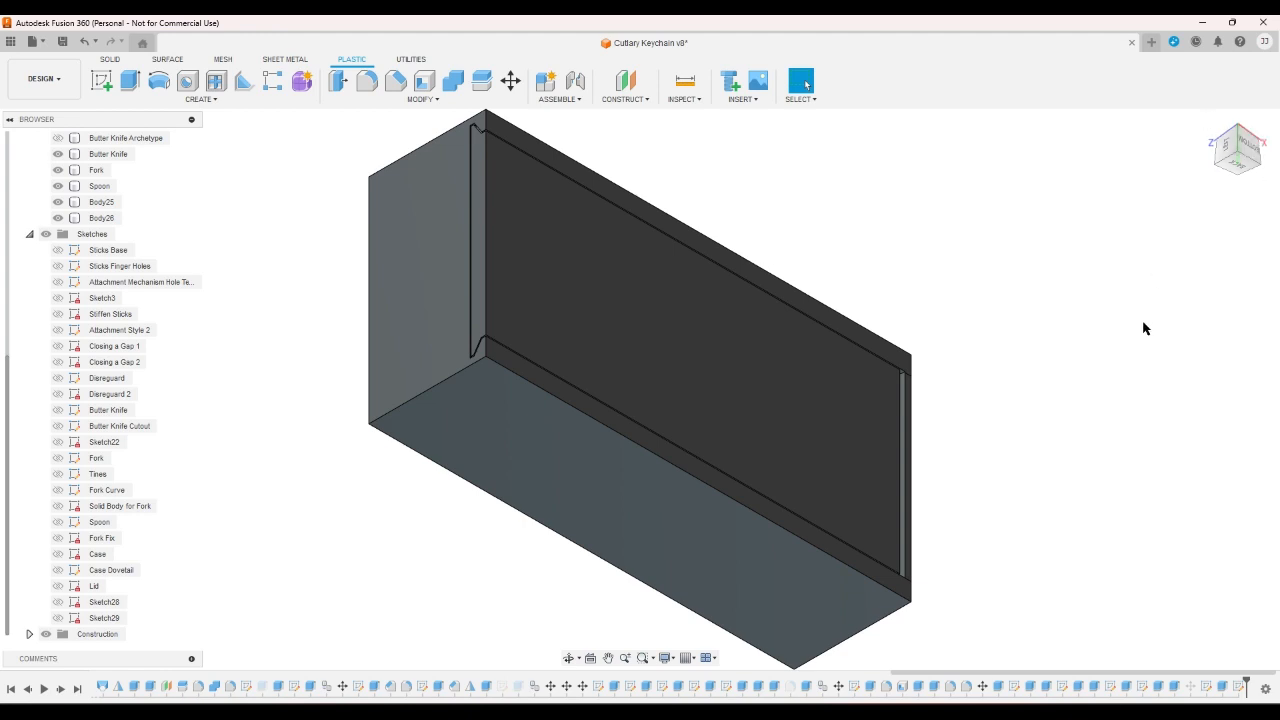
pyautogui.click(1251, 133)
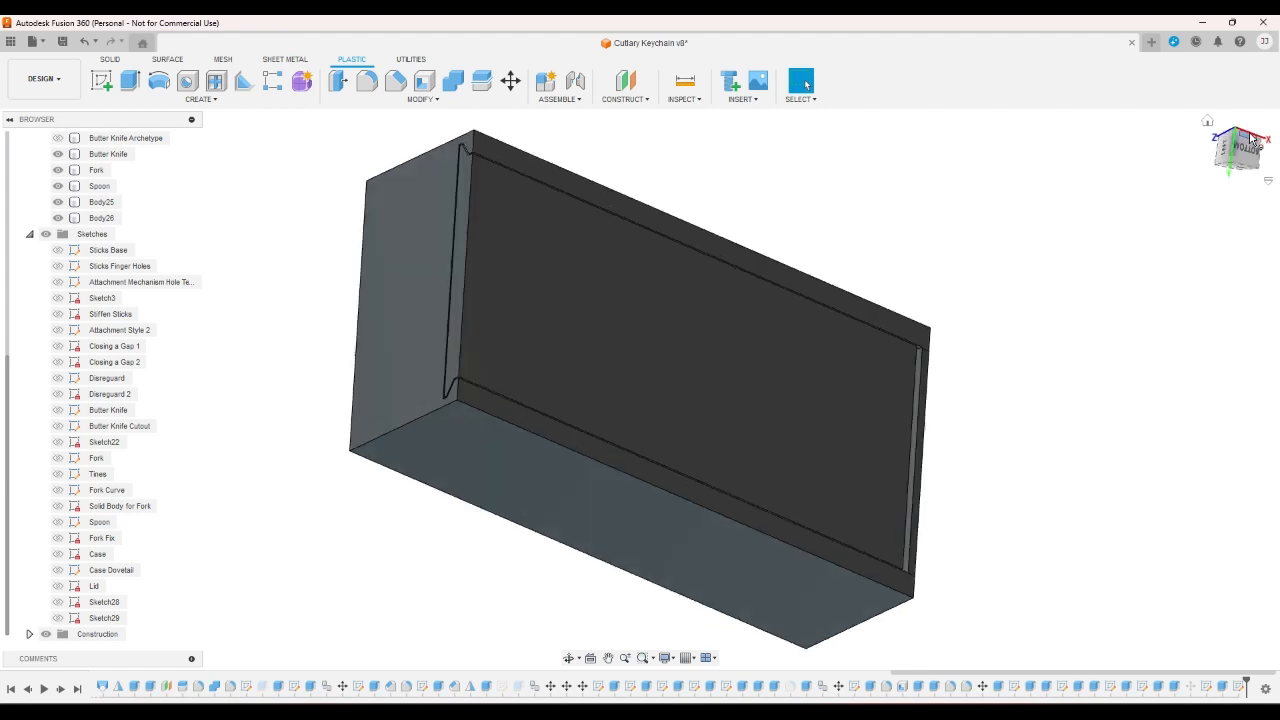
# - Compare the cutlery stack with the lid from the front with the case hidden, and leave only the case and lid visible
pyautogui.click(57, 217)
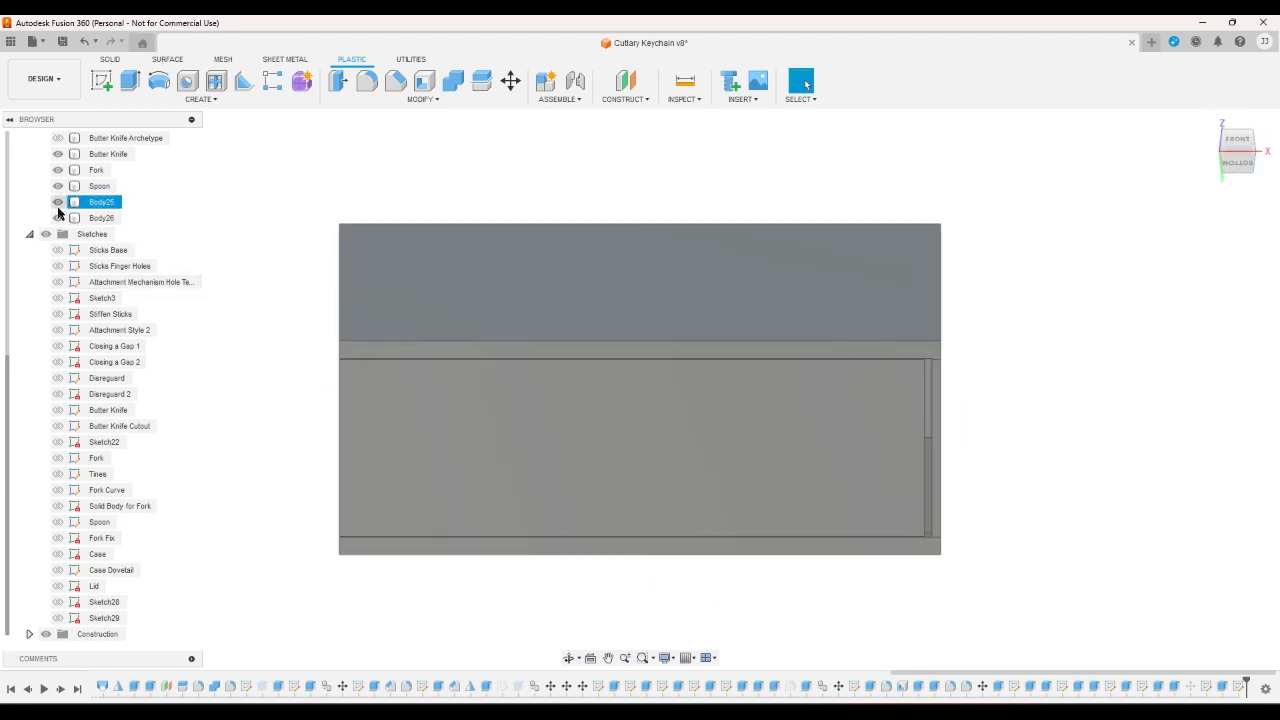
pyautogui.click(57, 201)
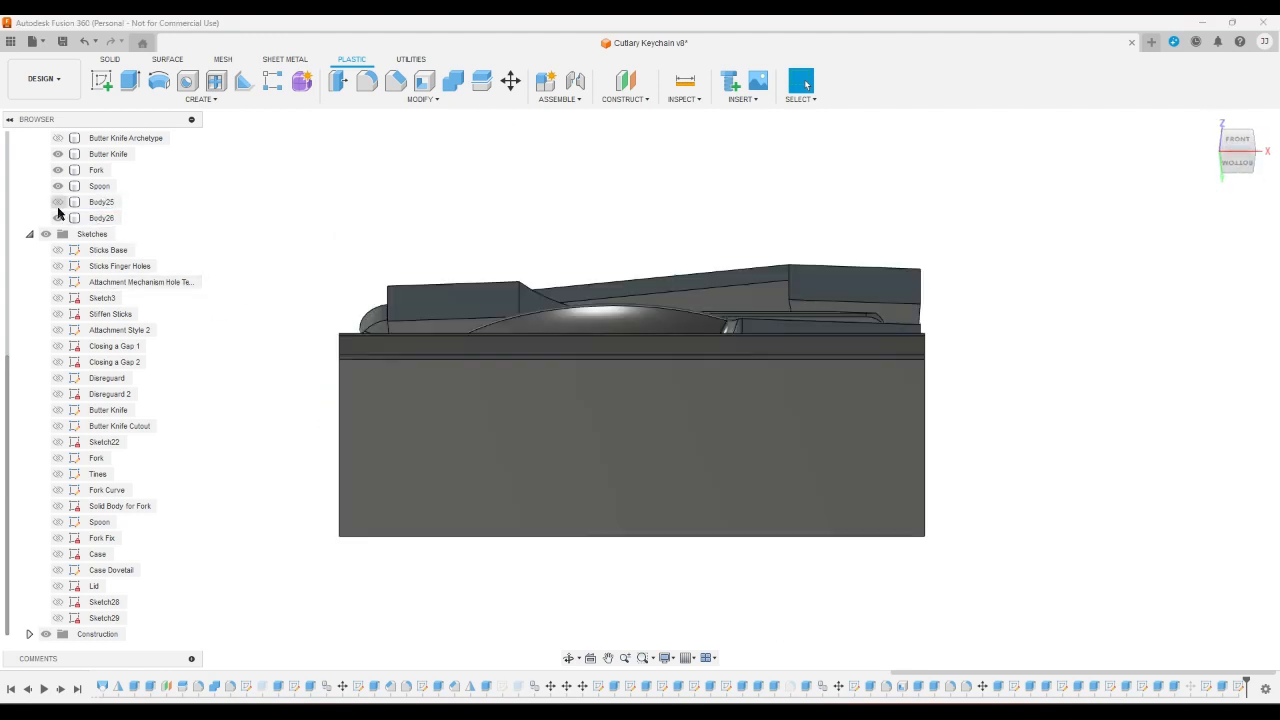
pyautogui.click(1236, 150)
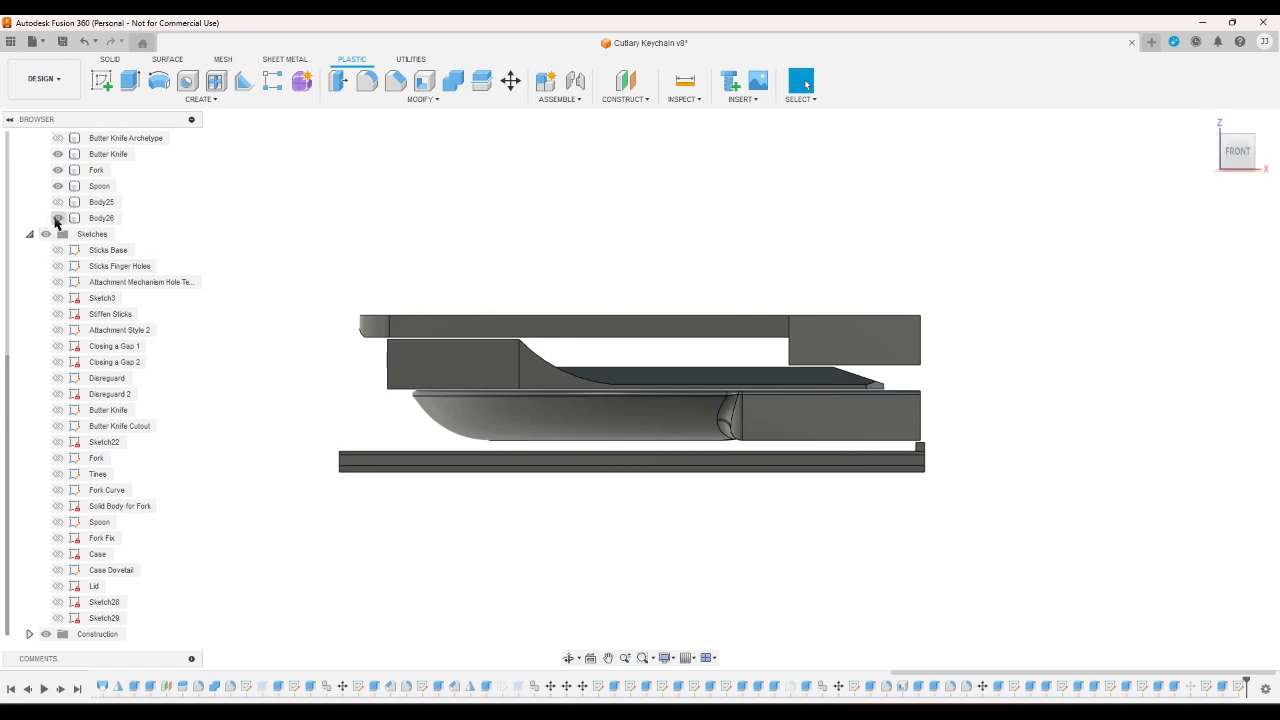
pyautogui.click(57, 201)
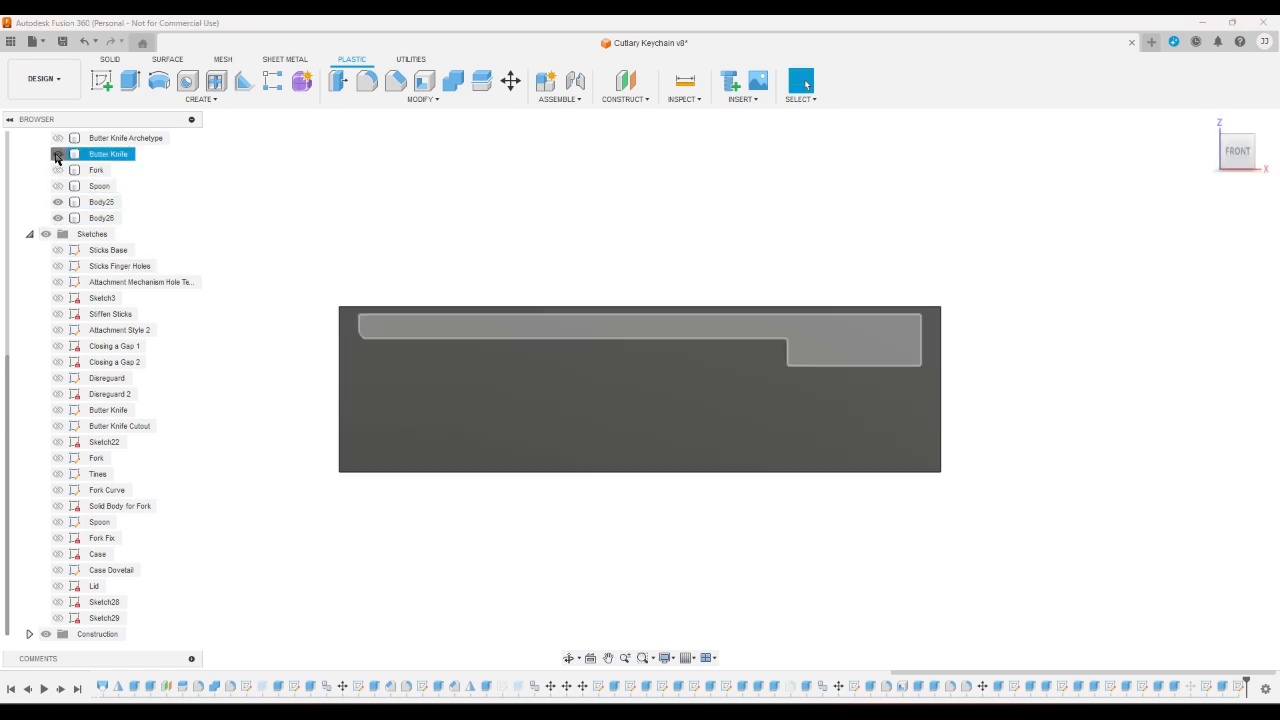
# - Rename the case body Body25 as Case and the lid body Body26 as Lid
pyautogui.rightClick(110, 203)
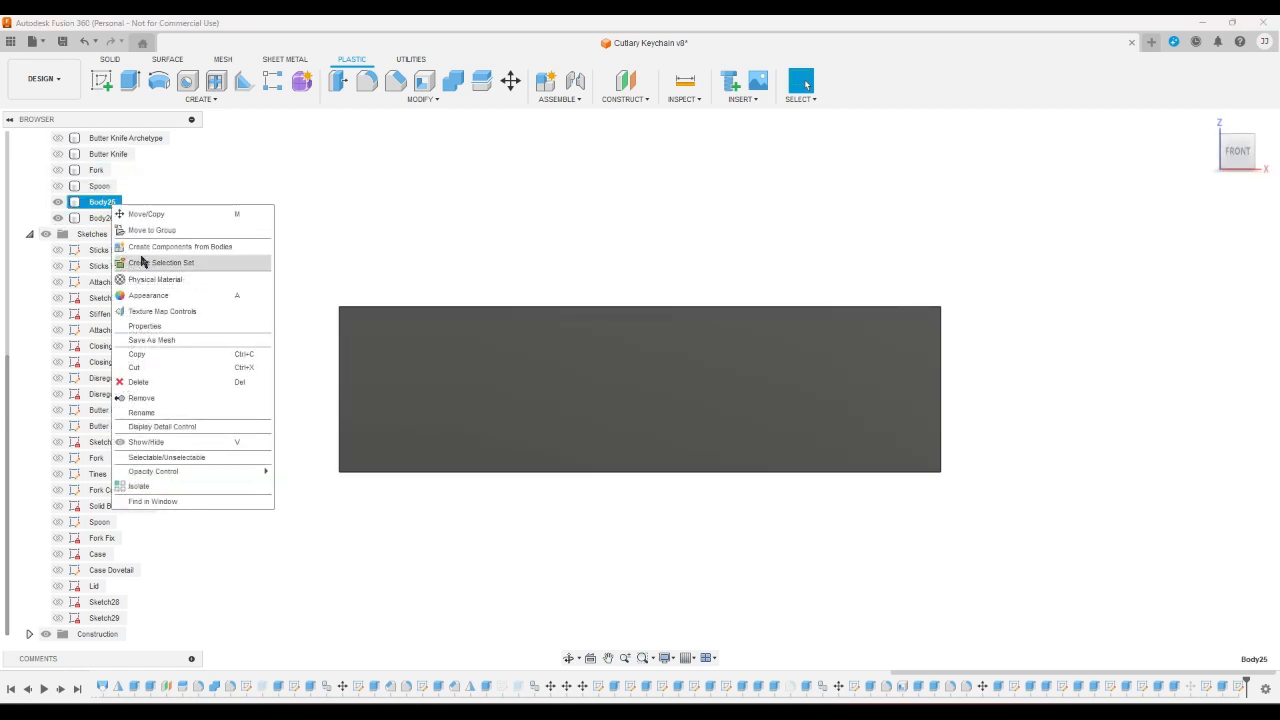
pyautogui.click(160, 413)
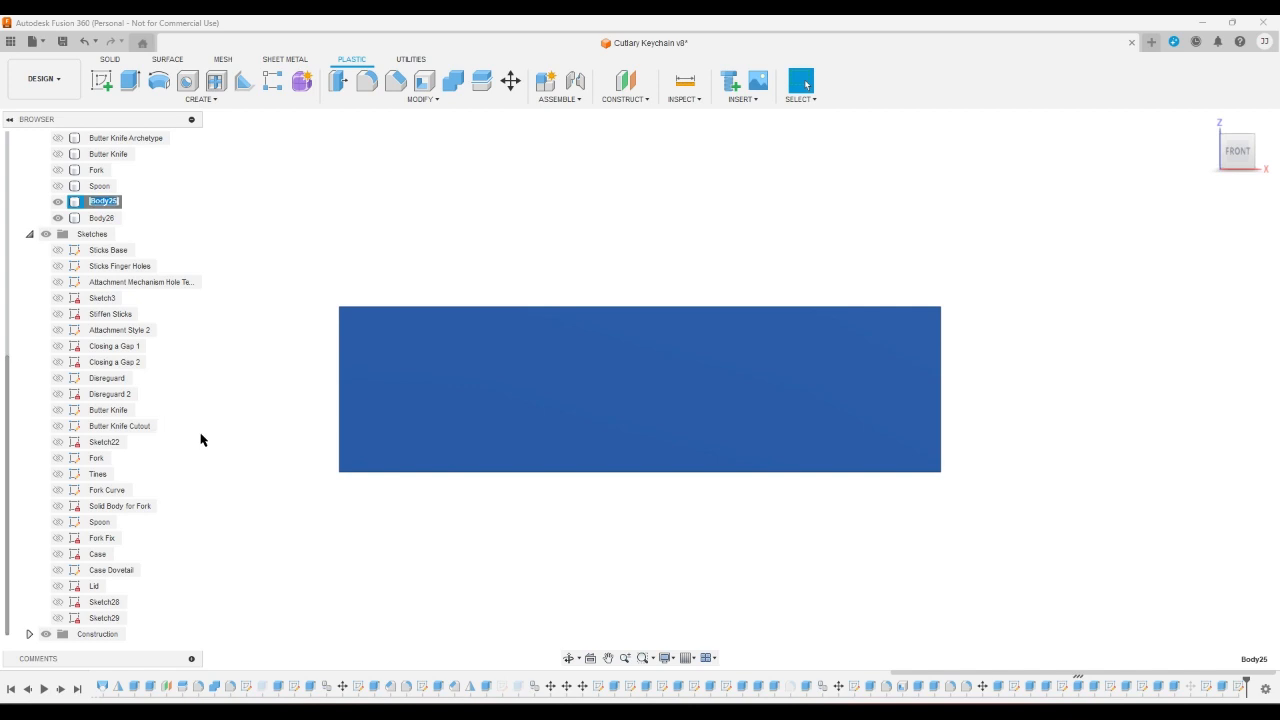
pyautogui.write('Case')
pyautogui.press('Return')
pyautogui.rightClick(112, 217)
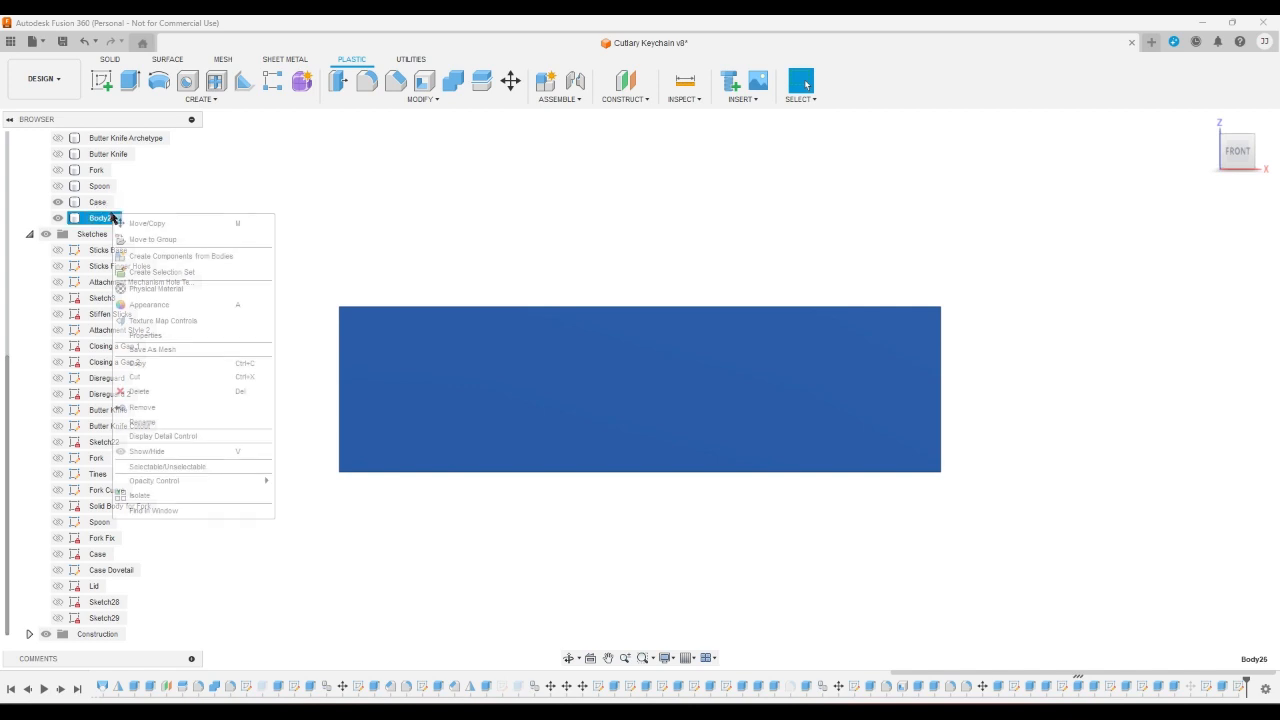
pyautogui.click(164, 424)
pyautogui.write('Lid')
pyautogui.press('Return')
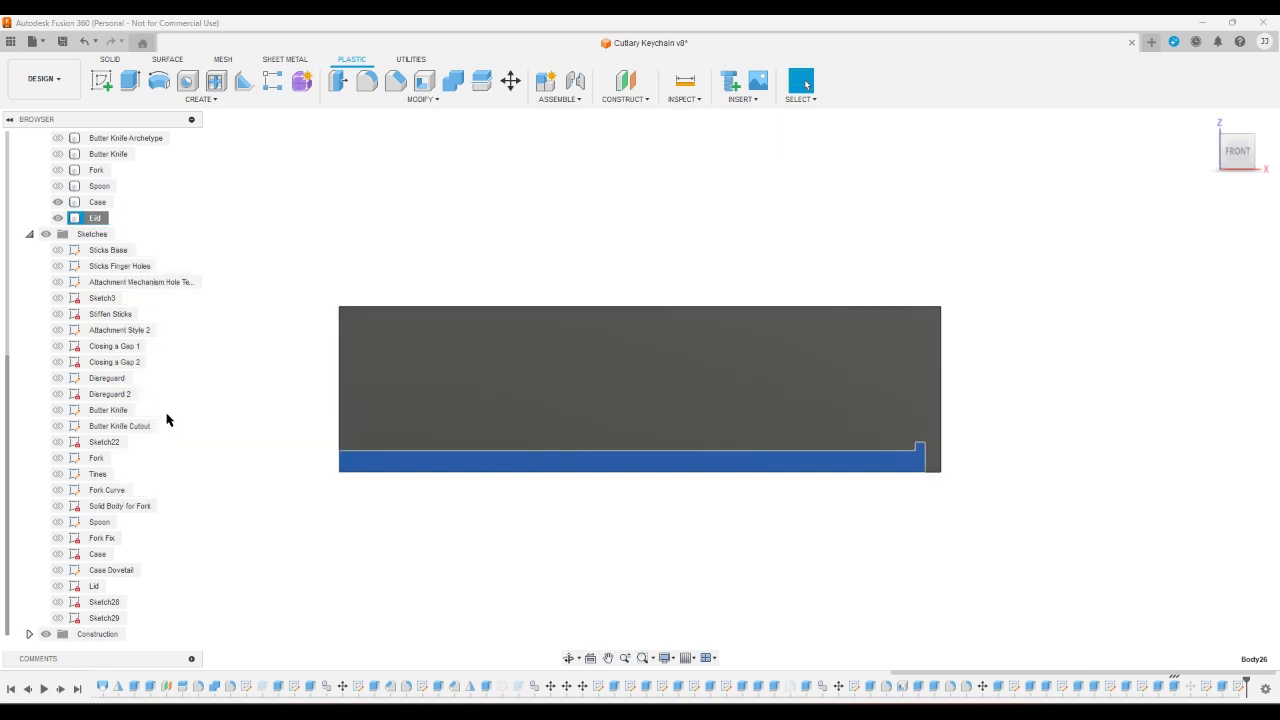
pyautogui.click(887, 156)
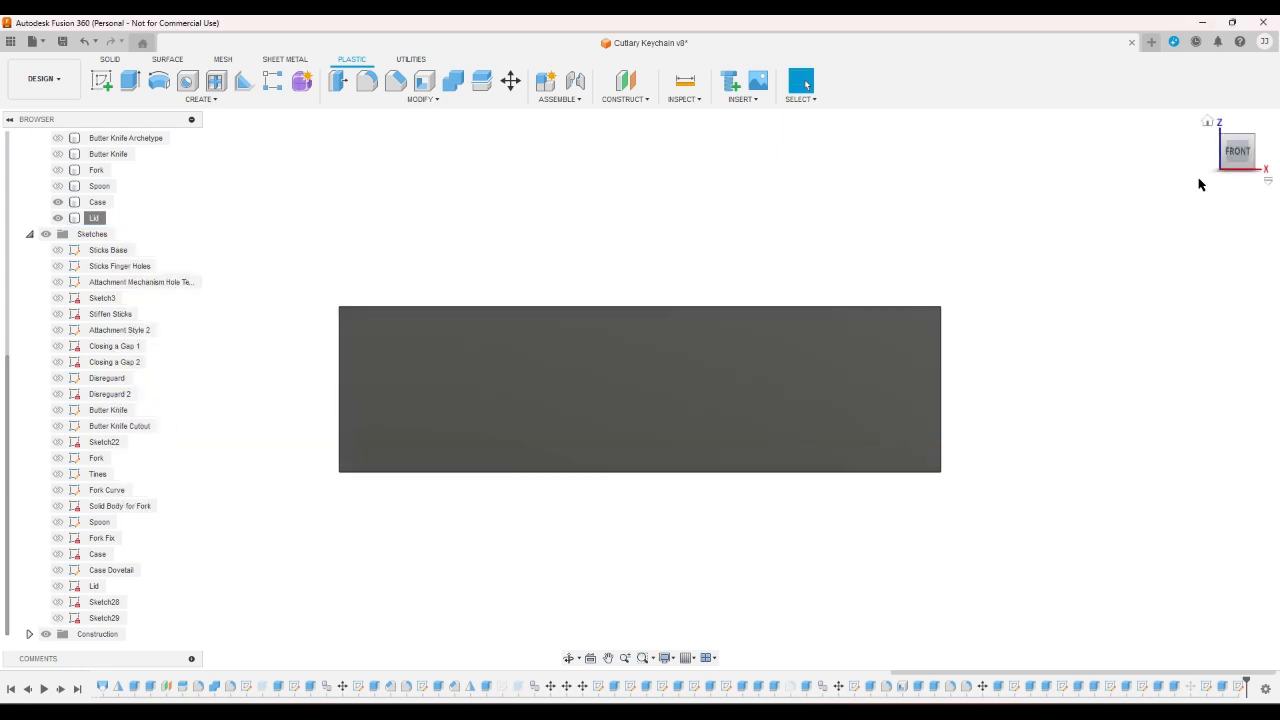
# - Inspect the open end of the case from a lower corner, checking its end face, upper edge and the lid's end
pyautogui.click(1224, 170)
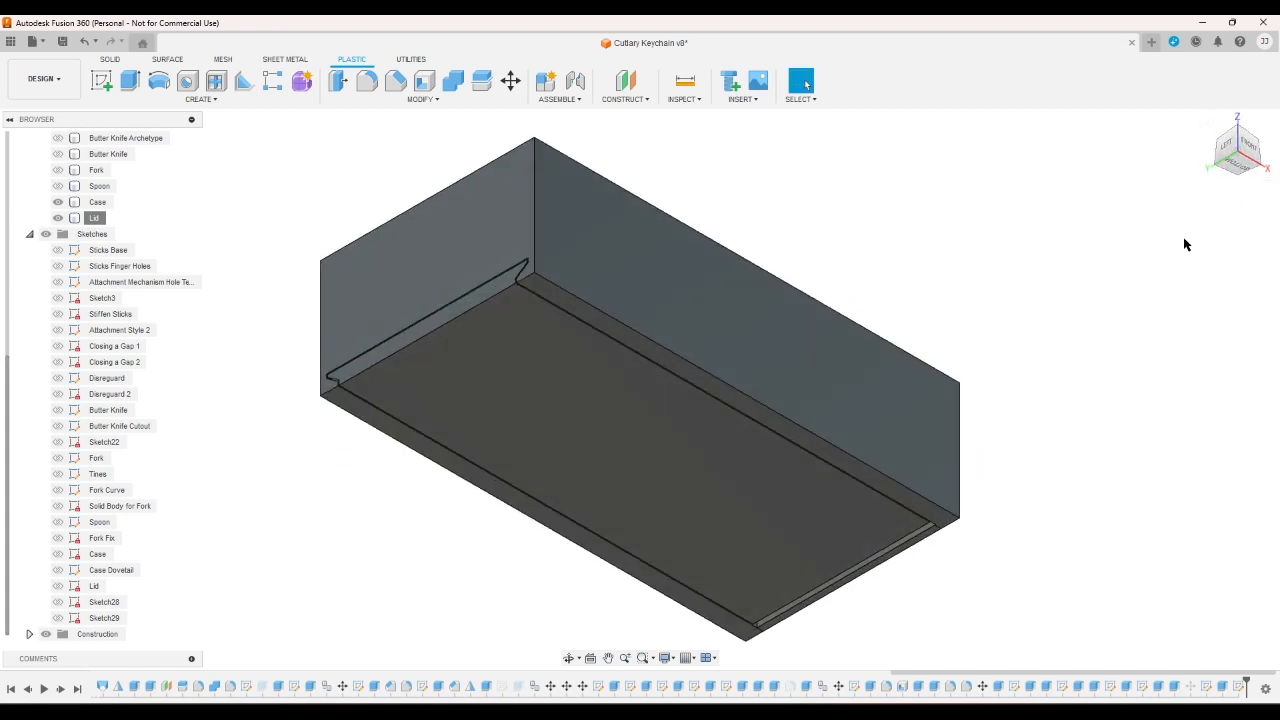
pyautogui.click(481, 260)
pyautogui.click(848, 177)
pyautogui.click(392, 234)
pyautogui.click(843, 196)
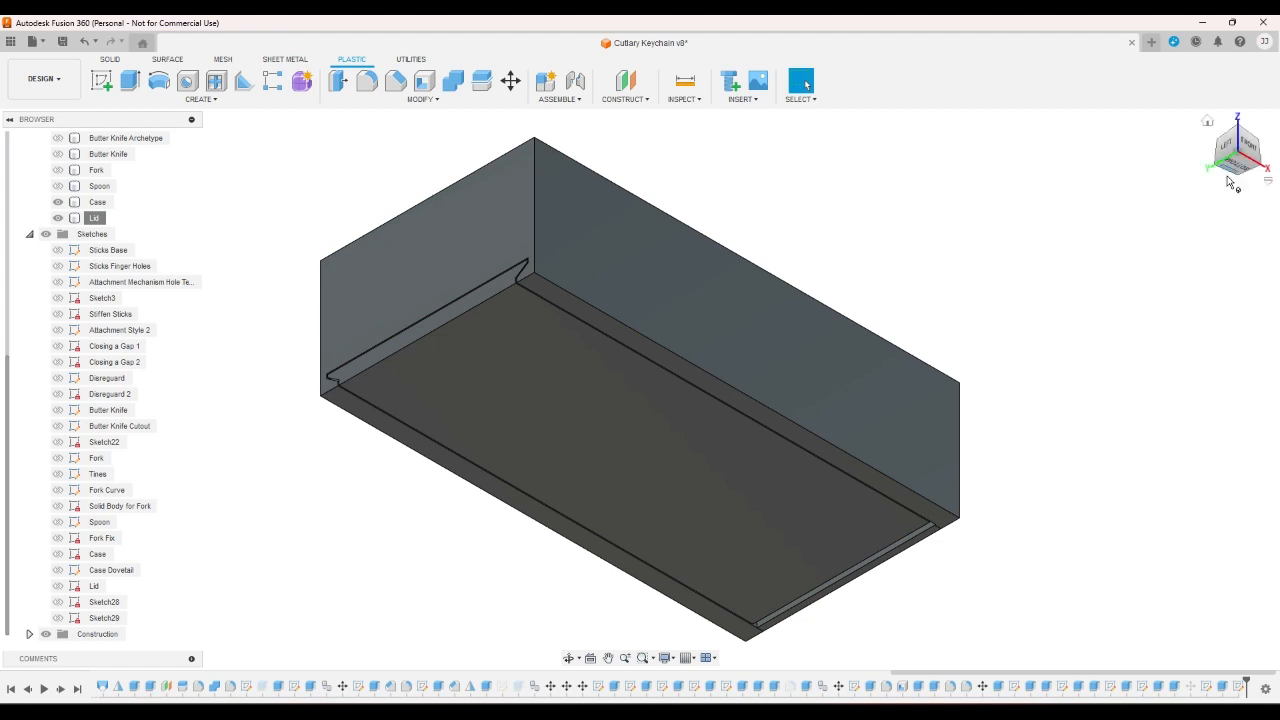
pyautogui.click(452, 185)
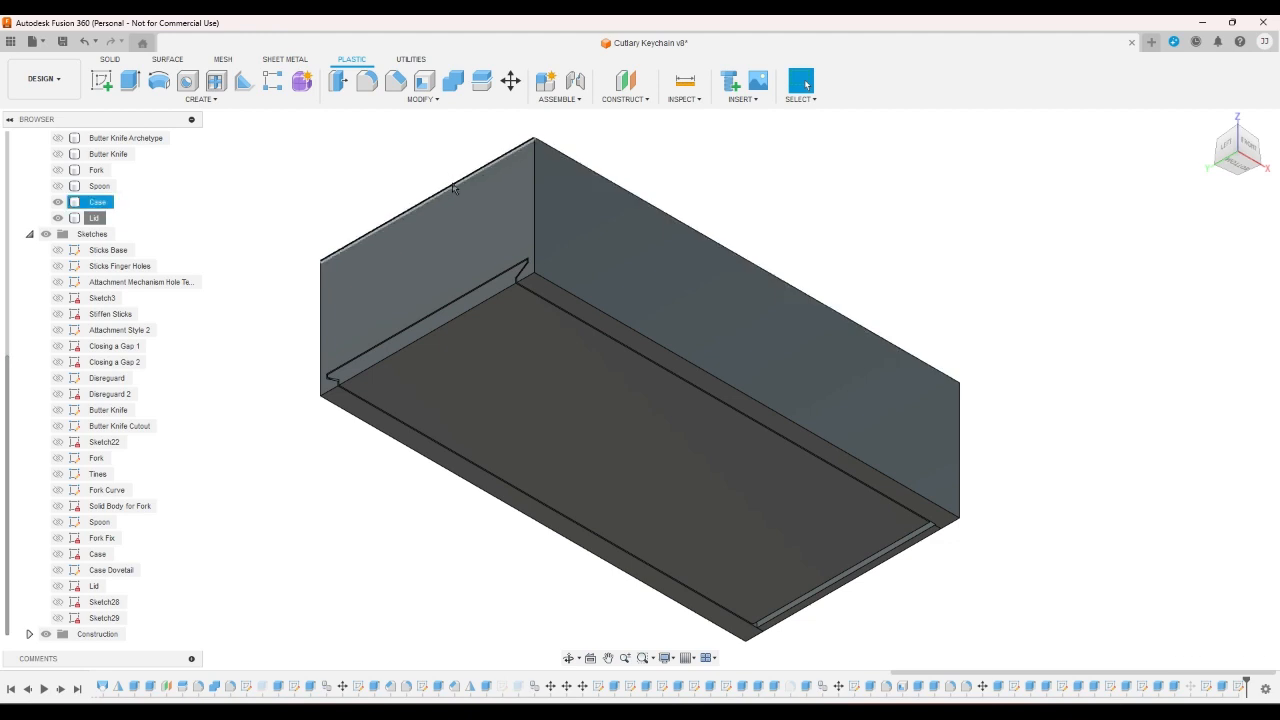
pyautogui.click(729, 145)
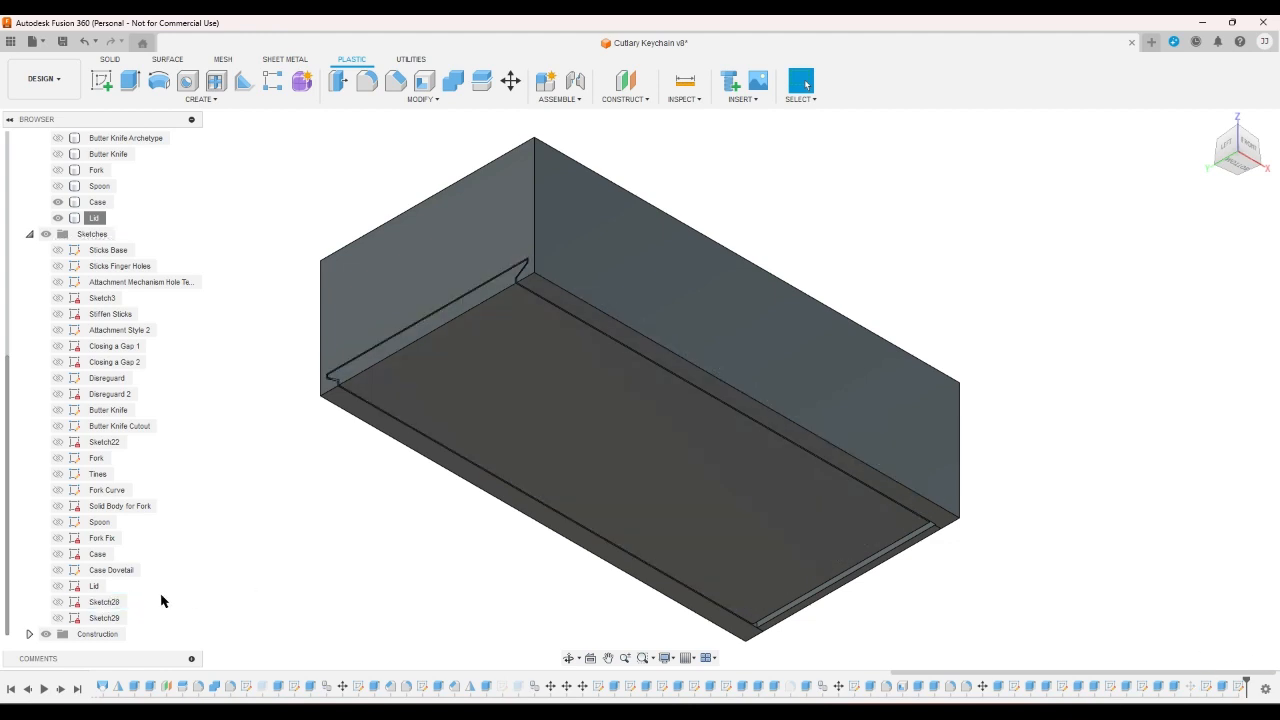
# - Rename Sketch28, the sketch of the lid's raised end strip, as Lid Tongue
pyautogui.click(106, 603)
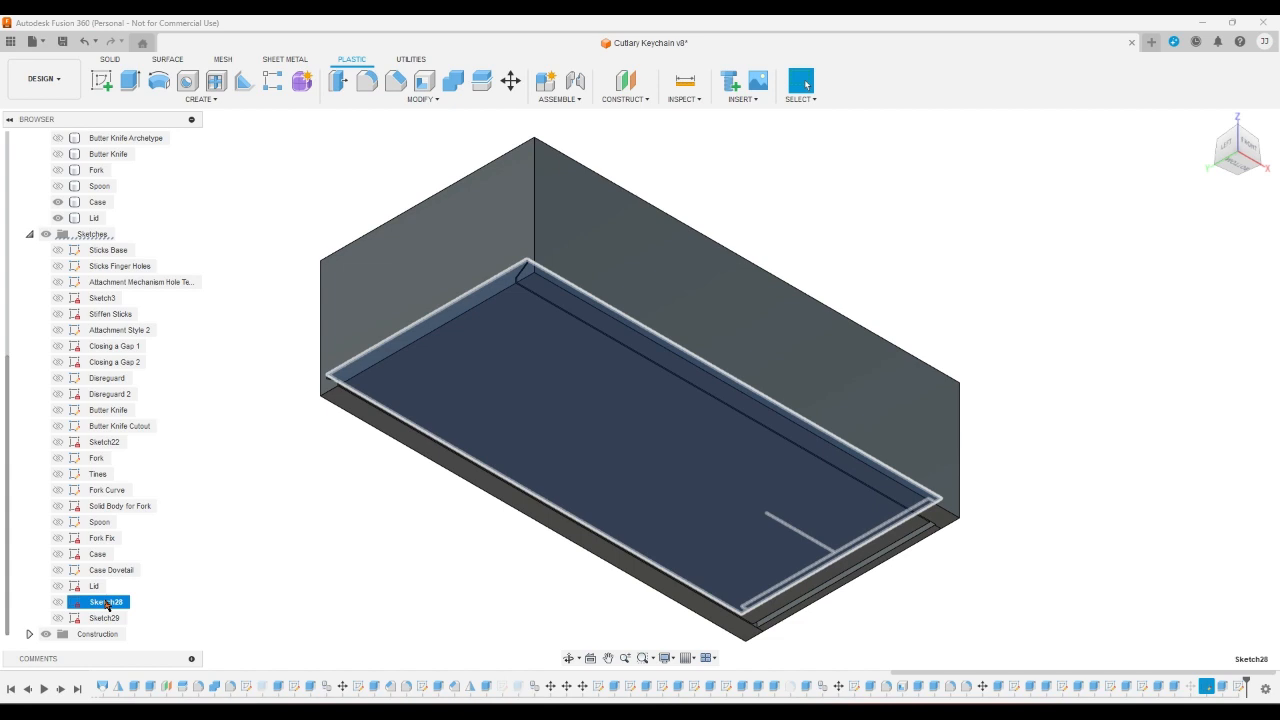
pyautogui.rightClick(106, 603)
pyautogui.click(209, 470)
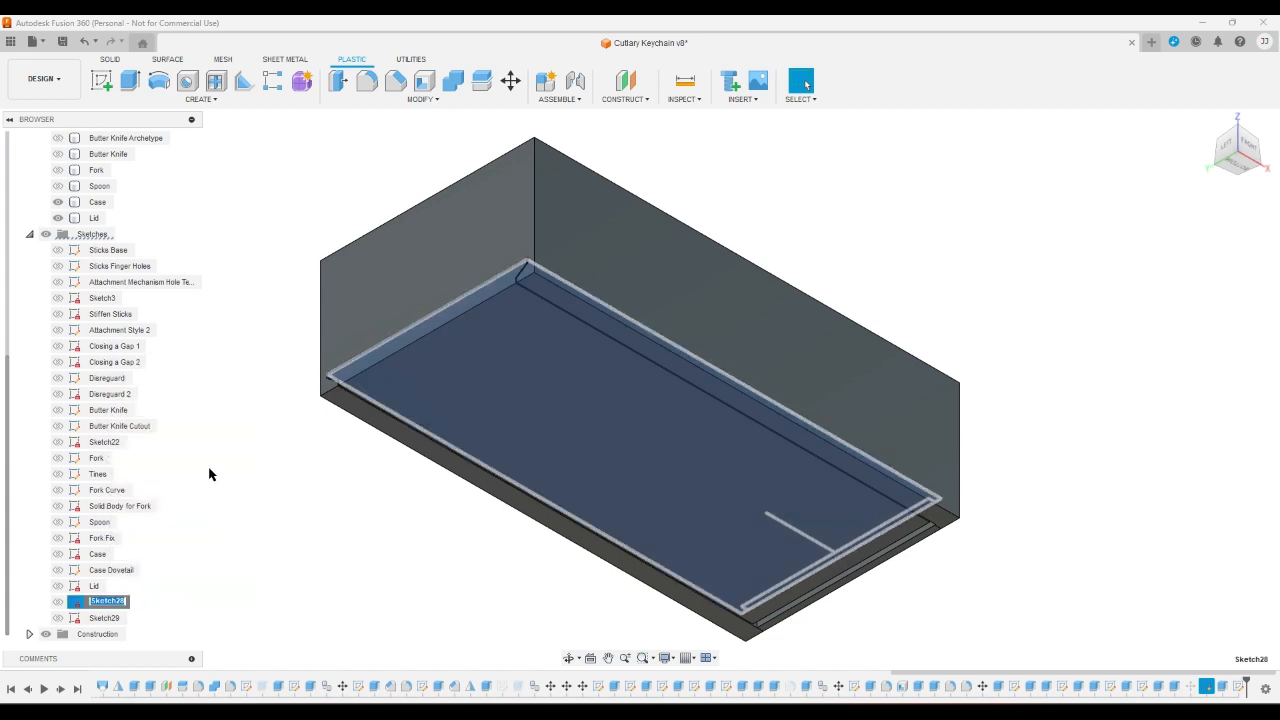
pyautogui.write('Lid T')
pyautogui.write('oung')
pyautogui.write('ue')
pyautogui.press('BackSpace')
pyautogui.press('BackSpace')
pyautogui.press('BackSpace')
pyautogui.press('BackSpace')
pyautogui.write('ngue')
pyautogui.press('Return')
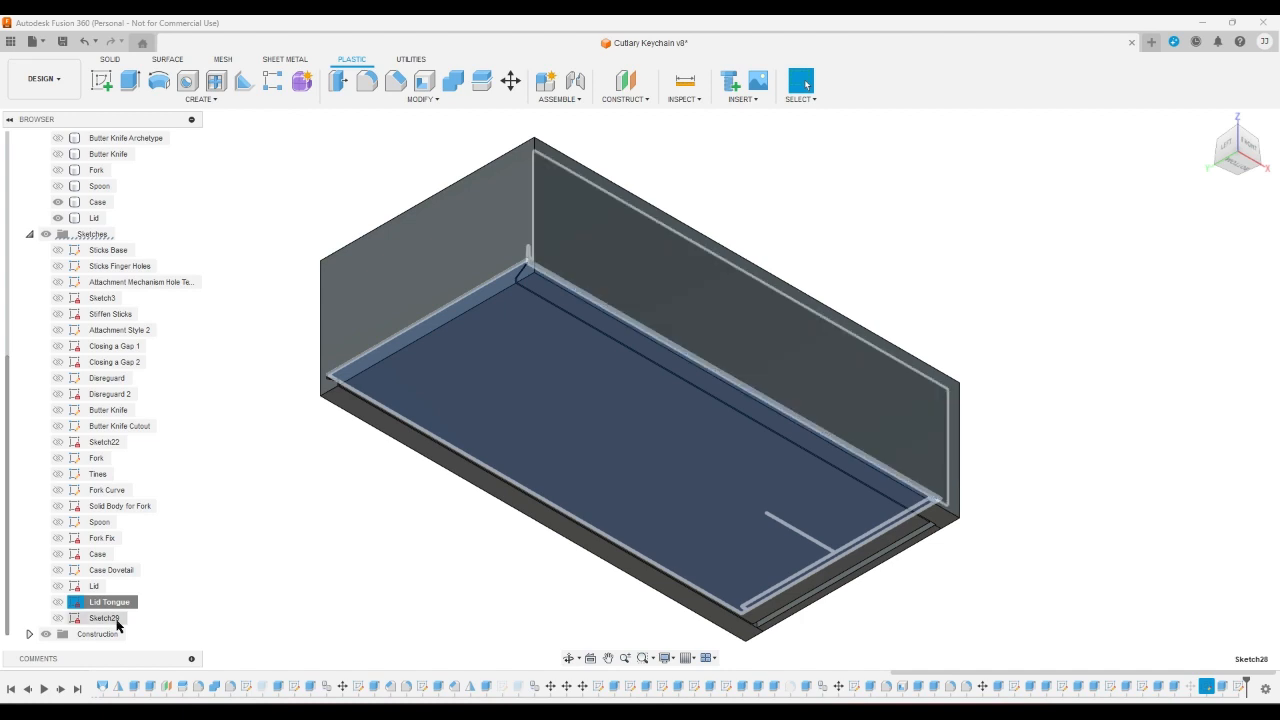
# - Rename Sketch29, the rectangle on the case's long side, as Just Checking
pyautogui.rightClick(117, 625)
pyautogui.click(195, 502)
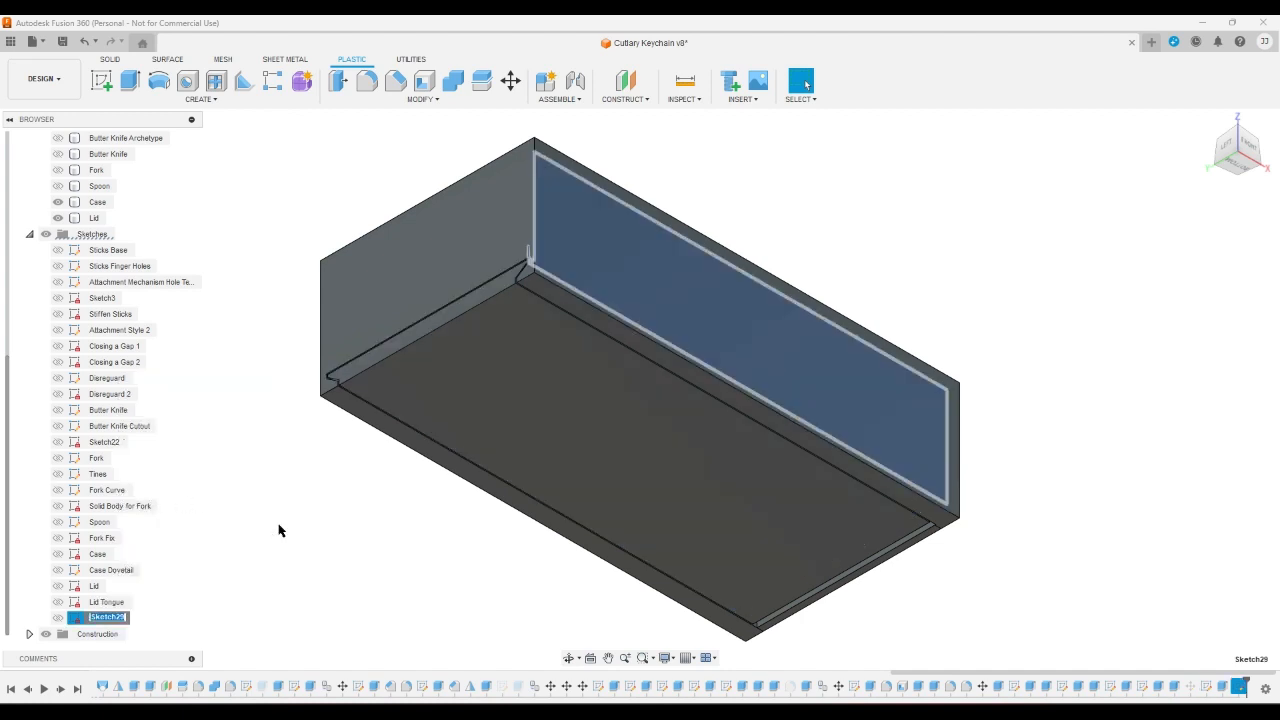
pyautogui.write('Just Checking')
pyautogui.press('Return')
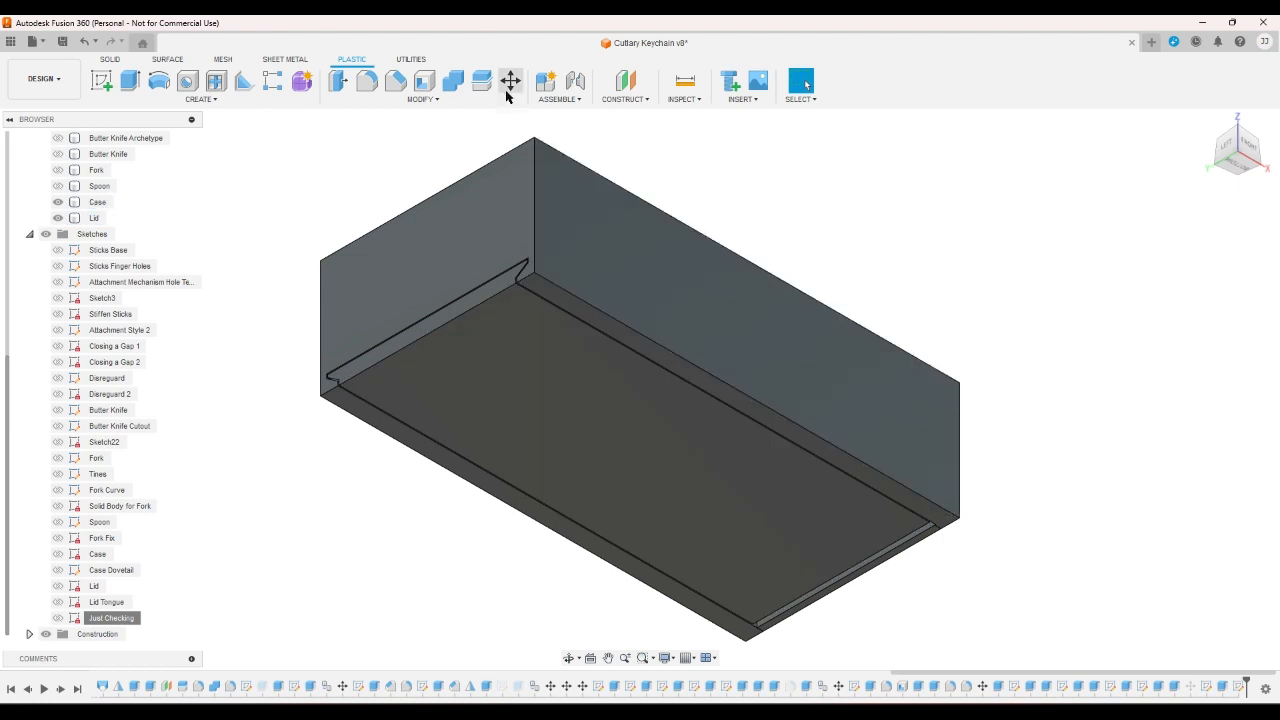
# - Move the Lid body -79 mm along X to slide it out of the case's open end
pyautogui.click(533, 371)
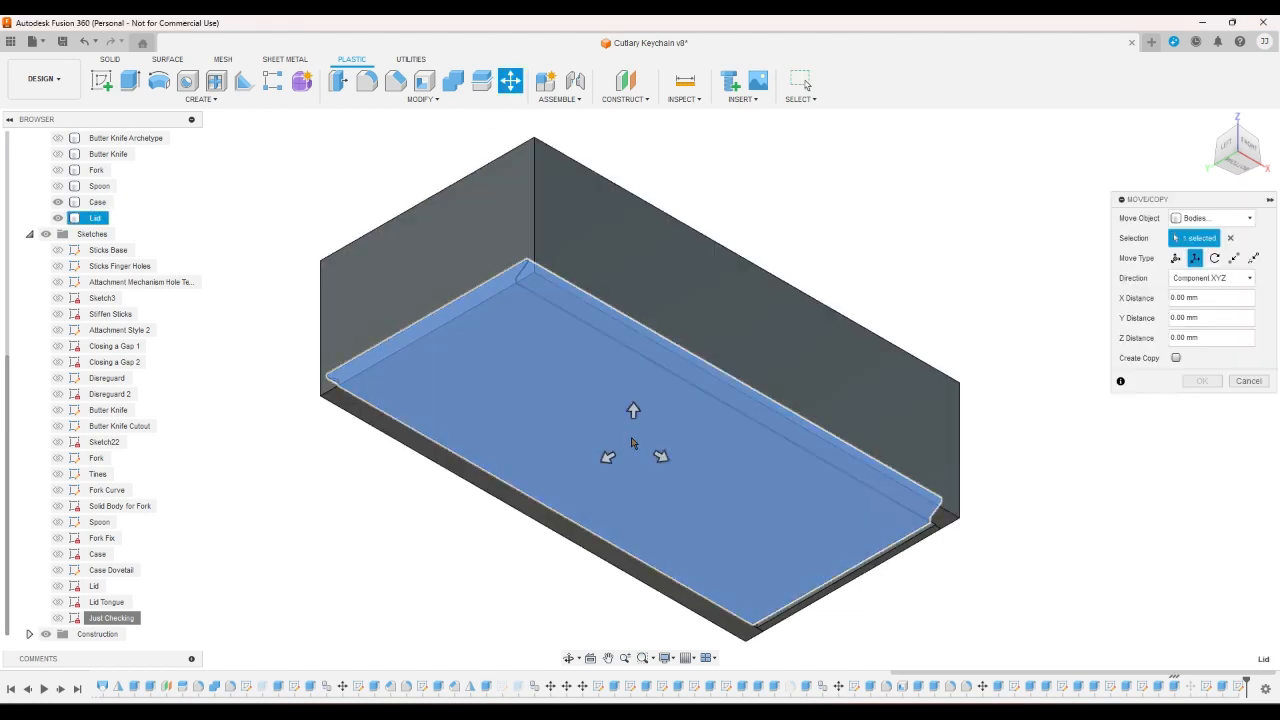
pyautogui.moveTo(660, 457); pyautogui.dragTo(260, 213)
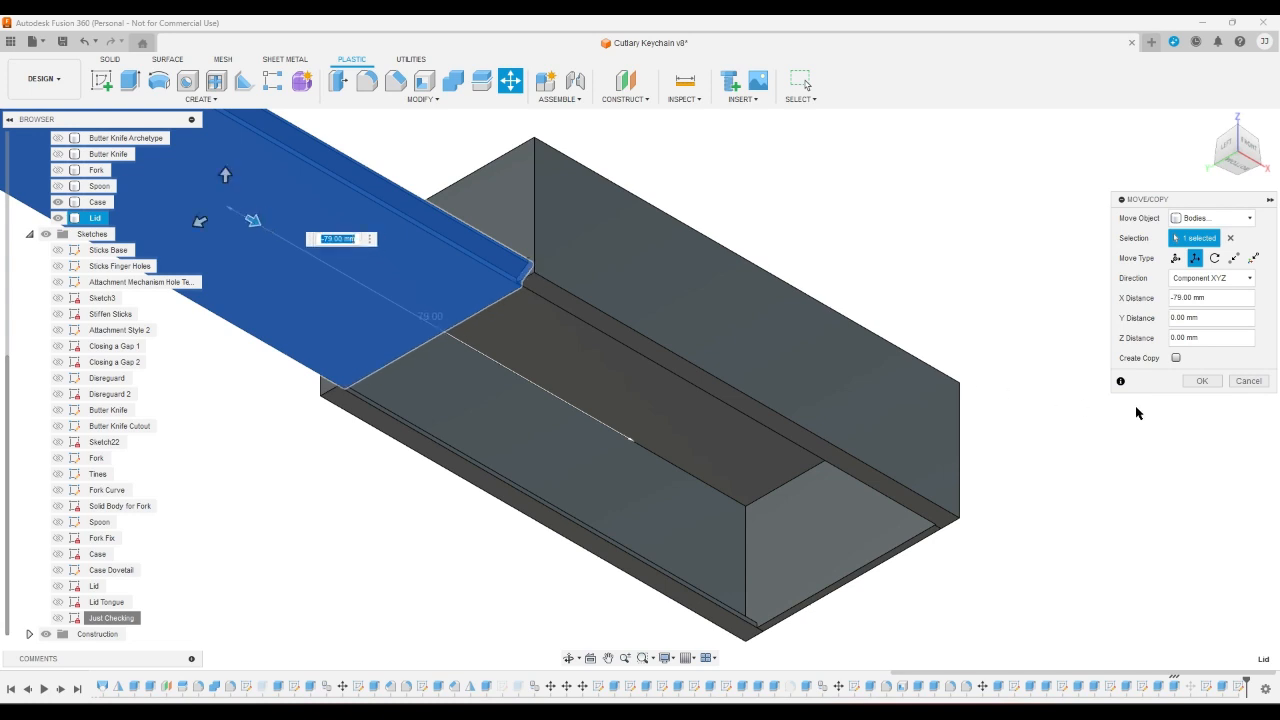
pyautogui.click(1202, 381)
# - Show the Spoon, Fork and Butter Knife bodies and inspect how they sit in the opened case from below
pyautogui.click(1236, 174)
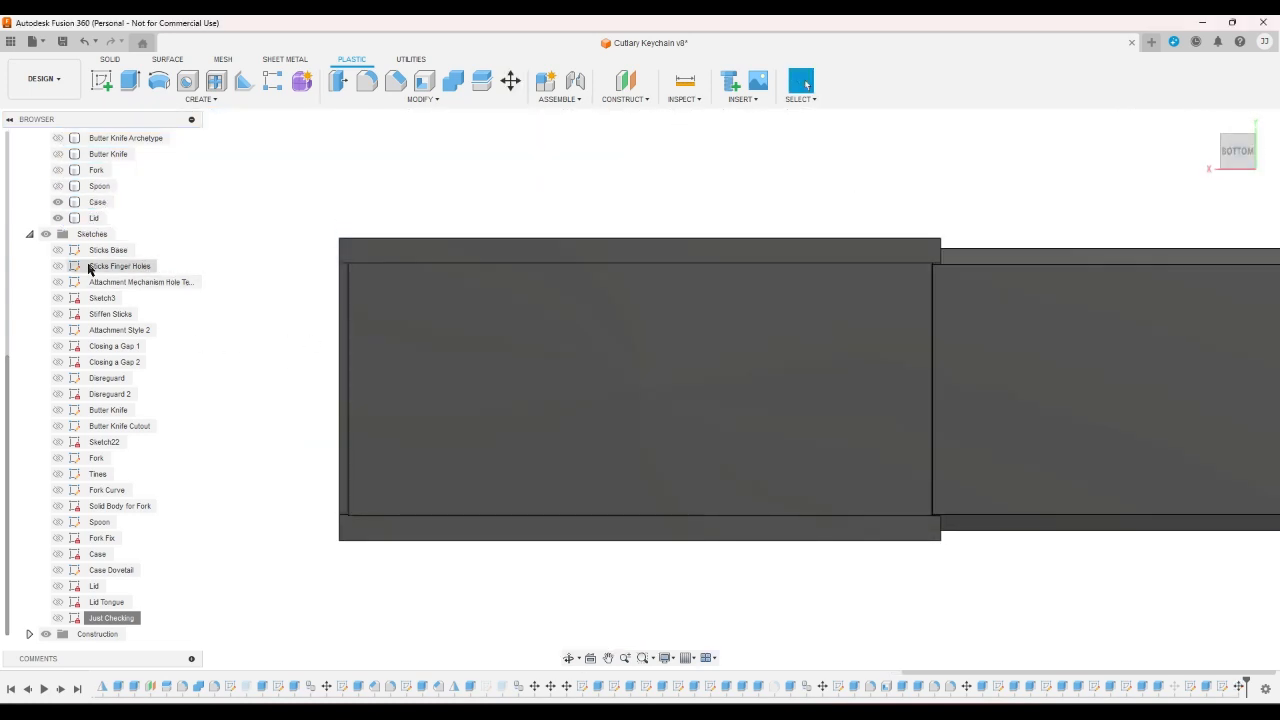
pyautogui.click(58, 186)
pyautogui.click(58, 170)
pyautogui.click(58, 154)
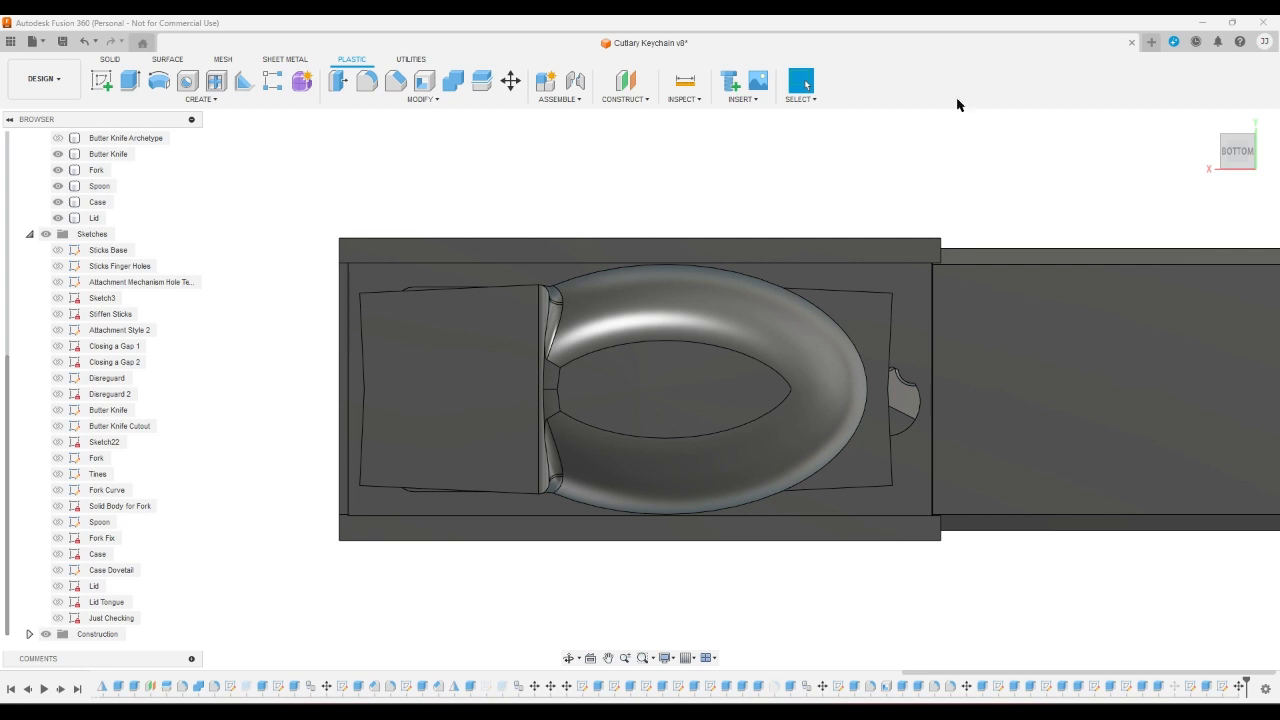
pyautogui.click(1229, 172)
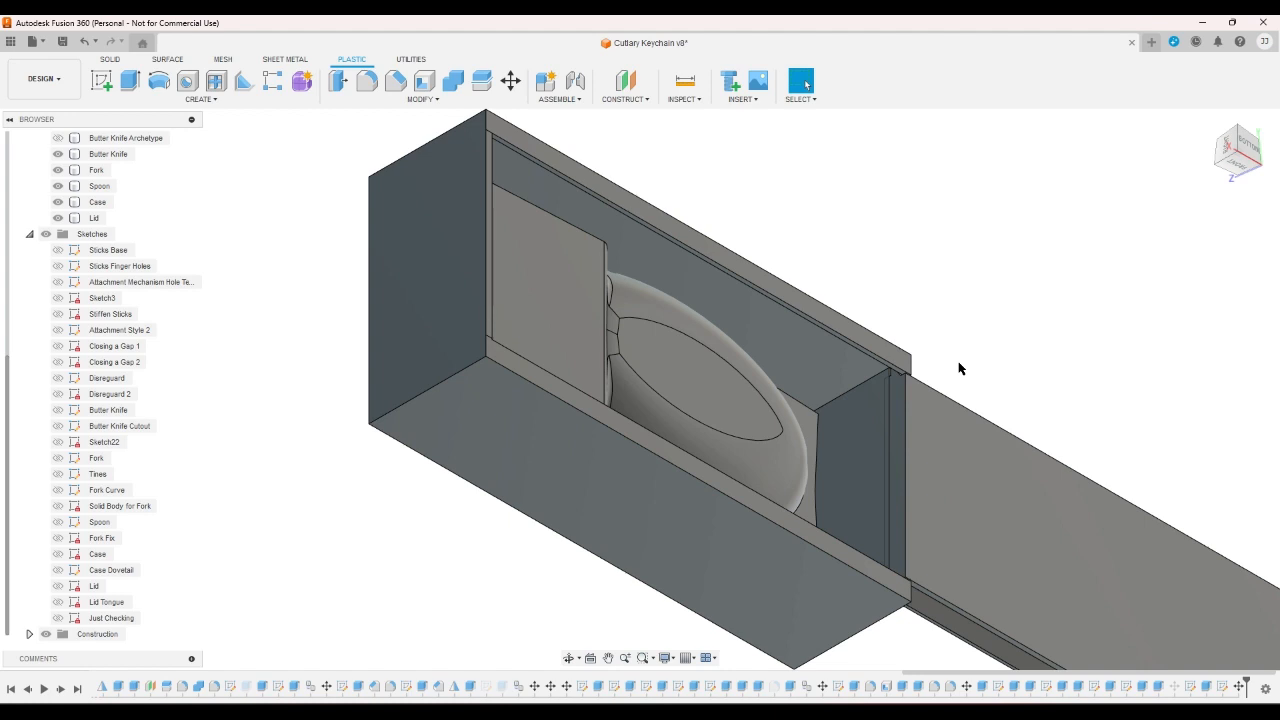
pyautogui.click(810, 428)
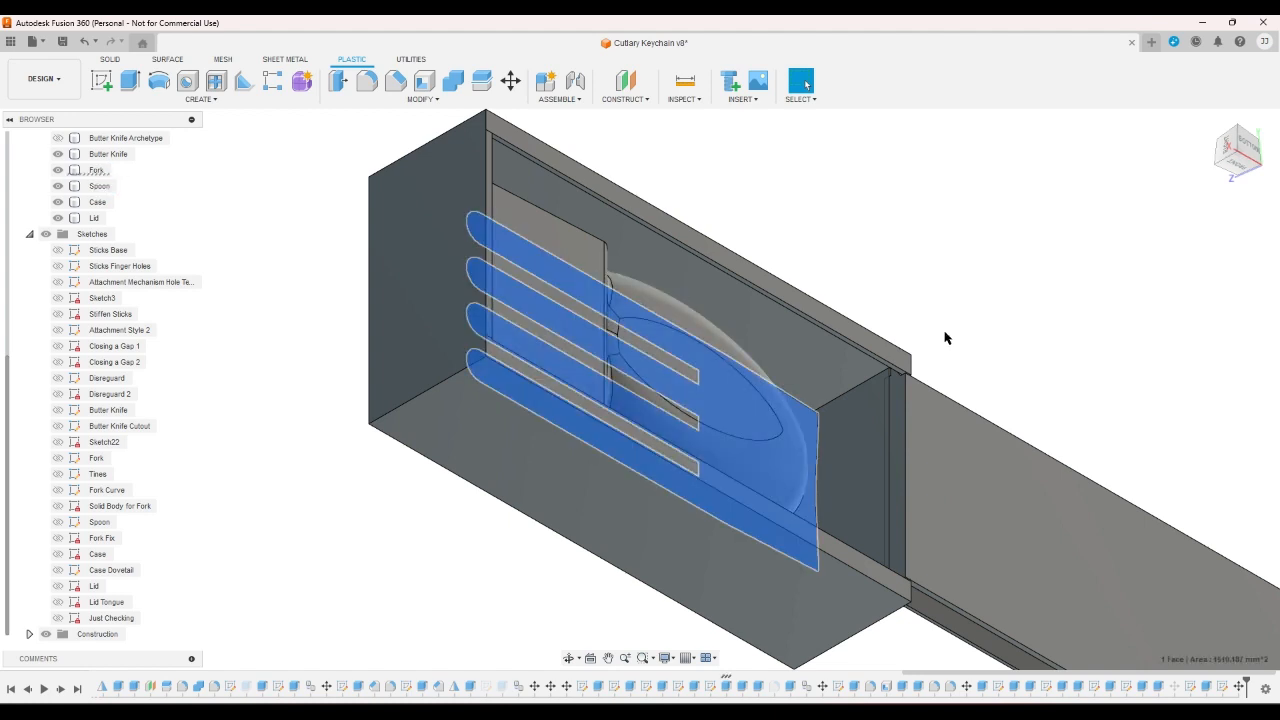
pyautogui.click(945, 338)
# - Hide the Butter Knife, Fork and Spoon bodies and examine the inner floor and rails of the empty case
pyautogui.click(57, 171)
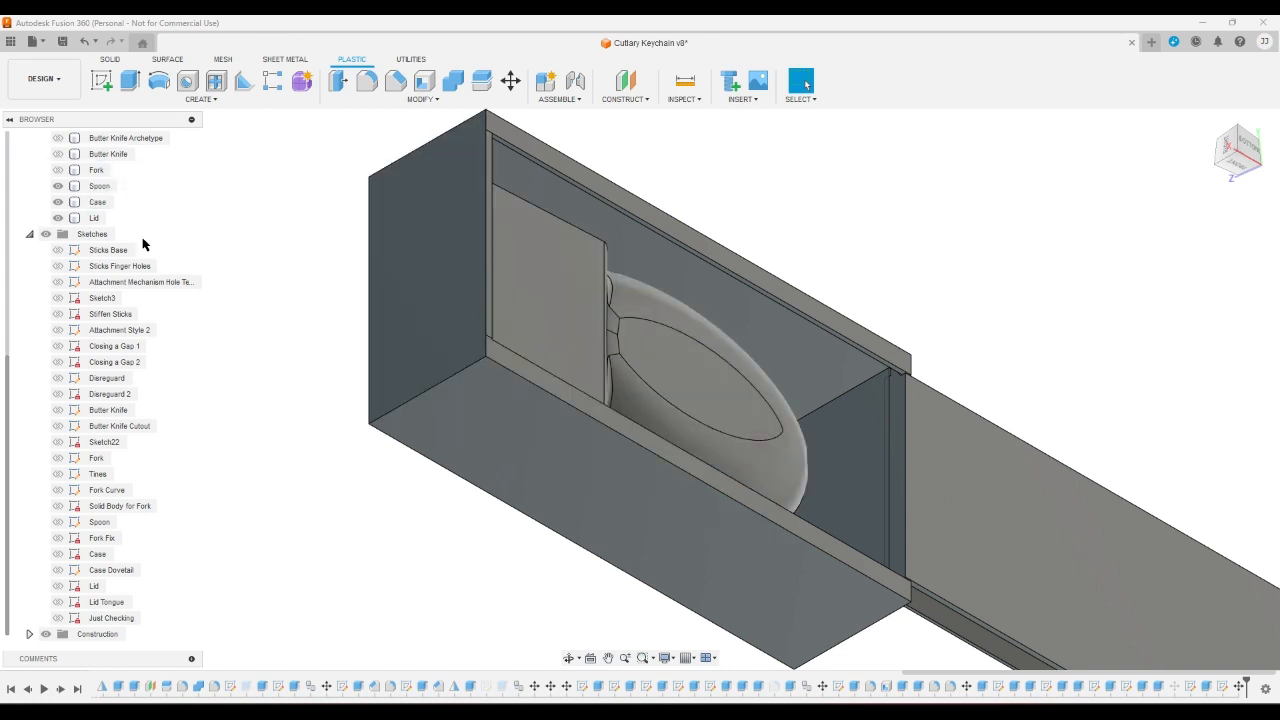
pyautogui.click(58, 186)
pyautogui.click(100, 202)
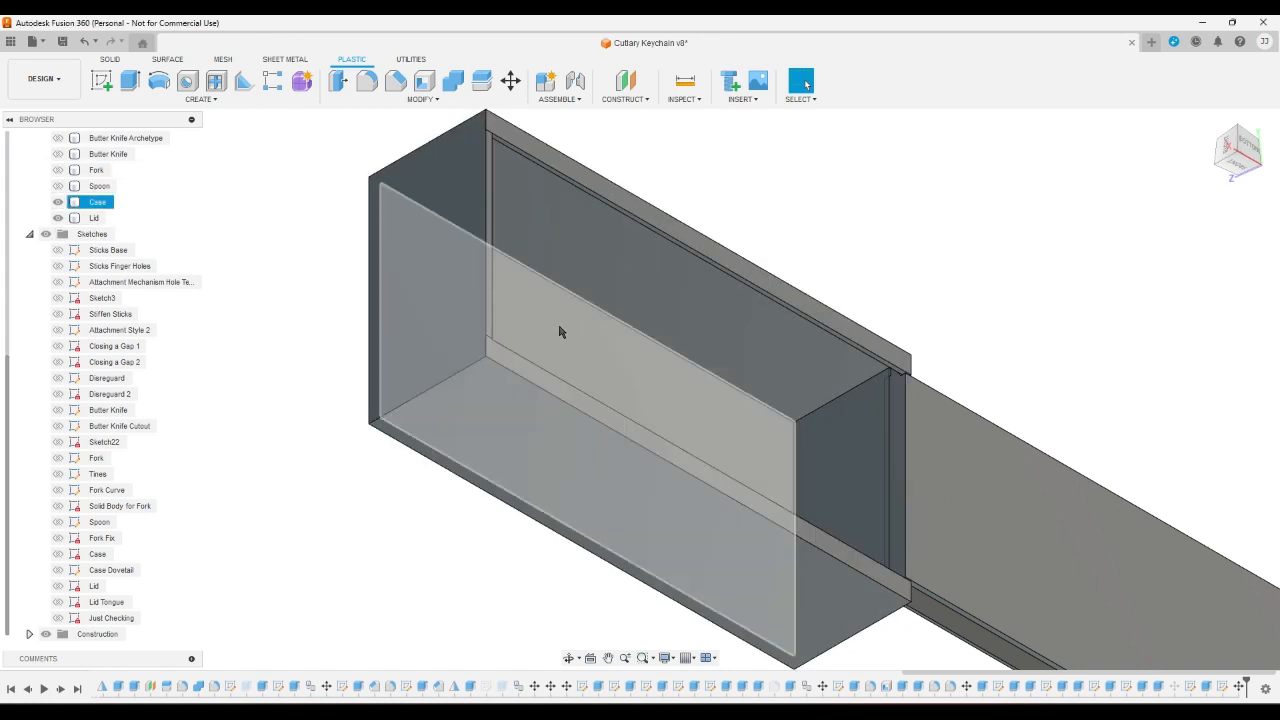
pyautogui.click(560, 332)
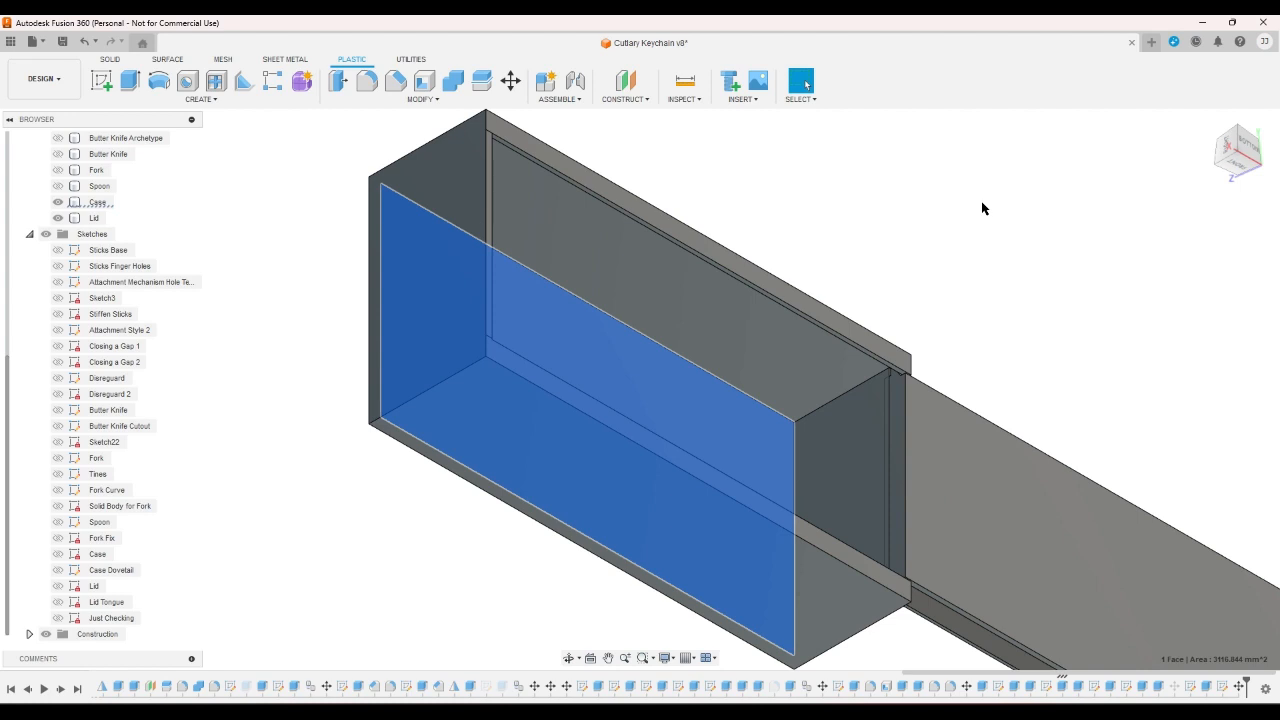
pyautogui.press('Delete')
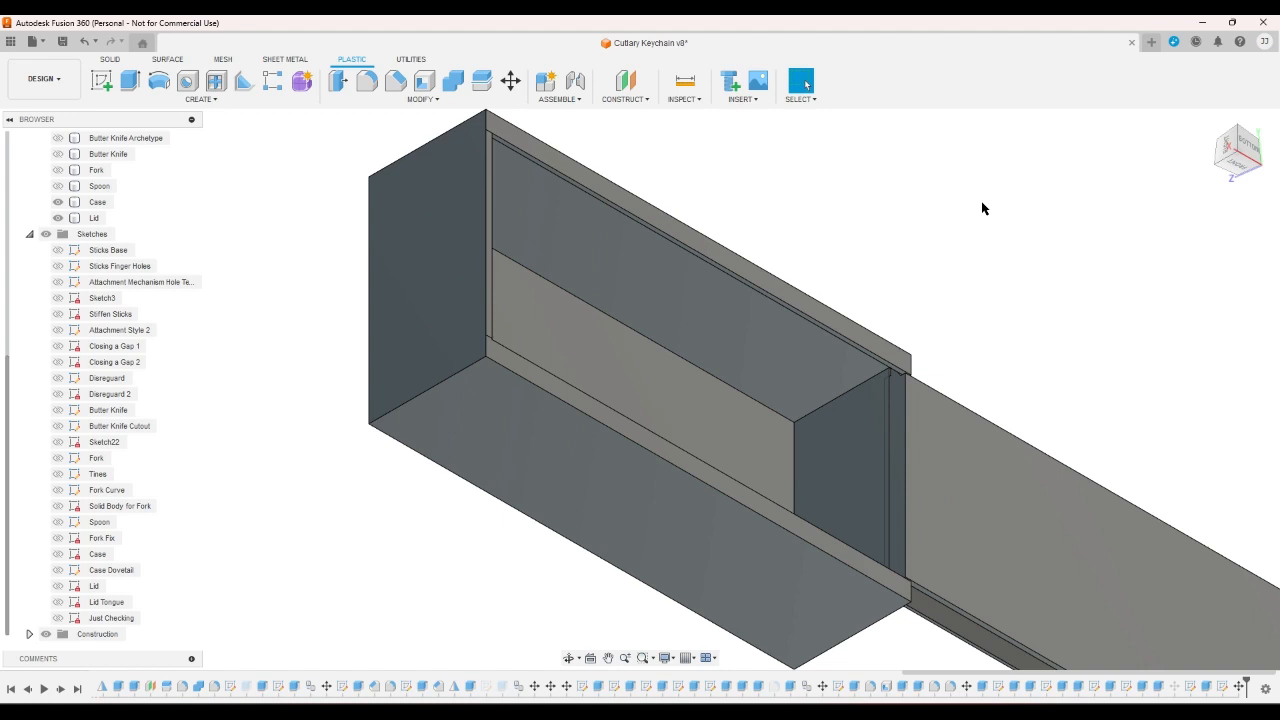
pyautogui.click(1255, 150)
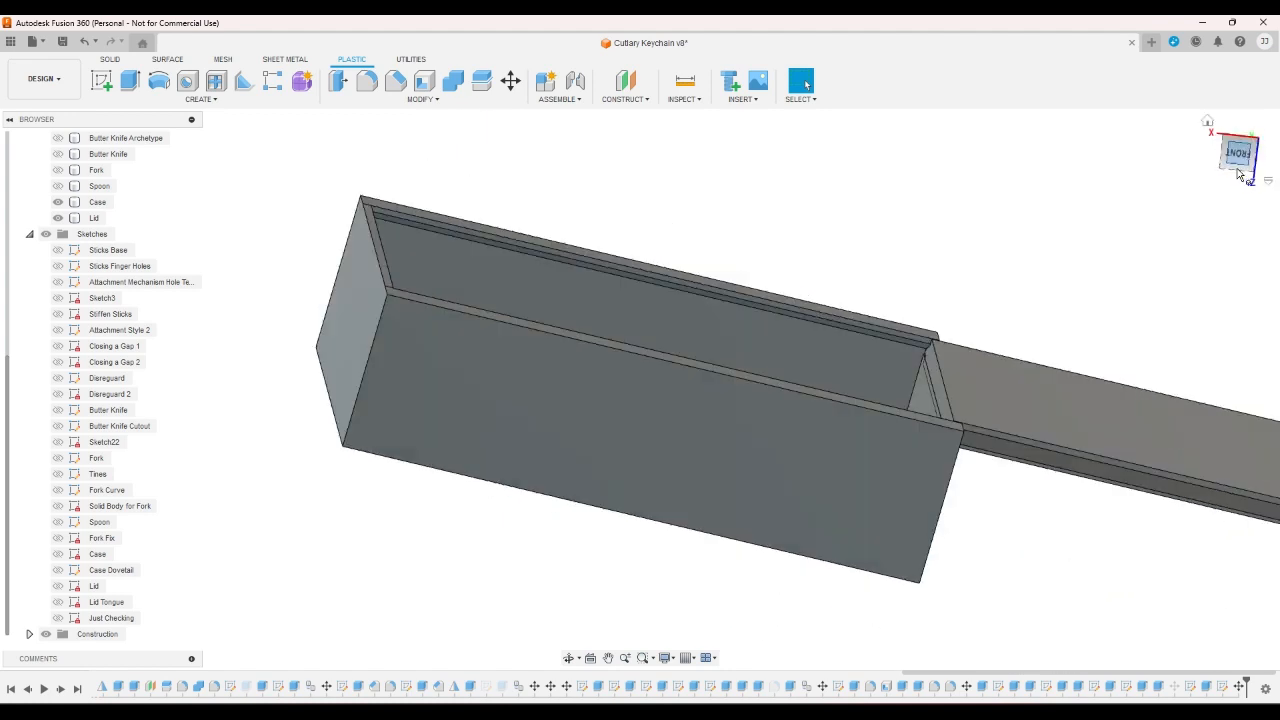
# - Suppress the last Move feature so the Lid sits closed in the Case
pyautogui.click(1262, 147)
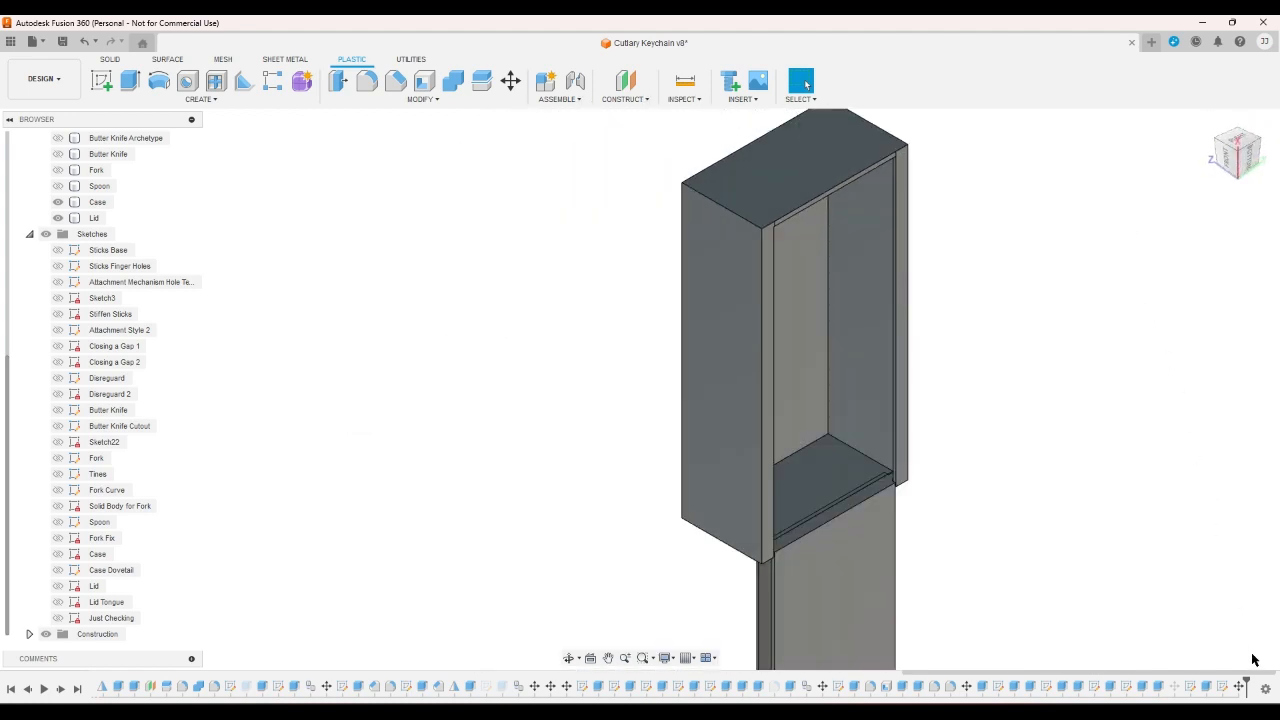
pyautogui.rightClick(1239, 690)
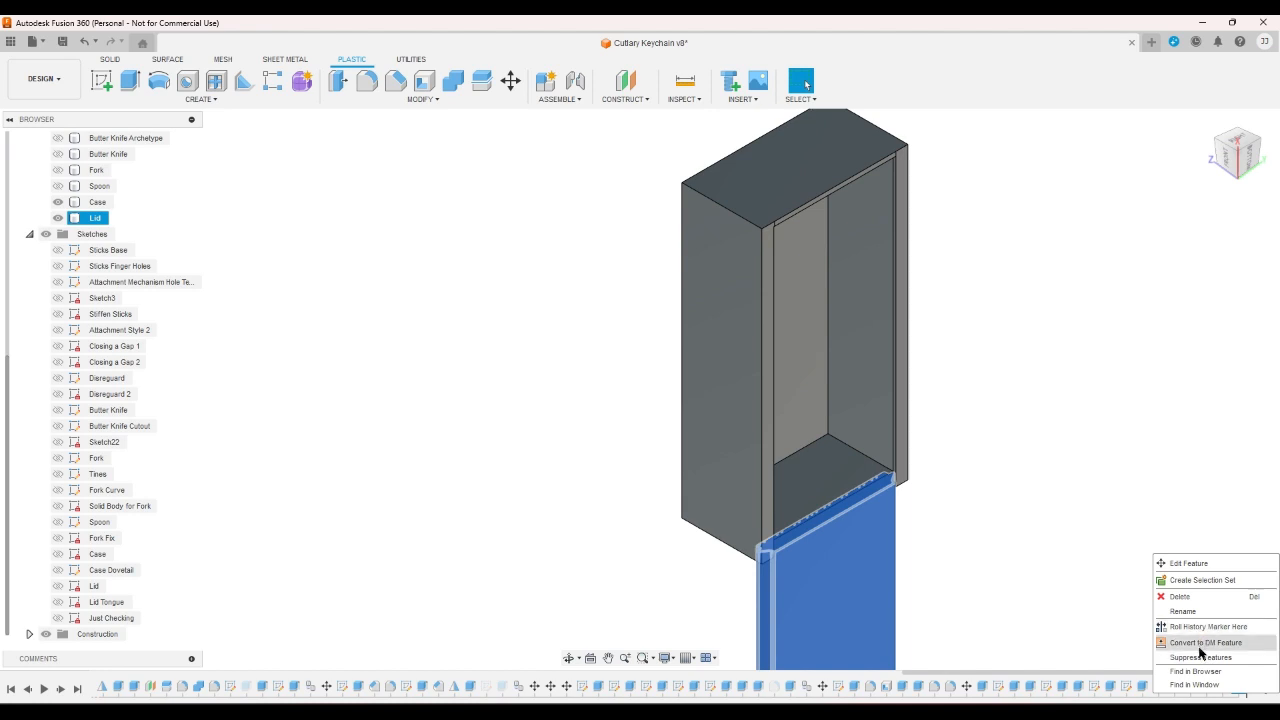
pyautogui.click(1201, 657)
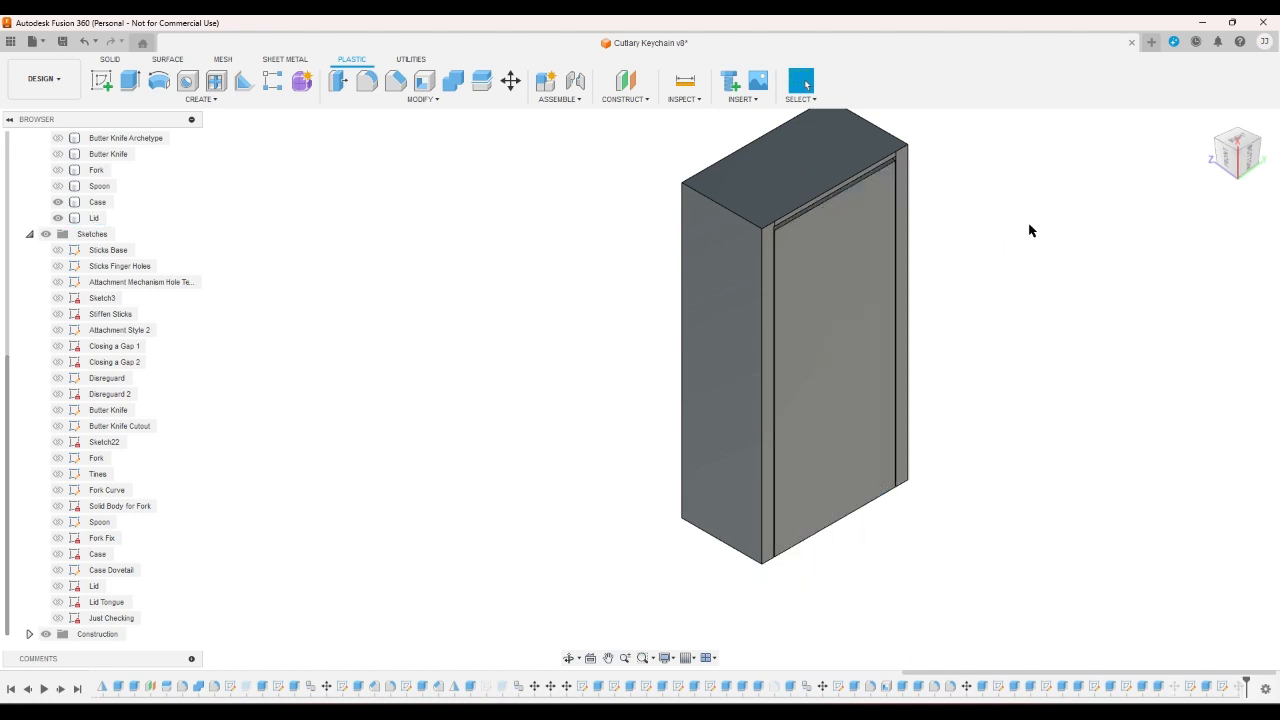
# - Extrude the recessed narrow face at the case's closed end to the adjacent rail's outer face, joining it to the Case
pyautogui.click(1236, 168)
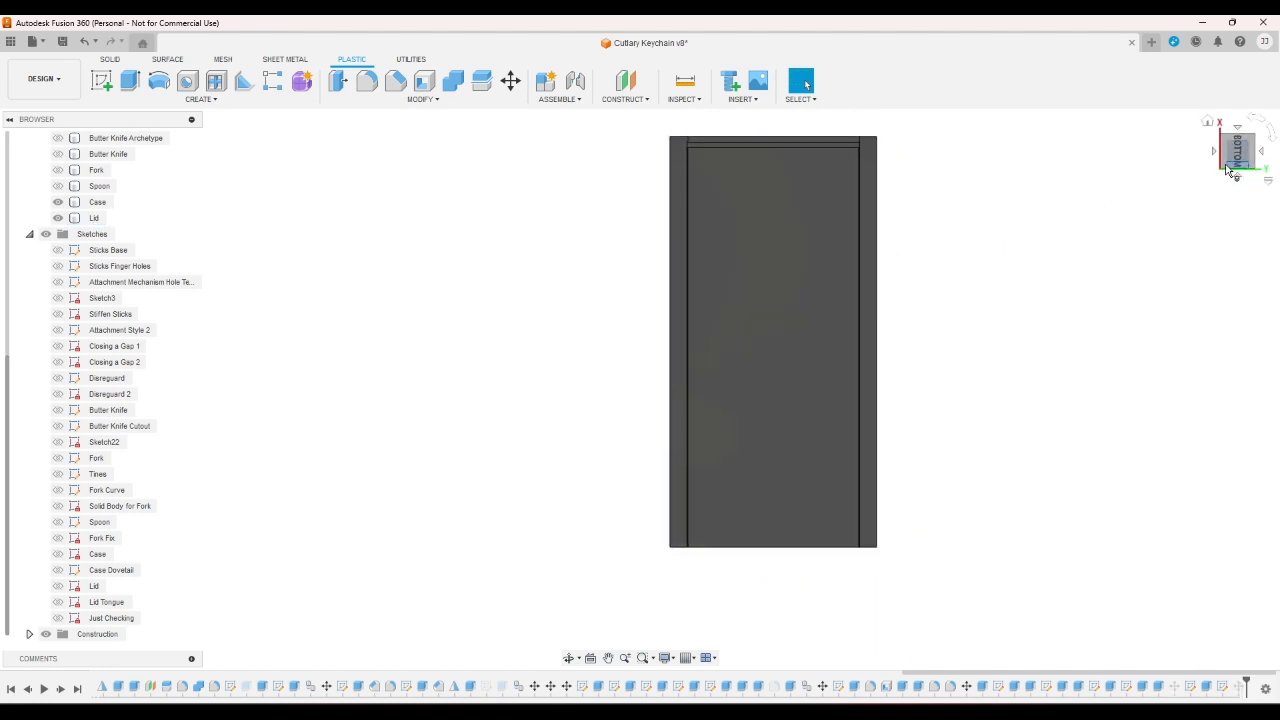
pyautogui.scroll(5, 863, 122)
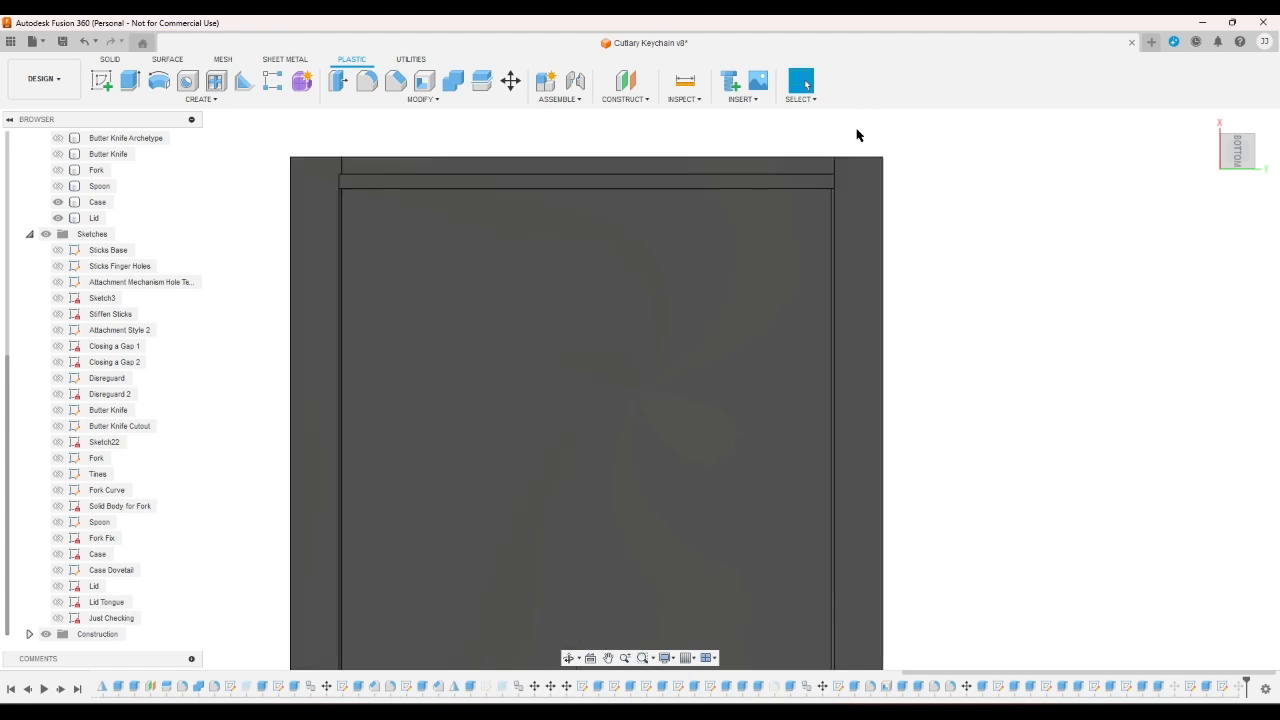
pyautogui.scroll(-6, 1011, 143)
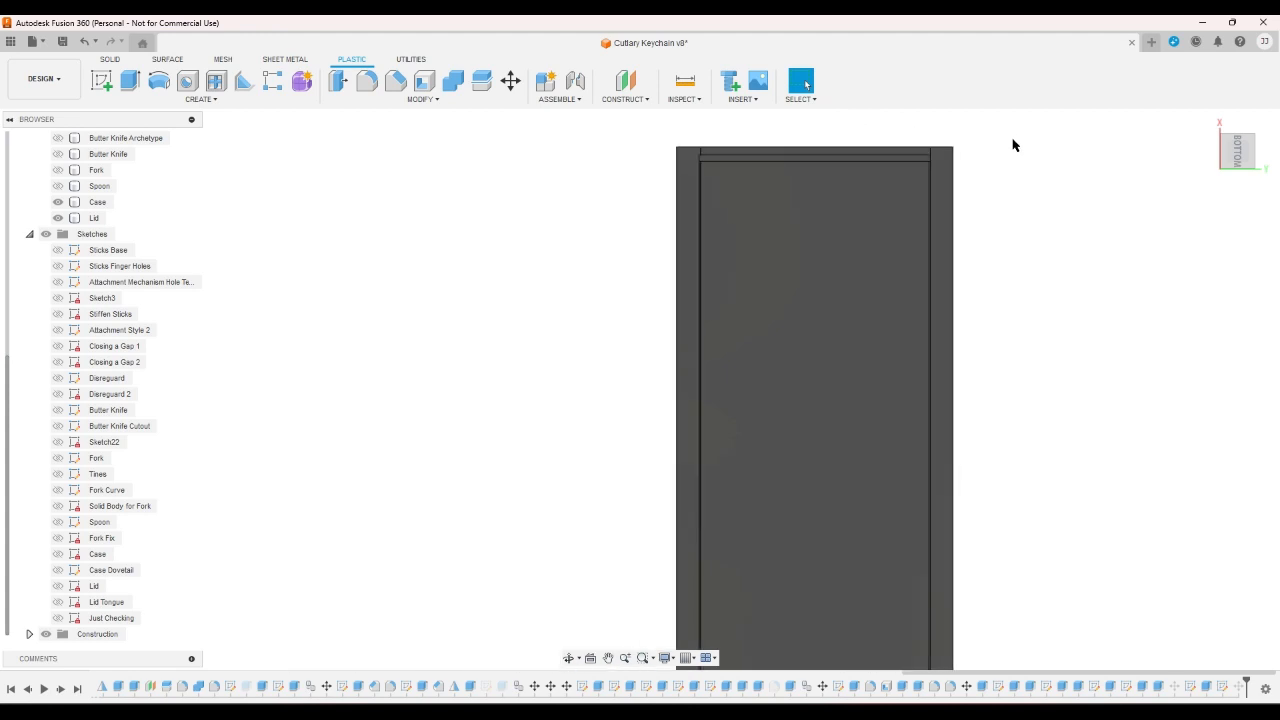
pyautogui.click(1210, 160)
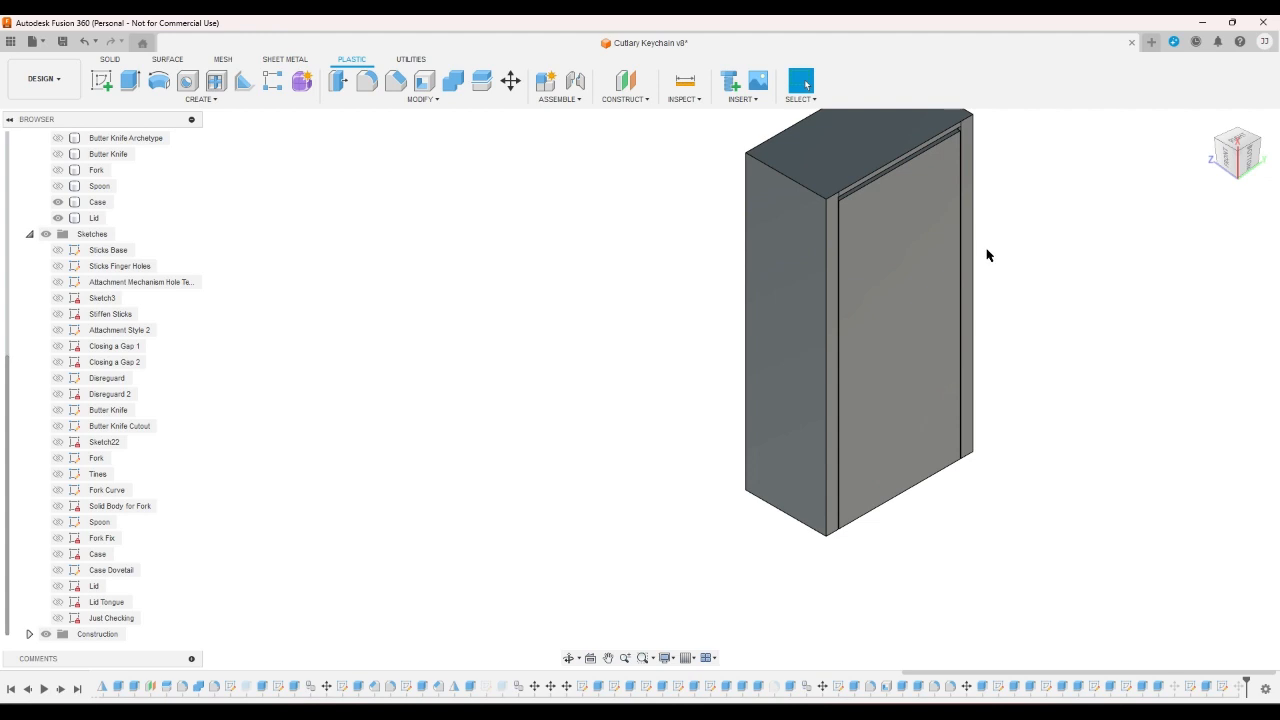
pyautogui.scroll(5, 985, 180)
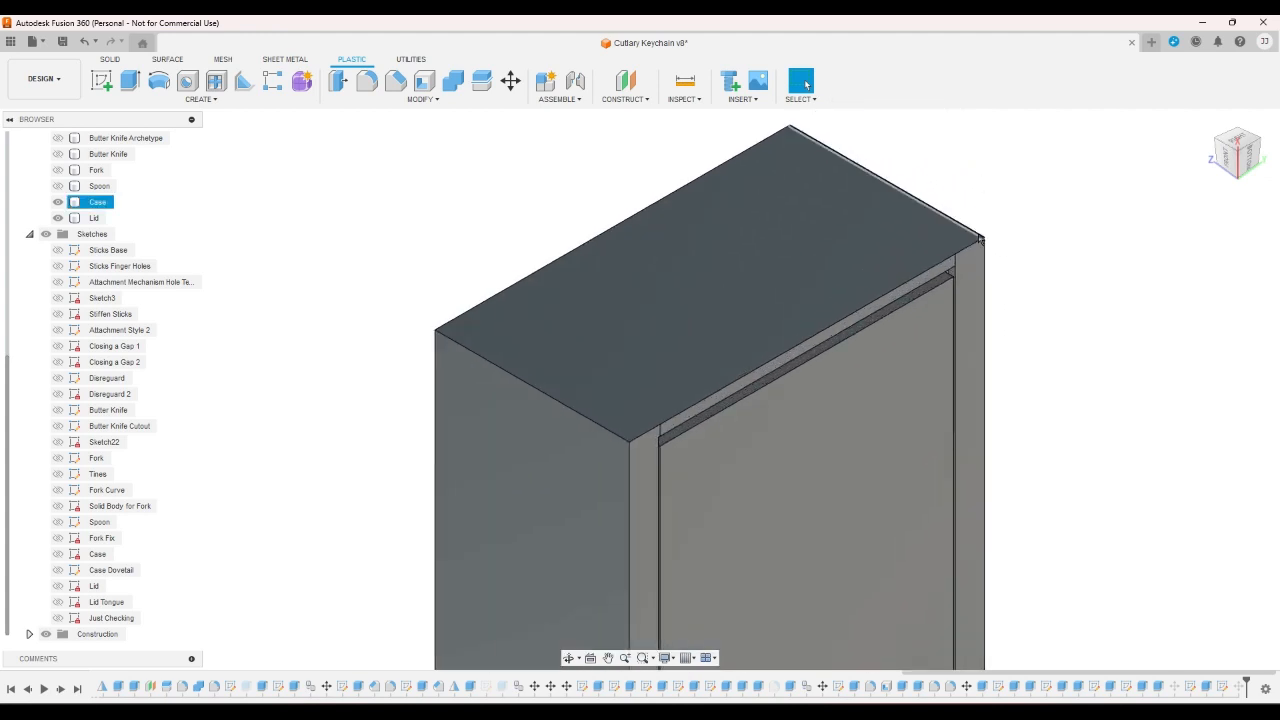
pyautogui.scroll(3, 1049, 230)
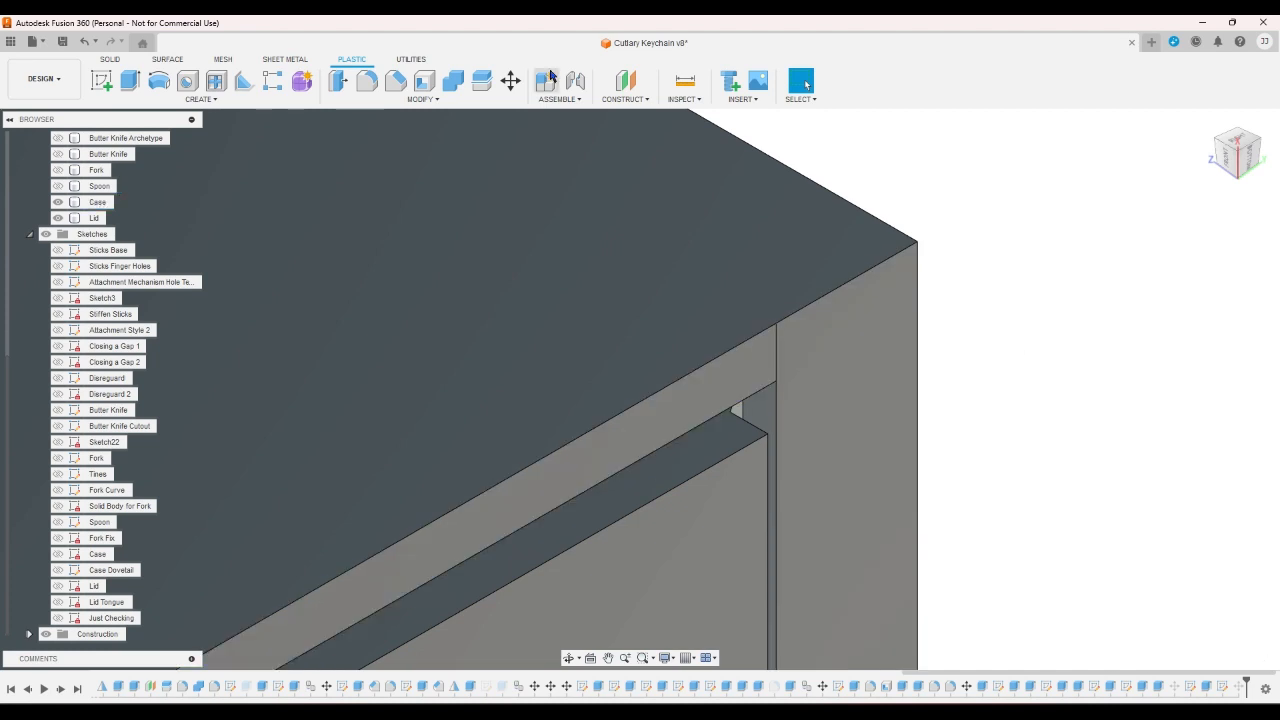
pyautogui.click(129, 80)
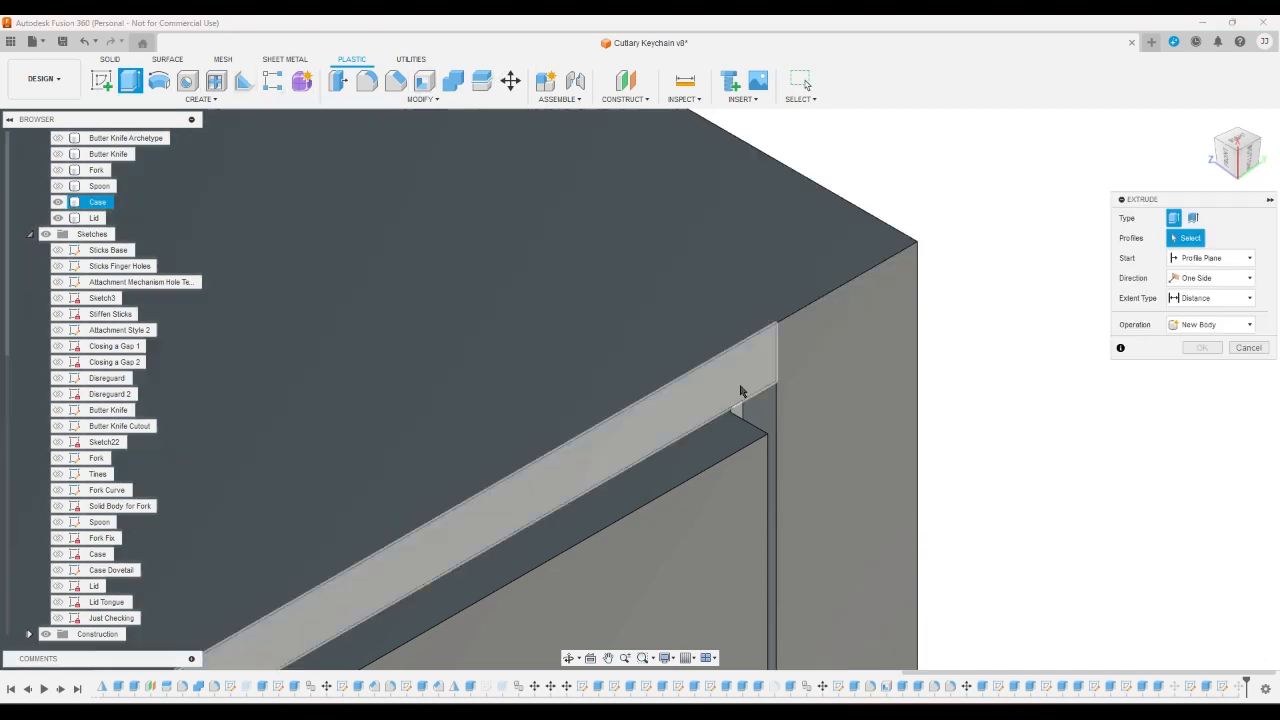
pyautogui.click(745, 385)
pyautogui.click(1210, 298)
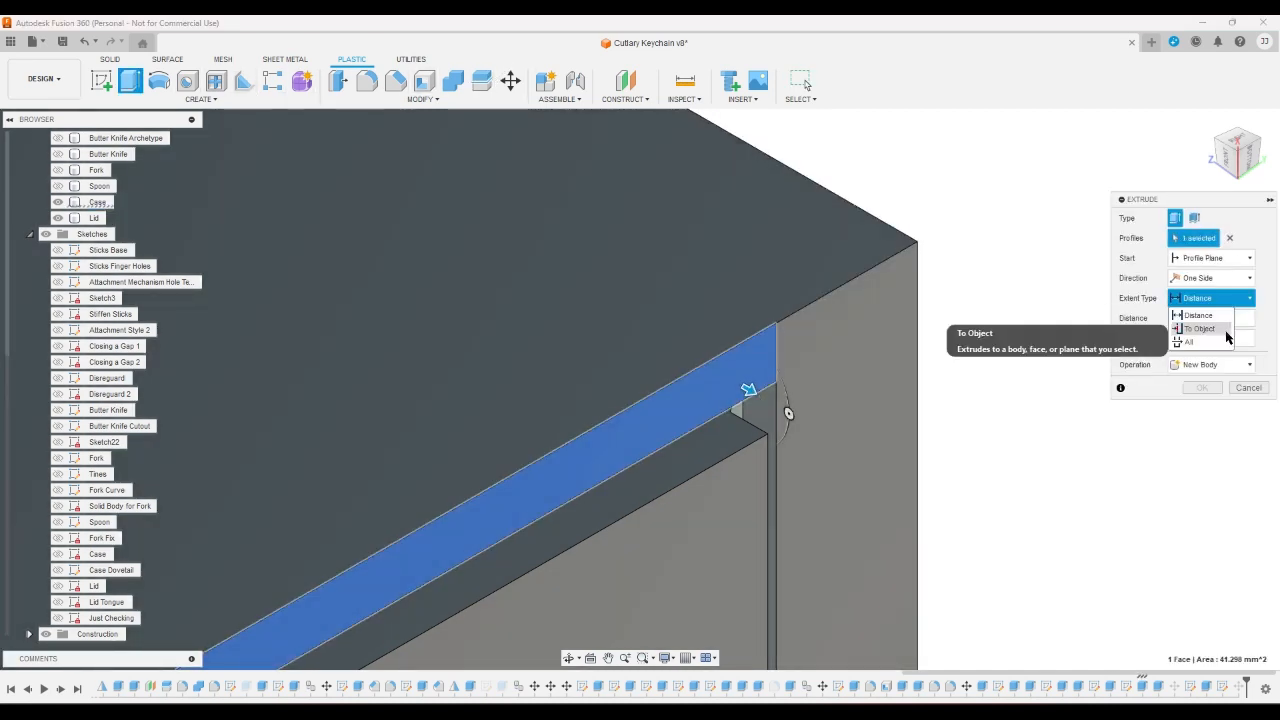
pyautogui.click(1198, 330)
pyautogui.click(893, 362)
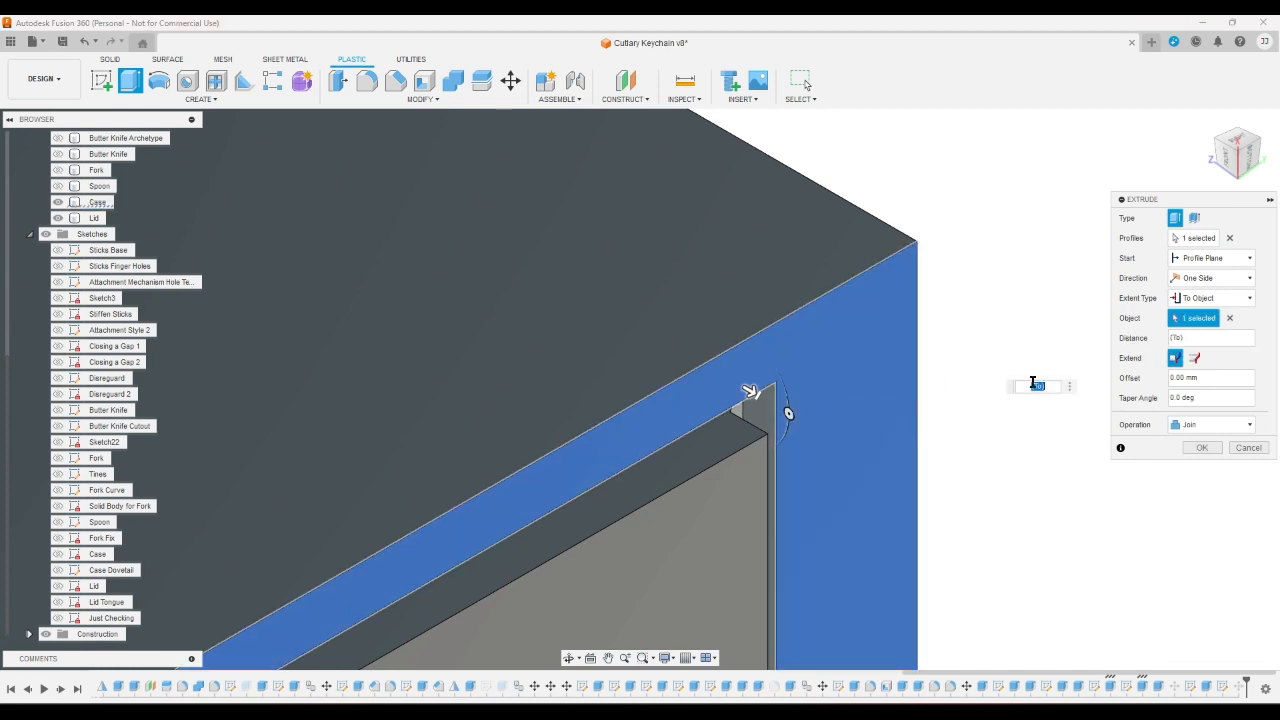
pyautogui.click(1202, 451)
# - Inspect the closed case from its open end, its outer top and its lid side
pyautogui.scroll(-8, 1088, 436)
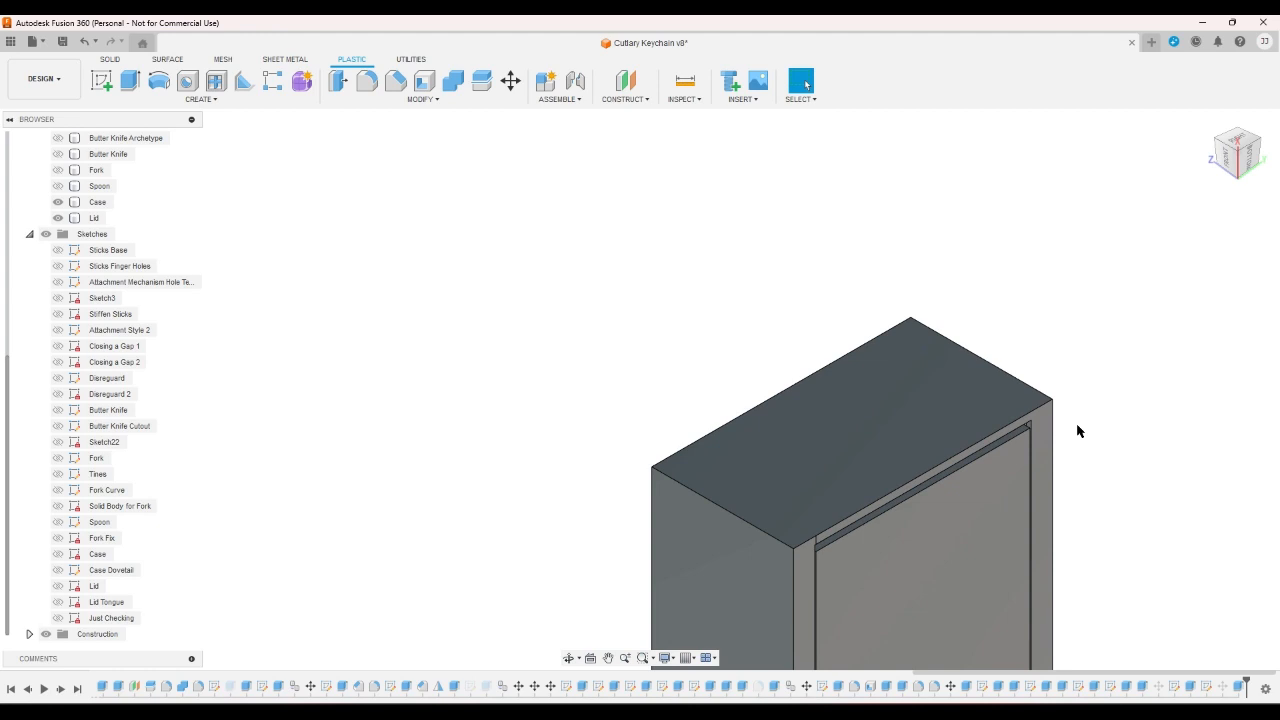
pyautogui.scroll(-7, 1079, 431)
pyautogui.scroll(3, 1060, 609)
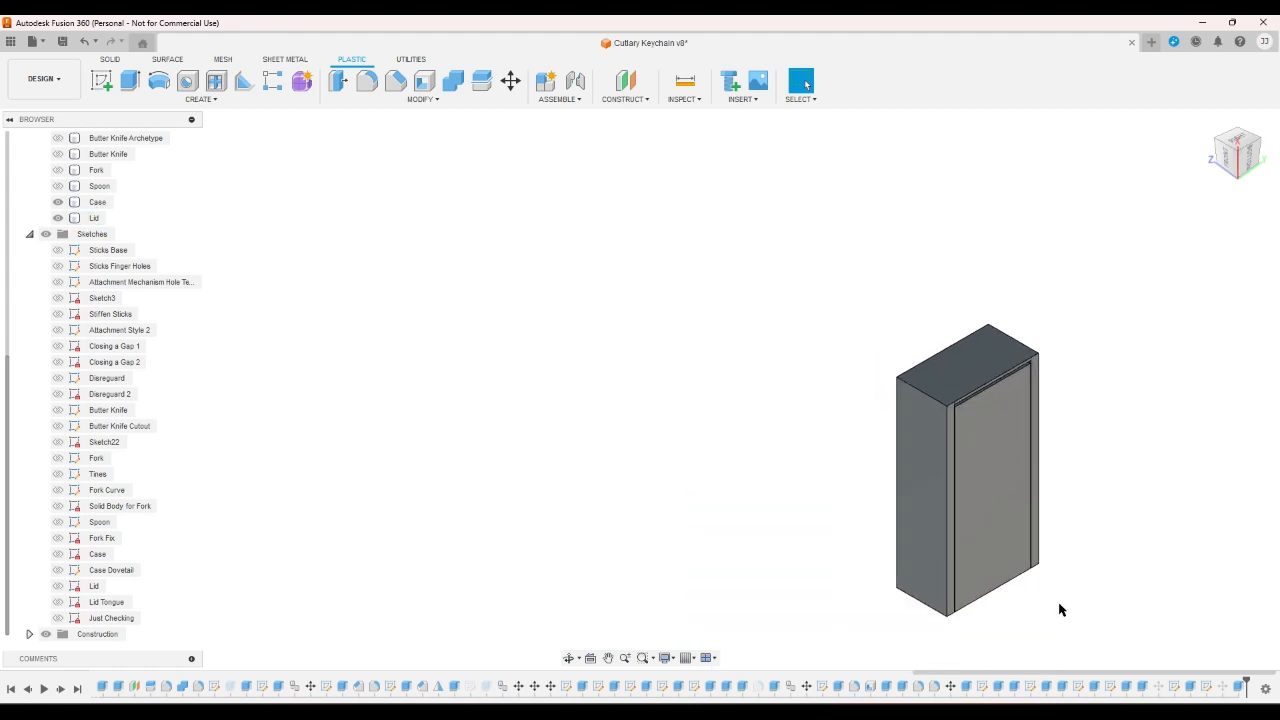
pyautogui.scroll(1, 1064, 602)
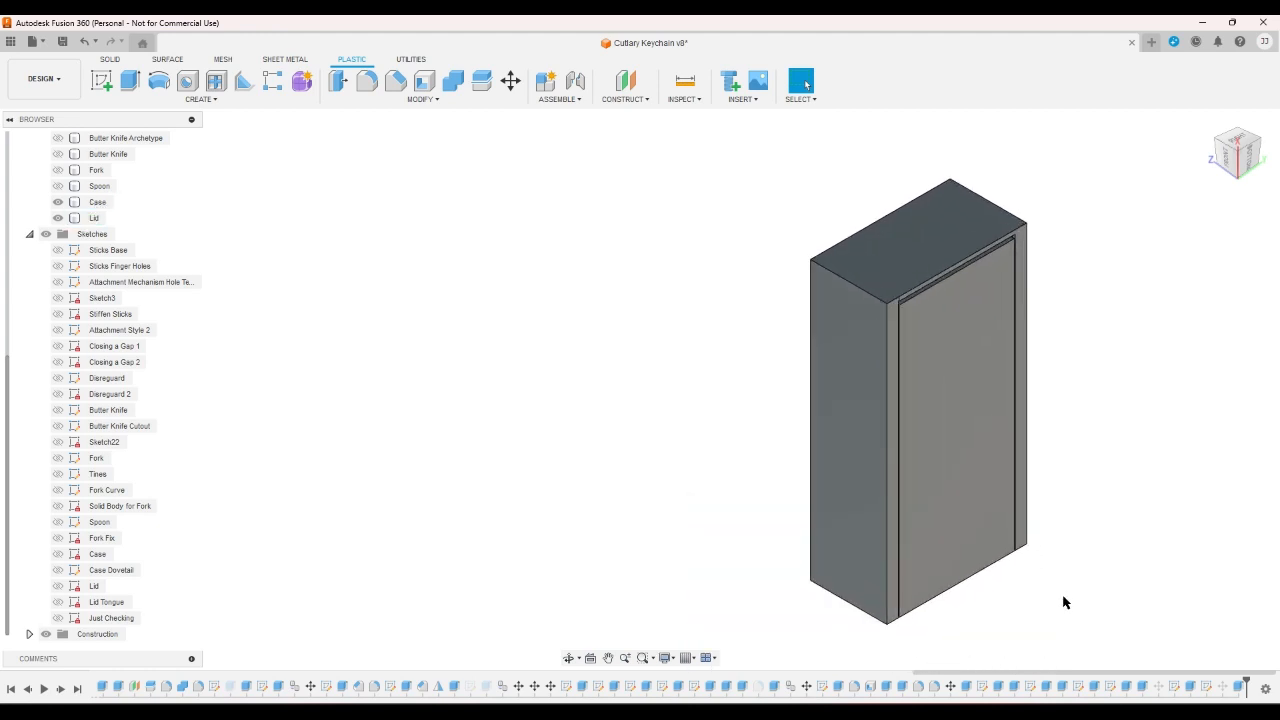
pyautogui.click(1229, 170)
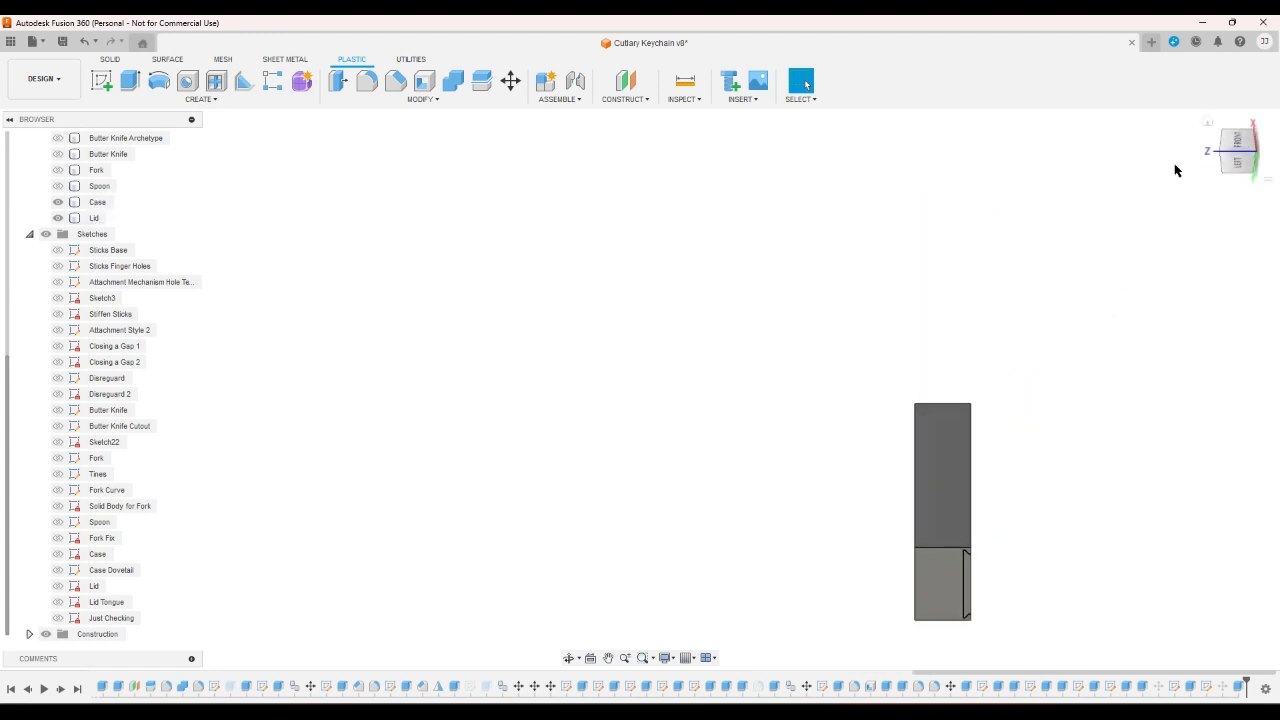
pyautogui.click(1205, 128)
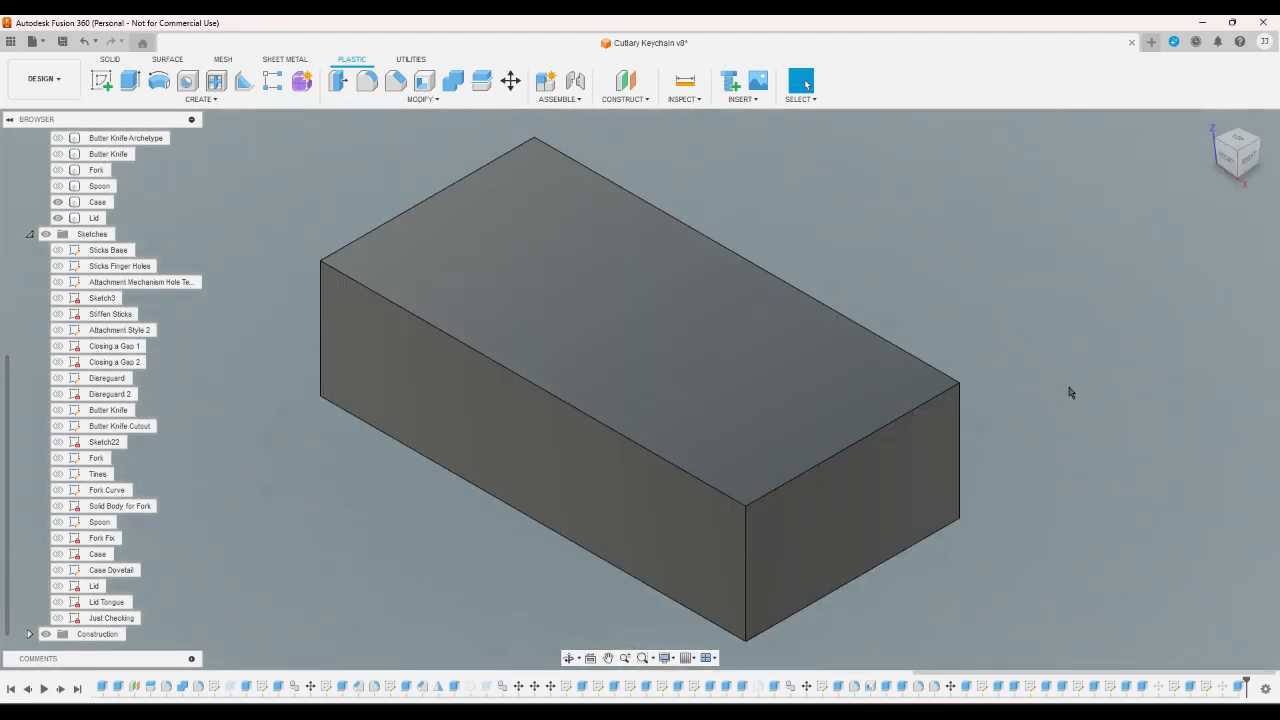
pyautogui.click(1233, 176)
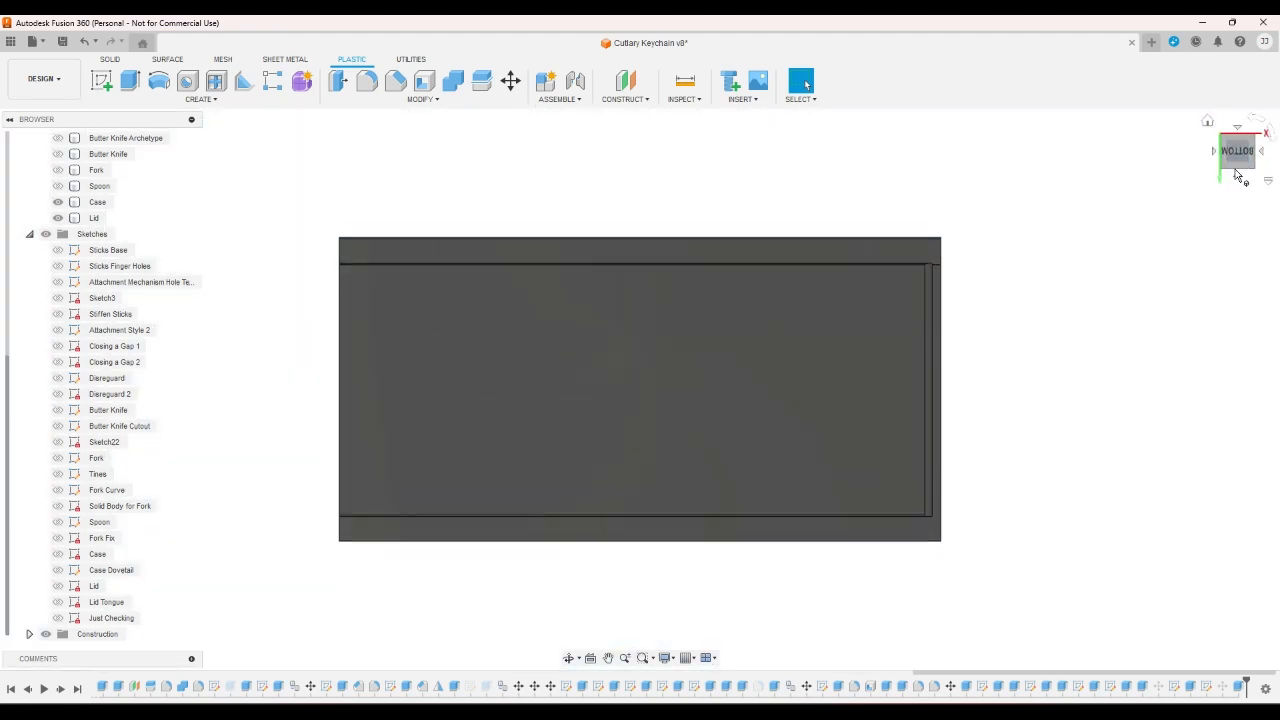
# - Examine the clearance between the Lid and the dovetail rail at the case's open end
pyautogui.click(1222, 168)
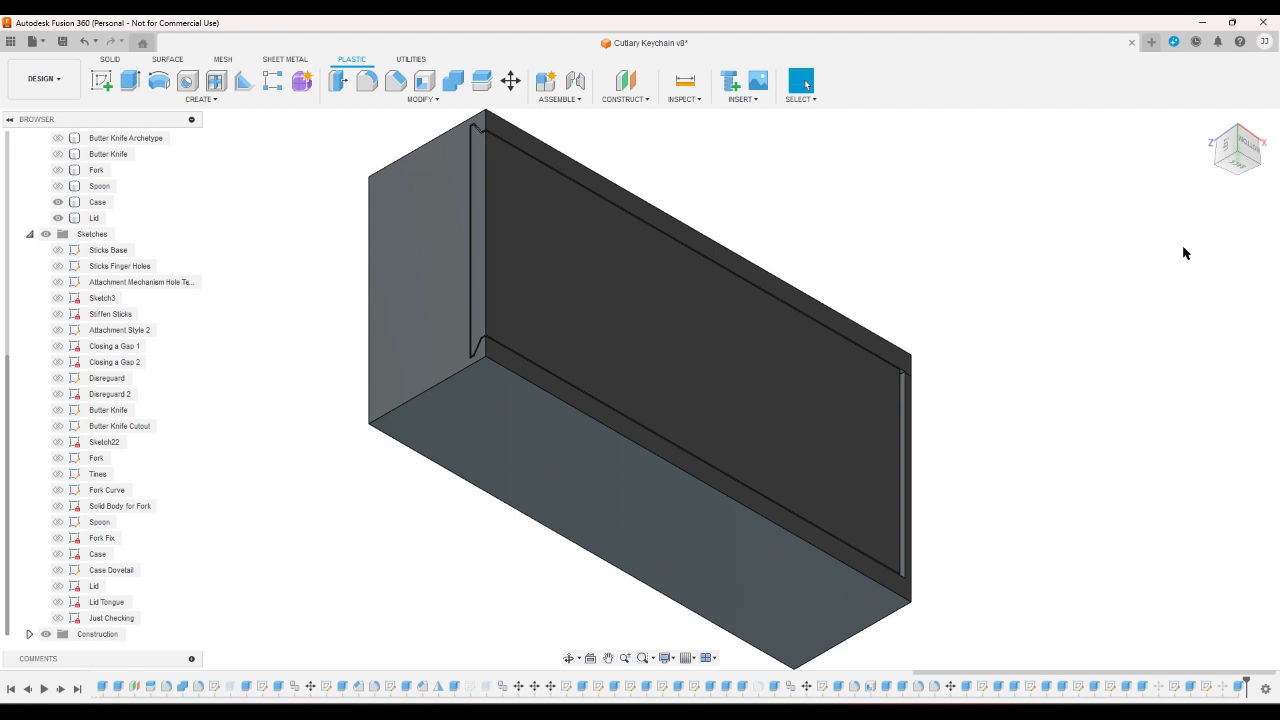
pyautogui.scroll(2, 484, 272)
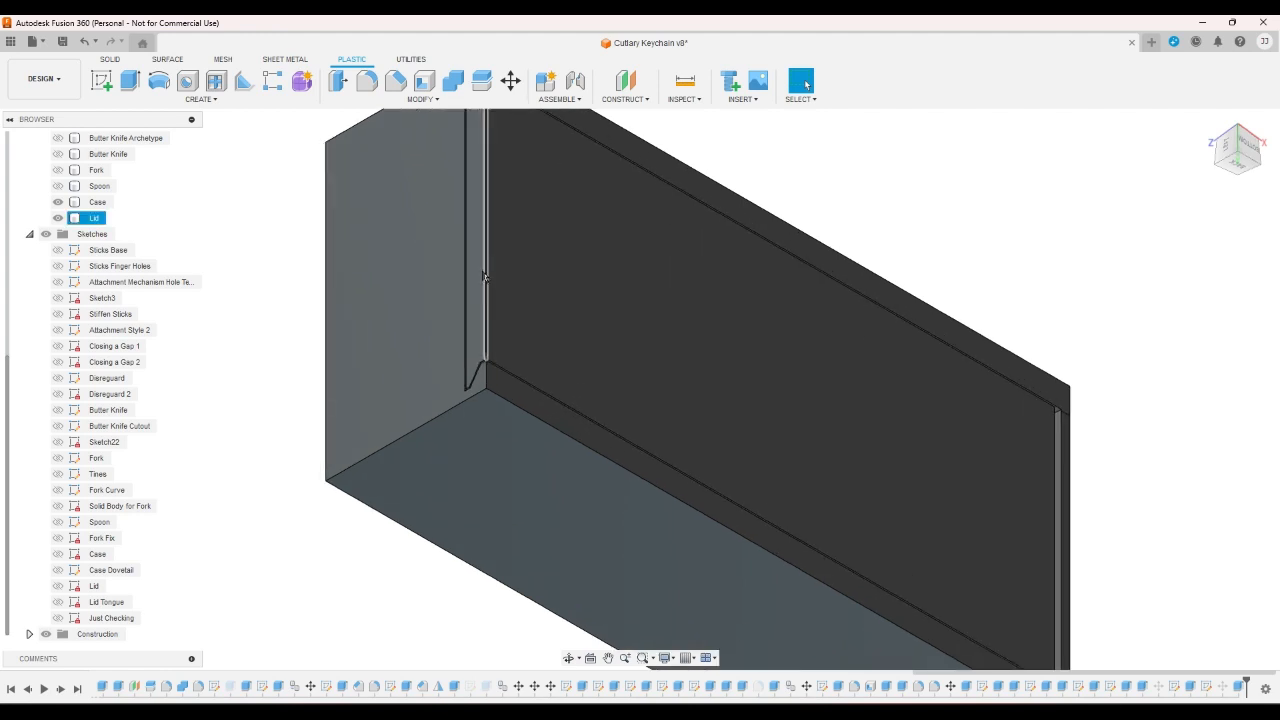
pyautogui.click(478, 368)
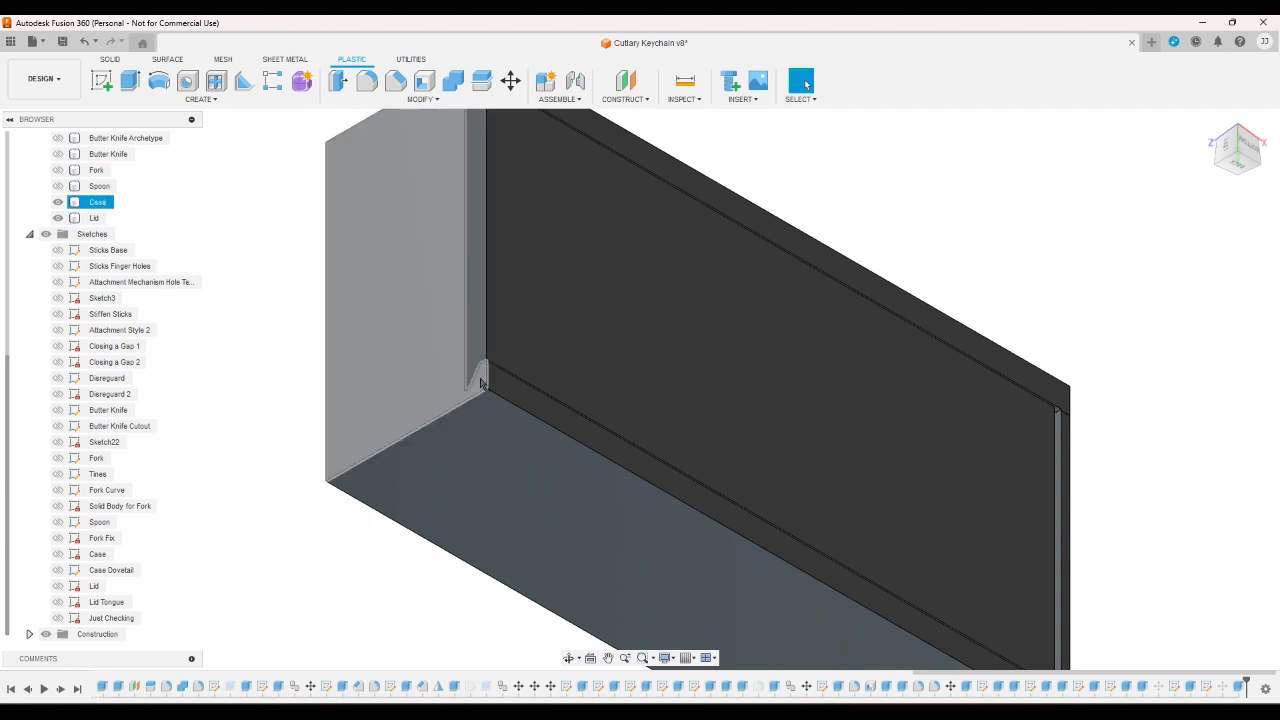
pyautogui.click(478, 382)
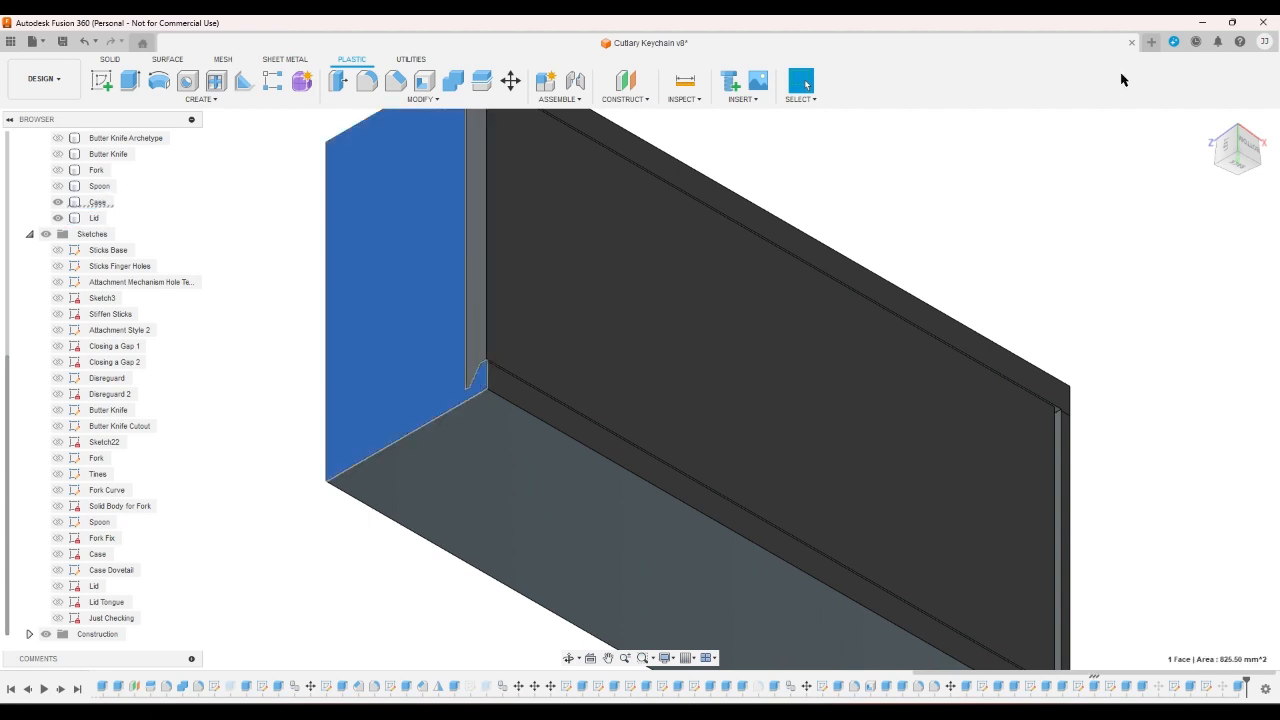
pyautogui.click(1053, 171)
pyautogui.click(1226, 146)
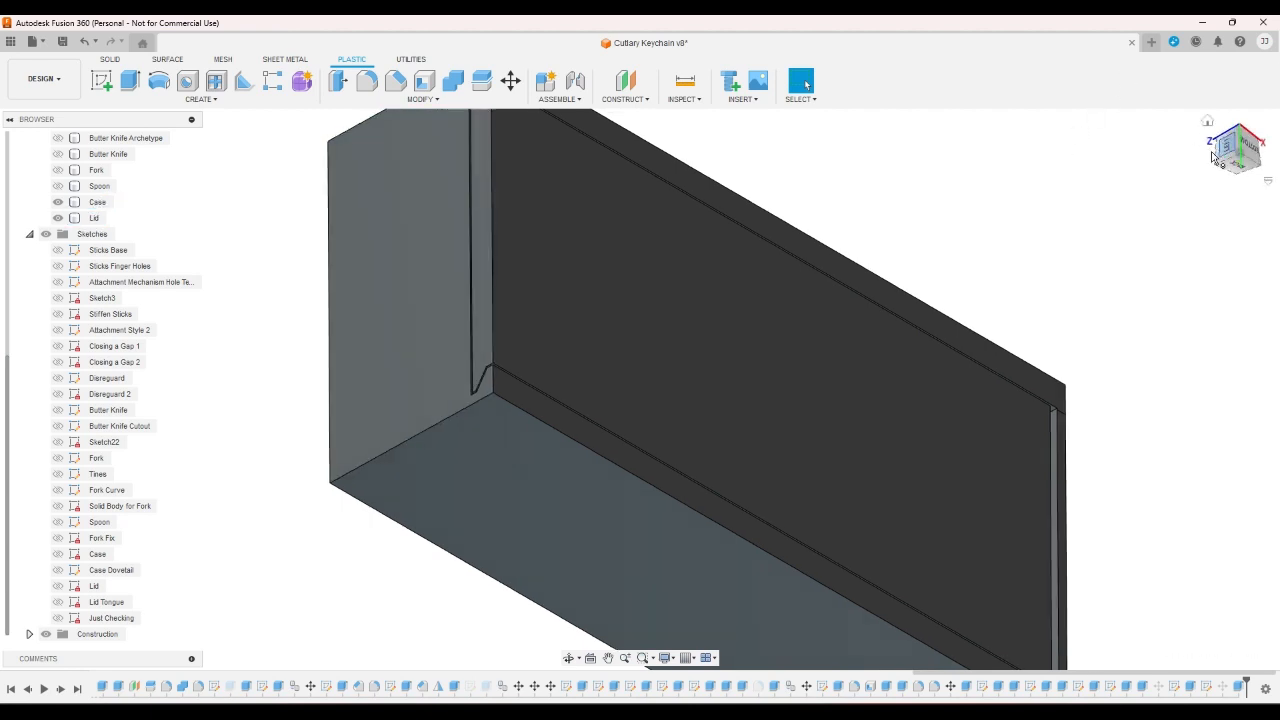
pyautogui.scroll(4, 840, 500)
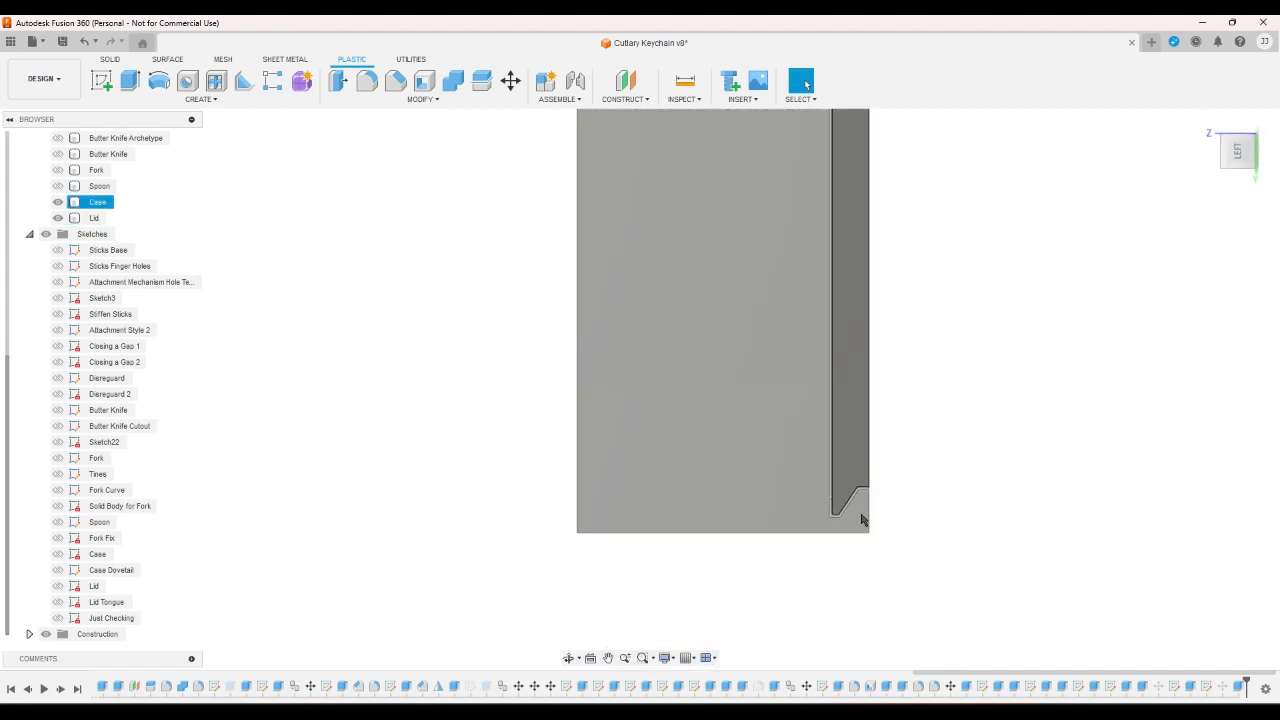
pyautogui.scroll(3, 910, 502)
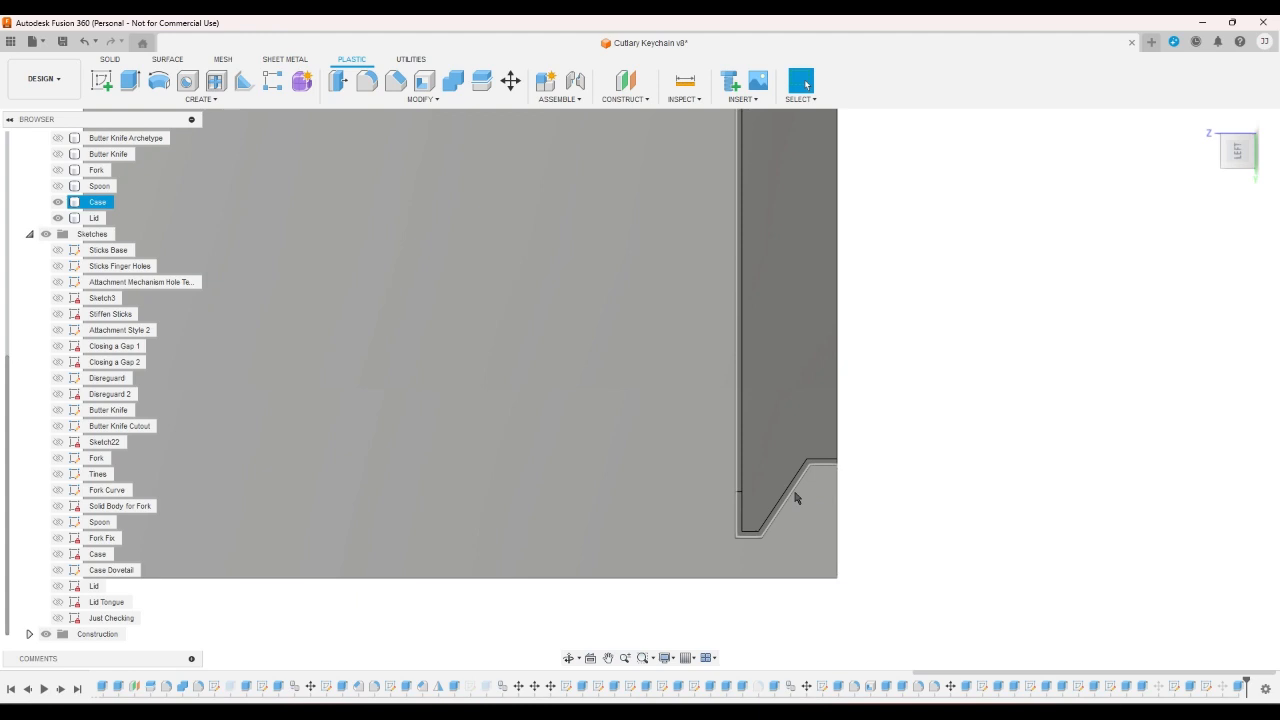
# - Check the length of the Case rail's slanted edge and open the Case Dovetail sketch for editing
pyautogui.click(797, 497)
pyautogui.press('Escape')
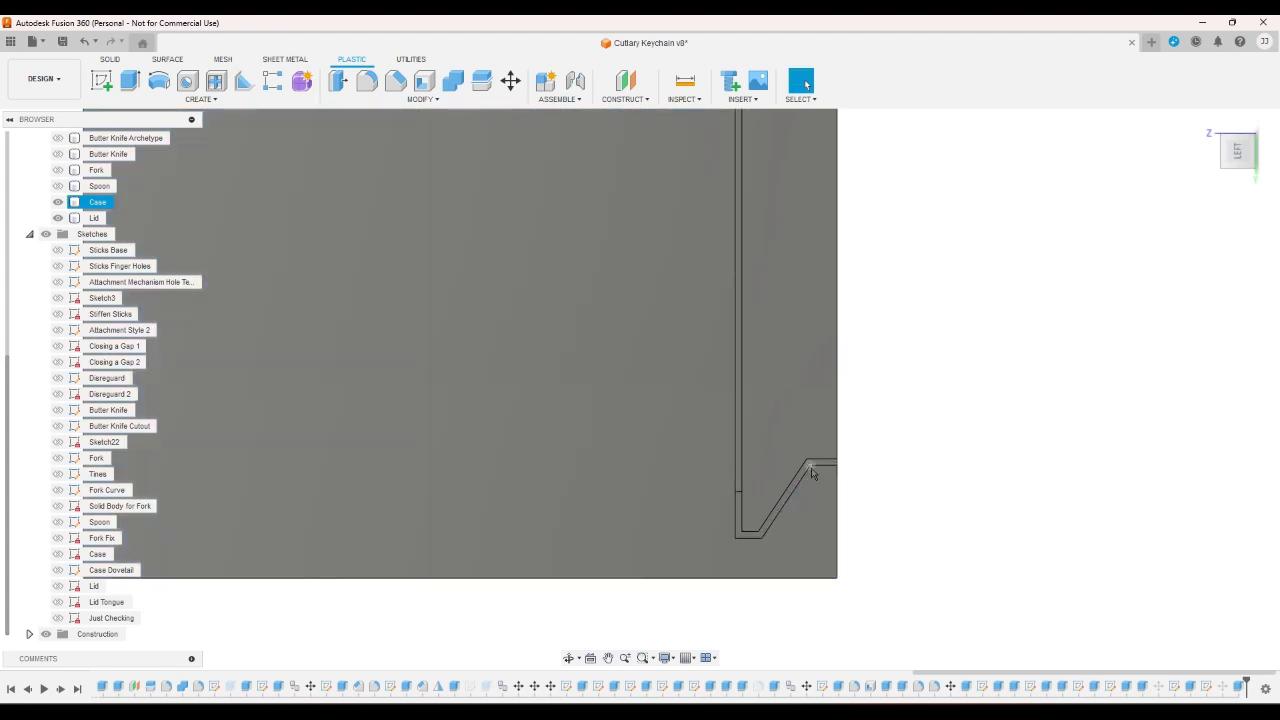
pyautogui.click(811, 466)
pyautogui.click(771, 528)
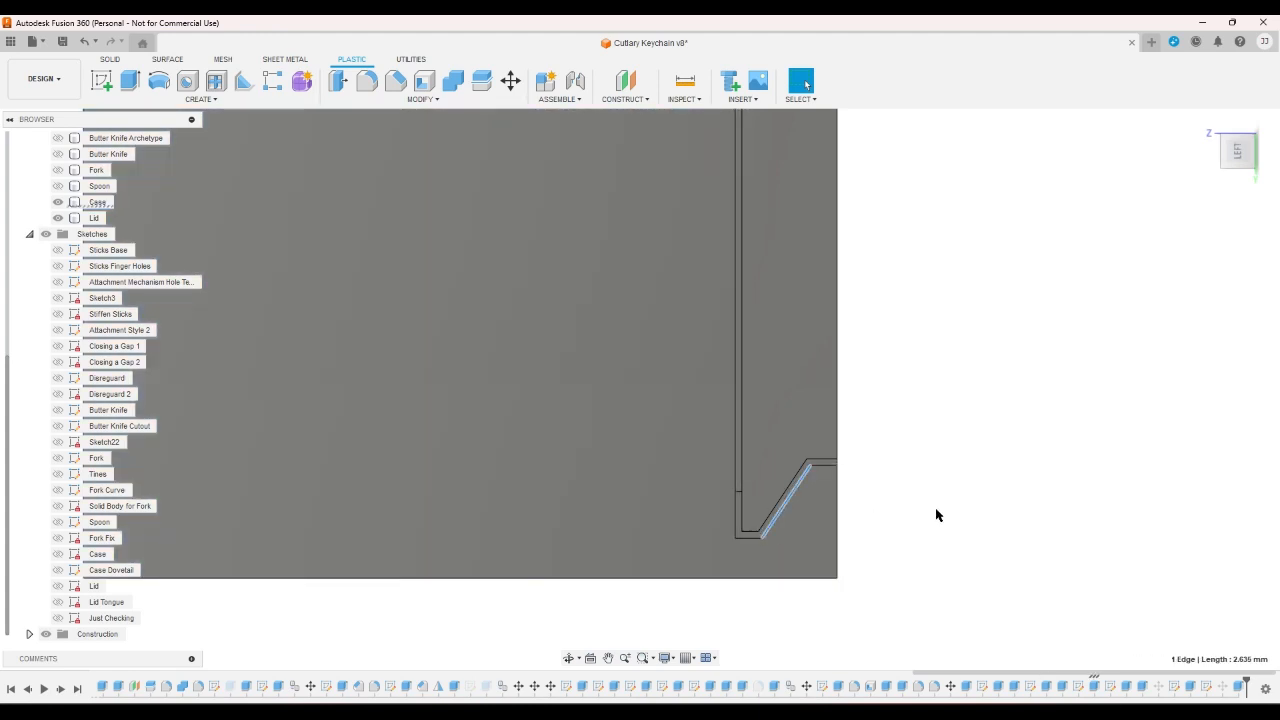
pyautogui.doubleClick(1078, 688)
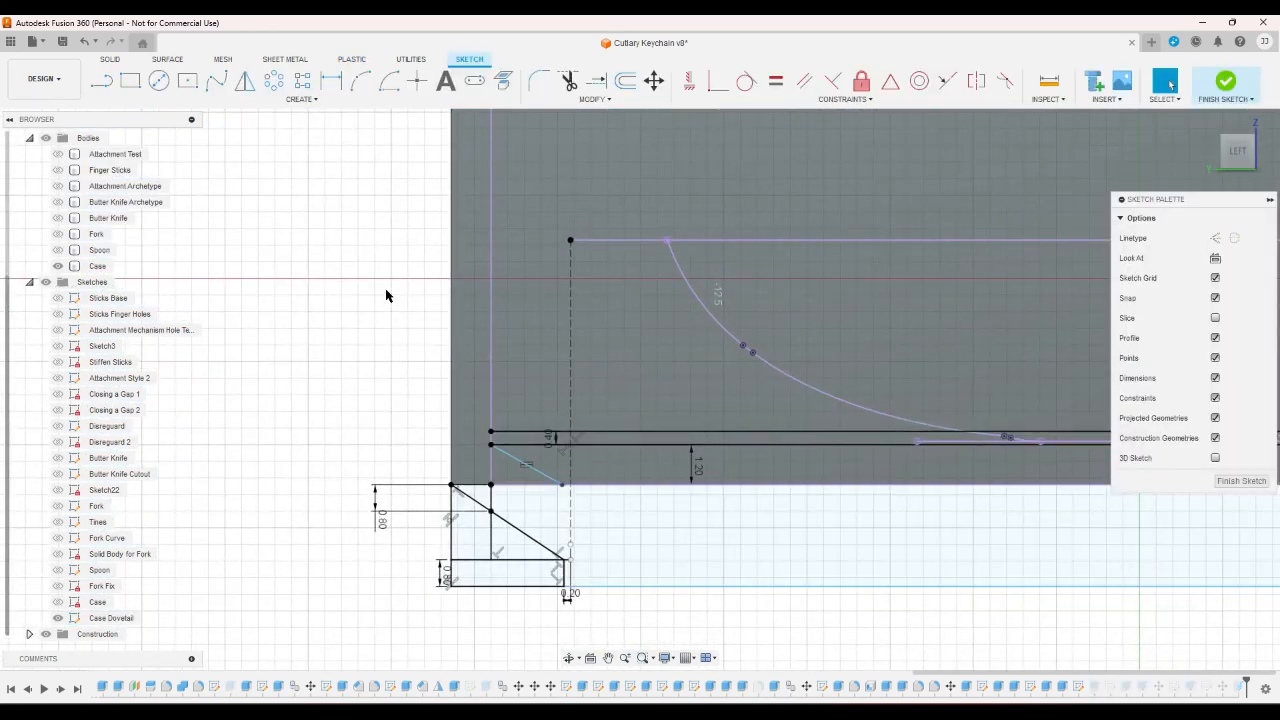
# - Try to dimension the slanted dovetail line from its inner end to the point where it crosses the vertical line
pyautogui.press('p')
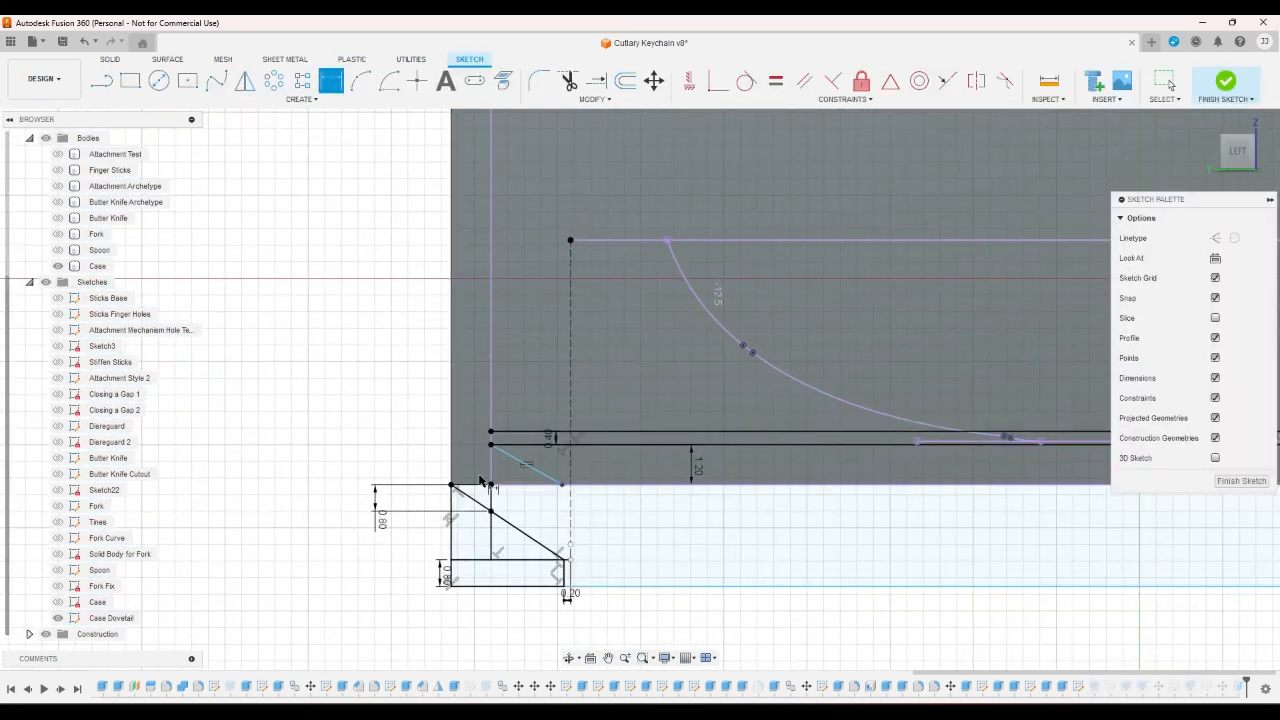
pyautogui.click(564, 560)
pyautogui.click(491, 512)
pyautogui.click(412, 528)
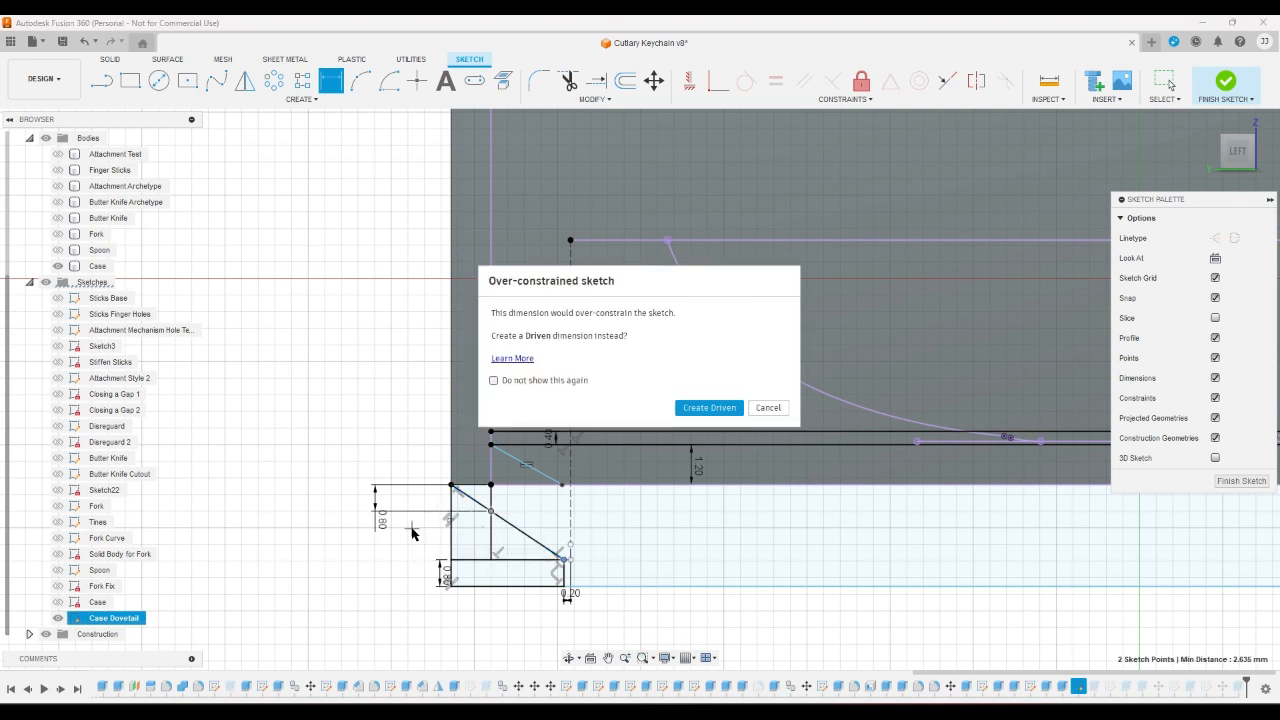
pyautogui.click(752, 408)
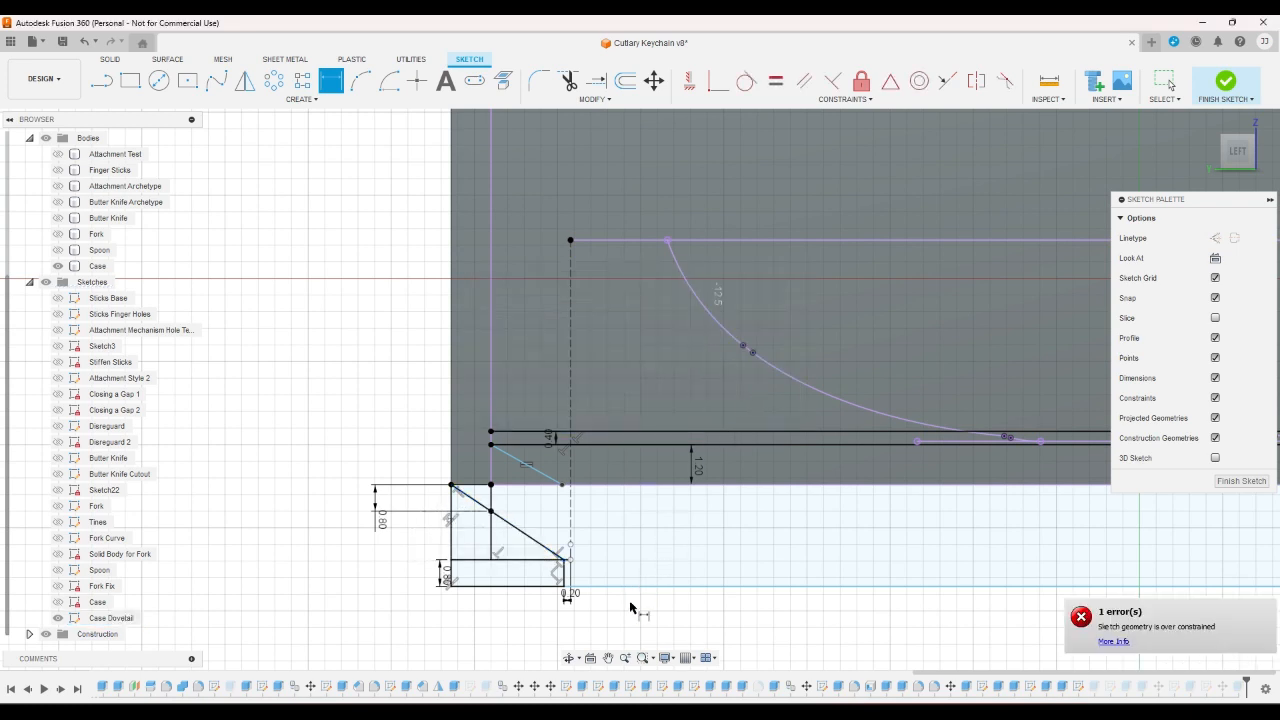
pyautogui.rightClick(612, 628)
pyautogui.click(586, 624)
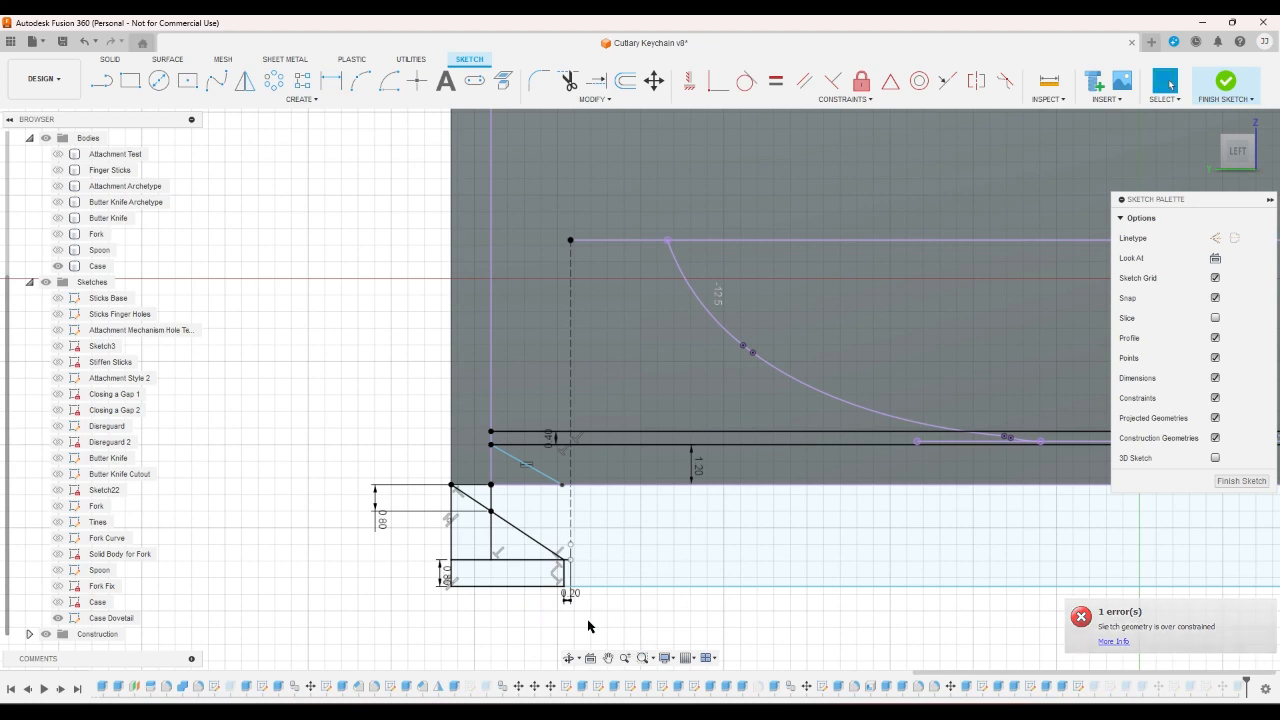
# - Compare the dovetail profiles at both lower corners of the Case in the Case Dovetail sketch and leave the sketch
pyautogui.scroll(-2, 582, 626)
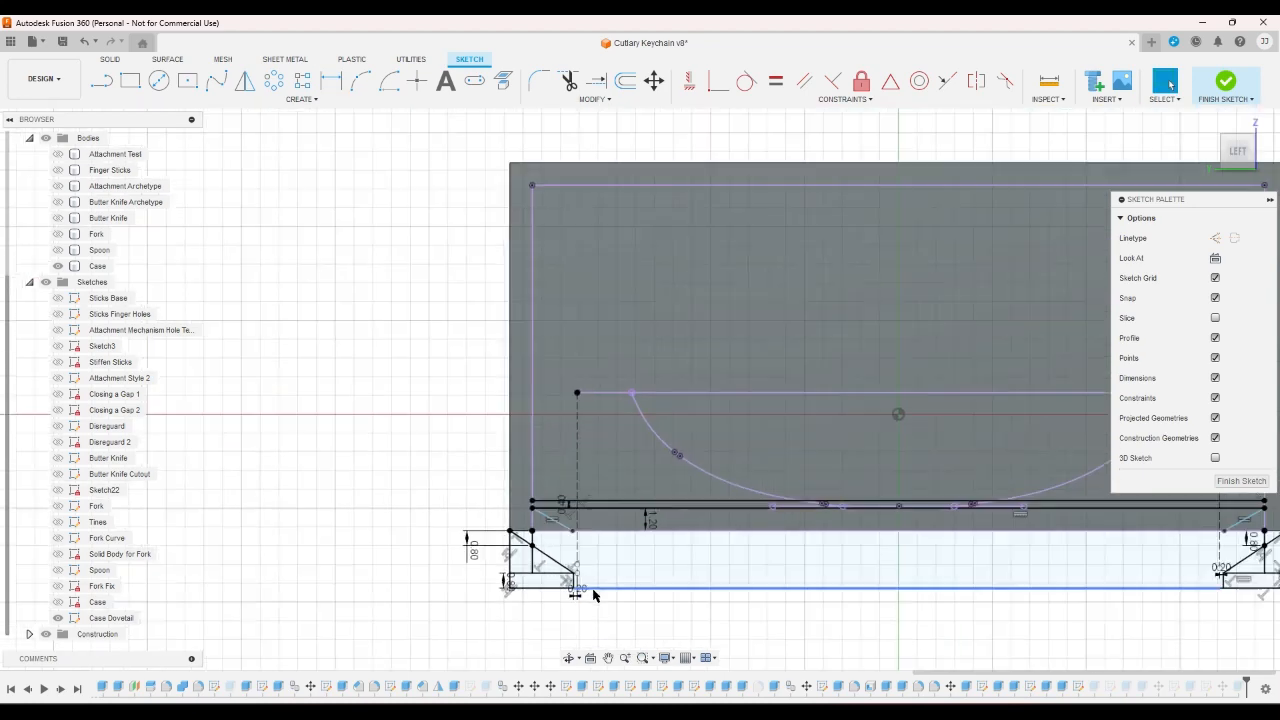
pyautogui.scroll(3, 541, 549)
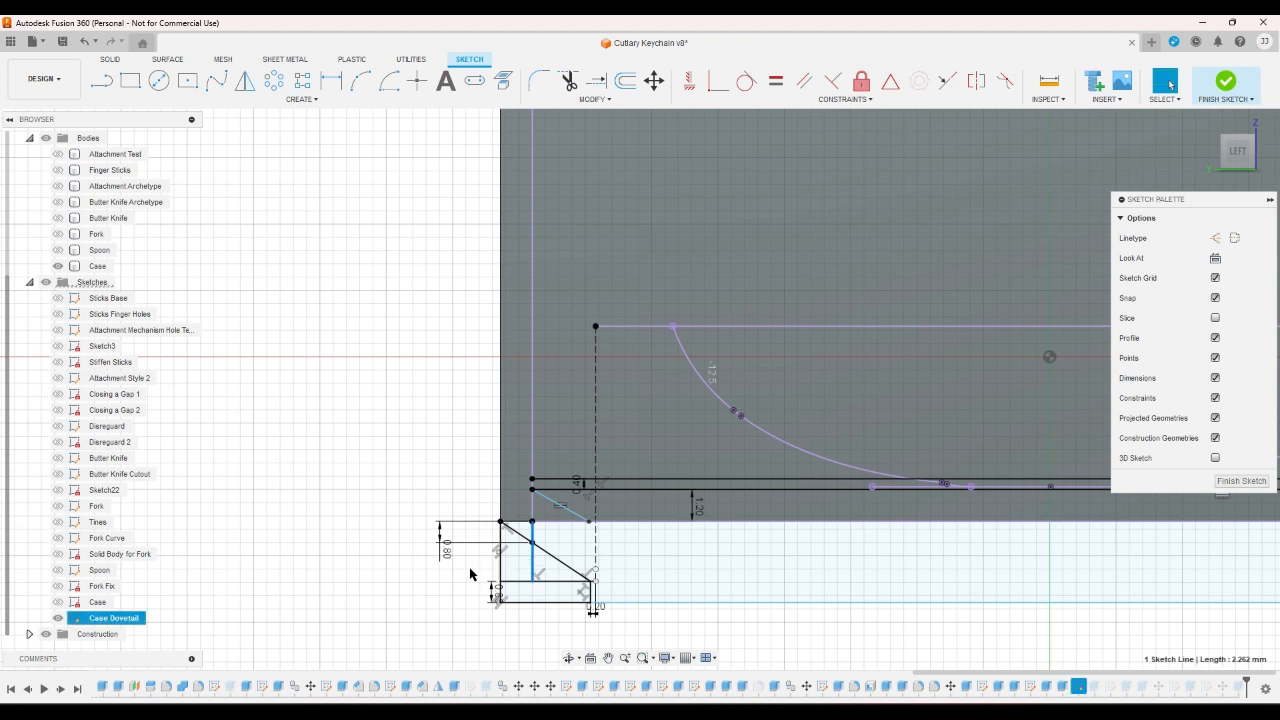
pyautogui.click(542, 582)
pyautogui.click(536, 631)
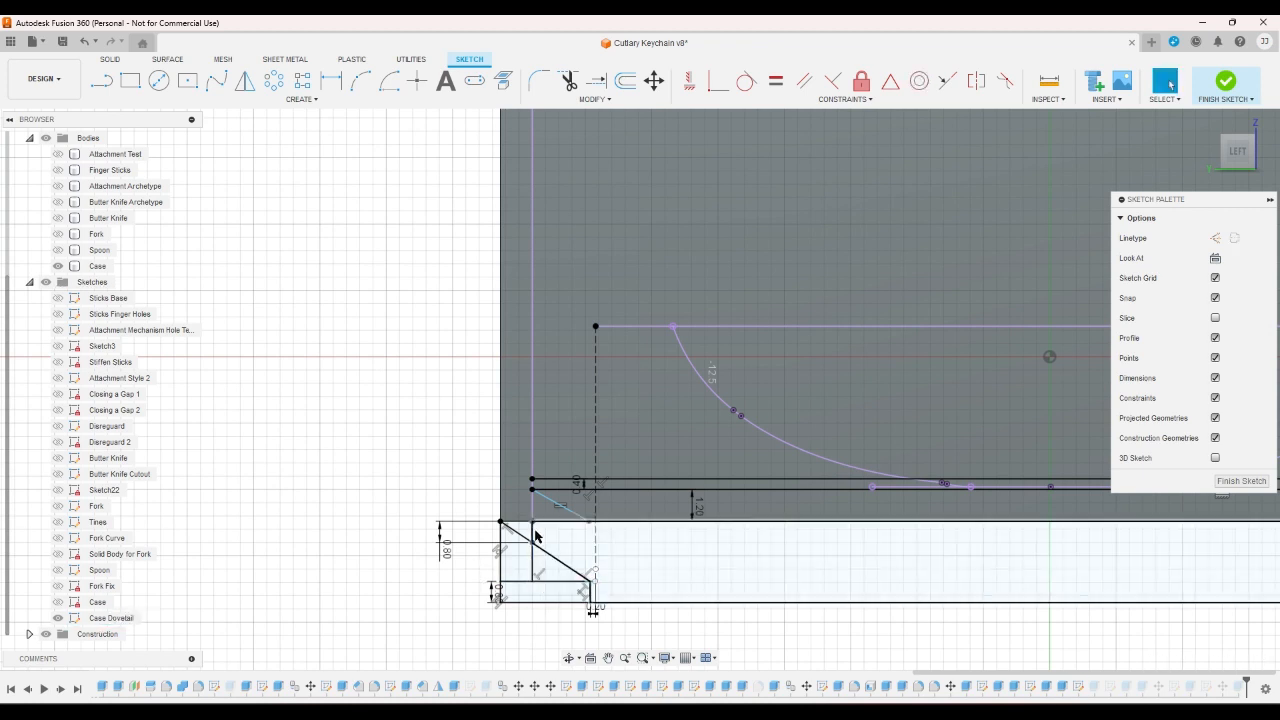
pyautogui.scroll(-4, 386, 571)
pyautogui.scroll(2, 857, 576)
pyautogui.scroll(2, 1037, 560)
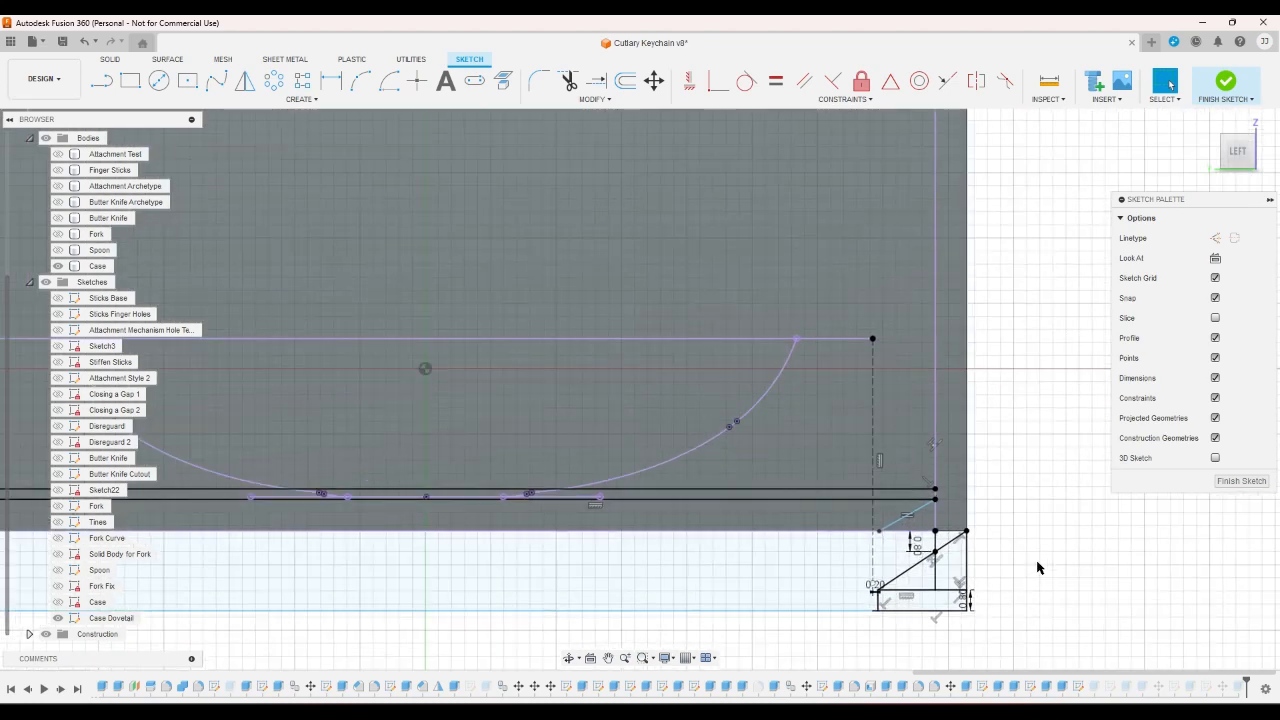
pyautogui.scroll(-3, 1035, 568)
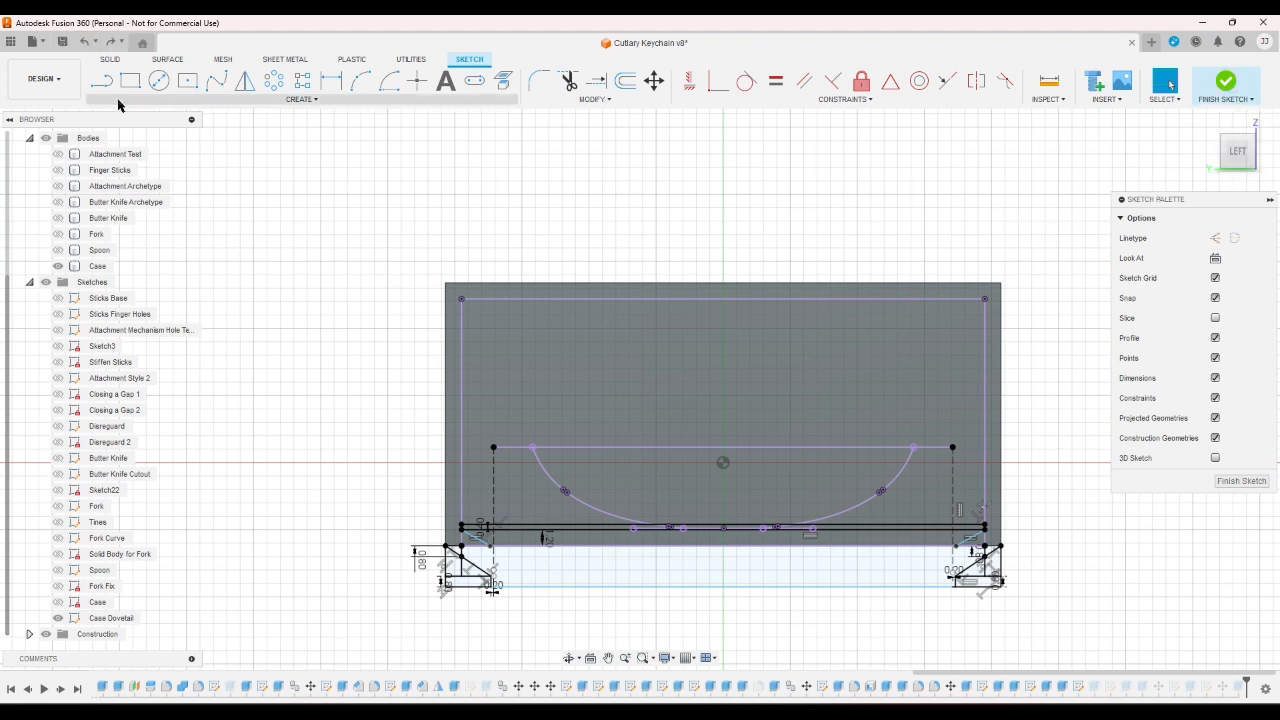
pyautogui.click(86, 42)
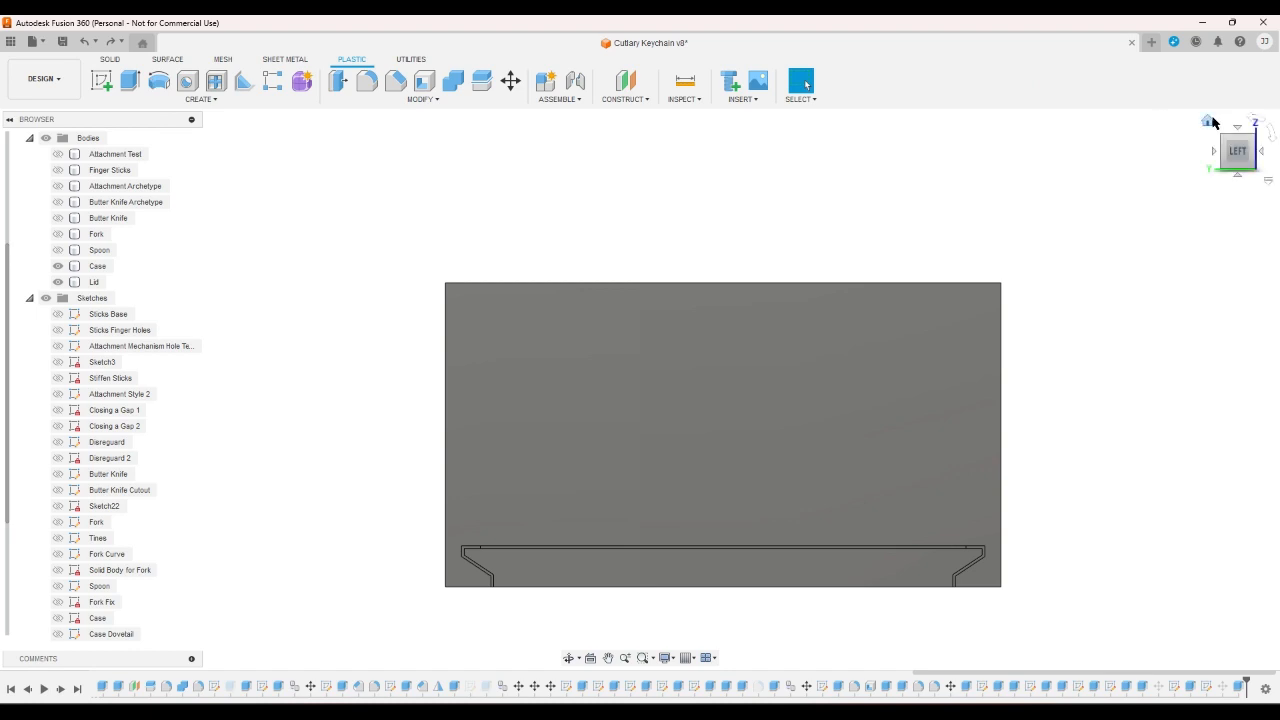
# - Unsuppress the last move feature so the Lid slides out of the Case
pyautogui.click(1208, 119)
pyautogui.rightClick(1227, 692)
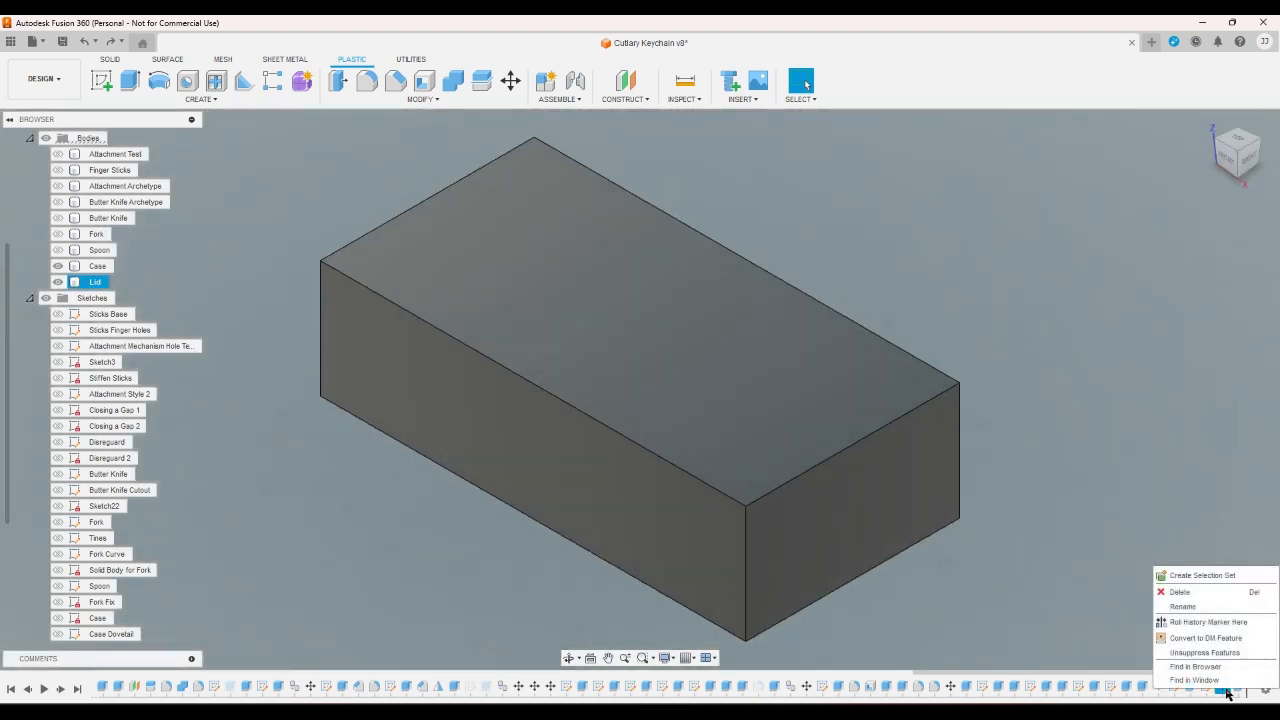
pyautogui.click(1034, 609)
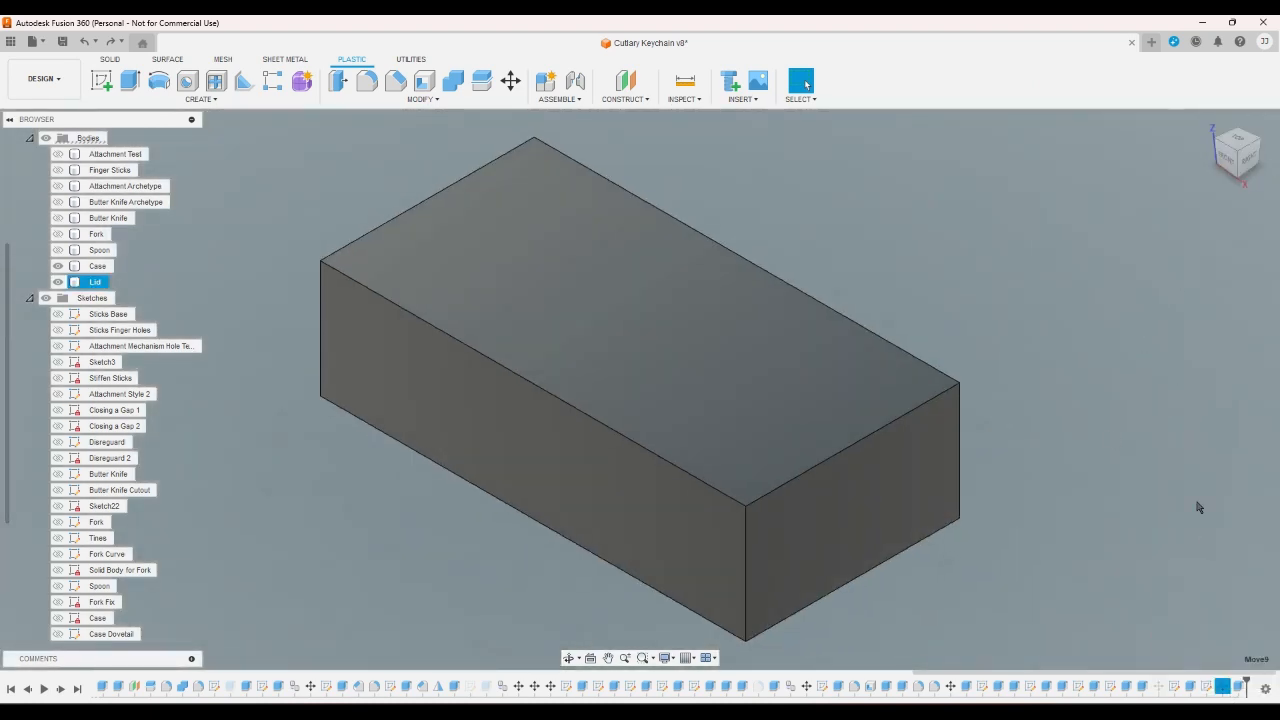
pyautogui.rightClick(1228, 692)
pyautogui.click(1200, 650)
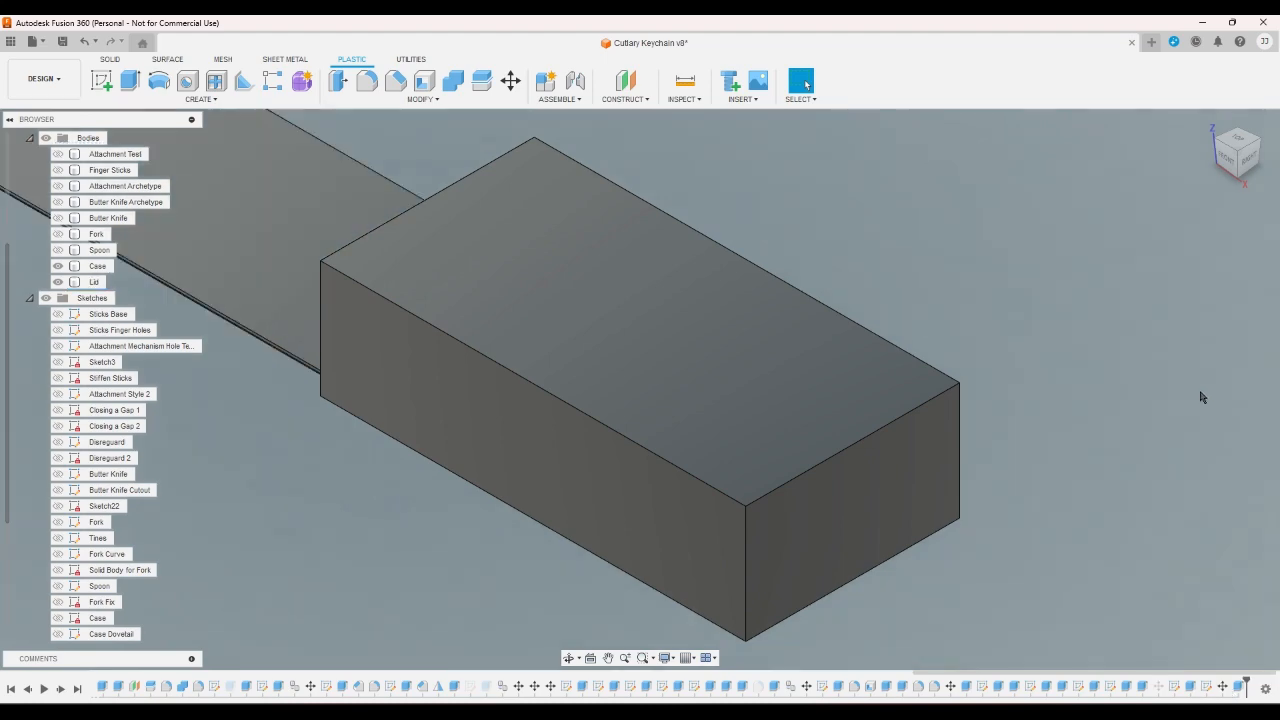
# - Apply the Glass - Light Color appearance to the Case body
pyautogui.click(1229, 162)
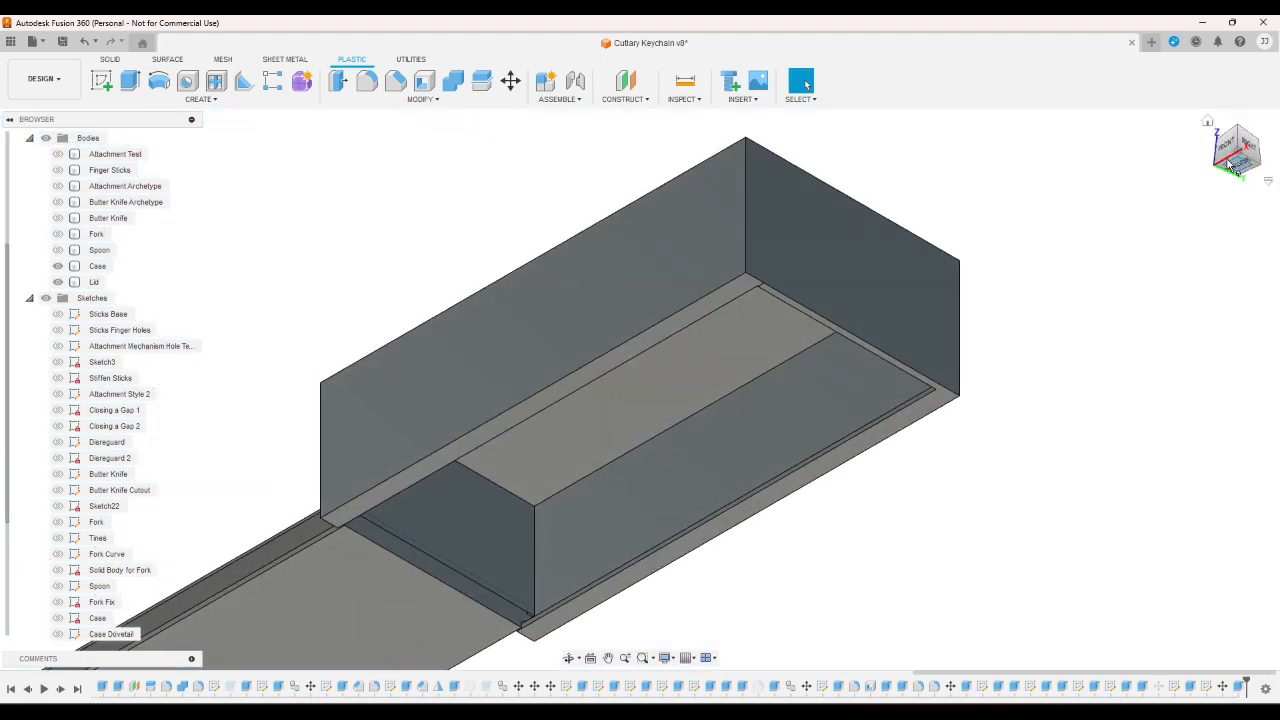
pyautogui.click(1229, 162)
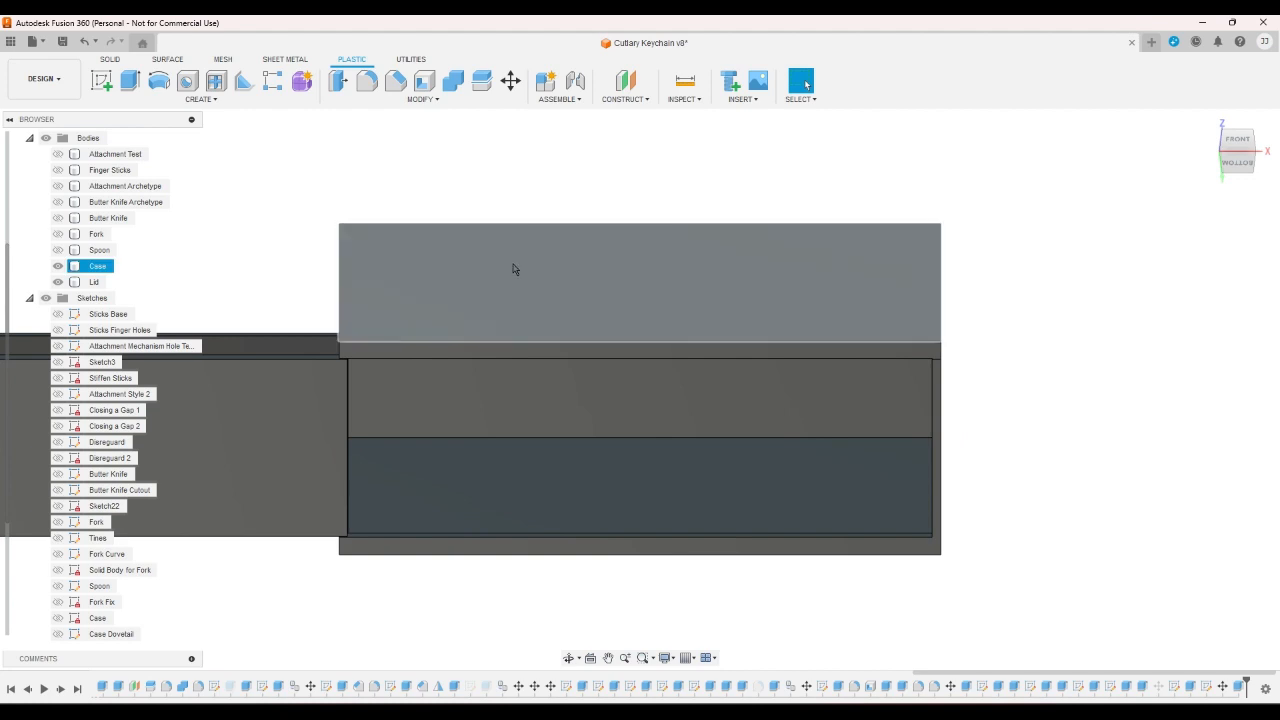
pyautogui.rightClick(97, 266)
pyautogui.click(131, 372)
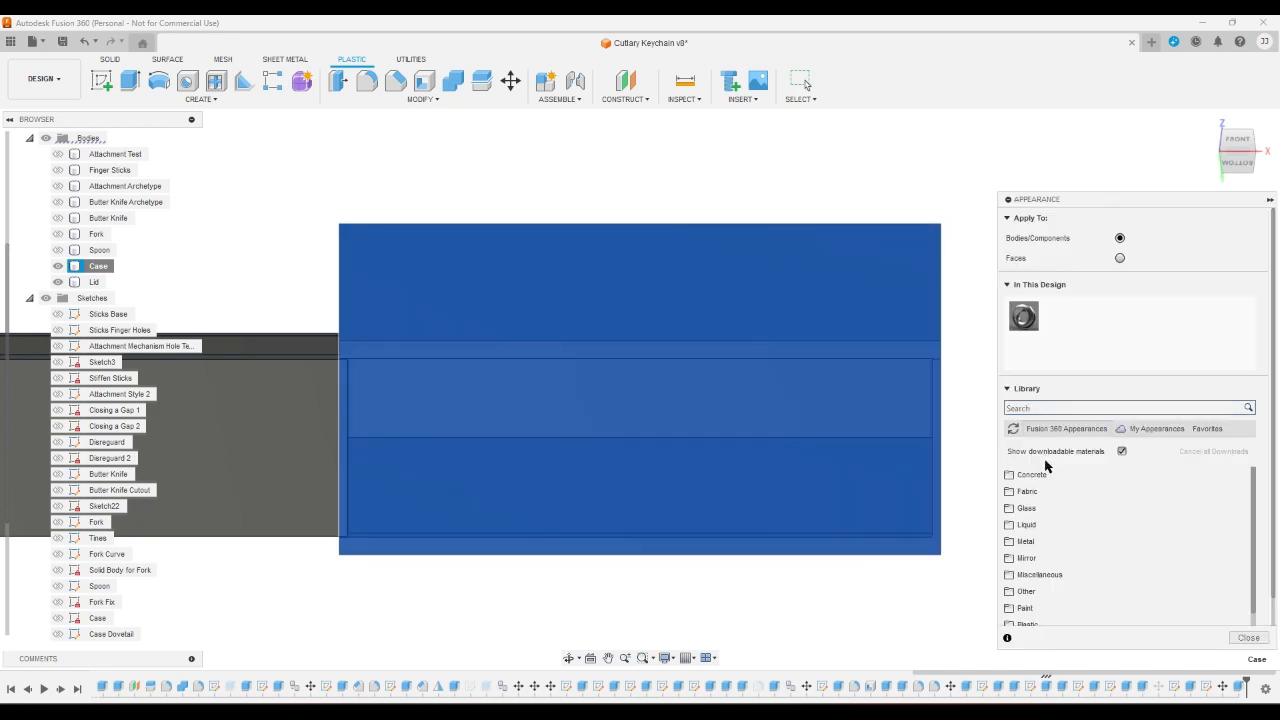
pyautogui.click(1028, 508)
pyautogui.click(1036, 524)
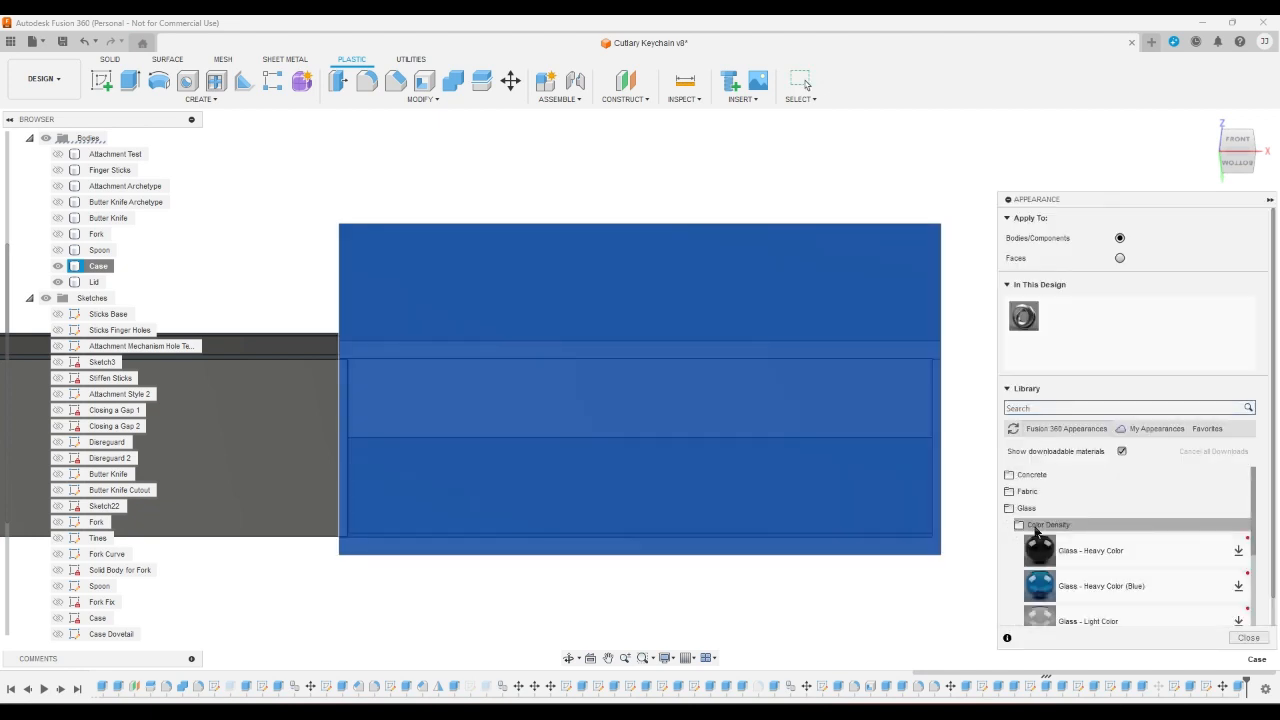
pyautogui.moveTo(1075, 611); pyautogui.dragTo(889, 255)
pyautogui.click(1245, 637)
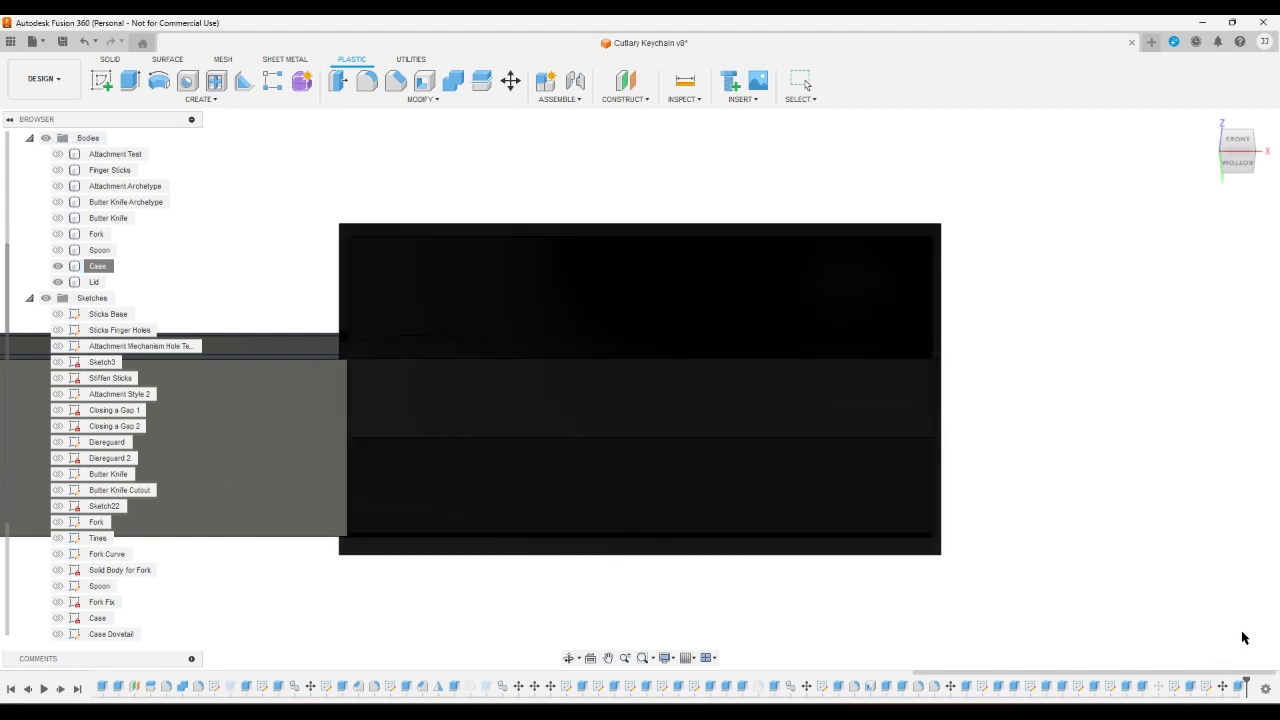
# - Replace the Case body's appearance with Glass - Light Color (Blue)
pyautogui.click(1243, 137)
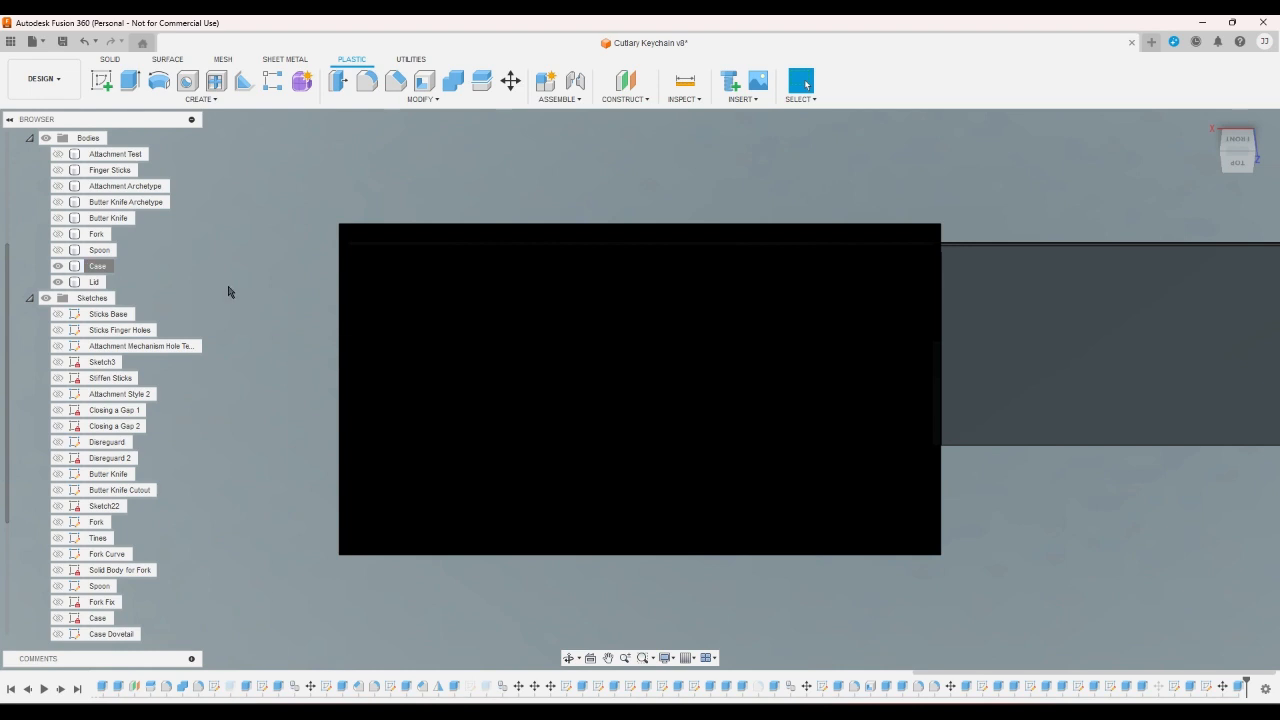
pyautogui.rightClick(98, 267)
pyautogui.click(123, 343)
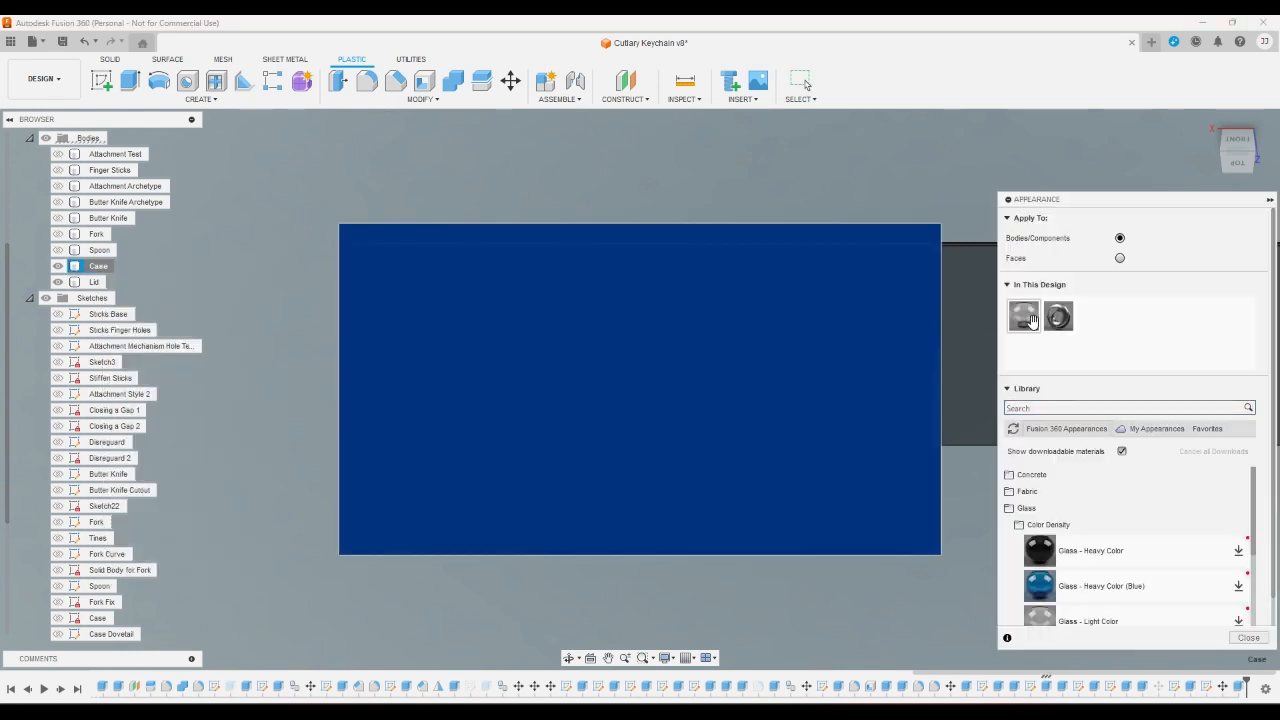
pyautogui.scroll(-1, 1100, 502)
pyautogui.scroll(-1, 1100, 502)
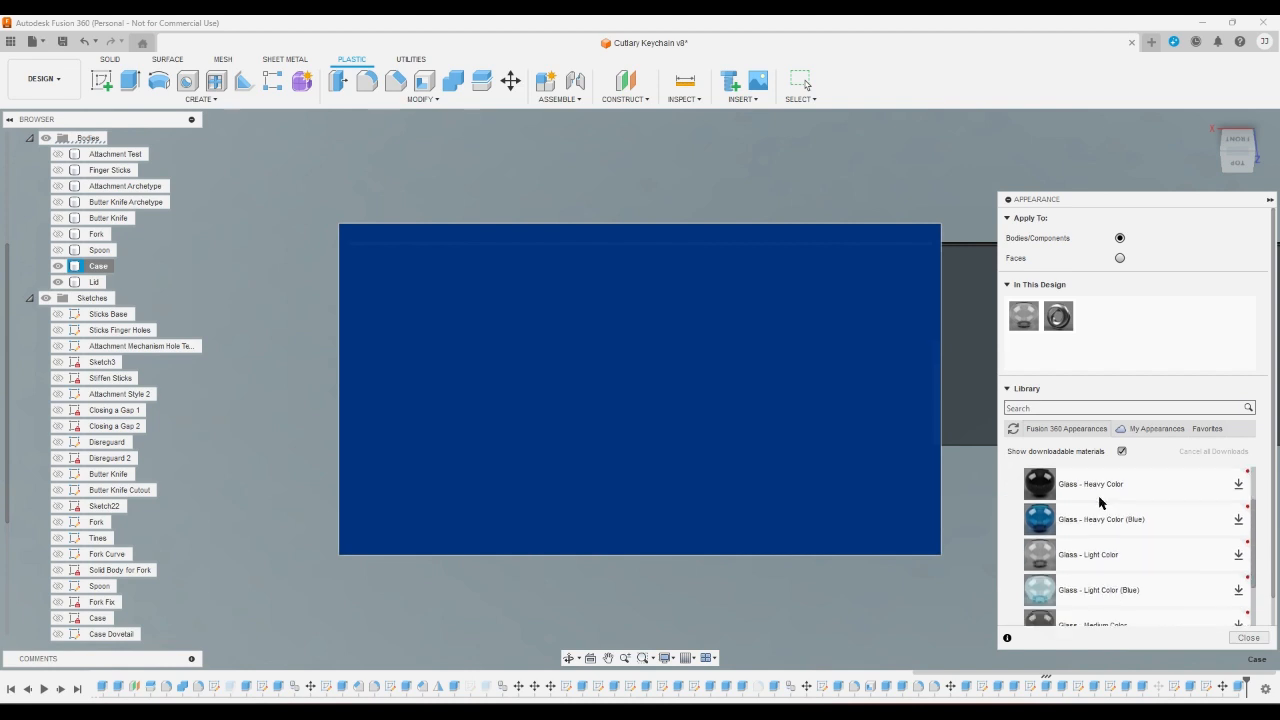
pyautogui.moveTo(1040, 555); pyautogui.dragTo(927, 529)
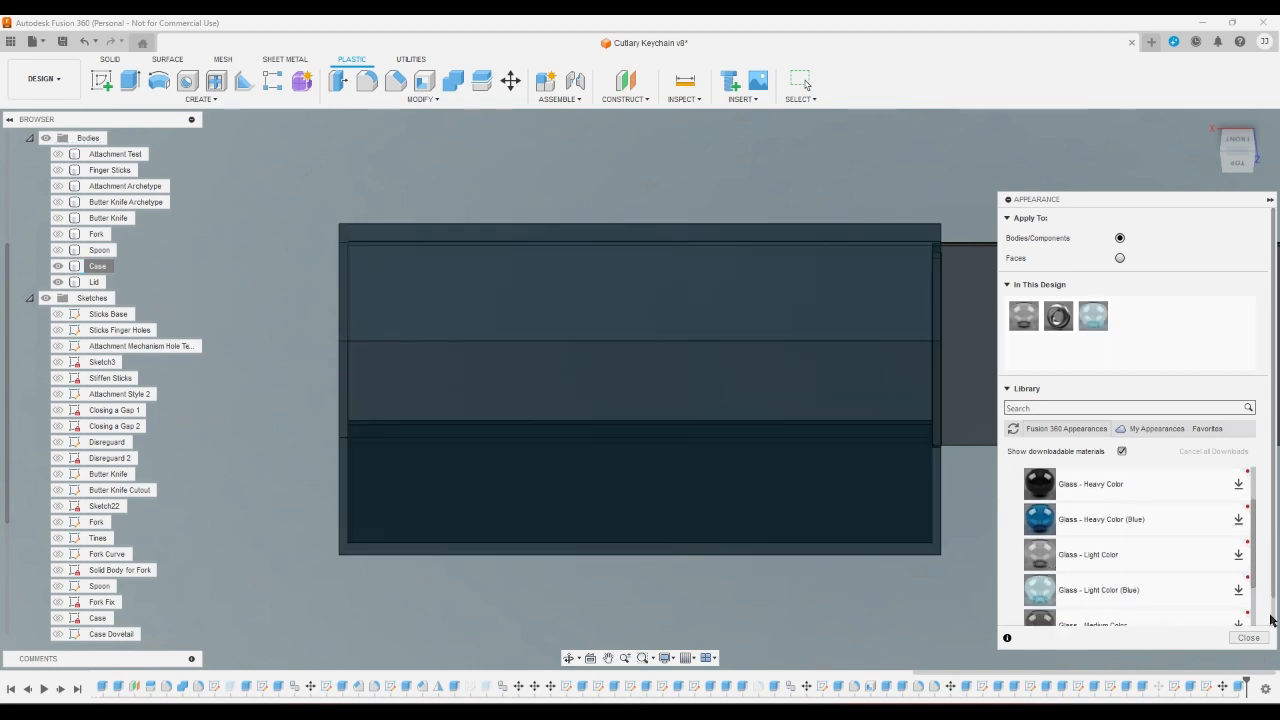
pyautogui.click(1248, 637)
# - Hide the Case and fillet the lower outer edge of the Lid's raised-lip end with a 2.50 mm radius
pyautogui.click(1240, 150)
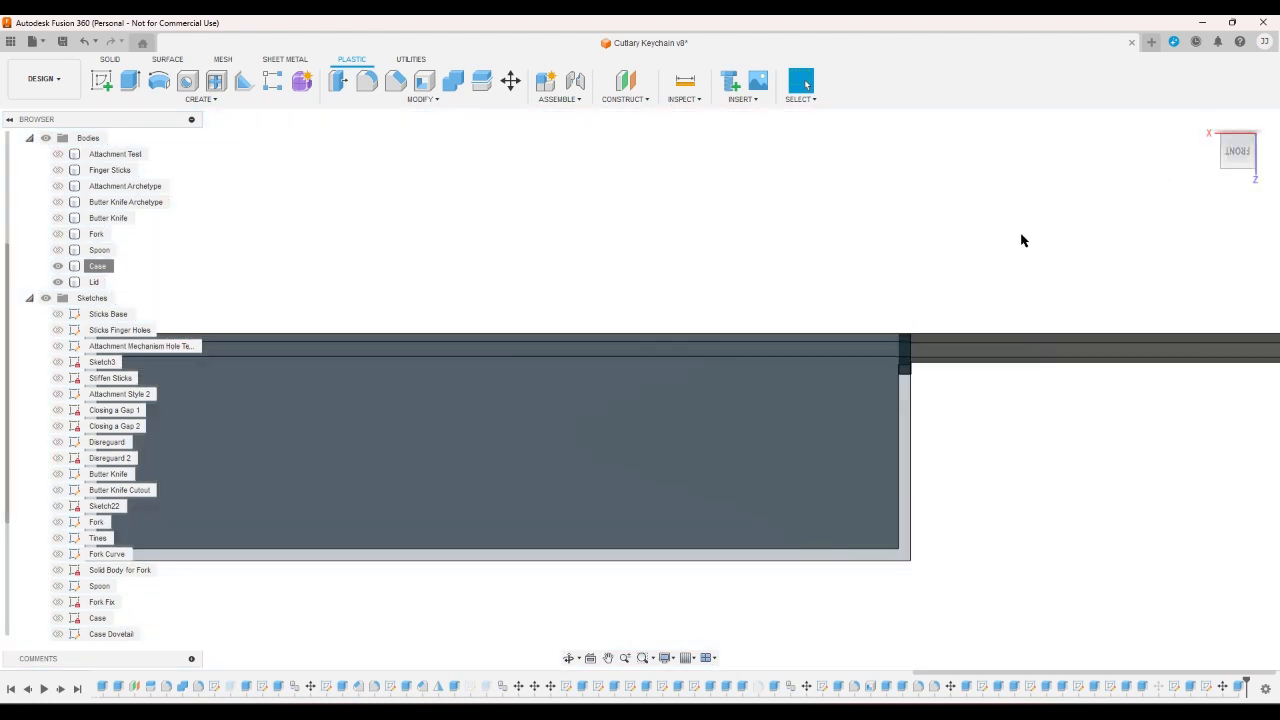
pyautogui.click(1240, 168)
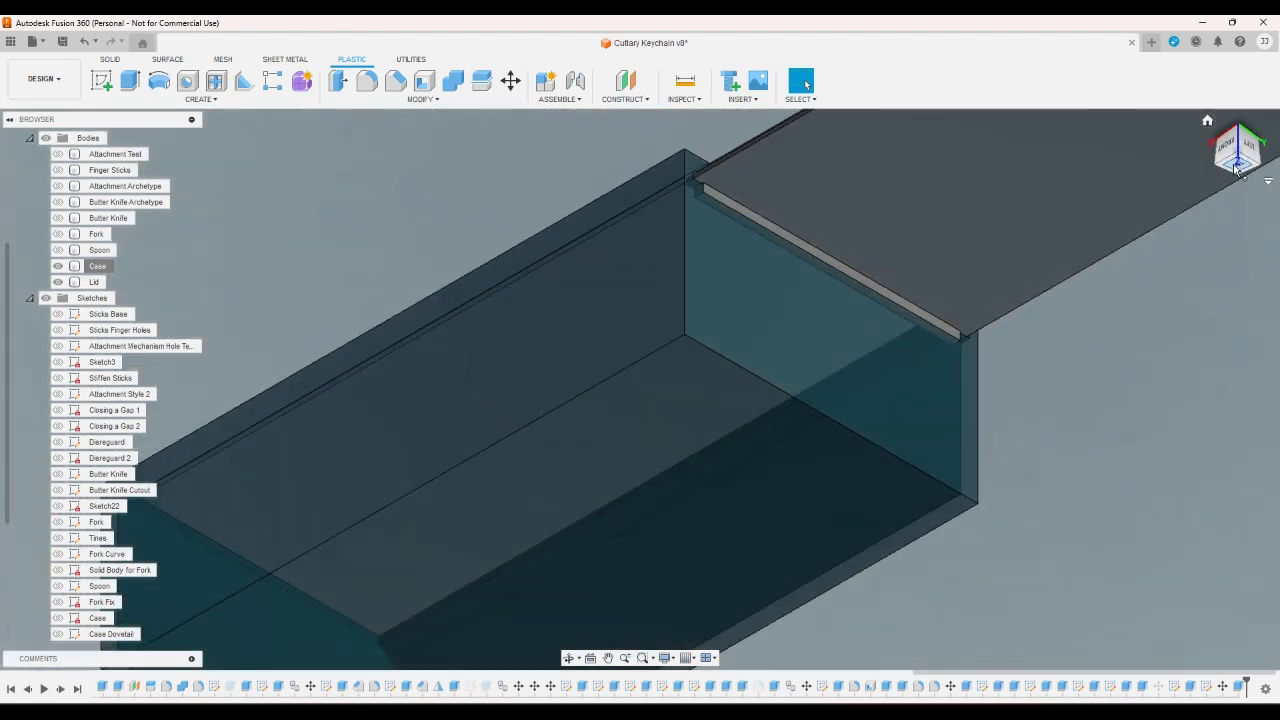
pyautogui.click(1252, 167)
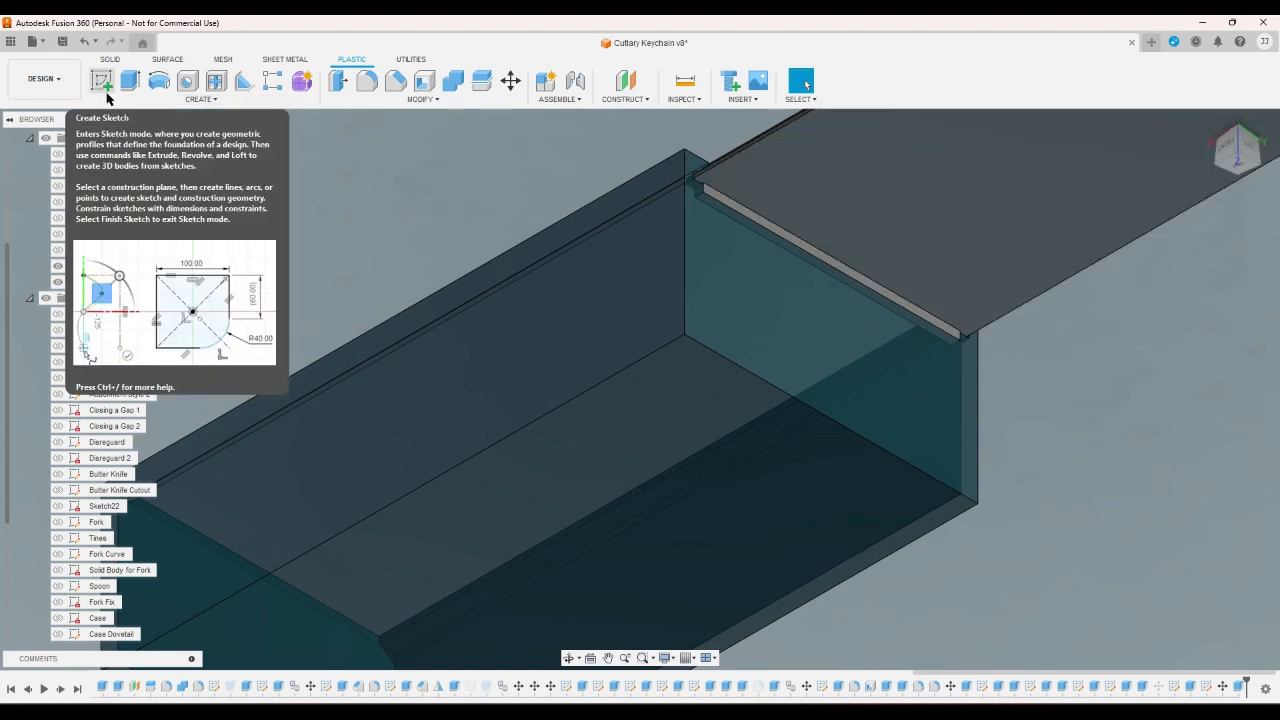
pyautogui.click(367, 81)
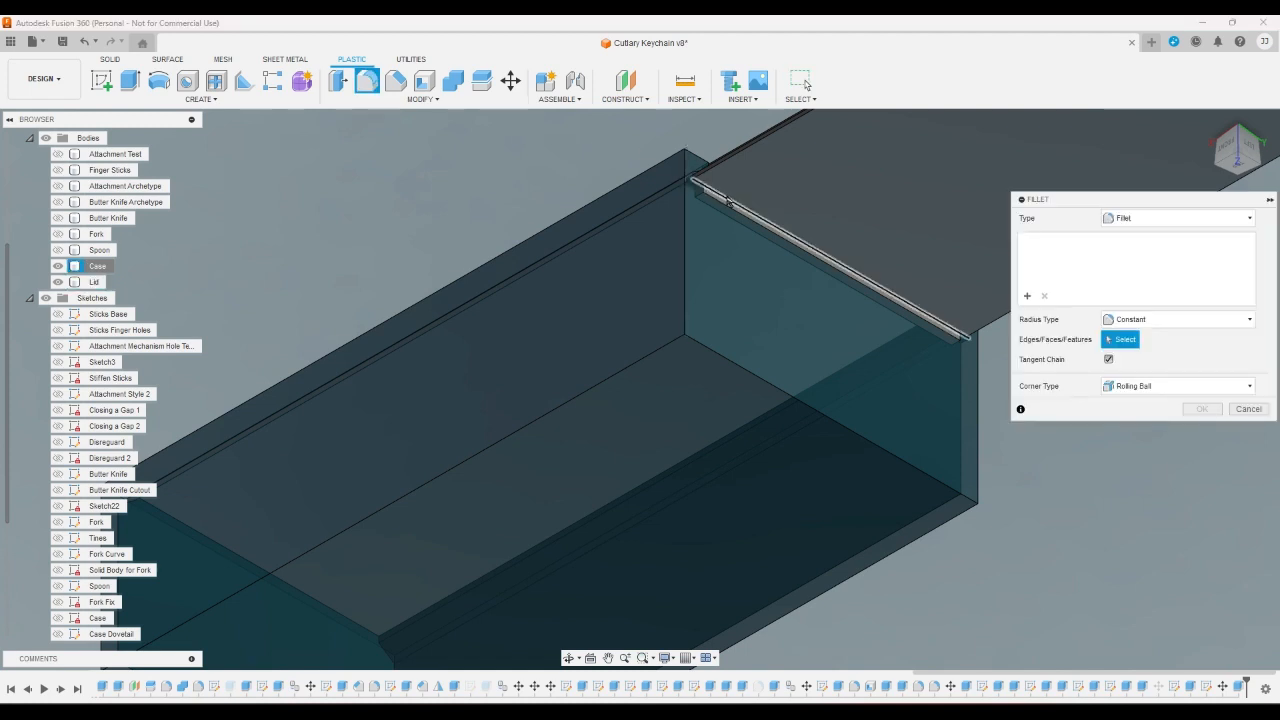
pyautogui.click(57, 266)
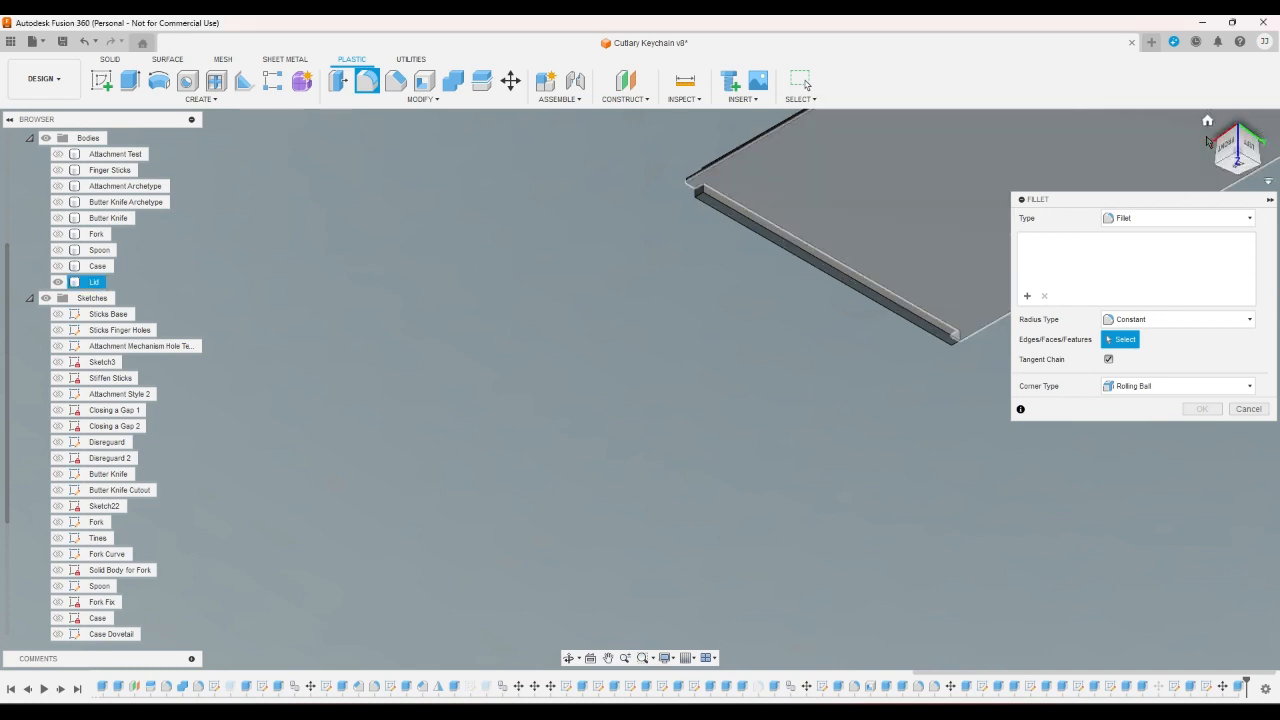
pyautogui.click(1207, 121)
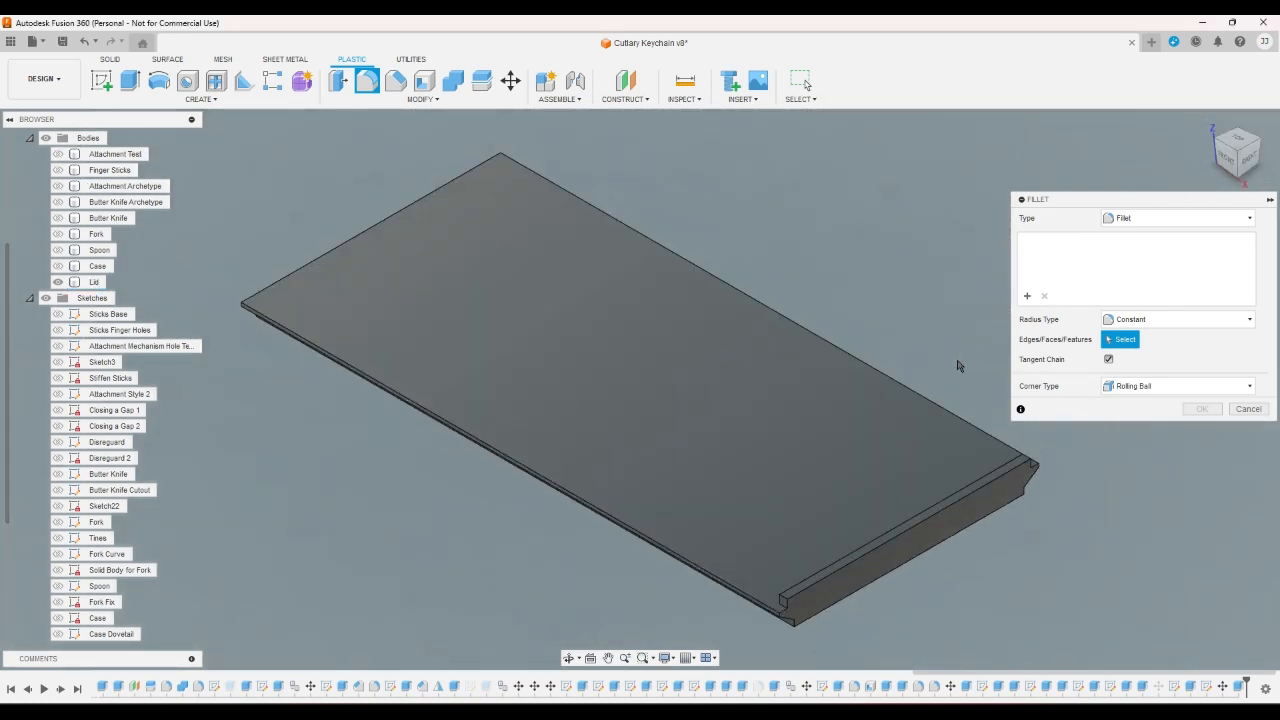
pyautogui.click(845, 605)
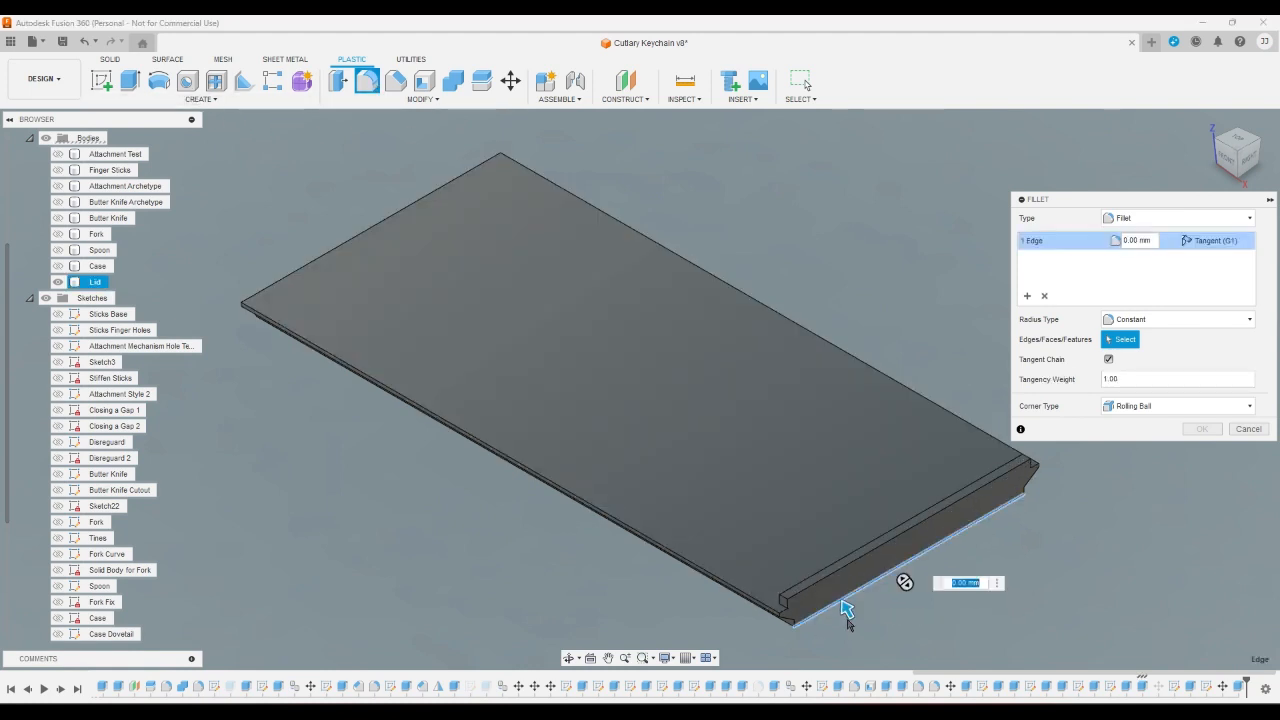
pyautogui.moveTo(843, 604); pyautogui.dragTo(840, 599)
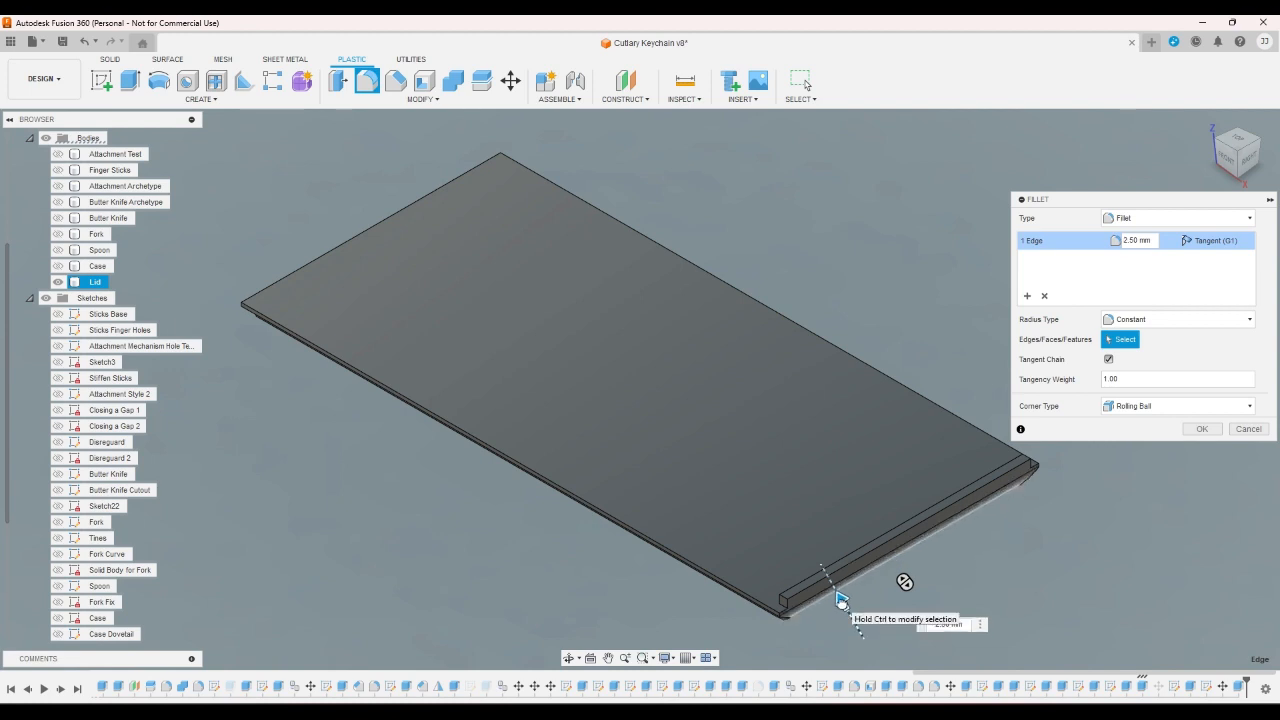
pyautogui.click(1203, 429)
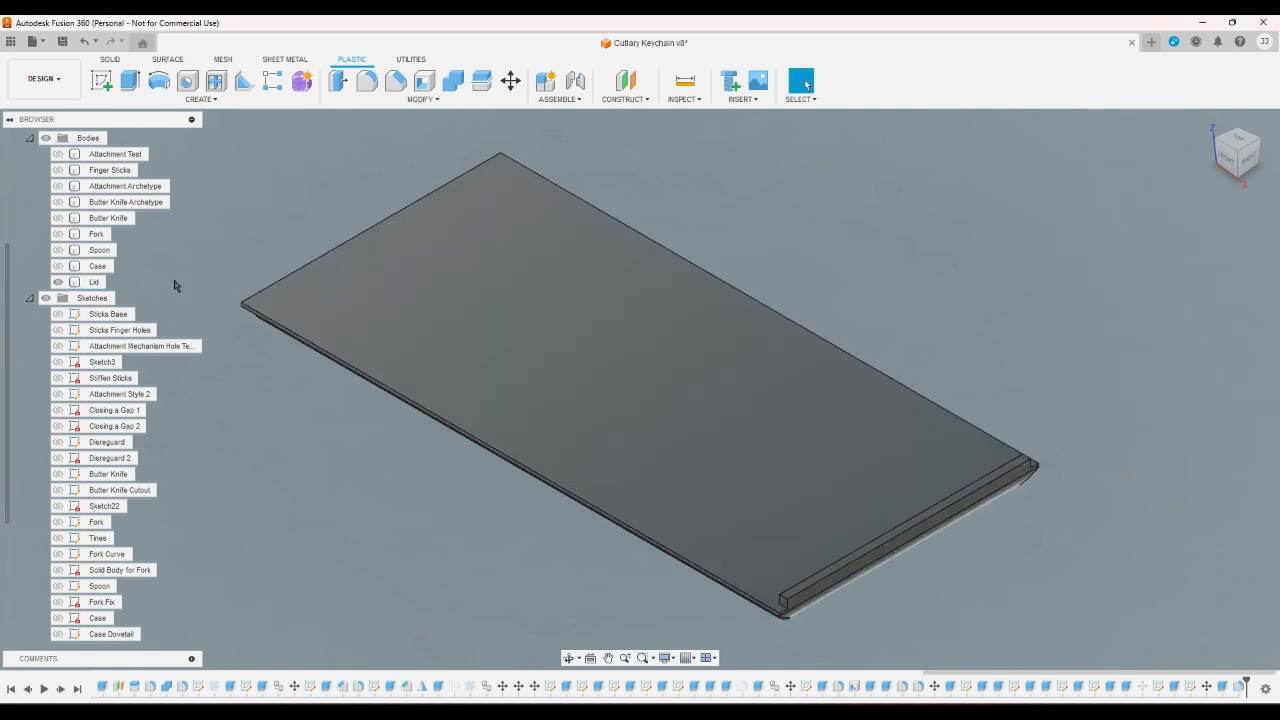
# - Show the Case again and examine how the Lid's rounded end sits in the Case's open end
pyautogui.click(58, 266)
pyautogui.click(1224, 160)
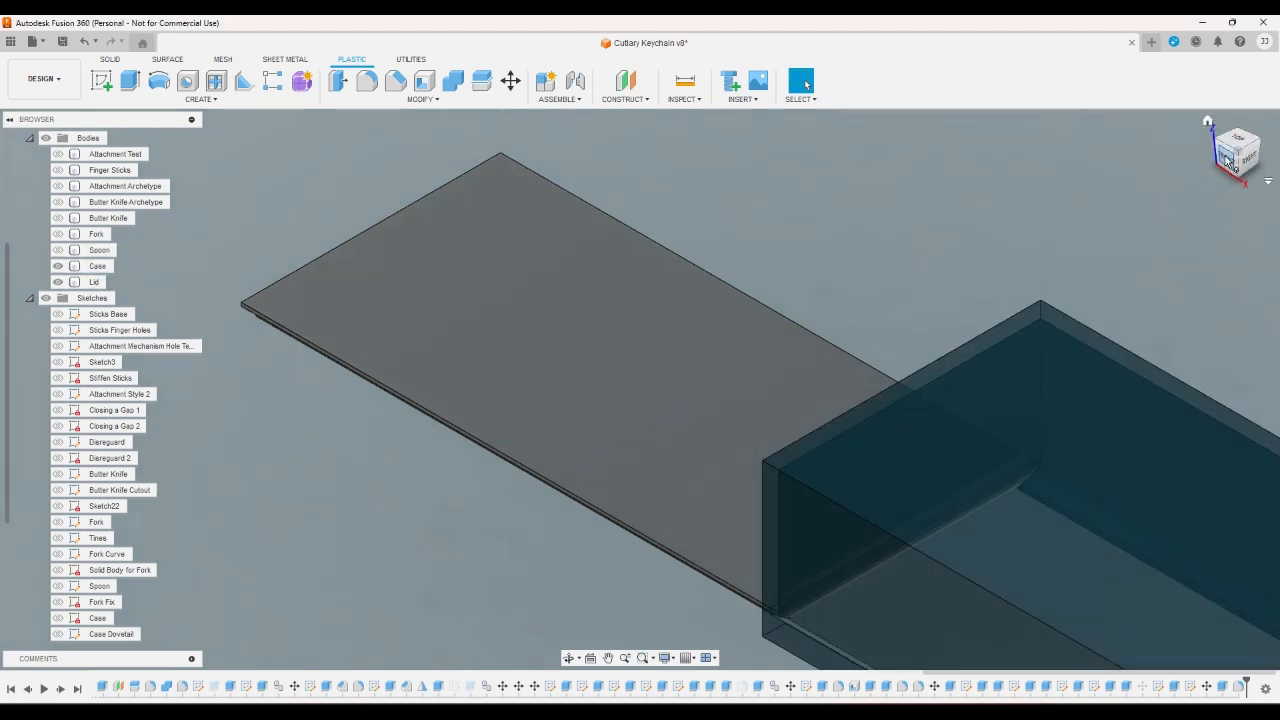
pyautogui.scroll(6, 947, 420)
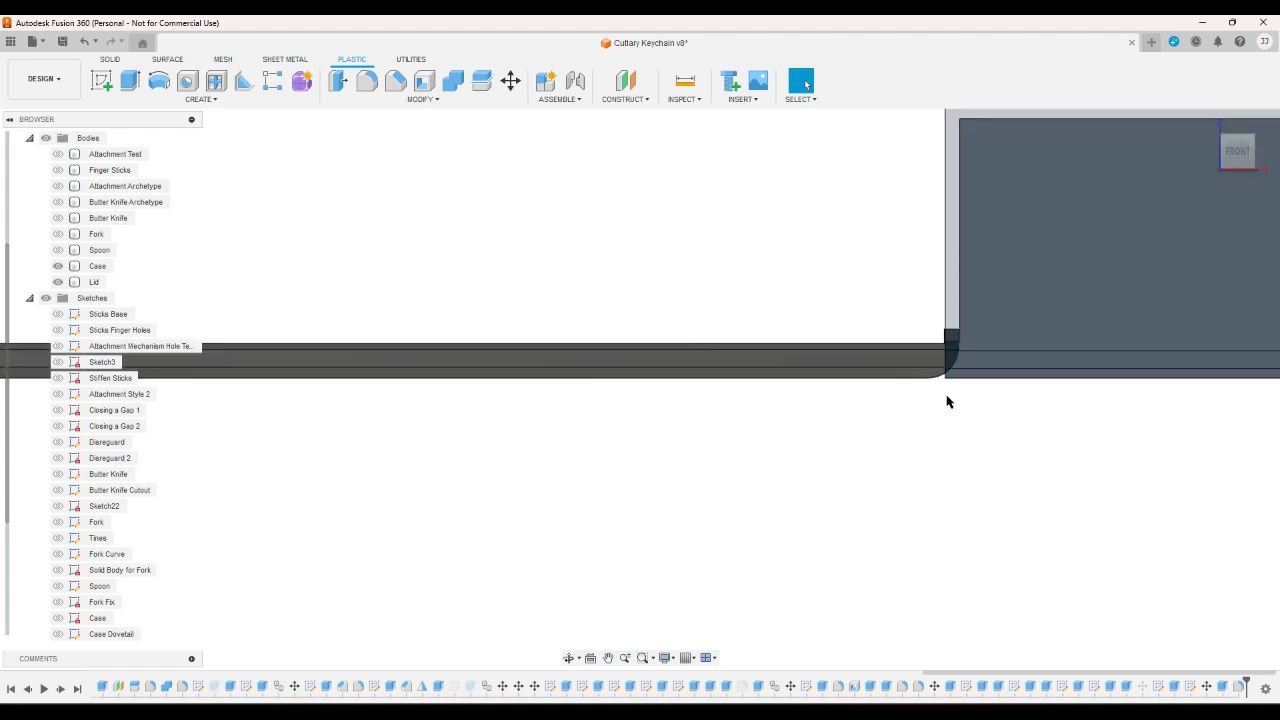
pyautogui.click(1244, 164)
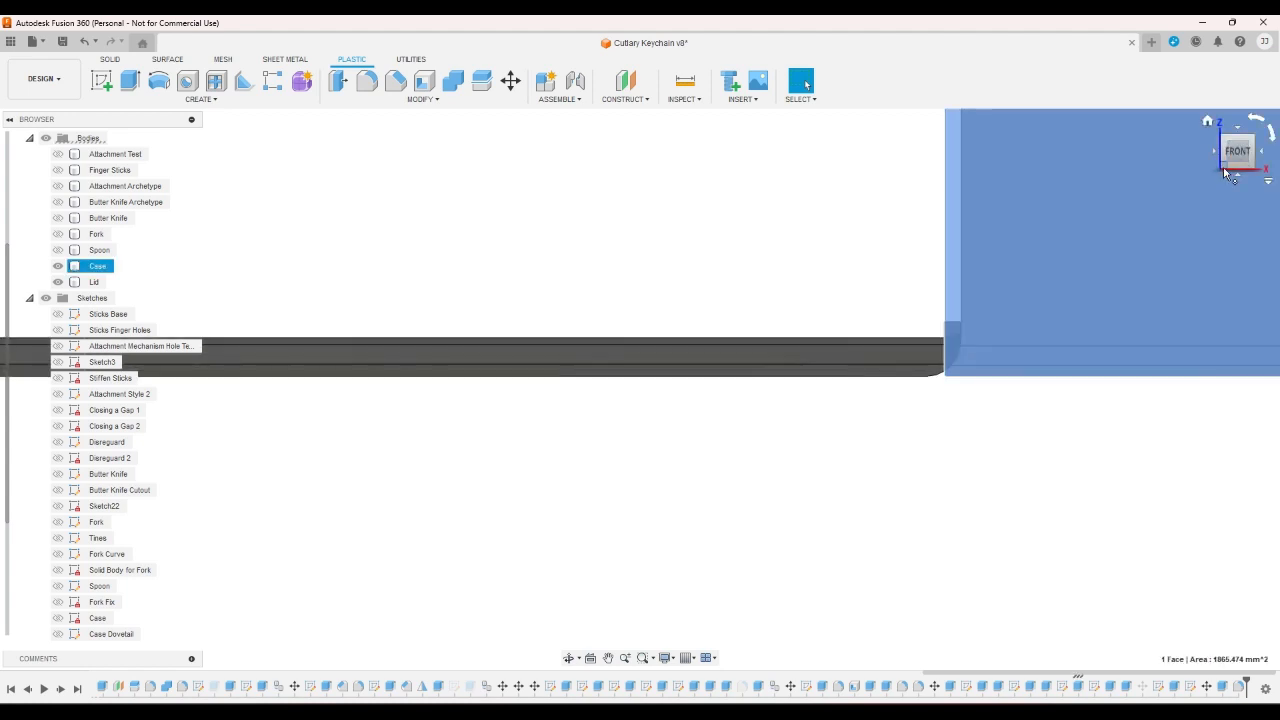
pyautogui.scroll(2, 1014, 354)
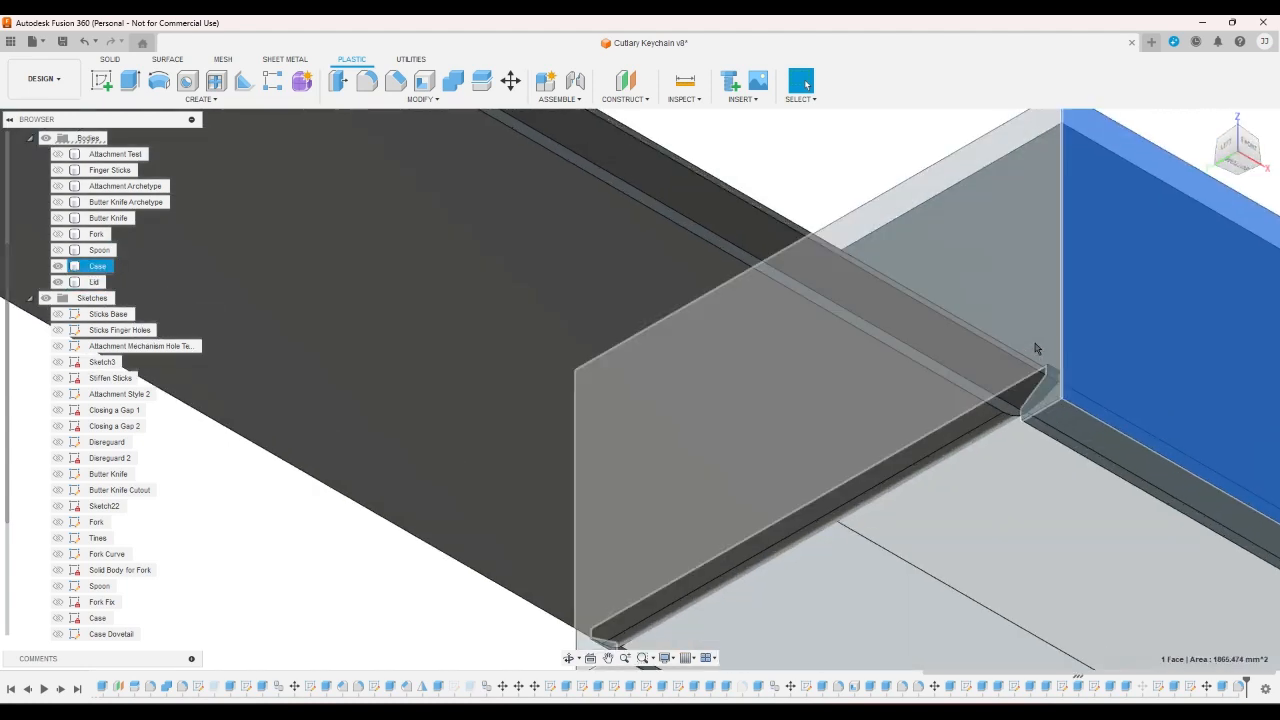
pyautogui.click(1258, 151)
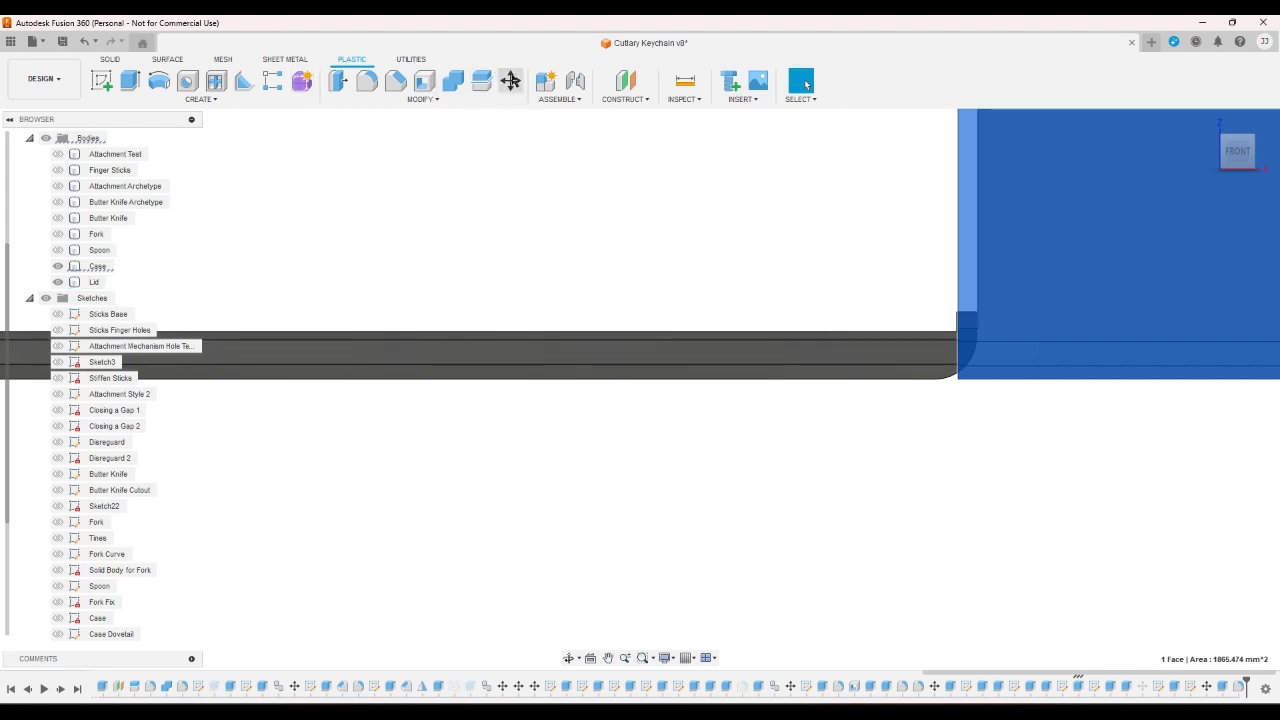
pyautogui.click(510, 80)
pyautogui.click(549, 360)
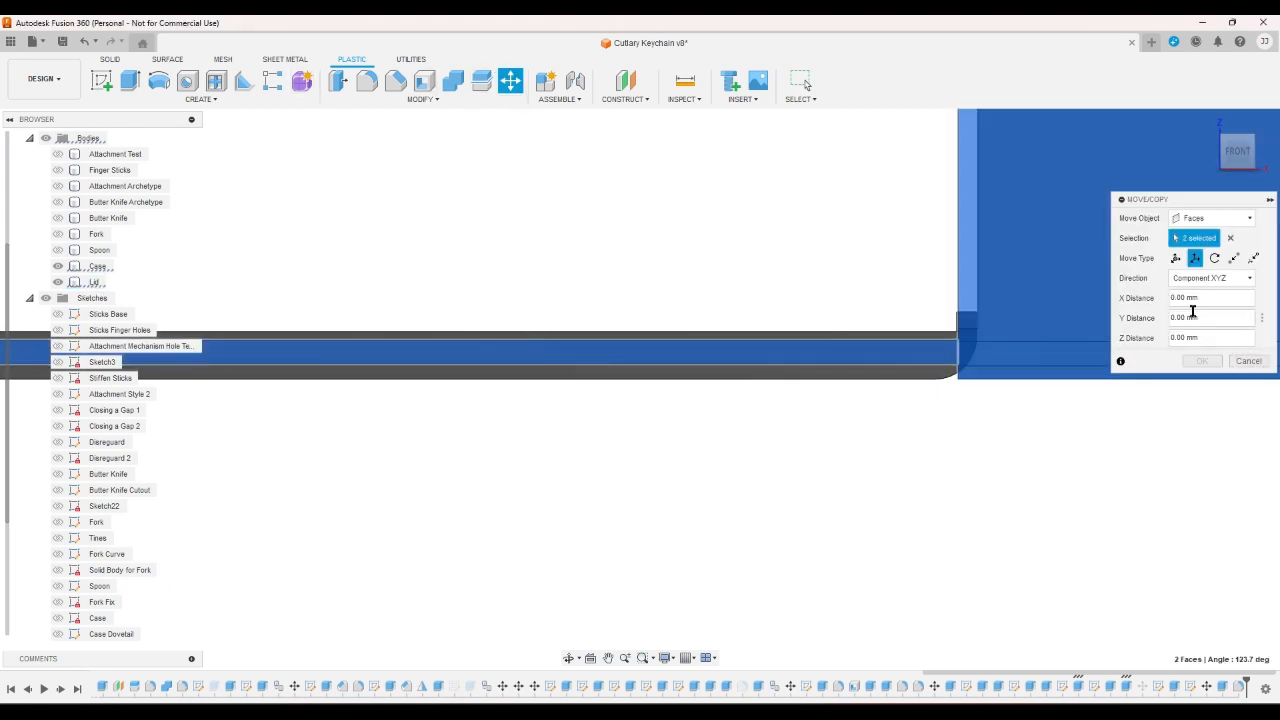
pyautogui.click(1215, 259)
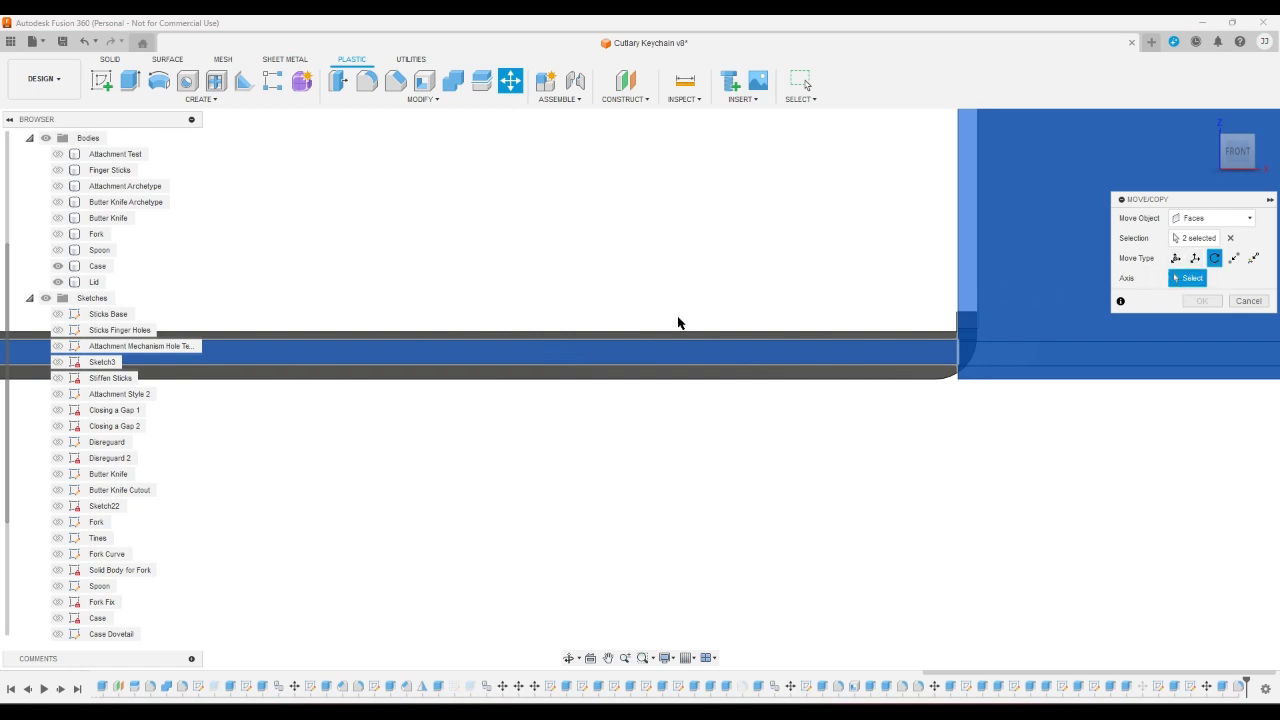
pyautogui.press('Escape')
# - Try rotating the Lid body by -5.0 deg about the edge of the Case's open end
pyautogui.click(507, 87)
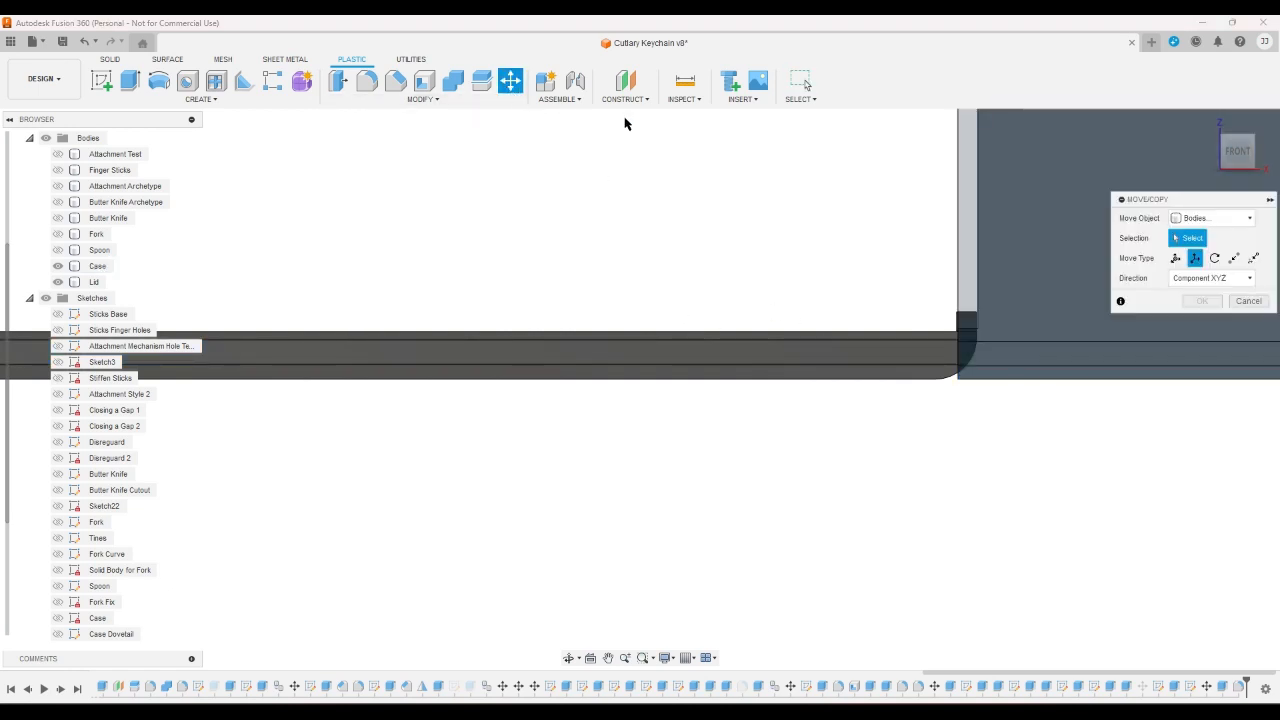
pyautogui.click(96, 282)
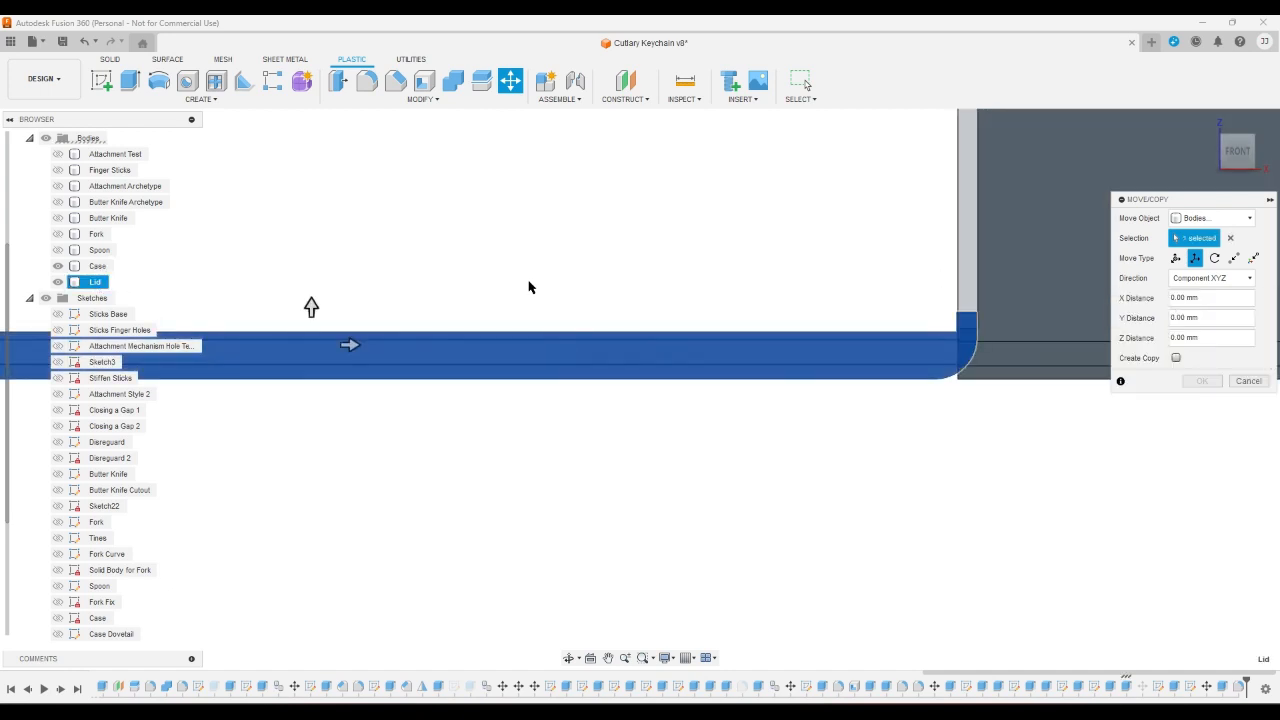
pyautogui.click(1214, 258)
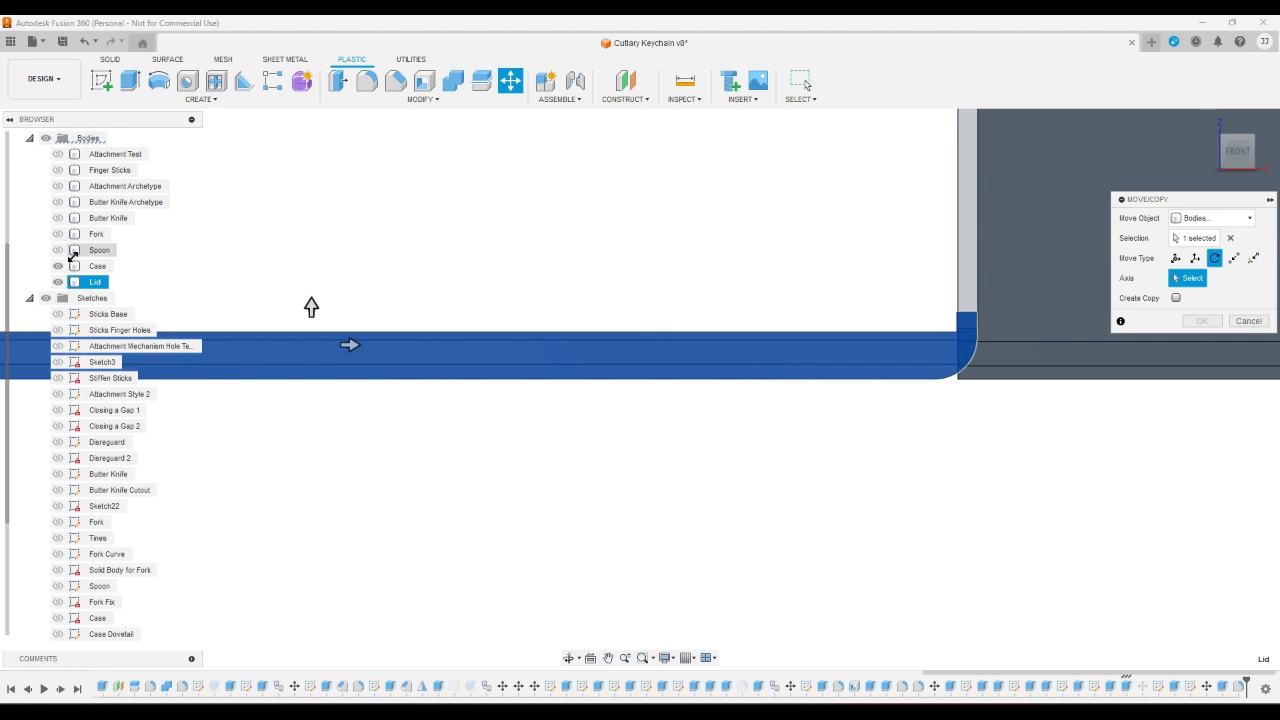
pyautogui.click(1208, 122)
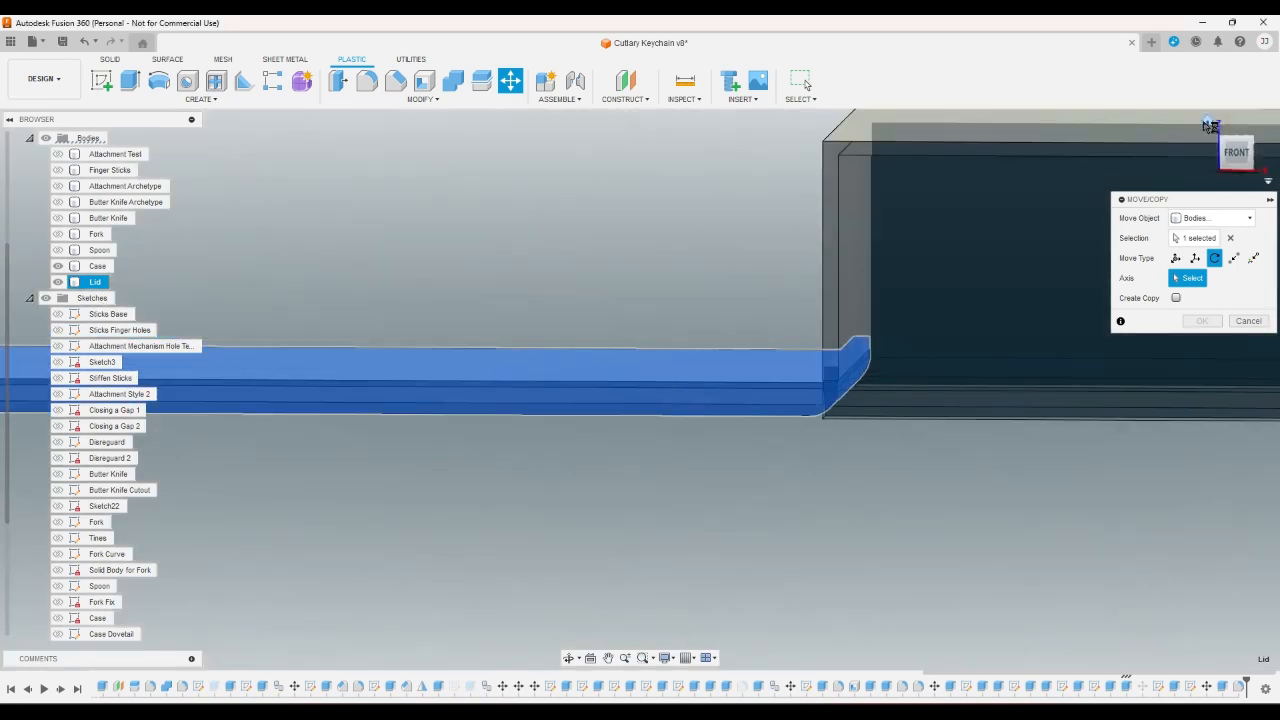
pyautogui.click(1217, 142)
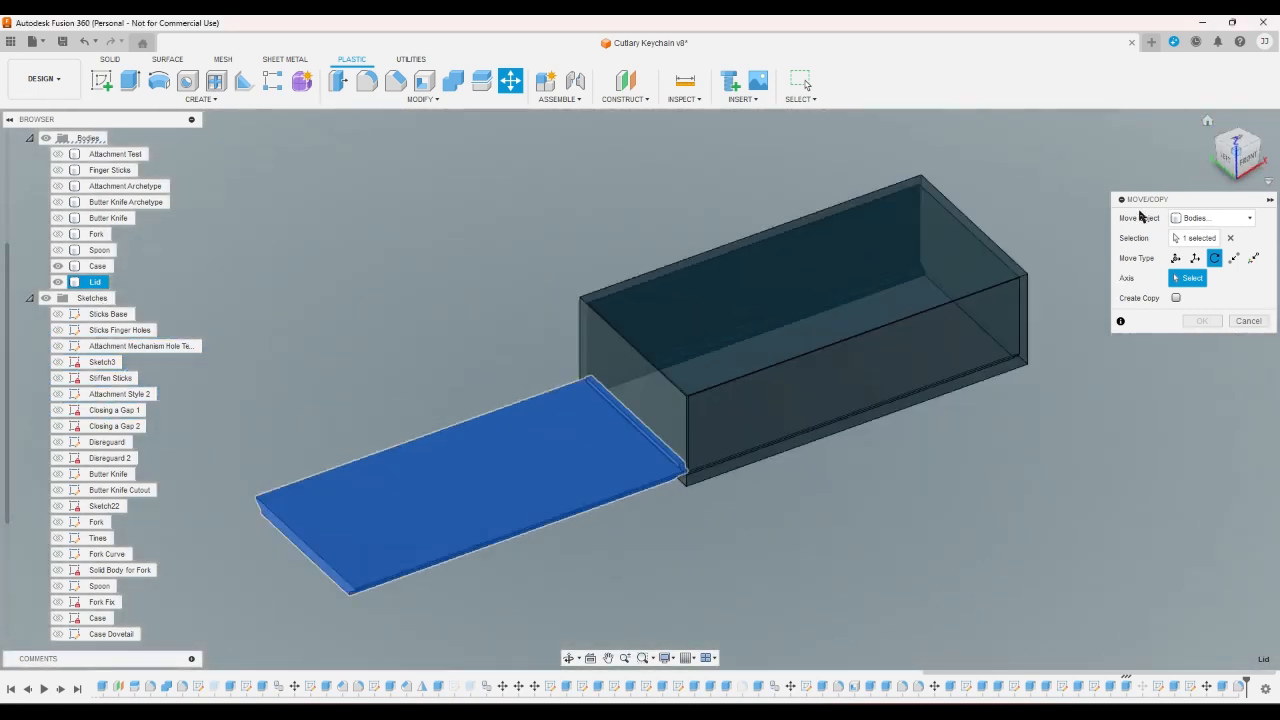
pyautogui.scroll(3, 757, 366)
pyautogui.scroll(-3, 638, 362)
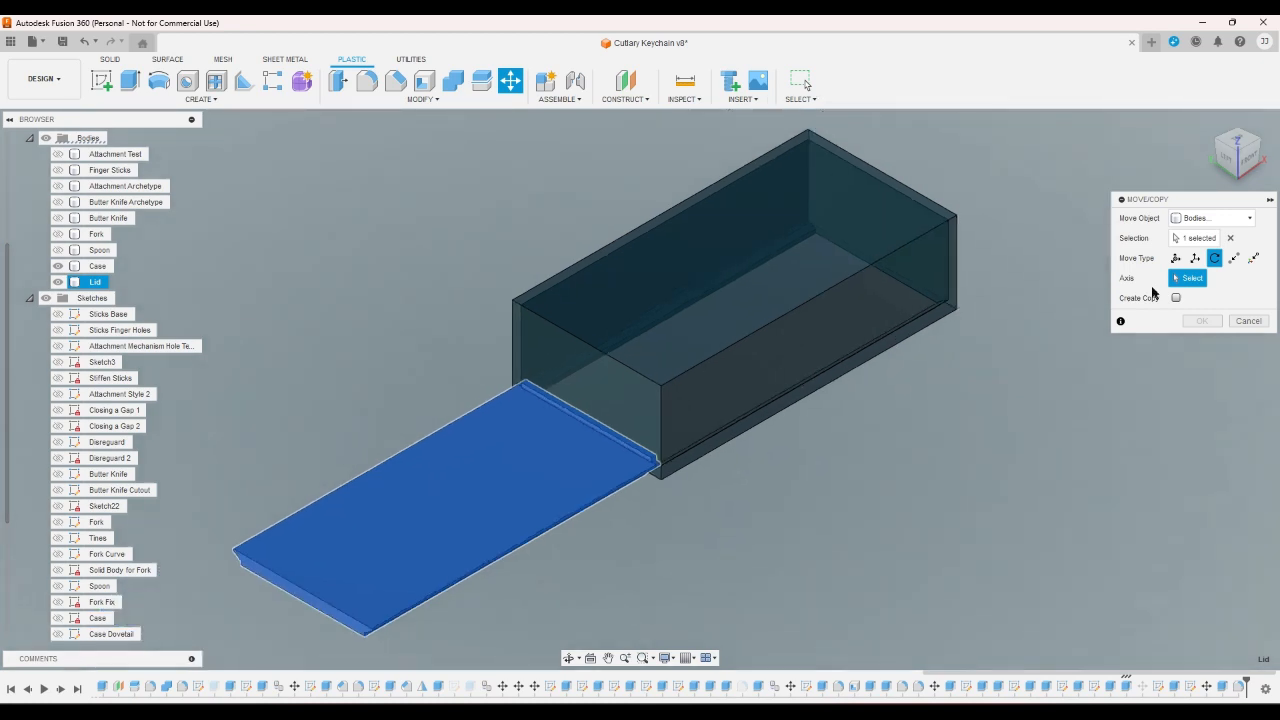
pyautogui.click(1230, 174)
pyautogui.scroll(3, 660, 420)
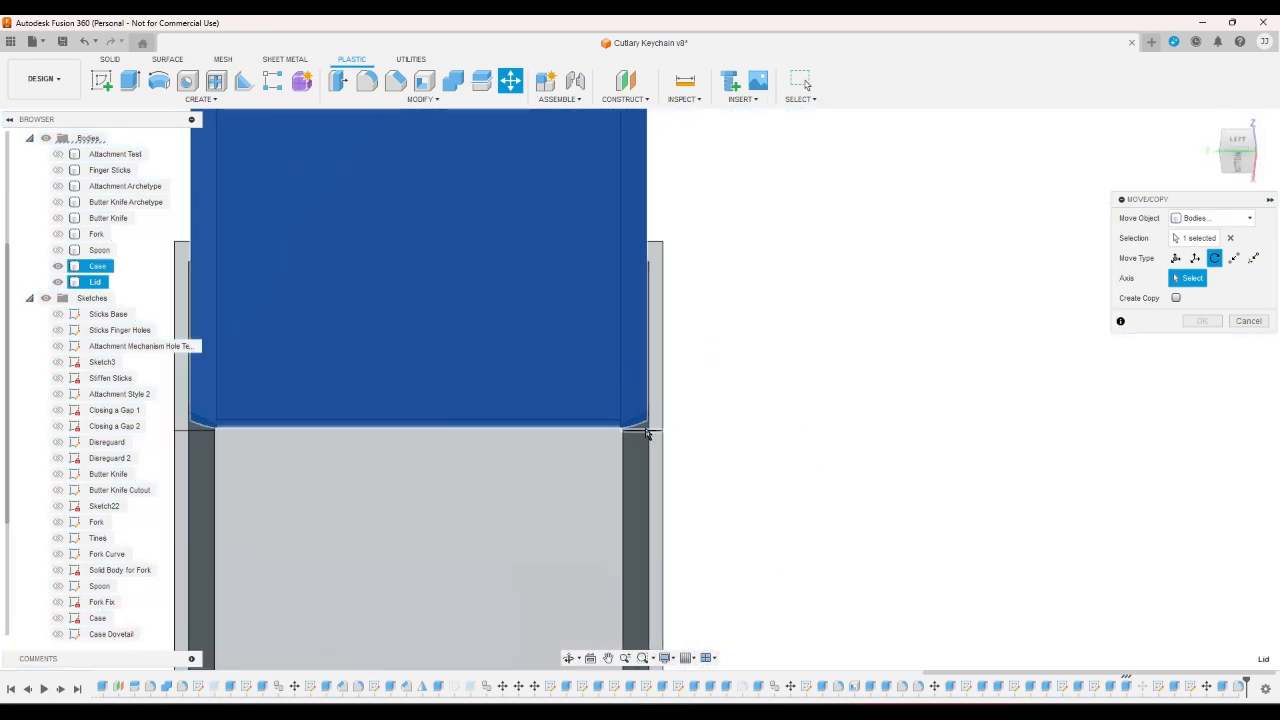
pyautogui.click(648, 430)
pyautogui.click(1255, 153)
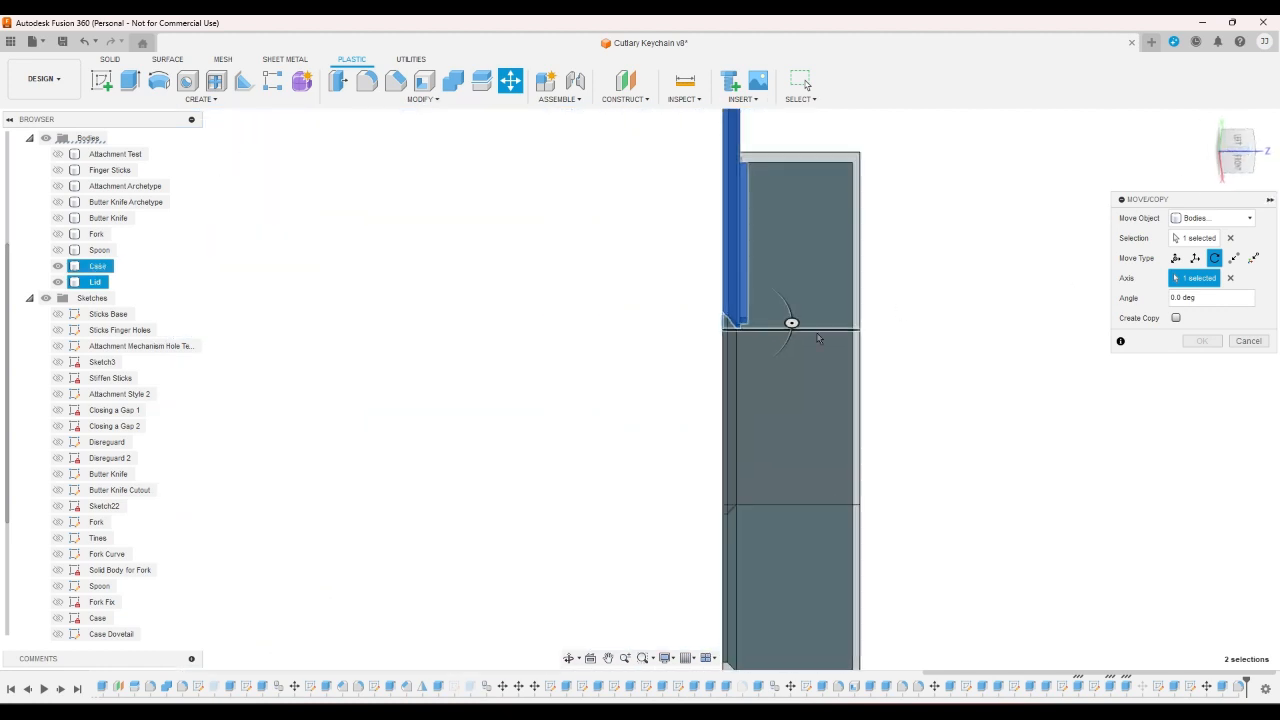
pyautogui.moveTo(791, 323)
pyautogui.mouseDown()
pyautogui.moveTo(766, 390)
pyautogui.moveTo(724, 410)
pyautogui.moveTo(771, 350)
pyautogui.moveTo(782, 360)
pyautogui.moveTo(790, 318)
pyautogui.mouseUp()
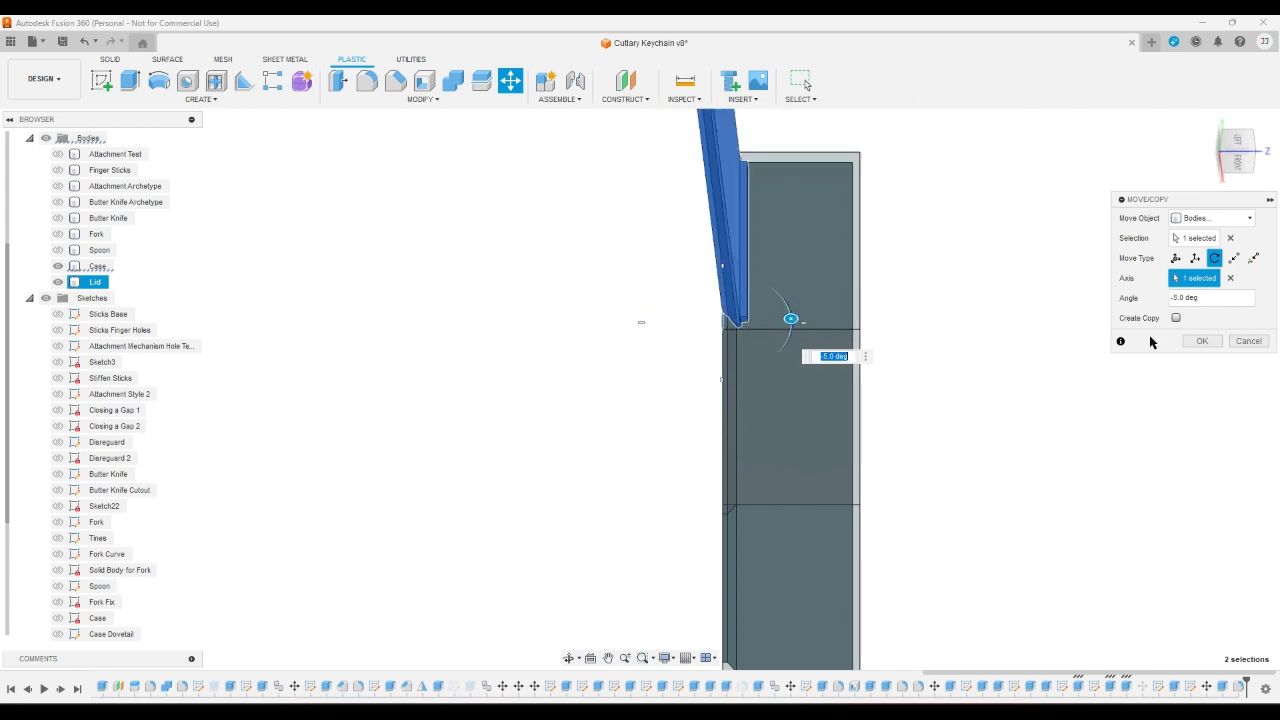
pyautogui.click(1247, 341)
# - Start a fillet on the Case and pick its four outer vertical corner edges
pyautogui.click(1207, 121)
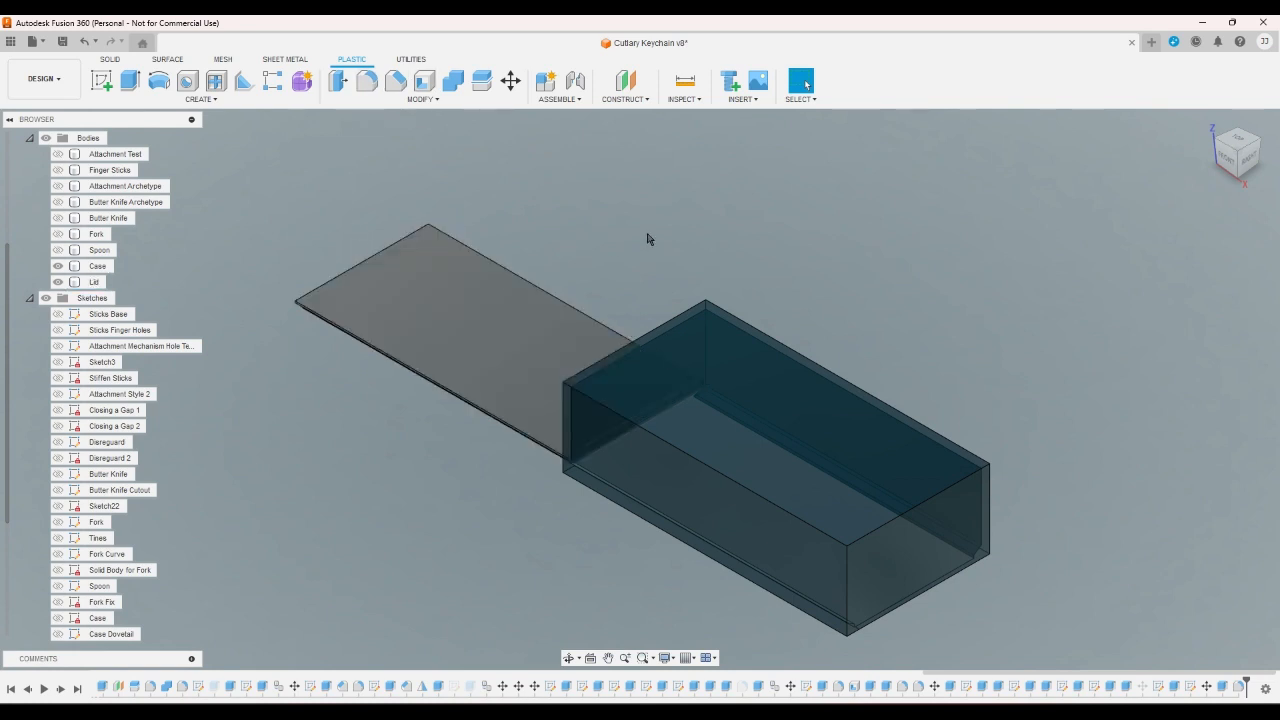
pyautogui.click(368, 83)
pyautogui.click(562, 413)
pyautogui.click(847, 590)
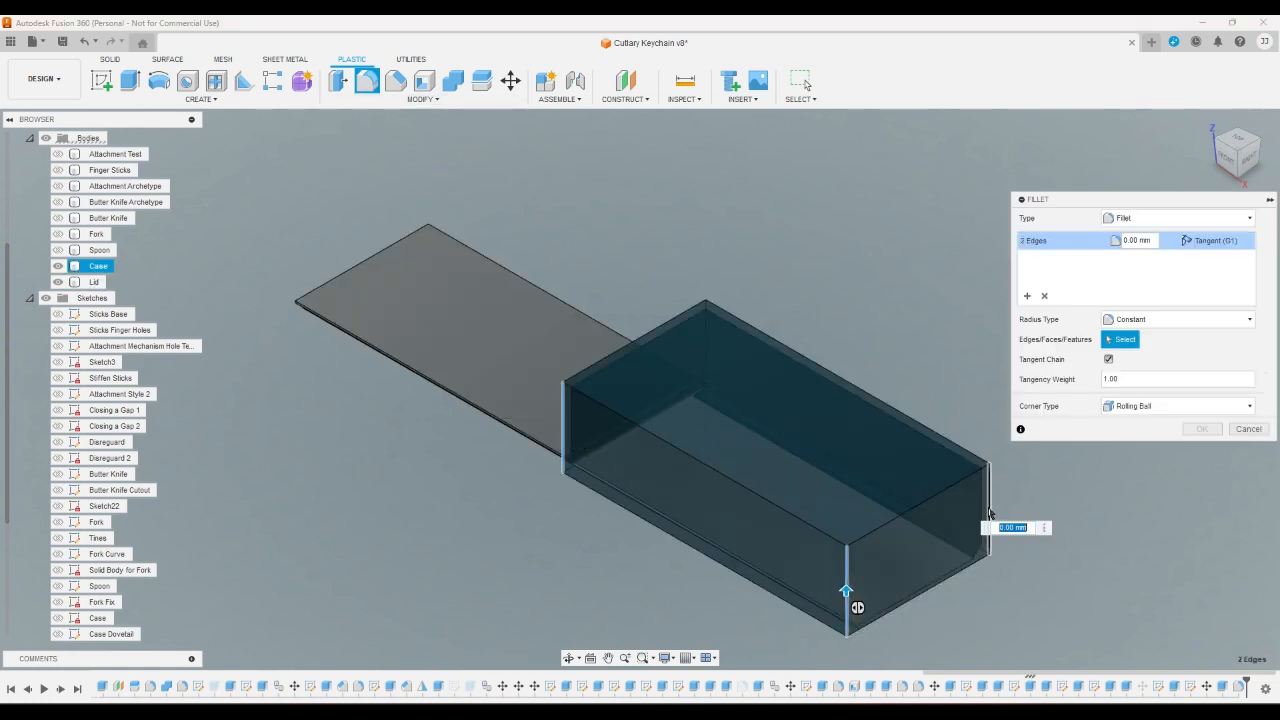
pyautogui.click(988, 510)
pyautogui.click(1241, 133)
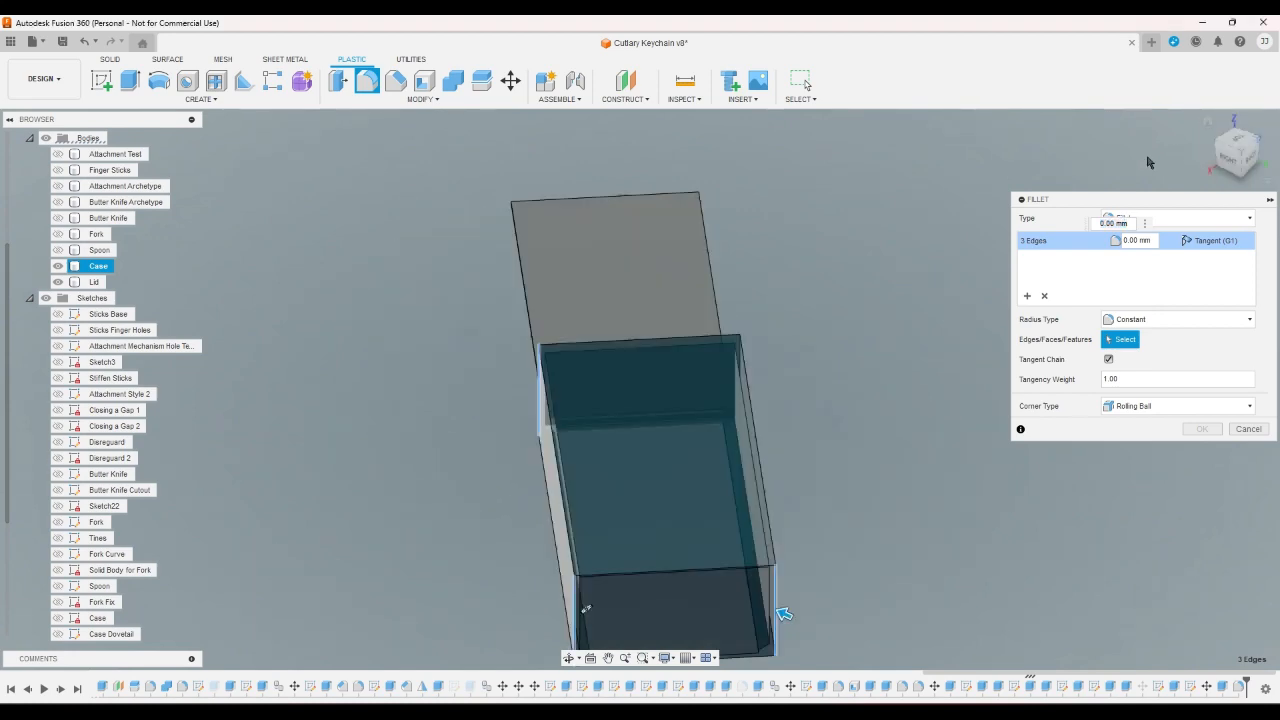
pyautogui.click(576, 418)
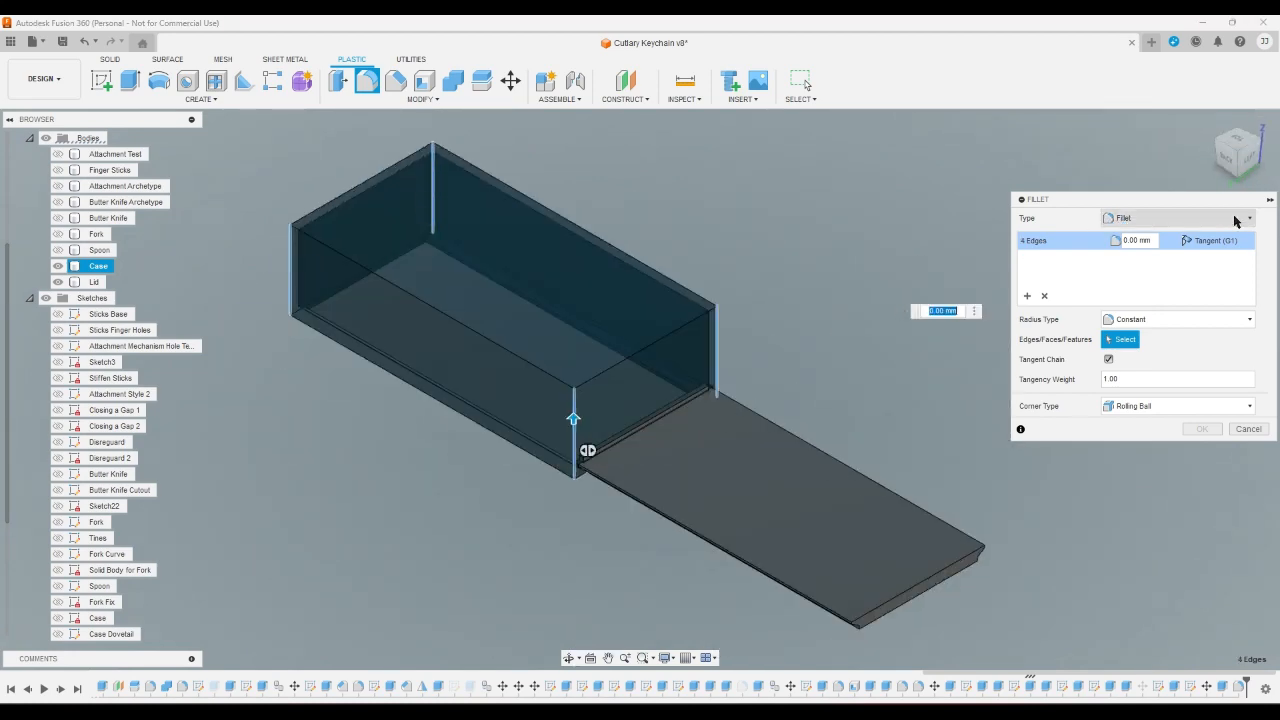
# - Add the Case cavity's four inner vertical corners and its four inner perimeter edges at the closed face to the fillet
pyautogui.click(1237, 183)
pyautogui.click(1250, 178)
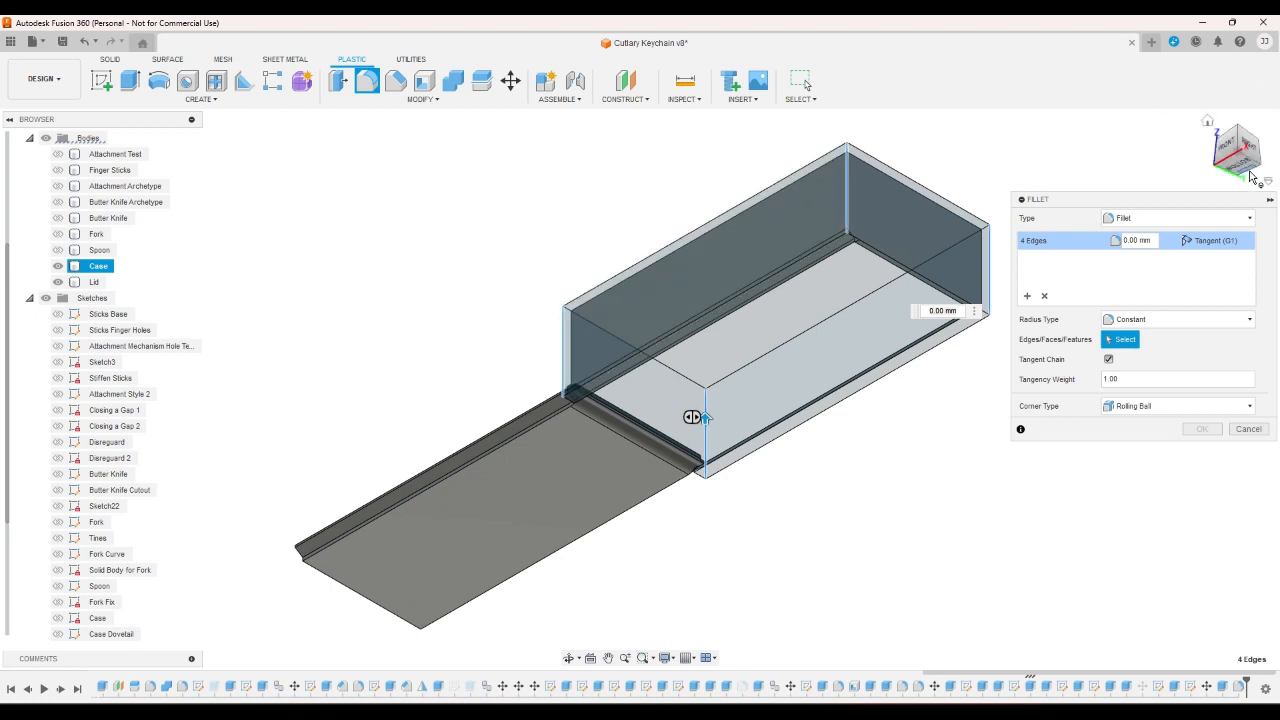
pyautogui.click(1242, 172)
pyautogui.click(1238, 175)
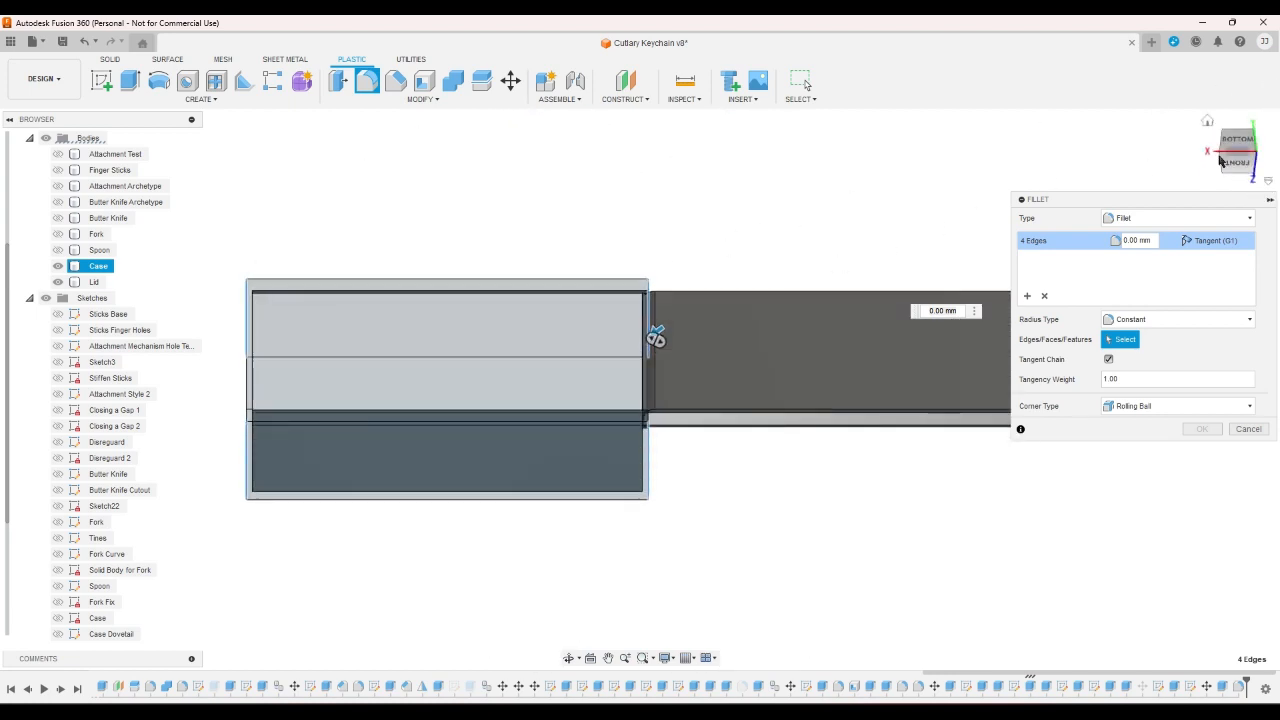
pyautogui.click(1222, 156)
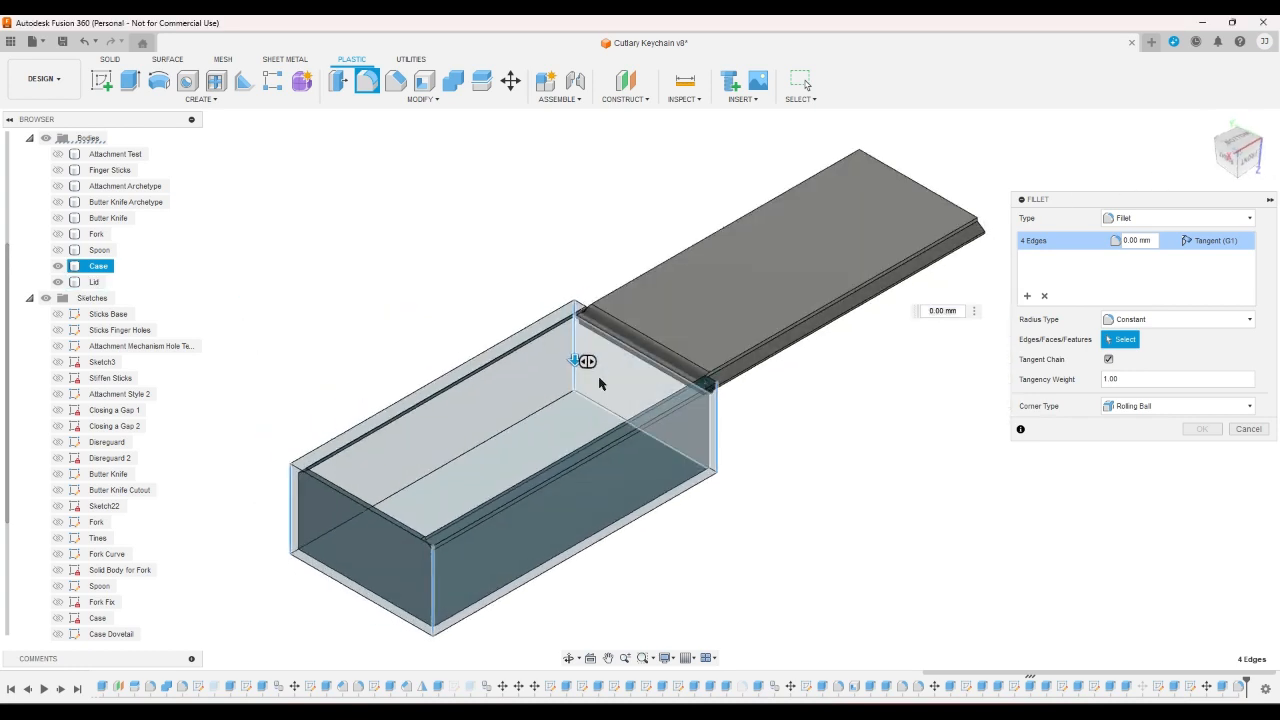
pyautogui.click(574, 386)
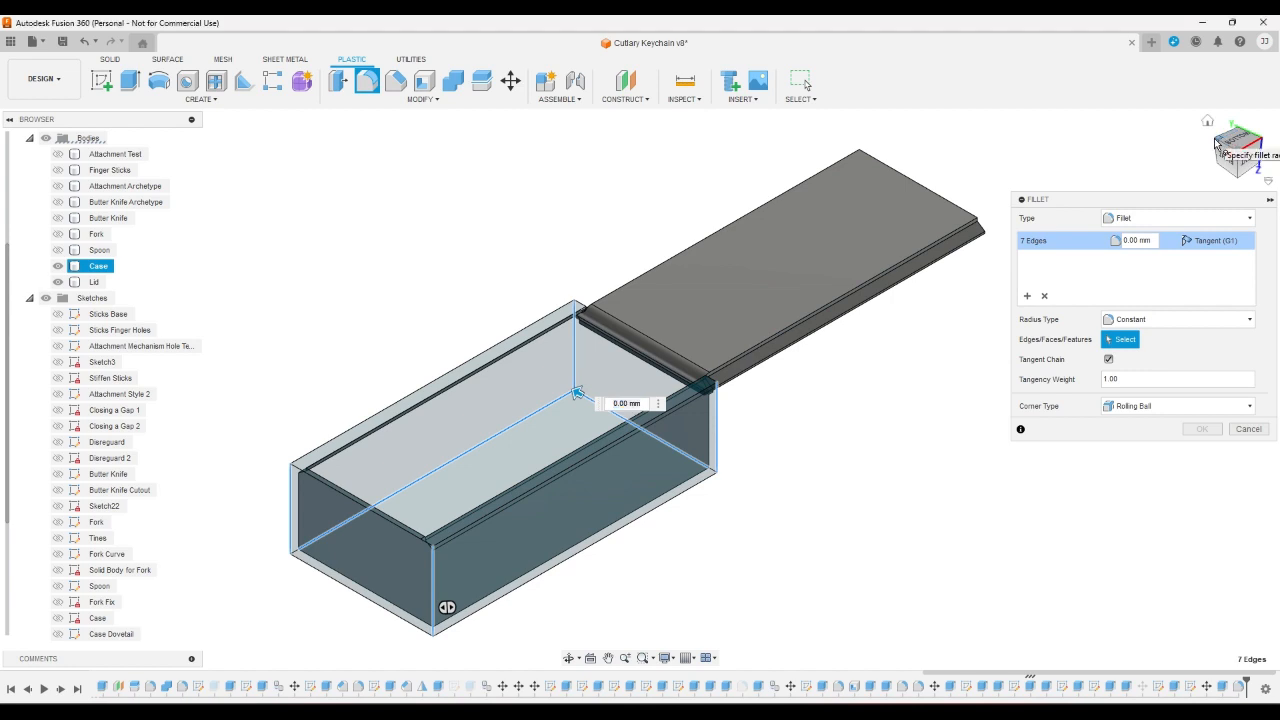
pyautogui.click(1250, 148)
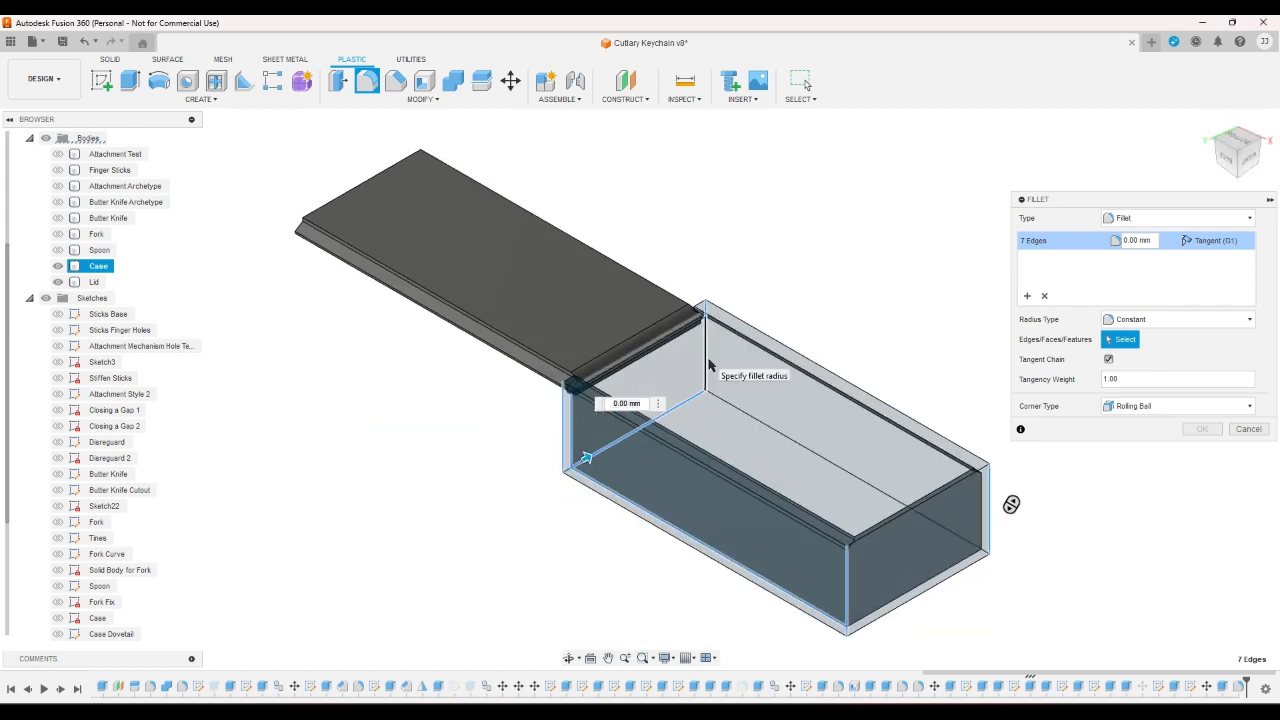
pyautogui.click(736, 409)
pyautogui.click(736, 411)
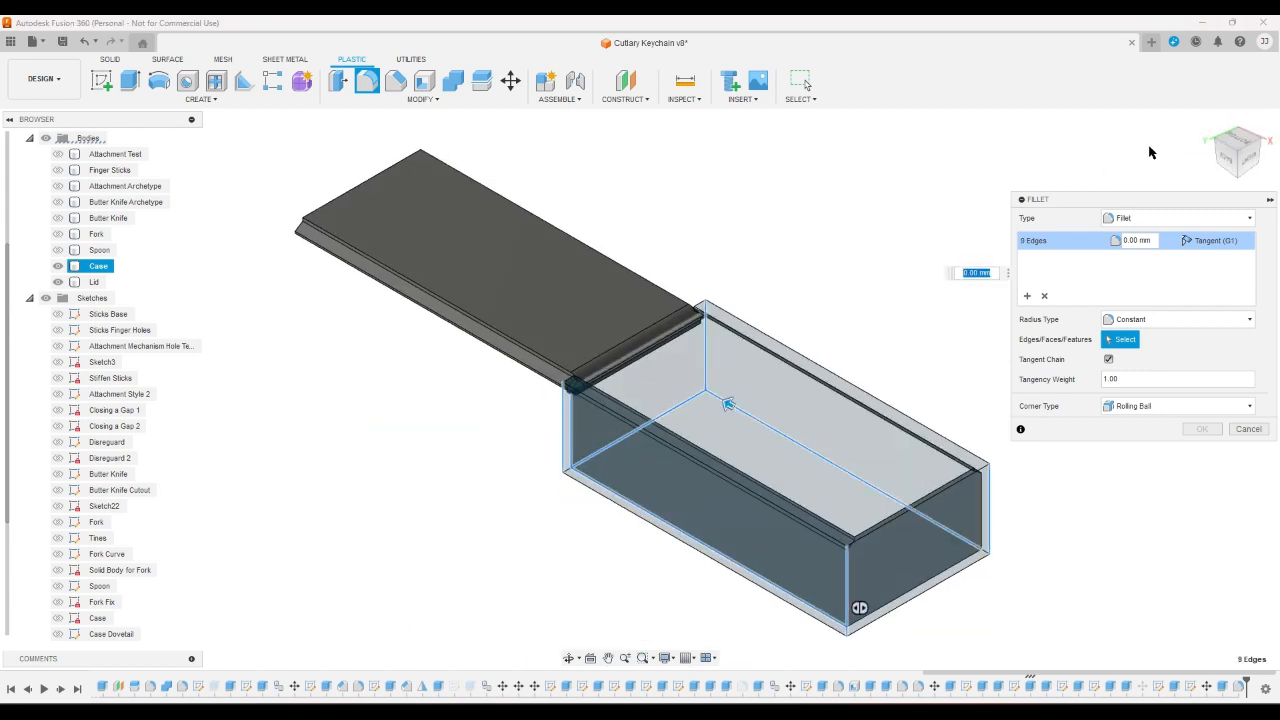
pyautogui.click(1220, 147)
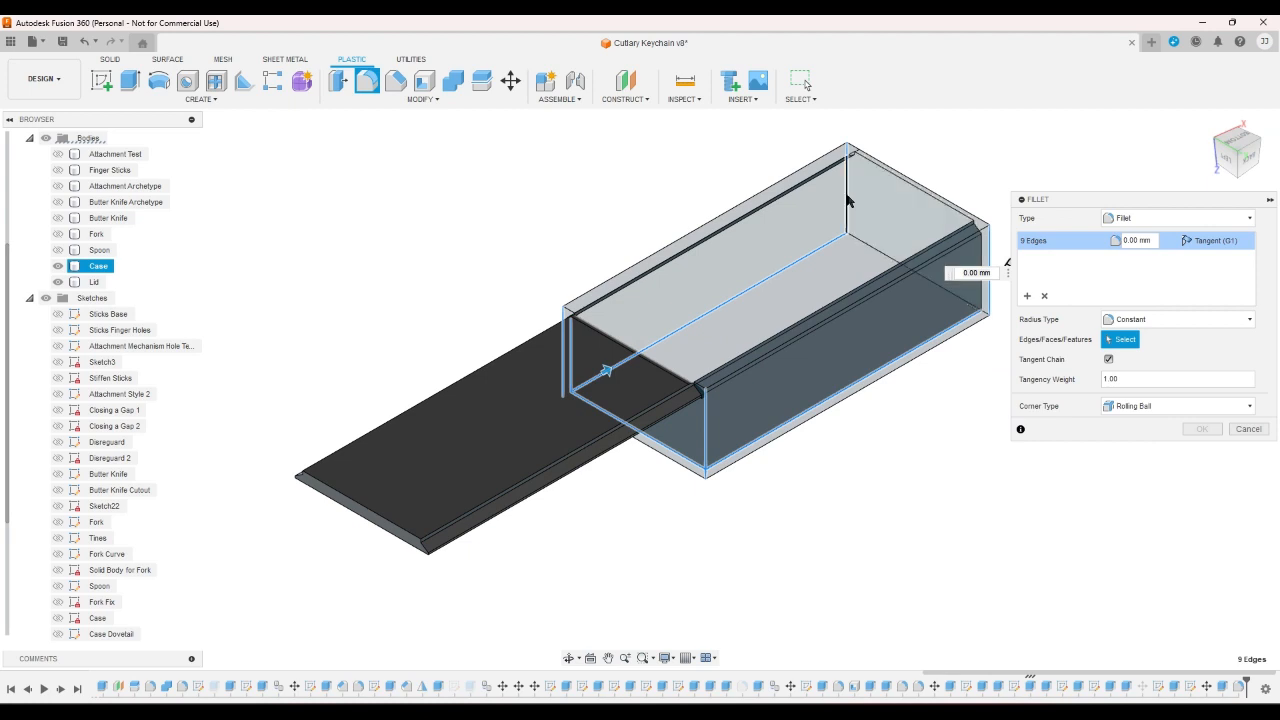
pyautogui.click(847, 196)
pyautogui.click(863, 242)
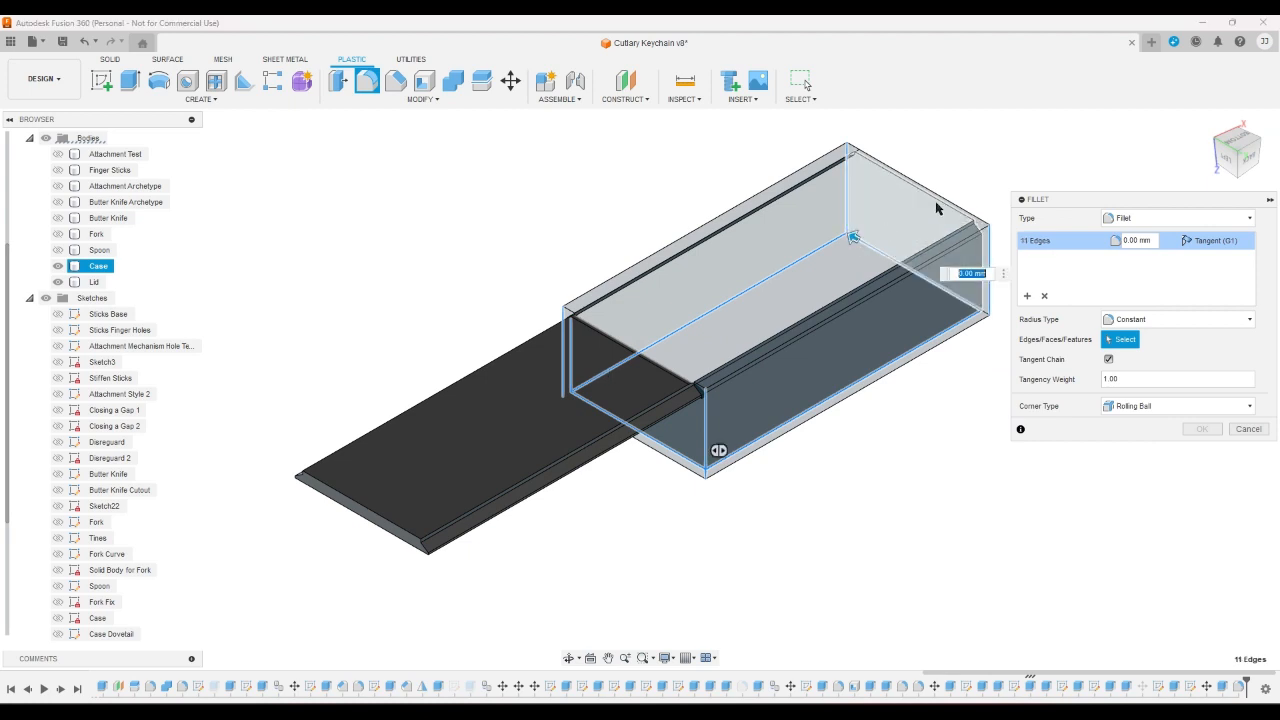
pyautogui.click(1214, 141)
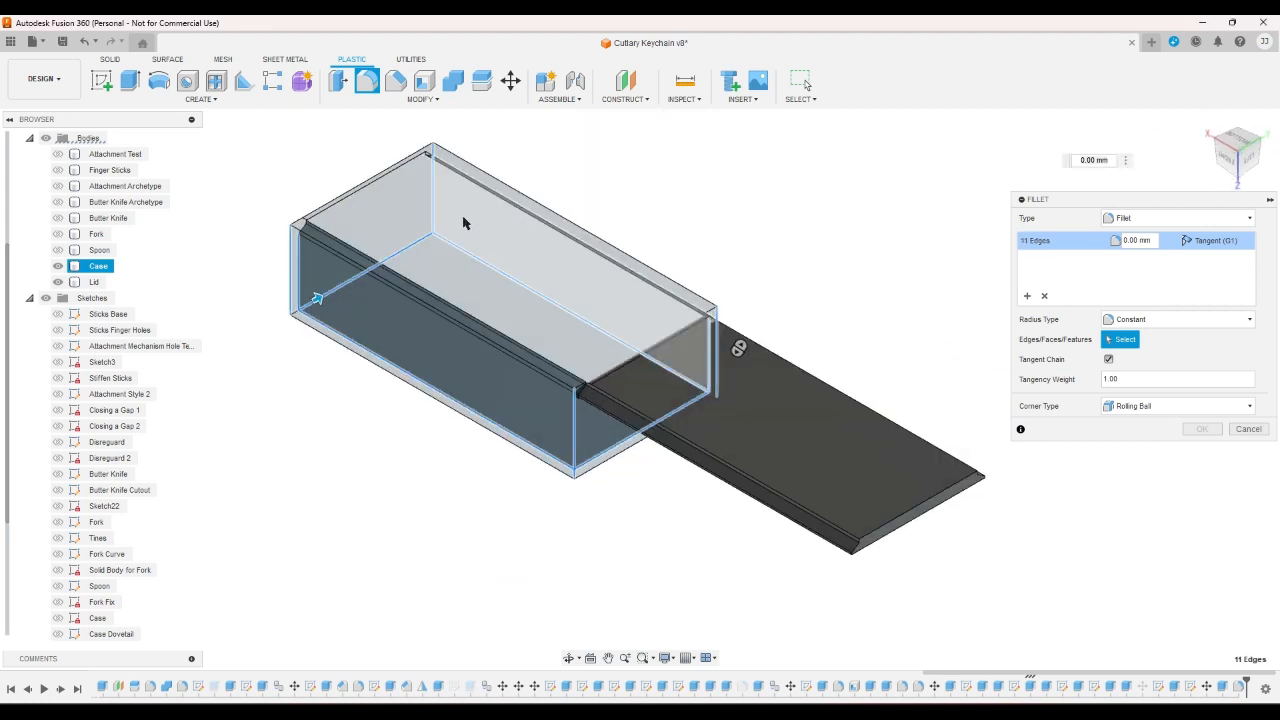
pyautogui.click(432, 200)
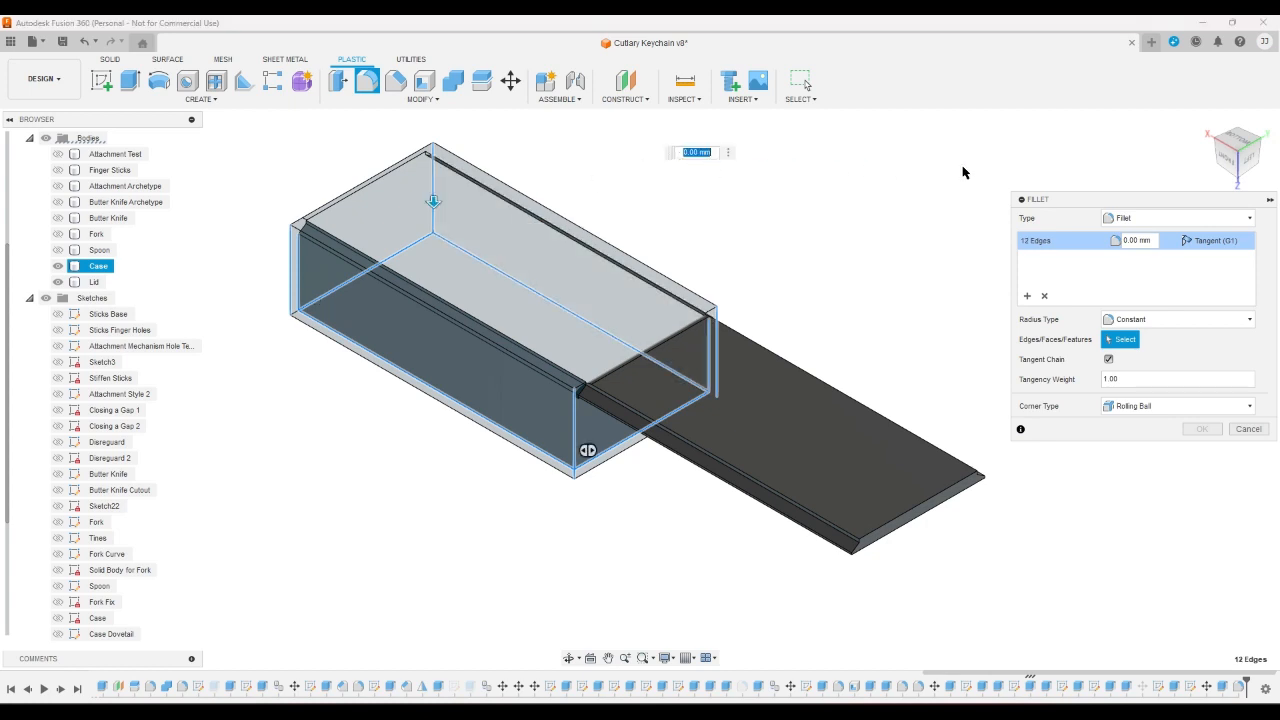
# - Include the four outer perimeter edges of the Case's closed face and fillet all selected edges with a 2 mm radius
pyautogui.click(1240, 182)
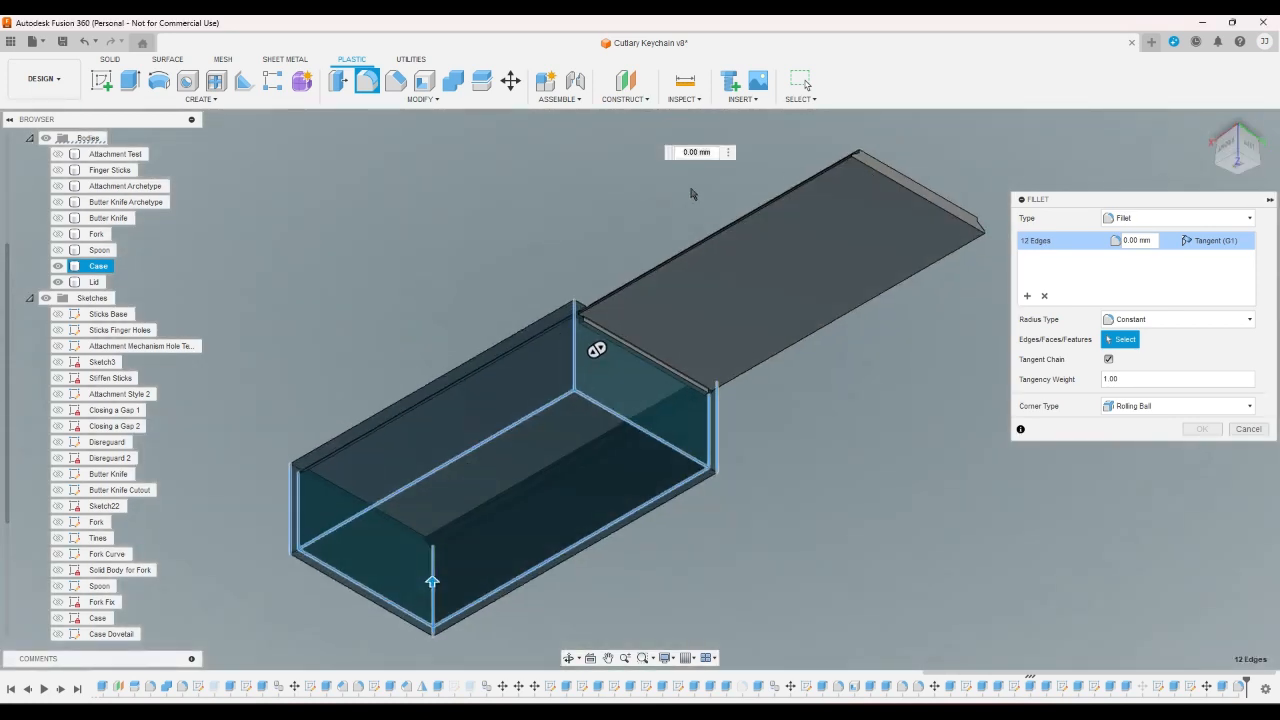
pyautogui.click(1218, 142)
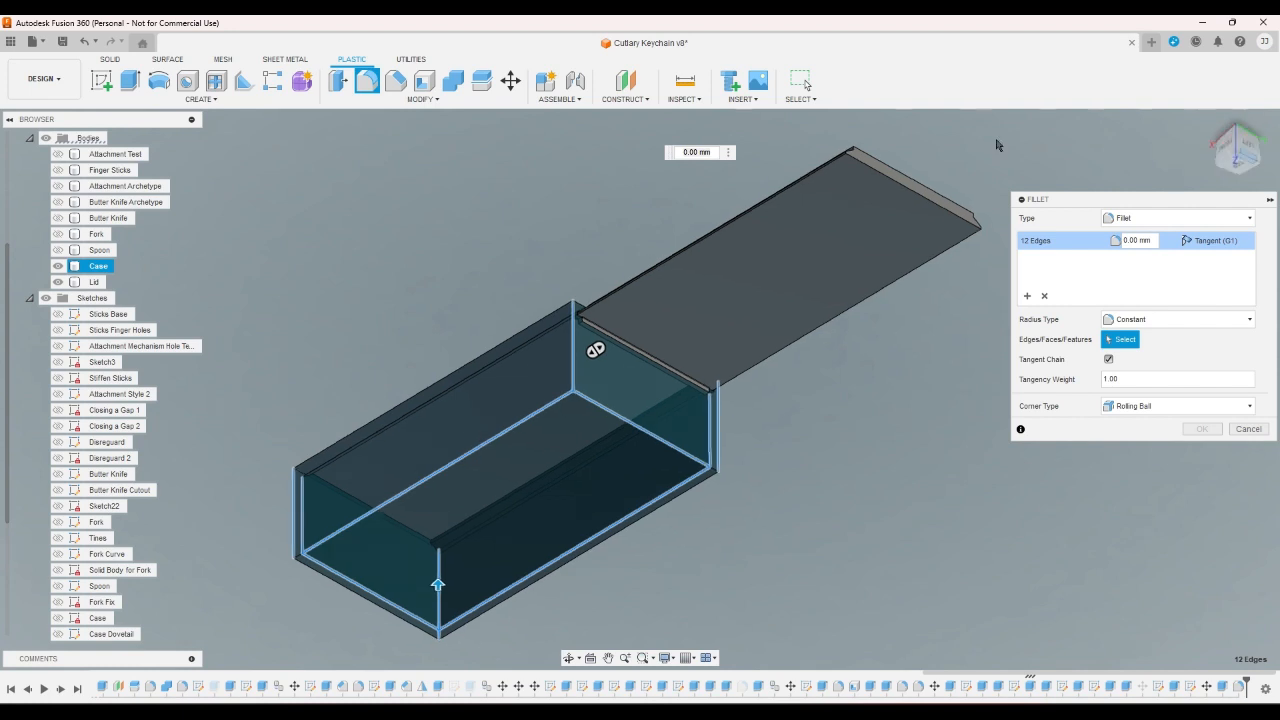
pyautogui.click(742, 462)
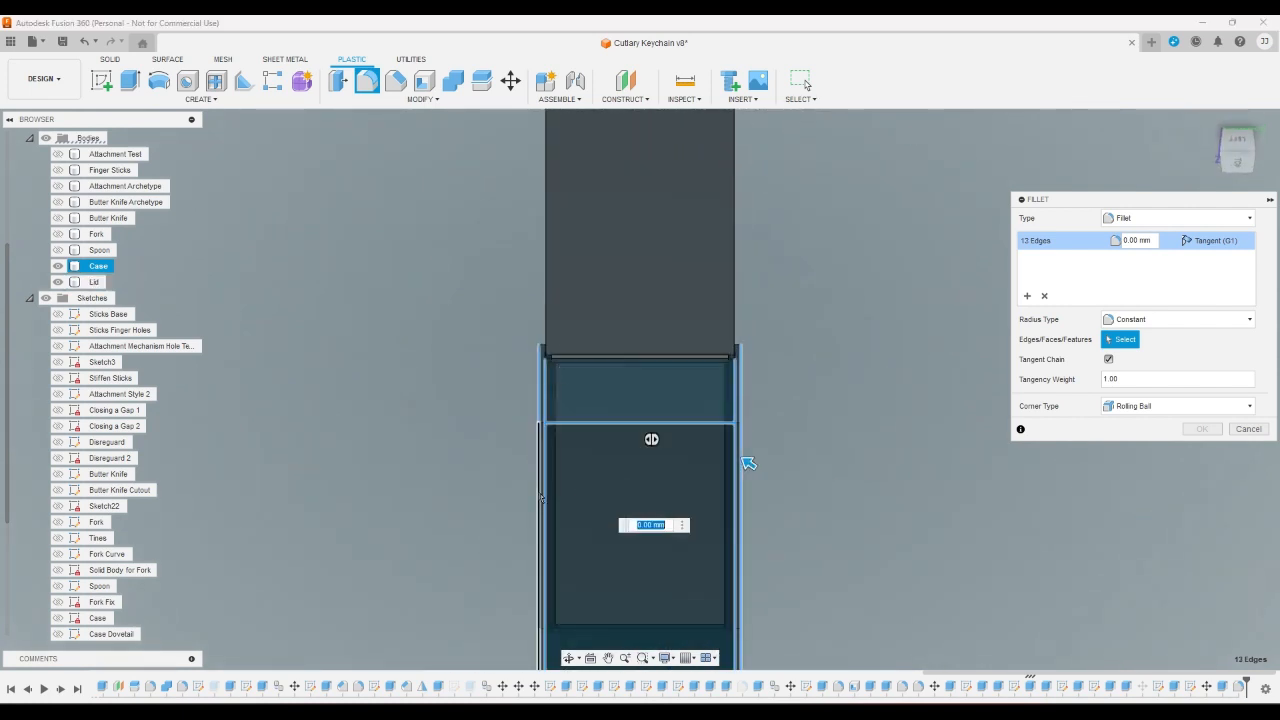
pyautogui.click(1238, 162)
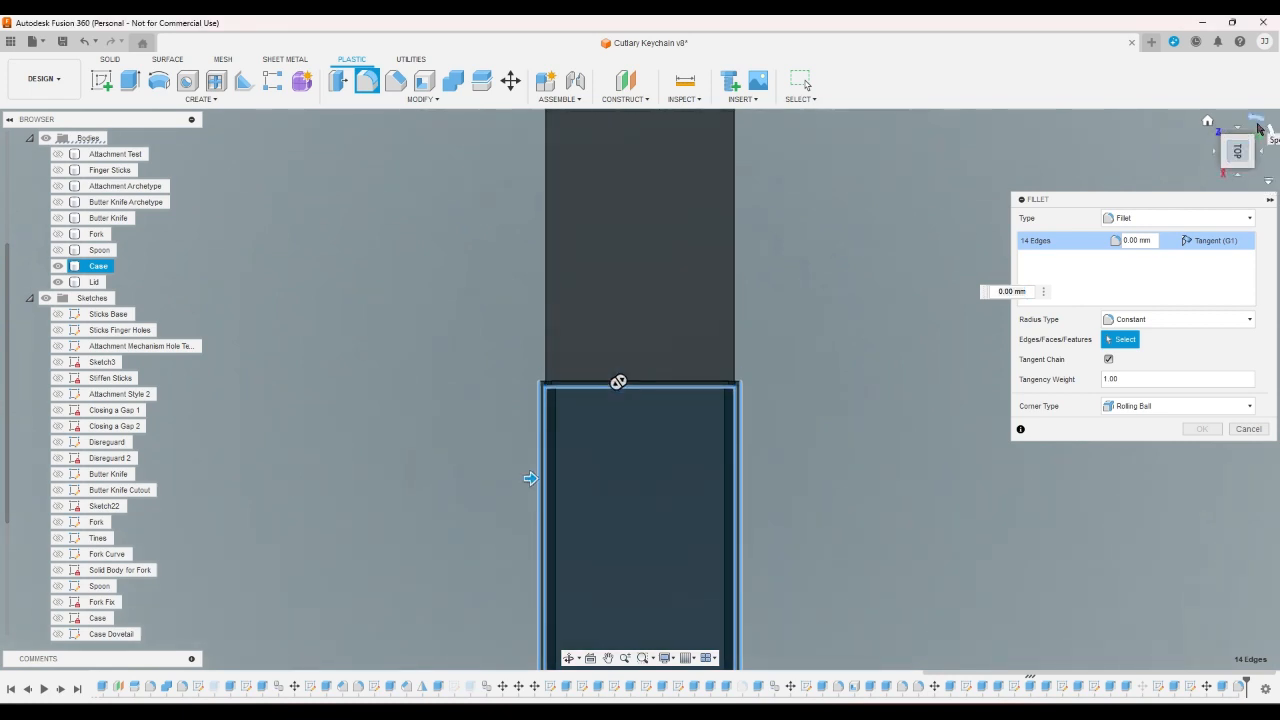
pyautogui.click(1255, 122)
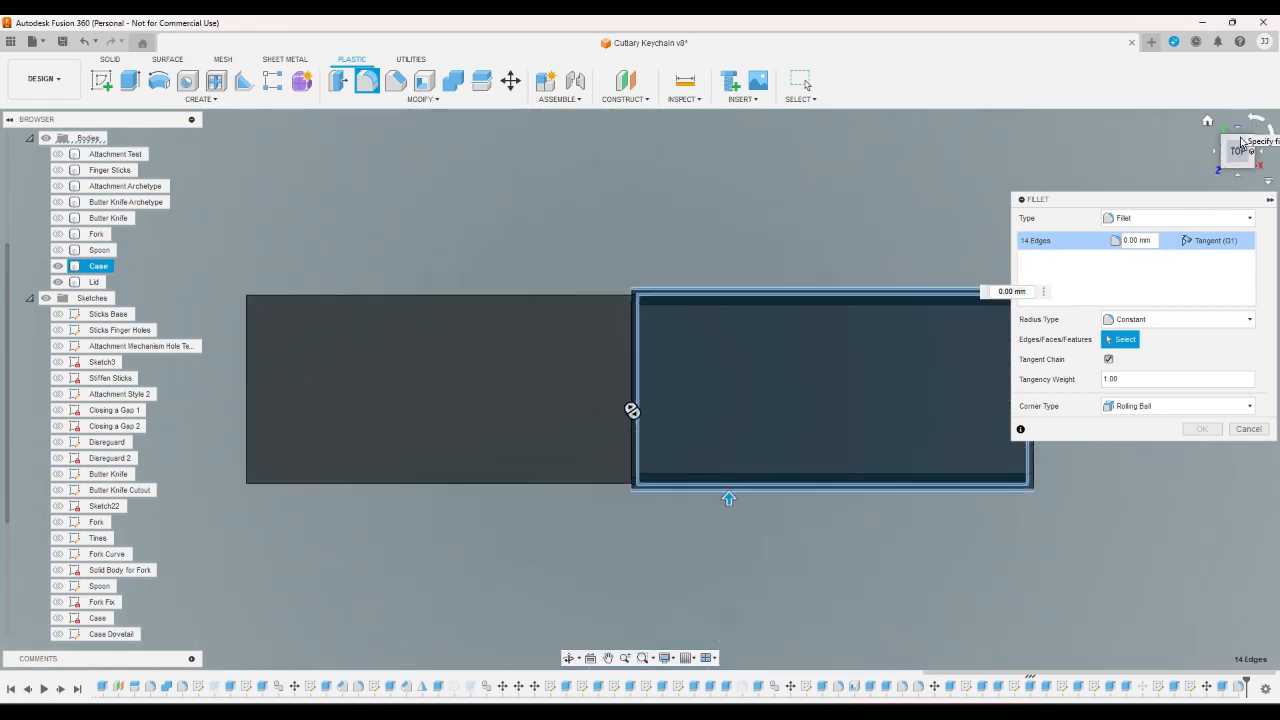
pyautogui.click(1240, 143)
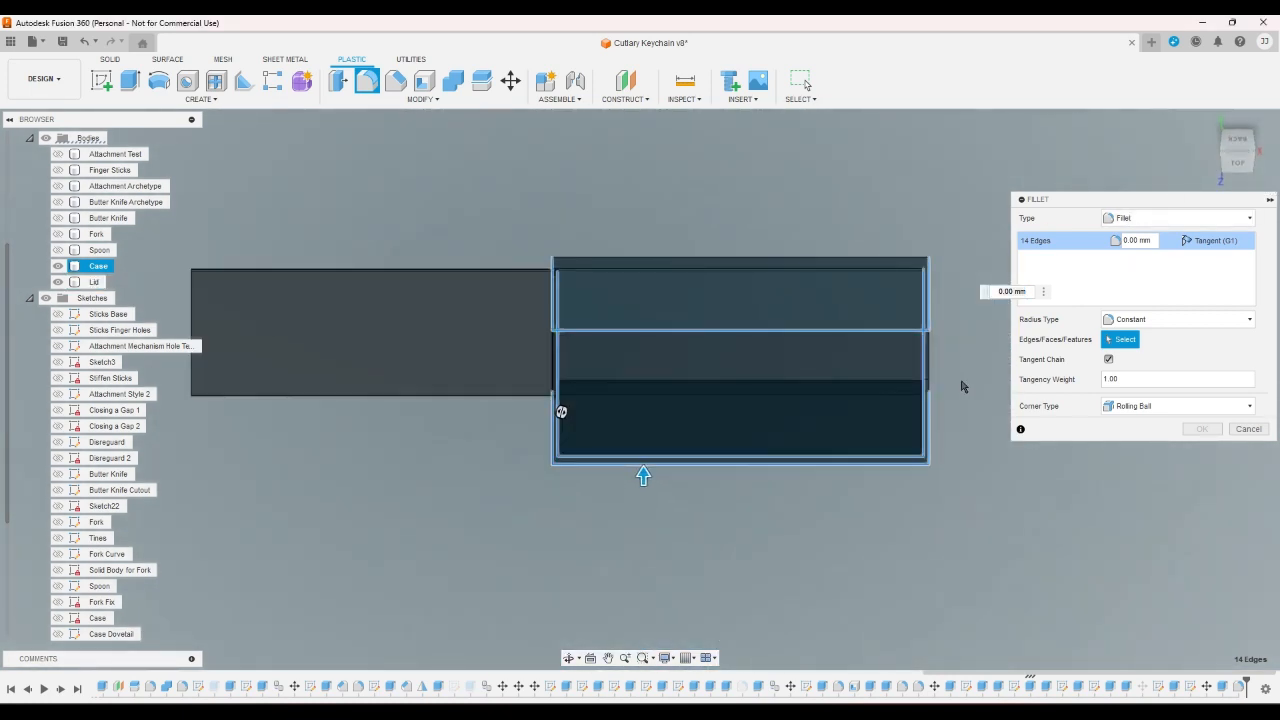
pyautogui.click(931, 364)
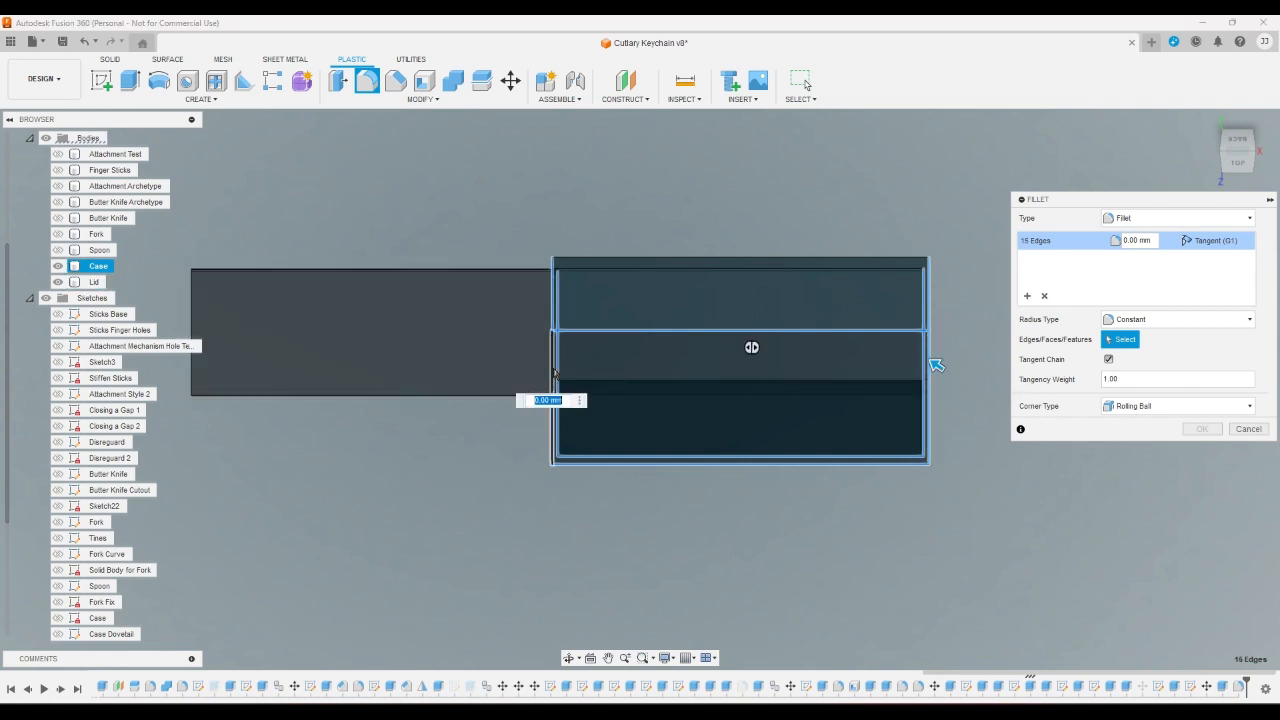
pyautogui.click(1142, 241)
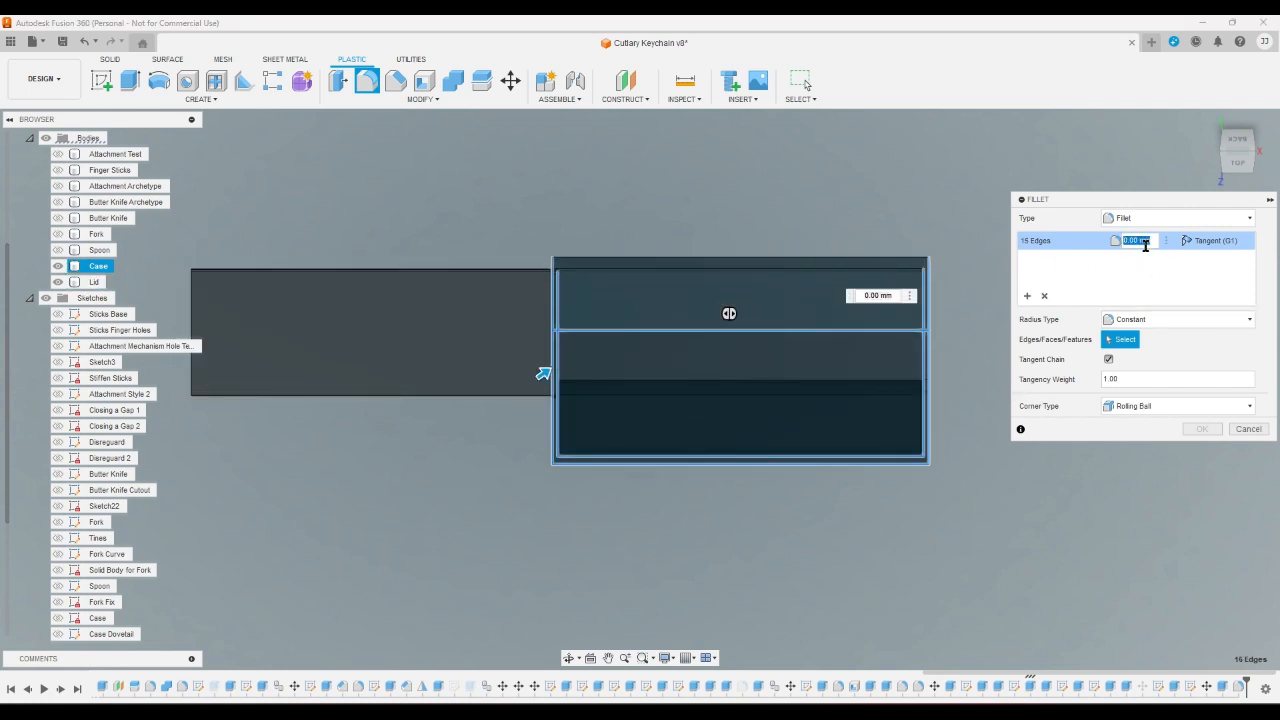
pyautogui.write('2')
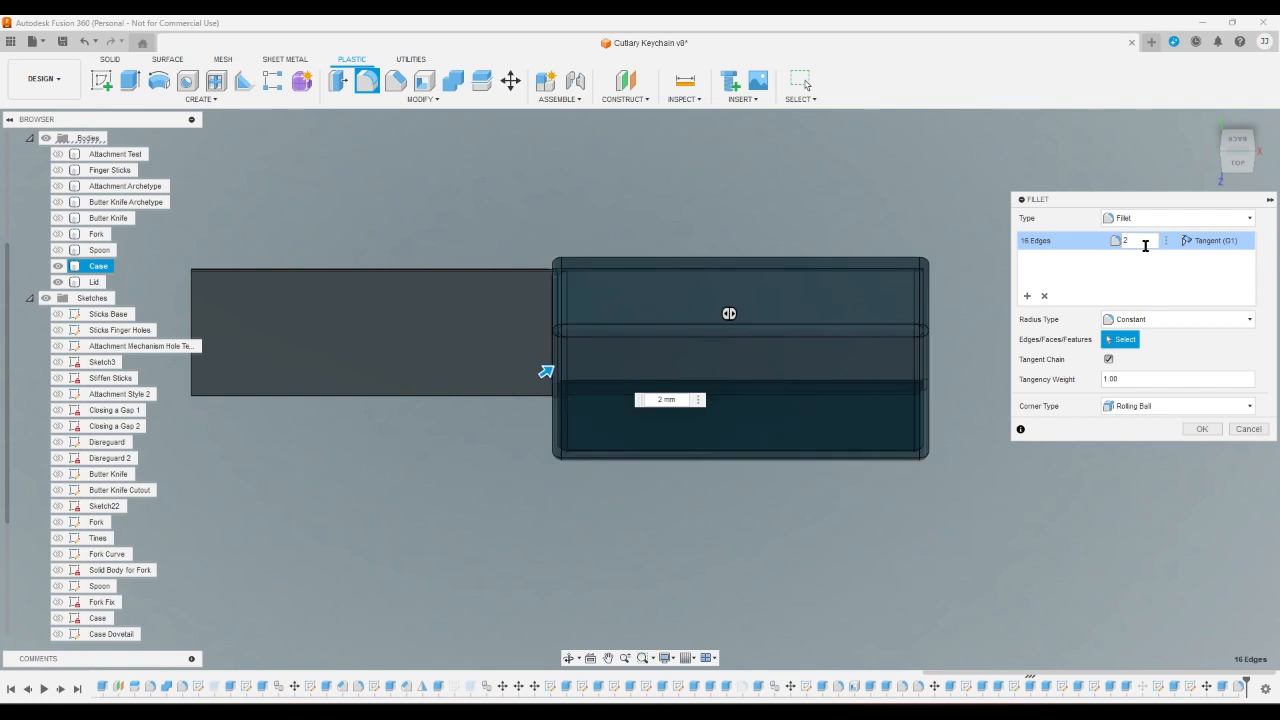
pyautogui.press('Return')
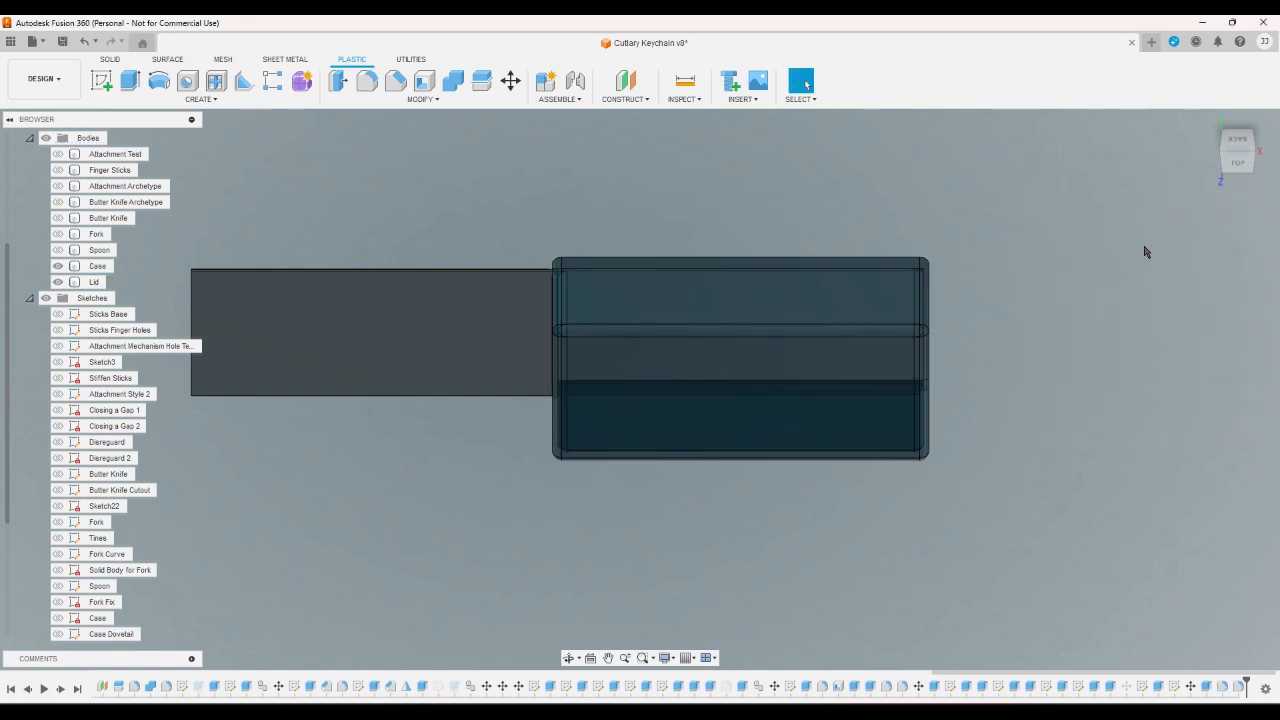
# - Suppress the Move feature that slid the Lid out of the Case
pyautogui.click(1255, 139)
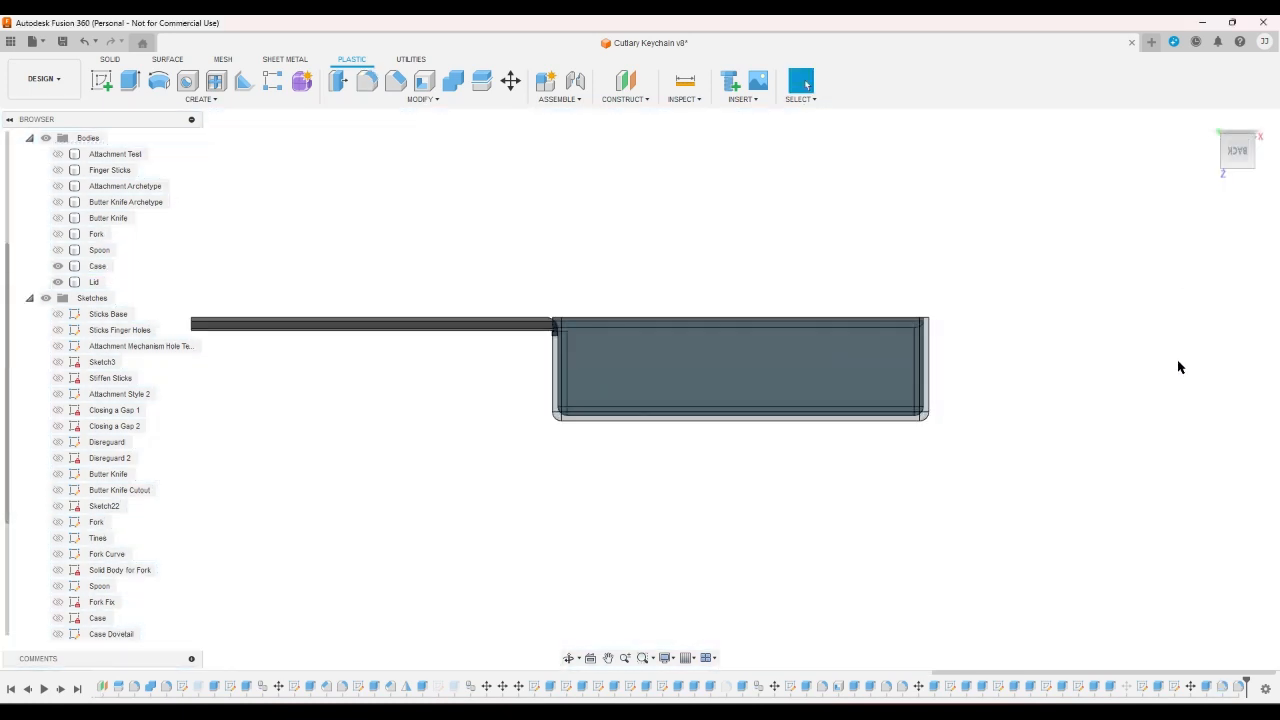
pyautogui.click(1191, 688)
pyautogui.rightClick(1191, 688)
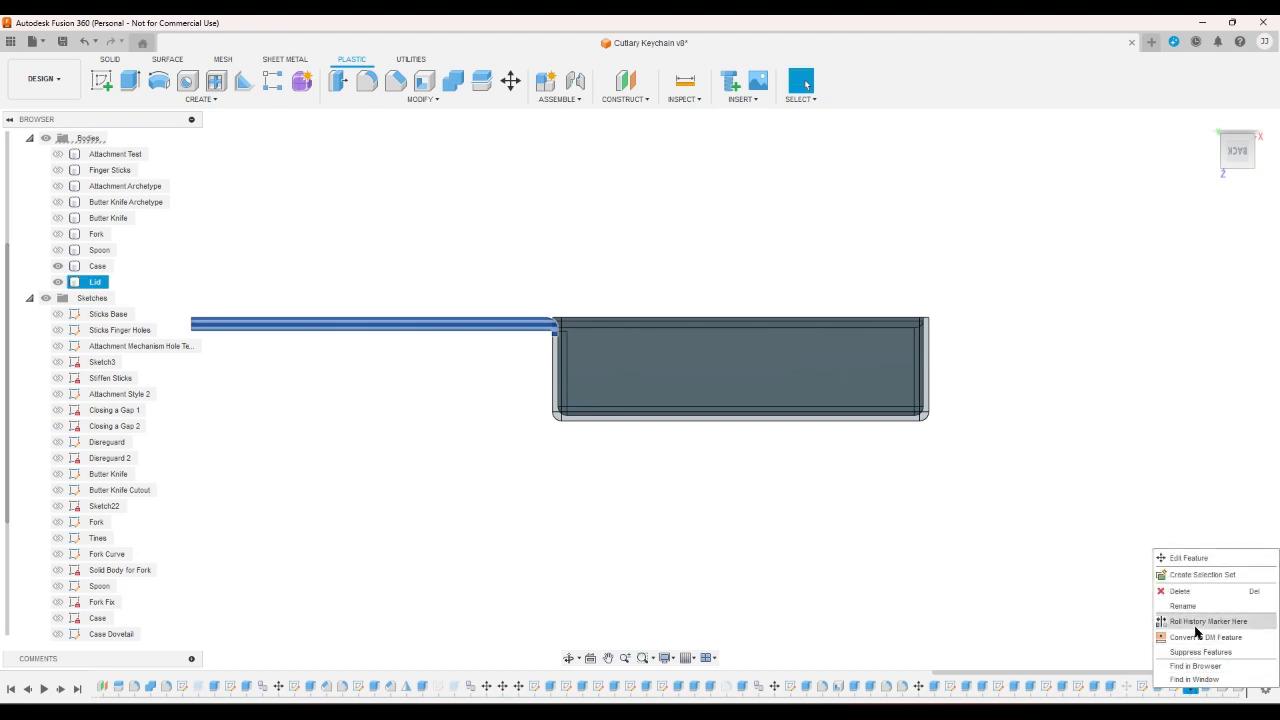
pyautogui.click(1199, 652)
pyautogui.scroll(2, 946, 329)
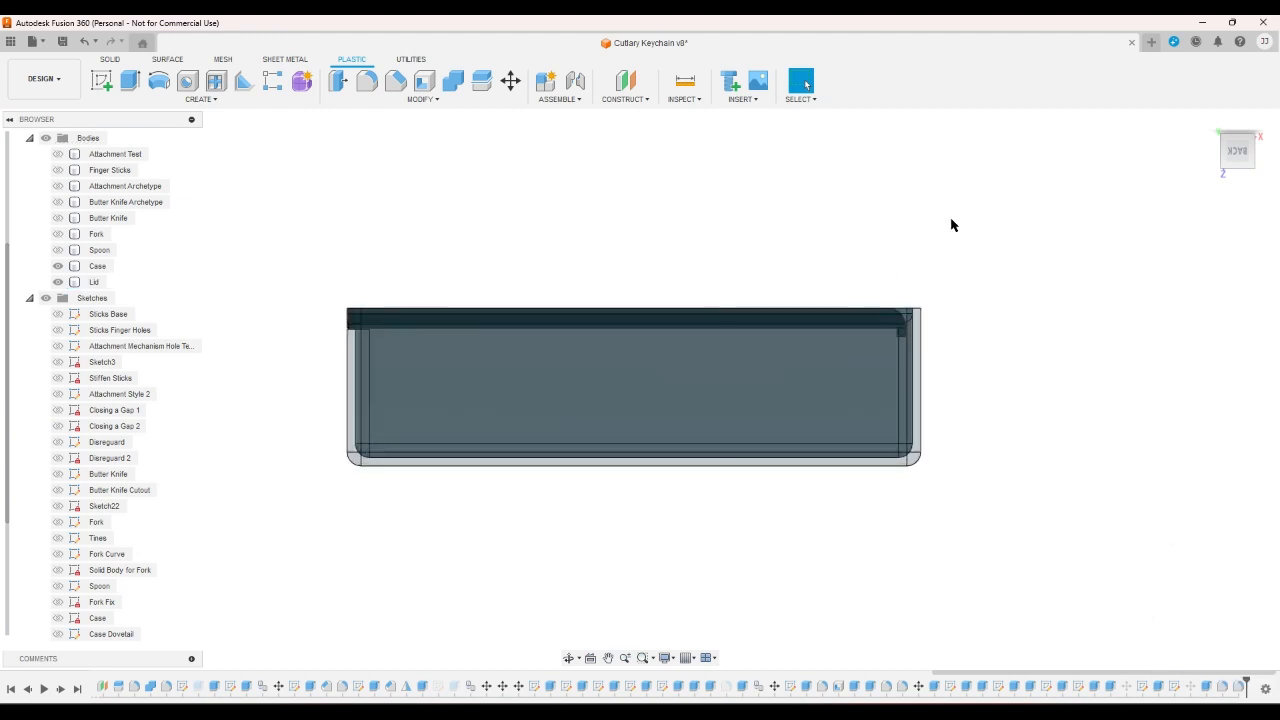
# - Show the Spoon, Fork and Butter Knife bodies and check from the back how they fit inside the closed Case
pyautogui.click(1237, 135)
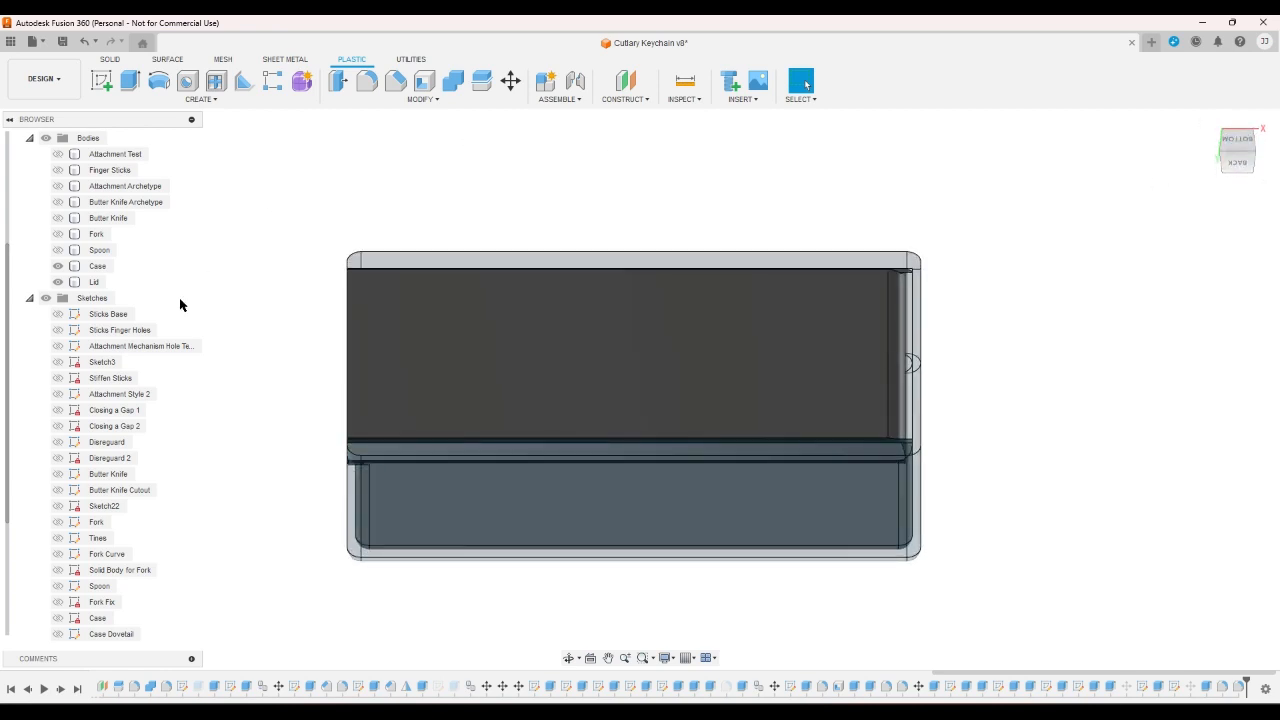
pyautogui.click(57, 250)
pyautogui.click(57, 234)
pyautogui.click(57, 218)
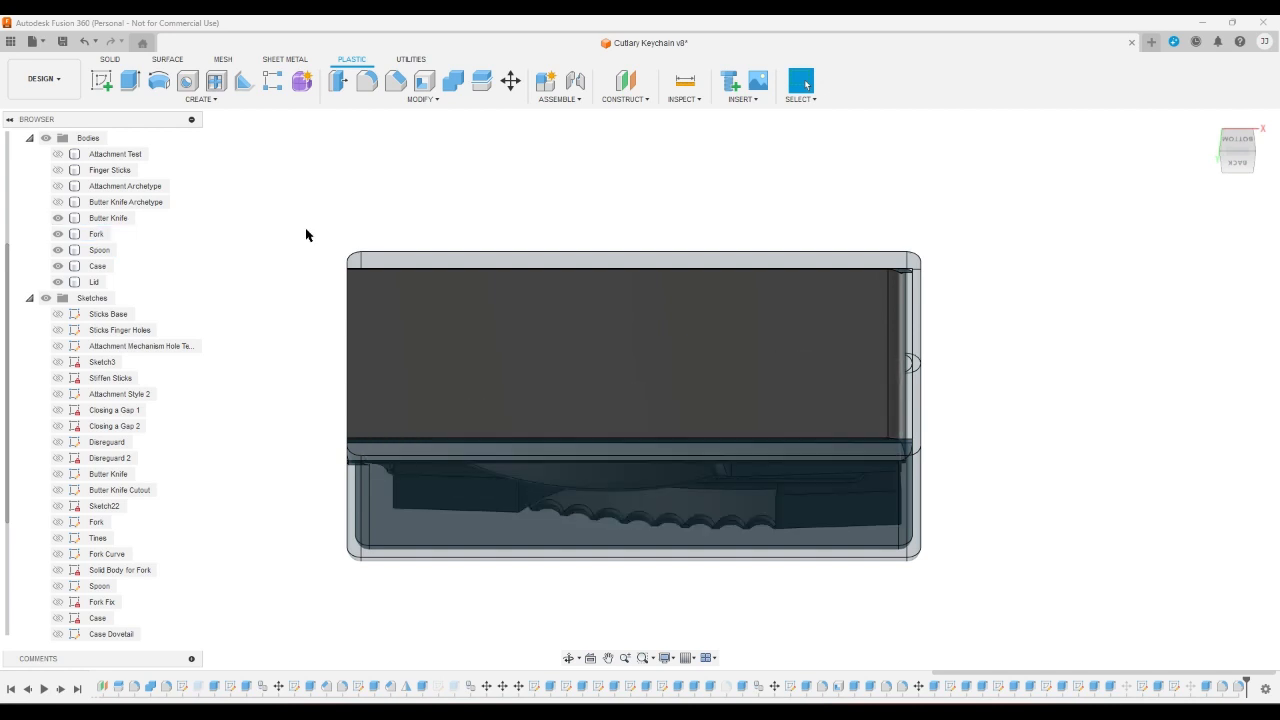
pyautogui.click(1237, 162)
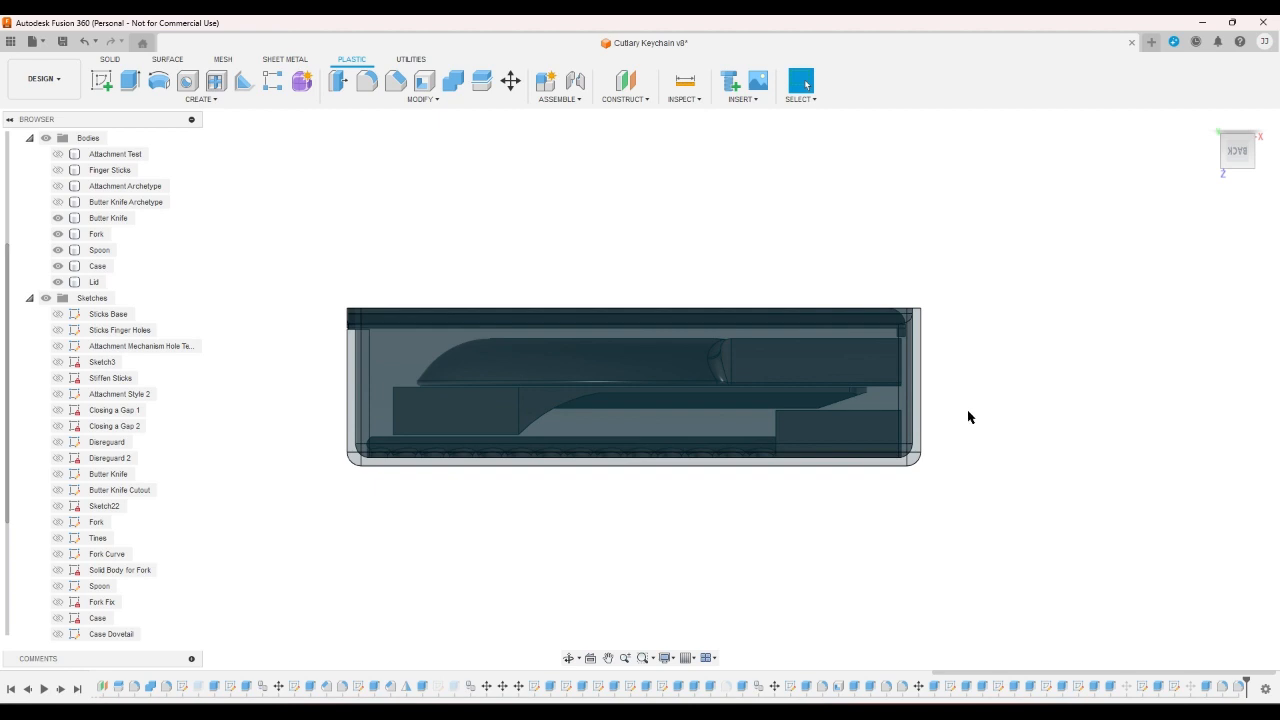
pyautogui.scroll(2, 900, 440)
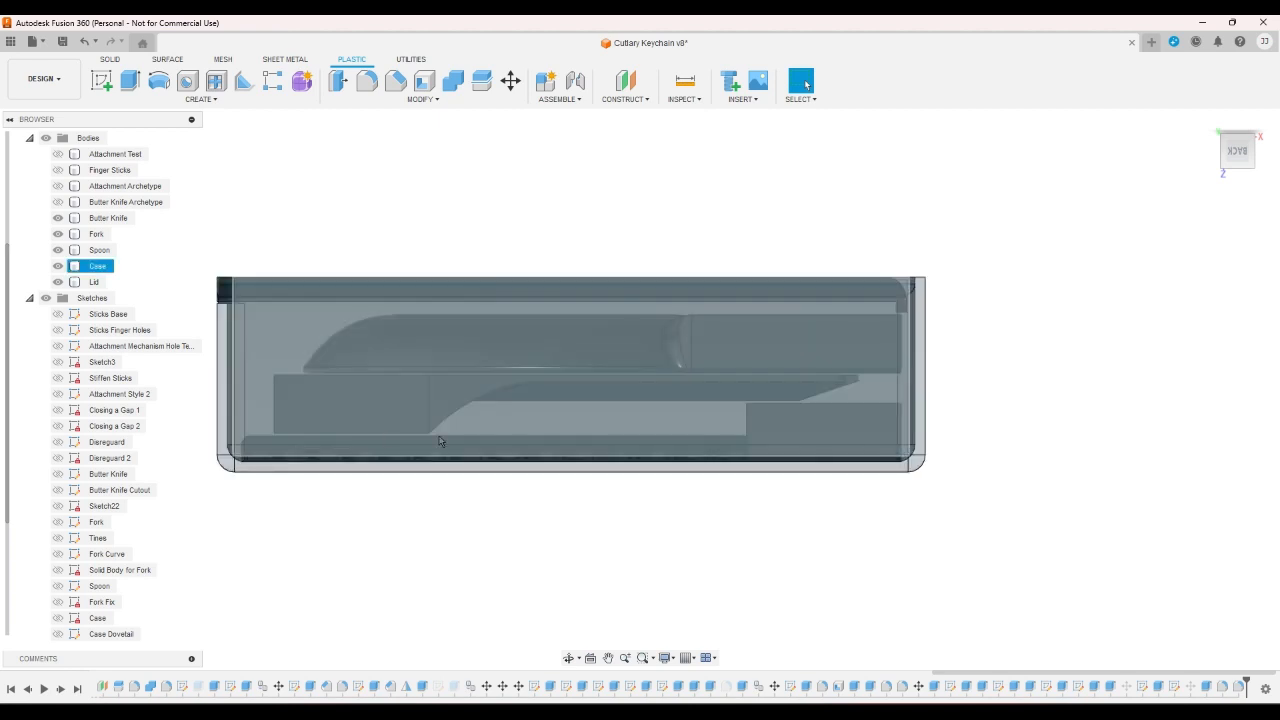
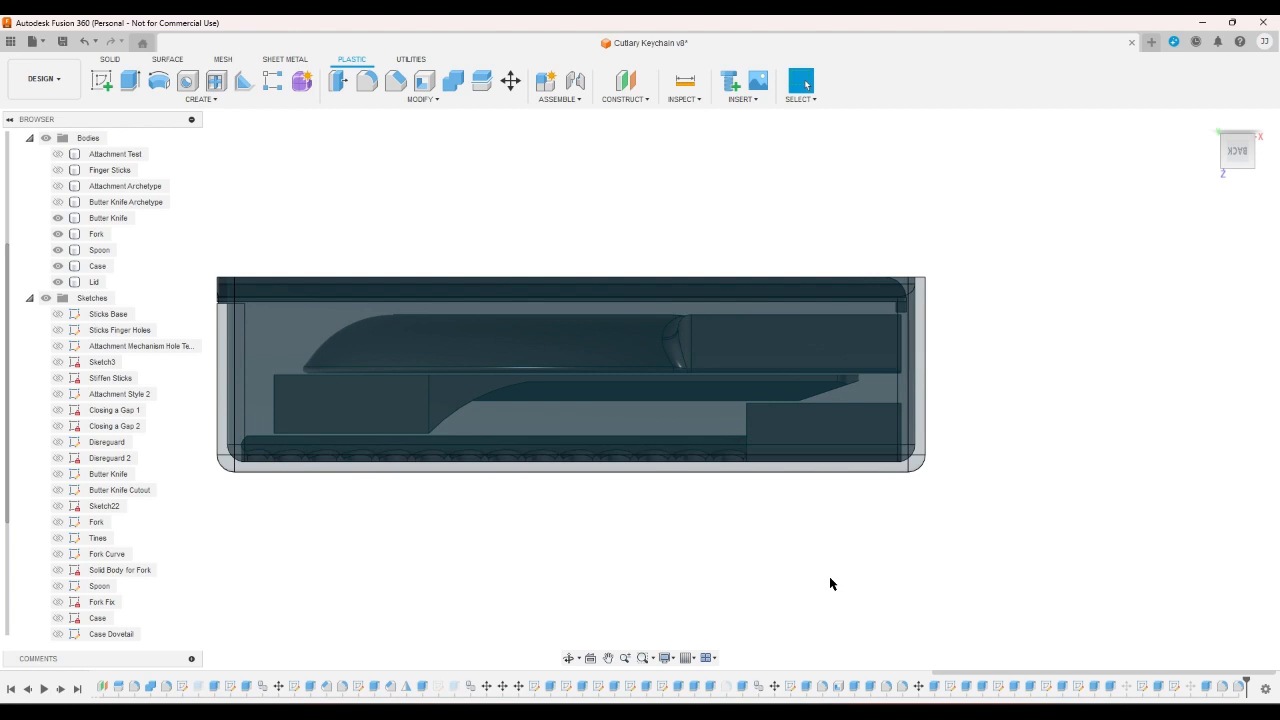
# - Start a new sketch with the outer face of the closed Lid in view
pyautogui.click(1236, 145)
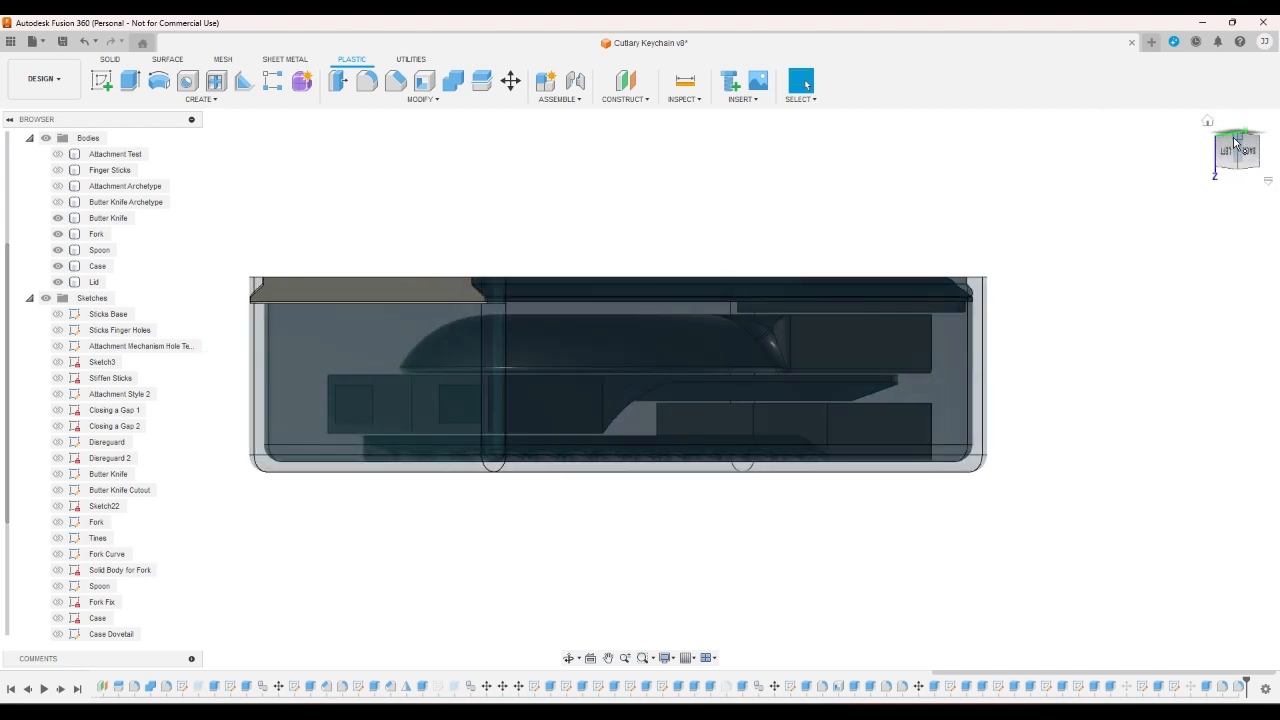
pyautogui.click(104, 82)
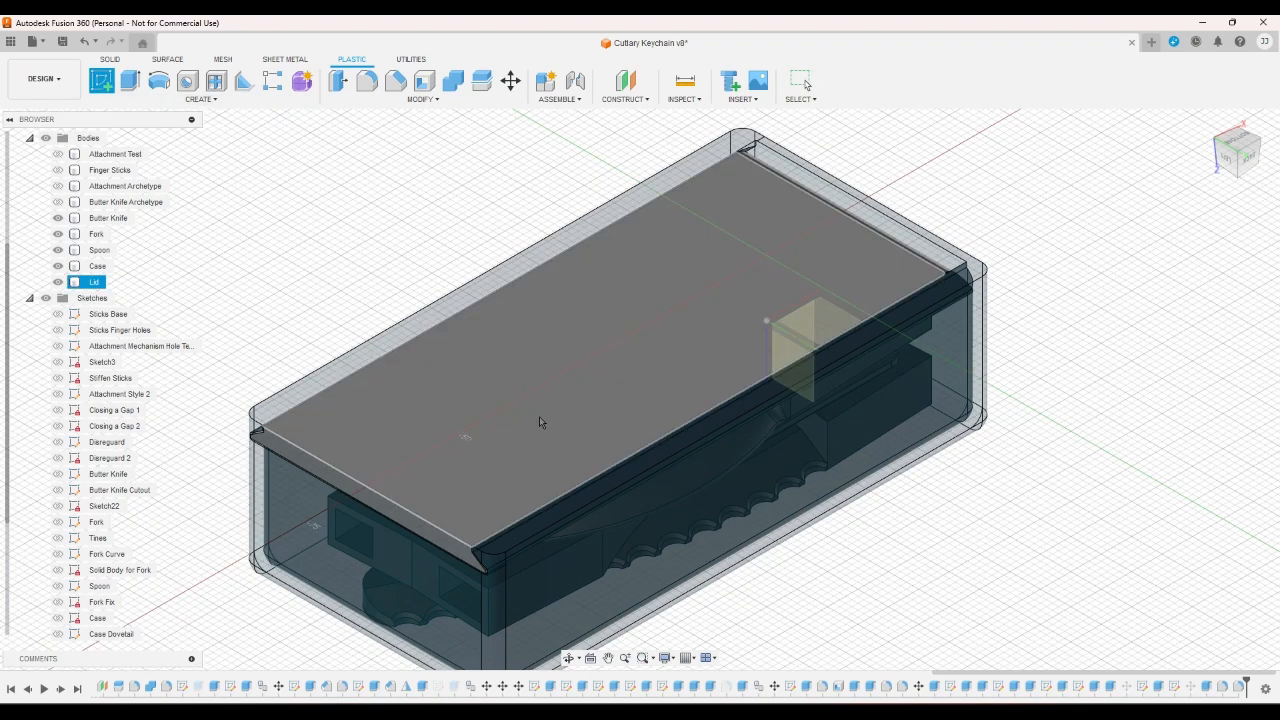
# - Start a sketch on the lid's outer face and draw a horizontal line from the origin toward the lid's open end
pyautogui.click(539, 416)
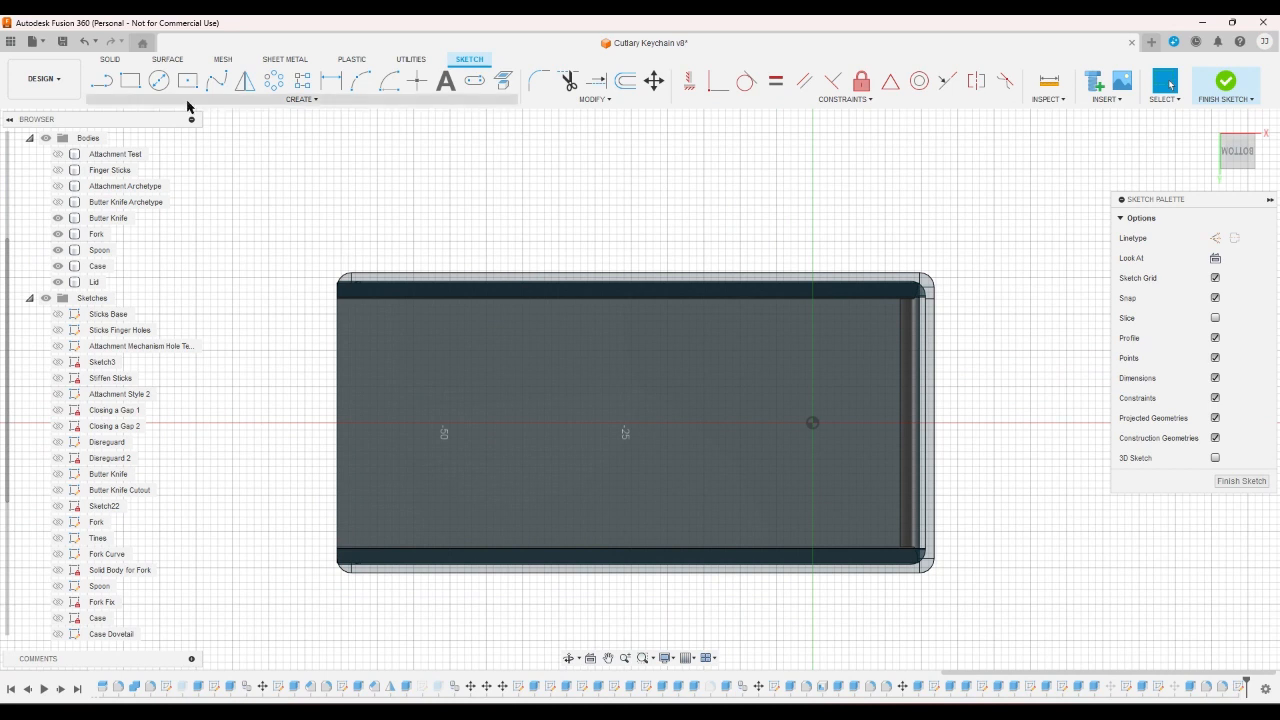
pyautogui.click(135, 88)
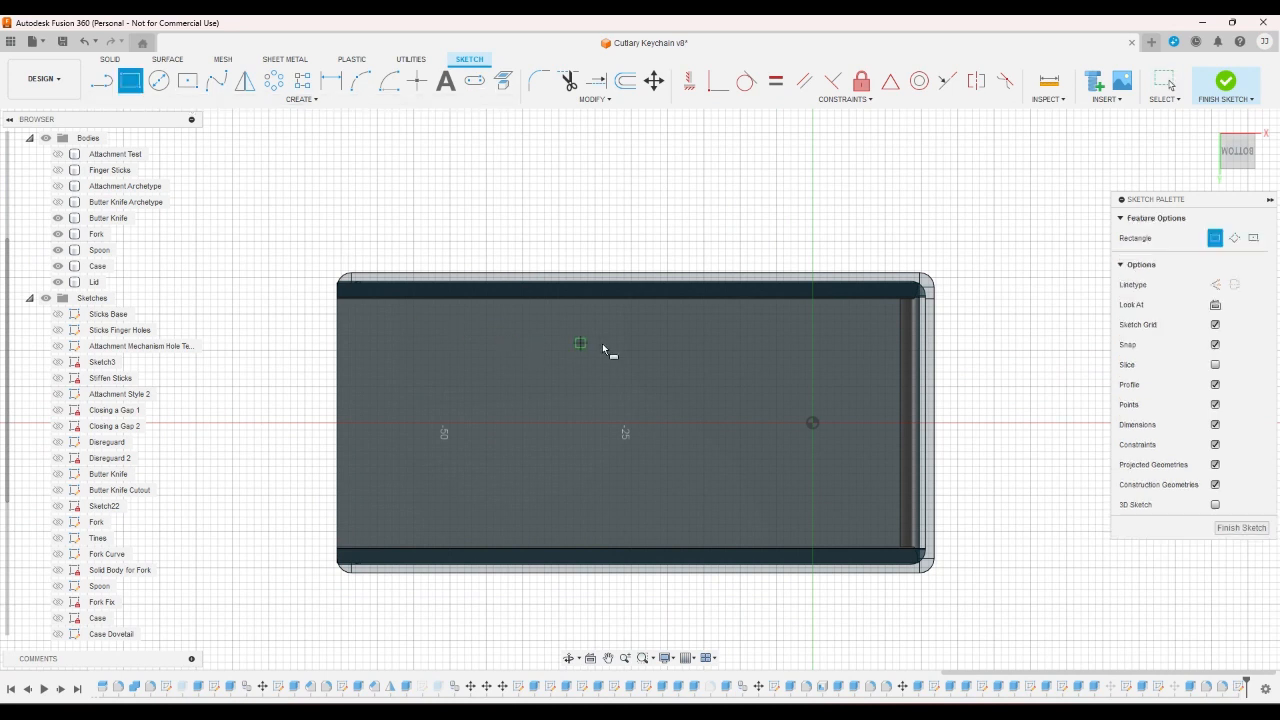
pyautogui.press('l')
pyautogui.click(812, 422)
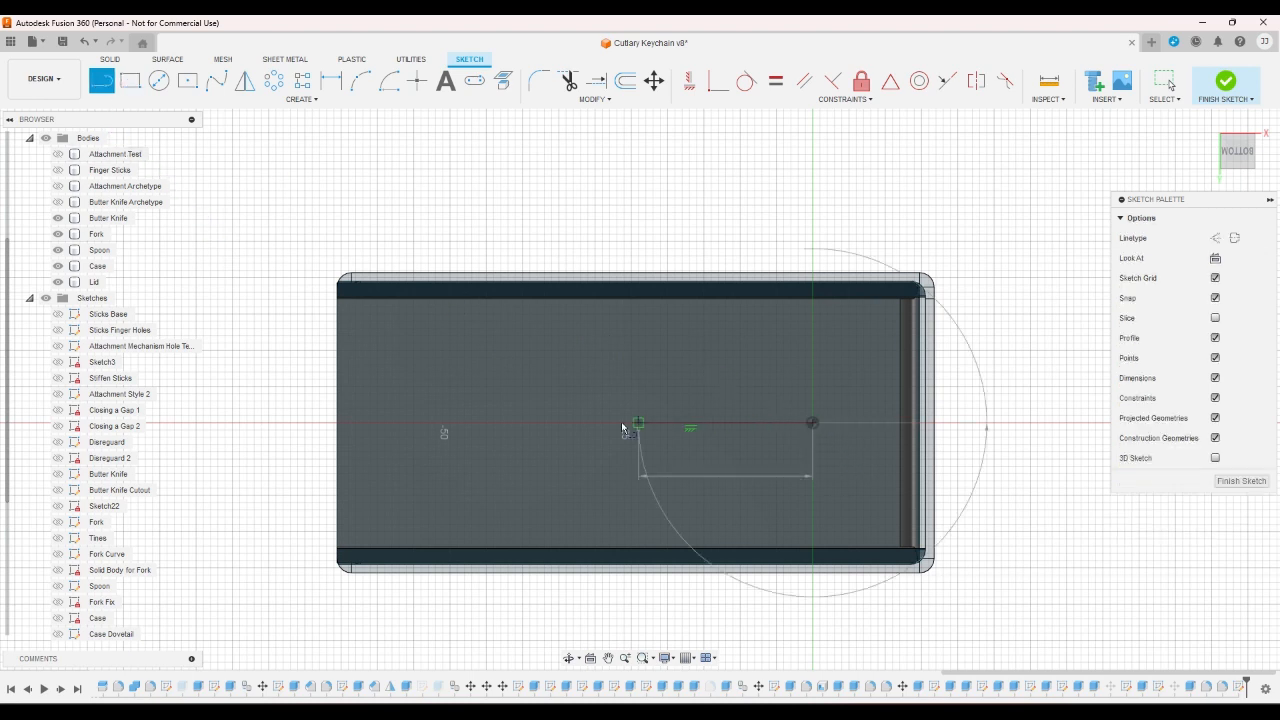
pyautogui.click(370, 422)
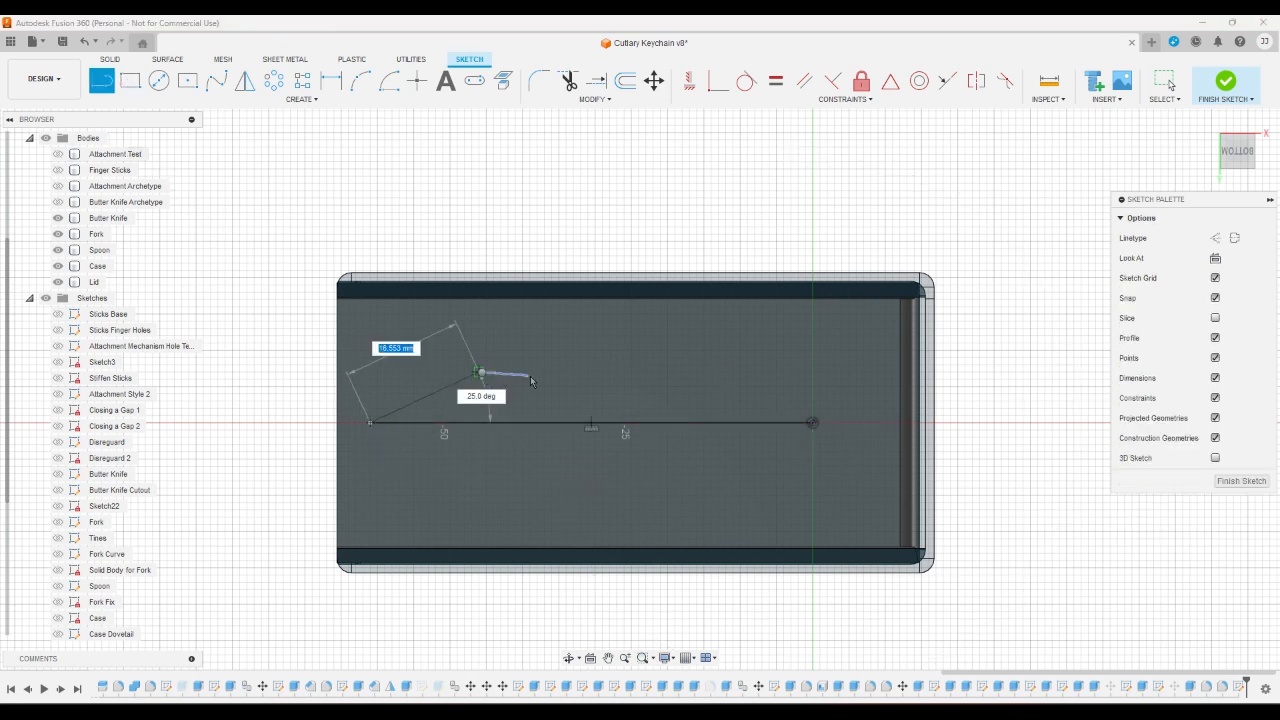
pyautogui.press('Escape')
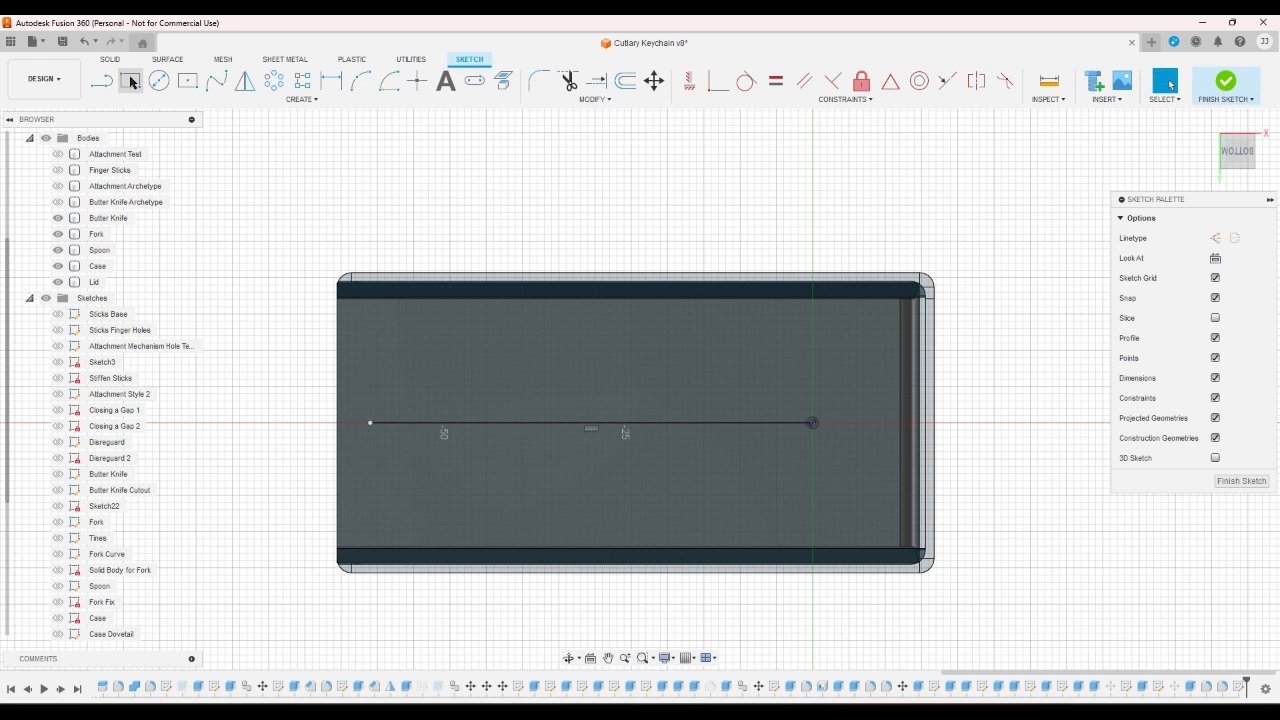
# - Draw three adjoining center rectangles about 18 mm tall, centred on the horizontal line near the lid's open end
pyautogui.click(133, 83)
pyautogui.click(370, 422)
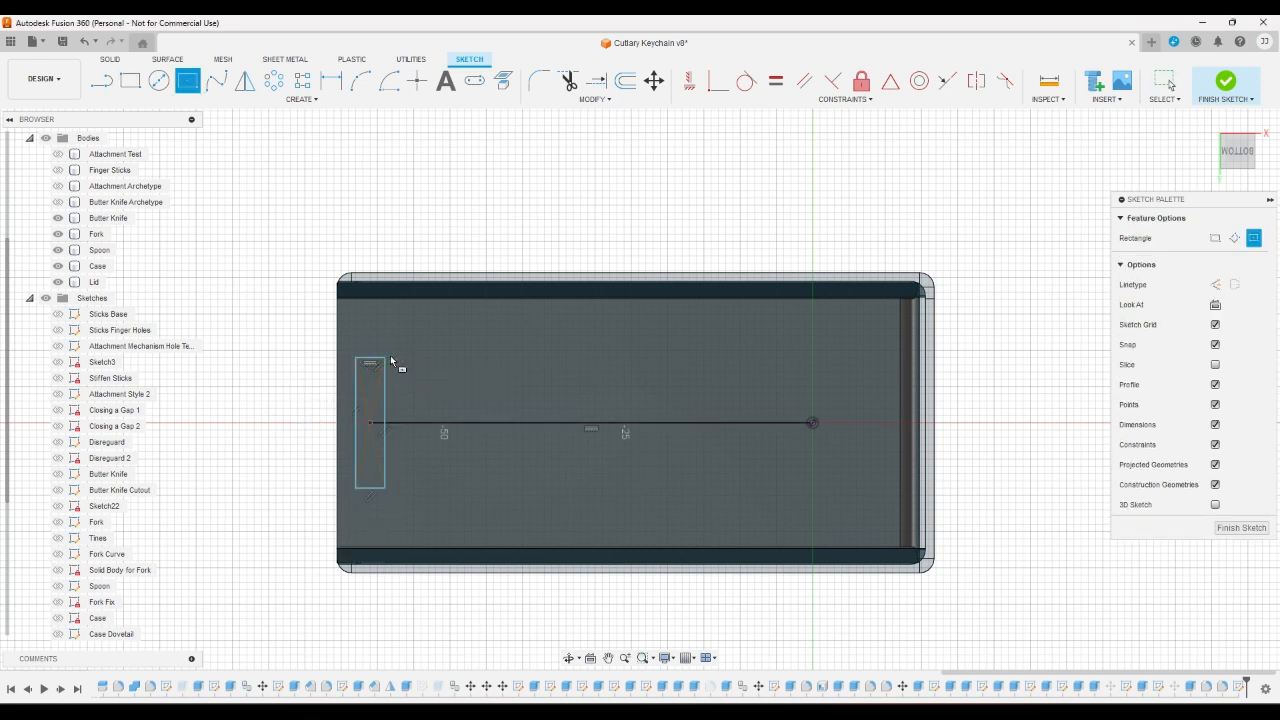
pyautogui.click(399, 422)
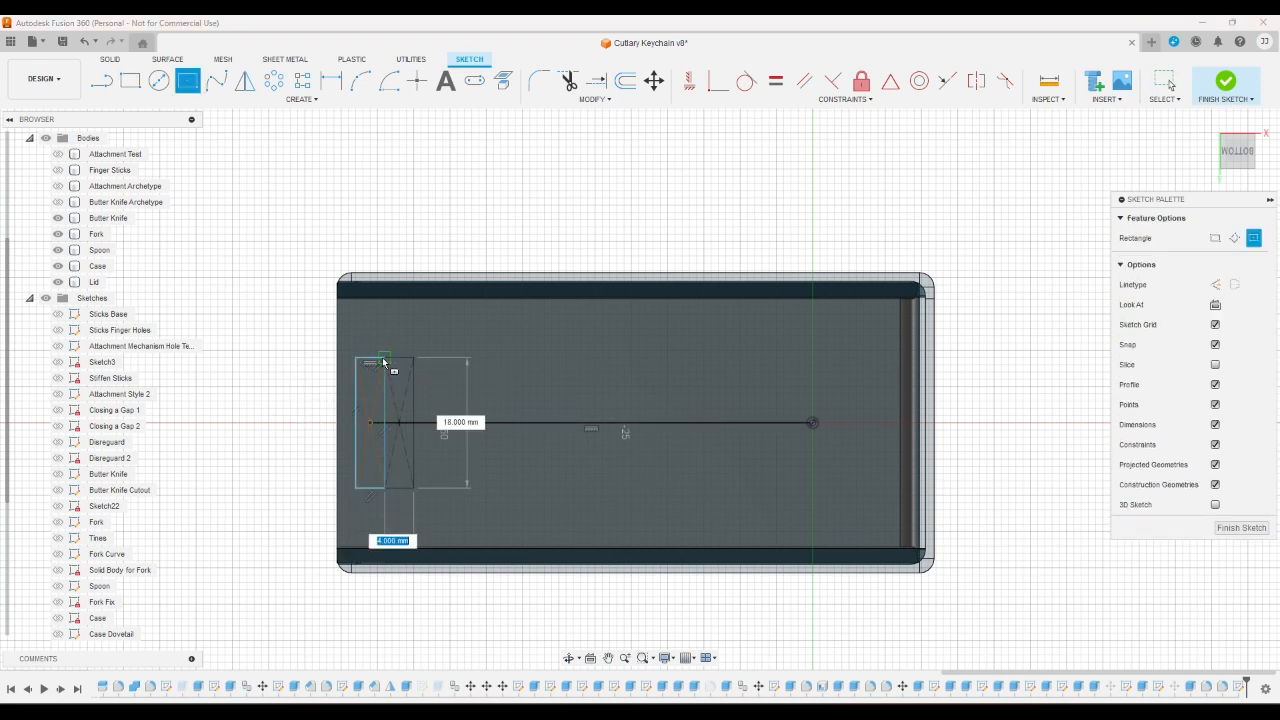
pyautogui.click(384, 362)
pyautogui.click(435, 422)
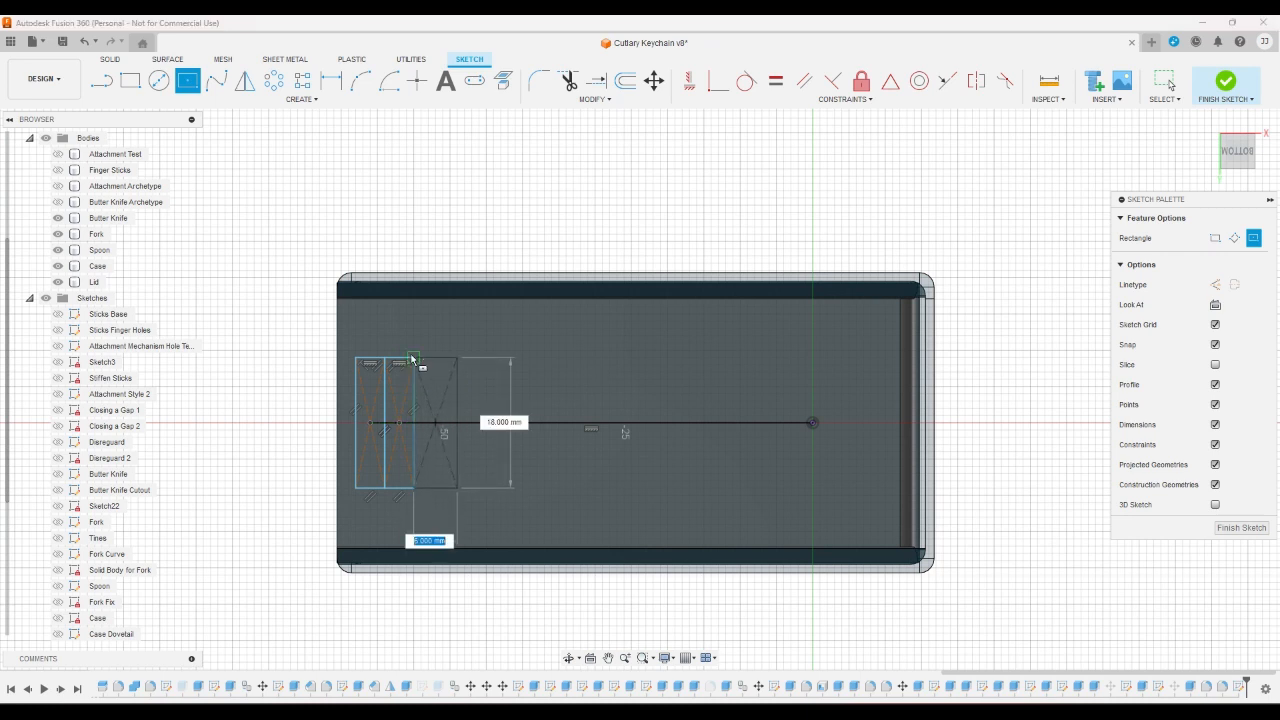
pyautogui.click(413, 357)
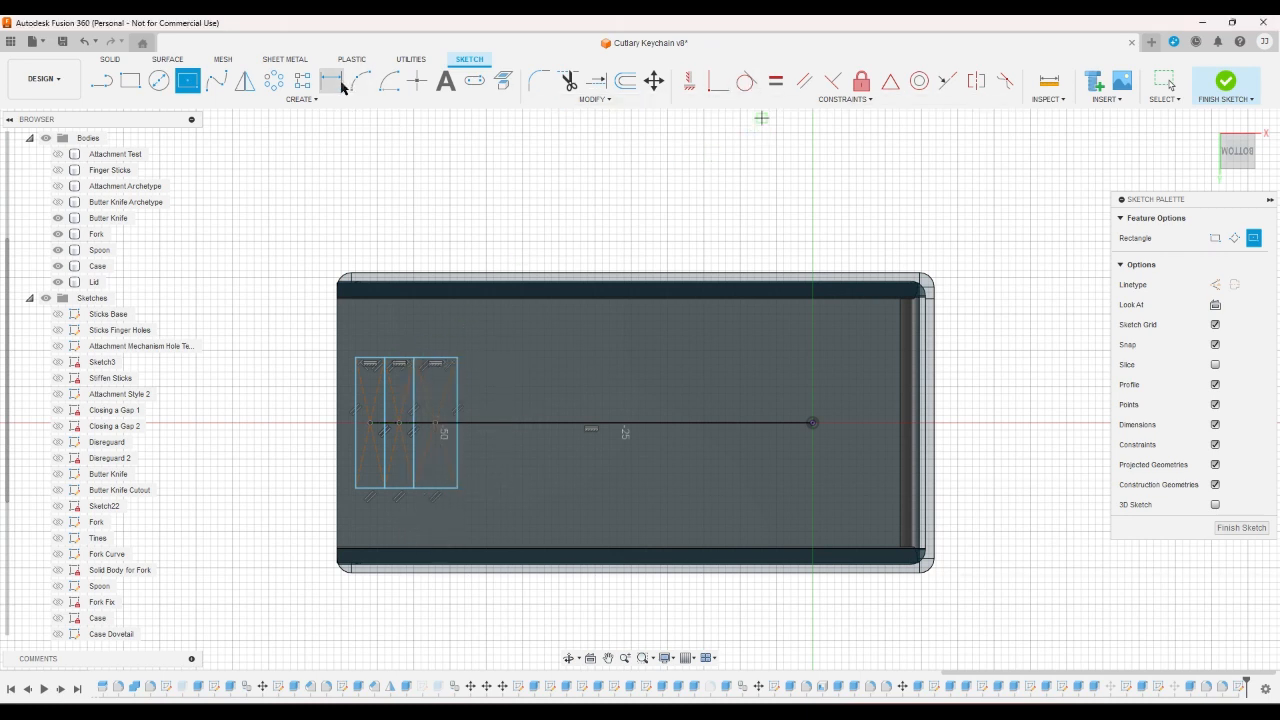
# - Apply Equal constraints to the short edges of the three rectangles so their widths match
pyautogui.click(773, 81)
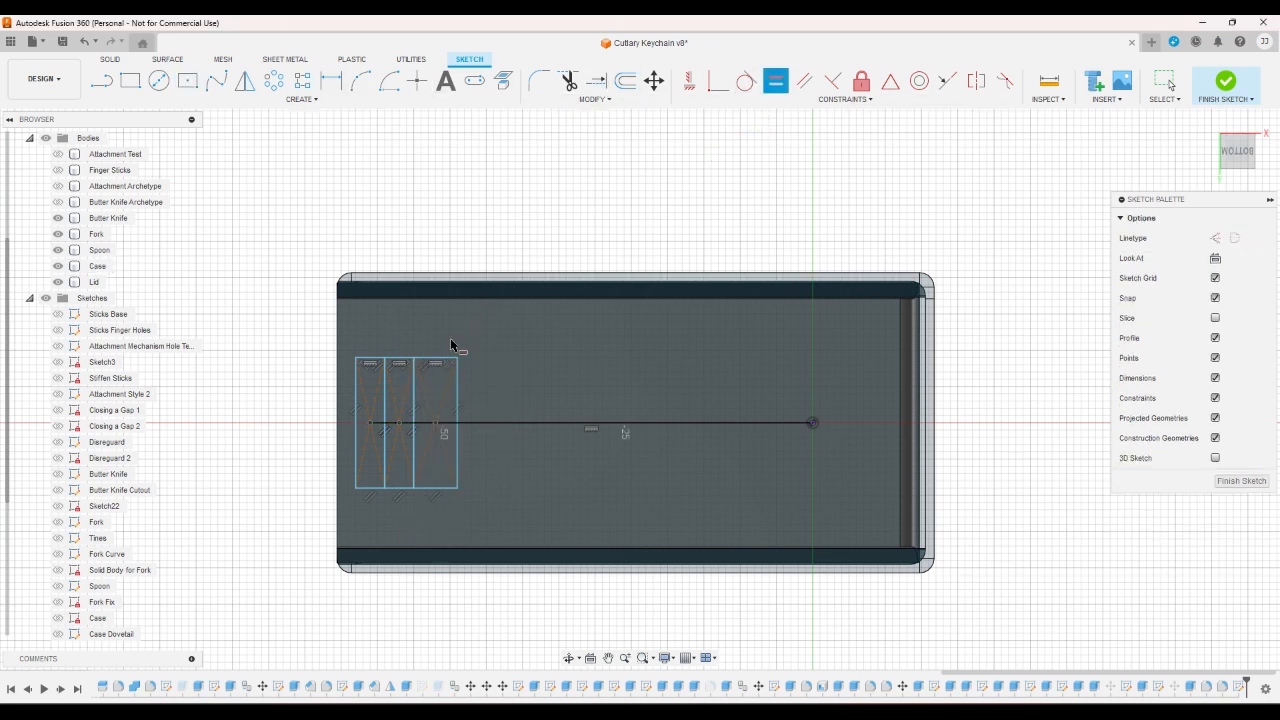
pyautogui.click(410, 364)
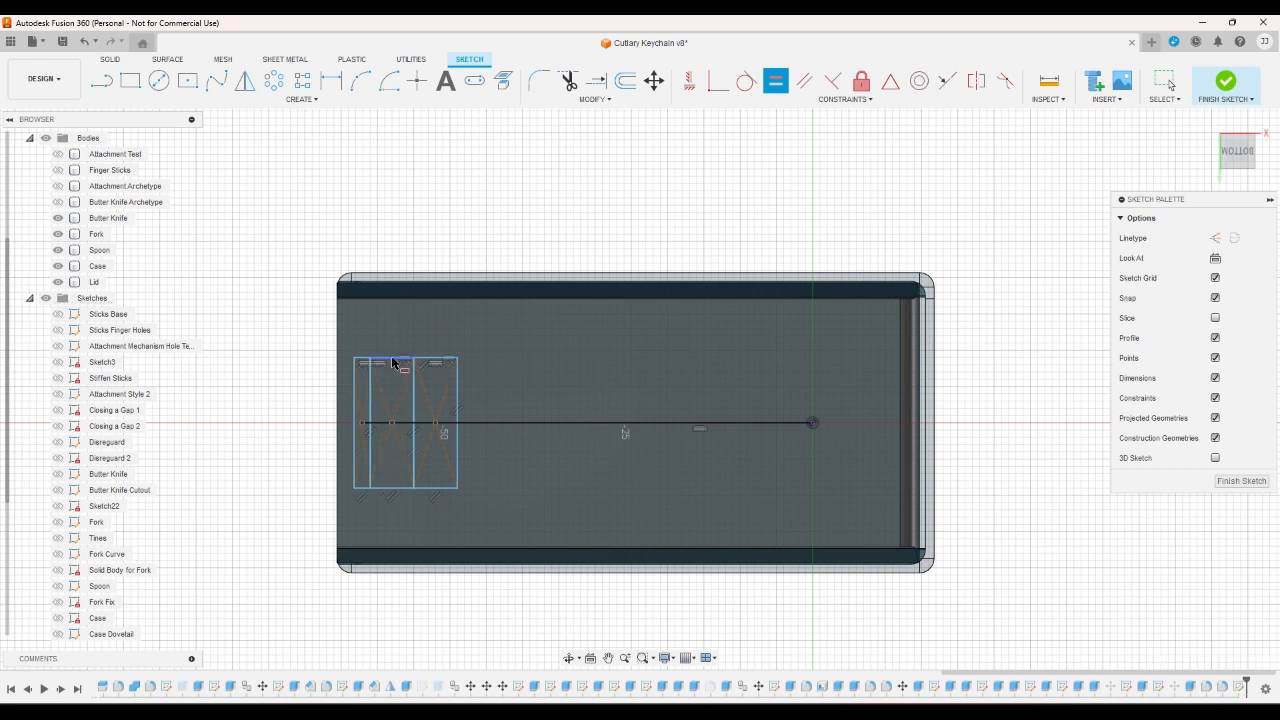
pyautogui.click(377, 360)
pyautogui.rightClick(428, 238)
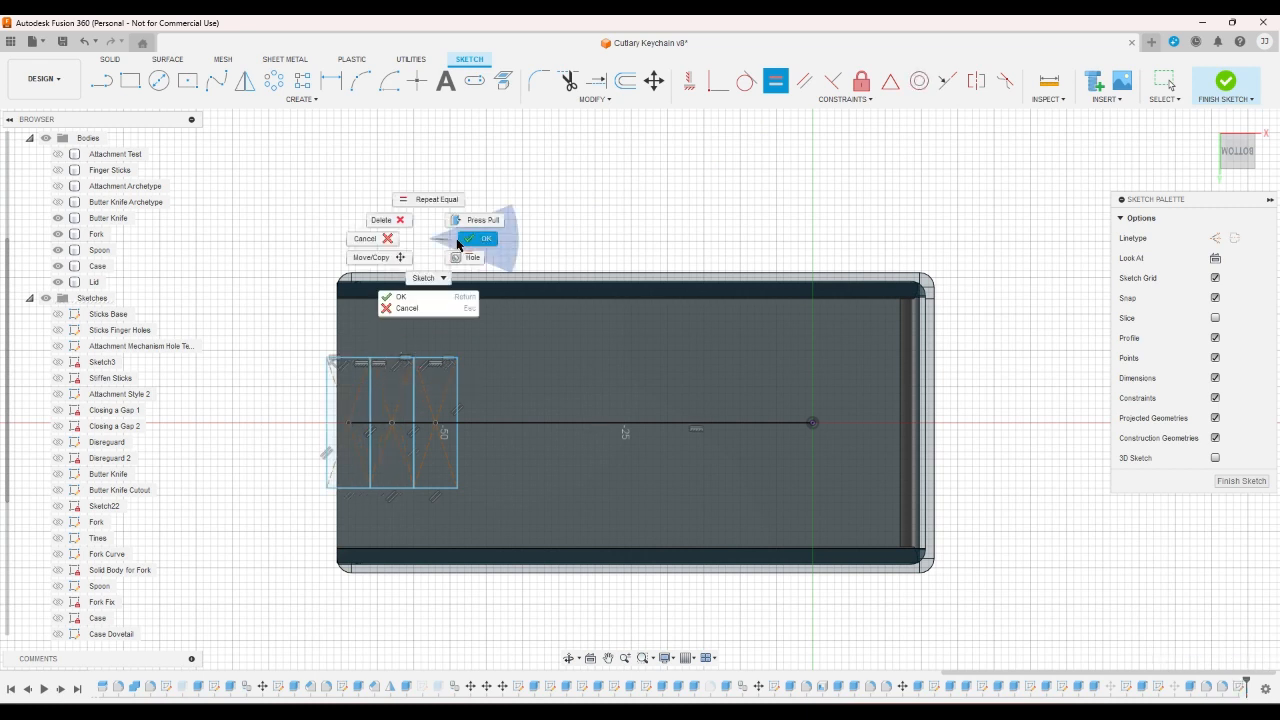
pyautogui.click(457, 244)
# - Widen the three rectangles and shift them along the line so they sit inside the lid's open end
pyautogui.scroll(2, 463, 402)
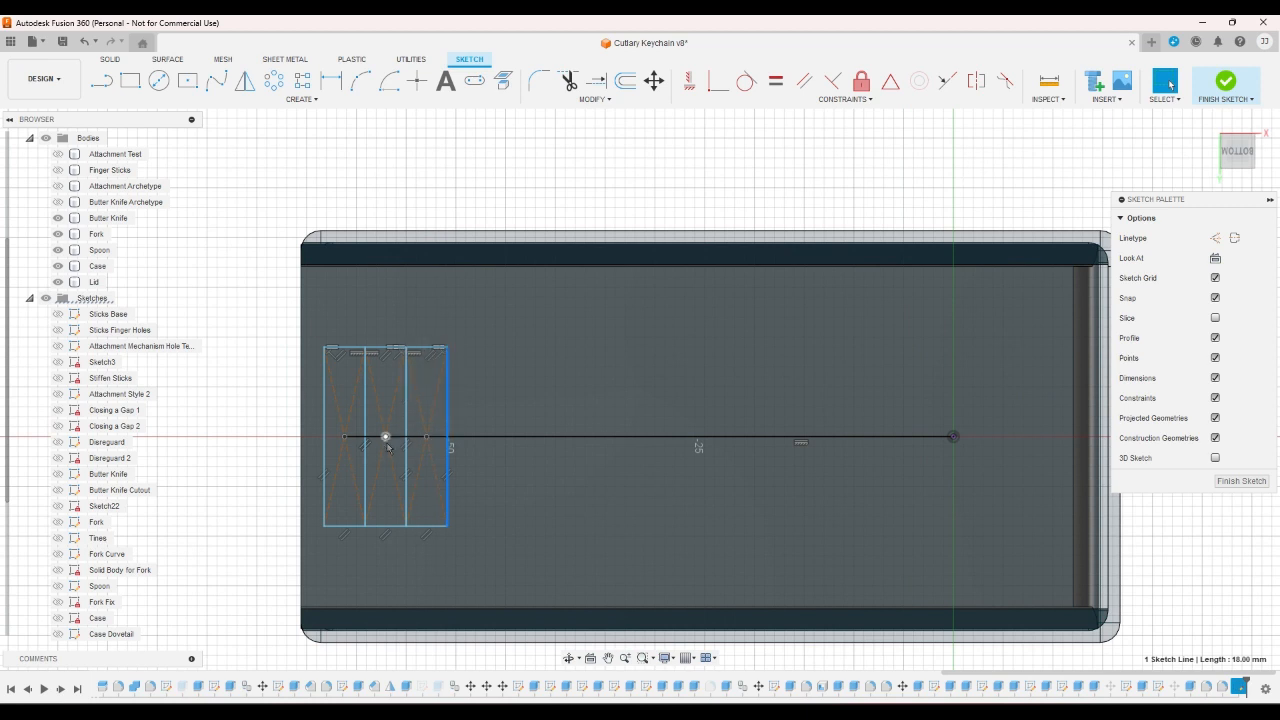
pyautogui.moveTo(406, 441)
pyautogui.mouseDown()
pyautogui.moveTo(477, 441)
pyautogui.moveTo(465, 441)
pyautogui.mouseUp()
pyautogui.click(252, 461)
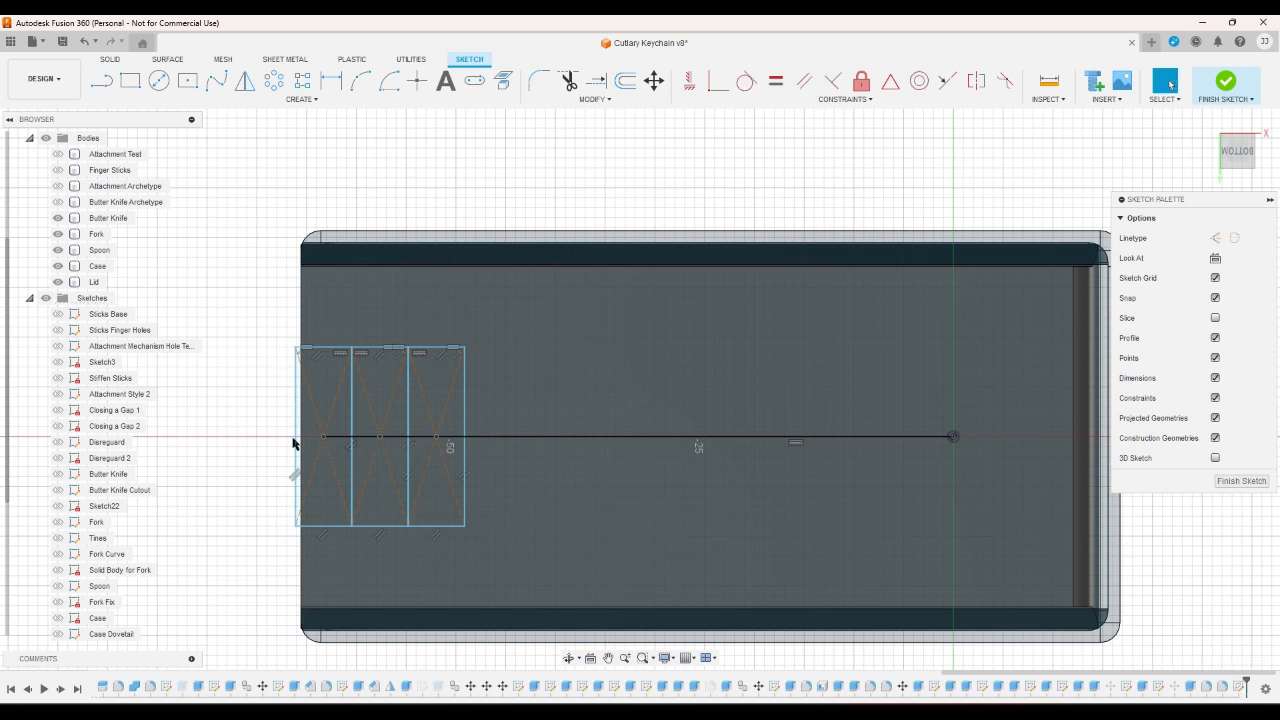
pyautogui.moveTo(322, 436)
pyautogui.mouseDown()
pyautogui.moveTo(406, 444)
pyautogui.moveTo(376, 444)
pyautogui.mouseUp()
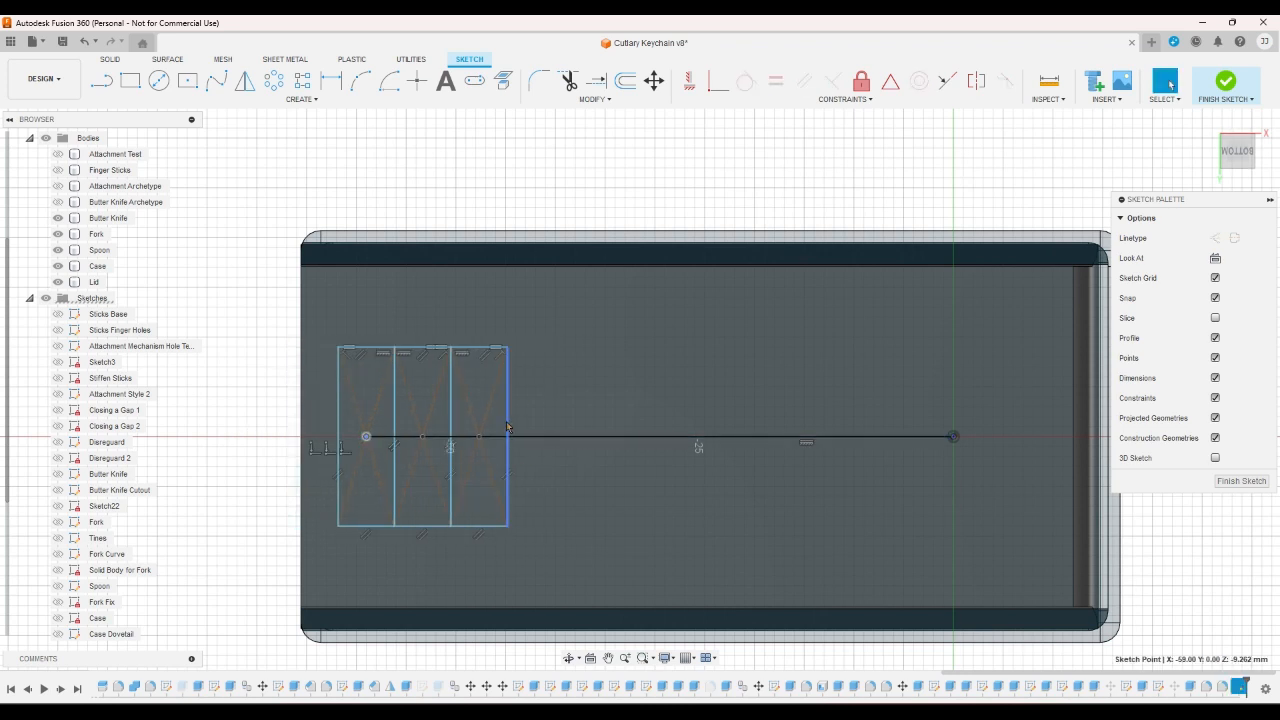
pyautogui.moveTo(507, 423); pyautogui.dragTo(502, 424)
pyautogui.click(438, 216)
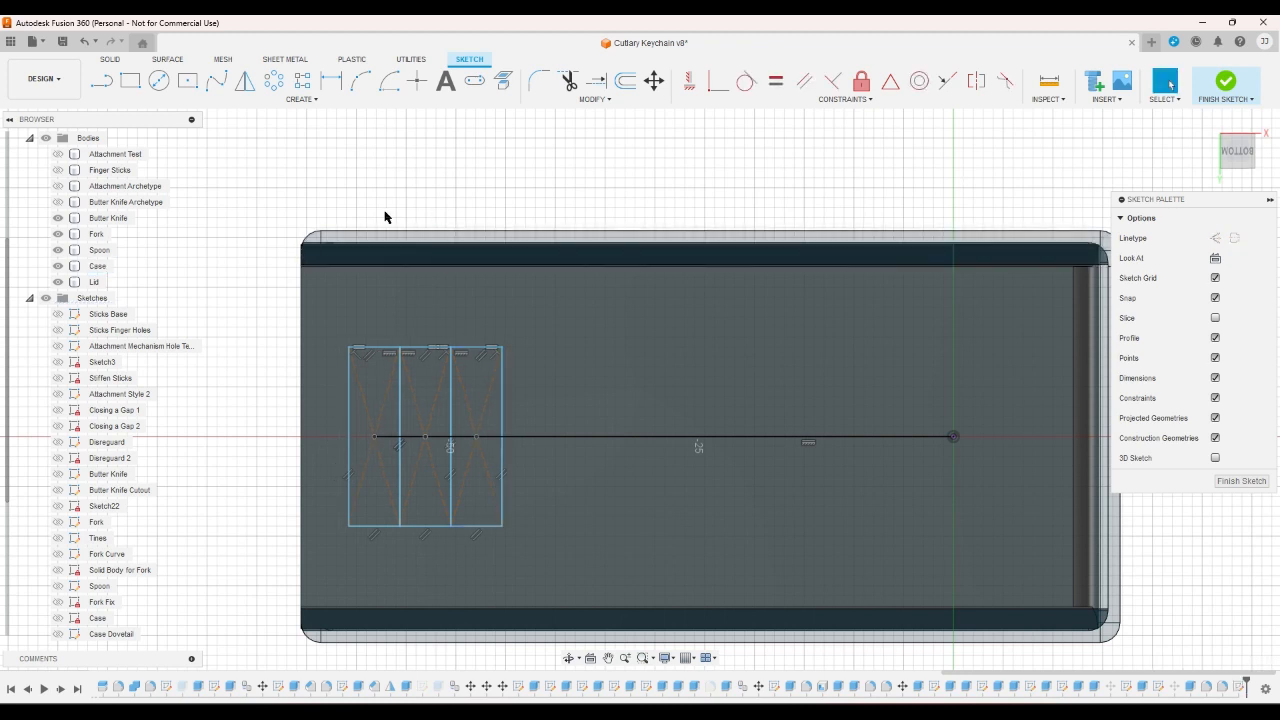
# - Offset each of the three rectangles inward by 0.4 mm and finish the sketch
pyautogui.click(625, 81)
pyautogui.click(349, 397)
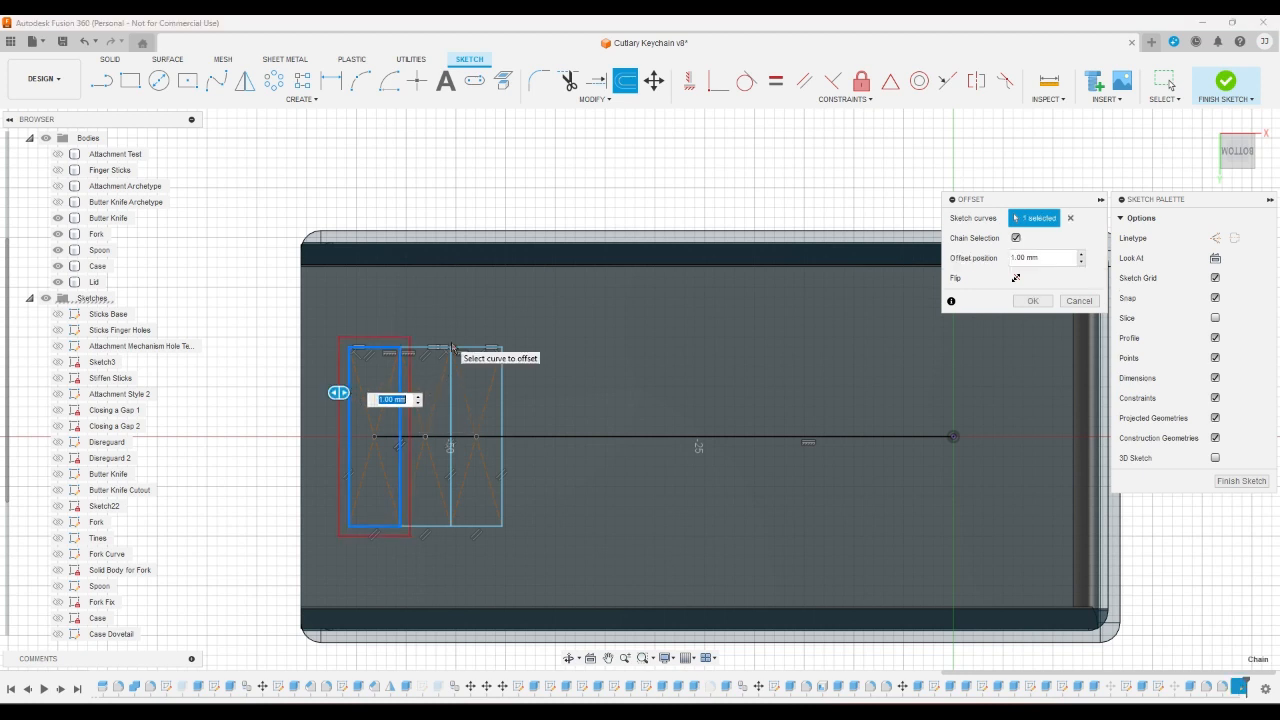
pyautogui.write('-0.4')
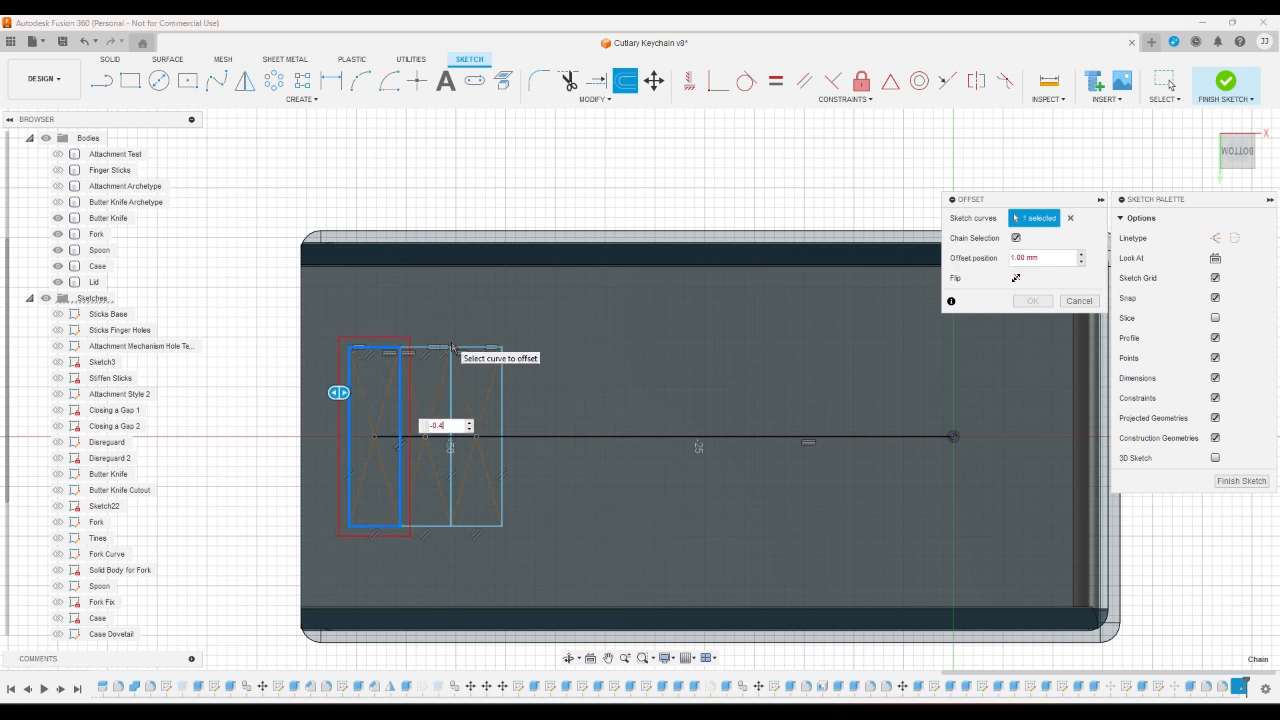
pyautogui.press('Return')
pyautogui.click(625, 82)
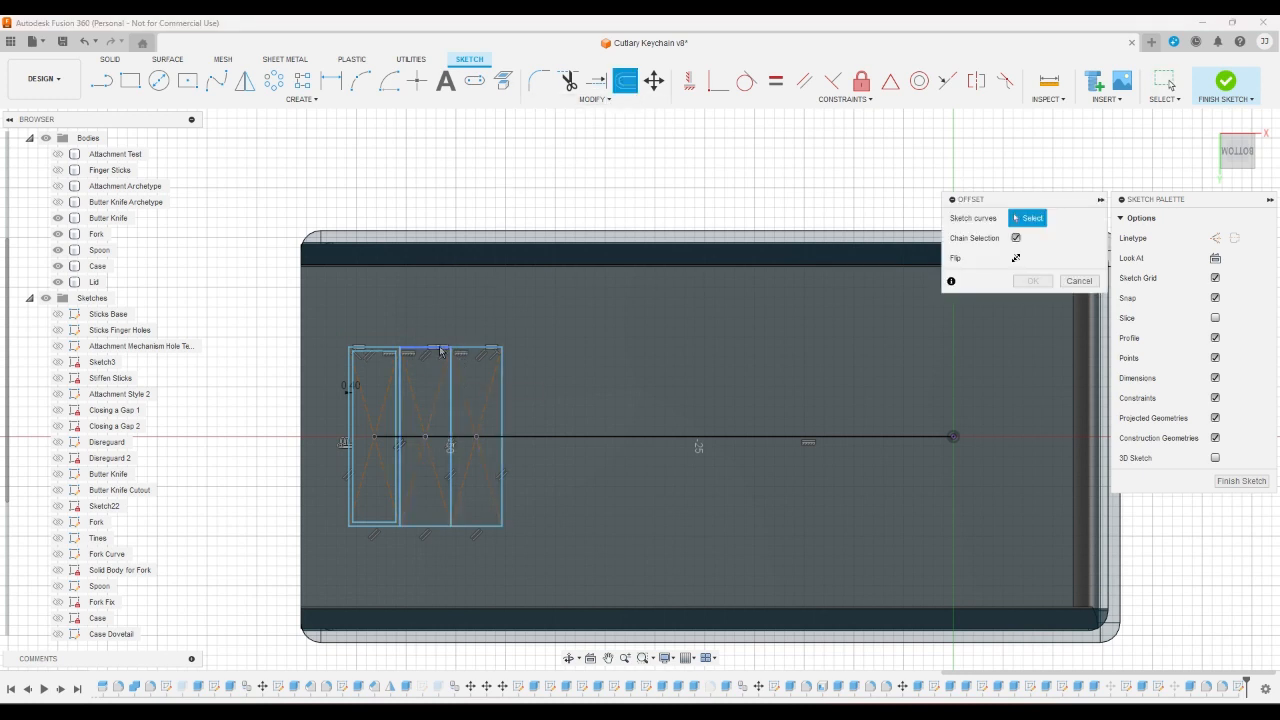
pyautogui.click(438, 524)
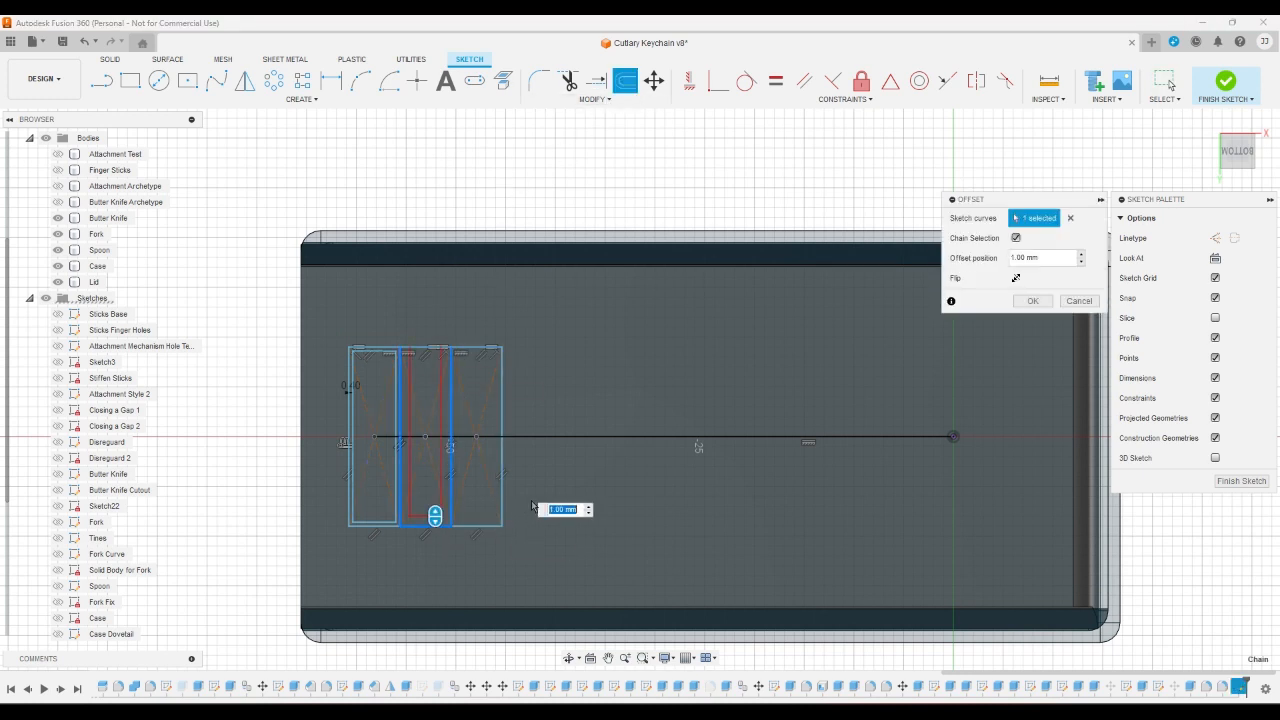
pyautogui.write('0.4')
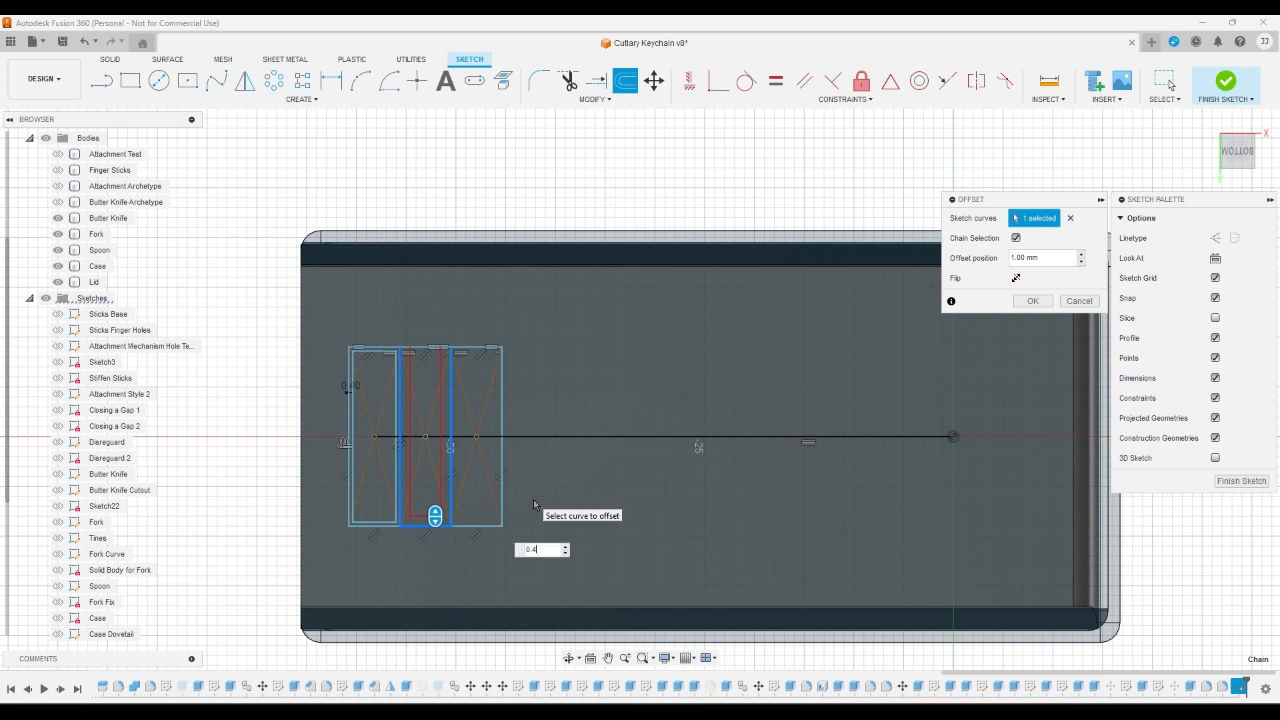
pyautogui.press('Return')
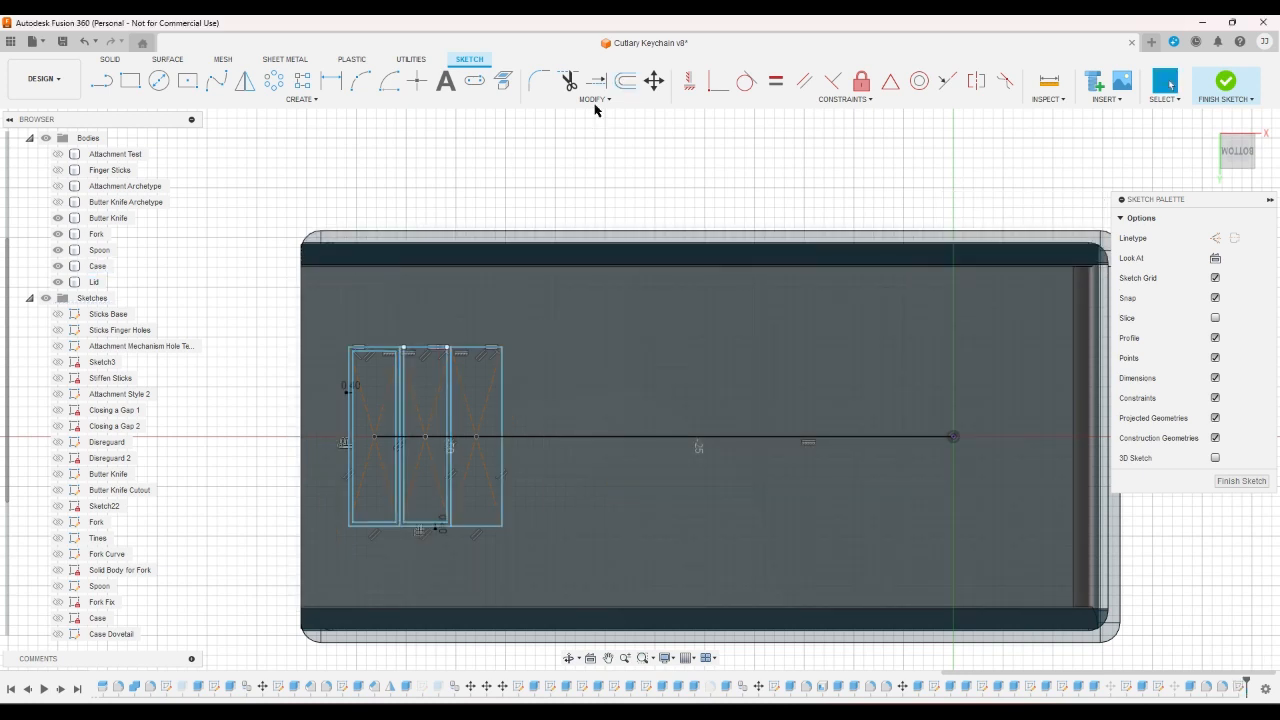
pyautogui.click(626, 87)
pyautogui.click(503, 416)
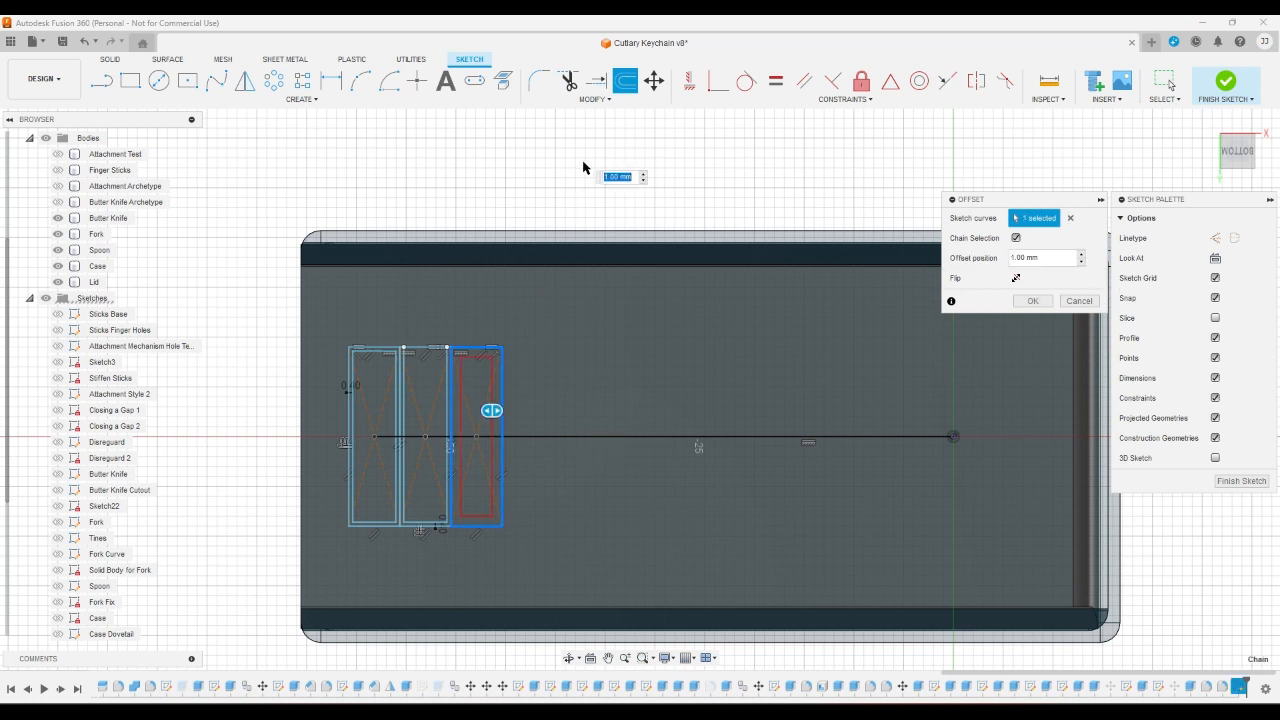
pyautogui.press('Return')
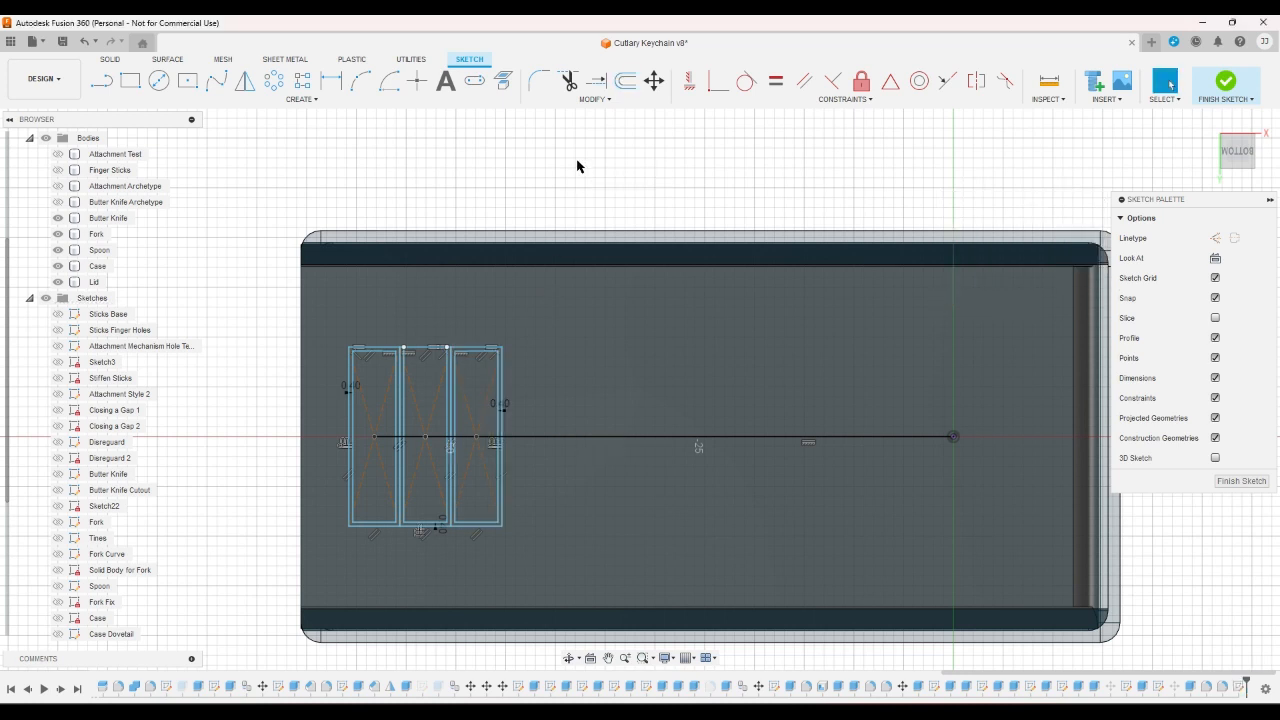
pyautogui.click(1227, 84)
# - Extrude the three inner rectangle profiles by -0.6 mm as a cut into the lid
pyautogui.press('e')
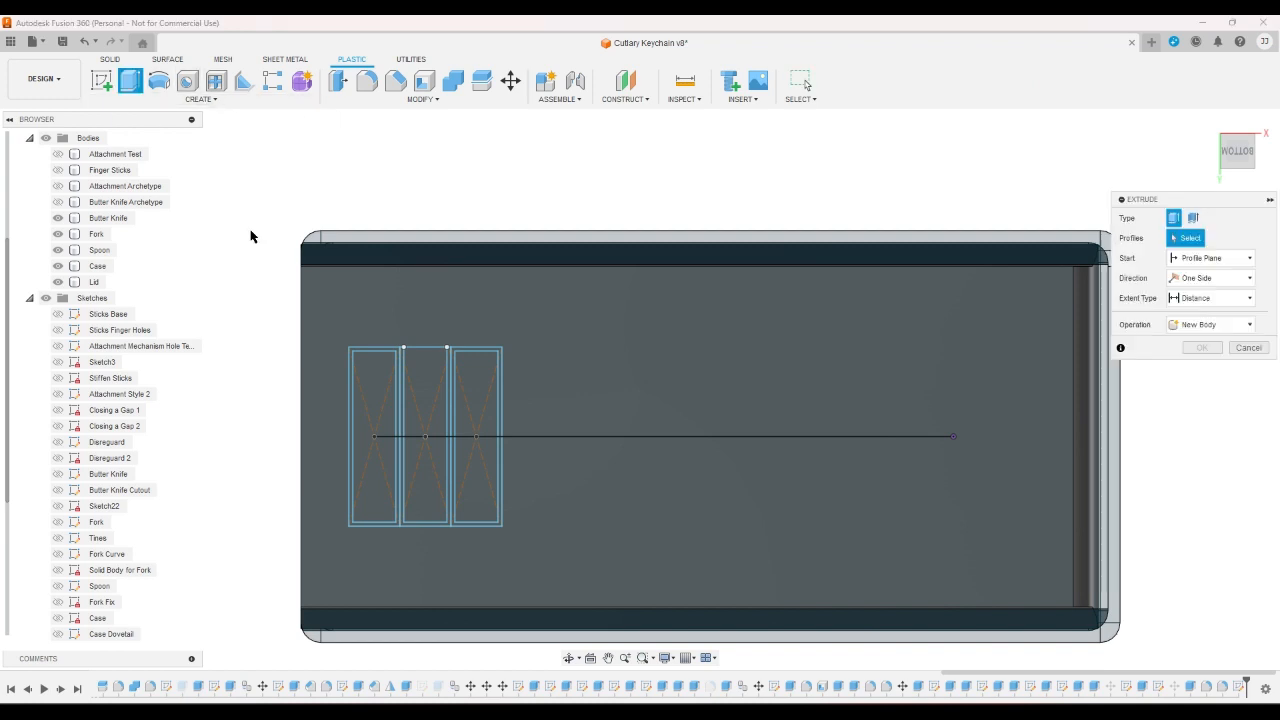
pyautogui.click(385, 380)
pyautogui.click(438, 445)
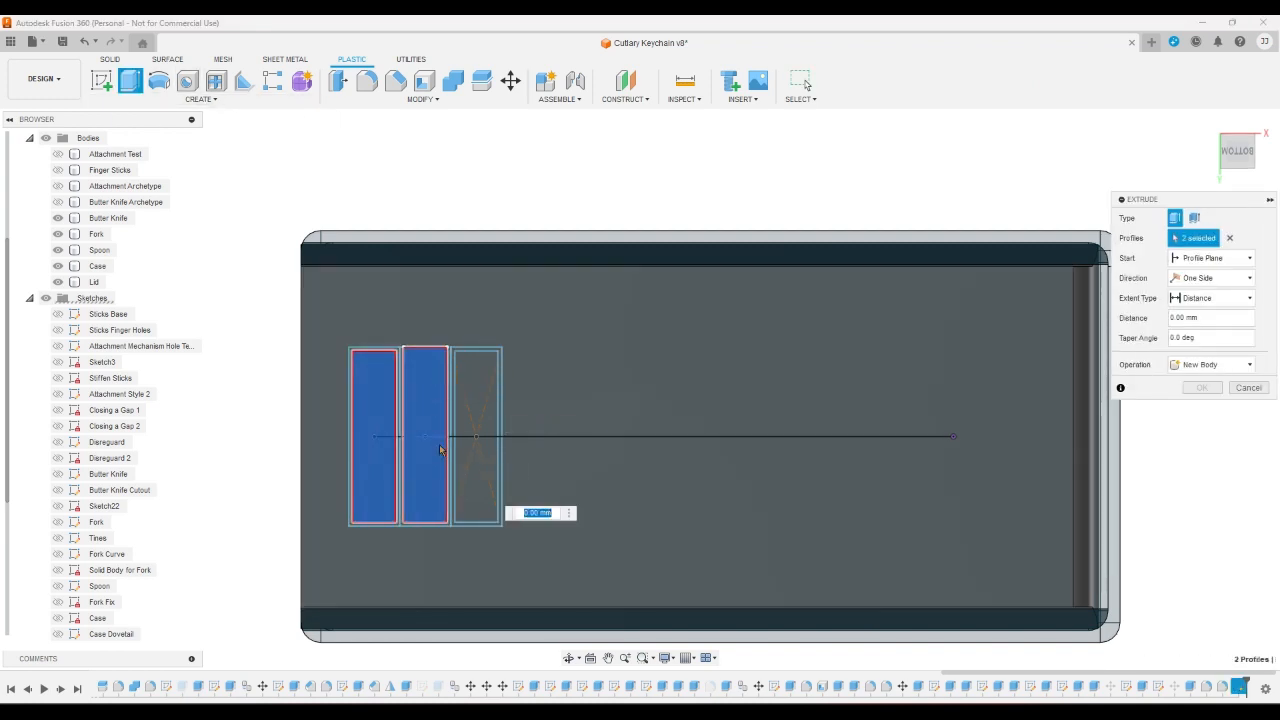
pyautogui.click(468, 435)
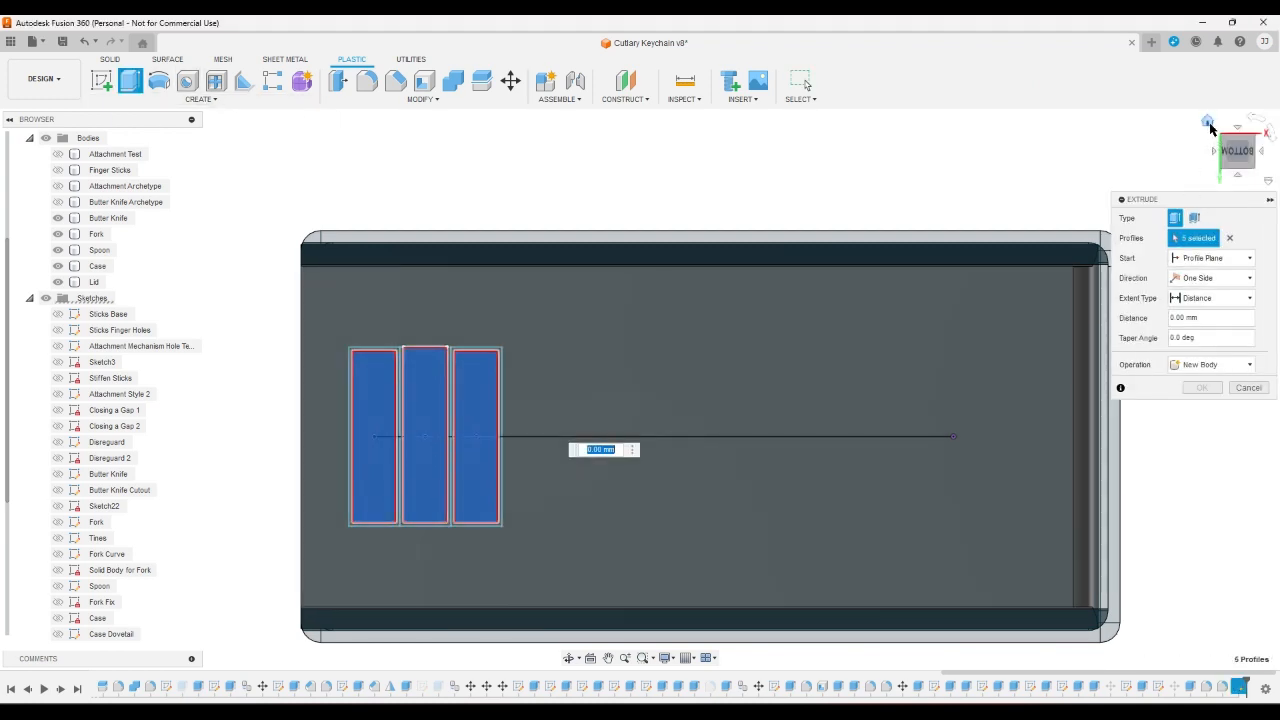
pyautogui.click(1208, 122)
pyautogui.click(1240, 179)
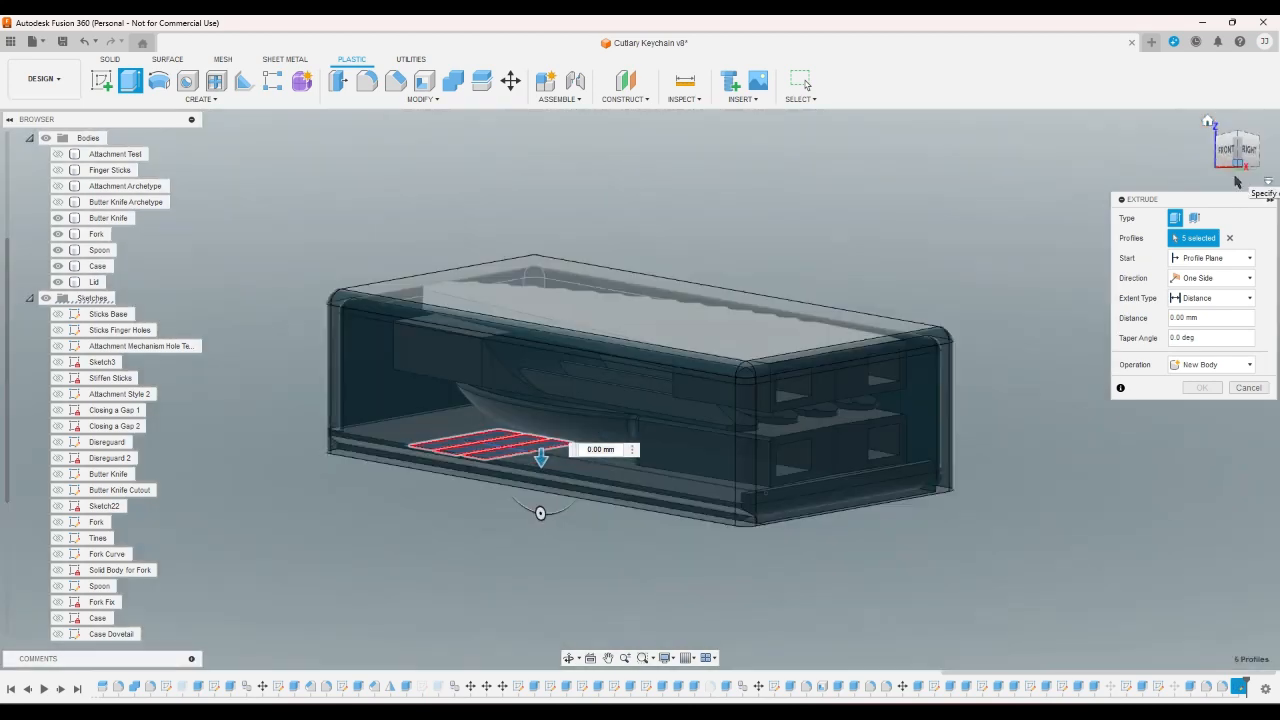
pyautogui.click(1252, 172)
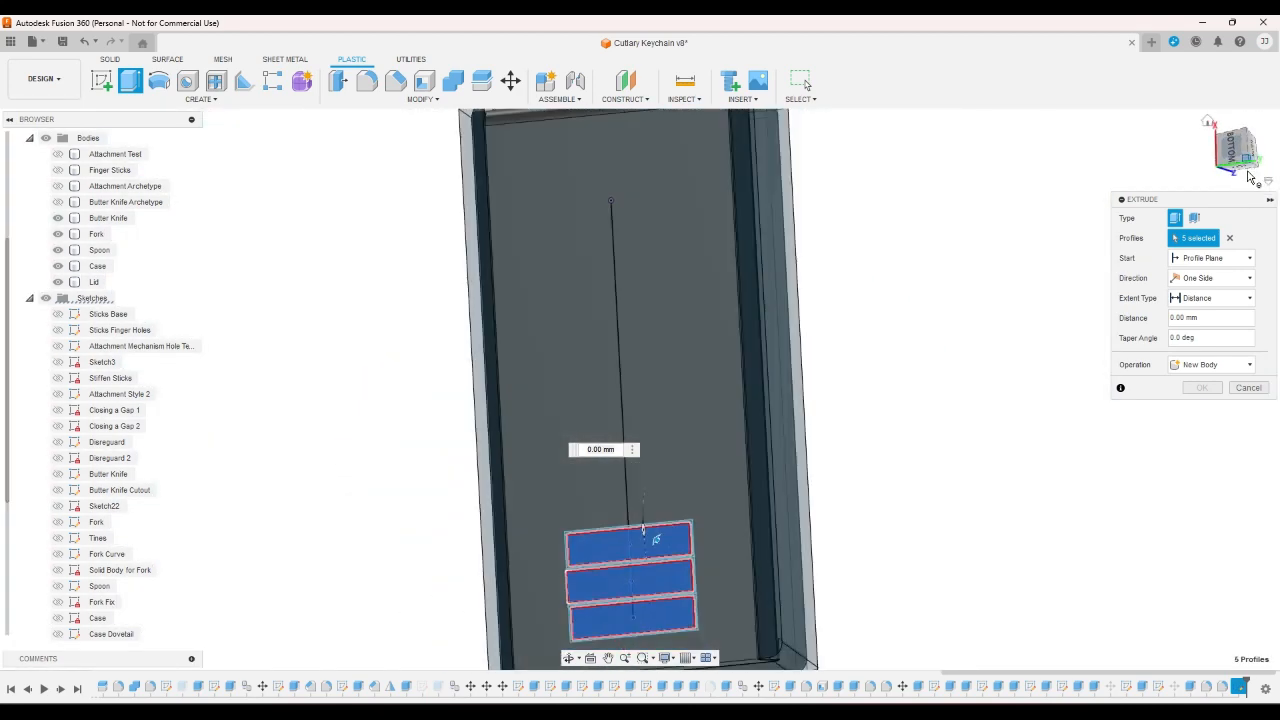
pyautogui.doubleClick(1215, 318)
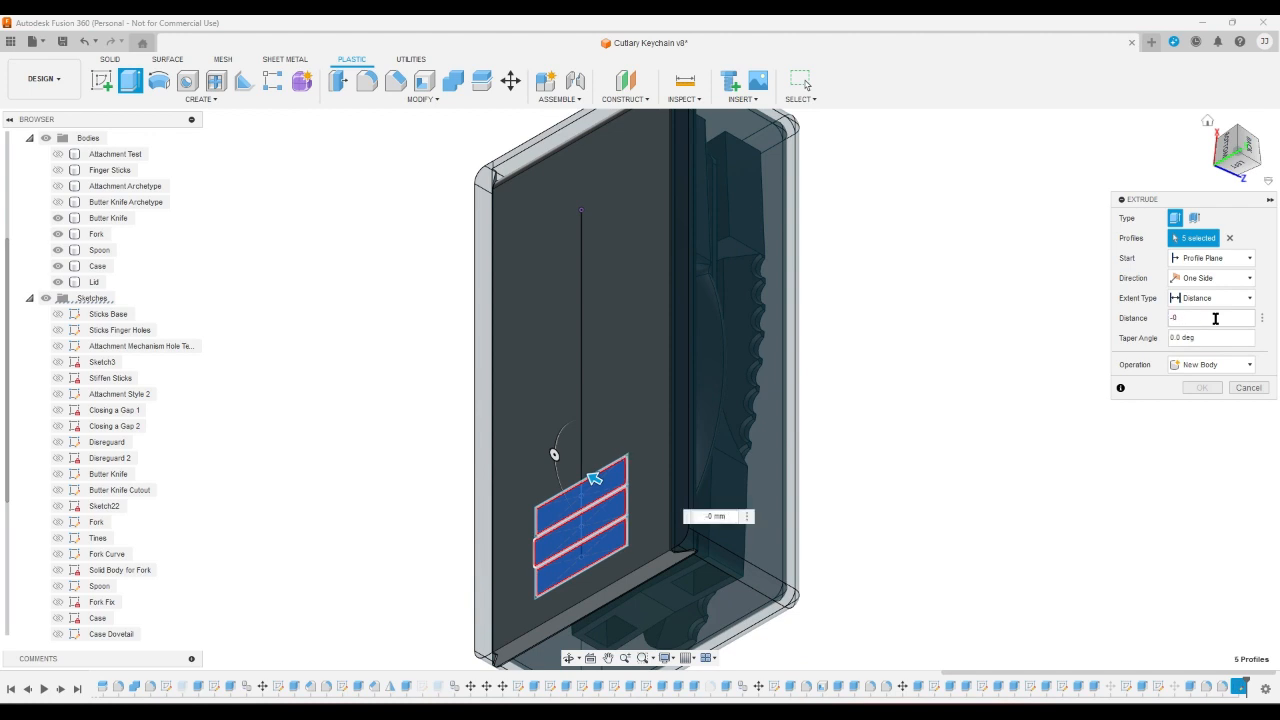
pyautogui.write('-0.0')
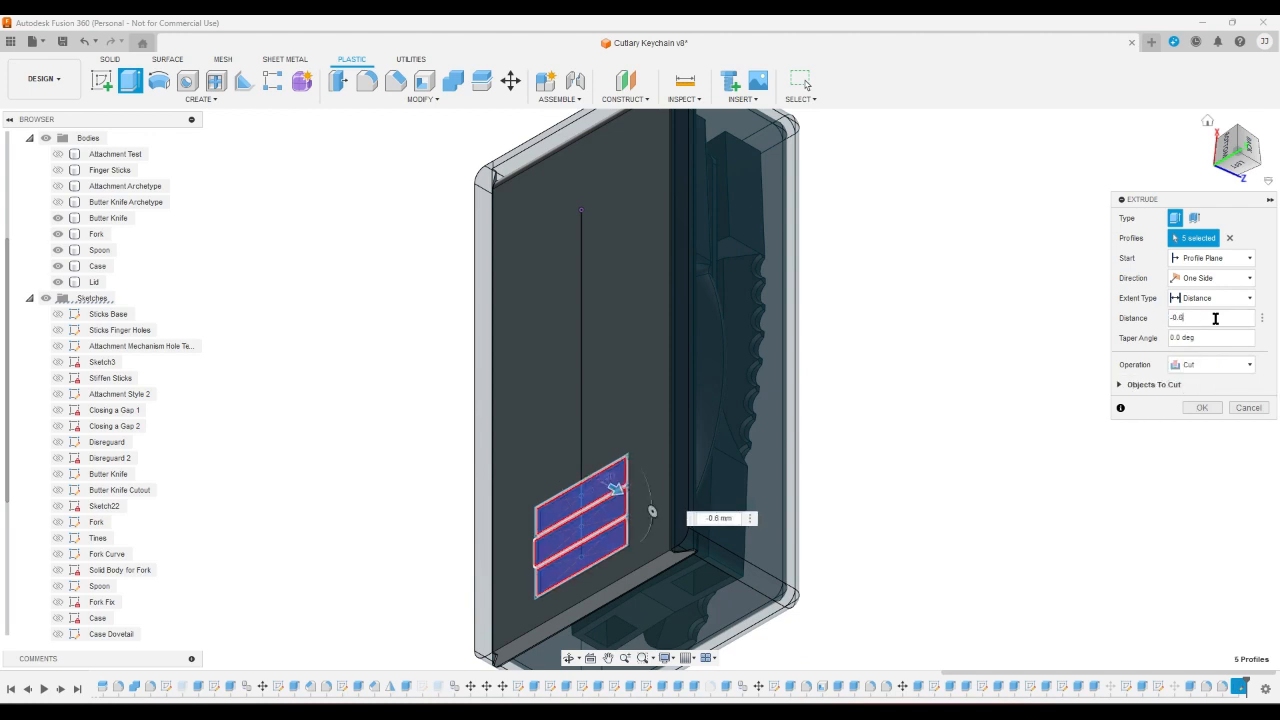
pyautogui.press('Return')
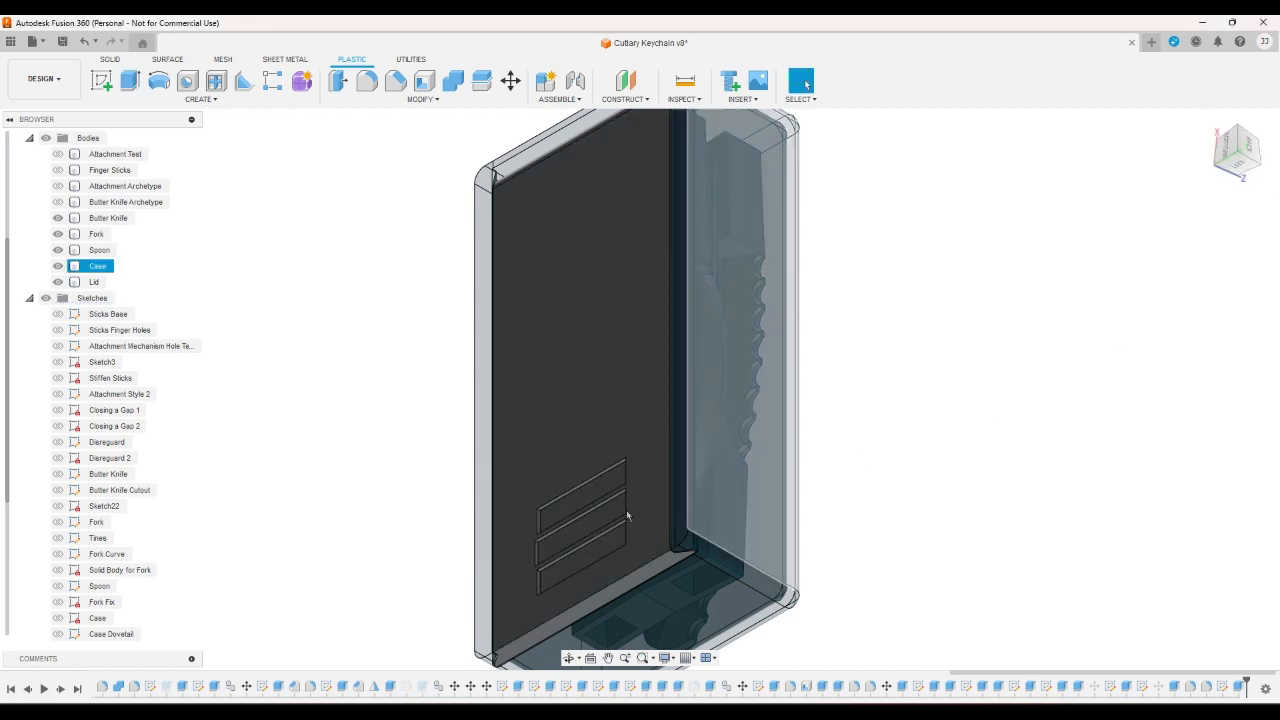
pyautogui.click(483, 416)
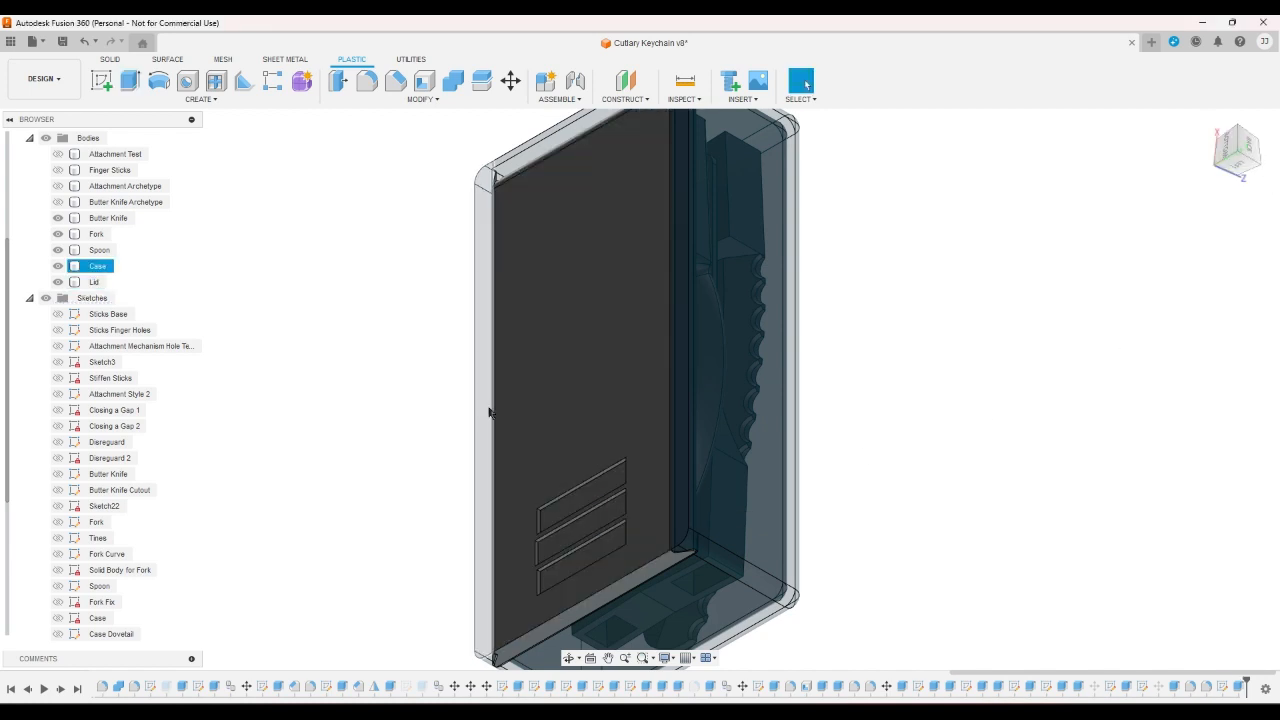
pyautogui.scroll(1, 633, 522)
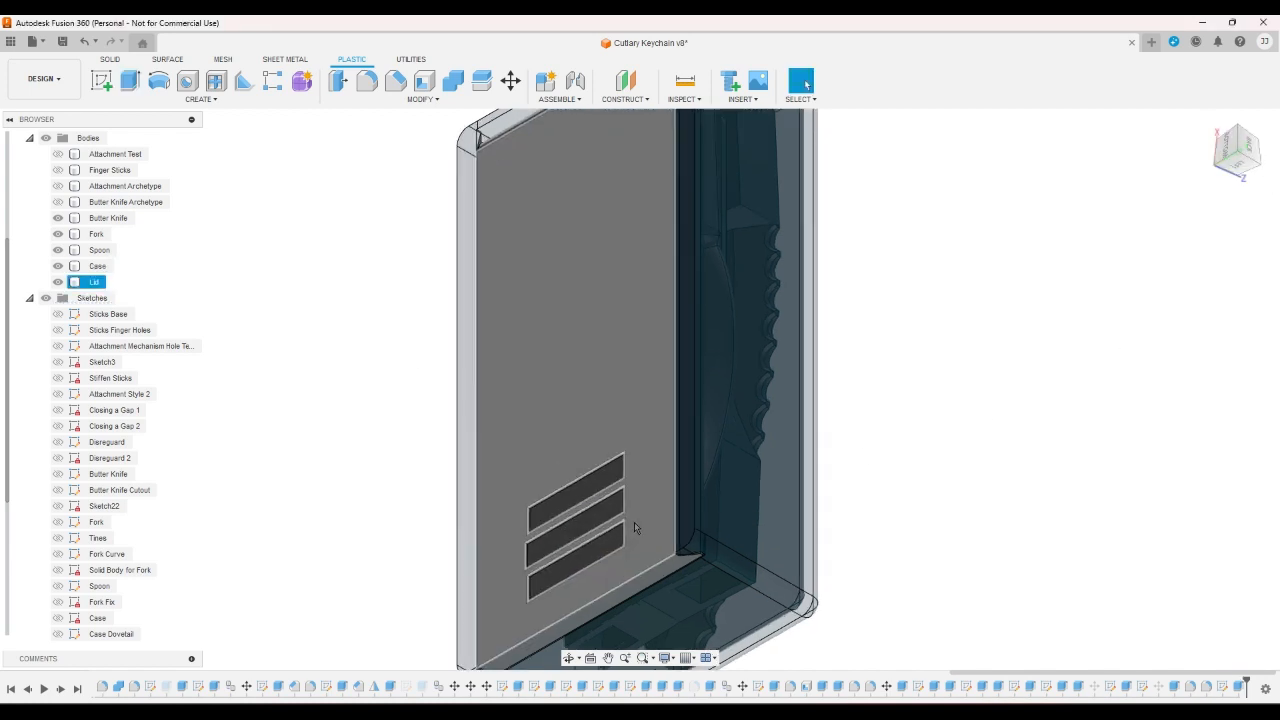
pyautogui.click(1236, 166)
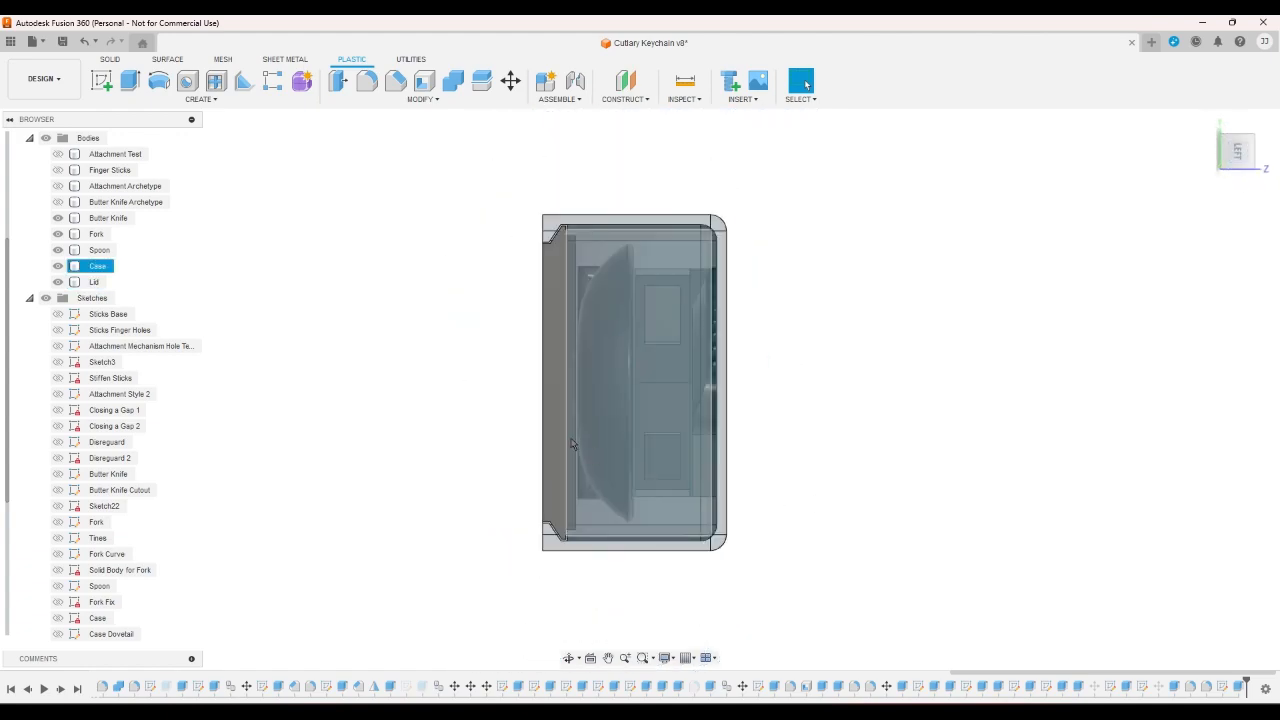
# - Measure the lid's thickness in a temporary sketch on its end face, discard the sketch, and check the recess cut's depth setting
pyautogui.click(103, 83)
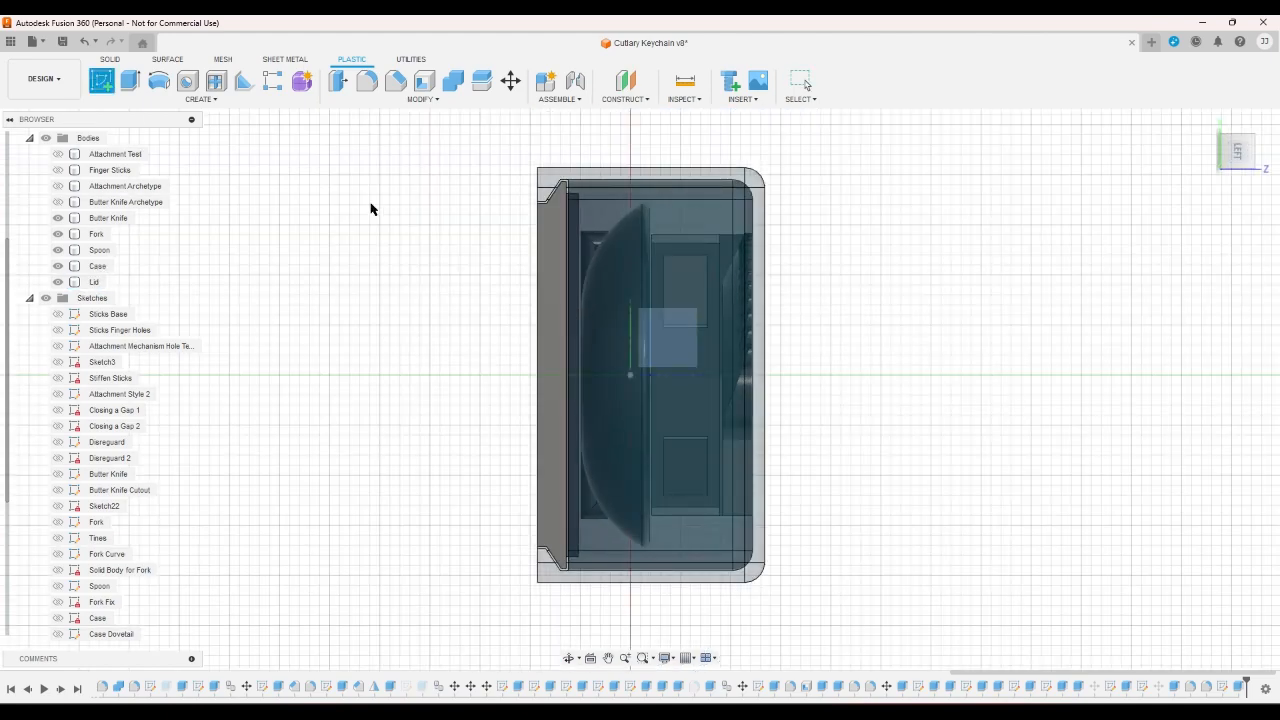
pyautogui.click(548, 296)
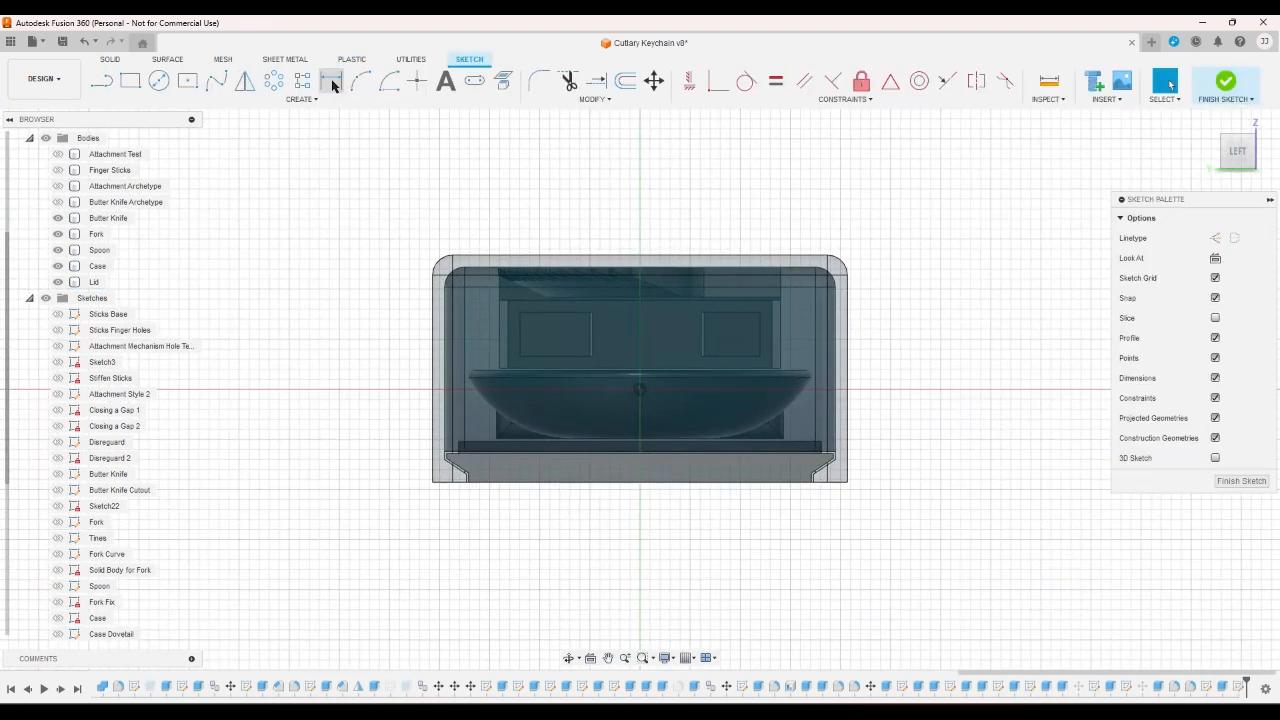
pyautogui.press('d')
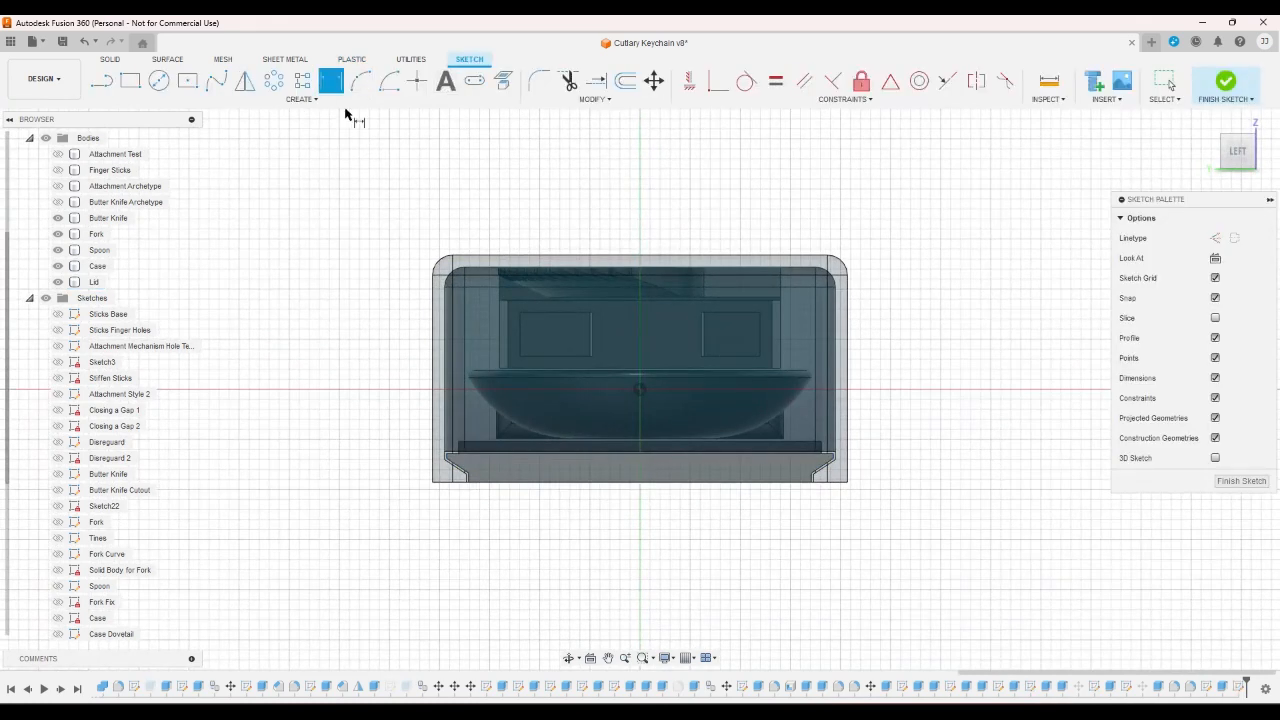
pyautogui.click(486, 456)
pyautogui.click(492, 481)
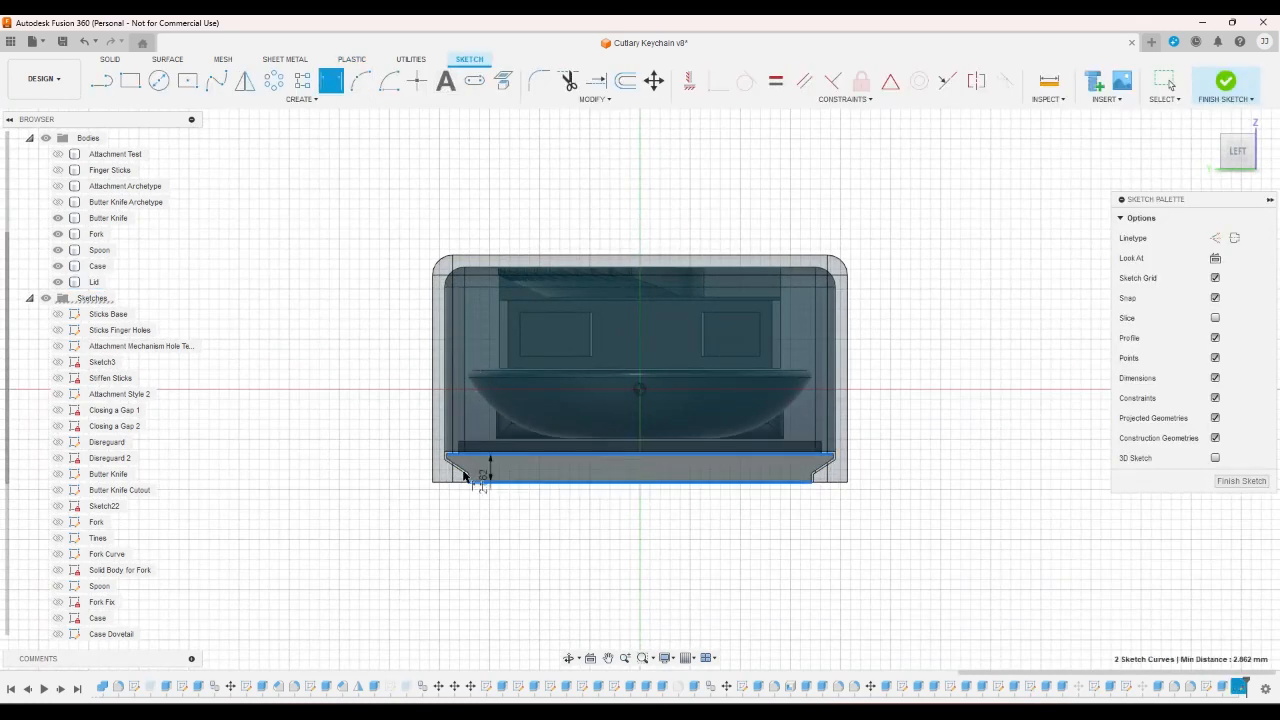
pyautogui.rightClick(377, 465)
pyautogui.click(337, 464)
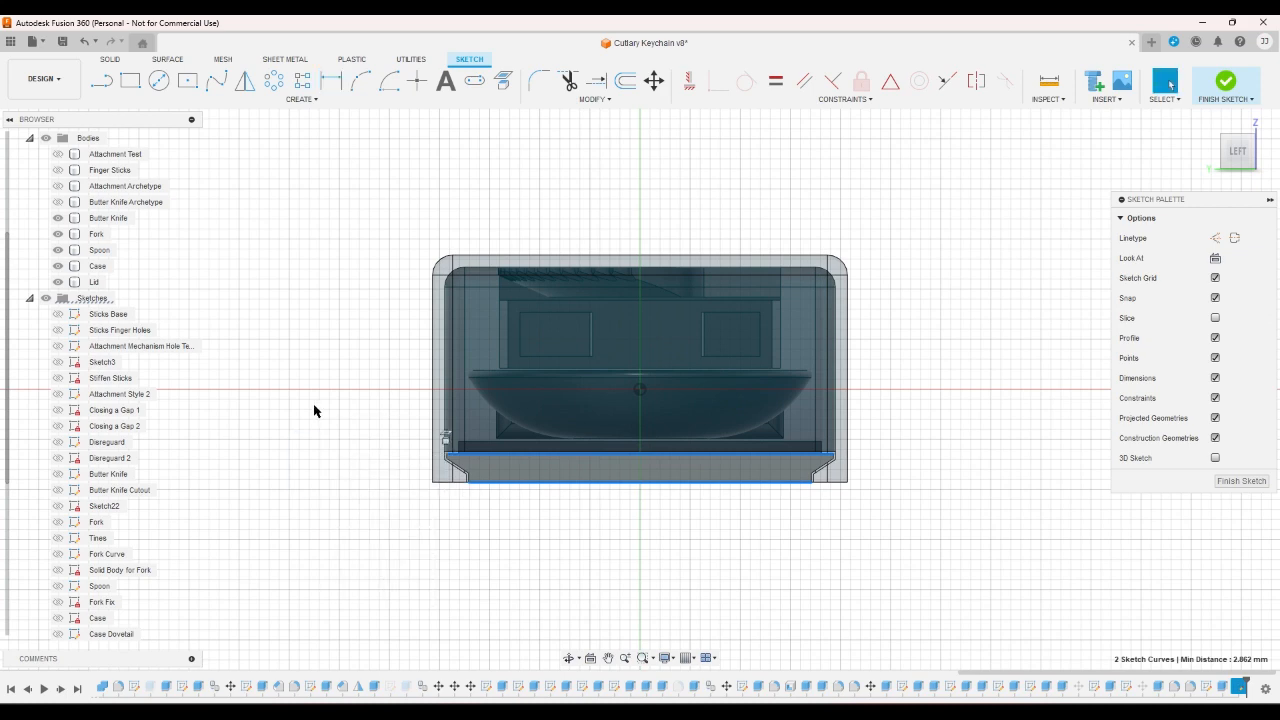
pyautogui.click(314, 411)
pyautogui.click(84, 42)
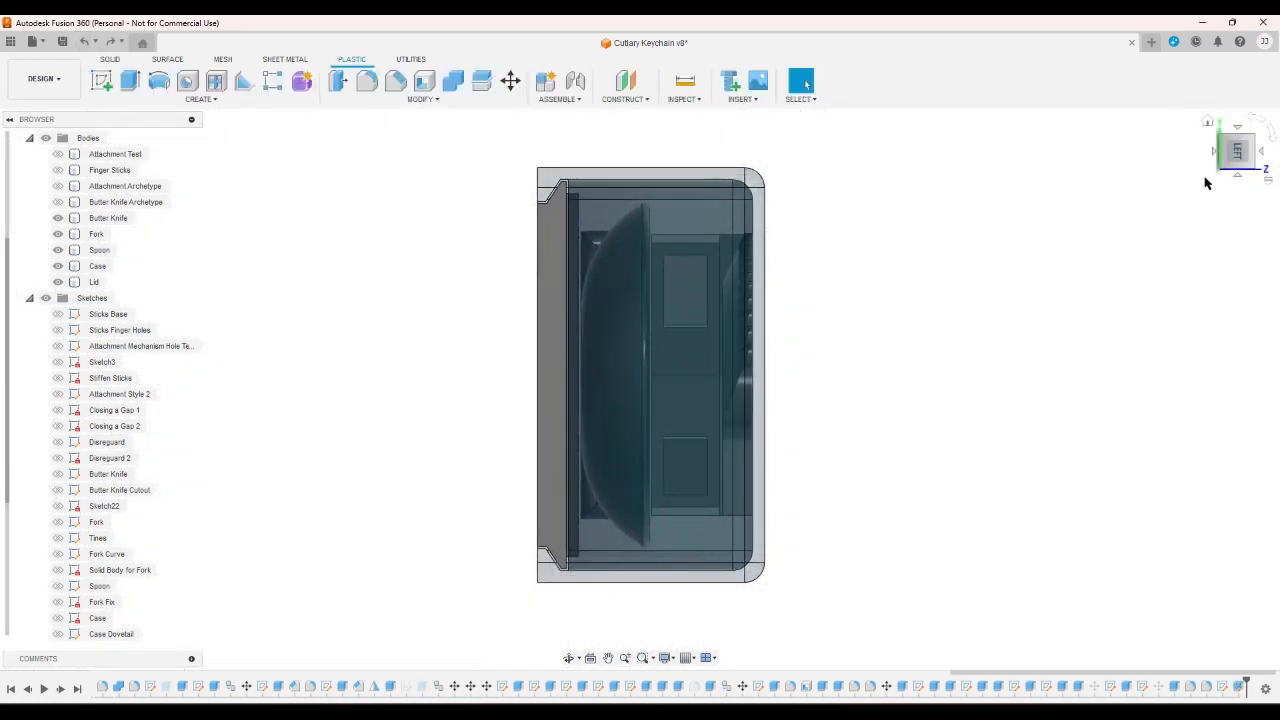
pyautogui.doubleClick(1241, 686)
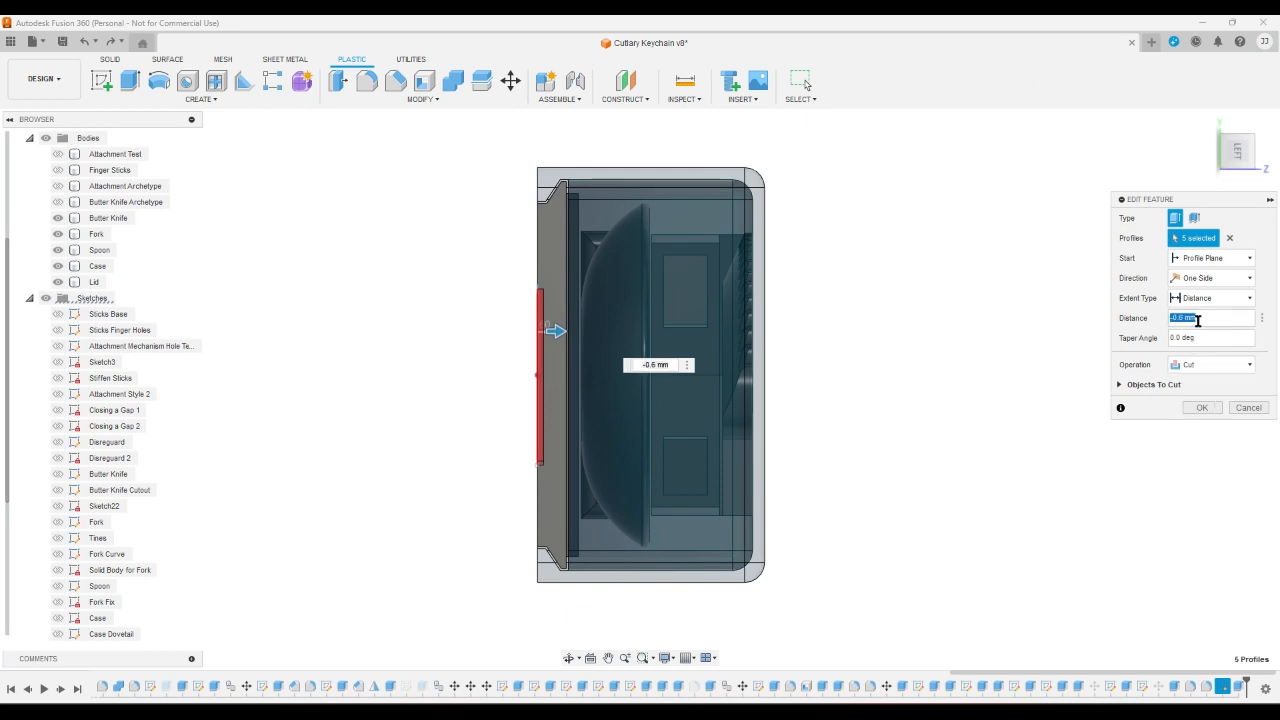
pyautogui.press('Escape')
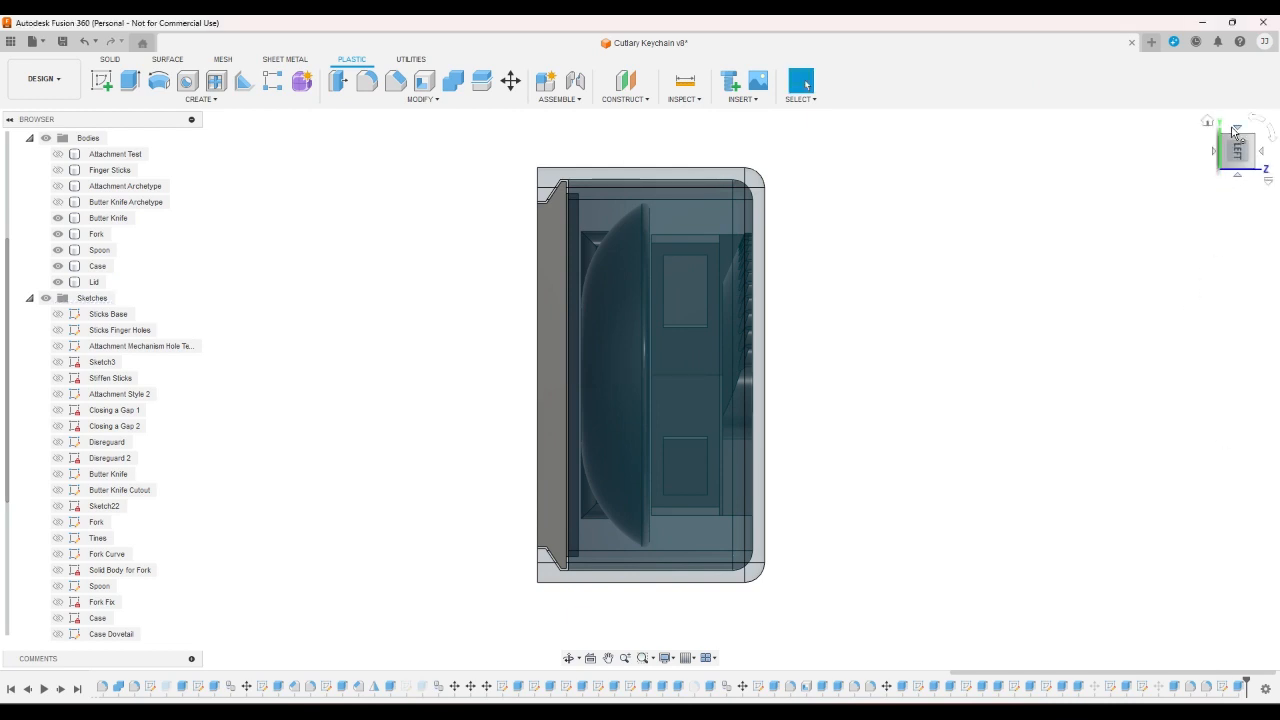
# - Fillet the floor faces of the three recesses in the lid with a 0.5 mm radius
pyautogui.click(1209, 123)
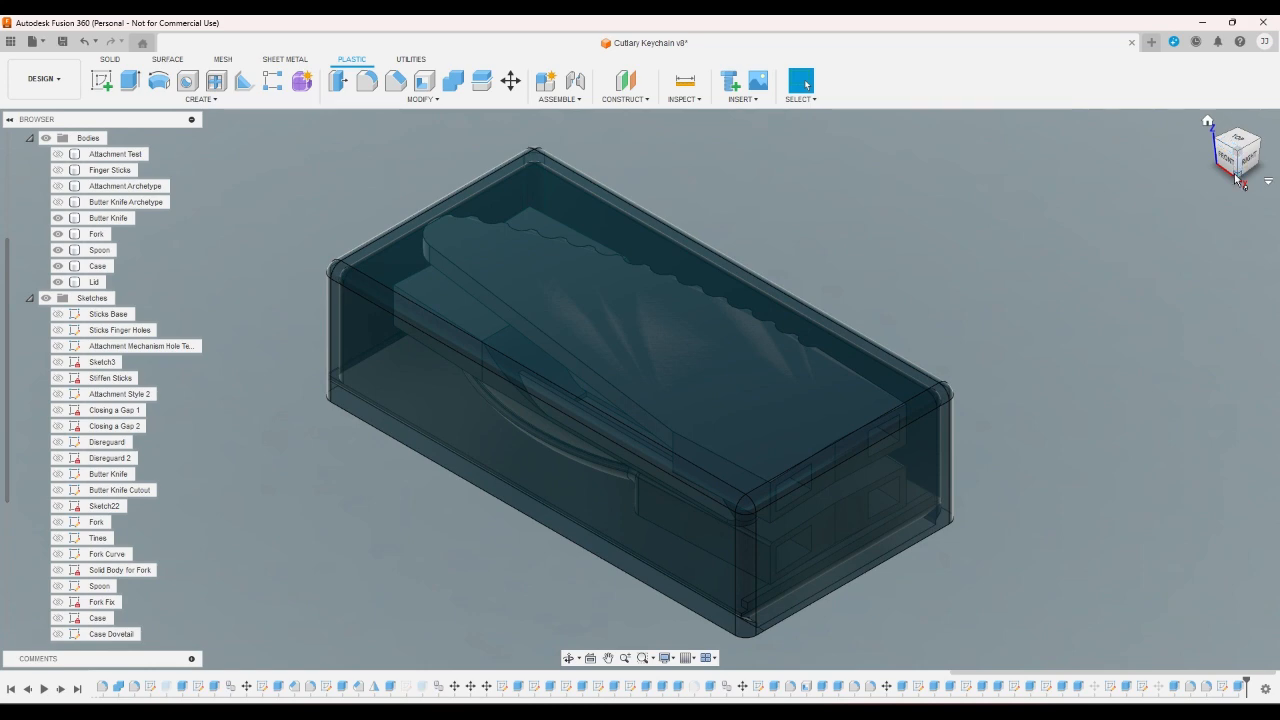
pyautogui.click(1237, 178)
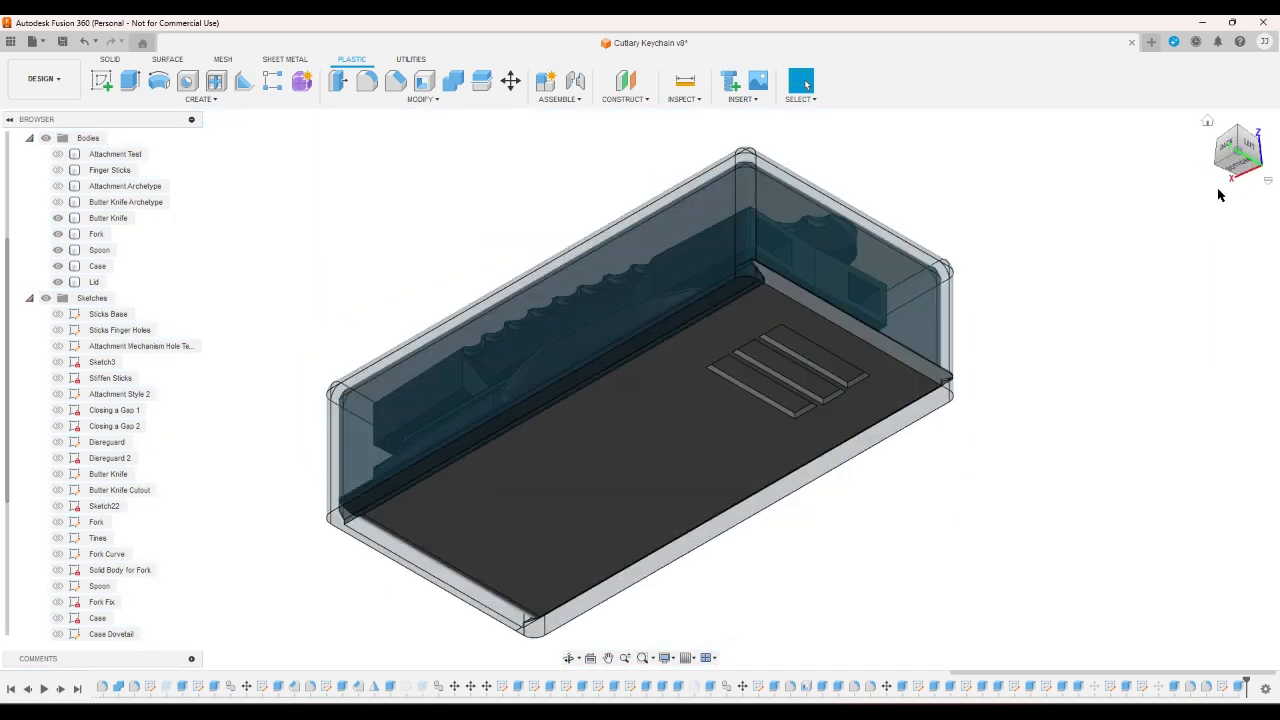
pyautogui.click(1236, 179)
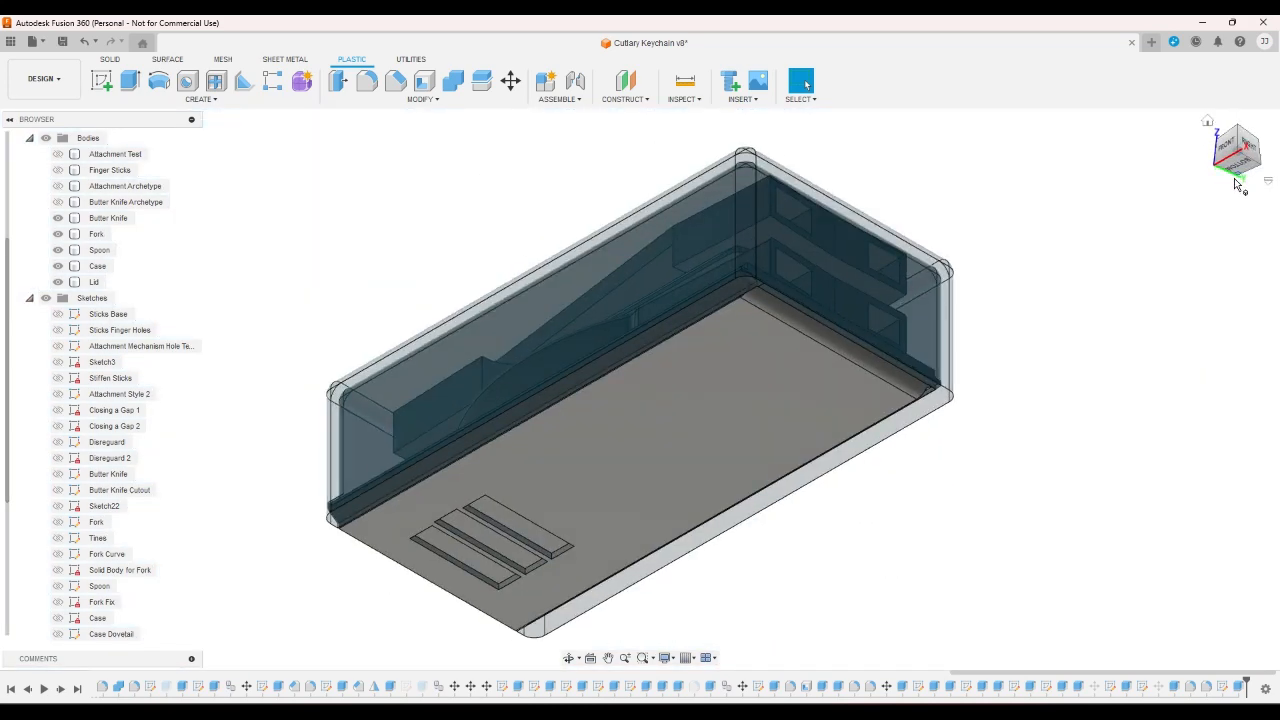
pyautogui.click(1237, 176)
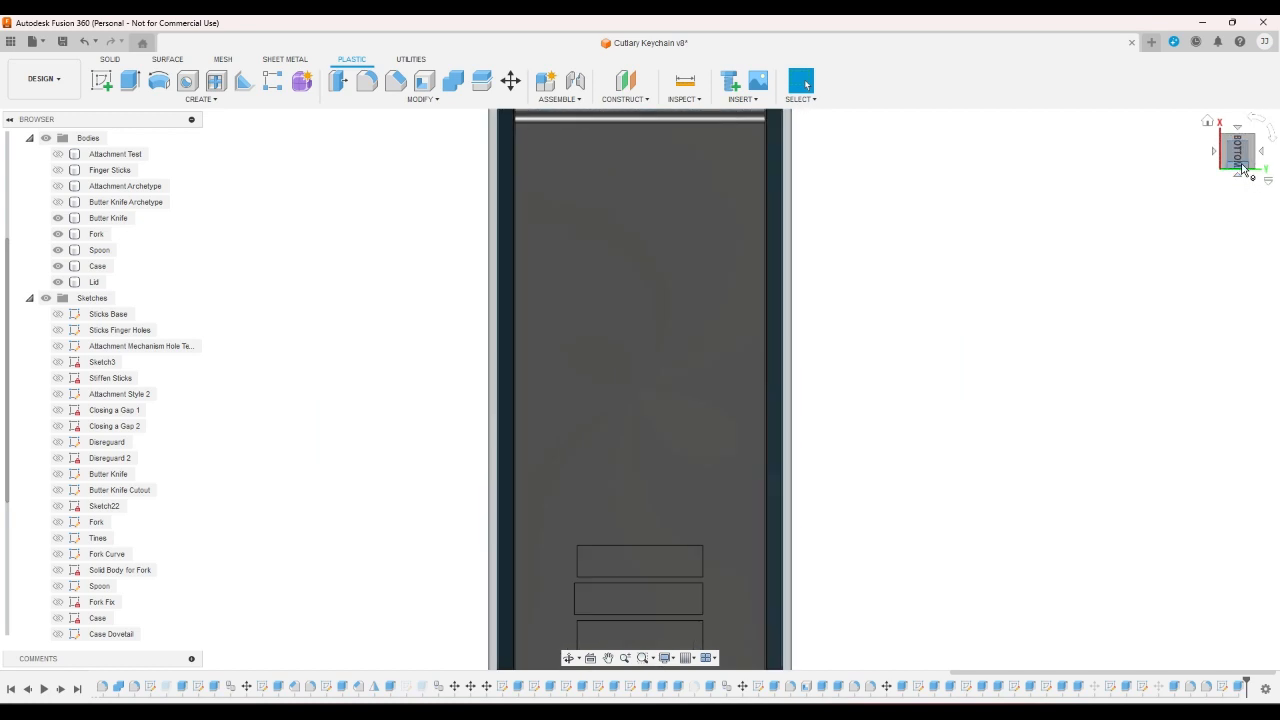
pyautogui.click(1241, 168)
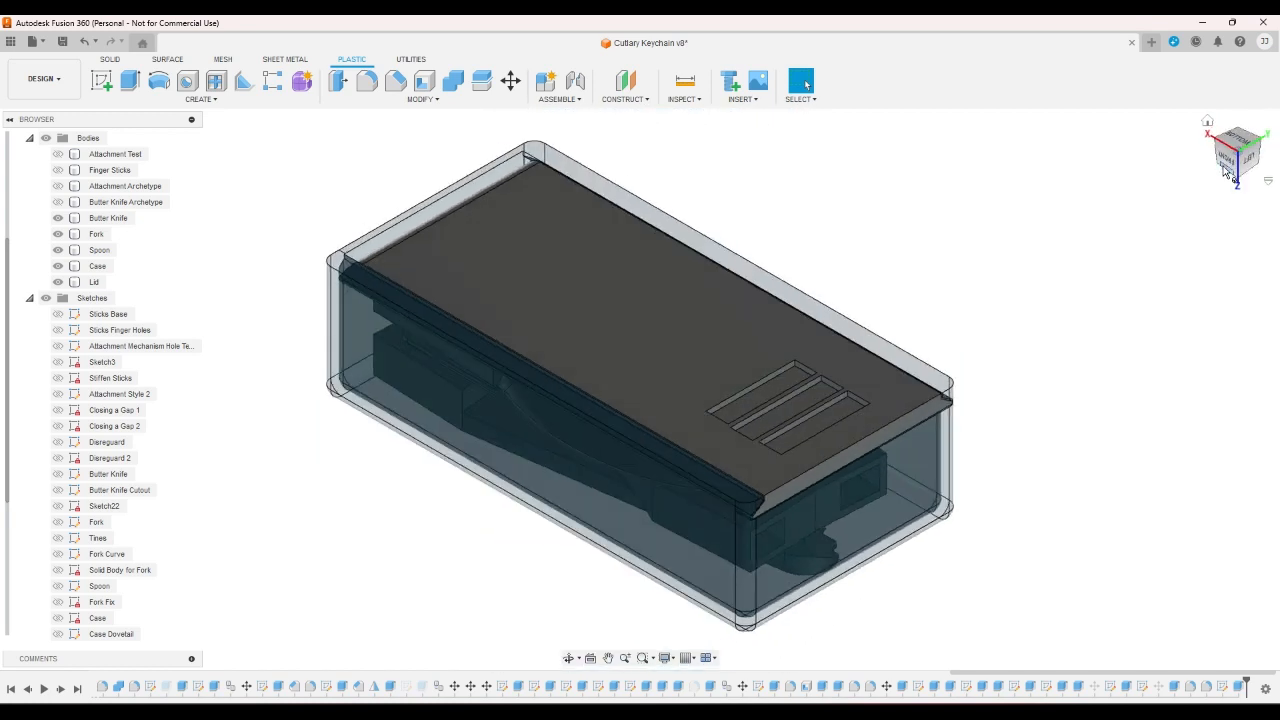
pyautogui.scroll(4, 660, 172)
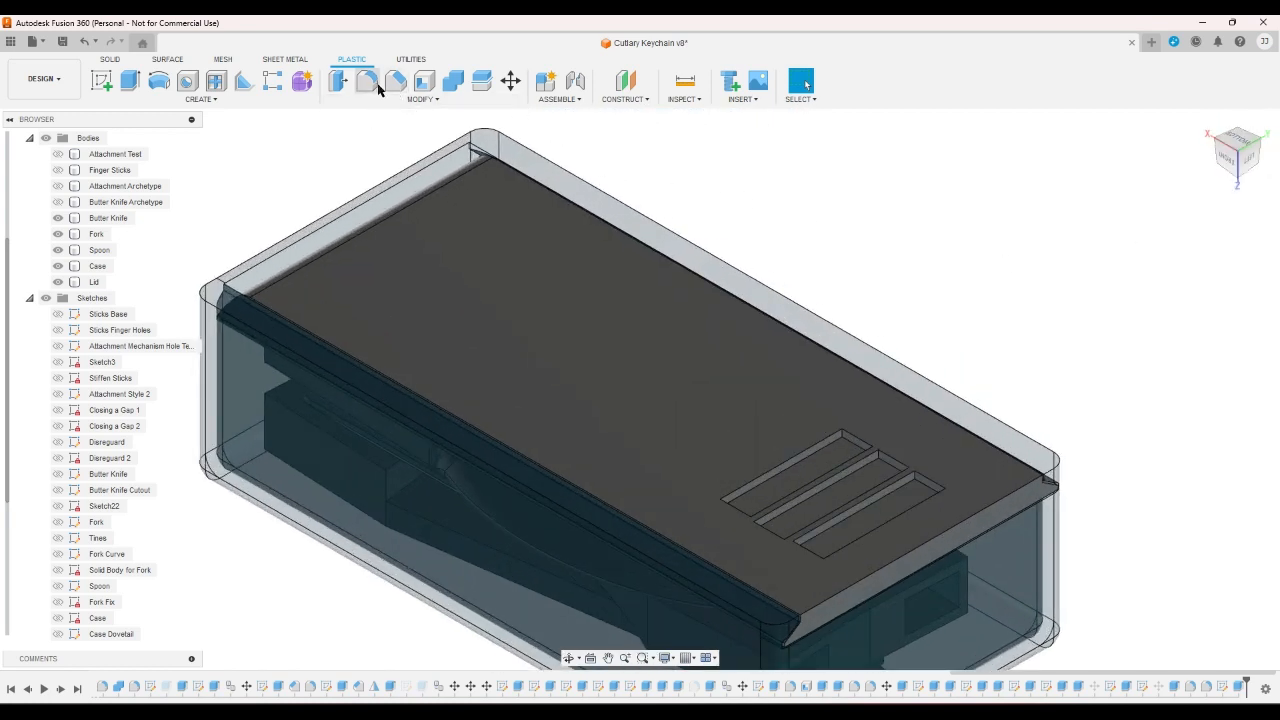
pyautogui.click(372, 84)
pyautogui.click(849, 478)
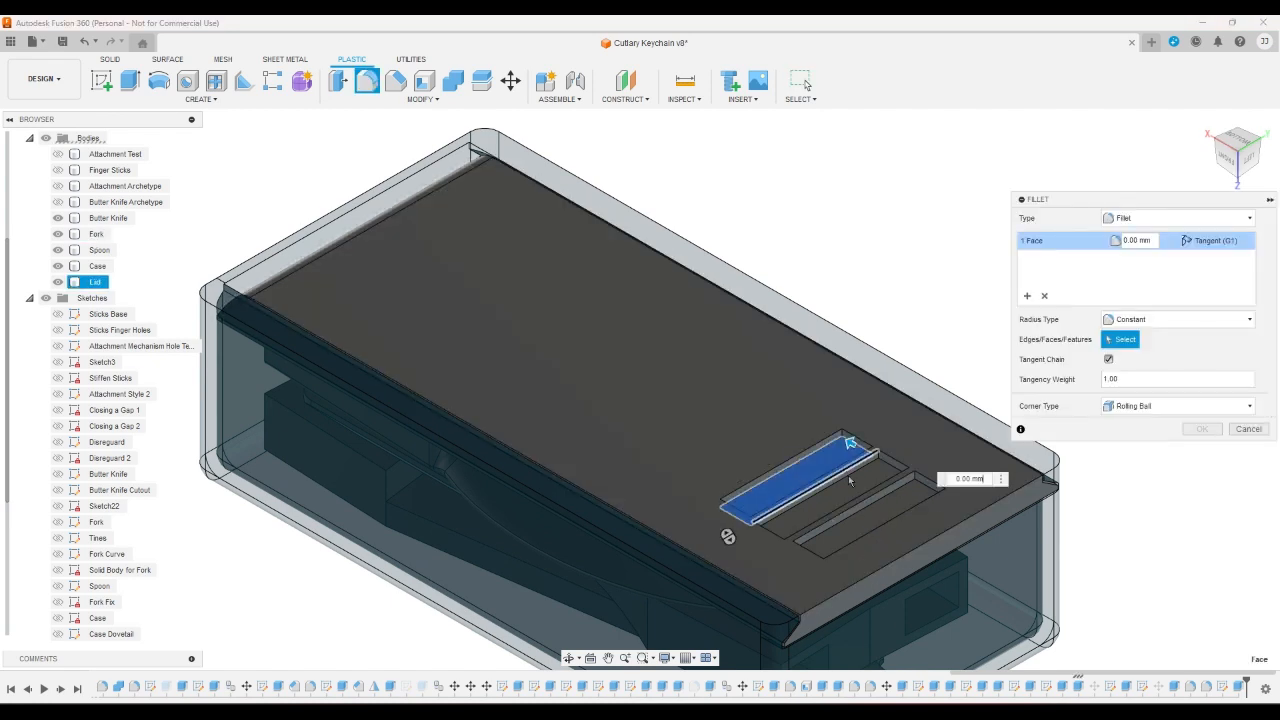
pyautogui.click(845, 500)
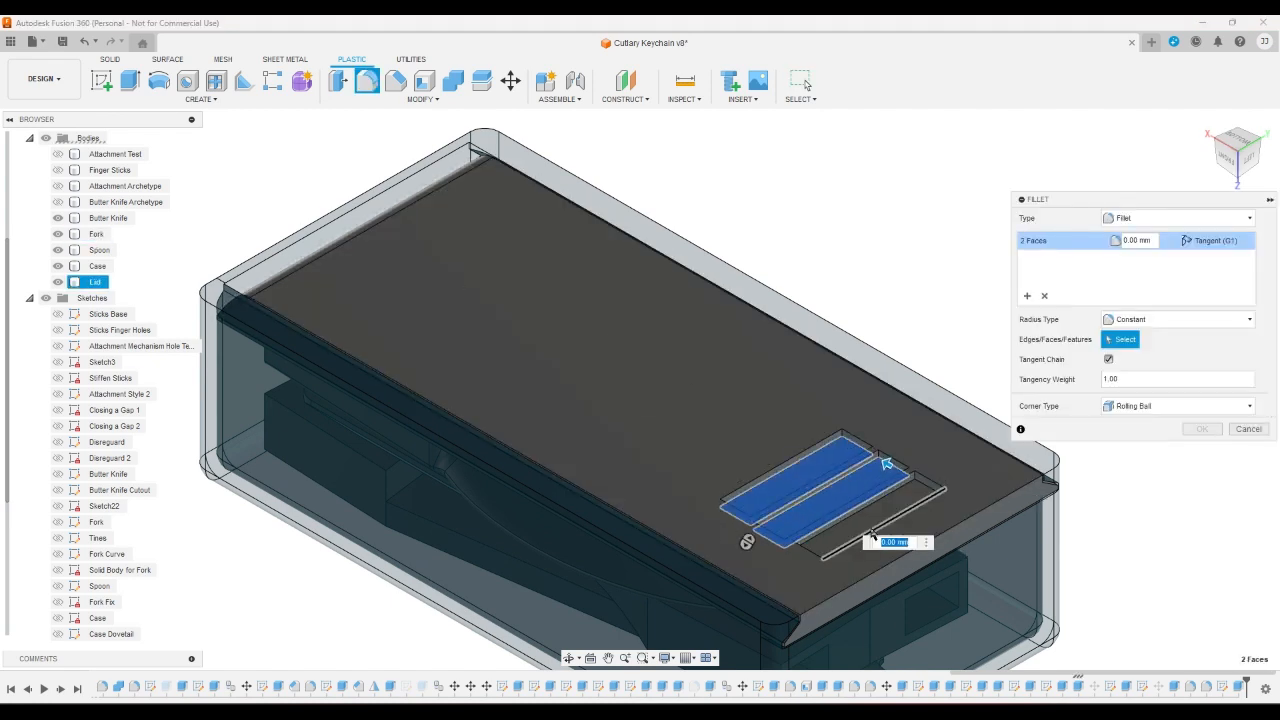
pyautogui.click(874, 527)
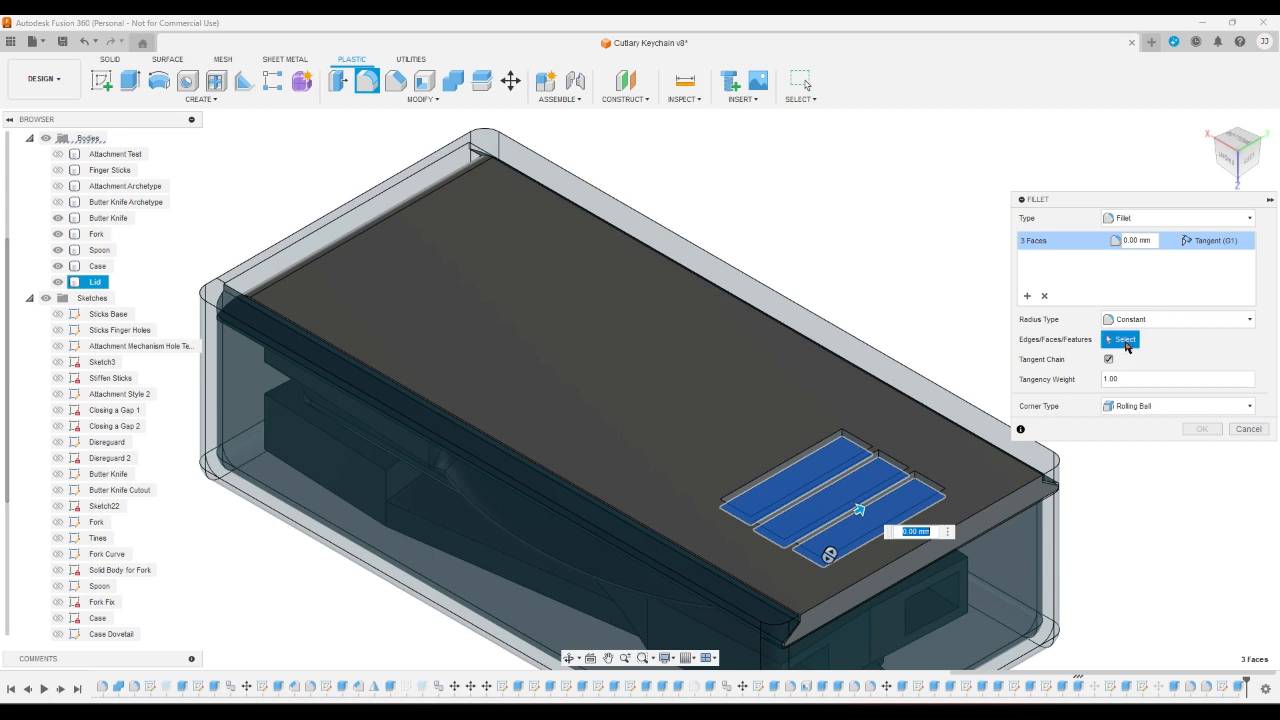
pyautogui.doubleClick(1143, 241)
pyautogui.write('0.5')
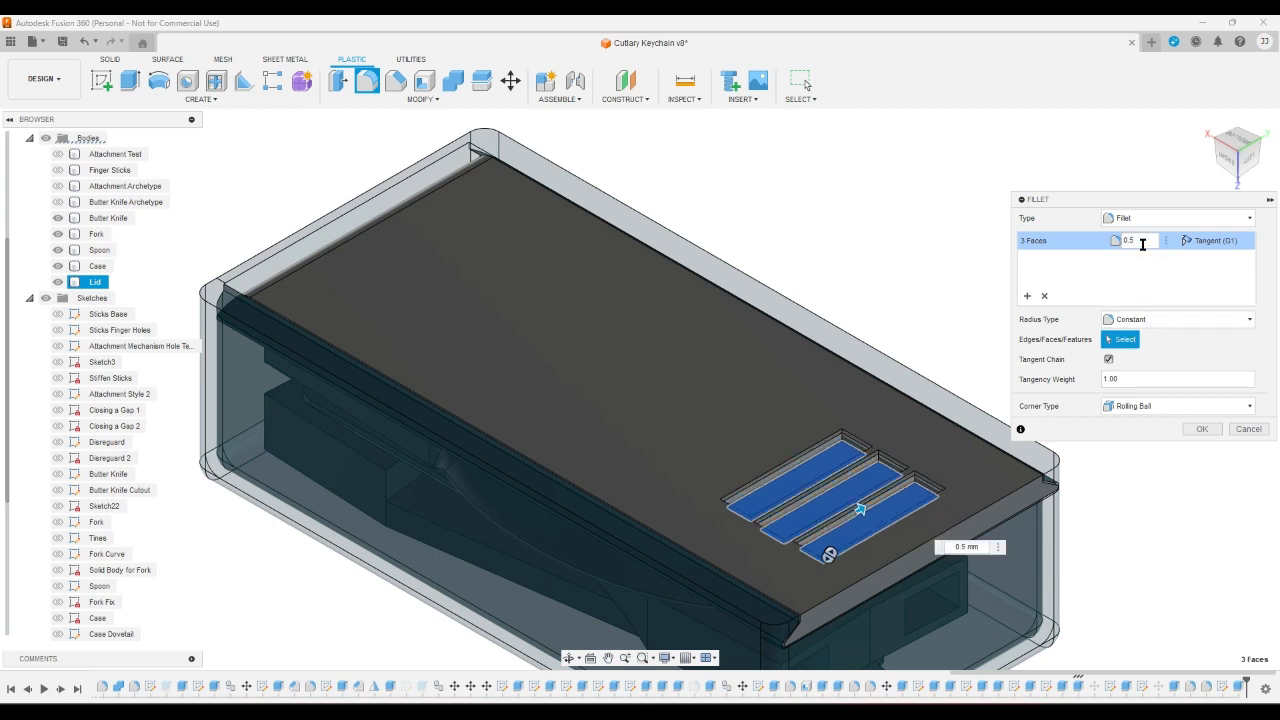
pyautogui.press('Return')
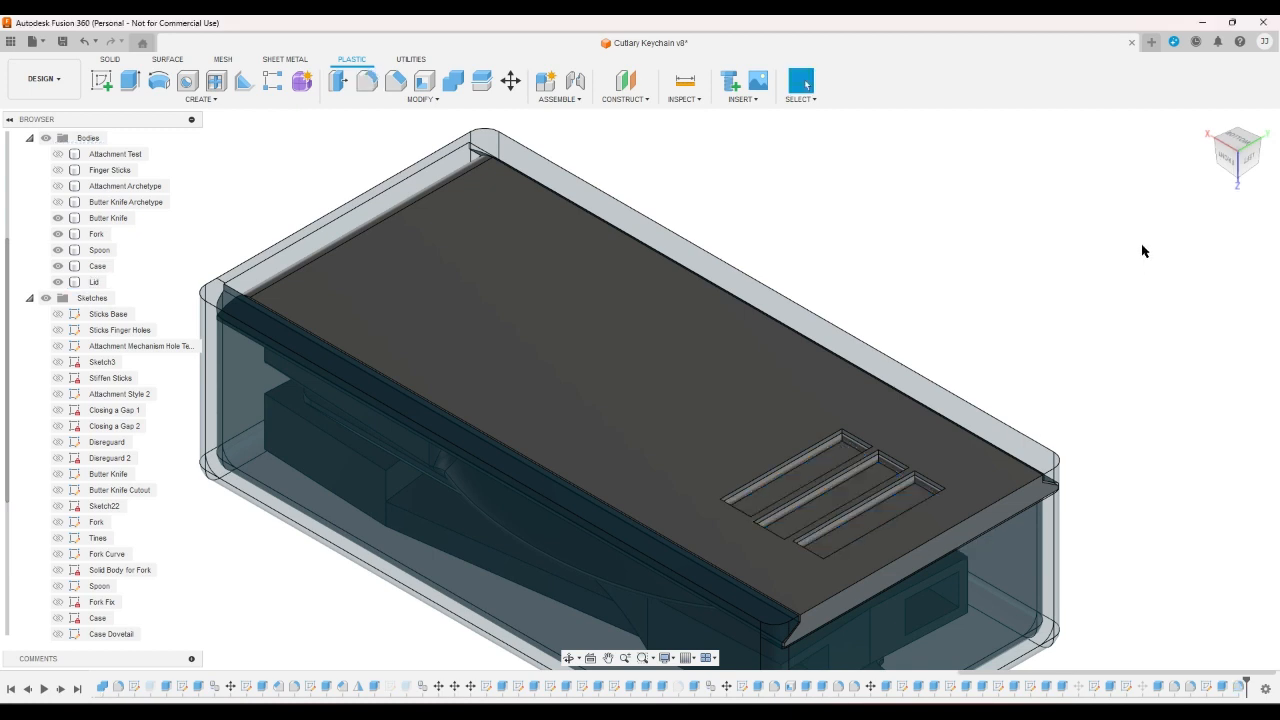
# - Fillet the 12 outer rim edges of the three lid recesses with a 0.4 mm radius
pyautogui.click(367, 85)
pyautogui.scroll(5, 914, 331)
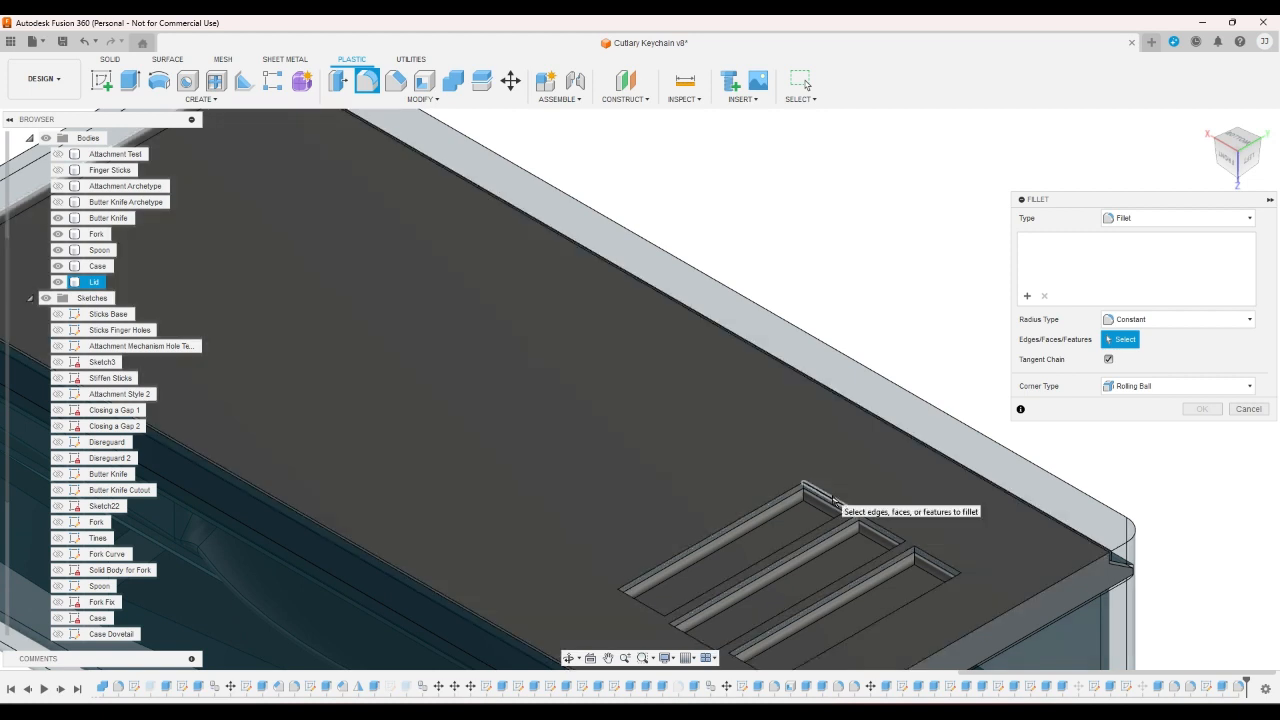
pyautogui.click(832, 507)
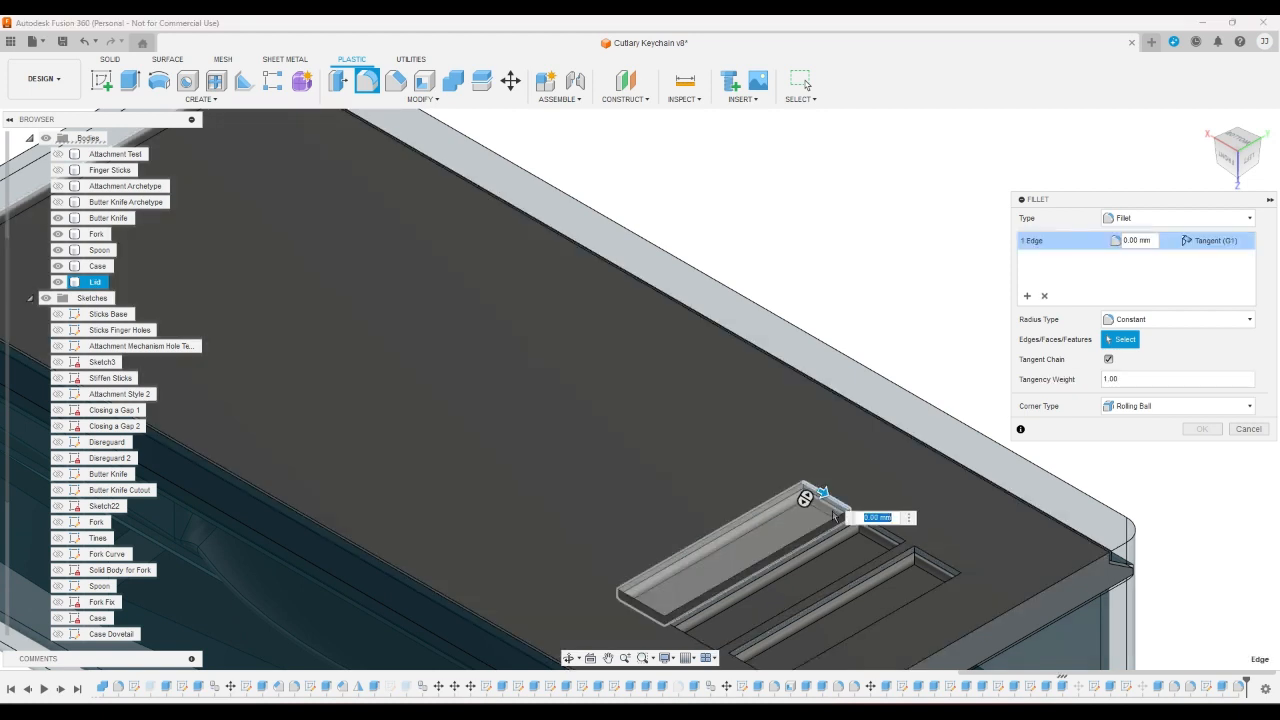
pyautogui.click(832, 518)
pyautogui.click(770, 502)
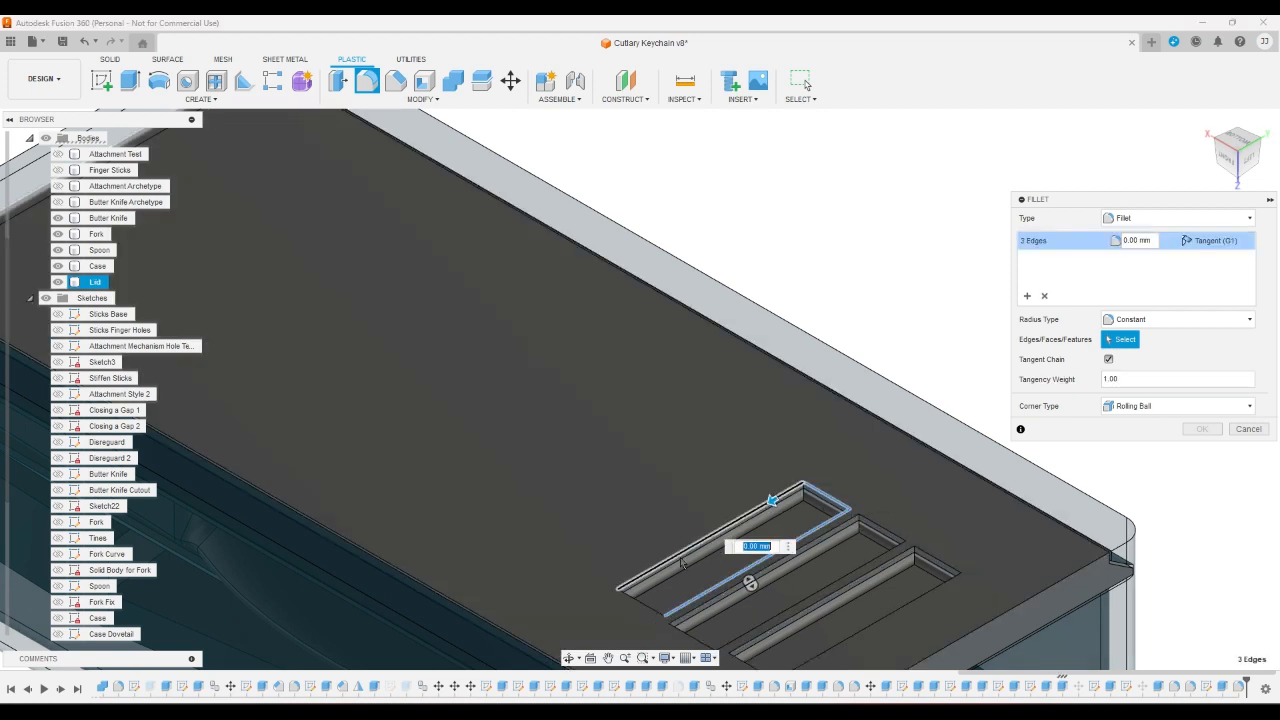
pyautogui.click(643, 605)
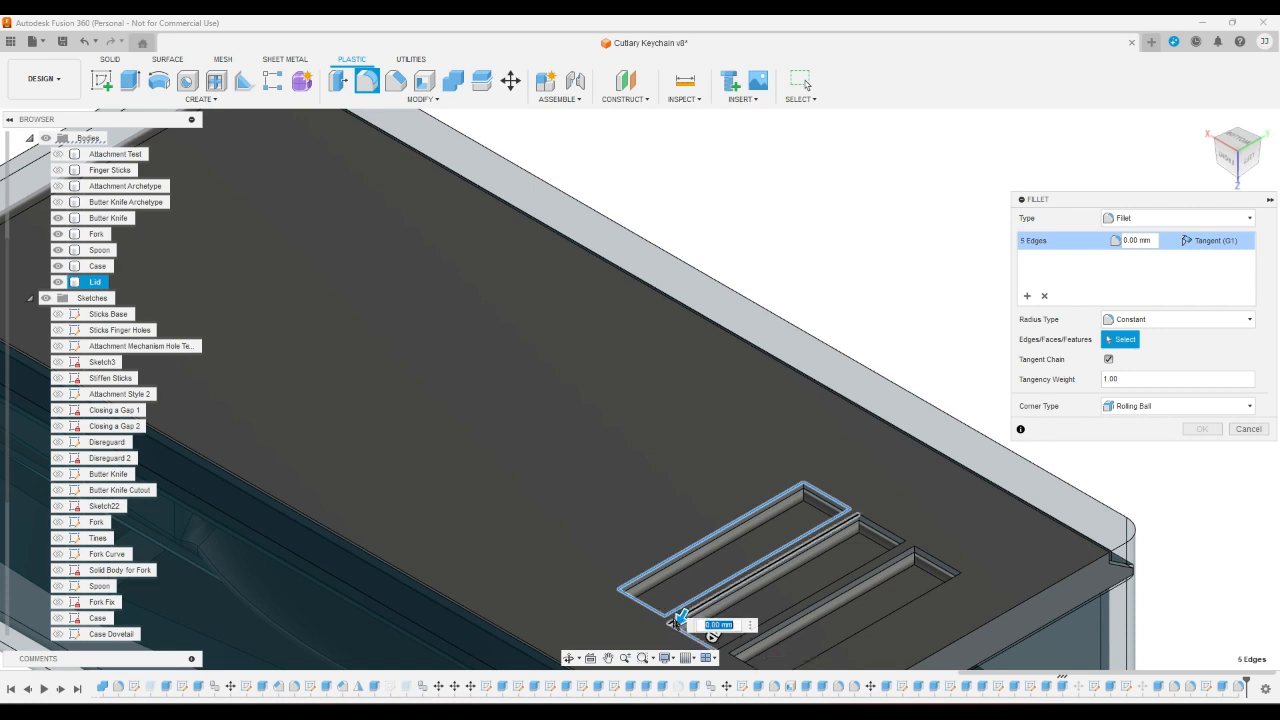
pyautogui.click(880, 548)
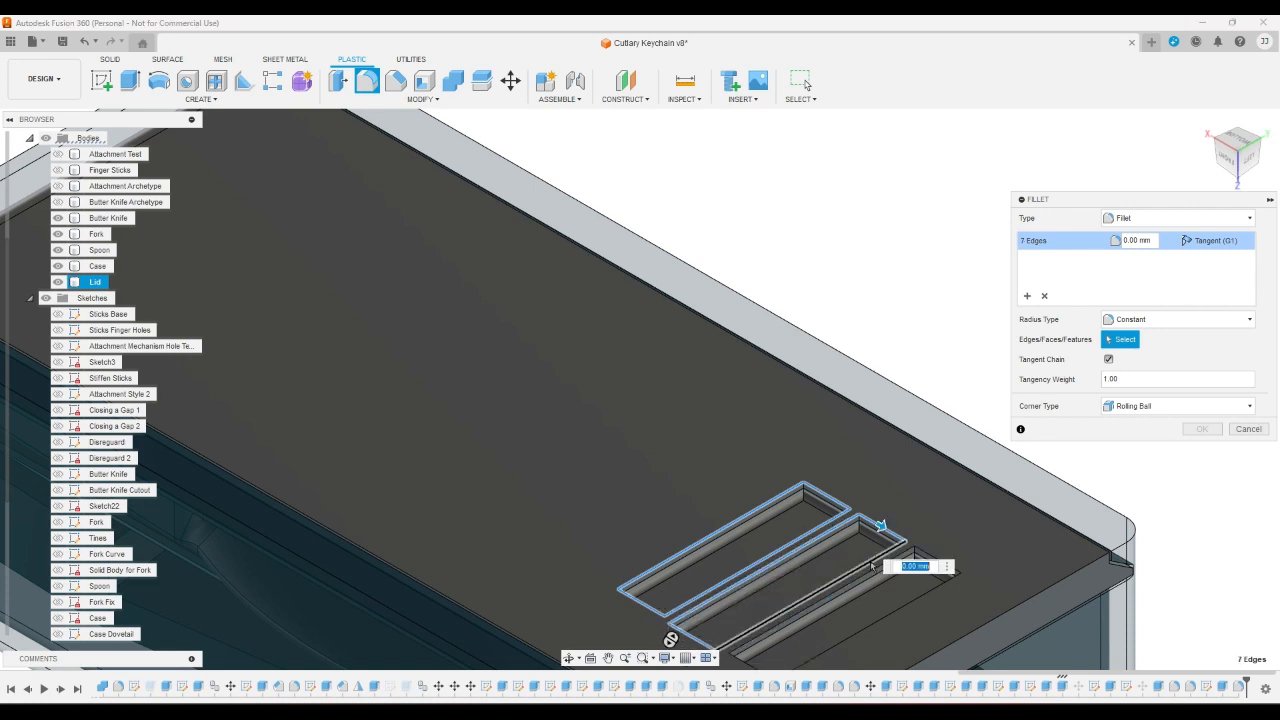
pyautogui.doubleClick(877, 560)
pyautogui.click(926, 556)
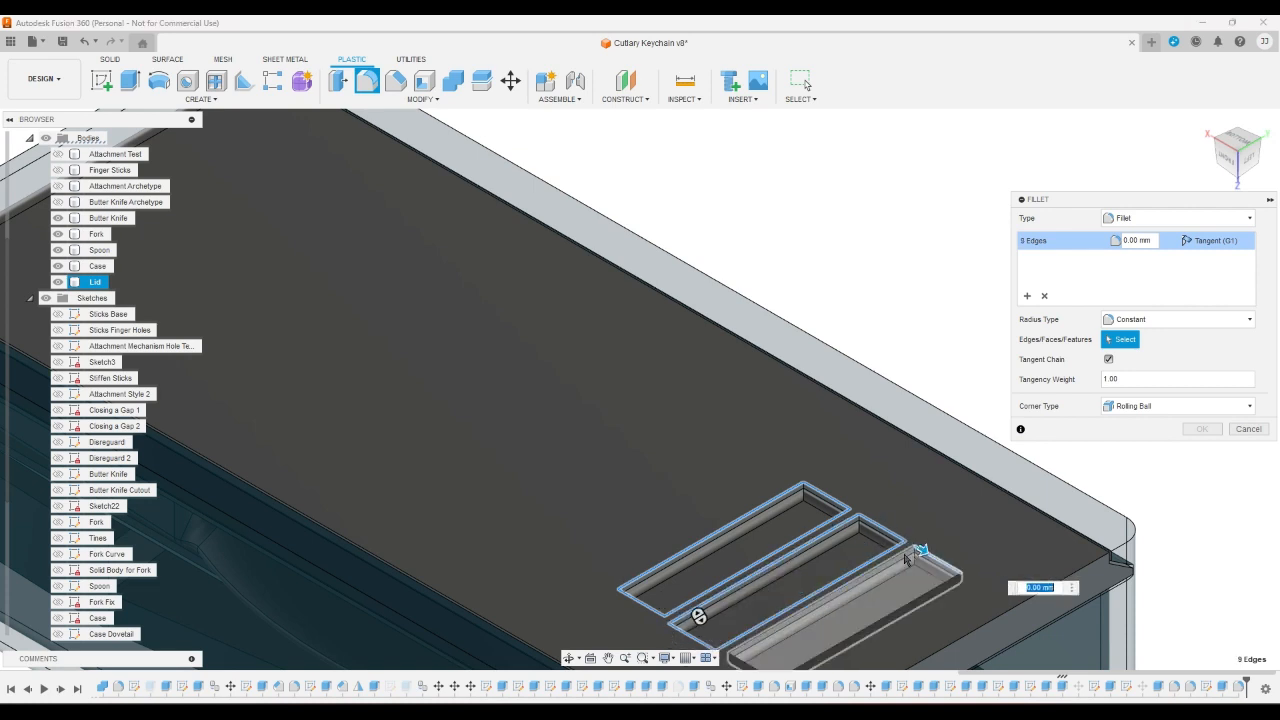
pyautogui.click(905, 606)
pyautogui.click(750, 666)
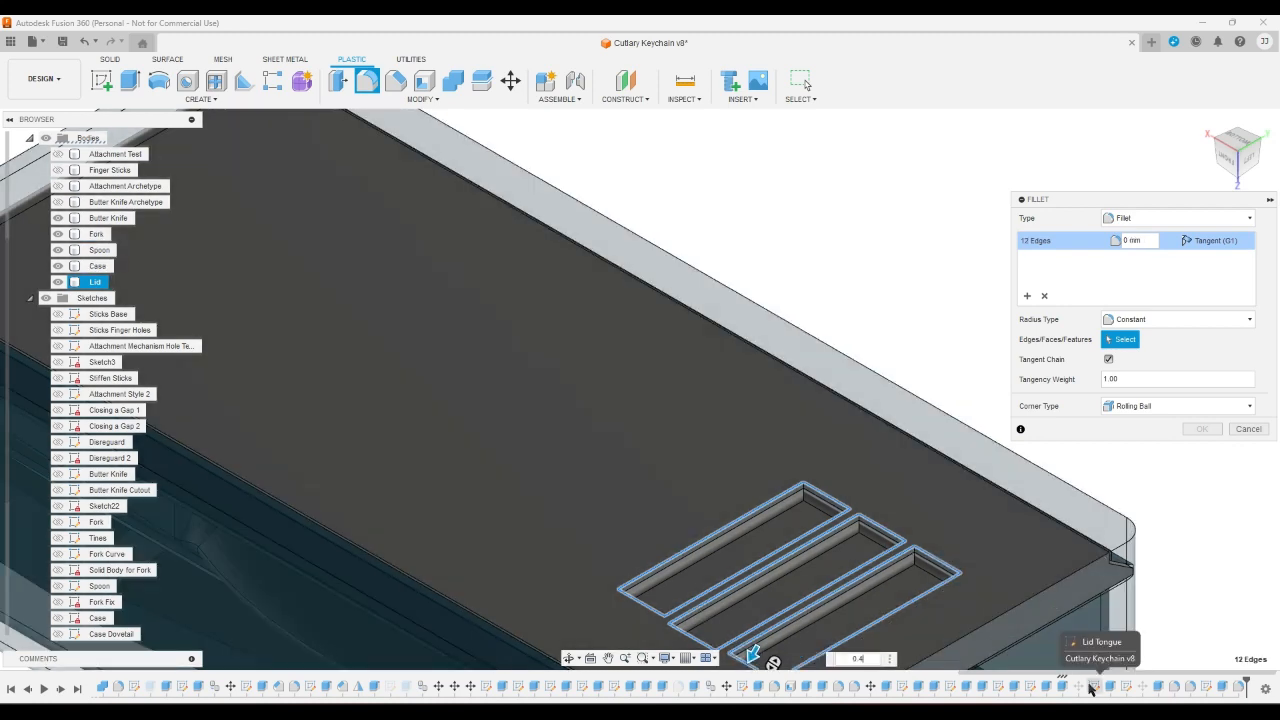
pyautogui.press('Return')
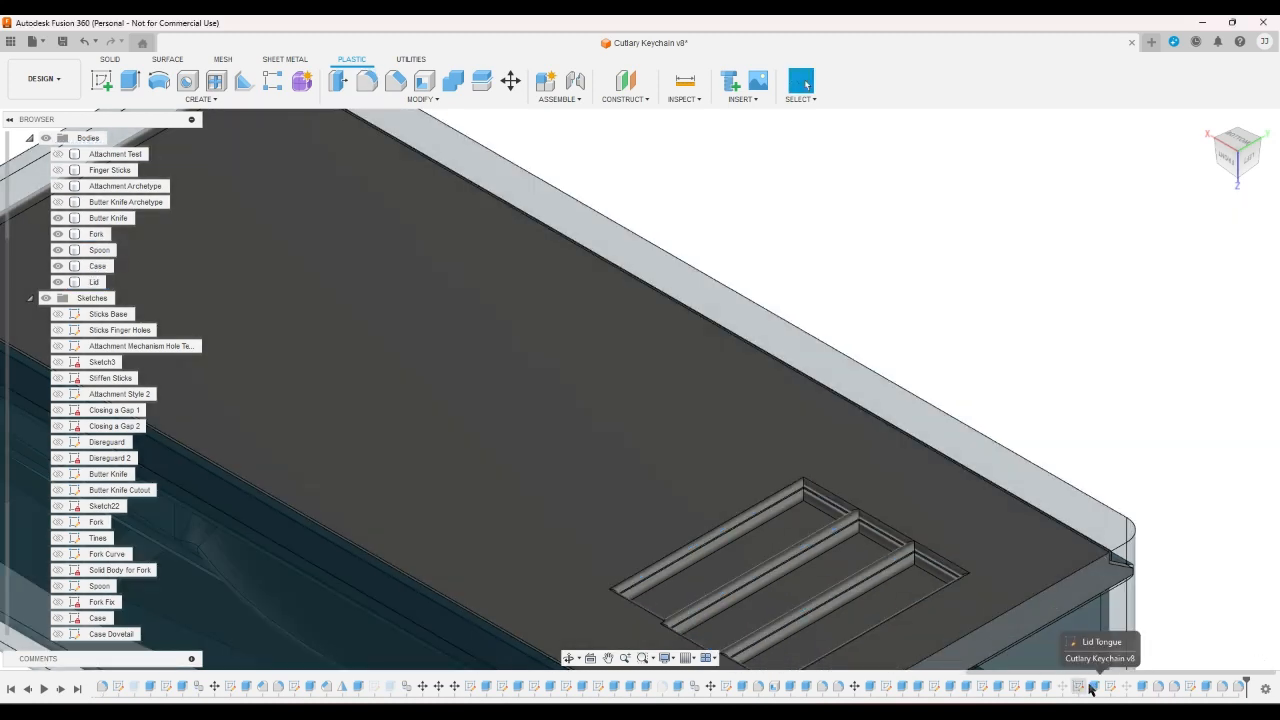
# - Set the radius of the fillet on the three lid recesses' 12 outer rim edges to 4 mm
pyautogui.scroll(-4, 1111, 457)
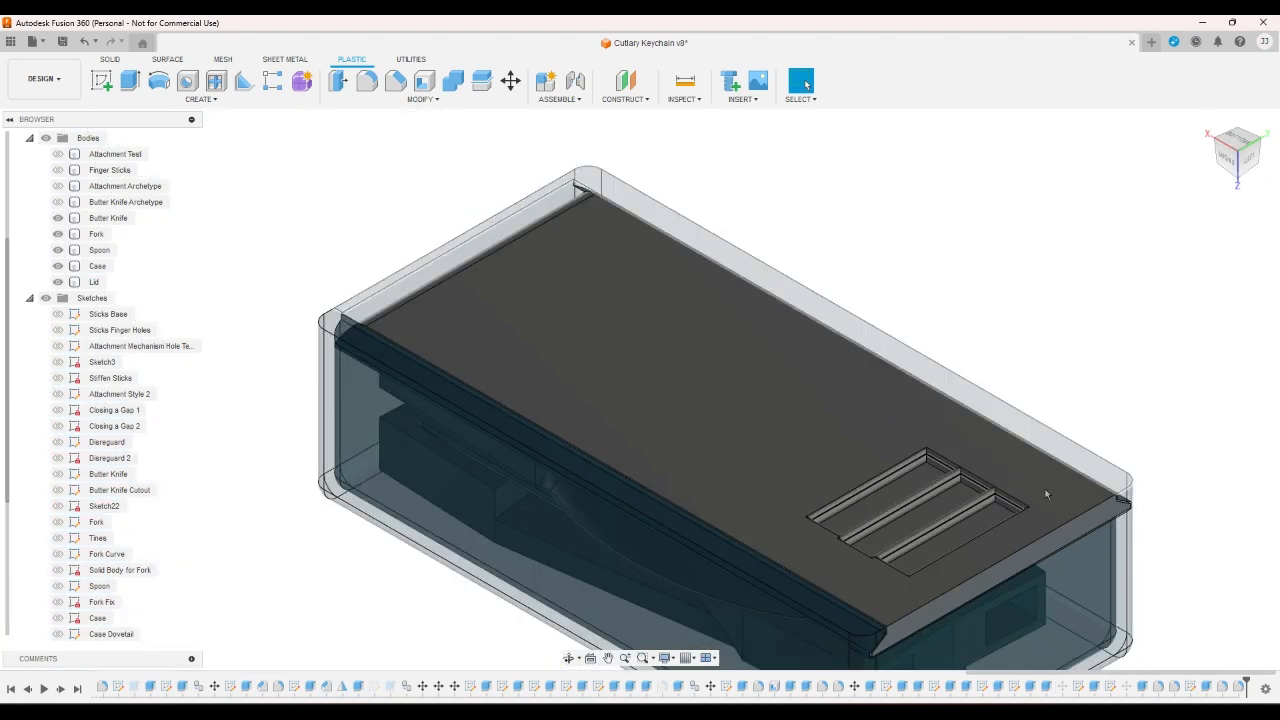
pyautogui.scroll(5, 994, 531)
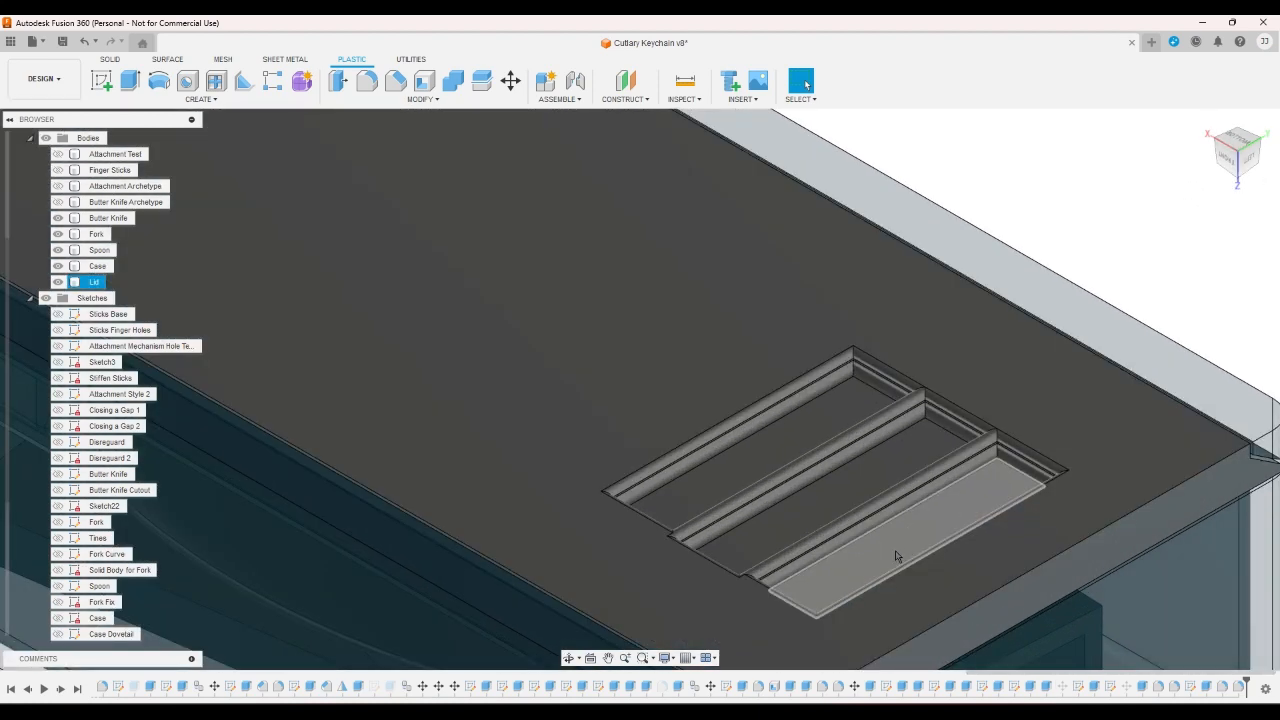
pyautogui.scroll(3, 765, 570)
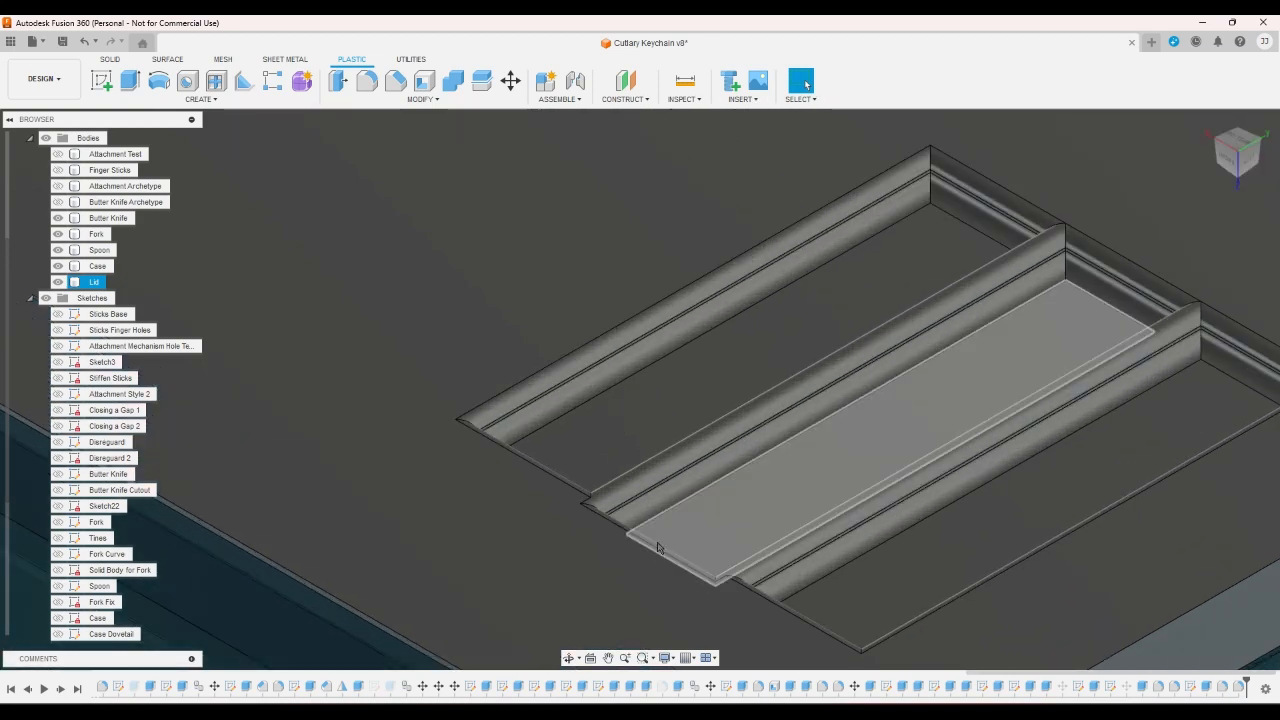
pyautogui.scroll(-5, 660, 545)
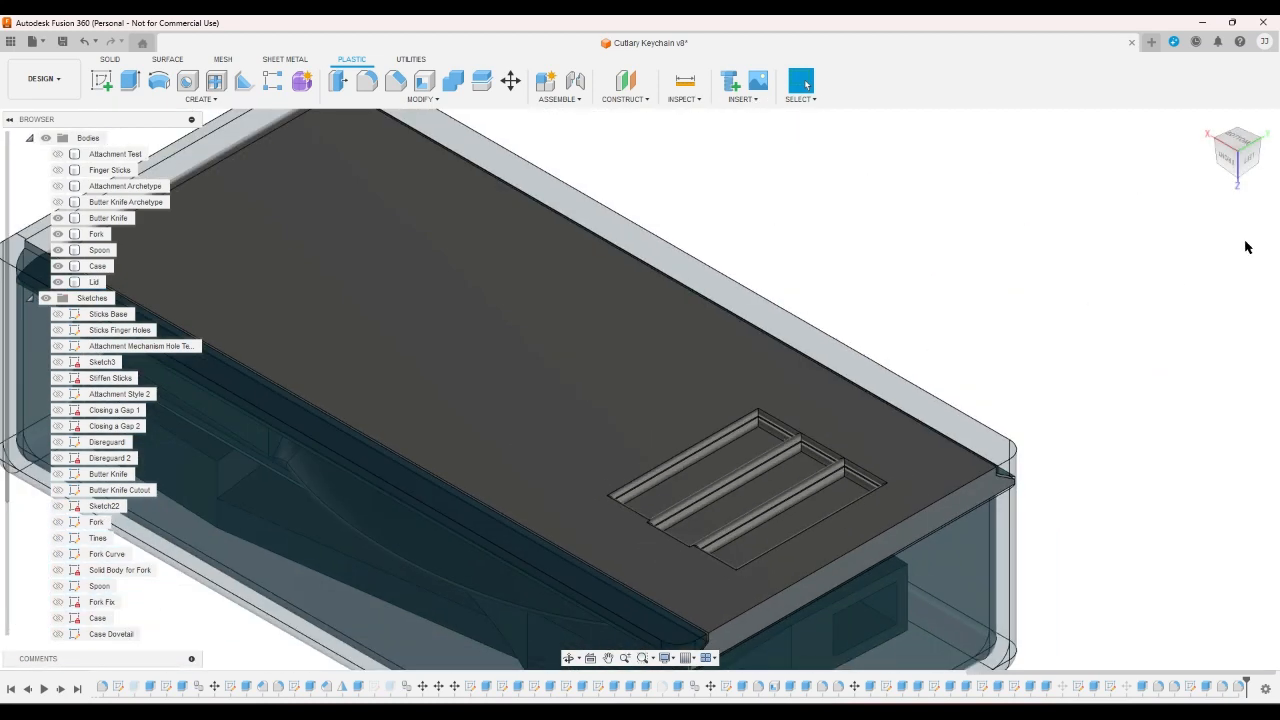
pyautogui.click(1263, 146)
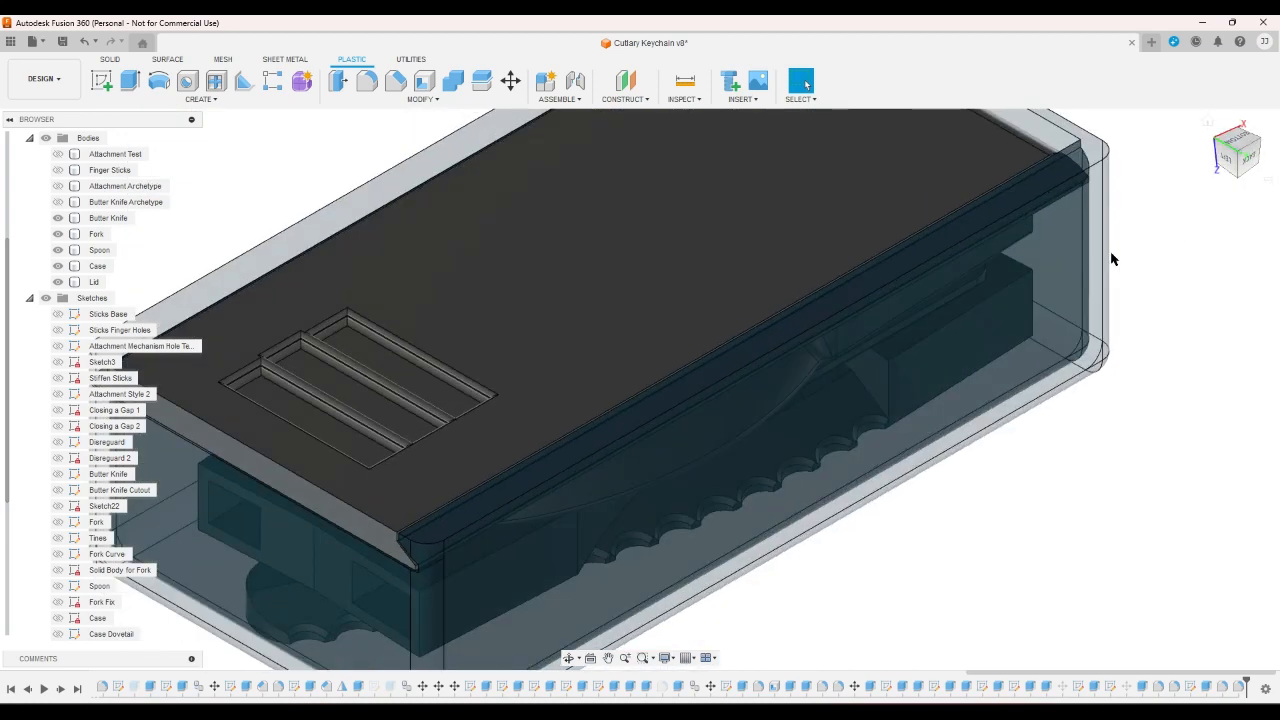
pyautogui.doubleClick(1237, 688)
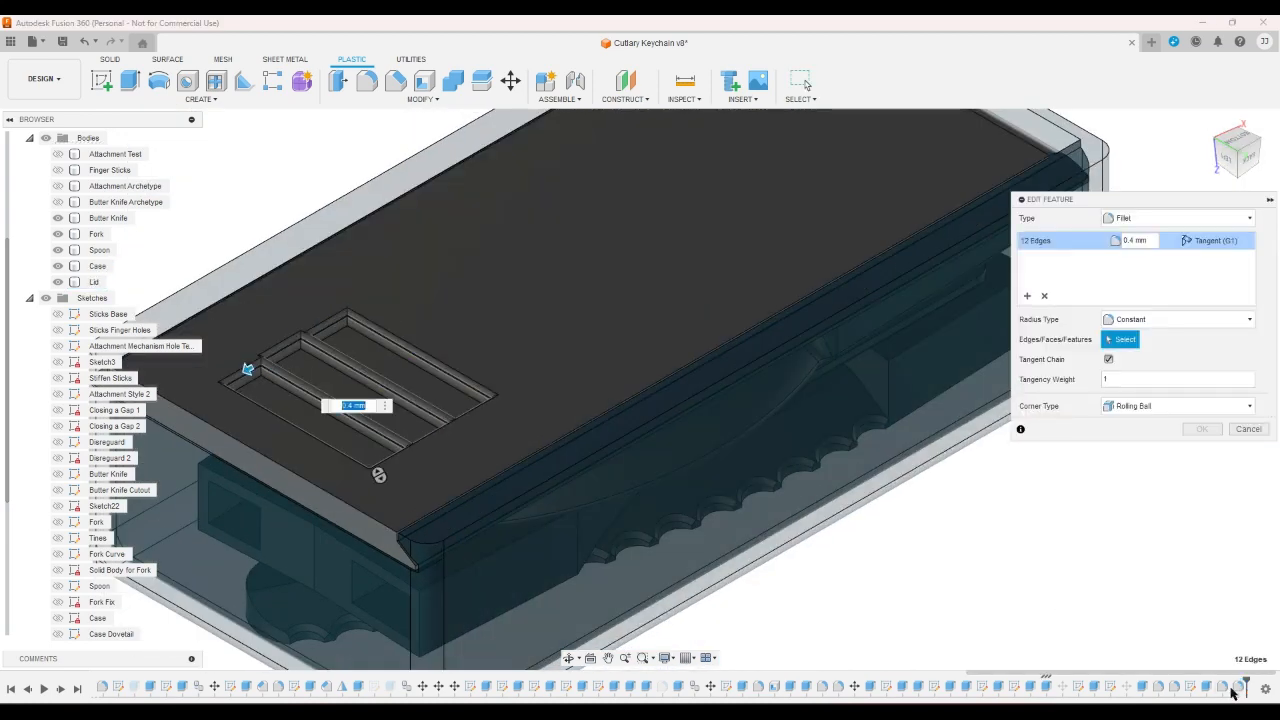
pyautogui.doubleClick(1148, 243)
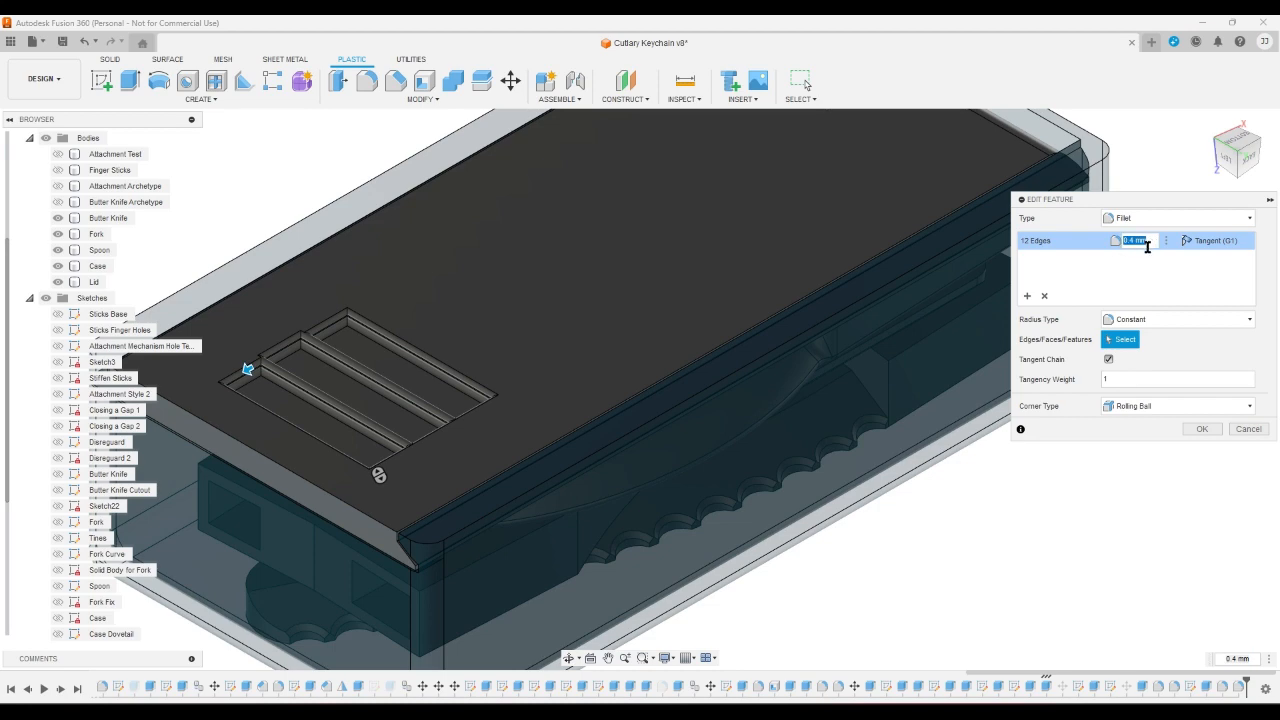
pyautogui.write('0')
pyautogui.scroll(5, 340, 265)
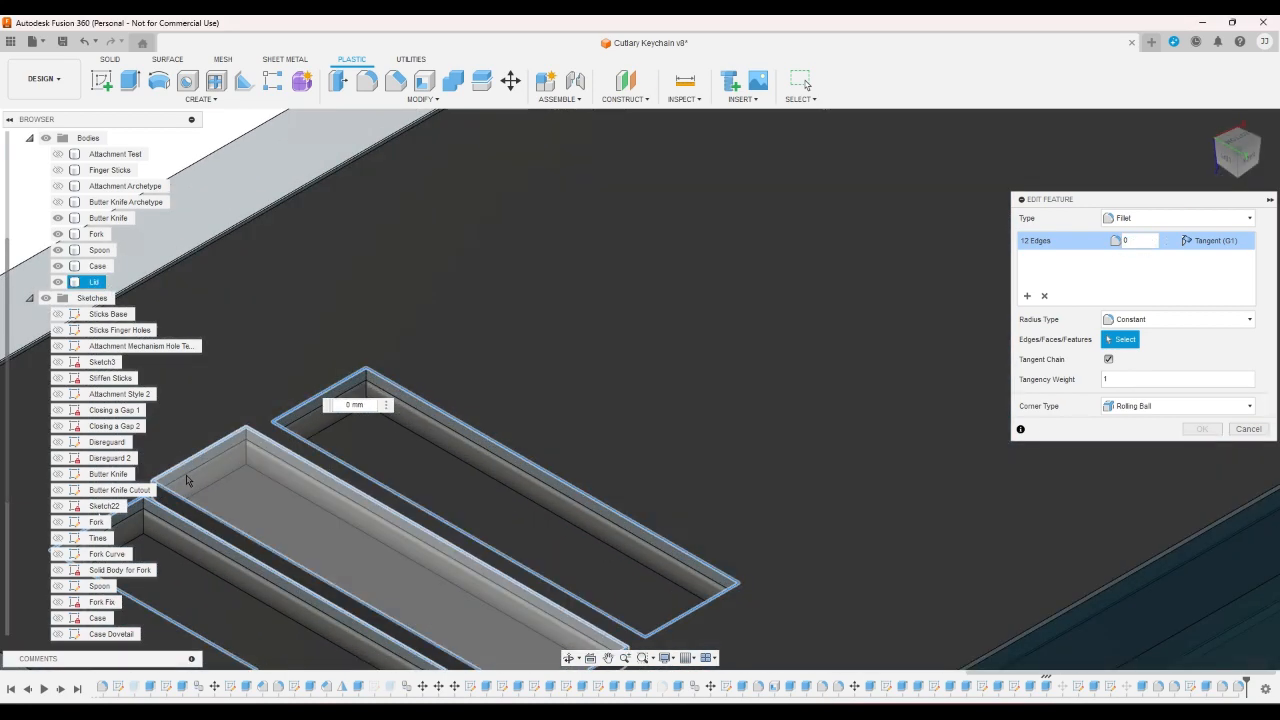
pyautogui.click(192, 460)
pyautogui.click(192, 460)
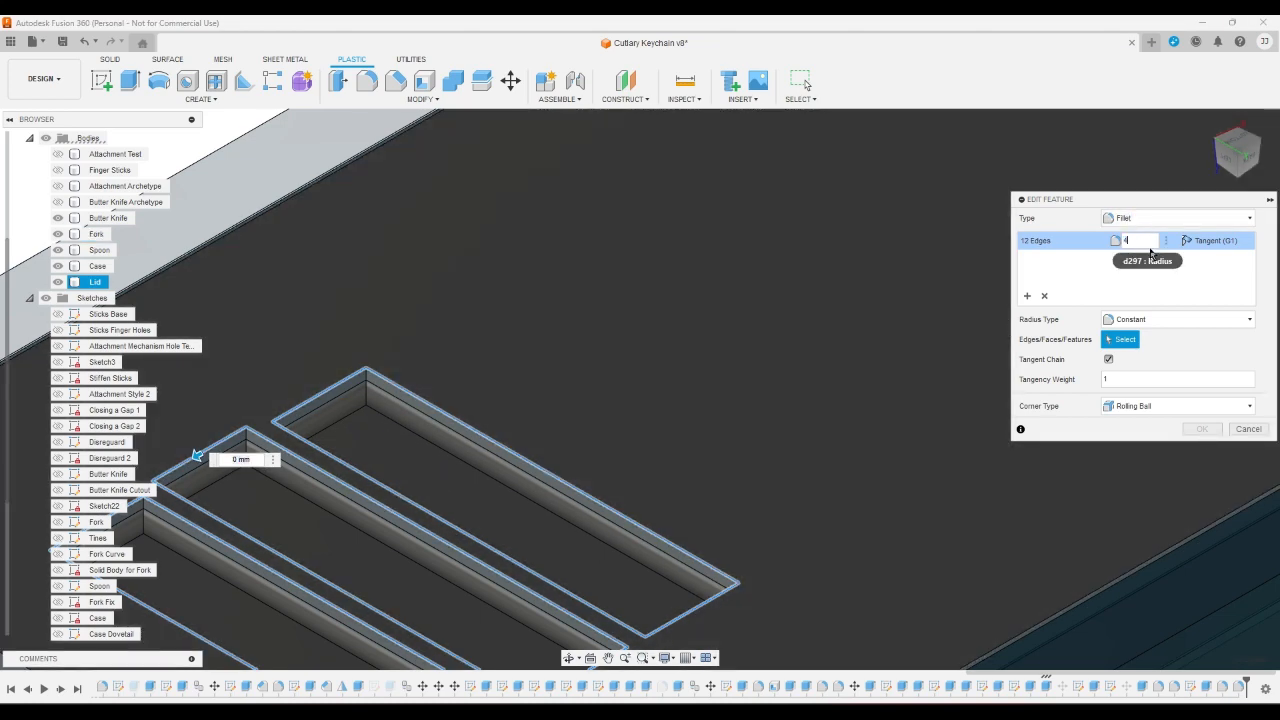
pyautogui.press('Return')
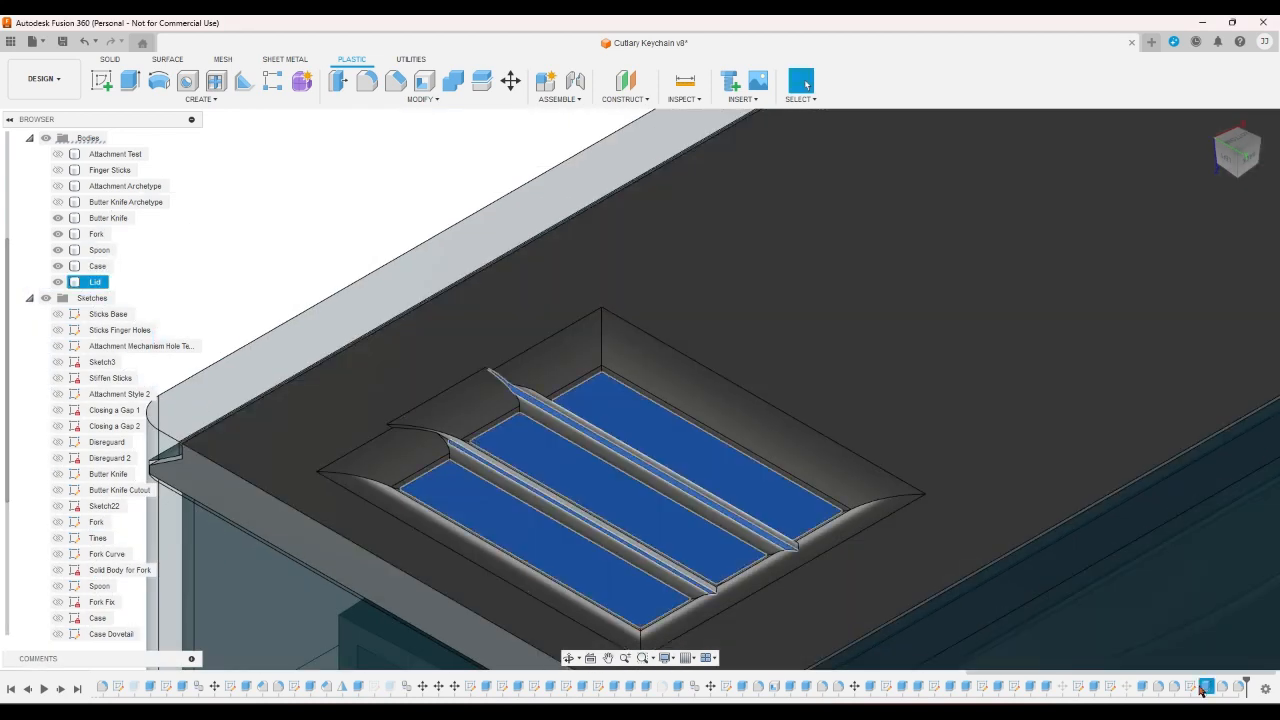
# - Close the middle recess profile with a line collinear with the adjacent inner rectangle's end edge, and reapply the cut to all three recesses
pyautogui.doubleClick(1204, 688)
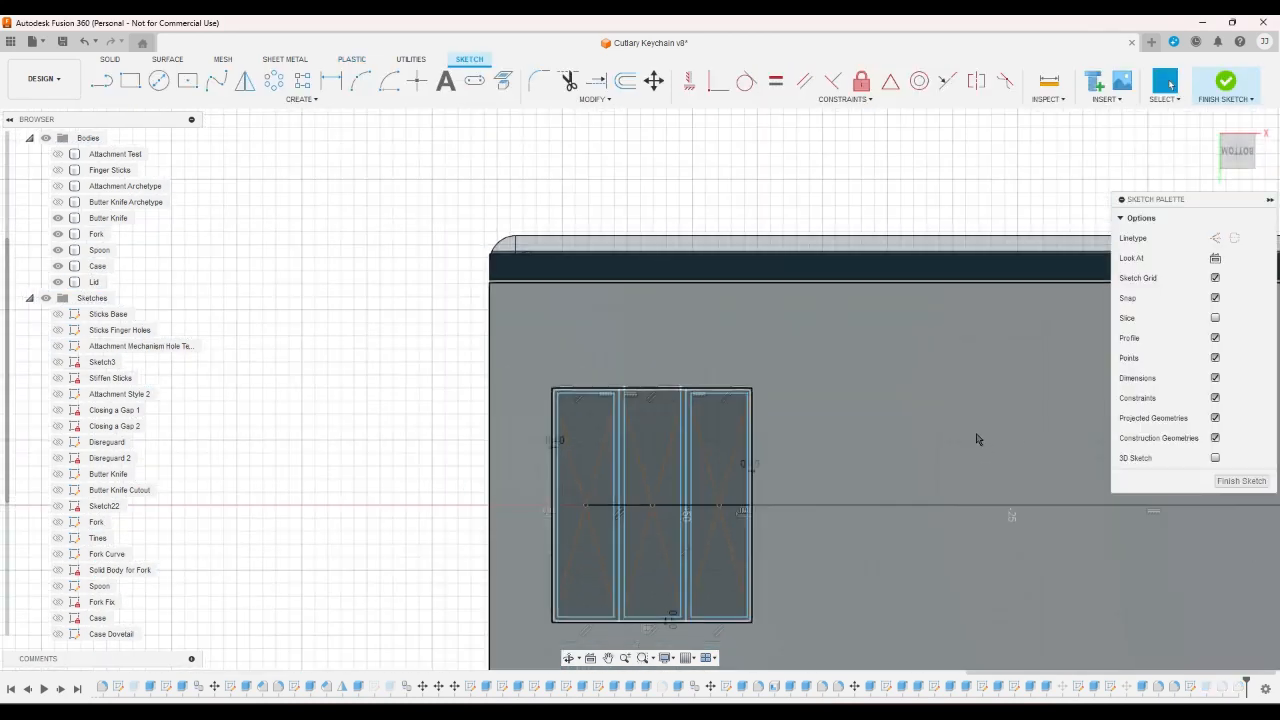
pyautogui.click(108, 92)
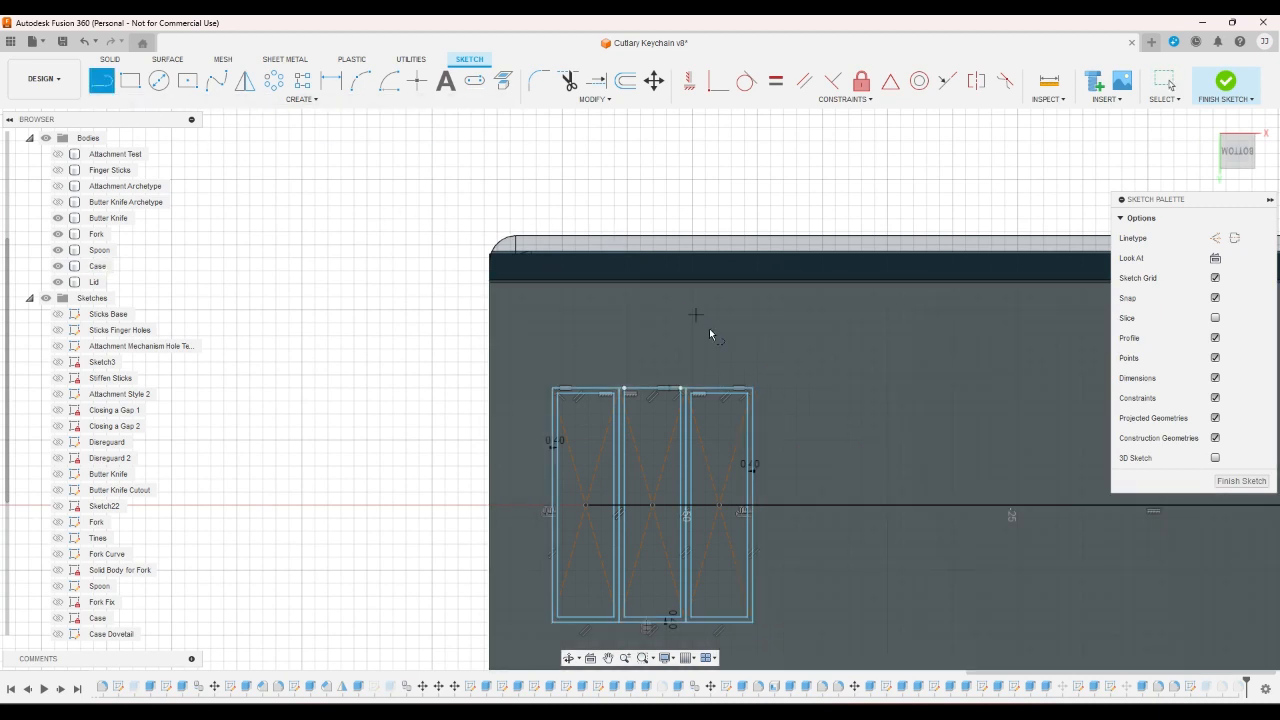
pyautogui.scroll(5, 670, 385)
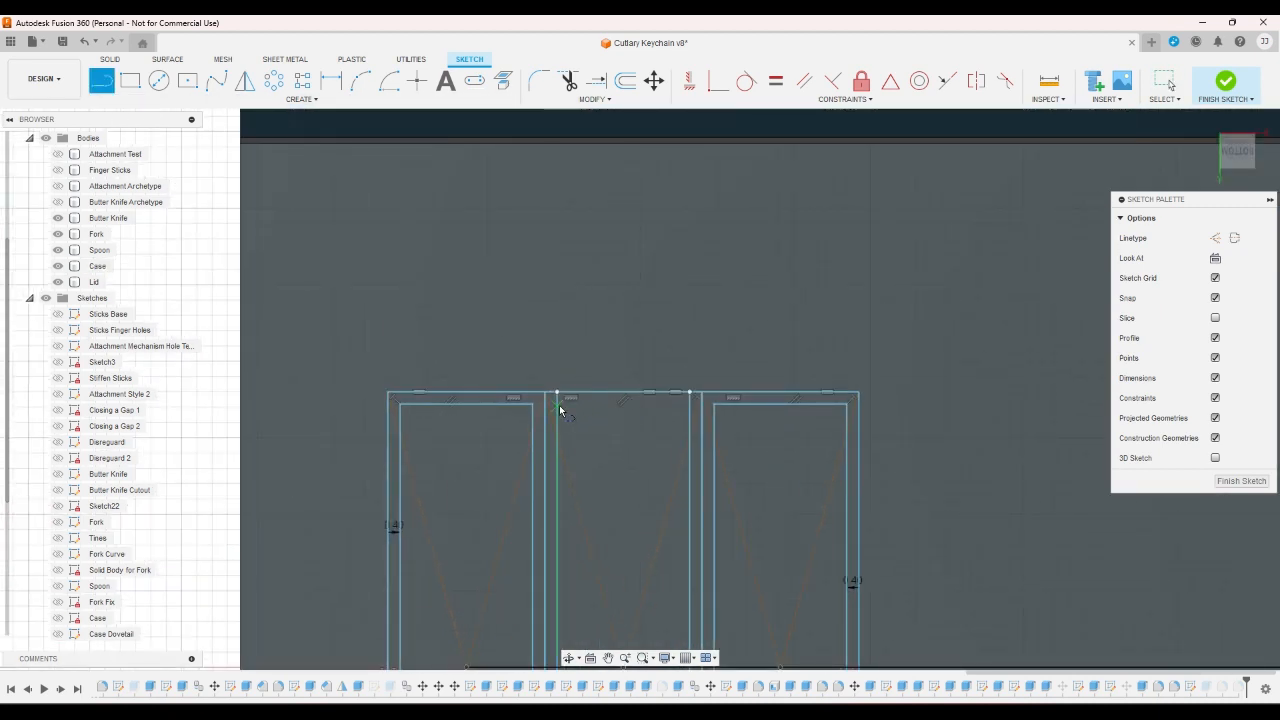
pyautogui.click(690, 408)
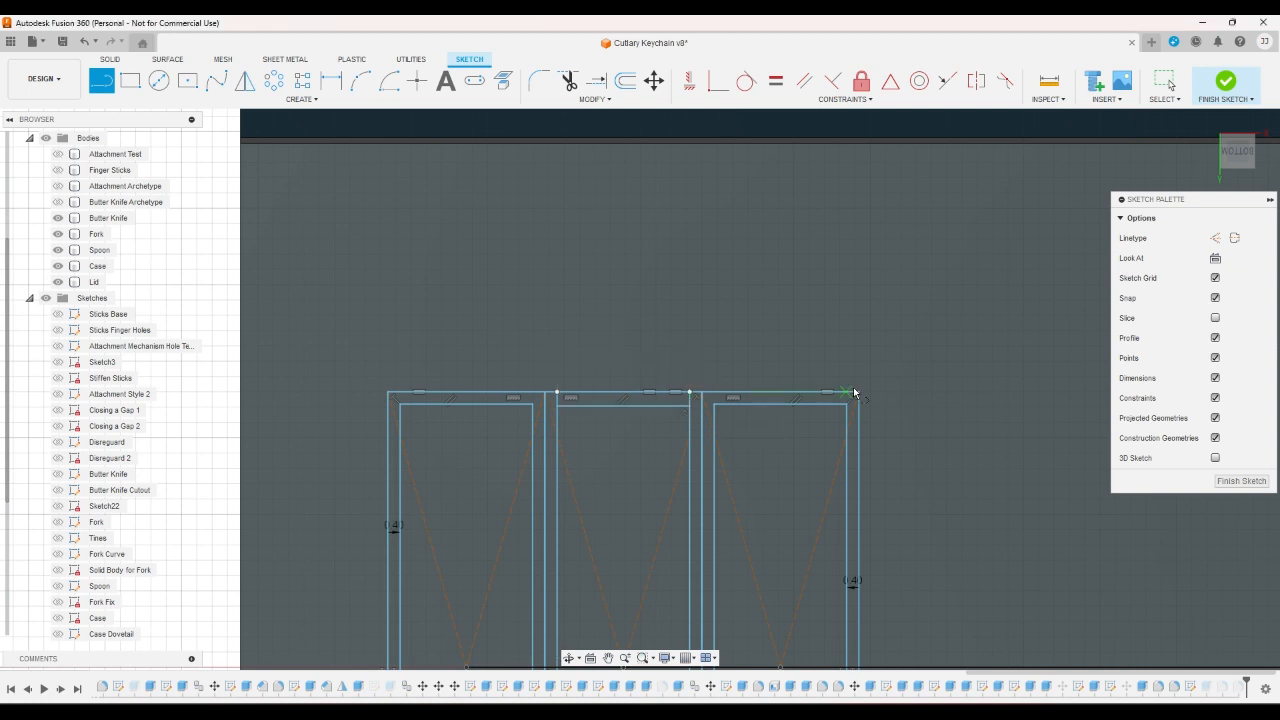
pyautogui.click(941, 81)
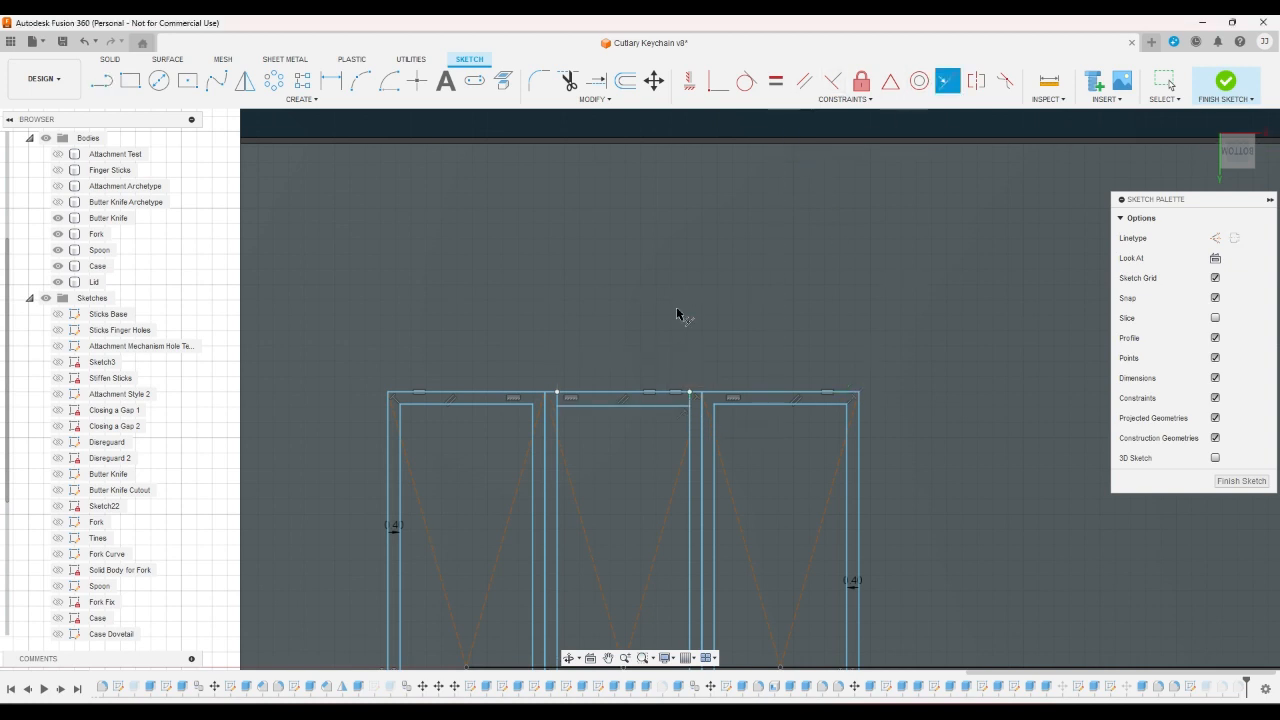
pyautogui.click(670, 405)
pyautogui.click(759, 406)
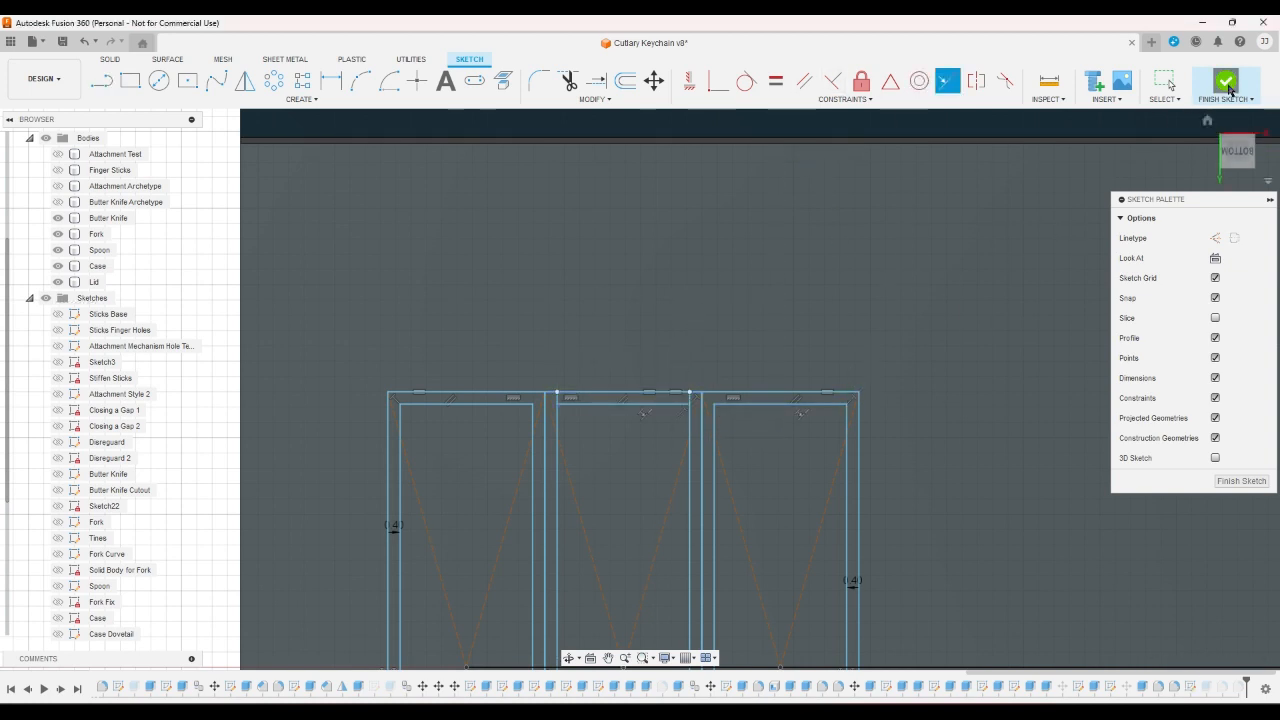
pyautogui.click(1226, 82)
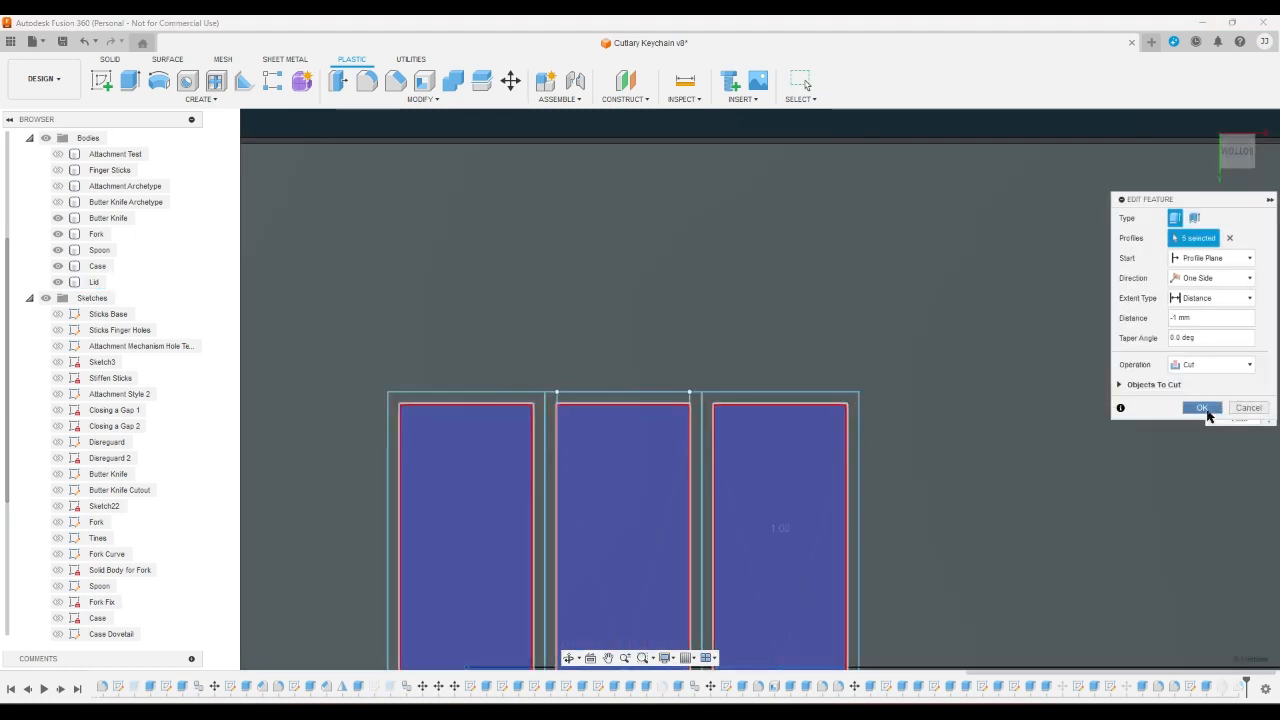
pyautogui.click(1203, 409)
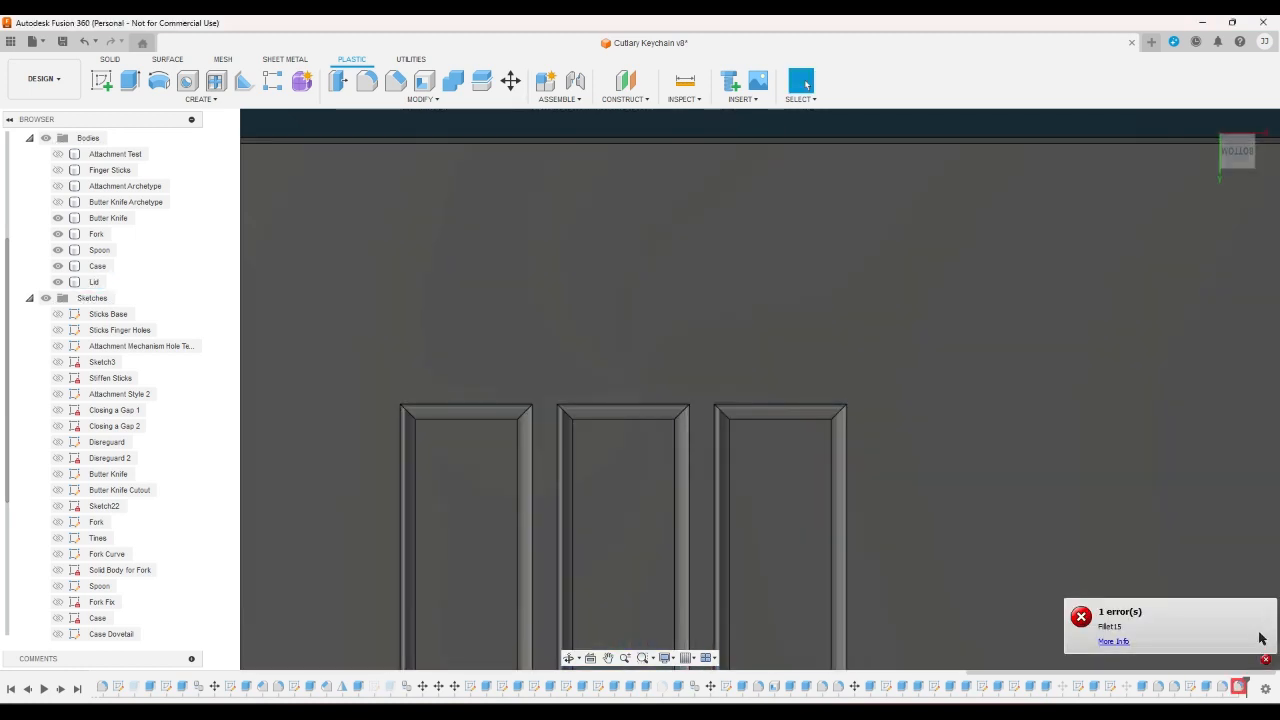
pyautogui.doubleClick(1238, 684)
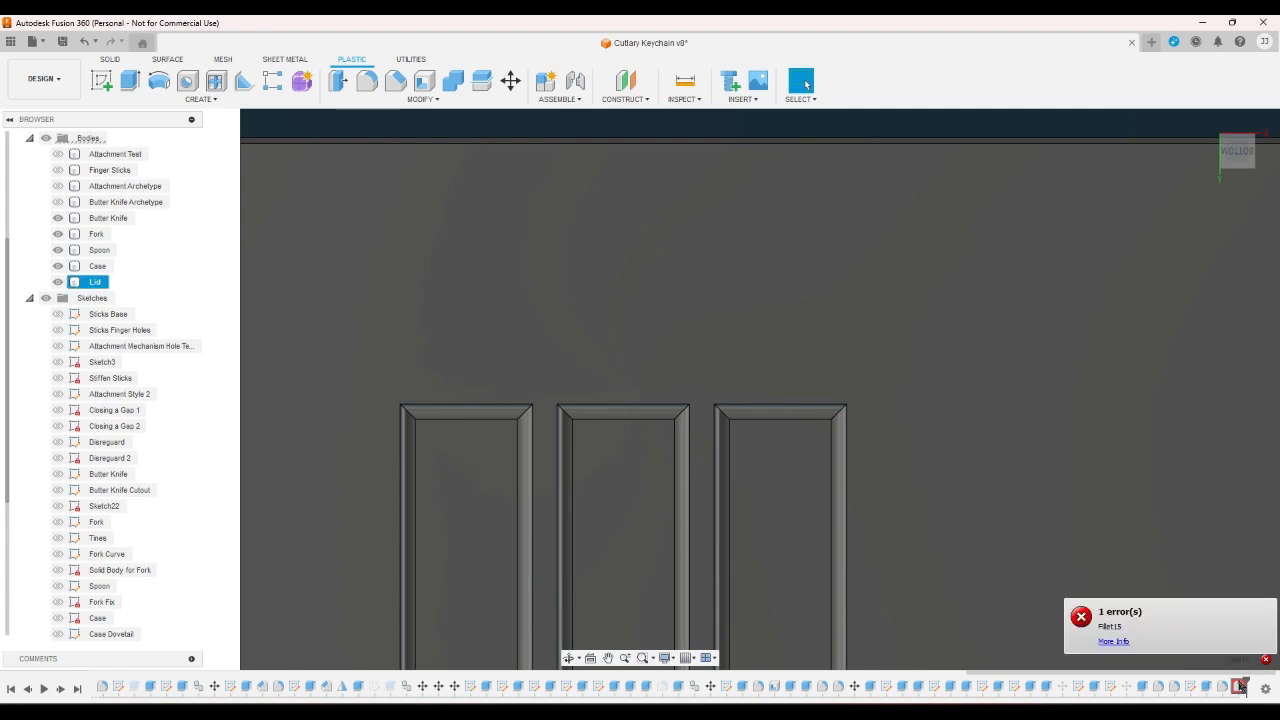
pyautogui.click(638, 409)
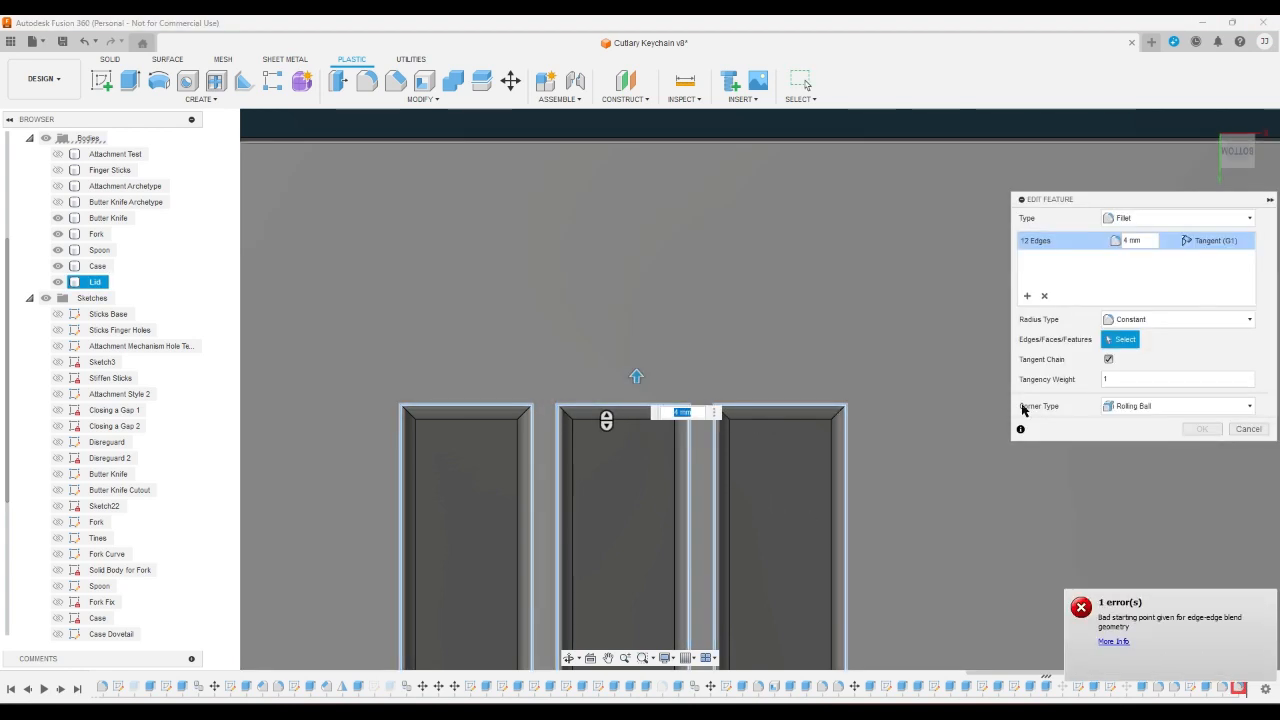
pyautogui.click(1247, 429)
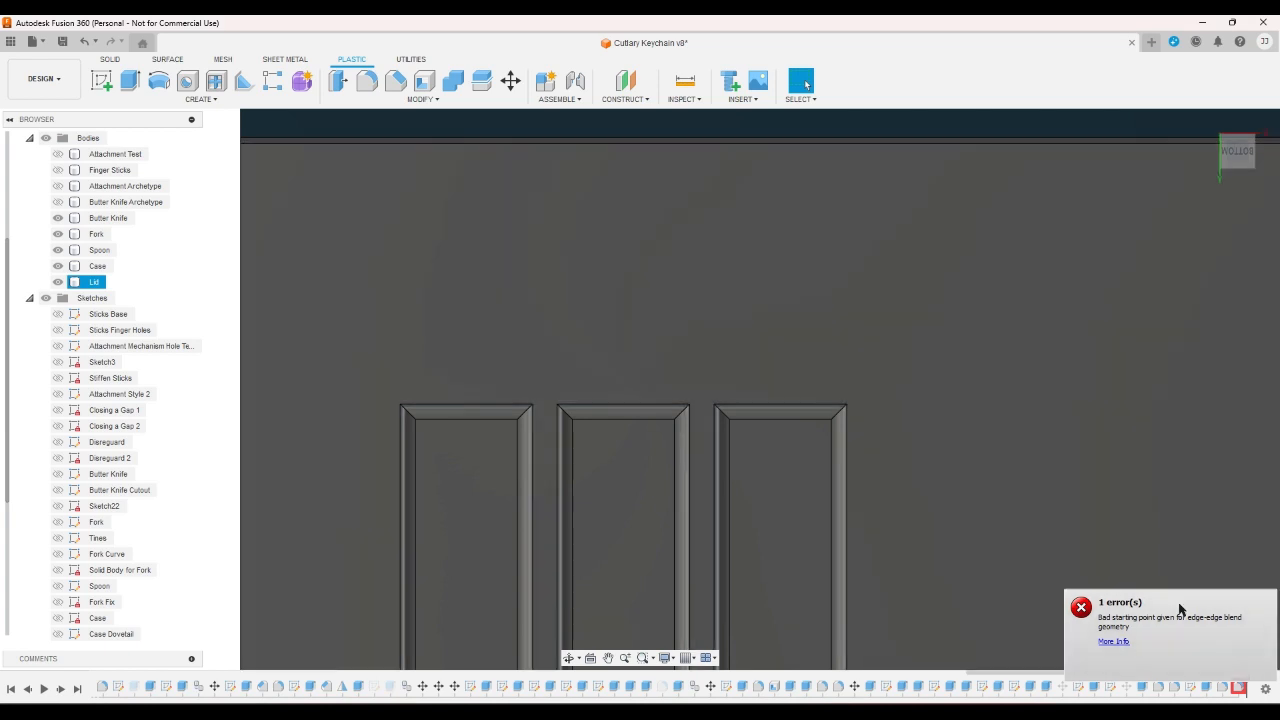
# - Add the middle recess's missing end rim edge to the rim fillet and set the fillet radius to 0.4 mm
pyautogui.doubleClick(1238, 687)
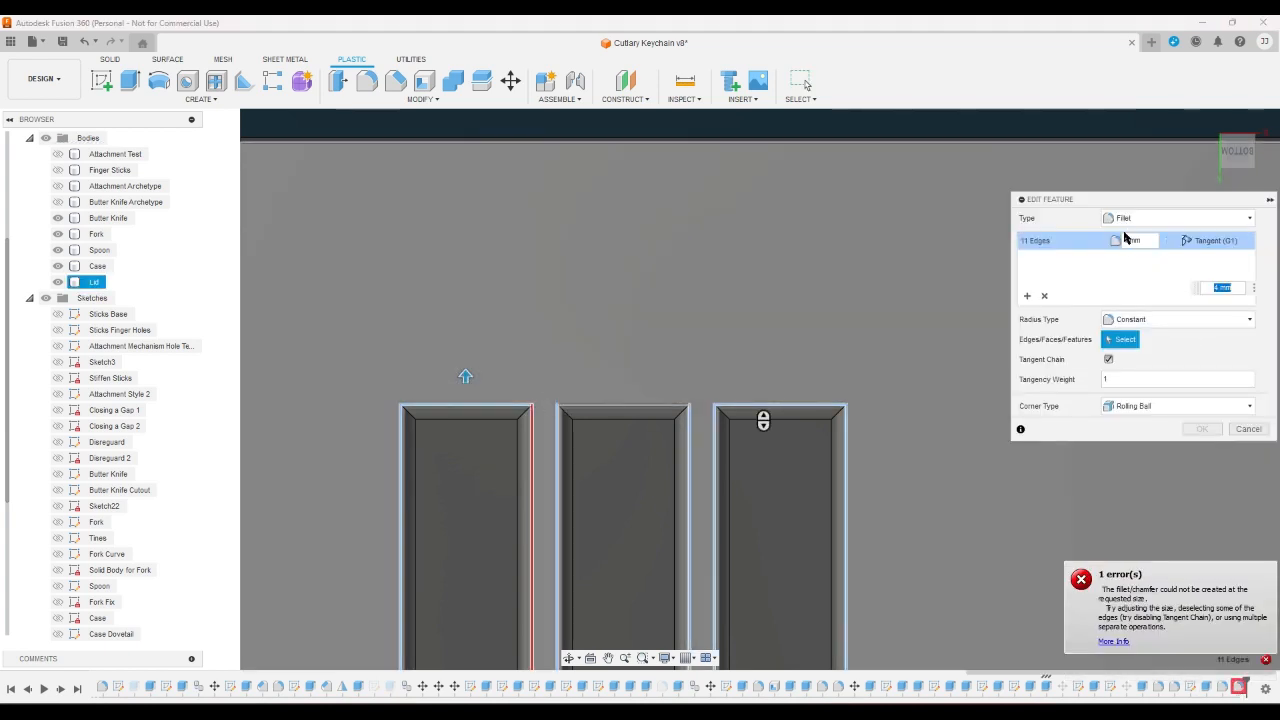
pyautogui.write('0')
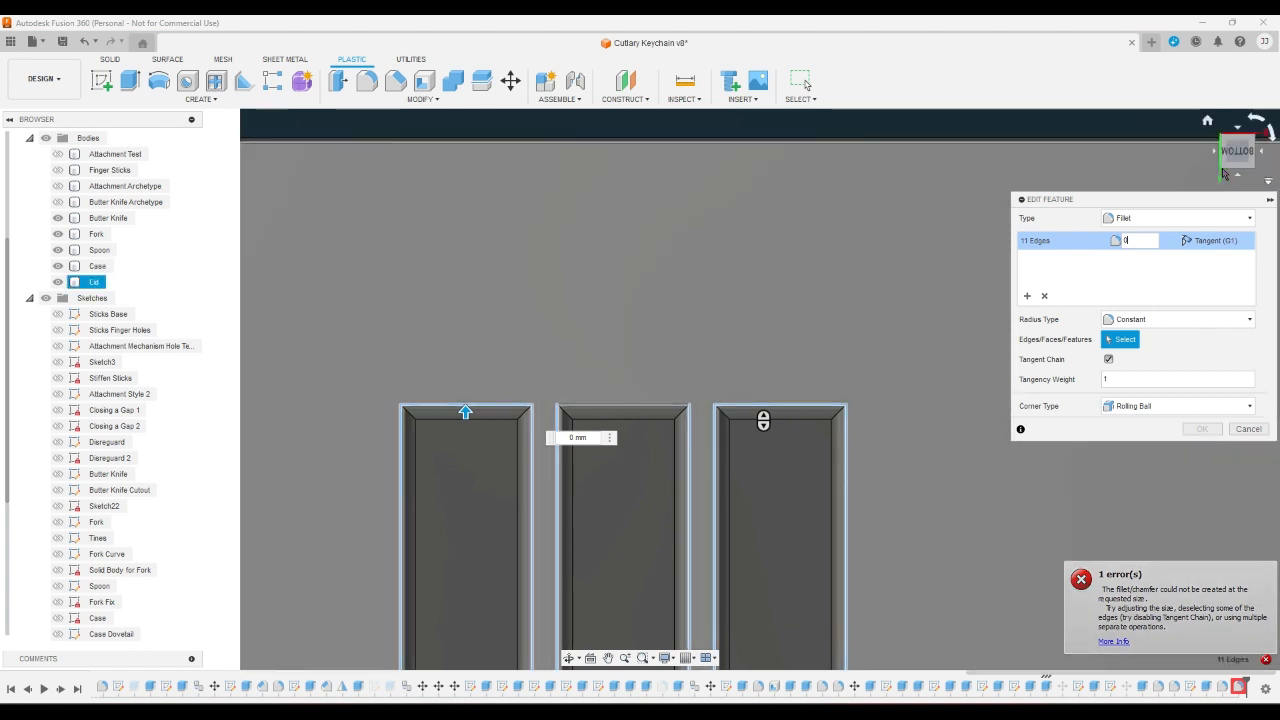
pyautogui.click(1222, 166)
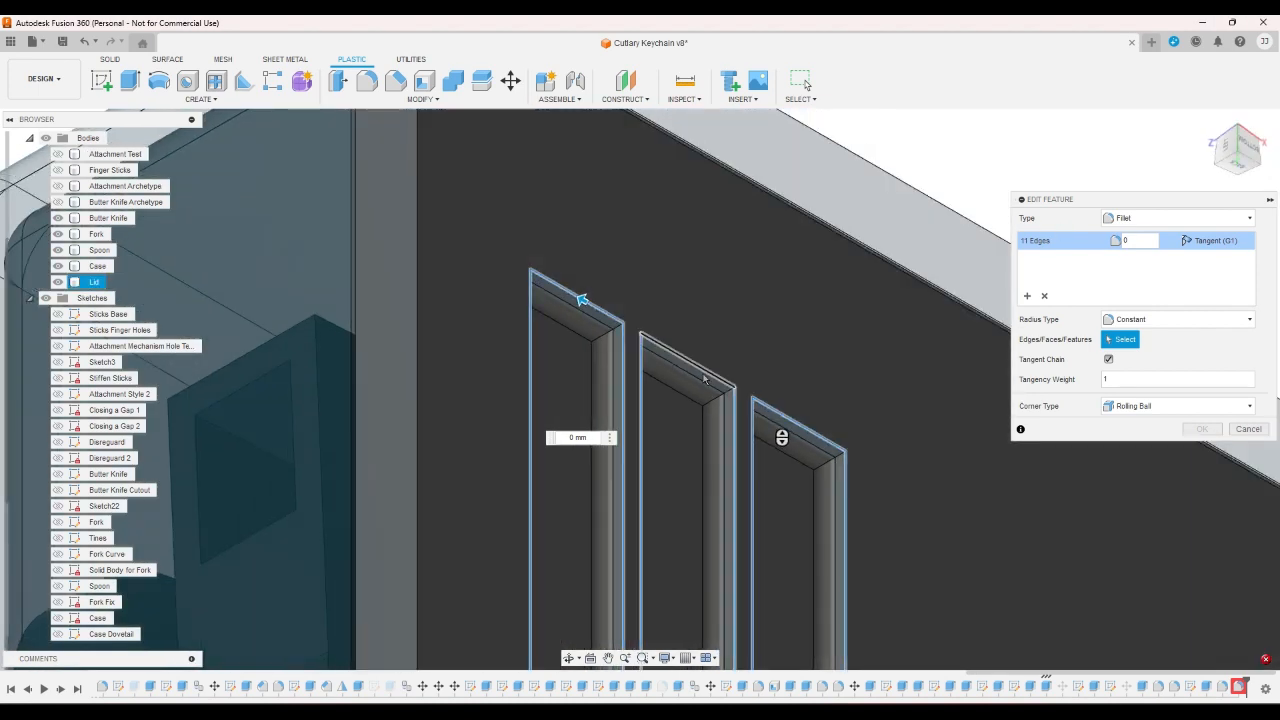
pyautogui.click(700, 370)
pyautogui.doubleClick(1150, 238)
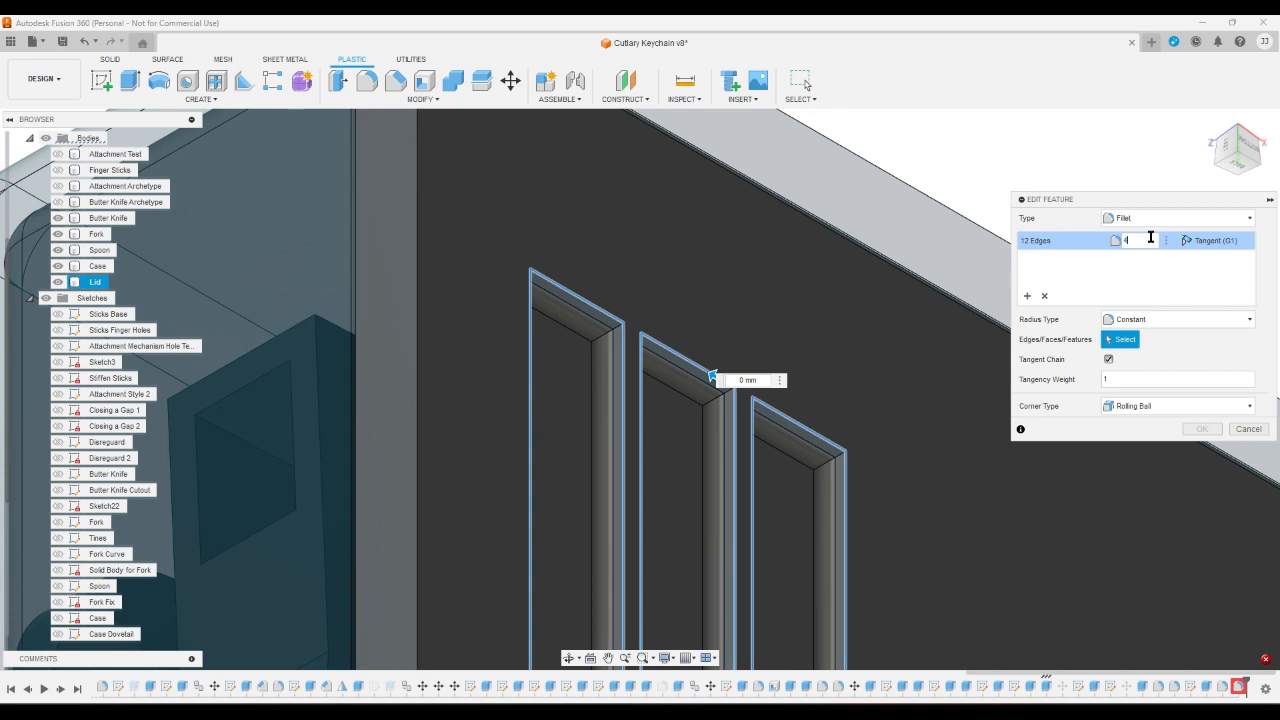
pyautogui.press('BackSpace')
pyautogui.write('0.4')
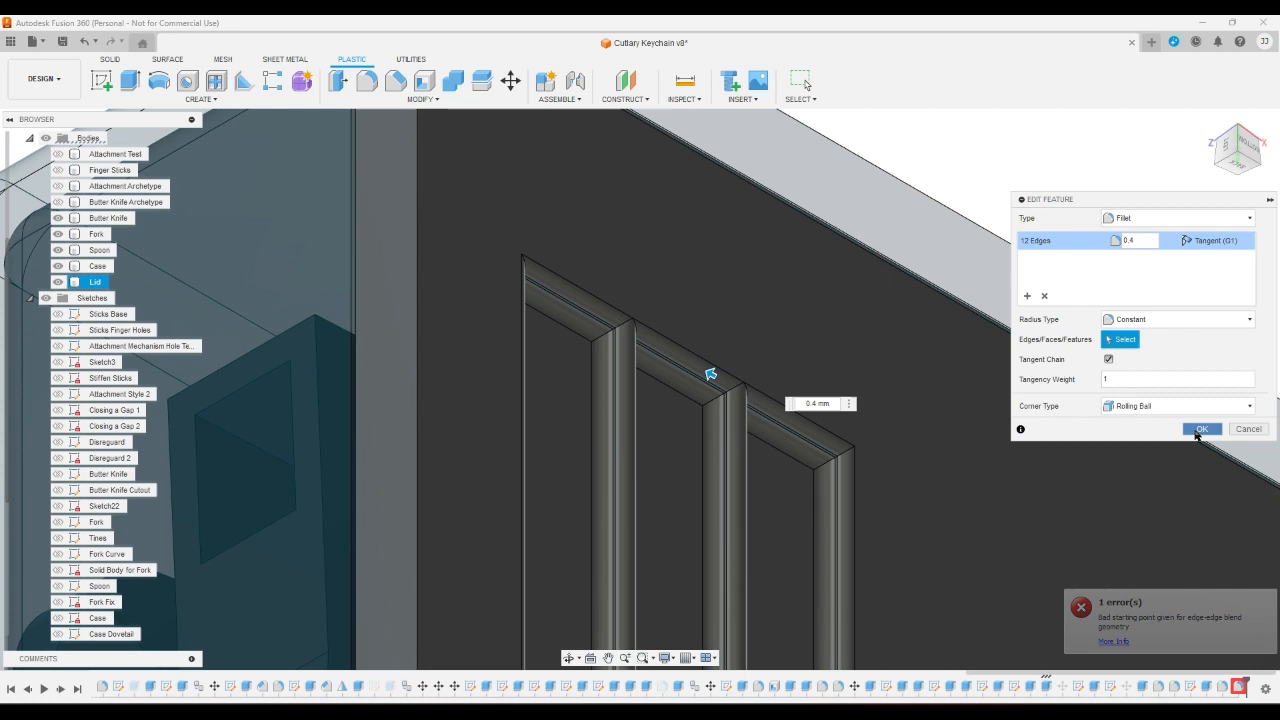
pyautogui.click(1199, 429)
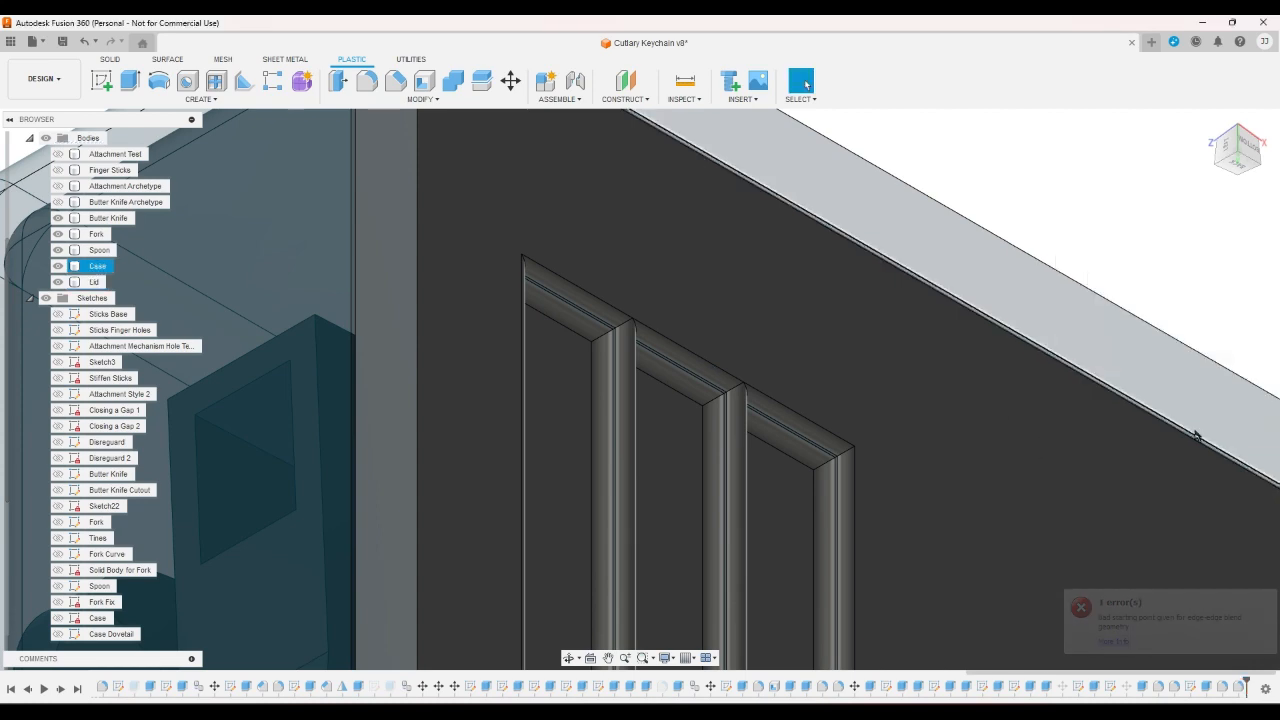
# - Hide the Lid, Spoon, Fork and Butter Knife bodies so that only the Case body is displayed
pyautogui.click(1206, 119)
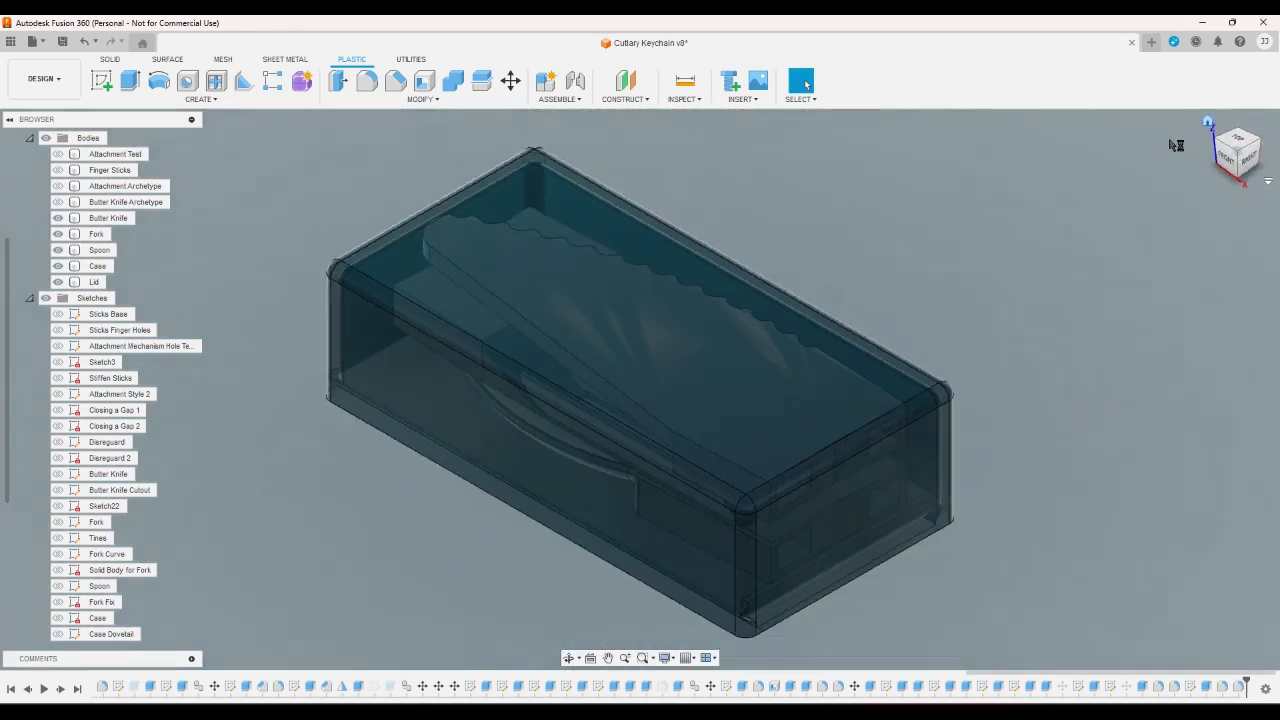
pyautogui.click(1232, 180)
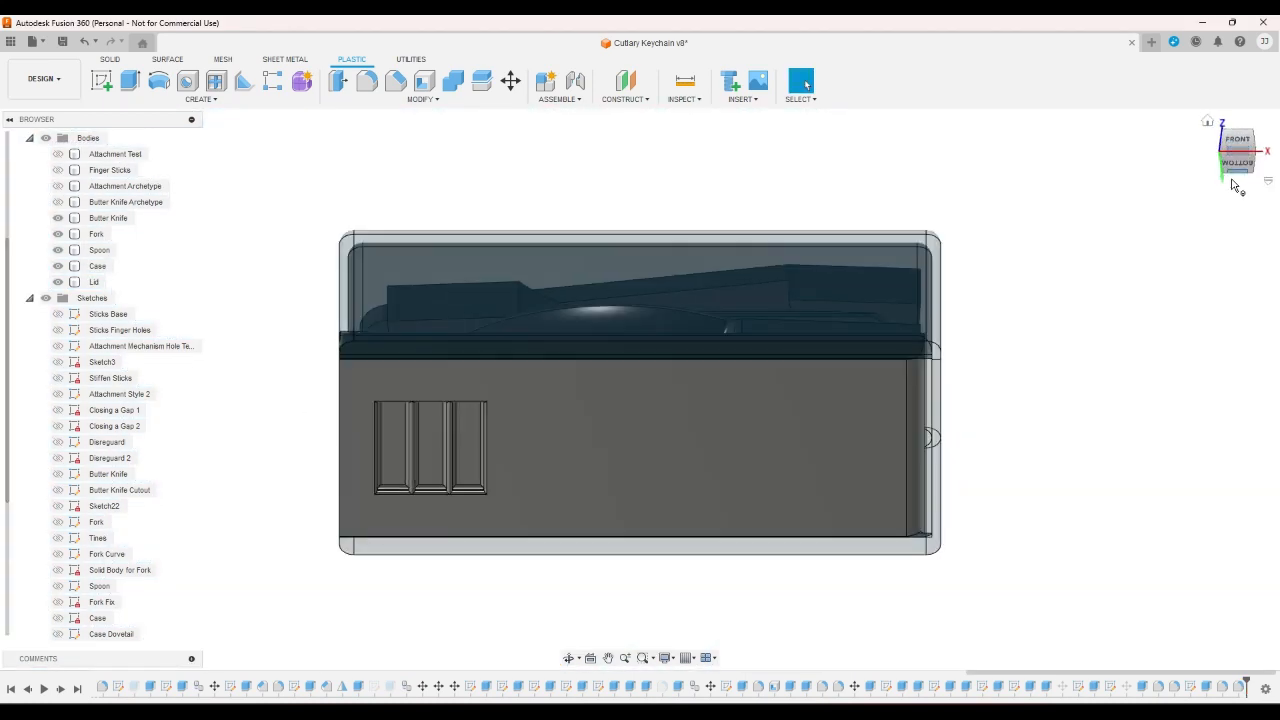
pyautogui.click(1233, 179)
pyautogui.moveTo(1229, 153); pyautogui.dragTo(1213, 157)
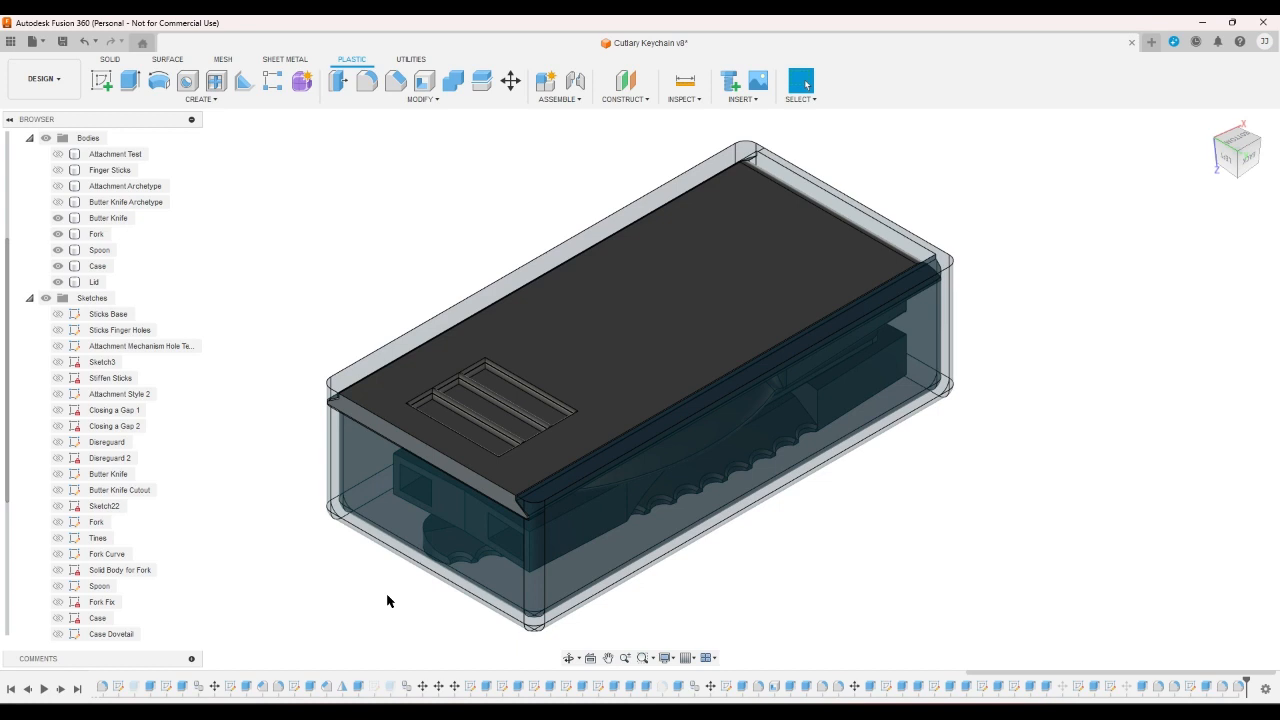
pyautogui.click(60, 283)
pyautogui.click(60, 284)
pyautogui.click(59, 251)
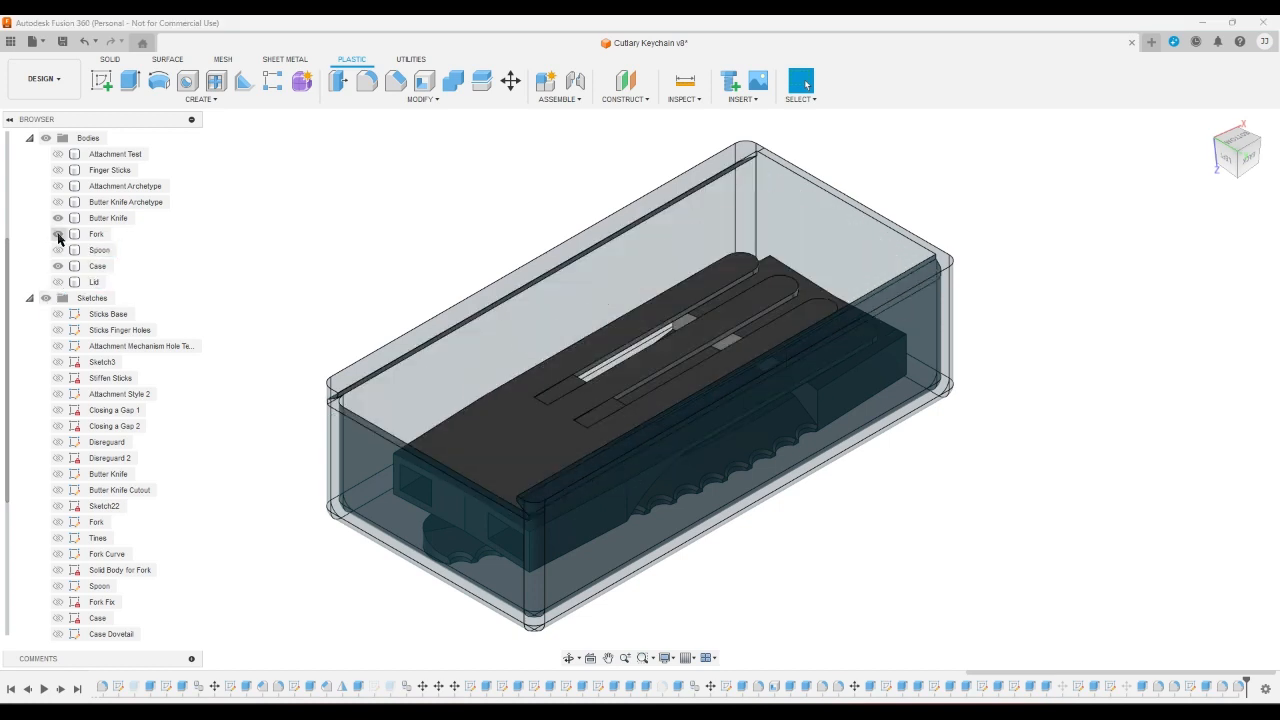
pyautogui.click(59, 236)
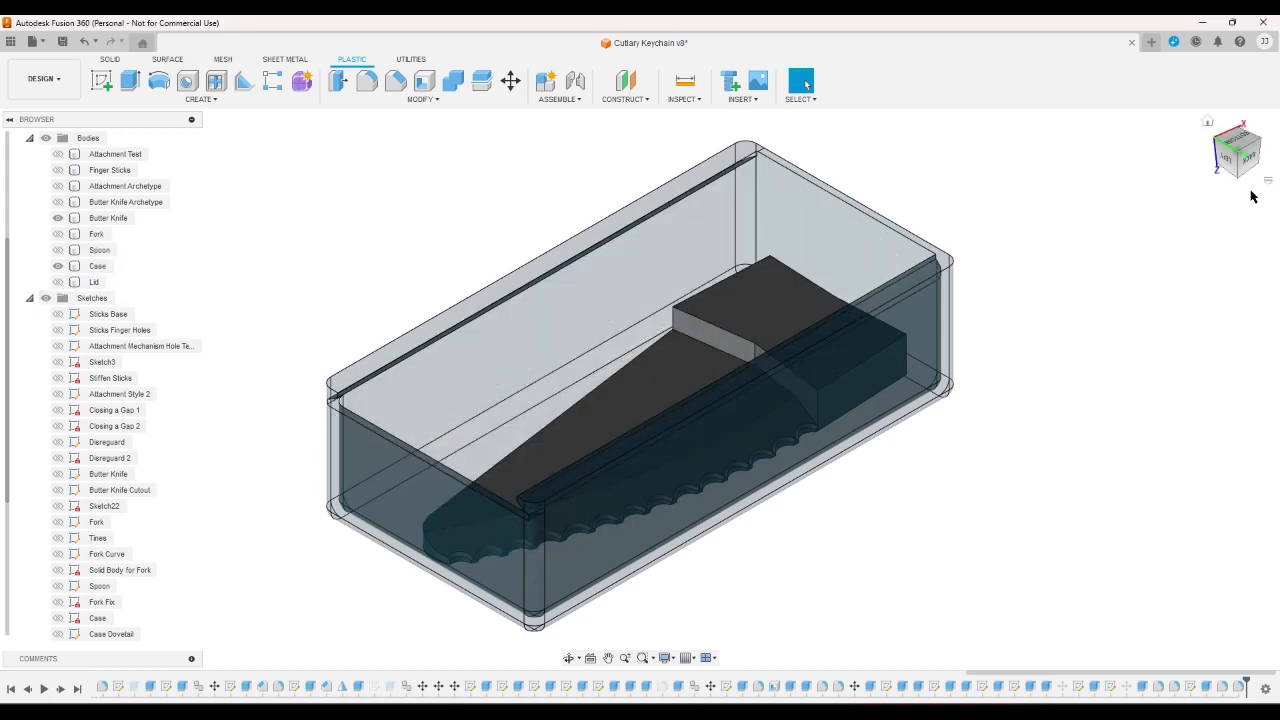
pyautogui.click(58, 218)
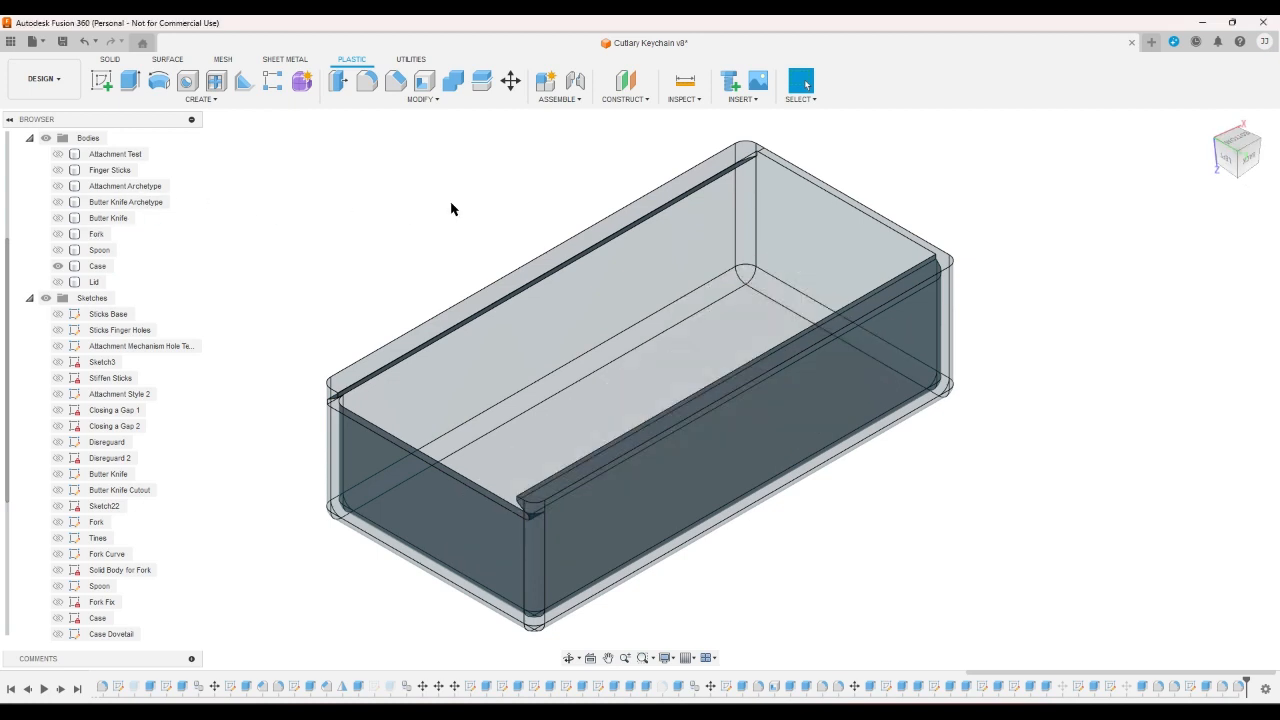
pyautogui.rightClick(95, 277)
pyautogui.click(143, 357)
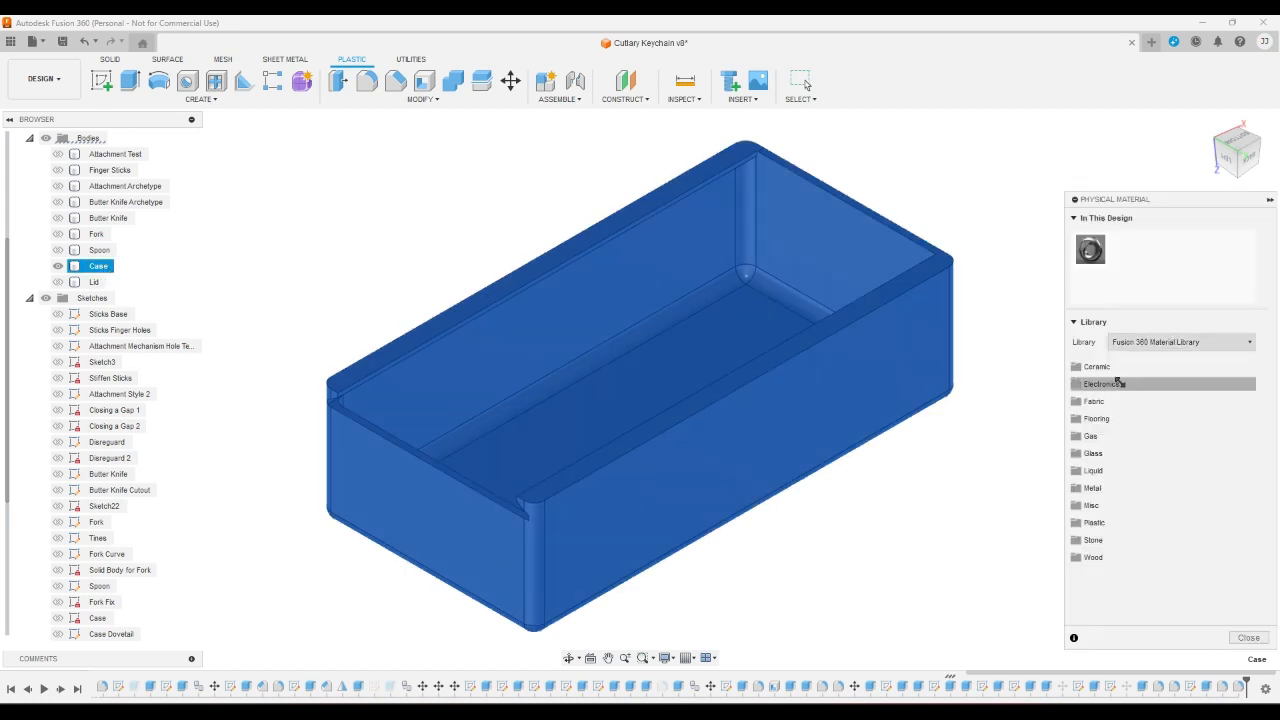
pyautogui.click(1248, 637)
# - Apply a different appearance to the Case body
pyautogui.rightClick(97, 266)
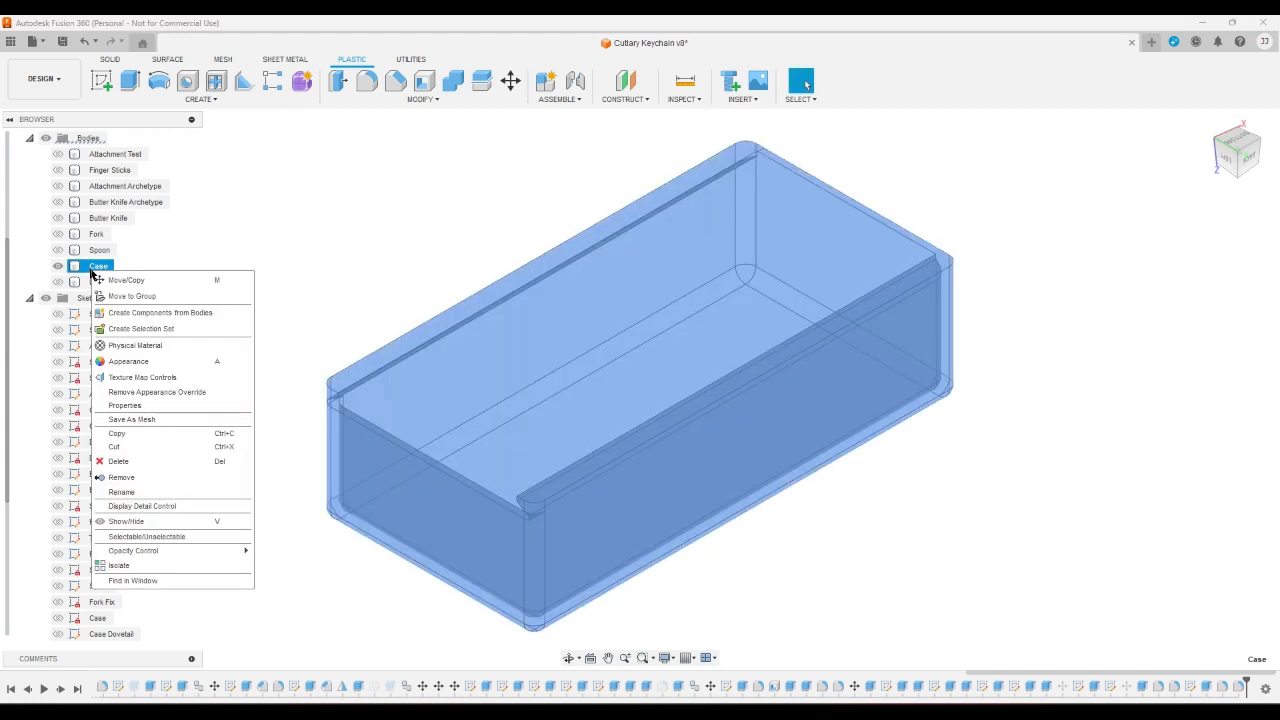
pyautogui.click(143, 362)
pyautogui.moveTo(1093, 316); pyautogui.dragTo(860, 380)
pyautogui.click(1247, 638)
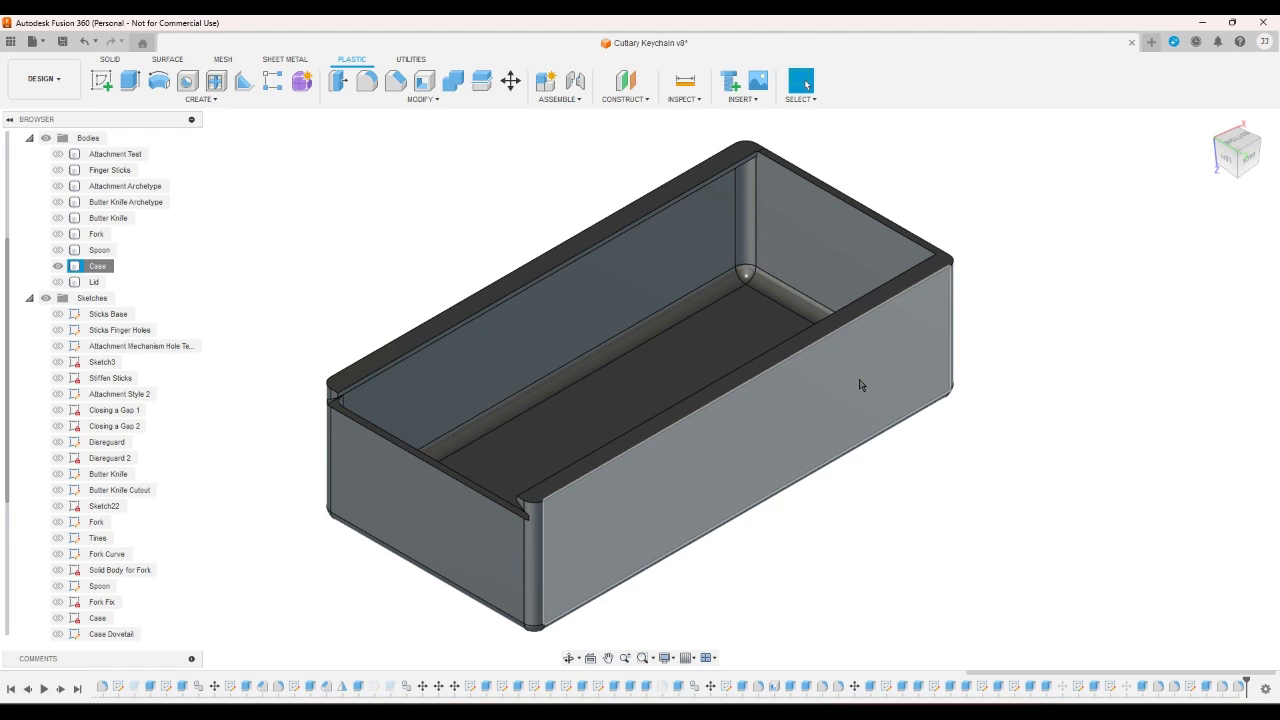
# - Create a midplane between the two long outer side faces of the case
pyautogui.click(627, 100)
pyautogui.press('Escape')
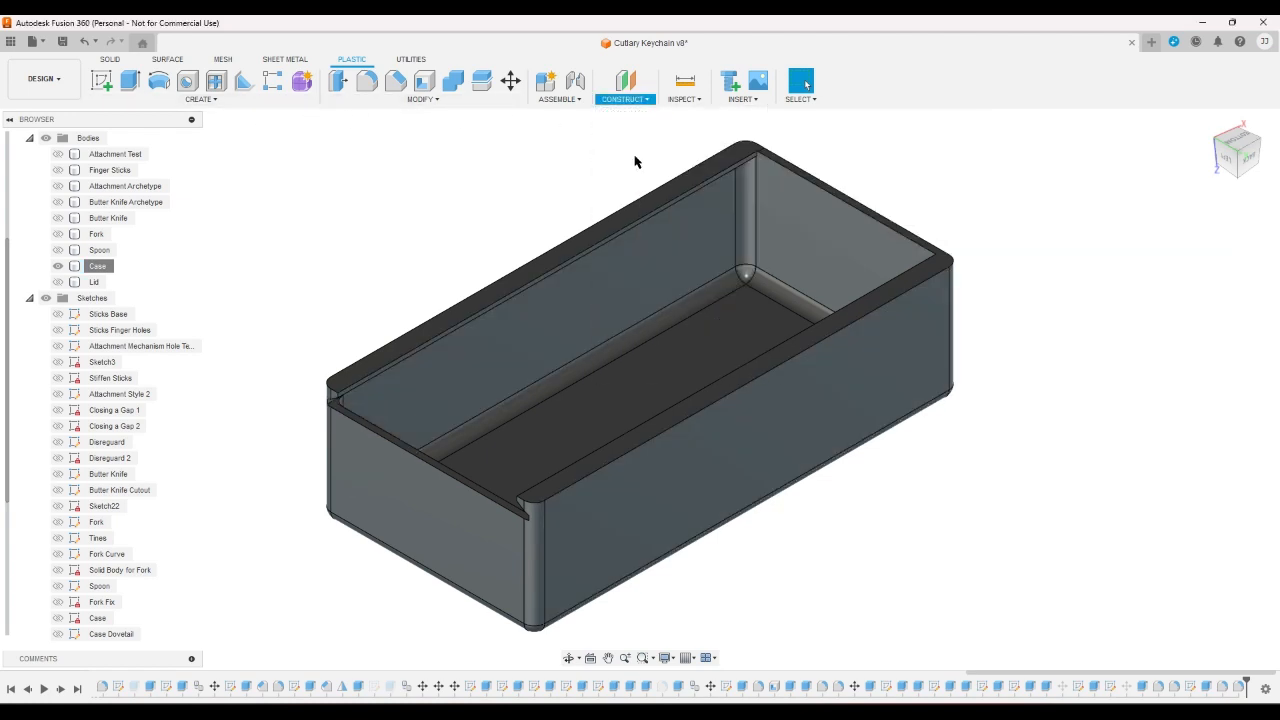
pyautogui.click(791, 382)
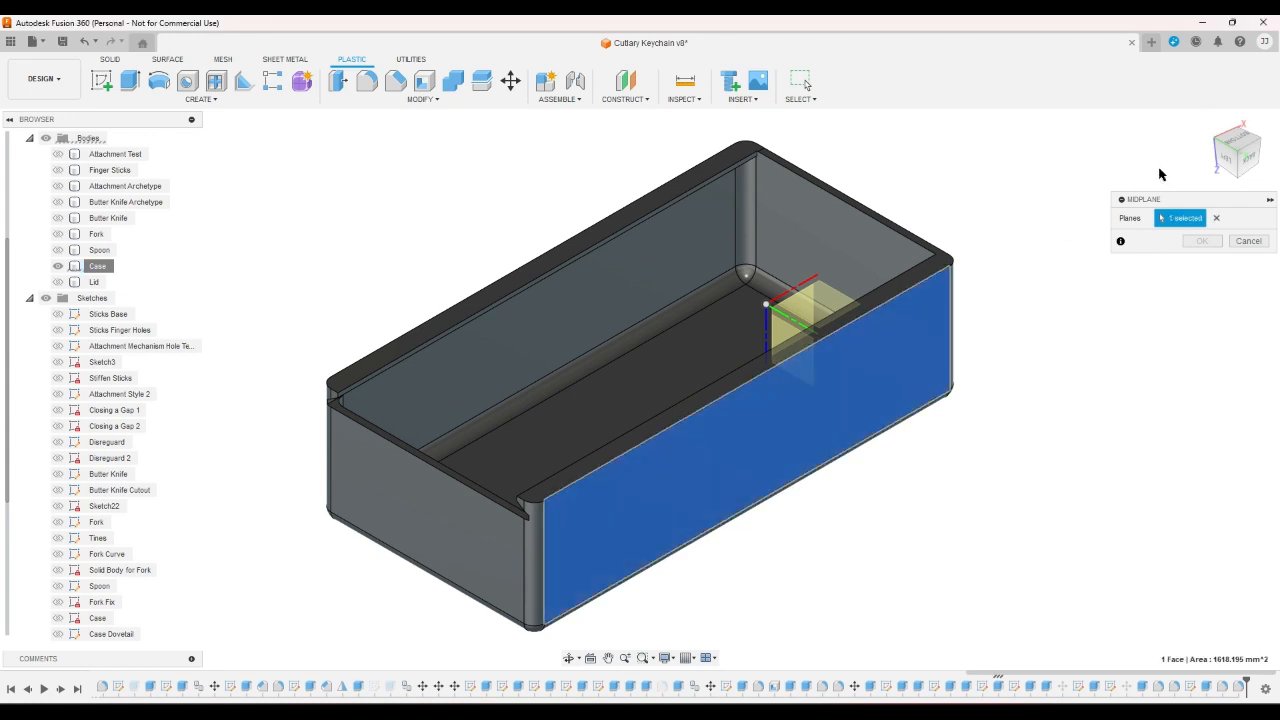
pyautogui.click(1216, 143)
pyautogui.click(480, 394)
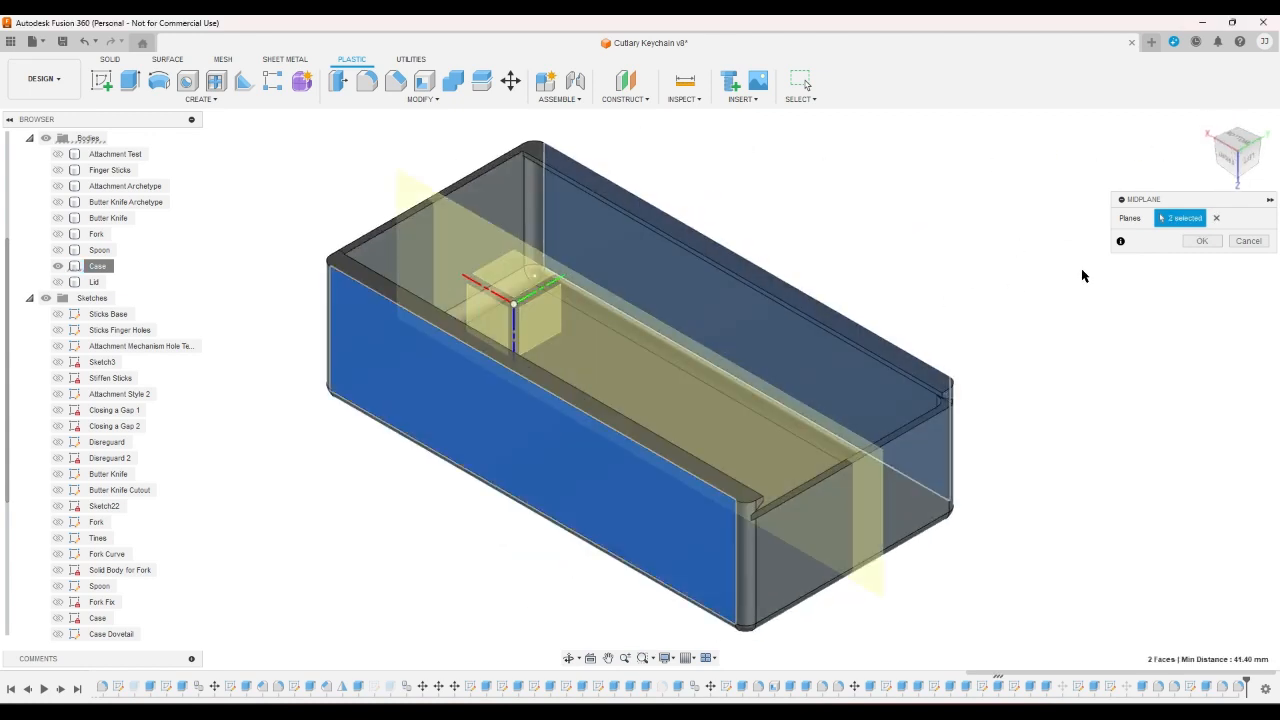
pyautogui.click(1202, 241)
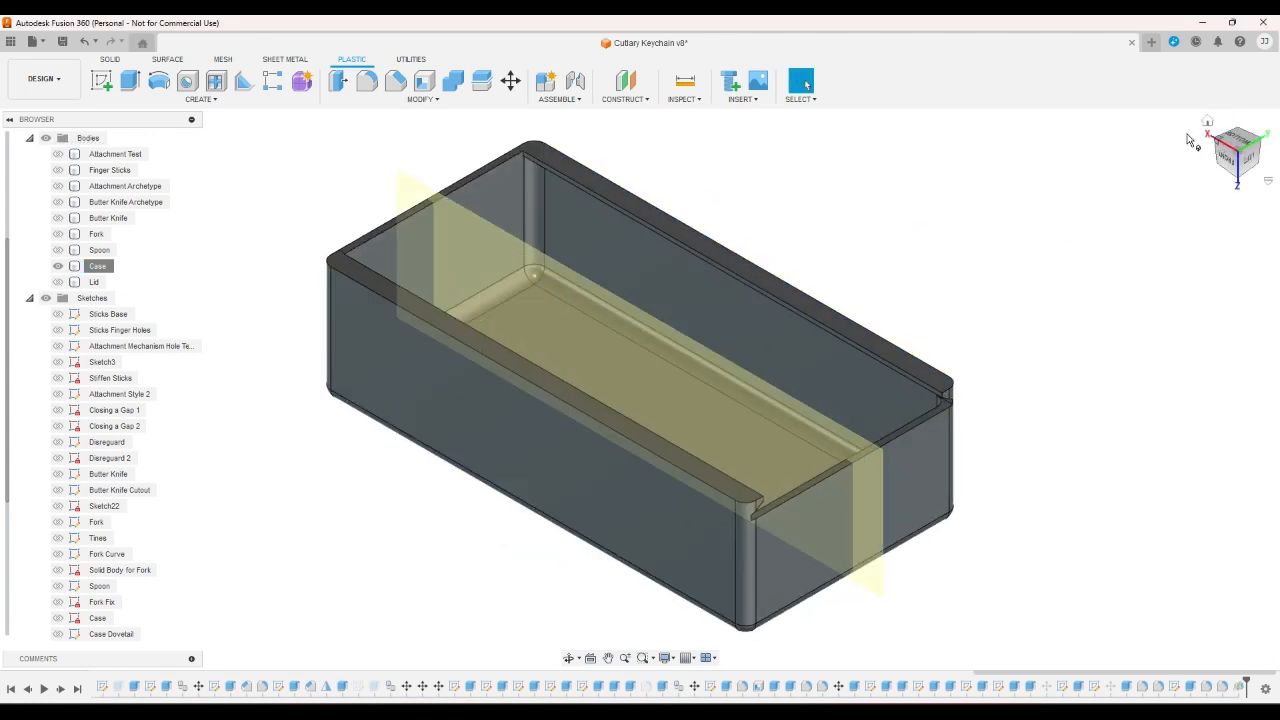
# - Start a sketch on the case's midplane and select the outer end face, bottom edge fillet and underside for projection
pyautogui.click(103, 82)
pyautogui.click(601, 332)
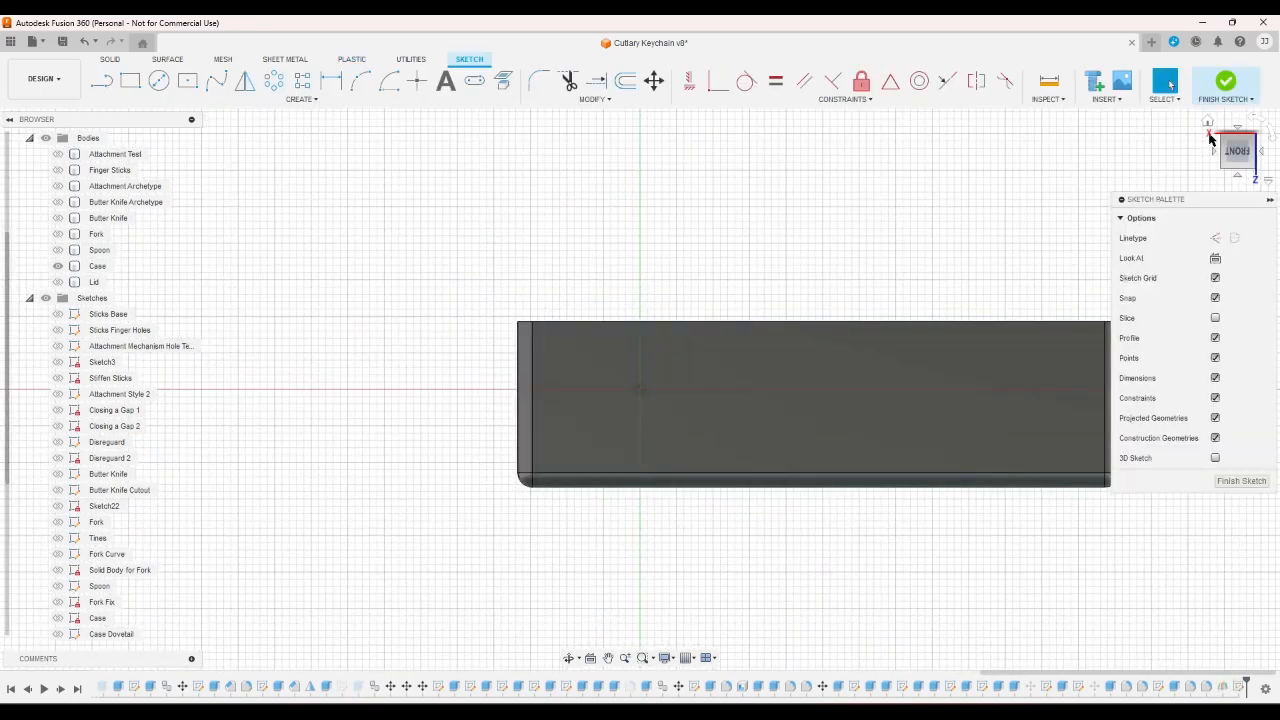
pyautogui.click(1209, 138)
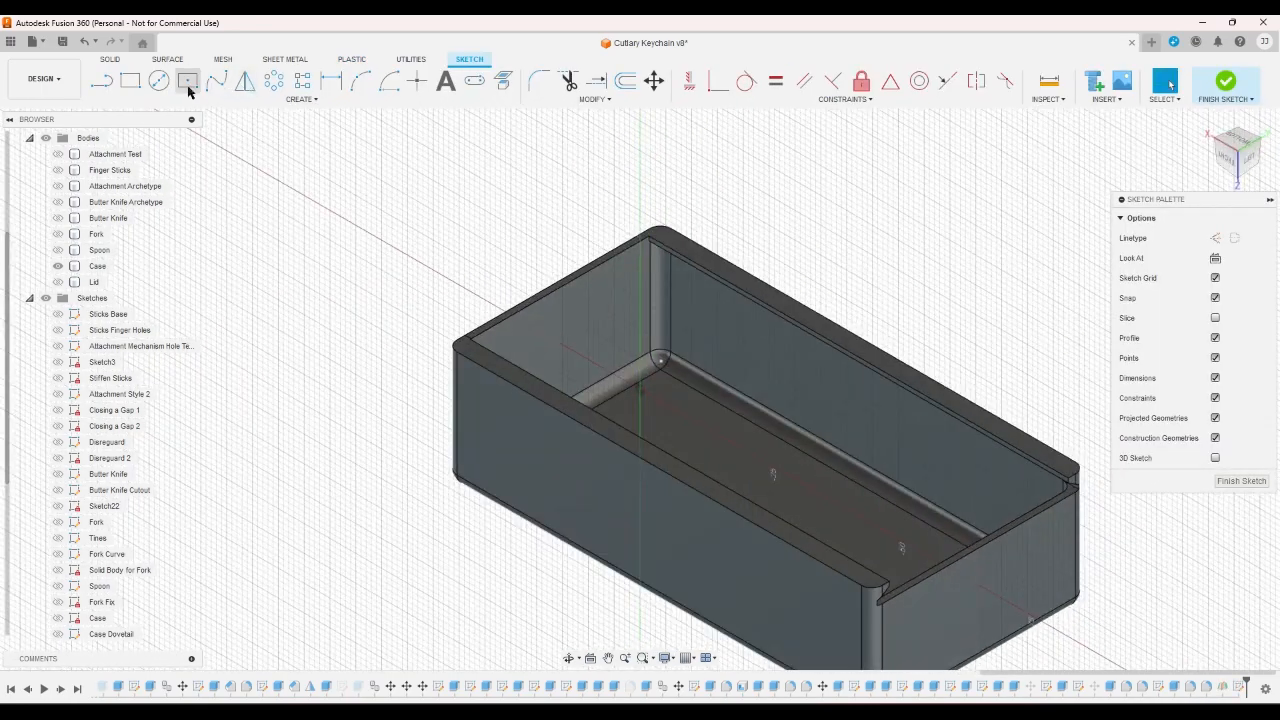
pyautogui.click(503, 82)
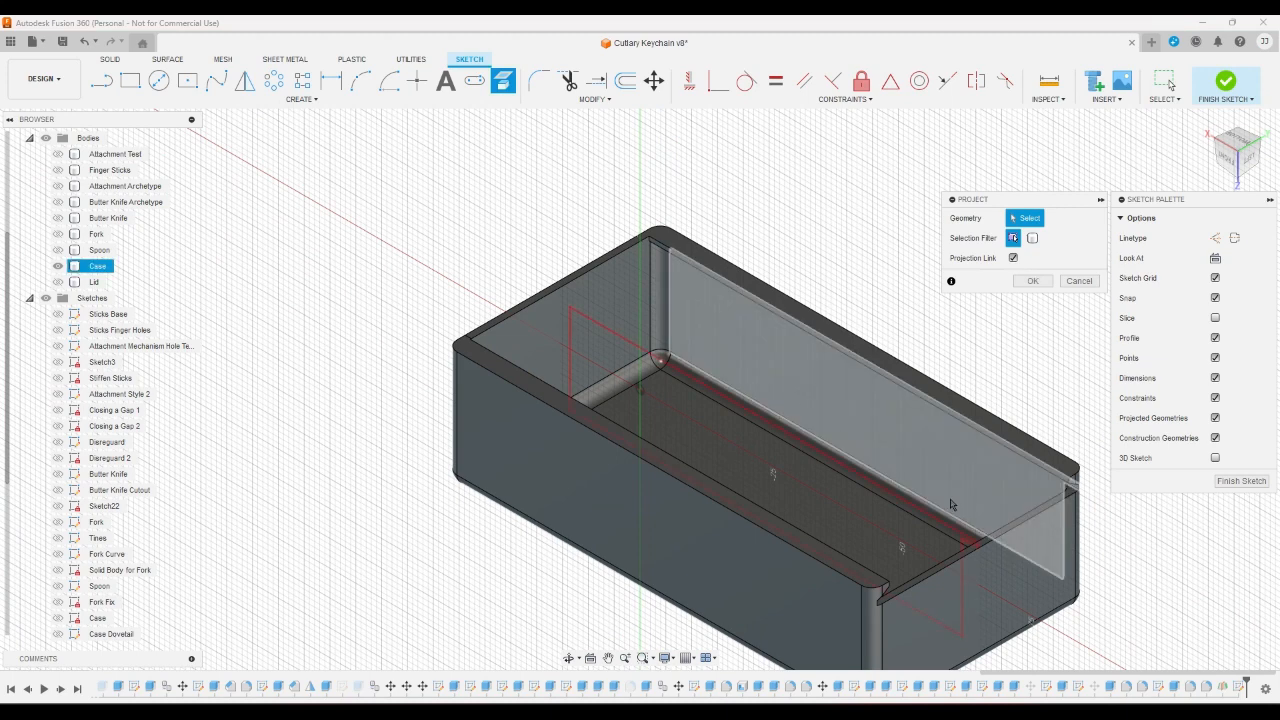
pyautogui.click(1051, 600)
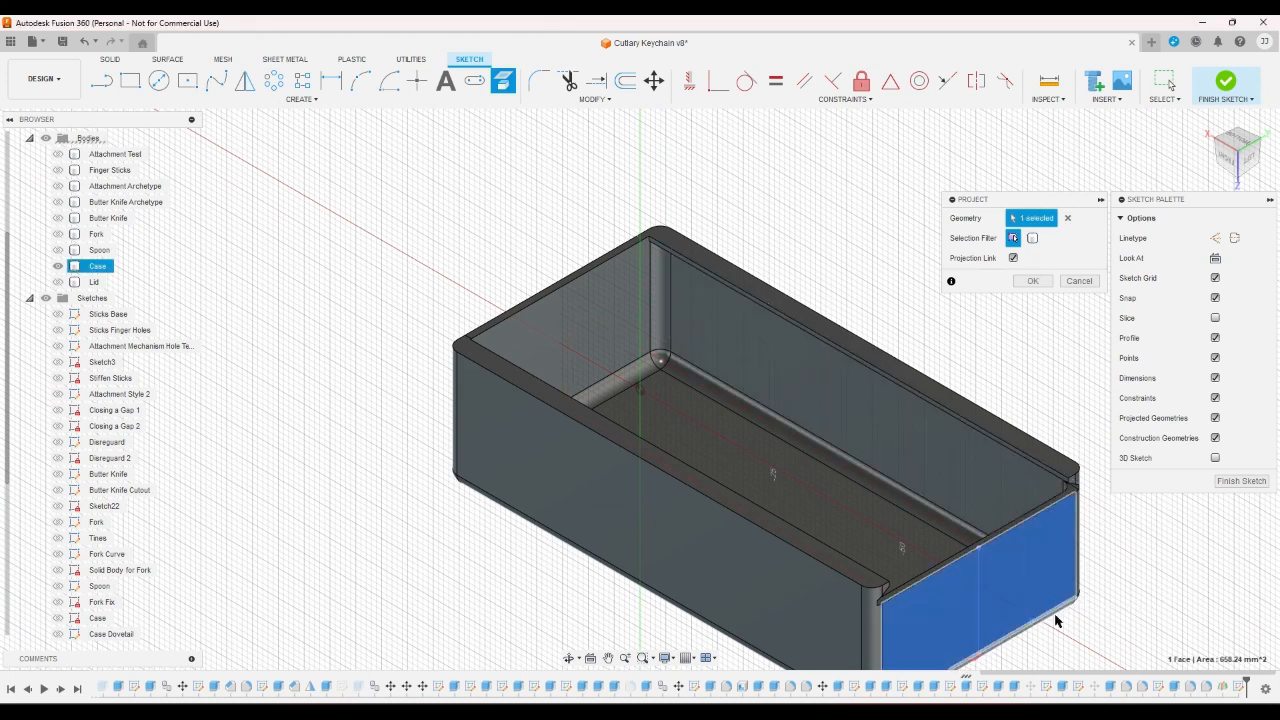
pyautogui.click(1238, 180)
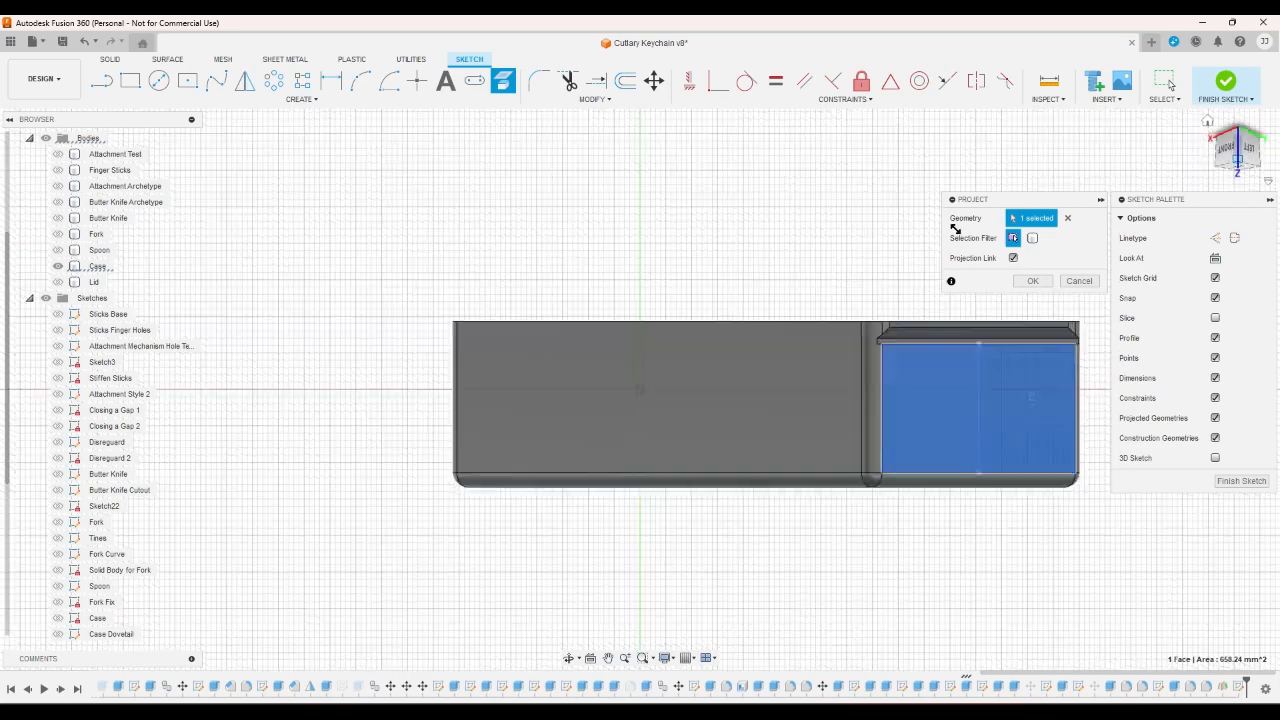
pyautogui.scroll(3, 930, 227)
pyautogui.click(903, 243)
pyautogui.click(876, 290)
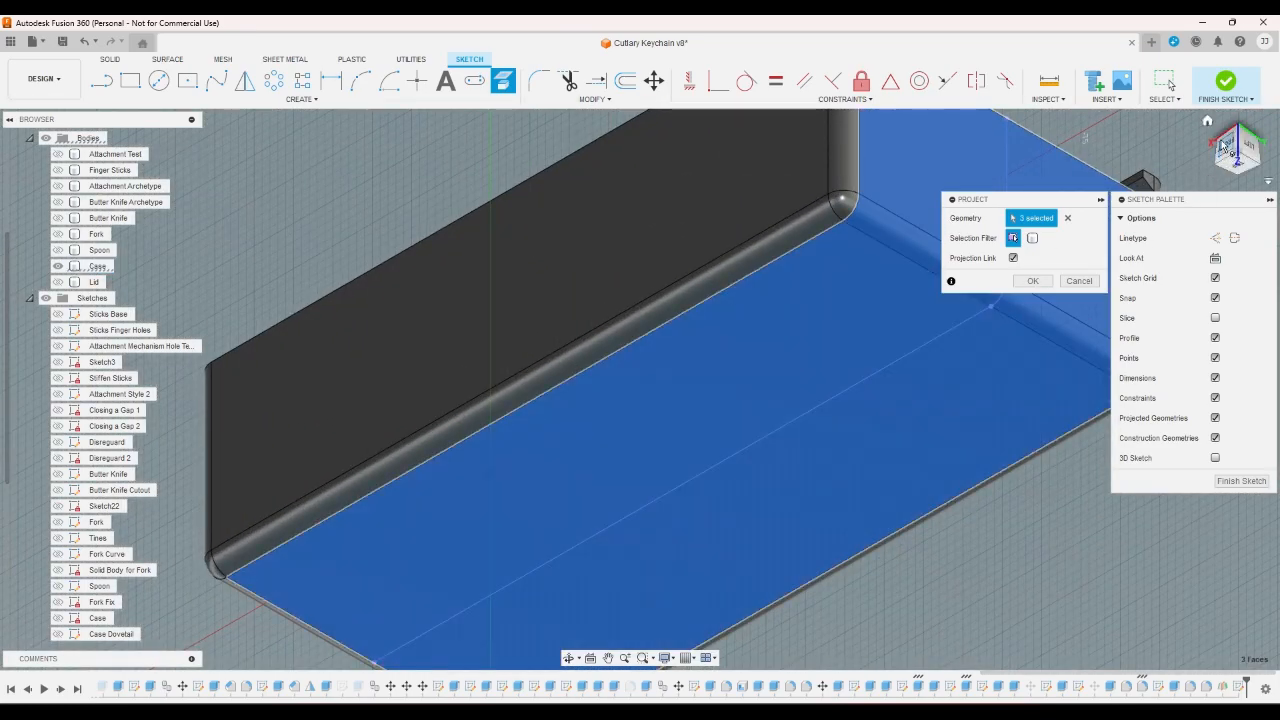
# - Add the inner end wall, inner edge fillet and inner floor to the selection and project the geometry into the midplane sketch
pyautogui.click(1218, 148)
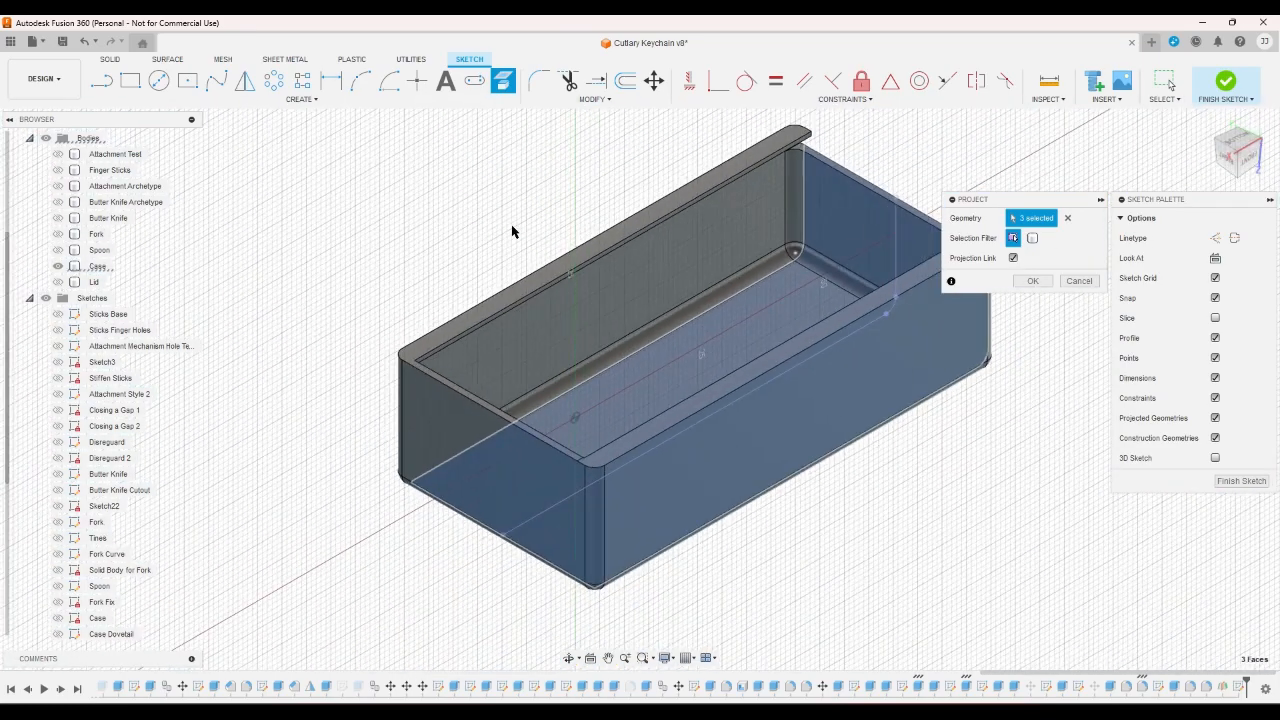
pyautogui.click(766, 212)
pyautogui.click(752, 276)
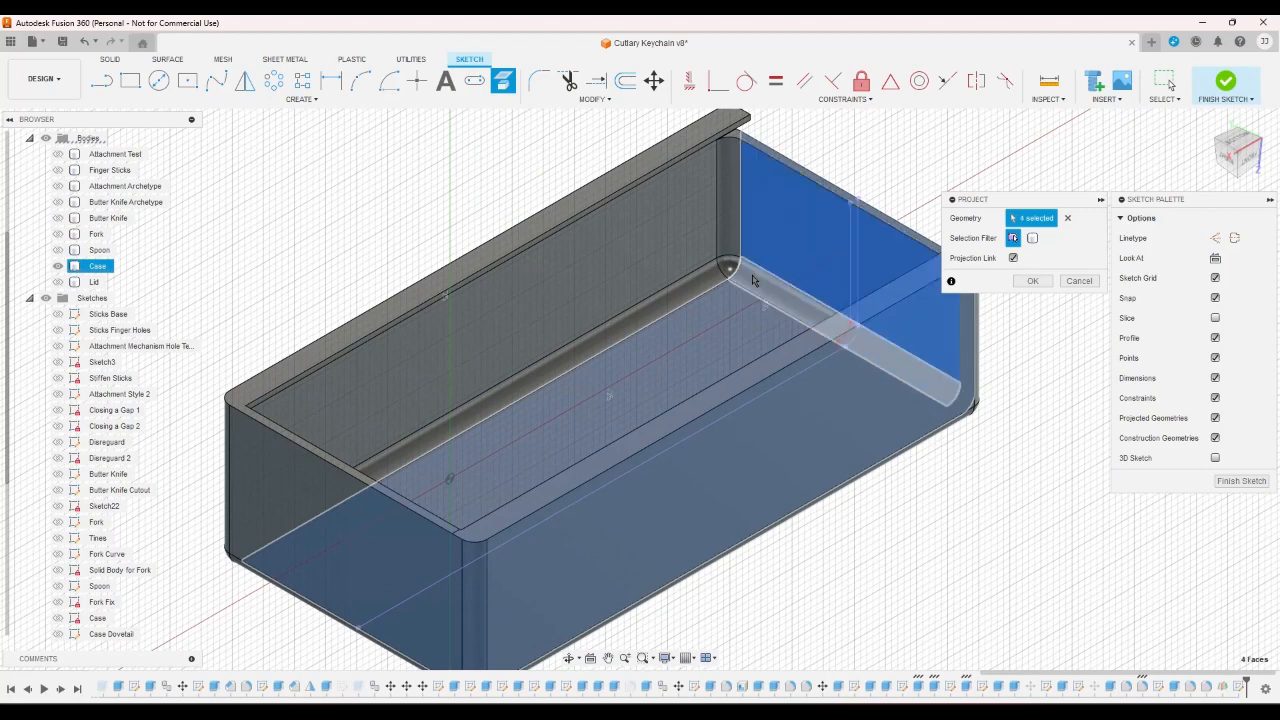
pyautogui.click(723, 315)
pyautogui.click(1033, 281)
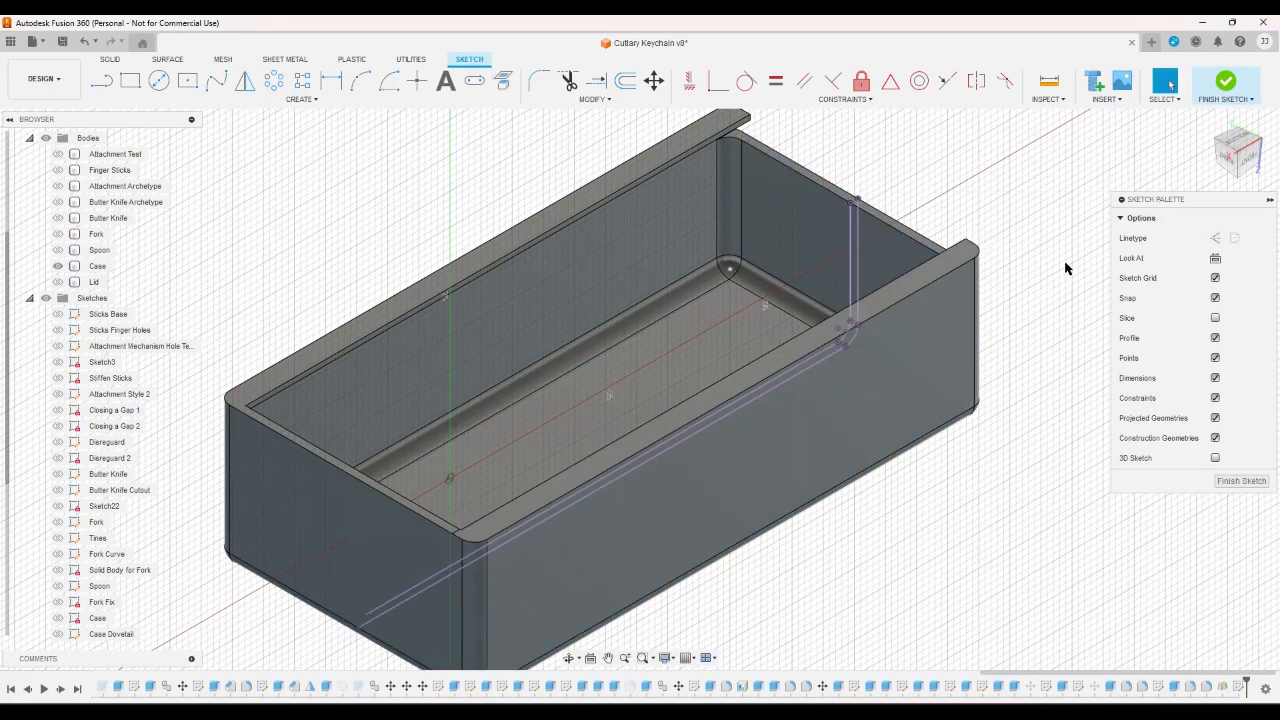
# - Sketch a circle about 20 mm in diameter over the case's bottom corner at the projected end
pyautogui.click(1227, 158)
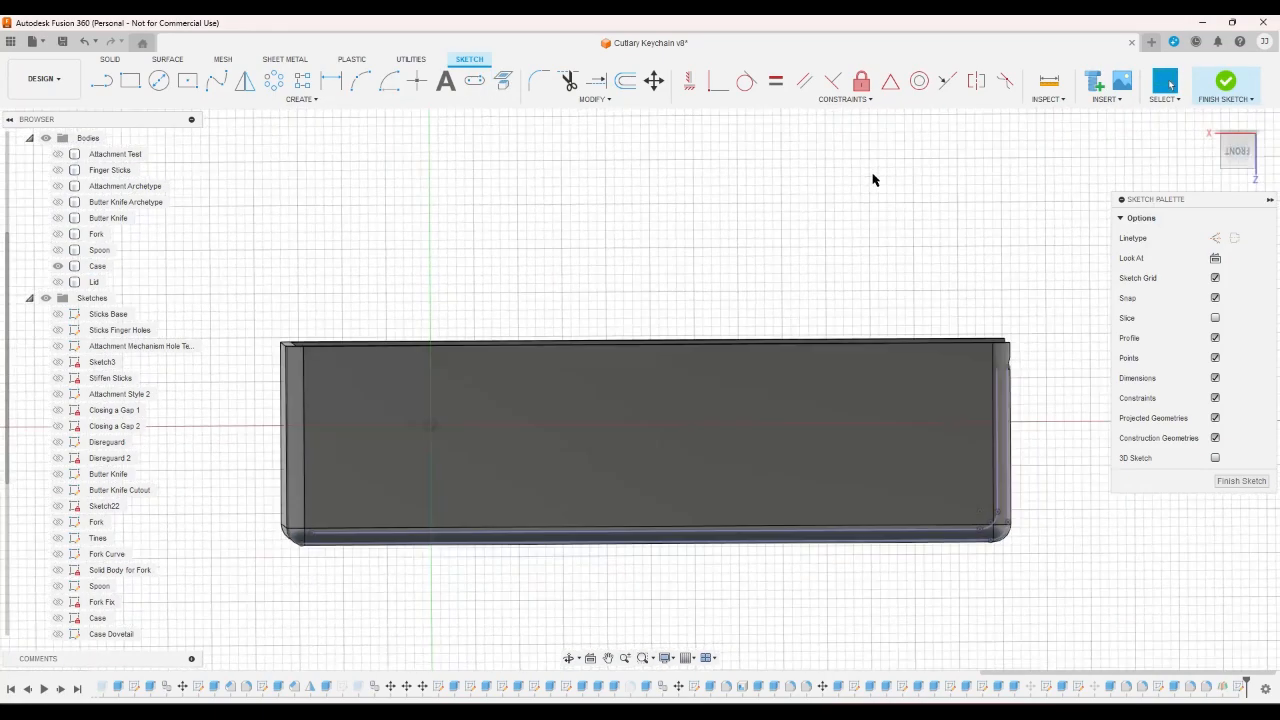
pyautogui.click(158, 82)
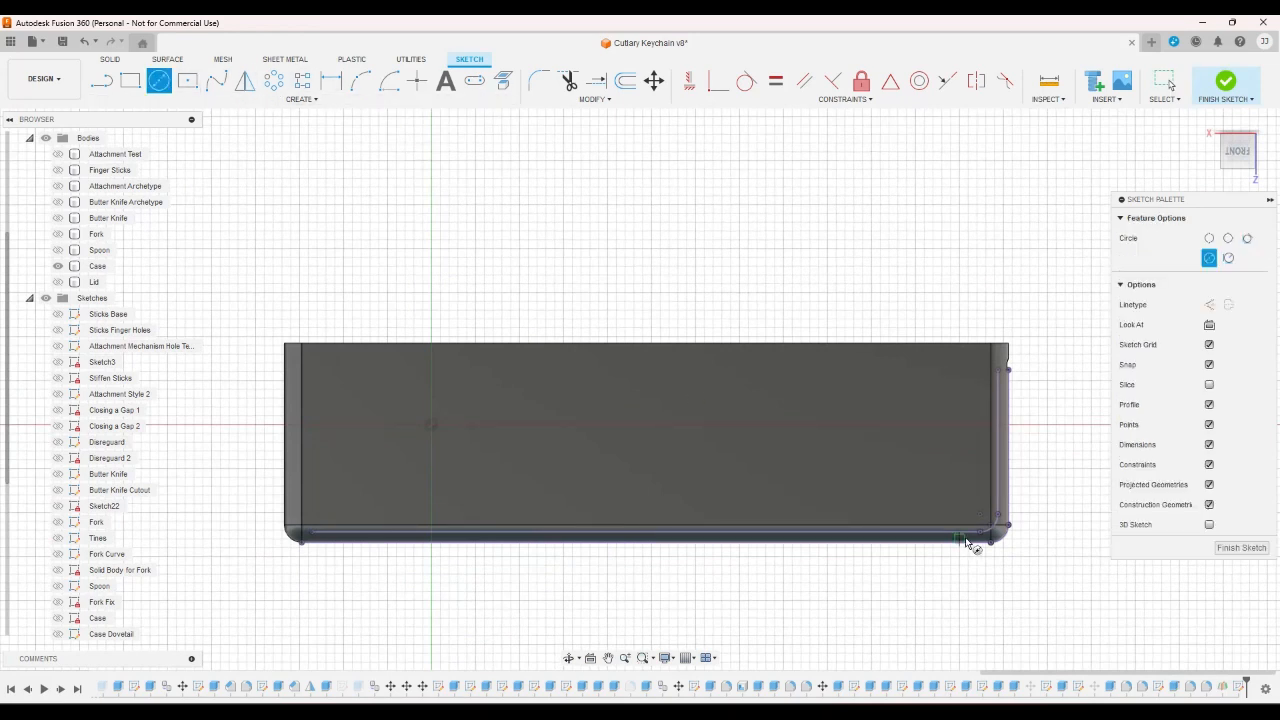
pyautogui.click(967, 494)
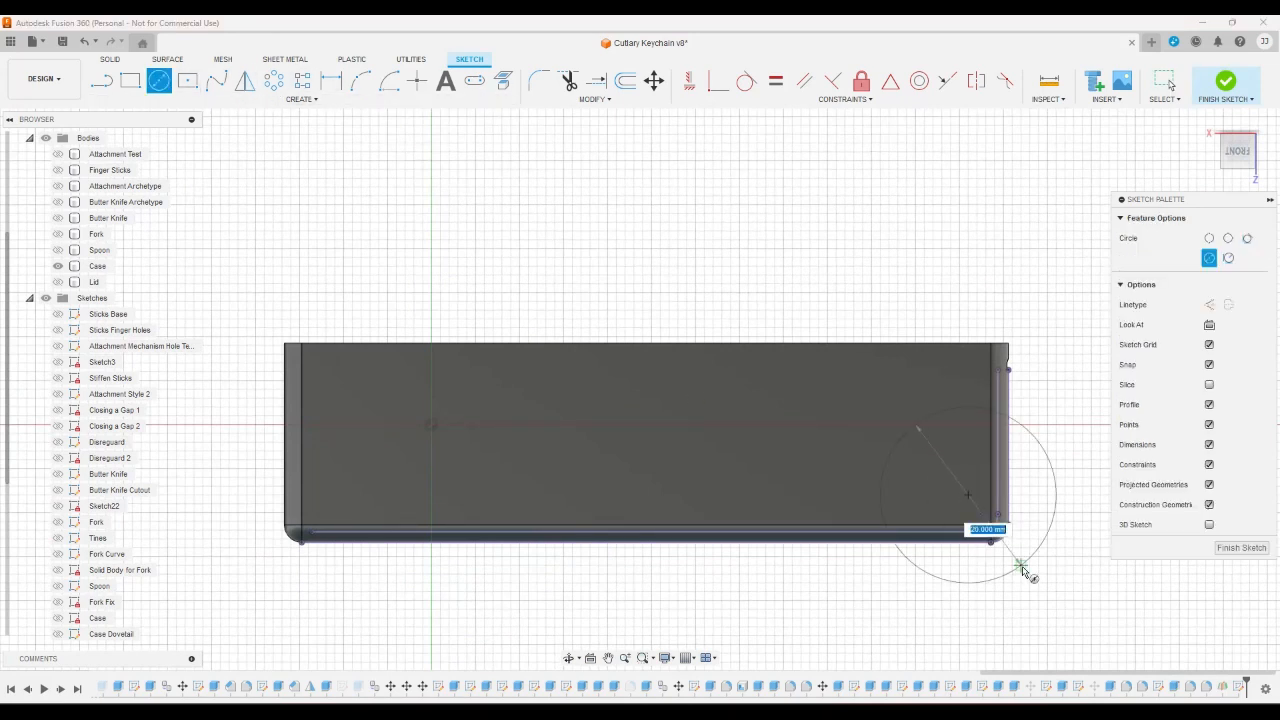
pyautogui.click(1020, 566)
pyautogui.rightClick(1073, 372)
pyautogui.click(1107, 377)
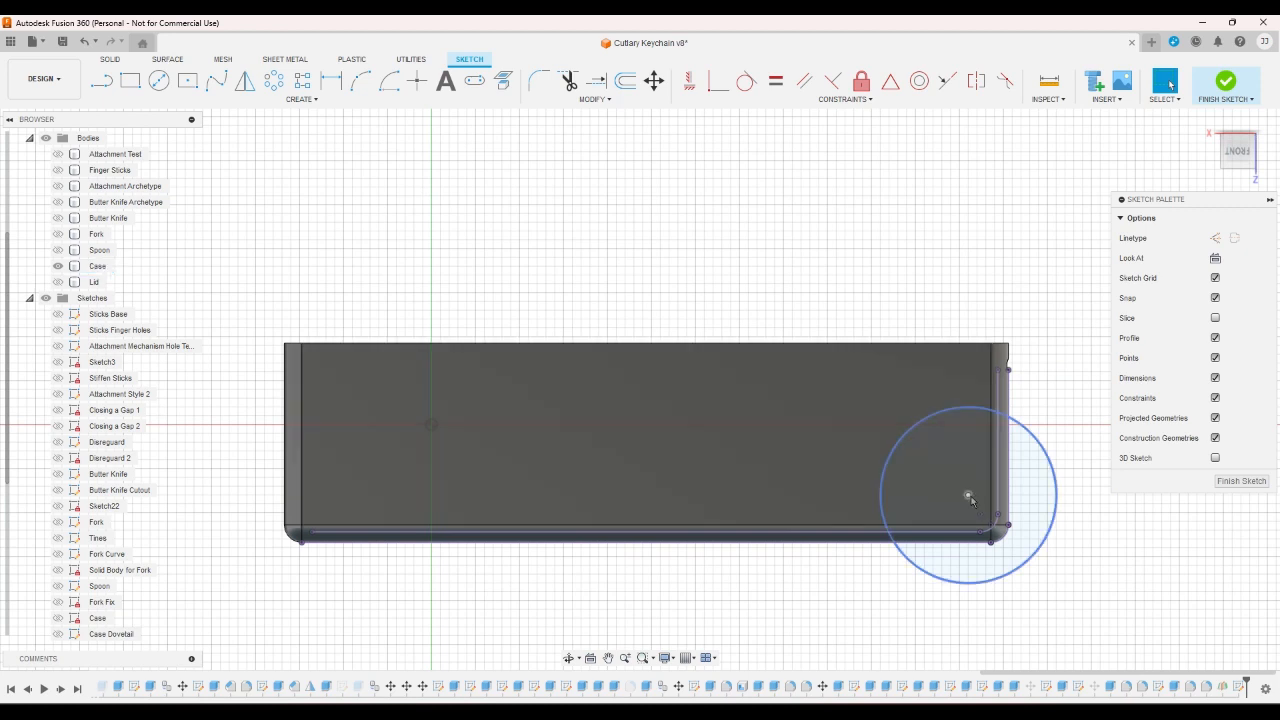
pyautogui.moveTo(969, 493)
pyautogui.mouseDown()
pyautogui.moveTo(1008, 540)
pyautogui.moveTo(979, 492)
pyautogui.mouseUp()
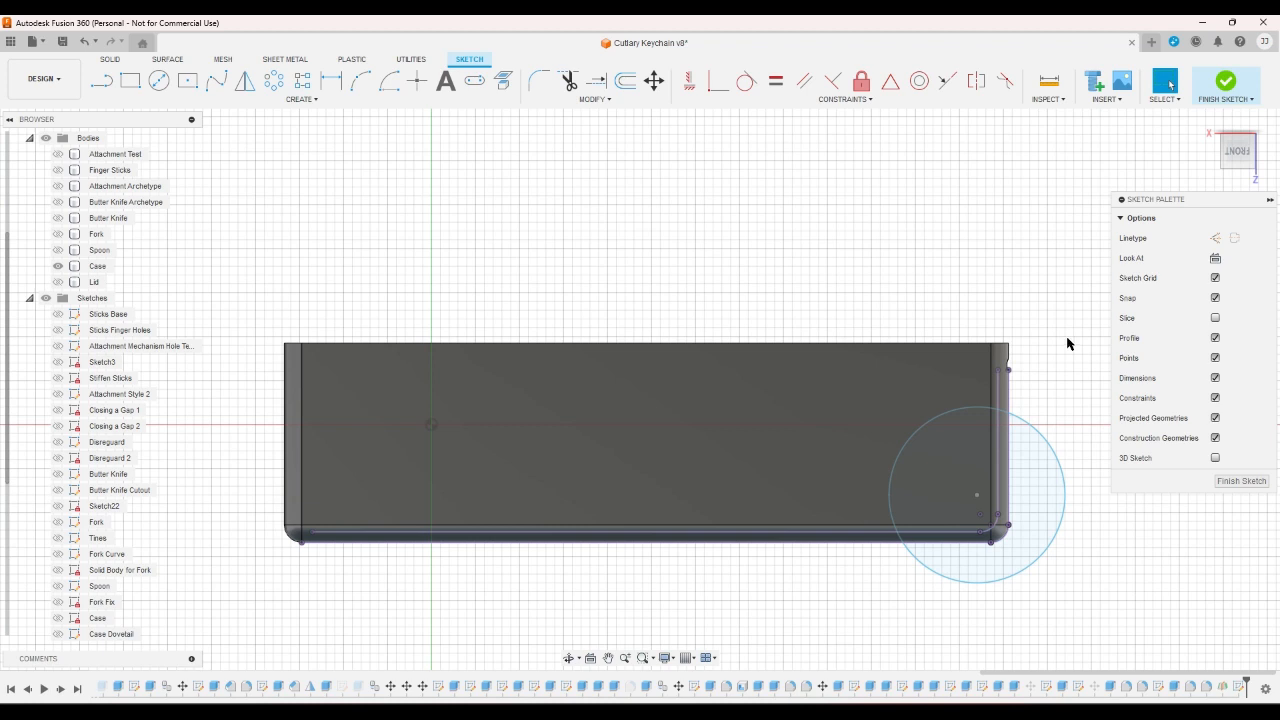
# - Set the circle's diameter to 32 mm and move its centre outside the case, diagonally beyond the bottom corner
pyautogui.press('d')
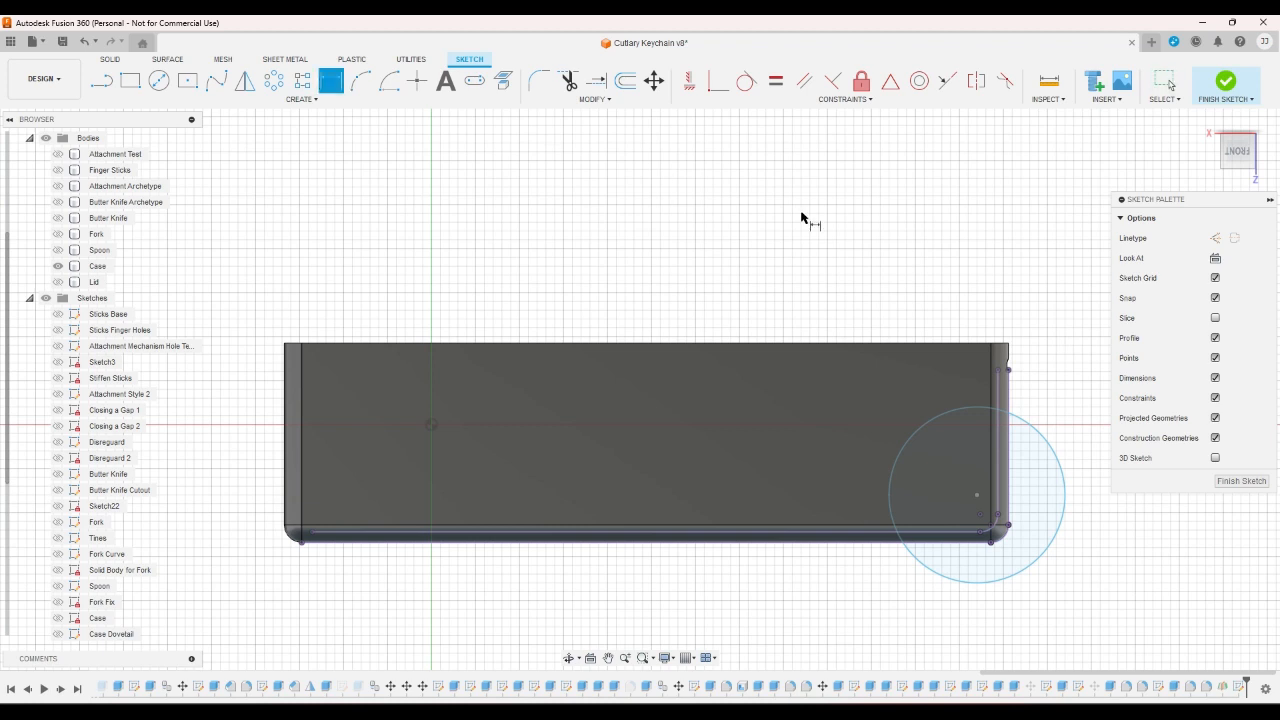
pyautogui.click(1052, 450)
pyautogui.click(1043, 468)
pyautogui.write('3')
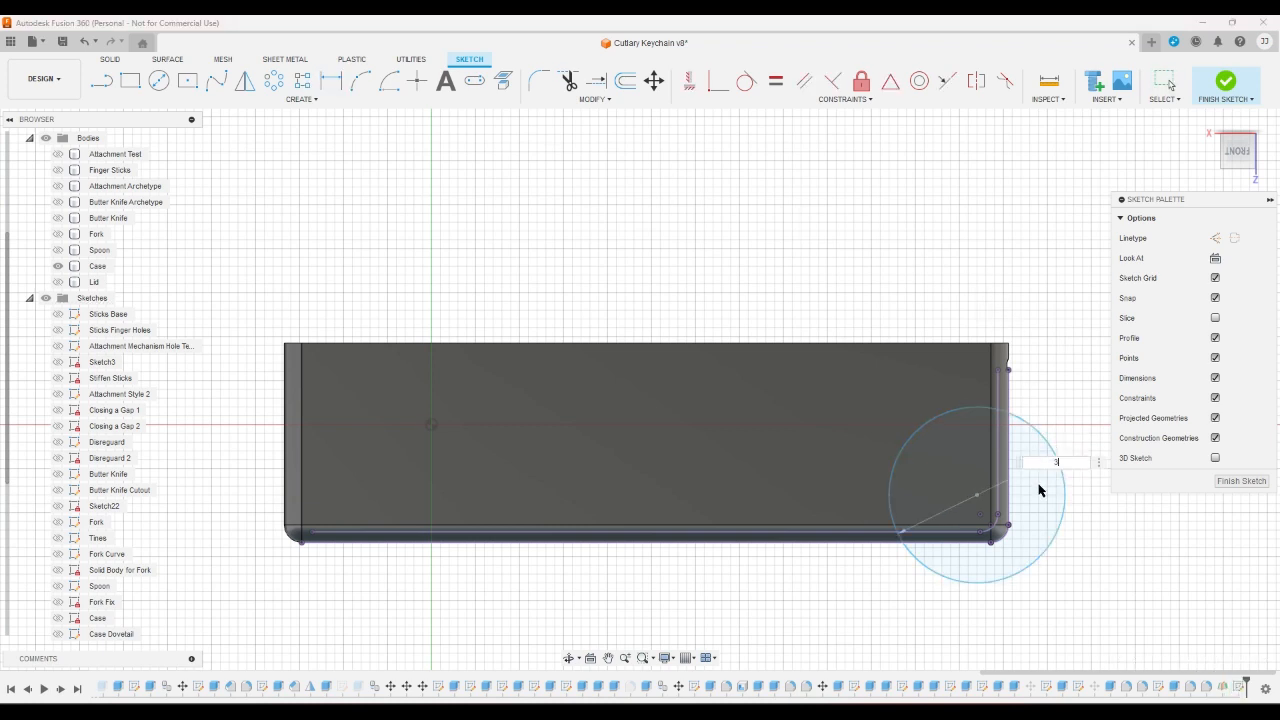
pyautogui.write('2')
pyautogui.press('Return')
pyautogui.rightClick(815, 273)
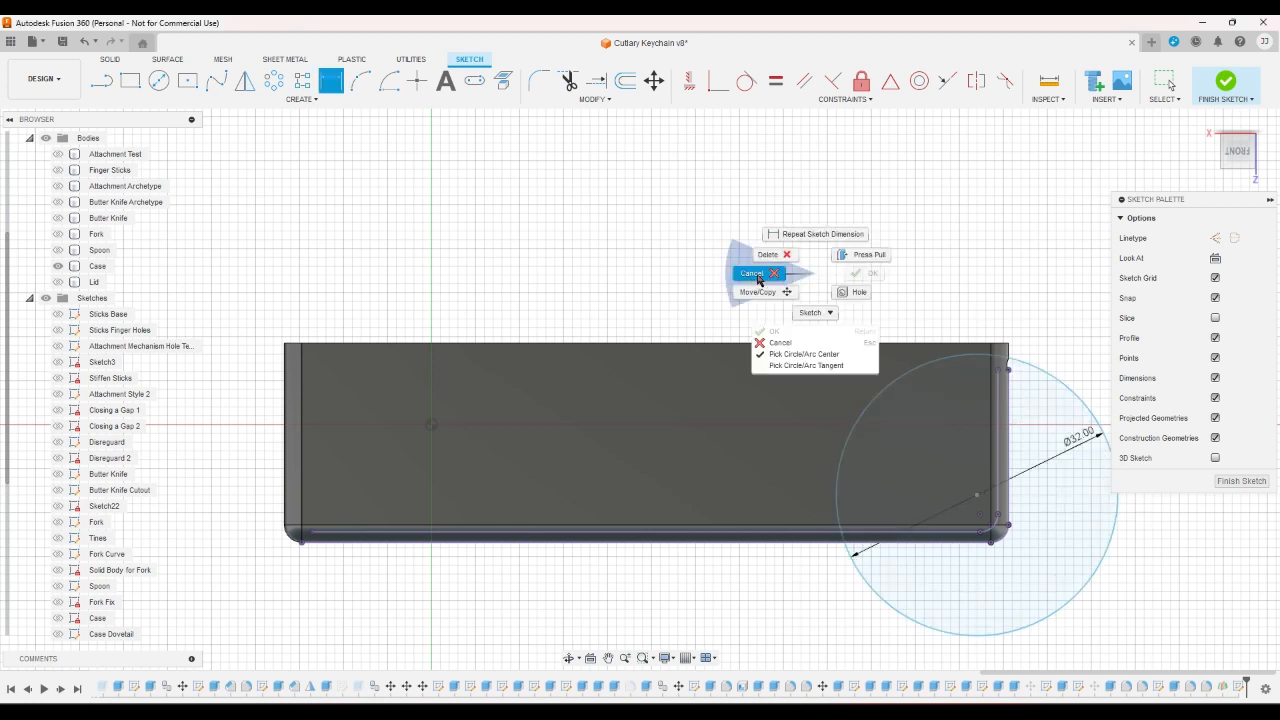
pyautogui.click(756, 277)
pyautogui.moveTo(976, 496)
pyautogui.mouseDown()
pyautogui.moveTo(1030, 596)
pyautogui.moveTo(1065, 609)
pyautogui.mouseUp()
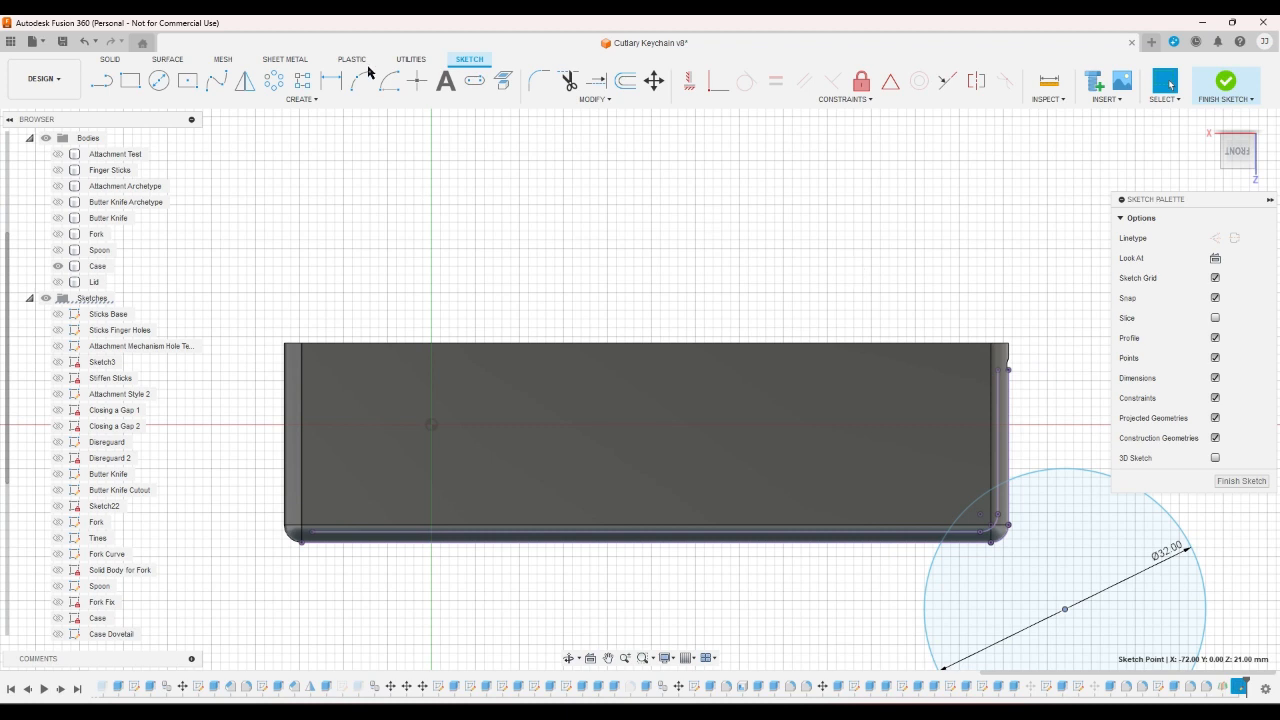
# - Sketch a second circle 23 mm in diameter and position it over the case's bottom corner, overlapping the 32 mm circle
pyautogui.click(159, 81)
pyautogui.click(677, 239)
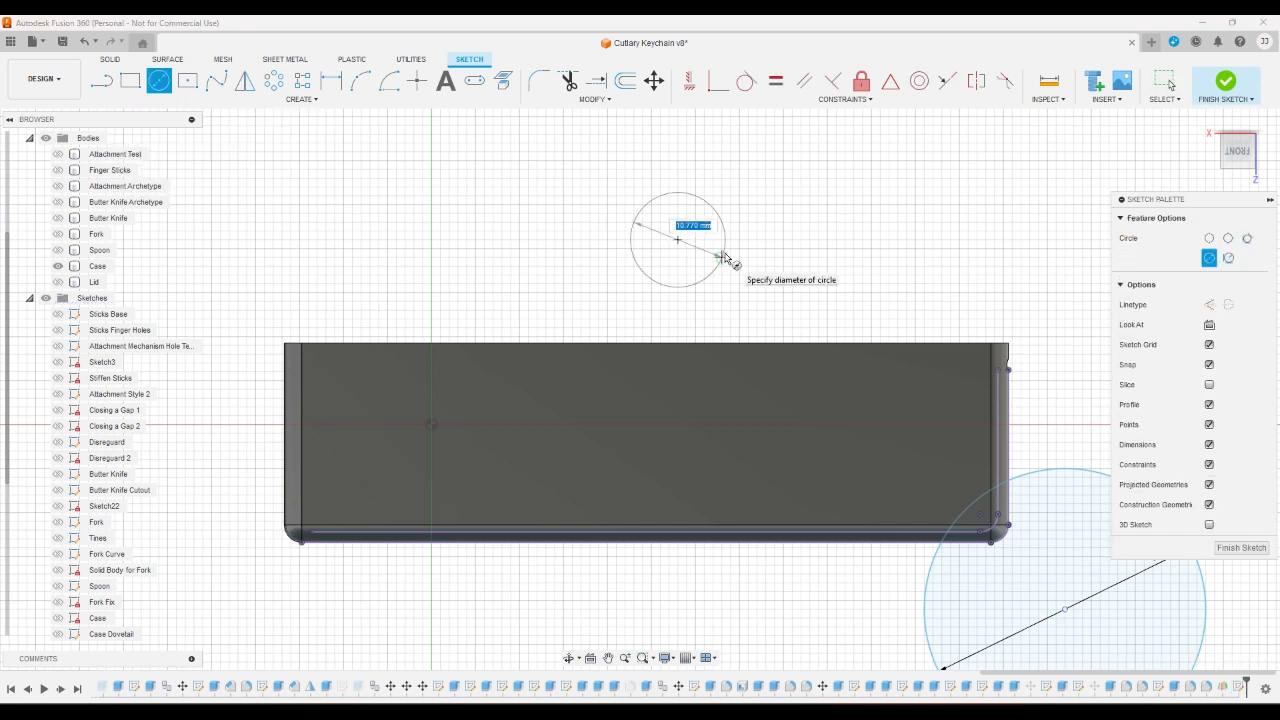
pyautogui.write('23')
pyautogui.press('Return')
pyautogui.press('Escape')
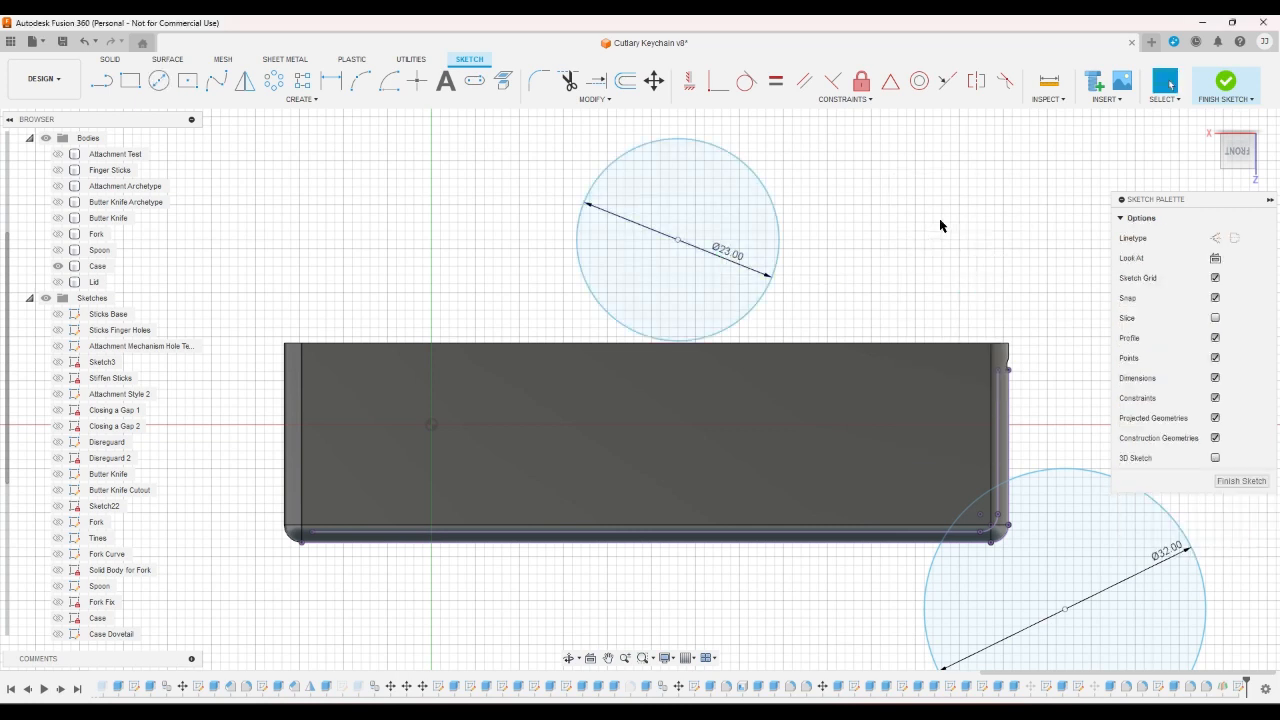
pyautogui.moveTo(679, 242)
pyautogui.mouseDown()
pyautogui.moveTo(990, 528)
pyautogui.moveTo(1073, 626)
pyautogui.mouseUp()
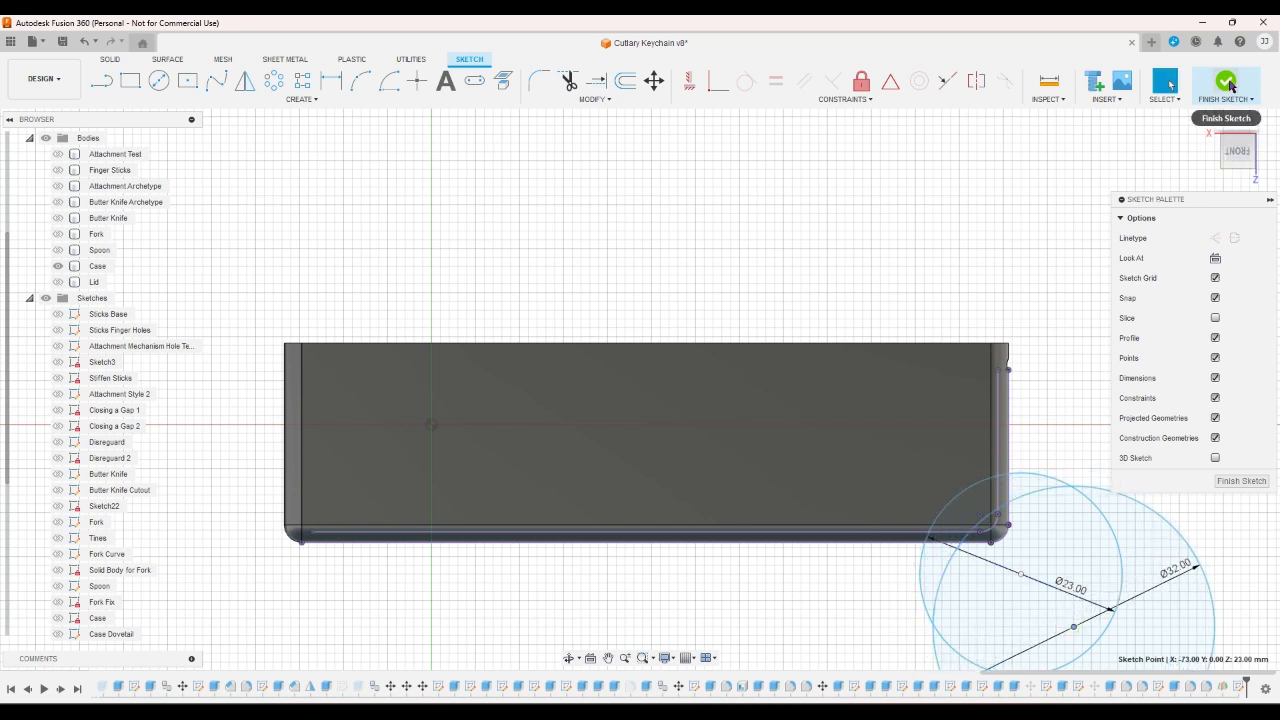
# - Convert the 32 mm circle to construction geometry and finish the midplane sketch
pyautogui.click(1100, 488)
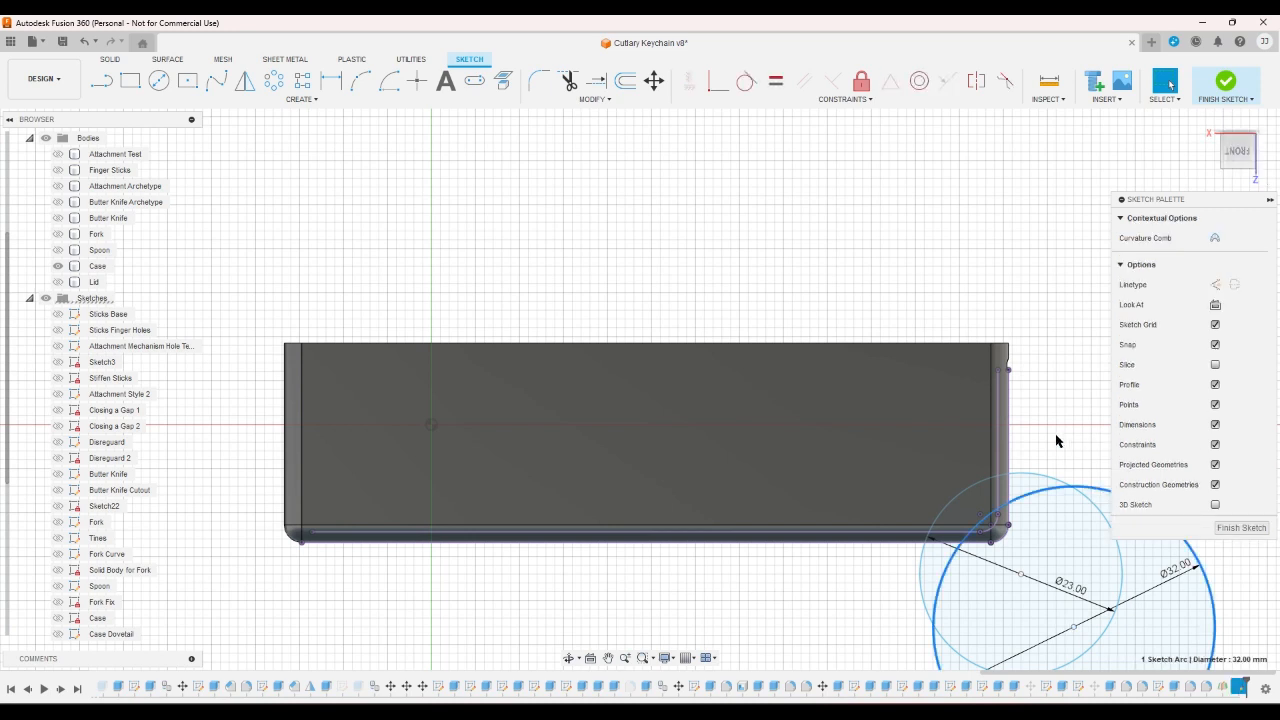
pyautogui.click(1225, 81)
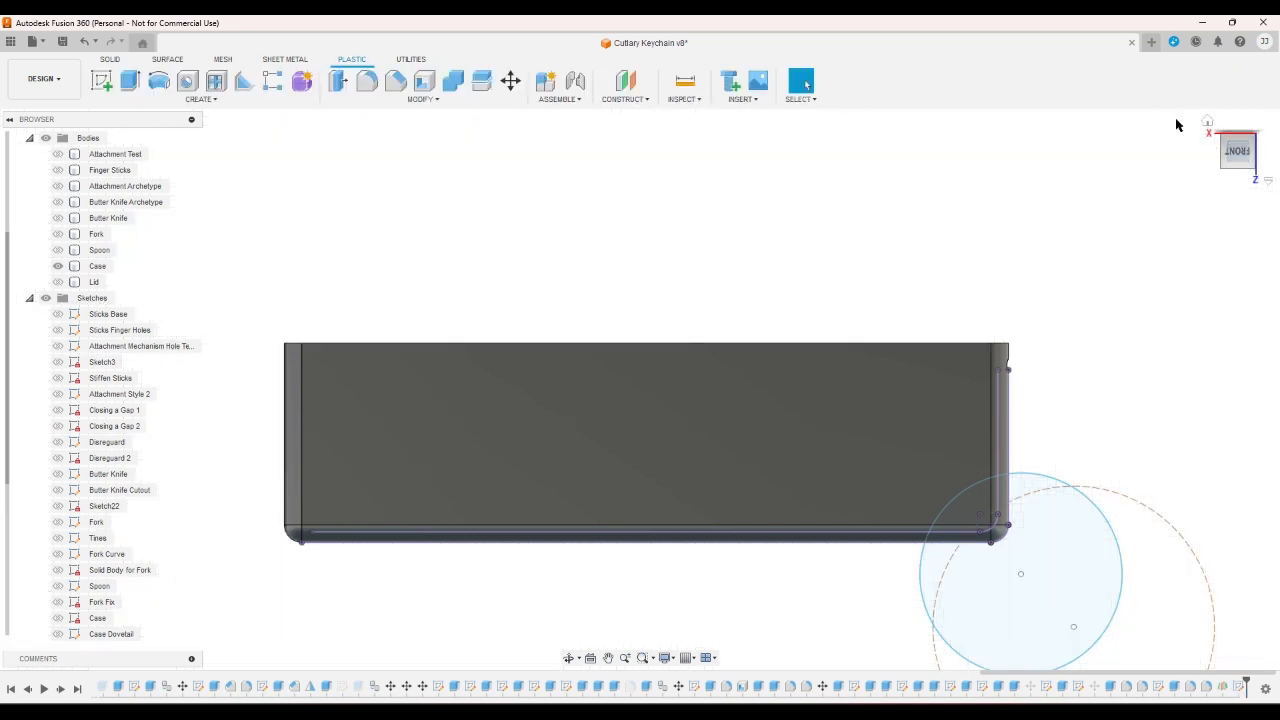
pyautogui.click(1223, 141)
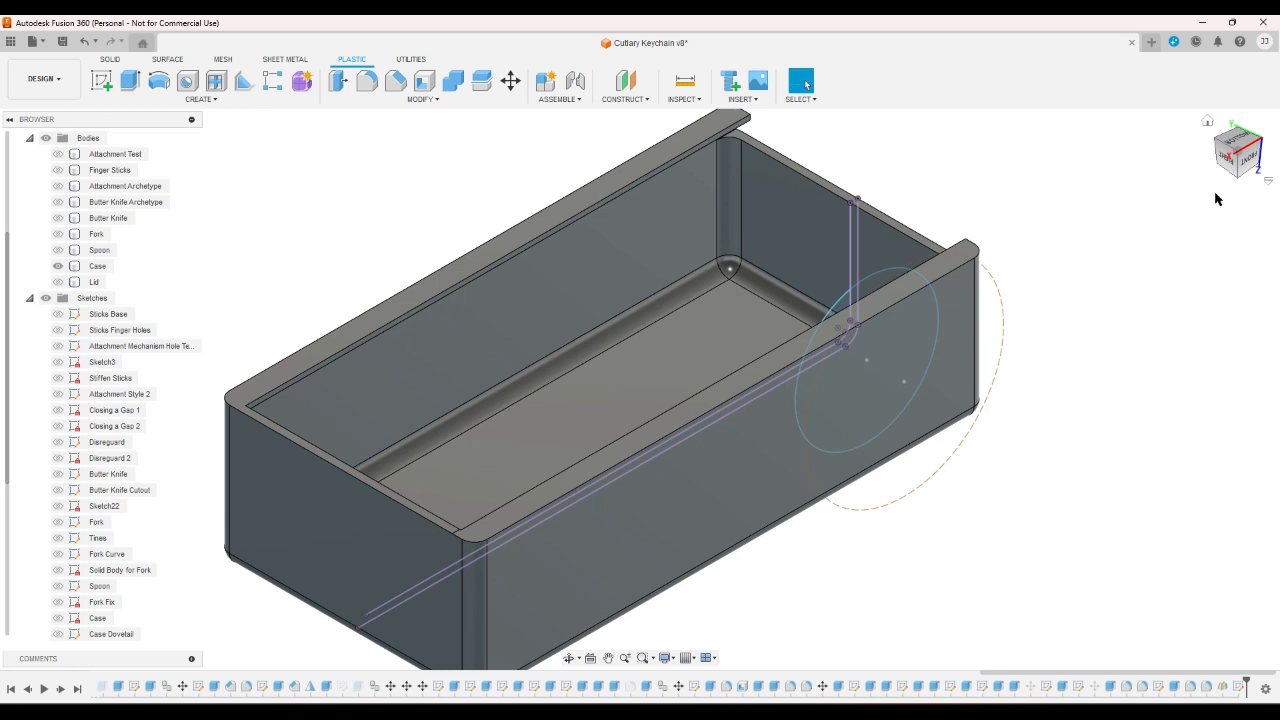
pyautogui.click(130, 80)
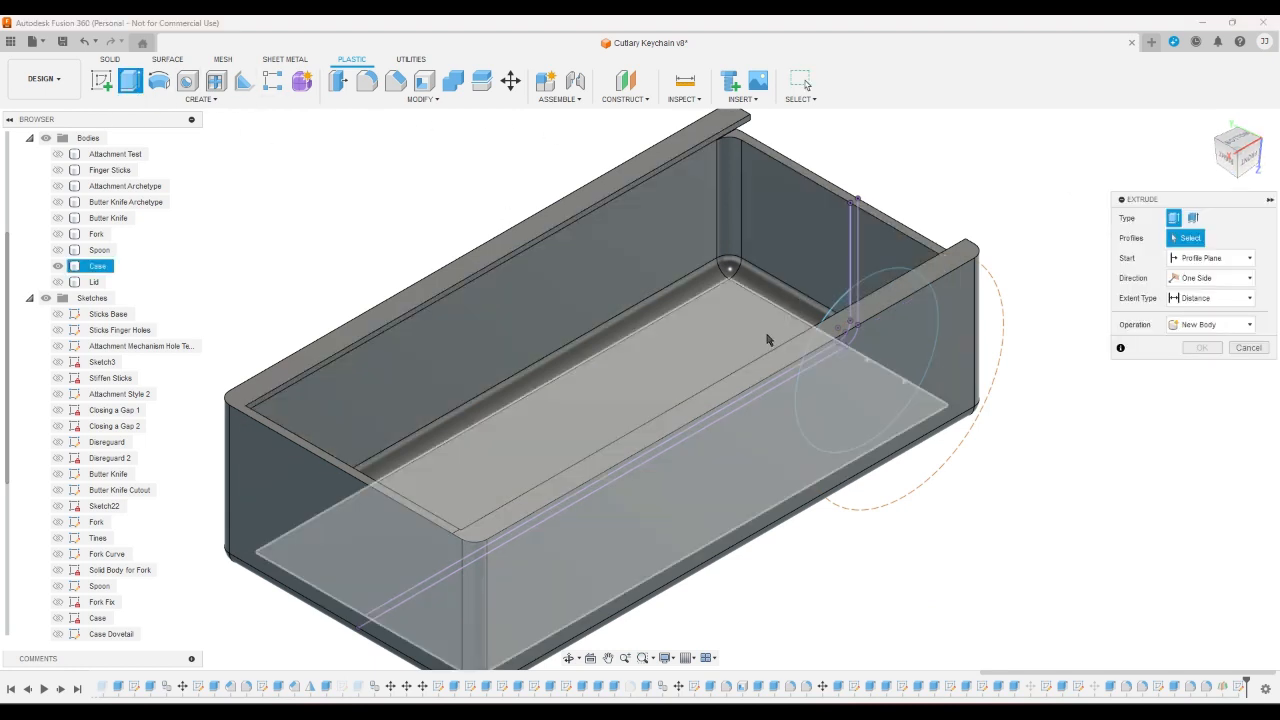
pyautogui.click(767, 340)
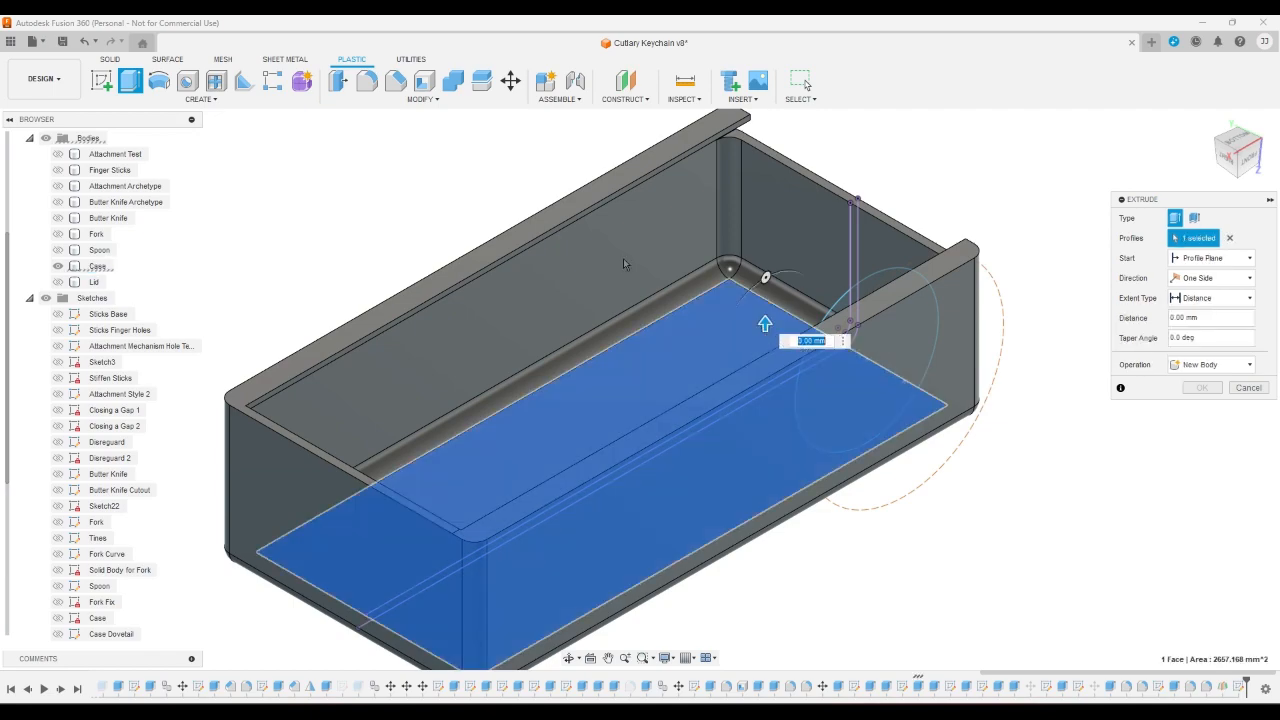
# - Start a new sketch on the case's inner floor face
pyautogui.click(101, 81)
pyautogui.click(735, 326)
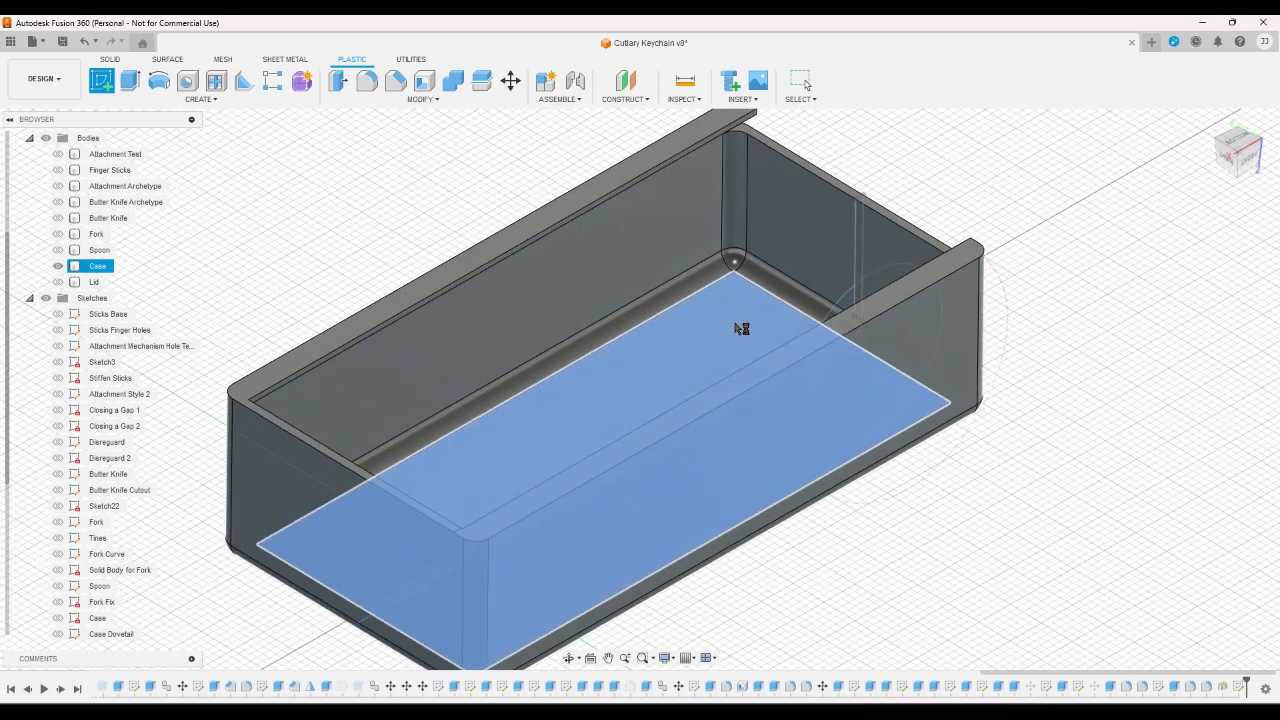
pyautogui.scroll(3, 991, 363)
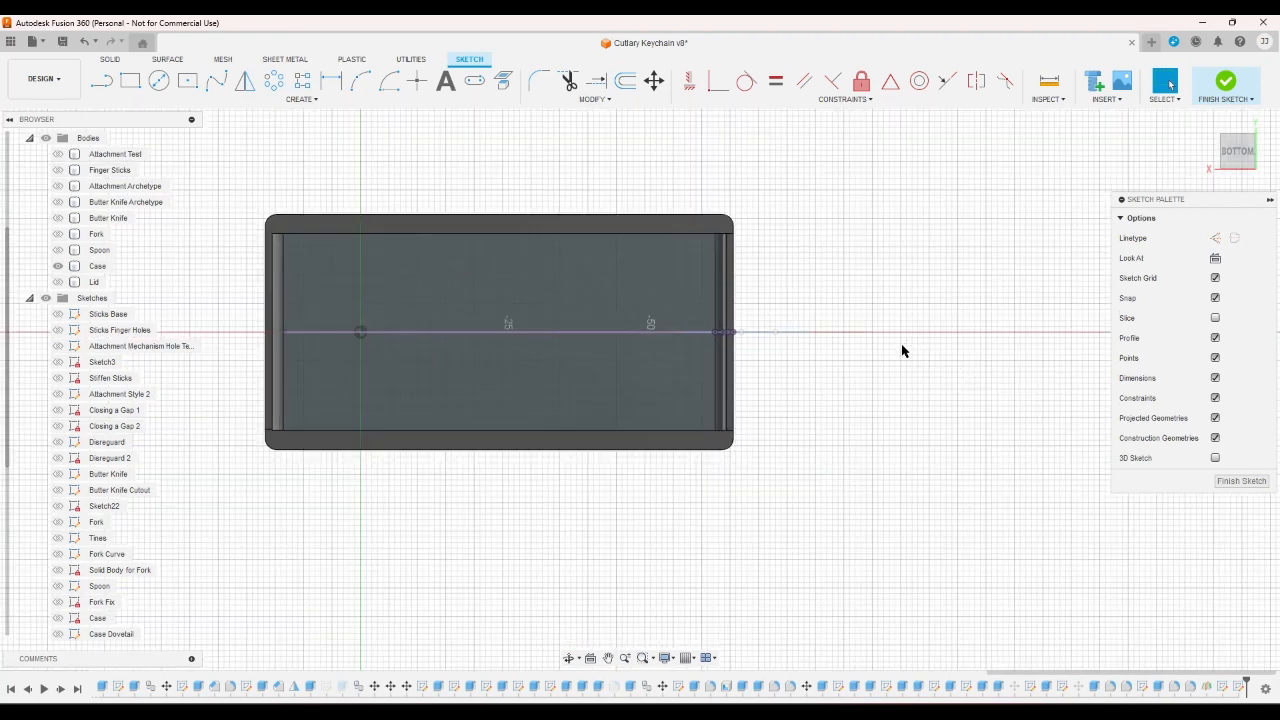
pyautogui.scroll(2, 903, 349)
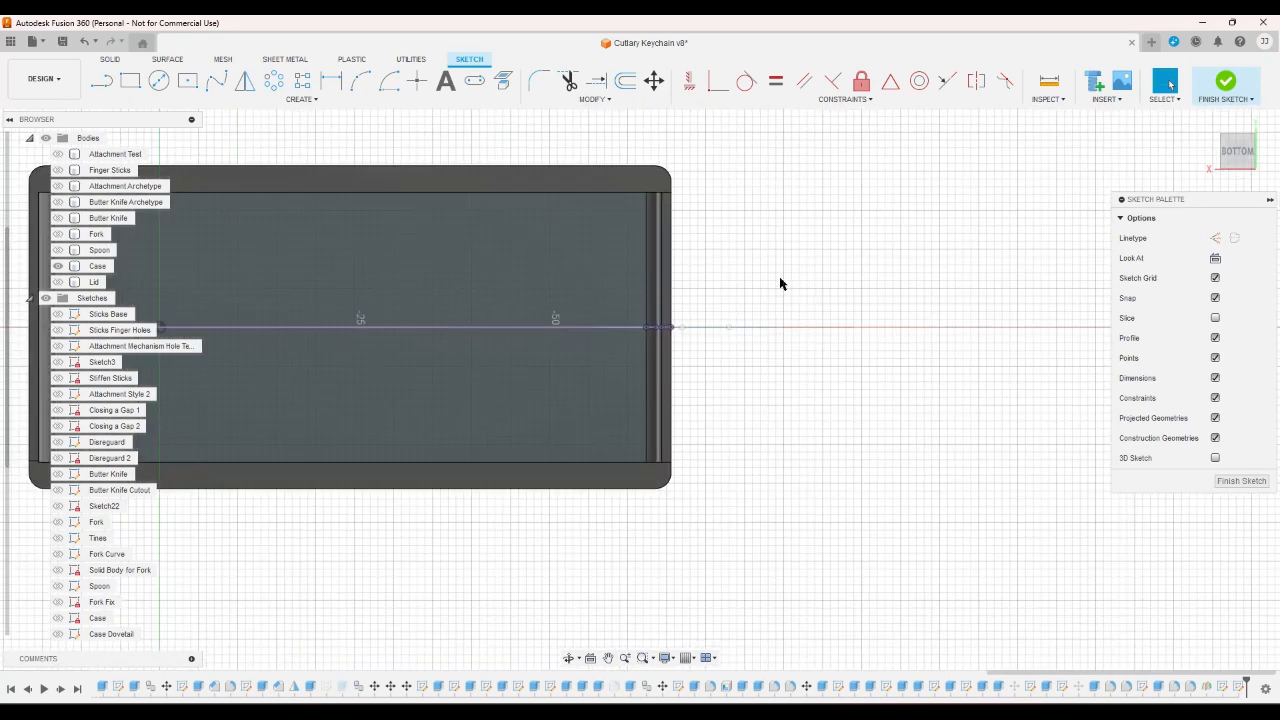
# - Draw a 6 mm diameter circle on the case's lengthwise centreline and move it slightly closer to the end wall
pyautogui.click(159, 81)
pyautogui.scroll(1, 628, 323)
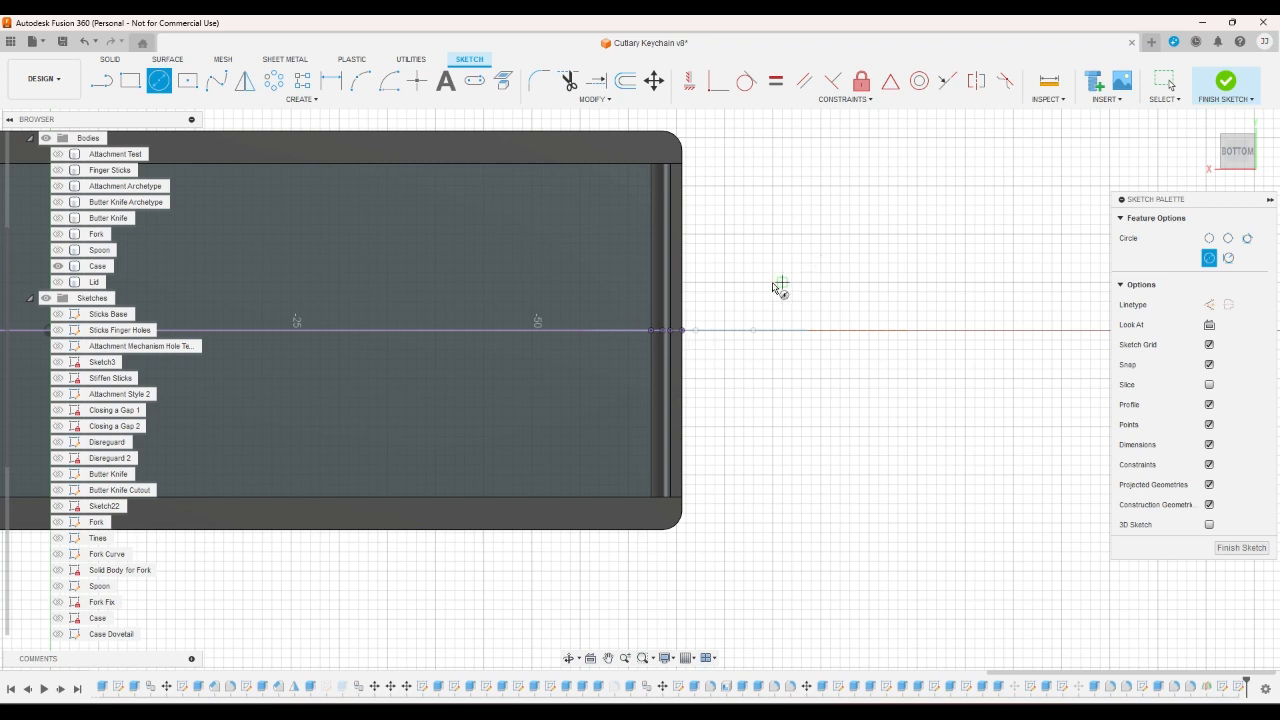
pyautogui.click(598, 331)
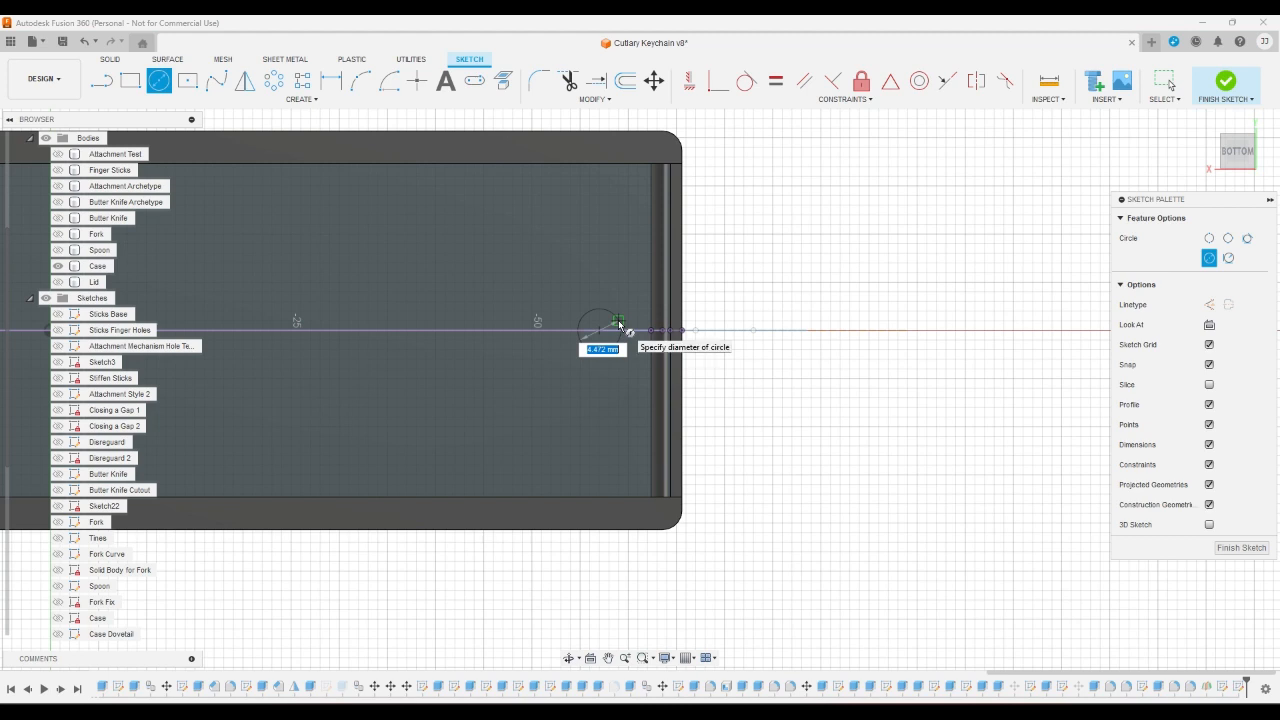
pyautogui.write('6')
pyautogui.press('Return')
pyautogui.press('Escape')
pyautogui.scroll(3, 603, 335)
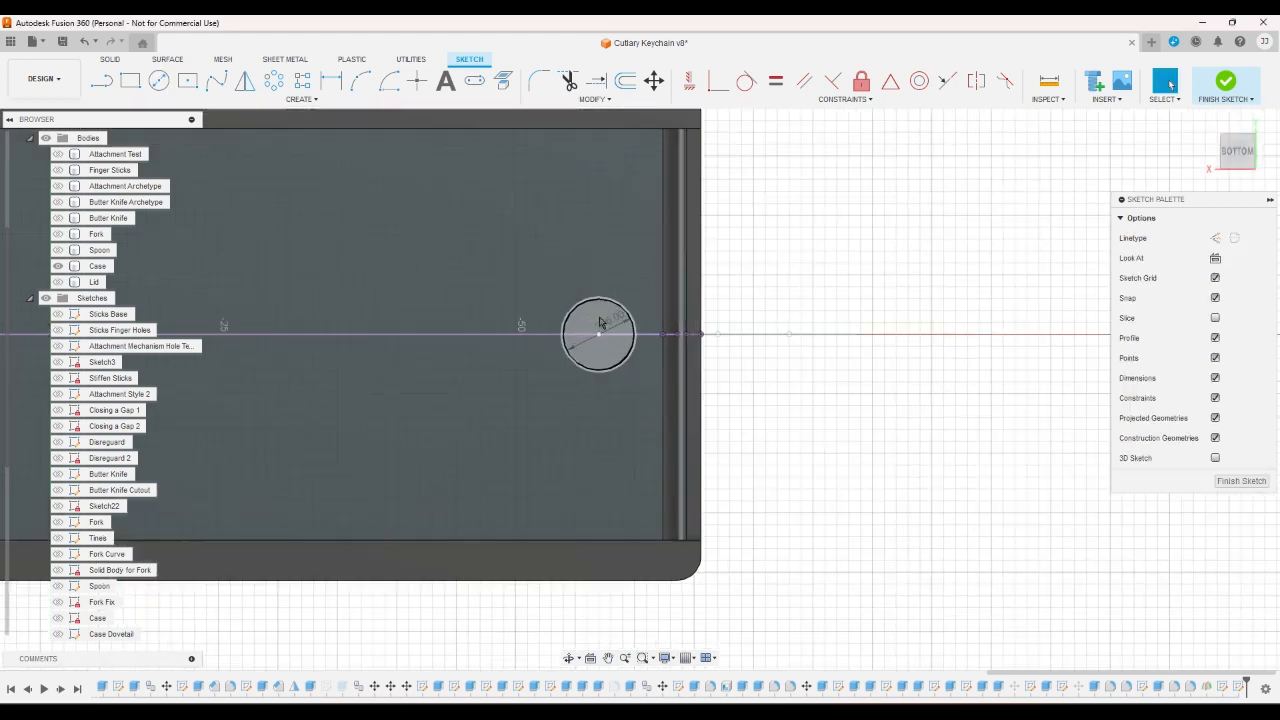
pyautogui.moveTo(599, 336)
pyautogui.mouseDown()
pyautogui.moveTo(624, 343)
pyautogui.moveTo(612, 336)
pyautogui.mouseUp()
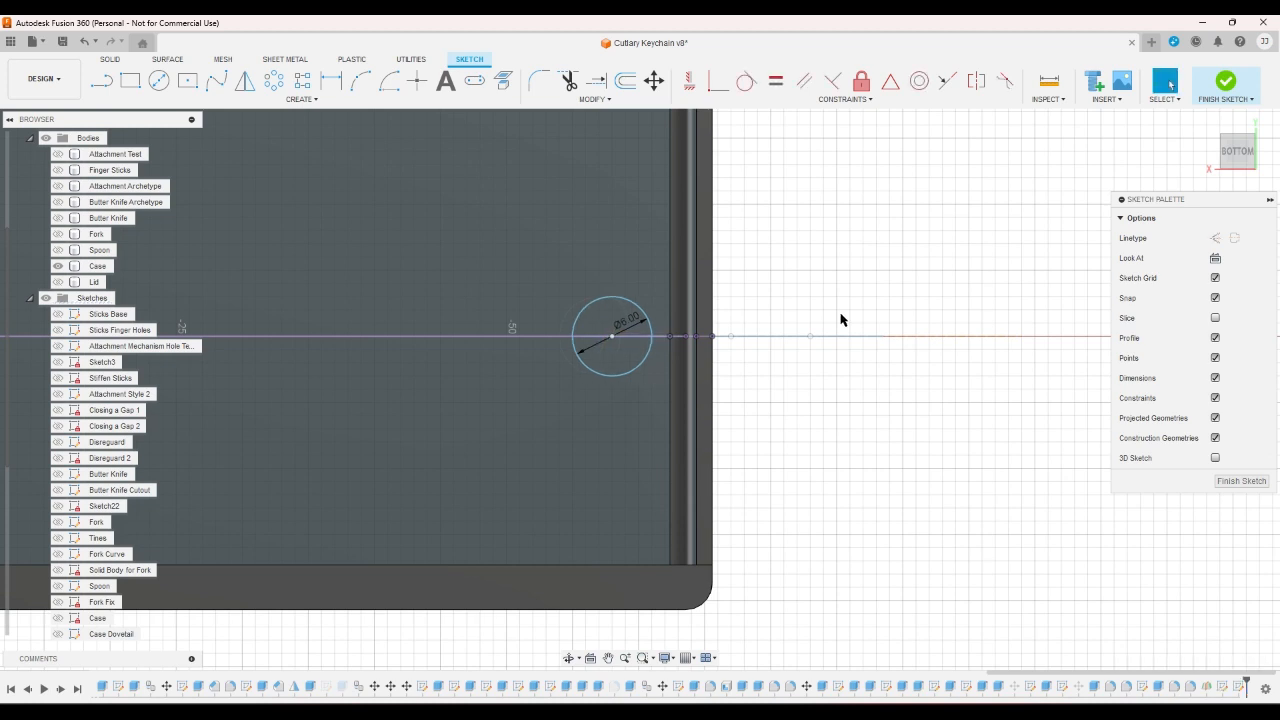
# - Project the midplane sketch's 23 mm circle into the floor sketch and hide the midplane sketch
pyautogui.click(1223, 168)
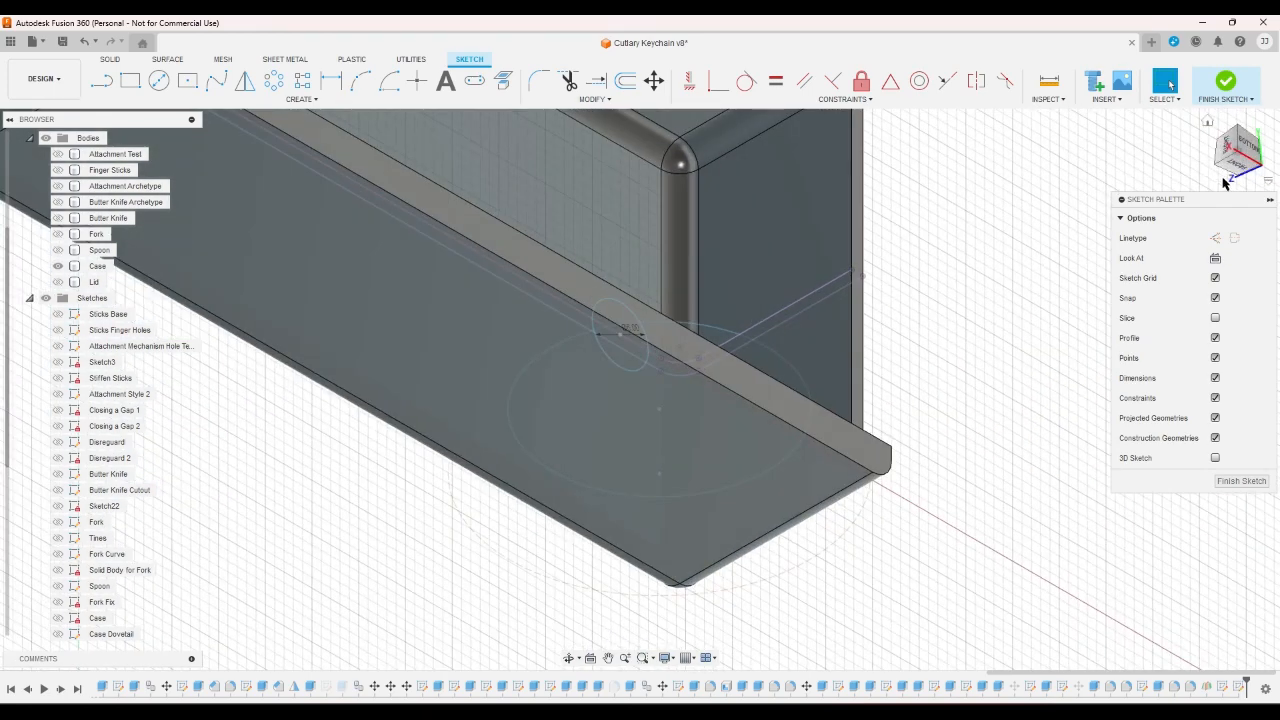
pyautogui.click(1219, 172)
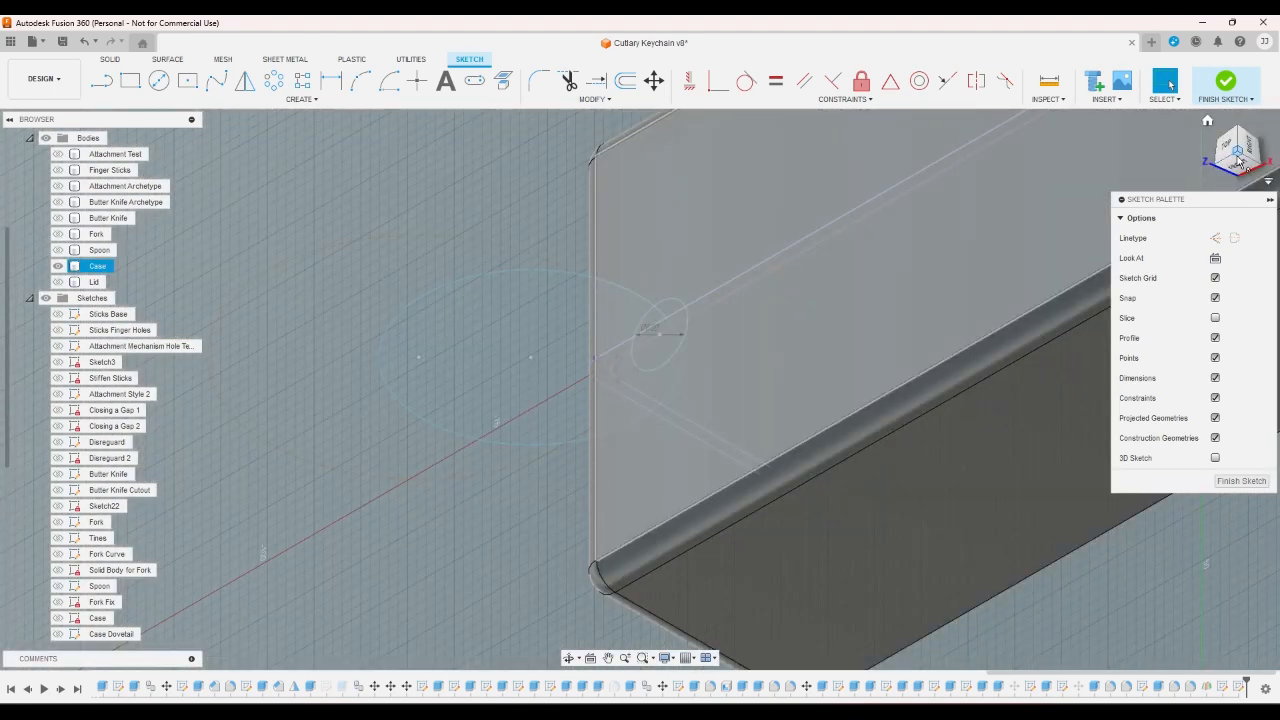
pyautogui.click(1239, 160)
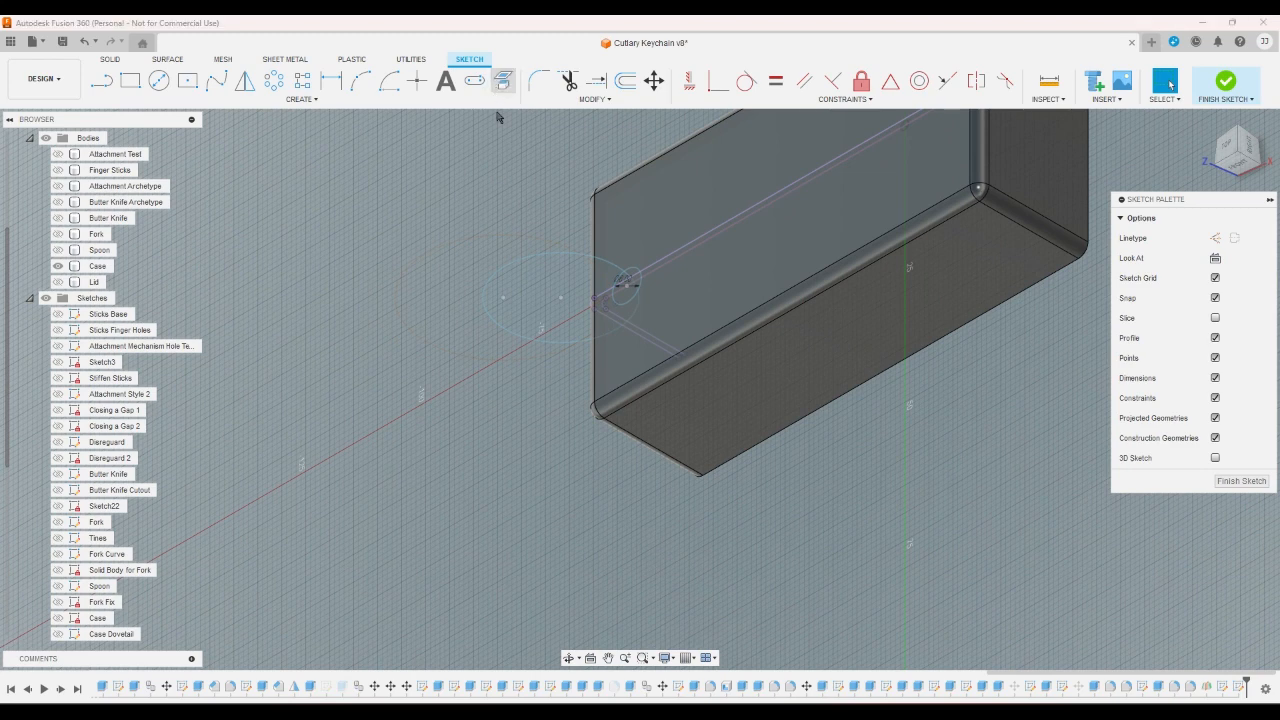
pyautogui.click(524, 259)
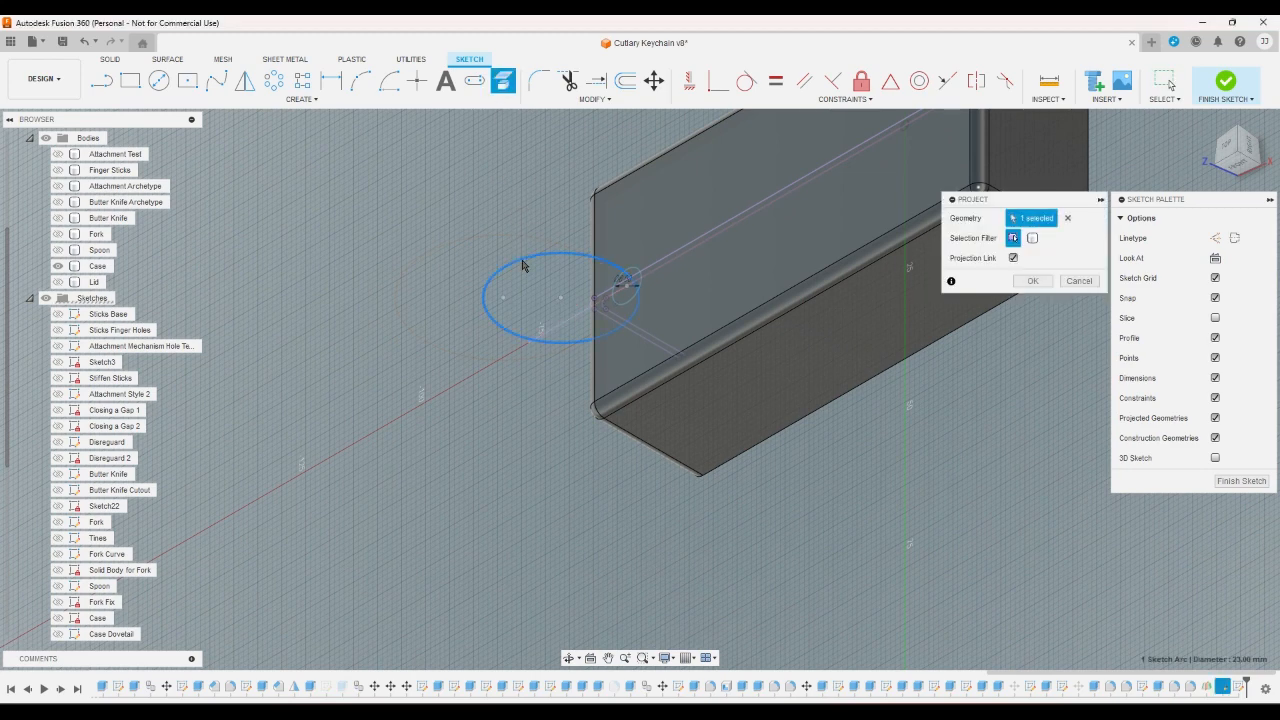
pyautogui.click(1033, 281)
pyautogui.scroll(-2, 57, 594)
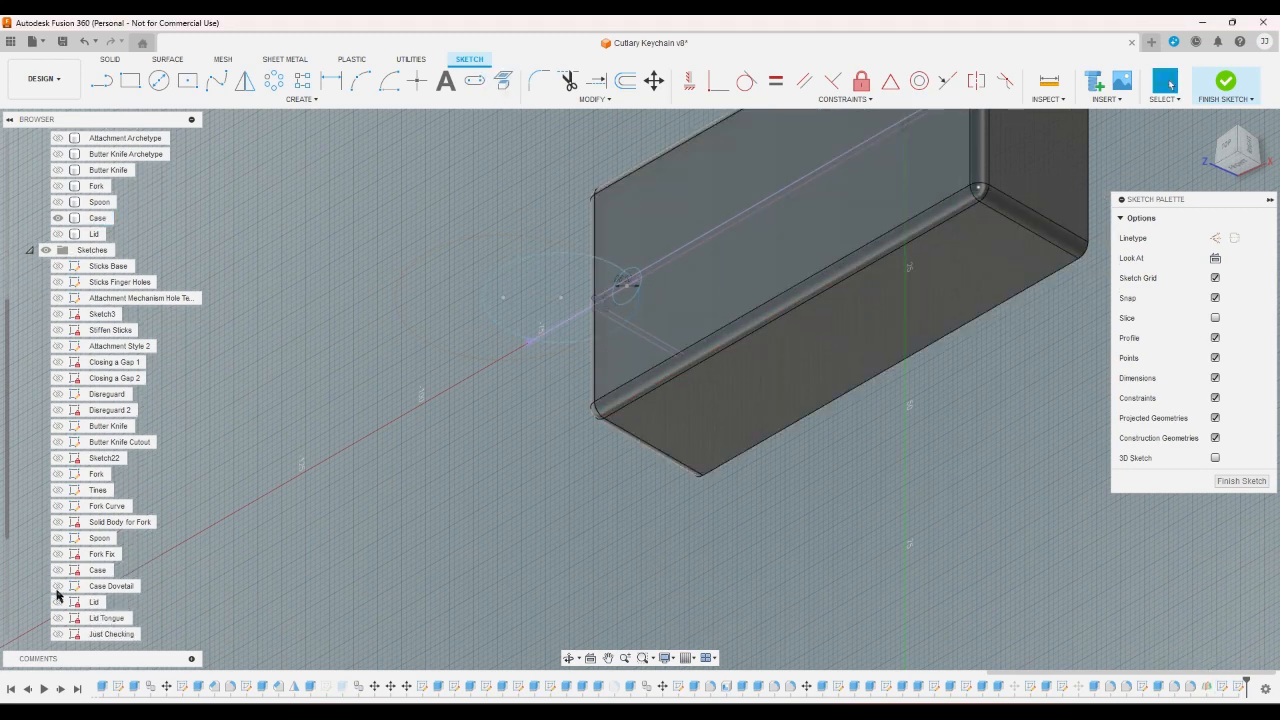
pyautogui.scroll(-2, 57, 594)
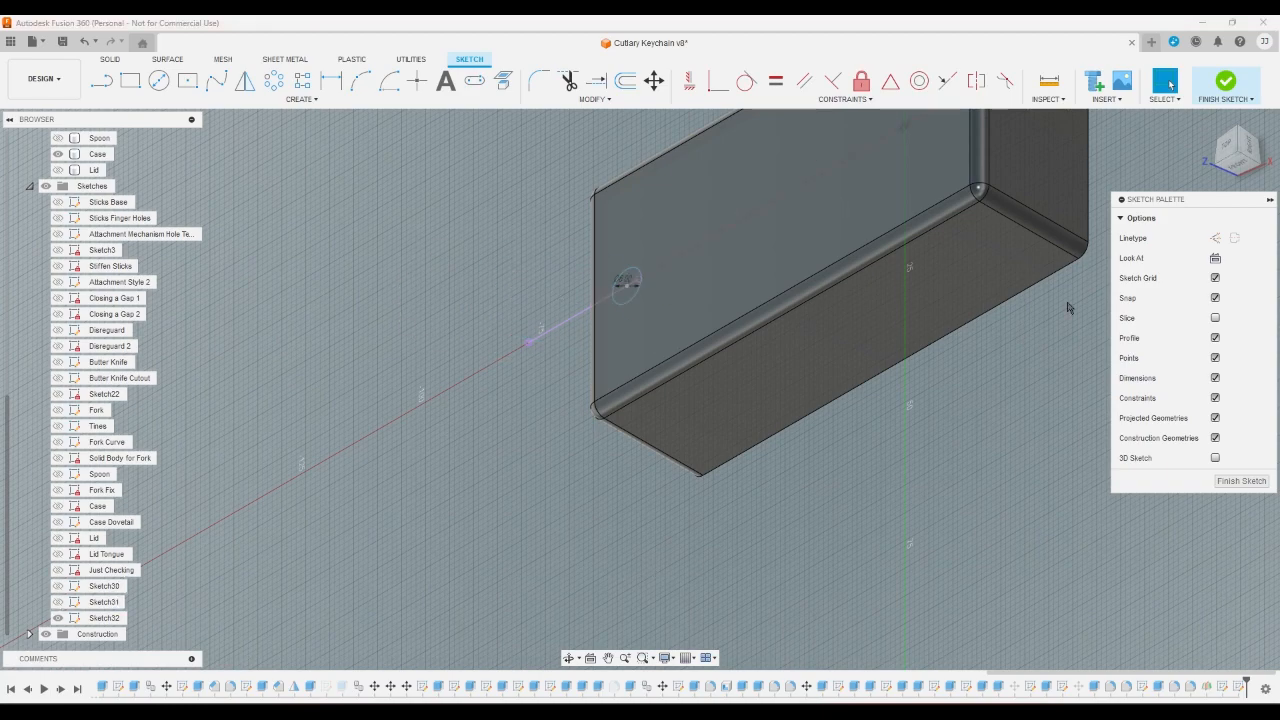
# - Move the 6 mm circle away from the end wall, clear of the projected line and slightly off the centreline
pyautogui.click(1238, 162)
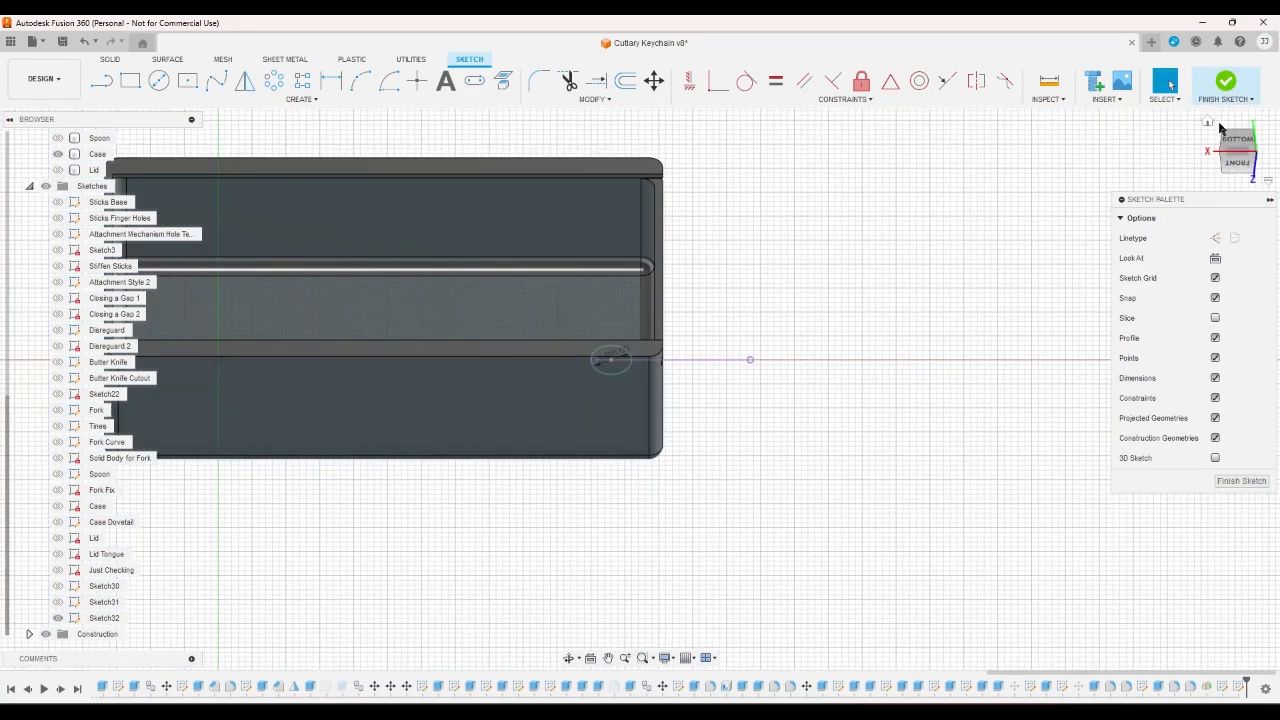
pyautogui.click(1231, 140)
pyautogui.scroll(5, 774, 249)
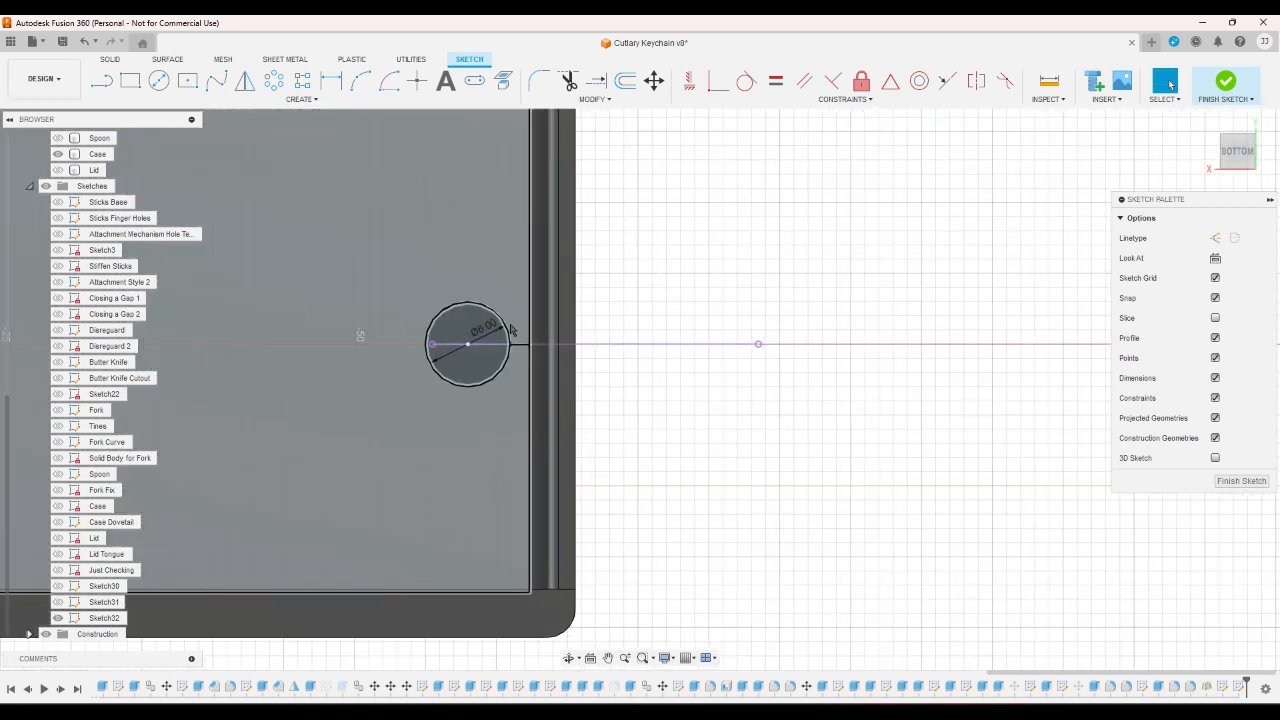
pyautogui.moveTo(472, 346); pyautogui.dragTo(358, 338)
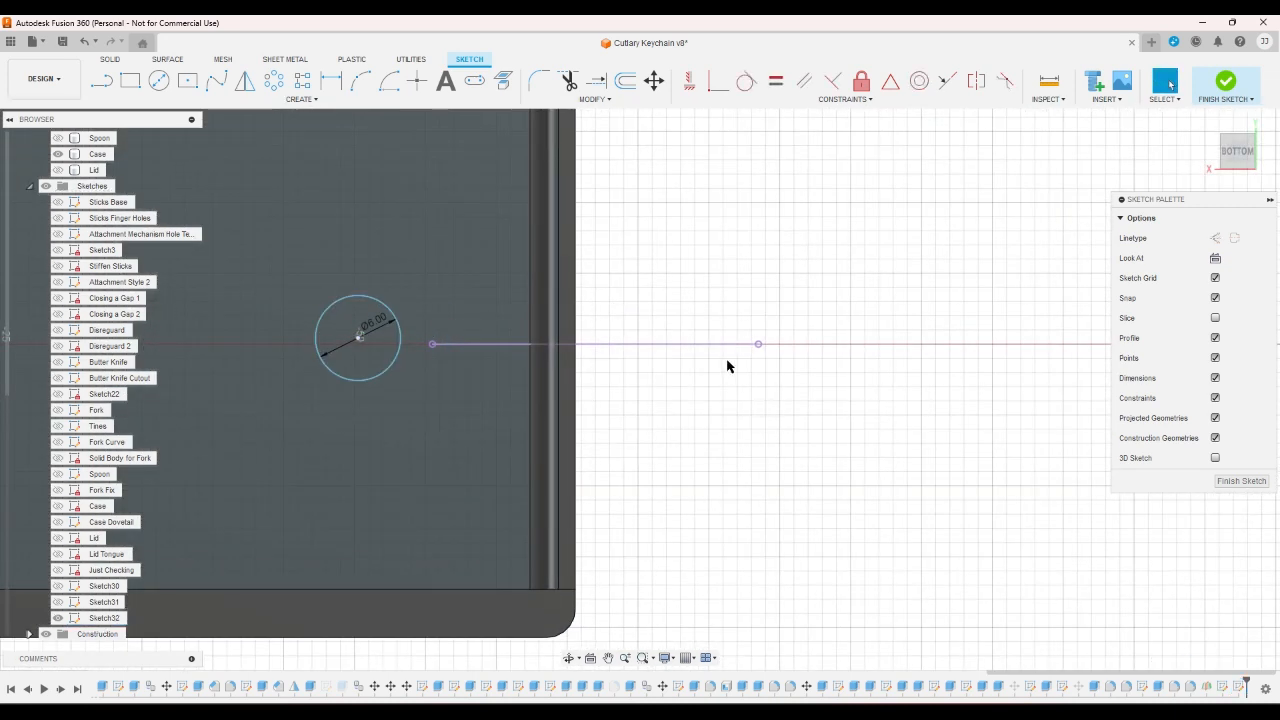
# - Show Sketch31 instead of Sketch32 and examine where the 23 mm circle meets the case floor
pyautogui.click(1224, 170)
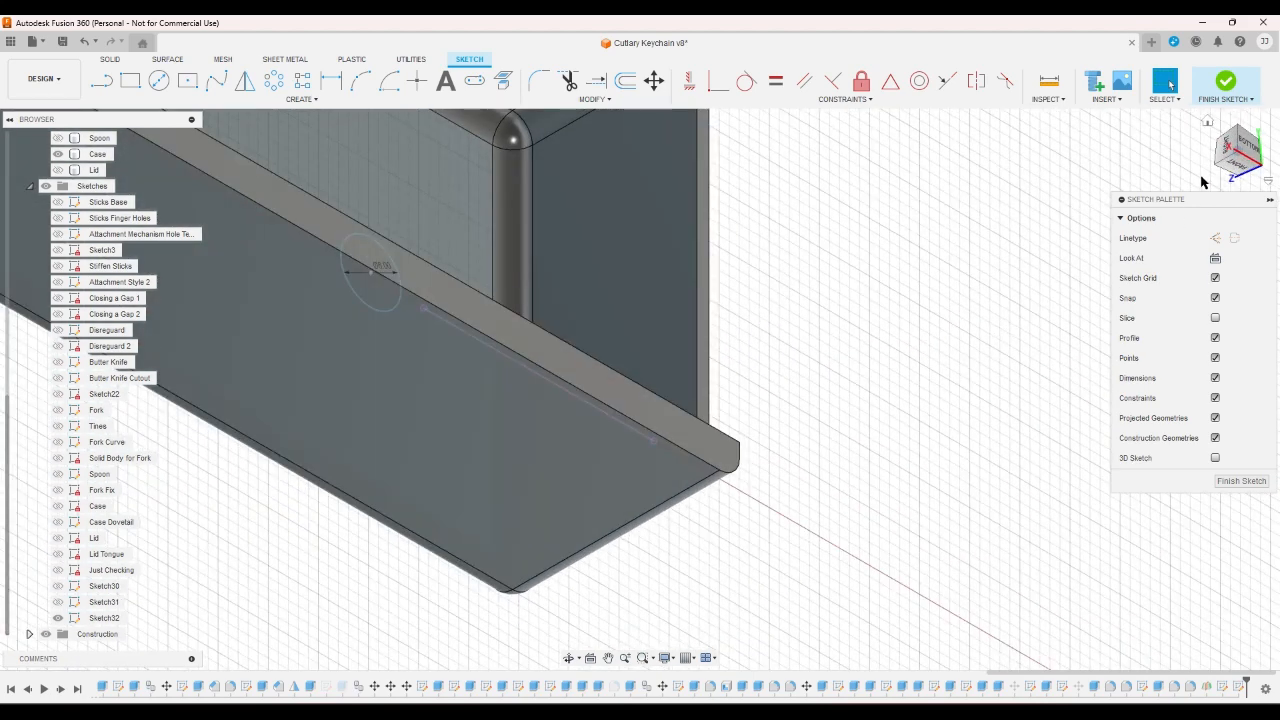
pyautogui.click(1245, 164)
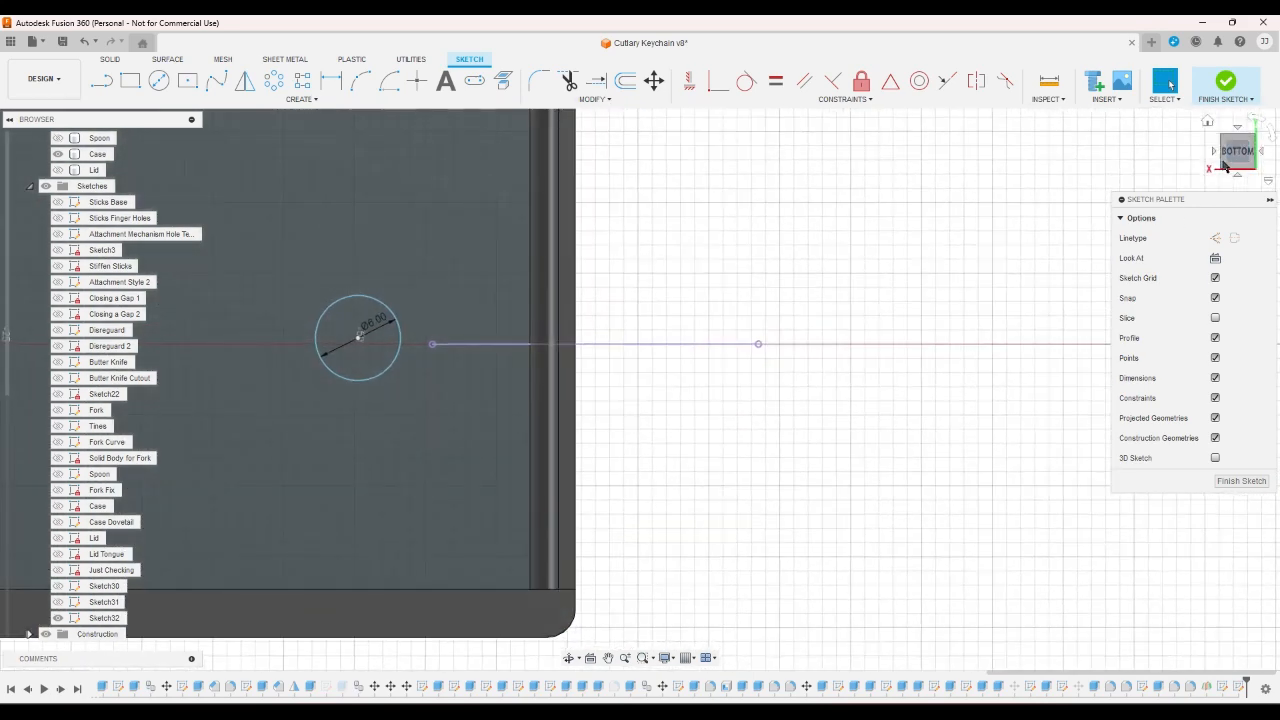
pyautogui.click(1235, 175)
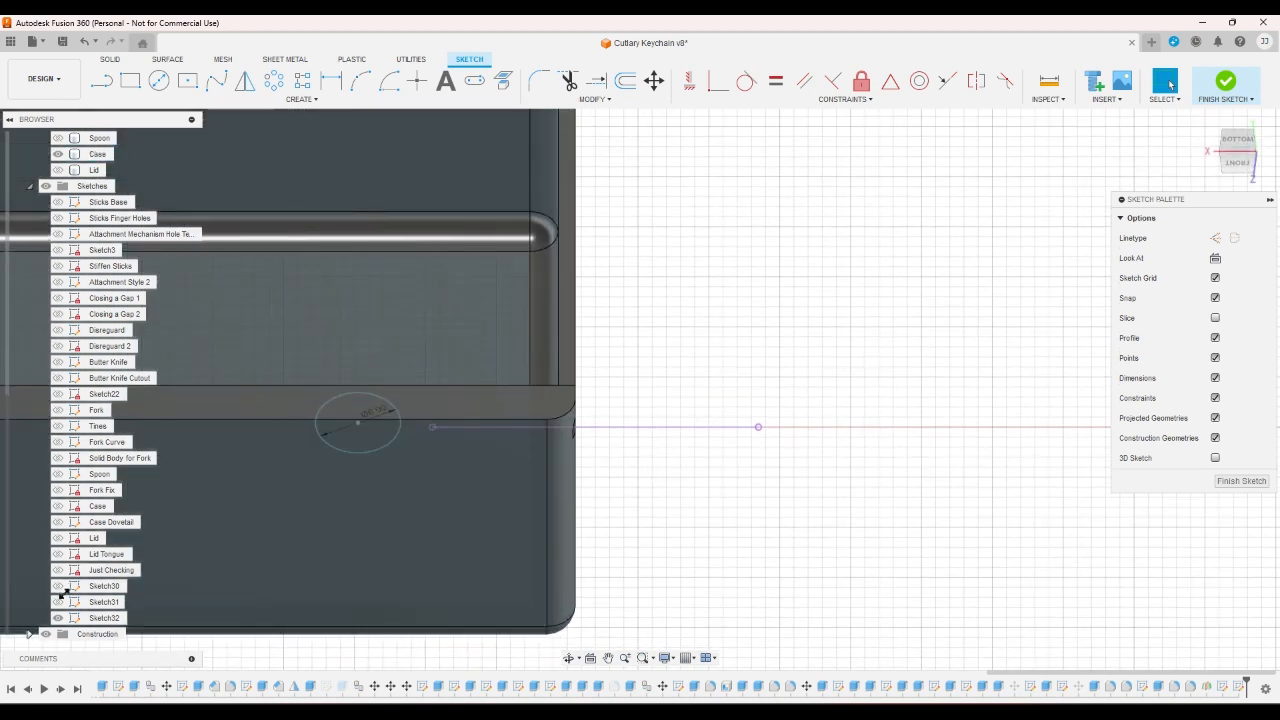
pyautogui.click(58, 602)
pyautogui.click(59, 617)
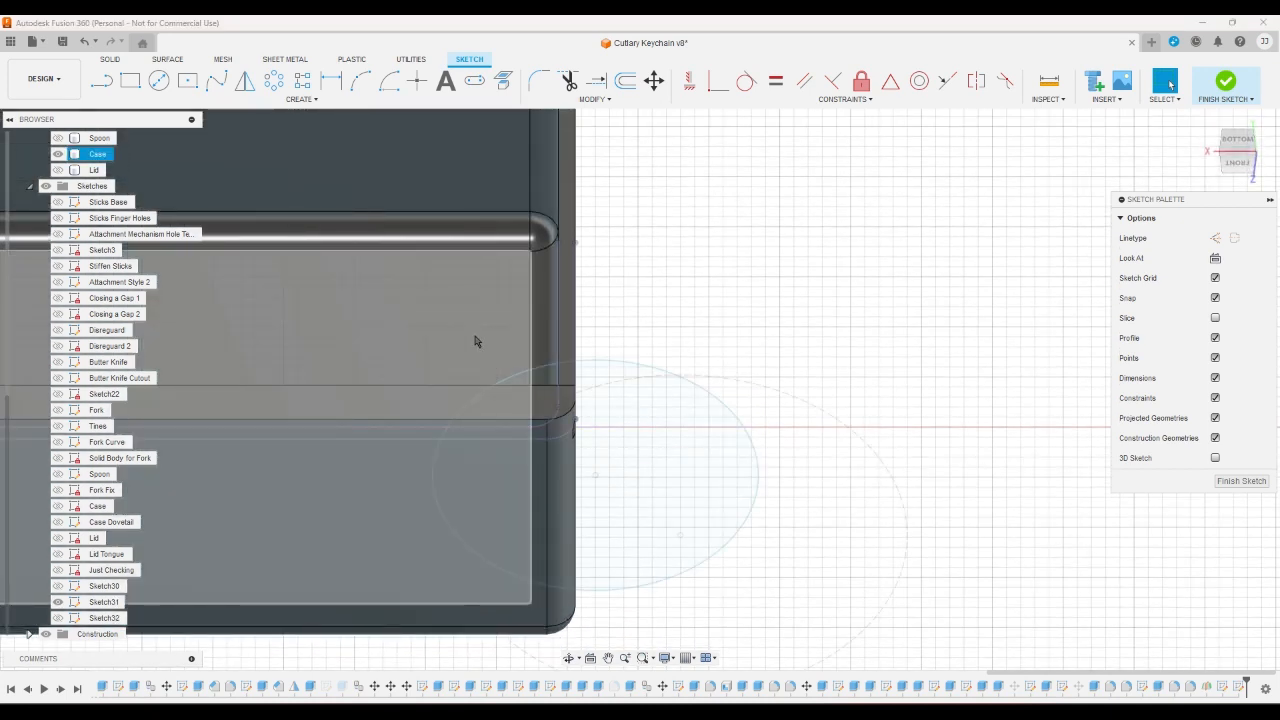
pyautogui.click(449, 451)
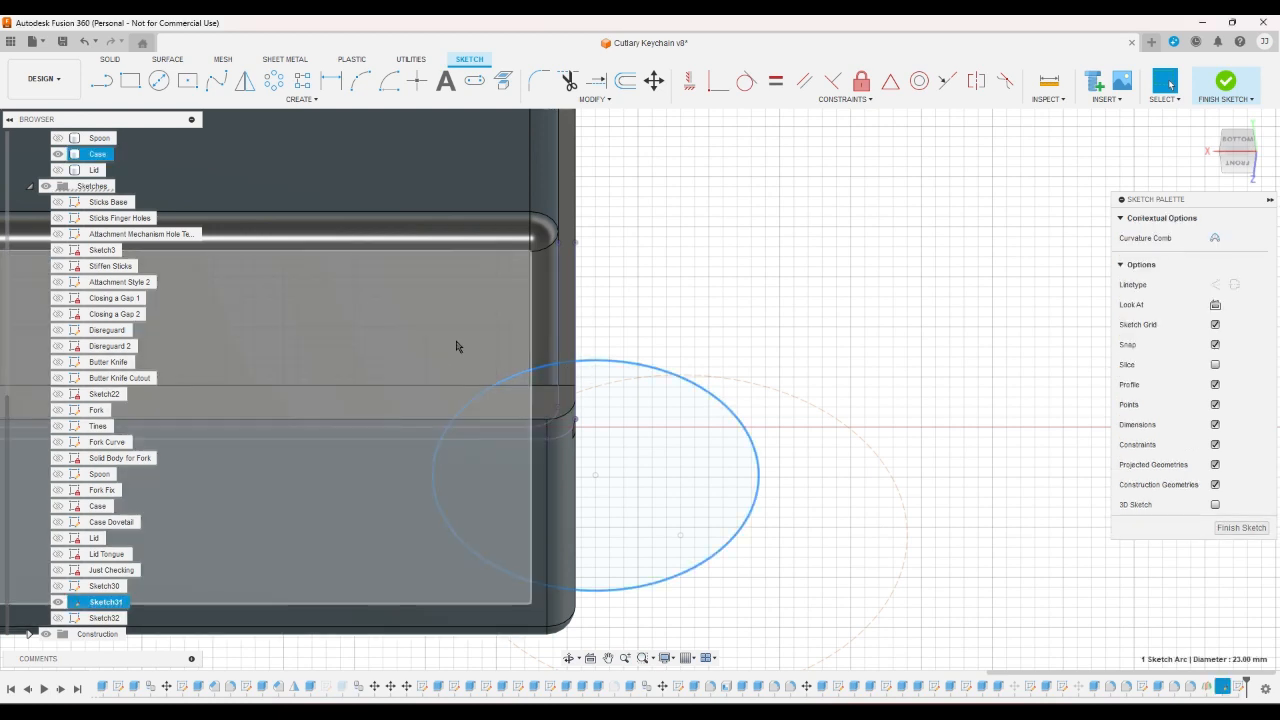
pyautogui.press('Escape')
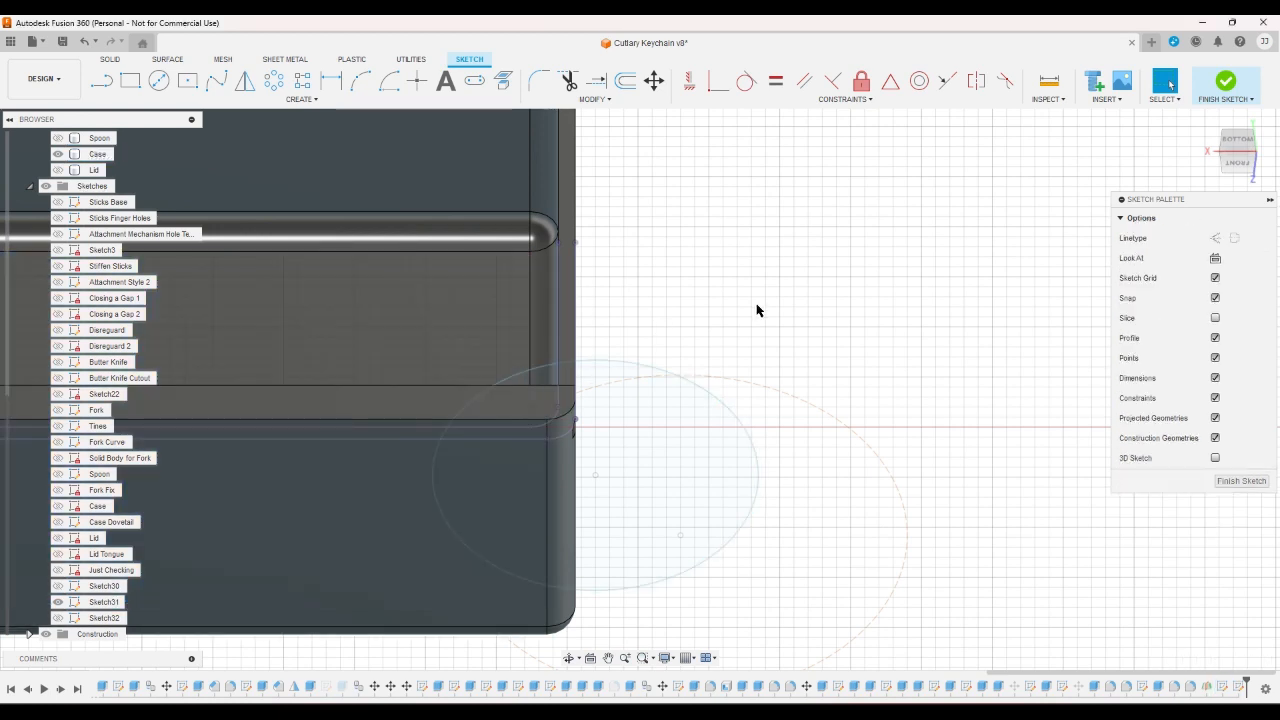
# - Finish the floor sketch and add a sketch point in the midplane sketch where the 23 mm circle crosses the inner floor line
pyautogui.click(1226, 80)
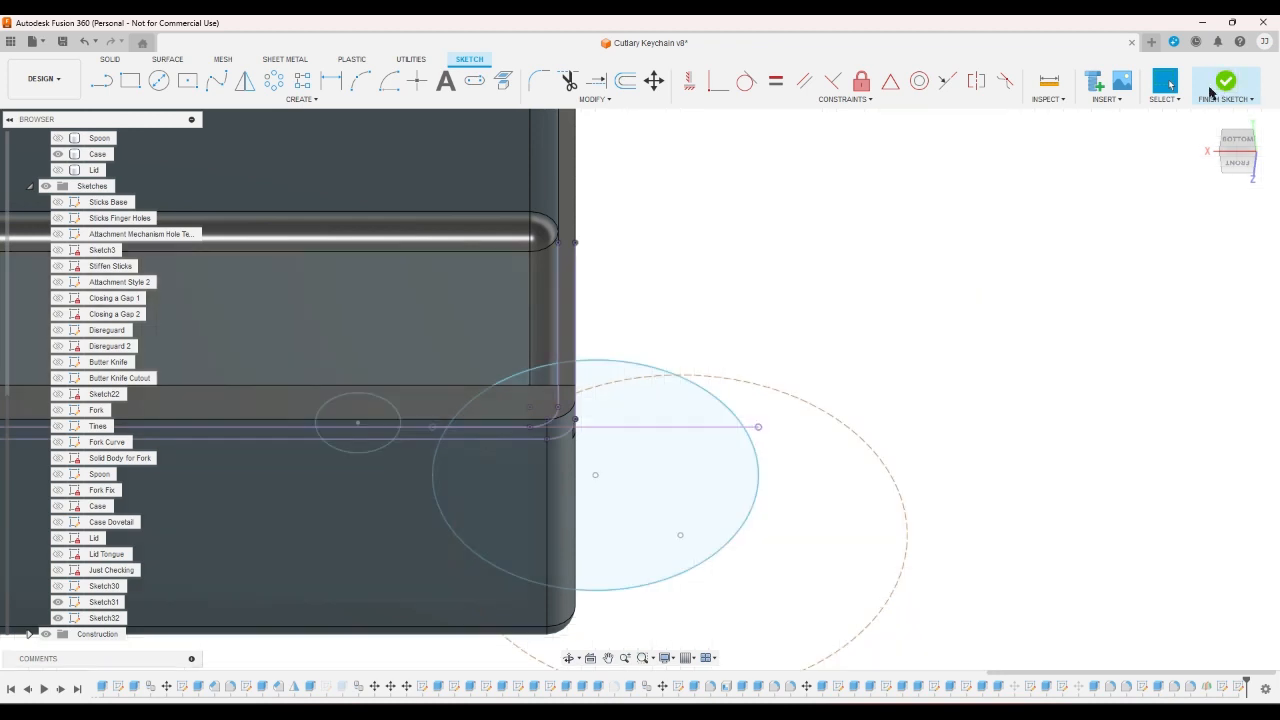
pyautogui.click(1222, 687)
pyautogui.doubleClick(1223, 688)
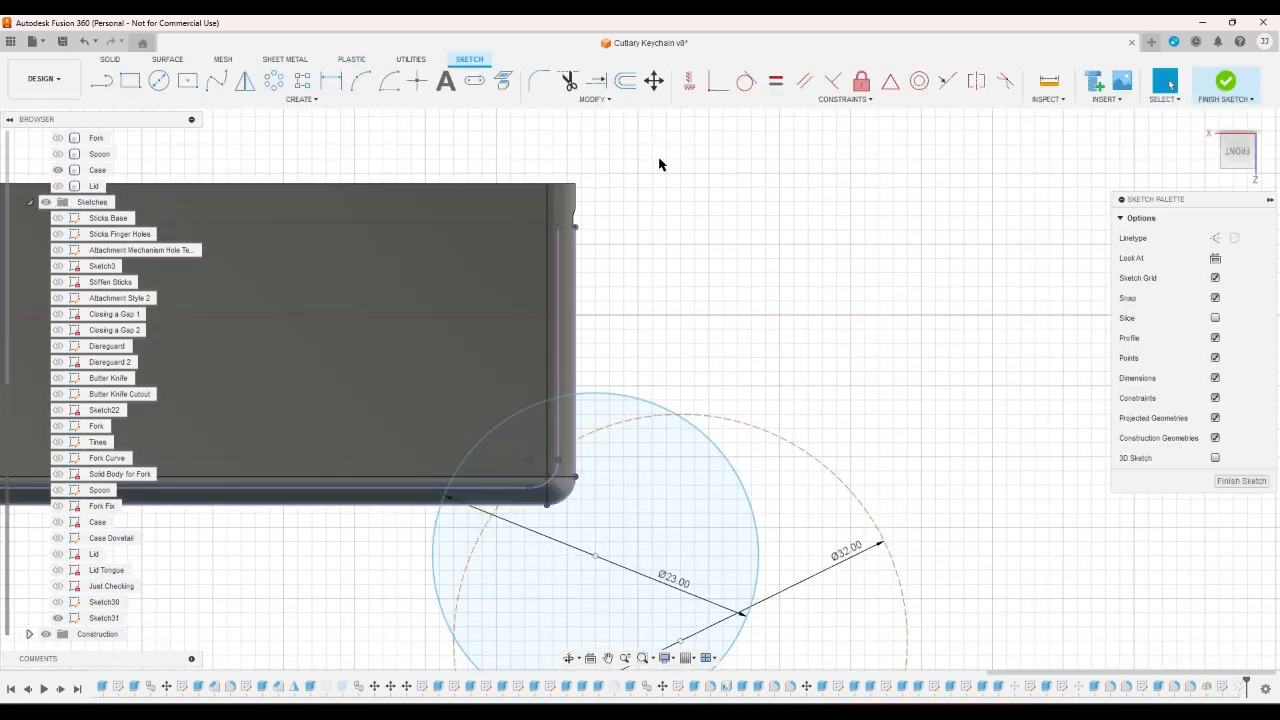
pyautogui.click(417, 82)
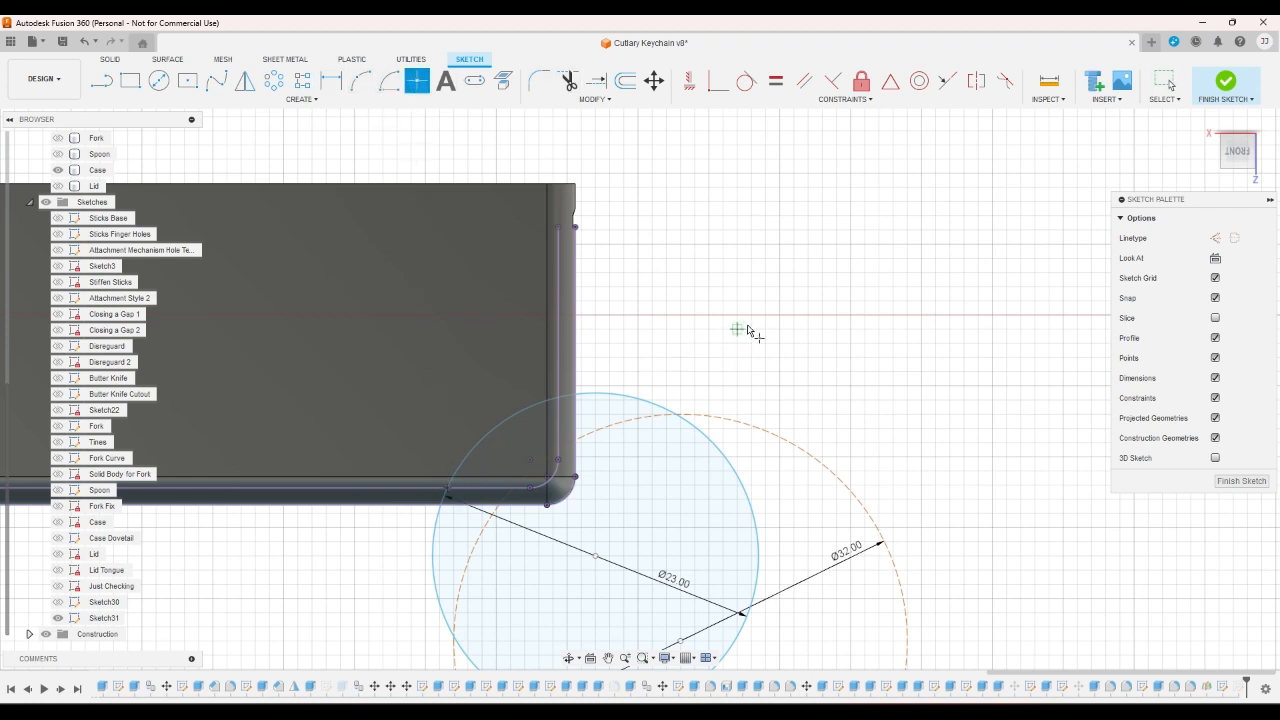
pyautogui.click(1225, 82)
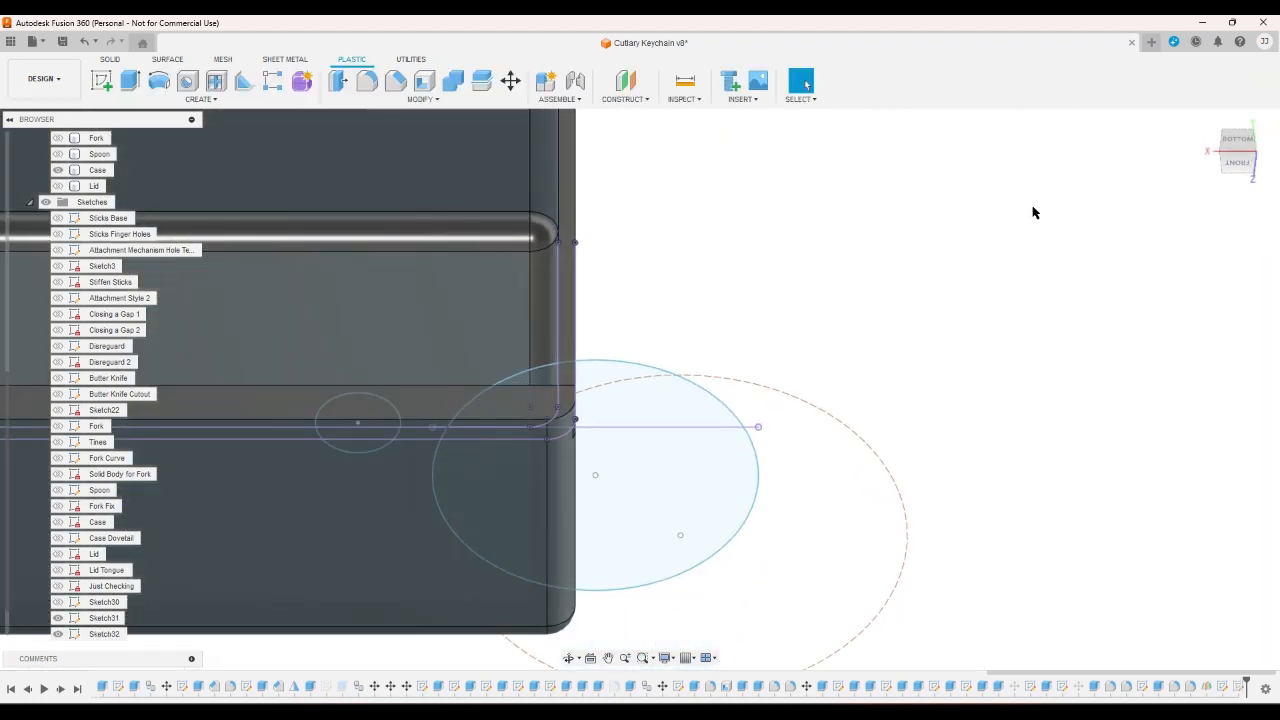
# - Reopen Sketch32 for editing, with Sketch31 shown and Sketch32's own geometry hidden
pyautogui.click(59, 621)
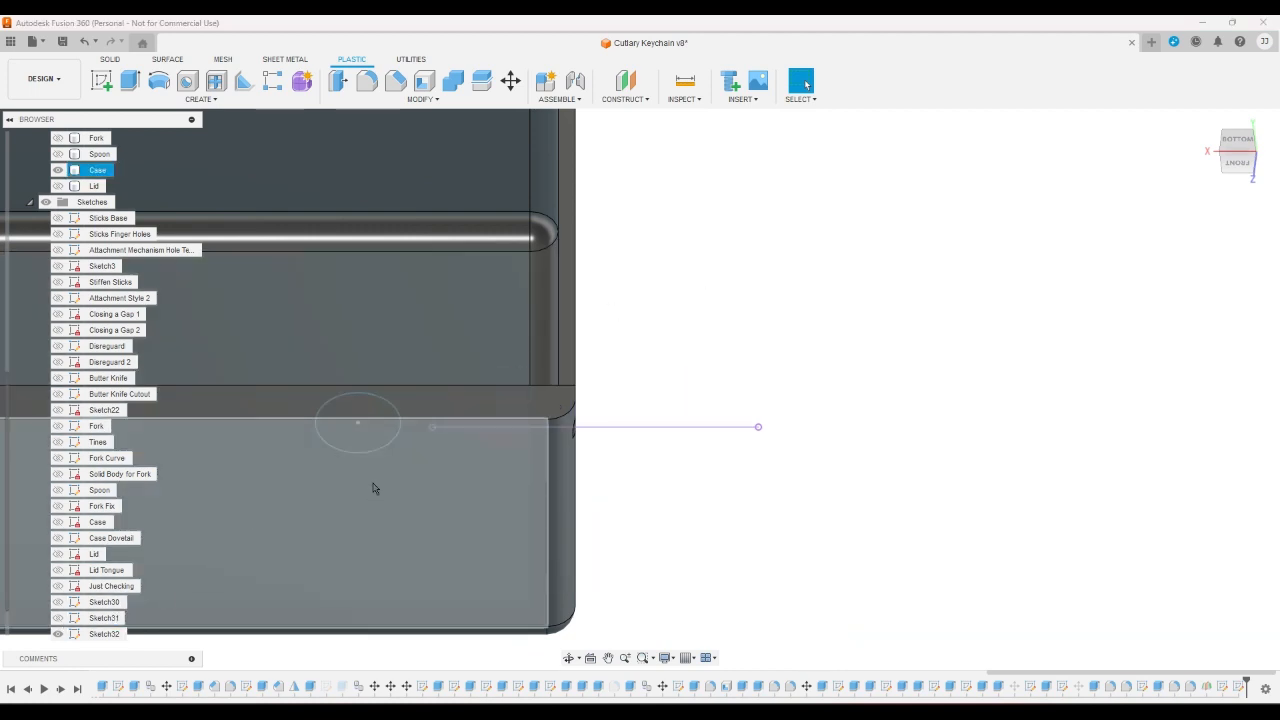
pyautogui.doubleClick(105, 634)
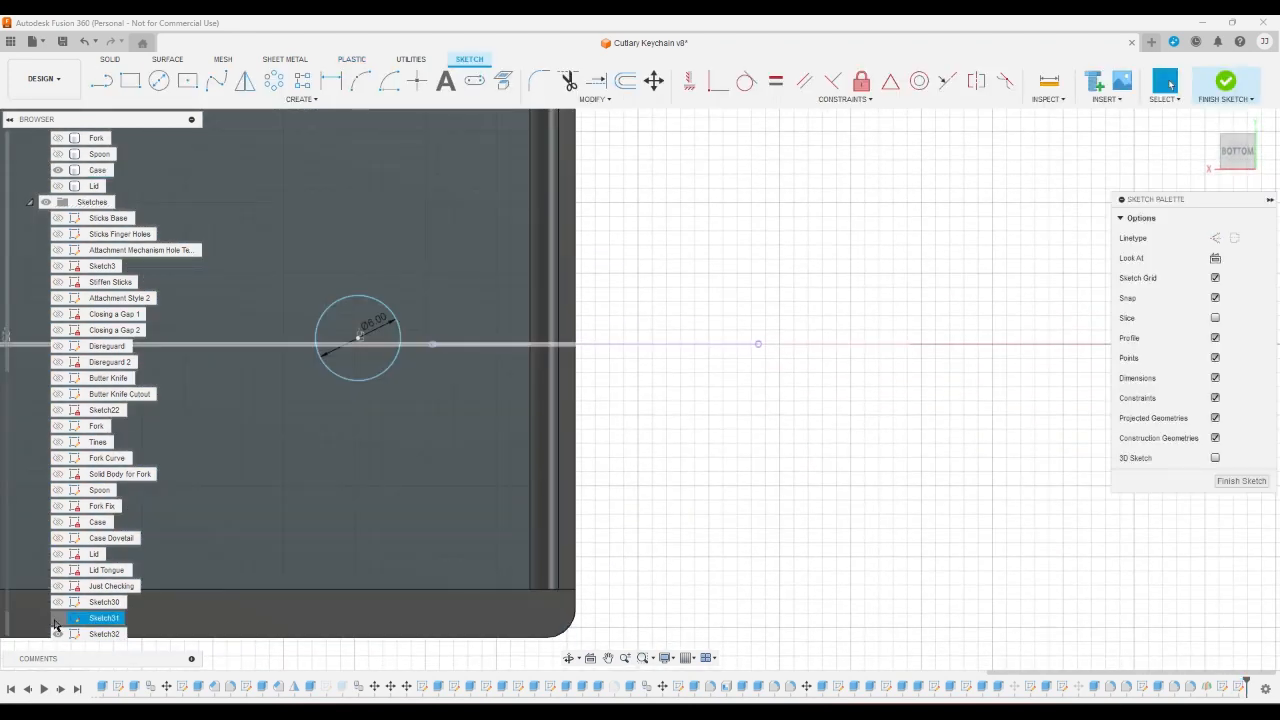
pyautogui.click(57, 618)
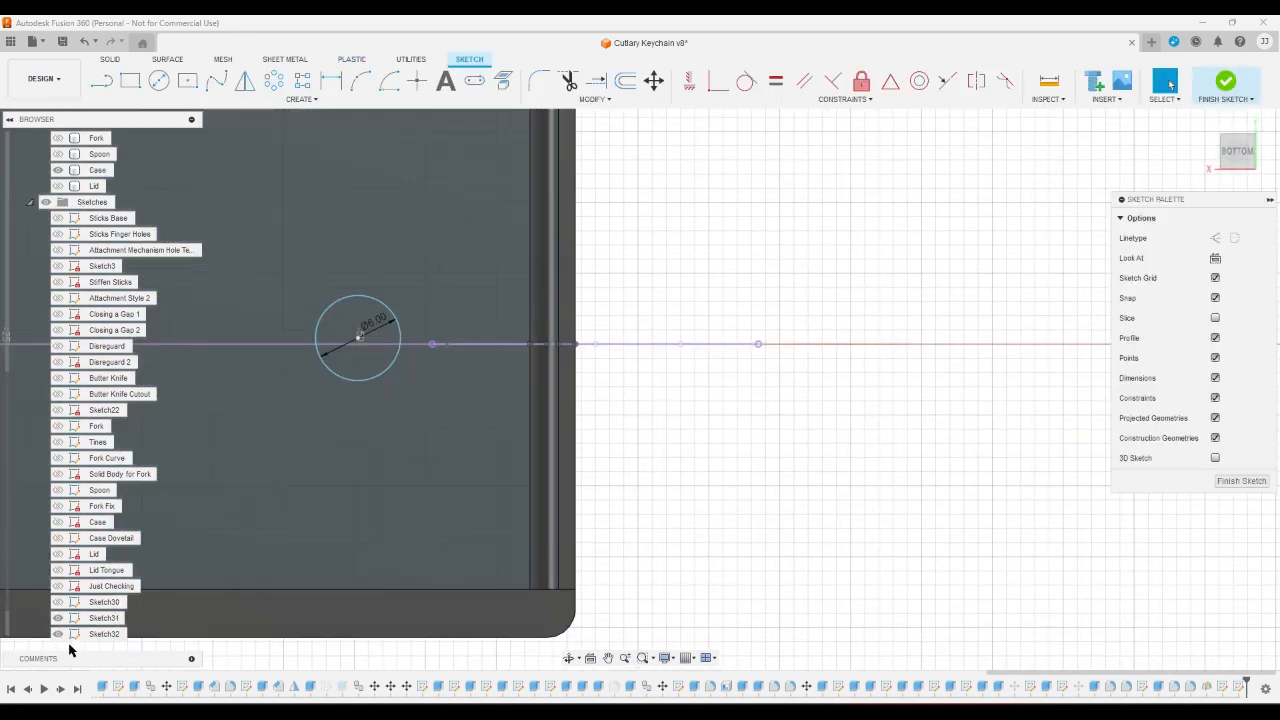
pyautogui.click(59, 634)
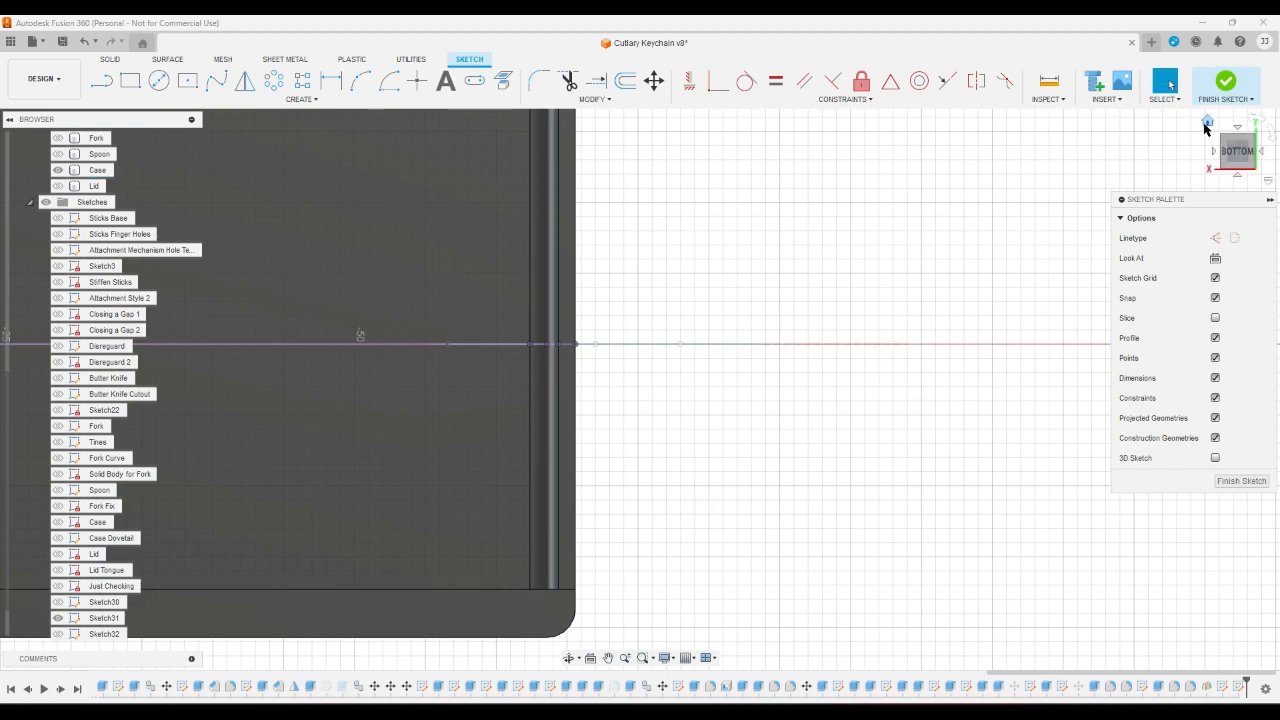
# - Project the Sketch31 point where the 23 mm circle crosses the inner floor into Sketch32, and show Sketch32's own geometry
pyautogui.click(1205, 126)
pyautogui.scroll(6, 600, 315)
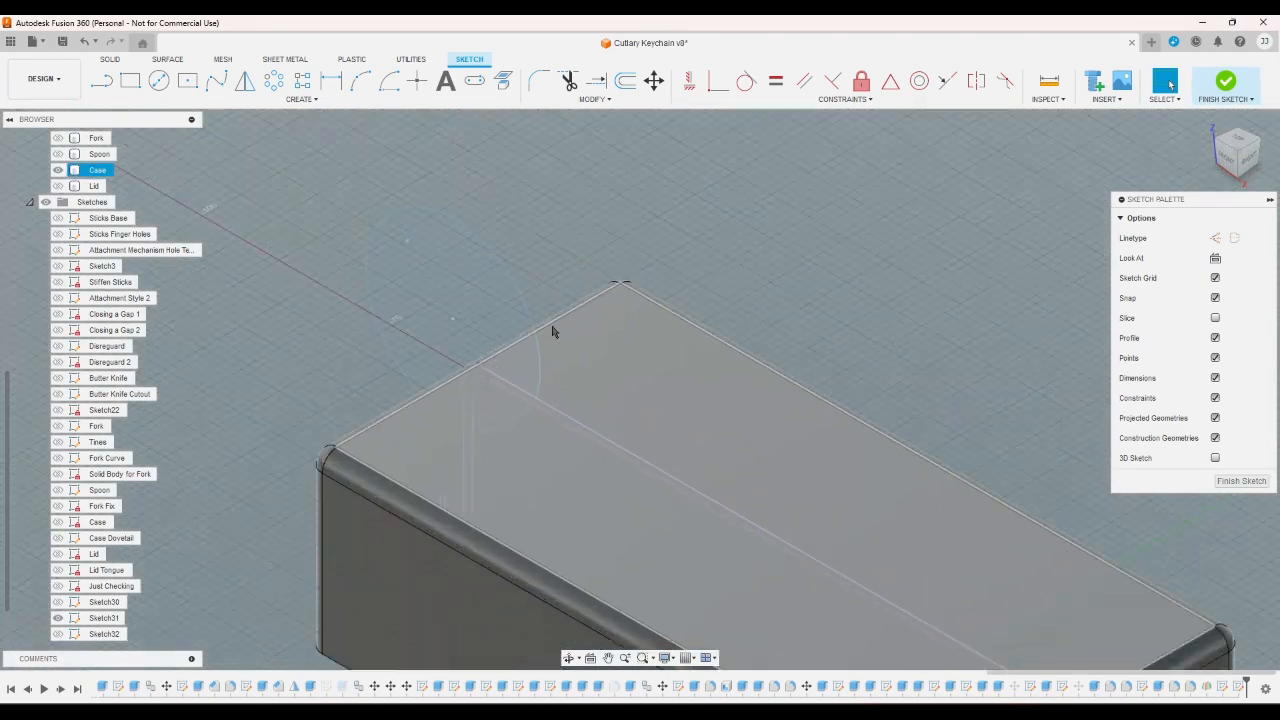
pyautogui.click(417, 80)
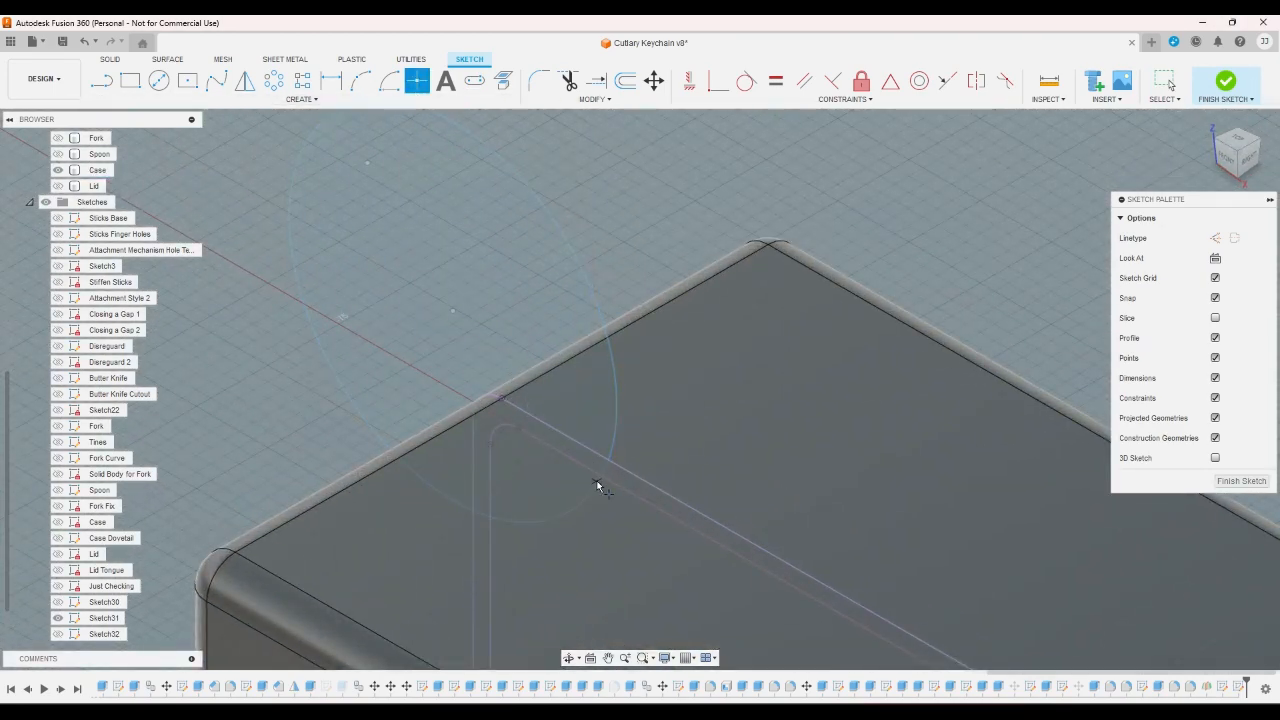
pyautogui.press('p')
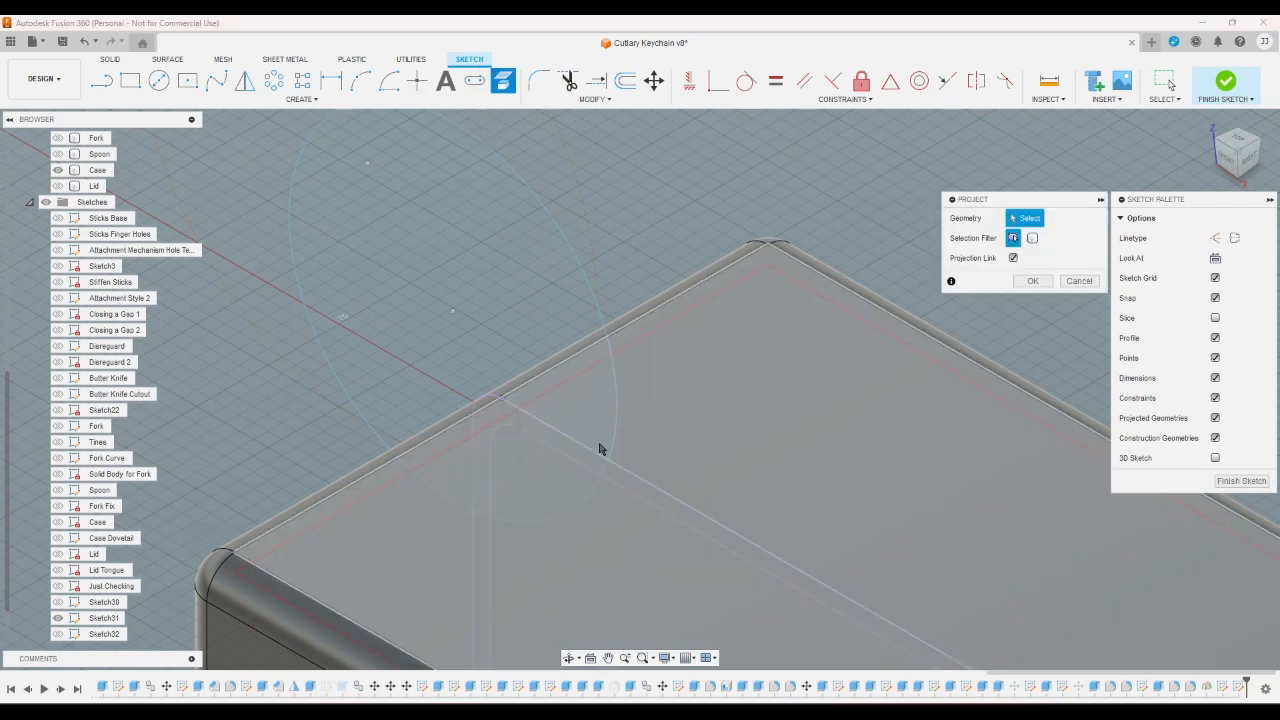
pyautogui.click(603, 482)
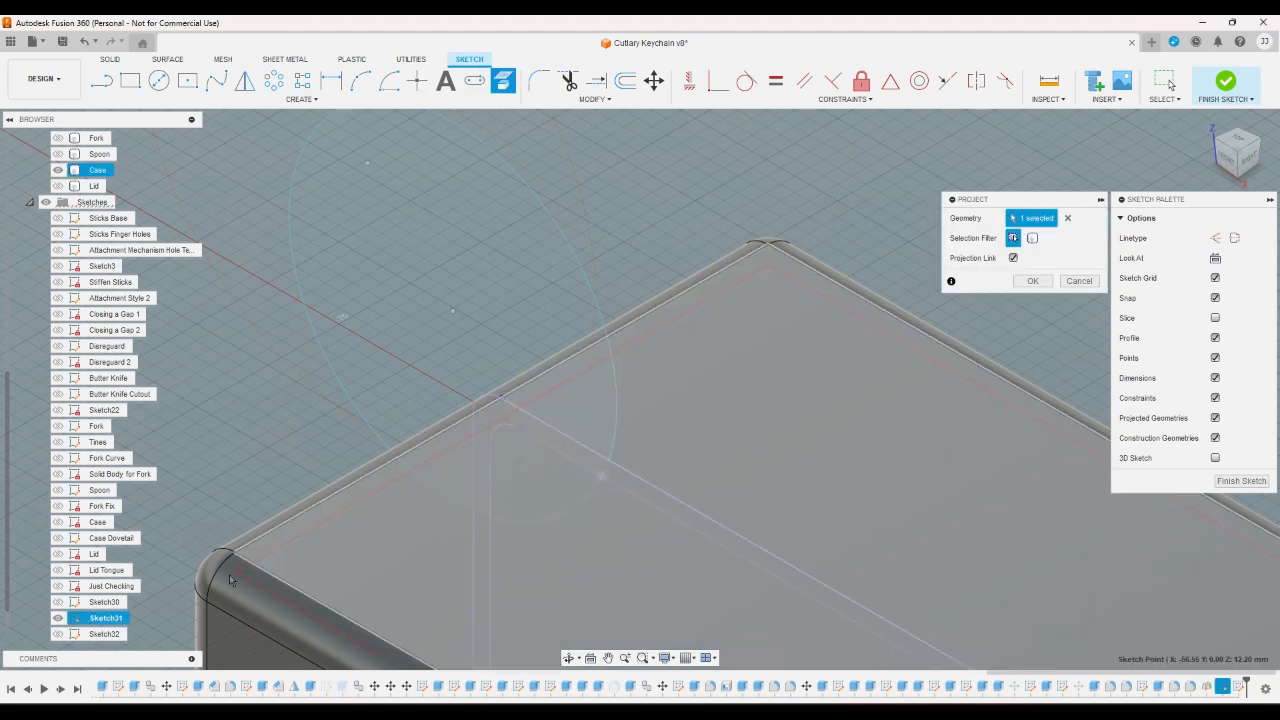
pyautogui.click(58, 634)
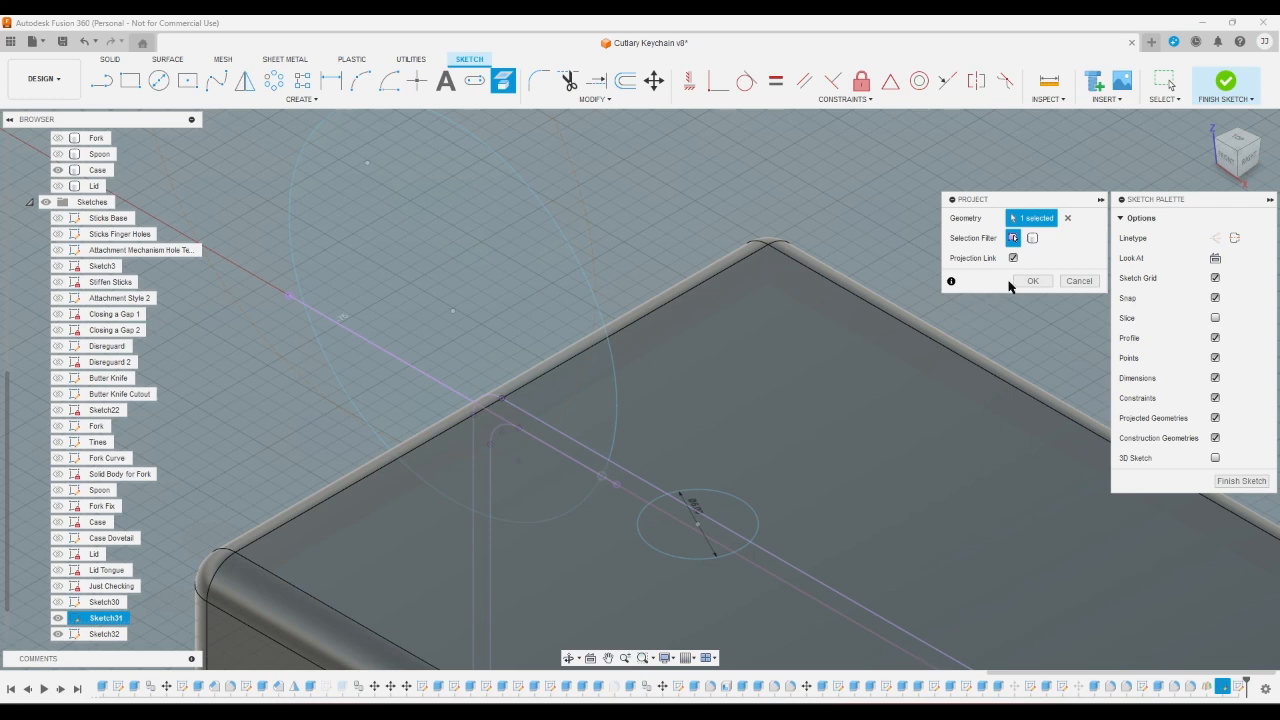
pyautogui.click(1023, 286)
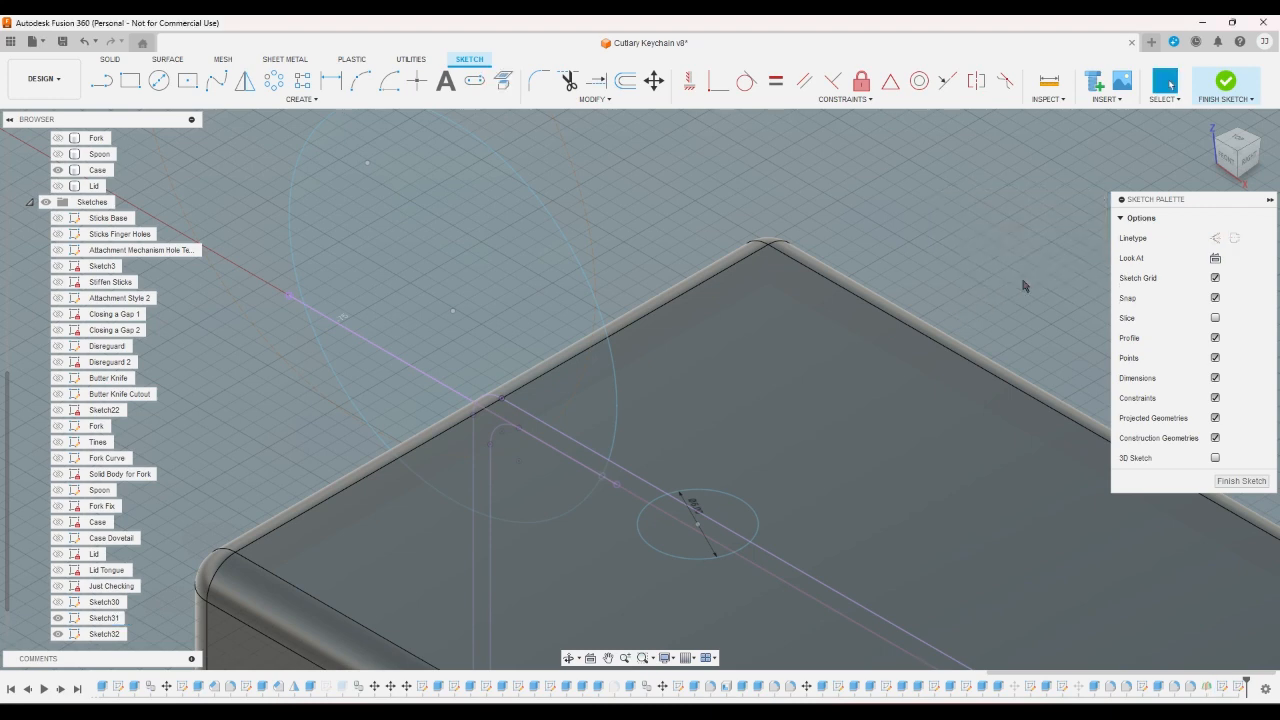
# - Move the 6 mm circle's centre onto the projected point and finish the sketch
pyautogui.scroll(5, 600, 500)
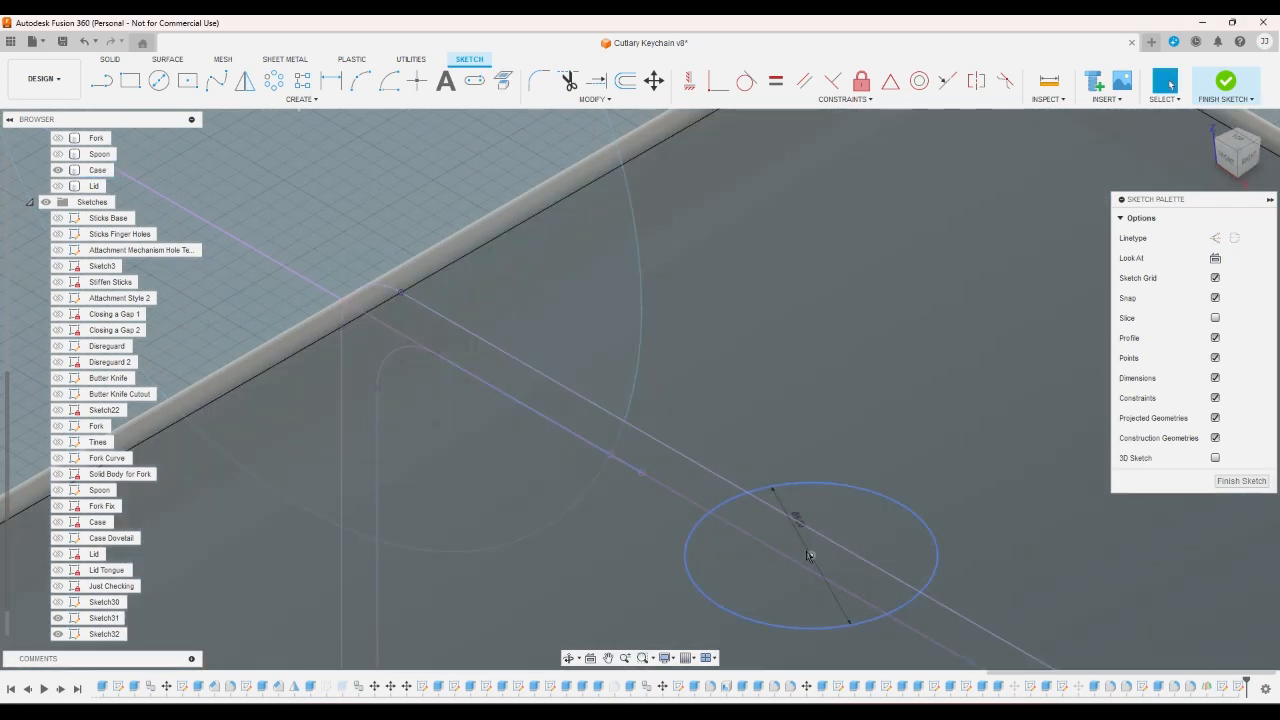
pyautogui.moveTo(812, 560); pyautogui.dragTo(610, 458)
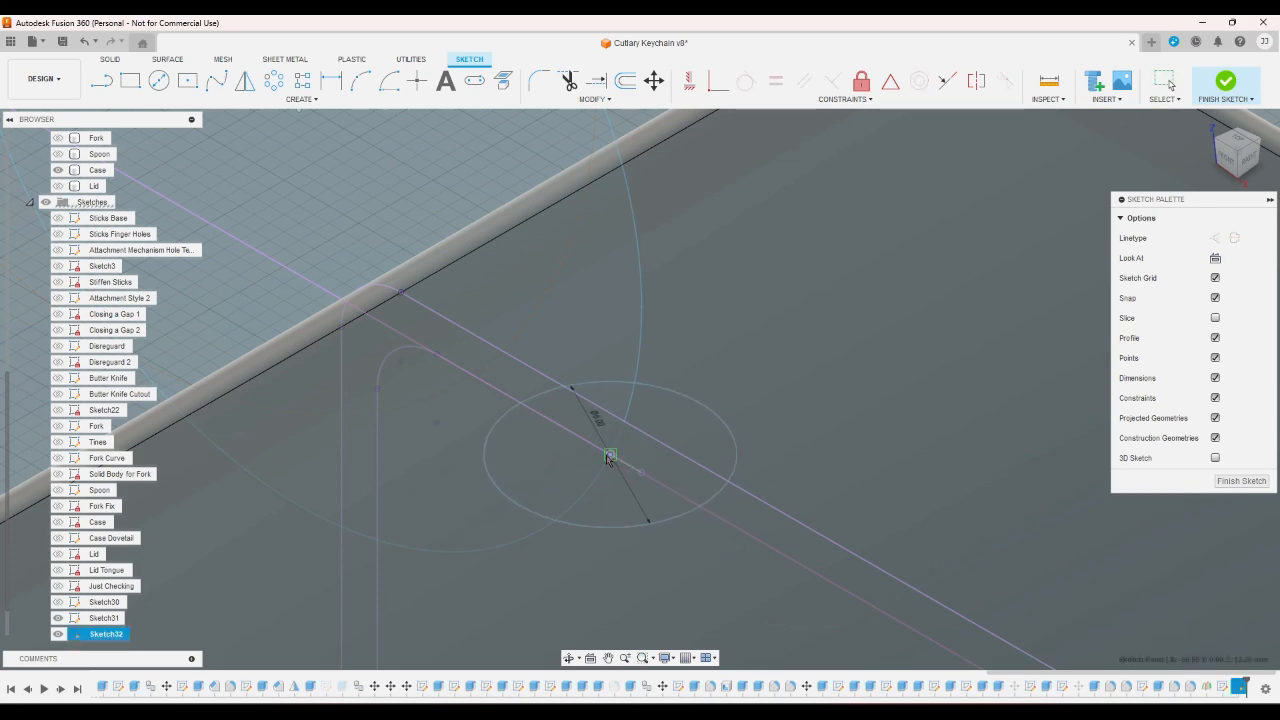
pyautogui.scroll(-5, 713, 484)
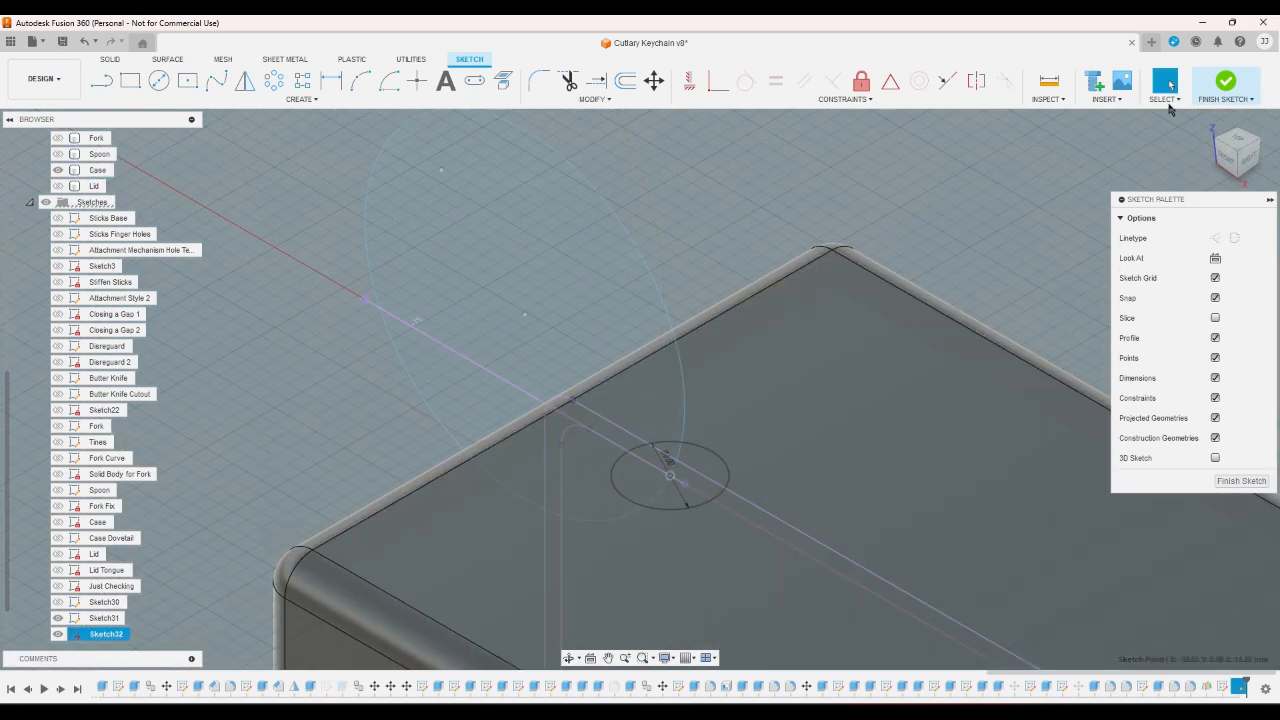
pyautogui.click(1226, 80)
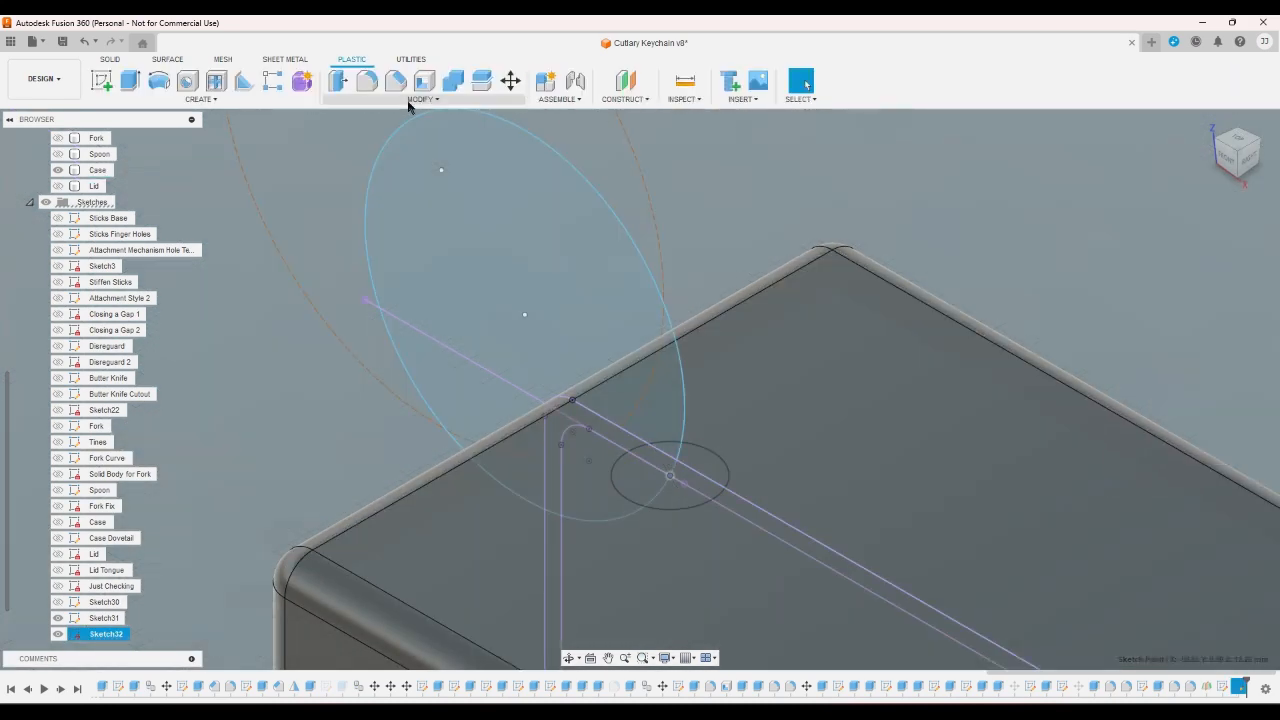
# - Sweep the 6 mm circle along the 23 mm circle as a cut through the case's end corner, with perpendicular orientation
pyautogui.click(199, 99)
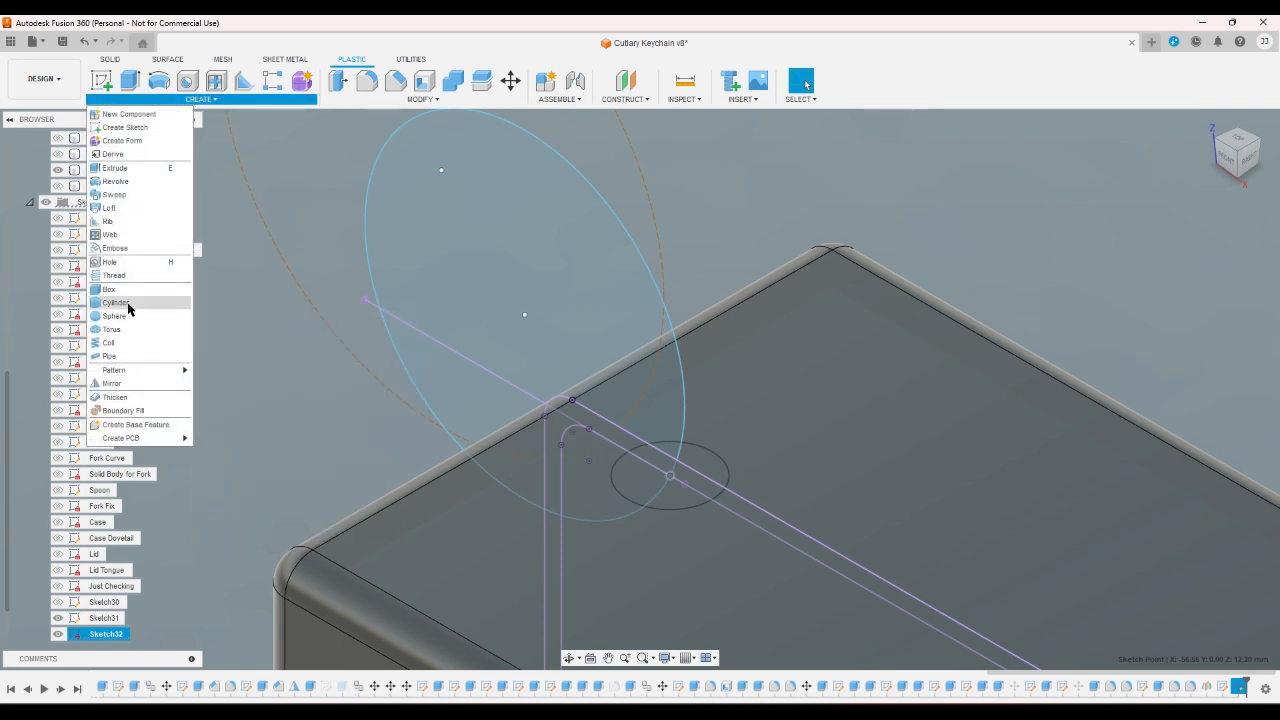
pyautogui.click(115, 194)
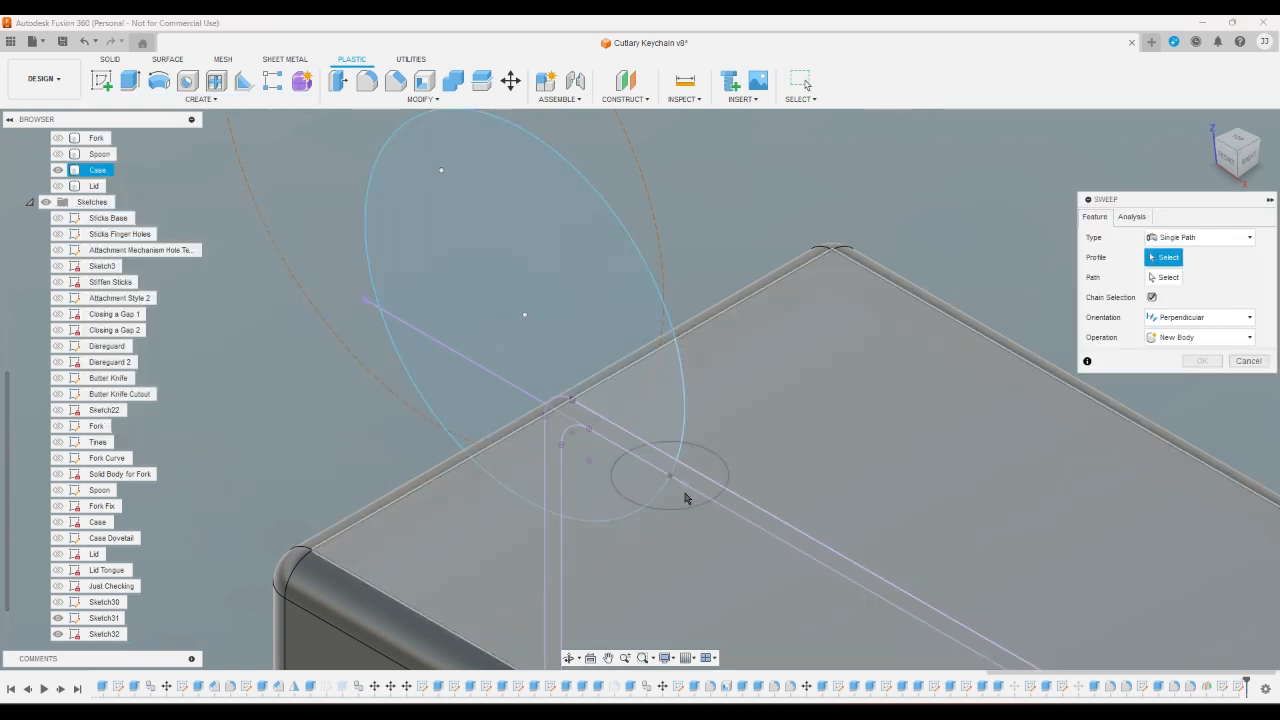
pyautogui.click(1237, 175)
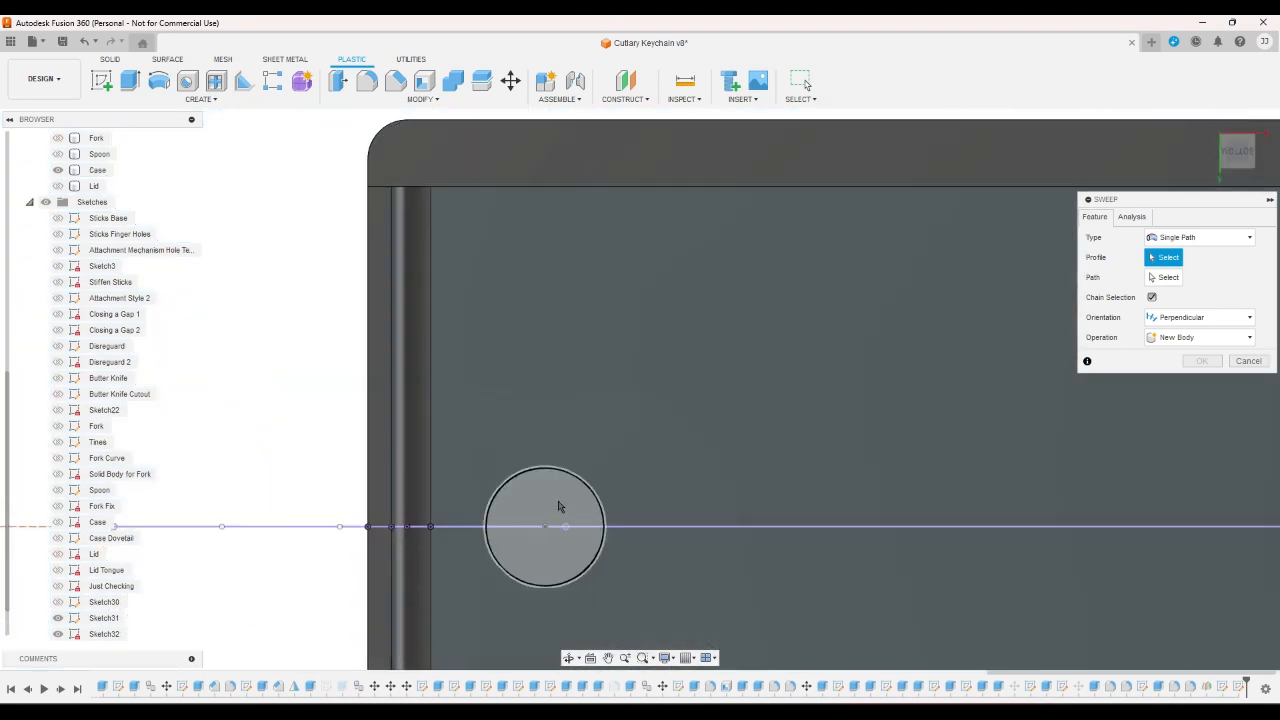
pyautogui.click(560, 509)
pyautogui.click(1207, 121)
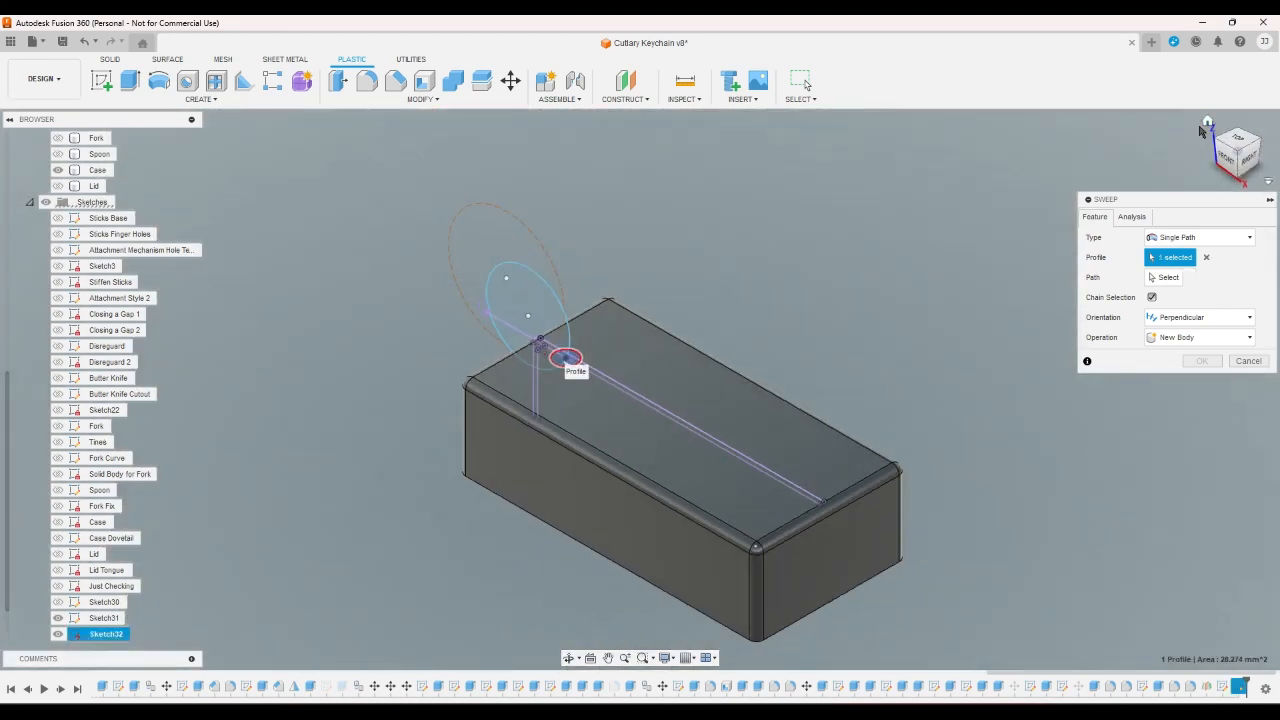
pyautogui.click(1165, 277)
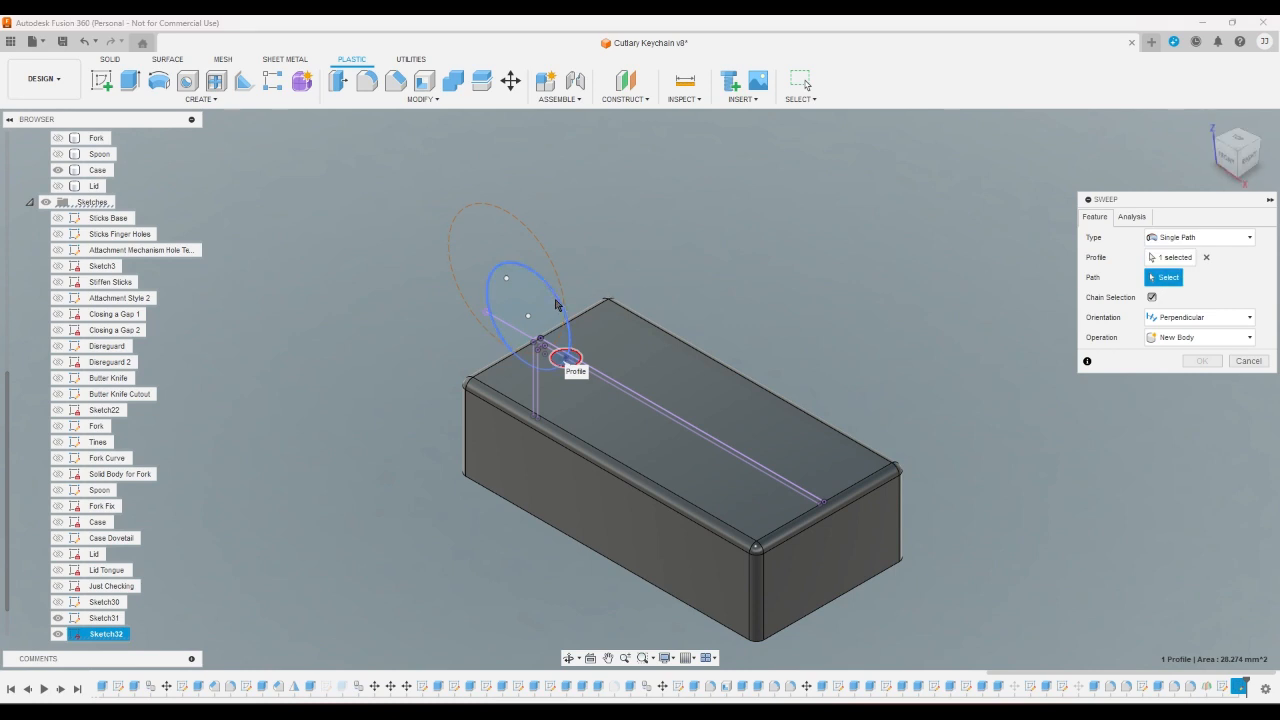
pyautogui.click(558, 304)
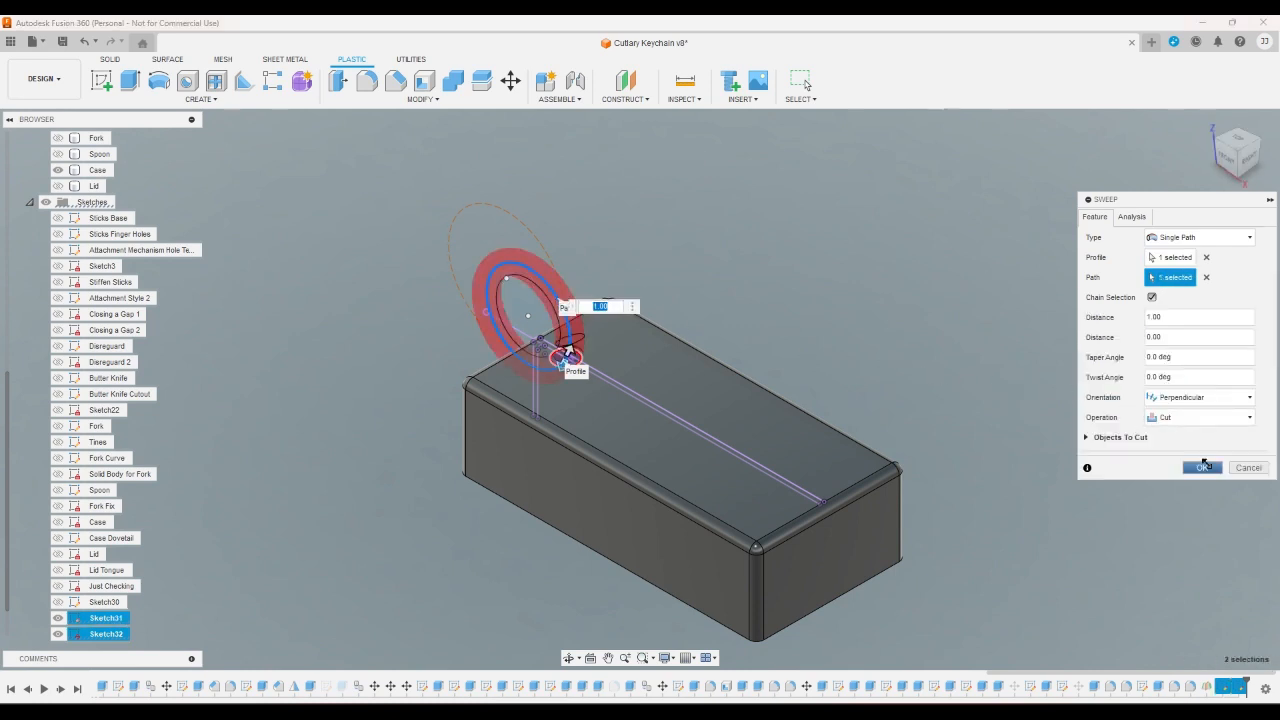
pyautogui.click(1202, 467)
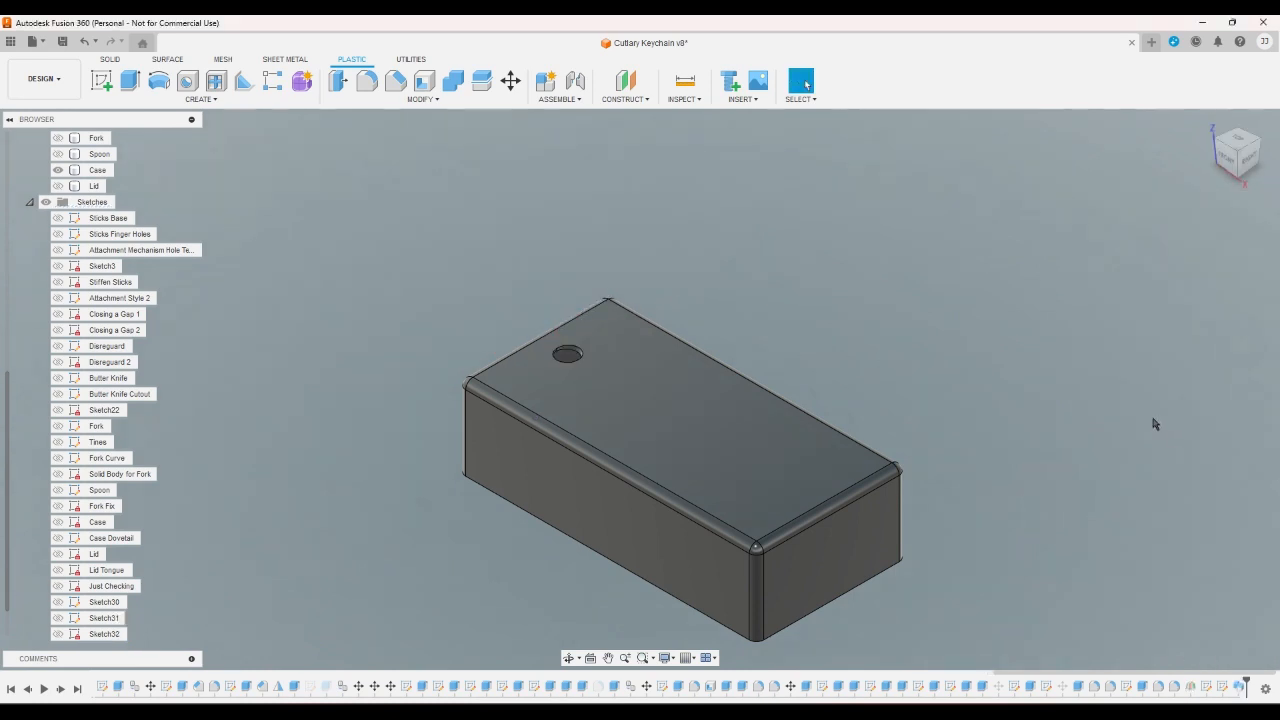
# - Examine the swept hole through the case's end wall and floor from below and from several angles
pyautogui.click(1217, 171)
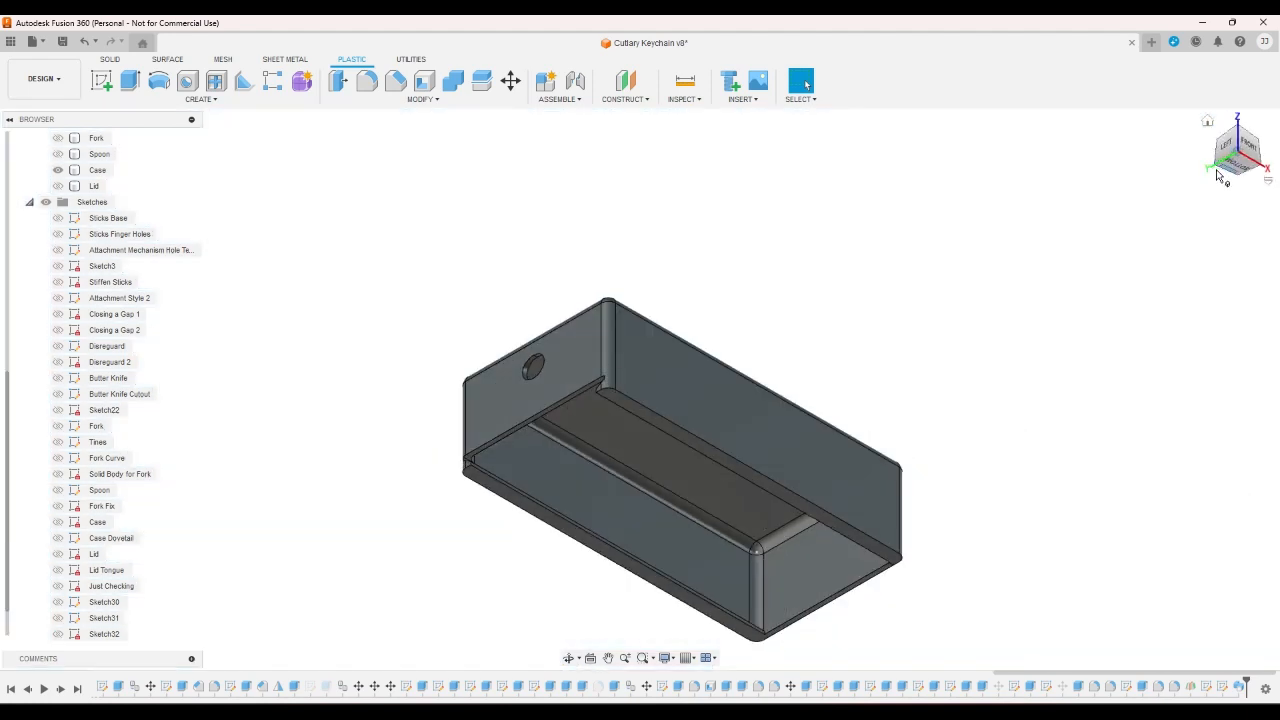
pyautogui.click(1244, 172)
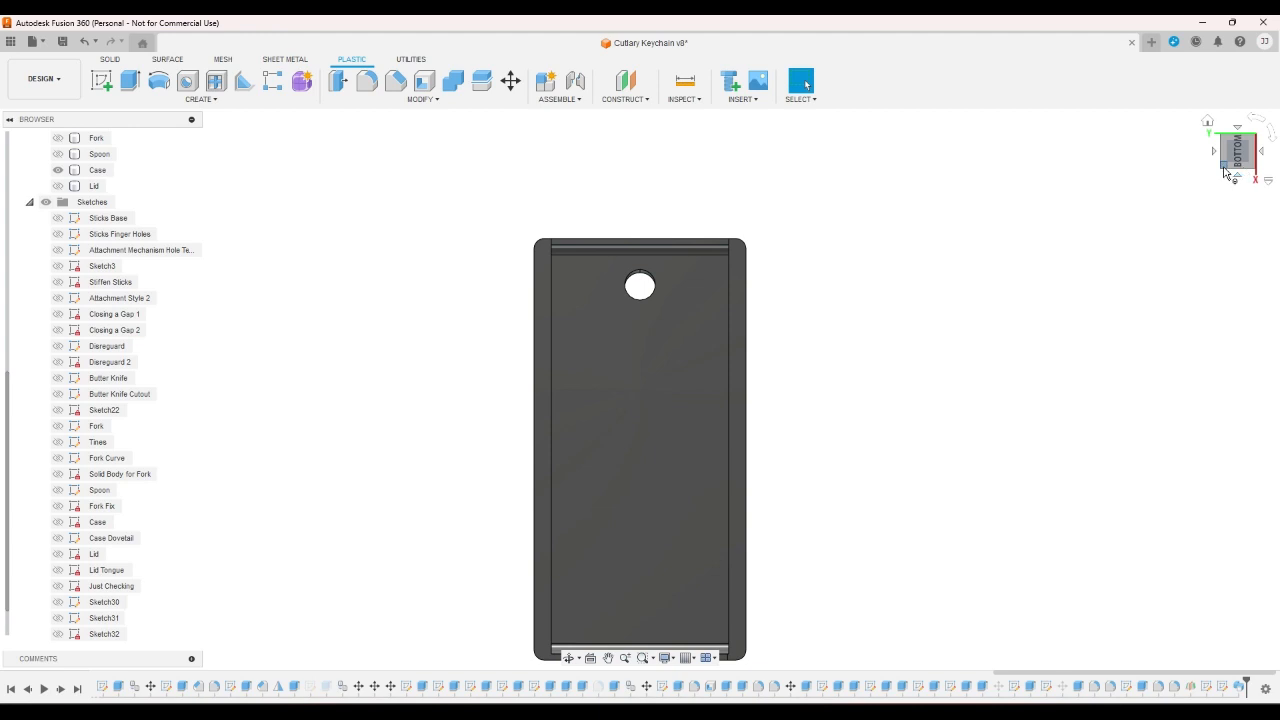
pyautogui.click(1224, 168)
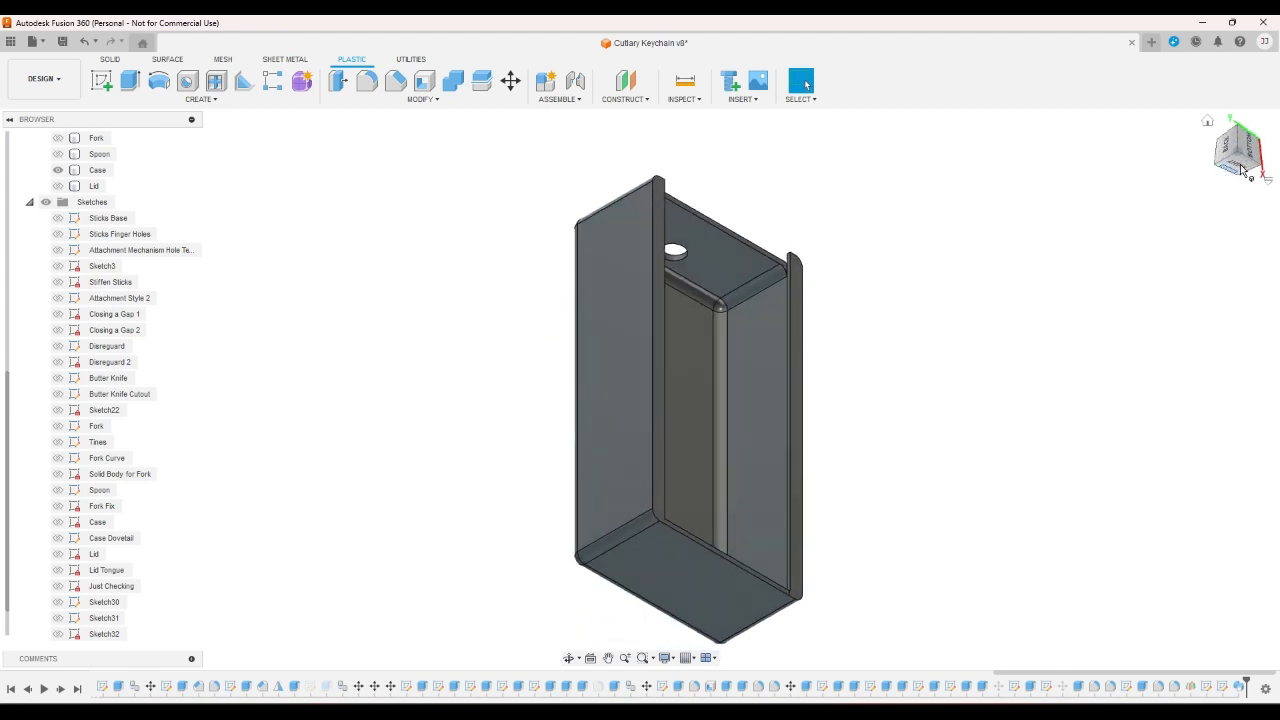
pyautogui.click(1236, 152)
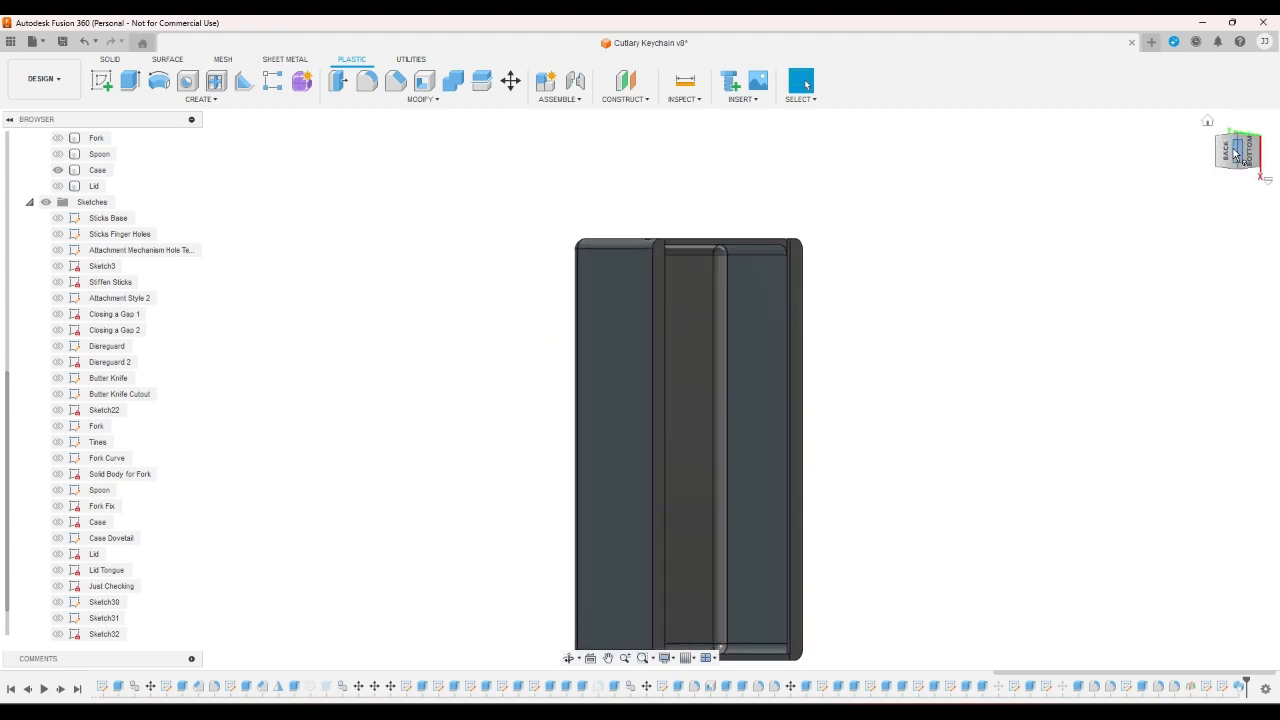
pyautogui.click(1239, 150)
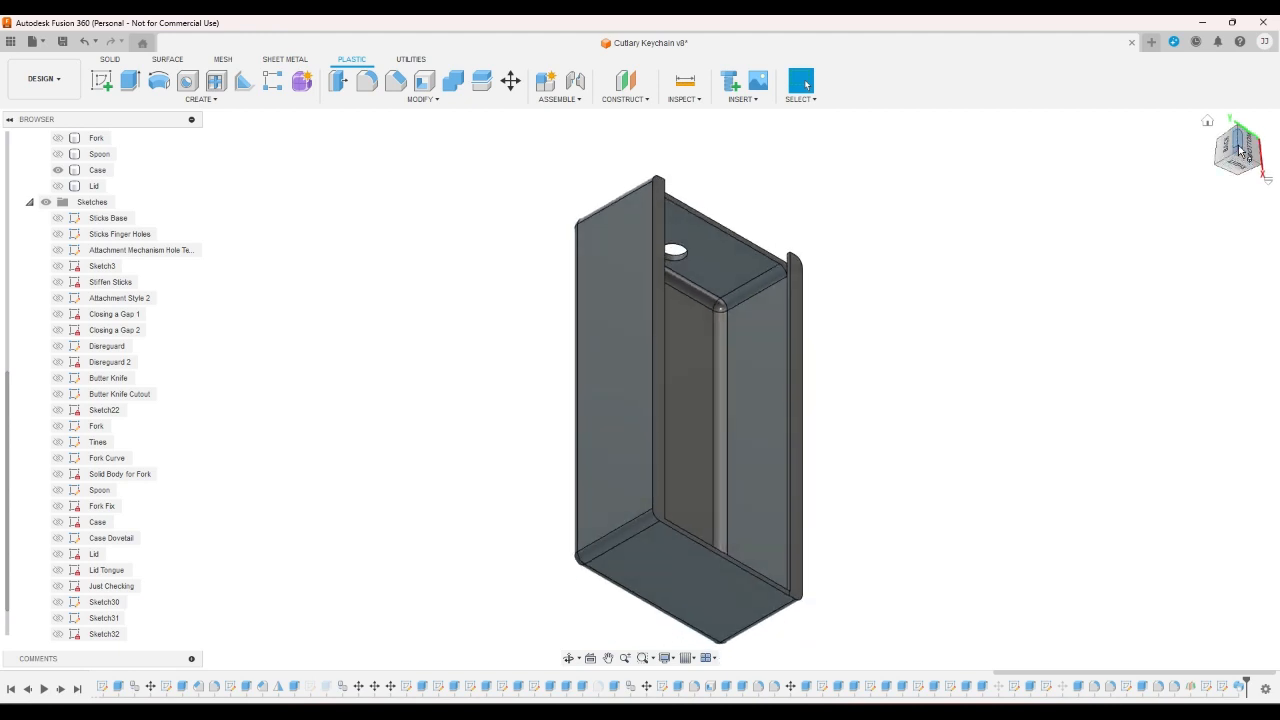
pyautogui.click(1239, 150)
pyautogui.click(1240, 160)
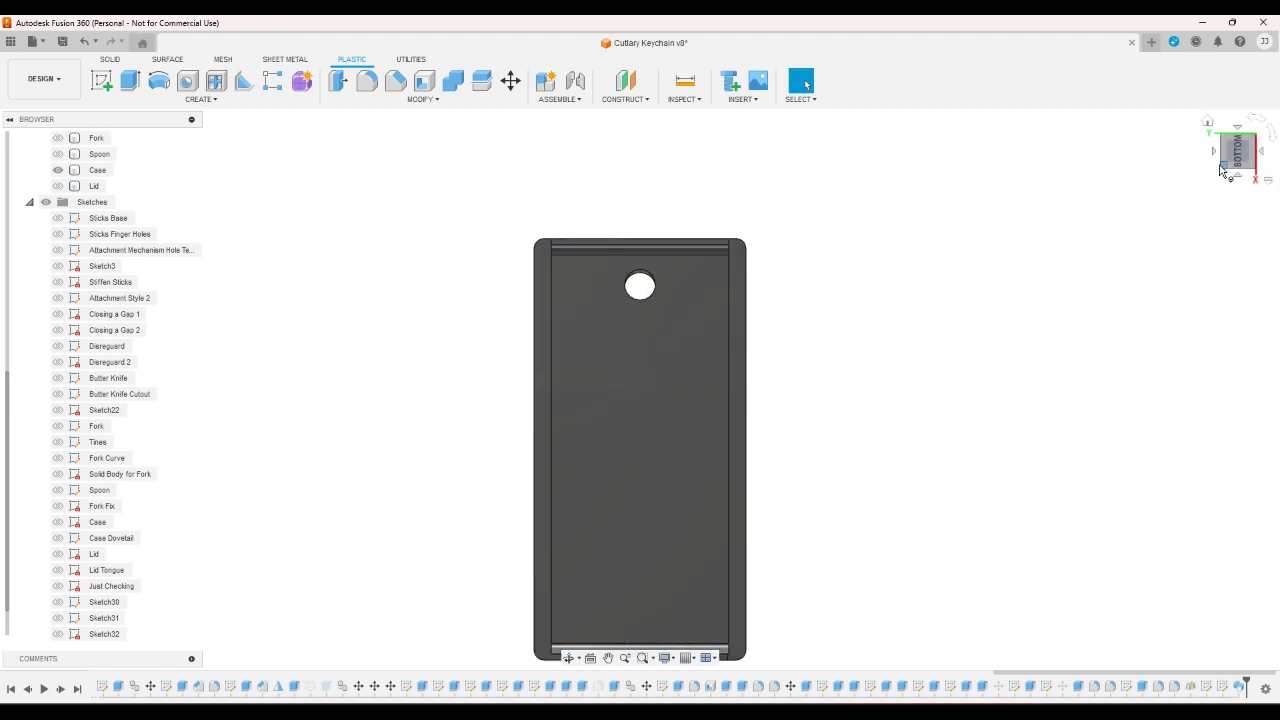
pyautogui.click(1215, 155)
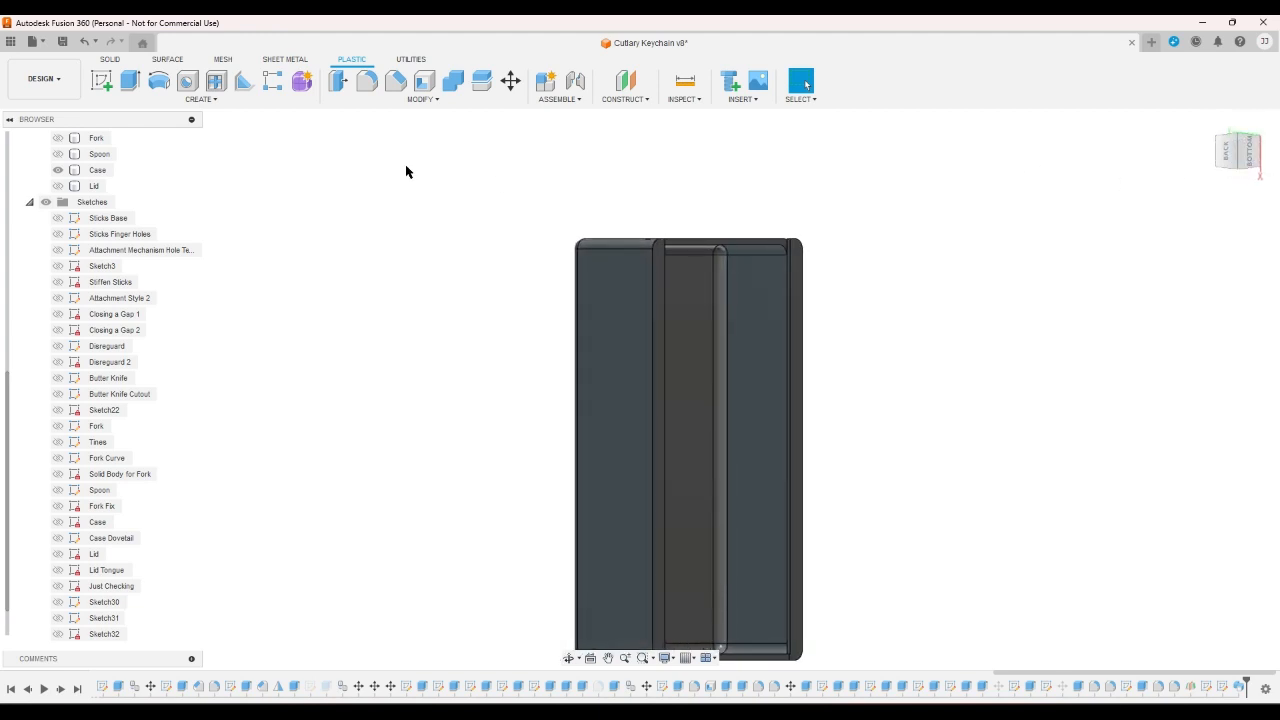
# - Show the Fork, Spoon and Butter Knife bodies inside the case and view how they sit relative to the hole
pyautogui.scroll(2, 200, 268)
pyautogui.click(58, 186)
pyautogui.click(58, 202)
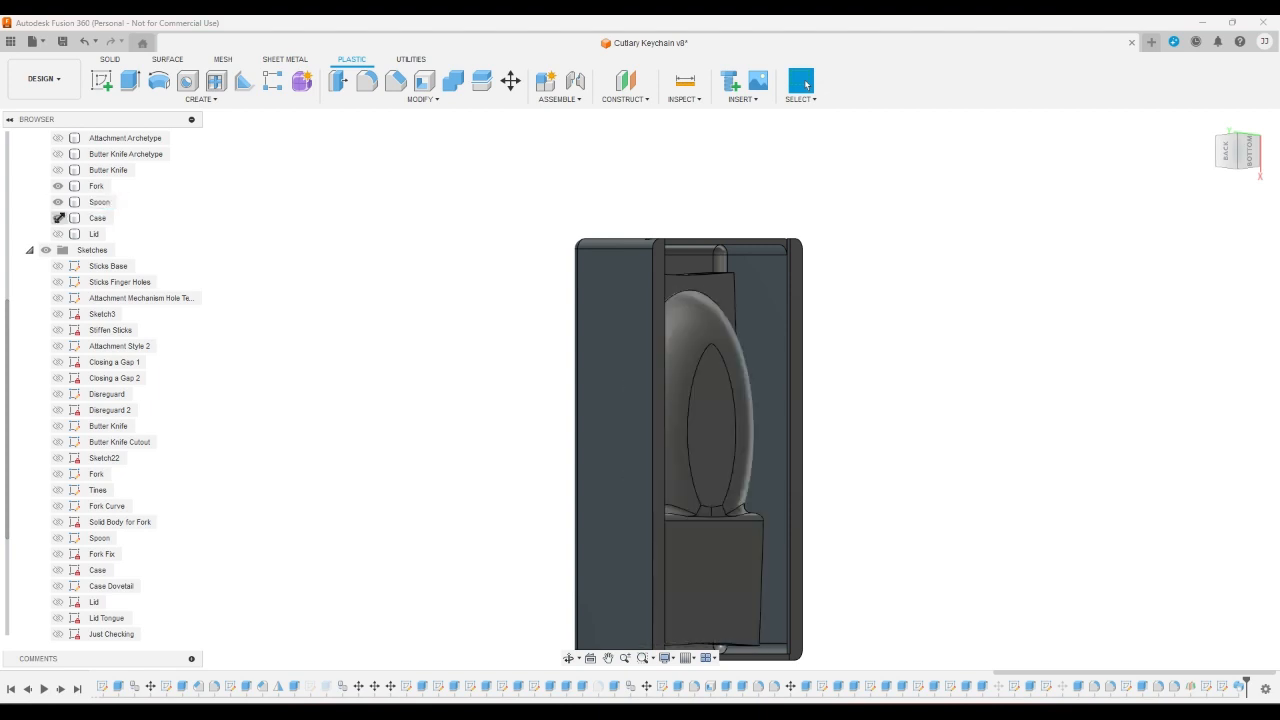
pyautogui.click(58, 170)
pyautogui.click(59, 170)
pyautogui.click(1247, 167)
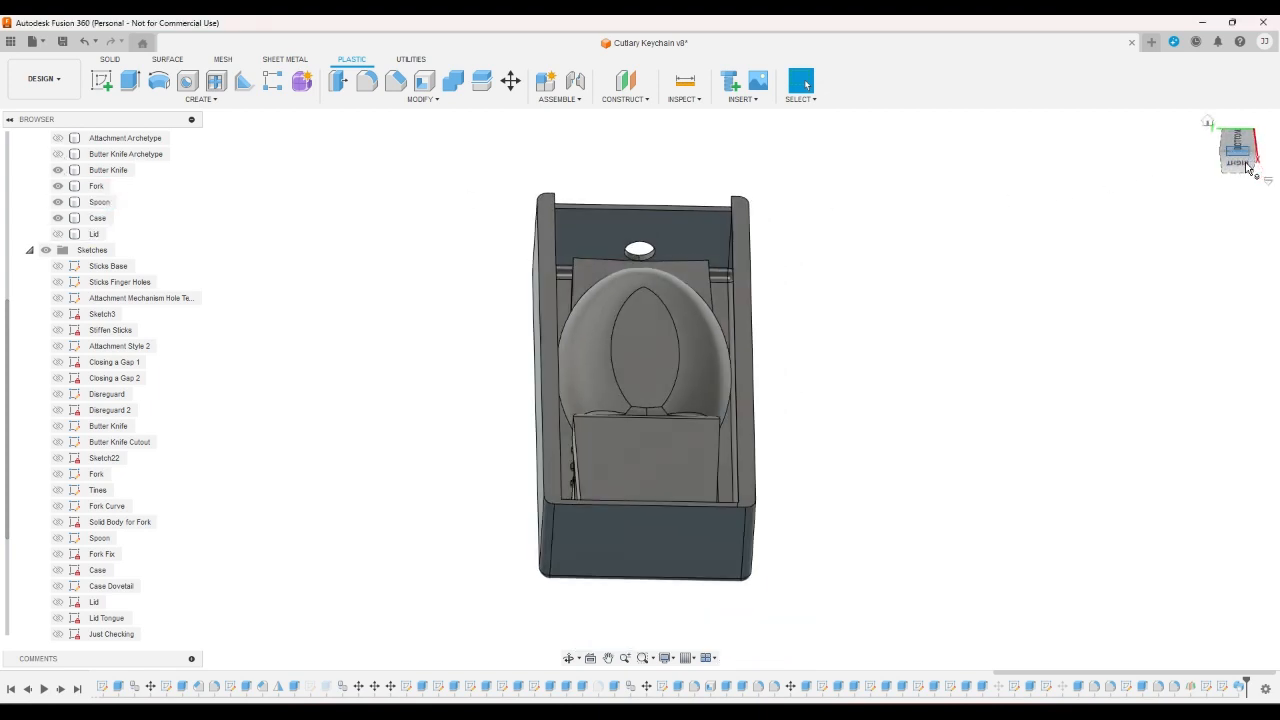
pyautogui.scroll(2, 730, 176)
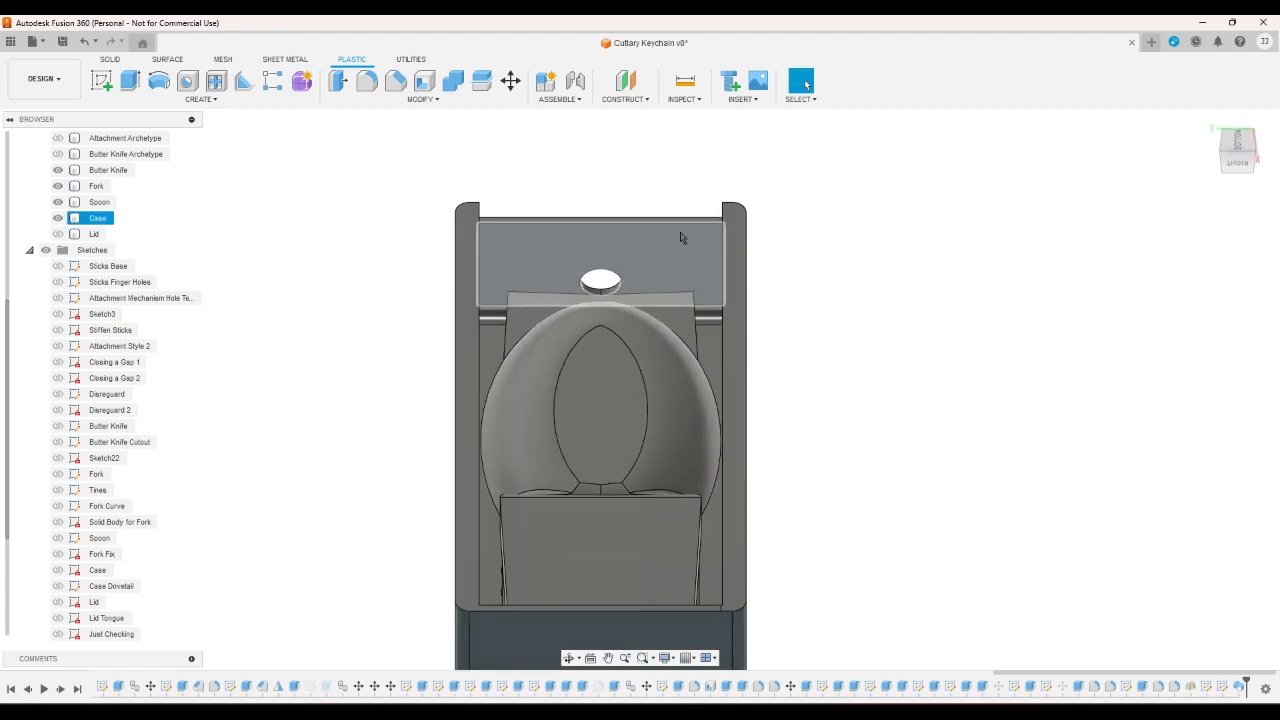
# - Flip the Spoon body over by rotating it about the origin's X axis, without creating a copy
pyautogui.click(509, 81)
pyautogui.click(617, 365)
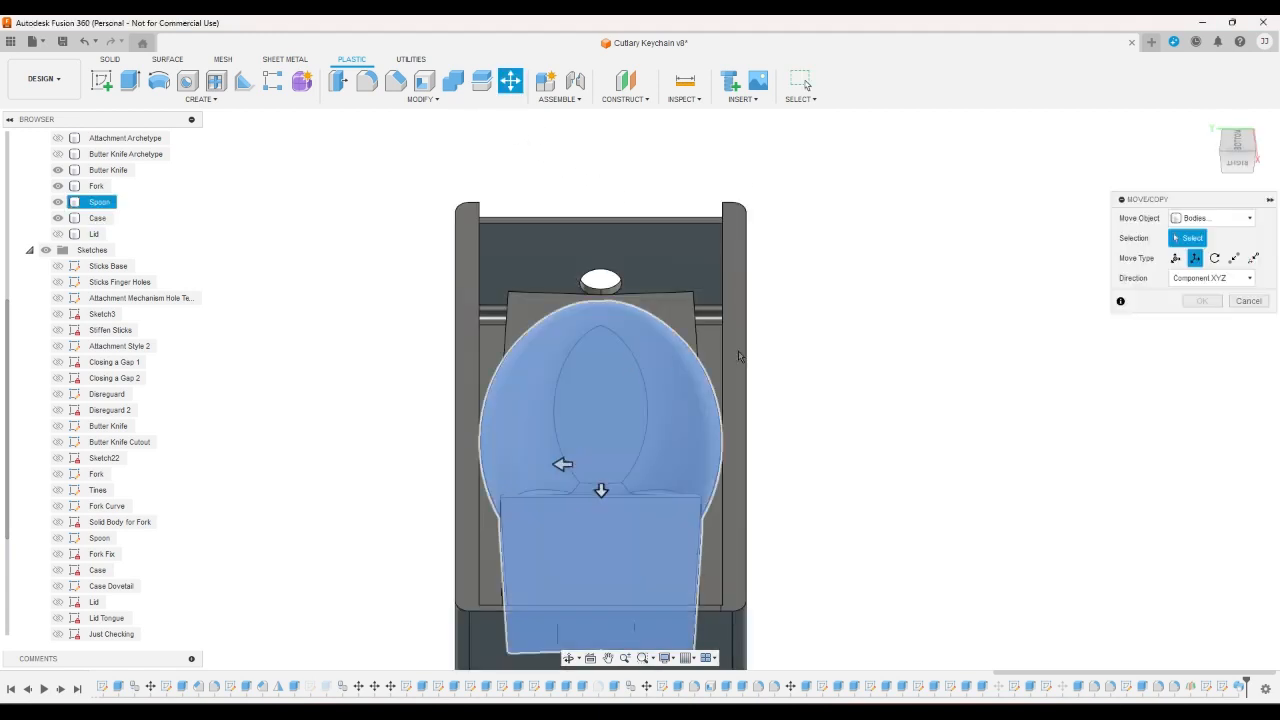
pyautogui.click(1214, 258)
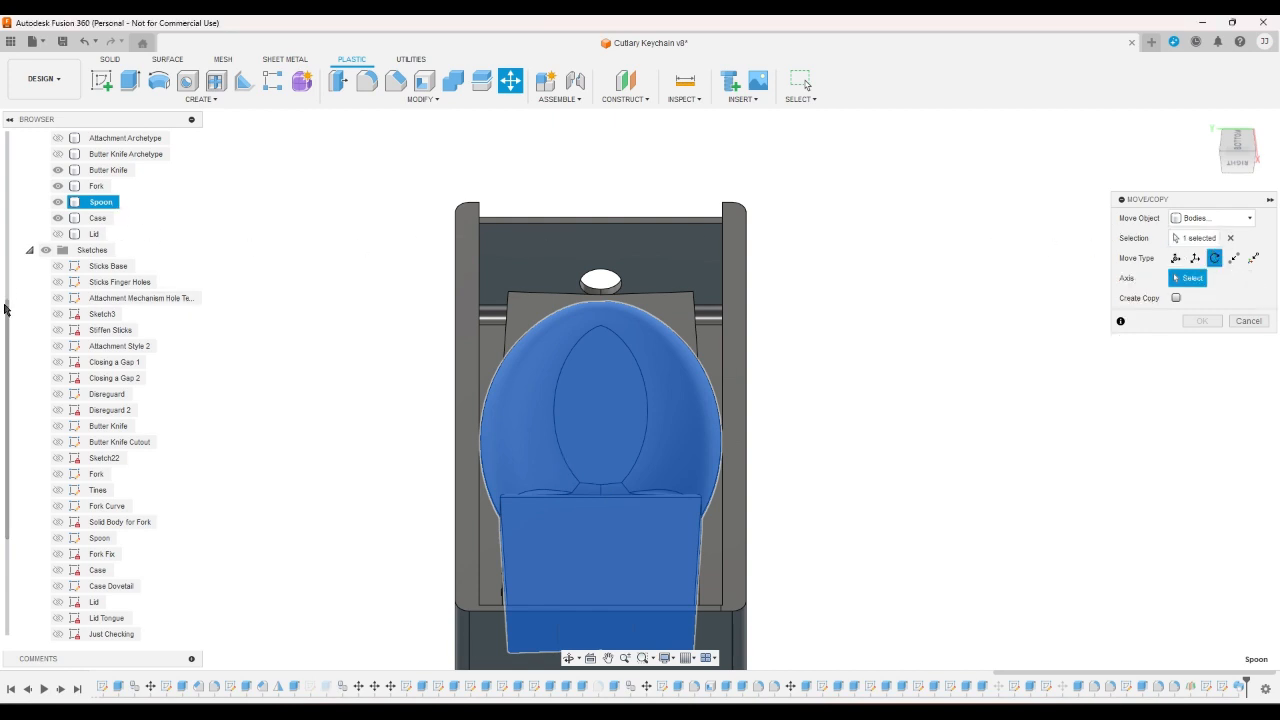
pyautogui.scroll(3, 28, 180)
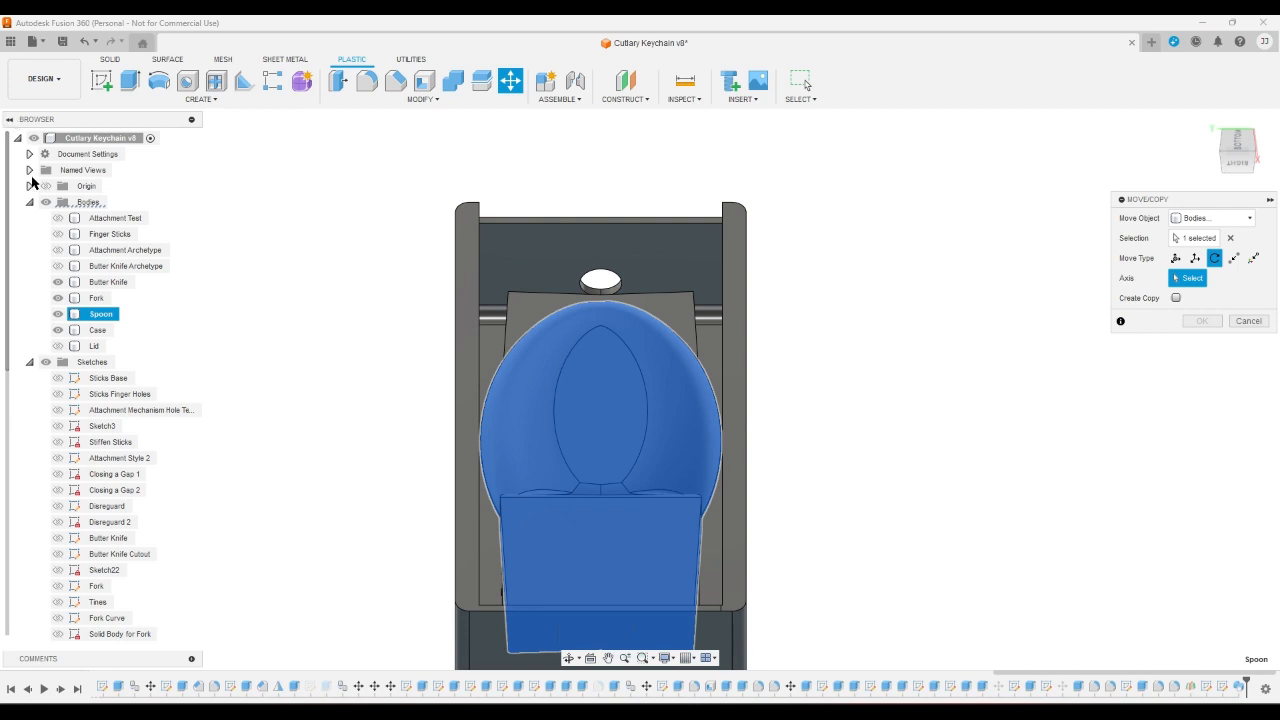
pyautogui.click(30, 186)
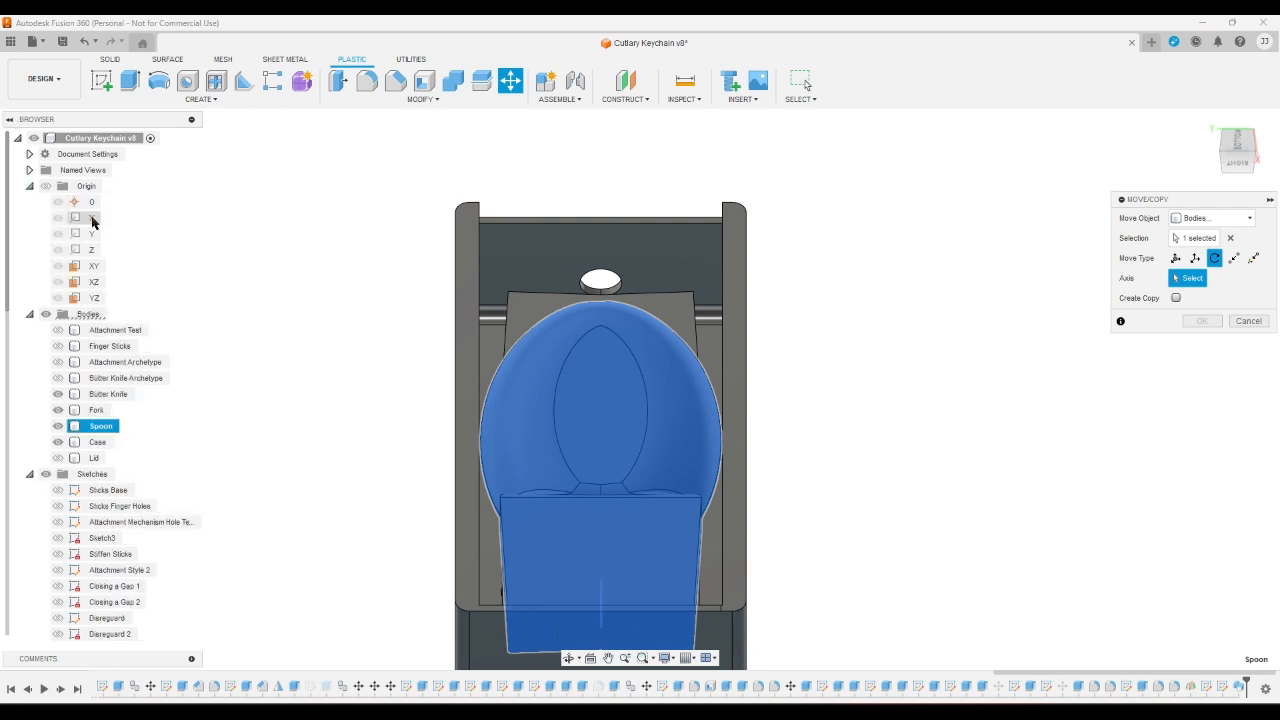
pyautogui.click(93, 220)
pyautogui.doubleClick(1212, 295)
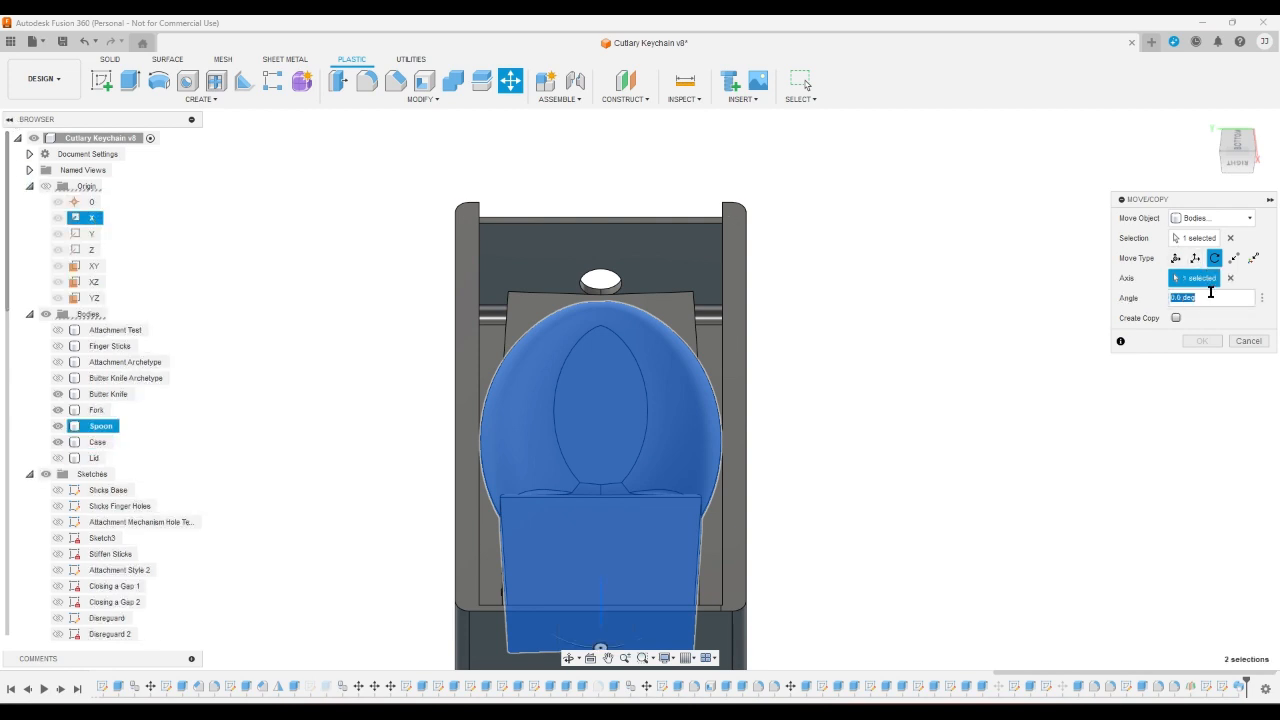
pyautogui.press('Return')
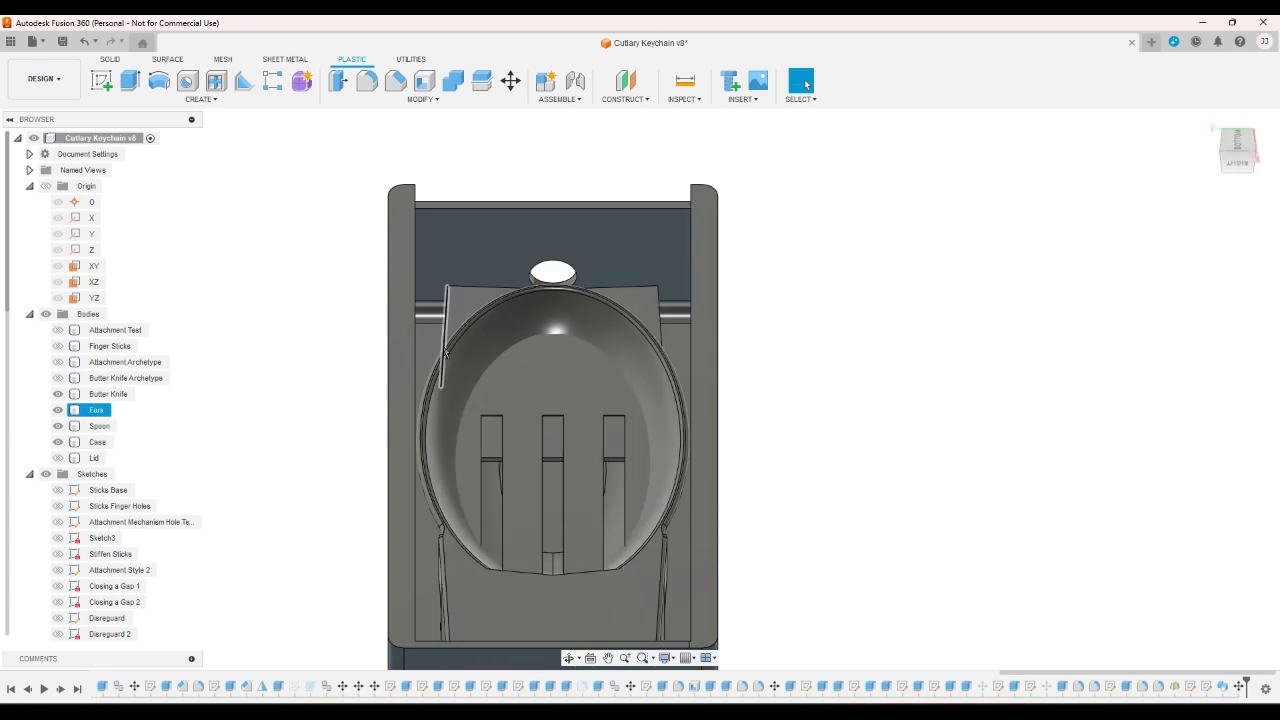
# - Apply the design's clear glass appearance to the Case body and view the stored cutlery through it from the side
pyautogui.click(408, 414)
pyautogui.click(98, 442)
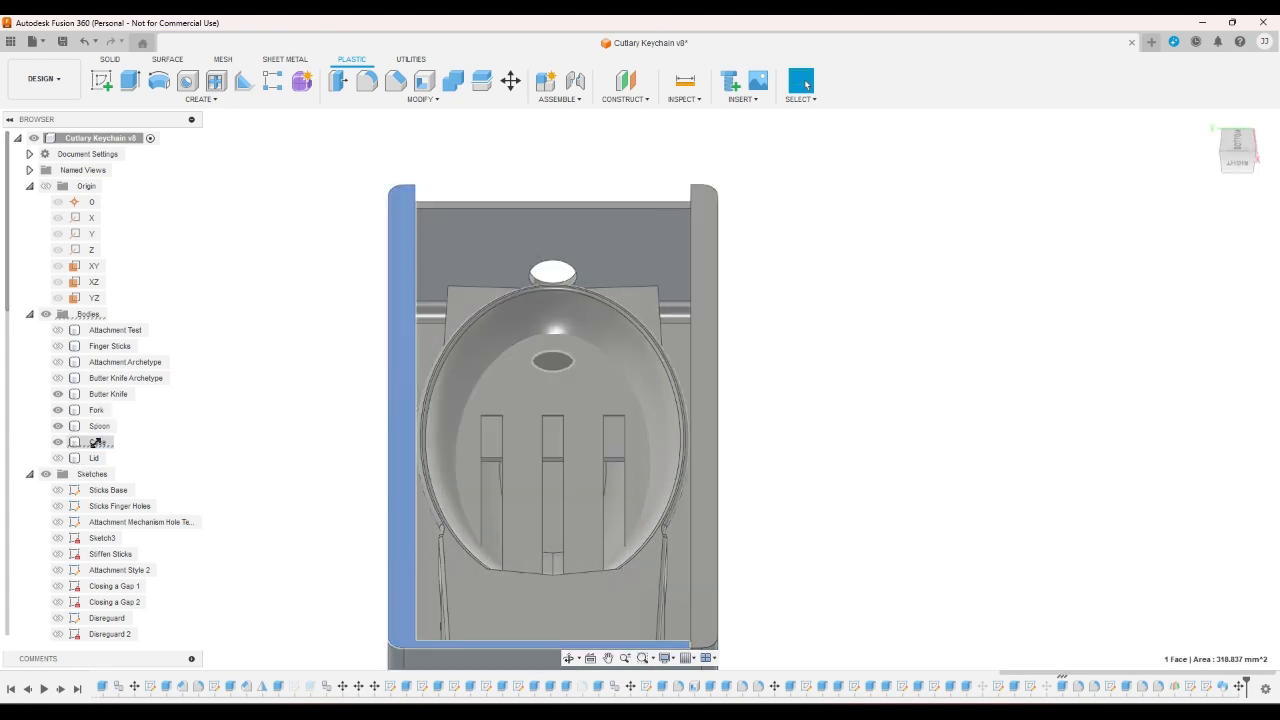
pyautogui.rightClick(97, 445)
pyautogui.click(142, 233)
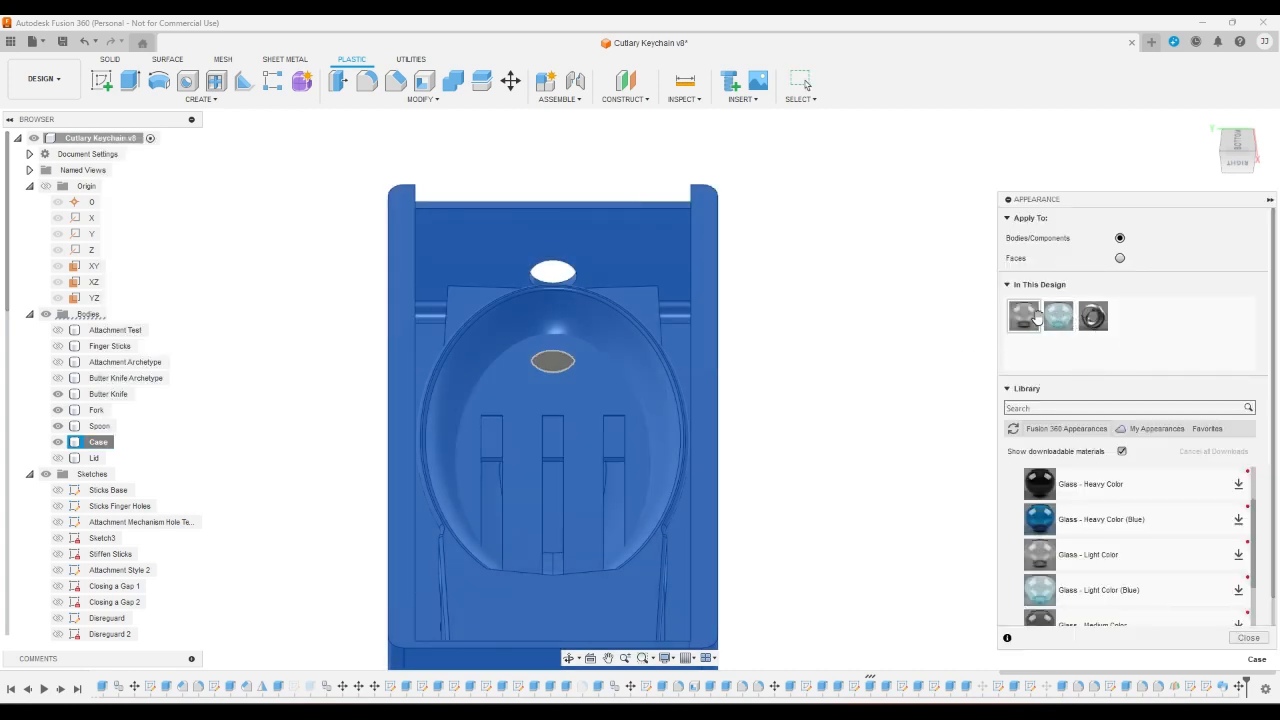
pyautogui.moveTo(1027, 316); pyautogui.dragTo(683, 238)
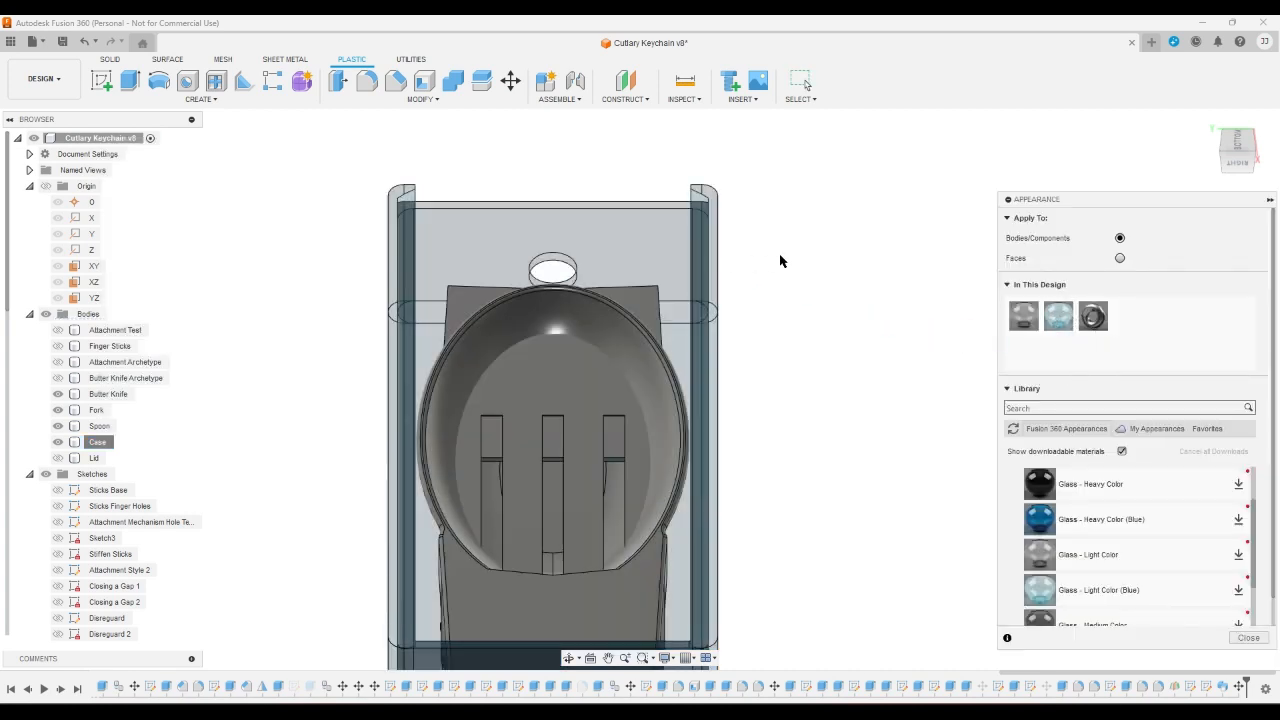
pyautogui.click(1222, 168)
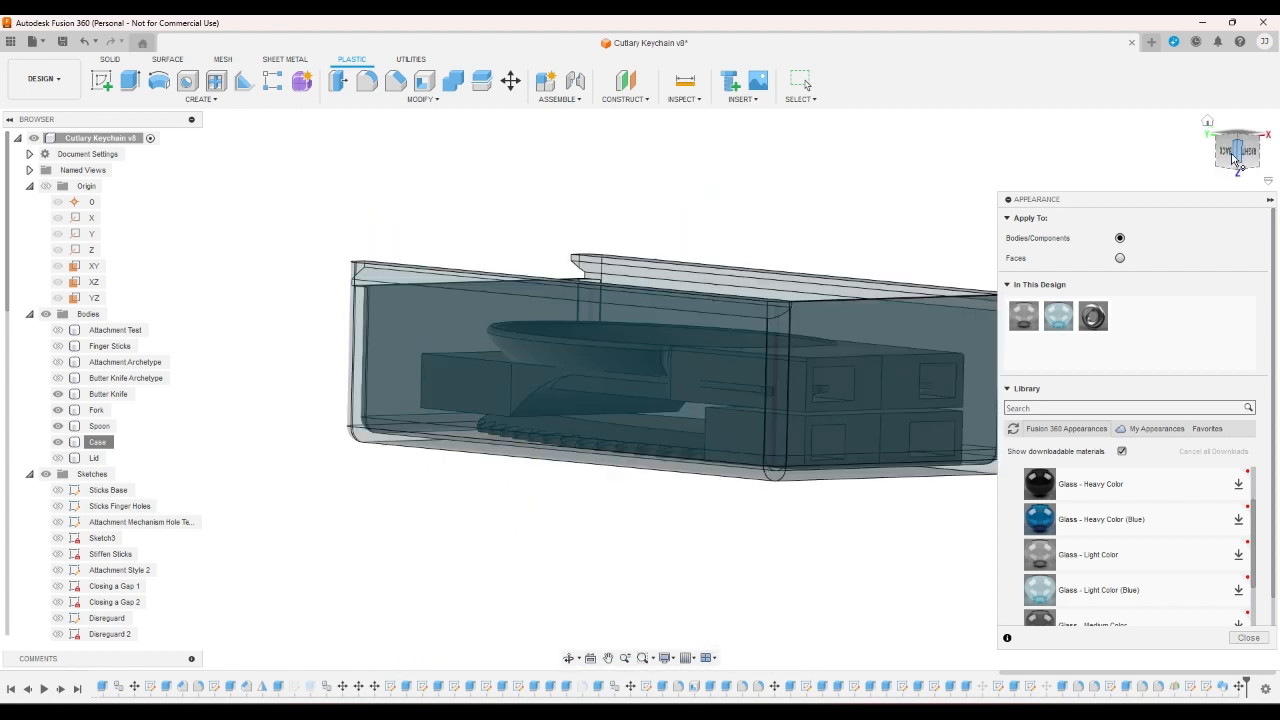
pyautogui.click(1229, 149)
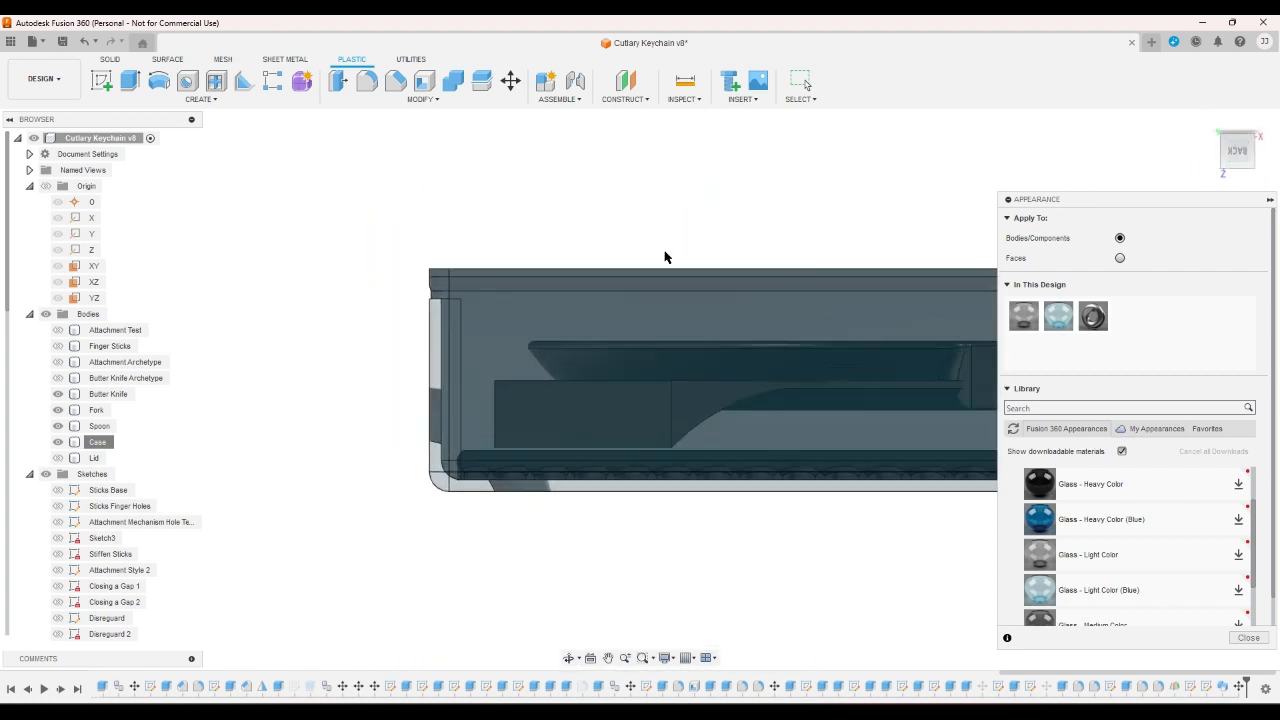
# - Try to move the Spoon body 4 mm along Z toward the case floor using a translate move
pyautogui.click(1253, 138)
pyautogui.press('m')
pyautogui.click(558, 352)
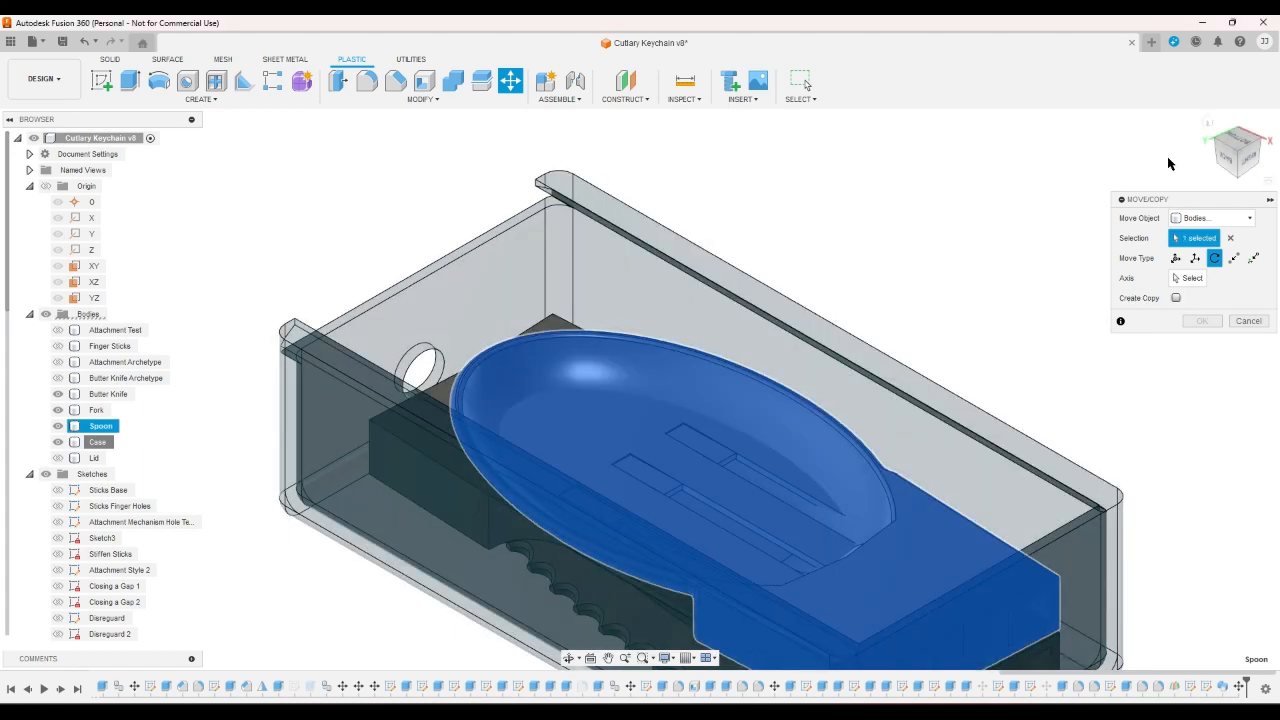
pyautogui.click(1226, 158)
pyautogui.scroll(-3, 650, 244)
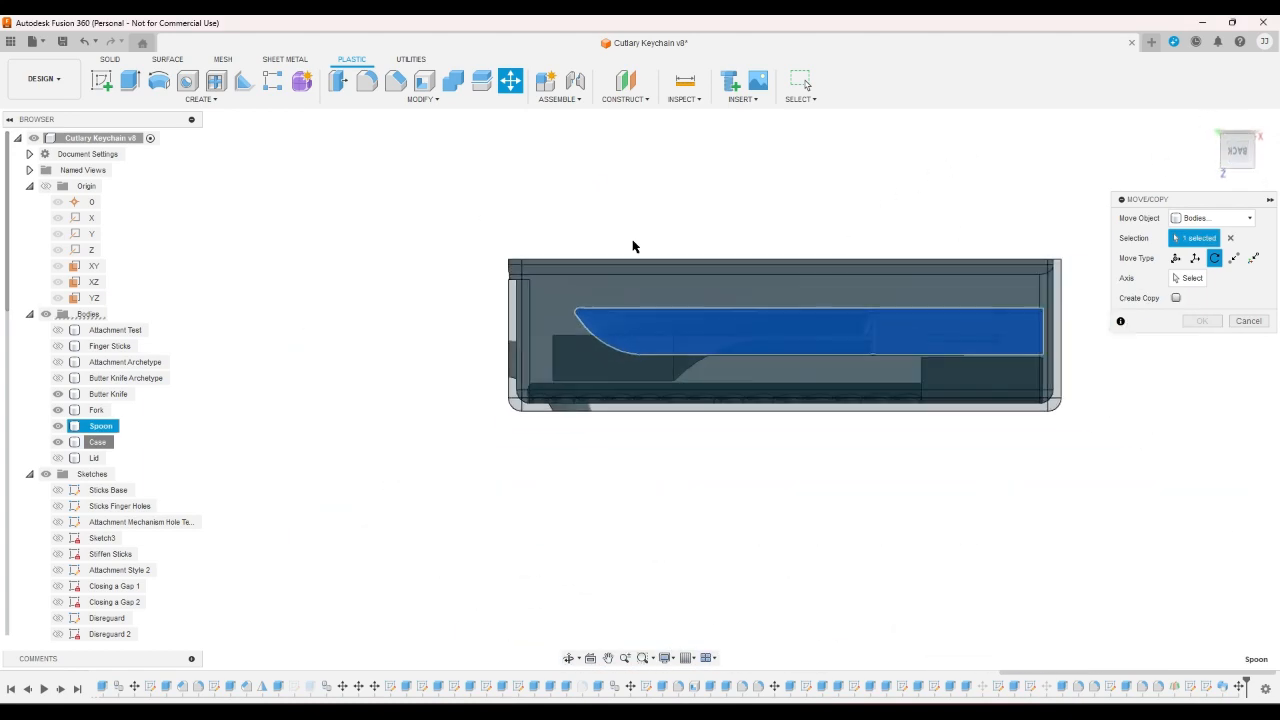
pyautogui.click(1196, 258)
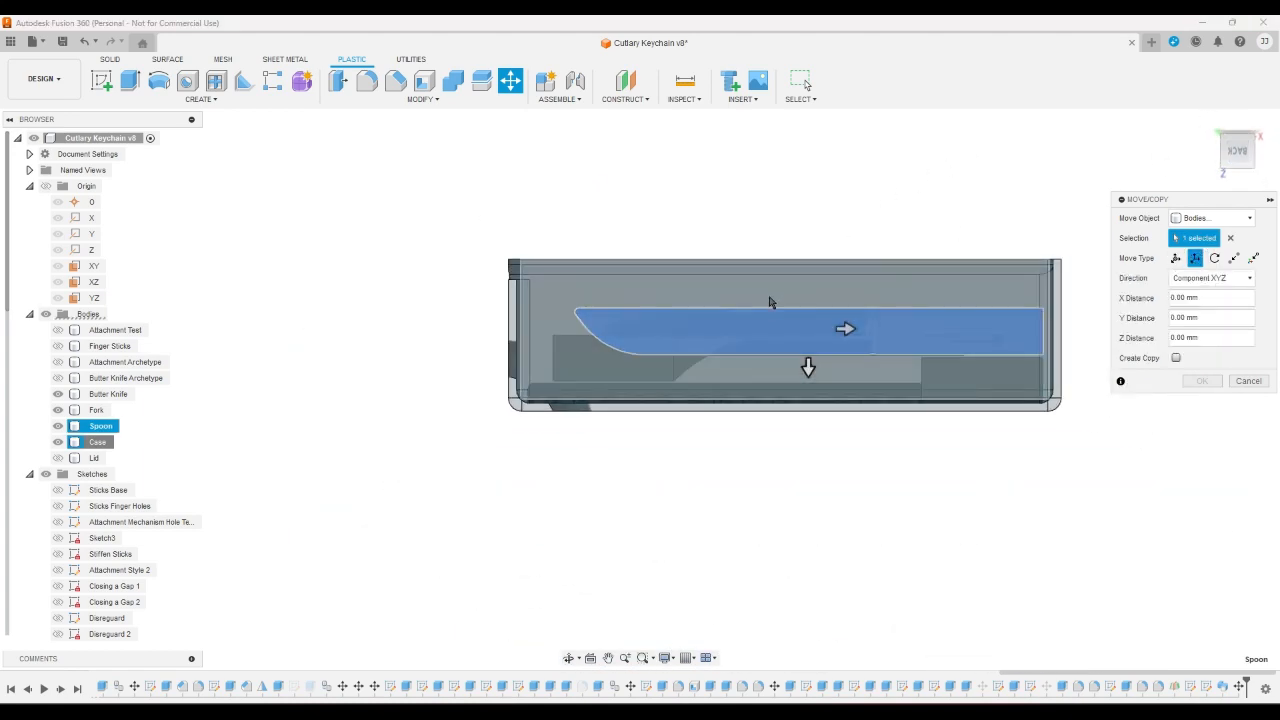
pyautogui.moveTo(808, 366); pyautogui.dragTo(802, 390)
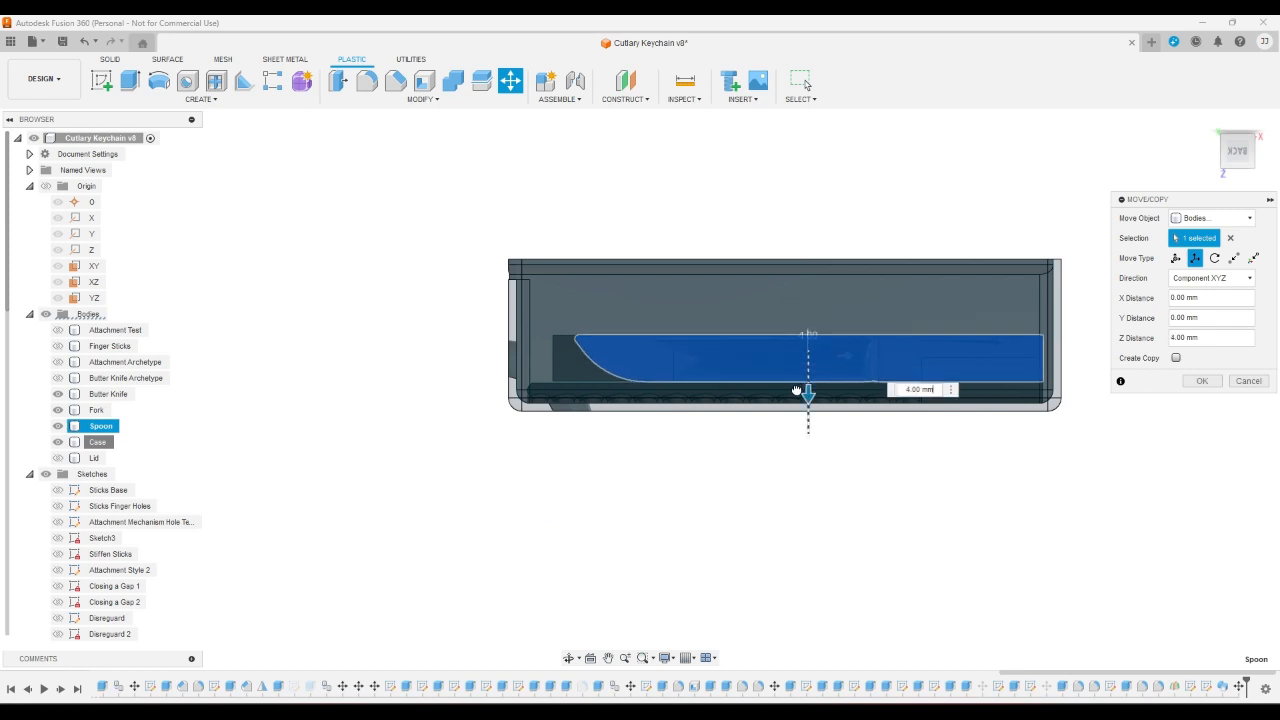
pyautogui.click(1248, 381)
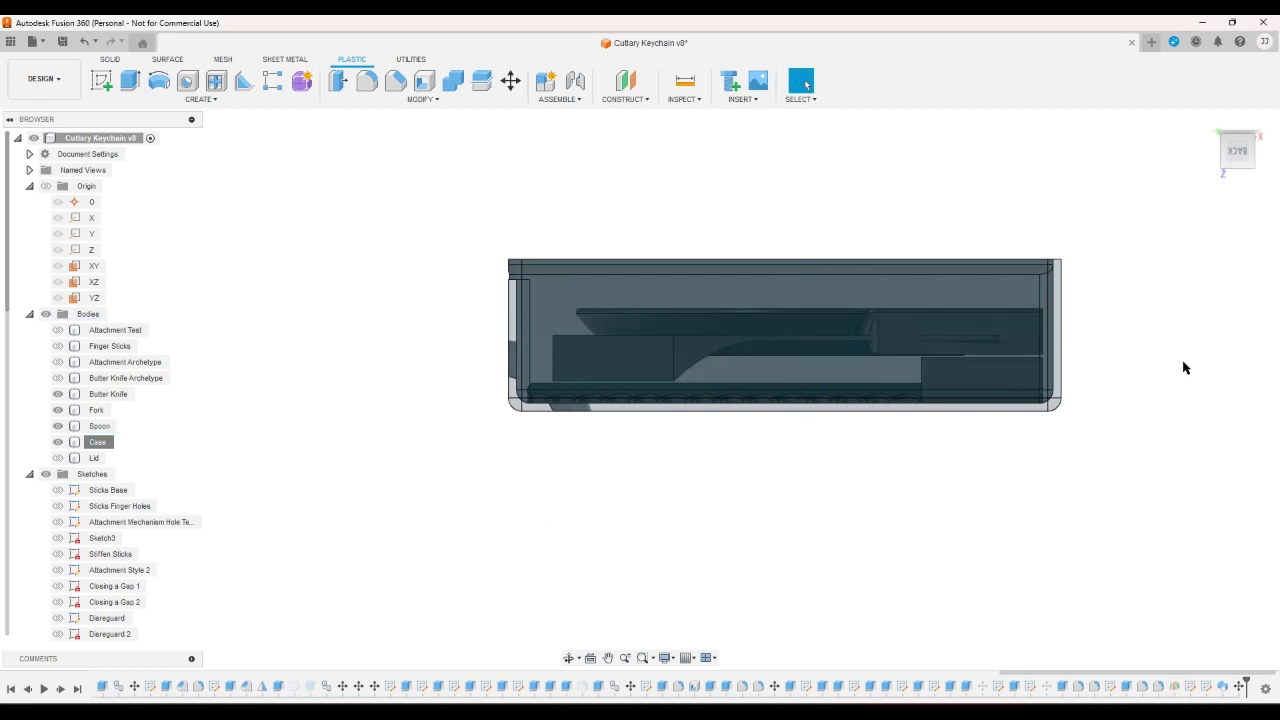
# - Suppress the move feature that flips the Spoon body in the timeline
pyautogui.click(1206, 121)
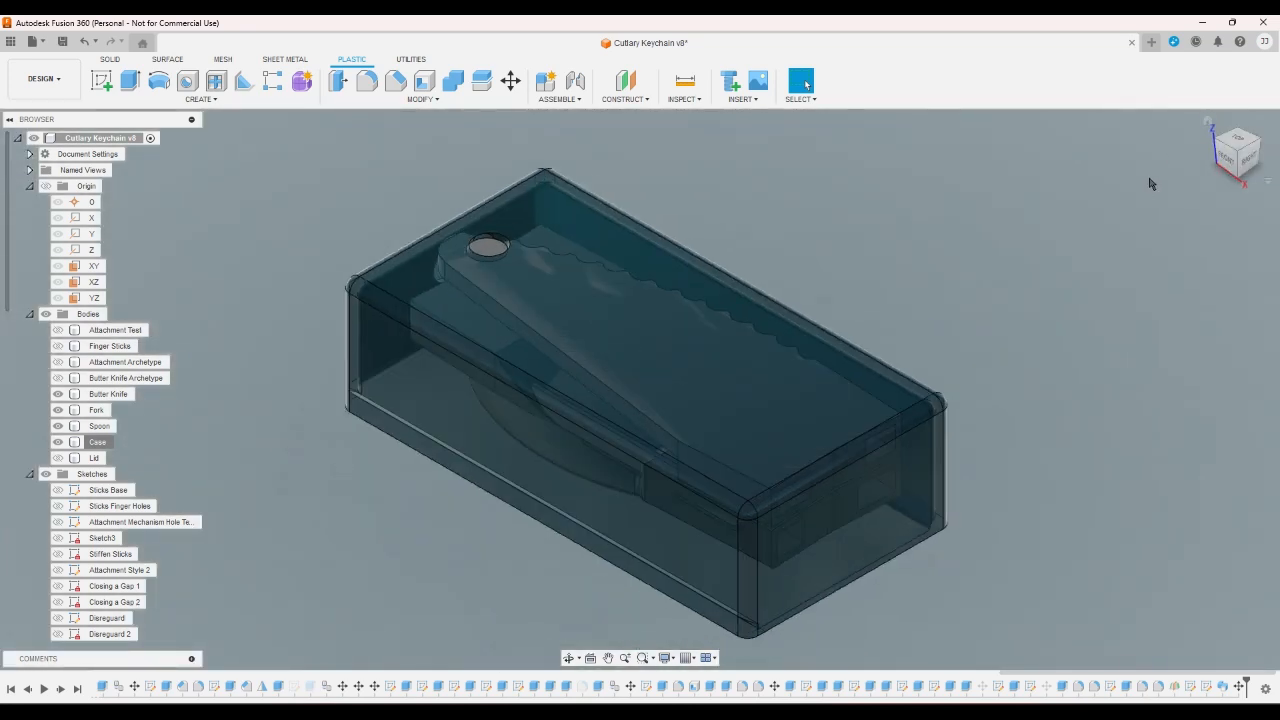
pyautogui.rightClick(1240, 680)
pyautogui.click(1218, 652)
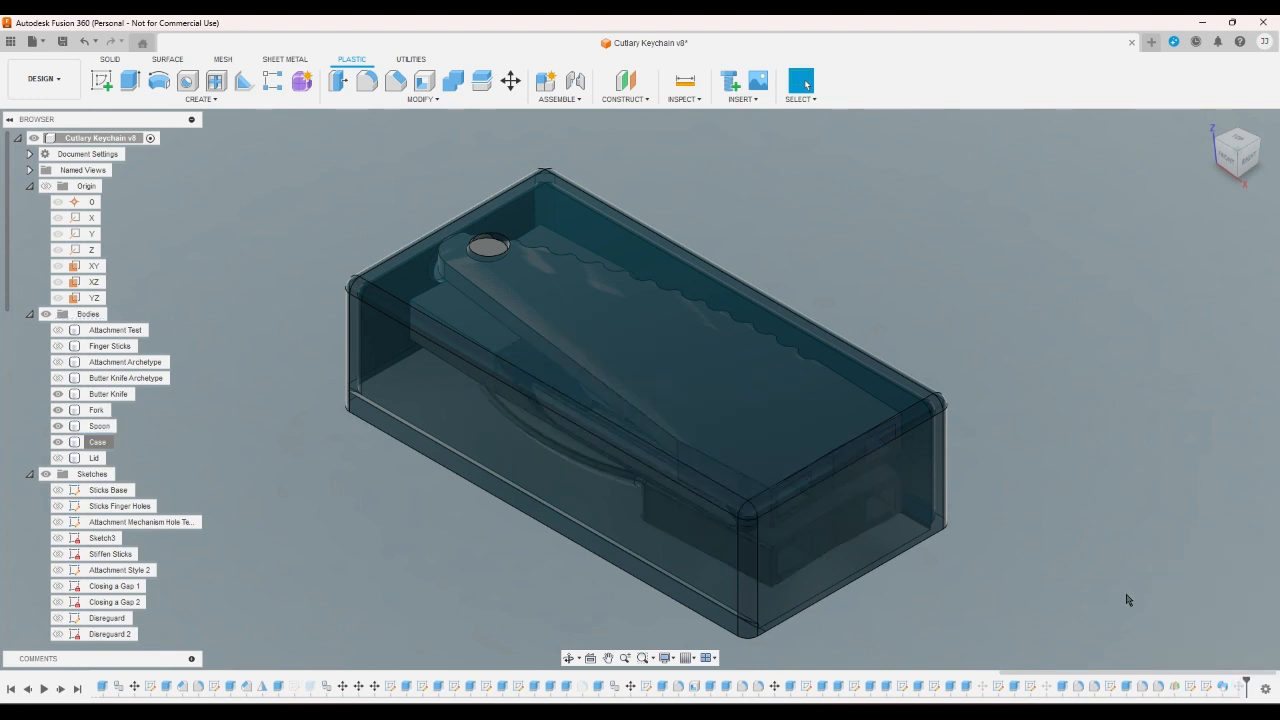
# - Apply the design's opaque metallic appearance to the Case body in place of the glass
pyautogui.rightClick(97, 442)
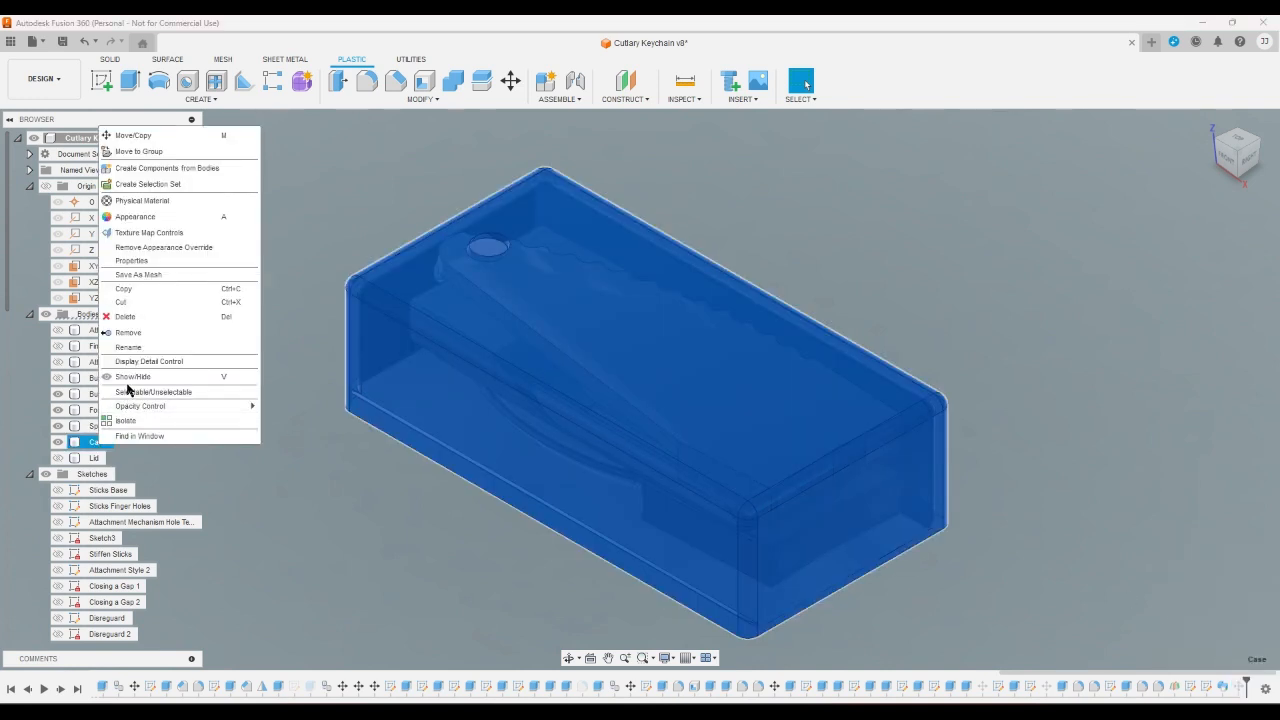
pyautogui.click(138, 230)
pyautogui.moveTo(1093, 316); pyautogui.dragTo(757, 352)
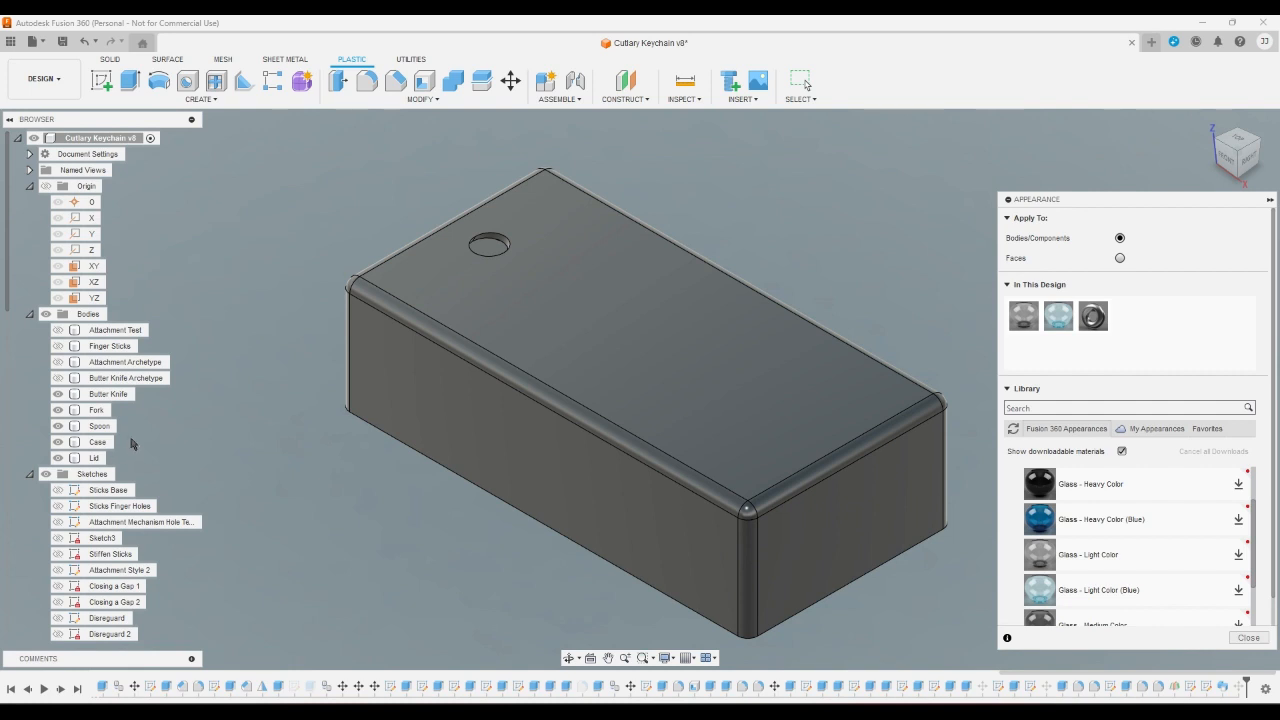
# - Hide the Case, Spoon, Fork and Butter Knife bodies and examine the Lid's outer face with its ribbed grip recess
pyautogui.click(70, 442)
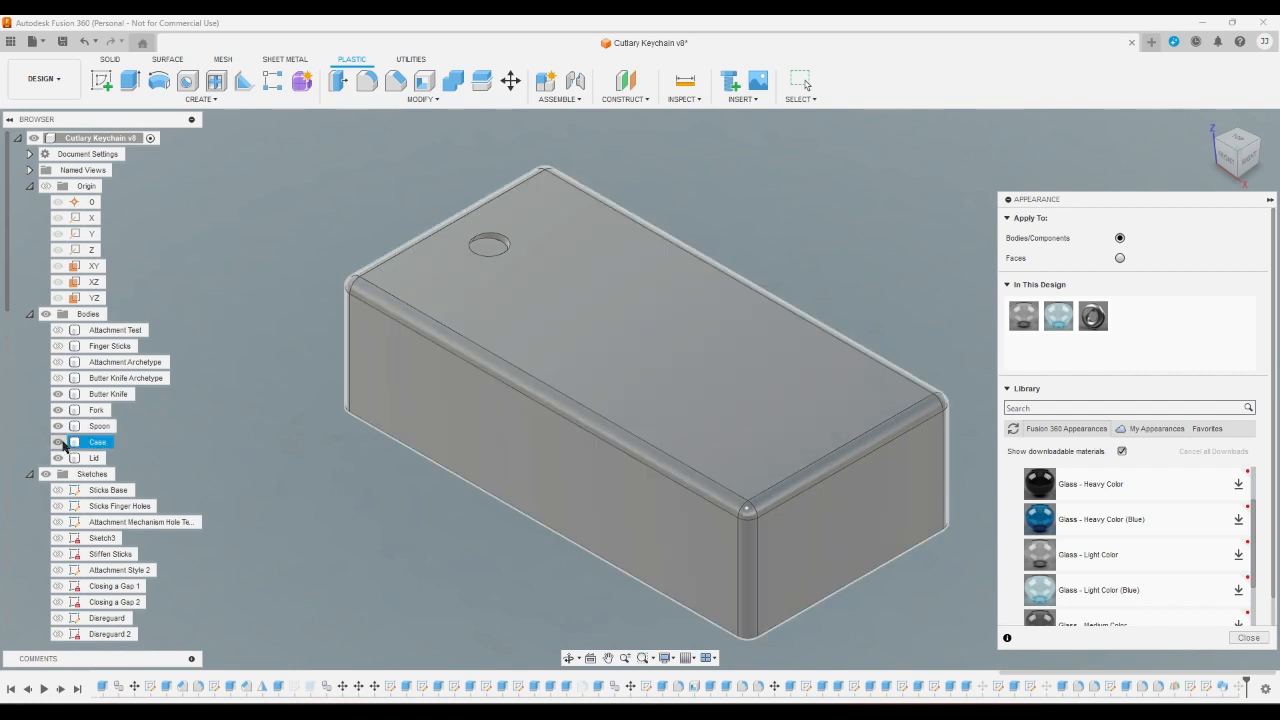
pyautogui.click(61, 443)
pyautogui.click(58, 426)
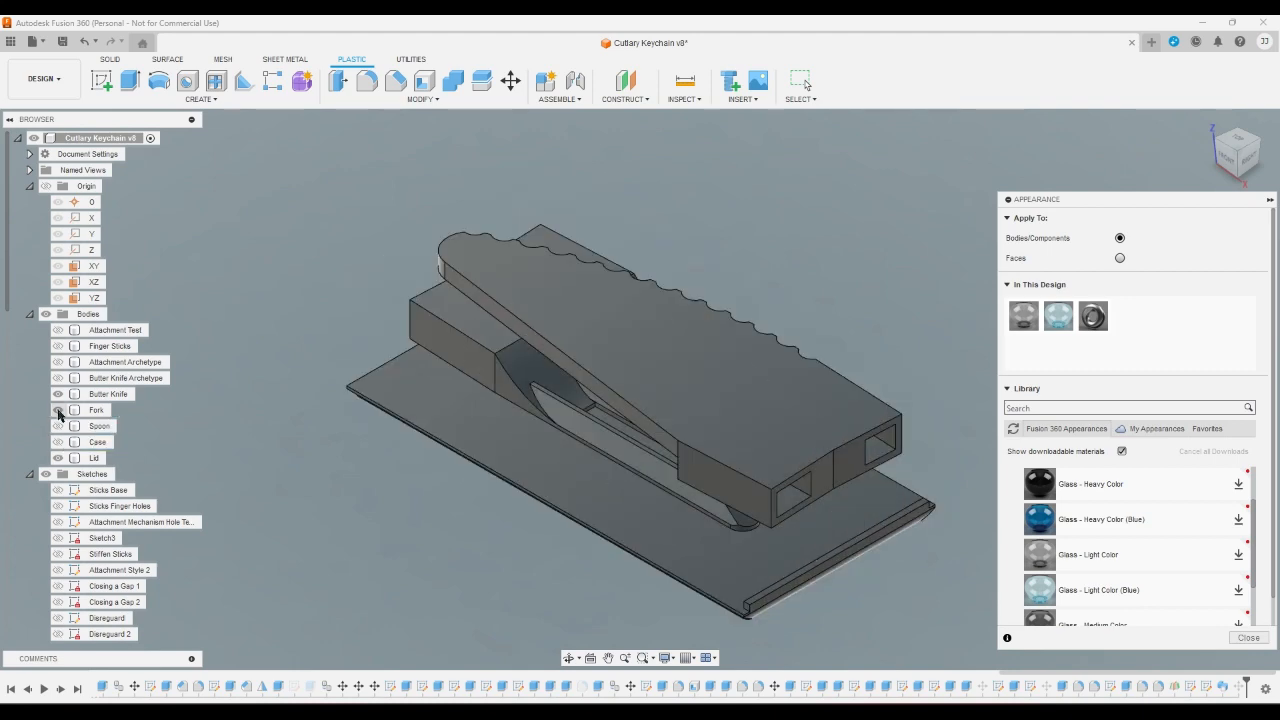
pyautogui.click(58, 410)
pyautogui.click(58, 394)
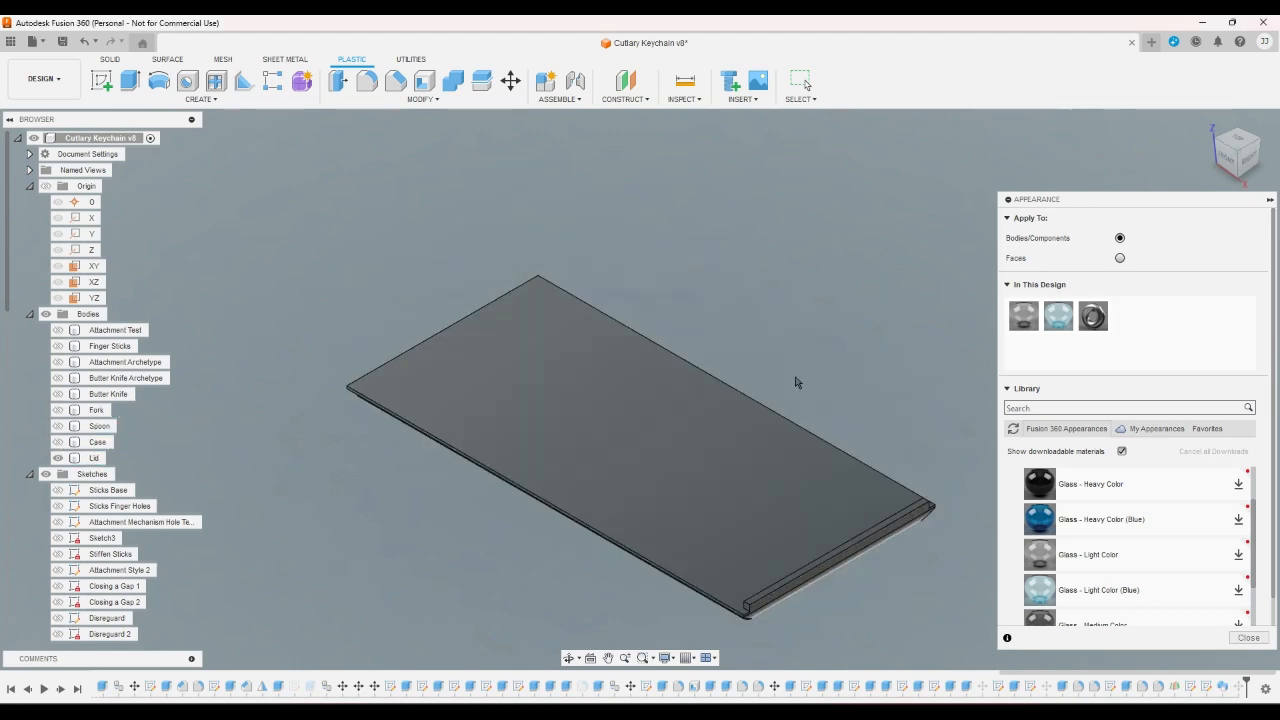
pyautogui.click(1231, 174)
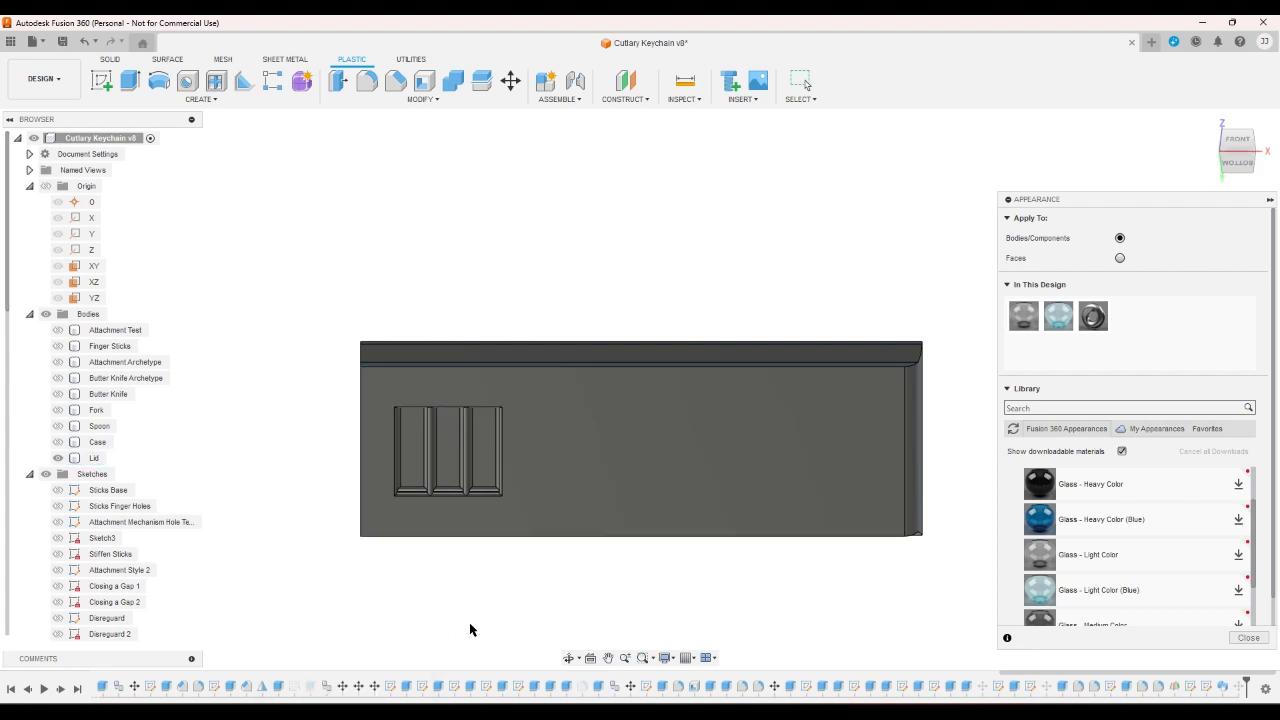
pyautogui.click(1248, 637)
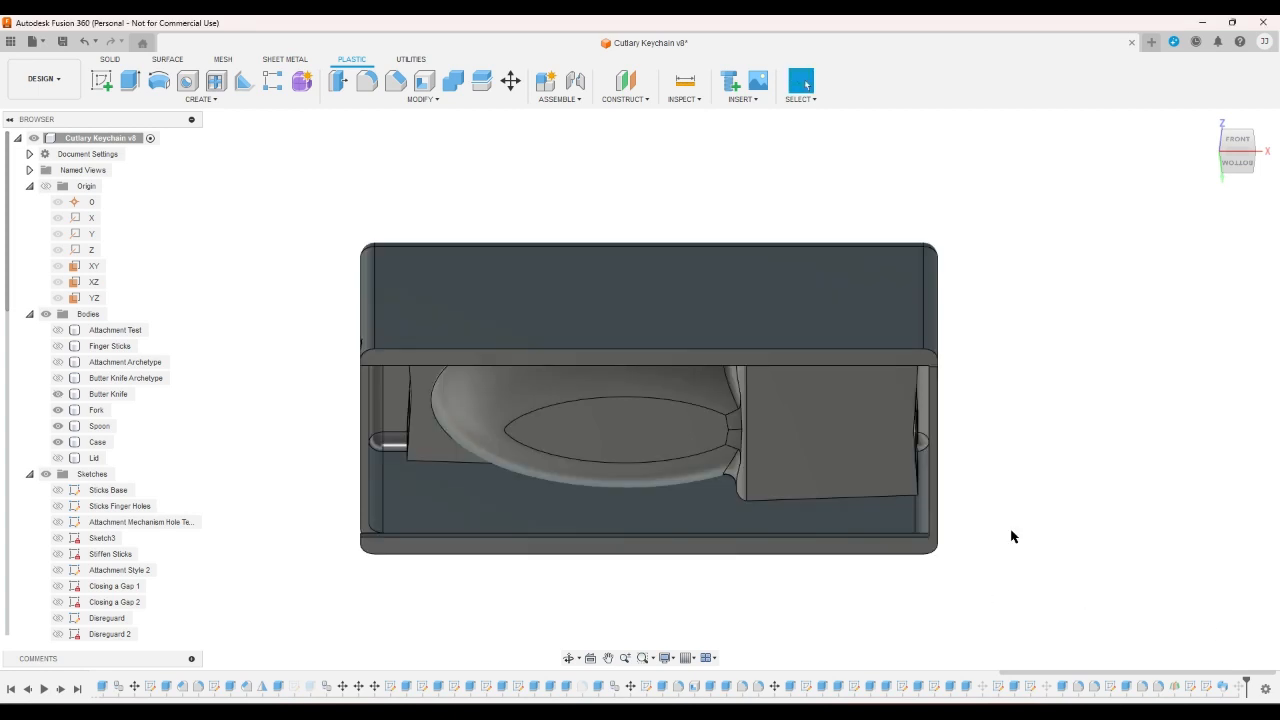
# - Start inserting a canvas image from the computer and open the Desktop > Just For Fun > Fun Pics folder
pyautogui.click(756, 101)
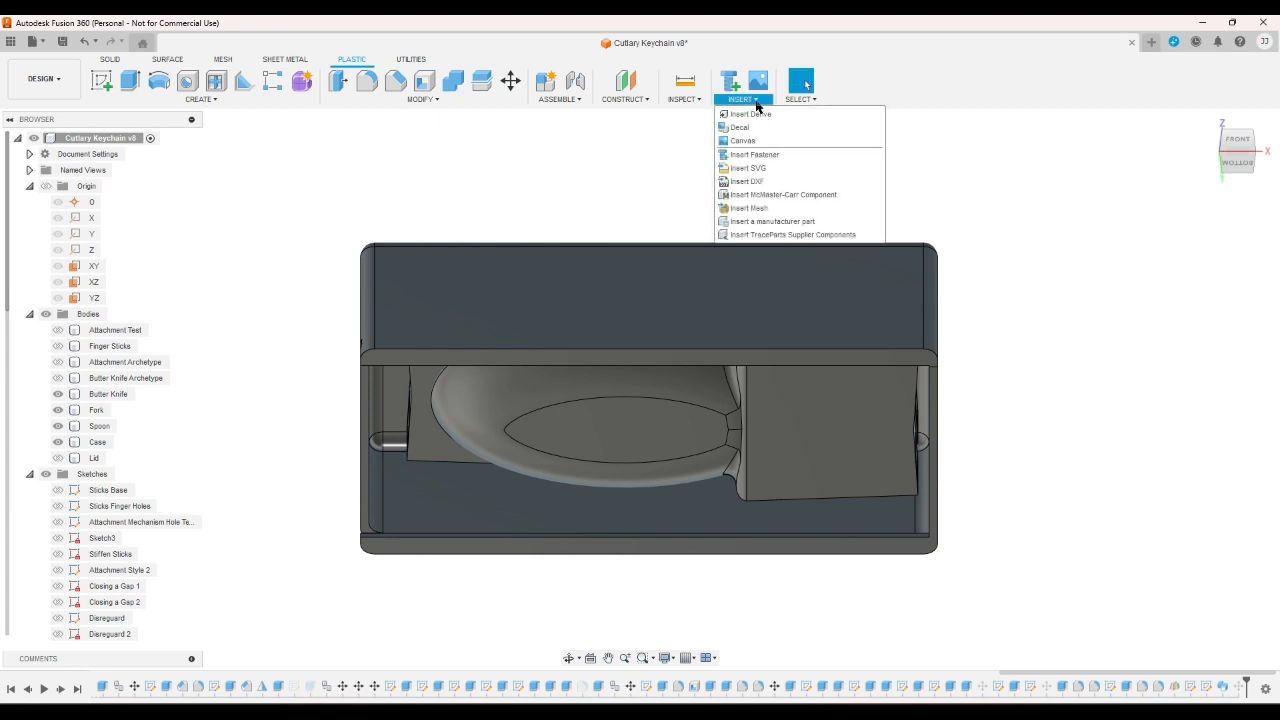
pyautogui.click(757, 141)
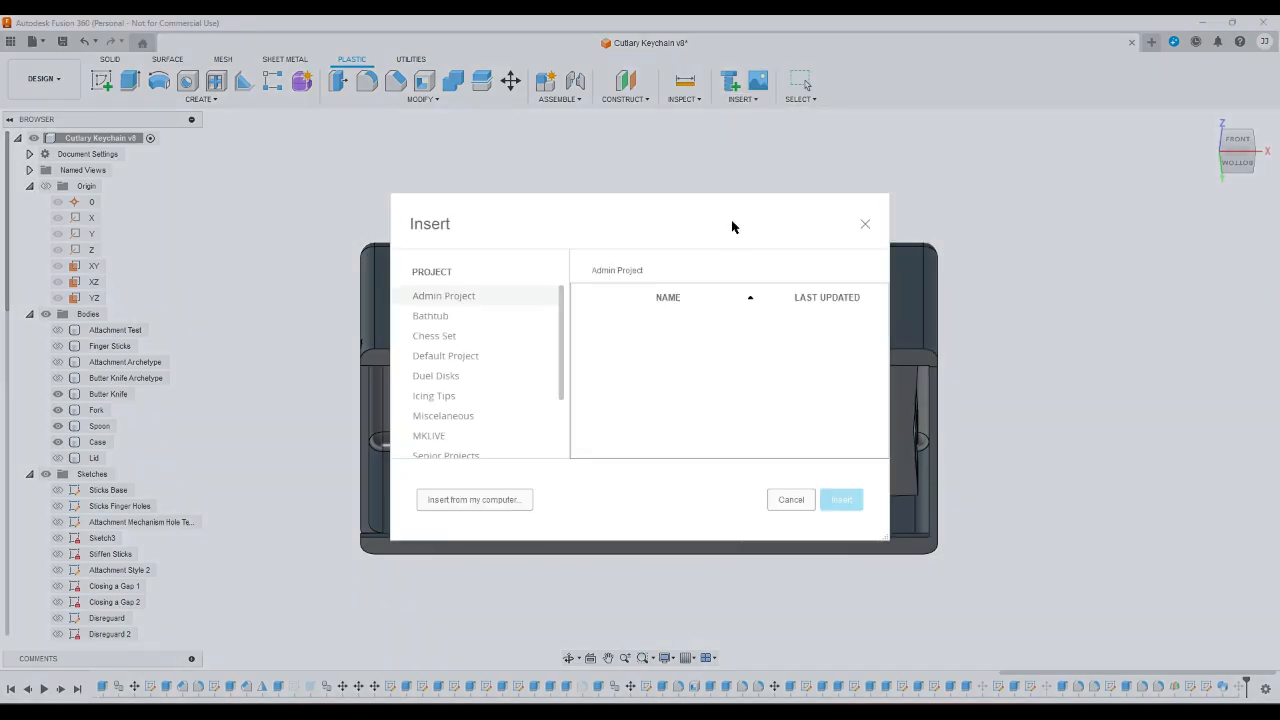
pyautogui.click(517, 498)
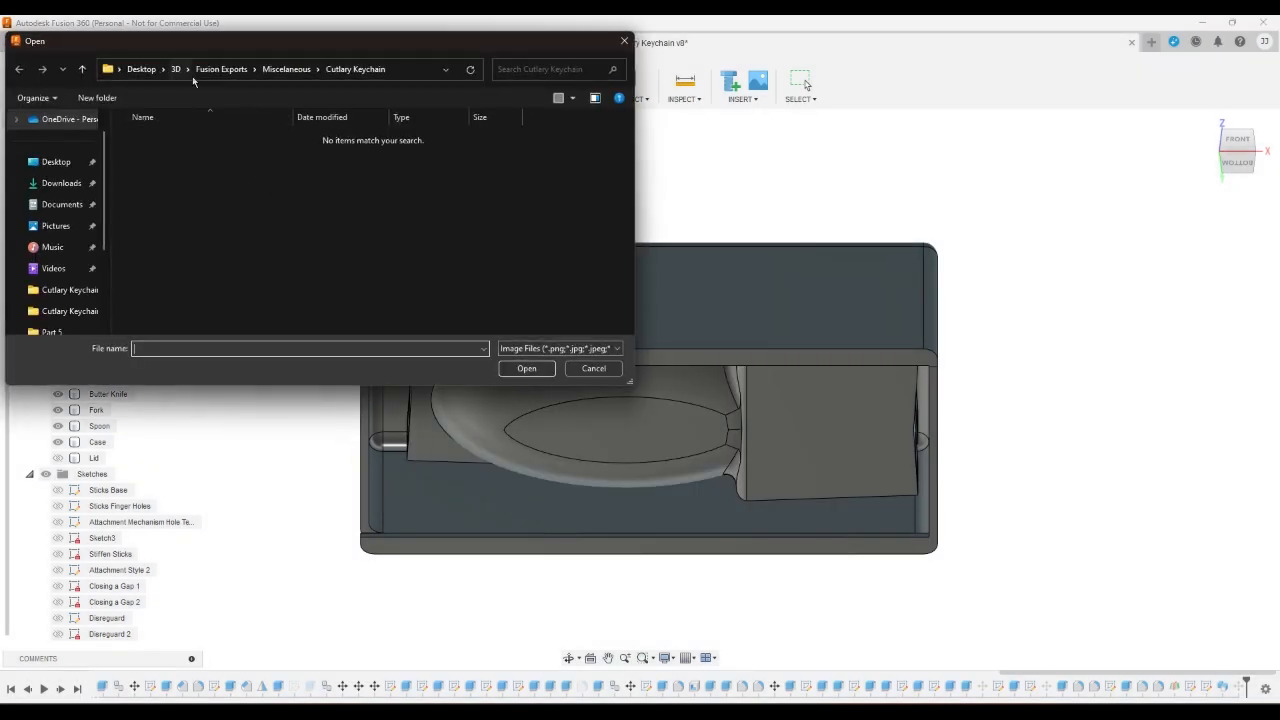
pyautogui.click(186, 70)
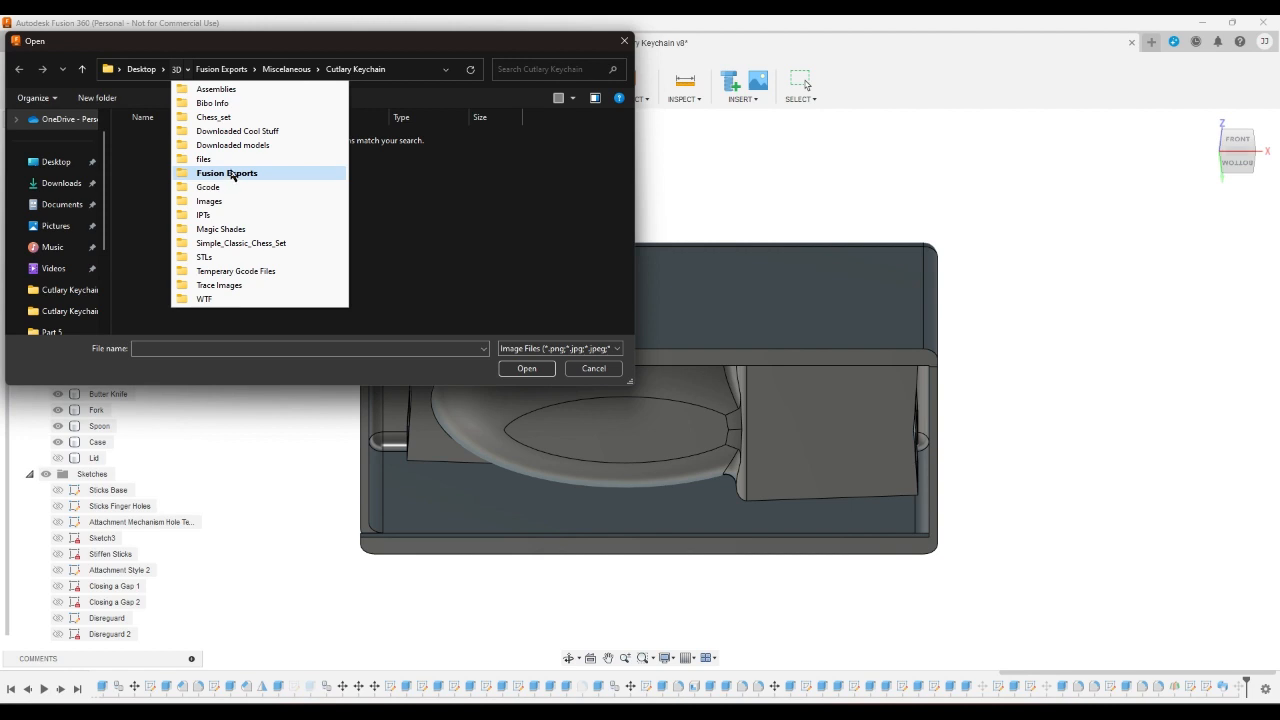
pyautogui.click(163, 70)
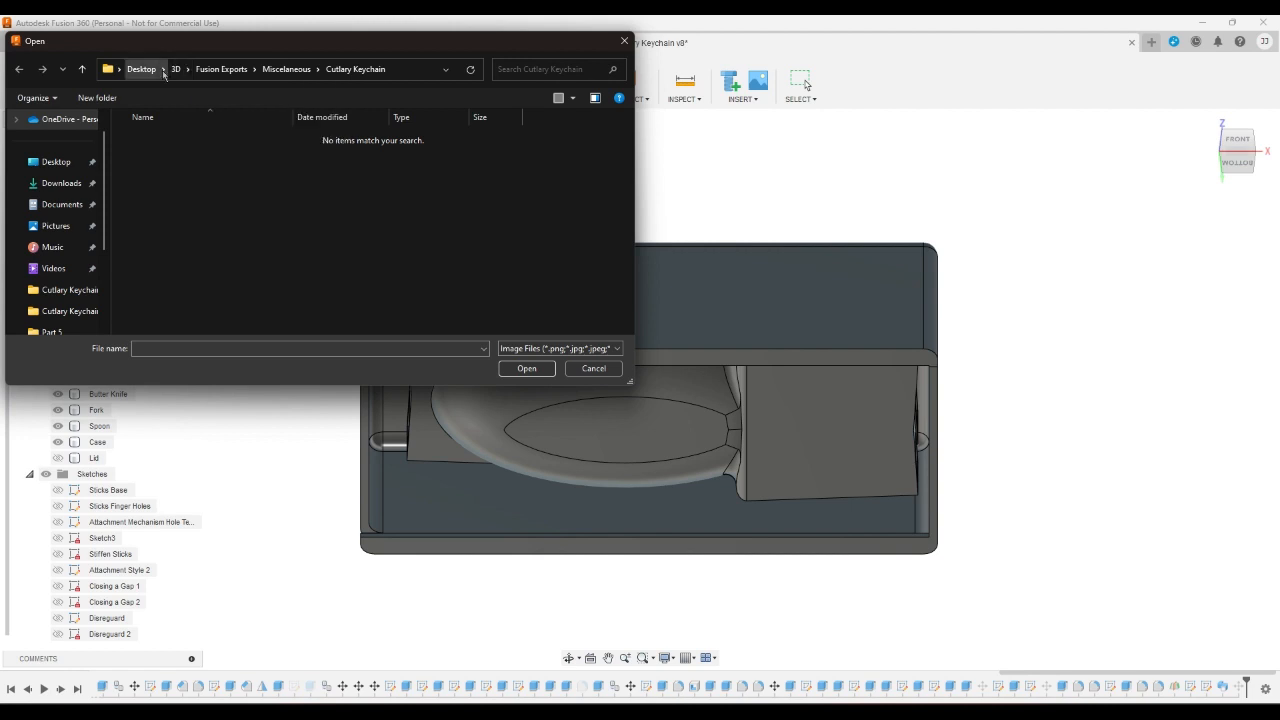
pyautogui.click(163, 70)
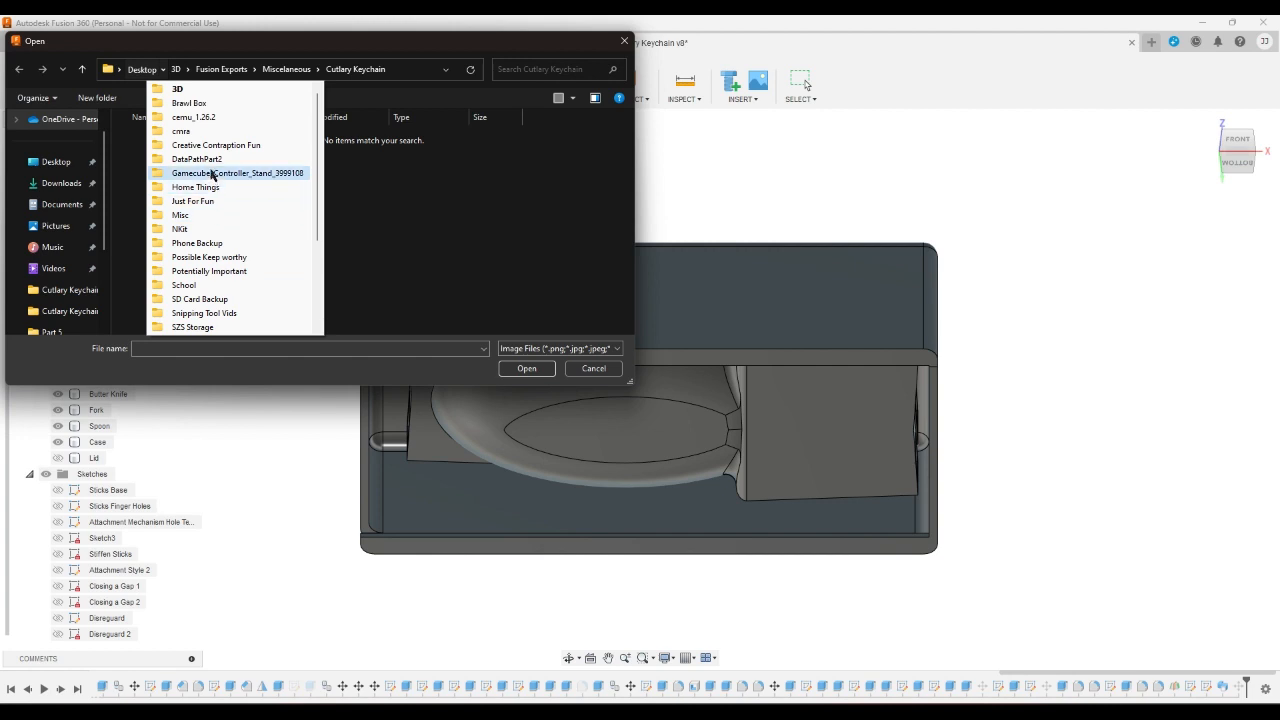
pyautogui.click(209, 201)
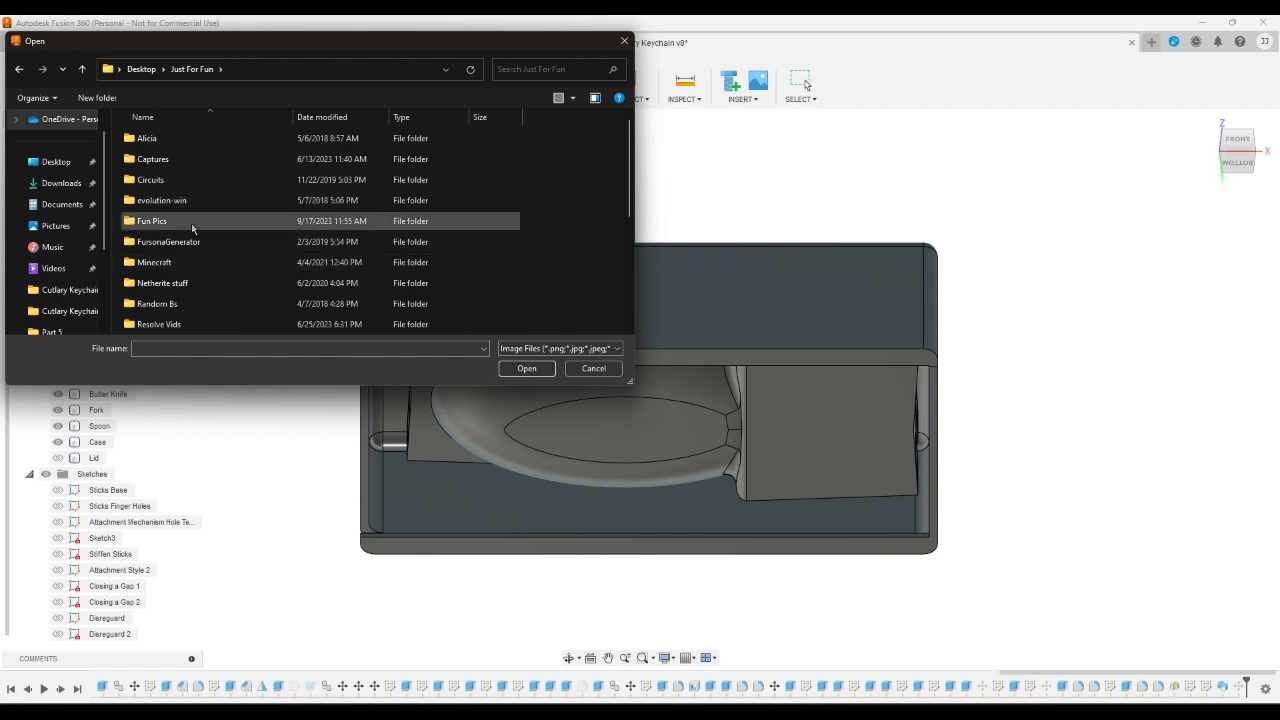
pyautogui.doubleClick(192, 229)
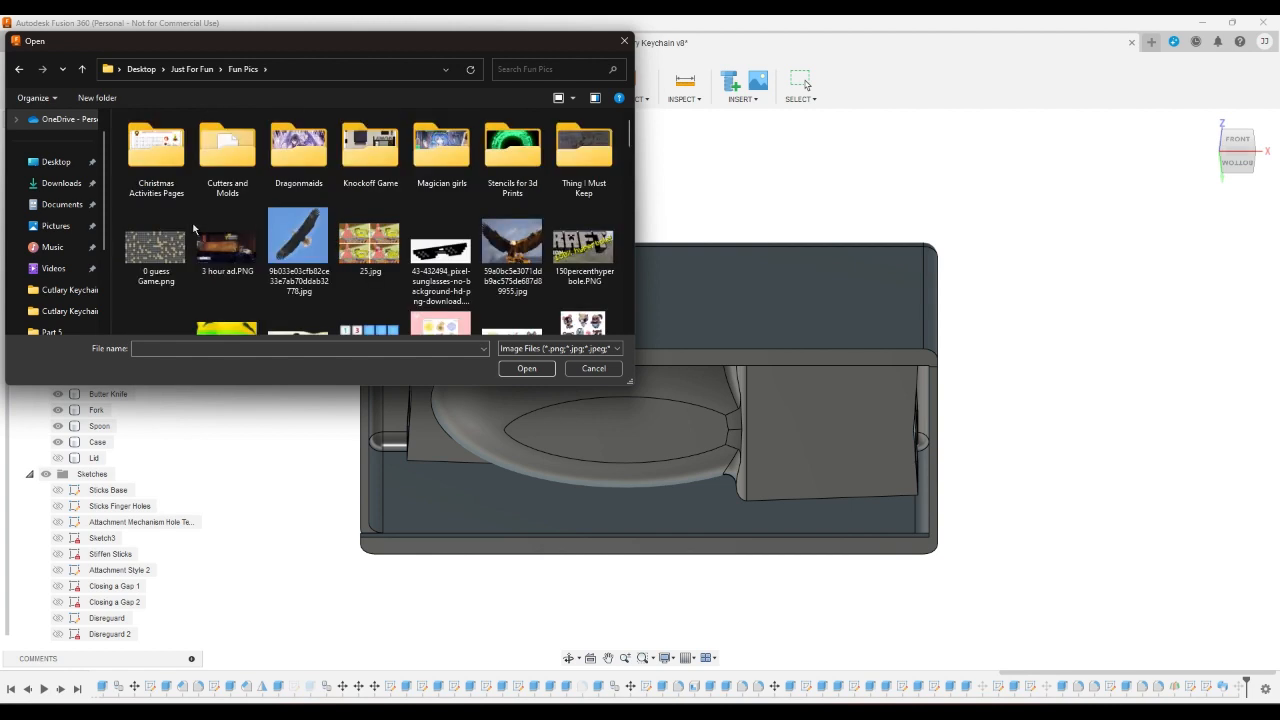
# - Look through the Cutters and Molds and Stencils for 3d Prints folders for a suitable picture
pyautogui.doubleClick(227, 155)
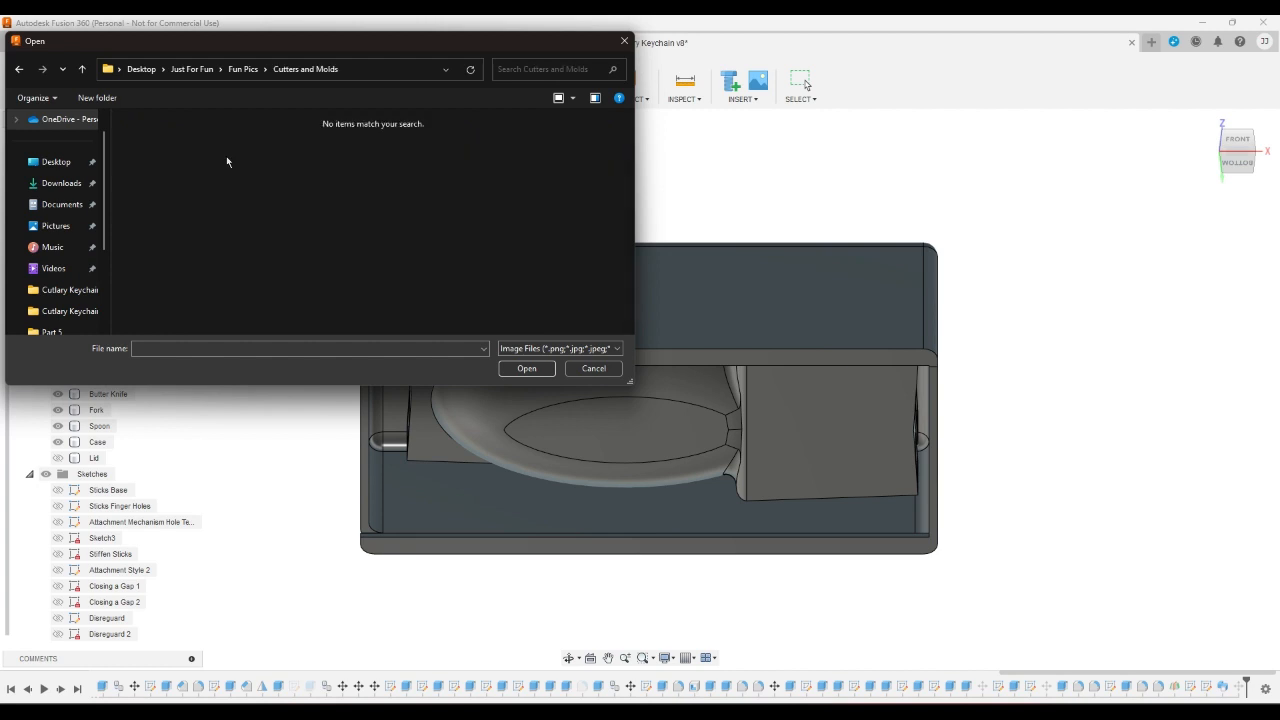
pyautogui.click(85, 70)
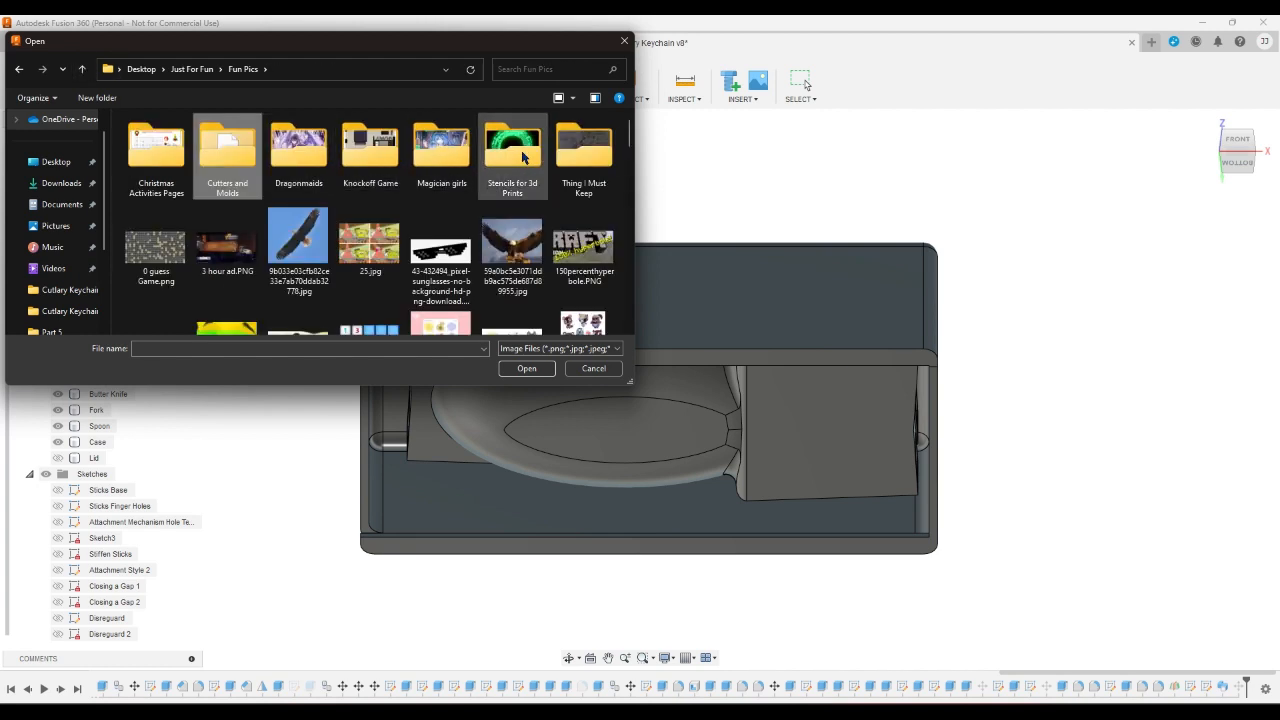
pyautogui.doubleClick(522, 157)
pyautogui.scroll(-1, 455, 205)
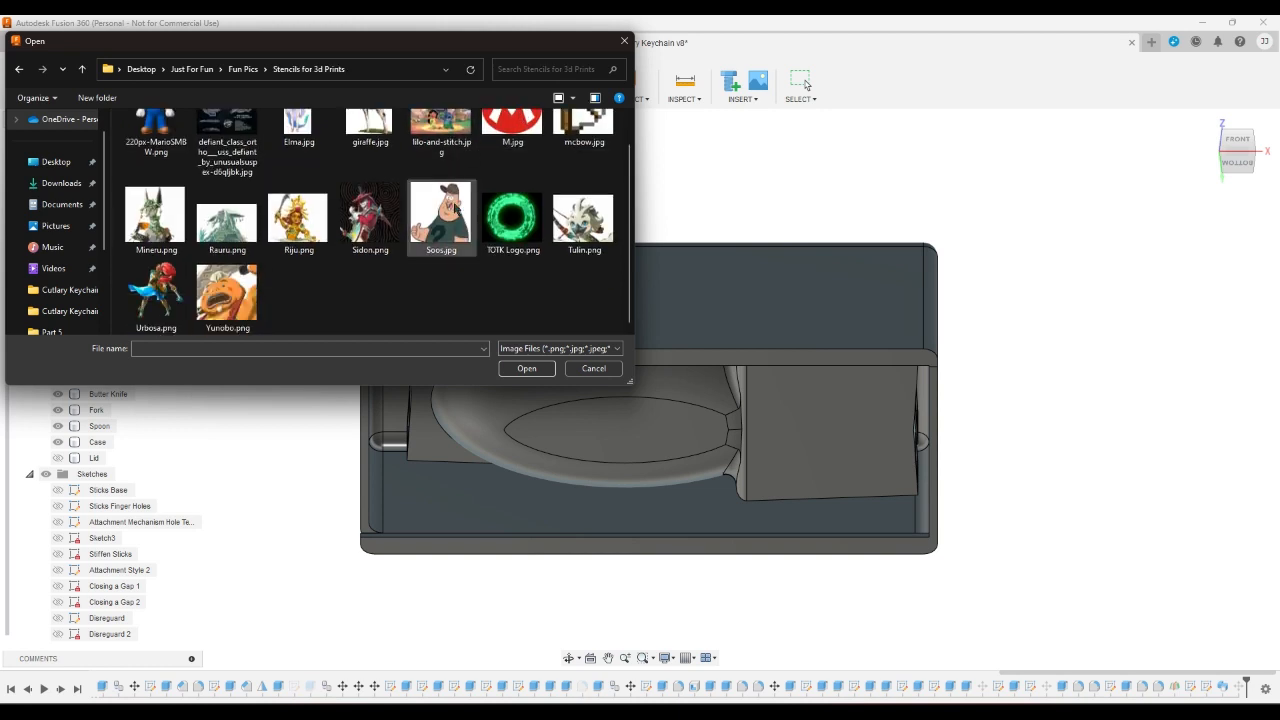
pyautogui.scroll(1, 455, 205)
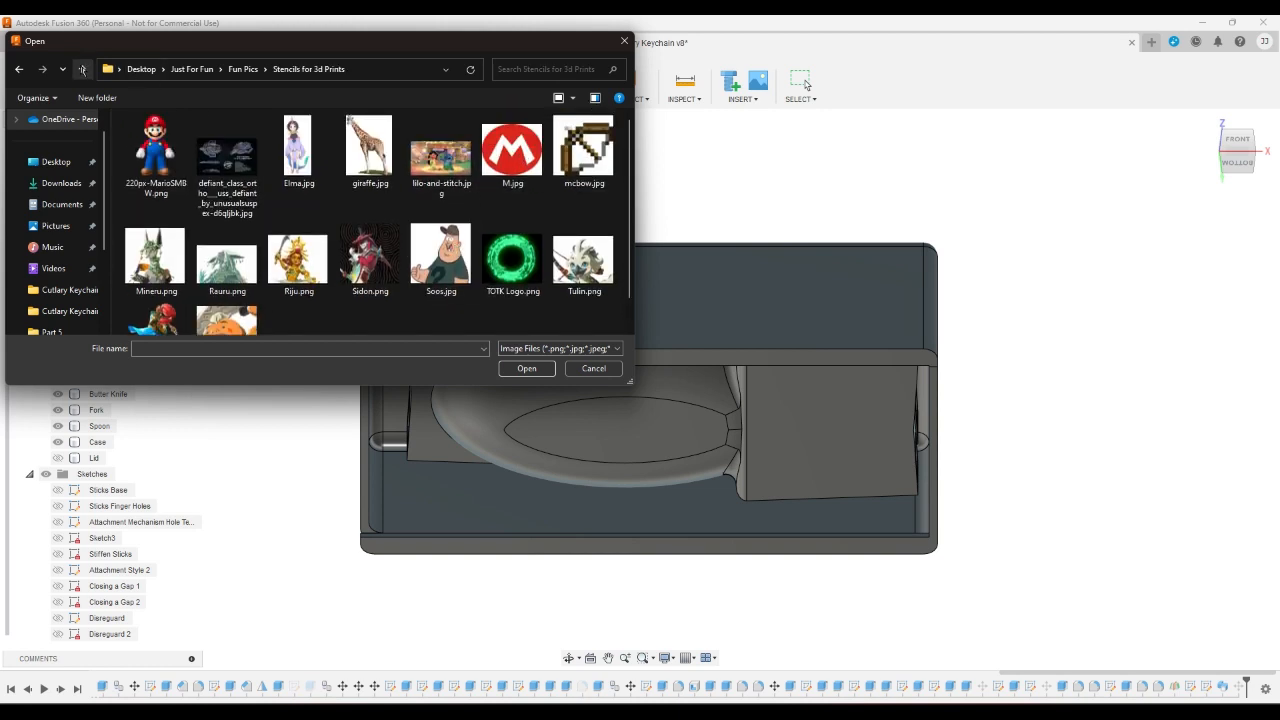
pyautogui.click(82, 69)
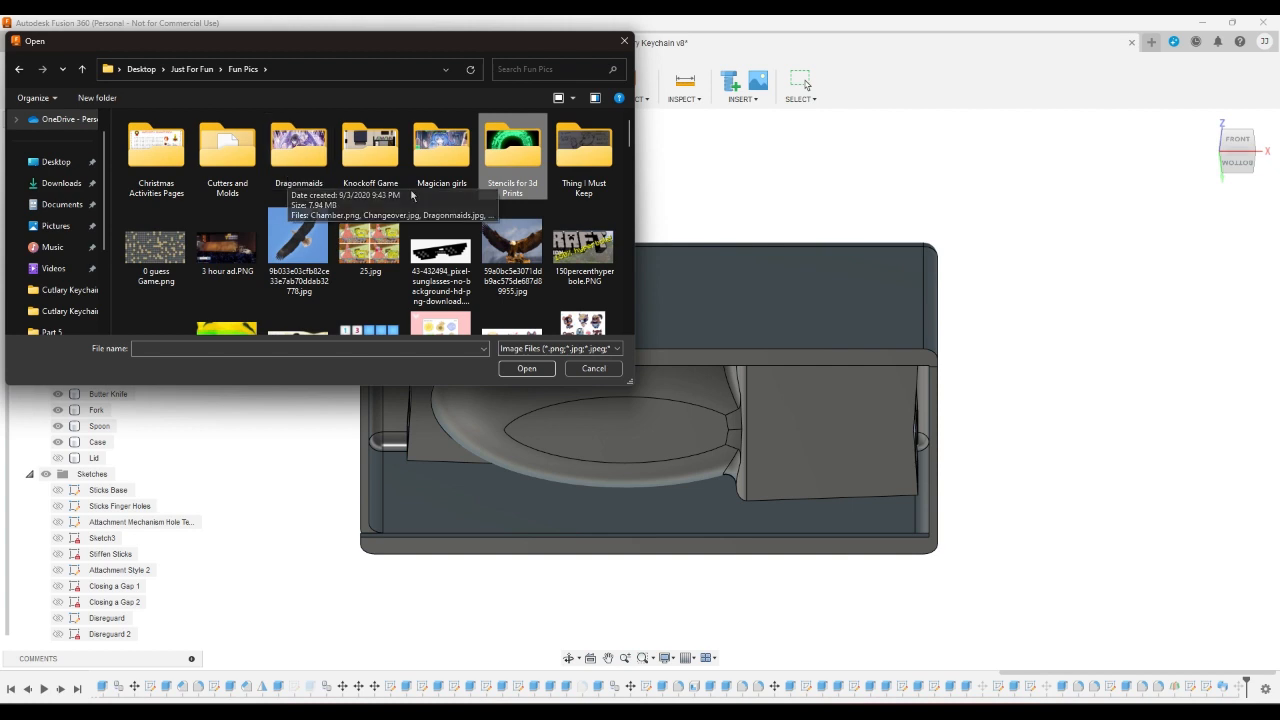
# - Choose Hello Kitty Unicorn.jpg from the Fun Pics folder as the canvas image
pyautogui.scroll(-2, 385, 185)
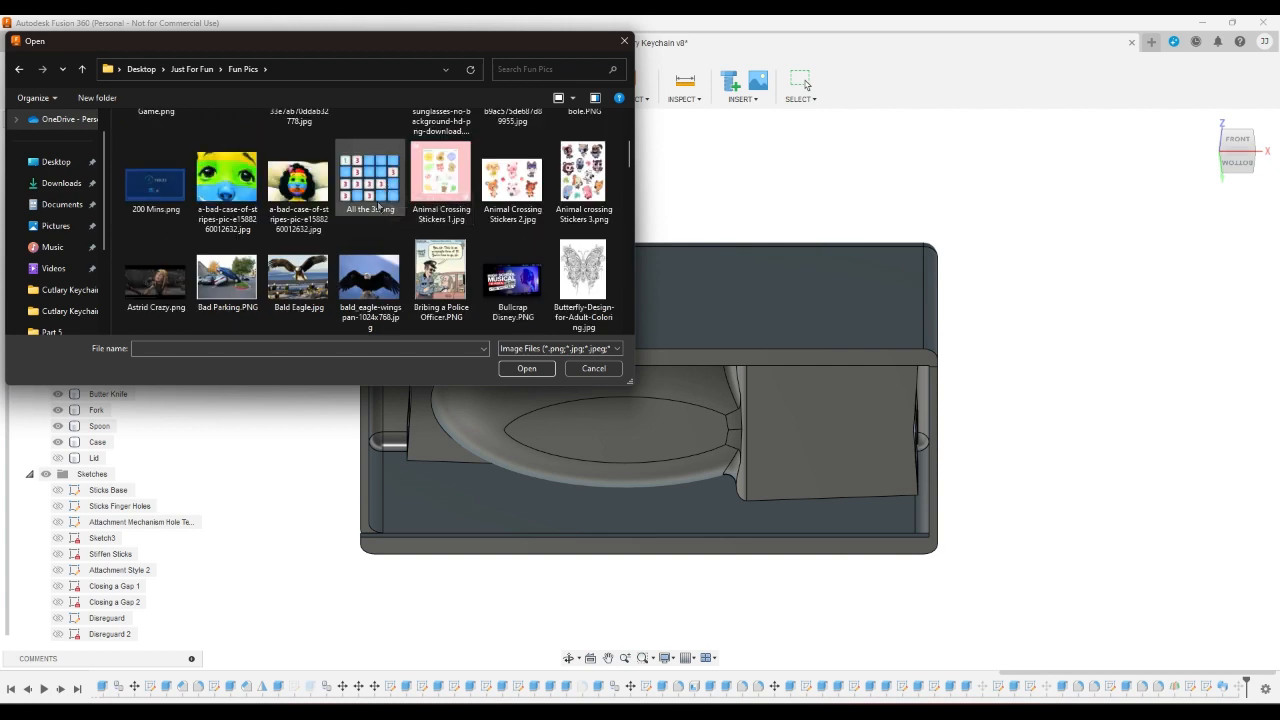
pyautogui.scroll(-1, 380, 200)
pyautogui.scroll(-1, 380, 210)
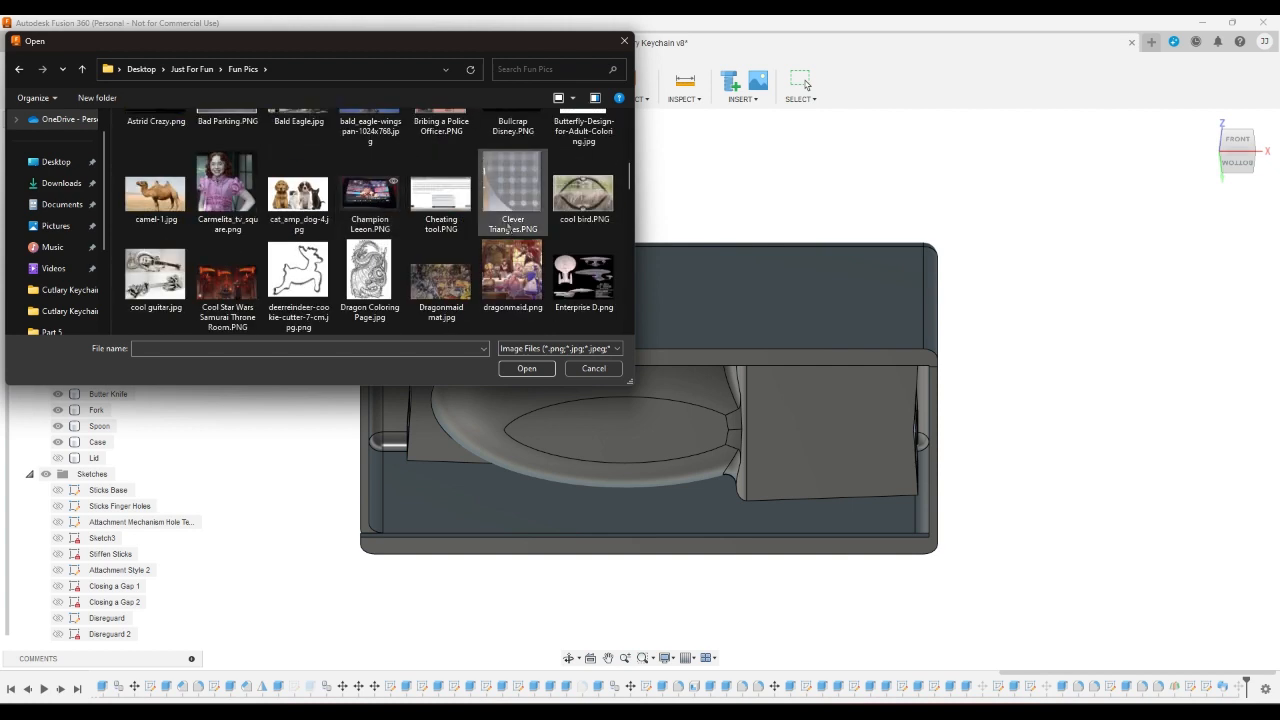
pyautogui.scroll(-1, 508, 228)
pyautogui.scroll(-1, 508, 228)
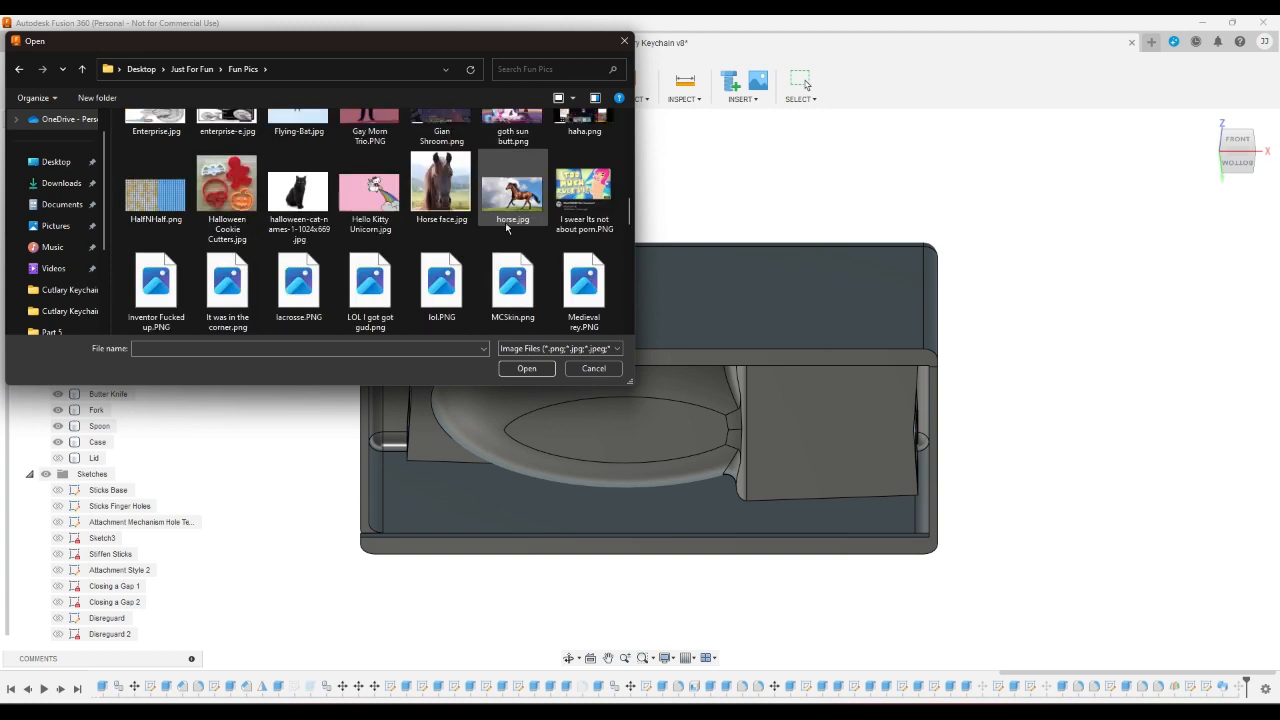
pyautogui.click(370, 192)
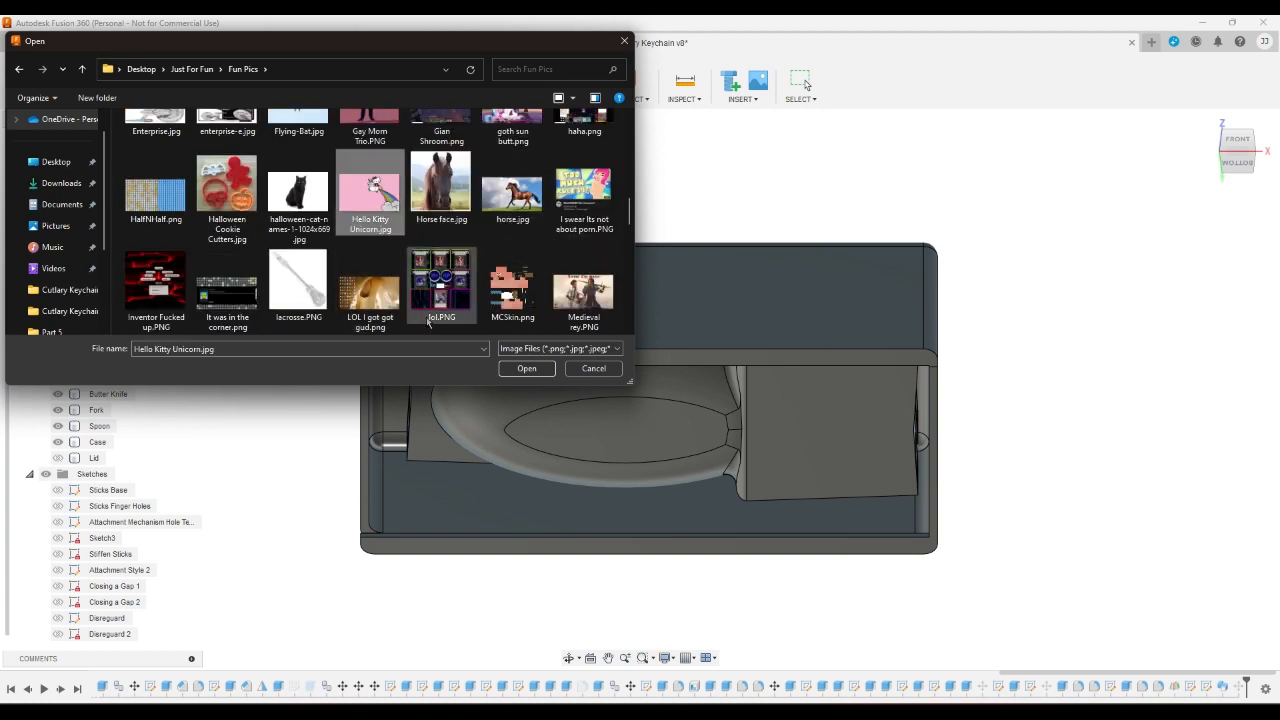
pyautogui.click(526, 368)
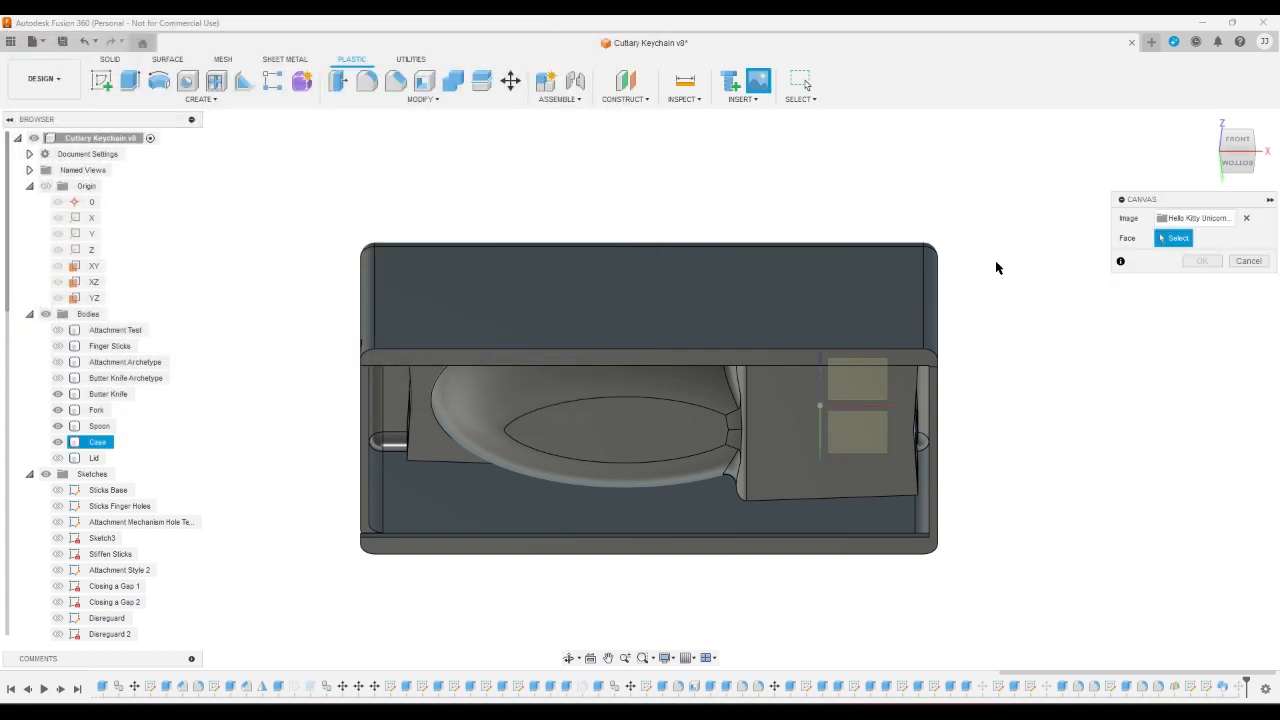
# - Show the Lid body and place the canvas on the lid's outer face
pyautogui.click(1238, 158)
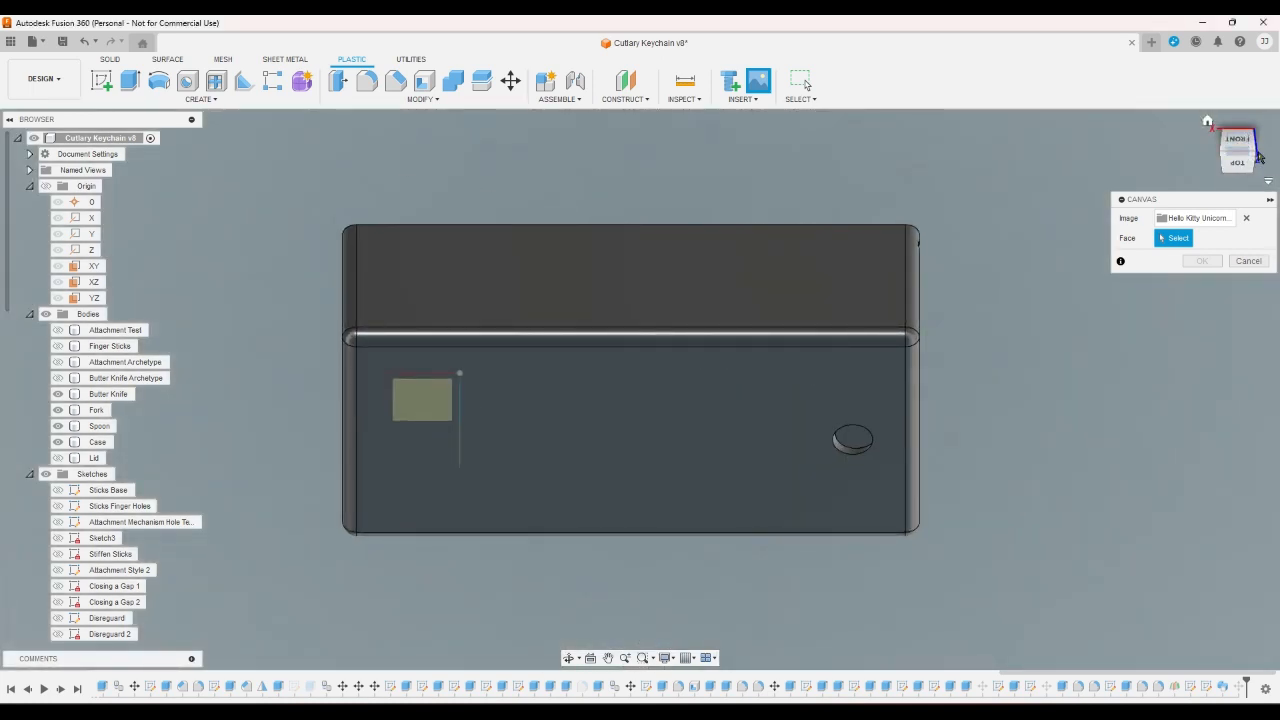
pyautogui.click(1250, 157)
pyautogui.click(1251, 157)
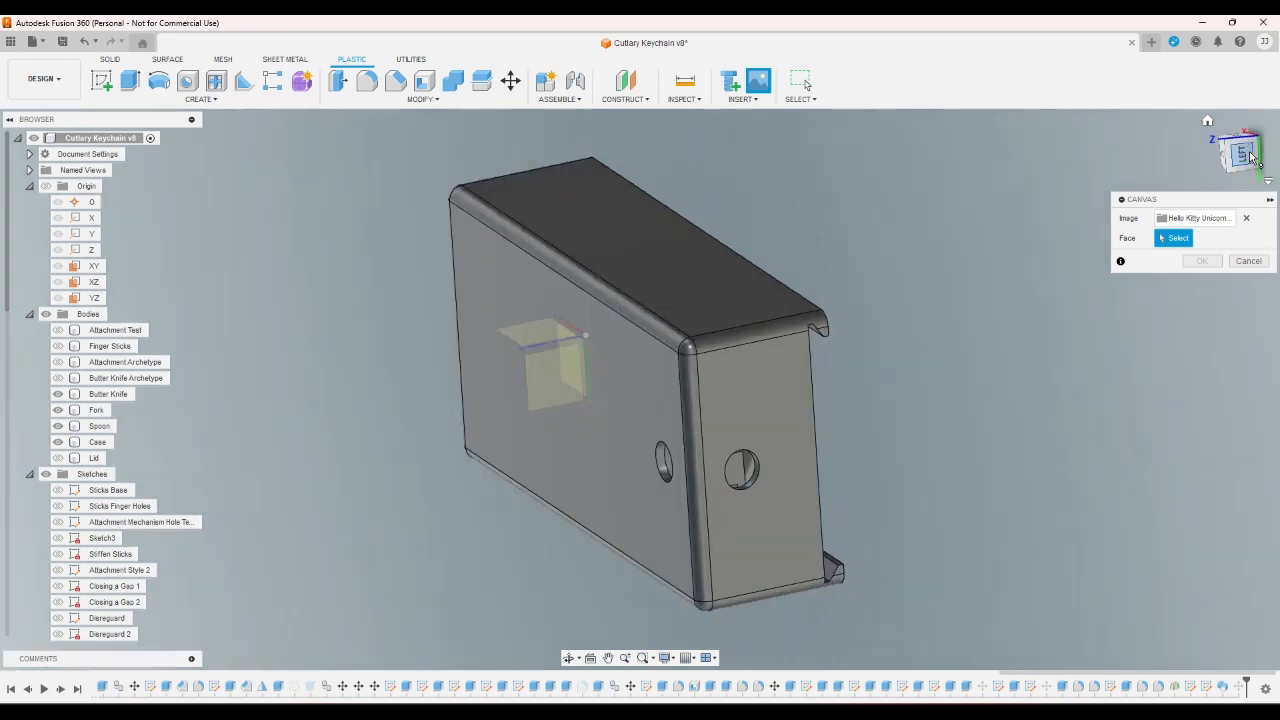
pyautogui.click(1253, 143)
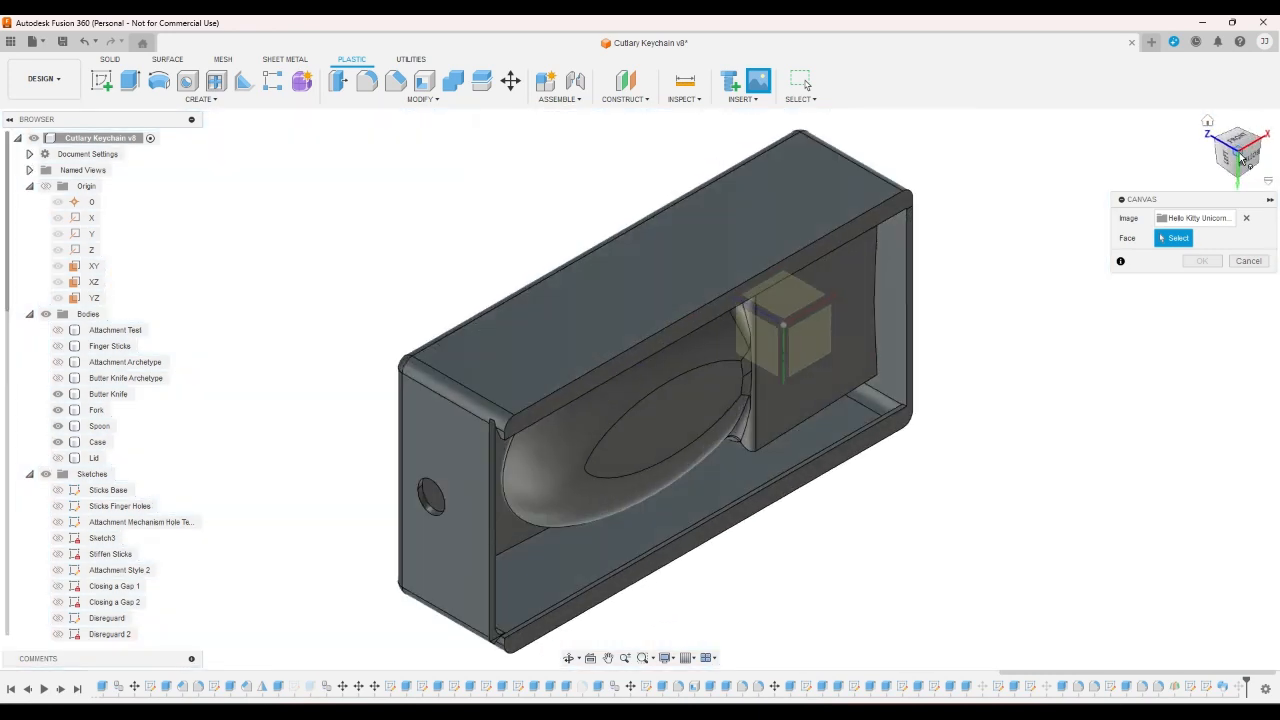
pyautogui.click(57, 457)
pyautogui.click(678, 490)
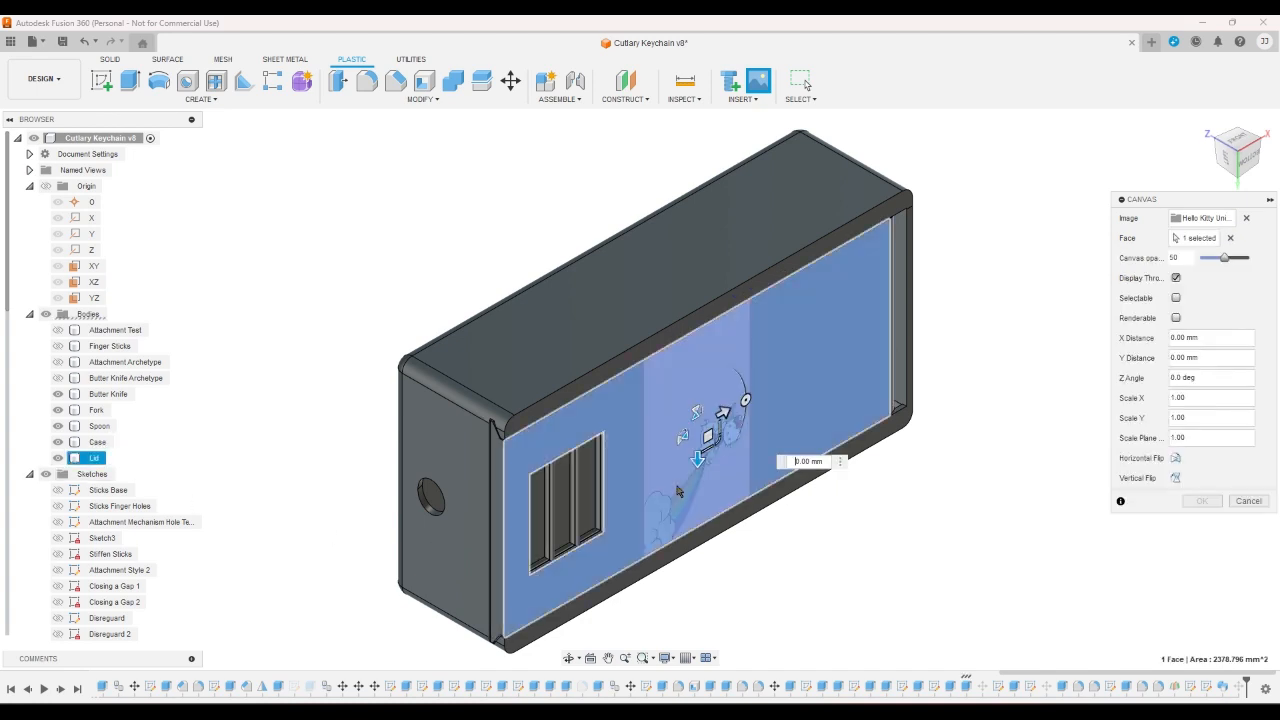
# - Rotate the canvas 90 degrees and enlarge it to about three times its size, shifted so the characters lie over the lid
pyautogui.click(1250, 163)
pyautogui.click(701, 389)
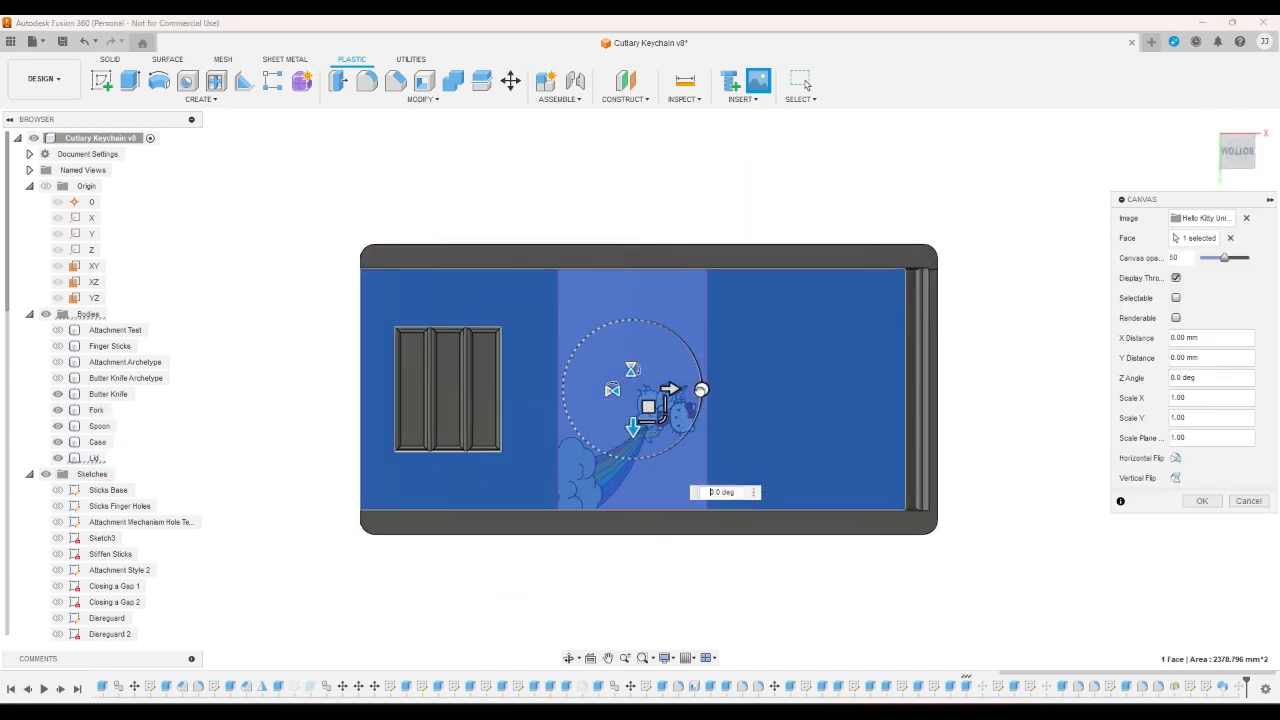
pyautogui.write('90')
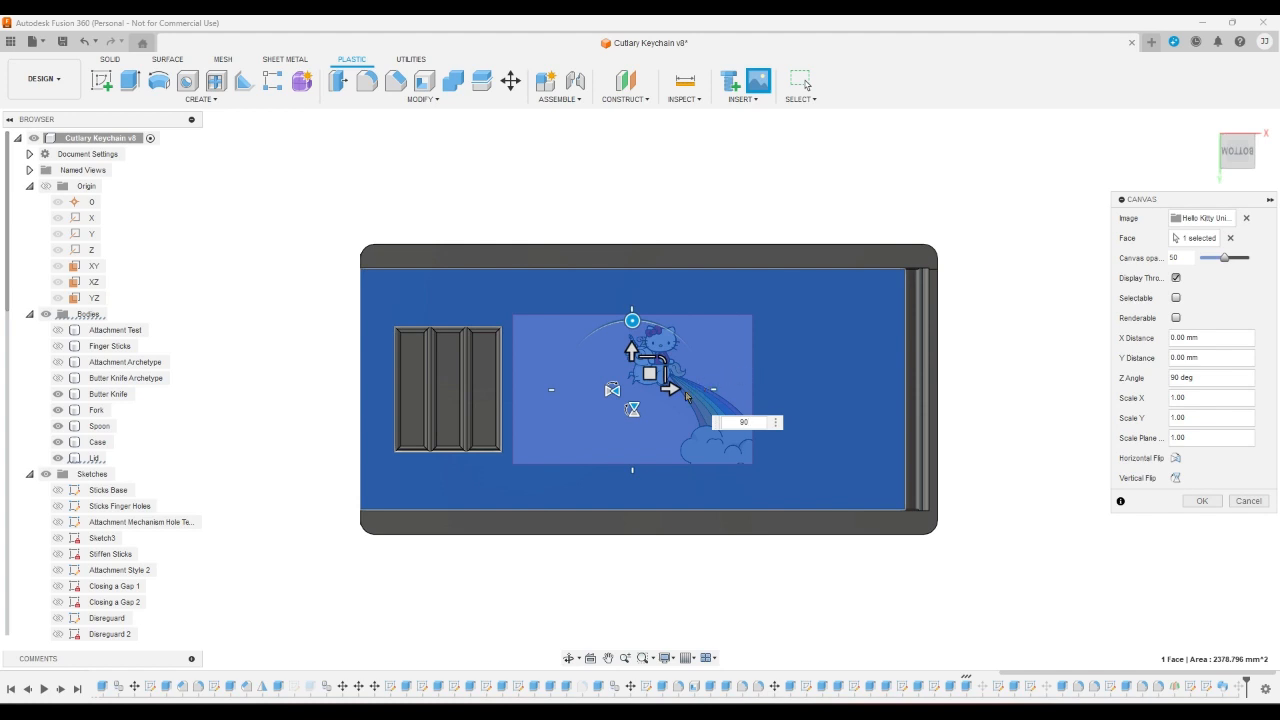
pyautogui.moveTo(650, 373); pyautogui.dragTo(675, 396)
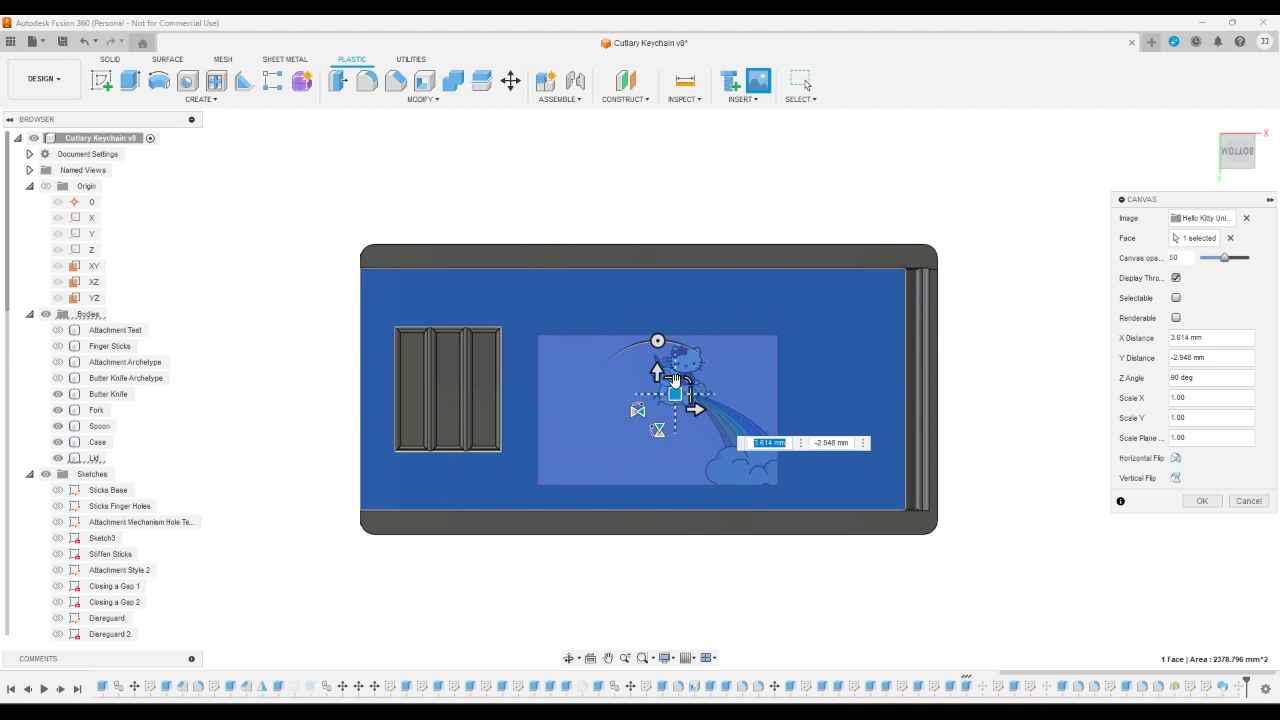
pyautogui.moveTo(694, 378); pyautogui.dragTo(780, 302)
pyautogui.moveTo(676, 392); pyautogui.dragTo(601, 484)
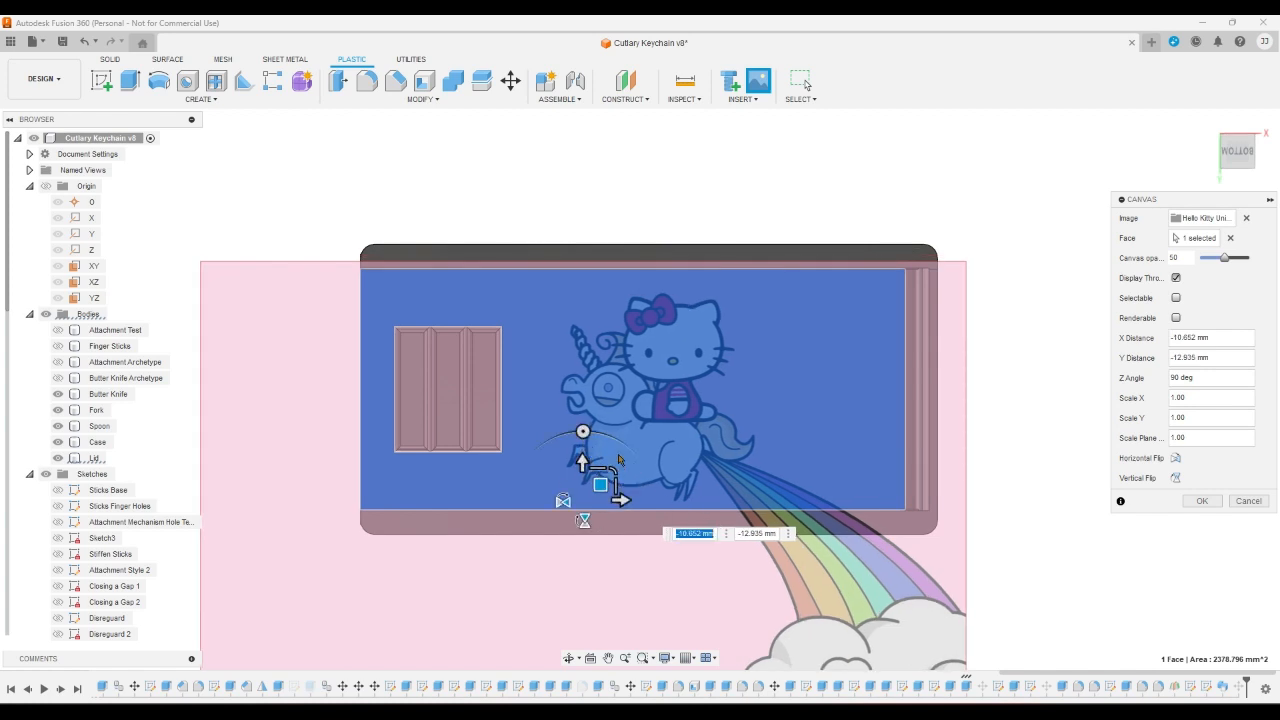
# - Turn the canvas by 180 degrees and again by 90 degrees so the picture stands along the lid's length
pyautogui.click(583, 432)
pyautogui.write('180')
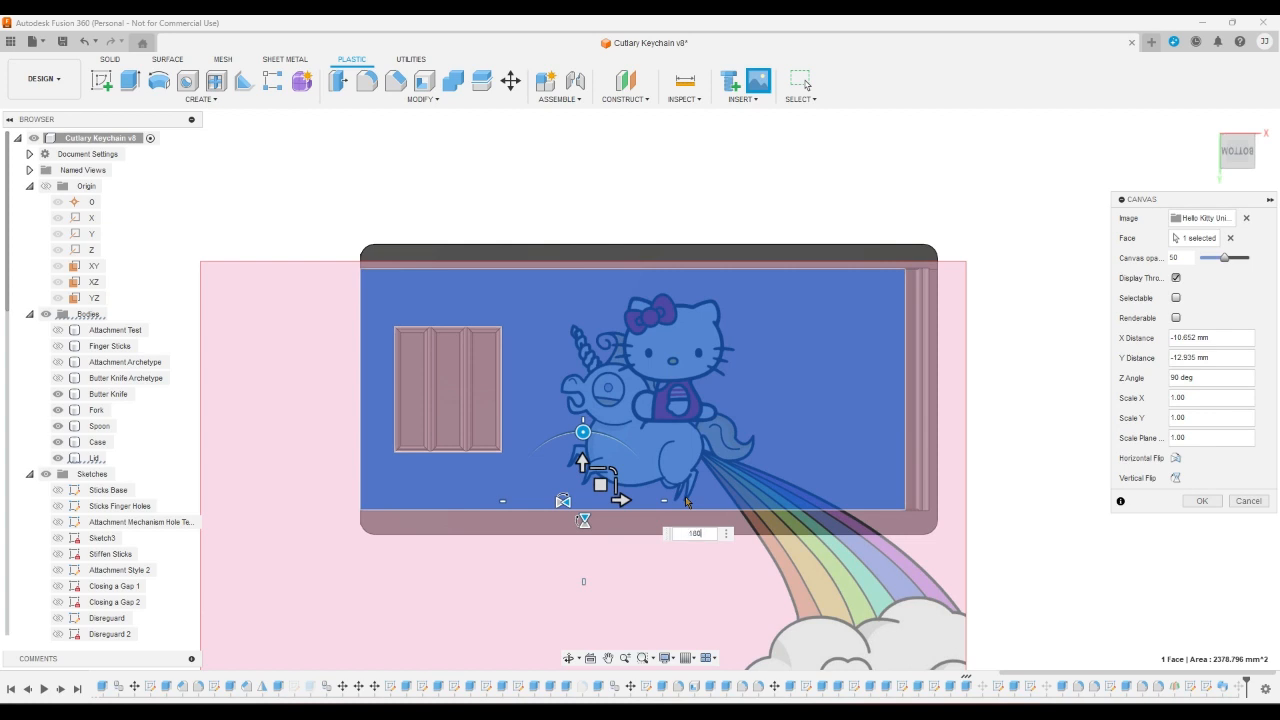
pyautogui.press('Return')
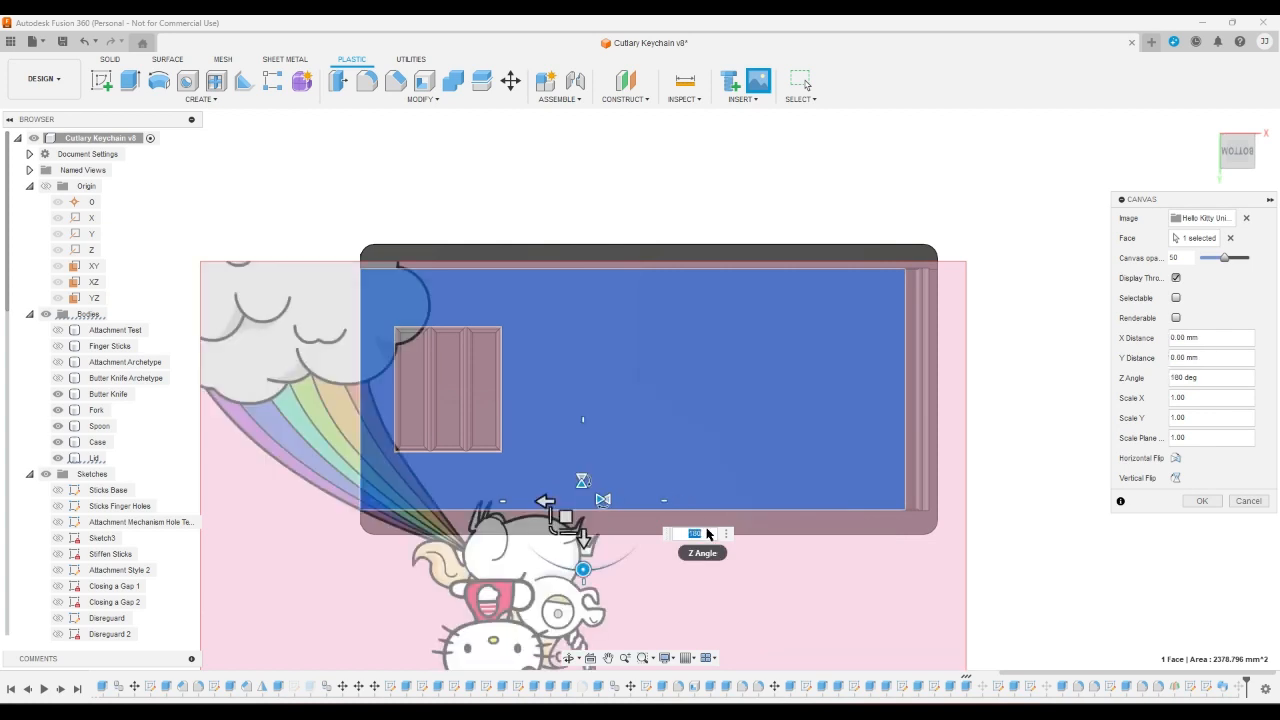
pyautogui.write('90')
pyautogui.press('Return')
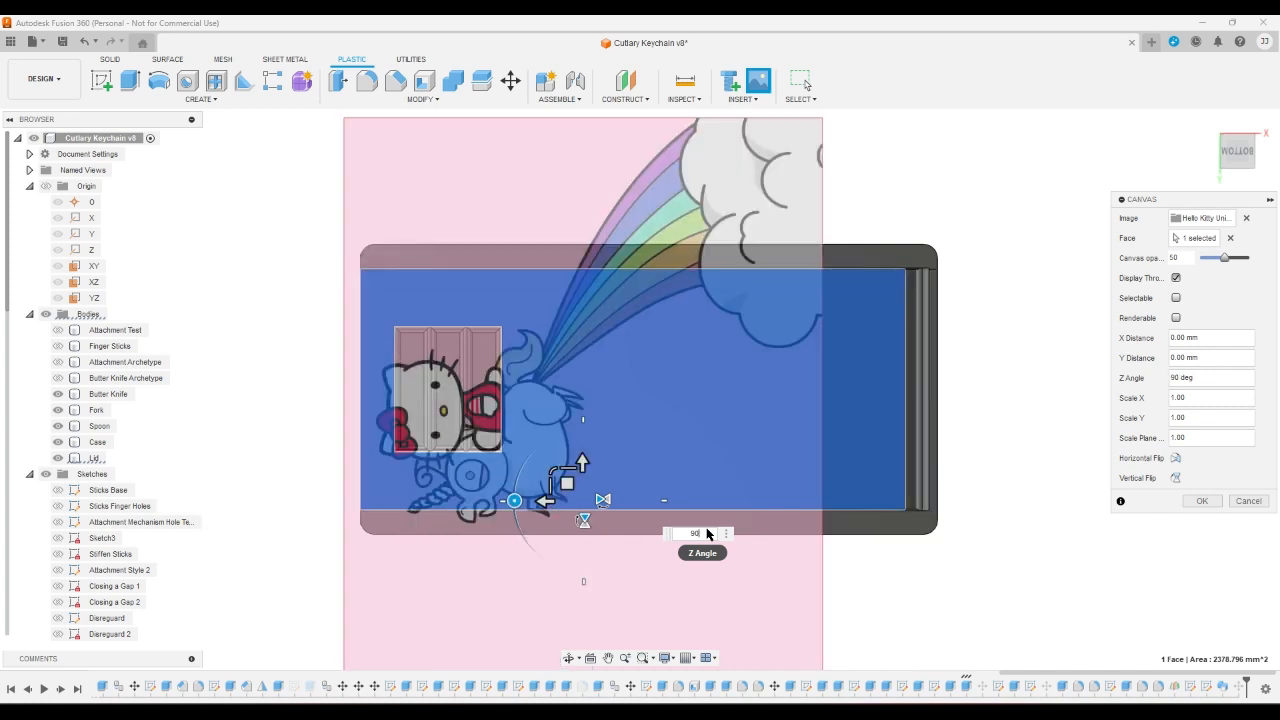
# - Shift the canvas away from the grip recess, enlarge it until the characters fill the lid's width, and accept it
pyautogui.moveTo(567, 483); pyautogui.dragTo(784, 470)
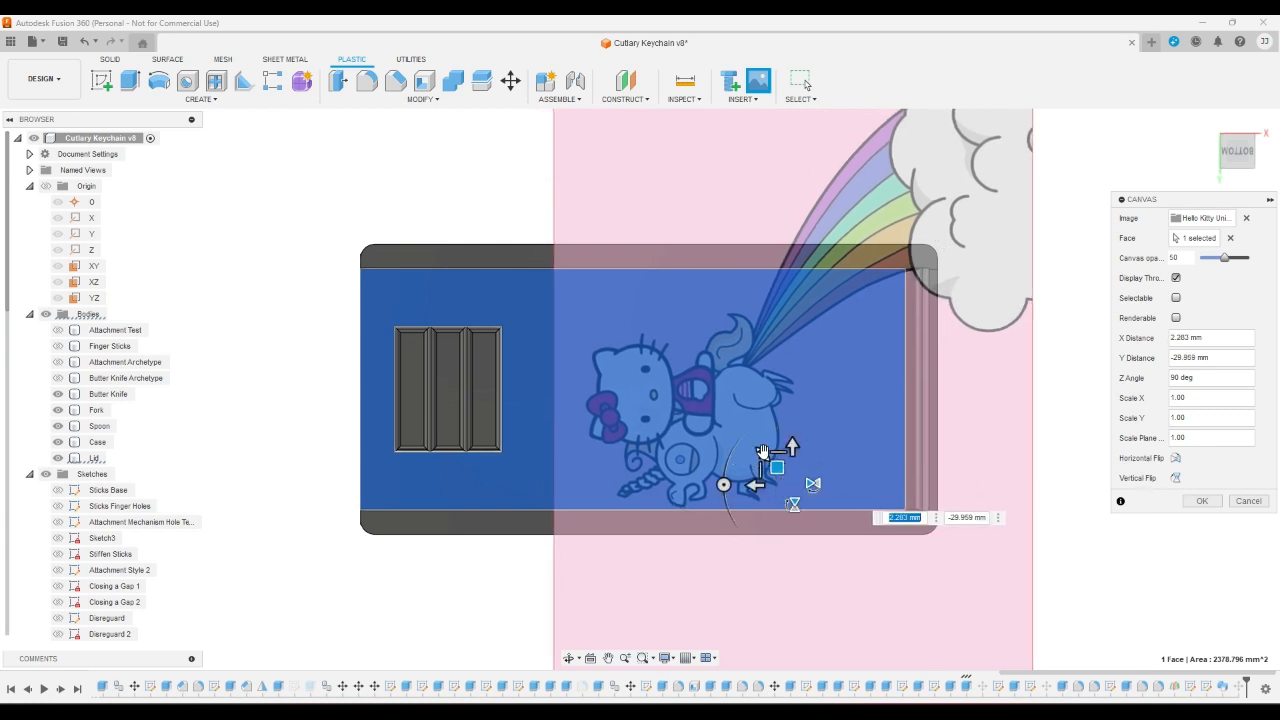
pyautogui.moveTo(765, 454); pyautogui.dragTo(885, 521)
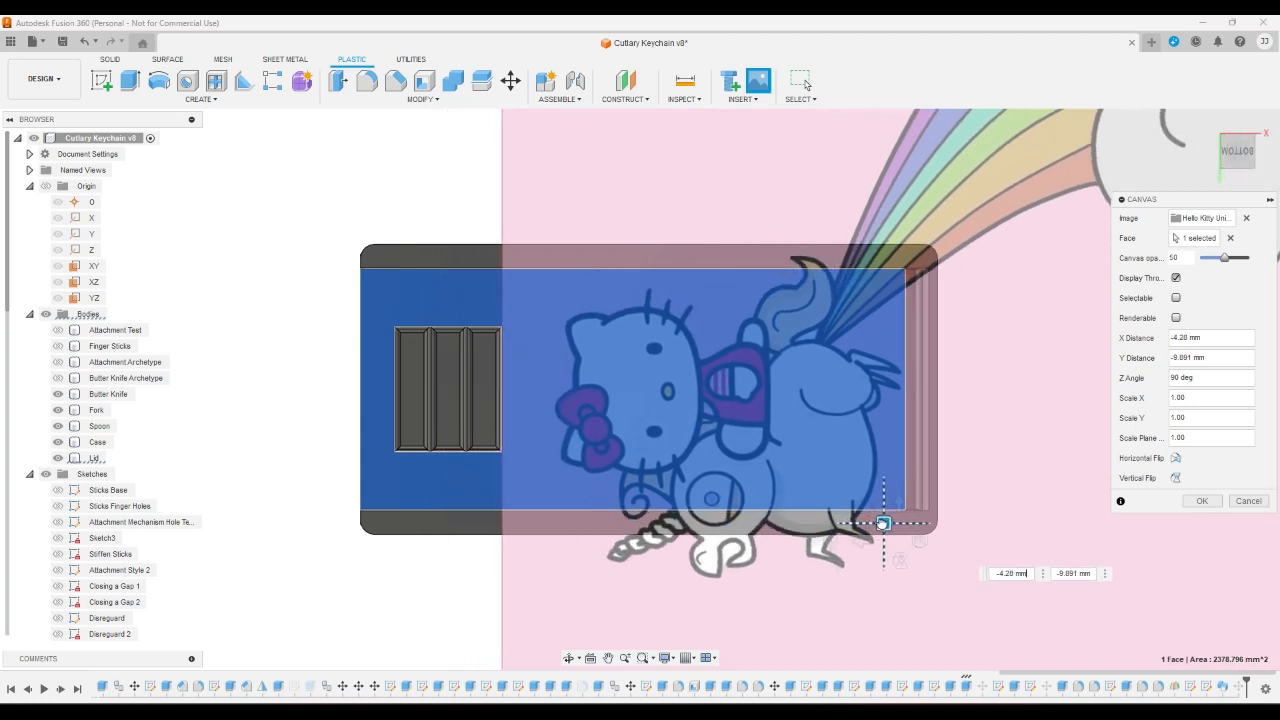
pyautogui.click(1202, 500)
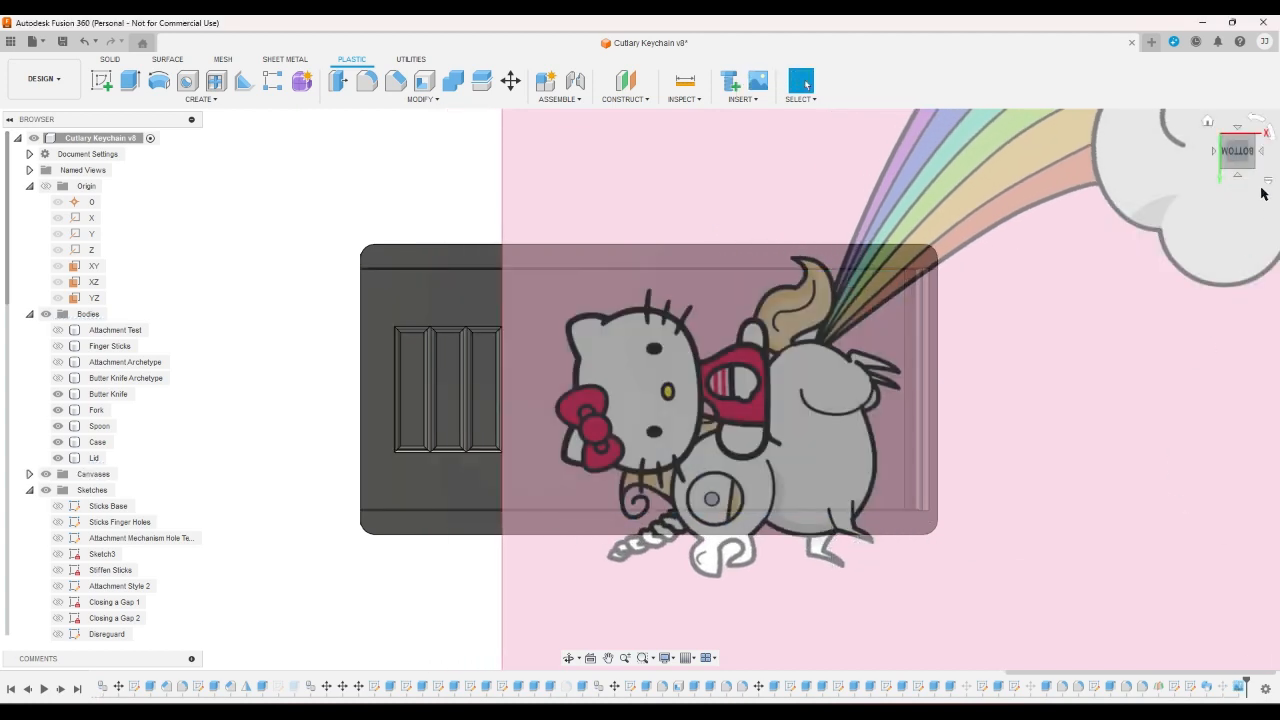
# - Create a sketch on the lid's outer face beneath the canvas, with the picture viewed upright
pyautogui.click(1269, 127)
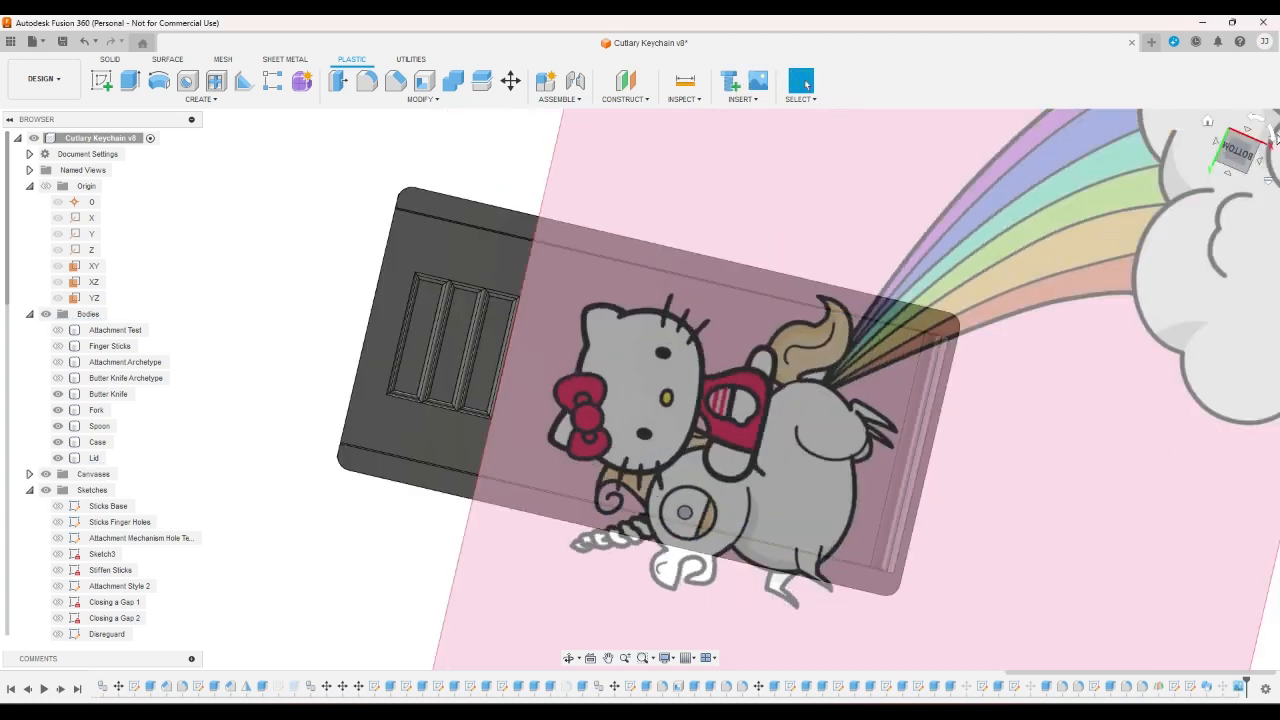
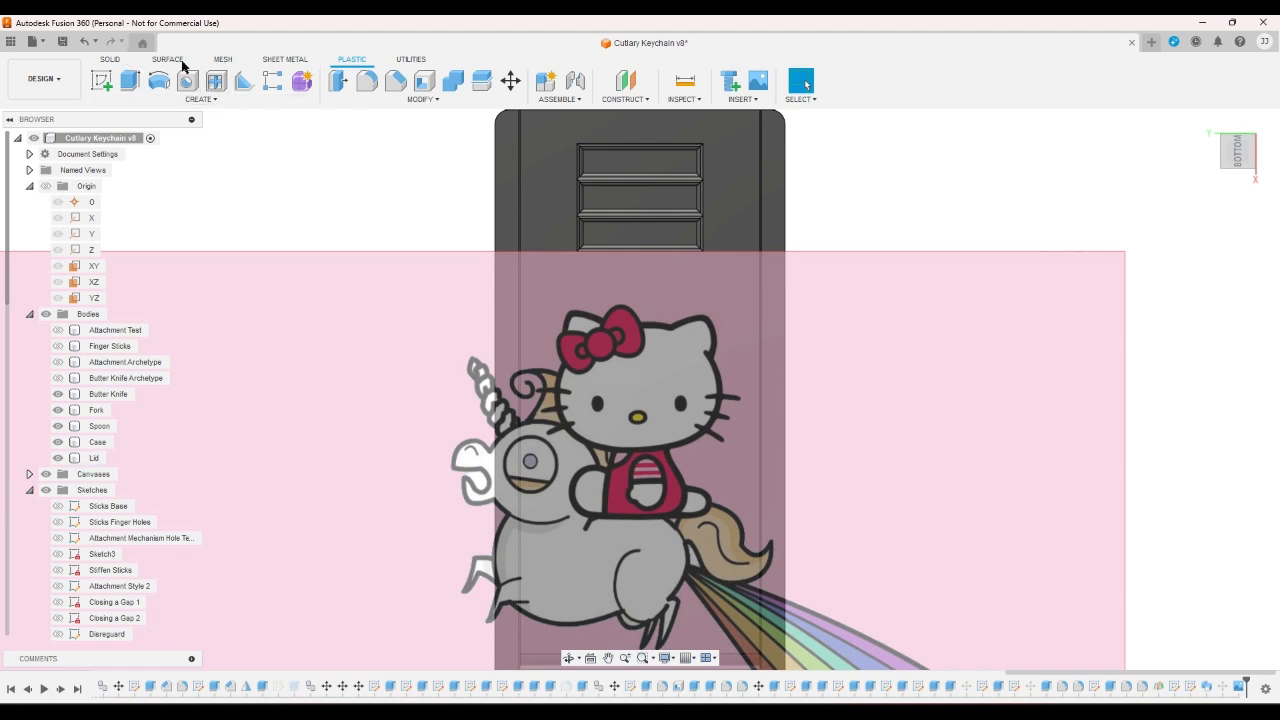
pyautogui.click(104, 84)
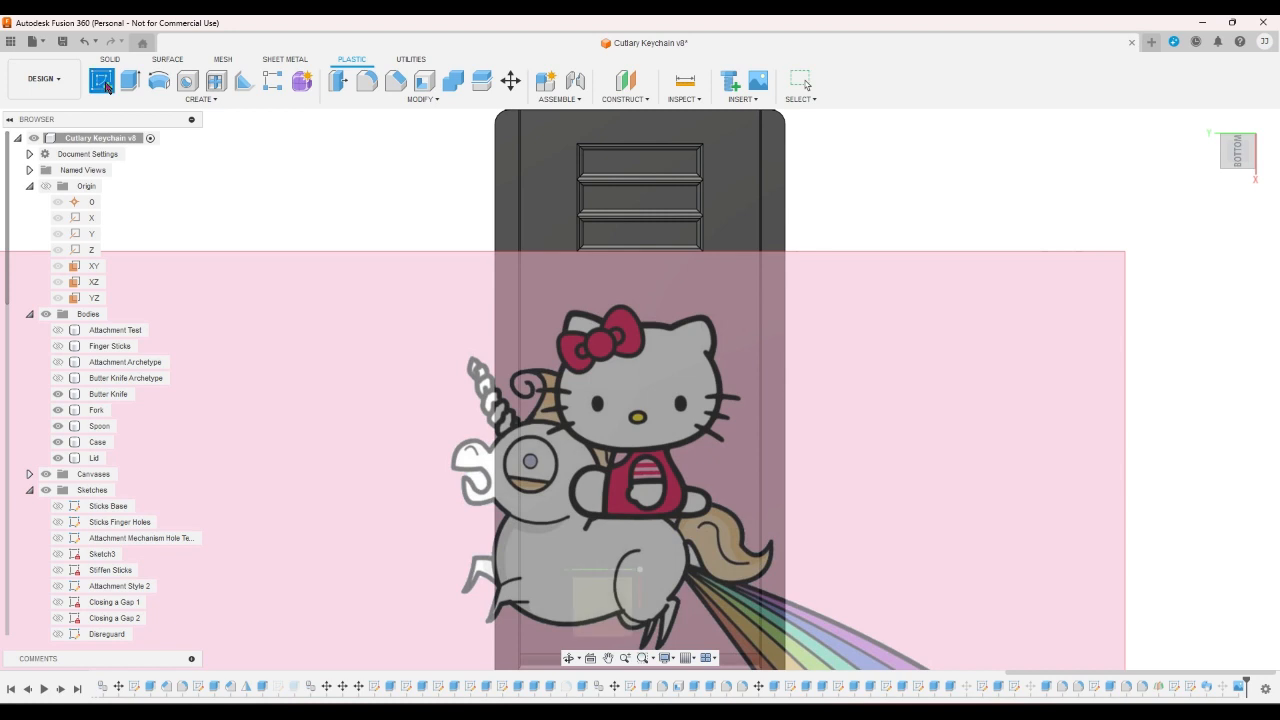
pyautogui.click(640, 340)
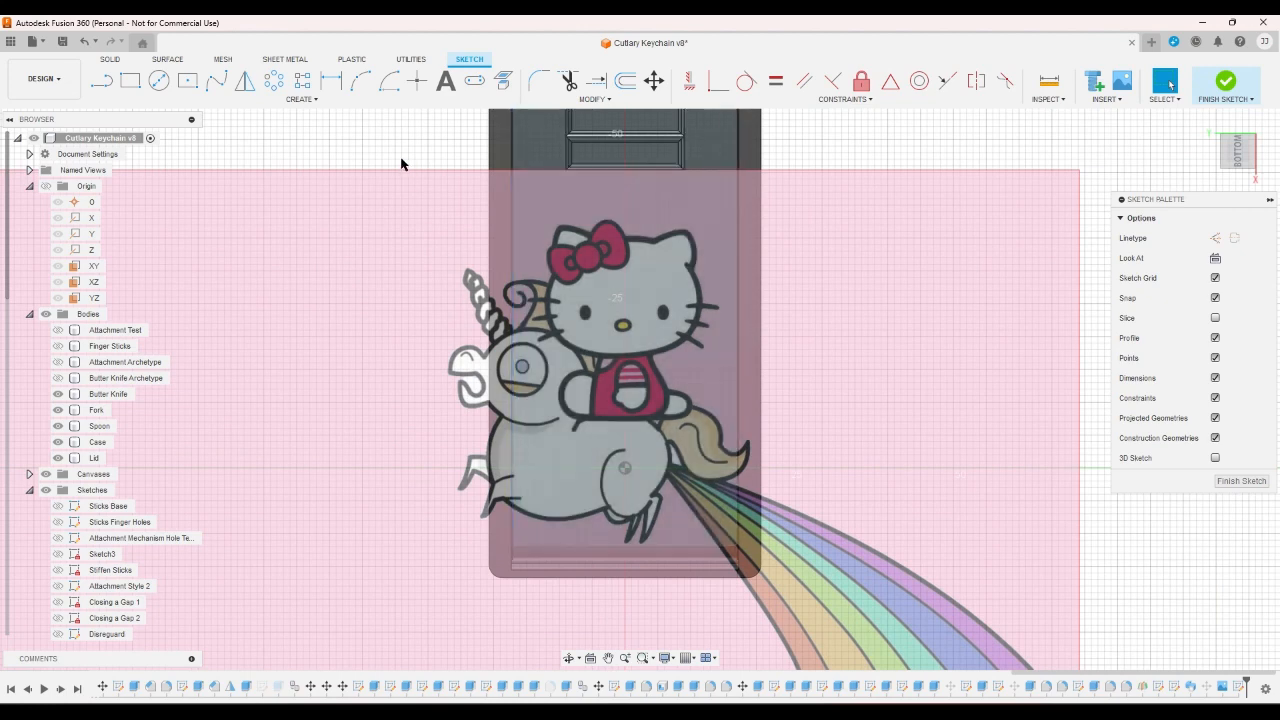
pyautogui.scroll(2, 402, 158)
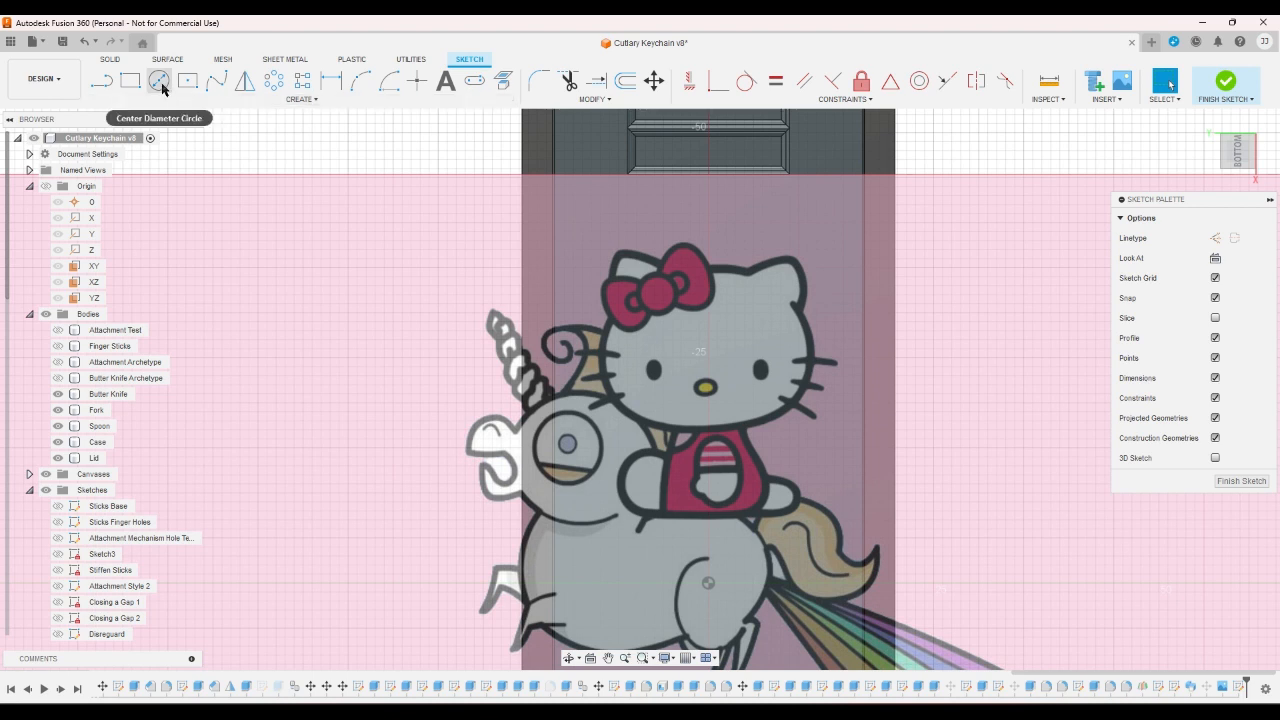
# - Trace the edge of Hello Kitty's dress nearest the unicorn's head with a 3-point arc from the hem to the neck
pyautogui.click(101, 80)
pyautogui.scroll(1, 595, 284)
pyautogui.scroll(1, 595, 284)
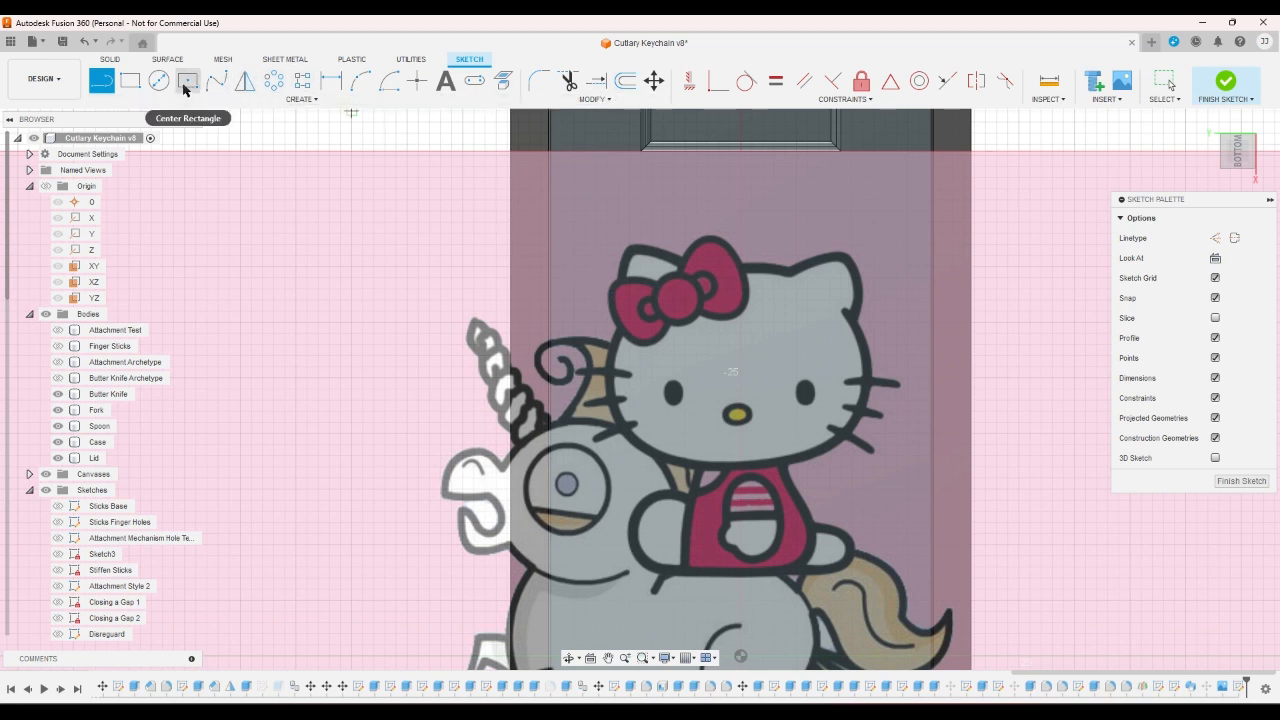
pyautogui.click(360, 80)
pyautogui.scroll(1, 700, 517)
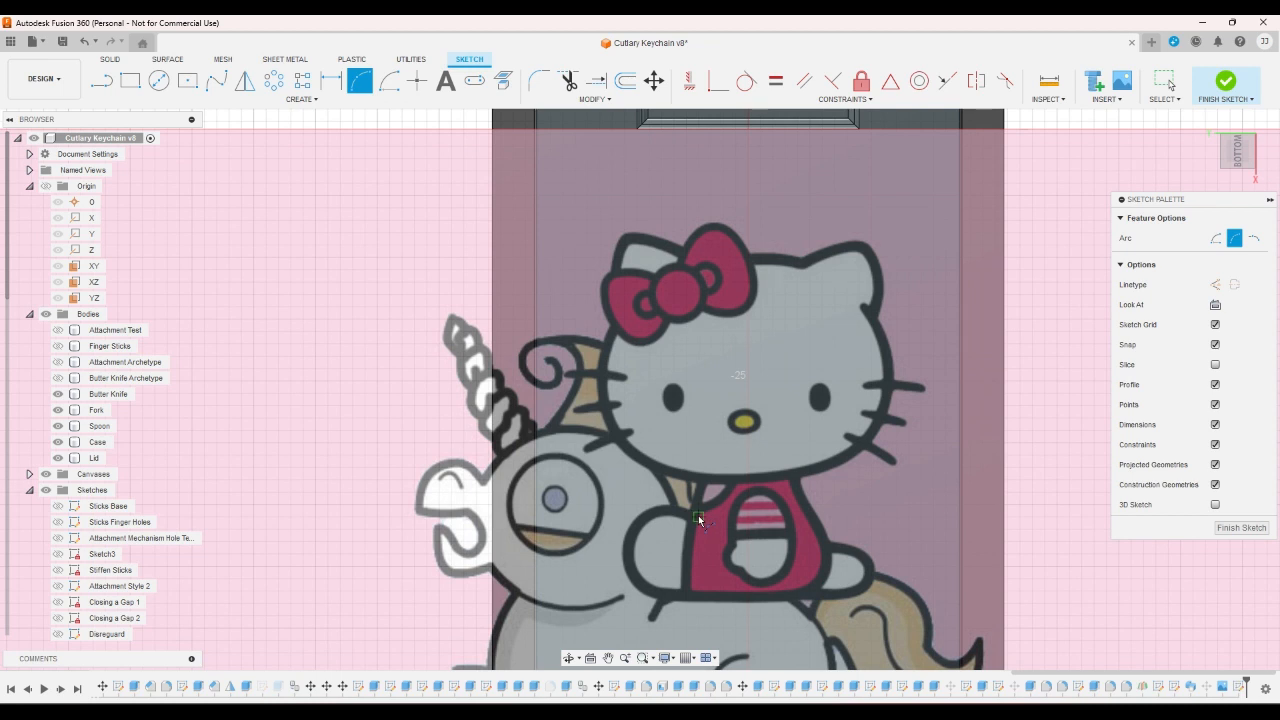
pyautogui.scroll(1, 698, 515)
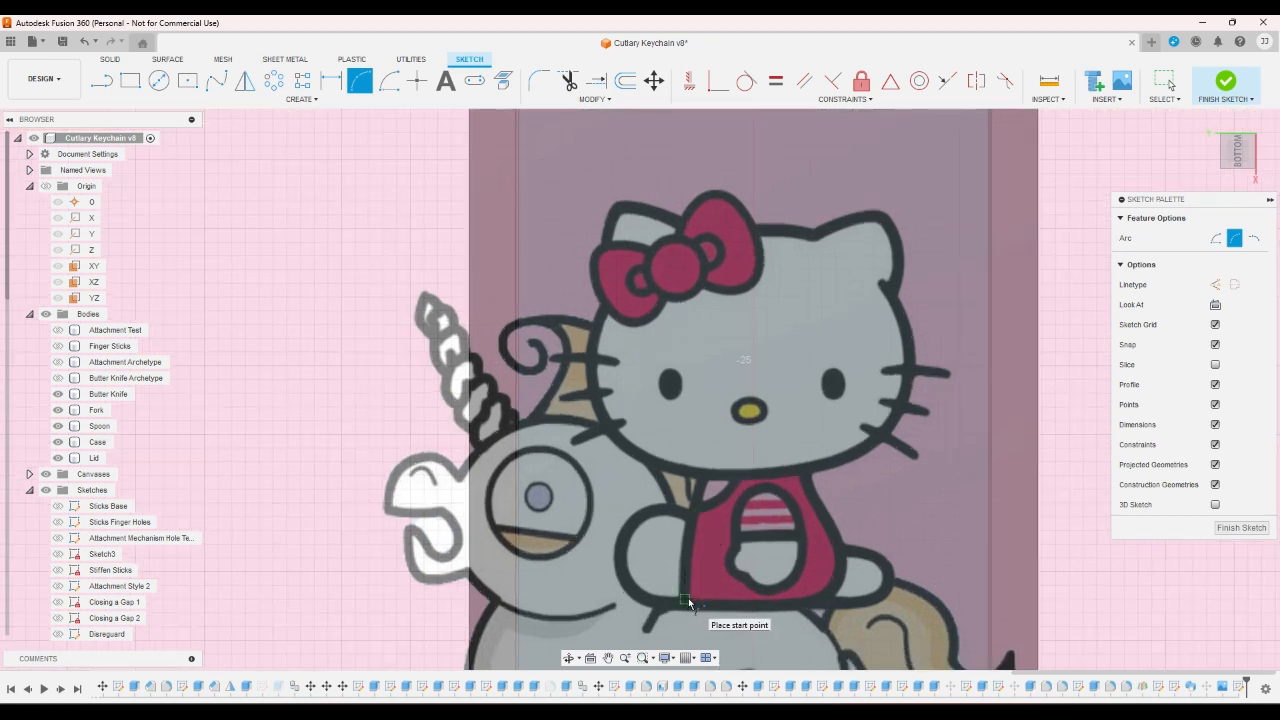
pyautogui.click(687, 598)
pyautogui.click(705, 486)
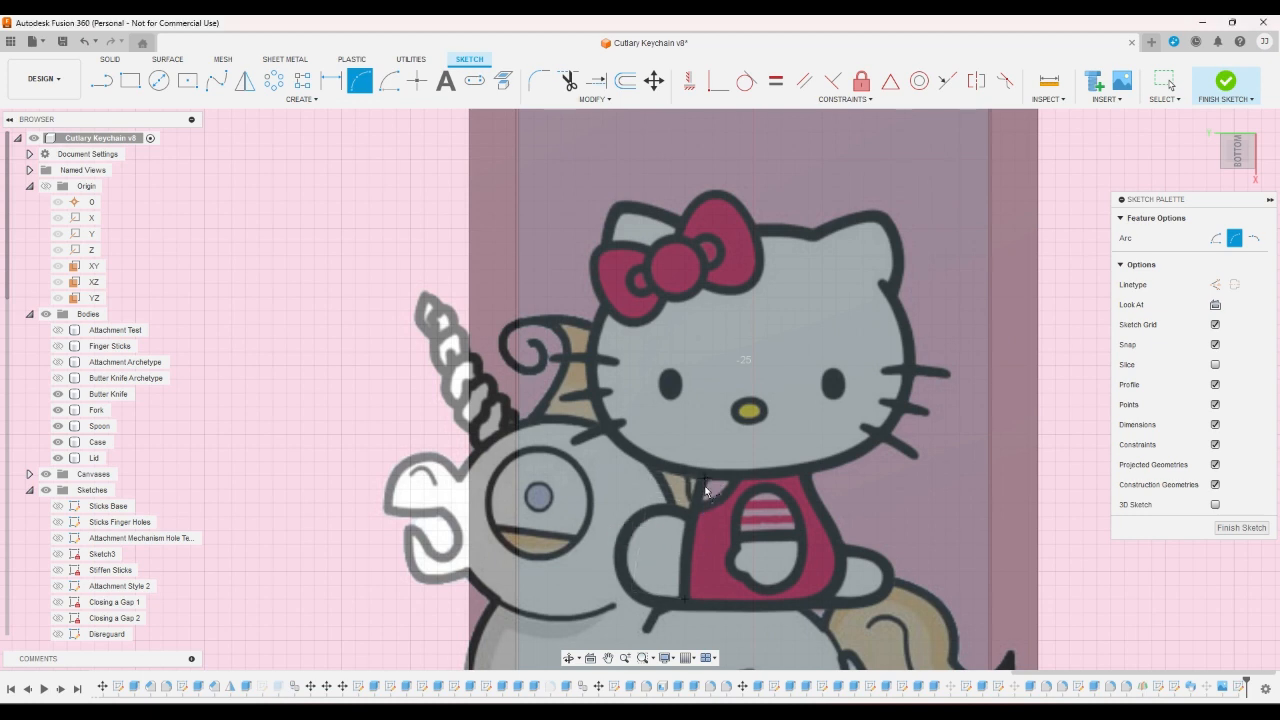
pyautogui.click(691, 532)
# - Trace the outer side of Hello Kitty's ear farthest from the bow with a 3-point arc from its base to the tip
pyautogui.click(891, 285)
pyautogui.click(880, 226)
pyautogui.click(889, 249)
pyautogui.click(877, 215)
pyautogui.click(815, 238)
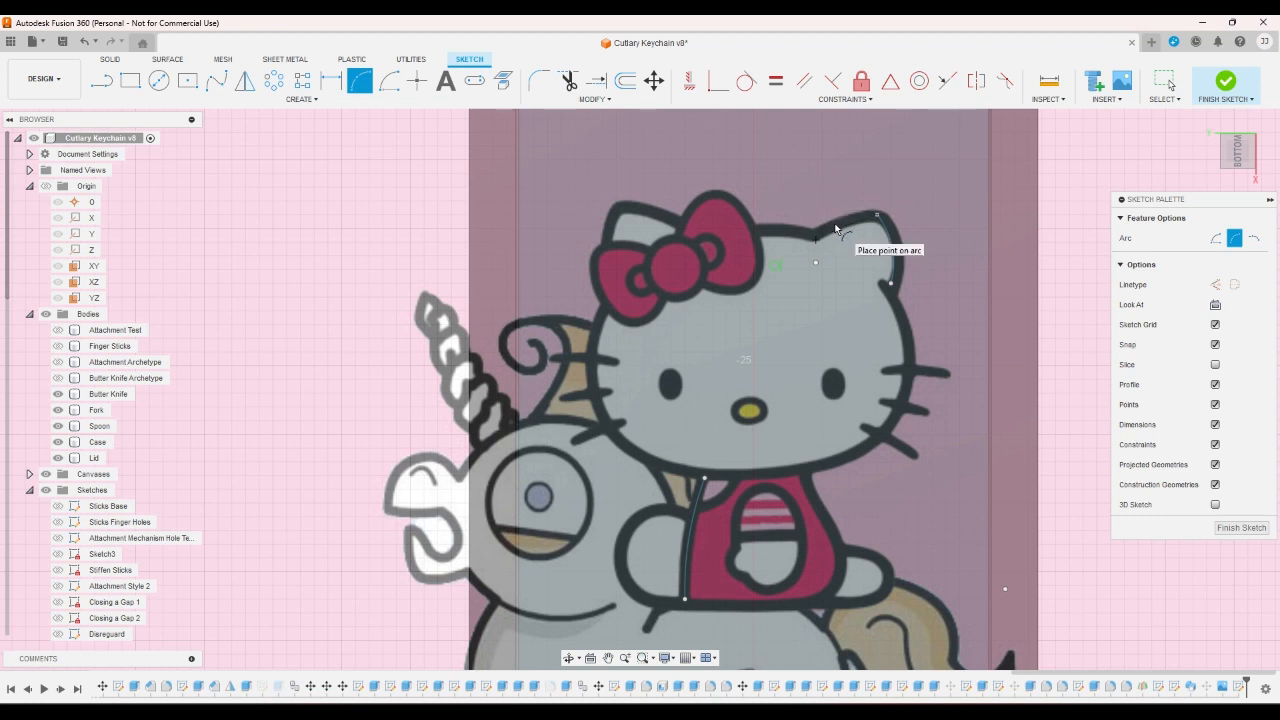
pyautogui.click(835, 229)
pyautogui.rightClick(839, 228)
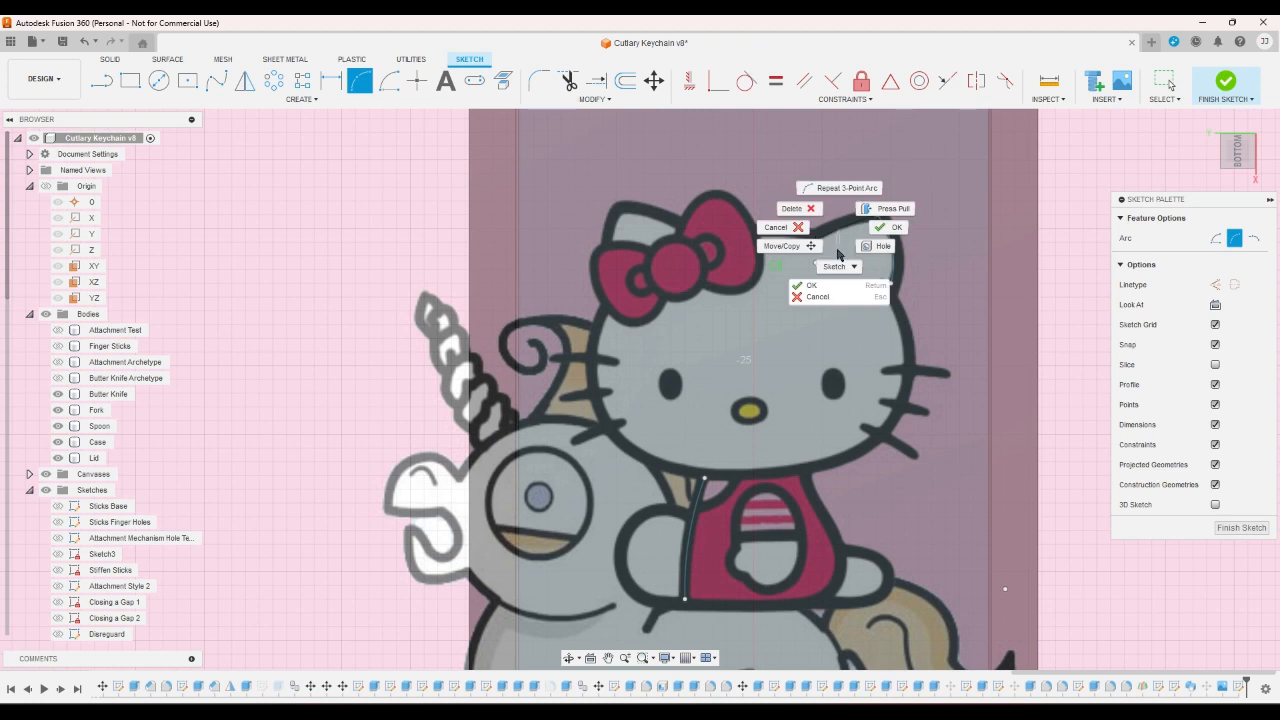
pyautogui.click(790, 230)
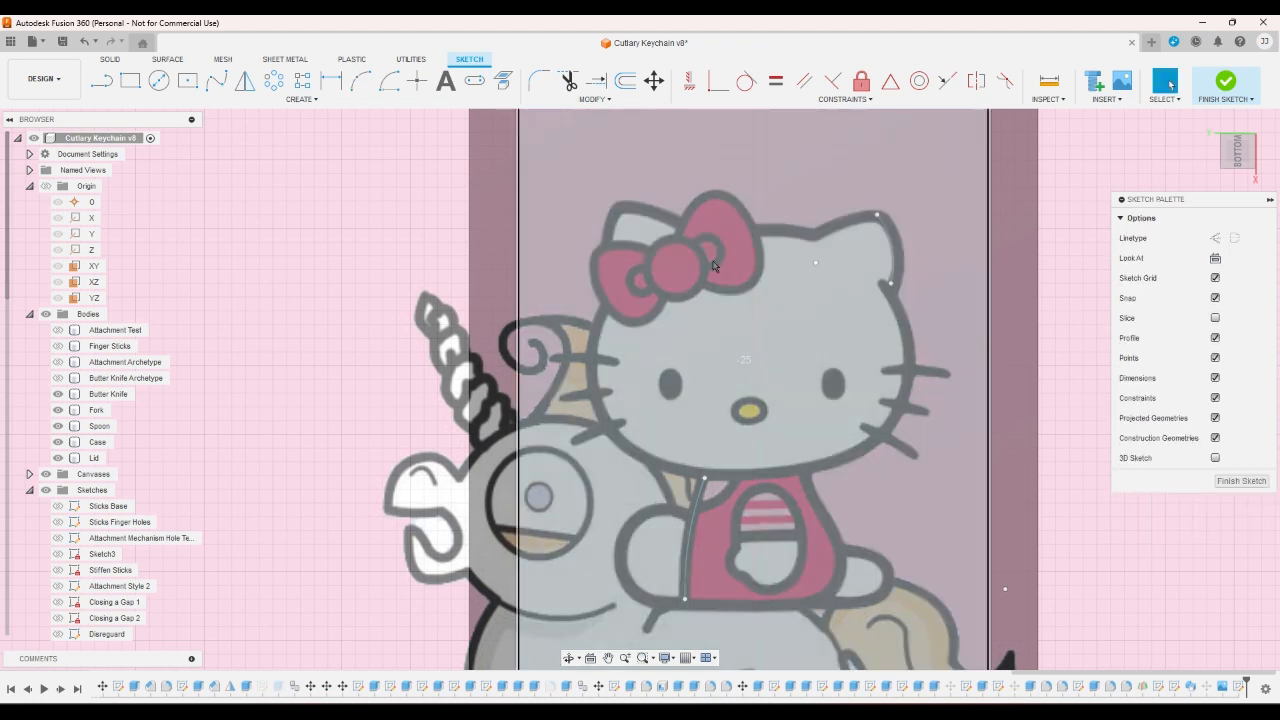
pyautogui.click(606, 100)
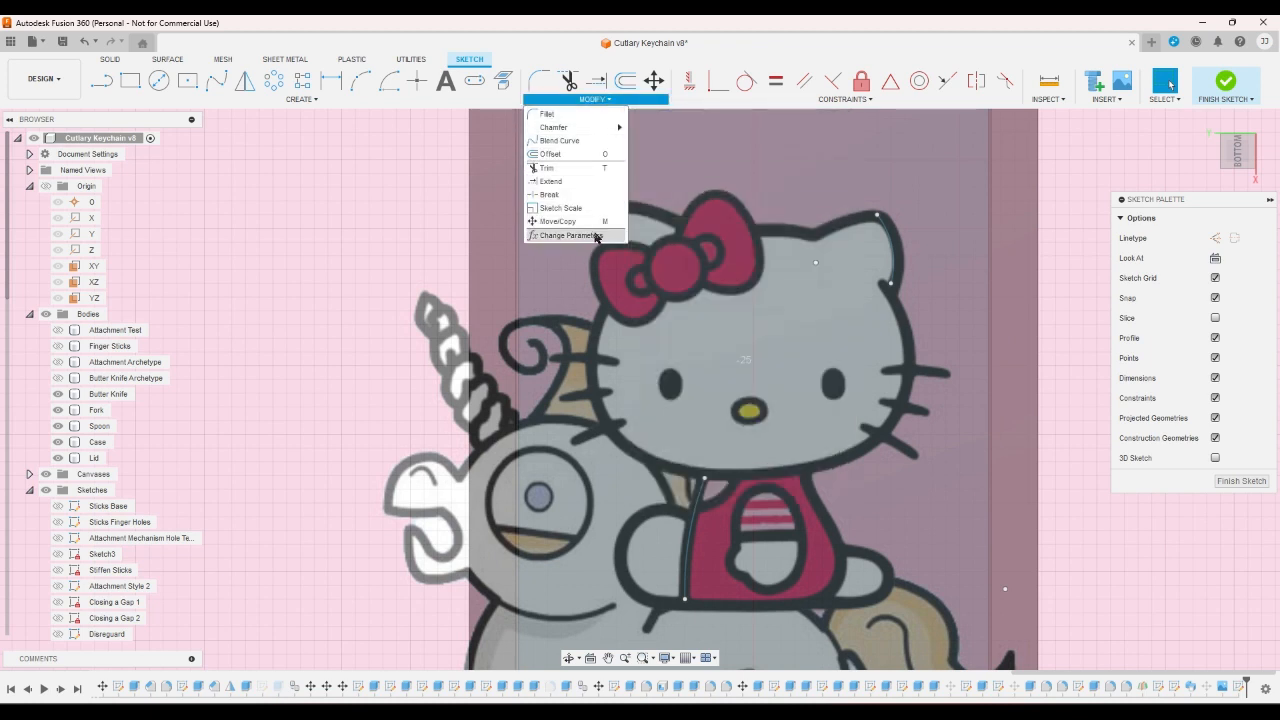
pyautogui.click(298, 101)
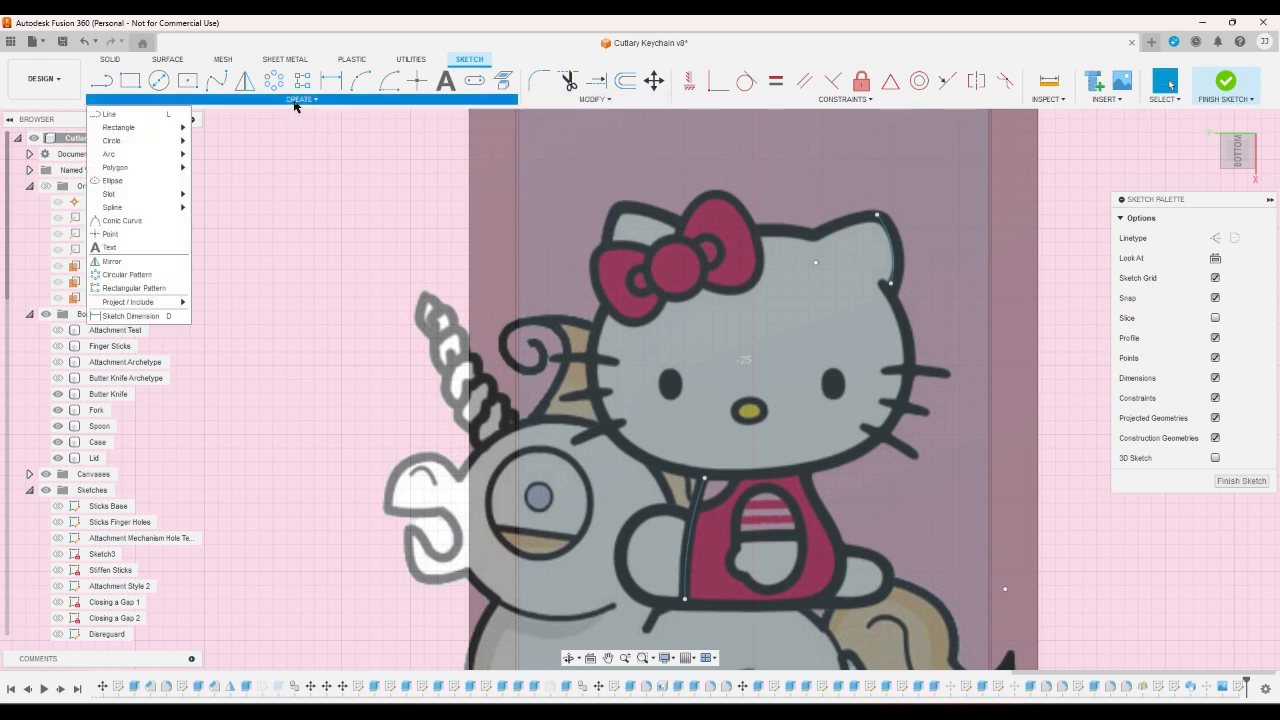
pyautogui.click(897, 101)
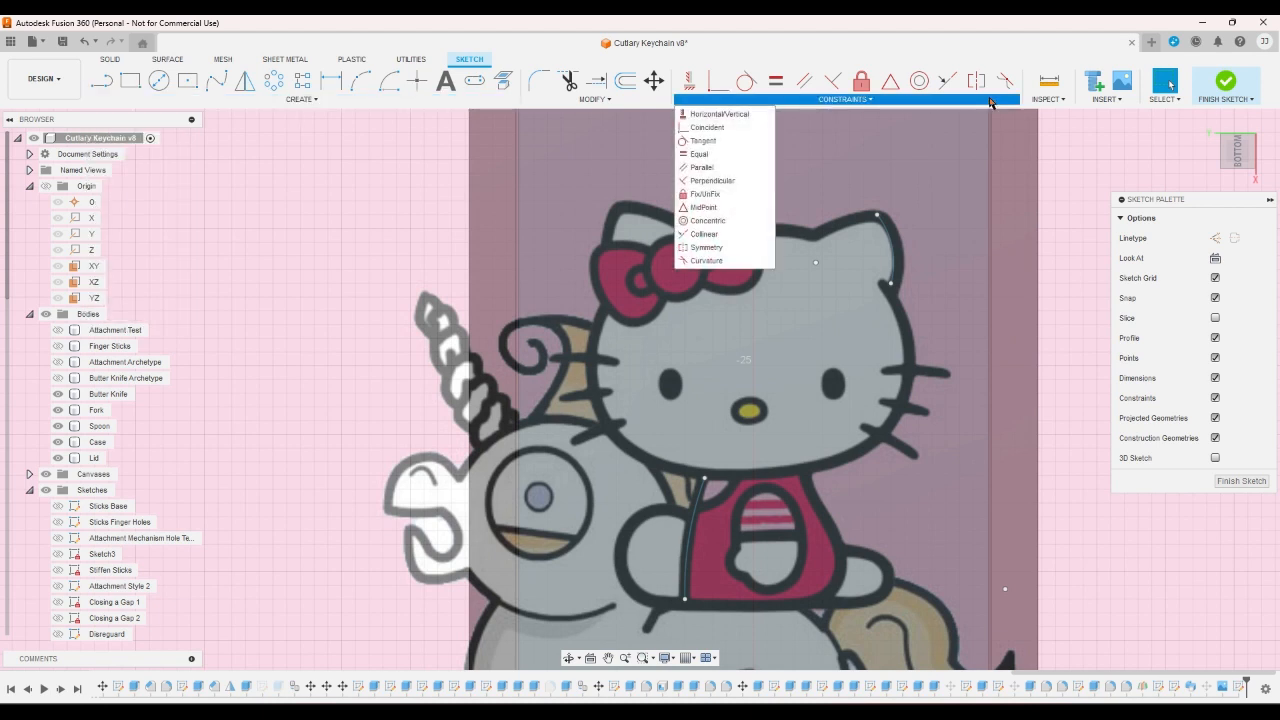
pyautogui.click(595, 100)
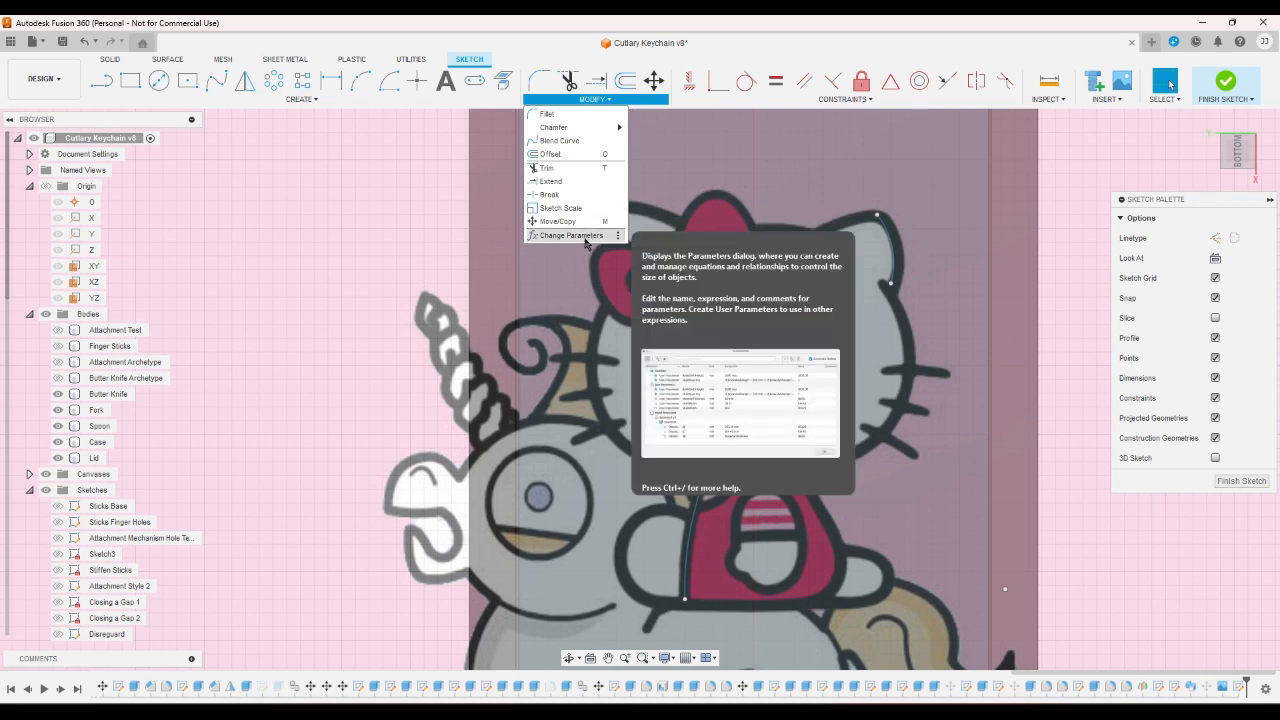
pyautogui.scroll(-1, 960, 258)
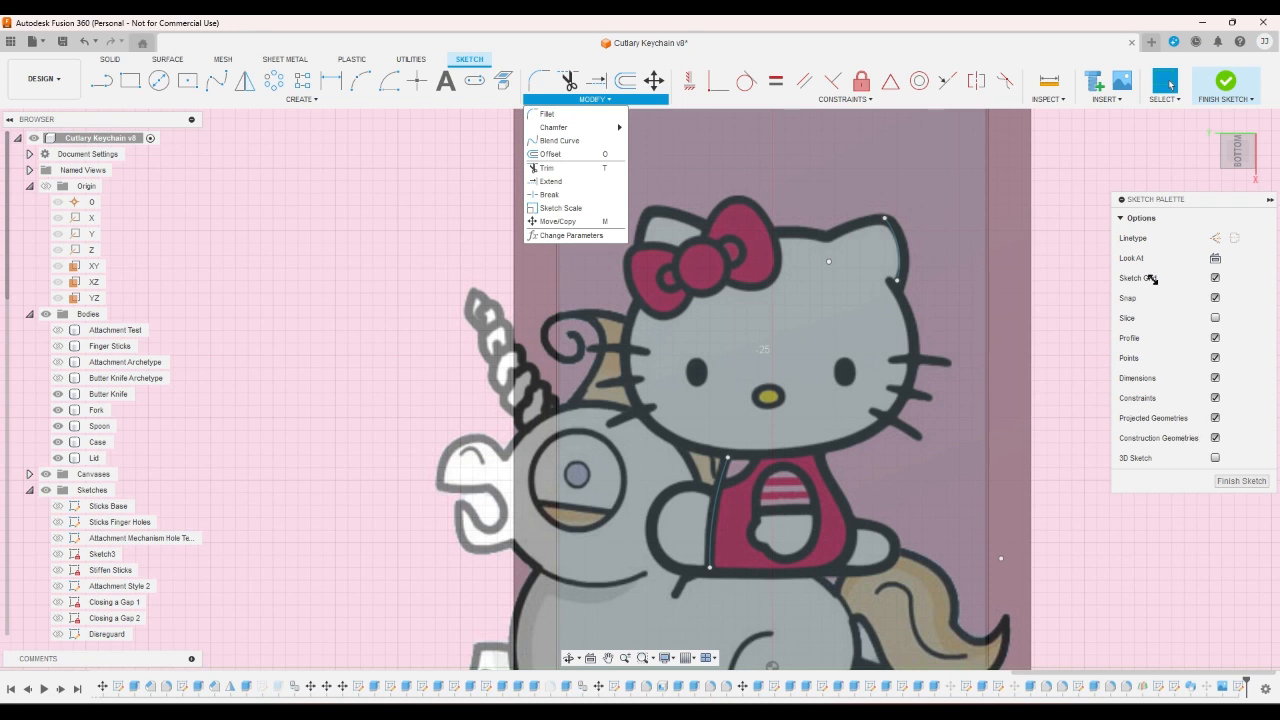
# - Turn off sketch snapping and trace the remaining ear edges and the top of the head around the bow with 3-point arcs
pyautogui.click(1214, 298)
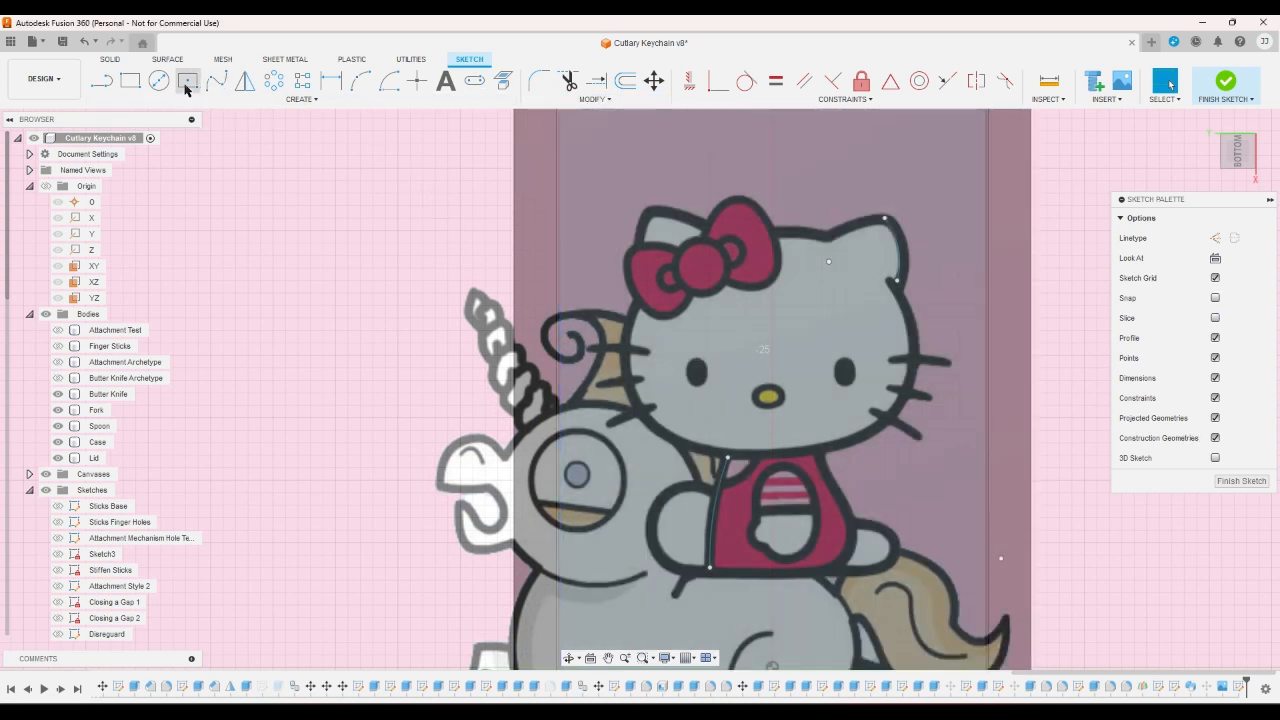
pyautogui.scroll(3, 931, 301)
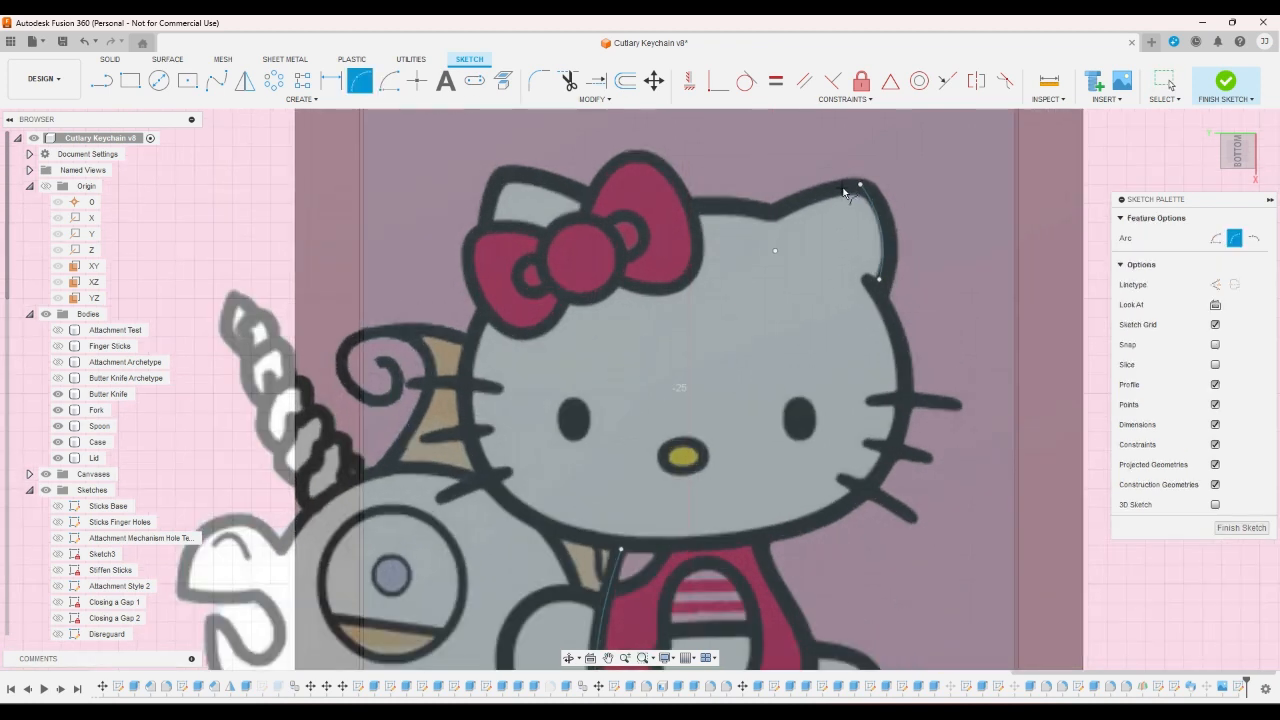
pyautogui.click(784, 220)
pyautogui.click(815, 198)
pyautogui.click(694, 215)
pyautogui.click(548, 182)
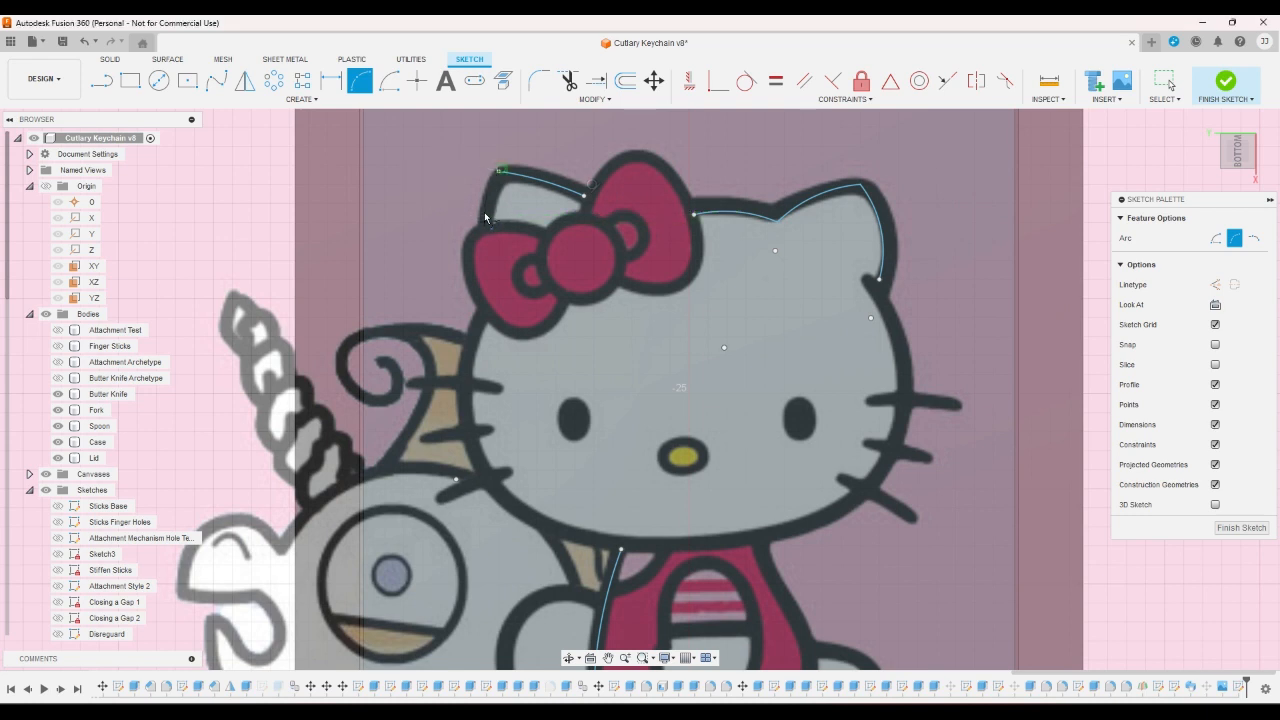
pyautogui.click(485, 219)
# - Trace both sides of Hello Kitty's face with 3-point arcs, from the bow and from the opposite ear down past the whiskers
pyautogui.click(508, 506)
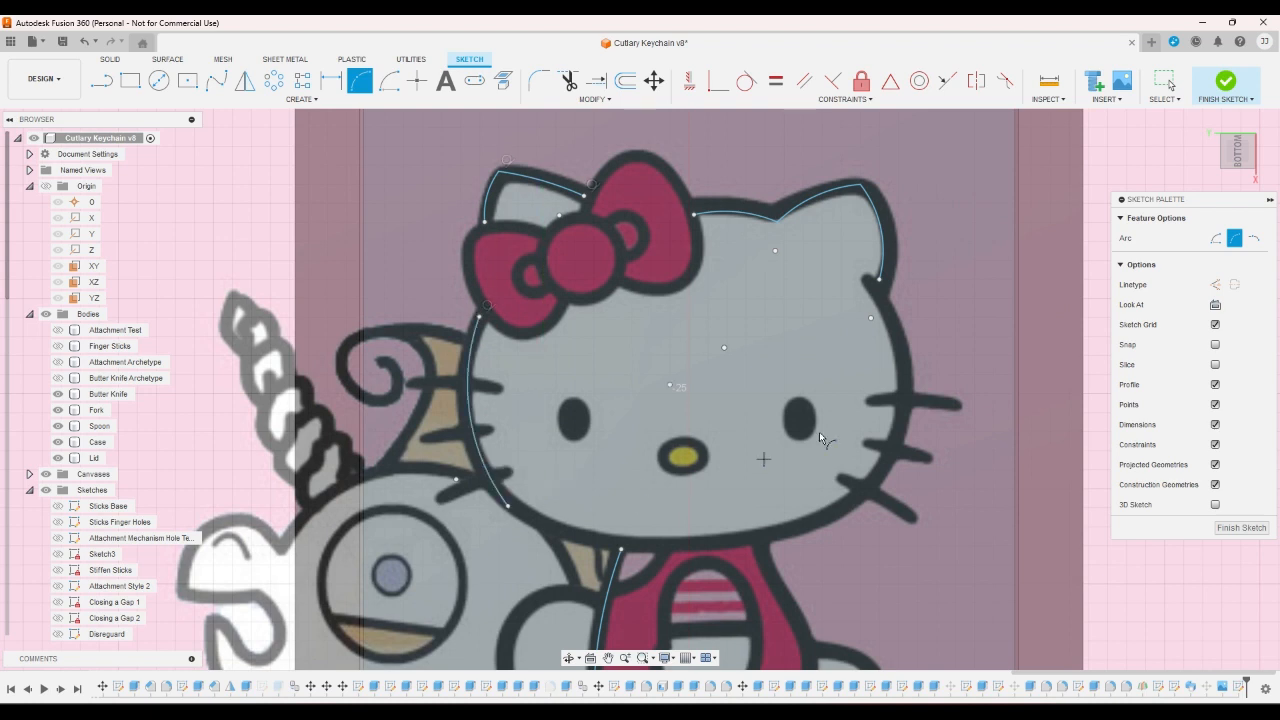
pyautogui.click(878, 280)
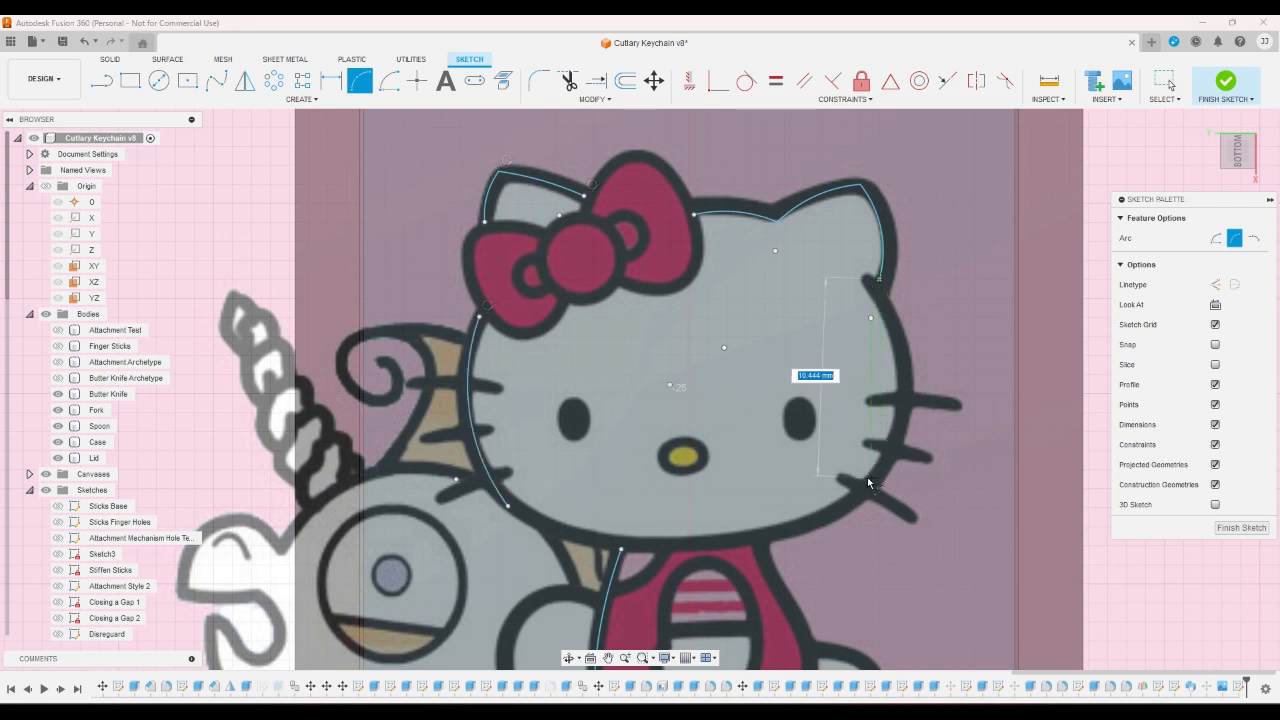
pyautogui.click(838, 508)
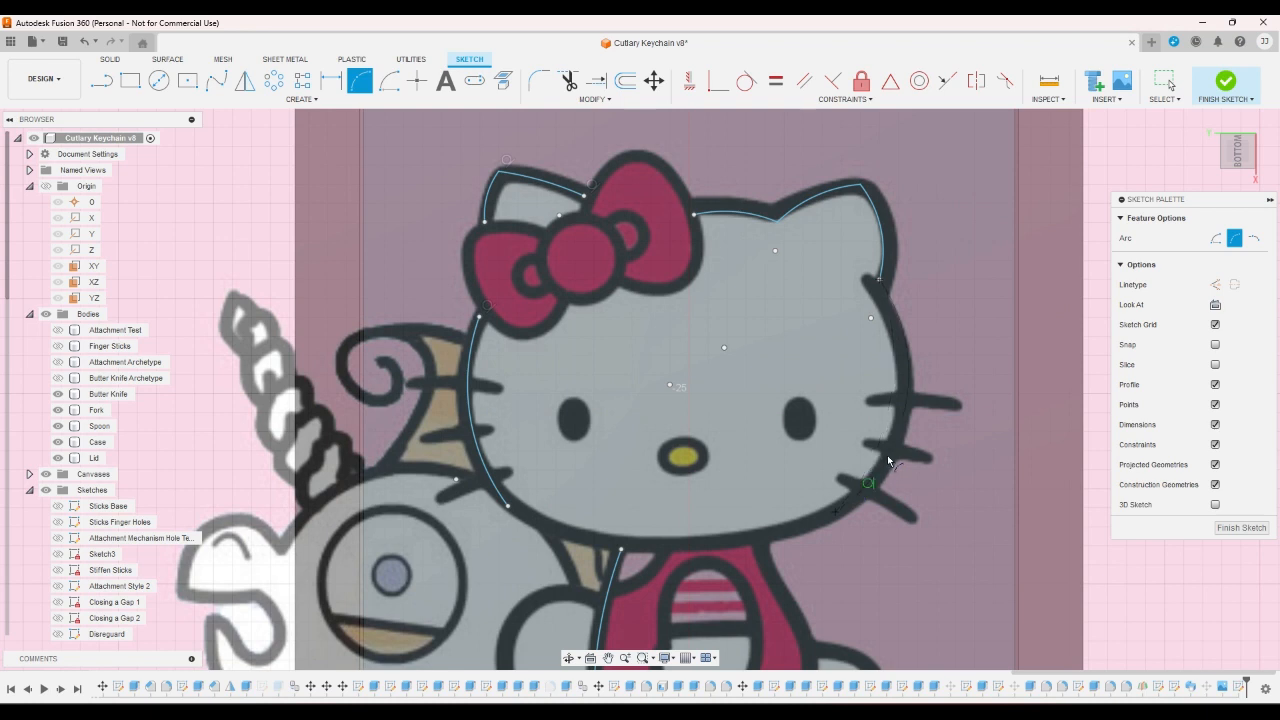
pyautogui.click(888, 456)
pyautogui.rightClick(488, 442)
pyautogui.click(543, 440)
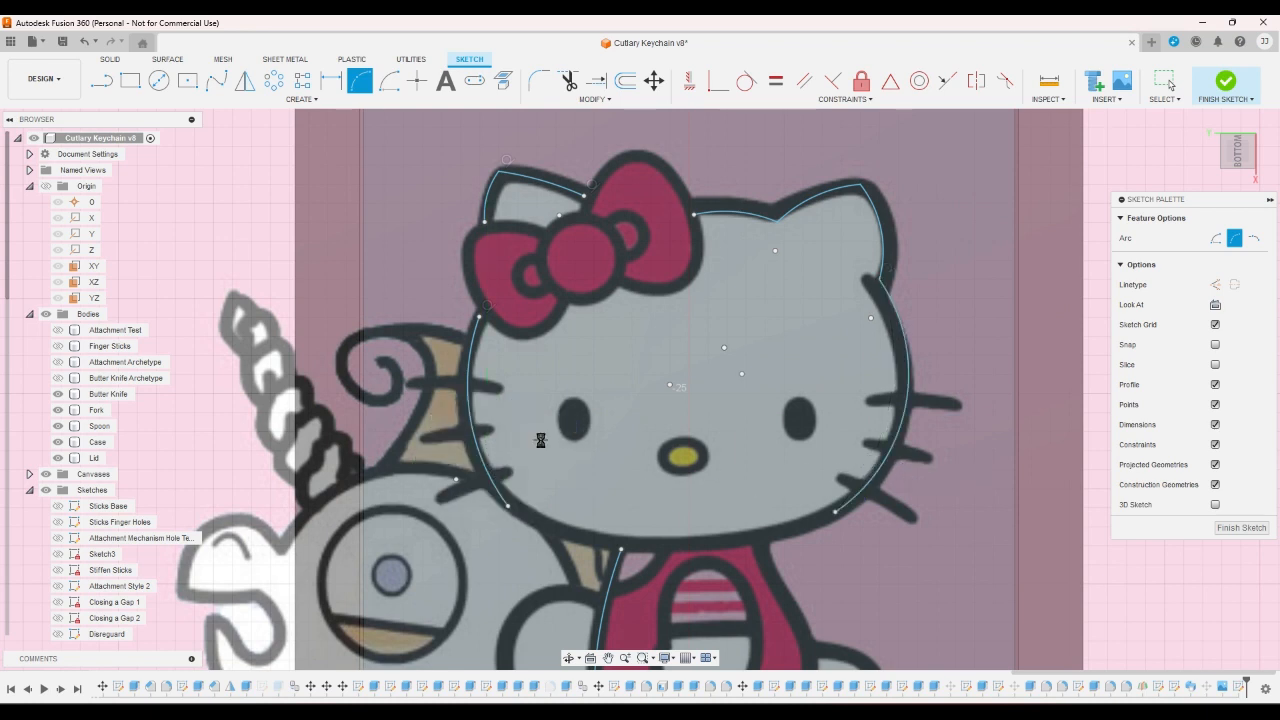
# - Delete the cheek arc beside the unicorn's head and retrace the chin and that cheek up to the bow with 3-point arcs
pyautogui.click(471, 412)
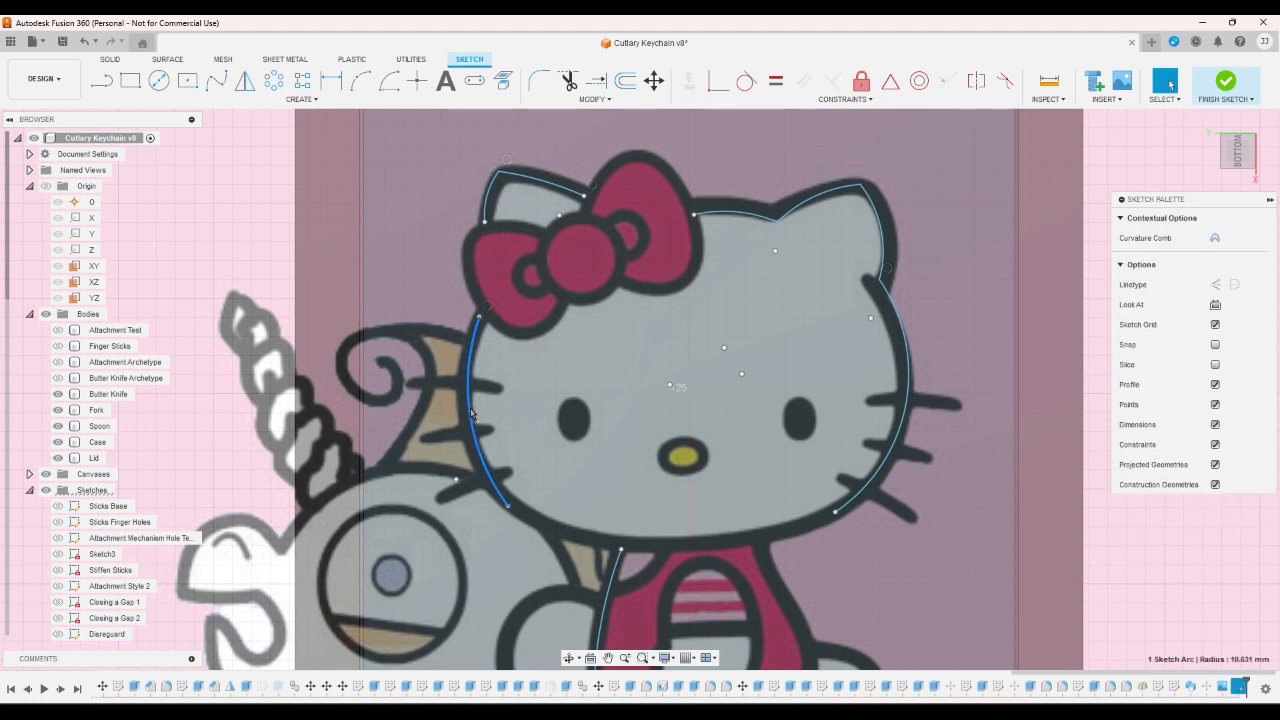
pyautogui.press('Delete')
pyautogui.press('a')
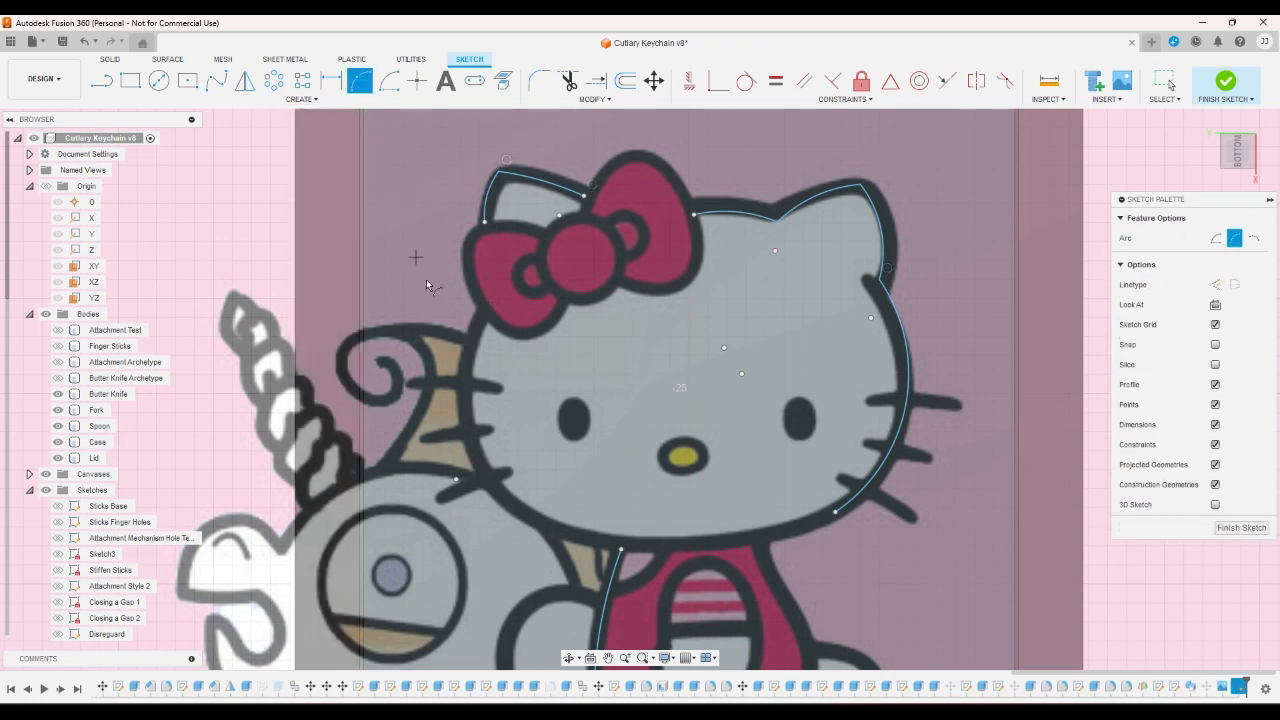
pyautogui.click(835, 512)
pyautogui.press('Escape')
pyautogui.click(645, 540)
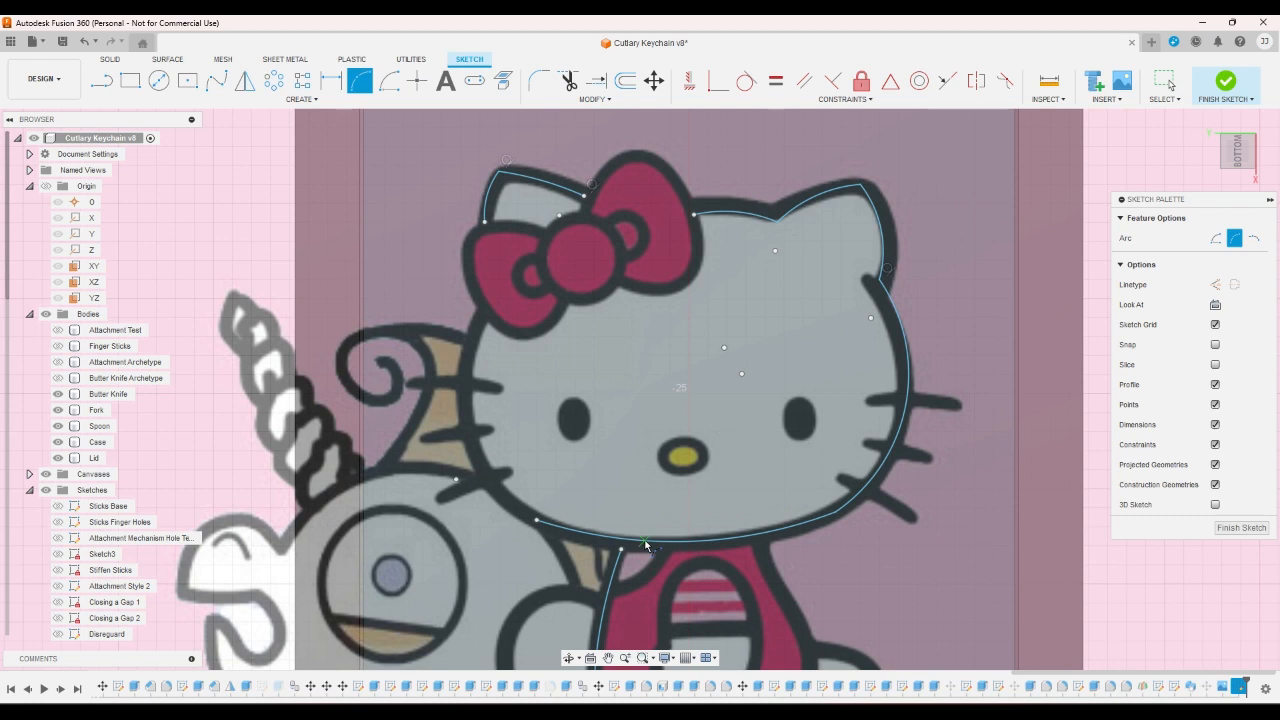
pyautogui.click(537, 521)
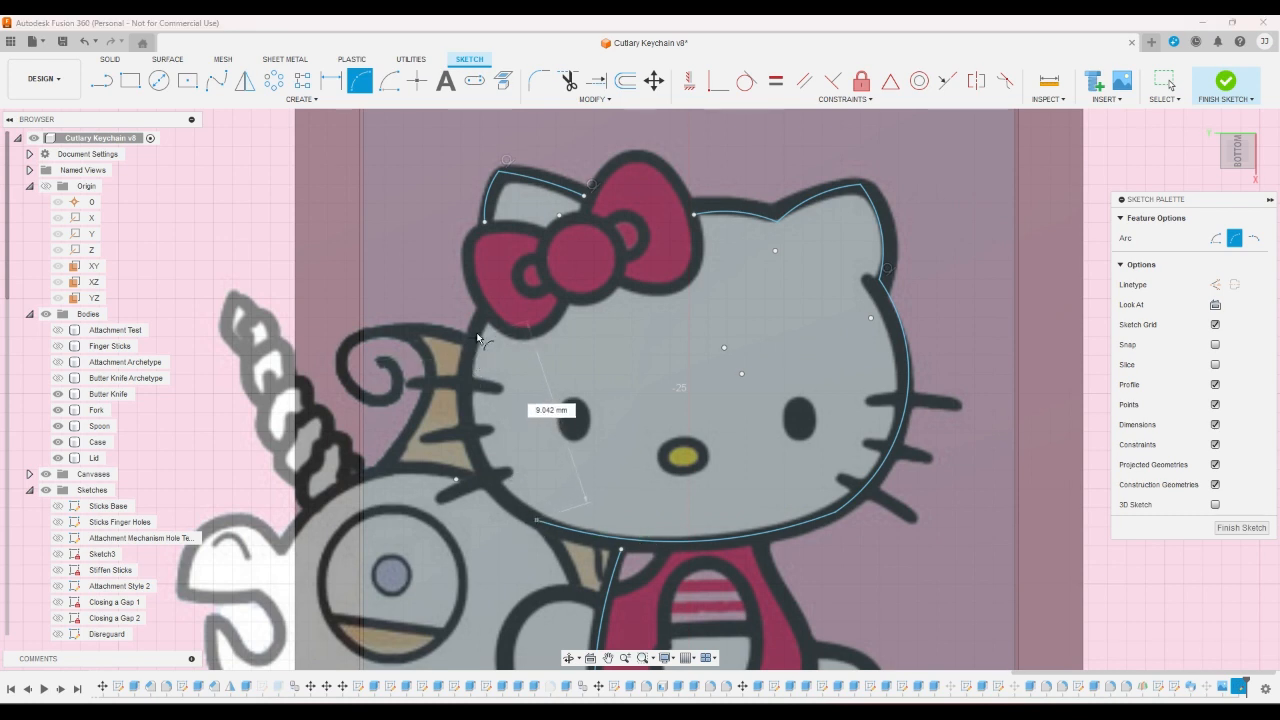
pyautogui.click(490, 442)
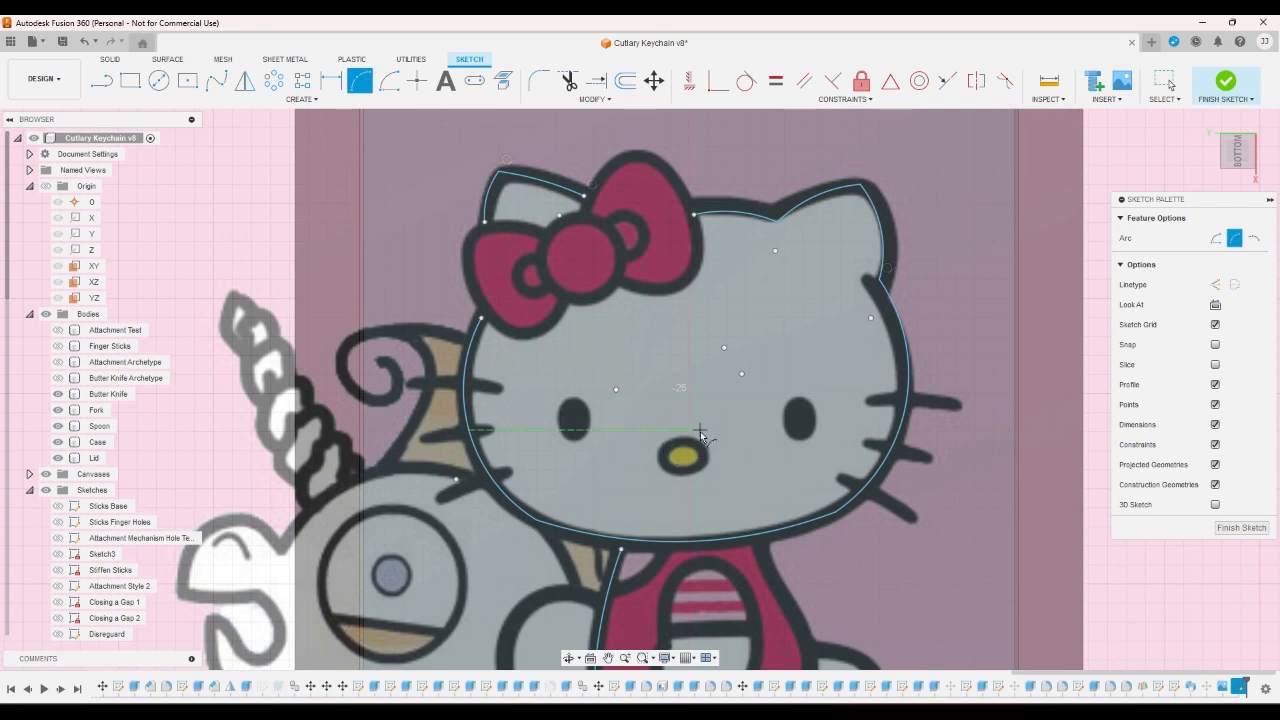
# - Trace the rounded dress corner nearest the unicorn's tail and the top and underside of the adjoining leg with 3-point arcs
pyautogui.scroll(-2, 709, 409)
pyautogui.scroll(3, 745, 613)
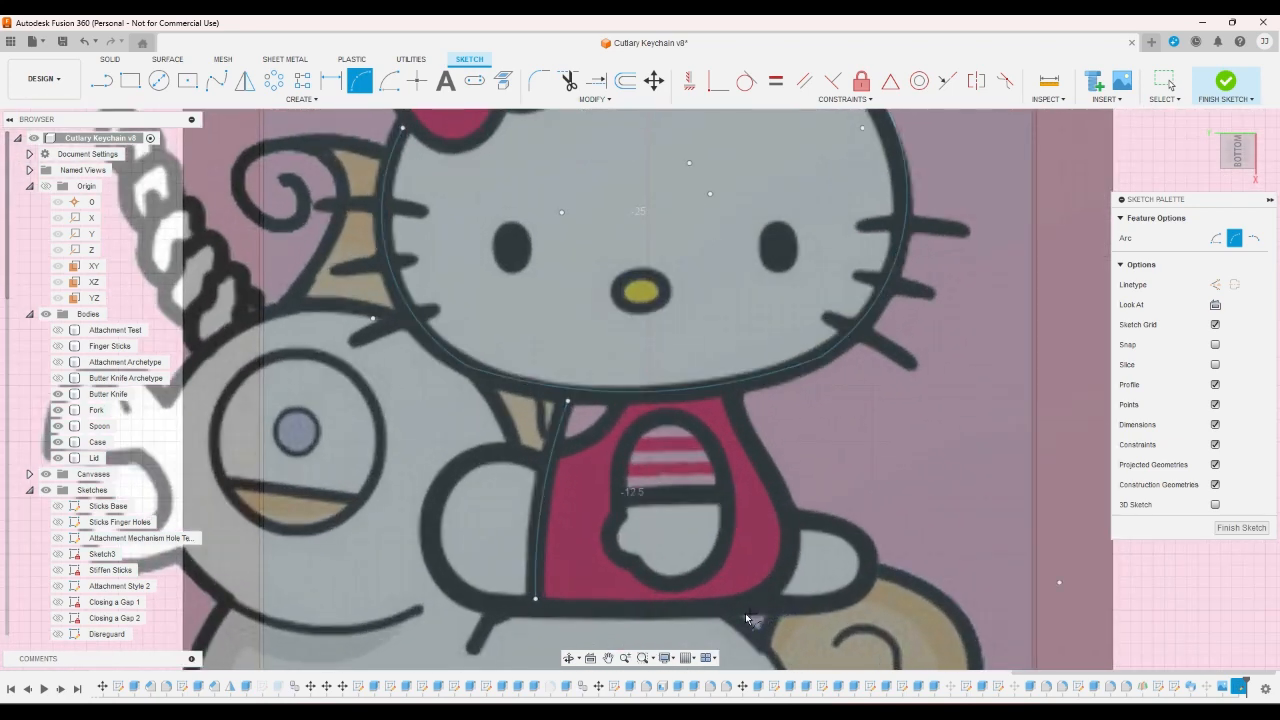
pyautogui.click(721, 613)
pyautogui.click(867, 564)
pyautogui.click(850, 589)
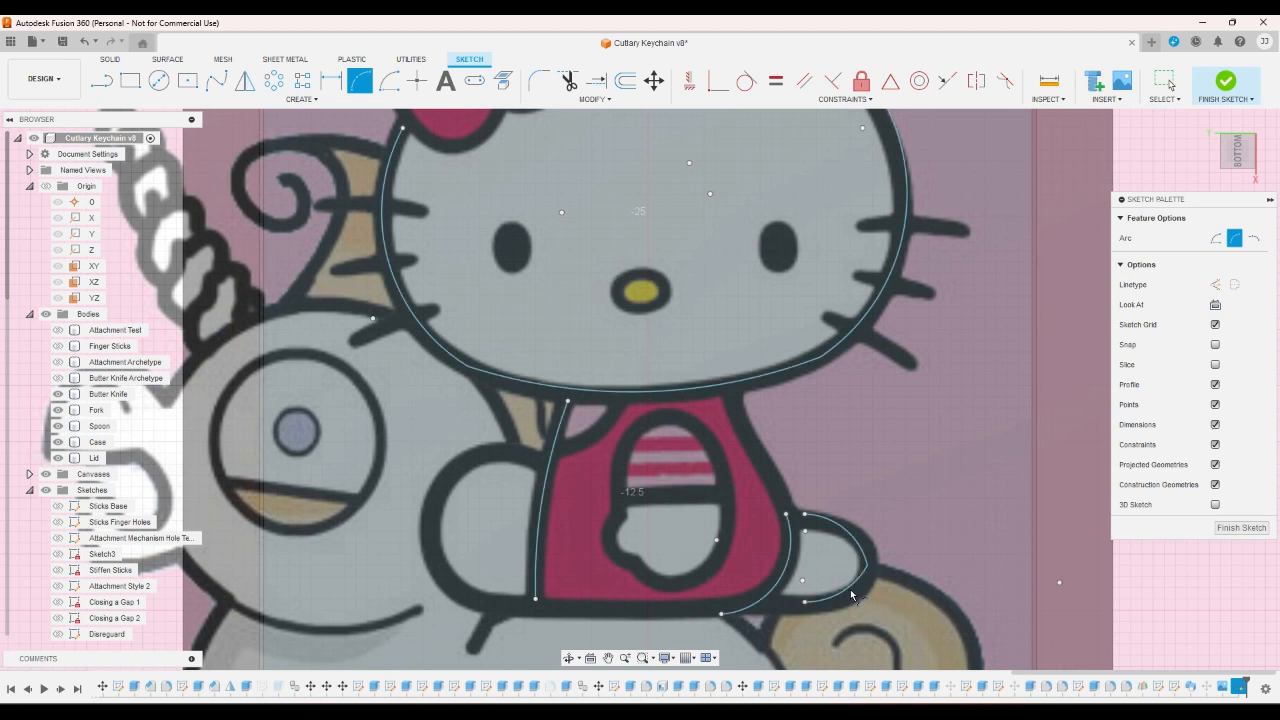
# - Draw a line along the dress hem from the underside of the leg to the dress corner nearest the unicorn's head
pyautogui.click(101, 80)
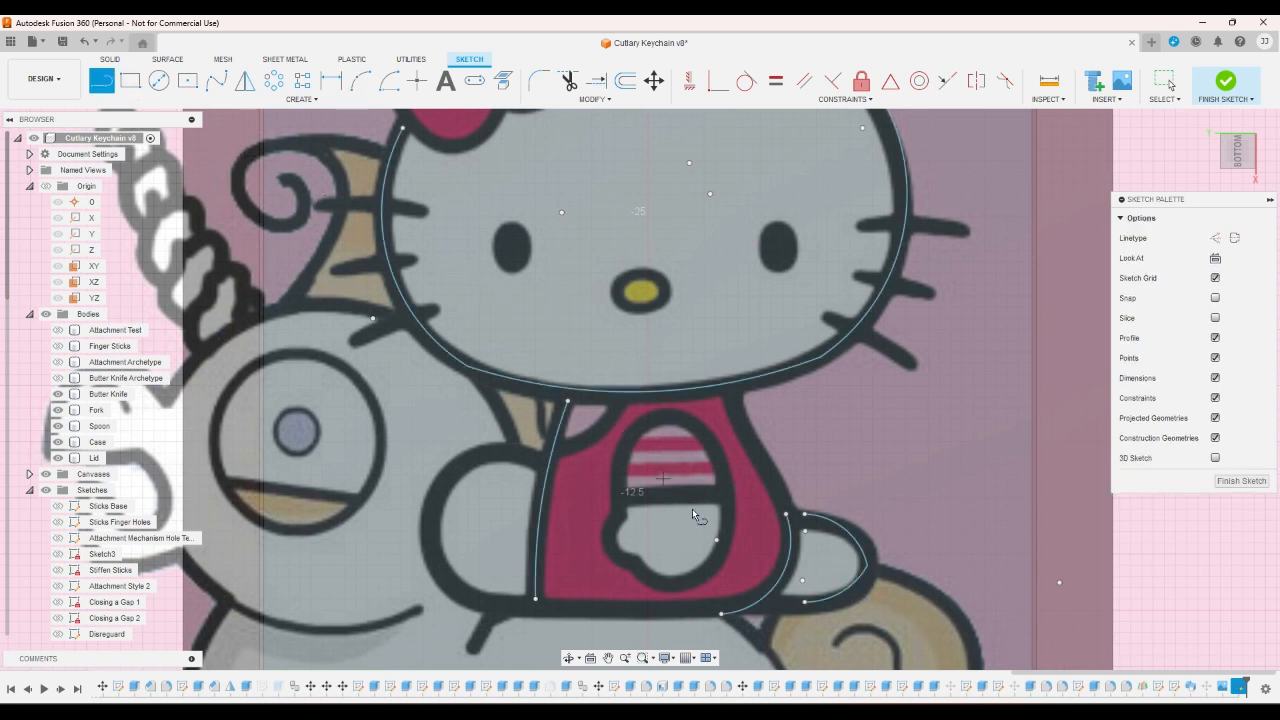
pyautogui.click(804, 601)
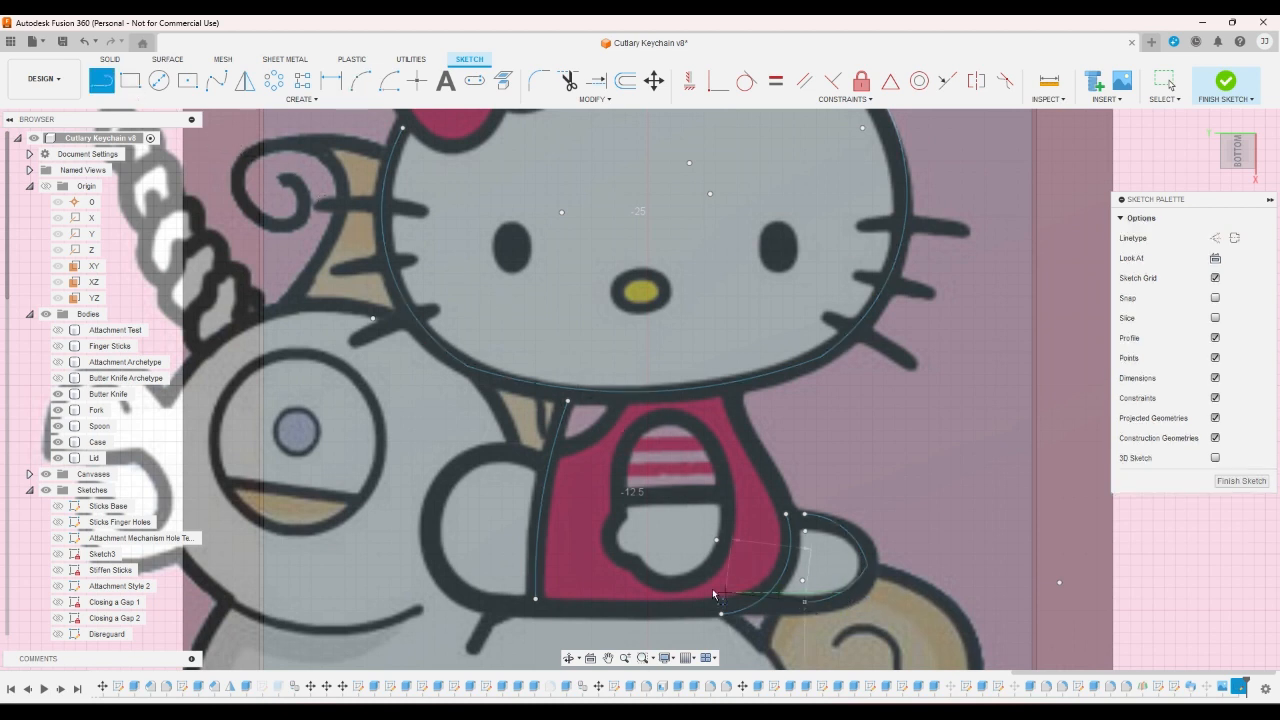
pyautogui.click(536, 599)
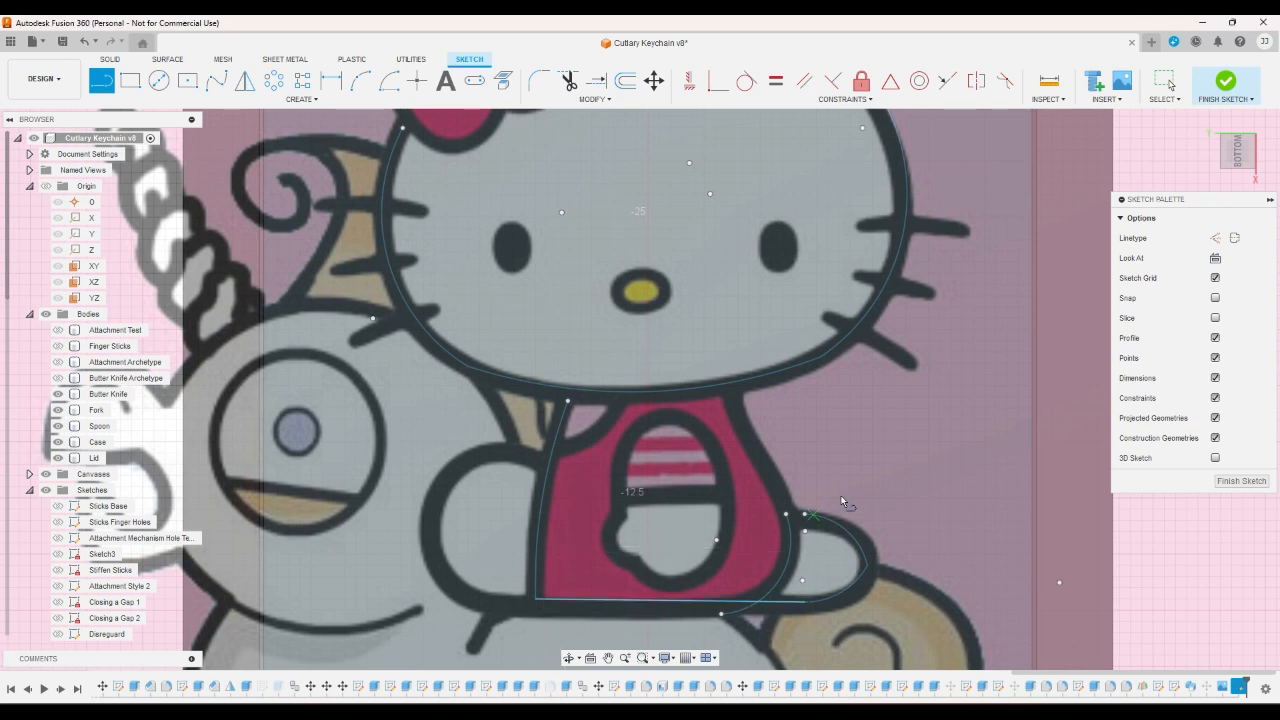
pyautogui.rightClick(912, 441)
pyautogui.click(946, 452)
# - Move the hem line and leg arc endpoints onto the picture's black outline, joining the dress corner arc to the hem and leg
pyautogui.scroll(3, 780, 595)
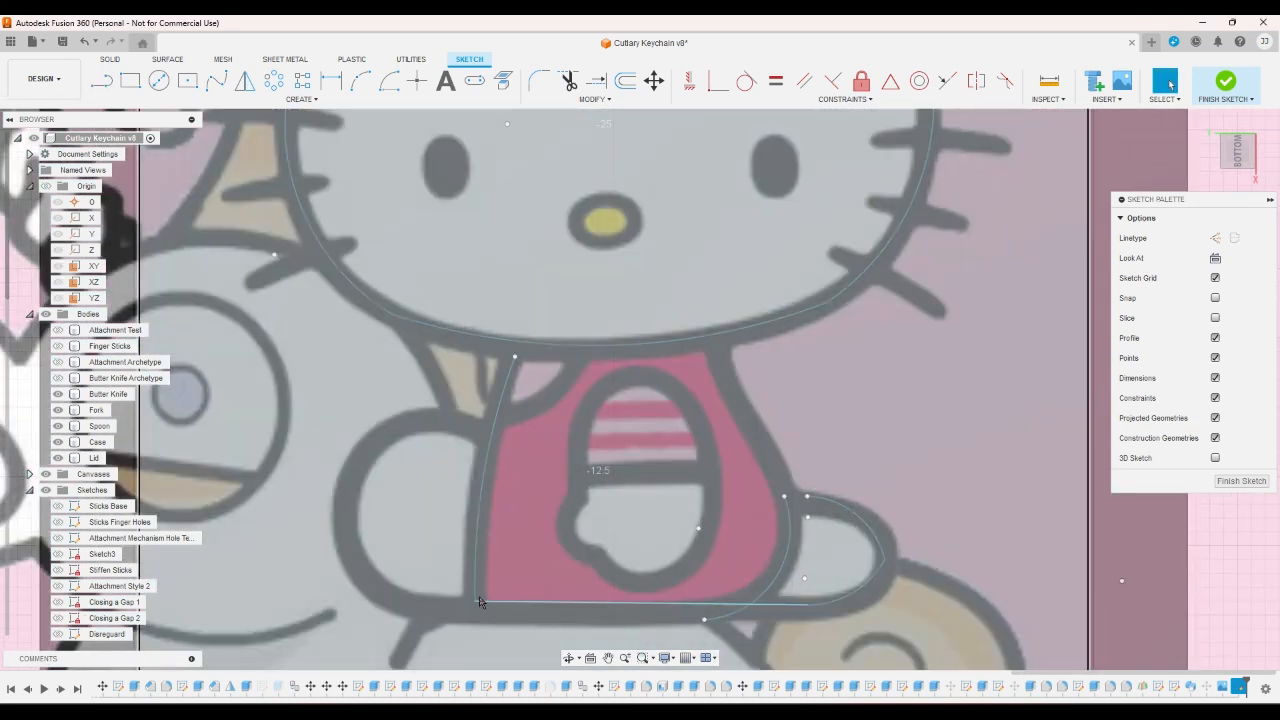
pyautogui.moveTo(479, 601); pyautogui.dragTo(472, 619)
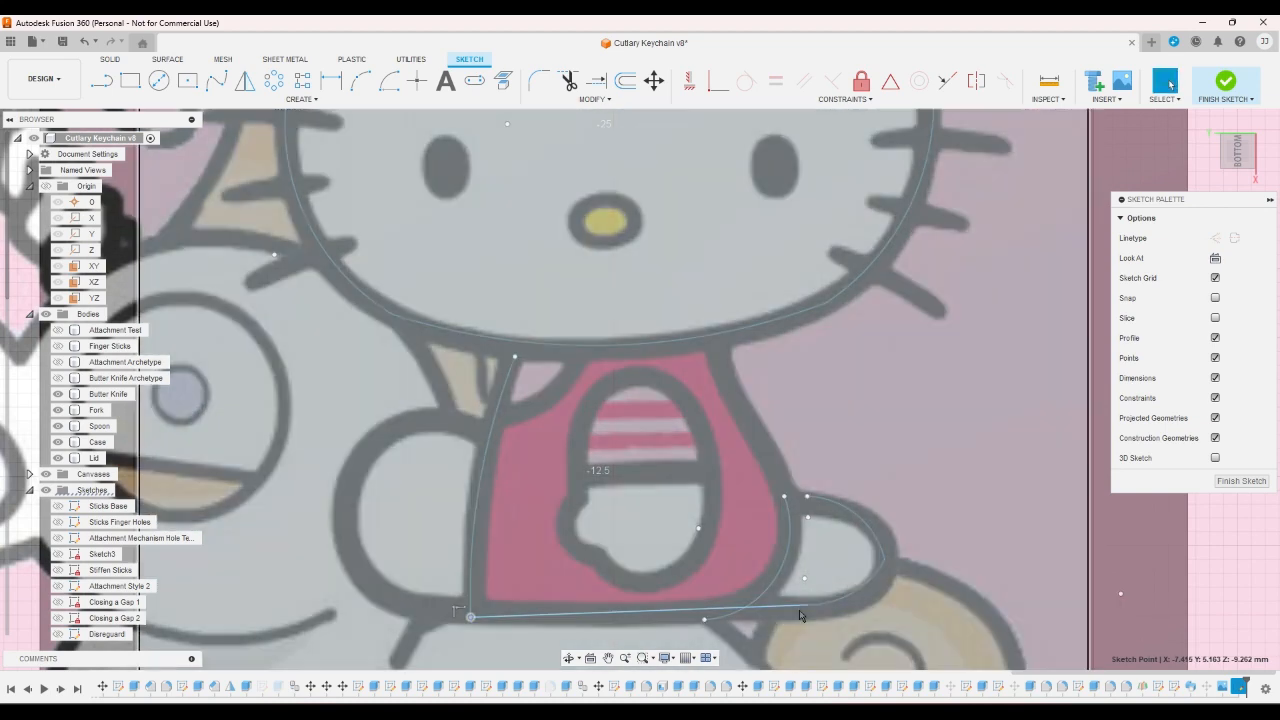
pyautogui.moveTo(808, 604); pyautogui.dragTo(808, 615)
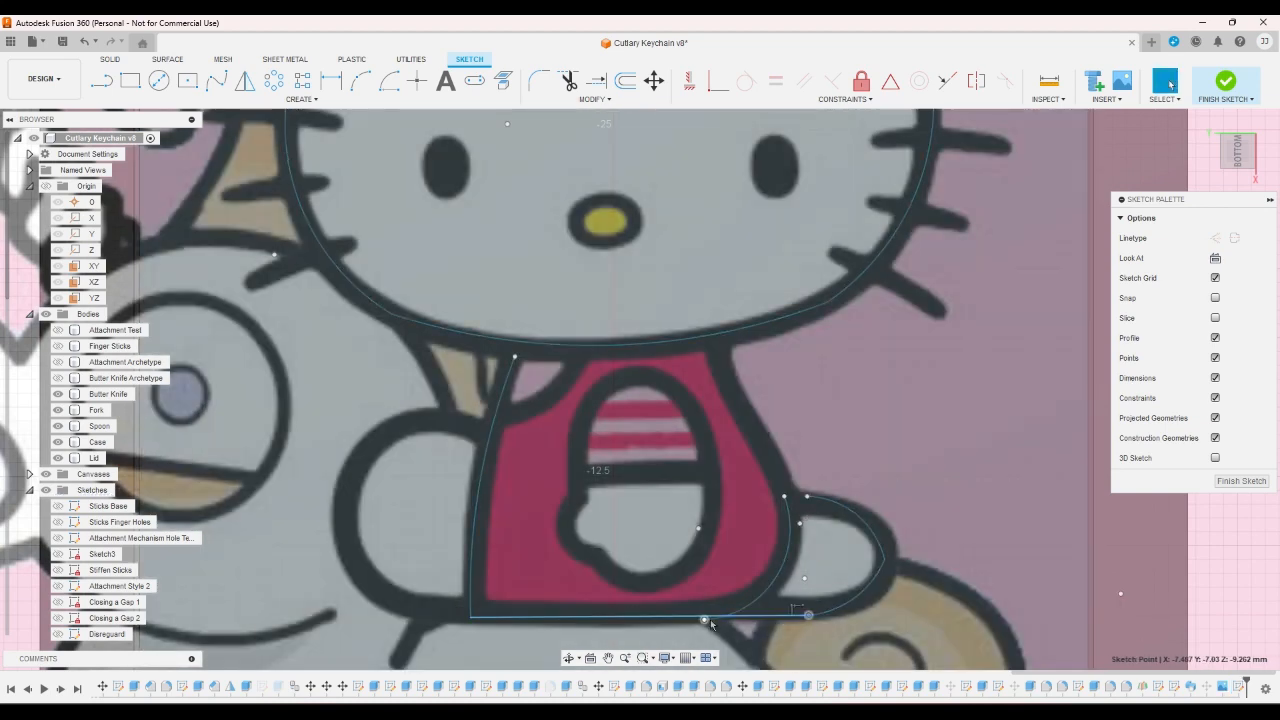
pyautogui.moveTo(708, 621); pyautogui.dragTo(726, 615)
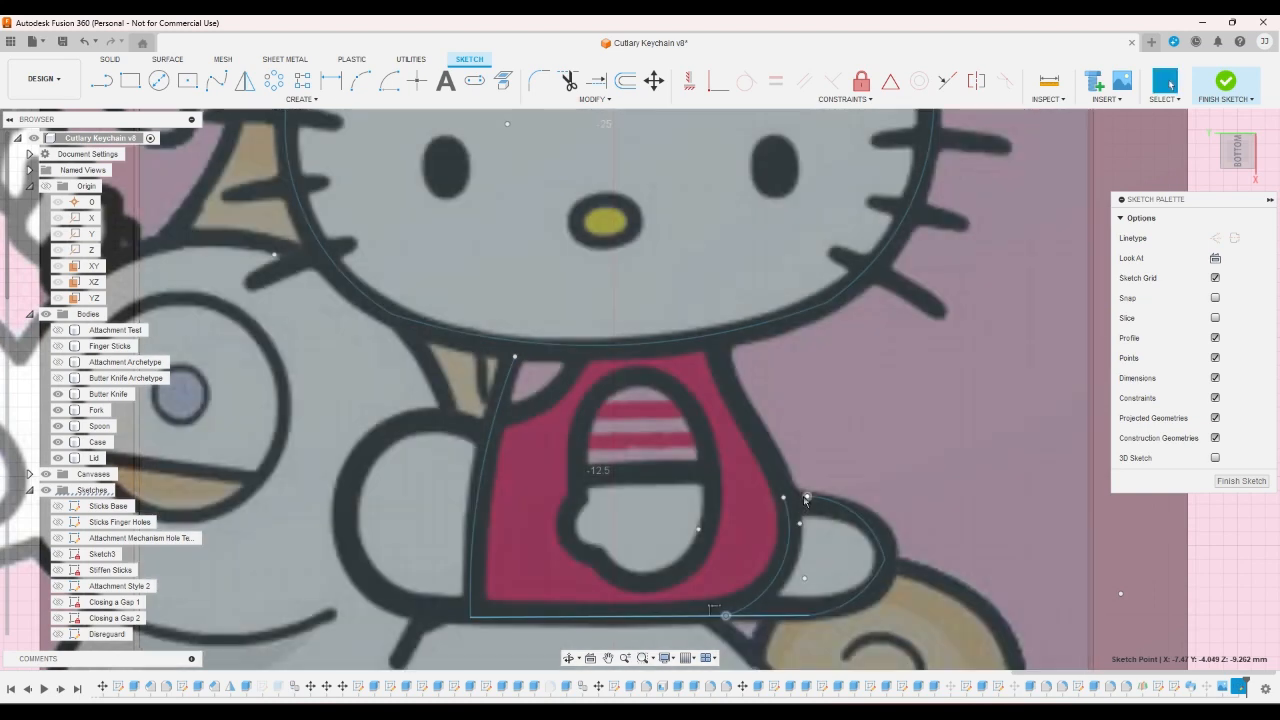
pyautogui.moveTo(807, 497); pyautogui.dragTo(786, 497)
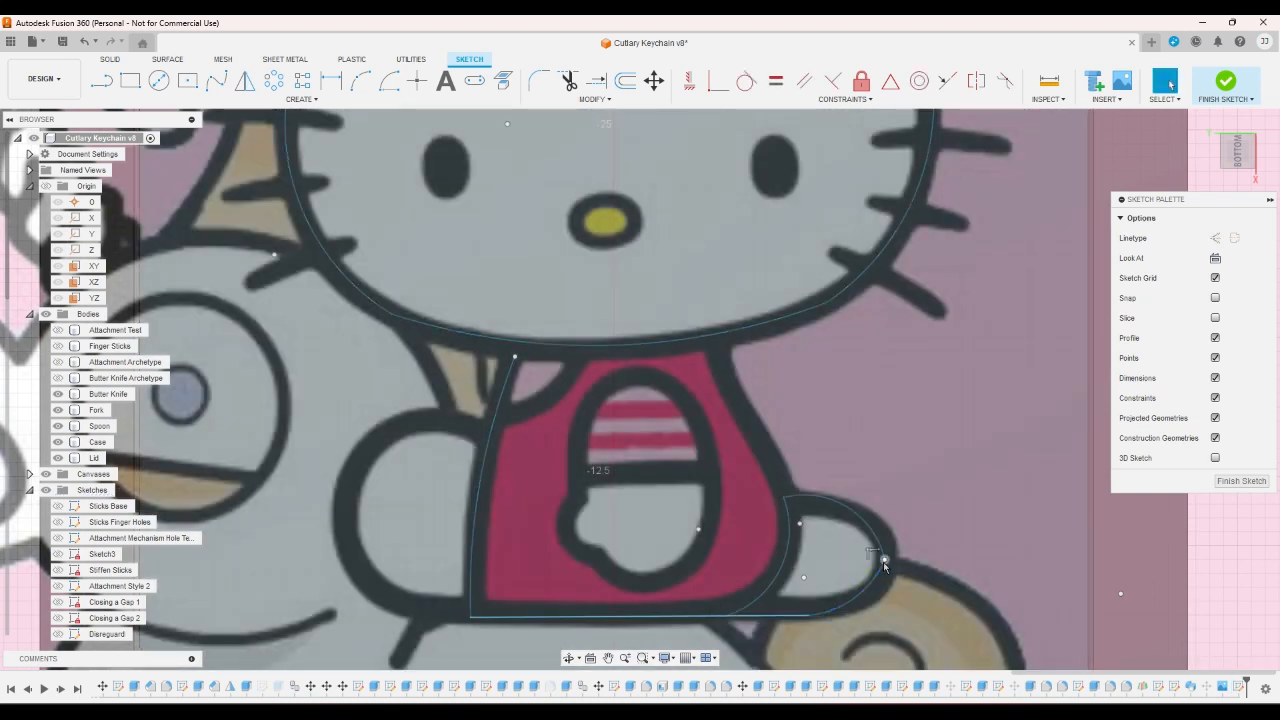
pyautogui.moveTo(884, 562); pyautogui.dragTo(889, 568)
pyautogui.scroll(-2, 893, 475)
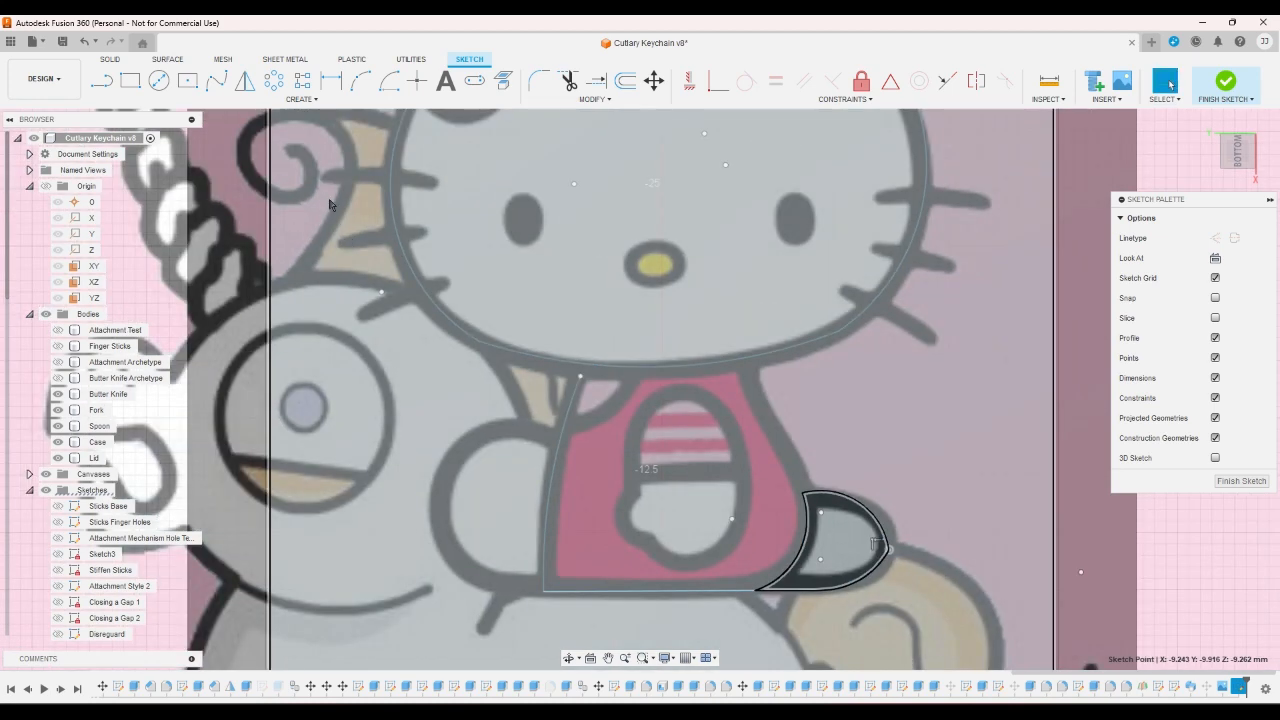
# - Trace the dress edge above the leg with two 3-point arcs, ending on the chin outline
pyautogui.click(360, 80)
pyautogui.scroll(2, 811, 394)
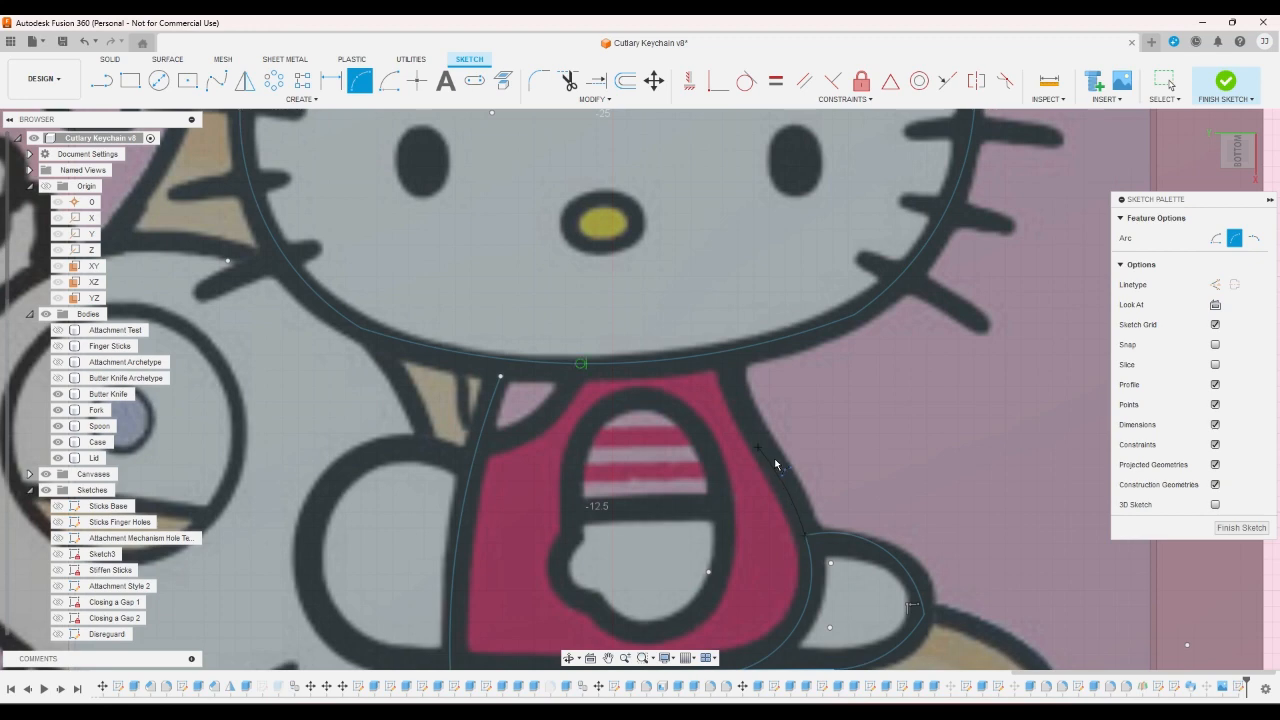
pyautogui.click(758, 449)
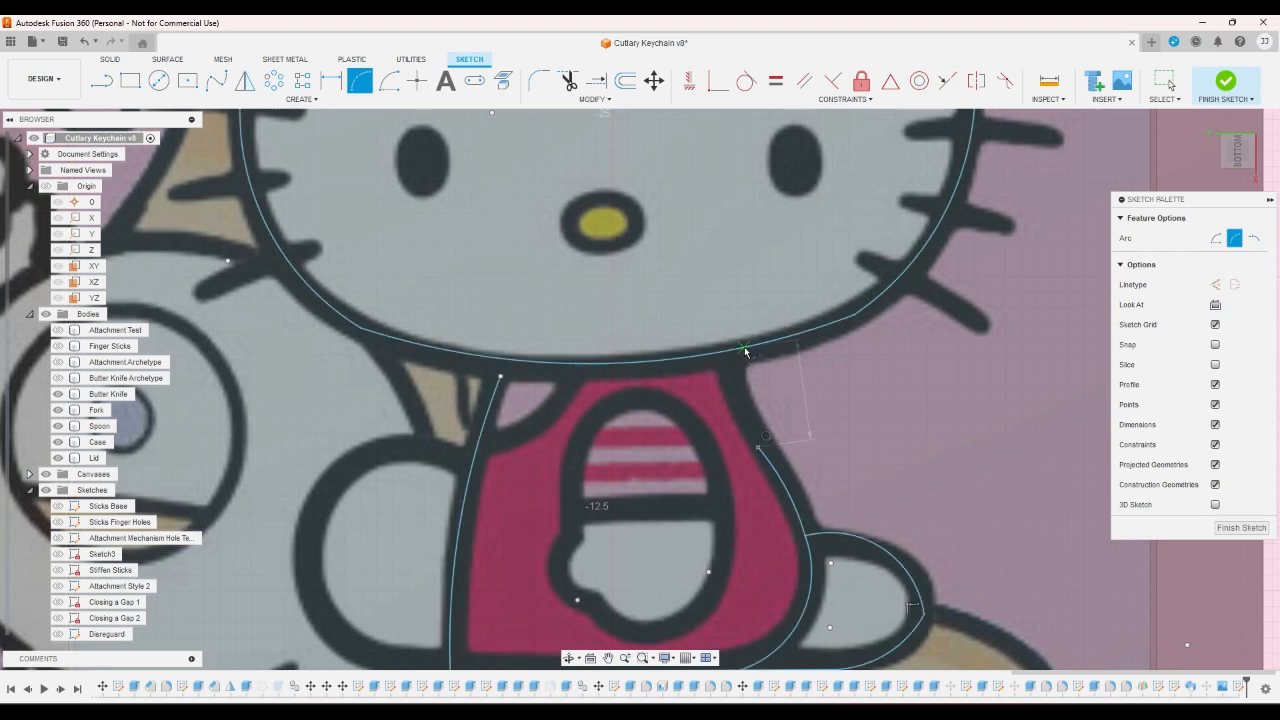
pyautogui.scroll(-4, 739, 378)
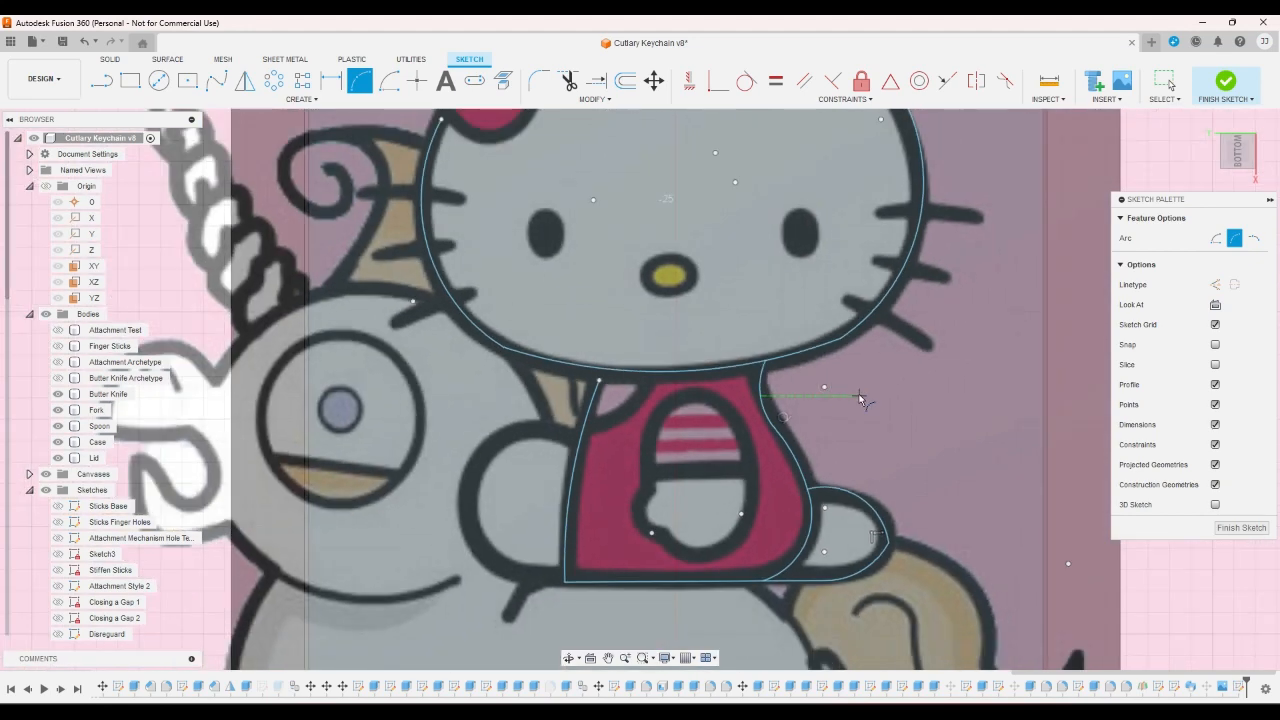
pyautogui.rightClick(628, 336)
pyautogui.click(688, 337)
pyautogui.scroll(4, 623, 371)
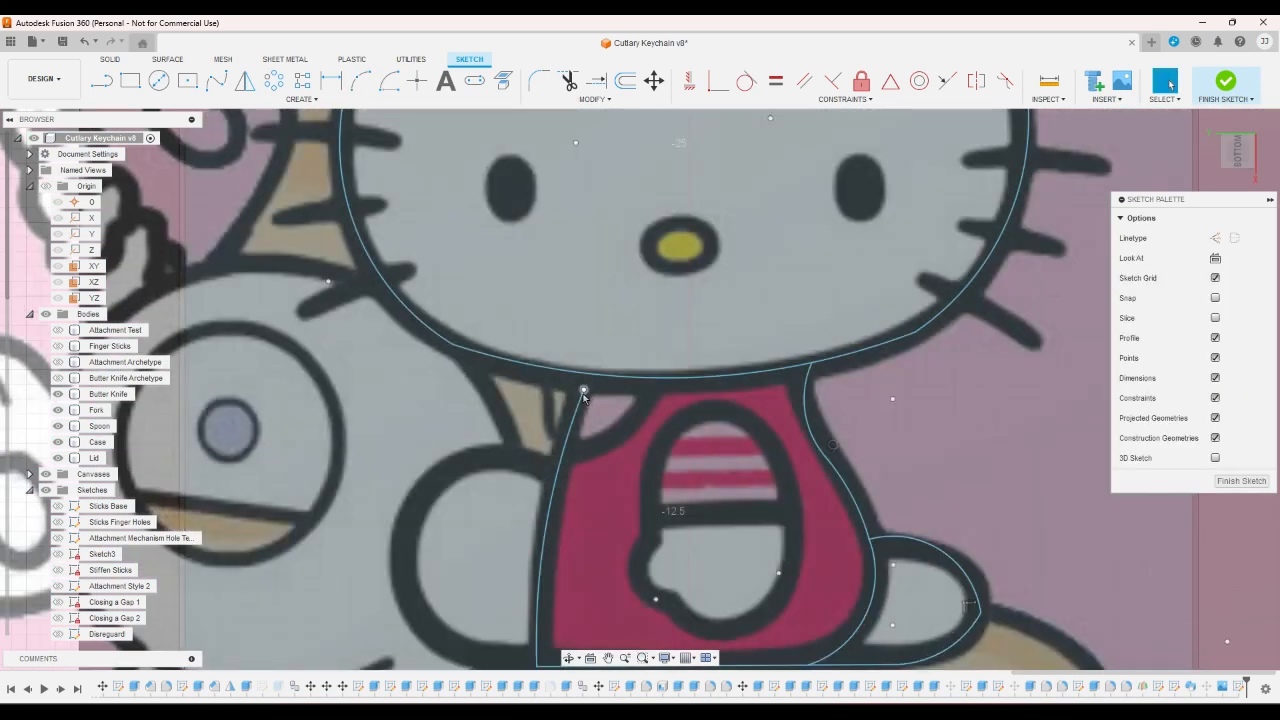
# - Extend the dress hem with a line from the corner nearest the unicorn's head to the underside of the rounded leg
pyautogui.scroll(-5, 590, 378)
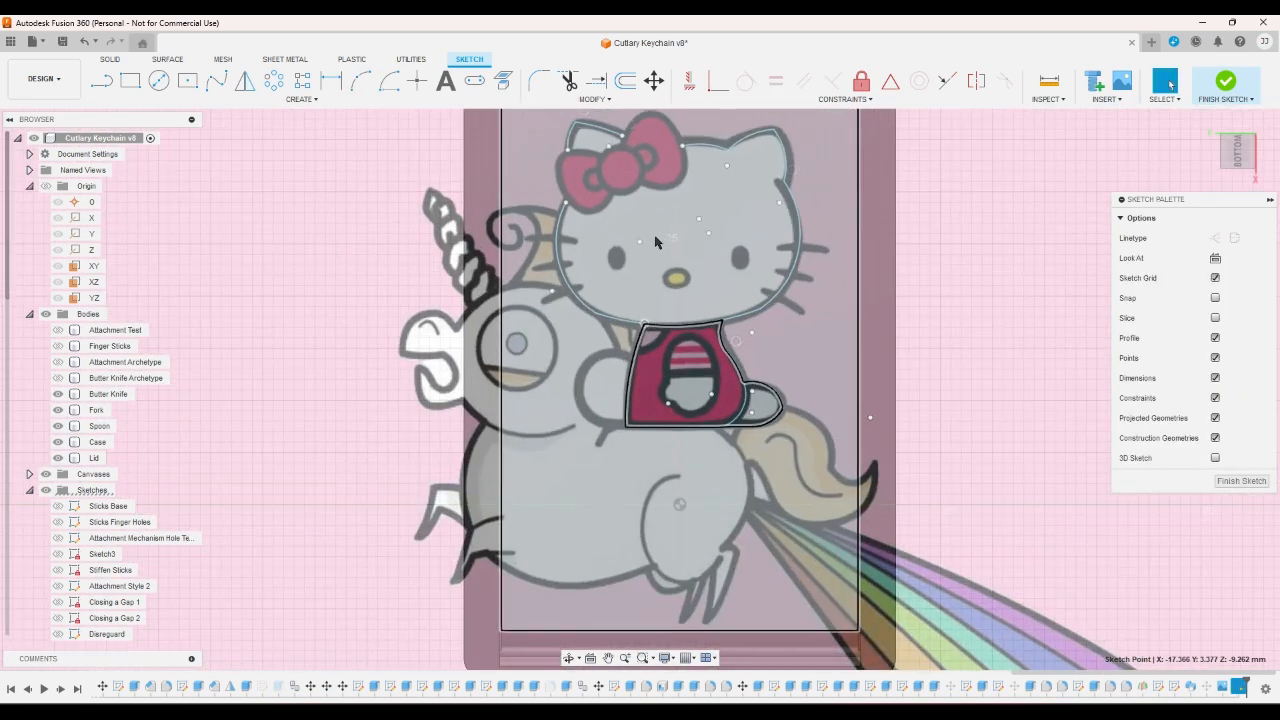
pyautogui.scroll(2, 655, 241)
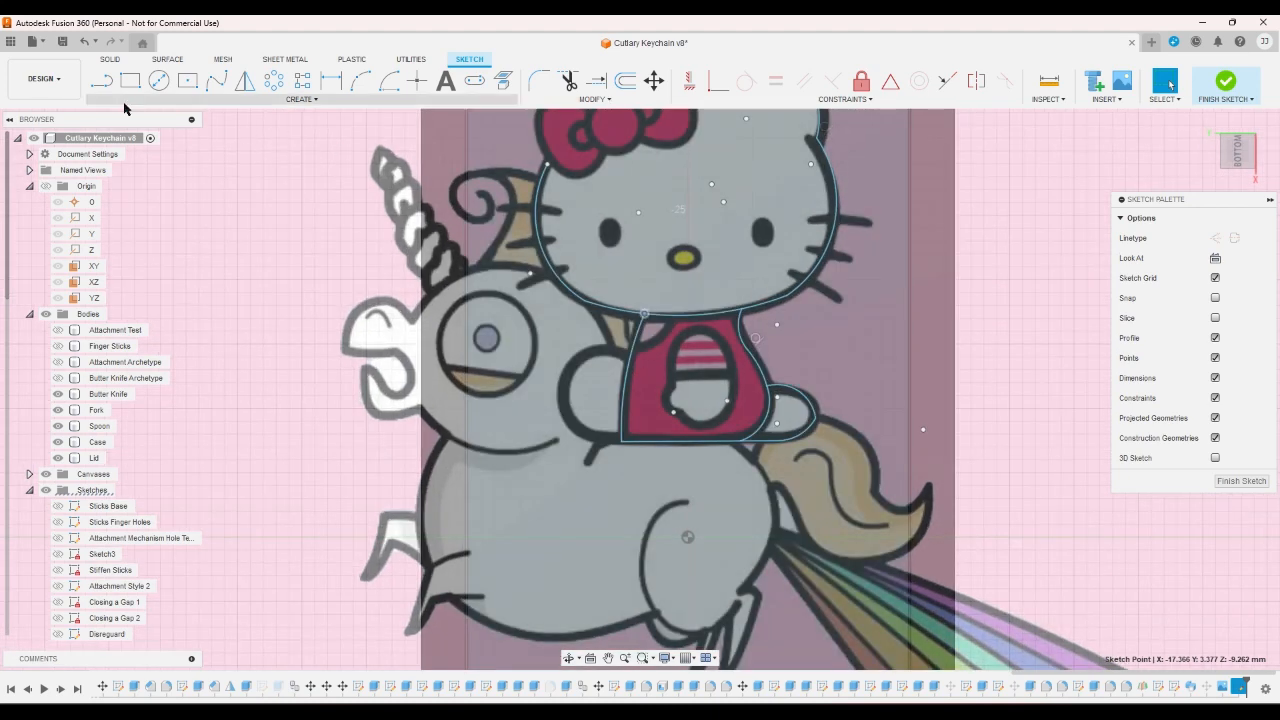
pyautogui.click(101, 80)
pyautogui.scroll(5, 630, 444)
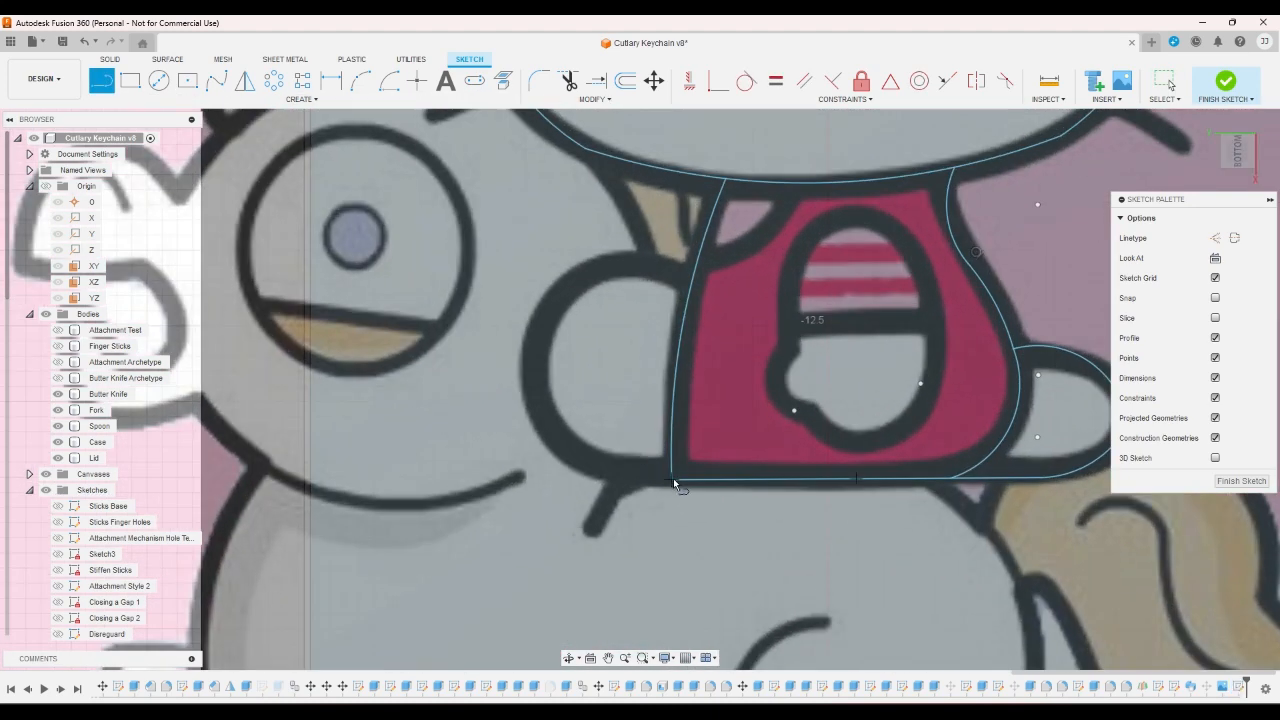
pyautogui.click(609, 480)
# - Trace the rounded leg nearest the unicorn's head with two 3-point arcs, from the hem line's end back to the dress edge
pyautogui.click(360, 80)
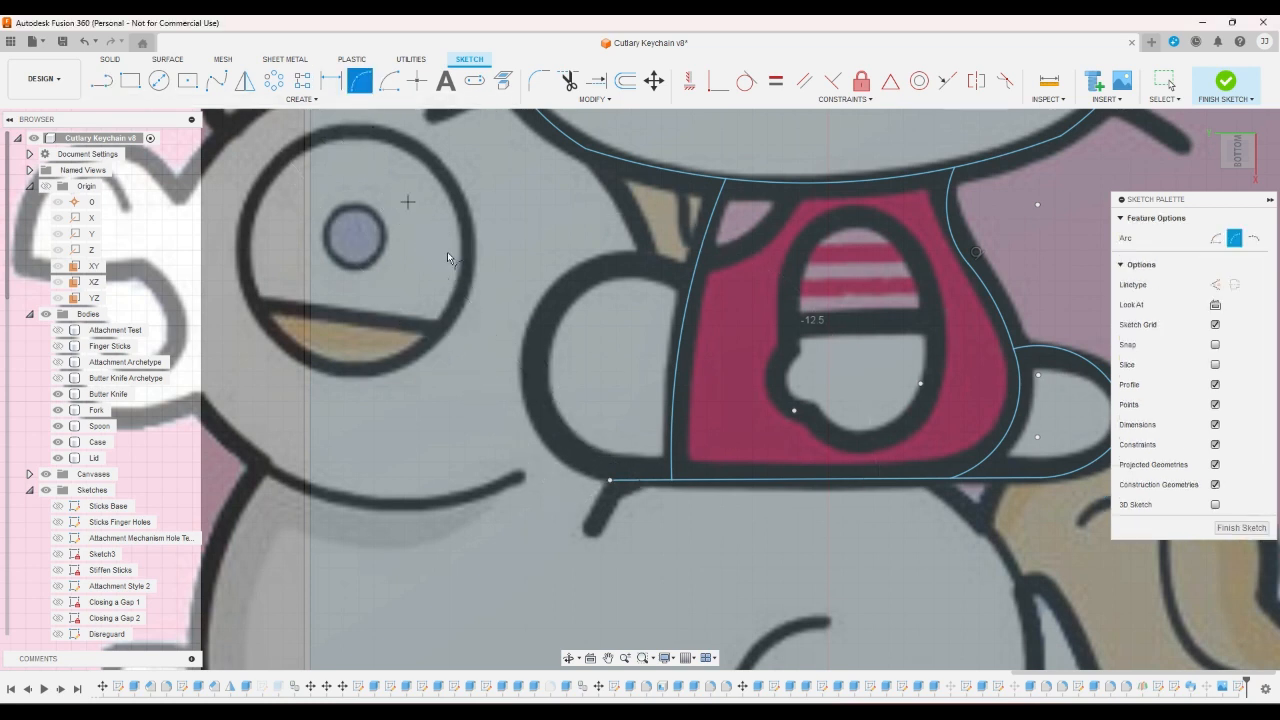
pyautogui.click(609, 481)
pyautogui.click(543, 325)
pyautogui.click(533, 405)
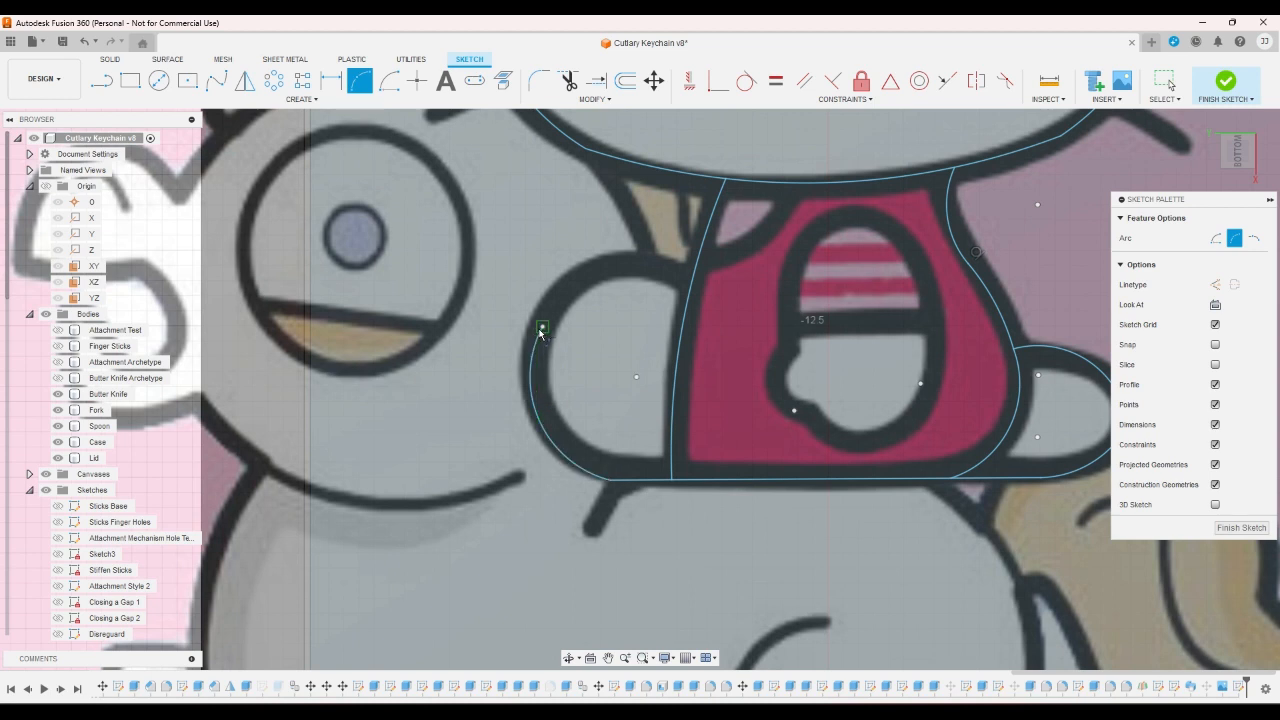
pyautogui.click(543, 325)
pyautogui.click(691, 280)
pyautogui.click(625, 267)
# - Try to trace the bow's larger loop from beside the ear towards its top with a 3-point arc
pyautogui.scroll(-2, 753, 267)
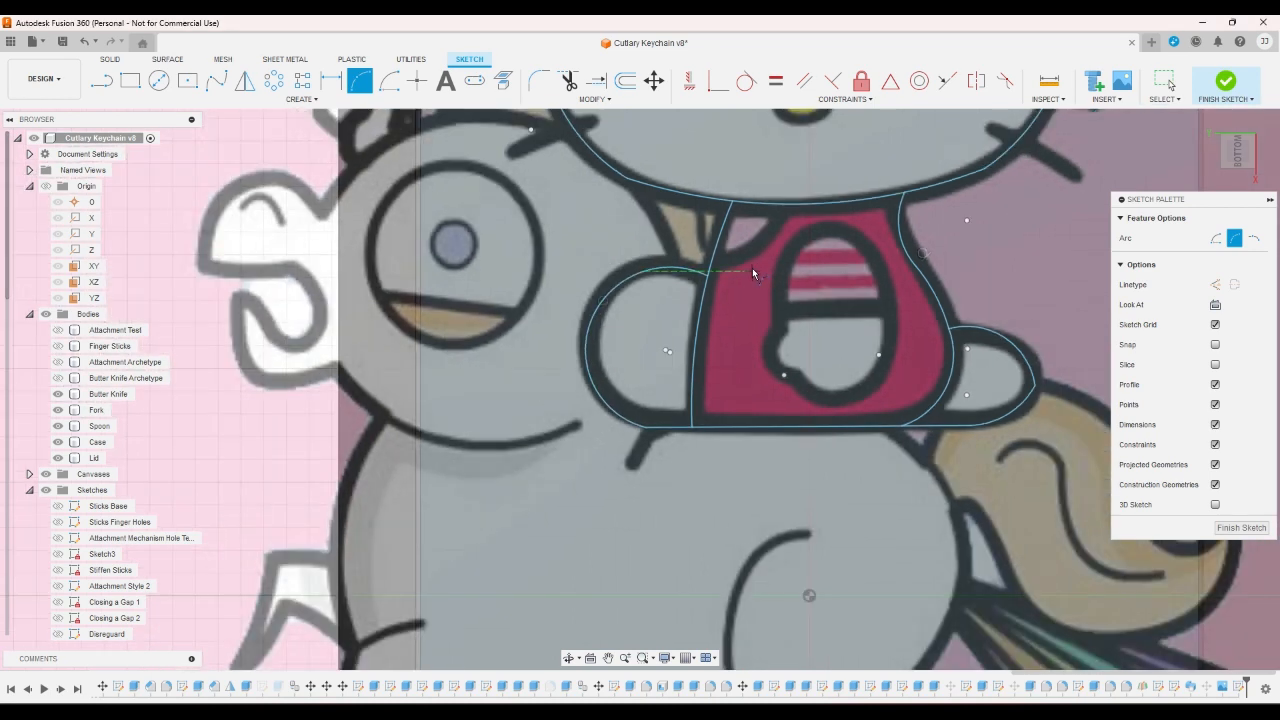
pyautogui.scroll(-3, 751, 267)
pyautogui.scroll(2, 690, 398)
pyautogui.scroll(-4, 686, 243)
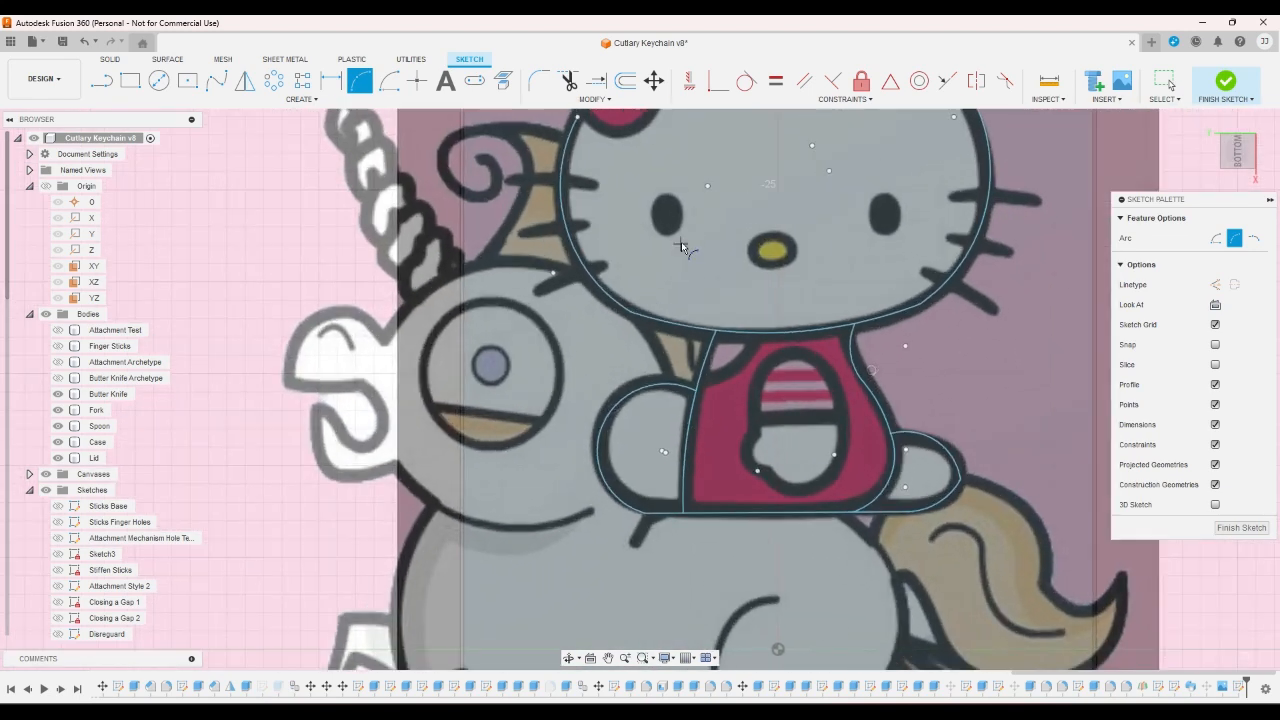
pyautogui.scroll(3, 707, 147)
pyautogui.scroll(4, 707, 147)
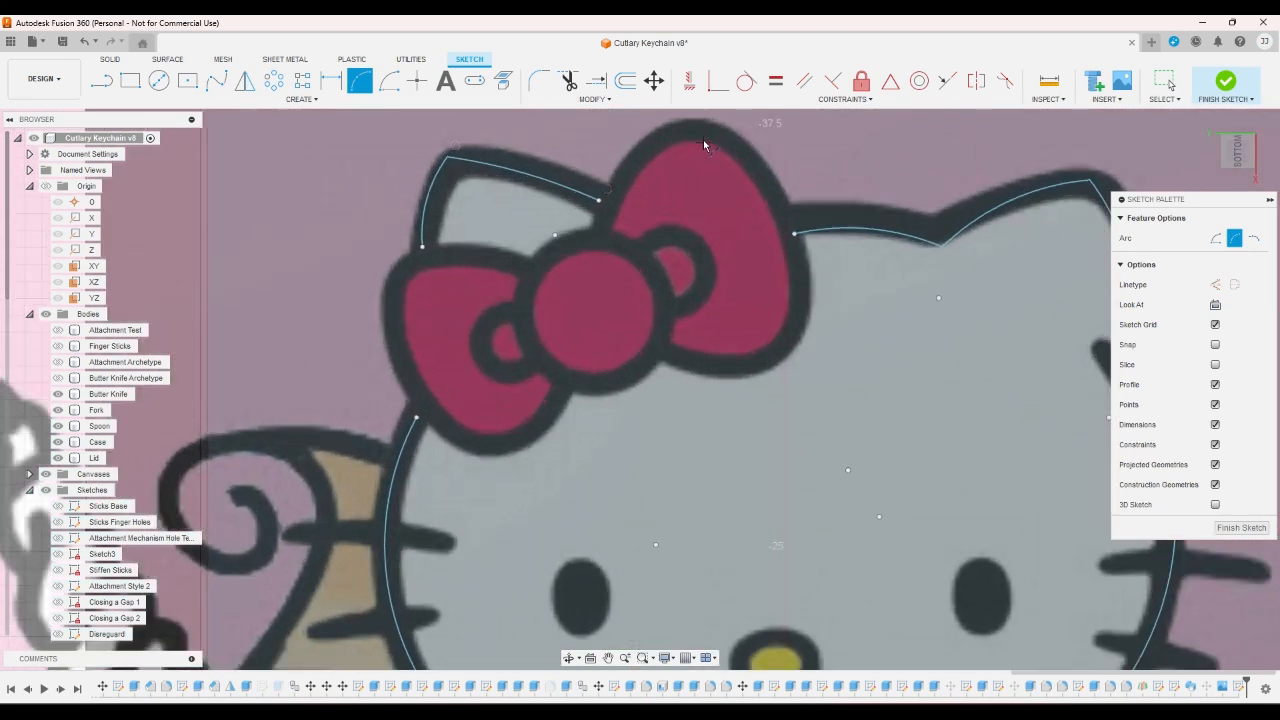
pyautogui.click(640, 136)
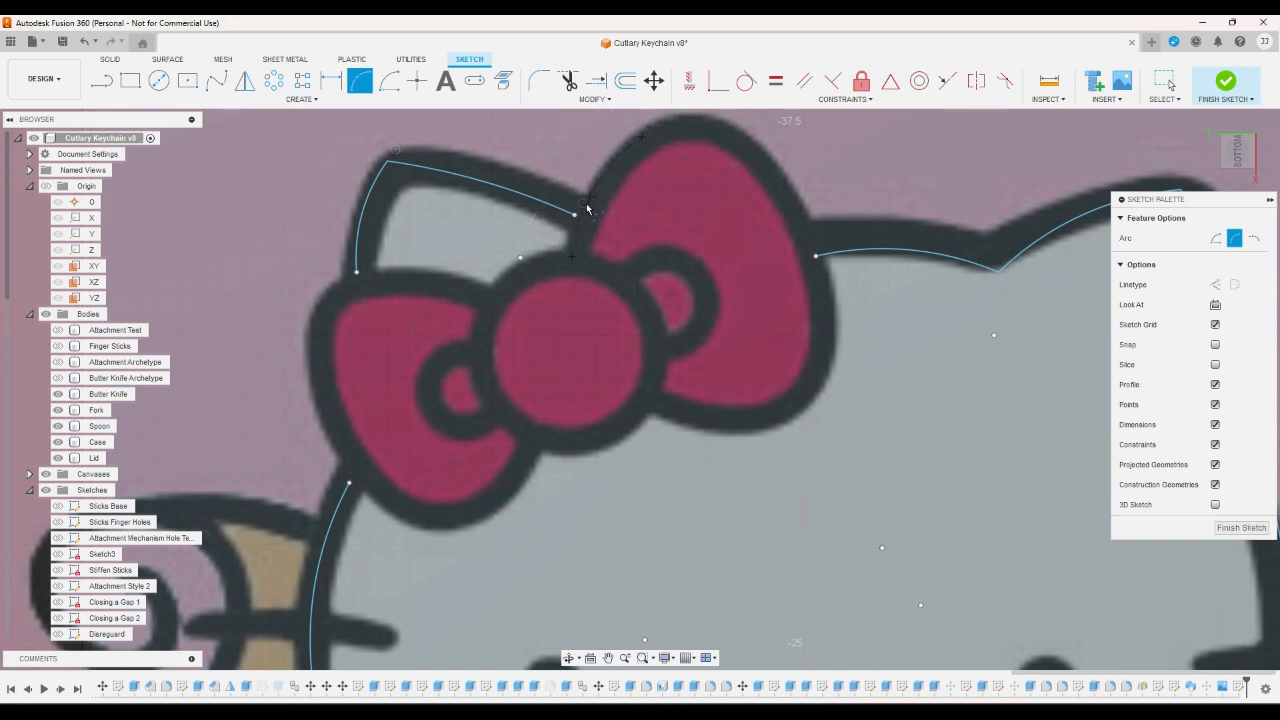
pyautogui.click(575, 216)
pyautogui.rightClick(632, 193)
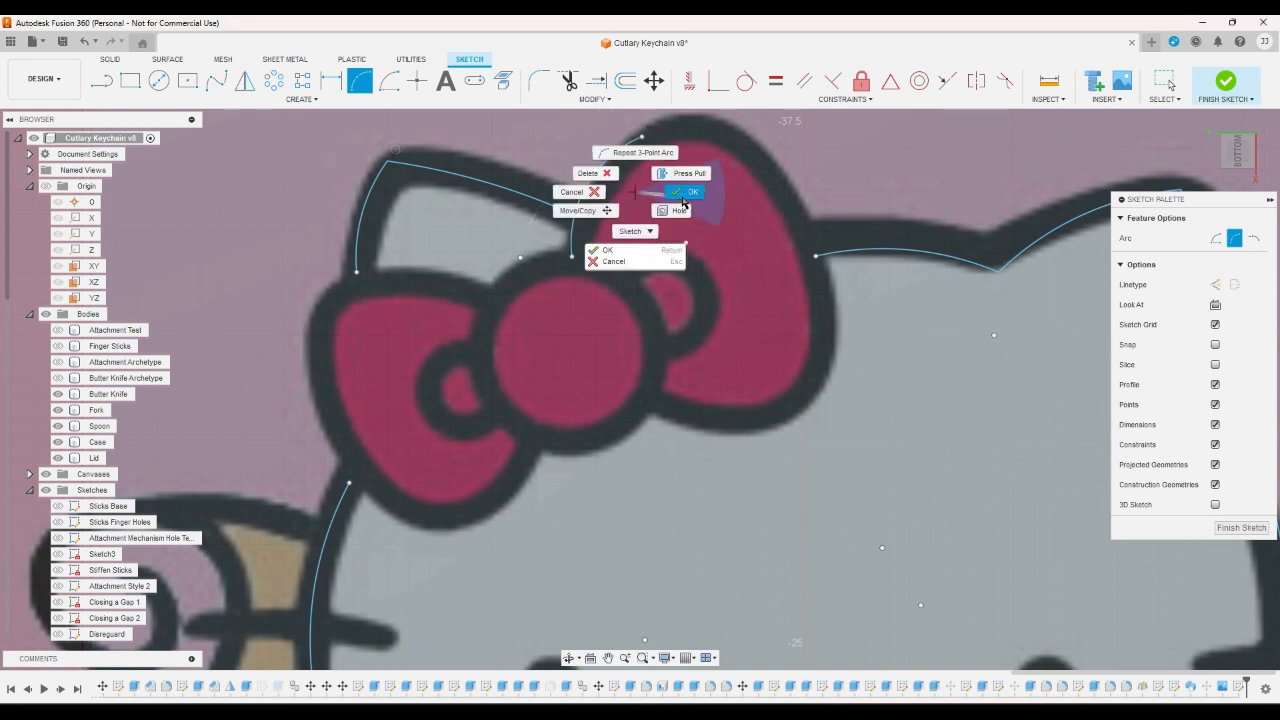
pyautogui.click(684, 197)
# - Try to fit the bow loop arc to the black outline by shifting its endpoint and curve, and delete the arc
pyautogui.moveTo(643, 139); pyautogui.dragTo(683, 132)
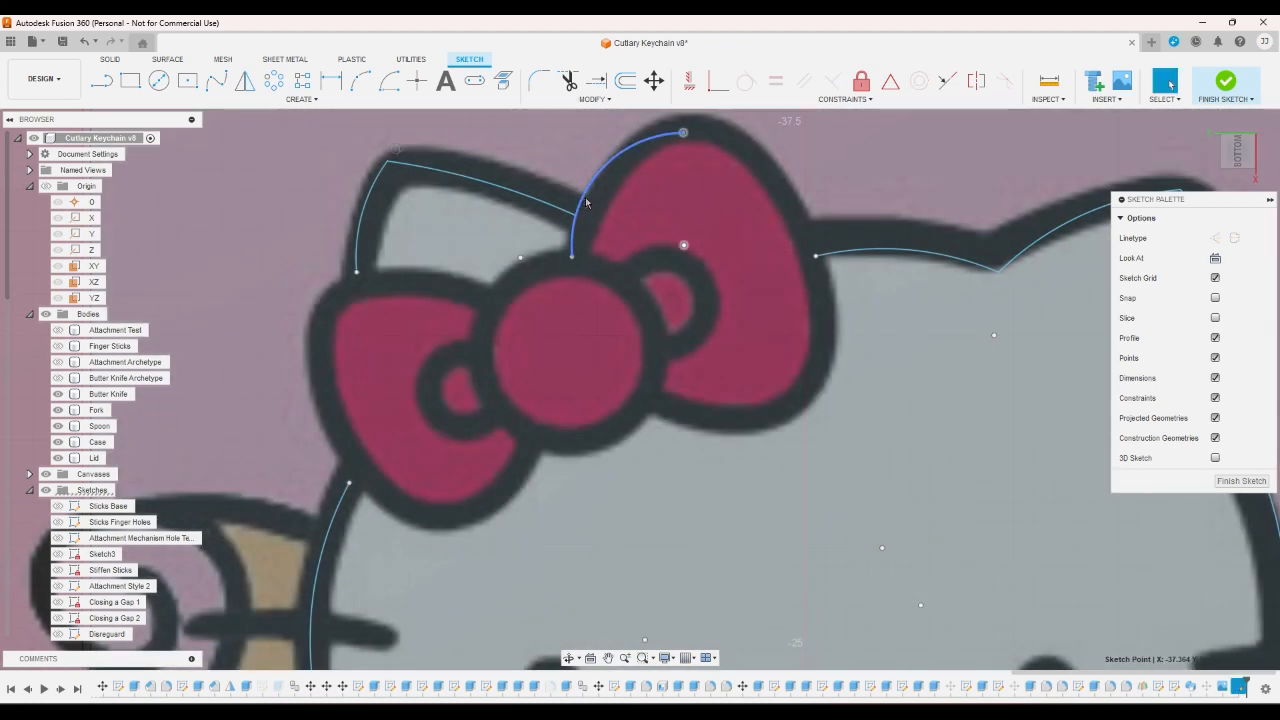
pyautogui.moveTo(587, 203); pyautogui.dragTo(598, 206)
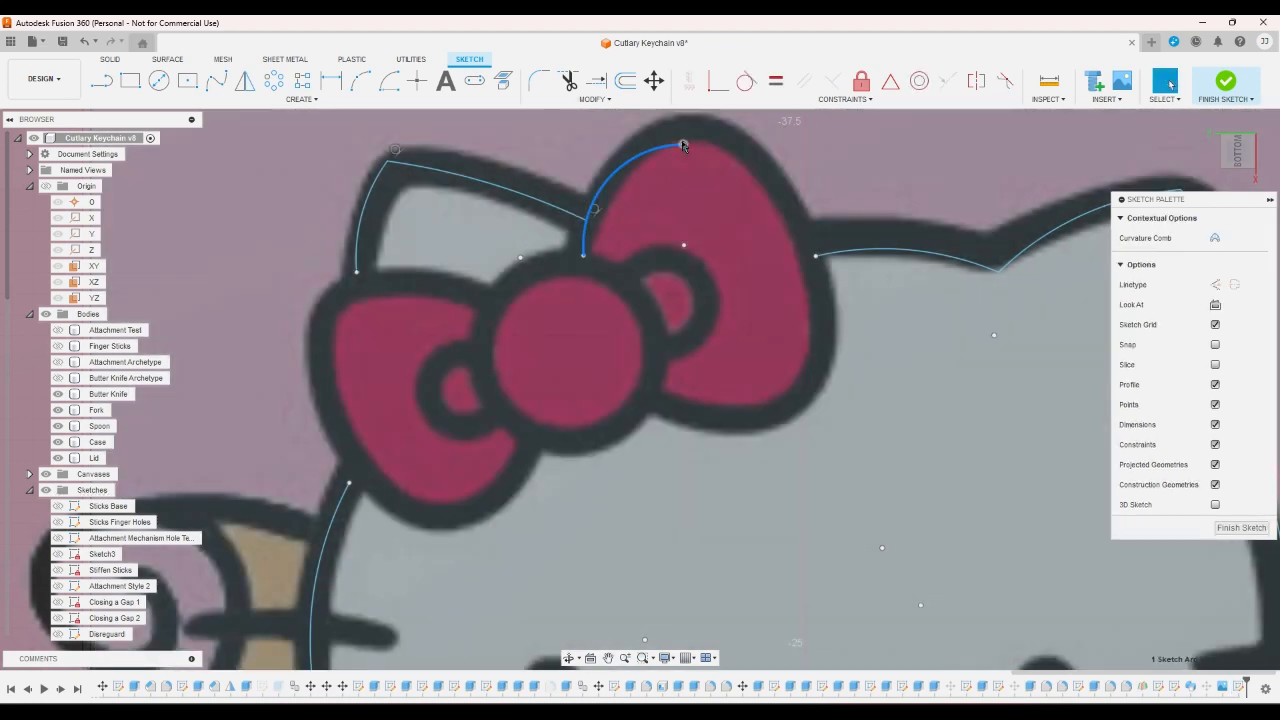
pyautogui.moveTo(683, 146); pyautogui.dragTo(652, 139)
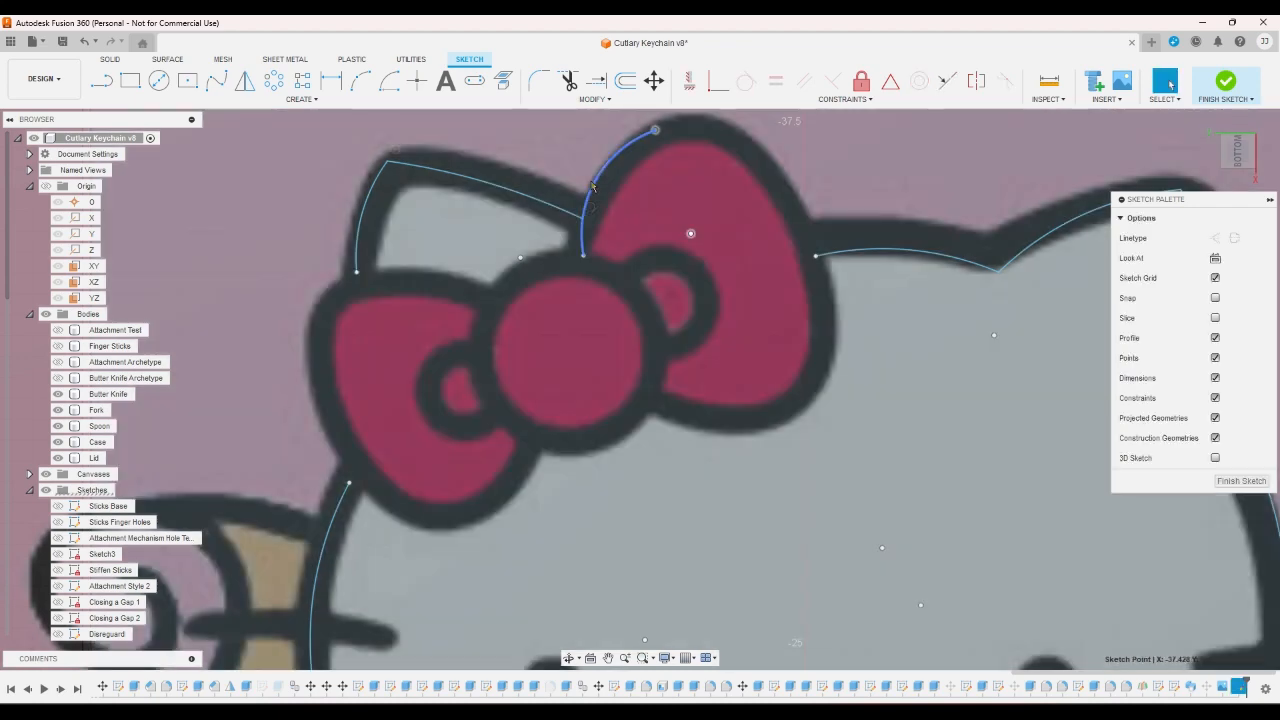
pyautogui.moveTo(591, 186); pyautogui.dragTo(602, 190)
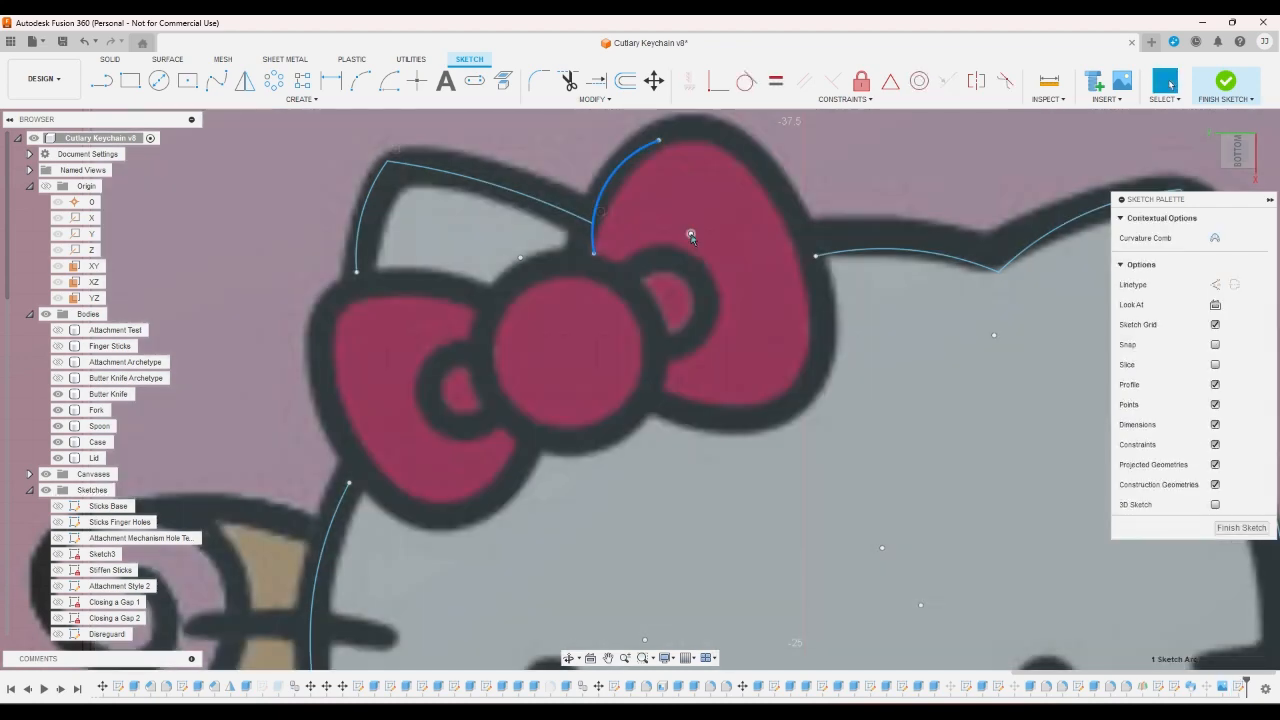
pyautogui.click(669, 220)
pyautogui.moveTo(691, 237); pyautogui.dragTo(691, 236)
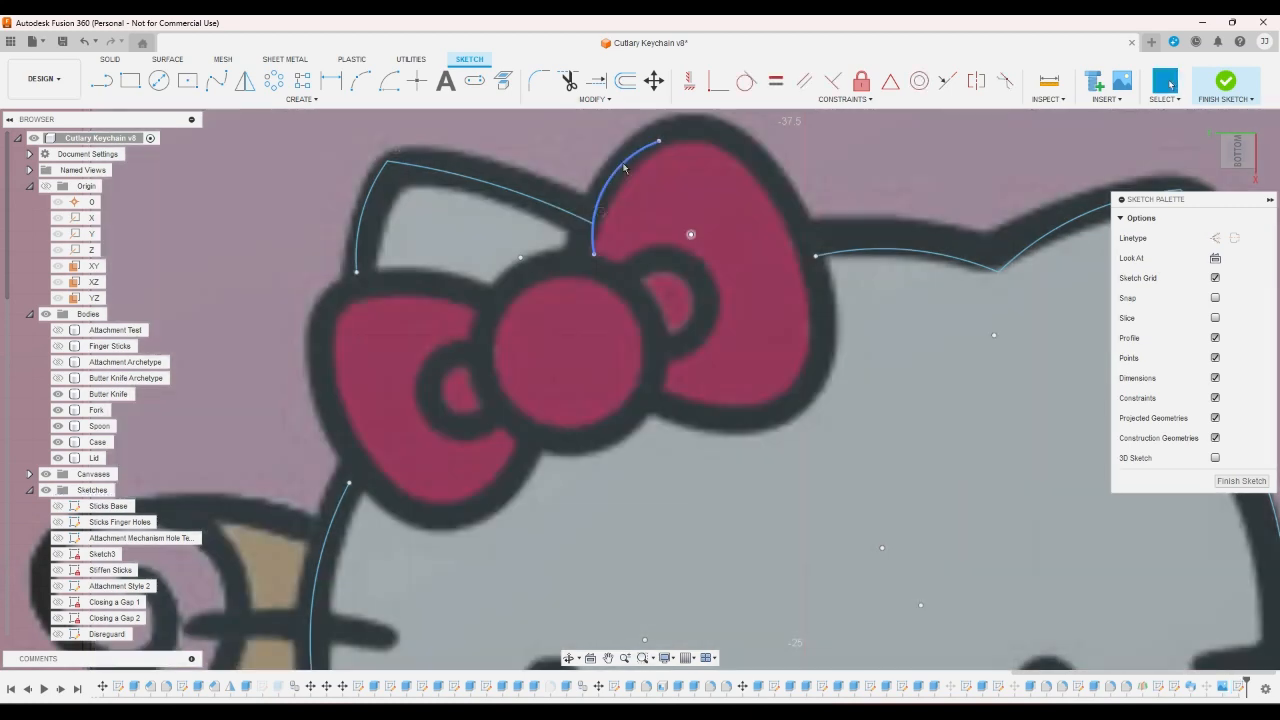
pyautogui.click(631, 184)
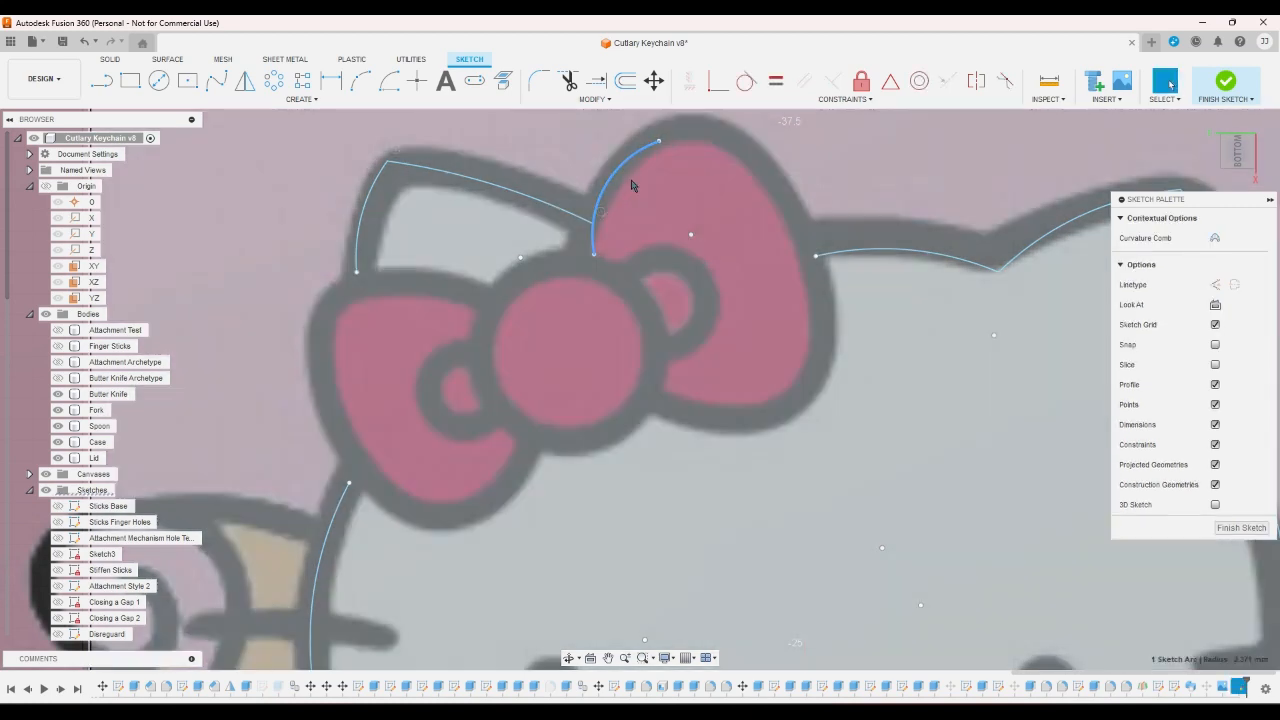
pyautogui.scroll(-5, 666, 275)
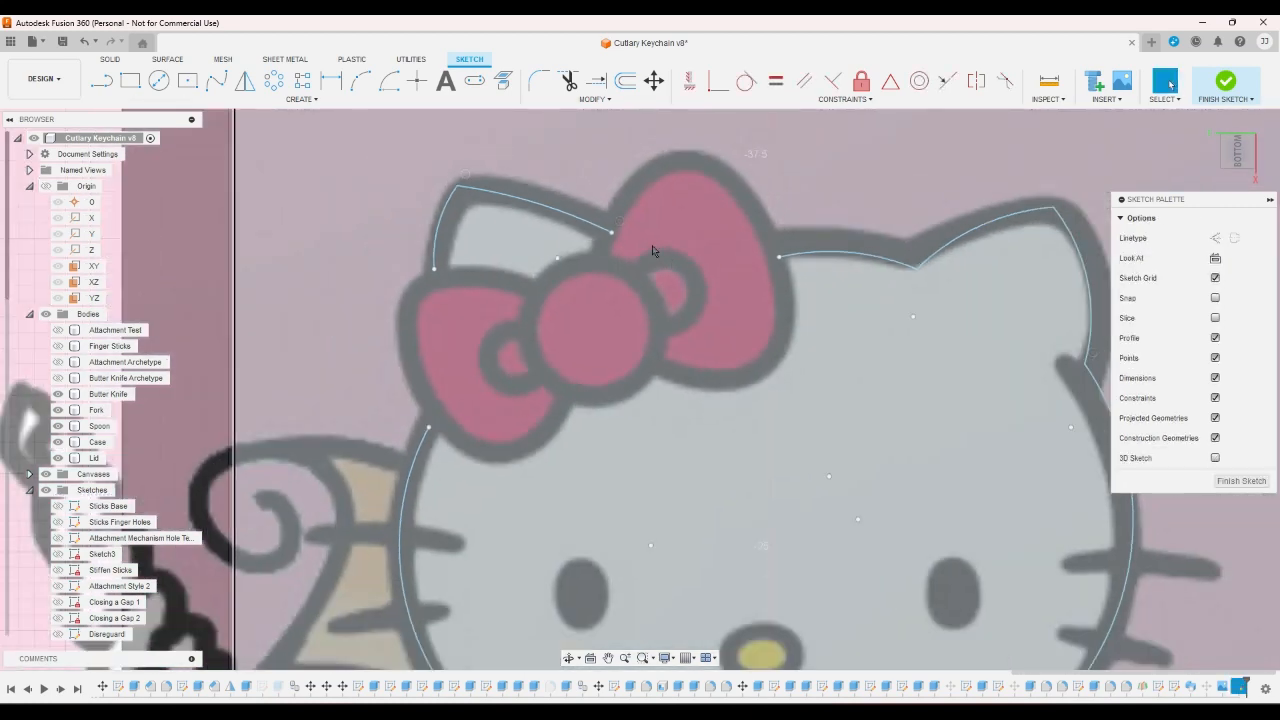
# - Try to move the bowed ear's upper arc endpoint onto the outline beside the bow, and undo the last shift of the arc
pyautogui.scroll(5, 511, 197)
pyautogui.click(511, 197)
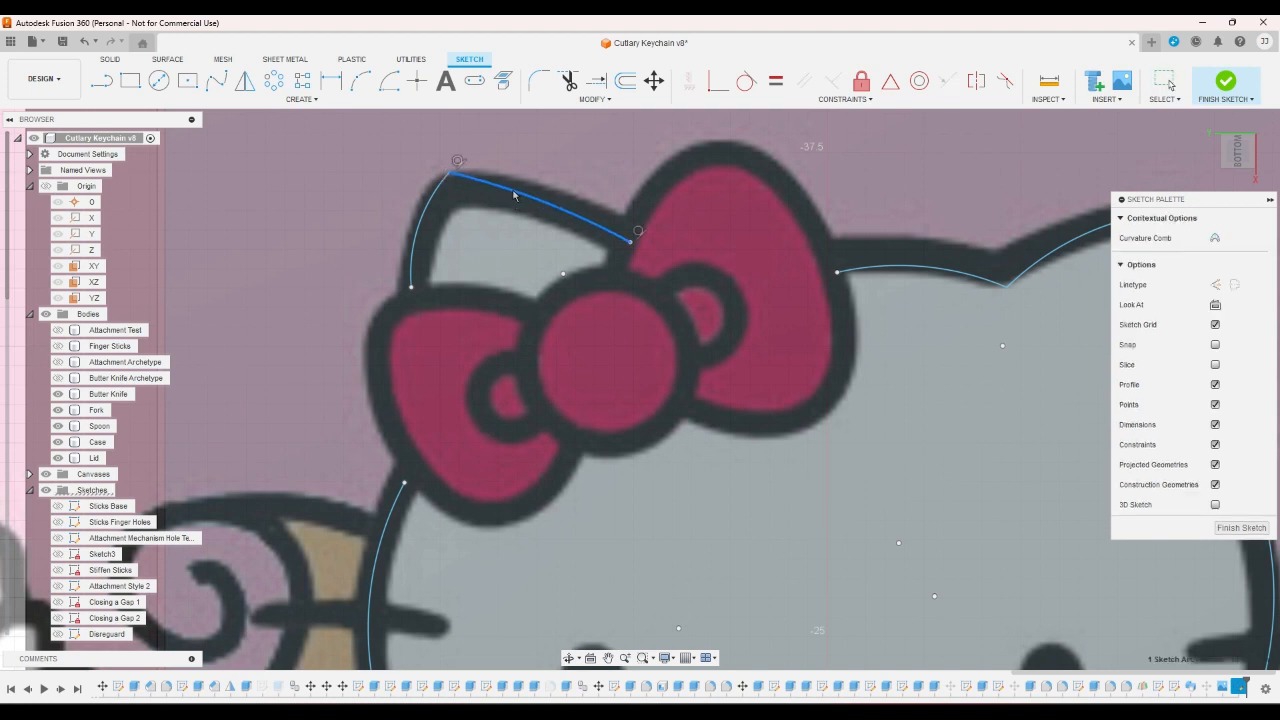
pyautogui.moveTo(631, 241)
pyautogui.mouseDown()
pyautogui.moveTo(598, 245)
pyautogui.moveTo(618, 225)
pyautogui.mouseUp()
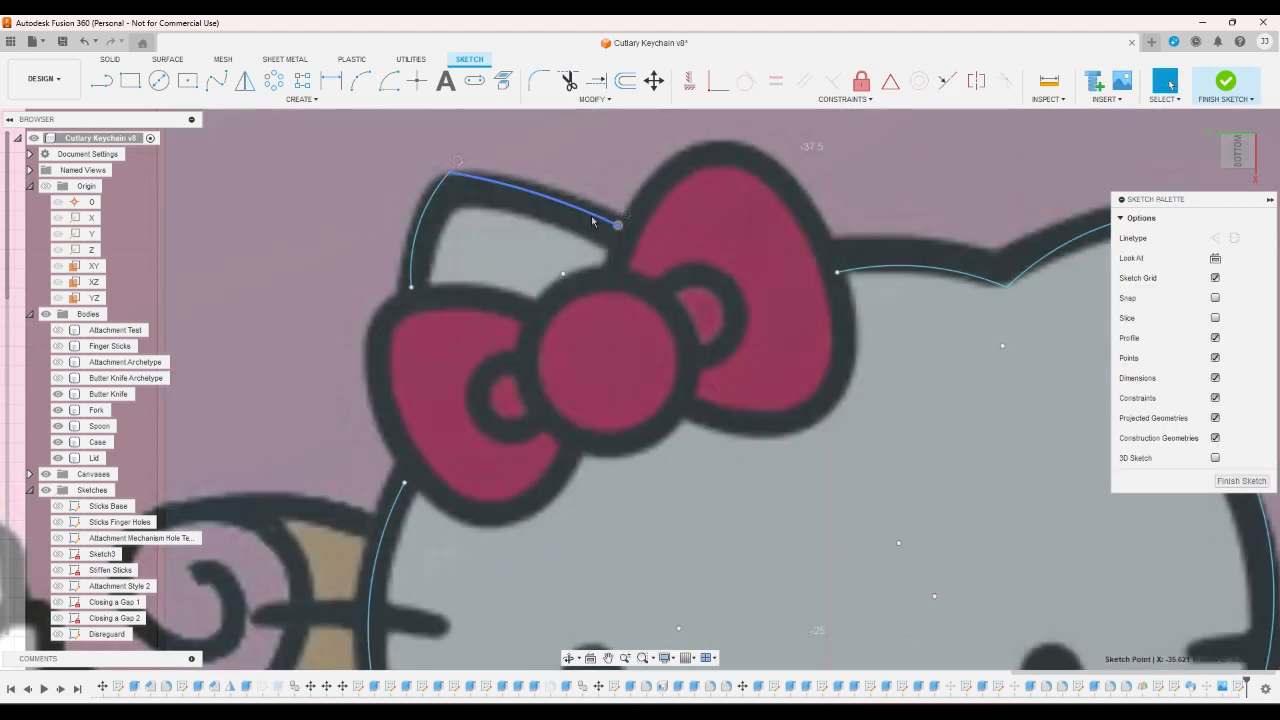
pyautogui.click(591, 215)
pyautogui.scroll(-4, 591, 216)
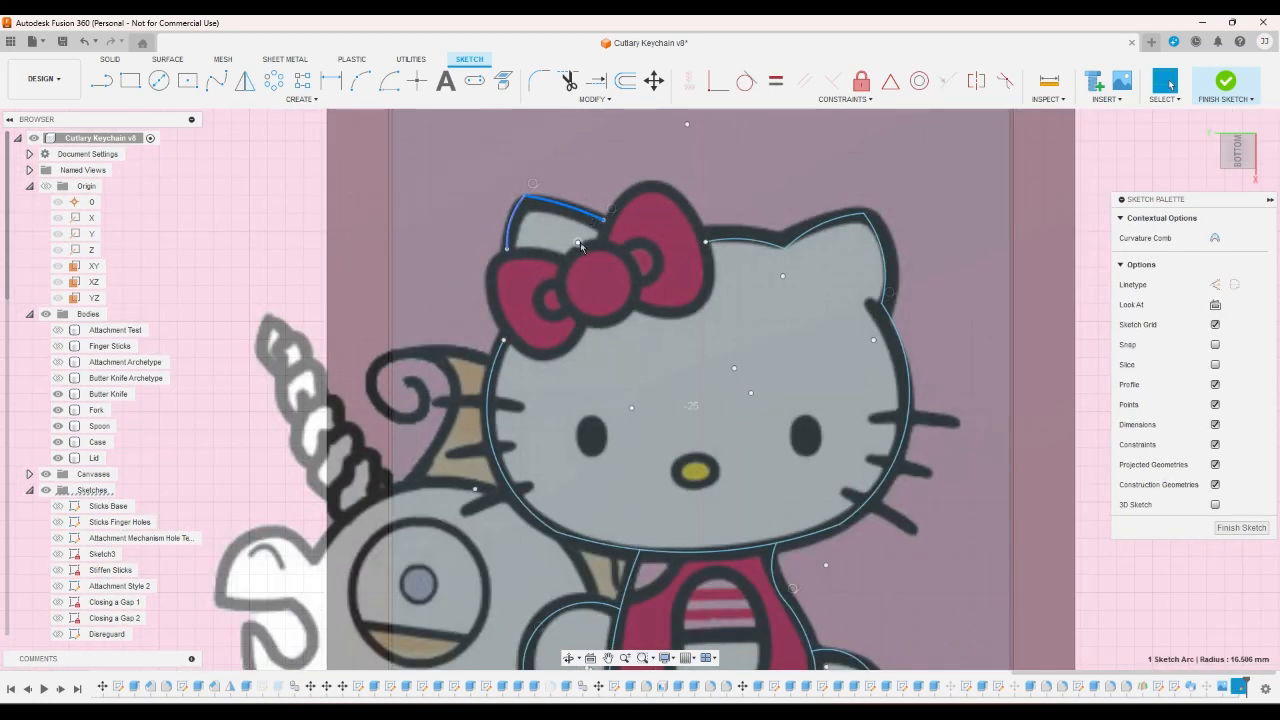
pyautogui.click(575, 241)
pyautogui.hotkey('ctrl', 'z')
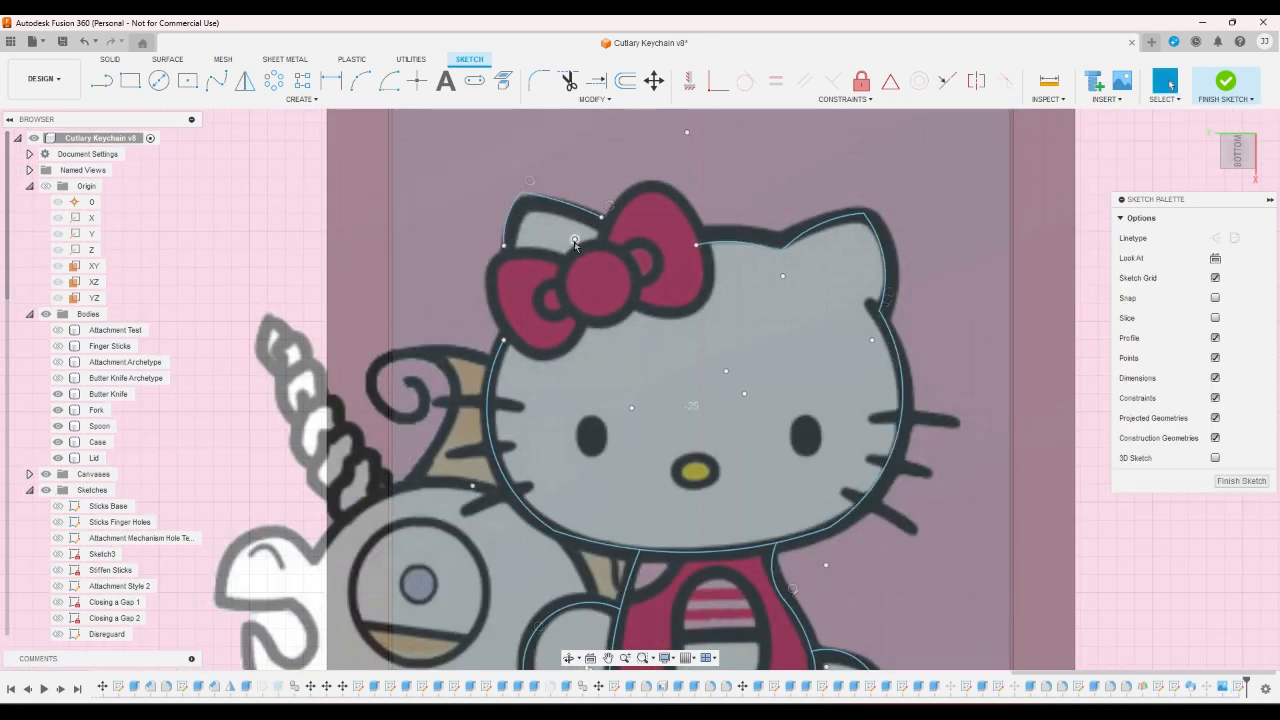
pyautogui.scroll(-3, 848, 239)
pyautogui.scroll(2, 792, 203)
pyautogui.scroll(1, 790, 203)
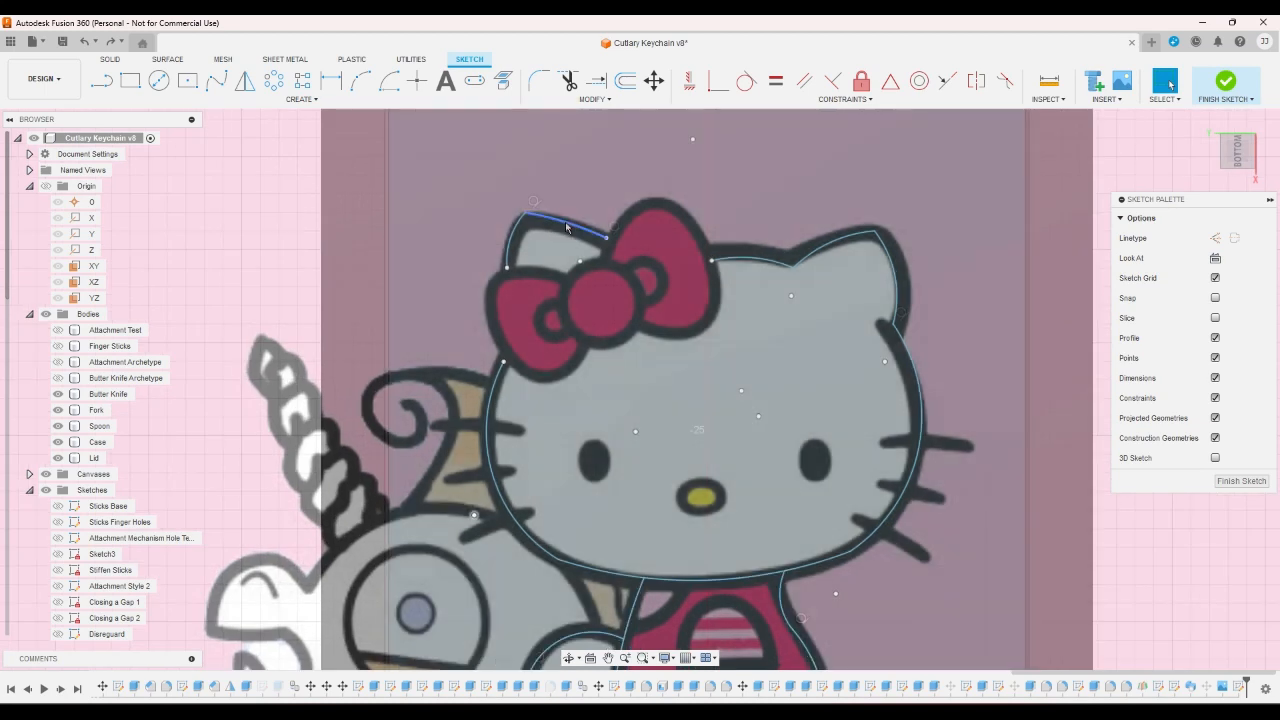
# - Delete the bowed ear's upper arc and retrace that edge with a 3-point arc from the ear tip to the bow
pyautogui.click(571, 224)
pyautogui.press('Delete')
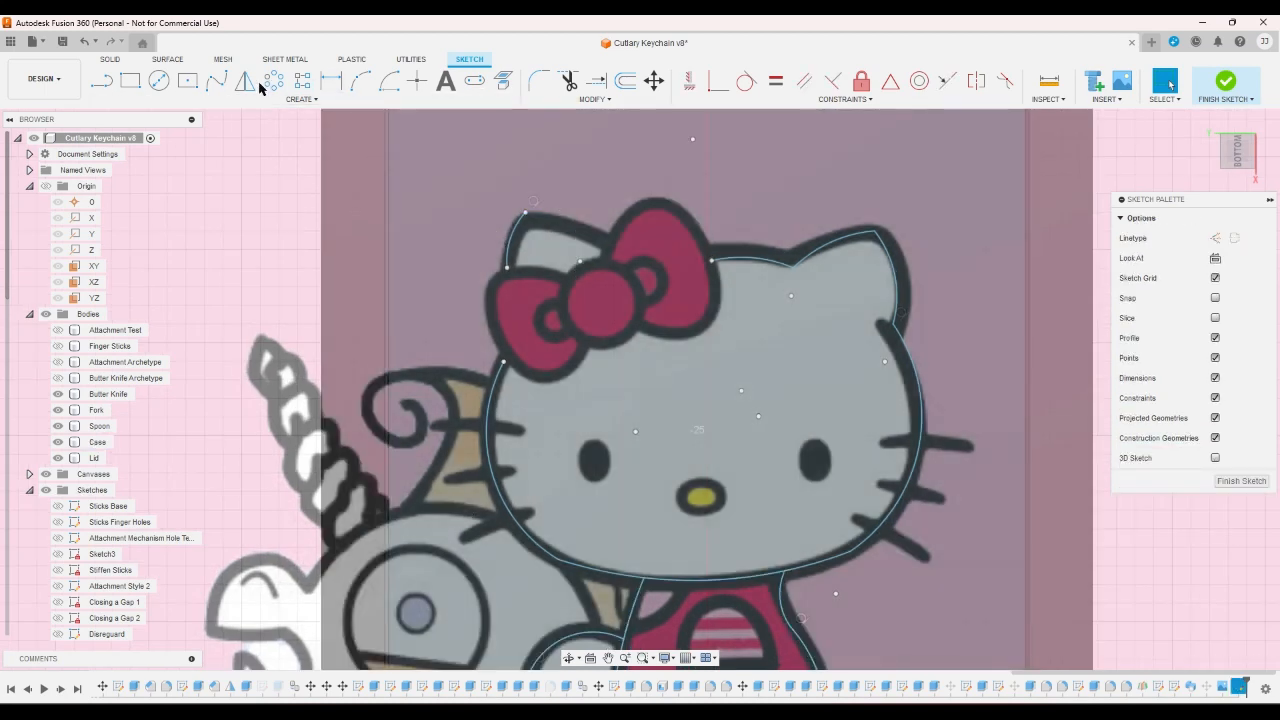
pyautogui.click(359, 84)
pyautogui.scroll(2, 535, 220)
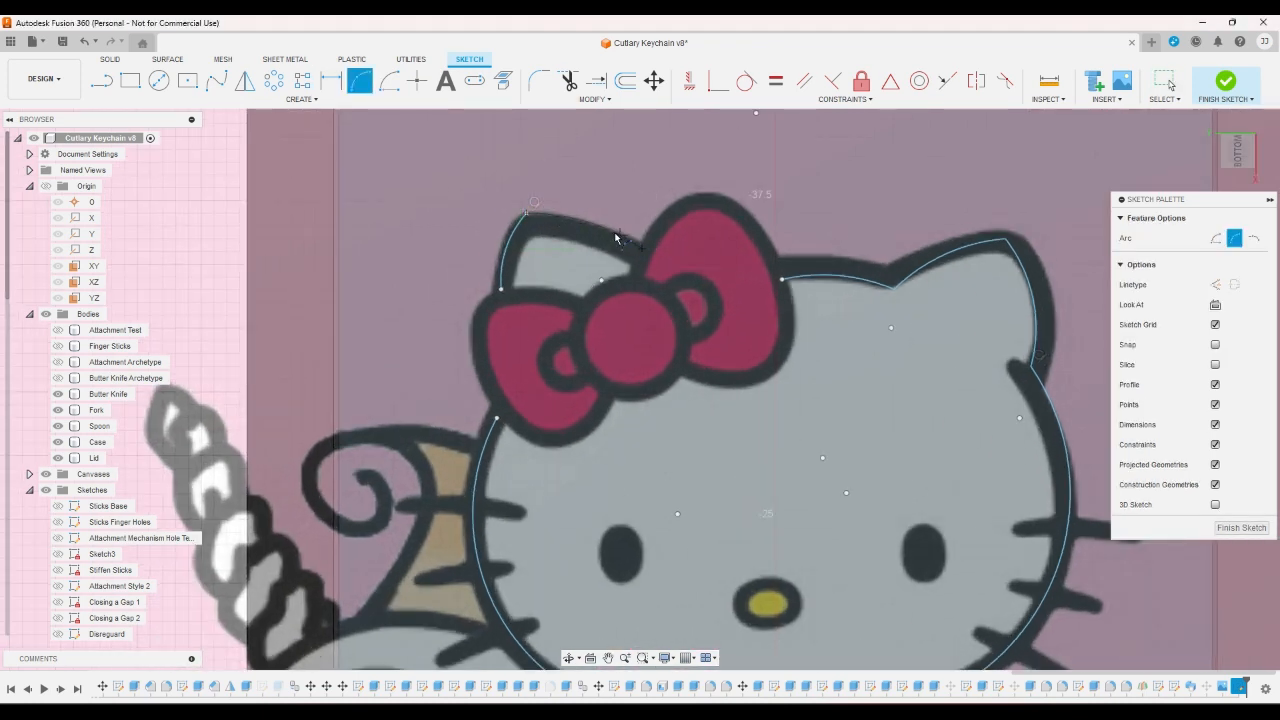
pyautogui.click(641, 247)
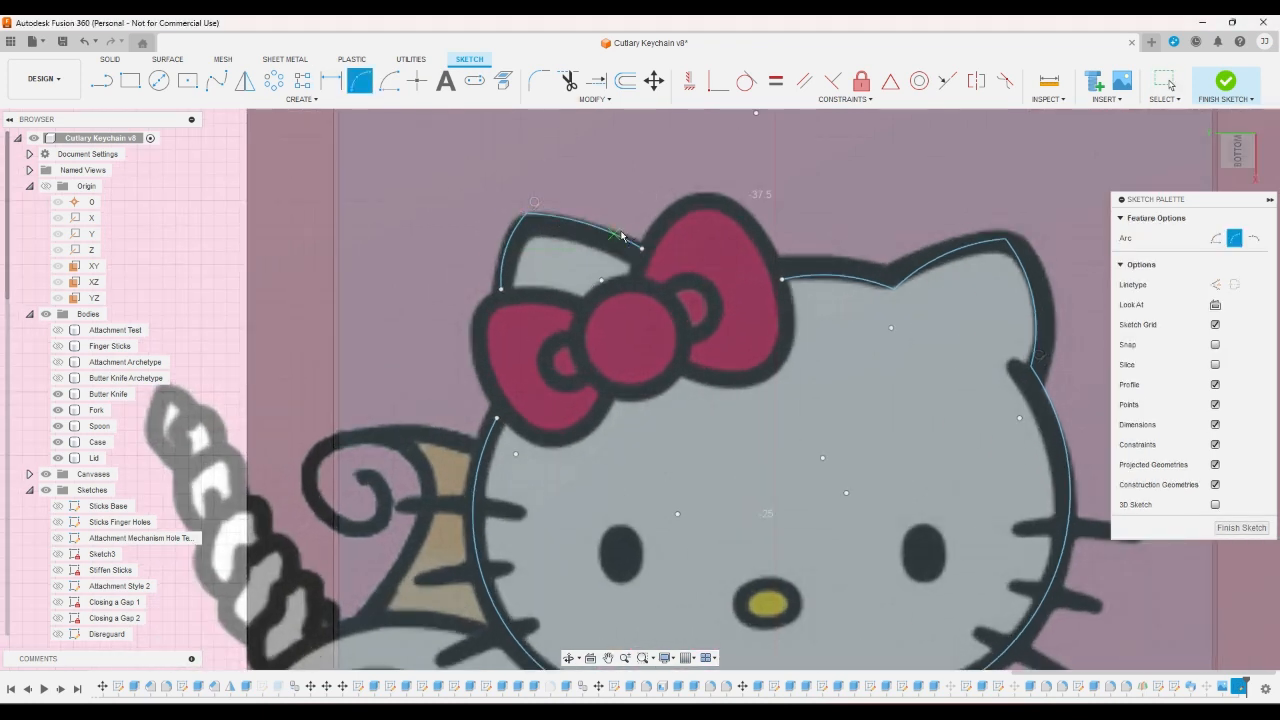
# - Trace the bow's larger loop with a chain of 3-point arcs, from the ear over the top and around to its underside
pyautogui.click(672, 208)
pyautogui.click(784, 281)
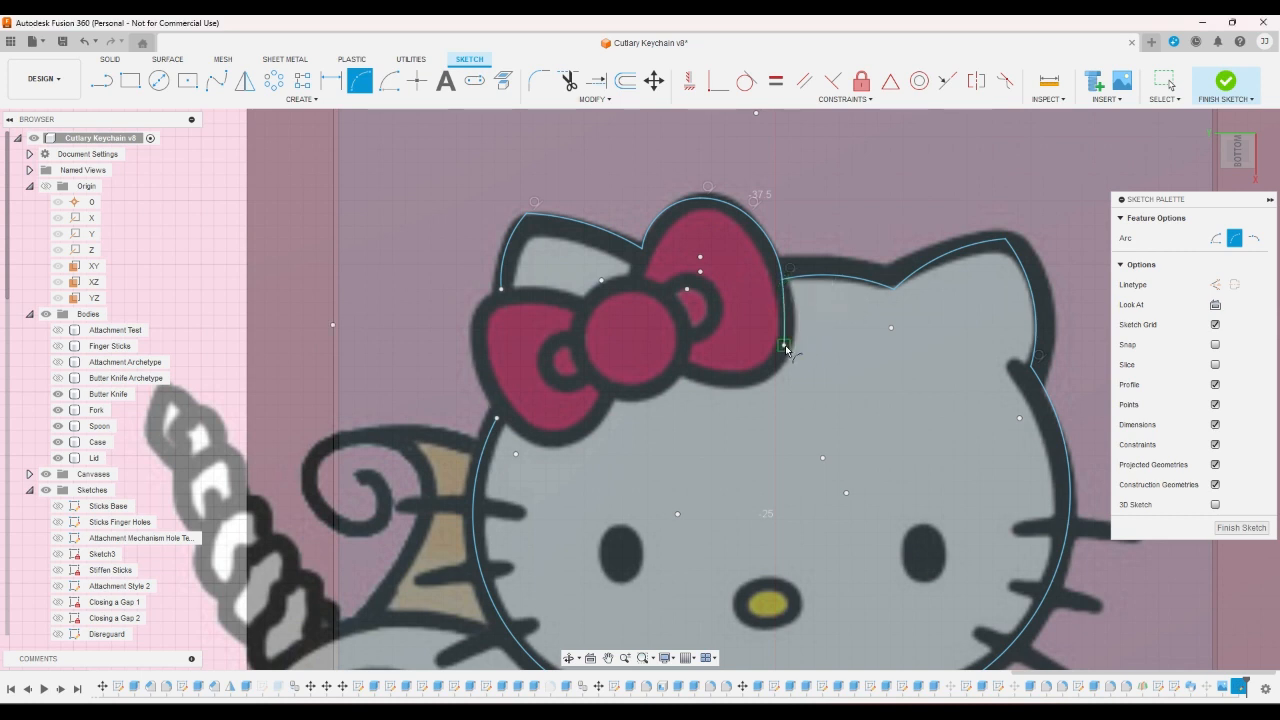
pyautogui.click(783, 345)
pyautogui.click(724, 384)
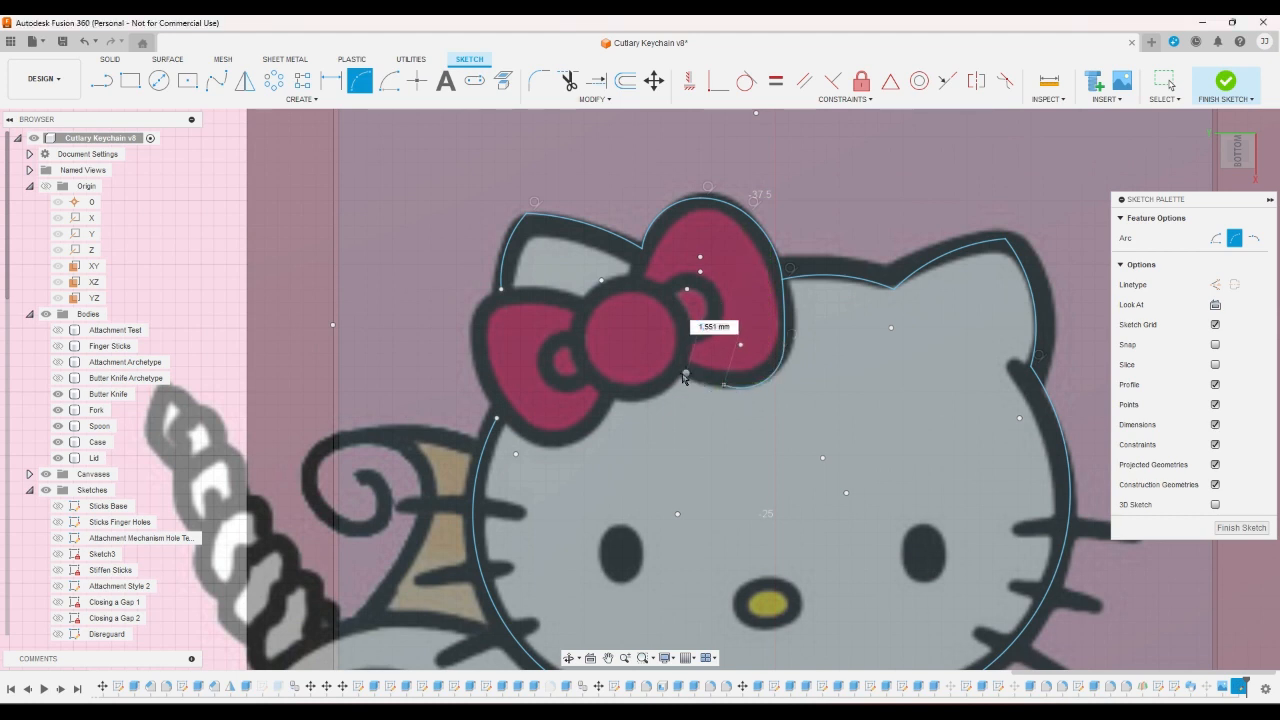
pyautogui.rightClick(678, 377)
pyautogui.click(632, 373)
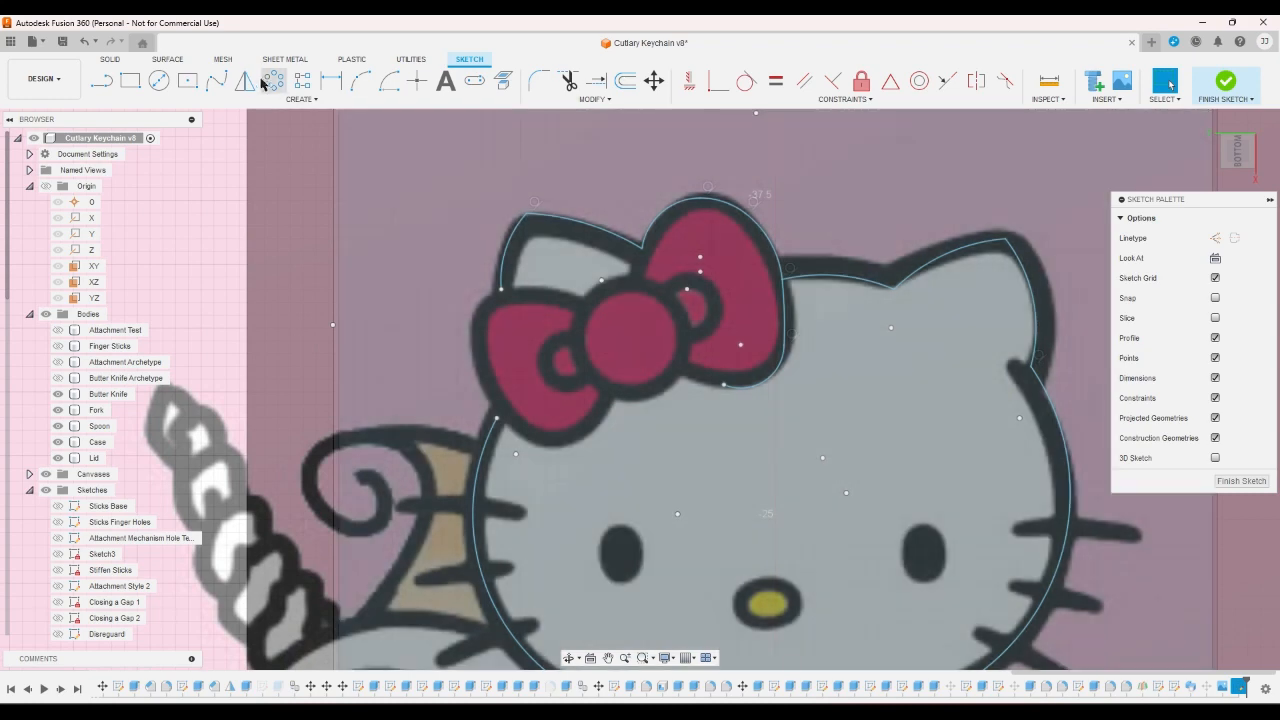
# - Draw a circle around the bow's centre knot and two smaller circles centred on its edge over the inner folds
pyautogui.click(159, 81)
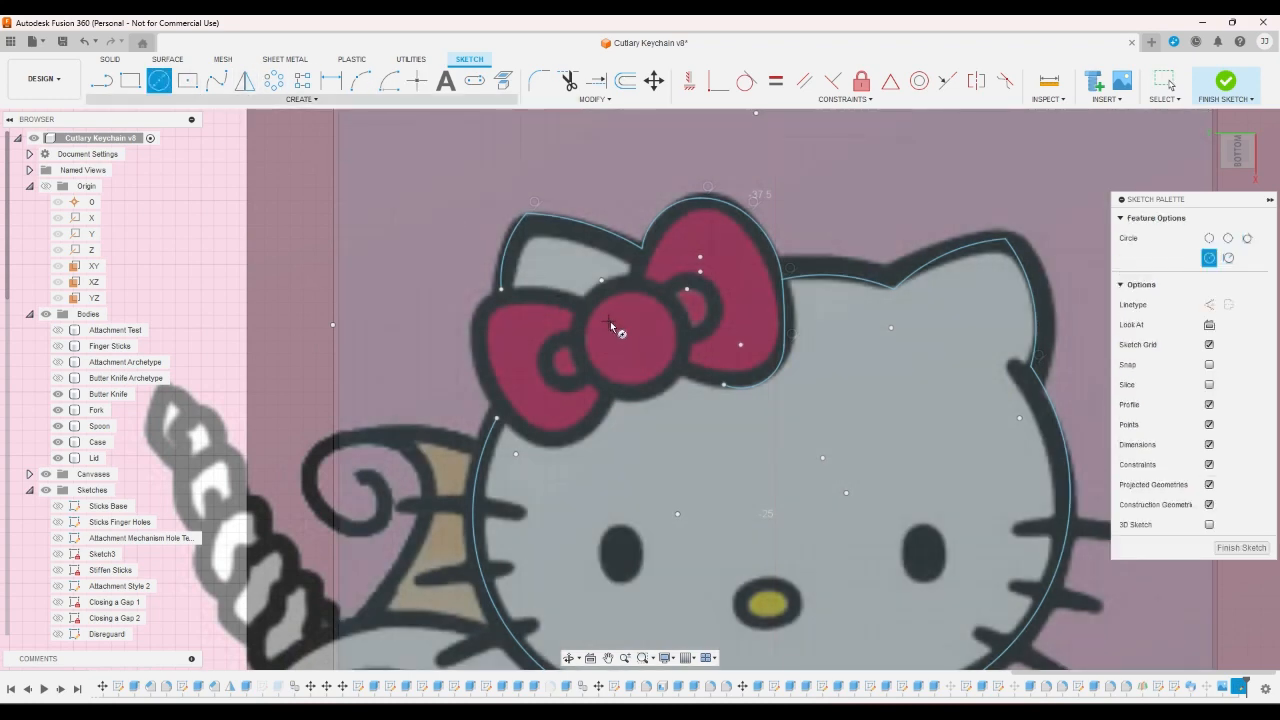
pyautogui.click(631, 340)
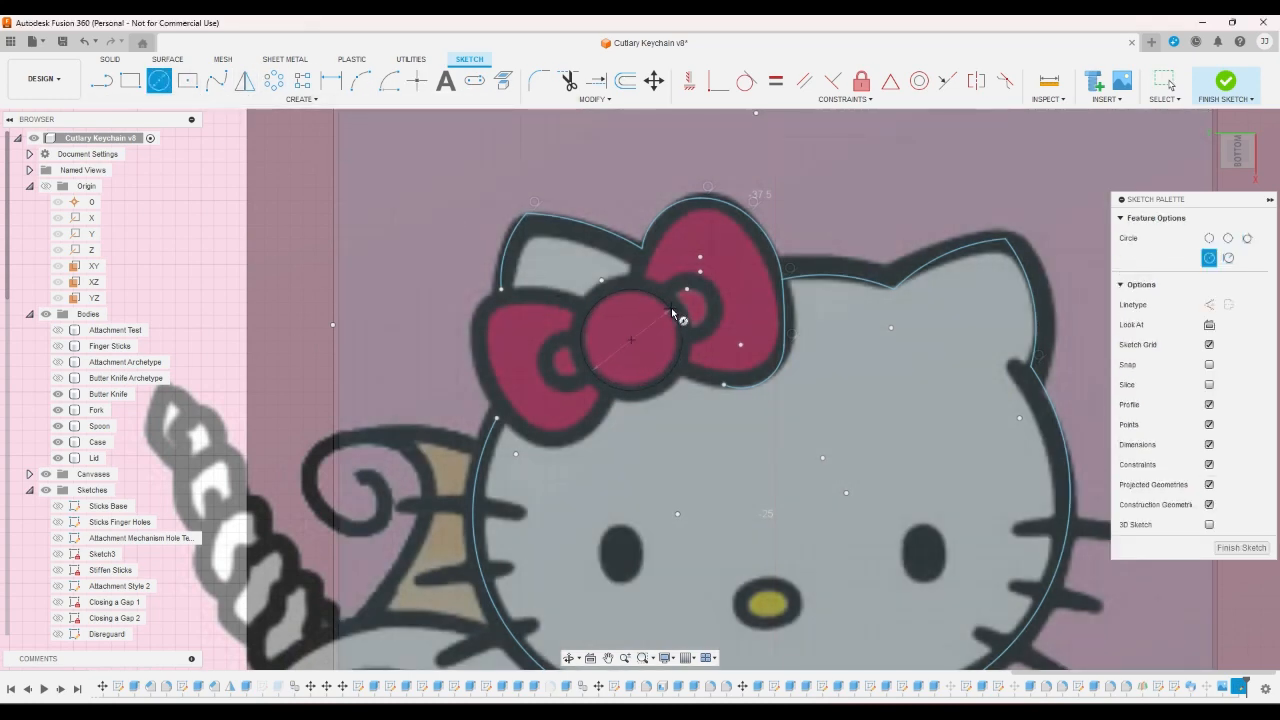
pyautogui.click(680, 322)
pyautogui.click(676, 312)
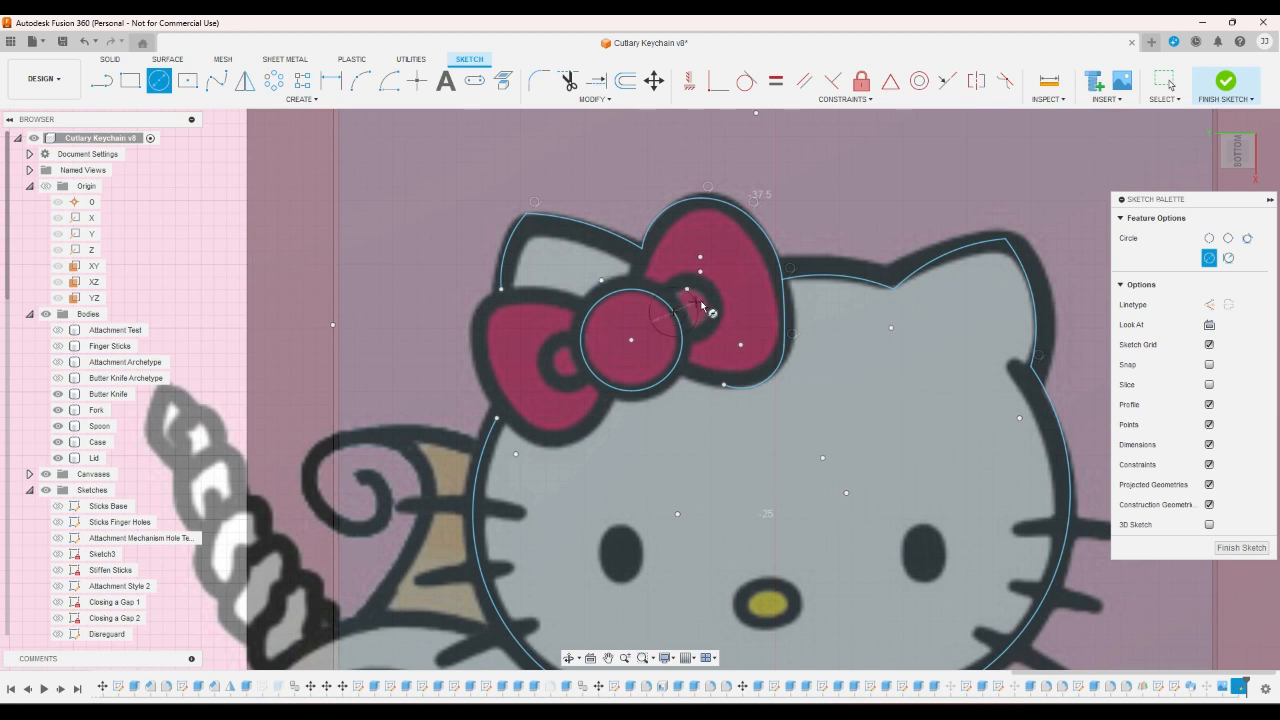
pyautogui.click(712, 308)
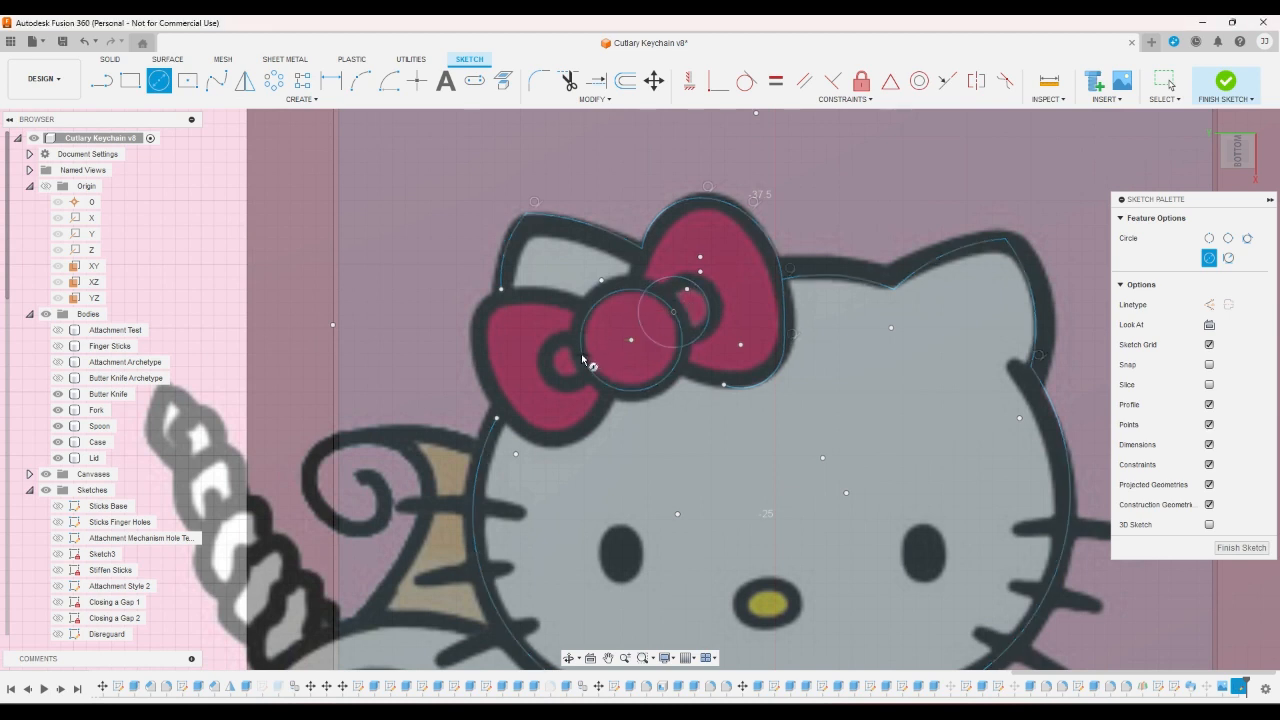
pyautogui.click(583, 356)
pyautogui.click(614, 350)
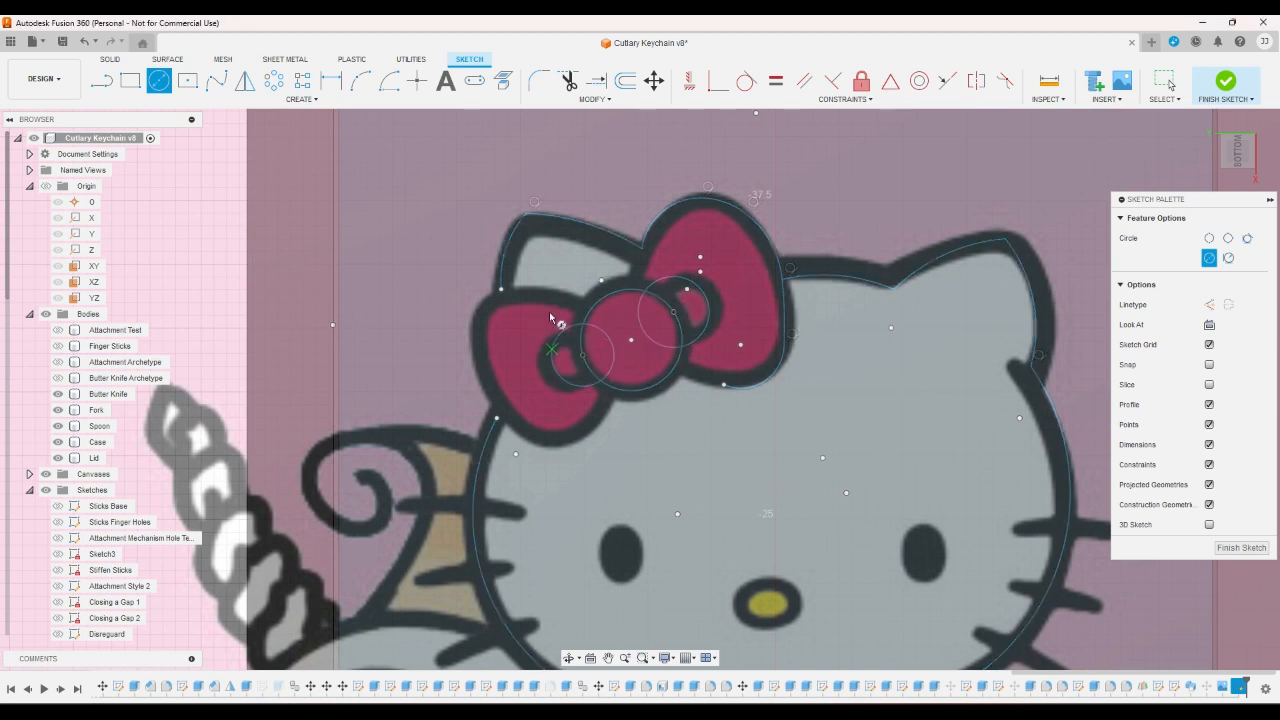
# - Trim away the parts of the two fold circles that lie inside the bow's knot circle
pyautogui.click(582, 87)
pyautogui.click(641, 327)
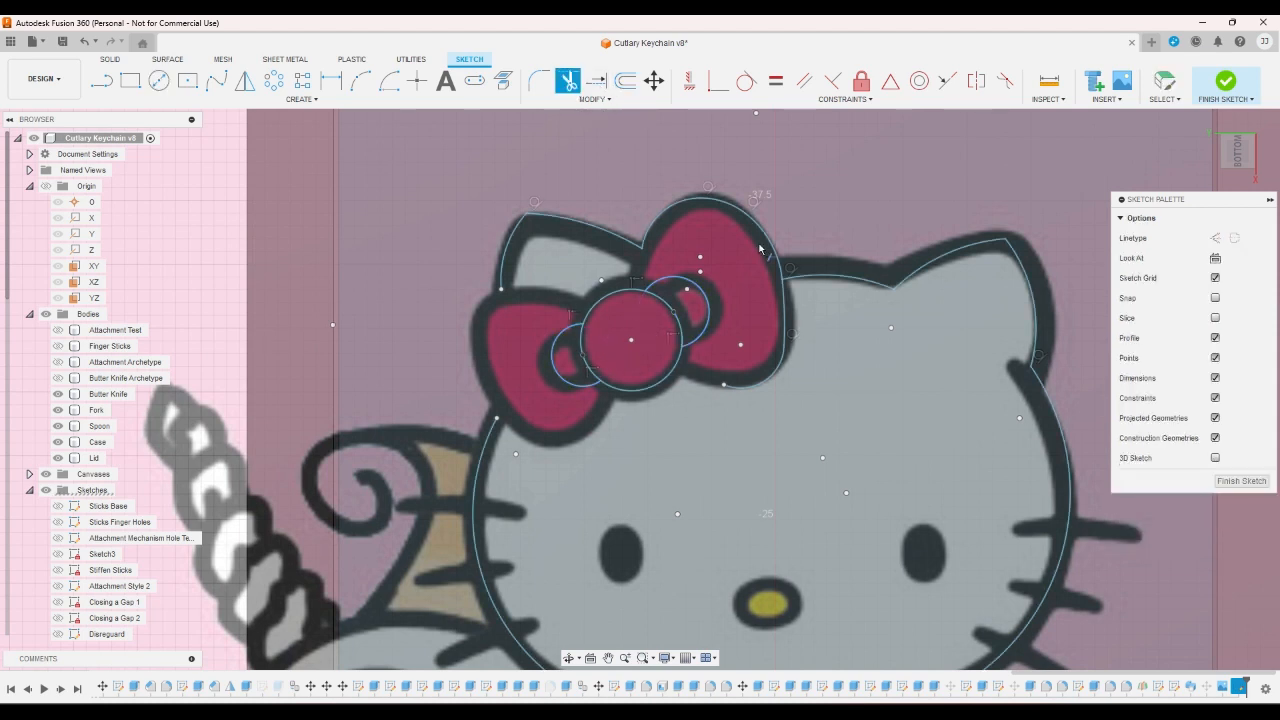
pyautogui.rightClick(815, 195)
pyautogui.click(868, 184)
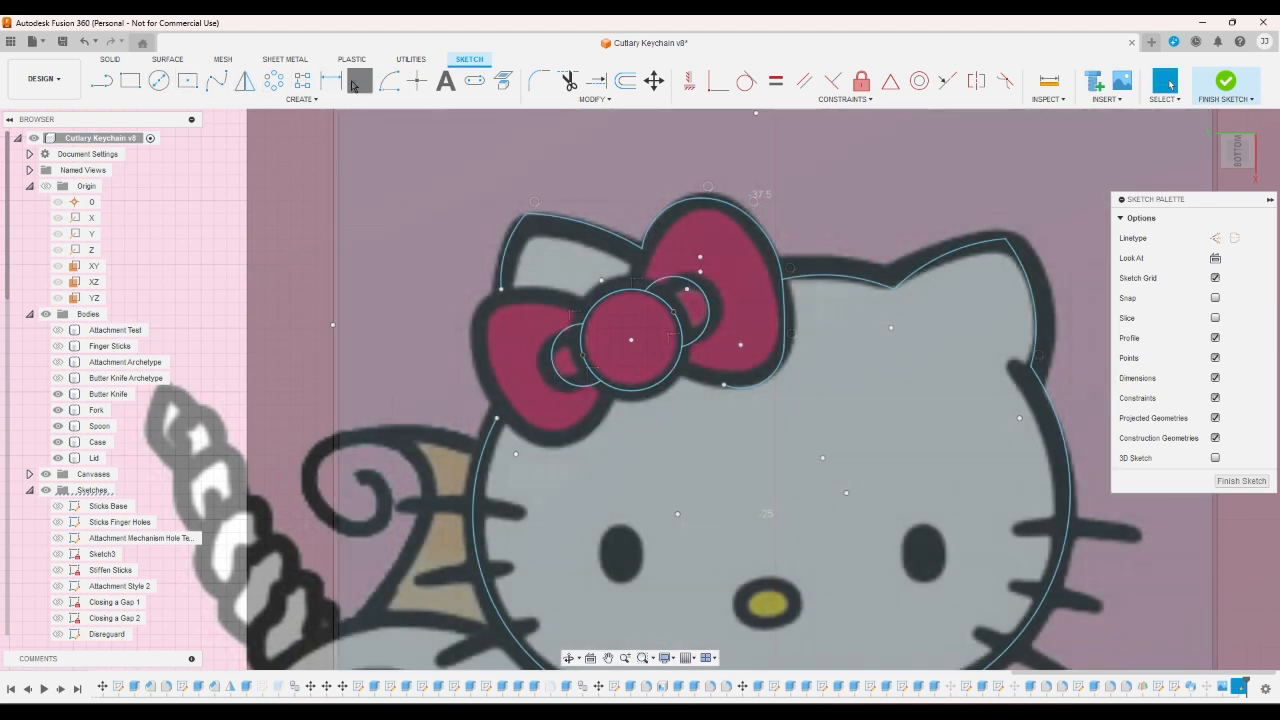
# - Add 3-point arcs closing the larger bow loop's inner side down to the knot and tracing the smaller loop's upper edge to the ear
pyautogui.click(360, 80)
pyautogui.scroll(-3, 538, 202)
pyautogui.scroll(3, 511, 274)
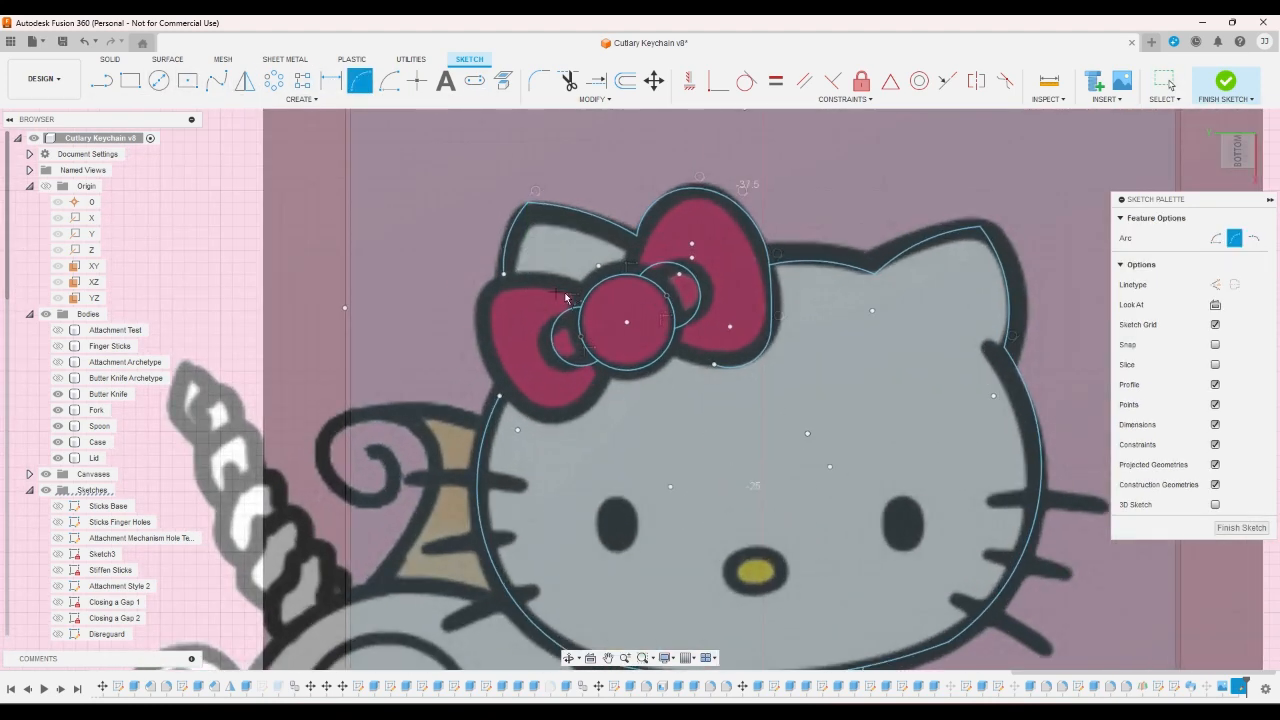
pyautogui.click(638, 238)
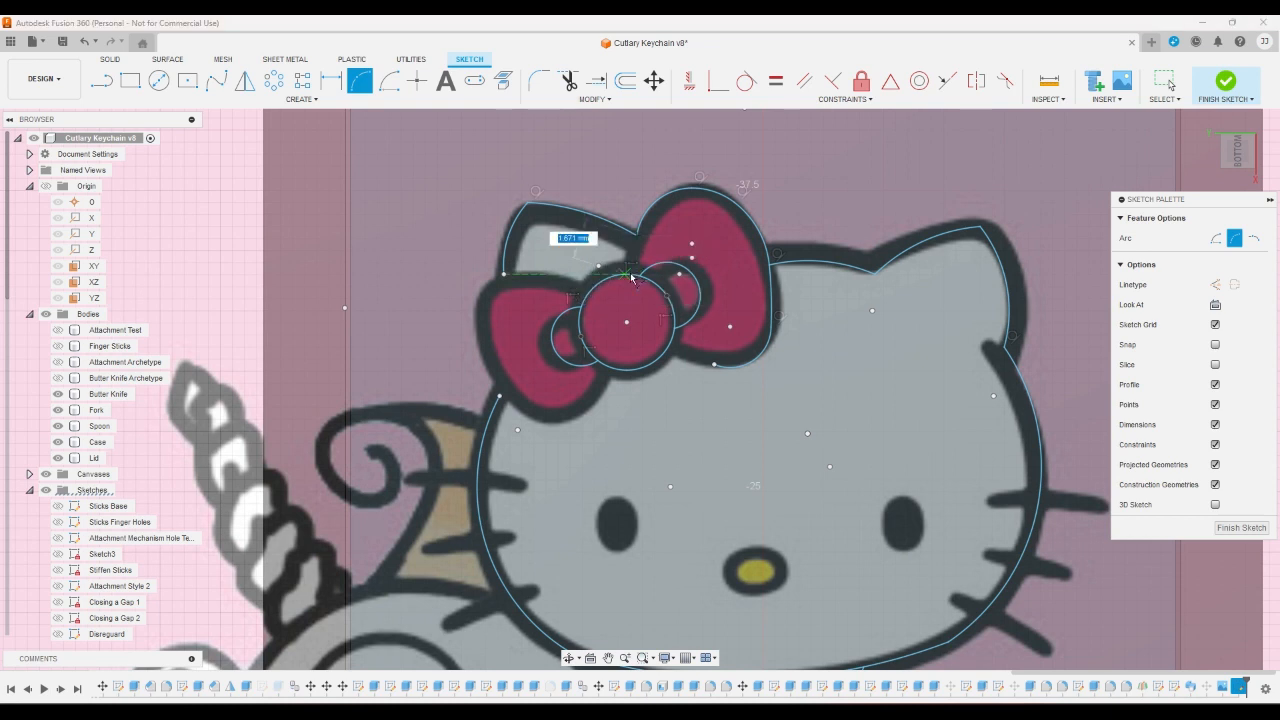
pyautogui.click(637, 276)
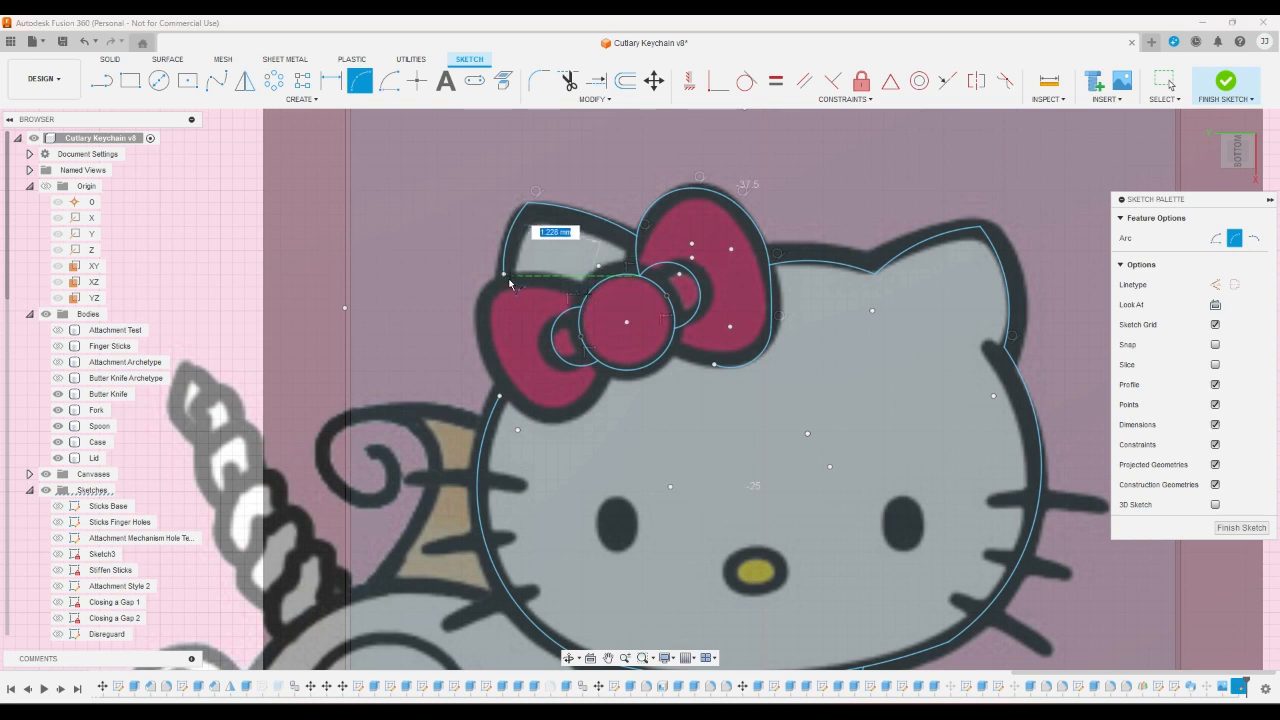
pyautogui.click(550, 279)
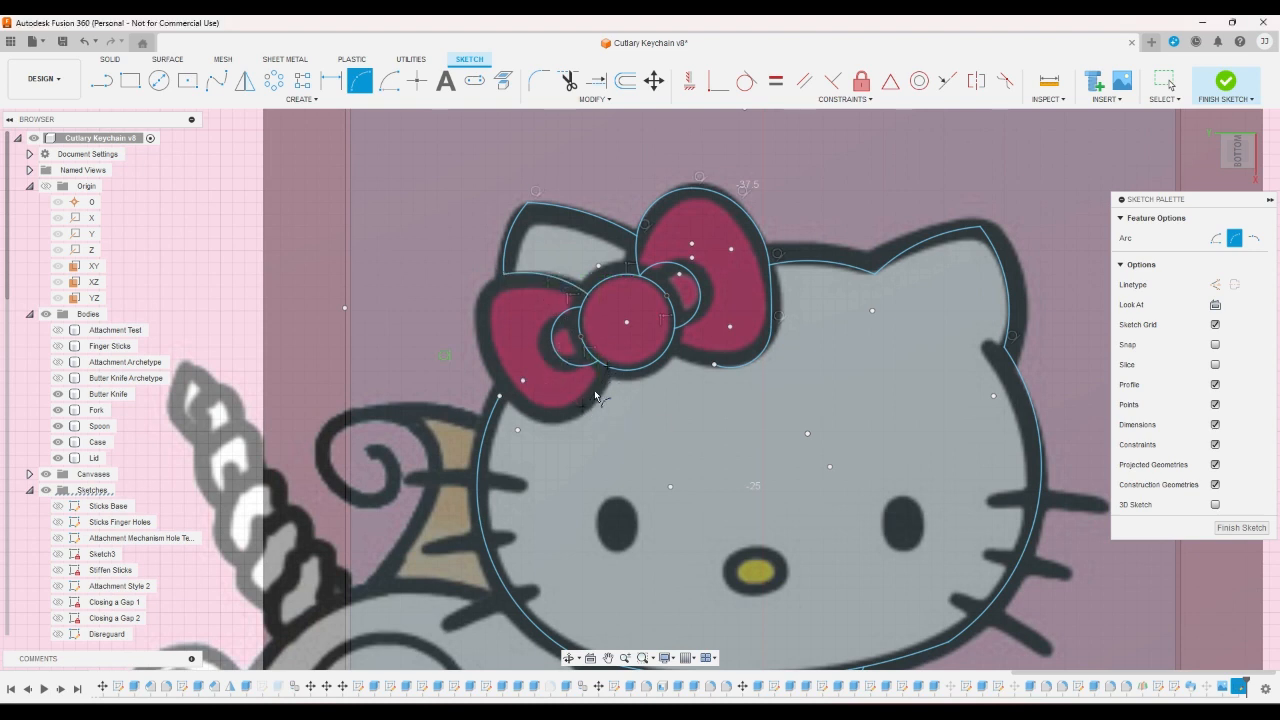
# - Trace the smaller bow loop's underside and outer side with a chain of 3-point arcs starting at the knot
pyautogui.click(595, 396)
pyautogui.click(584, 407)
pyautogui.click(530, 409)
pyautogui.click(508, 388)
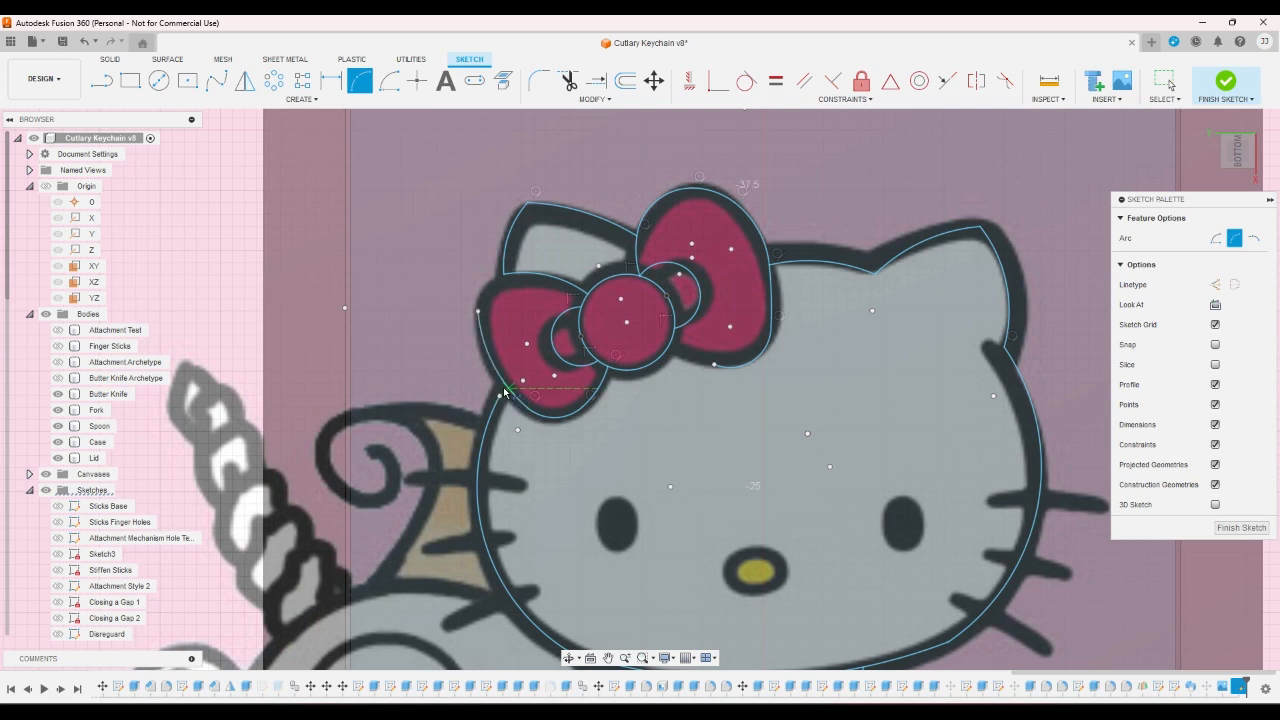
pyautogui.click(479, 310)
pyautogui.rightClick(480, 307)
pyautogui.click(440, 307)
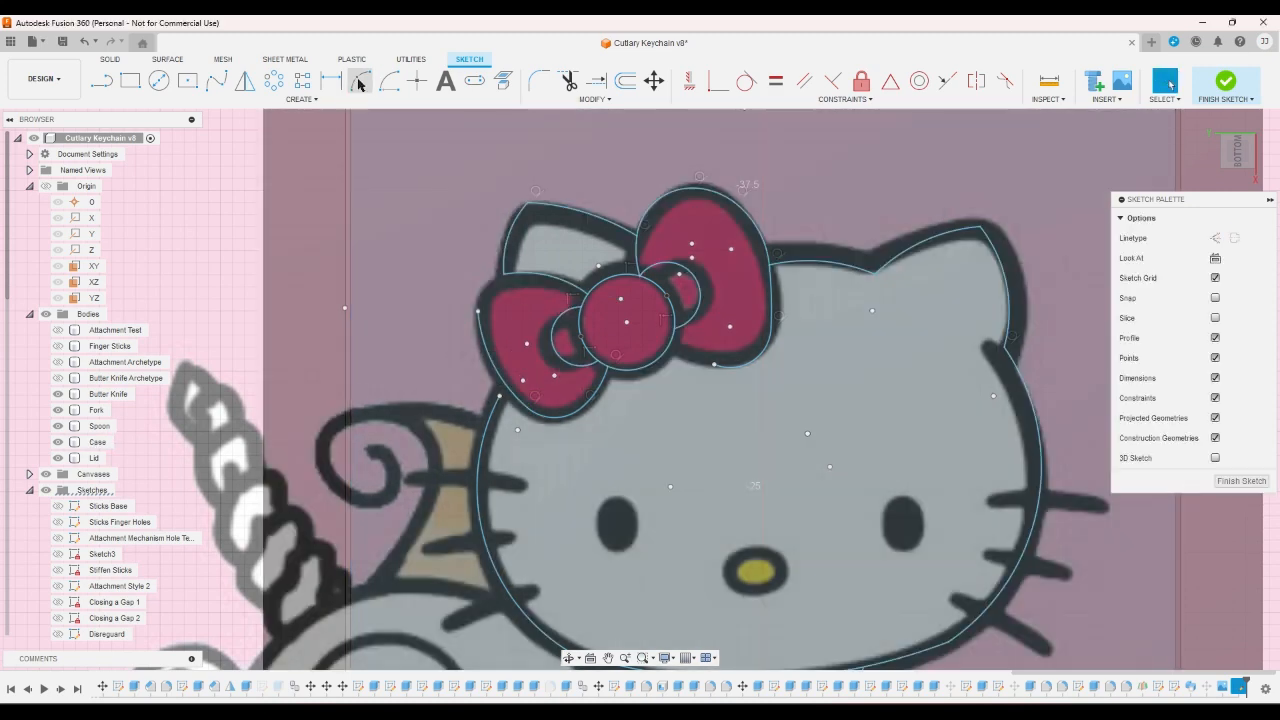
# - Close the smaller bow loop's outer corner with a 3-point arc ending at the ear's lower end, and adjust its joint to the drawing
pyautogui.click(359, 82)
pyautogui.click(478, 311)
pyautogui.click(504, 274)
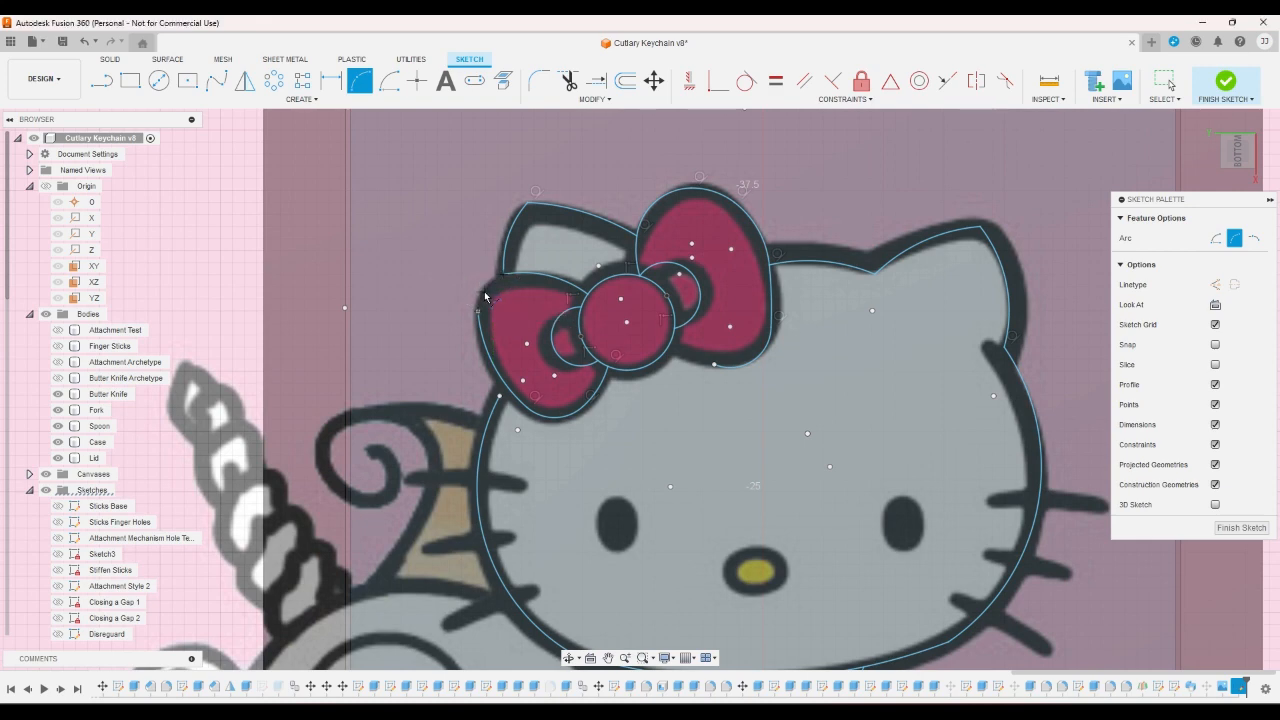
pyautogui.scroll(5, 481, 290)
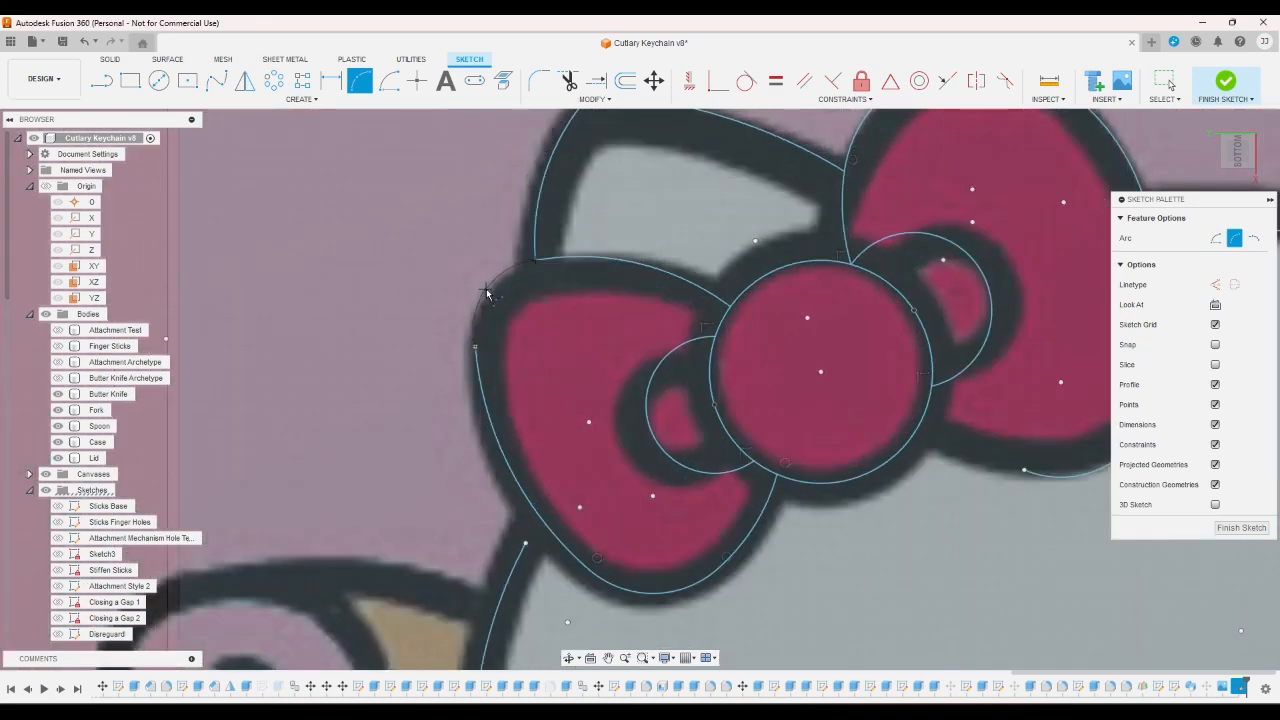
pyautogui.rightClick(503, 295)
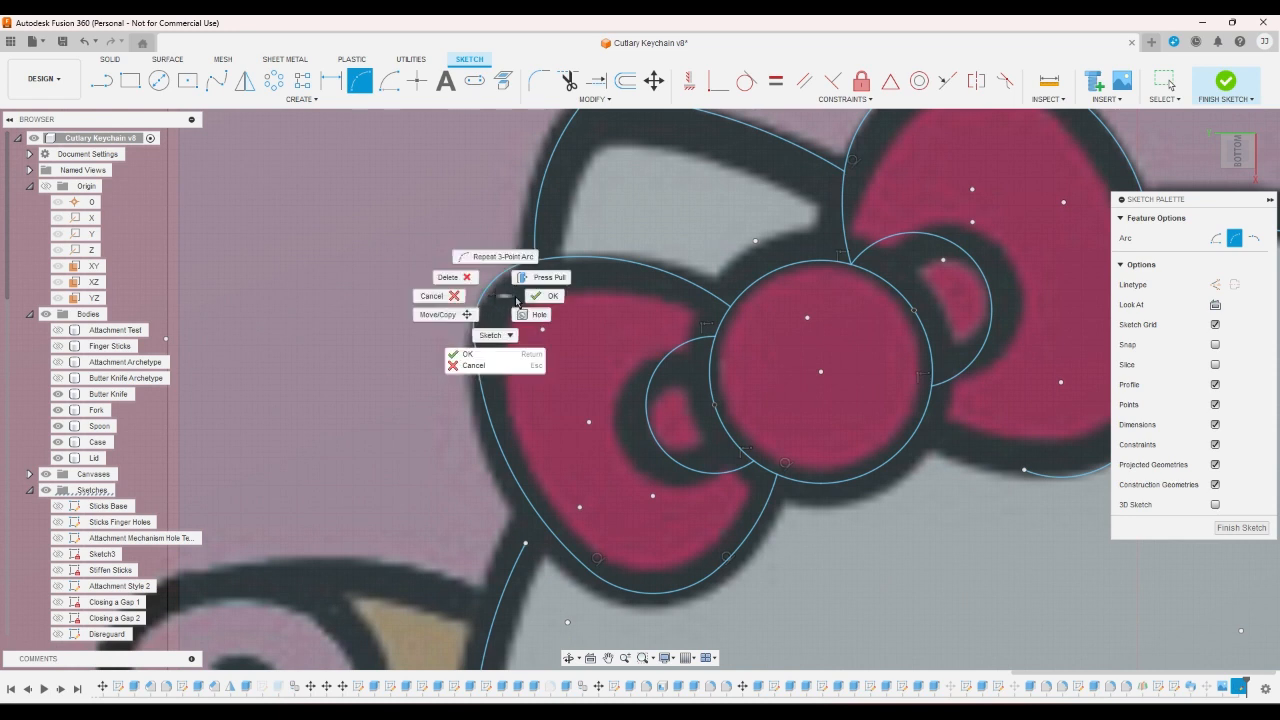
pyautogui.click(518, 303)
pyautogui.click(482, 307)
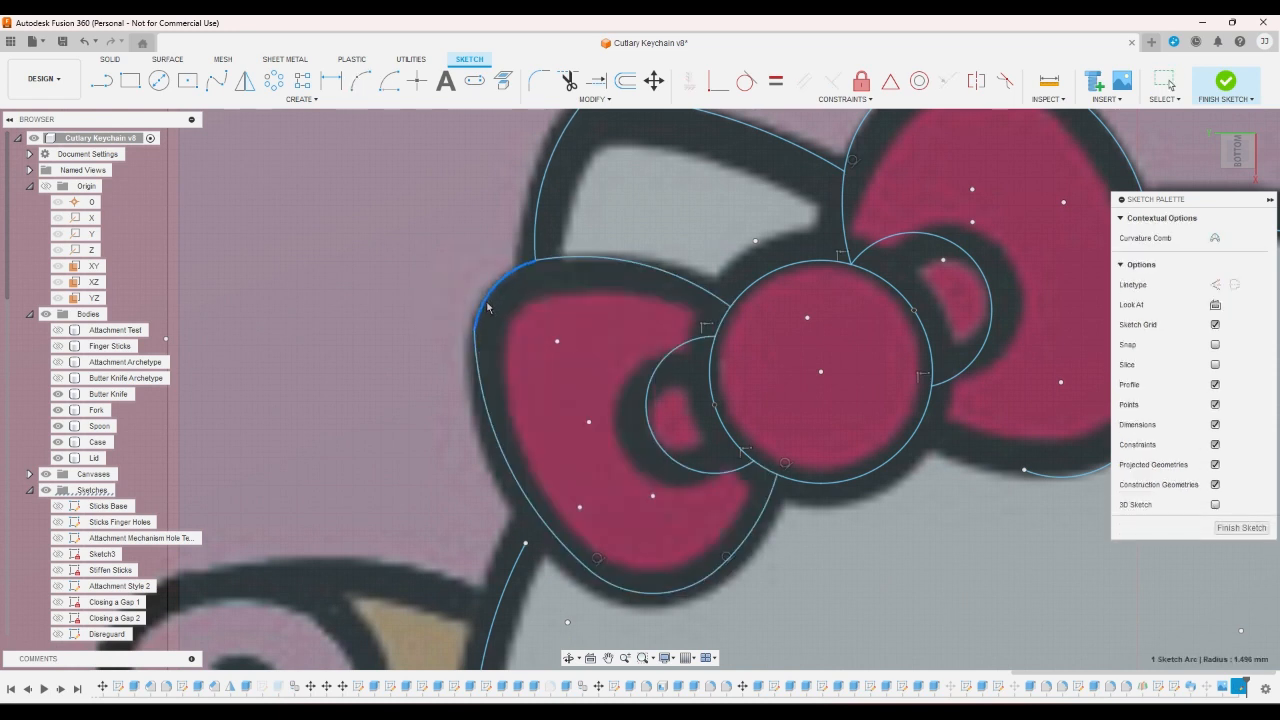
pyautogui.click(476, 341)
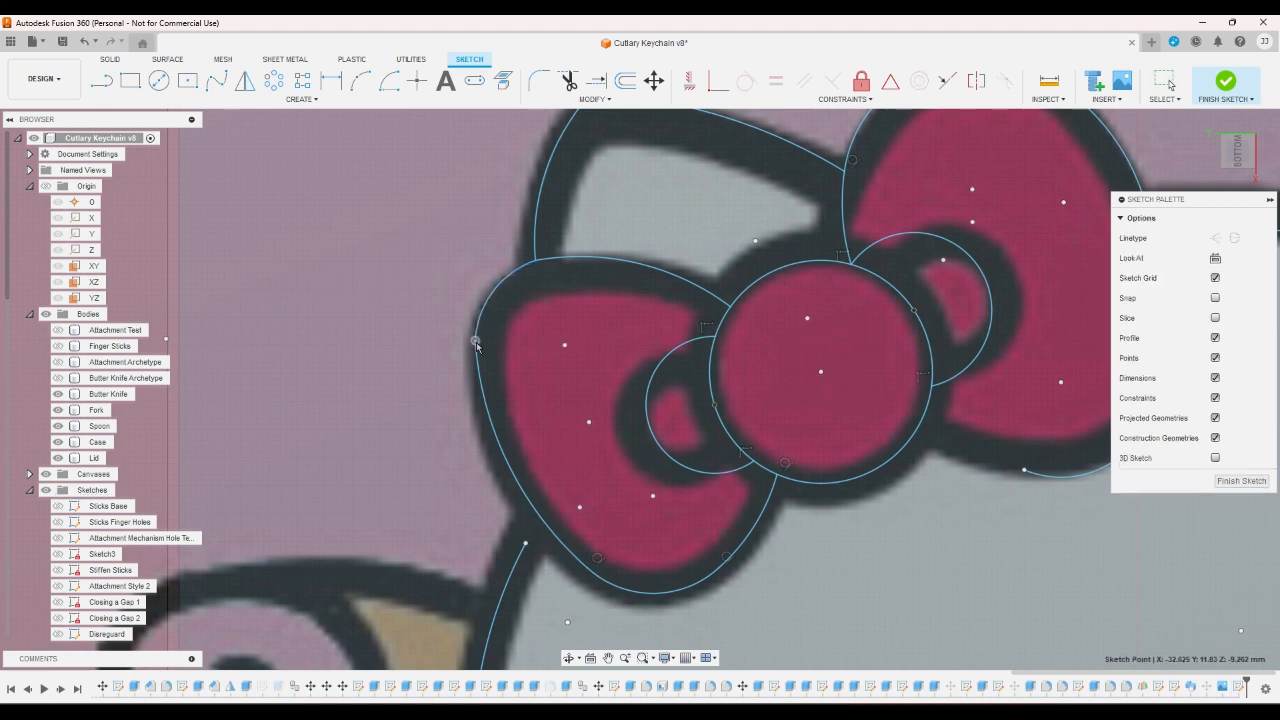
# - Move the head outline's upper end onto the smaller bow loop and adjust its two lower cheek points to follow the canvas
pyautogui.scroll(-5, 476, 343)
pyautogui.scroll(3, 480, 320)
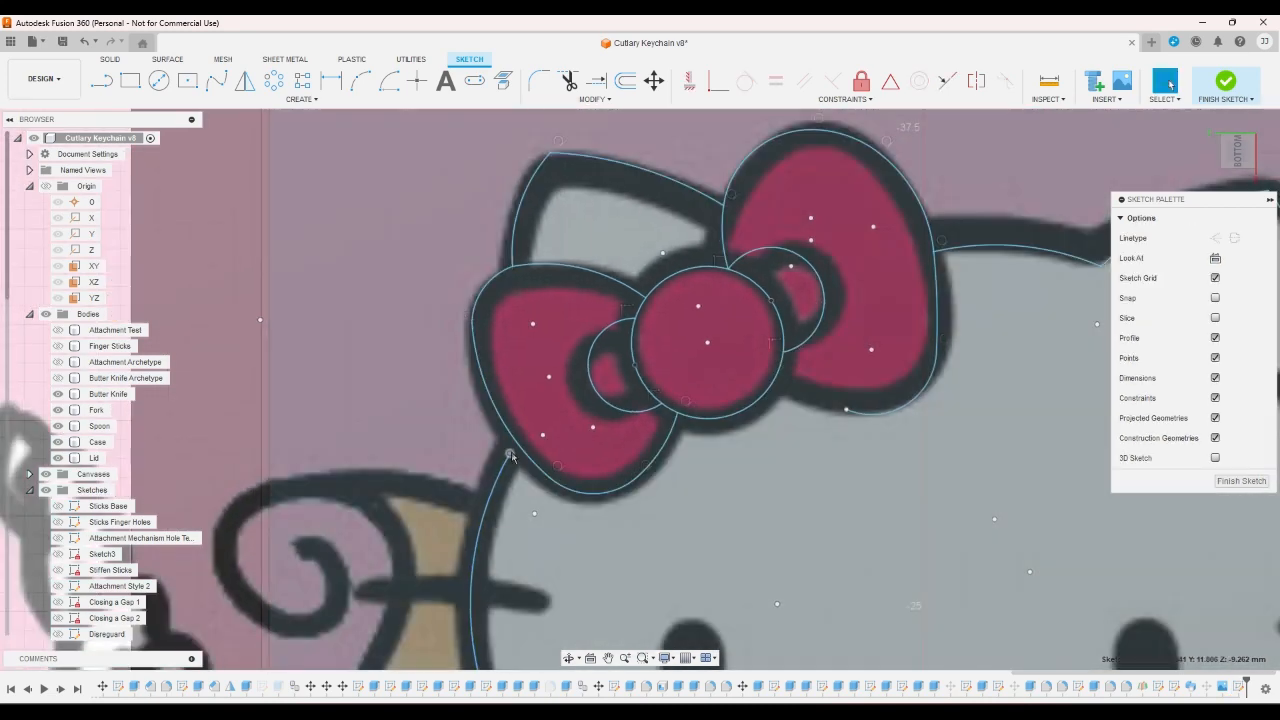
pyautogui.moveTo(511, 456); pyautogui.dragTo(518, 448)
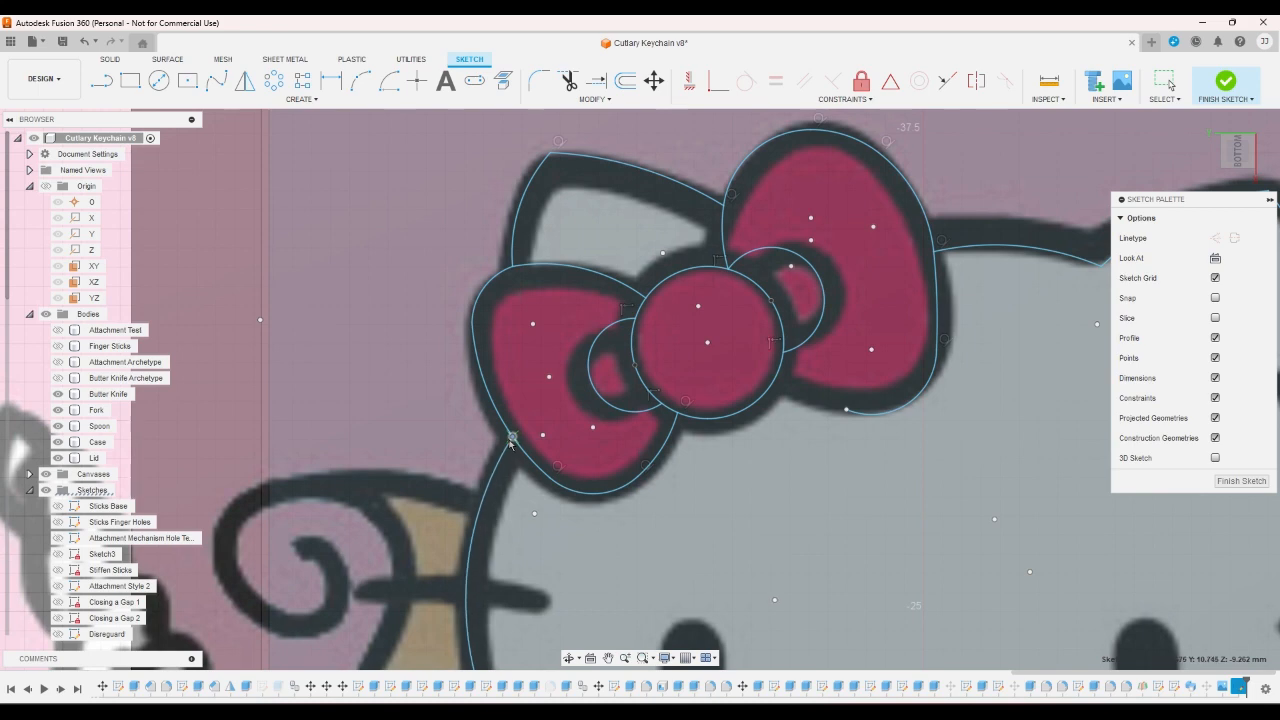
pyautogui.scroll(-3, 470, 372)
pyautogui.scroll(-3, 476, 385)
pyautogui.scroll(3, 510, 490)
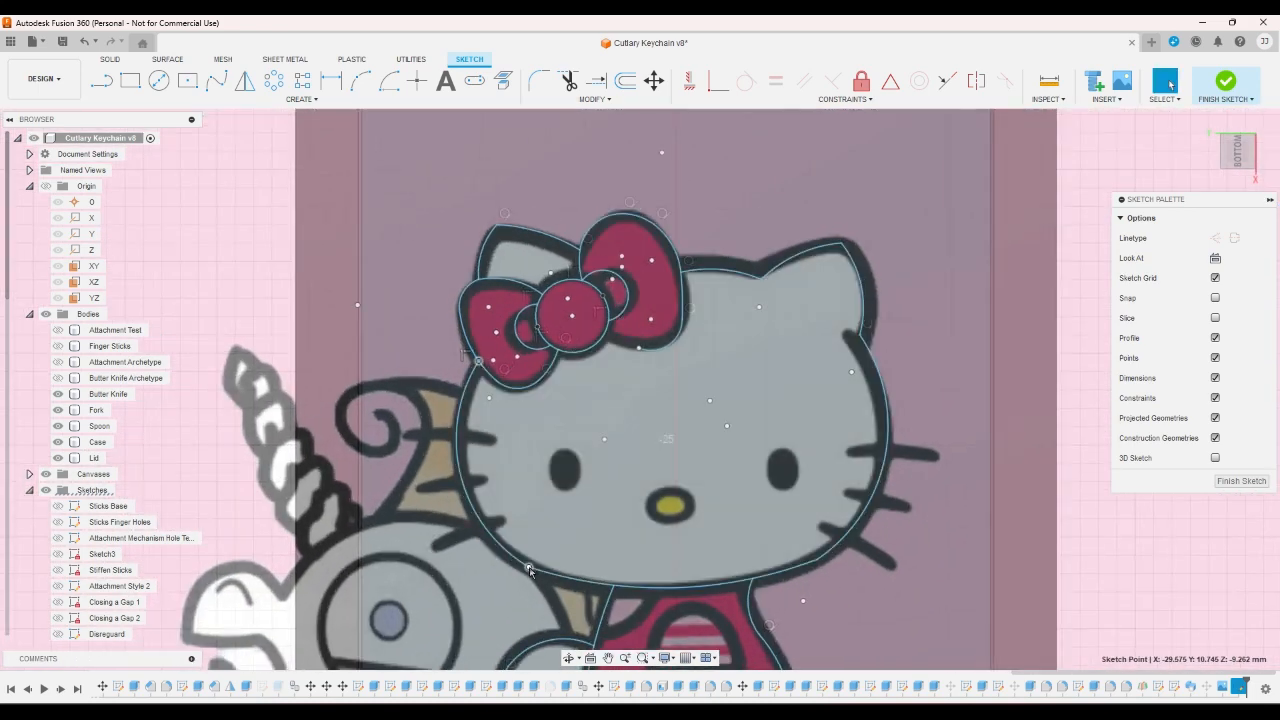
pyautogui.moveTo(529, 570); pyautogui.dragTo(539, 577)
pyautogui.scroll(-2, 540, 580)
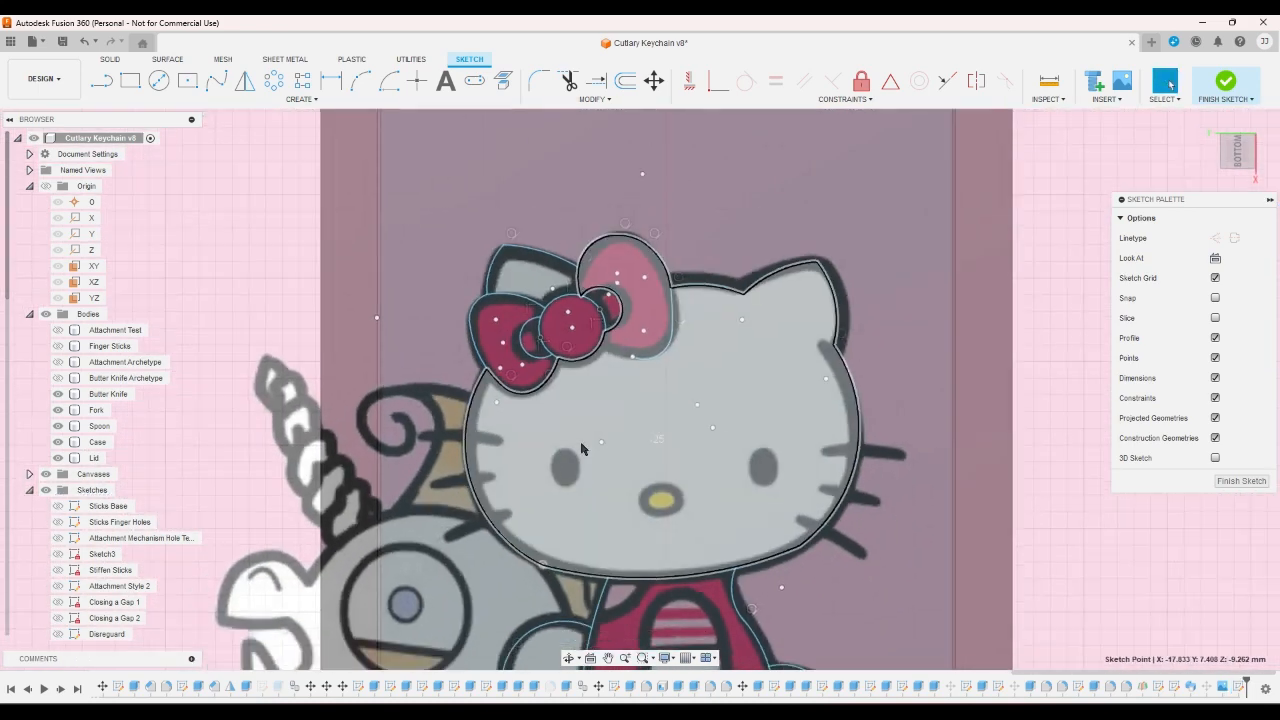
pyautogui.scroll(2, 779, 543)
pyautogui.moveTo(778, 539); pyautogui.dragTo(779, 548)
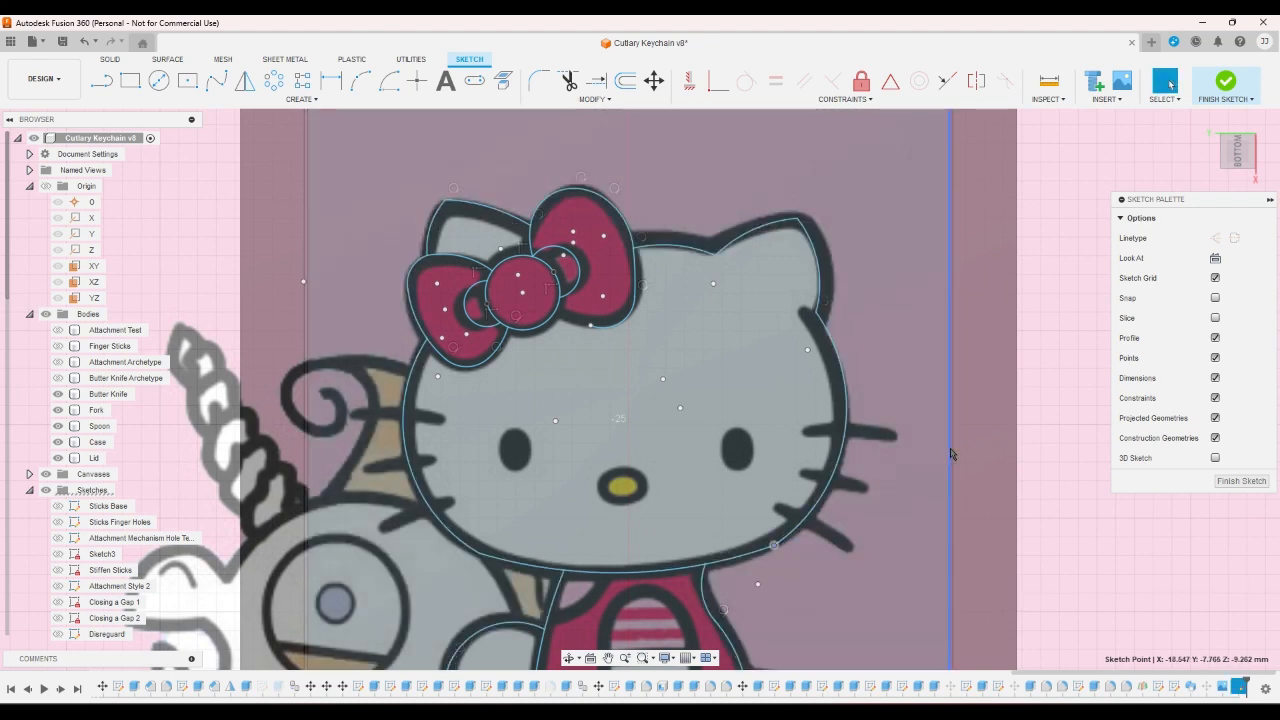
pyautogui.scroll(1, 577, 268)
pyautogui.scroll(1, 577, 268)
# - Draw a 3-point arc from the open end of the larger bow loop's underside to the knot circle
pyautogui.click(357, 88)
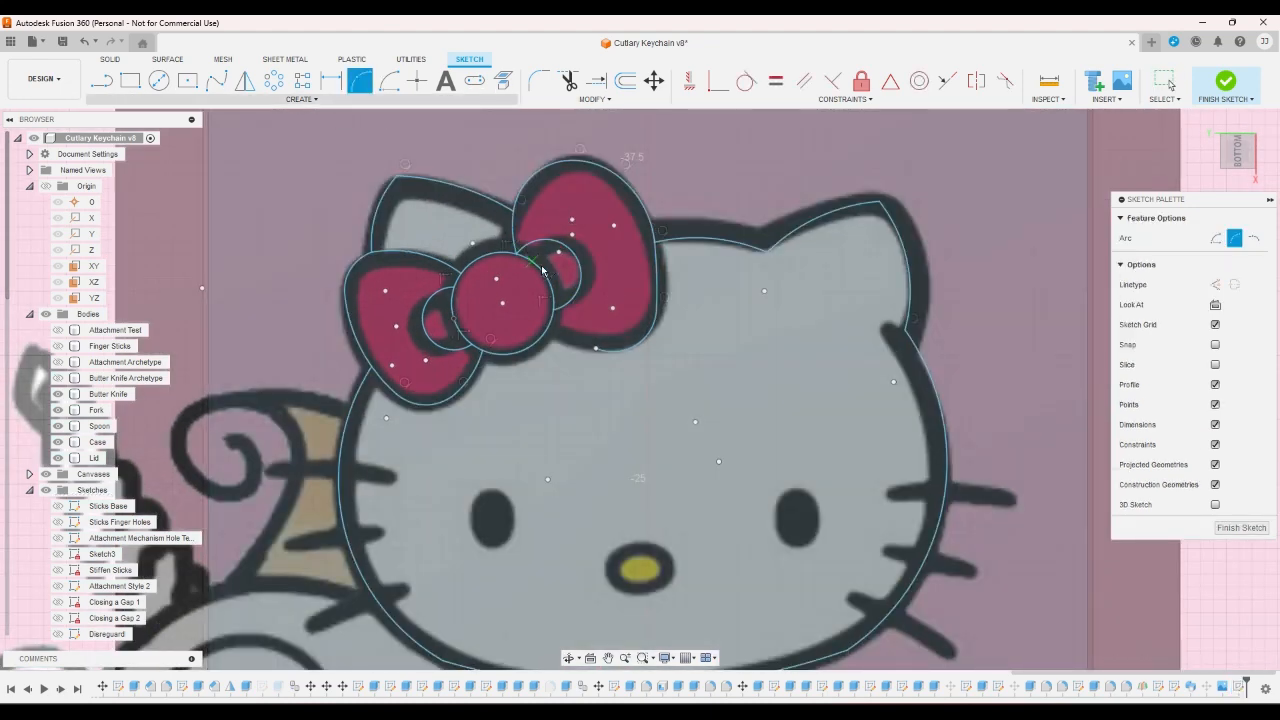
pyautogui.scroll(2, 572, 300)
pyautogui.scroll(1, 585, 318)
pyautogui.click(617, 398)
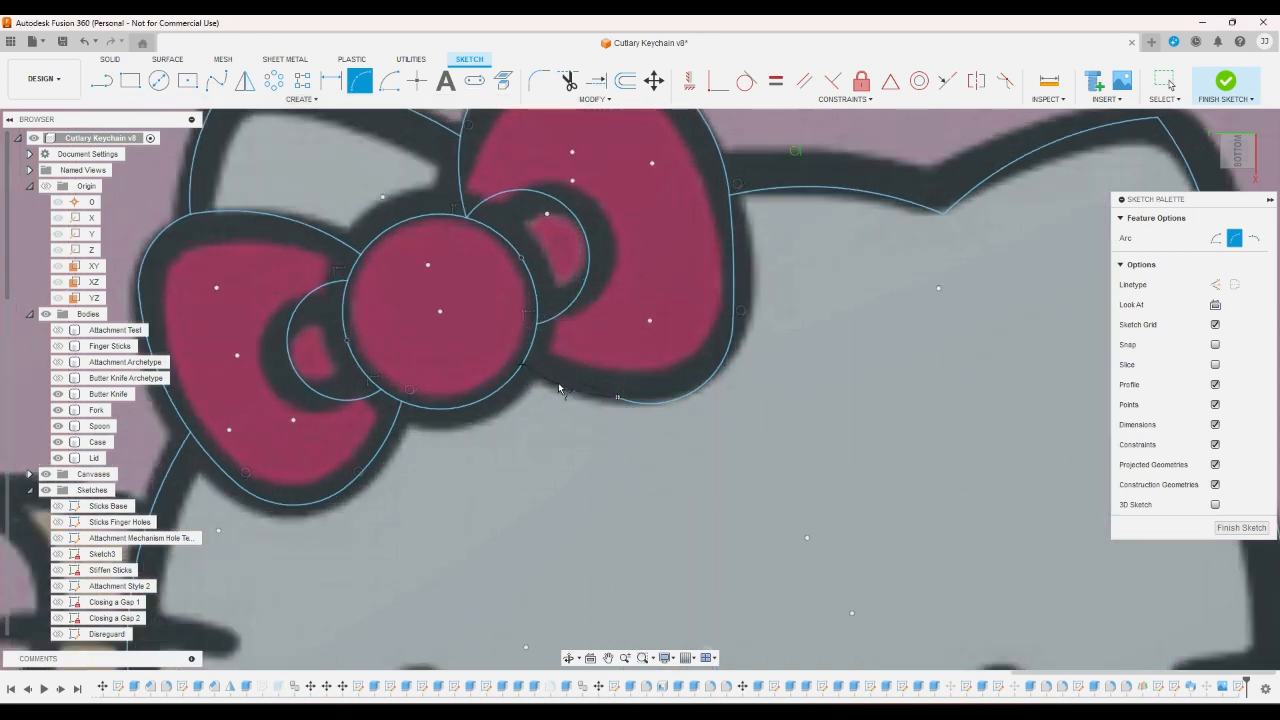
pyautogui.rightClick(561, 390)
pyautogui.click(547, 395)
# - Offset the chained head outline inward by -0.8 mm
pyautogui.scroll(-8, 546, 394)
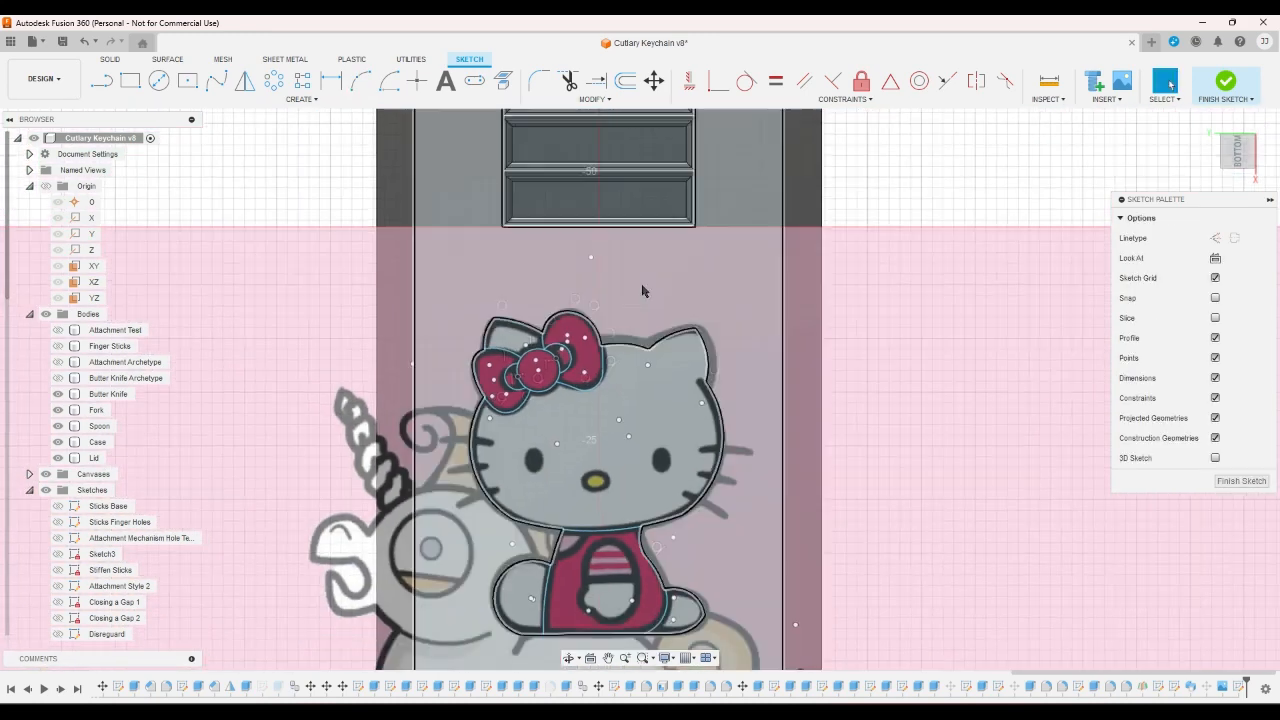
pyautogui.click(625, 81)
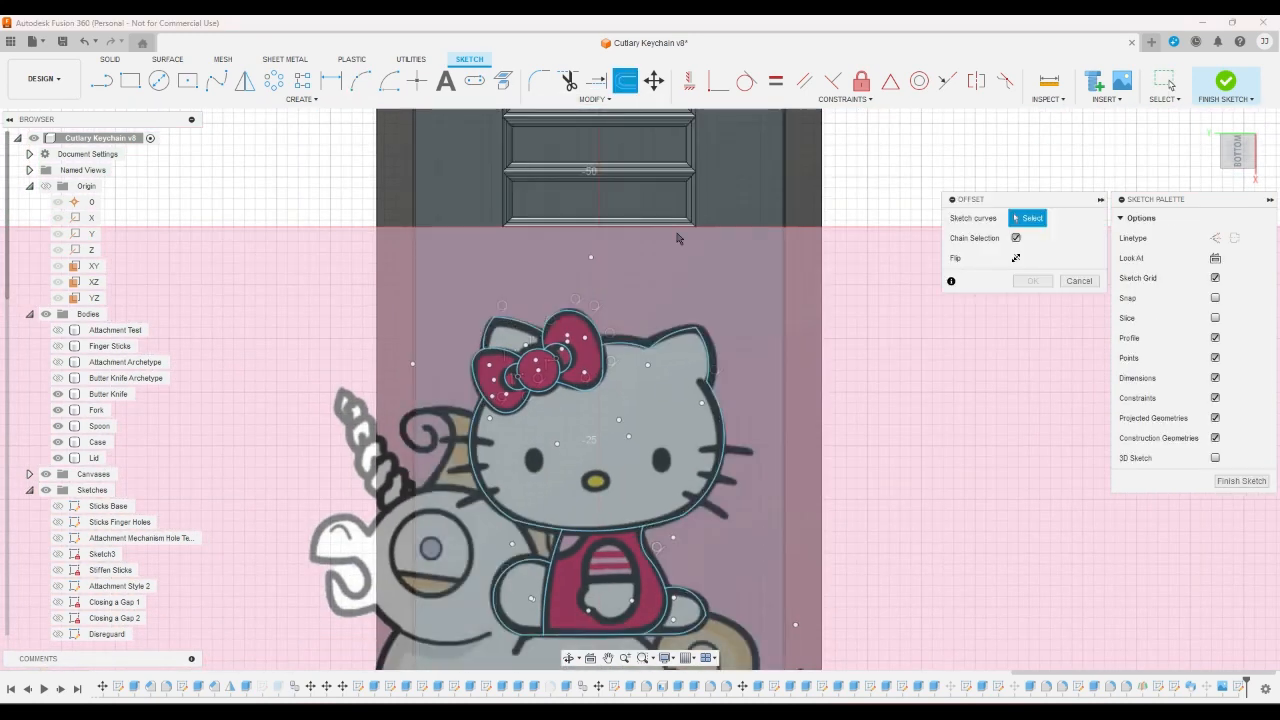
pyautogui.click(708, 363)
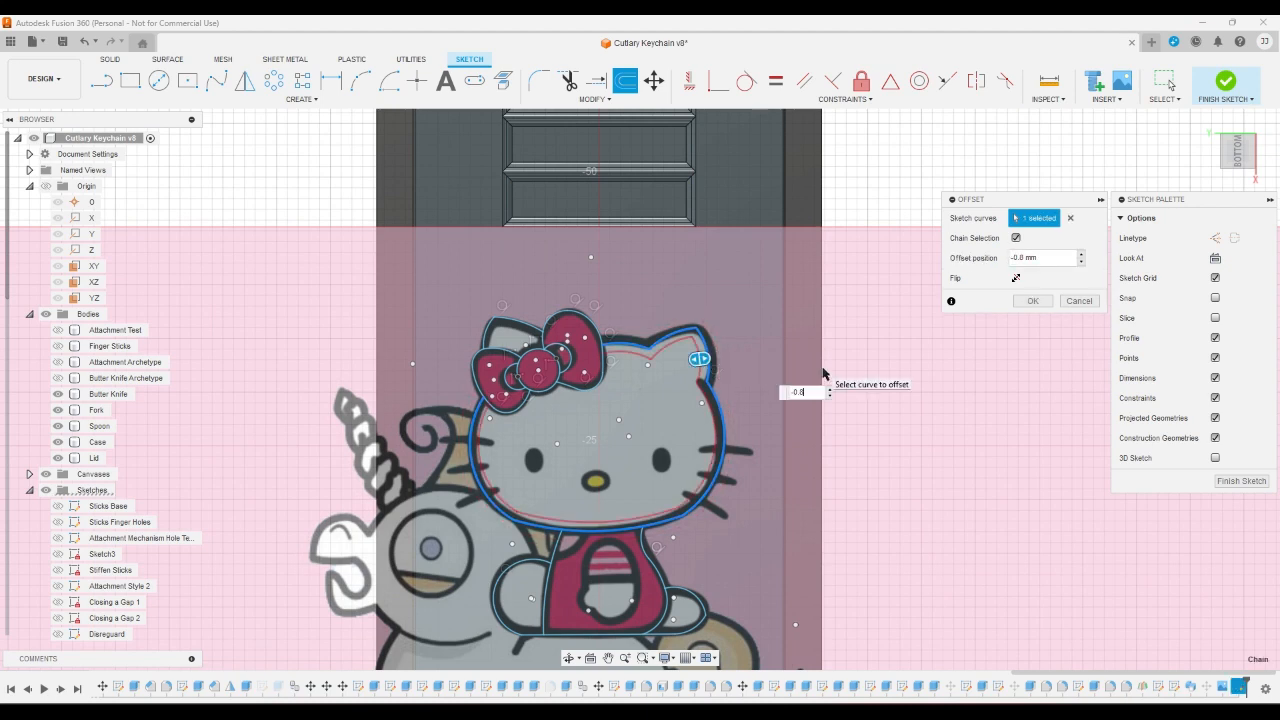
pyautogui.press('Return')
# - Offset the bowed ear's outline inward by -0.8 mm
pyautogui.scroll(3, 760, 350)
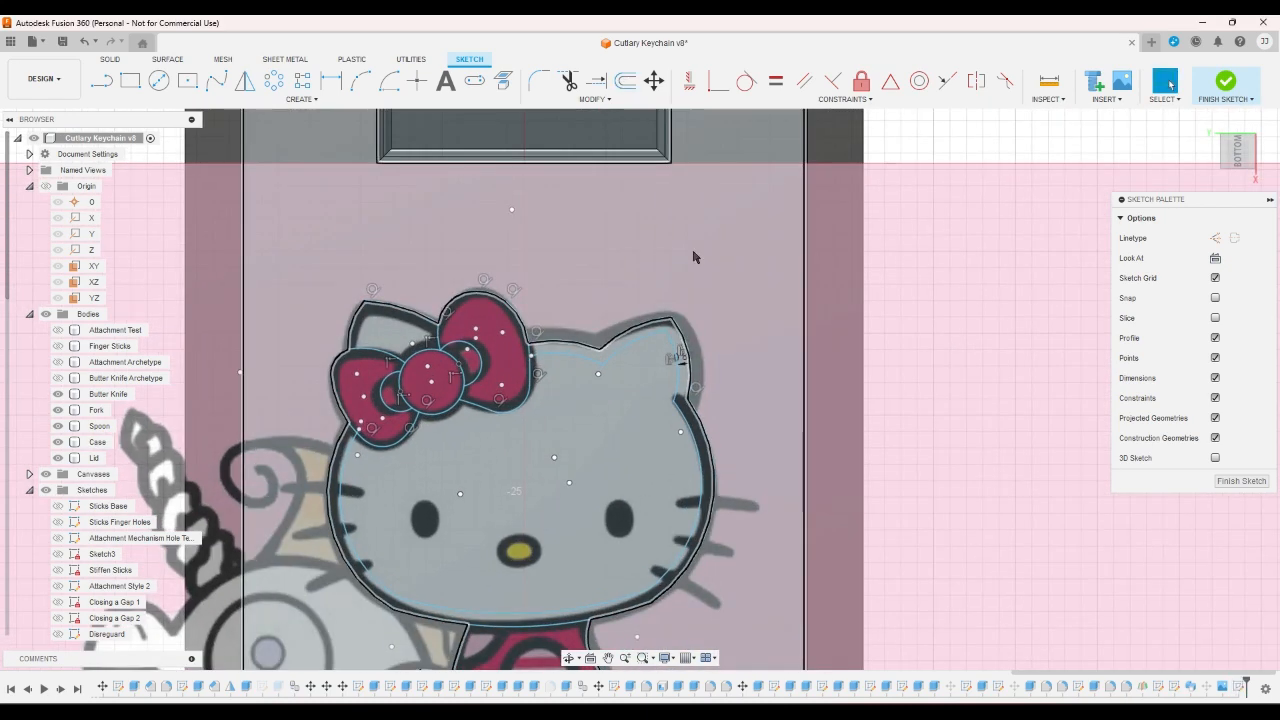
pyautogui.click(623, 82)
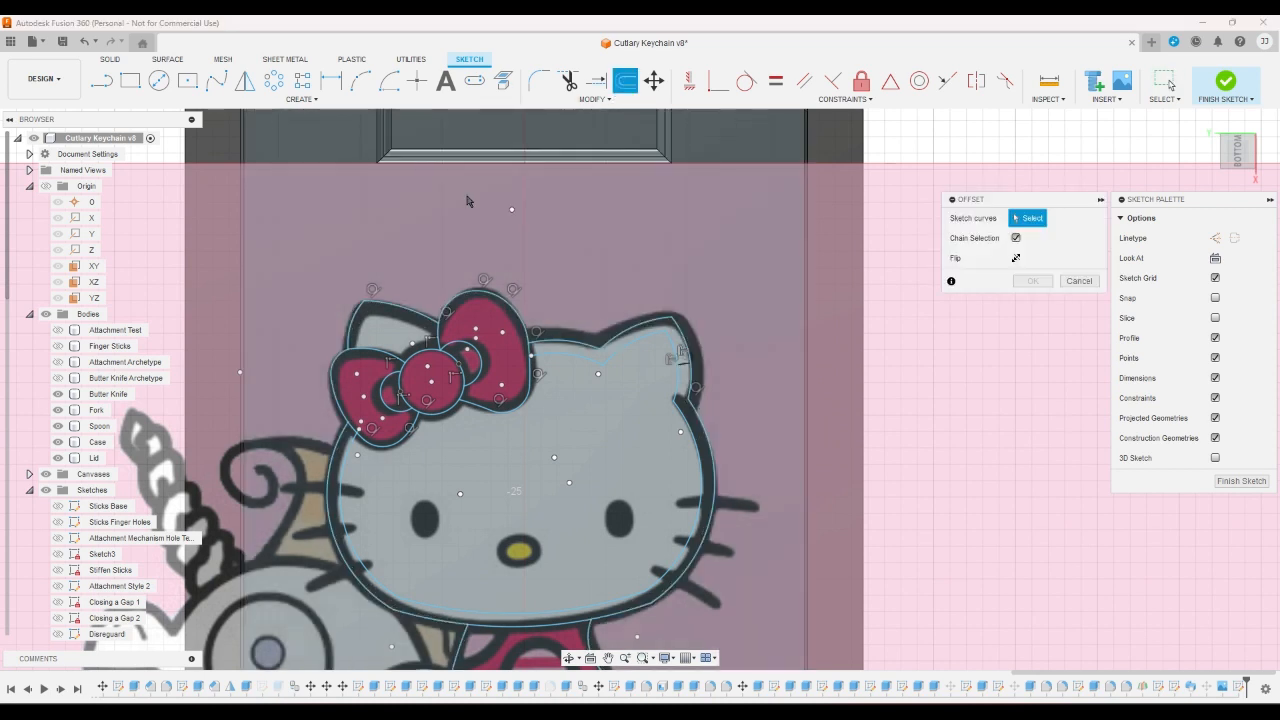
pyautogui.click(410, 315)
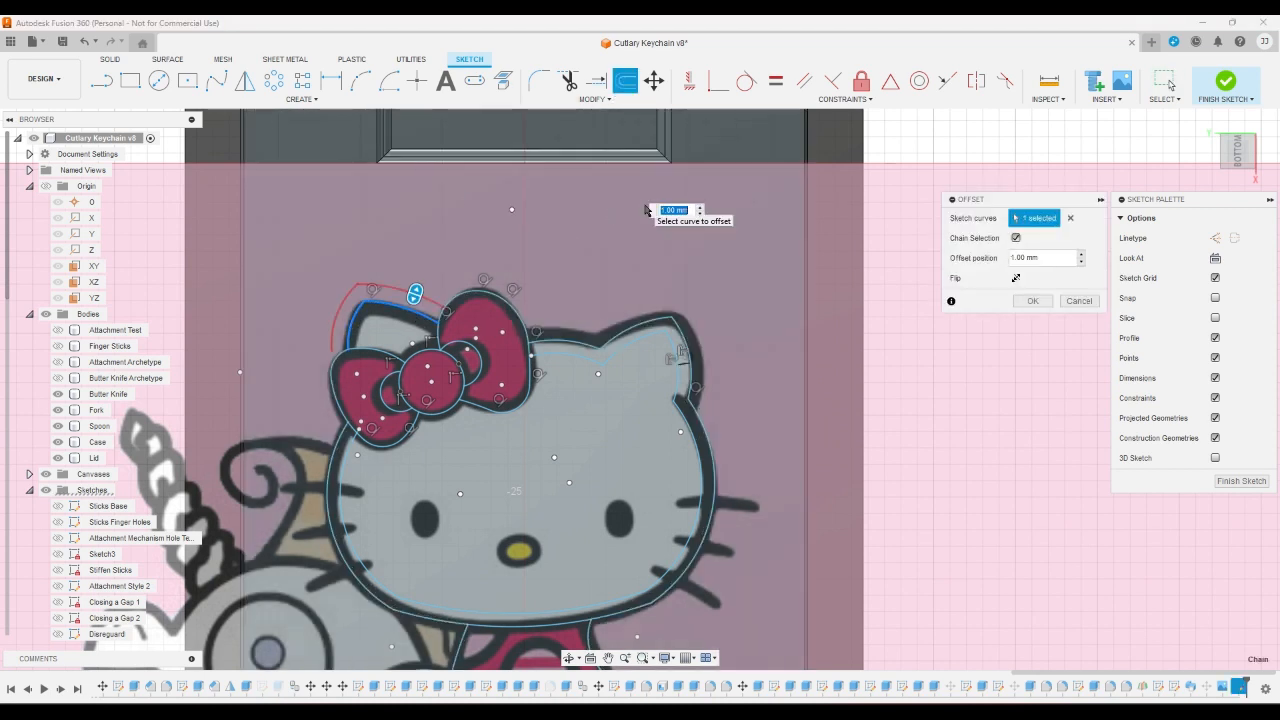
pyautogui.write('-0.8')
pyautogui.press('Return')
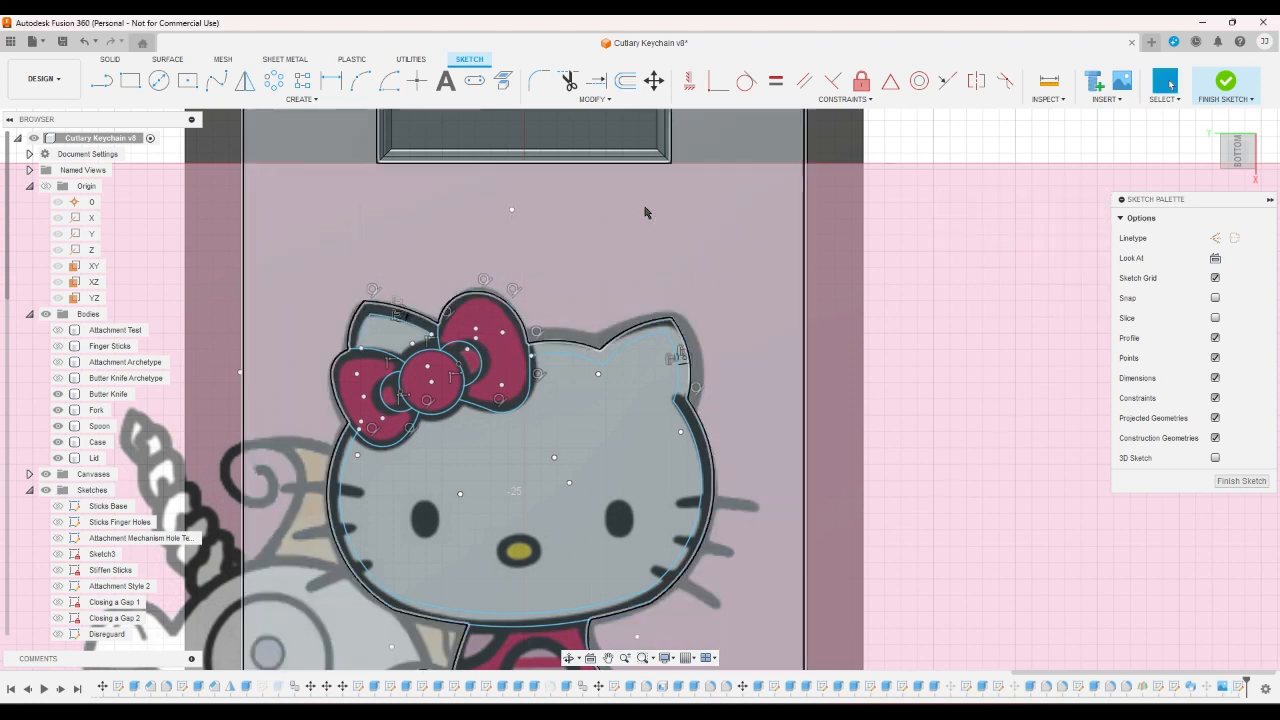
# - Extend the open upper end of the inner head outline to the edge of the larger bow loop
pyautogui.scroll(2, 520, 340)
pyautogui.scroll(-2, 520, 340)
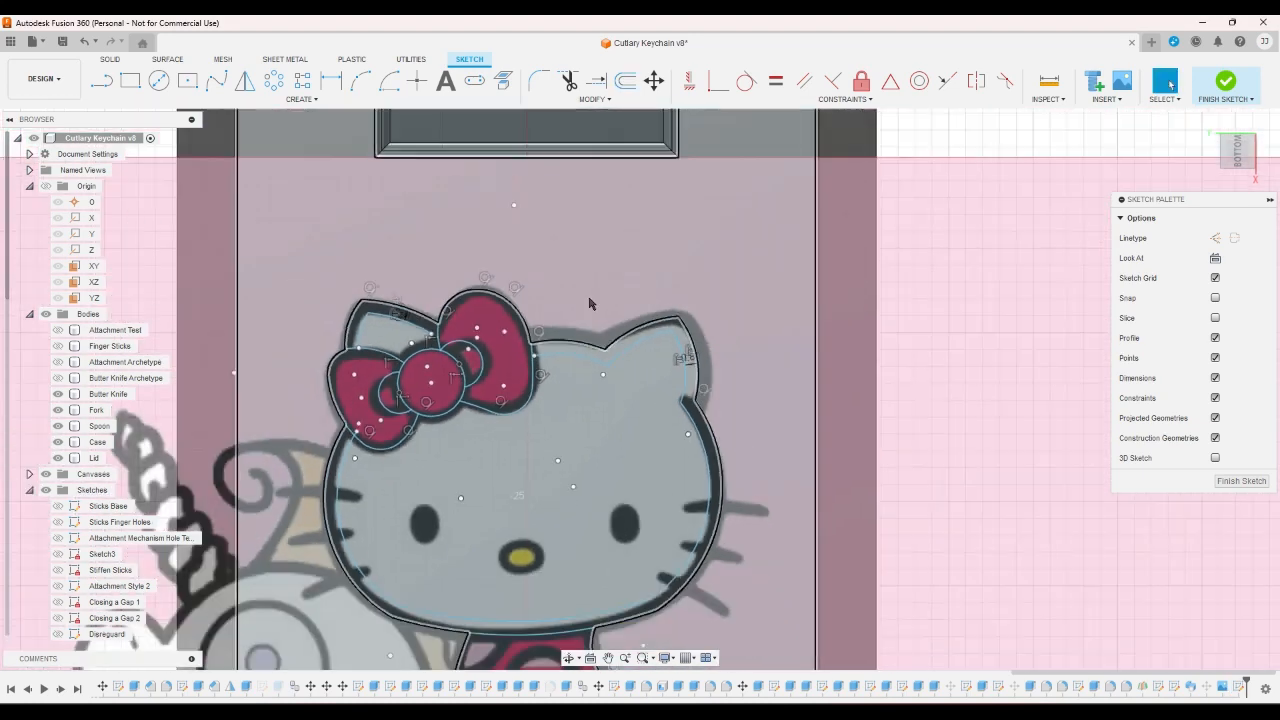
pyautogui.scroll(3, 520, 340)
pyautogui.click(590, 91)
pyautogui.scroll(3, 538, 360)
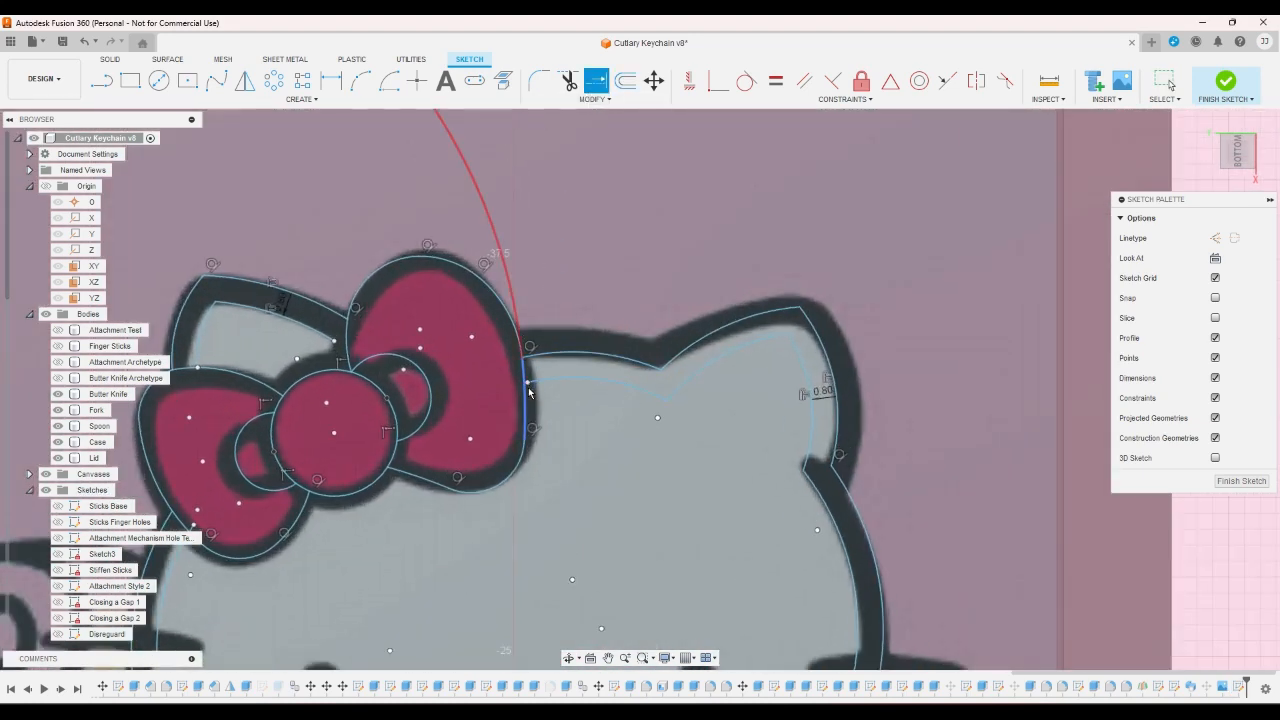
pyautogui.click(535, 385)
pyautogui.scroll(-3, 636, 340)
pyautogui.scroll(-1, 520, 380)
pyautogui.scroll(2, 340, 460)
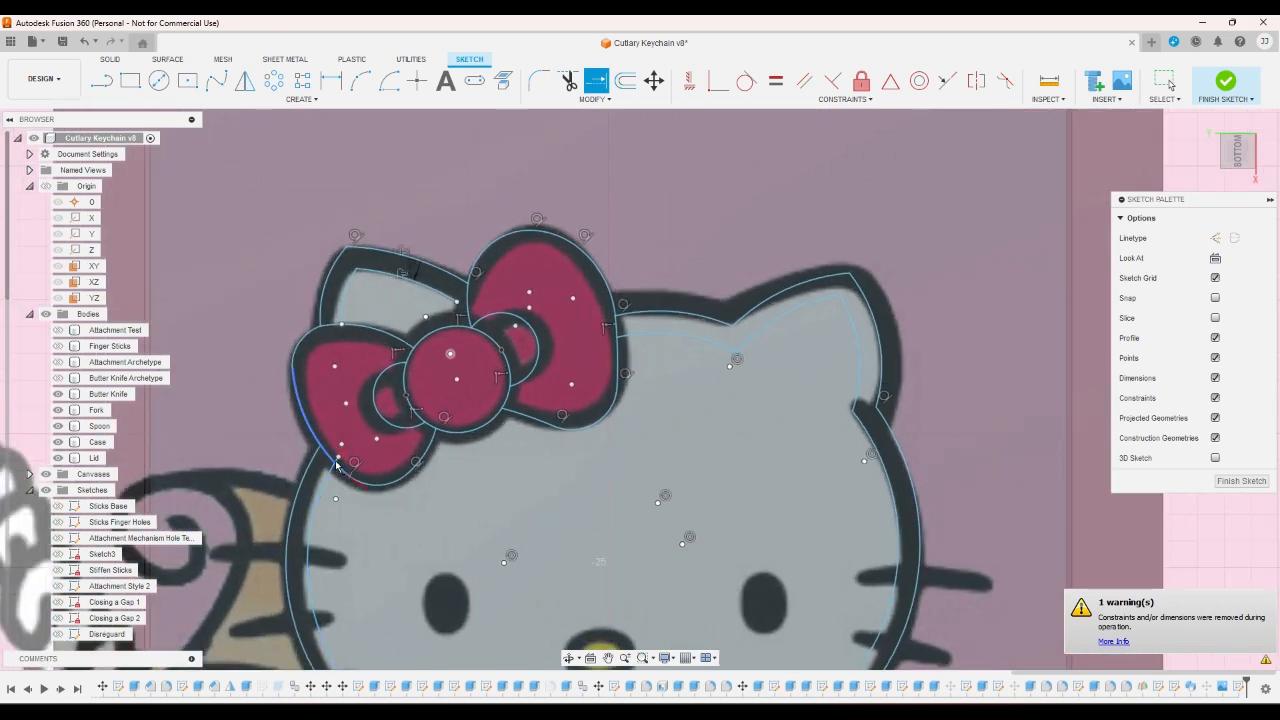
# - Trim the end of the inner head outline that overlaps the smaller bow loop
pyautogui.click(567, 81)
pyautogui.scroll(2, 331, 463)
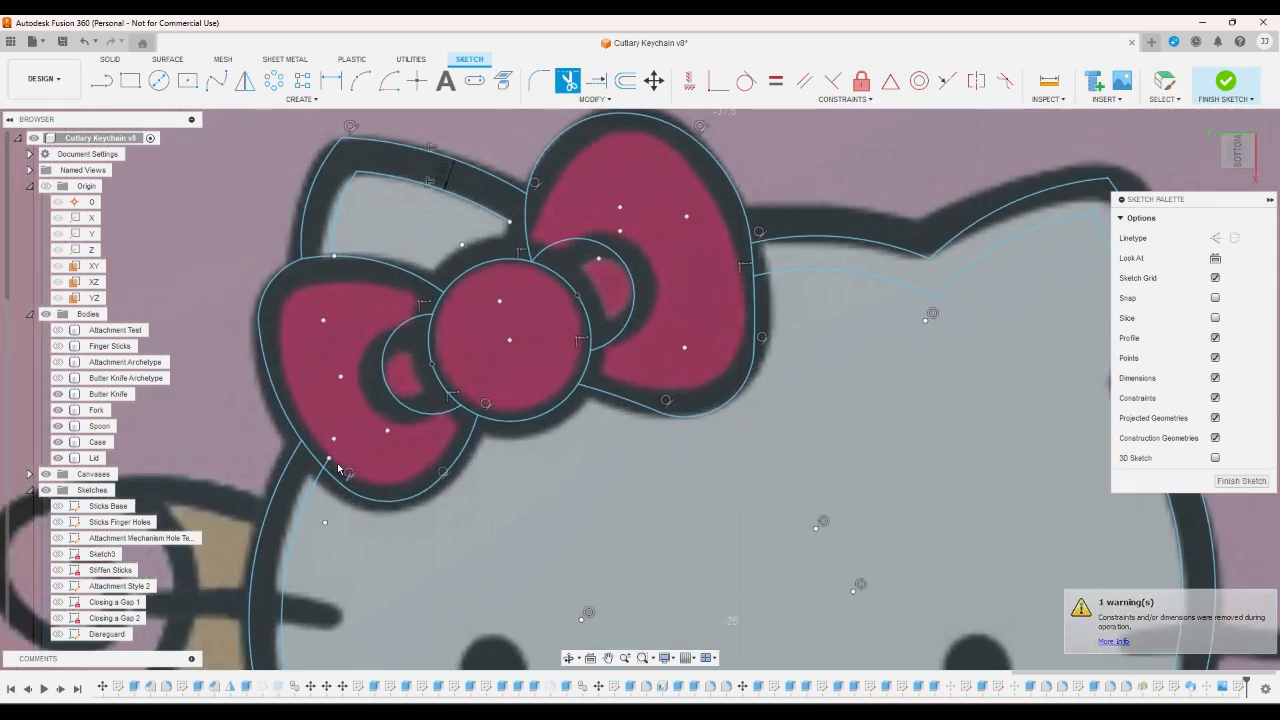
pyautogui.scroll(-5, 376, 318)
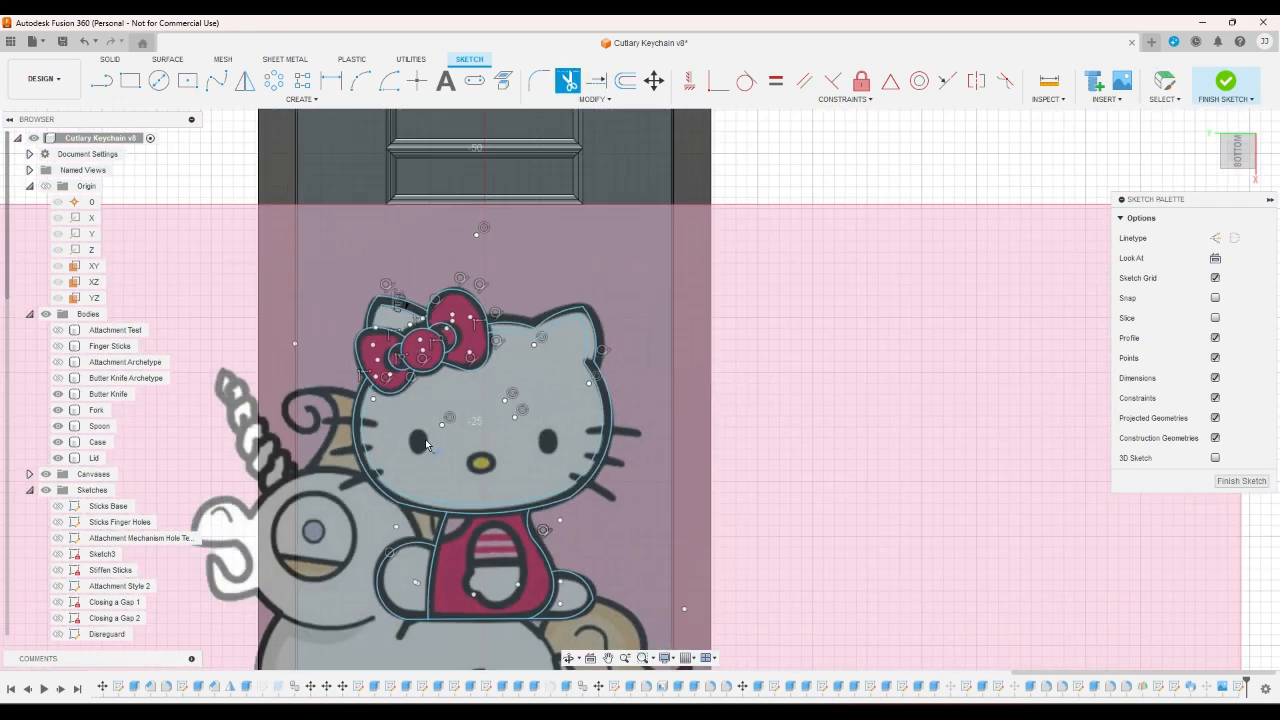
pyautogui.scroll(1, 513, 210)
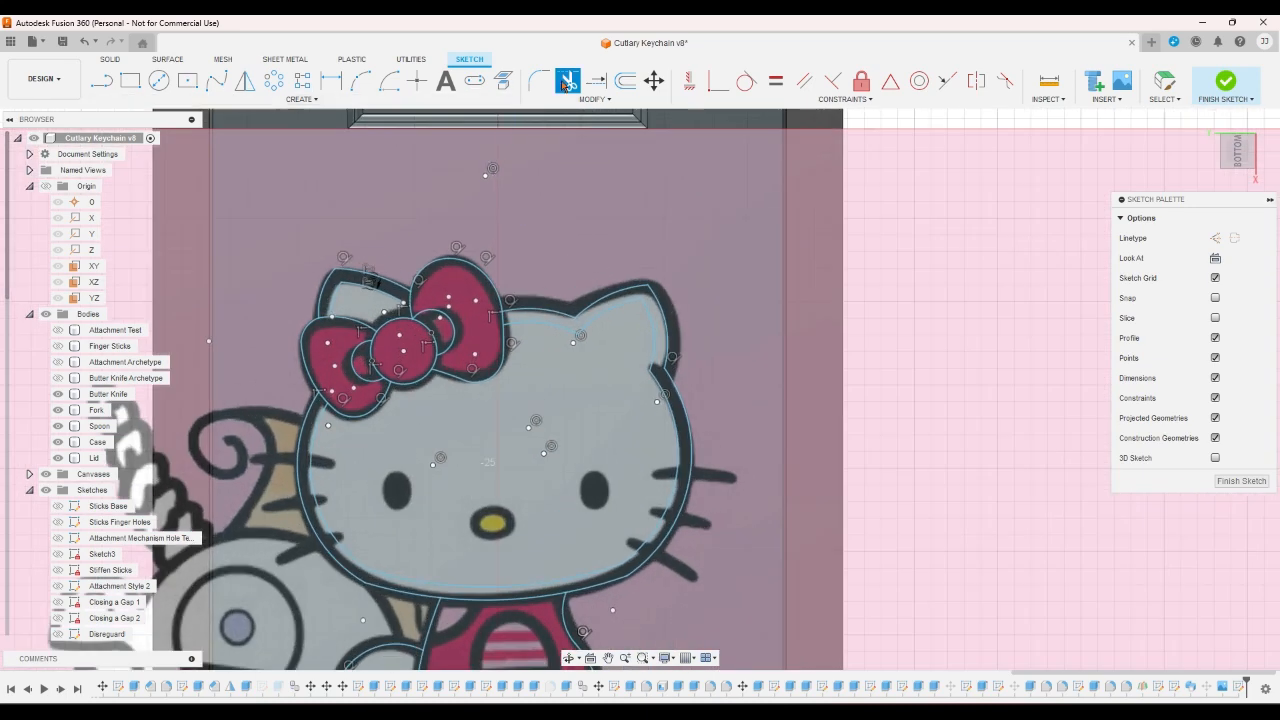
# - Offset the larger bow loop's chained outer outline inward by -0.8 mm
pyautogui.click(625, 81)
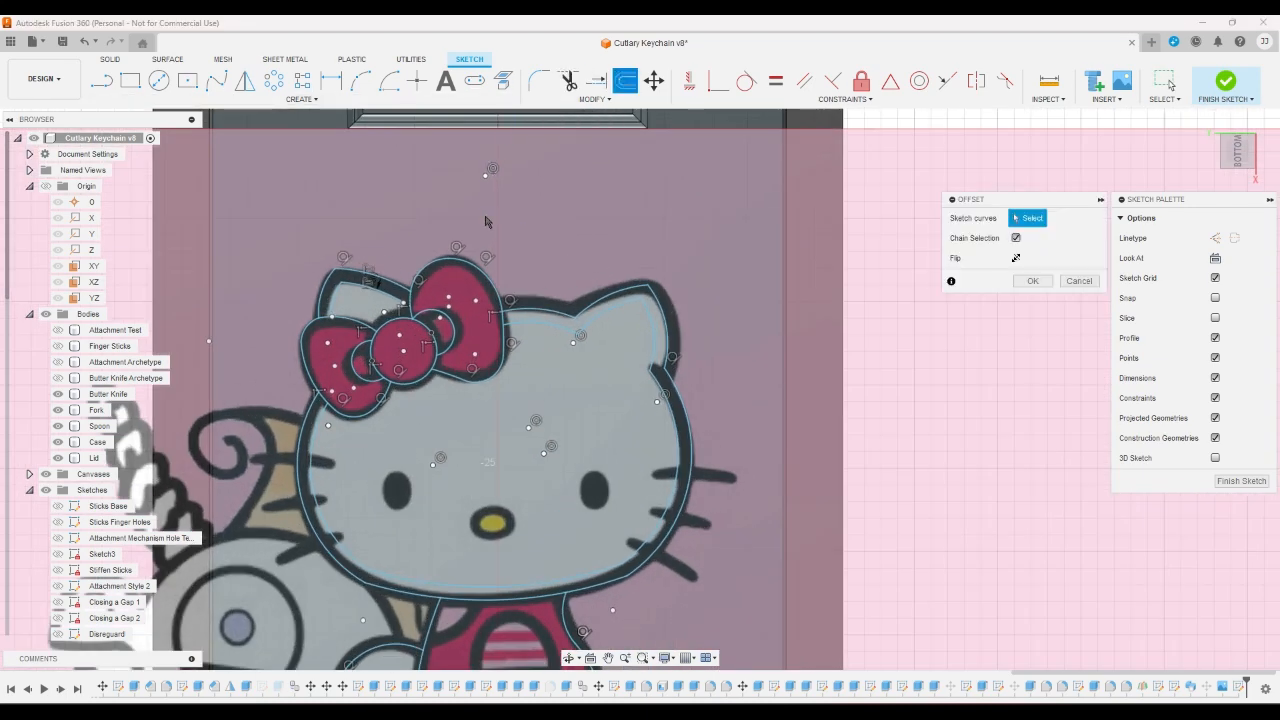
pyautogui.click(472, 268)
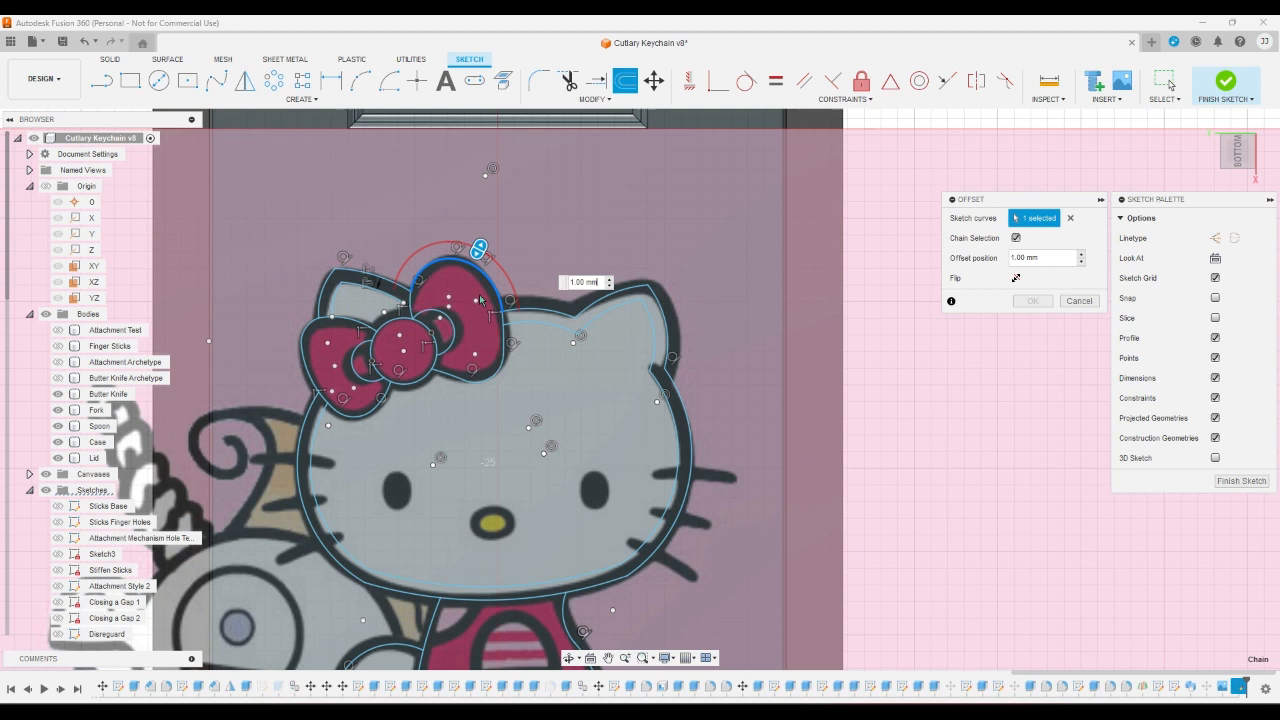
pyautogui.click(503, 358)
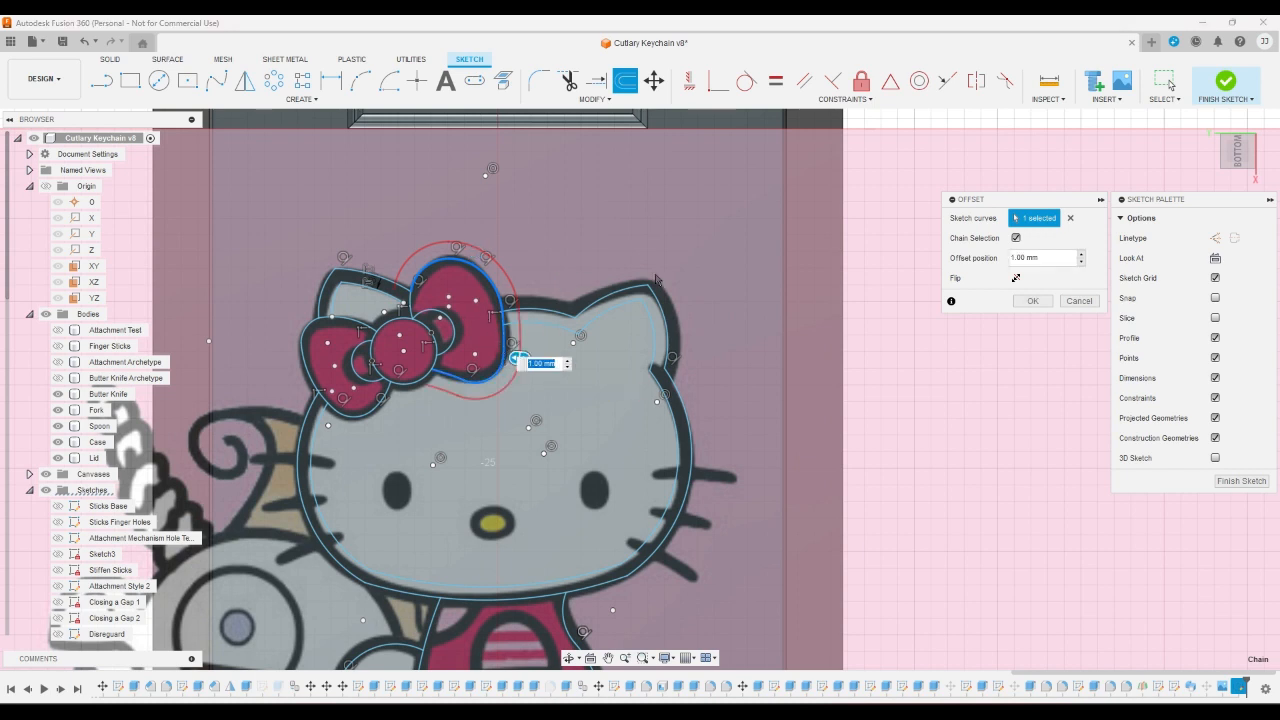
pyautogui.write('-0.8')
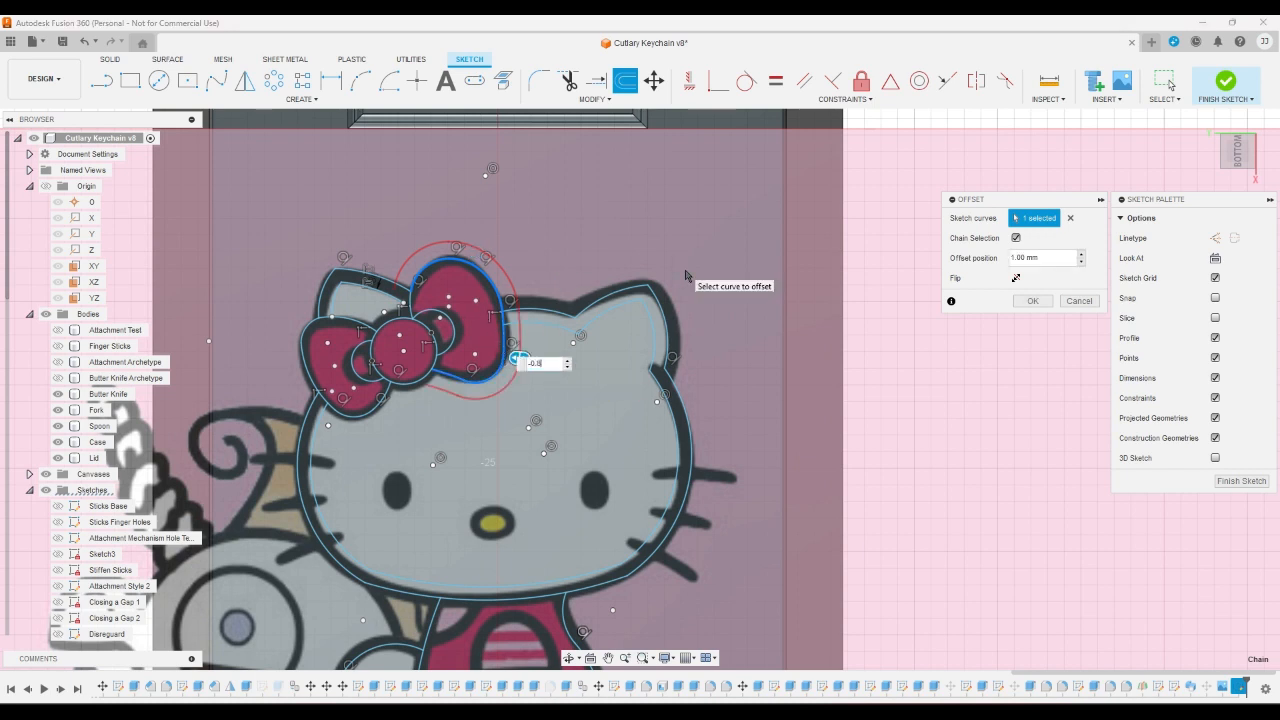
pyautogui.click(1033, 301)
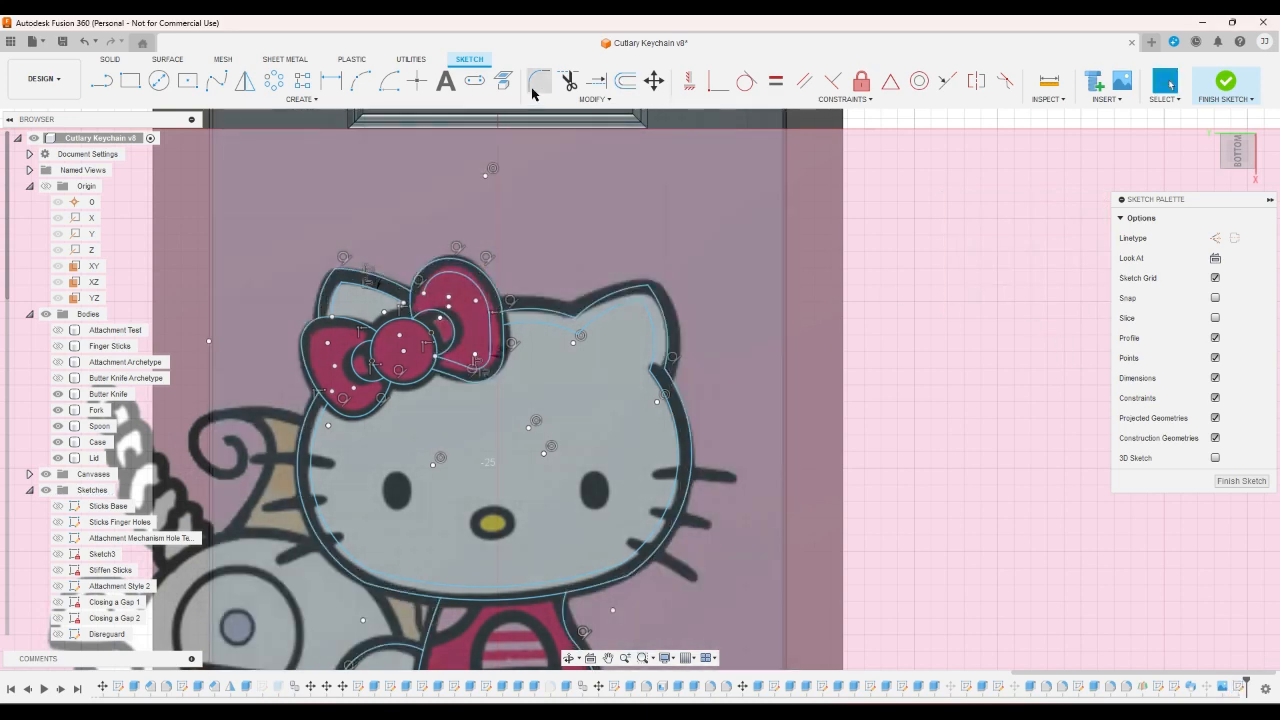
# - Offset the small arc beside the knot in the larger bow loop by -0.8 mm, away from the knot
pyautogui.click(625, 81)
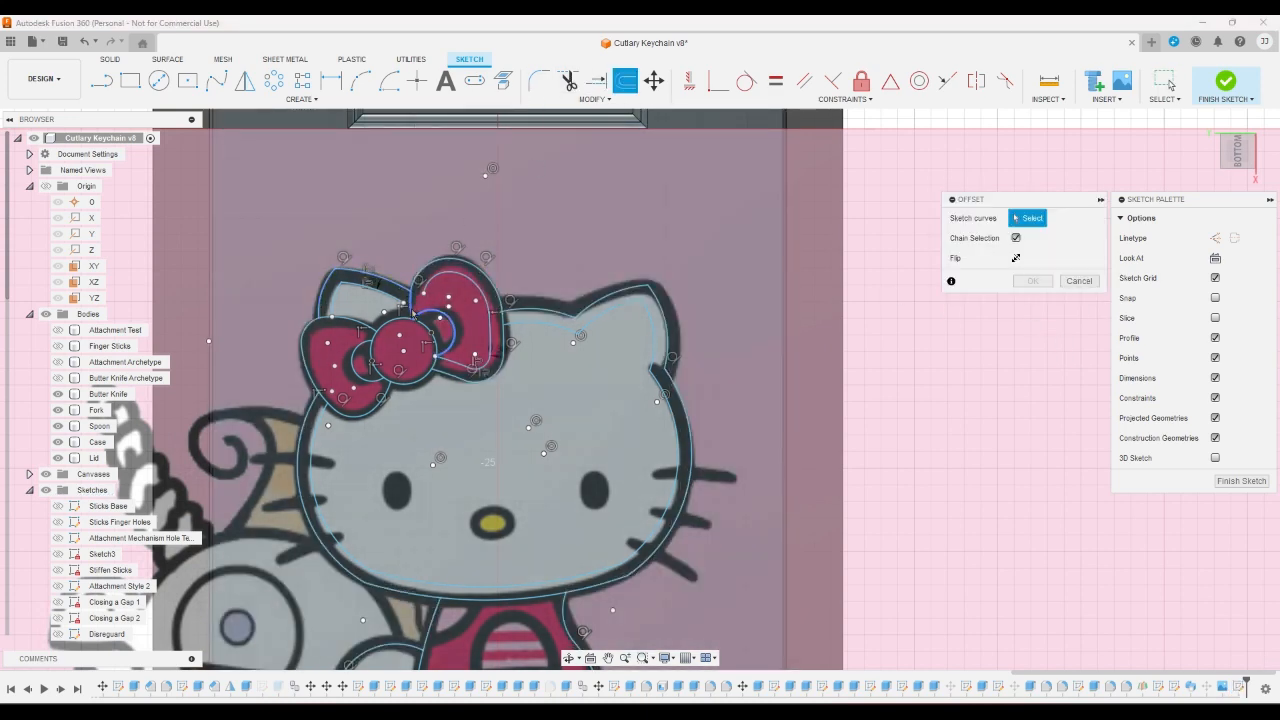
pyautogui.click(428, 318)
pyautogui.write('-0')
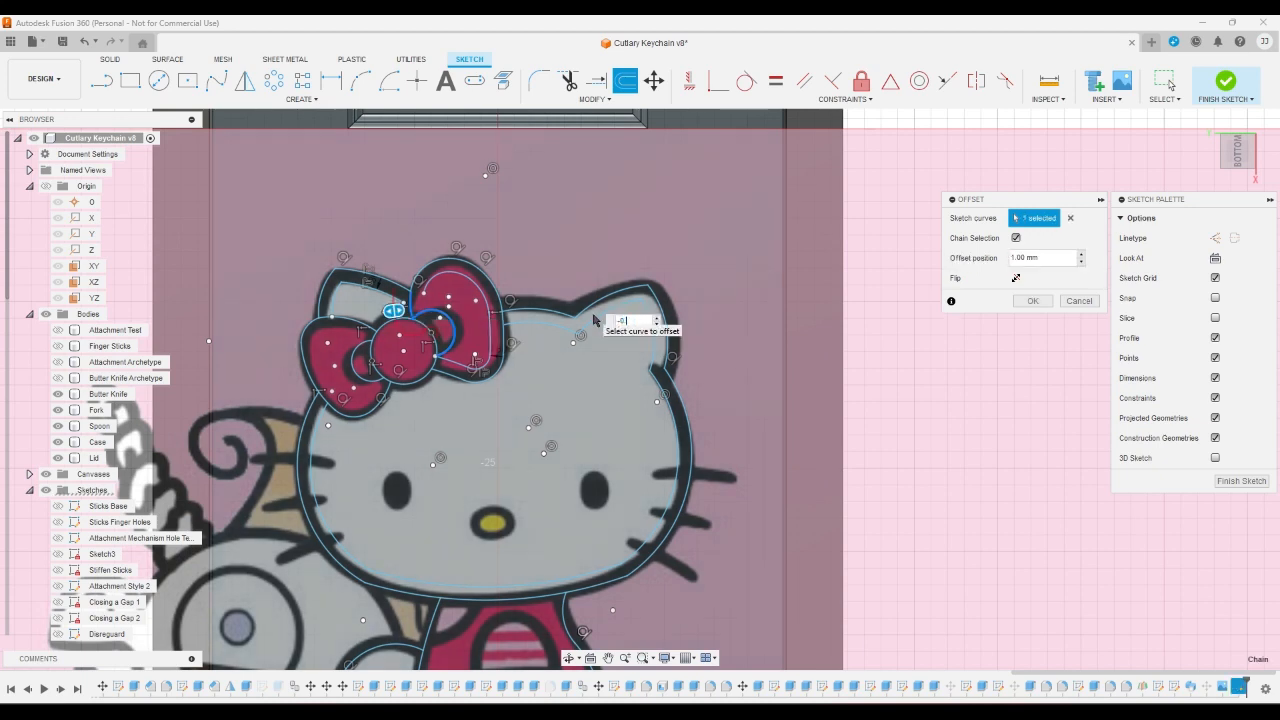
pyautogui.write('.8')
pyautogui.press('Return')
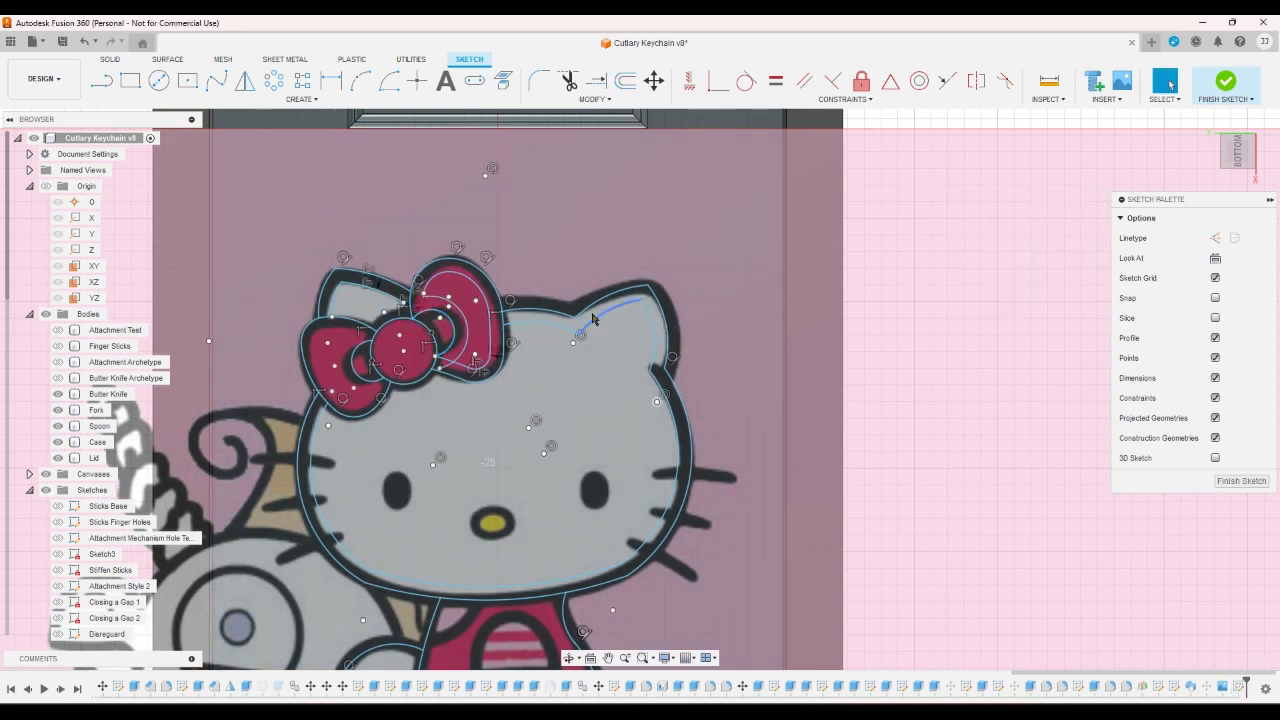
# - Trim the lower end of the larger loop's new arc where it overhangs the loop's inner outline
pyautogui.click(568, 81)
pyautogui.scroll(2, 441, 404)
pyautogui.scroll(2, 441, 404)
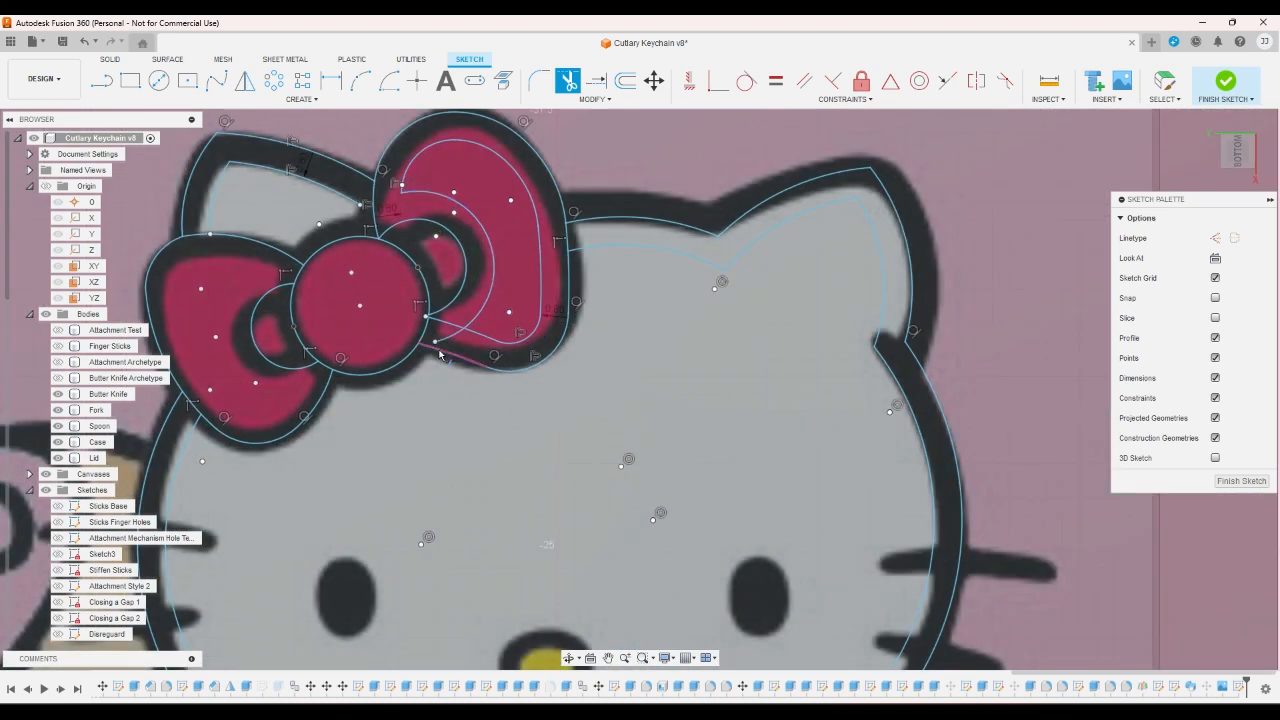
pyautogui.click(442, 343)
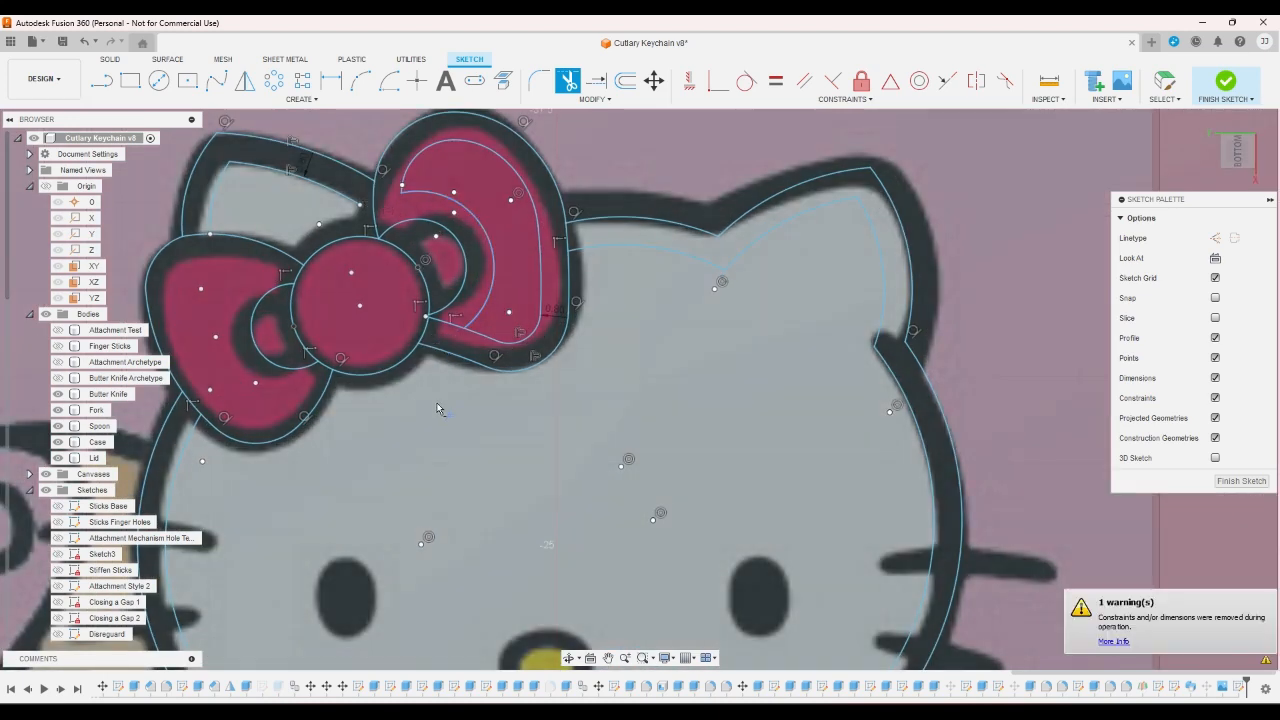
# - Offset the smaller bow loop's chained outer outline inward by -0.8 mm
pyautogui.scroll(-2, 437, 408)
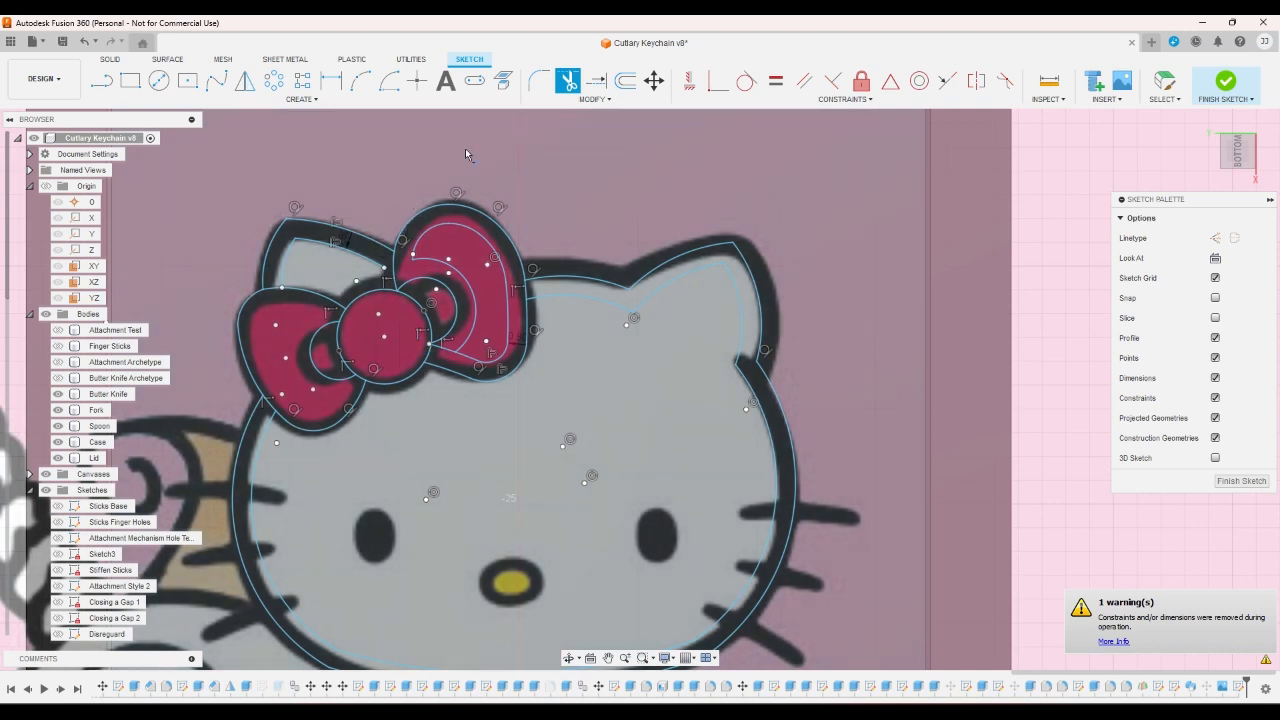
pyautogui.click(625, 82)
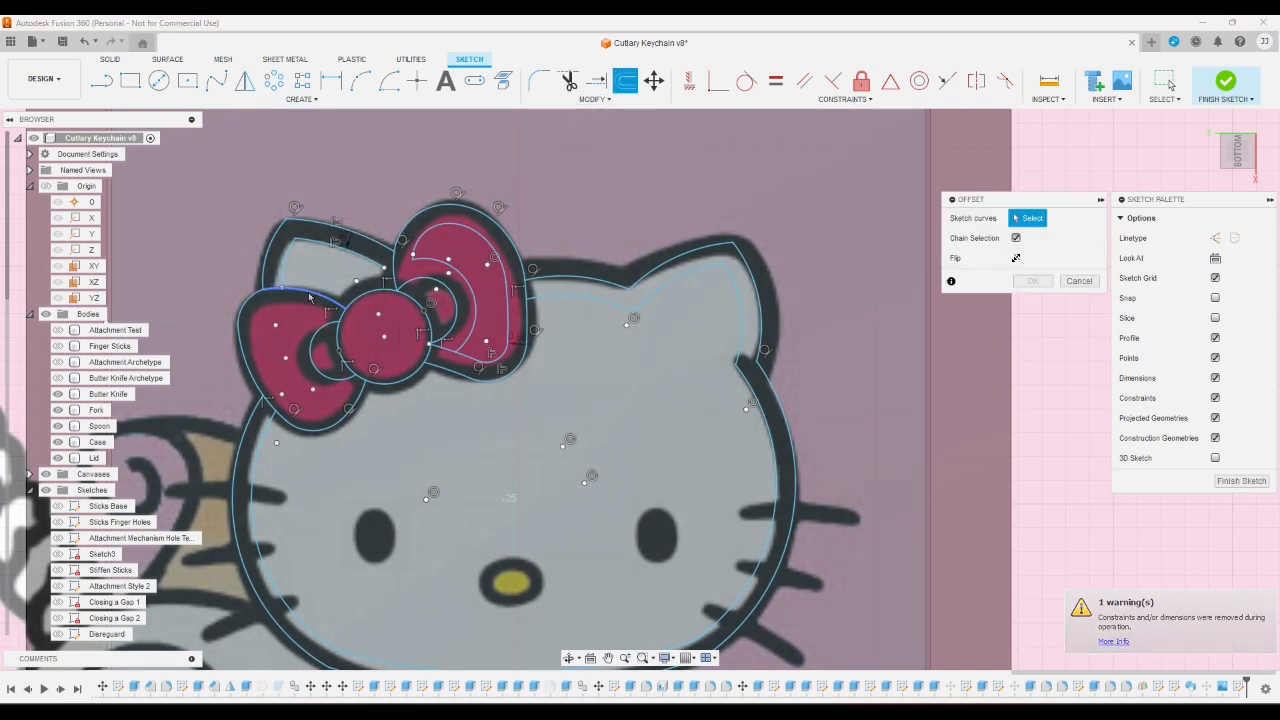
pyautogui.click(356, 410)
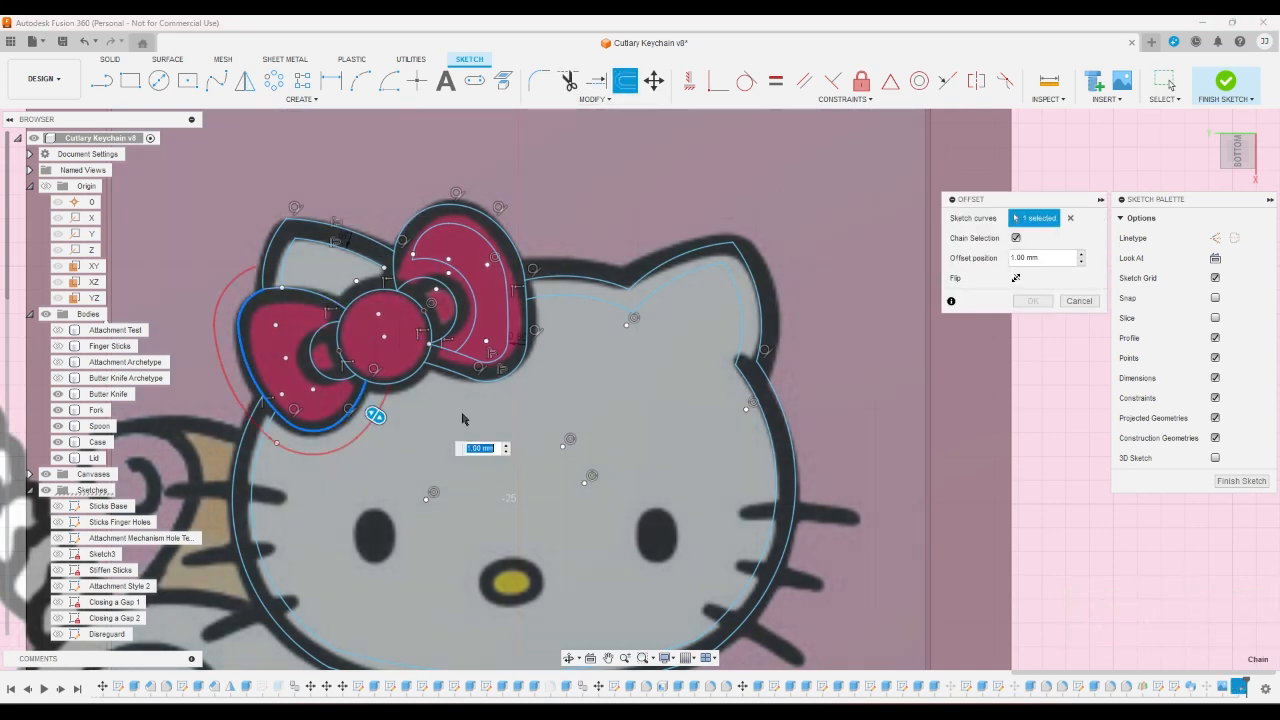
pyautogui.write('-0.8')
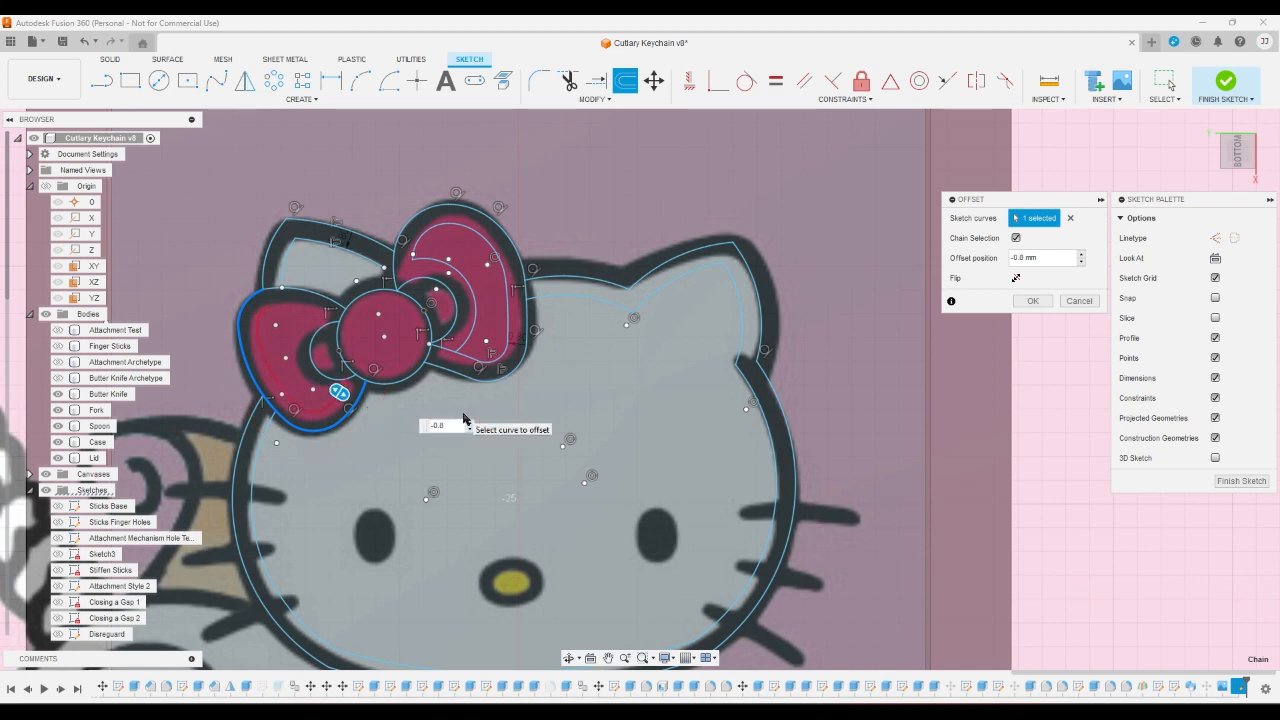
pyautogui.press('Return')
# - Offset the smaller bow loop's upper arc inward by -0.8 mm
pyautogui.press('o')
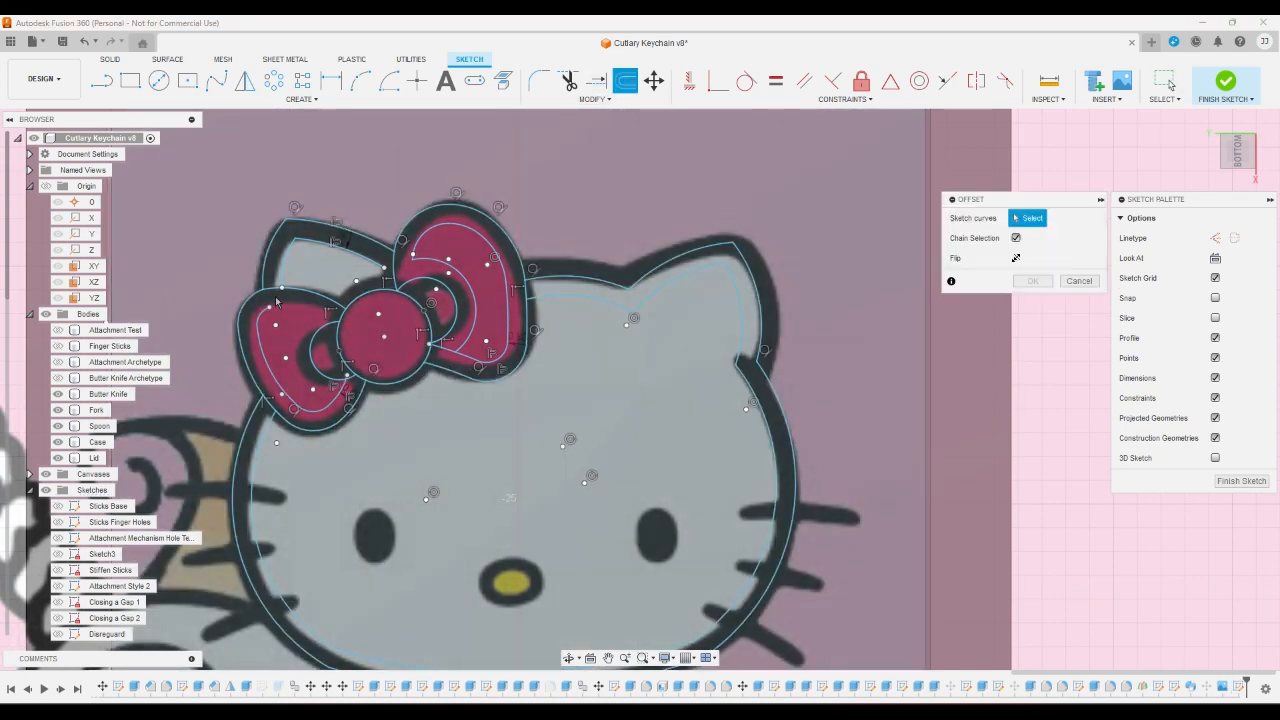
pyautogui.click(304, 296)
pyautogui.write('-0.8')
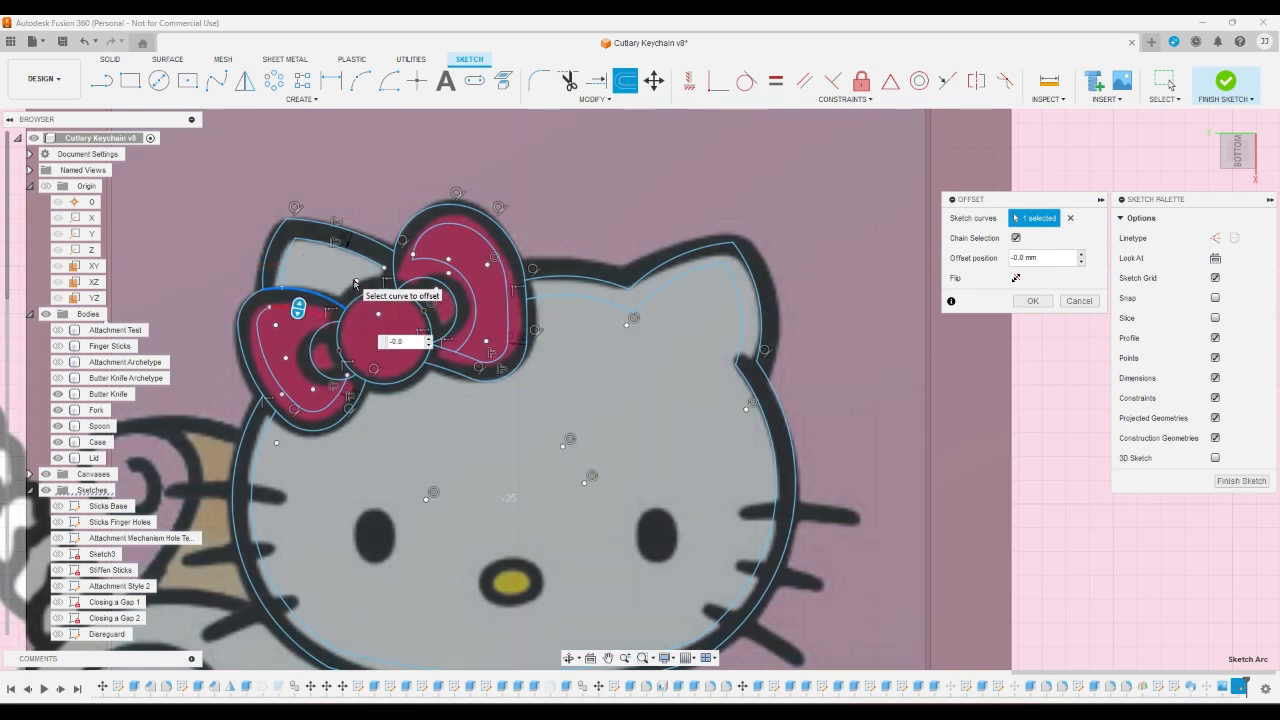
pyautogui.press('Return')
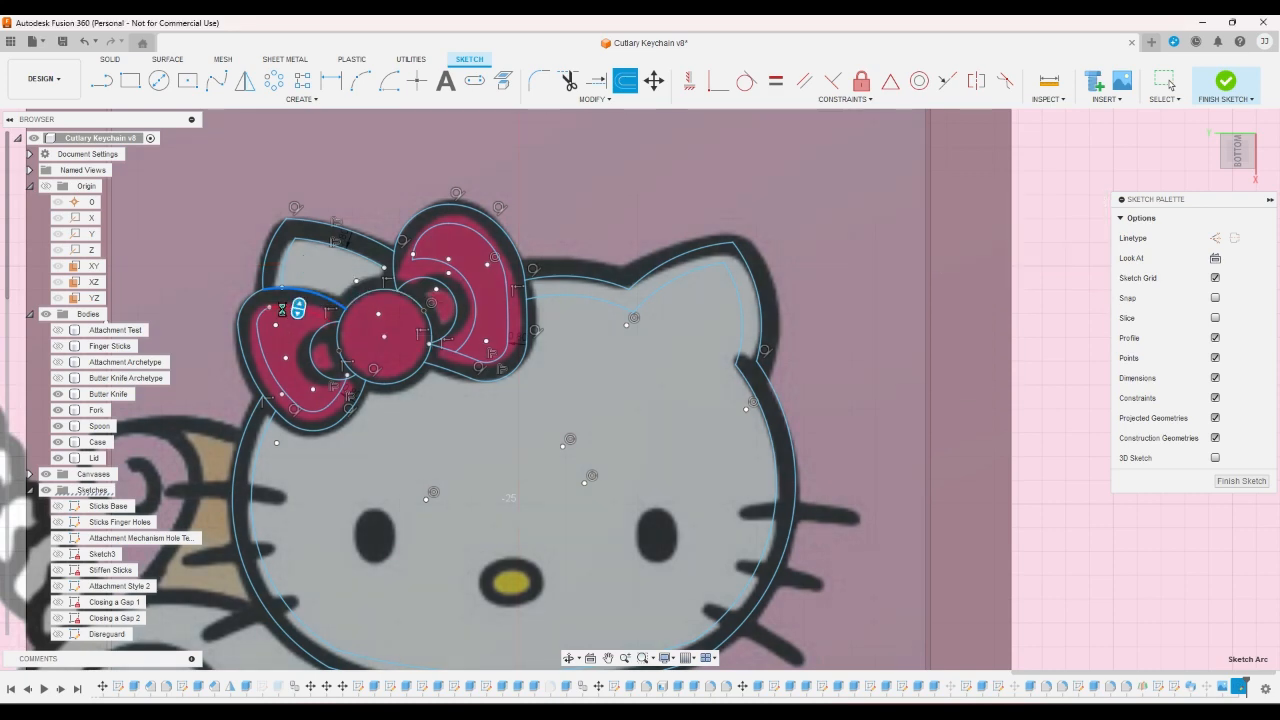
# - Trim the overhanging ends of the smaller bow loop's inner outline at its upper corner and at the small arc beside the knot
pyautogui.scroll(10, 285, 315)
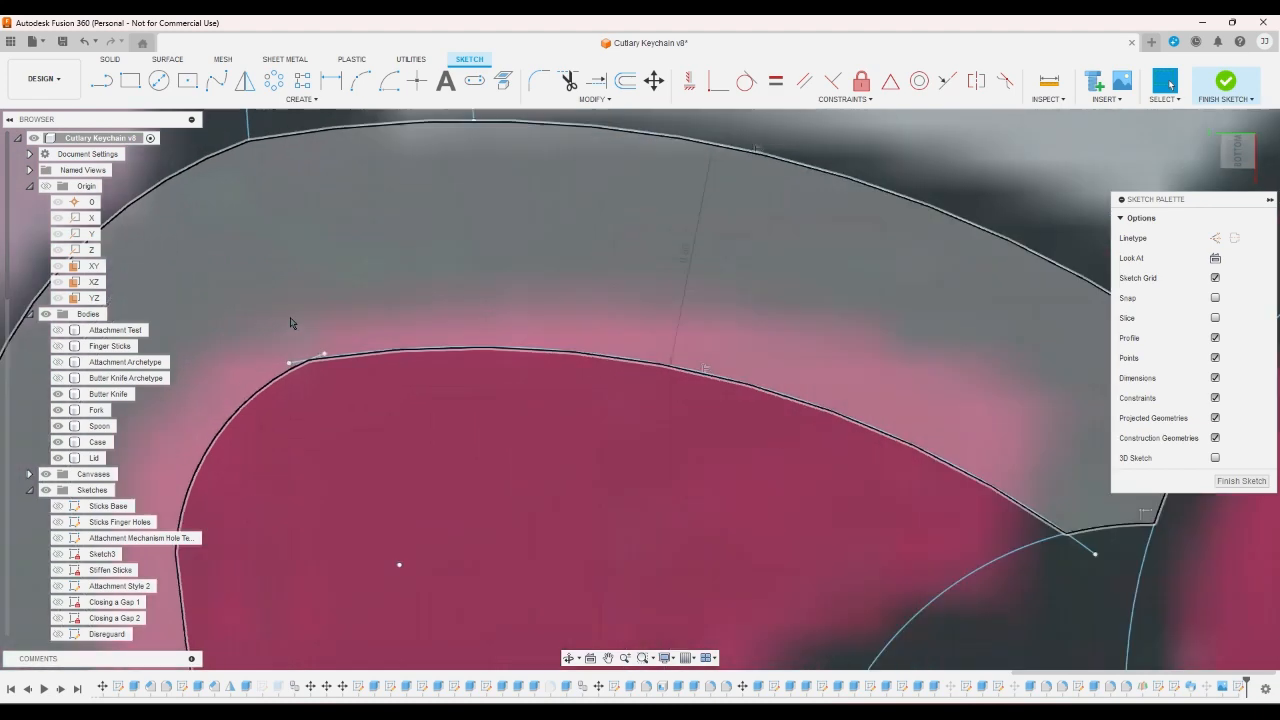
pyautogui.scroll(3, 290, 322)
pyautogui.click(568, 80)
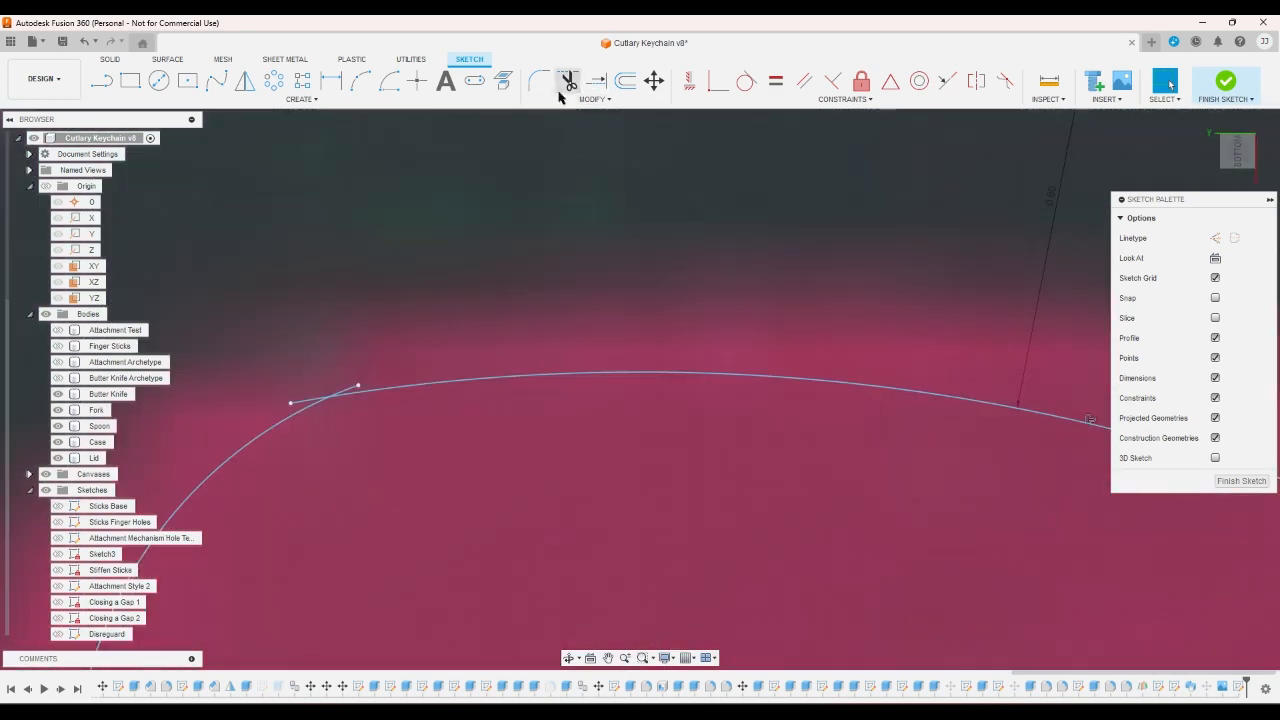
pyautogui.click(352, 418)
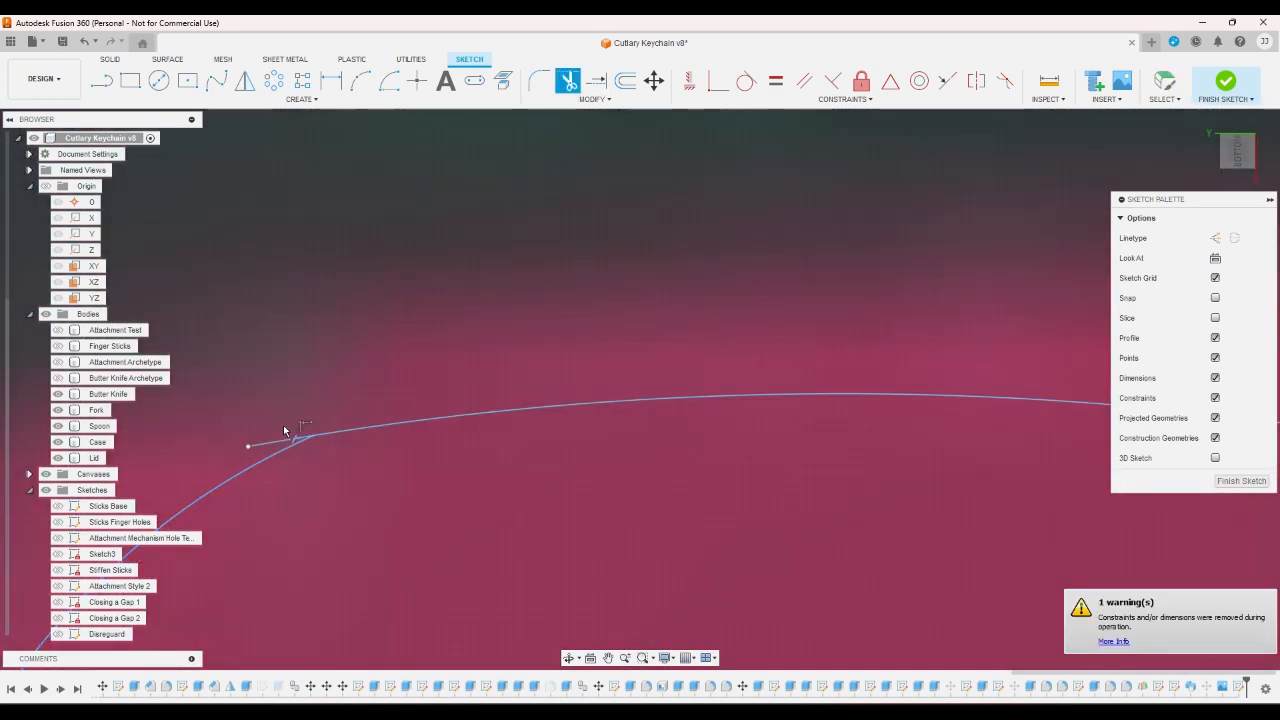
pyautogui.scroll(-10, 278, 345)
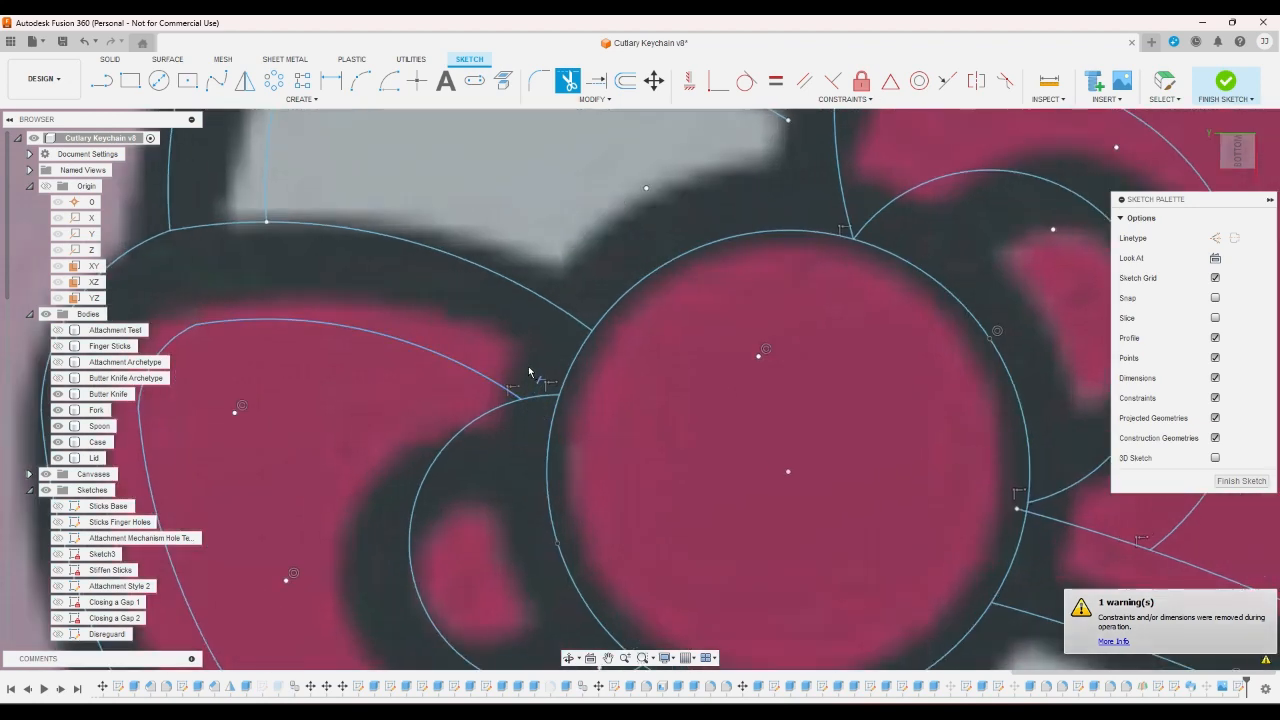
# - Offset the bow's central knot circle inward by -0.8 mm
pyautogui.scroll(-4, 531, 385)
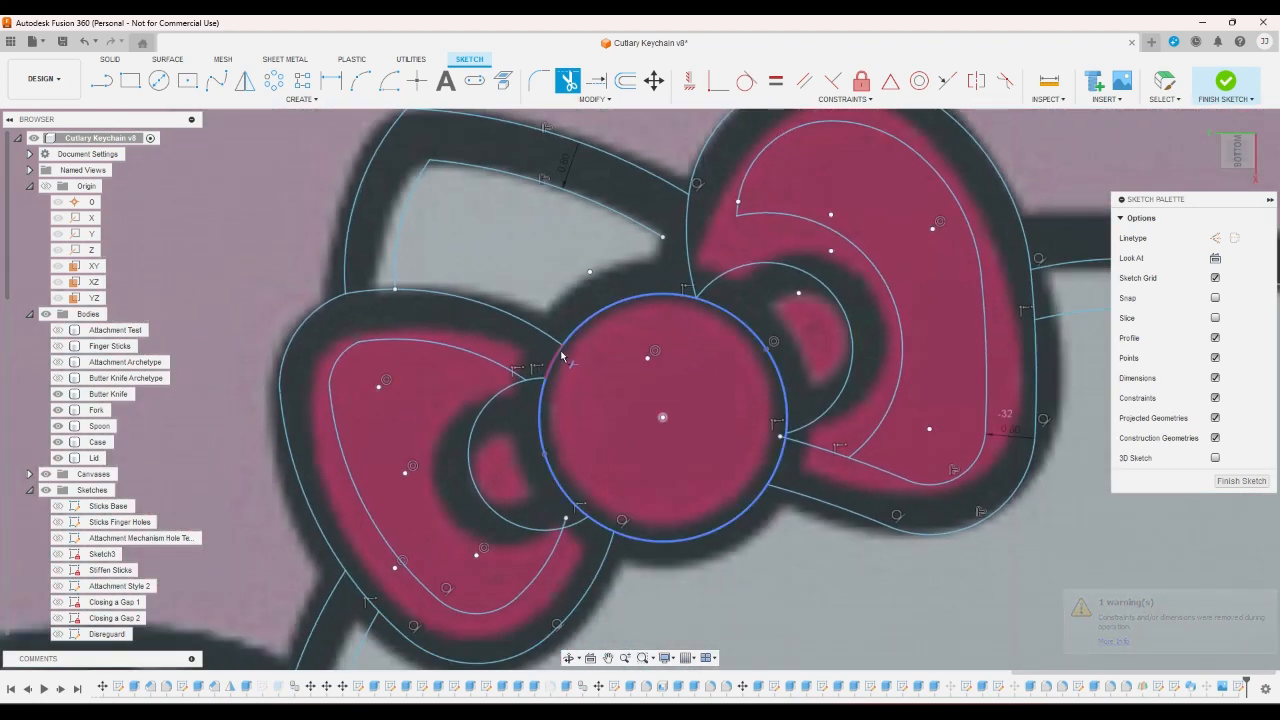
pyautogui.click(625, 82)
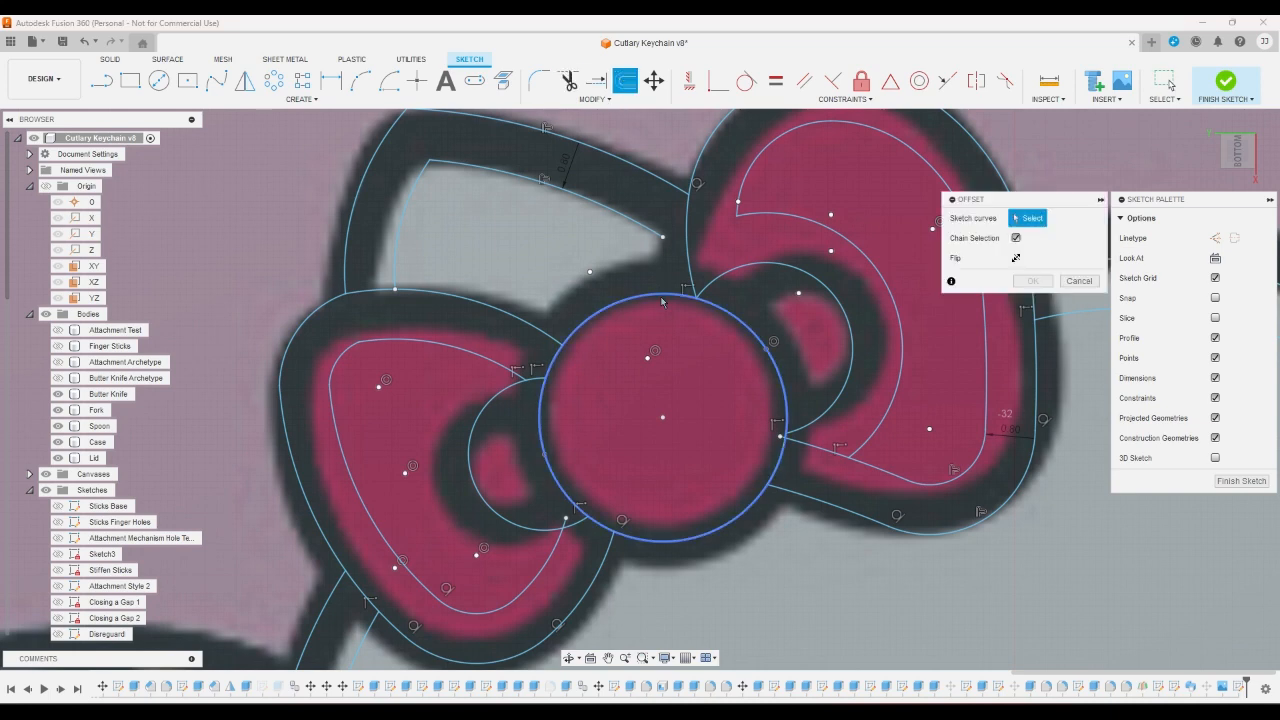
pyautogui.click(645, 297)
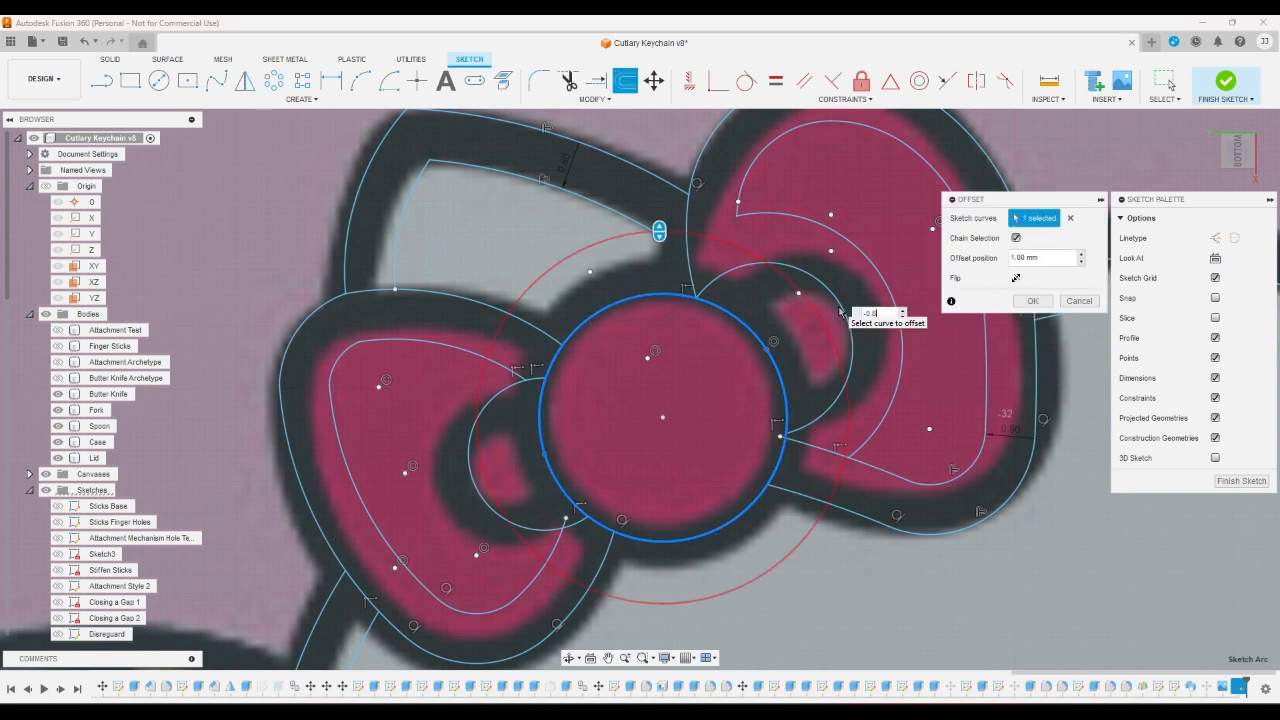
pyautogui.write('-0.8')
pyautogui.press('Return')
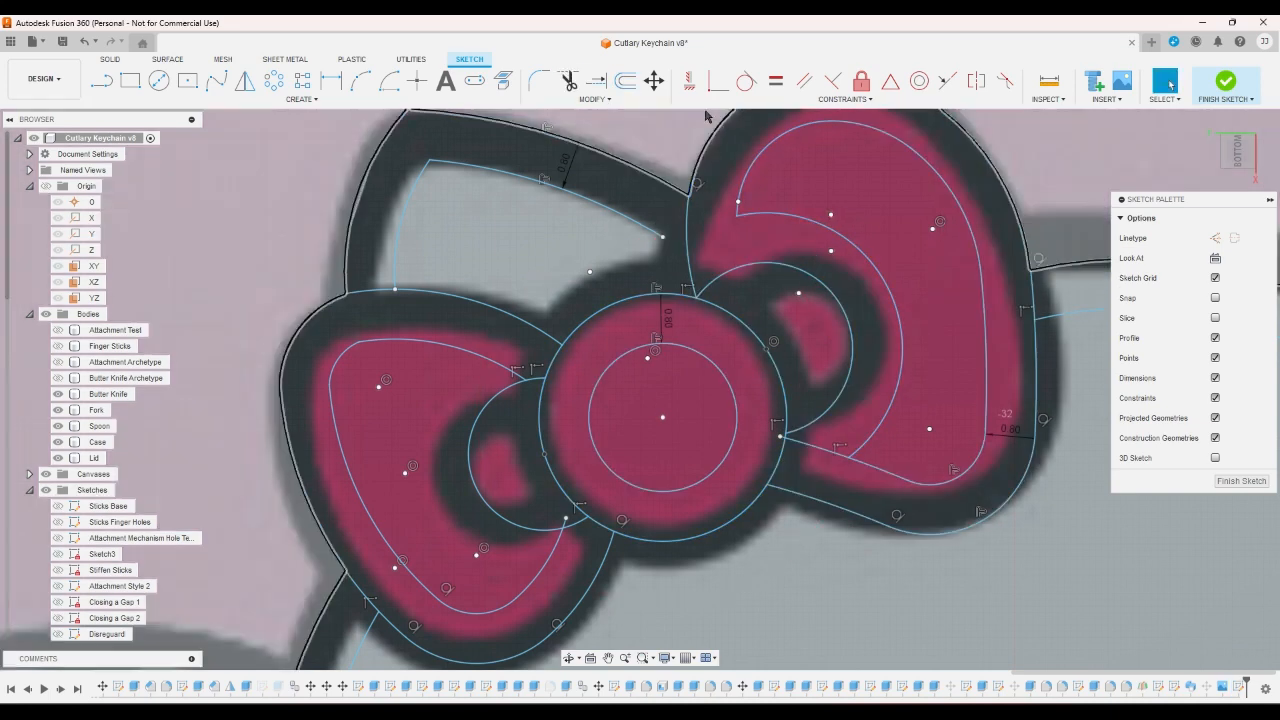
# - Offset the small arc beside the knot in the smaller bow loop outward by 0.8 mm
pyautogui.click(625, 82)
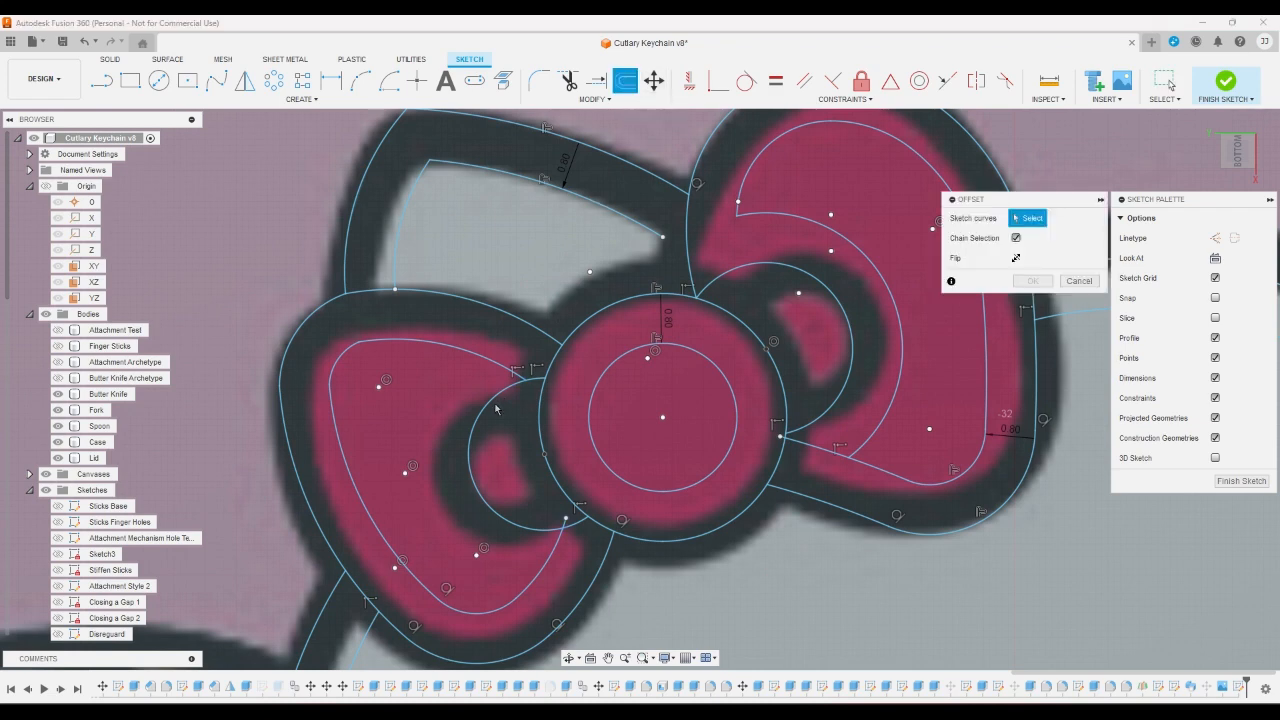
pyautogui.click(496, 408)
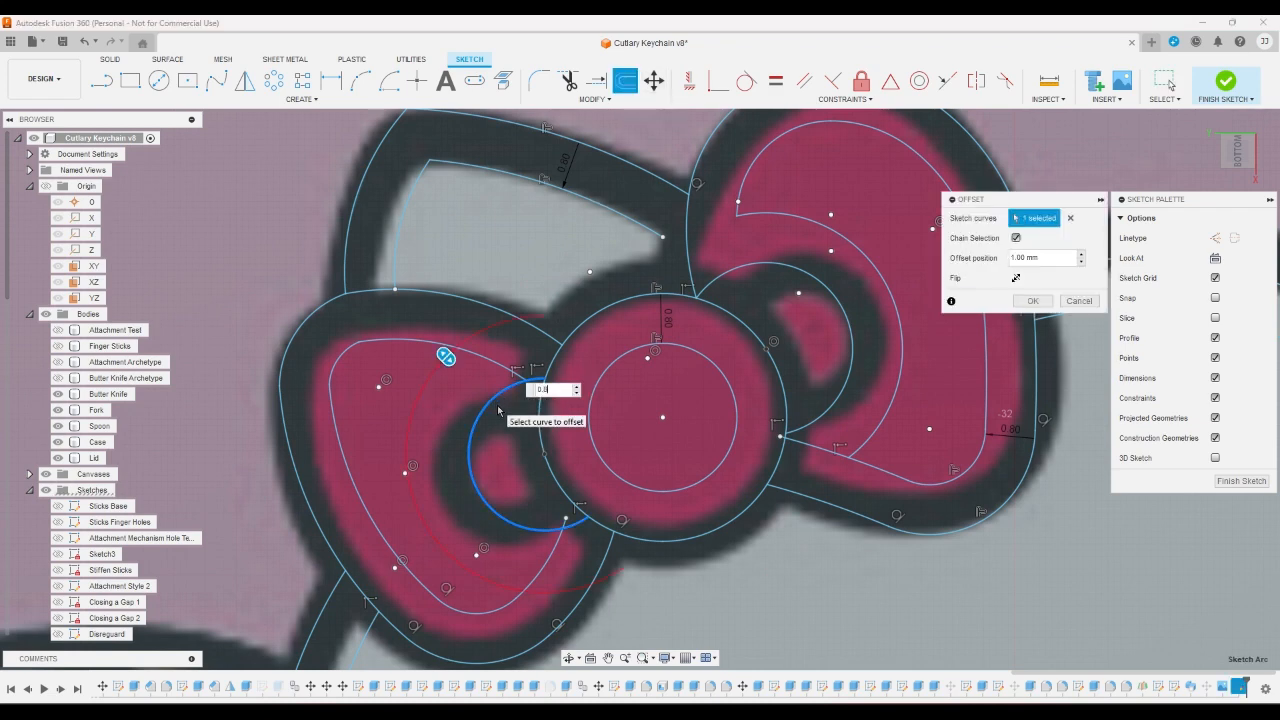
pyautogui.press('Return')
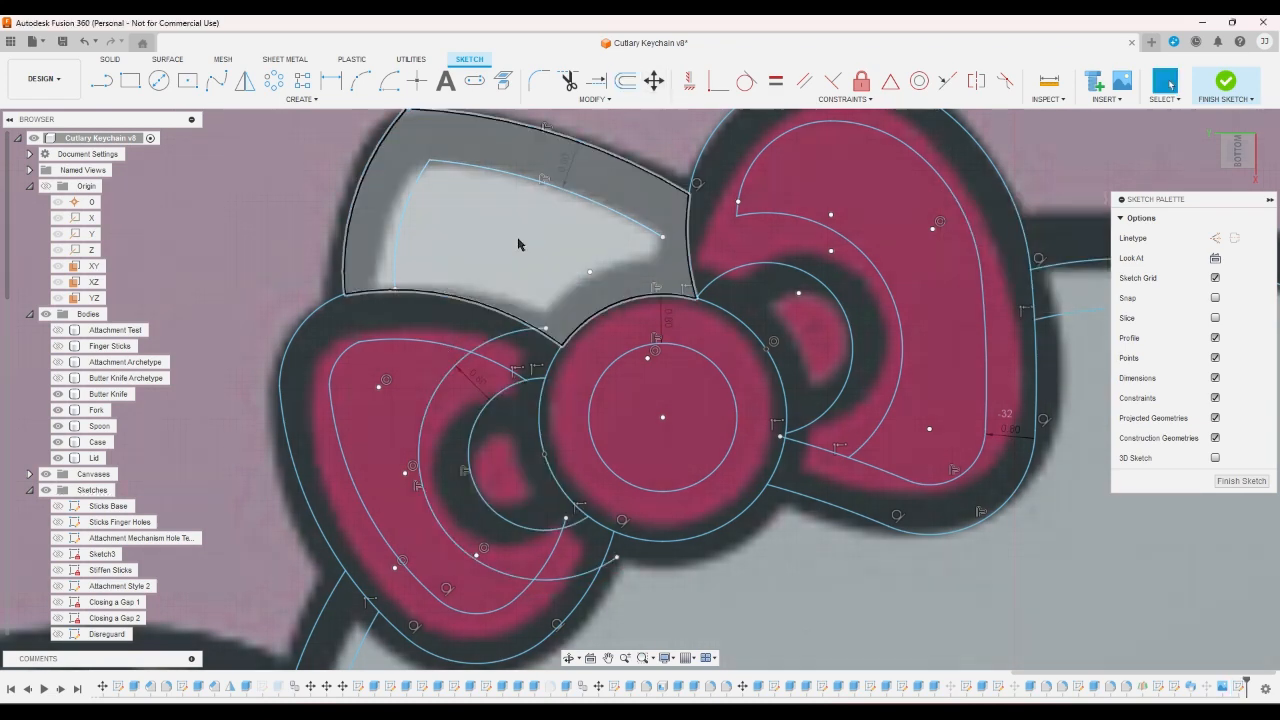
# - Trim both ends of the smaller loop's new arc where they extend past the loop's inner outline
pyautogui.click(572, 86)
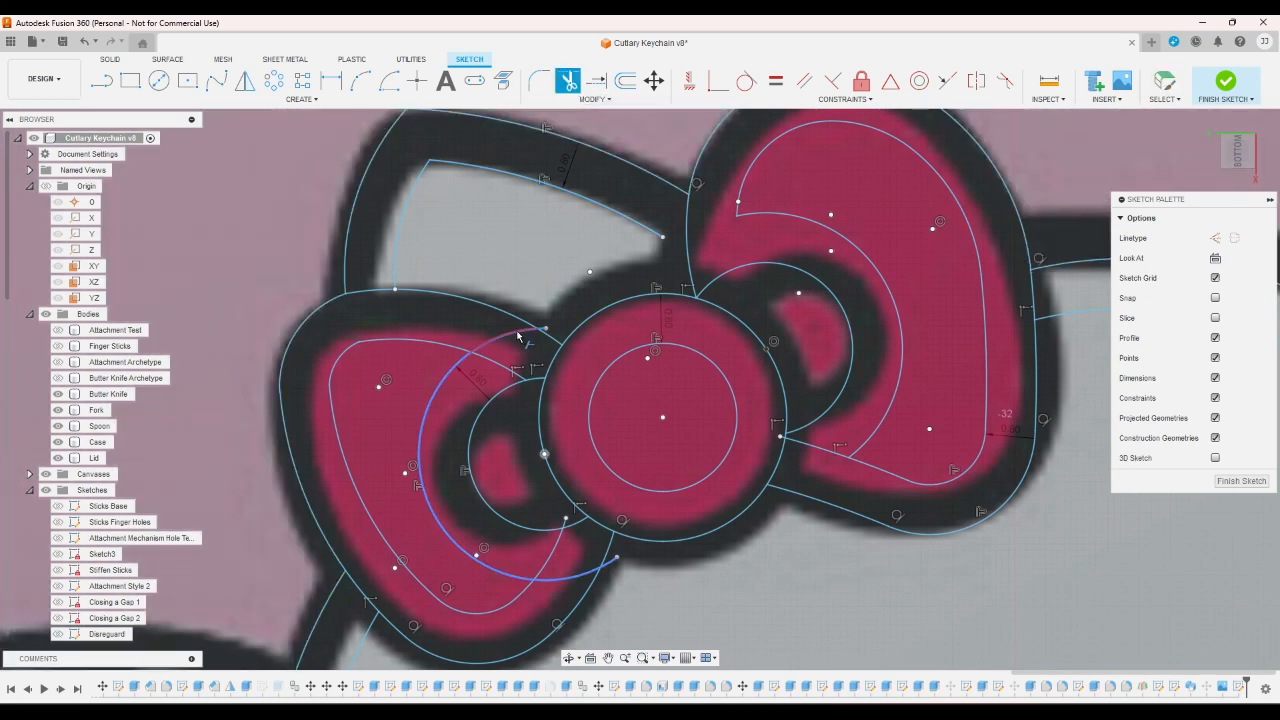
pyautogui.click(520, 350)
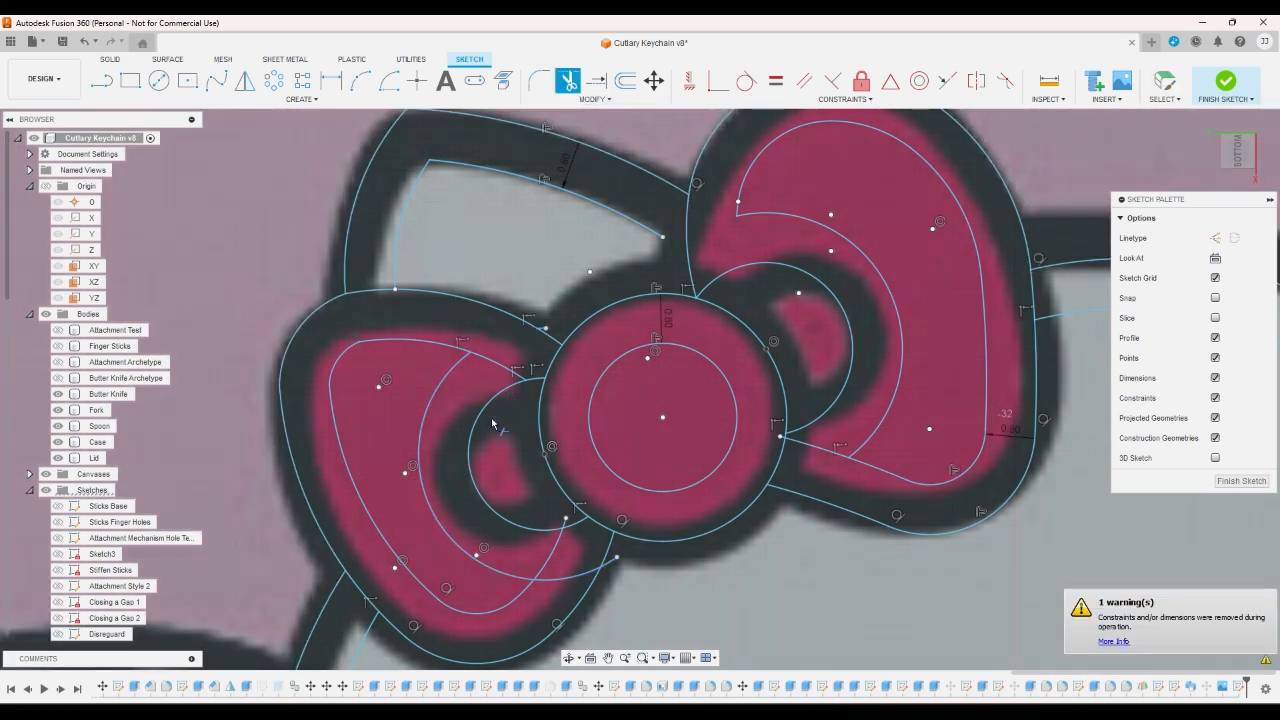
pyautogui.click(549, 588)
pyautogui.click(613, 564)
pyautogui.scroll(-5, 621, 562)
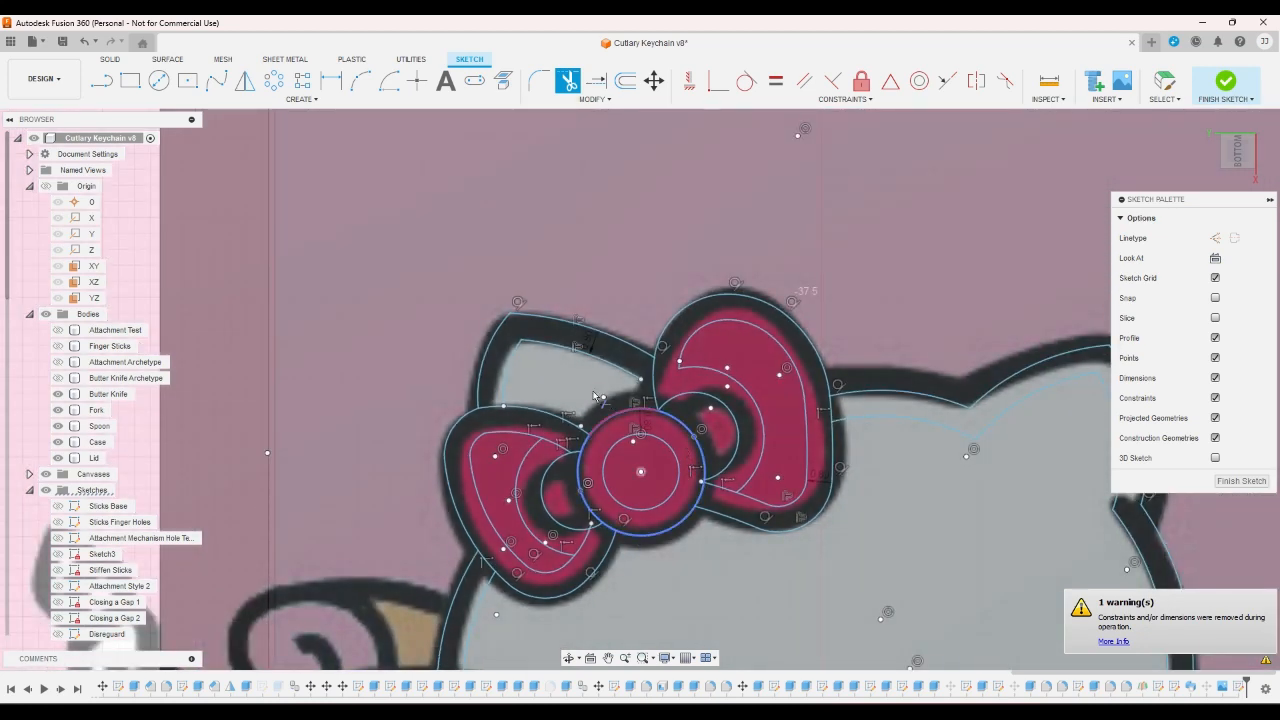
pyautogui.scroll(-3, 573, 376)
pyautogui.scroll(-3, 573, 376)
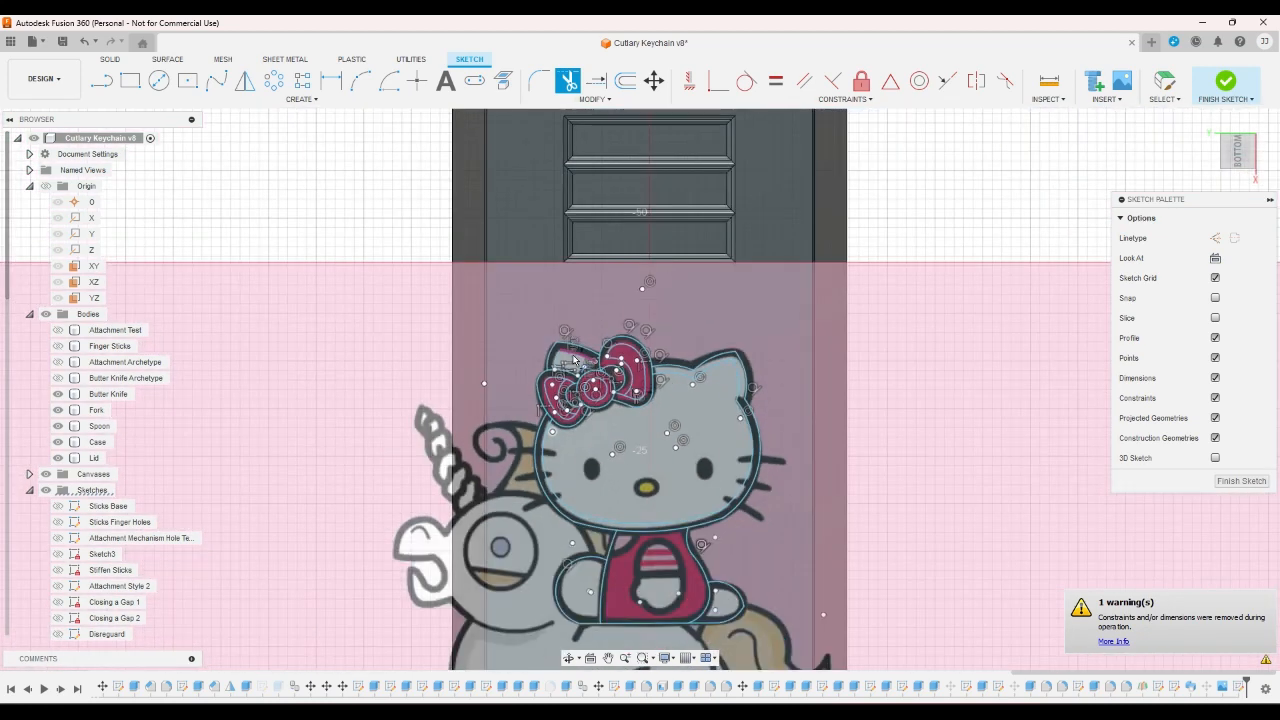
# - Offset the outline of the small rounded foot to the right of the dress inward by 0.8 mm
pyautogui.scroll(1, 600, 465)
pyautogui.scroll(-1, 671, 417)
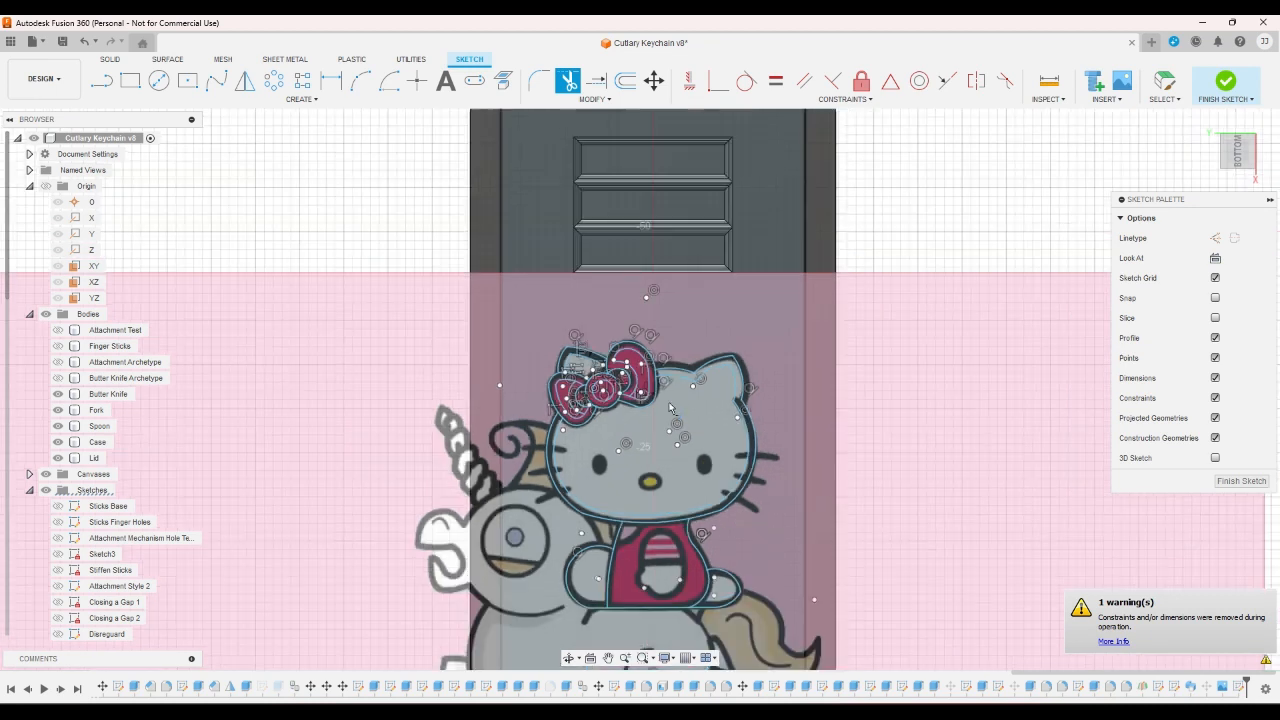
pyautogui.click(625, 80)
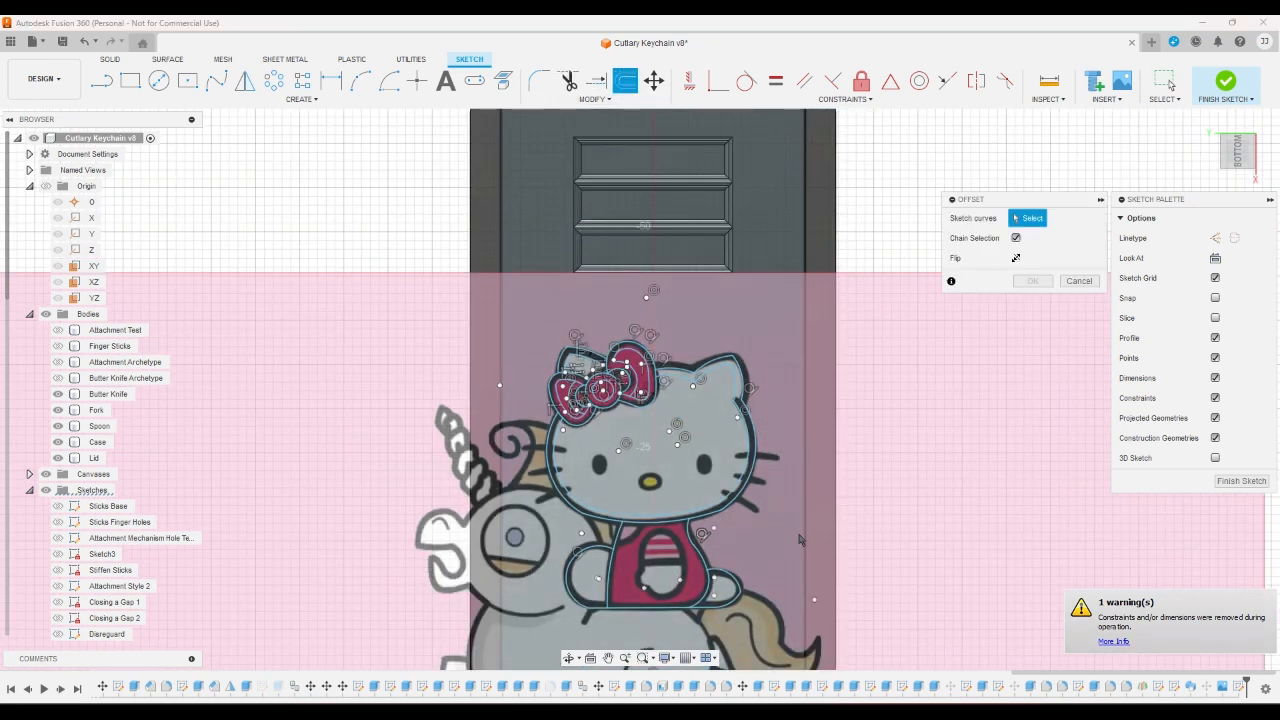
pyautogui.click(740, 585)
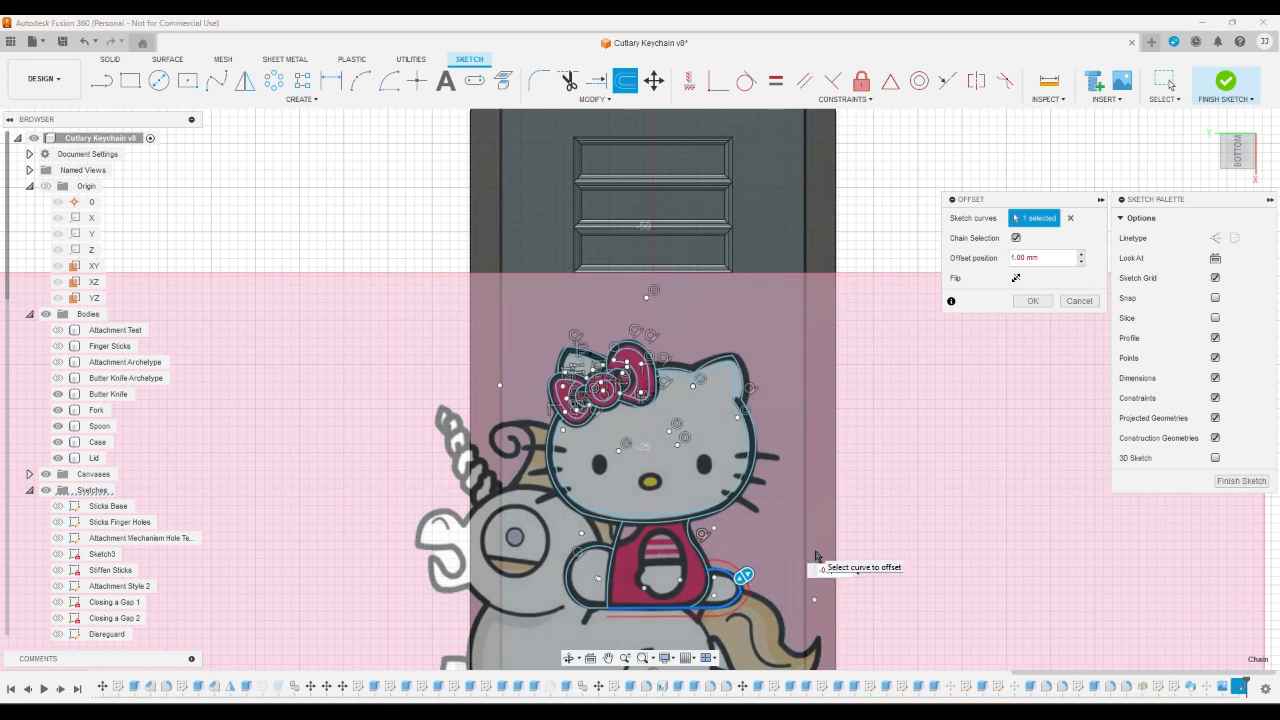
pyautogui.write('-0.8')
pyautogui.press('Return')
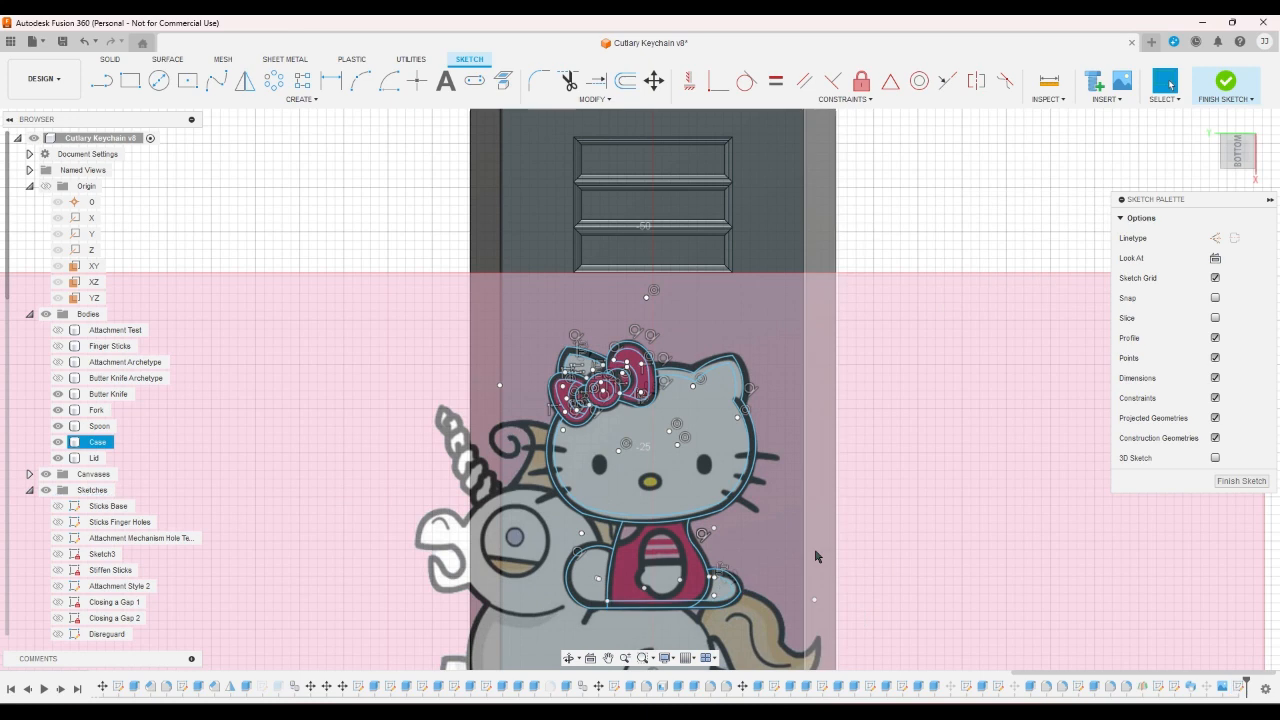
# - Offset the outline of the larger rounded limb to the left of the dress inward by 0.8 mm
pyautogui.scroll(5, 649, 577)
pyautogui.click(638, 80)
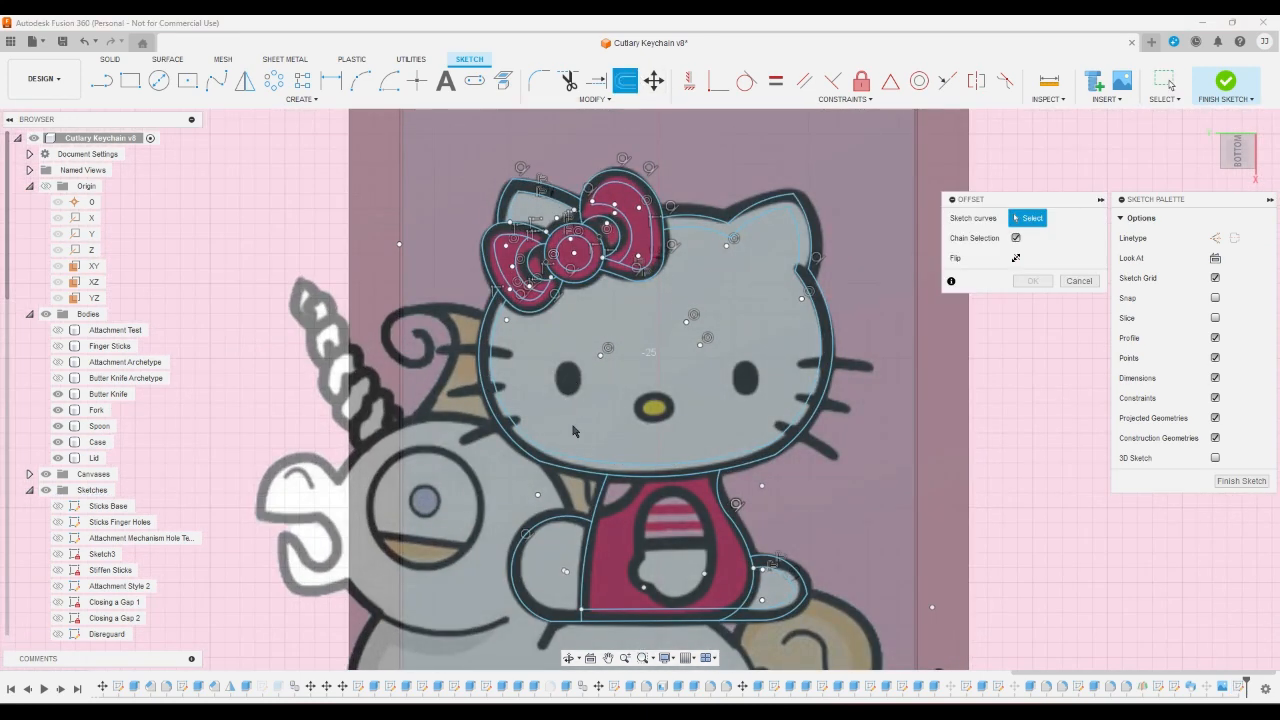
pyautogui.click(570, 524)
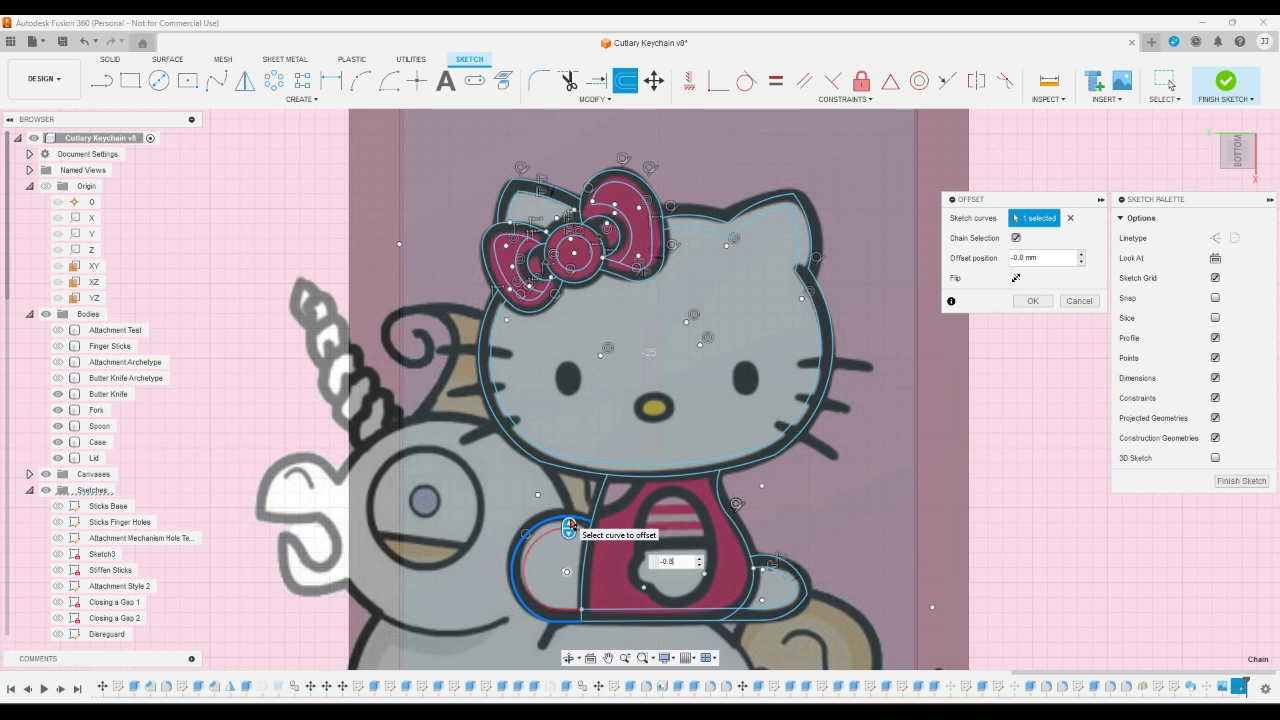
pyautogui.press('Return')
# - Extend both open ends of the left limb's inner offset curve to meet the neighbouring body outline
pyautogui.scroll(3, 560, 630)
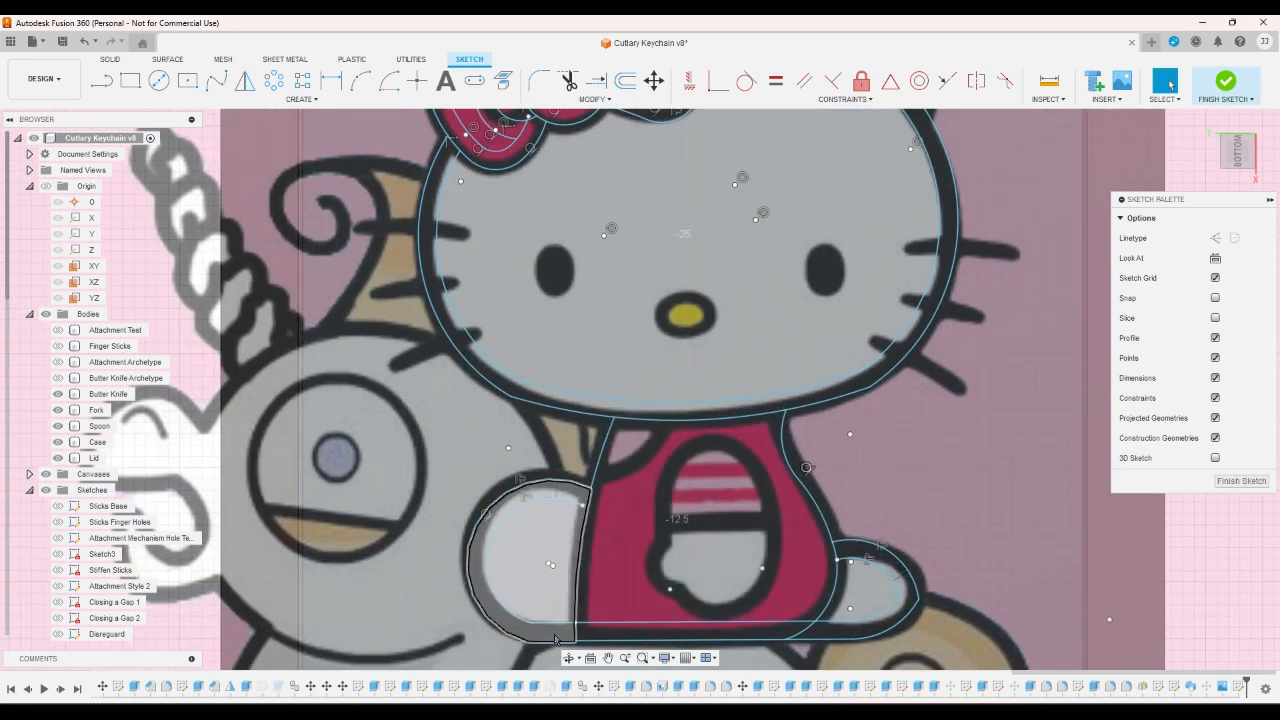
pyautogui.click(596, 81)
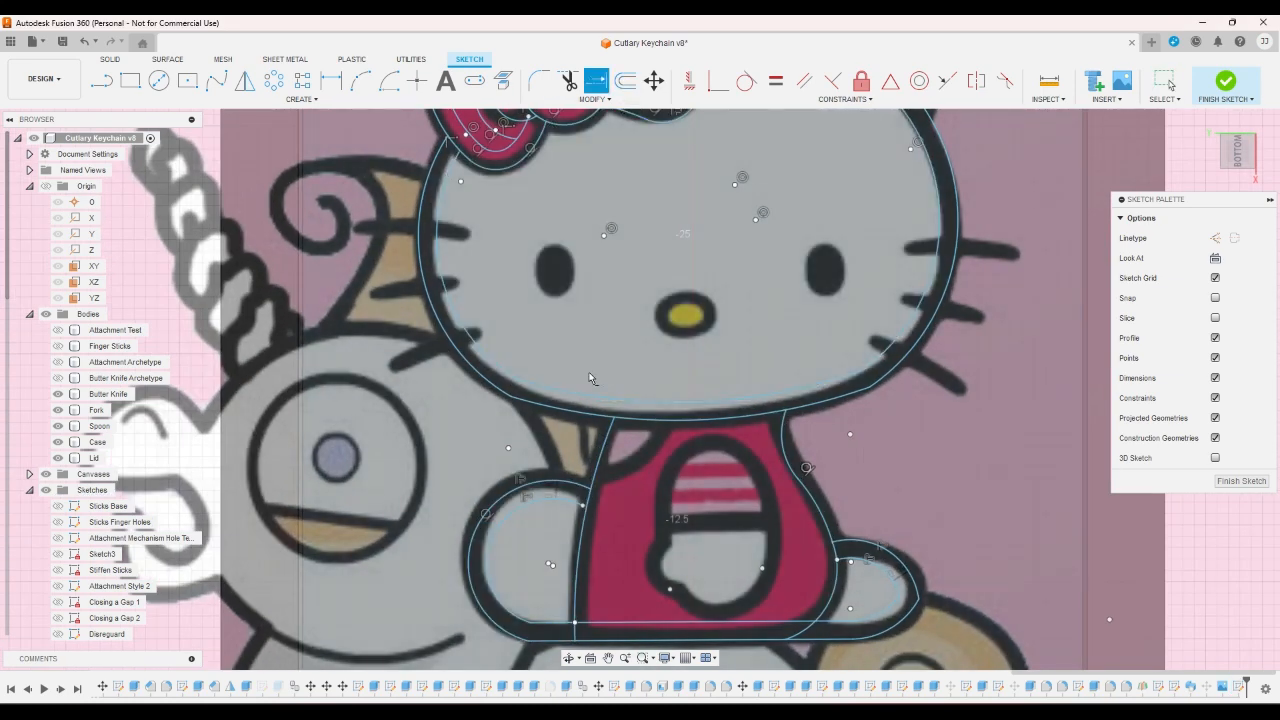
pyautogui.click(575, 503)
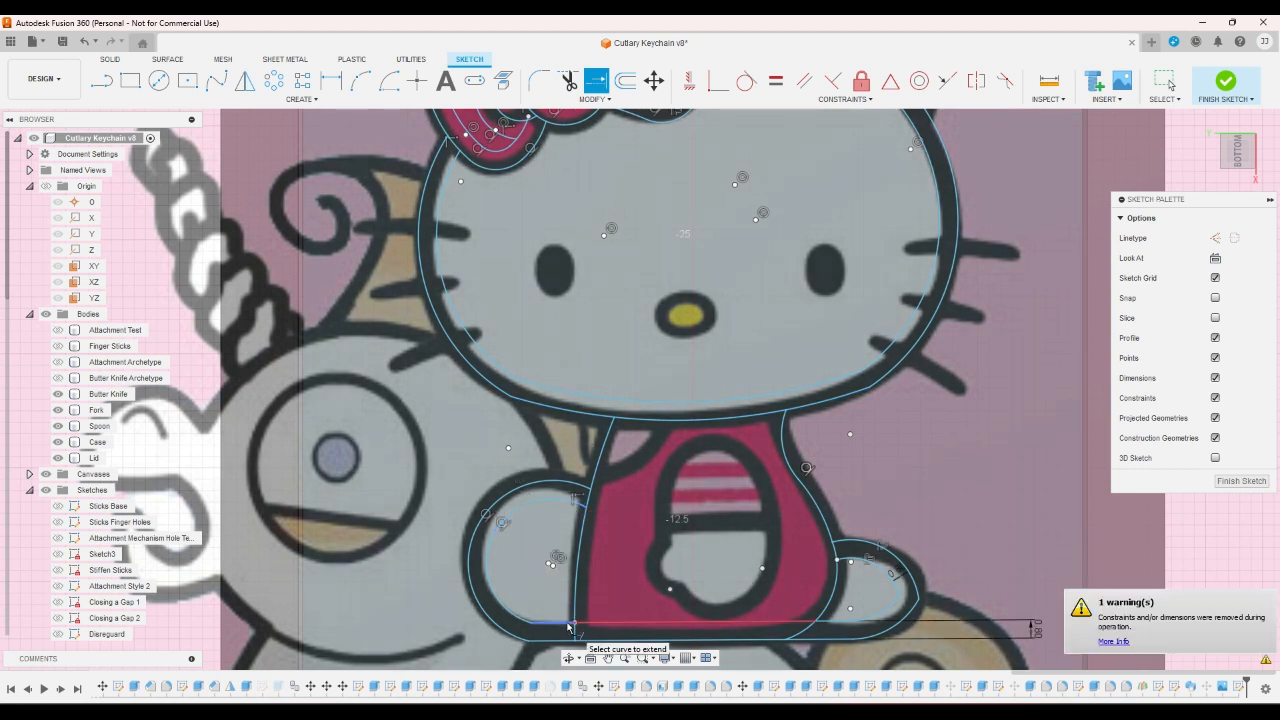
pyautogui.click(568, 627)
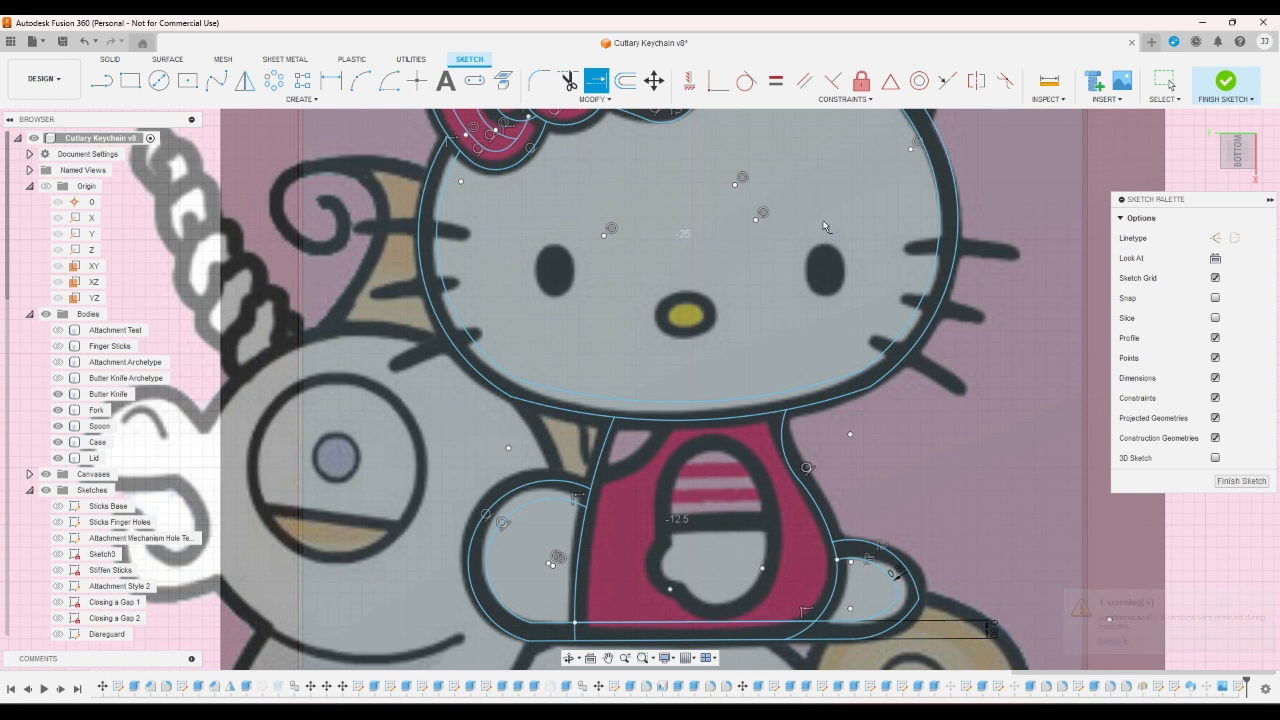
# - Offset the curved right side of the dress outward by 0.8 mm
pyautogui.click(625, 82)
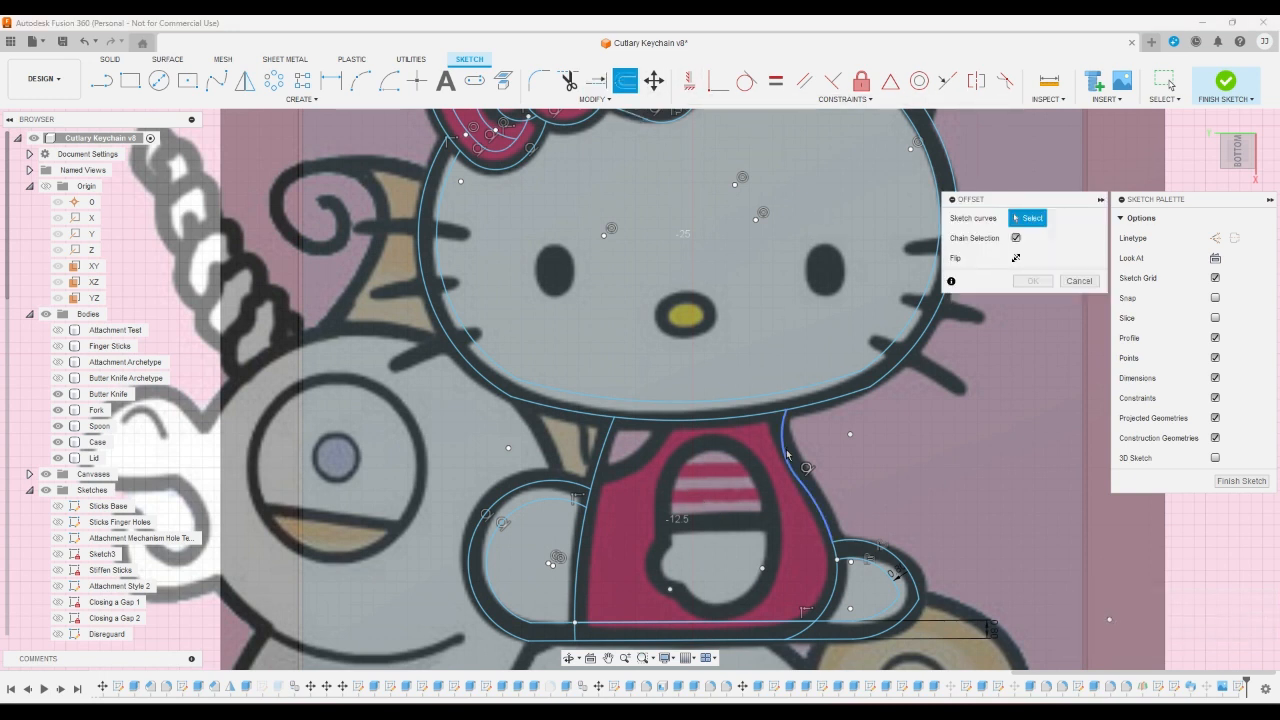
pyautogui.click(787, 453)
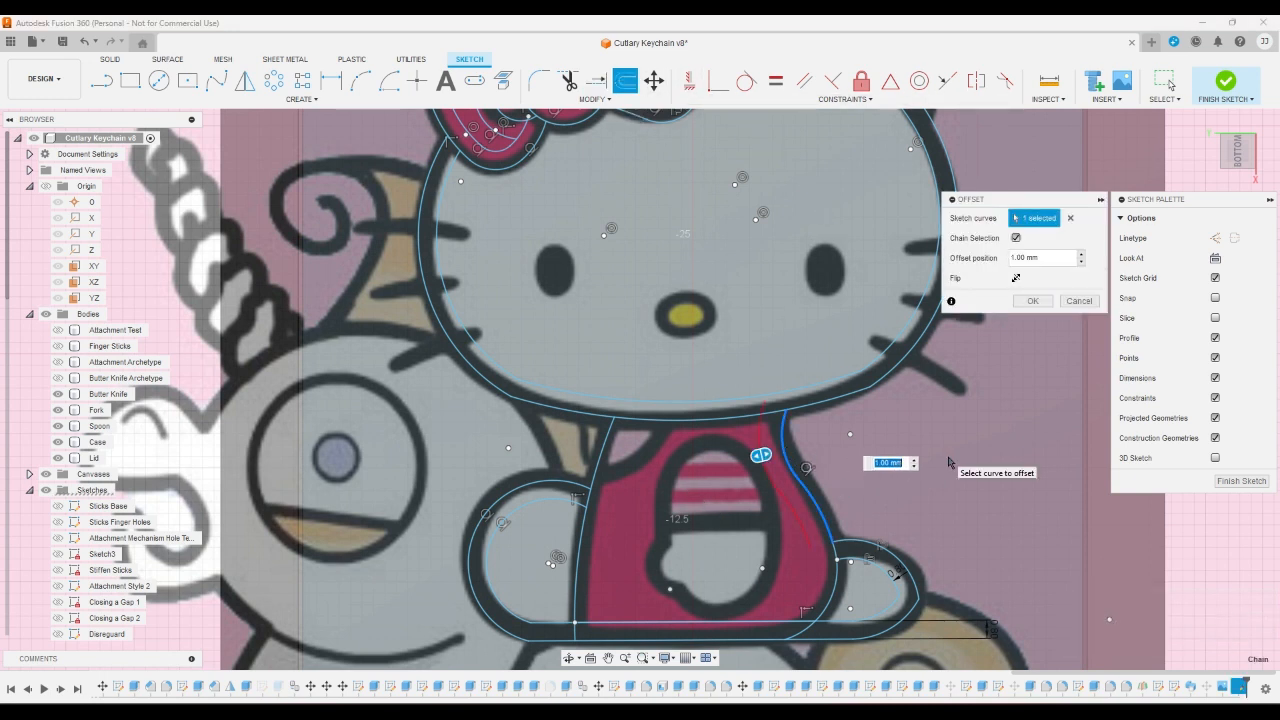
pyautogui.write('0.8')
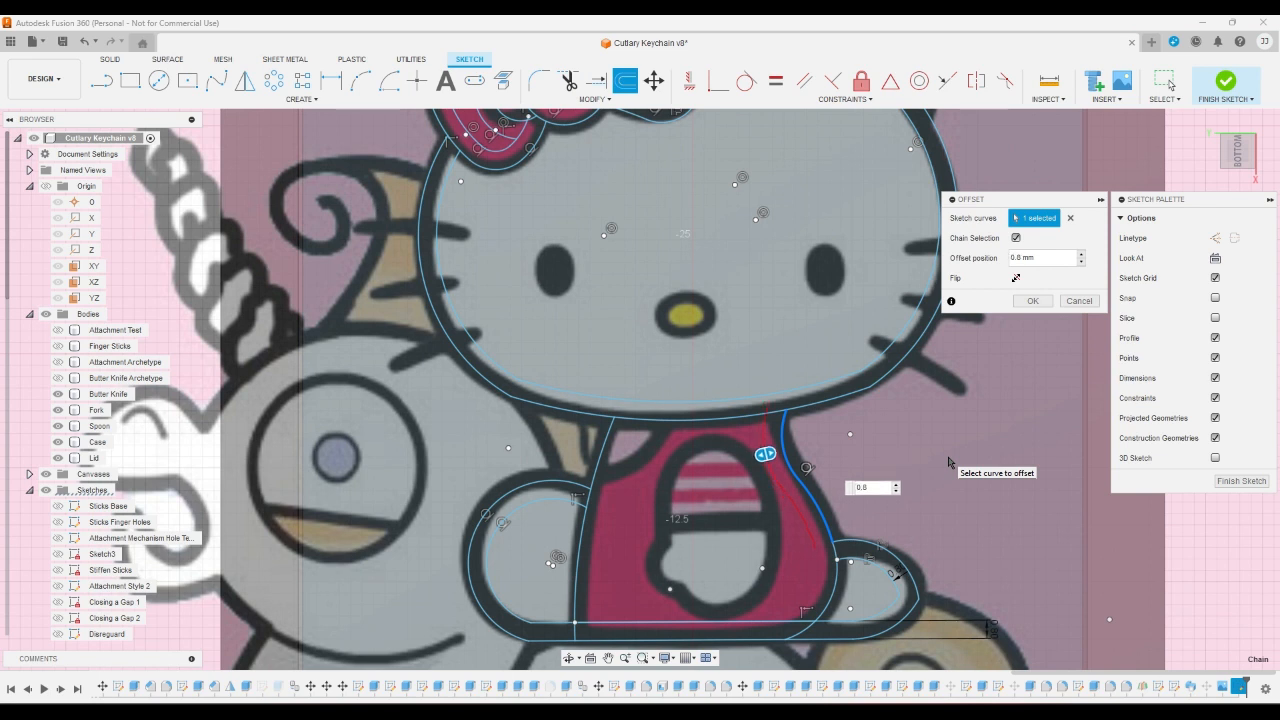
pyautogui.press('Return')
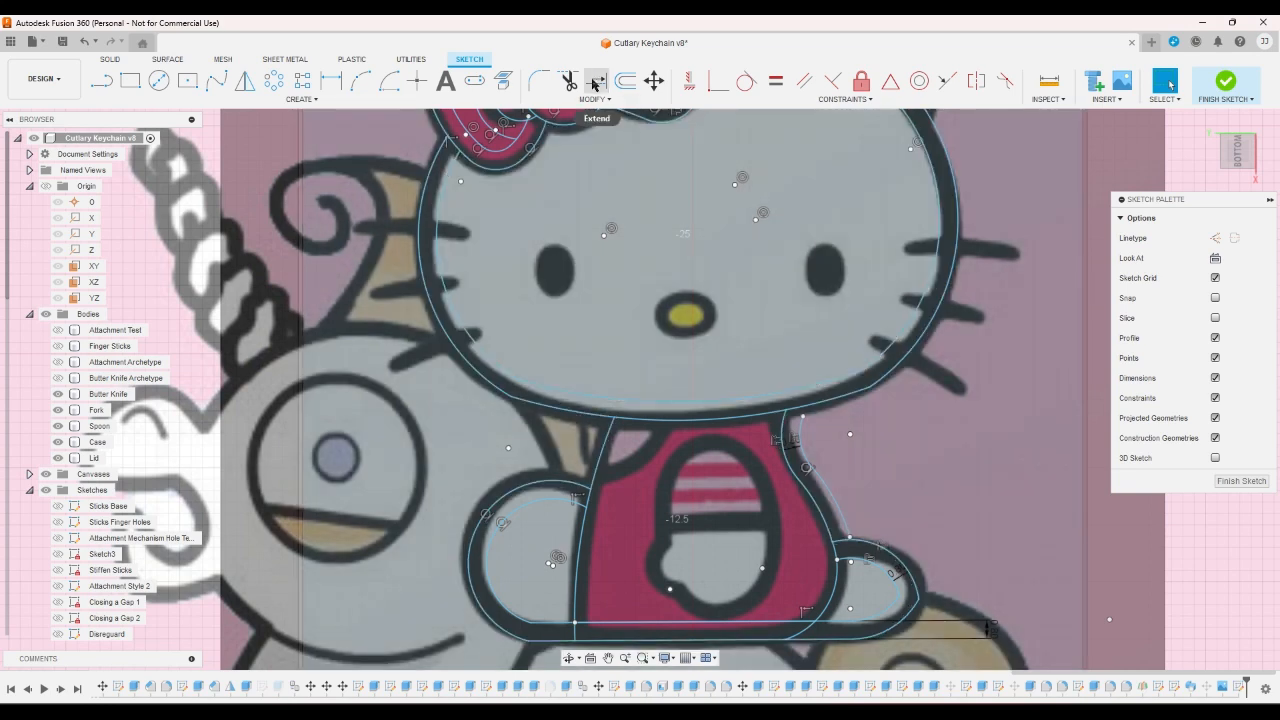
# - Extend the dress side's offset curve to the head and foot outlines, and trim away the excess arc
pyautogui.click(593, 84)
pyautogui.click(801, 428)
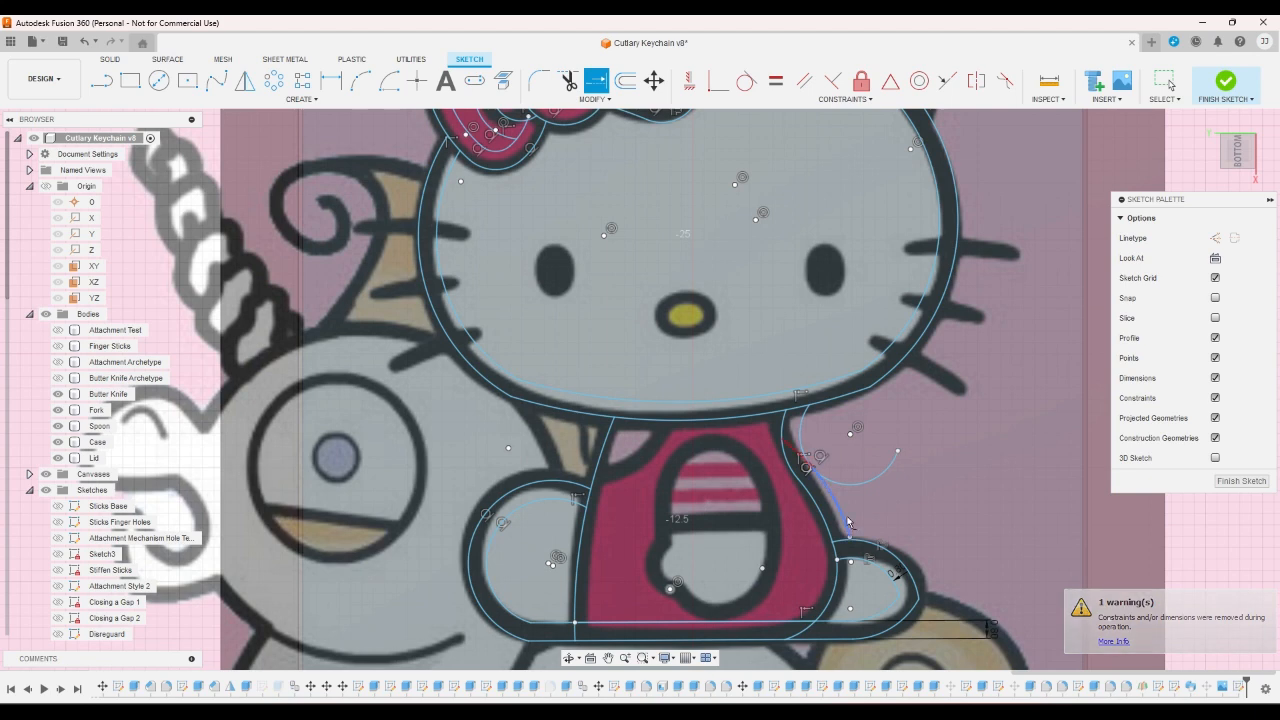
pyautogui.scroll(5, 853, 535)
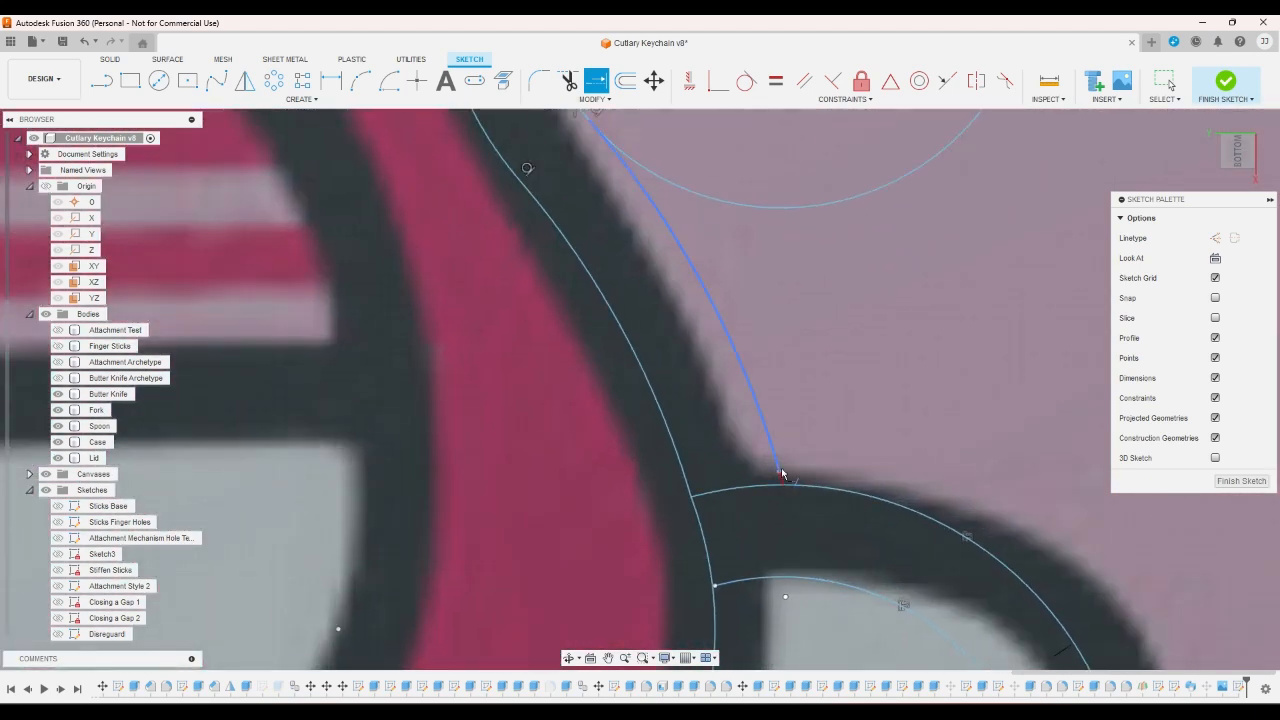
pyautogui.scroll(-3, 781, 472)
pyautogui.press('t')
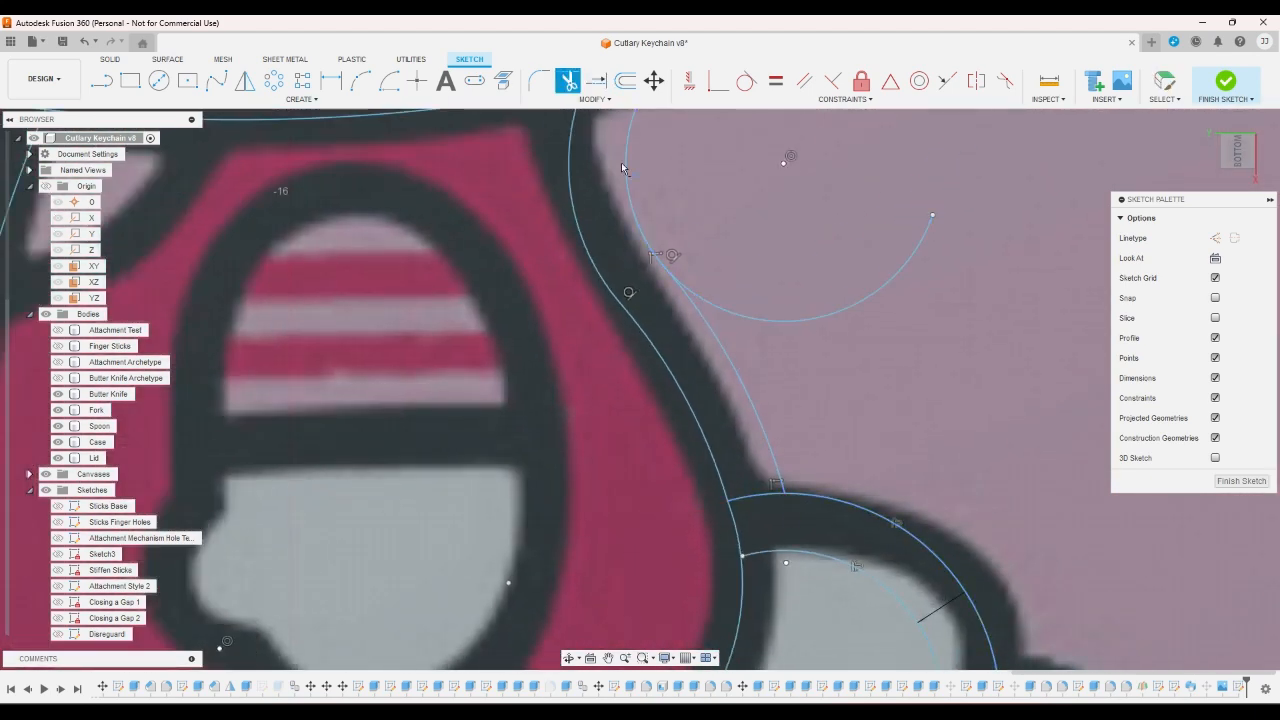
pyautogui.click(703, 294)
pyautogui.scroll(-4, 703, 224)
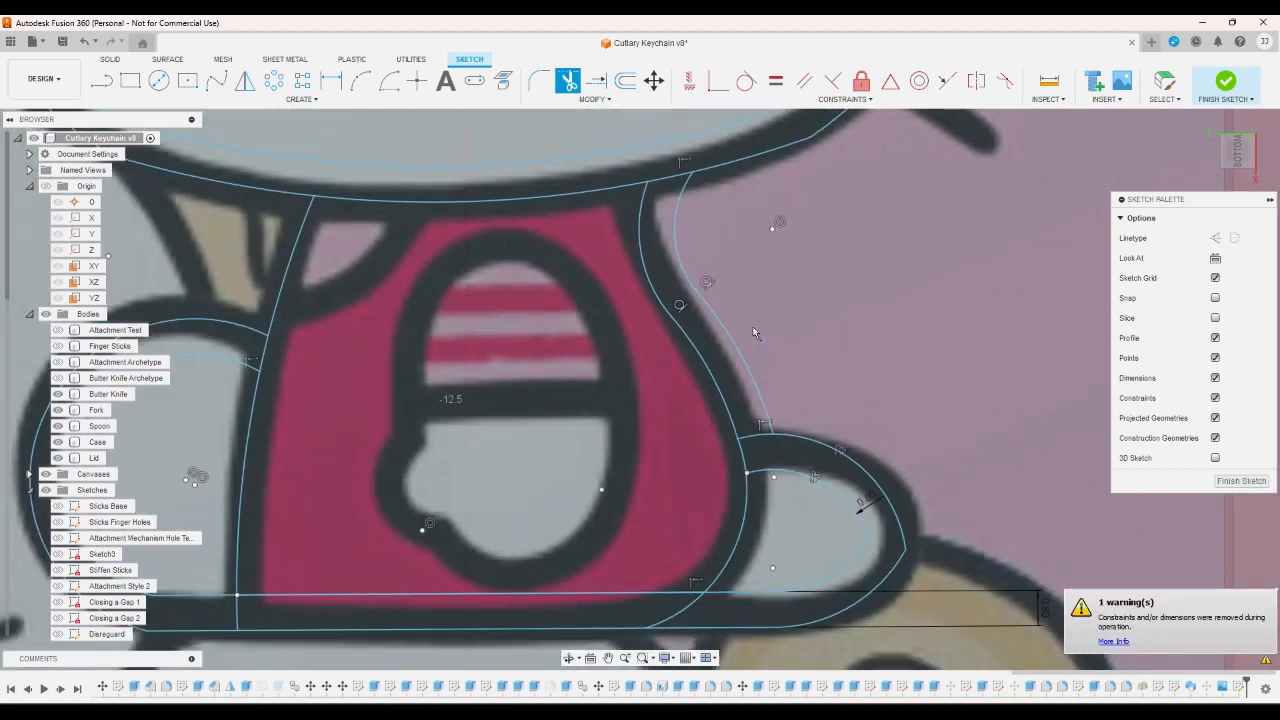
pyautogui.rightClick(722, 256)
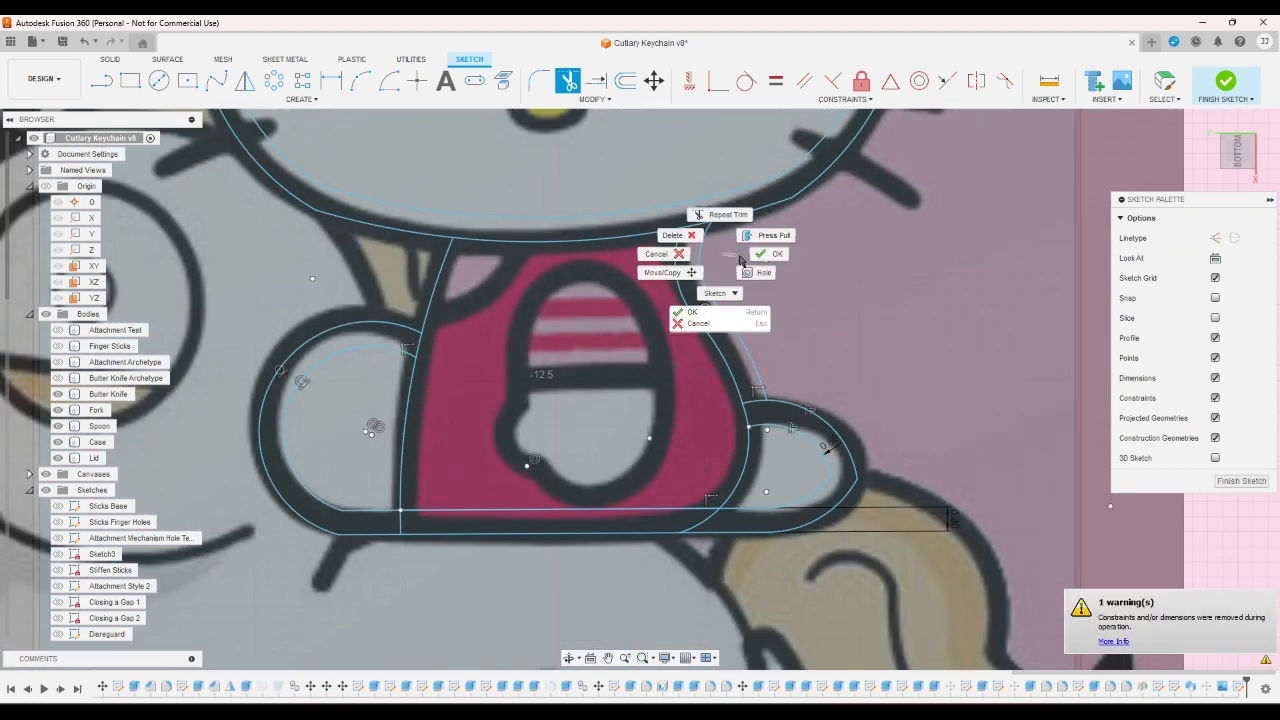
pyautogui.click(758, 252)
# - Select the dress side strip and the right foot profile to check whether each region is closed
pyautogui.scroll(5, 724, 245)
pyautogui.scroll(-5, 665, 252)
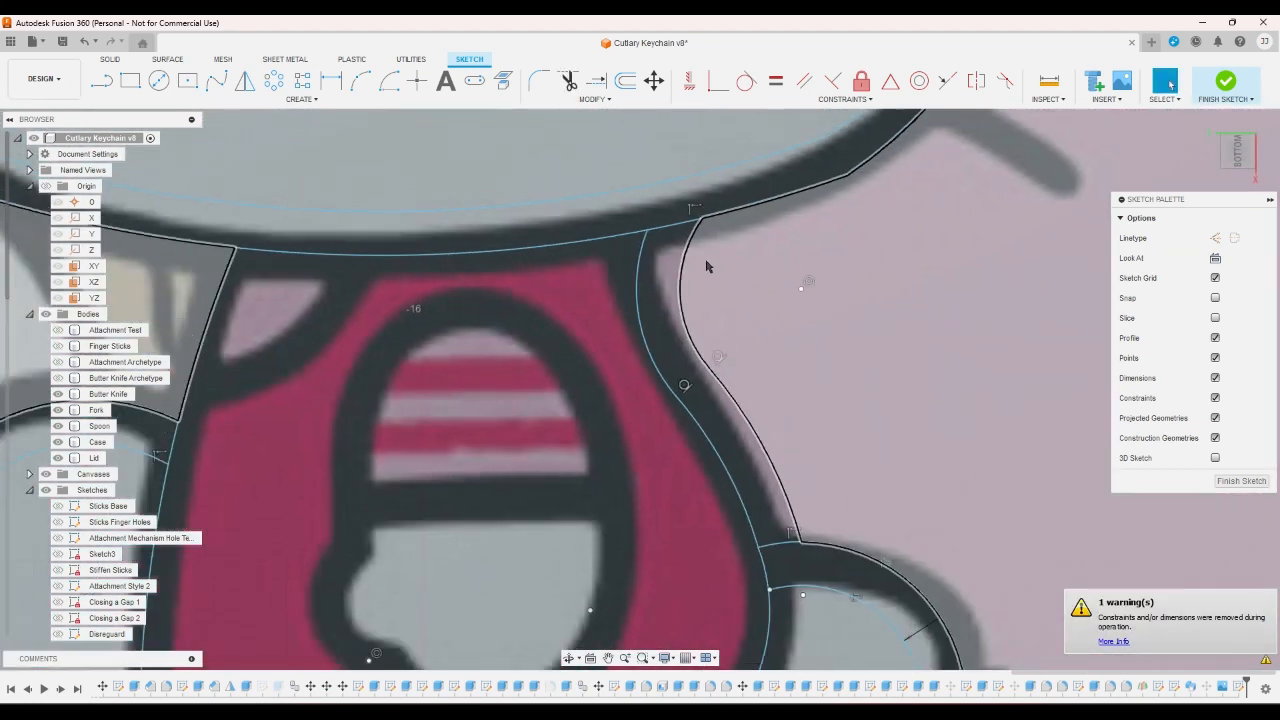
pyautogui.click(685, 313)
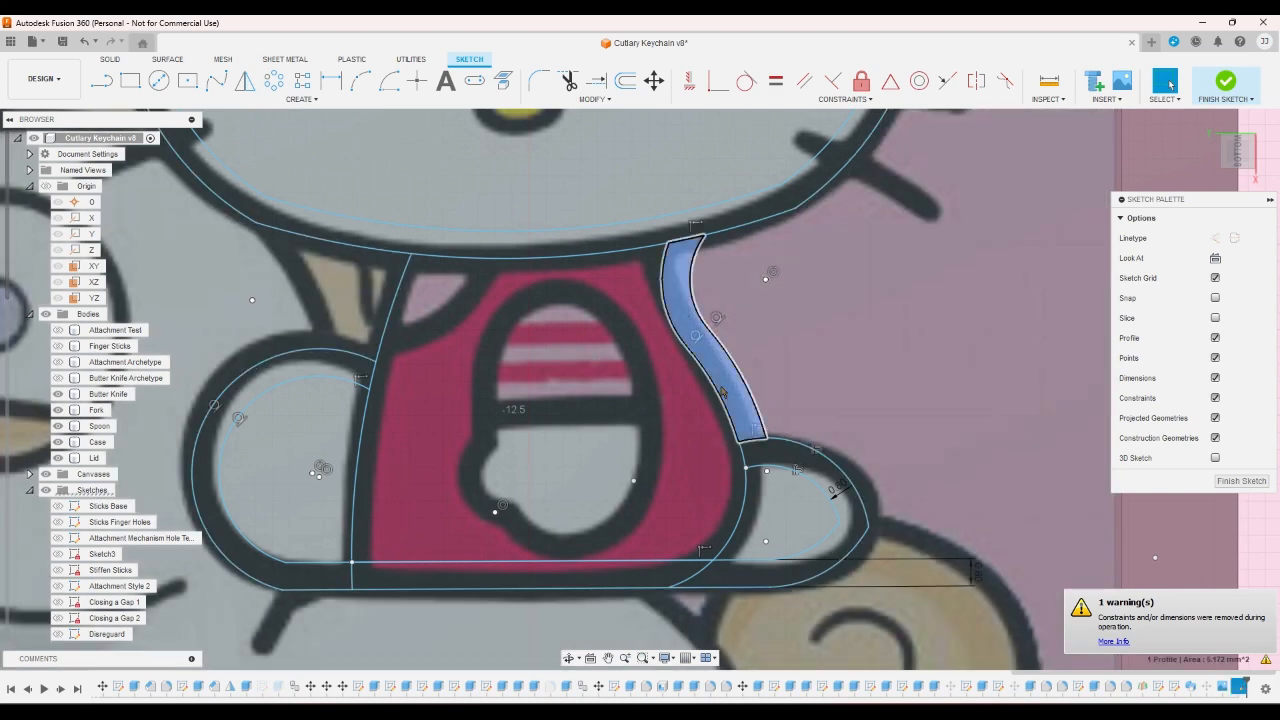
pyautogui.click(770, 527)
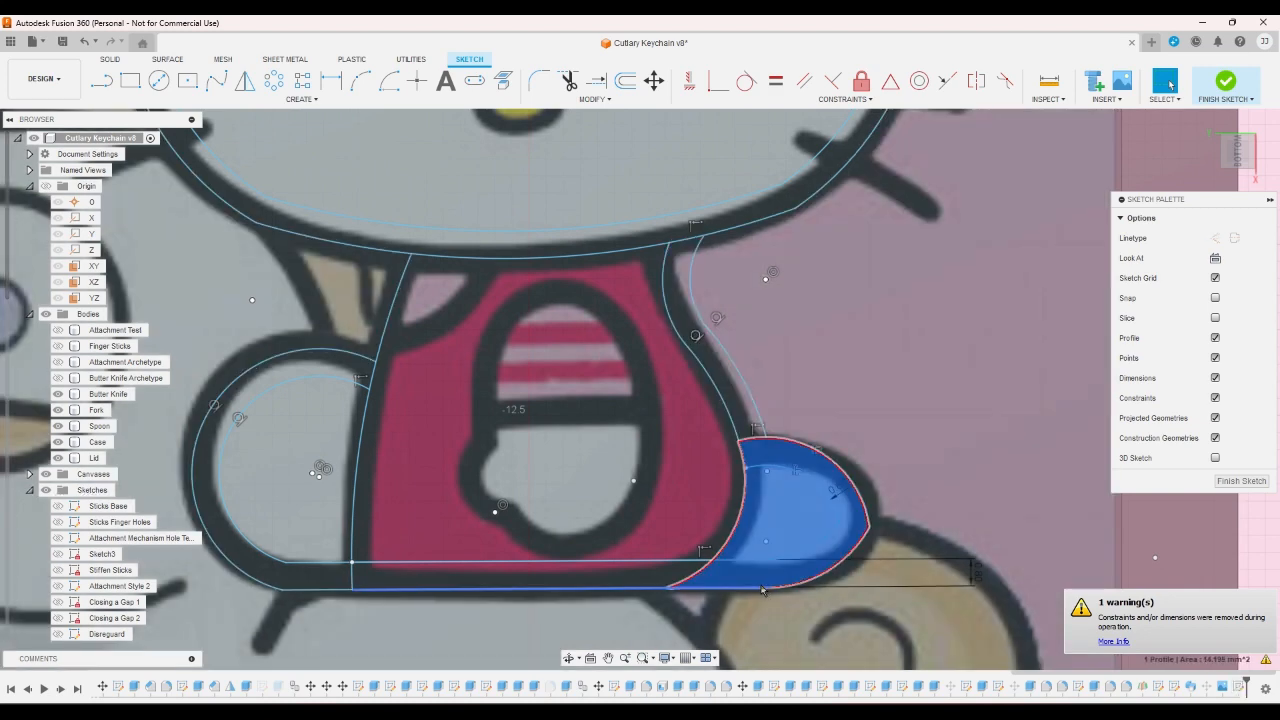
pyautogui.scroll(4, 760, 582)
pyautogui.scroll(-6, 757, 580)
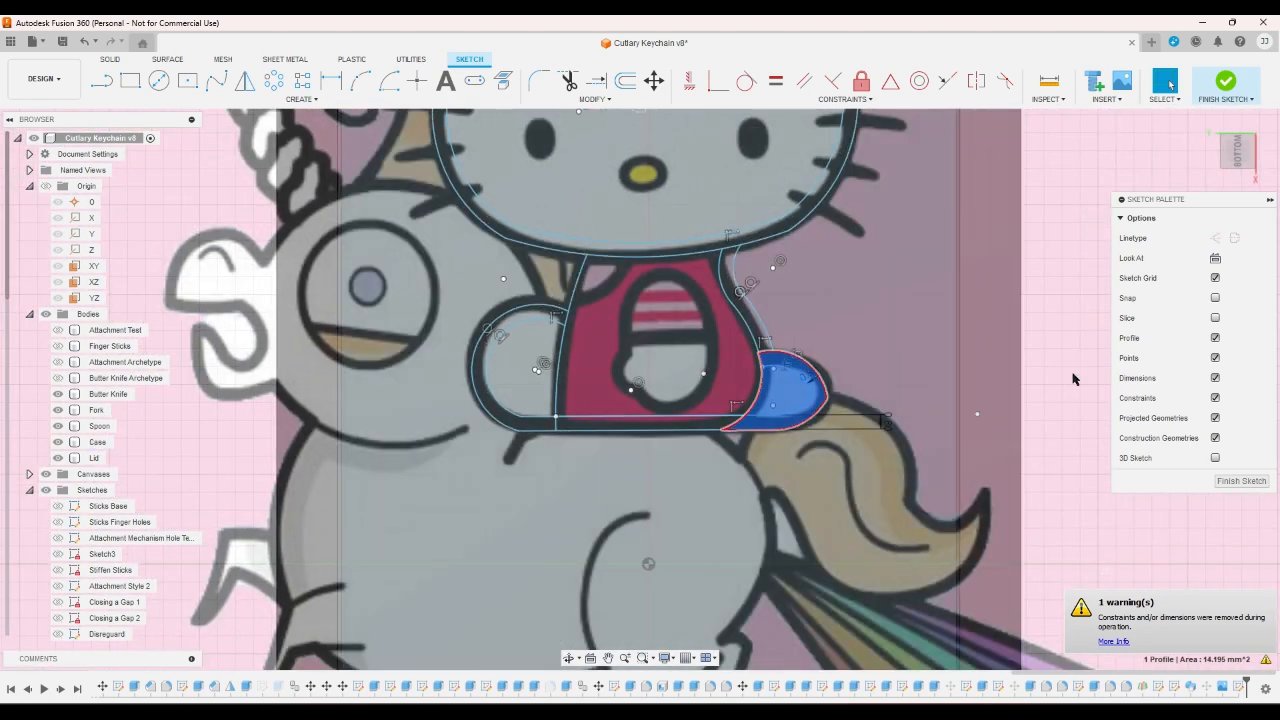
pyautogui.click(1074, 378)
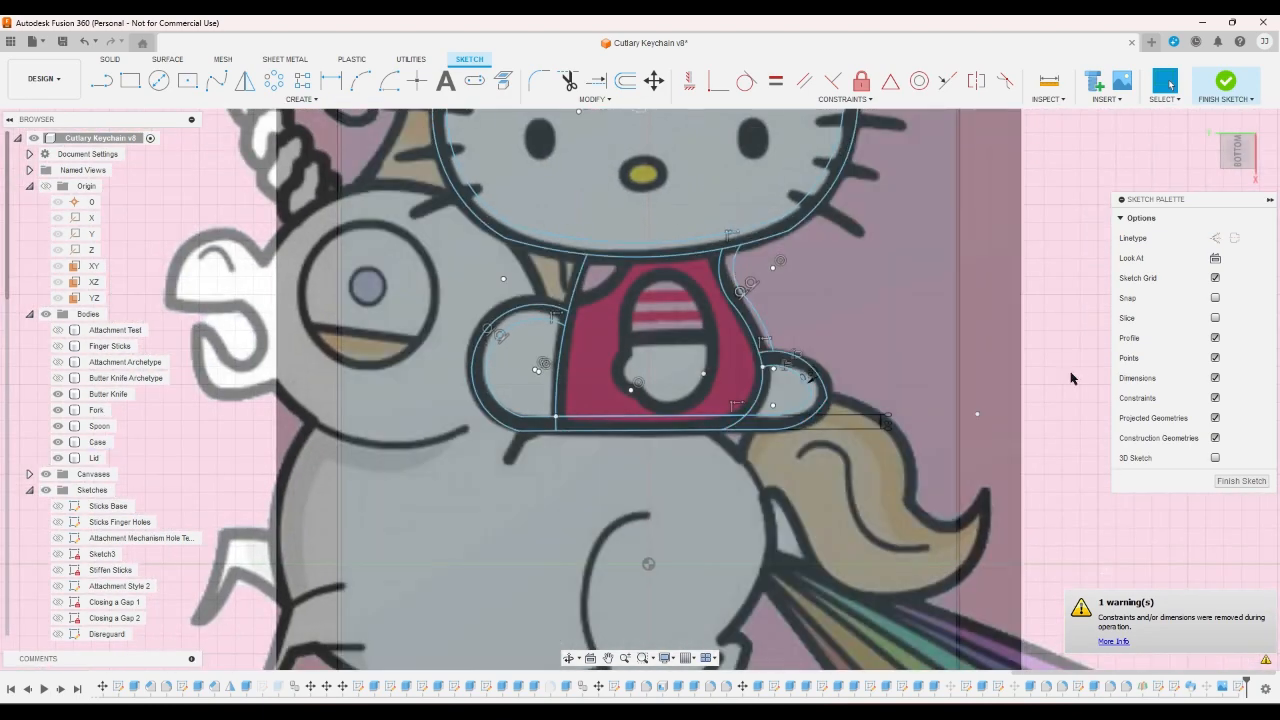
# - Extend the upper end of the right foot's inner offset curve to meet the dress outline
pyautogui.scroll(4, 1070, 378)
pyautogui.scroll(5, 625, 430)
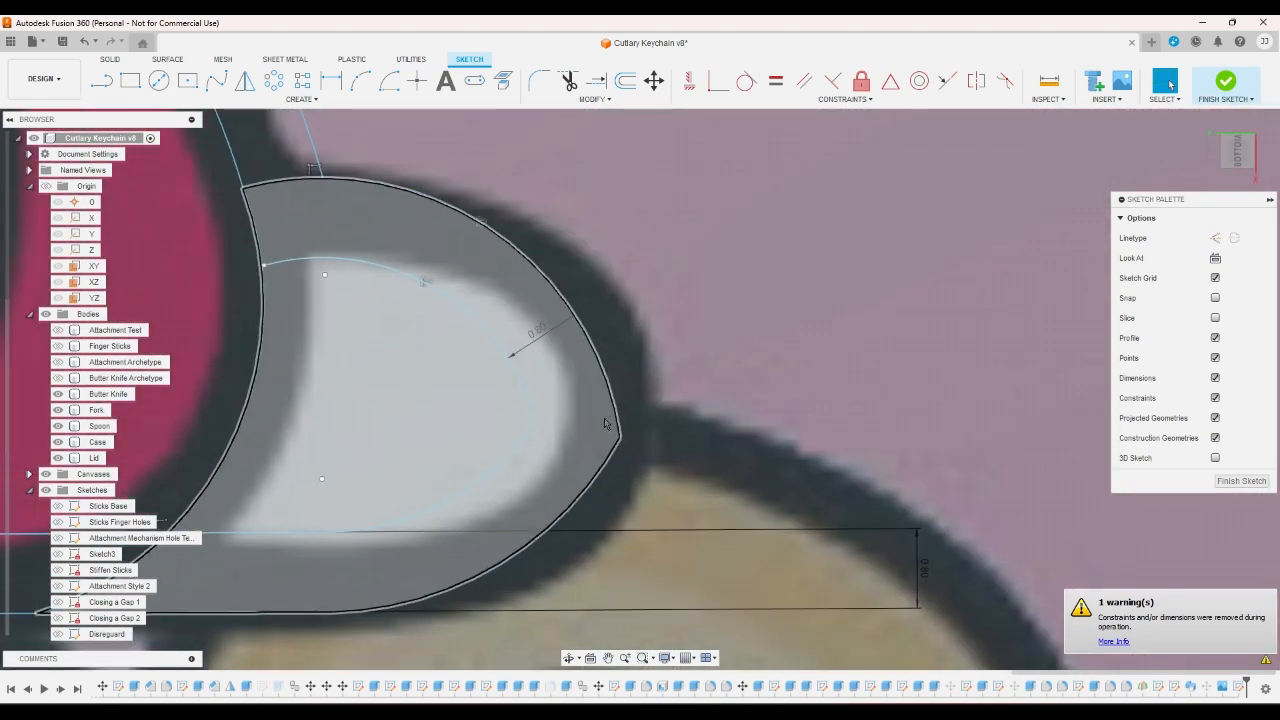
pyautogui.scroll(4, 625, 440)
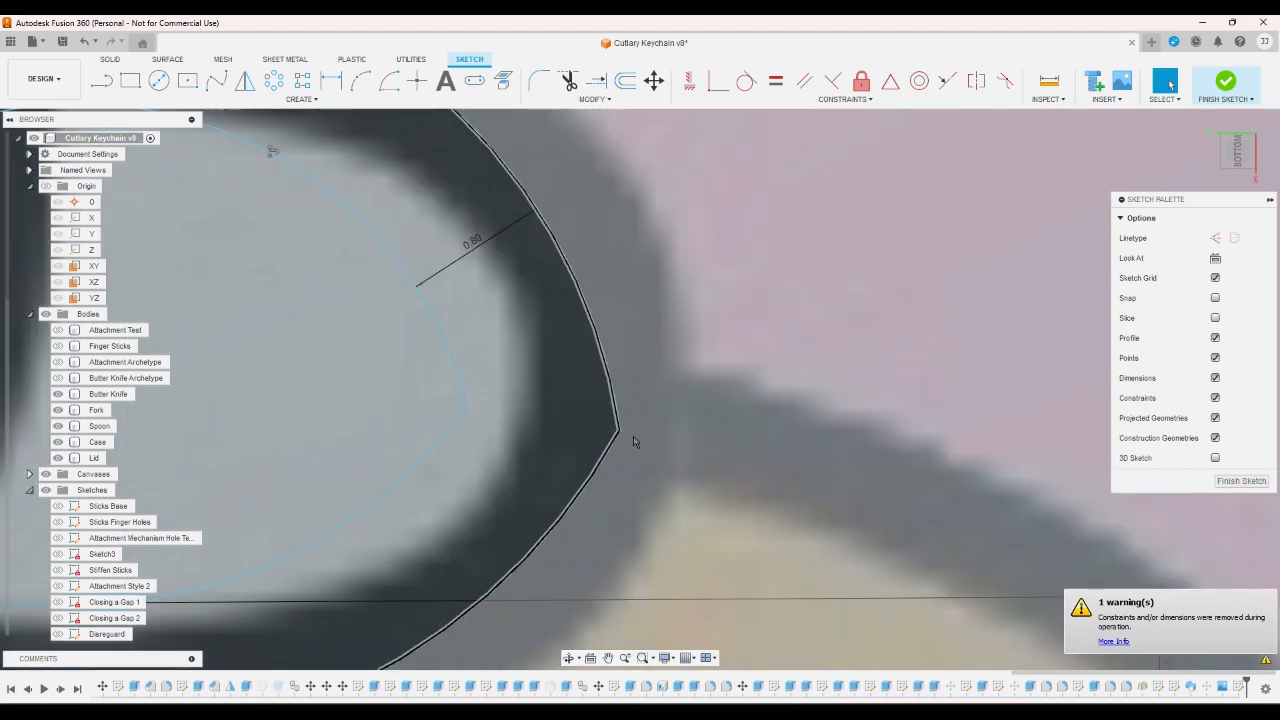
pyautogui.scroll(-5, 535, 410)
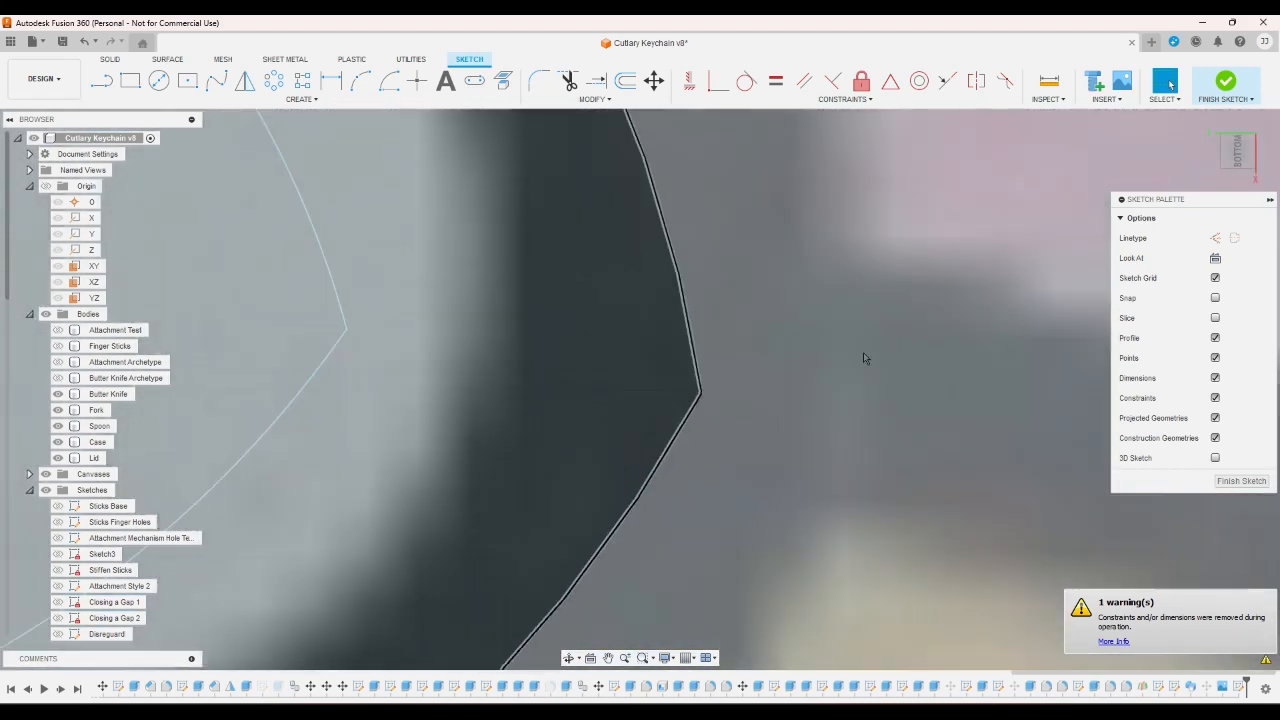
pyautogui.scroll(-5, 577, 347)
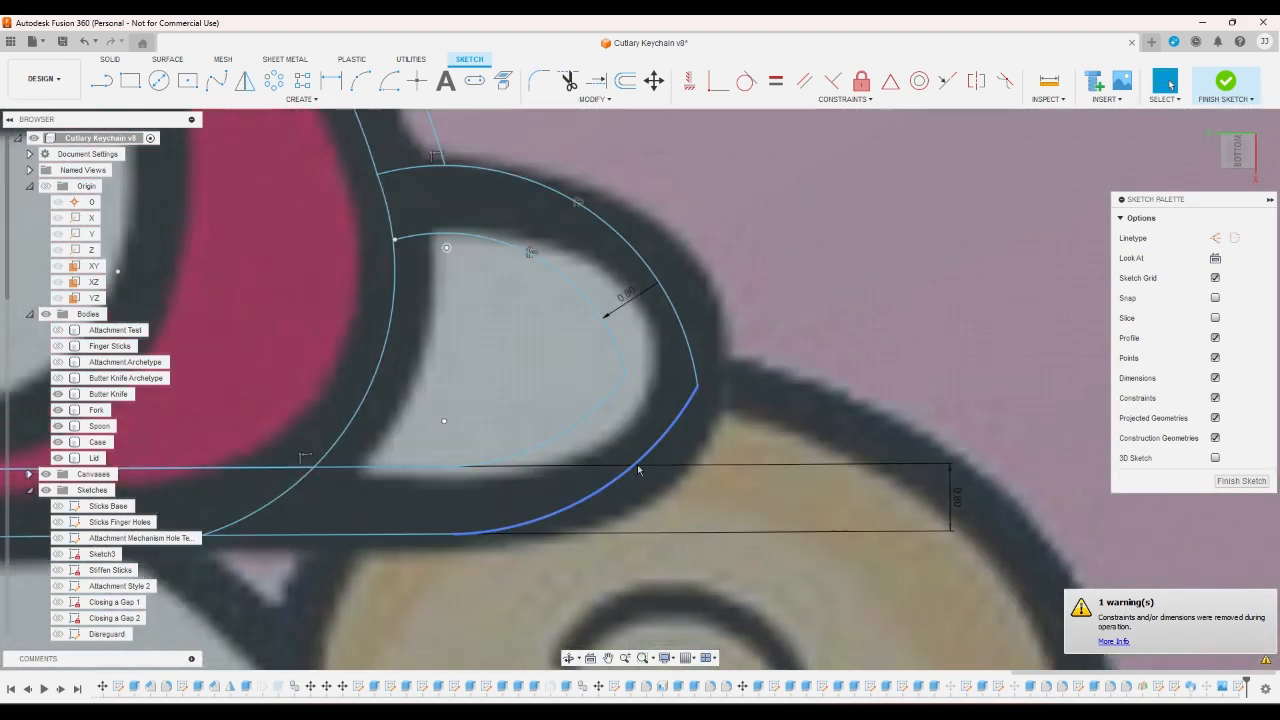
pyautogui.scroll(3, 432, 258)
pyautogui.scroll(4, 432, 262)
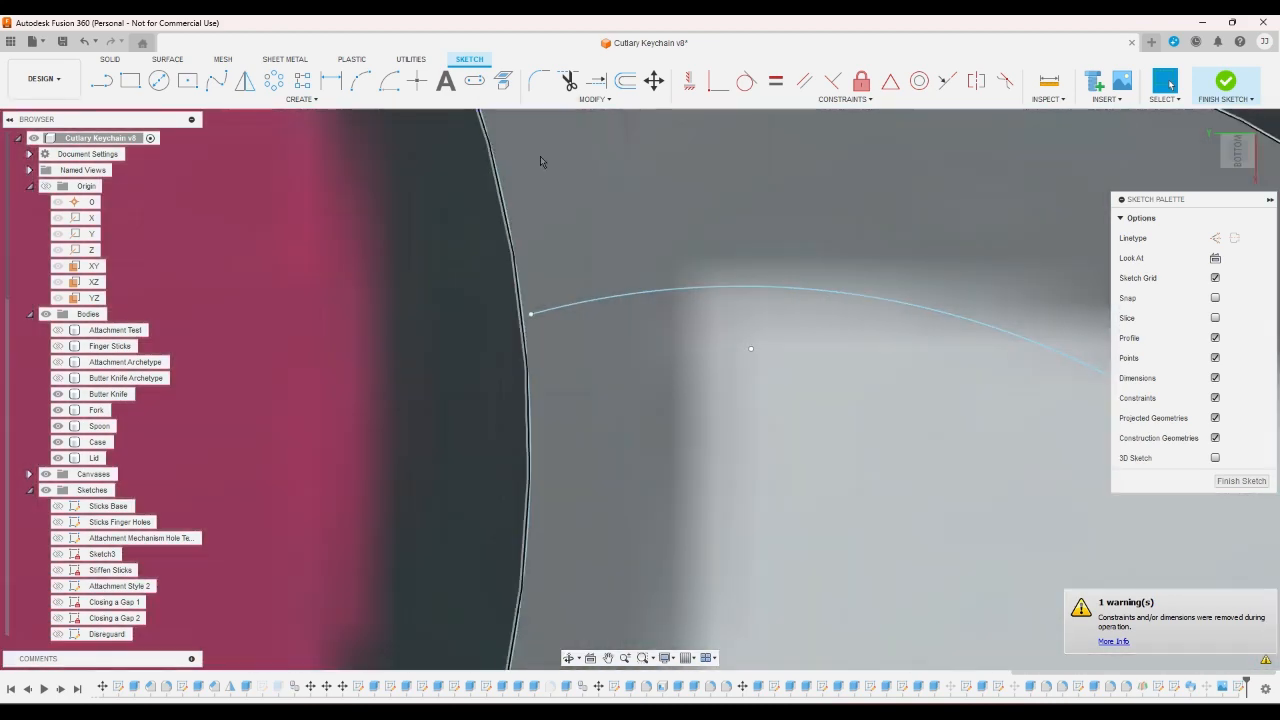
pyautogui.click(596, 80)
pyautogui.click(548, 308)
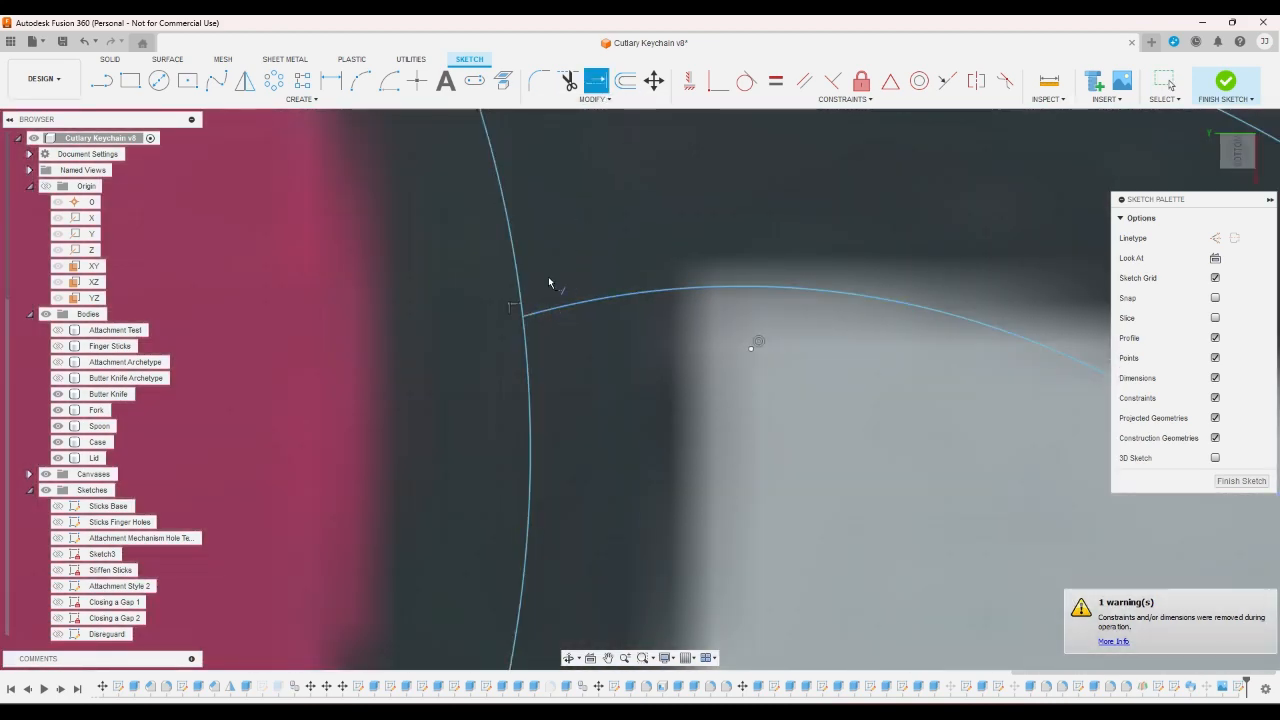
pyautogui.rightClick(552, 263)
pyautogui.click(588, 266)
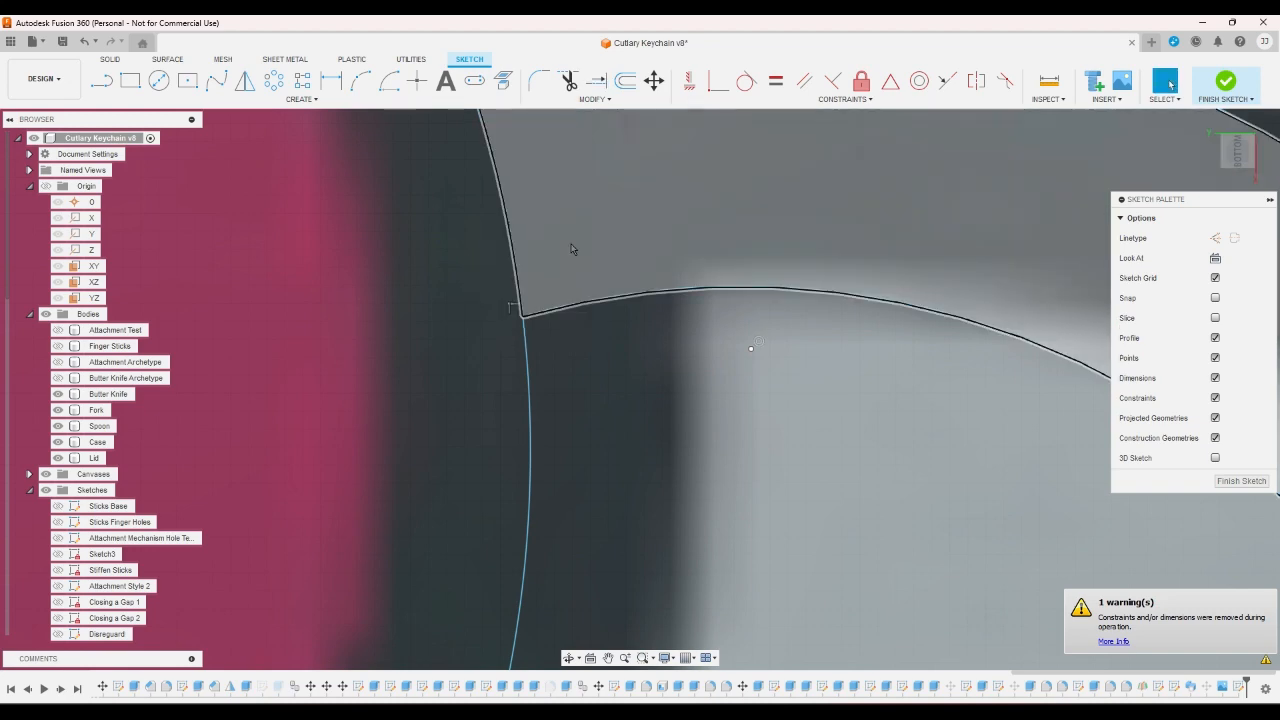
# - Select the head's border band and the ear beside the bow to check their closed profiles
pyautogui.scroll(-4, 723, 363)
pyautogui.scroll(-3, 723, 363)
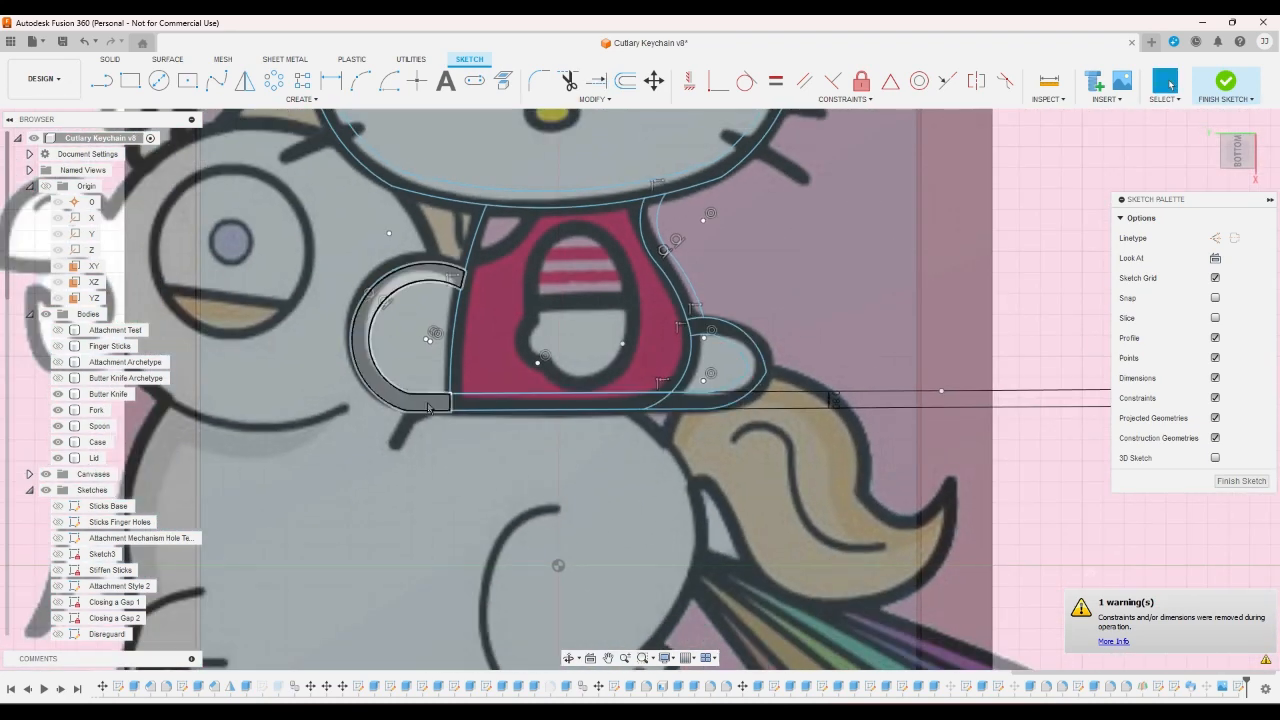
pyautogui.scroll(-2, 428, 408)
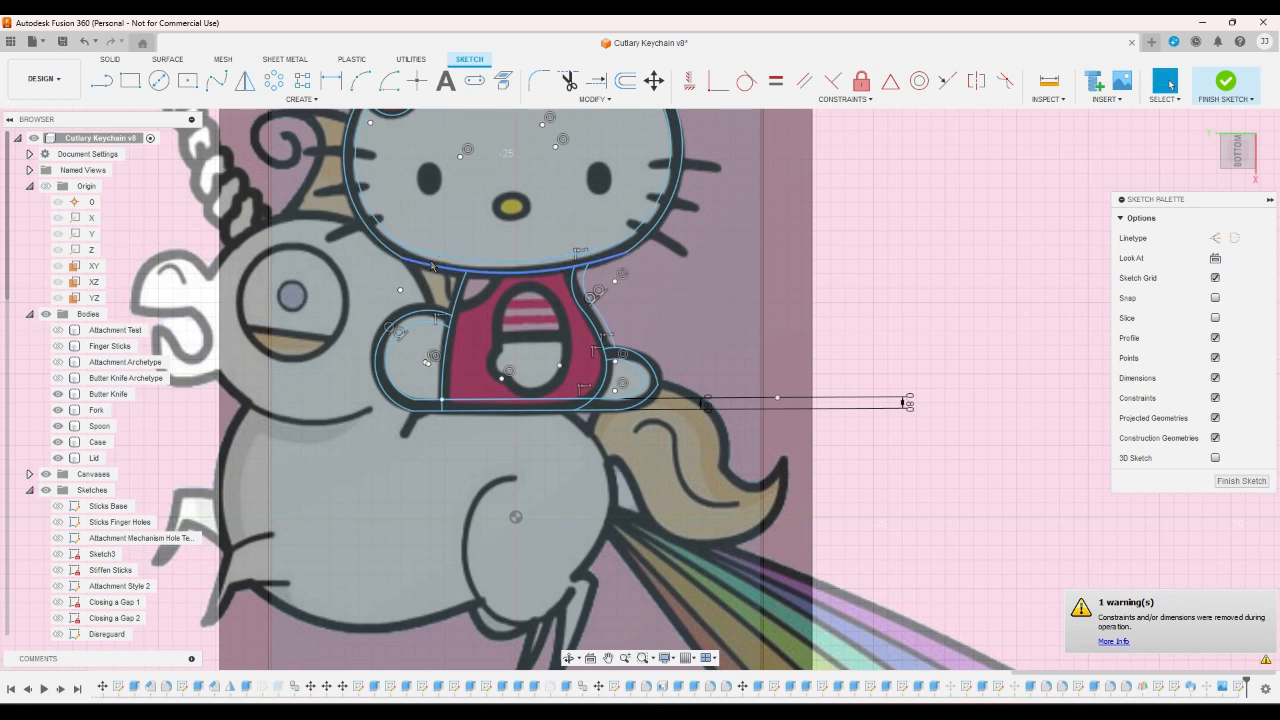
pyautogui.click(432, 265)
pyautogui.scroll(-2, 432, 265)
pyautogui.scroll(4, 416, 186)
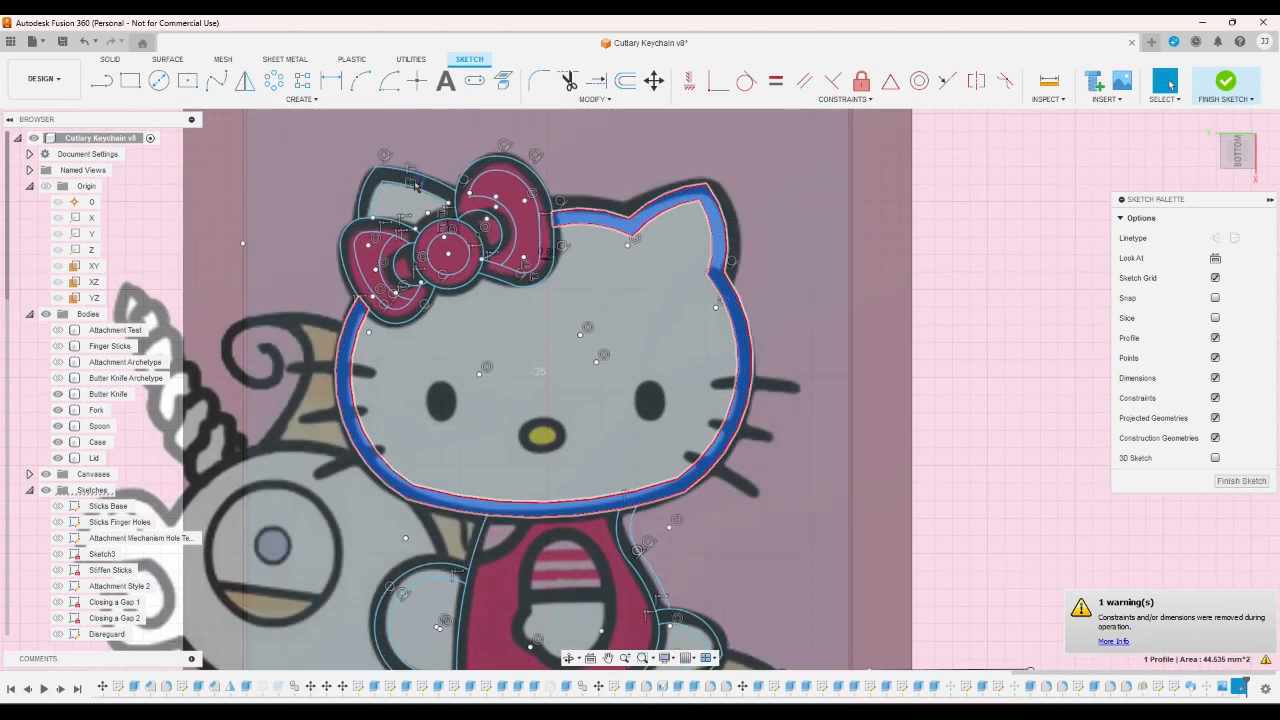
pyautogui.click(426, 198)
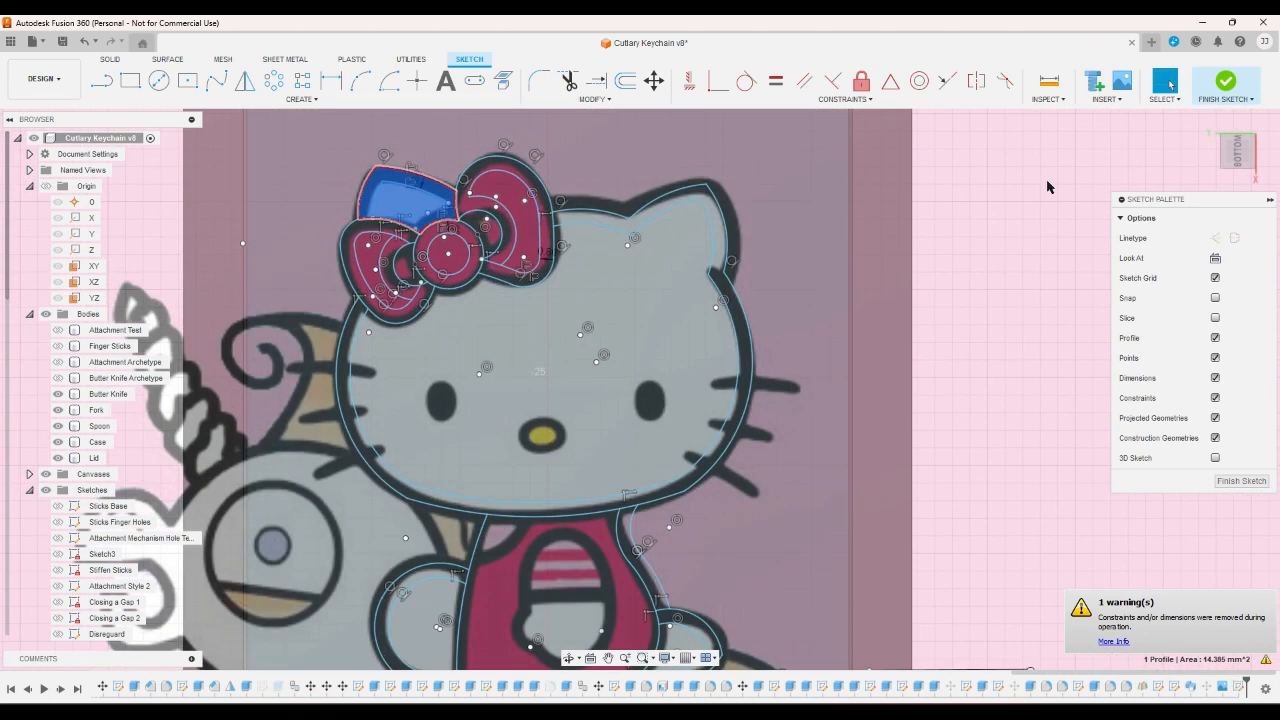
# - Extend the inner offset curve of the ear beside the bow to meet the bow outline
pyautogui.click(716, 231)
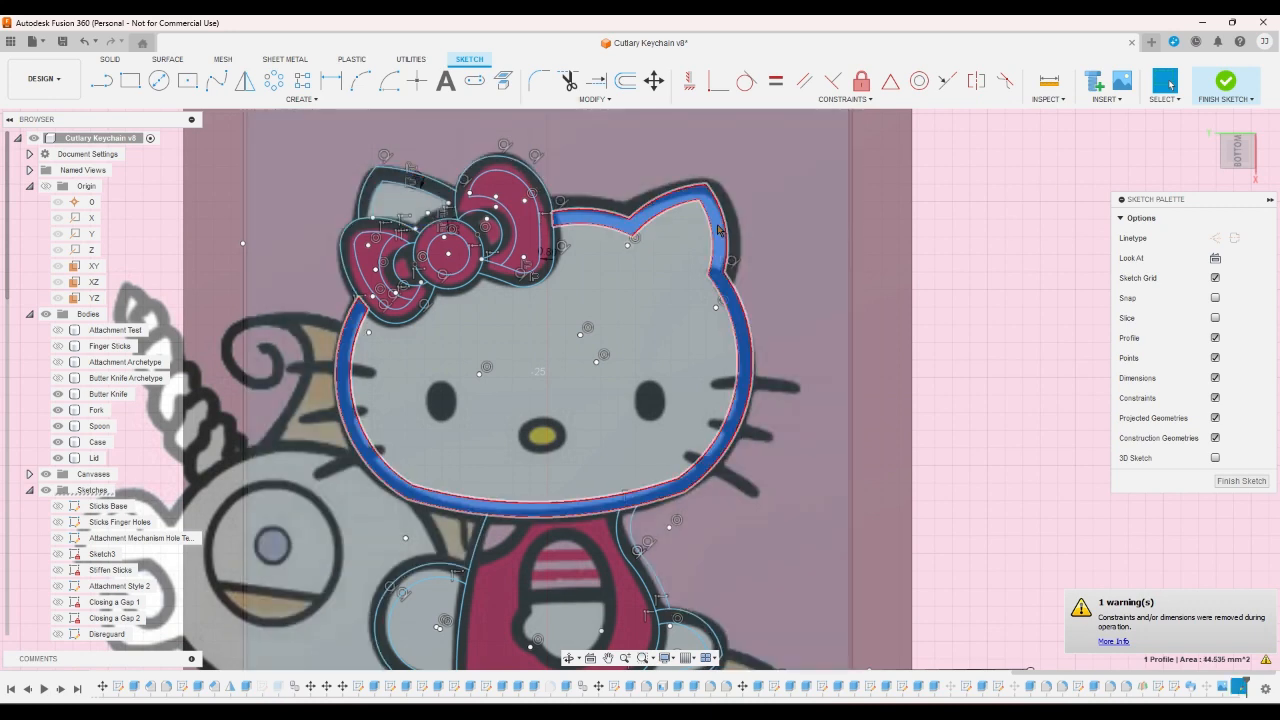
pyautogui.scroll(-2, 620, 295)
pyautogui.scroll(6, 625, 295)
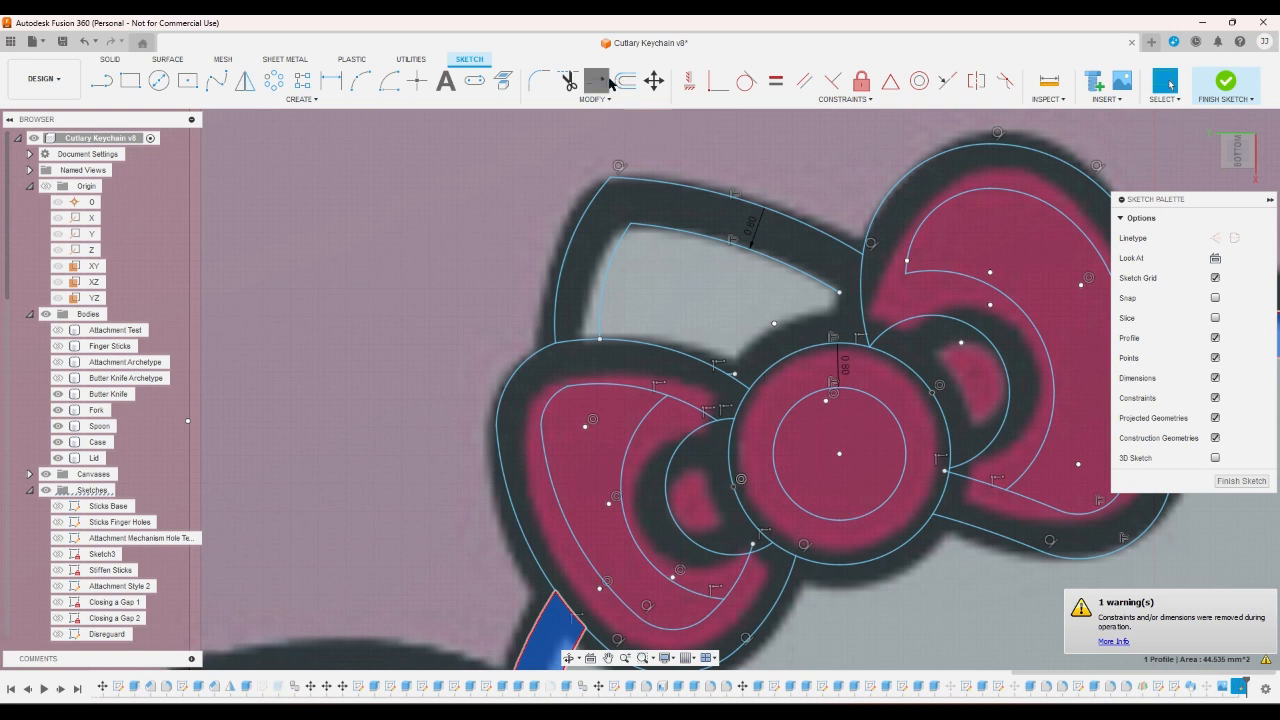
pyautogui.click(596, 80)
pyautogui.click(798, 268)
pyautogui.rightClick(800, 268)
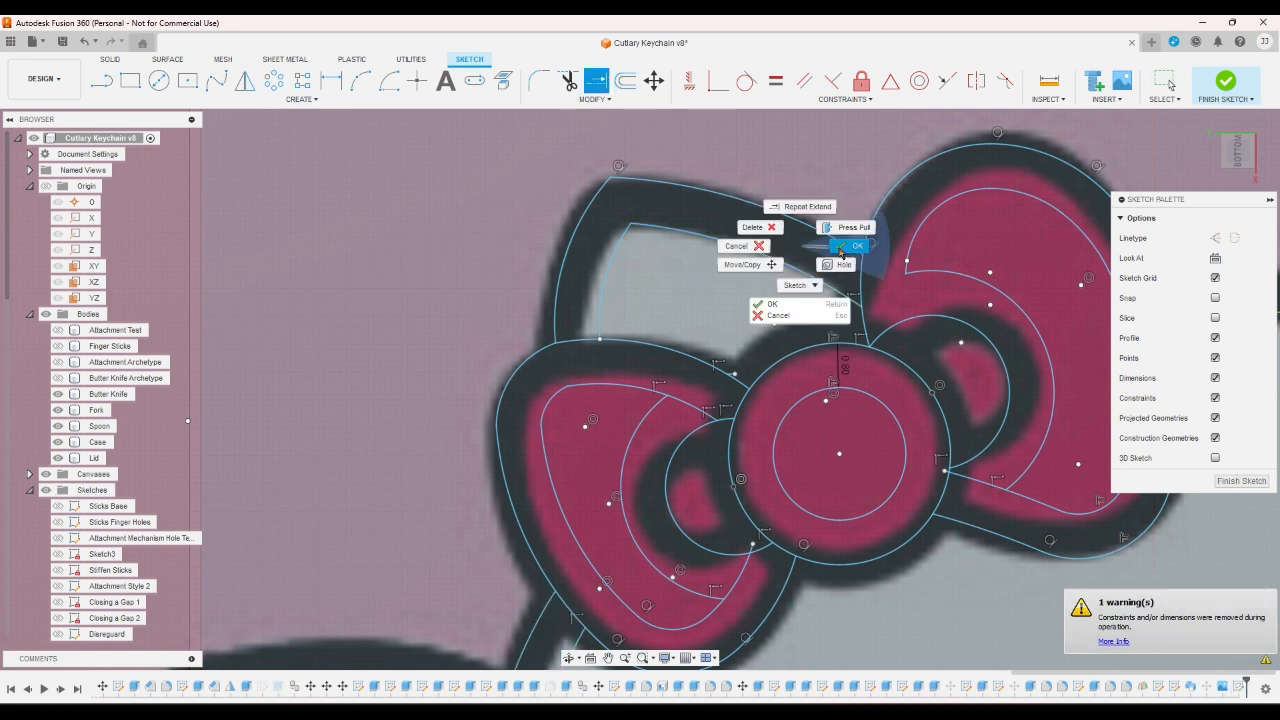
pyautogui.click(846, 229)
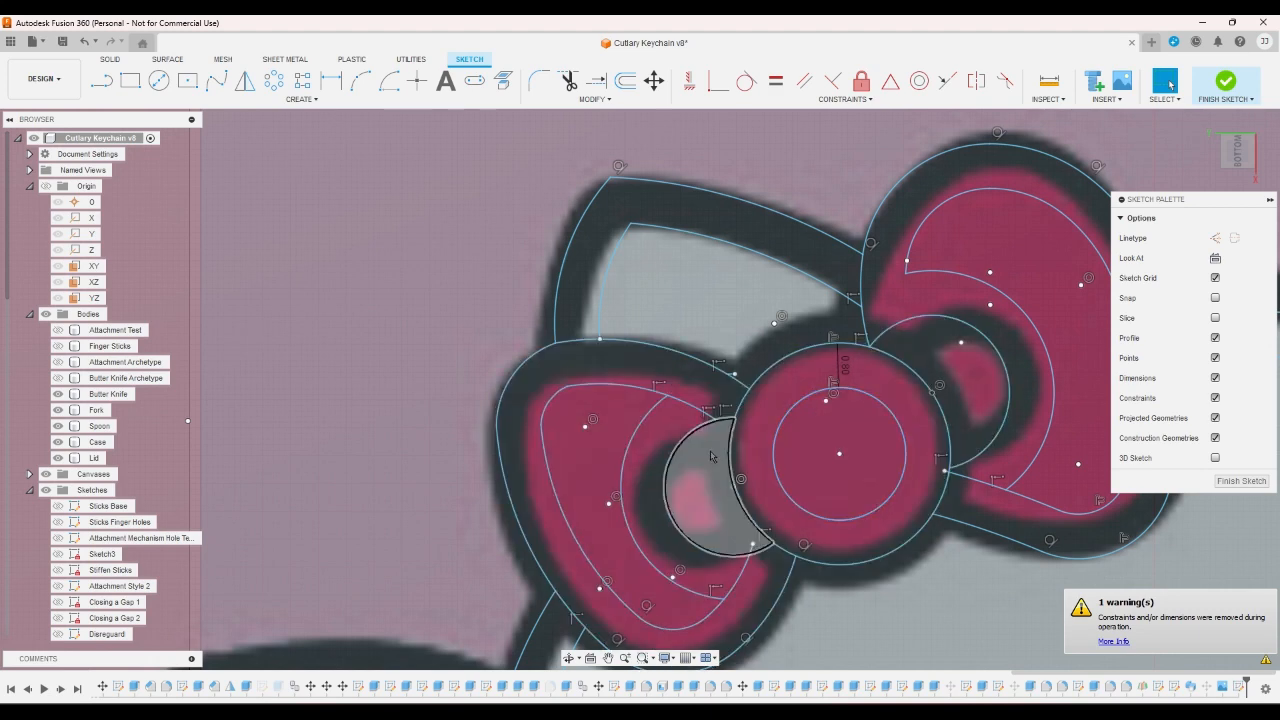
# - Trace the inner edge of the arm's oval outline on the dress with connected three-point arcs
pyautogui.scroll(-10, 711, 456)
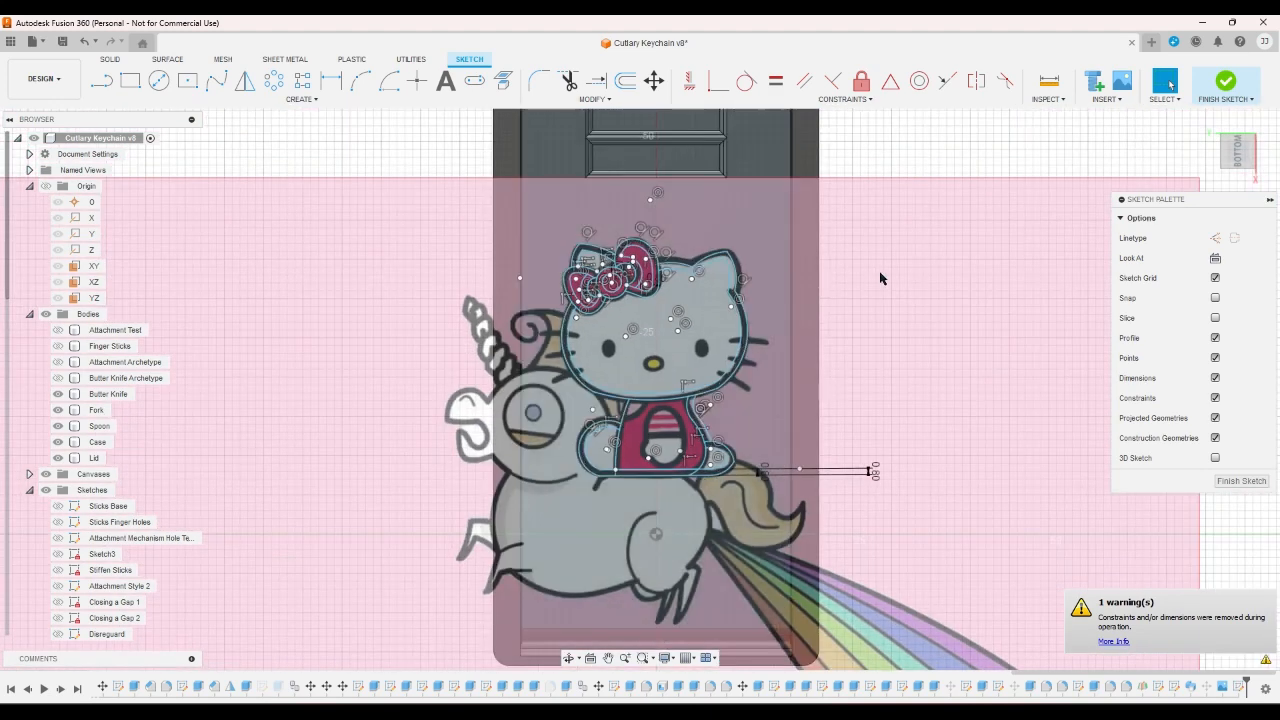
pyautogui.scroll(3, 682, 445)
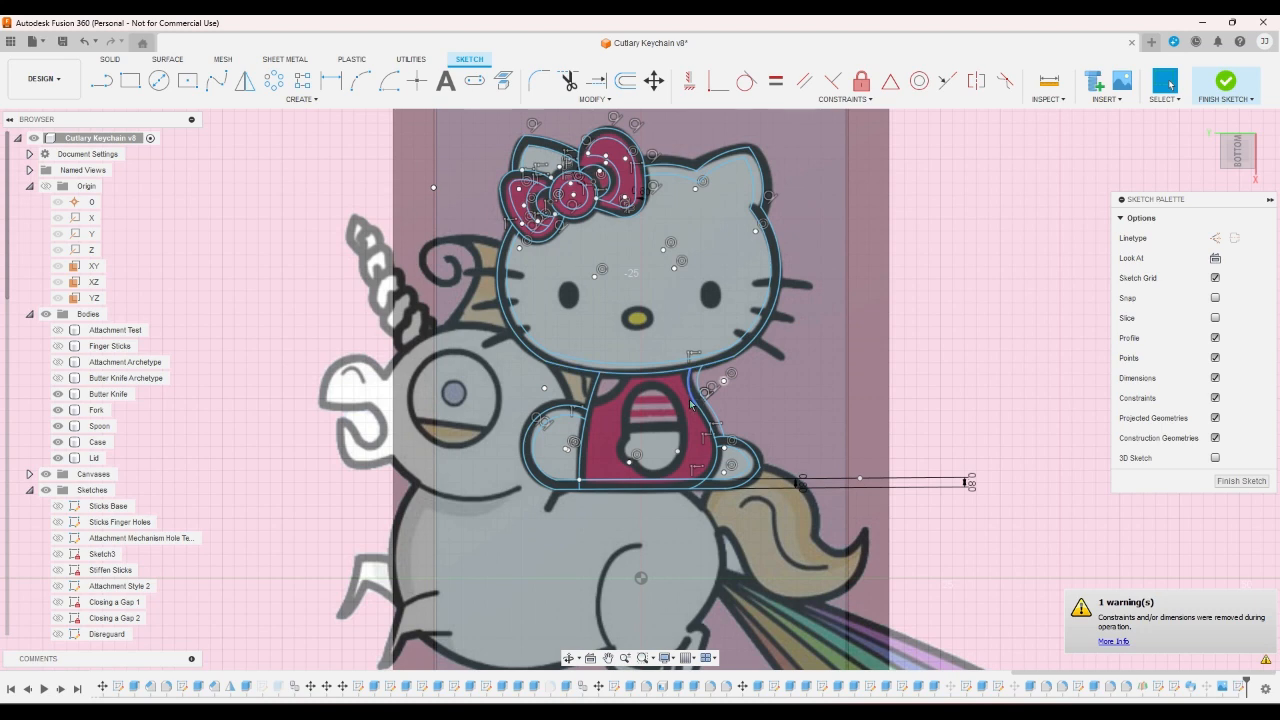
pyautogui.scroll(2, 690, 404)
pyautogui.scroll(2, 717, 464)
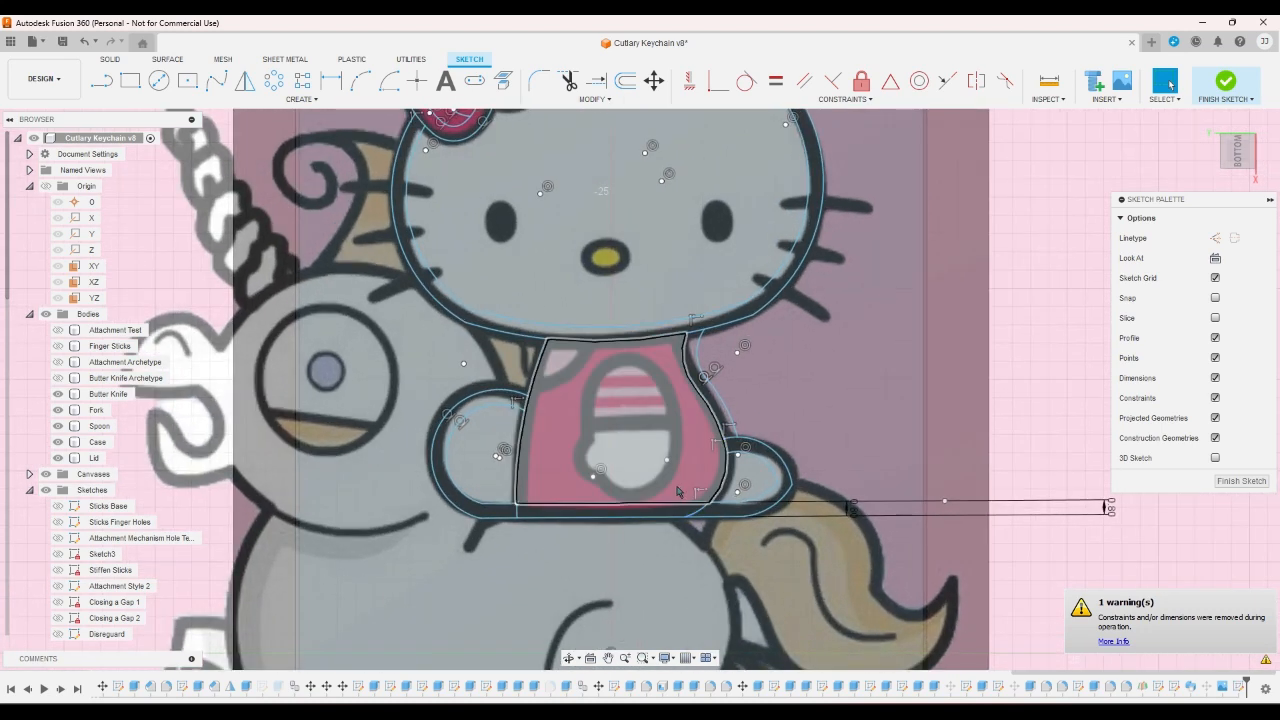
pyautogui.click(358, 86)
pyautogui.scroll(4, 600, 450)
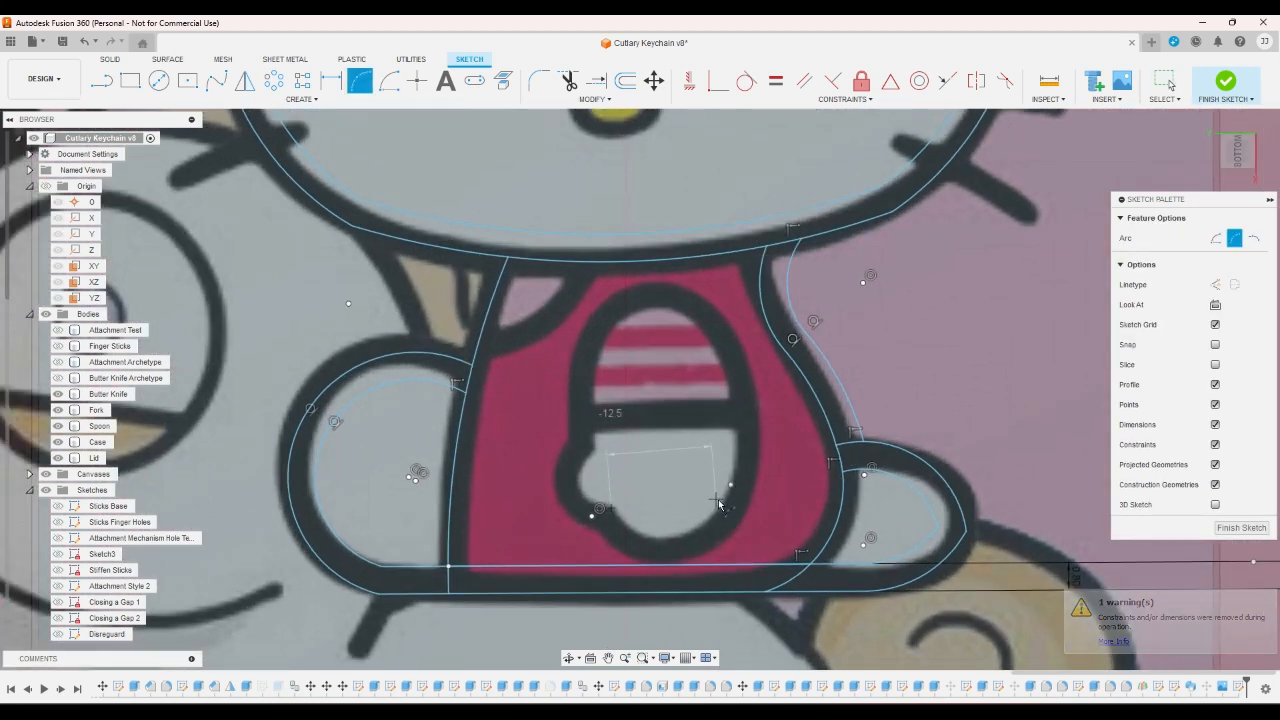
pyautogui.click(721, 505)
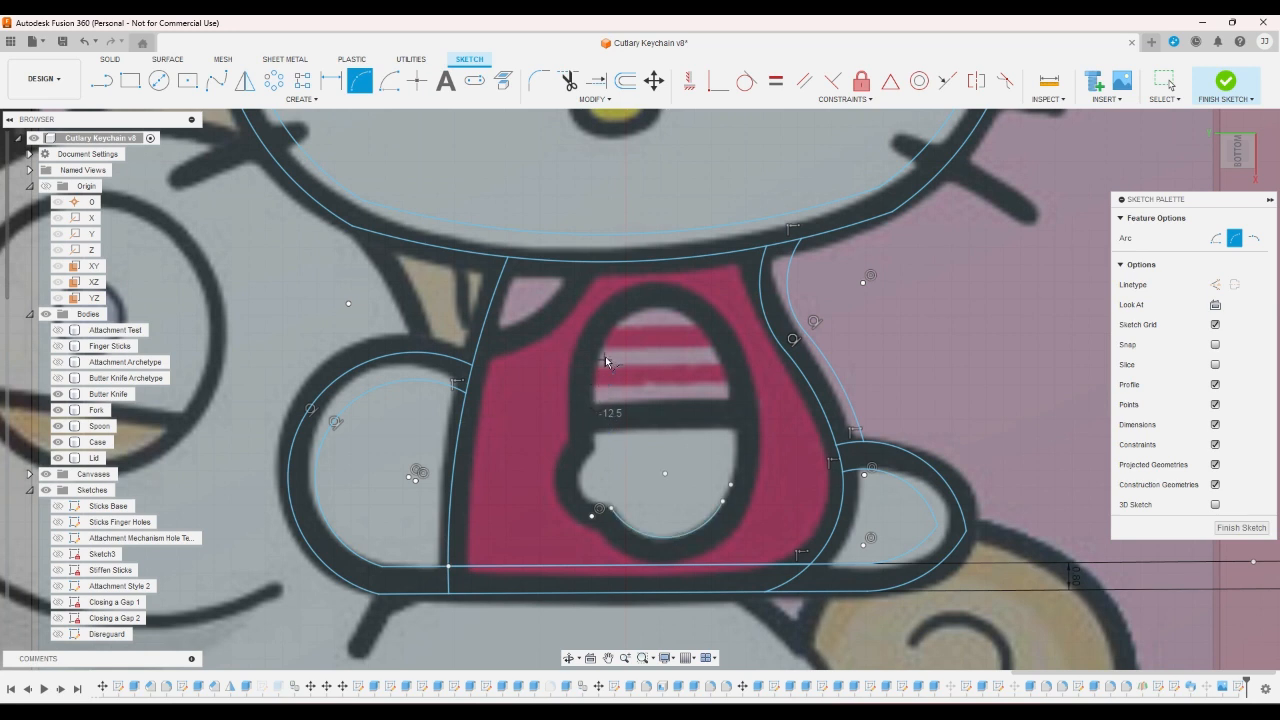
pyautogui.click(712, 343)
pyautogui.click(722, 503)
pyautogui.click(730, 455)
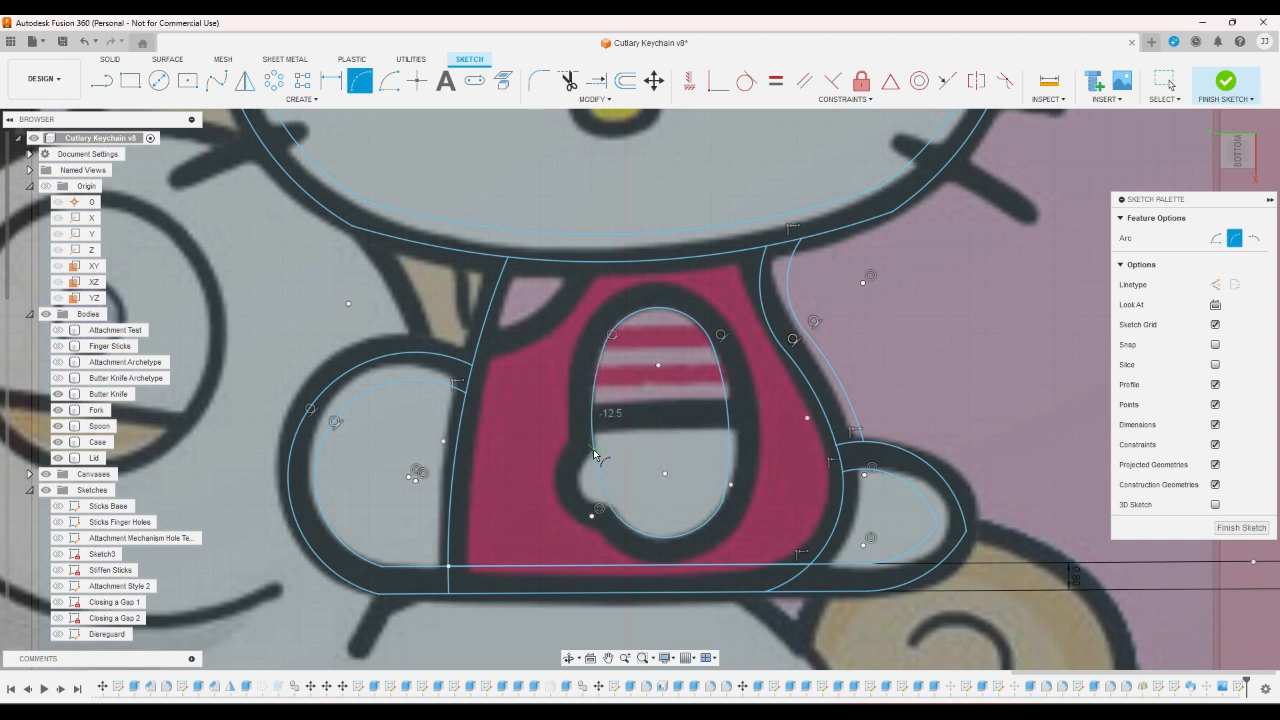
# - Add a small arc around the arm's thumb bump and trim away the oval segment crossing it
pyautogui.click(604, 504)
pyautogui.rightClick(581, 492)
pyautogui.click(636, 478)
pyautogui.click(568, 80)
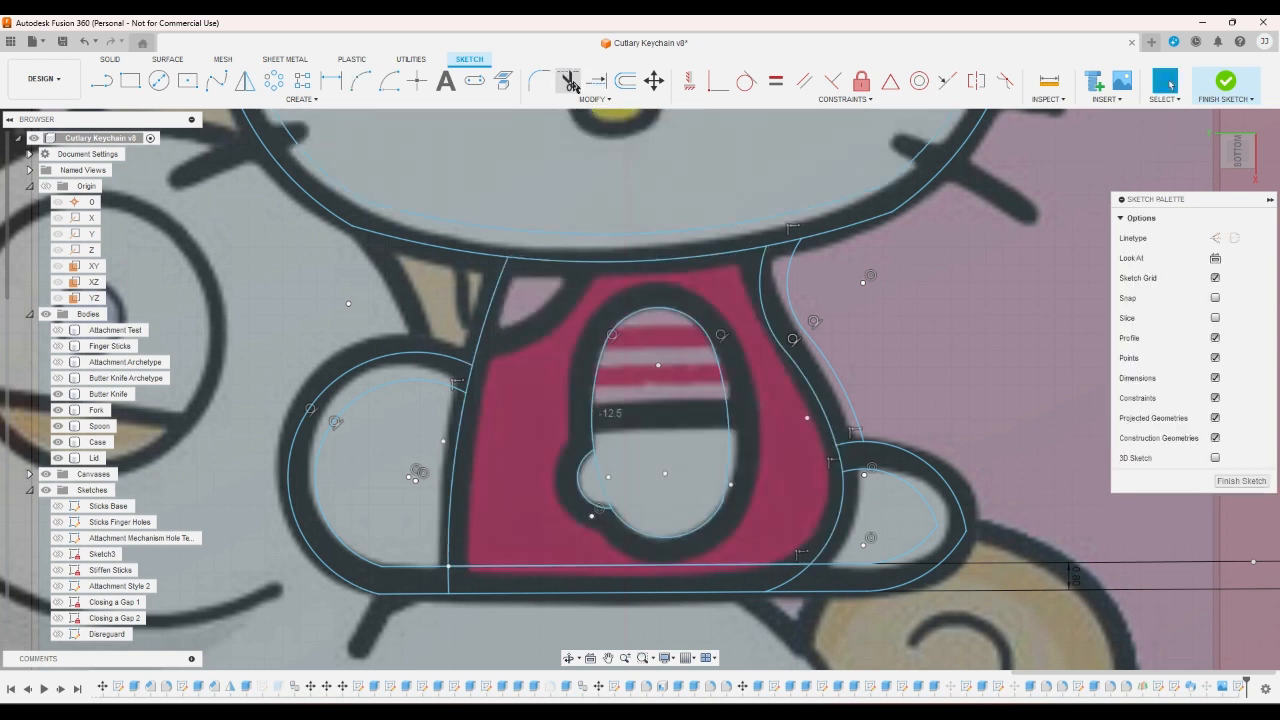
pyautogui.click(601, 457)
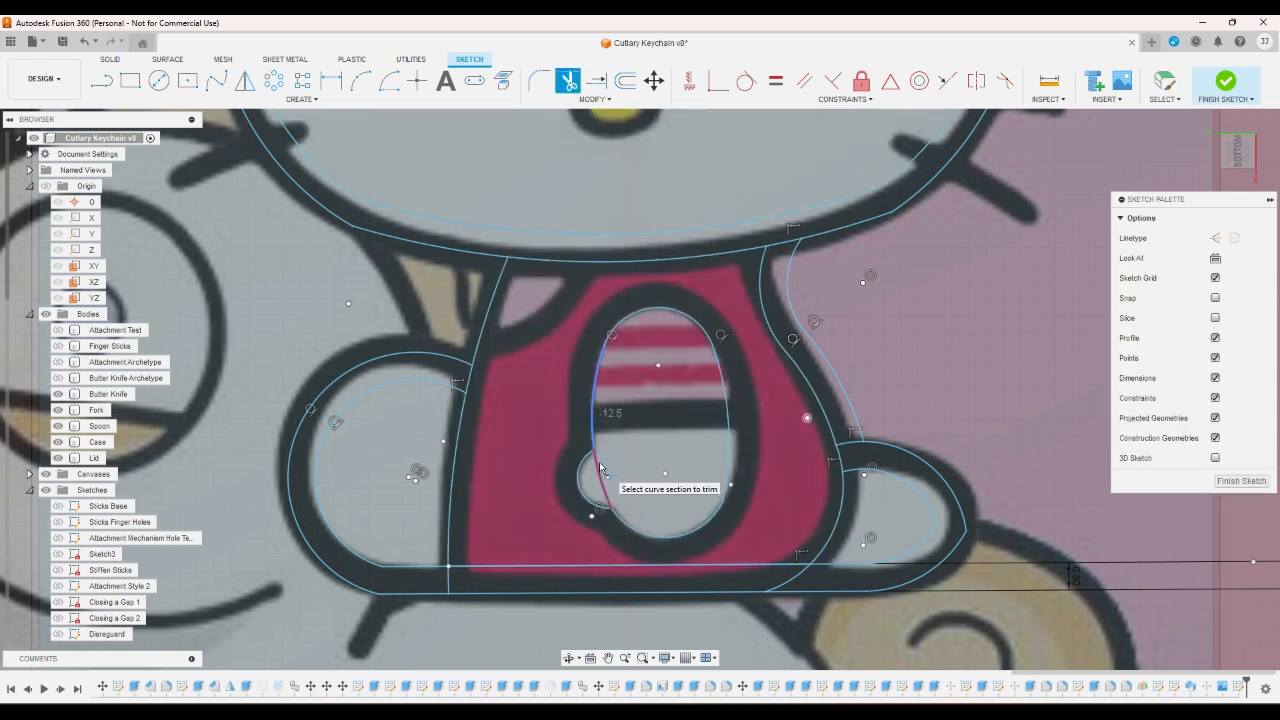
pyautogui.click(636, 84)
pyautogui.click(668, 307)
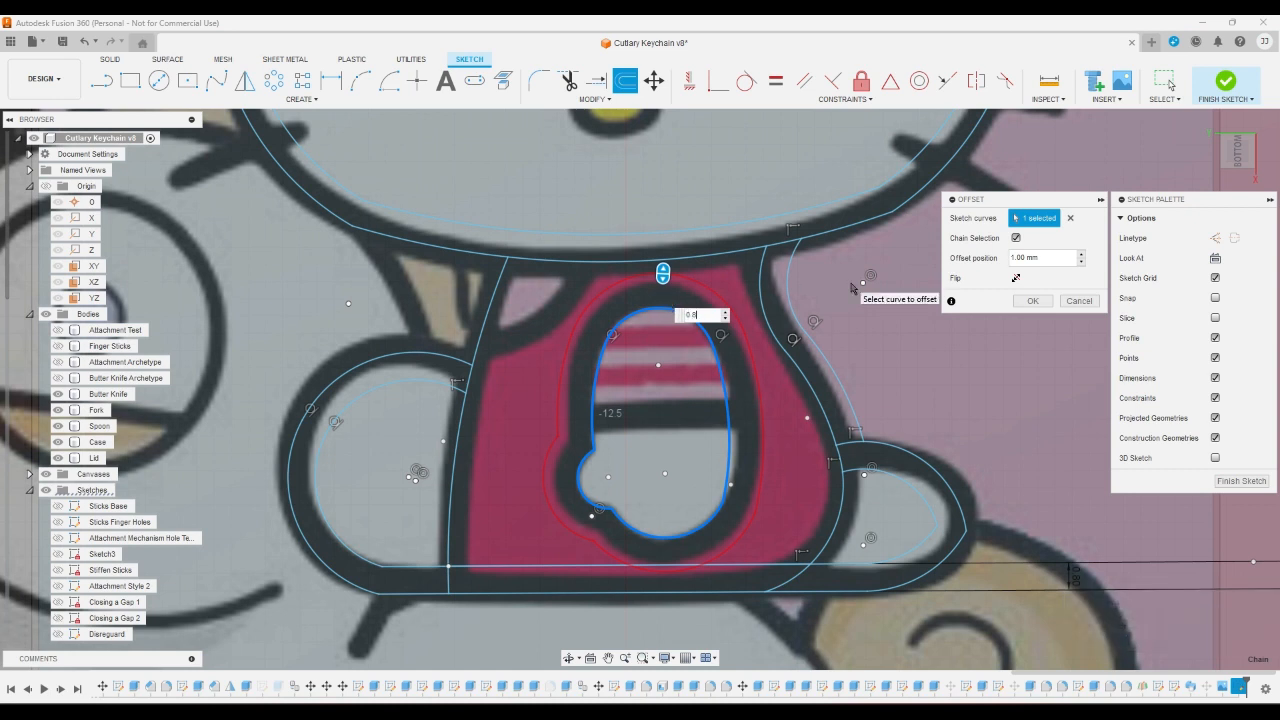
pyautogui.press('Return')
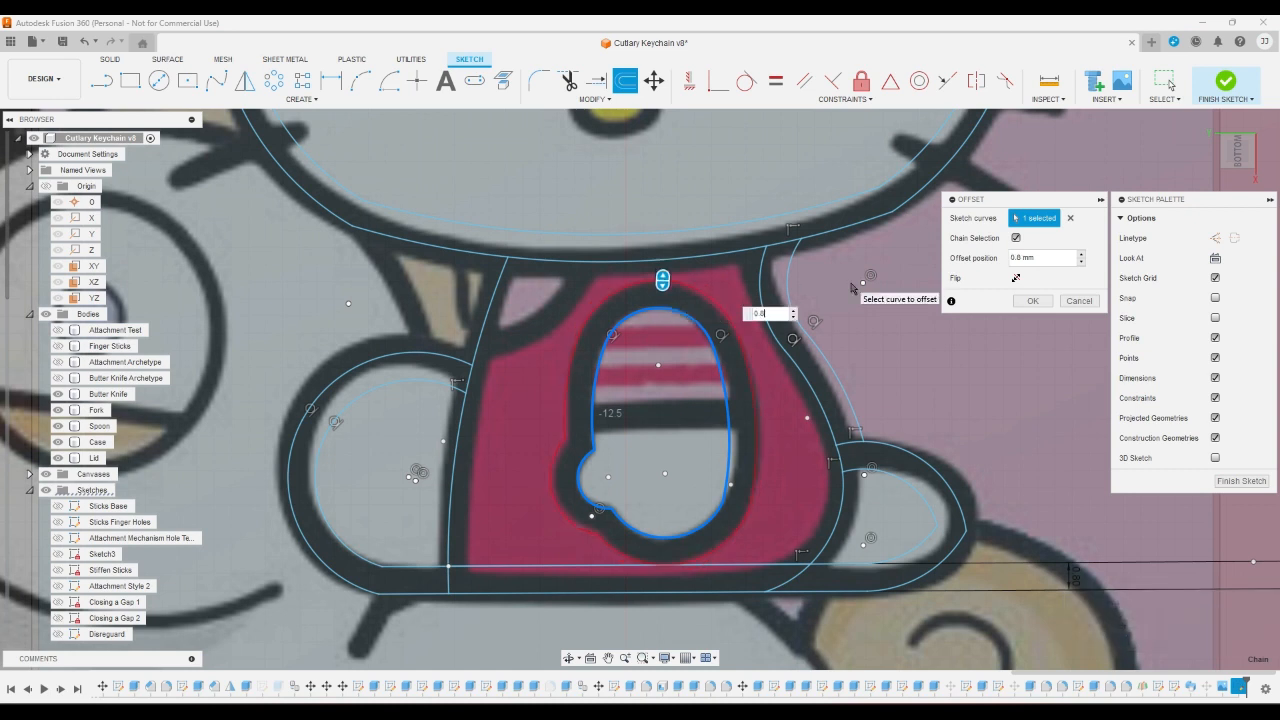
pyautogui.click(1078, 301)
# - Sketch an ellipse over the eye on the bow side of the face
pyautogui.scroll(-5, 884, 412)
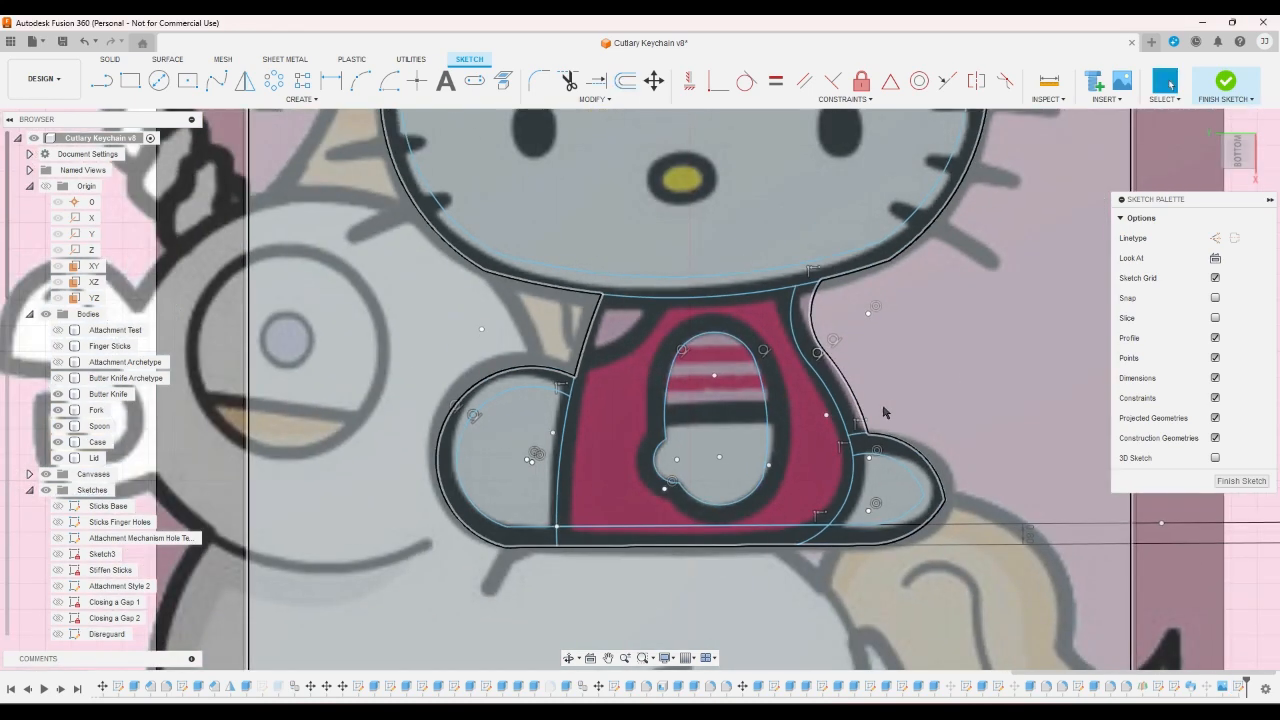
pyautogui.scroll(-2, 884, 412)
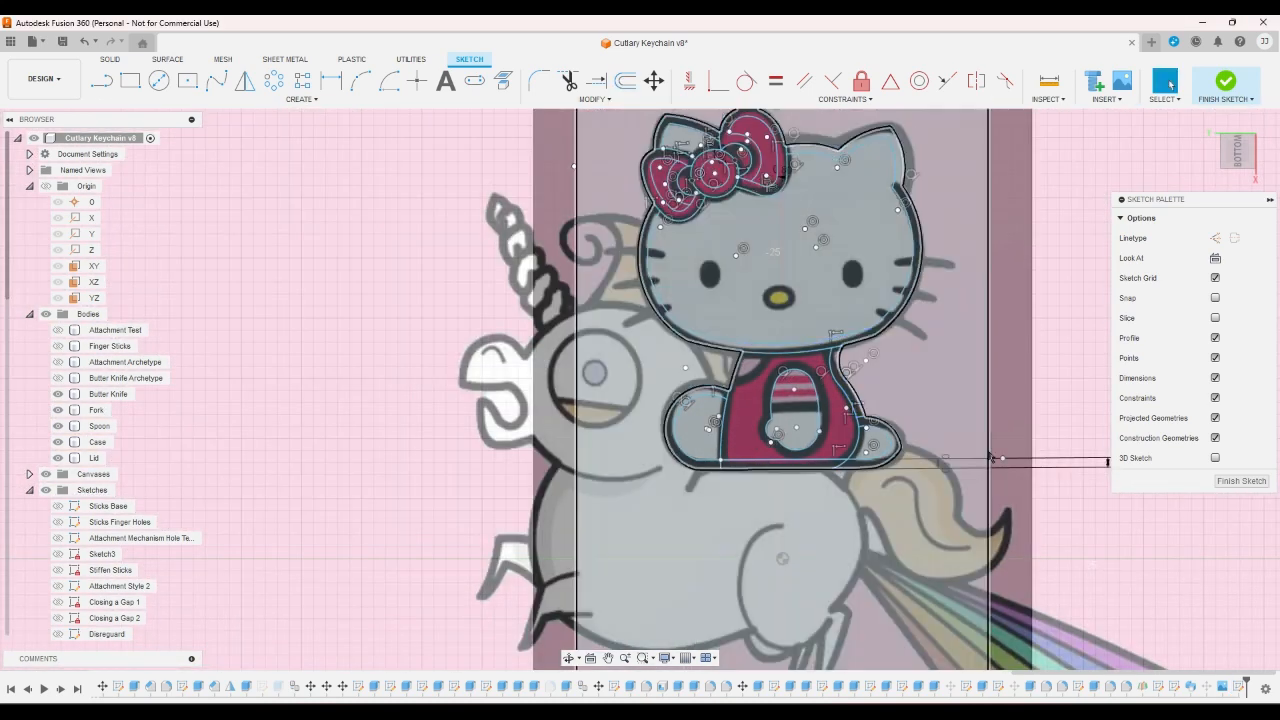
pyautogui.scroll(-1, 890, 543)
pyautogui.scroll(2, 849, 377)
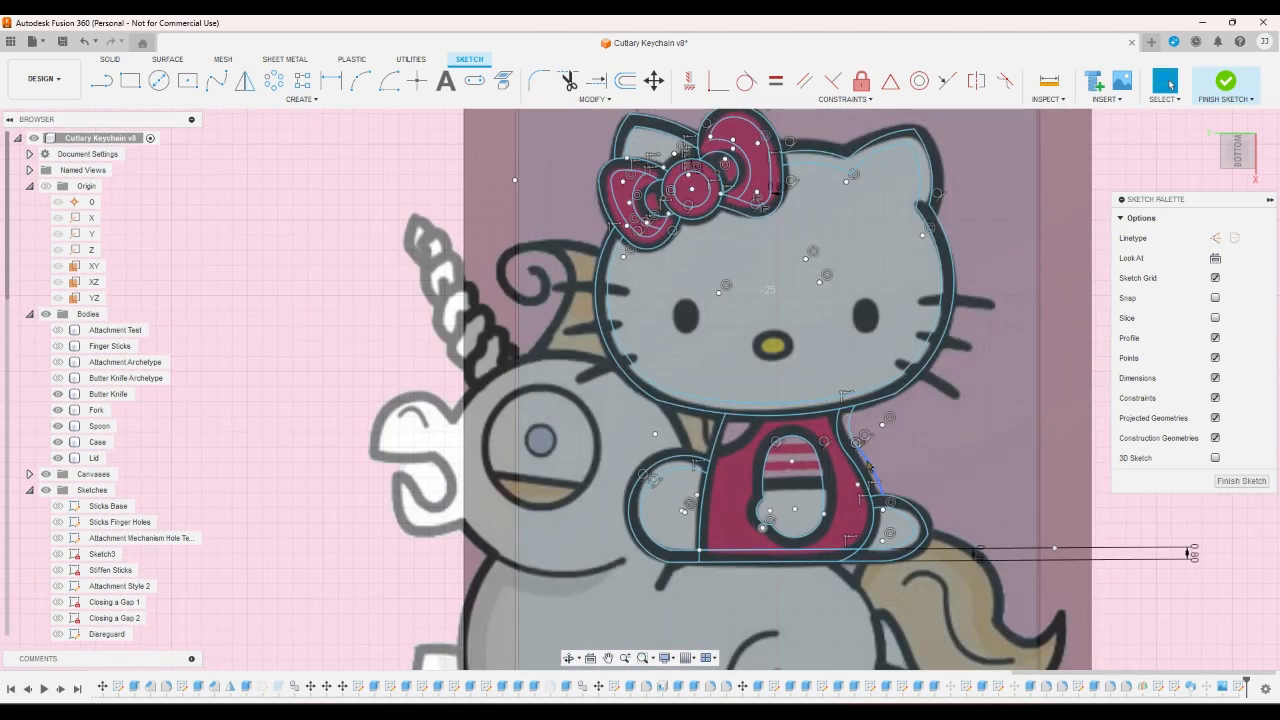
pyautogui.click(304, 99)
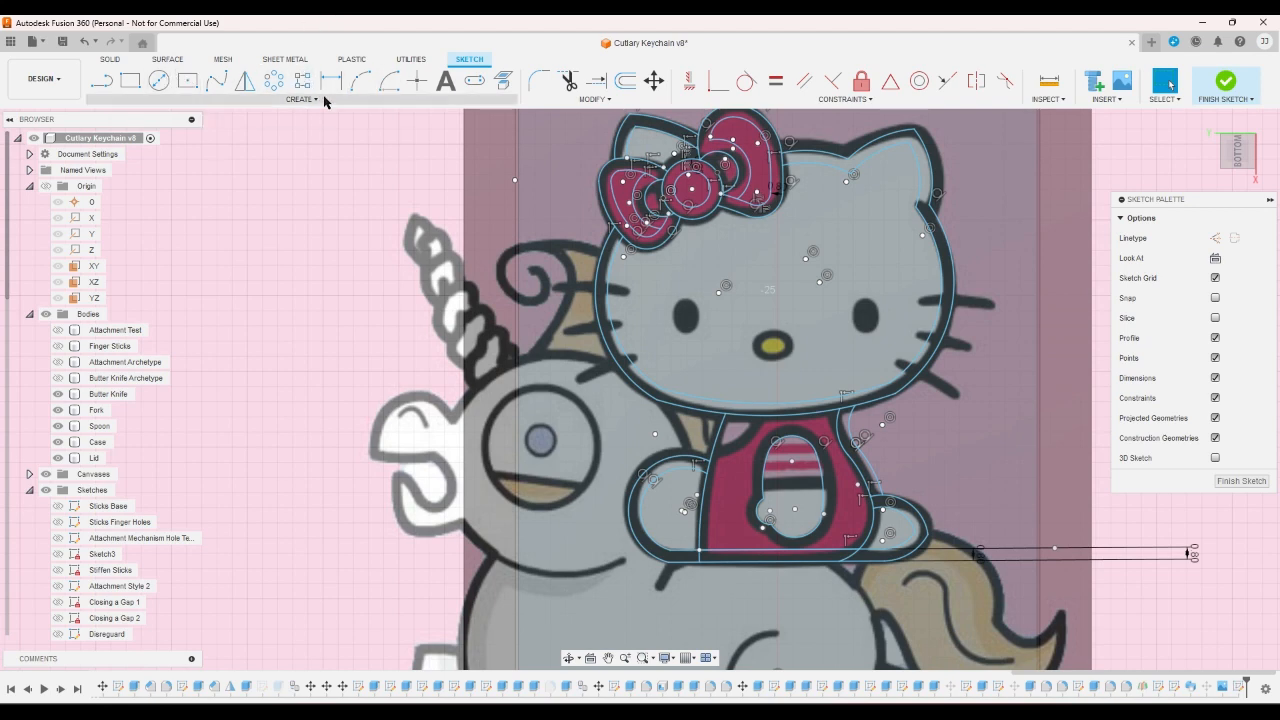
pyautogui.click(112, 180)
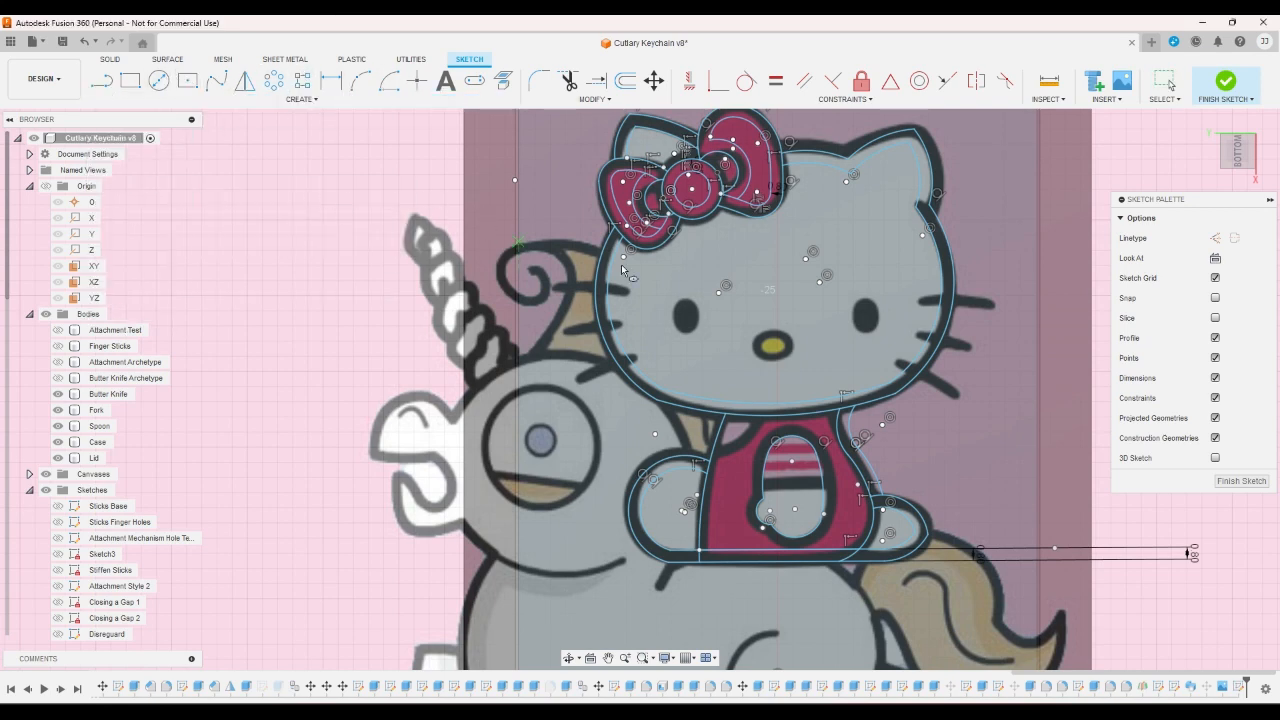
pyautogui.scroll(3, 666, 324)
pyautogui.click(609, 312)
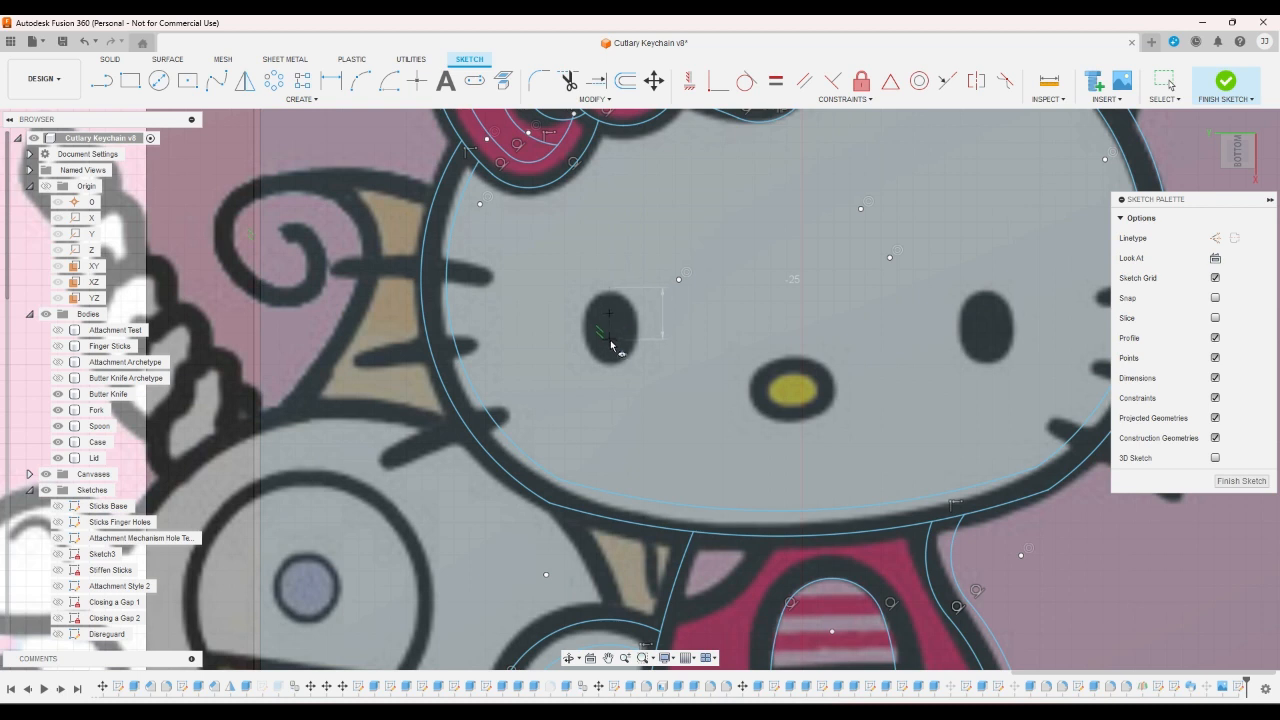
pyautogui.click(615, 357)
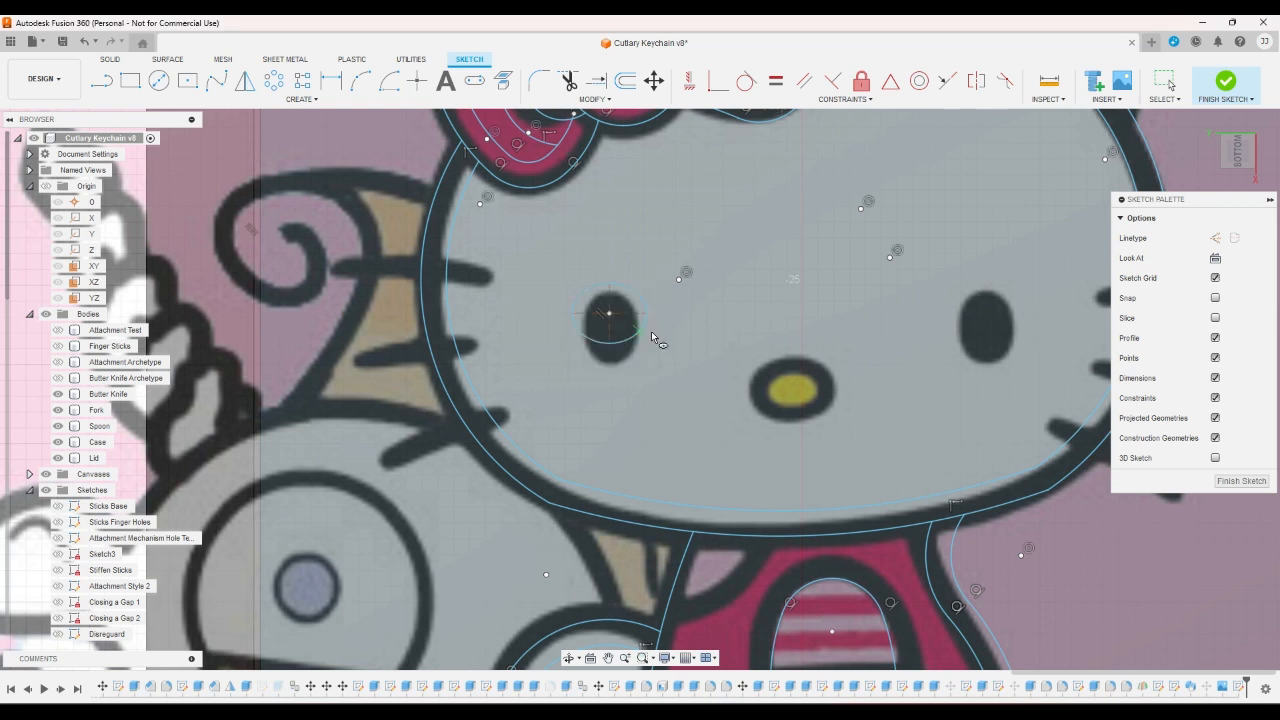
pyautogui.rightClick(657, 330)
pyautogui.click(706, 329)
# - Adjust the ellipse's centre and both axes until it matches the outline of the eye beneath it
pyautogui.moveTo(607, 343); pyautogui.dragTo(609, 365)
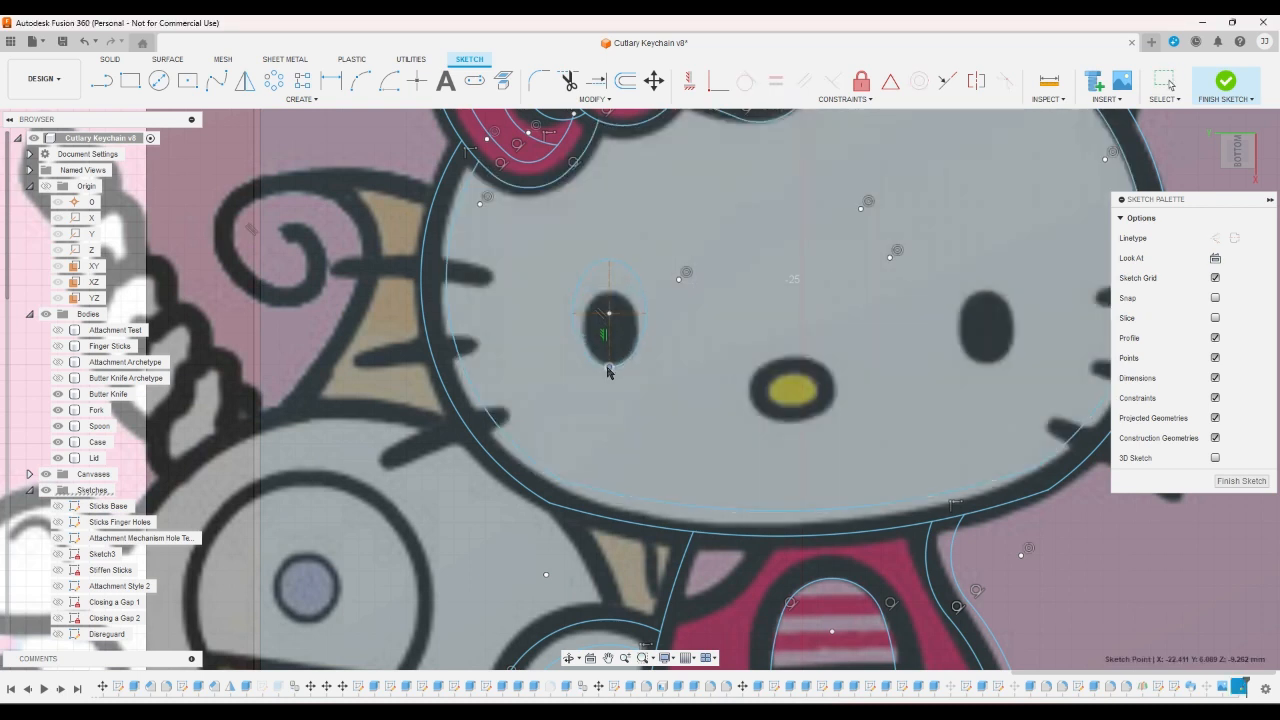
pyautogui.moveTo(639, 313); pyautogui.dragTo(613, 332)
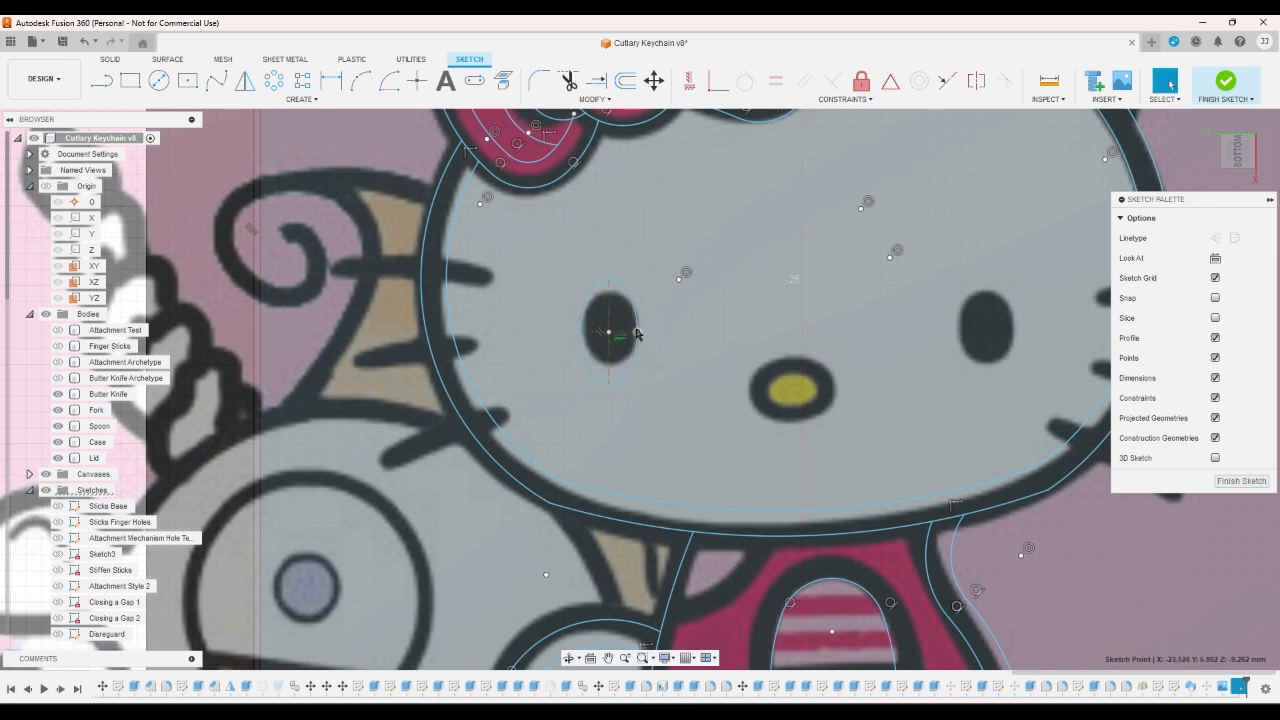
pyautogui.moveTo(637, 332); pyautogui.dragTo(638, 332)
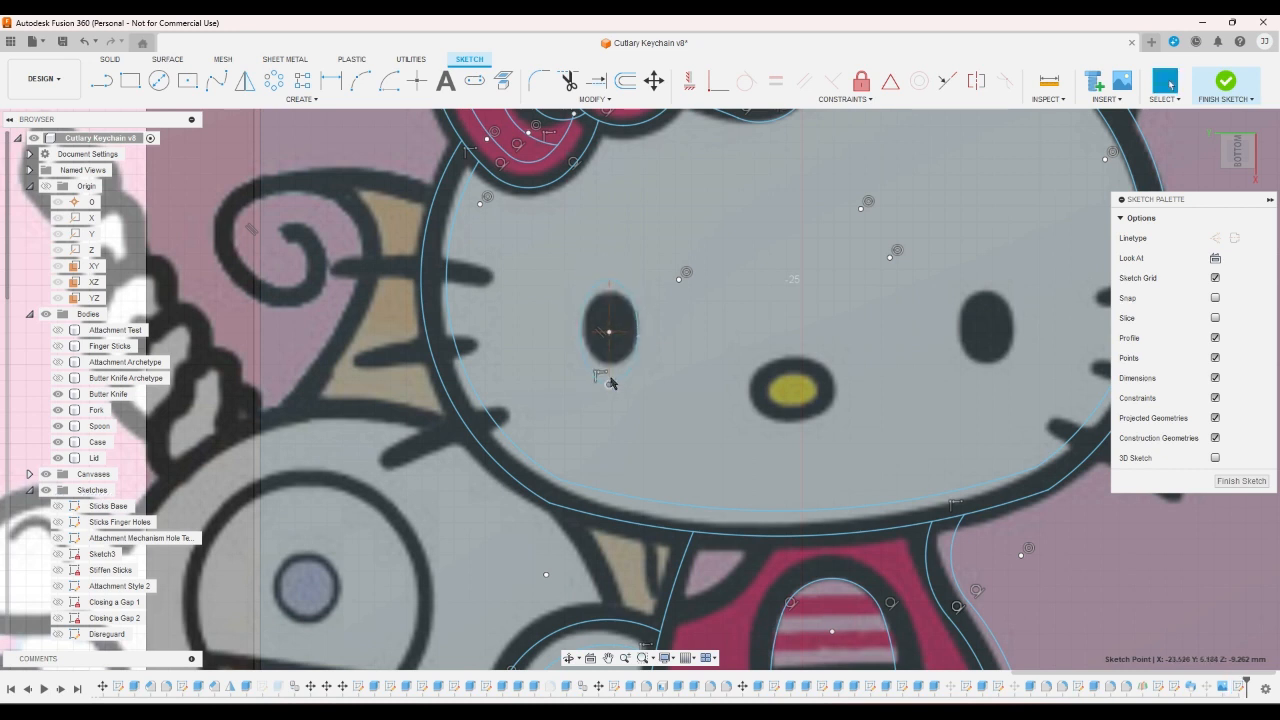
pyautogui.moveTo(610, 383); pyautogui.dragTo(611, 372)
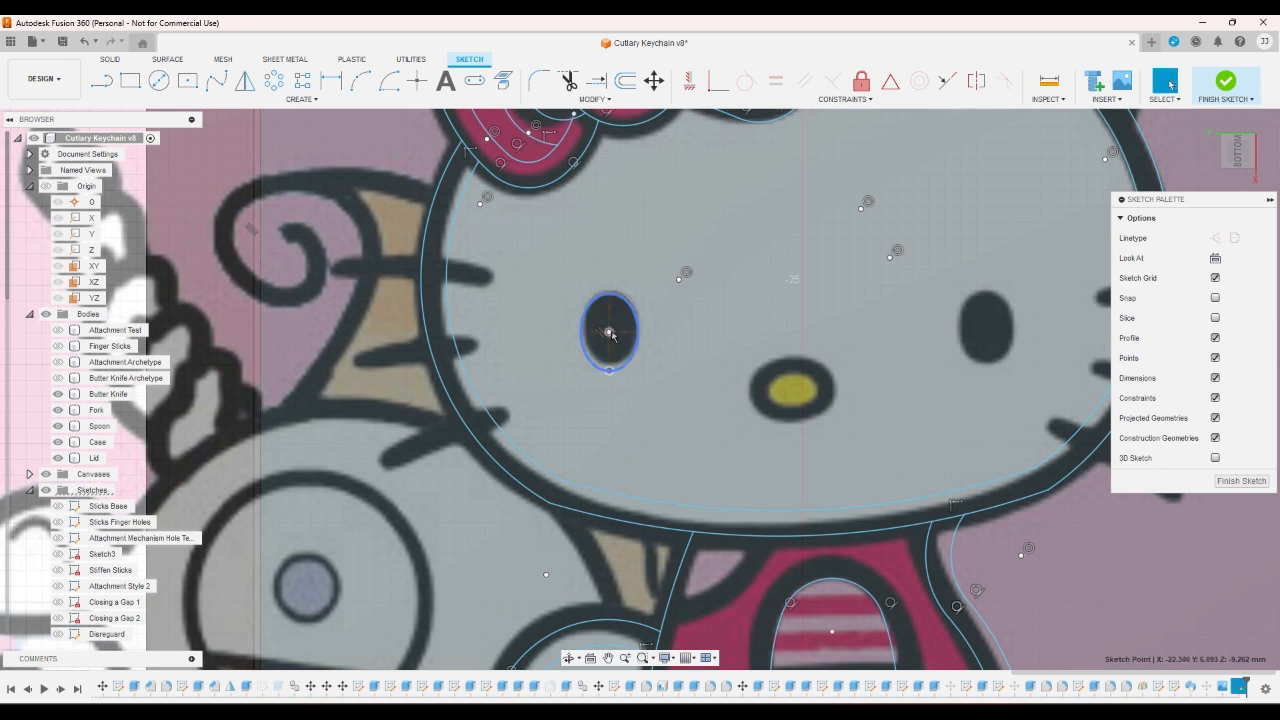
# - Copy and paste the eye ellipse, and move the copy onto the opposite eye
pyautogui.click(612, 334)
pyautogui.rightClick(630, 310)
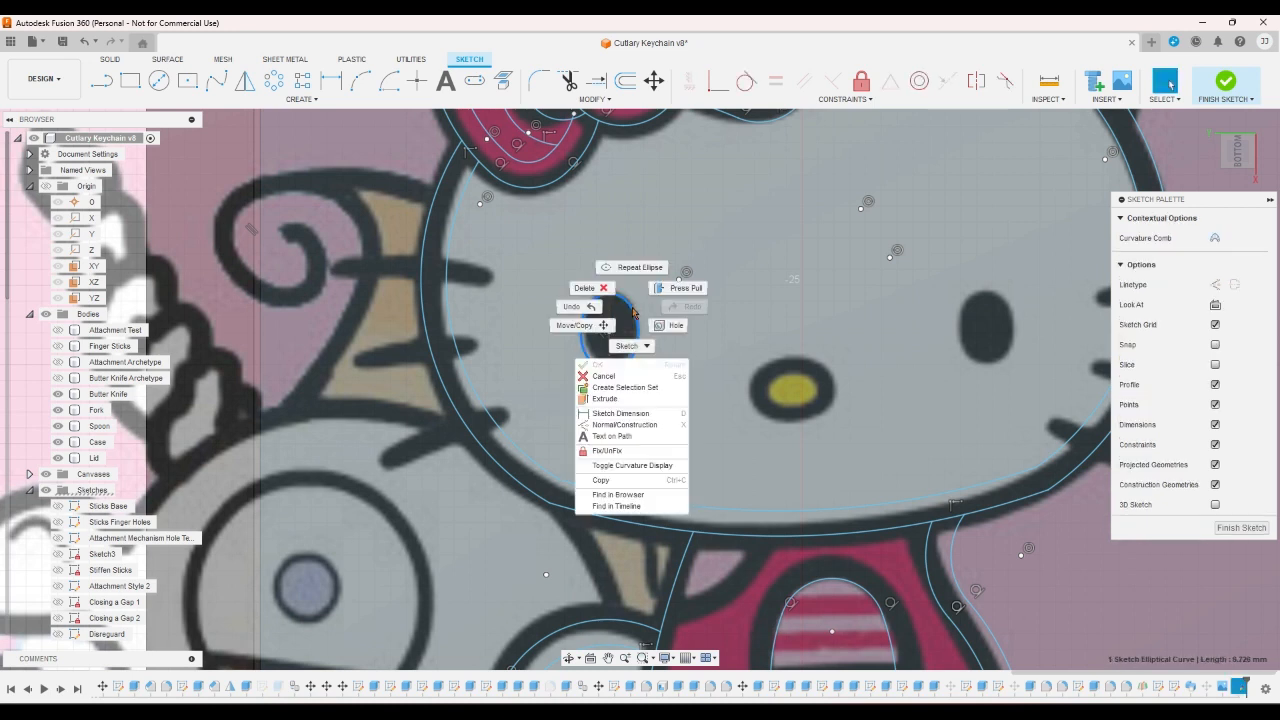
pyautogui.click(628, 480)
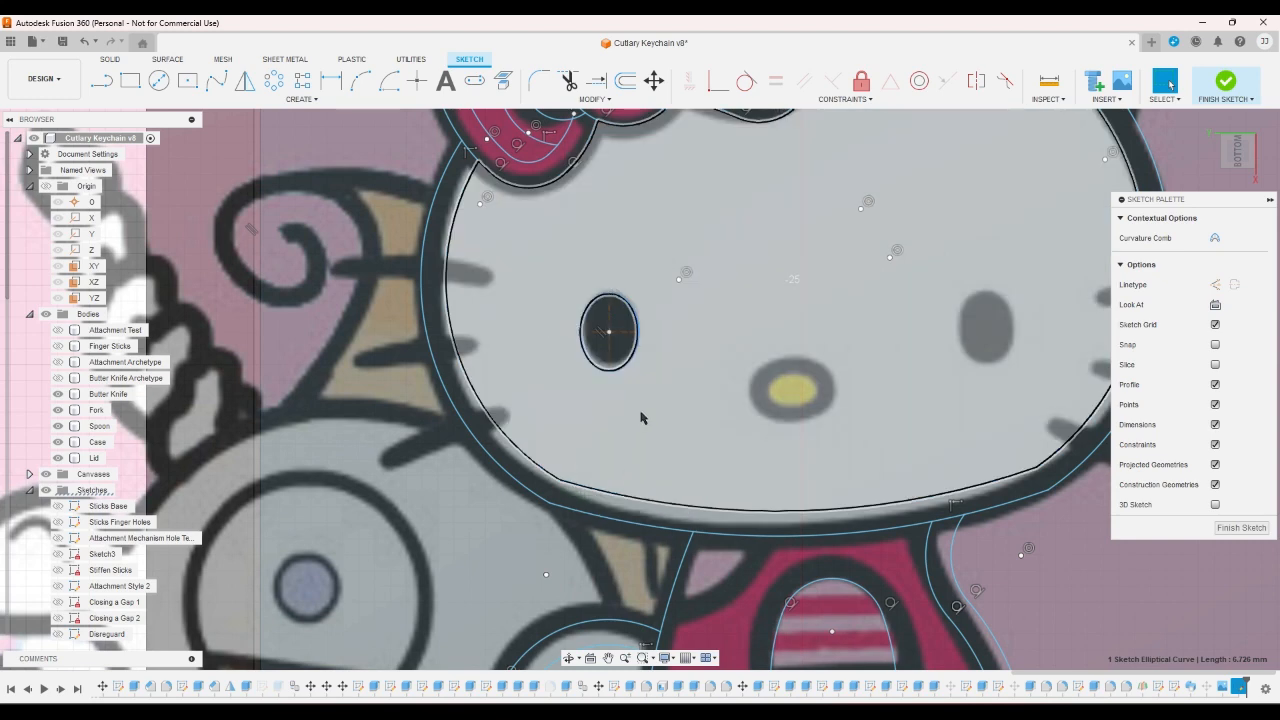
pyautogui.rightClick(641, 418)
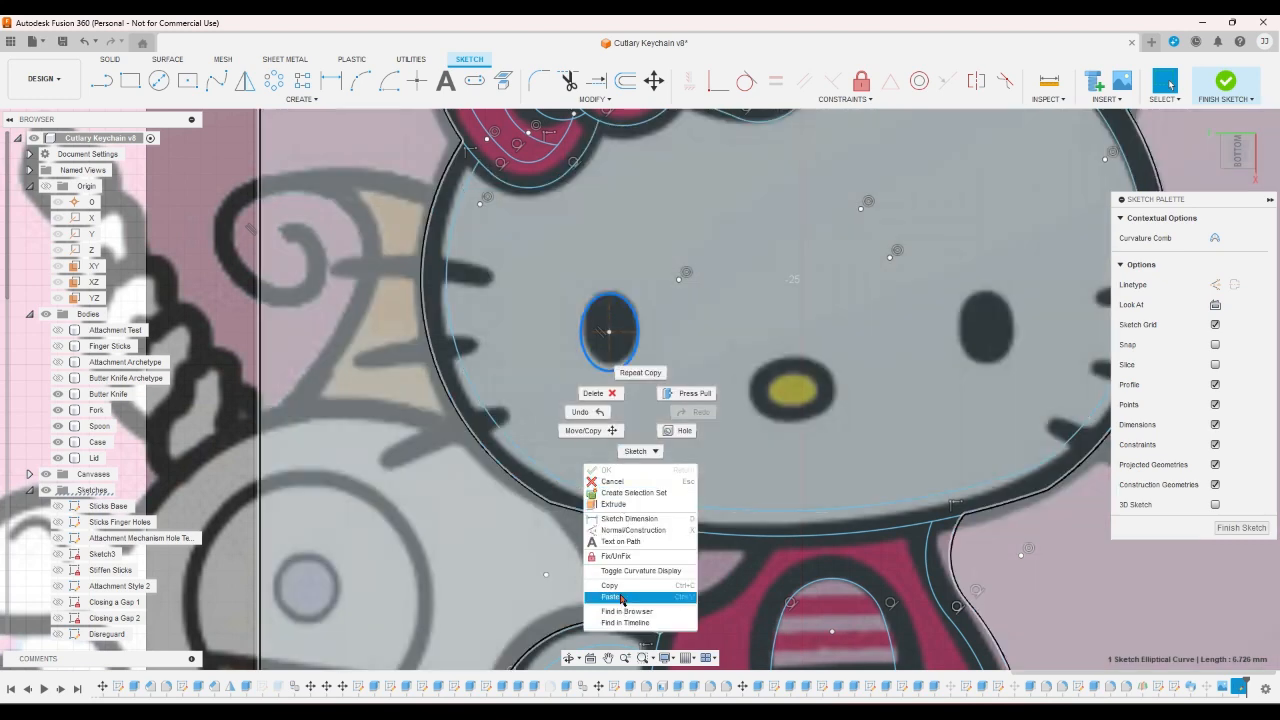
pyautogui.click(583, 430)
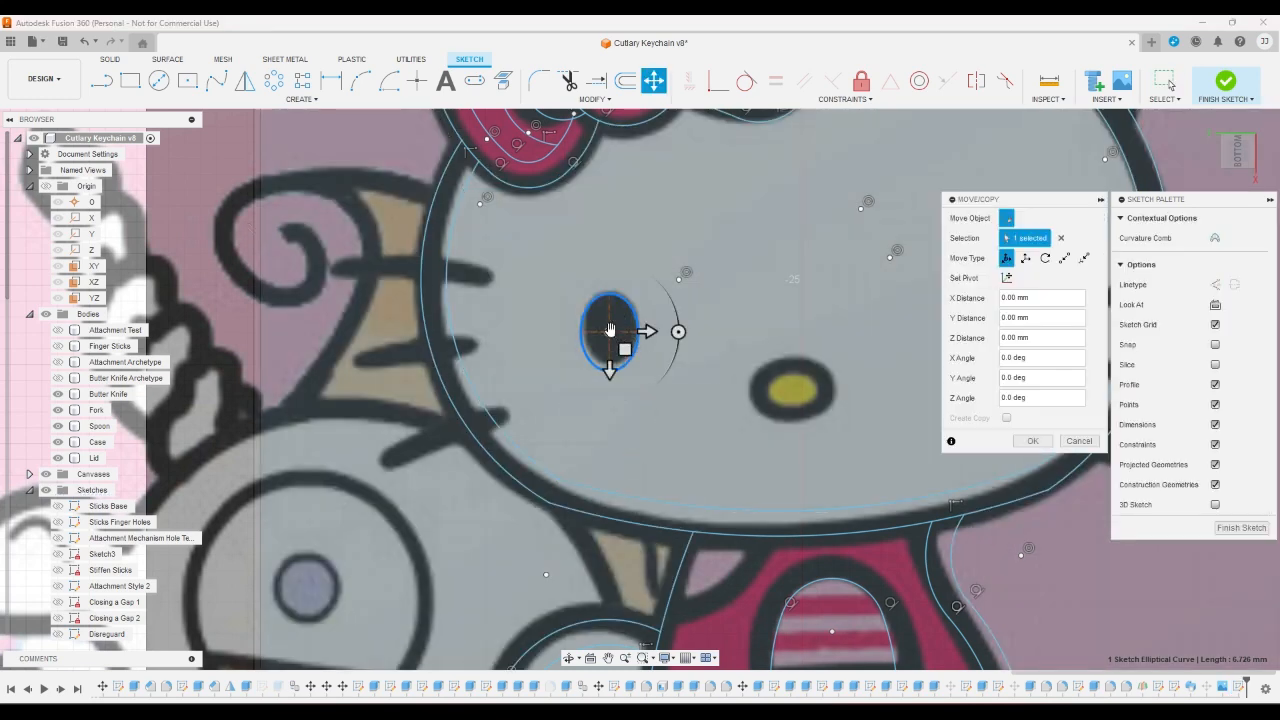
pyautogui.moveTo(610, 330); pyautogui.dragTo(985, 327)
pyautogui.press('Return')
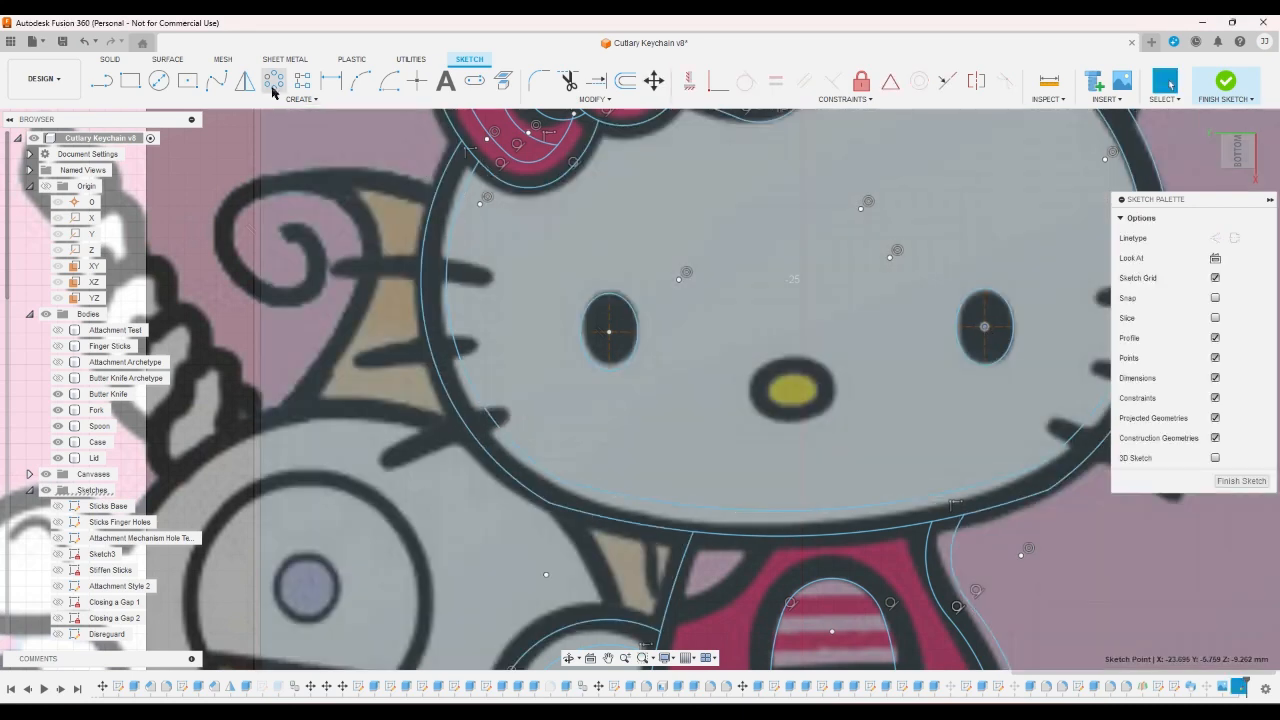
pyautogui.click(299, 99)
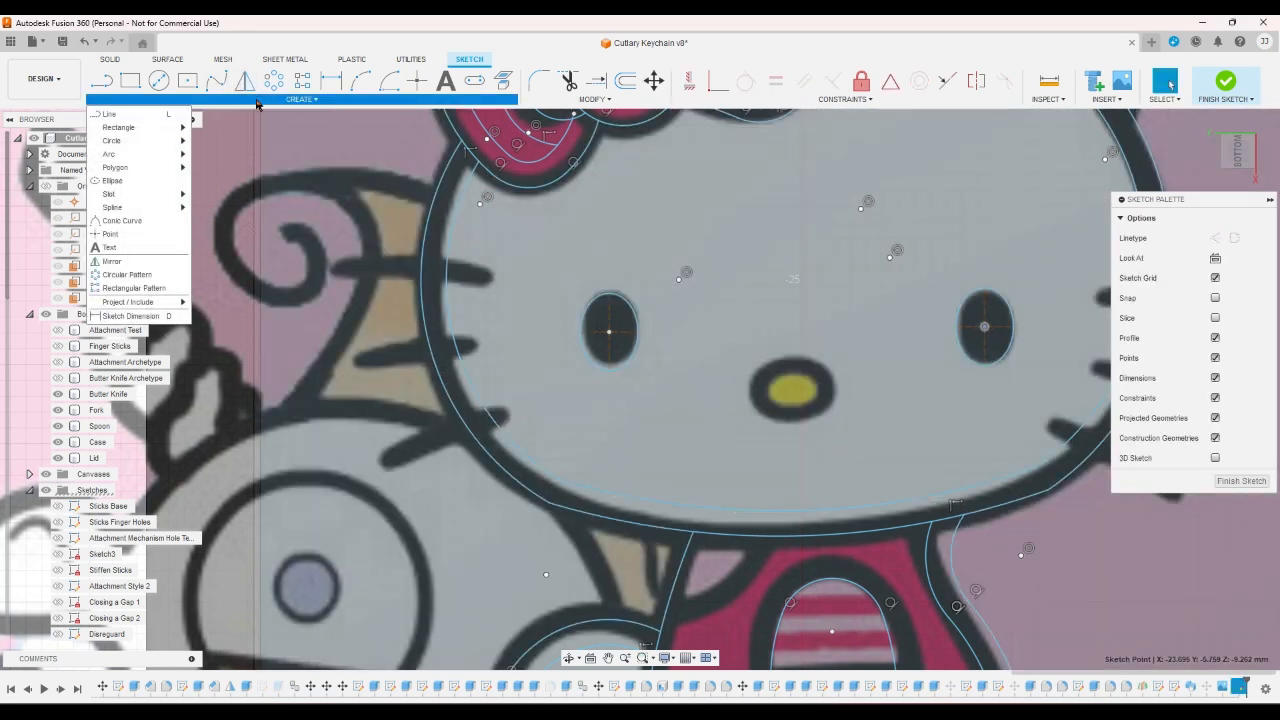
pyautogui.click(123, 184)
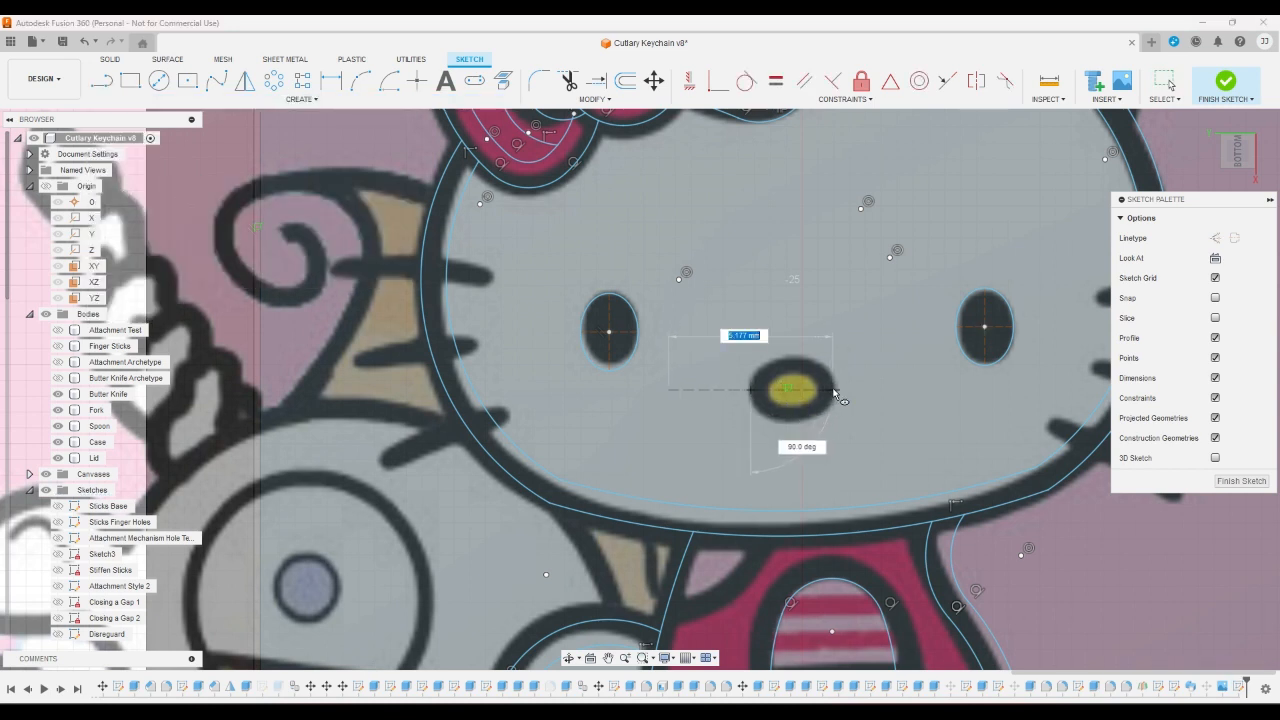
pyautogui.rightClick(822, 387)
pyautogui.click(760, 388)
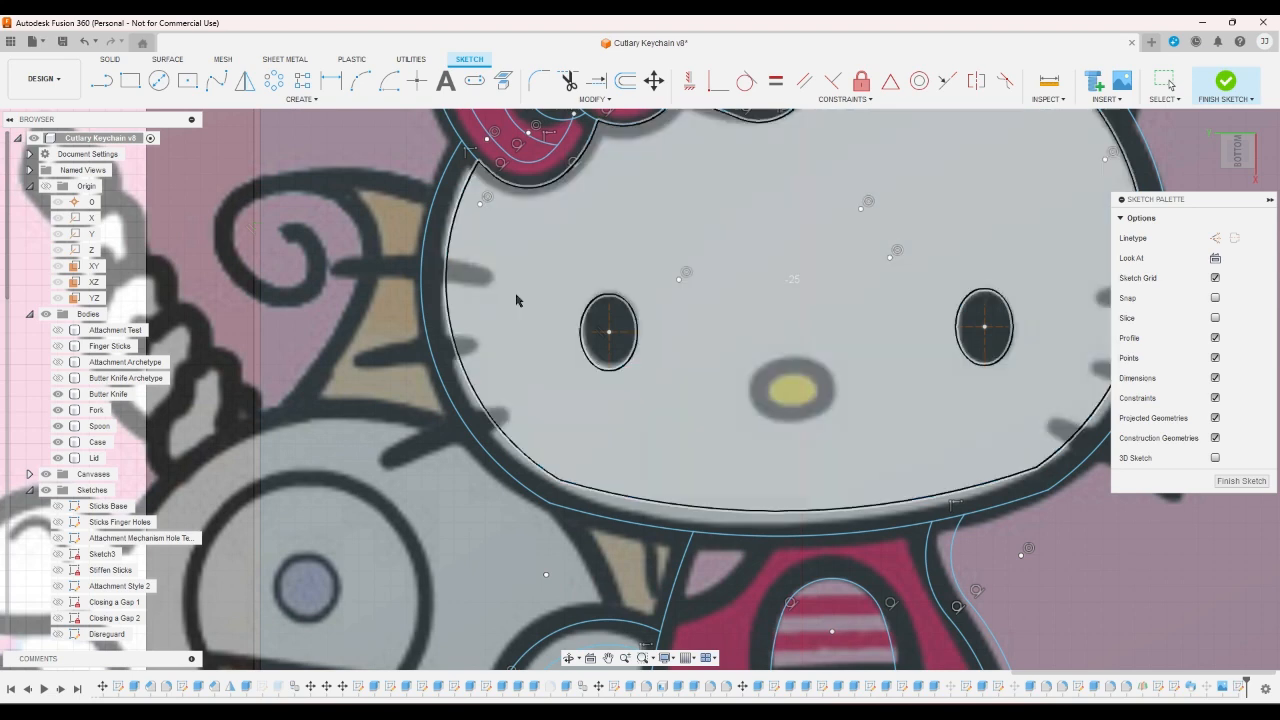
# - Sketch an ellipse over the outer edge of the nose, centred on the yellow oval
pyautogui.click(301, 99)
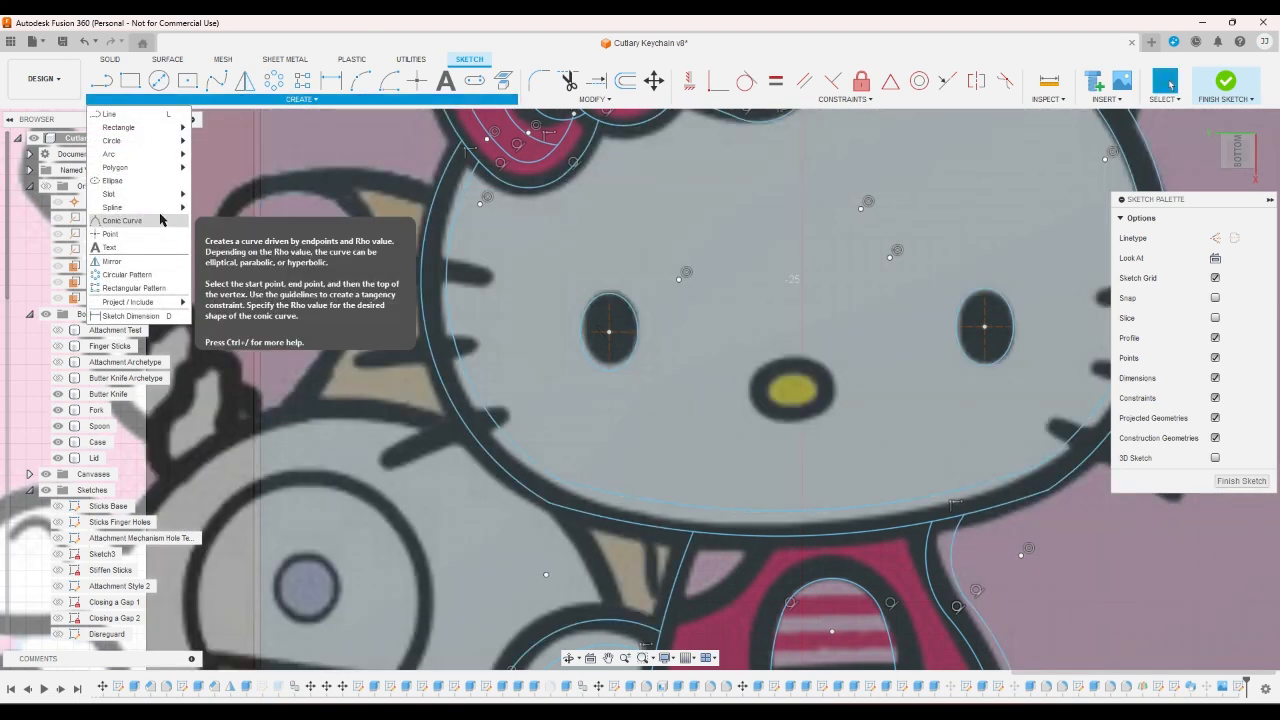
pyautogui.click(122, 220)
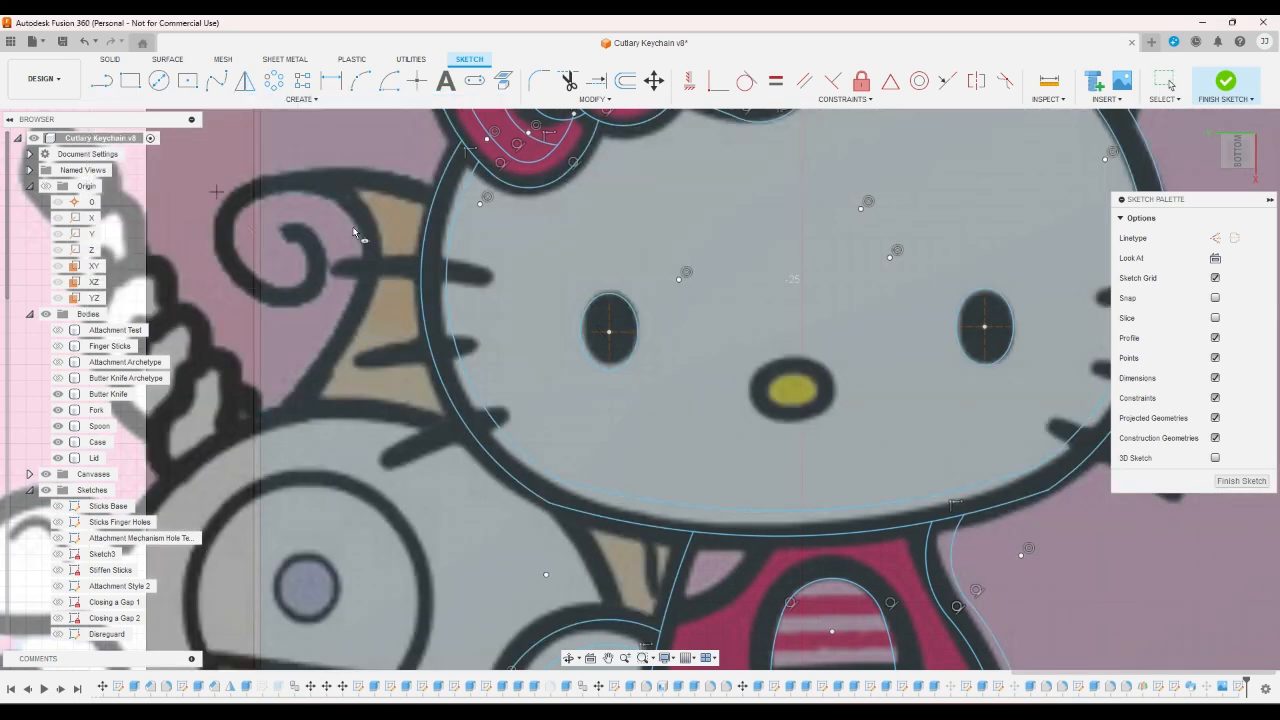
pyautogui.click(792, 389)
pyautogui.click(804, 363)
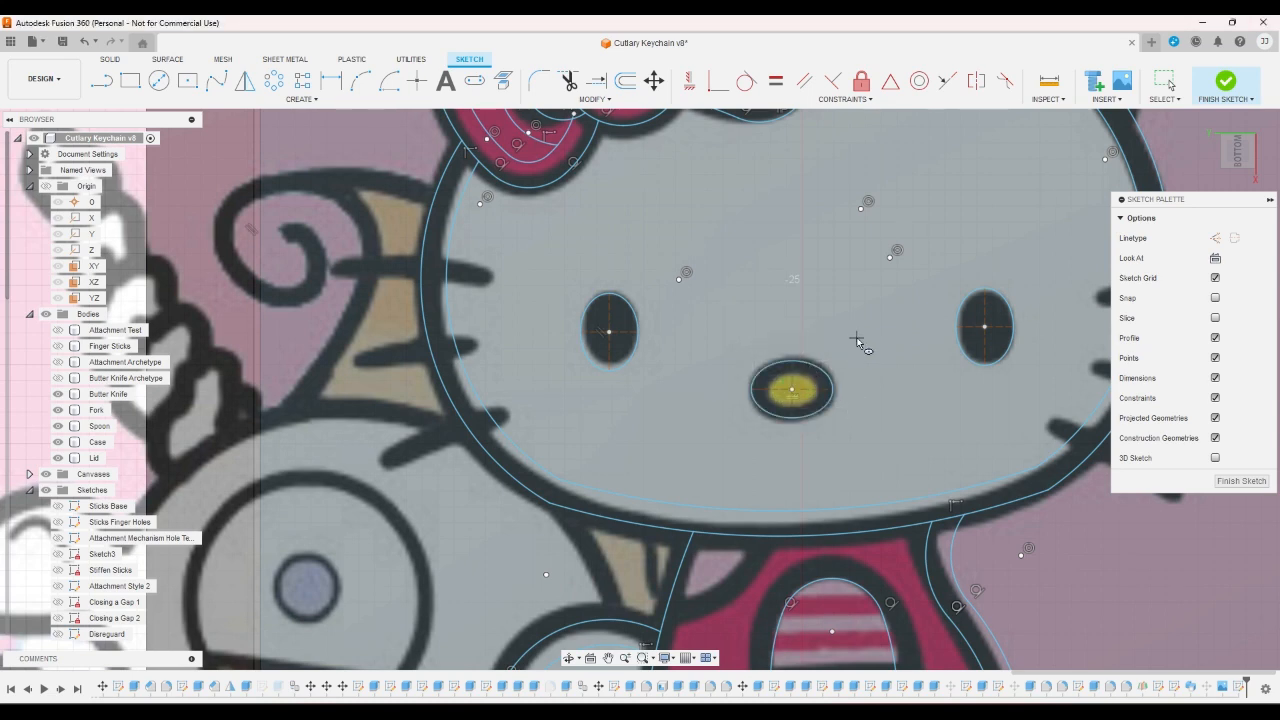
pyautogui.press('Escape')
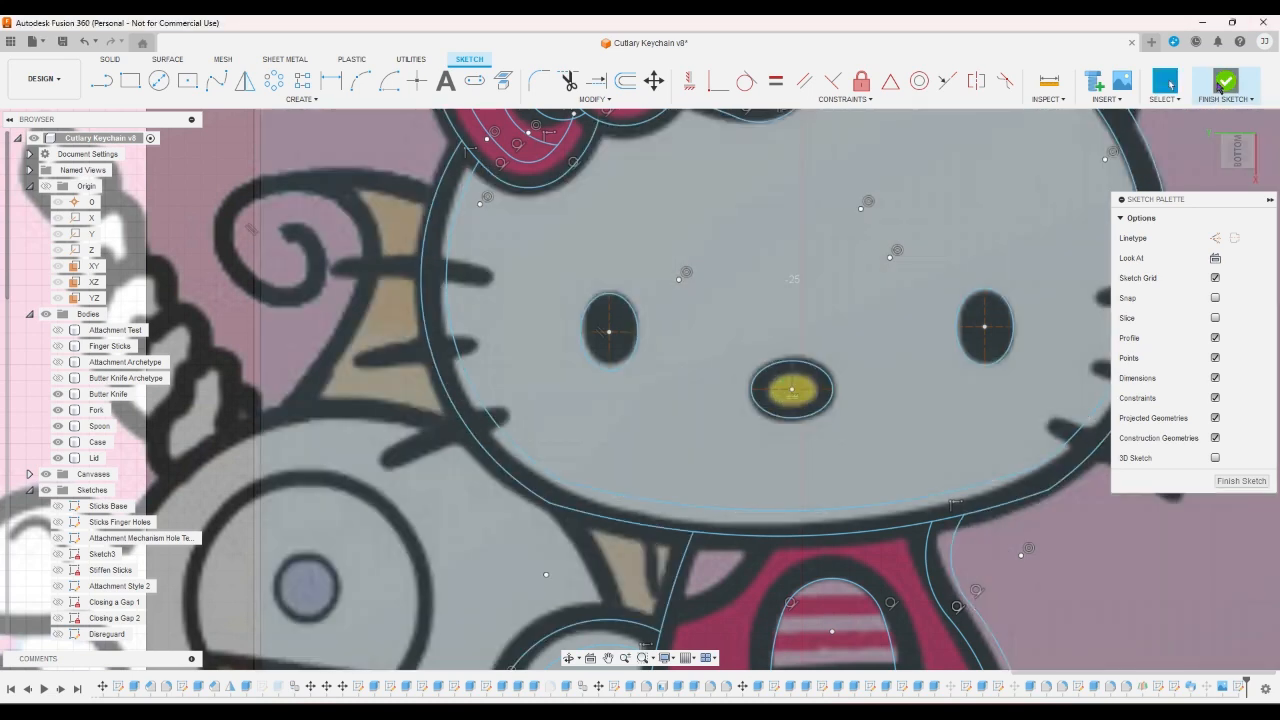
pyautogui.click(1222, 84)
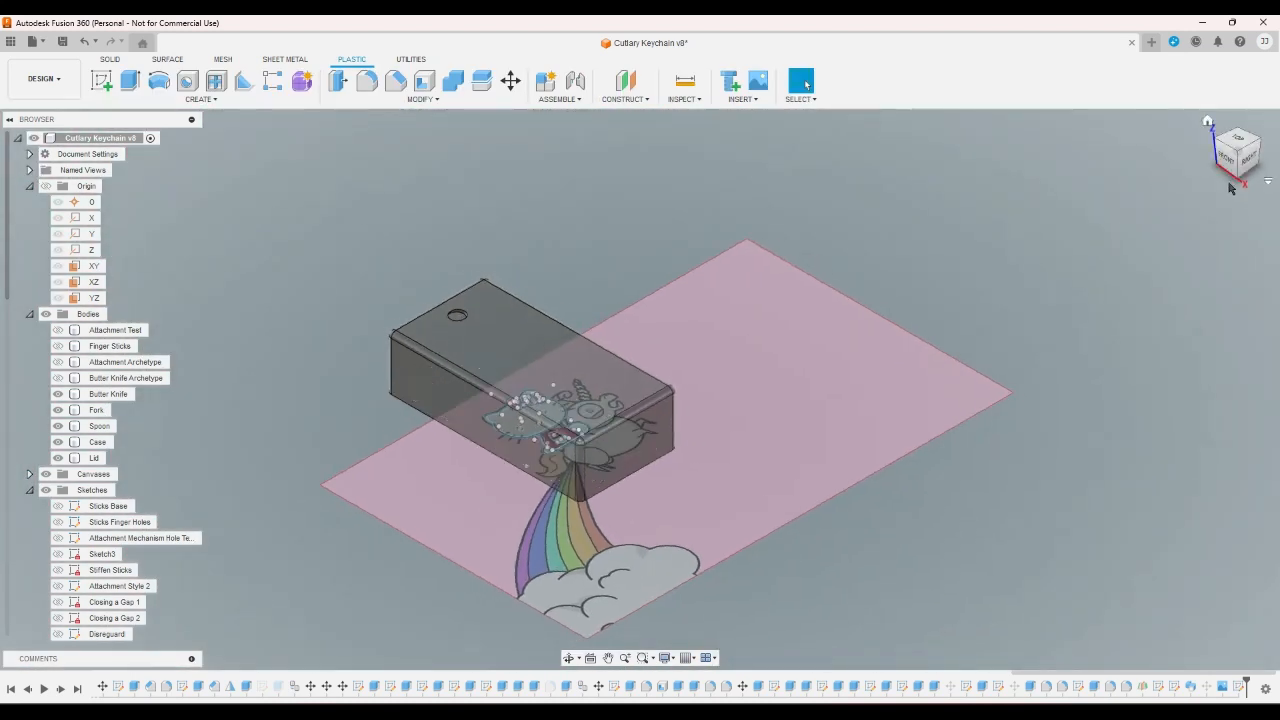
pyautogui.click(1228, 185)
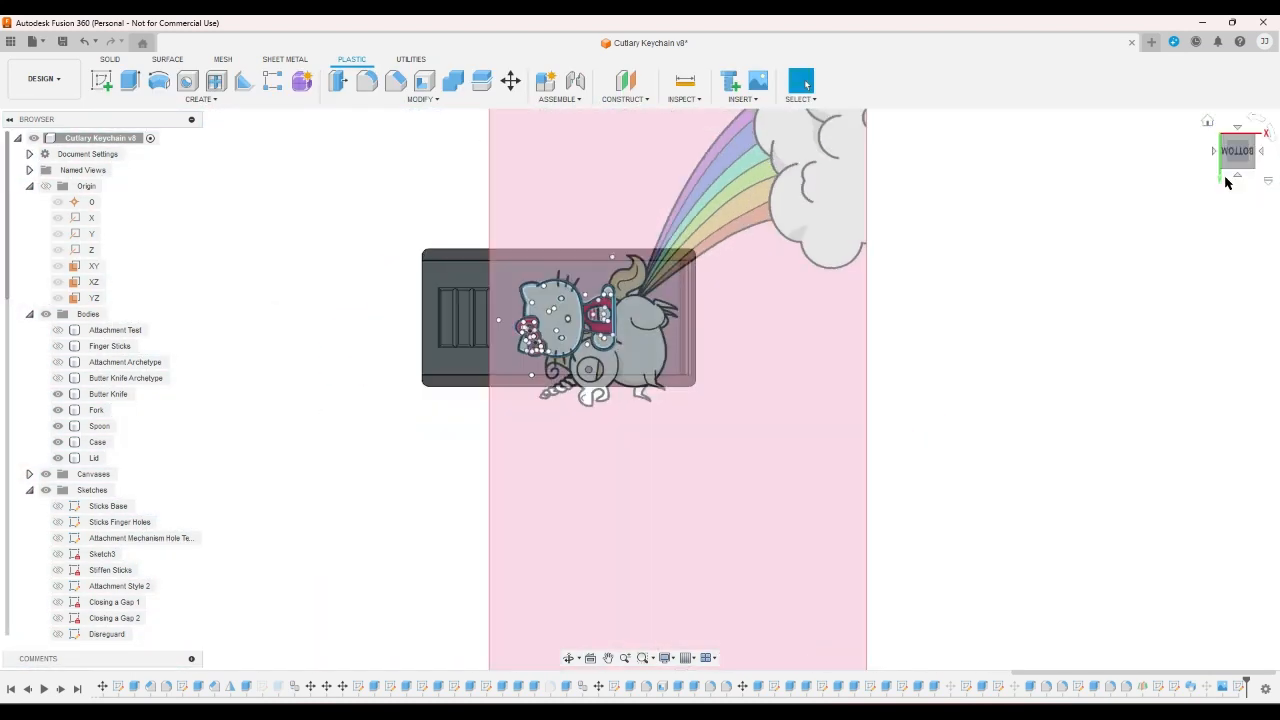
pyautogui.click(1260, 140)
pyautogui.scroll(5, 757, 225)
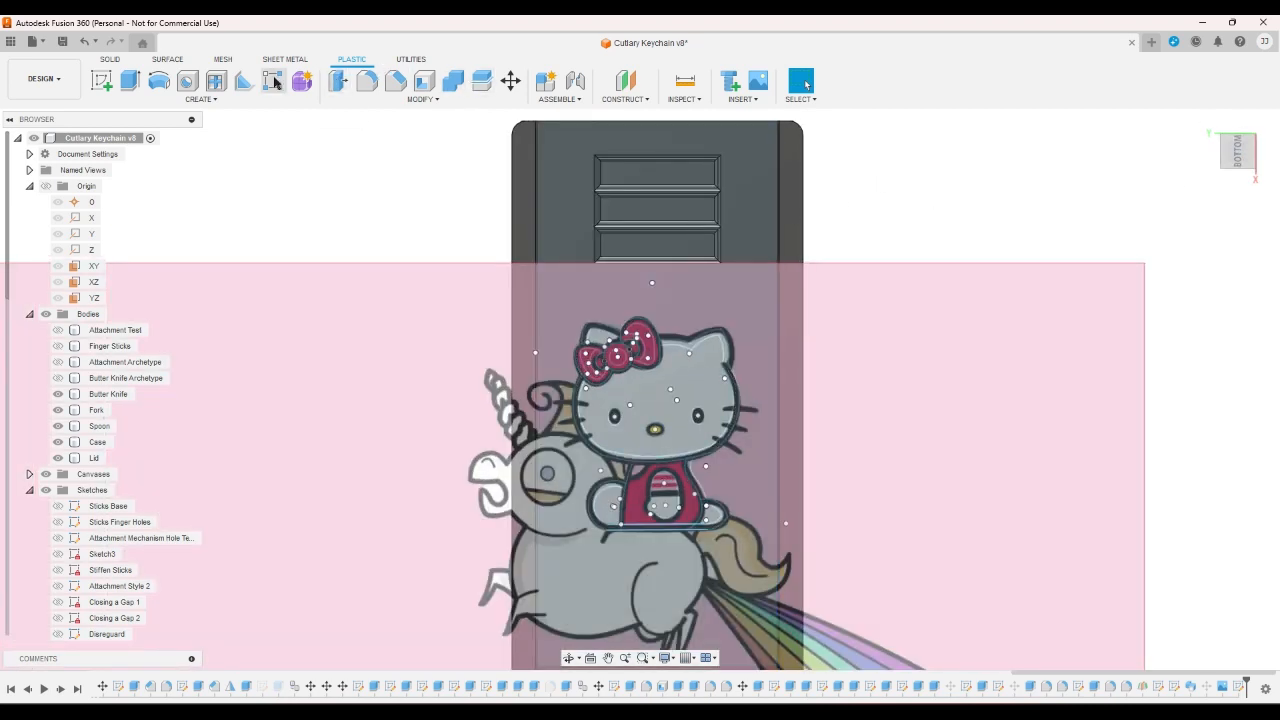
pyautogui.click(131, 86)
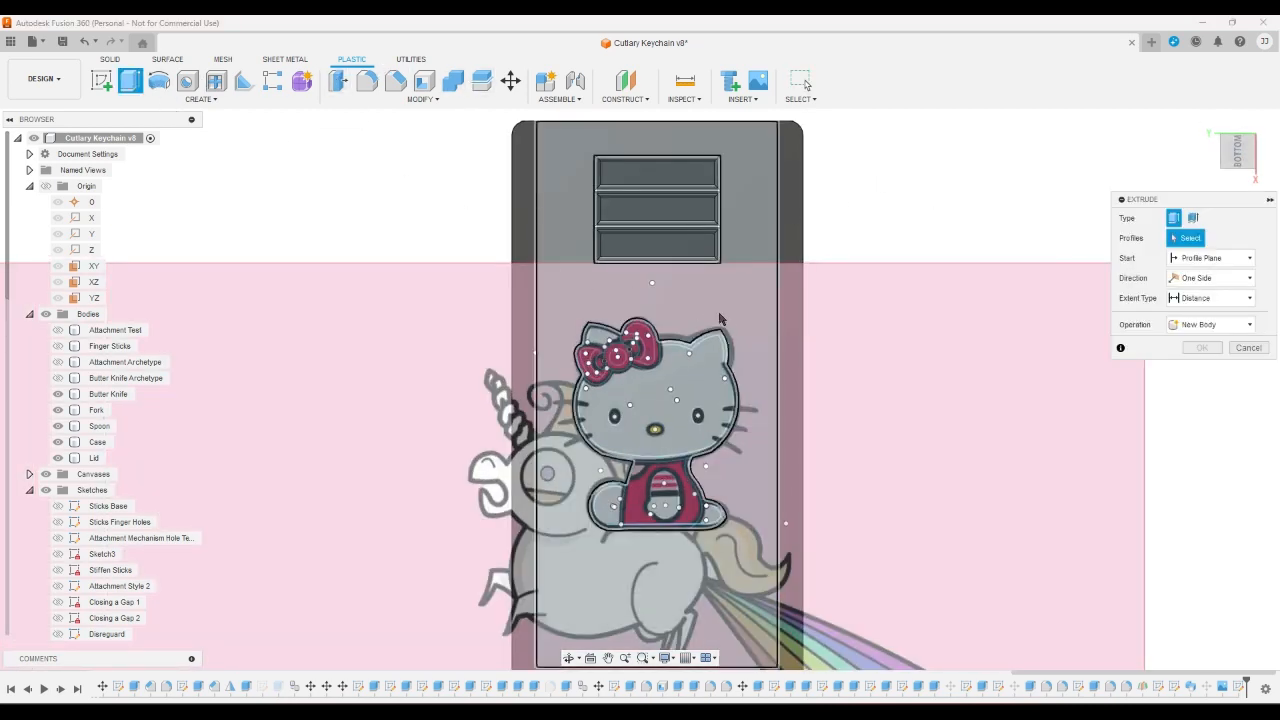
pyautogui.click(728, 350)
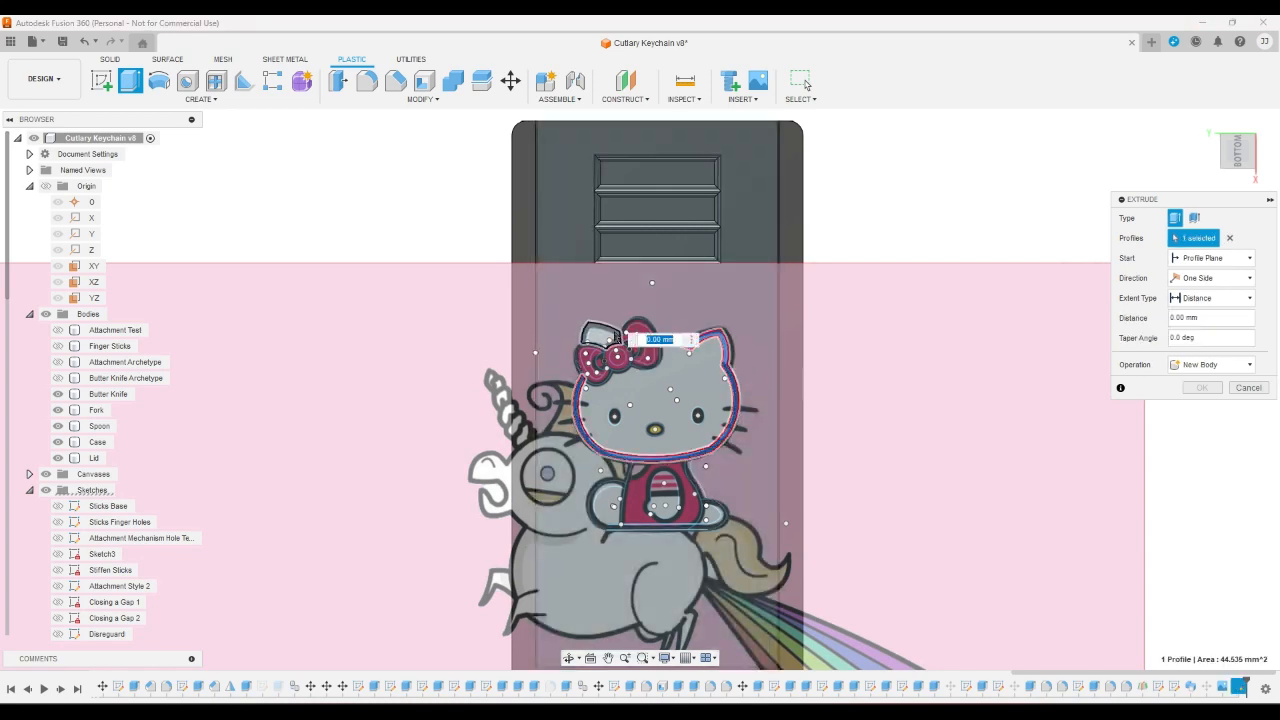
pyautogui.click(1257, 385)
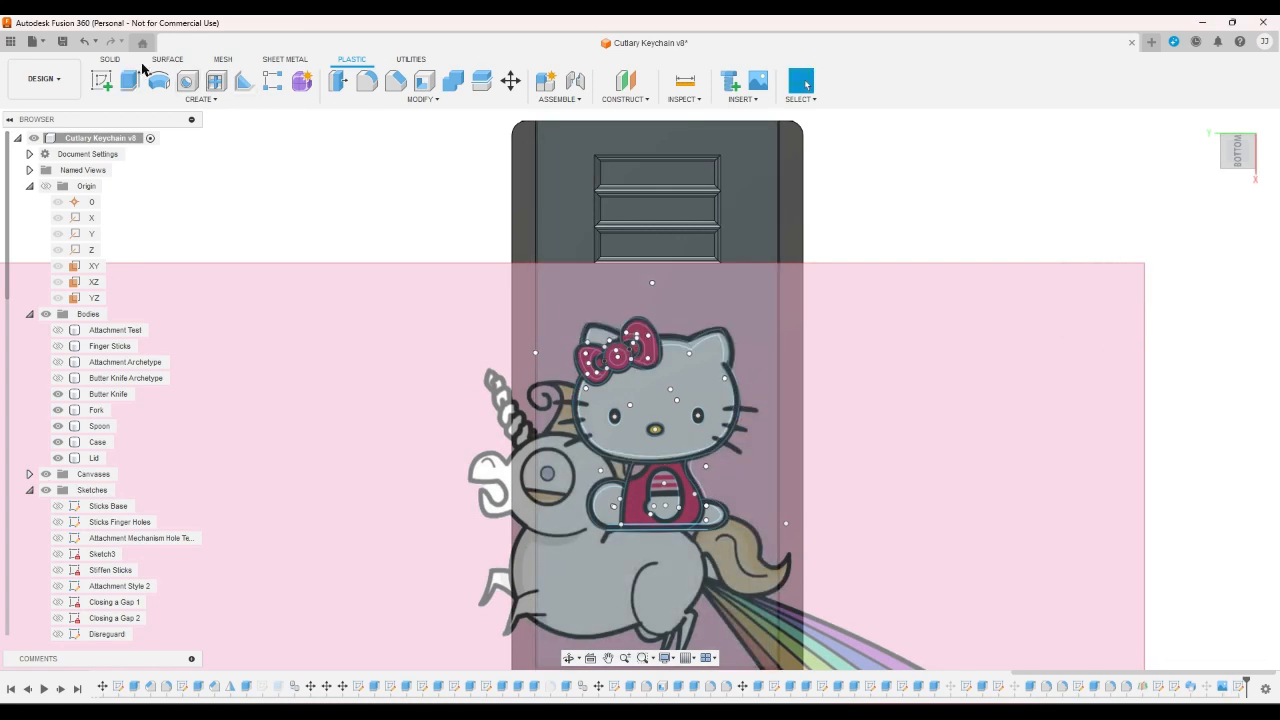
pyautogui.click(84, 41)
# - Examine the profiles of the ear behind the bow to find where its inner outline leaves the border open
pyautogui.scroll(7, 245, 350)
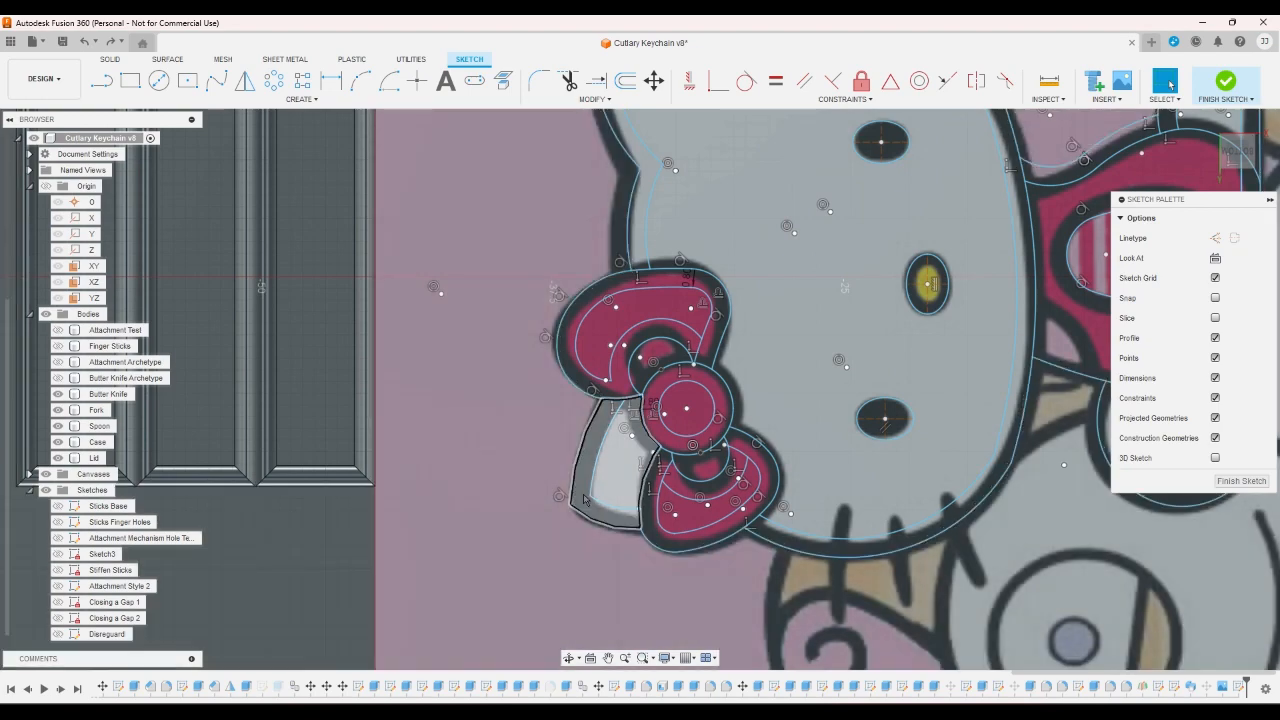
pyautogui.click(585, 499)
pyautogui.scroll(8, 600, 505)
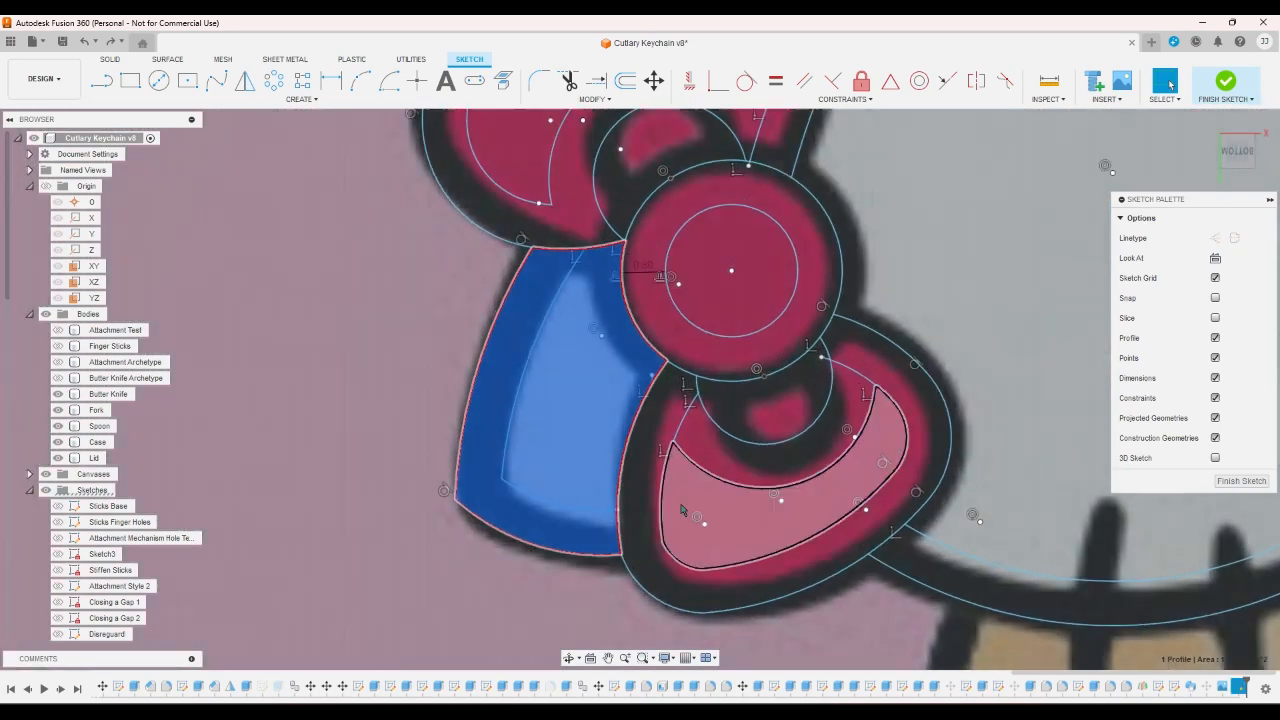
pyautogui.scroll(-2, 610, 500)
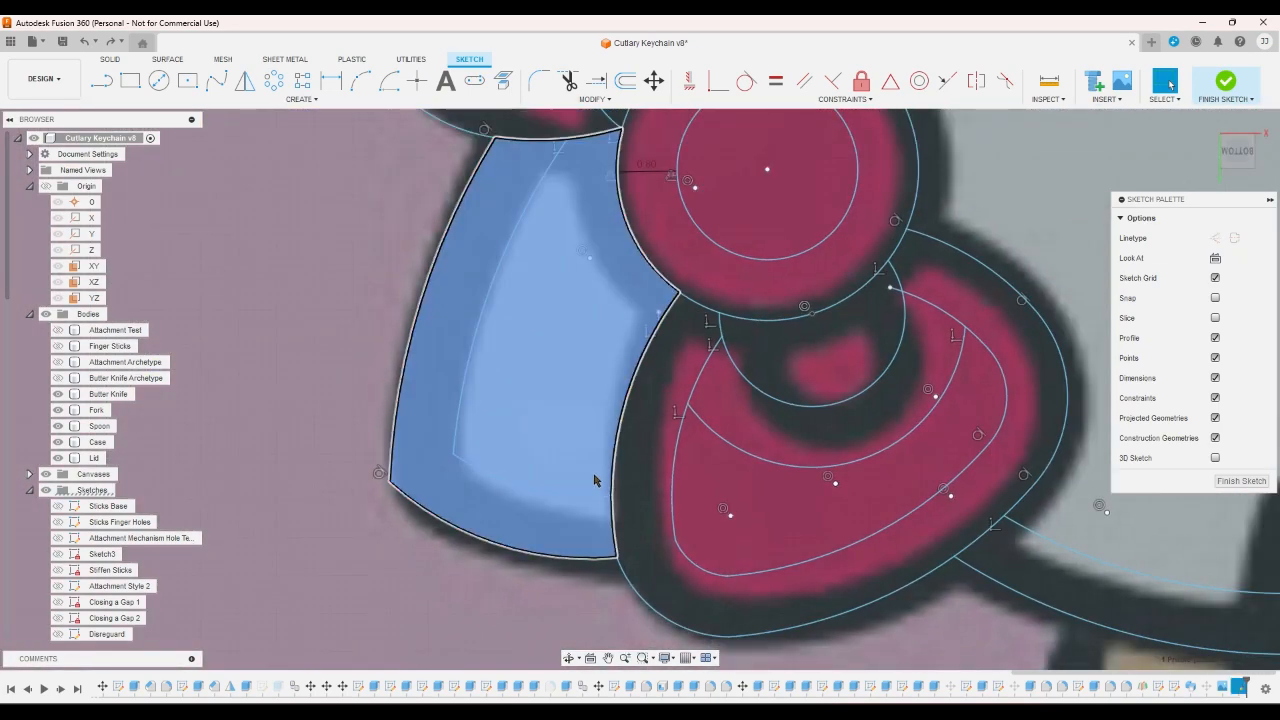
pyautogui.scroll(-4, 560, 470)
pyautogui.click(545, 468)
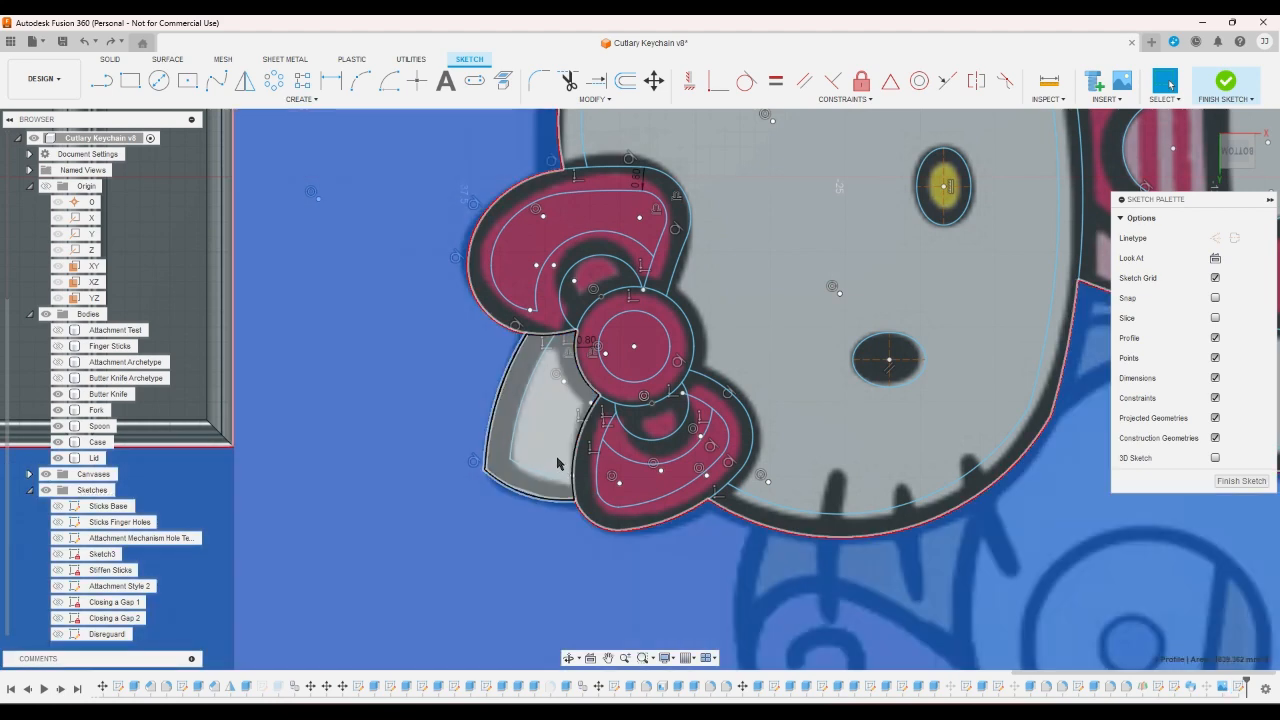
pyautogui.scroll(4, 543, 475)
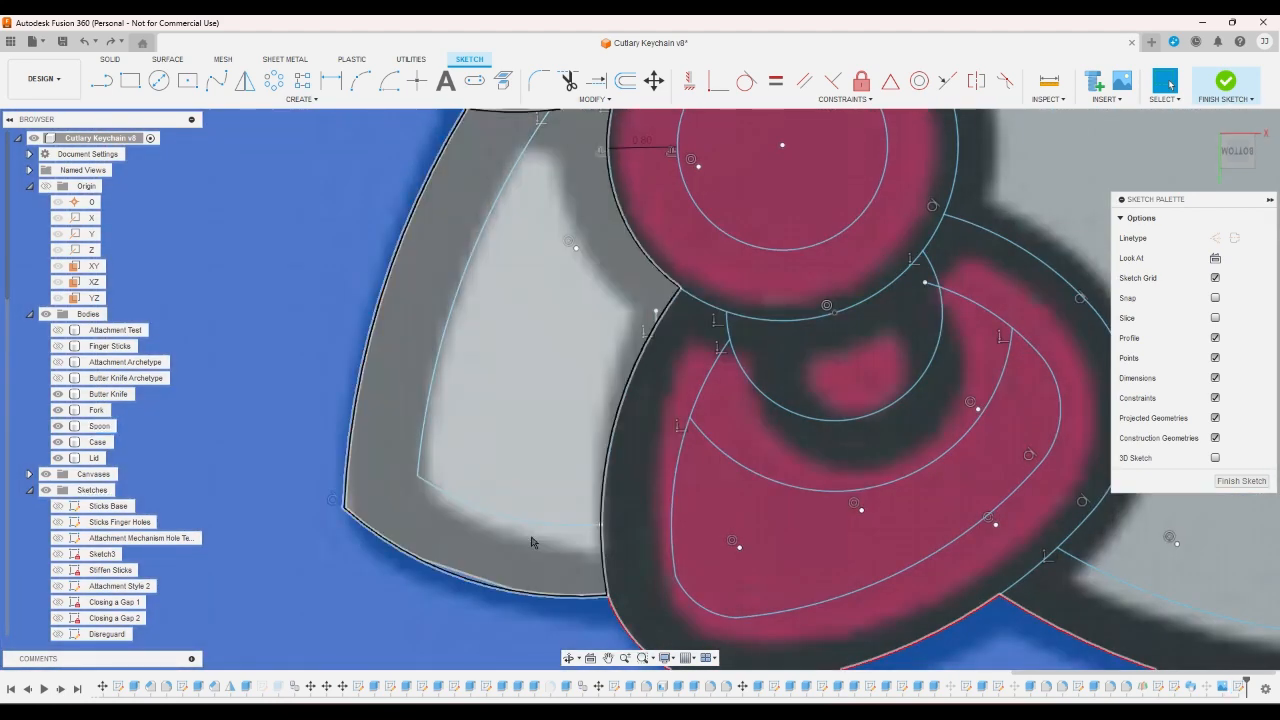
pyautogui.scroll(3, 550, 538)
# - Extend the ear's inner side curve and inner tip-side arc past their shared corner so they cross
pyautogui.click(569, 84)
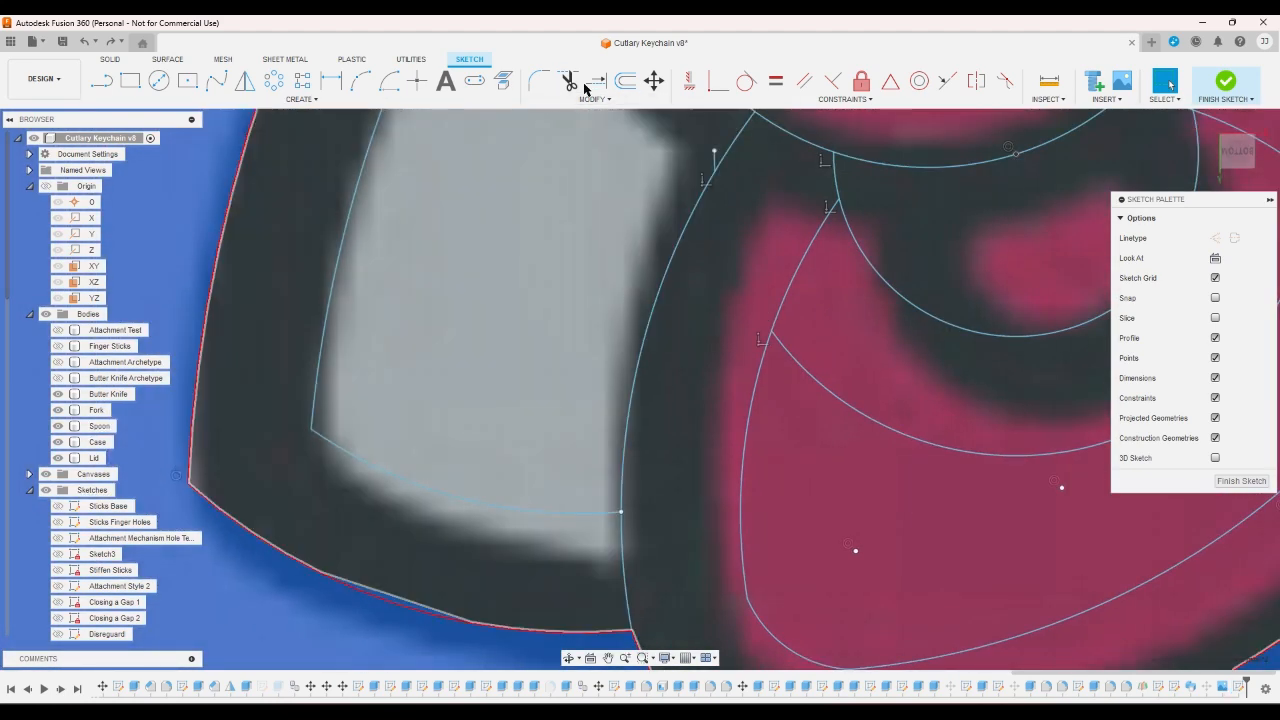
pyautogui.click(592, 84)
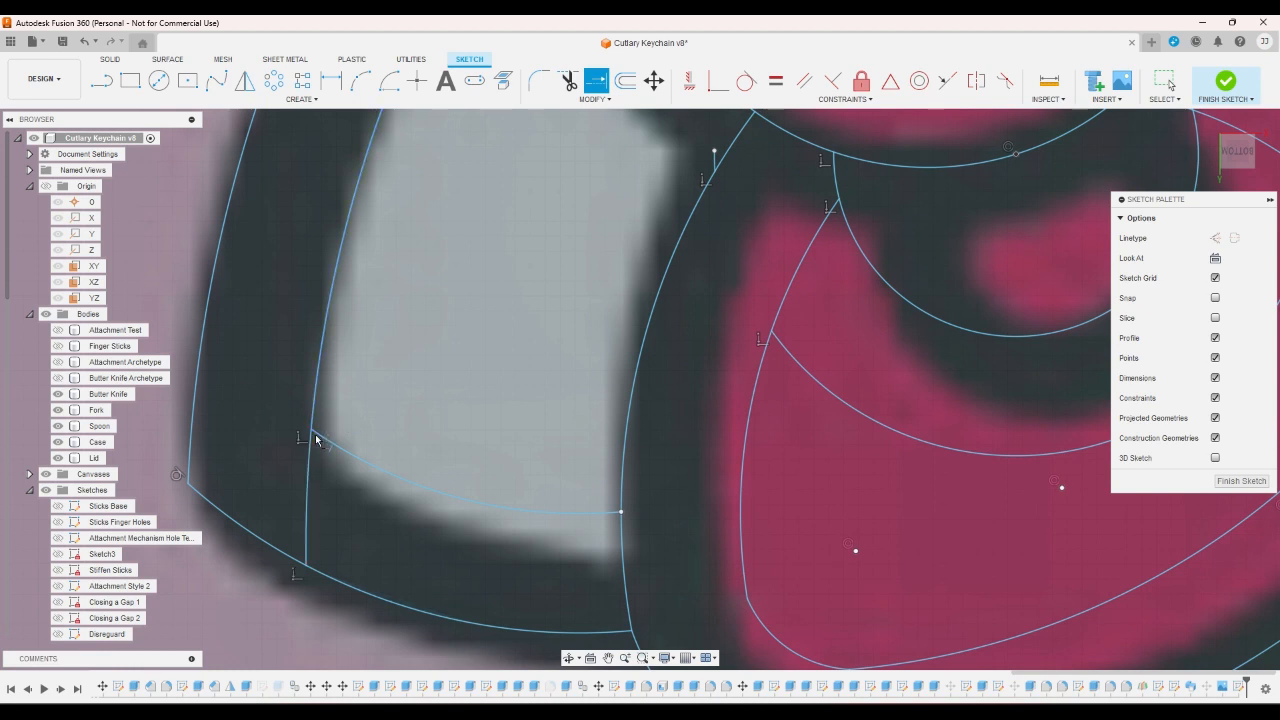
pyautogui.click(318, 442)
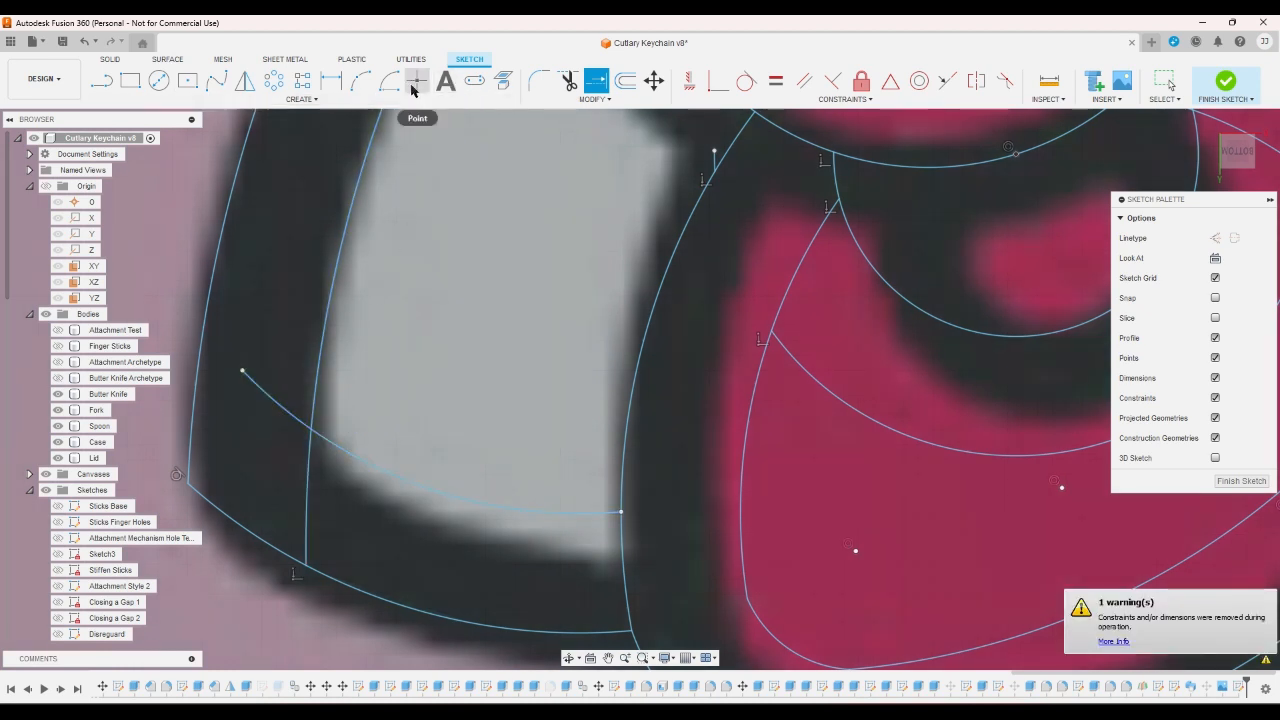
pyautogui.rightClick(457, 153)
pyautogui.click(506, 155)
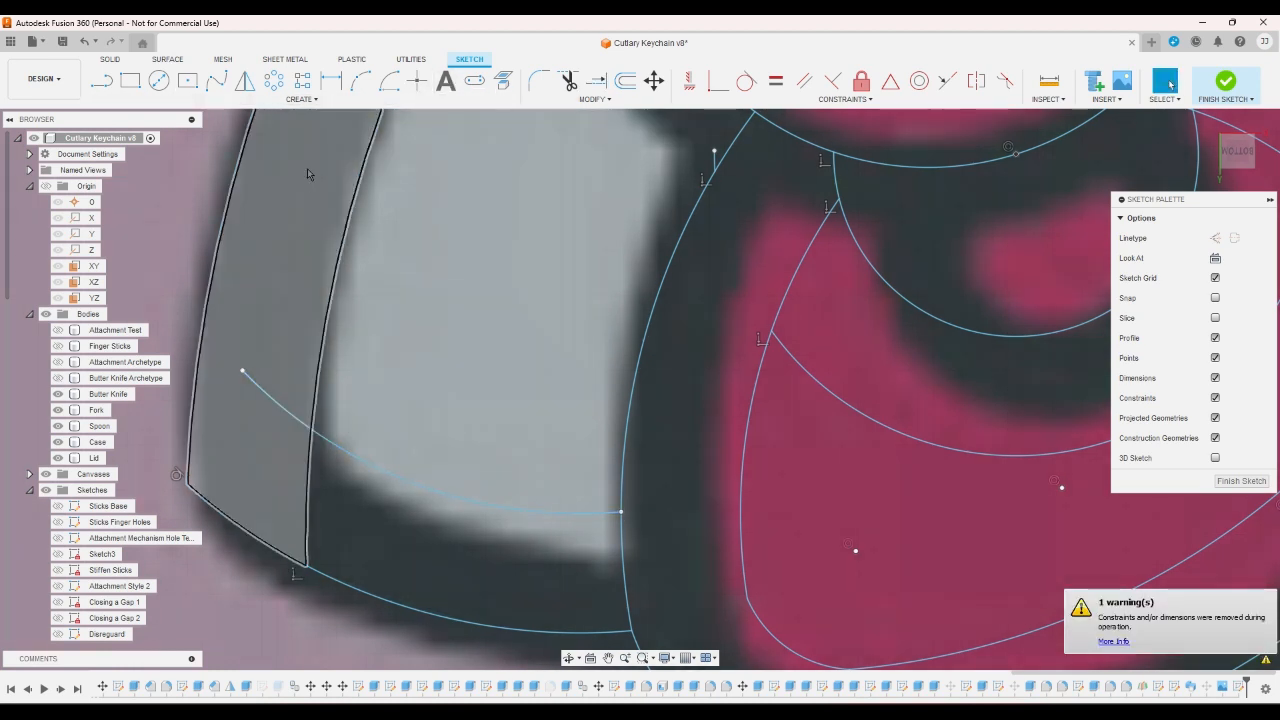
# - Extend the inner ear arc's other end across the bow outline, and trim all overhanging ends back to a closed border
pyautogui.scroll(-2, 404, 388)
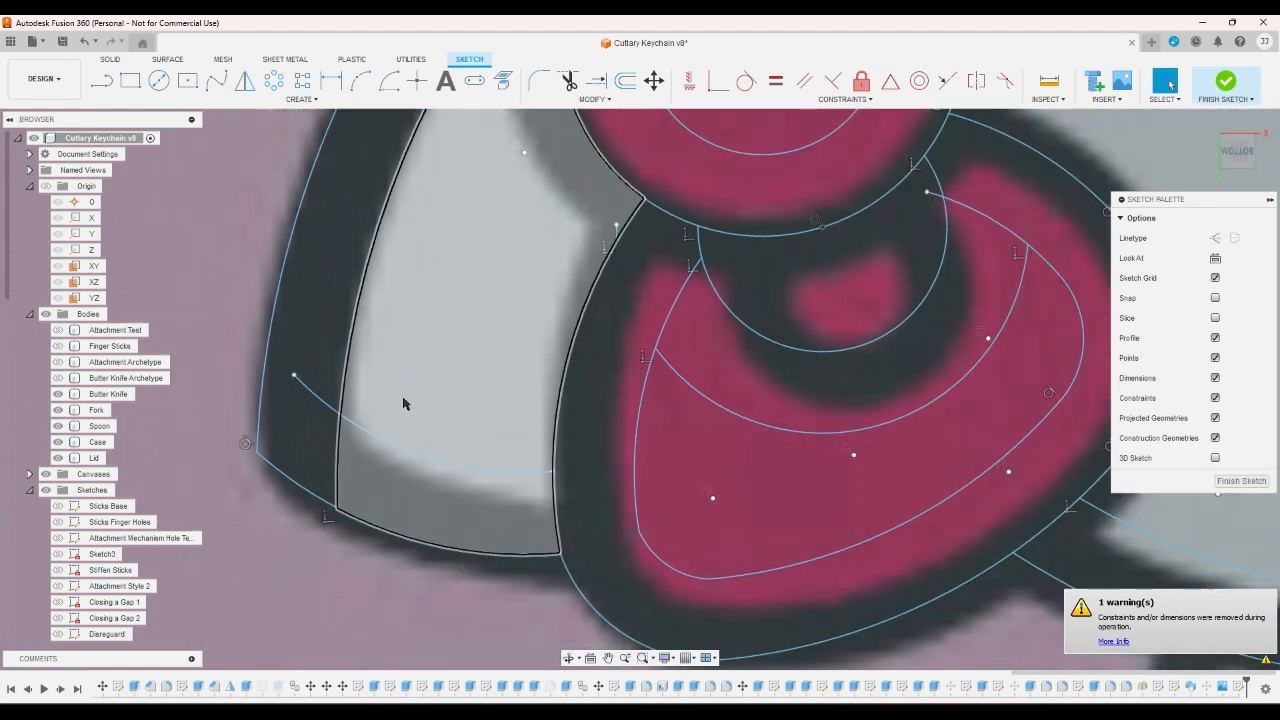
pyautogui.scroll(-1, 490, 471)
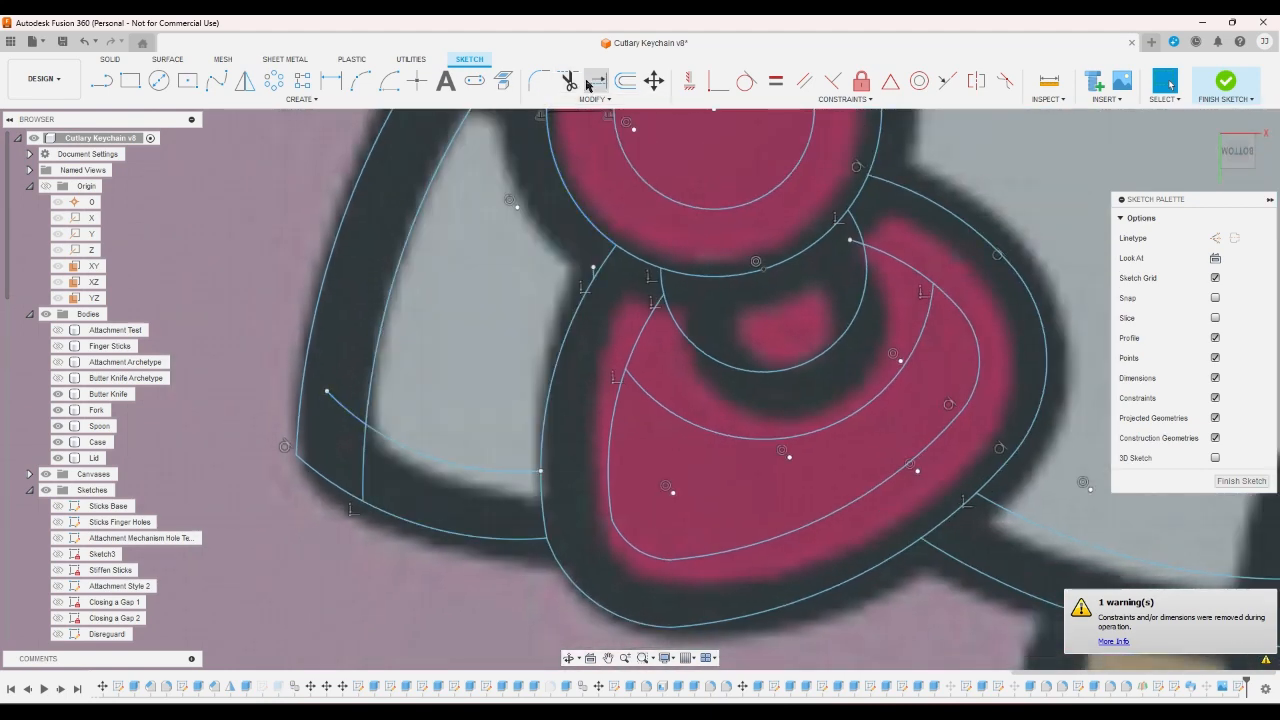
pyautogui.click(595, 81)
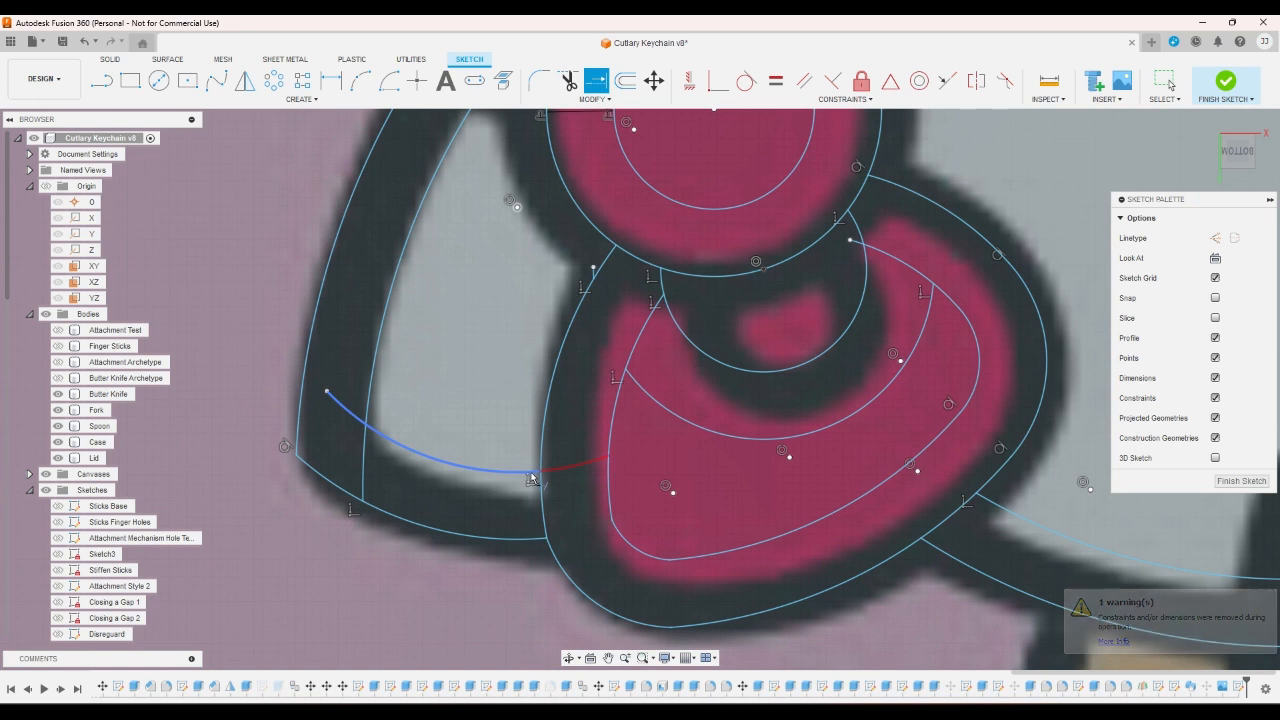
pyautogui.click(528, 476)
pyautogui.click(567, 81)
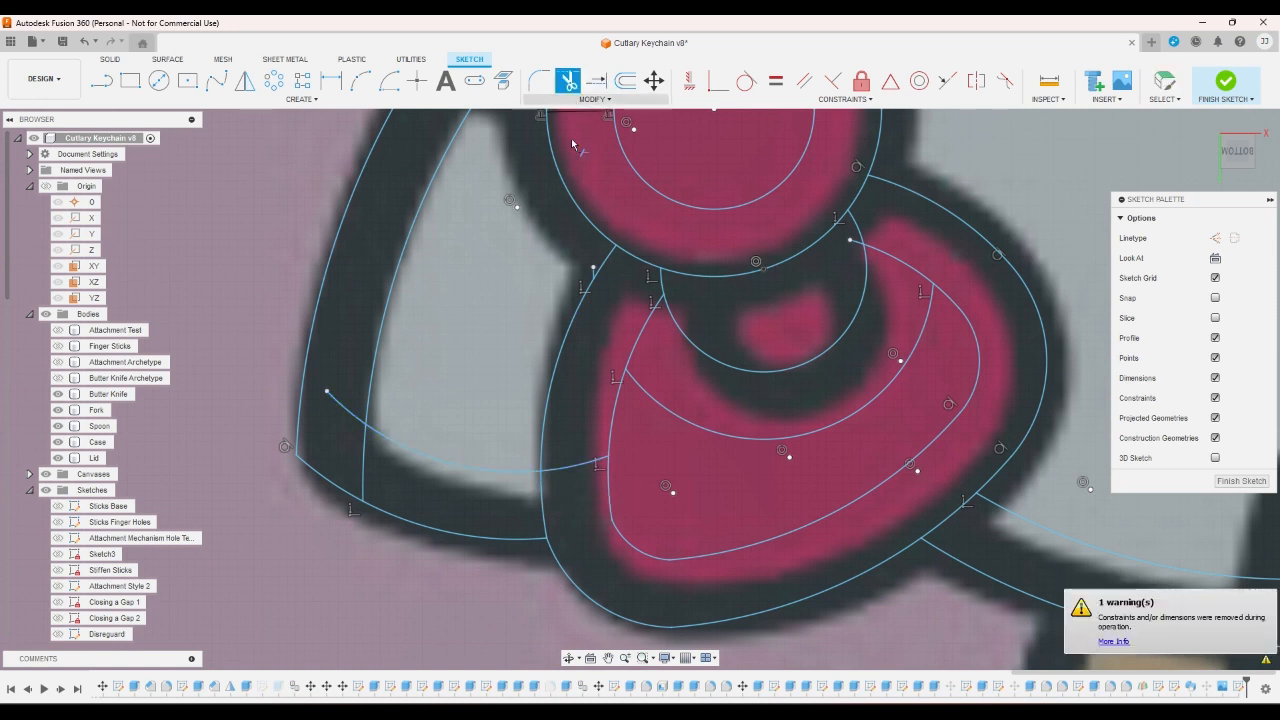
pyautogui.click(575, 467)
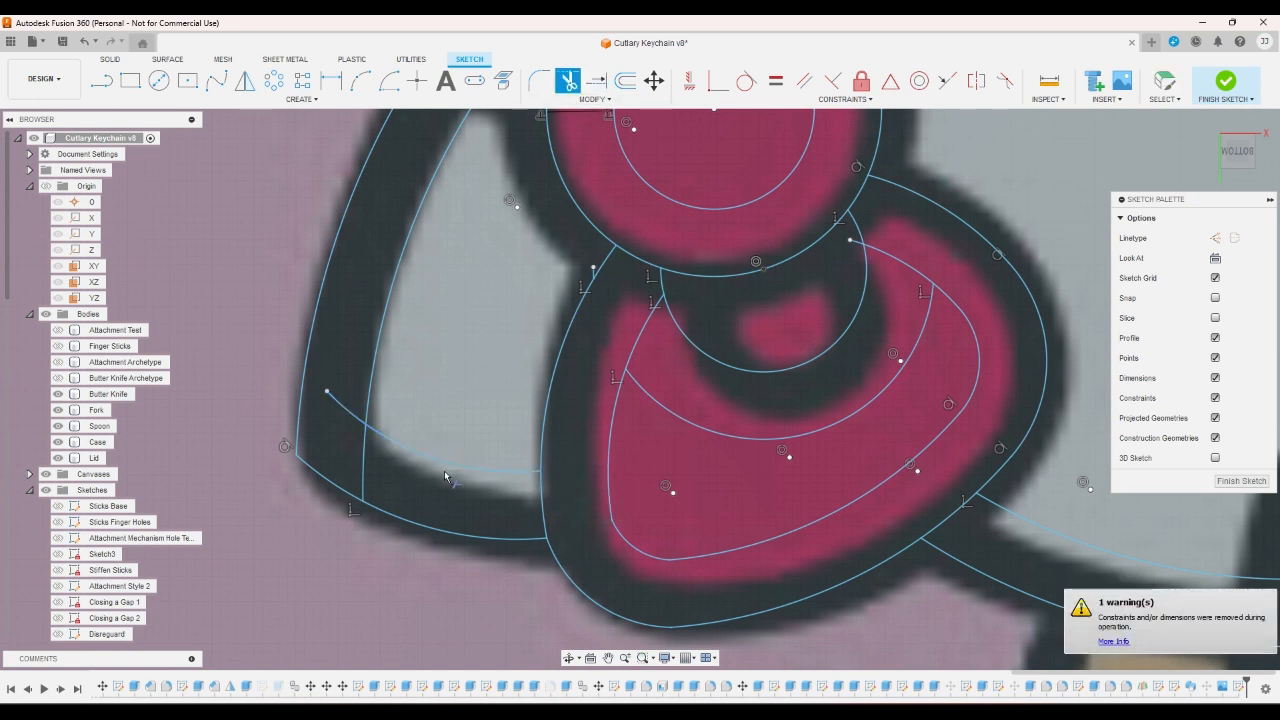
pyautogui.click(345, 415)
pyautogui.rightClick(408, 400)
pyautogui.click(455, 401)
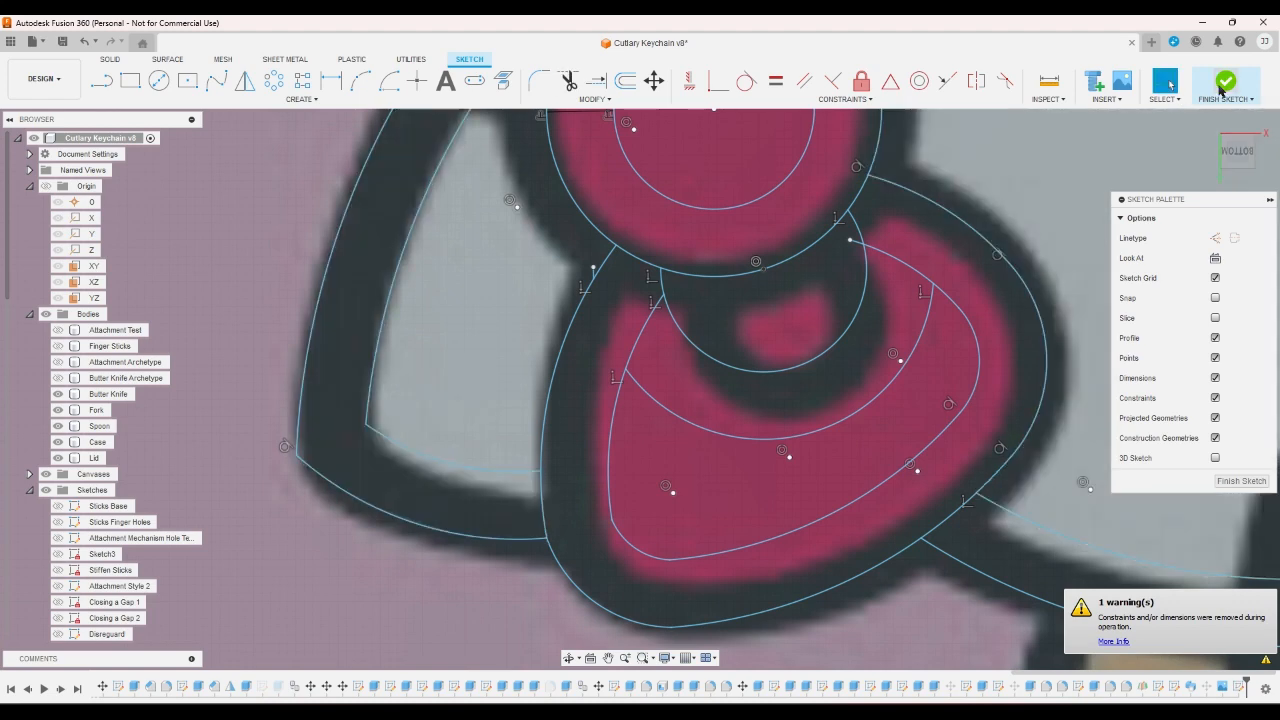
# - Finish the sketch and start an extrusion with the ear border, the whisker-side bow loop and the bow knot as profiles
pyautogui.click(1226, 82)
pyautogui.scroll(-3, 835, 258)
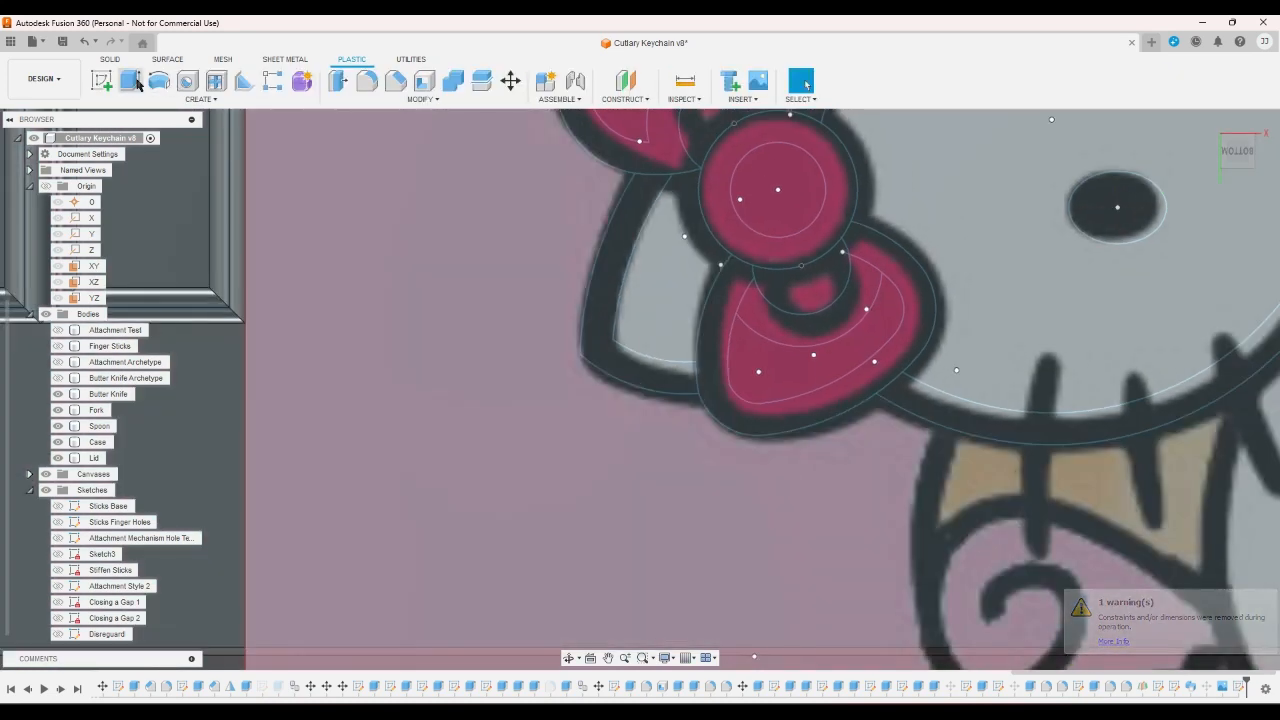
pyautogui.click(129, 81)
pyautogui.click(602, 306)
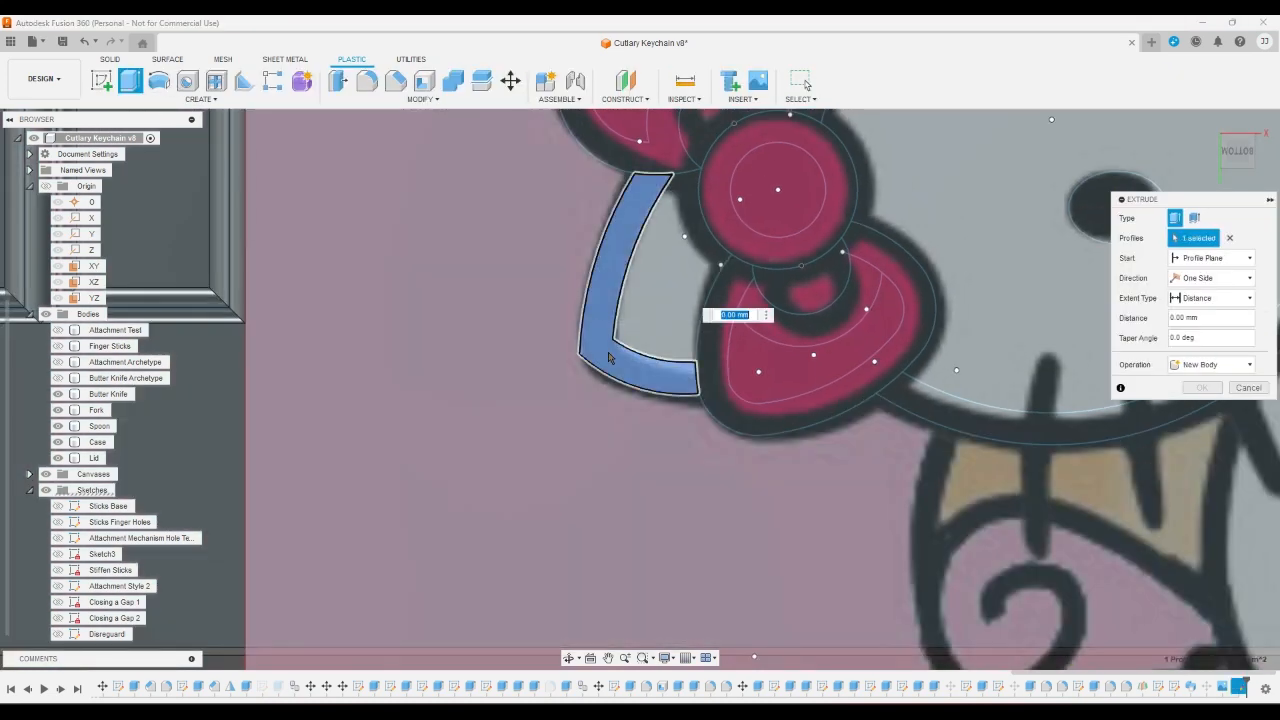
pyautogui.click(720, 399)
pyautogui.click(752, 366)
pyautogui.click(760, 322)
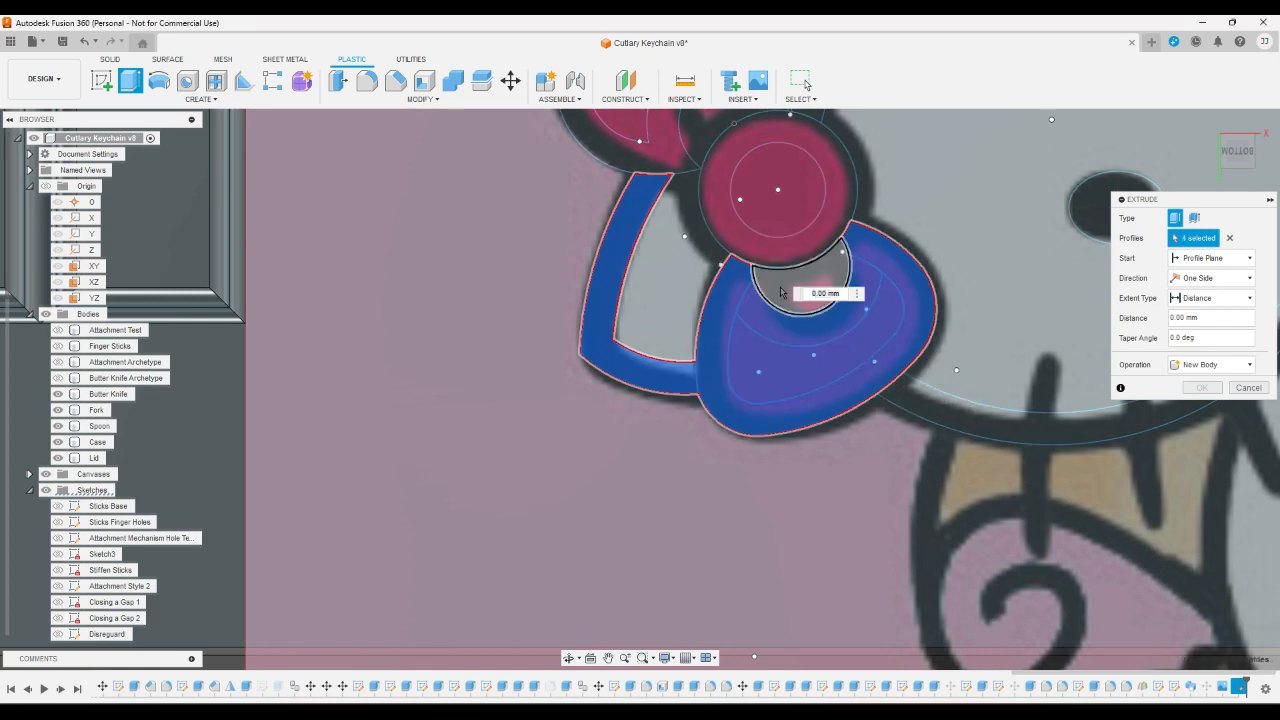
pyautogui.click(770, 288)
pyautogui.click(766, 254)
pyautogui.click(767, 220)
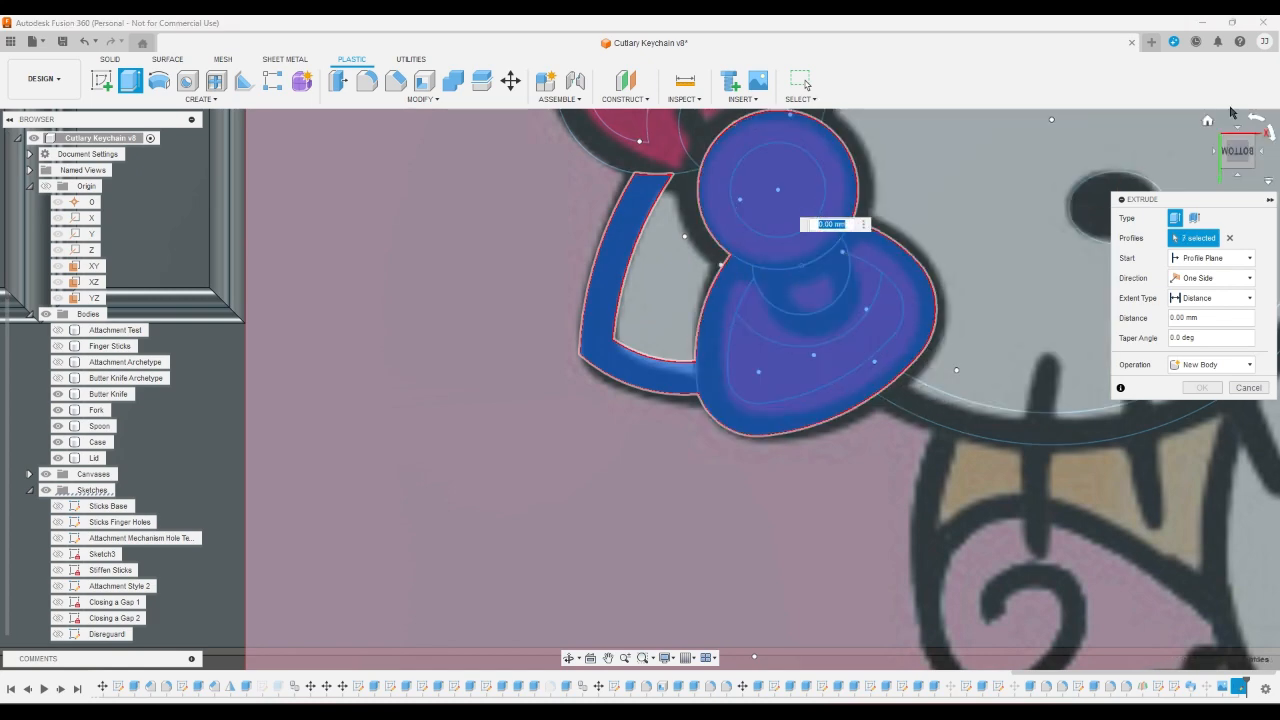
# - Add all profiles of the other bow loop, nearer the top of the head, to the extrusion
pyautogui.scroll(-2, 1015, 345)
pyautogui.scroll(-2, 892, 294)
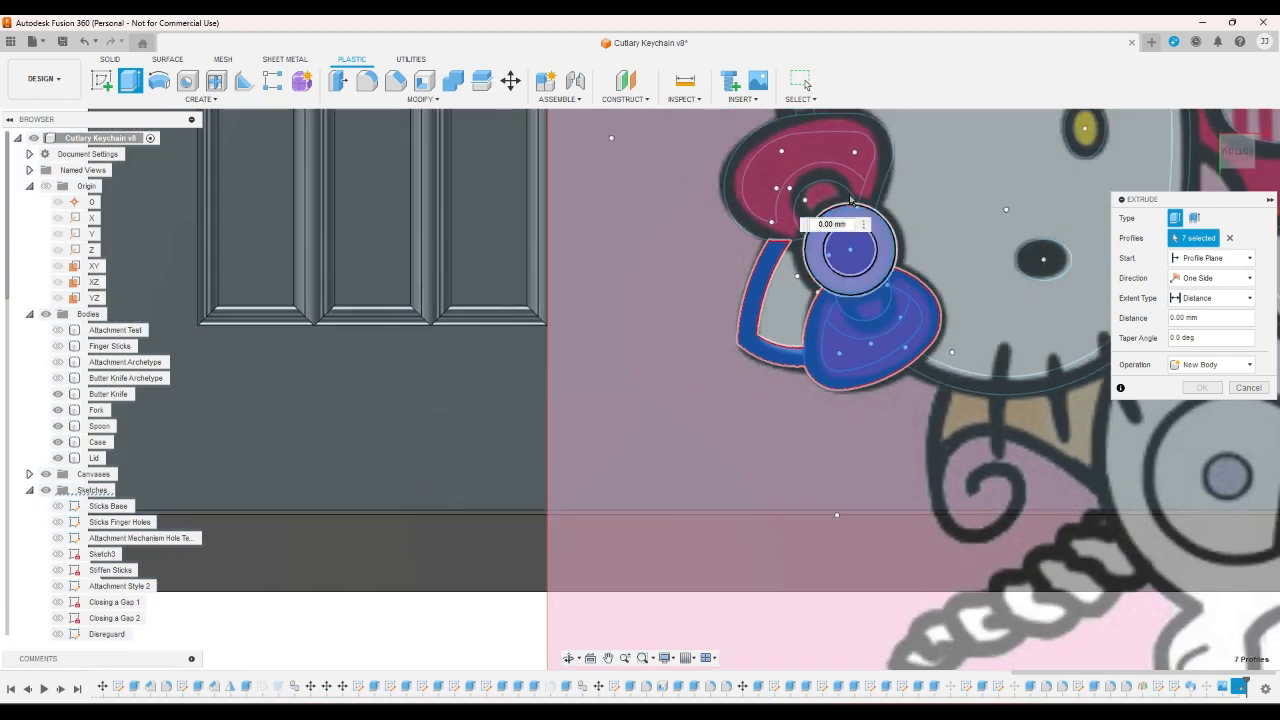
pyautogui.scroll(2, 876, 200)
pyautogui.click(882, 196)
pyautogui.click(858, 187)
pyautogui.click(828, 195)
pyautogui.click(843, 153)
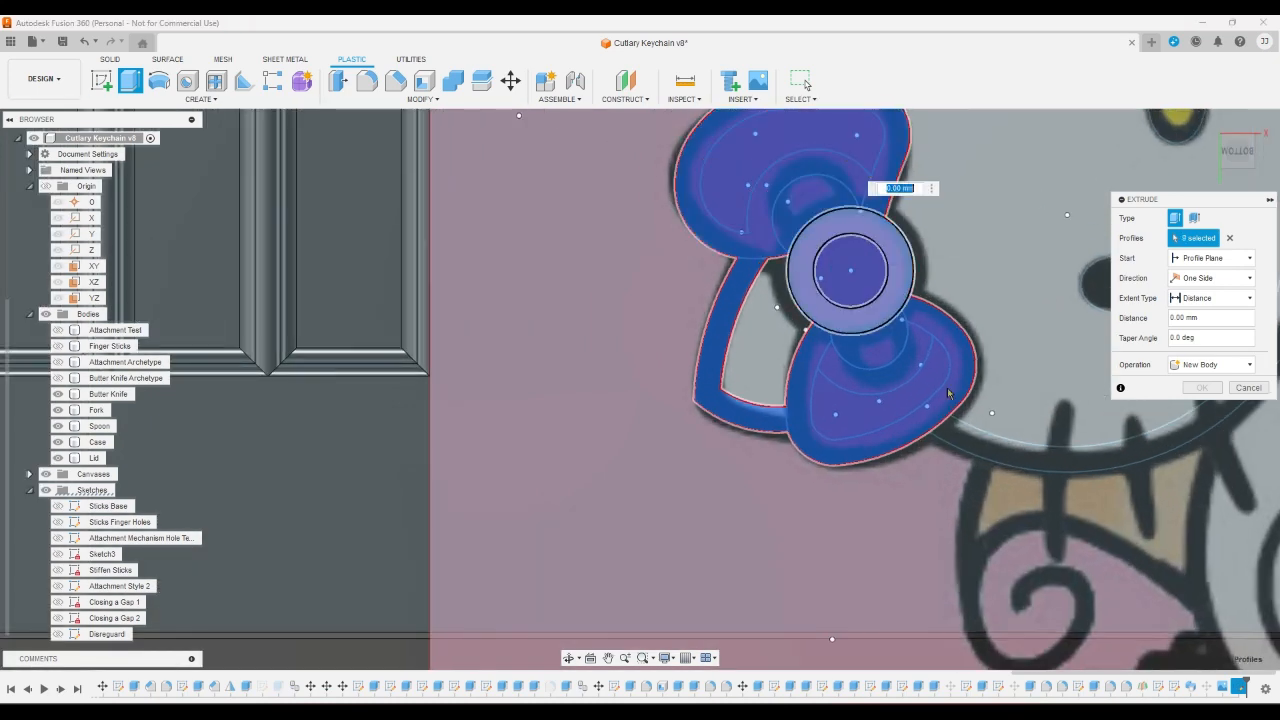
# - Add the head border, both eyes and the nose to the extrusion profiles, and switch to the isometric home view
pyautogui.click(993, 452)
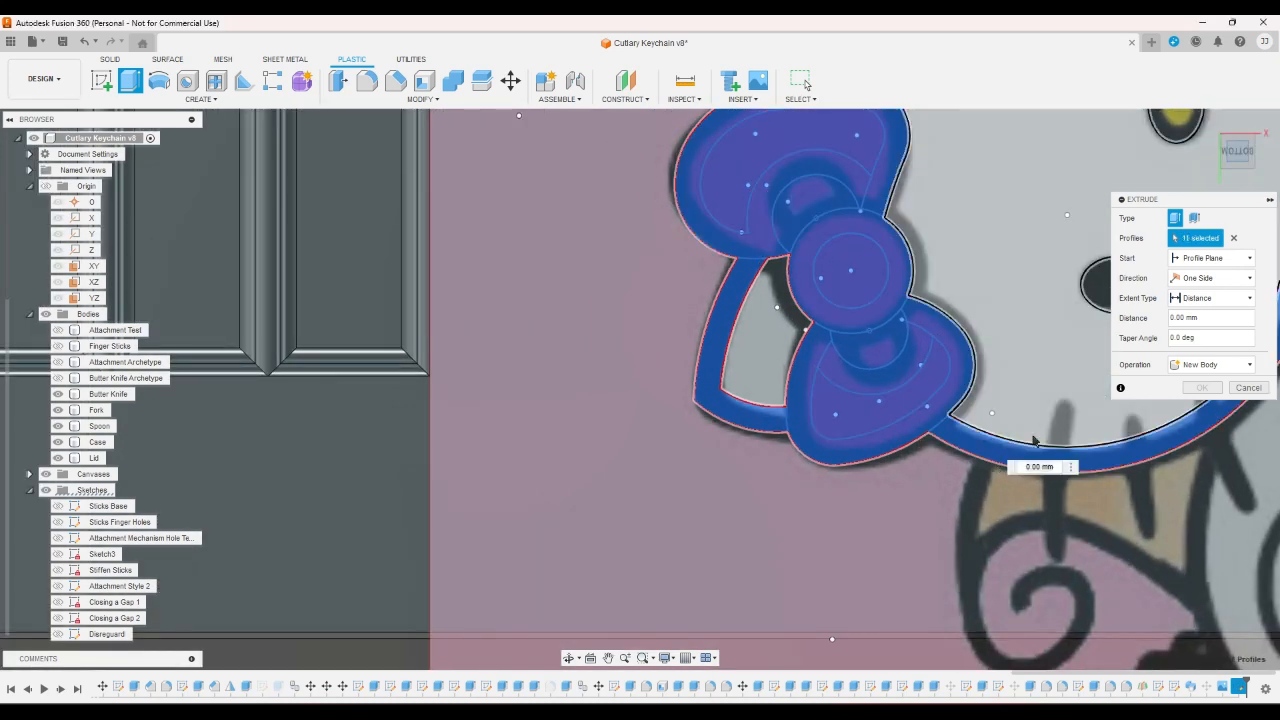
pyautogui.scroll(-4, 837, 445)
pyautogui.scroll(3, 940, 390)
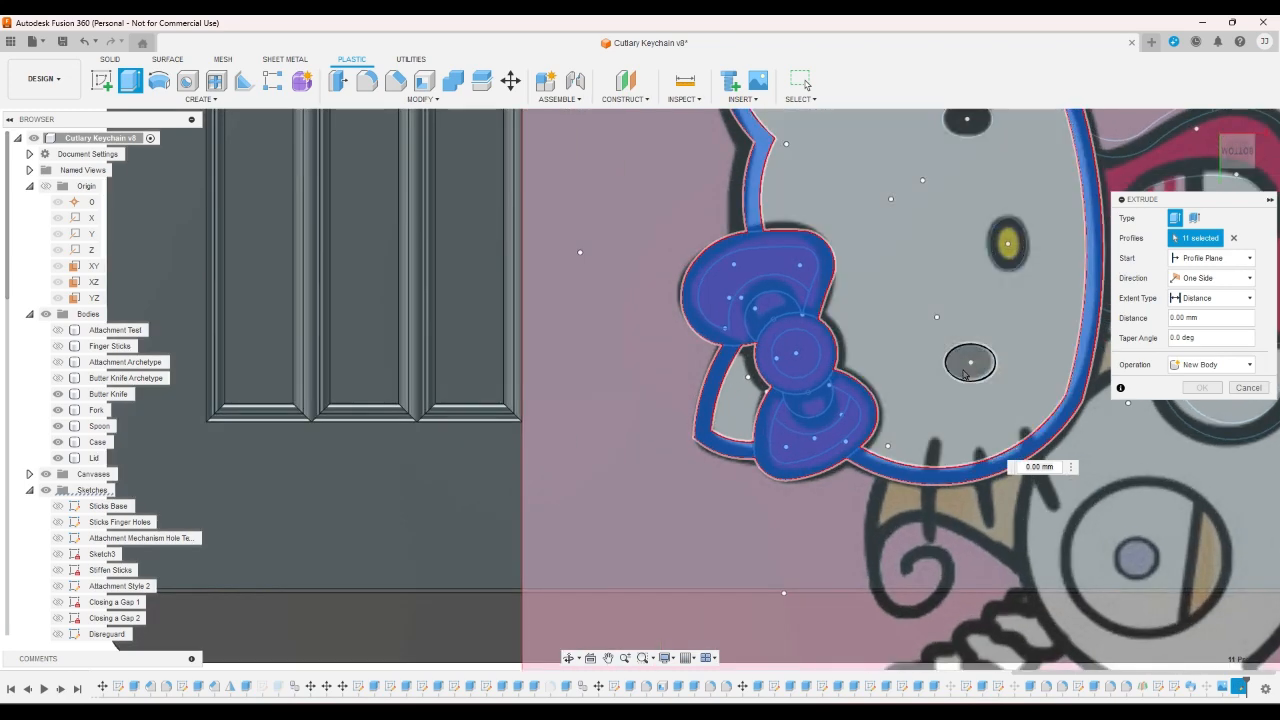
pyautogui.click(965, 374)
pyautogui.click(1008, 243)
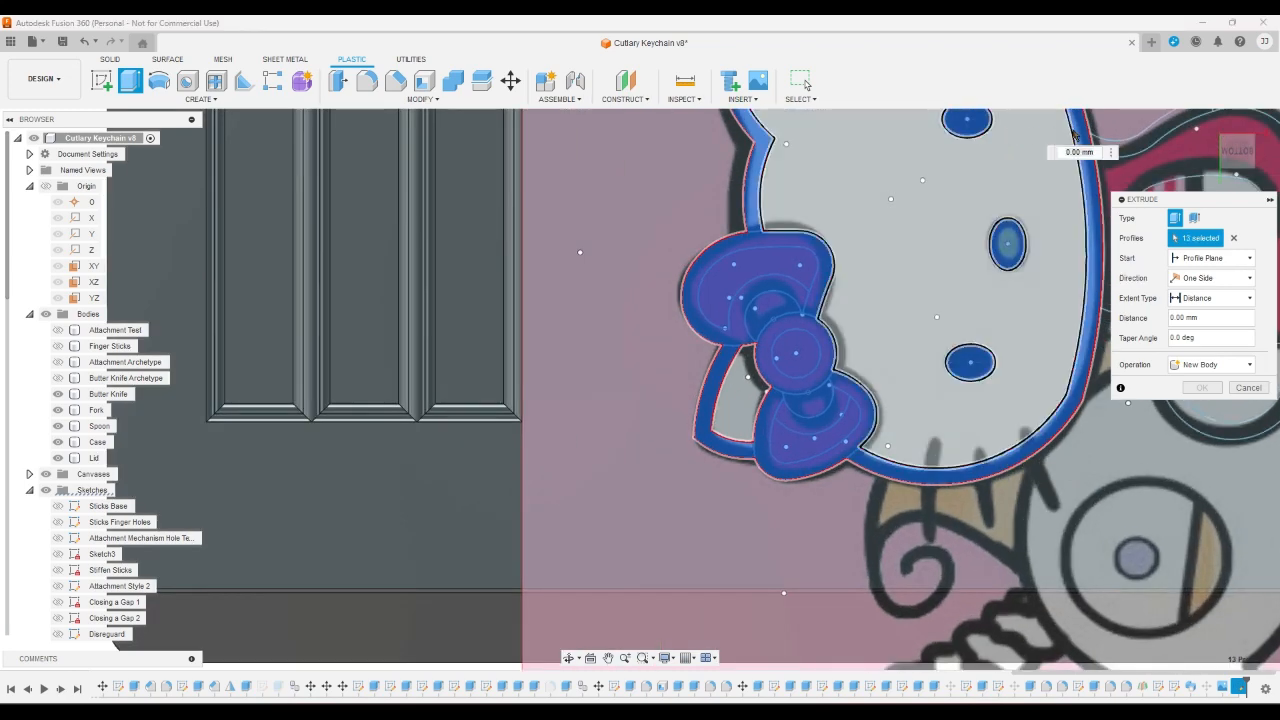
pyautogui.click(1073, 134)
pyautogui.click(1212, 128)
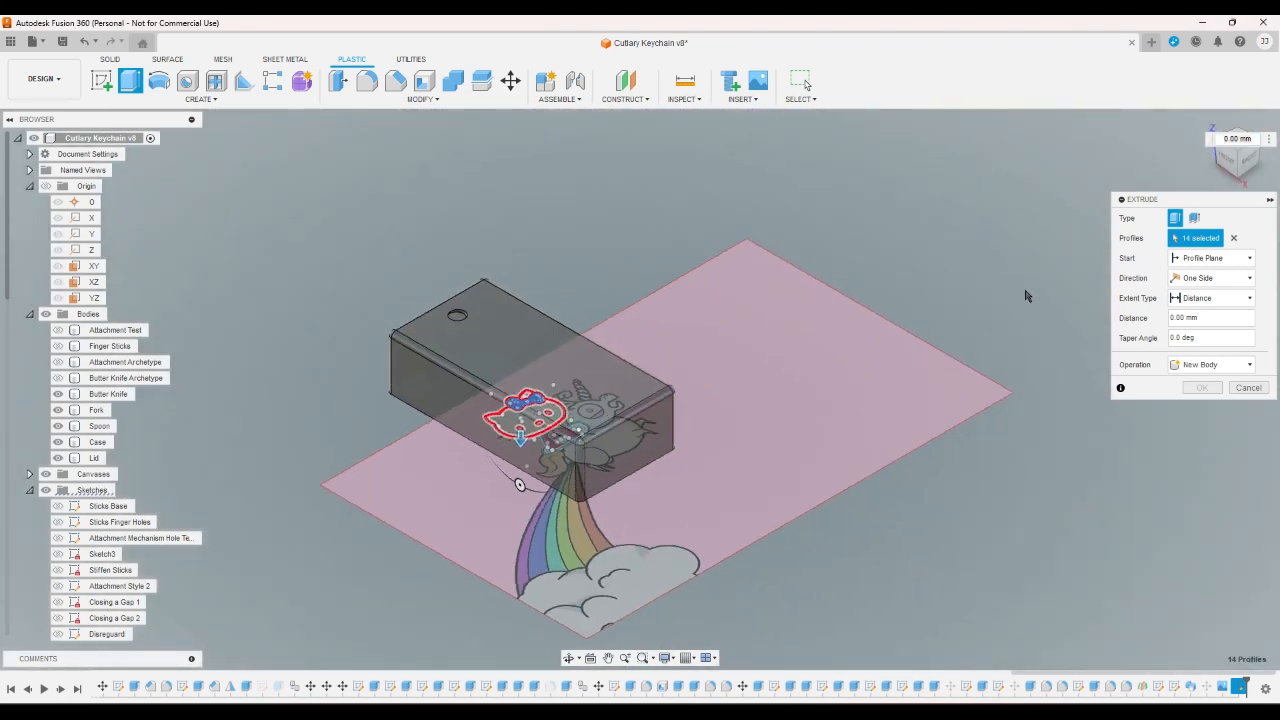
# - Add the borders of both feet, the body's base and back edge, and the filled arm shape to the extrusion profiles
pyautogui.click(1223, 174)
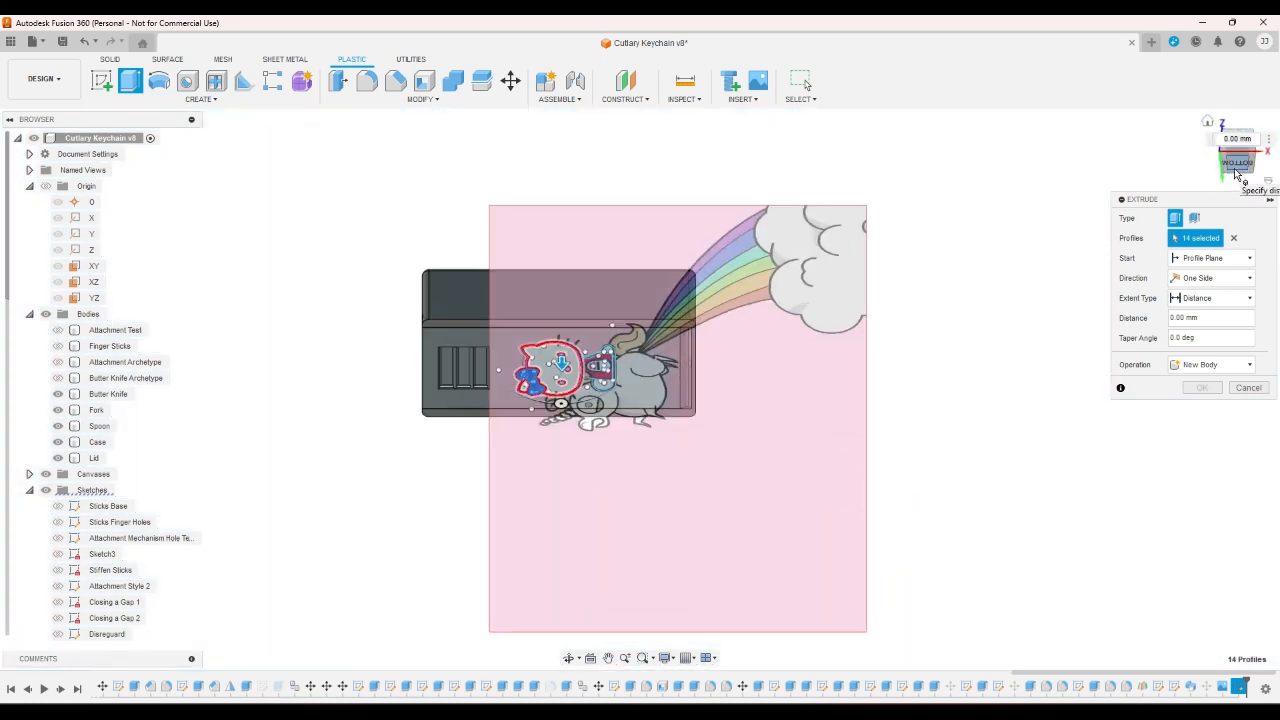
pyautogui.scroll(10, 640, 275)
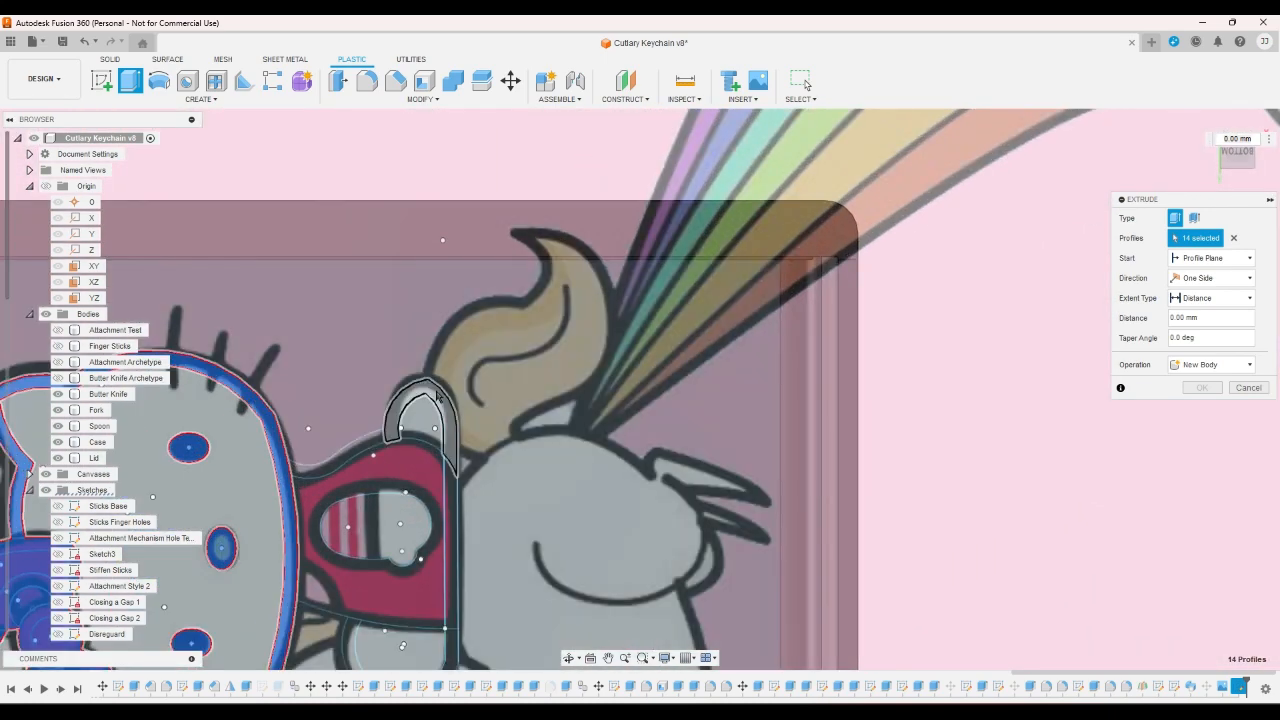
pyautogui.click(437, 400)
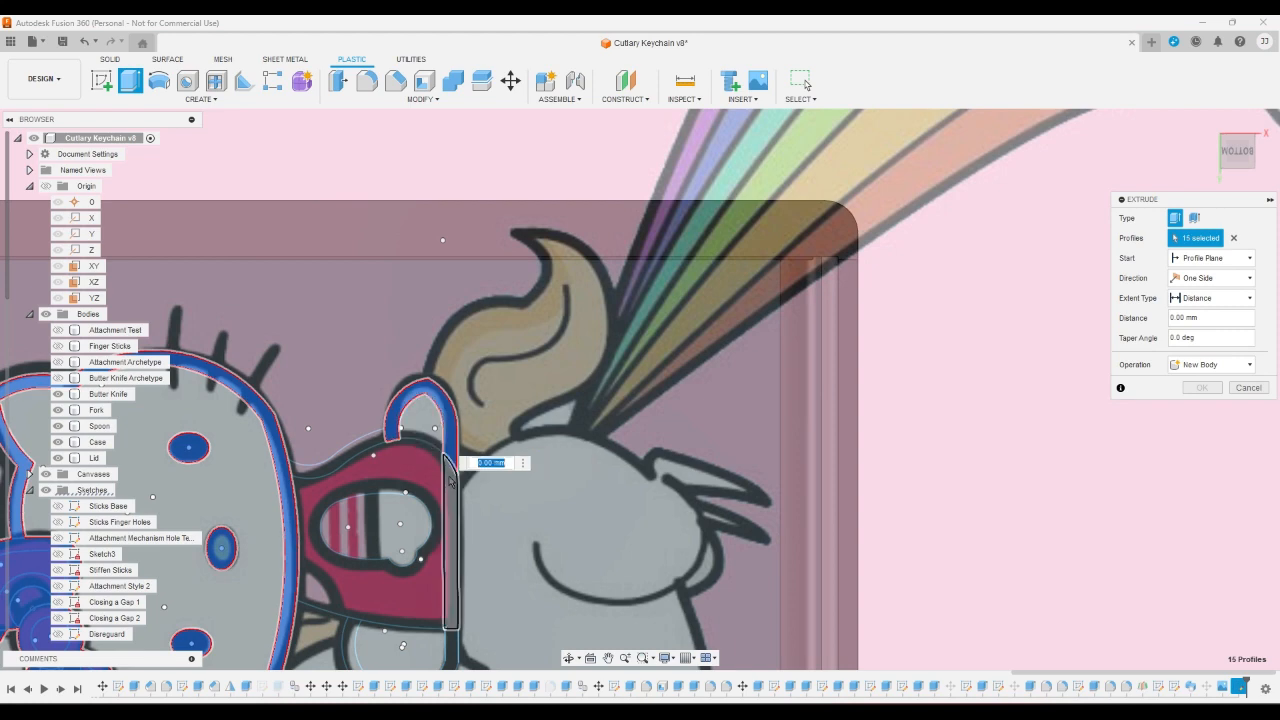
pyautogui.click(451, 460)
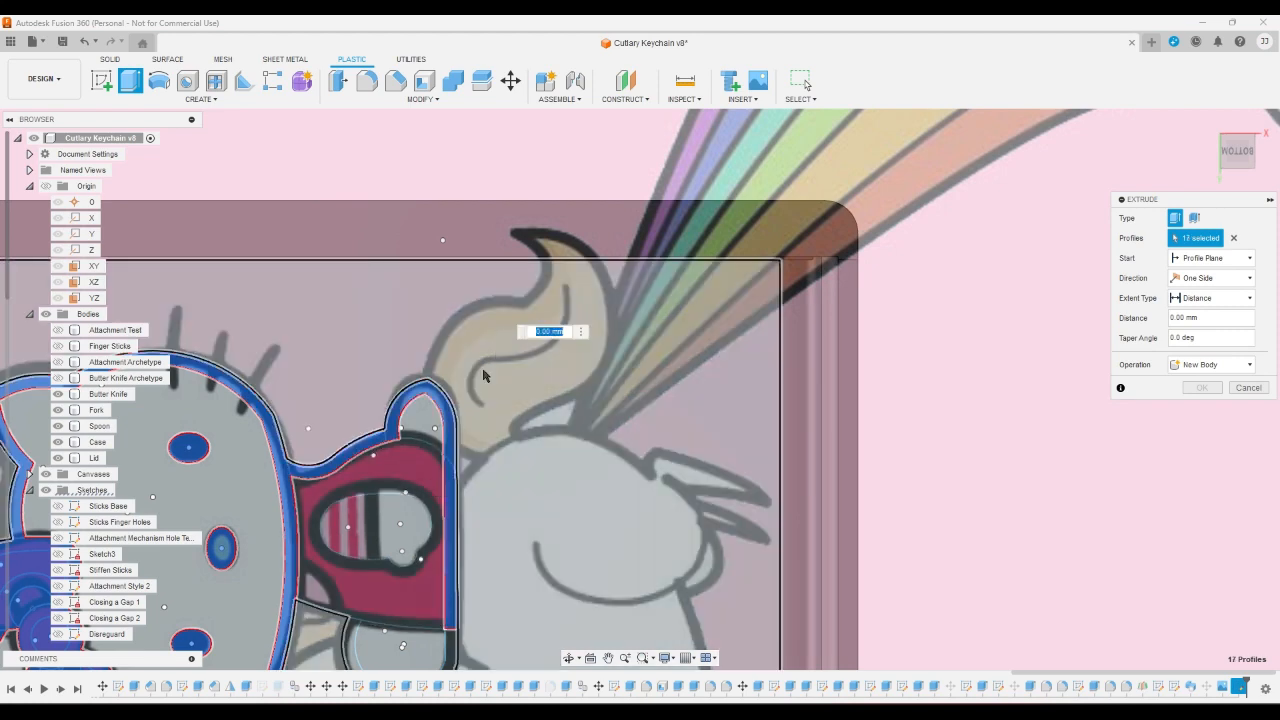
pyautogui.click(377, 545)
pyautogui.click(378, 546)
pyautogui.click(352, 635)
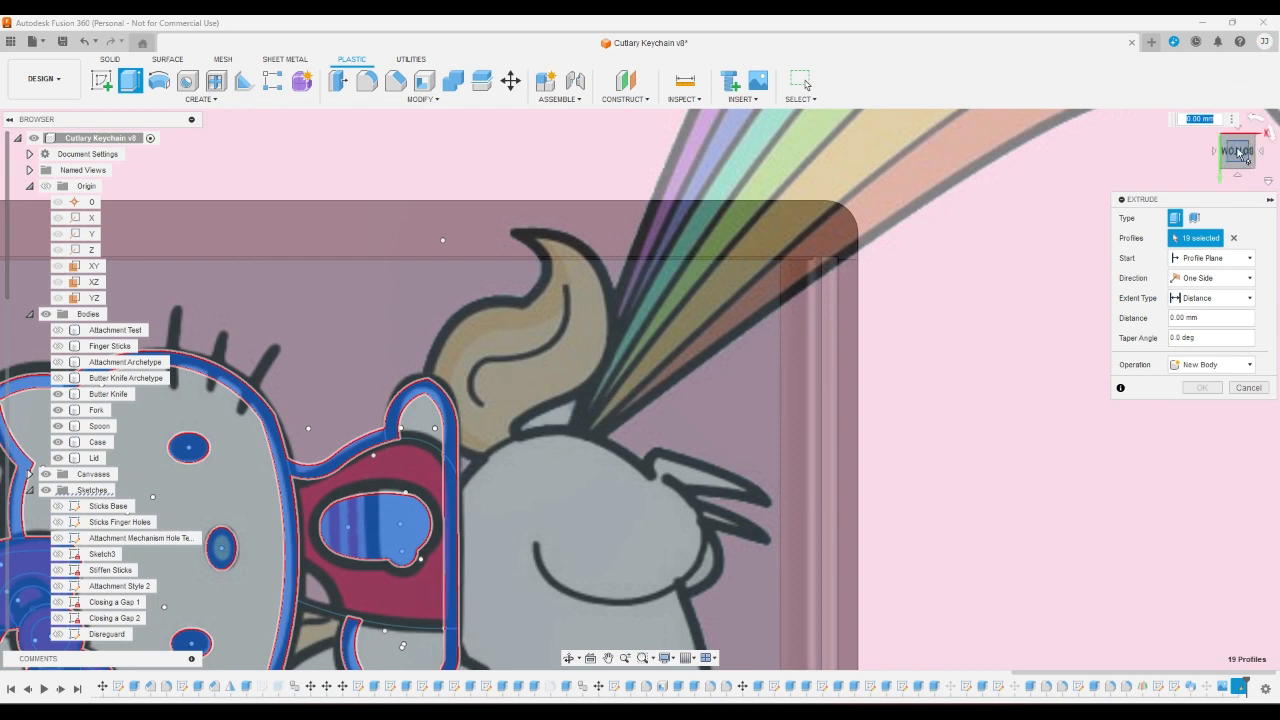
# - Cut the selected Hello Kitty profiles into the case with an extrusion distance of -1 mm
pyautogui.scroll(-5, 948, 295)
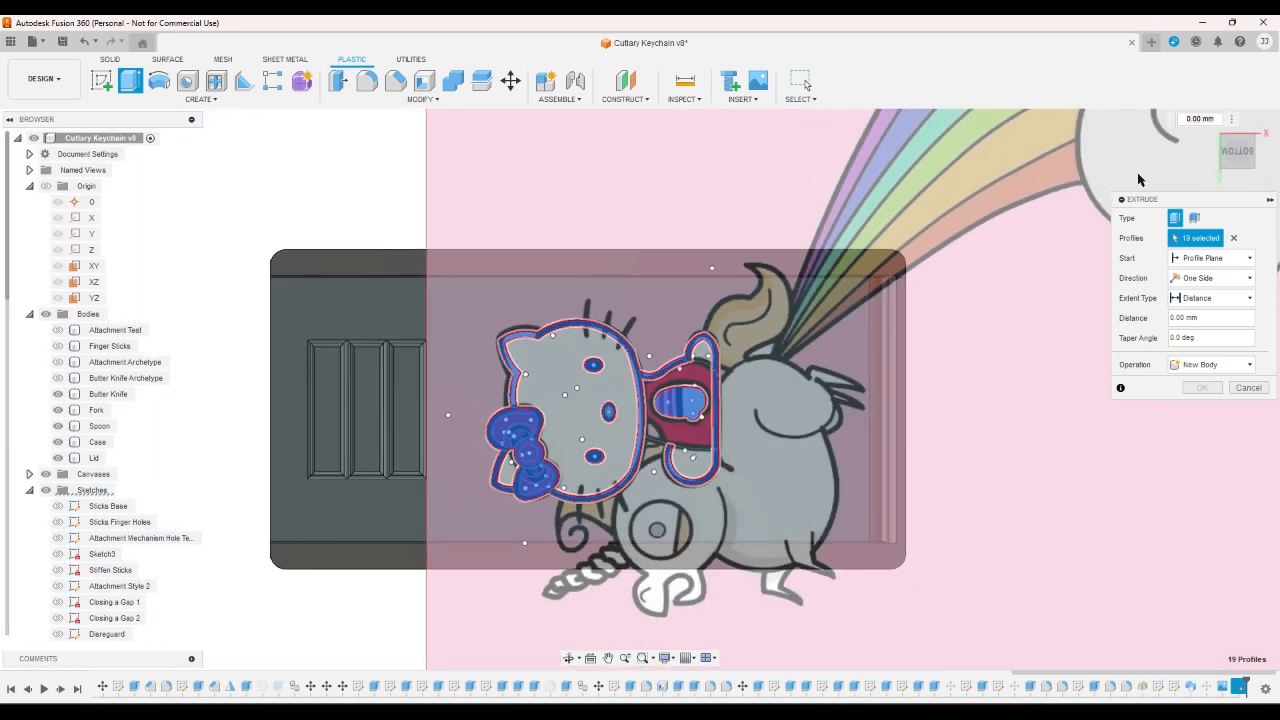
pyautogui.click(1208, 317)
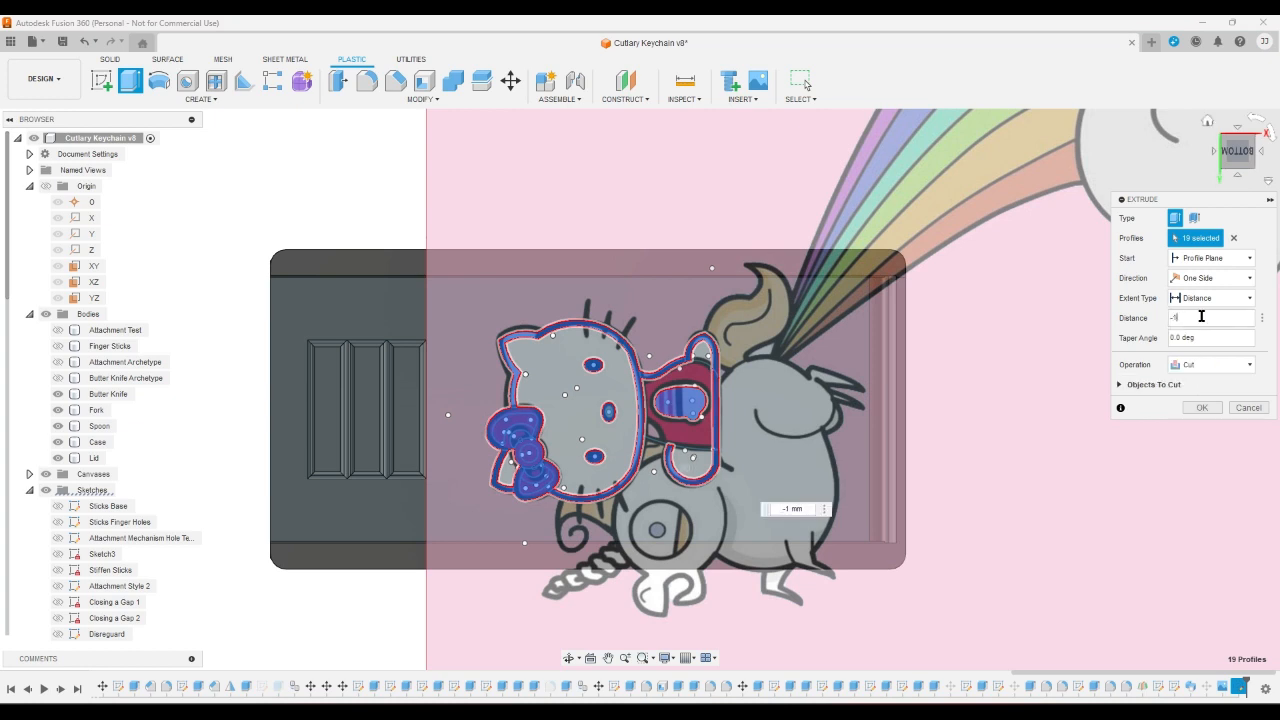
pyautogui.press('Return')
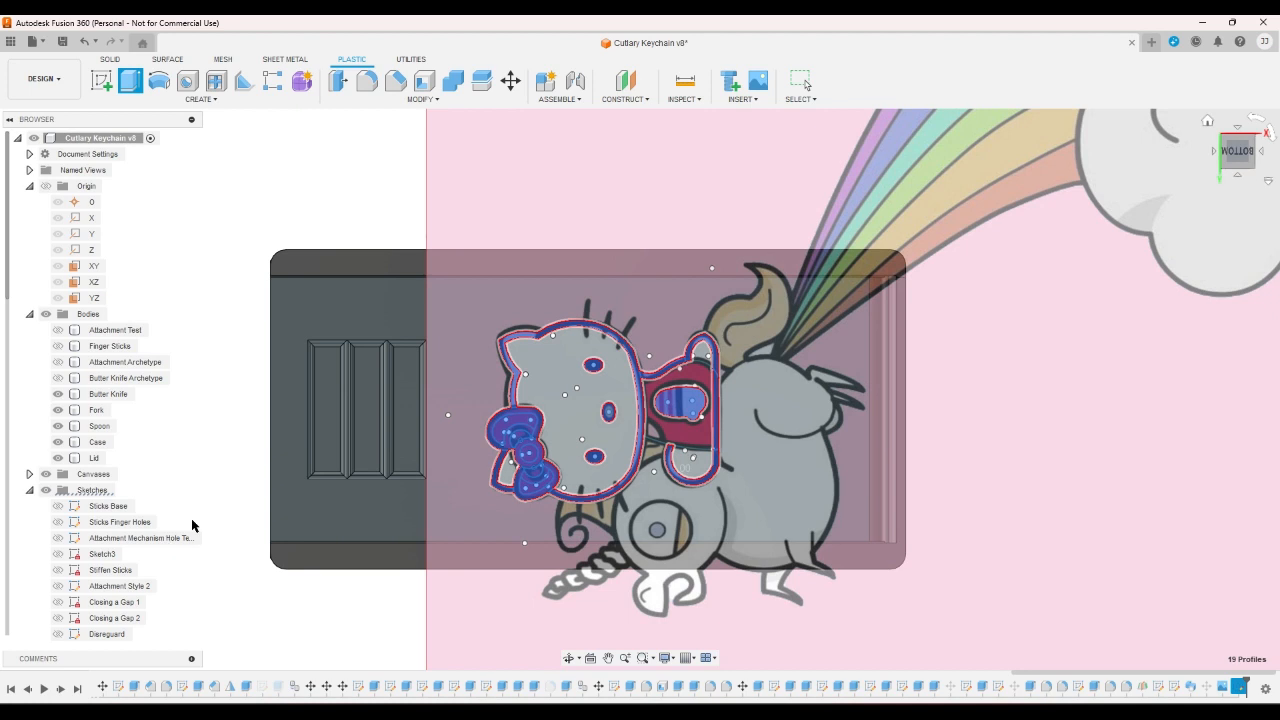
# - Hide the Hello Kitty Unicorn canvas and turn the bottom view upright to inspect the engraved figure
pyautogui.click(29, 474)
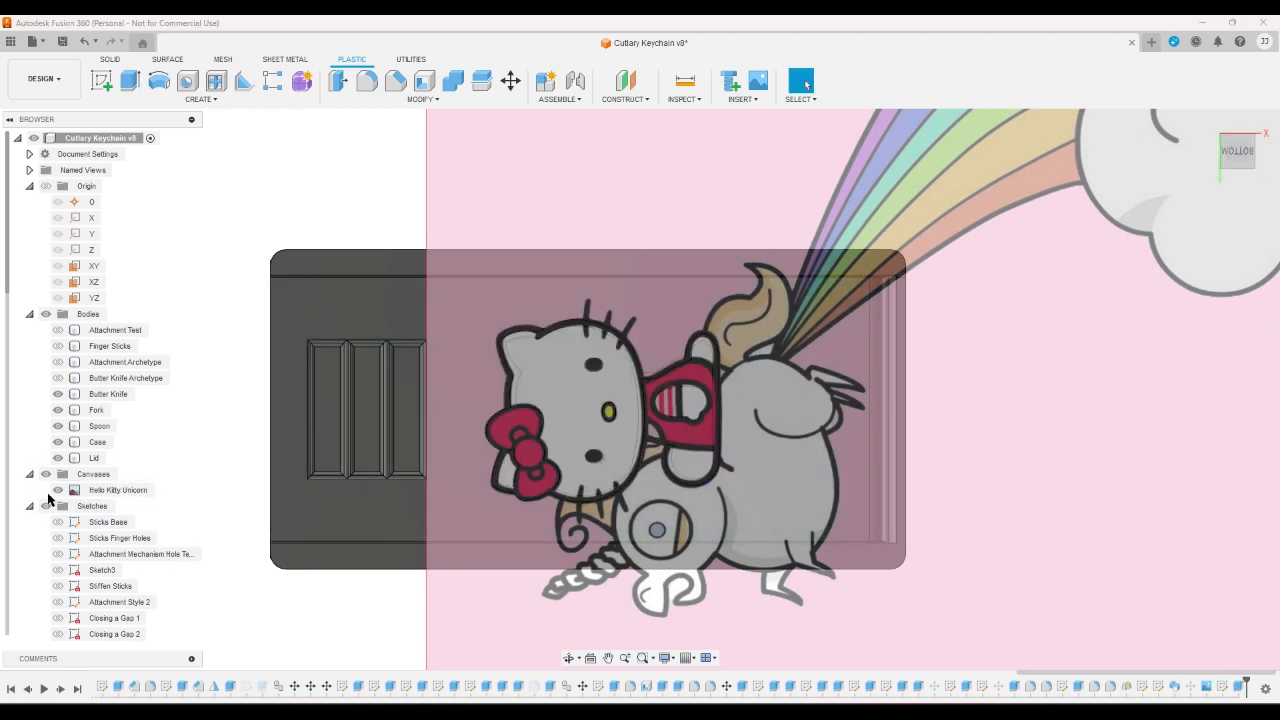
pyautogui.click(59, 491)
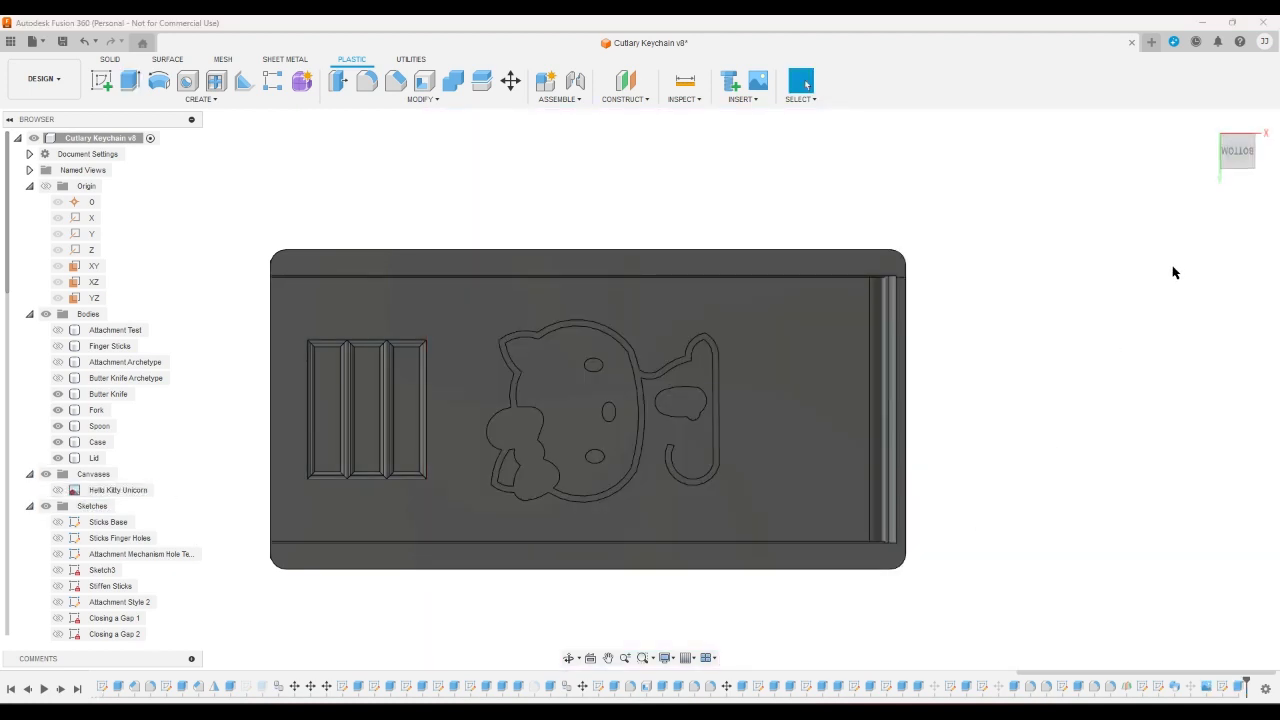
pyautogui.click(1275, 139)
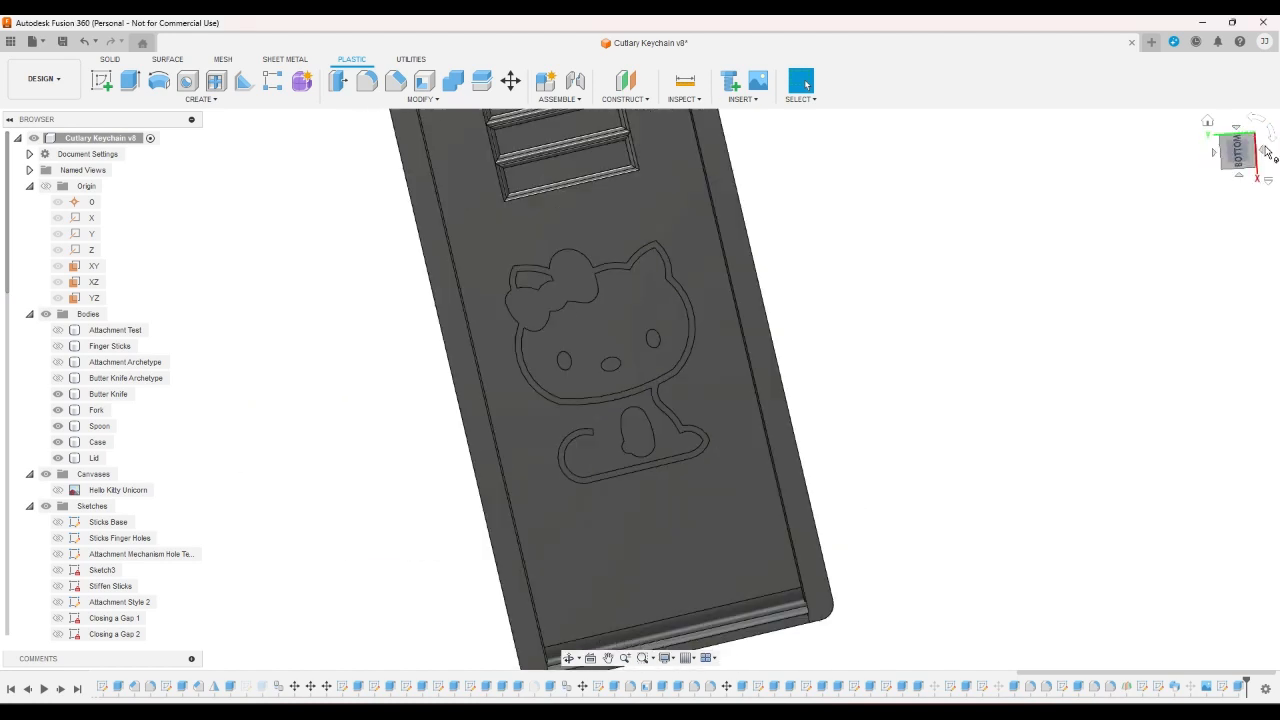
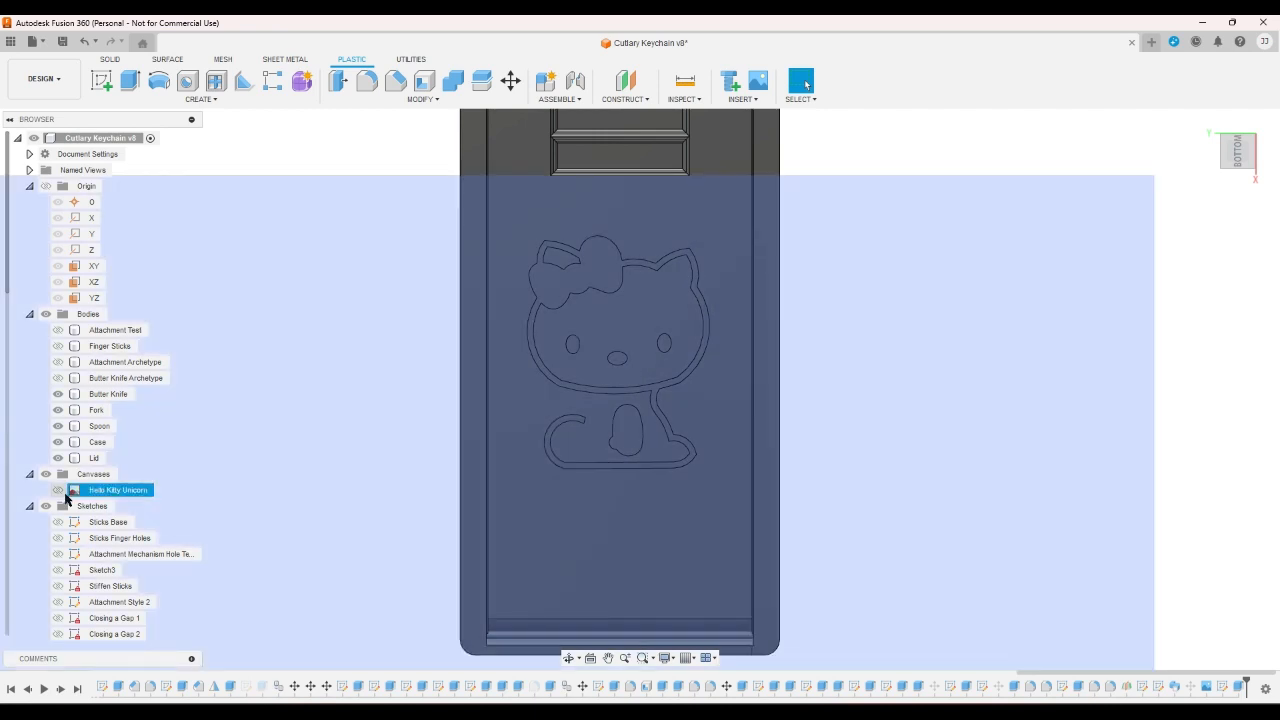
# - Show the Hello Kitty Unicorn canvas again and reopen Sketch33 for editing
pyautogui.click(58, 490)
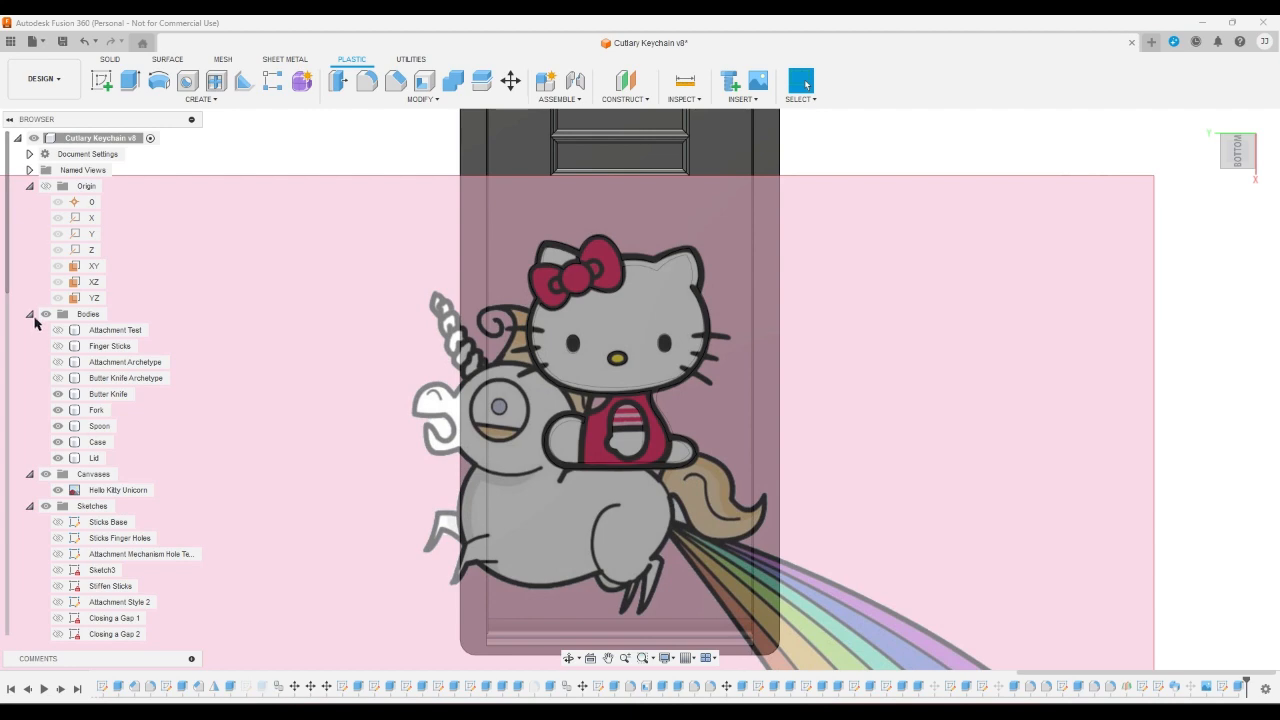
pyautogui.scroll(-7, 56, 540)
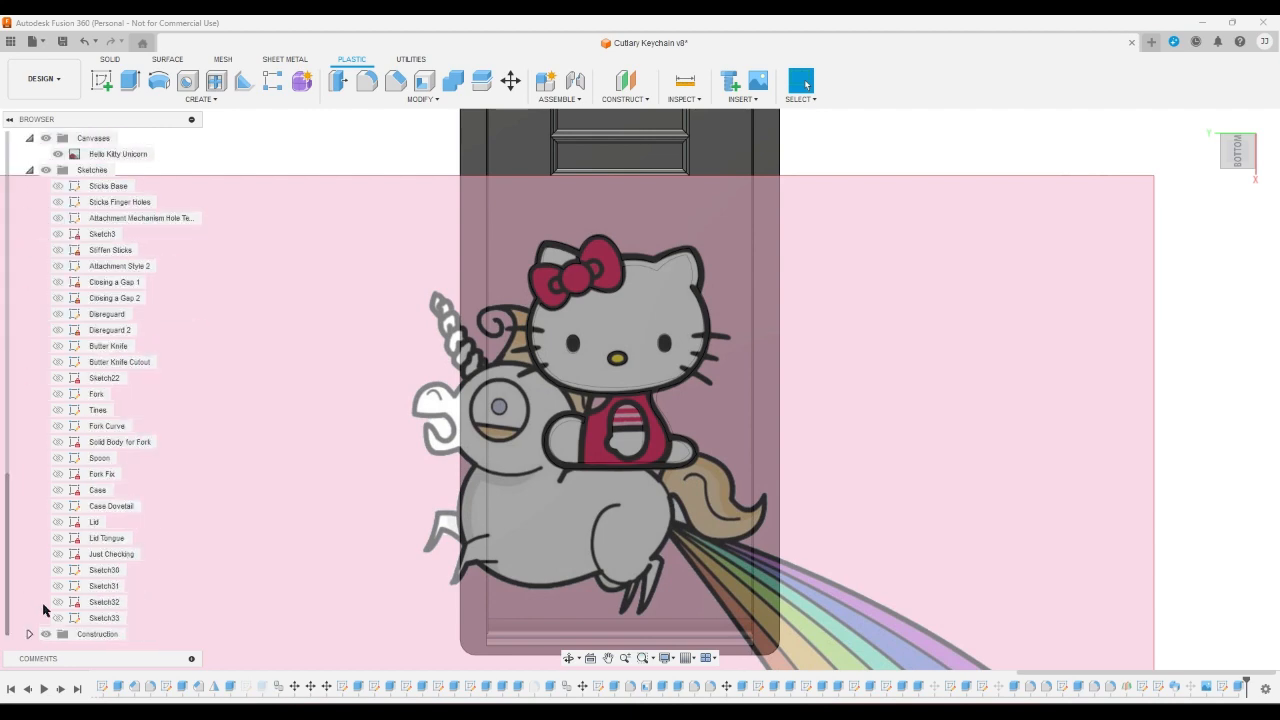
pyautogui.doubleClick(95, 620)
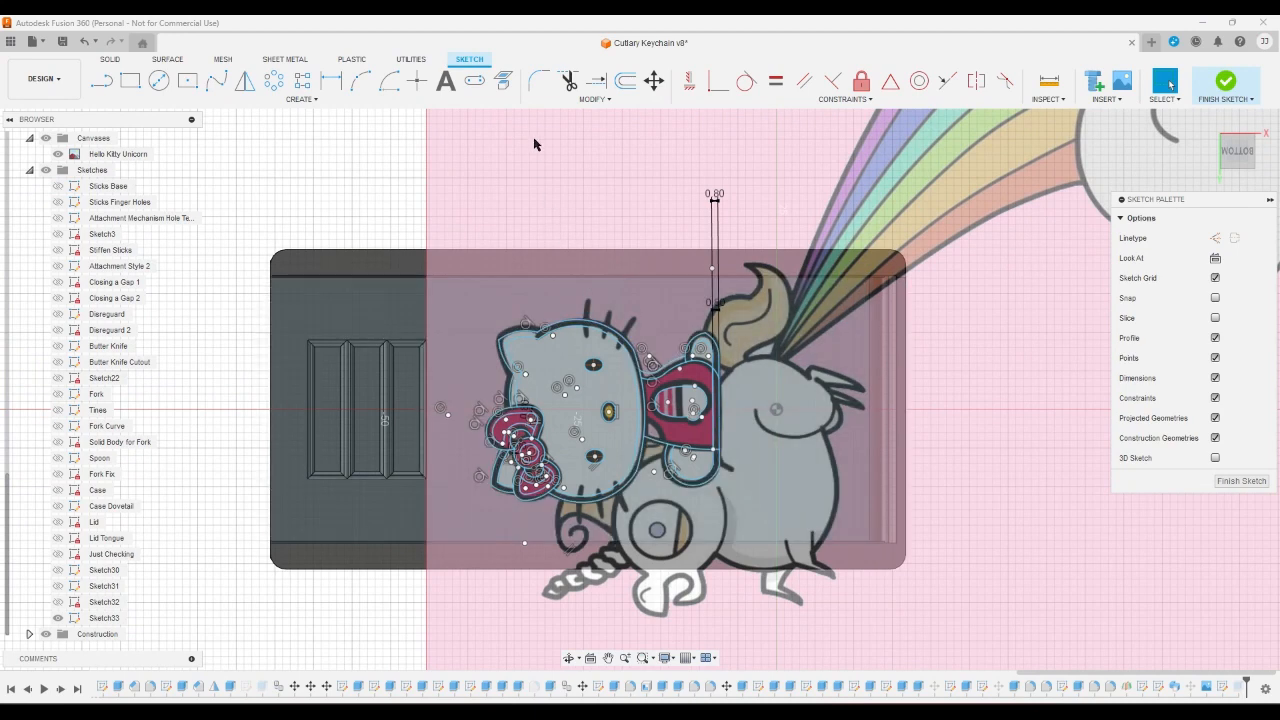
pyautogui.click(624, 82)
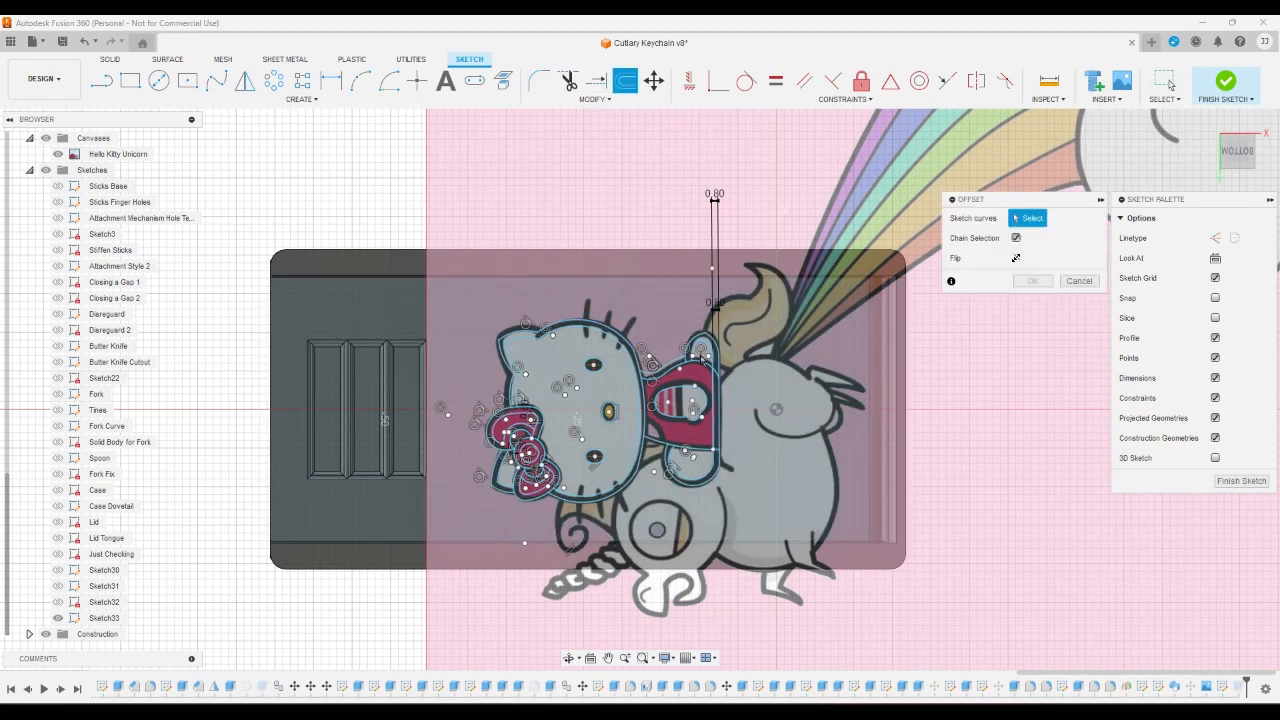
pyautogui.click(703, 366)
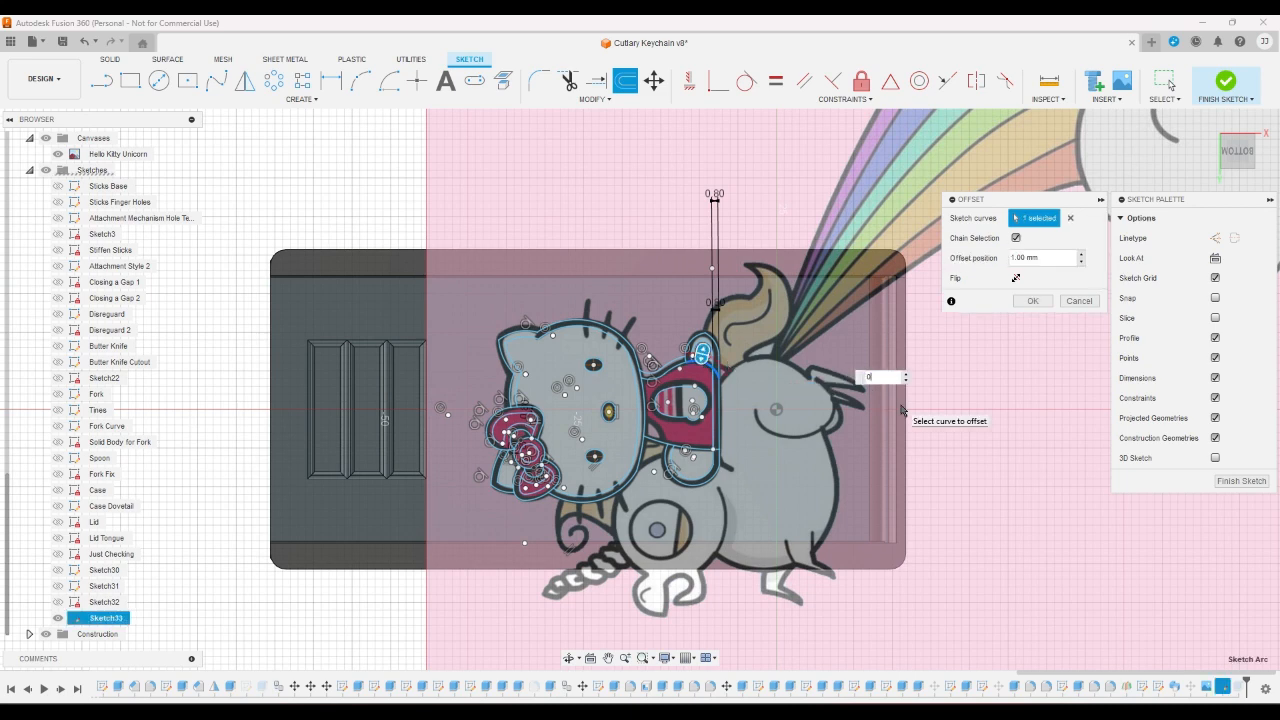
pyautogui.press('Escape')
# - Offset the dress's front edge arc, next to the unicorn's head, outward by 0.8 mm without chain selection
pyautogui.scroll(3, 760, 440)
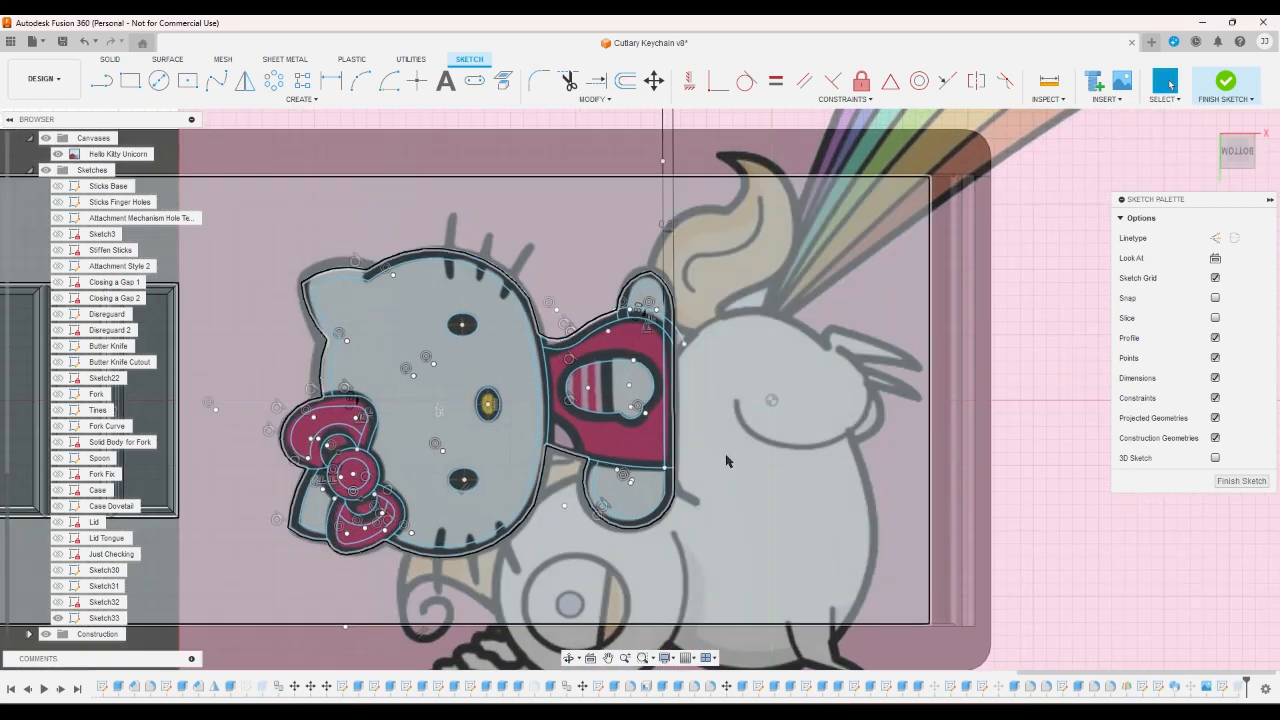
pyautogui.scroll(2, 727, 461)
pyautogui.click(593, 467)
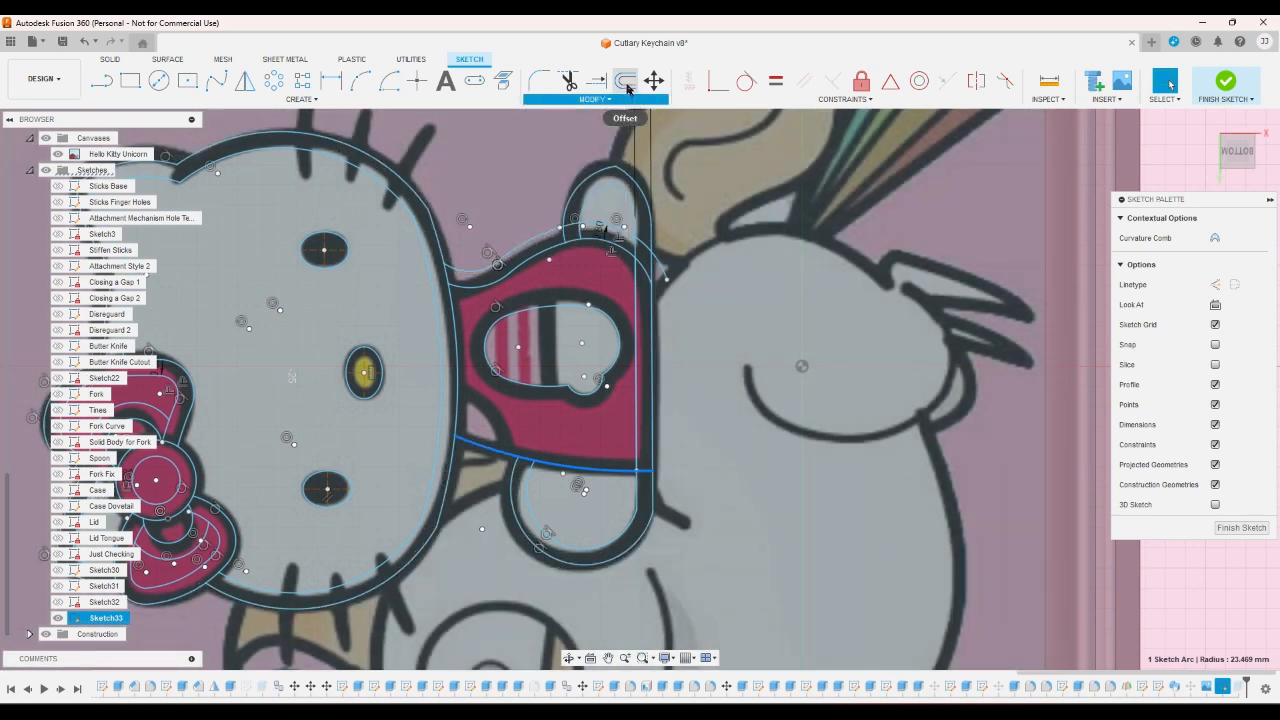
pyautogui.click(625, 82)
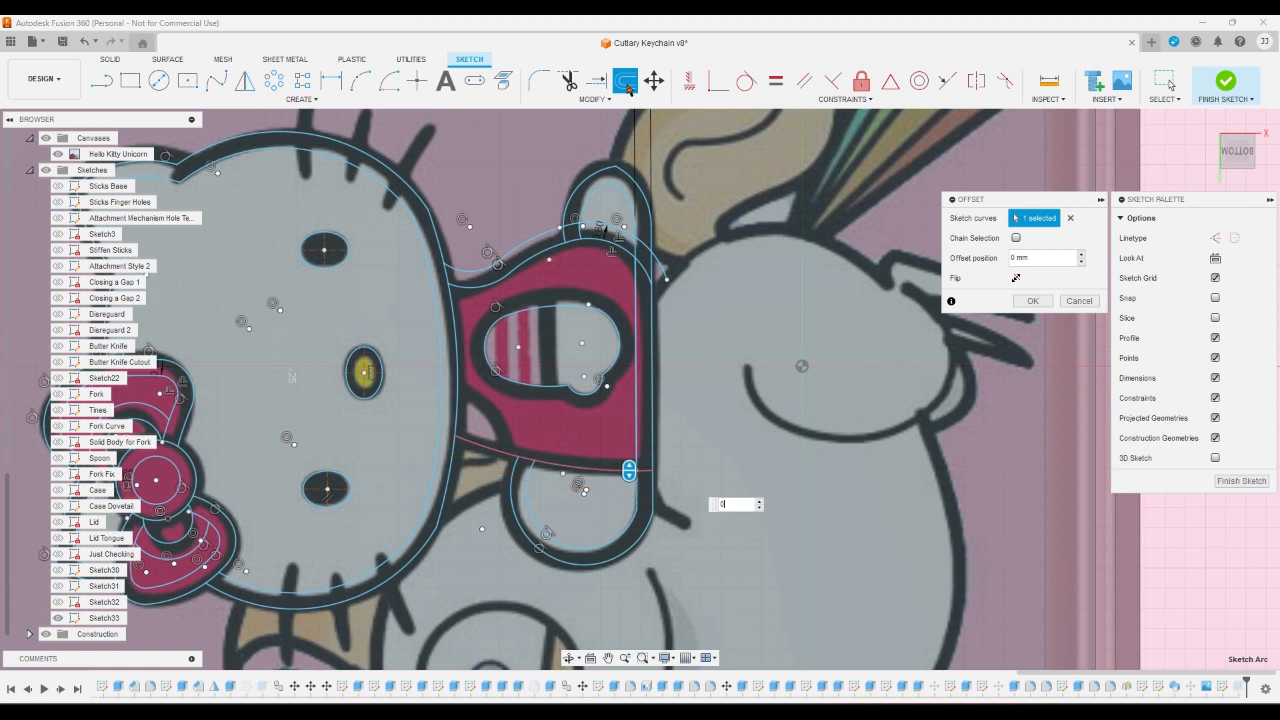
pyautogui.write('0.8')
pyautogui.press('Return')
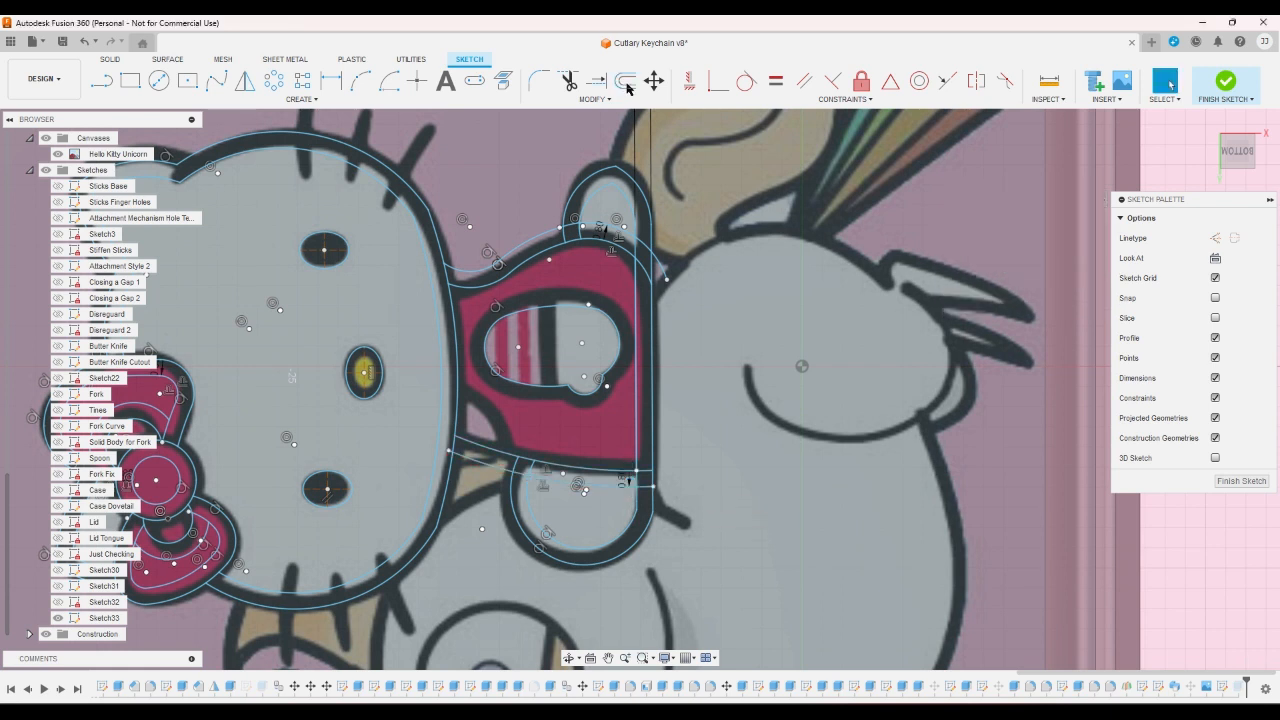
# - Trim the new offset arc where it crosses the border of the foot nearest the unicorn's head
pyautogui.click(568, 81)
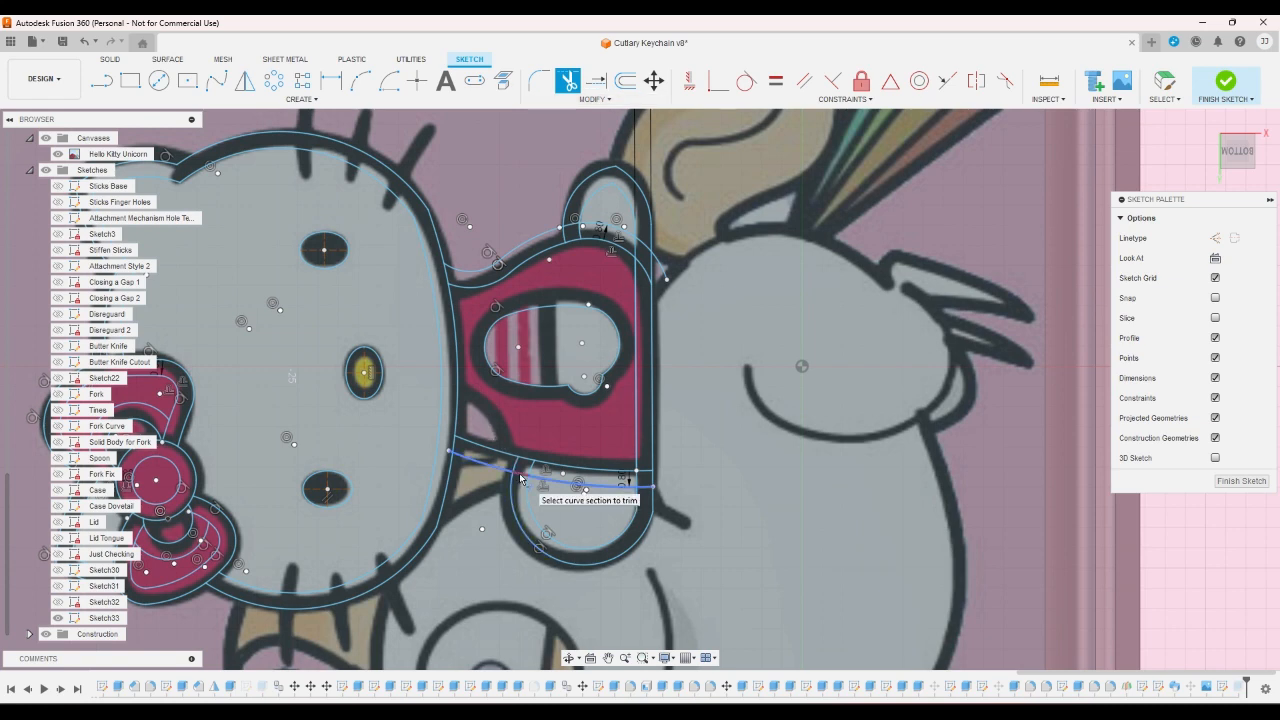
pyautogui.click(580, 484)
pyautogui.scroll(5, 455, 450)
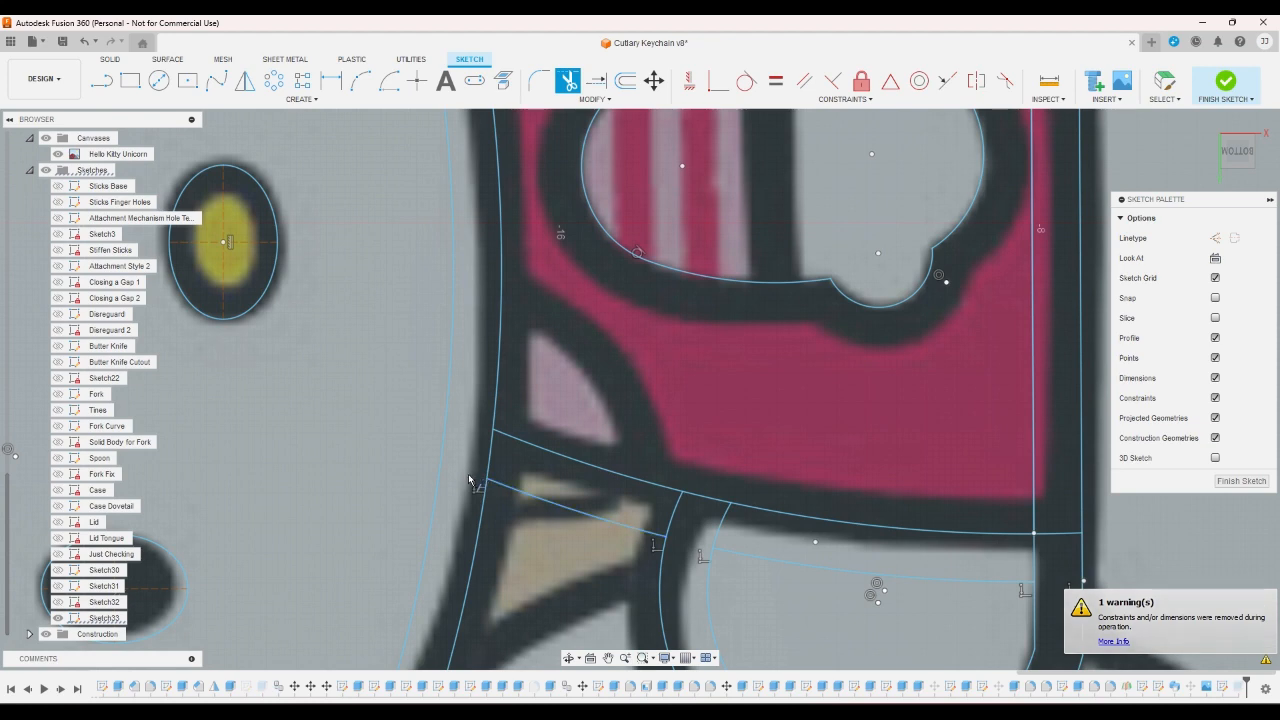
pyautogui.scroll(-5, 478, 478)
# - Trim the outer back arc where it crosses the tail-side foot's border and overhangs the body's base line
pyautogui.scroll(6, 603, 289)
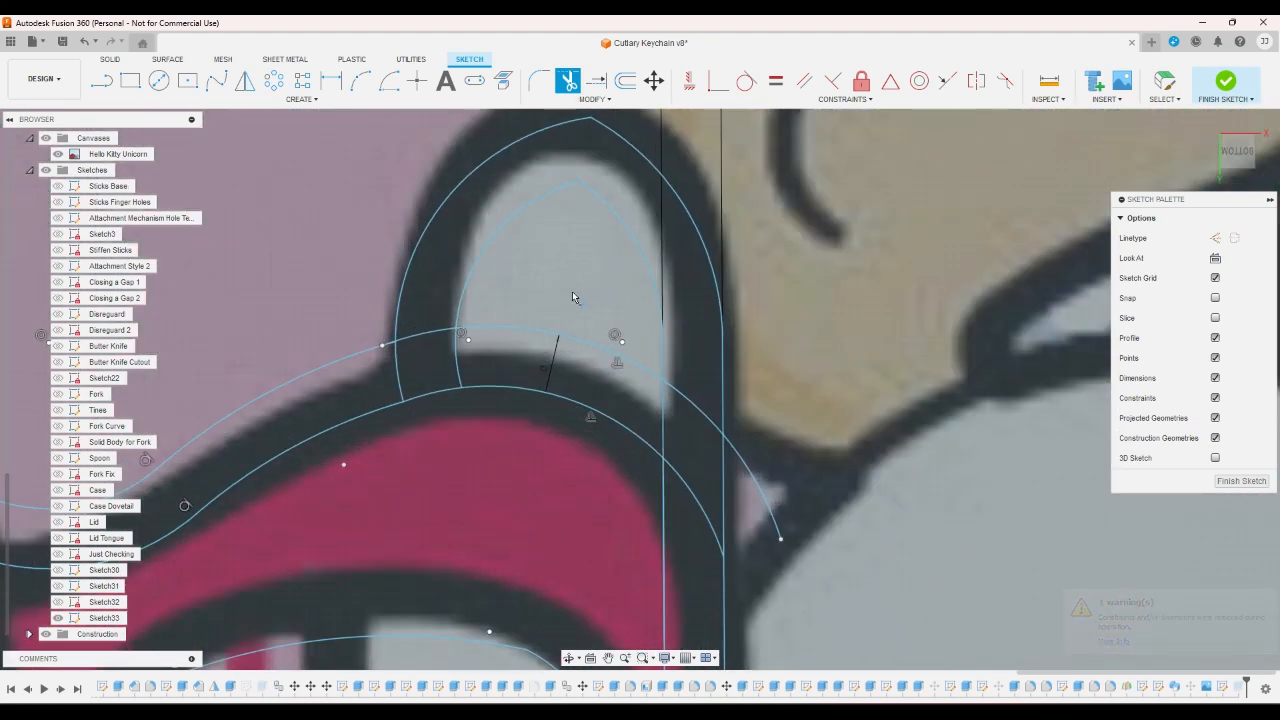
pyautogui.scroll(2, 585, 293)
pyautogui.scroll(-4, 405, 326)
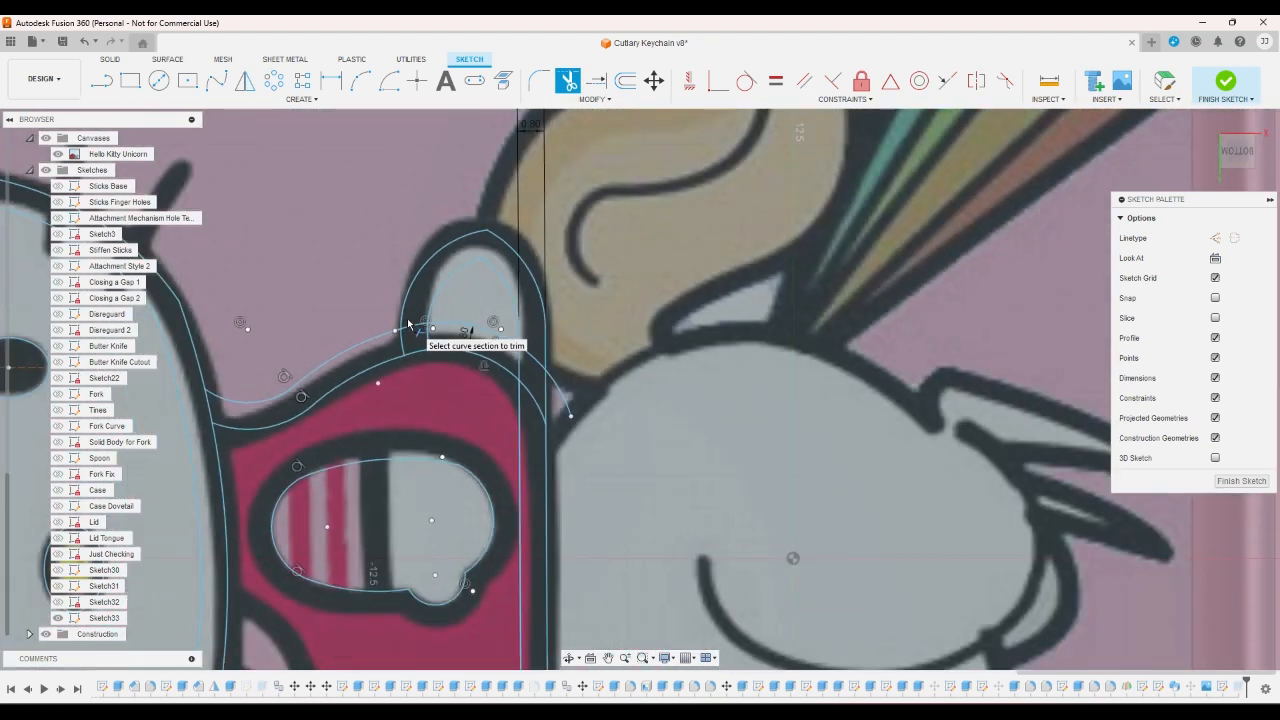
pyautogui.click(538, 368)
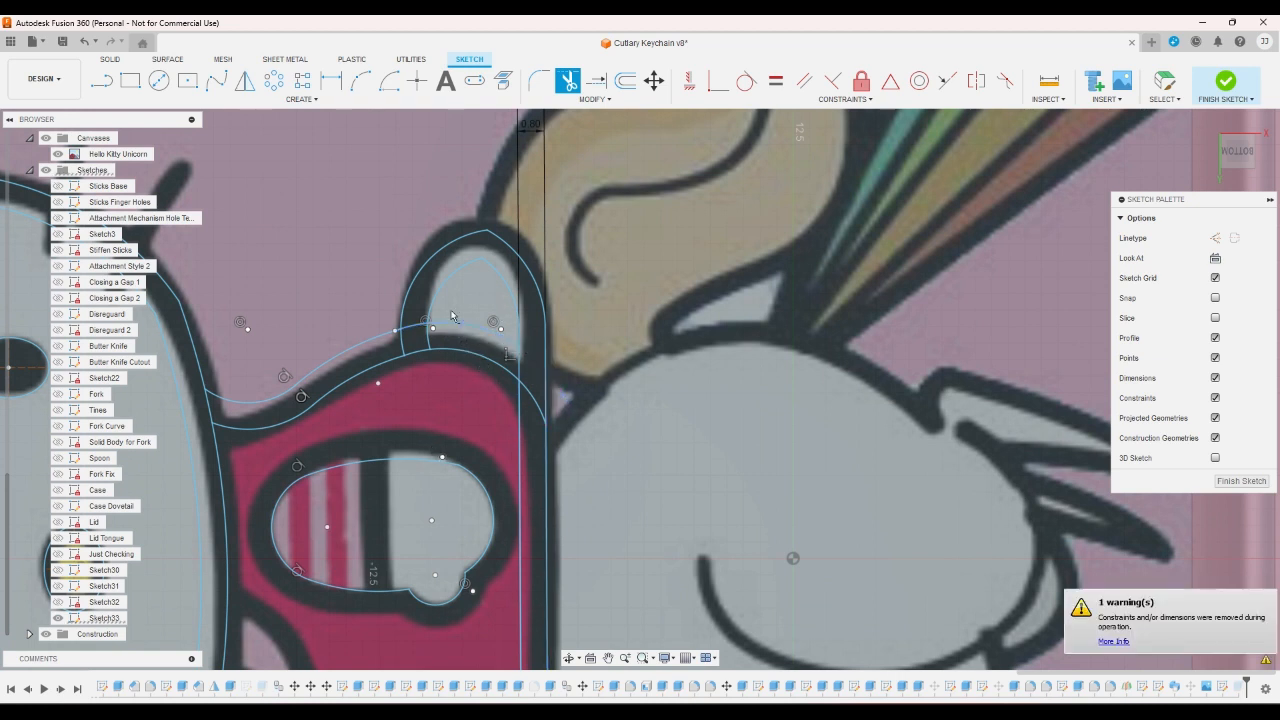
# - Extend the outer back arcs across the tail-side foot's border between its outer and inner outlines
pyautogui.scroll(5, 405, 325)
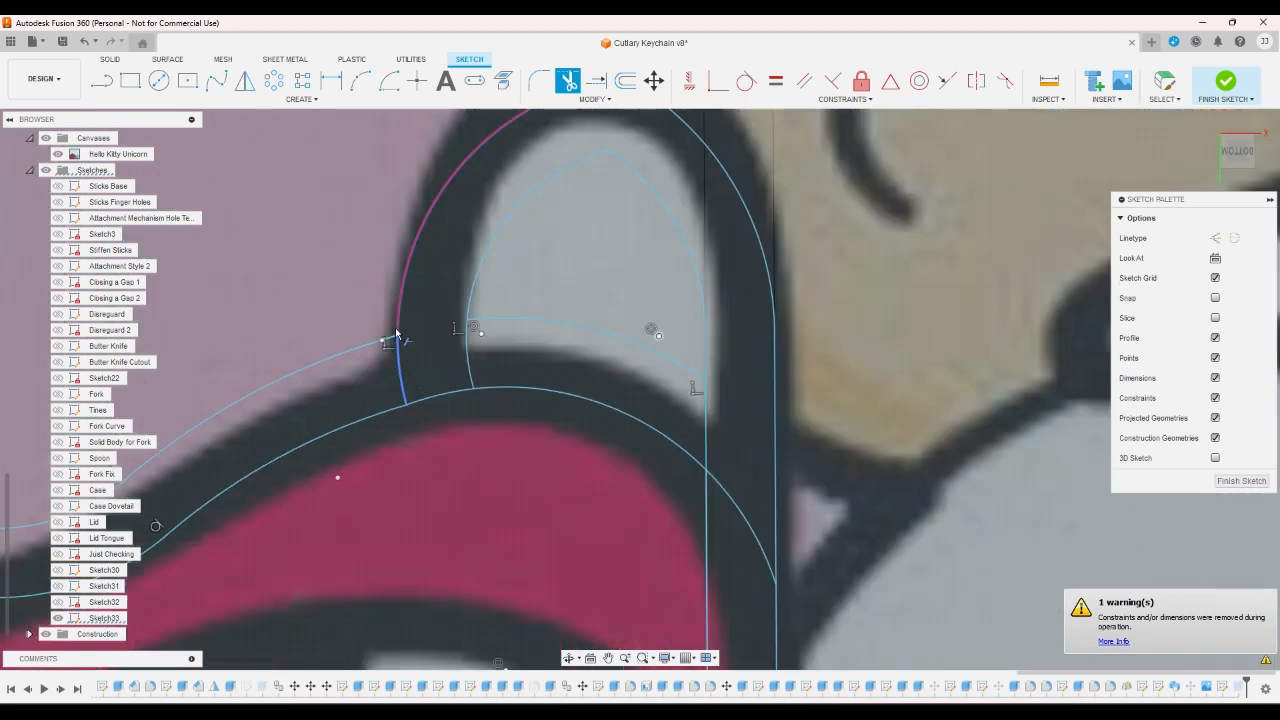
pyautogui.scroll(4, 396, 333)
pyautogui.click(596, 81)
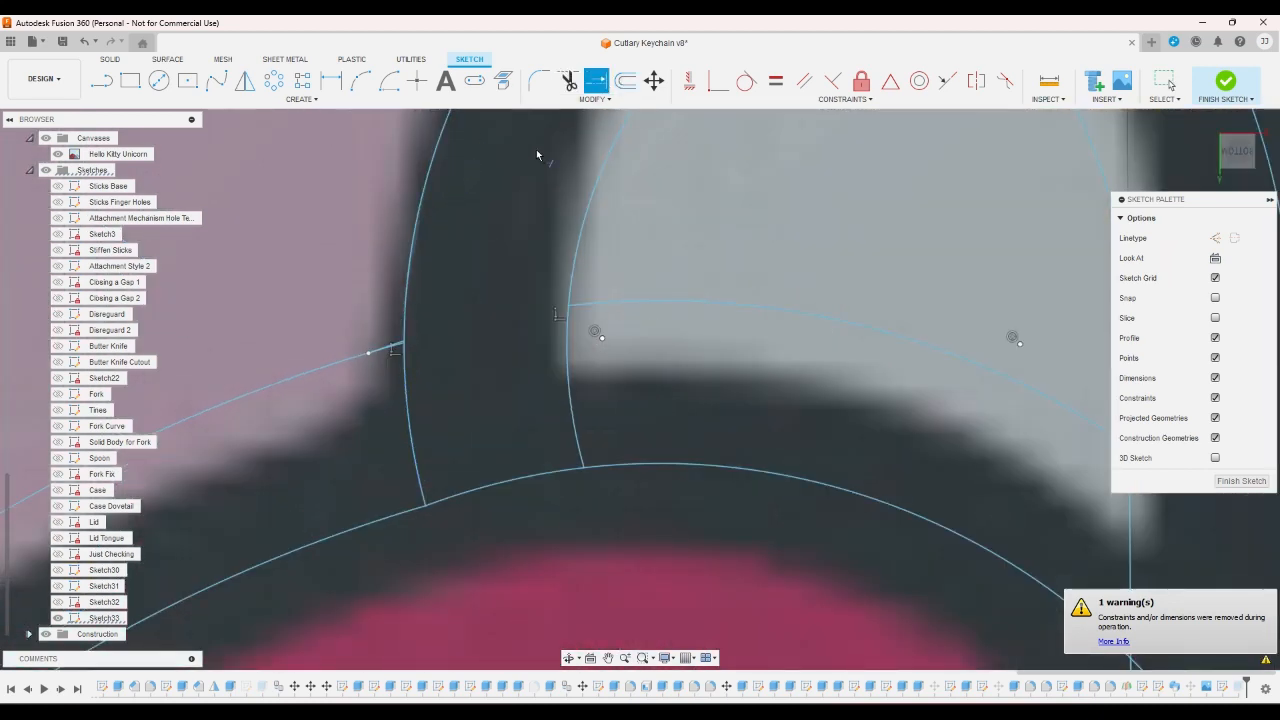
pyautogui.scroll(4, 385, 345)
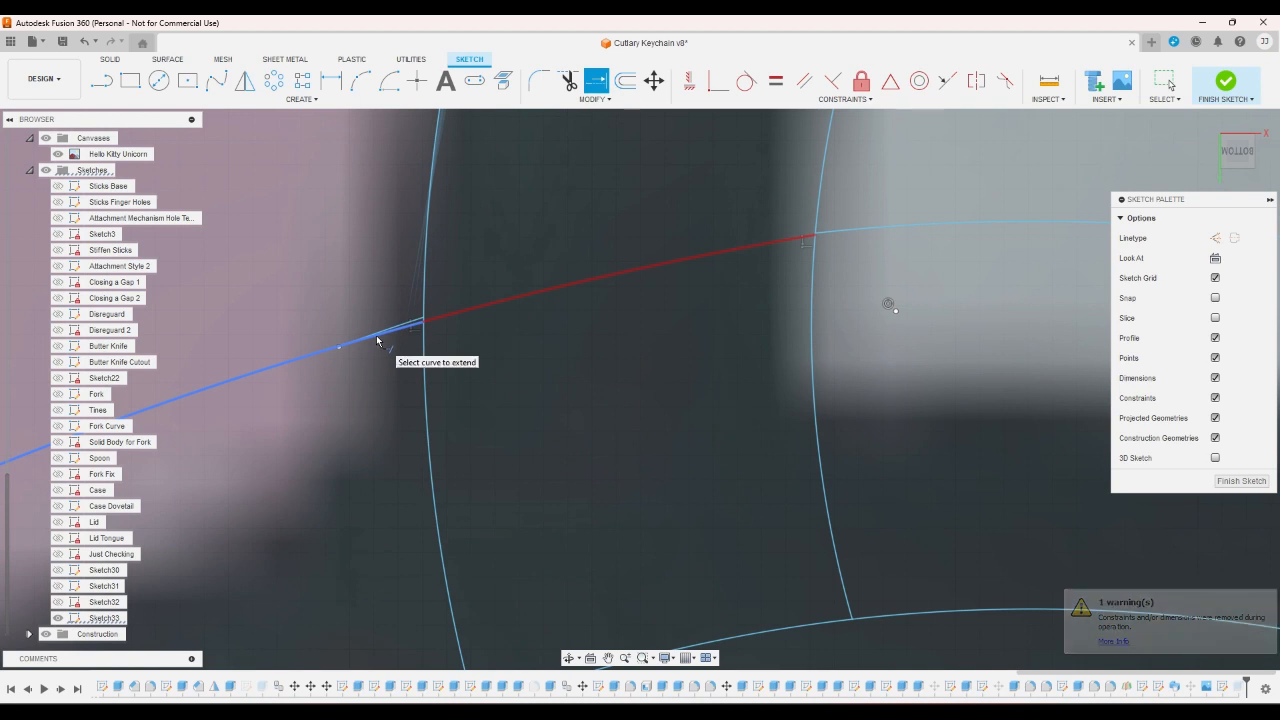
pyautogui.click(365, 339)
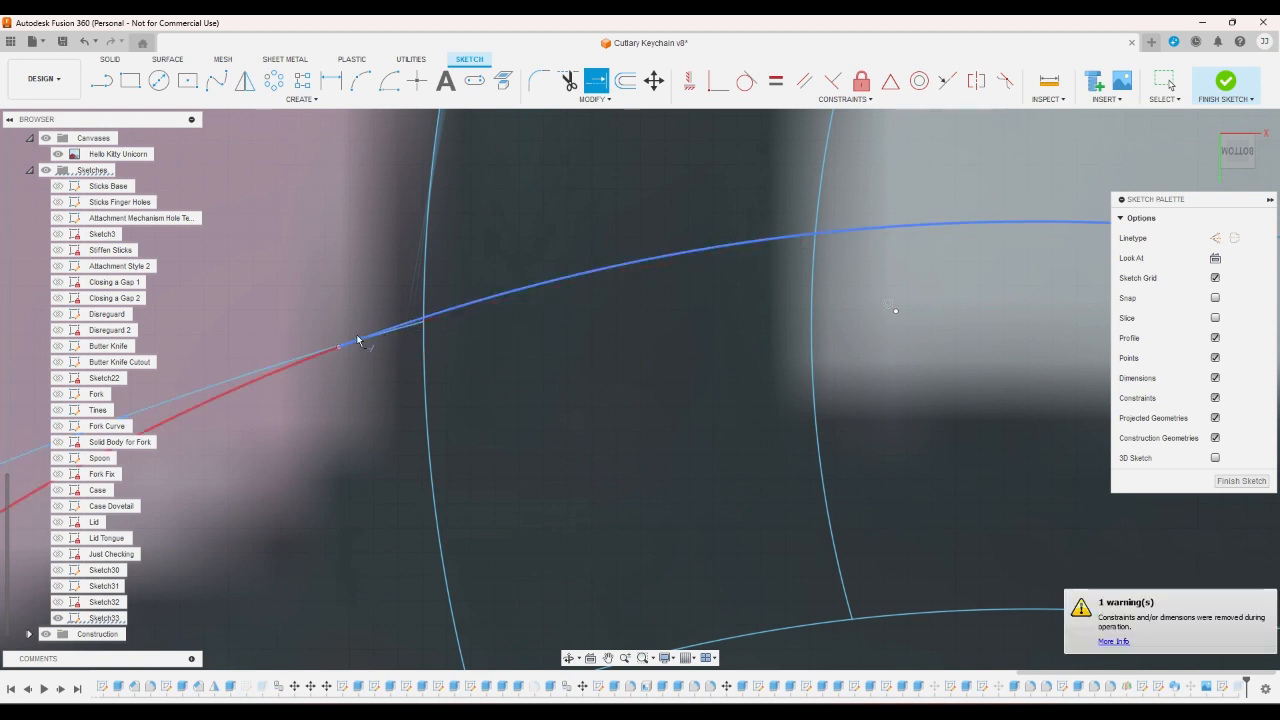
pyautogui.click(323, 351)
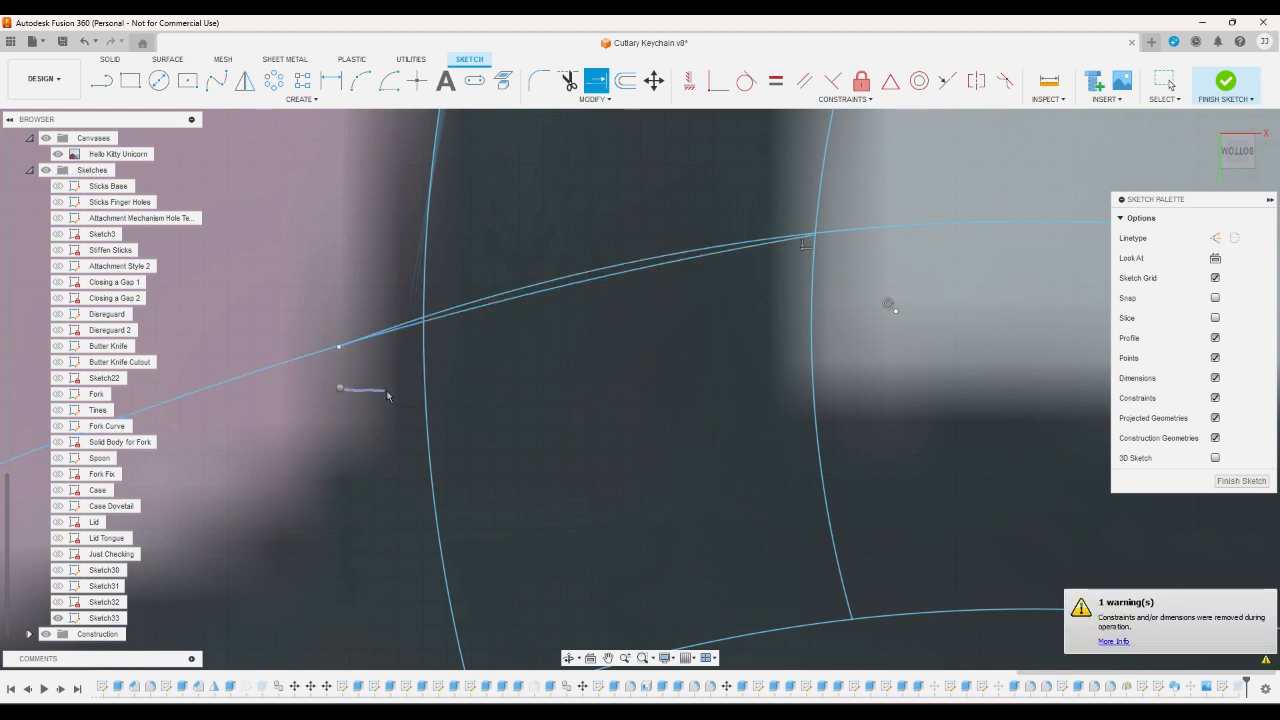
pyautogui.moveTo(387, 393); pyautogui.dragTo(384, 402, button='right')
pyautogui.scroll(-2, 382, 388)
pyautogui.scroll(1, 396, 350)
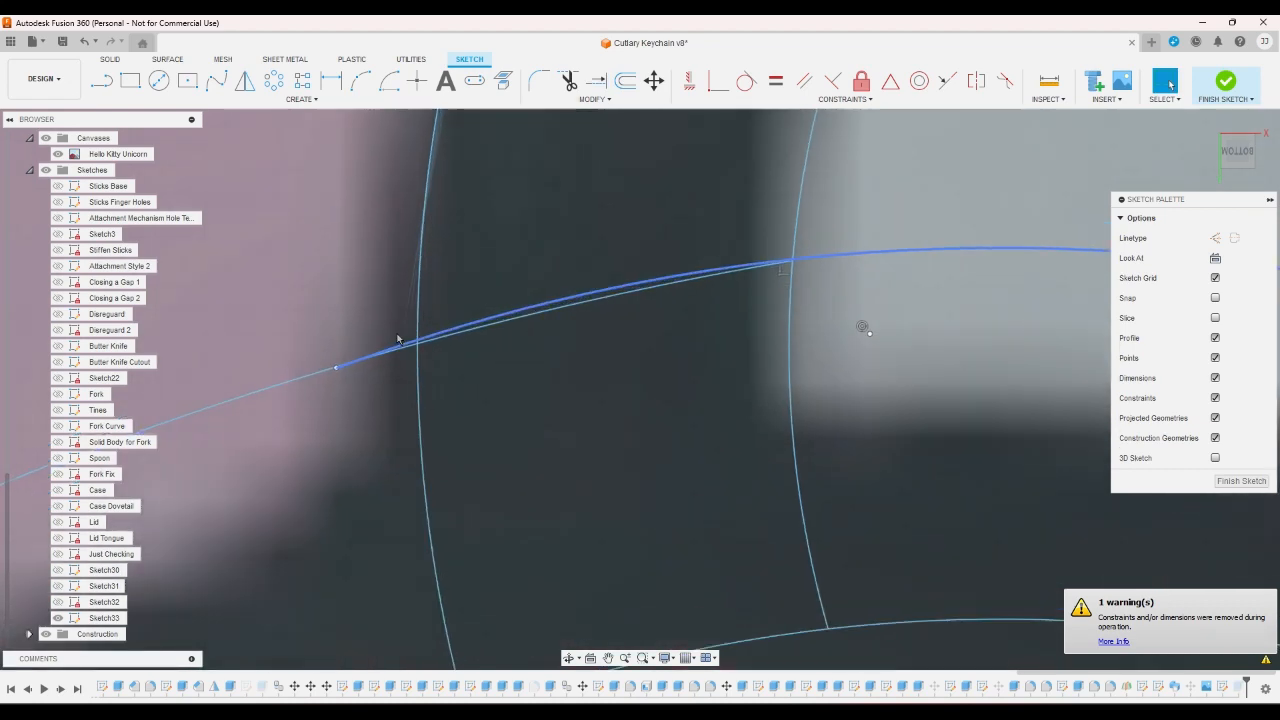
pyautogui.scroll(4, 396, 332)
pyautogui.scroll(-5, 395, 330)
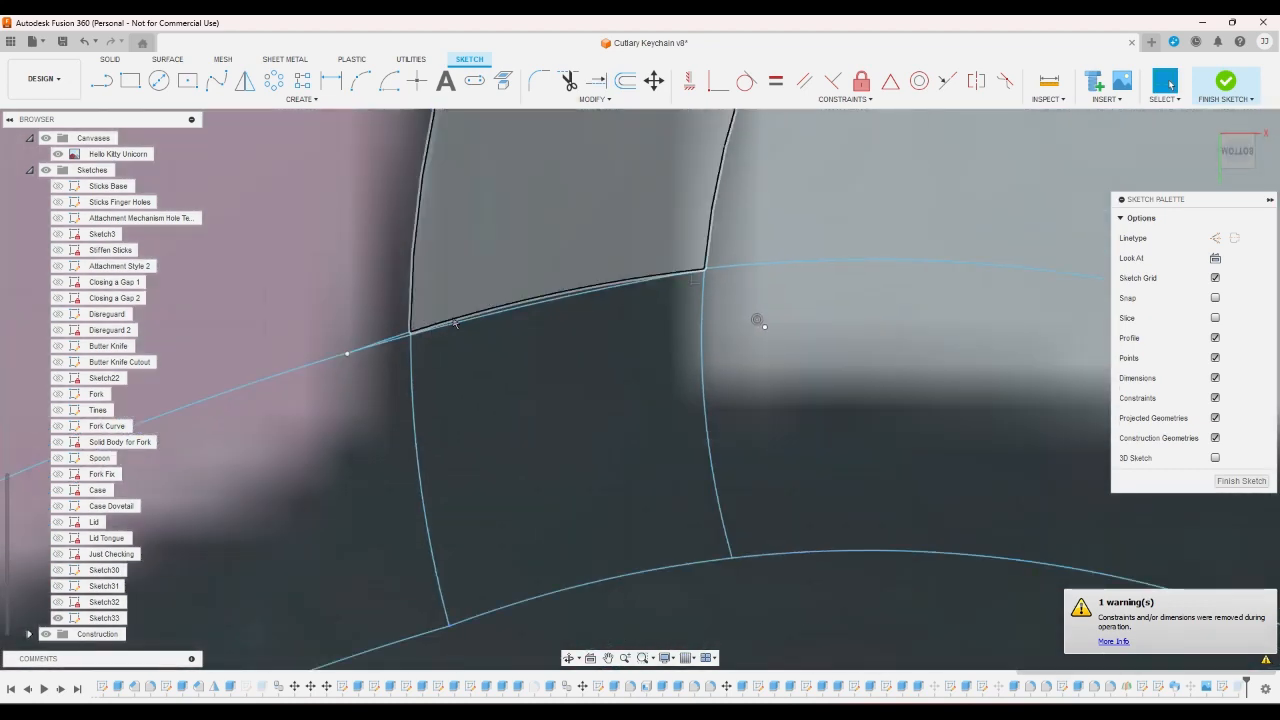
# - Trim away both overlapping arc sections between the tail-side foot's outer and inner outlines
pyautogui.click(570, 81)
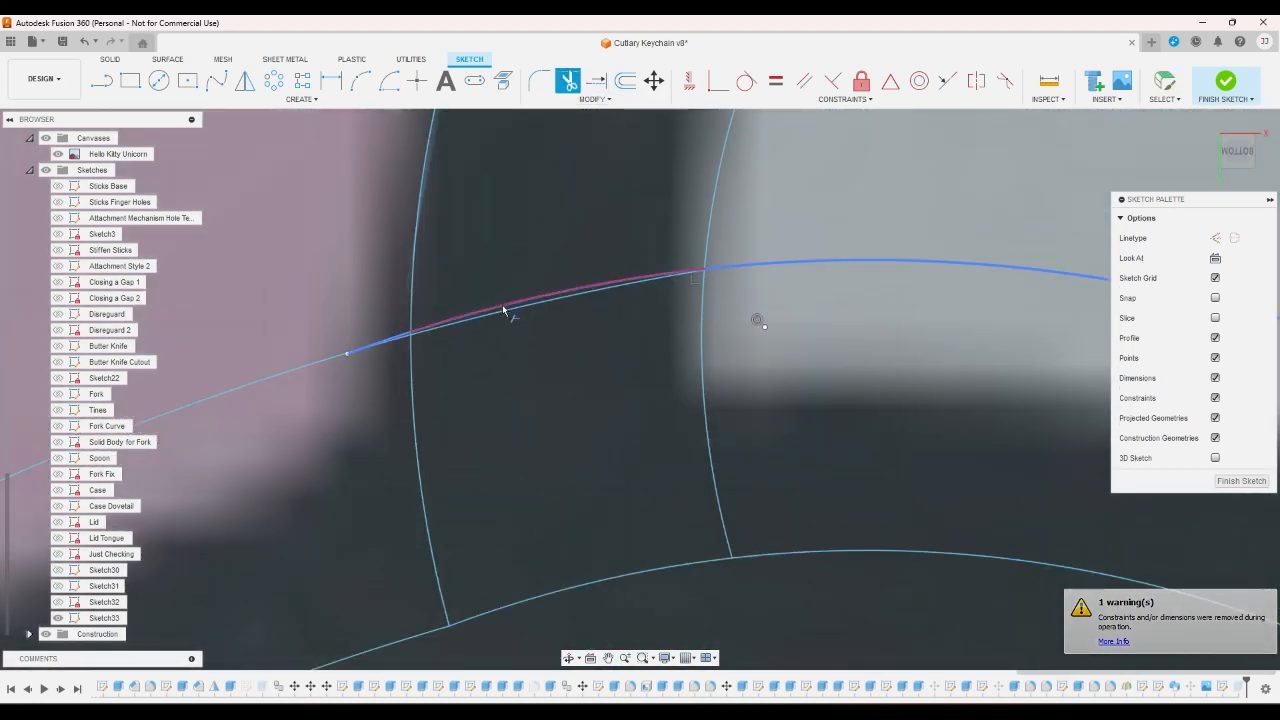
pyautogui.click(506, 311)
pyautogui.click(493, 301)
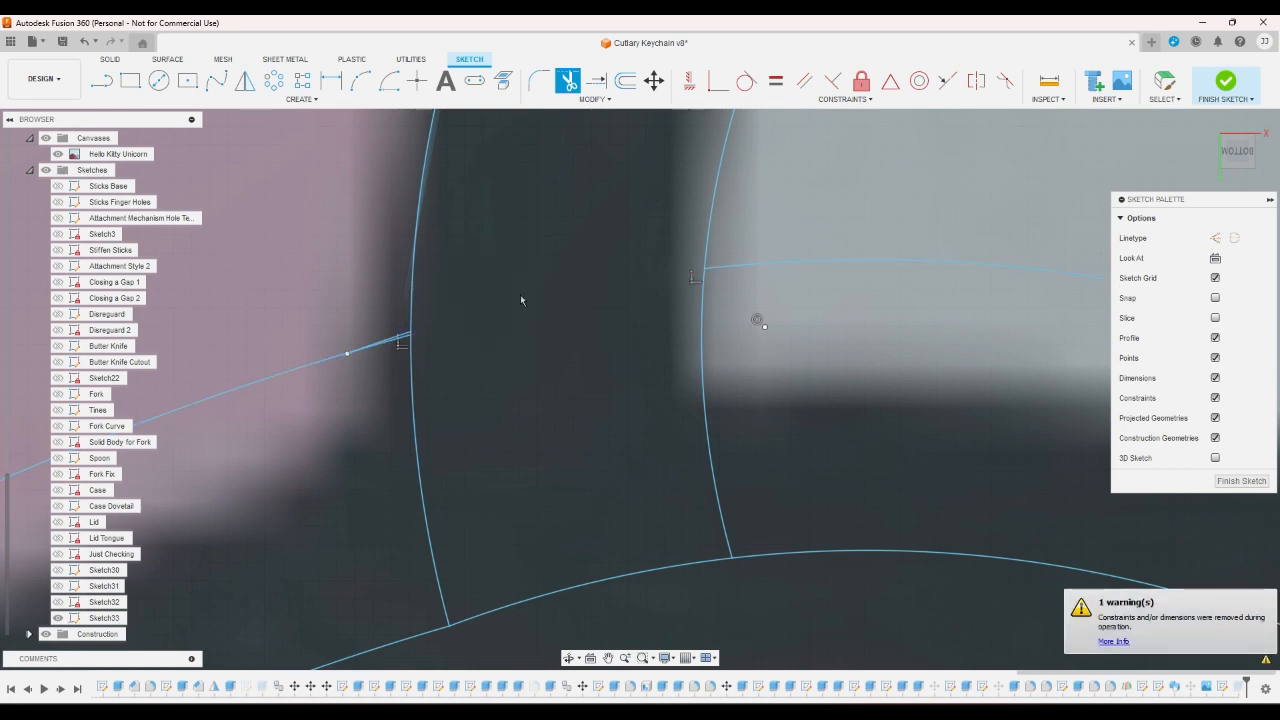
# - Finish the sketch, add the body's two missing border regions to the 1 mm engraving cut, and hide the canvas to check the case
pyautogui.press('Escape')
pyautogui.click(1226, 84)
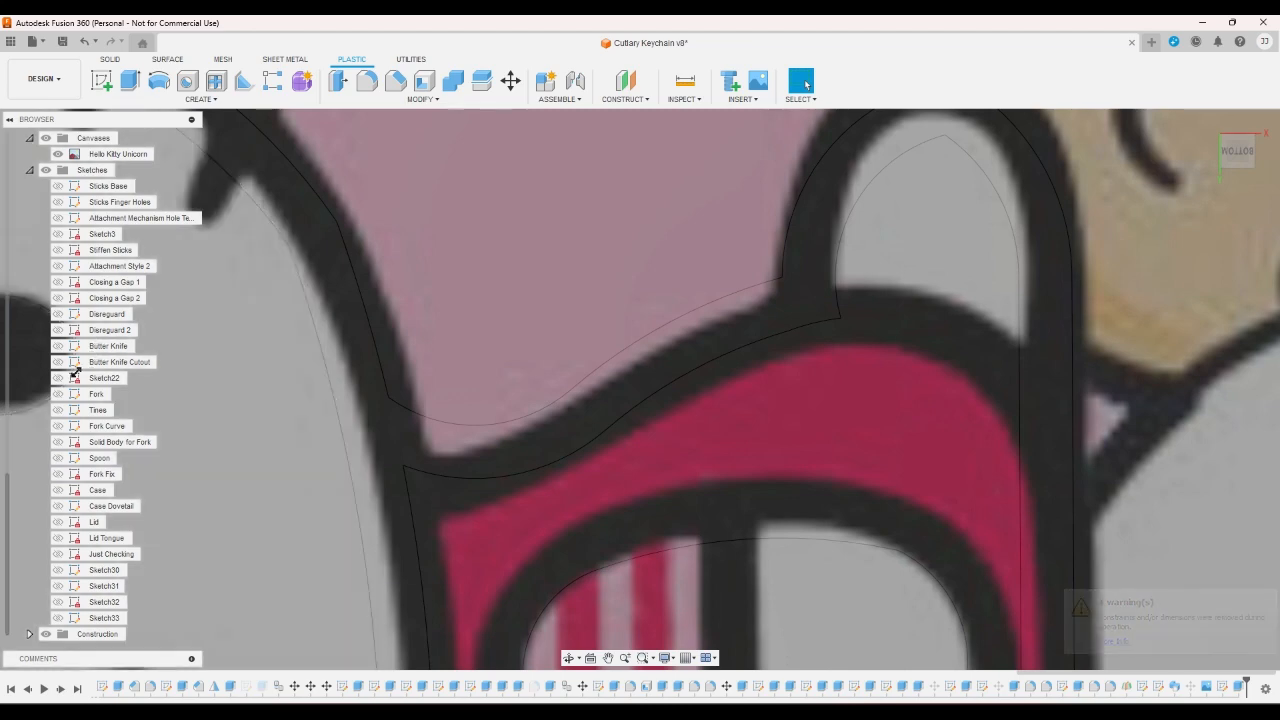
pyautogui.click(1235, 688)
pyautogui.doubleClick(1237, 687)
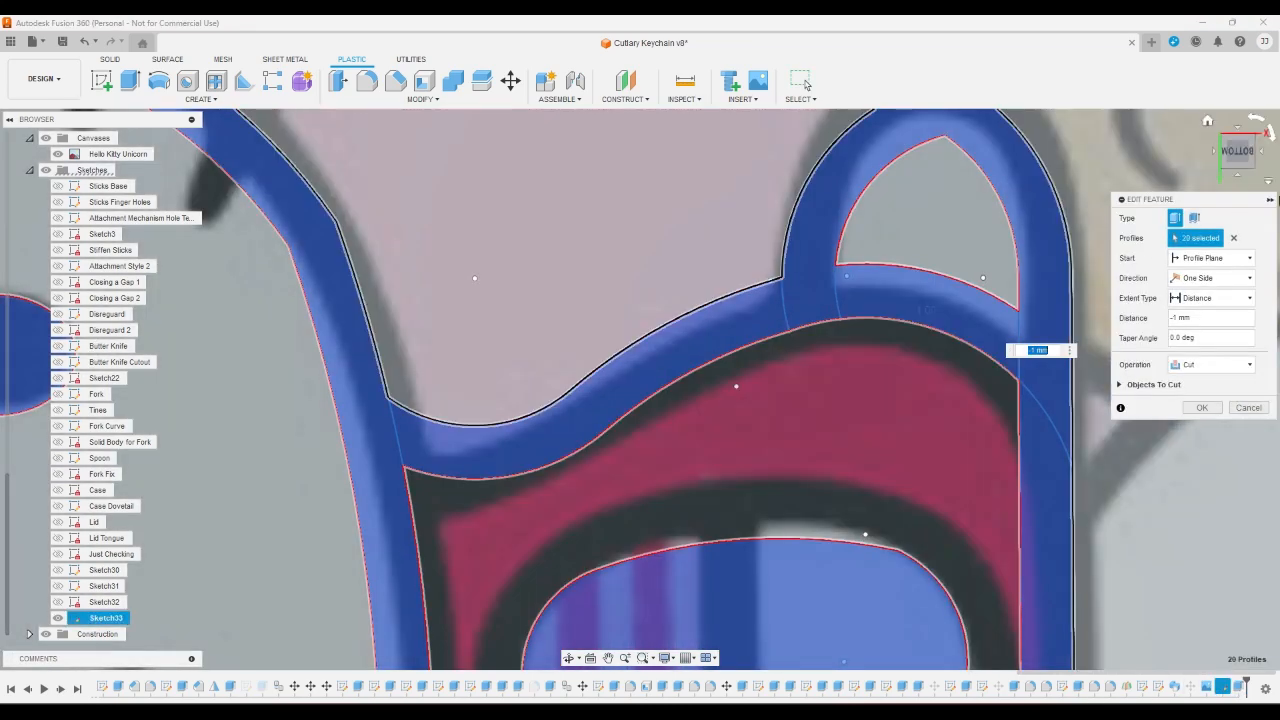
pyautogui.click(958, 253)
pyautogui.scroll(-2, 958, 253)
pyautogui.scroll(-4, 958, 253)
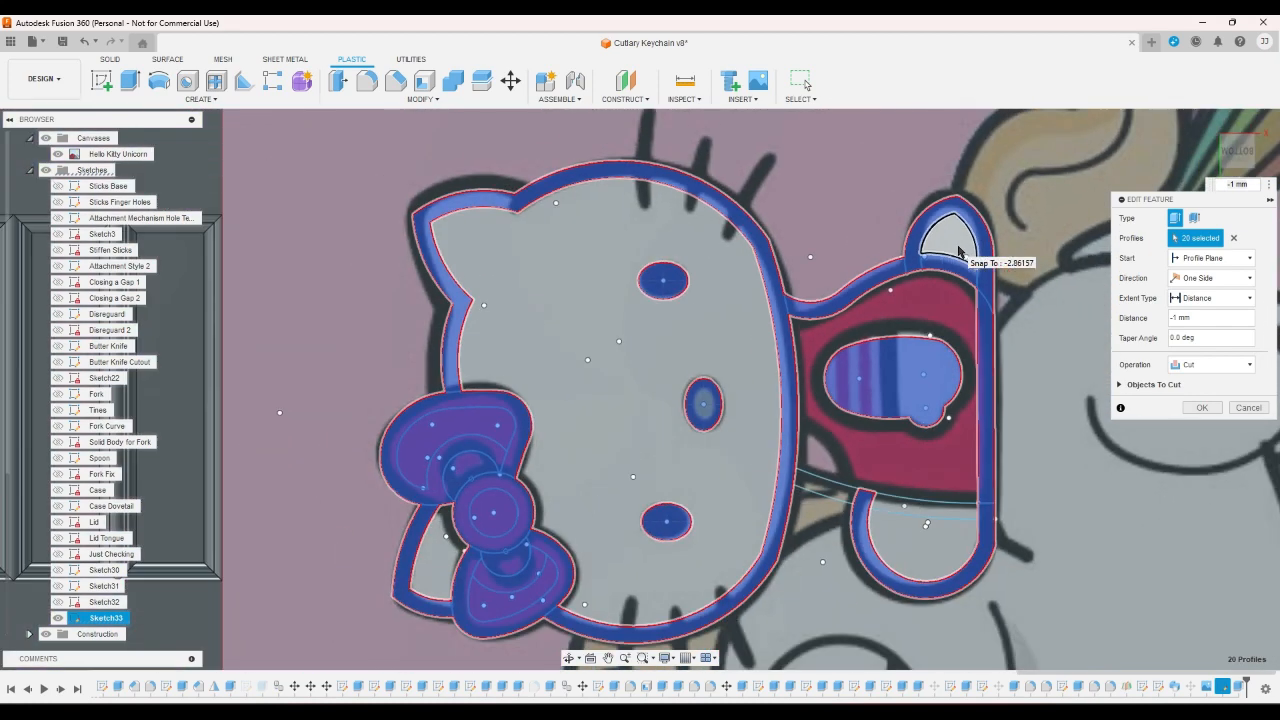
pyautogui.click(914, 507)
pyautogui.click(811, 485)
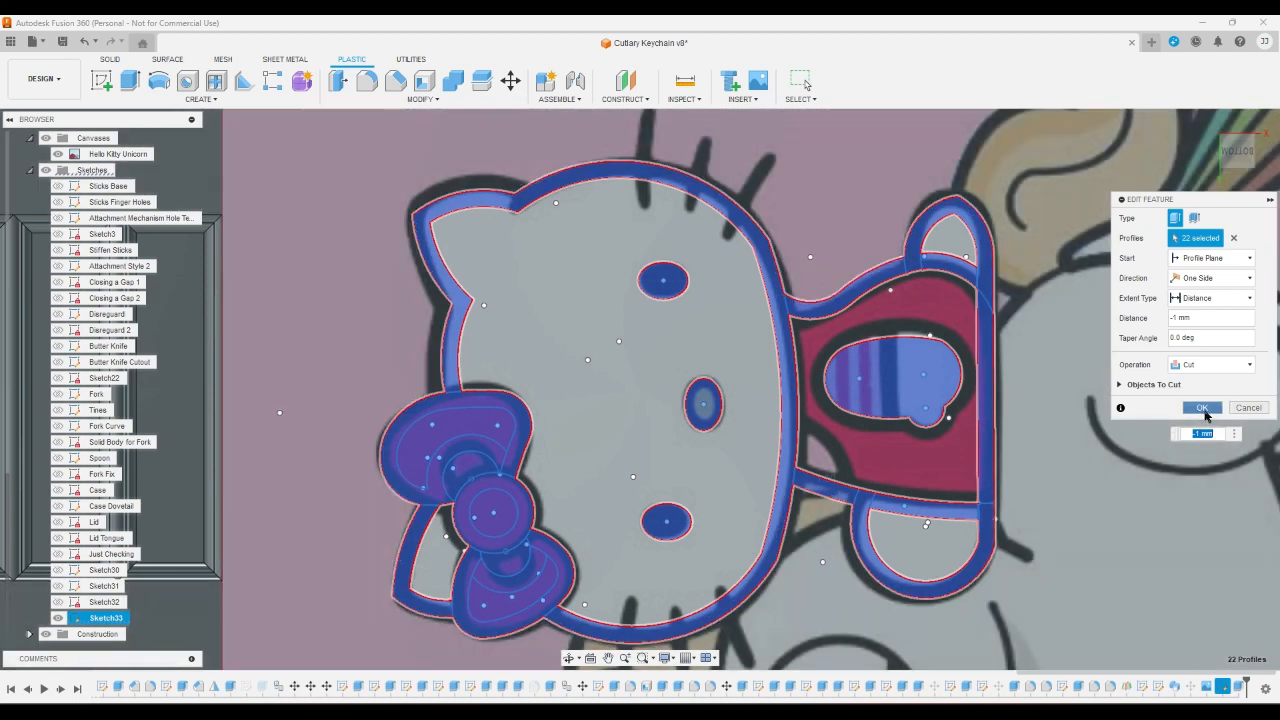
pyautogui.click(1202, 407)
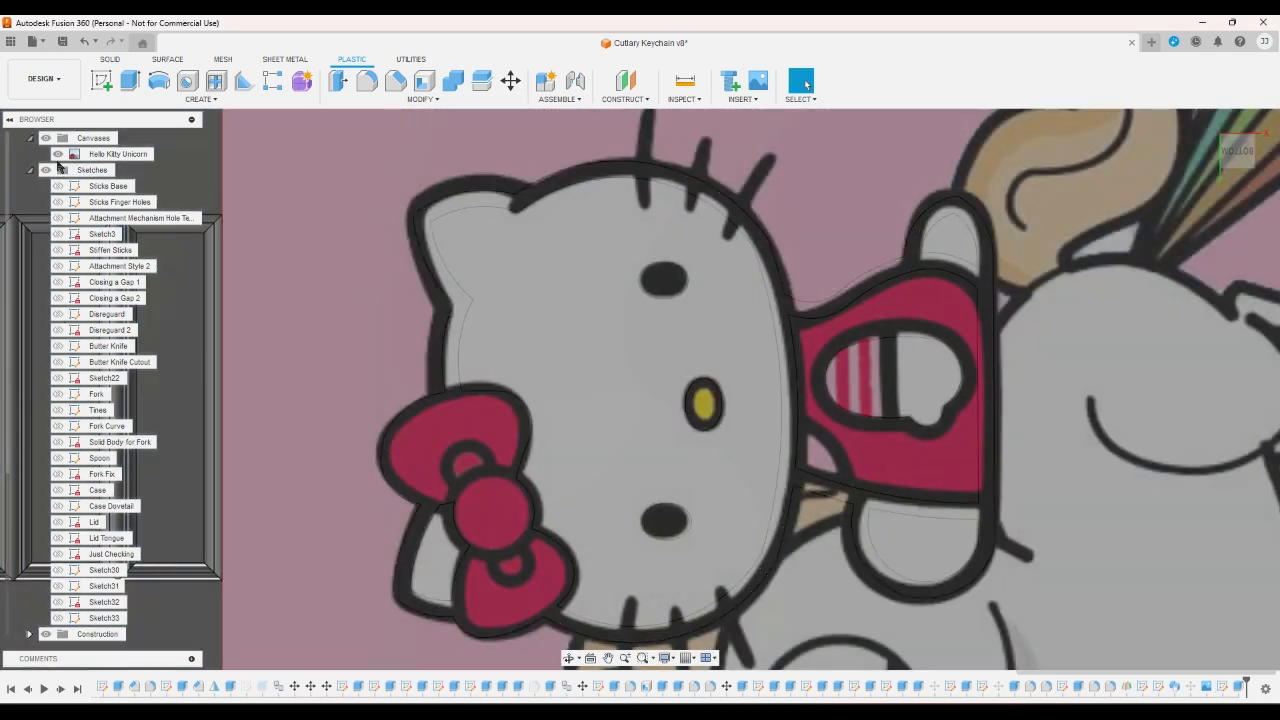
pyautogui.click(58, 154)
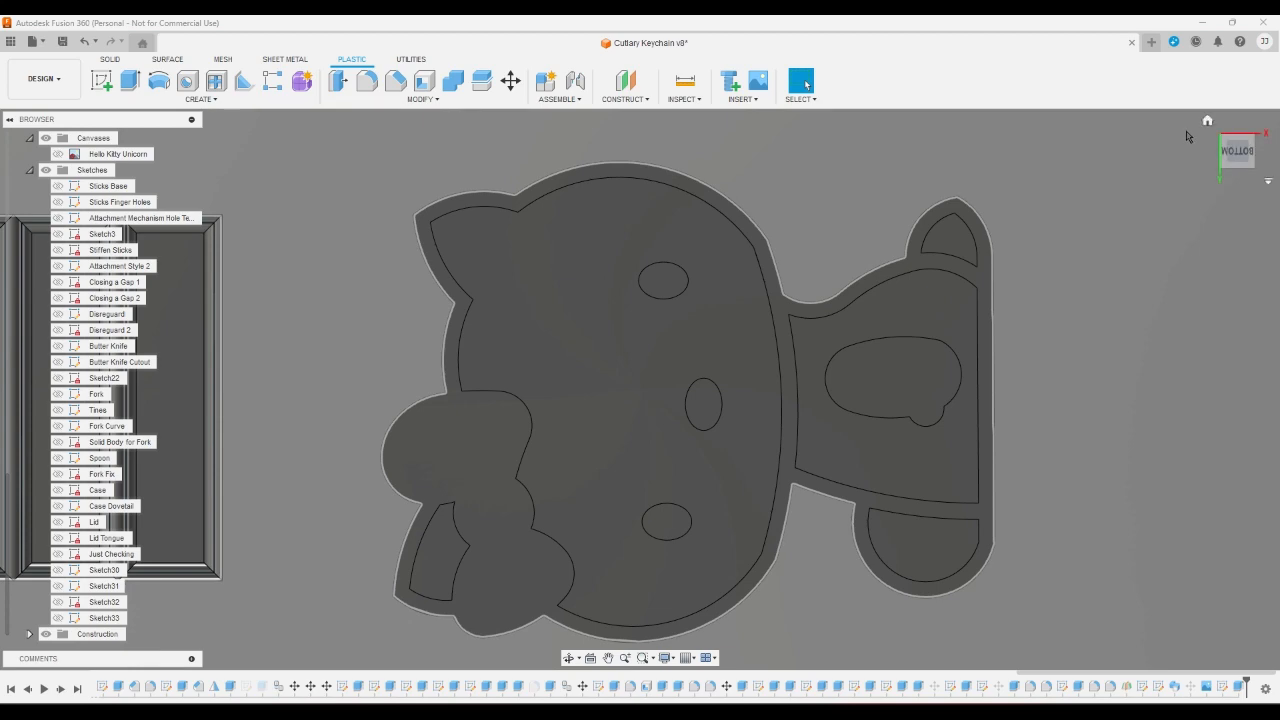
pyautogui.click(1207, 120)
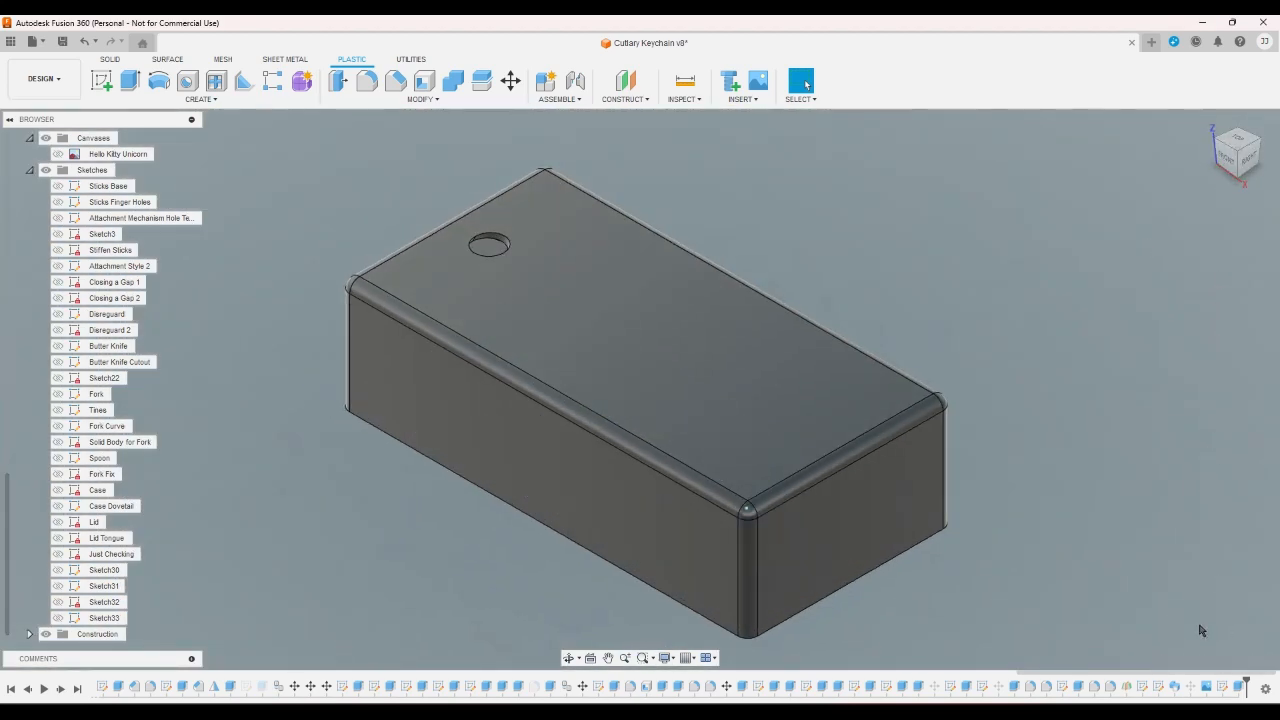
# - Reopen the Hello Kitty outline sketch for editing and show the Hello Kitty Unicorn canvas, facing the case's underside
pyautogui.doubleClick(1207, 687)
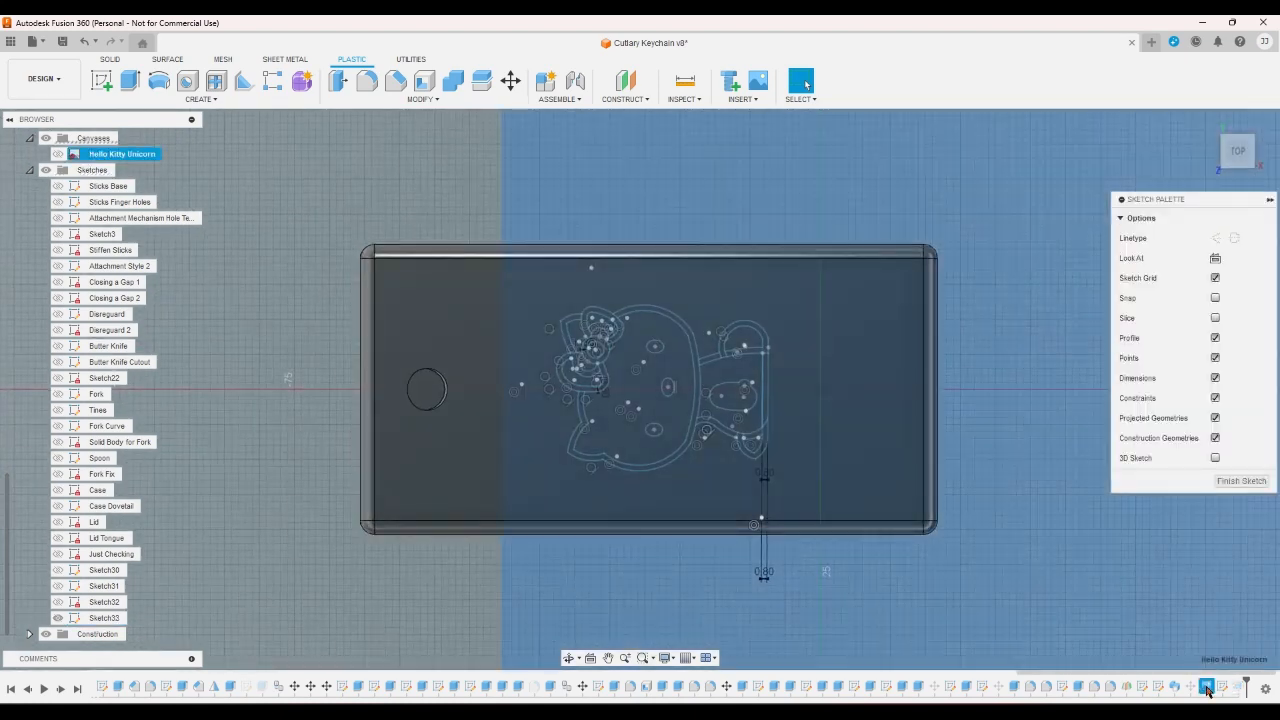
pyautogui.rightClick(1207, 688)
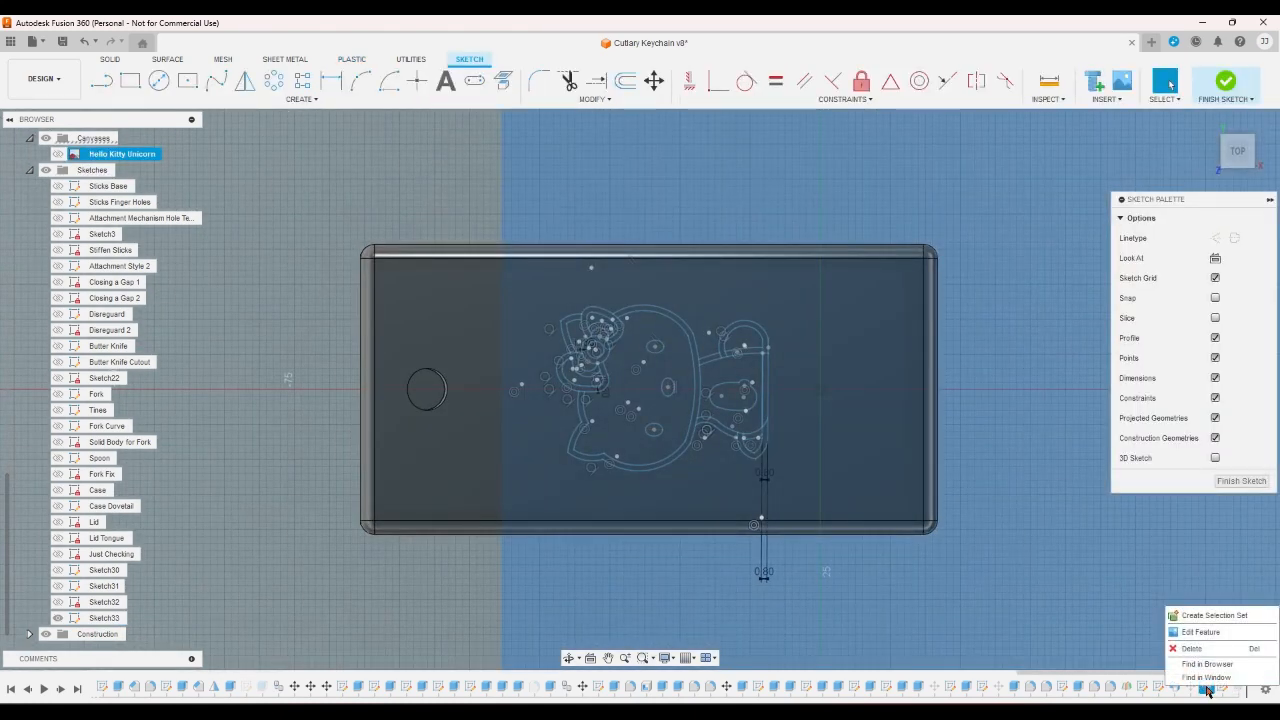
pyautogui.click(308, 564)
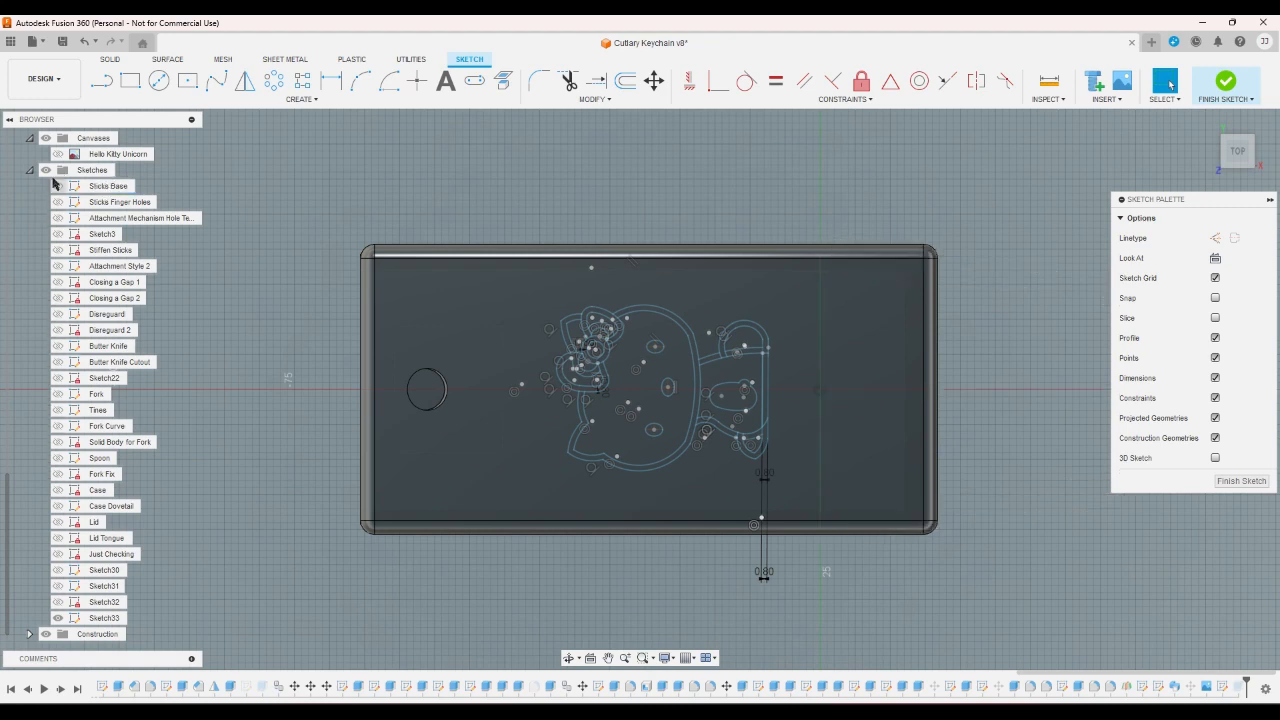
pyautogui.click(58, 154)
pyautogui.click(1226, 162)
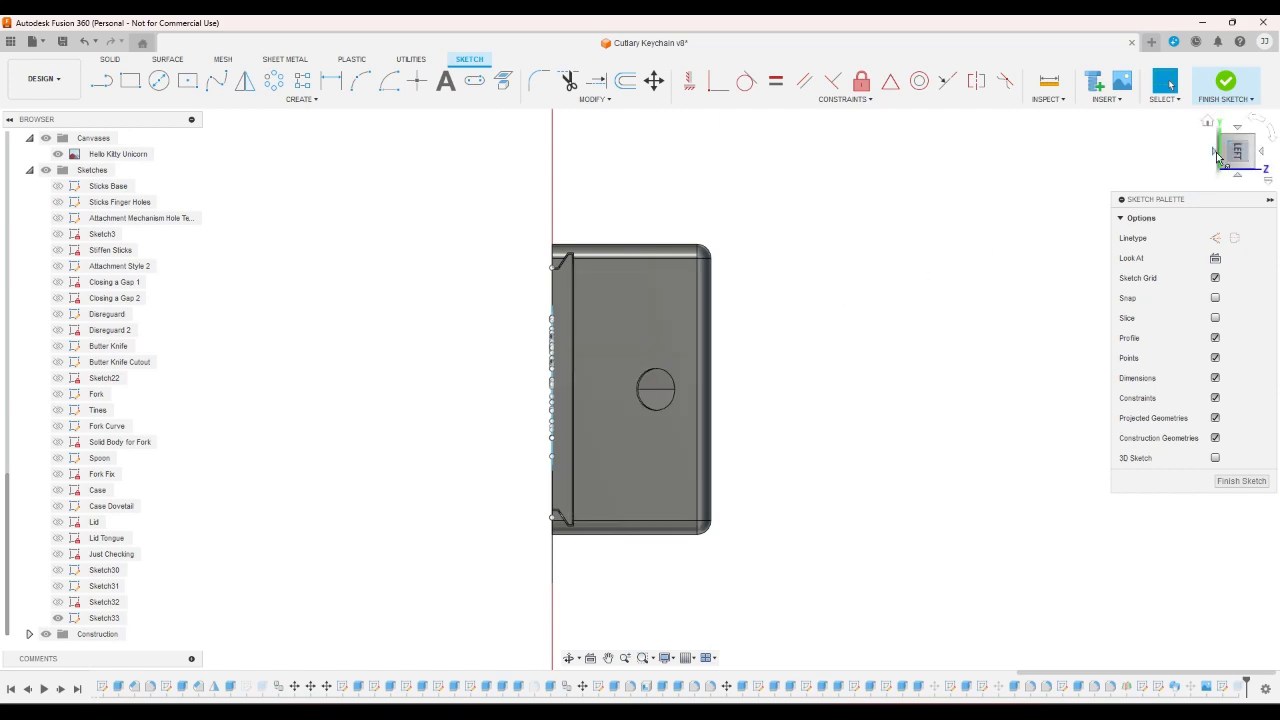
pyautogui.click(1217, 157)
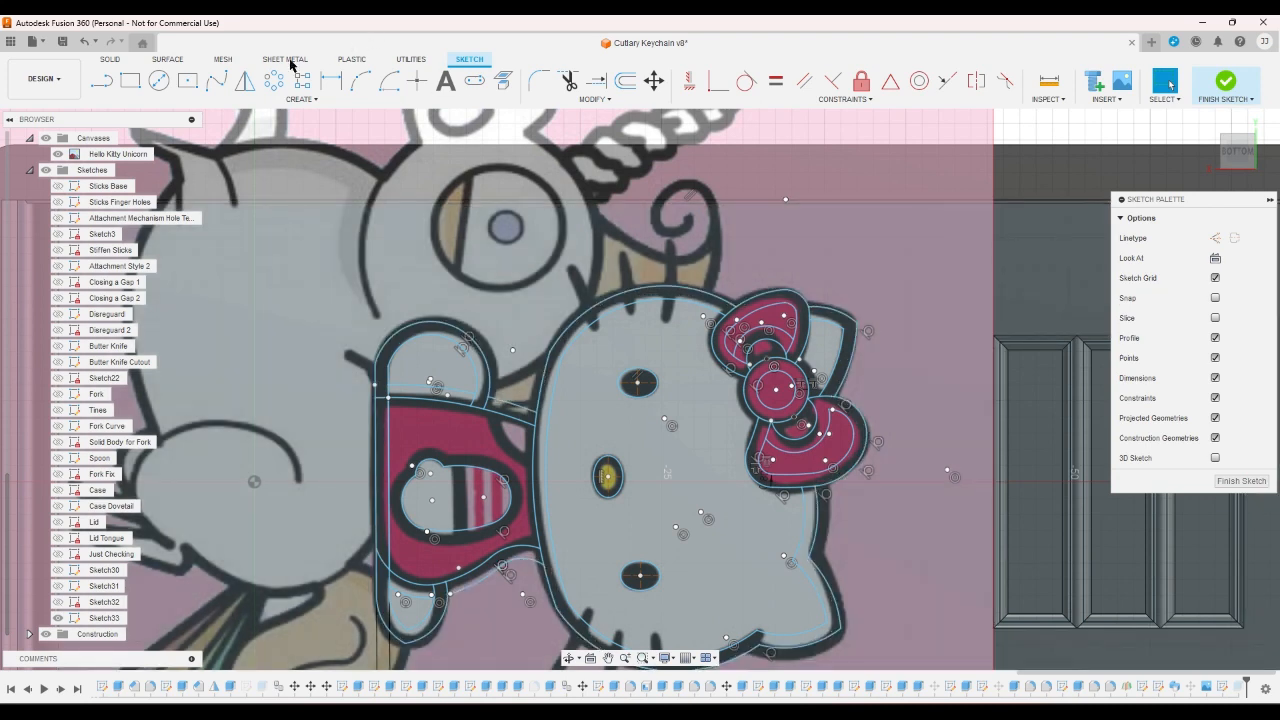
# - Trace the three whiskers on the bow side of the head with three-point arcs, one centred along each whisker
pyautogui.click(360, 80)
pyautogui.scroll(2, 463, 175)
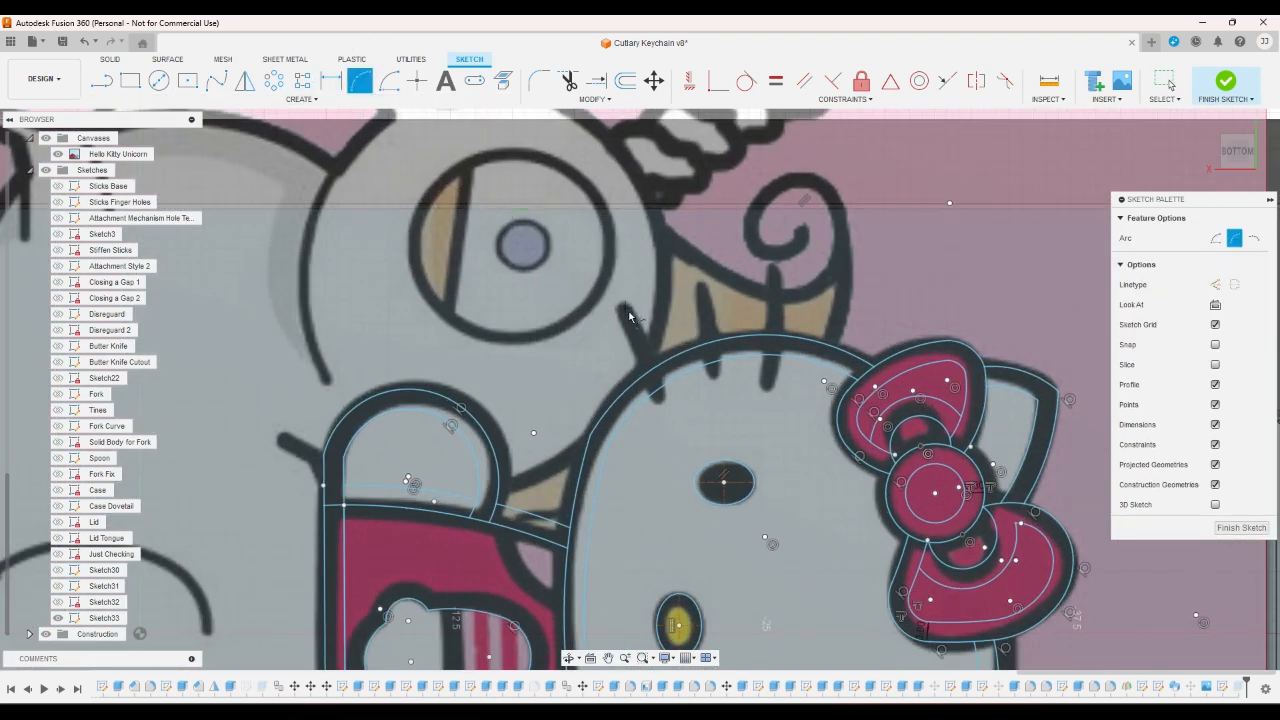
pyautogui.click(649, 371)
pyautogui.click(712, 354)
pyautogui.click(772, 273)
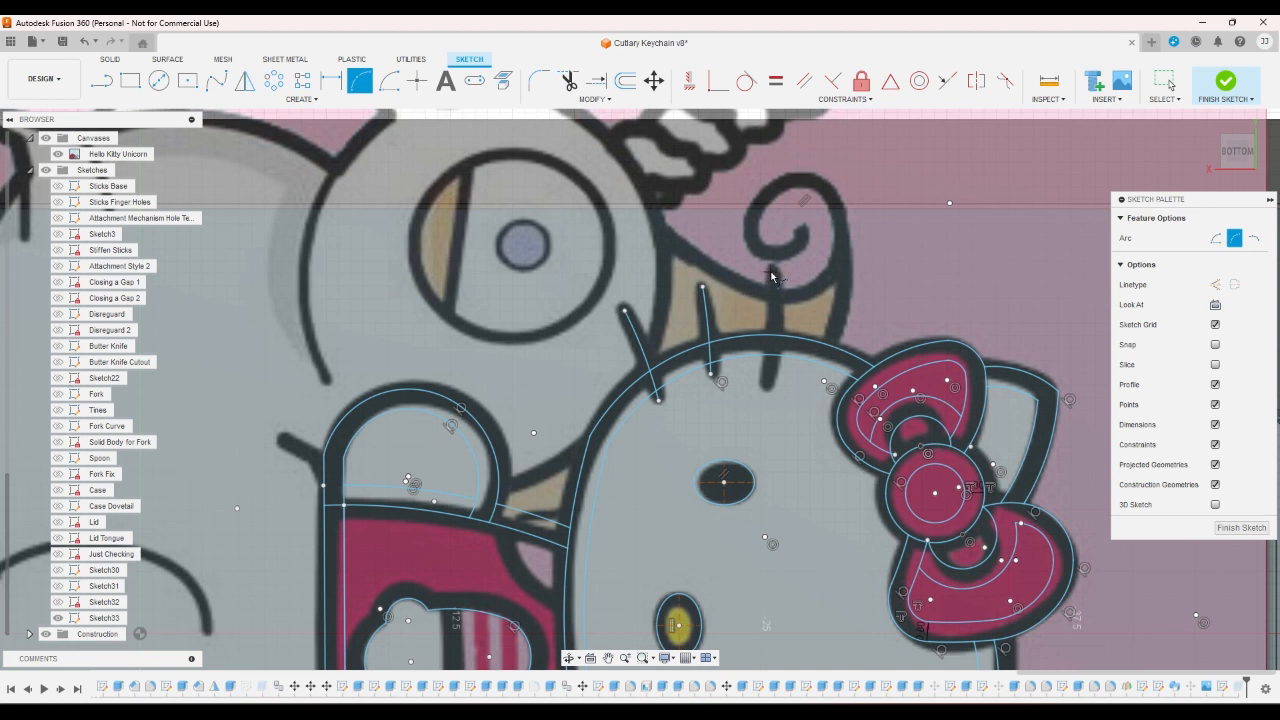
pyautogui.click(767, 387)
pyautogui.click(775, 359)
pyautogui.scroll(-5, 800, 251)
# - Trace the three whiskers on the side of the head opposite the bow with one three-point arc each
pyautogui.scroll(4, 752, 473)
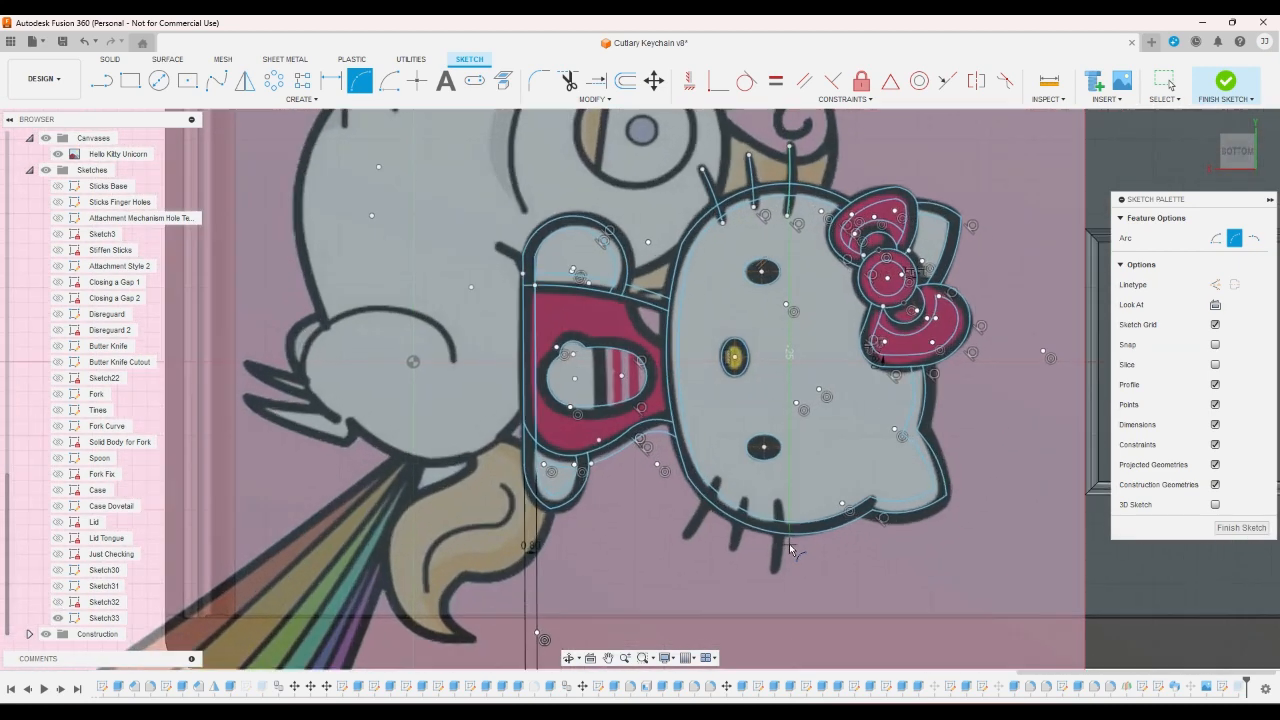
pyautogui.click(767, 577)
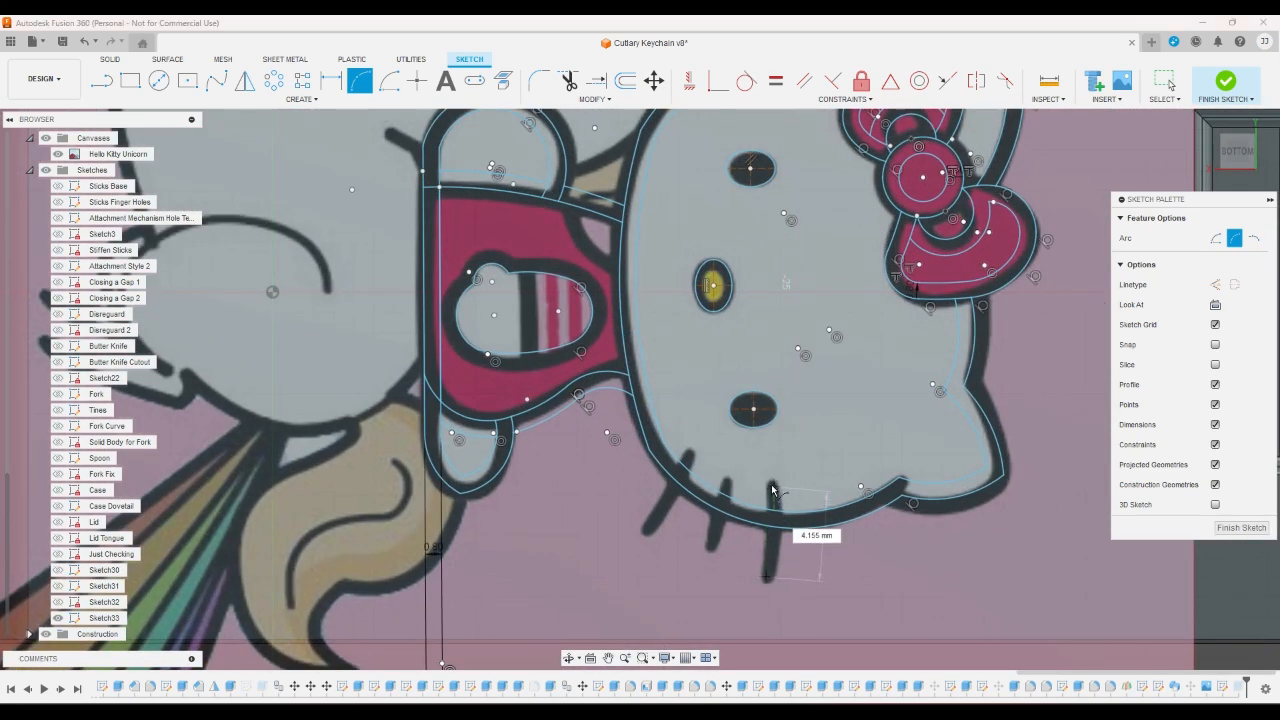
pyautogui.click(773, 486)
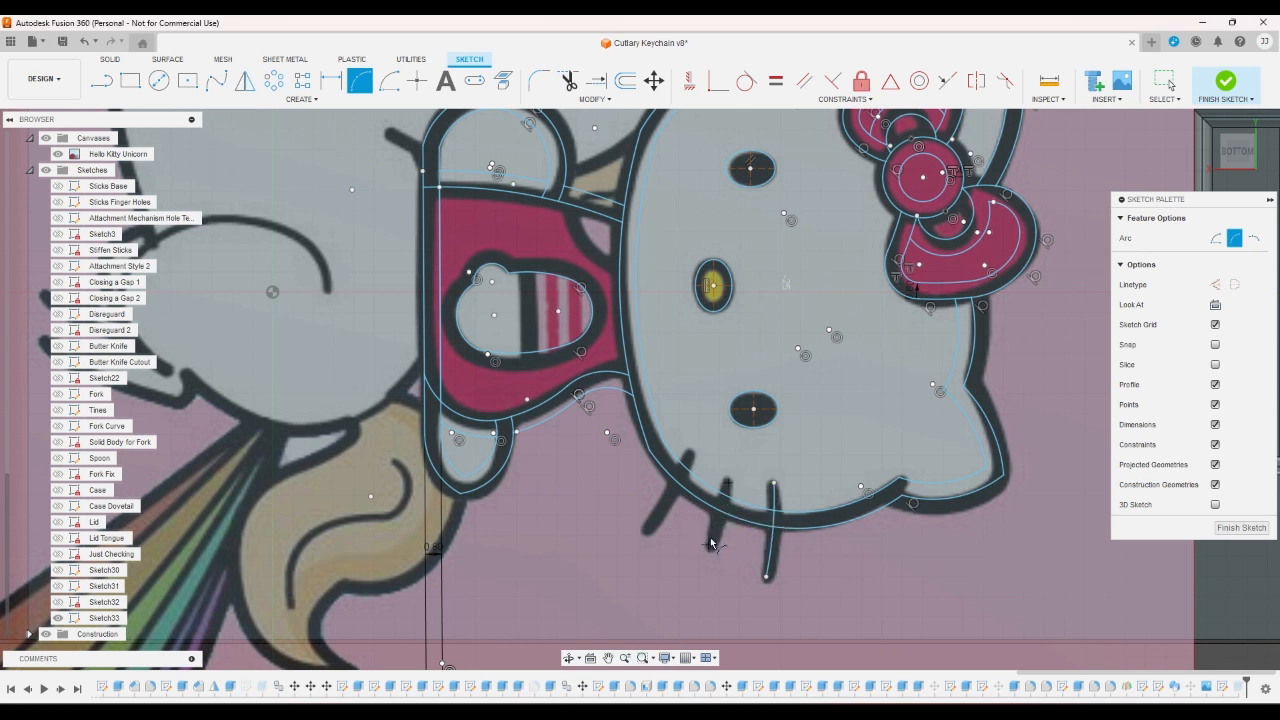
pyautogui.click(717, 525)
pyautogui.click(688, 456)
pyautogui.click(645, 530)
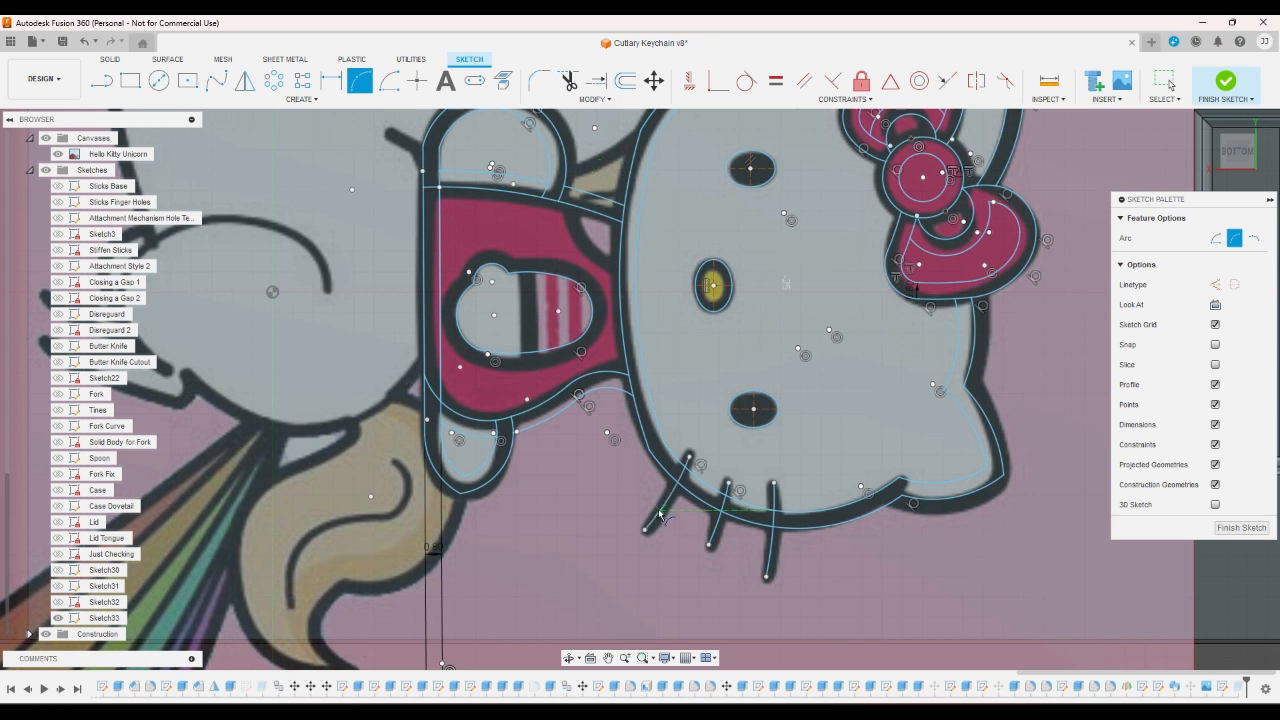
pyautogui.click(659, 514)
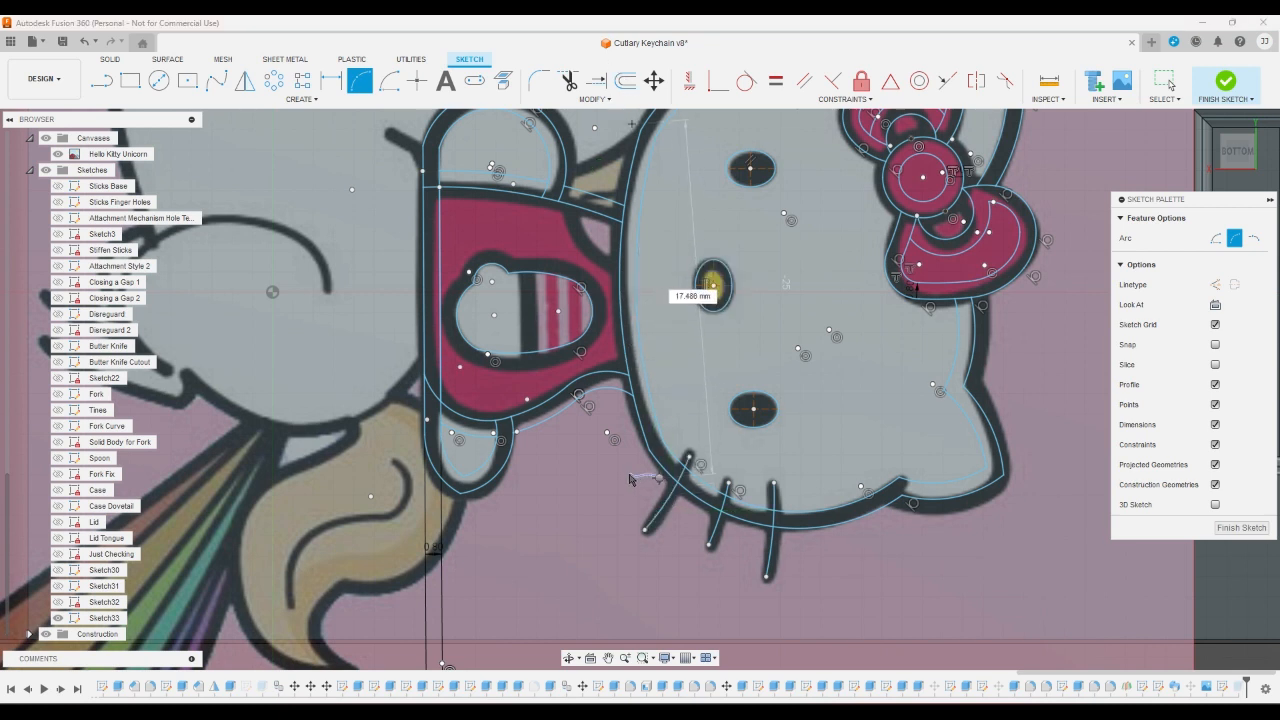
pyautogui.rightClick(660, 478)
pyautogui.click(620, 478)
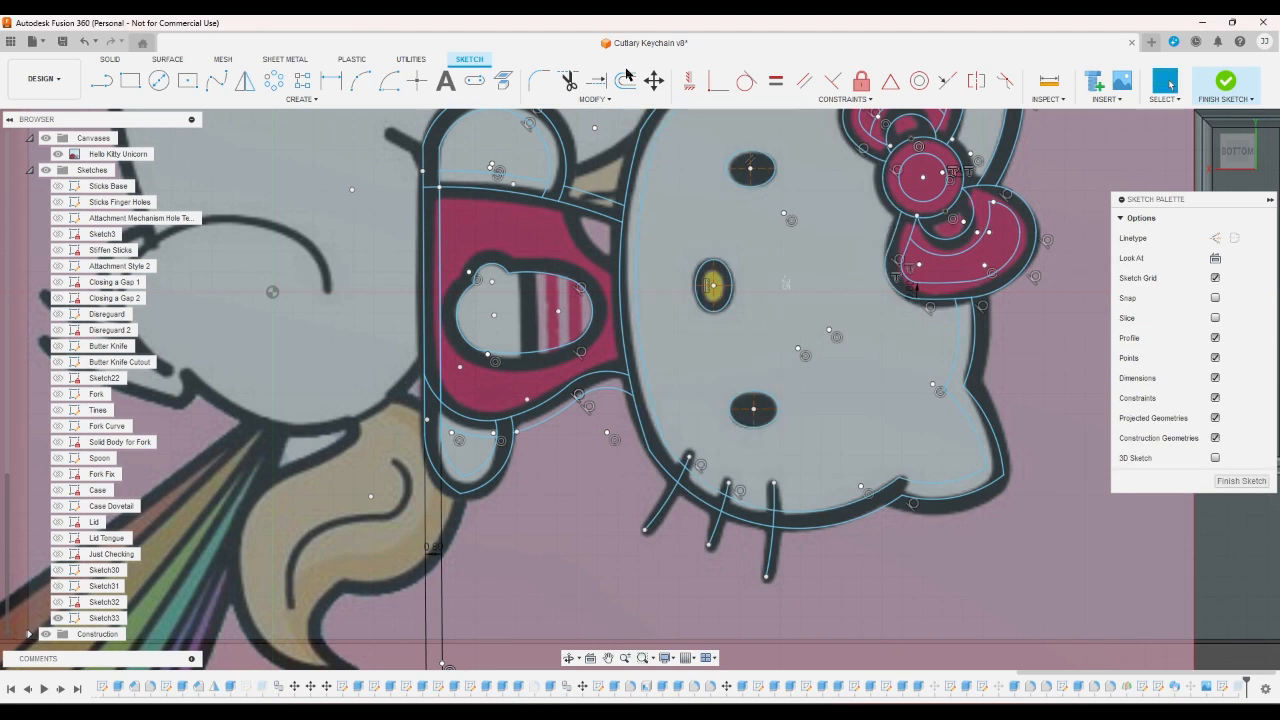
# - Try offsetting the arc of the whisker nearest the body, opposite the bow, by 0.8 mm
pyautogui.click(626, 79)
pyautogui.click(672, 515)
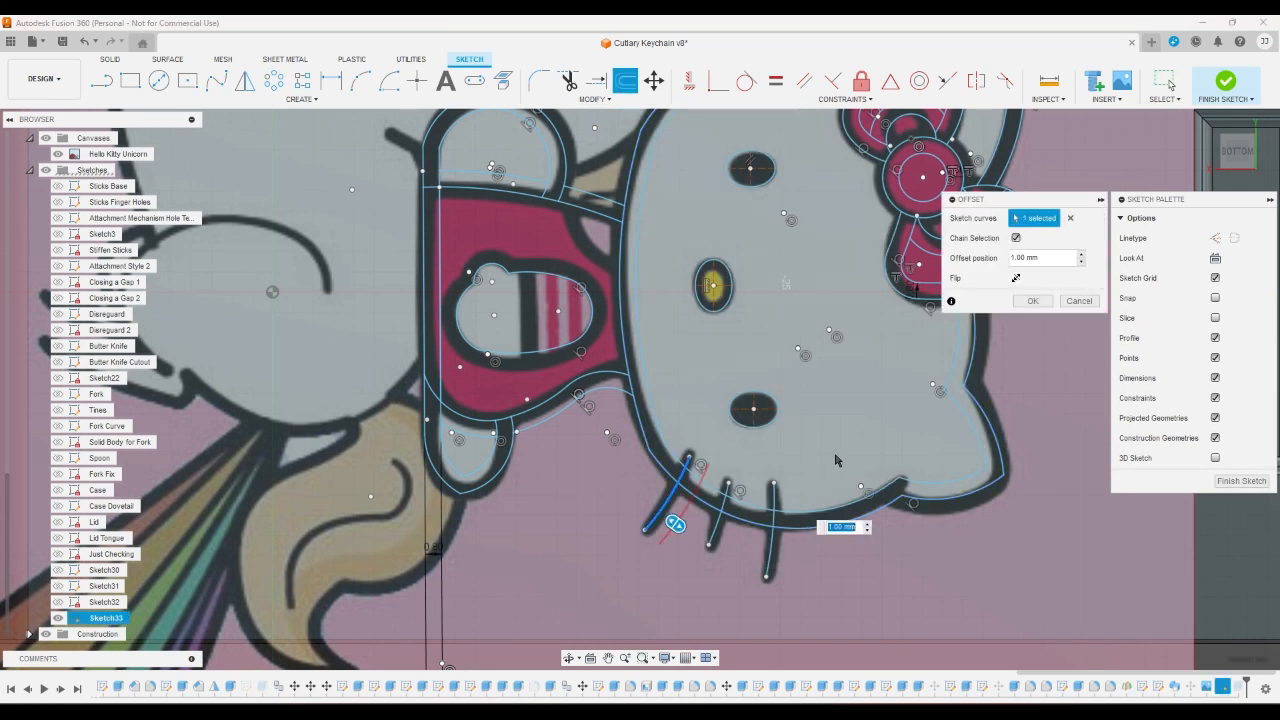
pyautogui.write('0.4')
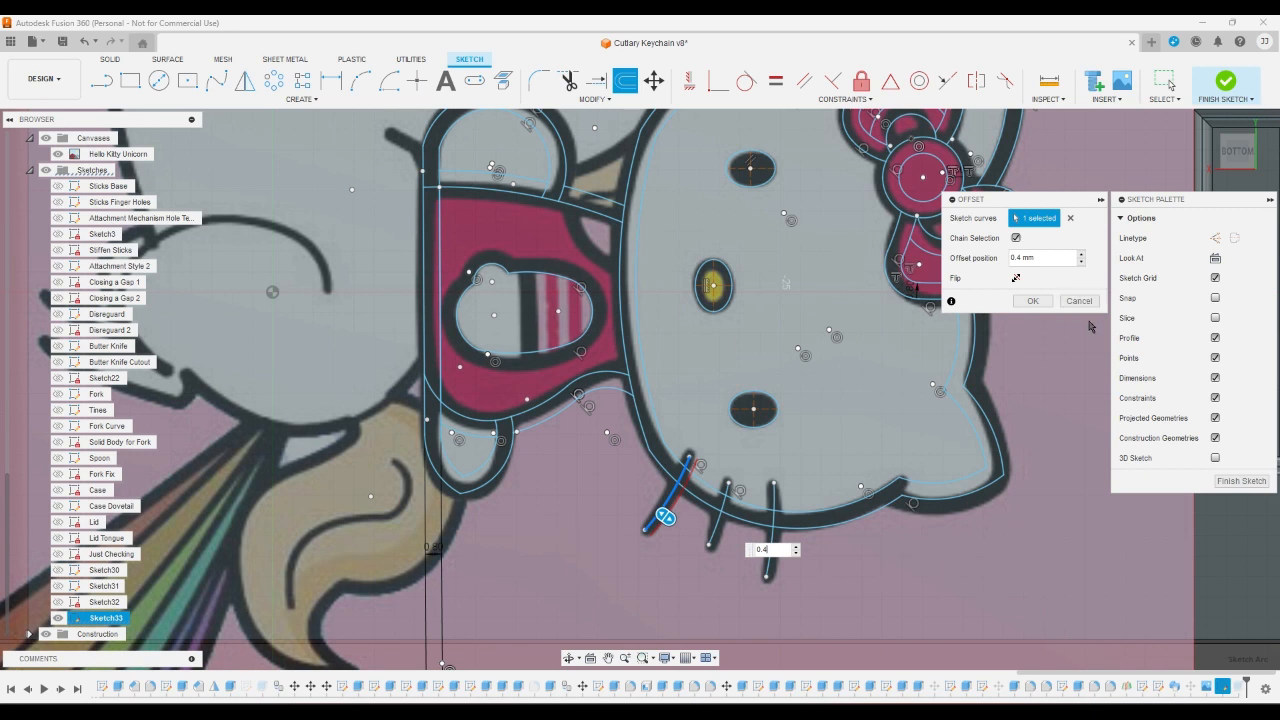
pyautogui.write('.8')
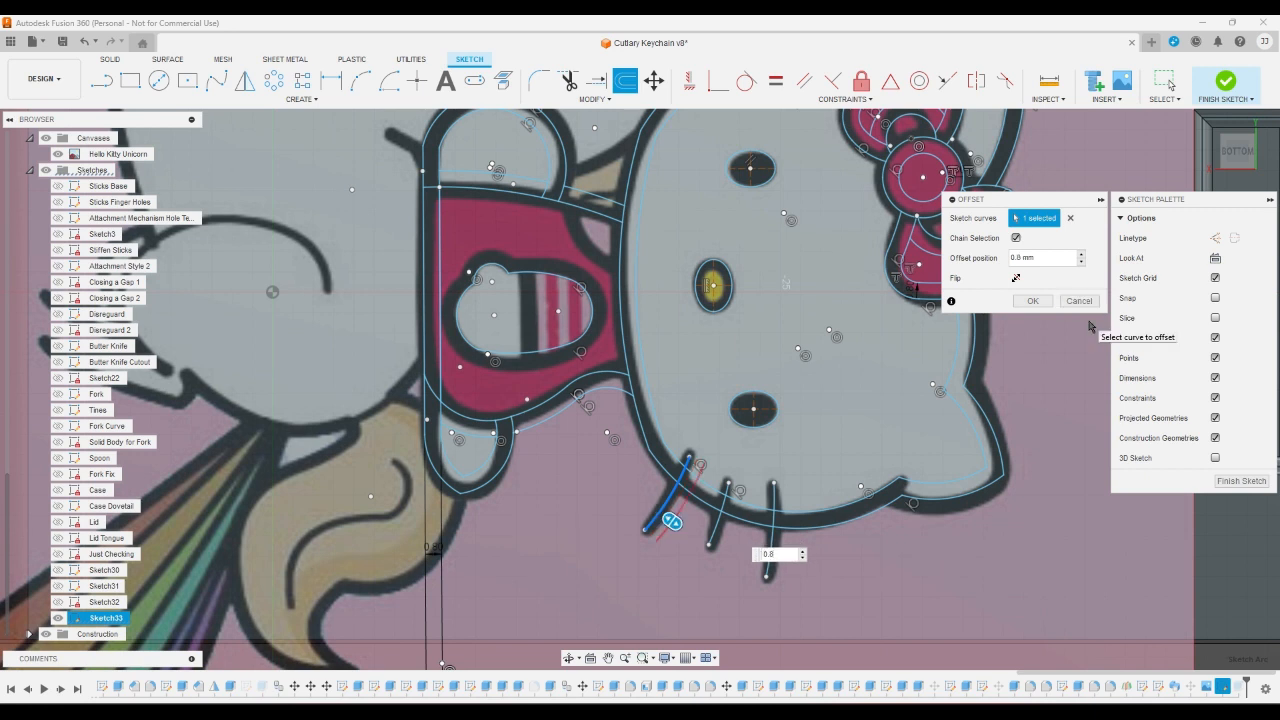
pyautogui.press('Return')
pyautogui.scroll(3, 680, 520)
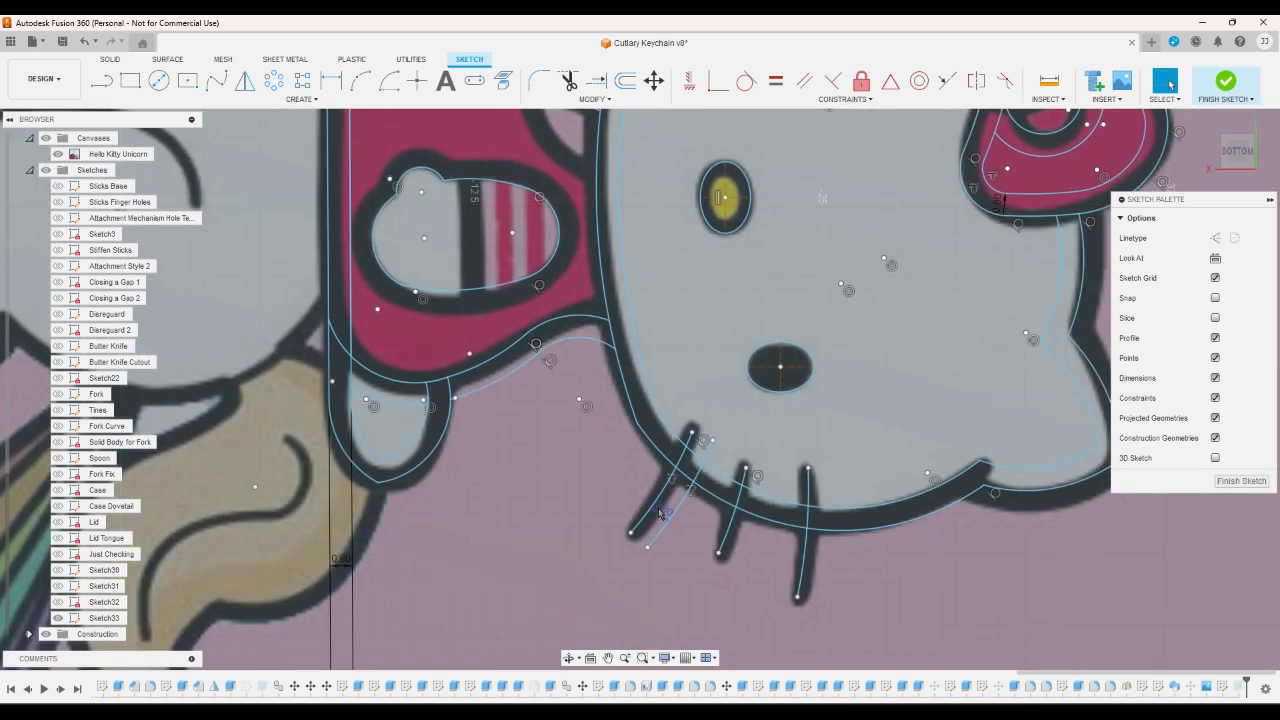
# - Undo the 0.8 mm offset of the whisker arc nearest the body
pyautogui.click(628, 533)
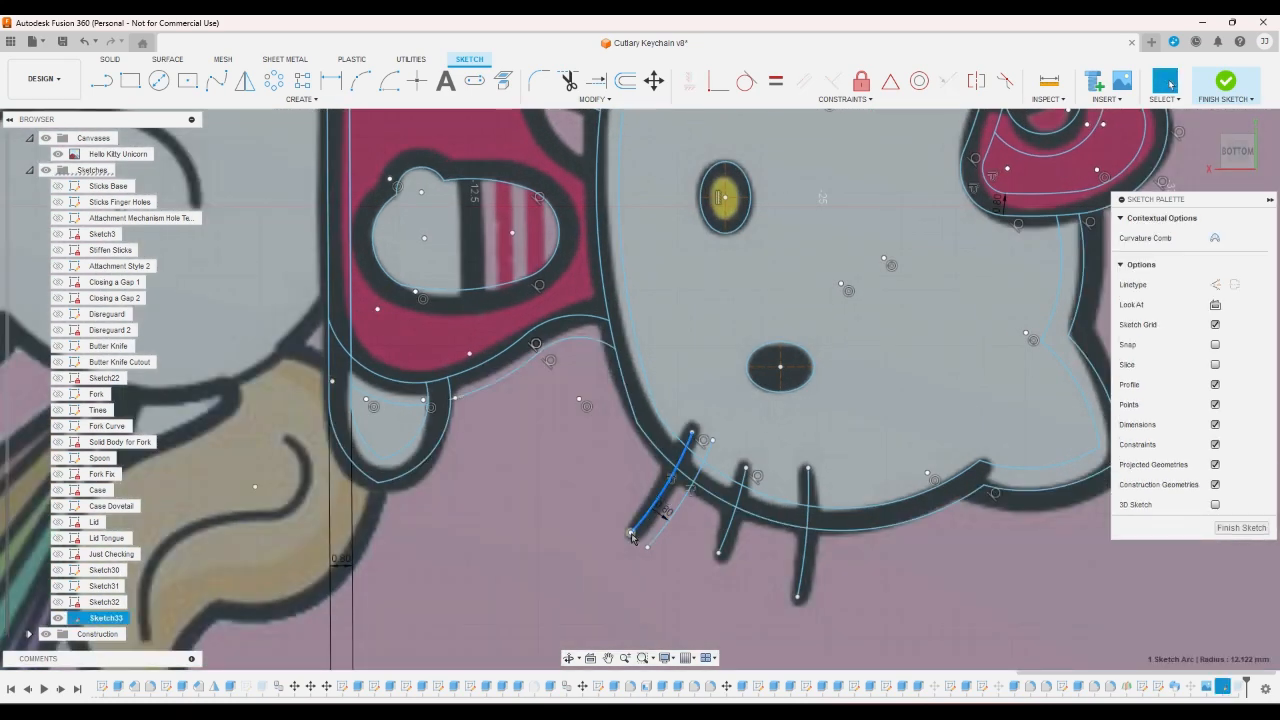
pyautogui.rightClick(616, 521)
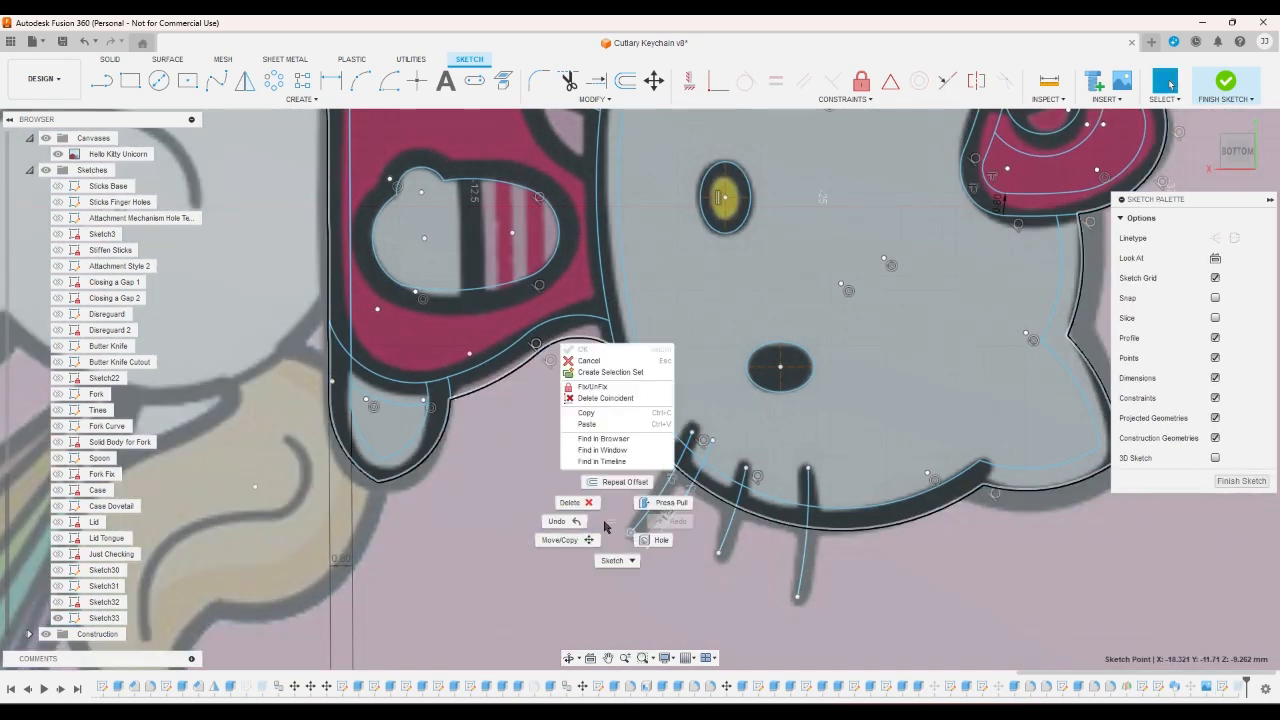
pyautogui.click(604, 526)
pyautogui.click(567, 497)
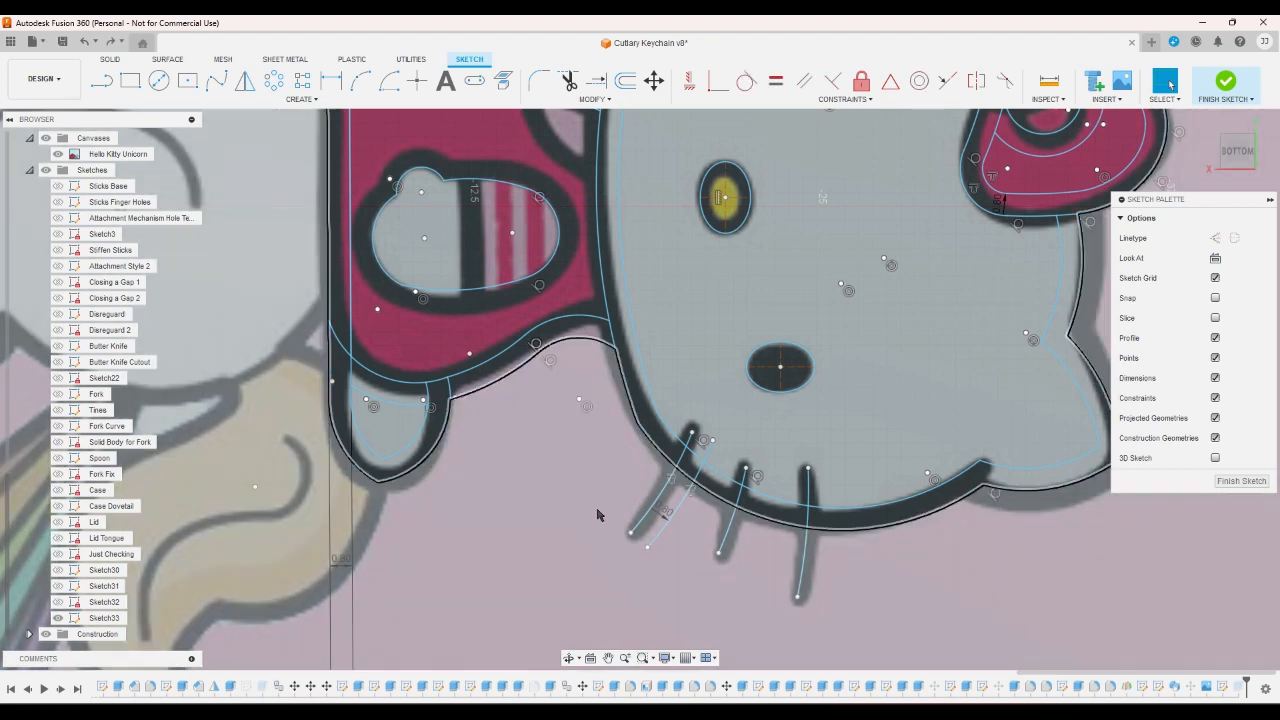
pyautogui.hotkey('ctrl', 'z')
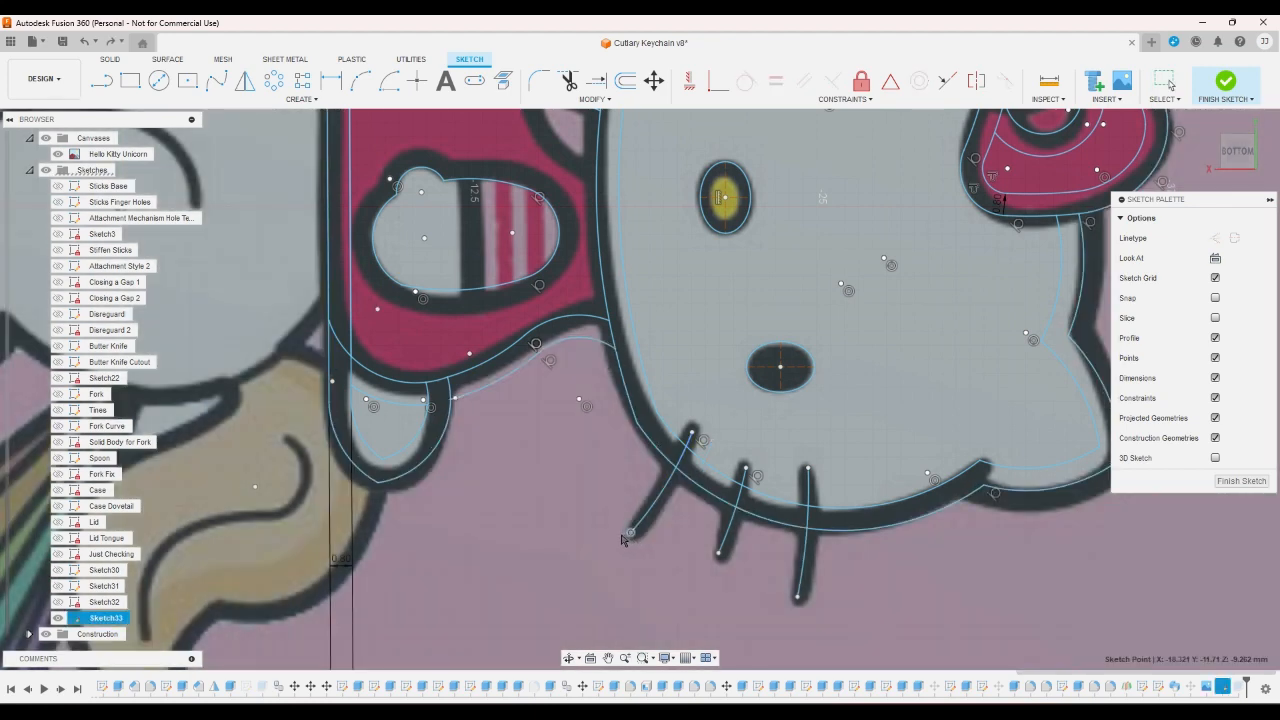
# - Delete the tangent constraint on the arc of the whisker nearest the body and shift that arc toward the whisker's body-side edge
pyautogui.click(634, 513)
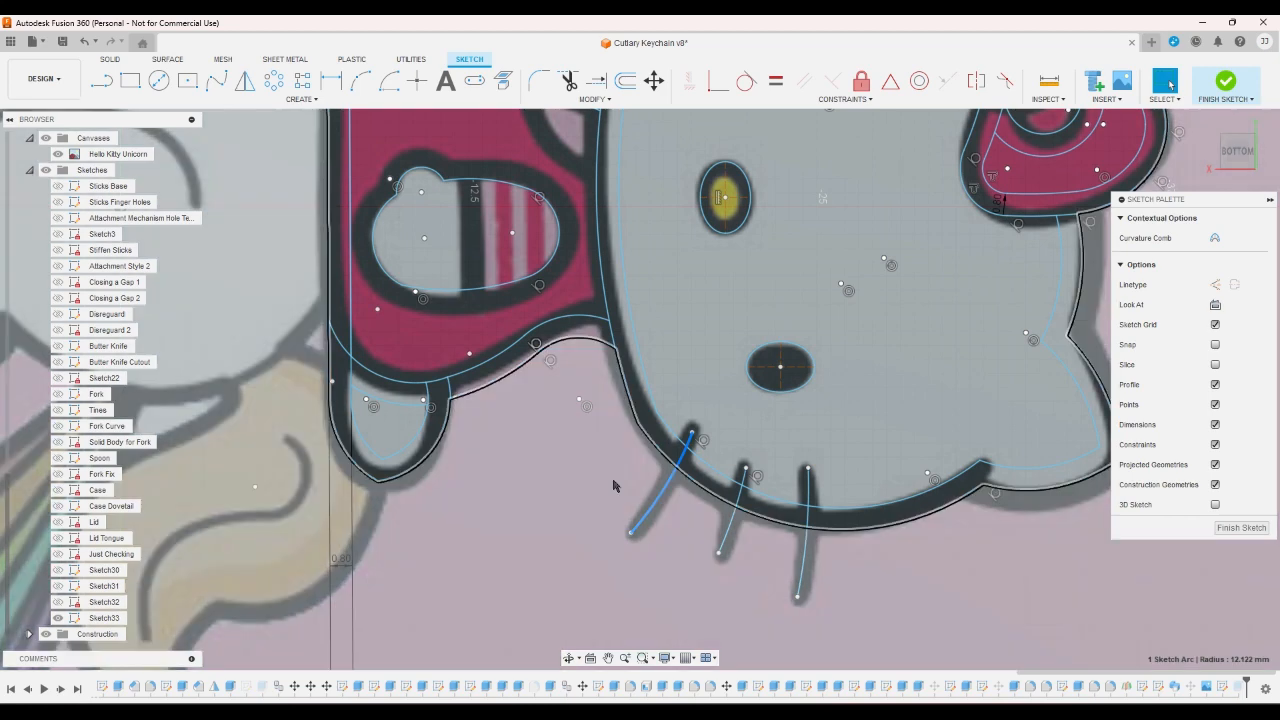
pyautogui.scroll(3, 635, 507)
pyautogui.scroll(-3, 569, 528)
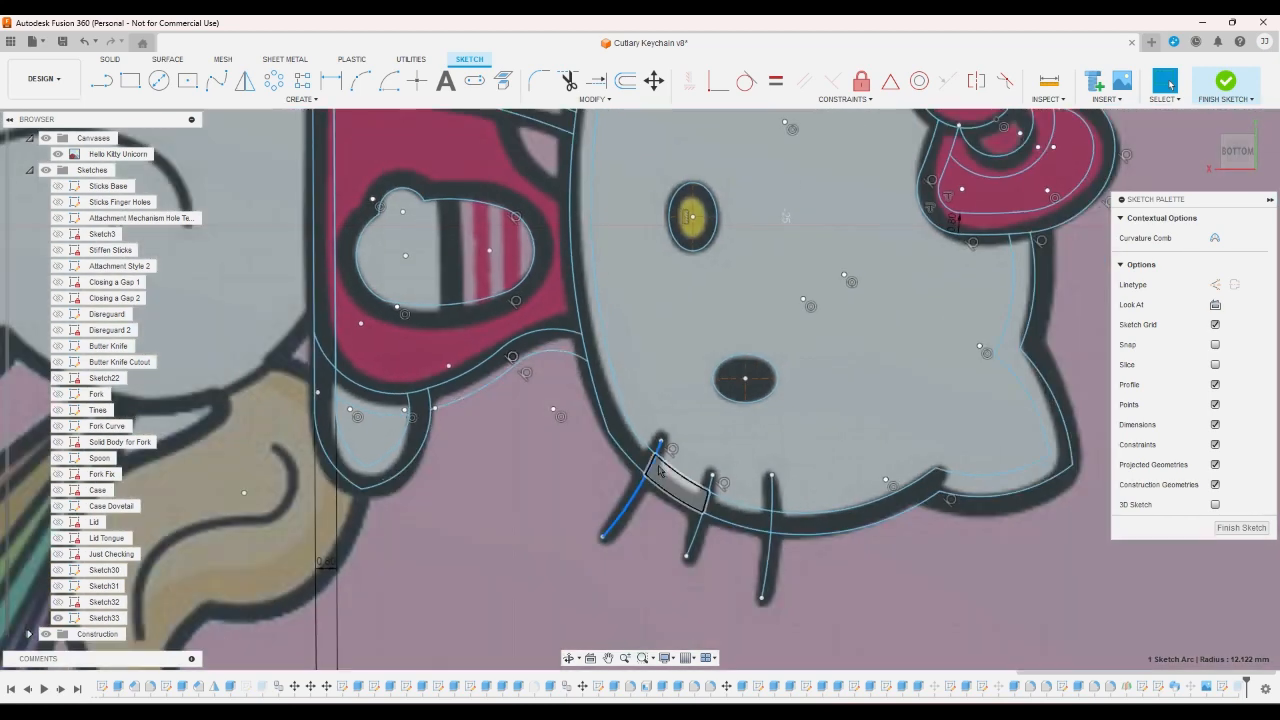
pyautogui.click(676, 453)
pyautogui.rightClick(676, 453)
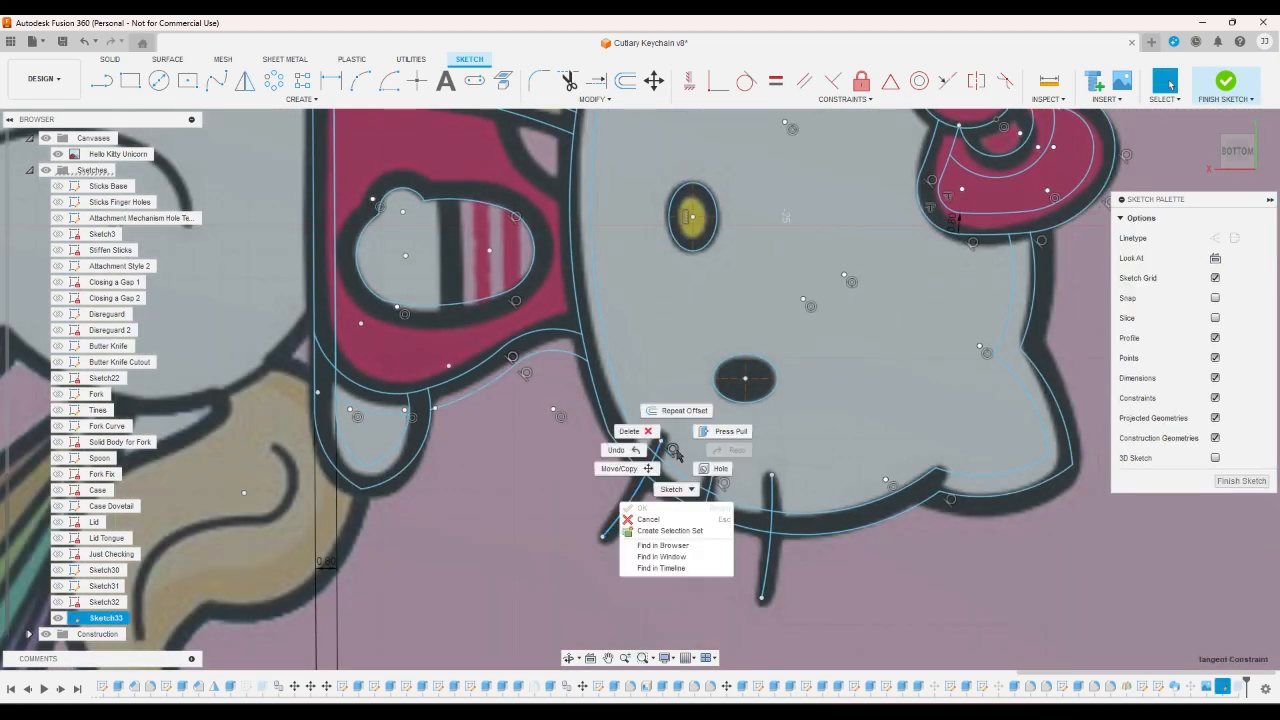
pyautogui.click(647, 433)
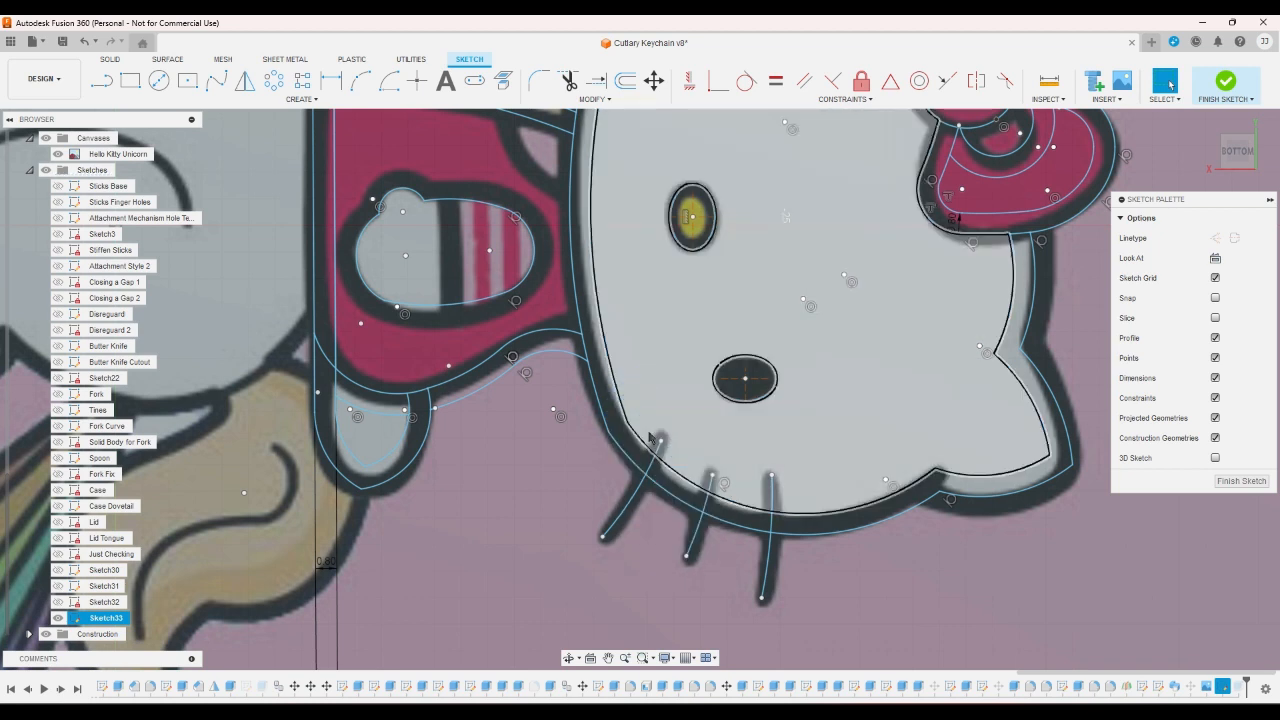
pyautogui.click(648, 473)
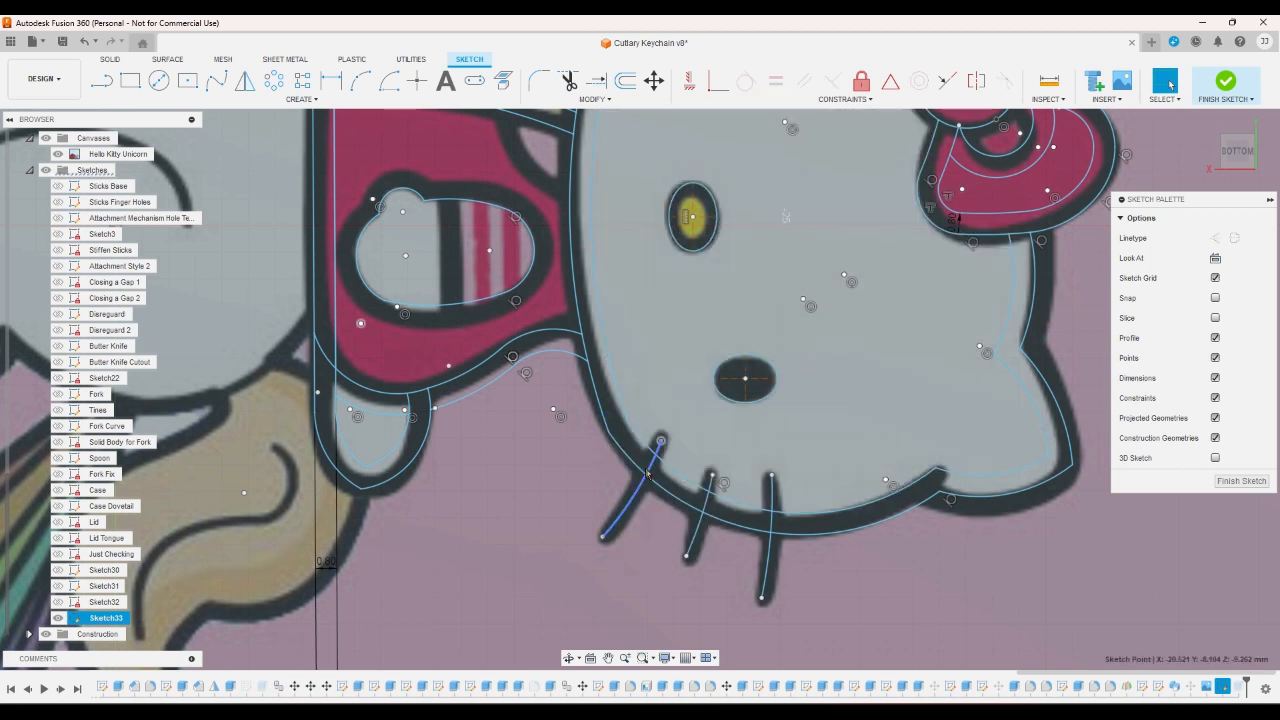
pyautogui.moveTo(648, 473); pyautogui.dragTo(643, 467)
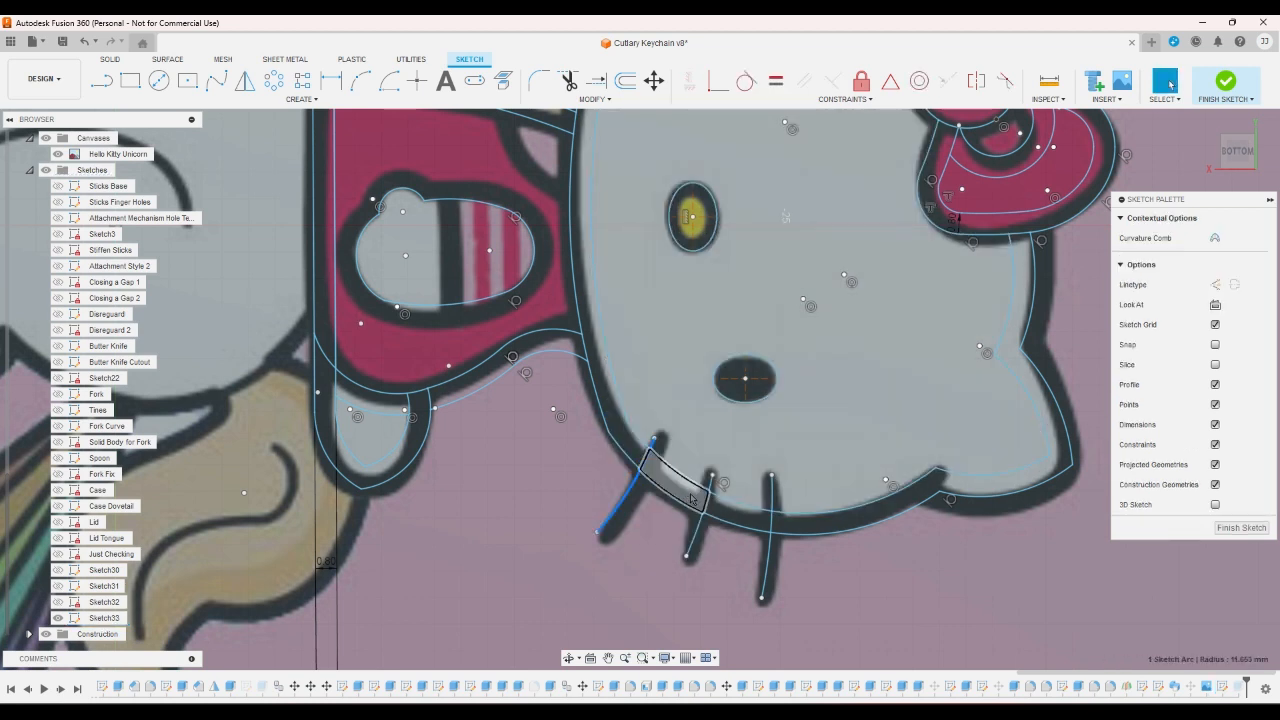
# - Delete the tangent constraint on the middle whisker opposite the bow, and align that arc and the ear-side whisker's arc with their body-side edges
pyautogui.rightClick(724, 483)
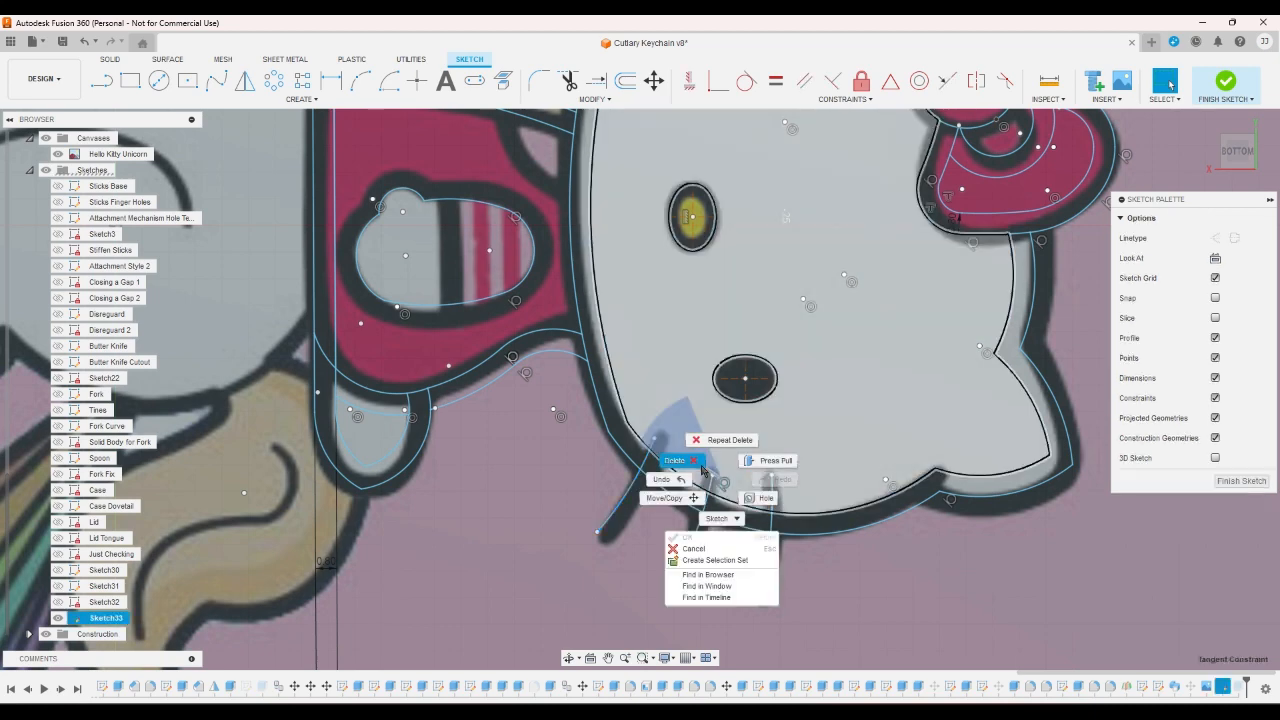
pyautogui.click(674, 460)
pyautogui.click(705, 487)
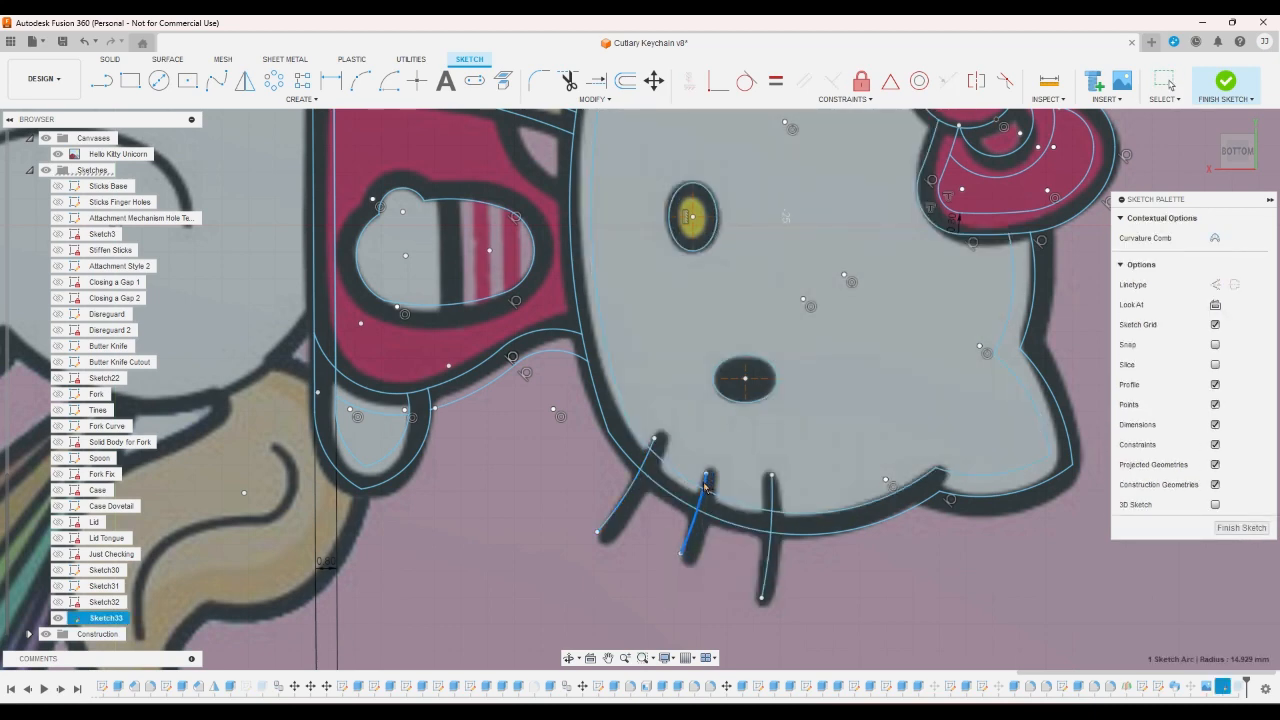
pyautogui.moveTo(682, 554); pyautogui.dragTo(688, 563)
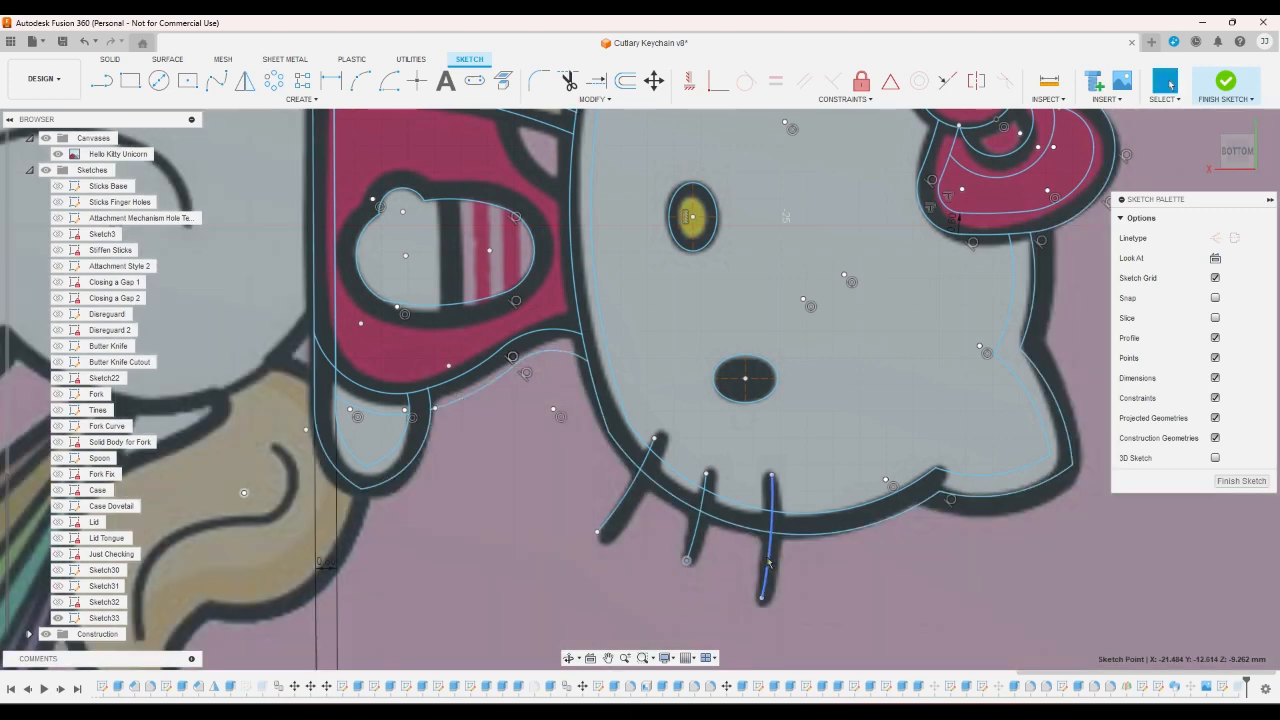
pyautogui.moveTo(768, 563); pyautogui.dragTo(763, 563)
# - Delete the tangent constraint on the whisker arc nearest the bow and move its inner endpoint to the whisker's body-side edge
pyautogui.scroll(-5, 735, 570)
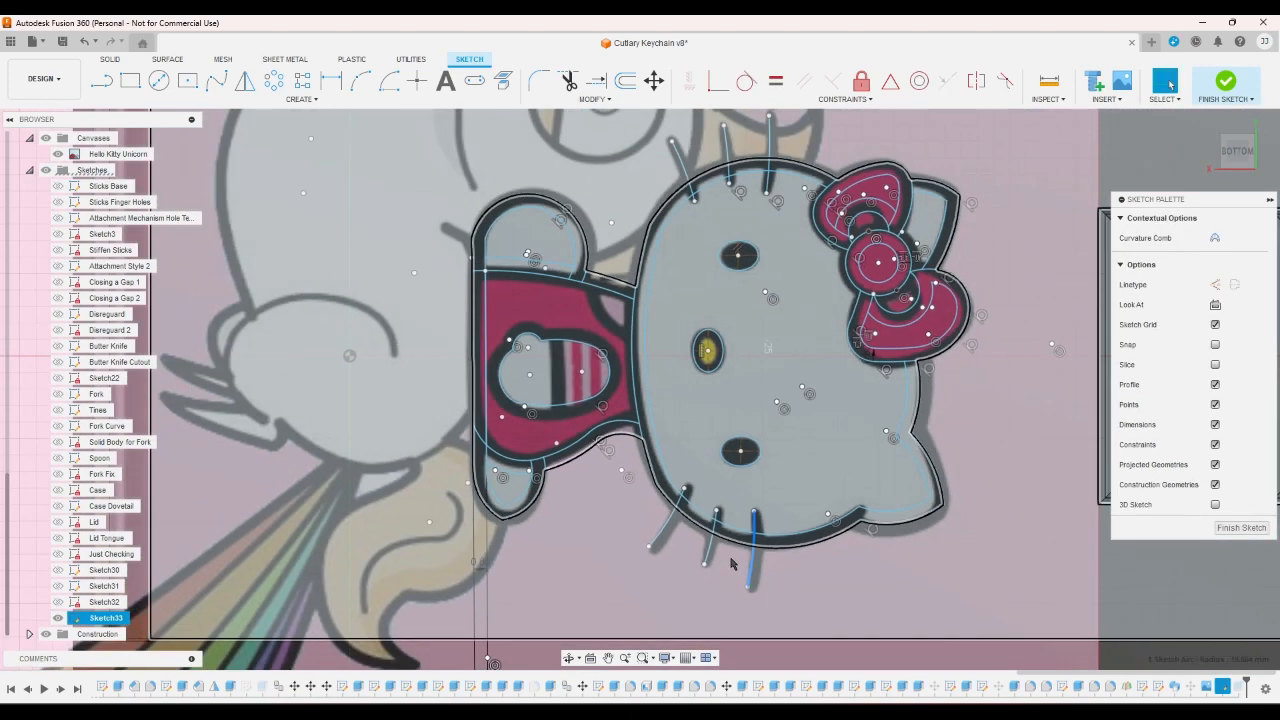
pyautogui.scroll(6, 755, 290)
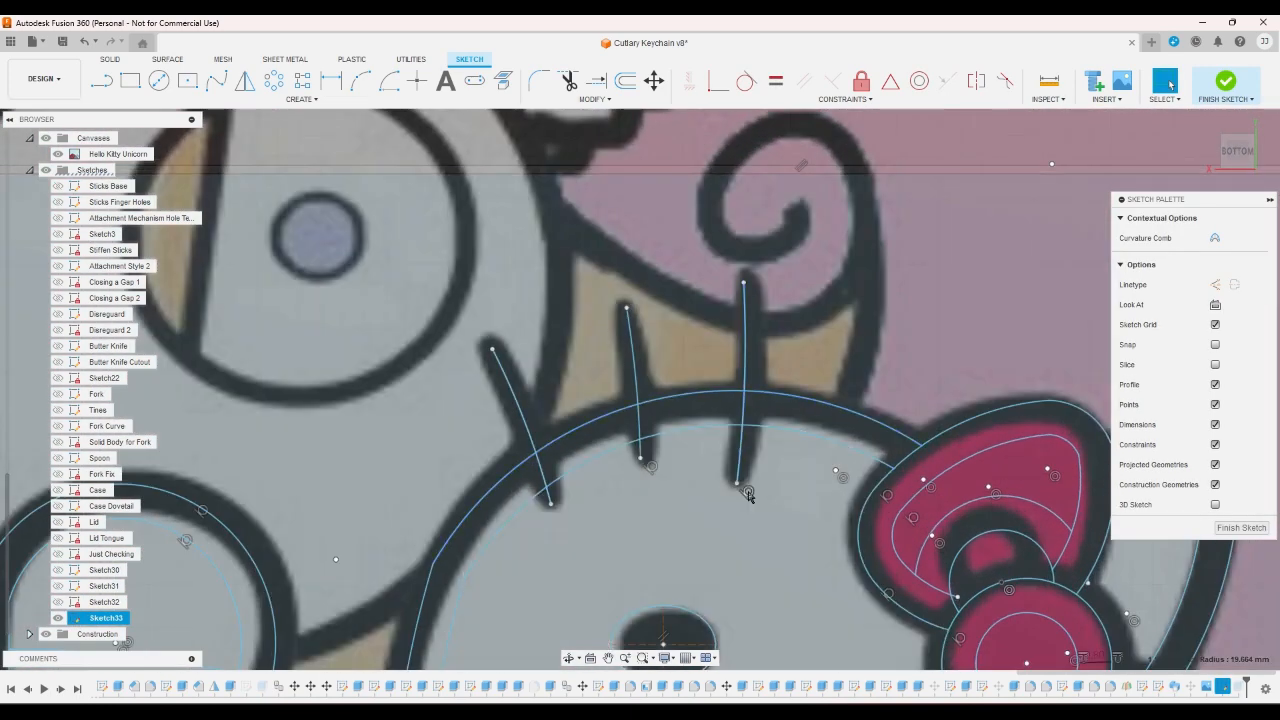
pyautogui.rightClick(748, 493)
pyautogui.click(704, 473)
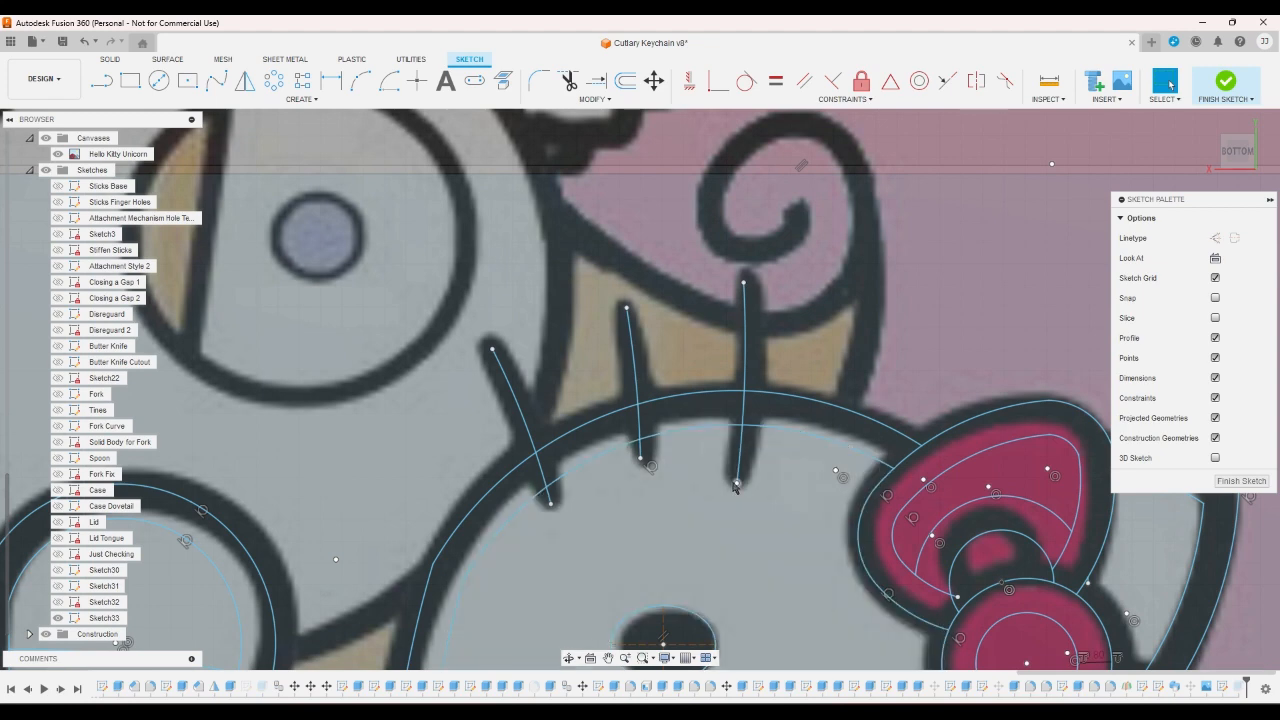
pyautogui.moveTo(737, 484); pyautogui.dragTo(728, 478)
# - Delete the tangent constraint on the middle bow-side whisker arc and move its outer endpoint to the tip of the whisker's body-side edge
pyautogui.click(631, 343)
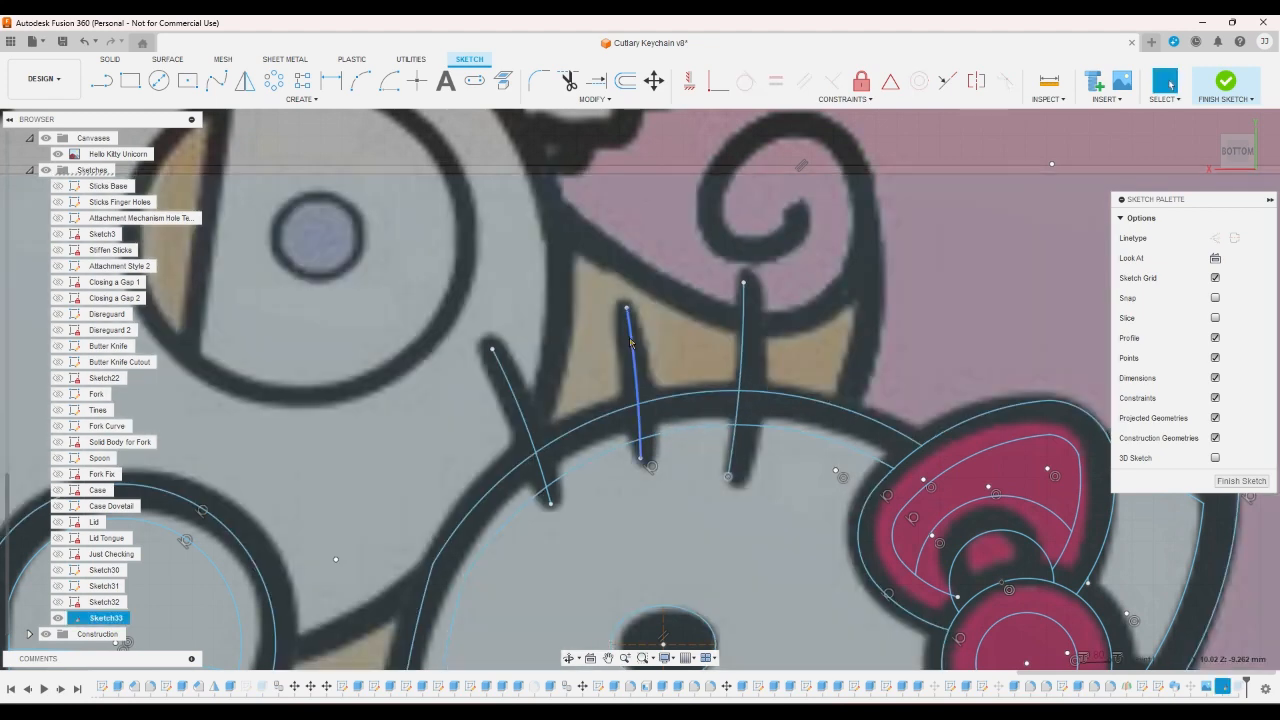
pyautogui.moveTo(631, 343); pyautogui.dragTo(636, 313)
pyautogui.click(652, 466)
pyautogui.rightClick(652, 466)
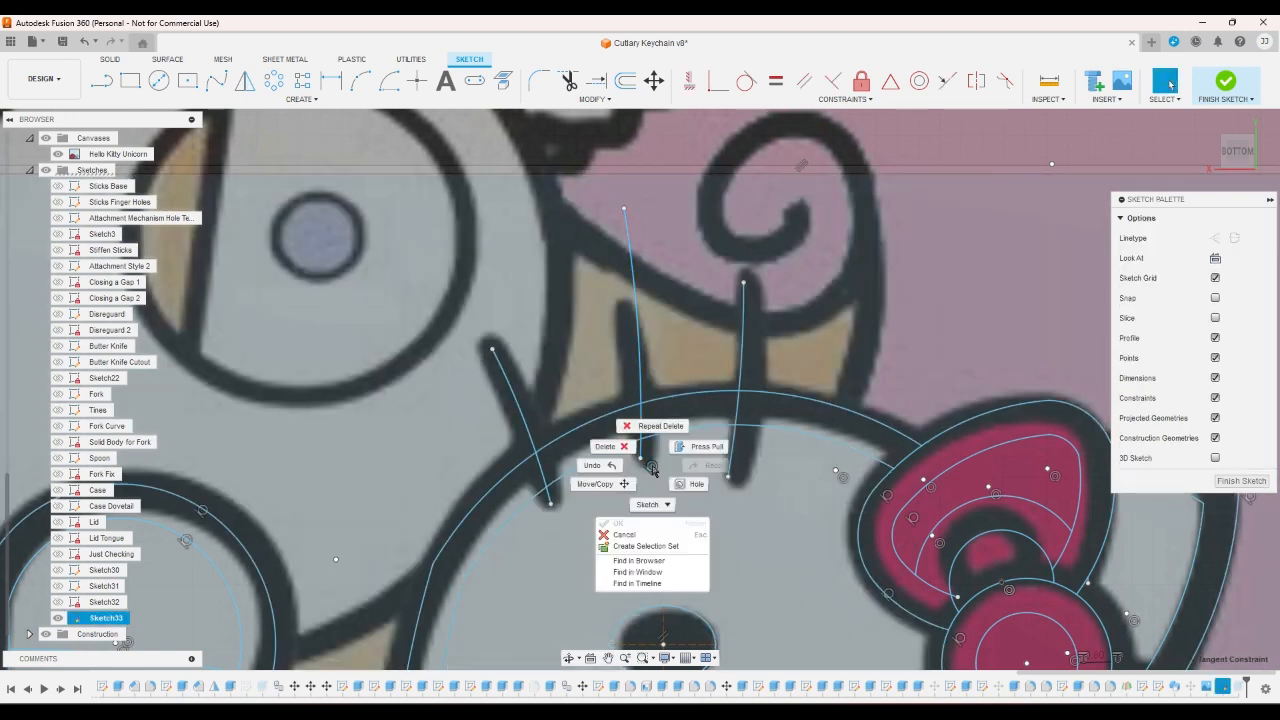
pyautogui.click(606, 447)
pyautogui.click(622, 213)
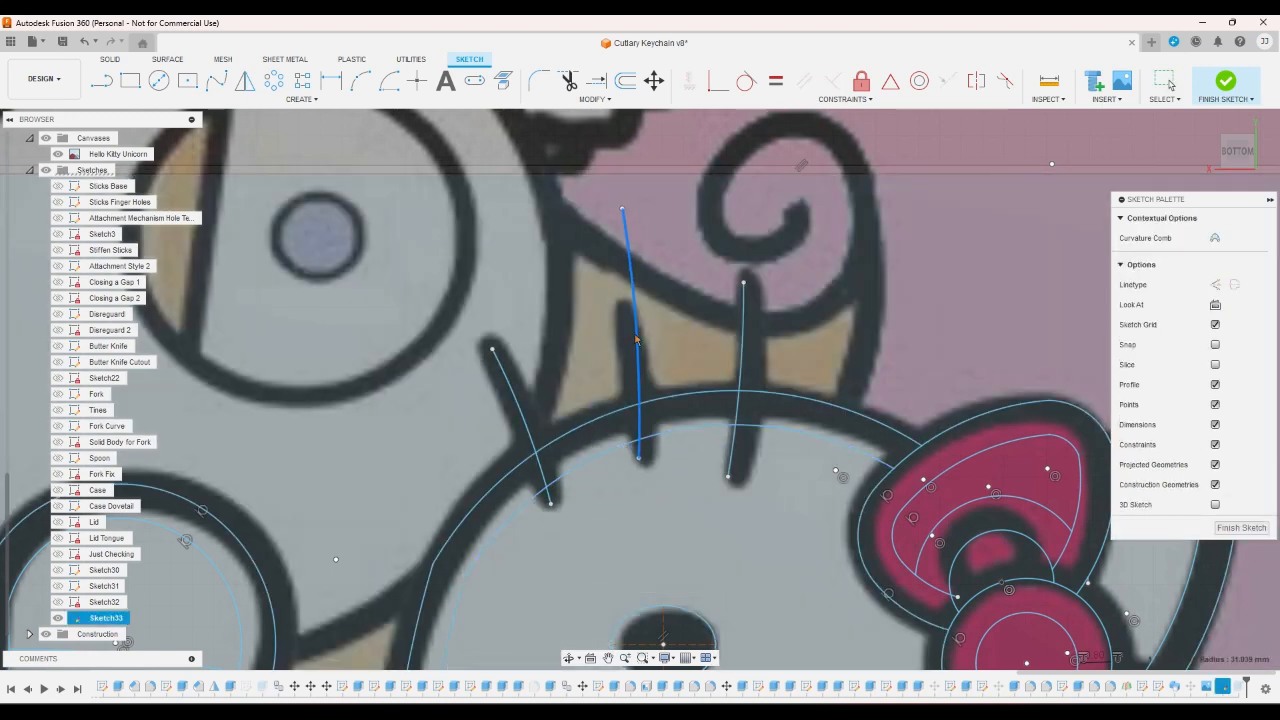
pyautogui.moveTo(622, 213); pyautogui.dragTo(619, 306)
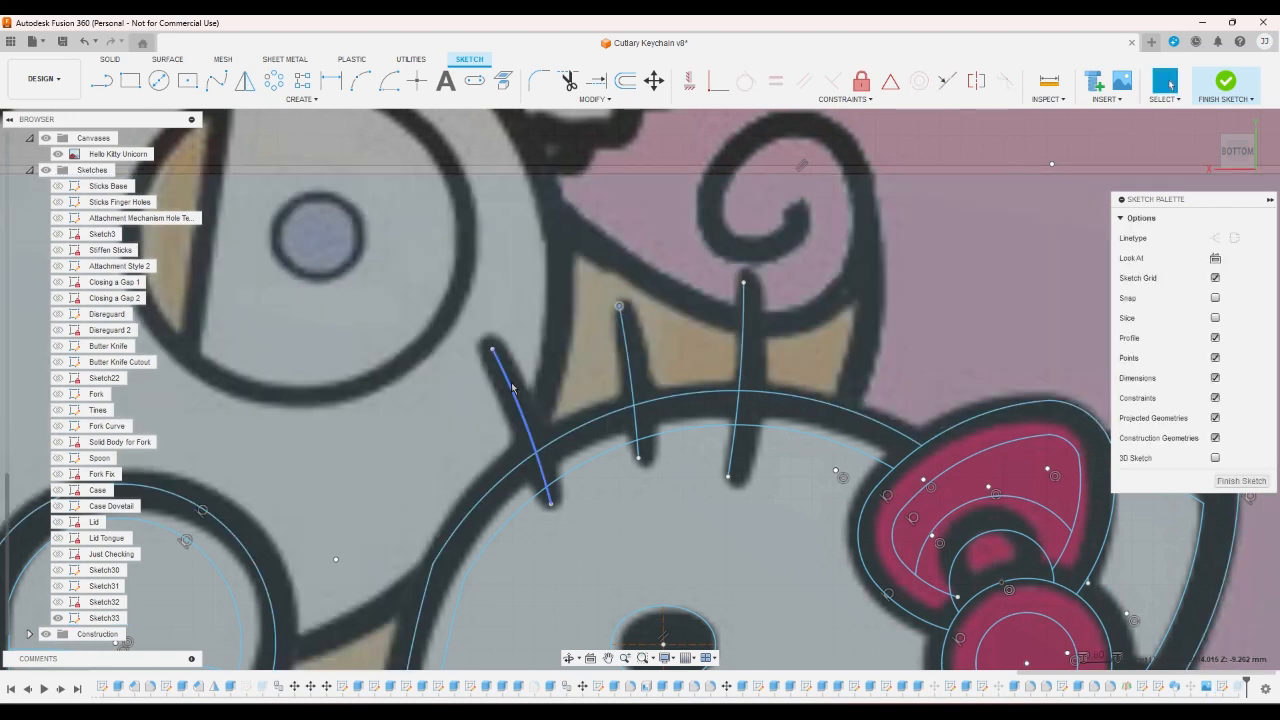
# - Shift the bow-side whisker arc nearest the body onto the whisker's body-side edge and offset it 0.8 mm toward the bow
pyautogui.moveTo(511, 384); pyautogui.dragTo(503, 386)
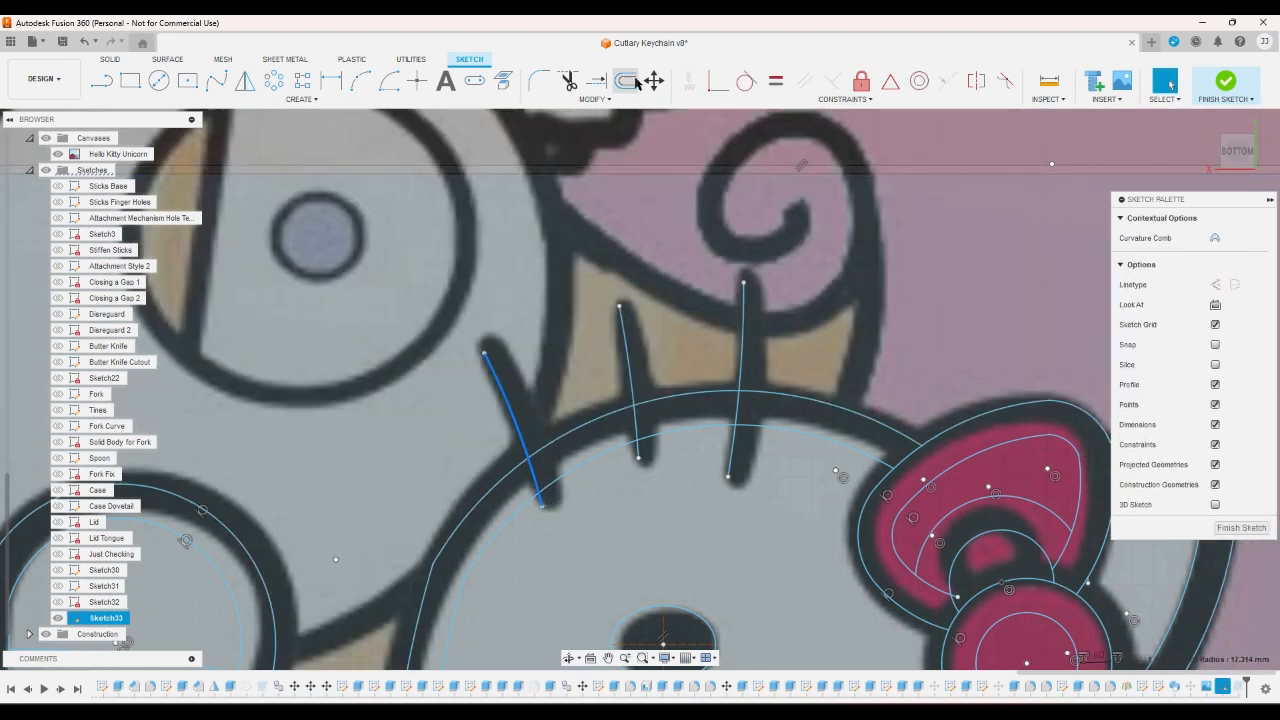
pyautogui.click(625, 80)
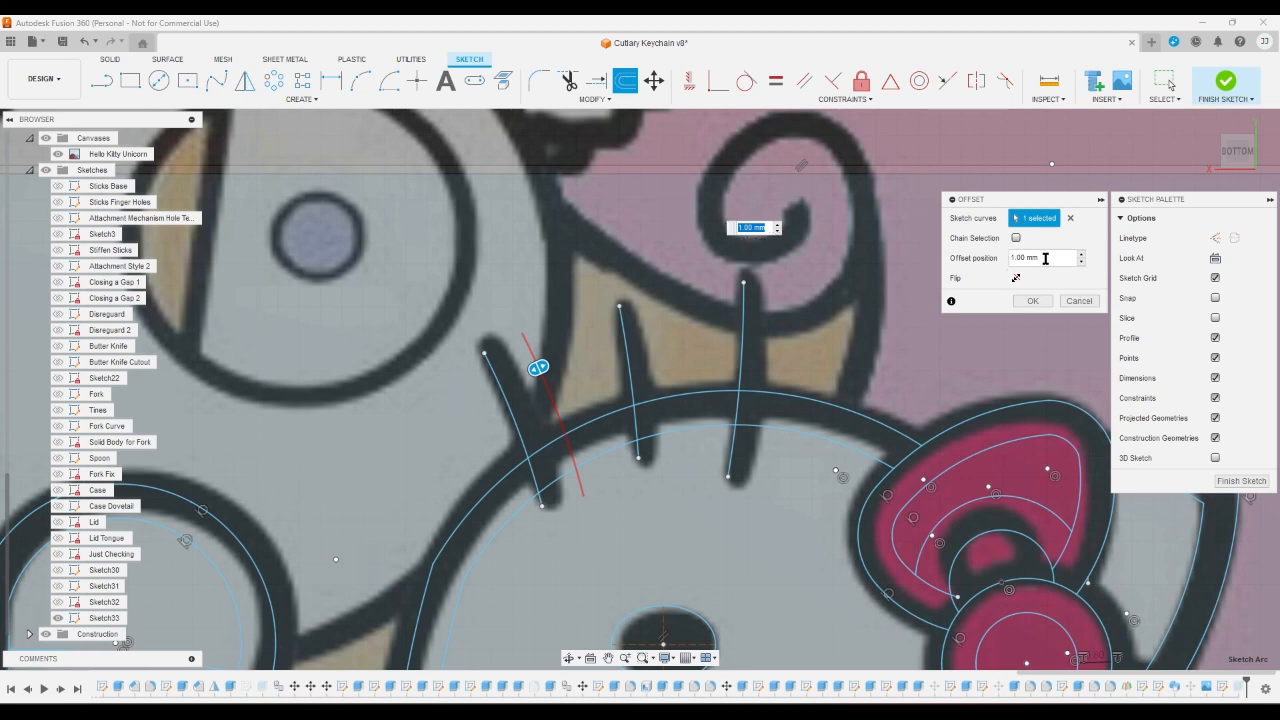
pyautogui.write('0.8')
pyautogui.press('Return')
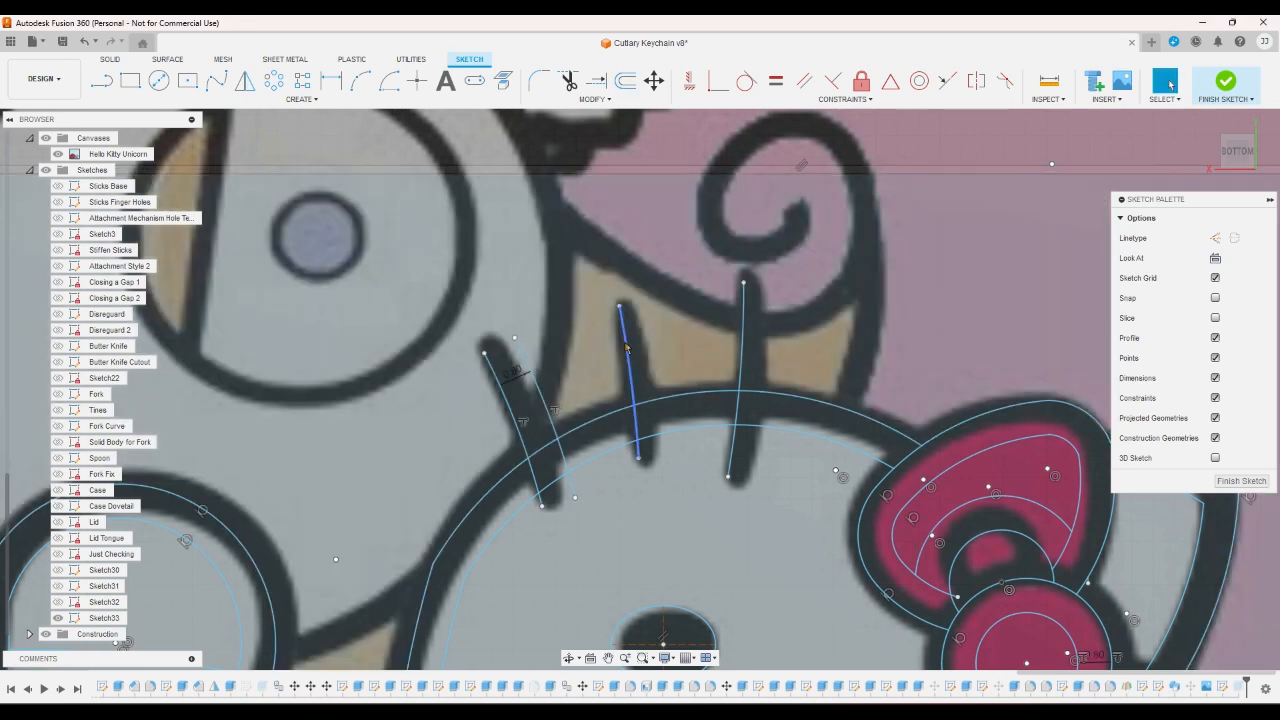
# - Offset the arcs of the middle whisker and the whisker nearest the bow by 0.8 mm toward the bow
pyautogui.press('o')
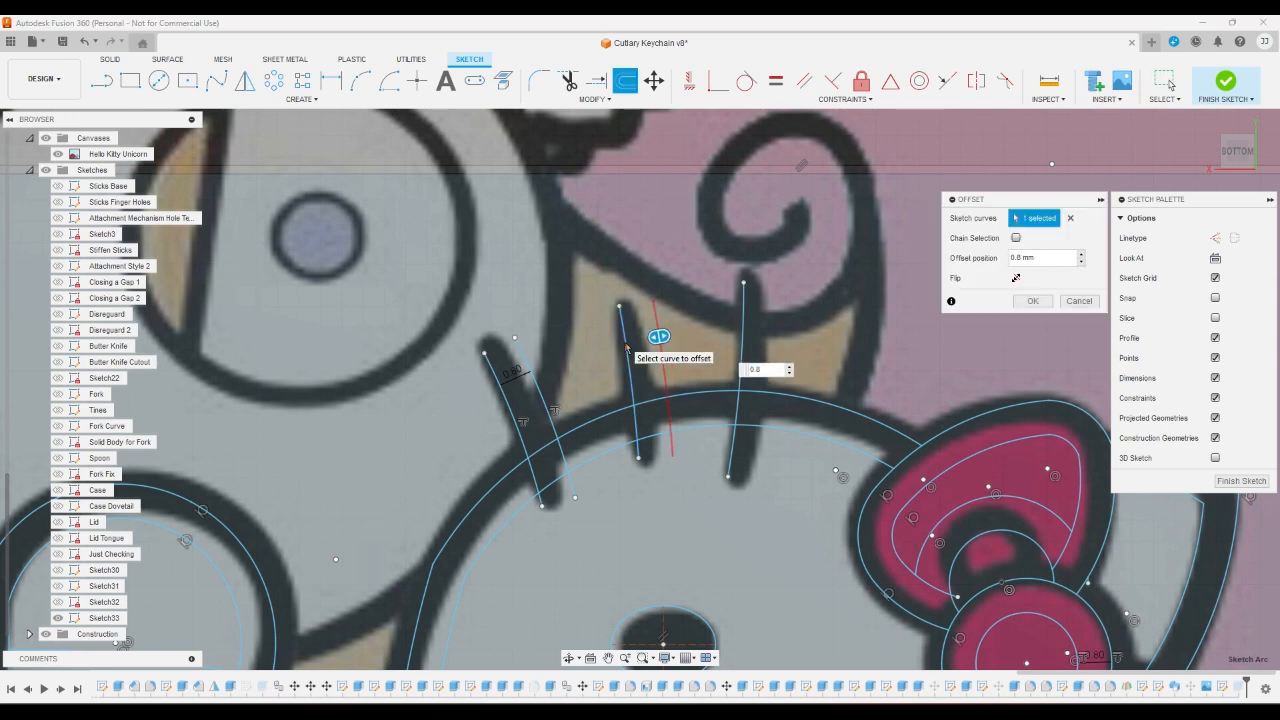
pyautogui.press('Return')
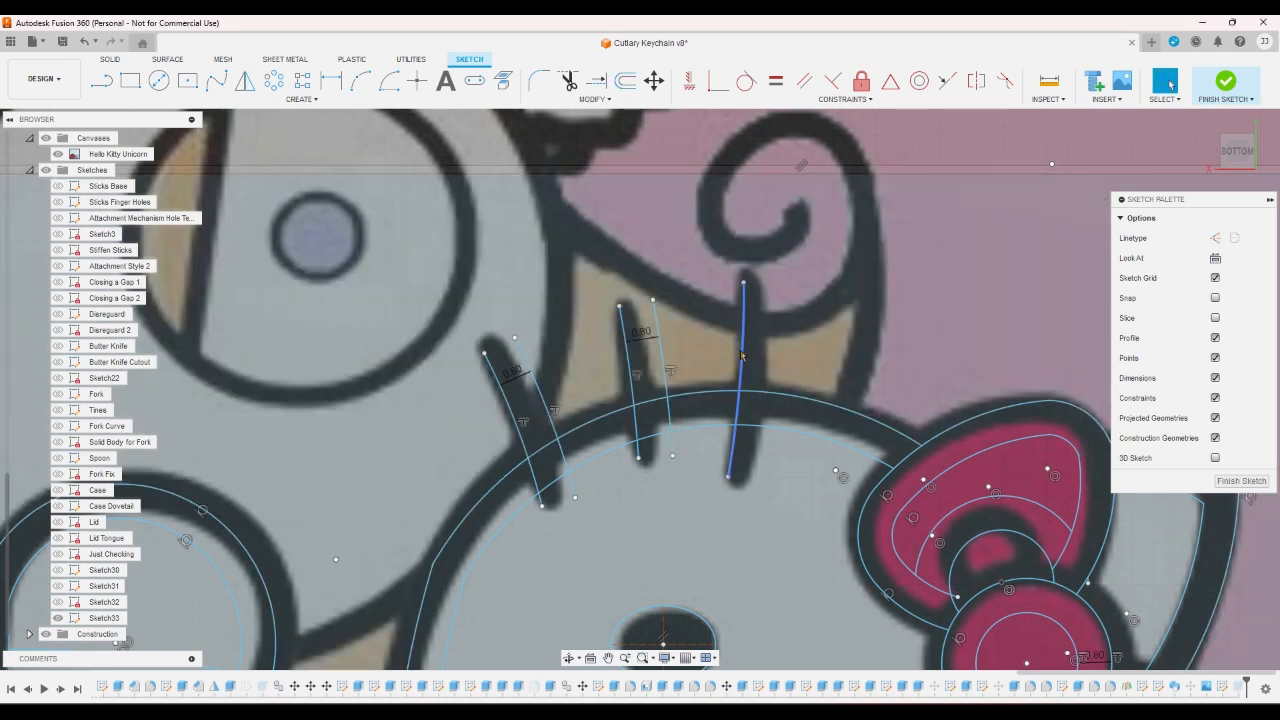
pyautogui.click(741, 355)
pyautogui.press('o')
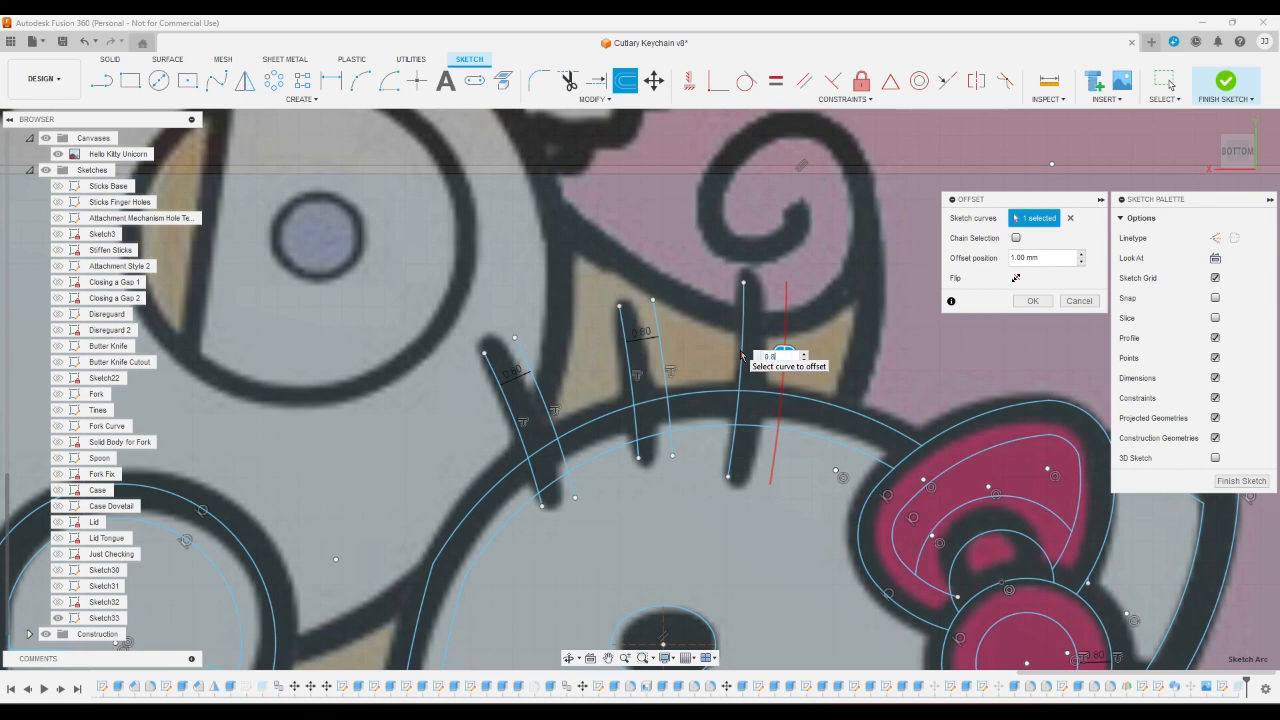
pyautogui.press('Return')
pyautogui.scroll(-8, 741, 355)
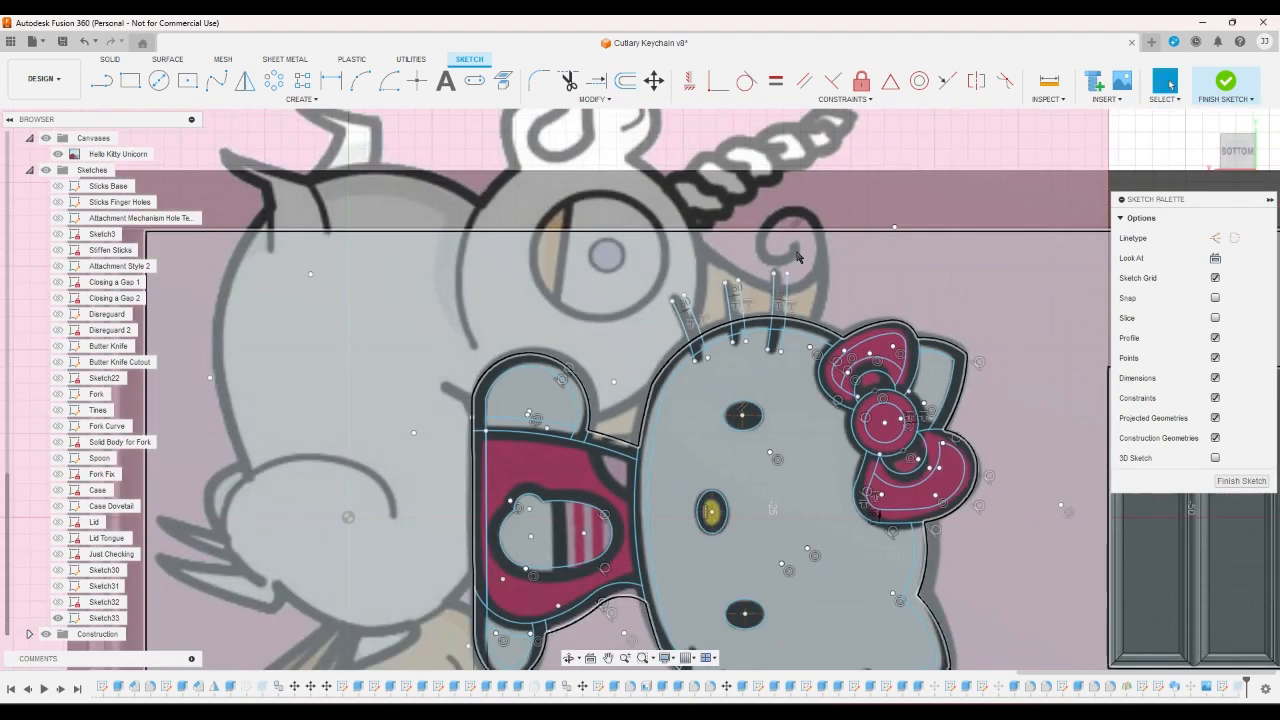
pyautogui.scroll(2, 770, 585)
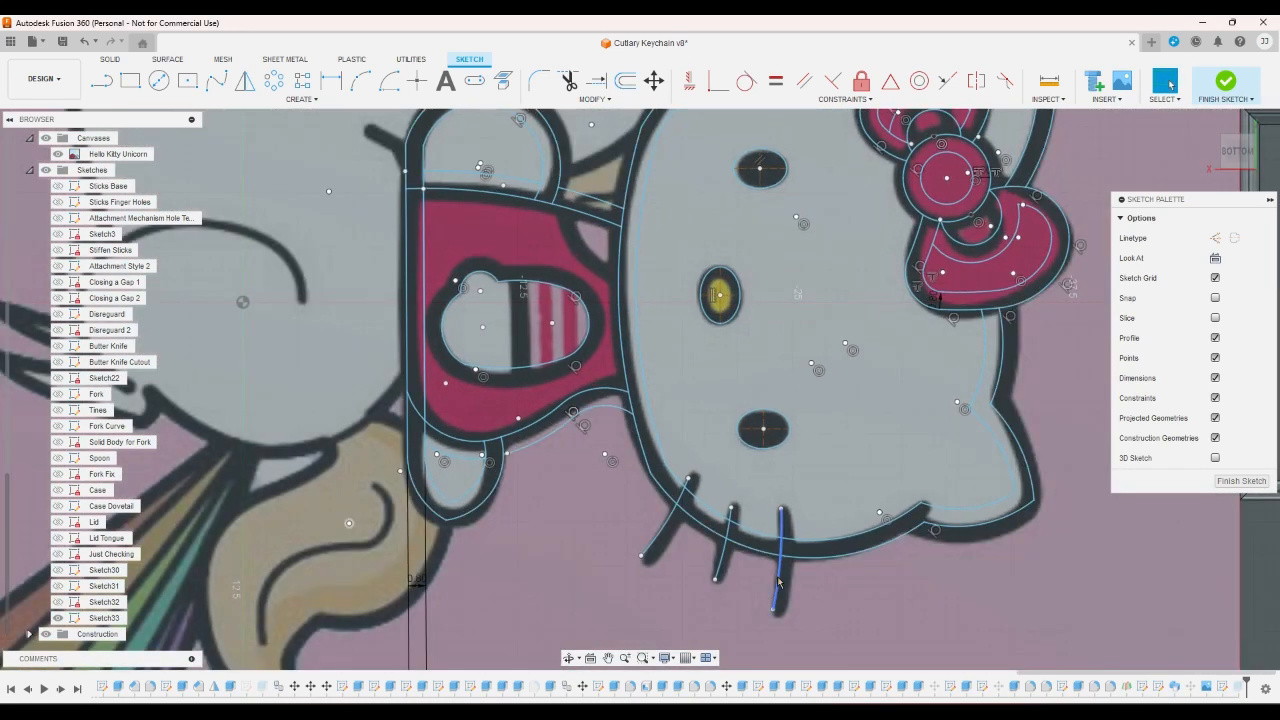
pyautogui.click(778, 580)
pyautogui.press('Delete')
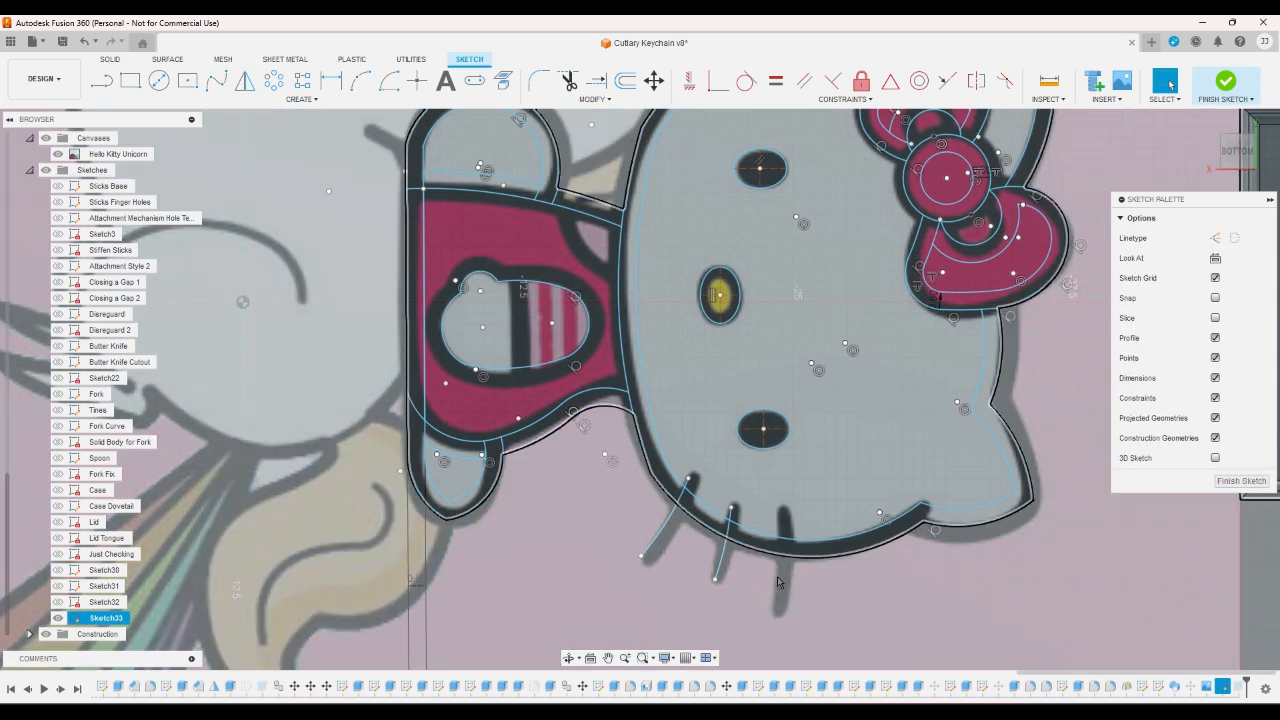
pyautogui.press('o')
pyautogui.click(1078, 282)
# - Offset each of the three whisker arcs on the side opposite the bow by 0.8 mm, away from the body
pyautogui.click(778, 586)
pyautogui.press('o')
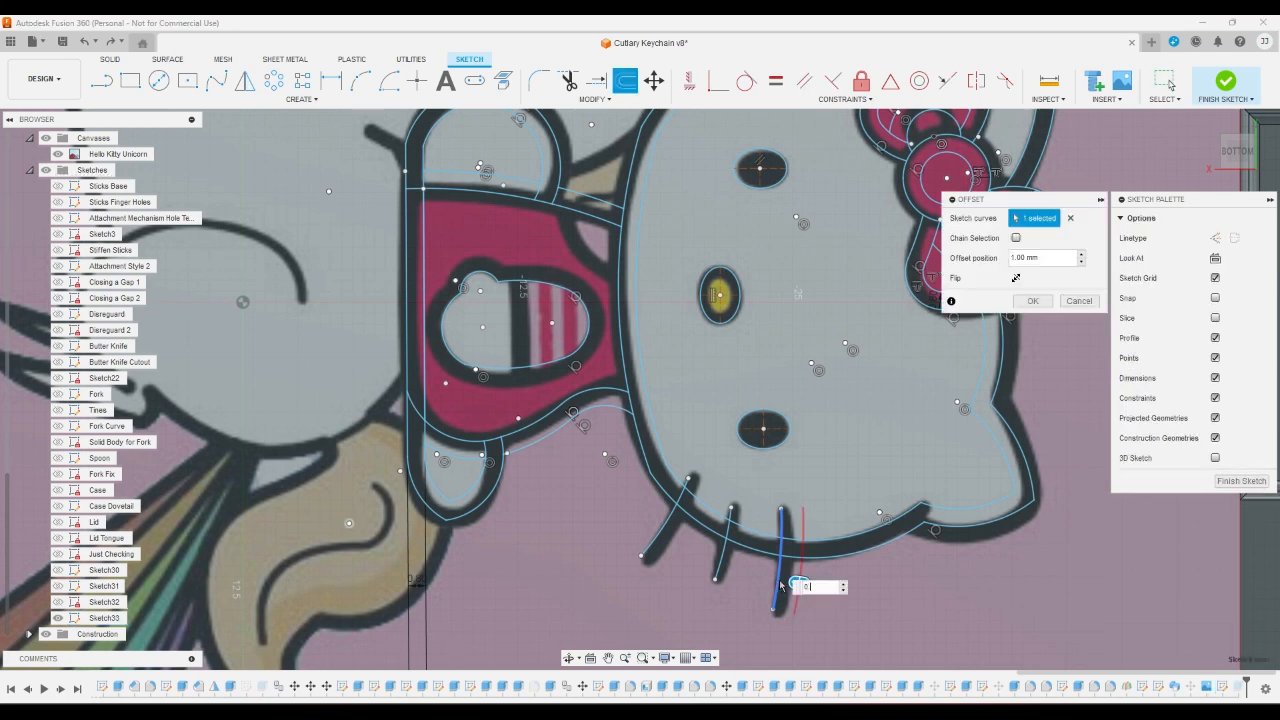
pyautogui.press('Return')
pyautogui.click(725, 562)
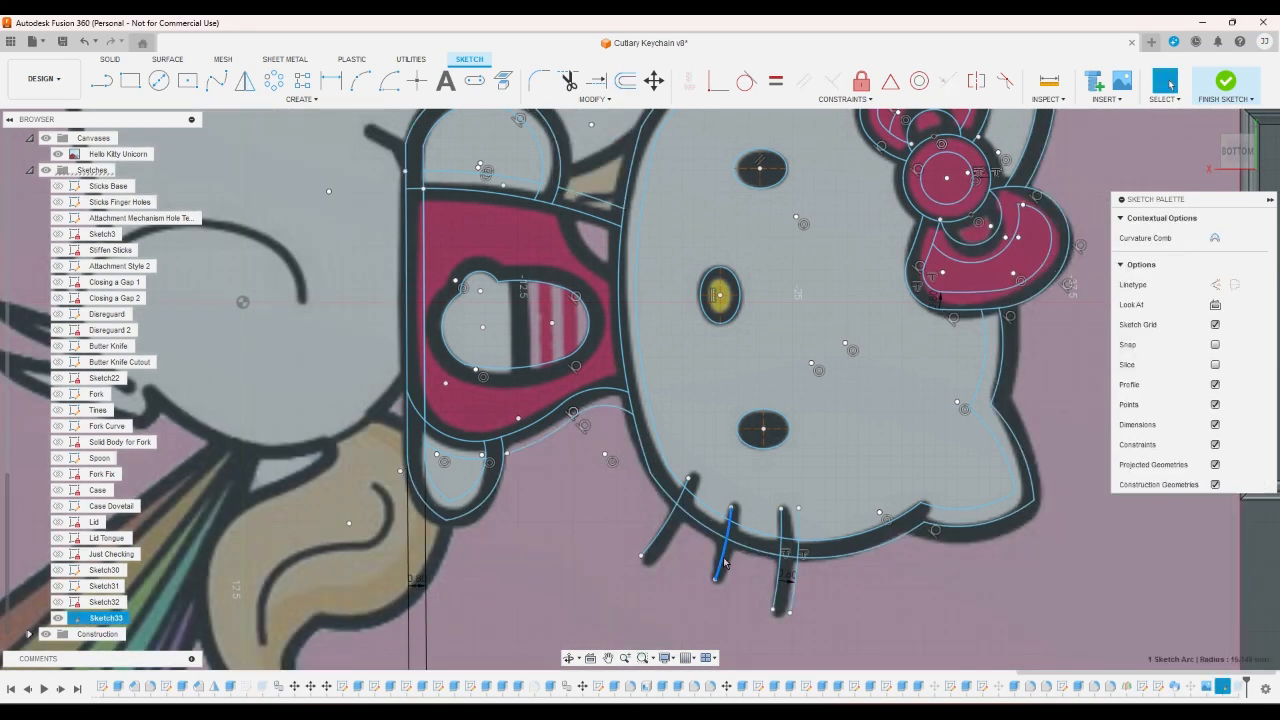
pyautogui.press('o')
pyautogui.press('Return')
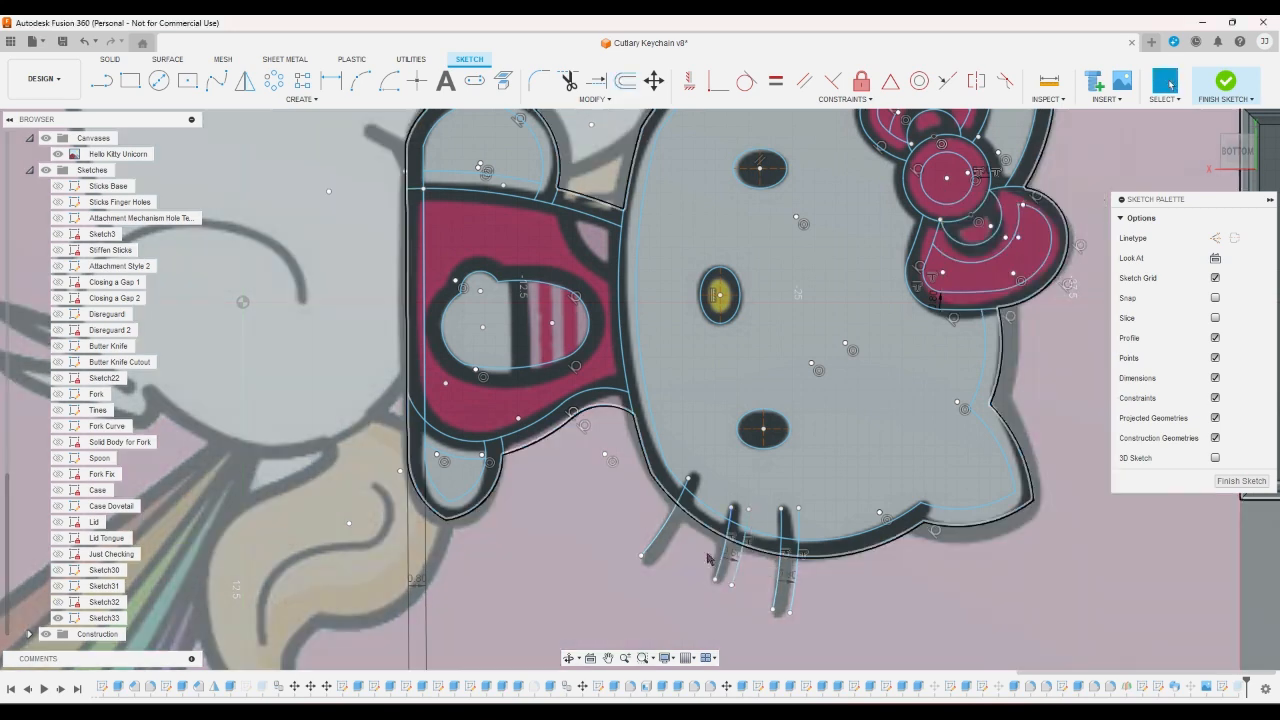
pyautogui.click(663, 535)
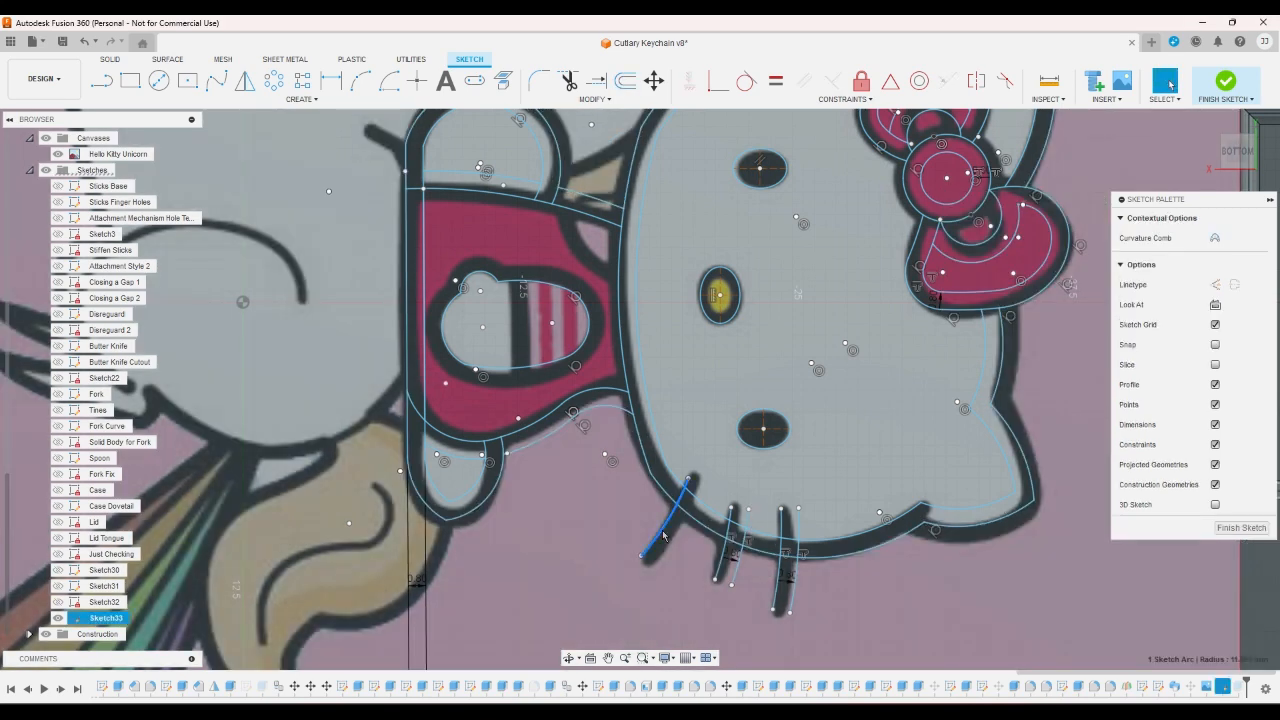
pyautogui.press('o')
pyautogui.press('Return')
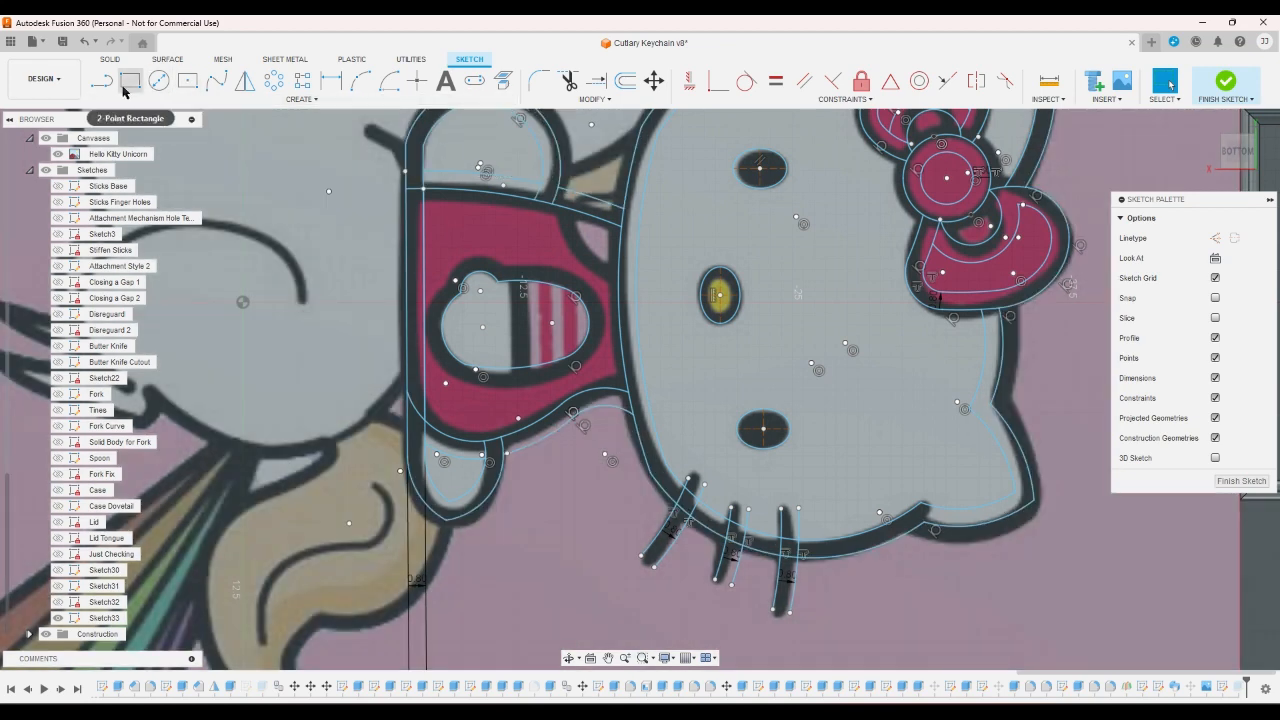
# - Close both ends of the three whiskers opposite the bow with rounded three-point arcs joining each pair of offset curves
pyautogui.click(361, 80)
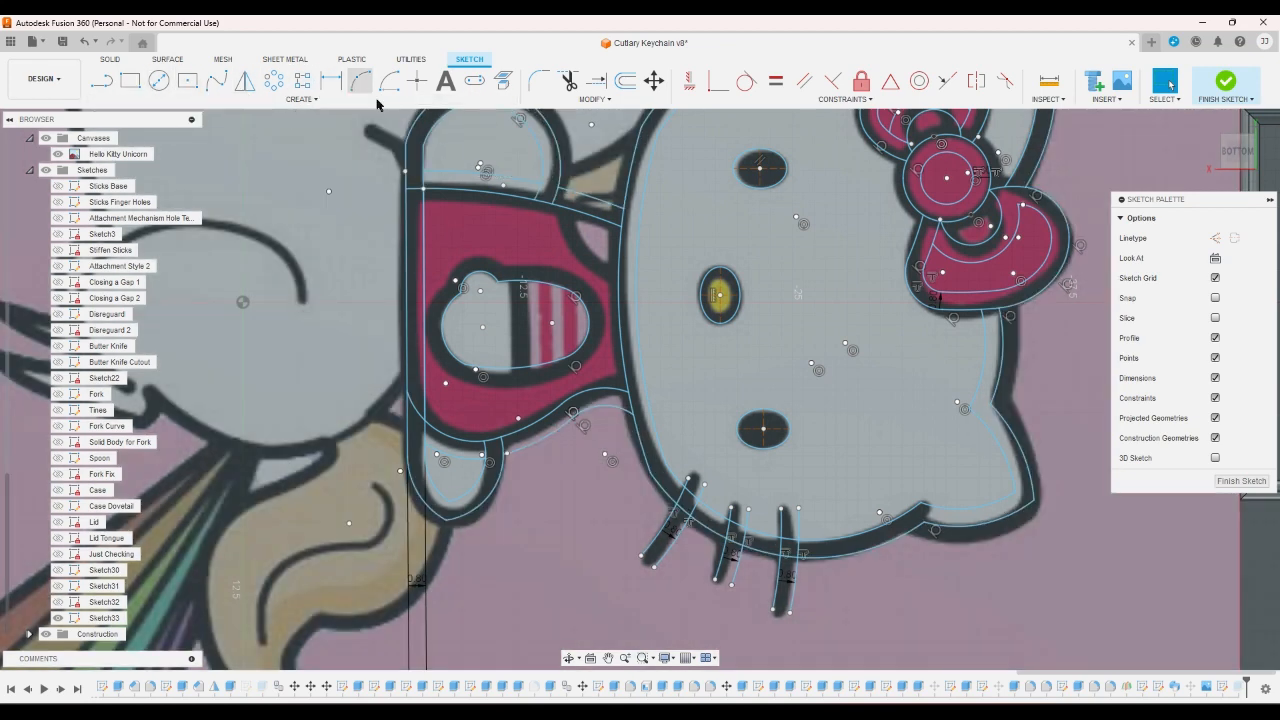
pyautogui.scroll(1, 680, 400)
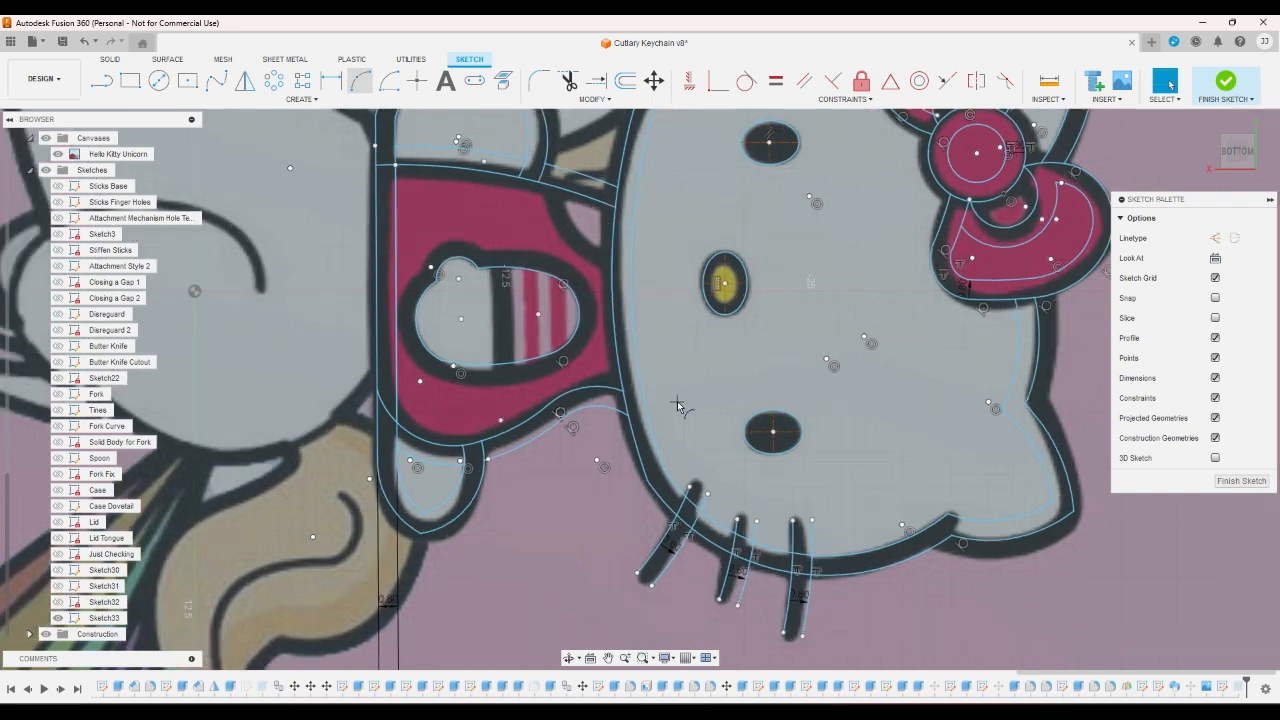
pyautogui.click(698, 488)
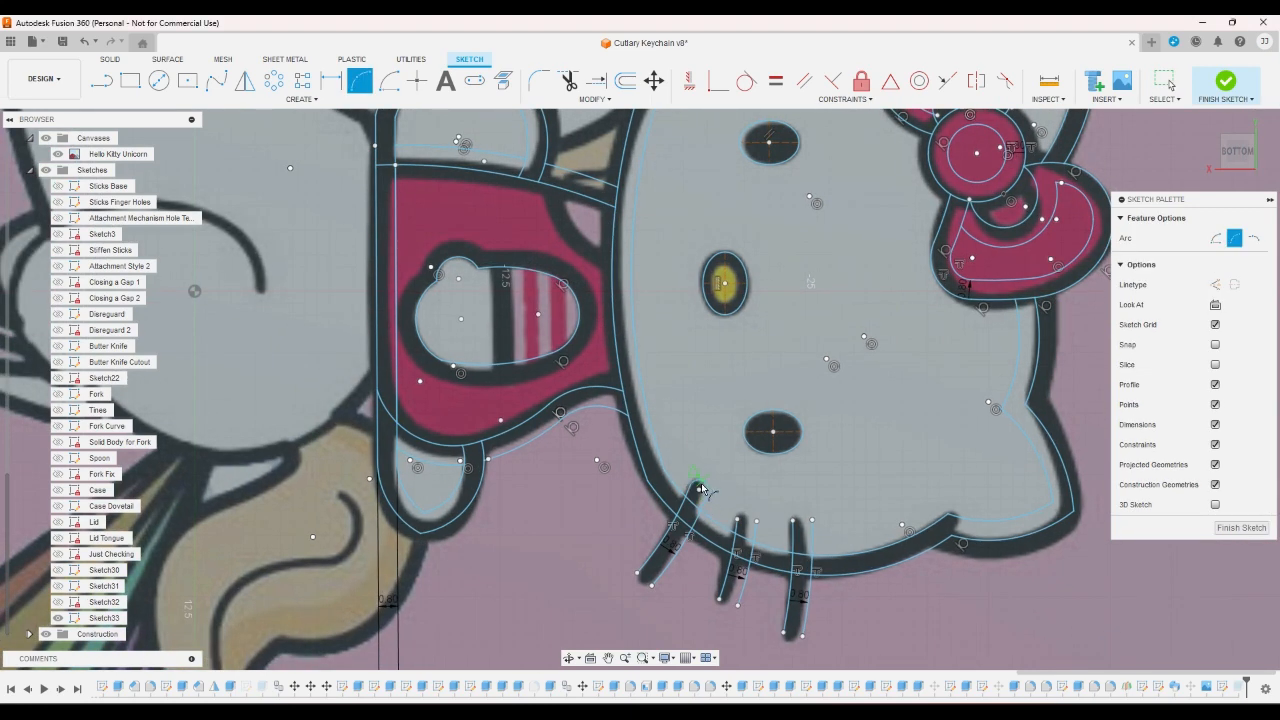
pyautogui.click(755, 520)
pyautogui.click(747, 511)
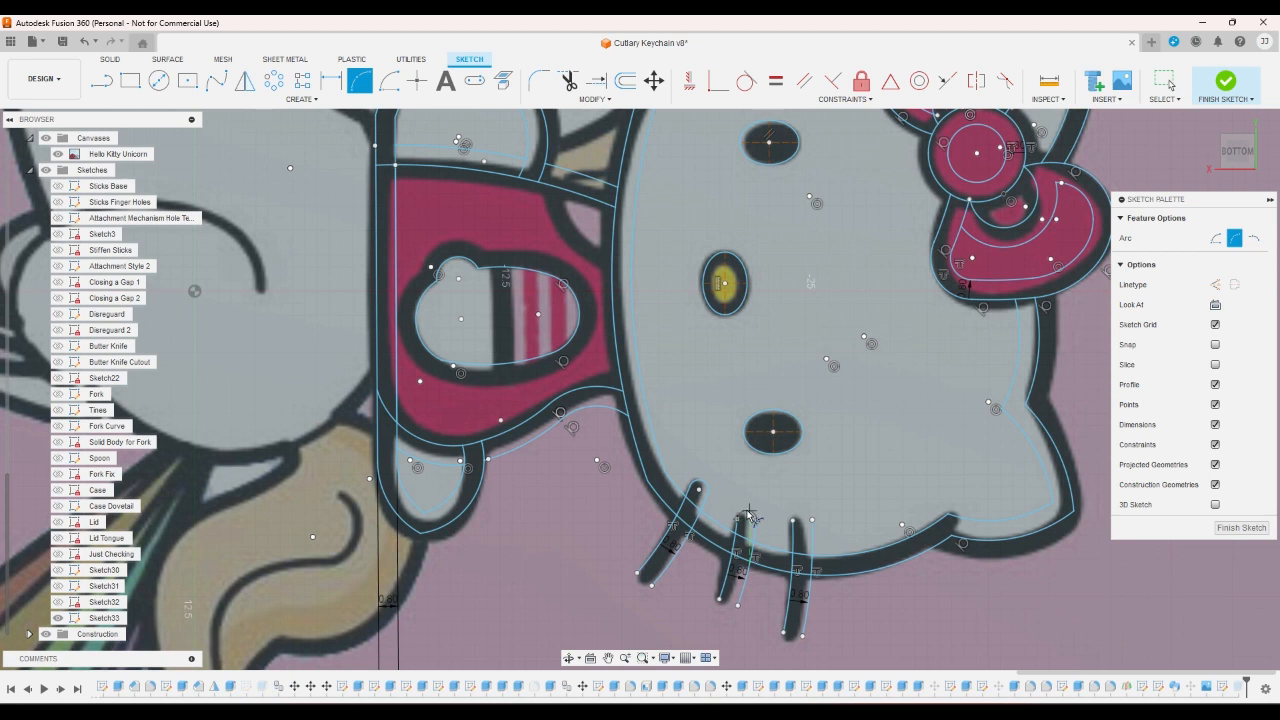
pyautogui.click(800, 516)
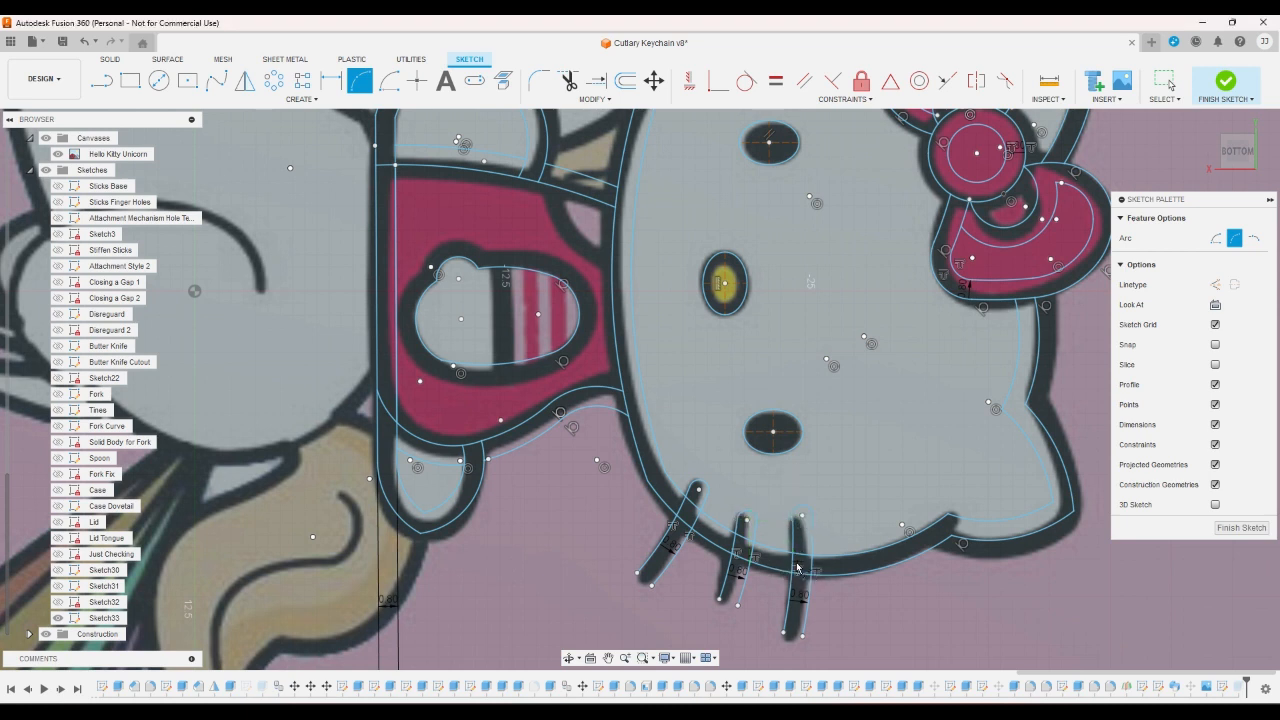
pyautogui.click(803, 637)
pyautogui.click(790, 638)
pyautogui.click(721, 611)
pyautogui.click(638, 588)
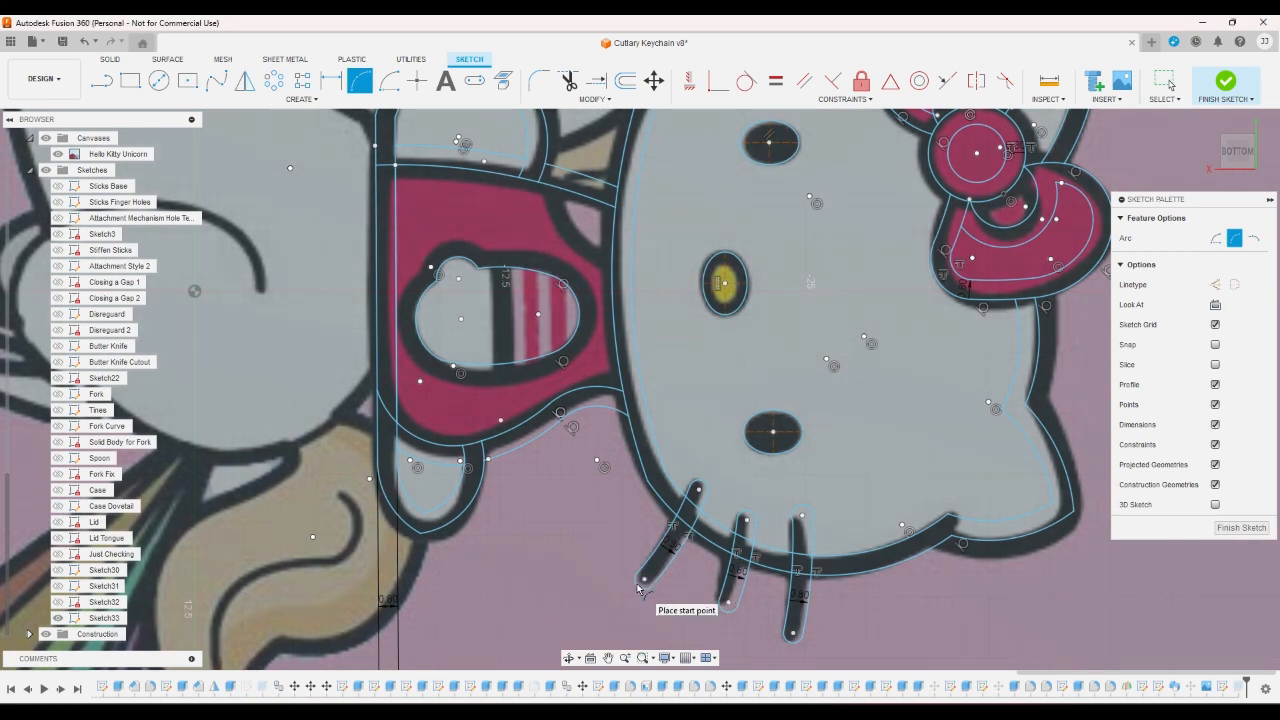
# - Close the outer ends of the three bow-side whiskers with rounded three-point arcs joining each pair of offset curves
pyautogui.scroll(-5, 810, 604)
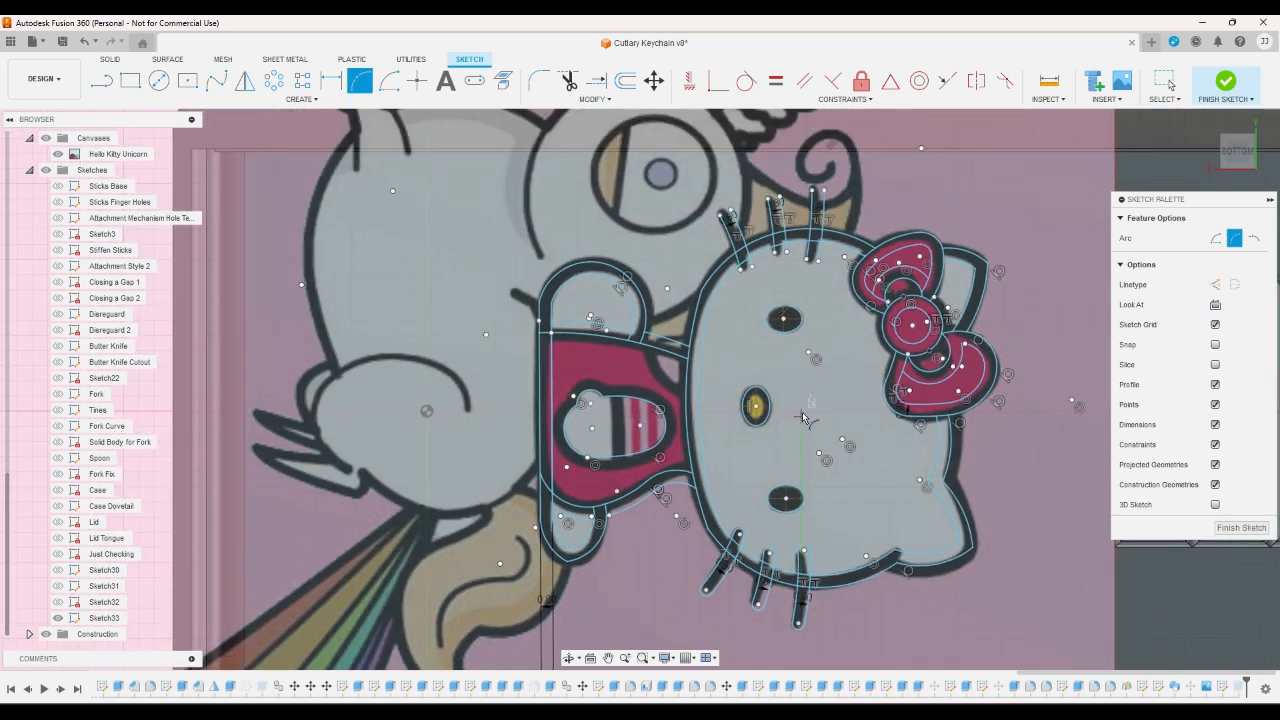
pyautogui.scroll(6, 790, 152)
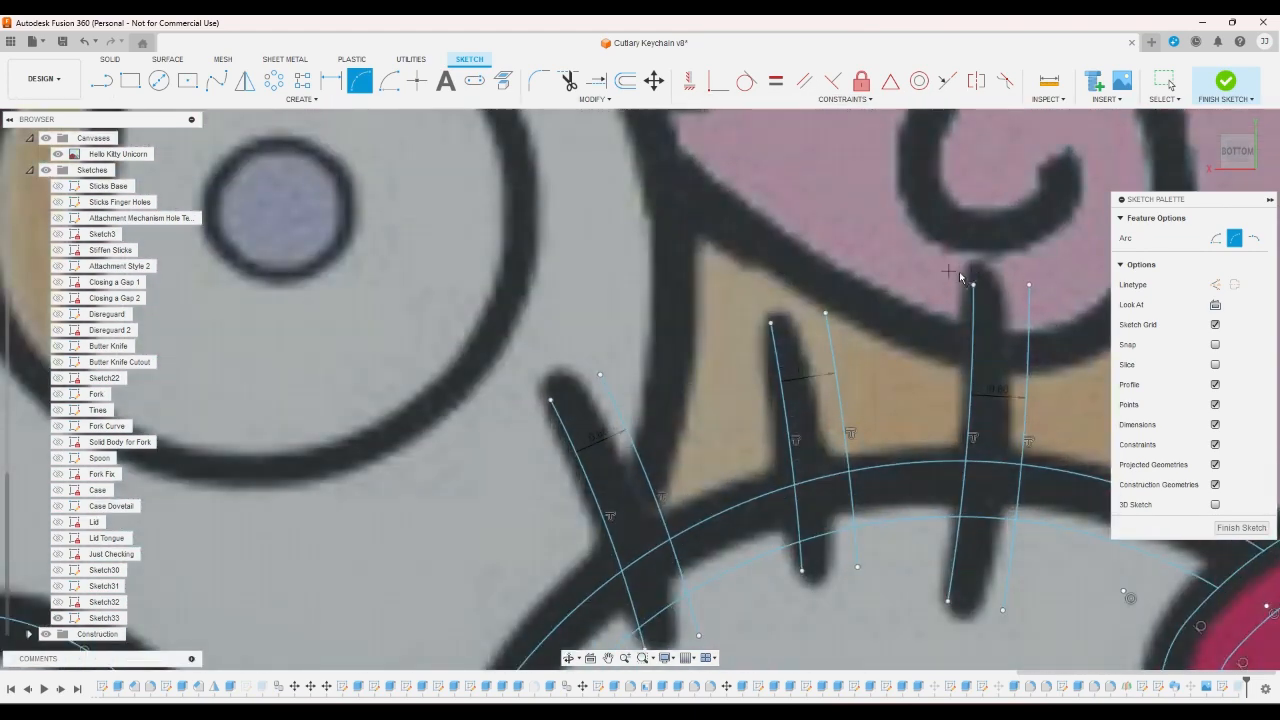
pyautogui.click(974, 285)
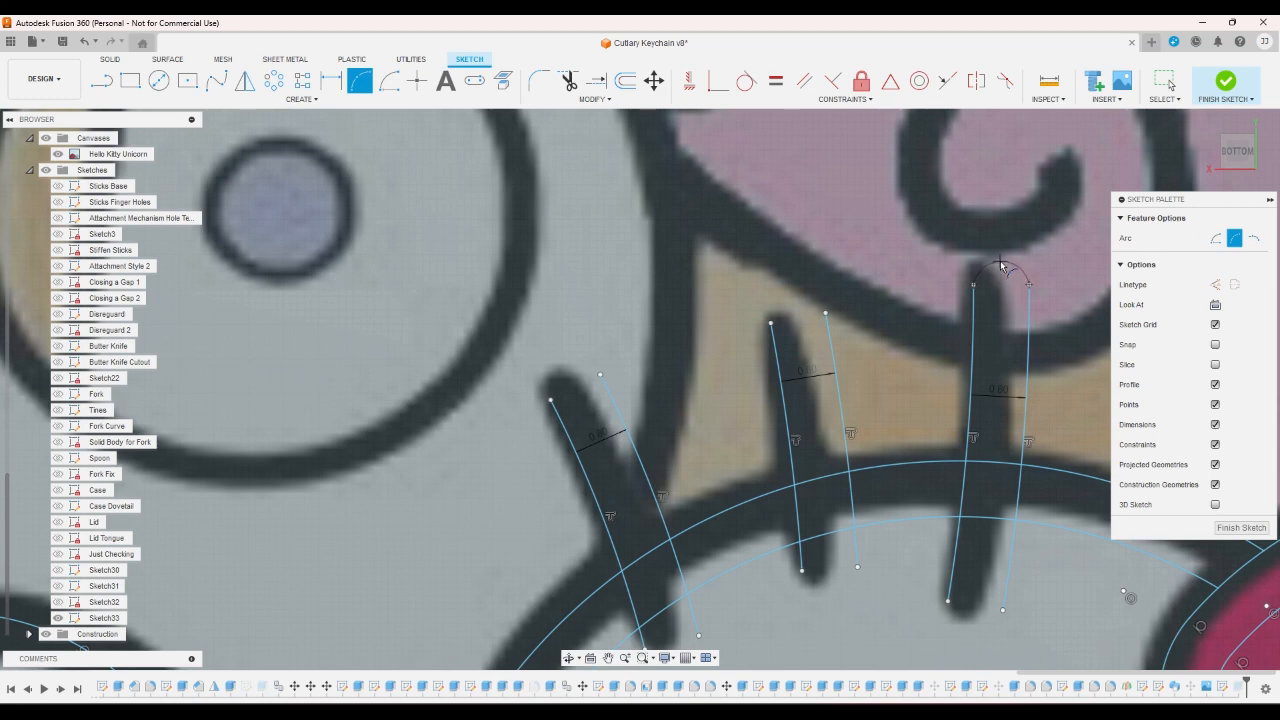
pyautogui.click(1001, 263)
pyautogui.click(771, 323)
pyautogui.click(785, 306)
pyautogui.click(600, 374)
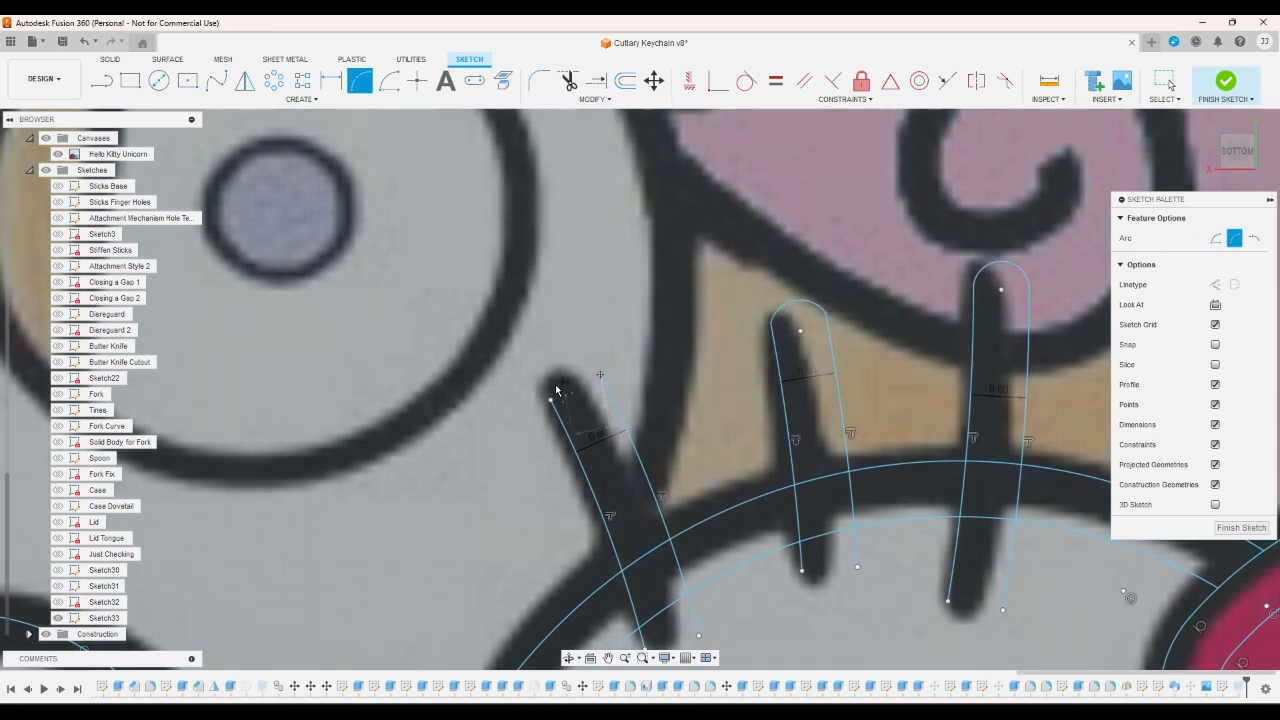
pyautogui.click(550, 400)
pyautogui.click(555, 377)
pyautogui.scroll(-2, 627, 218)
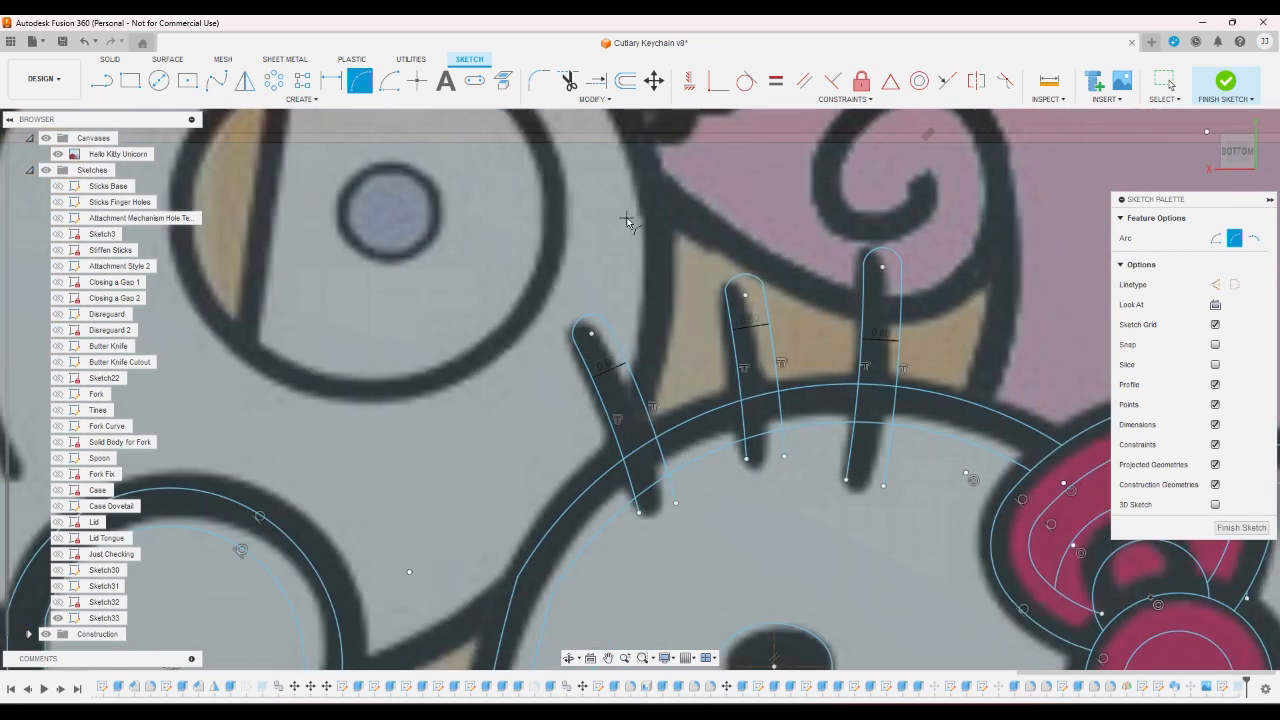
# - Close the inner ends of the three bow-side whiskers with rounded three-point arcs and finish the sketch
pyautogui.scroll(1, 634, 555)
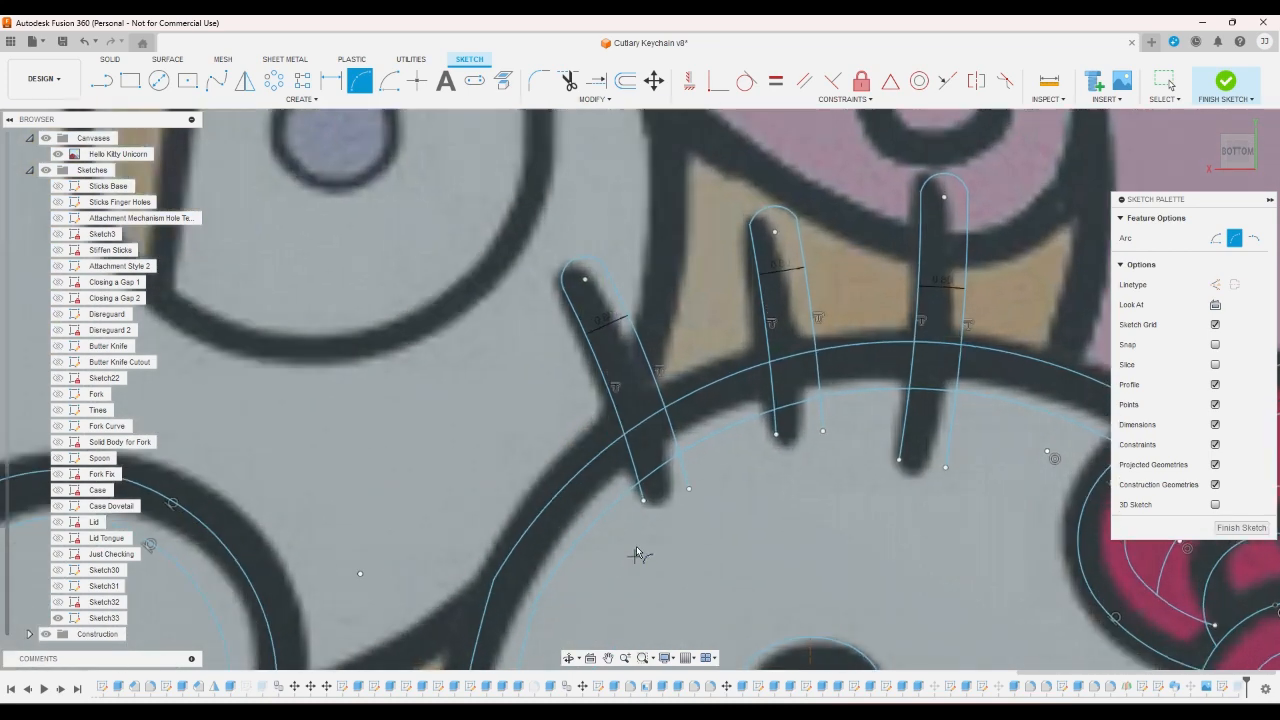
pyautogui.click(689, 489)
pyautogui.click(676, 514)
pyautogui.click(776, 434)
pyautogui.click(822, 432)
pyautogui.click(806, 452)
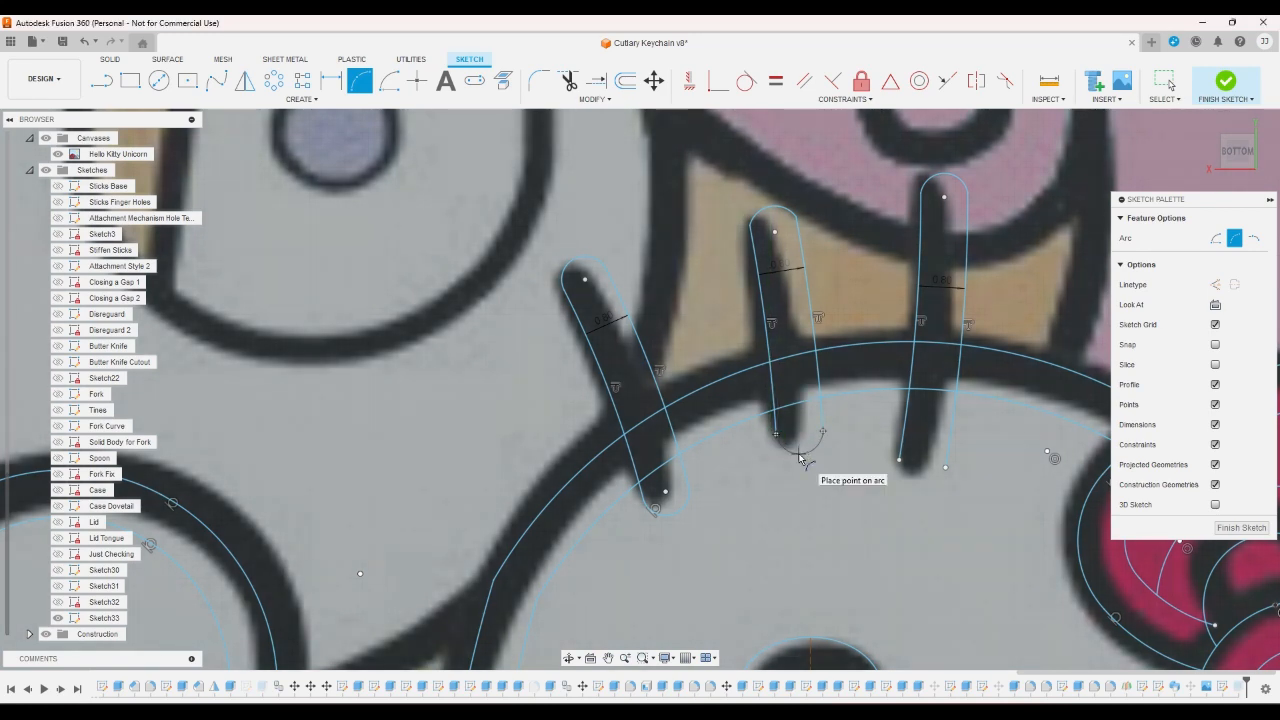
pyautogui.click(898, 463)
pyautogui.click(945, 467)
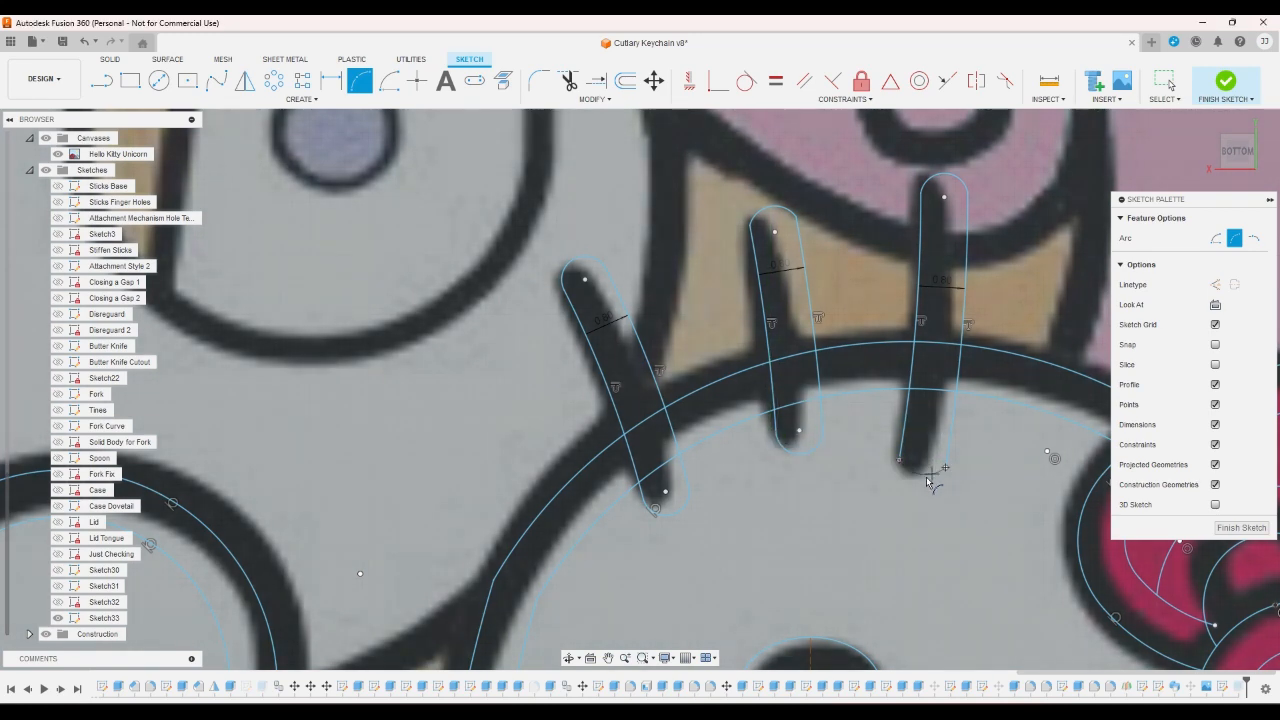
pyautogui.click(921, 480)
pyautogui.rightClick(944, 502)
pyautogui.click(986, 495)
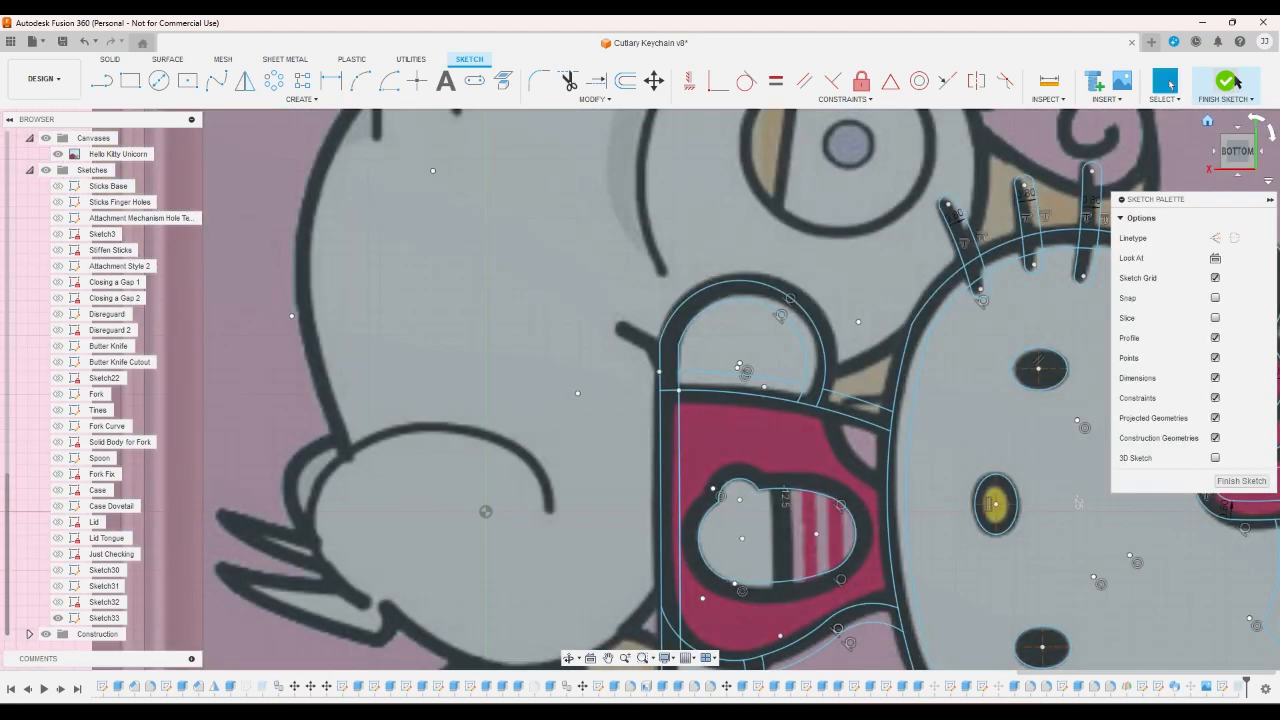
pyautogui.click(1226, 82)
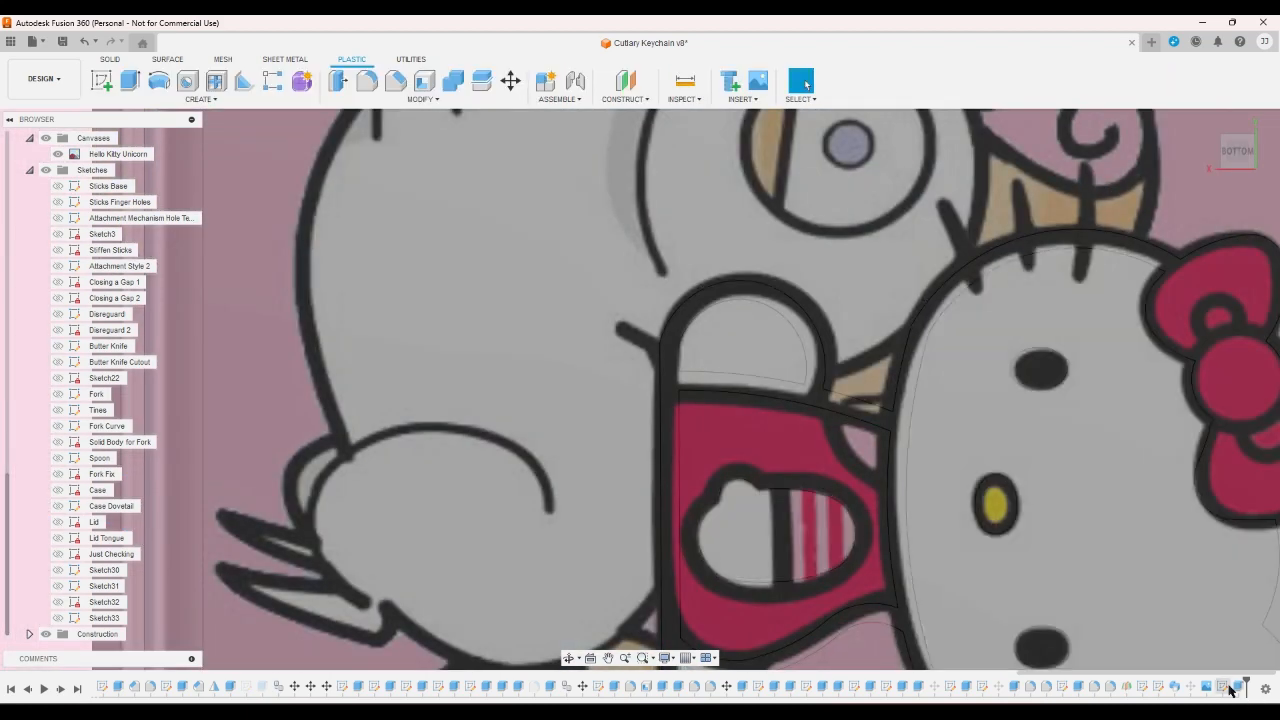
# - Edit the 1 mm engraving cut to include every profile section of the three bow-side whiskers
pyautogui.doubleClick(1226, 687)
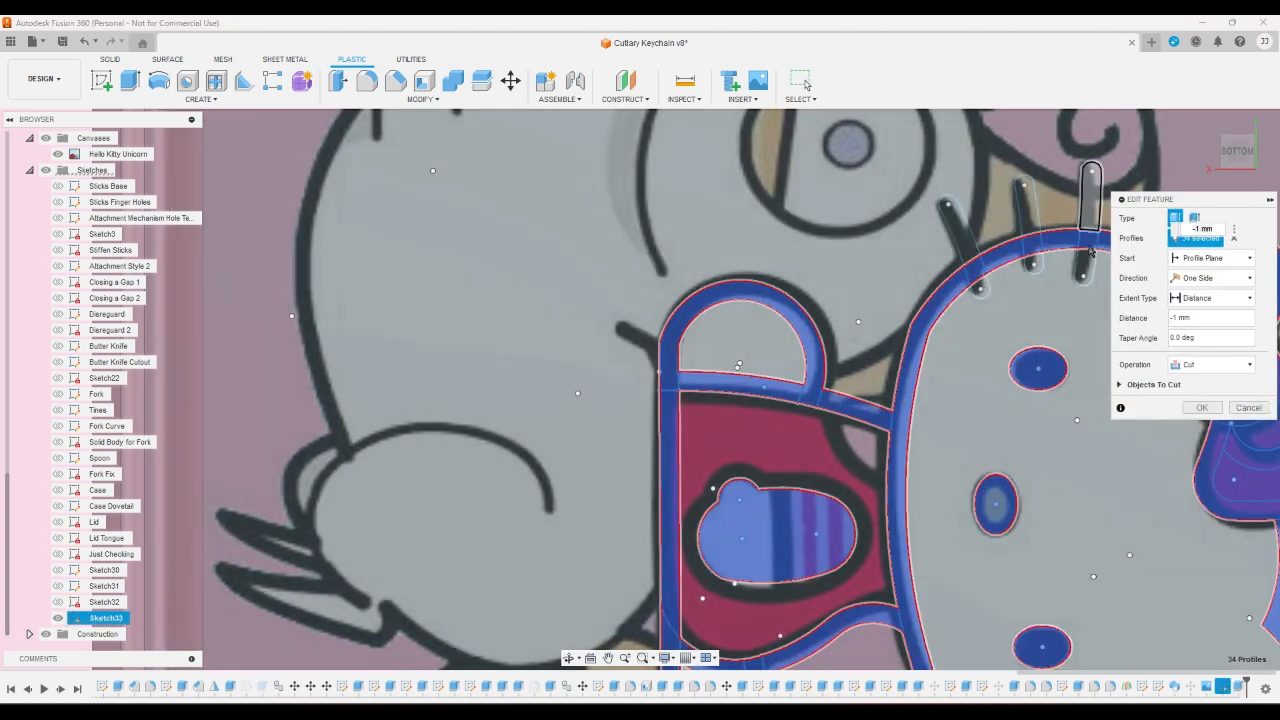
pyautogui.click(1085, 268)
pyautogui.click(1034, 262)
pyautogui.click(1028, 212)
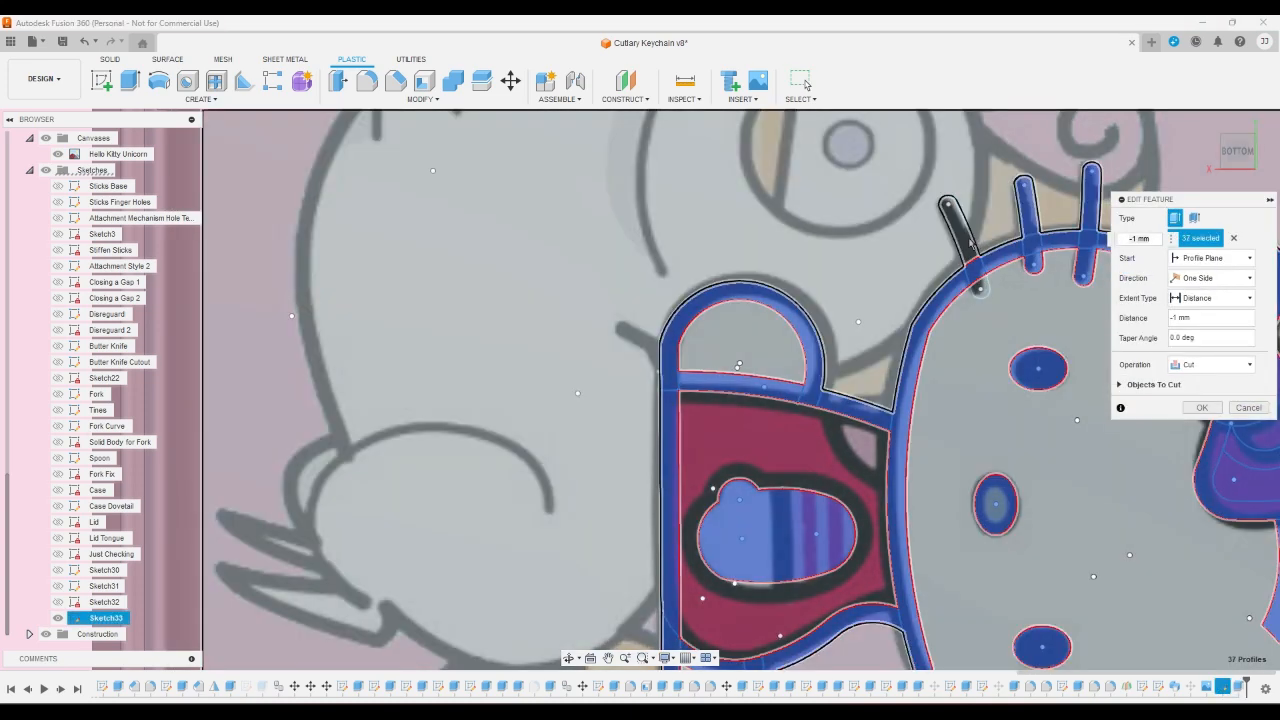
pyautogui.click(970, 243)
pyautogui.click(982, 287)
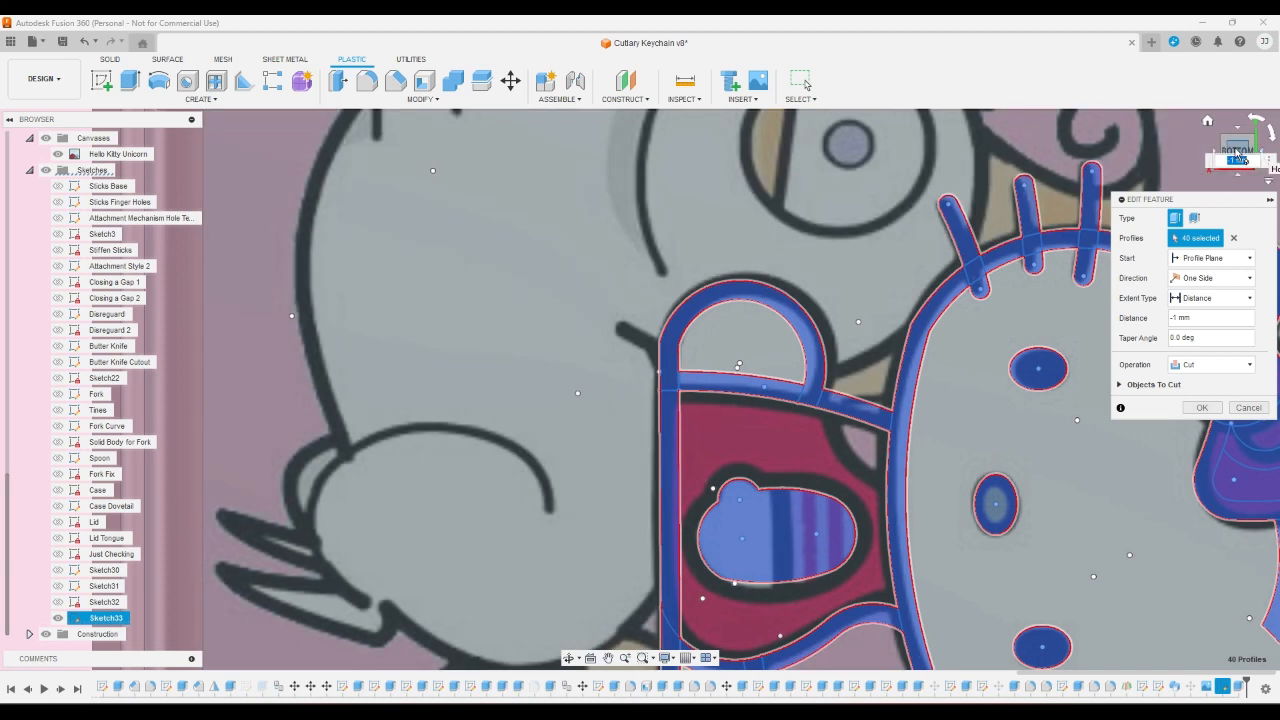
# - Add the profile sections of the three whiskers opposite the bow to the 1 mm engraving cut
pyautogui.click(1237, 157)
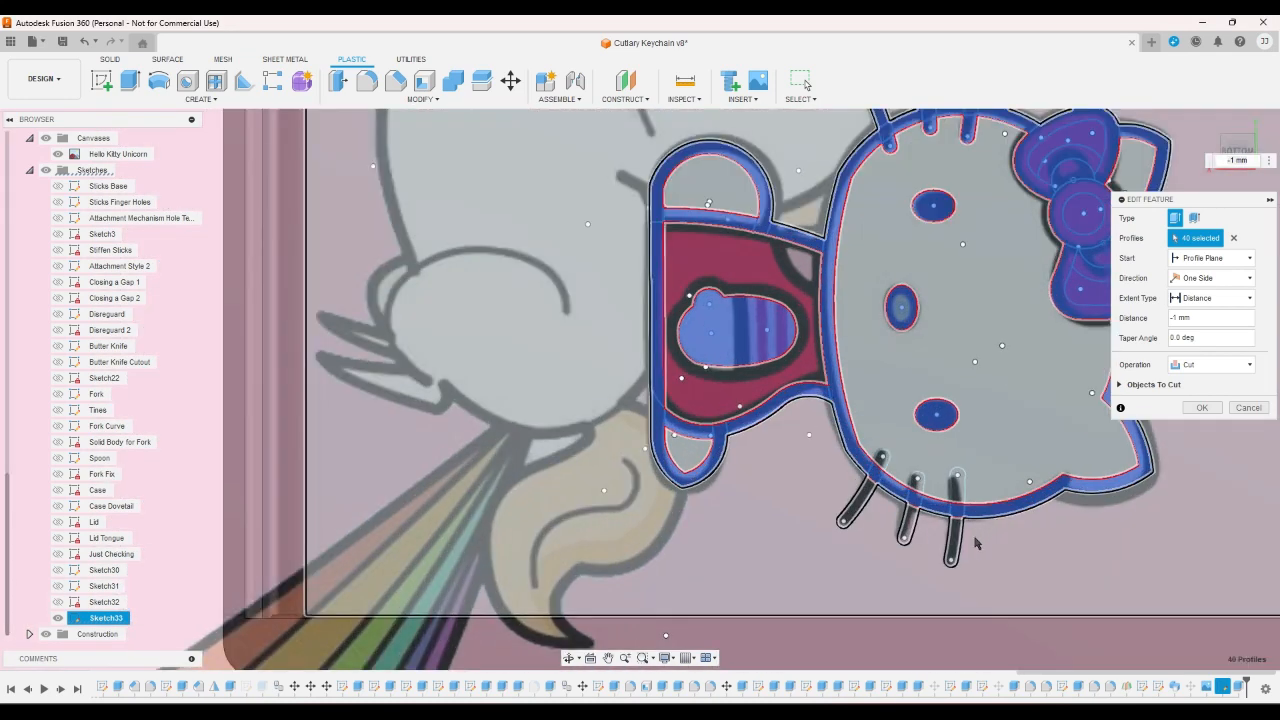
pyautogui.click(955, 535)
pyautogui.click(918, 482)
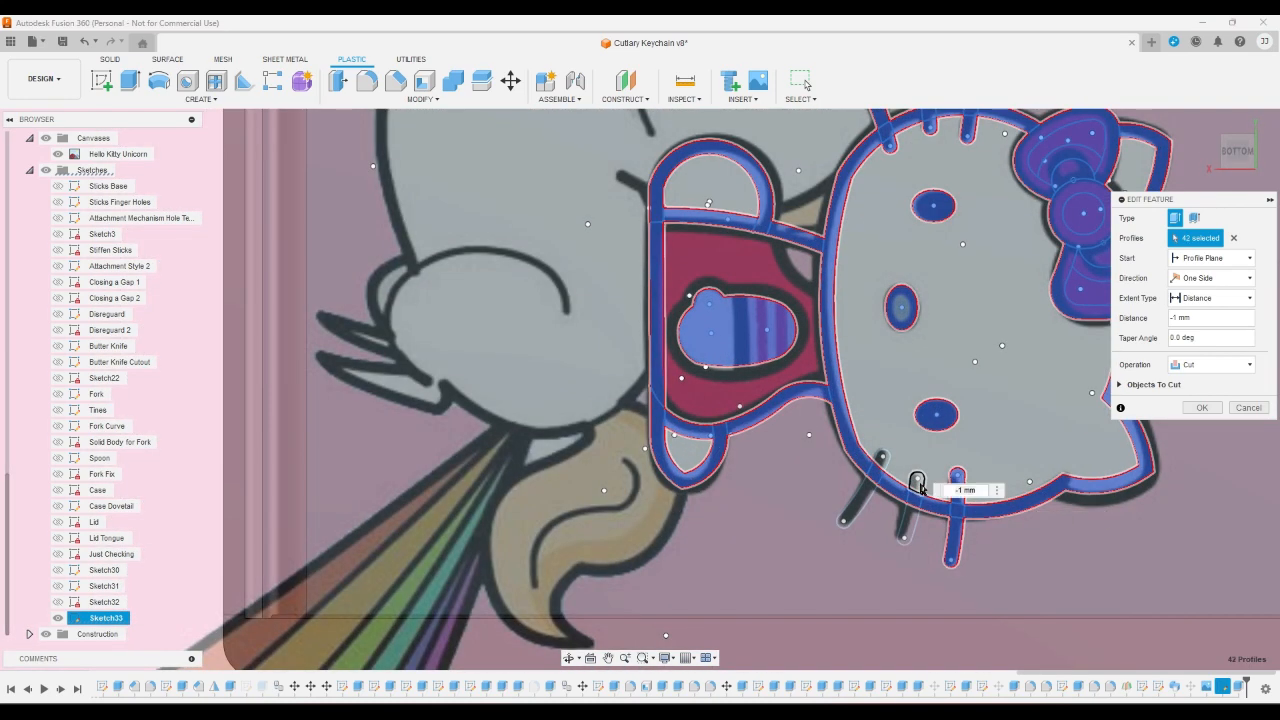
pyautogui.click(904, 522)
pyautogui.click(856, 510)
pyautogui.click(876, 475)
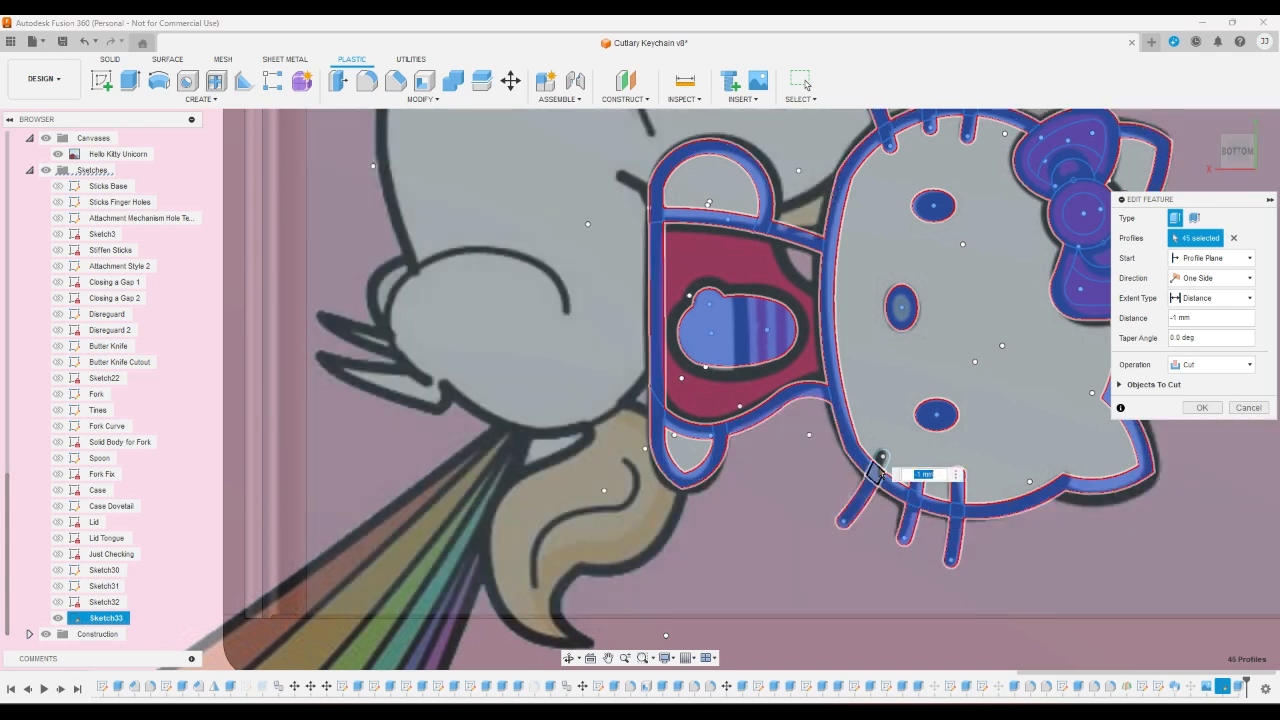
pyautogui.click(1202, 407)
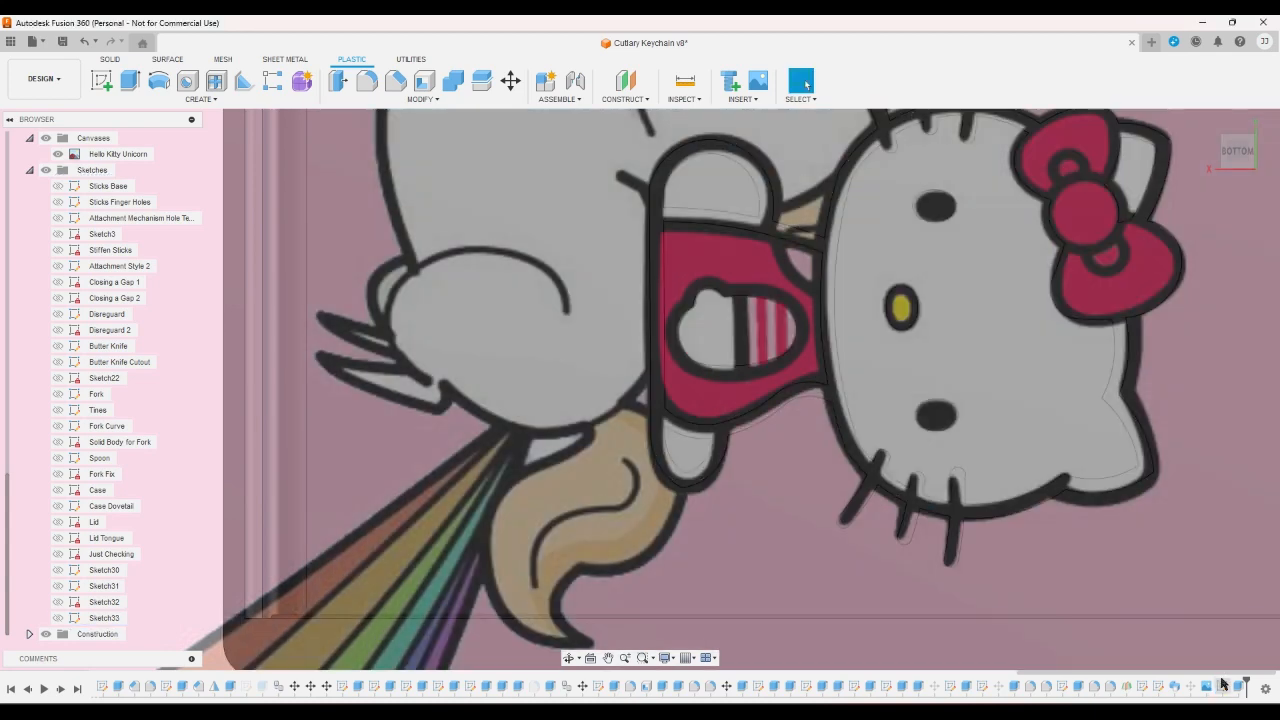
pyautogui.doubleClick(1222, 683)
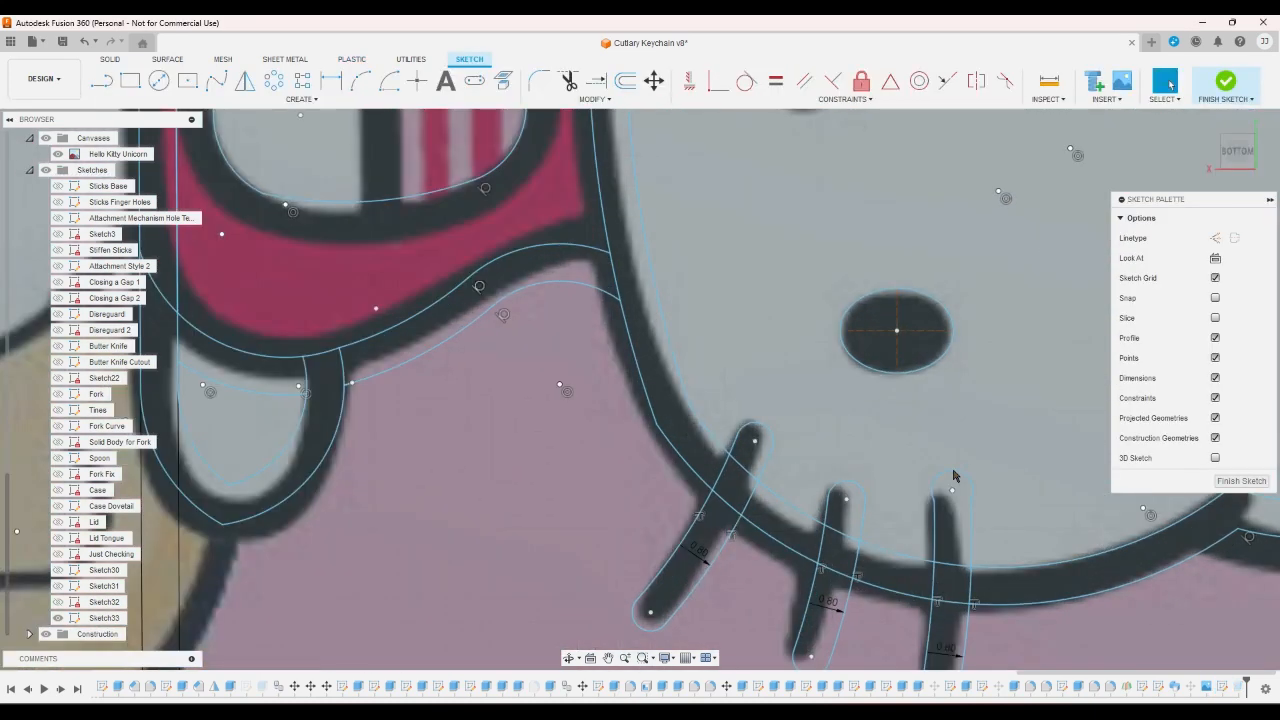
pyautogui.click(952, 486)
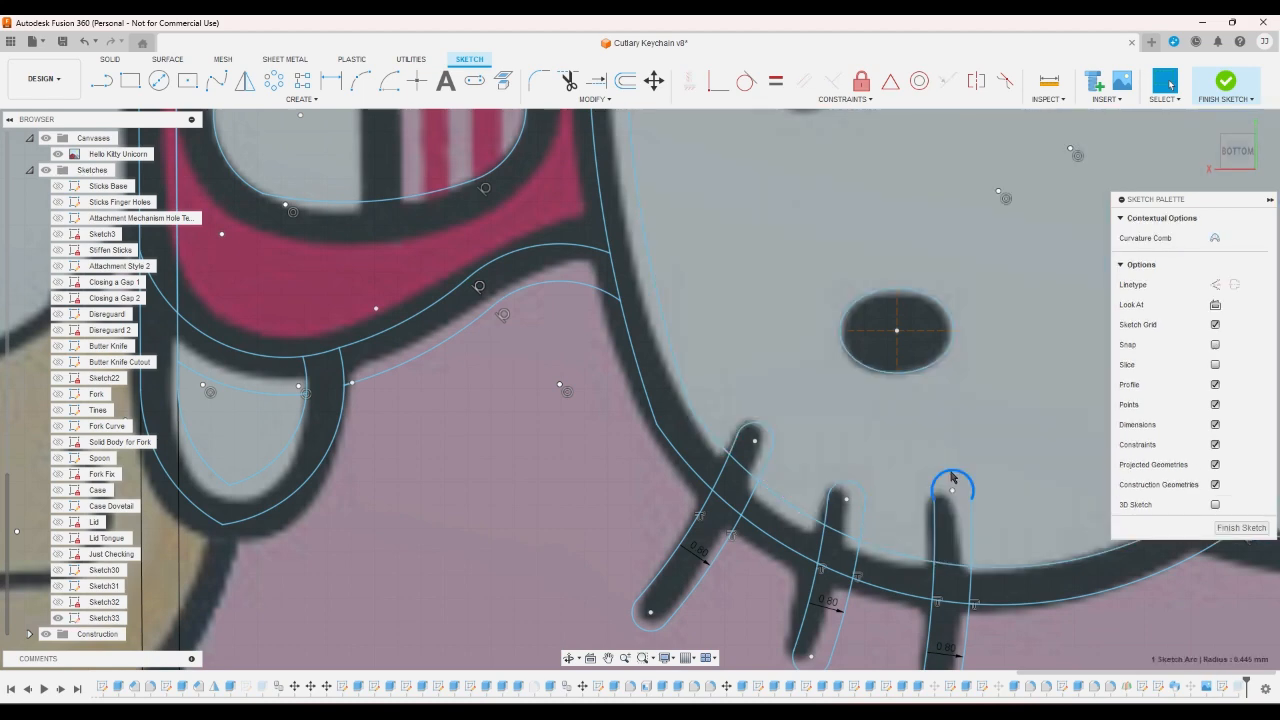
pyautogui.click(1238, 527)
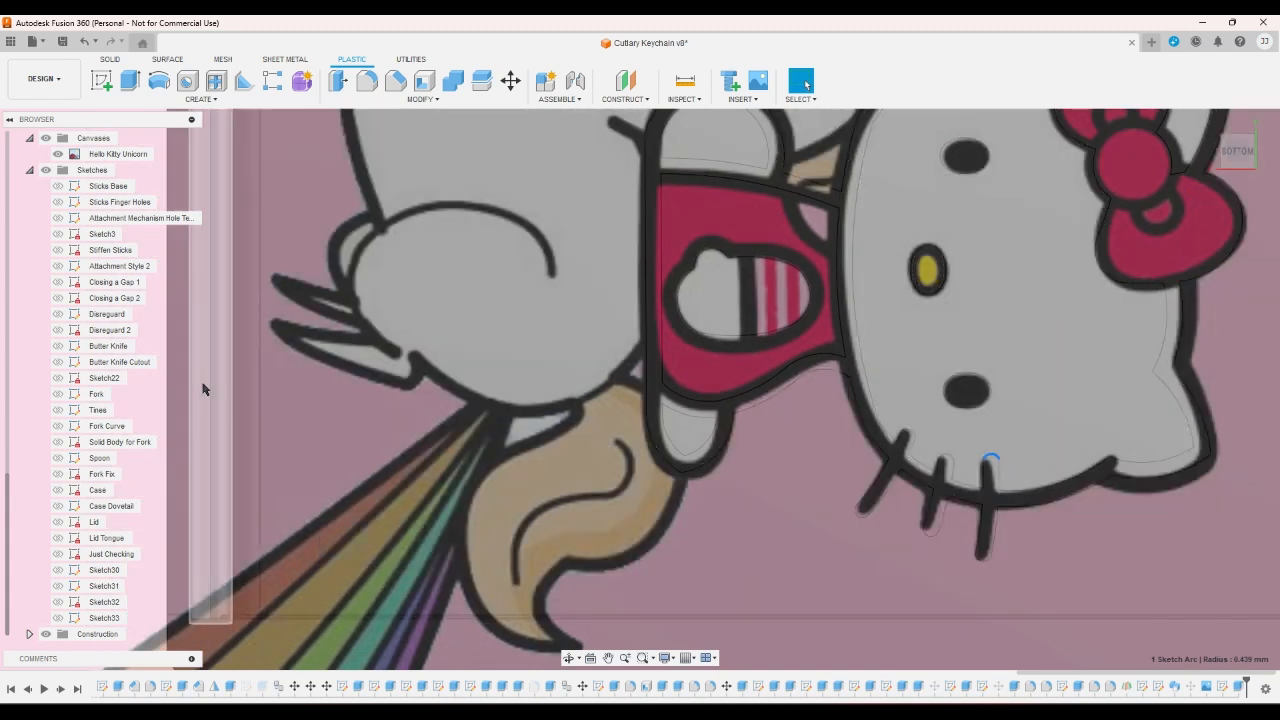
# - Hide the Hello Kitty Unicorn canvas and examine the engraved lid and case from several angles
pyautogui.click(57, 154)
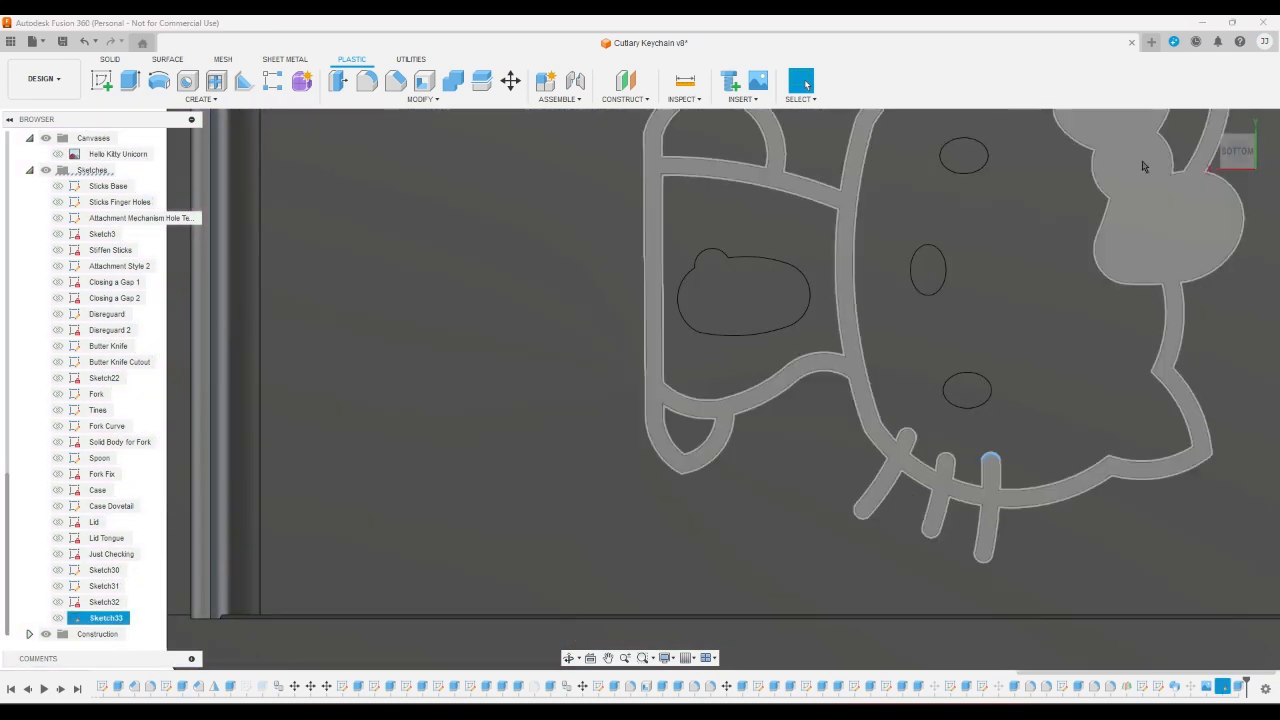
pyautogui.click(1214, 172)
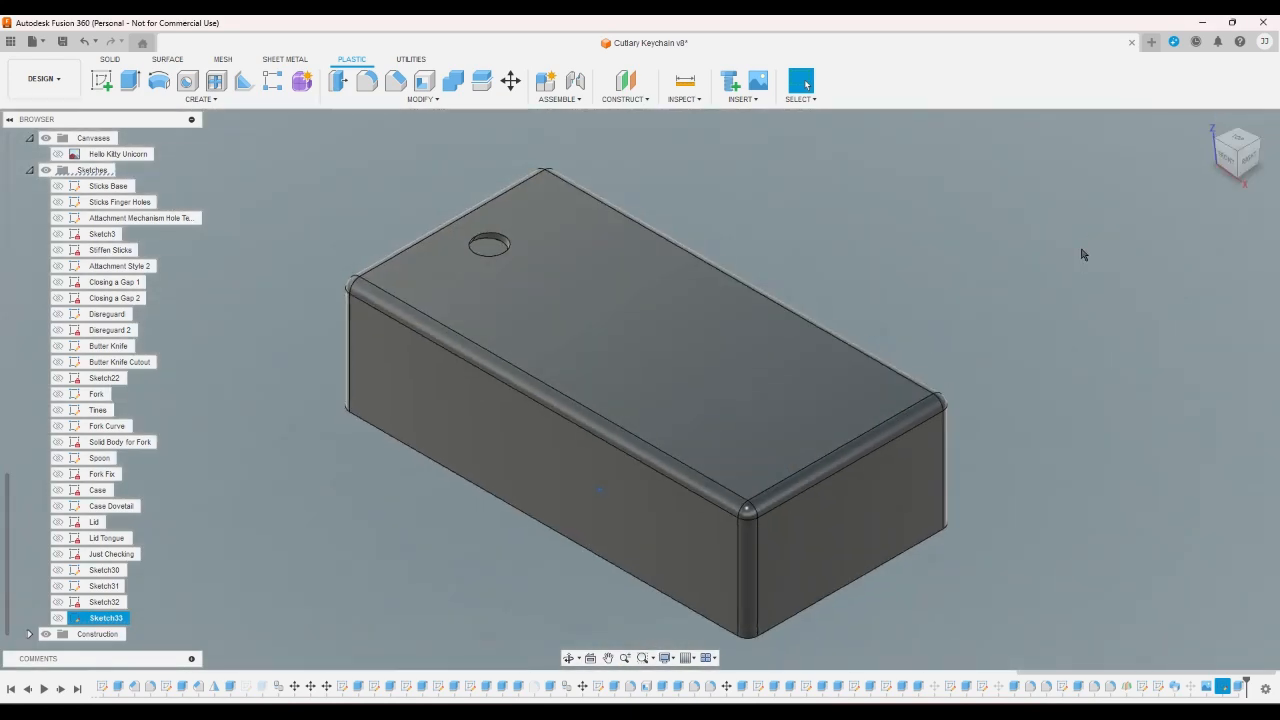
pyautogui.click(1220, 172)
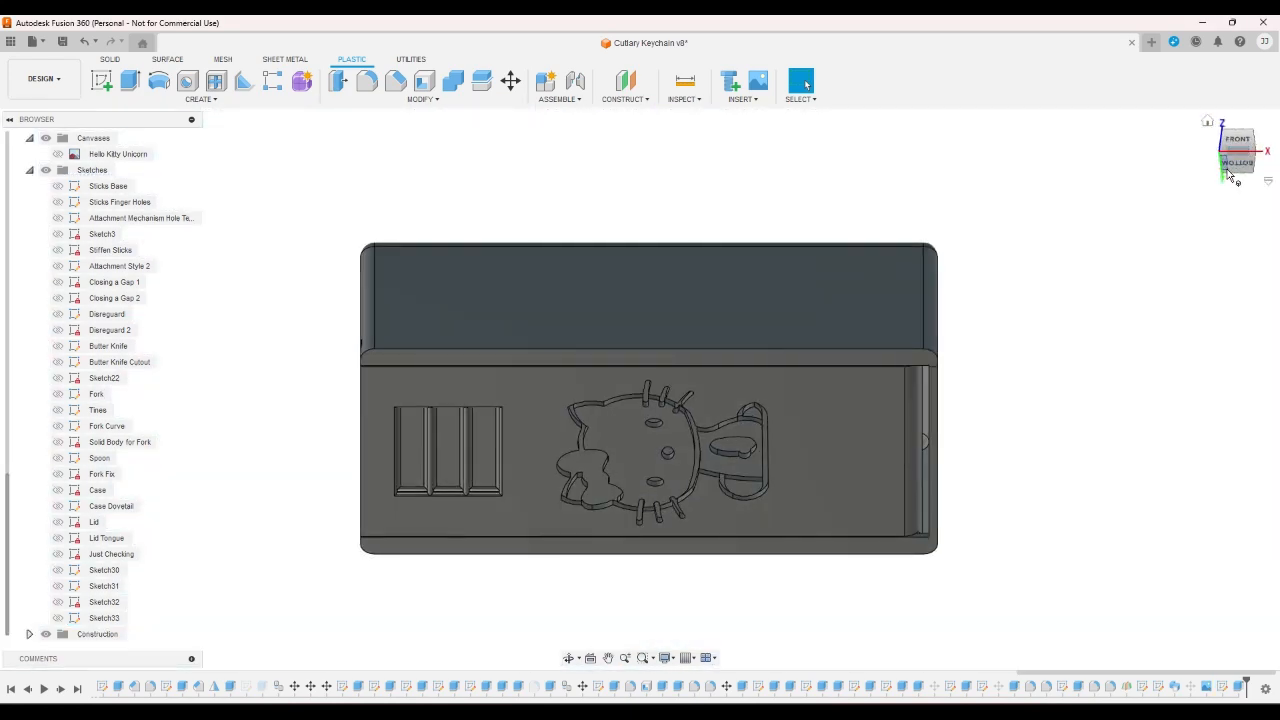
pyautogui.click(1232, 172)
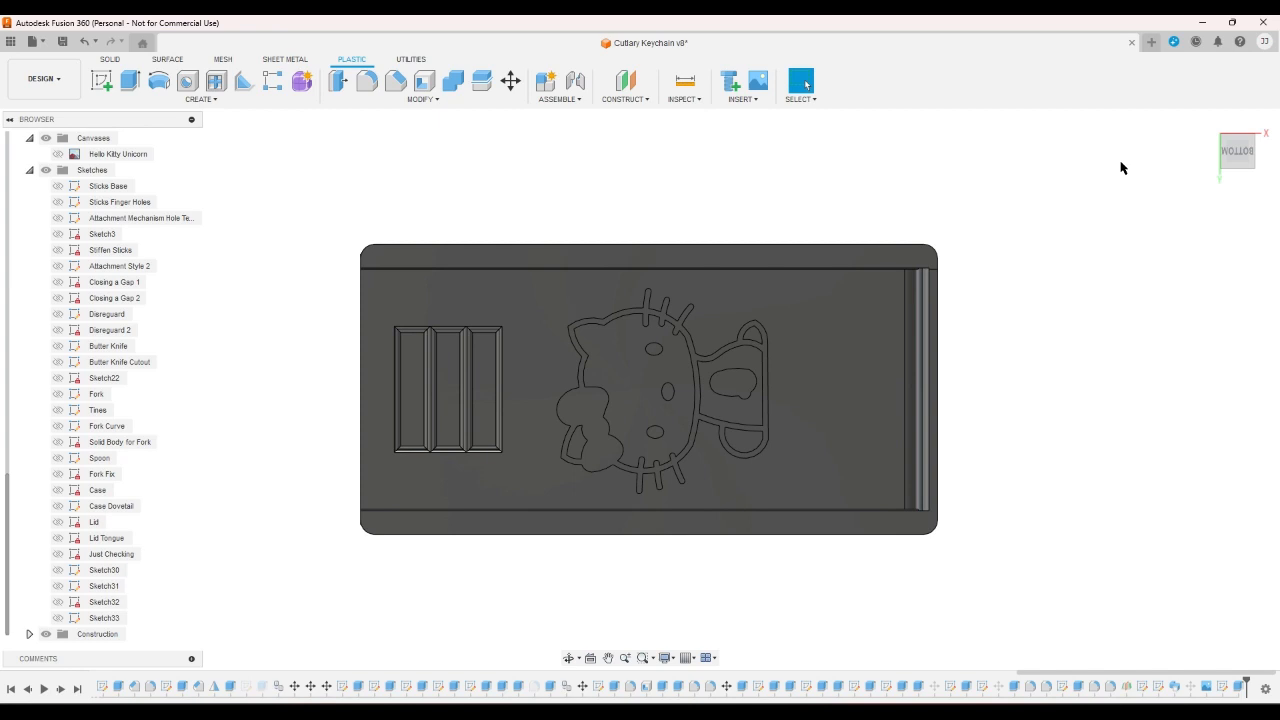
pyautogui.click(1228, 166)
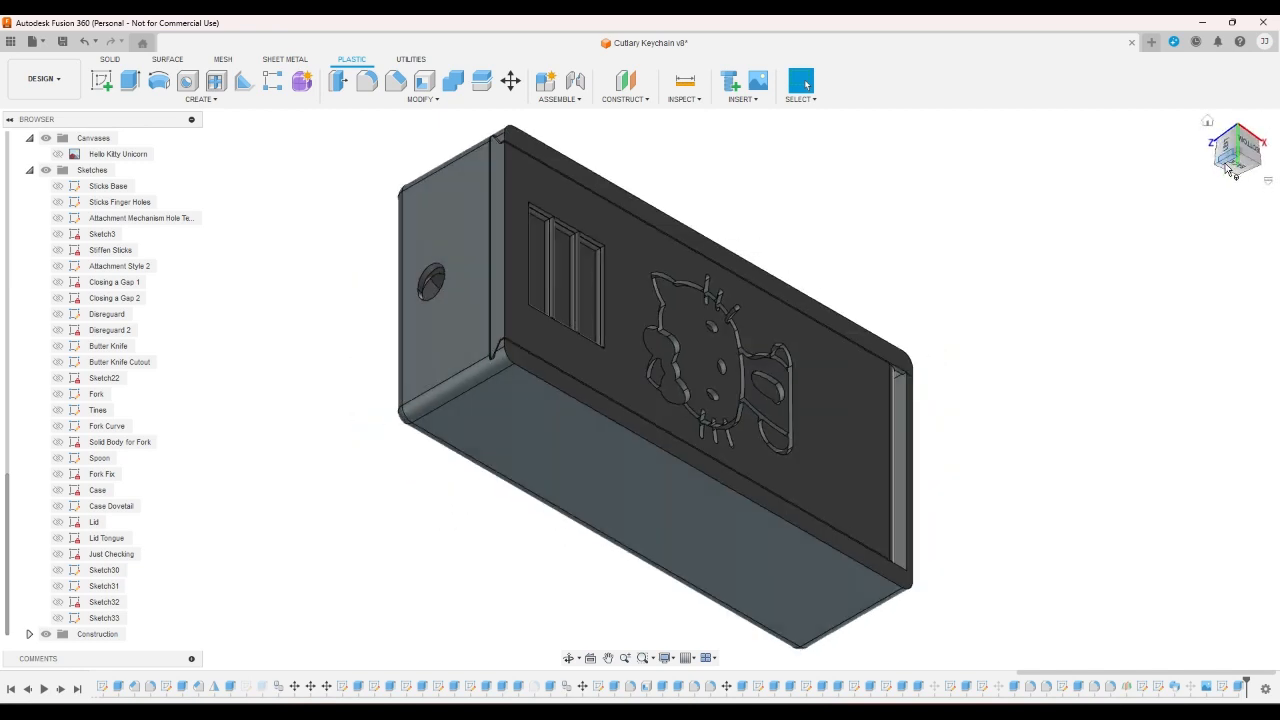
pyautogui.click(1229, 168)
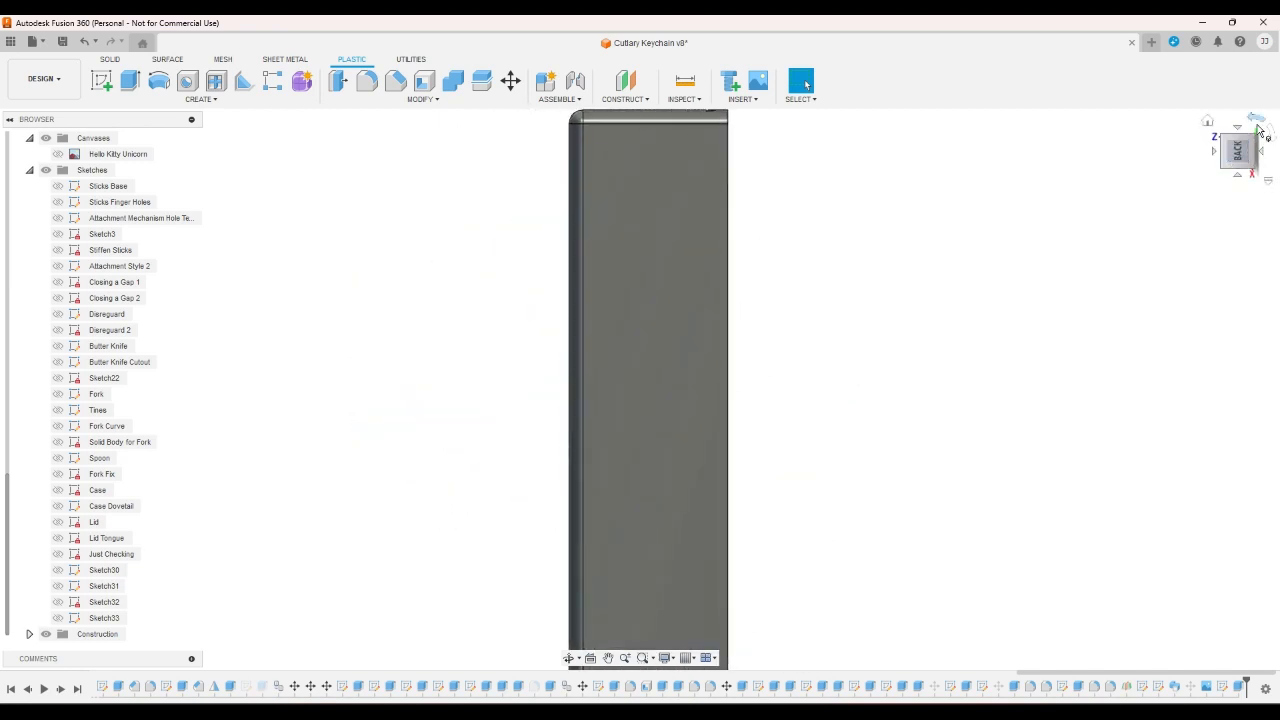
pyautogui.click(1253, 143)
pyautogui.click(1254, 139)
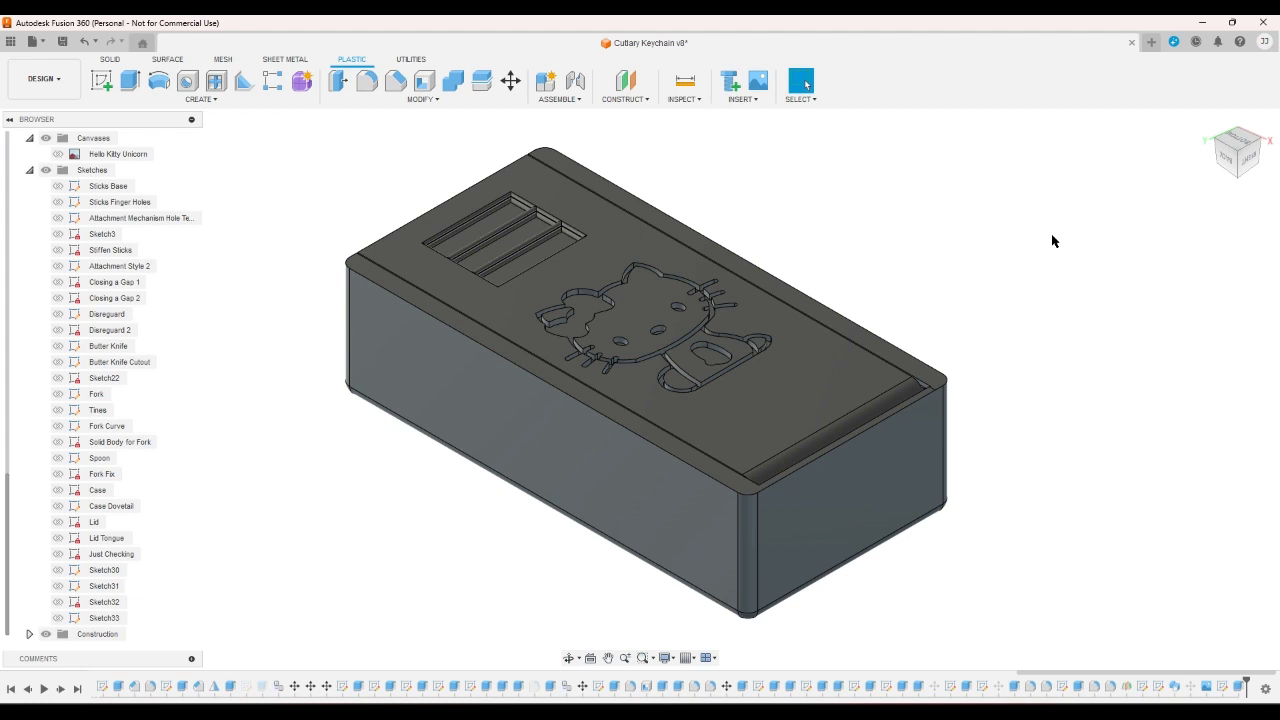
# - Remove interior profiles of the bow's lobes, folds and centre circle from the 1 mm engraving cut
pyautogui.doubleClick(1223, 688)
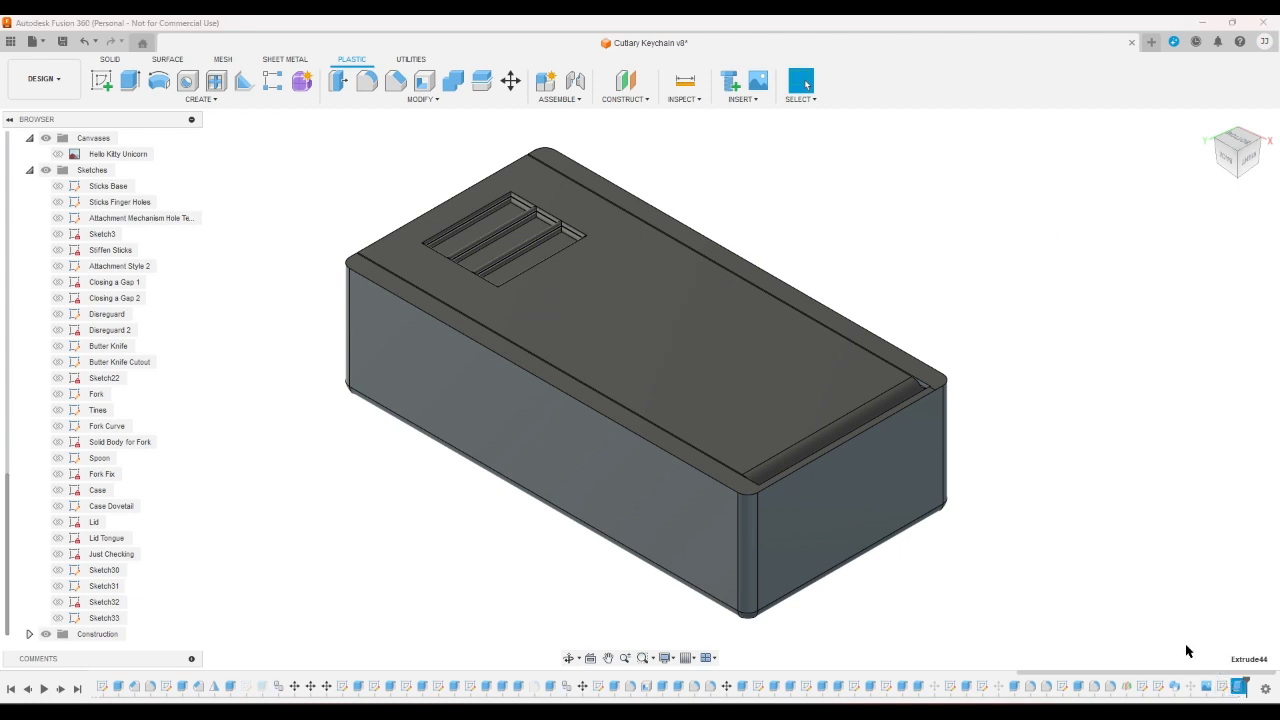
pyautogui.click(1240, 145)
pyautogui.scroll(5, 545, 448)
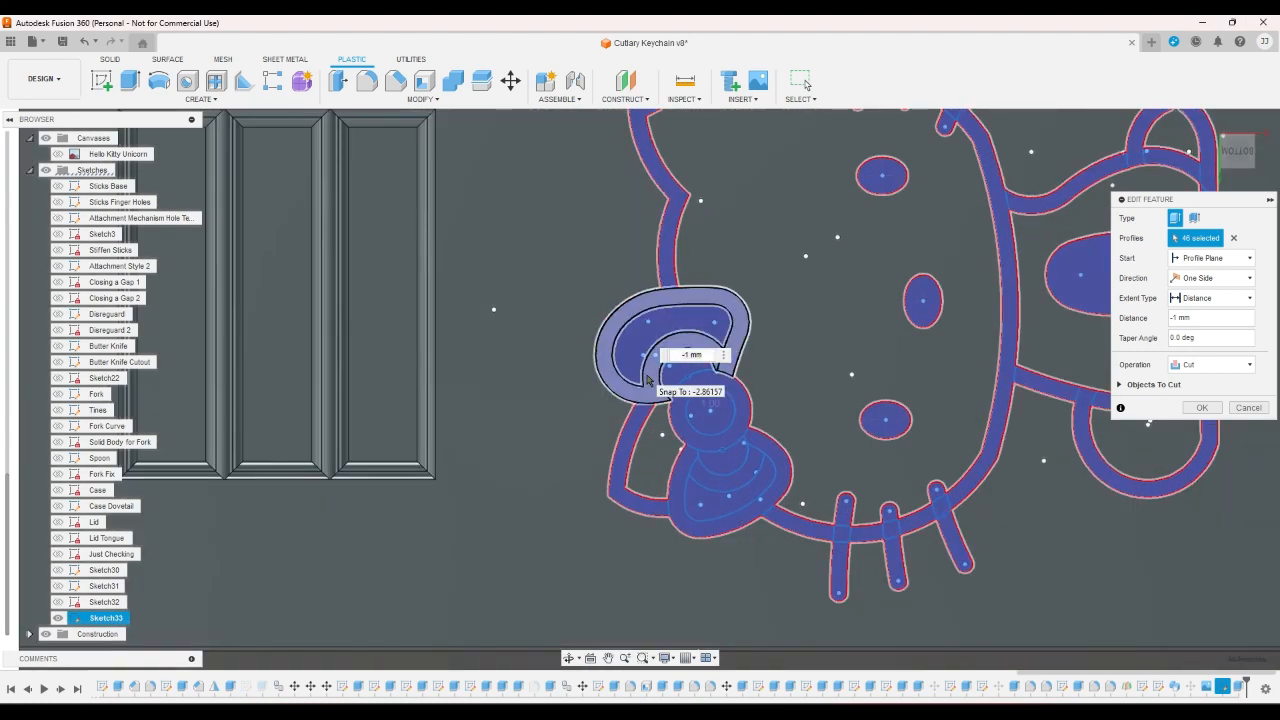
pyautogui.click(643, 358)
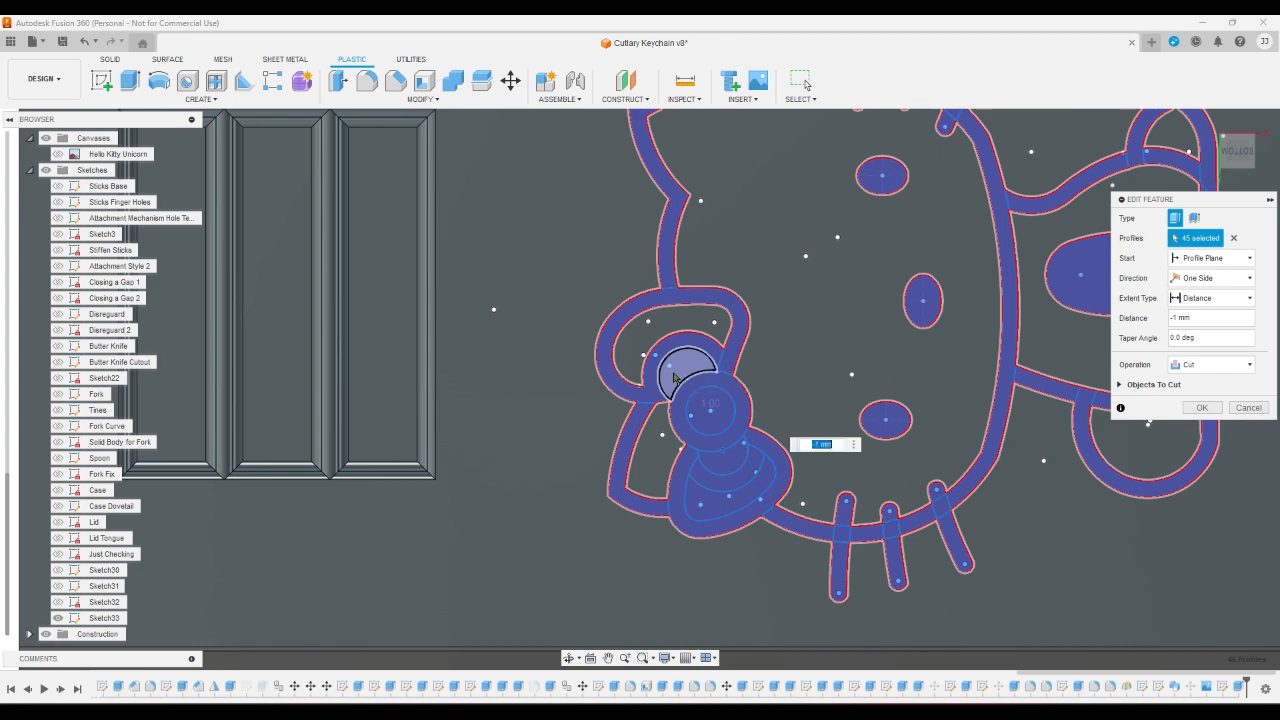
pyautogui.click(698, 410)
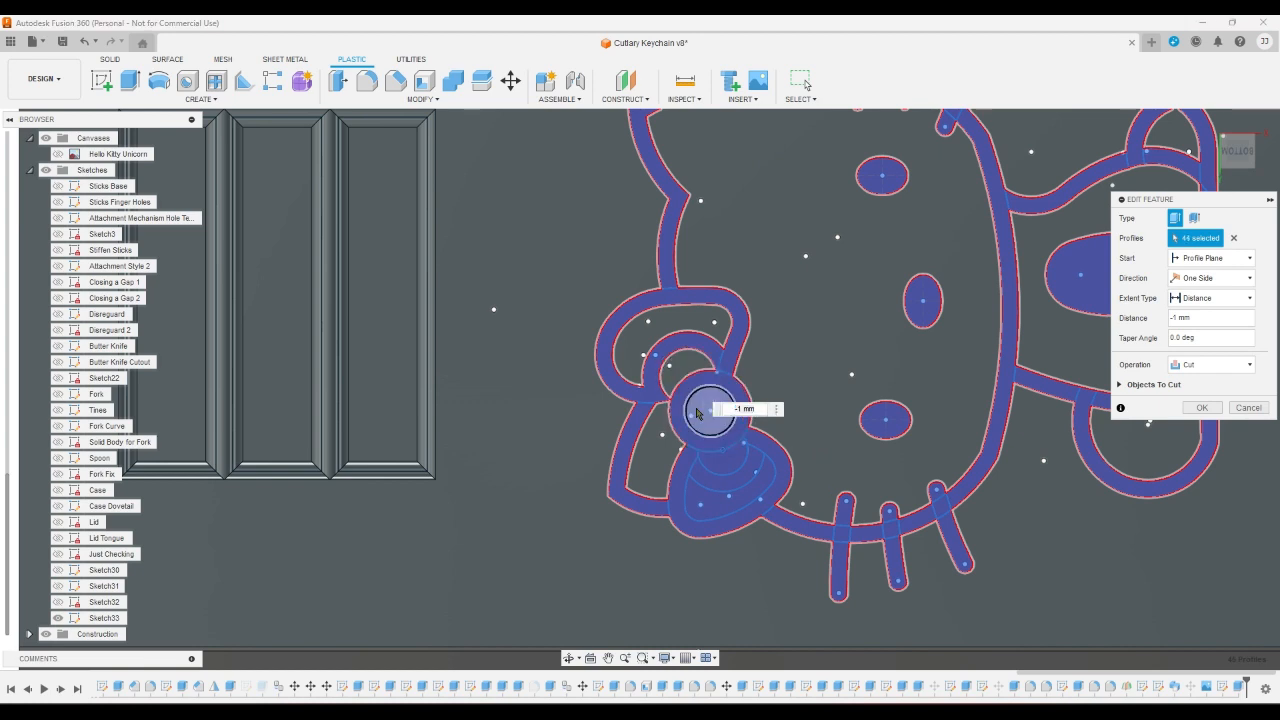
pyautogui.click(712, 468)
pyautogui.click(709, 504)
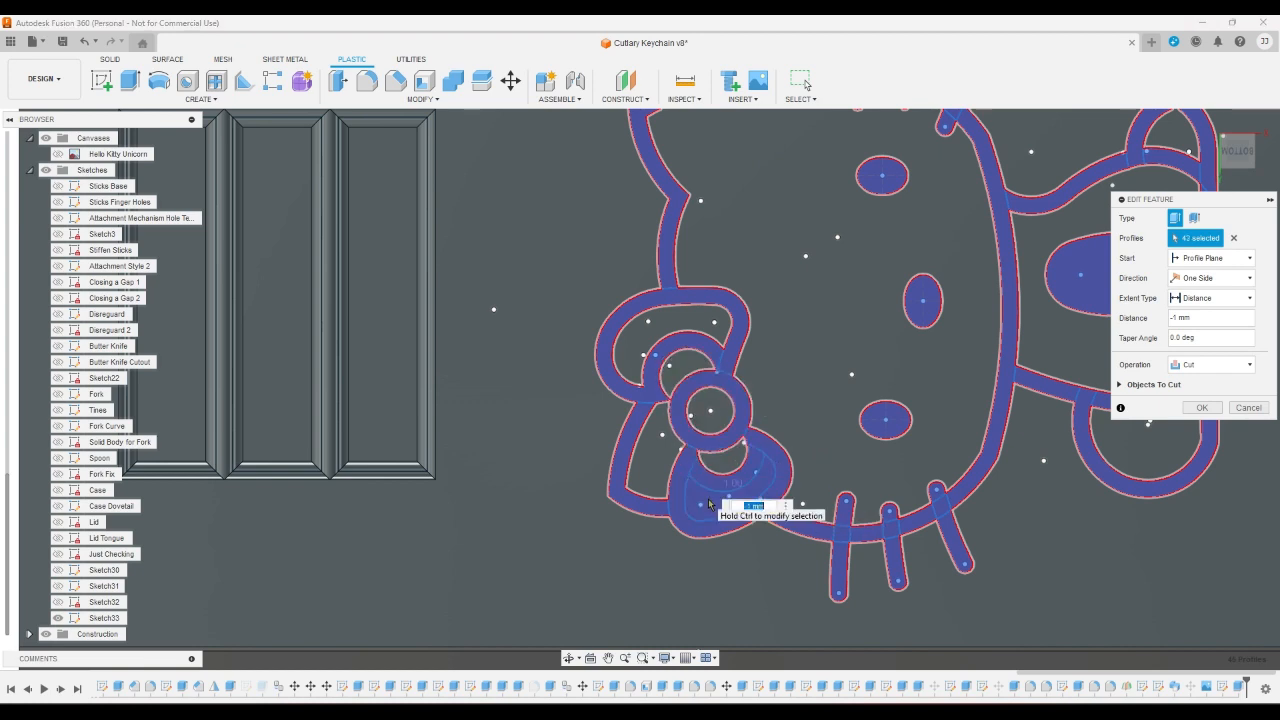
pyautogui.click(711, 455)
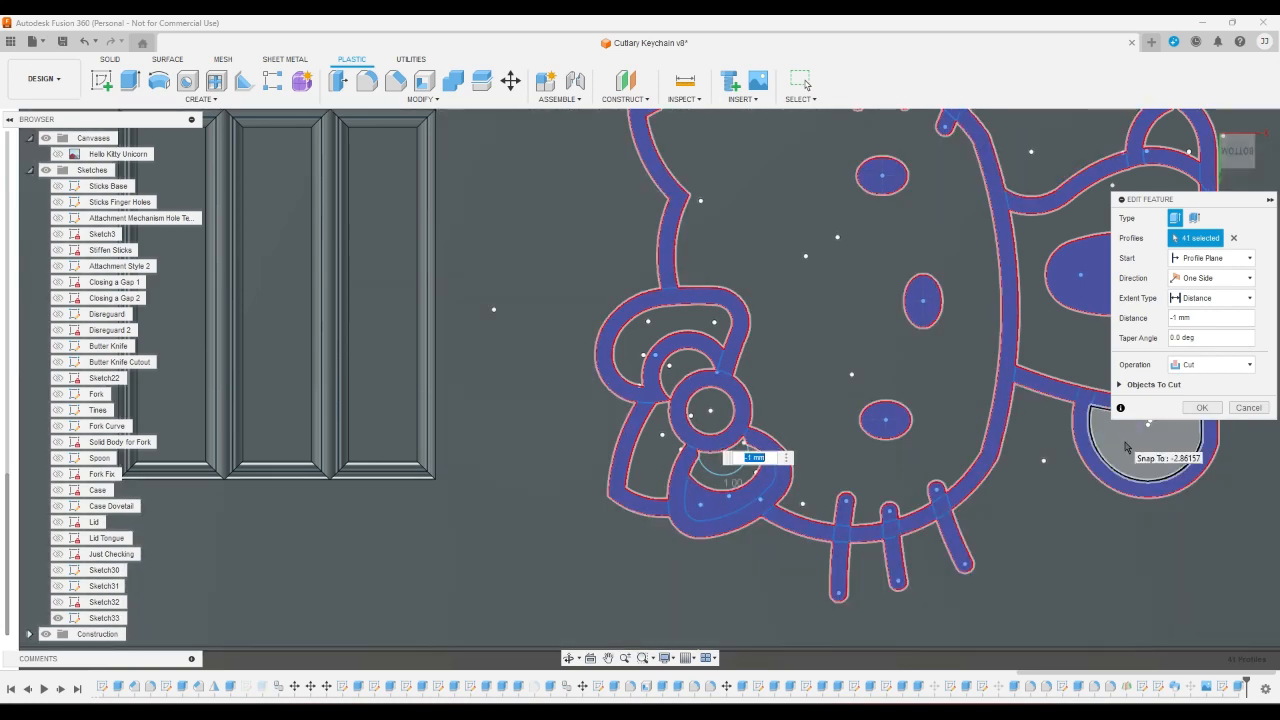
pyautogui.click(1197, 408)
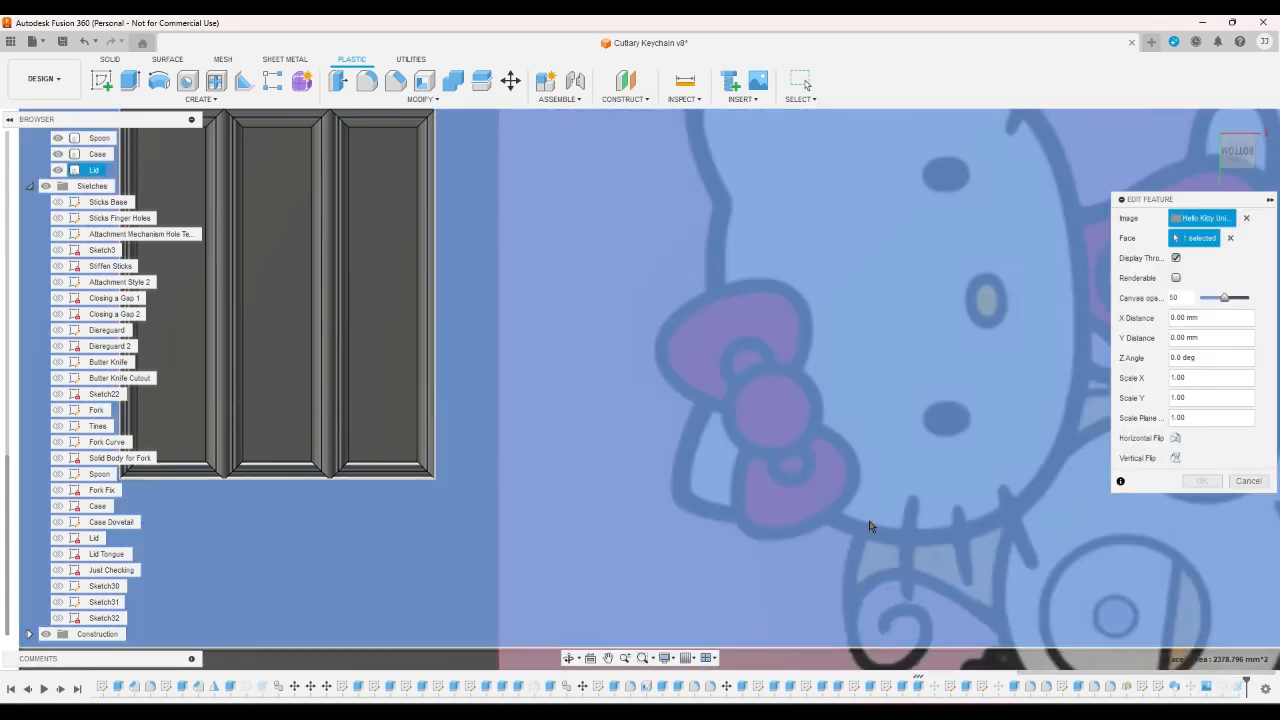
pyautogui.scroll(-3, 864, 509)
pyautogui.scroll(-4, 1066, 478)
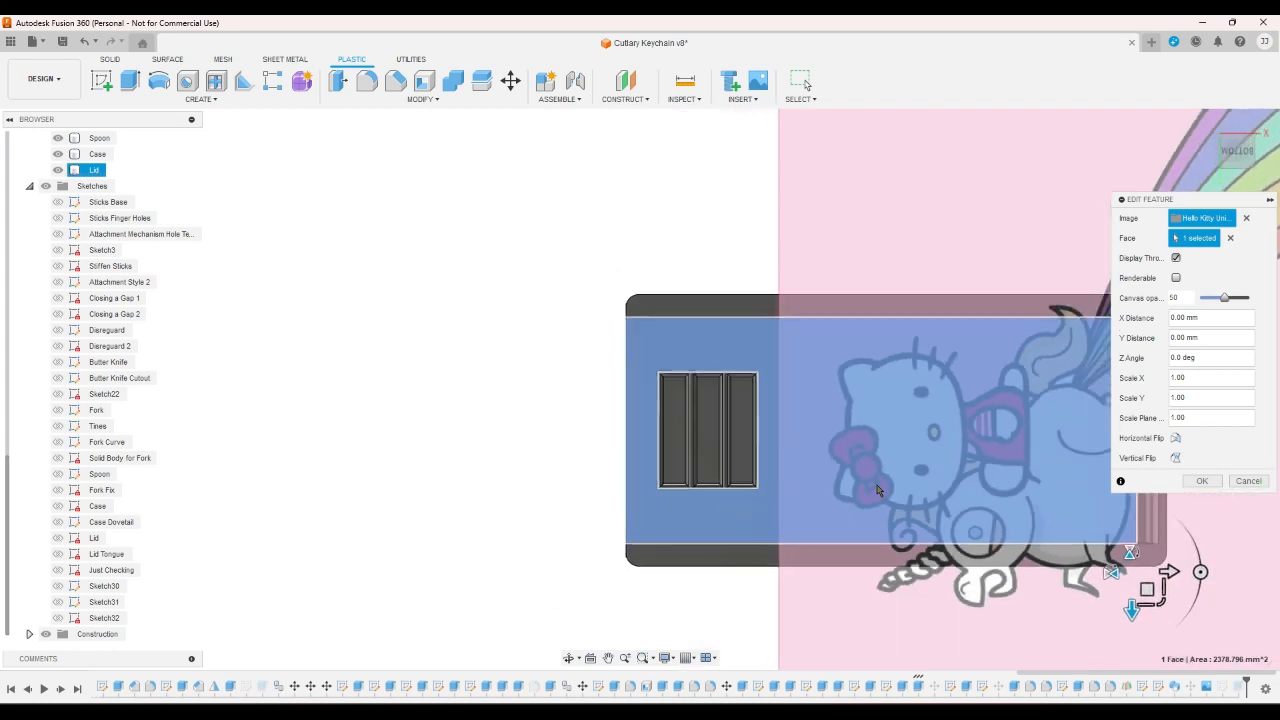
pyautogui.click(1246, 483)
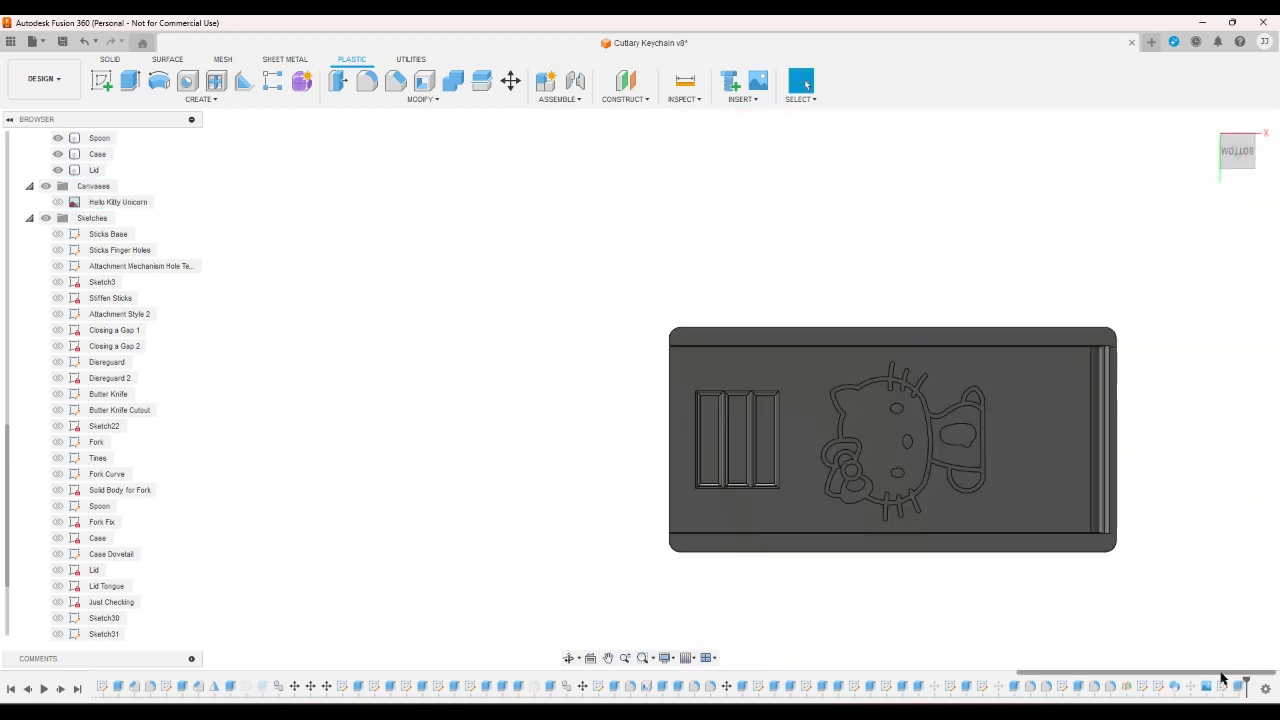
# - Reopen the Hello Kitty sketch and extend the inner outline of the bow lobe farther from the whiskers to the fold's inner arc
pyautogui.doubleClick(1222, 684)
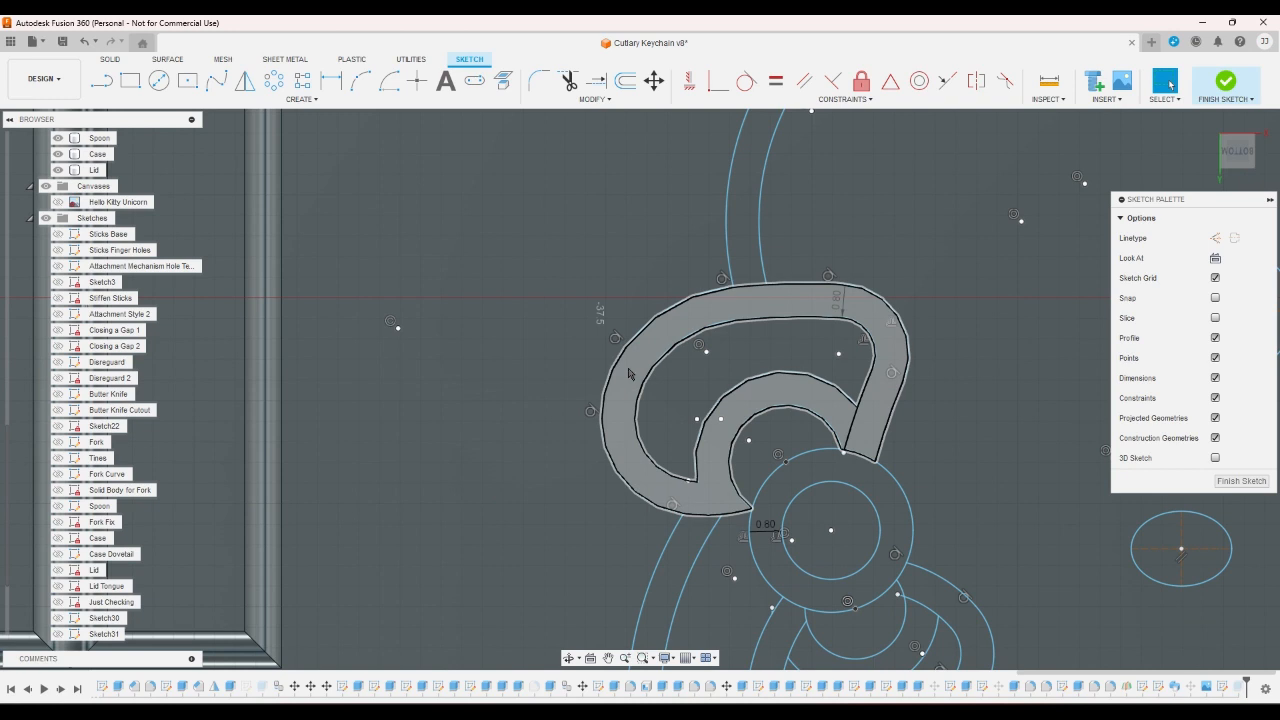
pyautogui.click(596, 80)
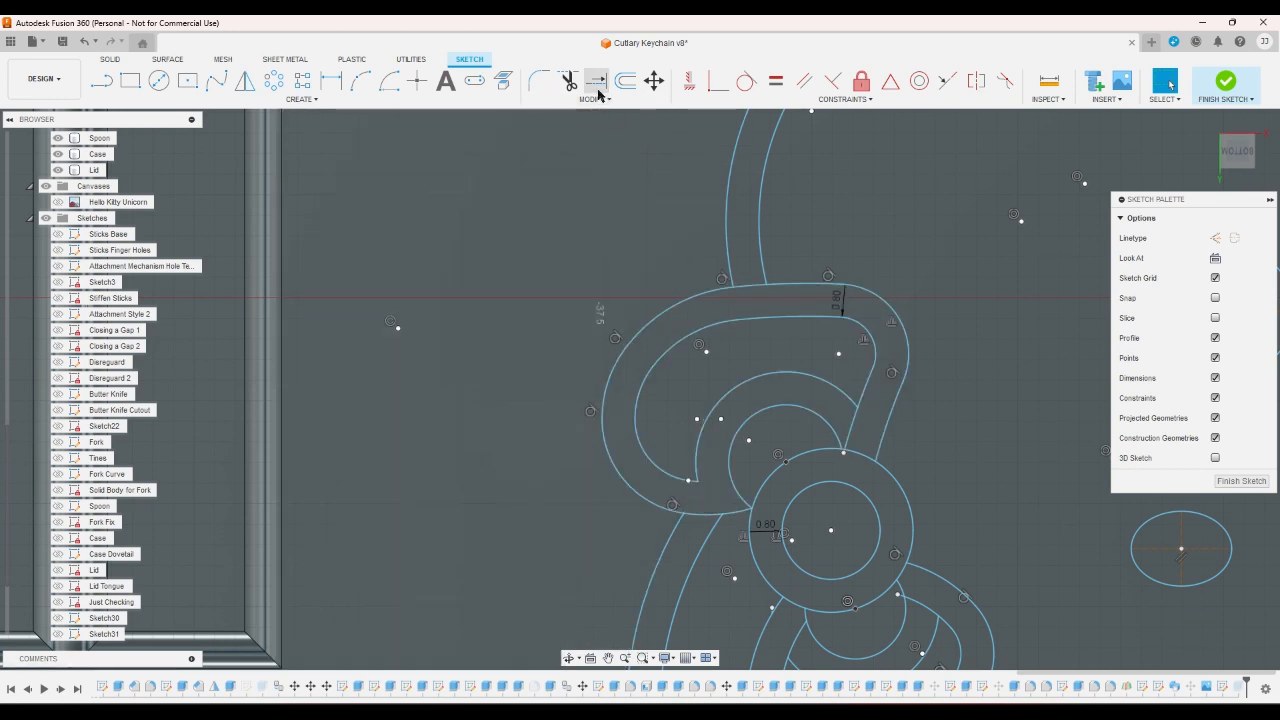
pyautogui.click(696, 482)
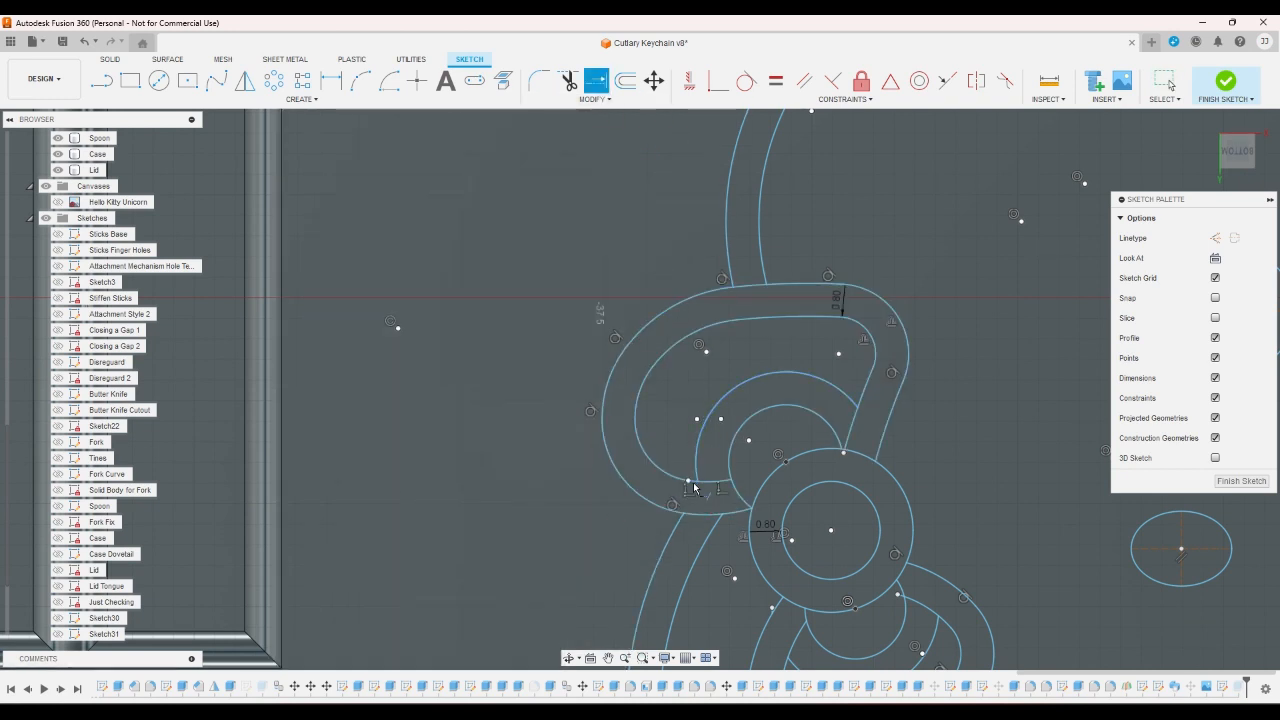
pyautogui.scroll(-2, 857, 397)
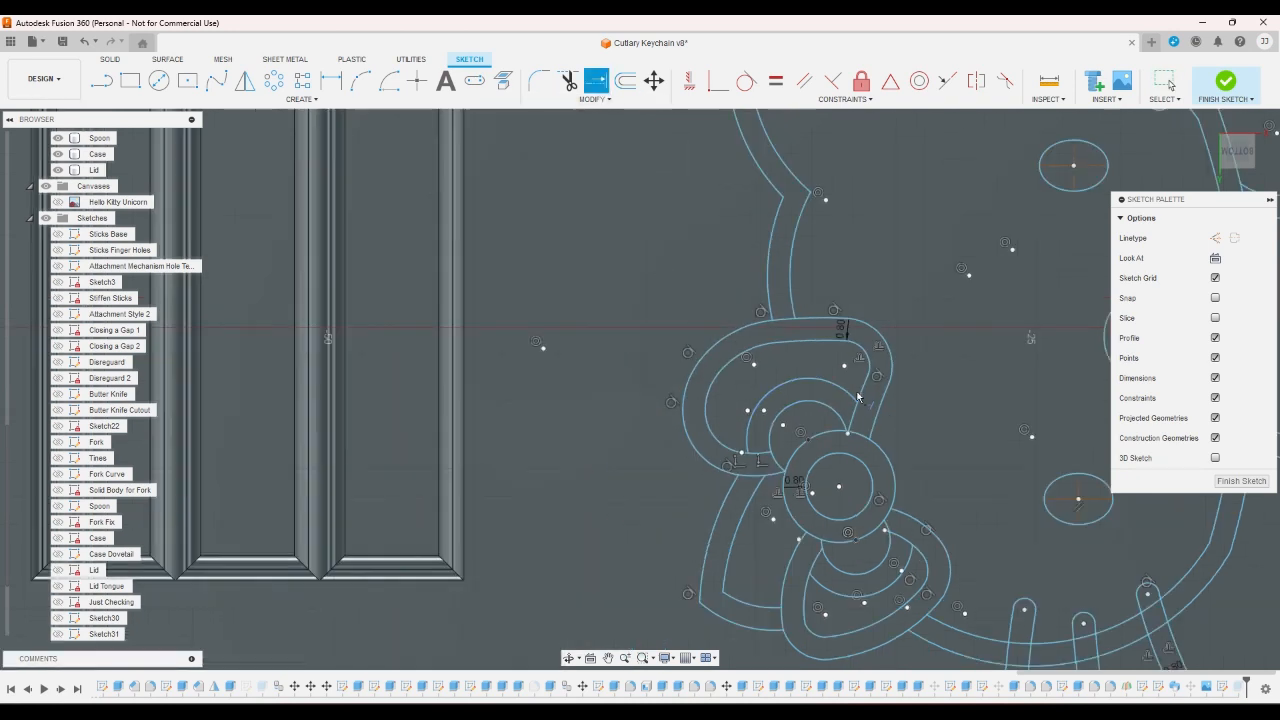
# - Extend the fold arc and the adjoining inner outline of the bow lobe farther from the whiskers to the centre's inner circle
pyautogui.scroll(-1, 857, 397)
pyautogui.scroll(4, 830, 425)
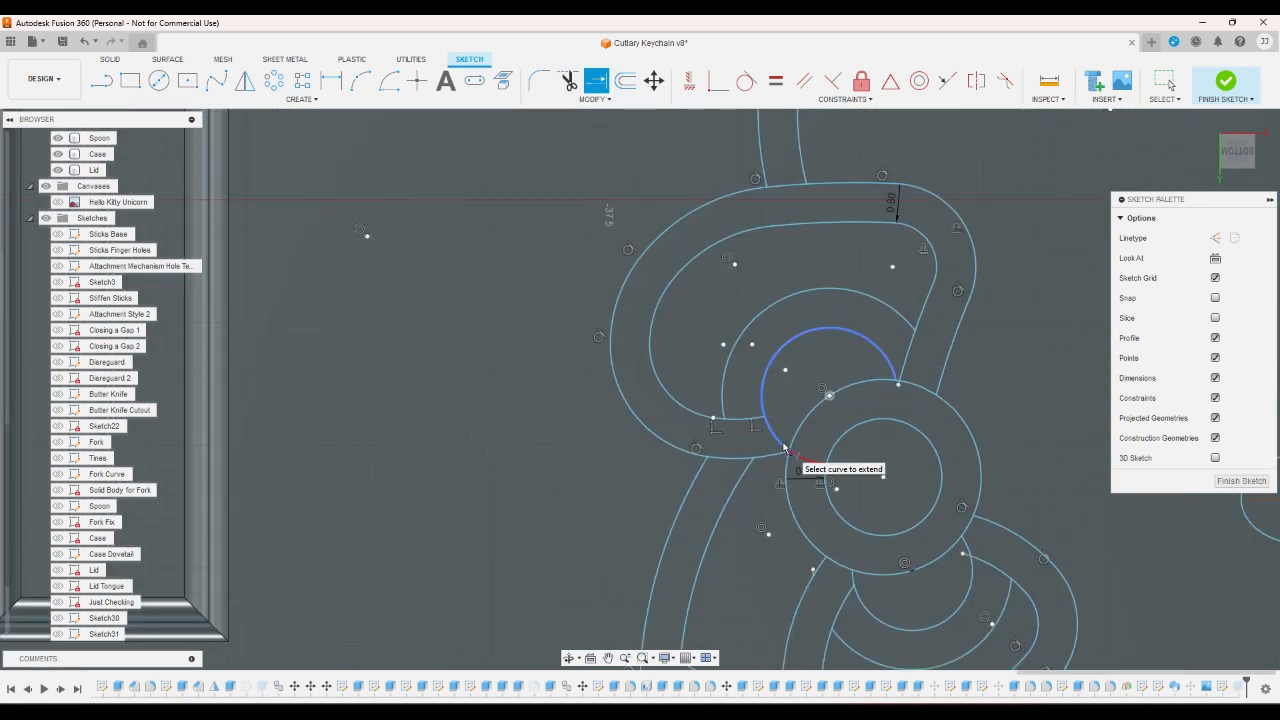
pyautogui.click(784, 447)
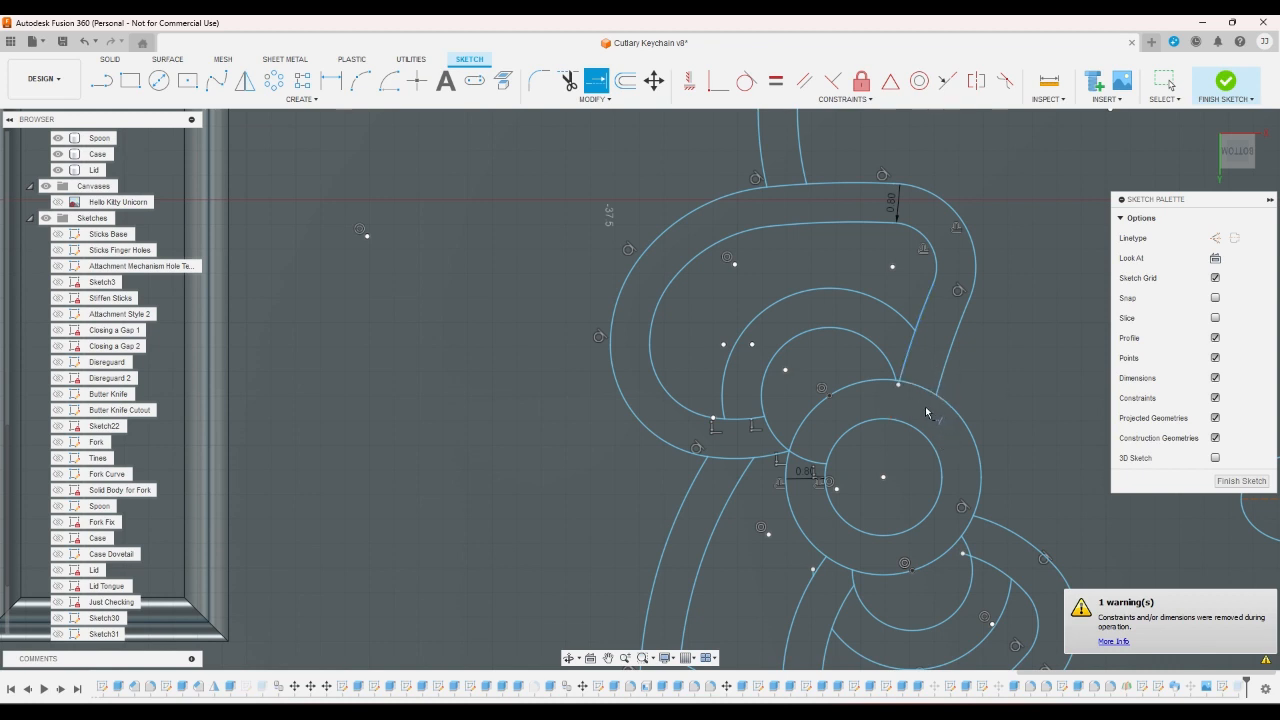
pyautogui.click(907, 366)
pyautogui.scroll(-5, 936, 340)
pyautogui.scroll(5, 950, 418)
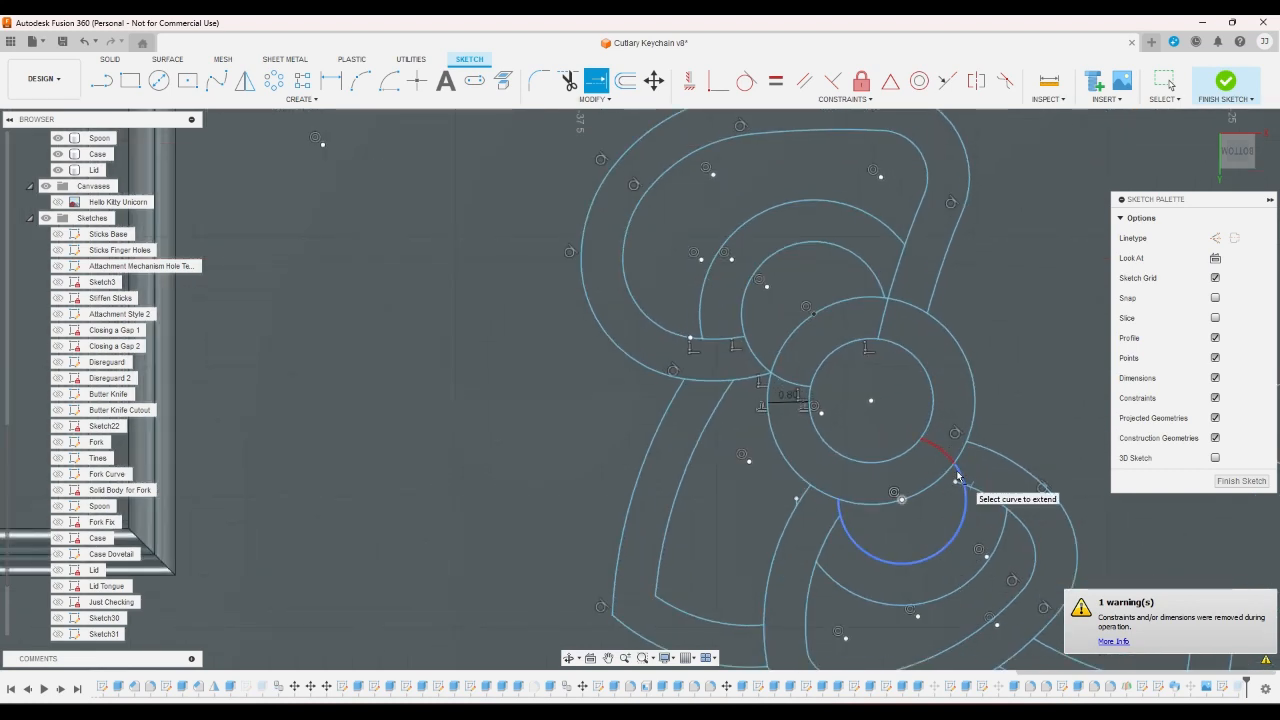
# - Extend the outlines of the bow lobe nearer the whiskers to the centre's inner circle and finish the sketch
pyautogui.click(840, 512)
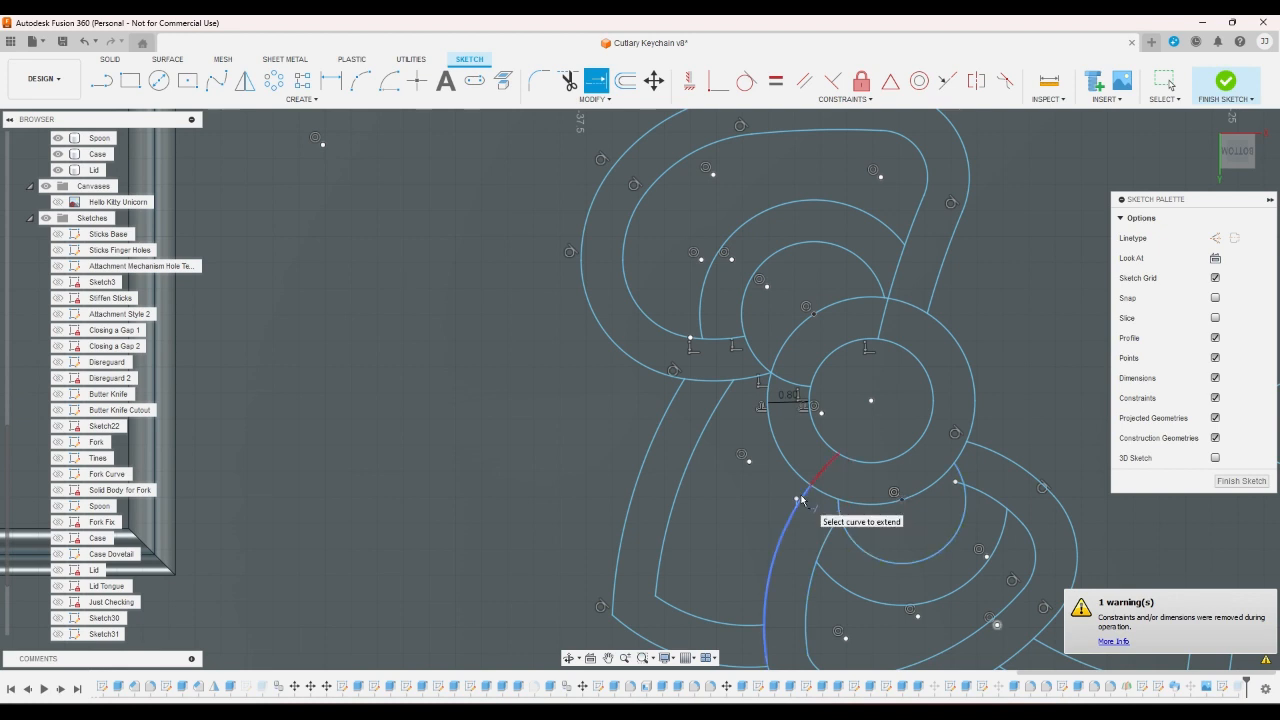
pyautogui.click(801, 499)
pyautogui.click(990, 453)
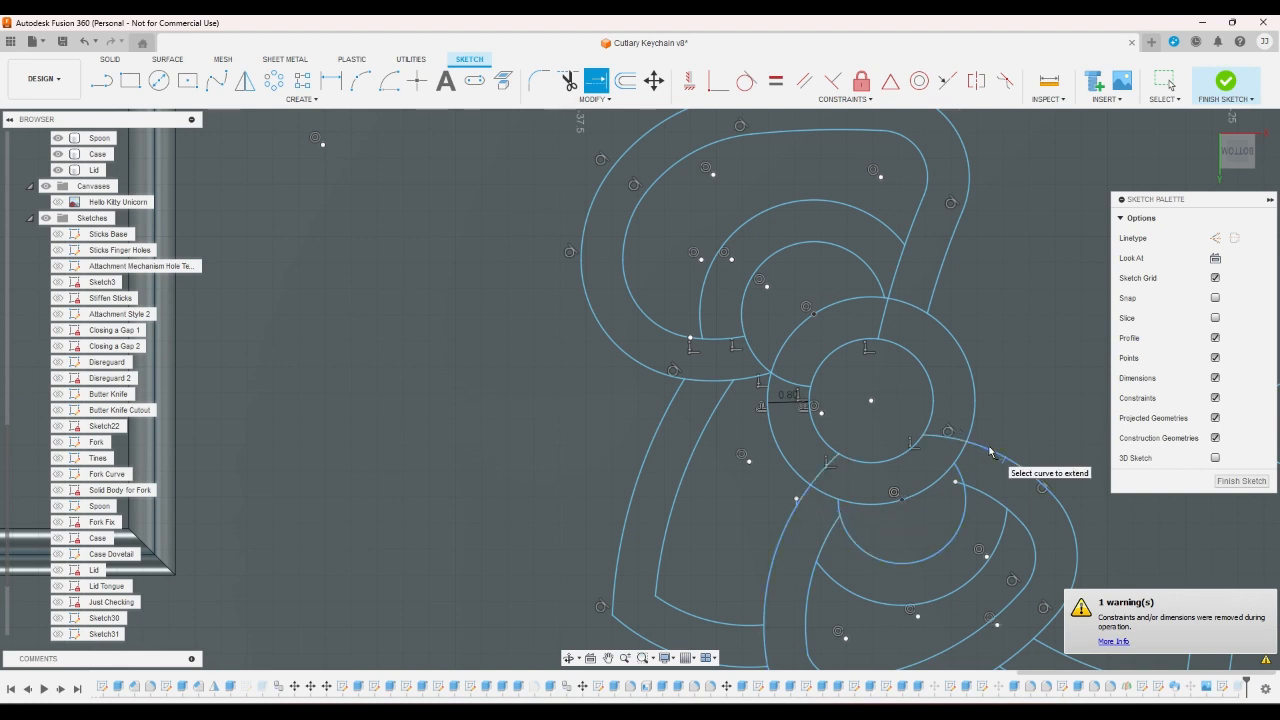
pyautogui.click(758, 381)
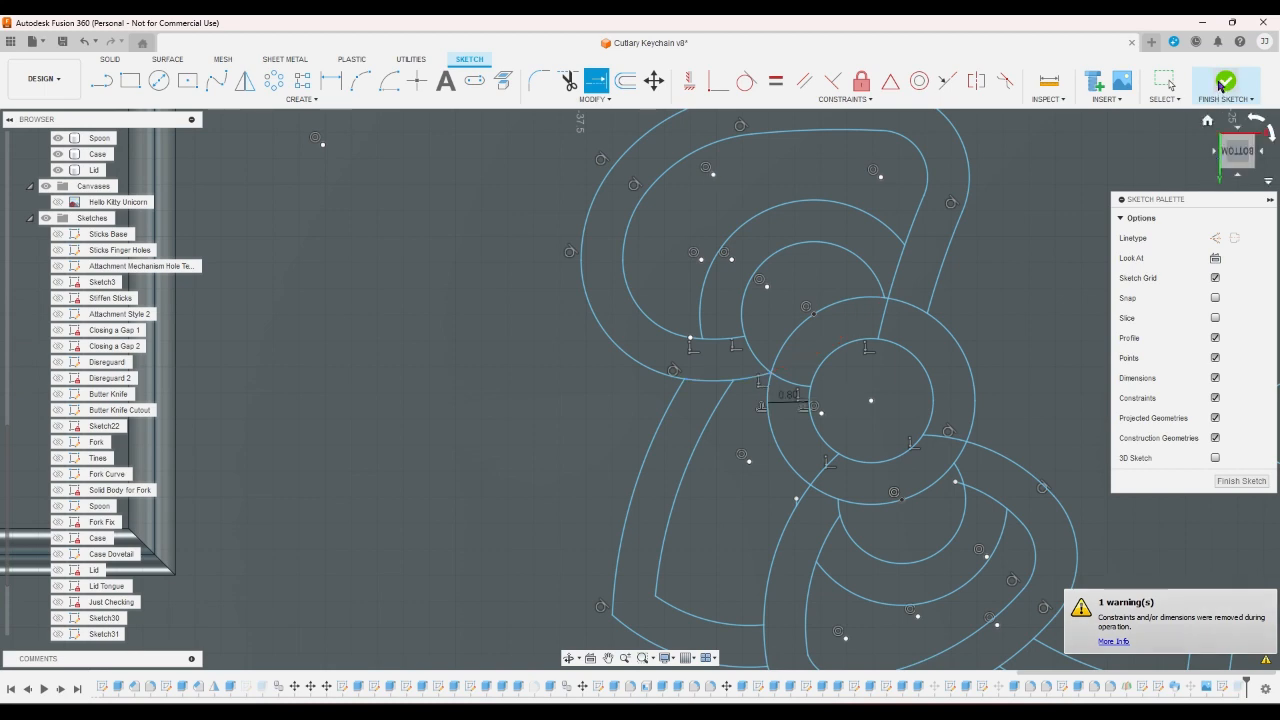
pyautogui.click(1220, 86)
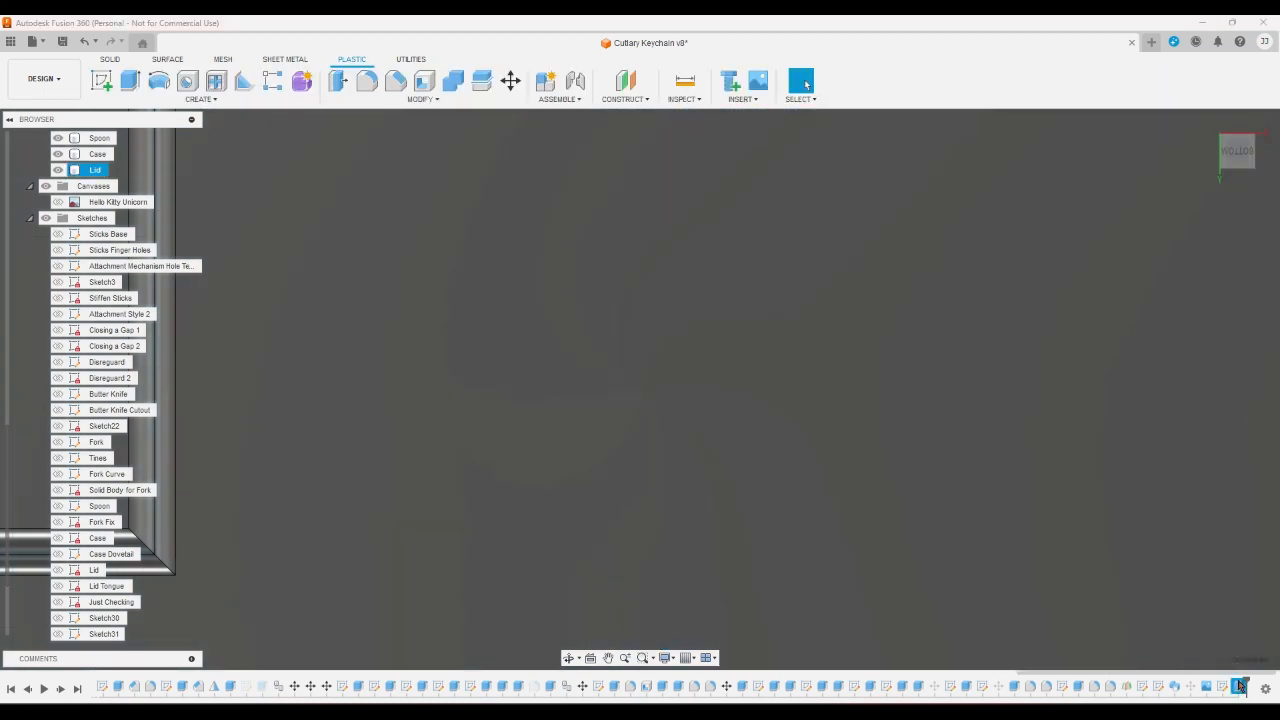
# - Edit the 1 mm engraving cut to remove the interior profiles of the bow's lower lobe, centre and ribbon tail
pyautogui.doubleClick(1239, 686)
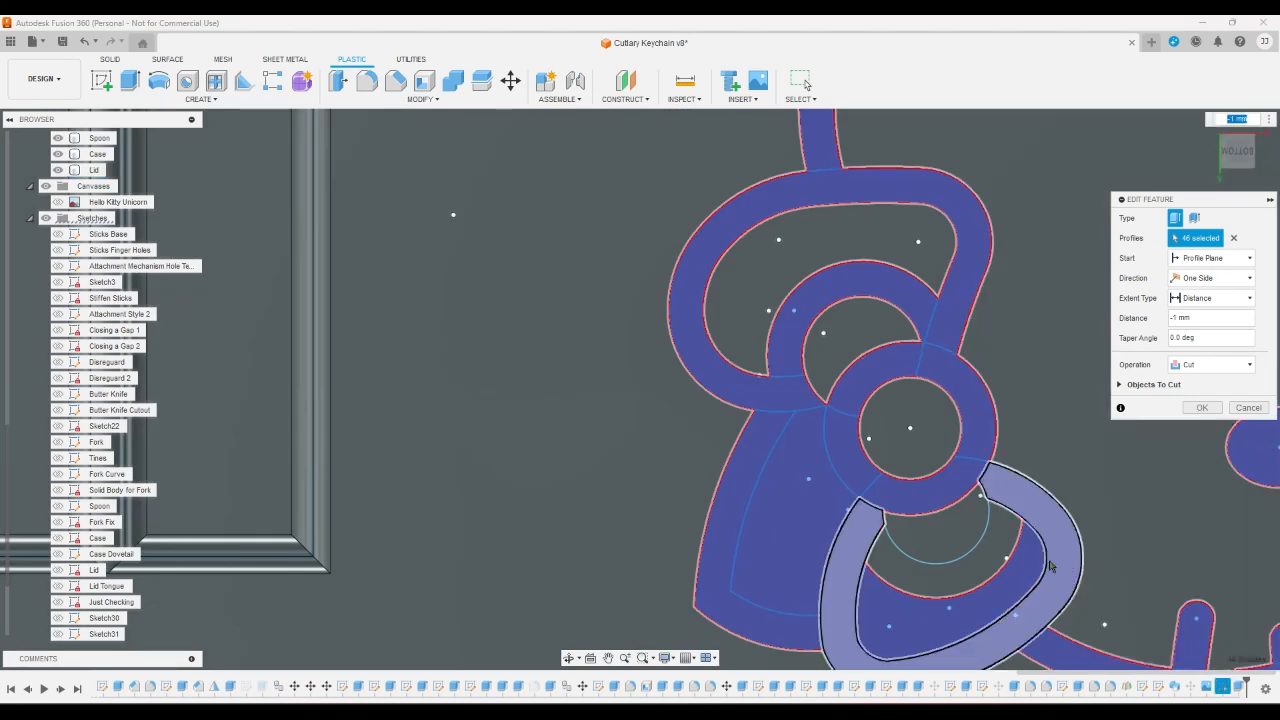
pyautogui.click(1050, 566)
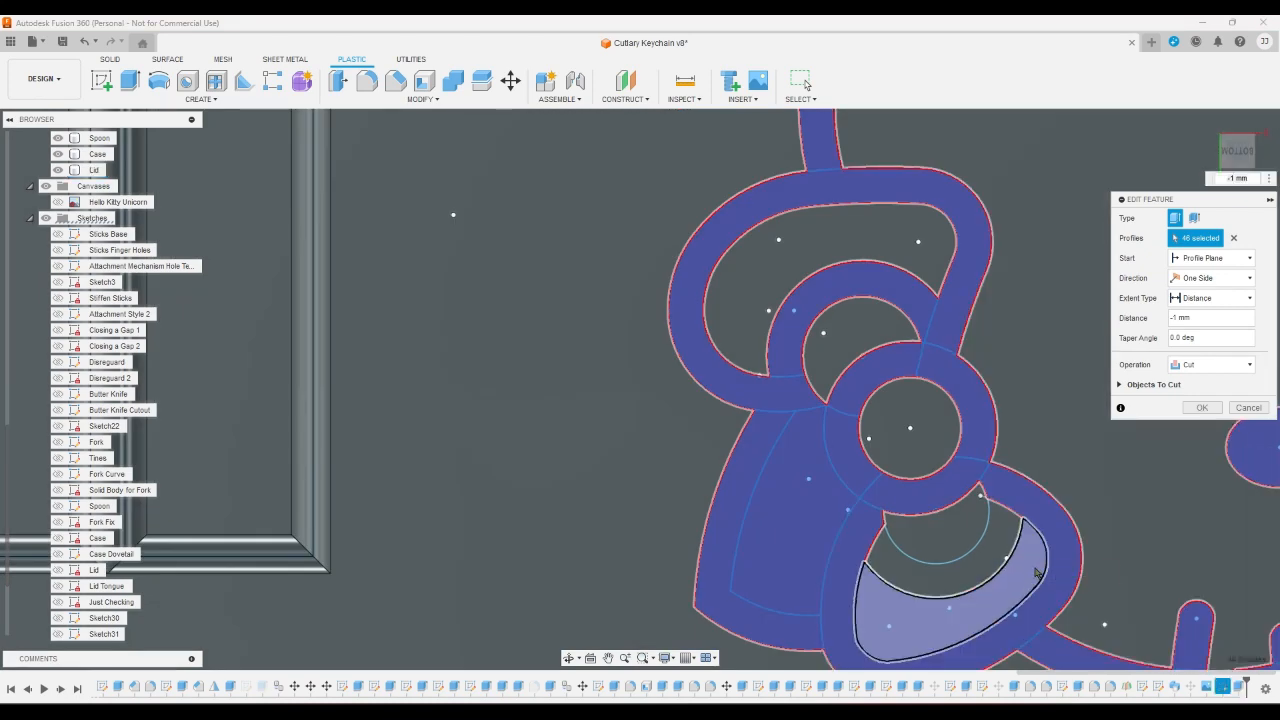
pyautogui.click(953, 476)
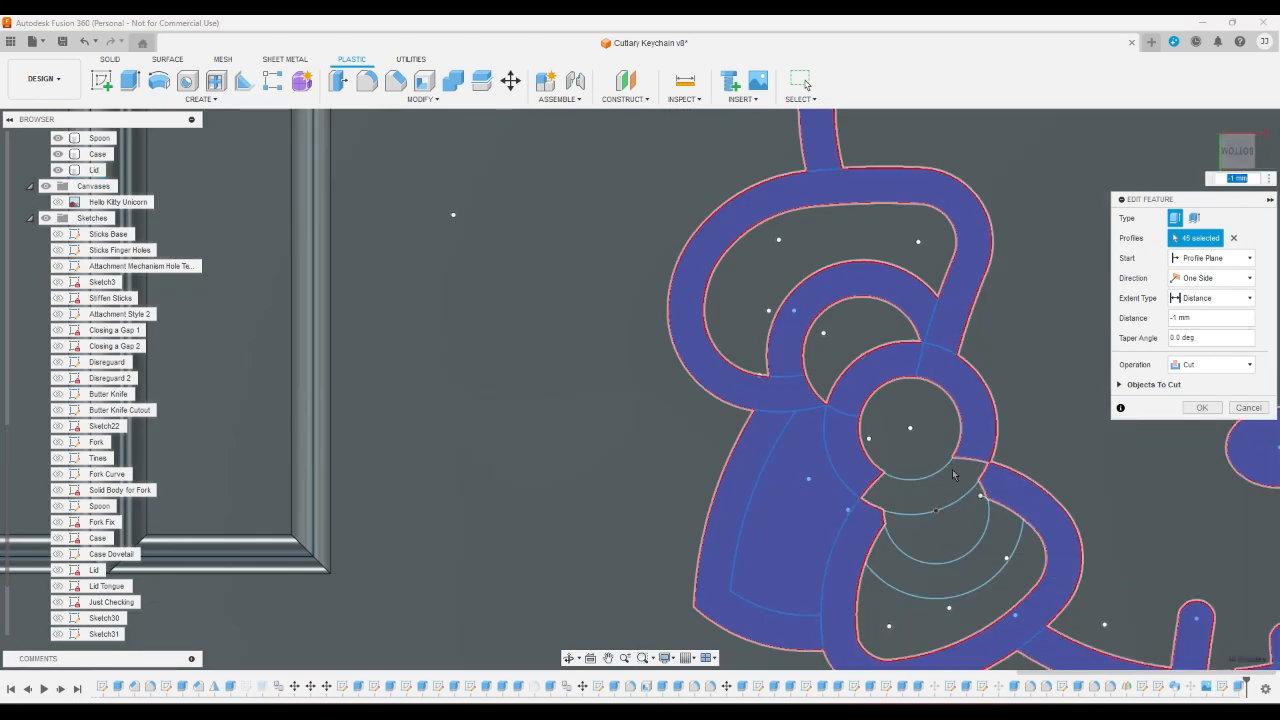
pyautogui.click(898, 463)
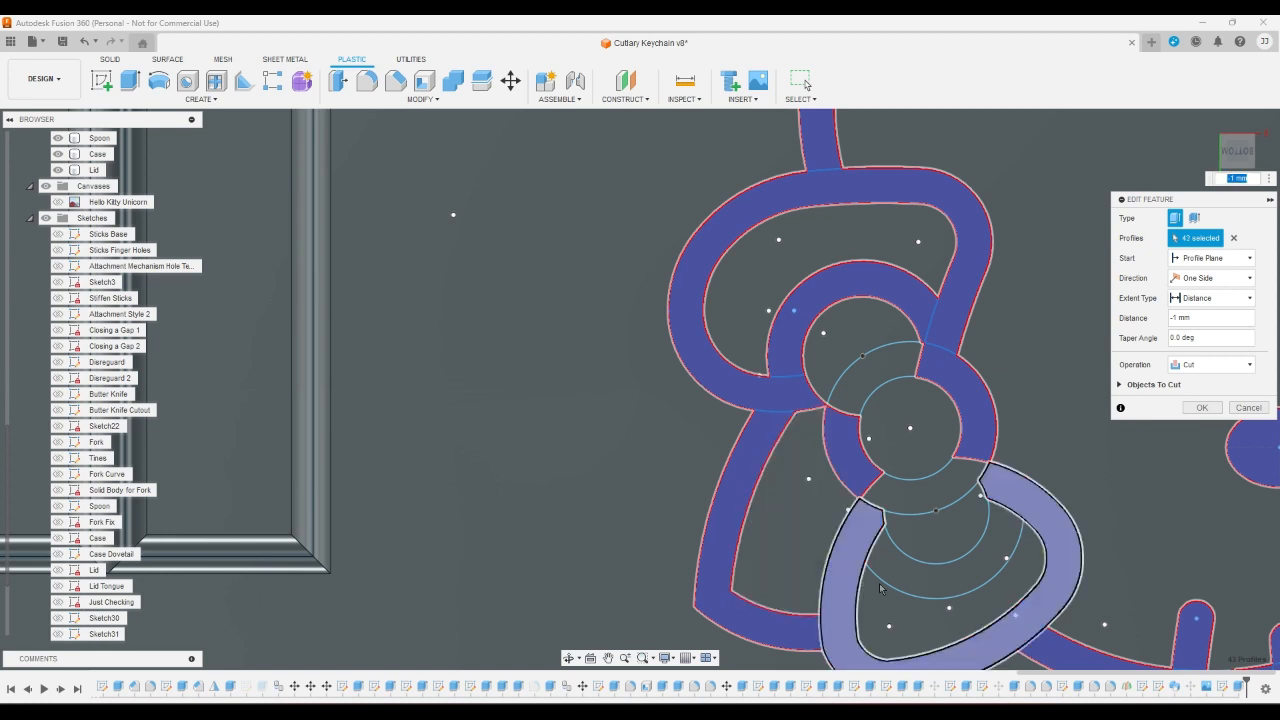
pyautogui.click(1033, 524)
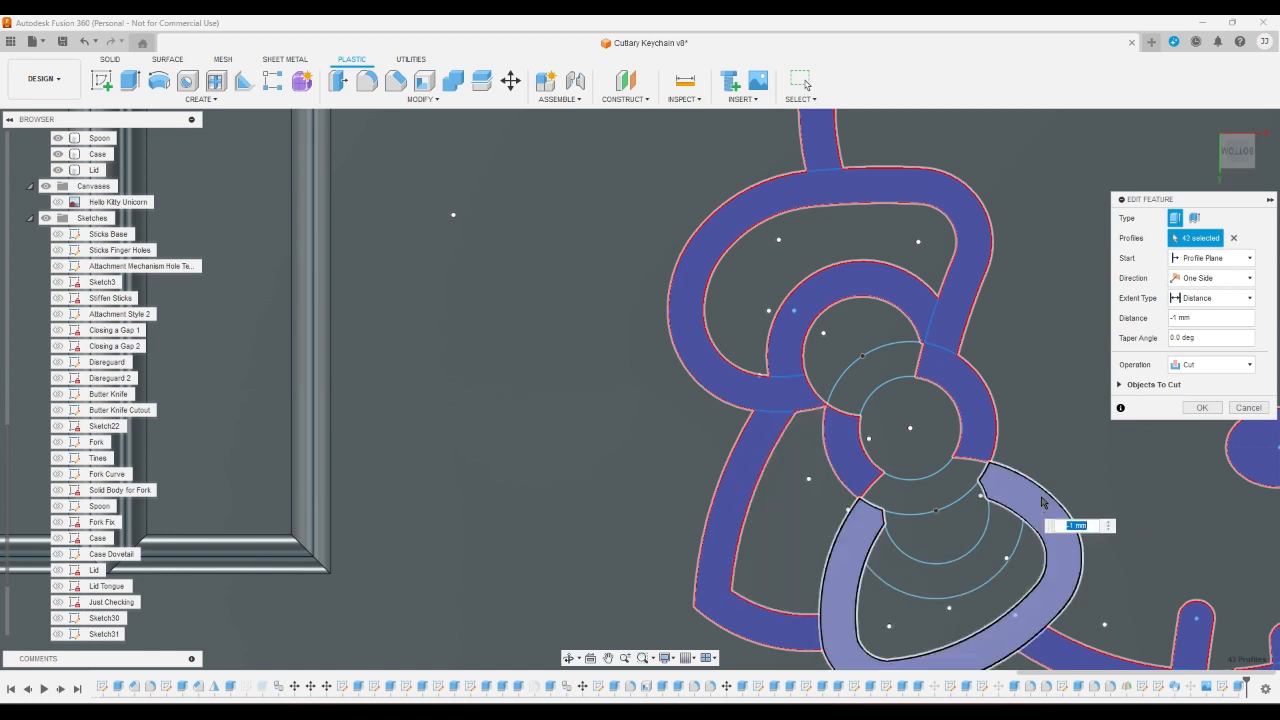
pyautogui.click(1203, 408)
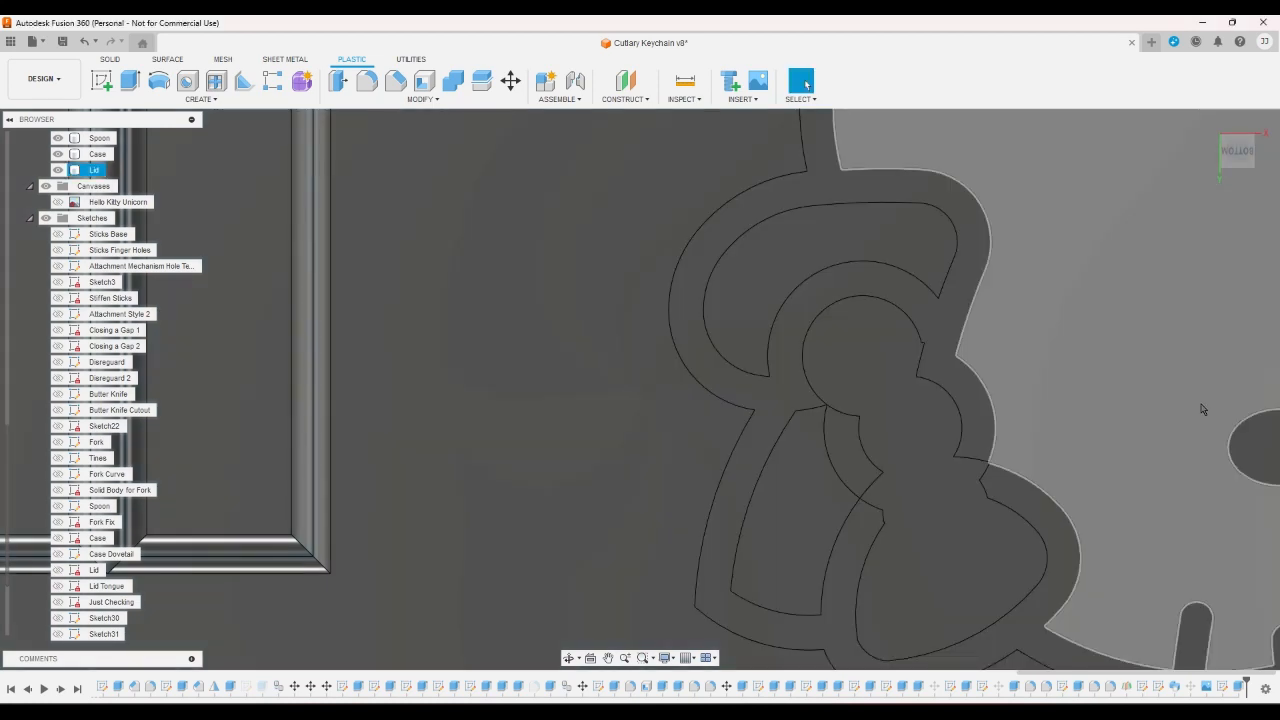
# - Undo the recent bow sketch extensions and engraving profile changes, back to before the whisker profiles were added
pyautogui.click(1207, 122)
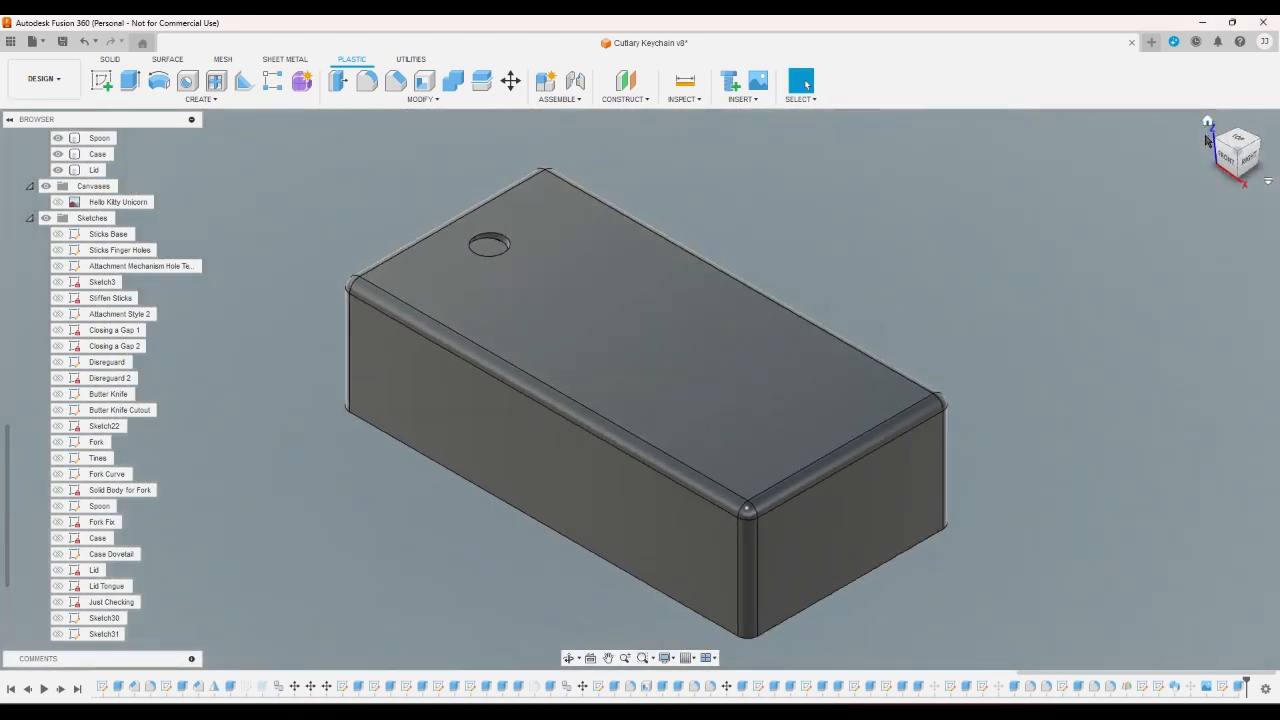
pyautogui.click(1228, 176)
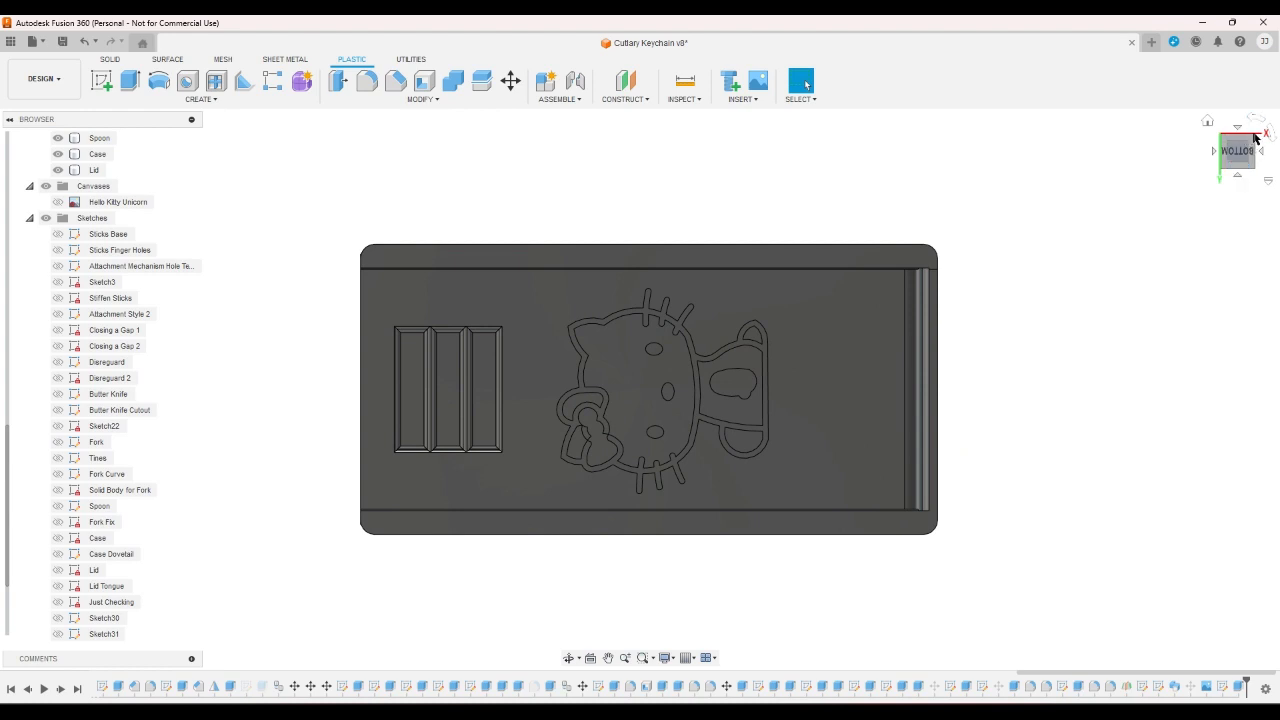
pyautogui.click(1255, 138)
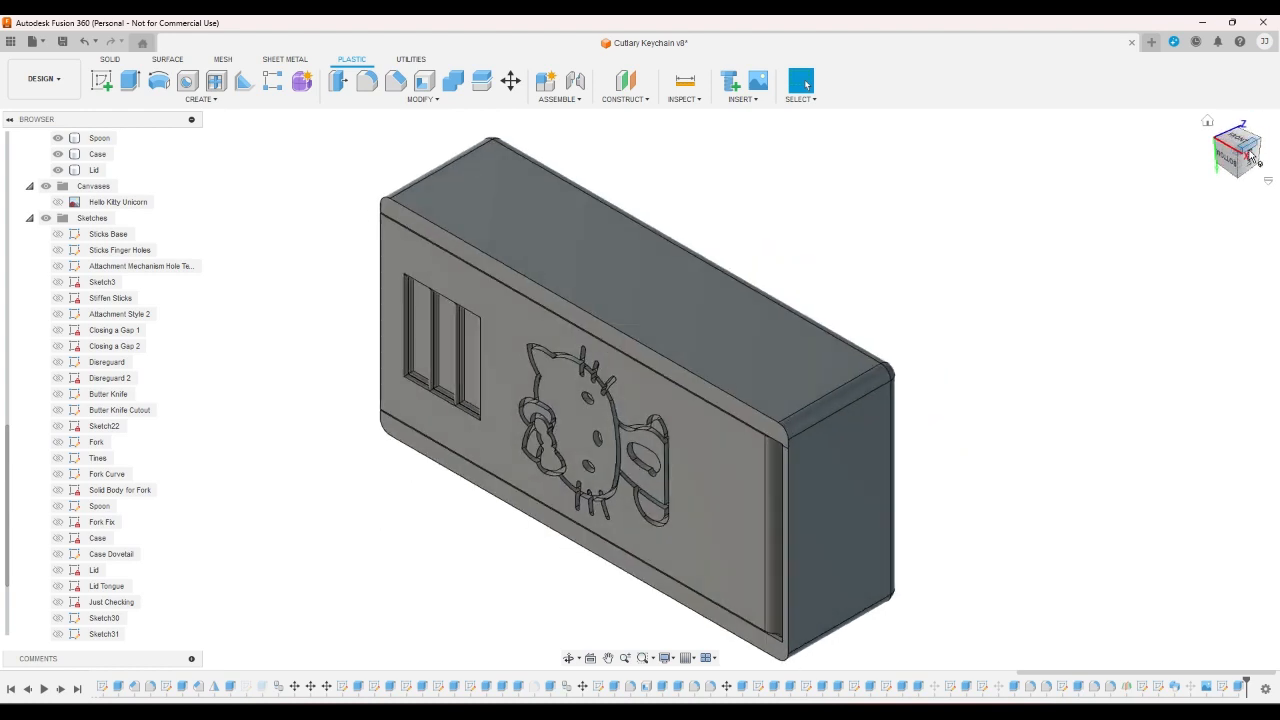
pyautogui.hotkey('ctrl', 'z')
pyautogui.hotkey('ctrl', 'z')
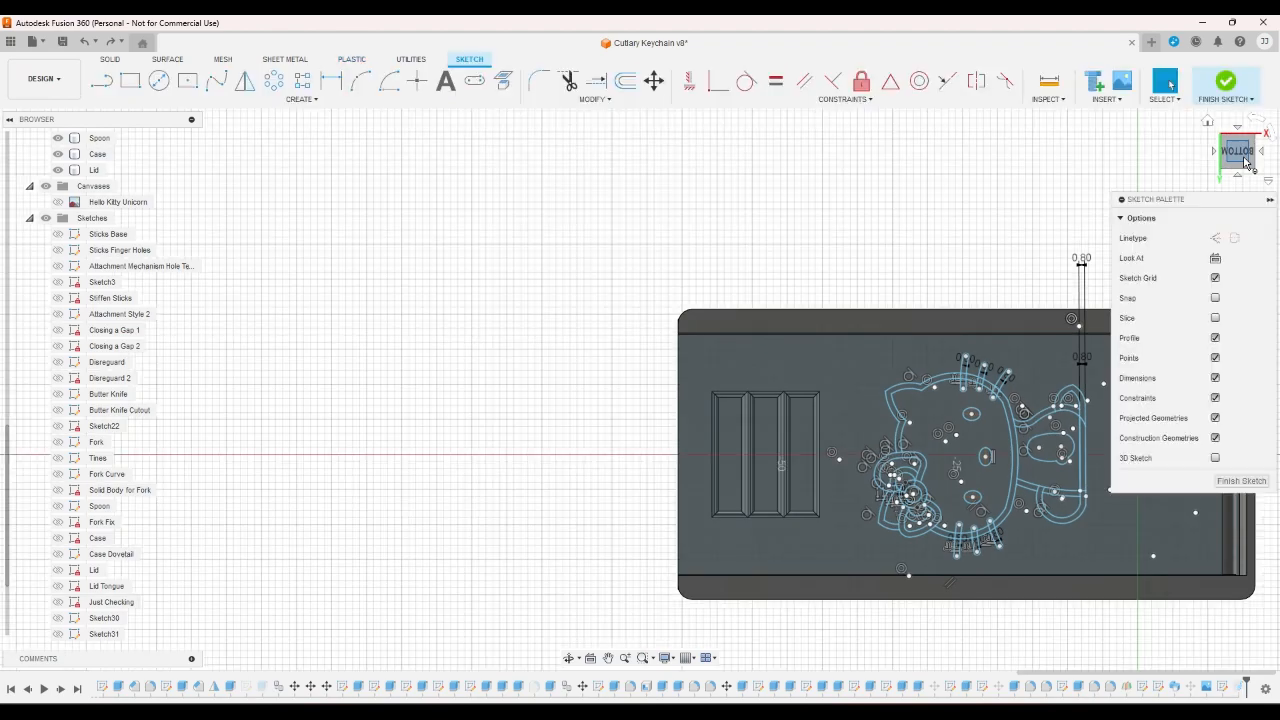
pyautogui.hotkey('ctrl', 'z')
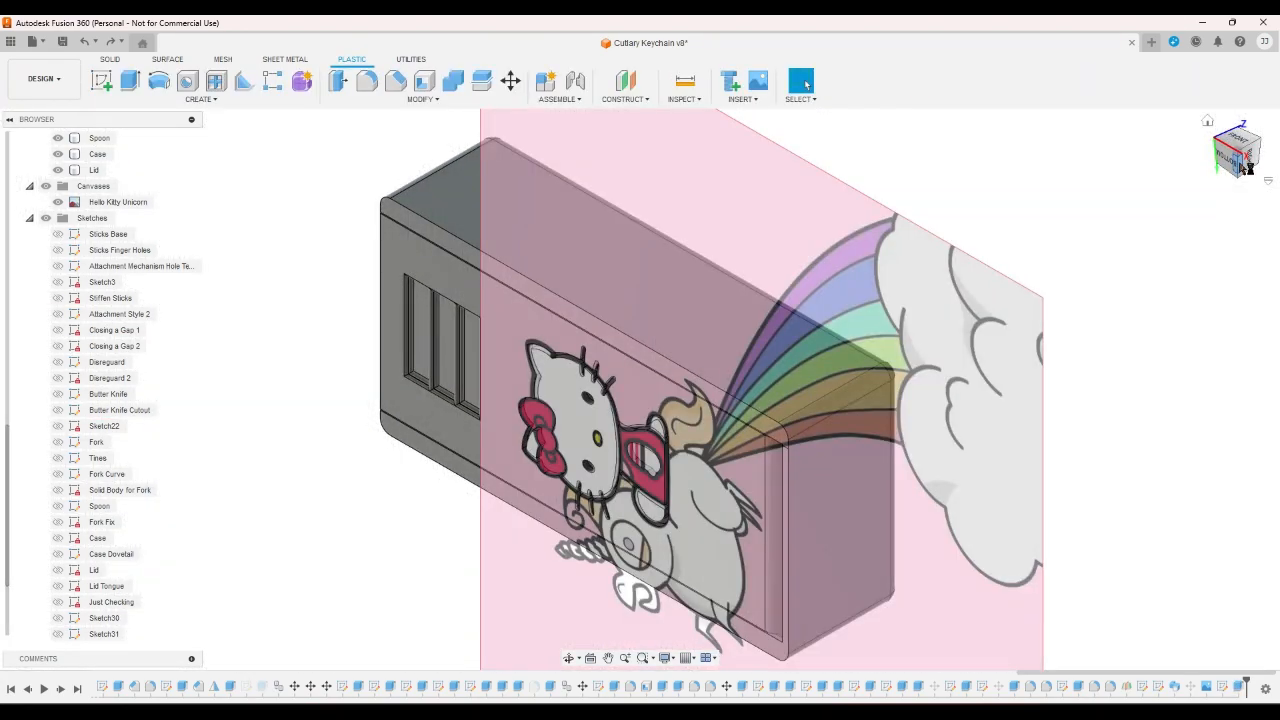
pyautogui.hotkey('ctrl', 'z')
pyautogui.hotkey('ctrl', 'z')
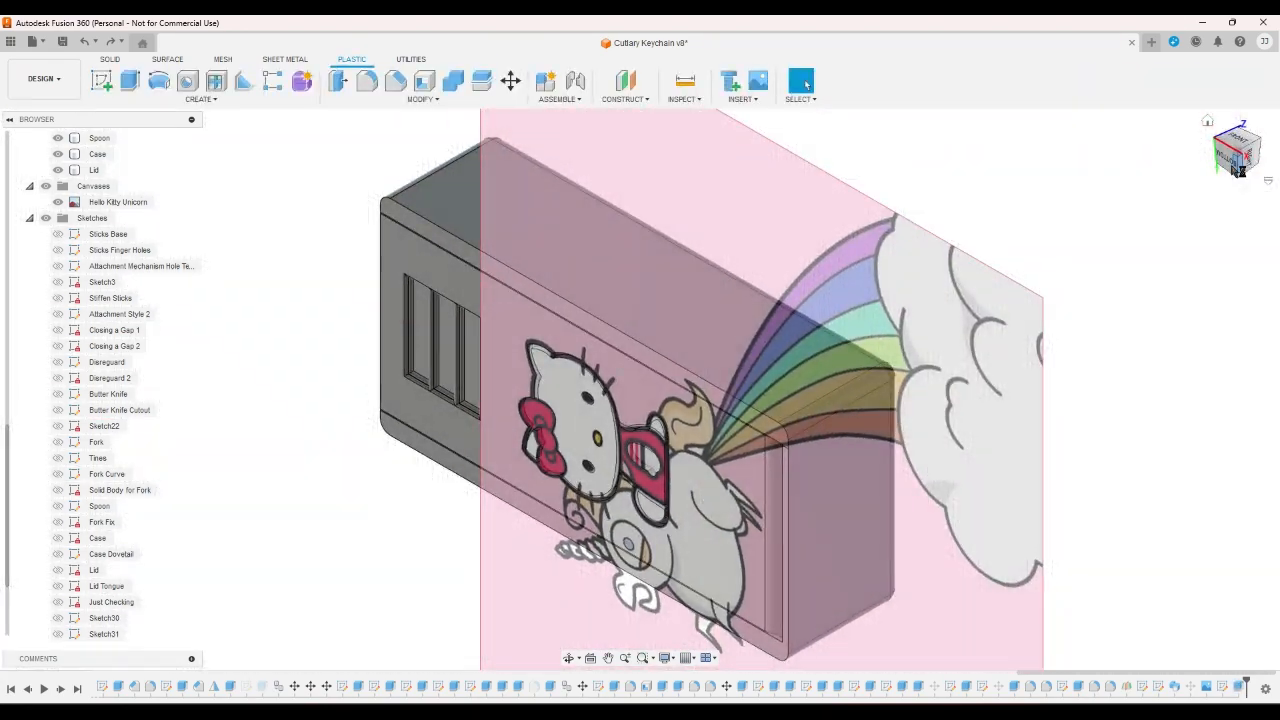
pyautogui.hotkey('ctrl', 'z')
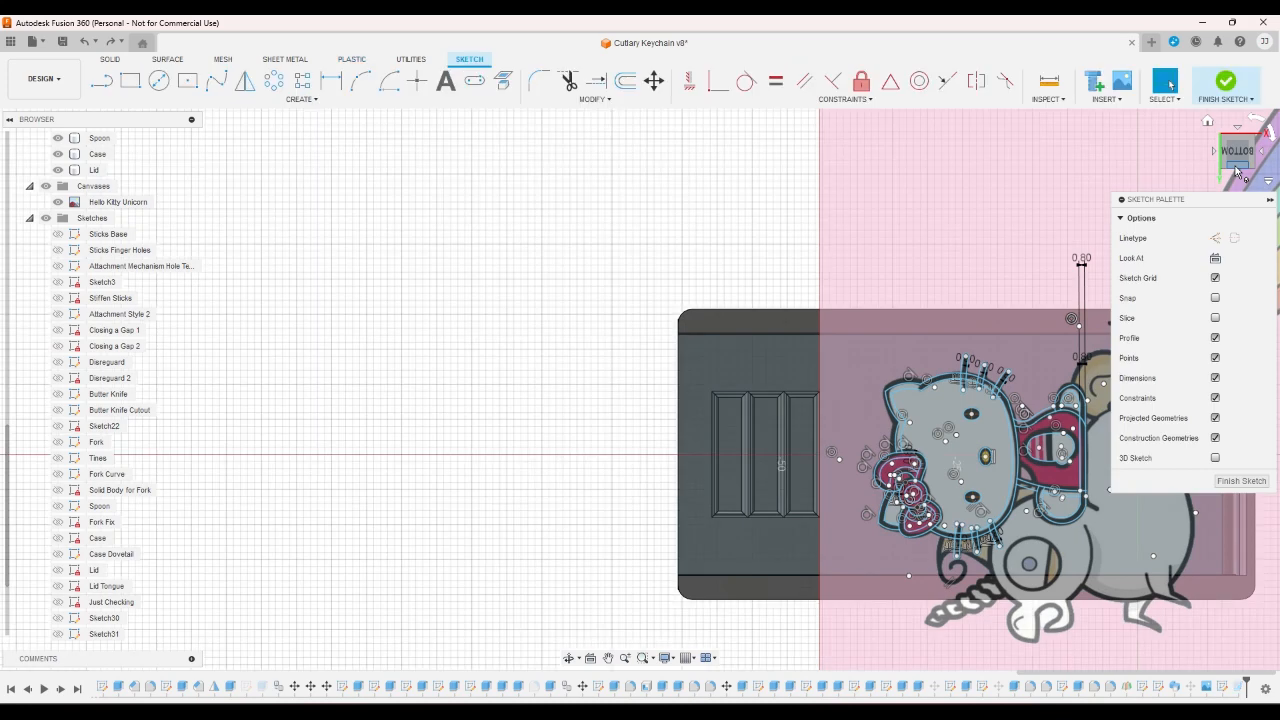
pyautogui.hotkey('ctrl', 'z')
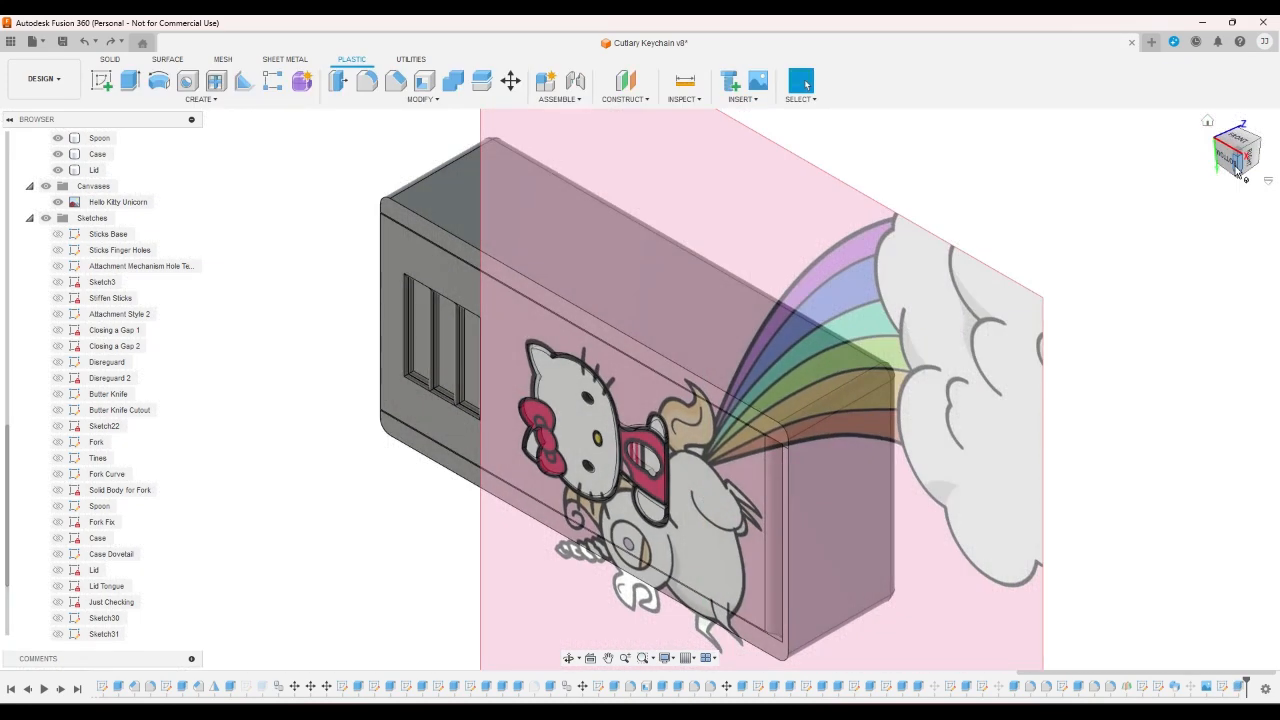
# - Hide the Hello Kitty Unicorn canvas and examine the engraved lid and case from the bottom, corner and front views
pyautogui.click(57, 202)
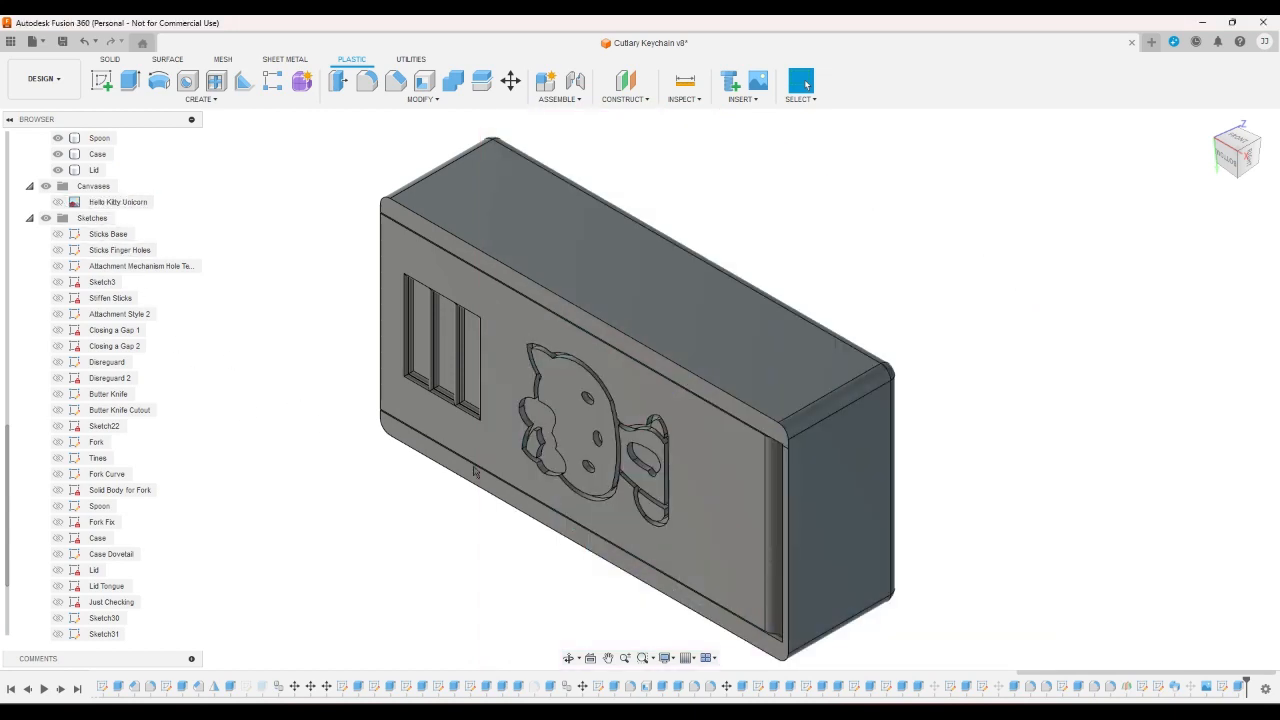
pyautogui.click(1228, 159)
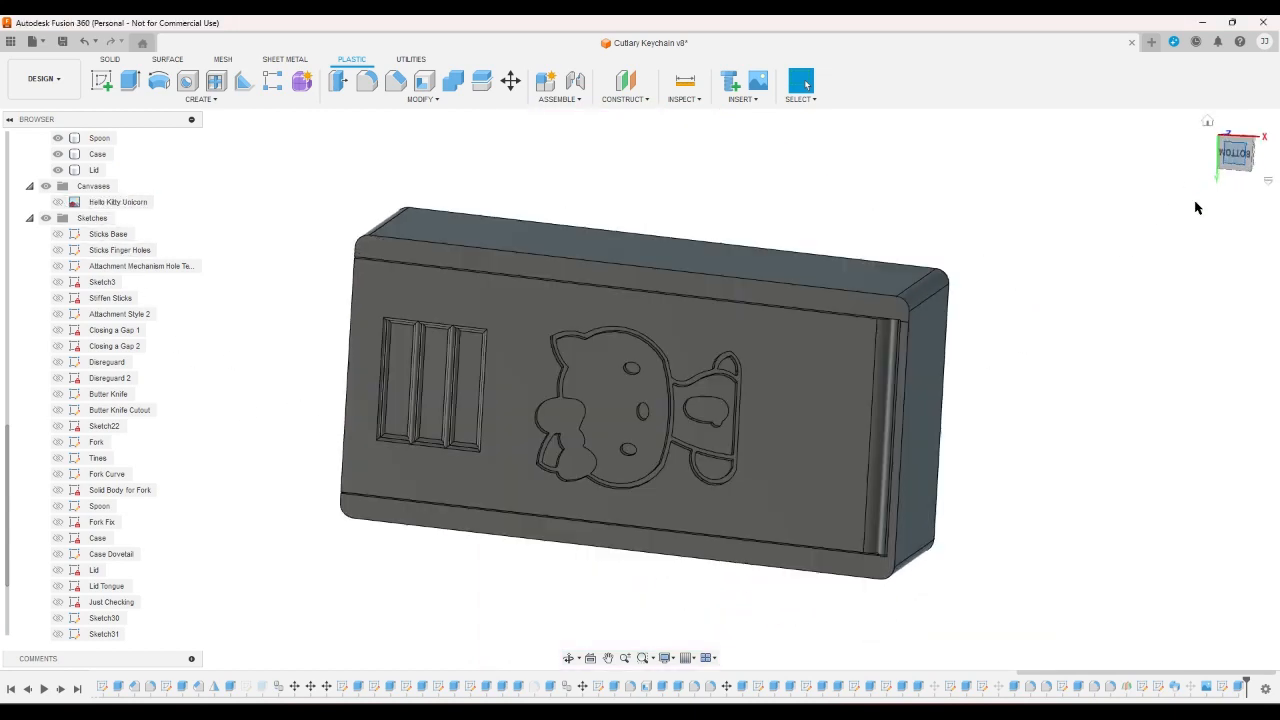
pyautogui.click(1242, 162)
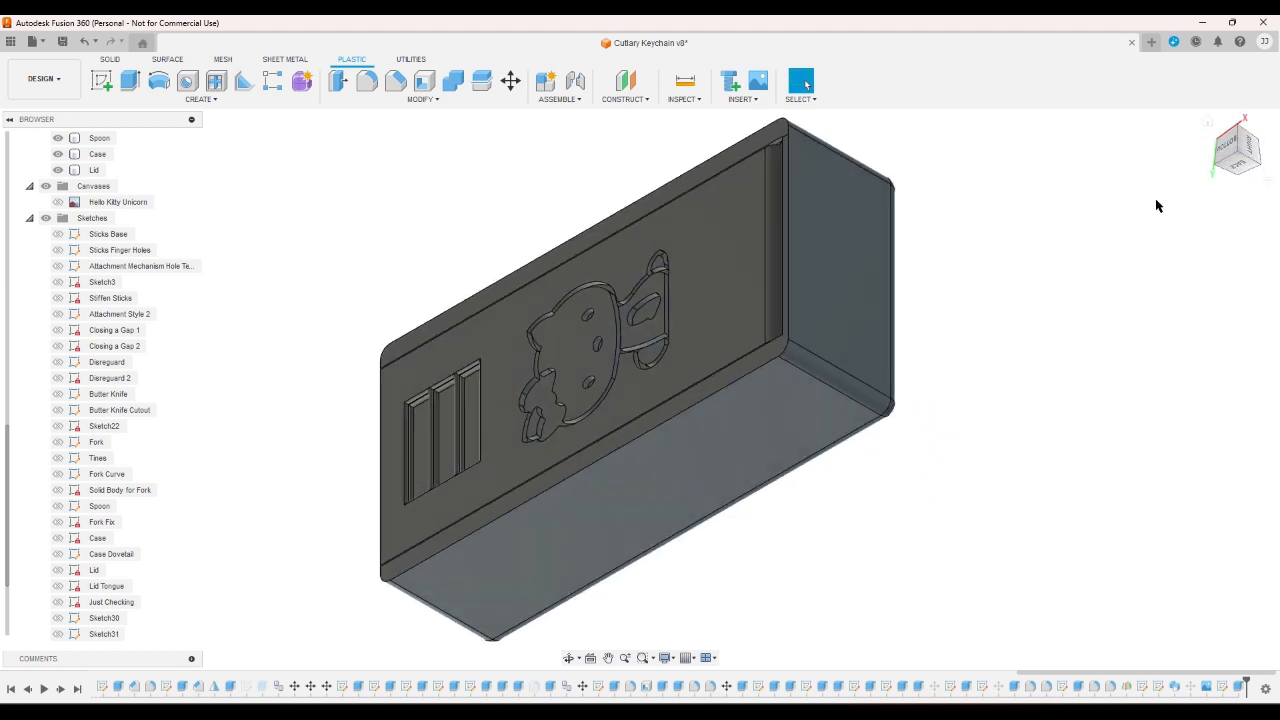
pyautogui.click(834, 388)
pyautogui.click(954, 348)
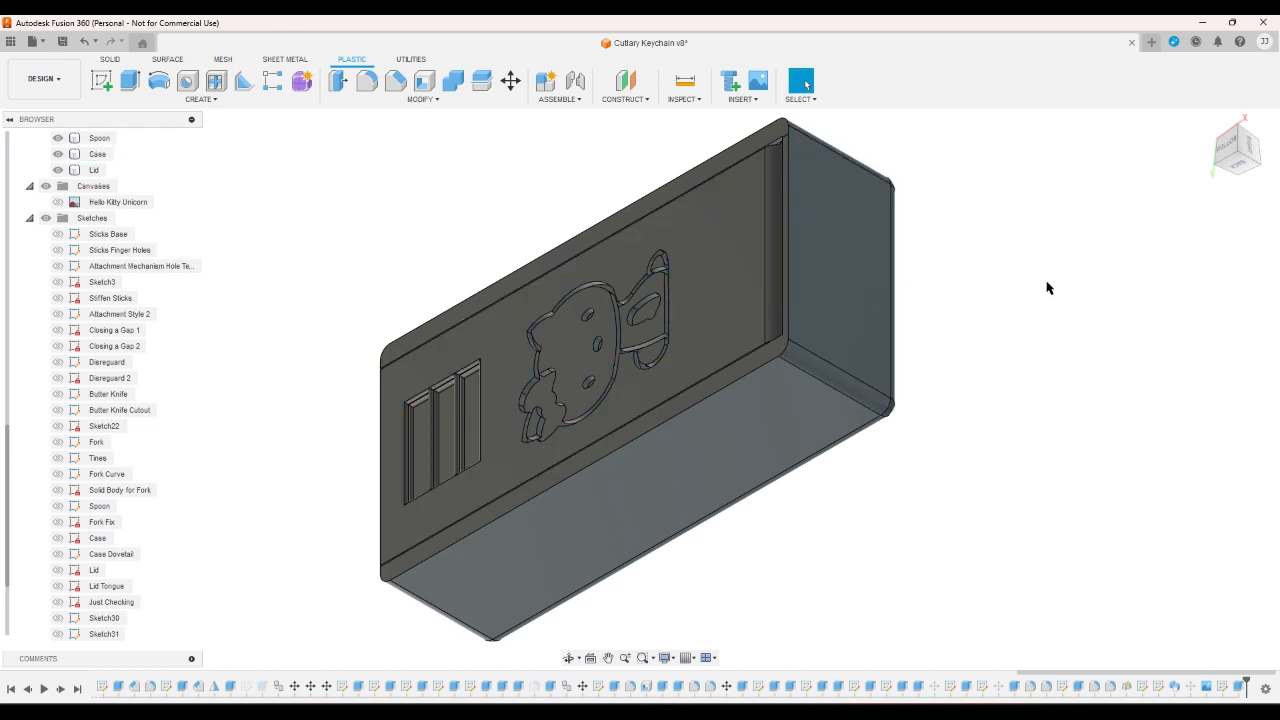
pyautogui.click(1226, 150)
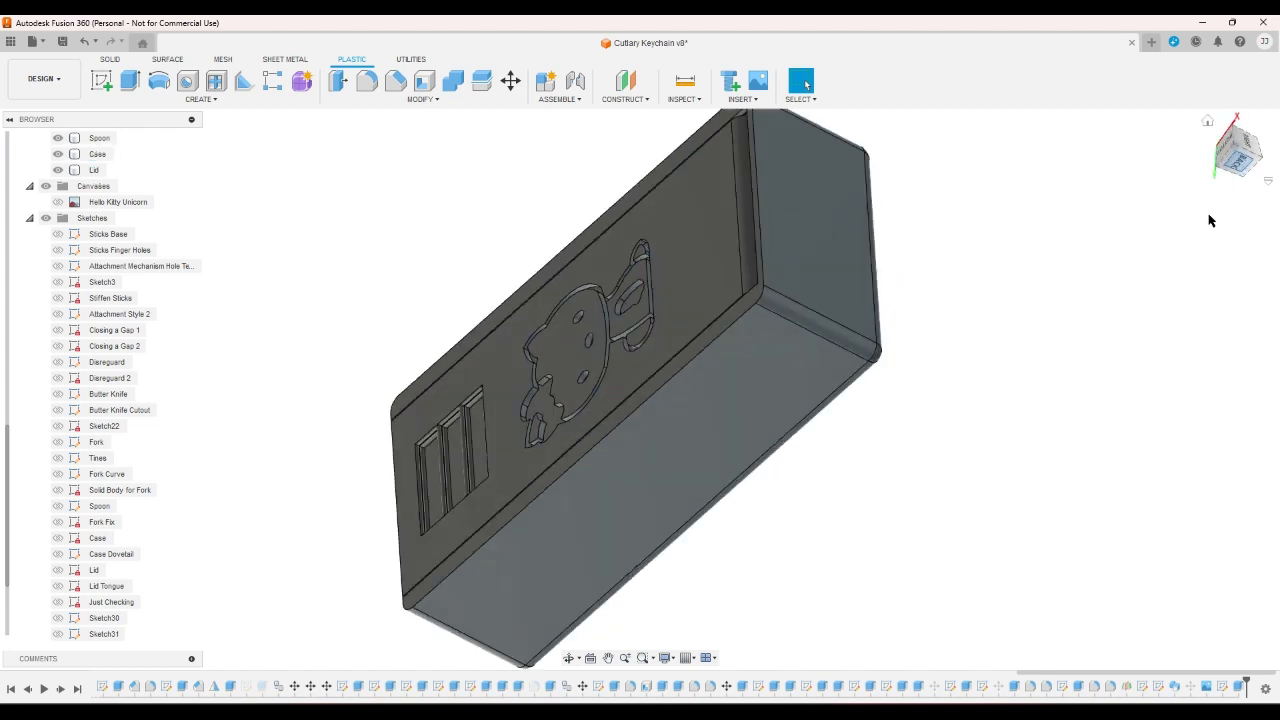
pyautogui.click(1208, 121)
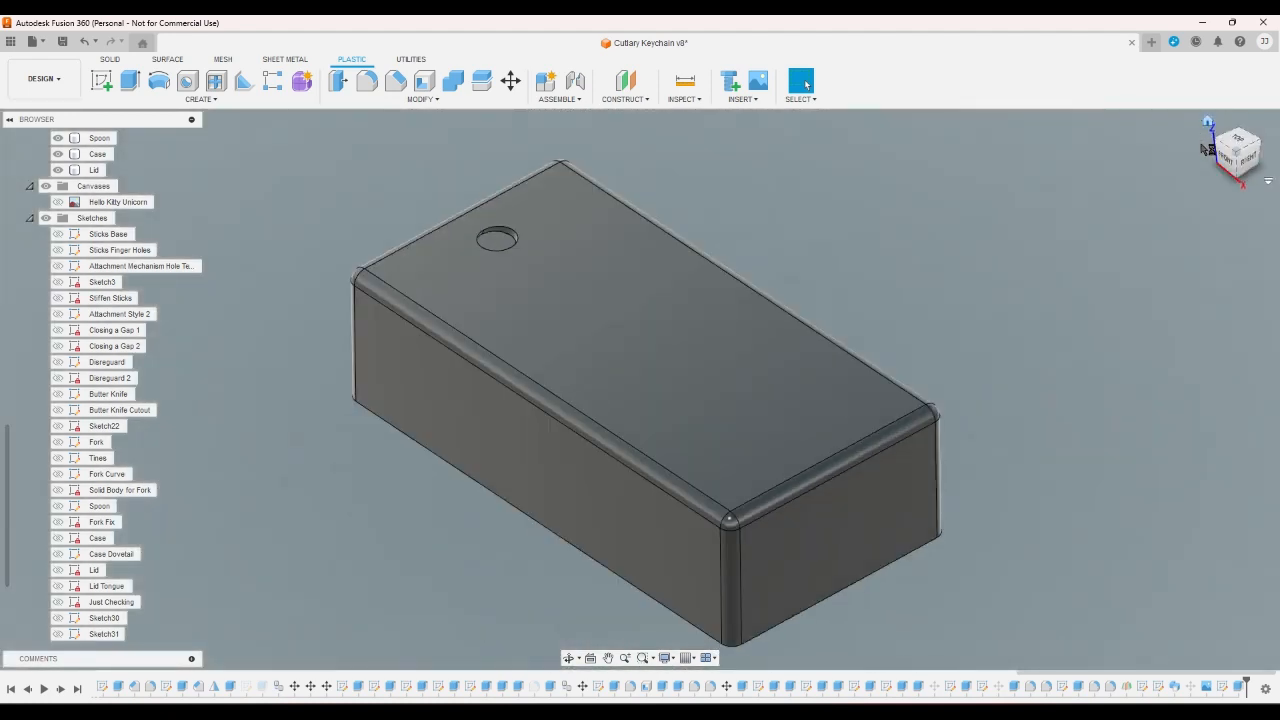
pyautogui.click(1232, 166)
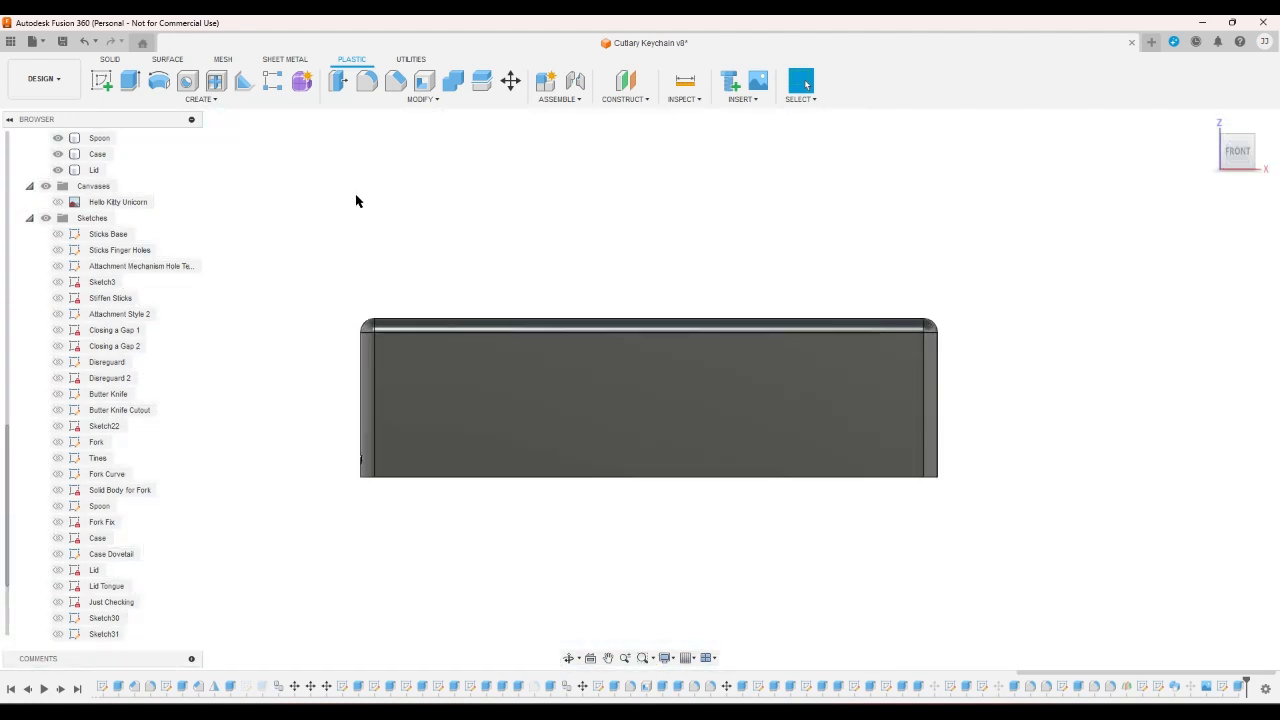
# - Show the Finger Sticks body and examine it together with the case from the bottom, back and home views
pyautogui.scroll(5, 90, 205)
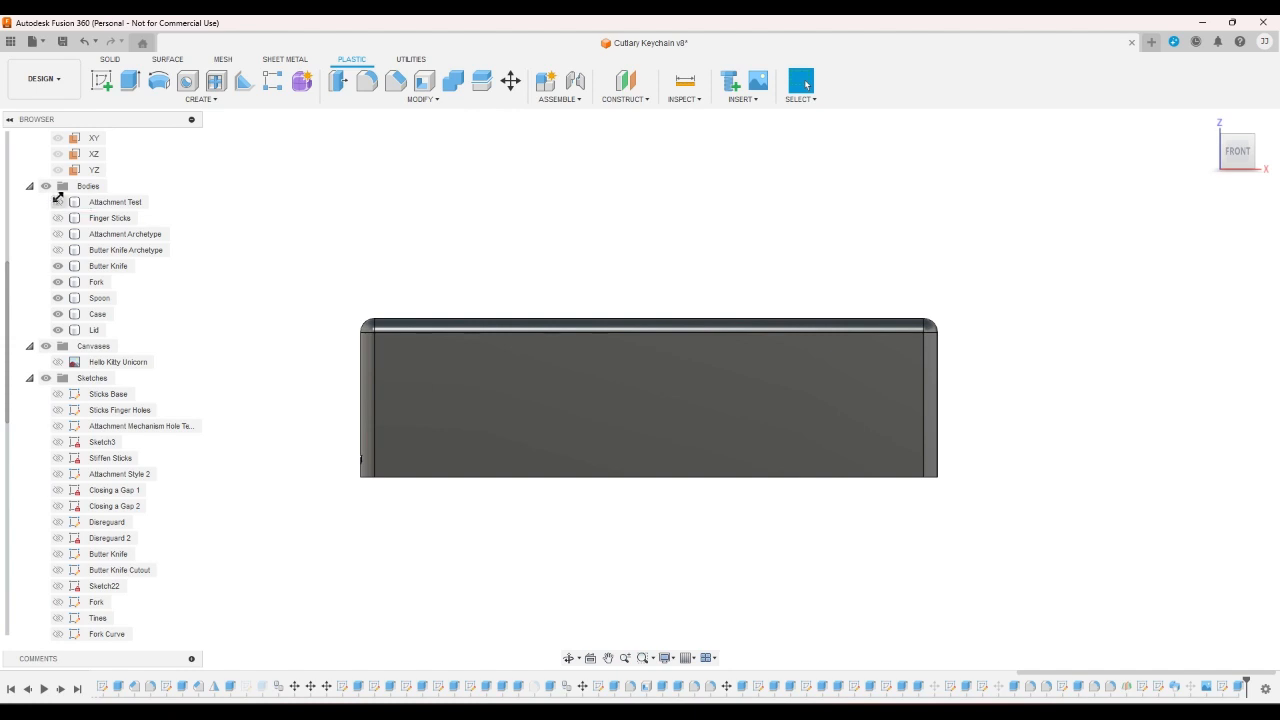
pyautogui.click(57, 218)
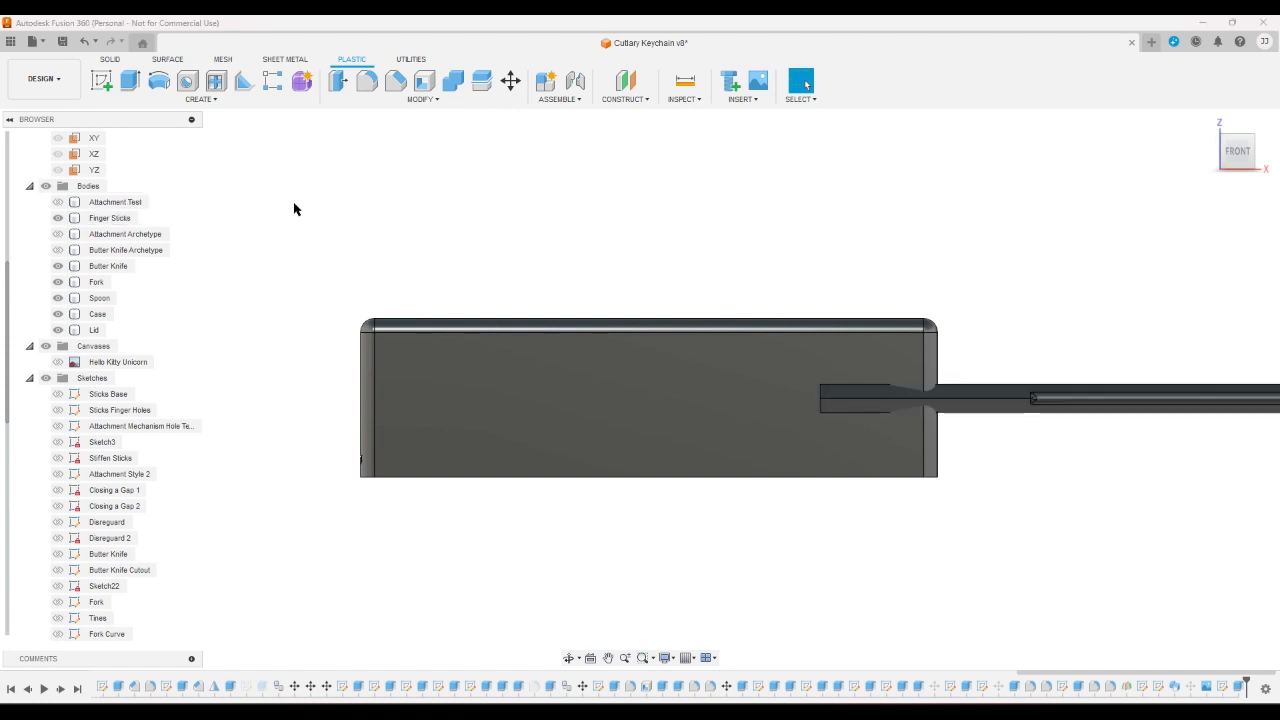
pyautogui.click(1240, 167)
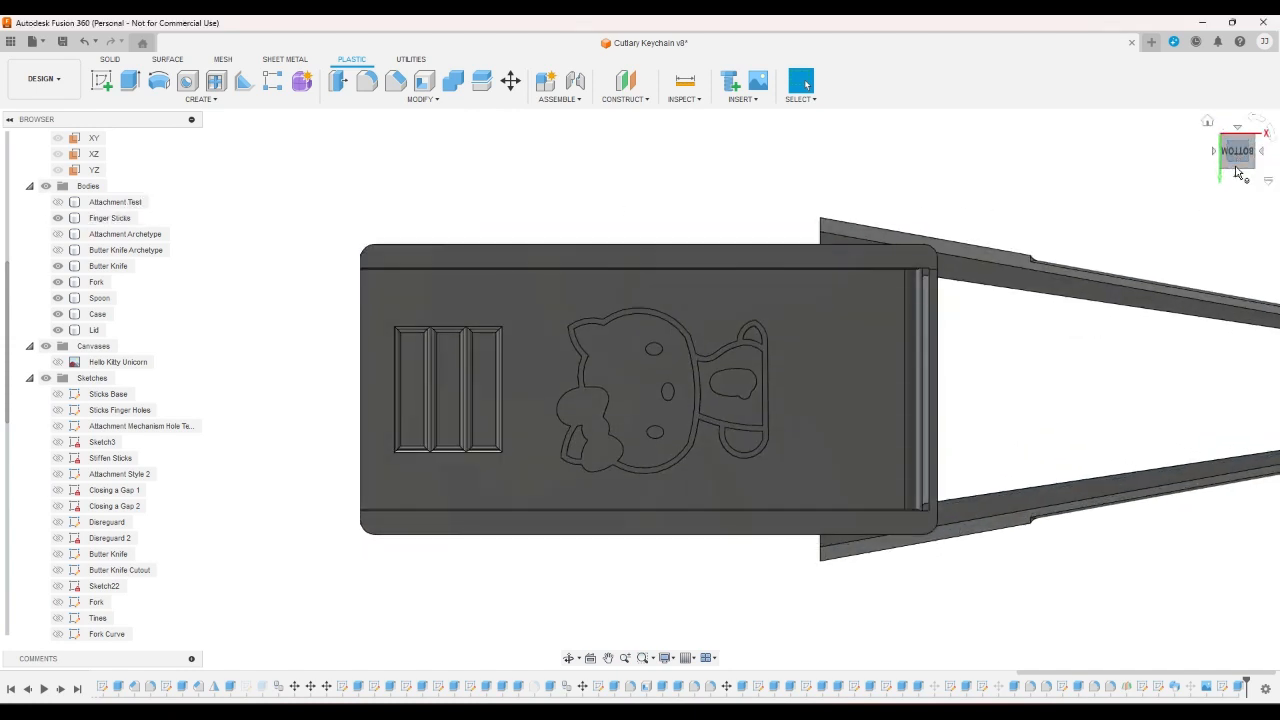
pyautogui.click(1245, 169)
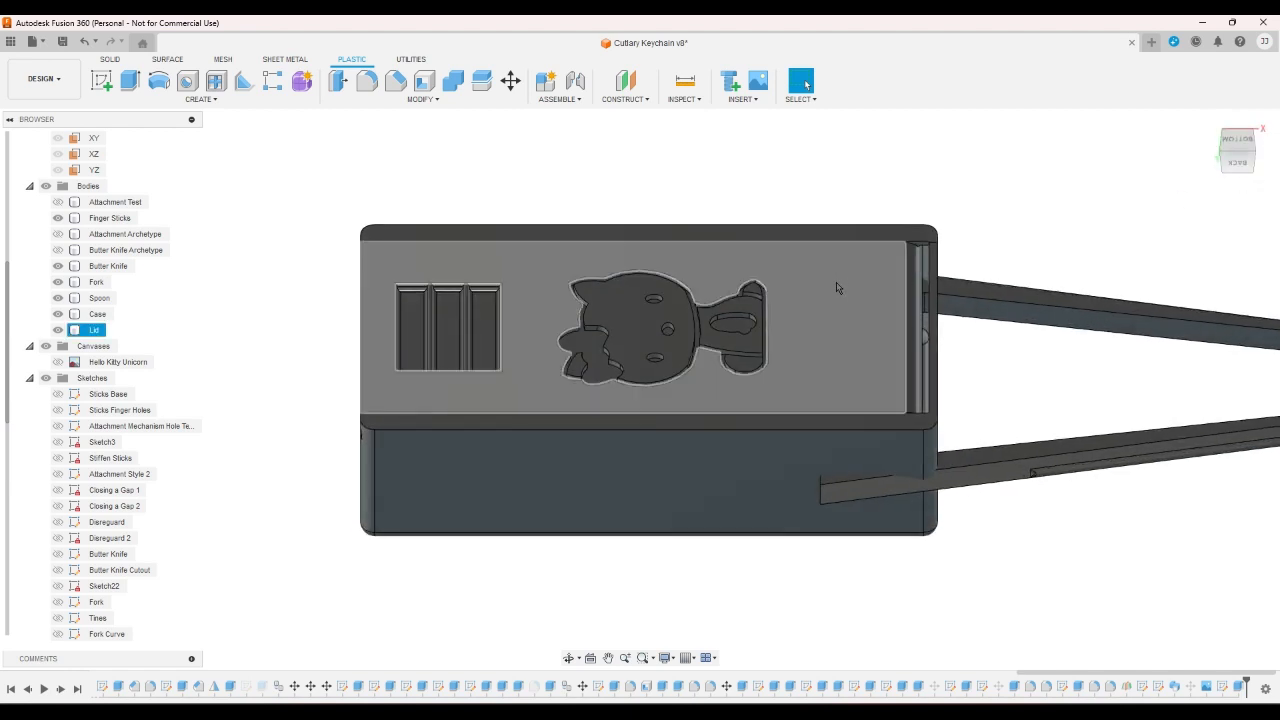
pyautogui.scroll(-4, 883, 303)
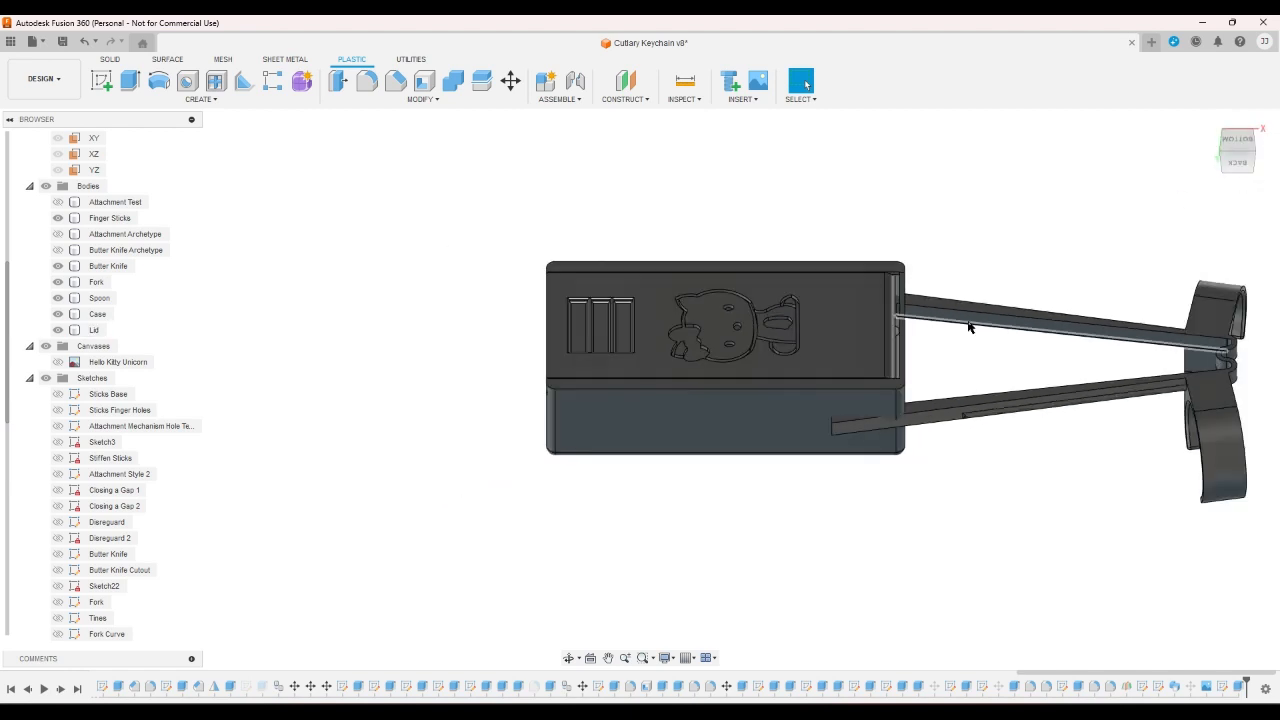
pyautogui.click(1240, 166)
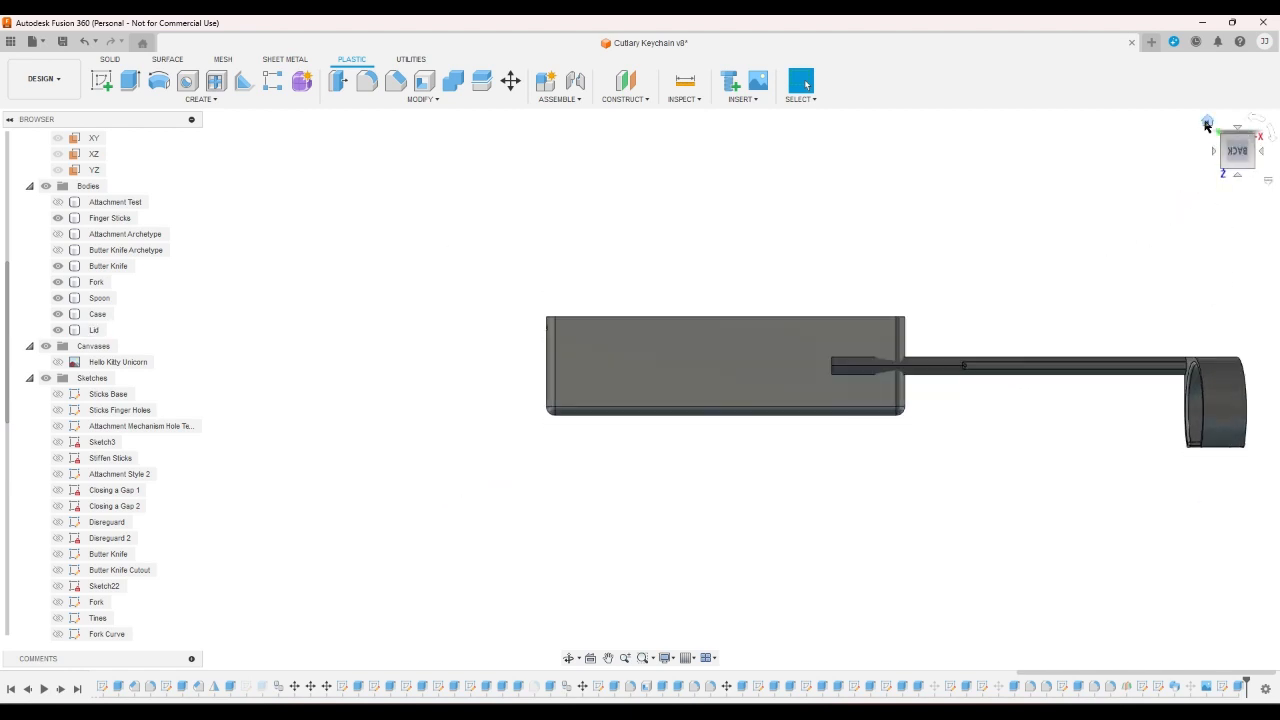
pyautogui.click(1207, 122)
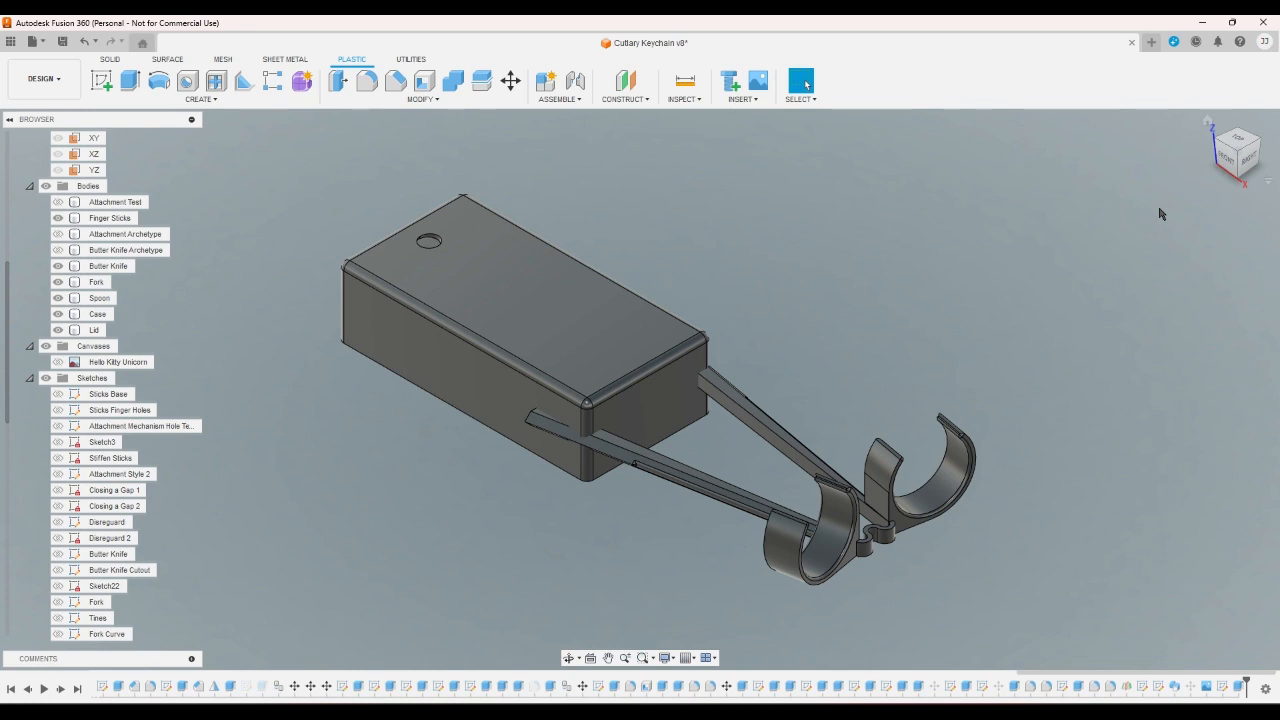
# - Translate the Finger Sticks body 15 mm upward along Z, clear of the case top
pyautogui.click(1240, 178)
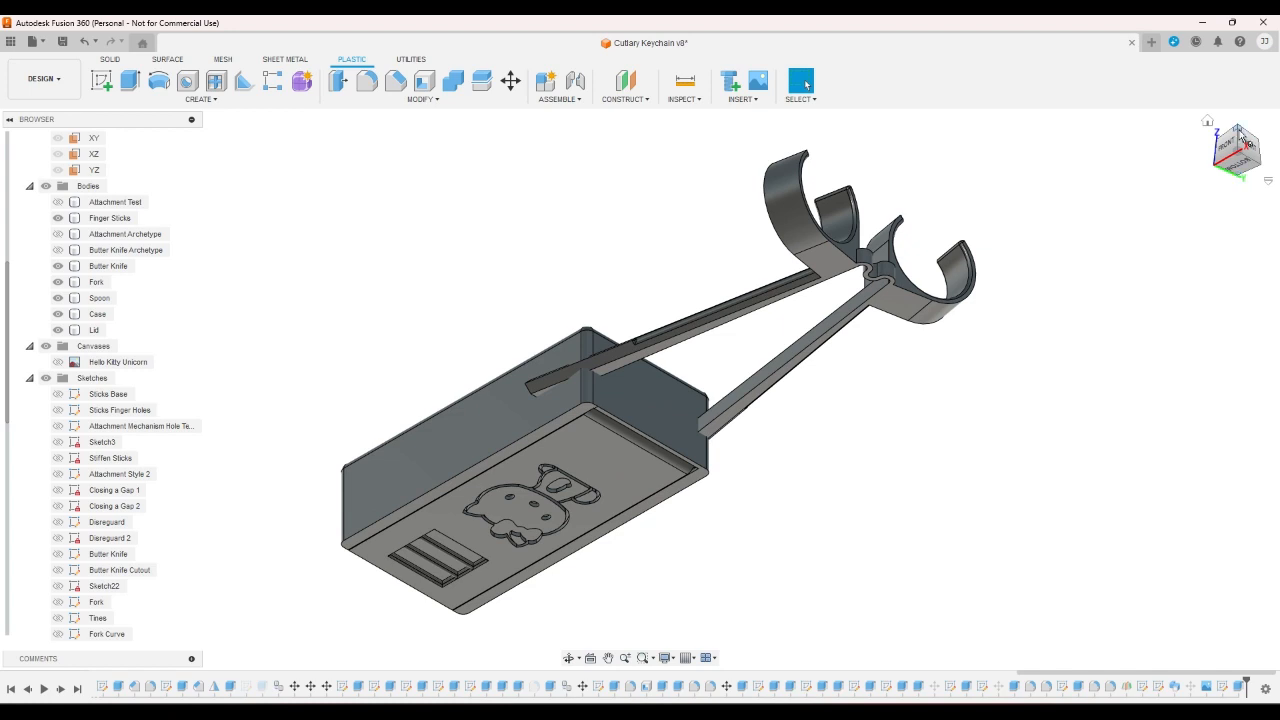
pyautogui.click(1236, 177)
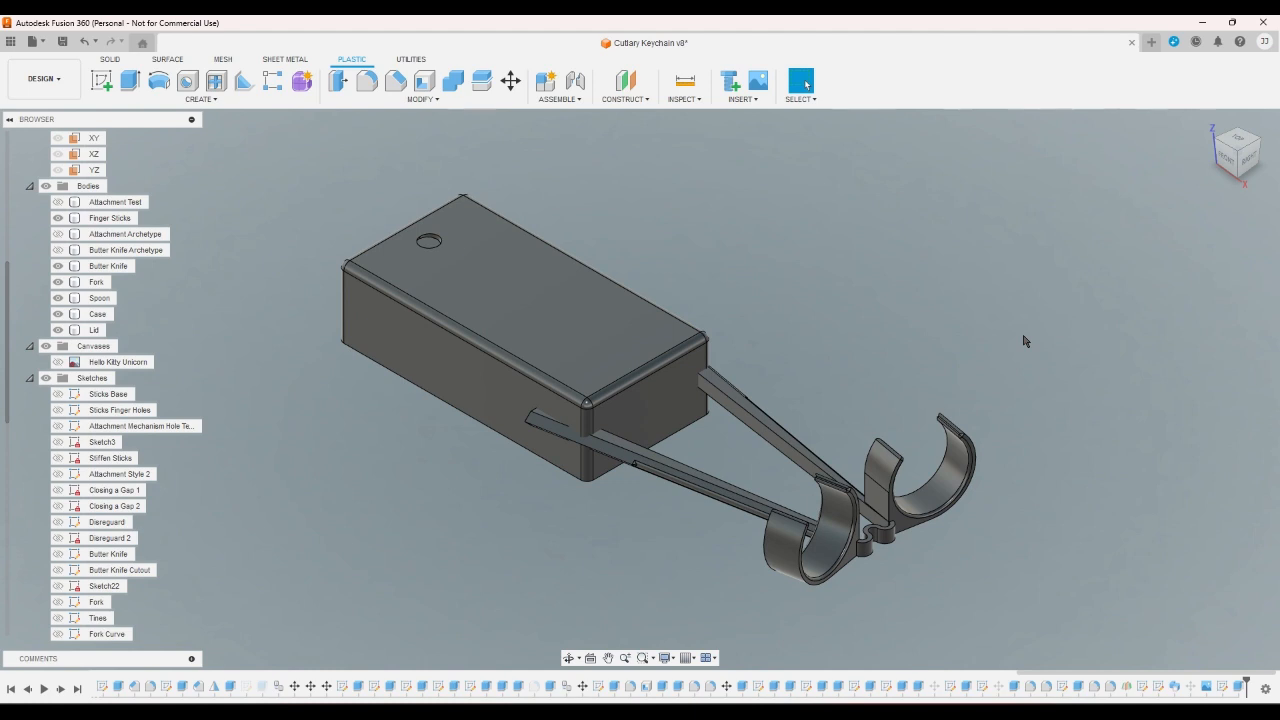
pyautogui.click(512, 84)
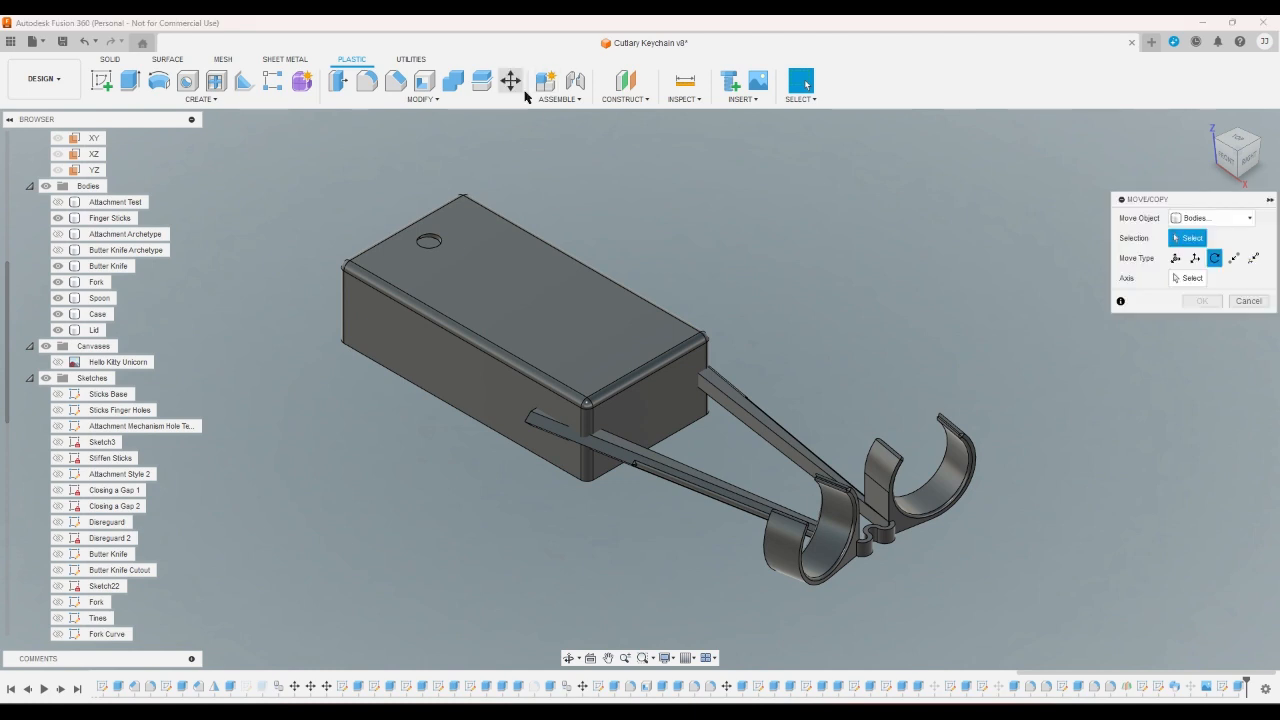
pyautogui.click(778, 440)
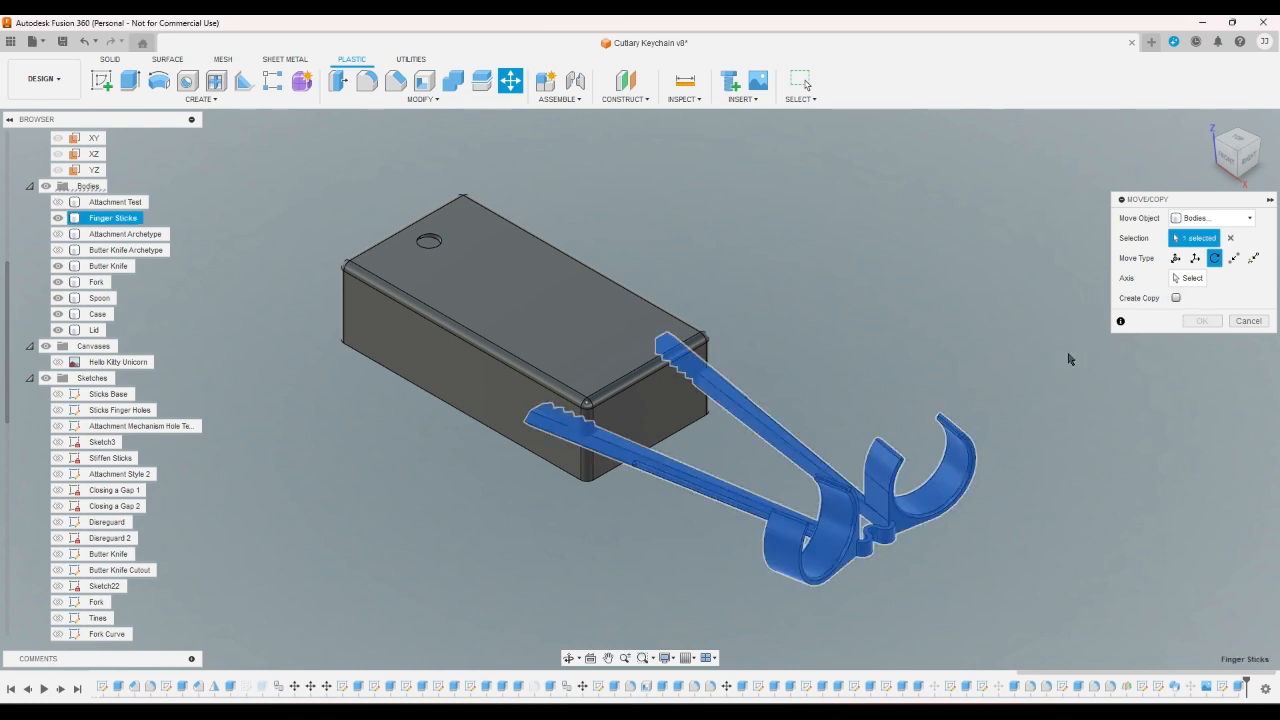
pyautogui.click(1196, 266)
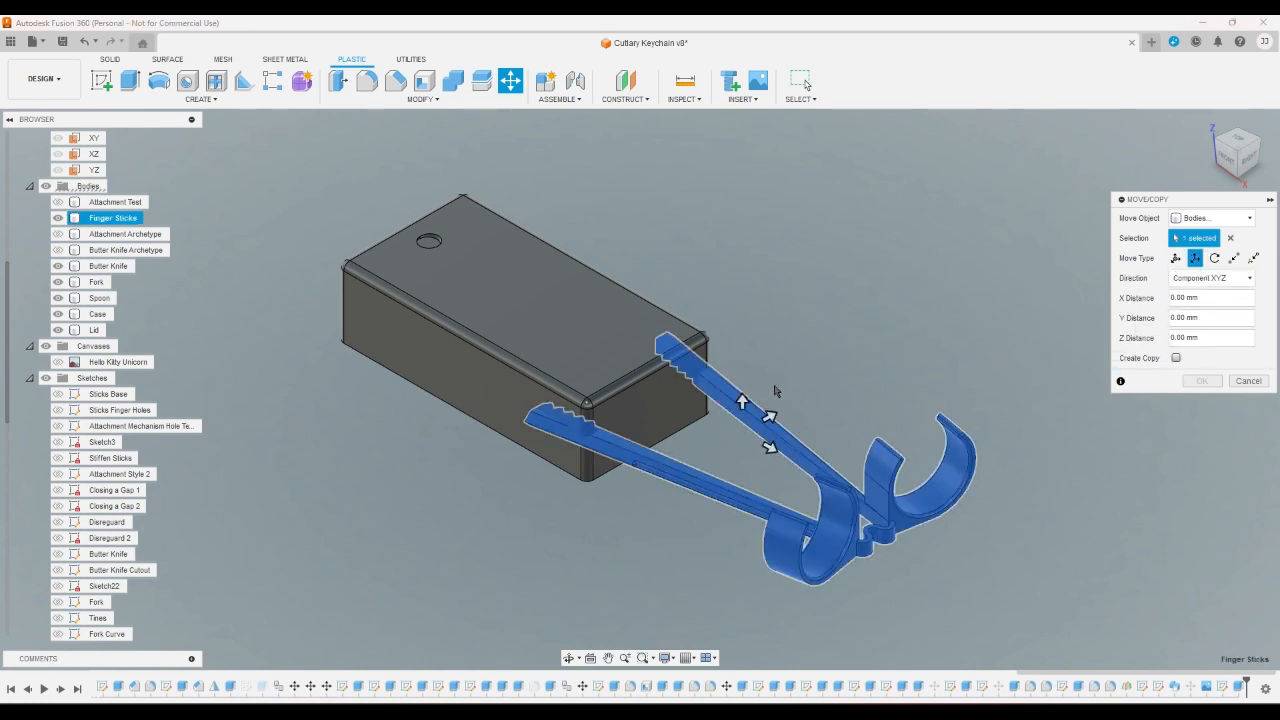
pyautogui.moveTo(757, 406); pyautogui.dragTo(757, 350)
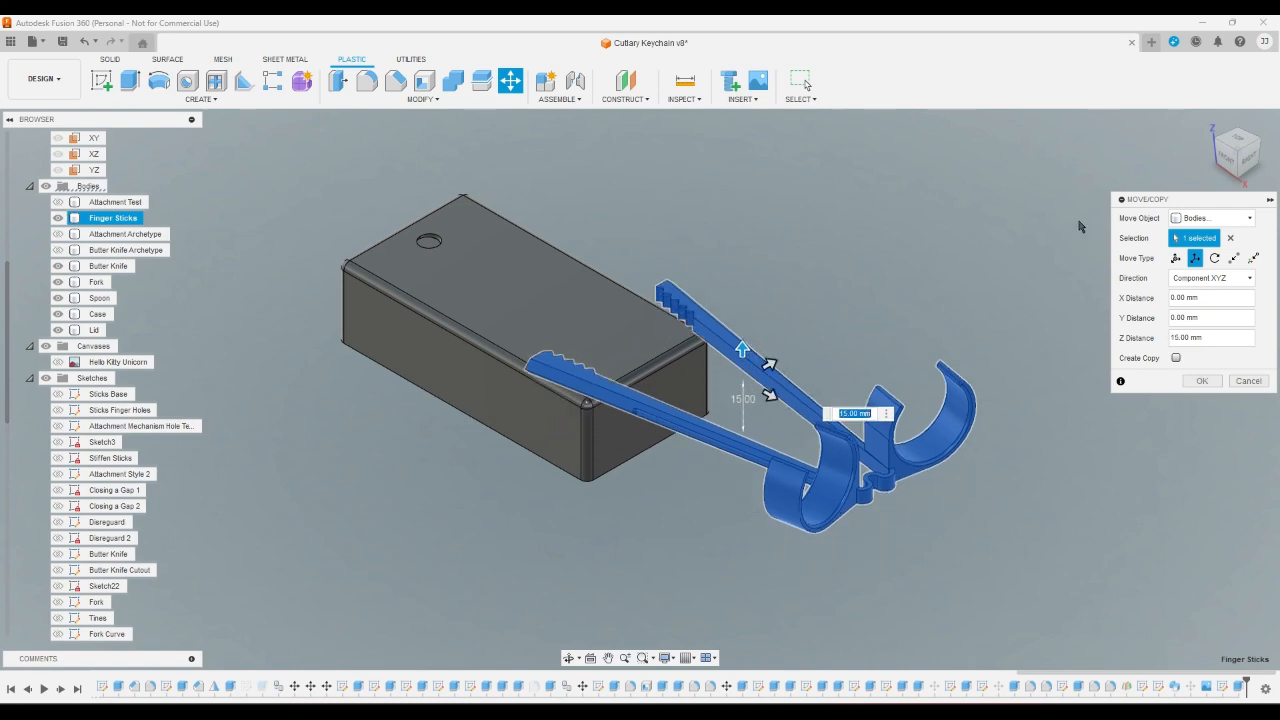
# - Shift the Finger Sticks body -65 mm along X so its arms lie over the case, and check the placement from below
pyautogui.click(1225, 163)
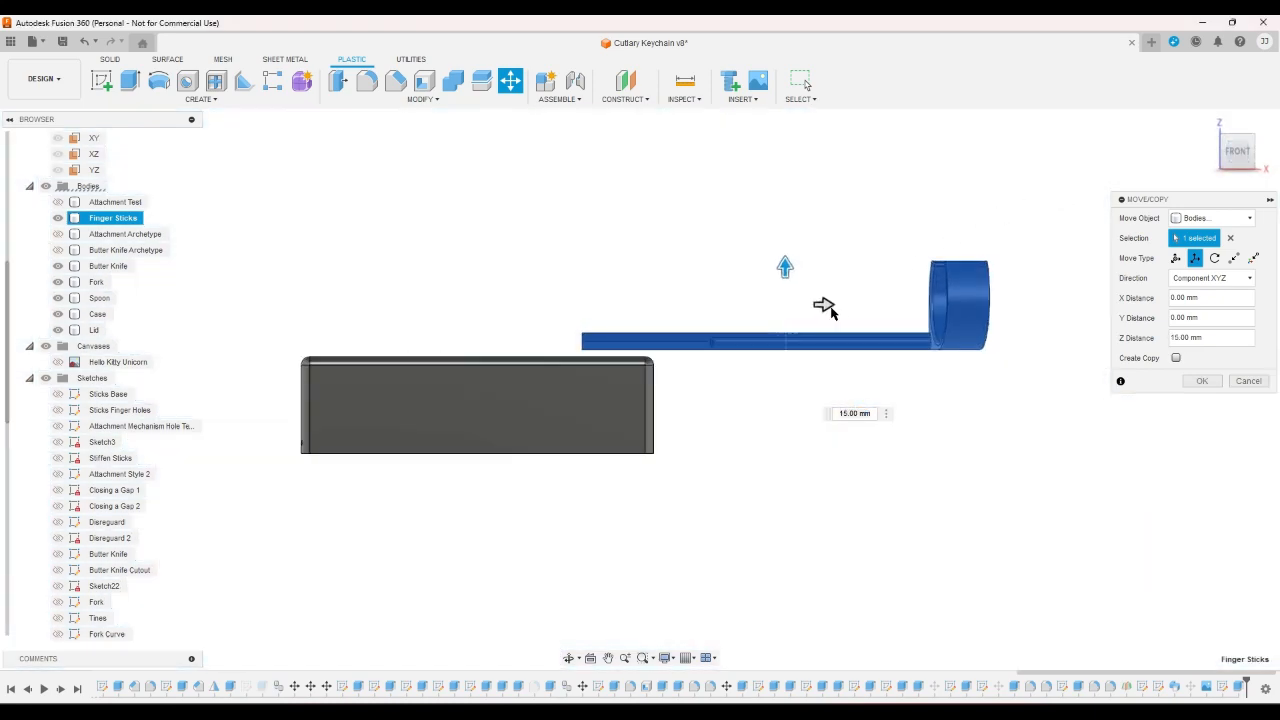
pyautogui.moveTo(822, 305); pyautogui.dragTo(545, 284)
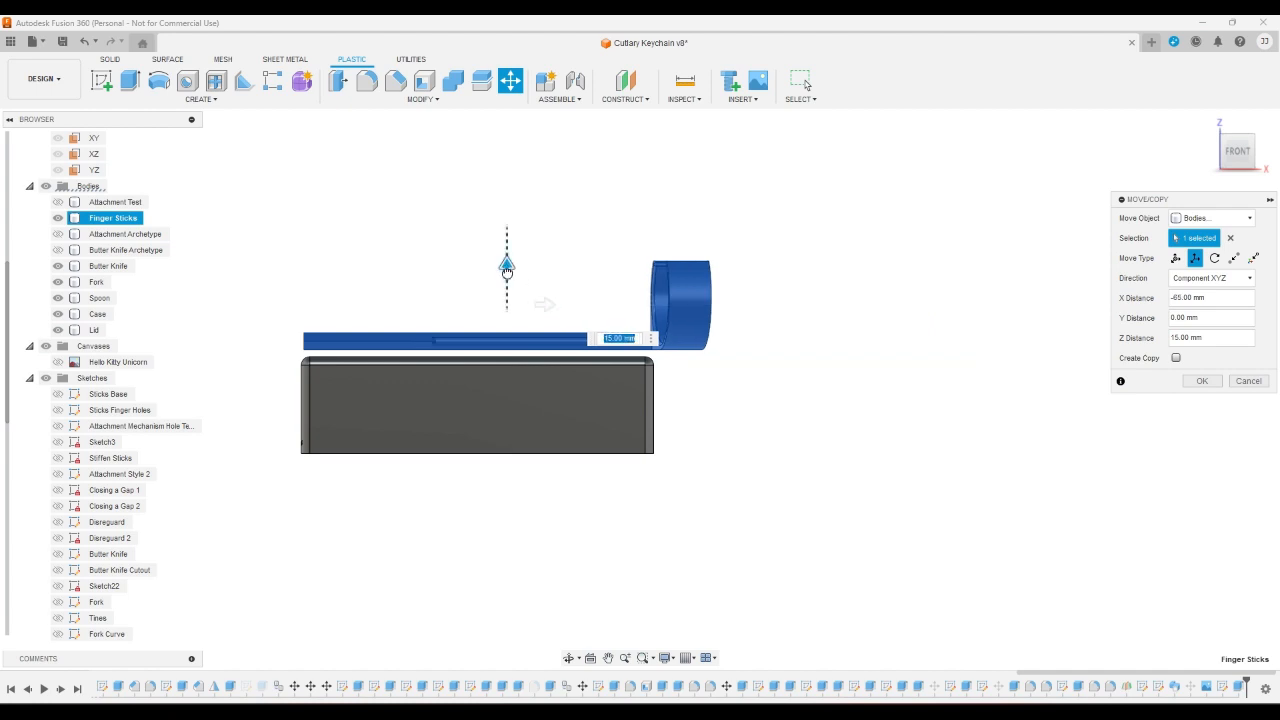
pyautogui.moveTo(501, 279); pyautogui.dragTo(501, 277)
pyautogui.click(1239, 180)
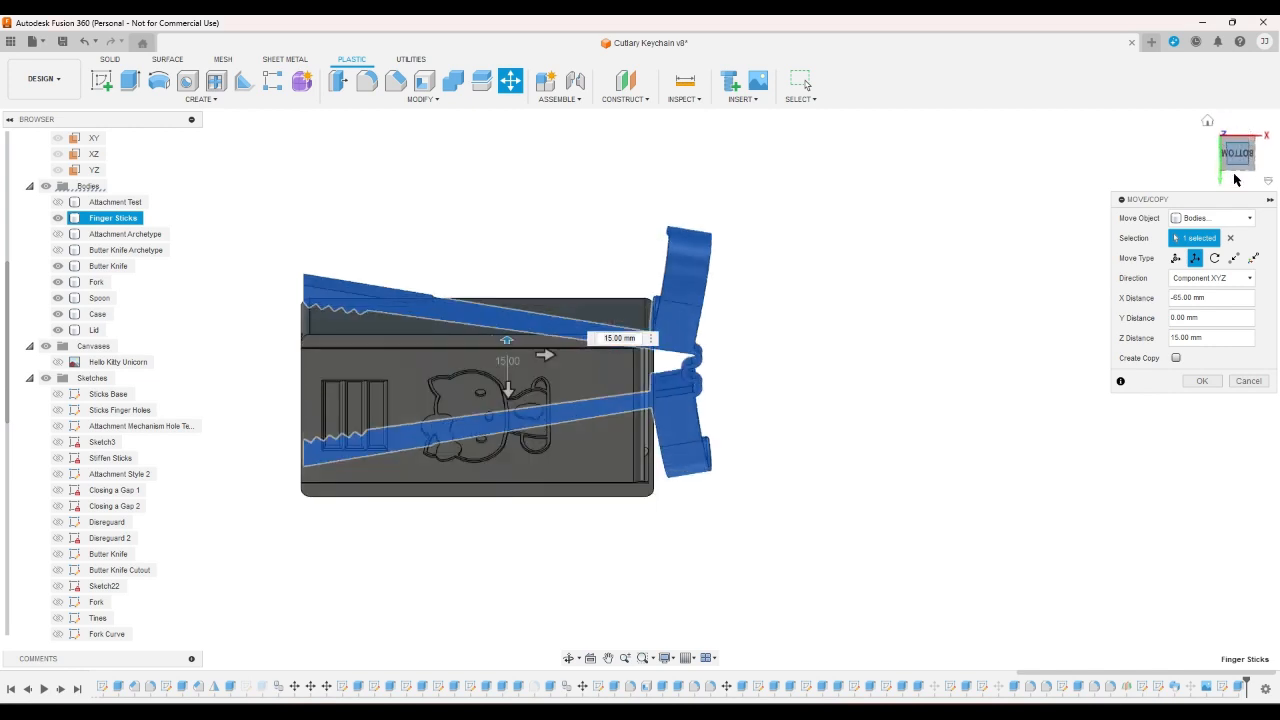
pyautogui.click(1242, 135)
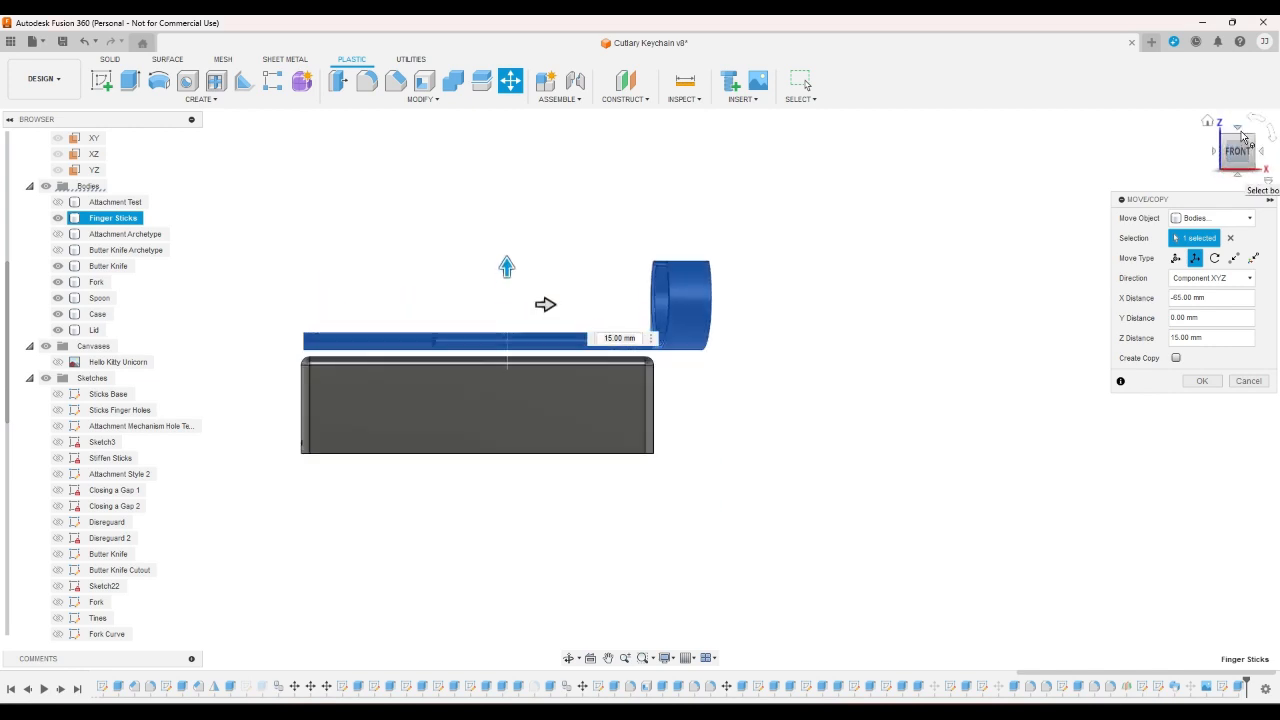
# - Apply the translation and rotate the Finger Sticks body about the origin X axis until its finger rings open downward
pyautogui.click(1216, 258)
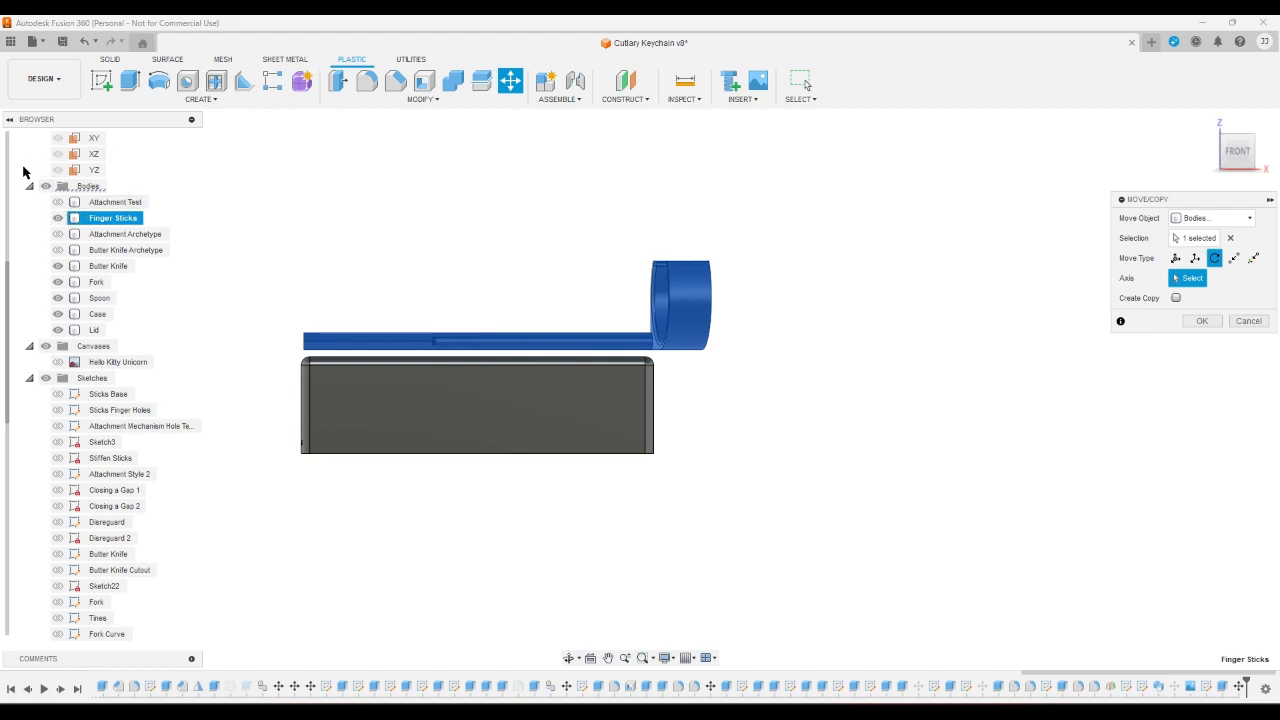
pyautogui.scroll(2, 20, 175)
pyautogui.scroll(1, 23, 177)
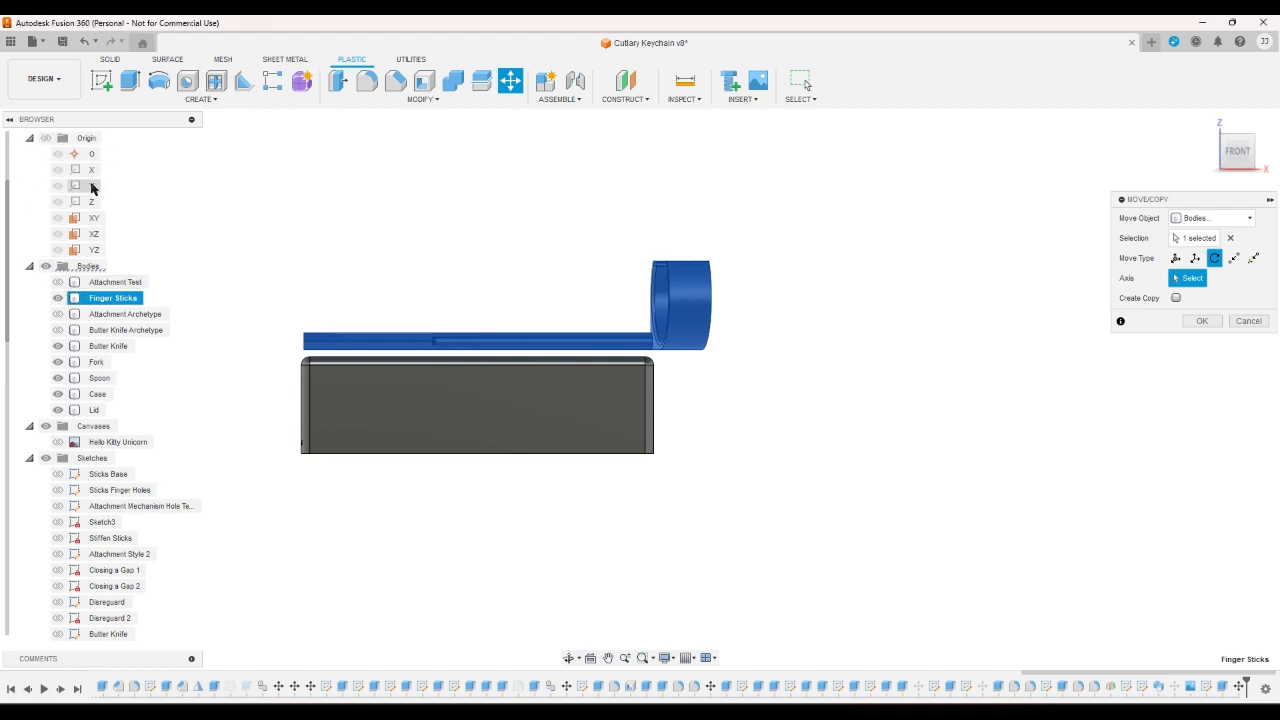
pyautogui.click(93, 188)
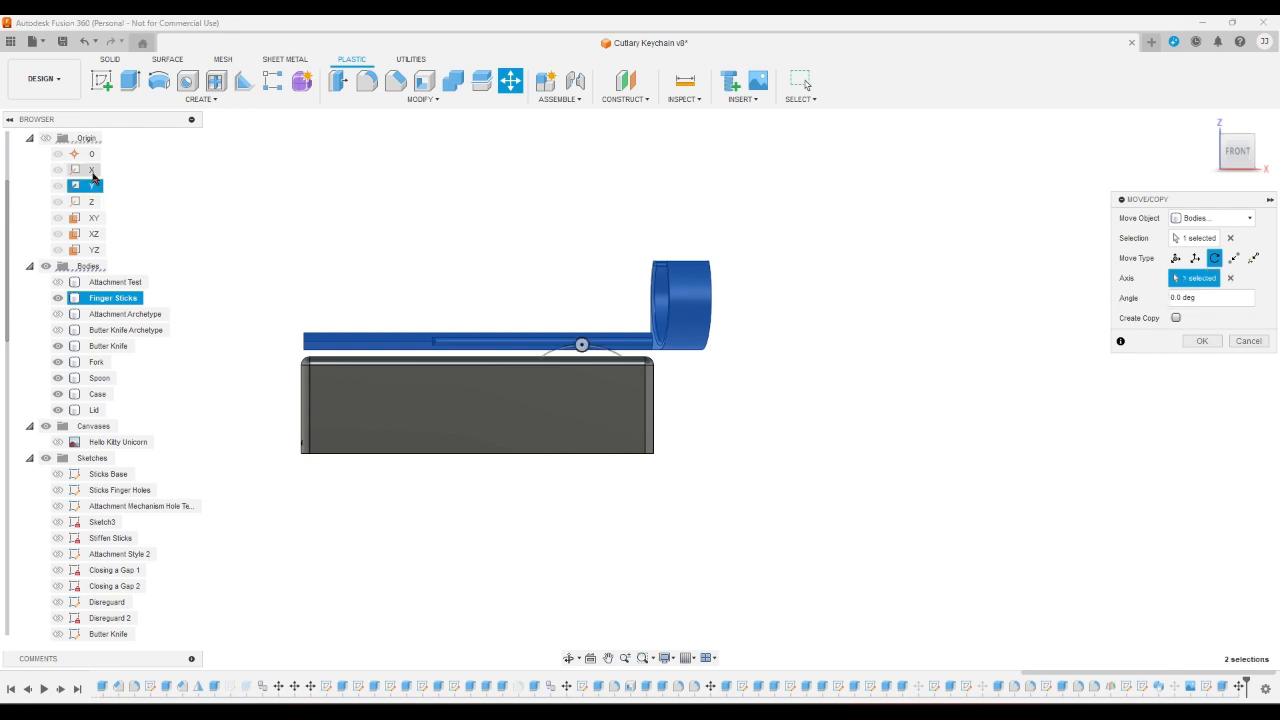
pyautogui.click(1230, 278)
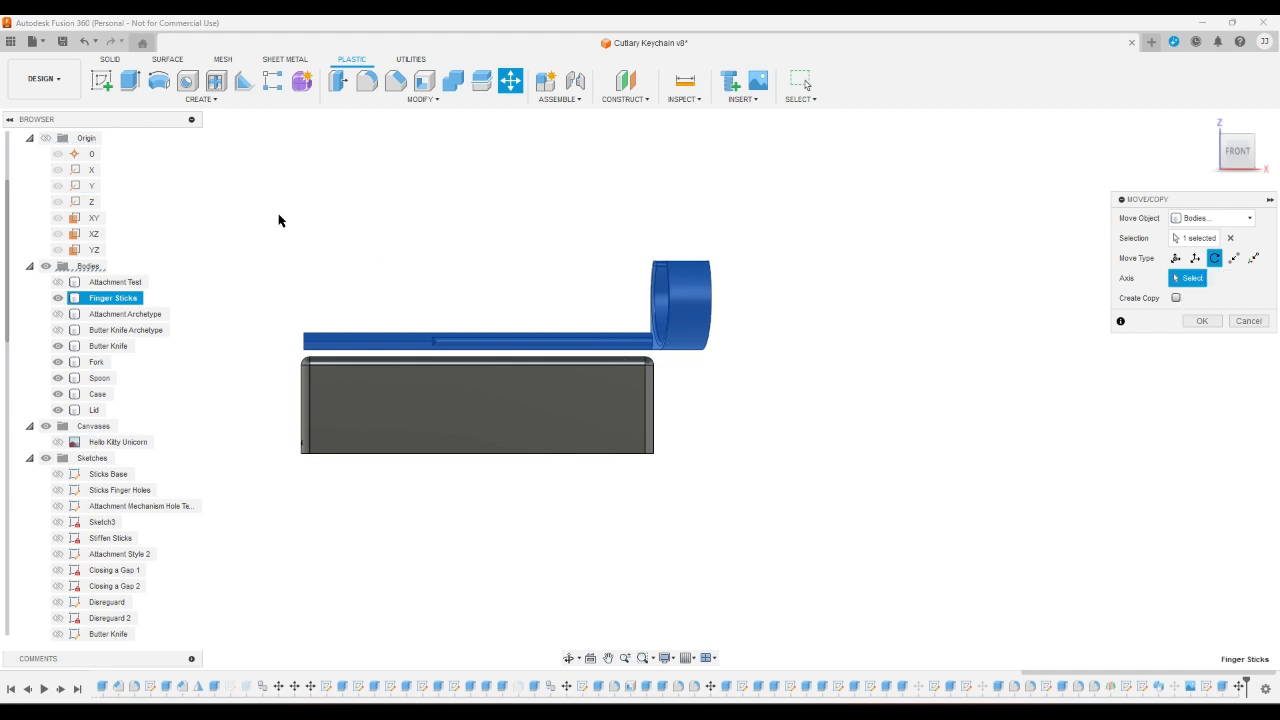
pyautogui.click(91, 171)
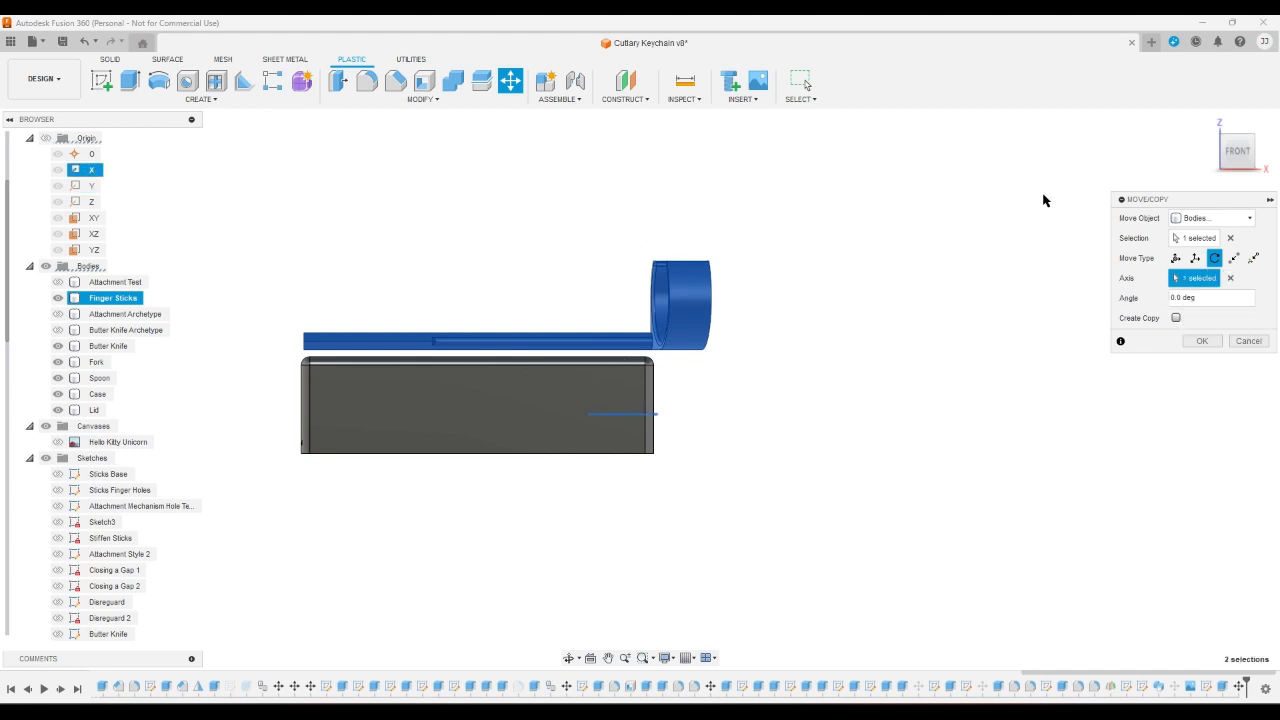
pyautogui.click(1208, 122)
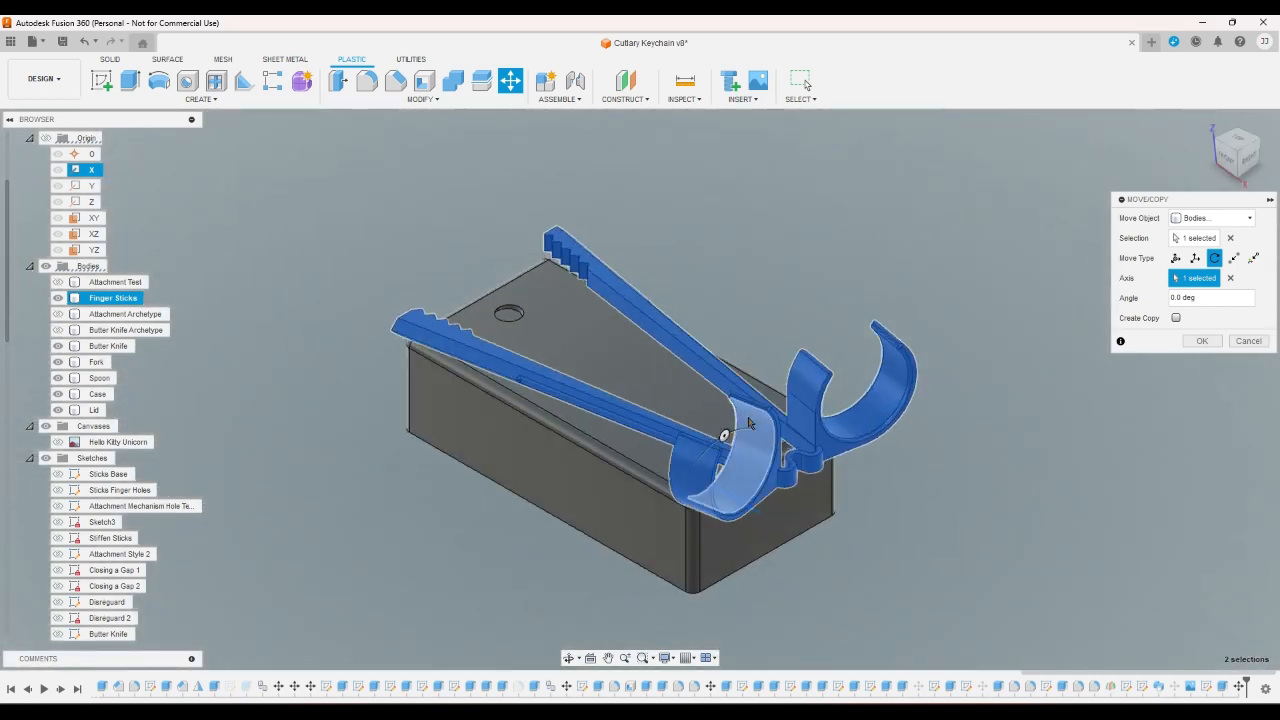
pyautogui.moveTo(693, 550); pyautogui.dragTo(709, 597)
# - Apply the rotation and translate the flipped Finger Sticks body 33 mm along Z, just above the case top
pyautogui.click(1195, 258)
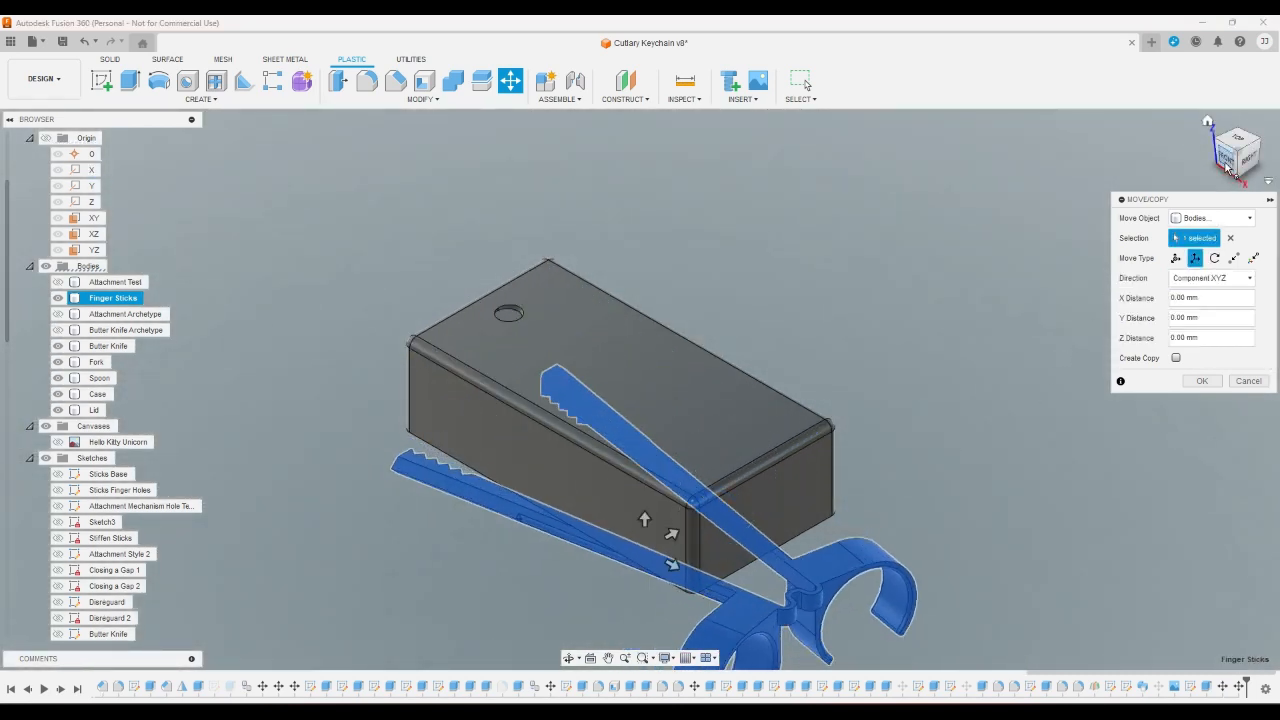
pyautogui.click(1226, 158)
pyautogui.moveTo(646, 543); pyautogui.dragTo(646, 373)
pyautogui.write('-30')
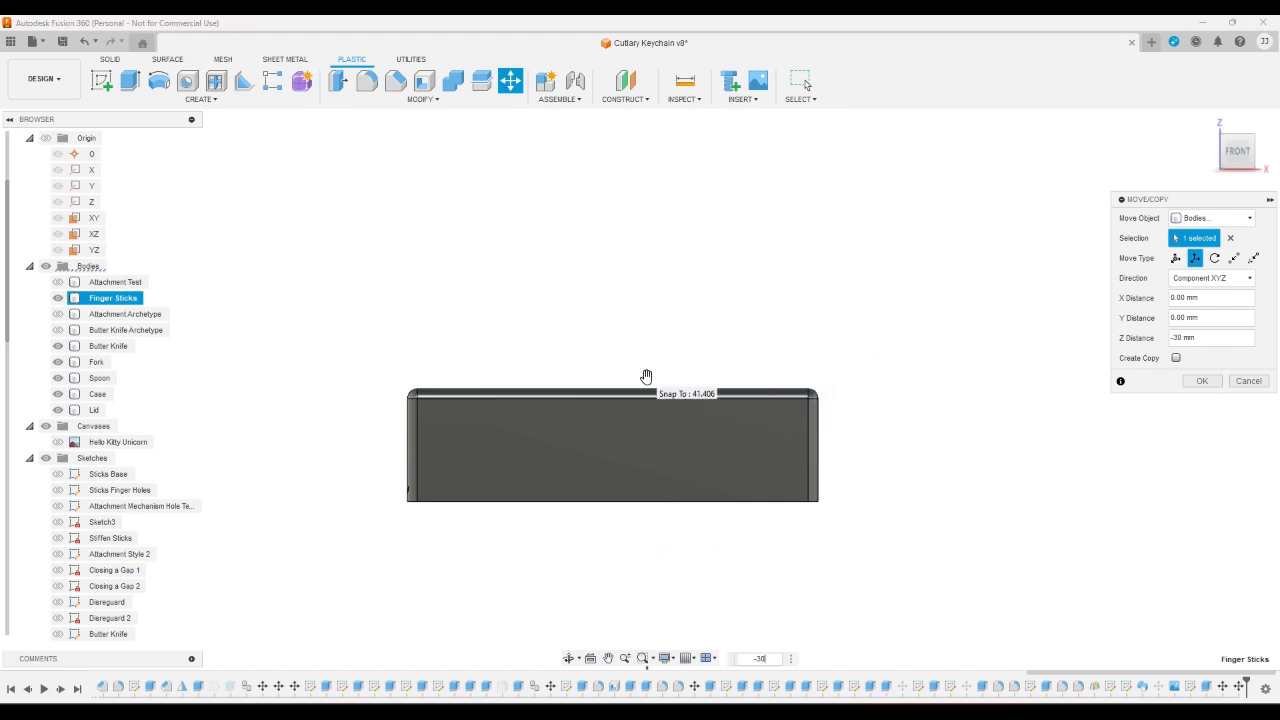
pyautogui.press('BackSpace')
pyautogui.press('BackSpace')
pyautogui.press('BackSpace')
pyautogui.write('30')
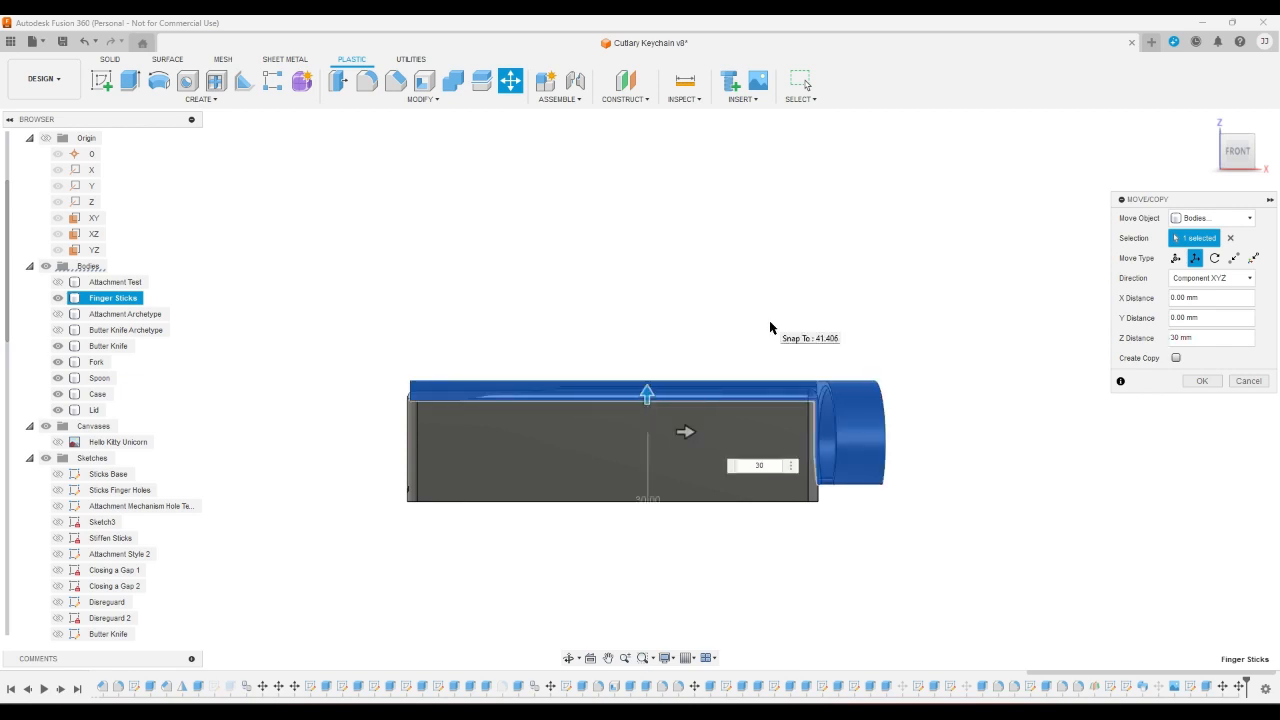
pyautogui.press('BackSpace')
pyautogui.write('2')
pyautogui.press('BackSpace')
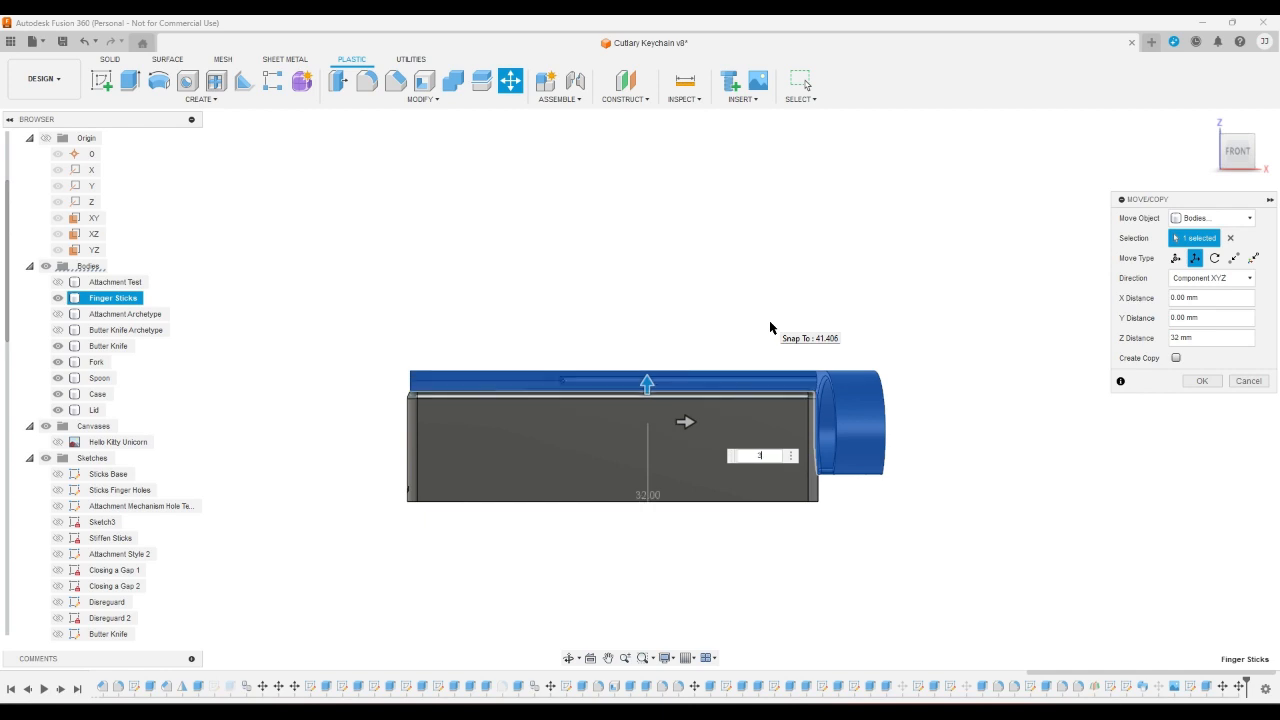
pyautogui.write('3')
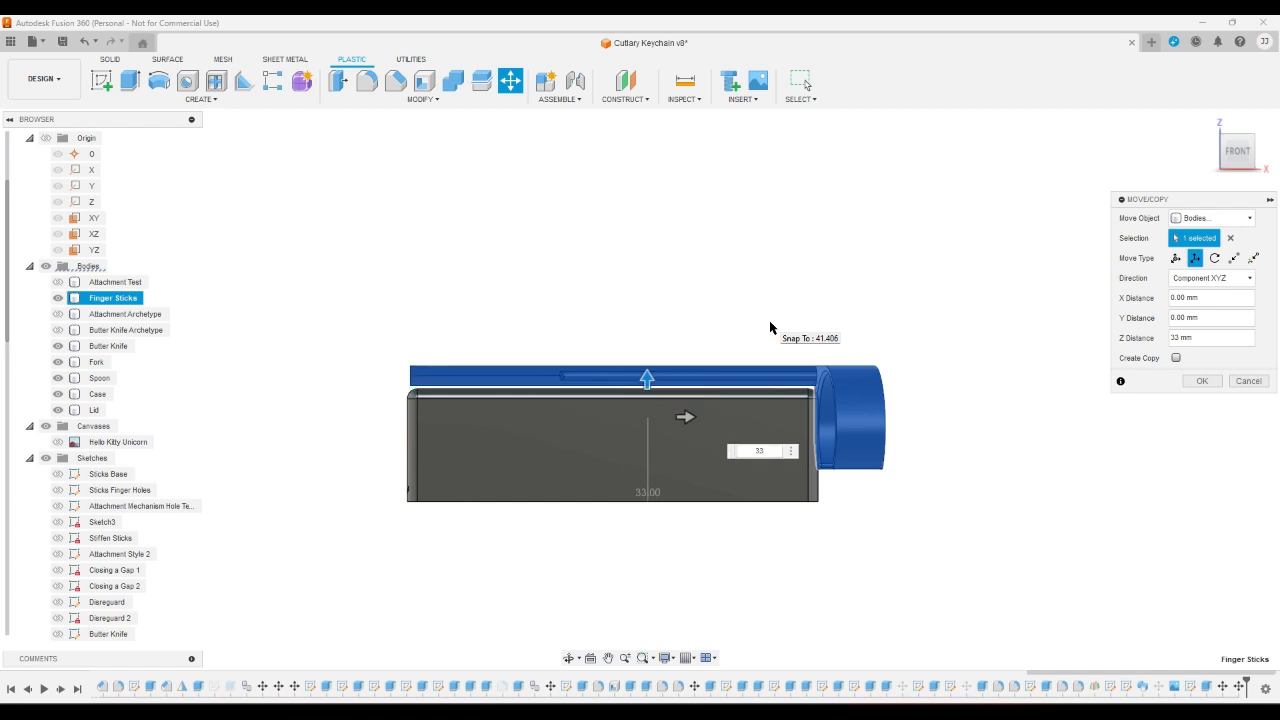
# - Add a 1 mm X offset to the Finger Sticks translation and apply the move
pyautogui.click(688, 416)
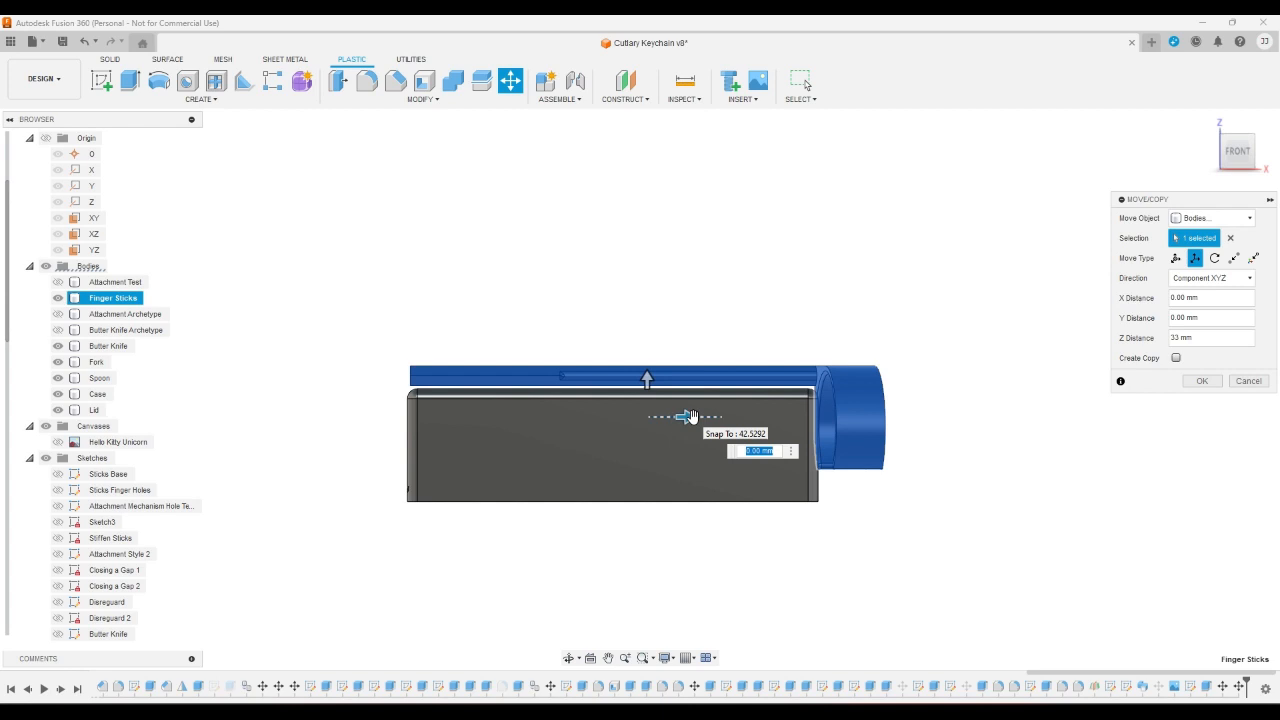
pyautogui.write('1')
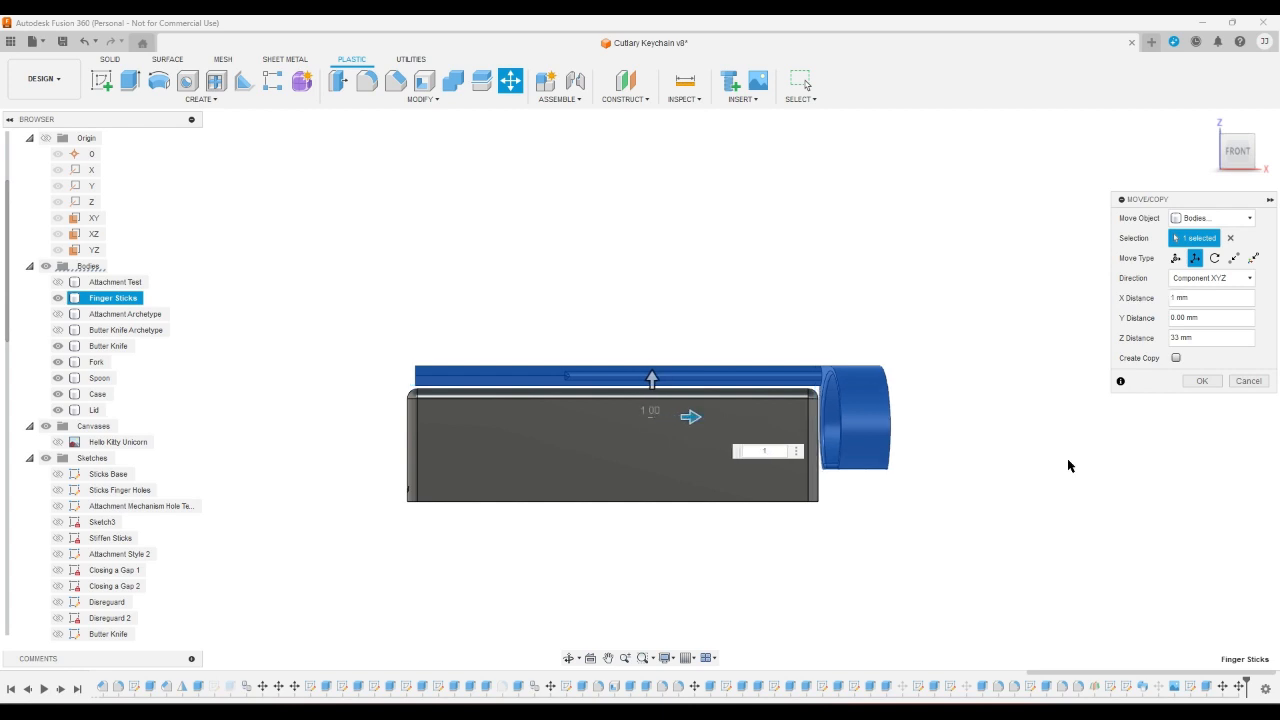
pyautogui.click(1202, 381)
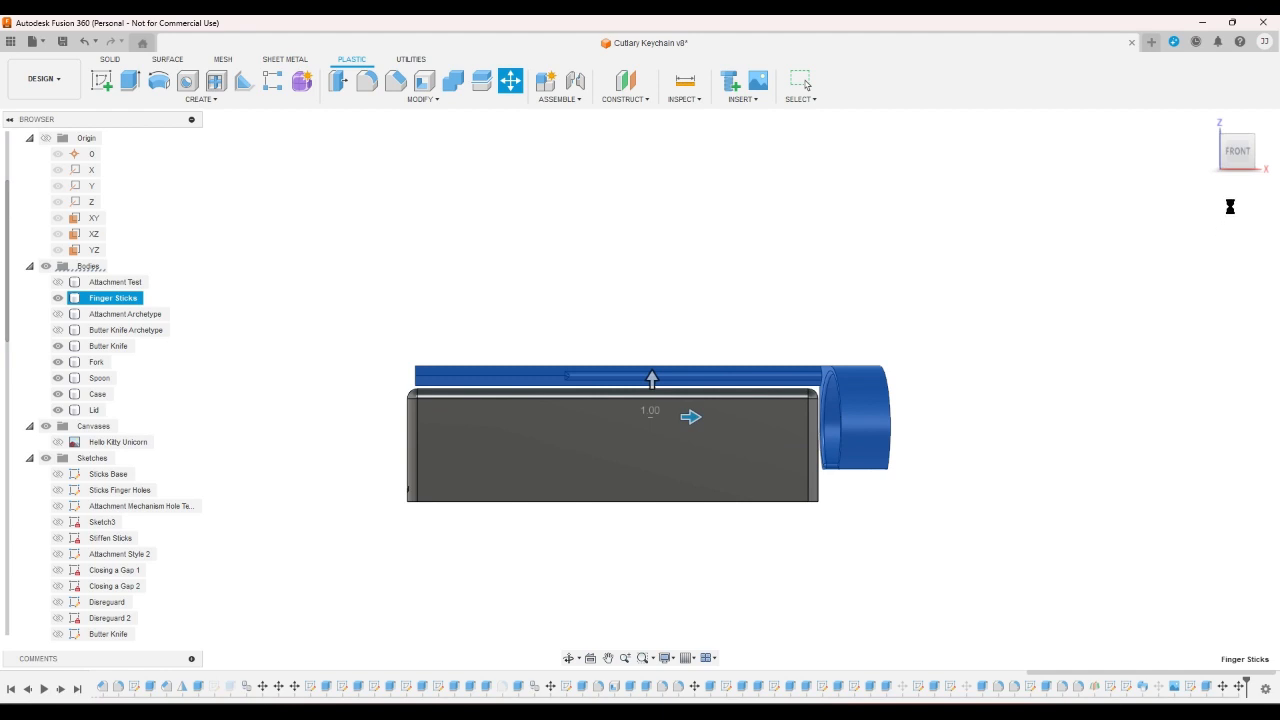
# - Examine how the flipped Finger Sticks sit on the case from the home, front, top-front and right views
pyautogui.click(1218, 129)
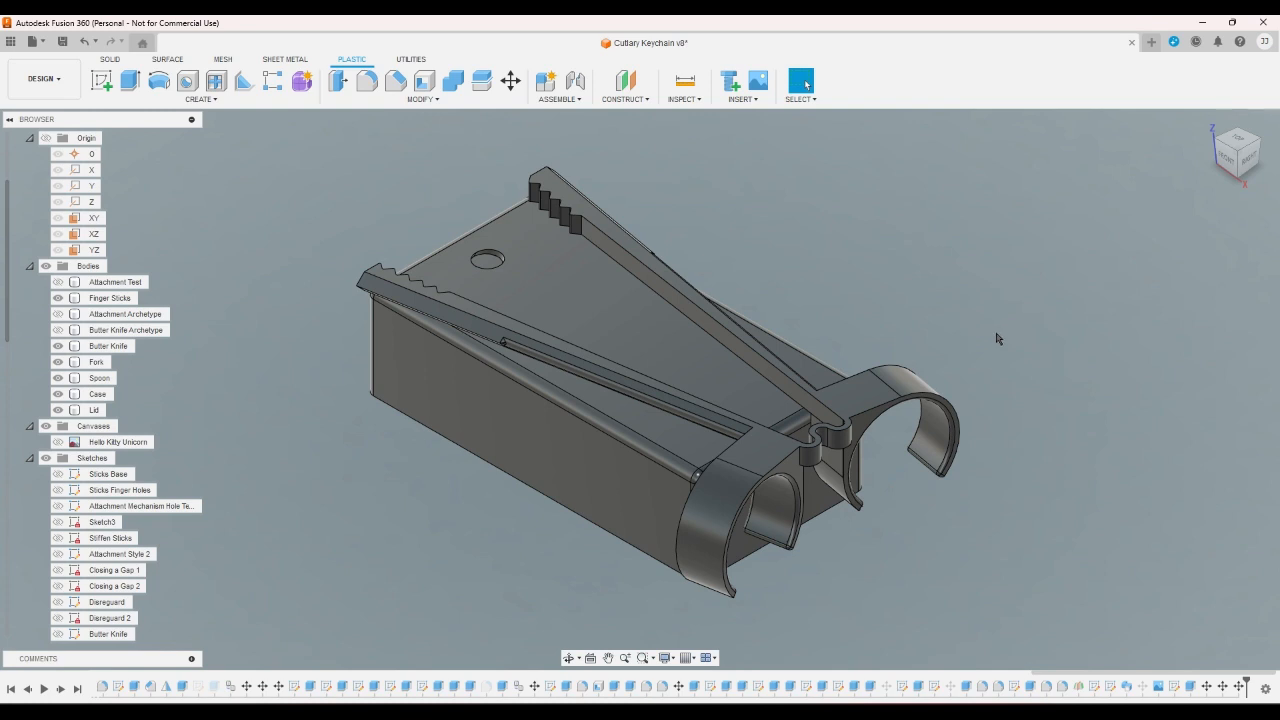
pyautogui.click(1230, 165)
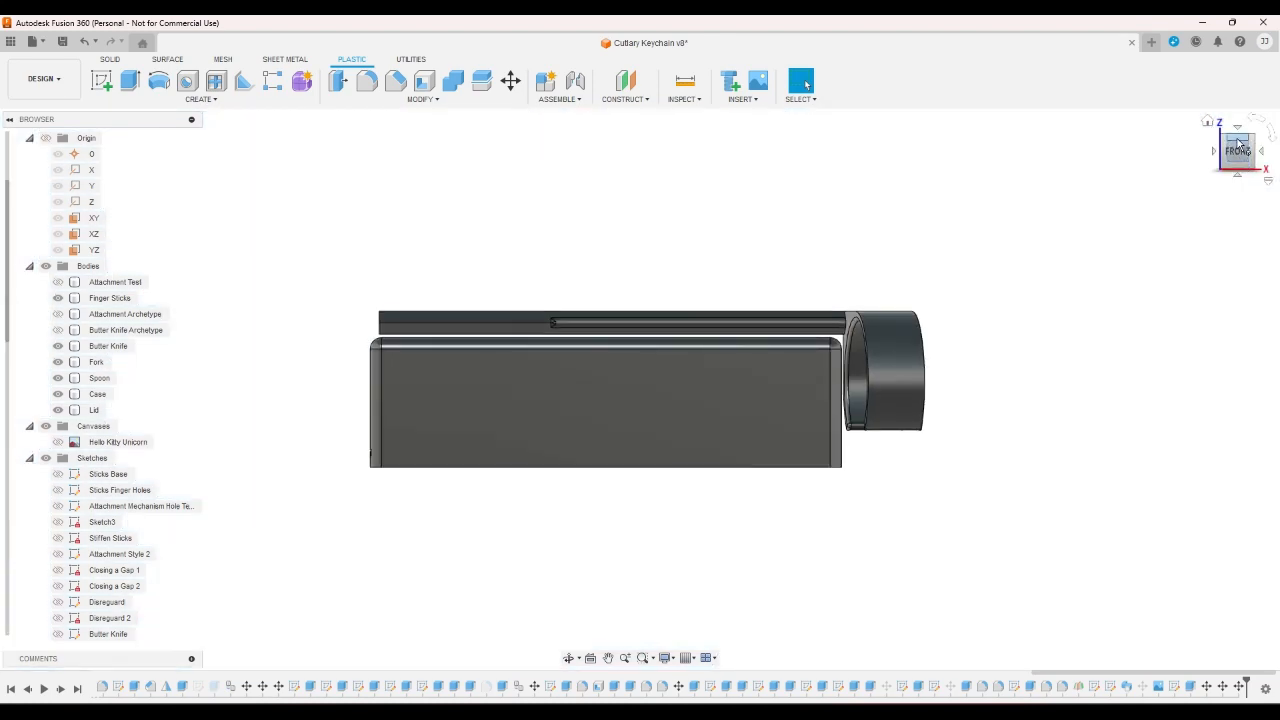
pyautogui.click(1236, 142)
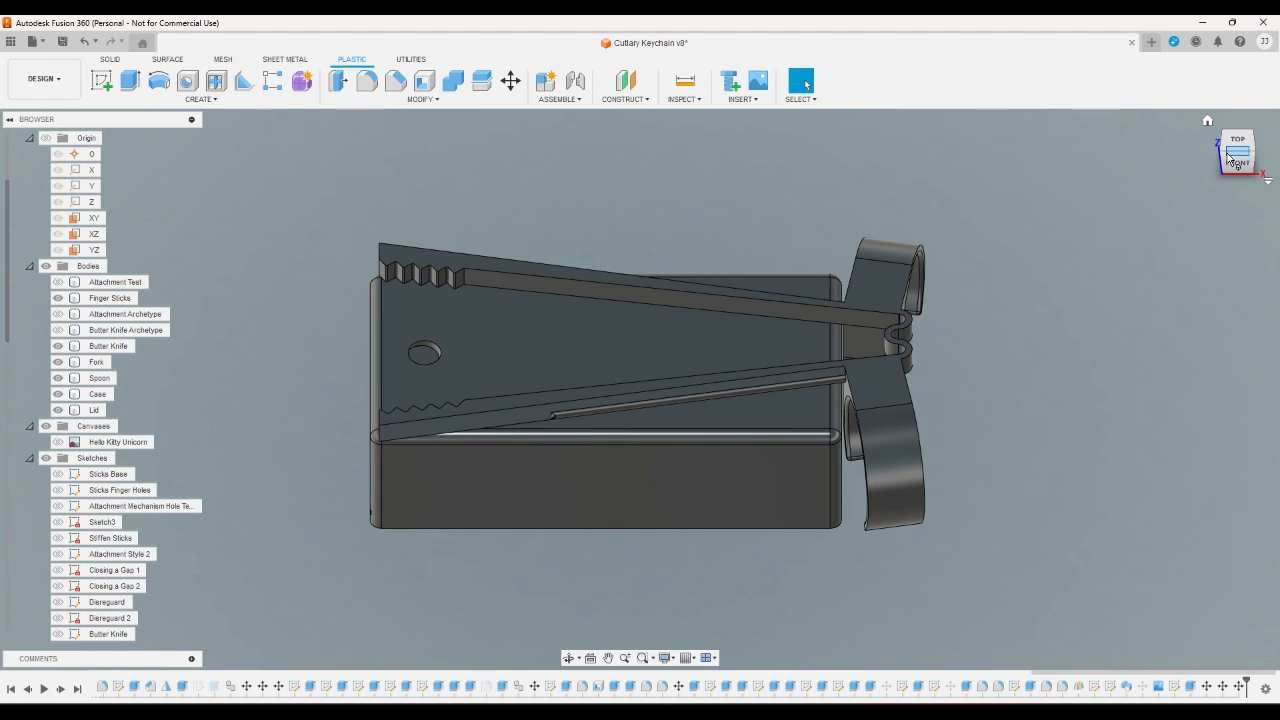
pyautogui.click(1230, 158)
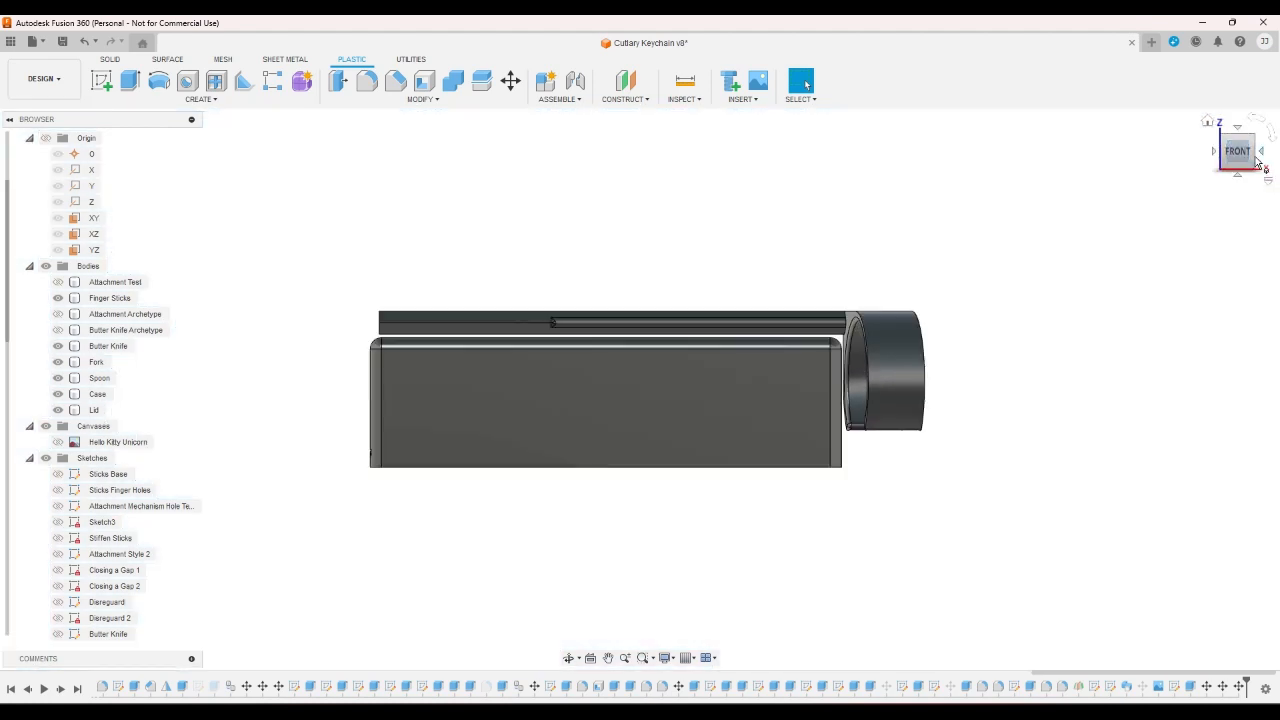
pyautogui.click(1258, 155)
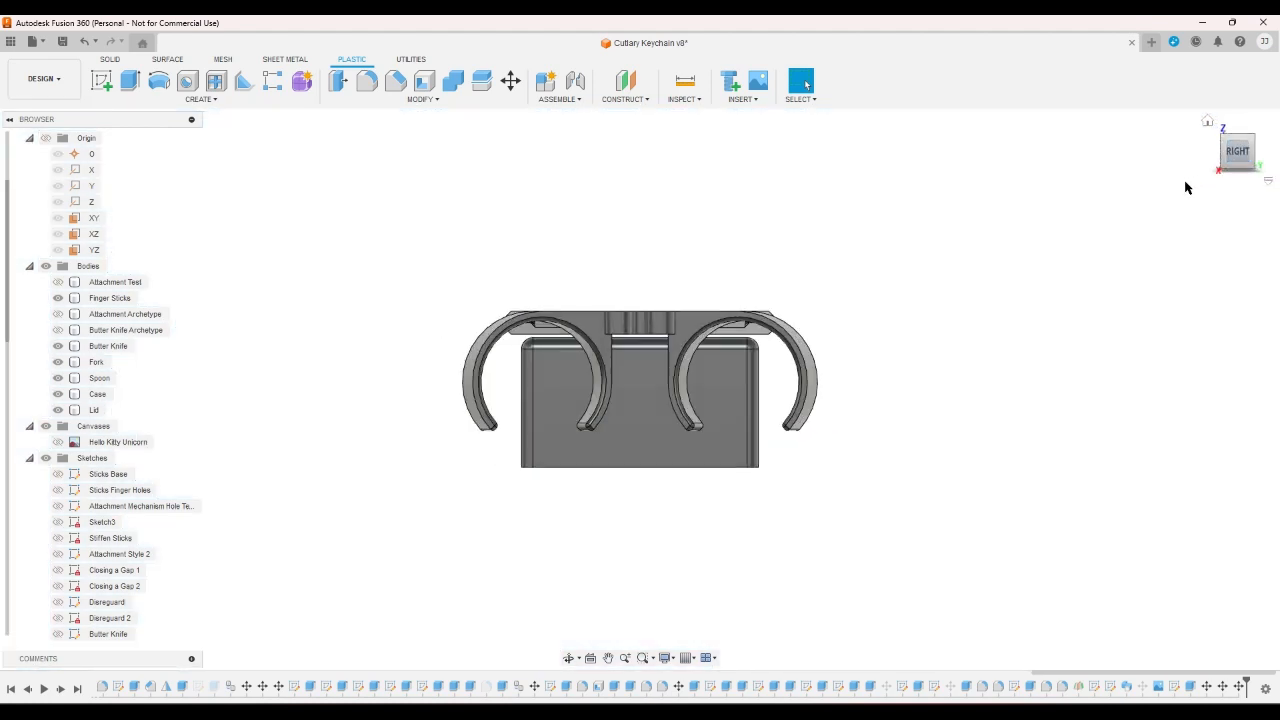
pyautogui.click(1213, 154)
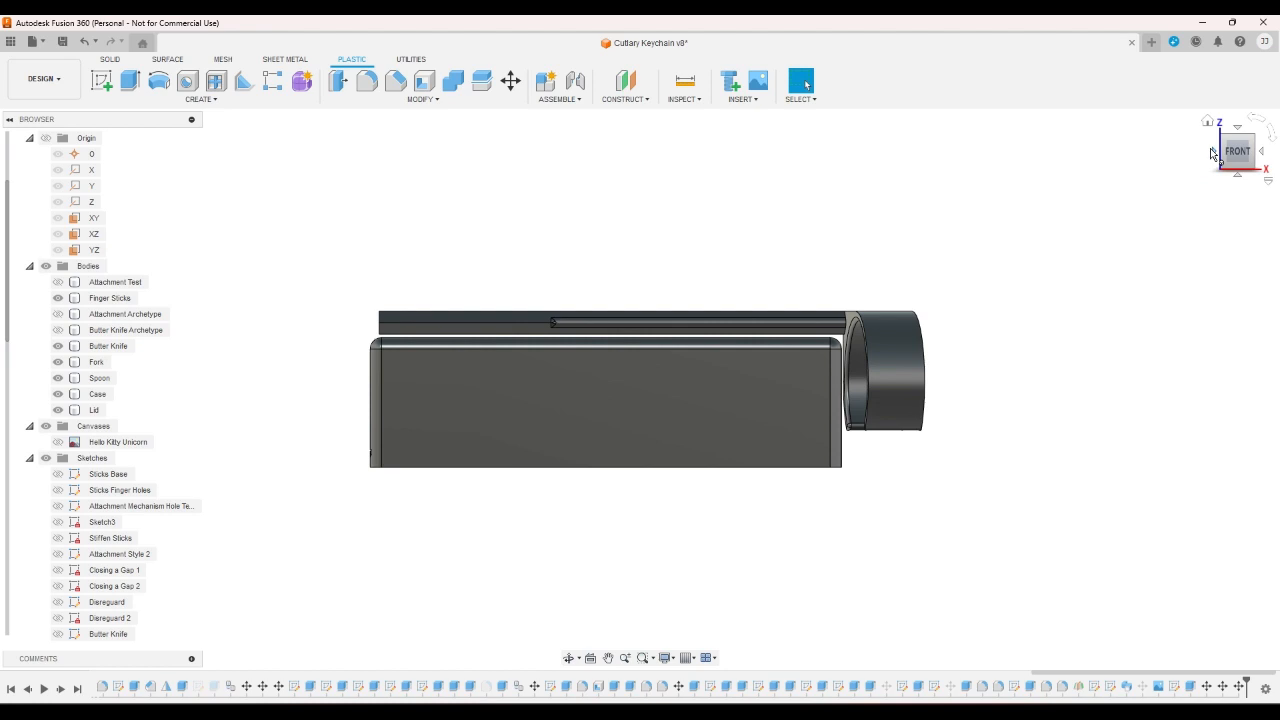
pyautogui.click(1252, 152)
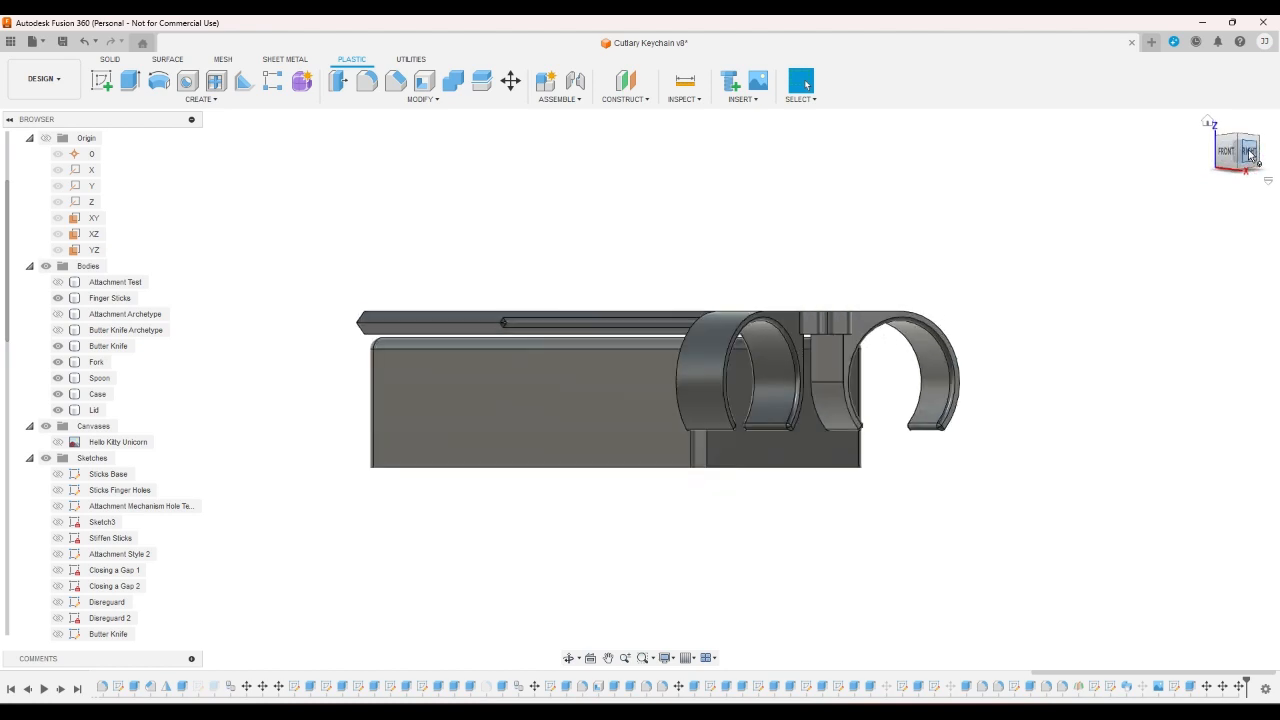
pyautogui.click(1249, 153)
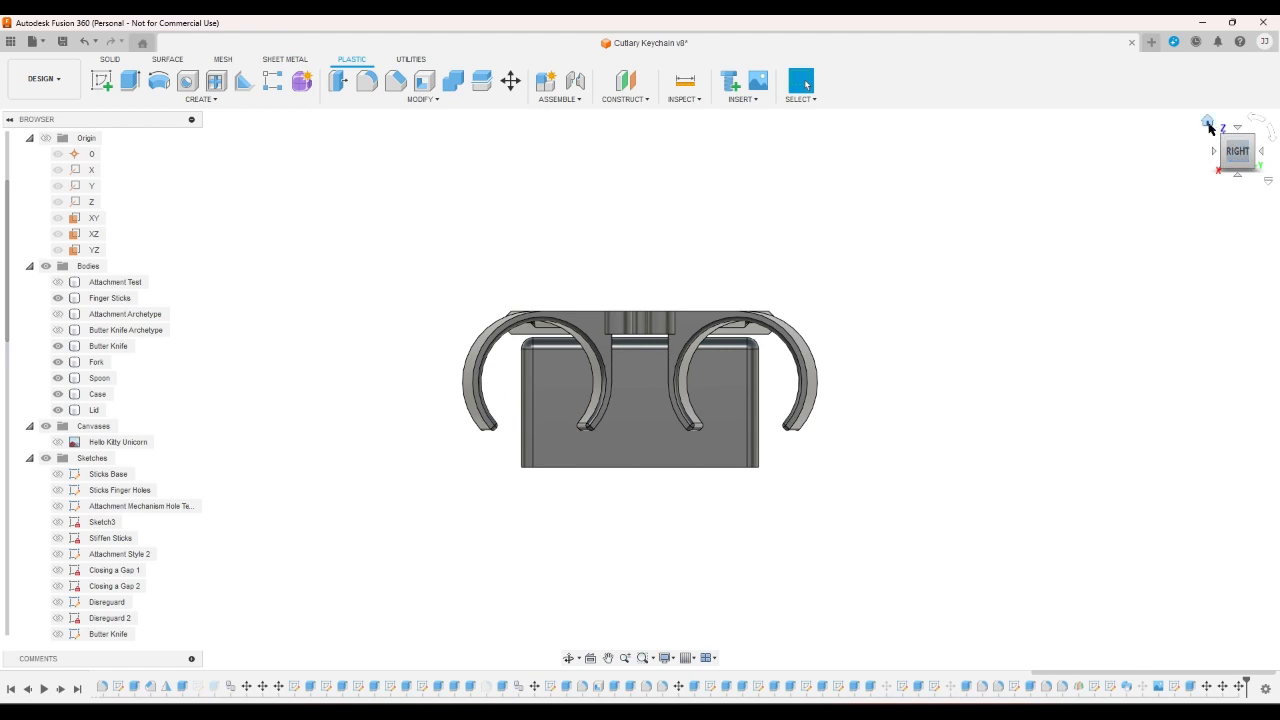
pyautogui.doubleClick(1238, 688)
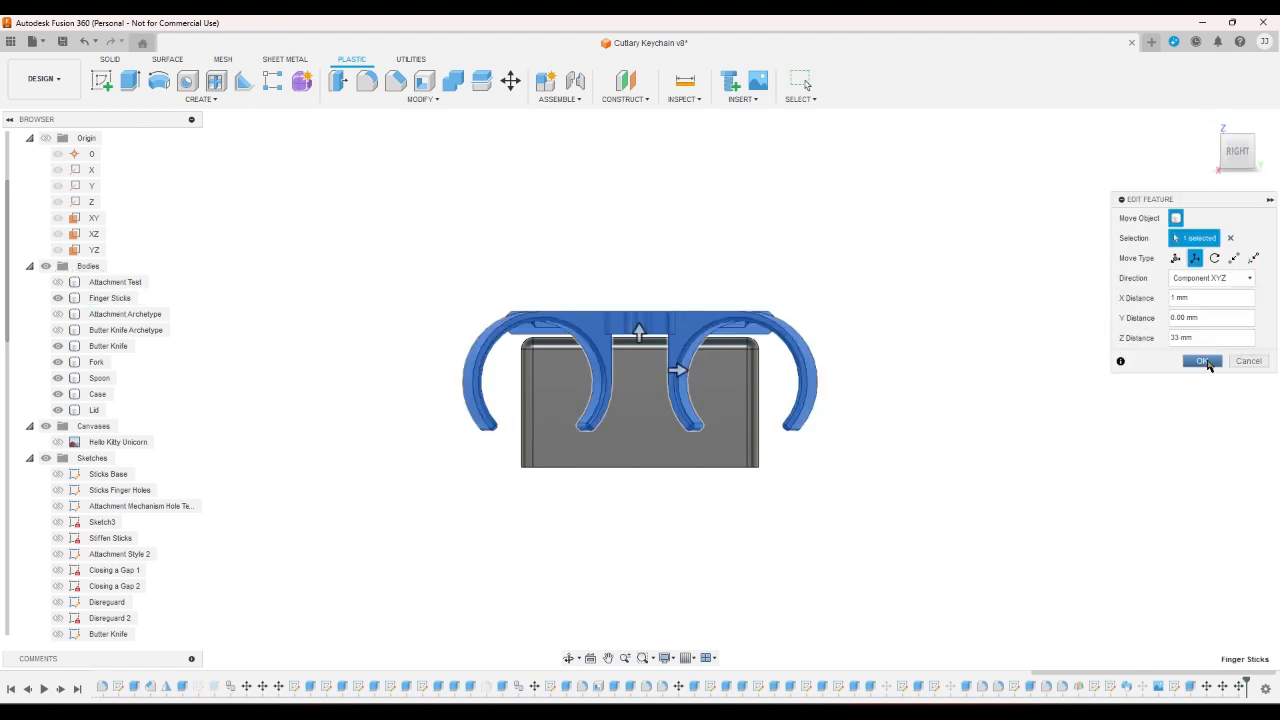
pyautogui.click(1215, 258)
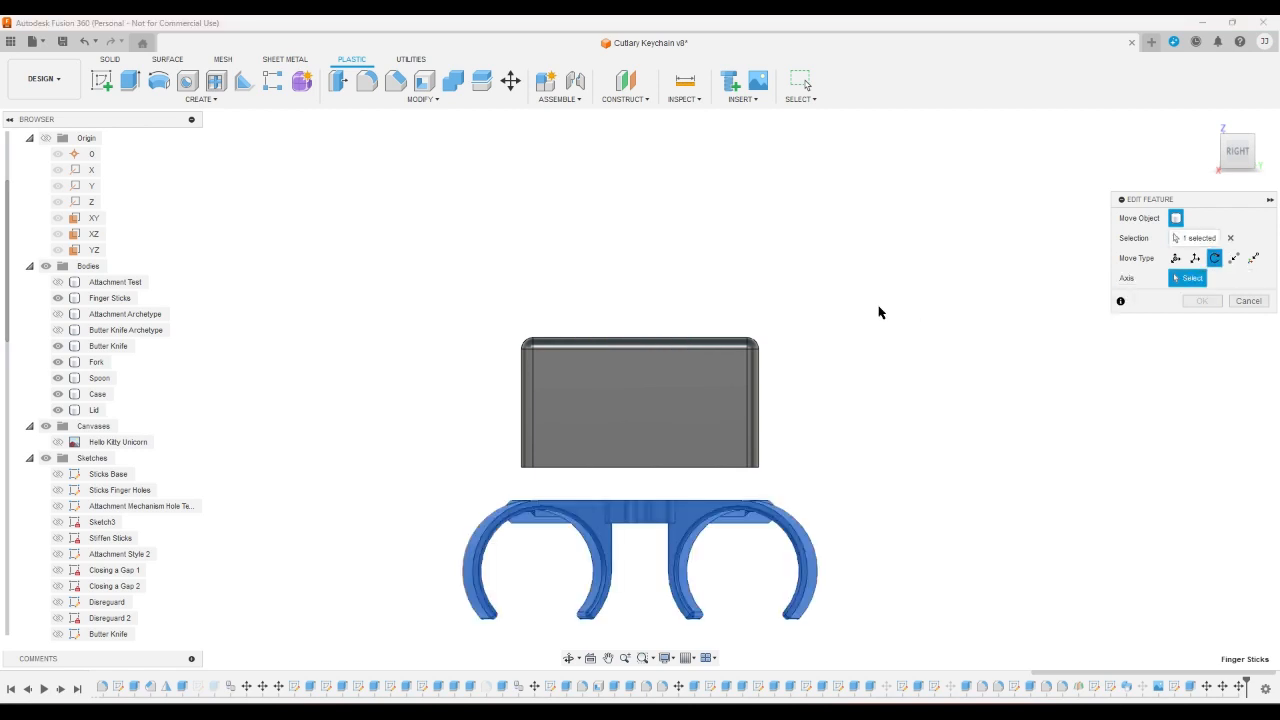
pyautogui.click(87, 169)
pyautogui.moveTo(640, 345); pyautogui.dragTo(747, 416)
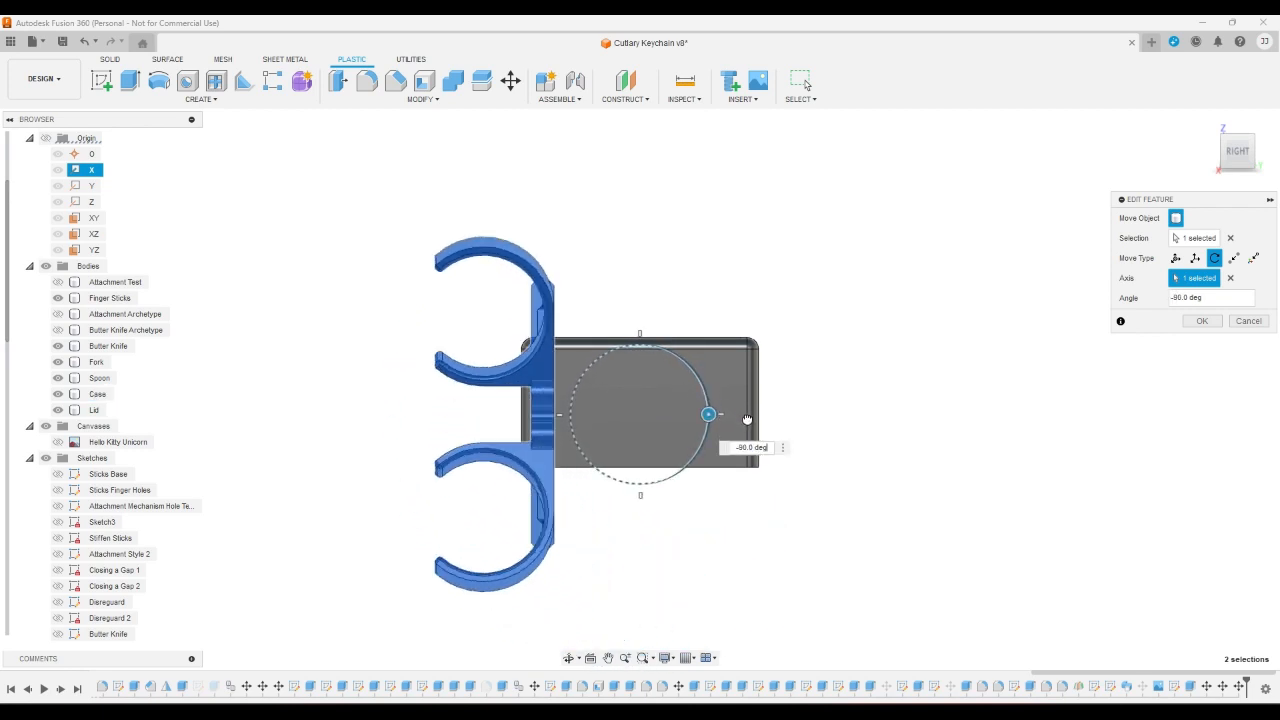
pyautogui.click(1195, 259)
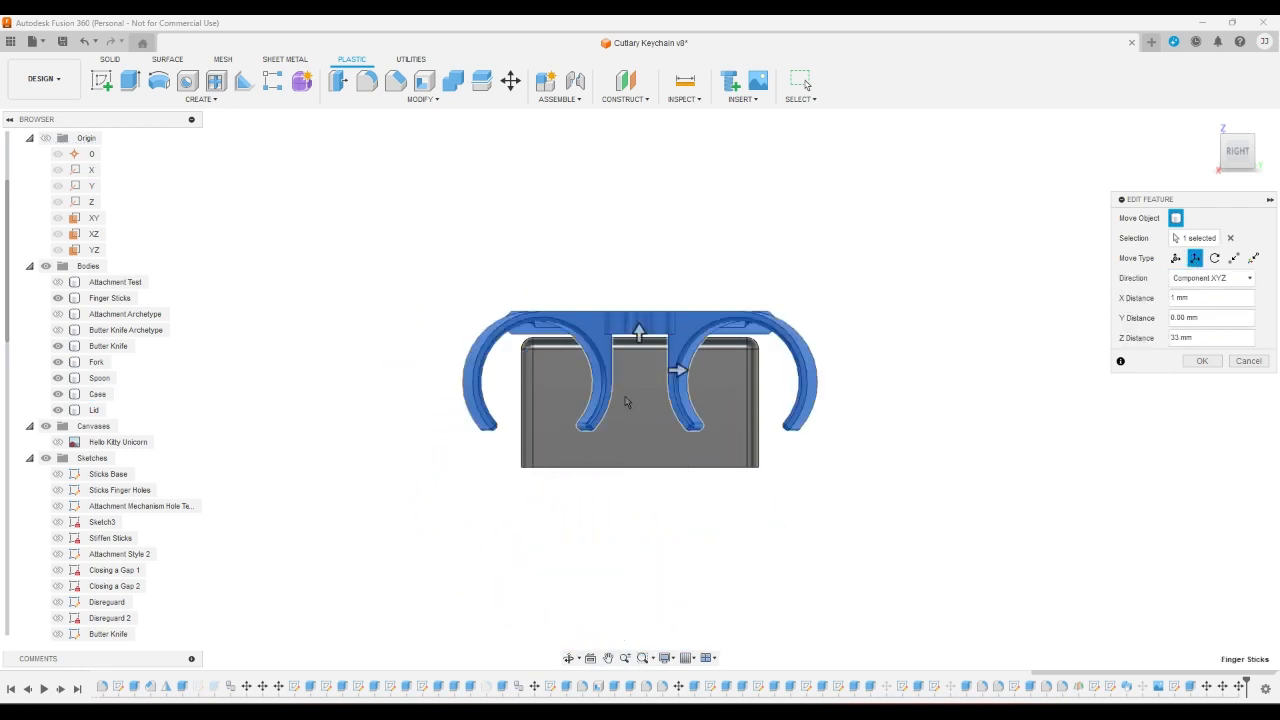
pyautogui.moveTo(664, 373); pyautogui.dragTo(782, 370)
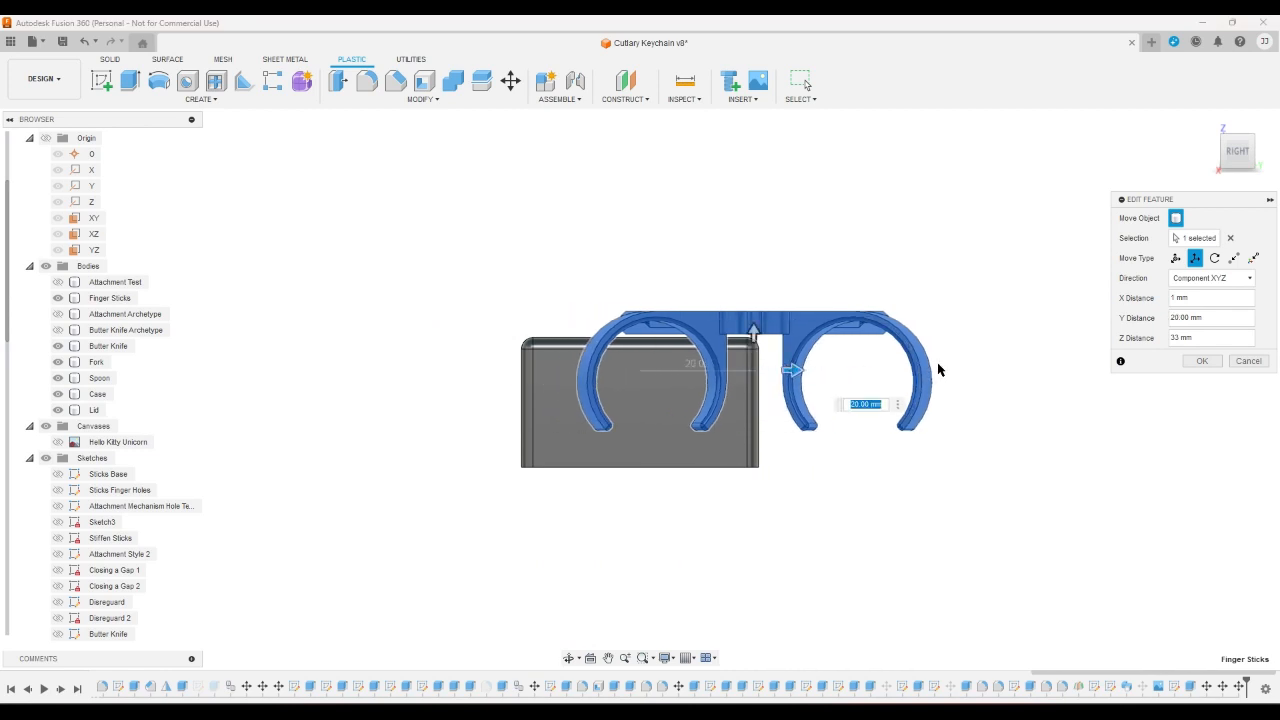
pyautogui.click(1215, 258)
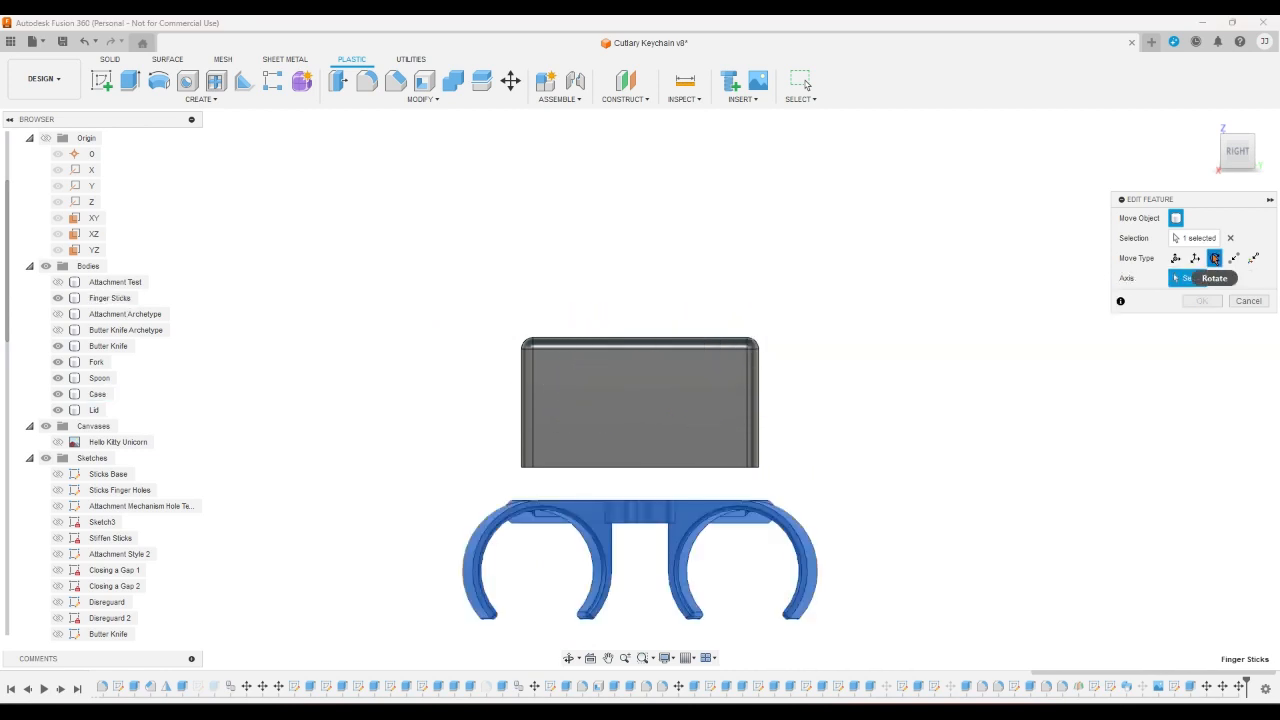
pyautogui.click(91, 169)
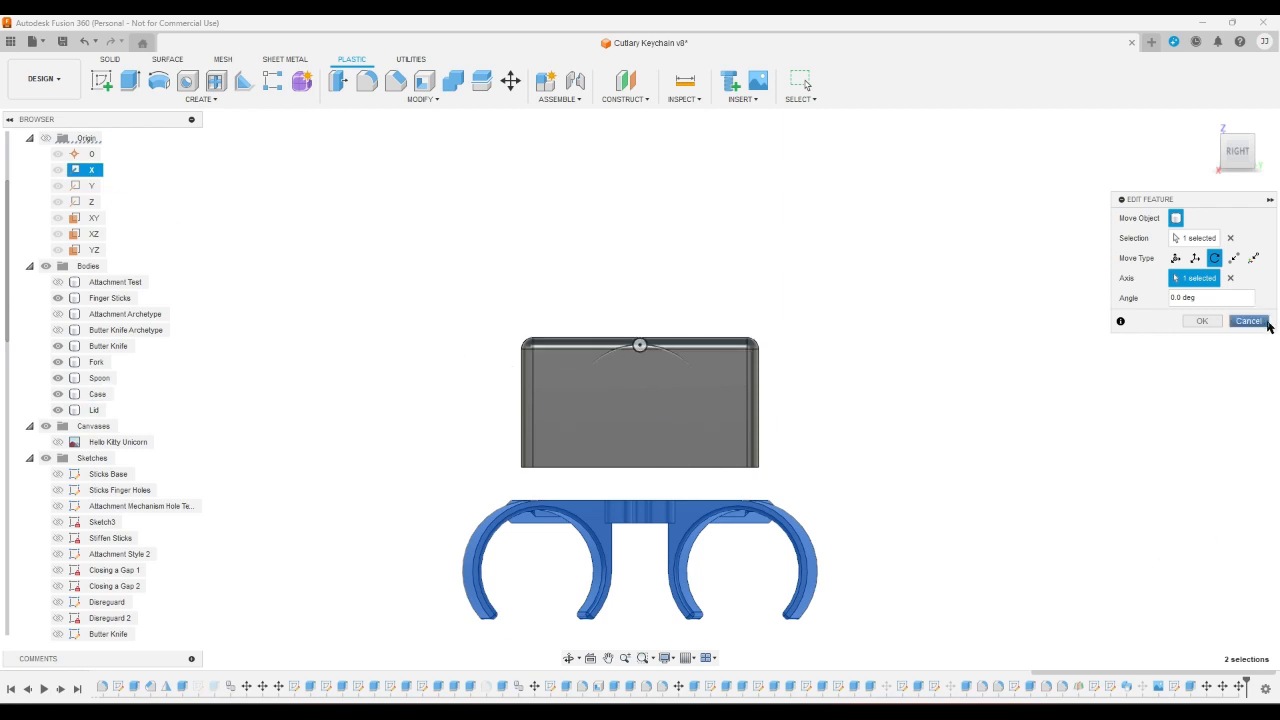
pyautogui.click(1248, 320)
# - Change the Finger Sticks body's rotation about the origin X axis to 90 degrees
pyautogui.doubleClick(1222, 686)
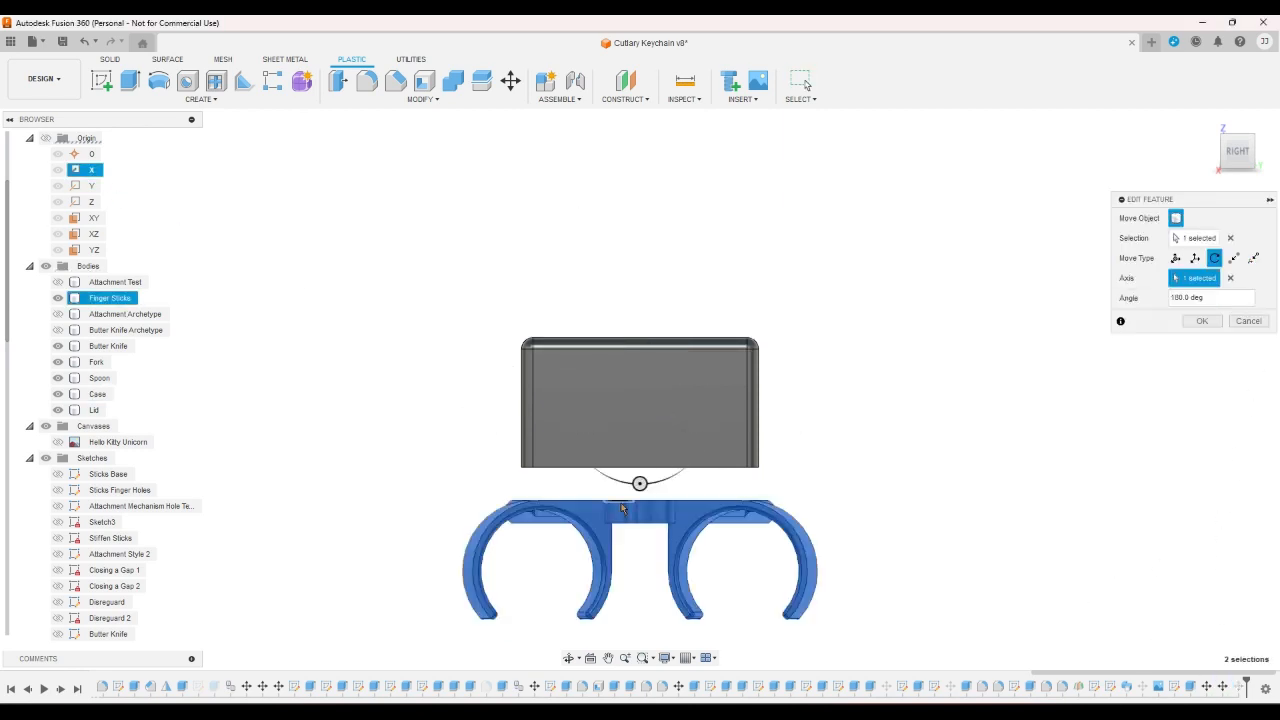
pyautogui.moveTo(634, 494); pyautogui.dragTo(500, 420)
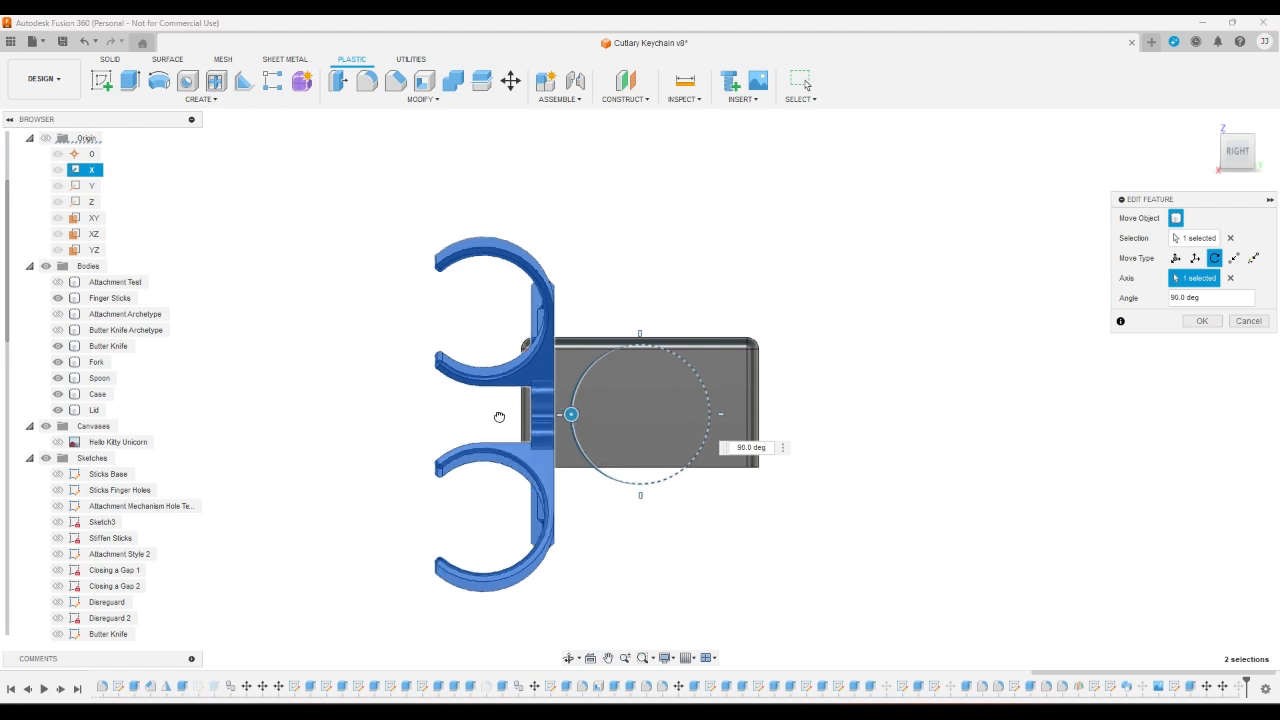
pyautogui.click(1196, 320)
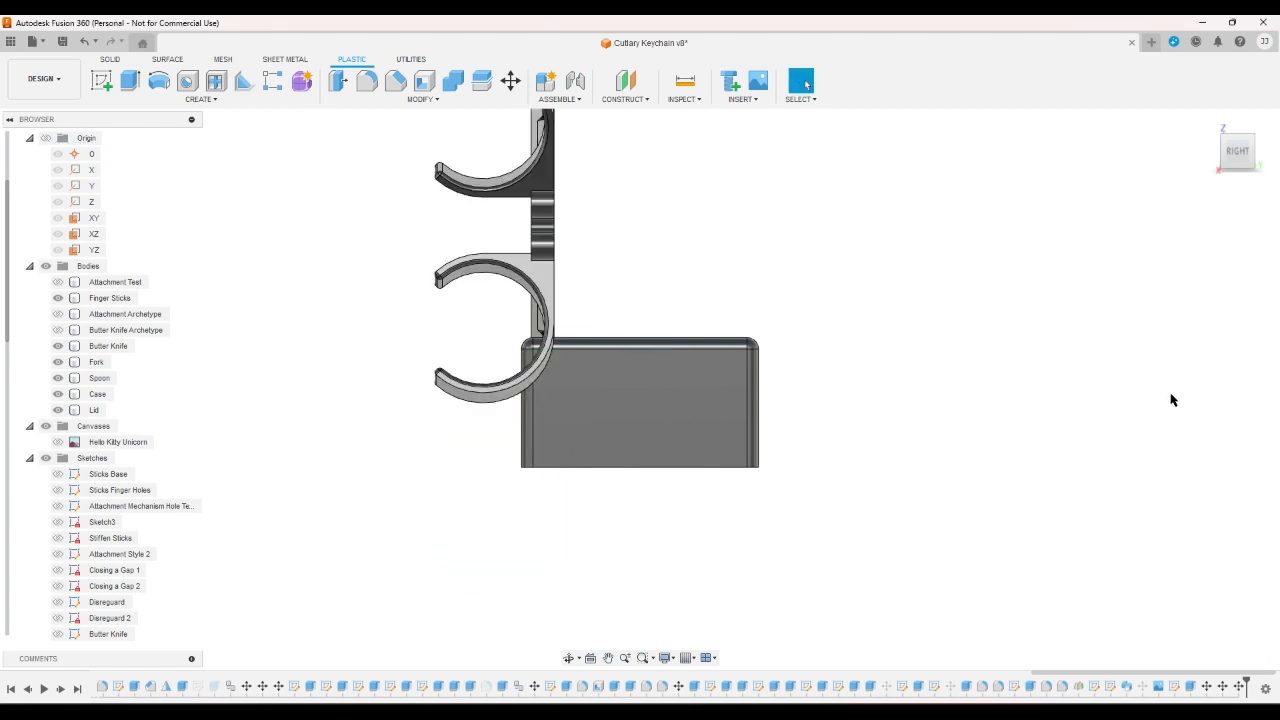
# - Edit the Finger Sticks translation to 45 mm along Y and 4 mm along Z, and check it from the home and front views
pyautogui.doubleClick(1240, 688)
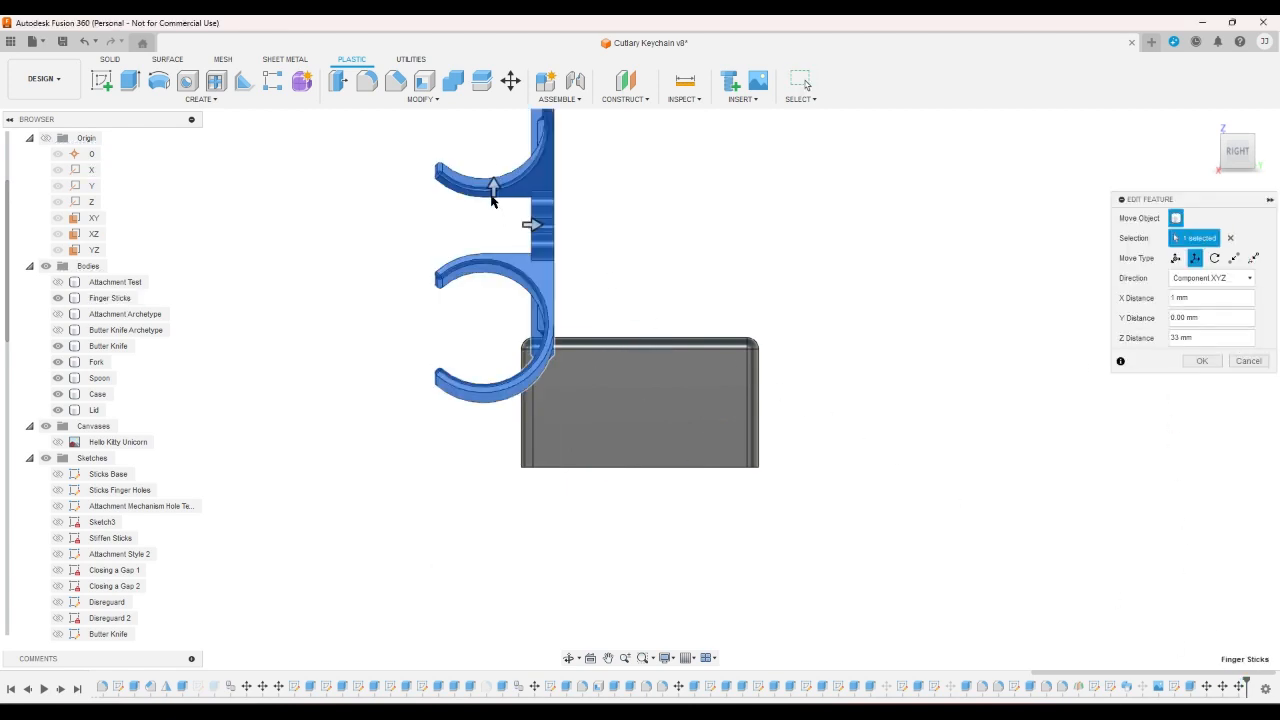
pyautogui.moveTo(491, 200); pyautogui.dragTo(785, 405)
pyautogui.moveTo(751, 343); pyautogui.dragTo(752, 357)
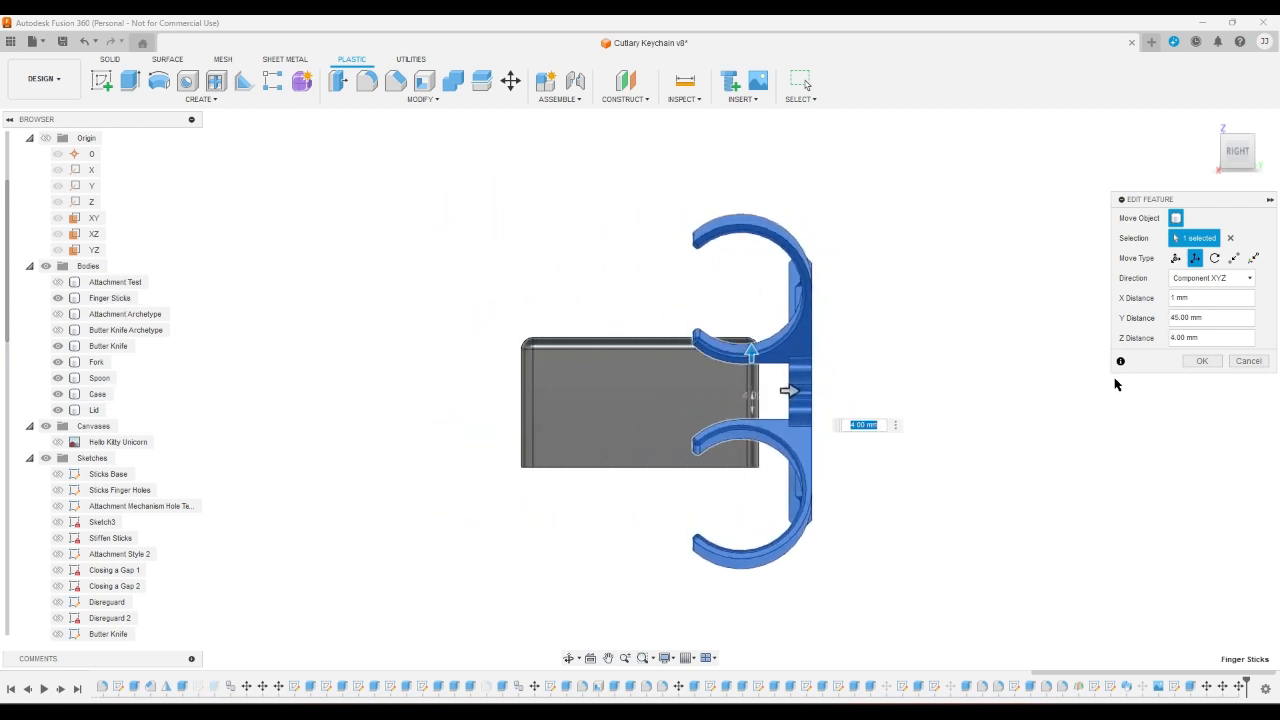
pyautogui.click(1202, 361)
pyautogui.click(1208, 124)
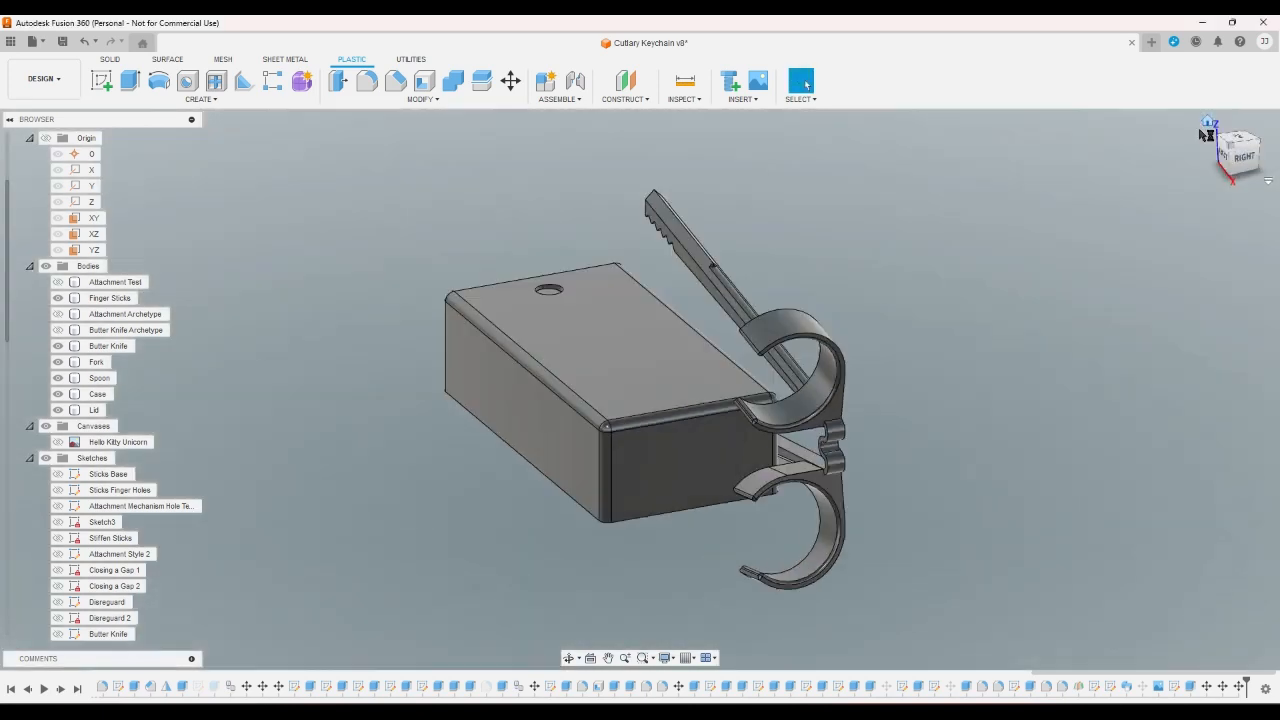
pyautogui.click(1226, 159)
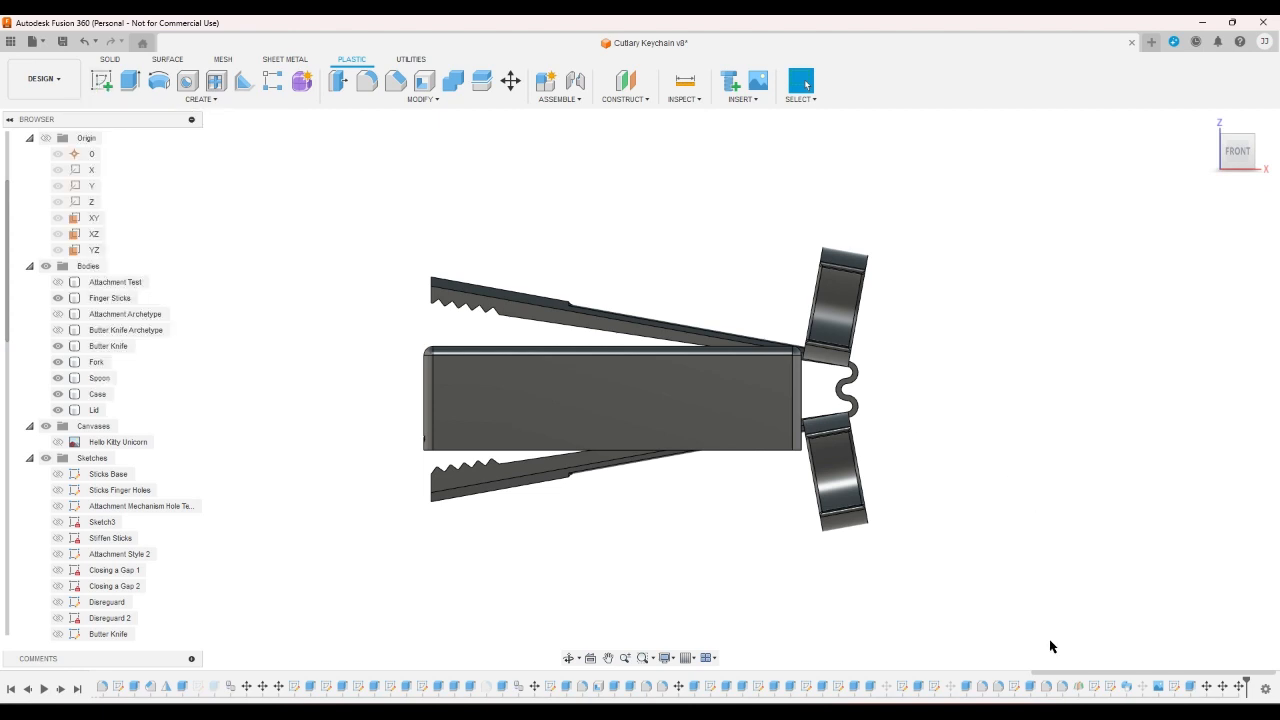
# - Try suppressing the Fillet13 feature on the case's outer edges and restore it
pyautogui.click(1061, 688)
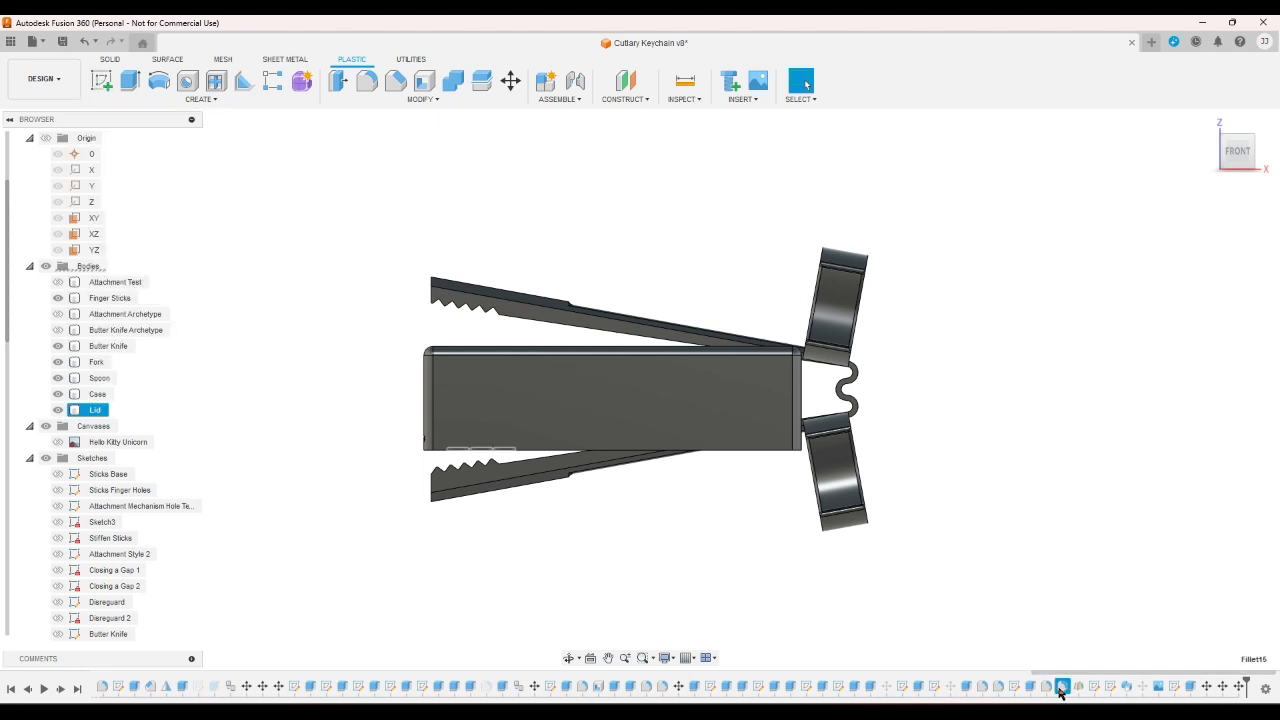
pyautogui.rightClick(1049, 689)
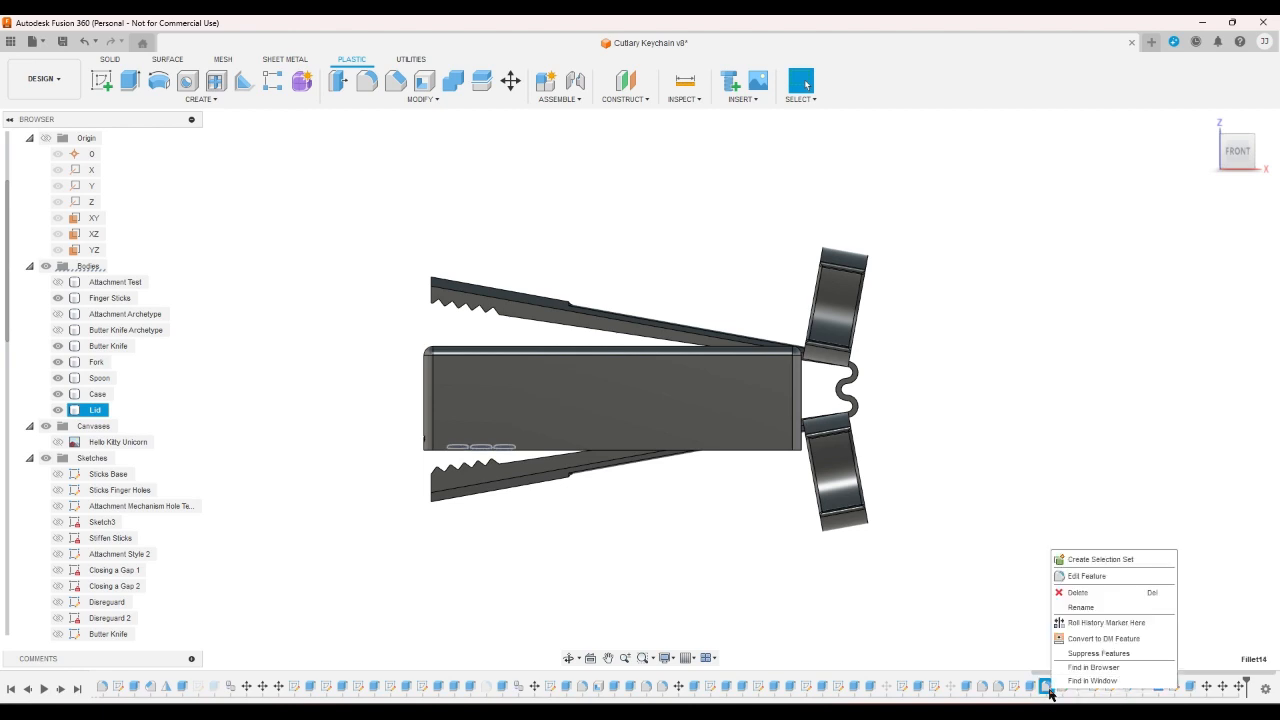
pyautogui.click(999, 687)
pyautogui.rightClick(1001, 690)
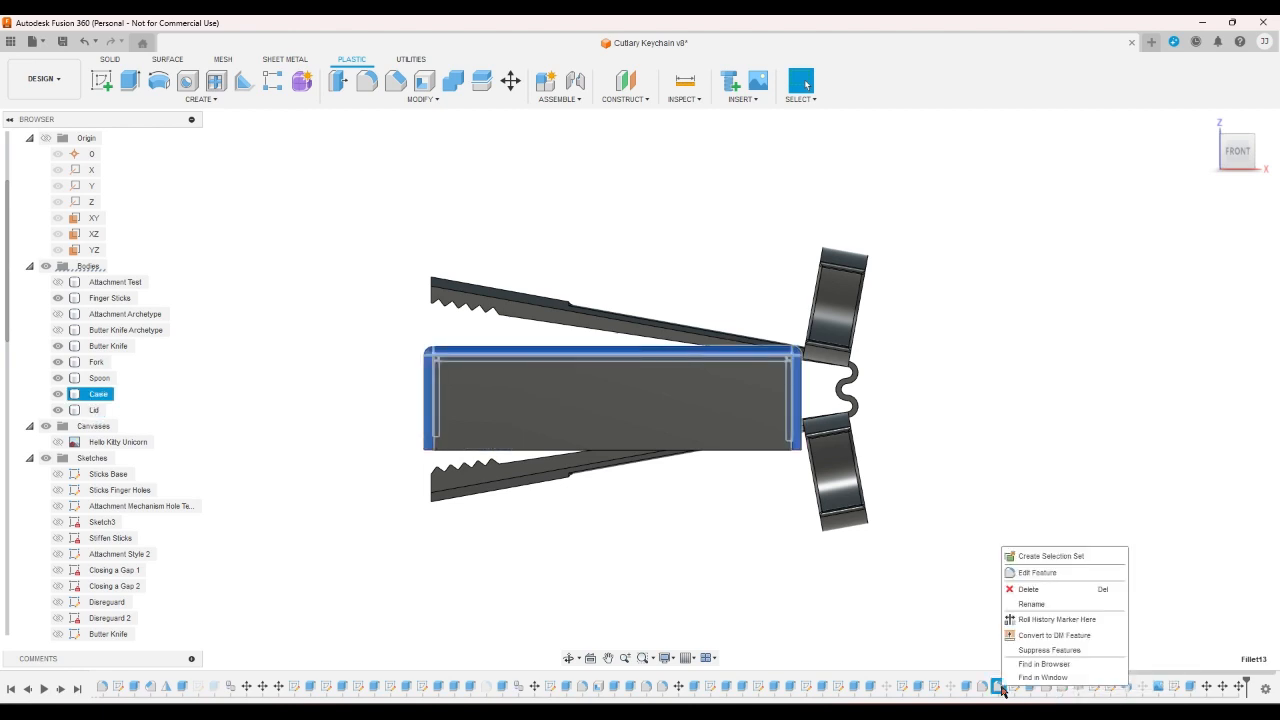
pyautogui.click(1045, 650)
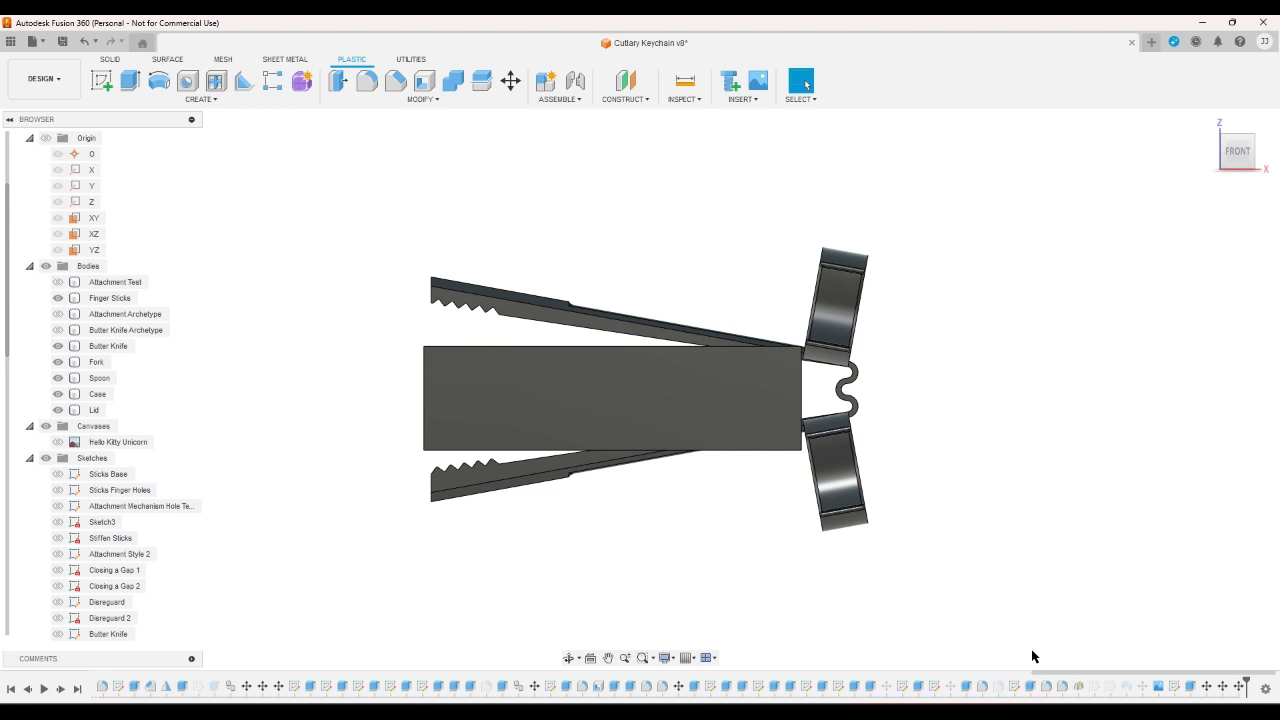
pyautogui.rightClick(999, 687)
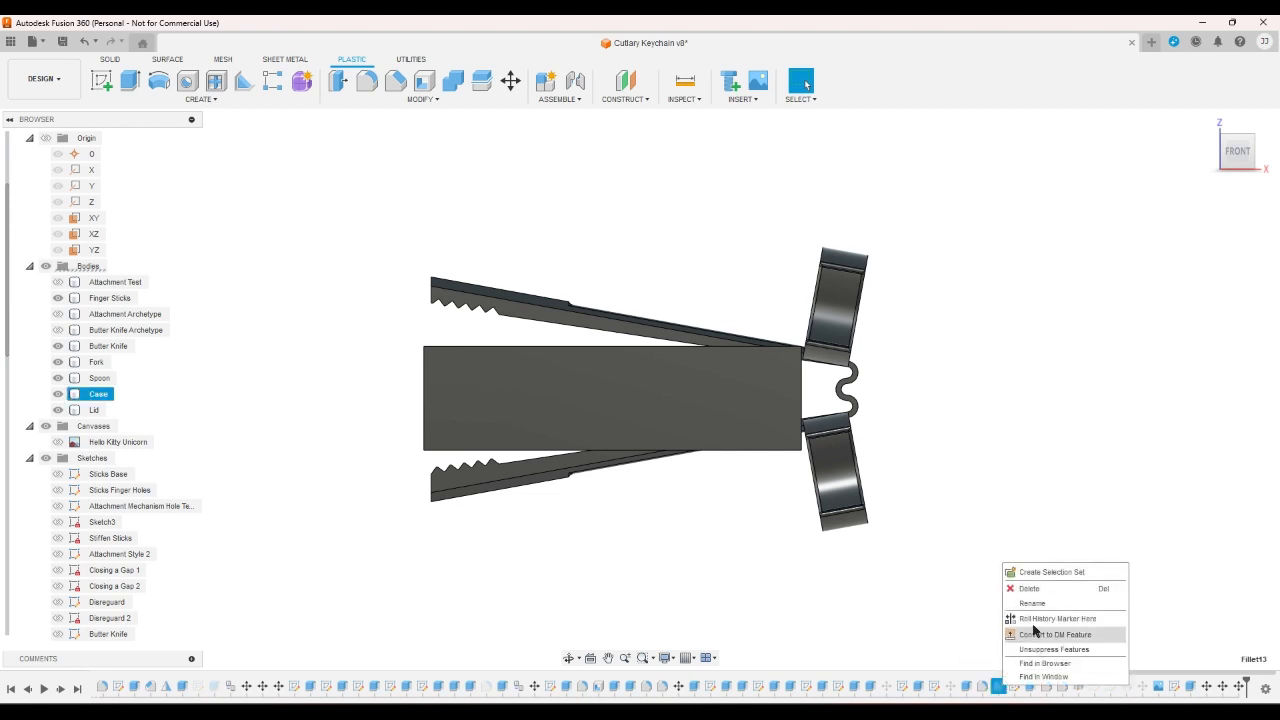
pyautogui.click(1060, 652)
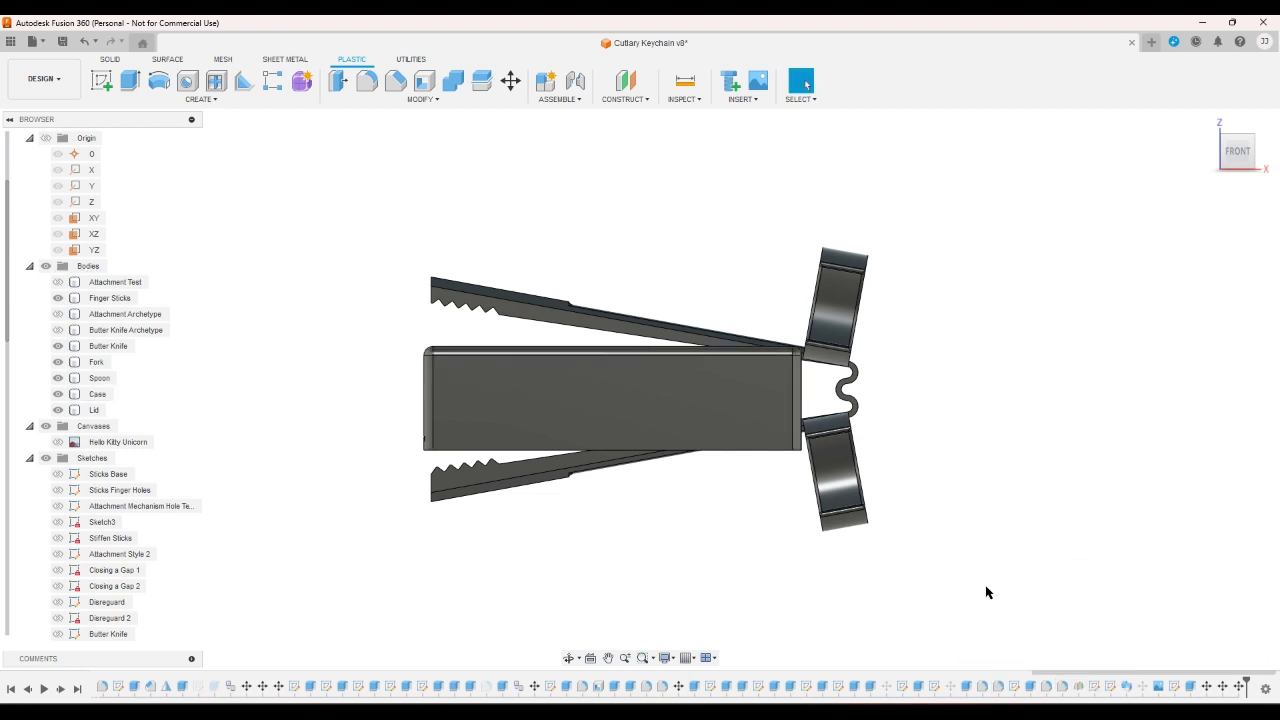
# - Start a sketch on the case's front face and project that face together with its surrounding edge fillets
pyautogui.click(101, 80)
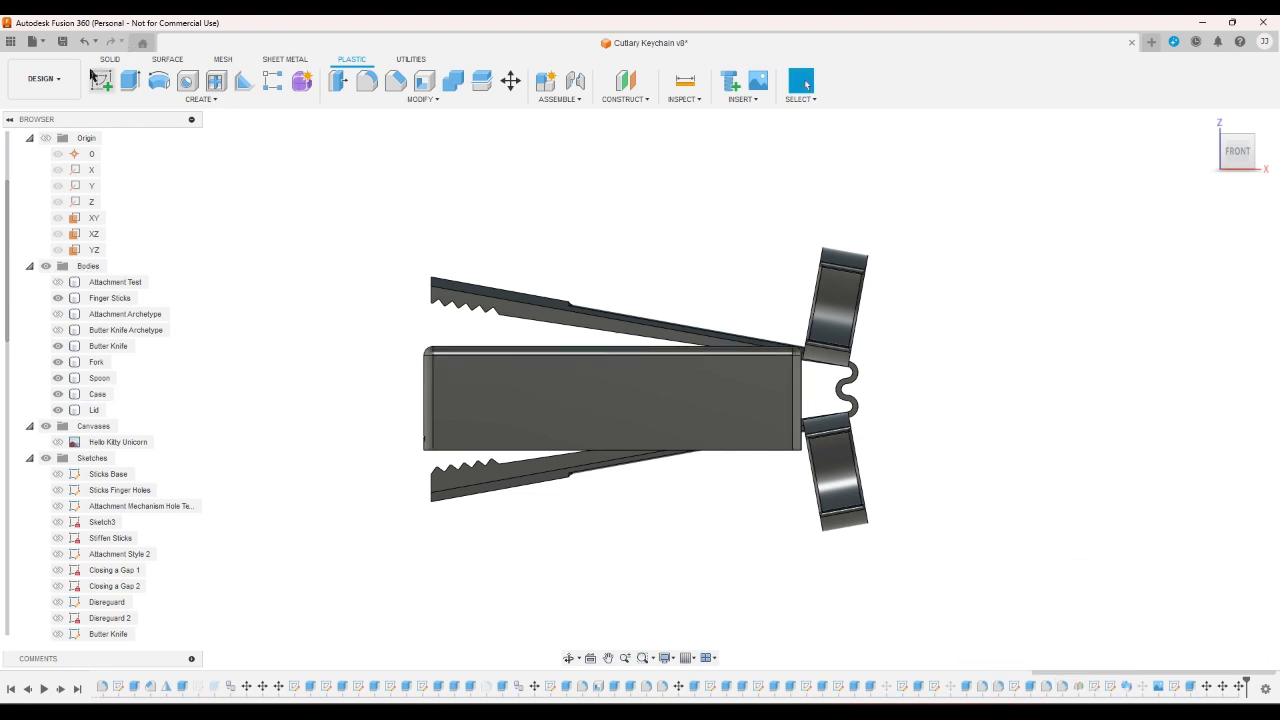
pyautogui.click(721, 417)
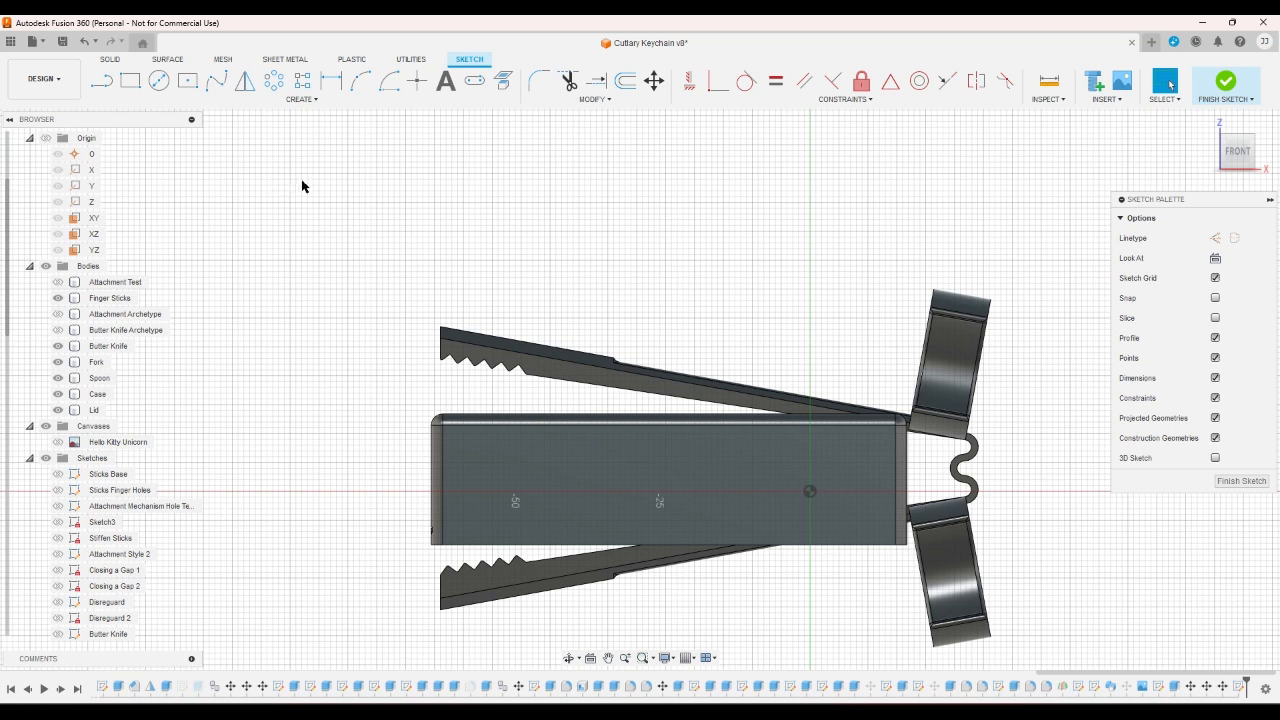
pyautogui.click(503, 82)
pyautogui.click(491, 424)
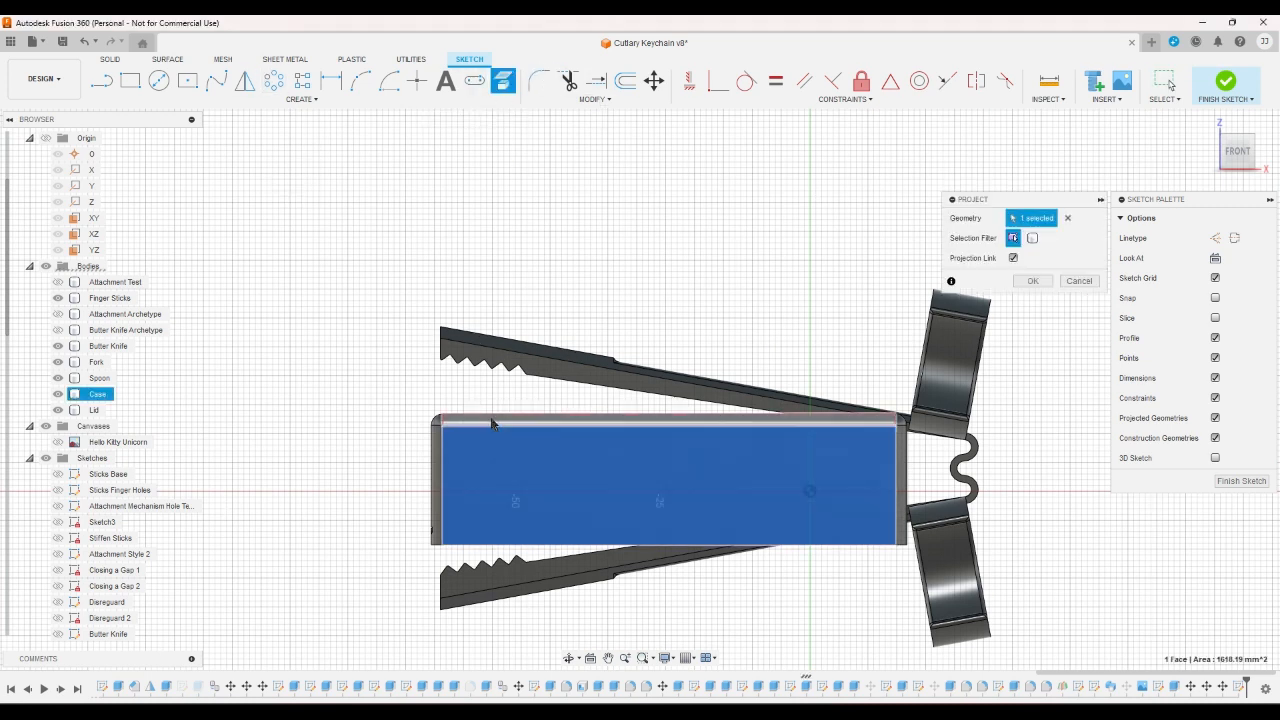
pyautogui.click(437, 422)
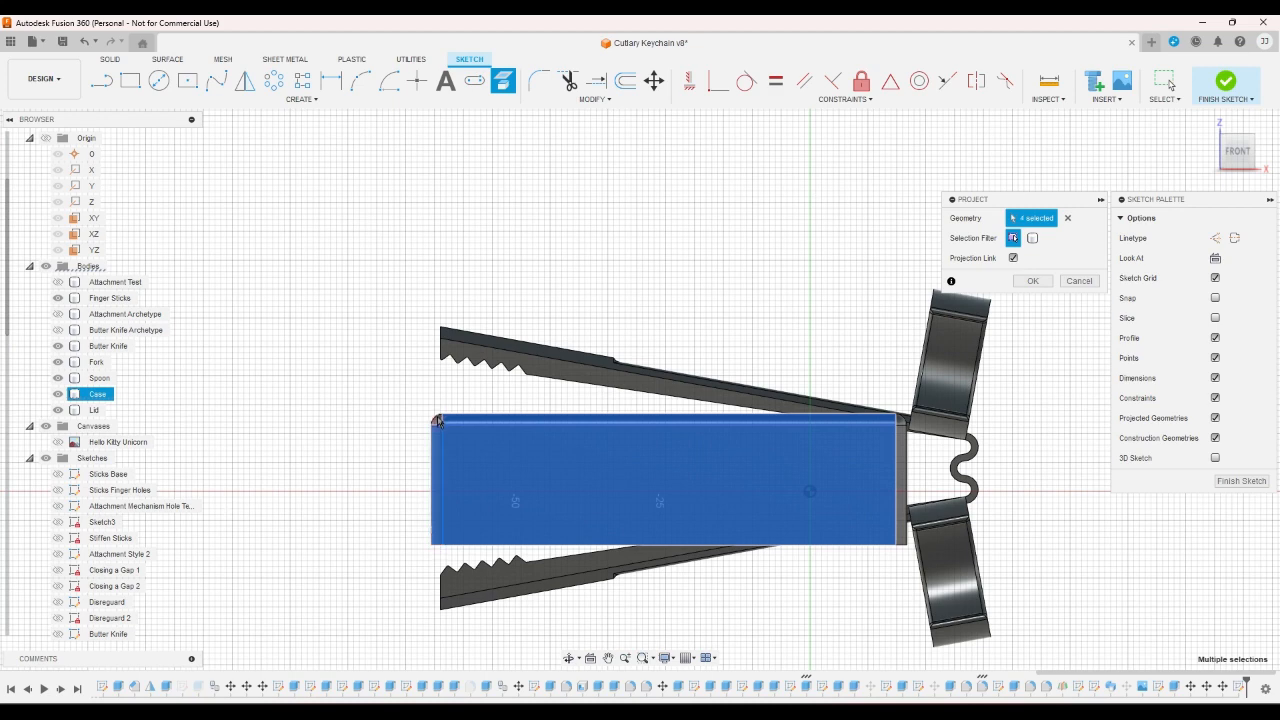
pyautogui.click(437, 422)
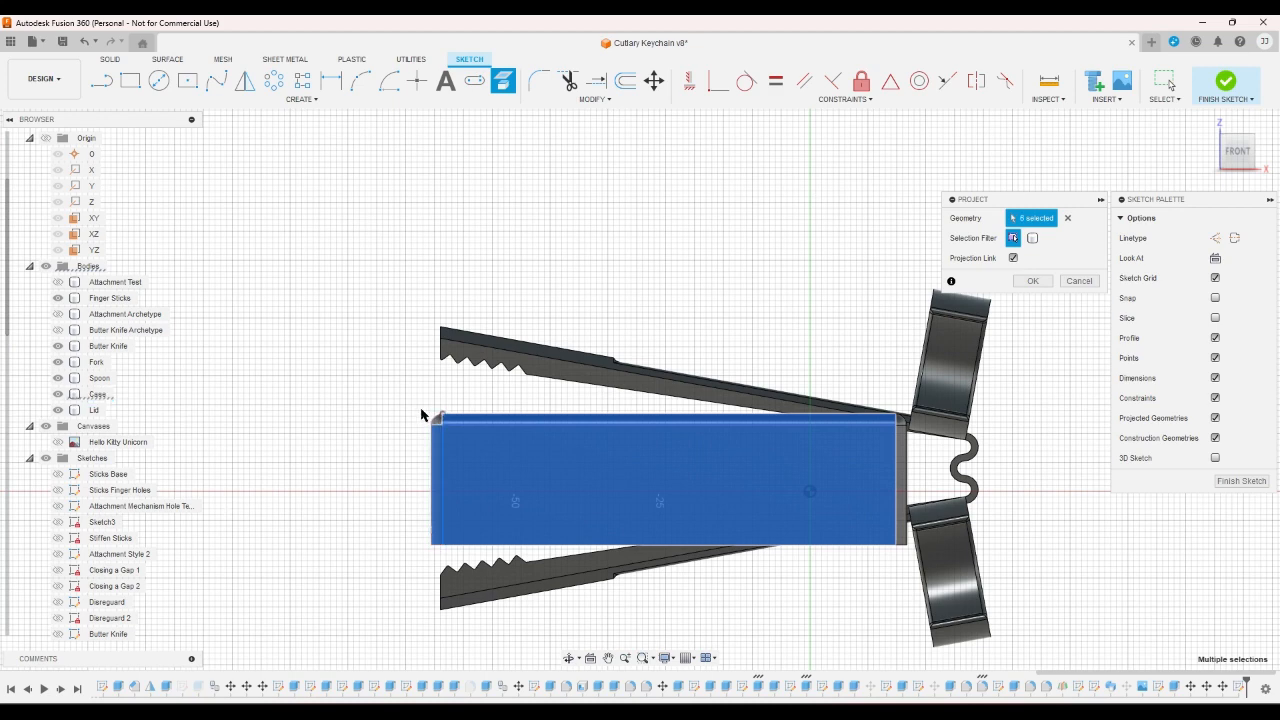
pyautogui.scroll(5, 440, 424)
pyautogui.scroll(-3, 462, 428)
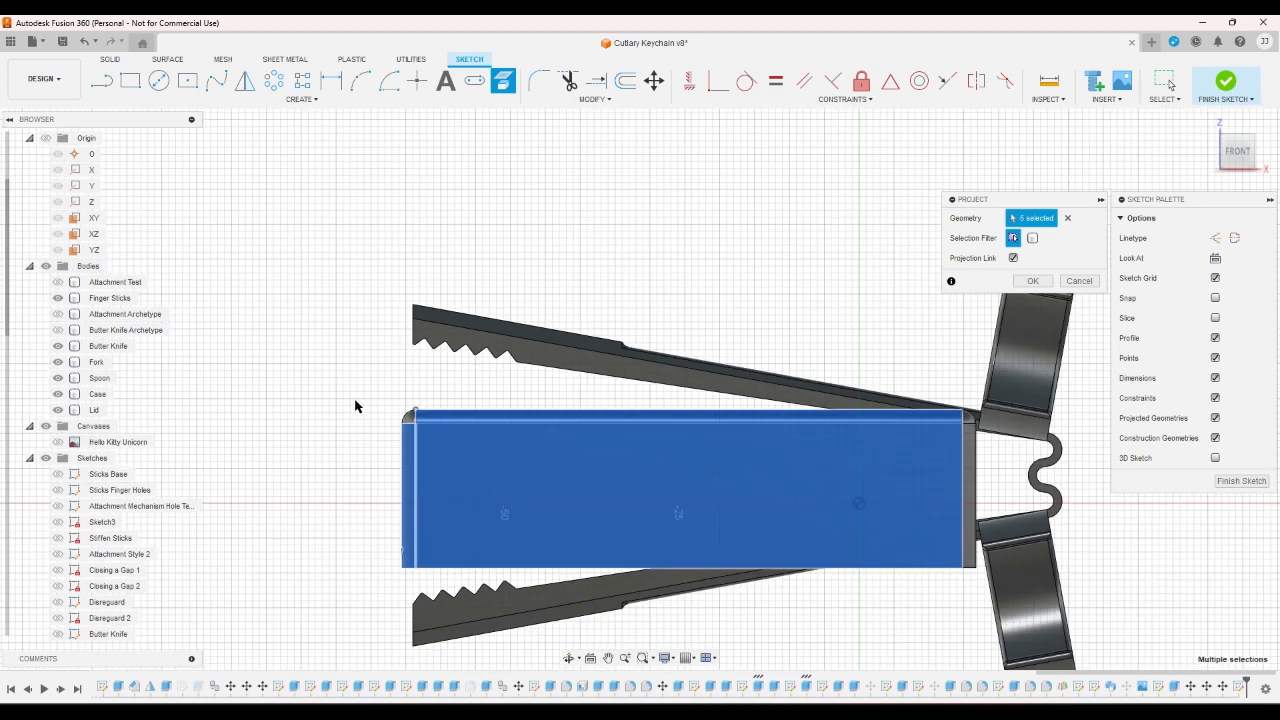
pyautogui.scroll(2, 414, 418)
pyautogui.scroll(-3, 418, 422)
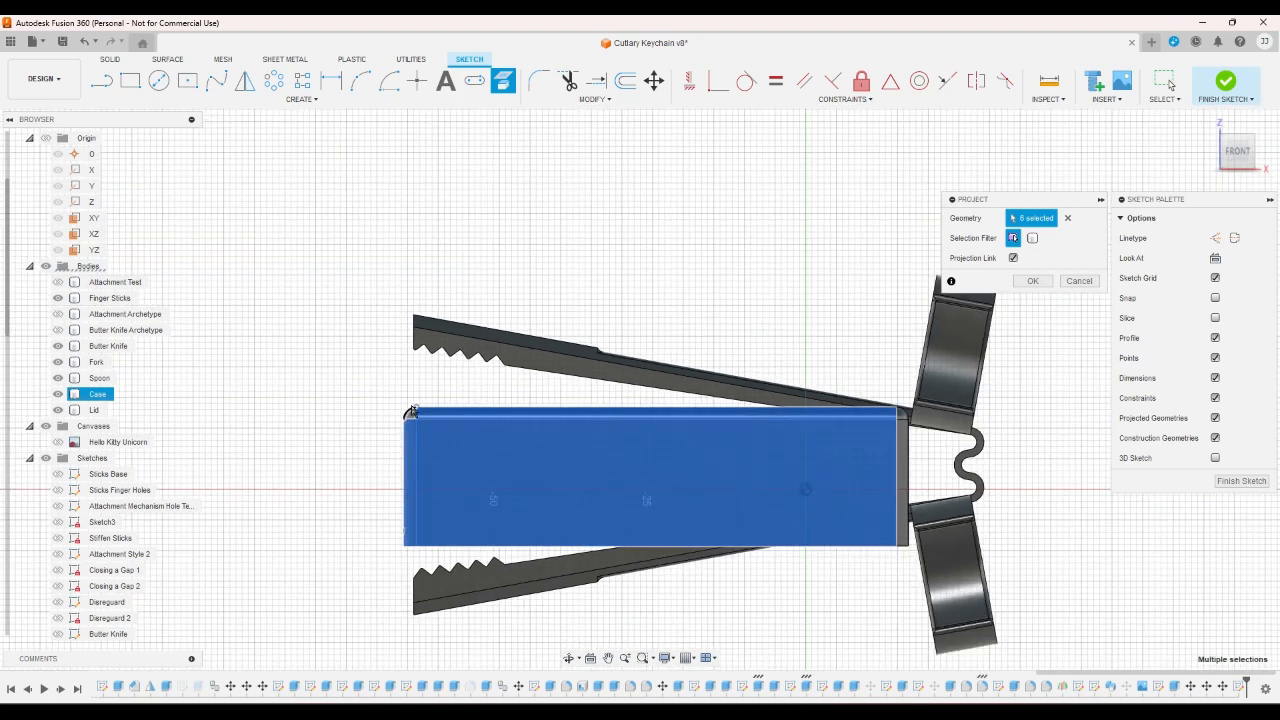
pyautogui.scroll(6, 914, 431)
pyautogui.click(937, 410)
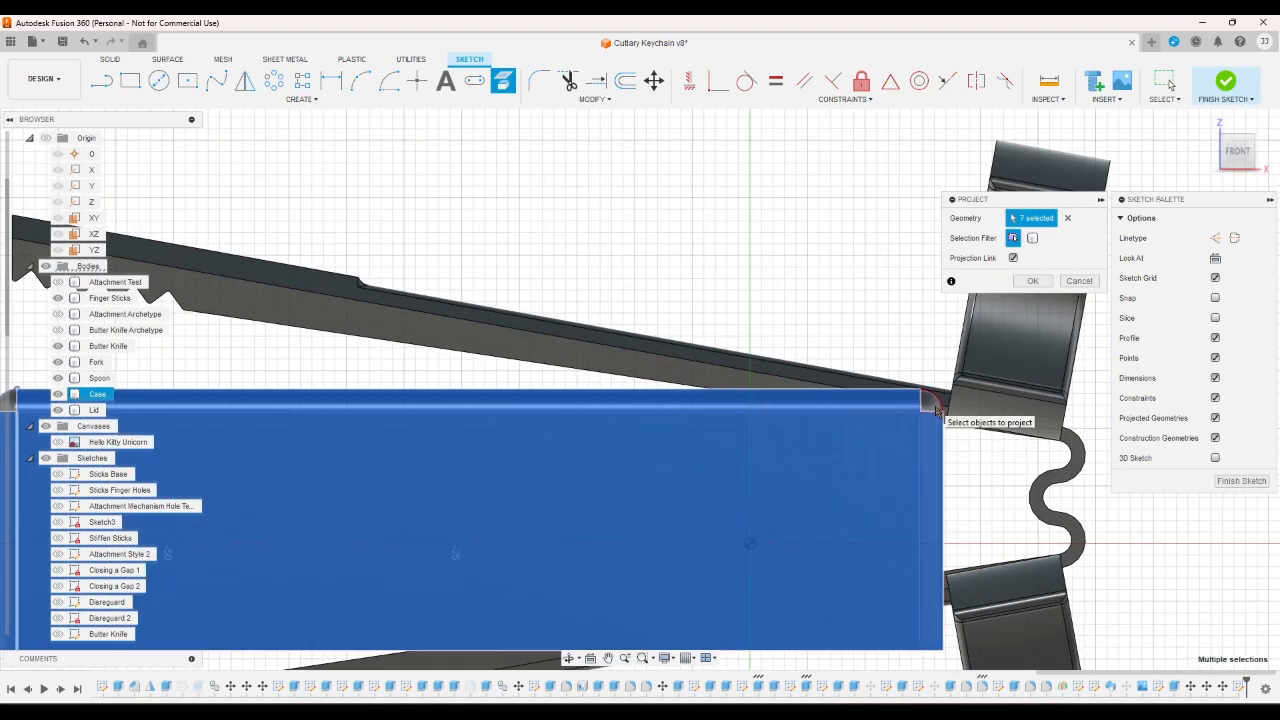
pyautogui.click(1033, 283)
# - Offset the projected front-face rectangle inward by 1.2 mm
pyautogui.scroll(-3, 1000, 350)
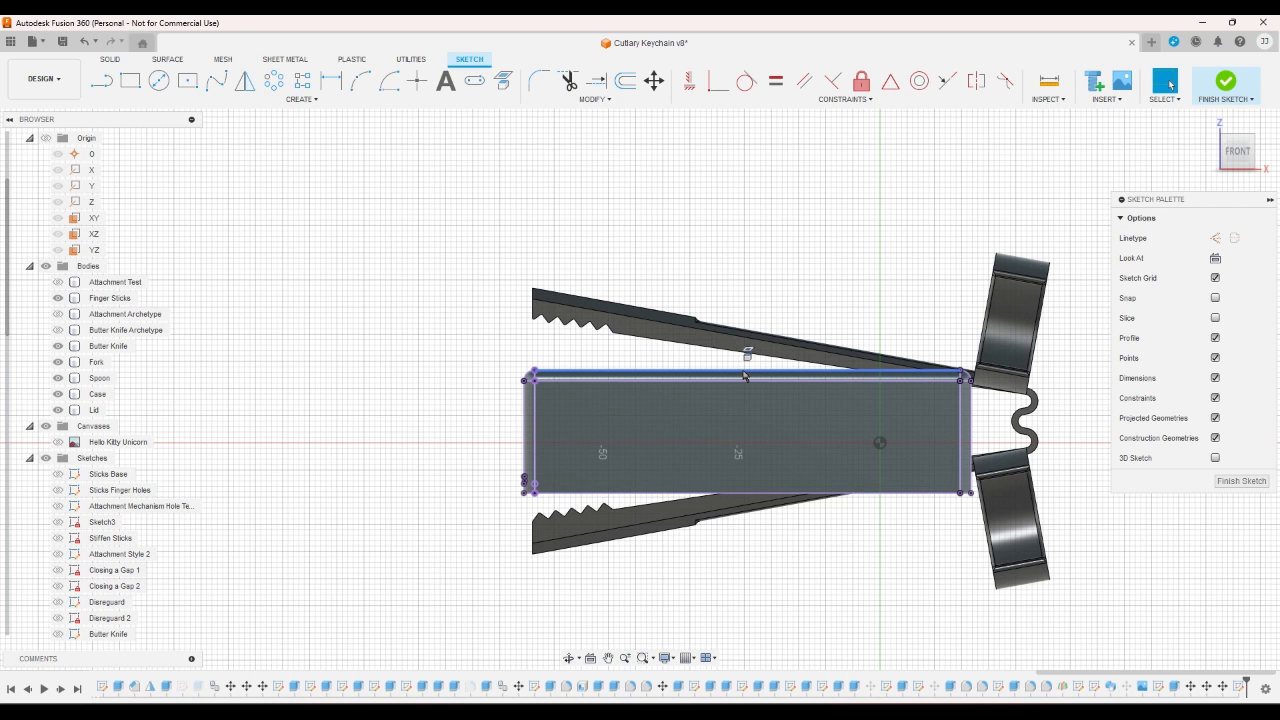
pyautogui.click(625, 82)
pyautogui.click(740, 494)
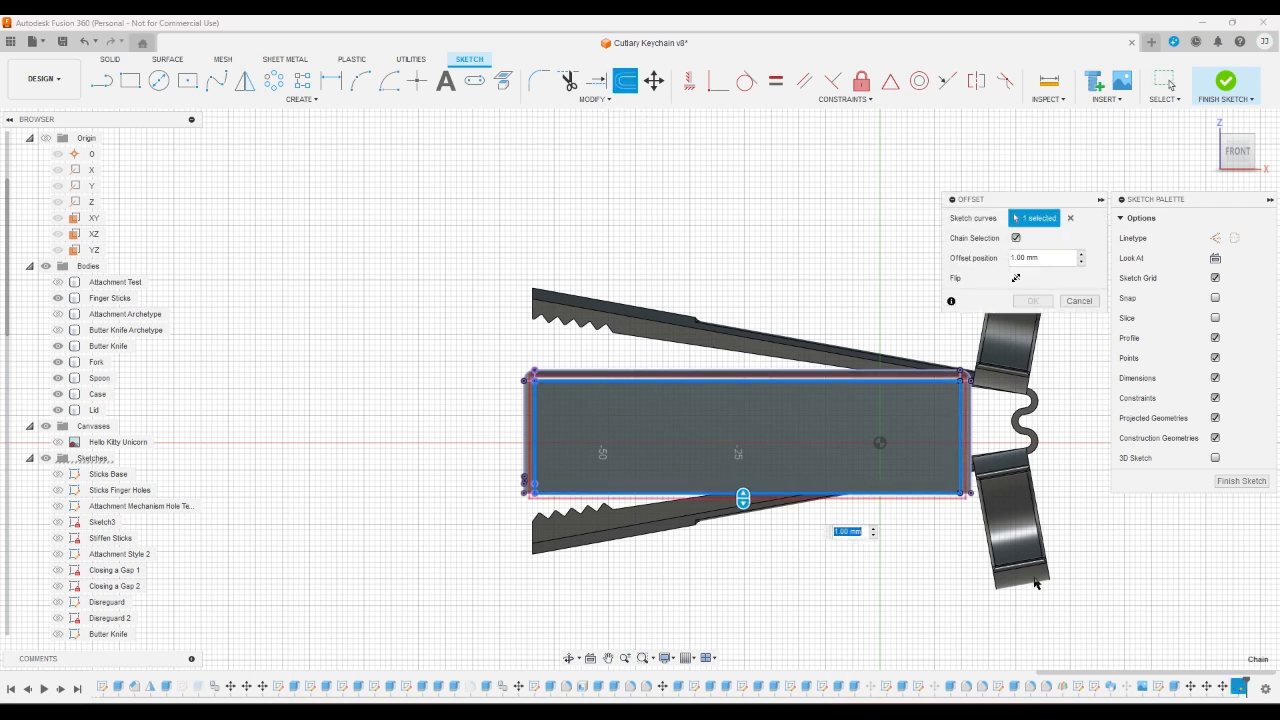
pyautogui.write('-')
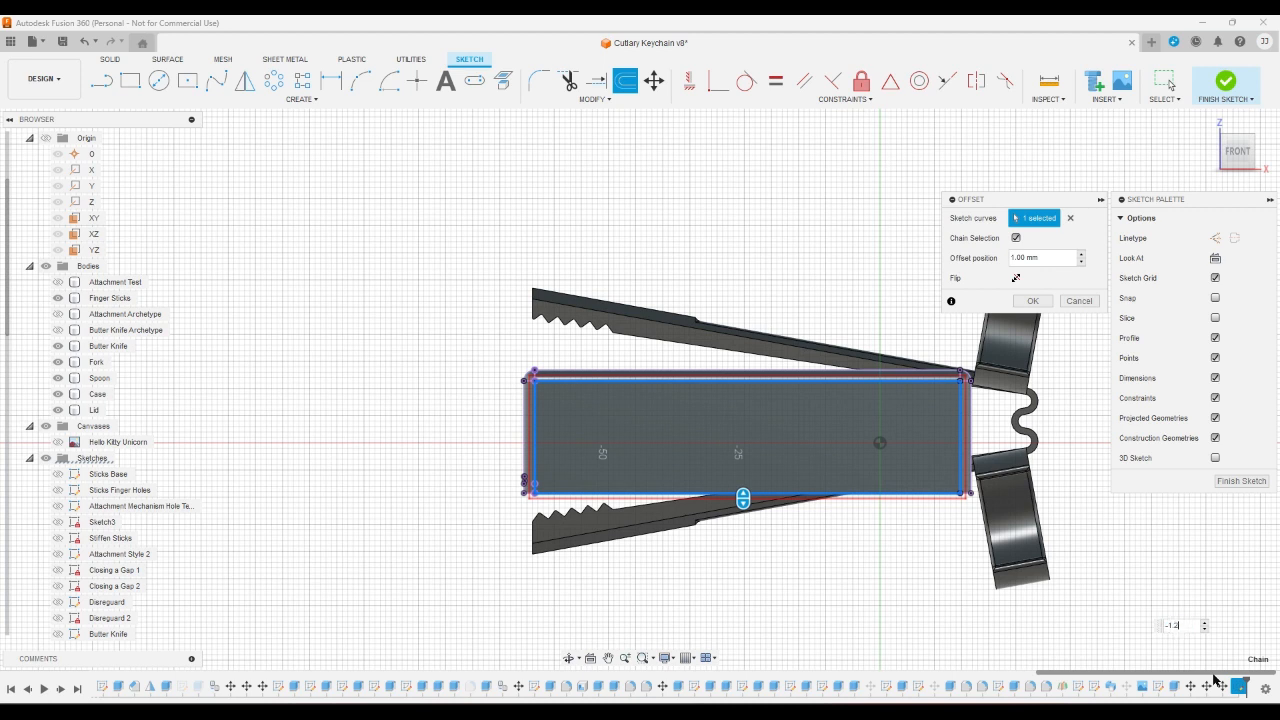
pyautogui.write('1.2')
pyautogui.press('Return')
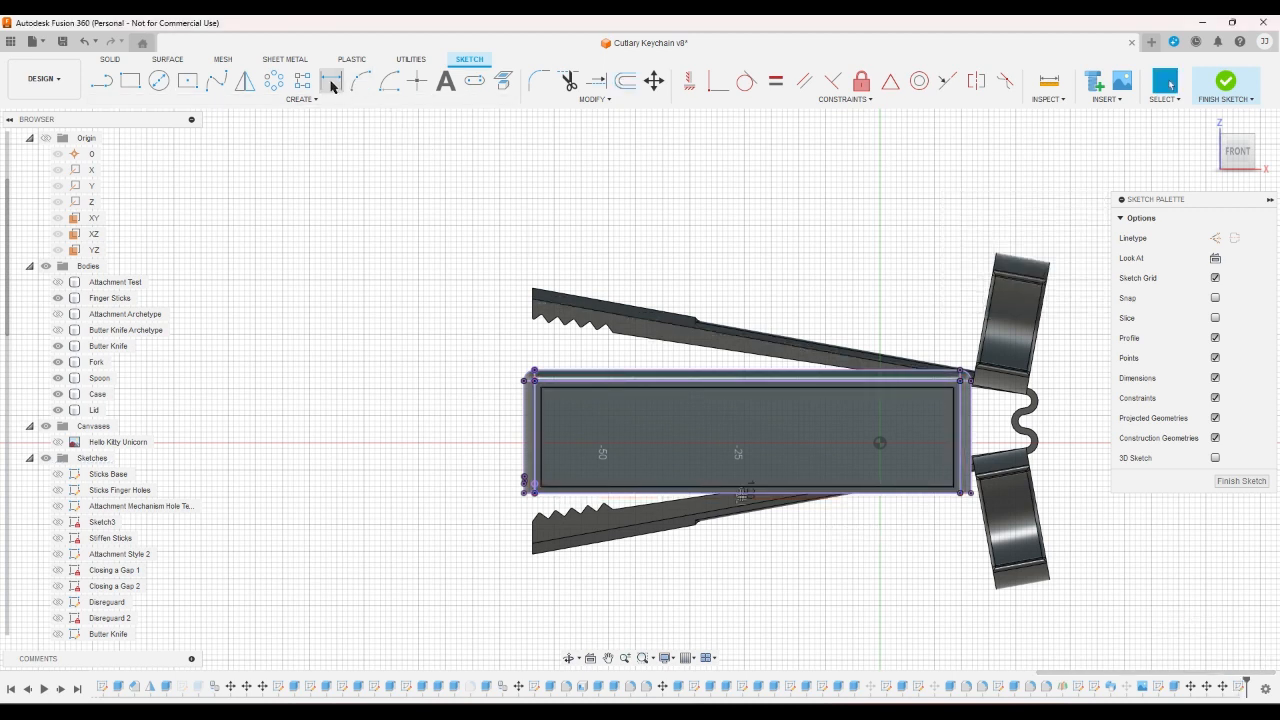
pyautogui.press('d')
pyautogui.click(540, 413)
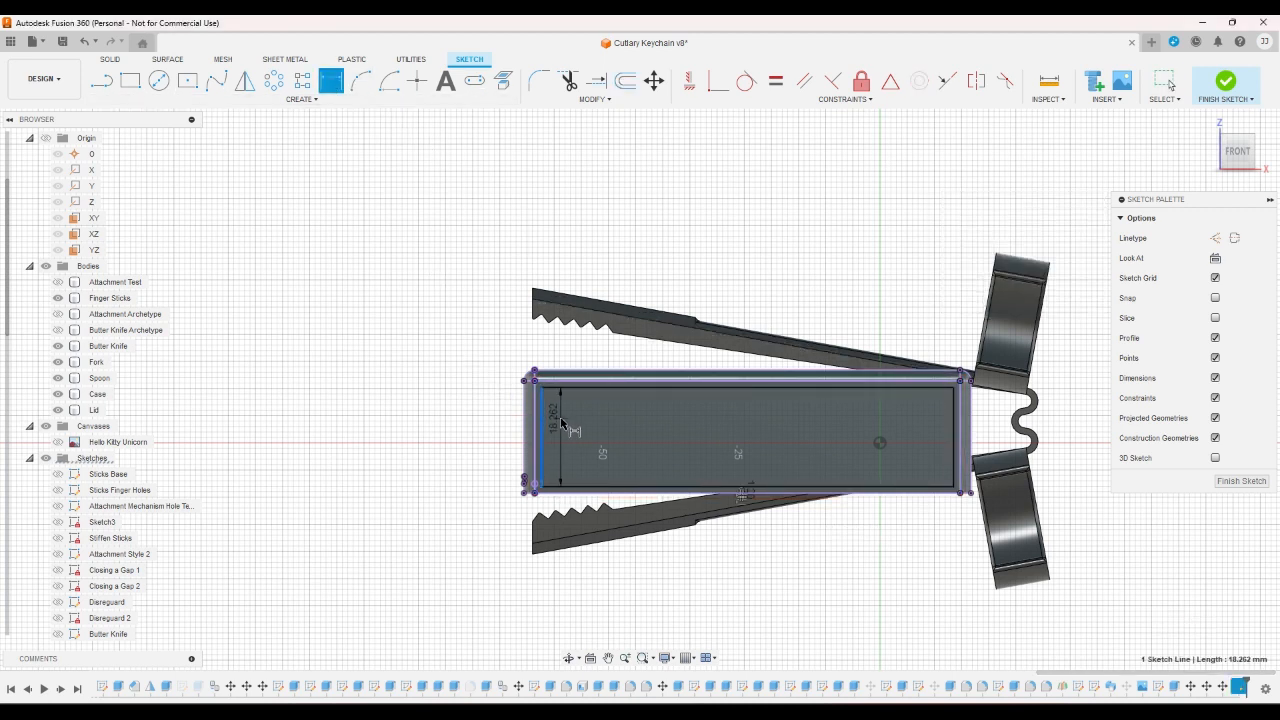
pyautogui.rightClick(555, 418)
pyautogui.click(521, 420)
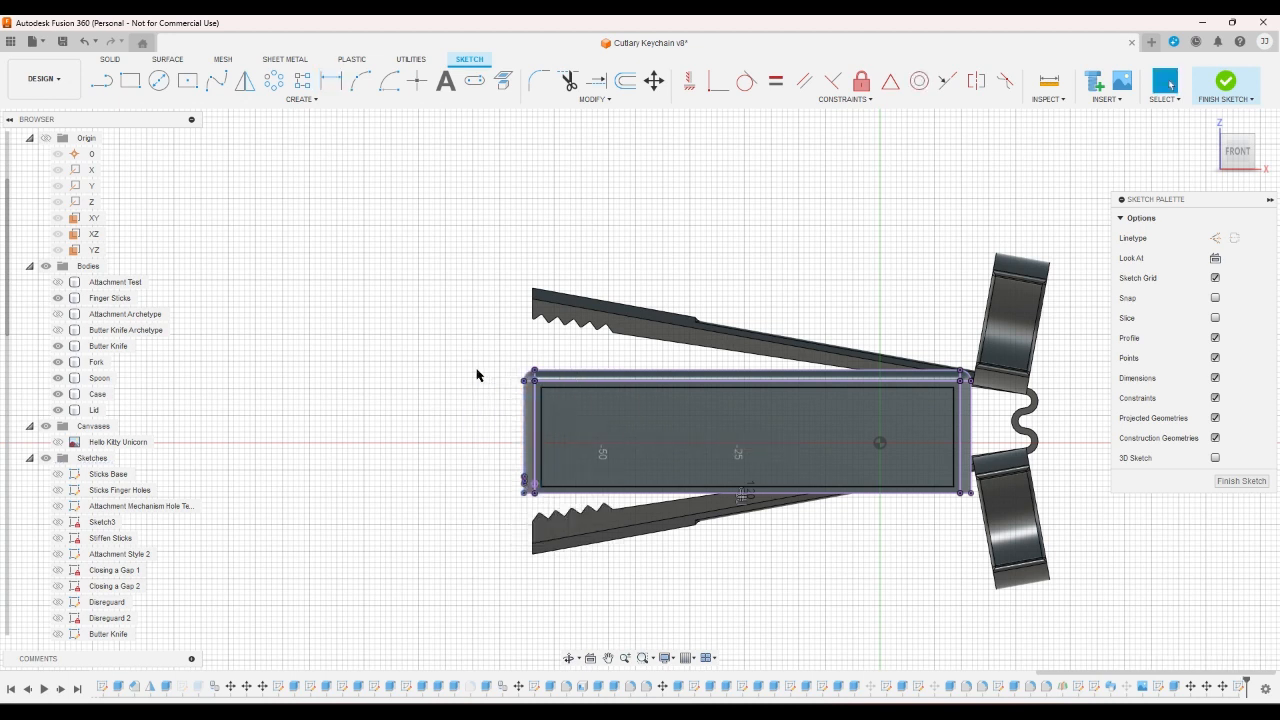
# - Extrude the border profiles between the offset rectangle and the case's outline 6 mm outward, joining them to the case
pyautogui.click(1226, 82)
pyautogui.click(129, 81)
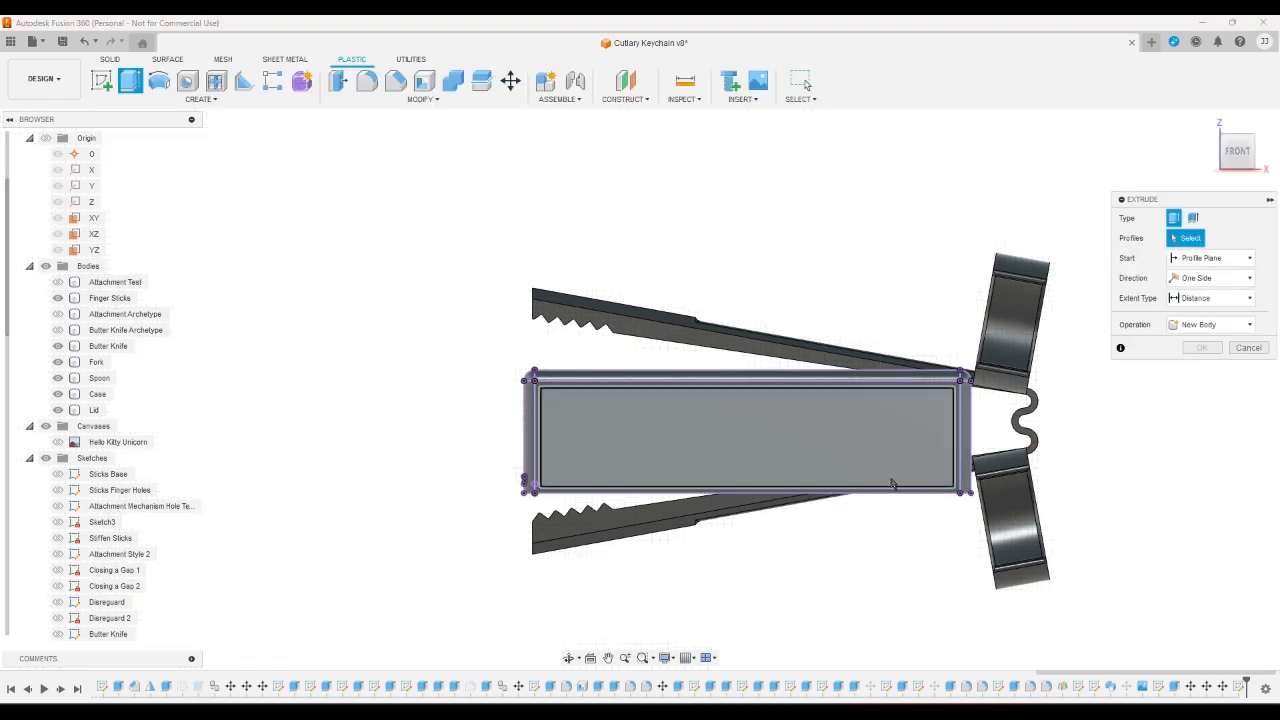
pyautogui.click(895, 485)
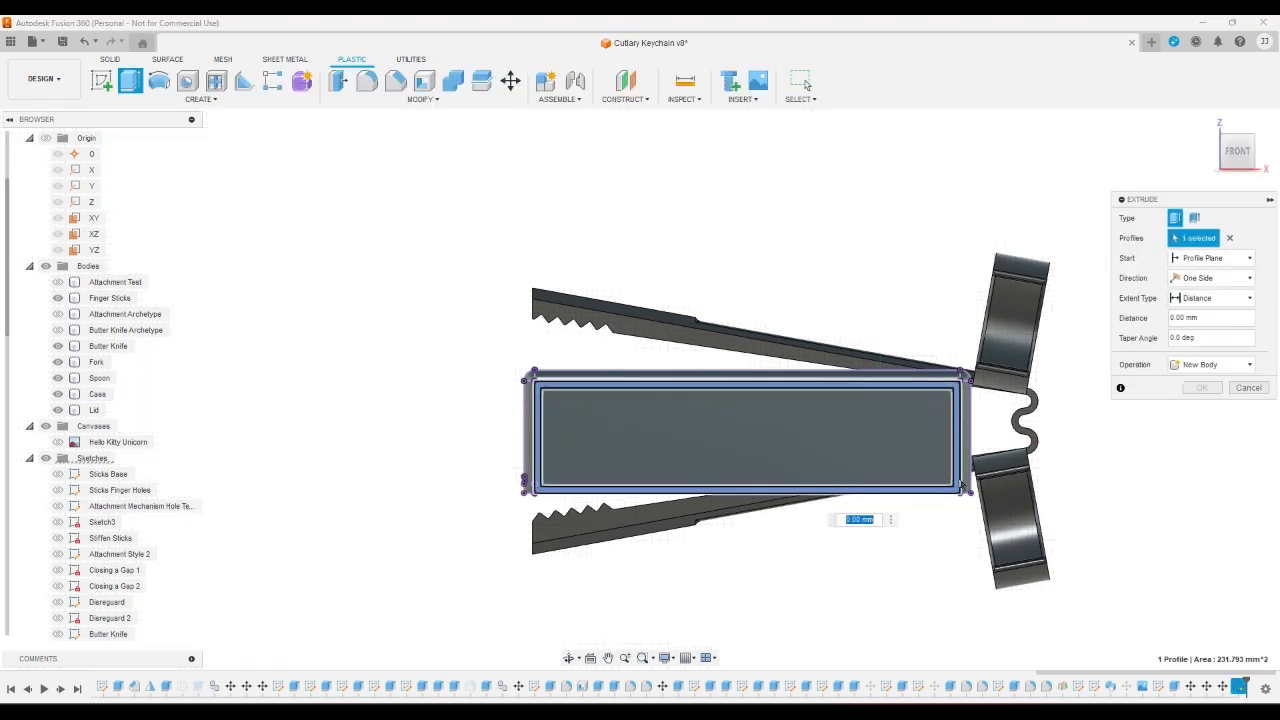
pyautogui.click(967, 450)
pyautogui.click(966, 376)
pyautogui.click(770, 376)
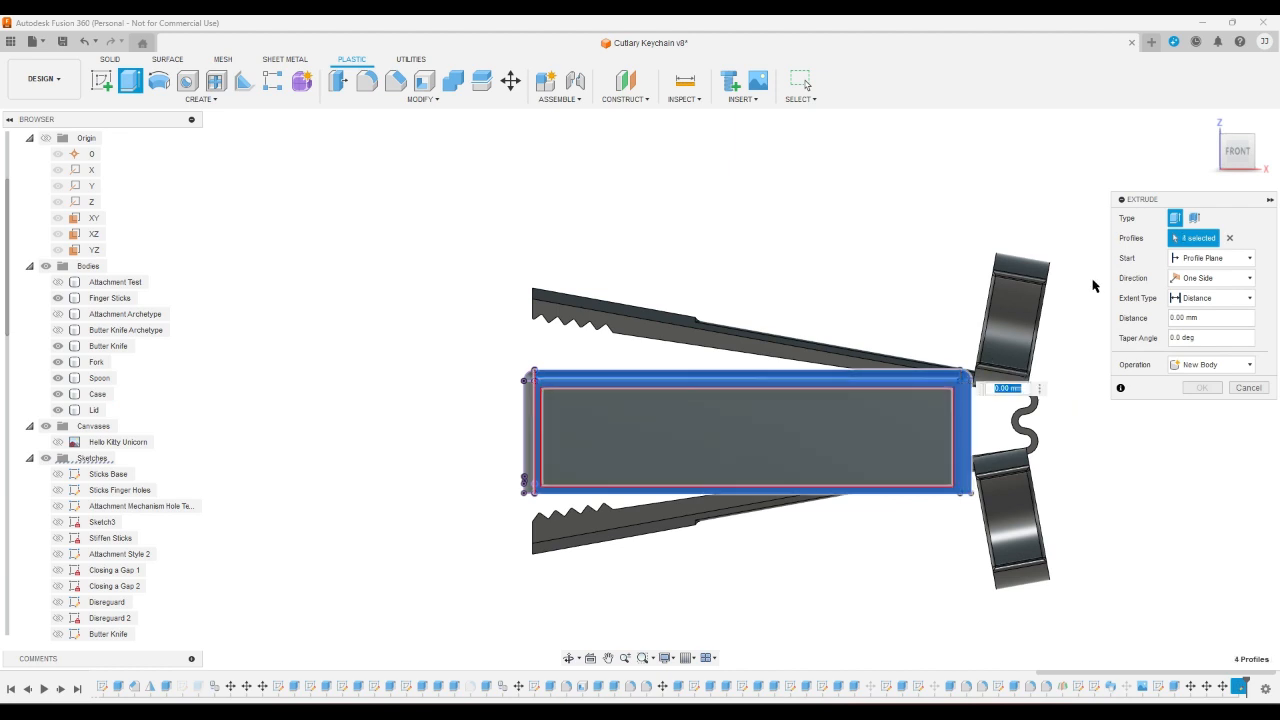
pyautogui.click(1212, 314)
pyautogui.write('6')
pyautogui.press('Return')
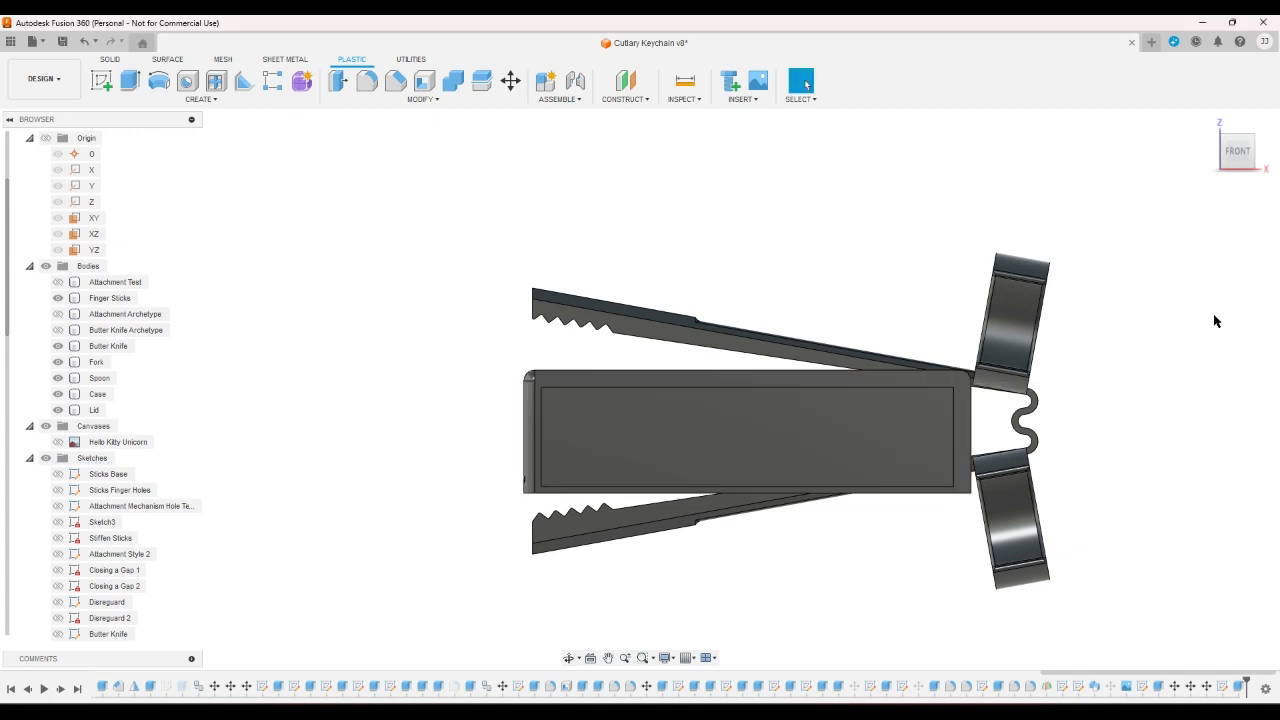
pyautogui.click(1225, 170)
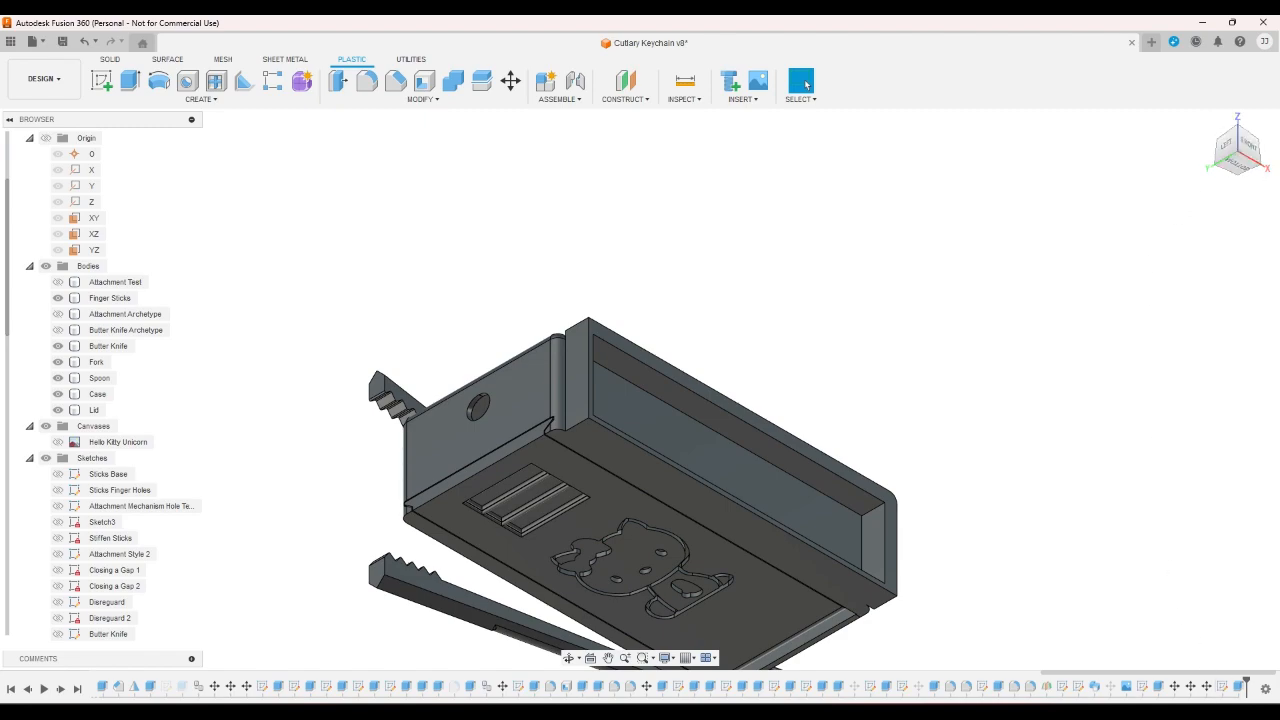
# - Edit the front-face sketch and draw horizontal lines extending the inner rectangle's top and bottom edges past the left end, the upper about 19 mm long
pyautogui.doubleClick(1222, 686)
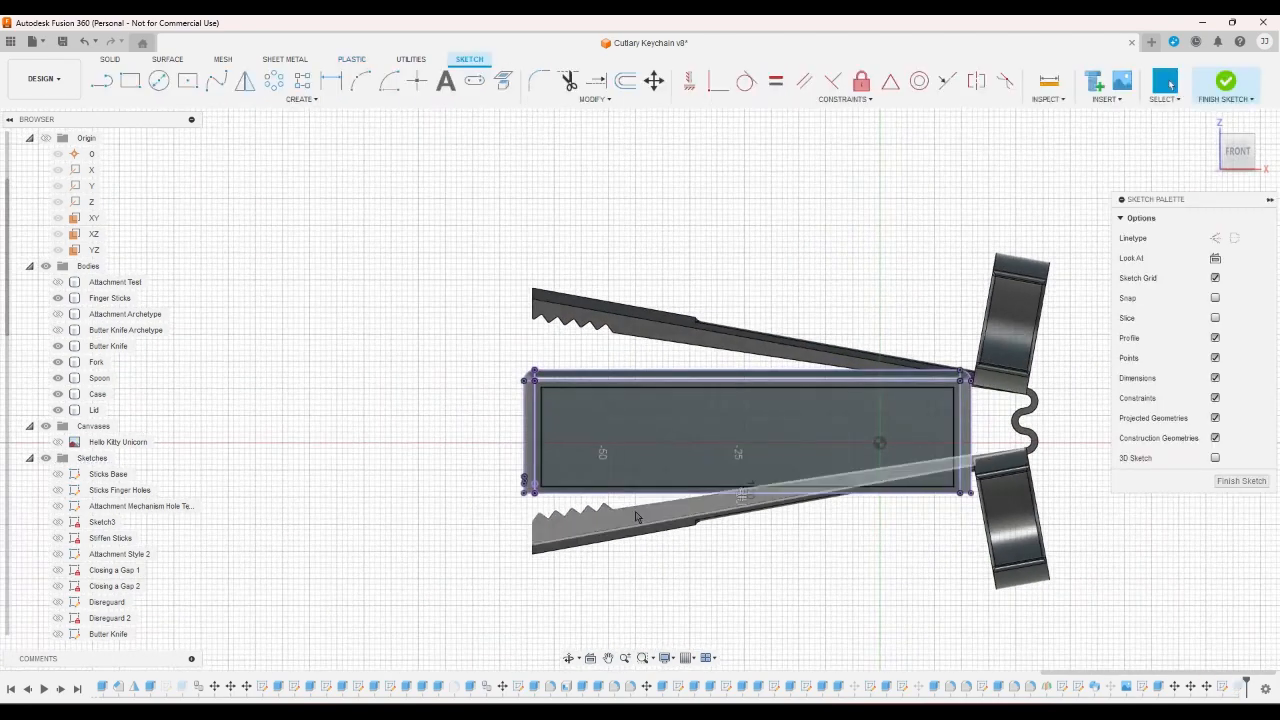
pyautogui.scroll(2, 636, 516)
pyautogui.click(103, 80)
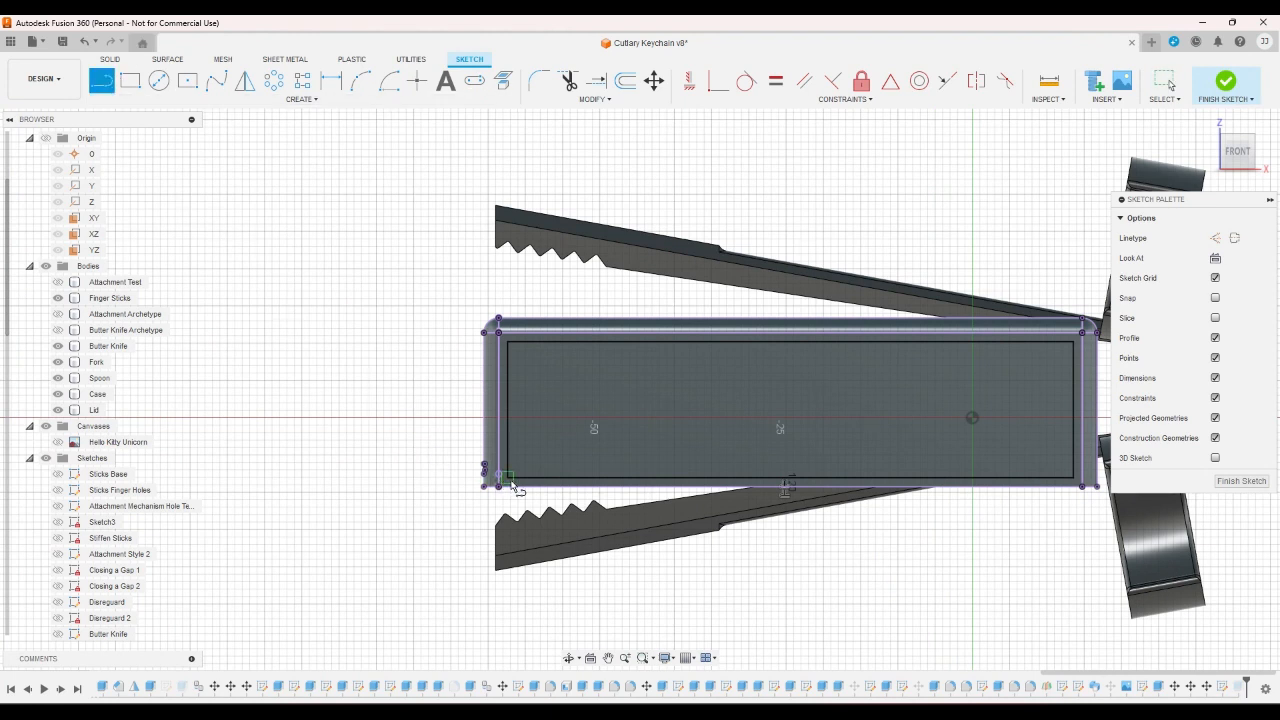
pyautogui.click(499, 479)
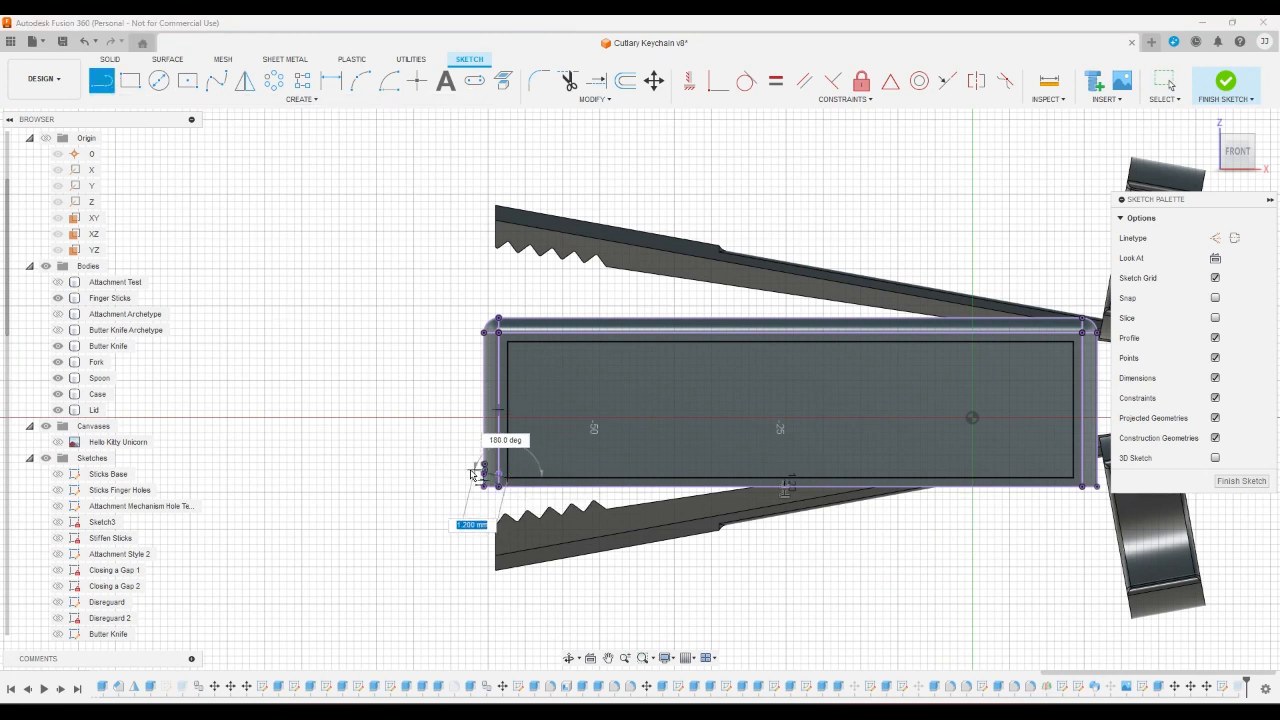
pyautogui.click(420, 478)
pyautogui.click(505, 342)
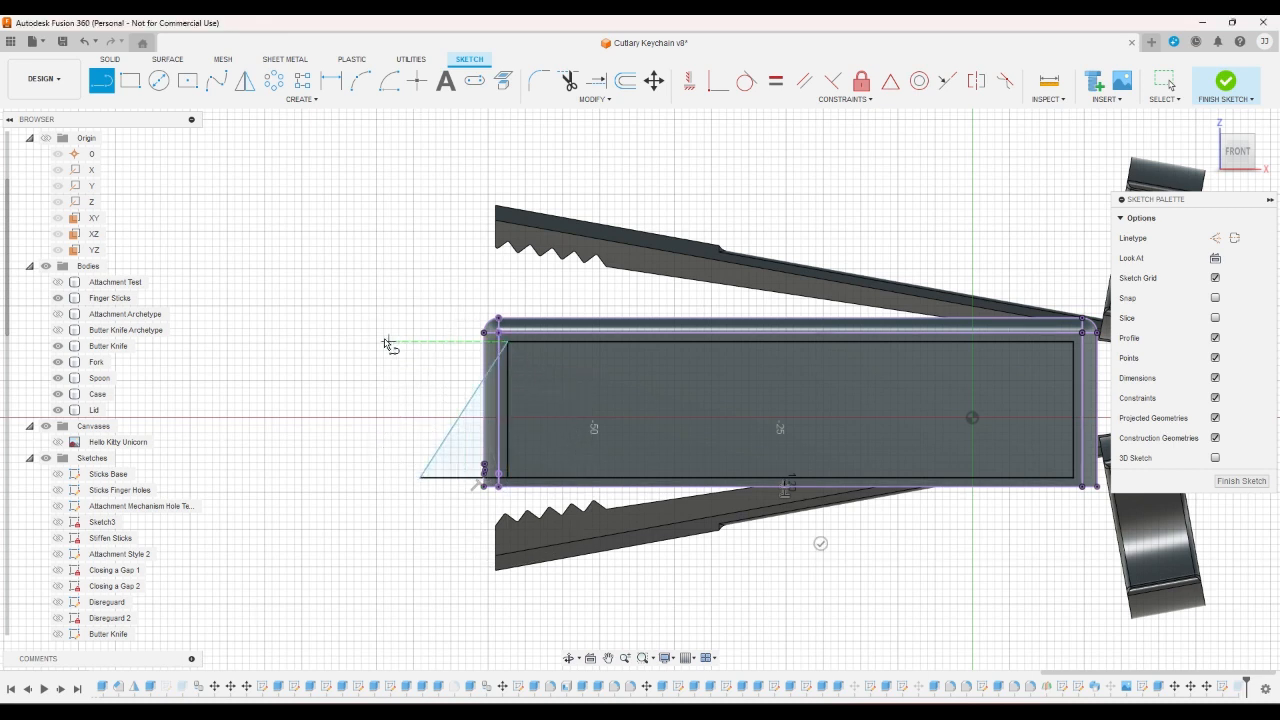
pyautogui.click(507, 346)
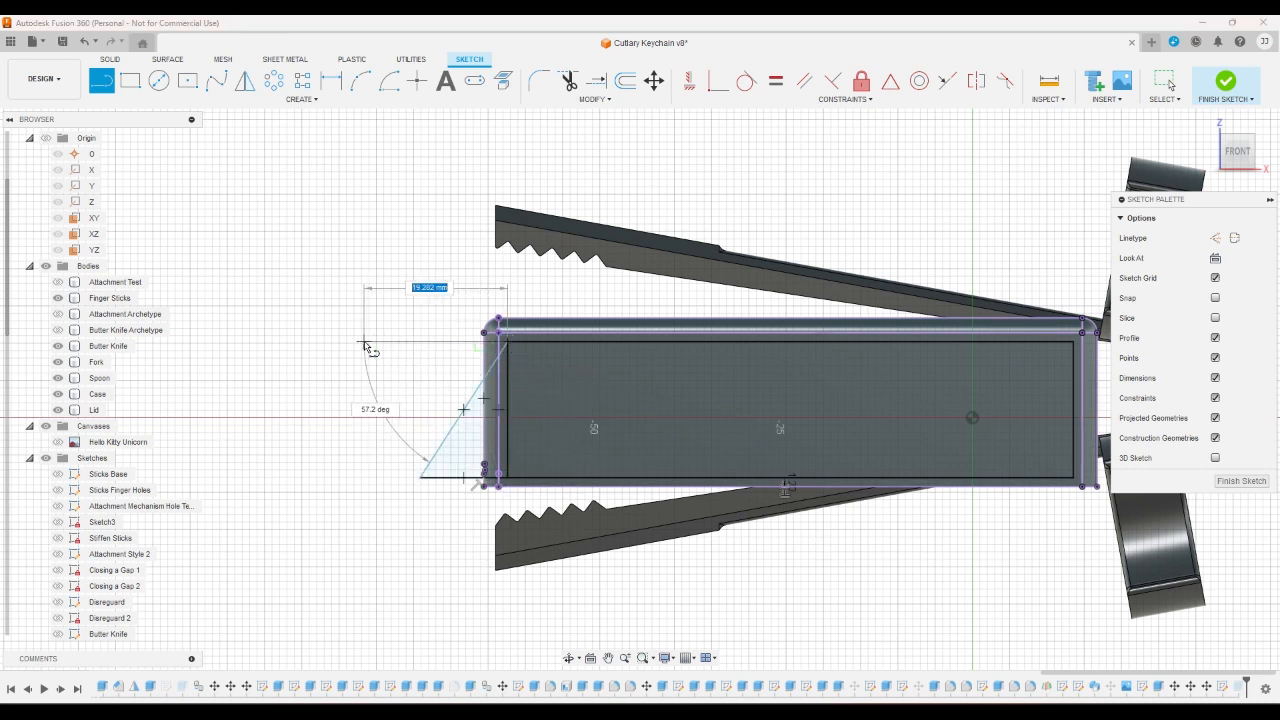
pyautogui.click(364, 341)
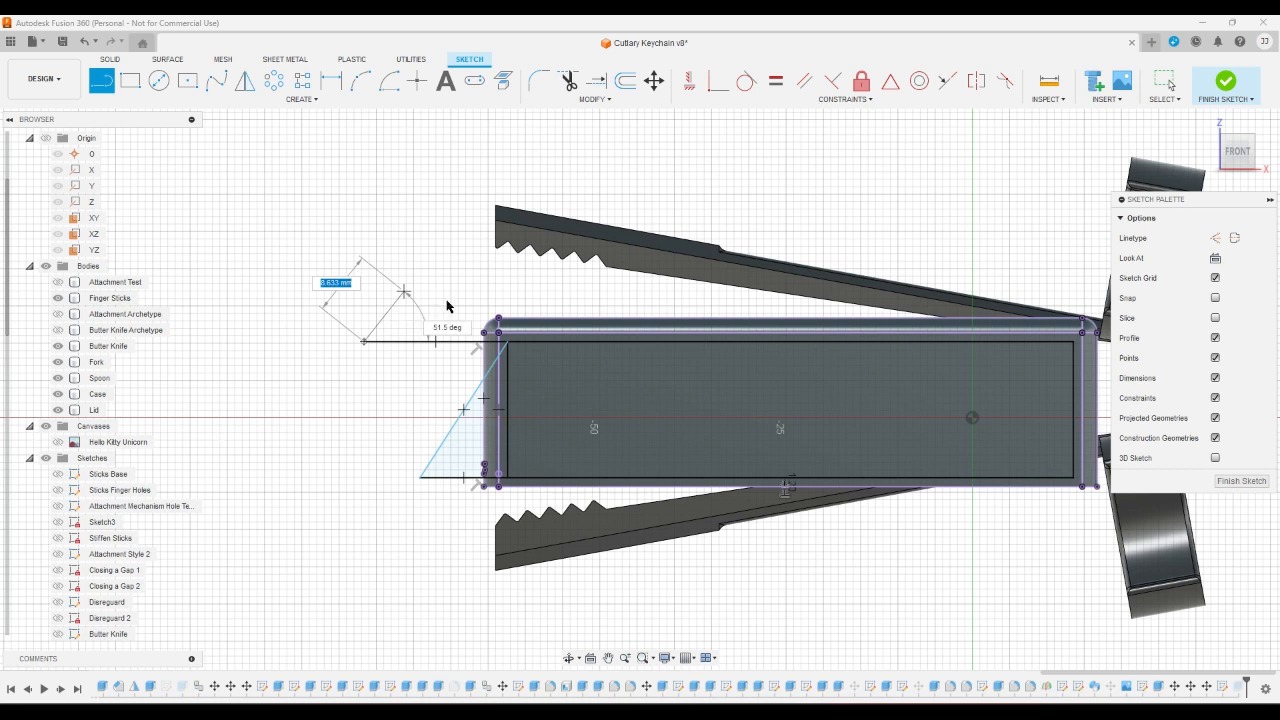
pyautogui.press('Escape')
# - Delete the stray diagonal line between the two extension lines and finish the sketch
pyautogui.click(468, 398)
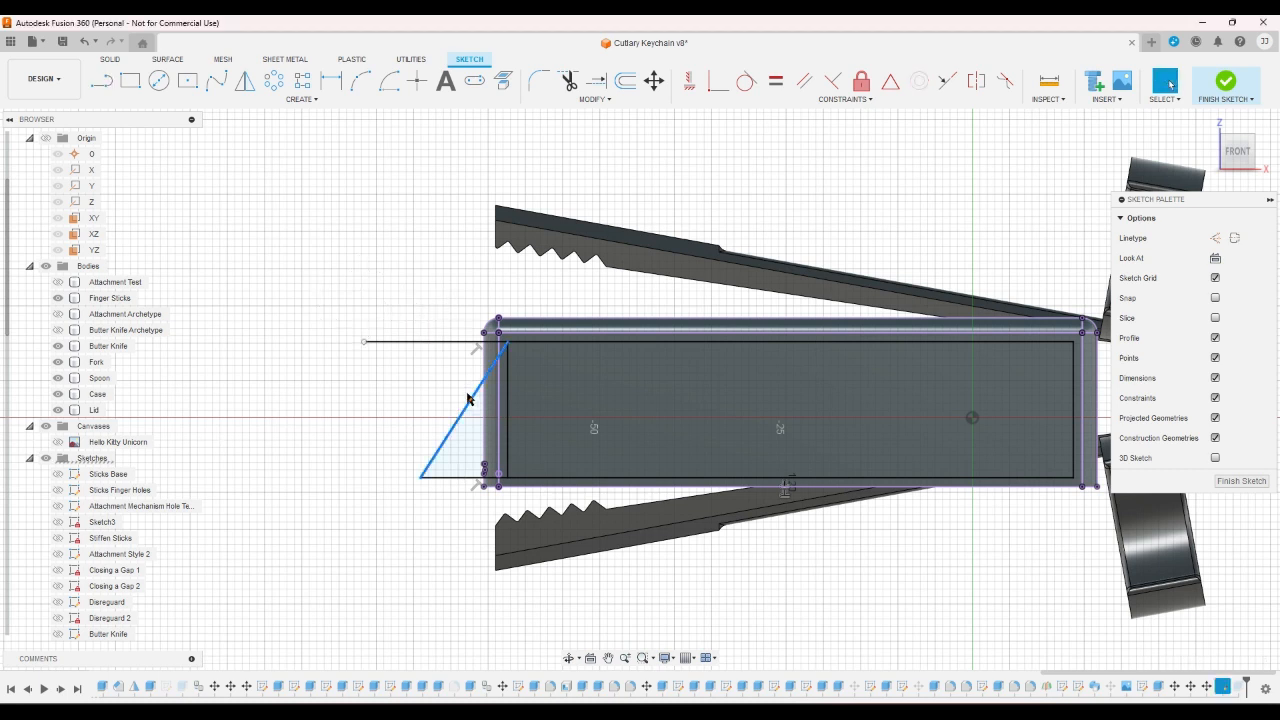
pyautogui.press('Delete')
pyautogui.click(1226, 80)
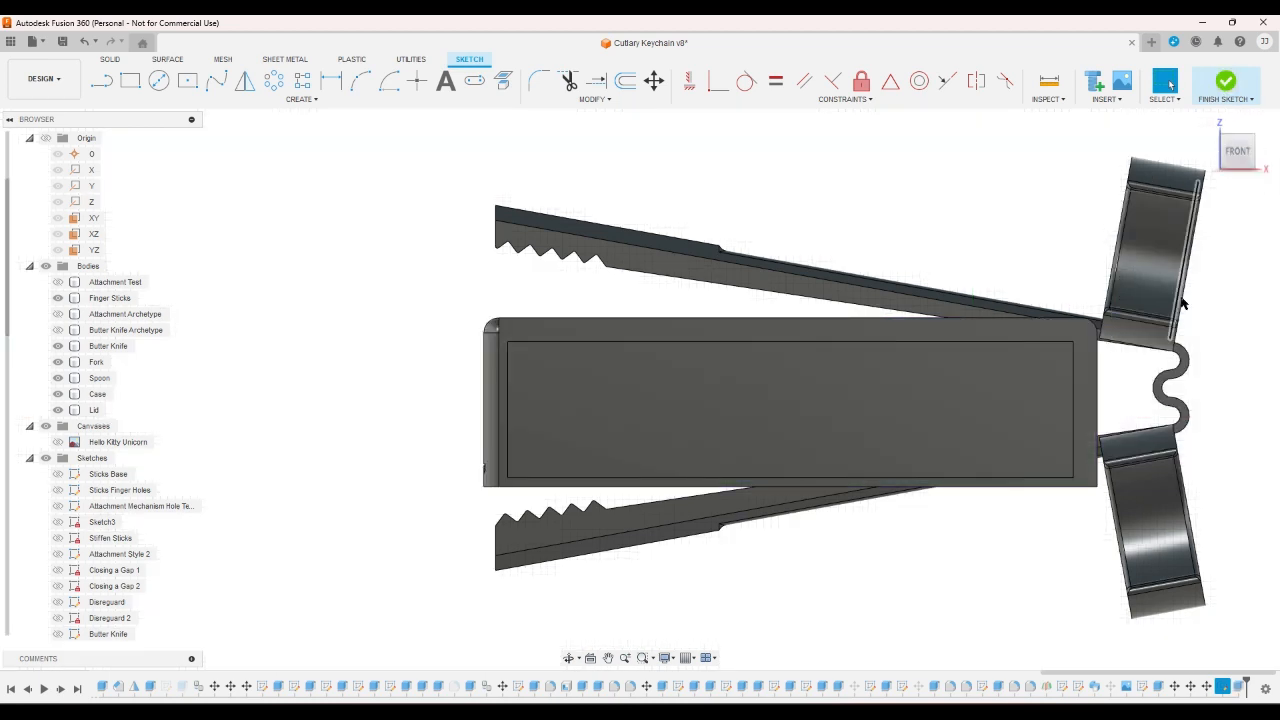
# - Edit the 6 mm border extrusion to exclude the narrow vertical strip at the case's left end
pyautogui.doubleClick(1240, 686)
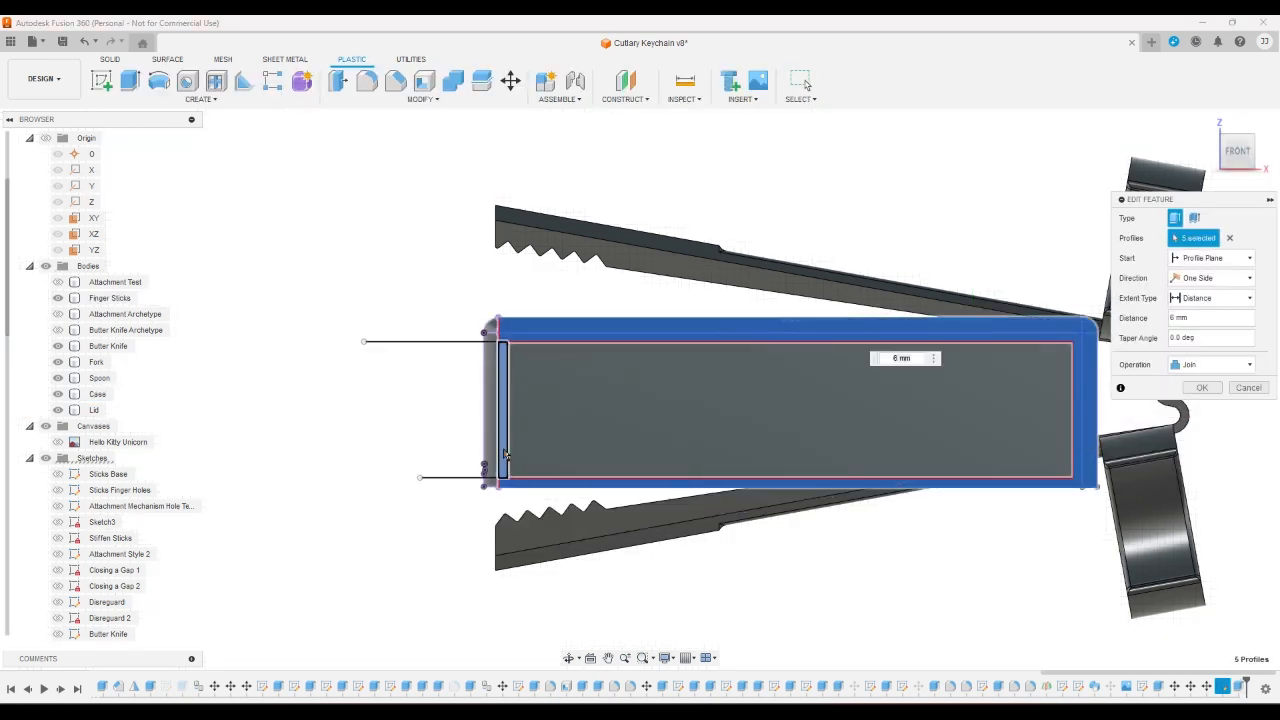
pyautogui.click(505, 455)
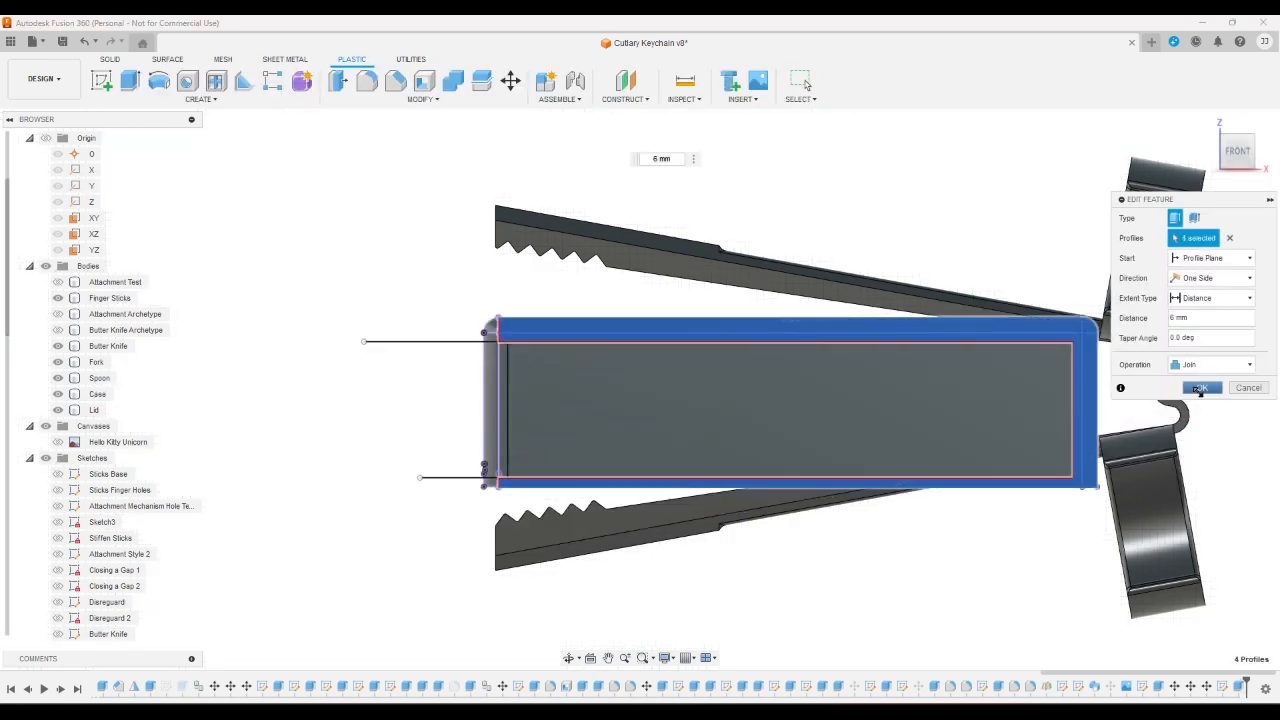
pyautogui.click(1200, 388)
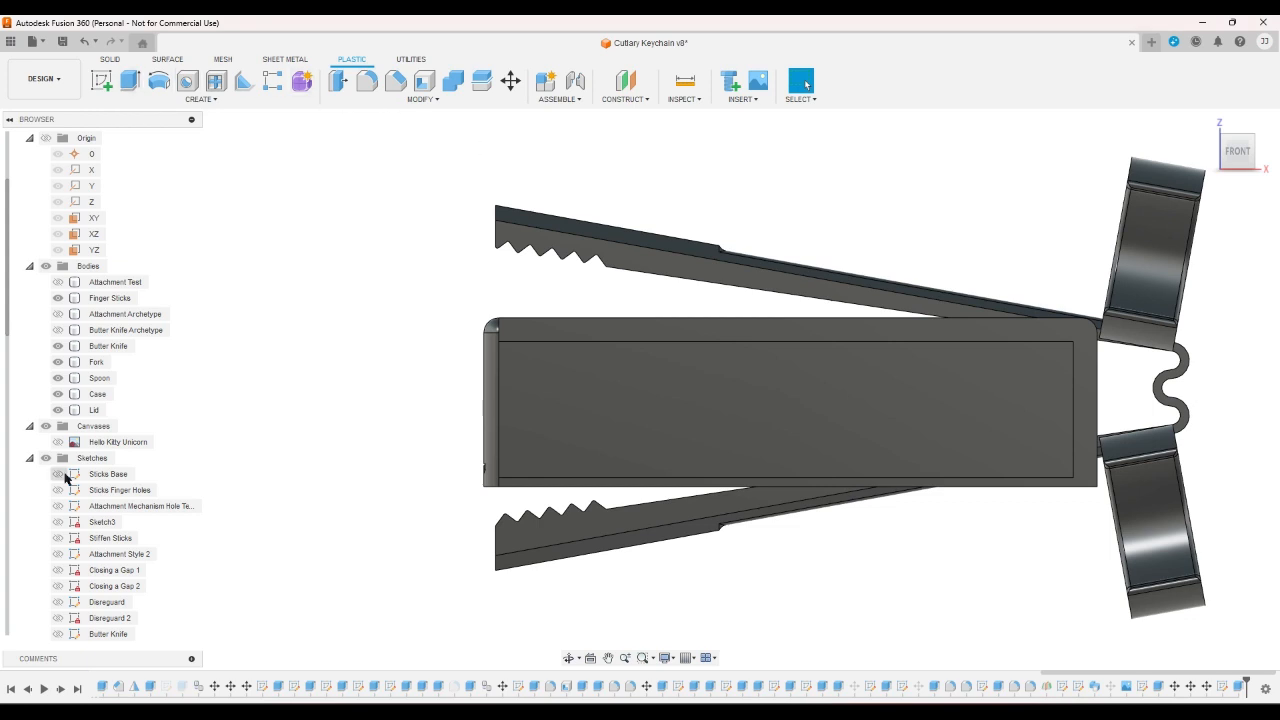
# - Make the front-face sketch Sketch34 visible again
pyautogui.scroll(-6, 46, 471)
pyautogui.scroll(-1, 38, 566)
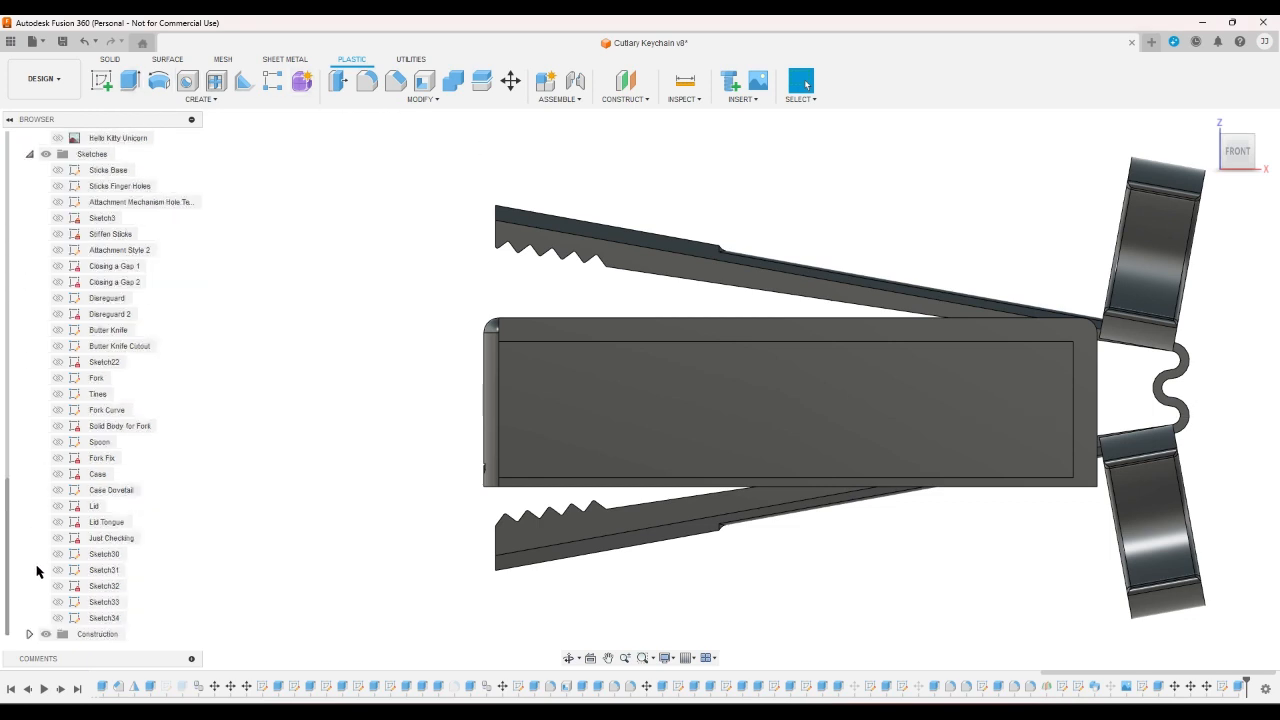
pyautogui.click(57, 618)
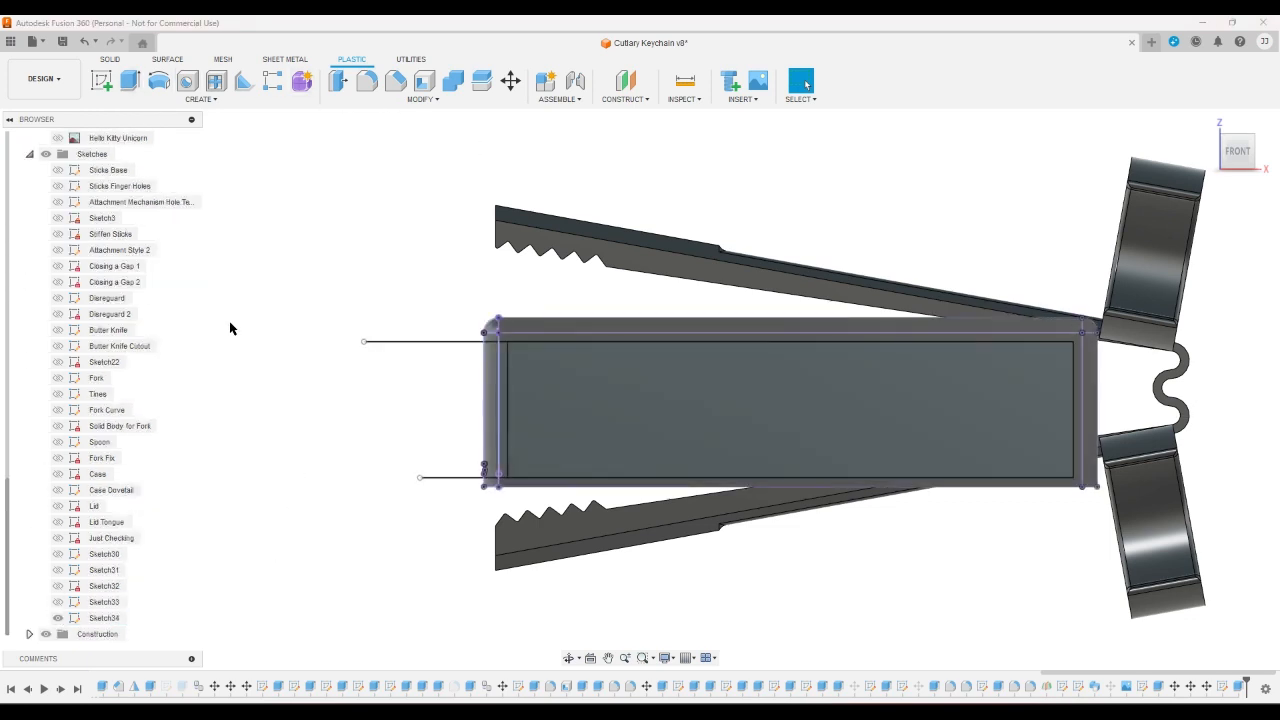
pyautogui.click(128, 82)
pyautogui.click(525, 413)
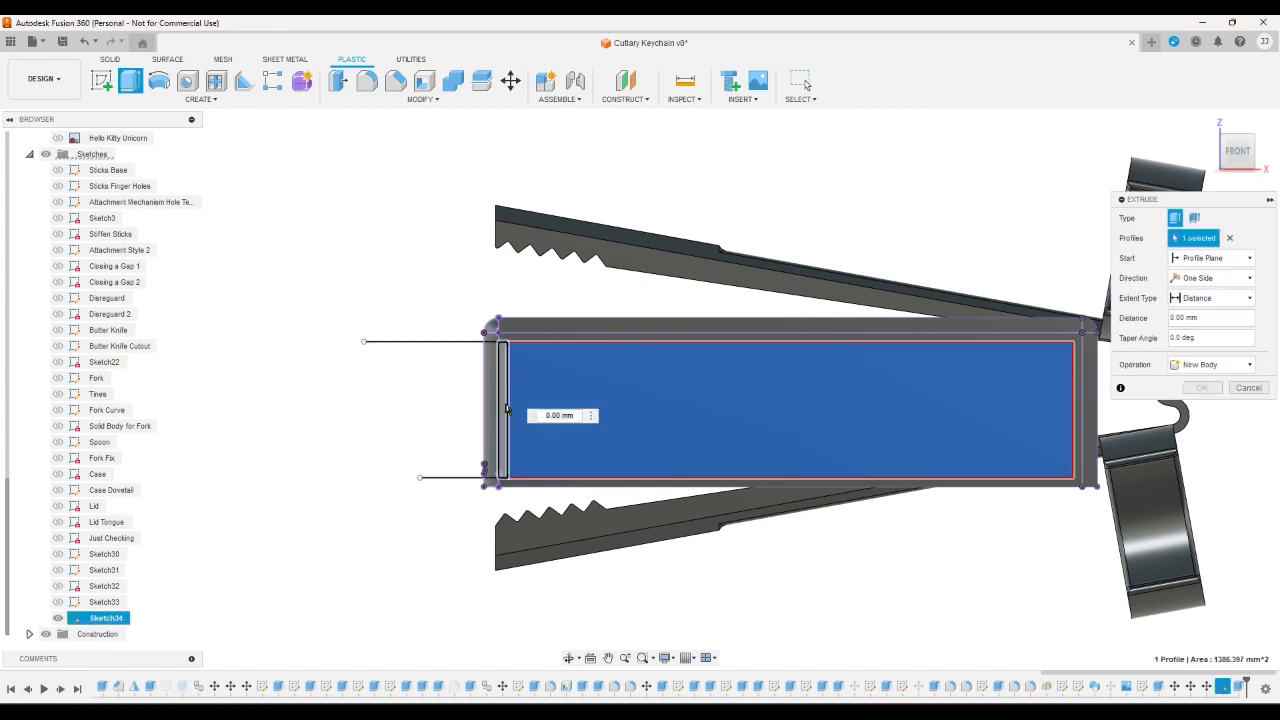
pyautogui.click(507, 409)
pyautogui.write('6')
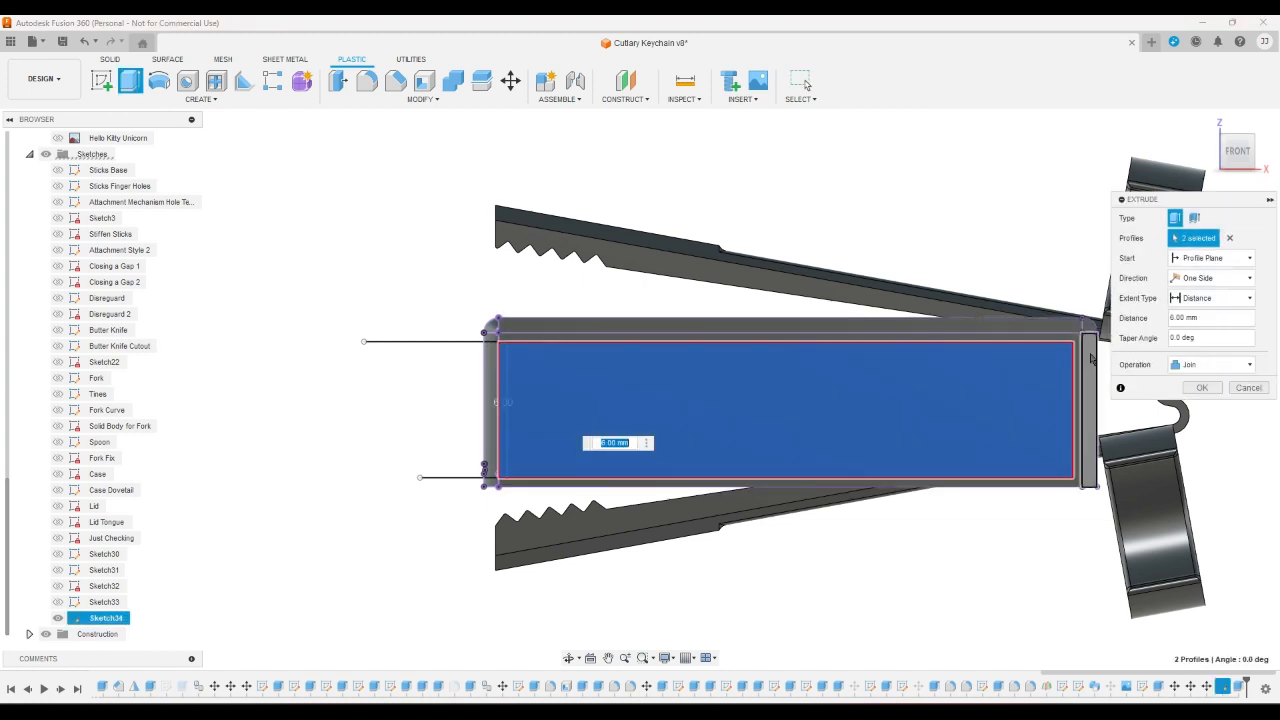
pyautogui.click(1089, 360)
pyautogui.click(1086, 327)
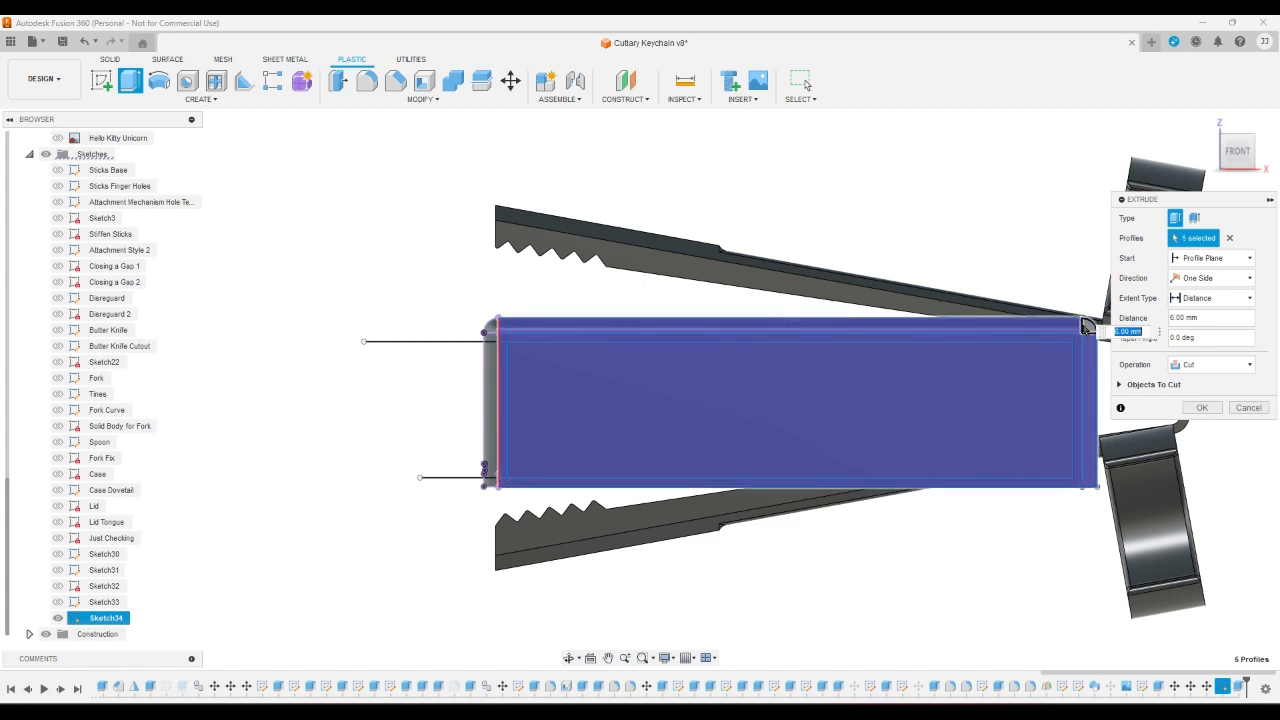
pyautogui.click(1086, 327)
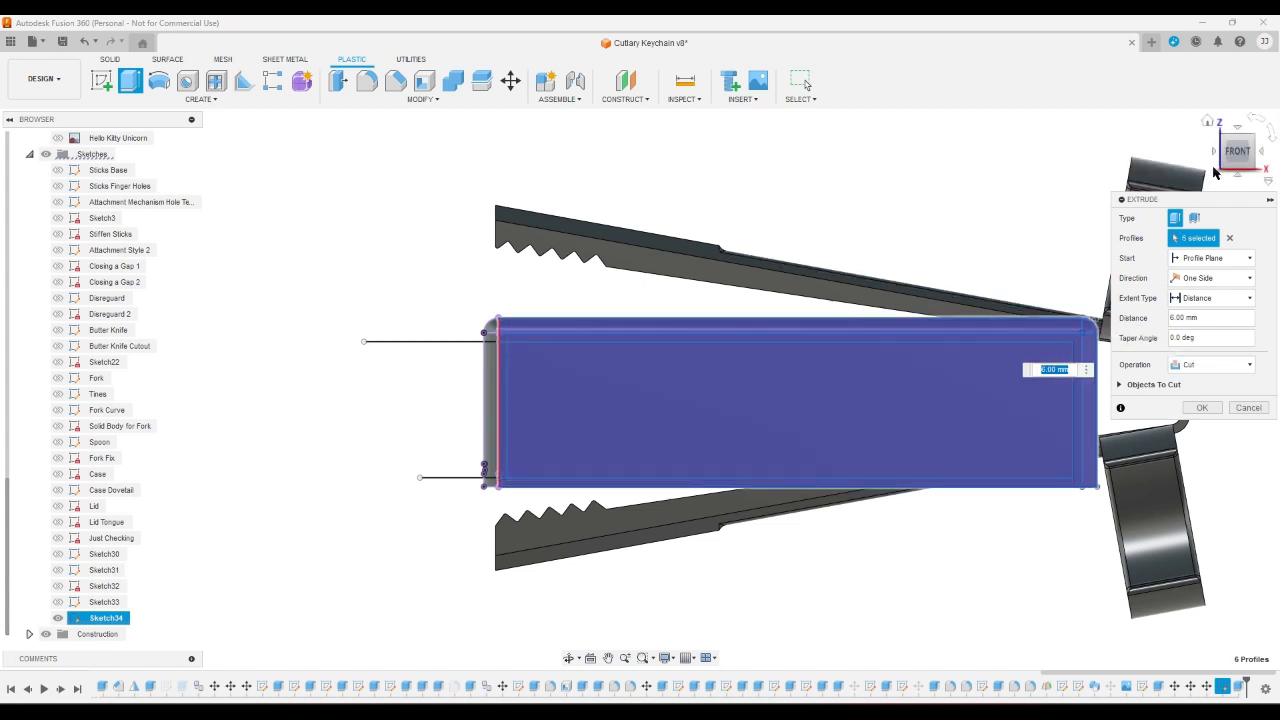
pyautogui.click(1221, 177)
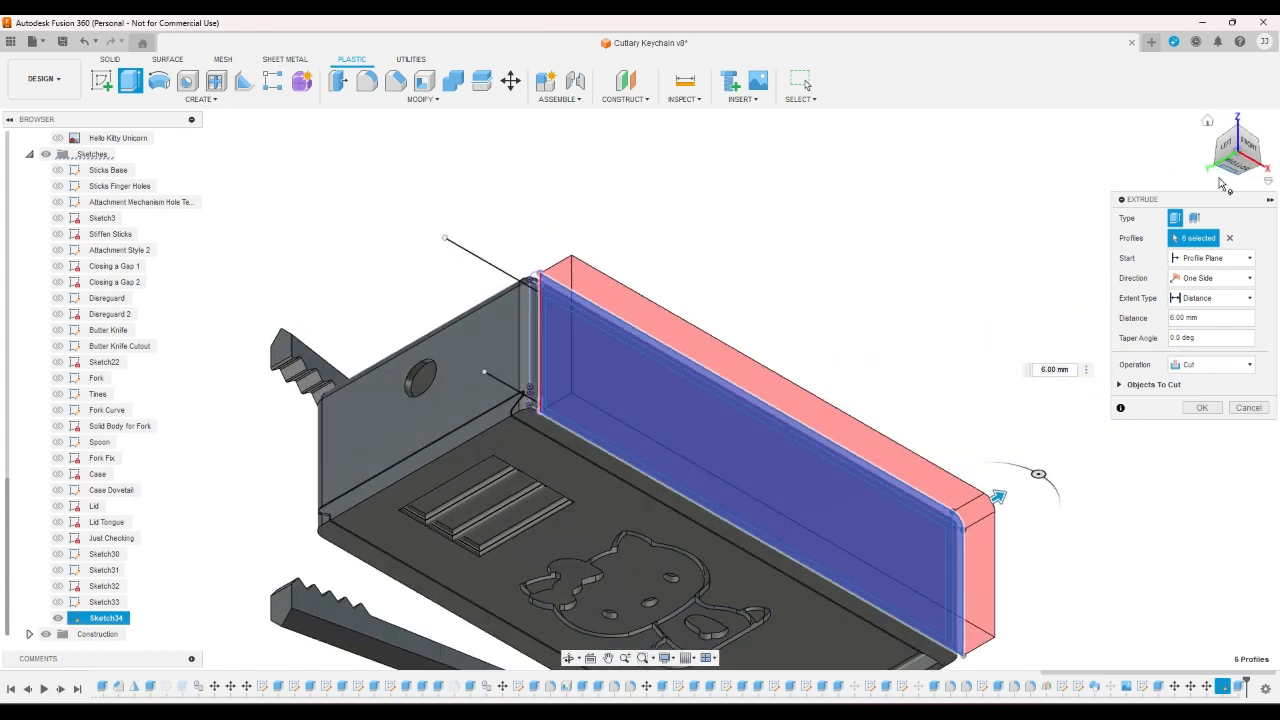
pyautogui.click(1210, 258)
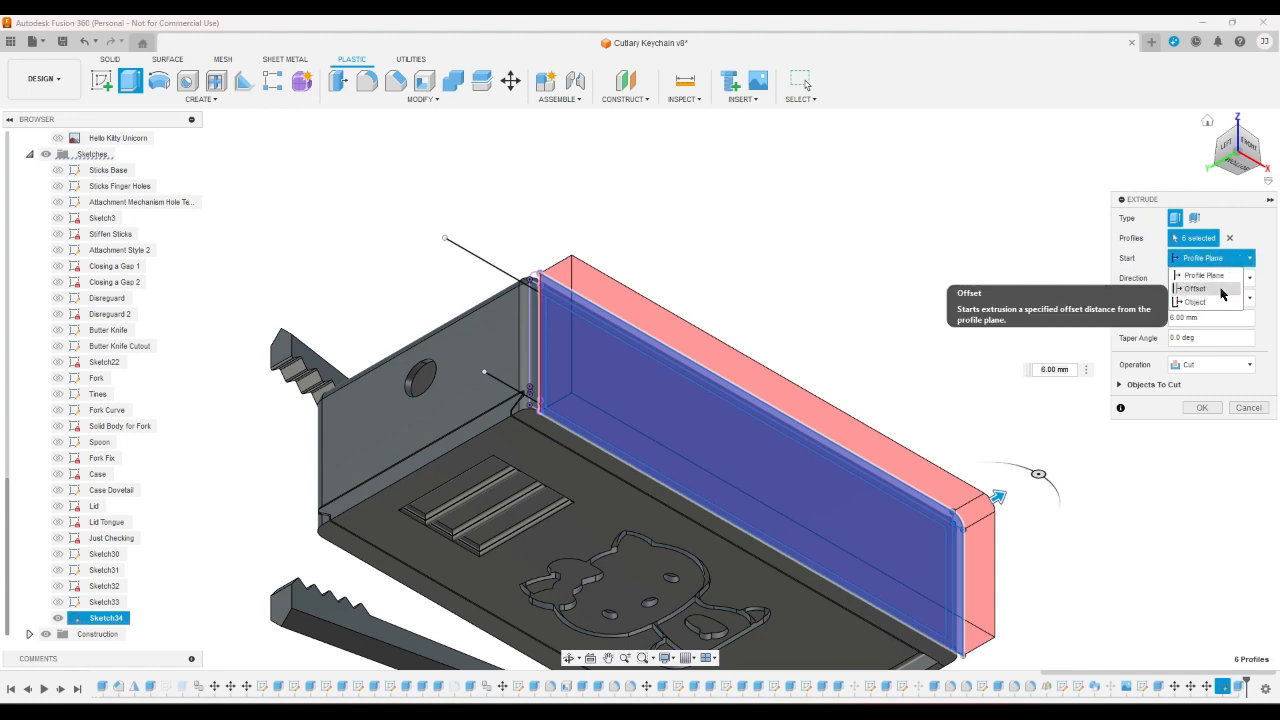
pyautogui.click(1221, 300)
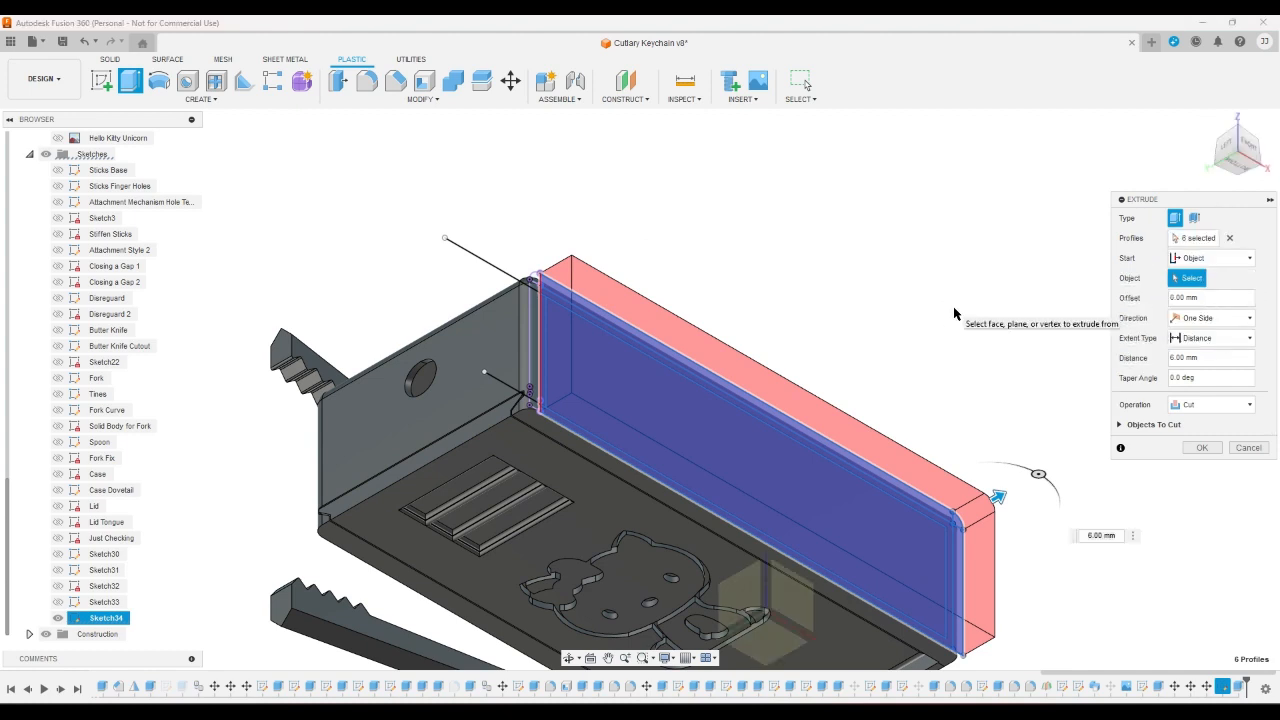
pyautogui.click(1248, 447)
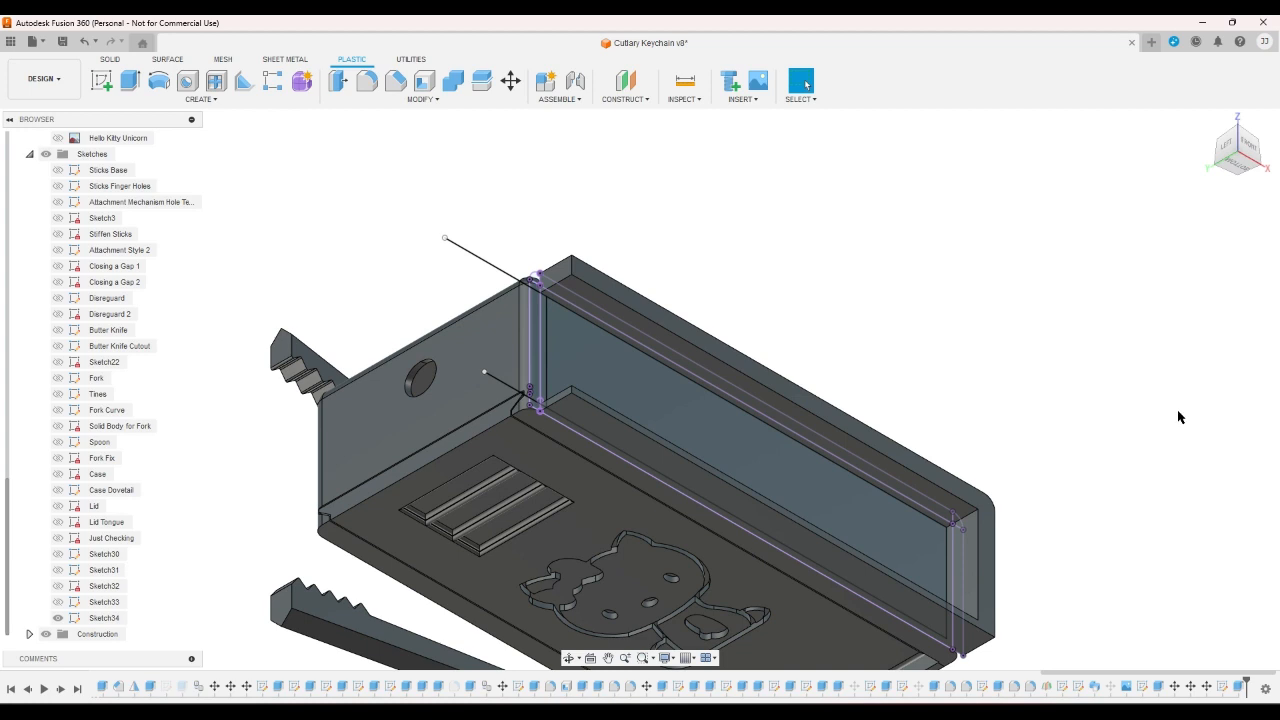
# - Extrude the inner rectangle, left strip and border profiles 1.2 mm, starting from the raised border's outer face, joined to the case
pyautogui.click(130, 82)
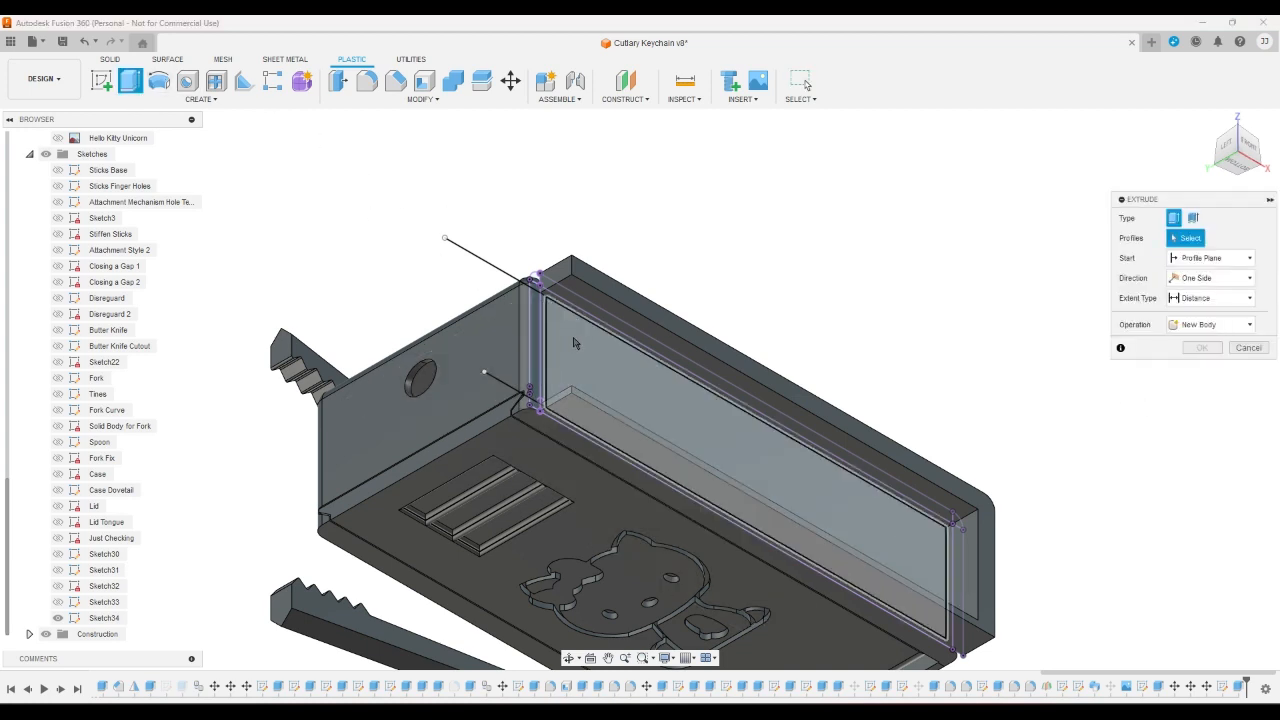
pyautogui.click(573, 342)
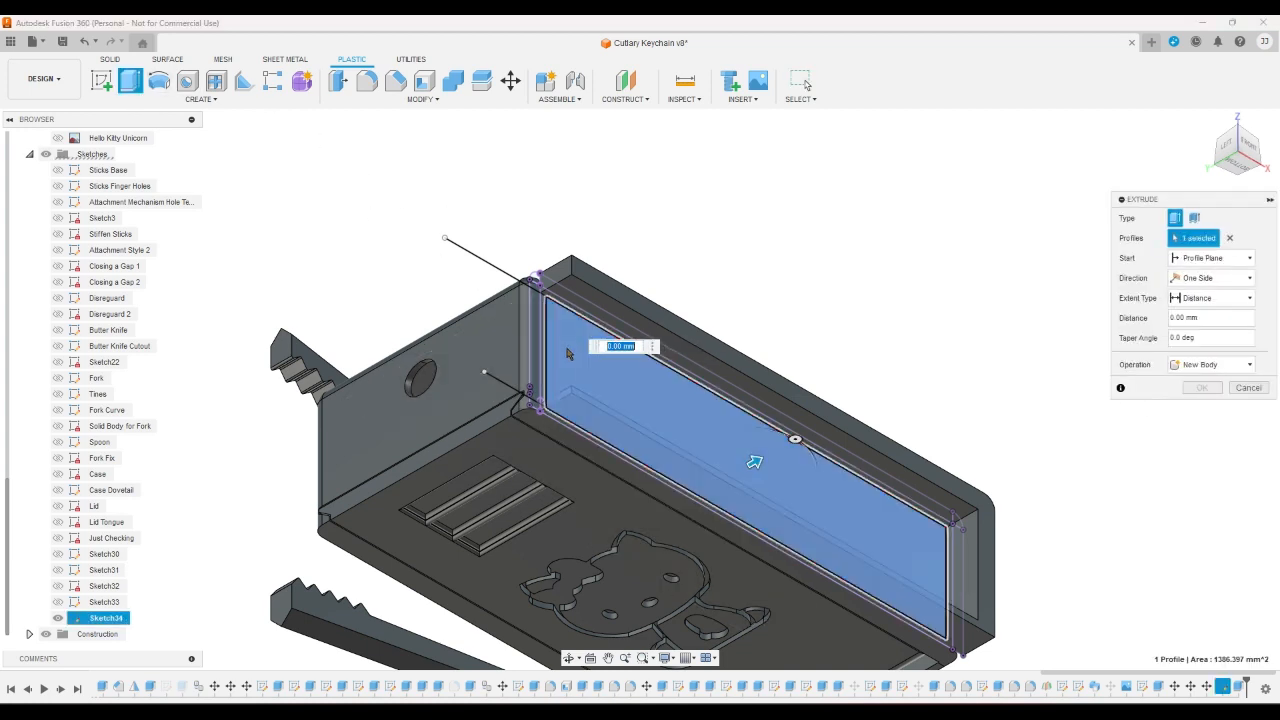
pyautogui.click(547, 300)
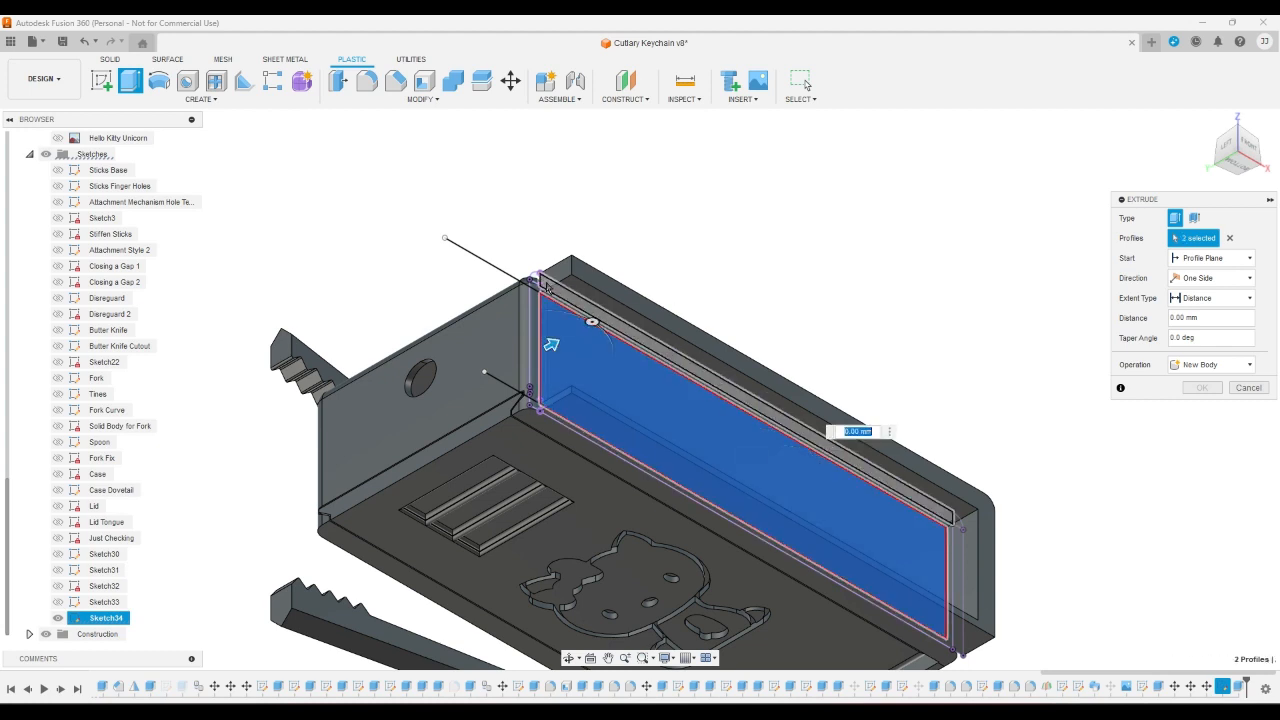
pyautogui.click(551, 296)
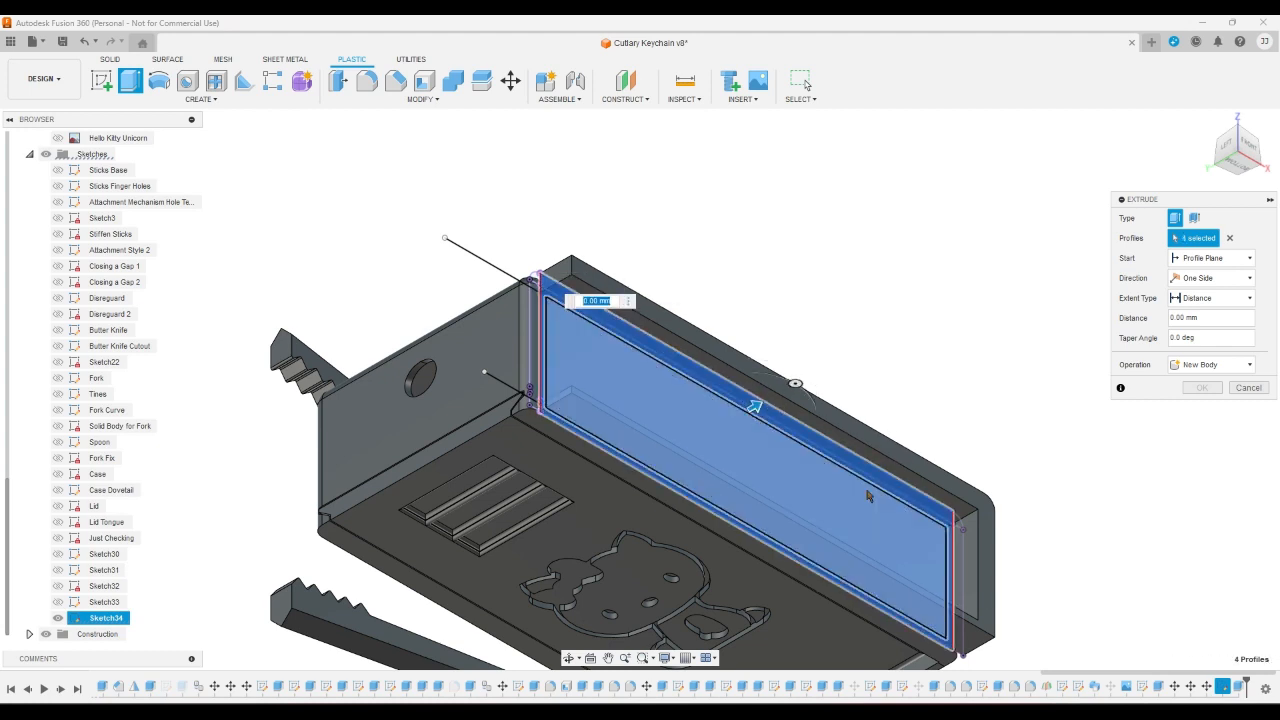
pyautogui.click(959, 545)
pyautogui.click(959, 545)
pyautogui.click(963, 547)
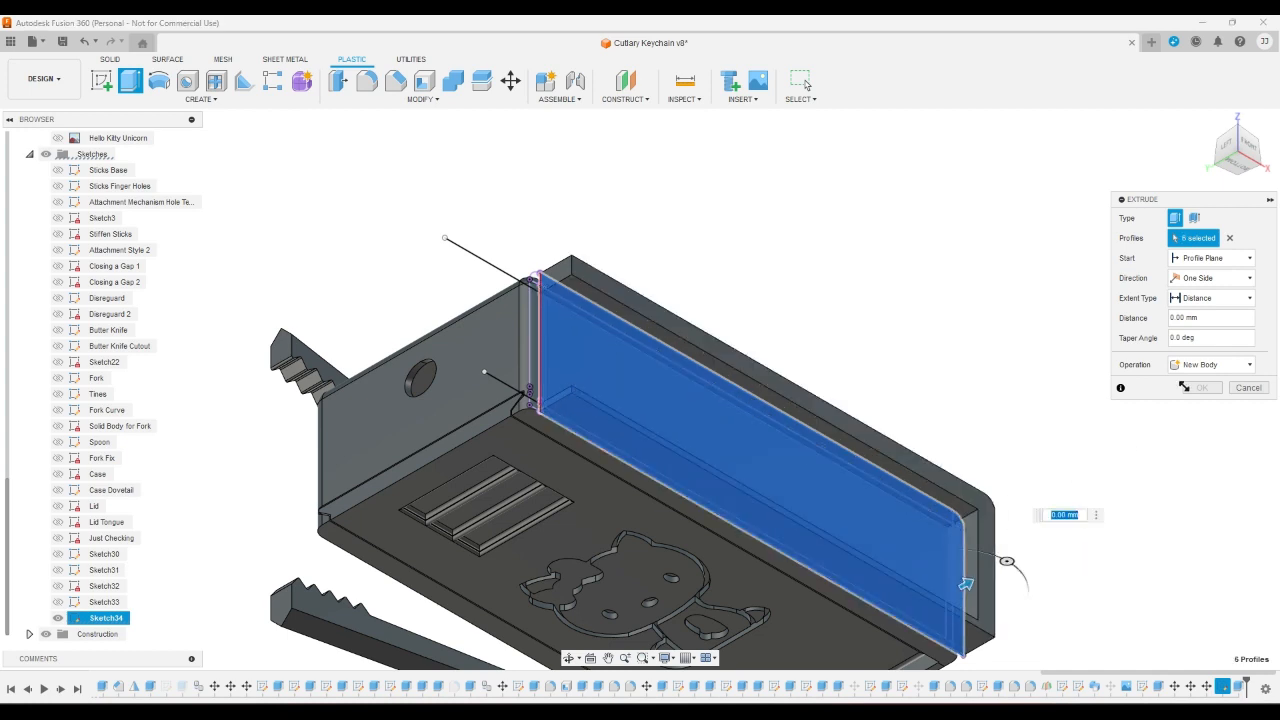
pyautogui.click(1222, 258)
pyautogui.click(1196, 301)
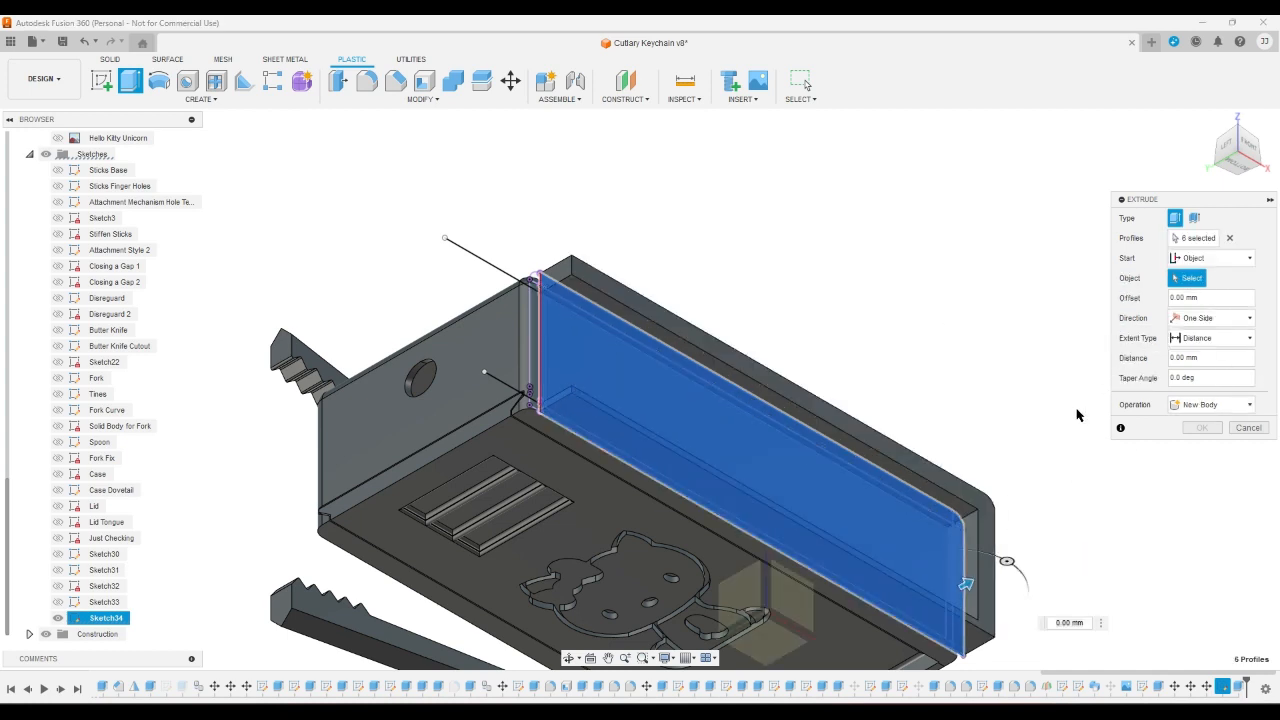
pyautogui.click(992, 503)
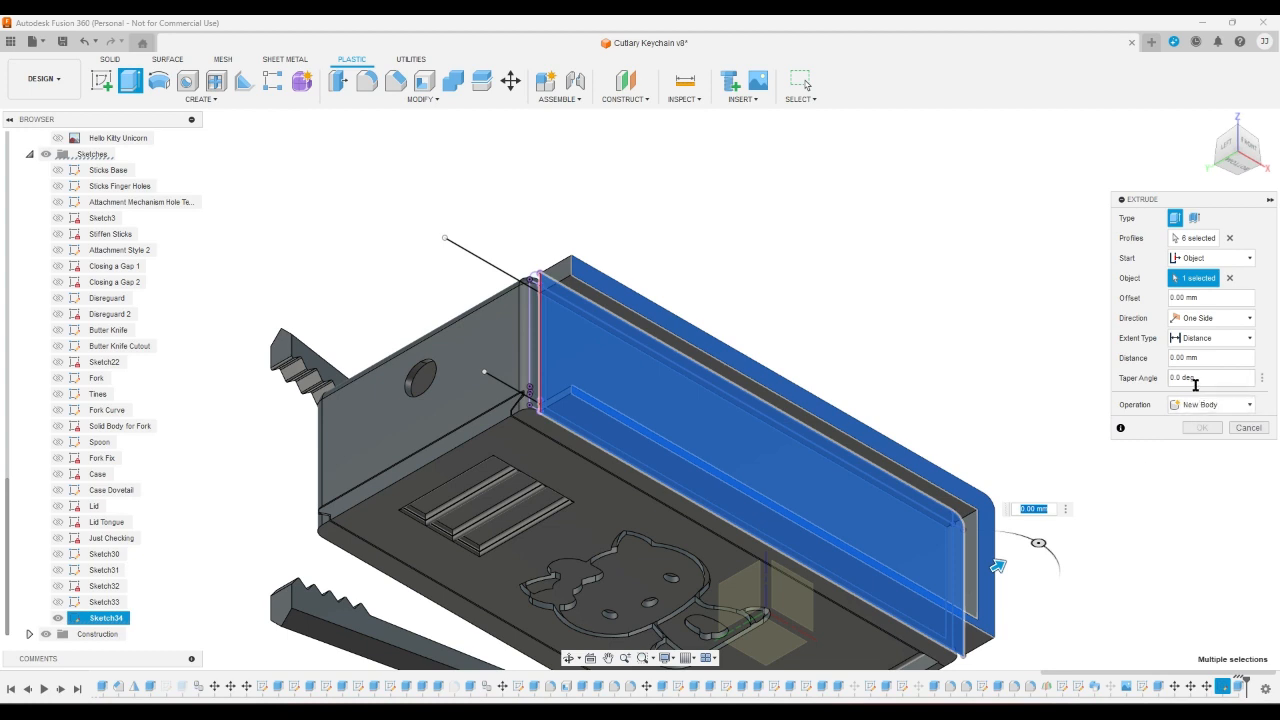
pyautogui.doubleClick(1210, 358)
pyautogui.write('1.2')
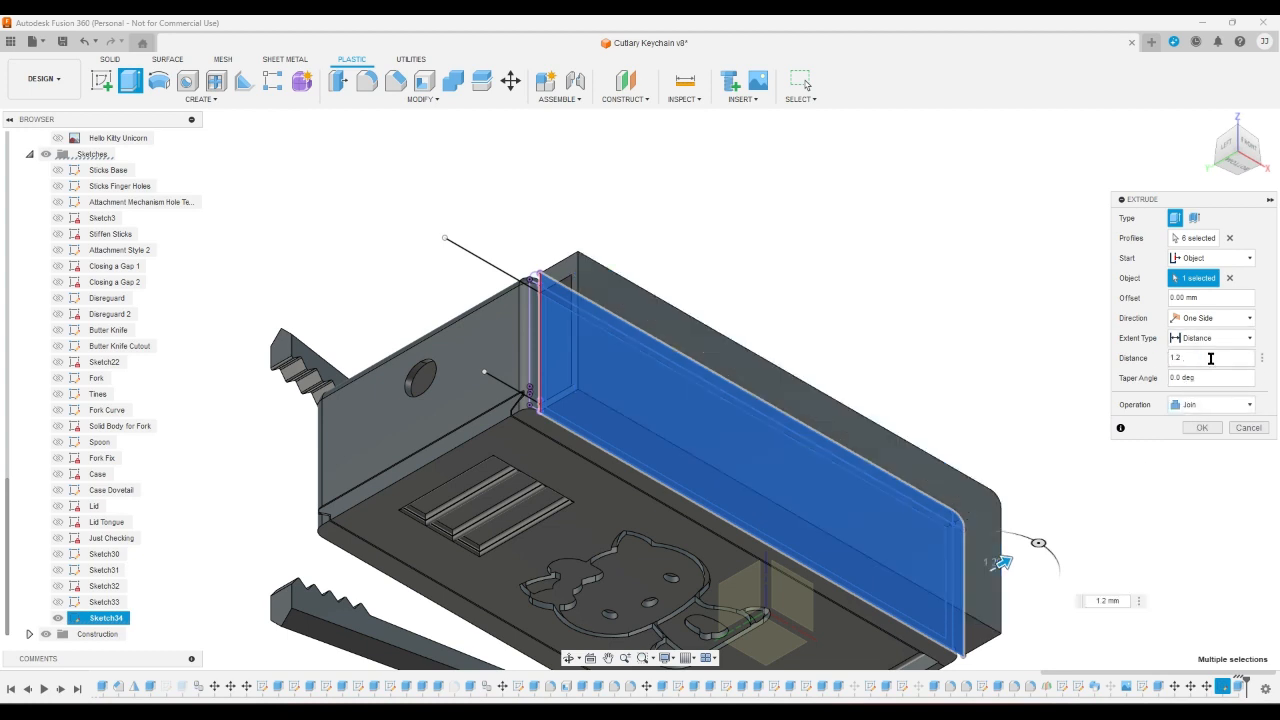
pyautogui.press('Return')
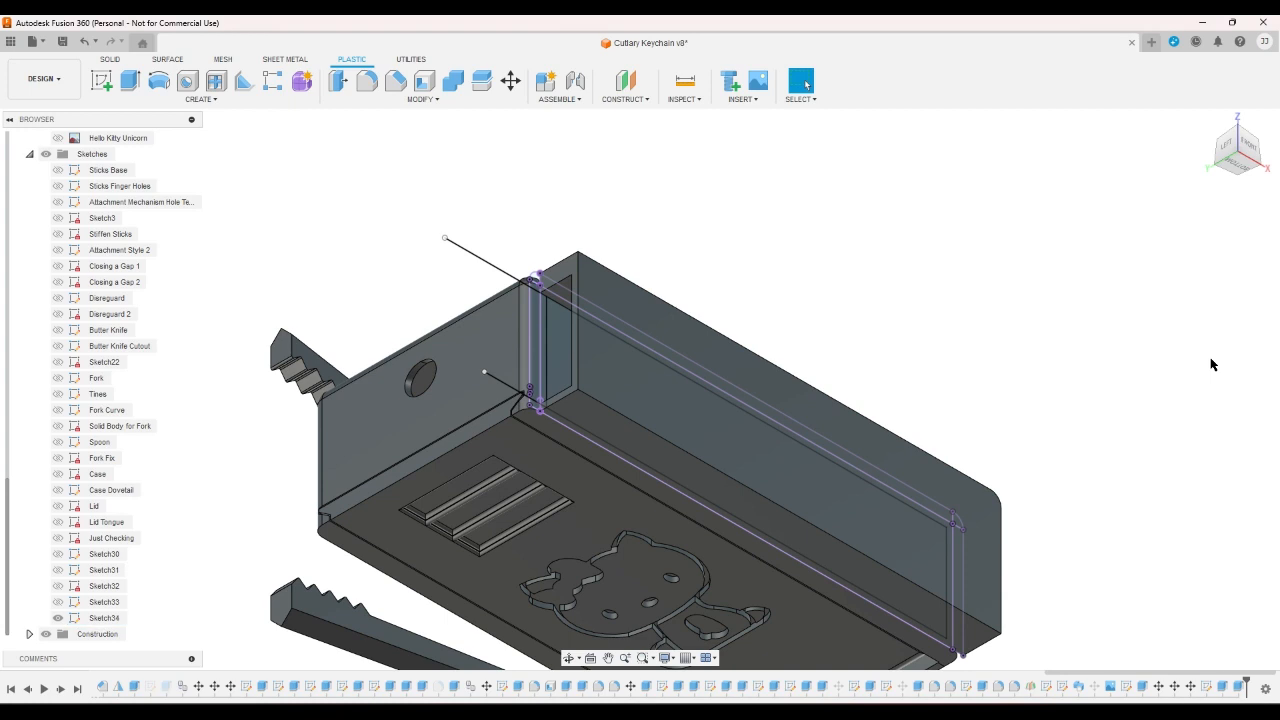
# - Examine the new front-face compartment and its open end from the case's left end, underside and front
pyautogui.scroll(-3, 1210, 365)
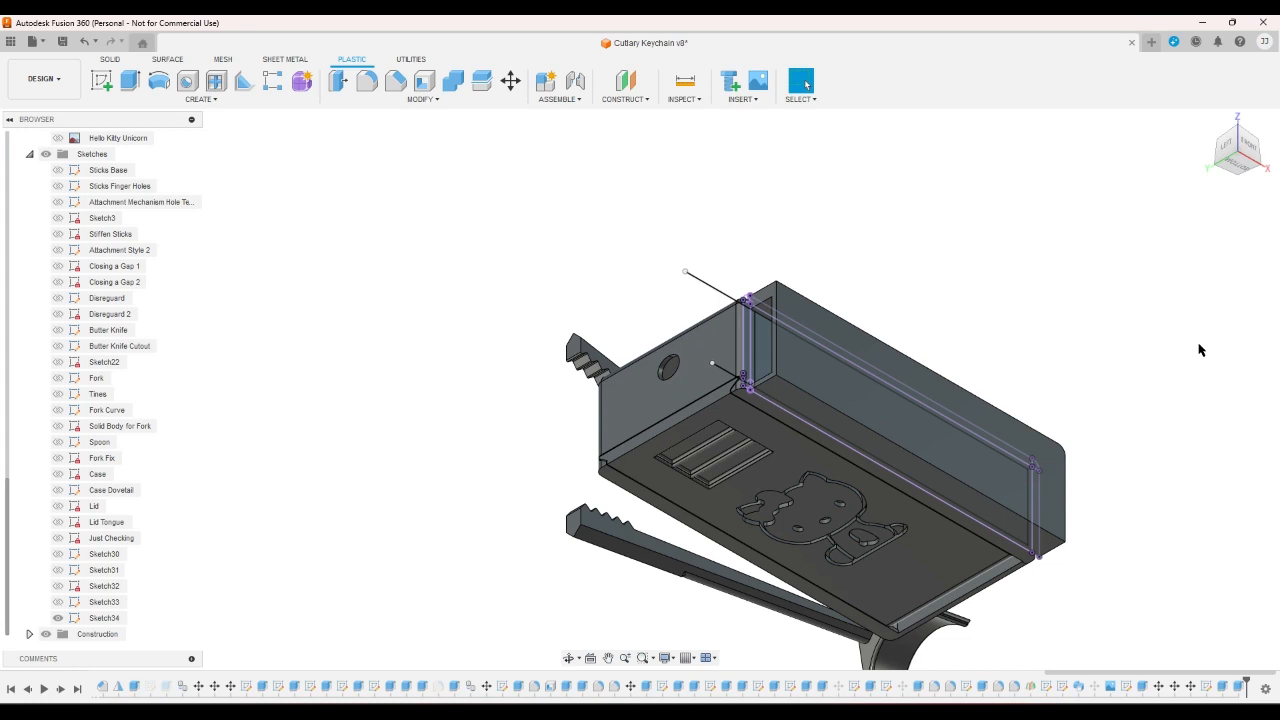
pyautogui.click(1231, 148)
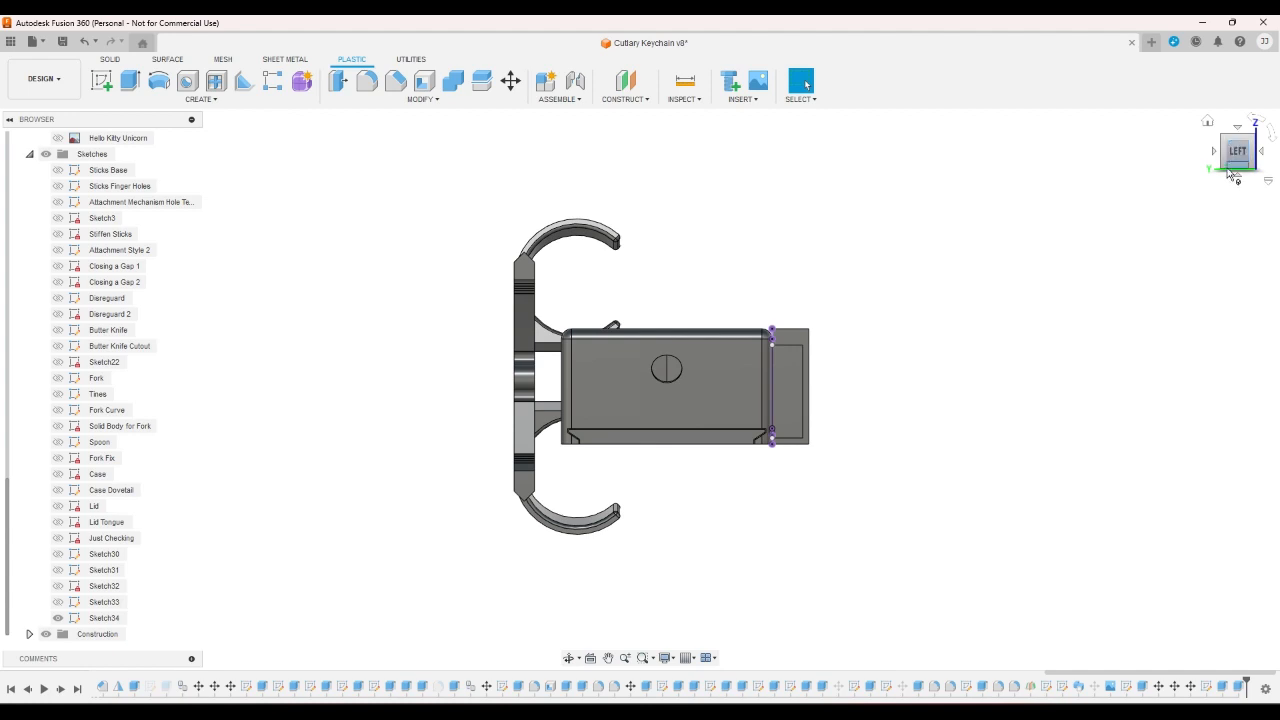
pyautogui.click(1232, 172)
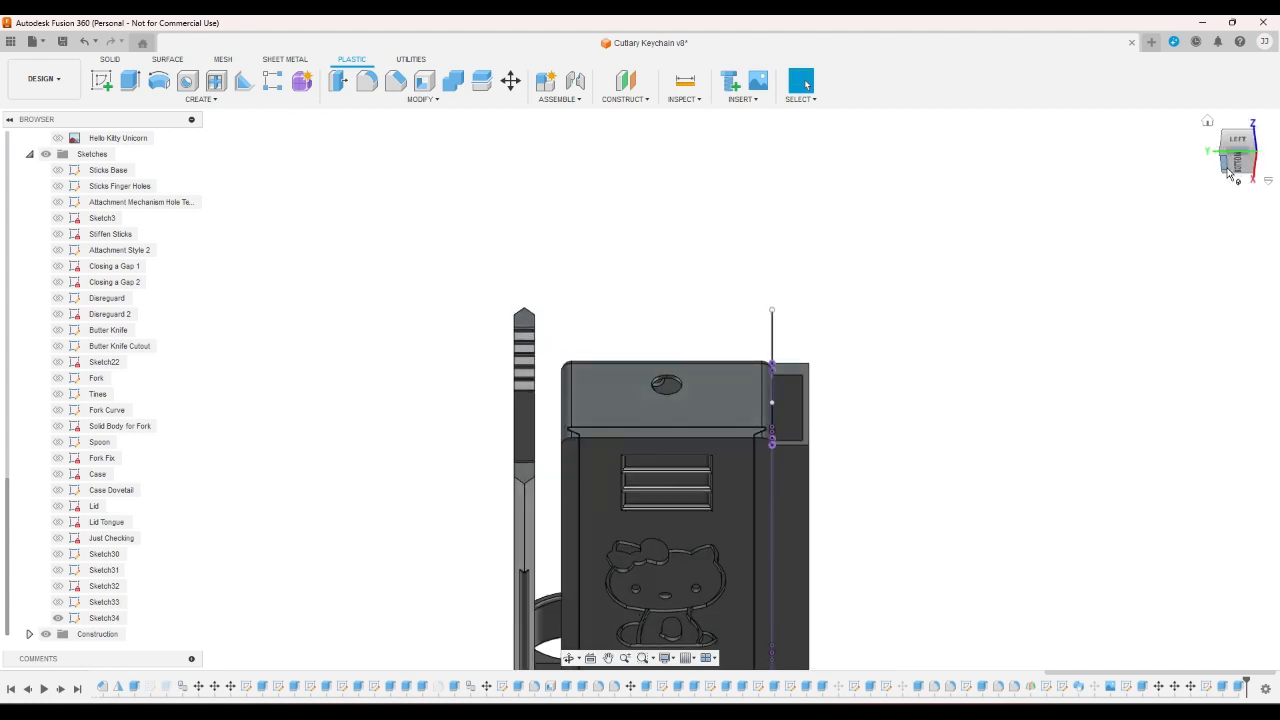
pyautogui.click(1232, 172)
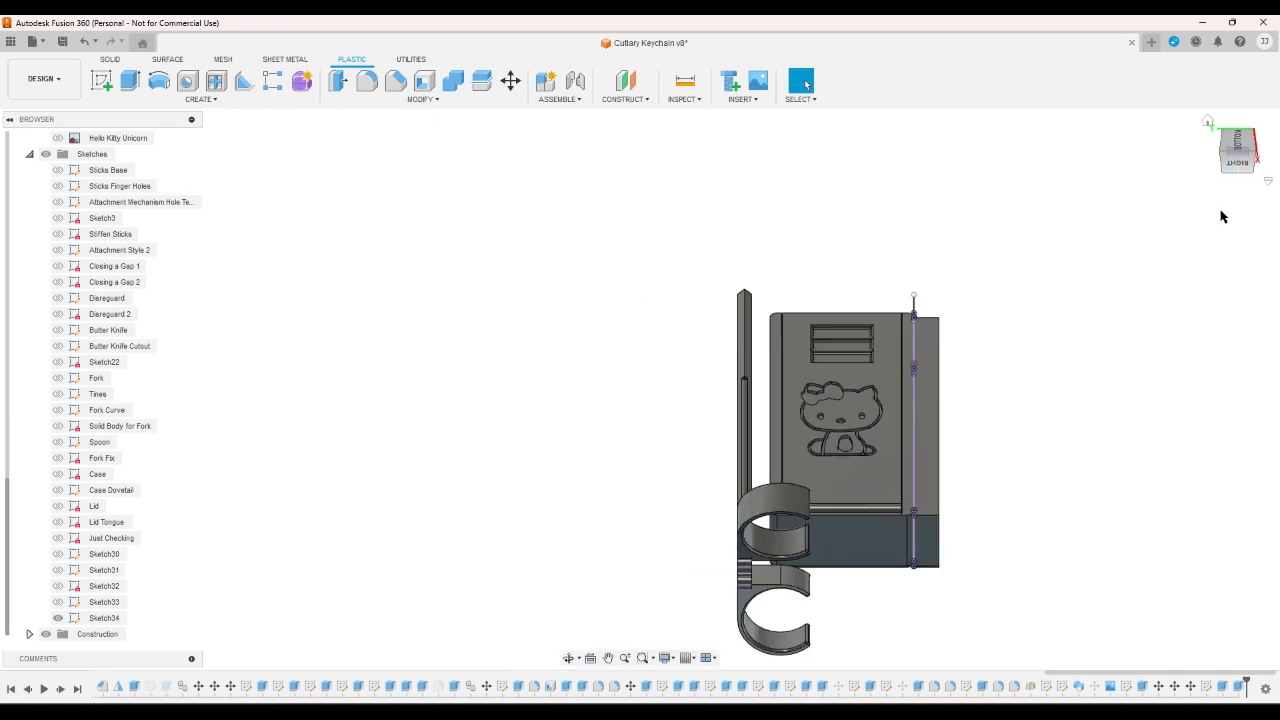
pyautogui.click(1237, 142)
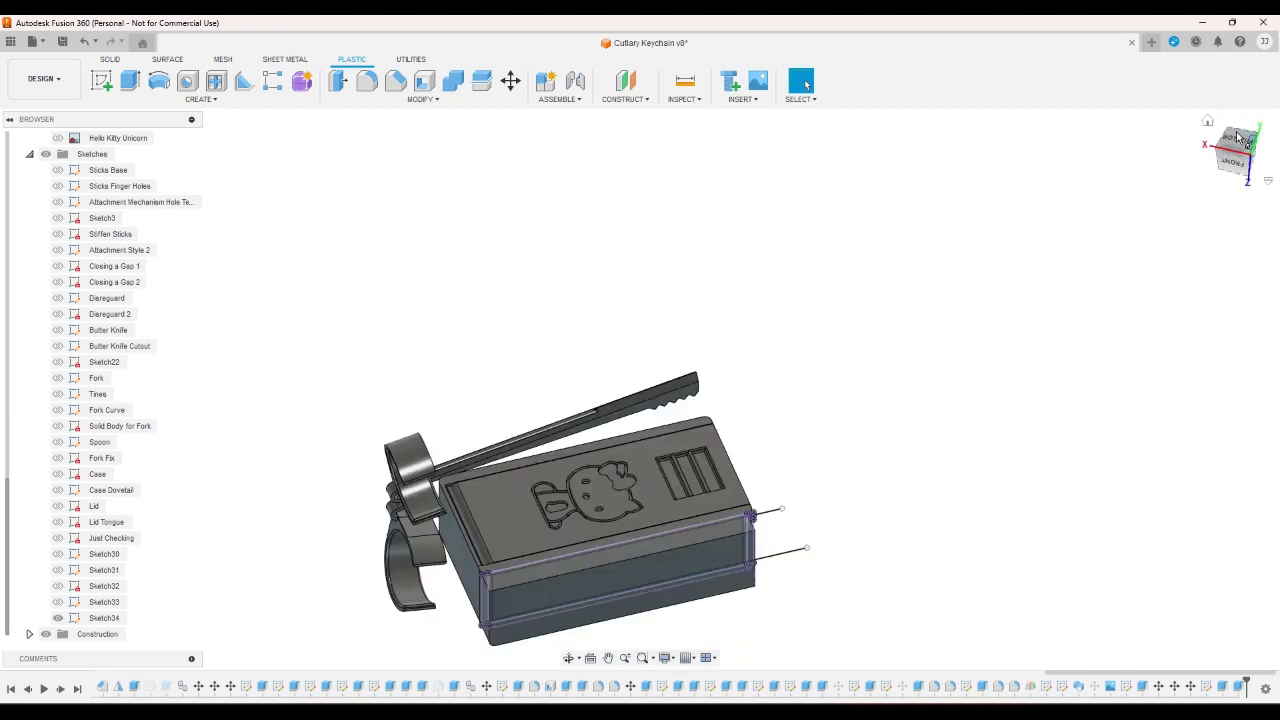
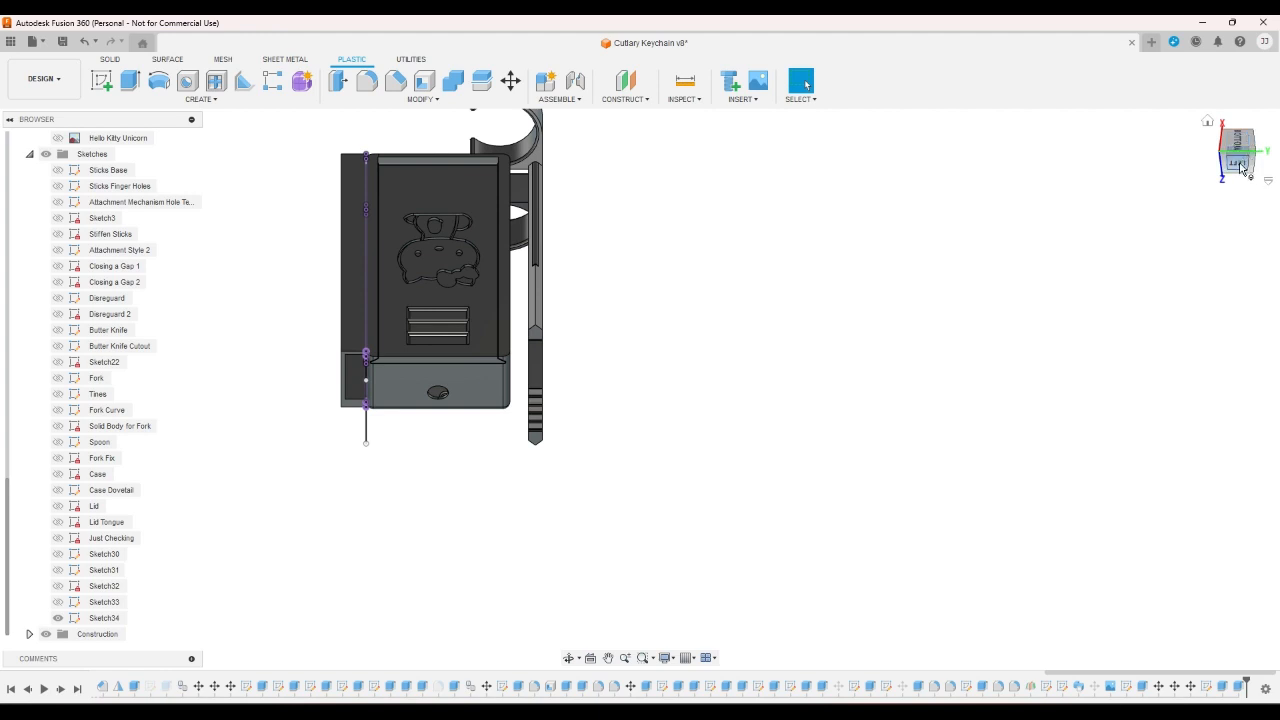
pyautogui.click(1231, 169)
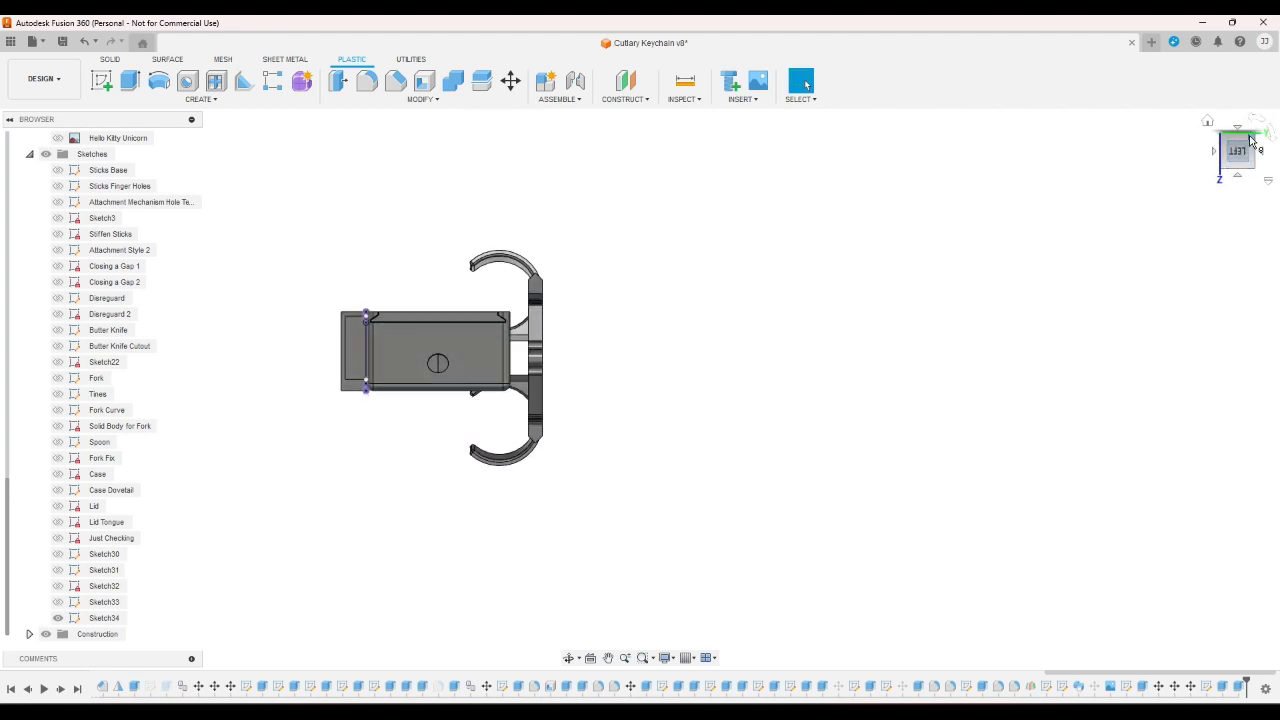
# - Examine the cutlery case from several angles, briefly toggling the visibility of the spoon body inside it
pyautogui.click(1254, 138)
pyautogui.scroll(5, 17, 210)
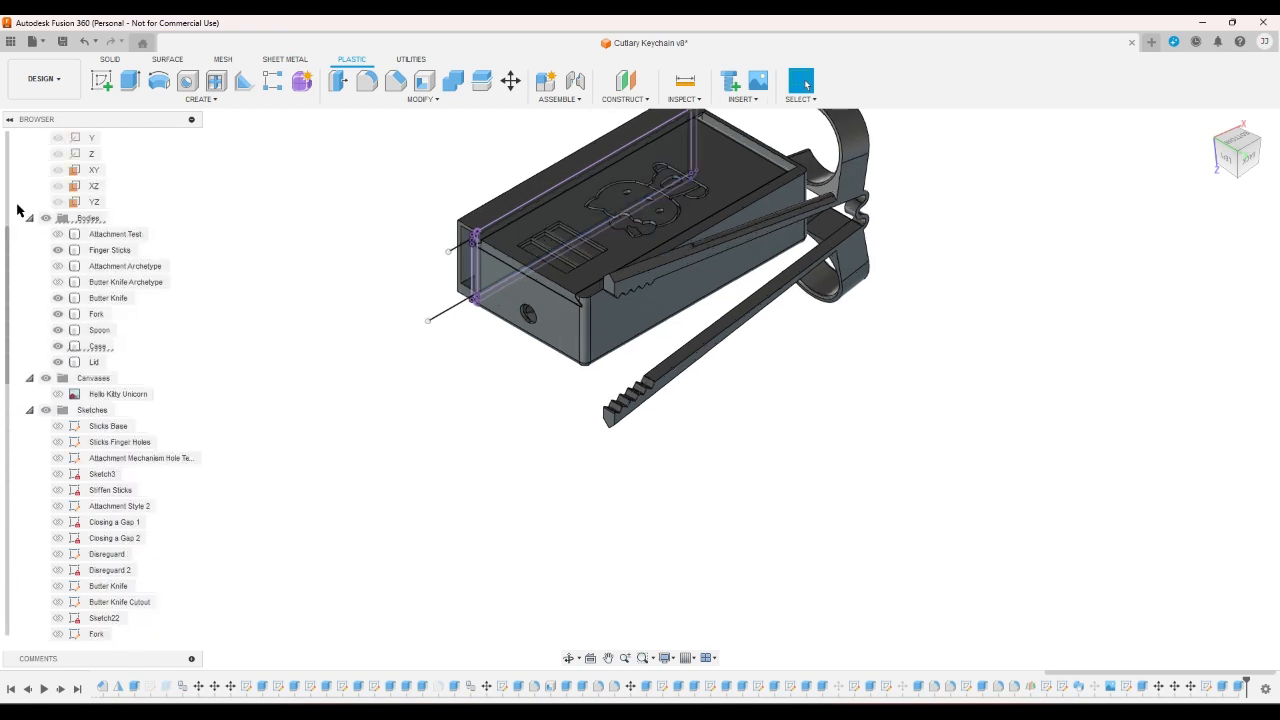
pyautogui.click(62, 298)
pyautogui.click(60, 331)
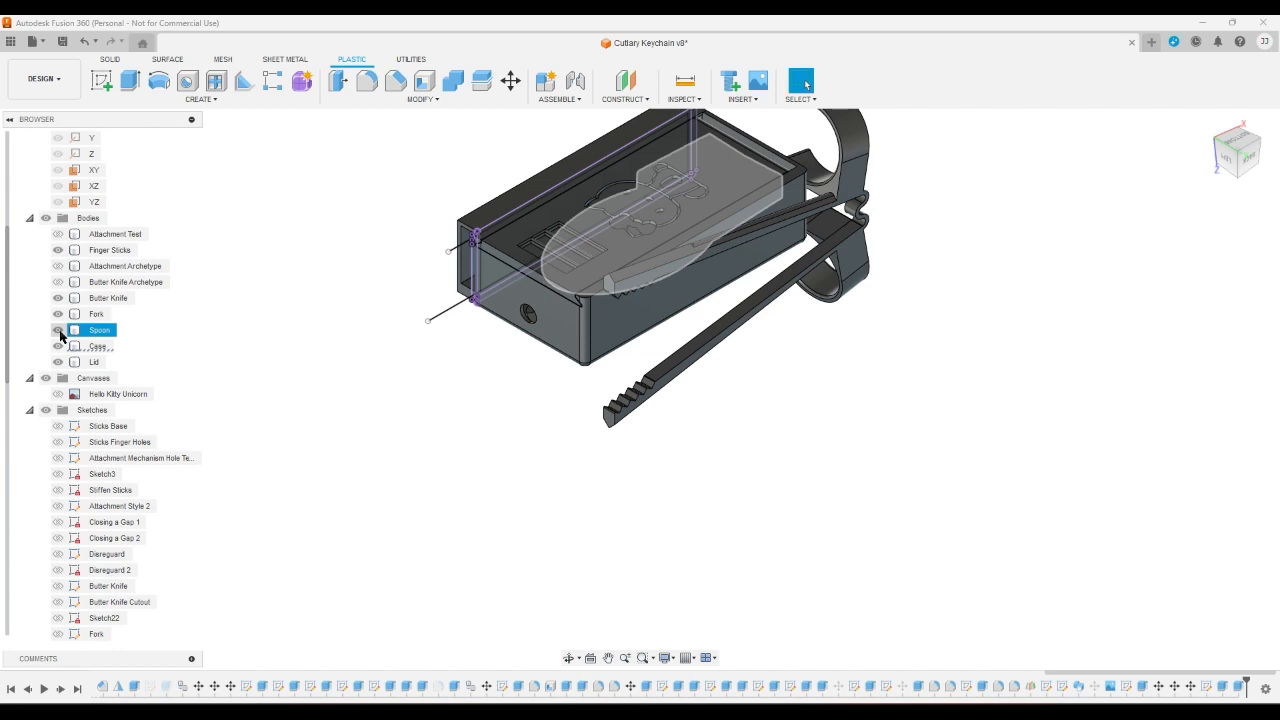
pyautogui.click(58, 330)
pyautogui.click(1226, 158)
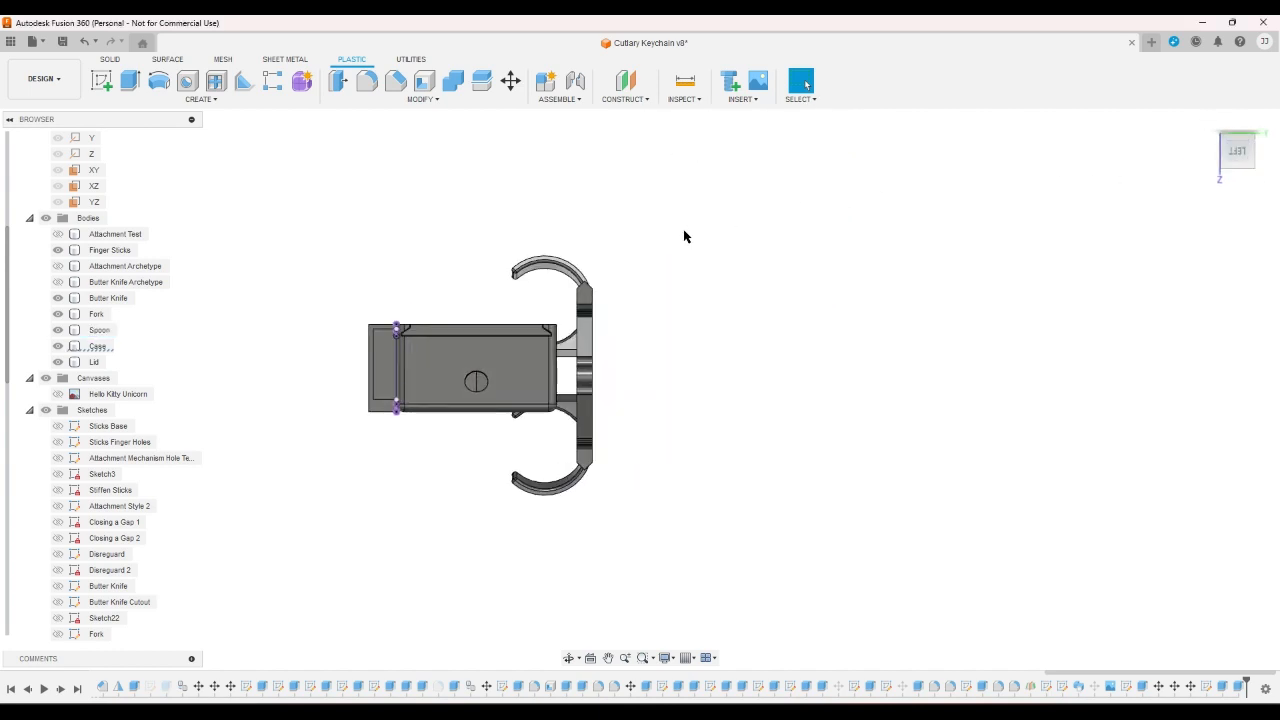
pyautogui.scroll(-2, 555, 304)
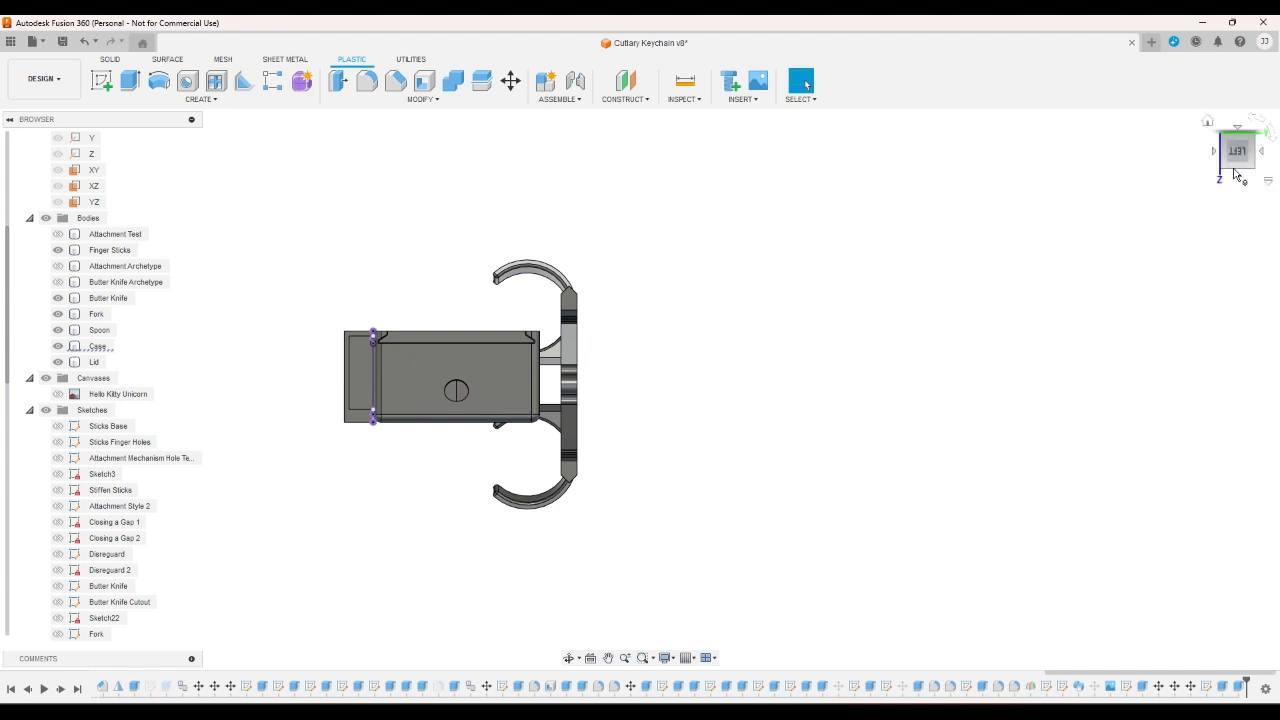
pyautogui.click(1207, 121)
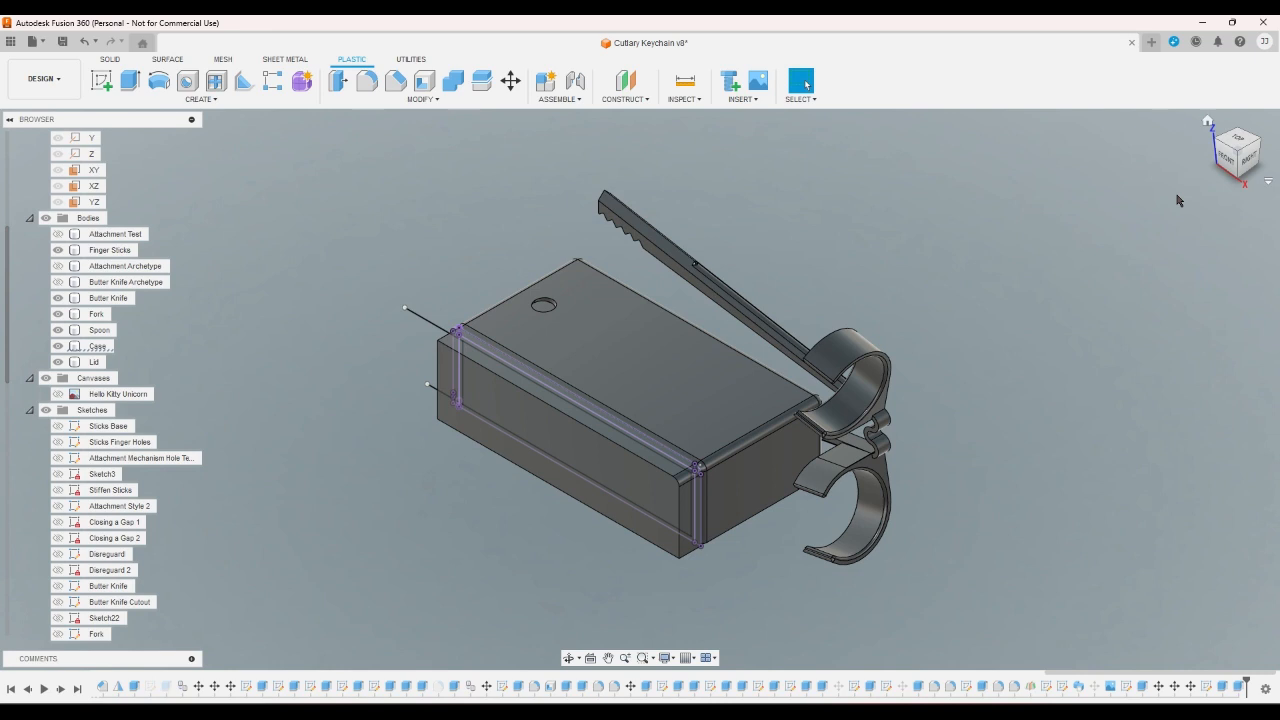
# - Fillet the outer edges of the case's side compartment with a 2 mm radius
pyautogui.click(366, 80)
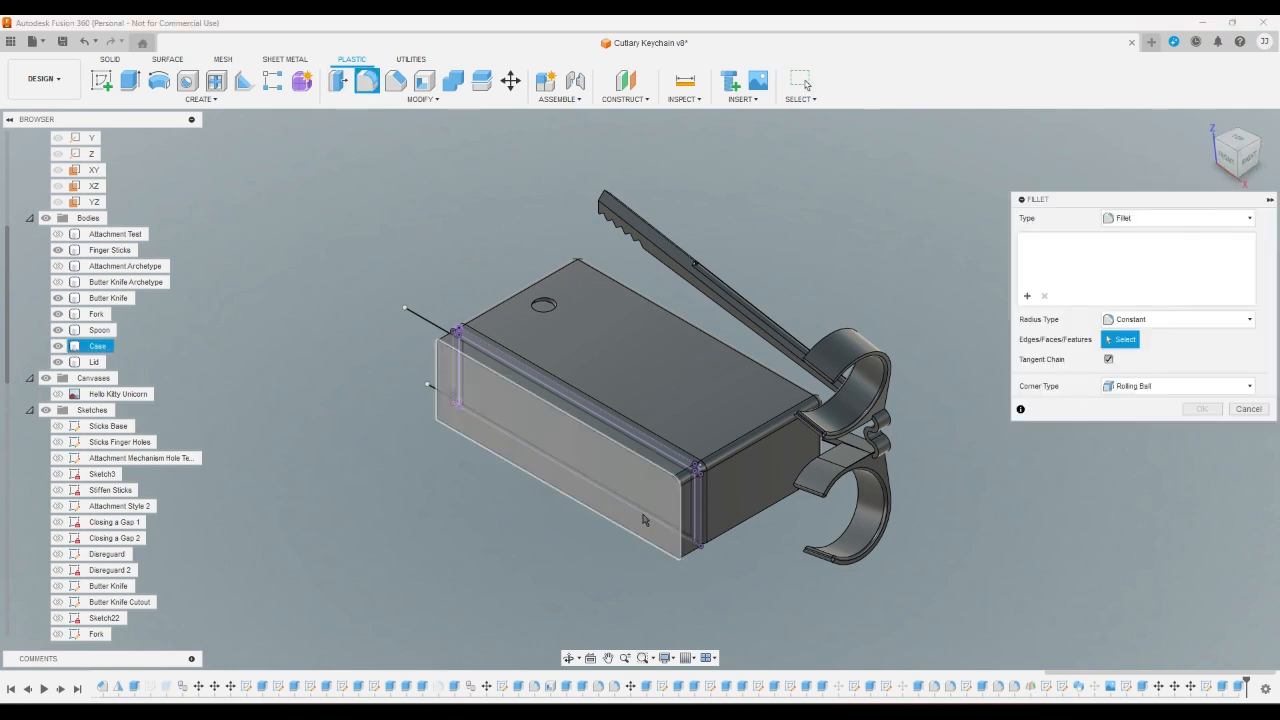
pyautogui.click(682, 515)
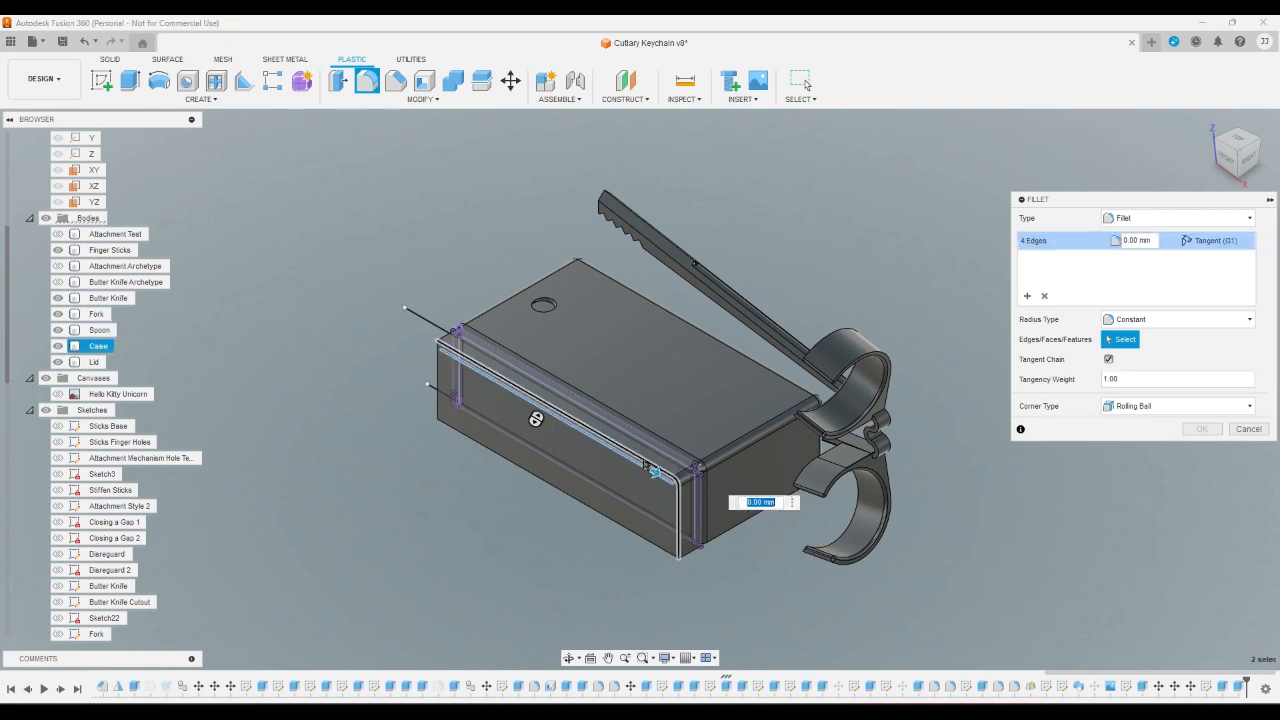
pyautogui.click(647, 472)
pyautogui.click(629, 530)
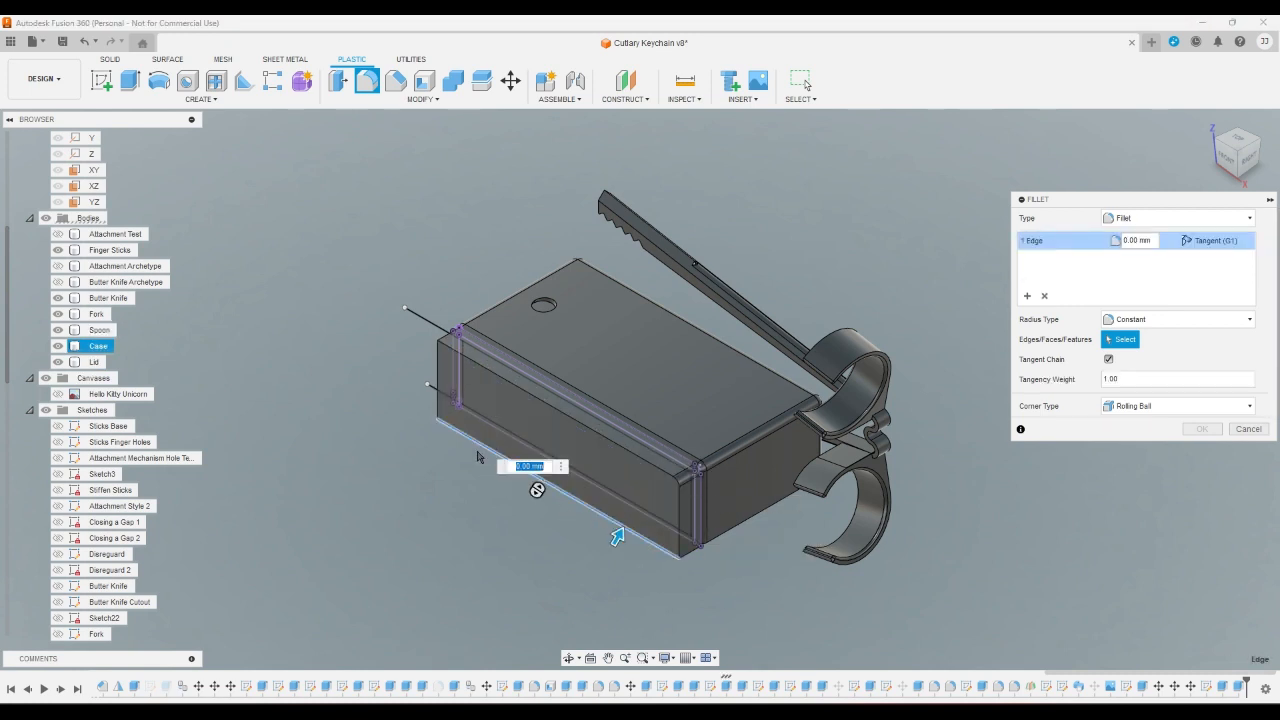
pyautogui.click(441, 390)
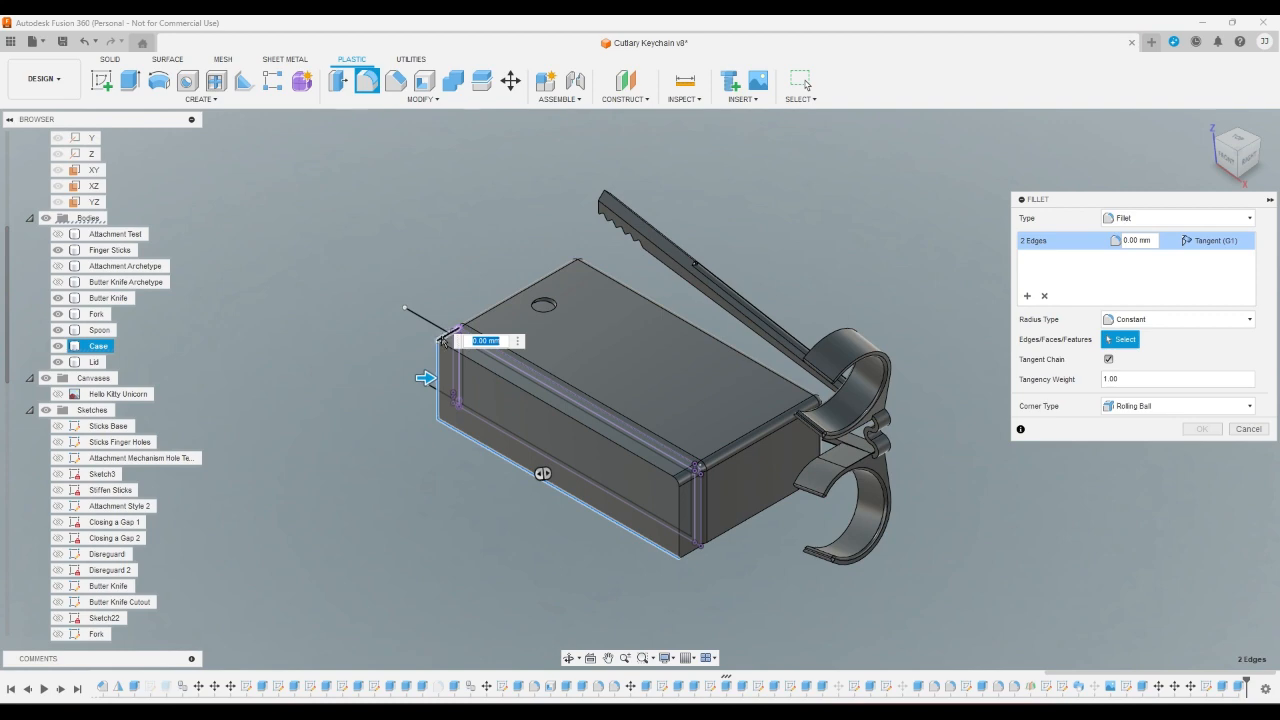
pyautogui.click(443, 340)
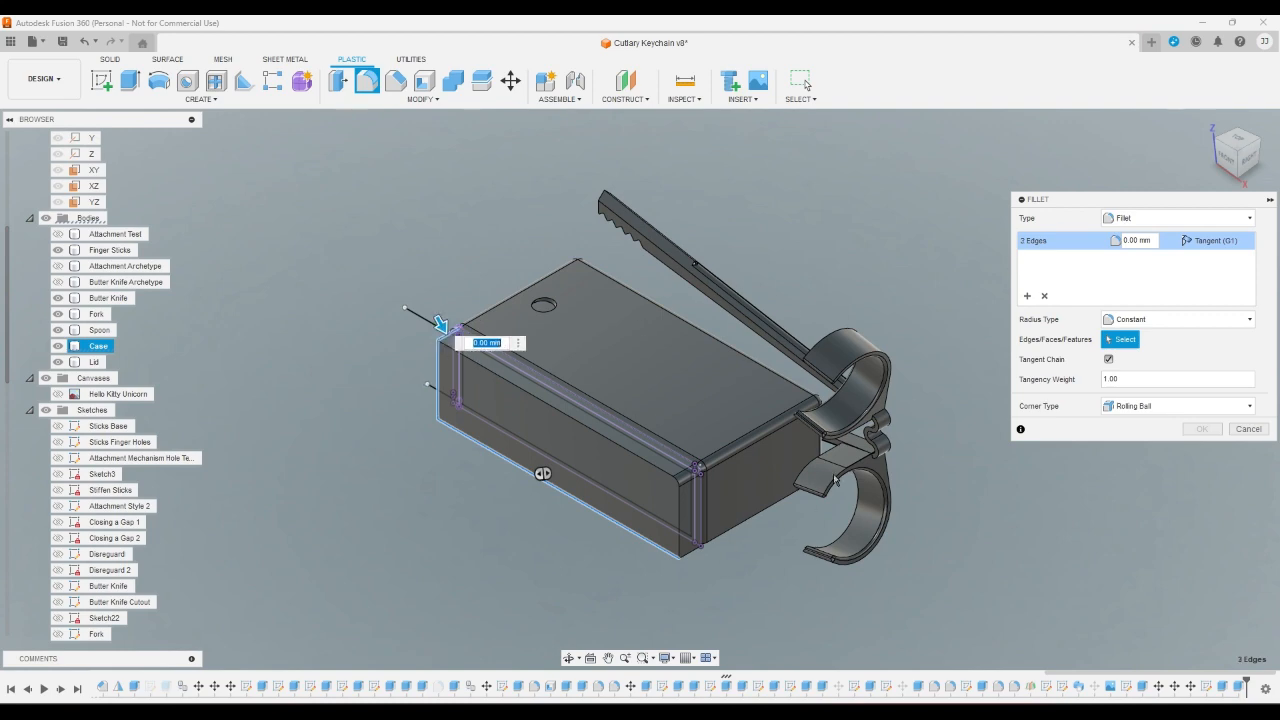
pyautogui.click(1217, 176)
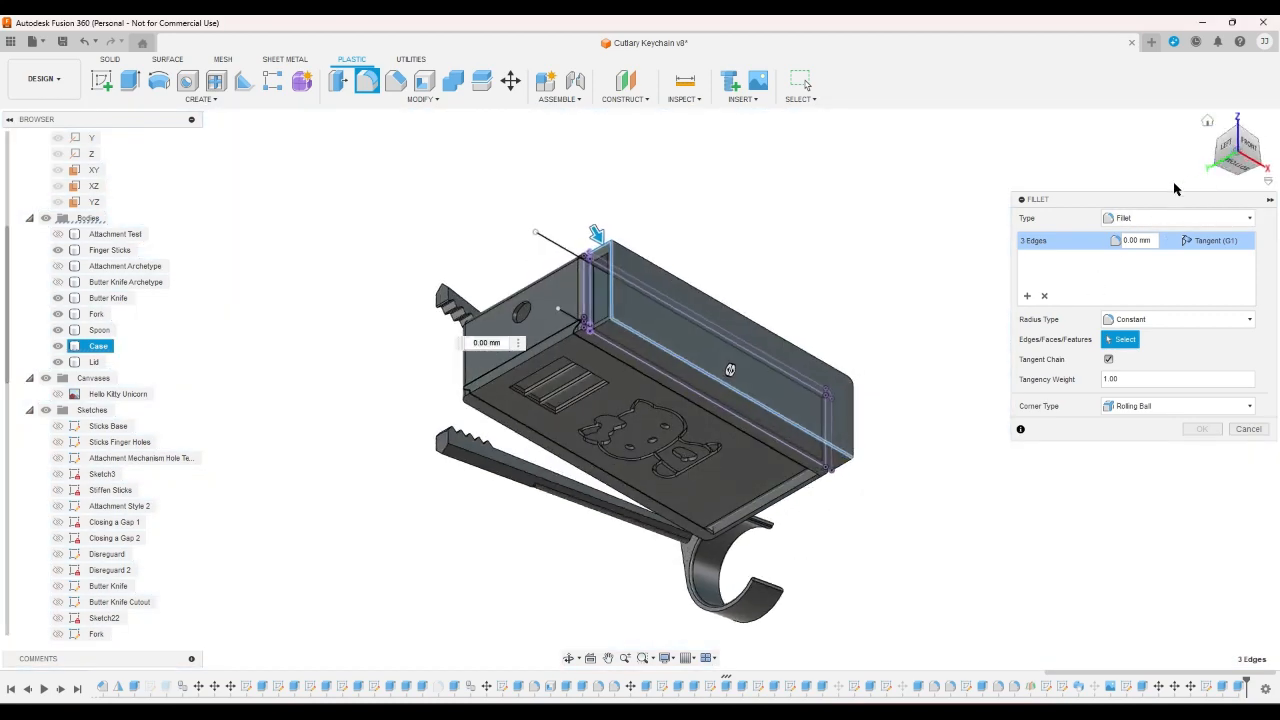
pyautogui.scroll(3, 708, 296)
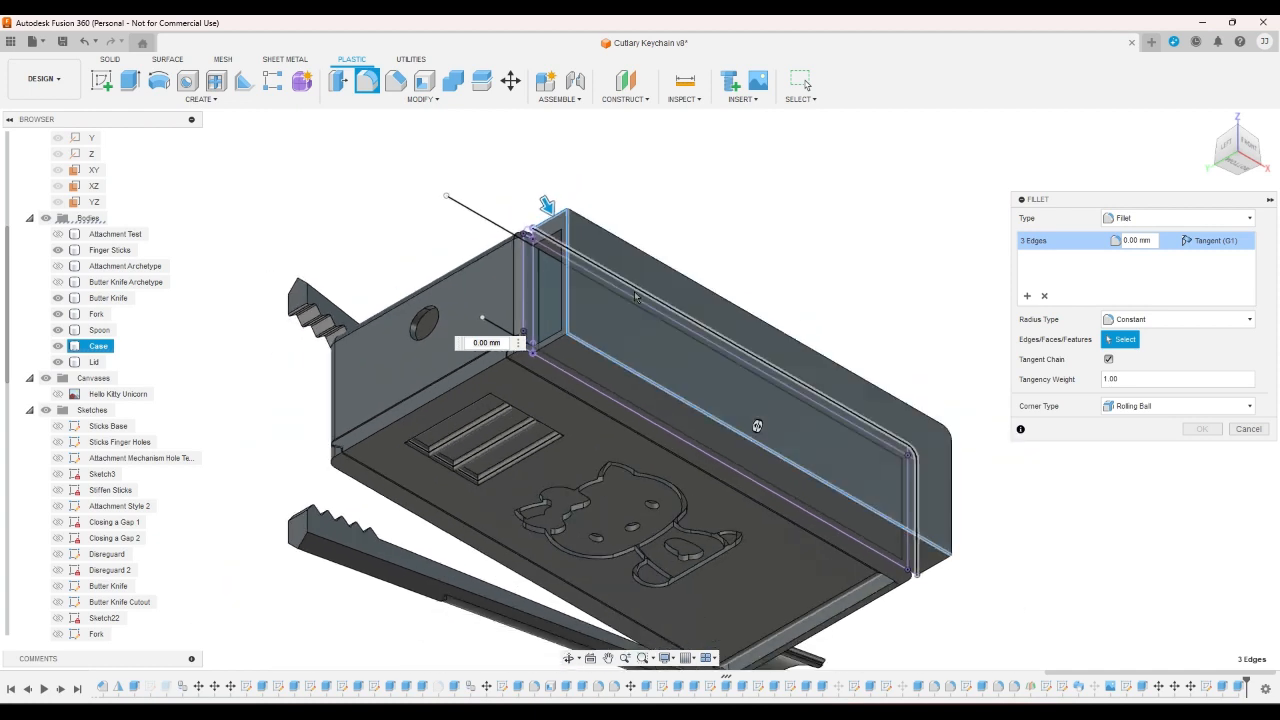
pyautogui.click(794, 342)
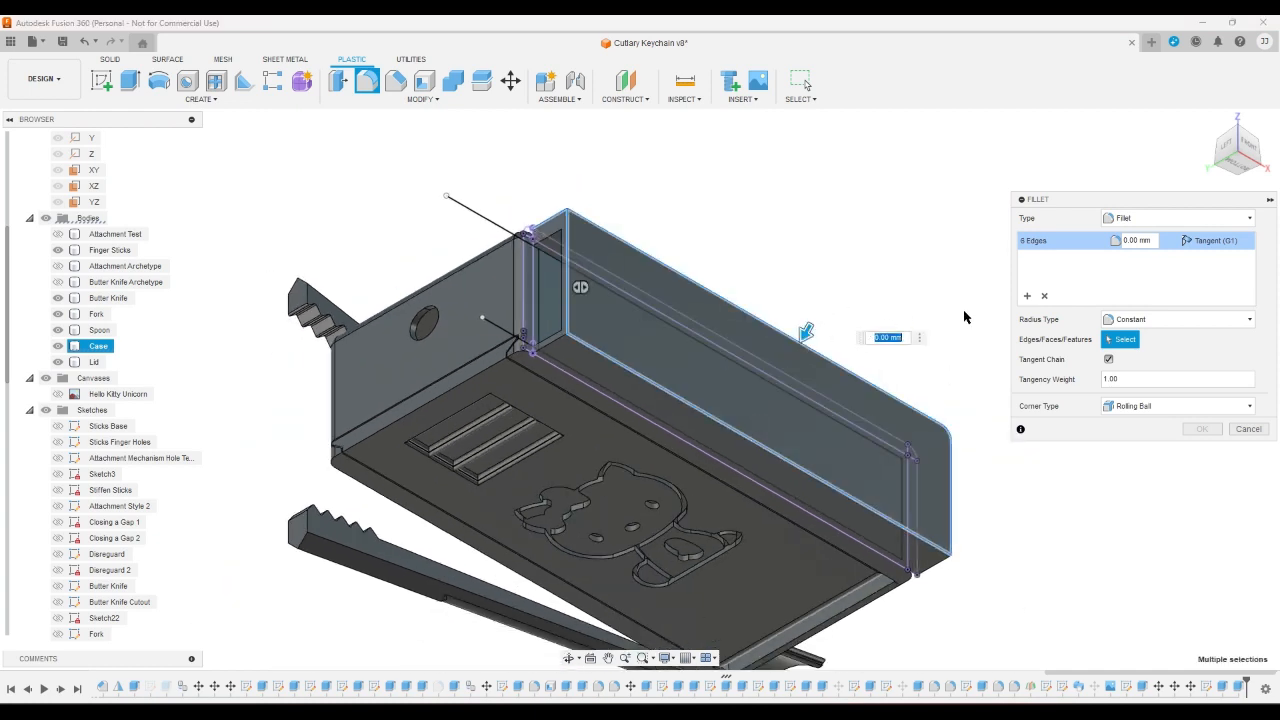
pyautogui.click(1145, 244)
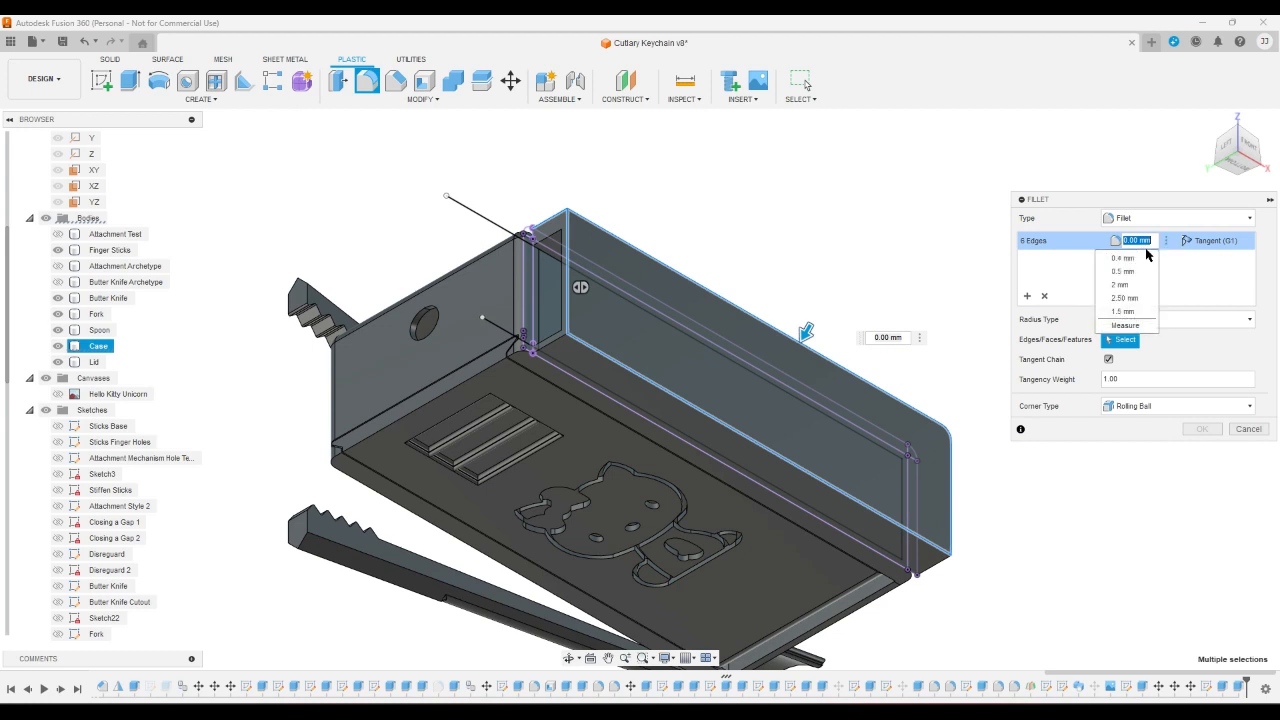
pyautogui.write('2')
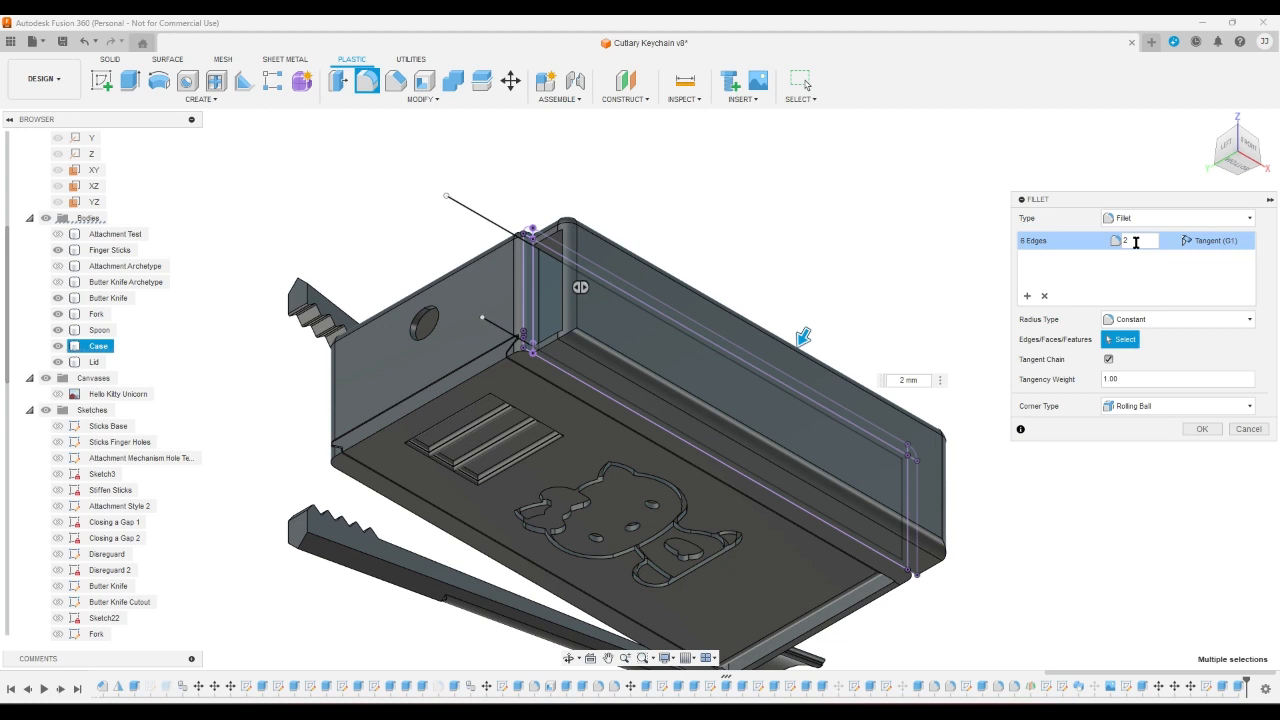
pyautogui.press('Return')
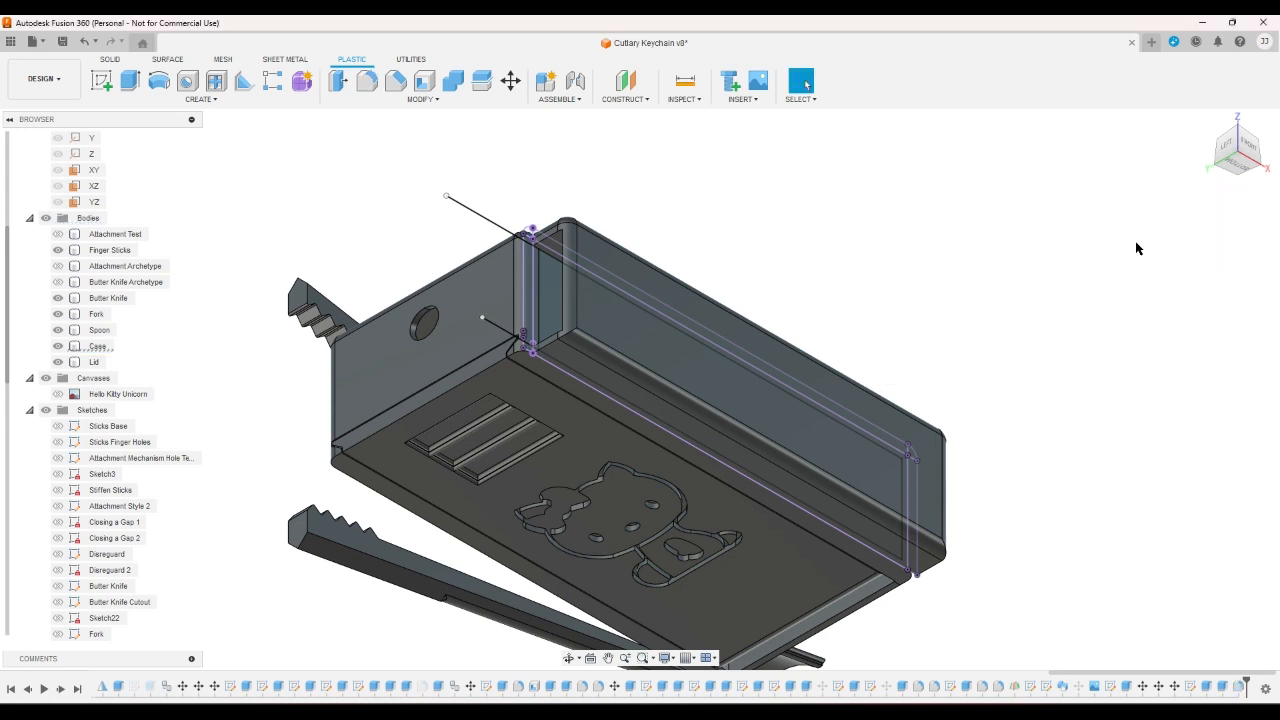
# - Edit the side compartment's fillet to exclude the vertical edge at its open end
pyautogui.doubleClick(1238, 686)
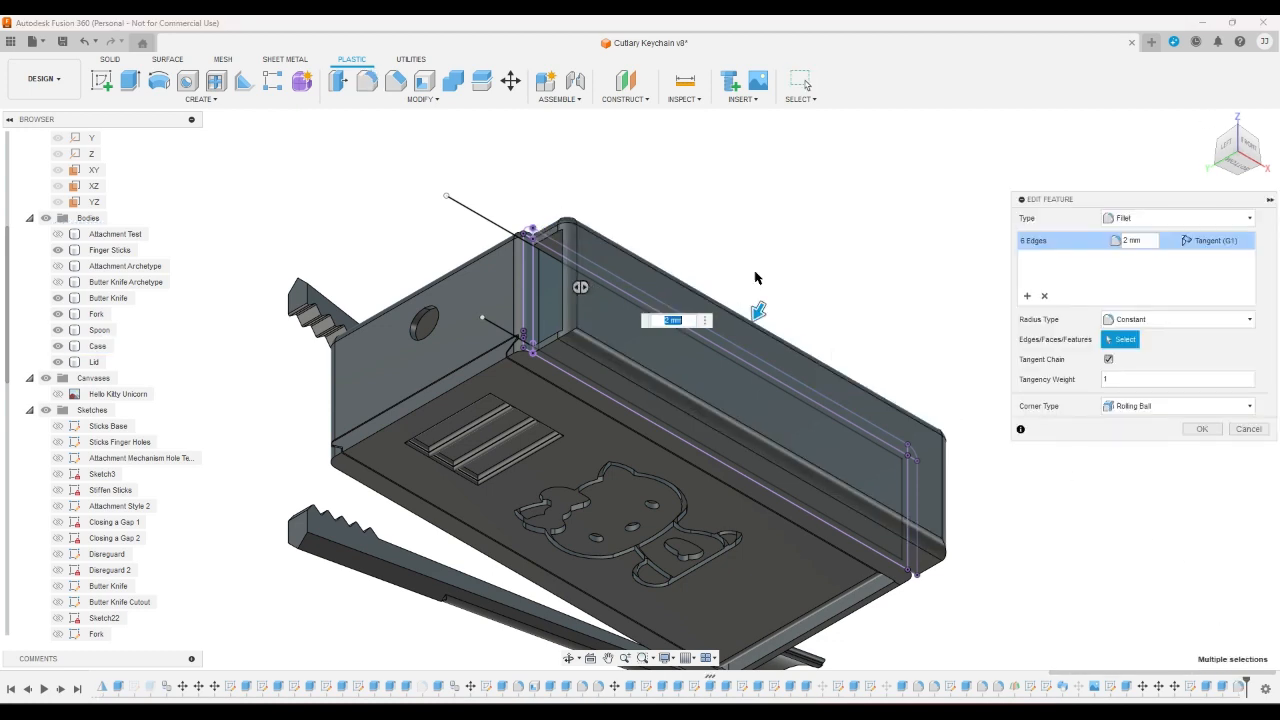
pyautogui.click(1136, 240)
pyautogui.write('6')
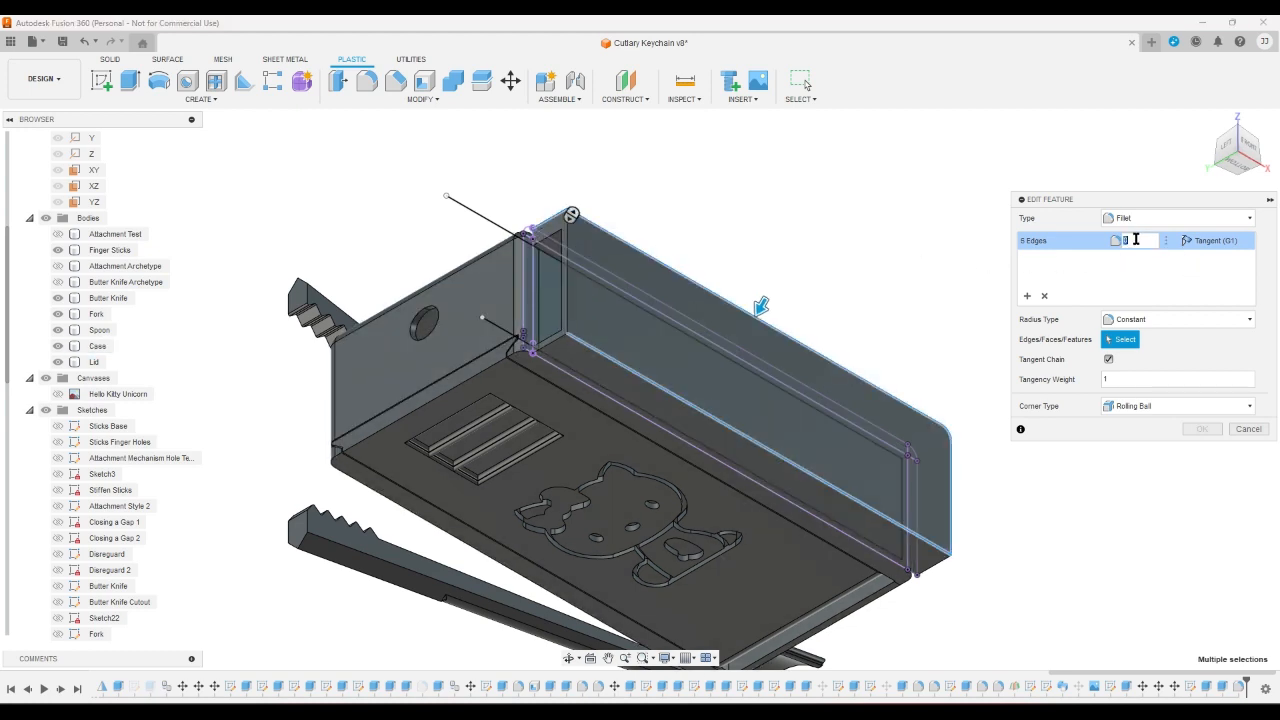
pyautogui.press('Escape')
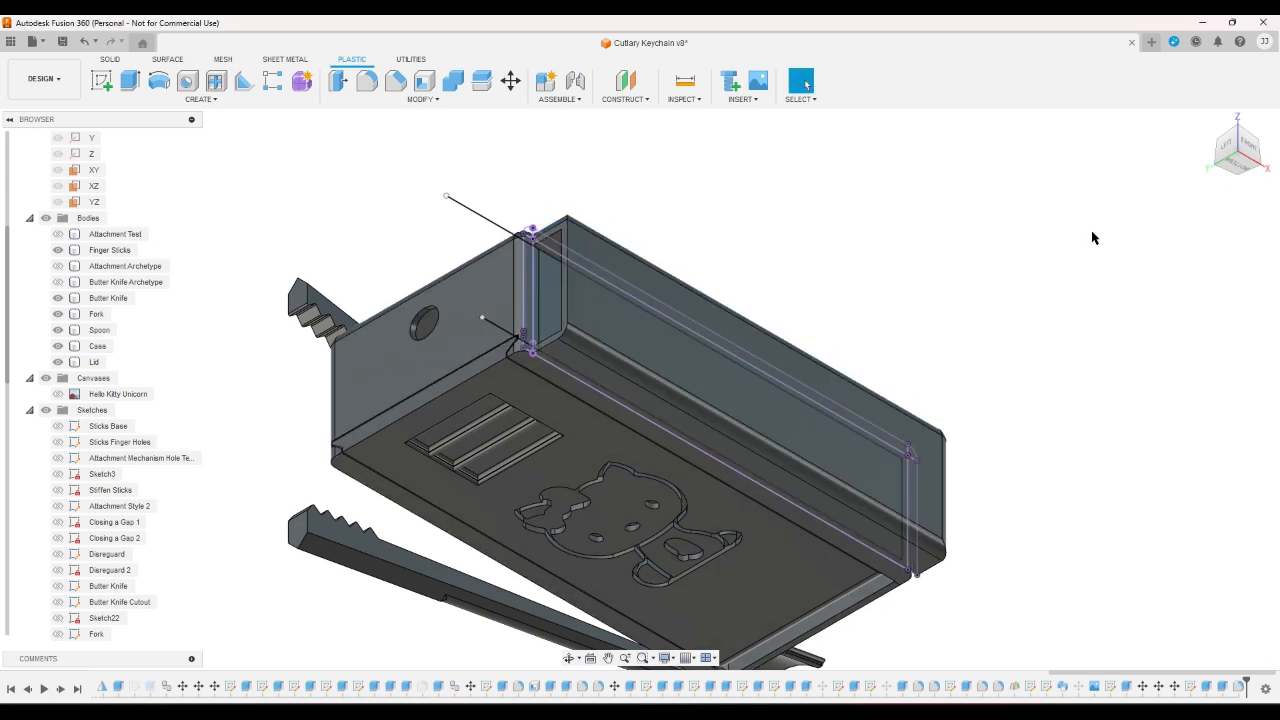
# - Save the Cutlary Keychain design as a new version
pyautogui.click(1226, 147)
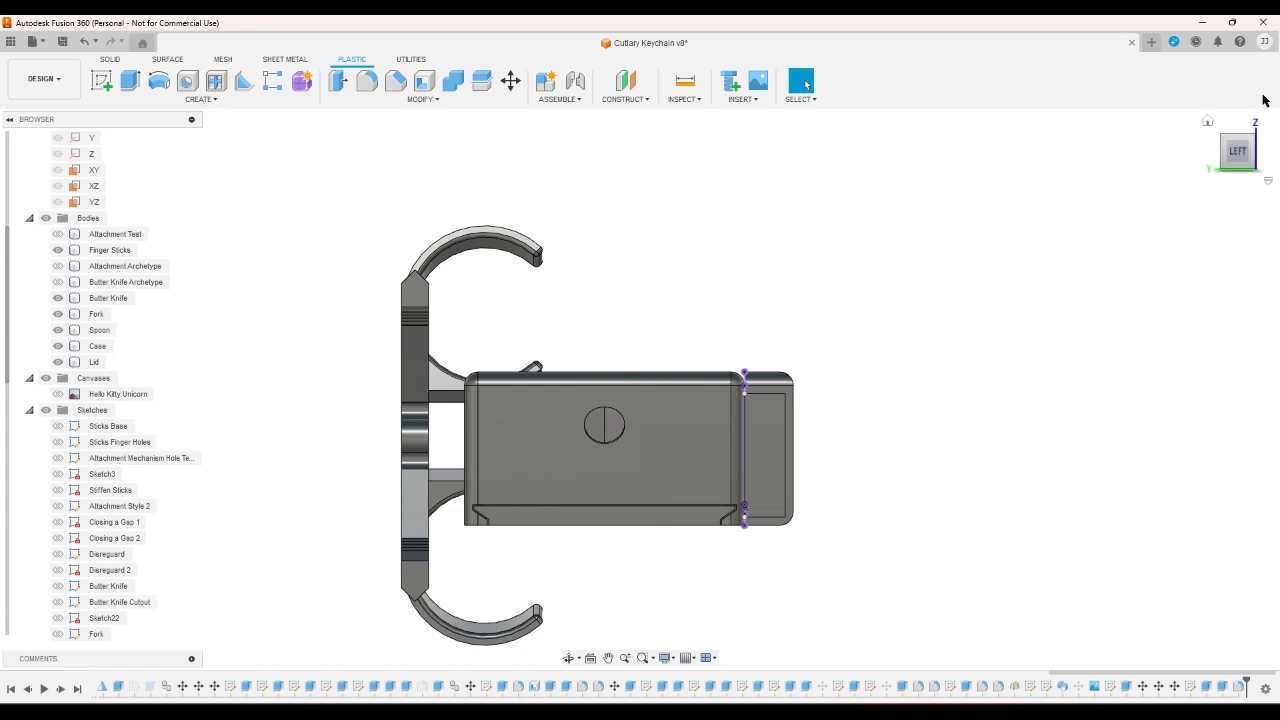
pyautogui.click(1207, 121)
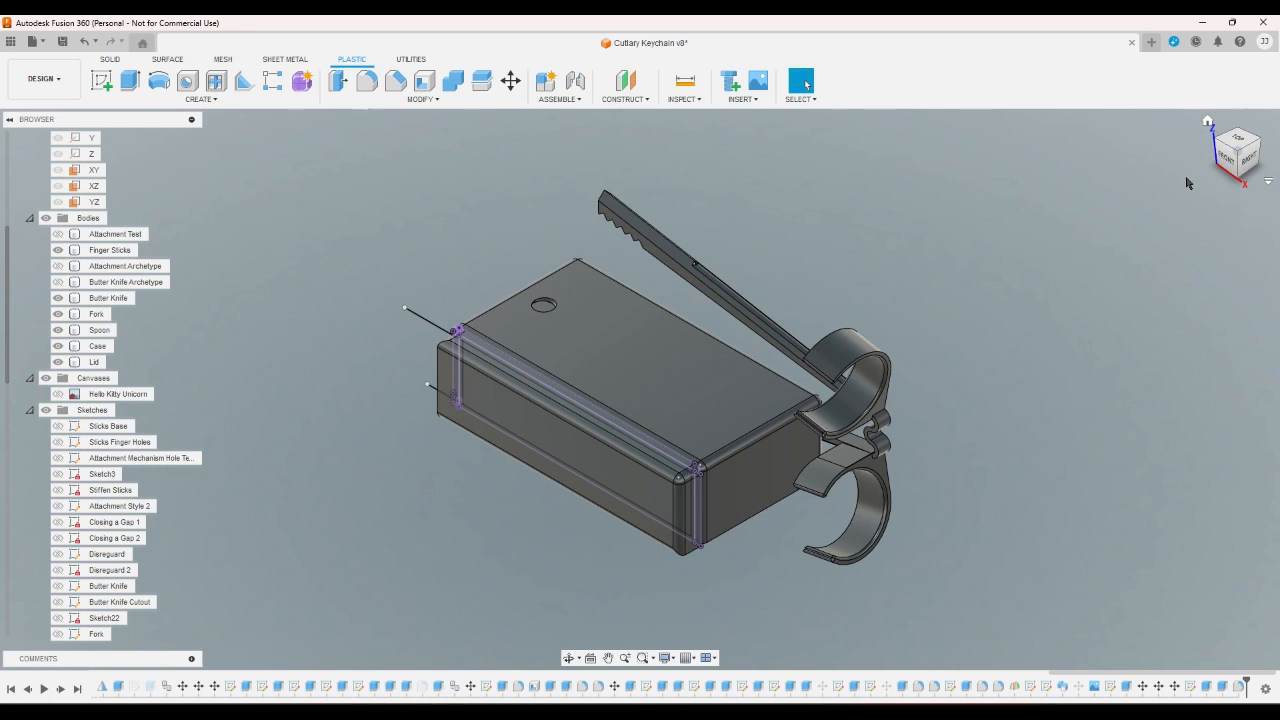
pyautogui.click(62, 41)
pyautogui.click(640, 397)
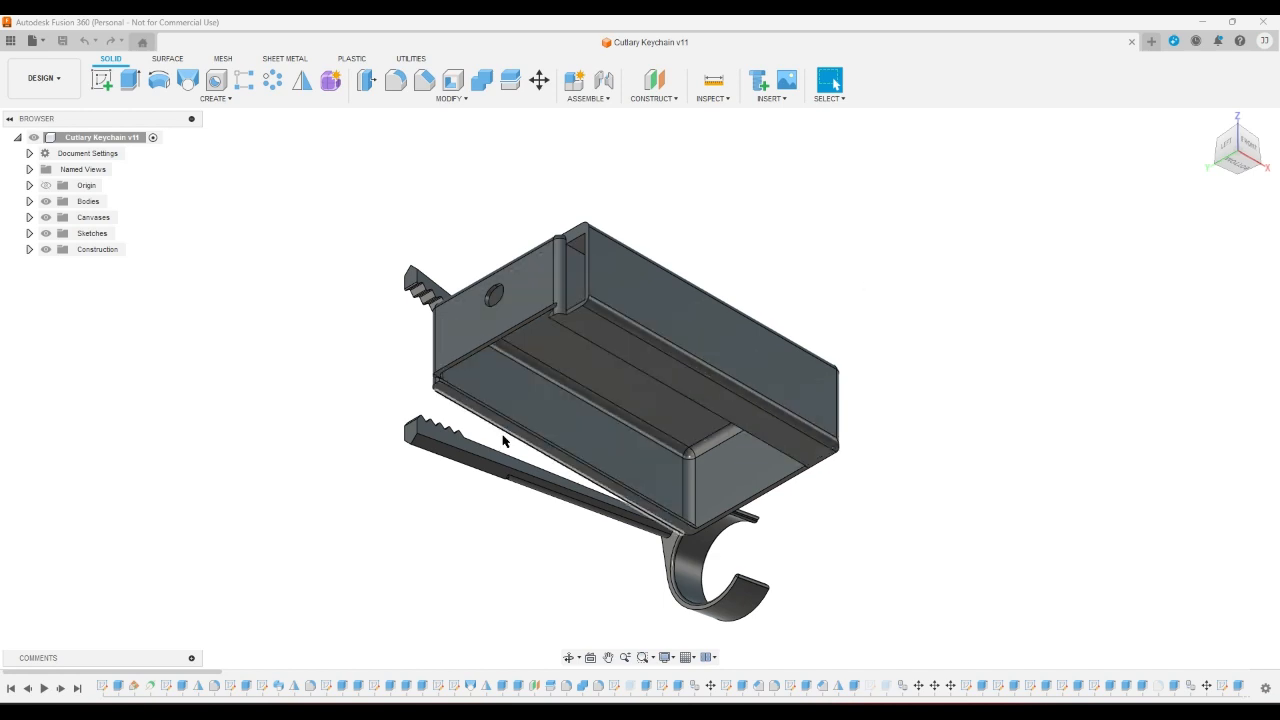
pyautogui.scroll(3, 942, 368)
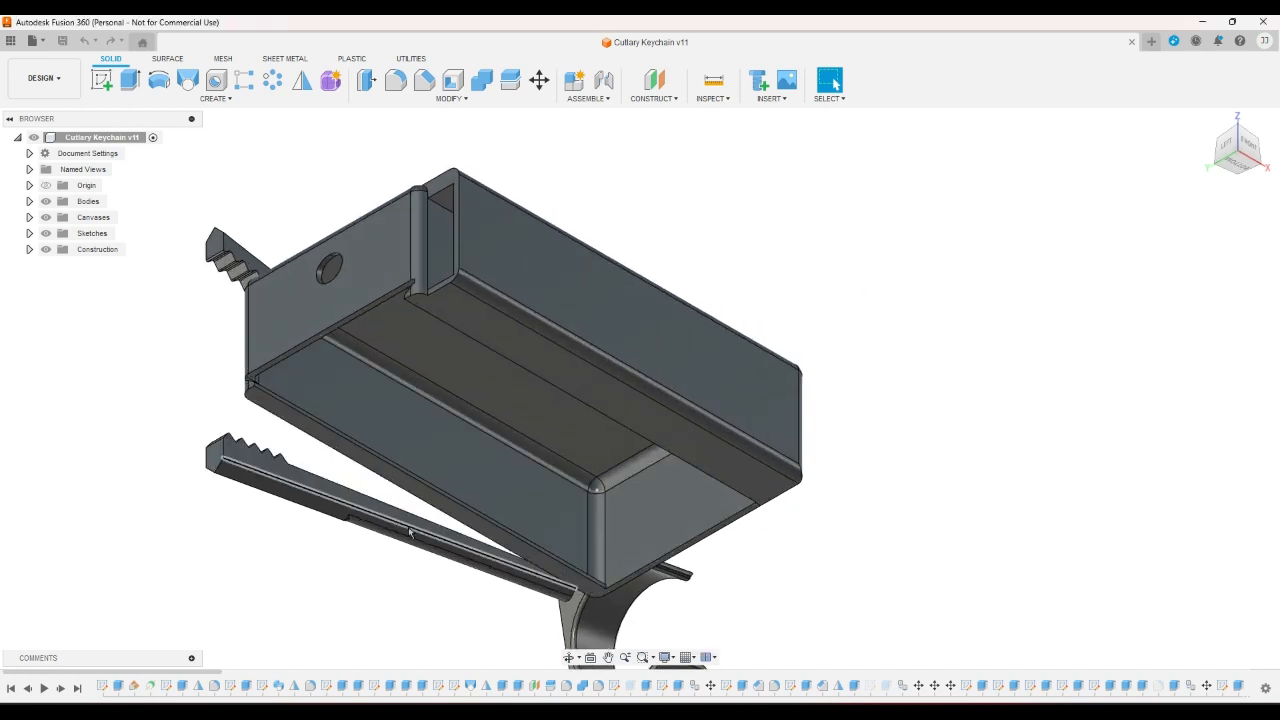
pyautogui.click(410, 450)
pyautogui.click(791, 567)
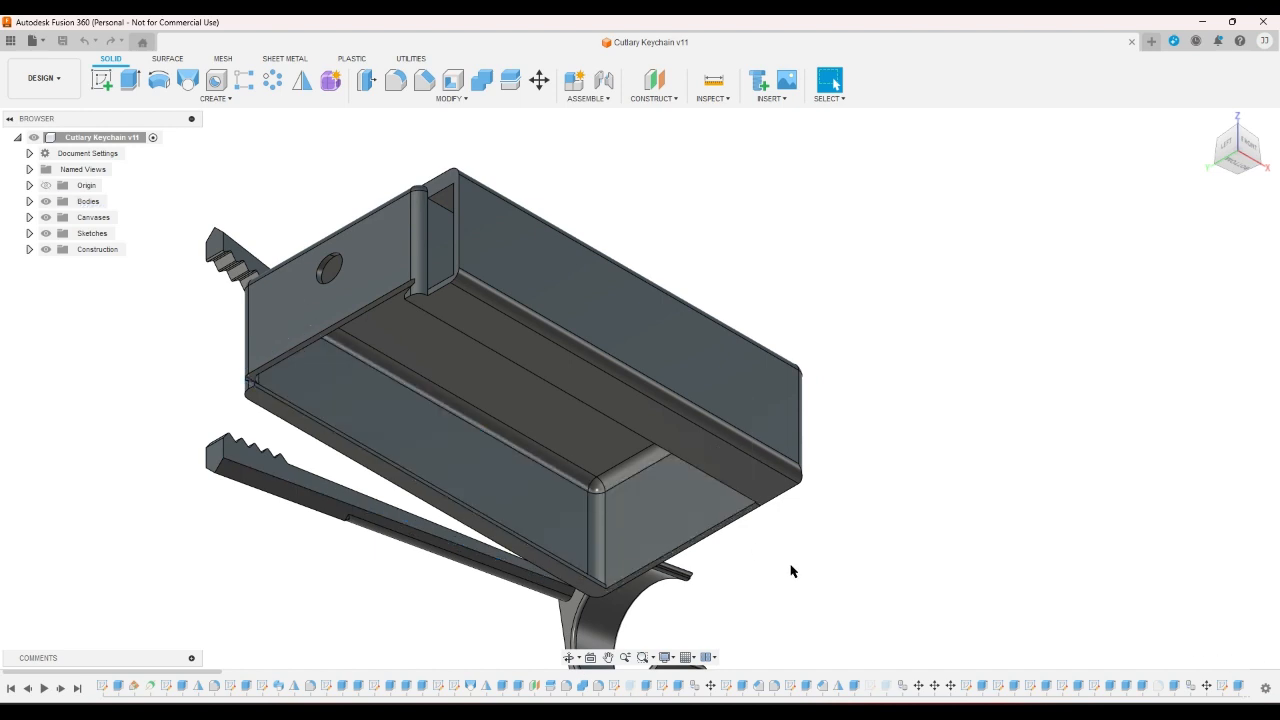
pyautogui.click(663, 321)
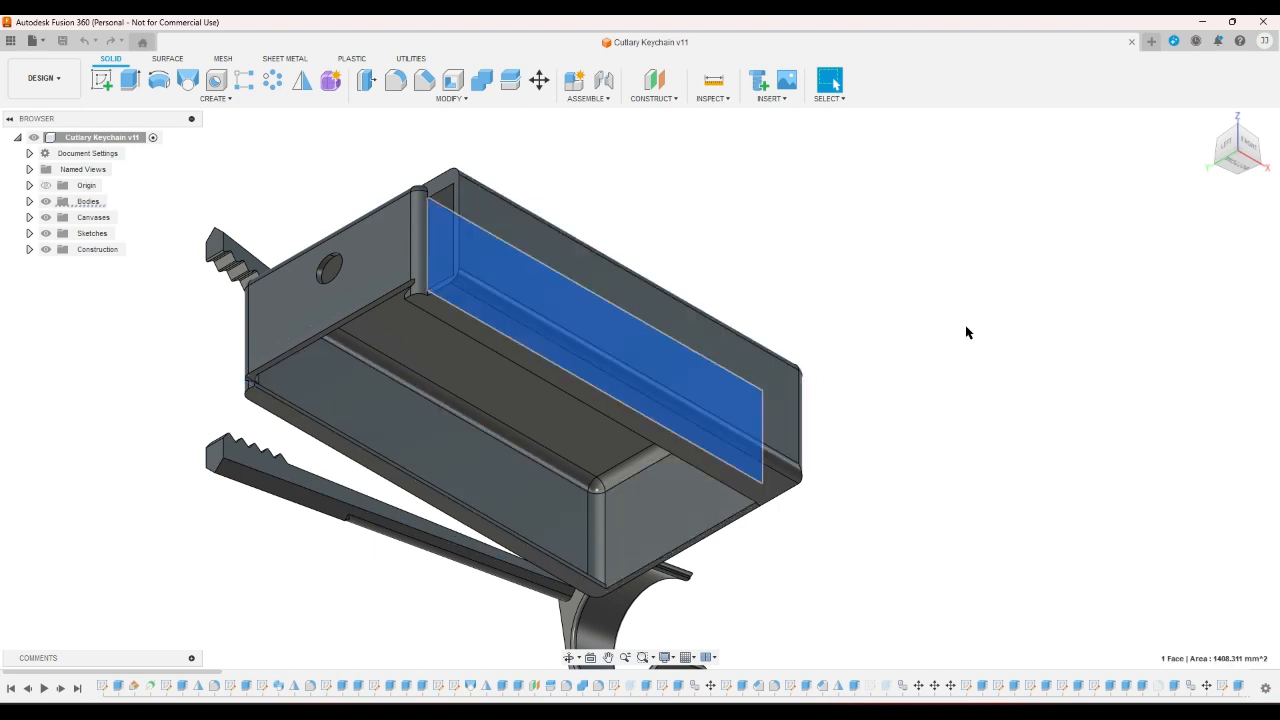
pyautogui.click(1006, 574)
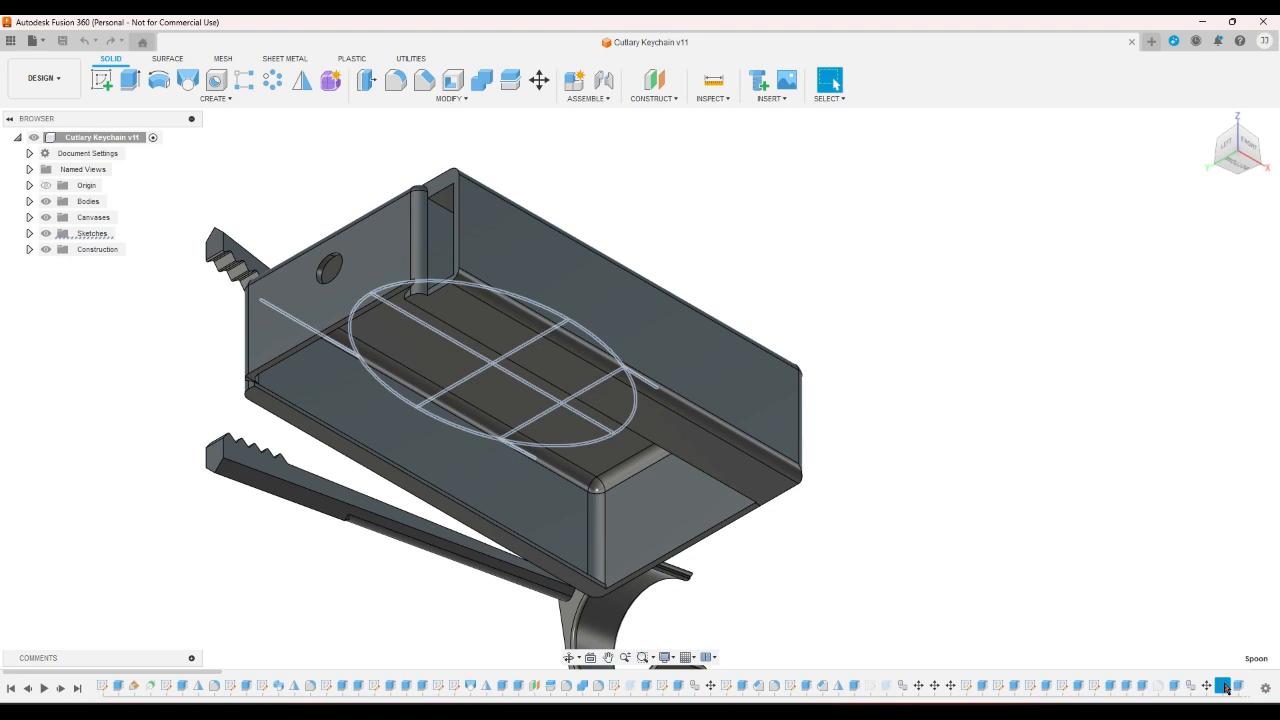
# - Delete the side compartment's profile sketch from the design history, even though other features reference it
pyautogui.scroll(-10, 1226, 688)
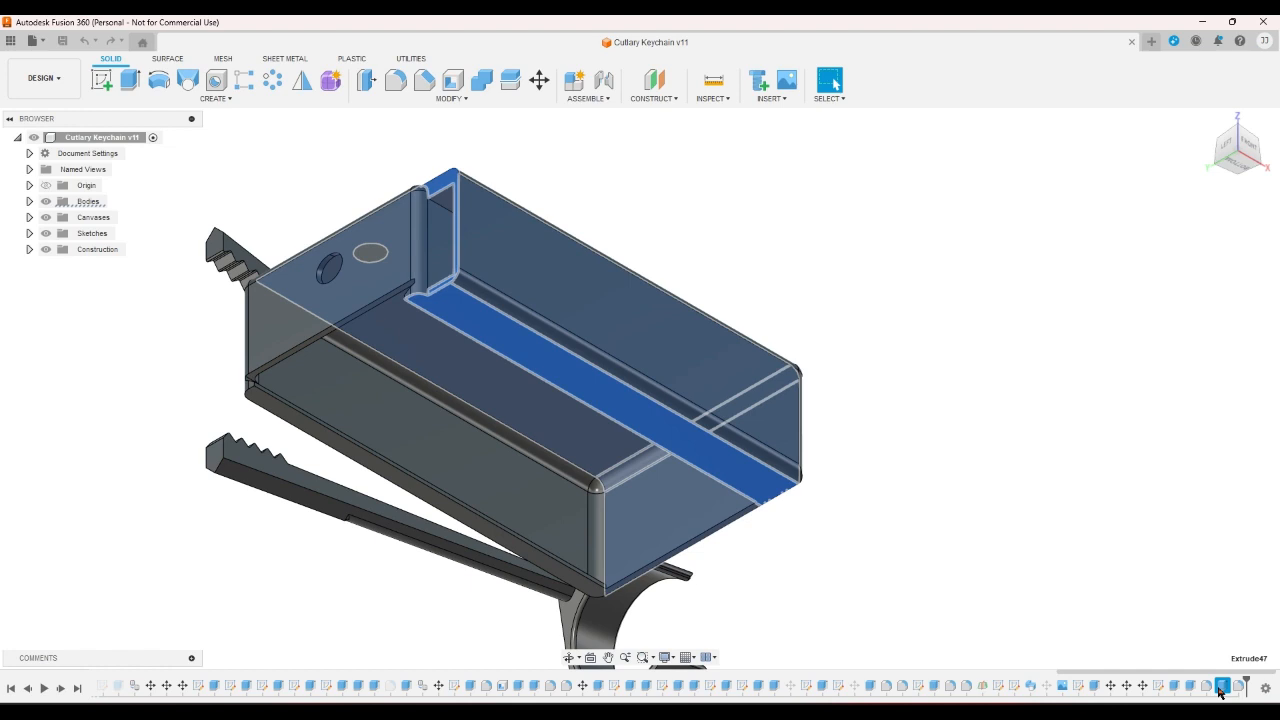
pyautogui.rightClick(1165, 688)
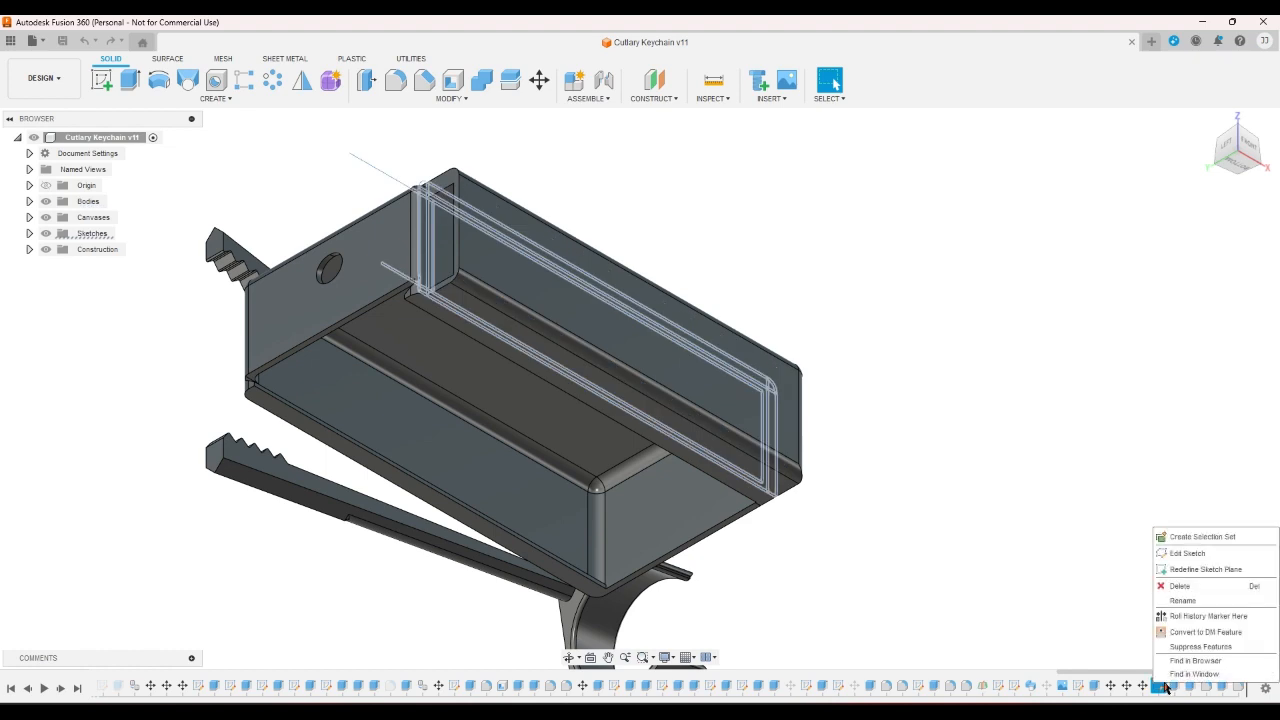
pyautogui.click(1186, 588)
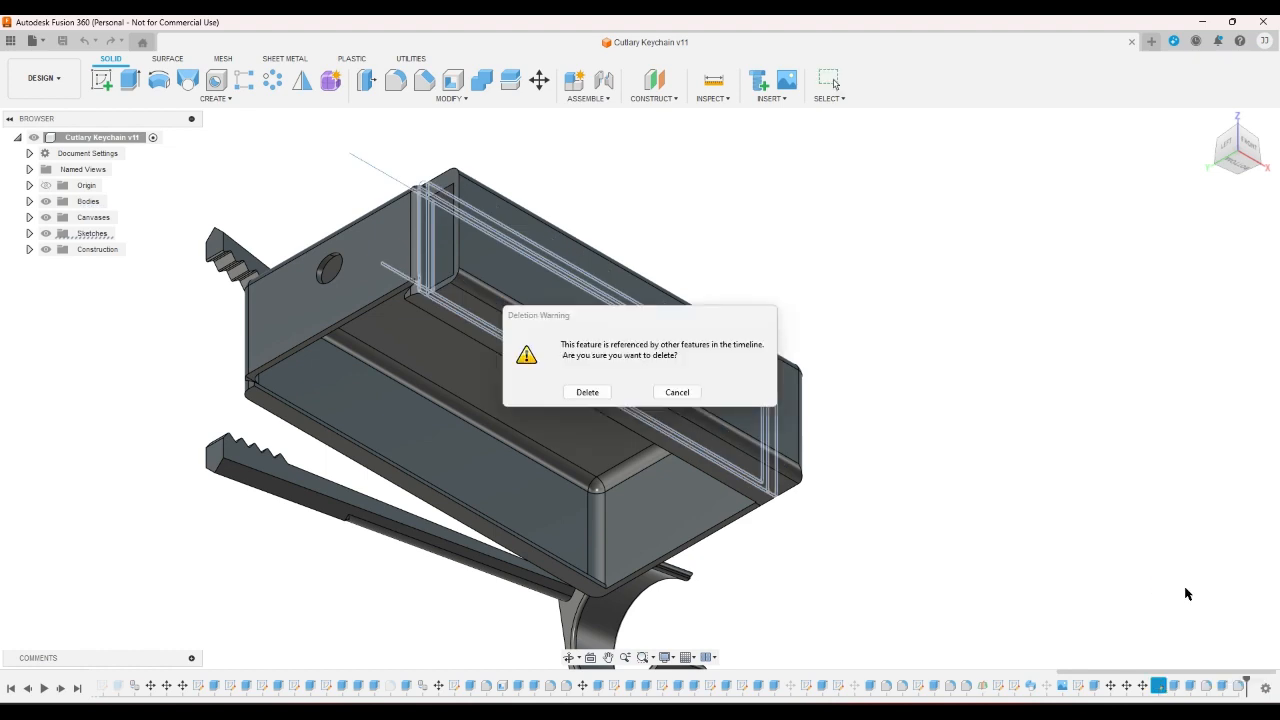
pyautogui.click(581, 390)
# - Delete the side compartment's remaining extrusions from the design history, even though other features reference them
pyautogui.rightClick(1175, 687)
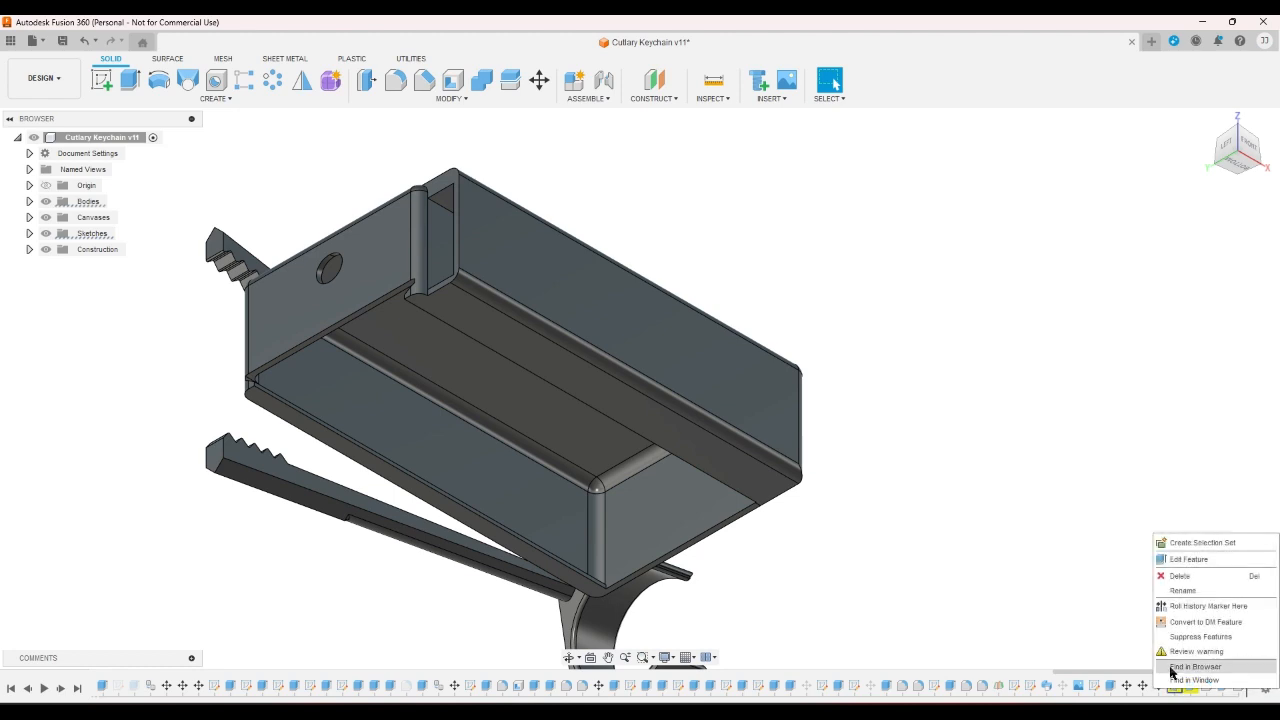
pyautogui.click(1180, 576)
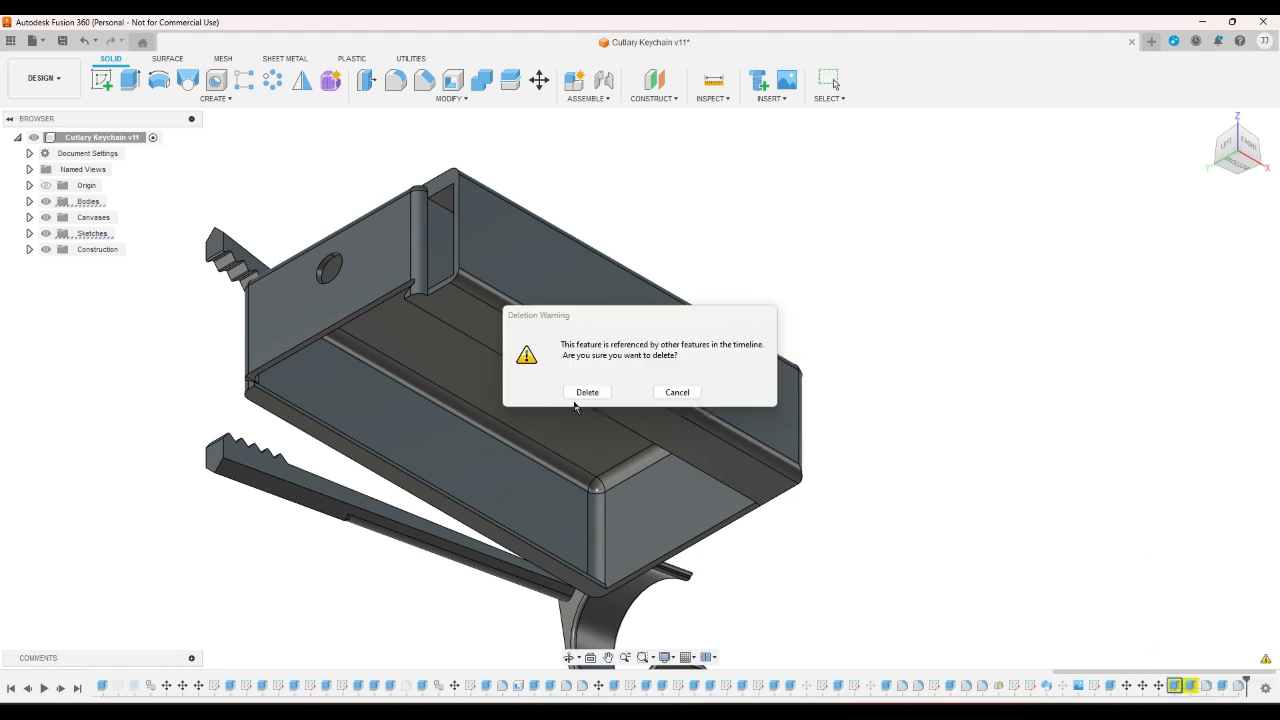
pyautogui.click(584, 391)
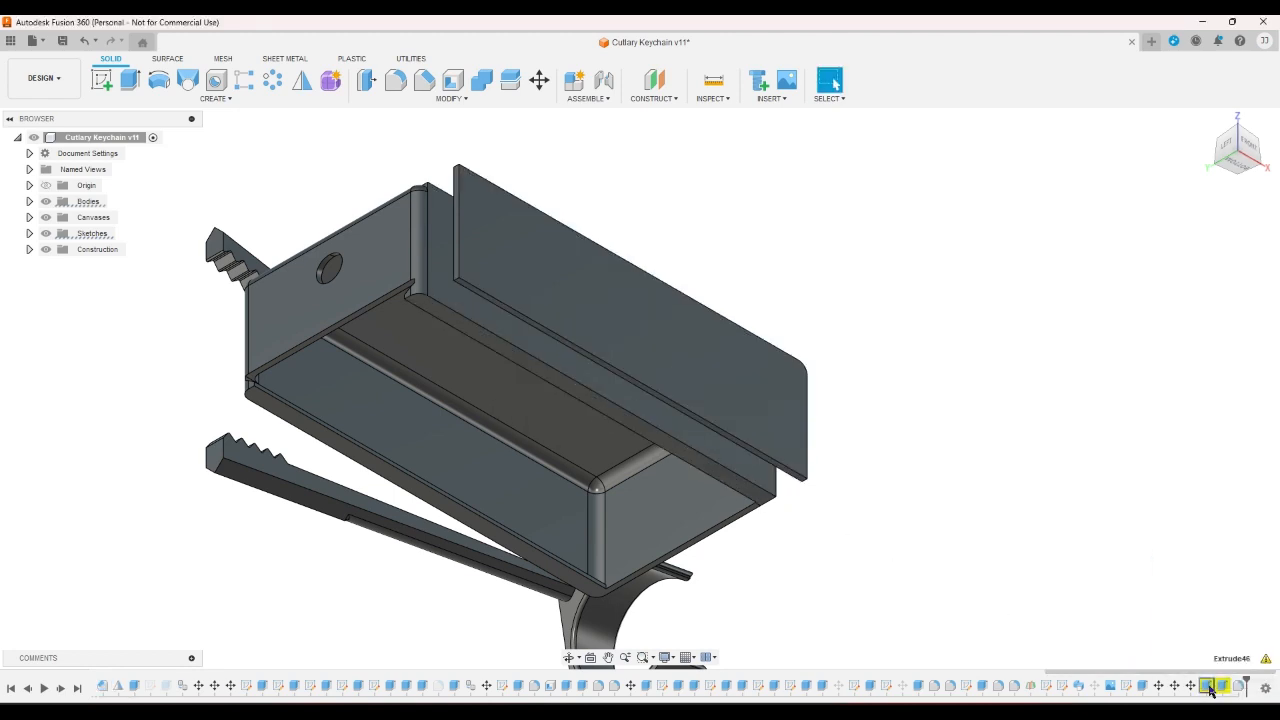
pyautogui.rightClick(1214, 686)
pyautogui.click(1188, 580)
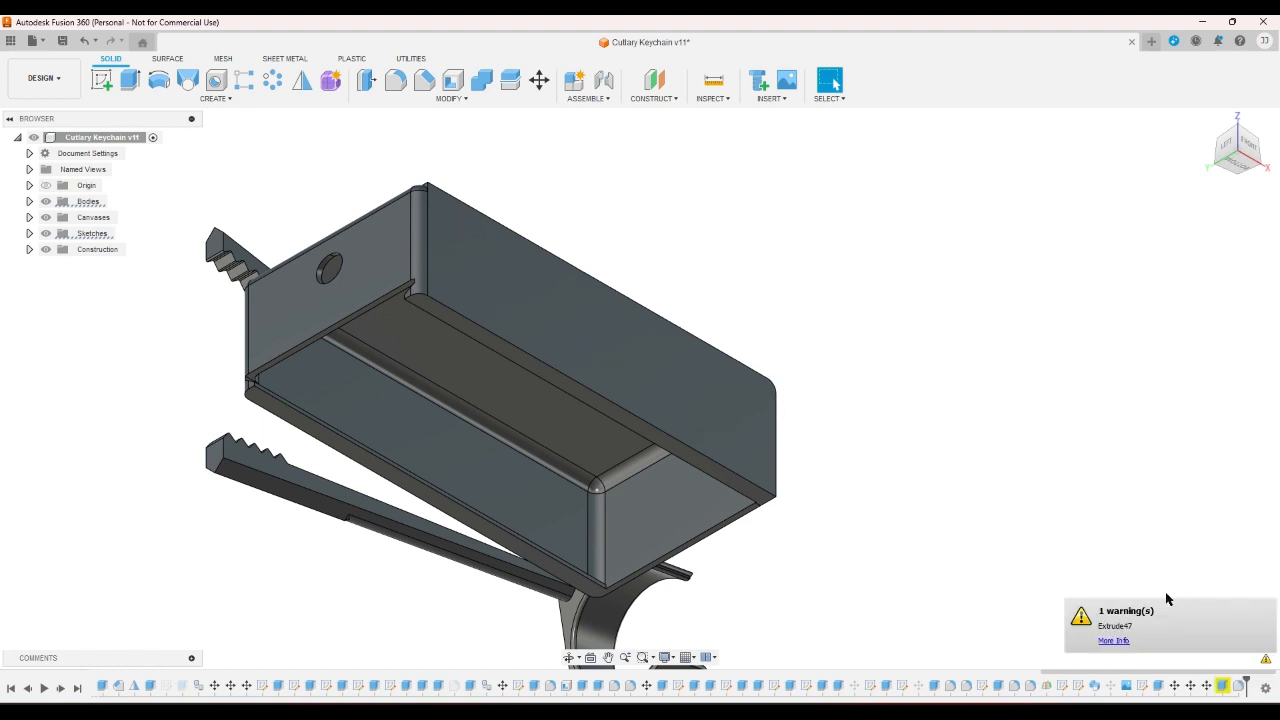
pyautogui.rightClick(1222, 686)
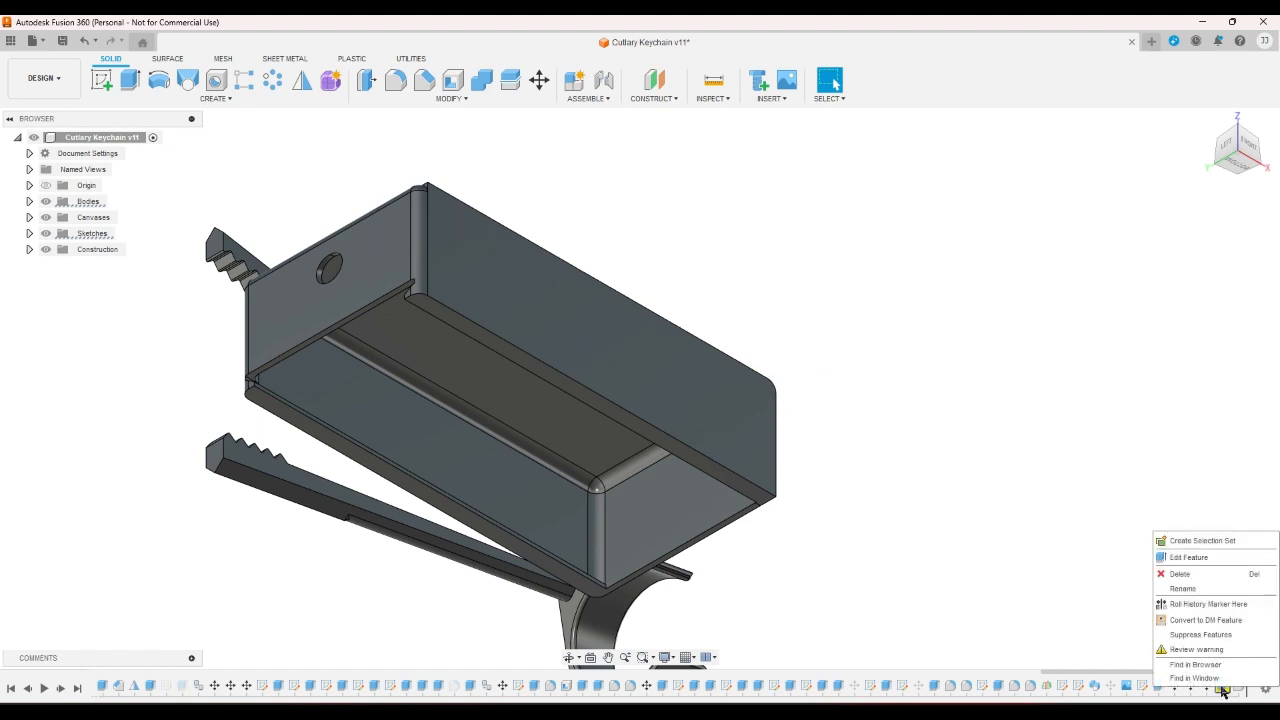
pyautogui.click(1182, 574)
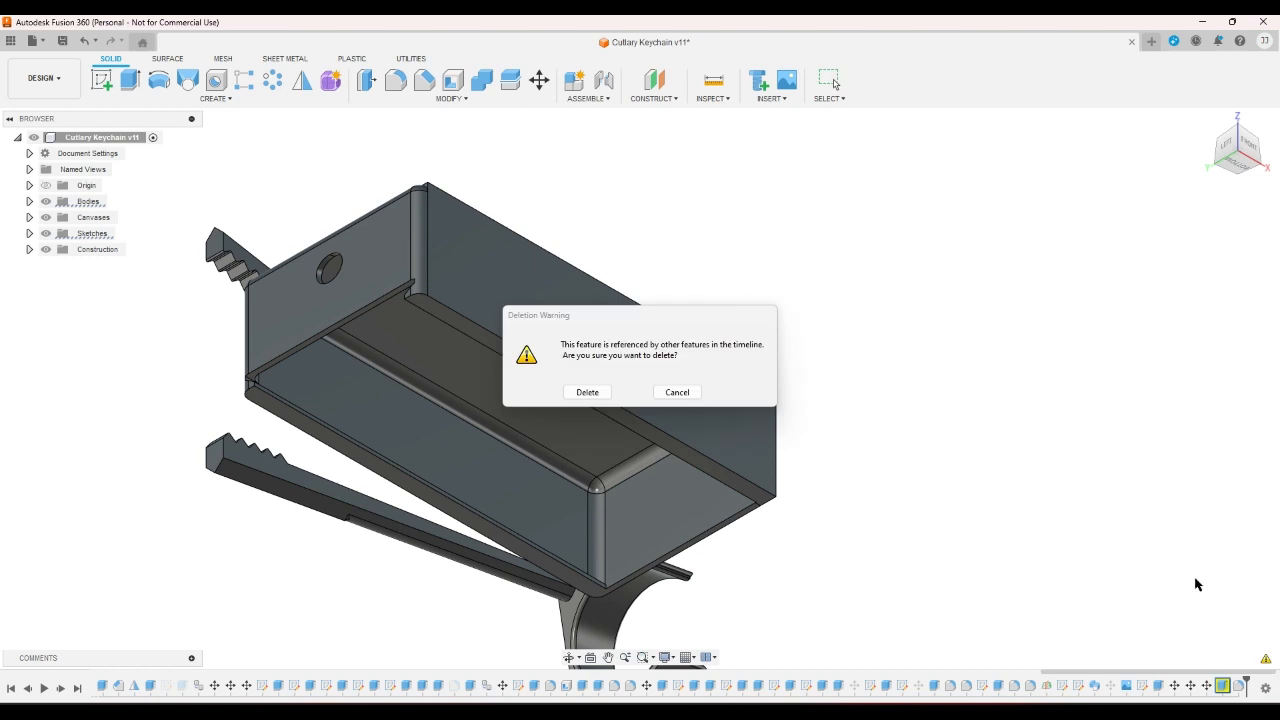
pyautogui.click(587, 392)
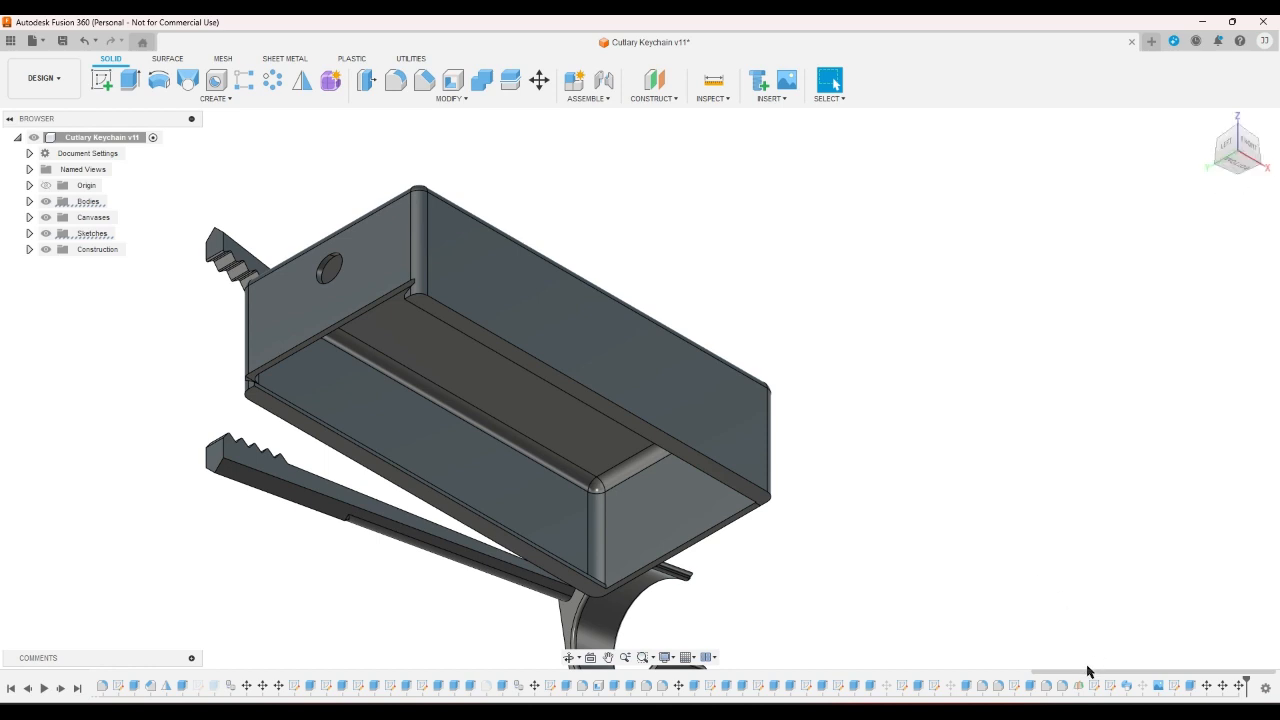
# - Open the Lid sketch for editing
pyautogui.moveTo(1088, 671); pyautogui.dragTo(990, 672)
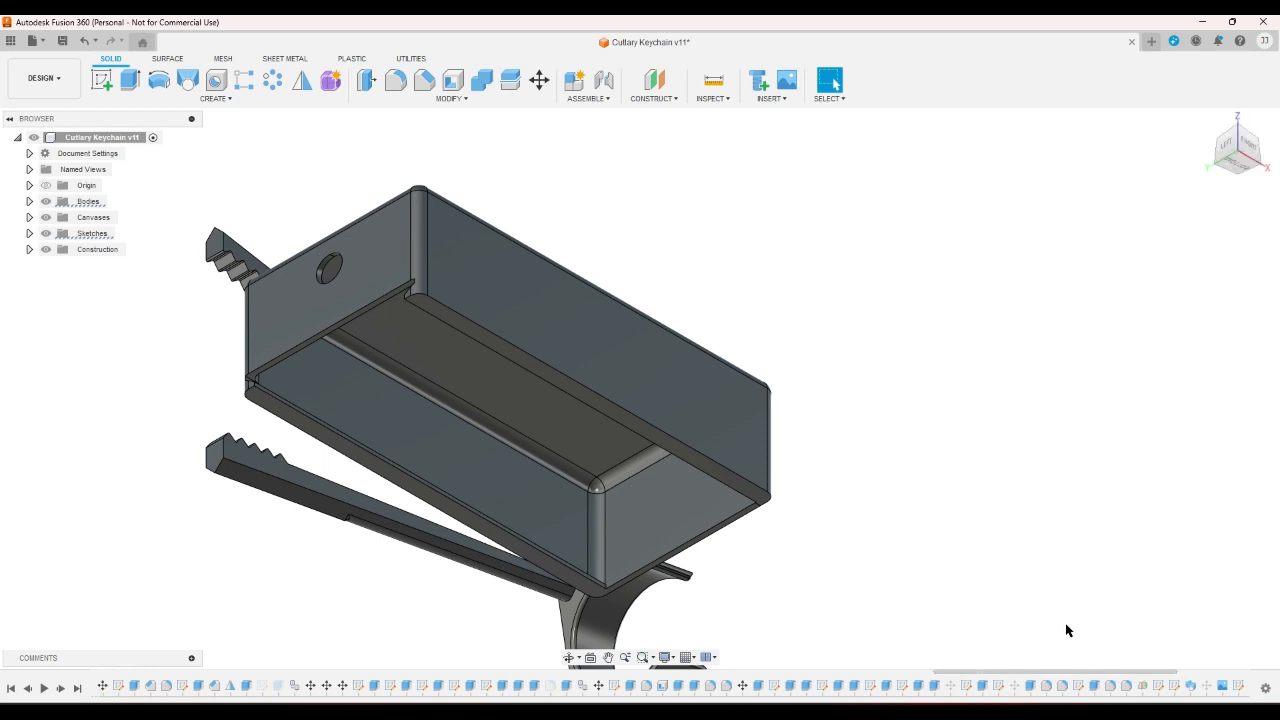
pyautogui.click(29, 233)
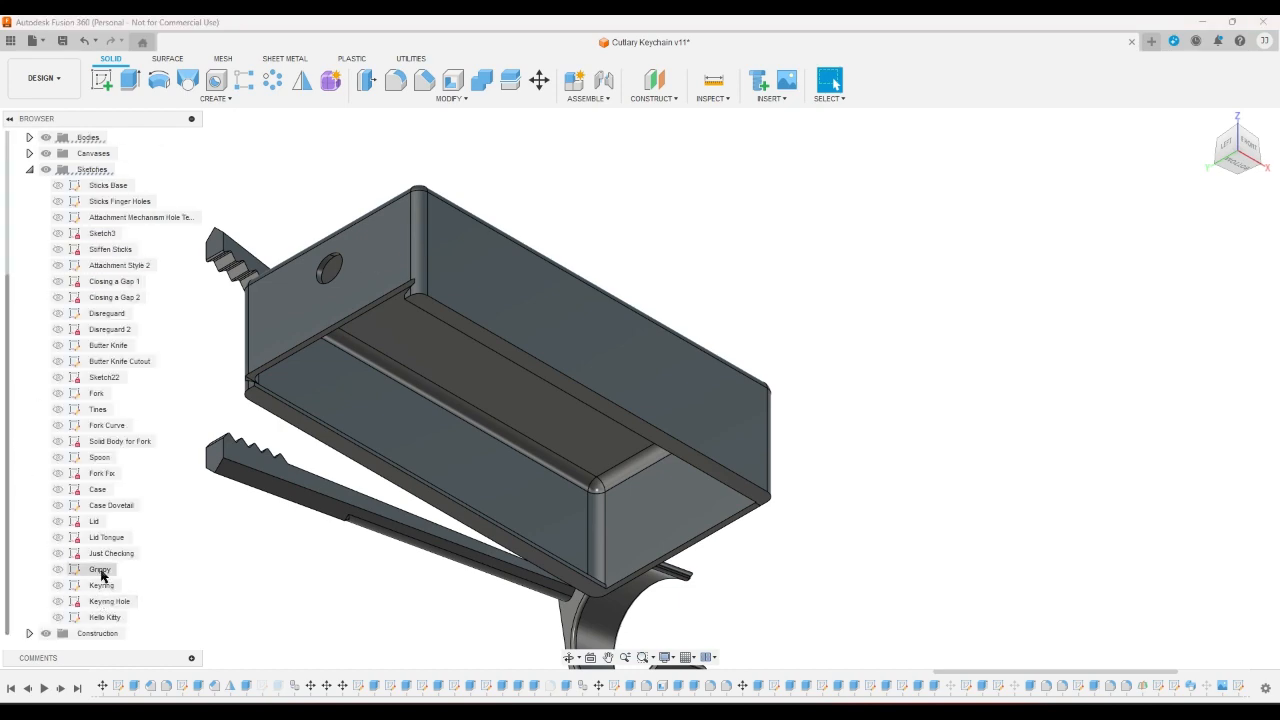
pyautogui.doubleClick(95, 521)
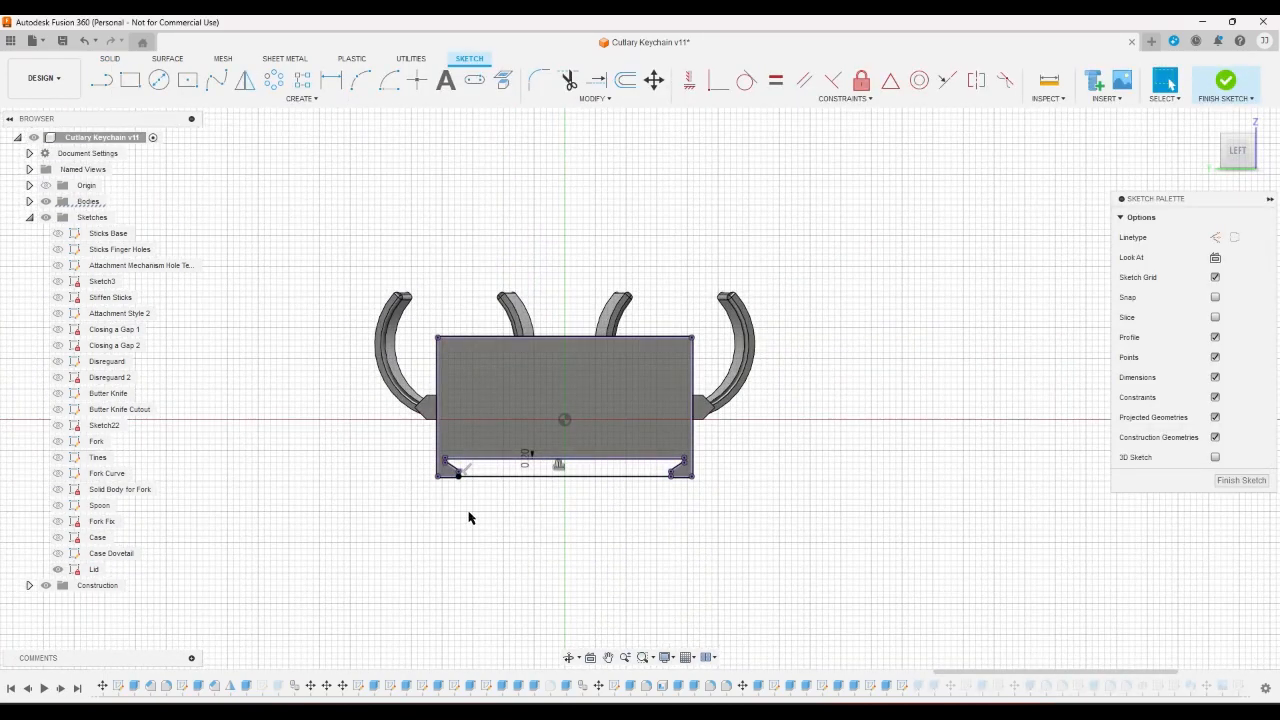
# - Draw a three-sided line outline about 1.9 mm deep beneath the lid's lower edge, starting at the offset dovetail corner
pyautogui.scroll(3, 454, 485)
pyautogui.click(101, 80)
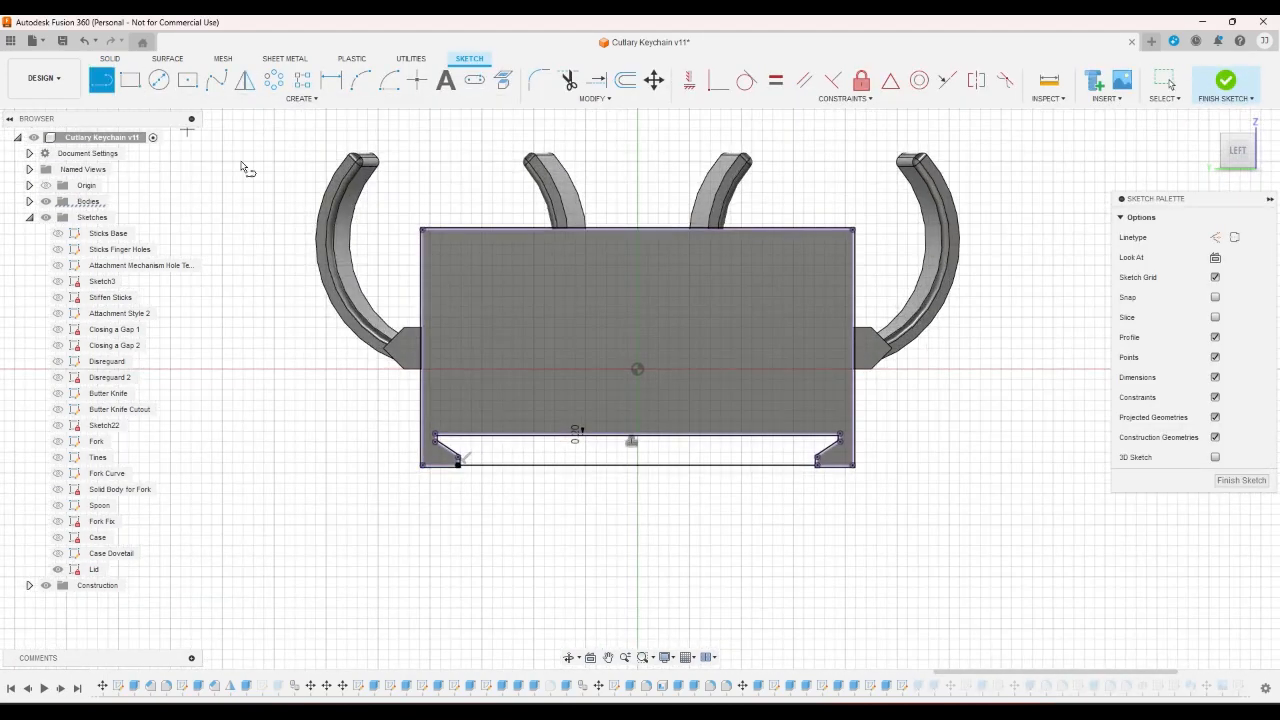
pyautogui.scroll(3, 483, 458)
pyautogui.scroll(5, 467, 503)
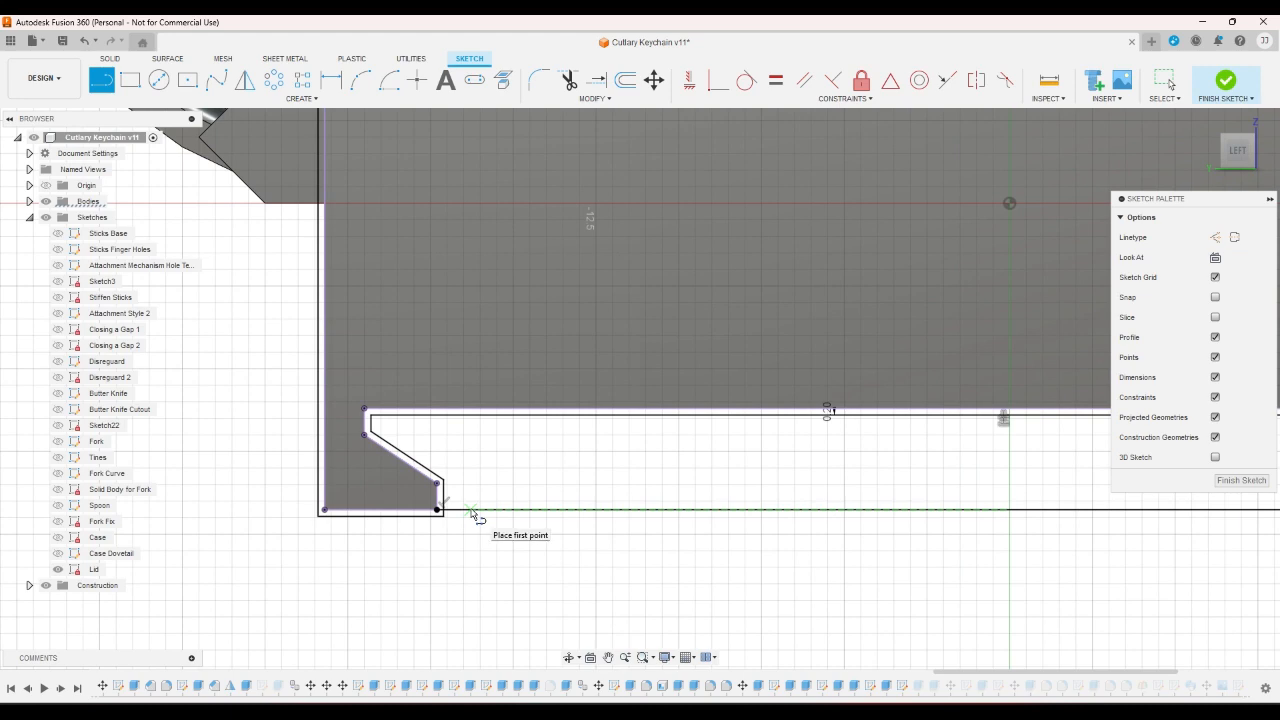
pyautogui.scroll(2, 474, 516)
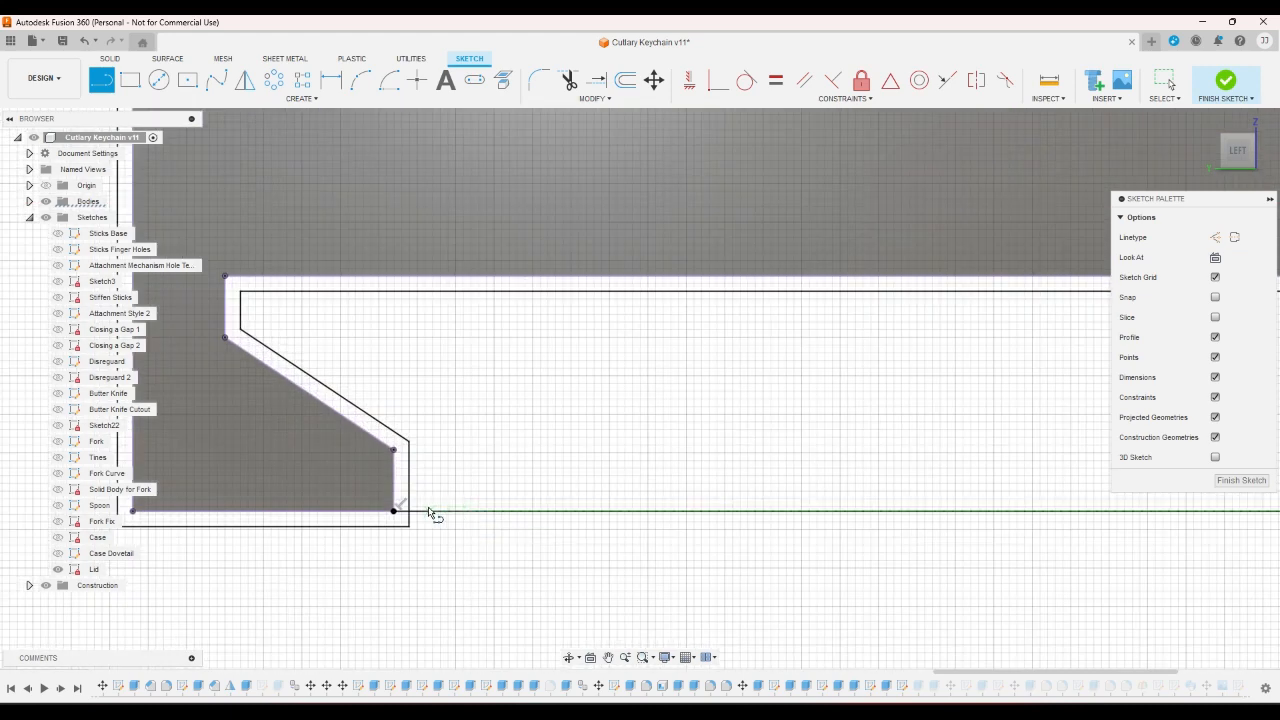
pyautogui.scroll(1, 427, 510)
pyautogui.scroll(-1, 425, 508)
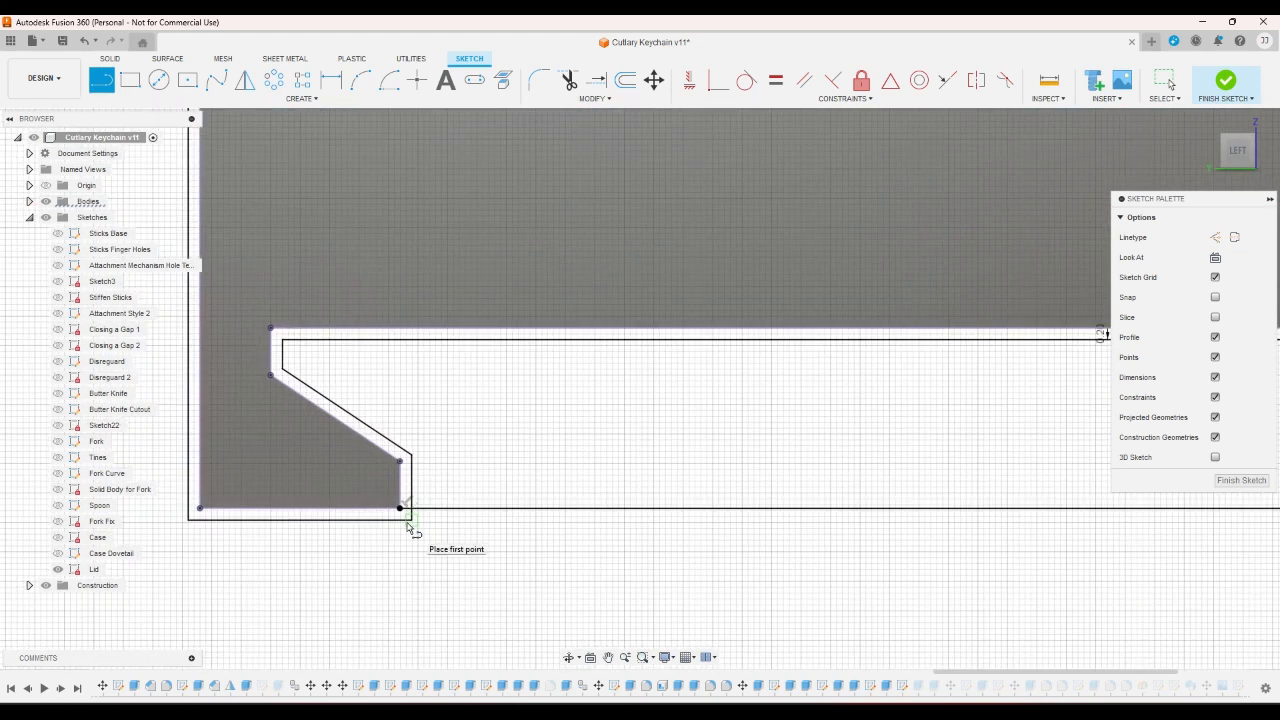
pyautogui.click(411, 517)
pyautogui.click(411, 620)
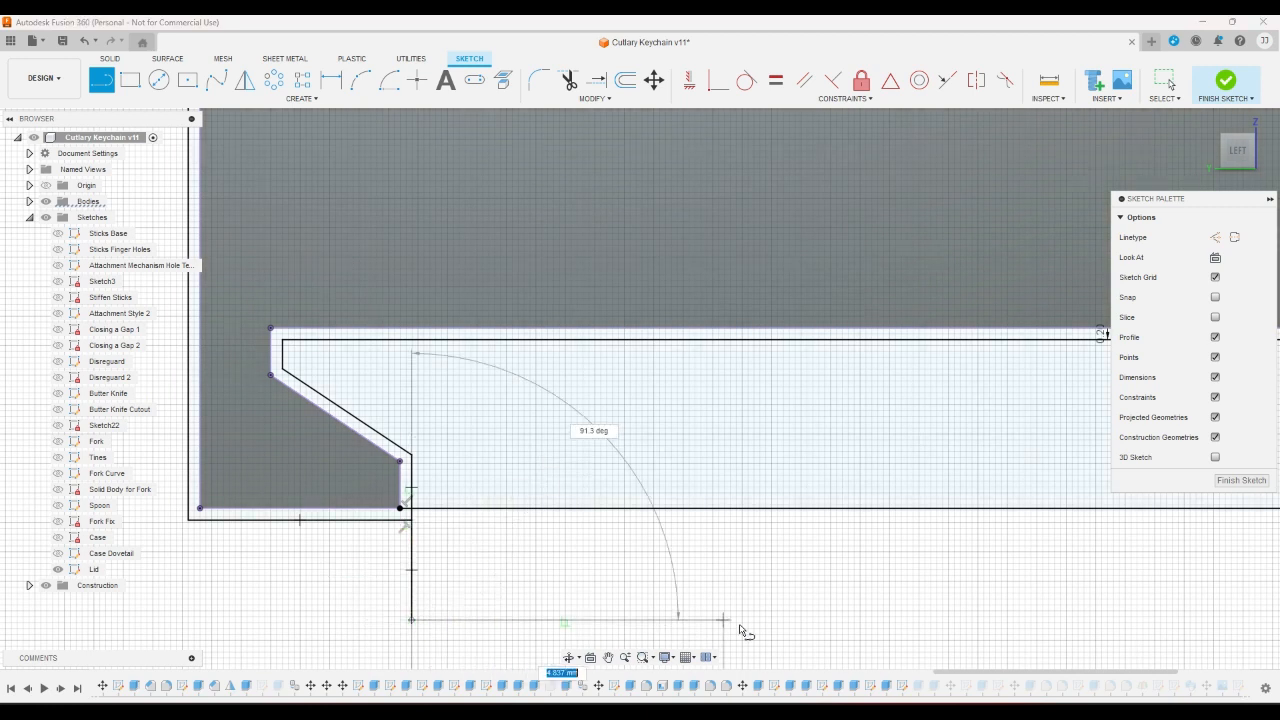
pyautogui.click(826, 619)
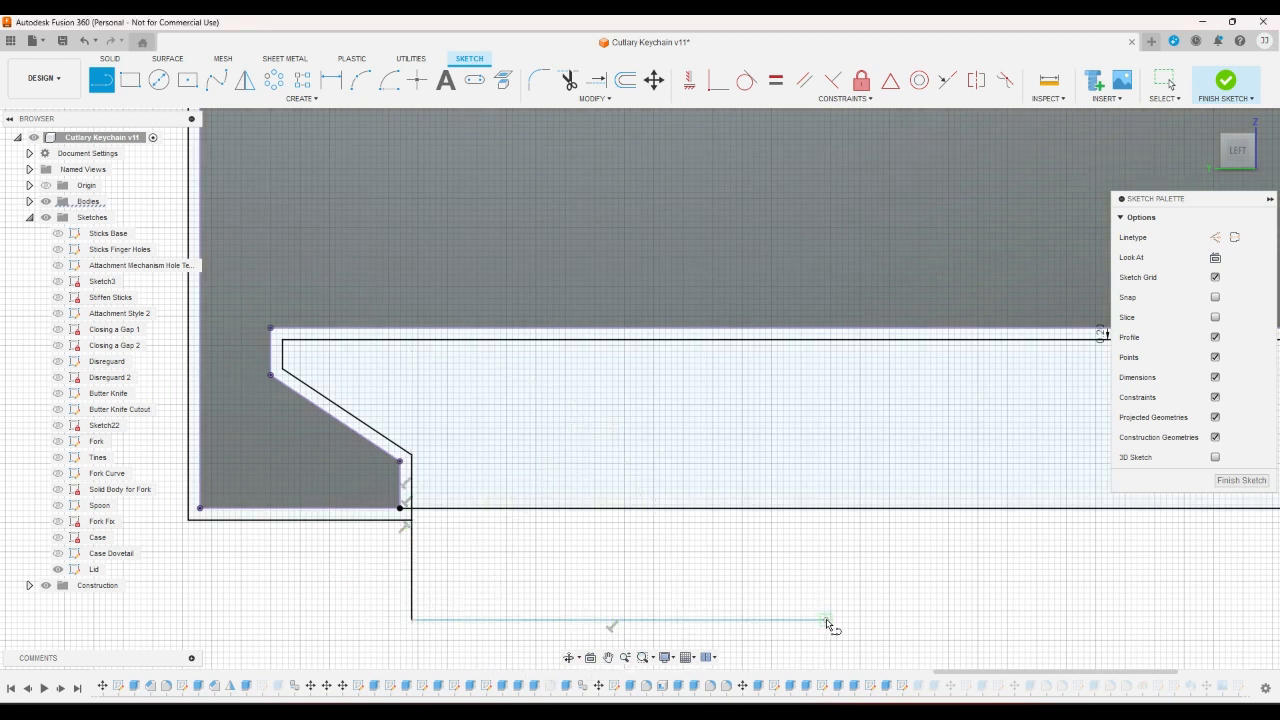
pyautogui.click(827, 511)
pyautogui.rightClick(868, 536)
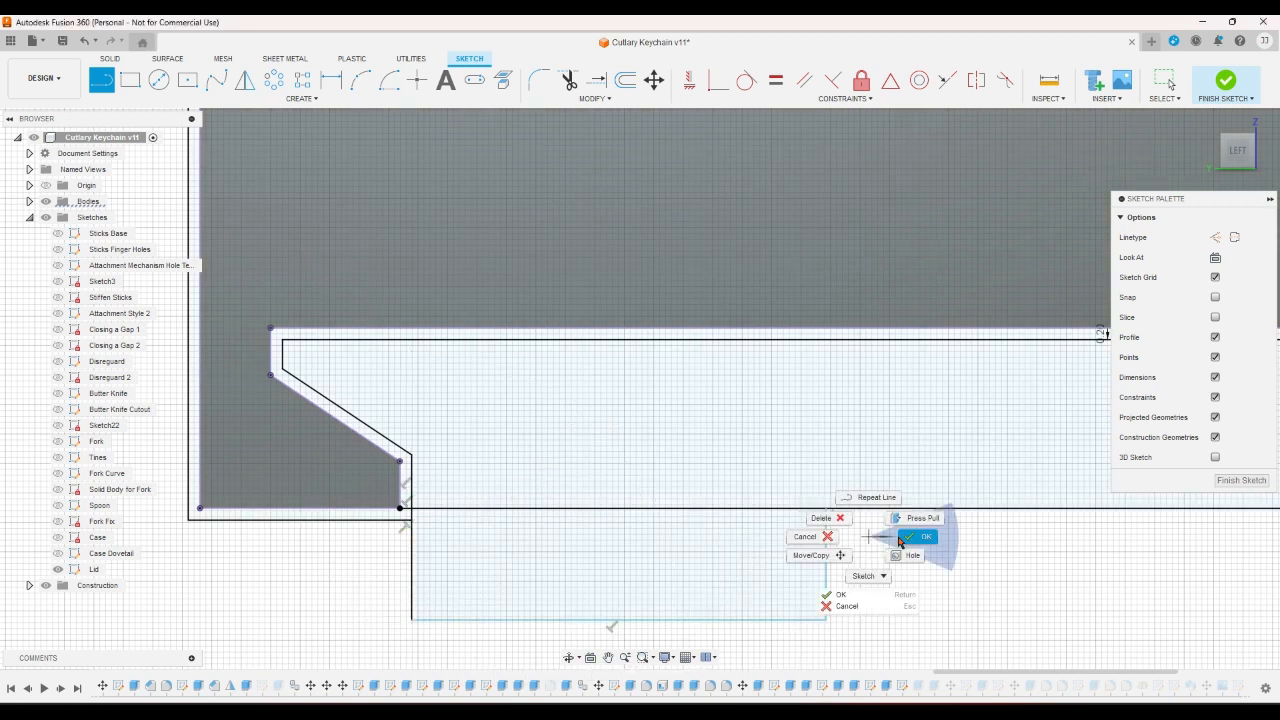
pyautogui.click(908, 537)
# - Make the outline's free vertical side collinear with the lid's short vertical edge at the opposite dovetail
pyautogui.scroll(-1, 808, 541)
pyautogui.scroll(-3, 764, 520)
pyautogui.scroll(2, 640, 565)
pyautogui.scroll(-3, 526, 527)
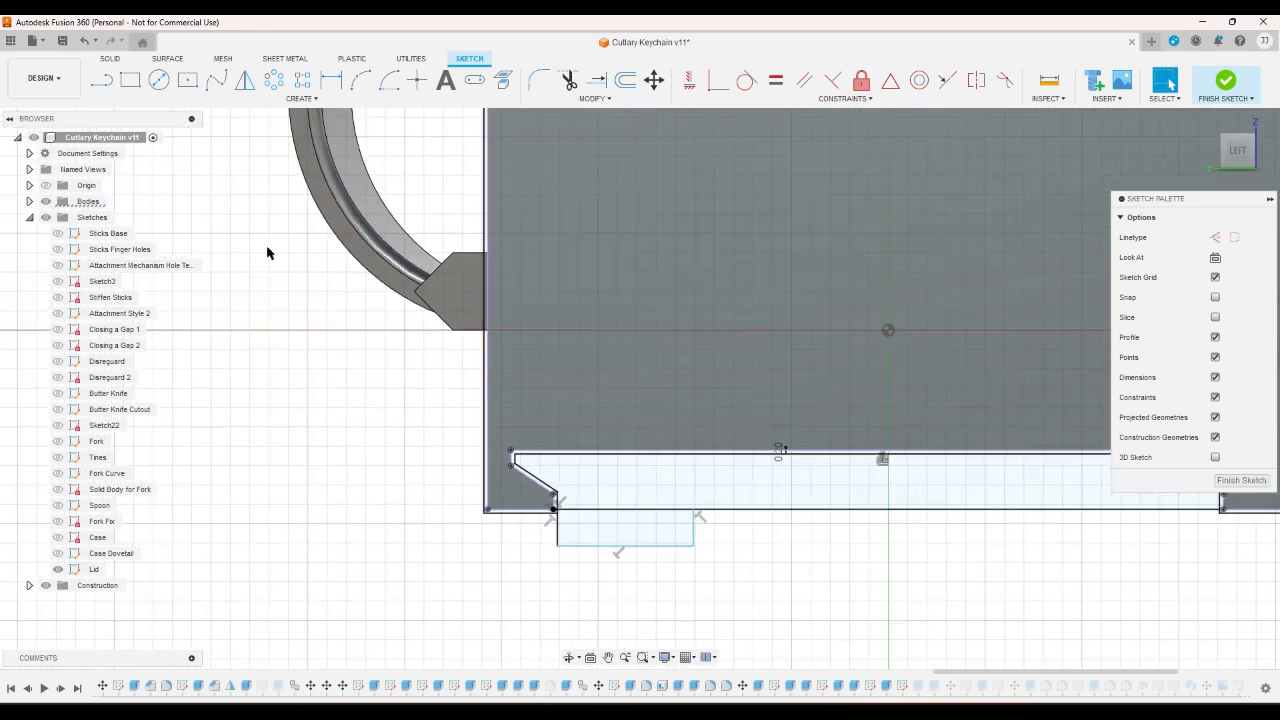
pyautogui.click(947, 80)
pyautogui.scroll(-2, 576, 455)
pyautogui.scroll(3, 560, 450)
pyautogui.click(668, 470)
pyautogui.scroll(-3, 494, 514)
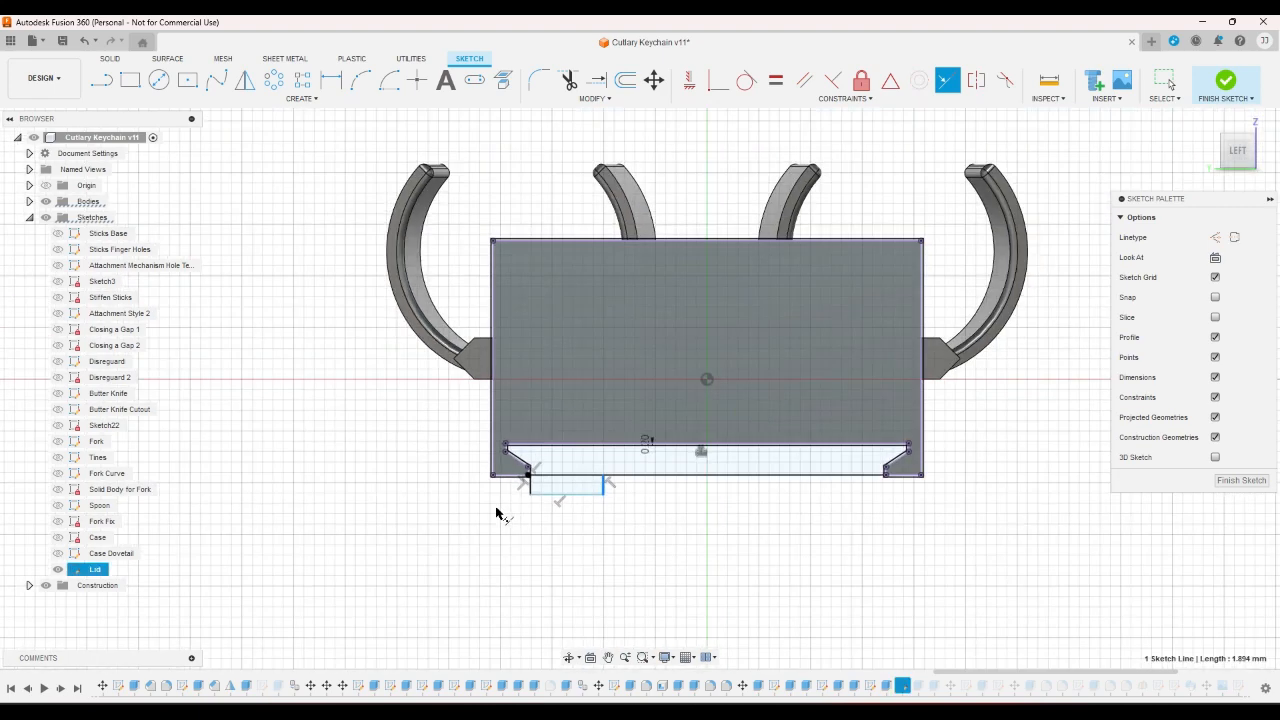
pyautogui.scroll(2, 845, 503)
pyautogui.scroll(3, 845, 503)
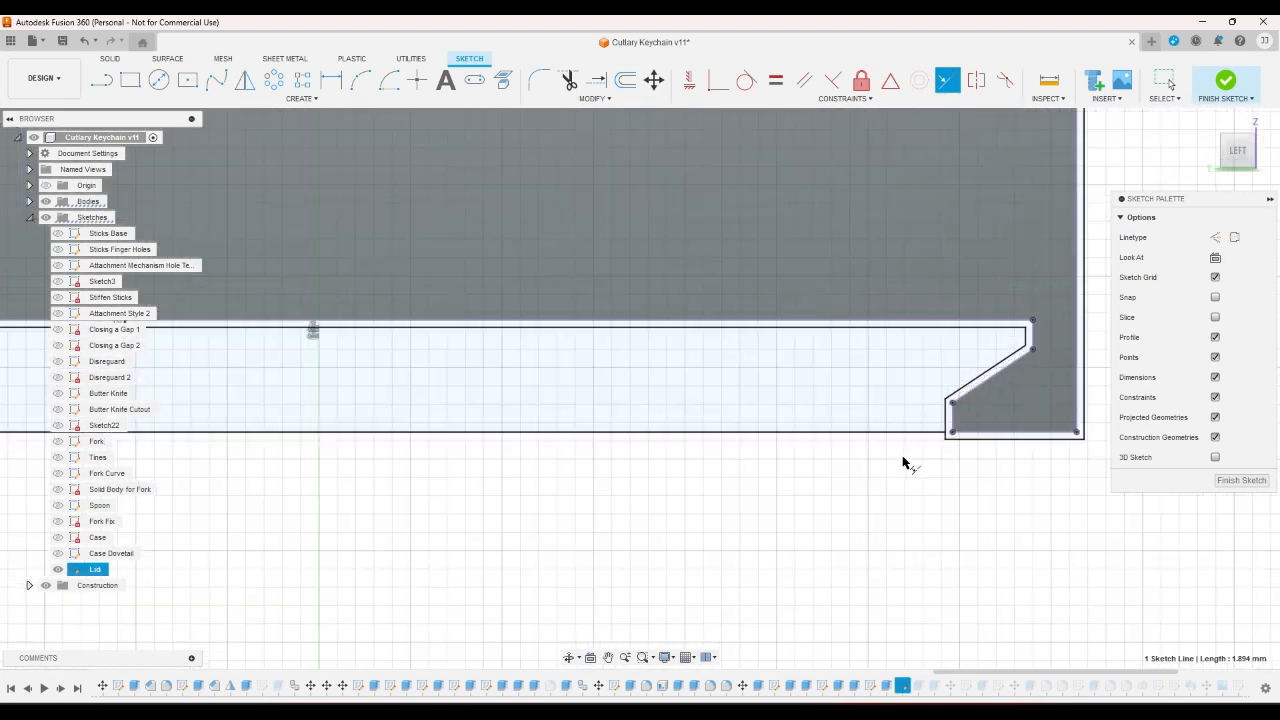
pyautogui.click(946, 423)
pyautogui.scroll(-1, 893, 487)
pyautogui.scroll(-3, 893, 487)
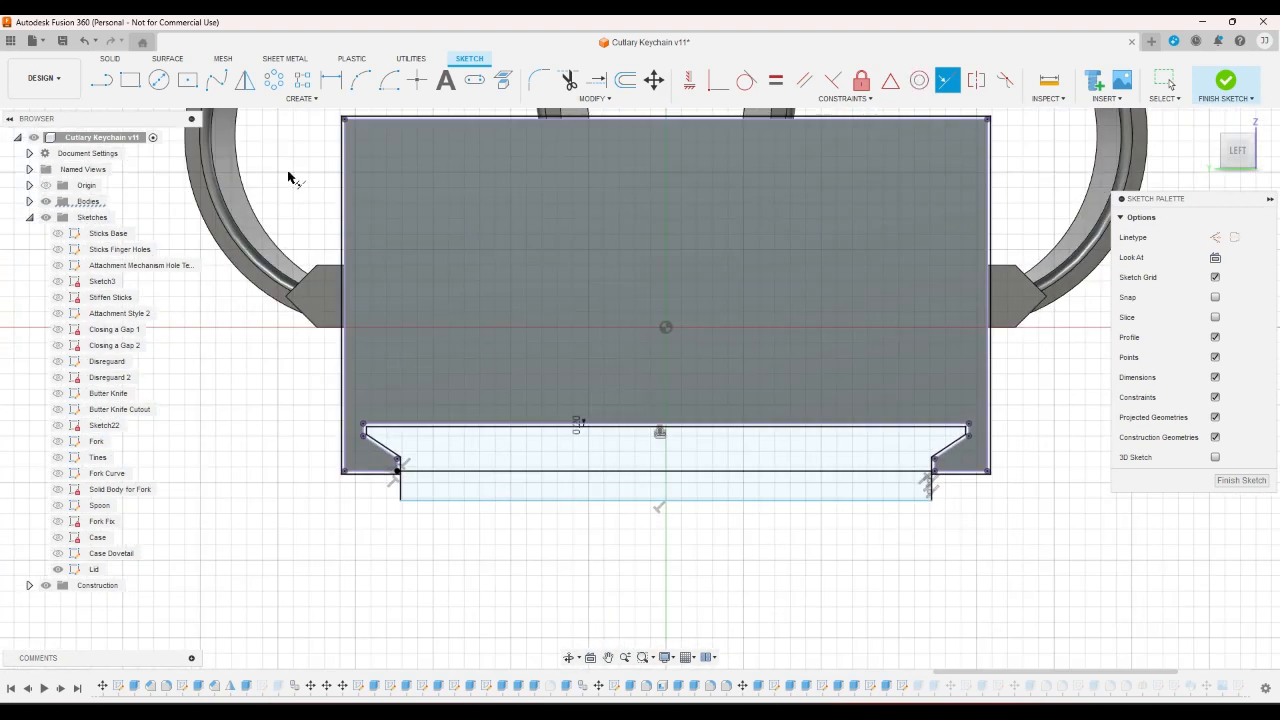
# - Draw a short vertical line just inside each end of the outline, from the lid's lower edge to the outline's bottom line
pyautogui.click(107, 88)
pyautogui.scroll(4, 430, 447)
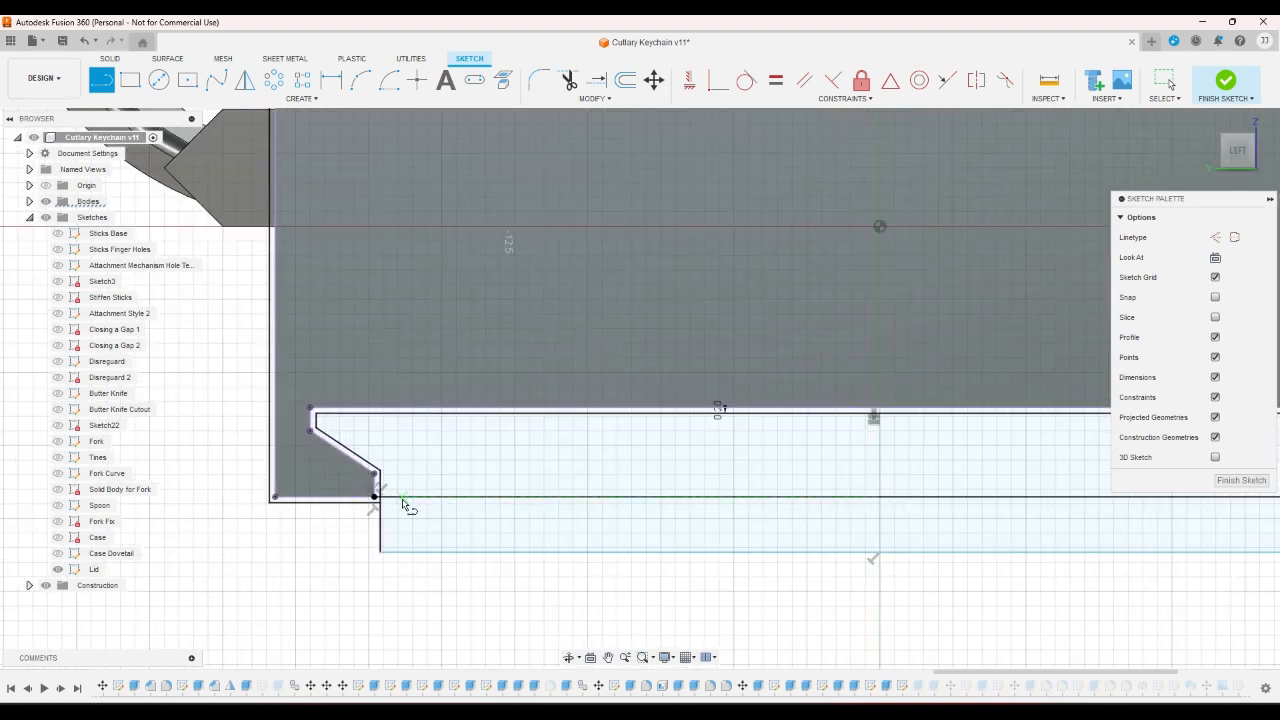
pyautogui.click(379, 497)
pyautogui.scroll(-3, 600, 494)
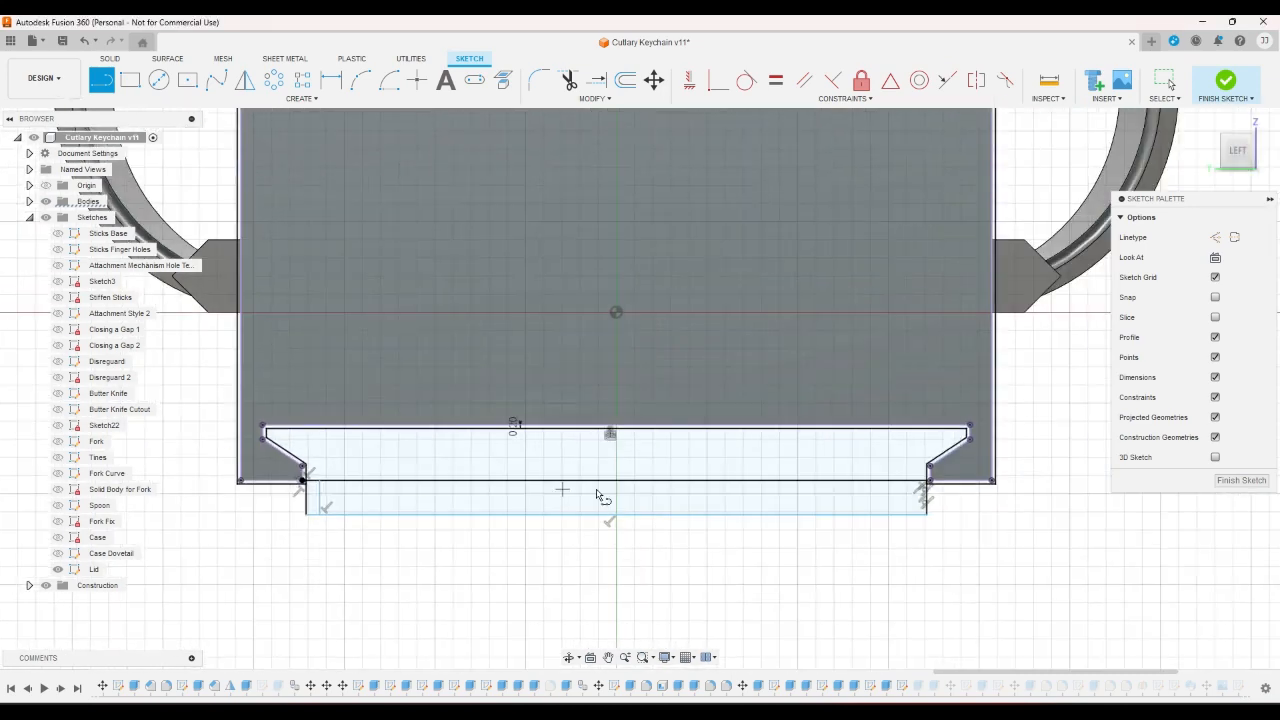
pyautogui.scroll(4, 900, 491)
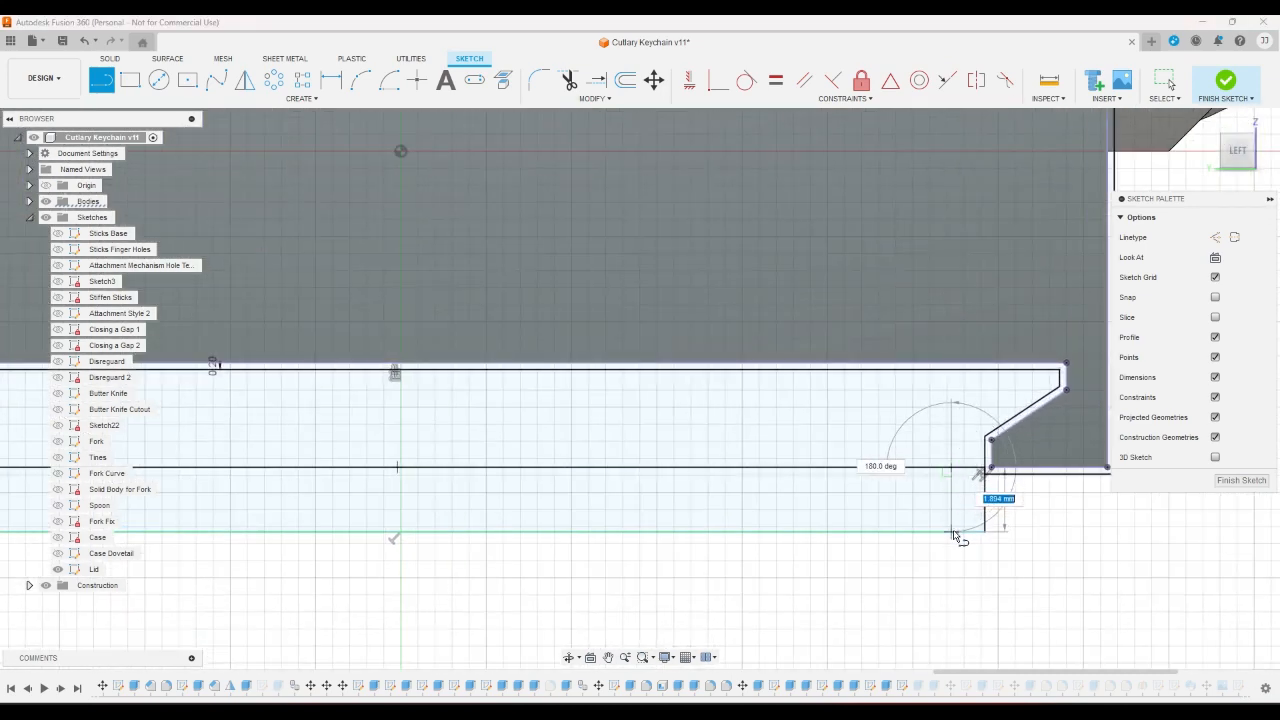
pyautogui.scroll(-3, 968, 490)
# - Draw a rectangle about 1.85 mm tall directly beneath the outline and make its free short side collinear with the outline's side
pyautogui.click(131, 81)
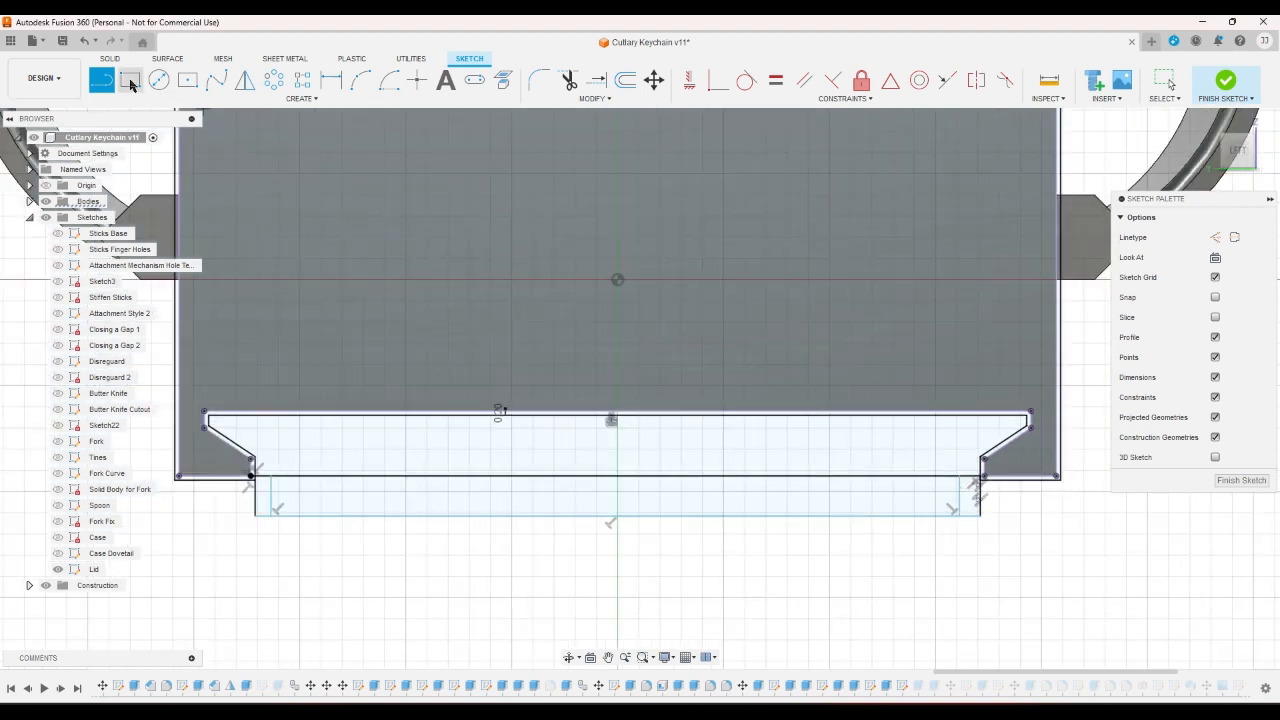
pyautogui.click(980, 516)
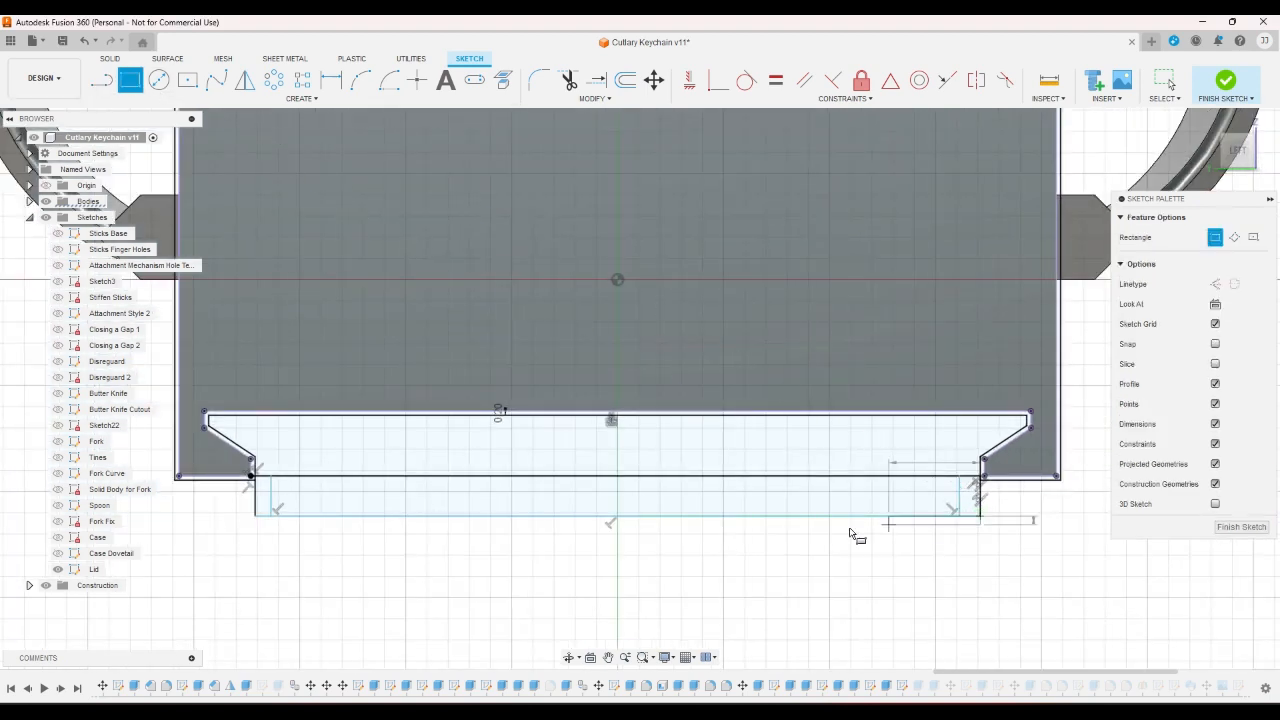
pyautogui.click(280, 555)
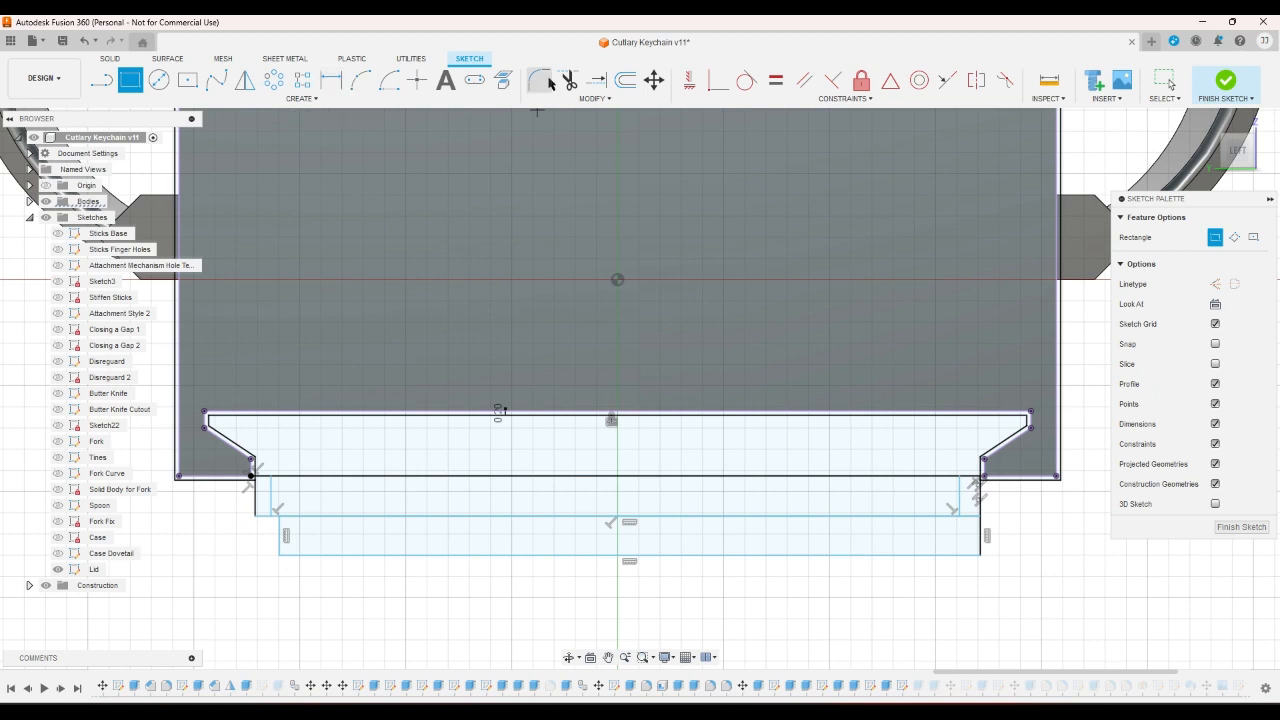
pyautogui.click(943, 84)
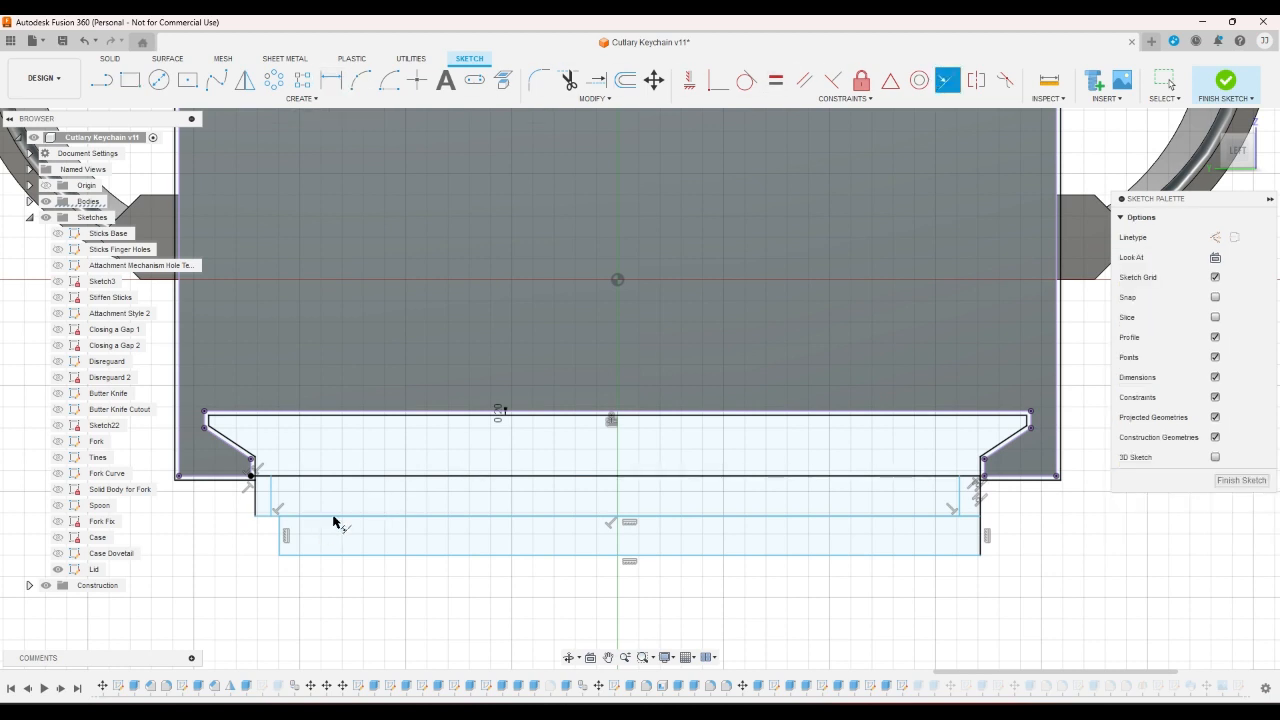
pyautogui.click(281, 531)
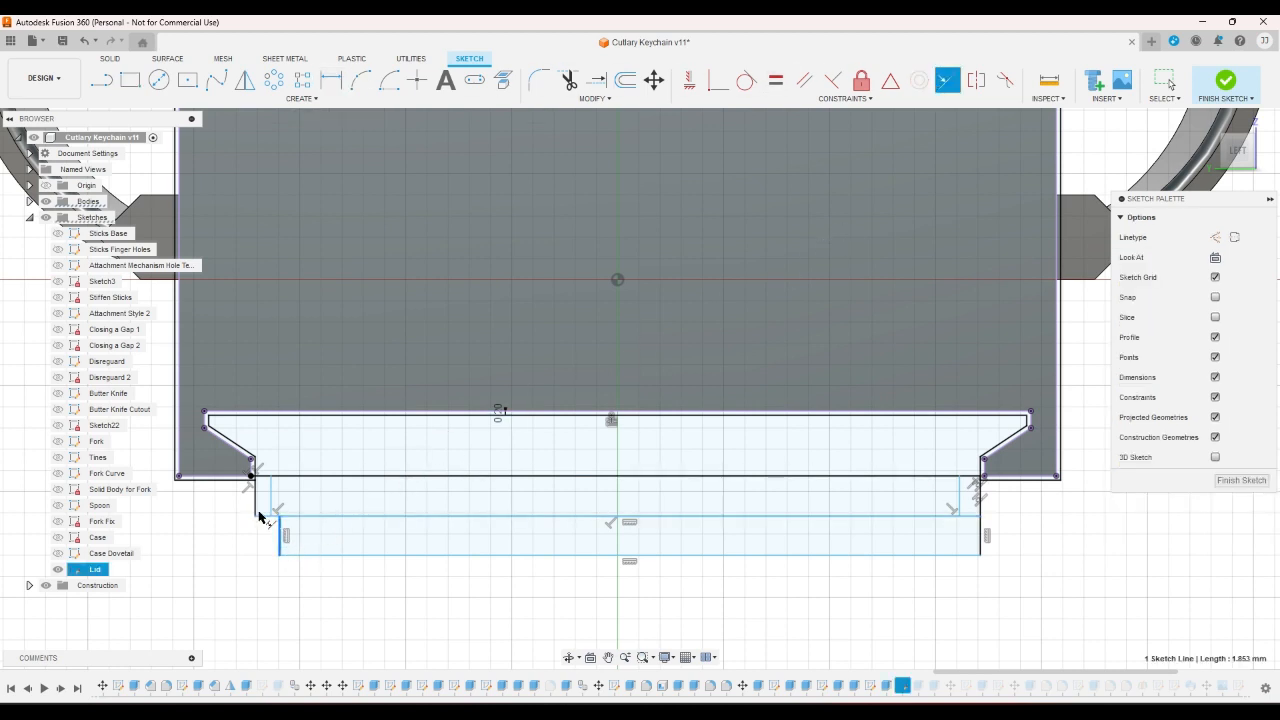
pyautogui.click(254, 510)
# - Dimension both inner vertical lines 1.2 mm from the outline's adjacent outer sides
pyautogui.click(331, 80)
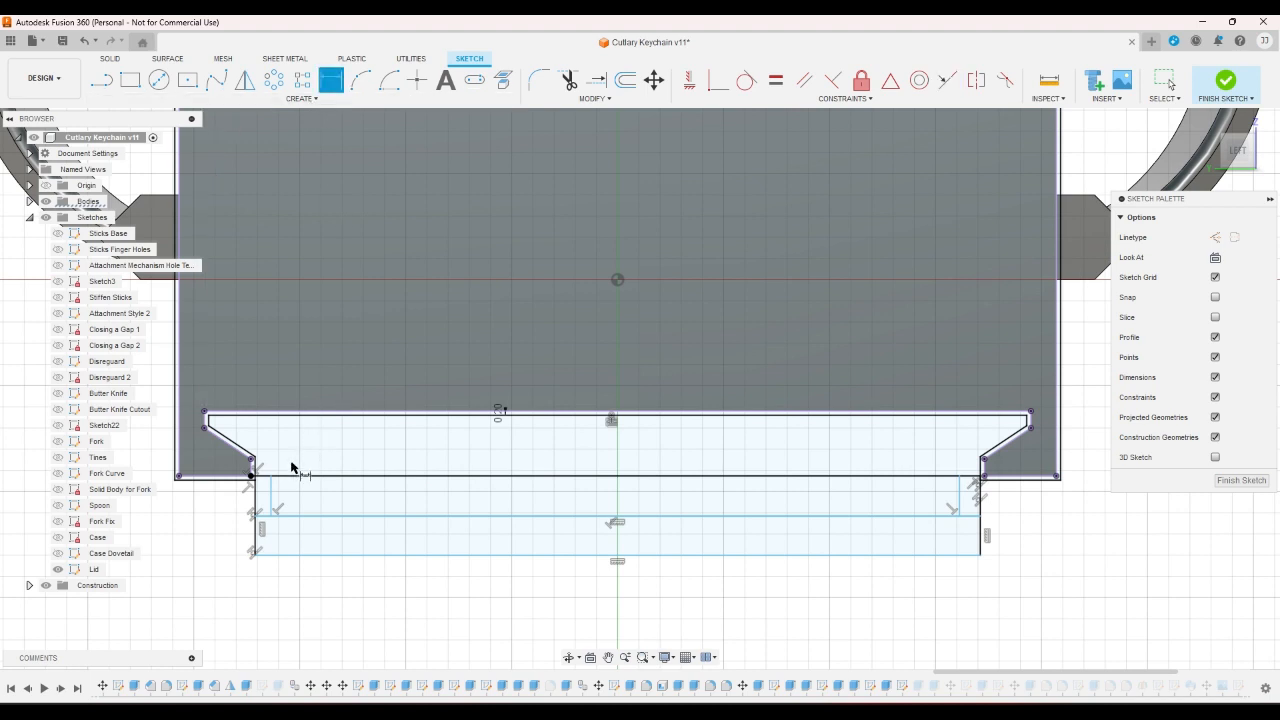
pyautogui.click(272, 488)
pyautogui.click(256, 490)
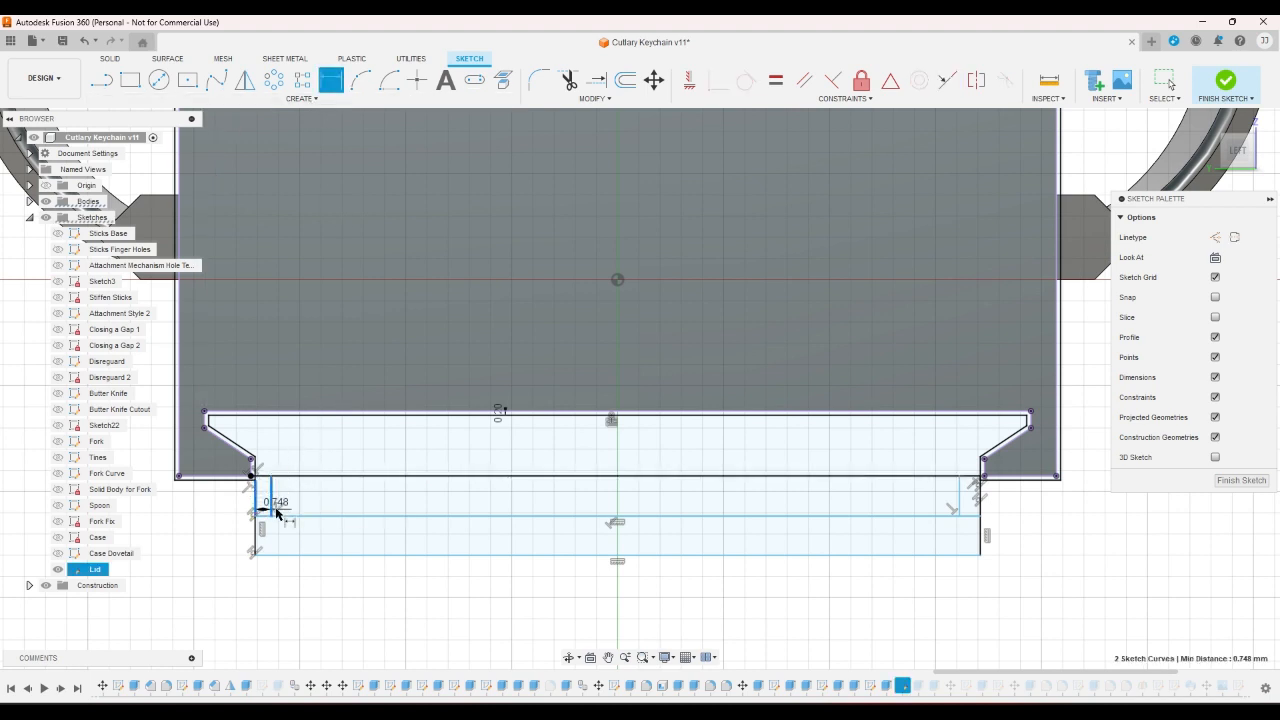
pyautogui.click(281, 511)
pyautogui.write('1.2')
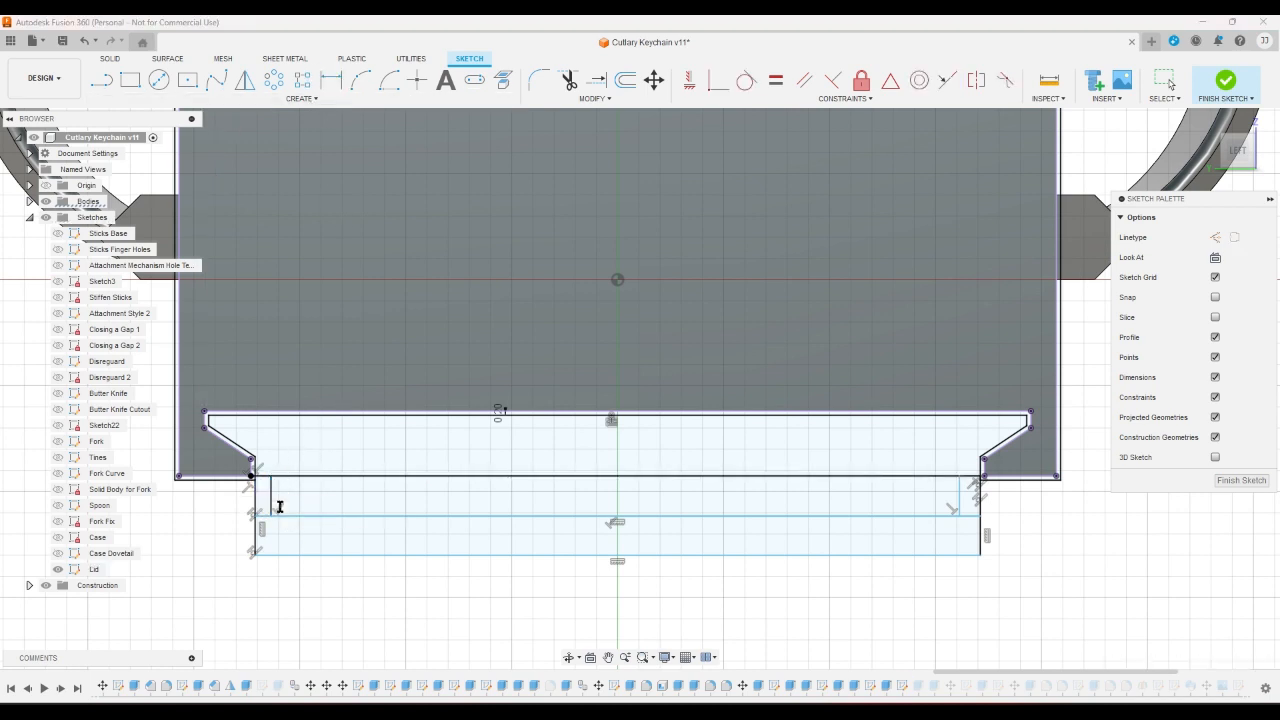
pyautogui.press('Return')
pyautogui.click(959, 497)
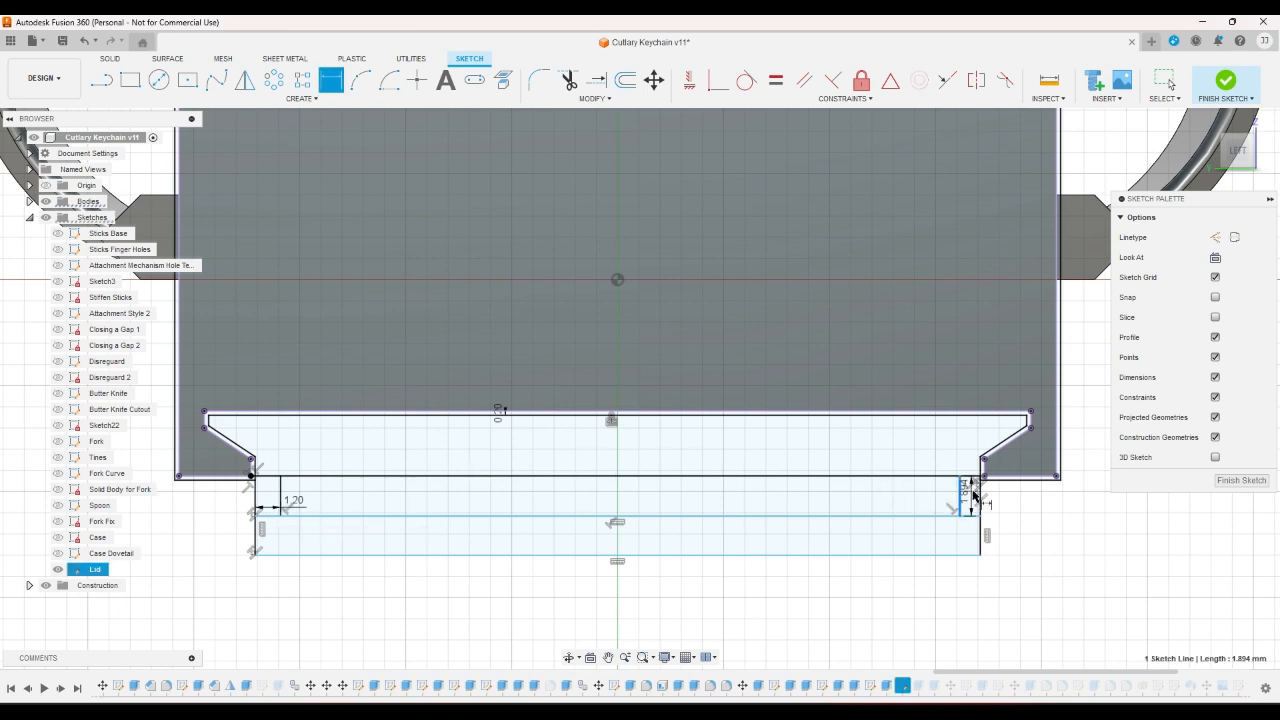
pyautogui.click(979, 512)
pyautogui.click(946, 532)
pyautogui.write('1.2')
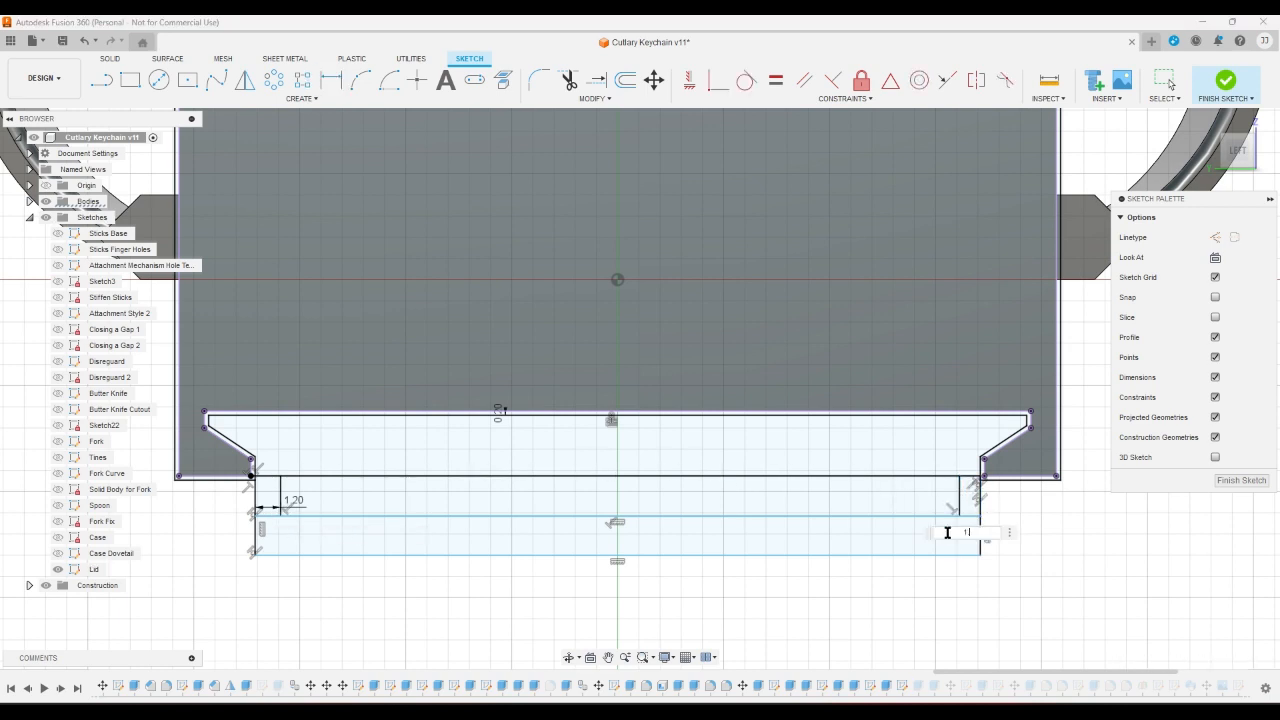
pyautogui.press('Return')
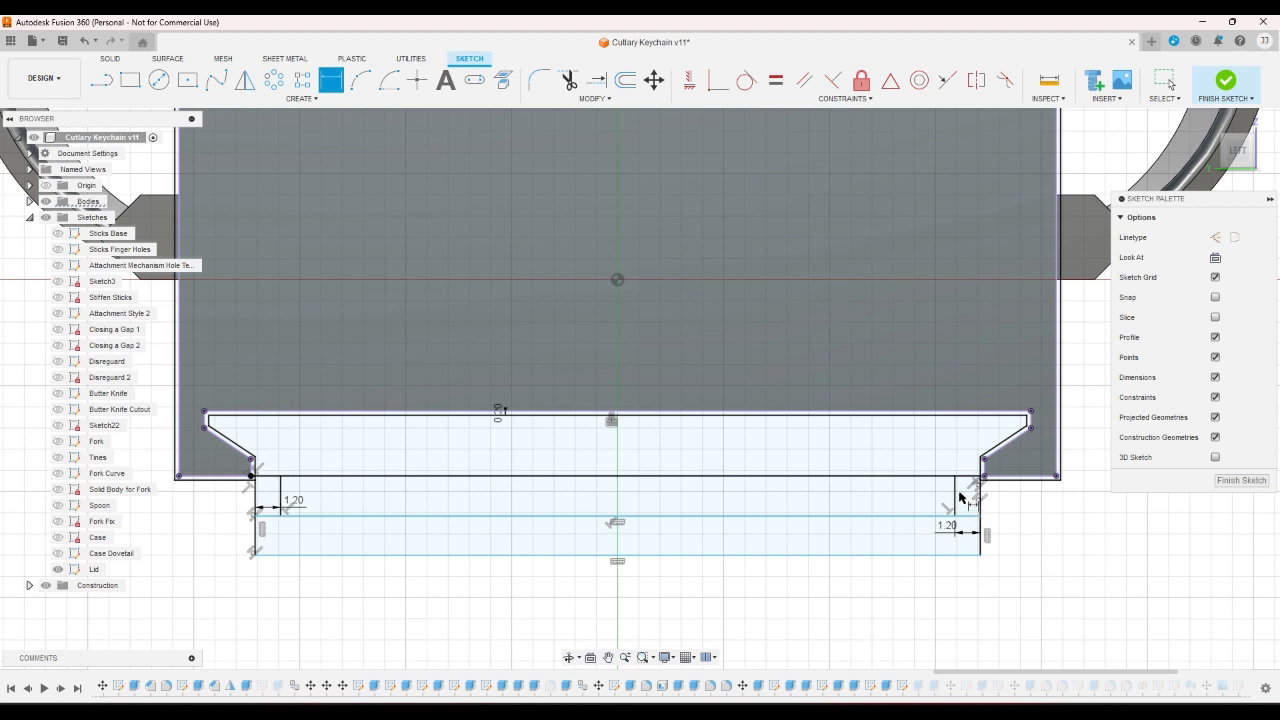
# - Dimension the compartment outline's height at 4.5 mm between the lid's lower edge and the outline's bottom line
pyautogui.click(956, 499)
pyautogui.click(924, 496)
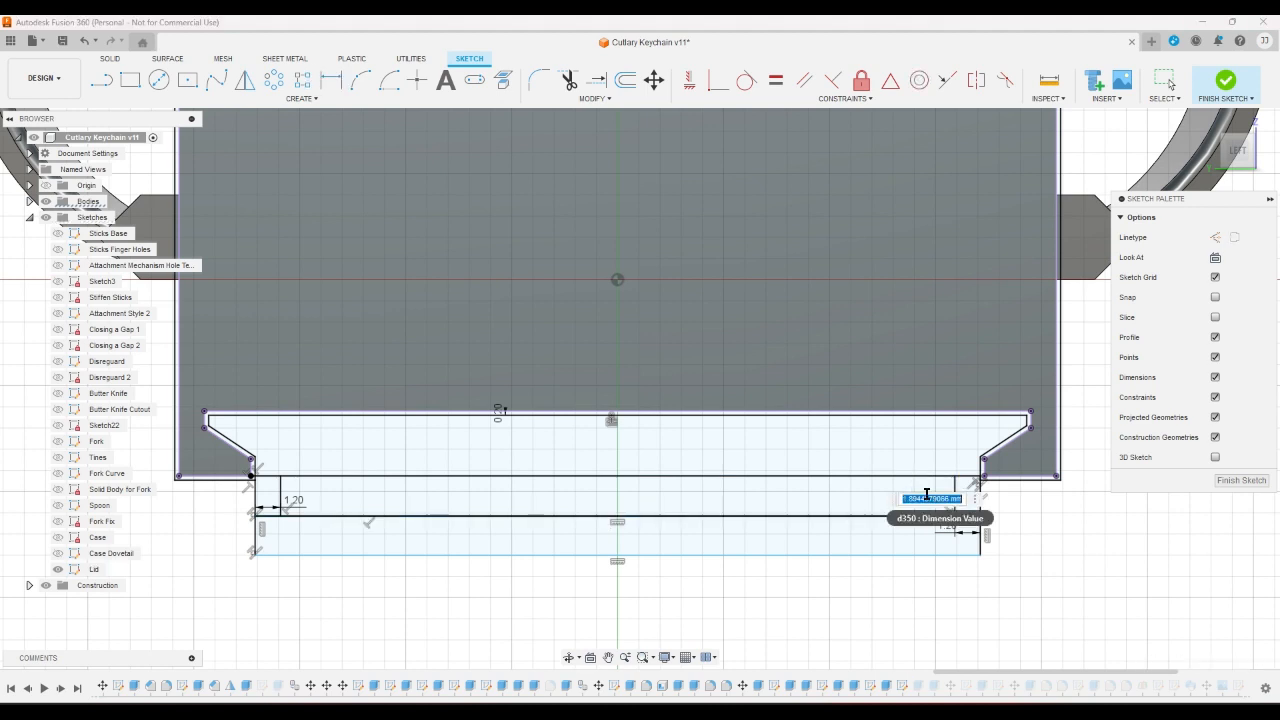
pyautogui.write('4.5')
pyautogui.press('Return')
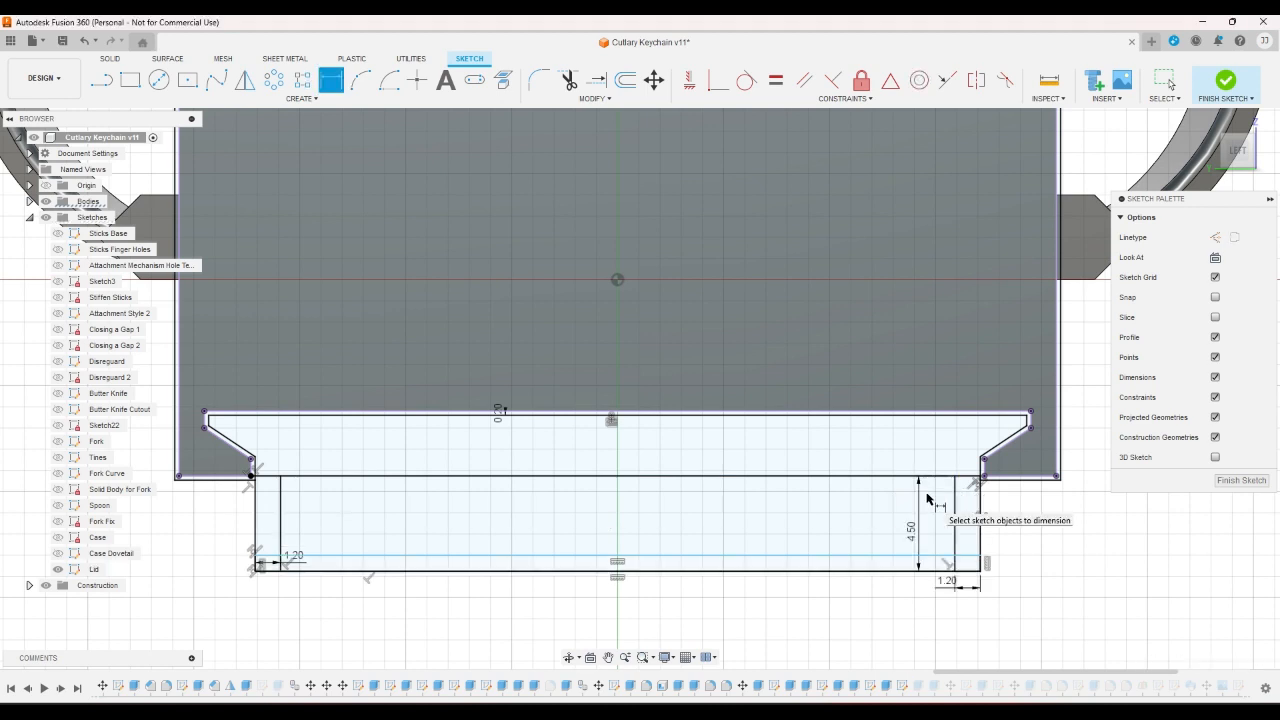
pyautogui.rightClick(1050, 569)
pyautogui.click(1005, 574)
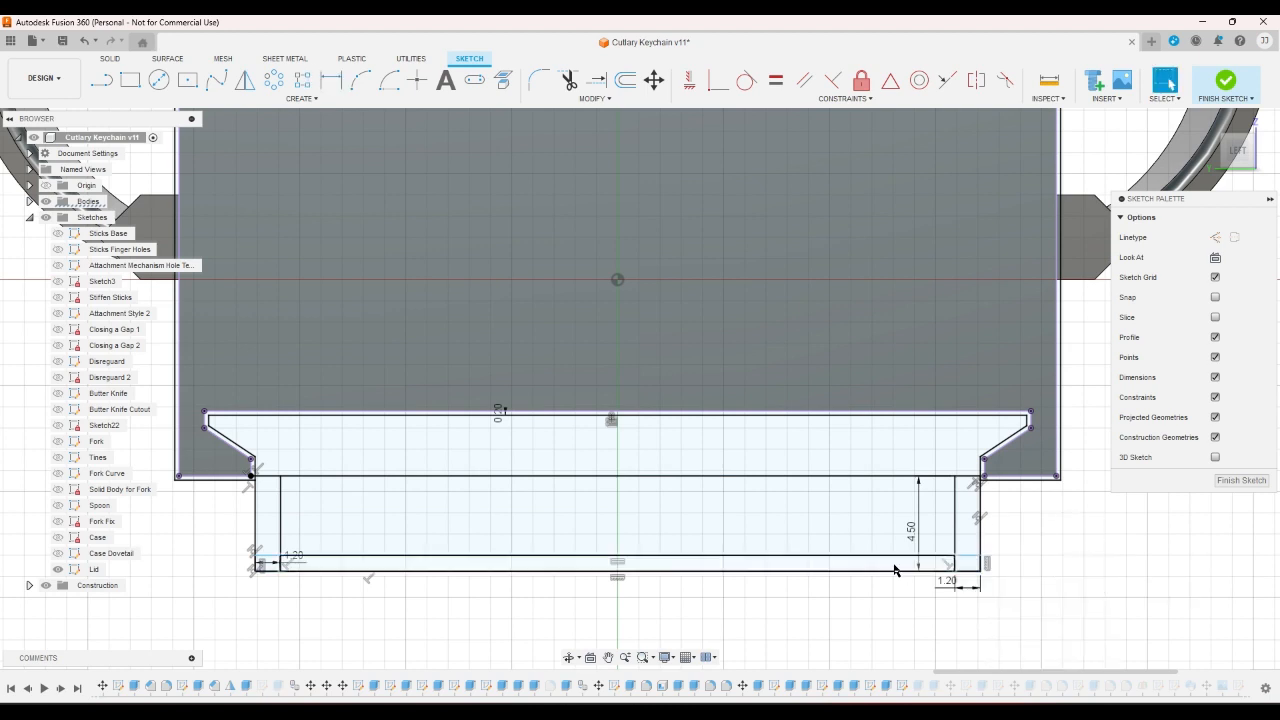
# - Pull the lower rectangle's free long edge below the outline and dimension the rectangle's height at 1.2 mm
pyautogui.click(889, 555)
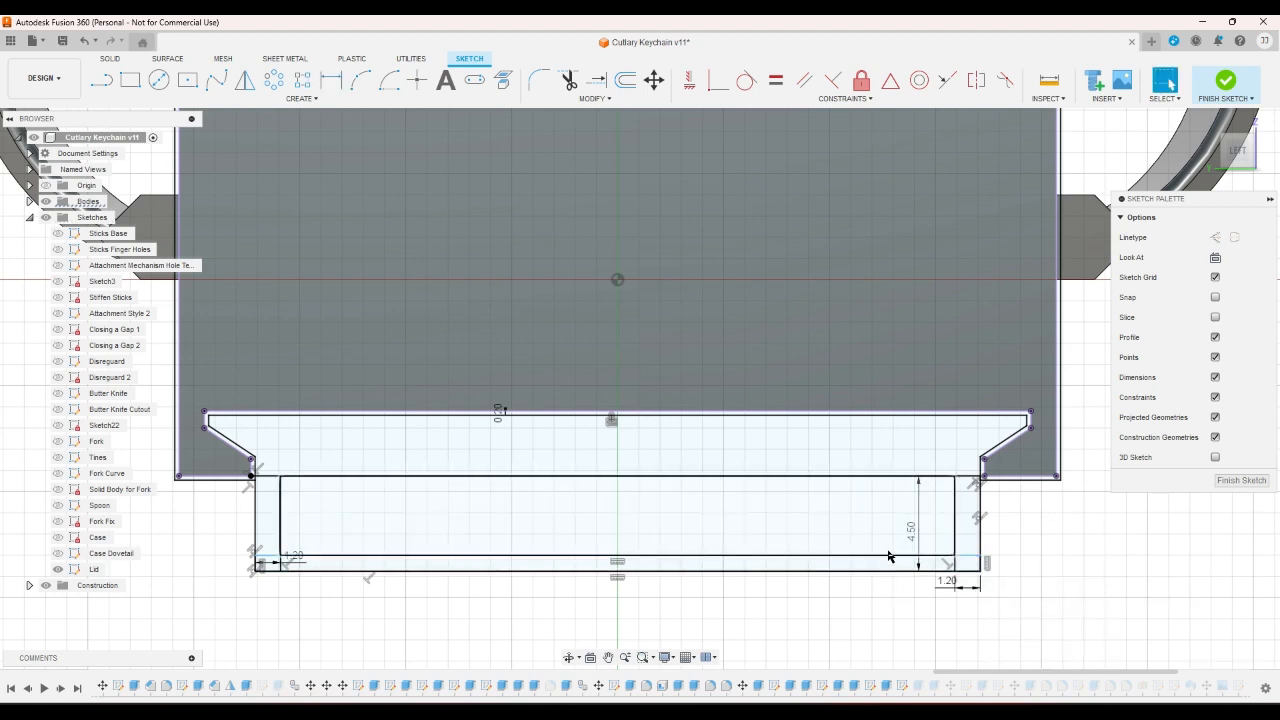
pyautogui.moveTo(893, 557); pyautogui.dragTo(900, 600)
pyautogui.click(331, 80)
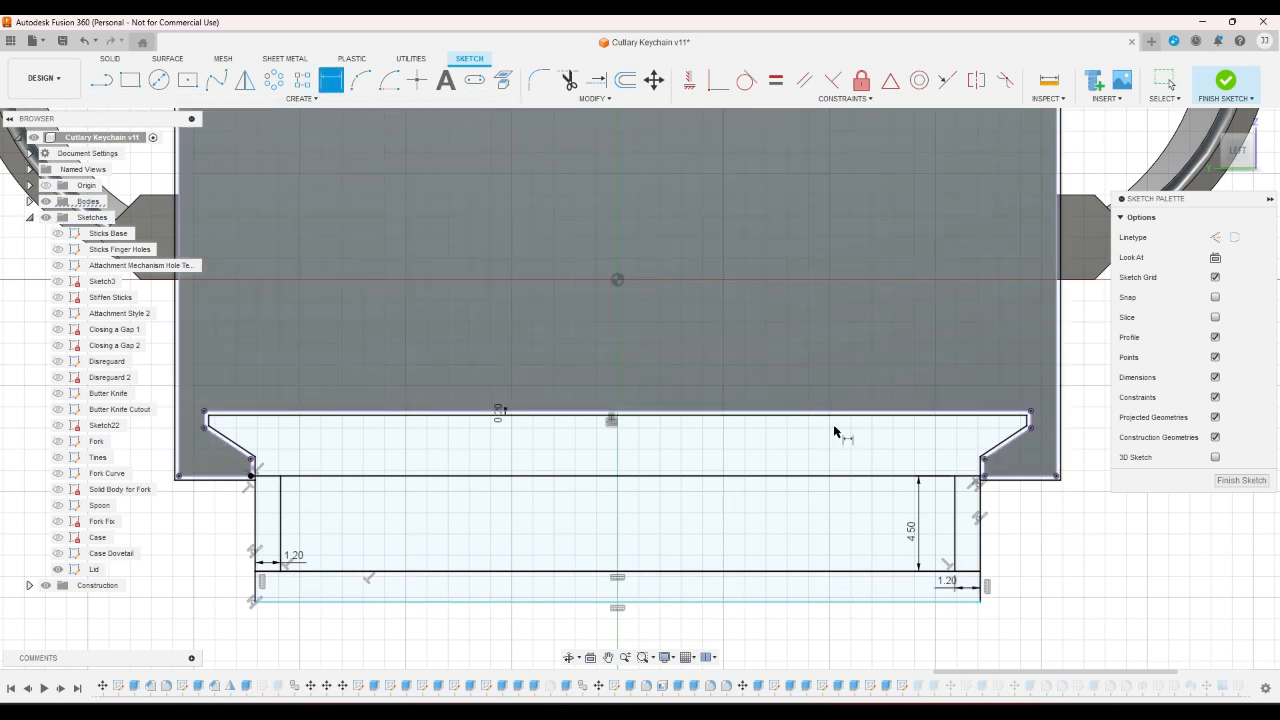
pyautogui.click(981, 587)
pyautogui.click(995, 580)
pyautogui.write('1.2')
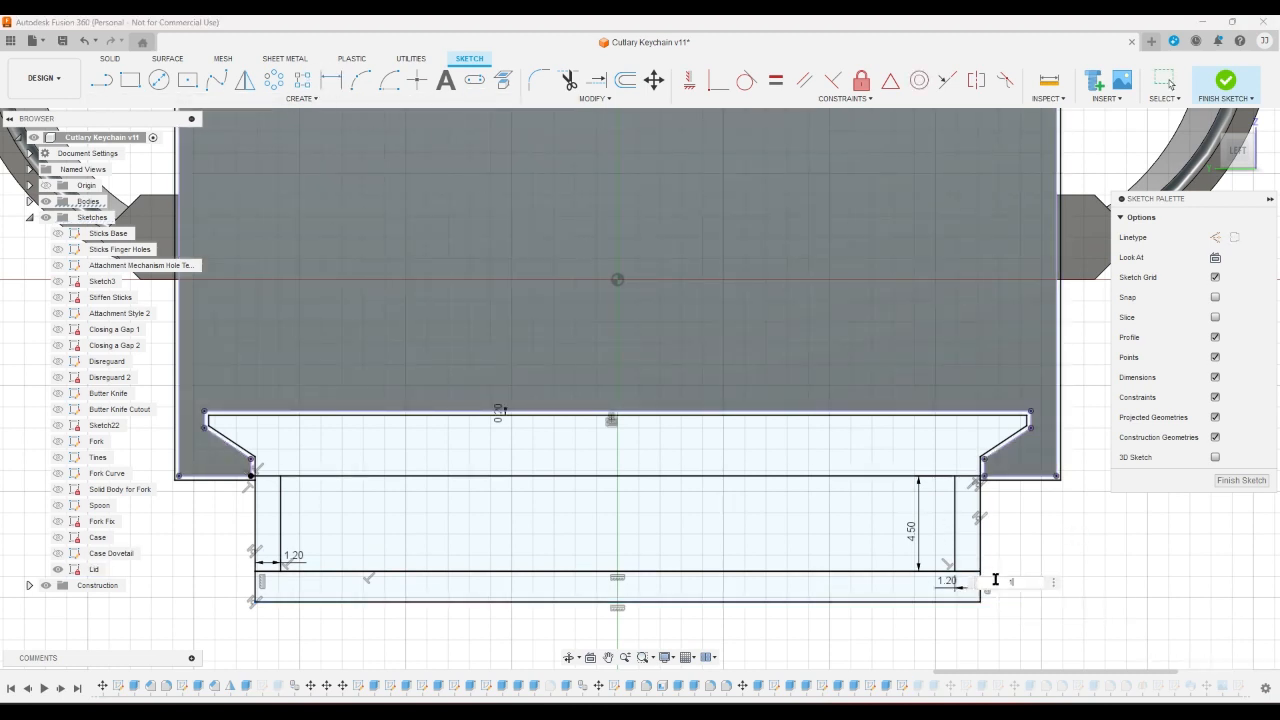
pyautogui.press('Return')
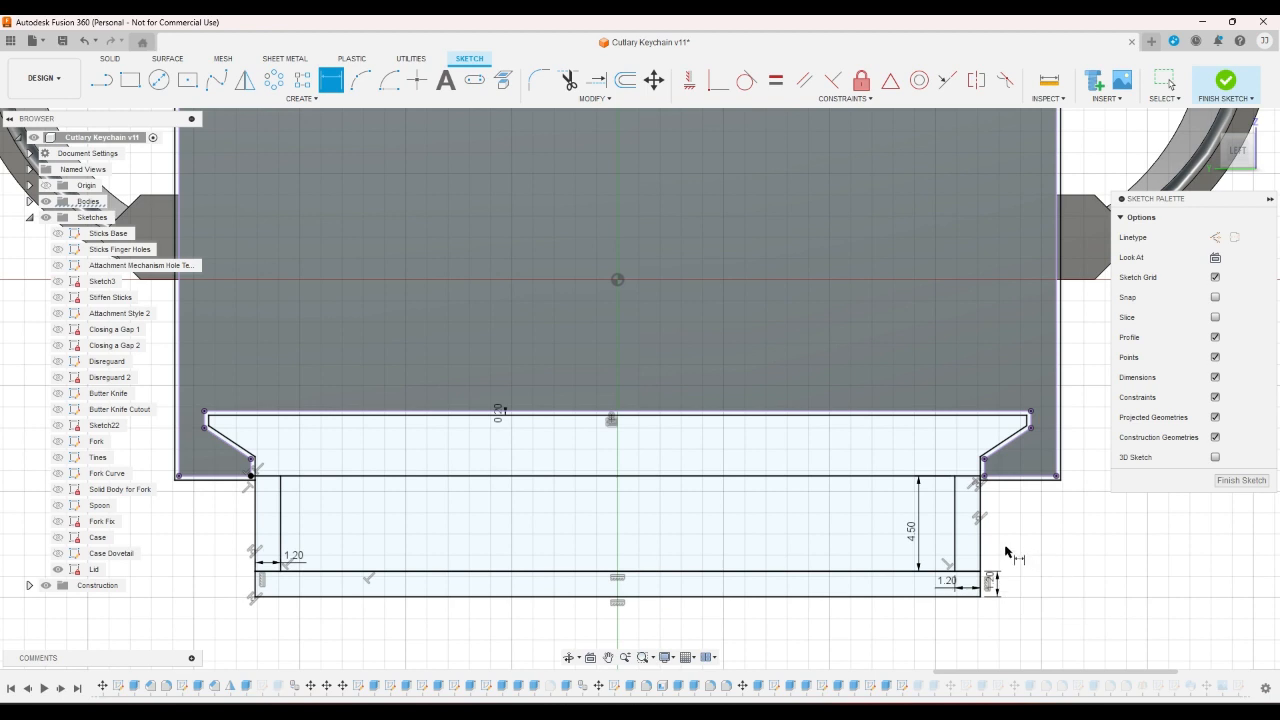
# - Delete the outline's 4.5 mm height dimension and extend both inner vertical lines up to the lid's upper line
pyautogui.click(930, 546)
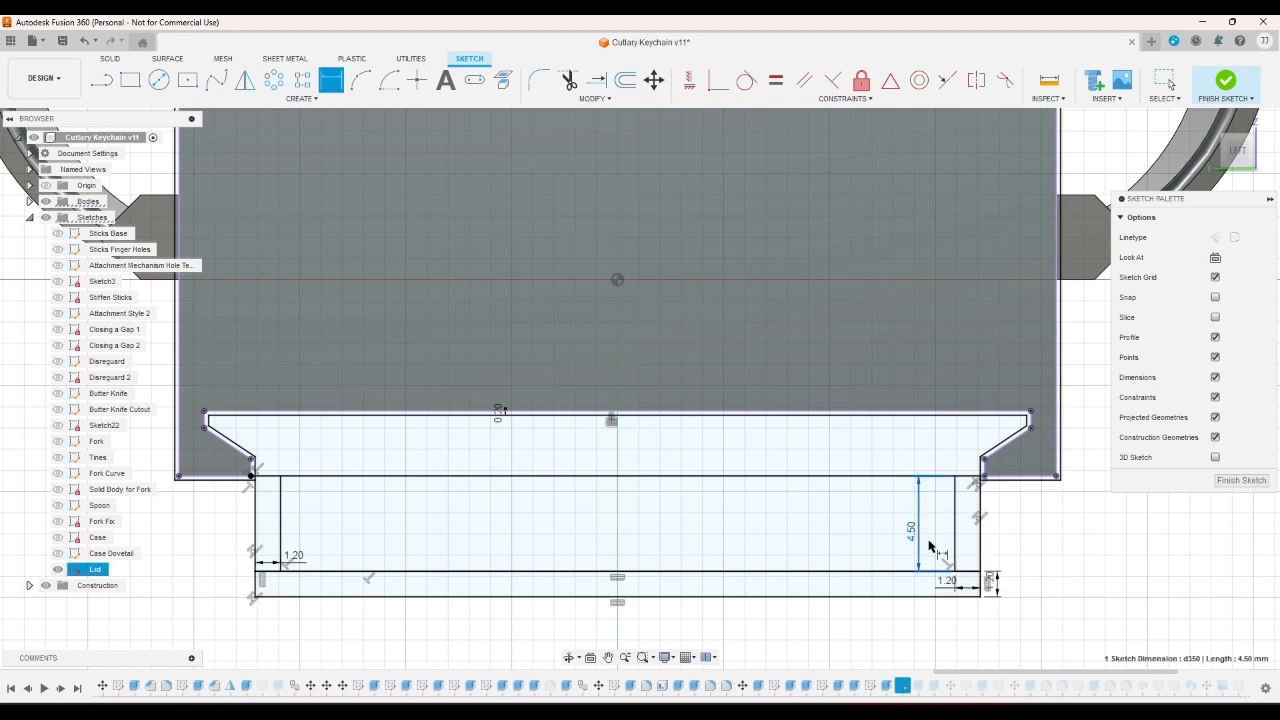
pyautogui.press('Delete')
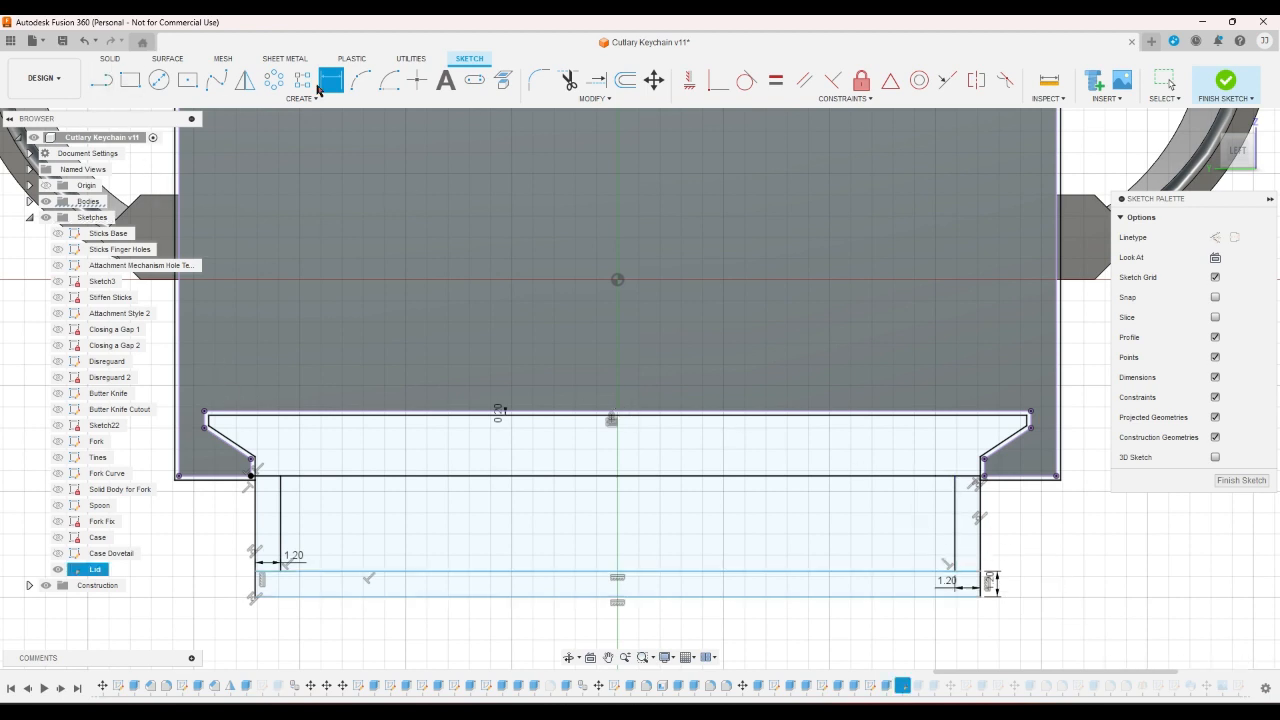
pyautogui.click(618, 84)
pyautogui.click(596, 80)
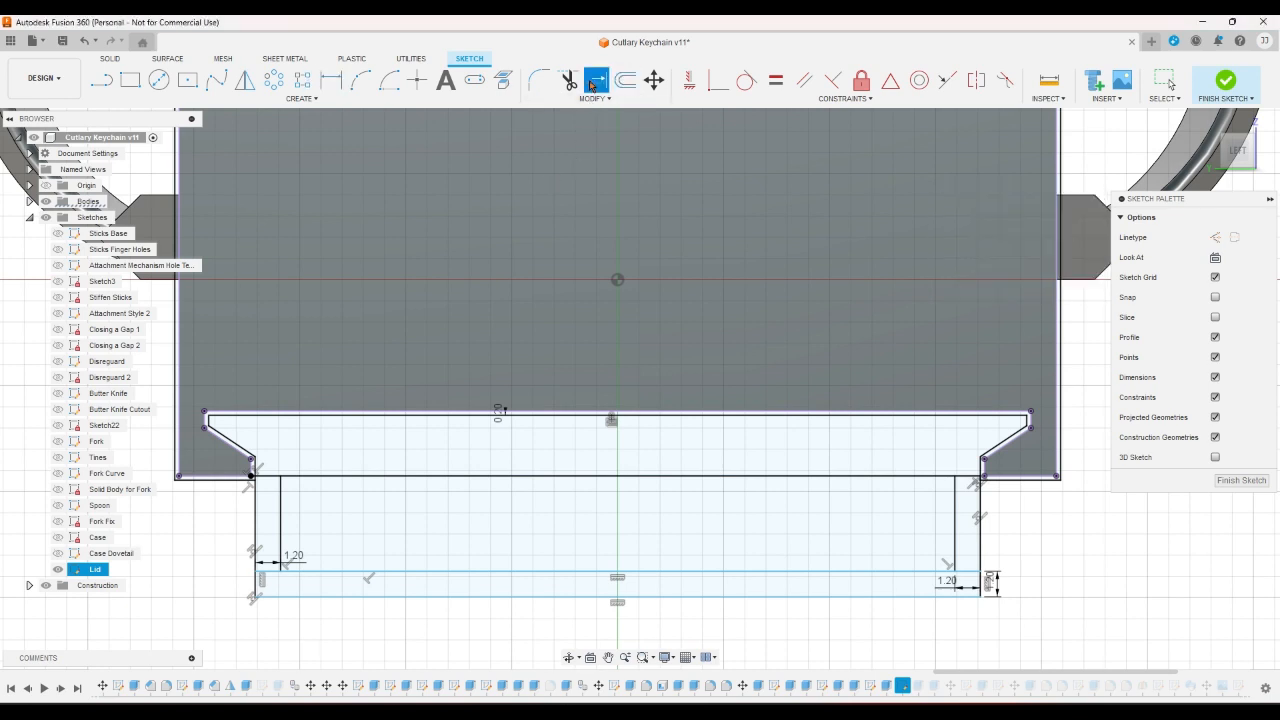
pyautogui.click(283, 500)
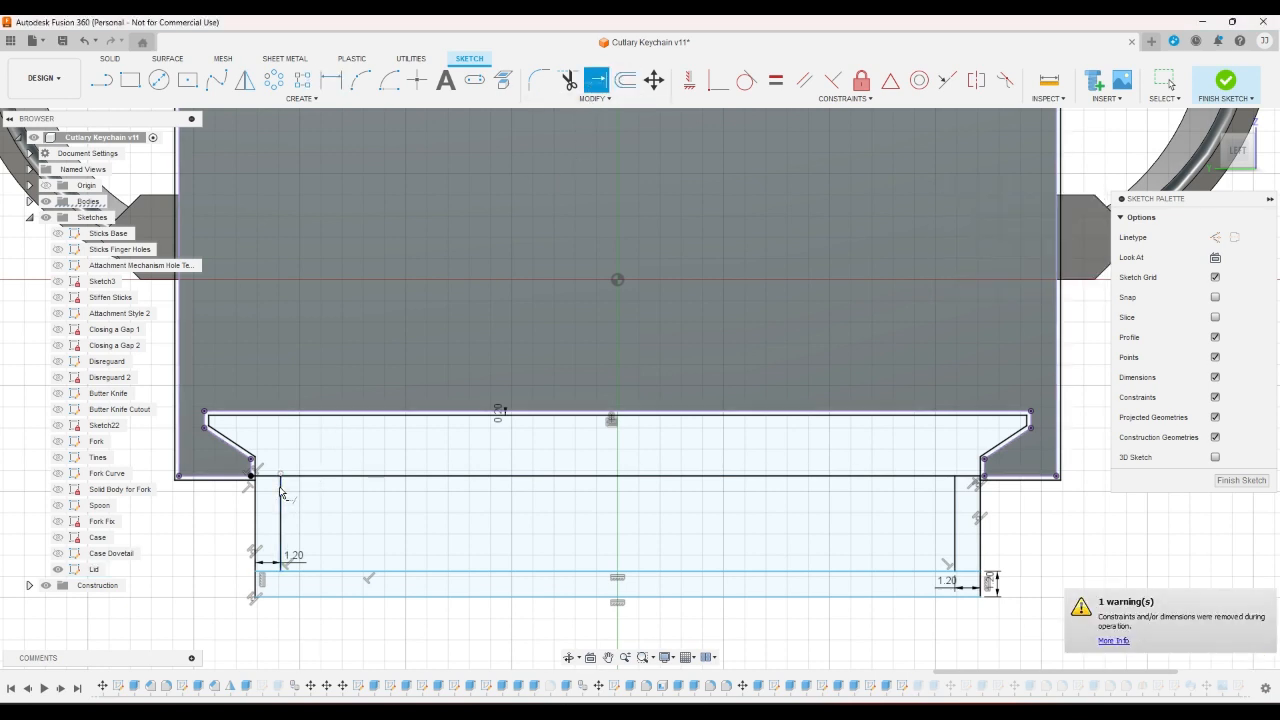
pyautogui.click(958, 493)
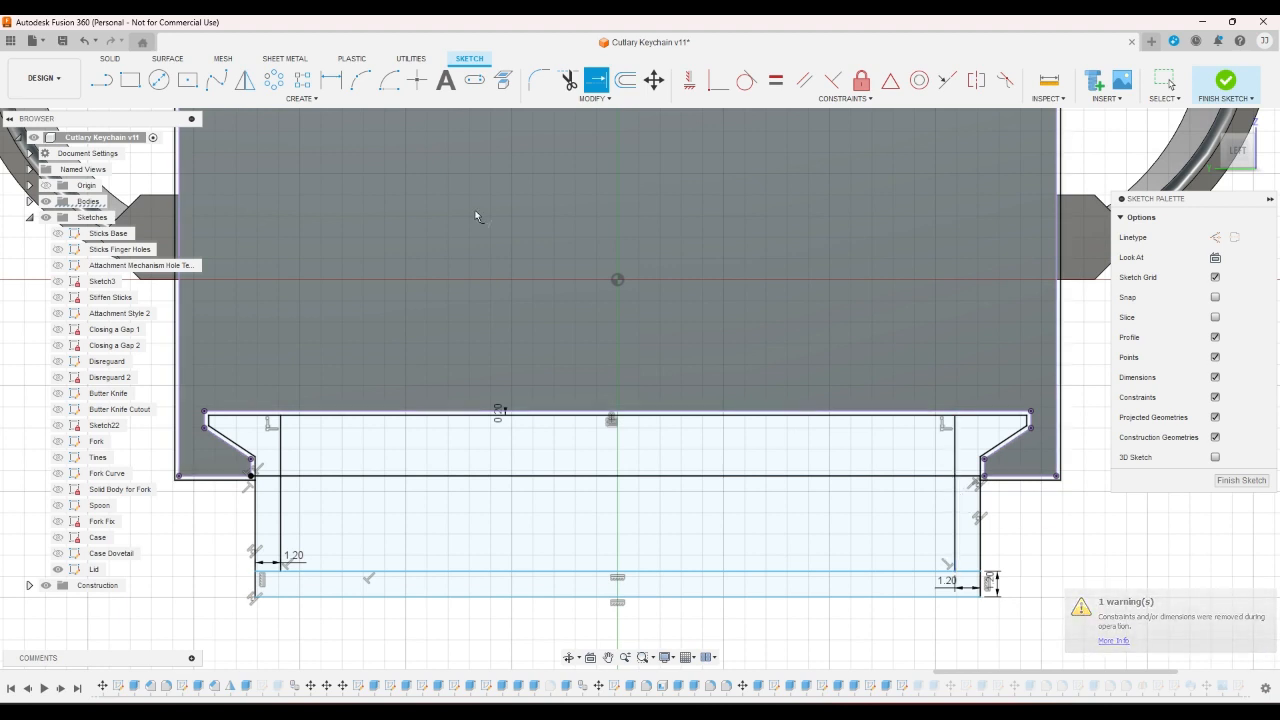
# - Draw a horizontal line about 31.8 mm long between the two inner verticals, just beneath the lid's upper line
pyautogui.press('r')
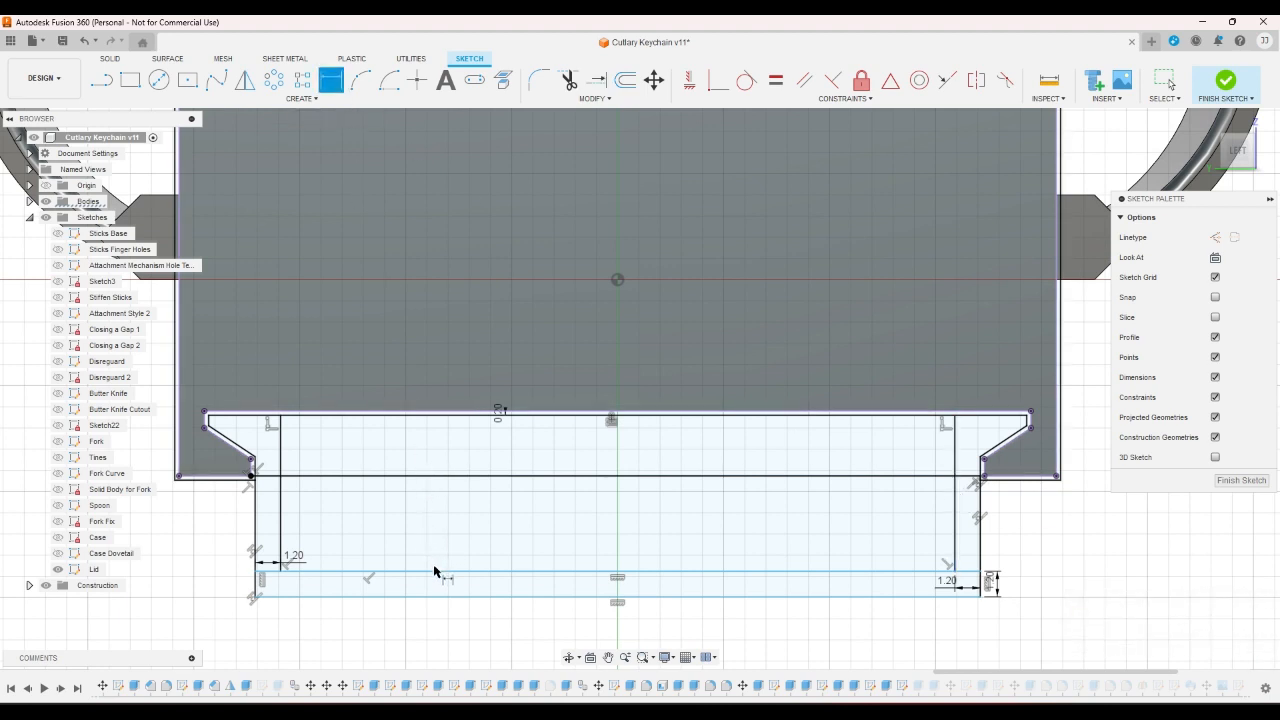
pyautogui.click(101, 81)
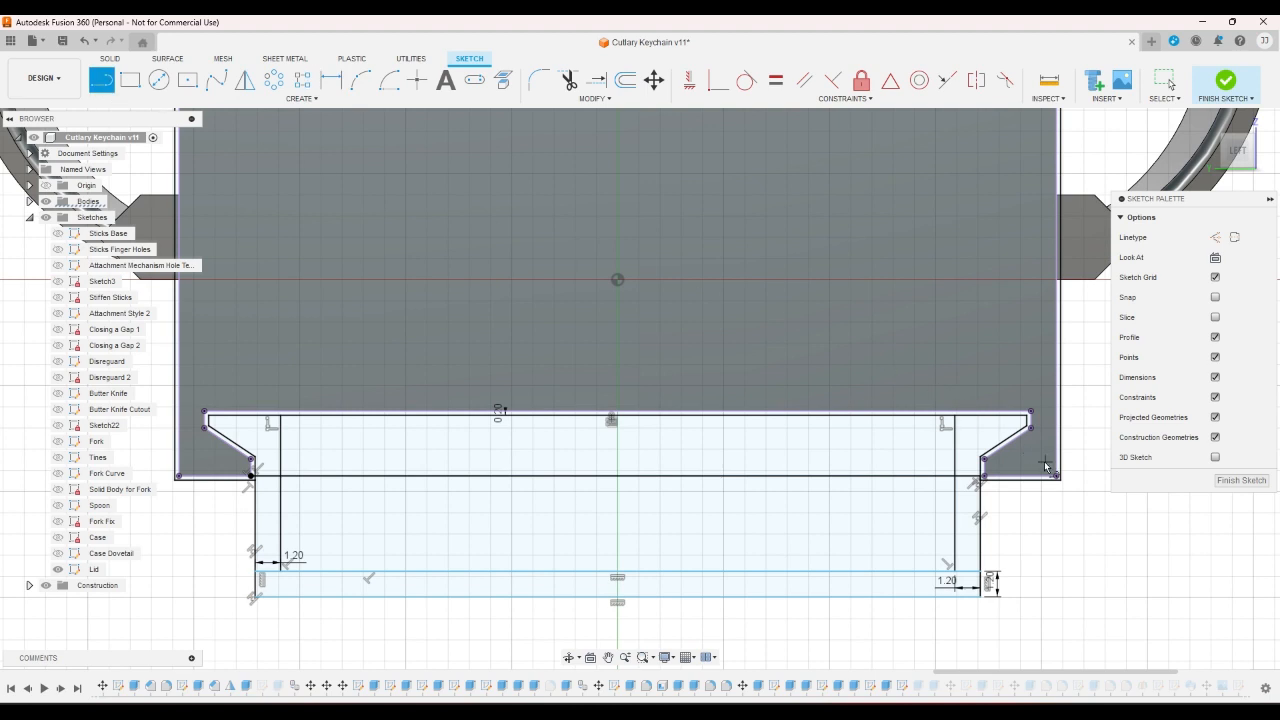
pyautogui.click(958, 440)
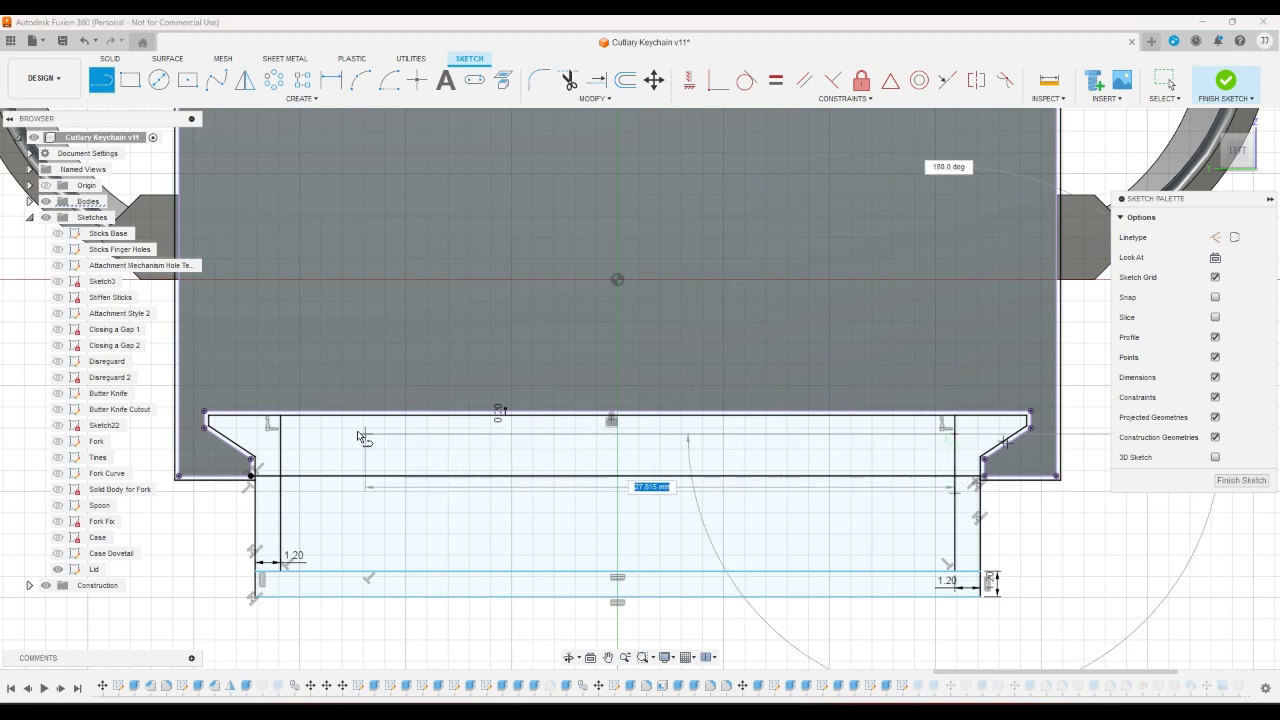
pyautogui.click(287, 438)
pyautogui.press('Escape')
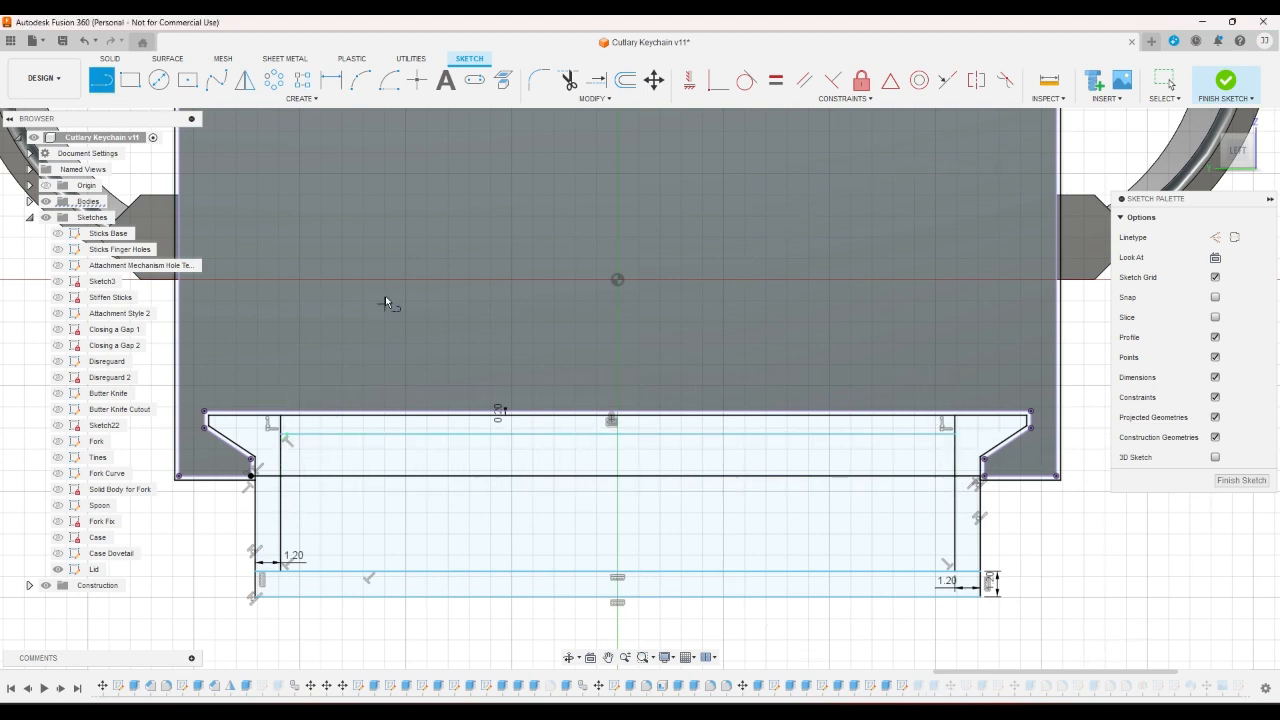
# - Dimension the new horizontal line 1.2 mm from the lid's upper line
pyautogui.click(331, 80)
pyautogui.click(364, 433)
pyautogui.click(366, 413)
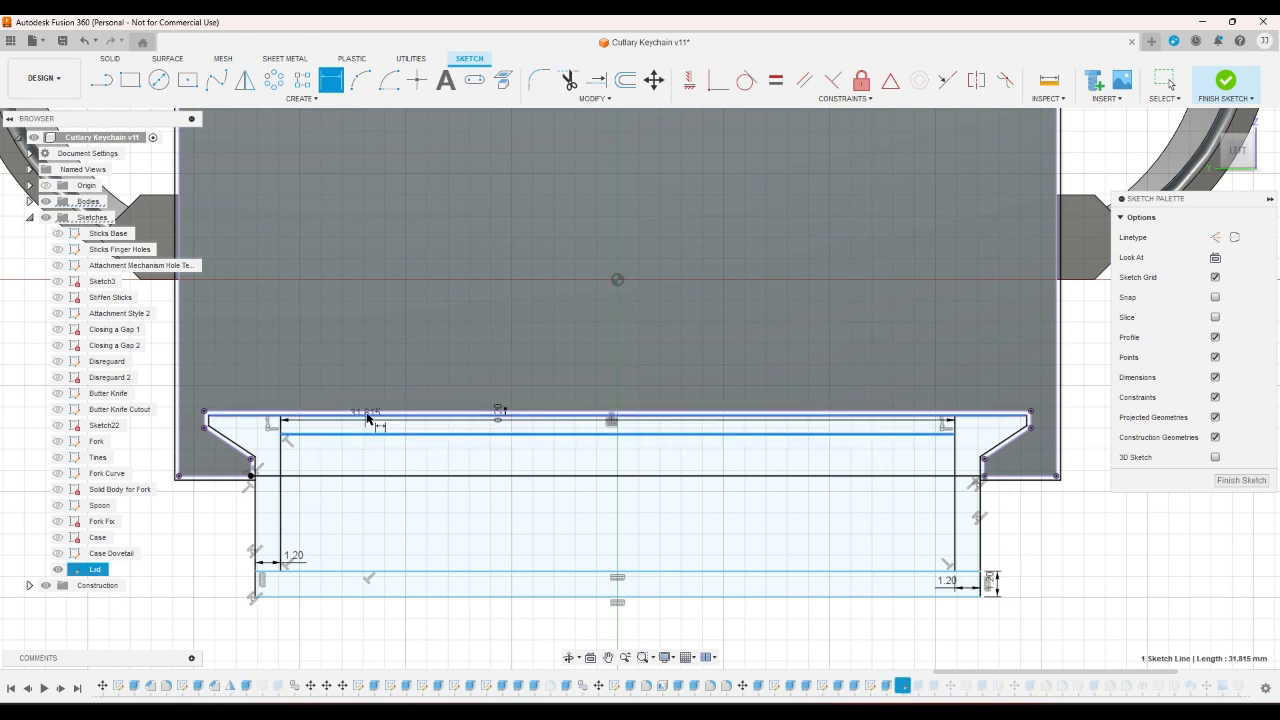
pyautogui.click(367, 420)
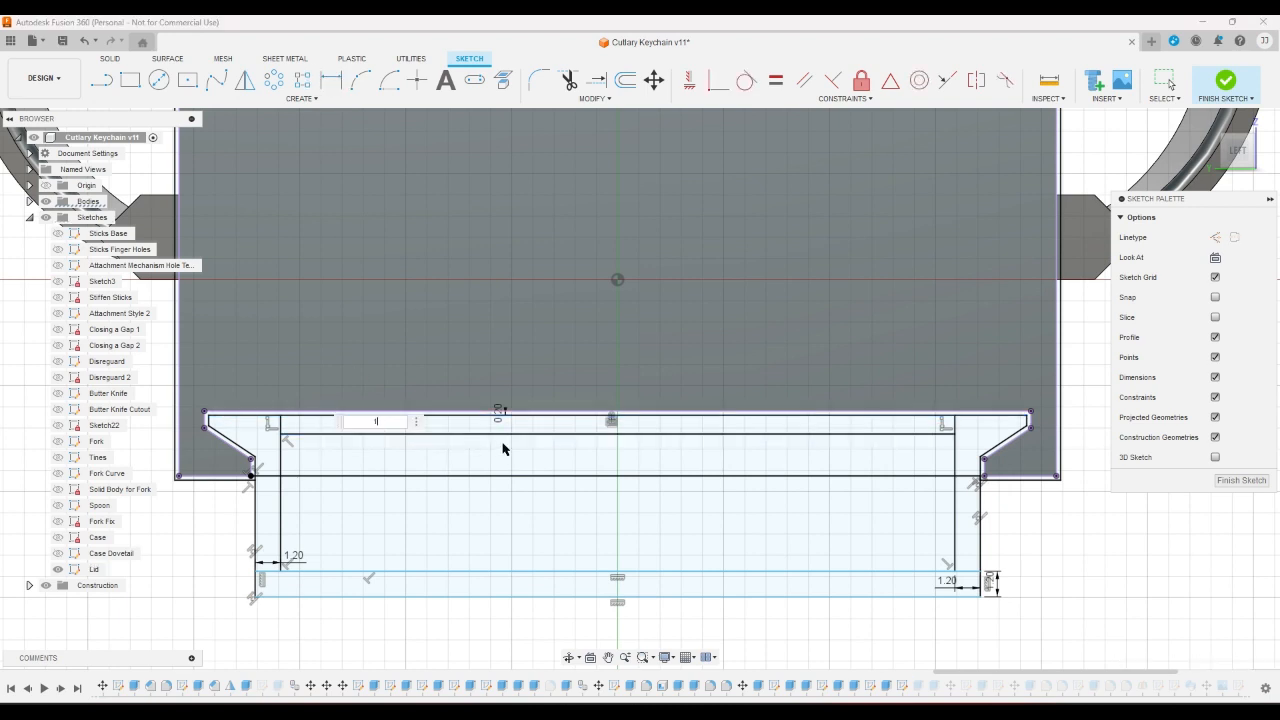
pyautogui.write('1.2')
pyautogui.press('Return')
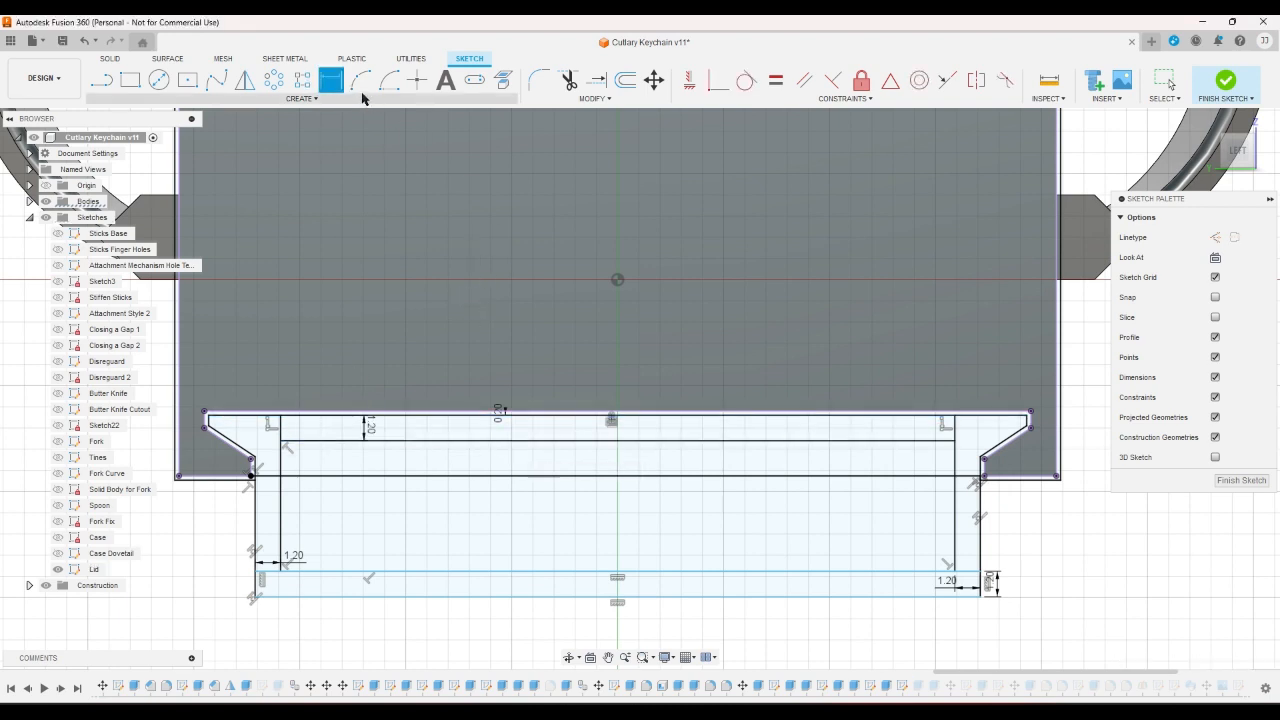
# - Set the compartment's inner height to 4.5 mm between the new horizontal line and the lower rectangle's upper edge, and finish the sketch
pyautogui.moveTo(343, 441); pyautogui.dragTo(343, 570)
pyautogui.click(346, 543)
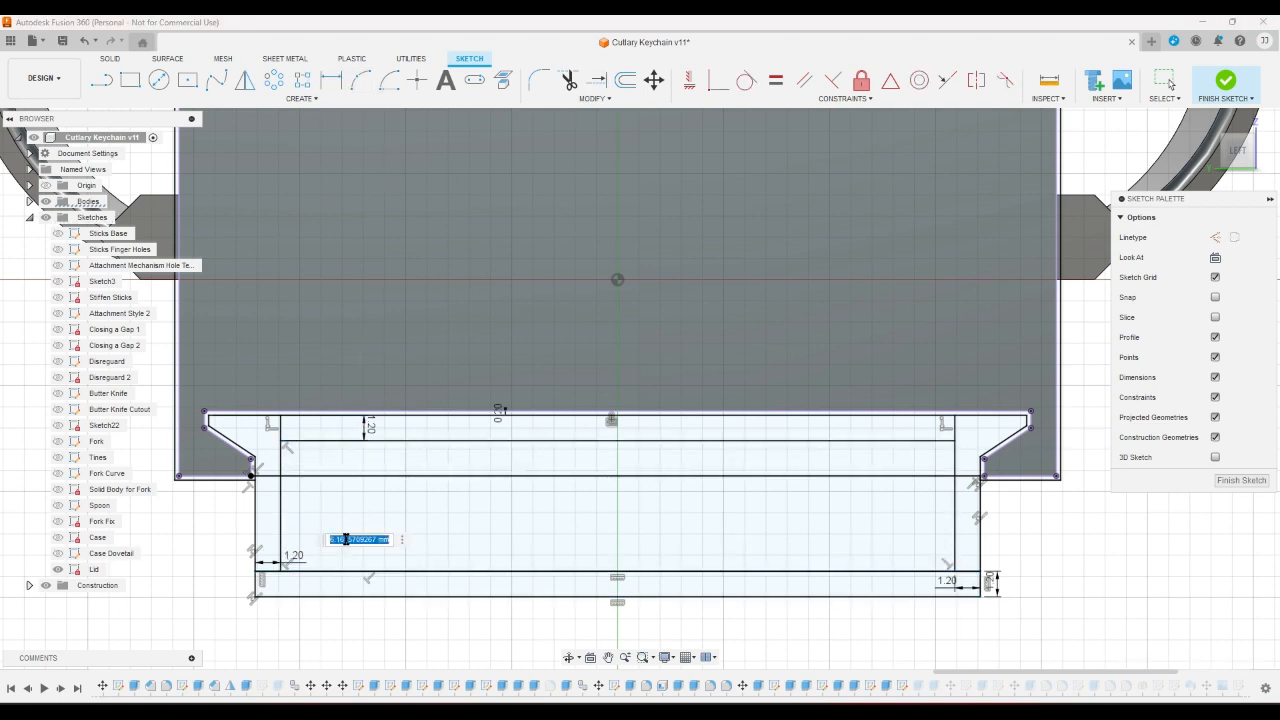
pyautogui.write('4.5')
pyautogui.press('Return')
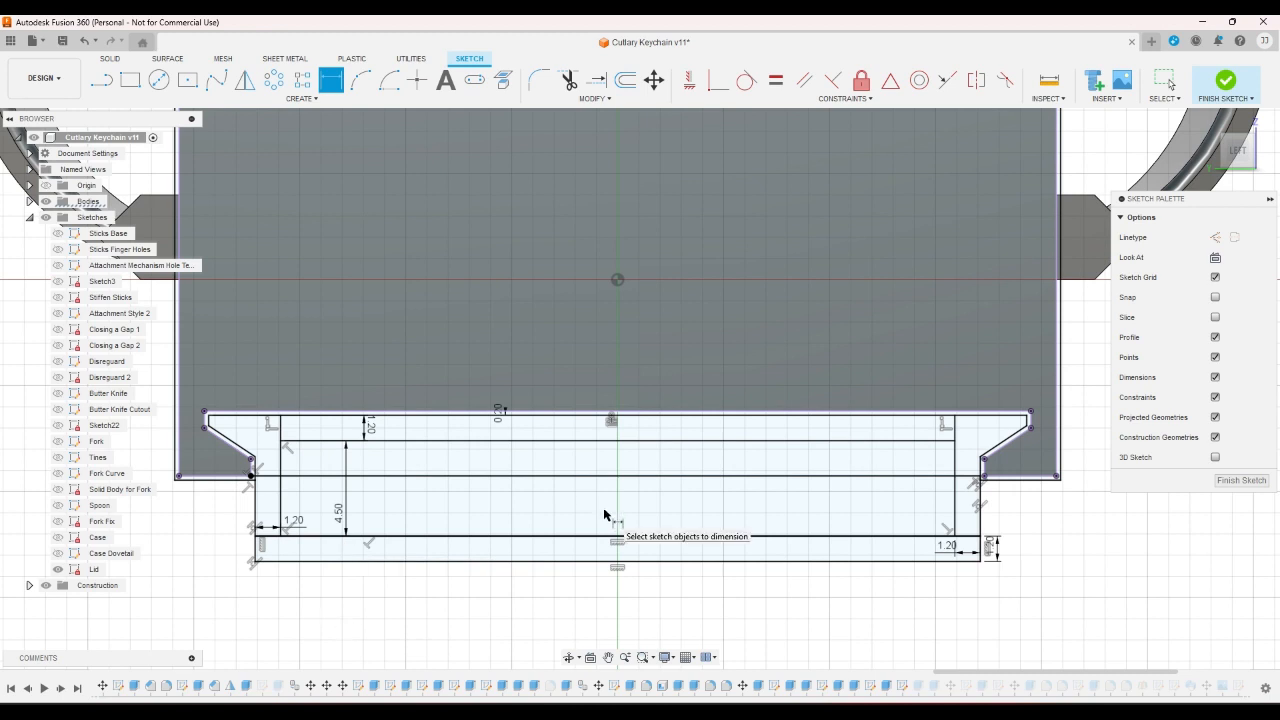
pyautogui.click(1226, 80)
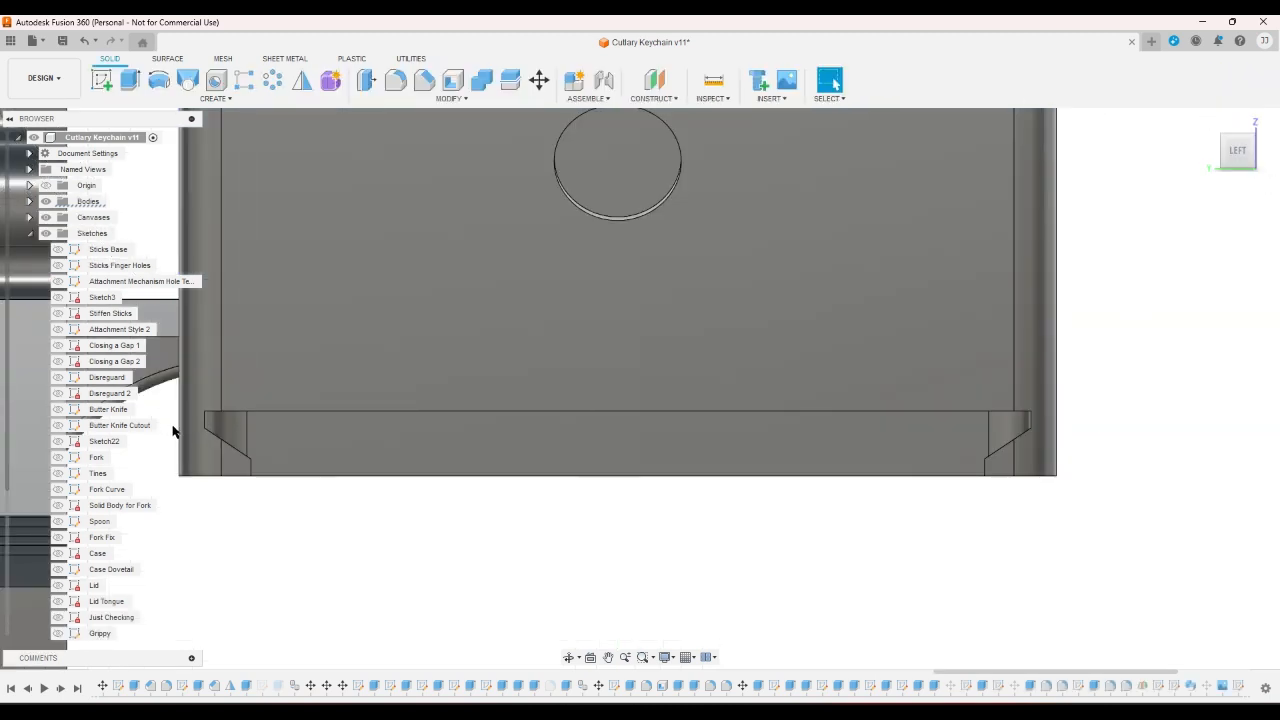
pyautogui.click(94, 585)
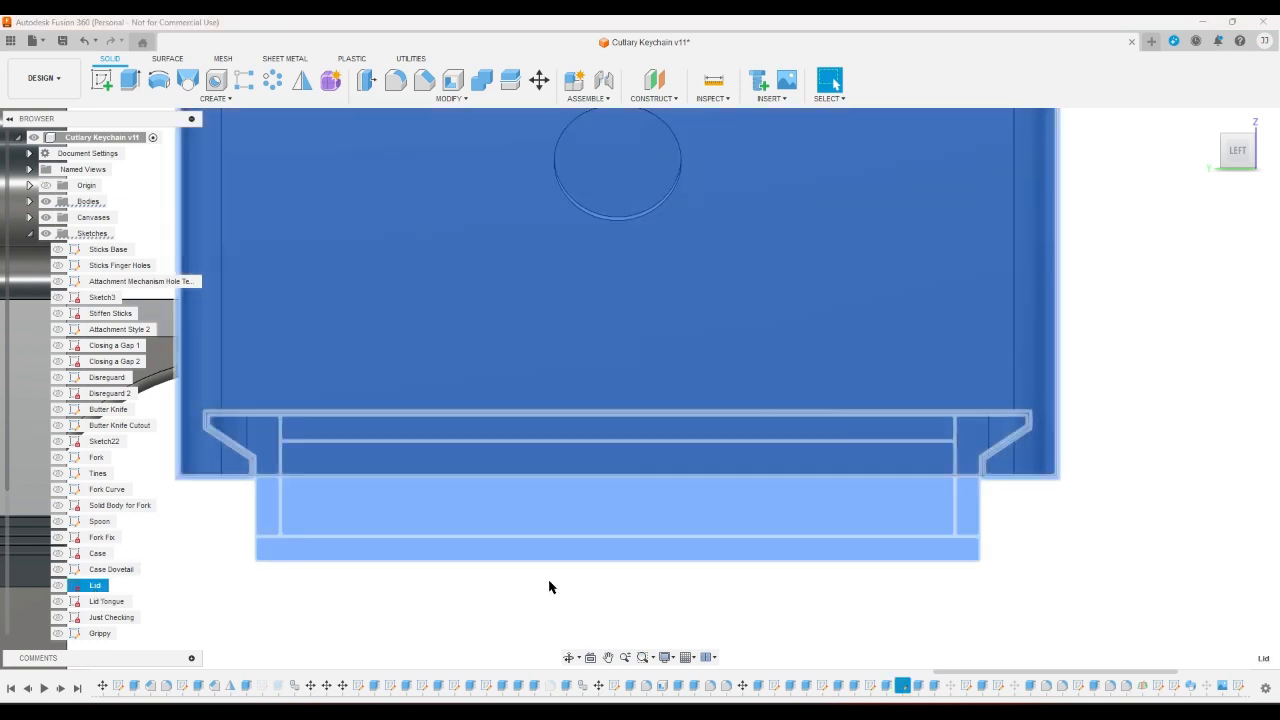
pyautogui.click(919, 686)
pyautogui.doubleClick(919, 686)
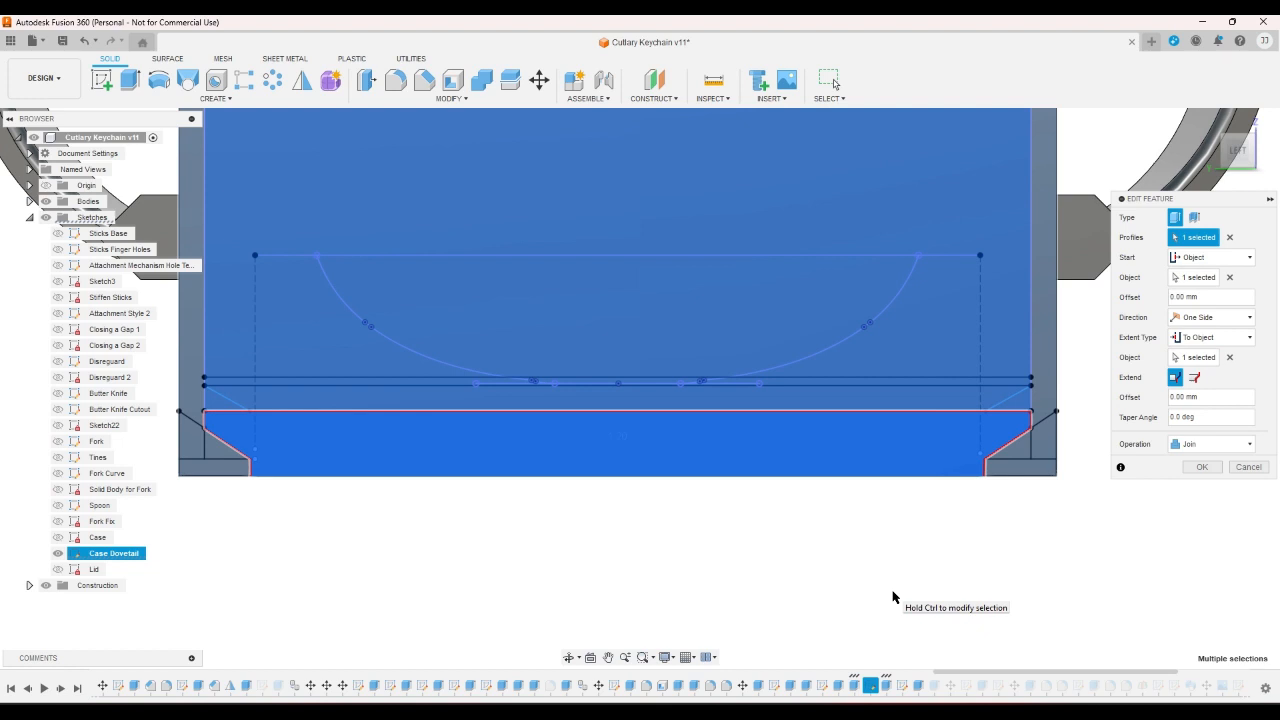
pyautogui.click(1240, 469)
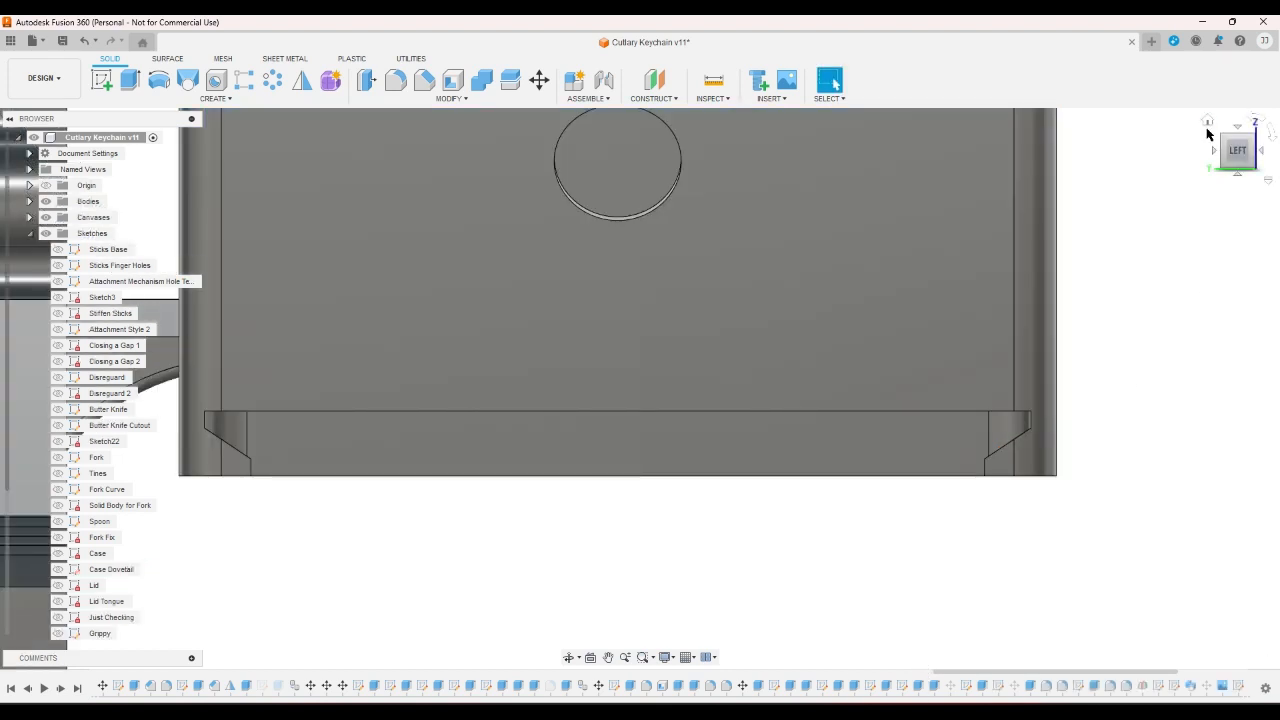
# - View the case's open underside and show the Lid body
pyautogui.click(1207, 121)
pyautogui.click(1222, 170)
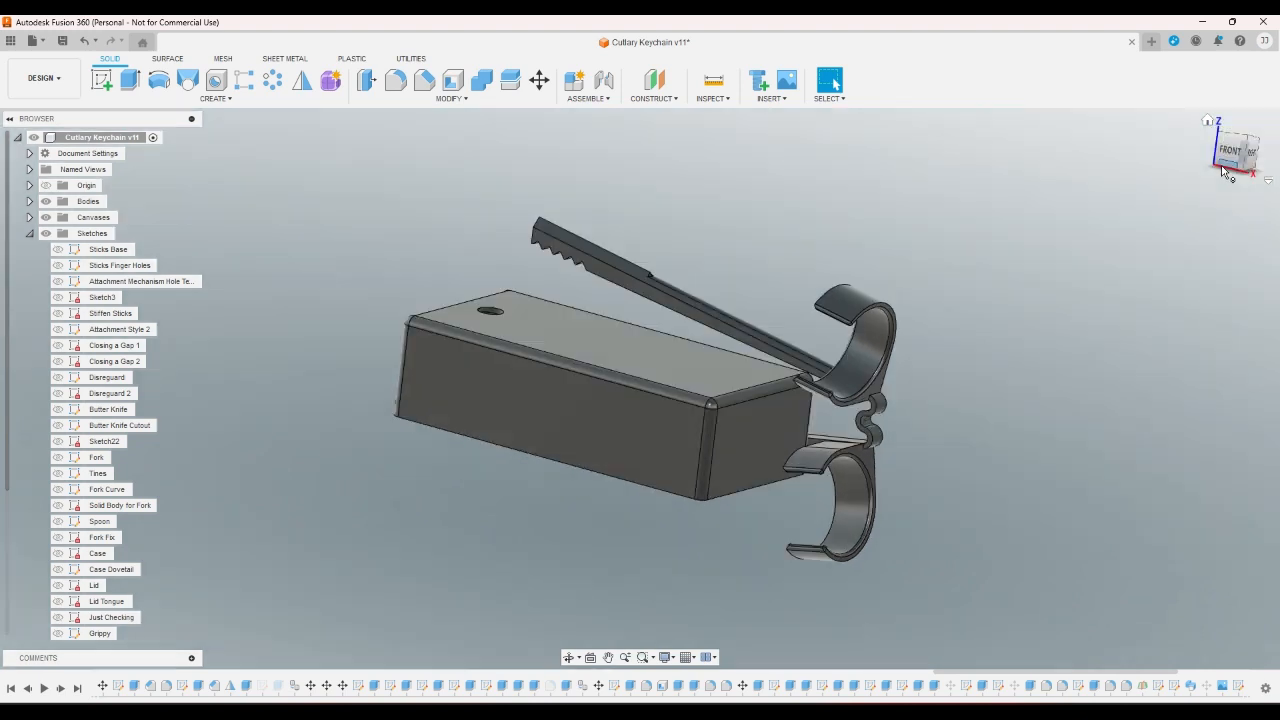
pyautogui.click(29, 233)
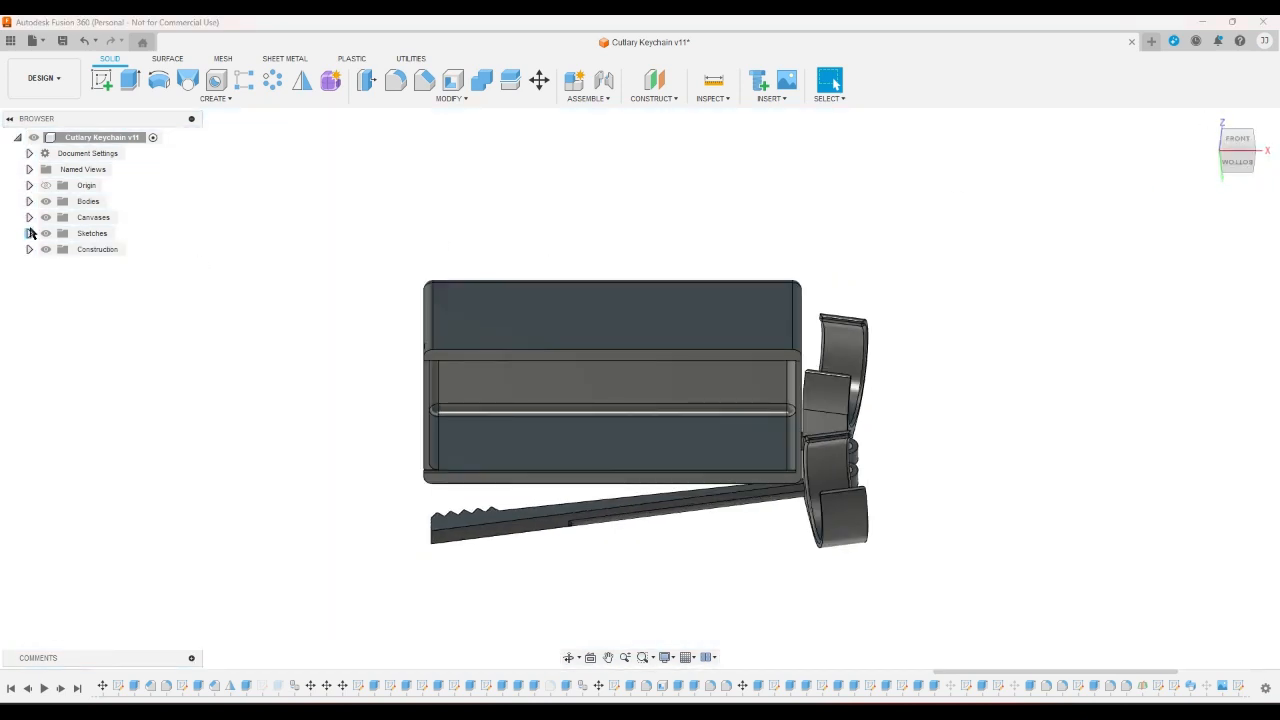
pyautogui.click(29, 201)
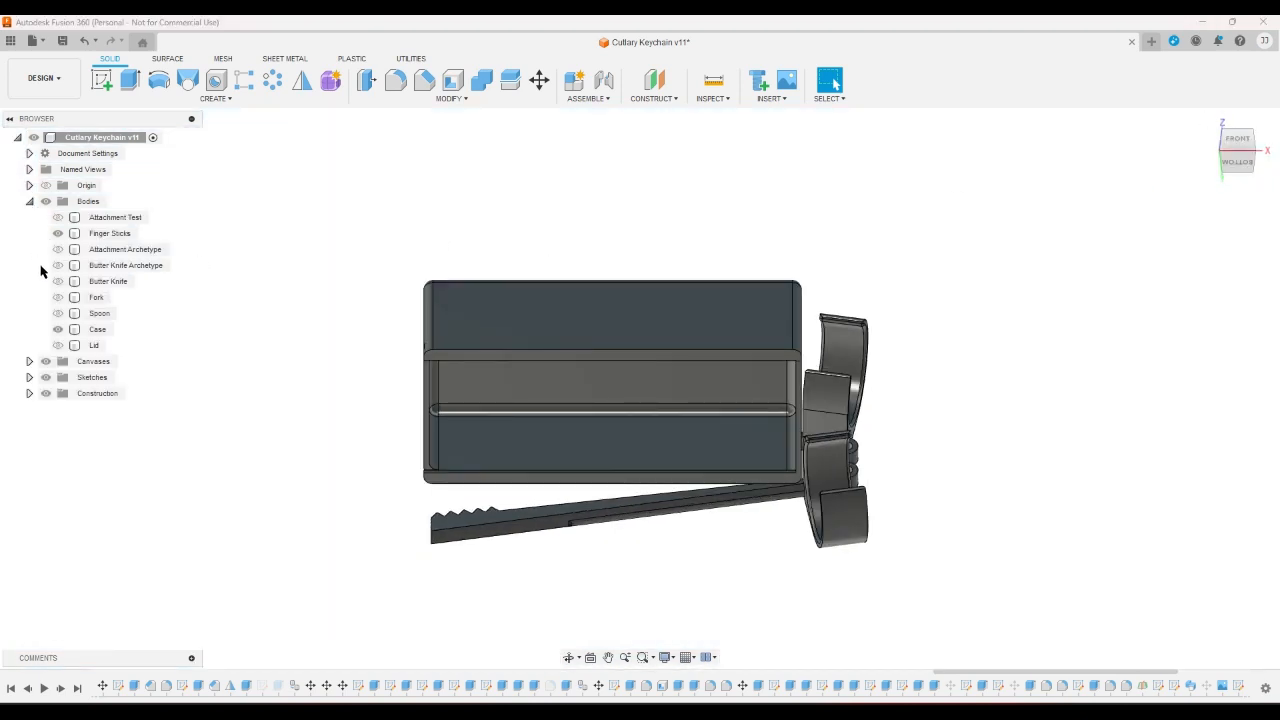
pyautogui.click(57, 345)
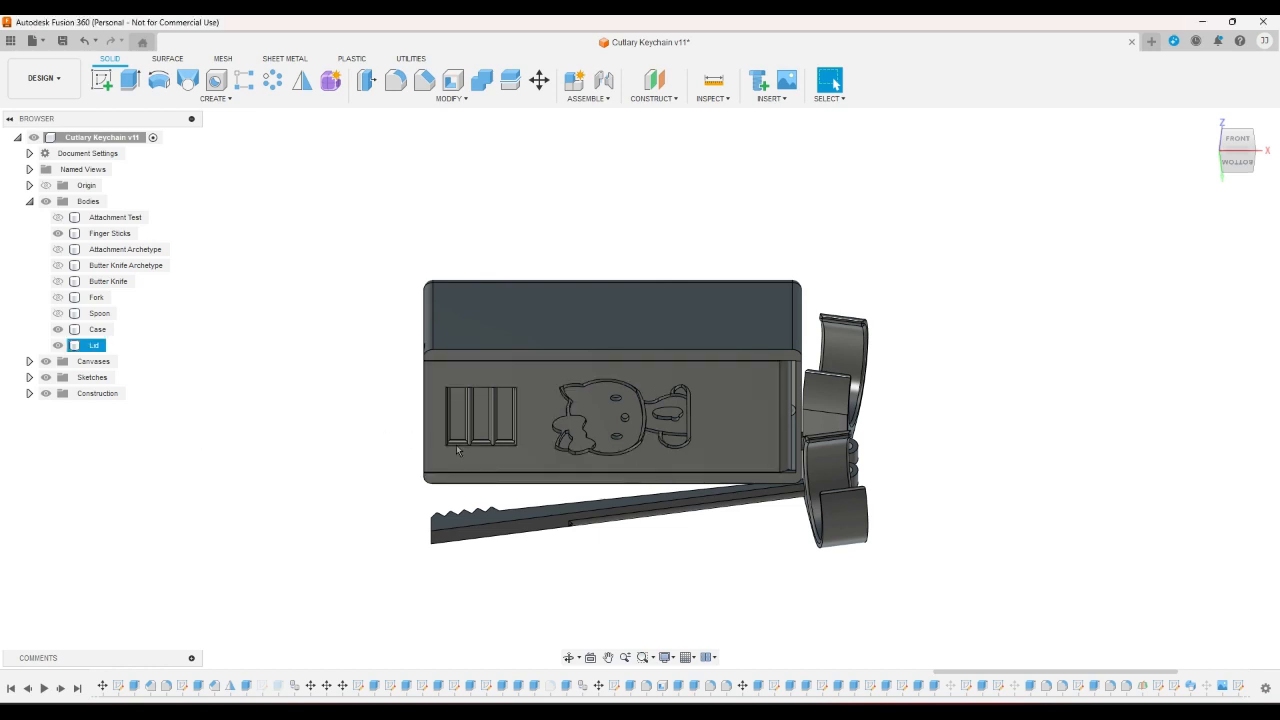
# - Edit the lid's base extrusion, adding the compartment's side and outer wall profiles and removing the region inside the compartment
pyautogui.doubleClick(928, 688)
pyautogui.click(1221, 152)
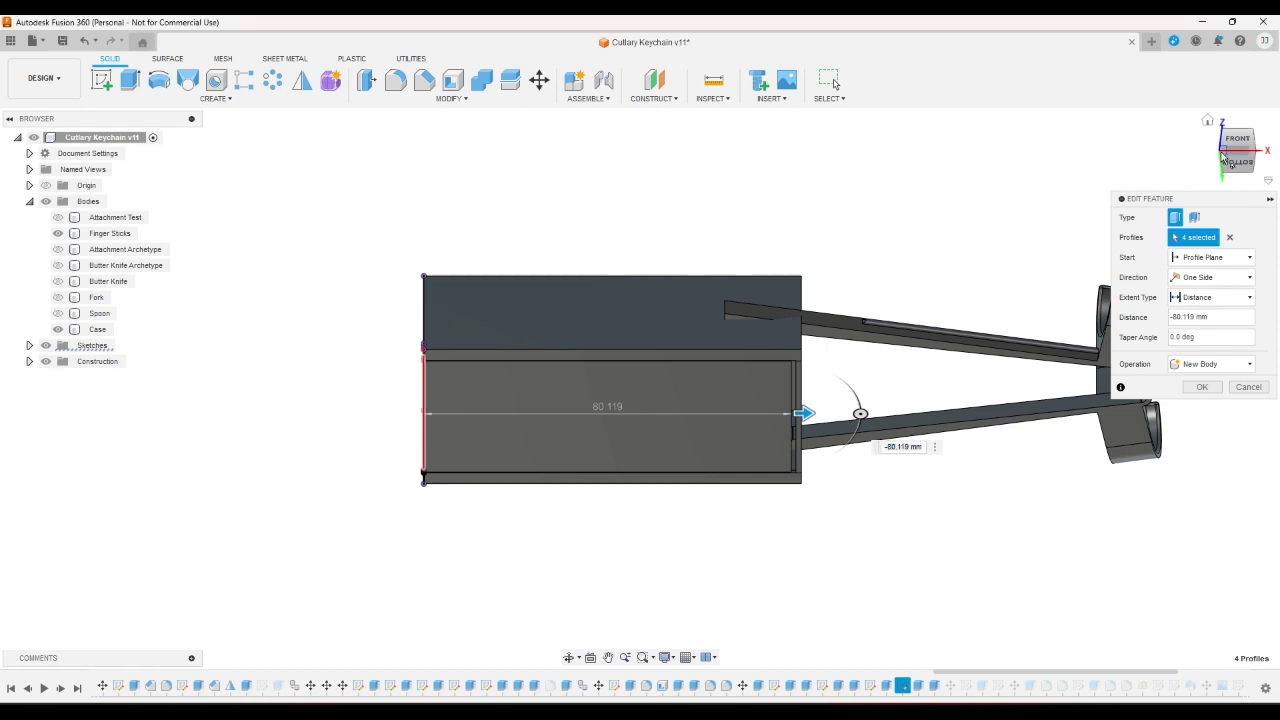
pyautogui.scroll(2, 643, 533)
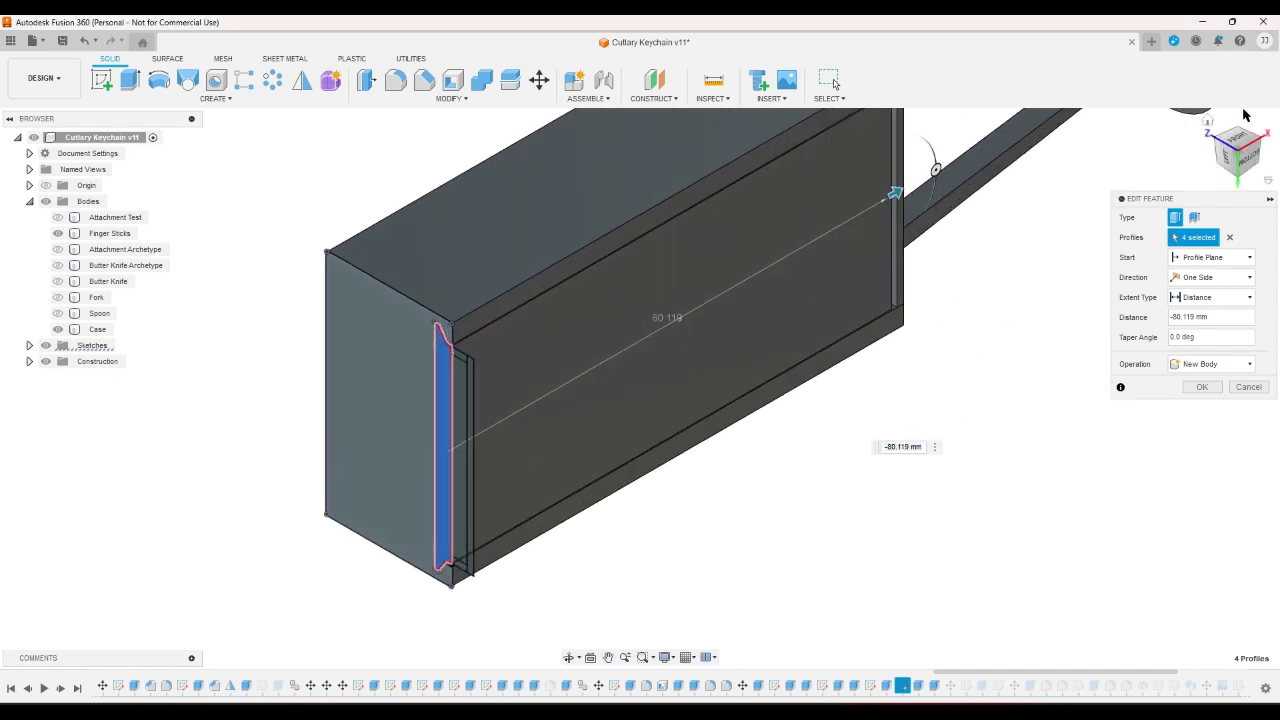
pyautogui.click(1222, 157)
pyautogui.scroll(5, 826, 317)
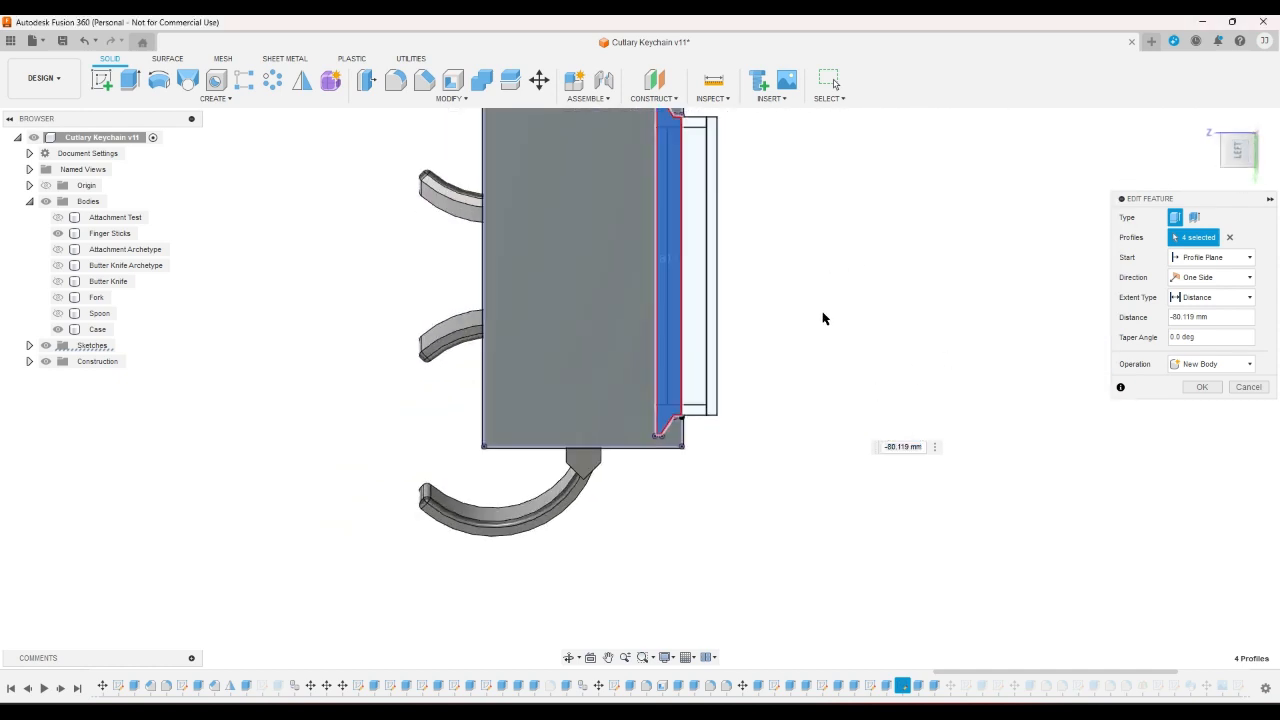
pyautogui.click(701, 192)
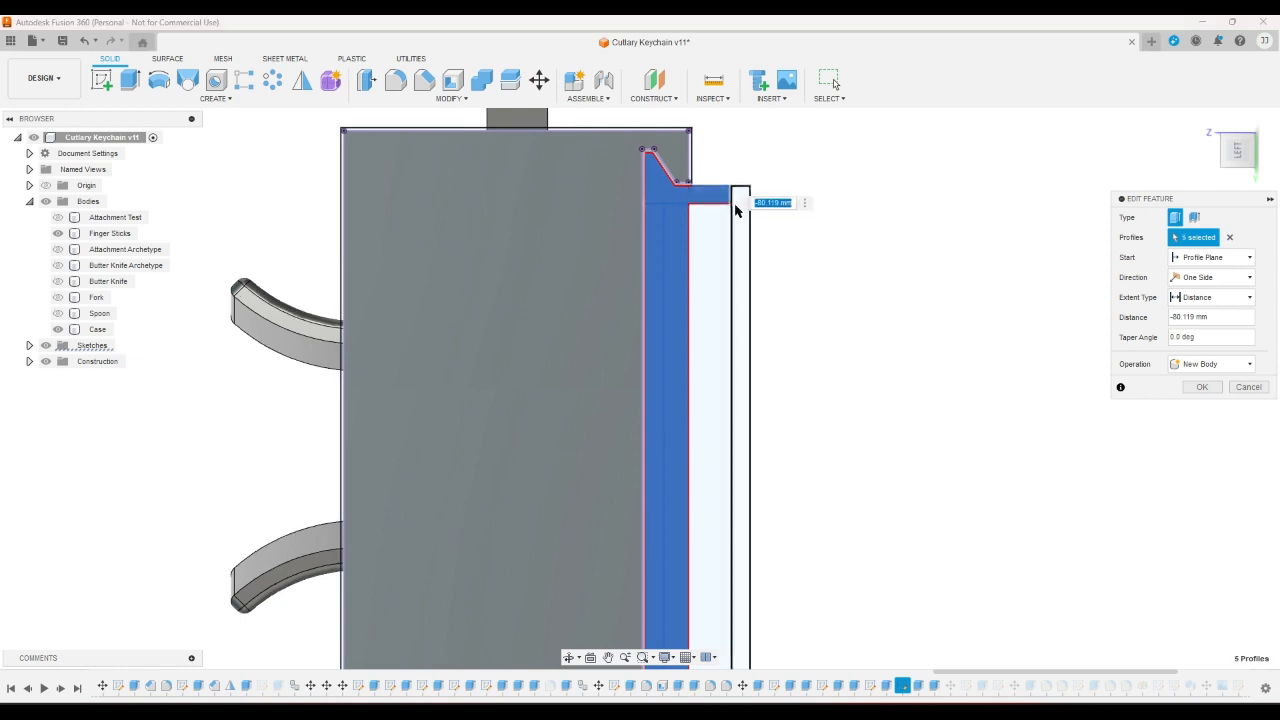
pyautogui.click(740, 212)
pyautogui.click(679, 245)
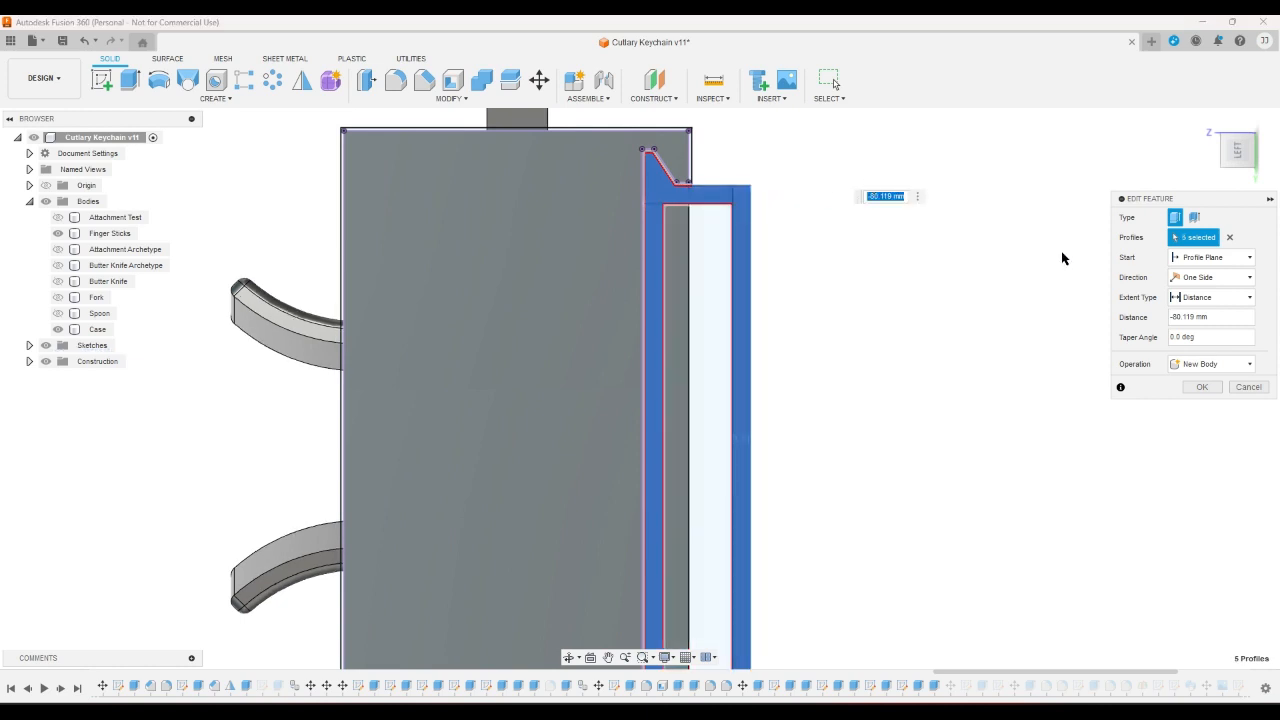
pyautogui.click(1198, 387)
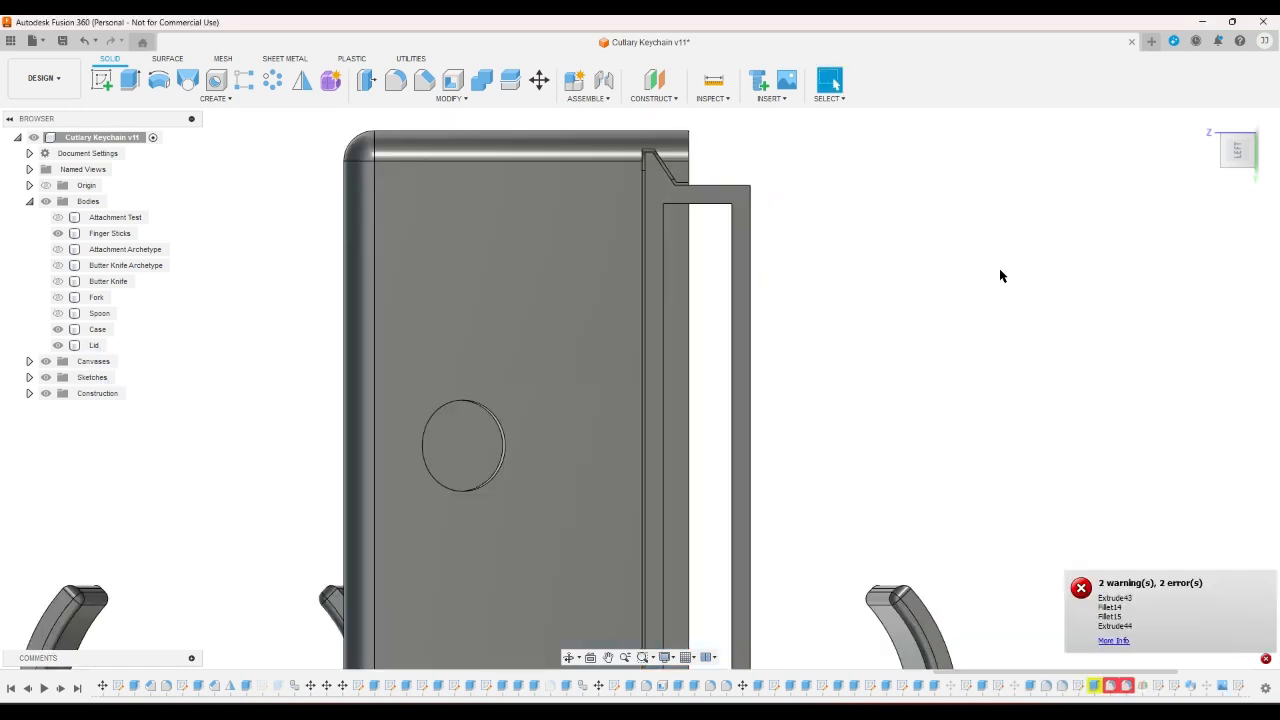
# - Edit the lid's base extrusion again, adding the missing side wall profile that closes the compartment
pyautogui.click(1209, 123)
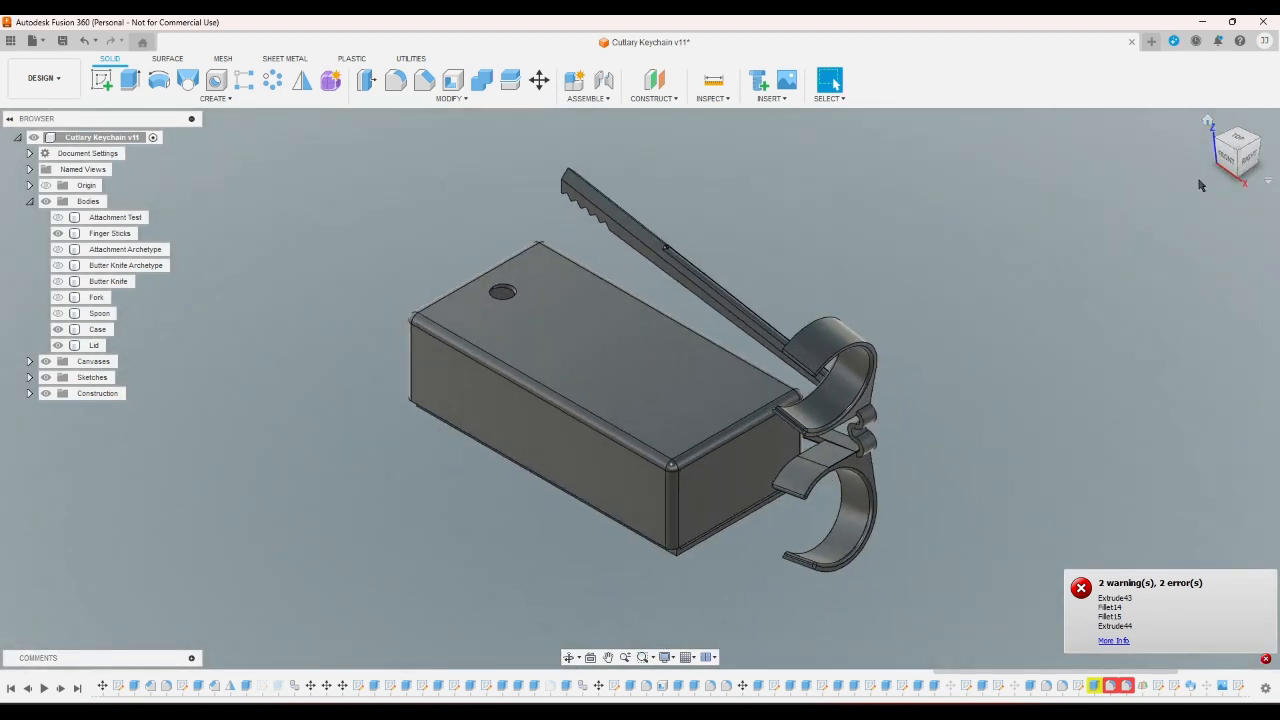
pyautogui.click(1225, 170)
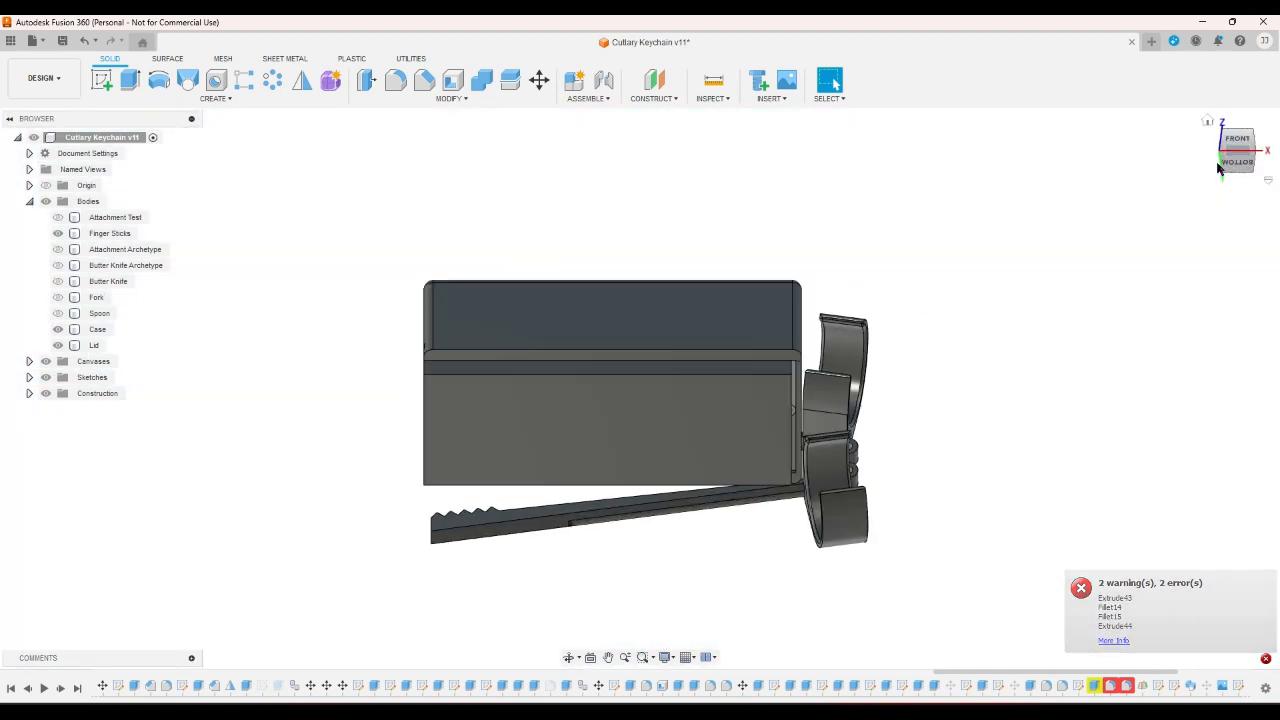
pyautogui.click(1255, 160)
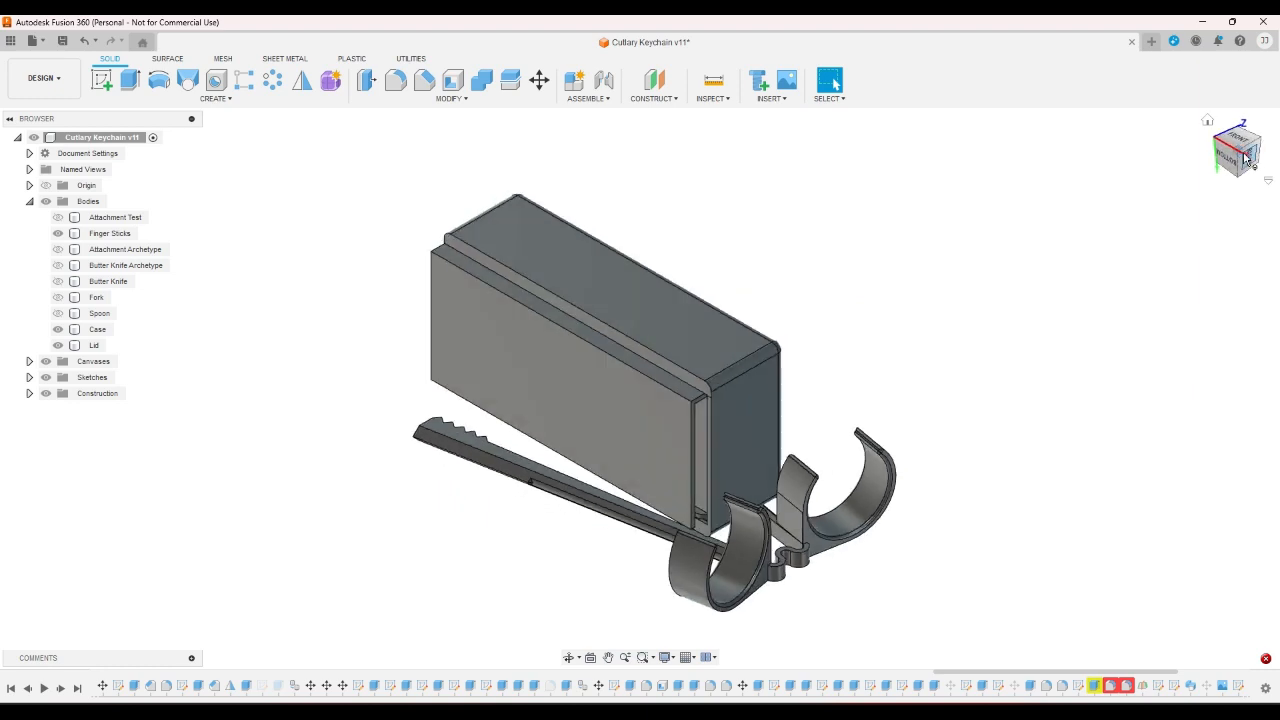
pyautogui.scroll(5, 688, 535)
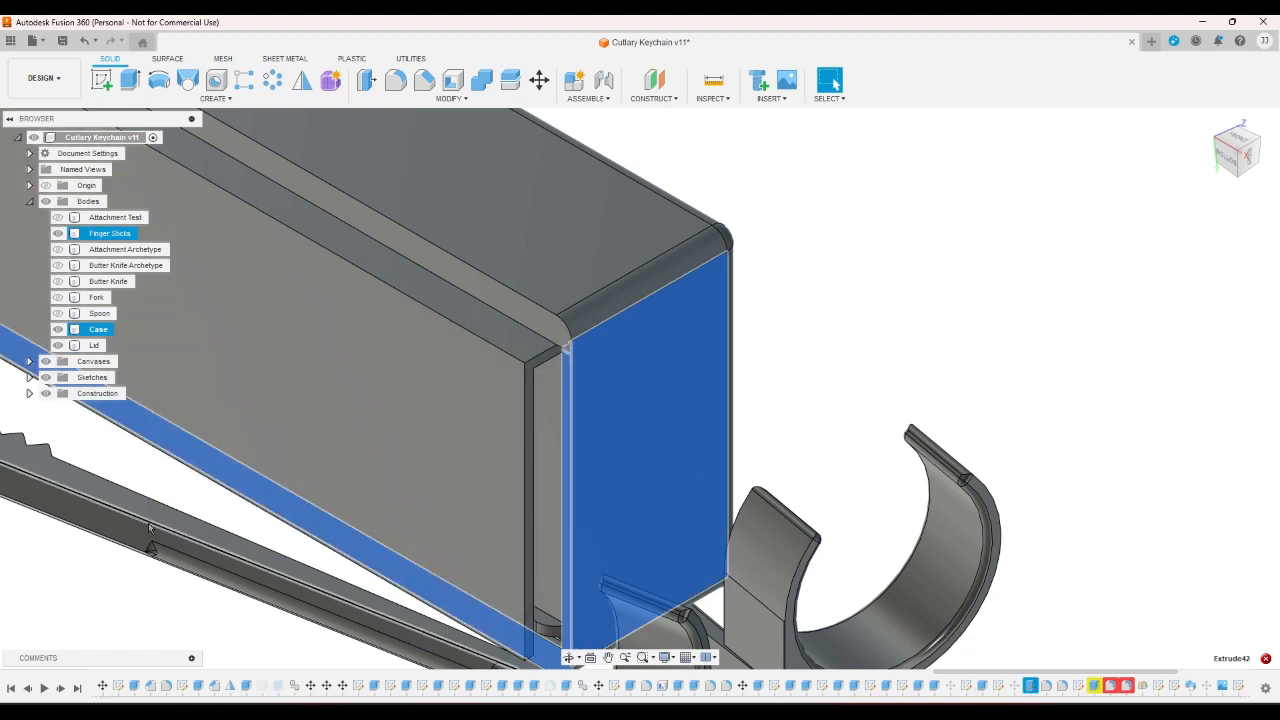
pyautogui.click(240, 326)
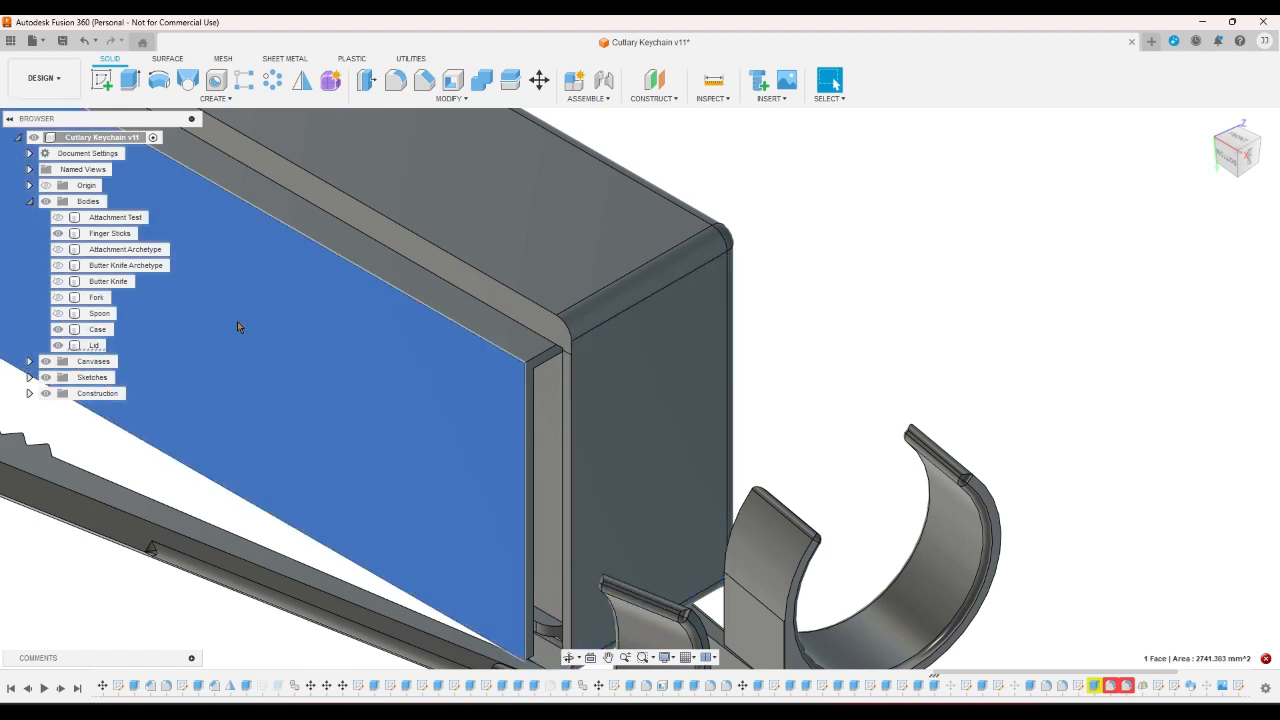
pyautogui.doubleClick(935, 688)
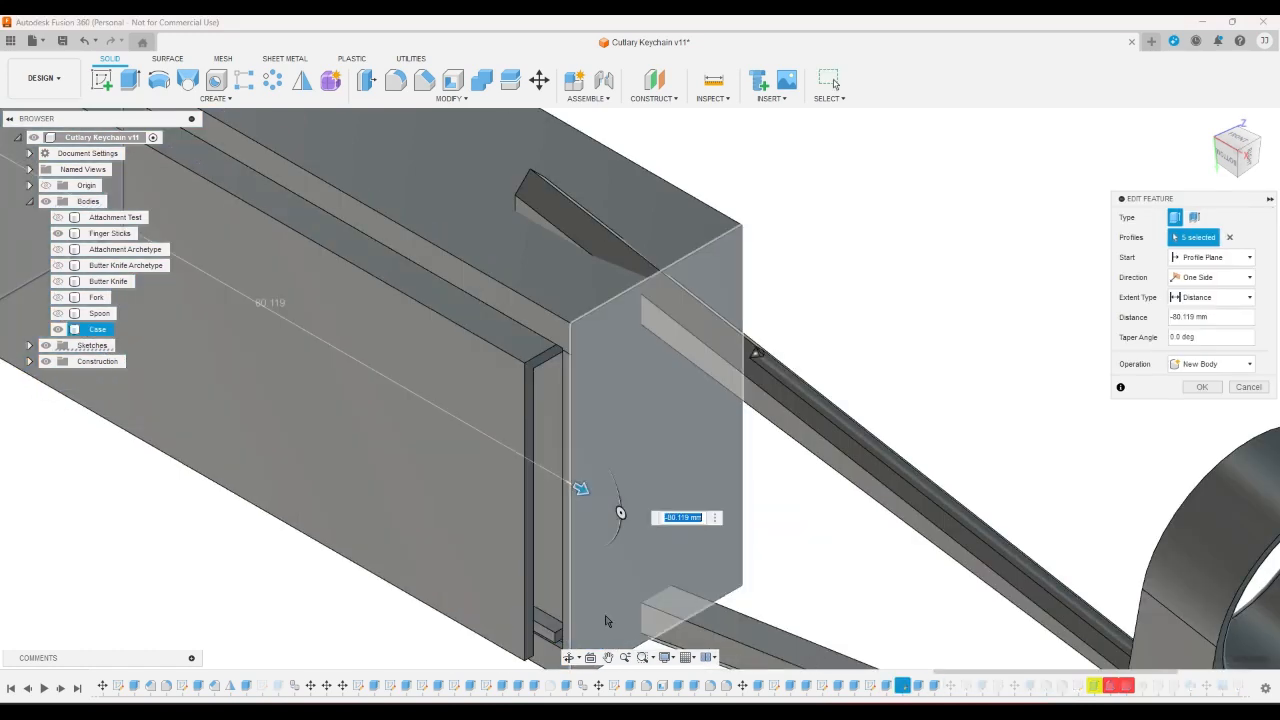
pyautogui.click(1218, 143)
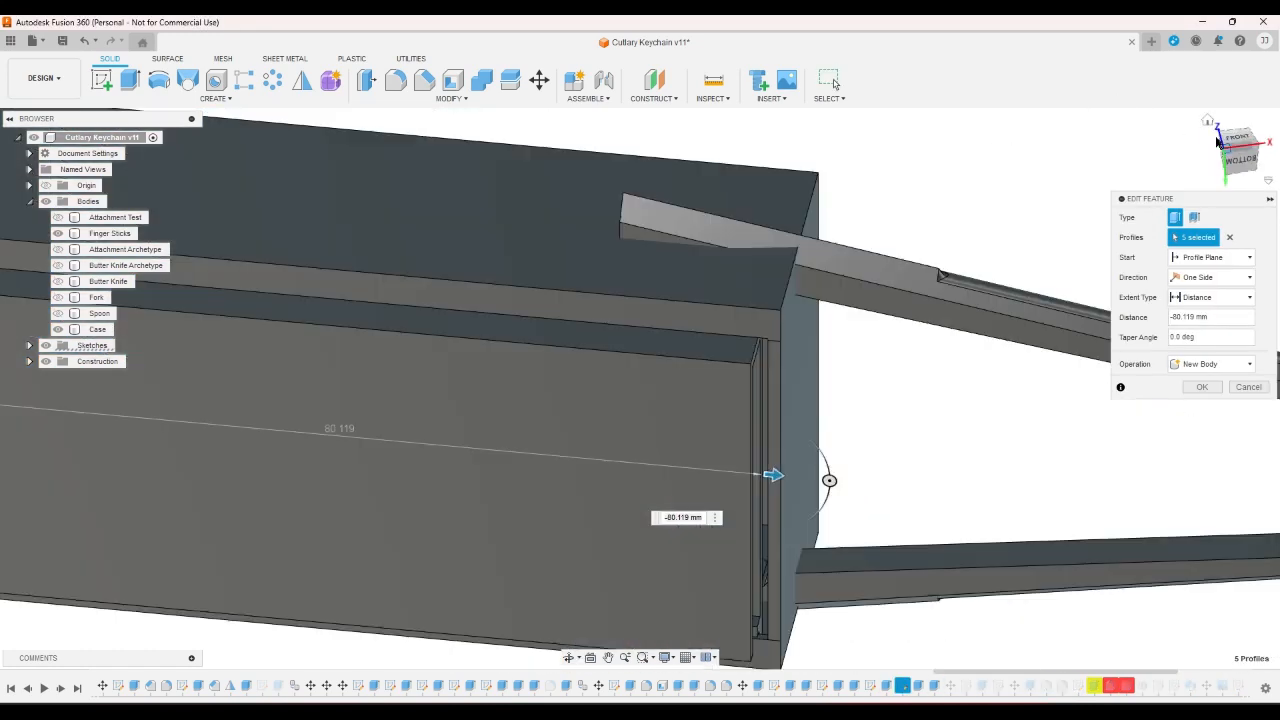
pyautogui.scroll(5, 672, 588)
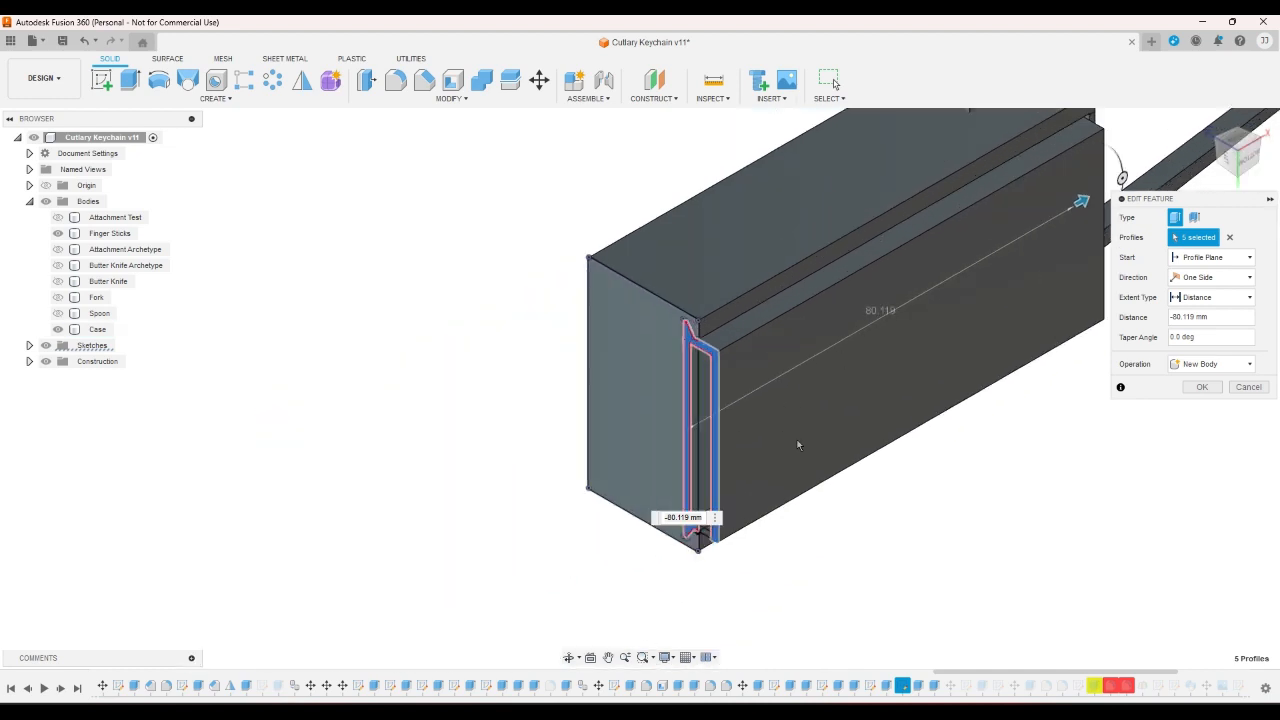
pyautogui.click(672, 588)
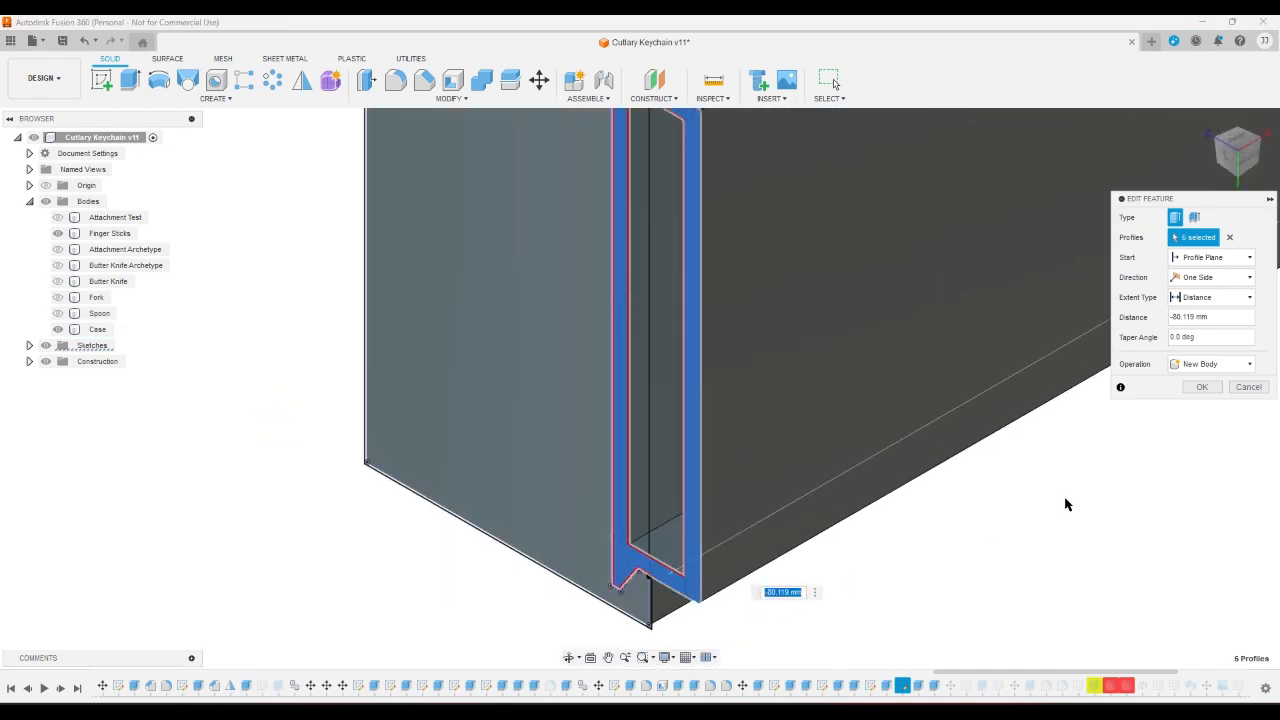
pyautogui.click(1203, 388)
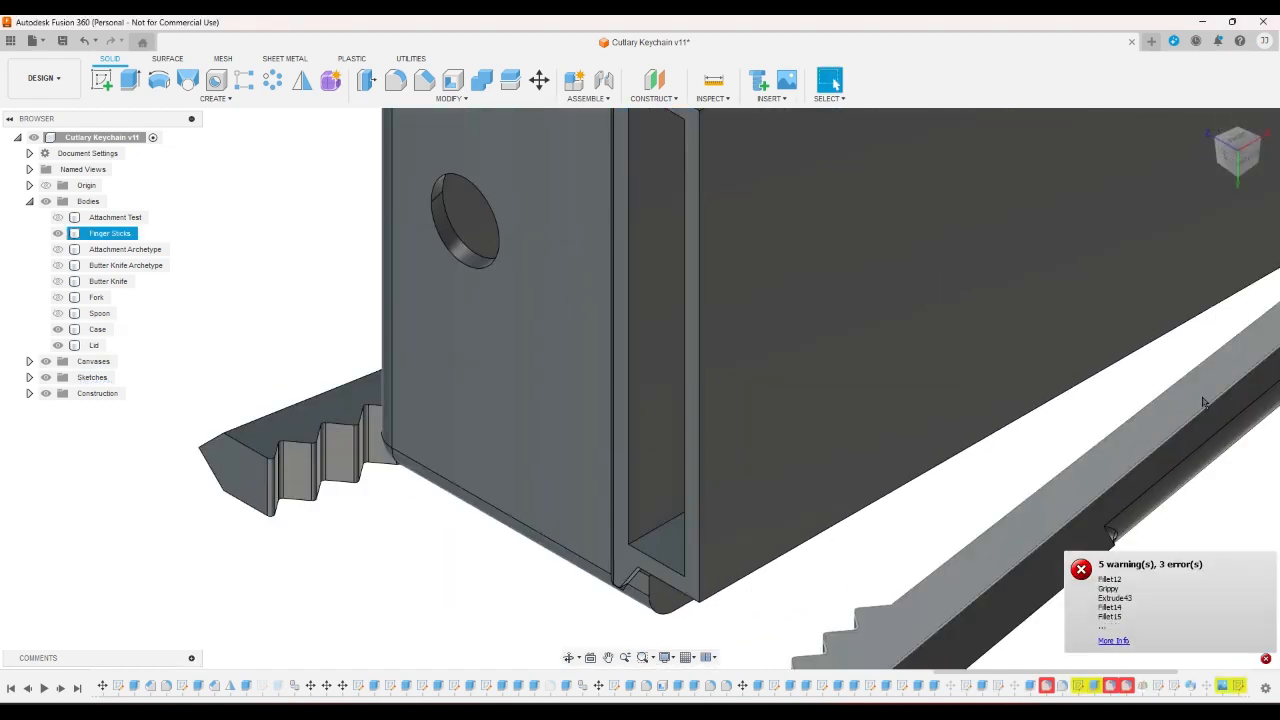
# - Redefine the Hello Kitty sketch's plane to the outer face of the lid's compartment
pyautogui.scroll(-3, 979, 406)
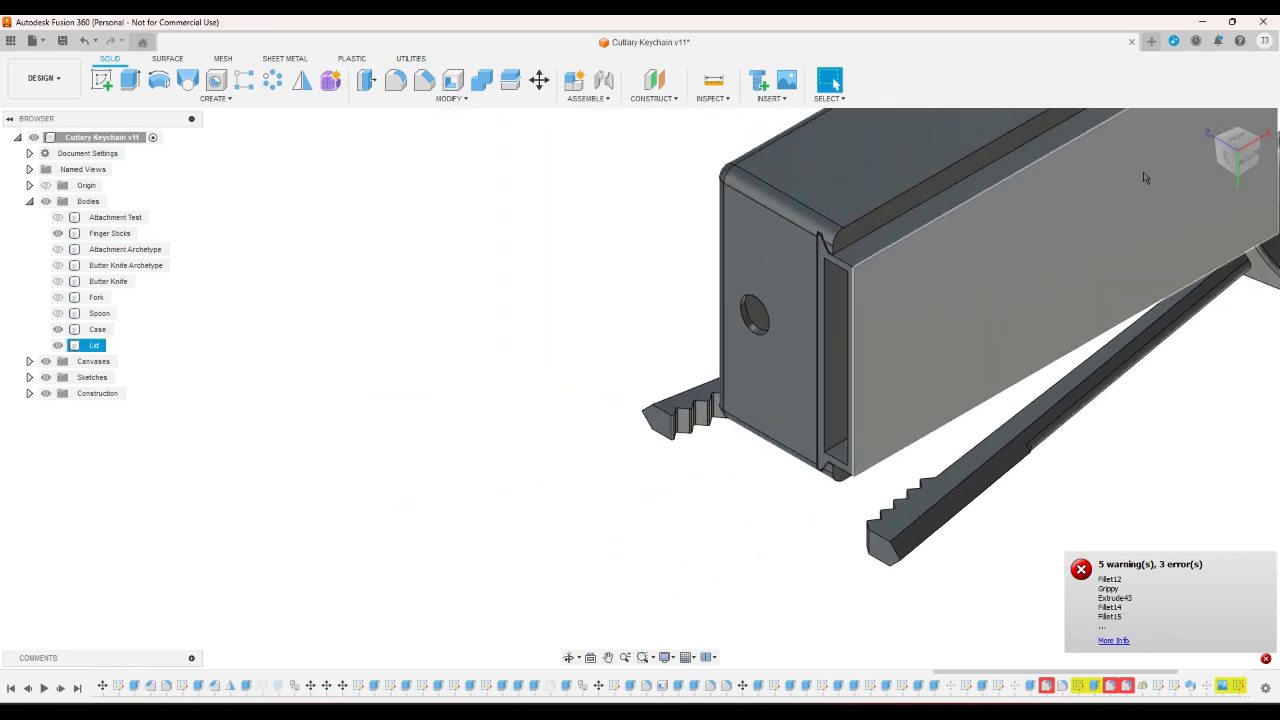
pyautogui.click(1259, 145)
pyautogui.click(1134, 254)
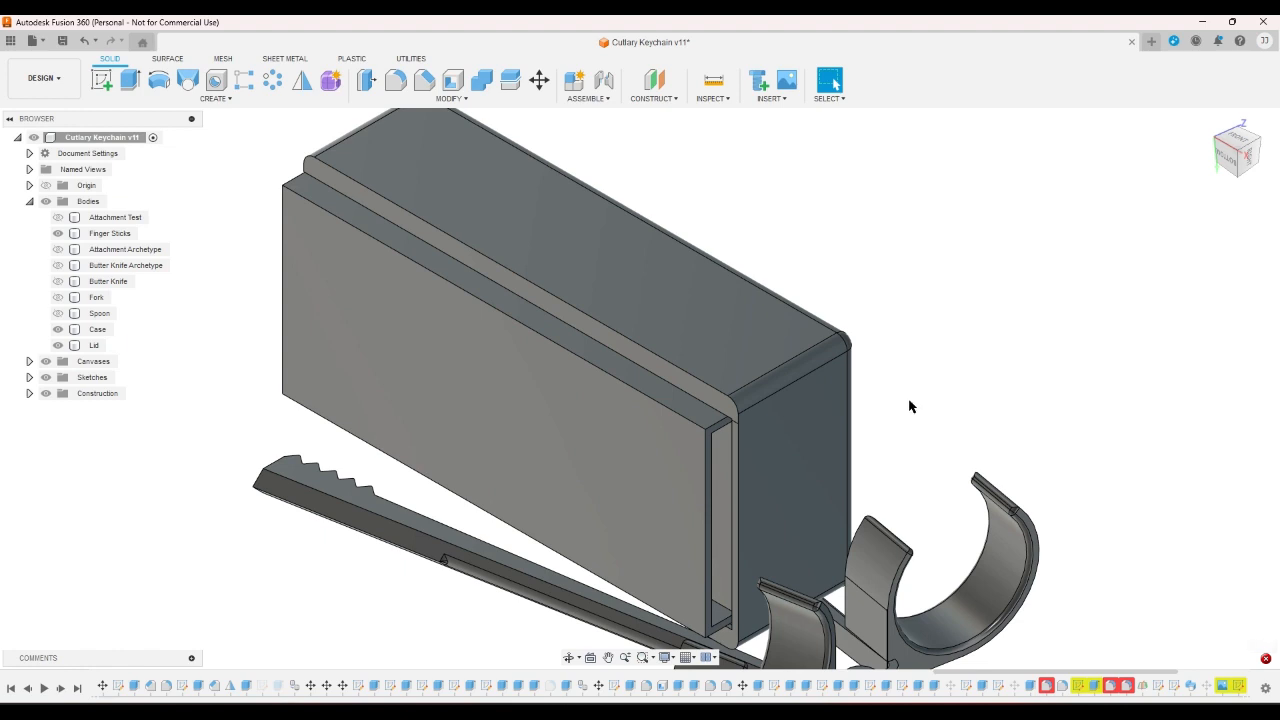
pyautogui.scroll(-2, 909, 380)
pyautogui.scroll(3, 790, 530)
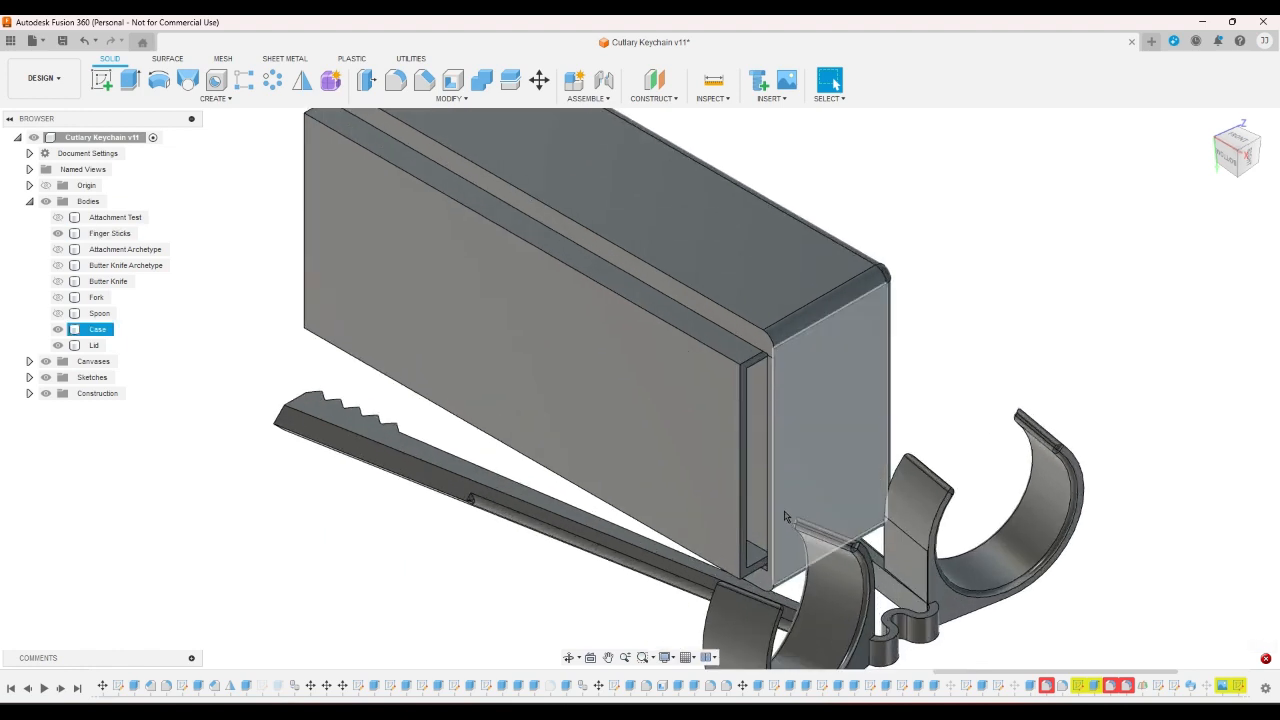
pyautogui.scroll(-2, 780, 512)
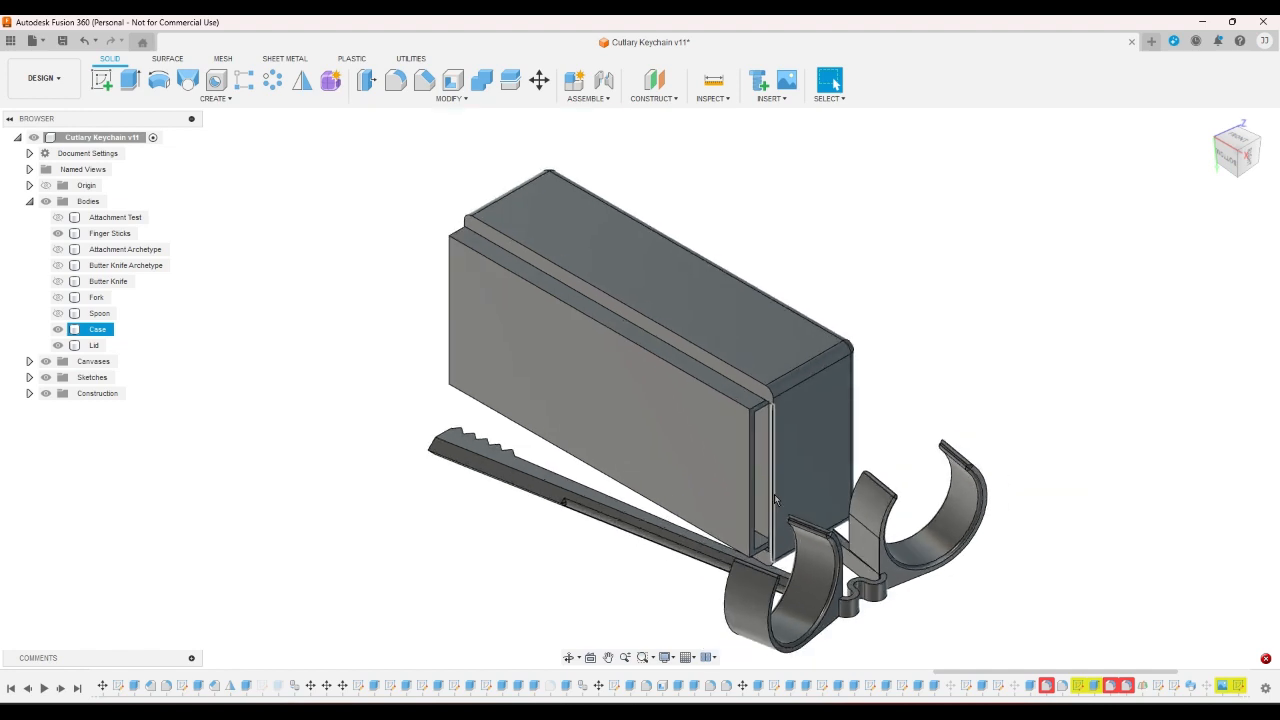
pyautogui.scroll(2, 760, 470)
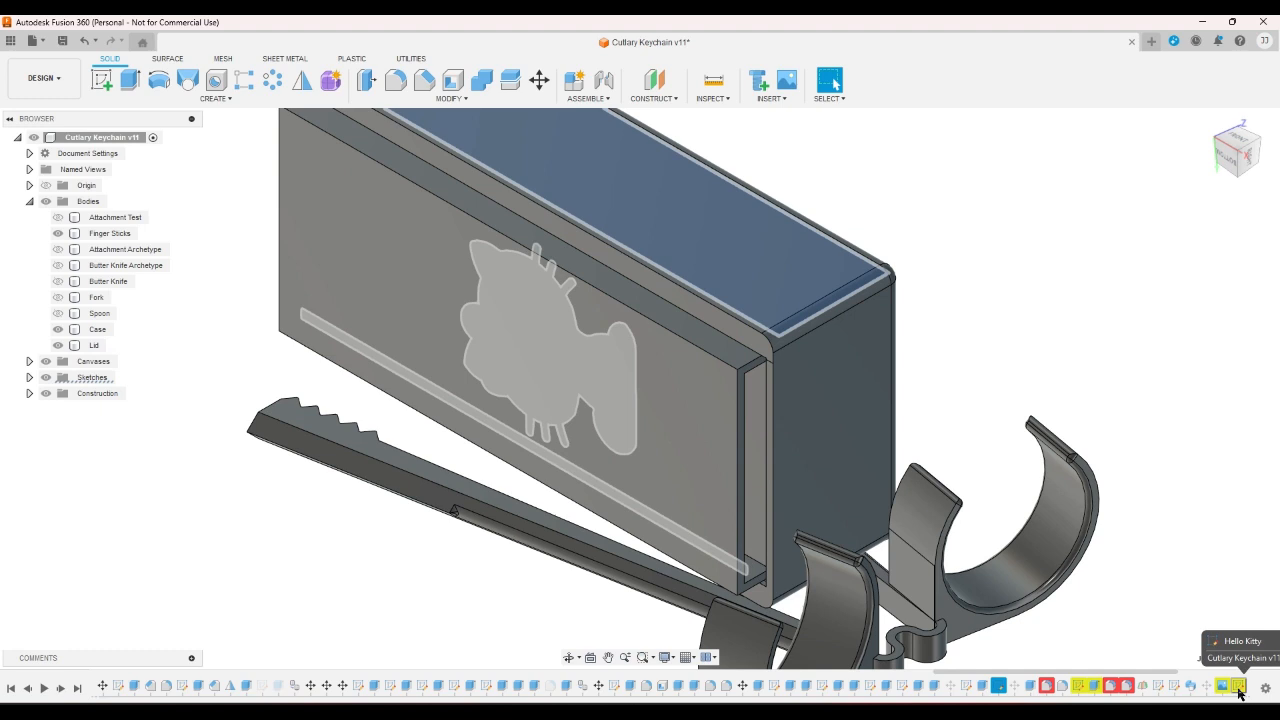
pyautogui.rightClick(1239, 689)
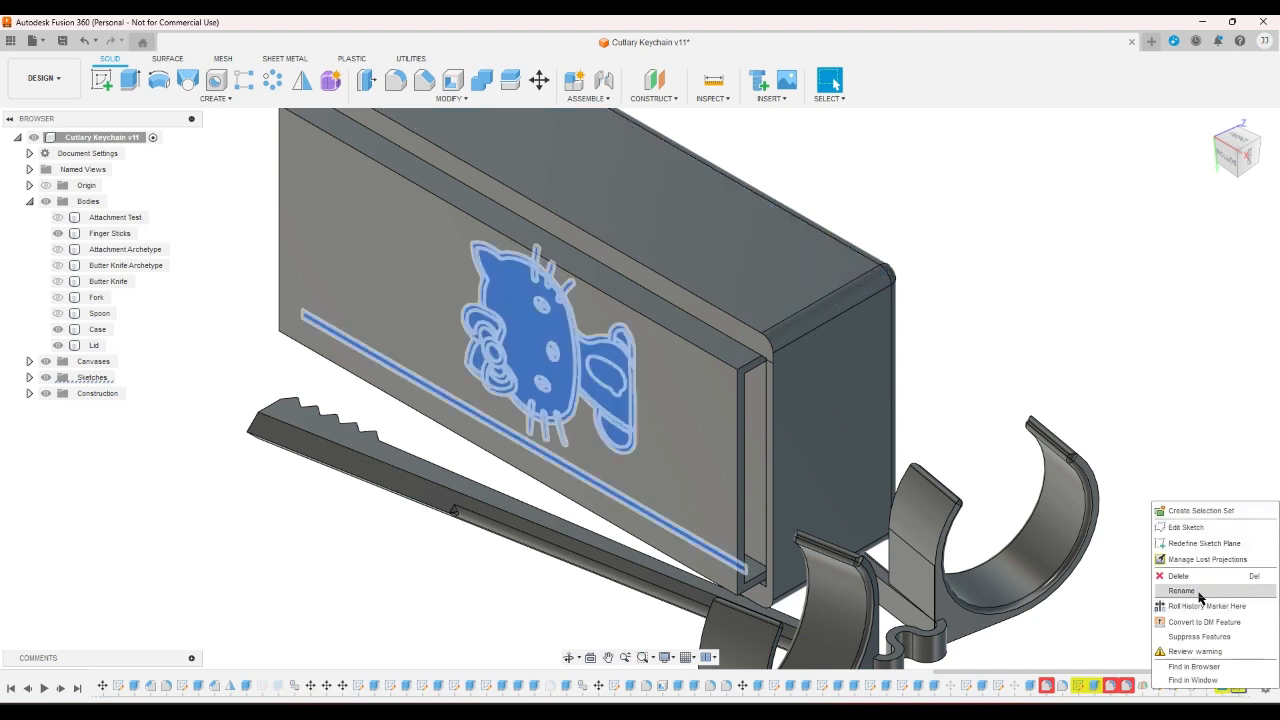
pyautogui.click(1195, 543)
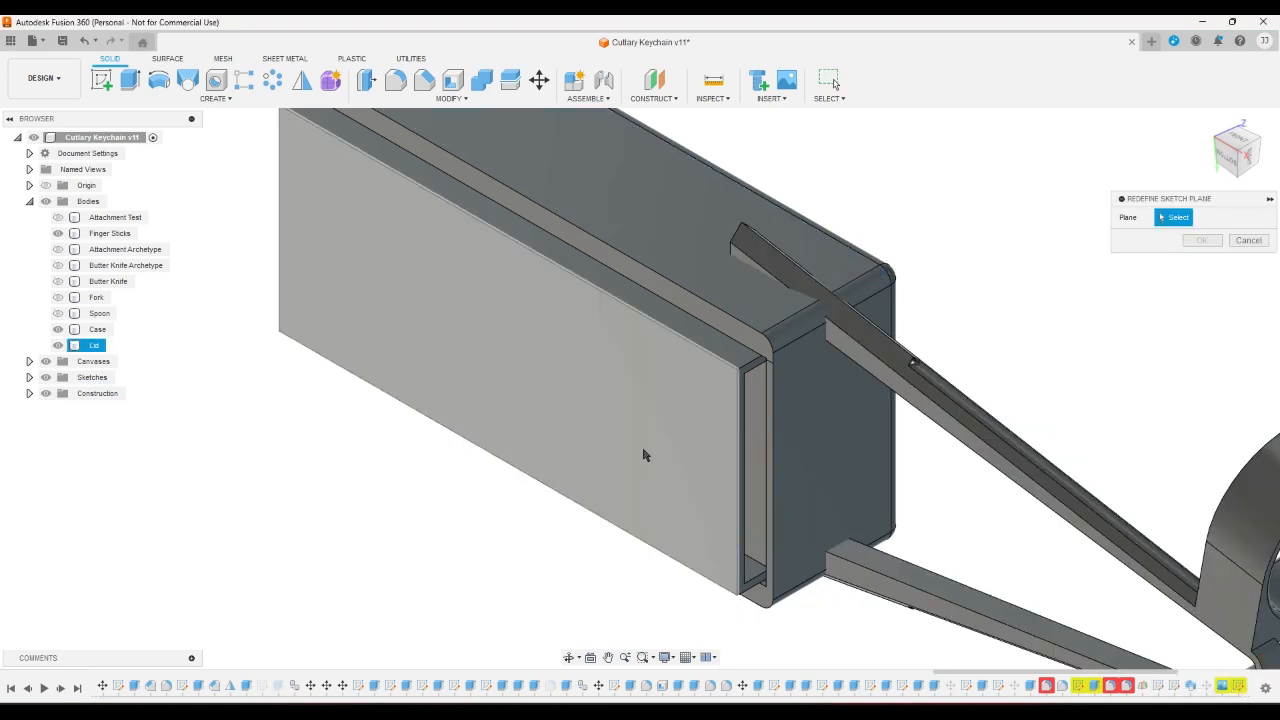
pyautogui.click(1201, 241)
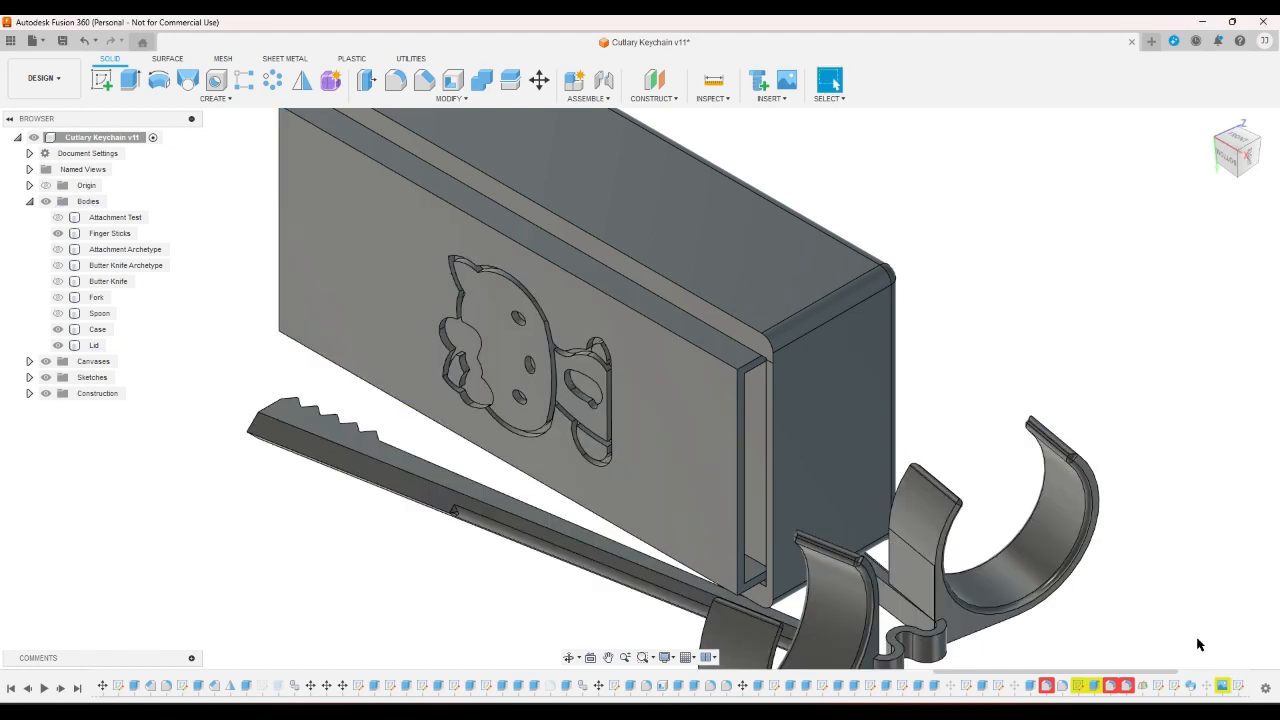
# - Redefine the Grippy sketch's plane to the outer face of the lid's compartment
pyautogui.rightClick(1080, 688)
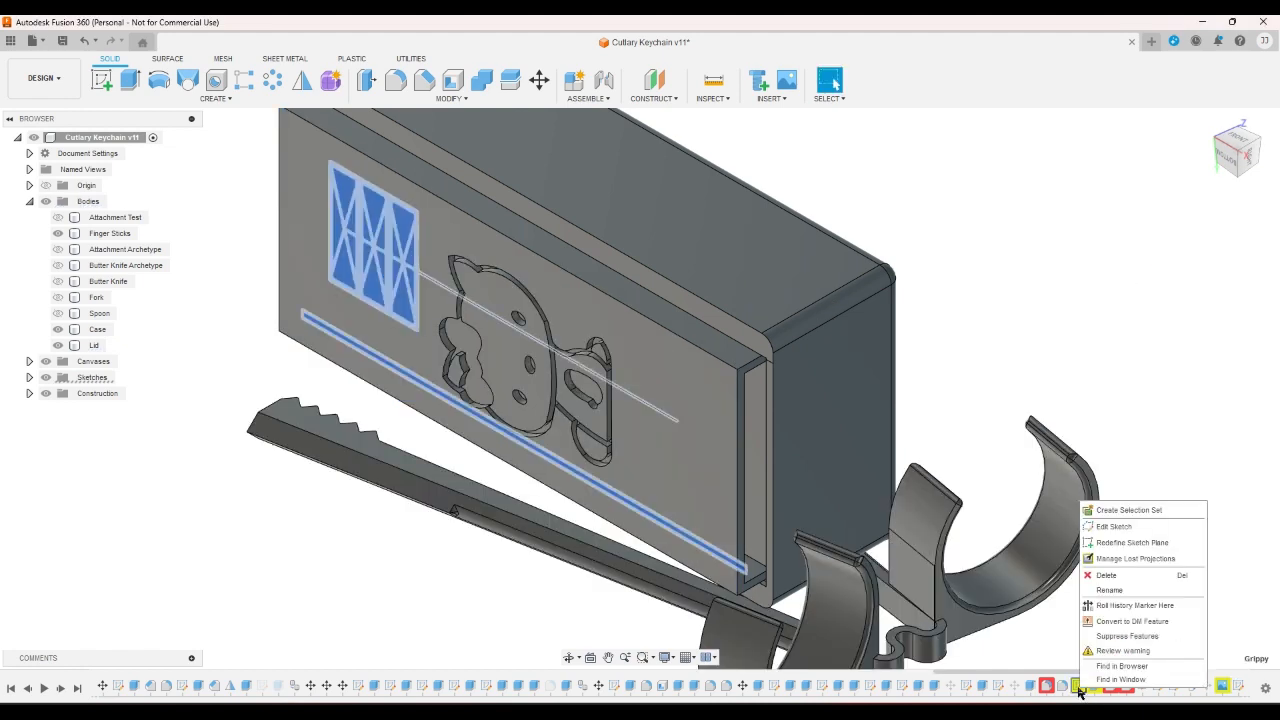
pyautogui.click(1132, 542)
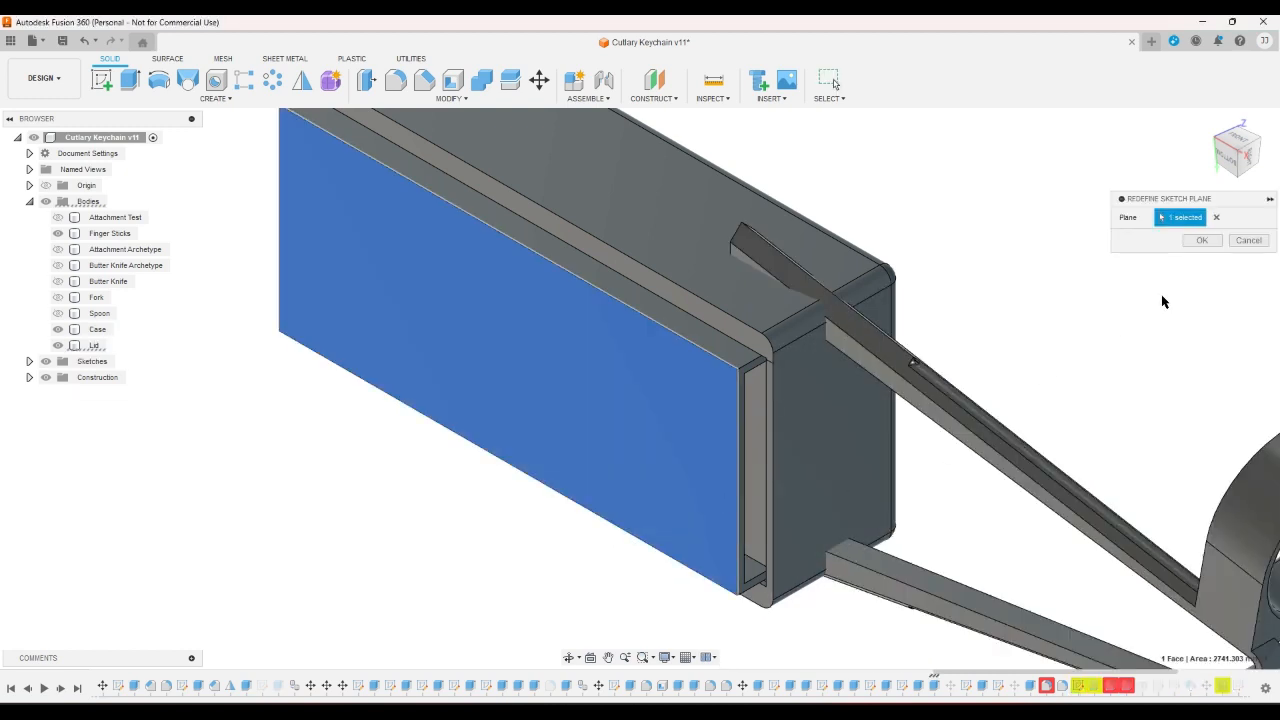
pyautogui.click(1192, 242)
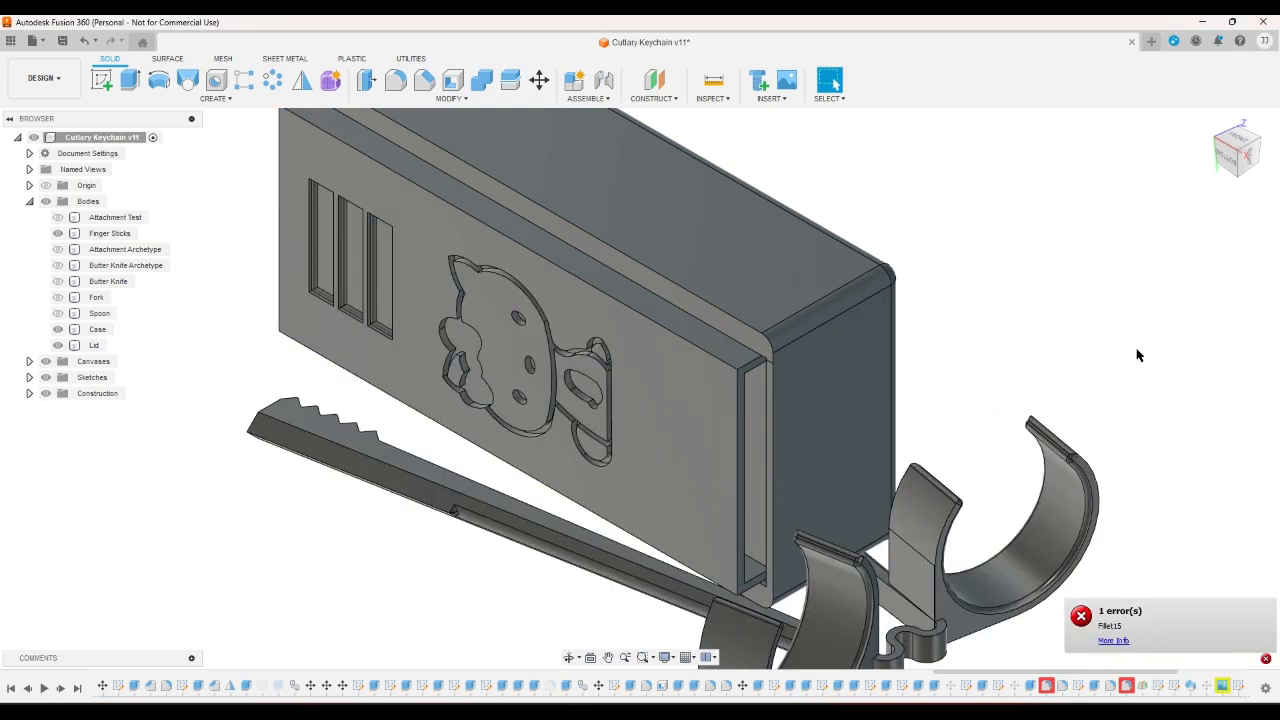
pyautogui.rightClick(1225, 689)
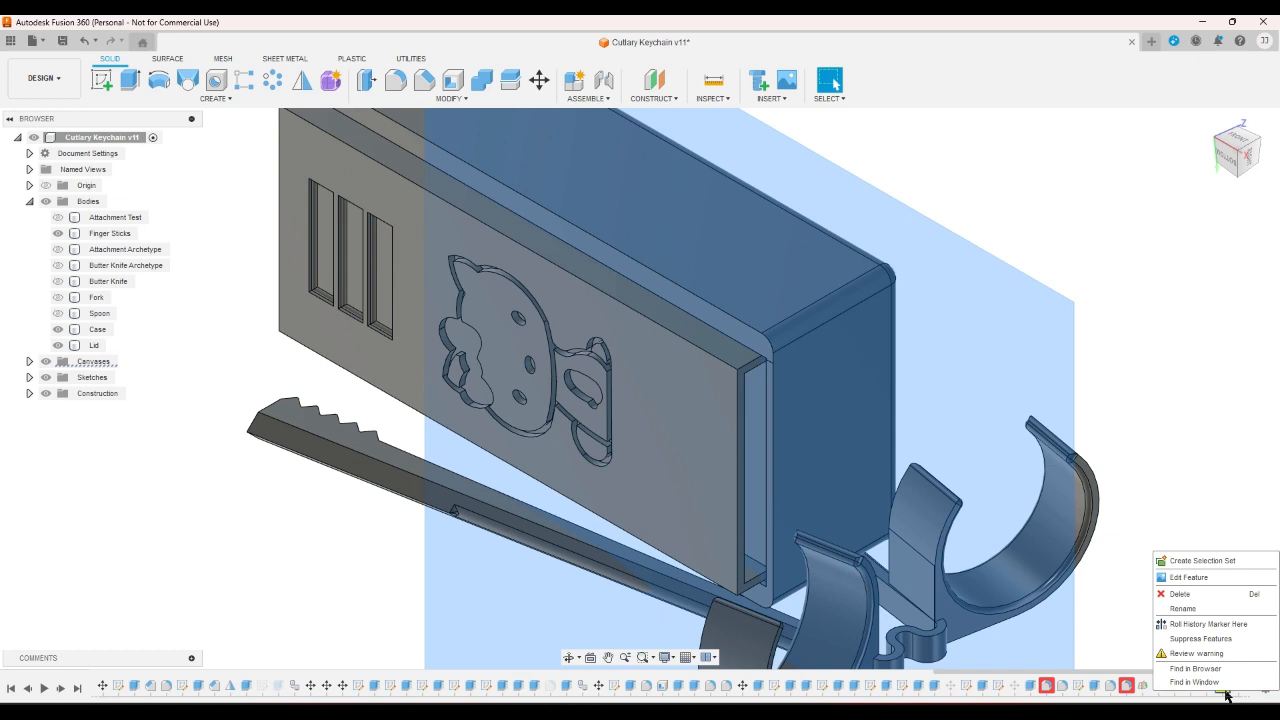
pyautogui.click(1190, 577)
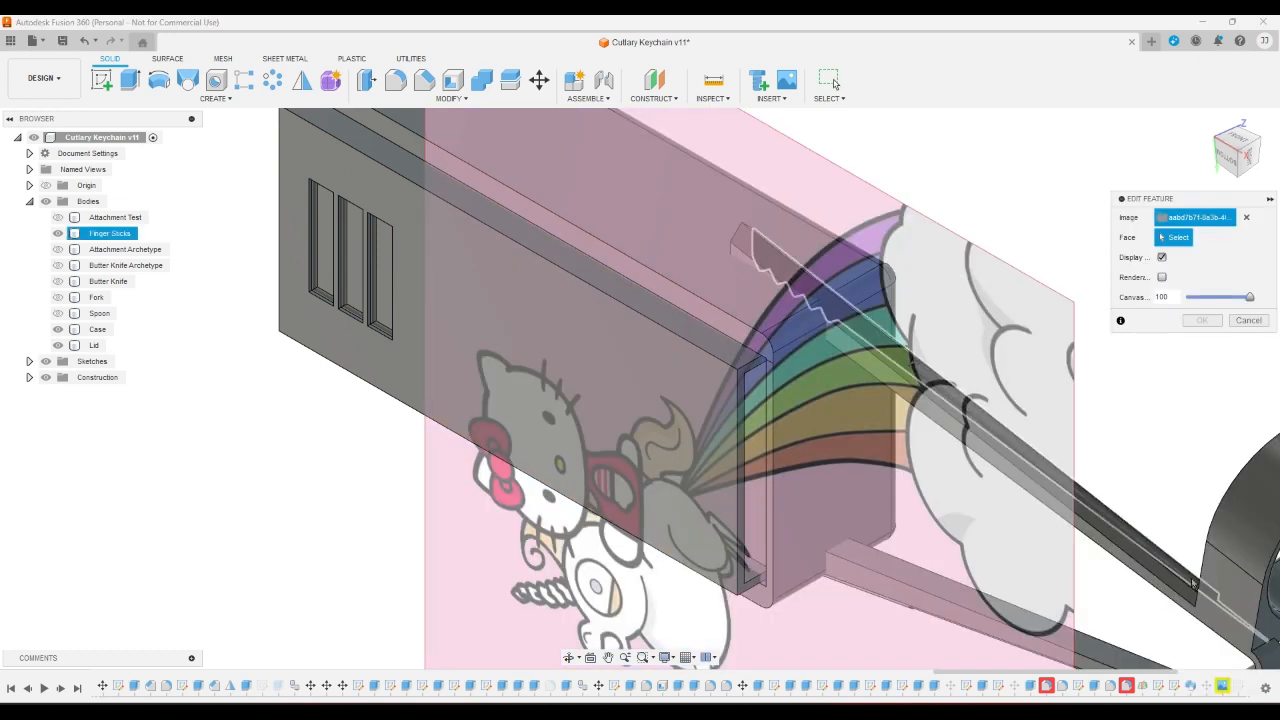
pyautogui.click(450, 348)
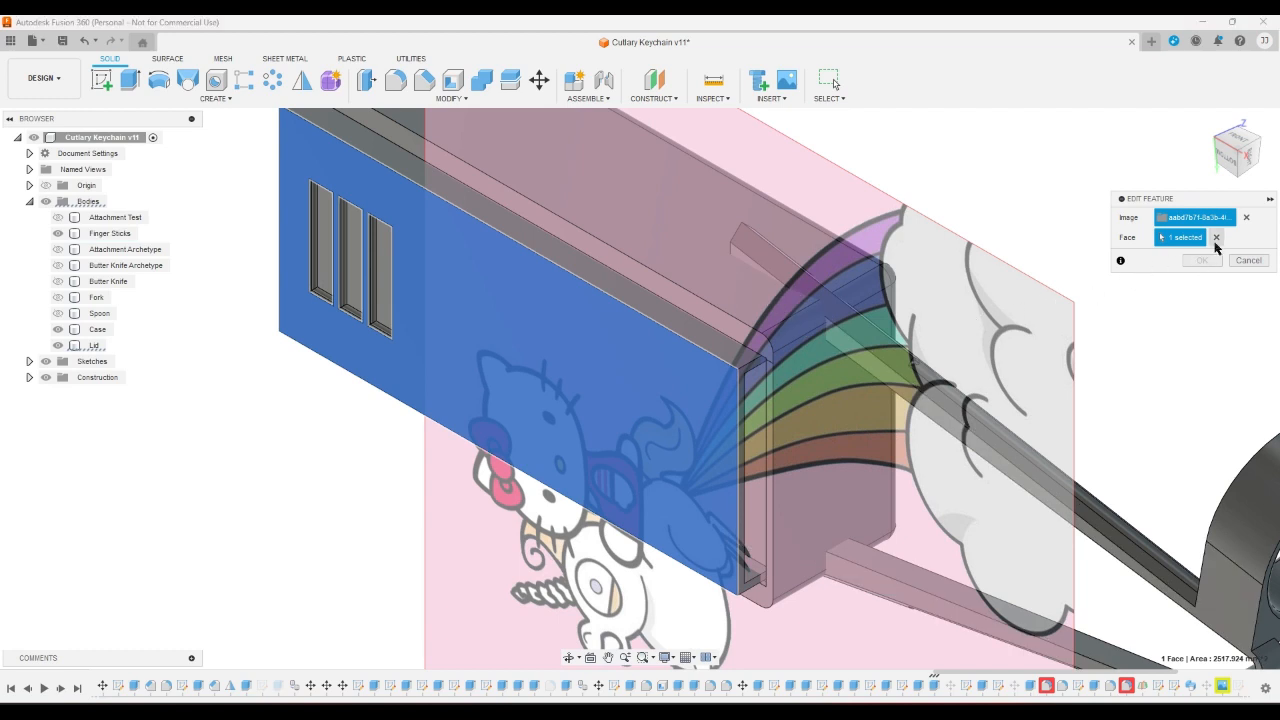
pyautogui.click(1236, 261)
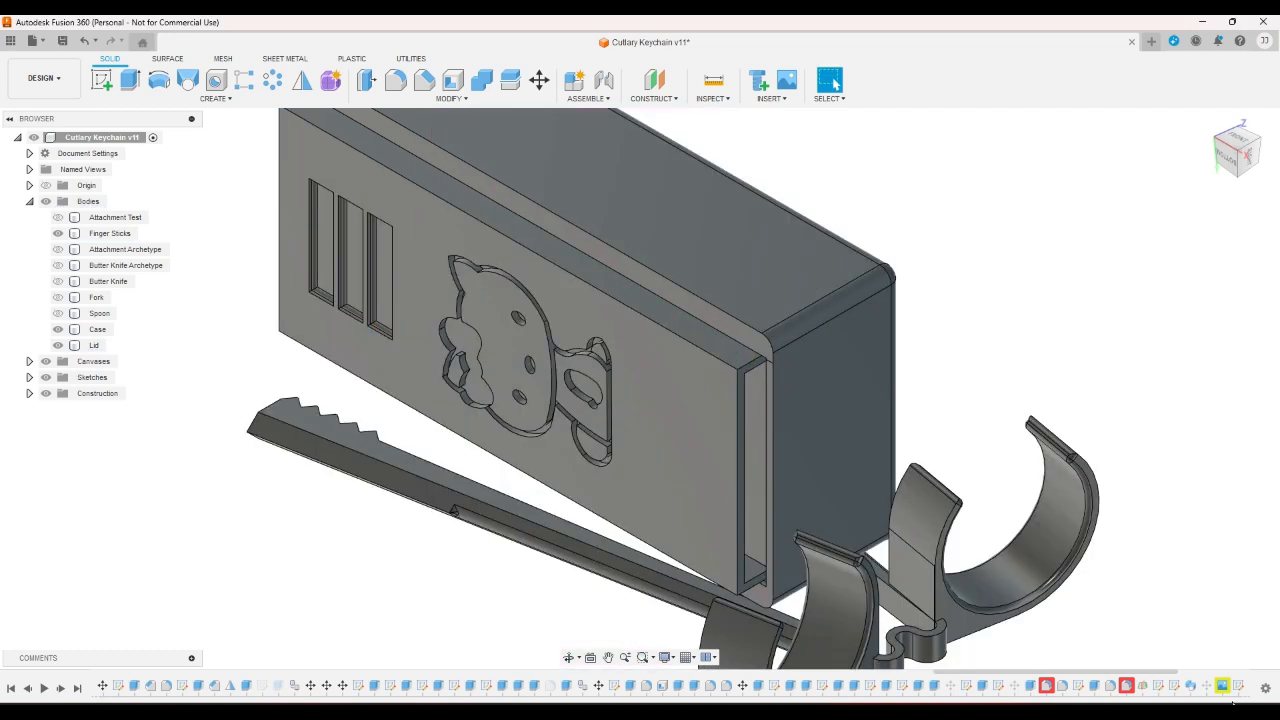
# - Review the warning on the Hello Kitty Unicorn canvas and dismiss it
pyautogui.rightClick(1222, 686)
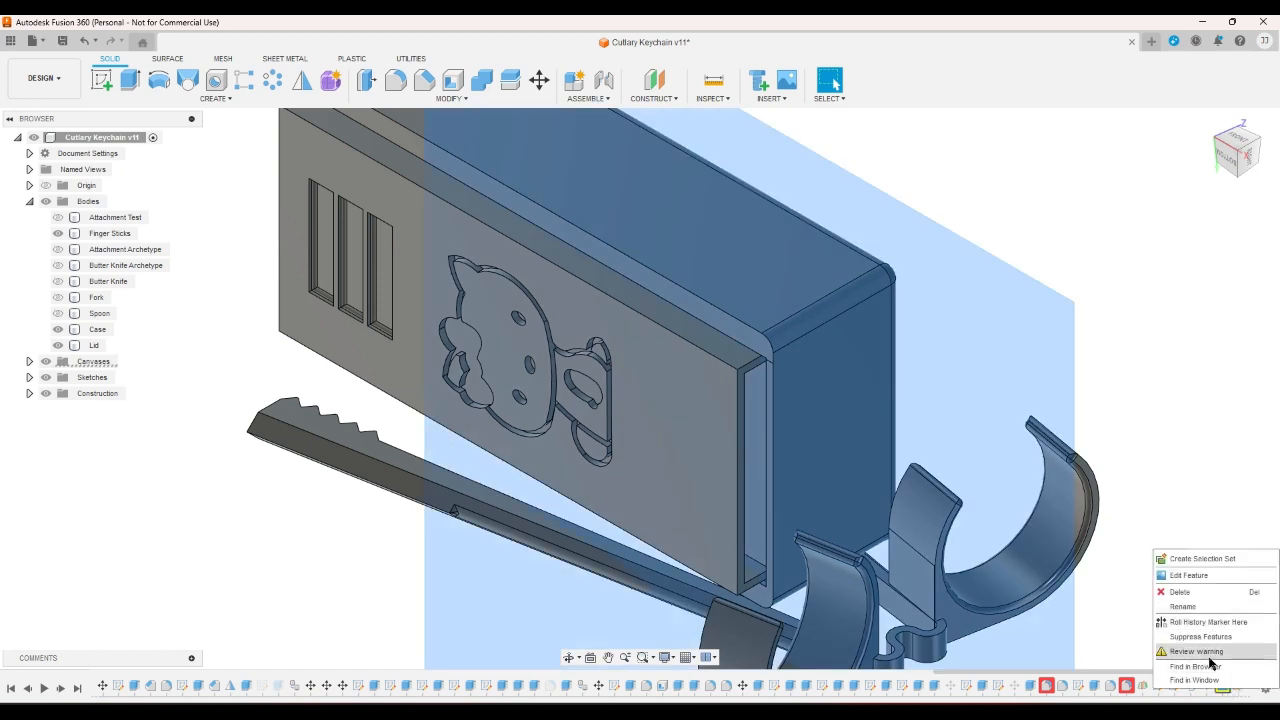
pyautogui.click(1196, 651)
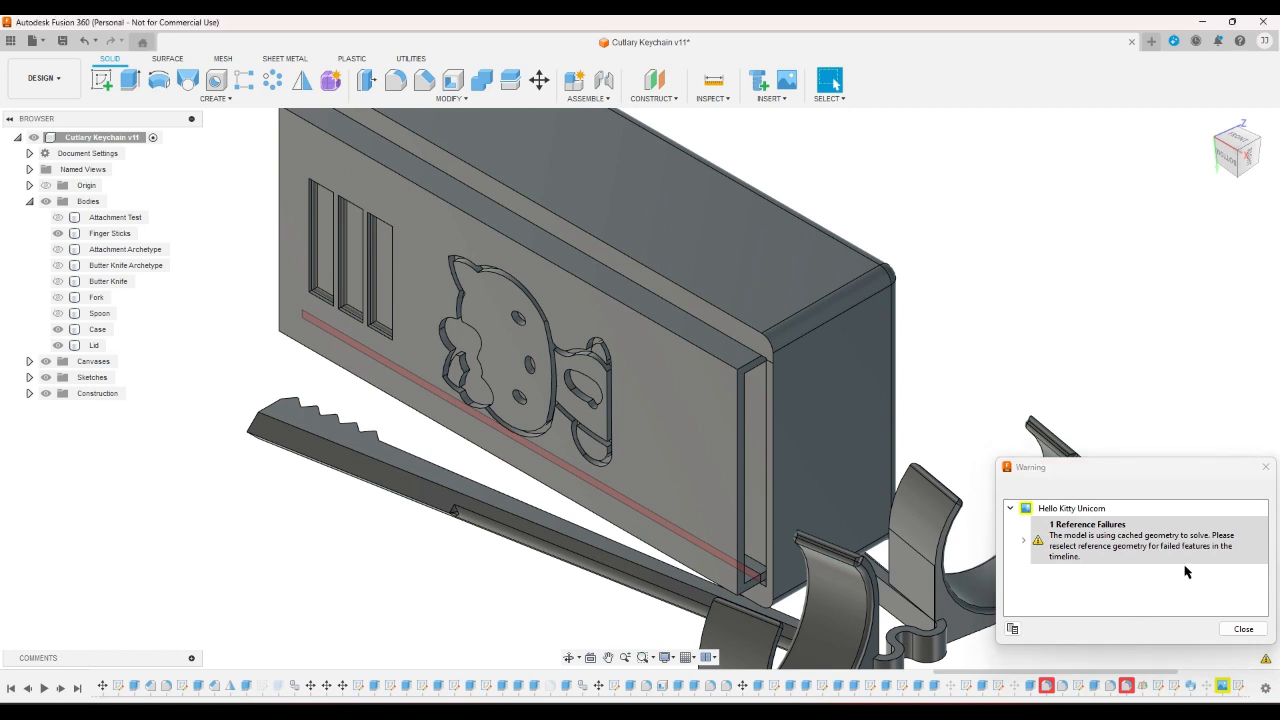
pyautogui.click(1242, 630)
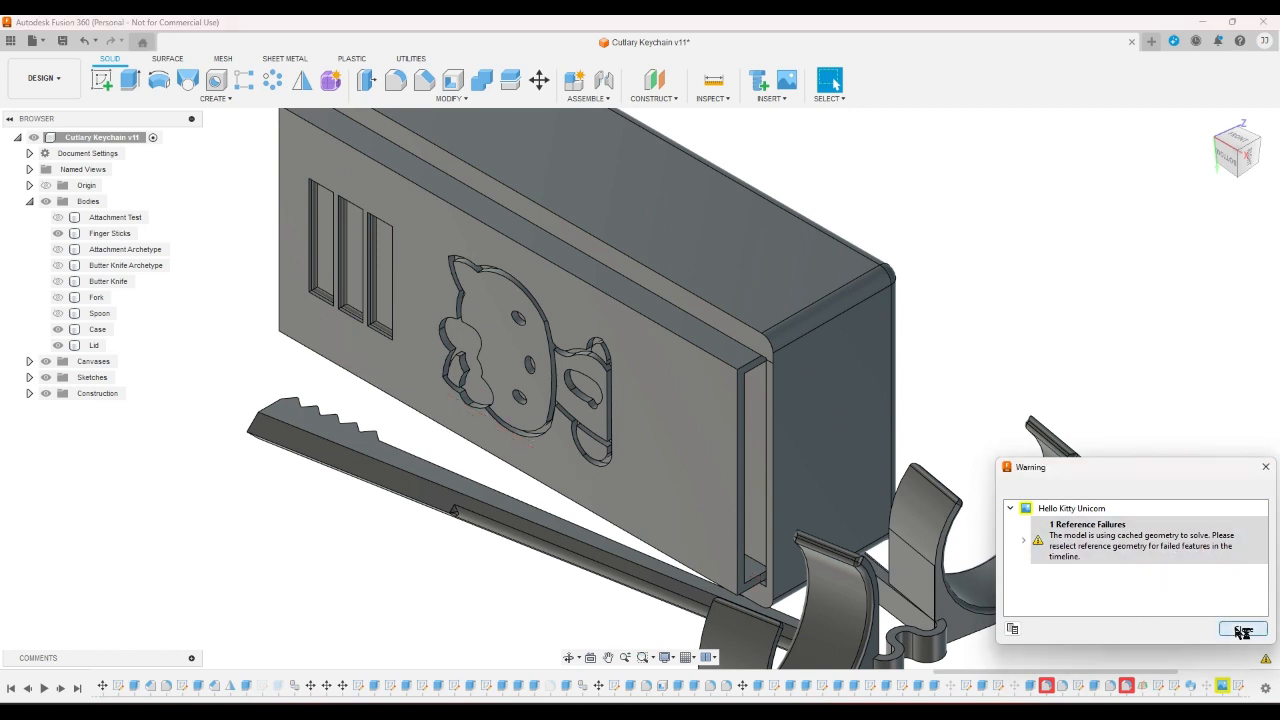
# - Edit the Hello Kitty Unicorn canvas and reselect the outer face of the lid's compartment as its plane
pyautogui.rightClick(1223, 686)
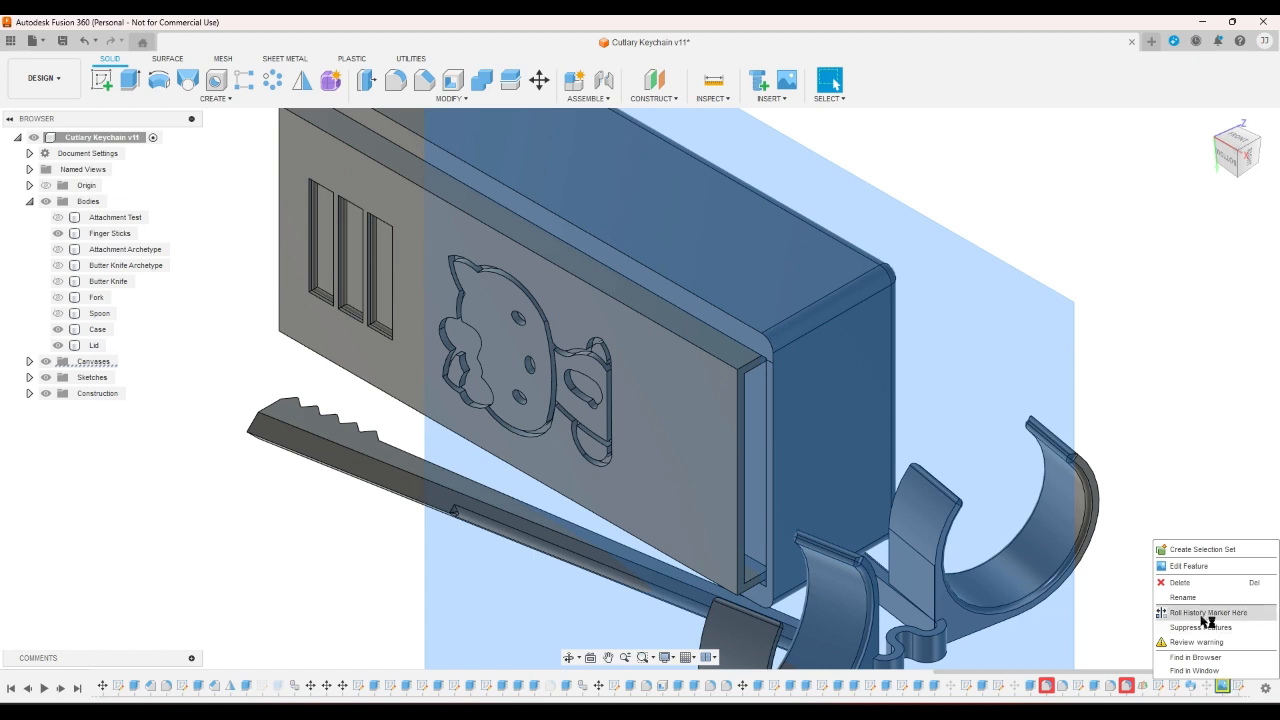
pyautogui.click(1189, 566)
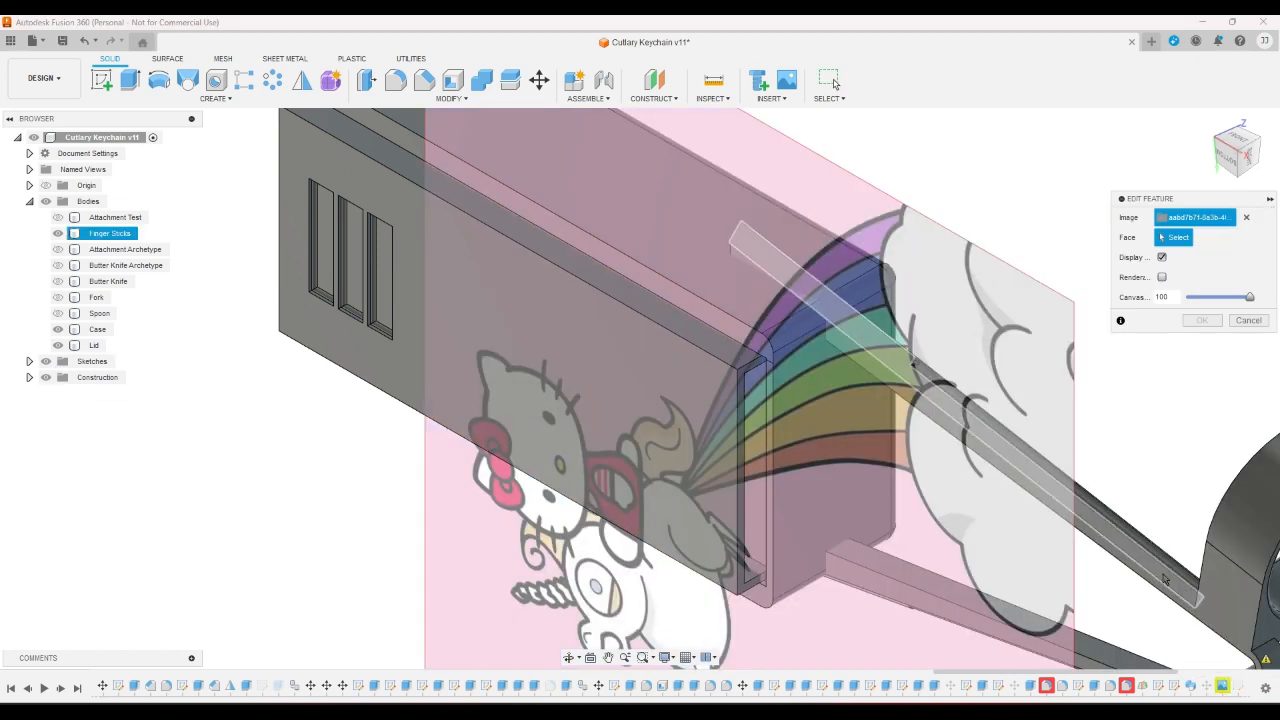
pyautogui.click(448, 301)
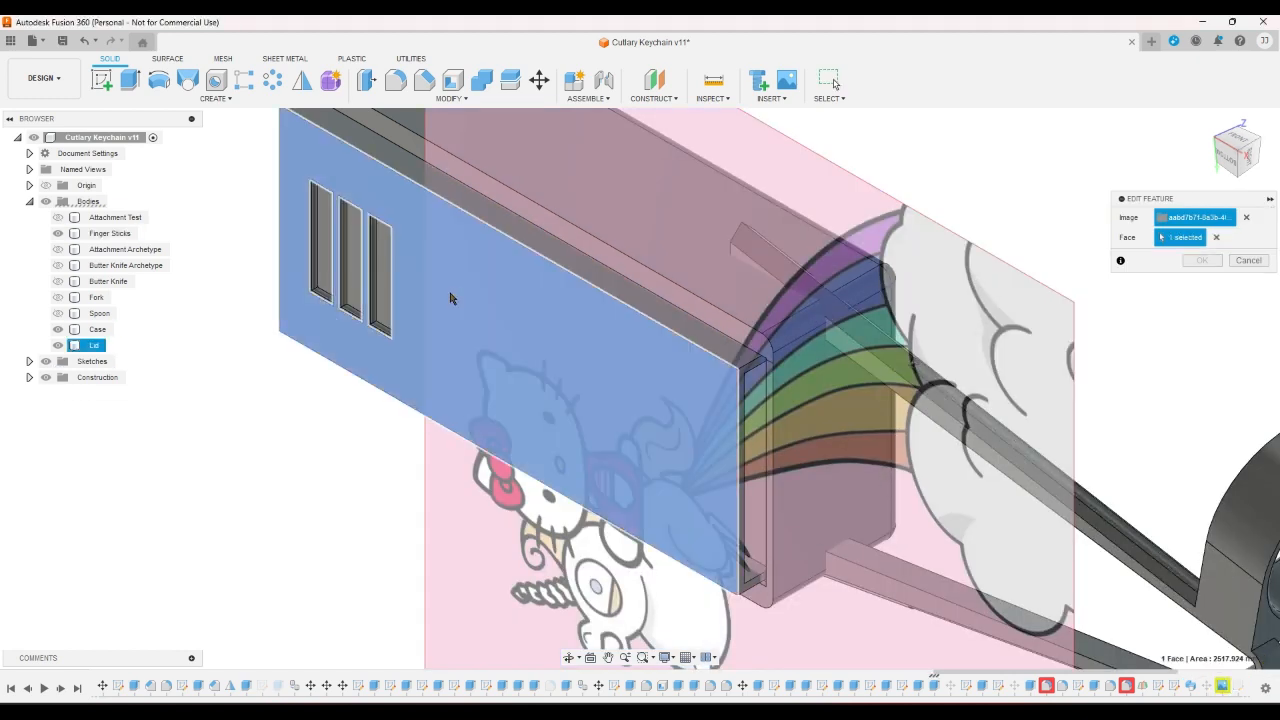
pyautogui.click(1216, 237)
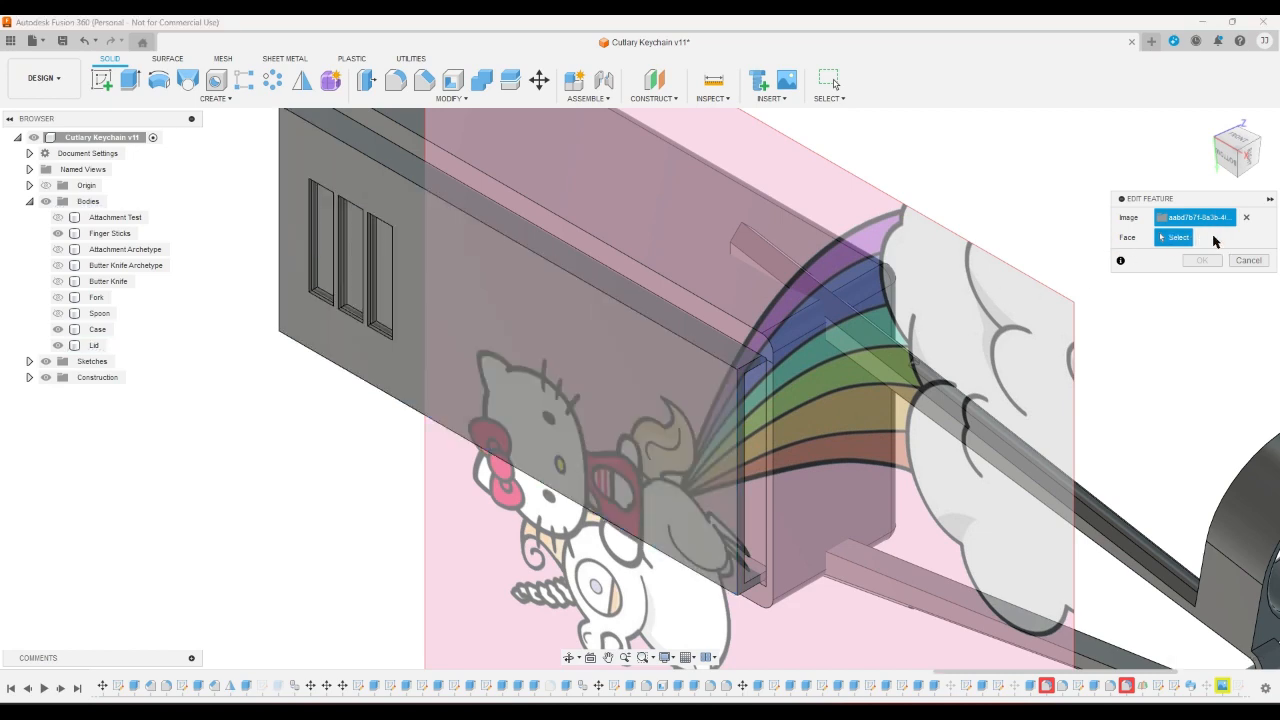
pyautogui.click(505, 319)
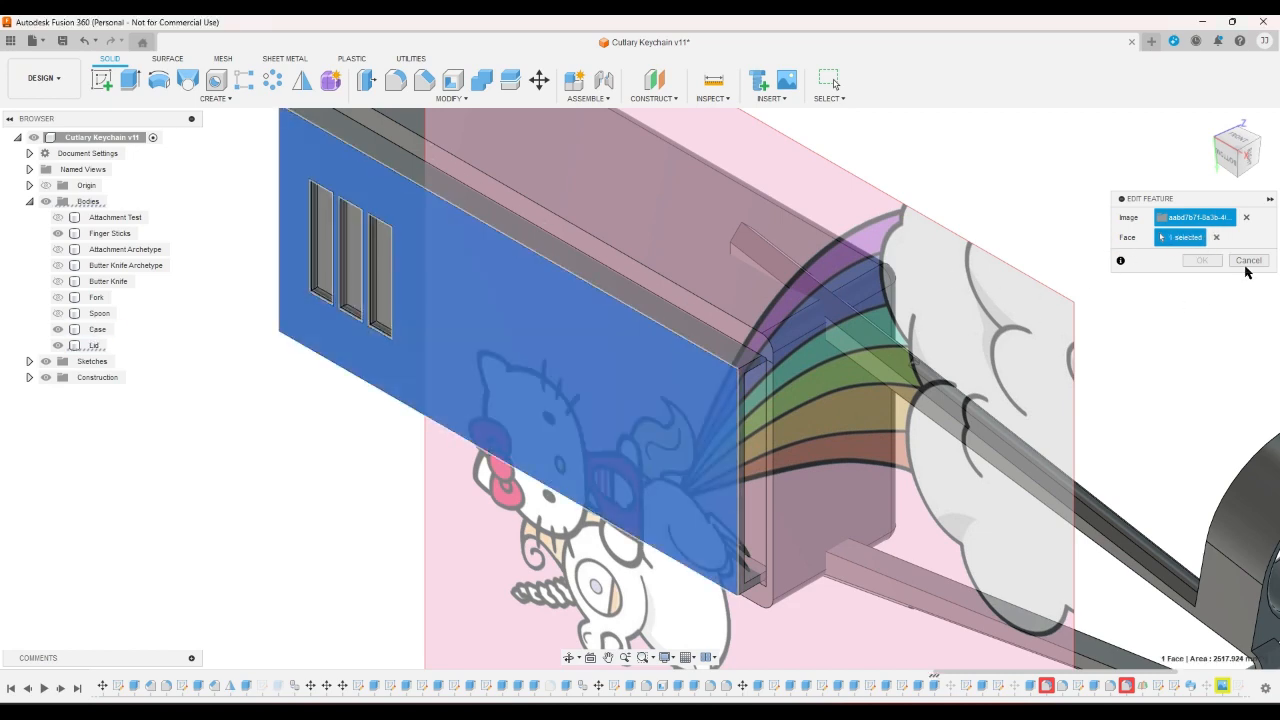
# - Replace the canvas's image with Hello Kitty Unicorn.jpg from the computer's Fun Pics folder and accept the canvas edit
pyautogui.click(1246, 218)
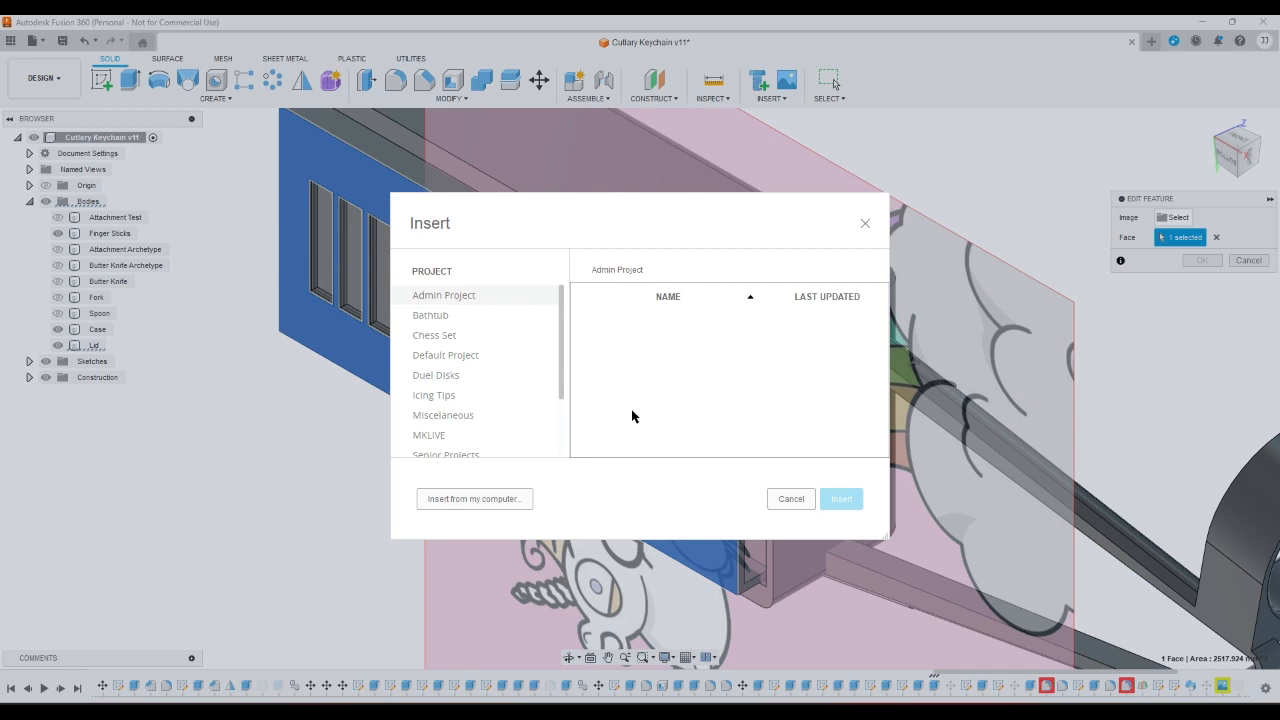
pyautogui.scroll(-1, 562, 370)
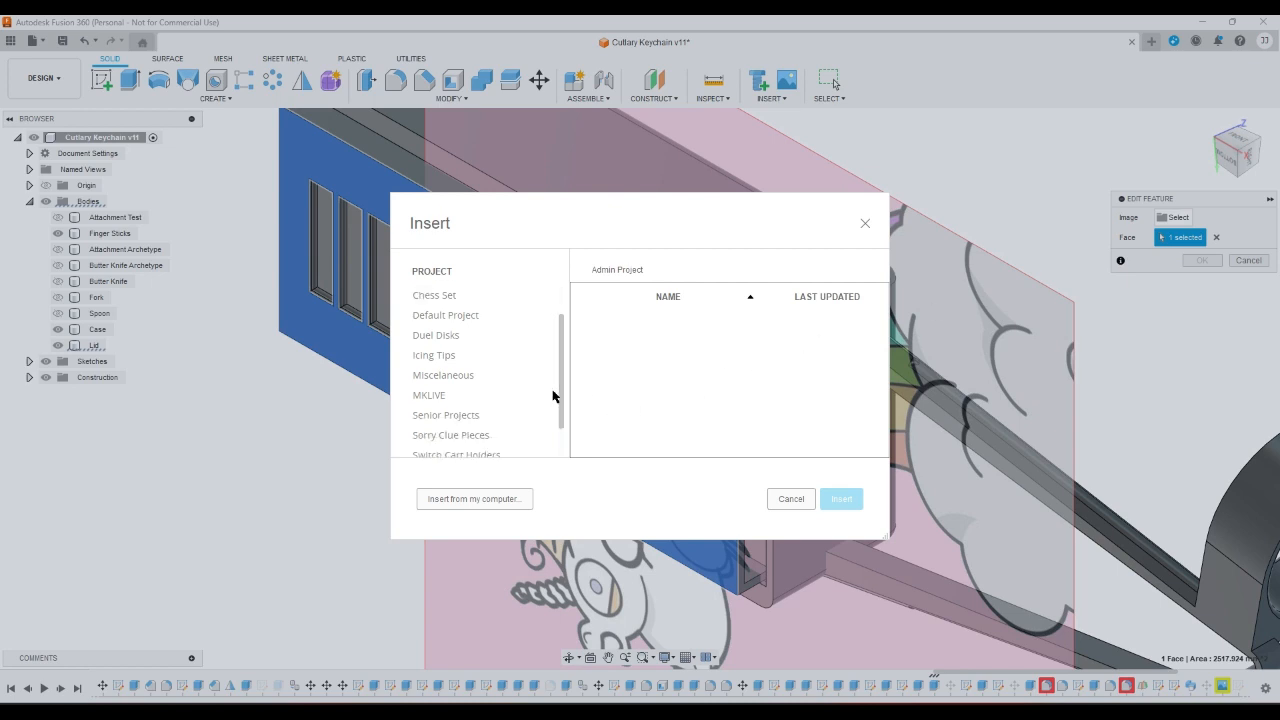
pyautogui.click(516, 498)
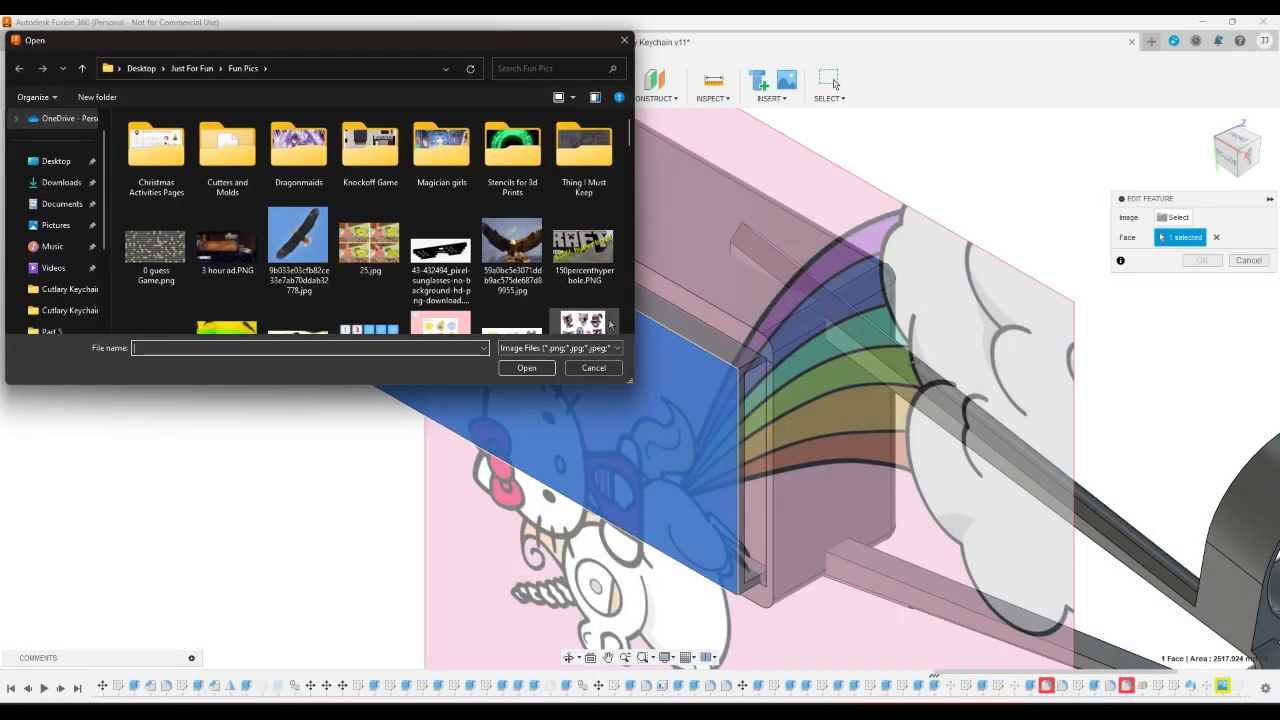
pyautogui.scroll(-5, 621, 301)
pyautogui.scroll(-10, 621, 301)
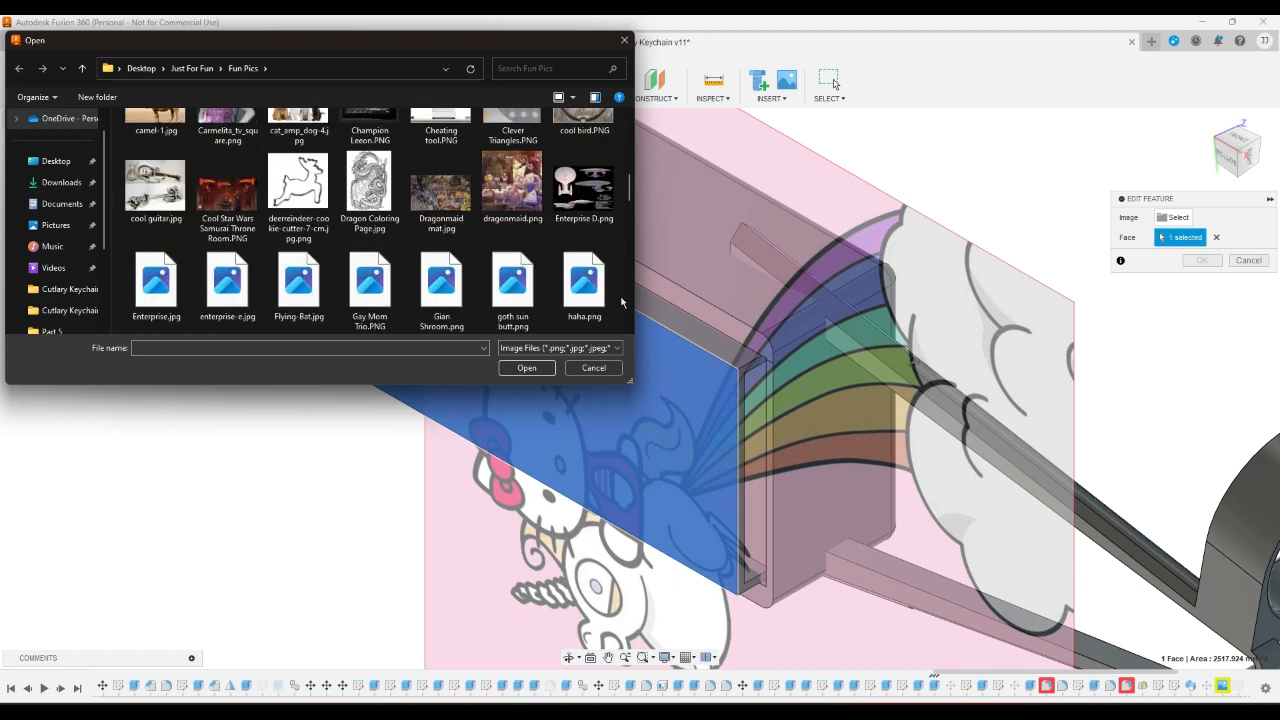
pyautogui.click(365, 168)
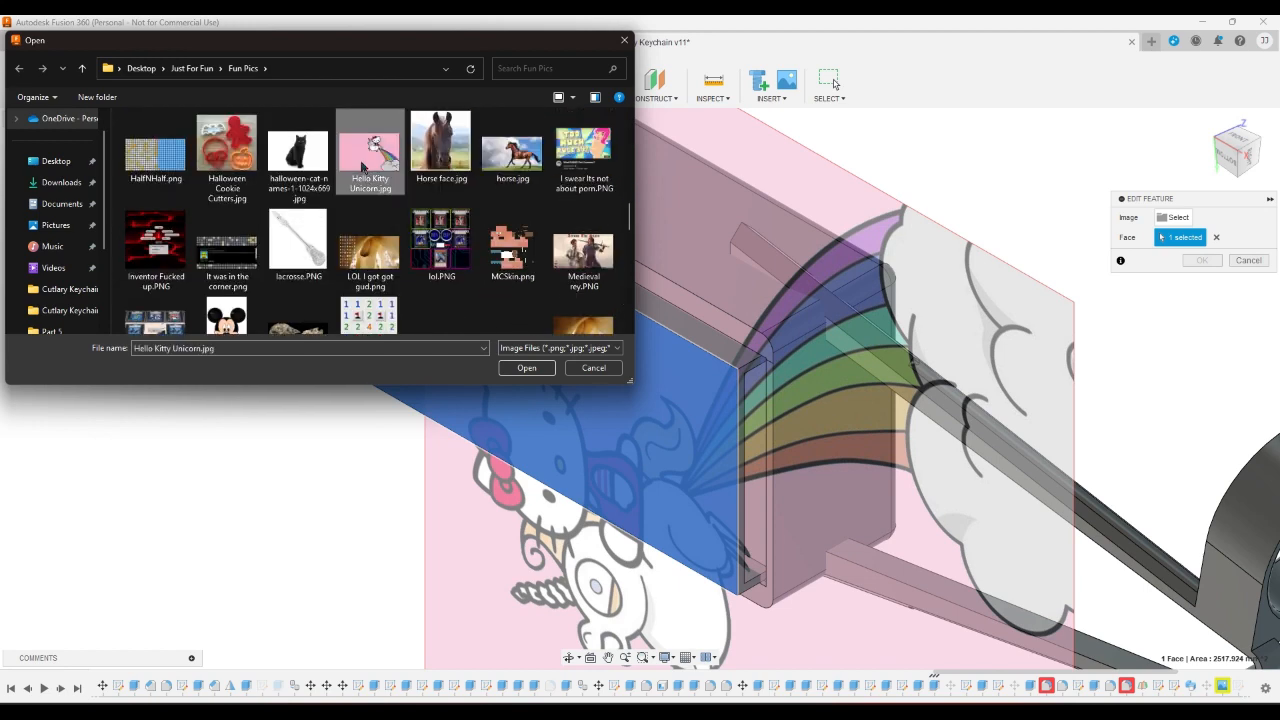
pyautogui.doubleClick(376, 162)
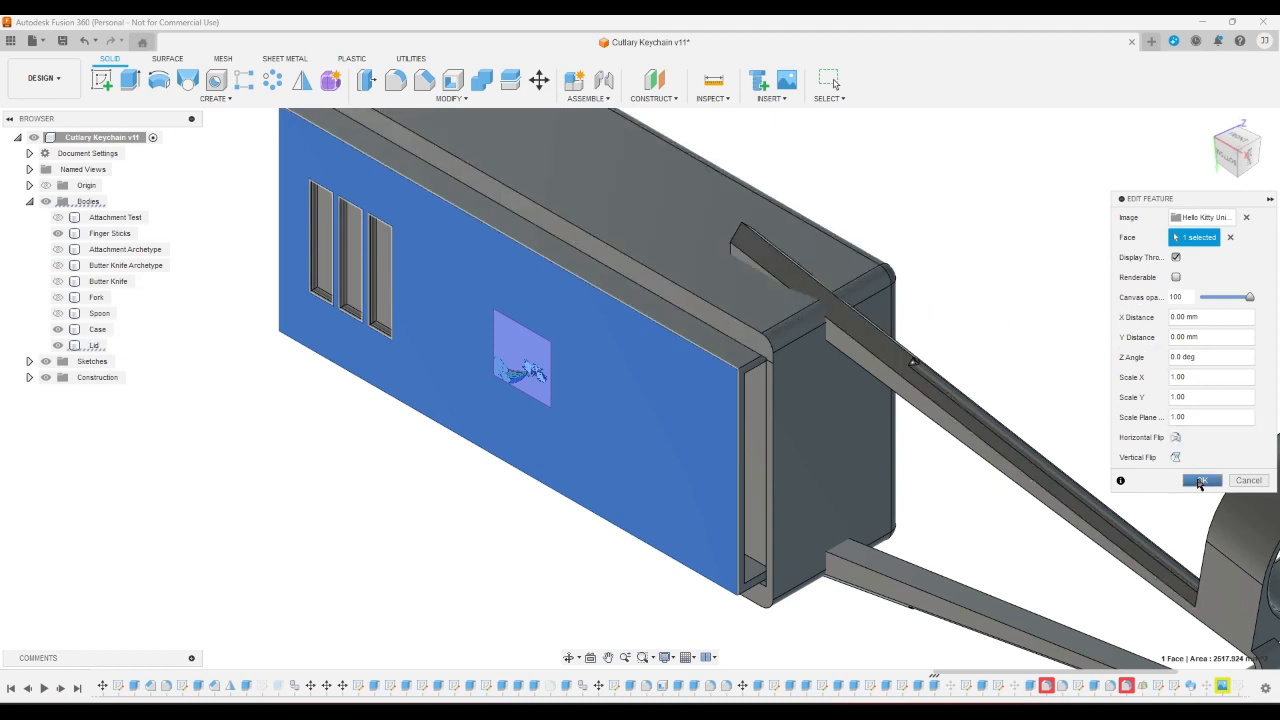
pyautogui.click(1199, 481)
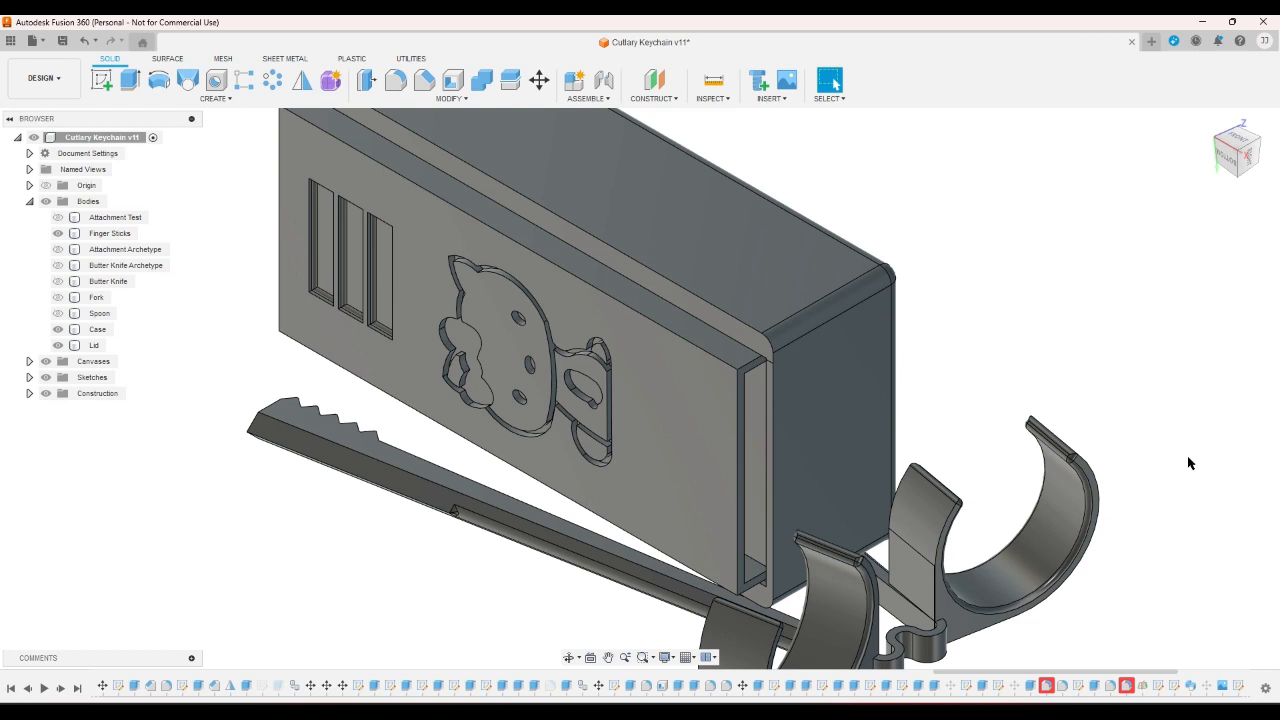
# - Show the Hello Kitty Unicorn canvas to check its placement on the lid, and hide it again
pyautogui.moveTo(1080, 671); pyautogui.dragTo(1180, 671)
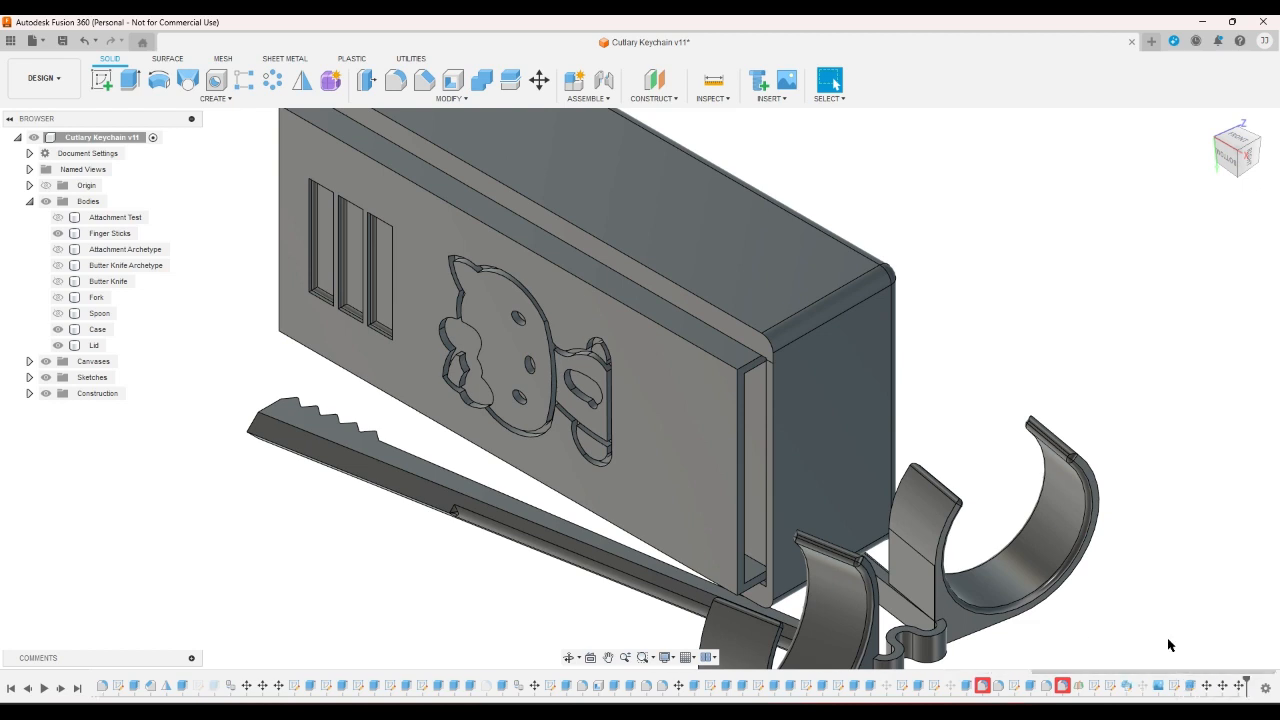
pyautogui.click(29, 361)
pyautogui.click(60, 380)
pyautogui.press('Escape')
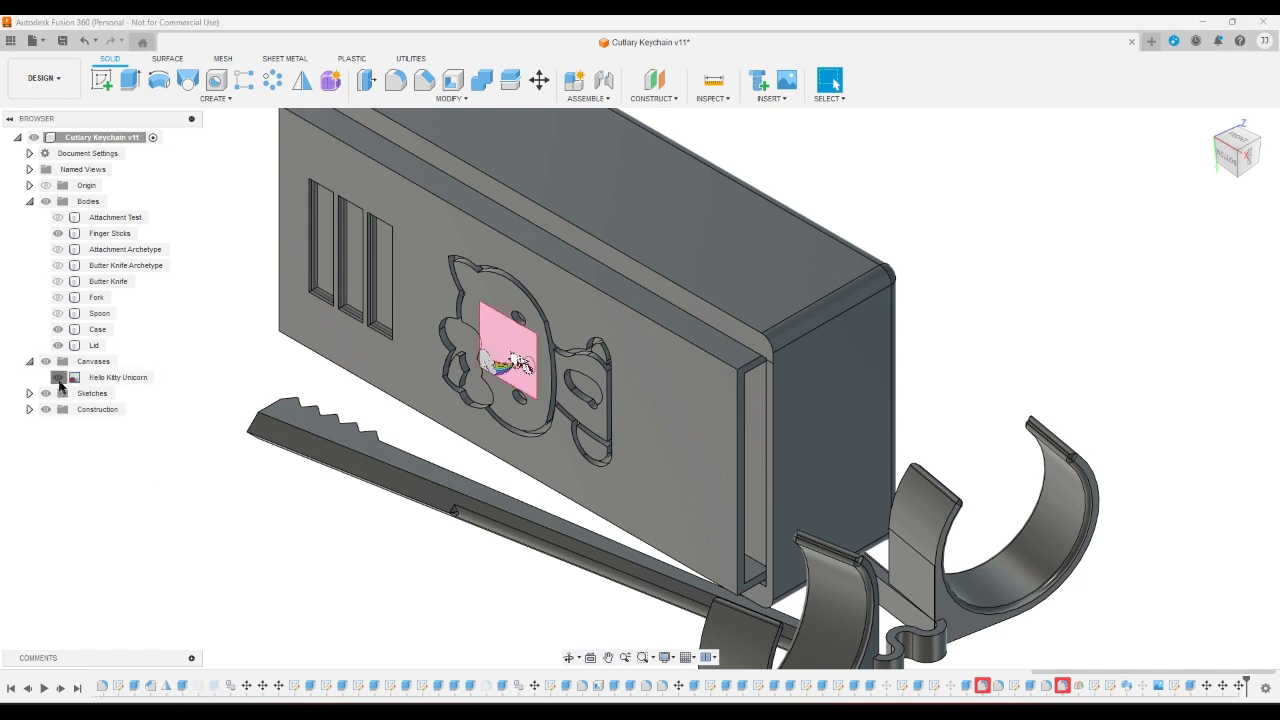
pyautogui.click(58, 378)
pyautogui.click(58, 378)
pyautogui.click(58, 378)
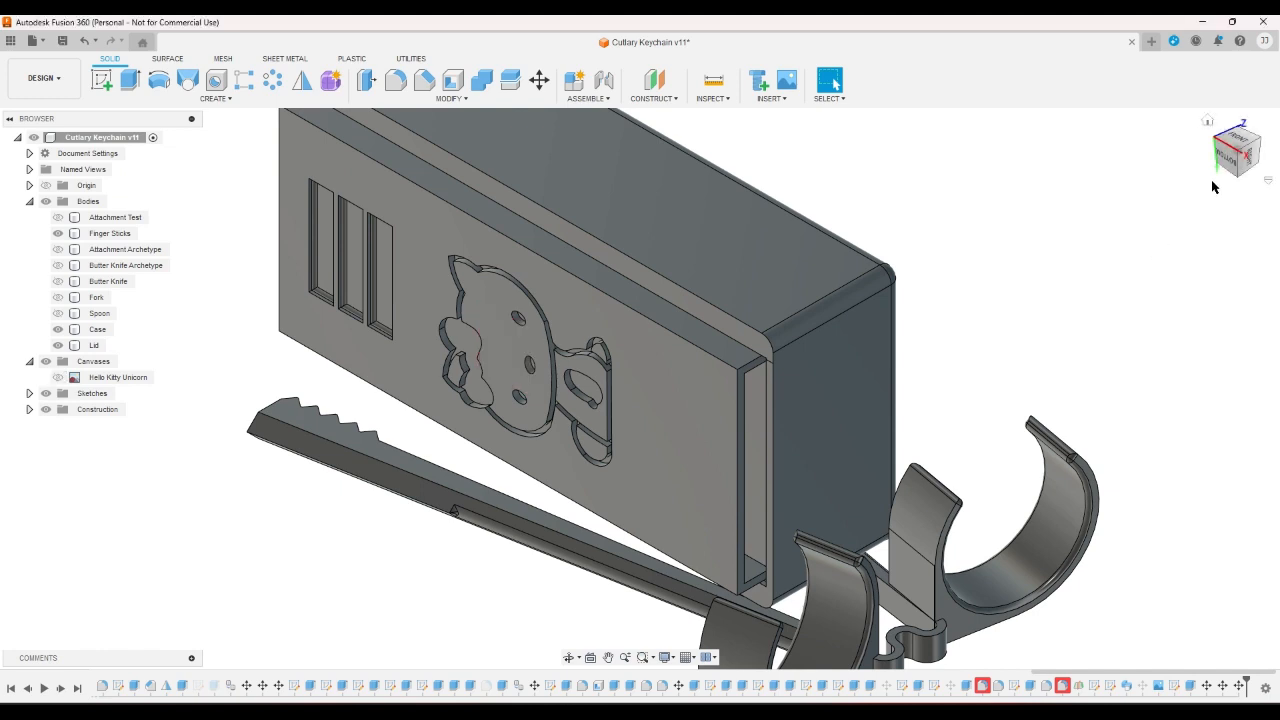
# - Examine the lid's Hello Kitty engraving, grip slots and the compartment's open end from several angles
pyautogui.moveTo(1235, 180); pyautogui.dragTo(974, 397)
pyautogui.scroll(-2, 974, 397)
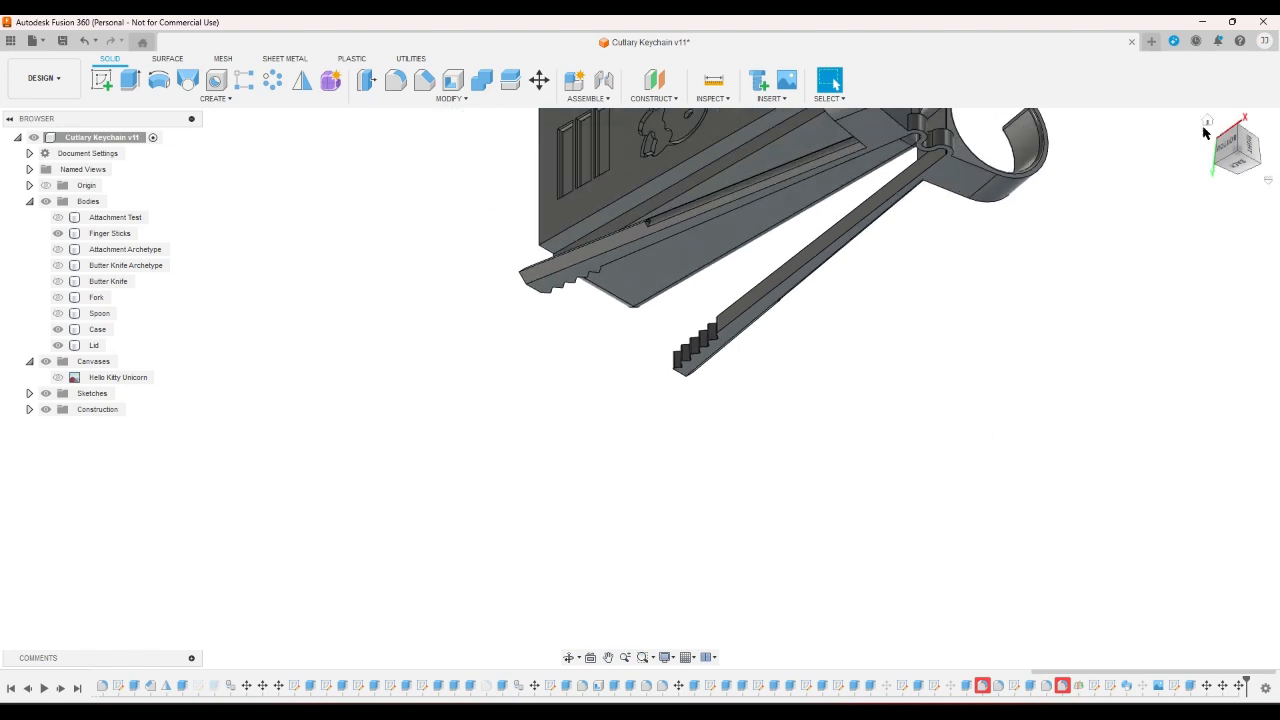
pyautogui.moveTo(1226, 136); pyautogui.dragTo(1224, 143)
pyautogui.click(1226, 142)
pyautogui.click(1238, 160)
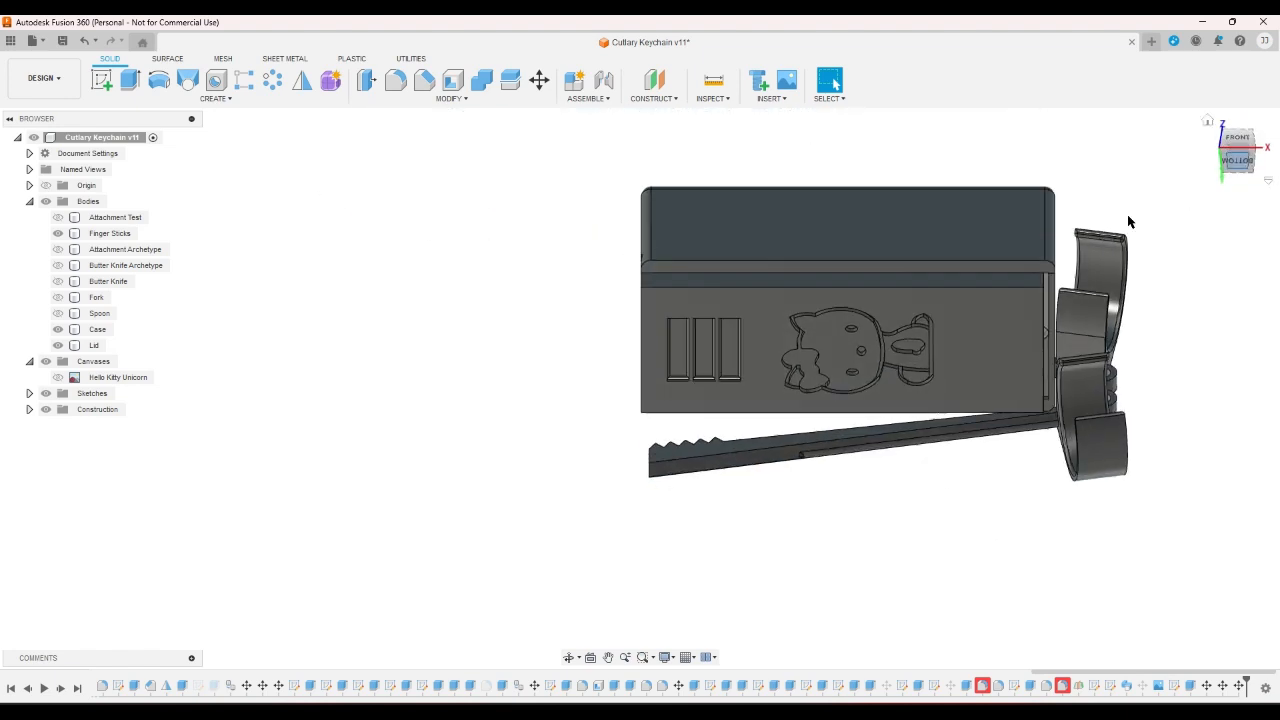
pyautogui.scroll(2, 900, 272)
pyautogui.scroll(-1, 824, 404)
pyautogui.scroll(2, 830, 220)
pyautogui.scroll(-2, 830, 220)
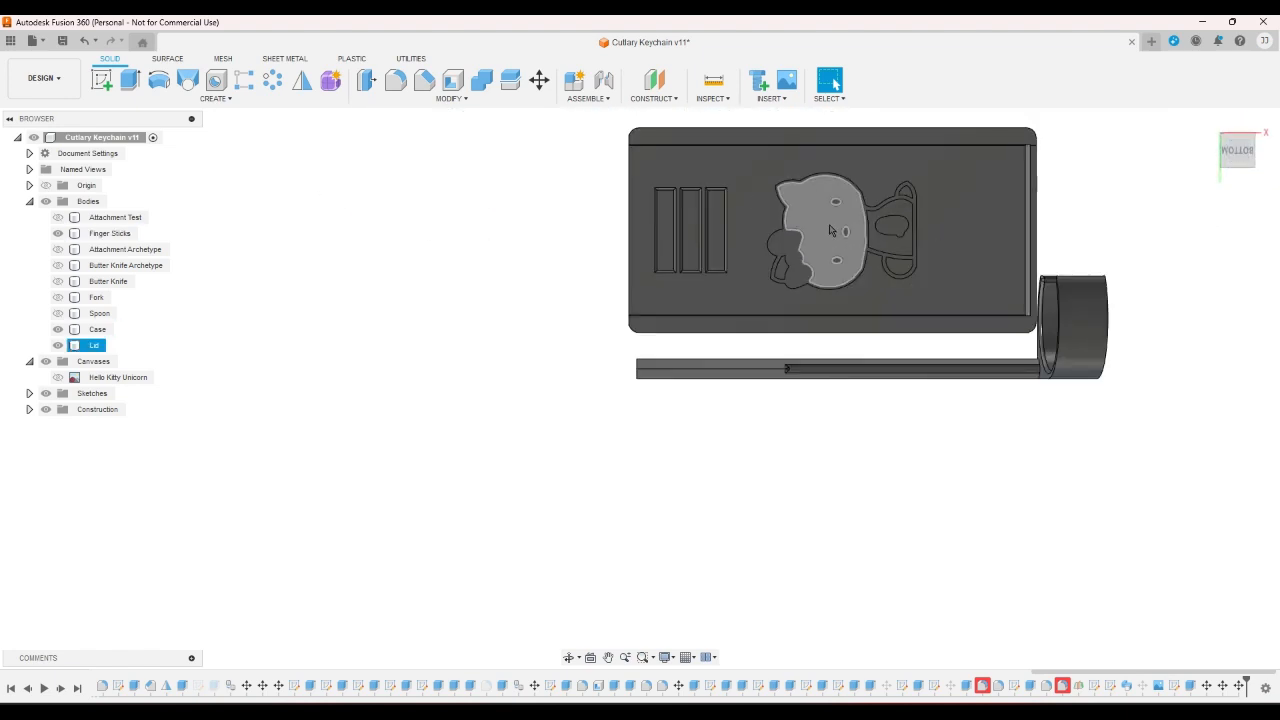
pyautogui.click(1207, 121)
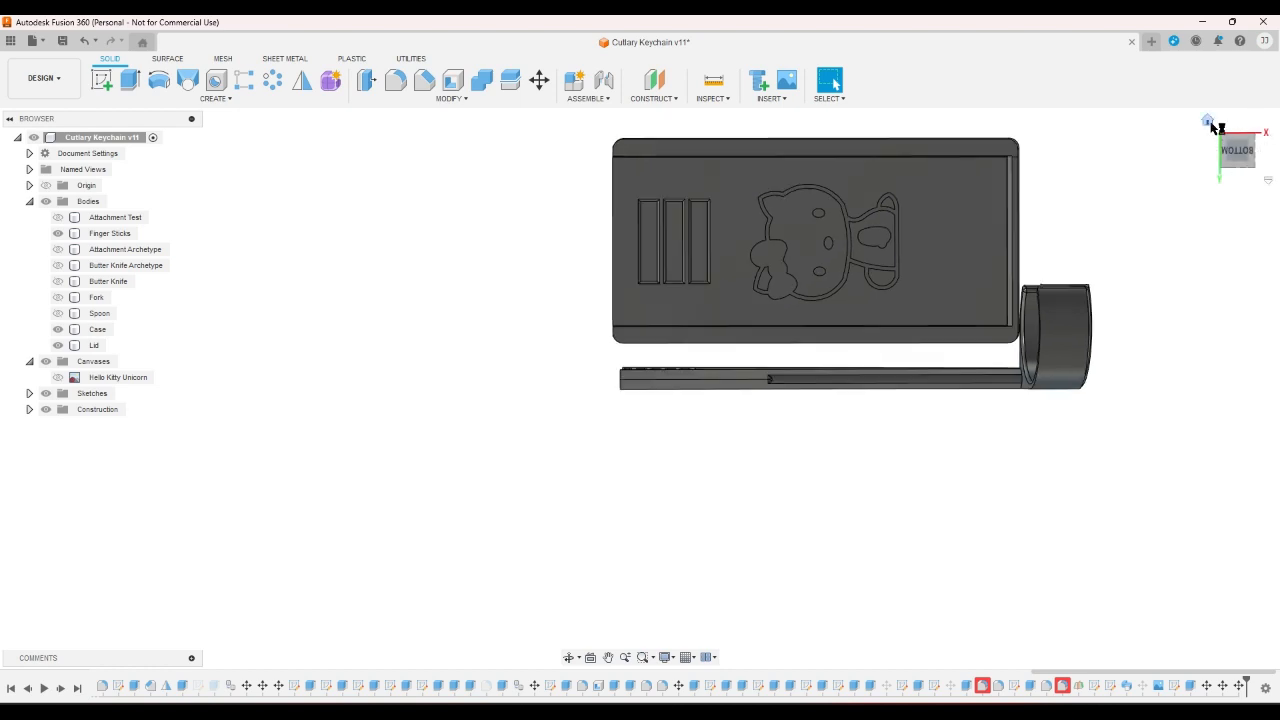
pyautogui.click(1238, 178)
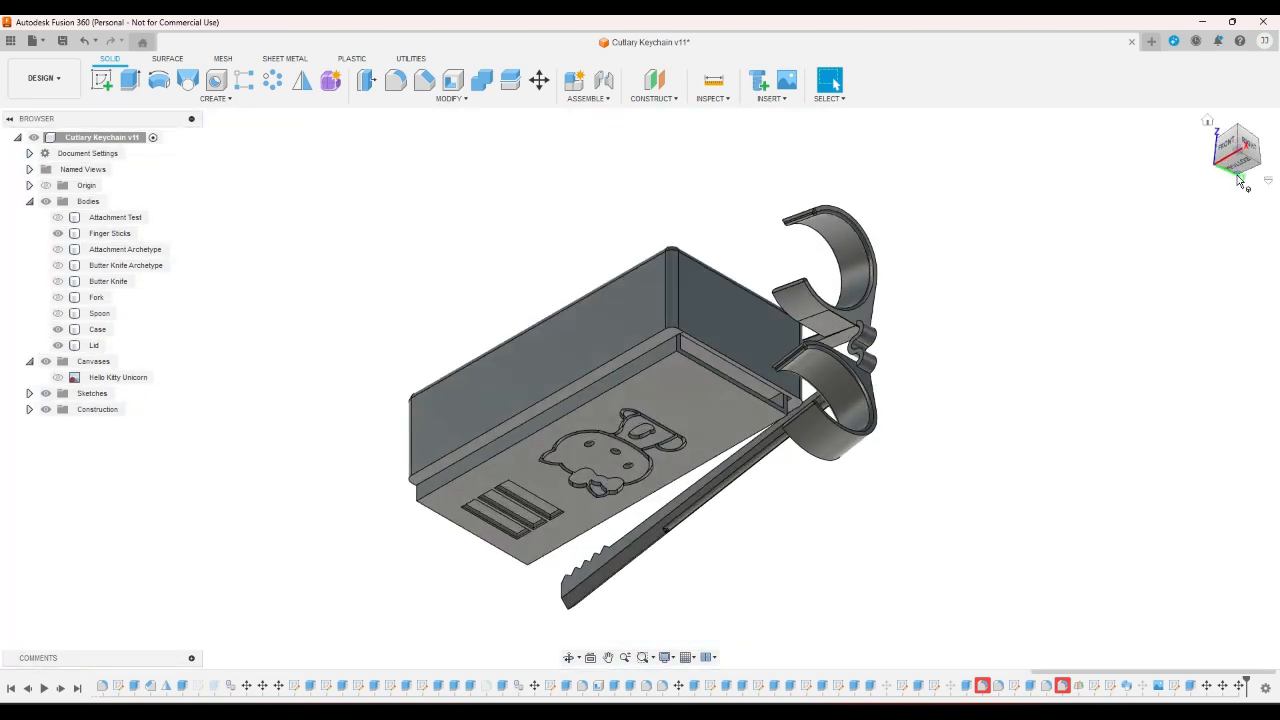
pyautogui.click(1248, 178)
pyautogui.click(1250, 176)
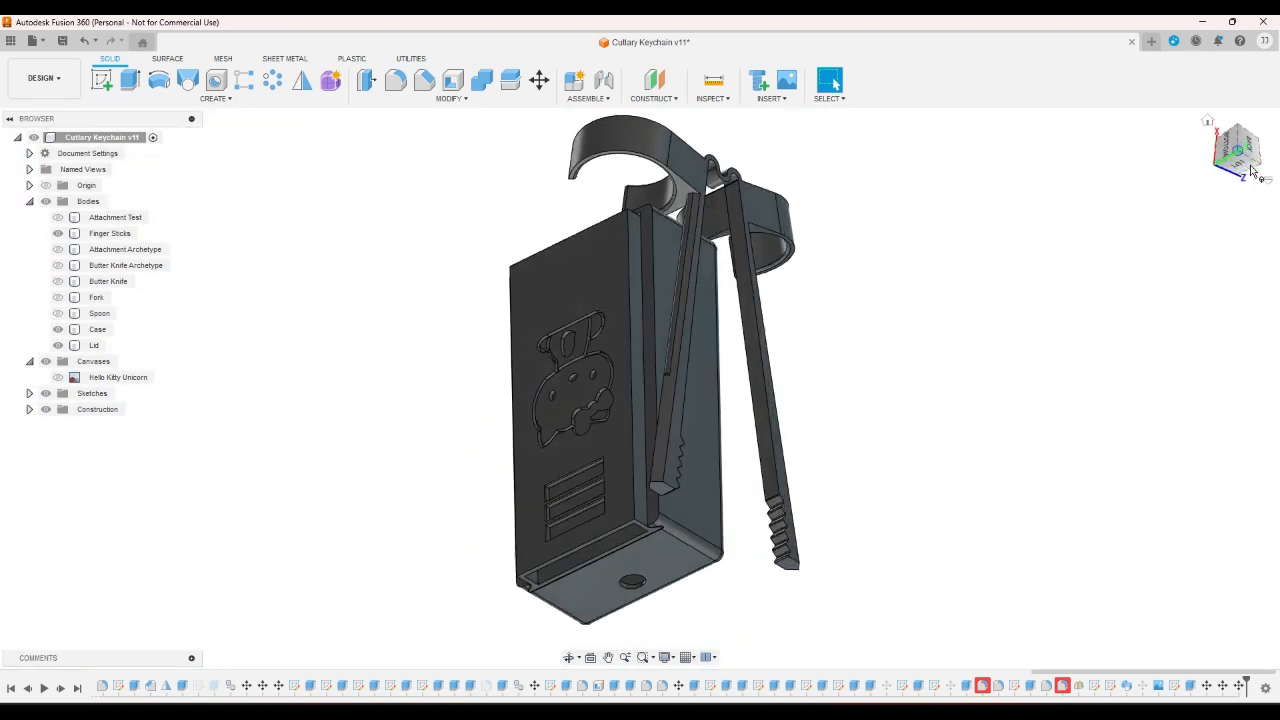
pyautogui.scroll(3, 632, 487)
pyautogui.scroll(2, 632, 487)
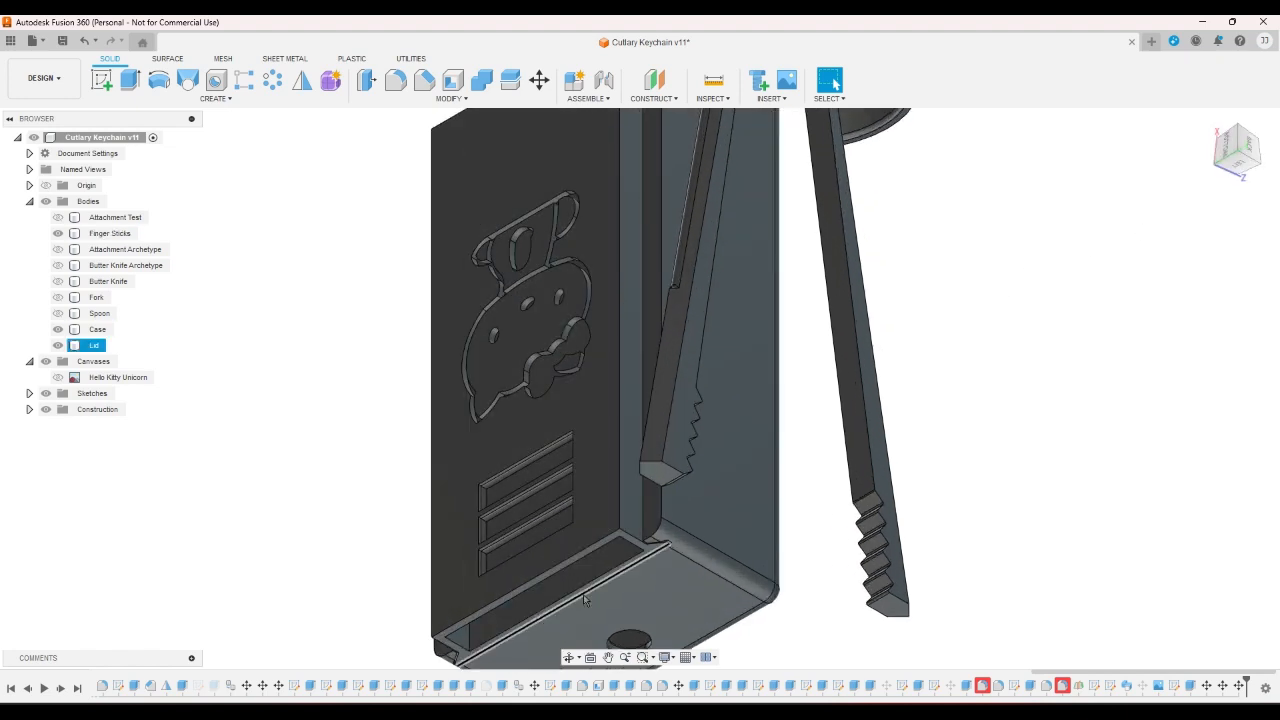
pyautogui.click(999, 623)
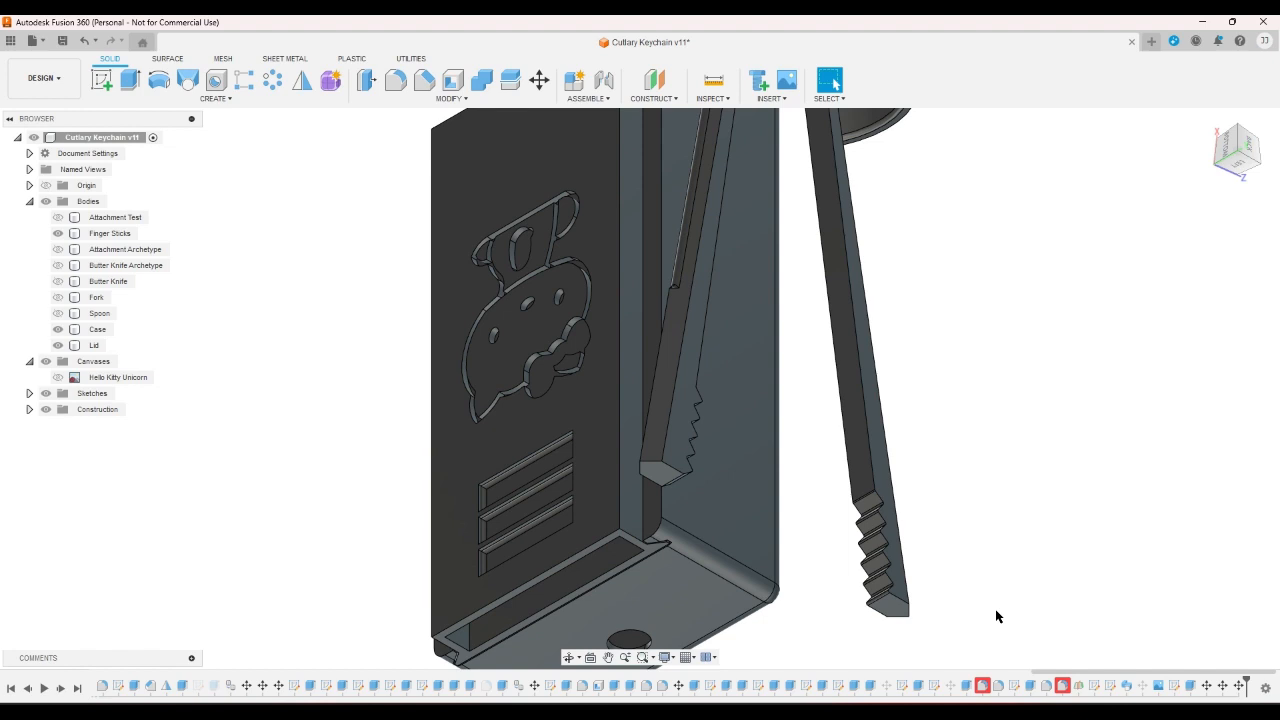
# - Inspect the edge selections of the two failed fillets in the feature history, closing each without changes
pyautogui.click(969, 686)
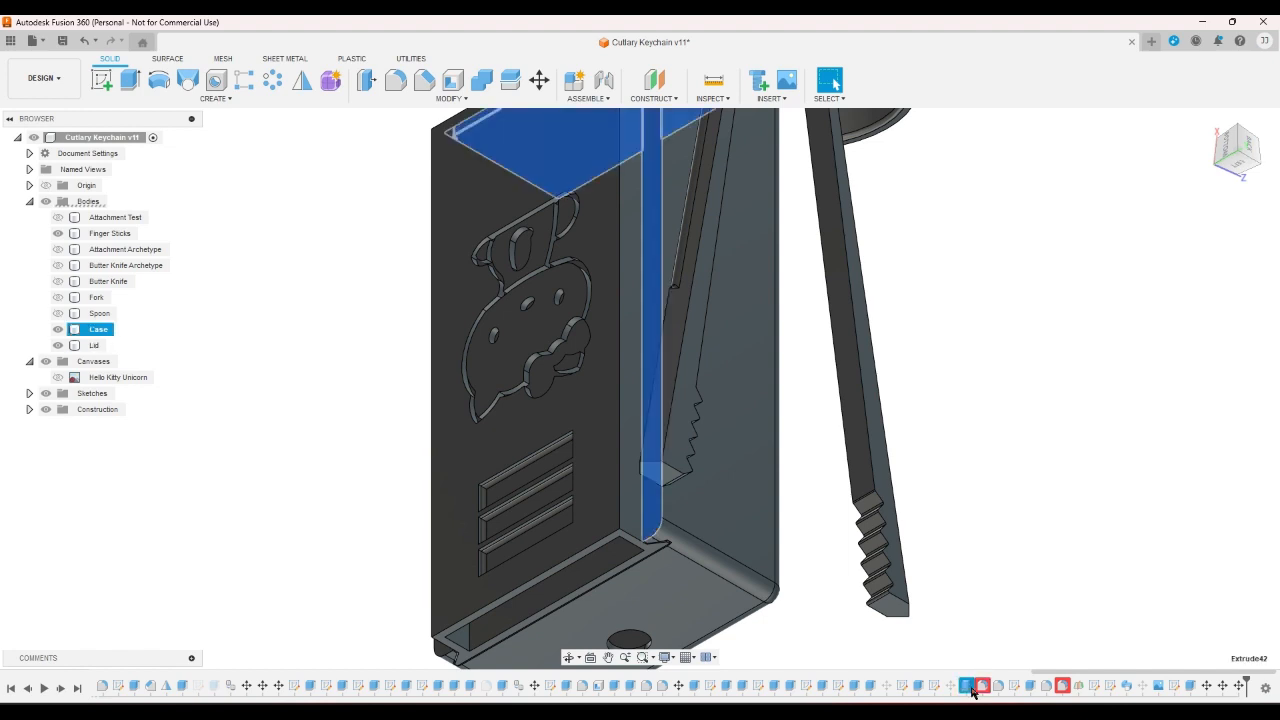
pyautogui.doubleClick(982, 686)
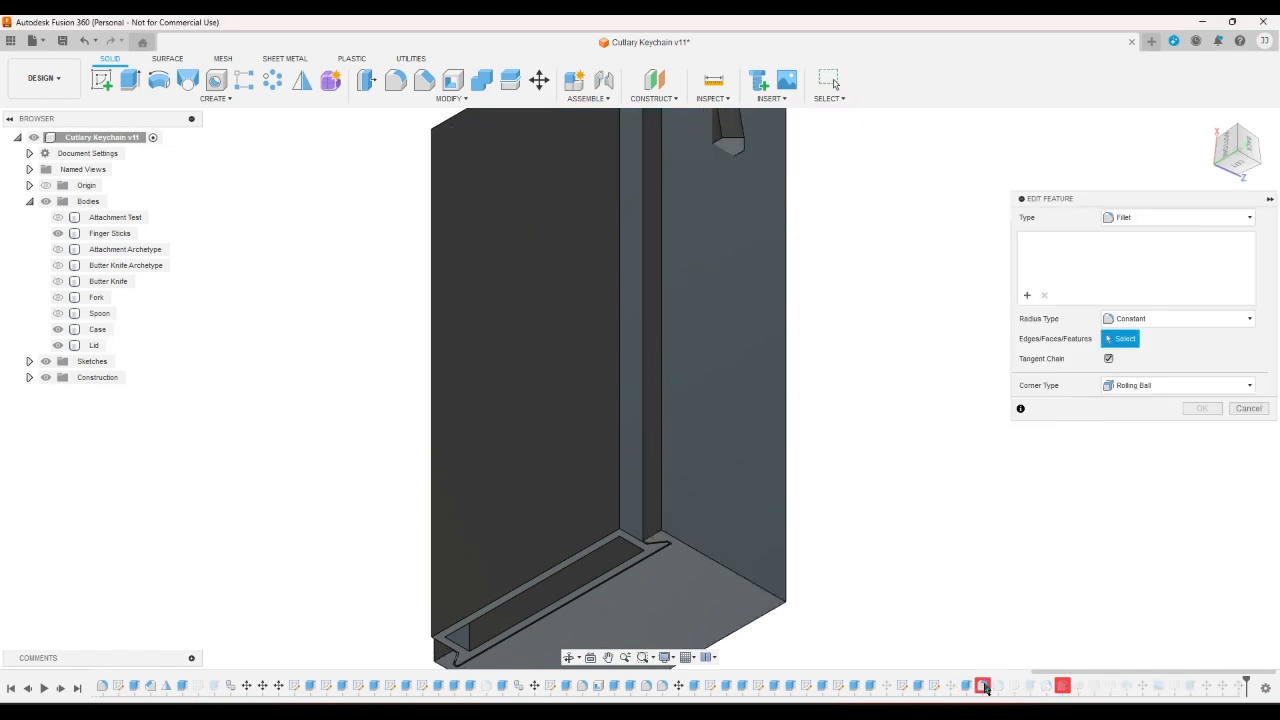
pyautogui.click(1230, 140)
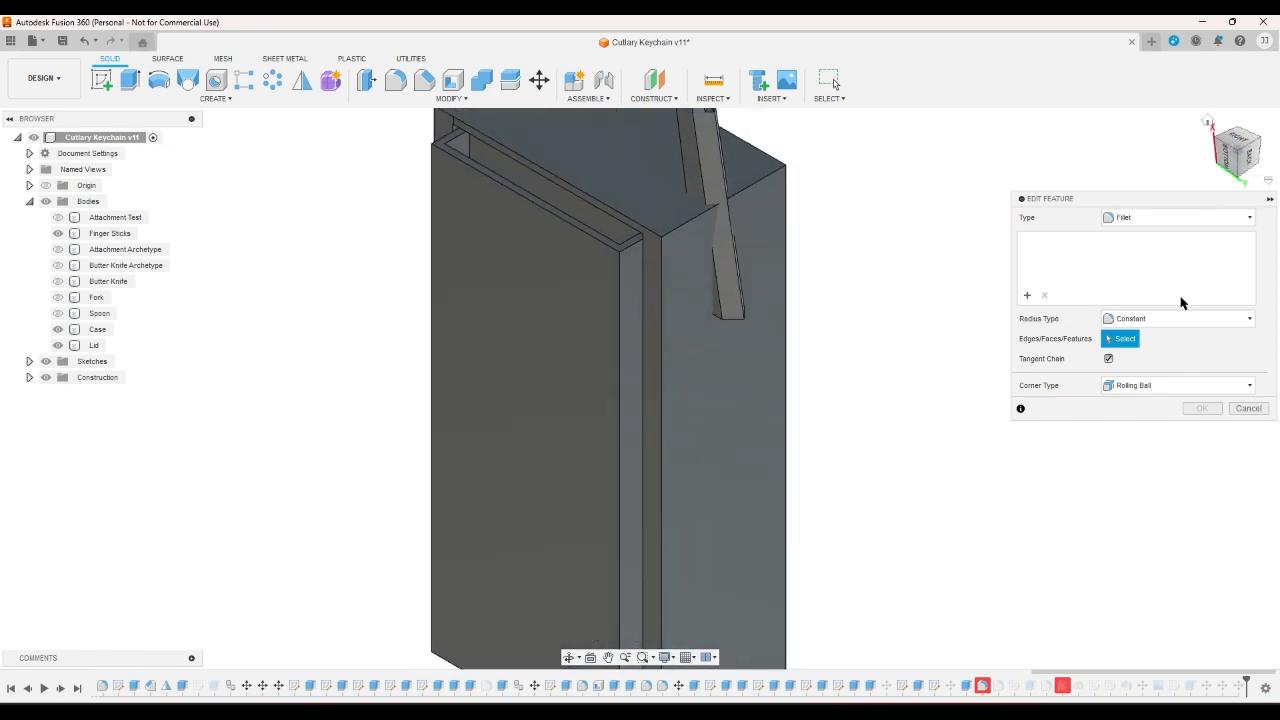
pyautogui.click(1242, 408)
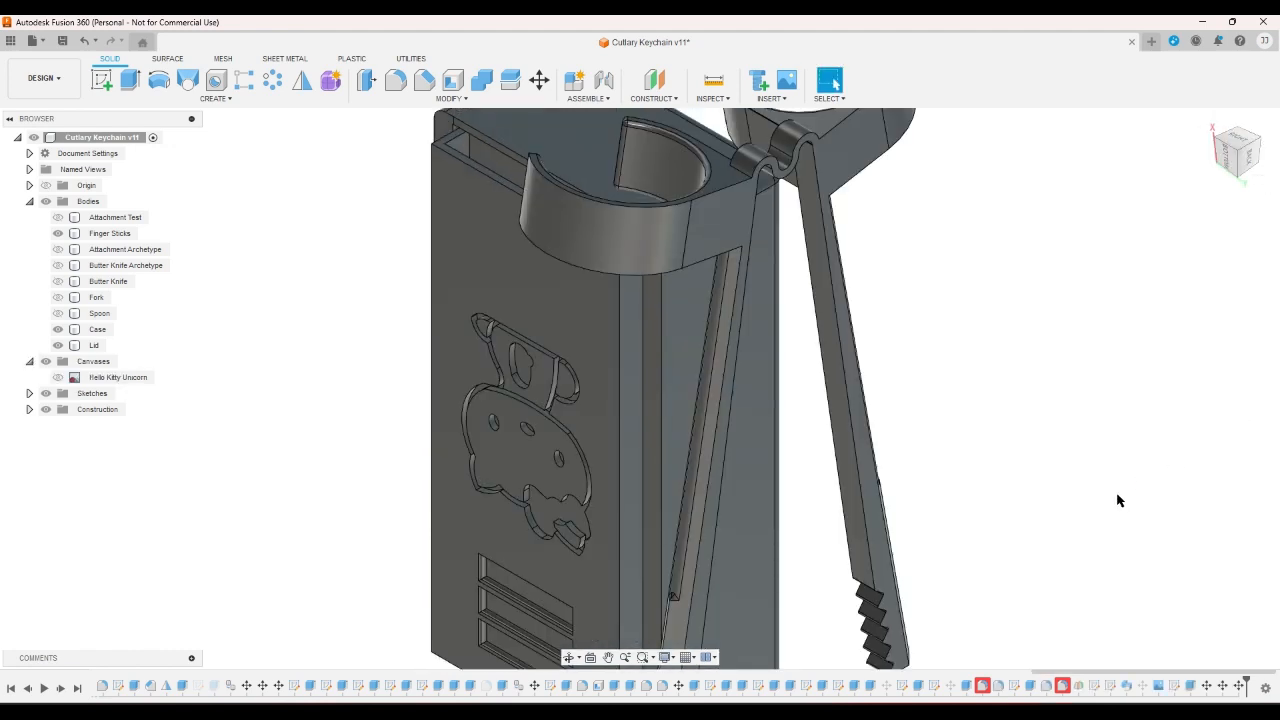
pyautogui.doubleClick(1062, 686)
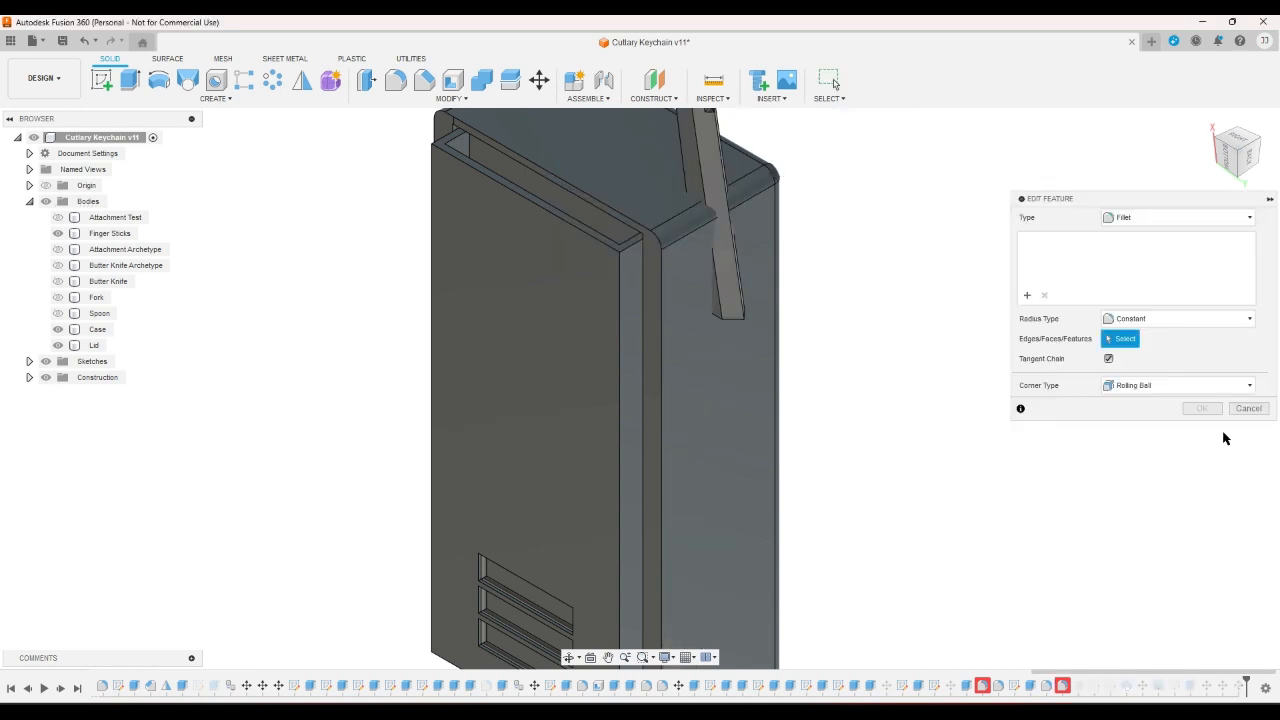
pyautogui.click(1246, 409)
# - Examine the case, lid compartment and finger sticks together from the left, back and bottom sides
pyautogui.scroll(-5, 1180, 430)
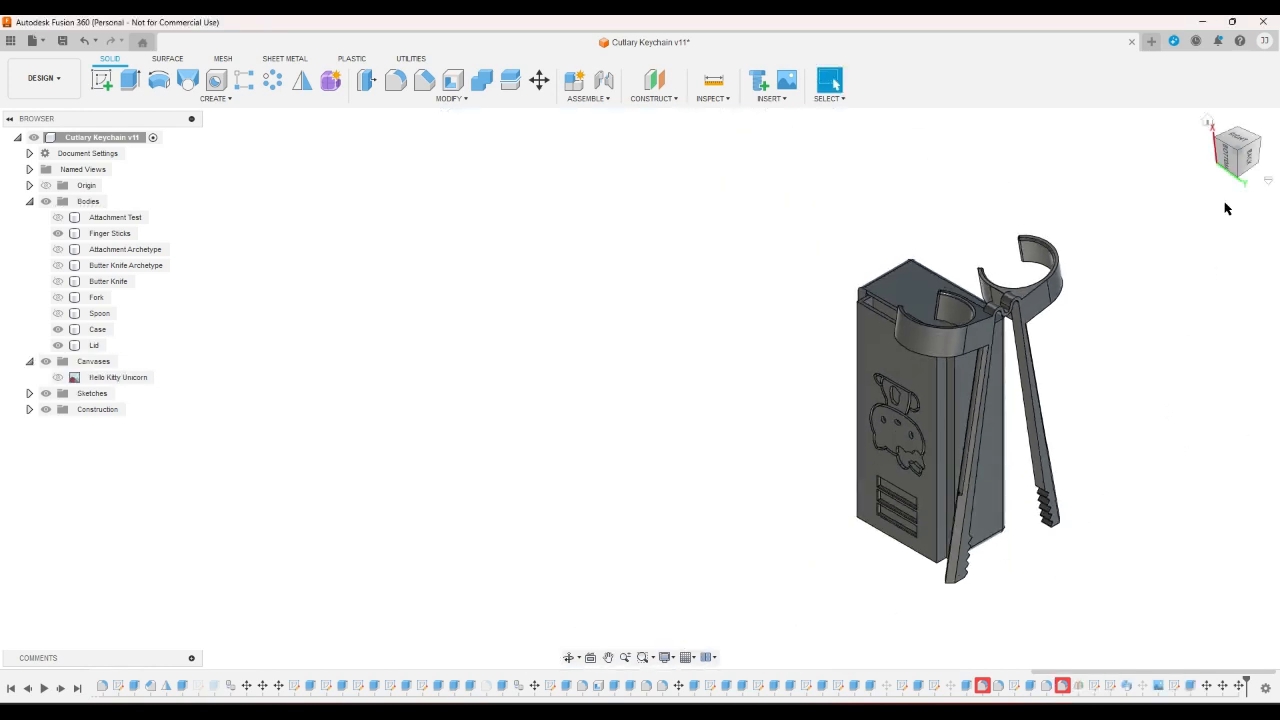
pyautogui.click(1236, 174)
pyautogui.click(1235, 174)
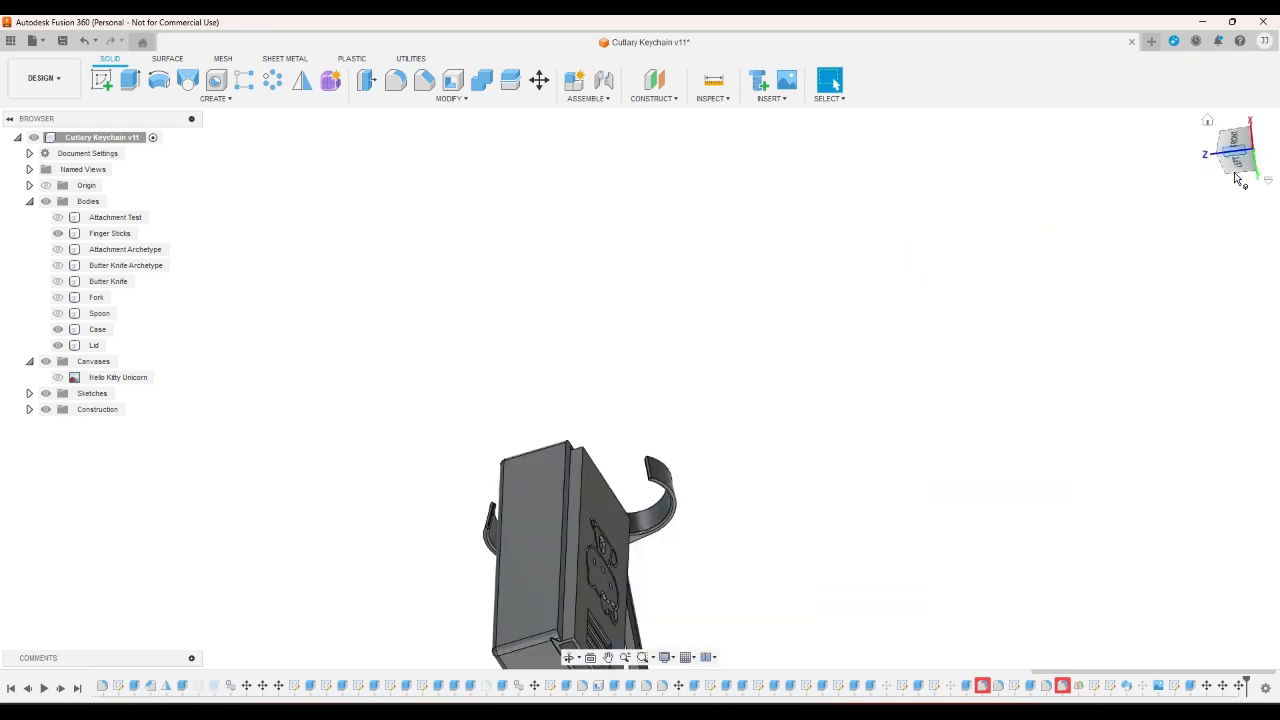
pyautogui.click(1237, 156)
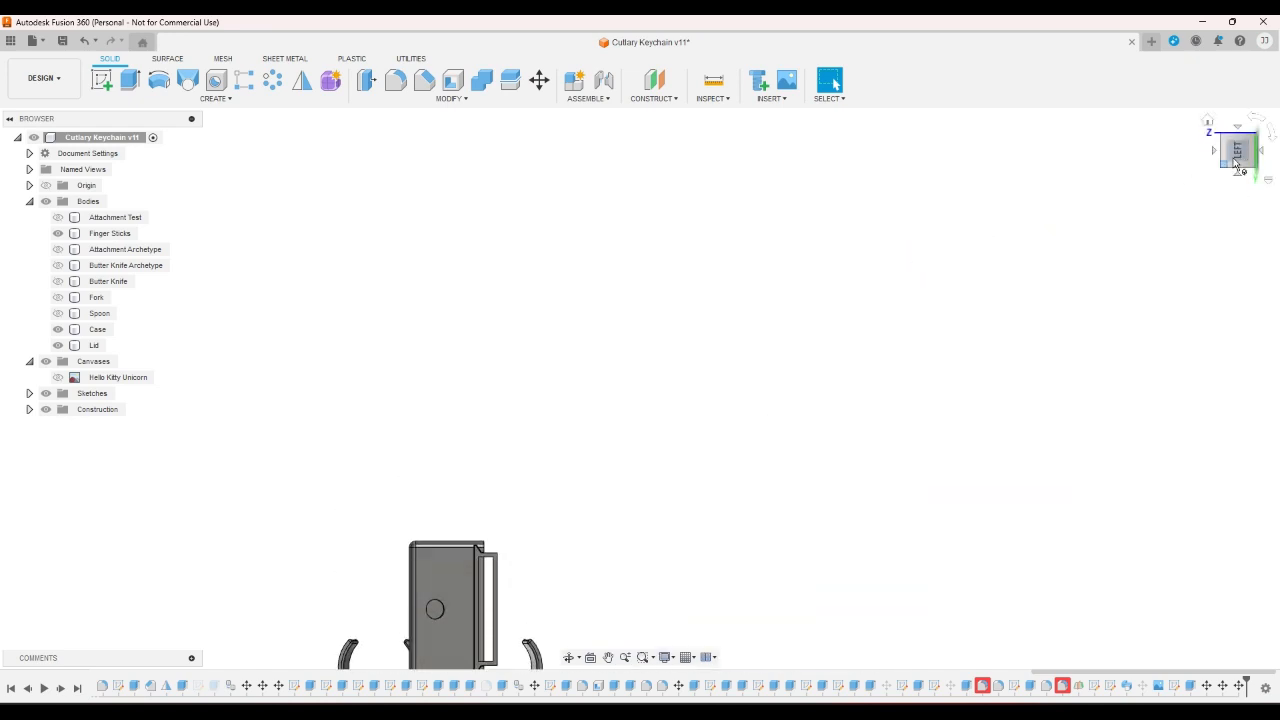
pyautogui.click(1254, 158)
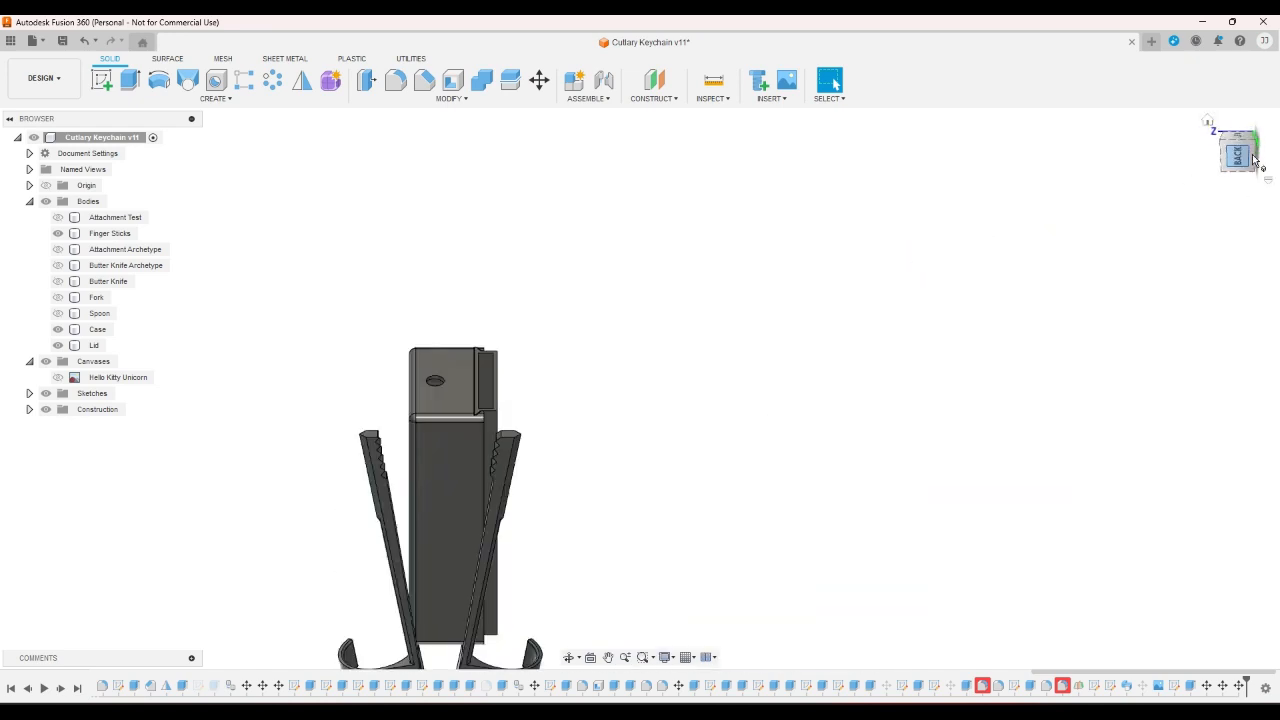
pyautogui.click(1255, 124)
pyautogui.click(1221, 138)
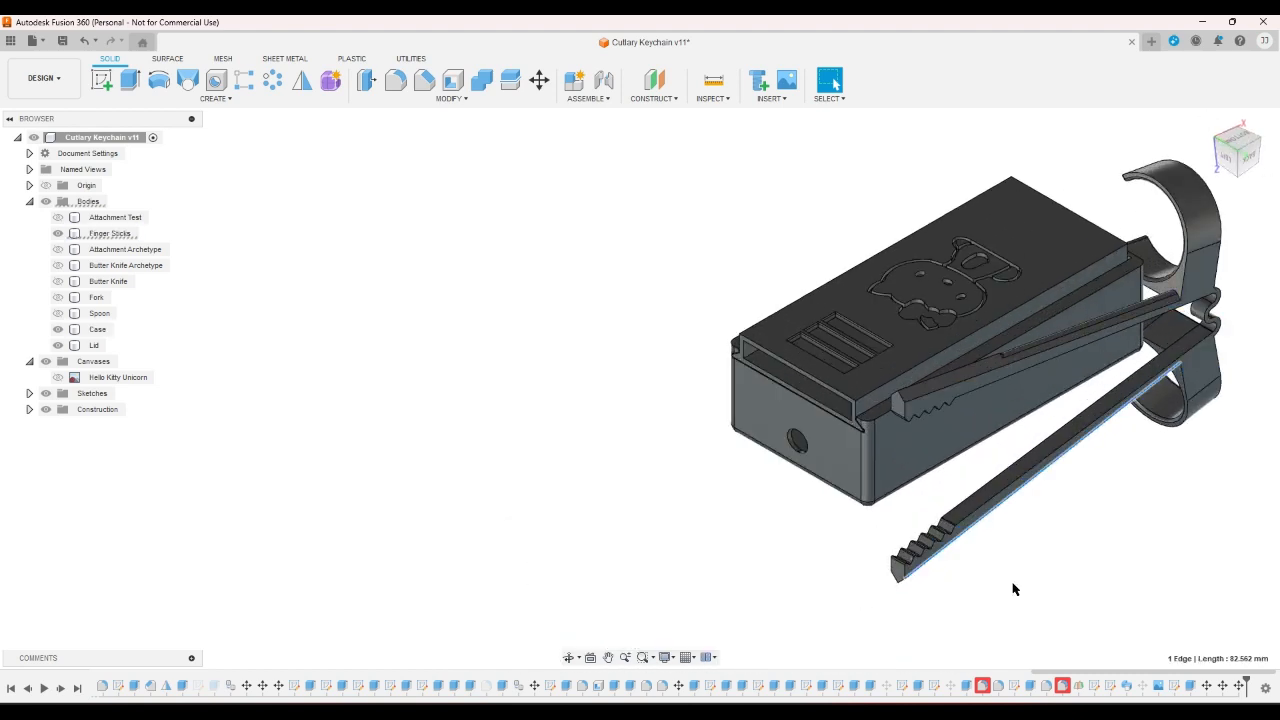
pyautogui.scroll(-2, 870, 536)
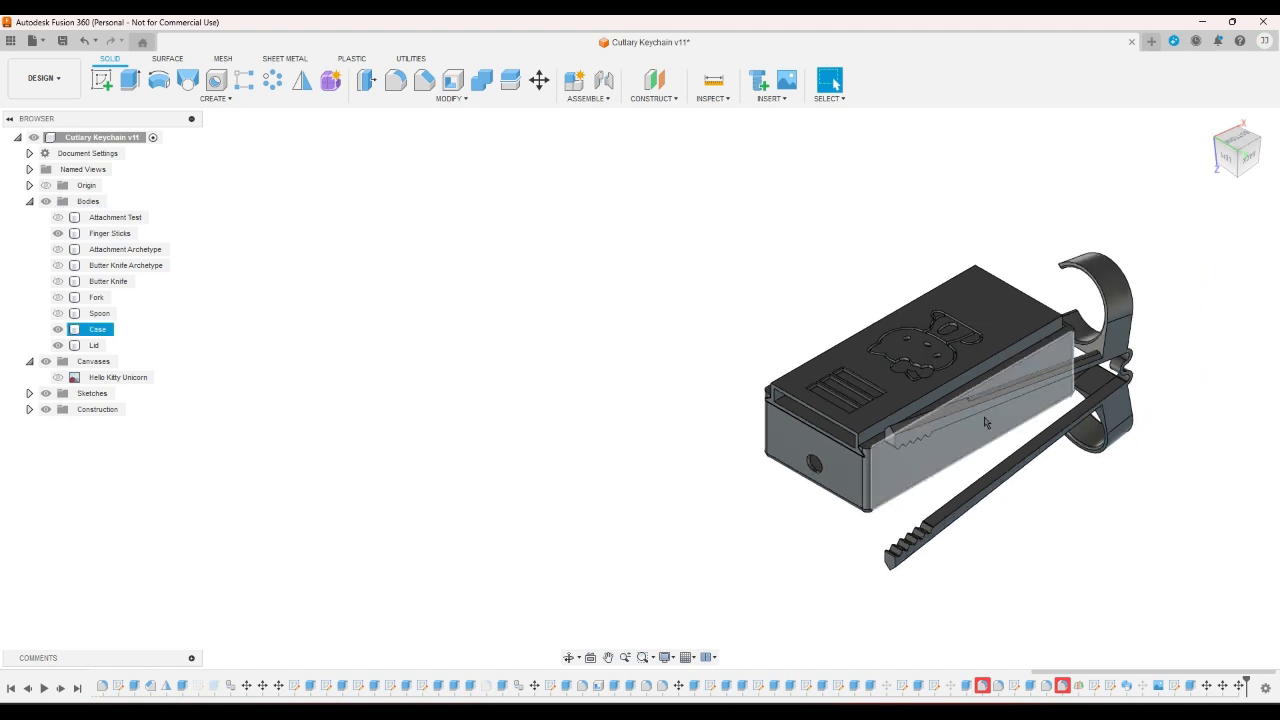
pyautogui.click(1258, 145)
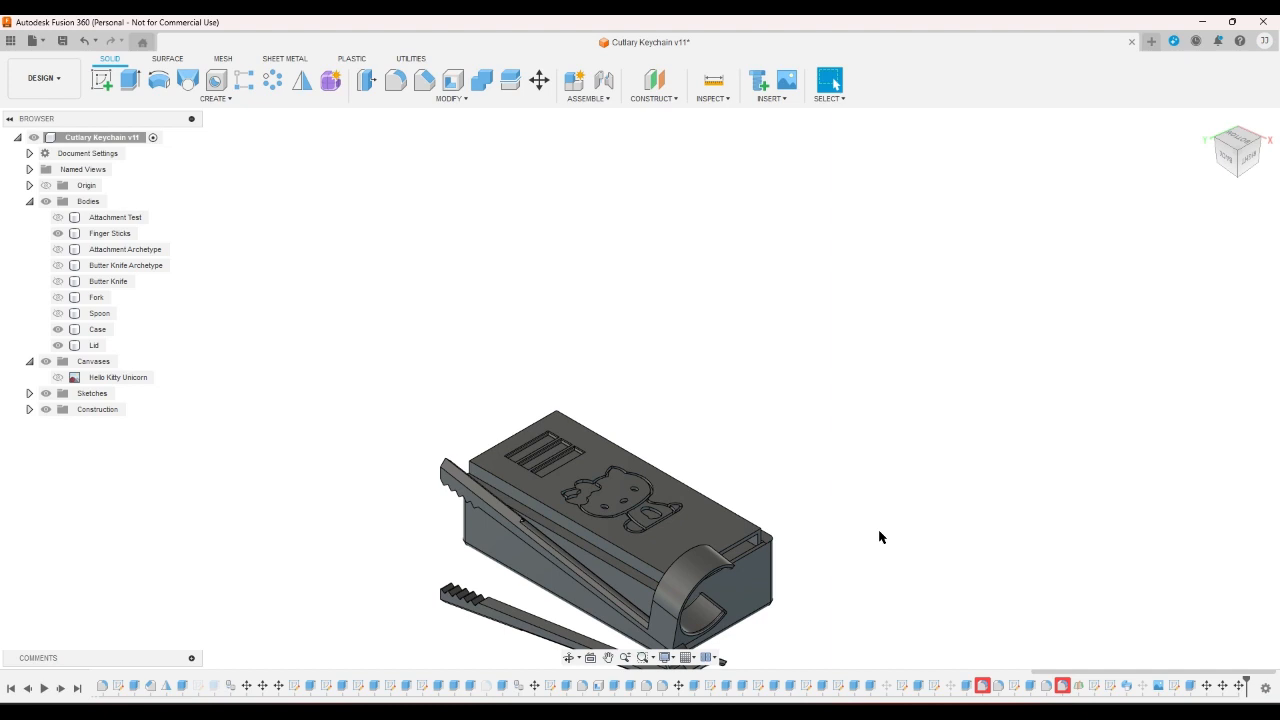
# - Inspect the settings of the first of the last three Finger Sticks move features, closing it without changes
pyautogui.scroll(3, 762, 524)
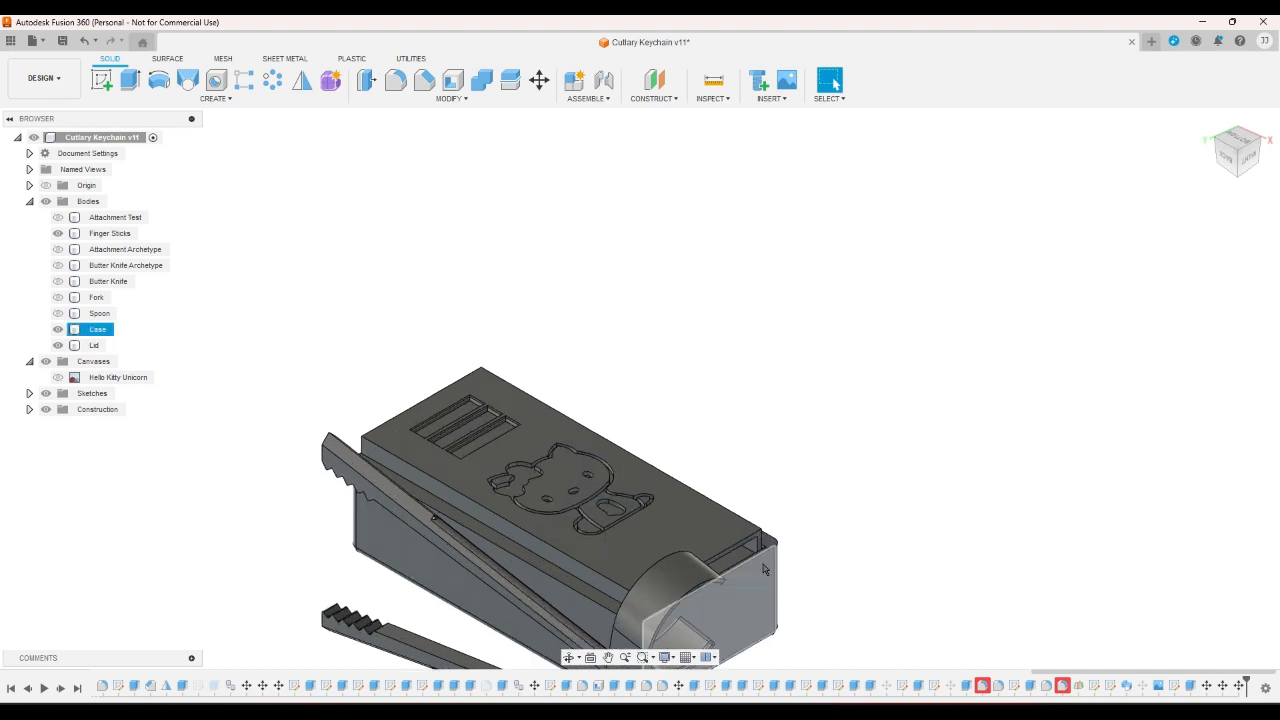
pyautogui.scroll(-4, 872, 557)
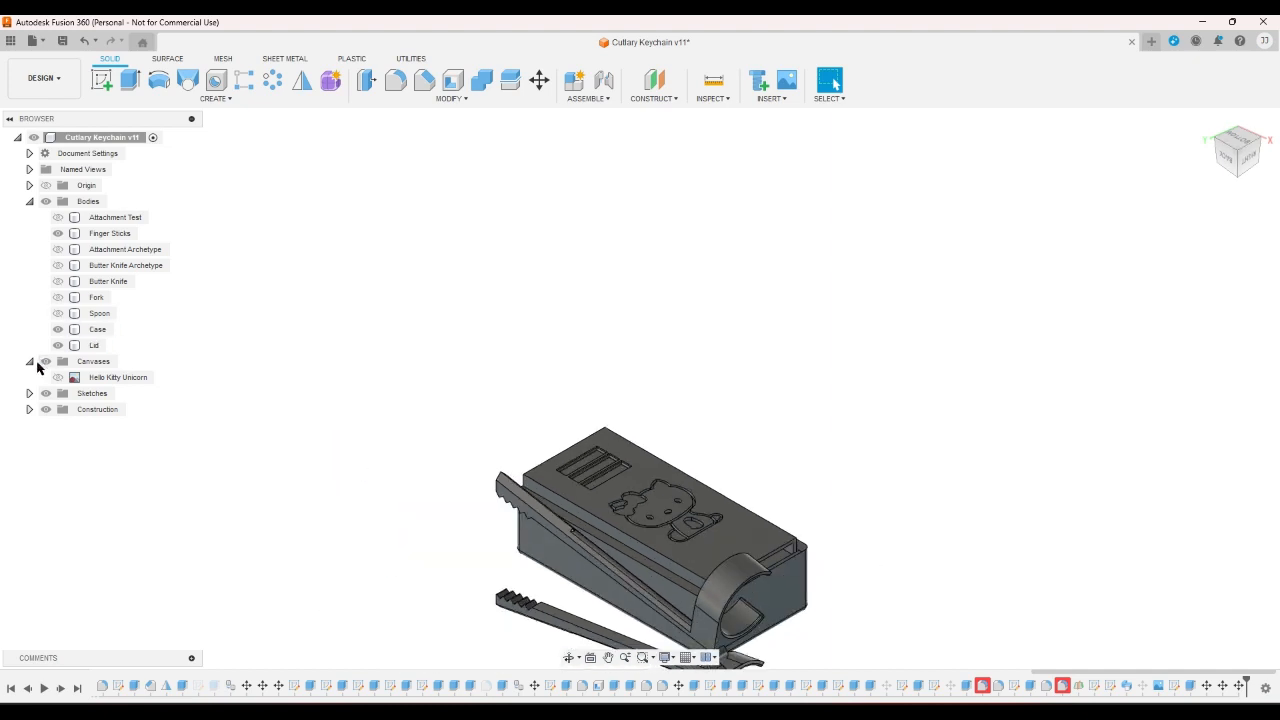
pyautogui.click(65, 238)
pyautogui.click(1239, 689)
pyautogui.click(1223, 689)
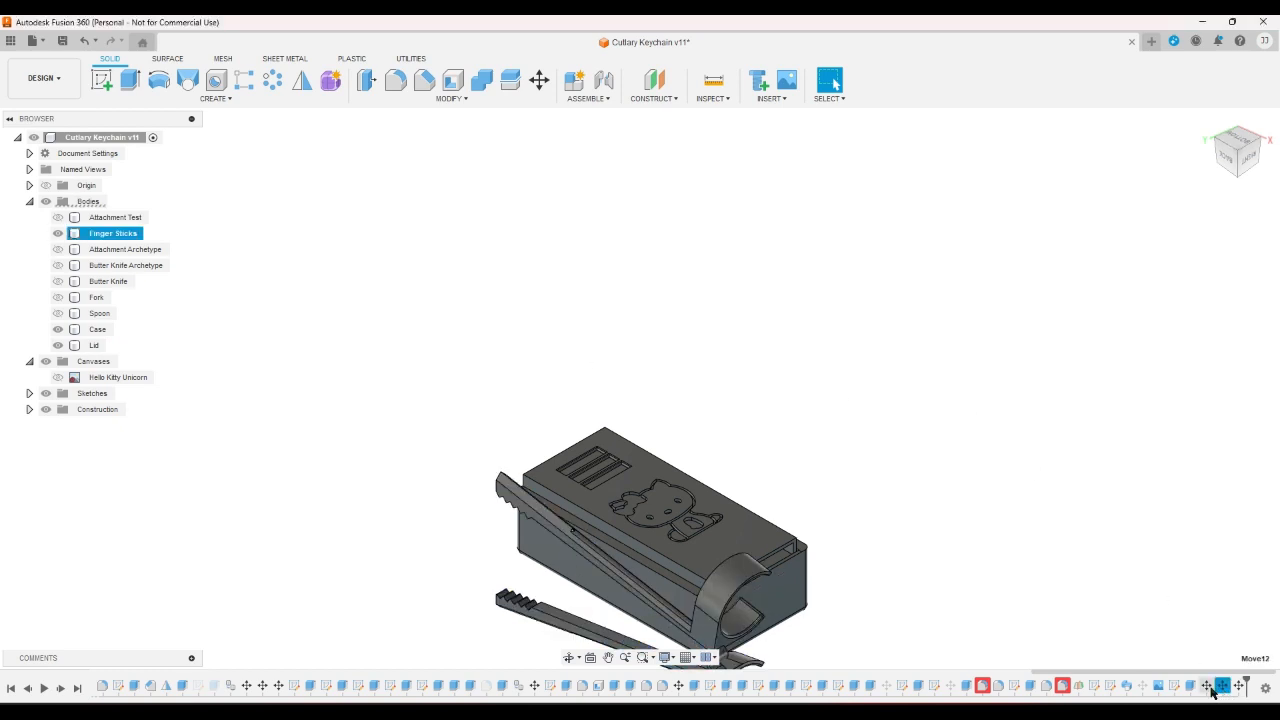
pyautogui.click(1206, 690)
pyautogui.doubleClick(1206, 690)
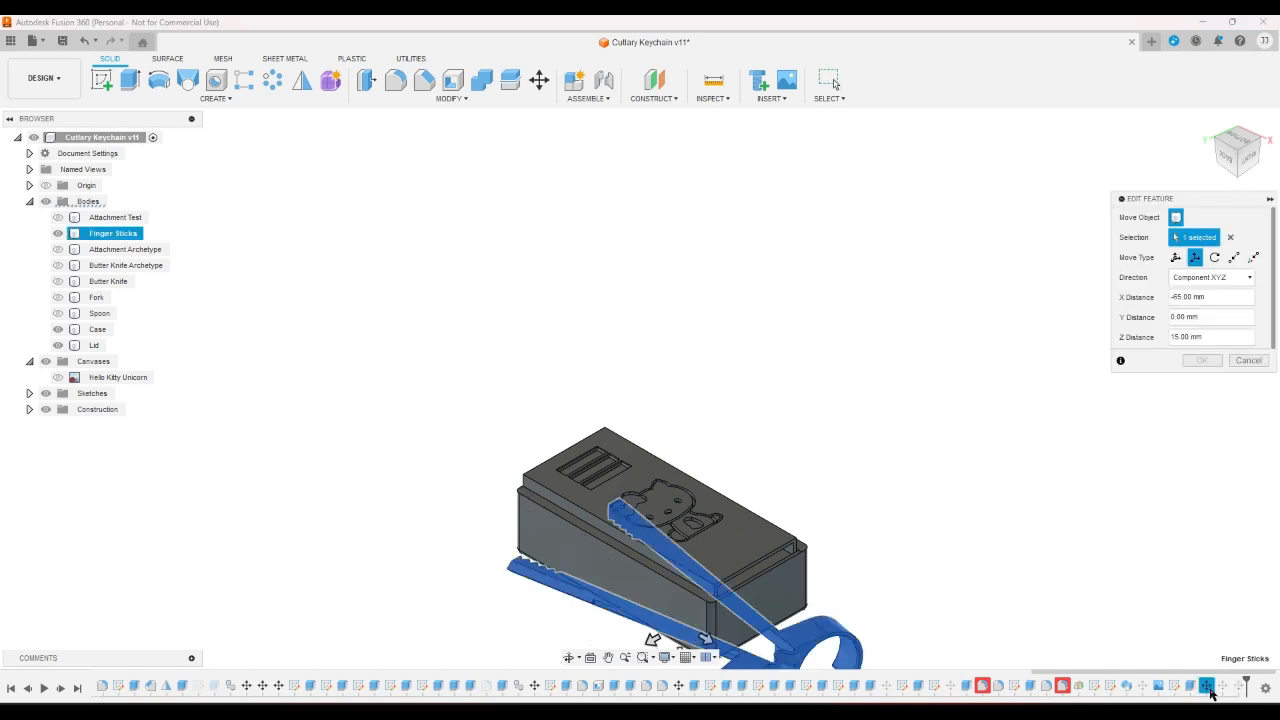
pyautogui.click(1247, 361)
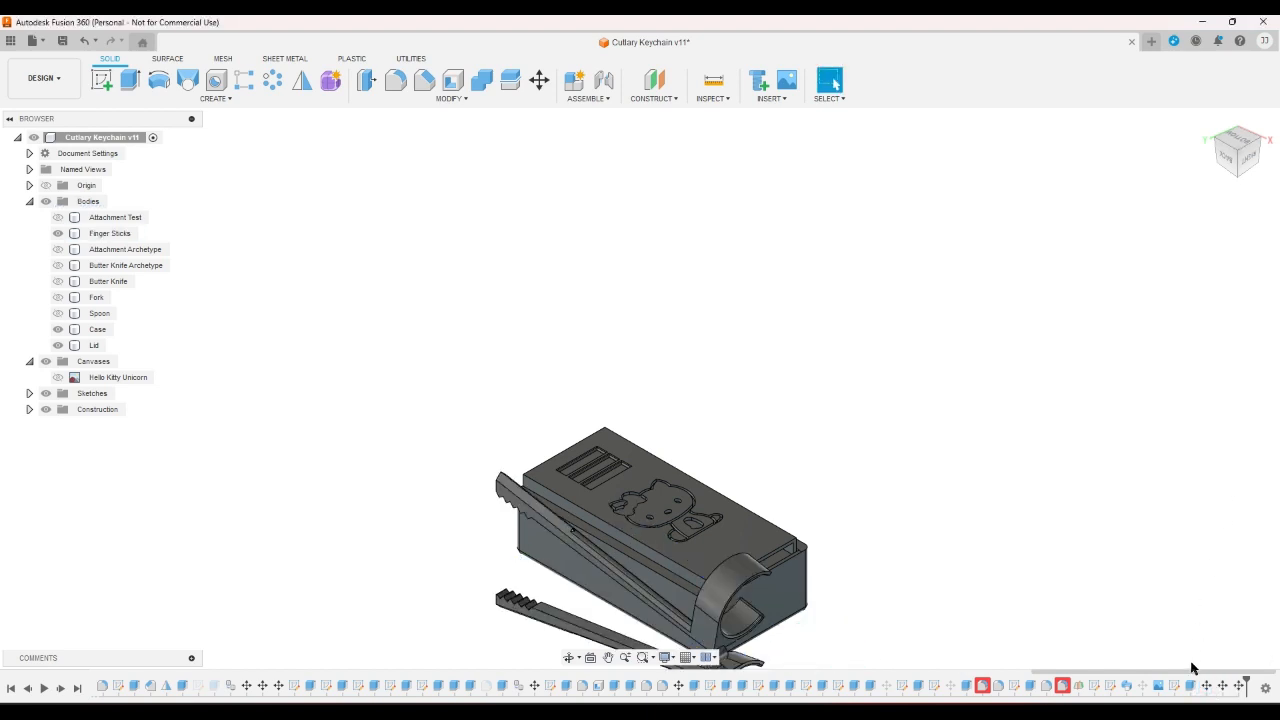
# - Suppress the last three move features of the Finger Sticks body in the design history
pyautogui.click(1206, 690)
pyautogui.rightClick(1206, 690)
pyautogui.click(1206, 690)
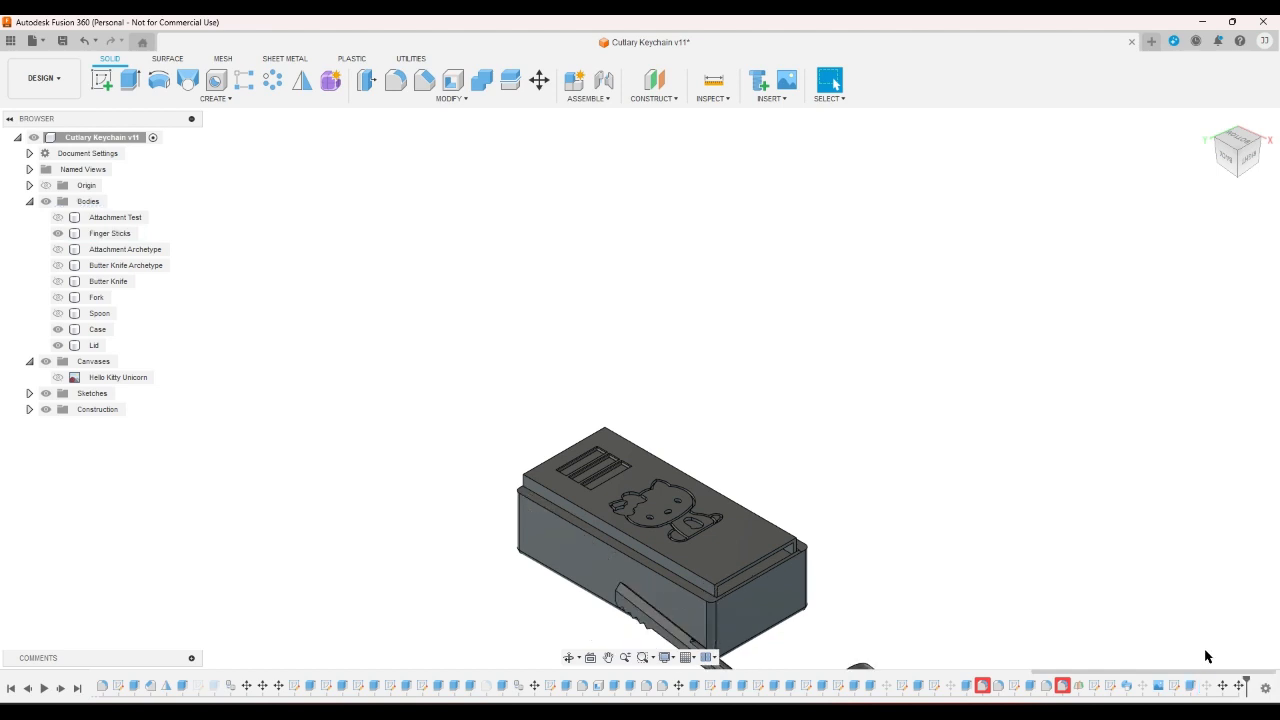
pyautogui.rightClick(1222, 688)
pyautogui.click(1238, 689)
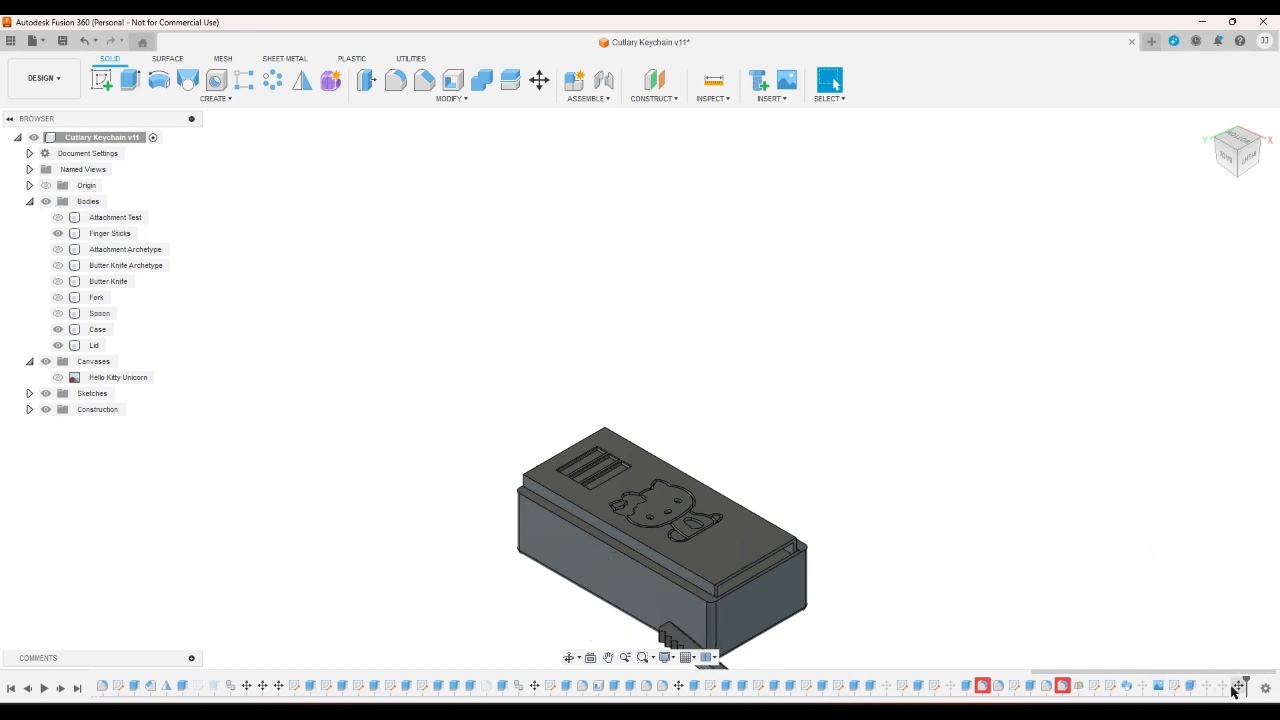
pyautogui.rightClick(1238, 689)
pyautogui.click(1224, 654)
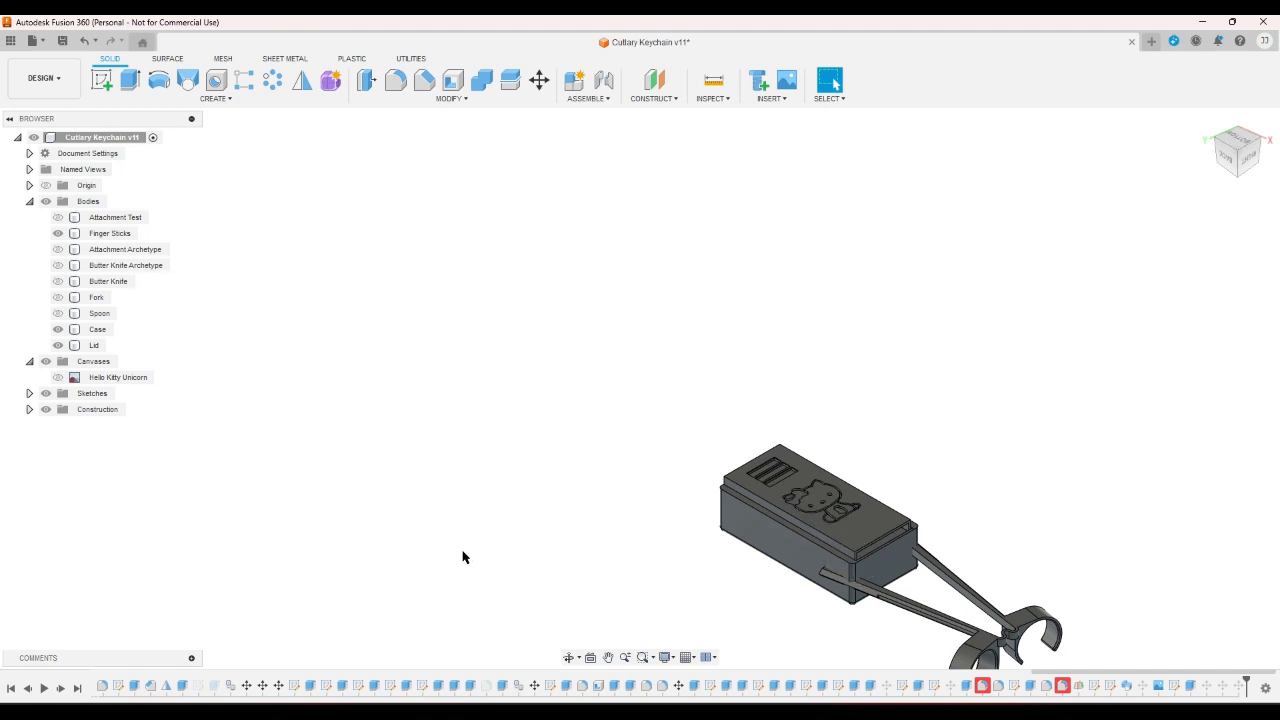
# - Hide the Case body so that the lid's side walls and open compartment end are exposed
pyautogui.scroll(5, 886, 571)
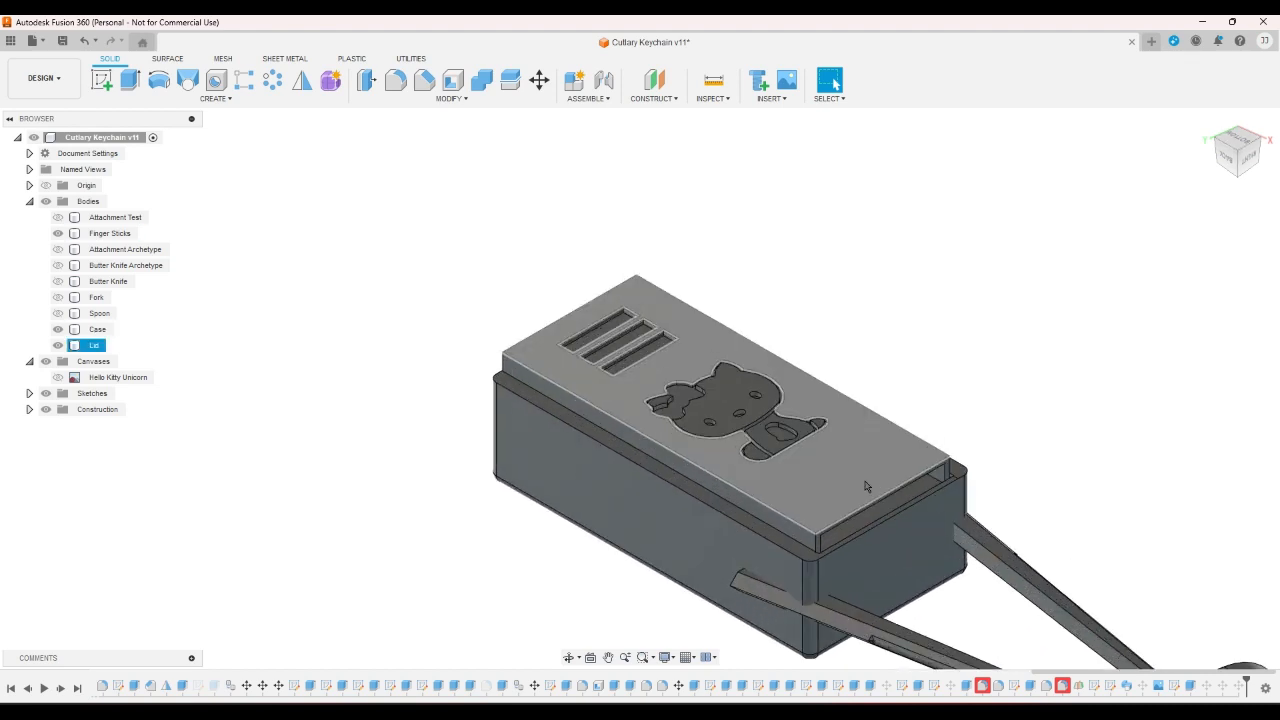
pyautogui.click(57, 329)
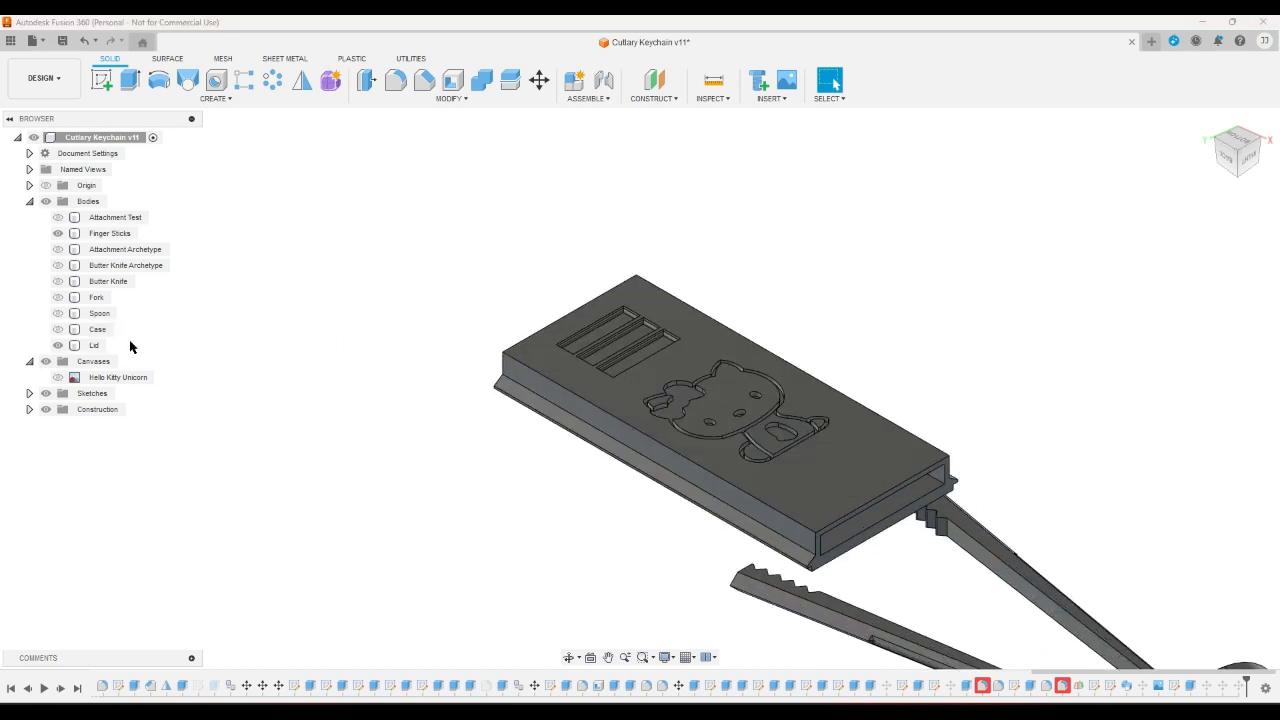
pyautogui.scroll(2, 816, 514)
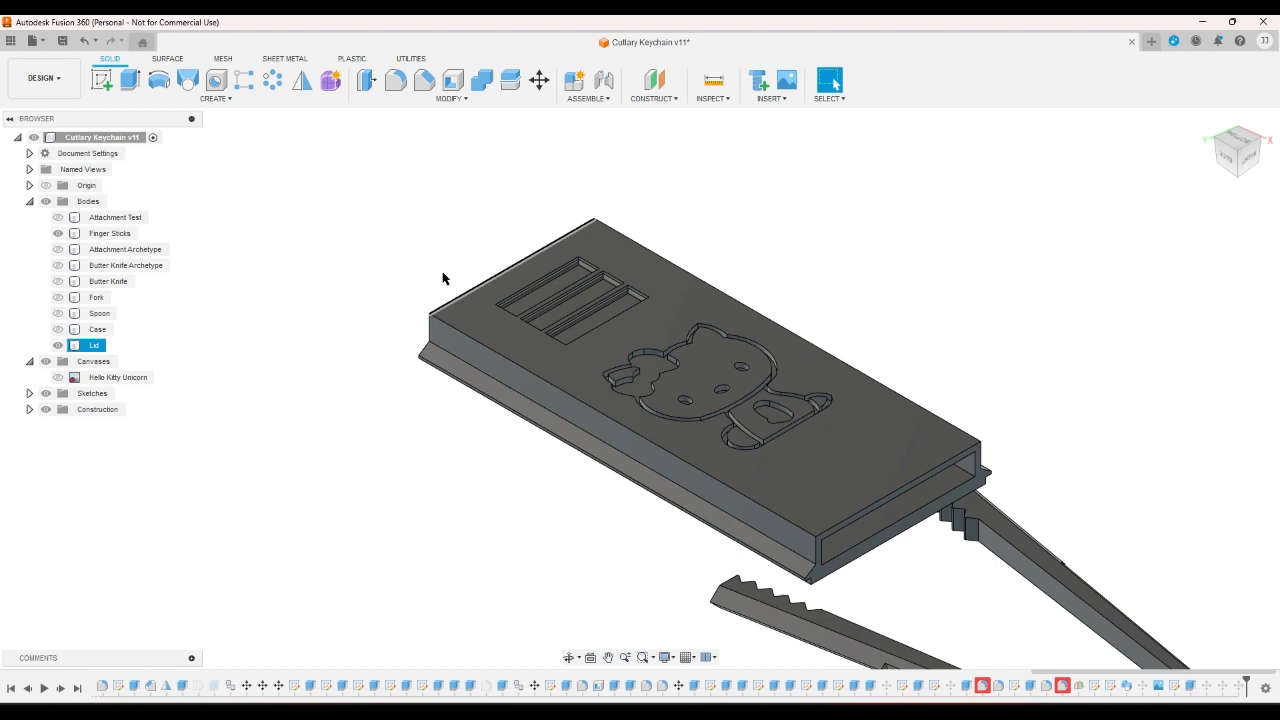
pyautogui.click(104, 82)
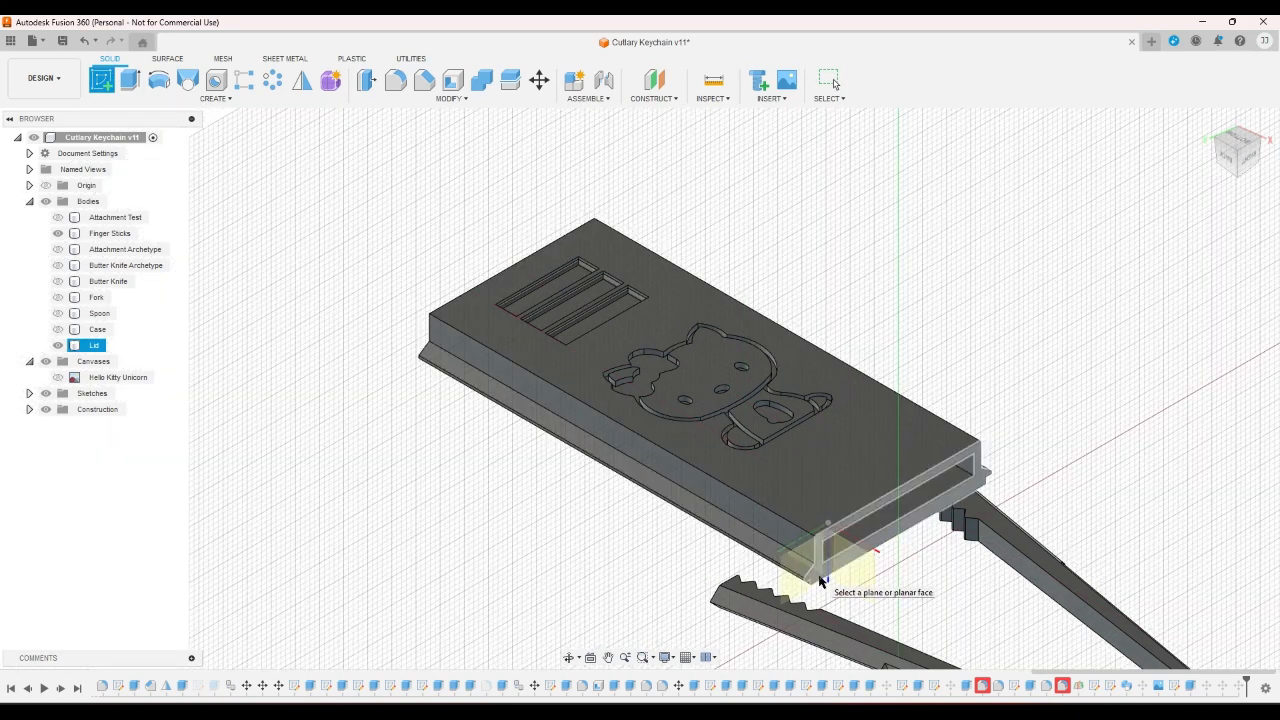
pyautogui.rightClick(446, 496)
pyautogui.click(388, 496)
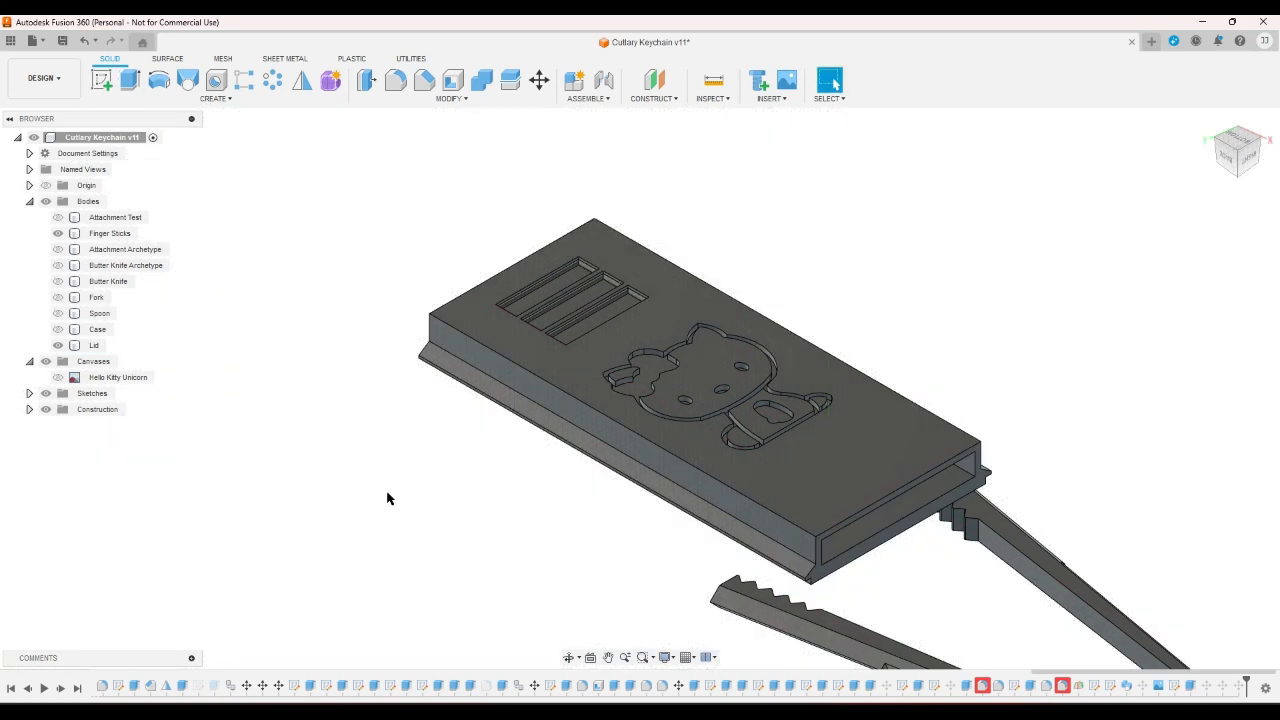
# - Show the Lid sketch at the grip-slot end of the lid
pyautogui.click(29, 361)
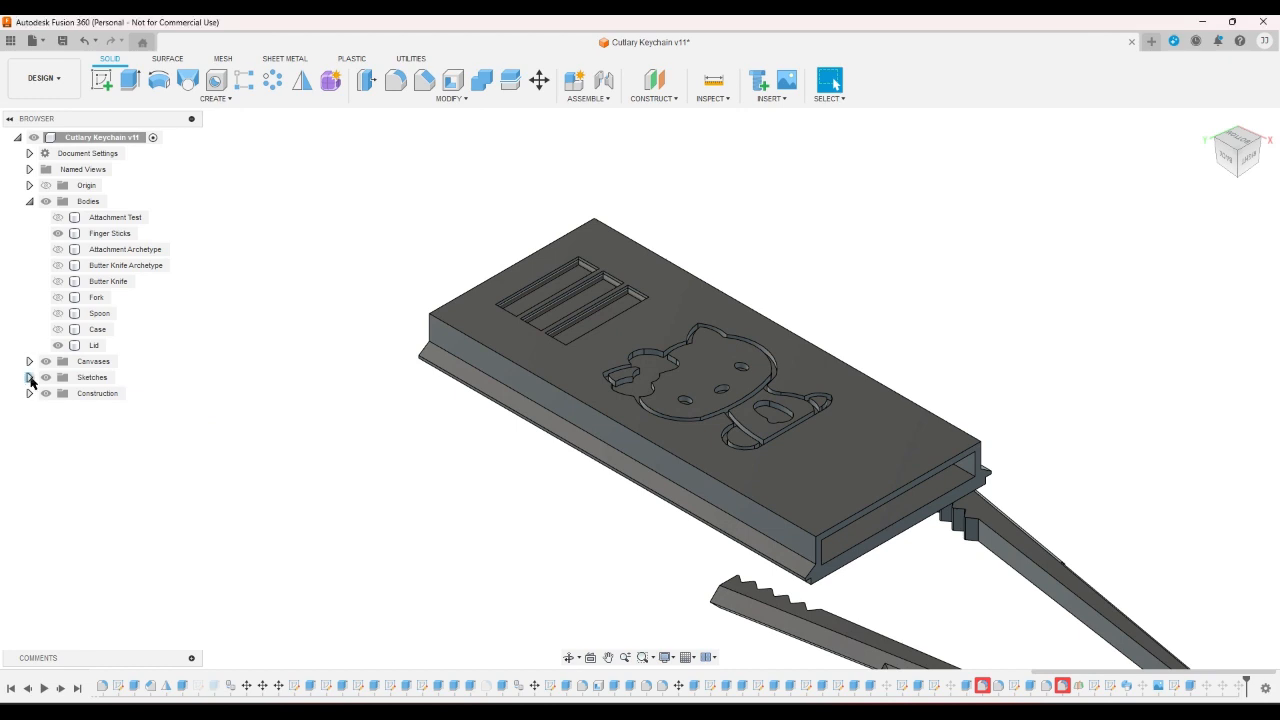
pyautogui.click(29, 377)
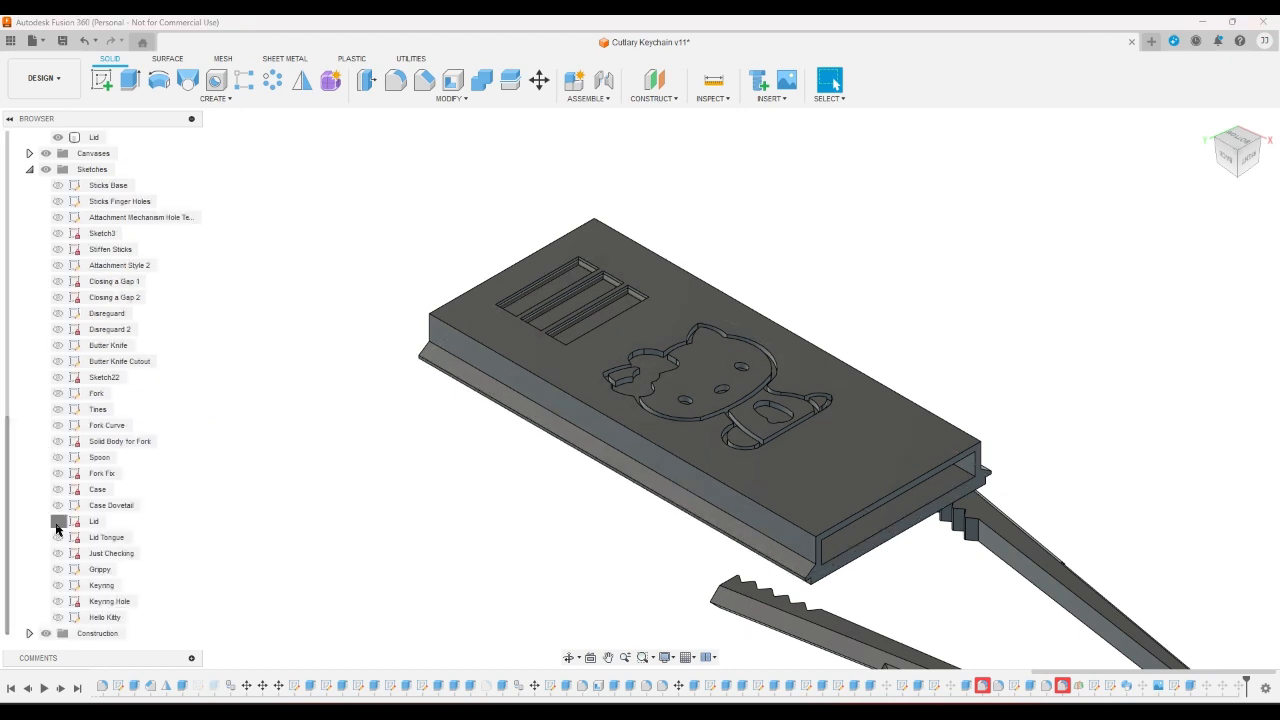
pyautogui.click(57, 521)
pyautogui.click(1217, 148)
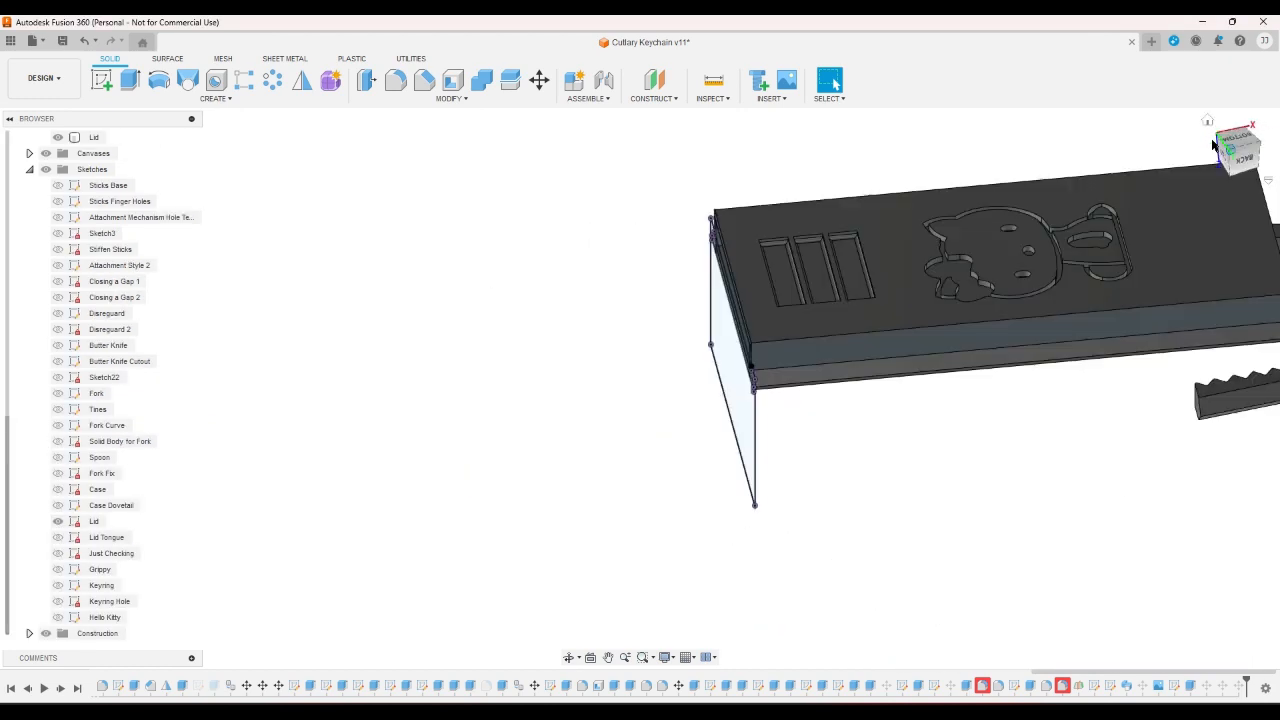
# - Start an extrusion of the three Lid sketch profiles that form the compartment's top and side walls
pyautogui.click(129, 80)
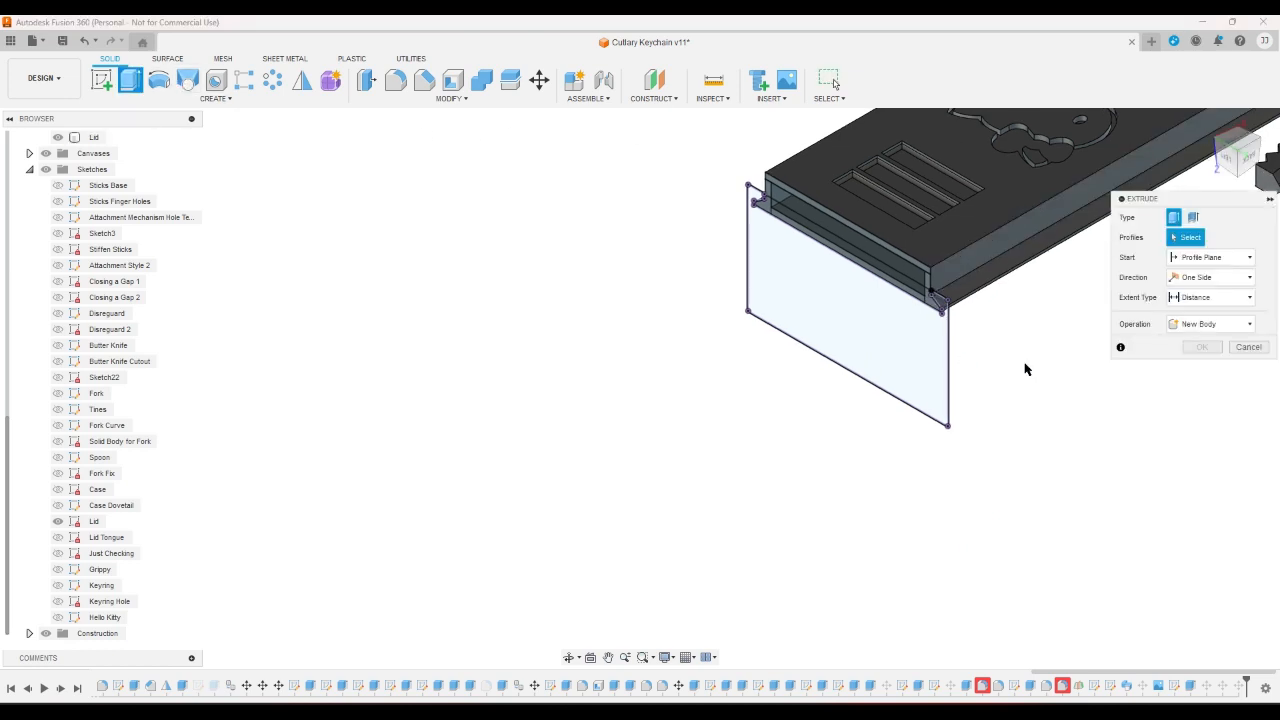
pyautogui.scroll(8, 990, 369)
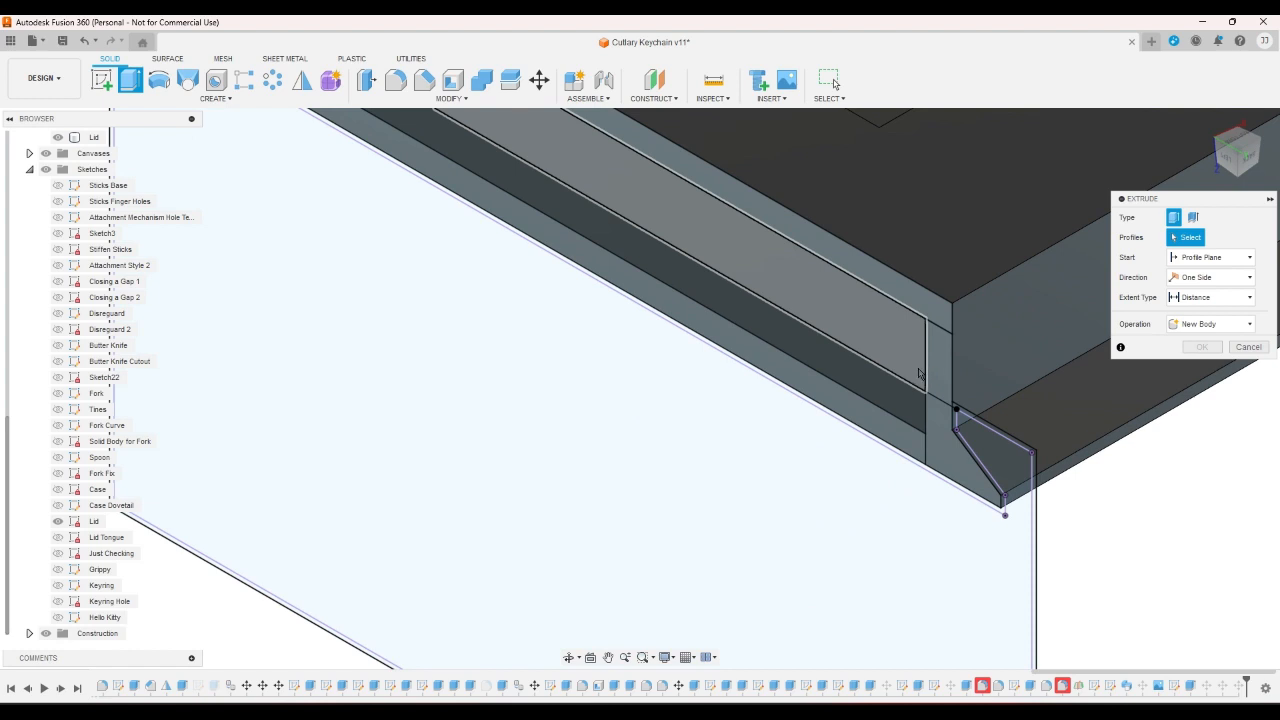
pyautogui.scroll(-5, 918, 373)
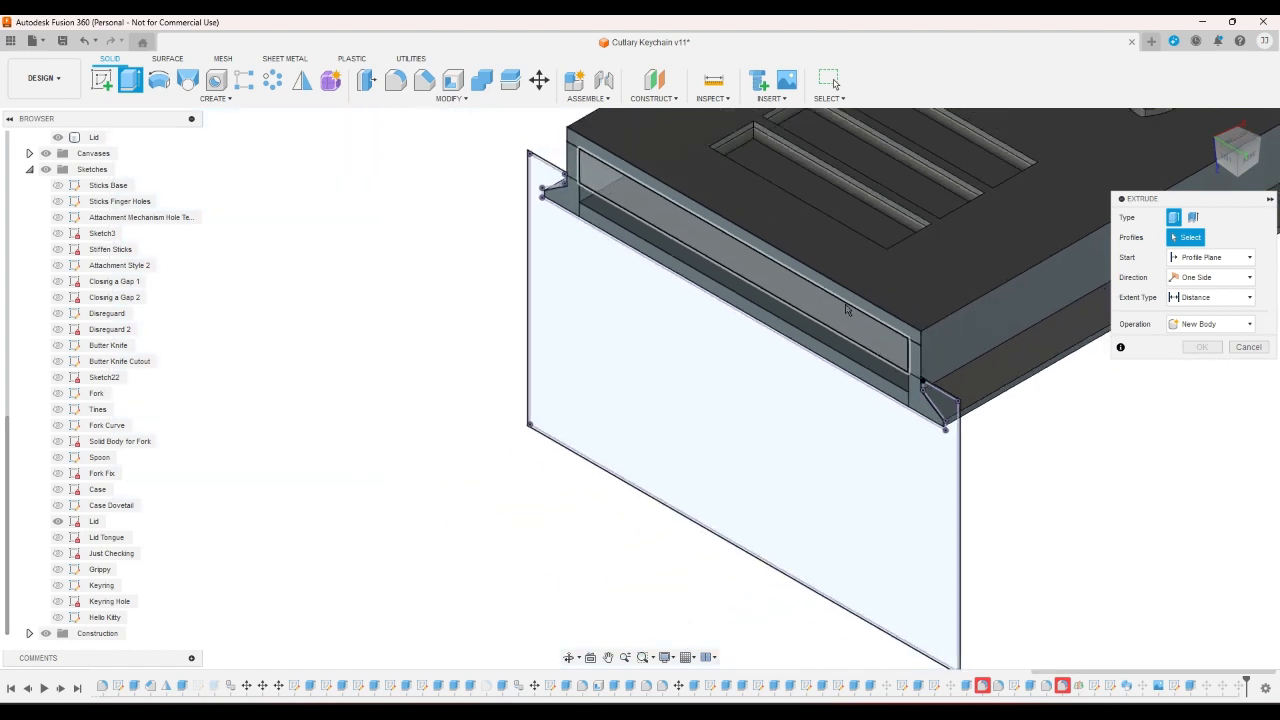
pyautogui.click(895, 346)
pyautogui.click(905, 352)
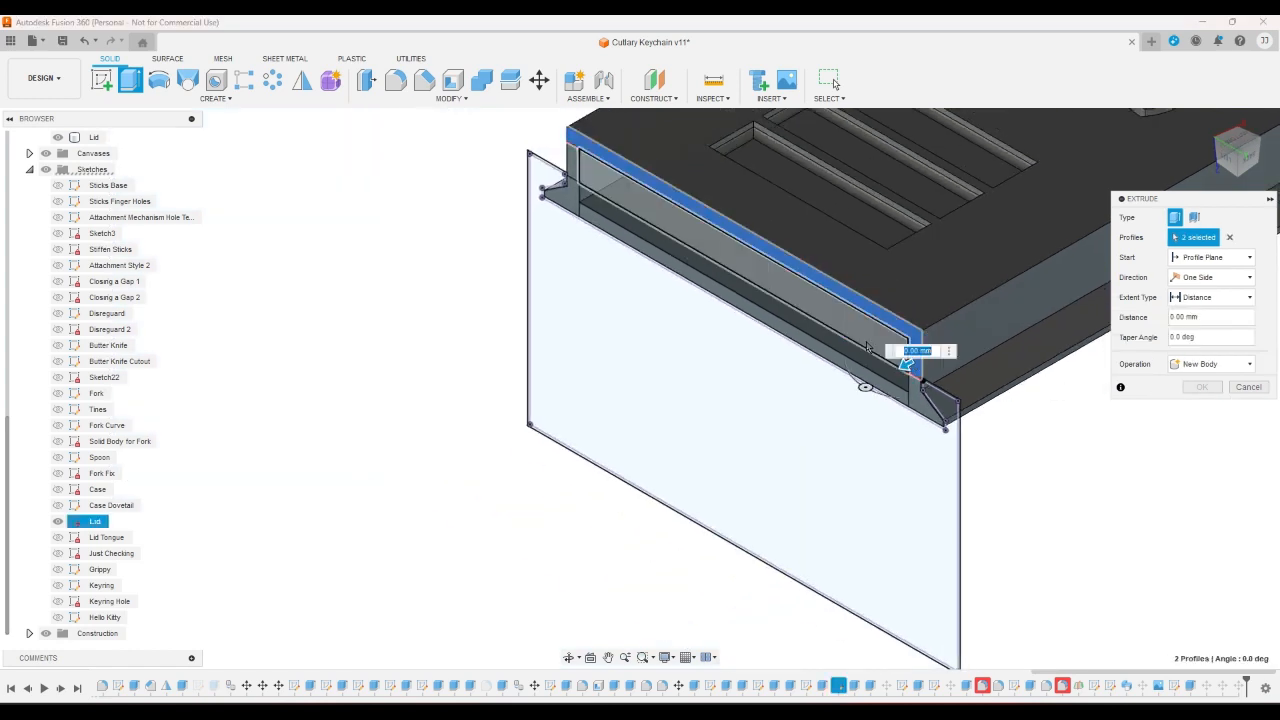
pyautogui.click(578, 167)
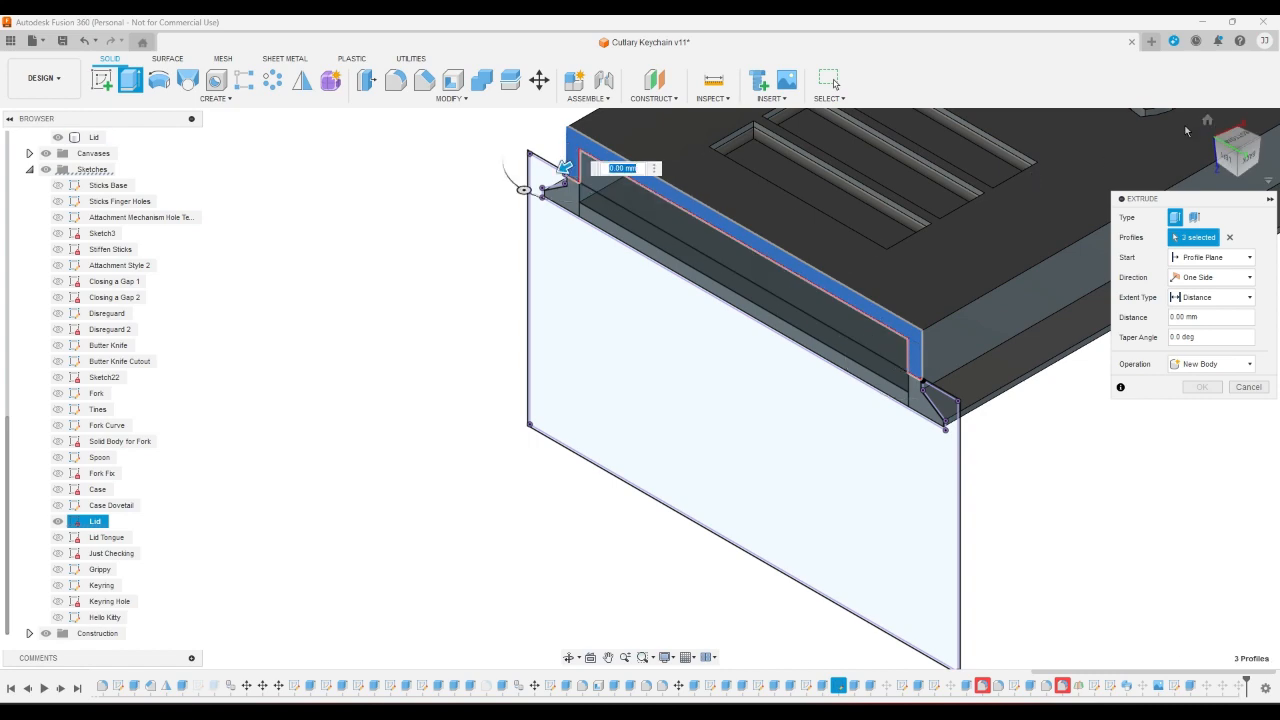
# - Try a 2 mm extruded cut of the wall profiles starting from the lid's opposite end face, and cancel it
pyautogui.click(1258, 140)
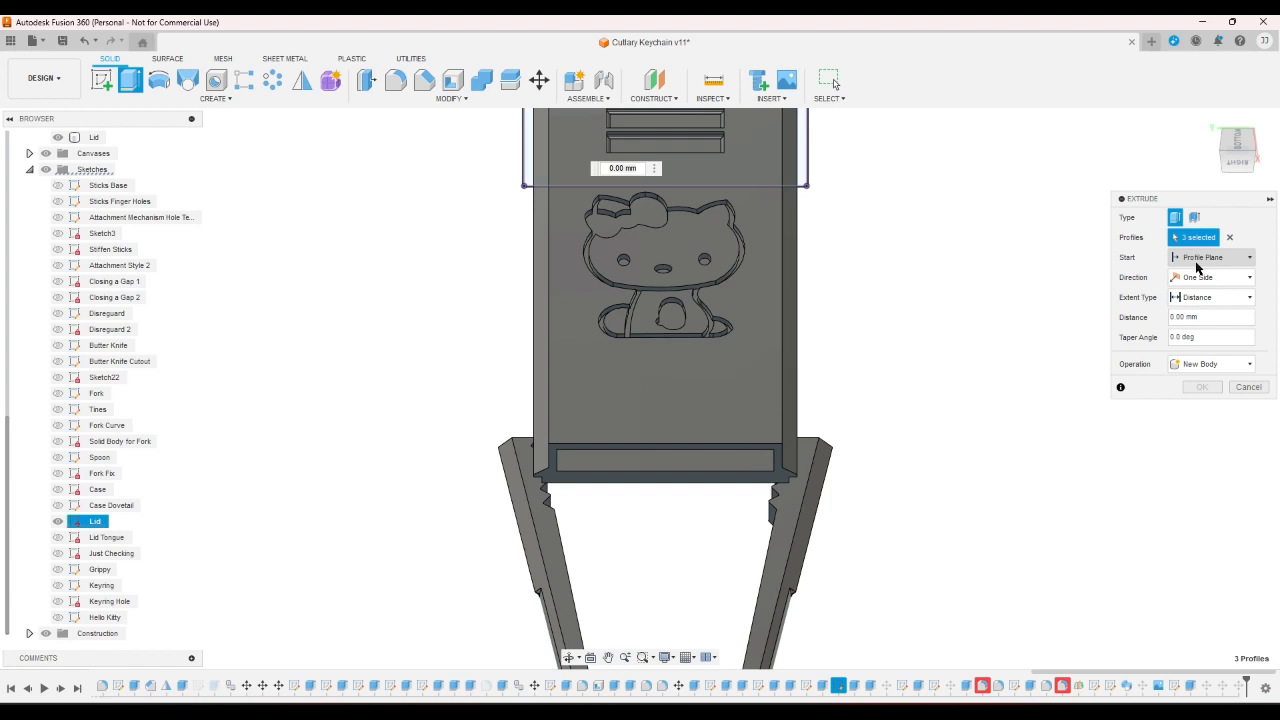
pyautogui.click(1197, 266)
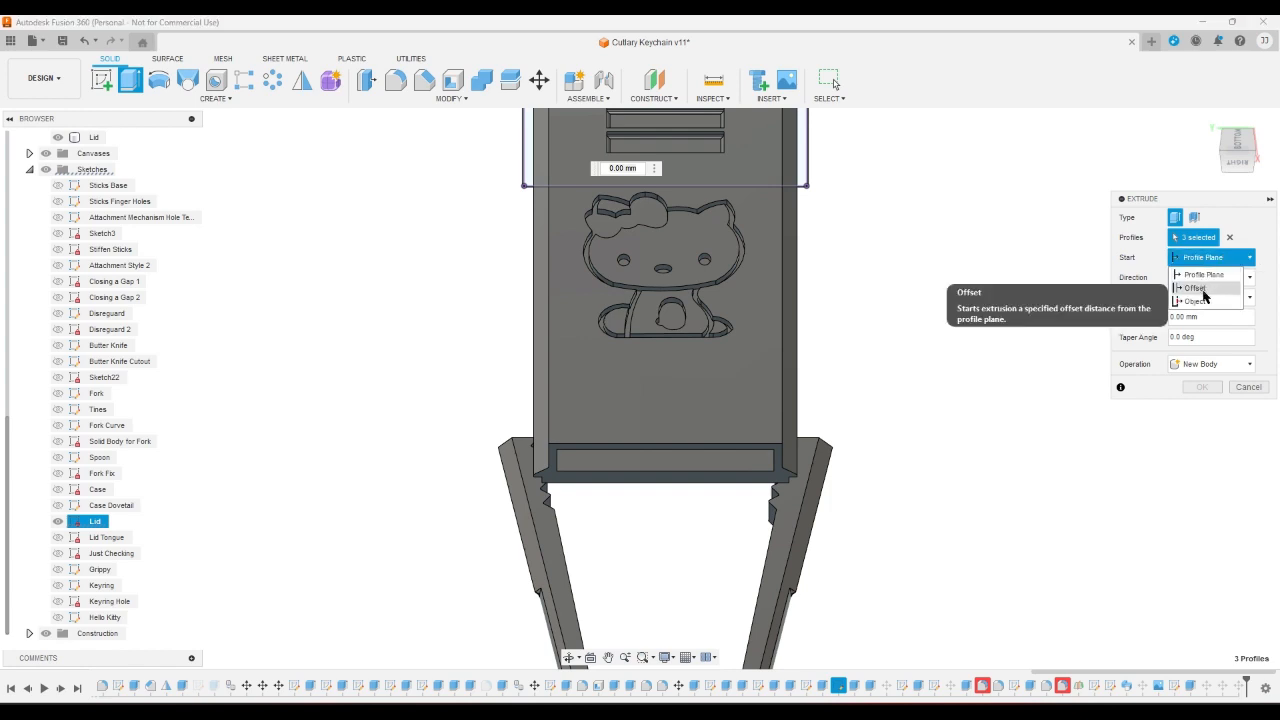
pyautogui.click(1203, 288)
pyautogui.click(1205, 258)
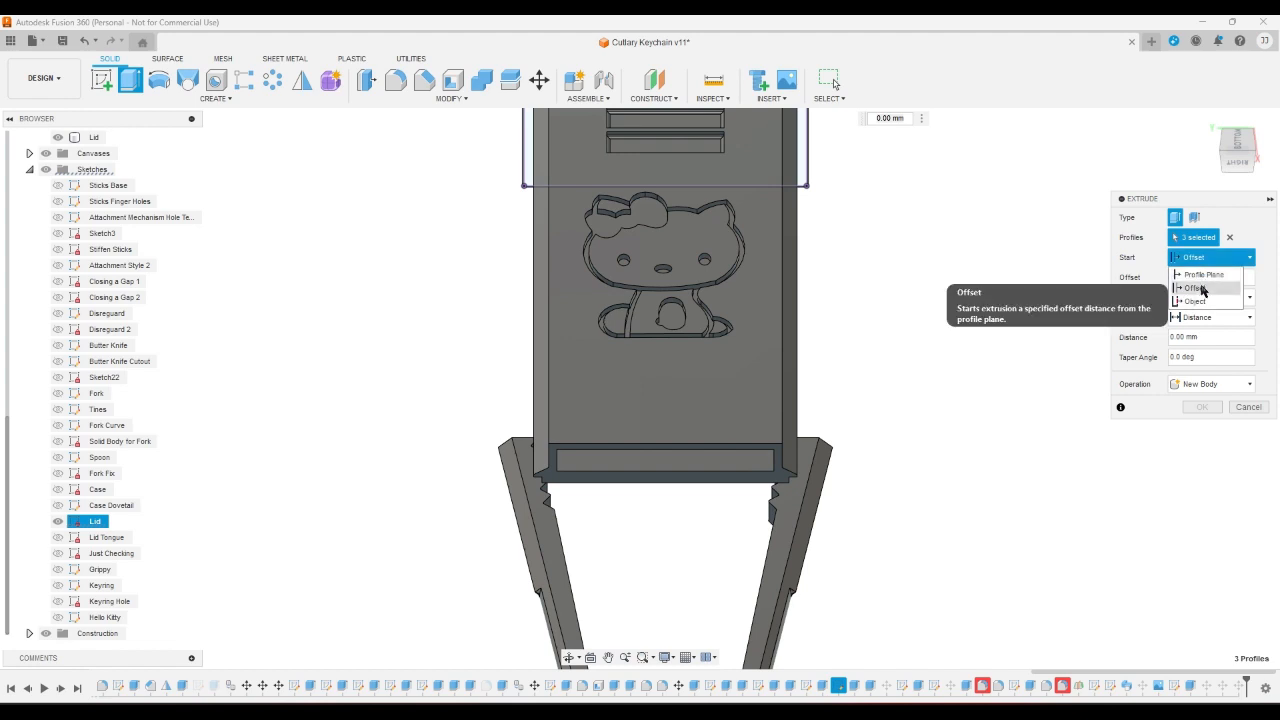
pyautogui.click(1203, 302)
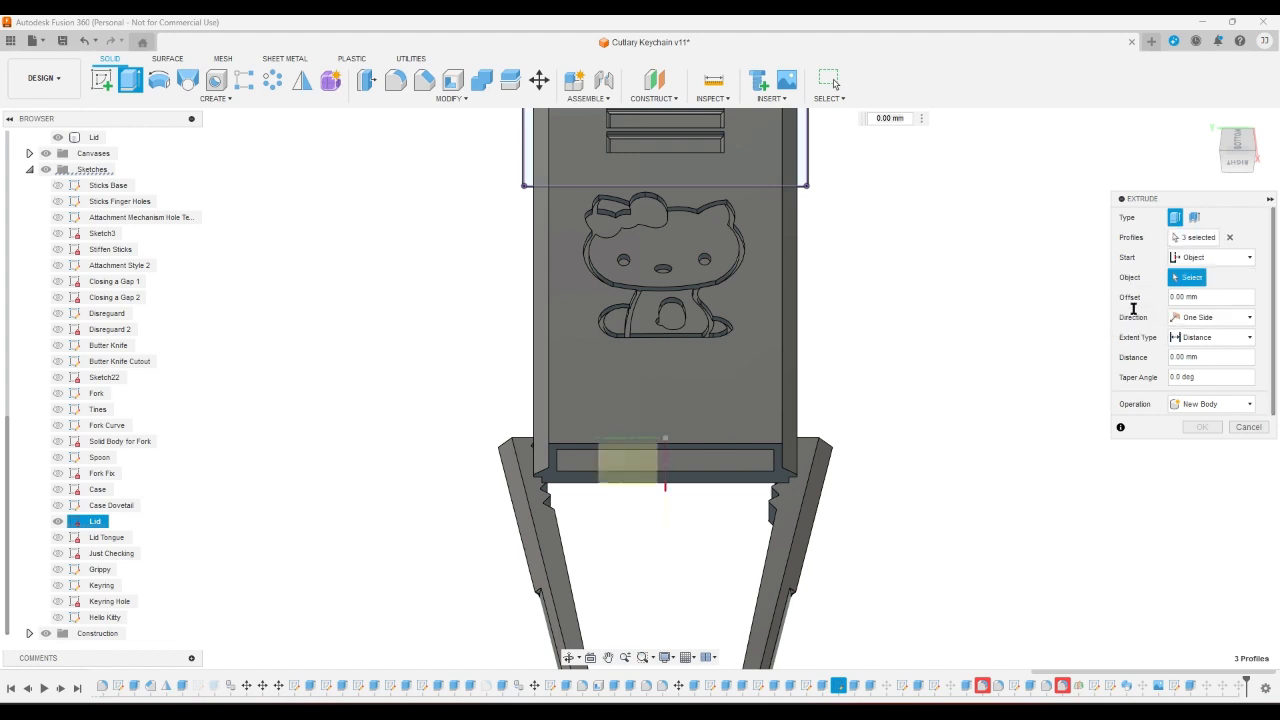
pyautogui.click(782, 472)
pyautogui.doubleClick(1221, 358)
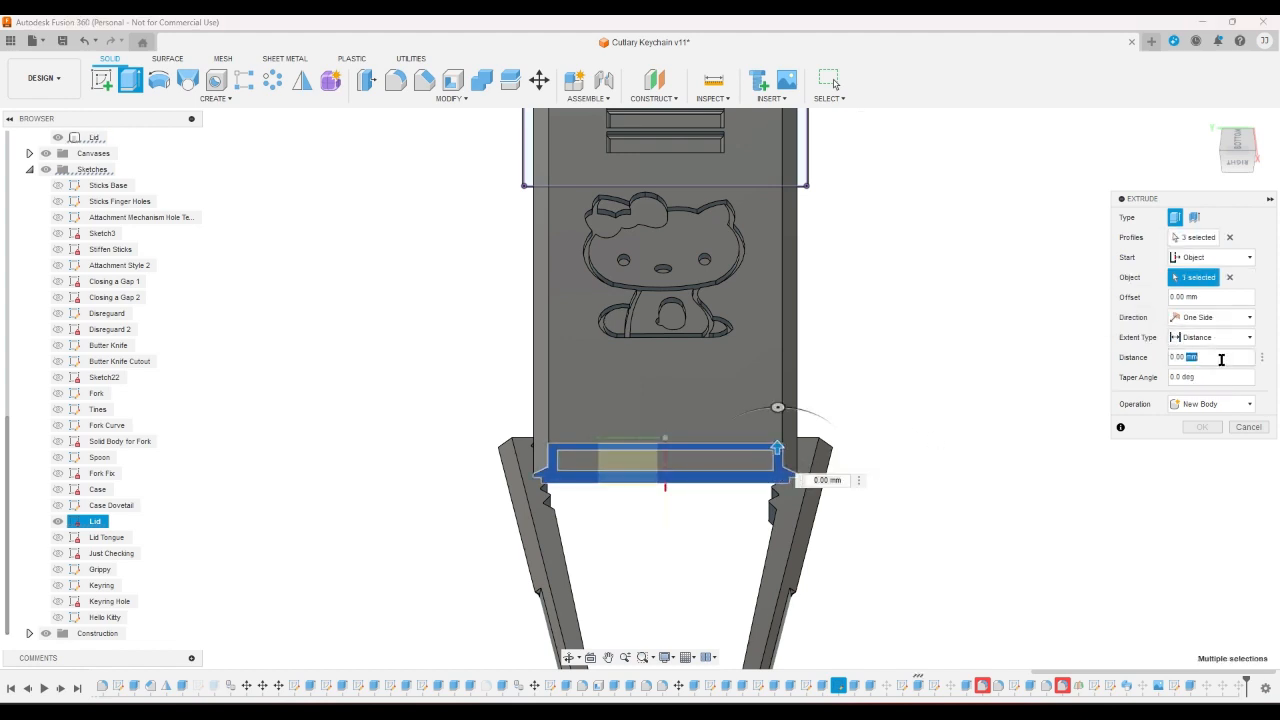
pyautogui.write('2')
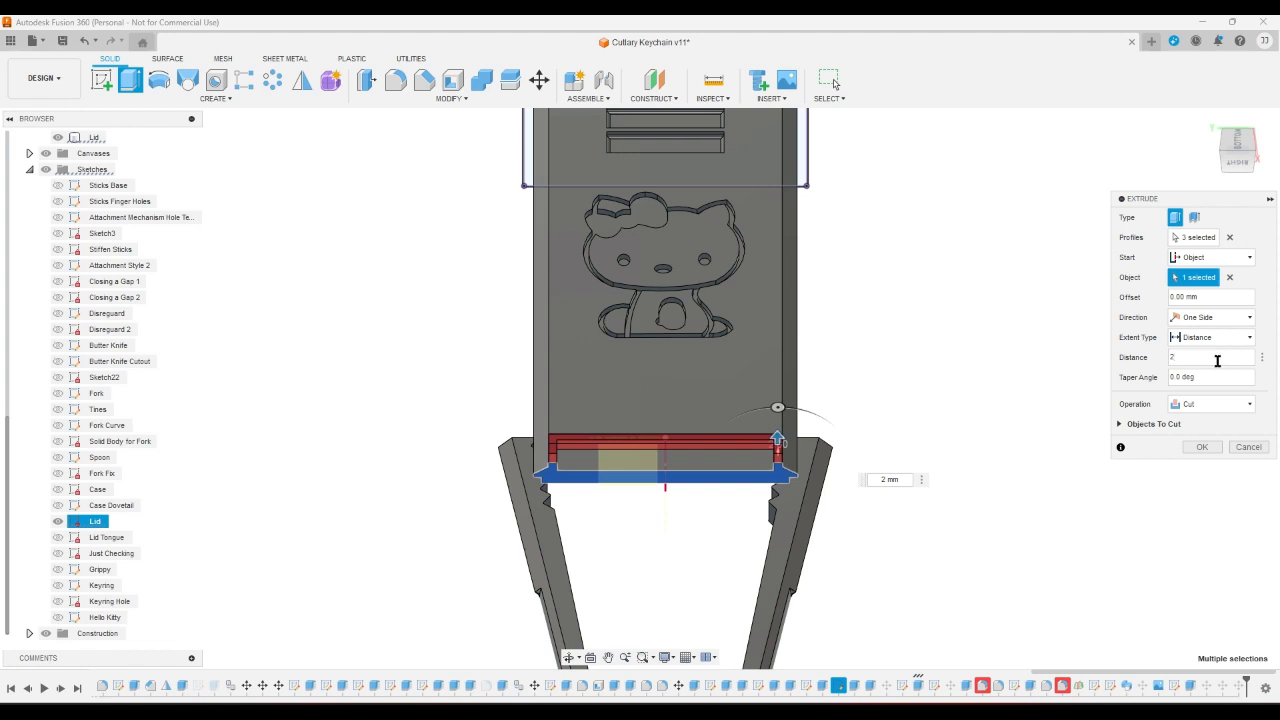
pyautogui.click(1249, 447)
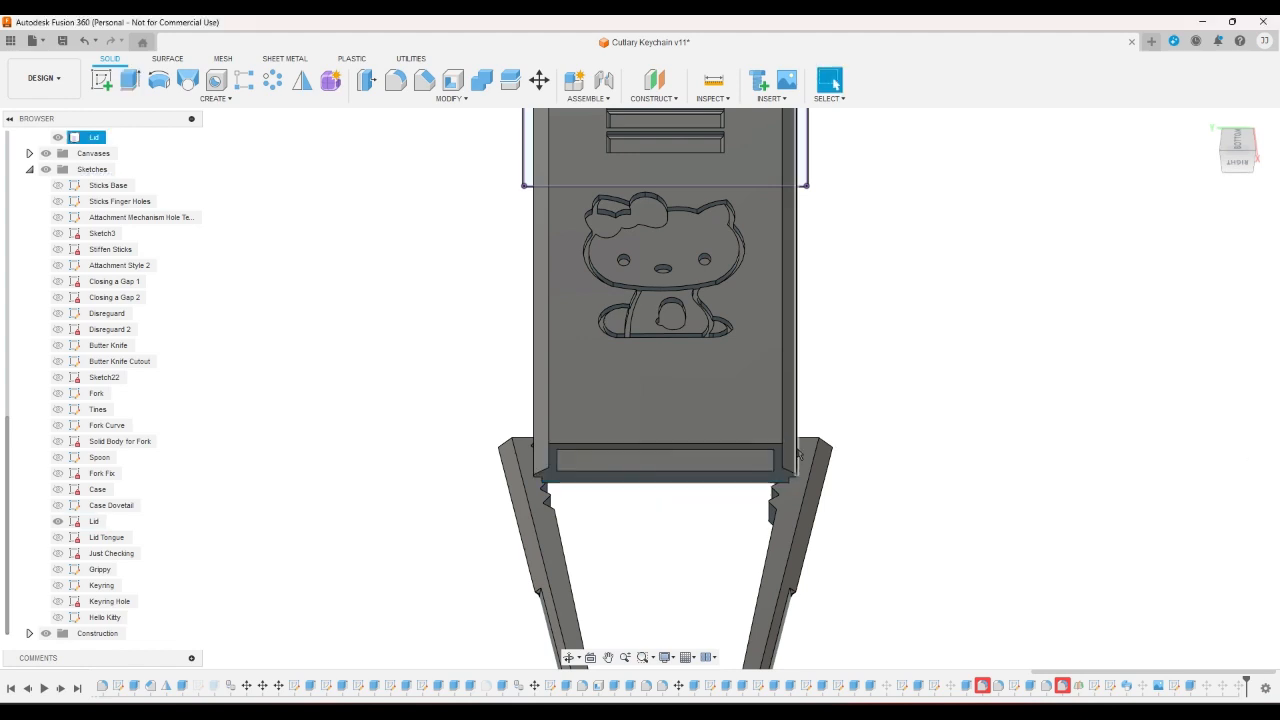
# - Start a sketch on the lid's long side face, seen from the back
pyautogui.click(1222, 160)
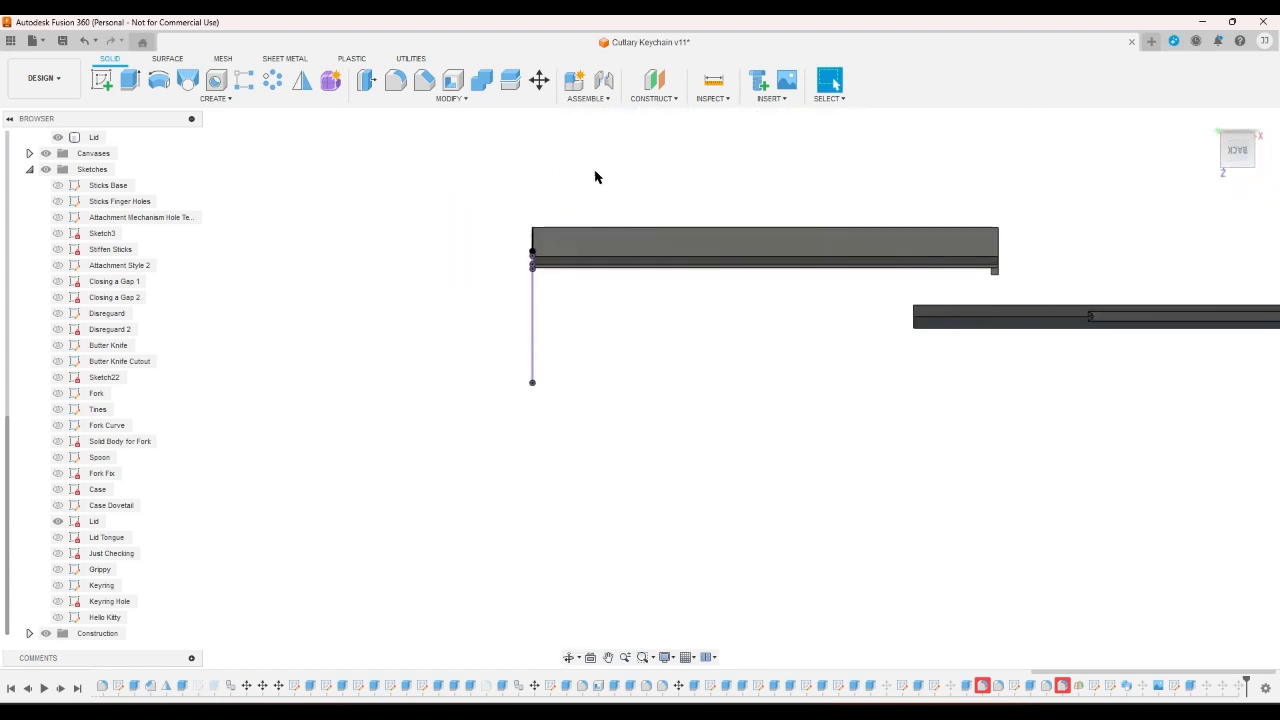
pyautogui.click(103, 80)
pyautogui.scroll(3, 1005, 203)
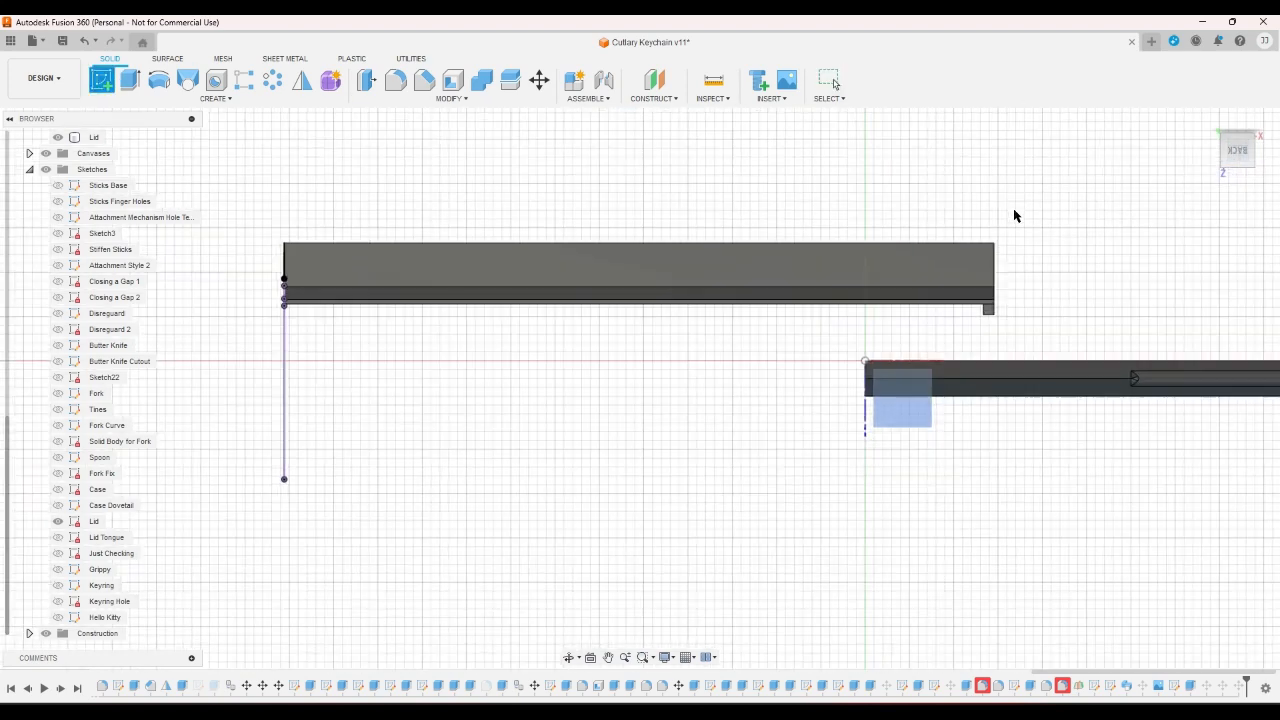
pyautogui.click(985, 272)
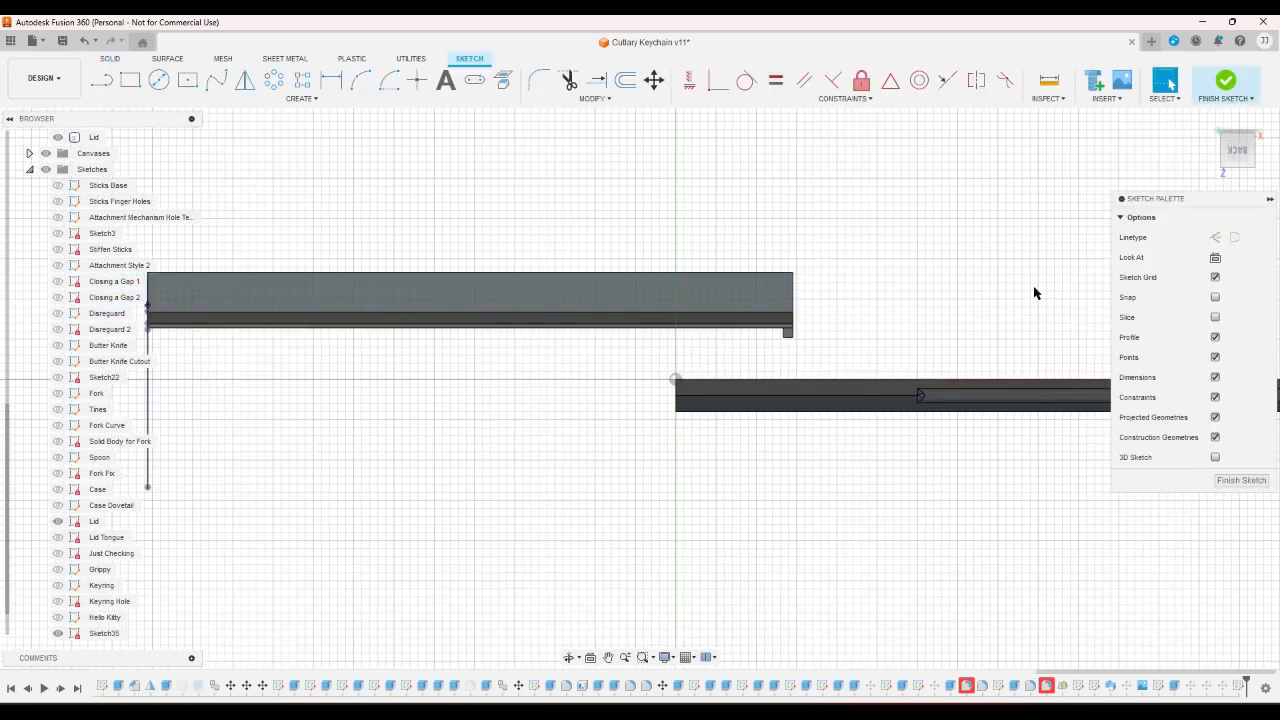
# - Show the Case body to compare its length with the lid from the side, and hide it again
pyautogui.scroll(-2, 1036, 293)
pyautogui.scroll(3, 914, 264)
pyautogui.scroll(-2, 900, 295)
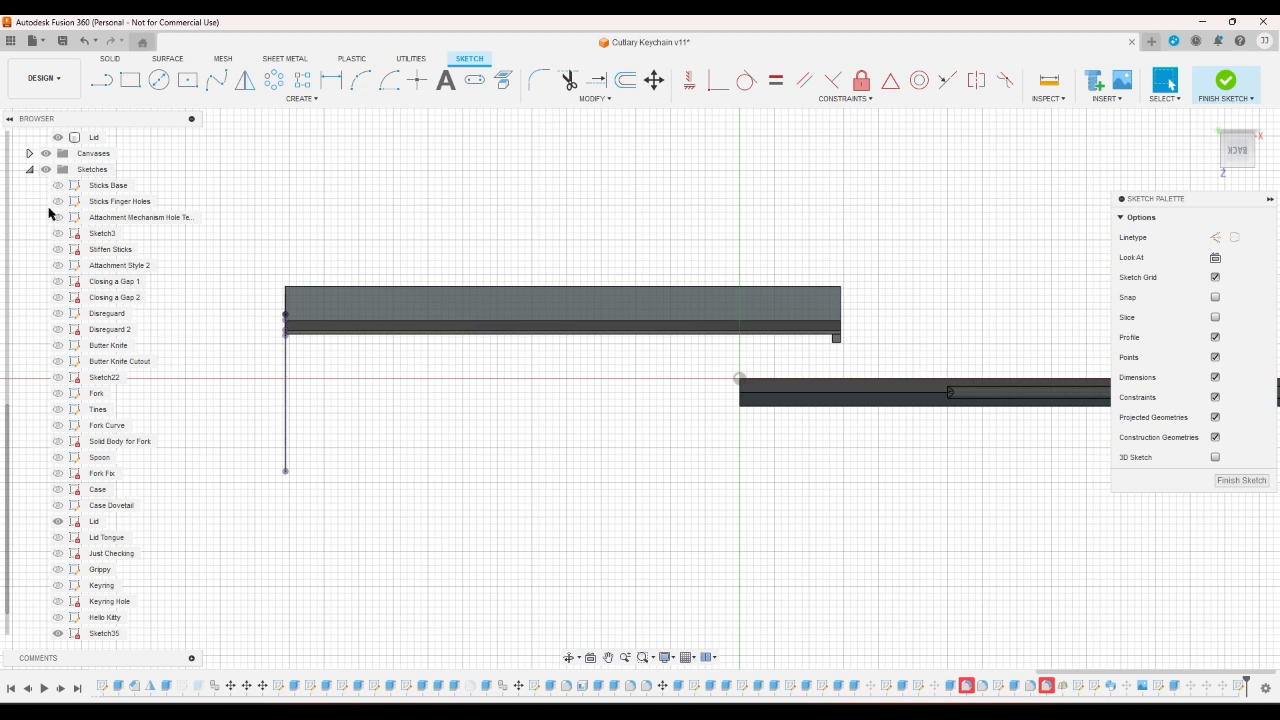
pyautogui.scroll(1, 56, 218)
pyautogui.click(58, 169)
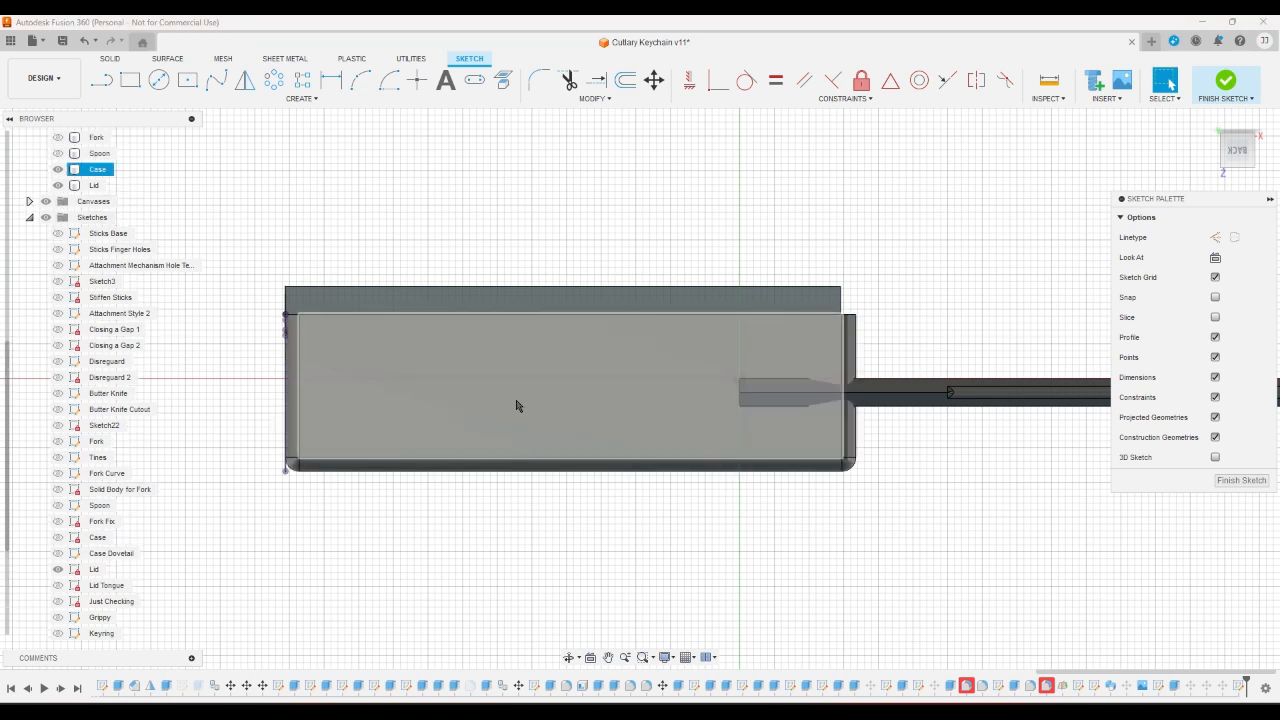
pyautogui.click(943, 284)
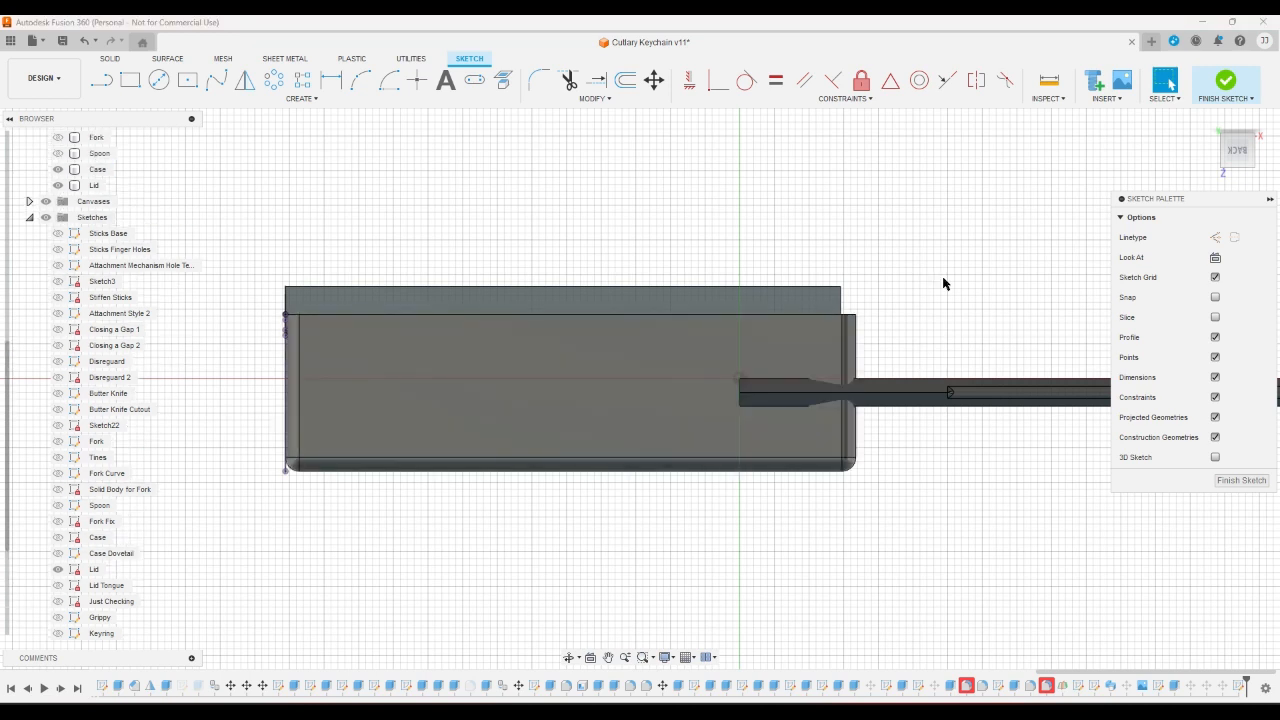
pyautogui.click(1228, 148)
pyautogui.click(1222, 152)
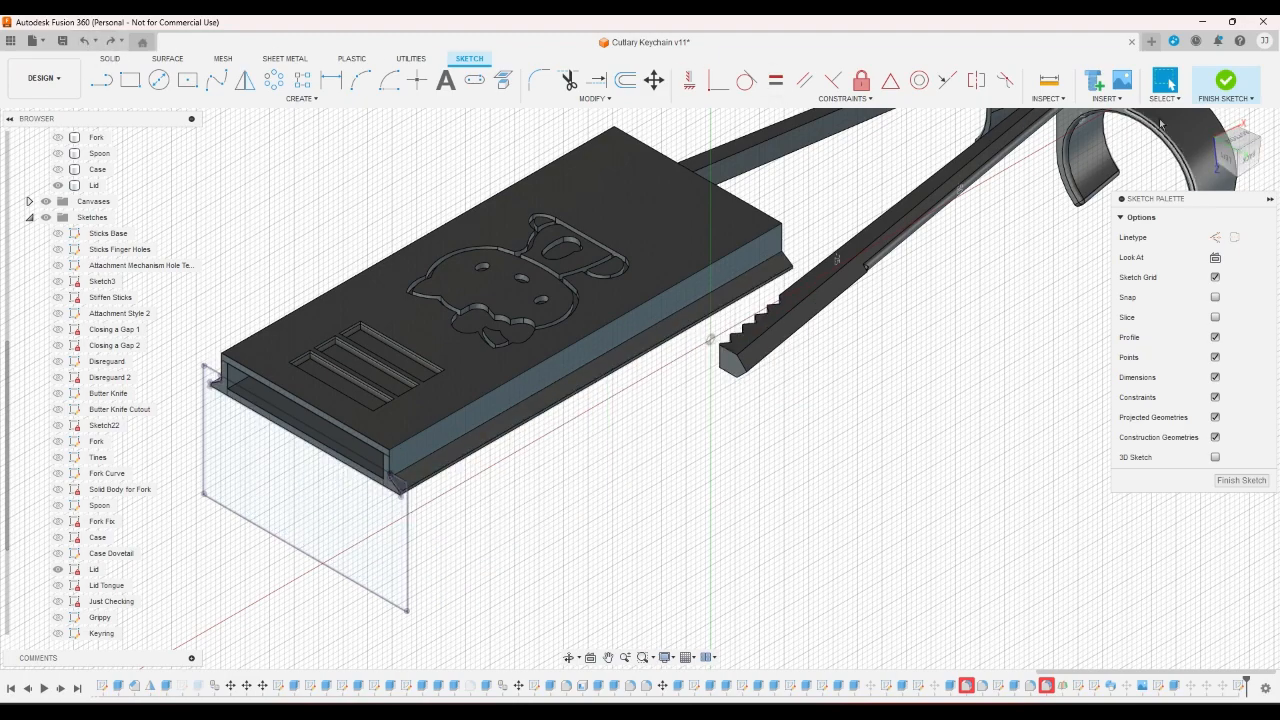
# - Sketch a center-diameter circle about 32 mm in diameter around the lid's open end, through the compartment's upper corner
pyautogui.click(1259, 143)
pyautogui.scroll(5, 803, 420)
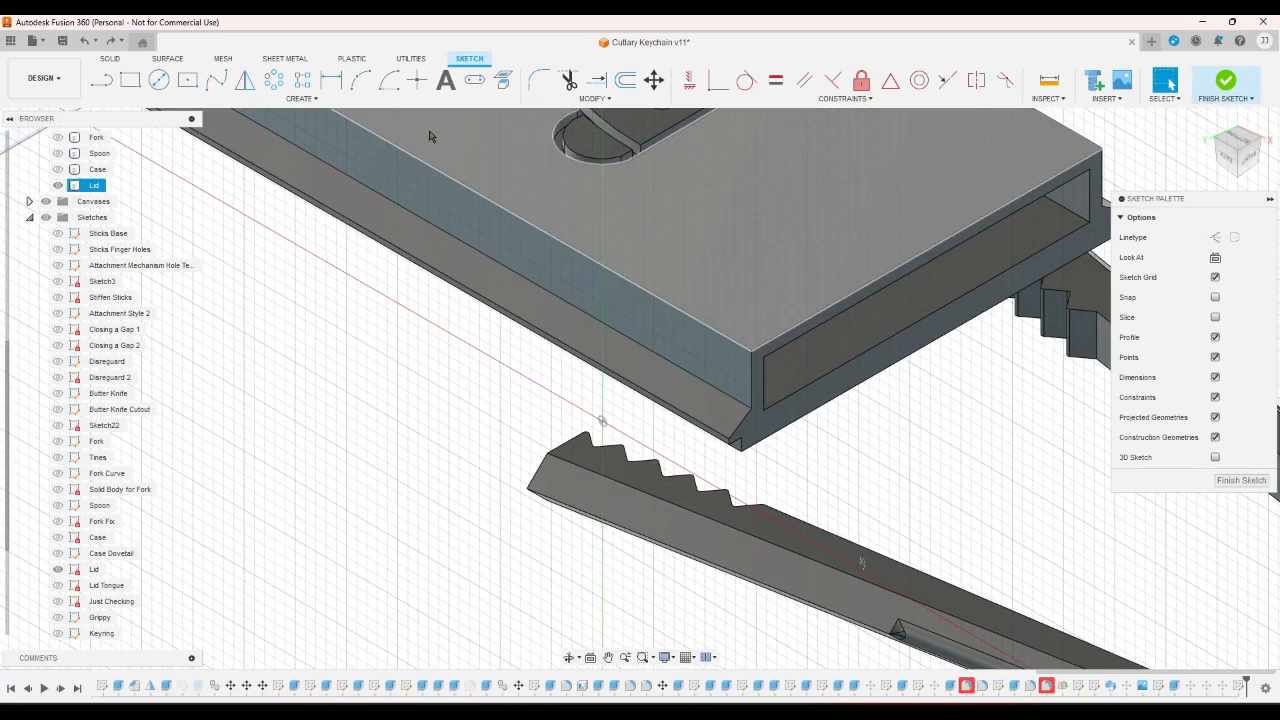
pyautogui.click(159, 80)
pyautogui.click(639, 423)
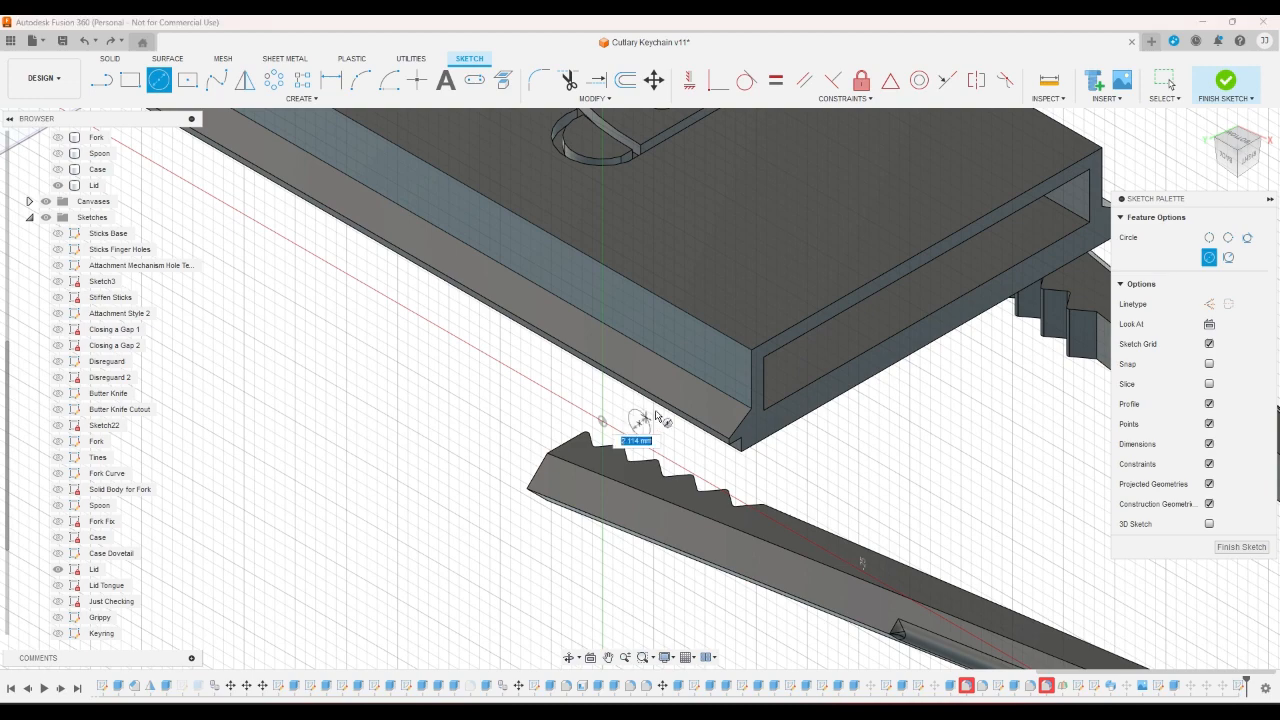
pyautogui.click(760, 357)
pyautogui.rightClick(888, 396)
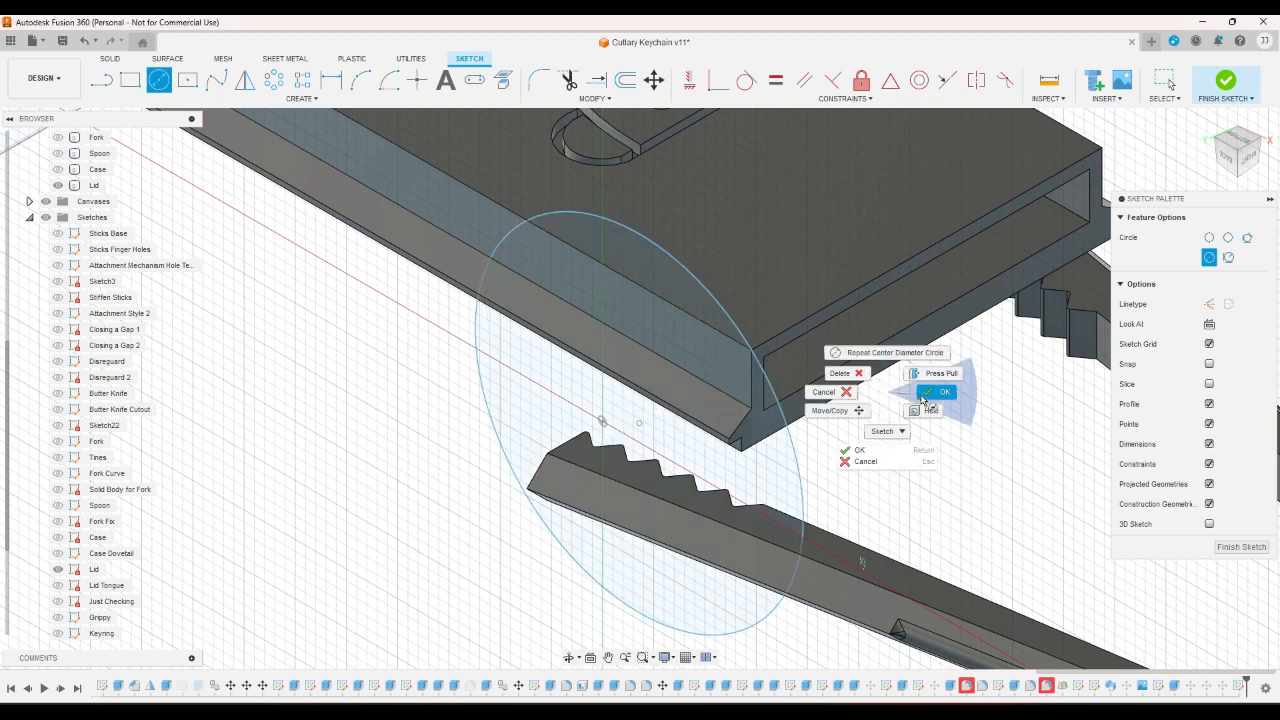
pyautogui.click(938, 397)
# - Try a smaller circle about 11.1 mm in diameter just beyond the lid's end, and remove it
pyautogui.click(1234, 166)
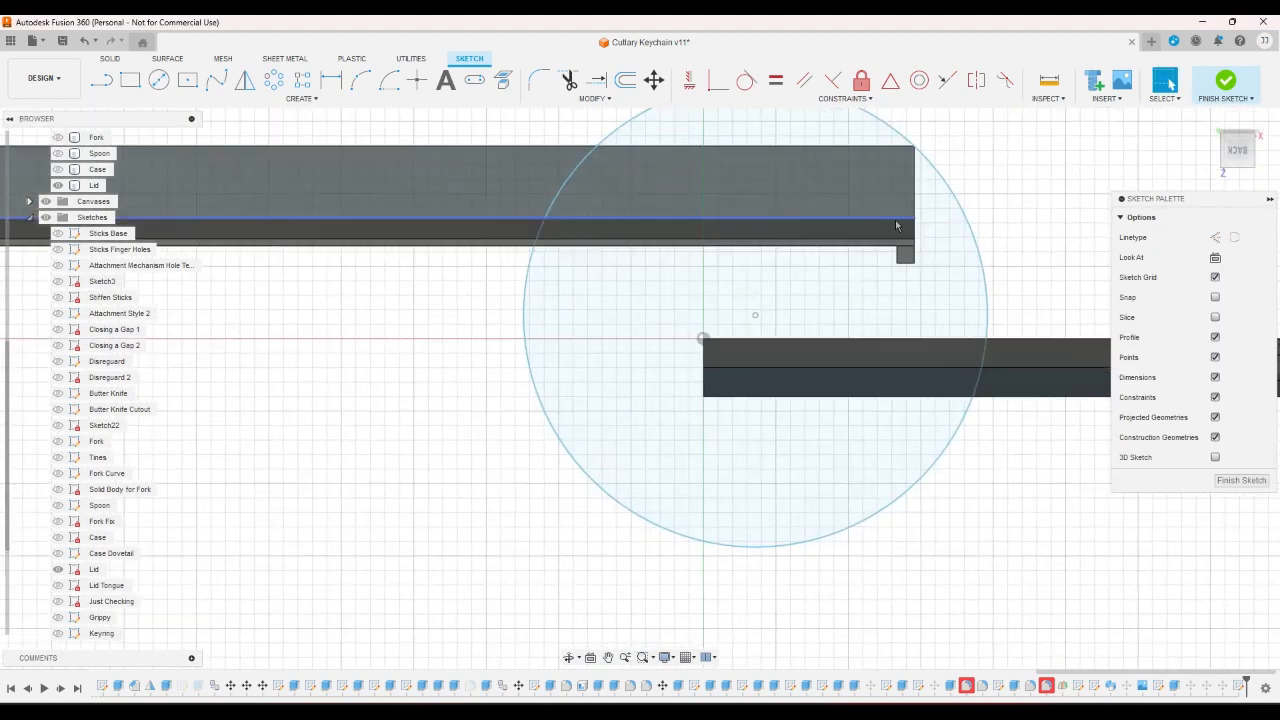
pyautogui.click(944, 176)
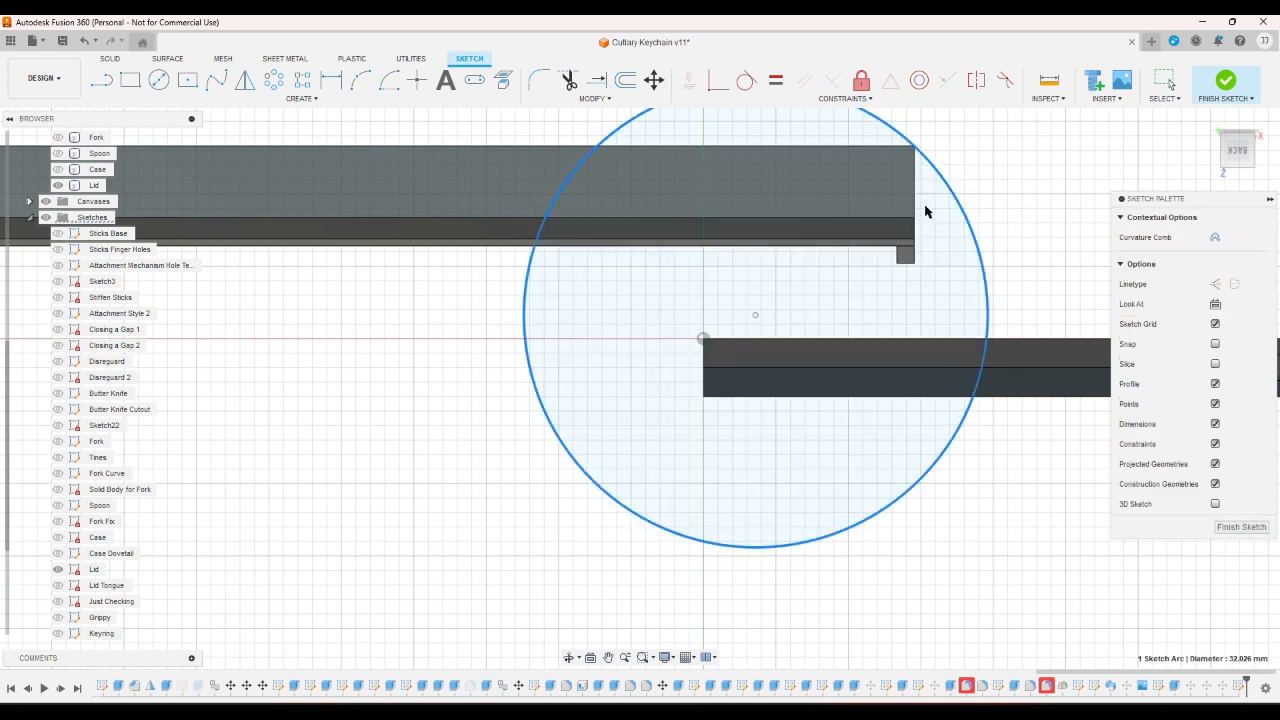
pyautogui.rightClick(942, 186)
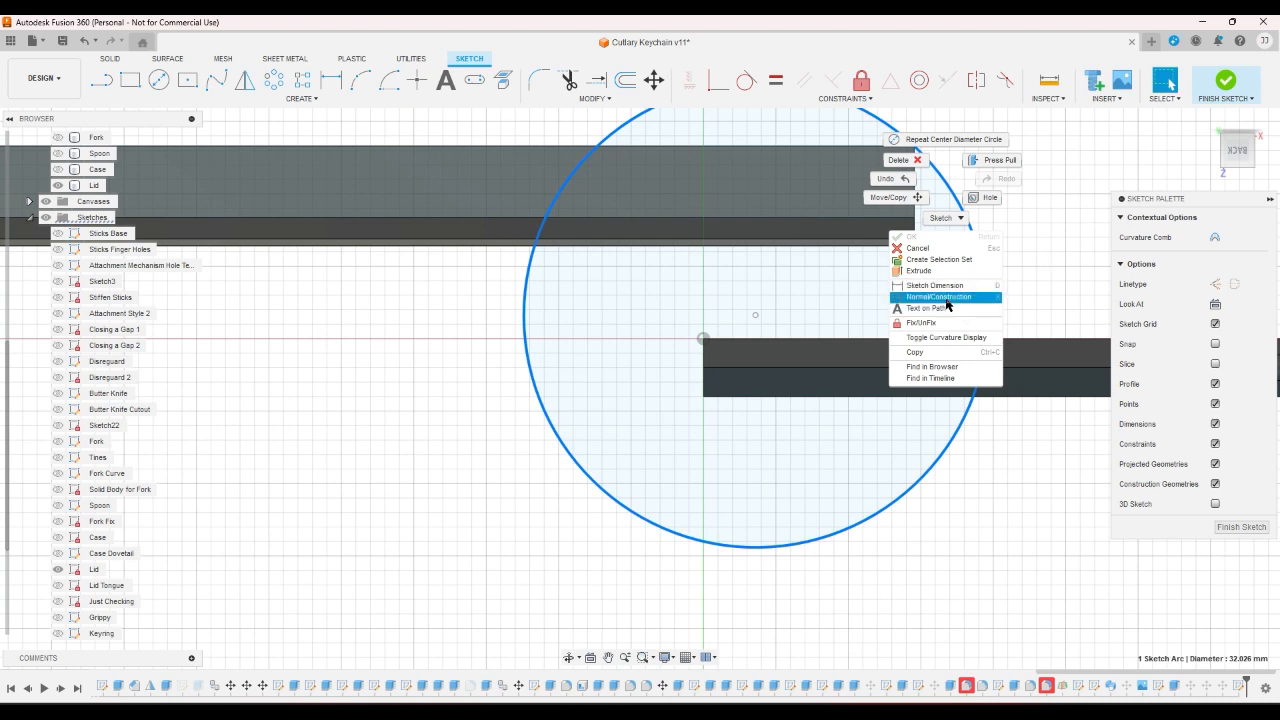
pyautogui.click(995, 479)
pyautogui.click(993, 474)
pyautogui.scroll(-2, 993, 474)
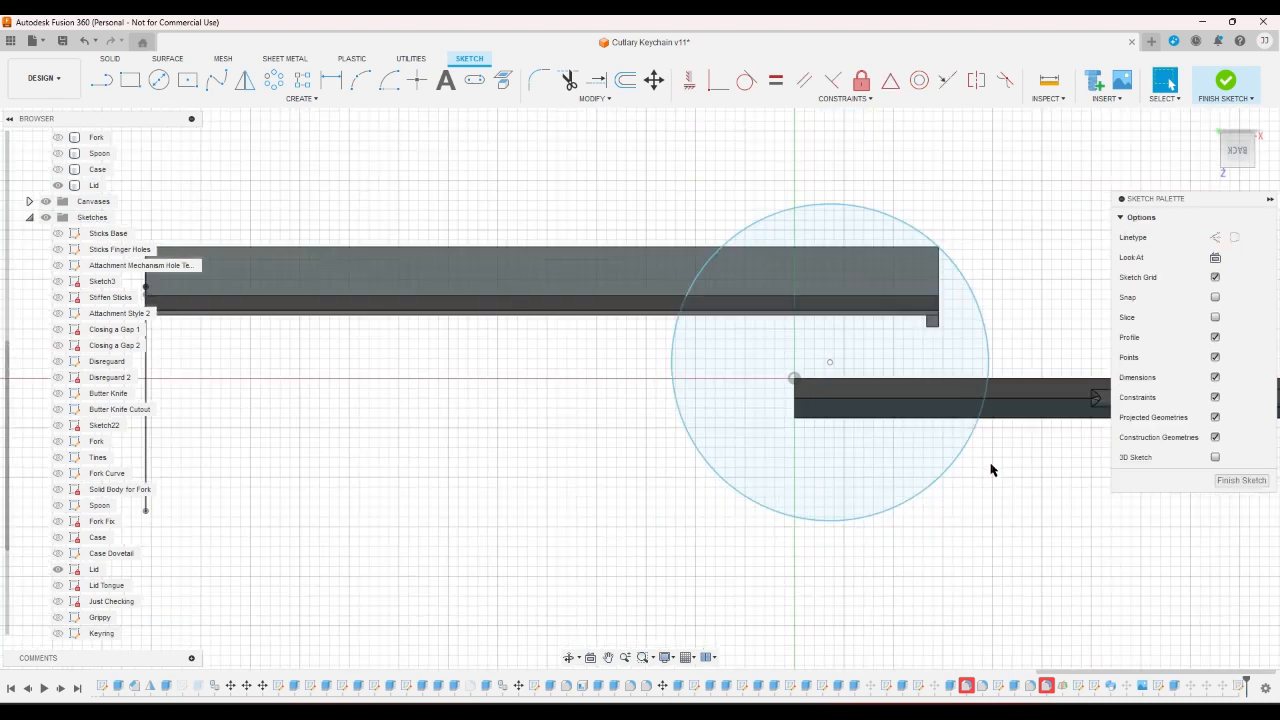
pyautogui.rightClick(983, 324)
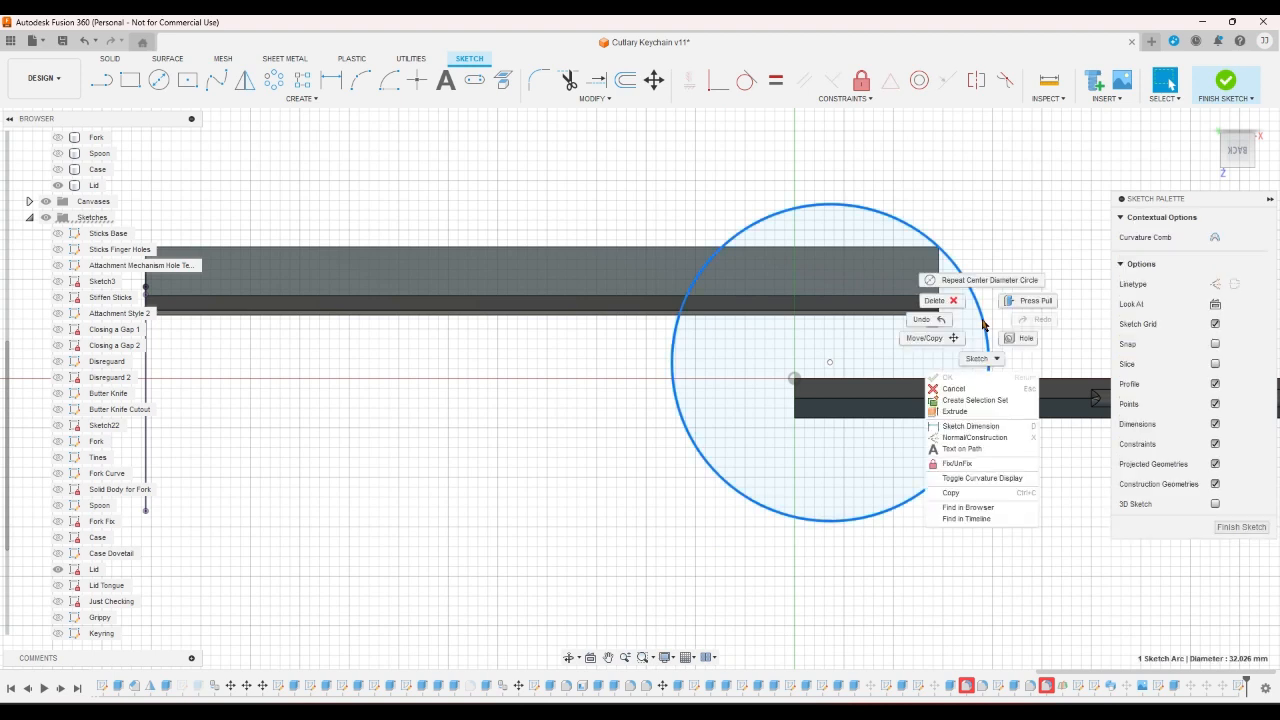
pyautogui.click(985, 202)
pyautogui.moveTo(829, 362); pyautogui.dragTo(980, 282)
pyautogui.click(1032, 260)
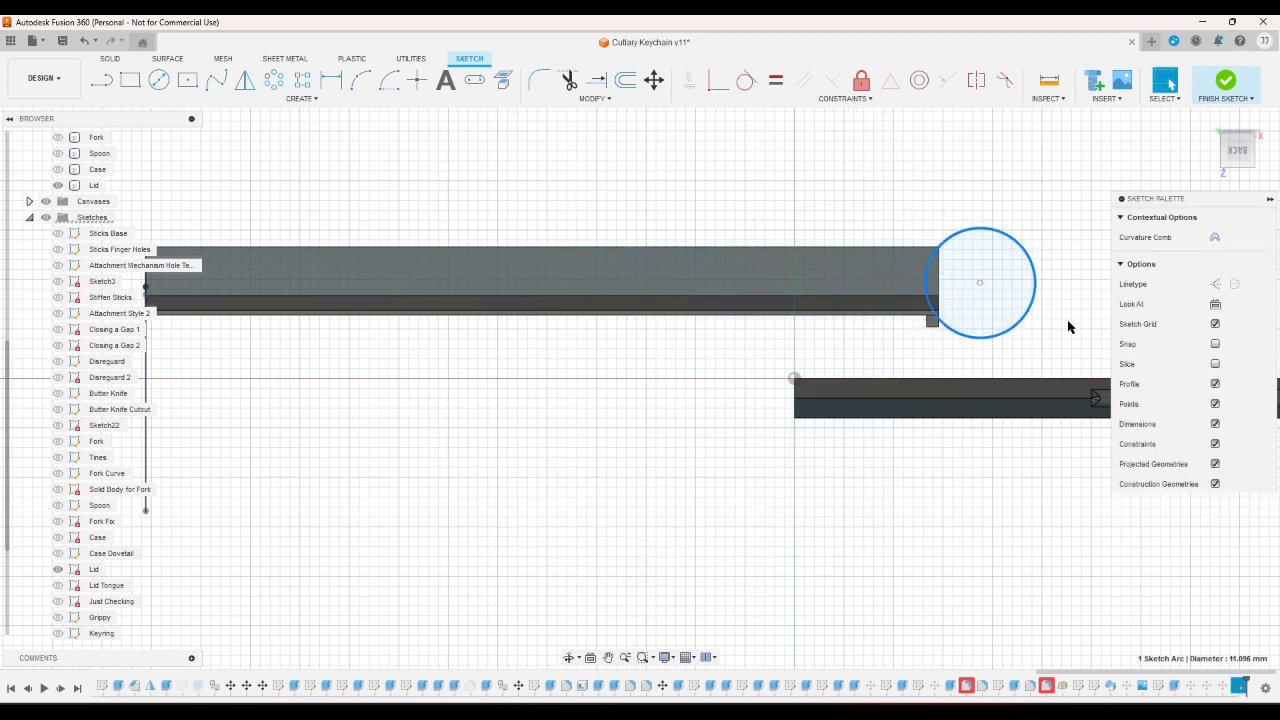
pyautogui.click(1068, 327)
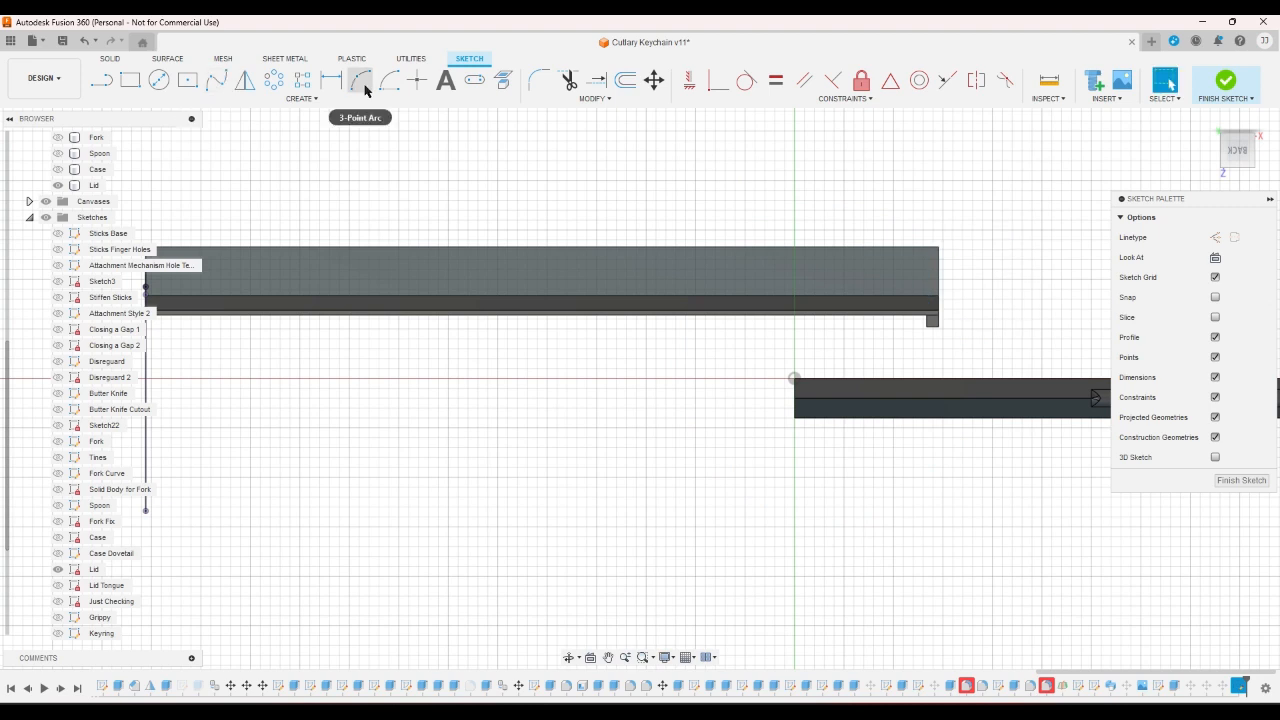
# - Draw a center-point arc curving from the lower outer corner of the lid's end tab up into the compartment's side
pyautogui.press('l')
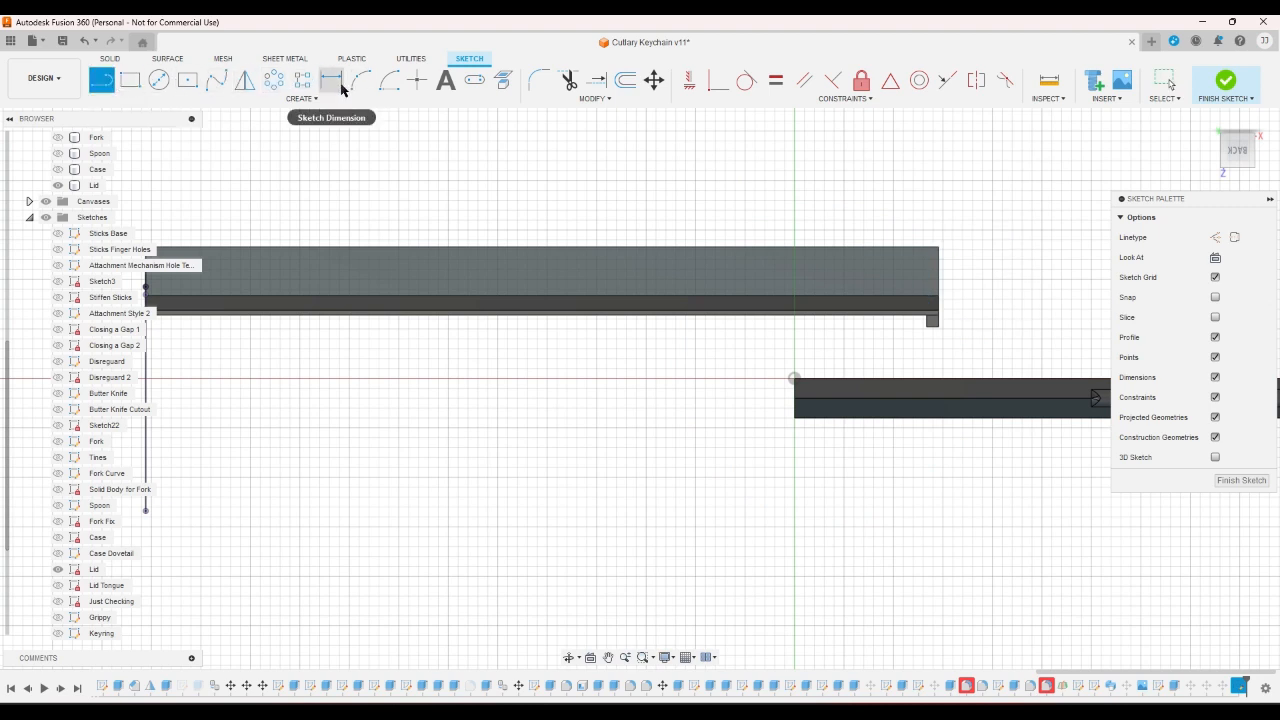
pyautogui.click(389, 80)
pyautogui.scroll(5, 900, 328)
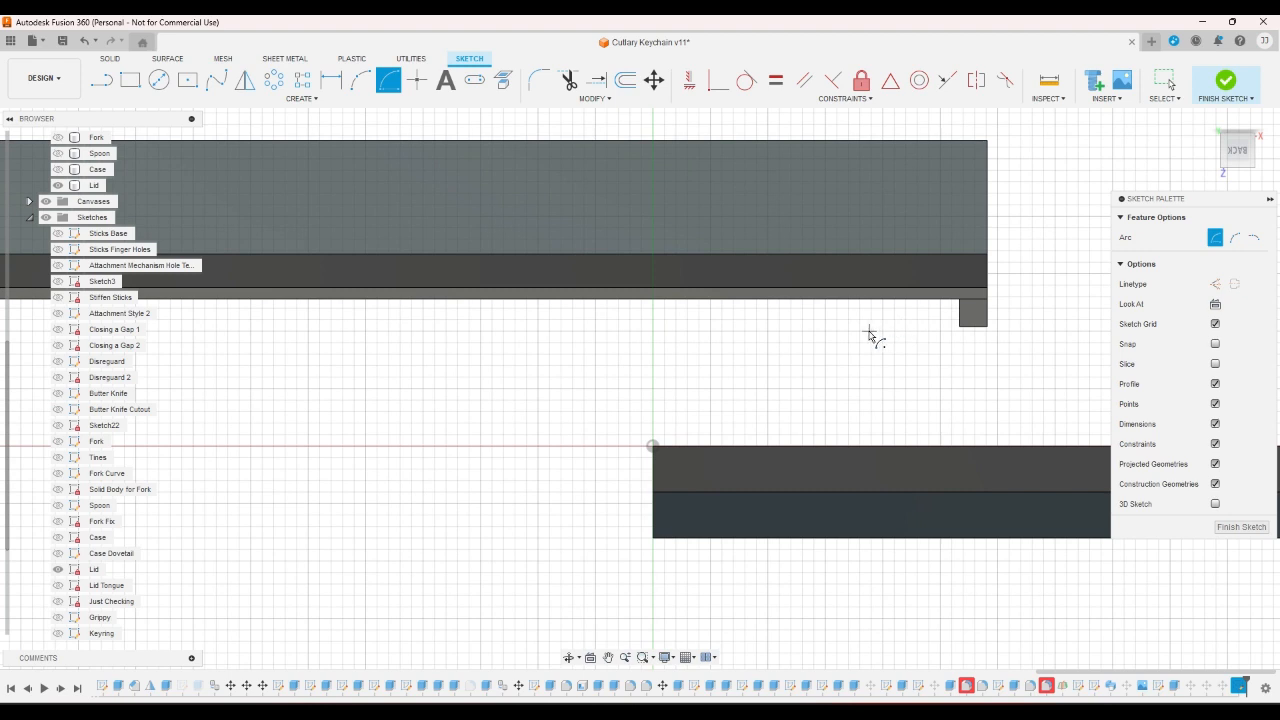
pyautogui.click(853, 331)
pyautogui.click(988, 332)
pyautogui.click(819, 203)
pyautogui.rightClick(1047, 228)
pyautogui.click(1040, 279)
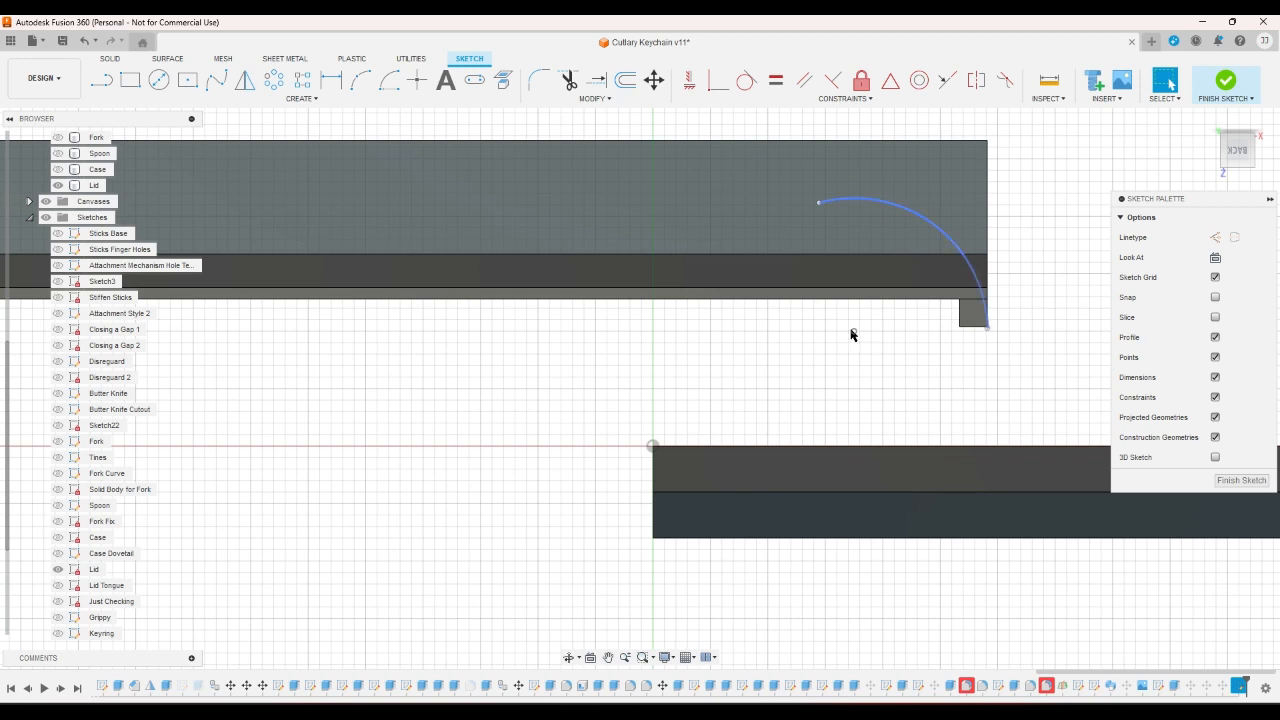
# - Reposition the arc so its upper end meets the lid's top edge and its lower end lies just outside the end tab
pyautogui.moveTo(851, 330); pyautogui.dragTo(849, 318)
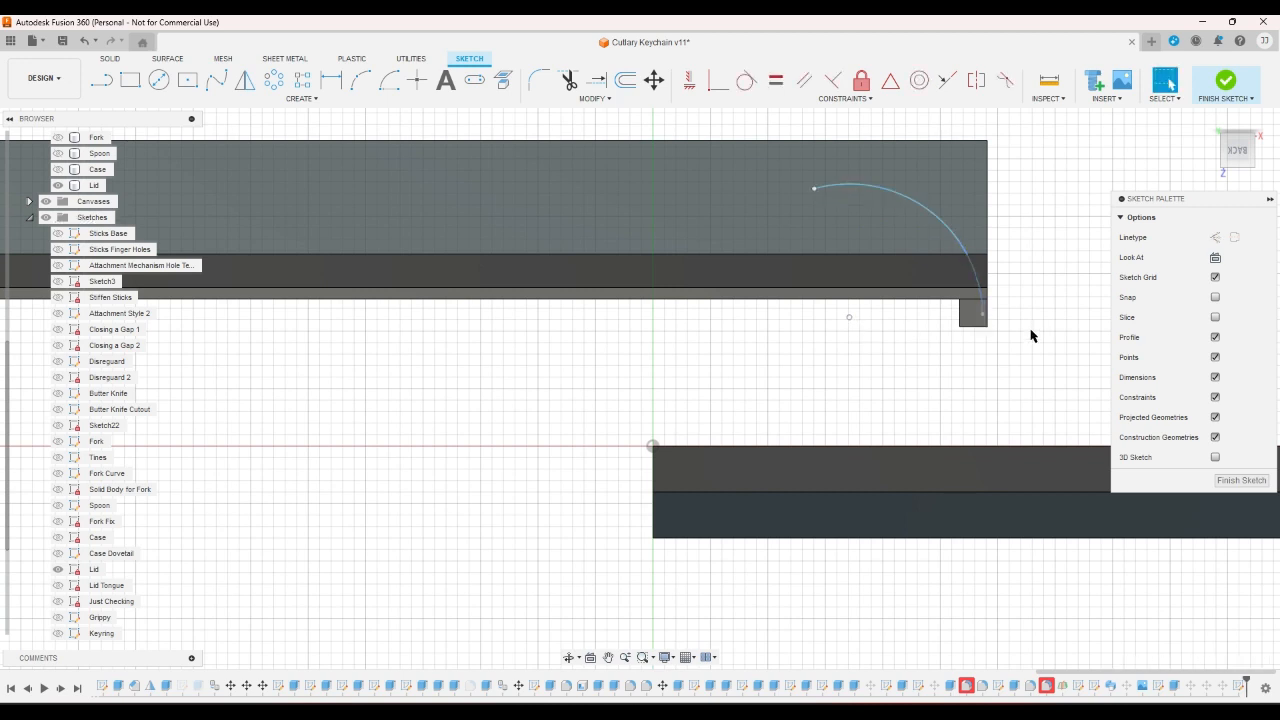
pyautogui.scroll(-3, 1020, 336)
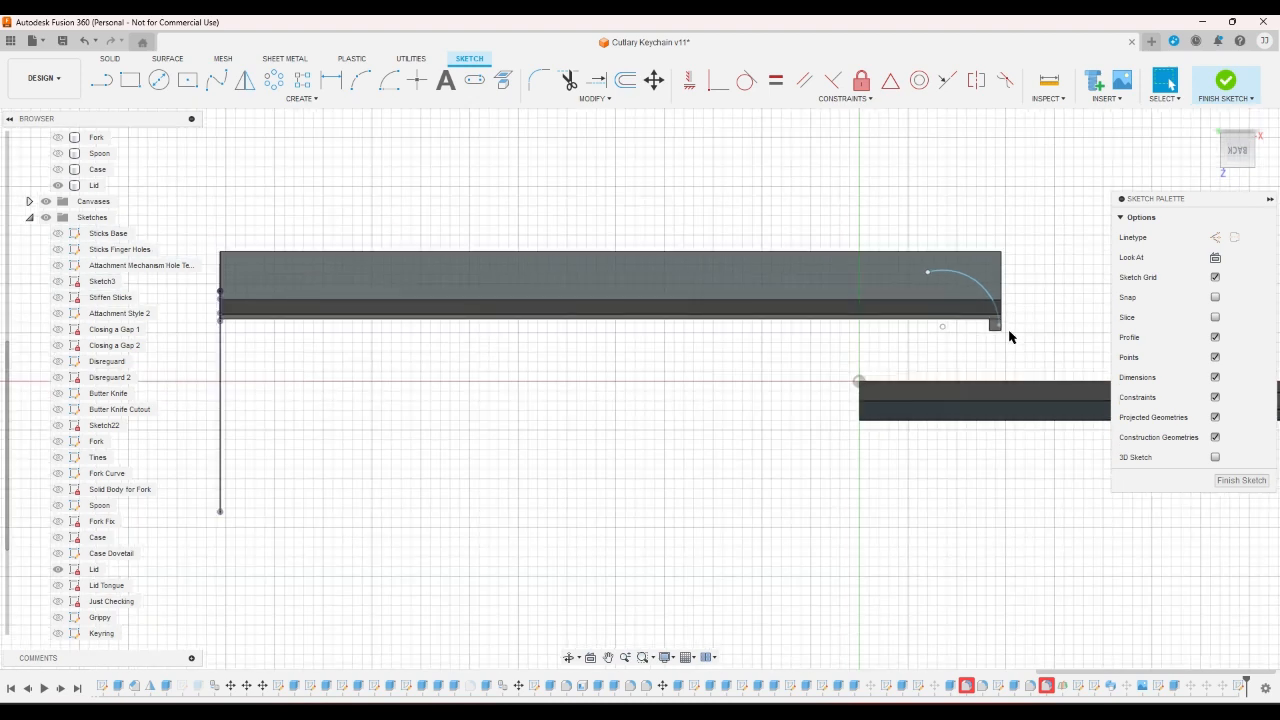
pyautogui.moveTo(929, 276); pyautogui.dragTo(960, 252)
pyautogui.scroll(5, 1018, 336)
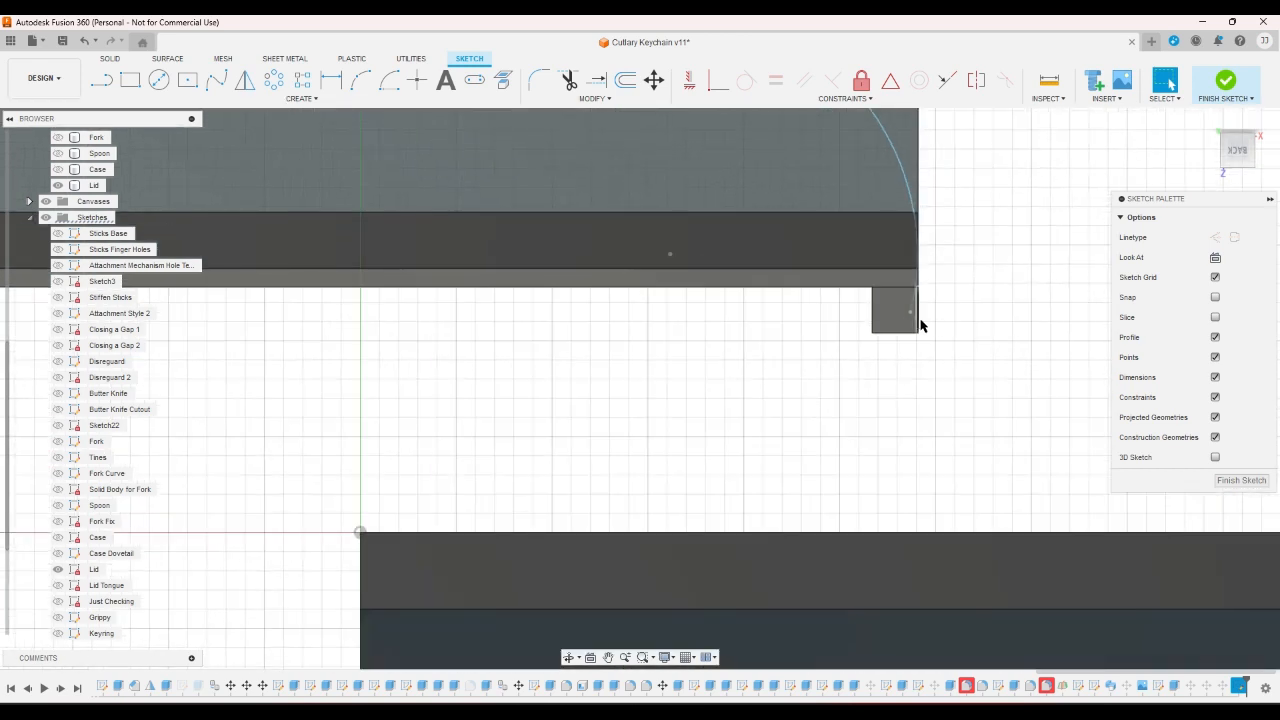
pyautogui.moveTo(911, 312); pyautogui.dragTo(935, 327)
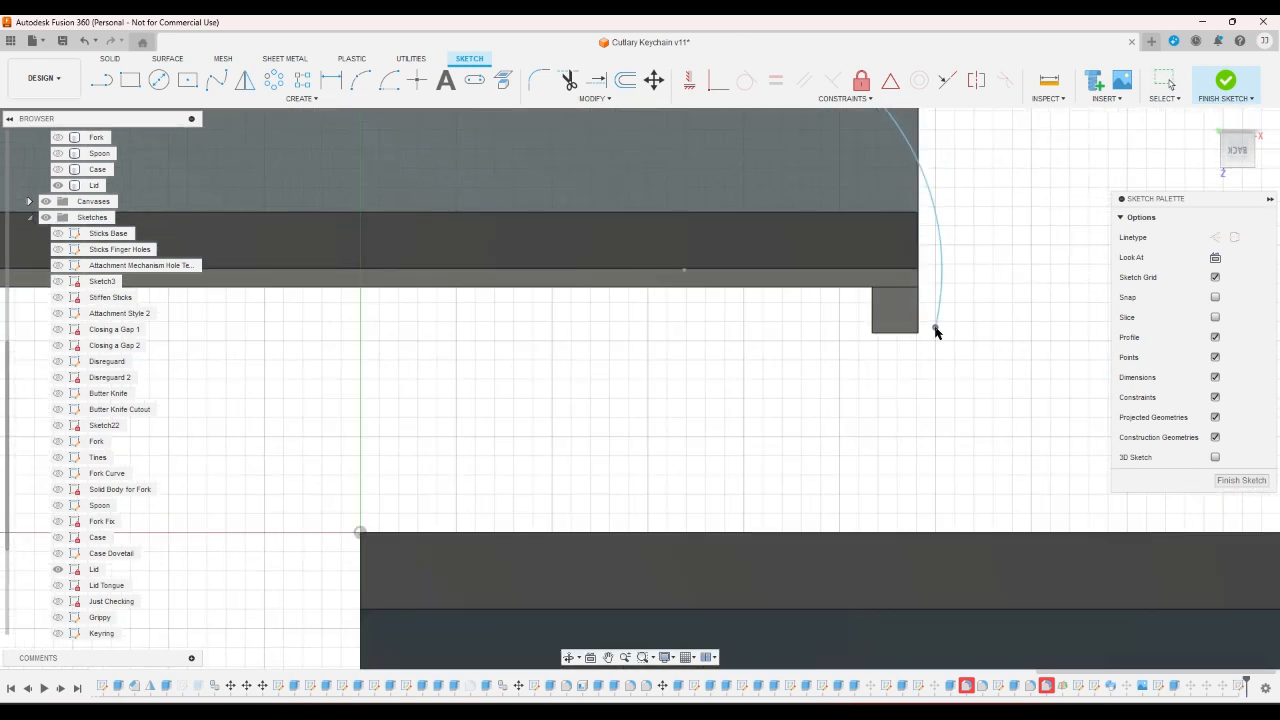
# - Project the end tab's face into the sketch and attach the arc's lower end to the tab's lower outer corner
pyautogui.click(503, 80)
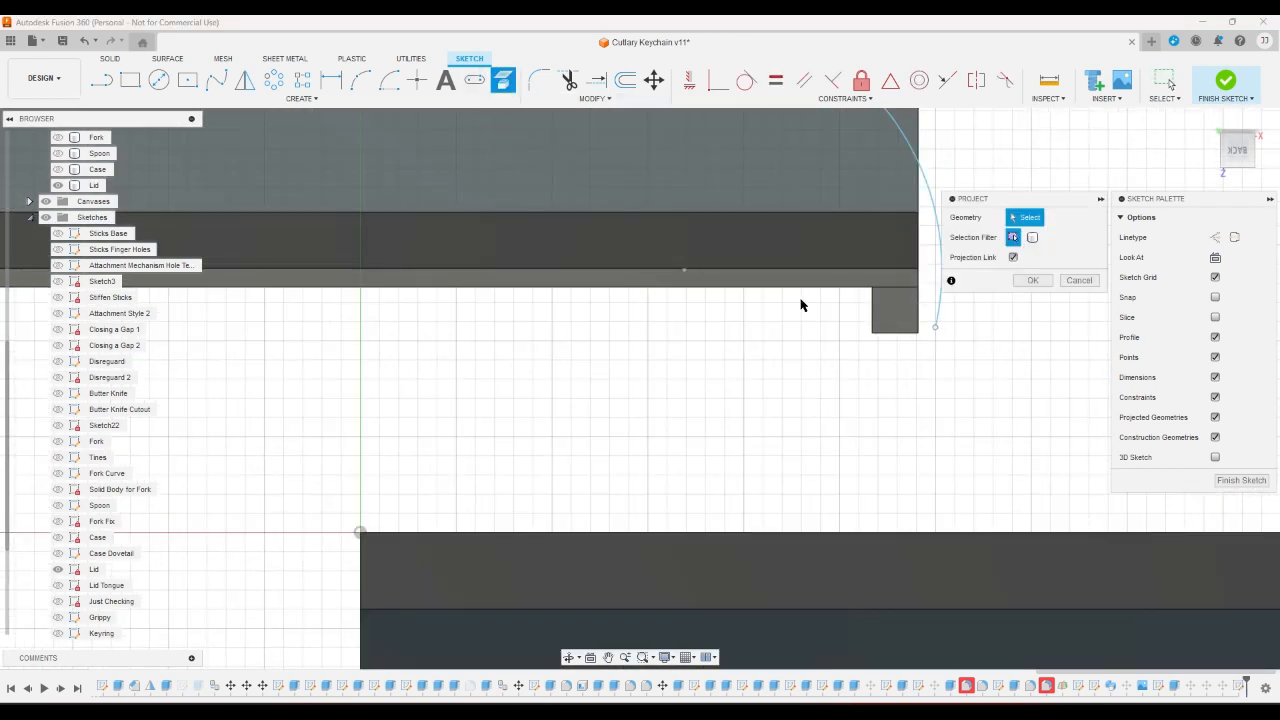
pyautogui.click(895, 310)
pyautogui.click(1077, 281)
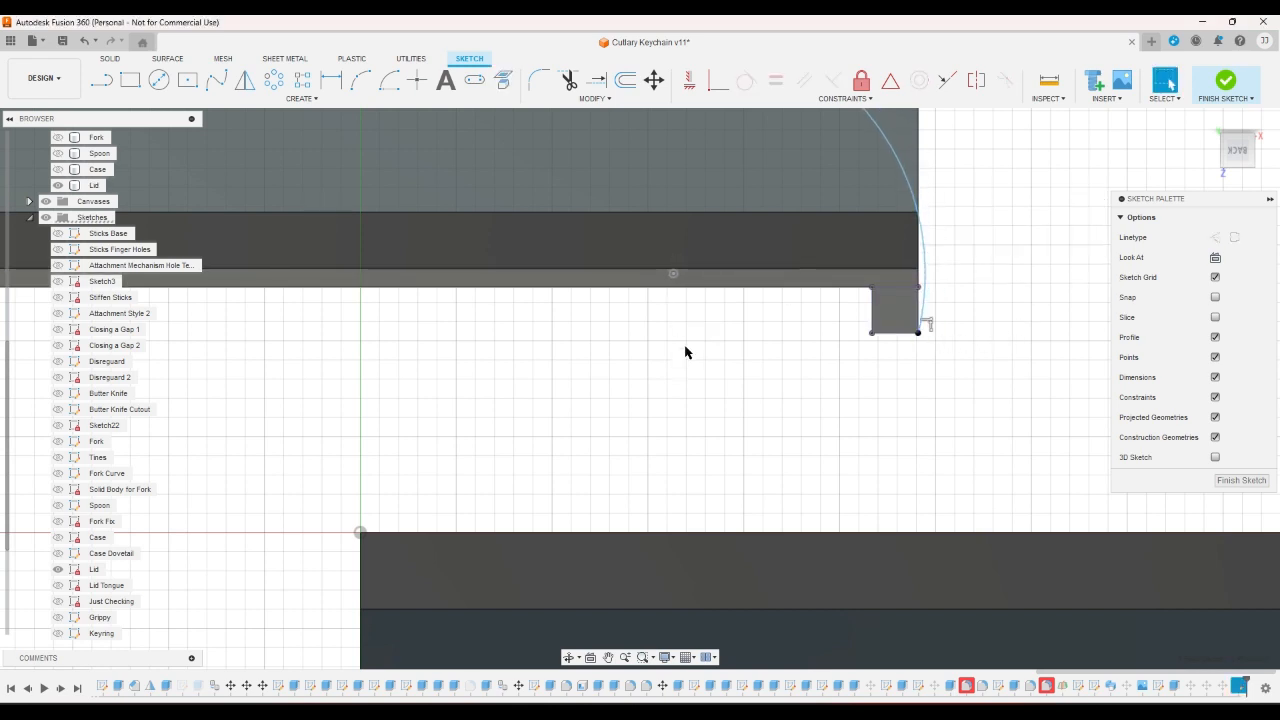
pyautogui.scroll(-2, 690, 352)
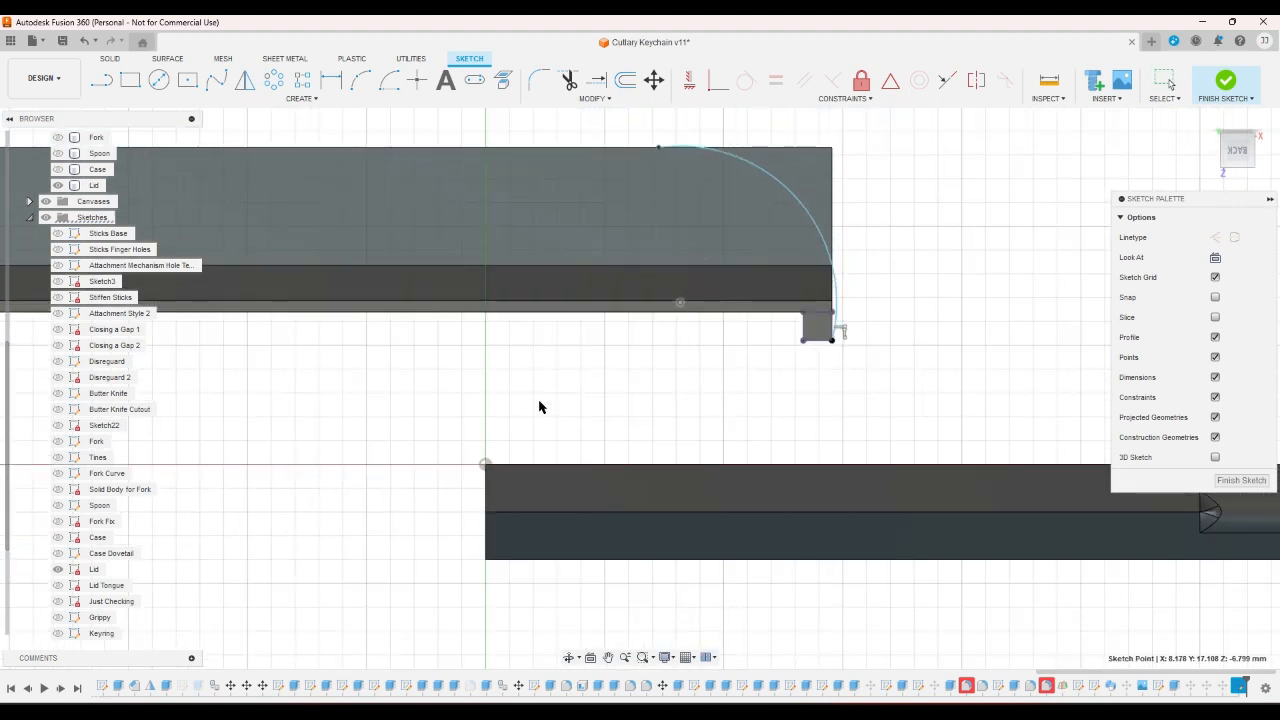
pyautogui.press('Escape')
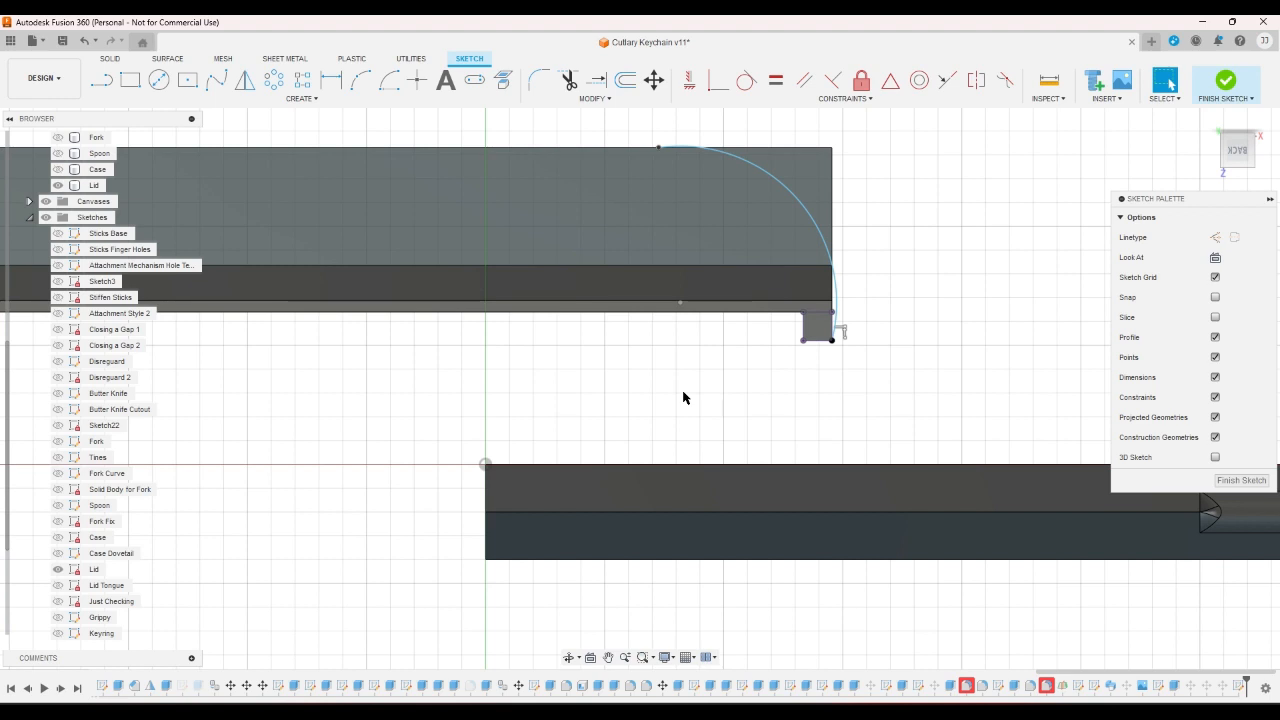
# - Flatten the arc to a radius of about 9 mm and constrain its center coincident with the tab's bottom edge
pyautogui.click(831, 300)
pyautogui.moveTo(827, 303)
pyautogui.mouseDown()
pyautogui.moveTo(813, 302)
pyautogui.moveTo(827, 303)
pyautogui.mouseUp()
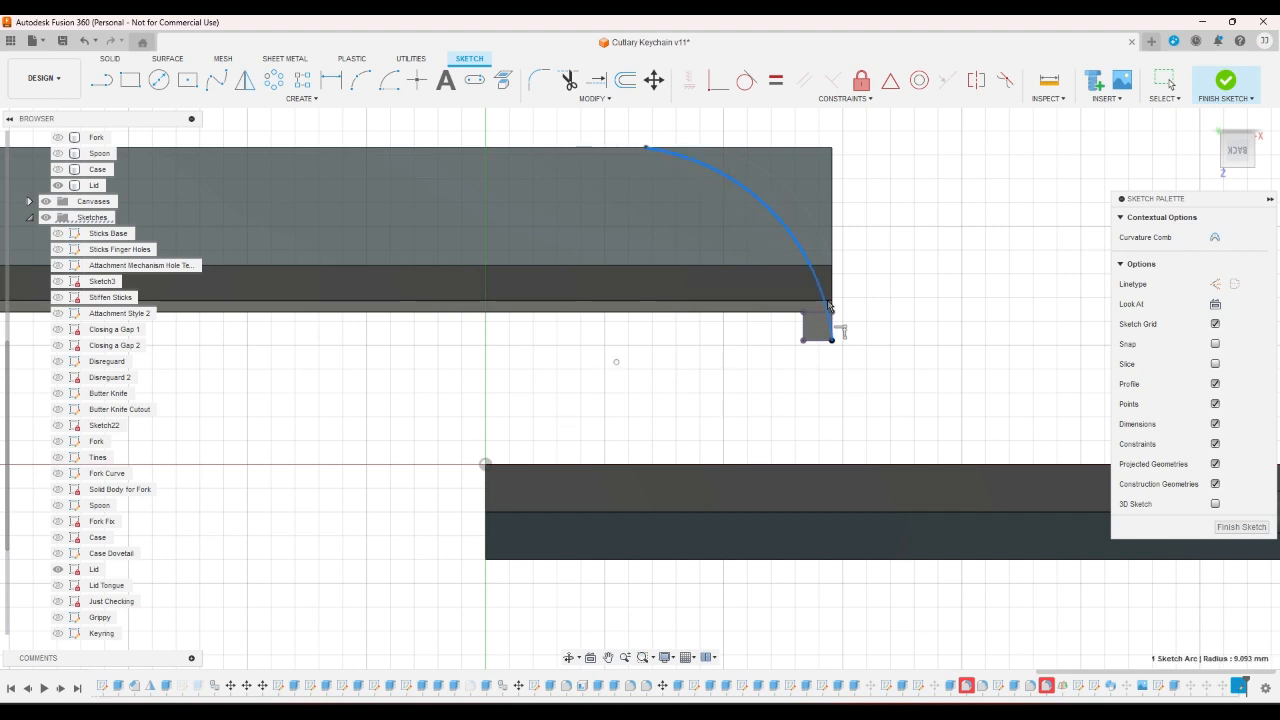
pyautogui.click(917, 323)
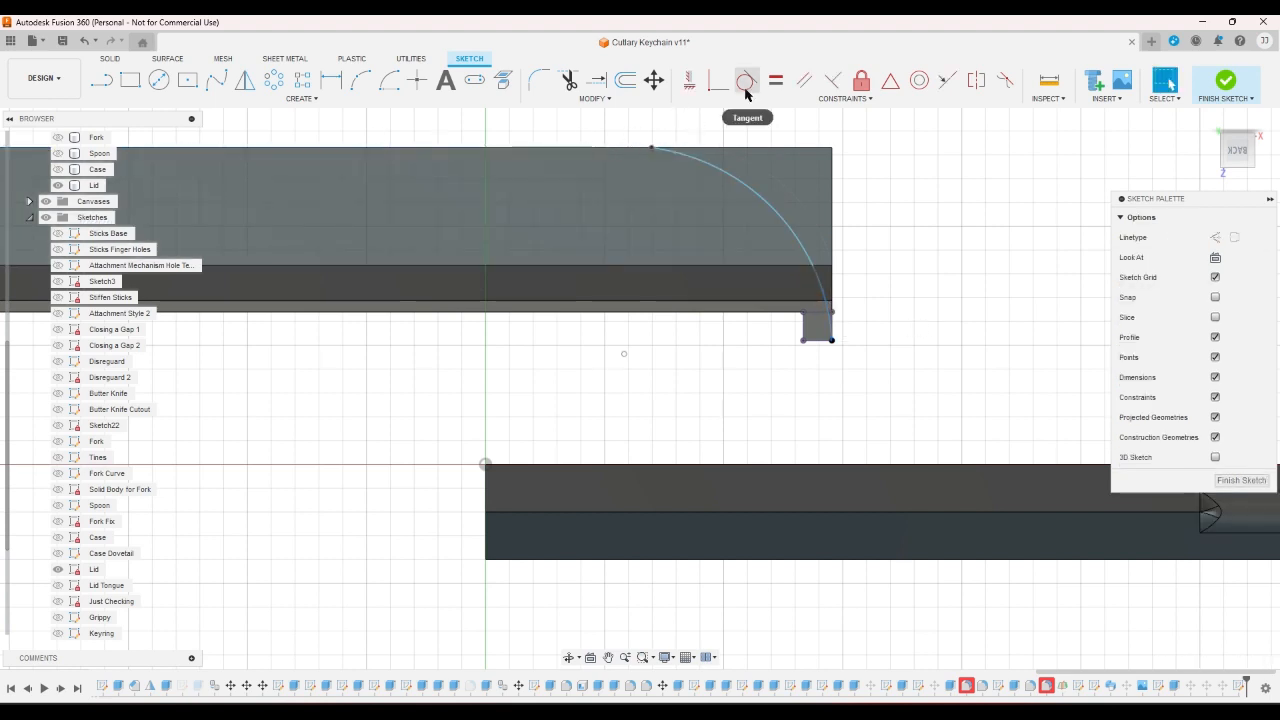
pyautogui.click(724, 92)
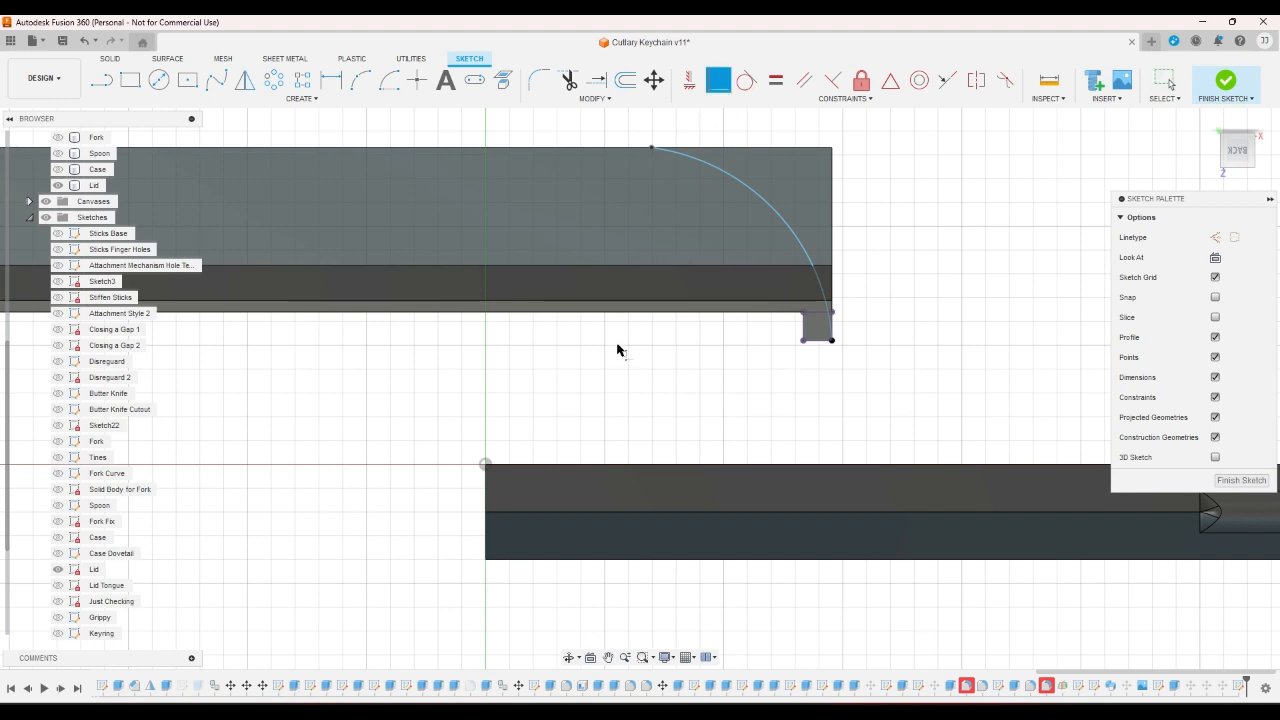
pyautogui.click(624, 355)
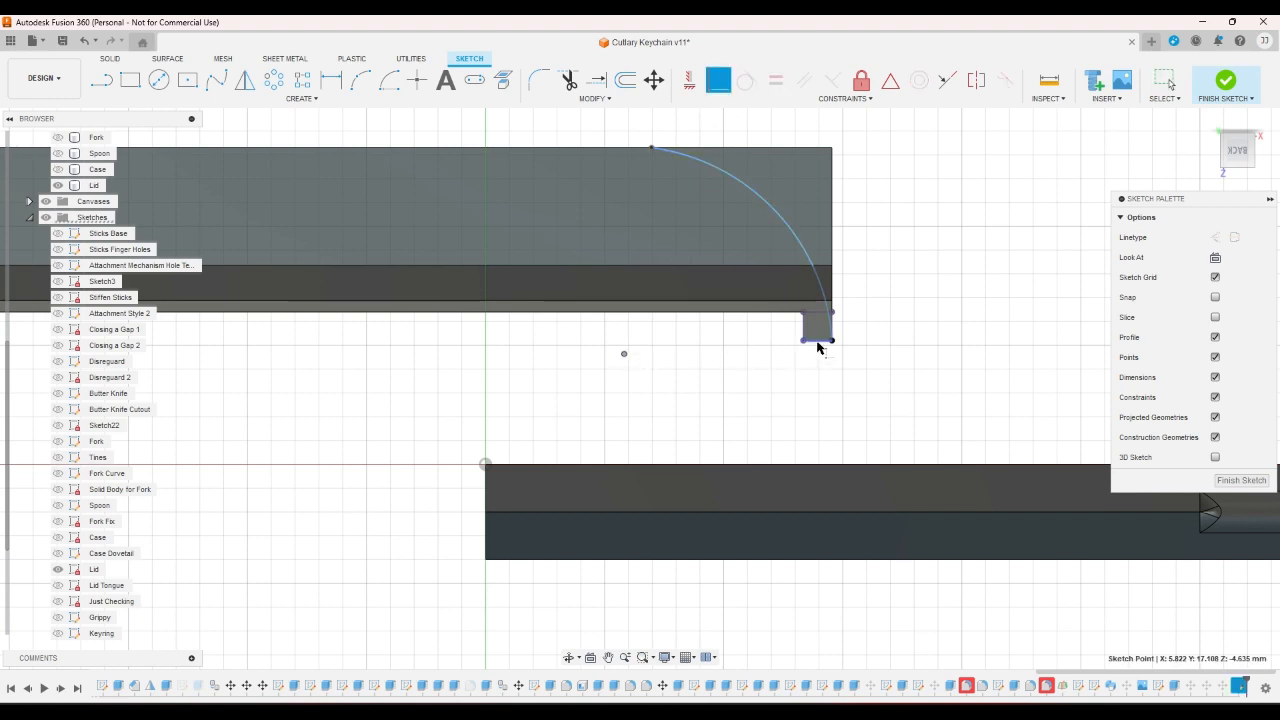
pyautogui.click(817, 345)
pyautogui.rightClick(818, 372)
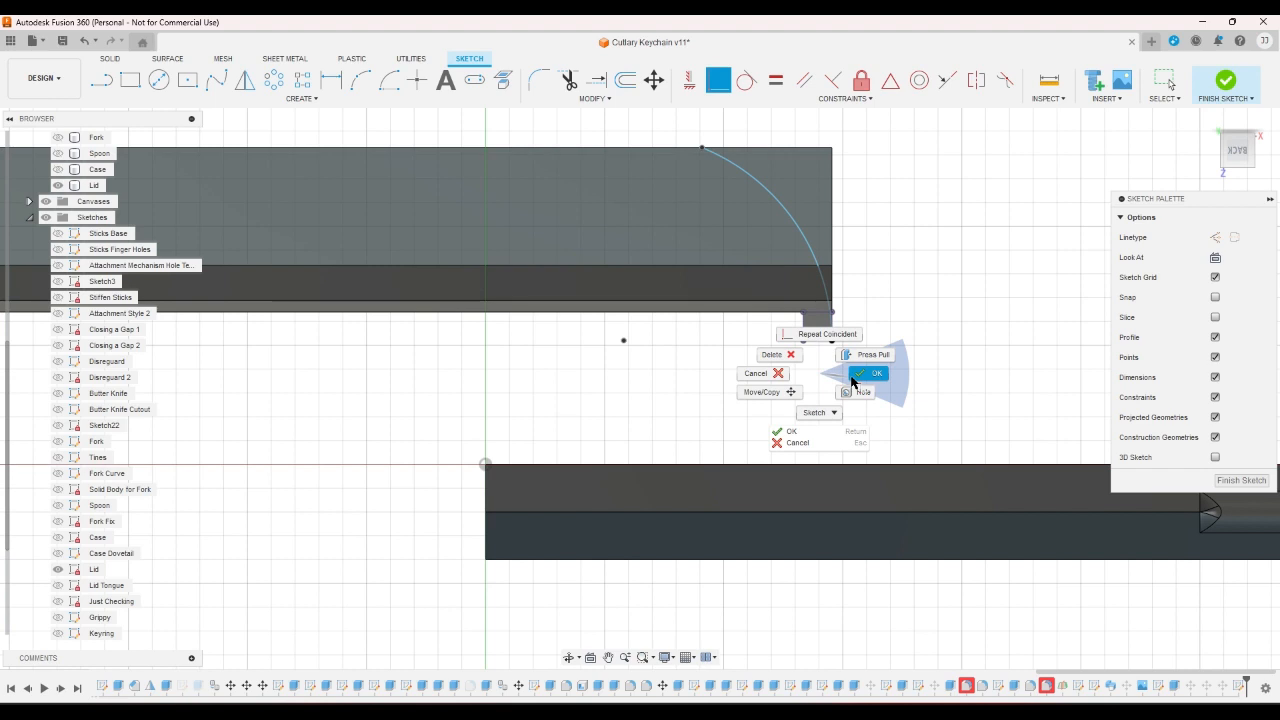
pyautogui.click(852, 378)
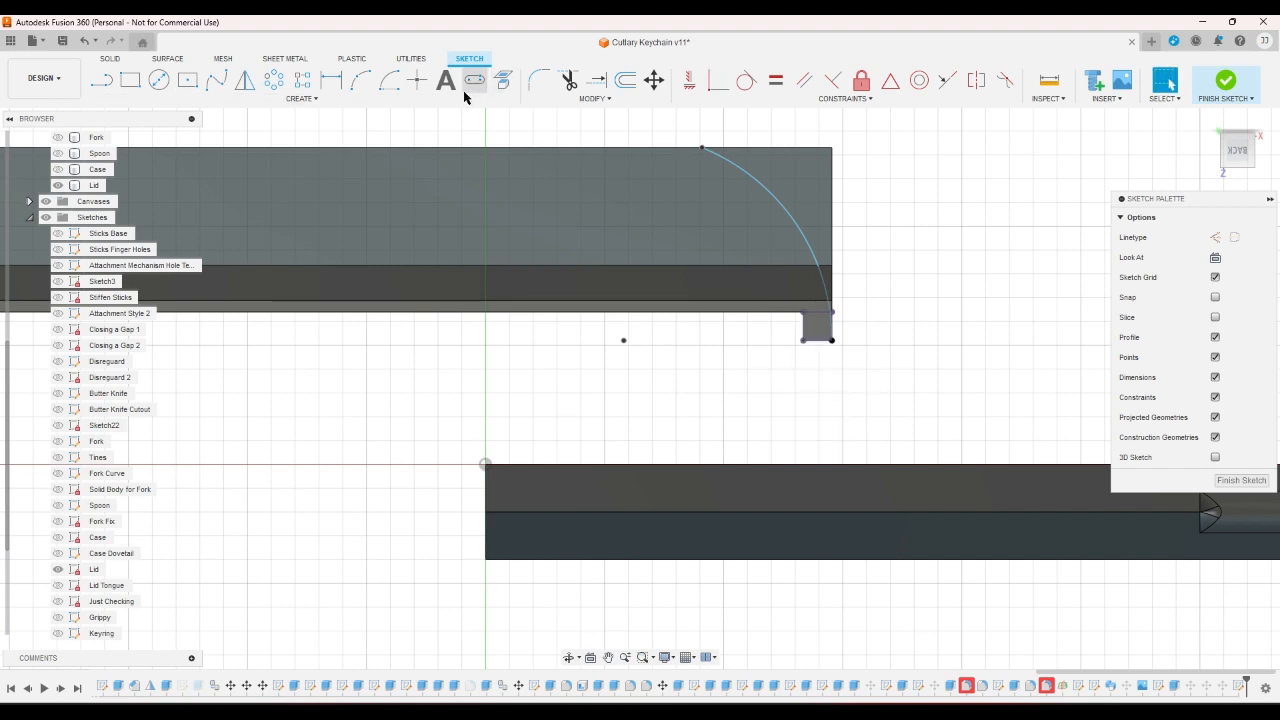
# - Close the cutting profile with lines from the arc's upper end around the outside of the lid's end to the tab's lower corner
pyautogui.click(503, 80)
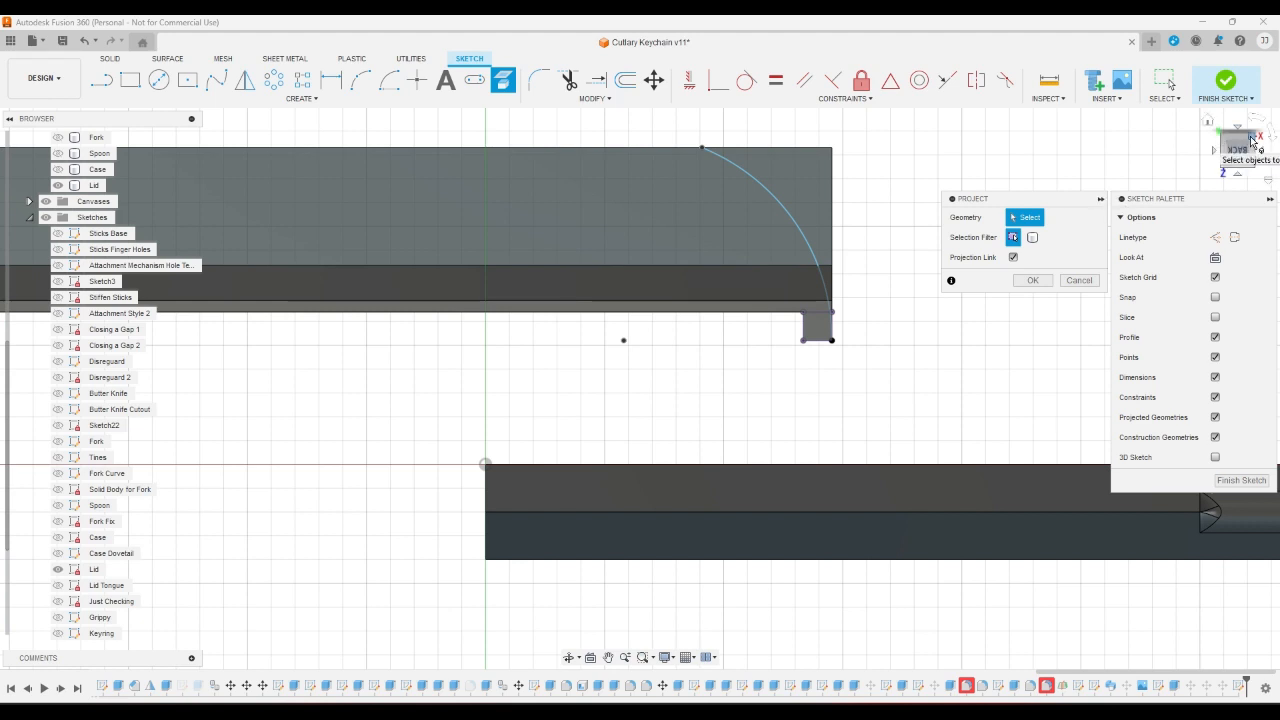
pyautogui.click(100, 80)
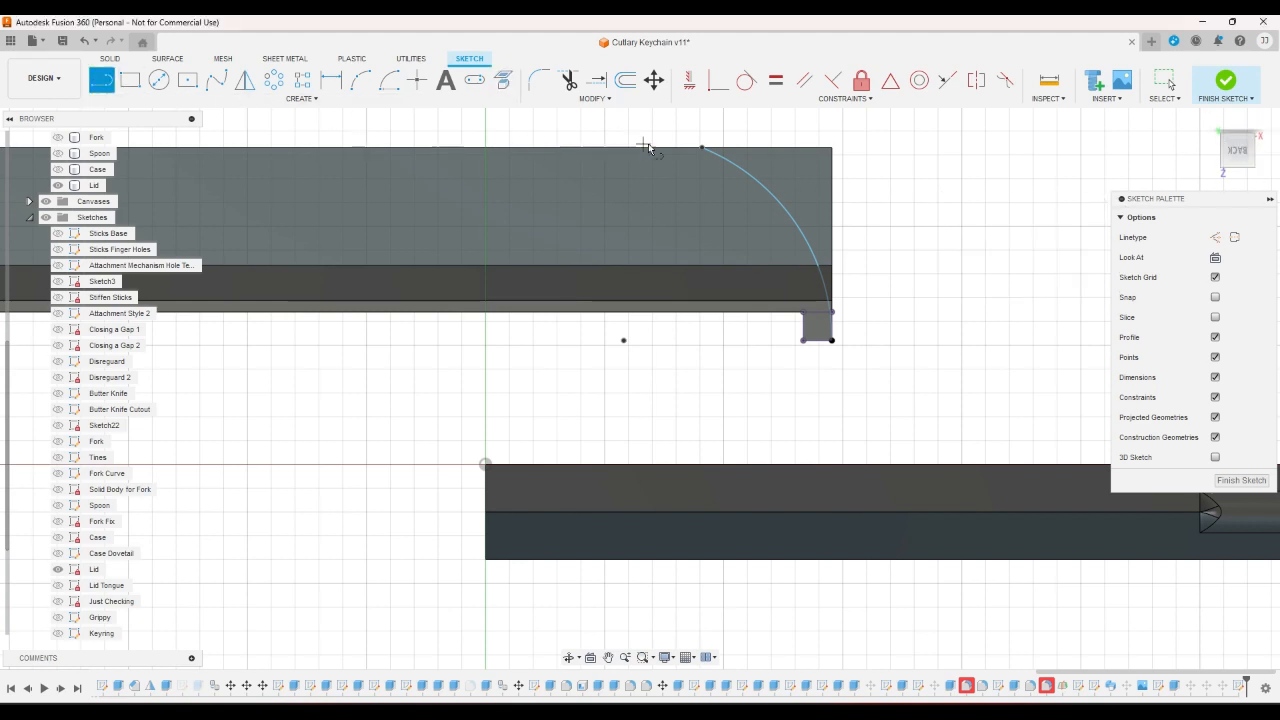
pyautogui.click(703, 143)
pyautogui.click(843, 131)
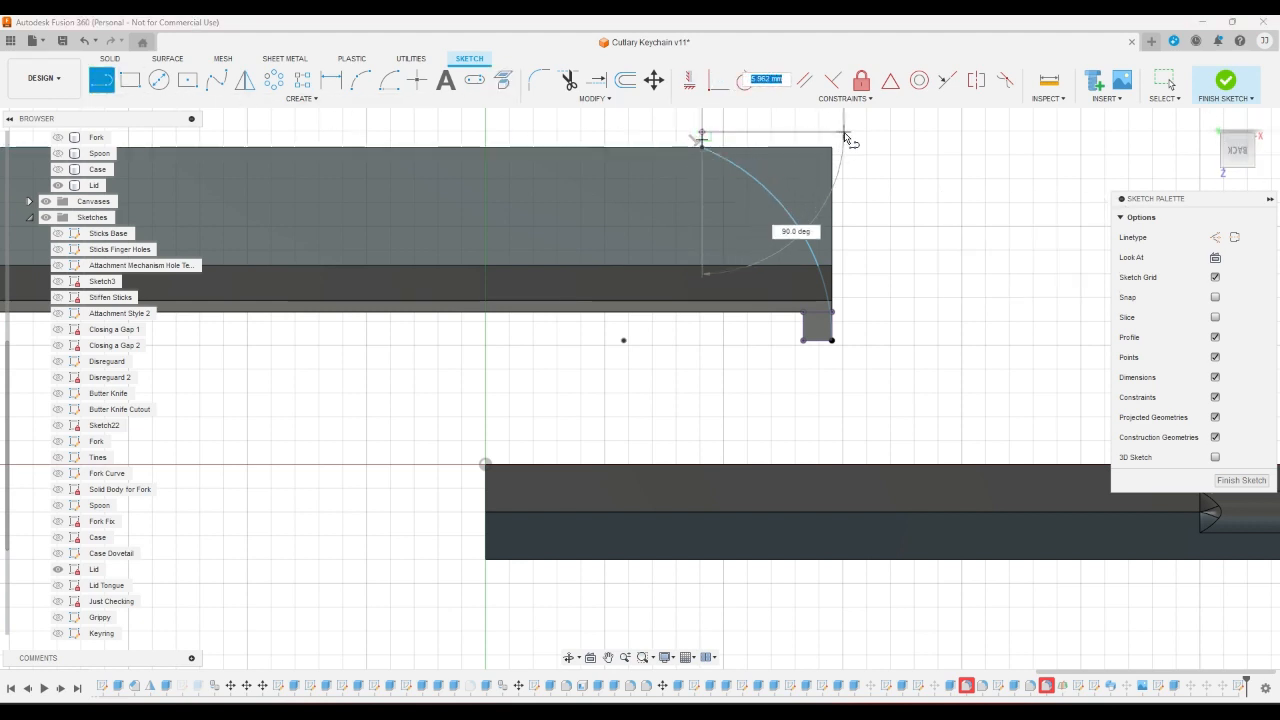
pyautogui.click(843, 341)
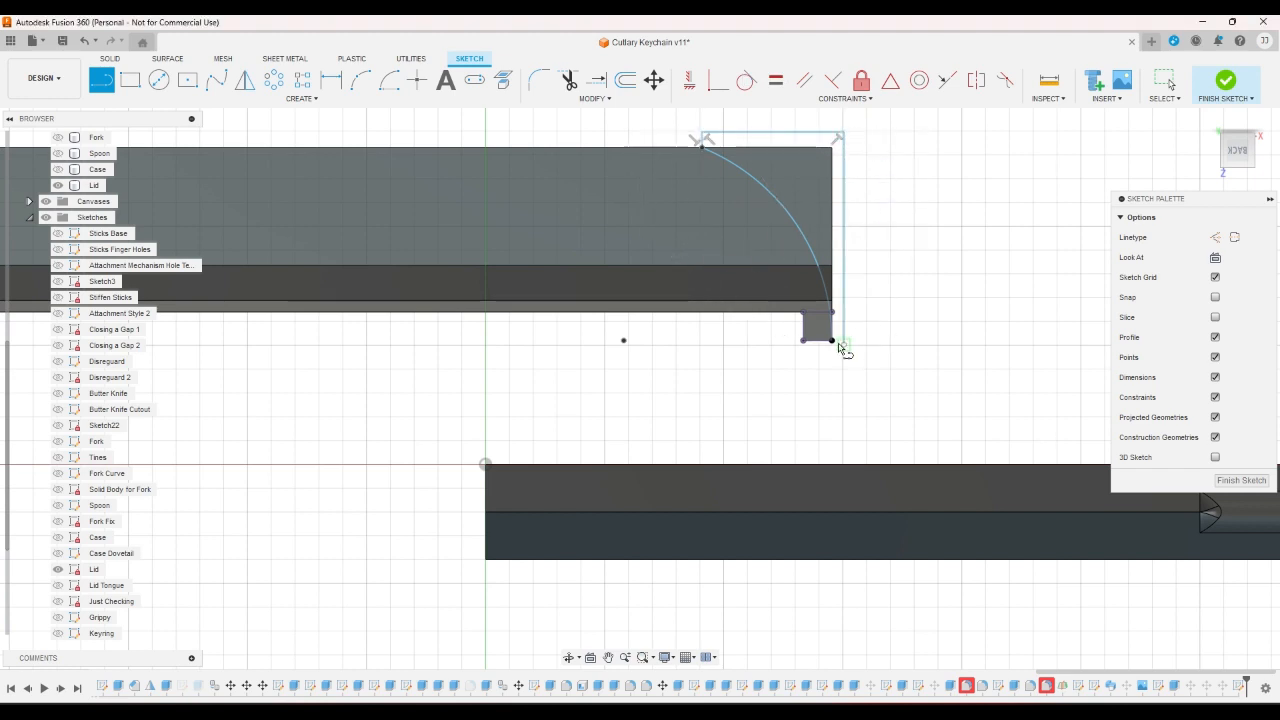
pyautogui.rightClick(838, 346)
pyautogui.click(928, 323)
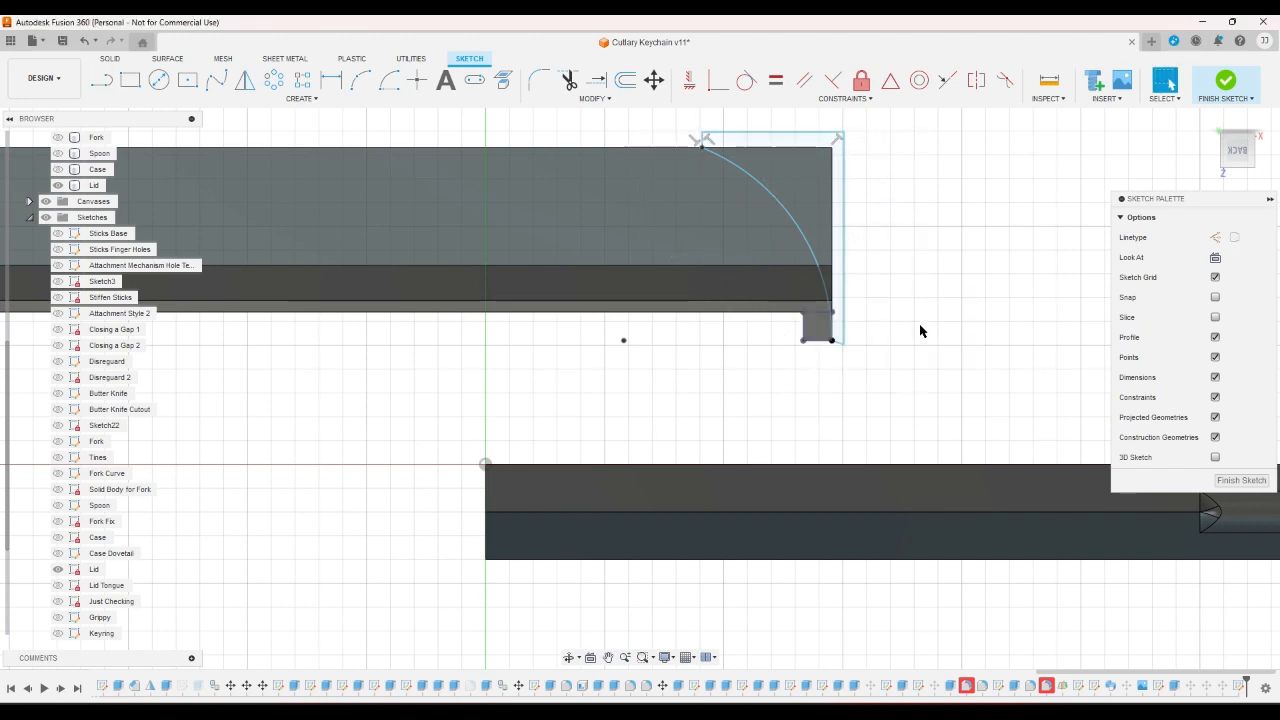
# - Finish the sketch and extrude both corner profiles -65 mm as a cut across the lid's end
pyautogui.scroll(-2, 816, 384)
pyautogui.scroll(-1, 812, 384)
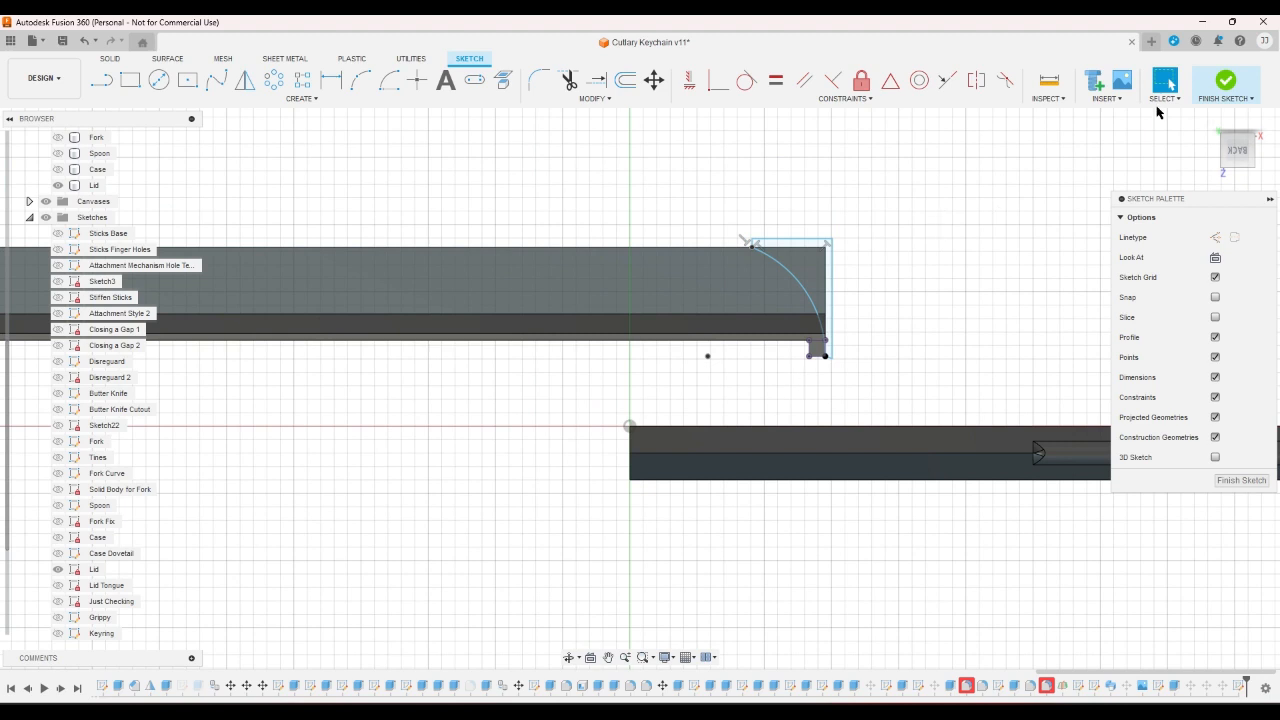
pyautogui.click(1220, 78)
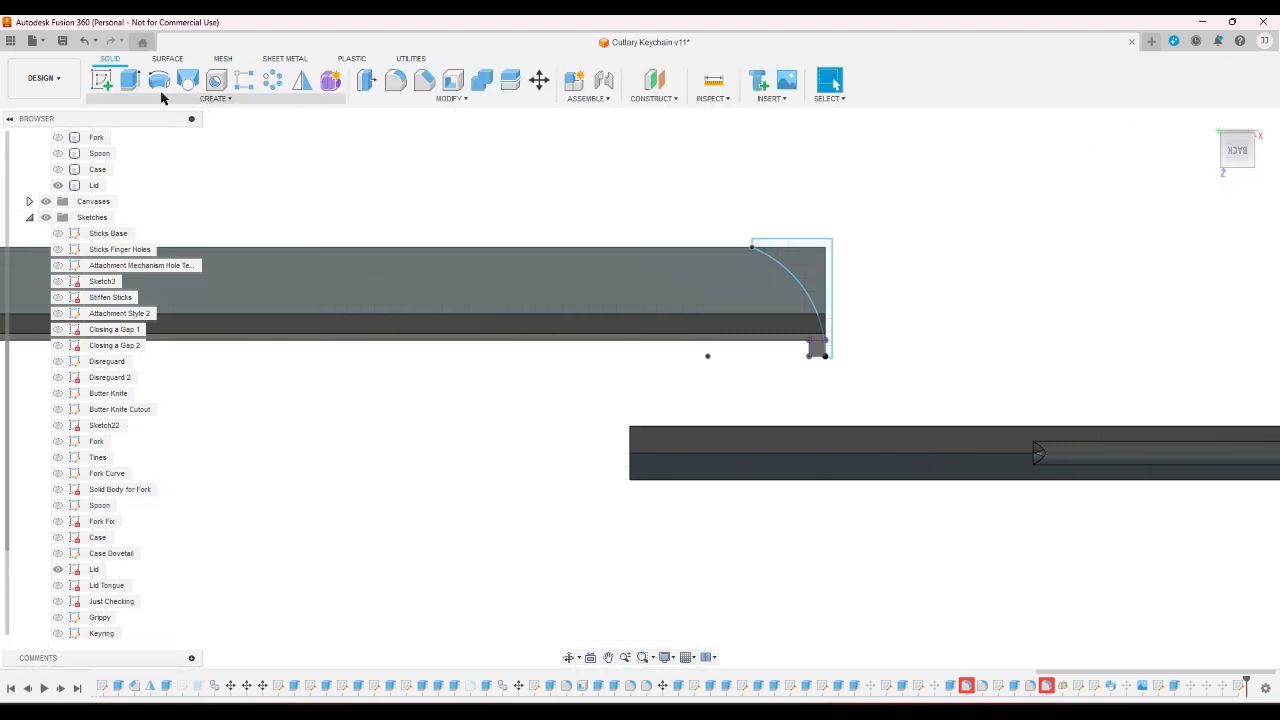
pyautogui.press('e')
pyautogui.click(828, 255)
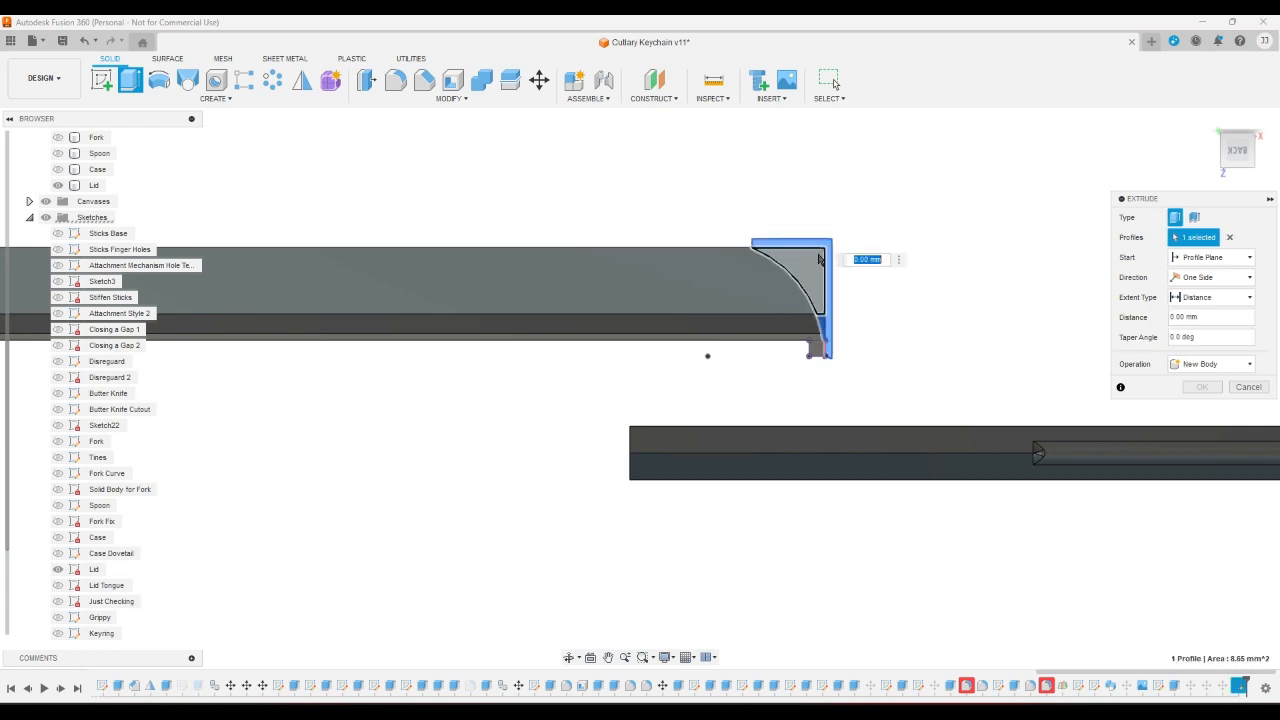
pyautogui.click(820, 258)
pyautogui.click(1208, 123)
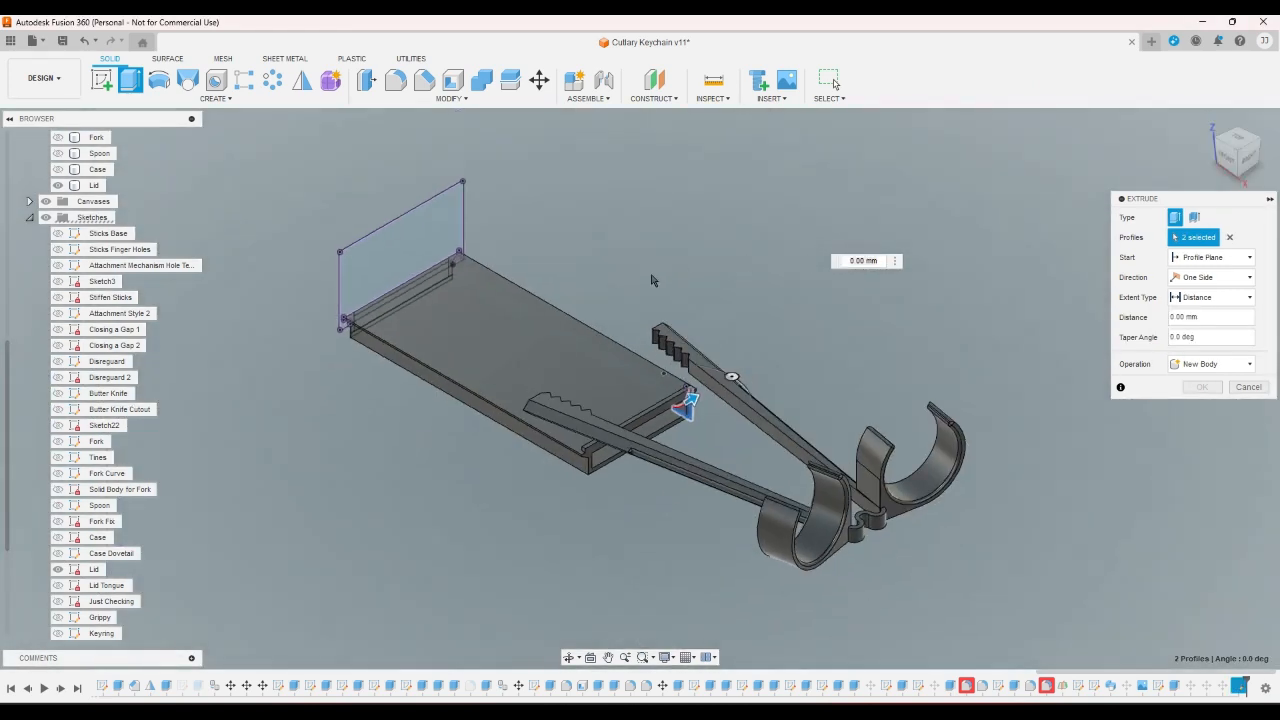
pyautogui.moveTo(688, 402); pyautogui.dragTo(443, 531)
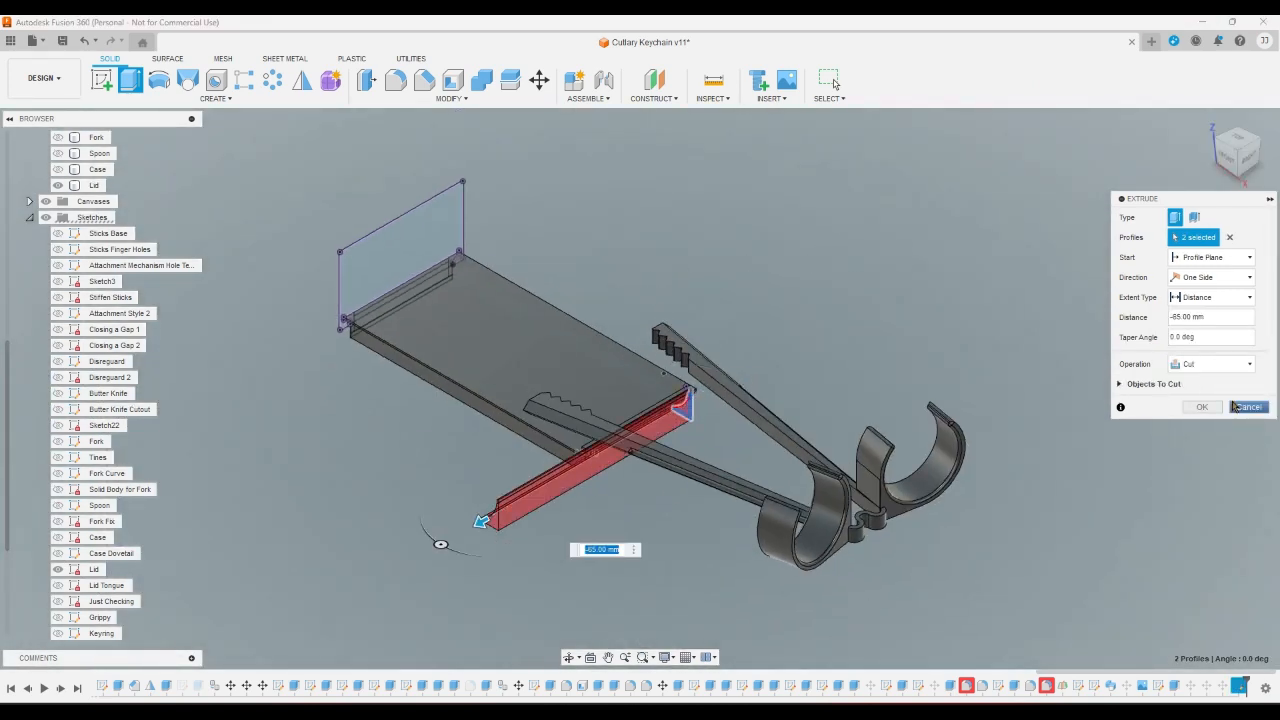
pyautogui.press('Return')
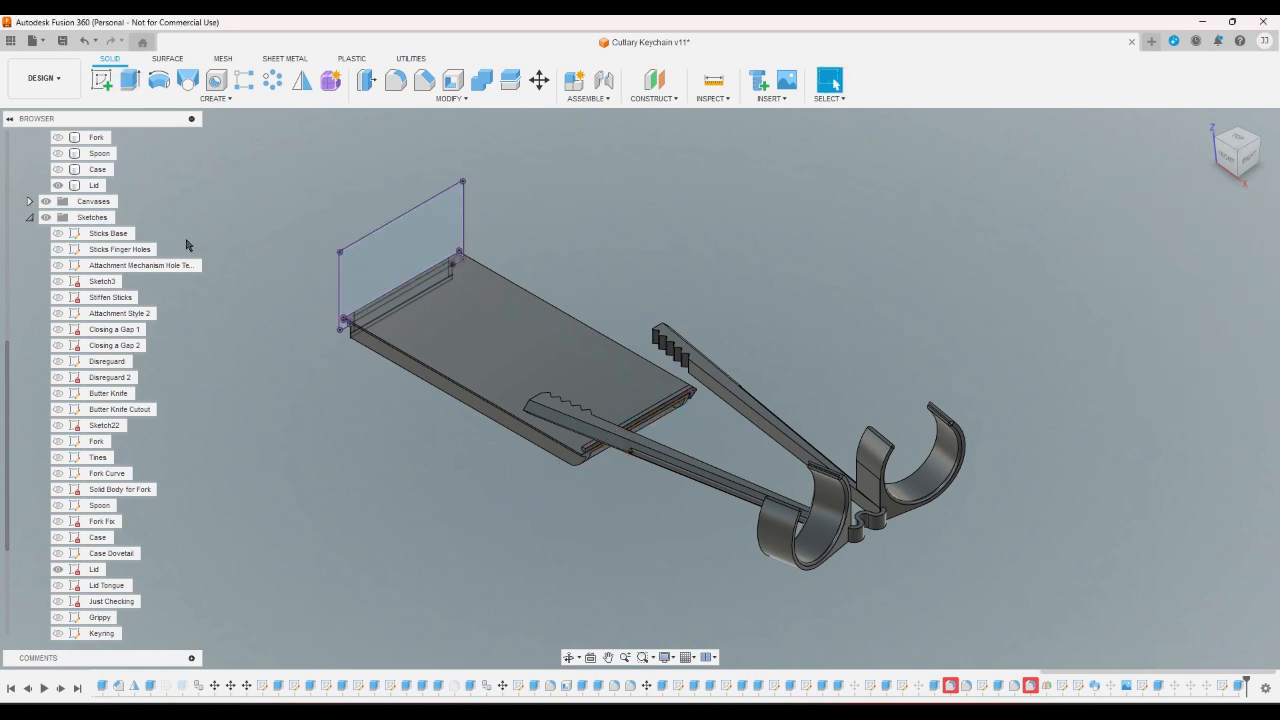
# - Show the Case body and inspect how the lid's rounded end fits against it from several angles, including underneath
pyautogui.scroll(4, 278, 451)
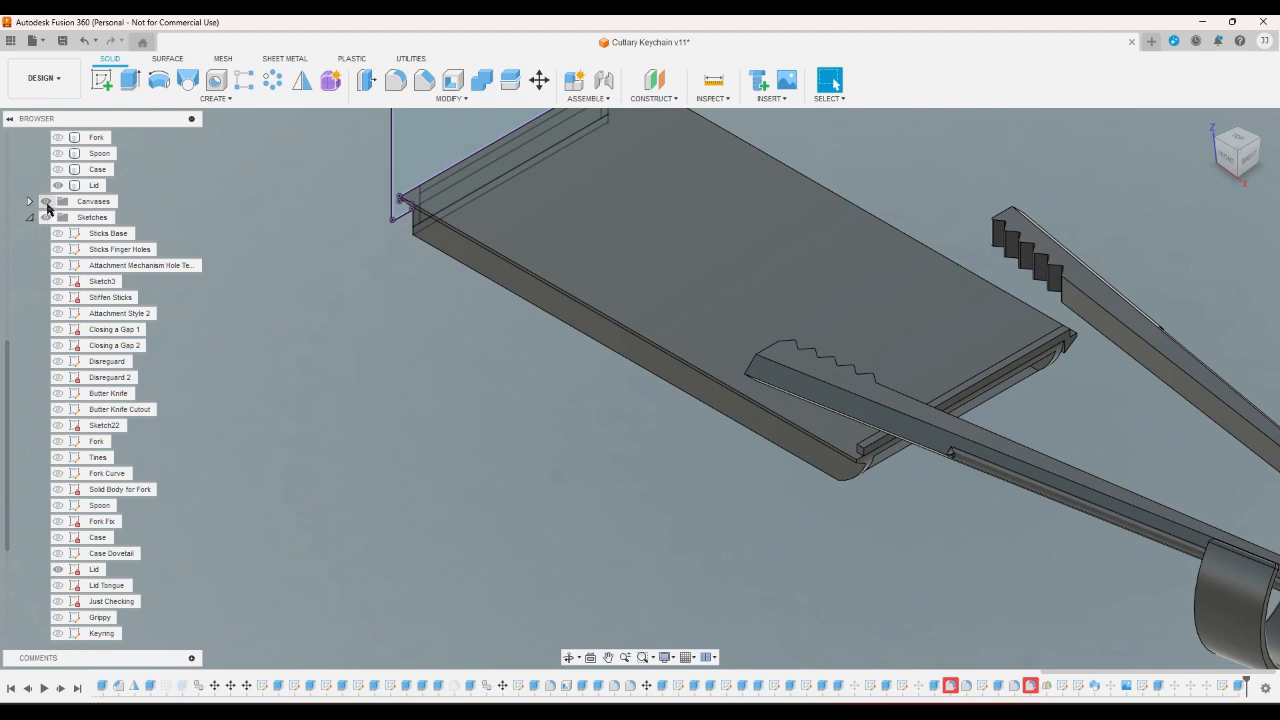
pyautogui.click(58, 169)
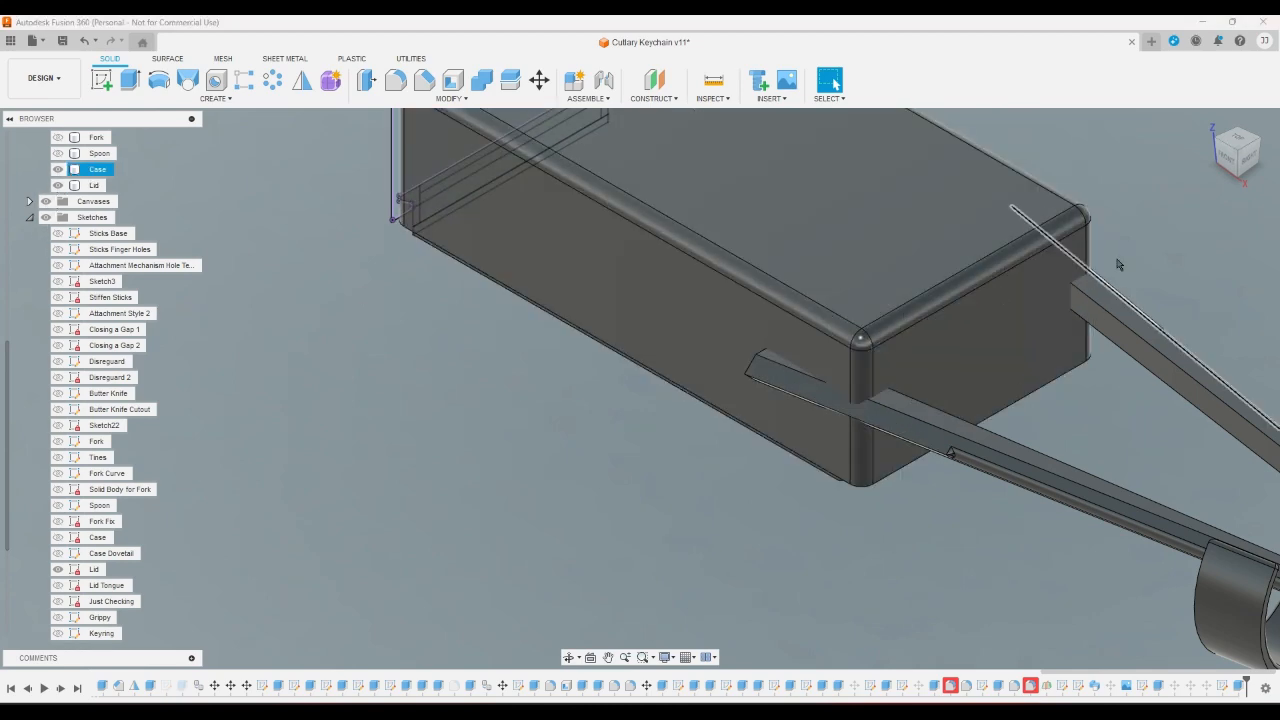
pyautogui.click(1228, 178)
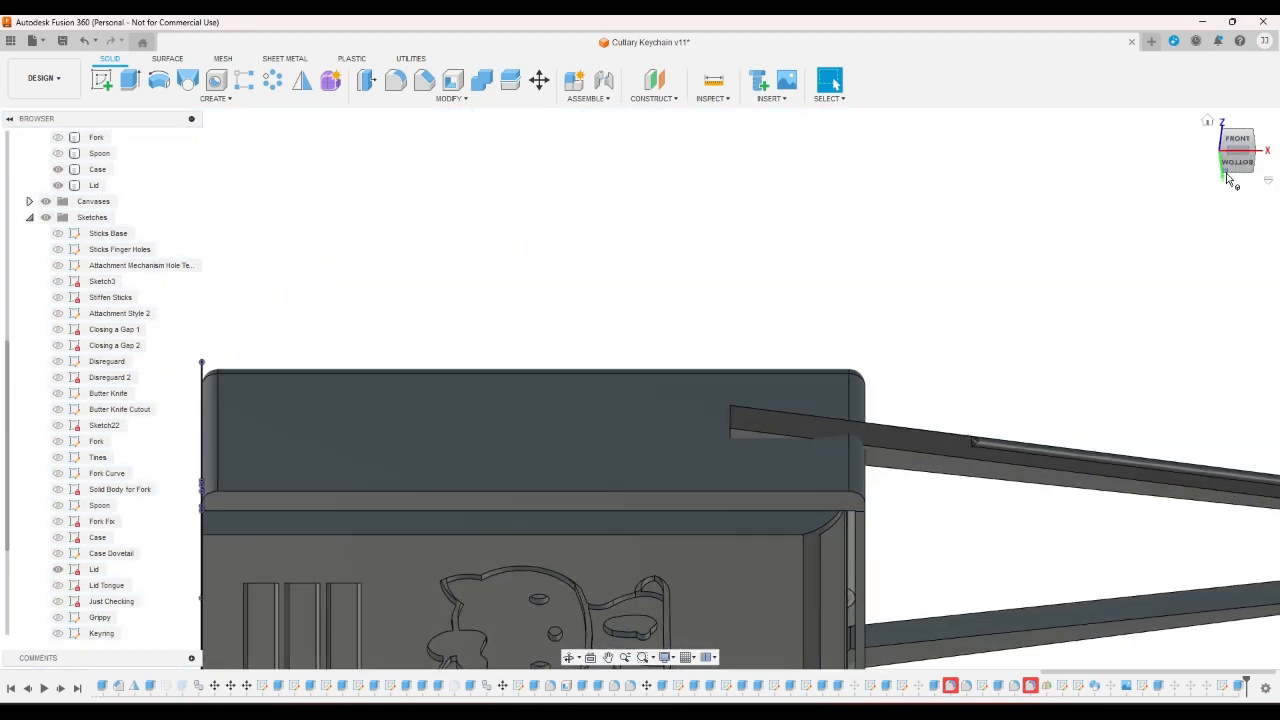
pyautogui.click(1225, 181)
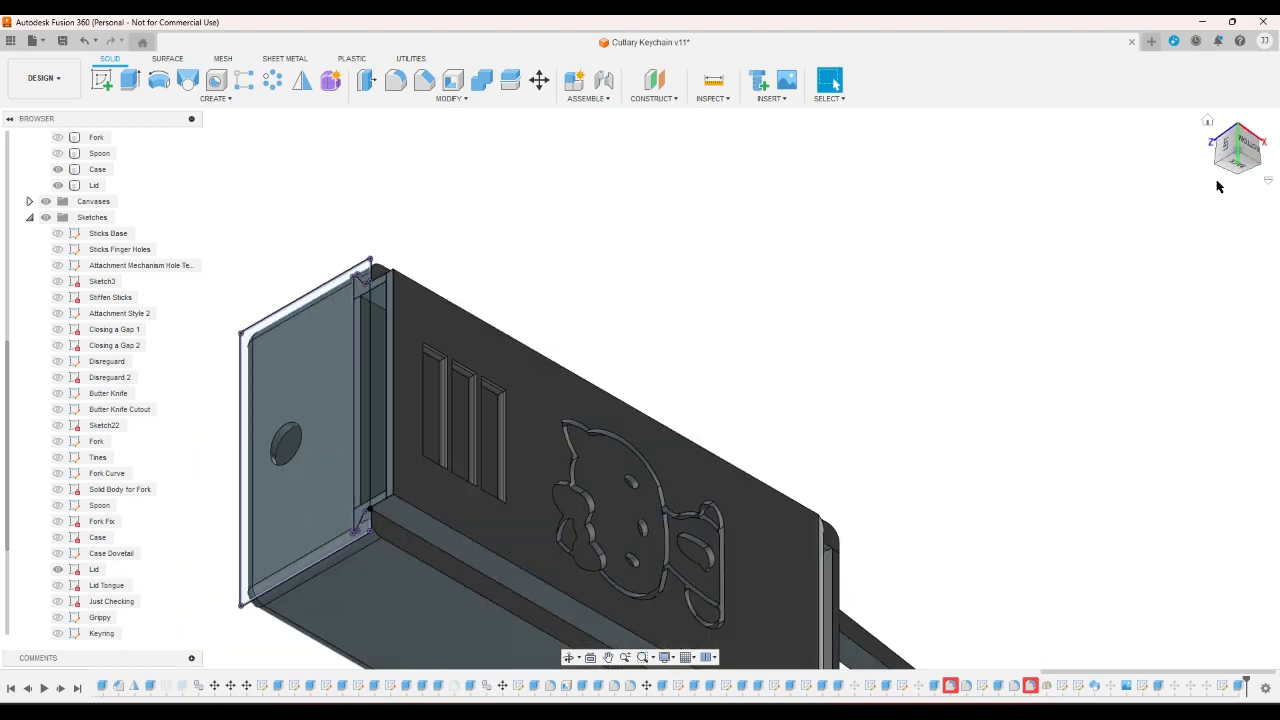
pyautogui.click(1228, 182)
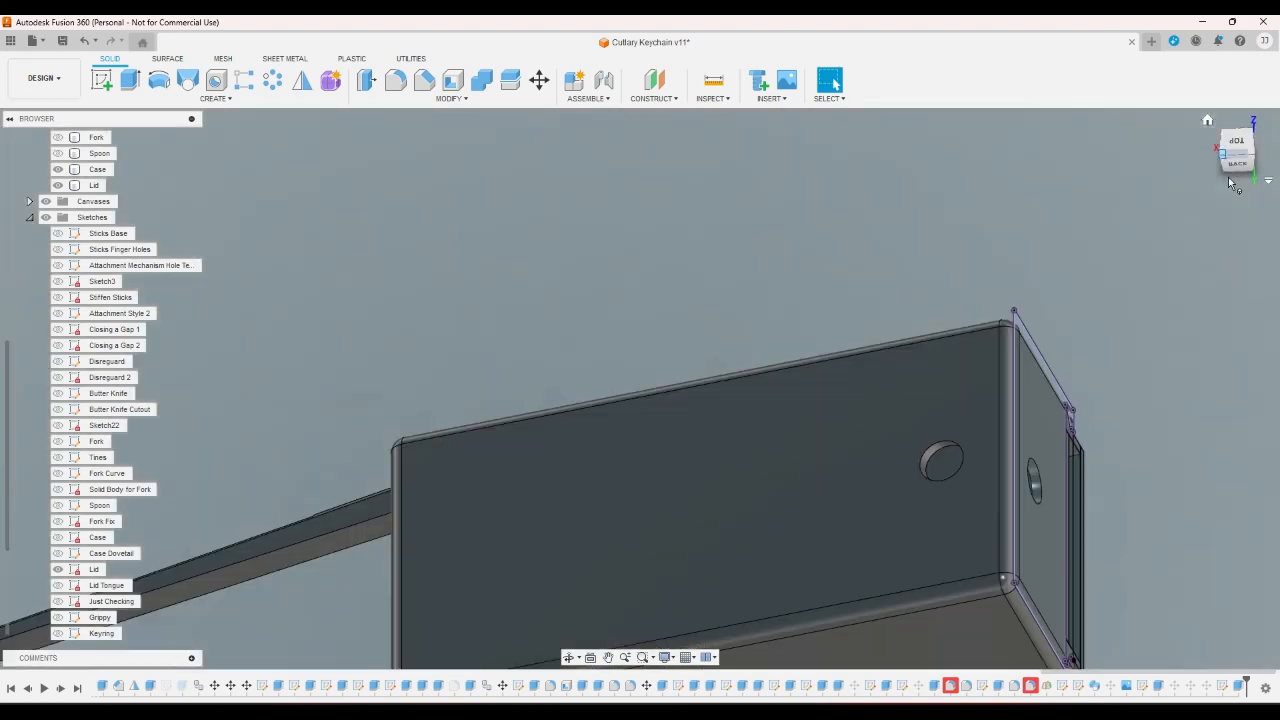
pyautogui.click(1207, 121)
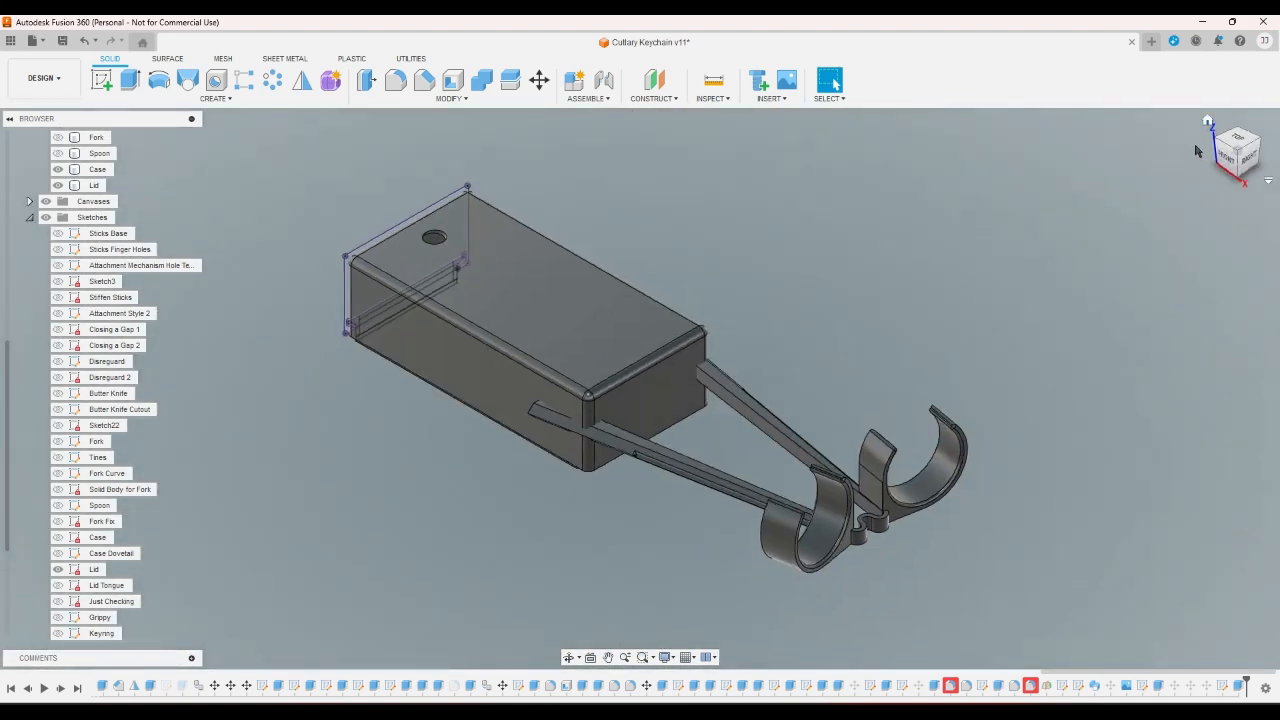
pyautogui.click(1231, 164)
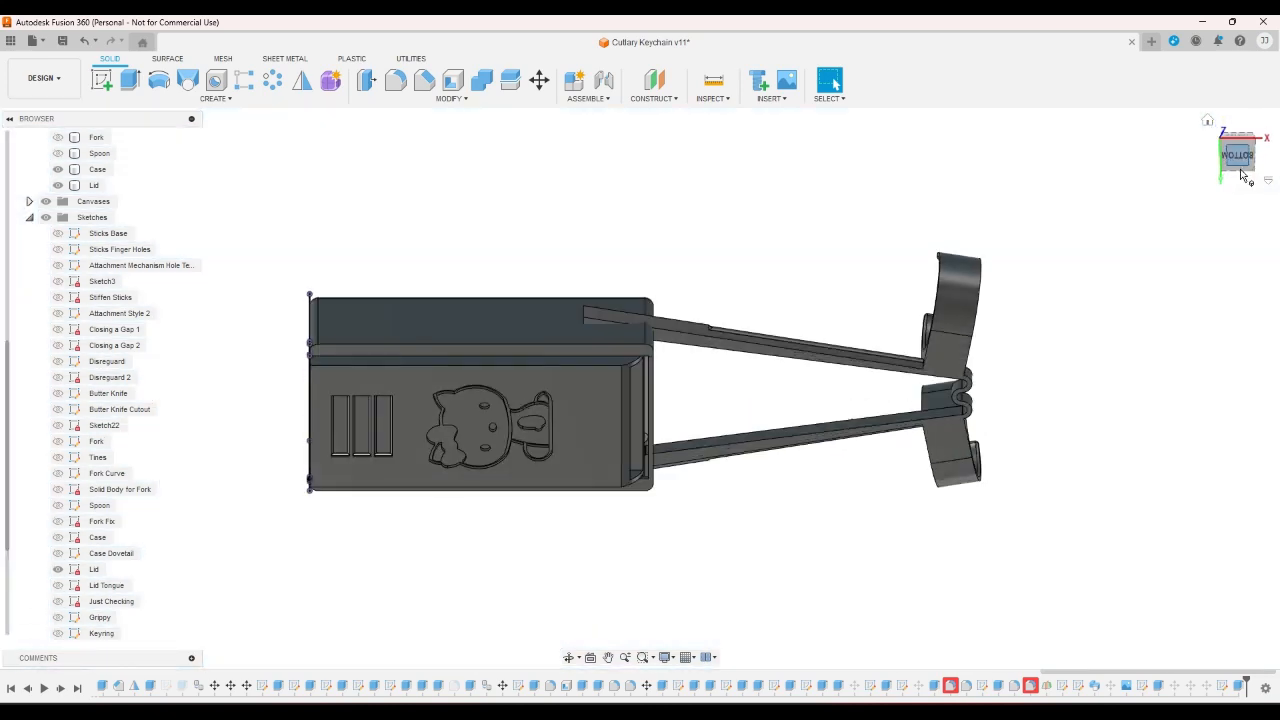
pyautogui.click(1240, 175)
pyautogui.click(1253, 136)
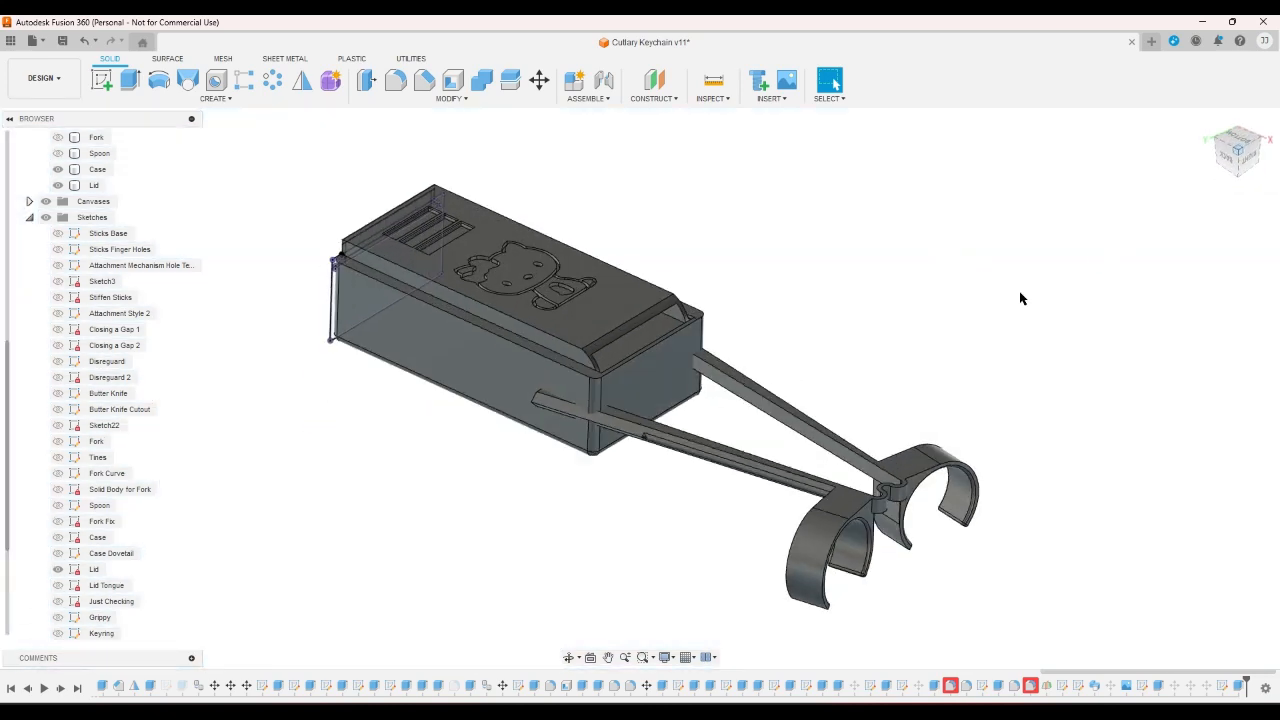
pyautogui.scroll(1, 737, 299)
pyautogui.scroll(4, 737, 305)
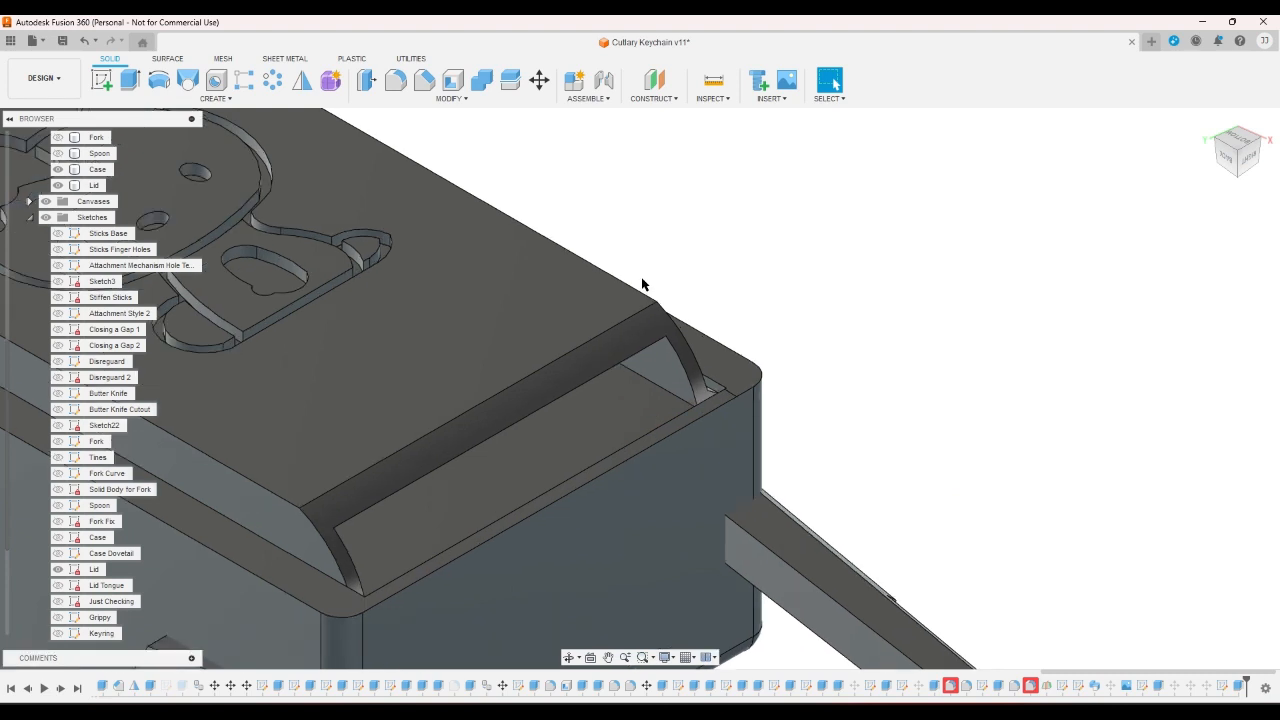
pyautogui.scroll(-5, 643, 282)
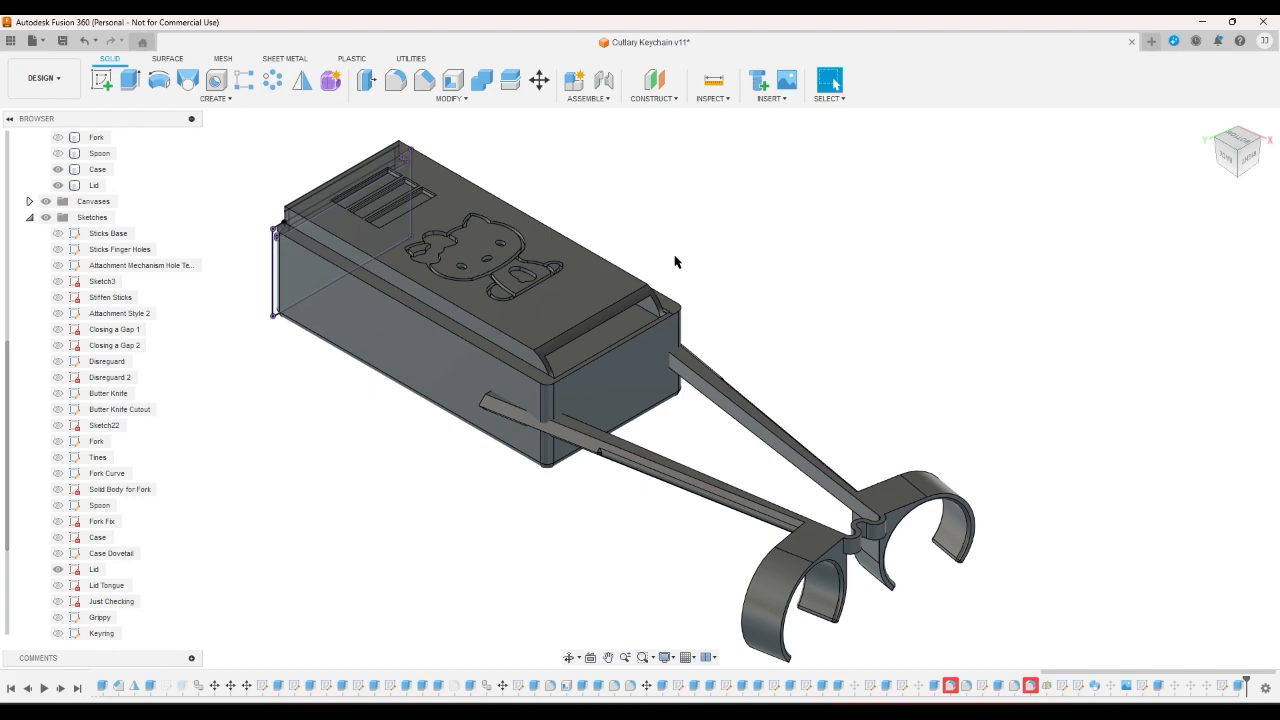
# - Reopen the rounding sketch, delete the coincident constraint at the arc's upper end and hide the Case body
pyautogui.doubleClick(1223, 687)
pyautogui.scroll(3, 706, 346)
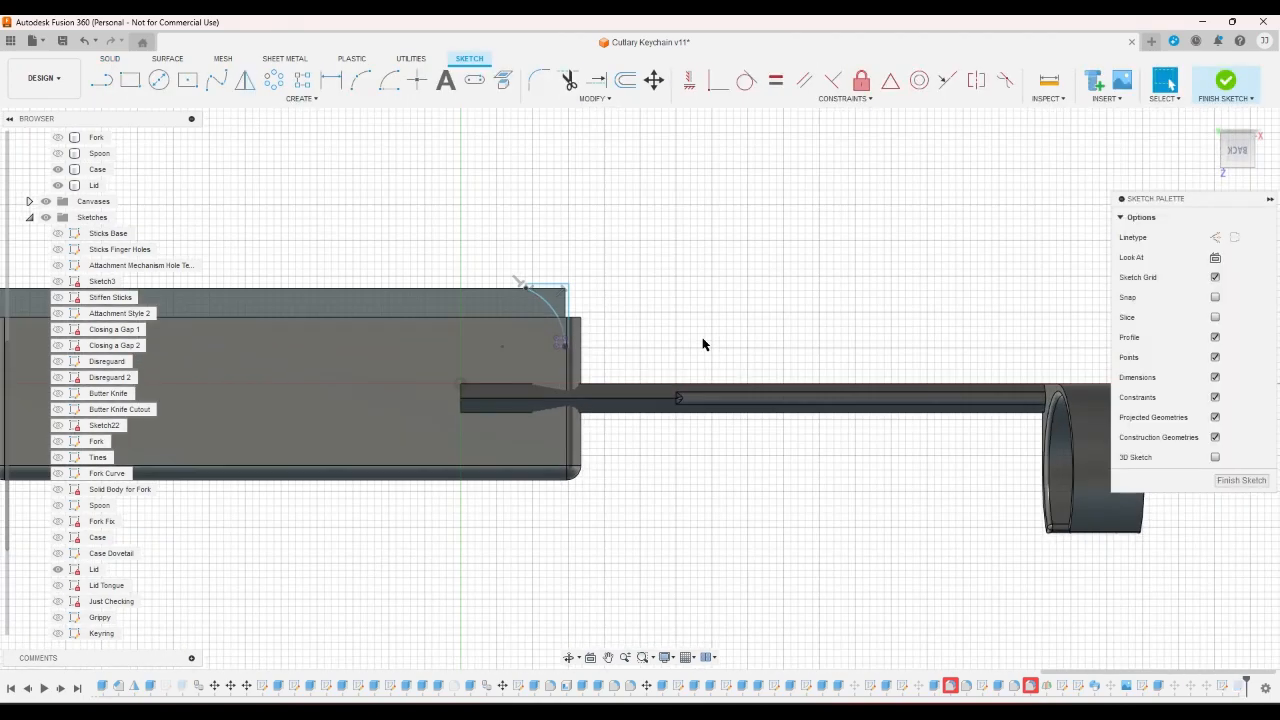
pyautogui.scroll(3, 574, 280)
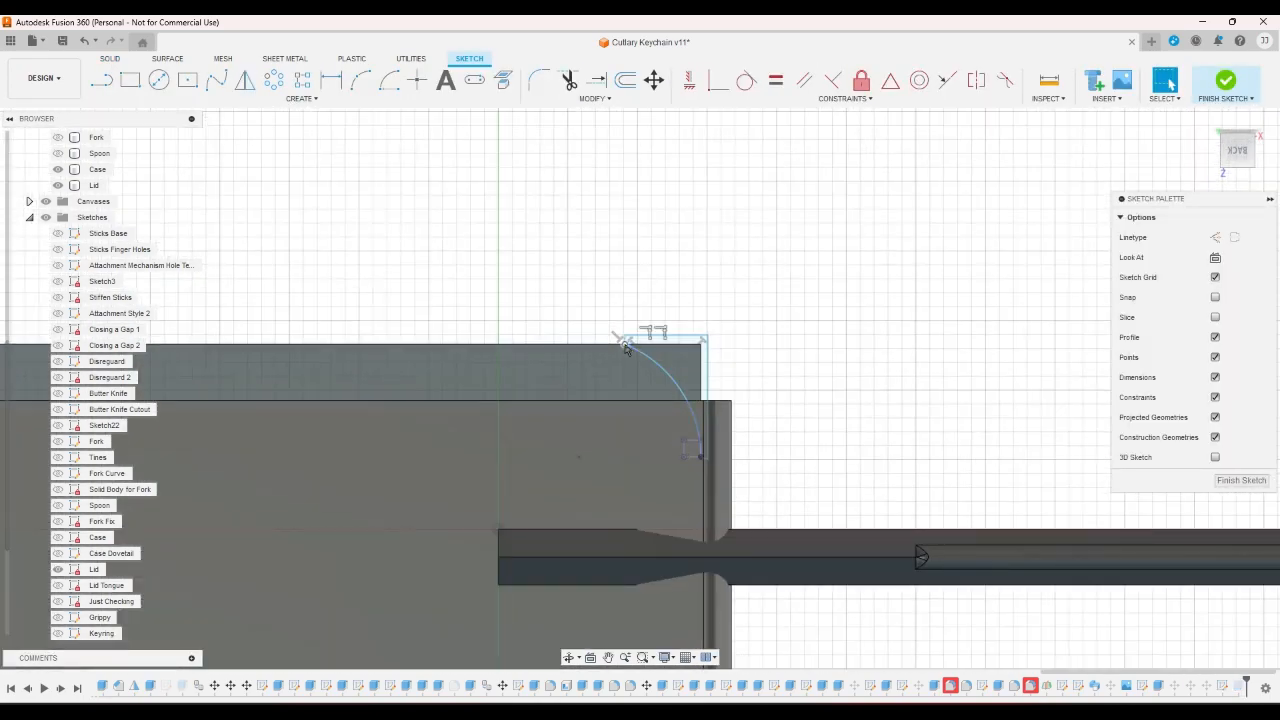
pyautogui.rightClick(625, 346)
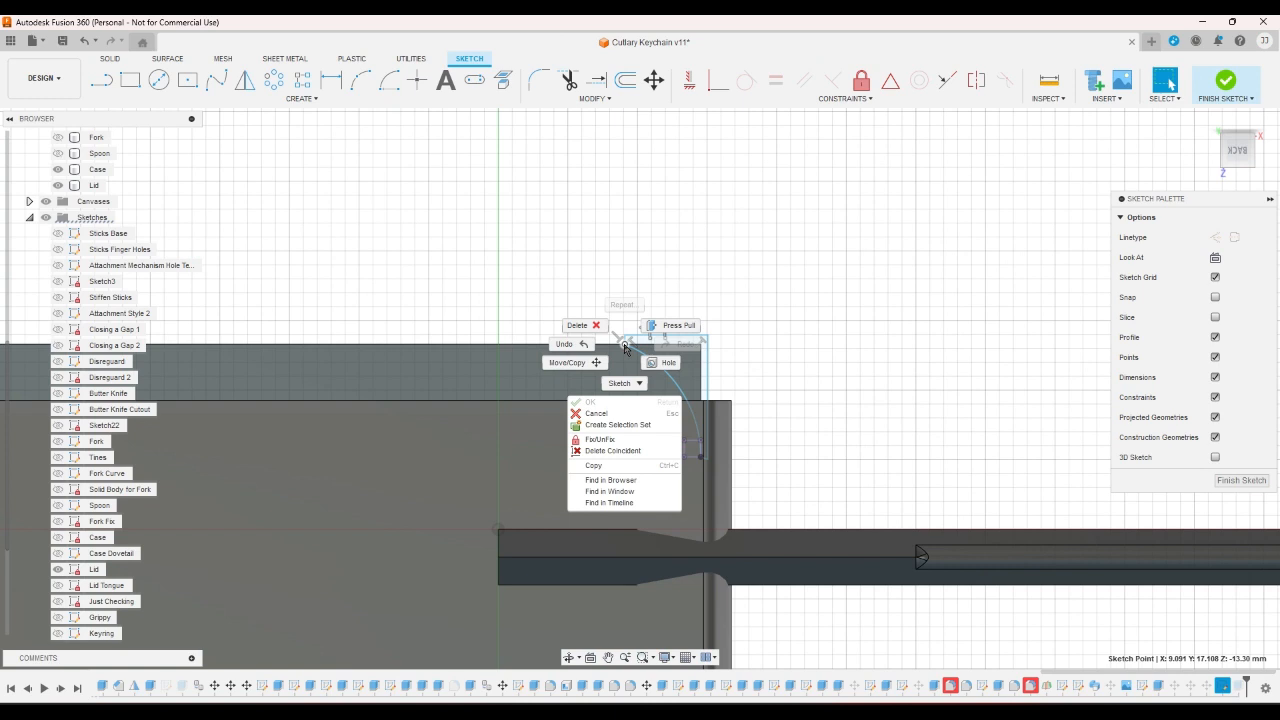
pyautogui.click(637, 453)
pyautogui.click(57, 187)
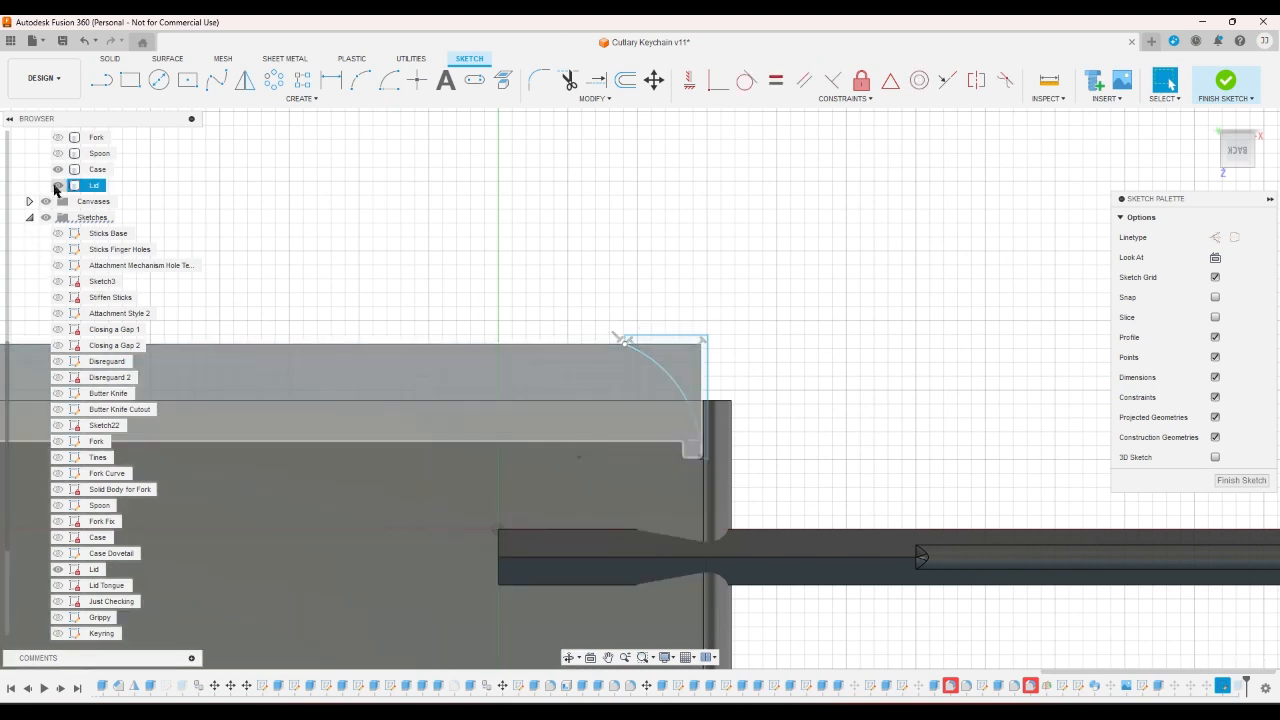
pyautogui.click(57, 187)
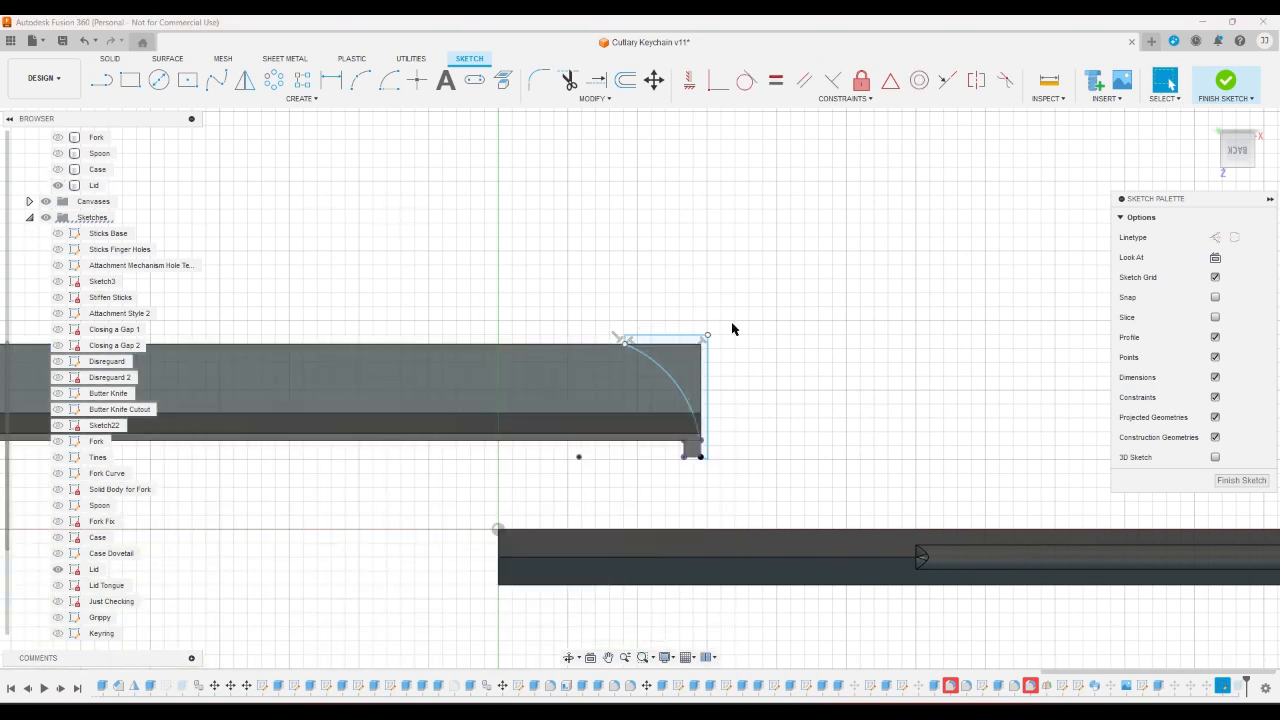
# - Lower the arc's upper end to the compartment's base edge, extend the profile's vertical line to meet it, and finish the sketch
pyautogui.scroll(2, 735, 325)
pyautogui.moveTo(520, 368); pyautogui.dragTo(579, 500)
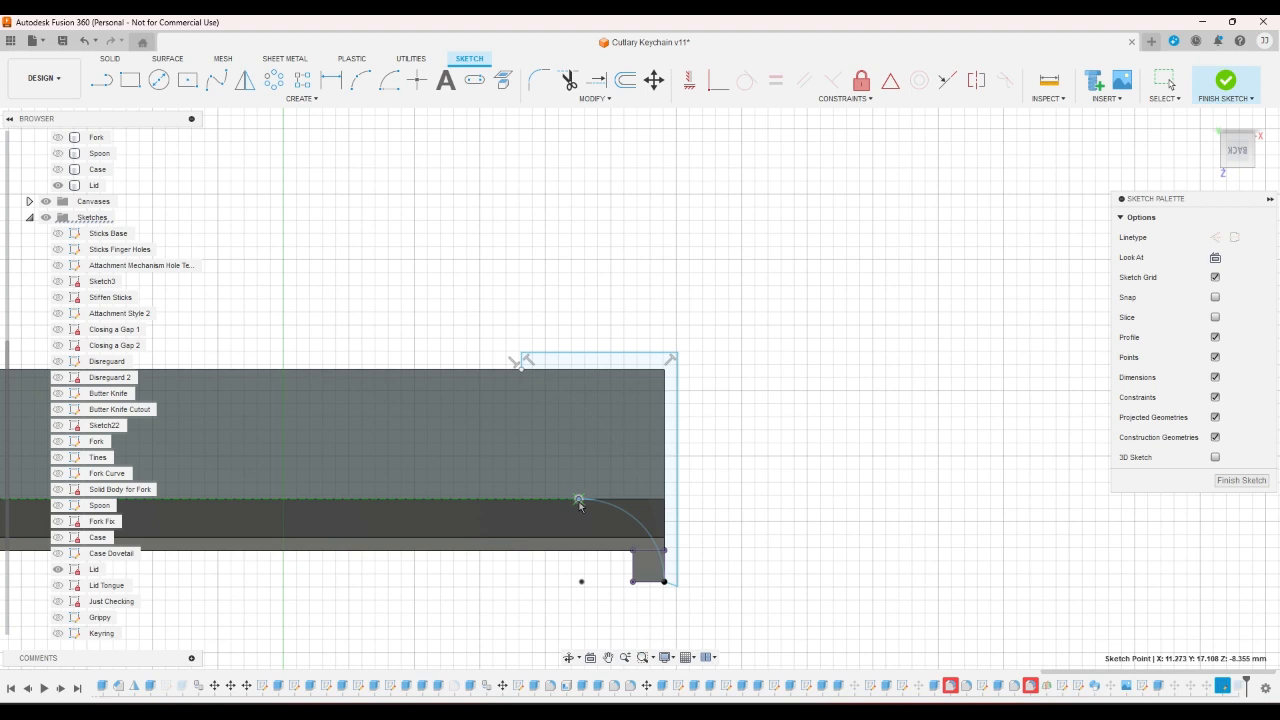
pyautogui.click(583, 582)
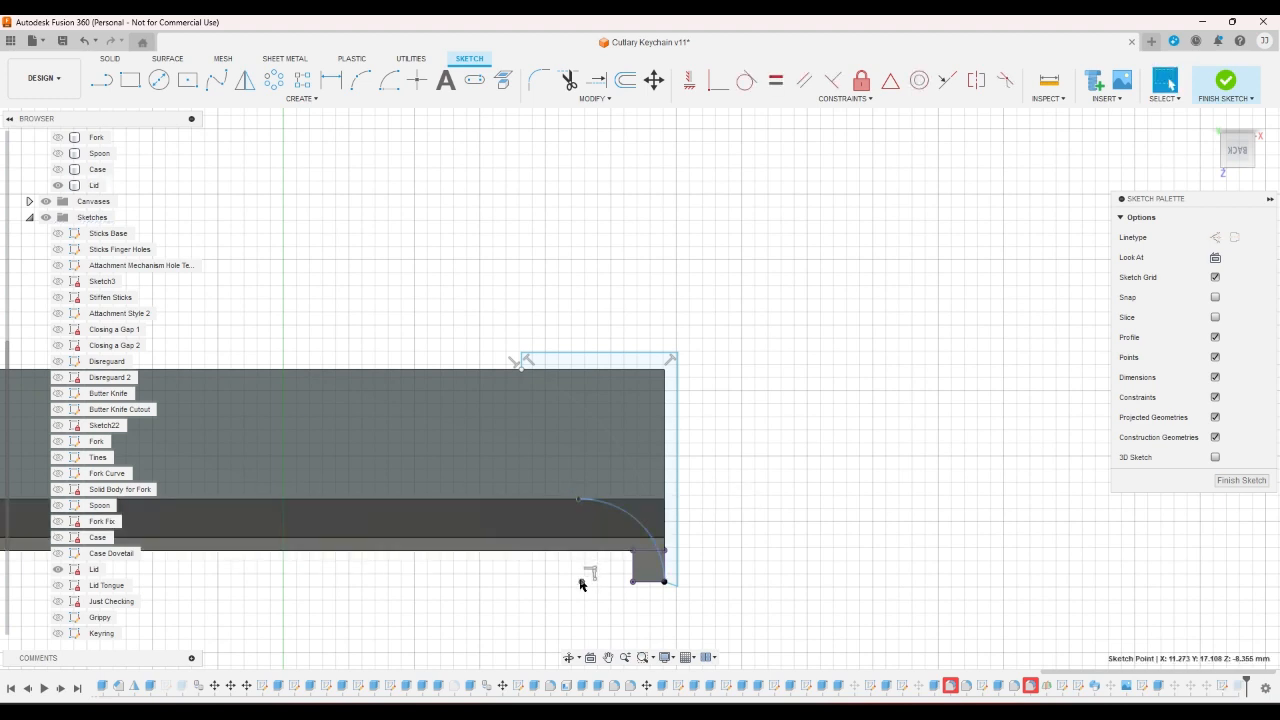
pyautogui.scroll(10, 604, 593)
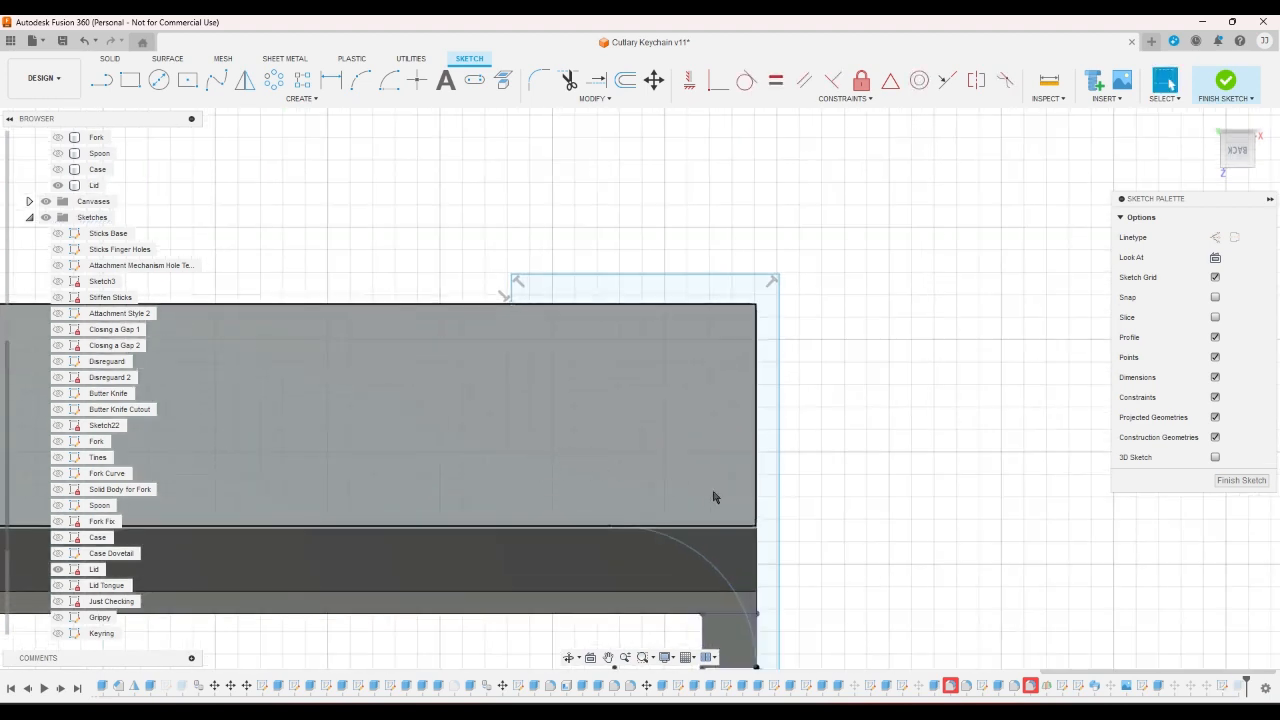
pyautogui.scroll(-6, 823, 346)
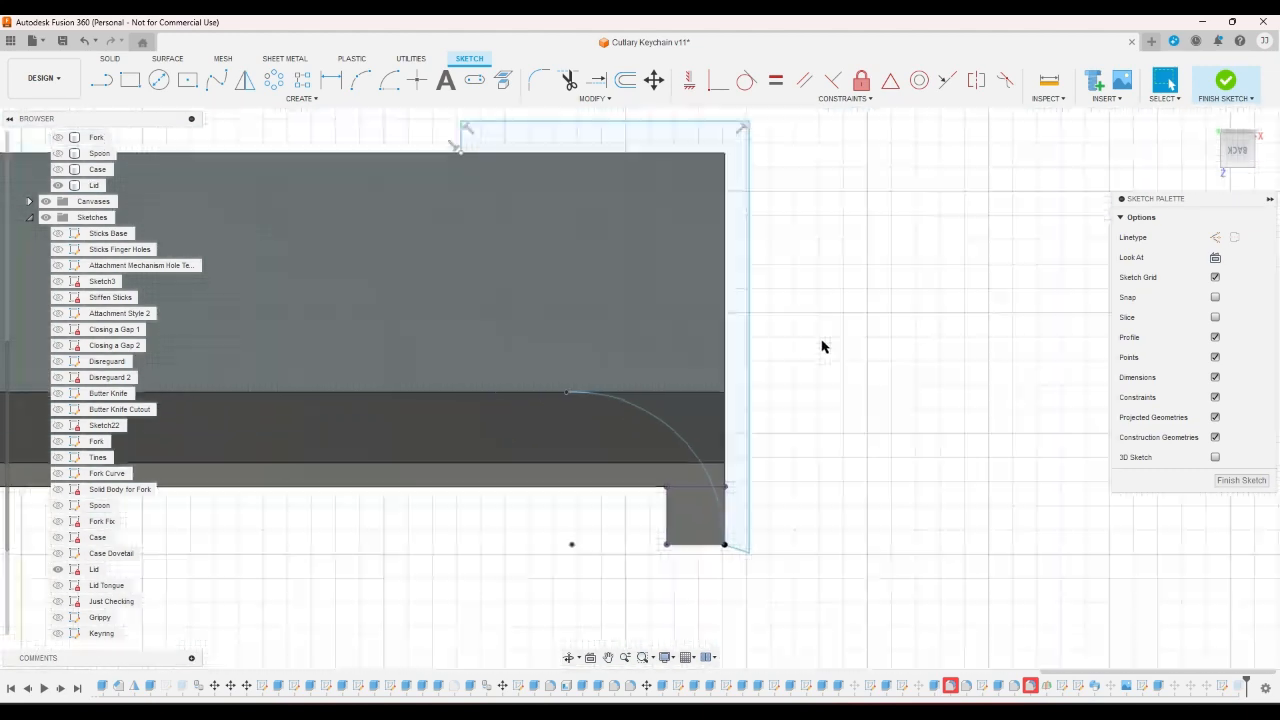
pyautogui.scroll(-2, 848, 453)
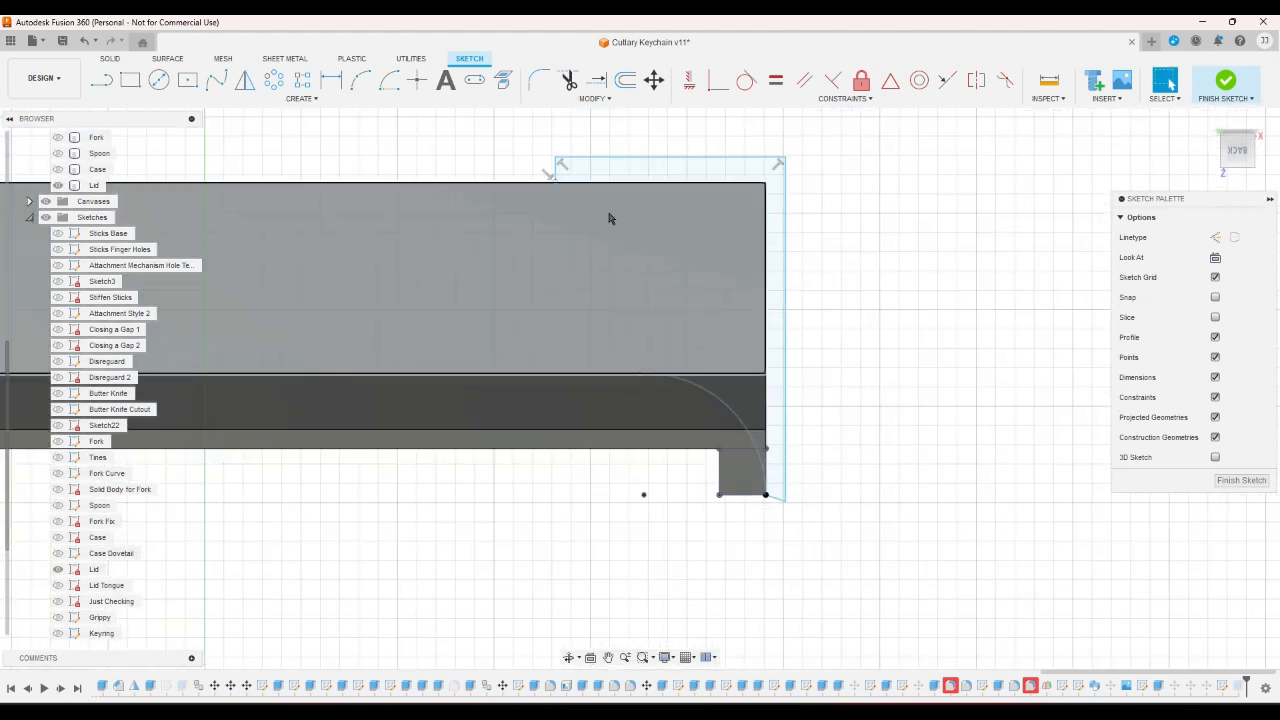
pyautogui.moveTo(556, 182)
pyautogui.mouseDown()
pyautogui.moveTo(641, 330)
pyautogui.moveTo(640, 374)
pyautogui.mouseUp()
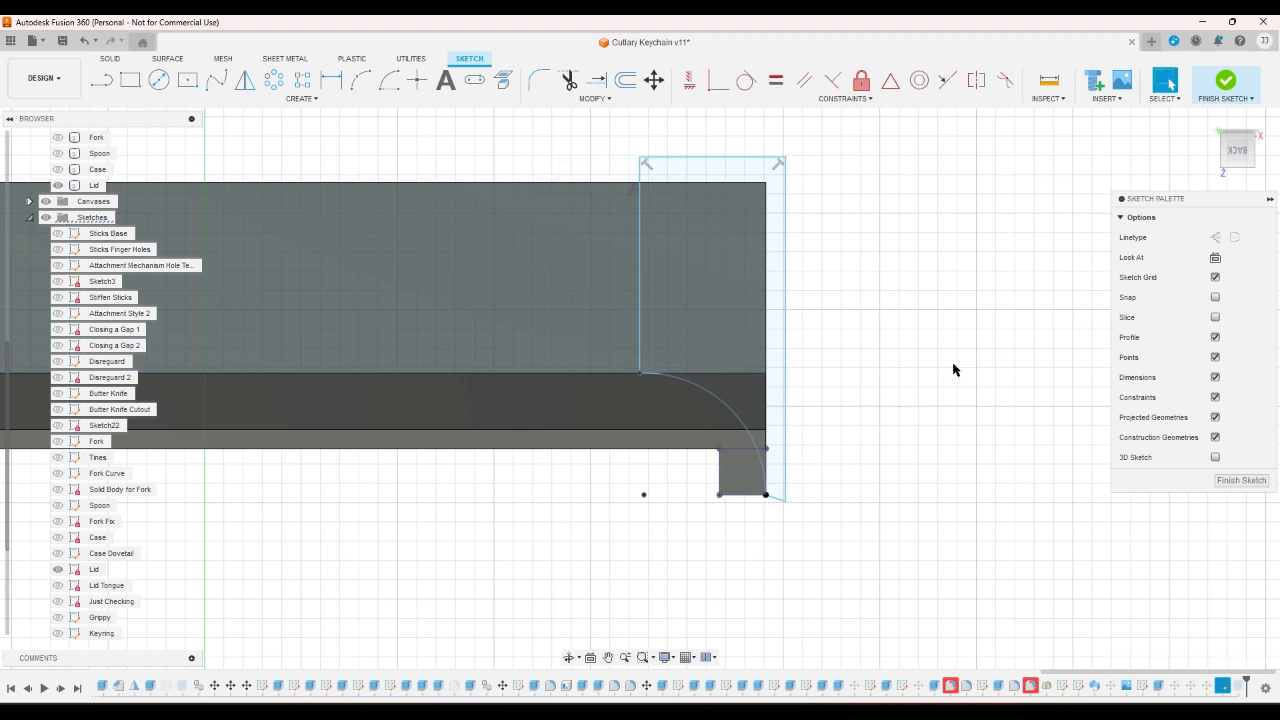
pyautogui.click(1226, 80)
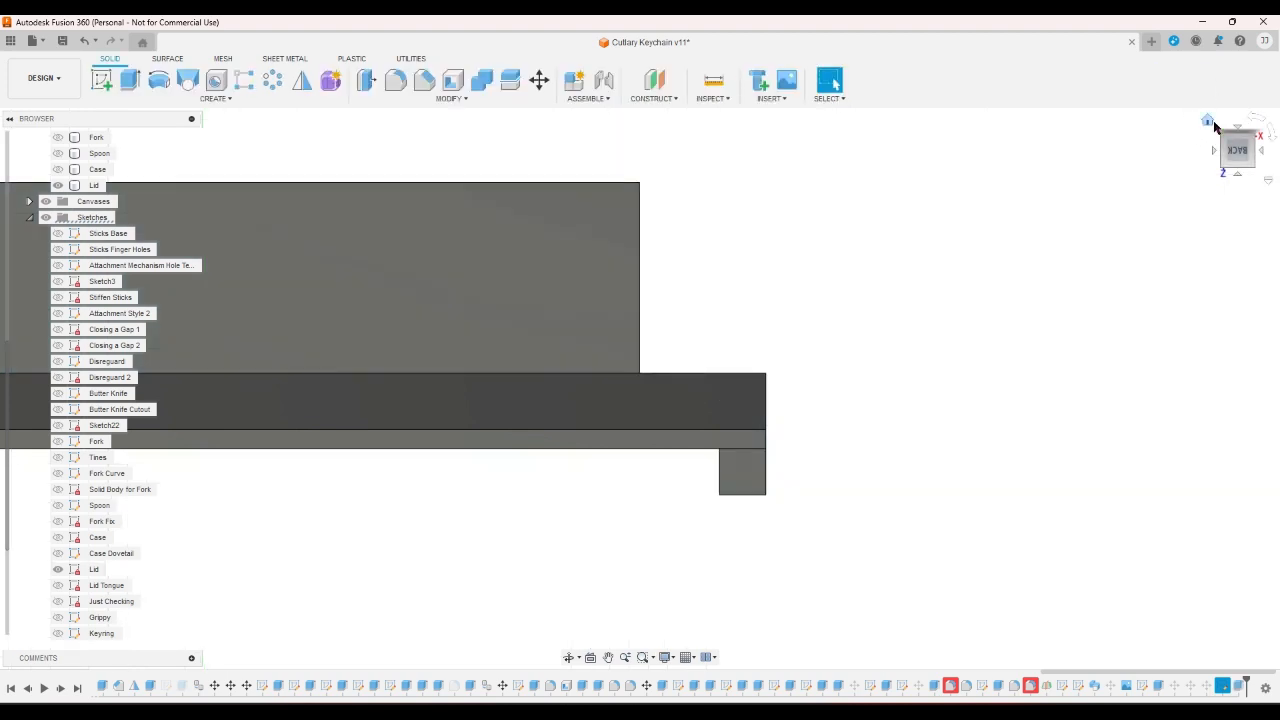
# - Show the Case body with the lid and apply the design's transparent appearance to it
pyautogui.click(1208, 121)
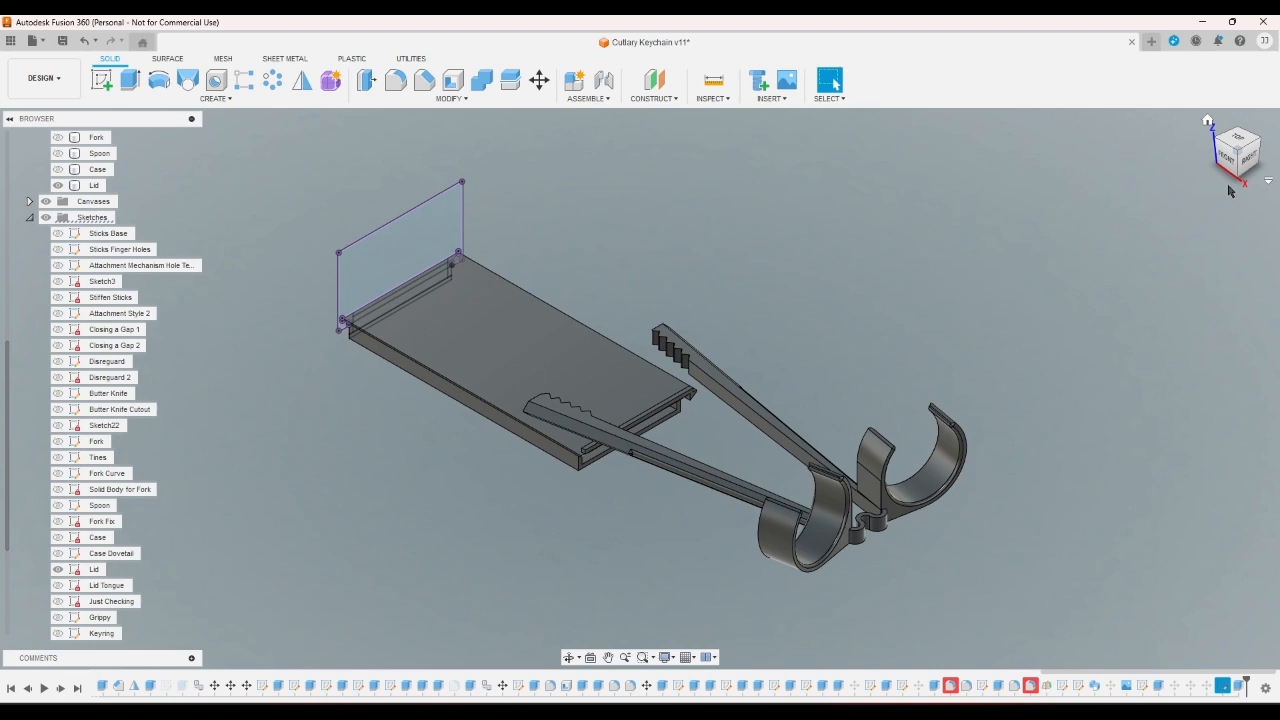
pyautogui.click(1233, 179)
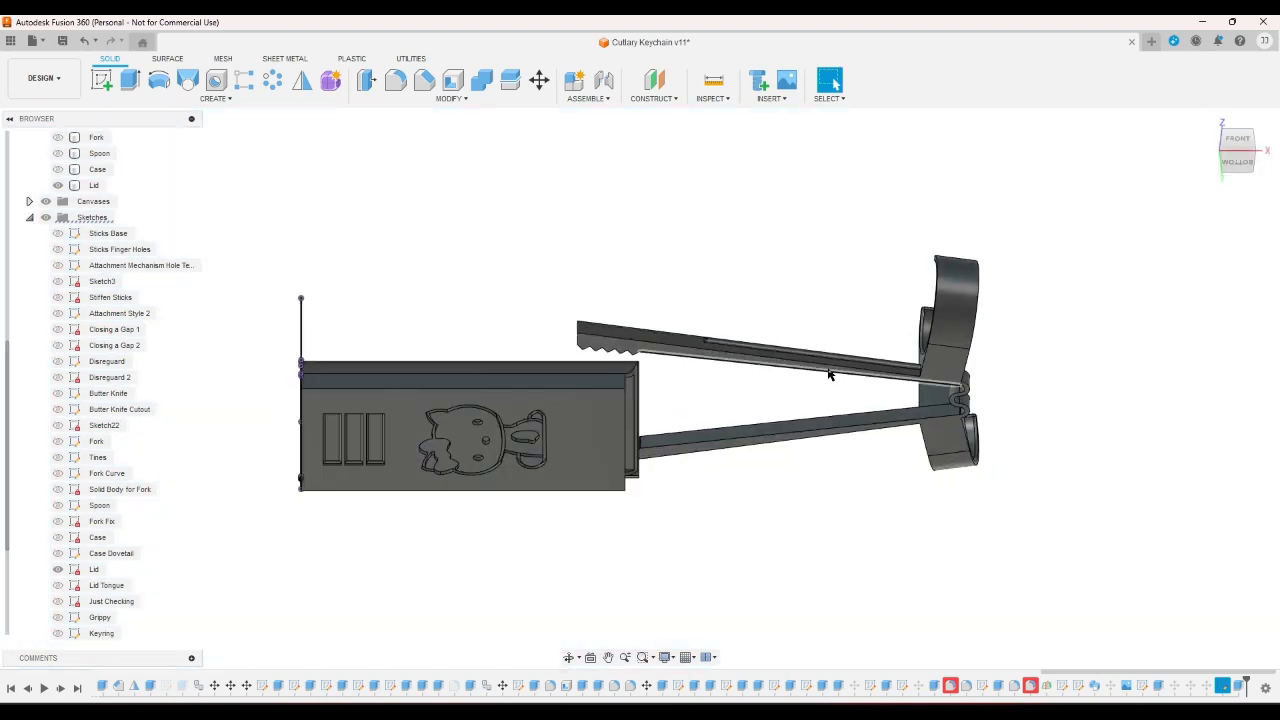
pyautogui.scroll(5, 642, 379)
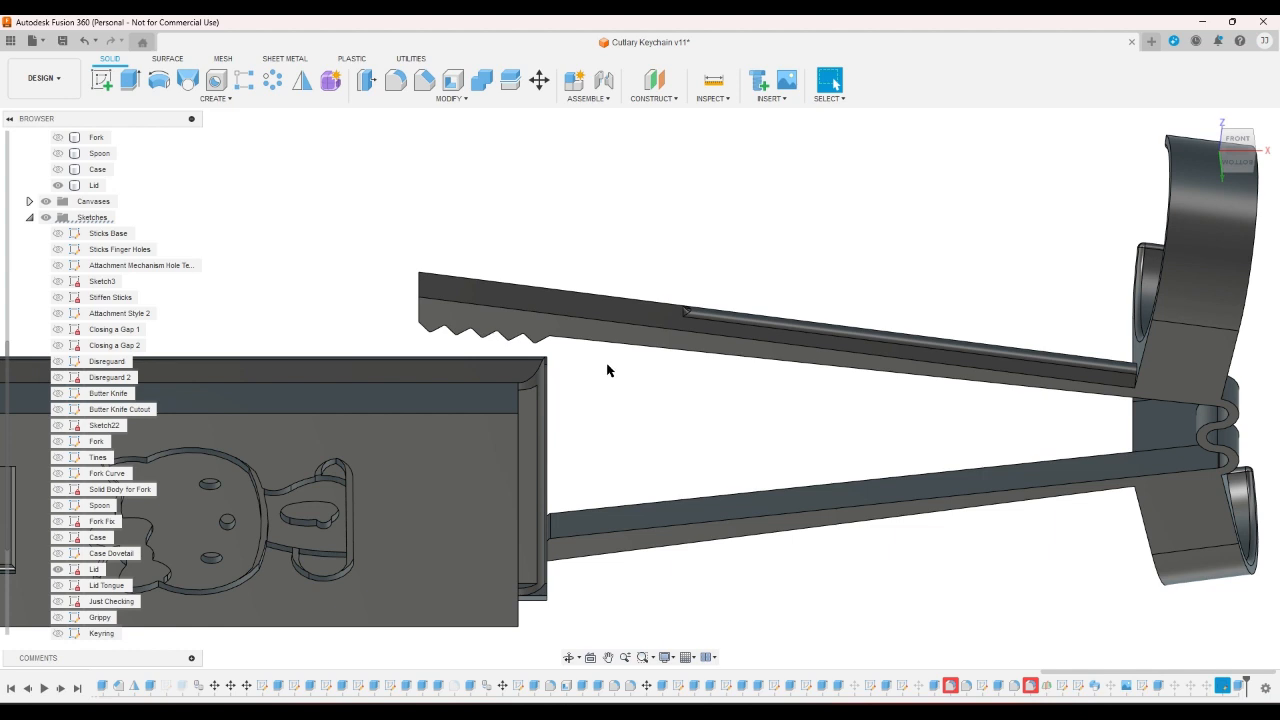
pyautogui.scroll(-2, 606, 370)
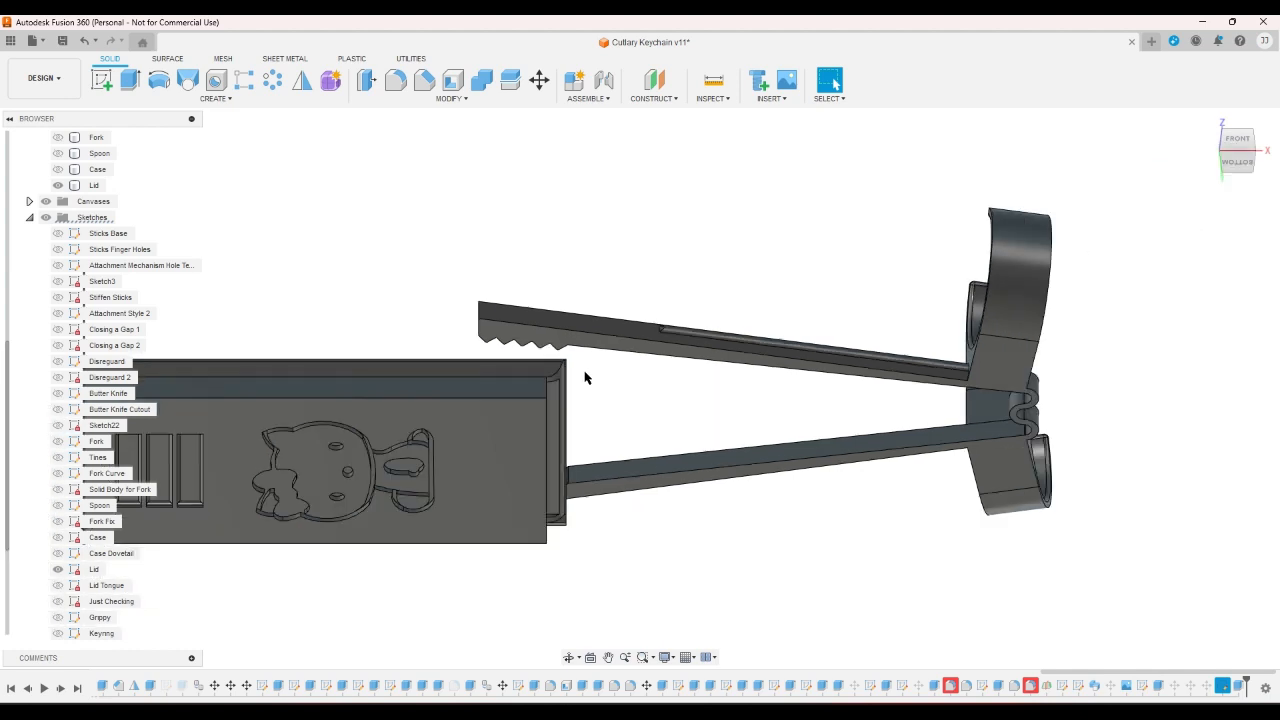
pyautogui.click(88, 172)
pyautogui.click(58, 170)
pyautogui.click(282, 173)
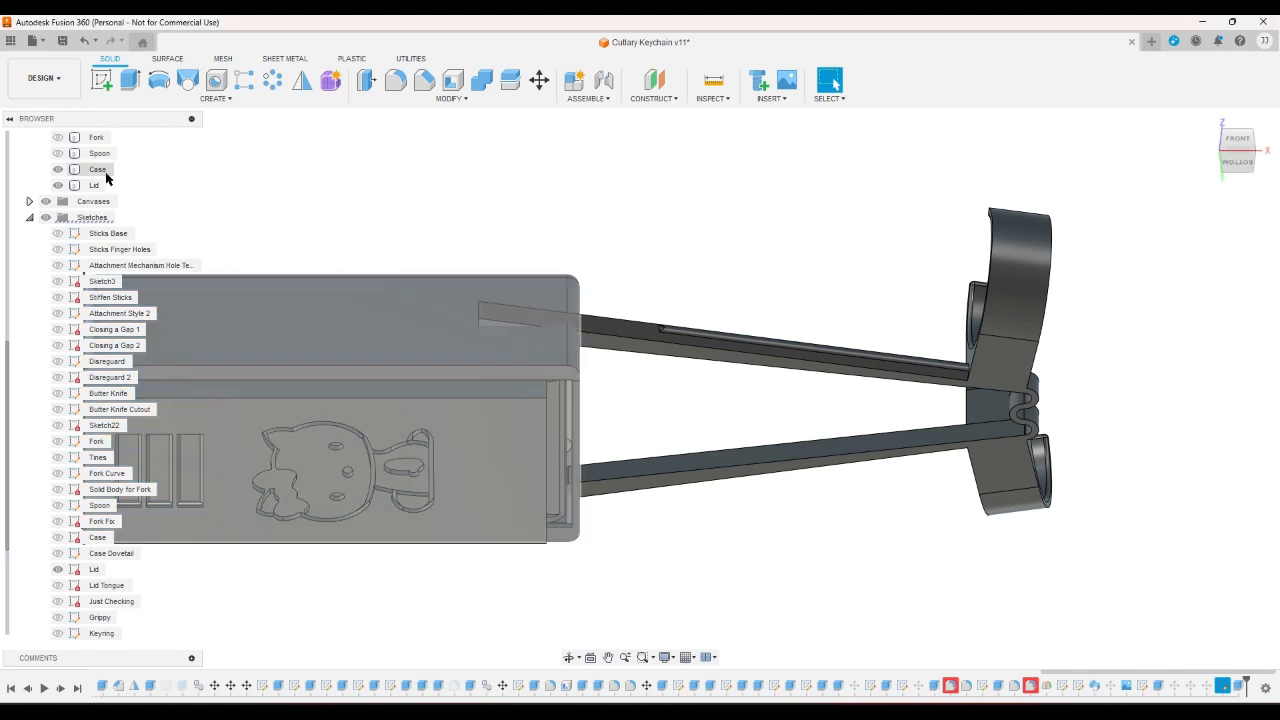
pyautogui.rightClick(106, 174)
pyautogui.click(161, 268)
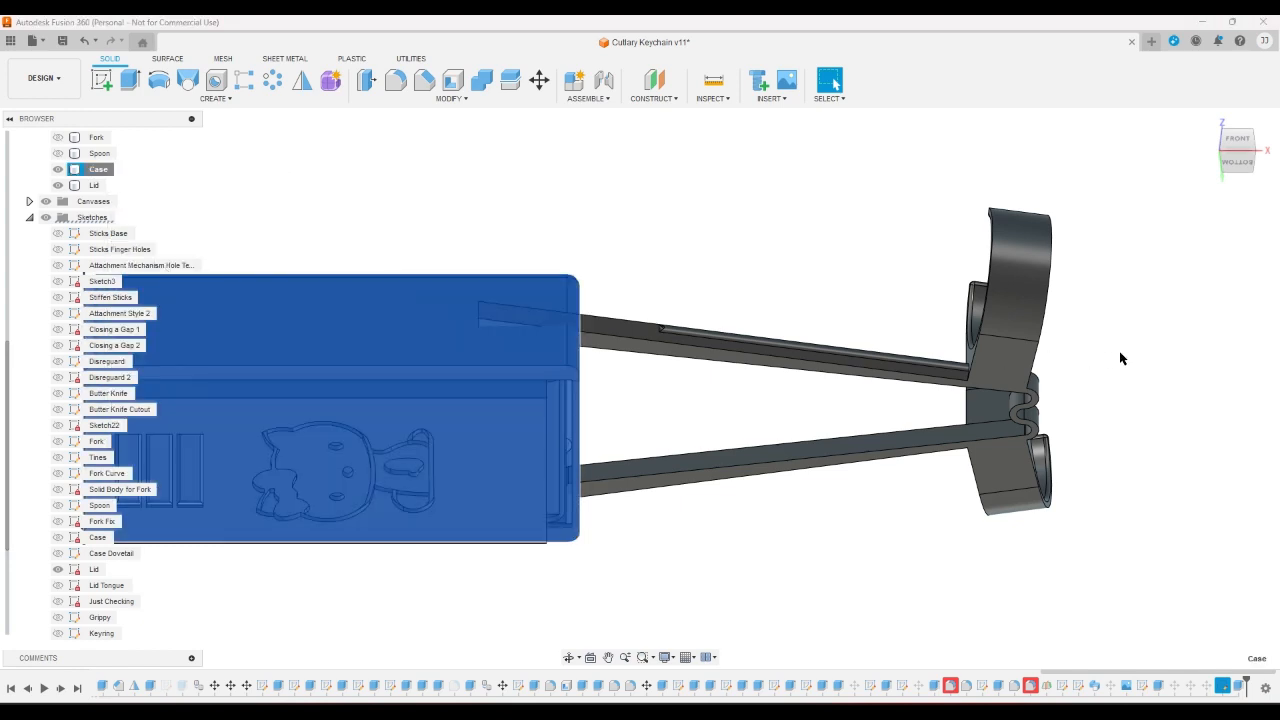
pyautogui.moveTo(1055, 317); pyautogui.dragTo(423, 339)
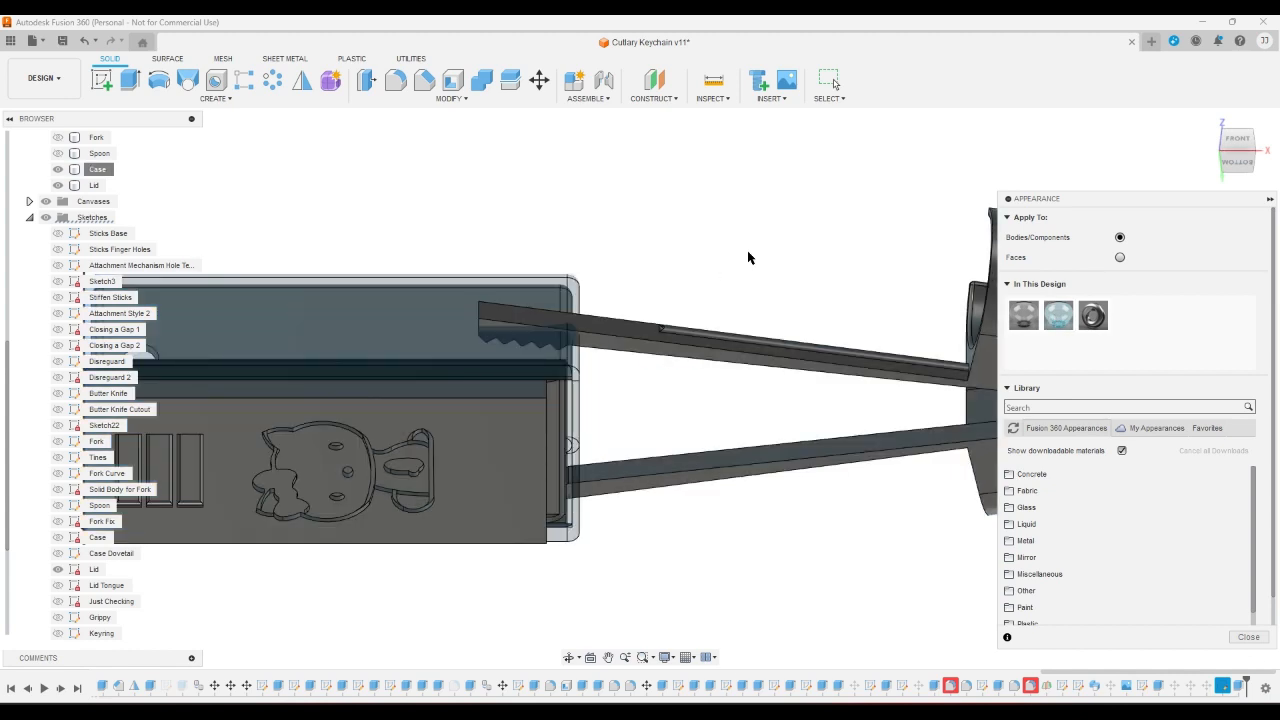
# - Try to unsuppress one suppressed Lid move feature and delete Move9 from the design history
pyautogui.click(1248, 638)
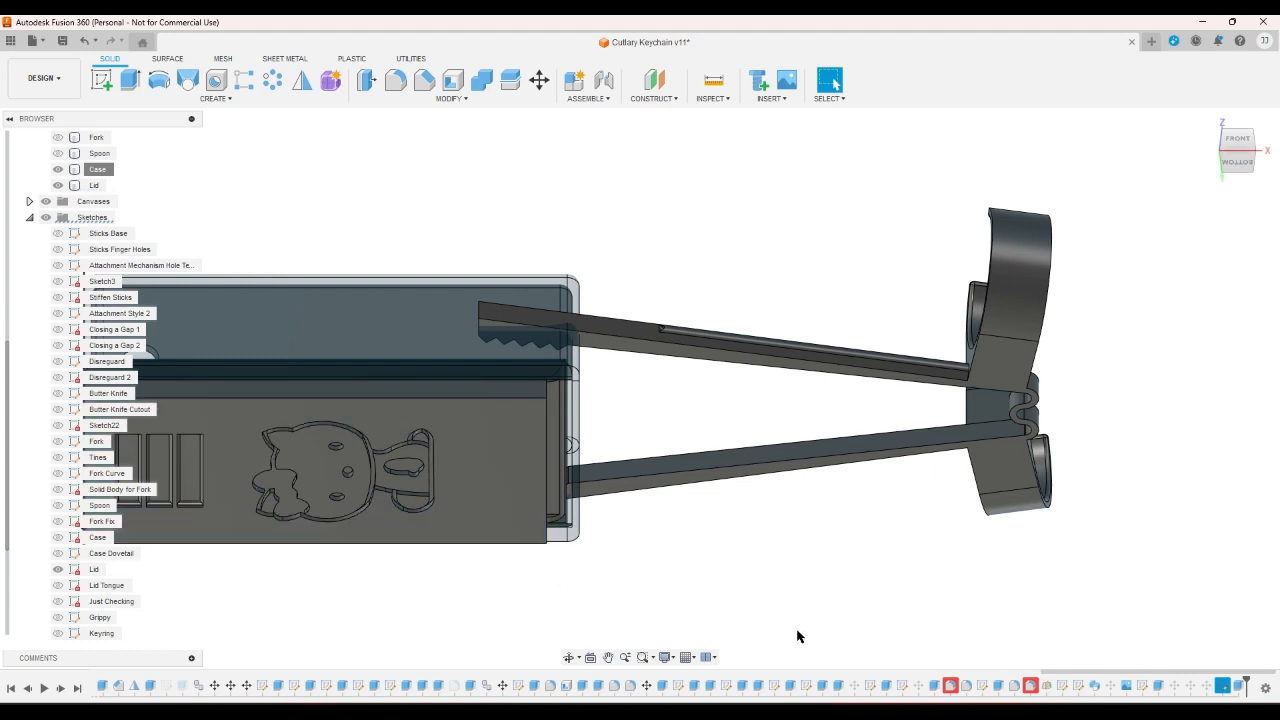
pyautogui.click(853, 686)
pyautogui.rightClick(853, 686)
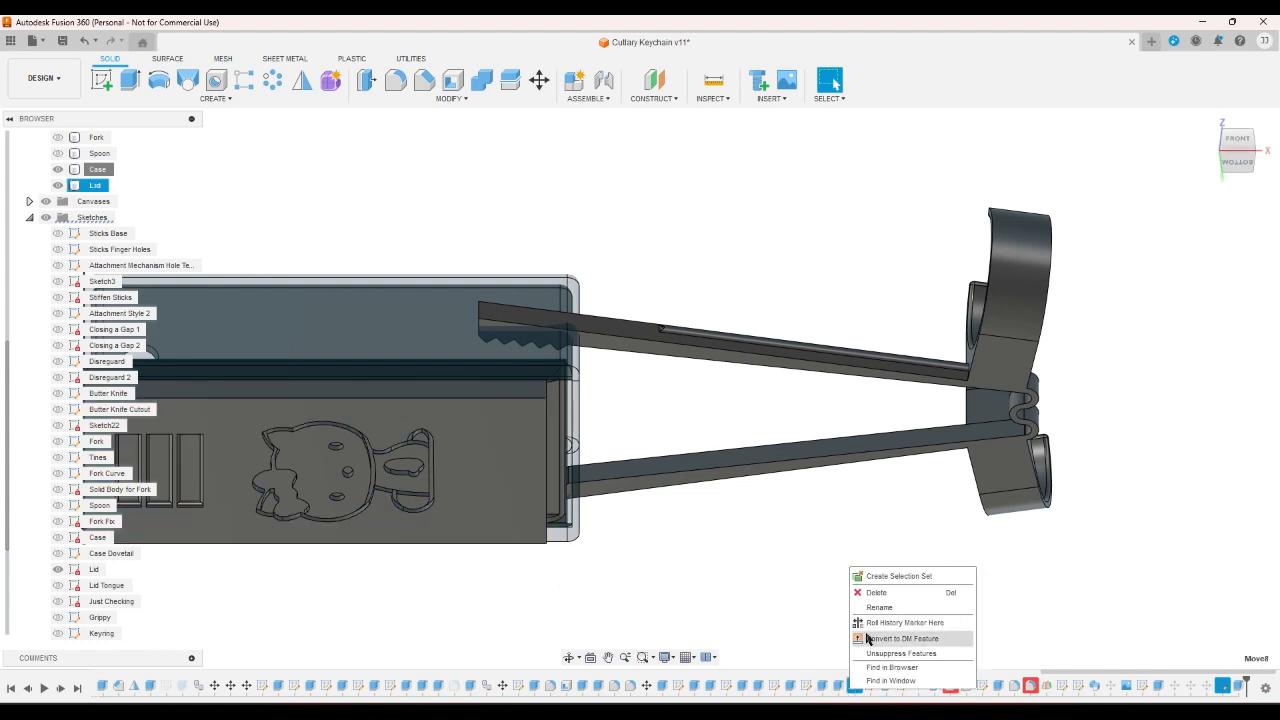
pyautogui.click(882, 653)
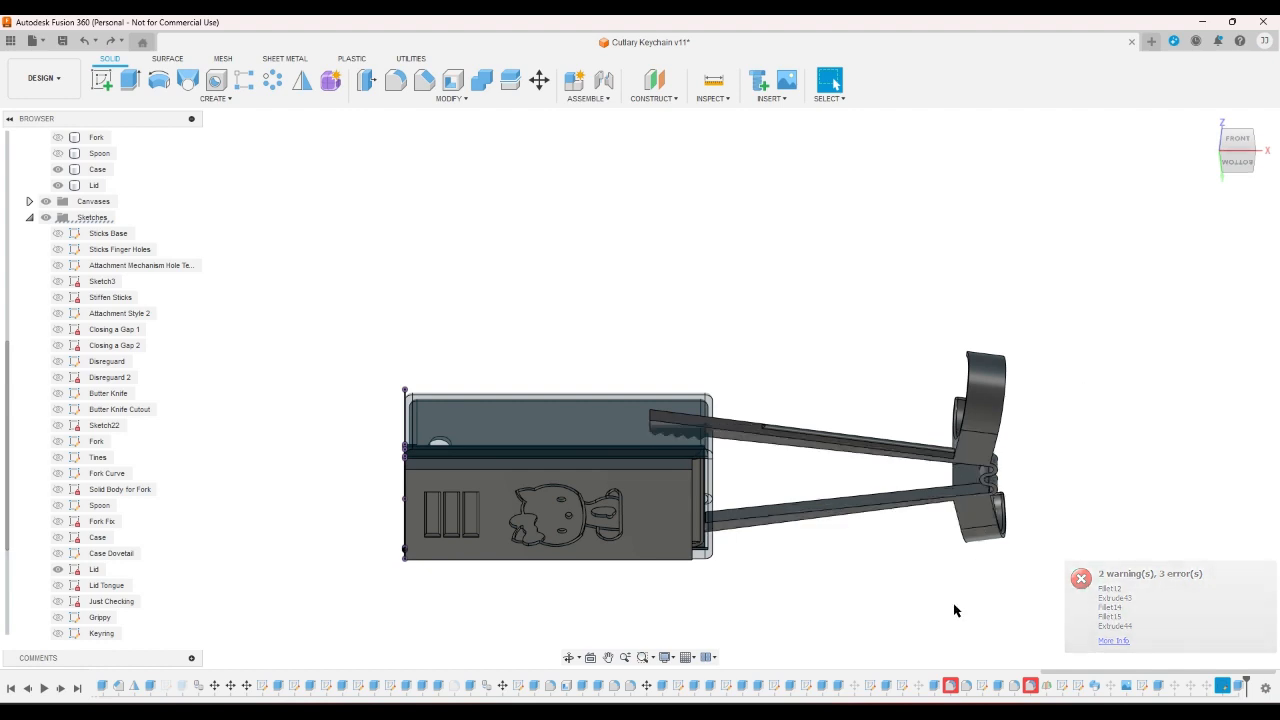
pyautogui.rightClick(917, 685)
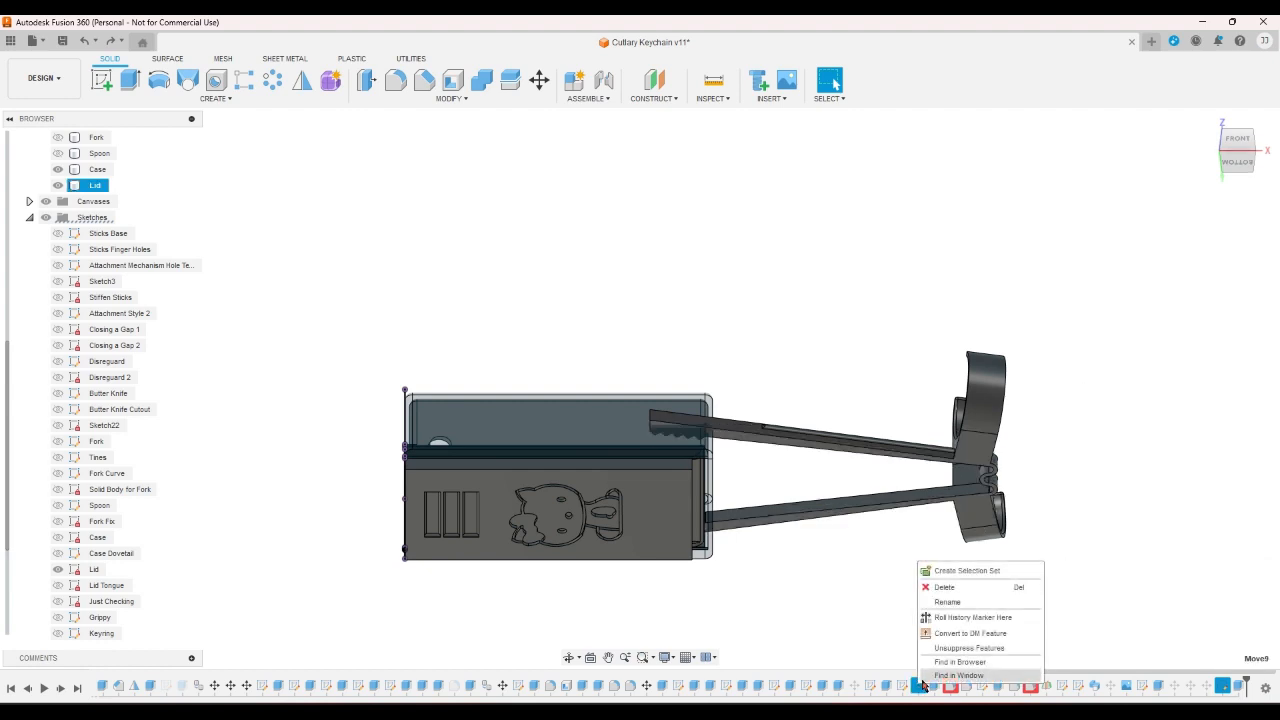
pyautogui.click(944, 587)
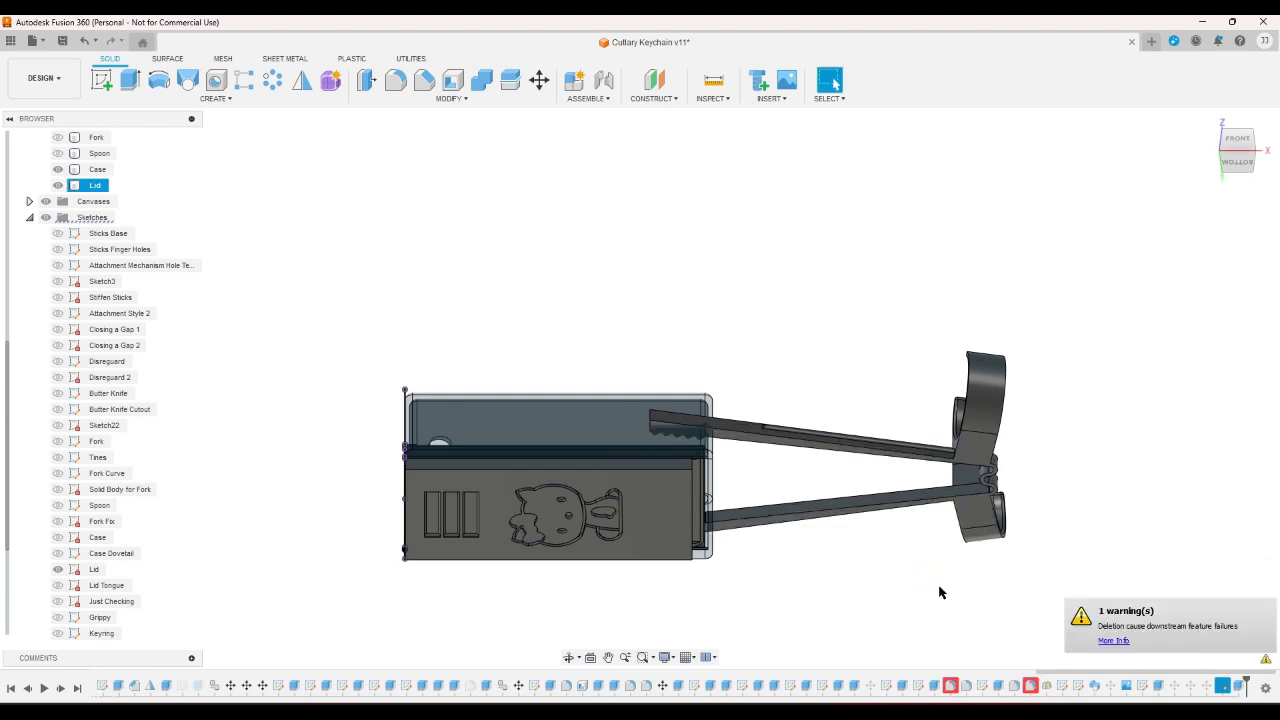
# - Undo the deletion of Move9 along with the edits before it, and restore the Case's transparent appearance
pyautogui.hotkey('ctrl', 'z')
pyautogui.hotkey('ctrl', 'z')
pyautogui.hotkey('ctrl', 'z')
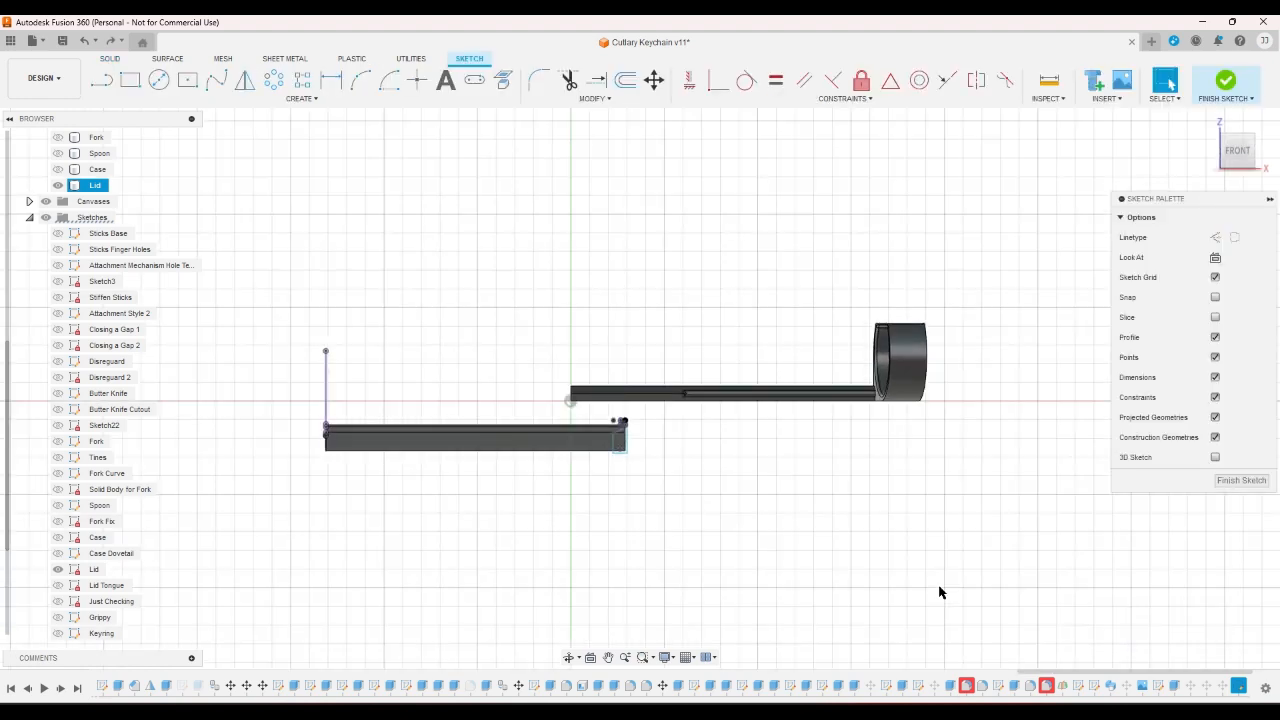
pyautogui.hotkey('ctrl', 'z')
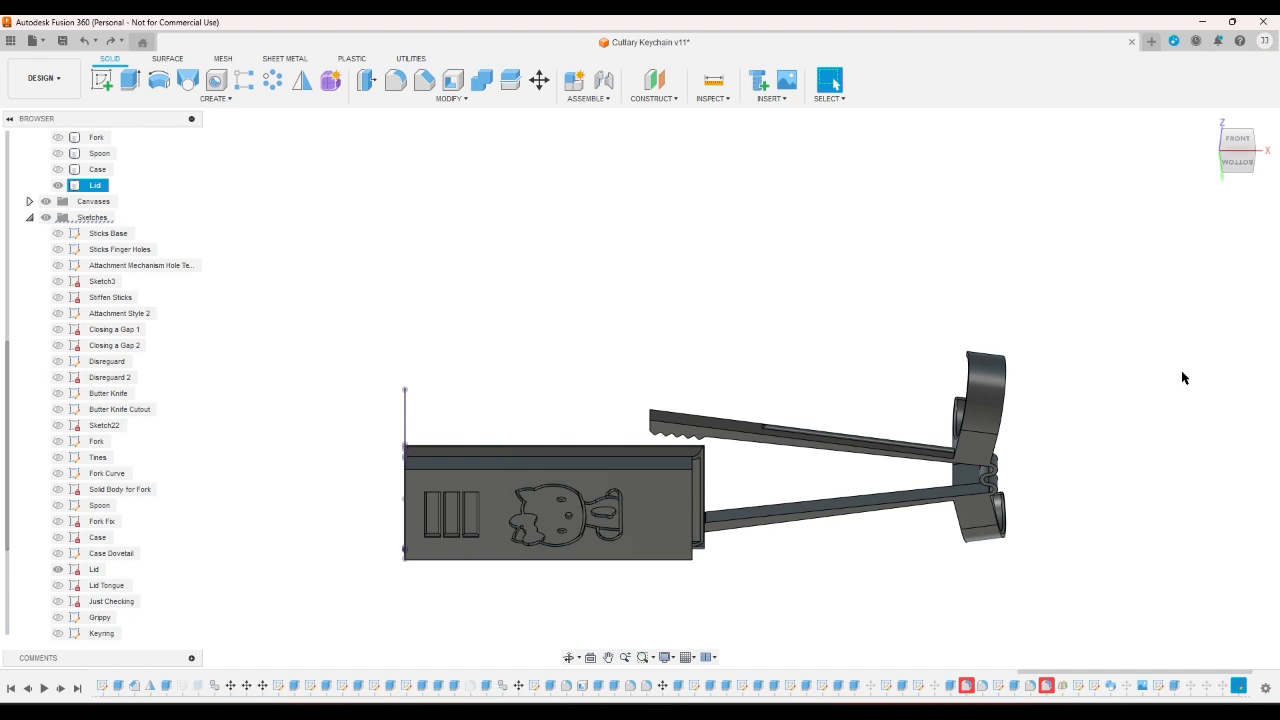
pyautogui.hotkey('ctrl', 'z')
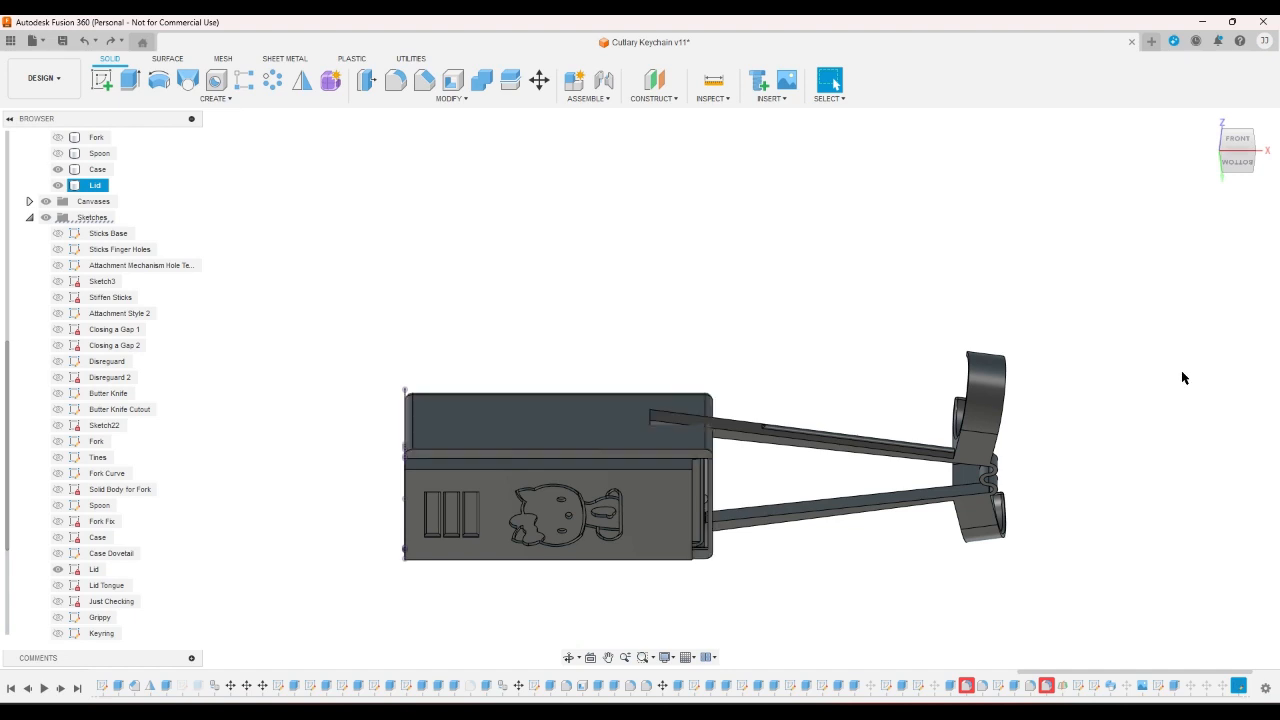
pyautogui.hotkey('ctrl', 'z')
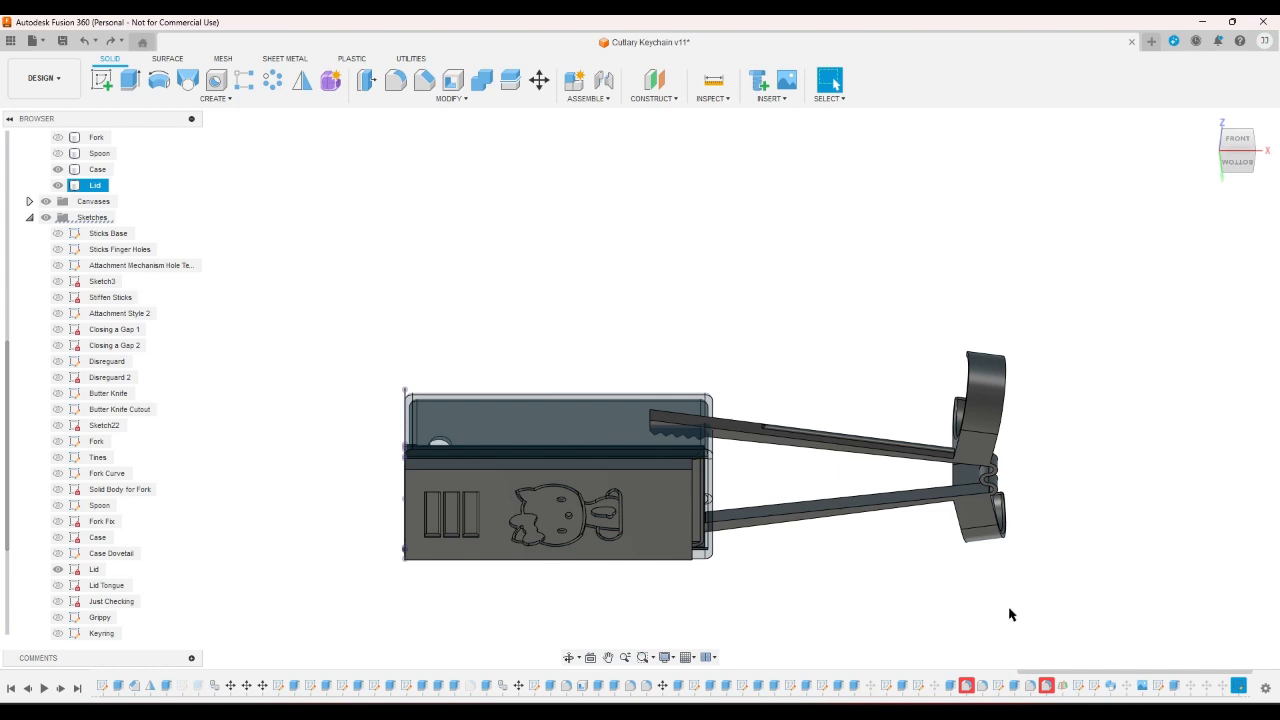
# - Open the failing Fillet12 and Fillet15 in turn to examine their edge selections, closing each without changes
pyautogui.rightClick(965, 686)
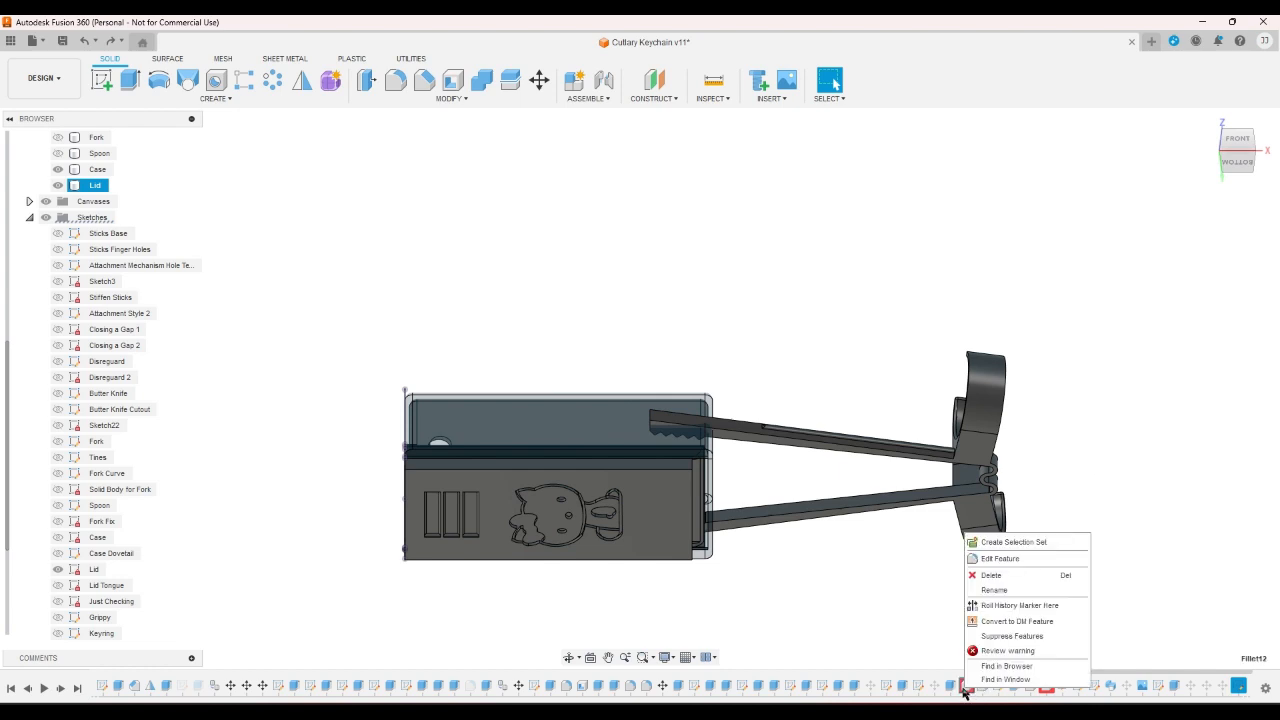
pyautogui.click(1000, 558)
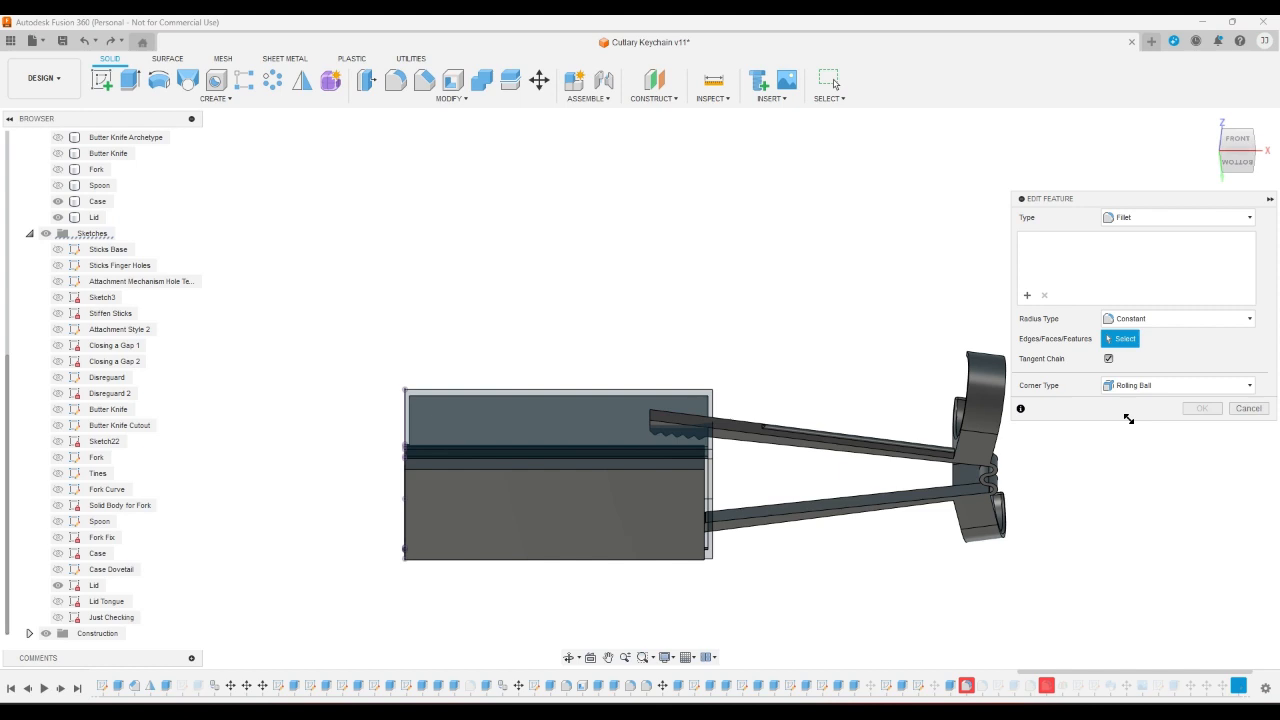
pyautogui.click(1248, 408)
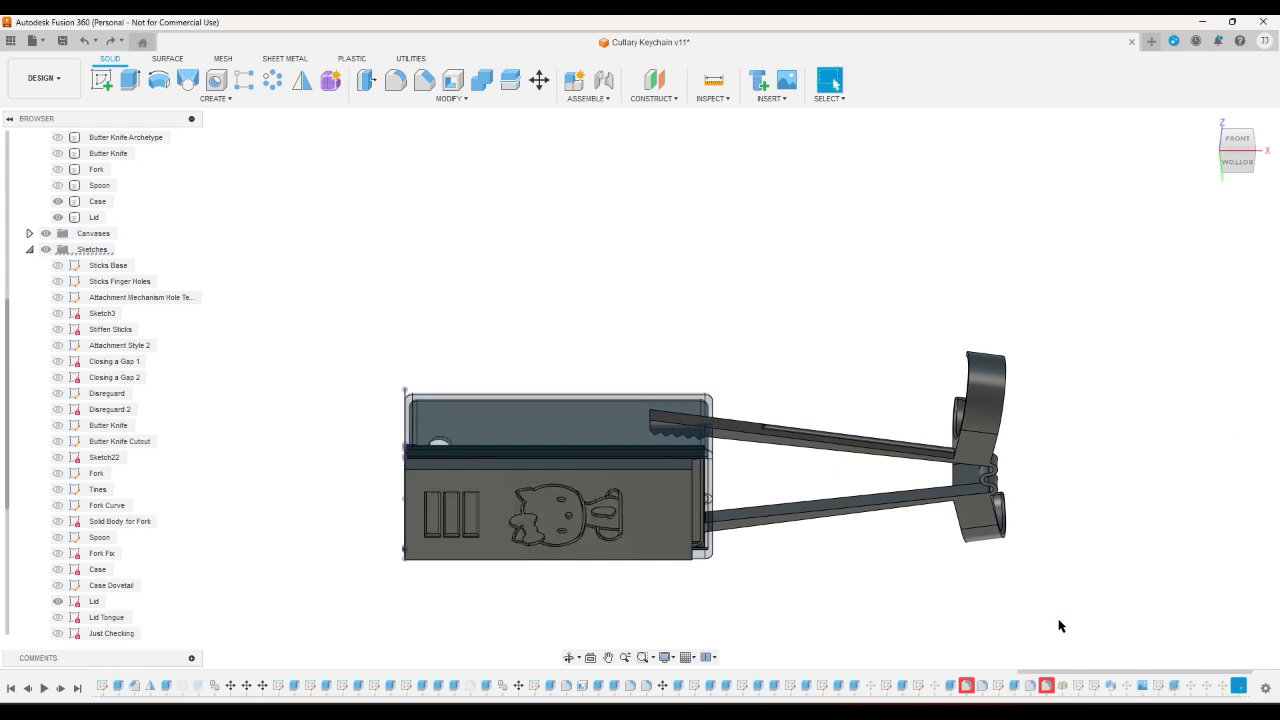
pyautogui.rightClick(1046, 686)
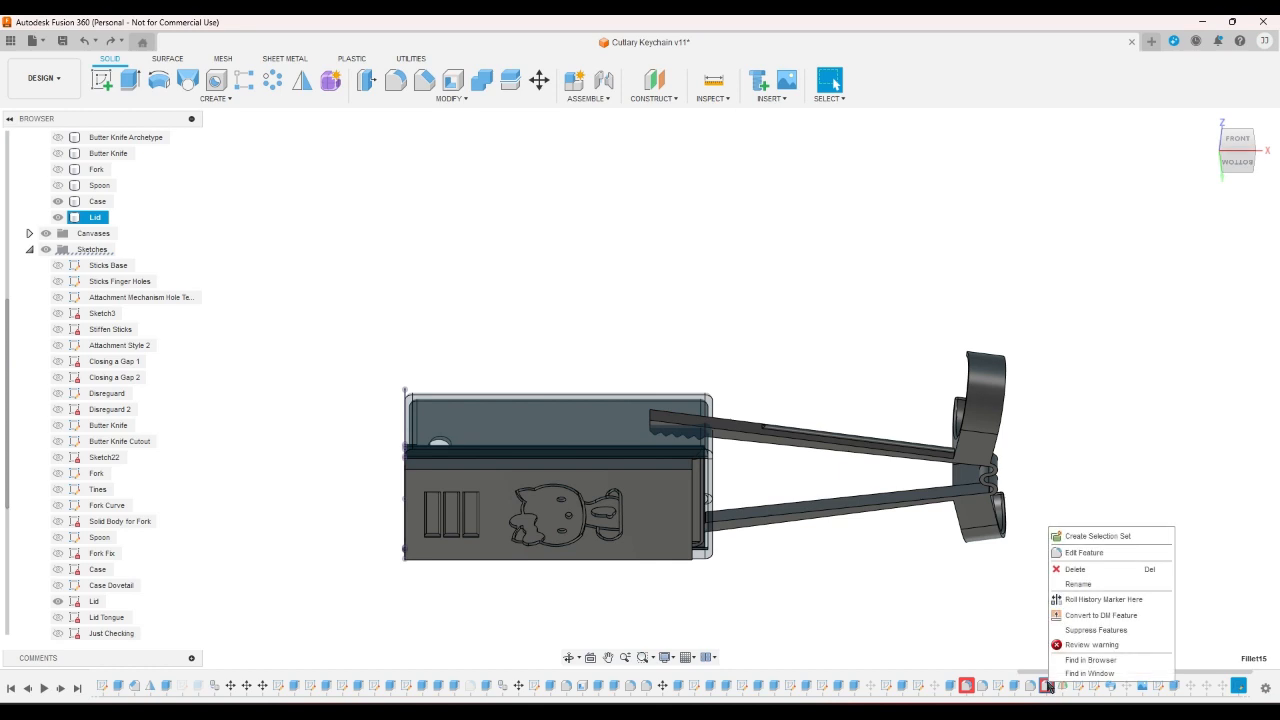
pyautogui.click(1085, 554)
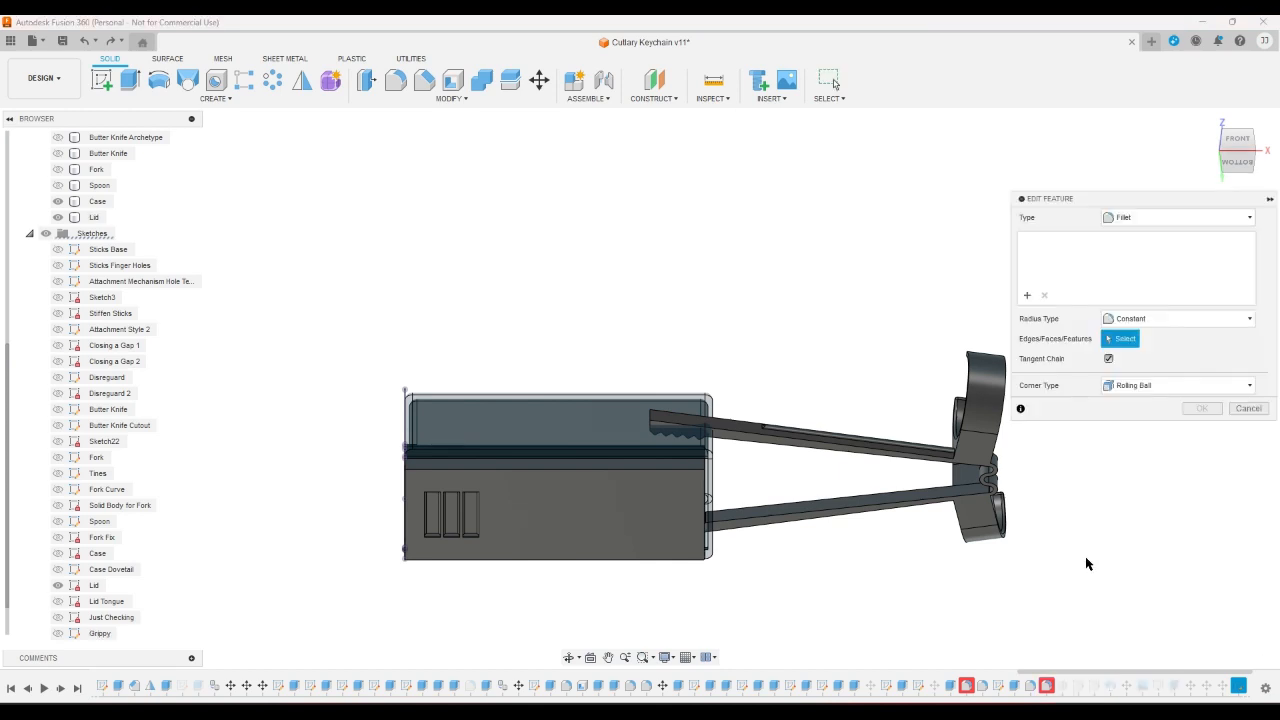
pyautogui.click(1248, 408)
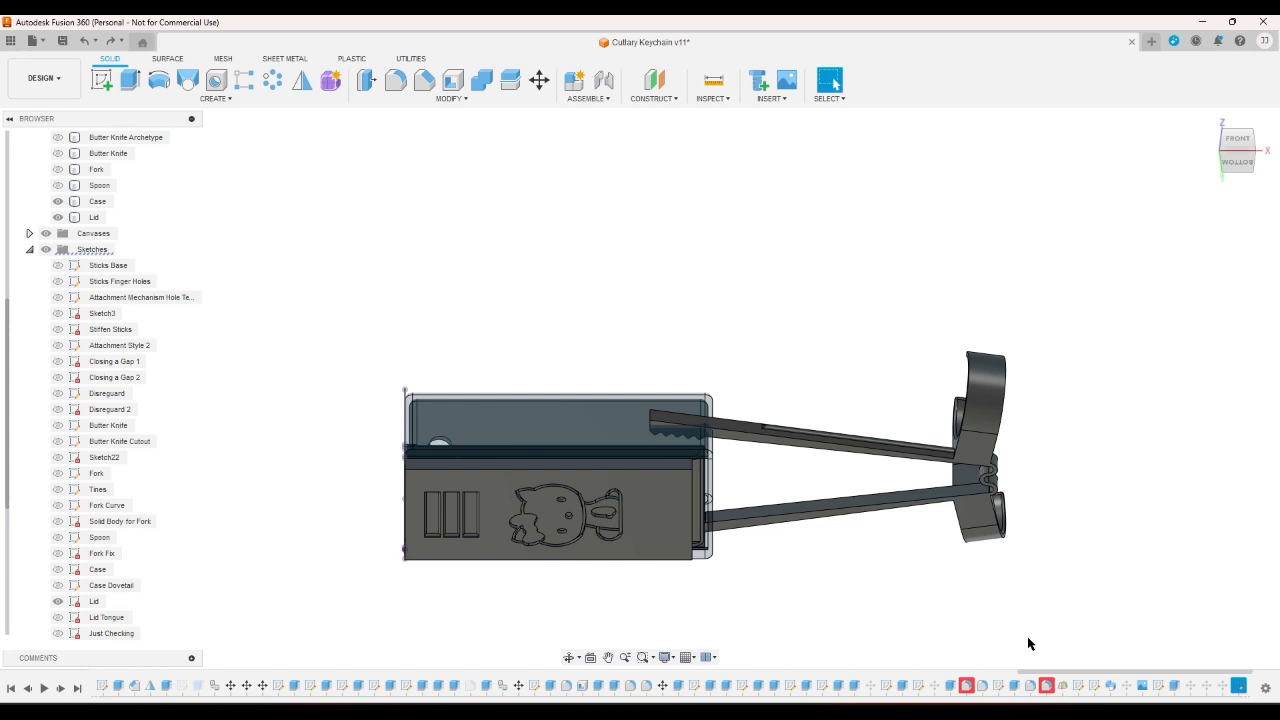
# - Suppress the failing Lid fillets Fillet12 and Fillet15 in the design history
pyautogui.rightClick(968, 690)
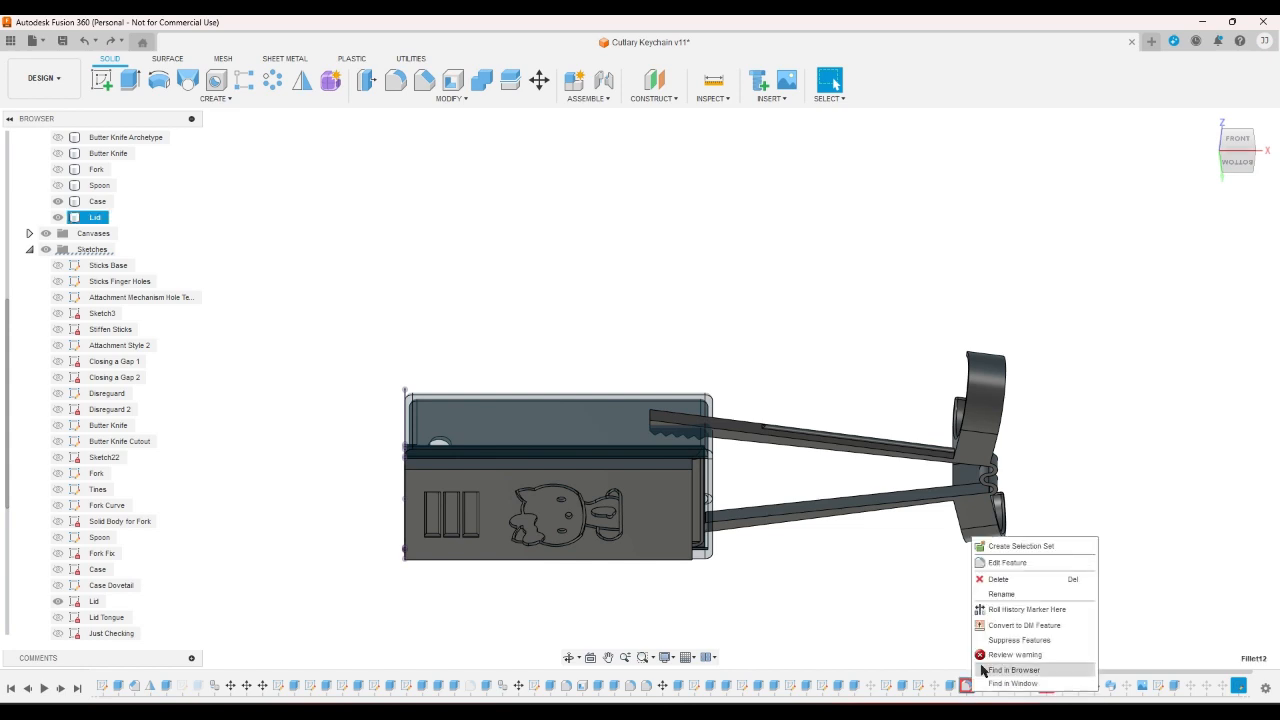
pyautogui.click(991, 651)
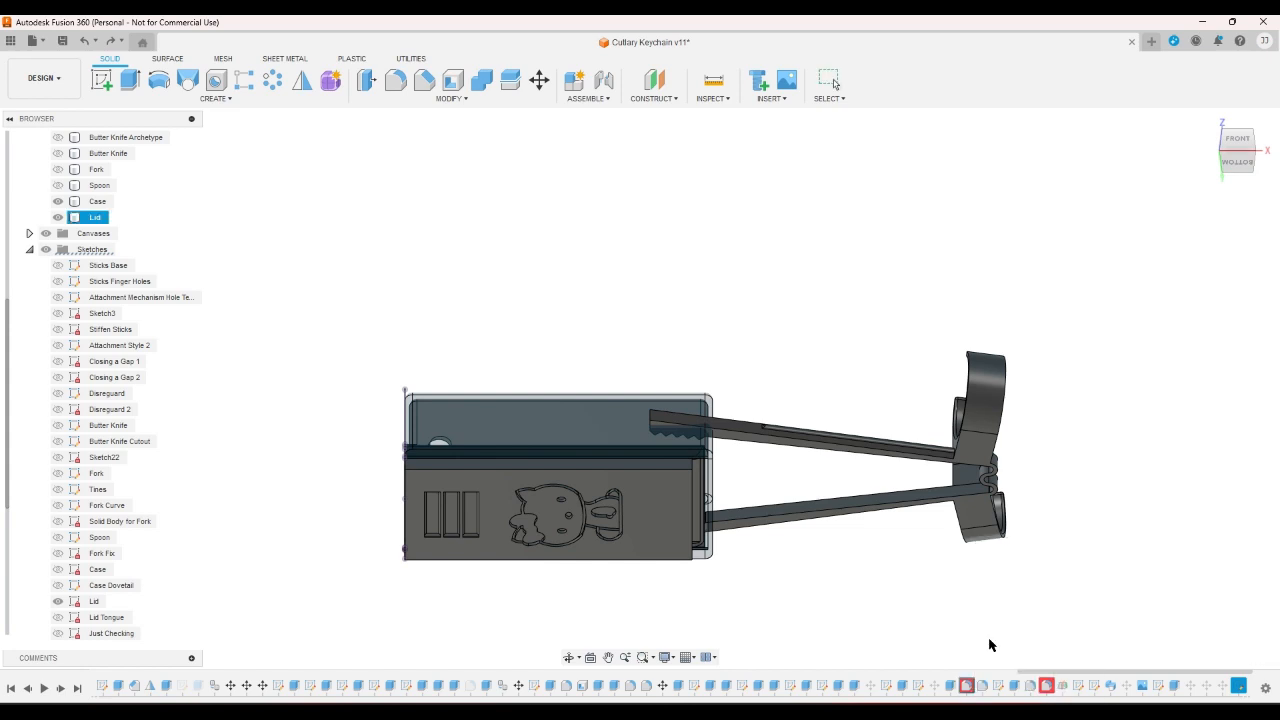
pyautogui.rightClick(1046, 686)
pyautogui.click(1065, 625)
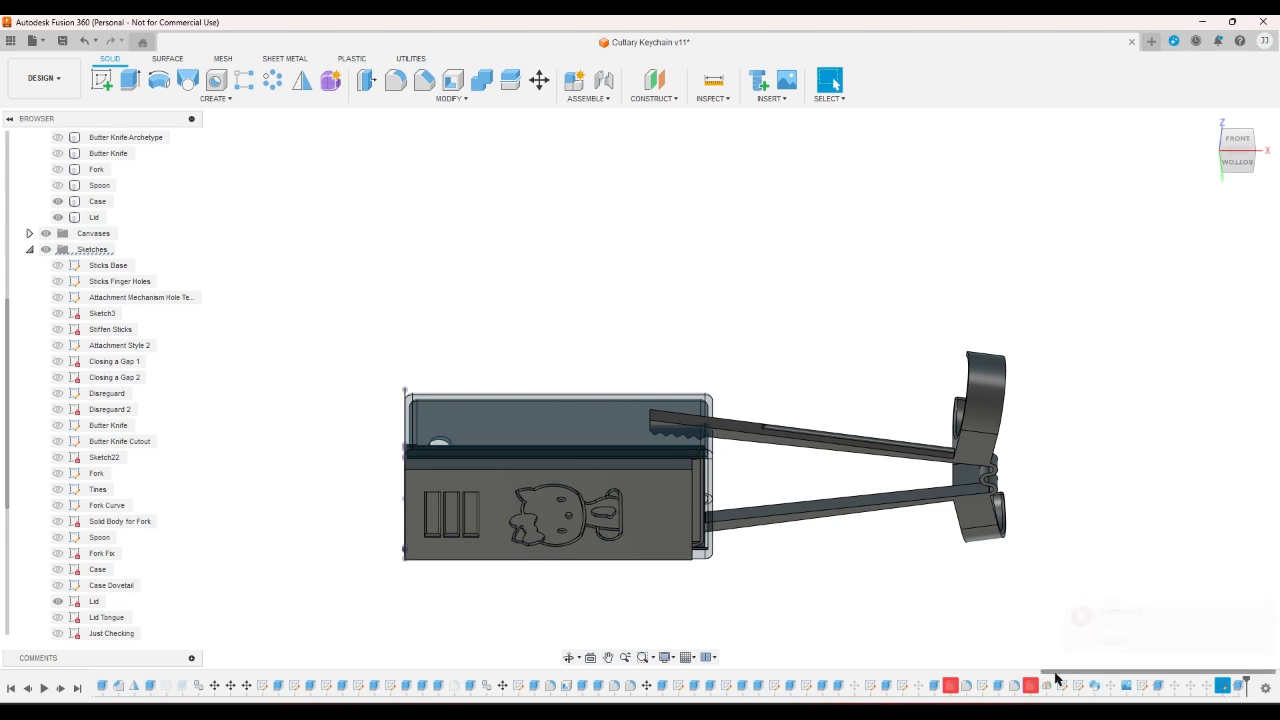
# - Check the case and lid from below, and delete the suppressed features Fillet12 and Fillet15
pyautogui.click(1225, 171)
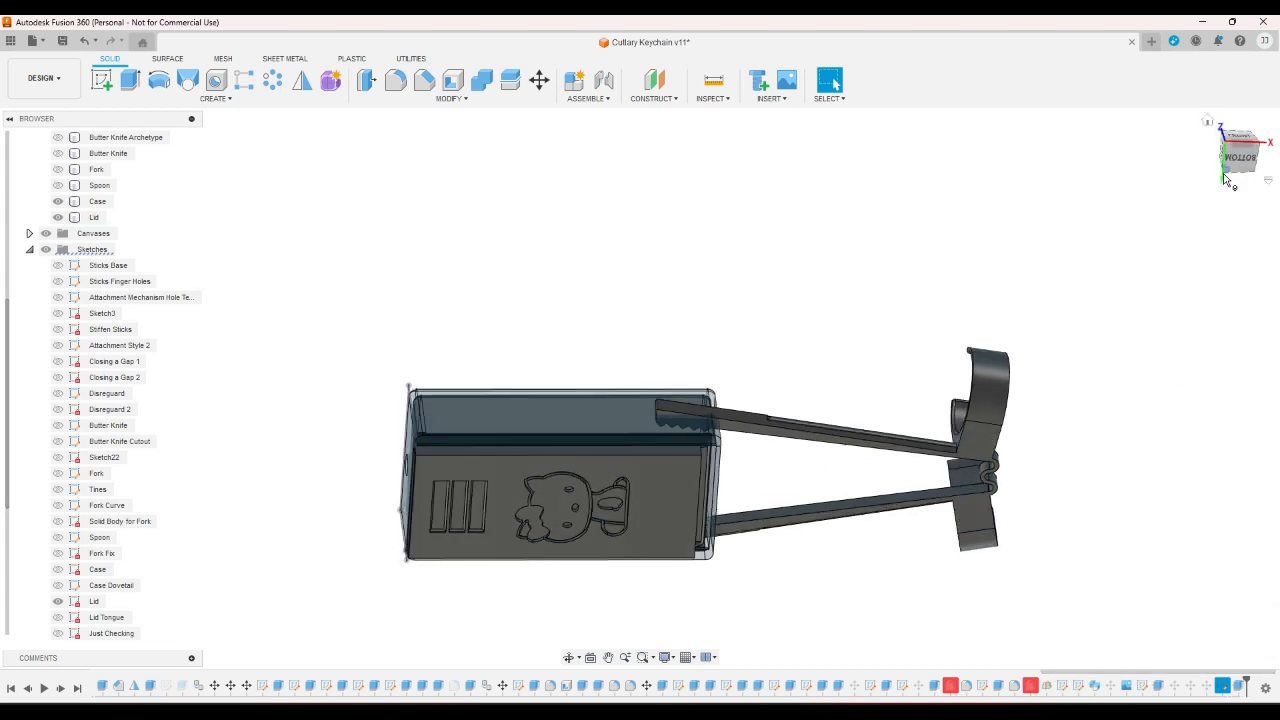
pyautogui.click(1230, 175)
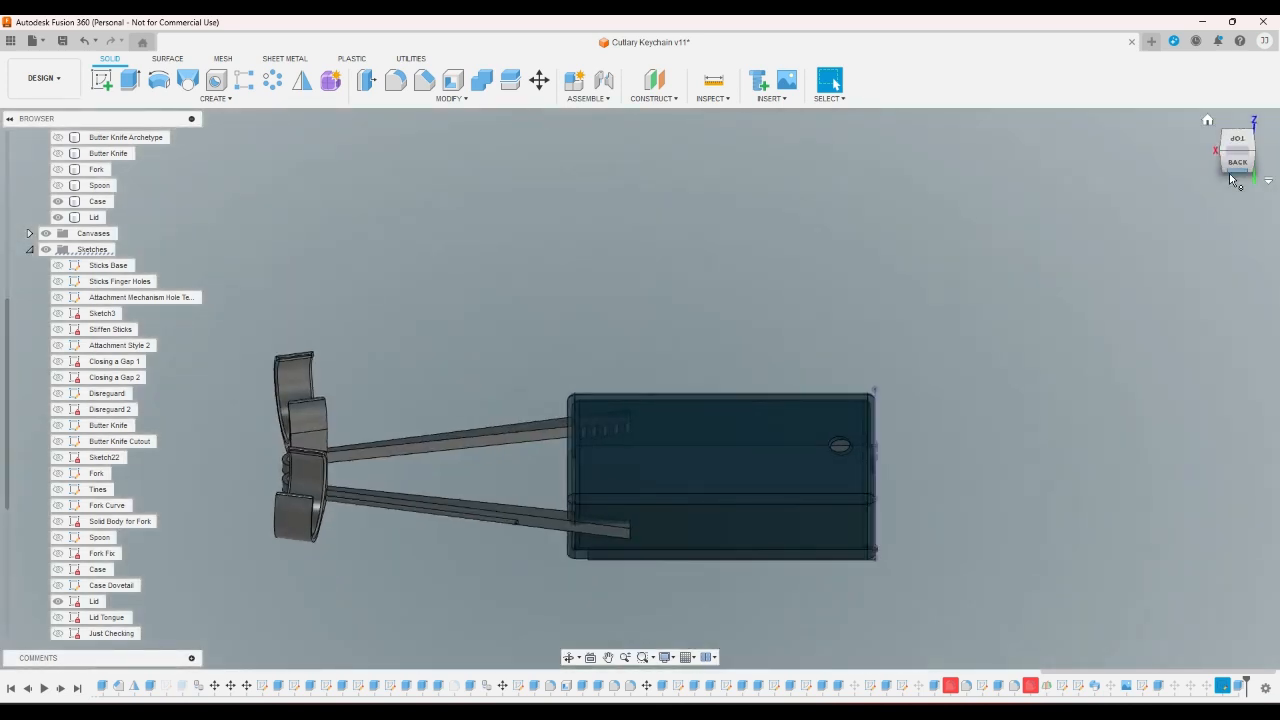
pyautogui.click(1223, 170)
pyautogui.click(1221, 173)
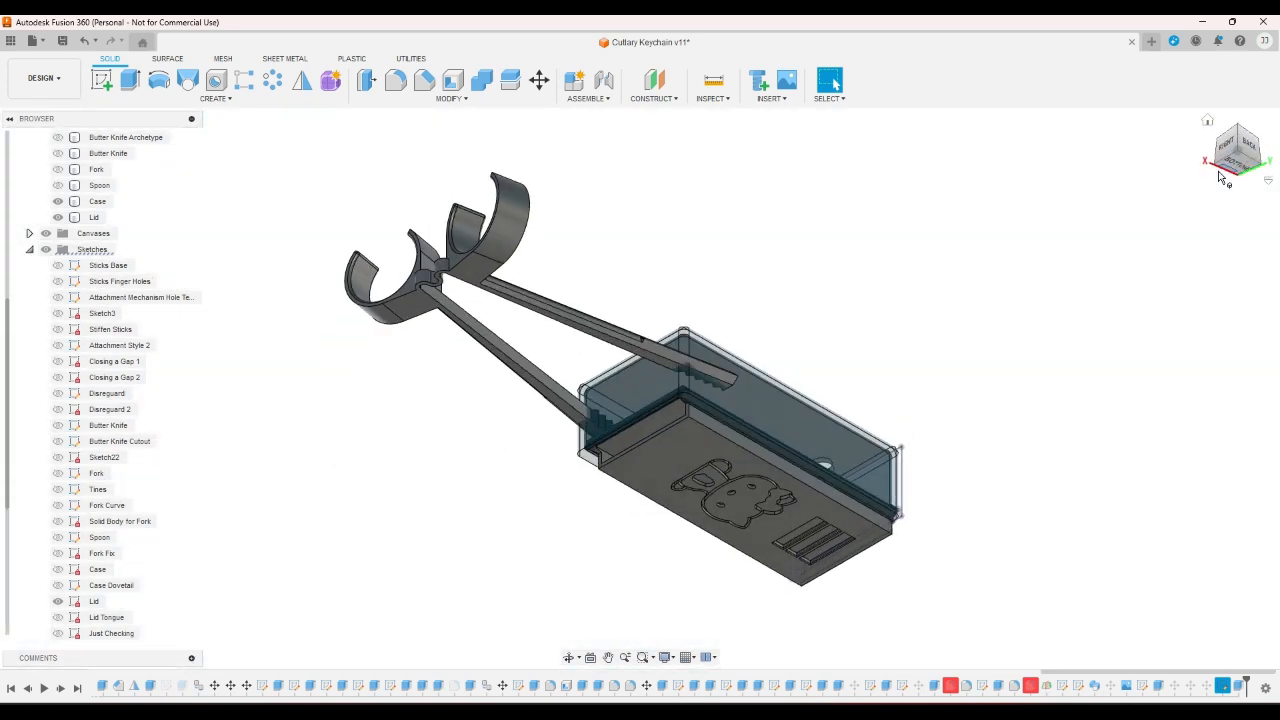
pyautogui.rightClick(952, 690)
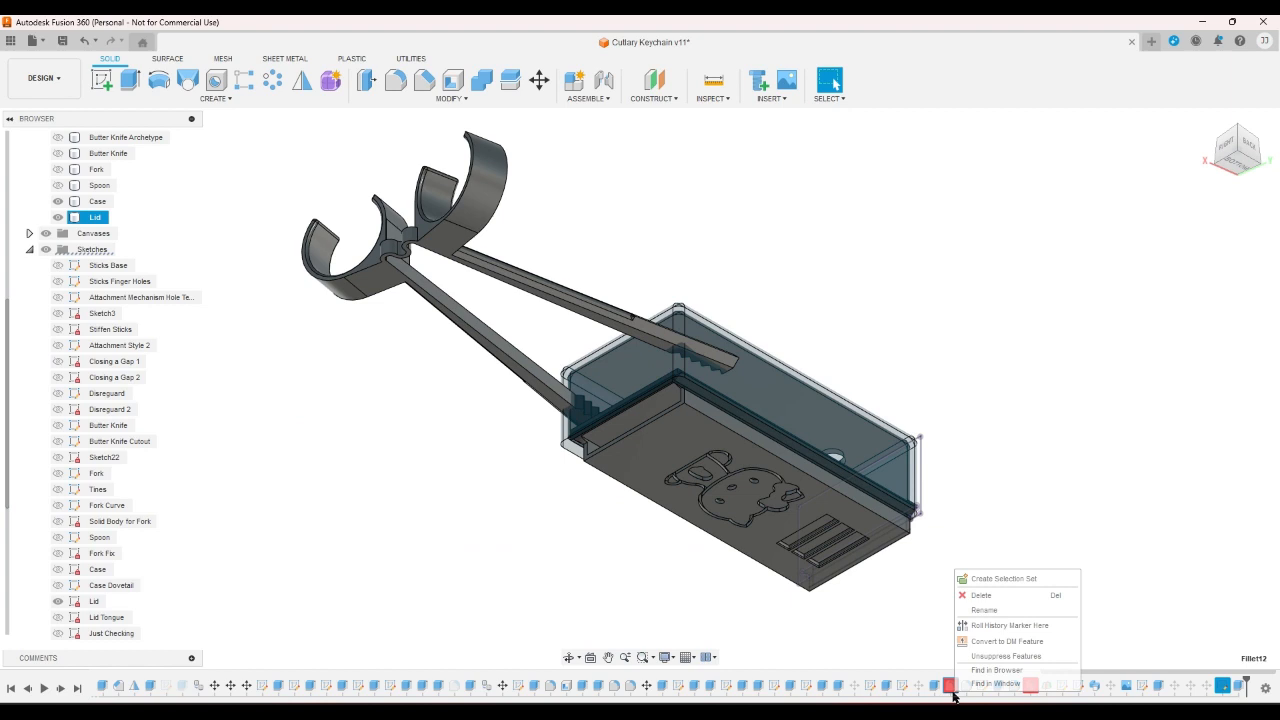
pyautogui.click(979, 596)
pyautogui.rightClick(1031, 690)
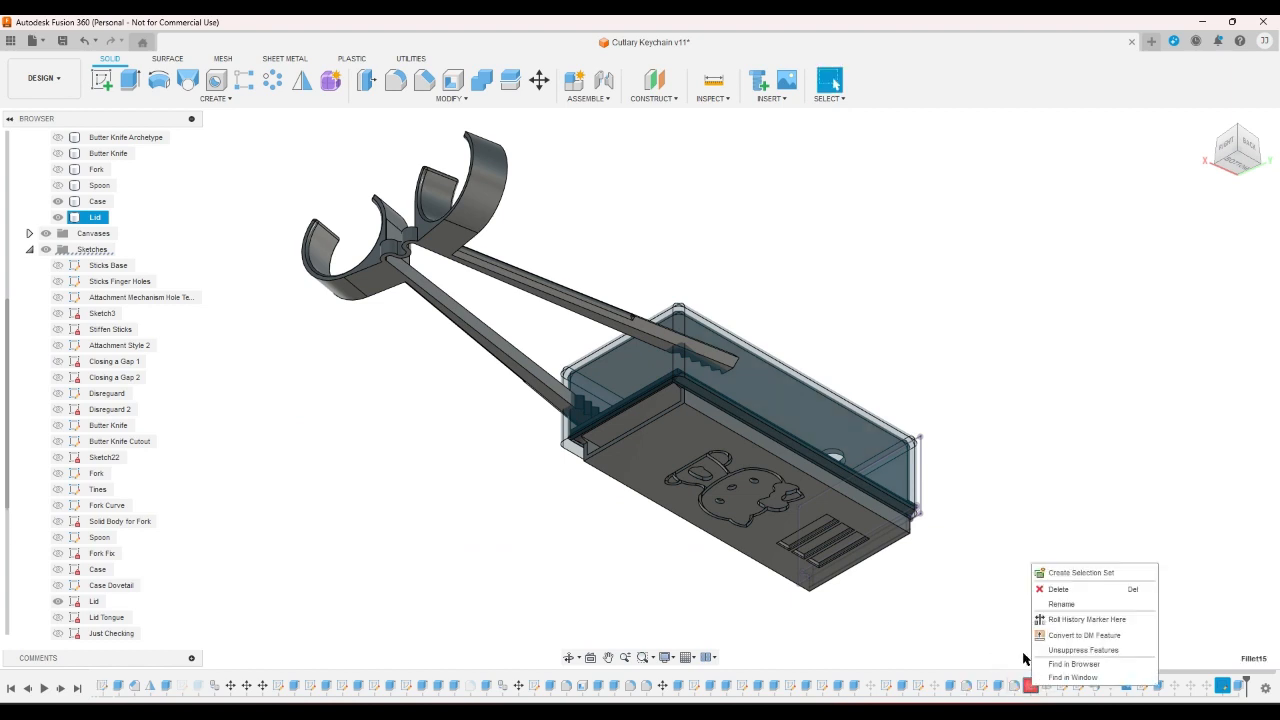
pyautogui.click(1050, 587)
# - Set the cut distance of the three grip recesses on the lid's underside to -0.6 mm and inspect them up close
pyautogui.doubleClick(1031, 690)
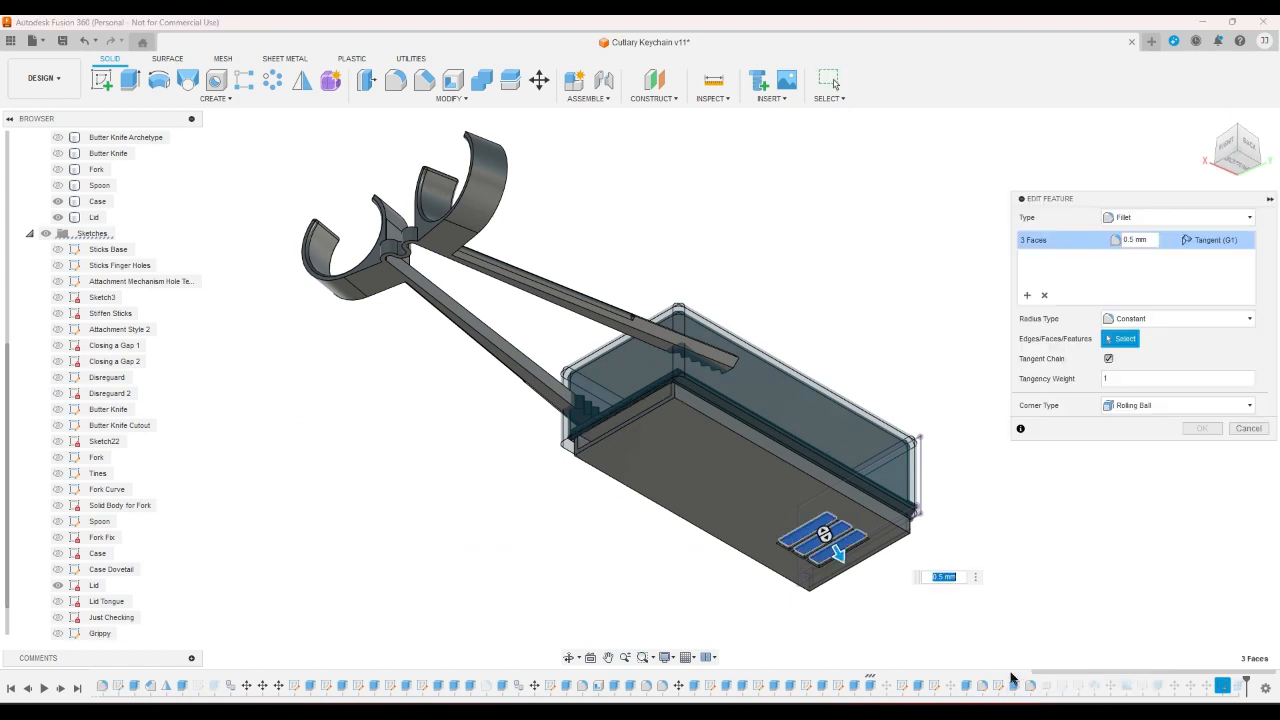
pyautogui.click(1245, 435)
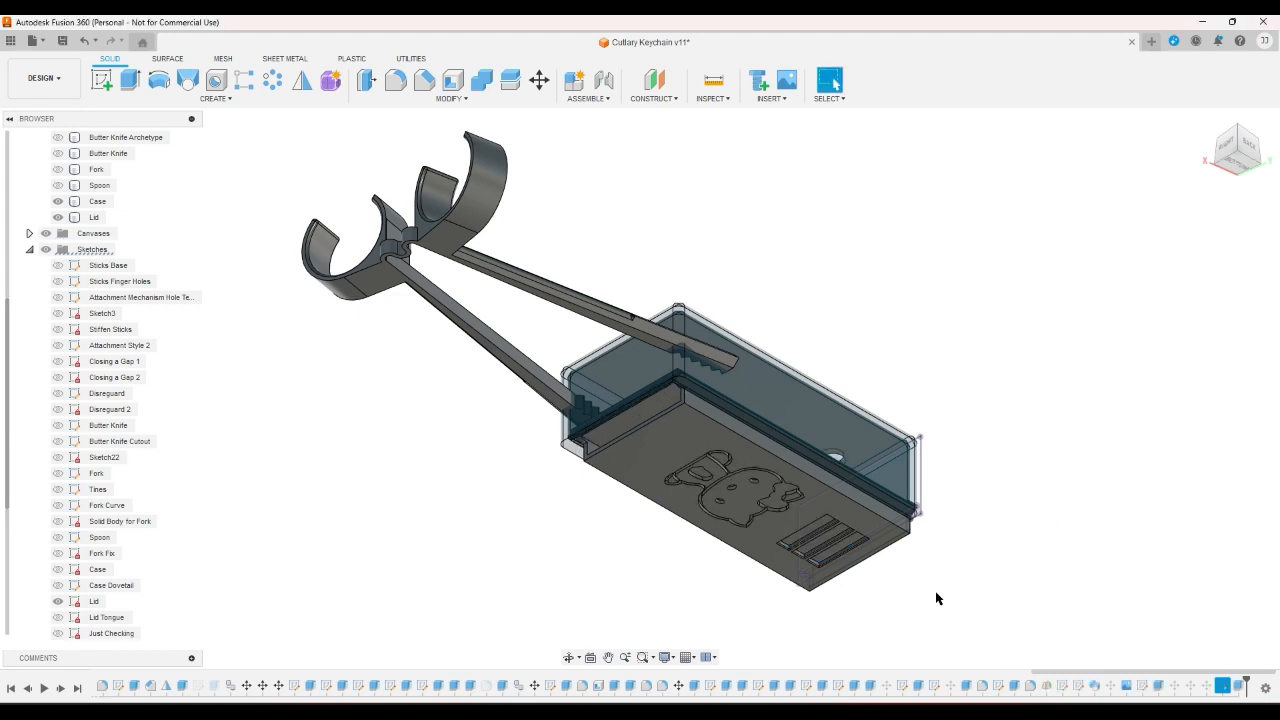
pyautogui.scroll(5, 936, 598)
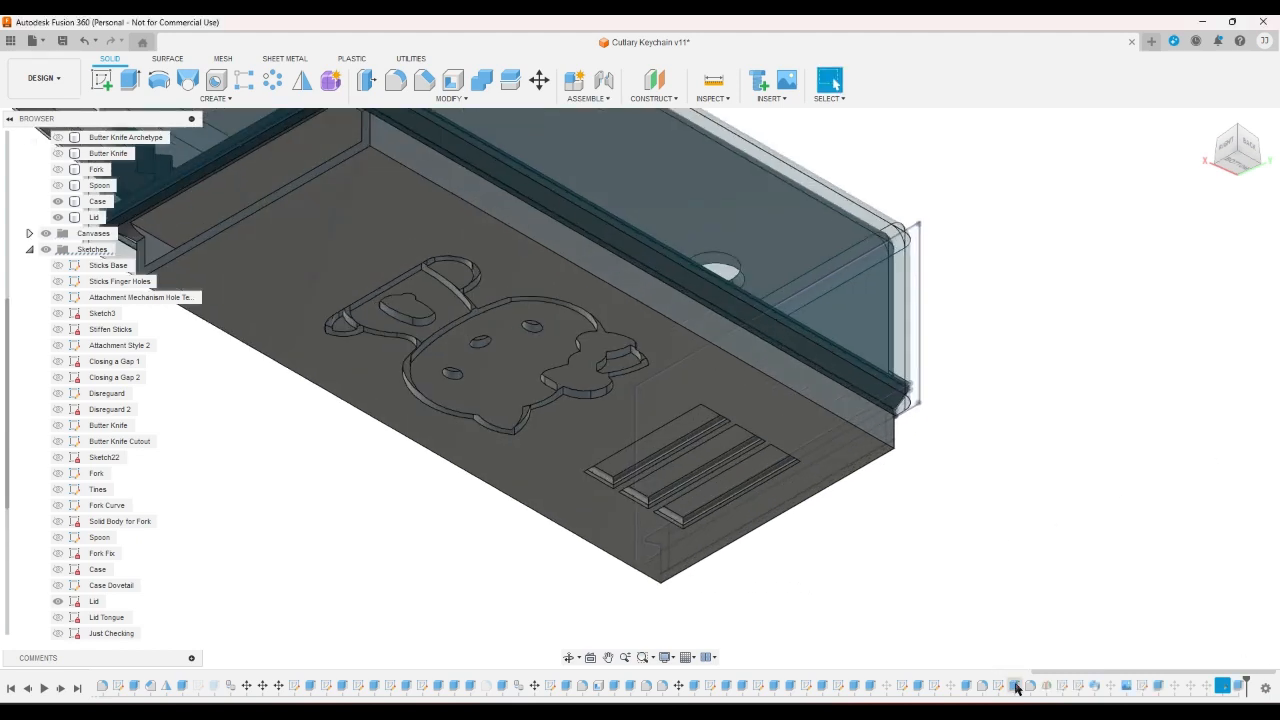
pyautogui.doubleClick(1016, 688)
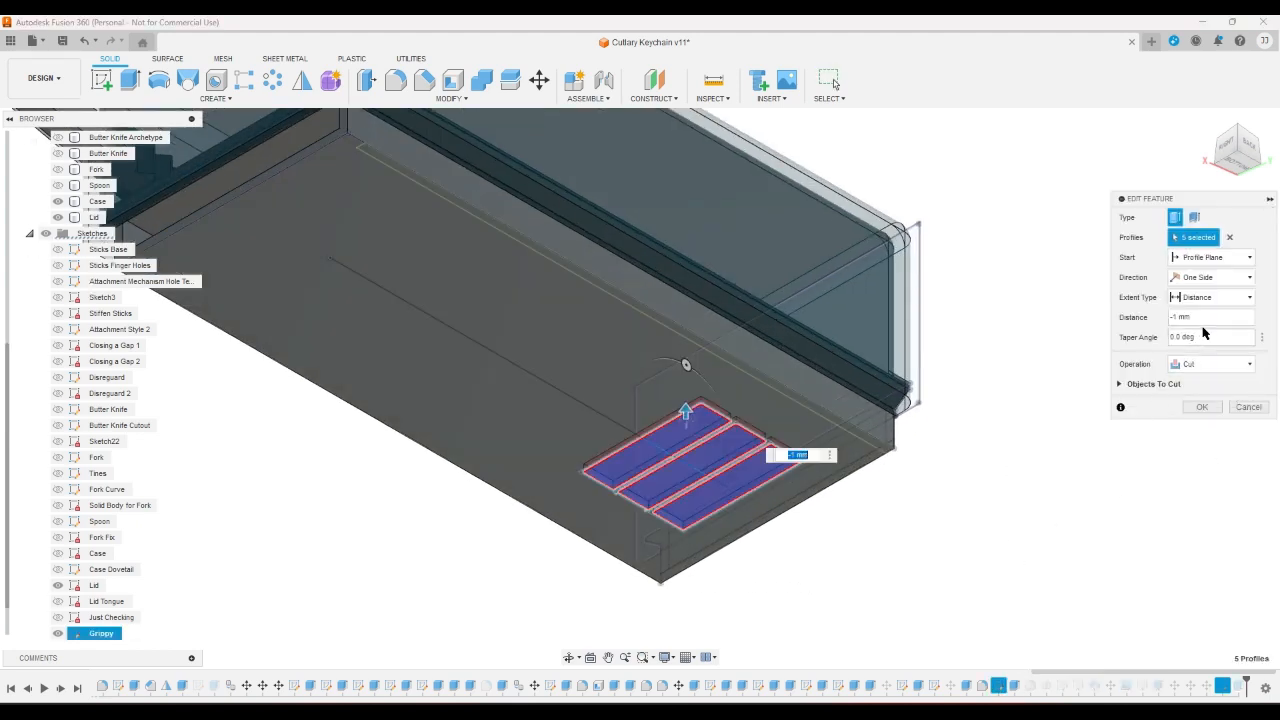
pyautogui.click(1205, 319)
pyautogui.write('-0.6')
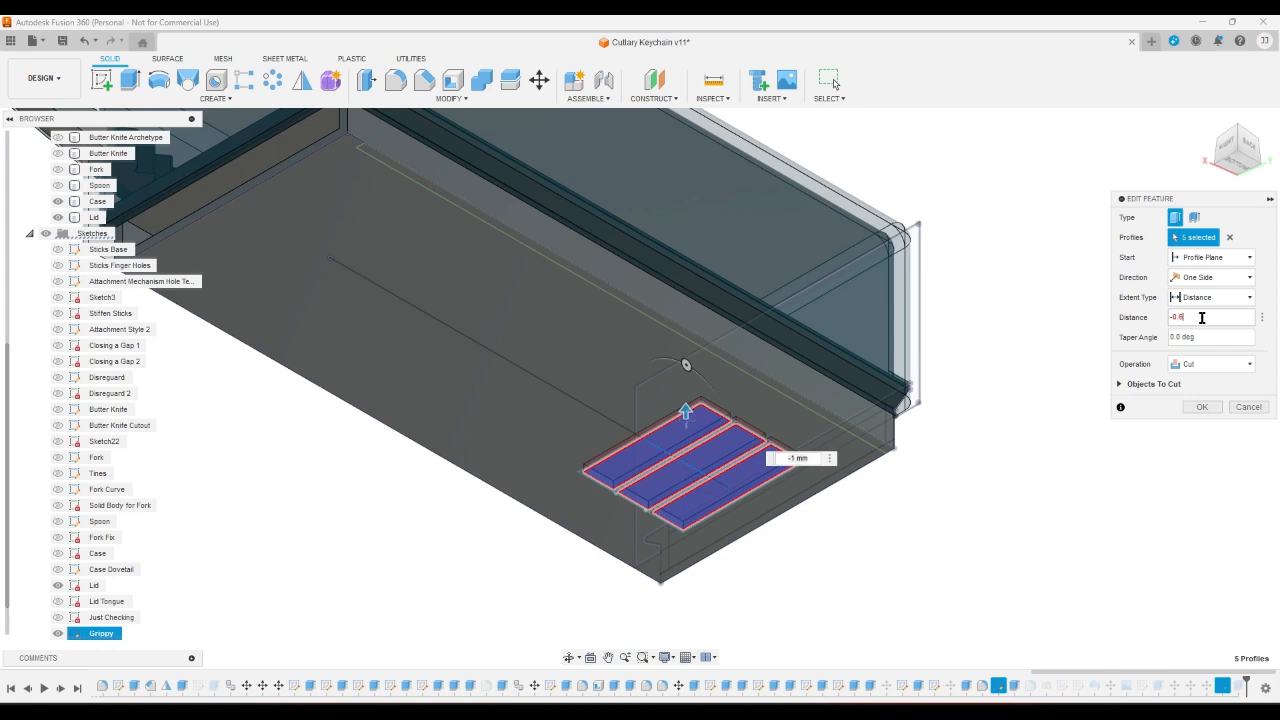
pyautogui.press('Return')
pyautogui.scroll(2, 805, 488)
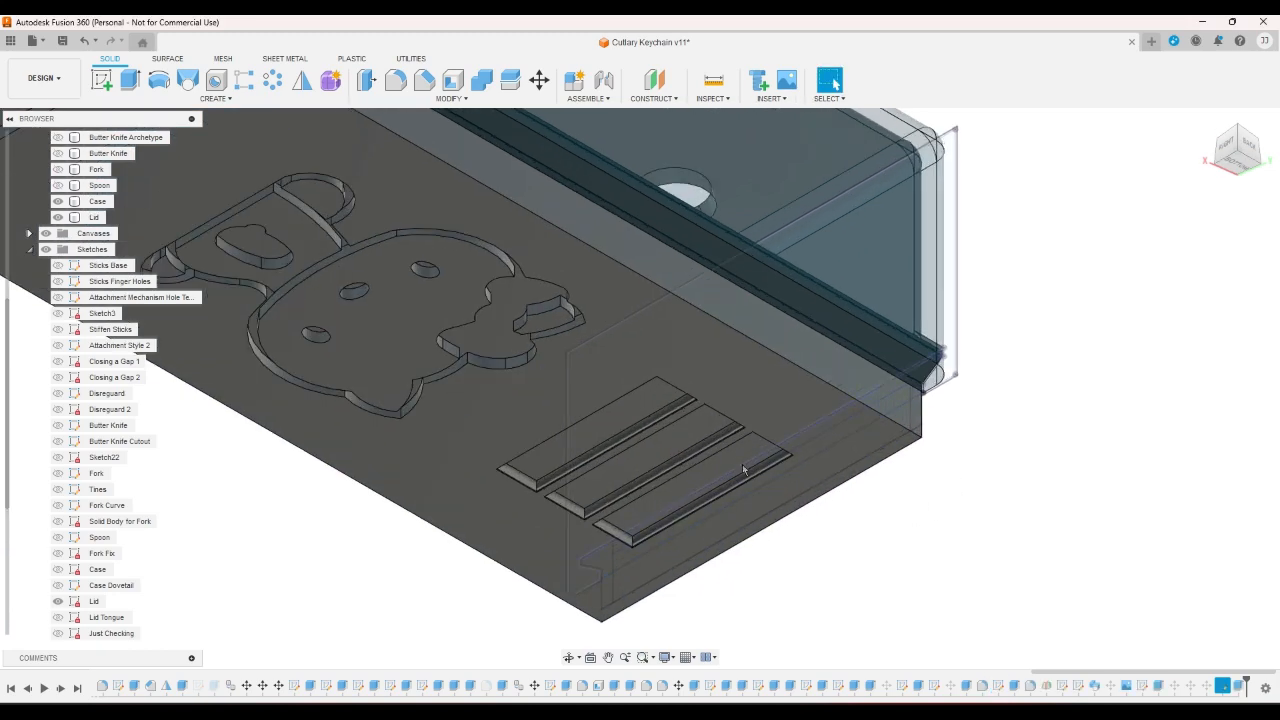
pyautogui.scroll(6, 669, 434)
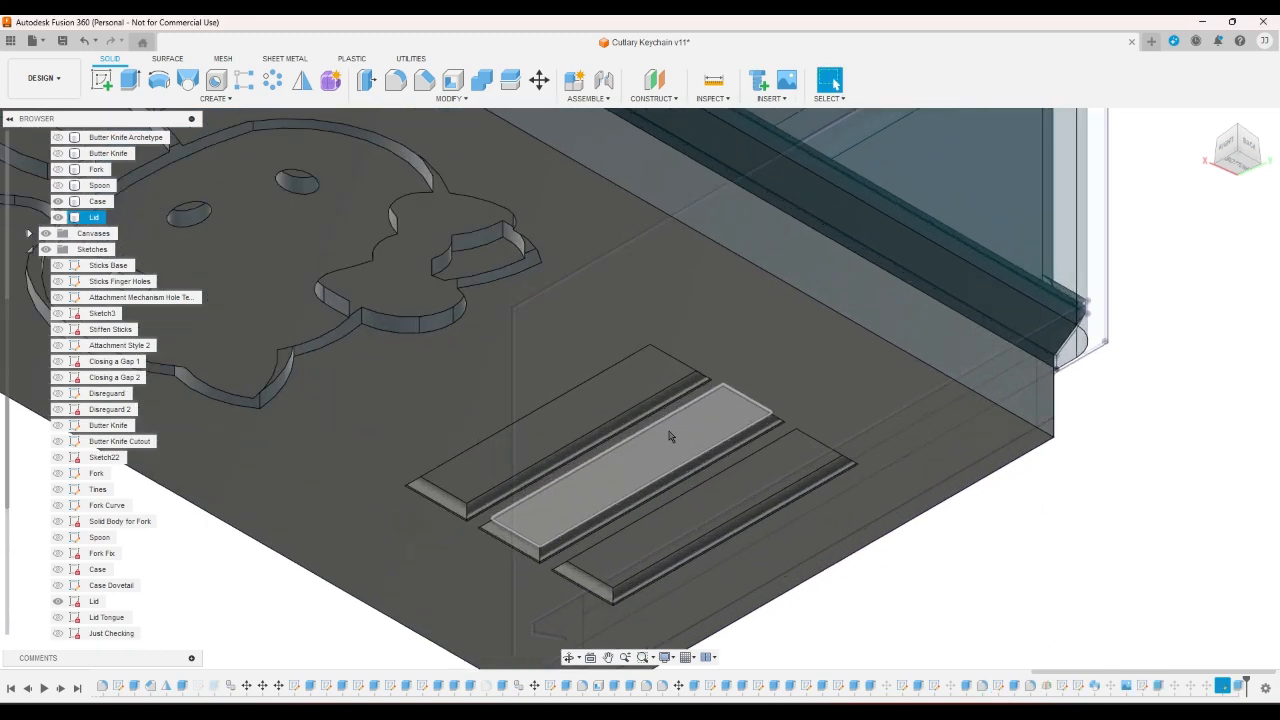
pyautogui.scroll(-7, 788, 473)
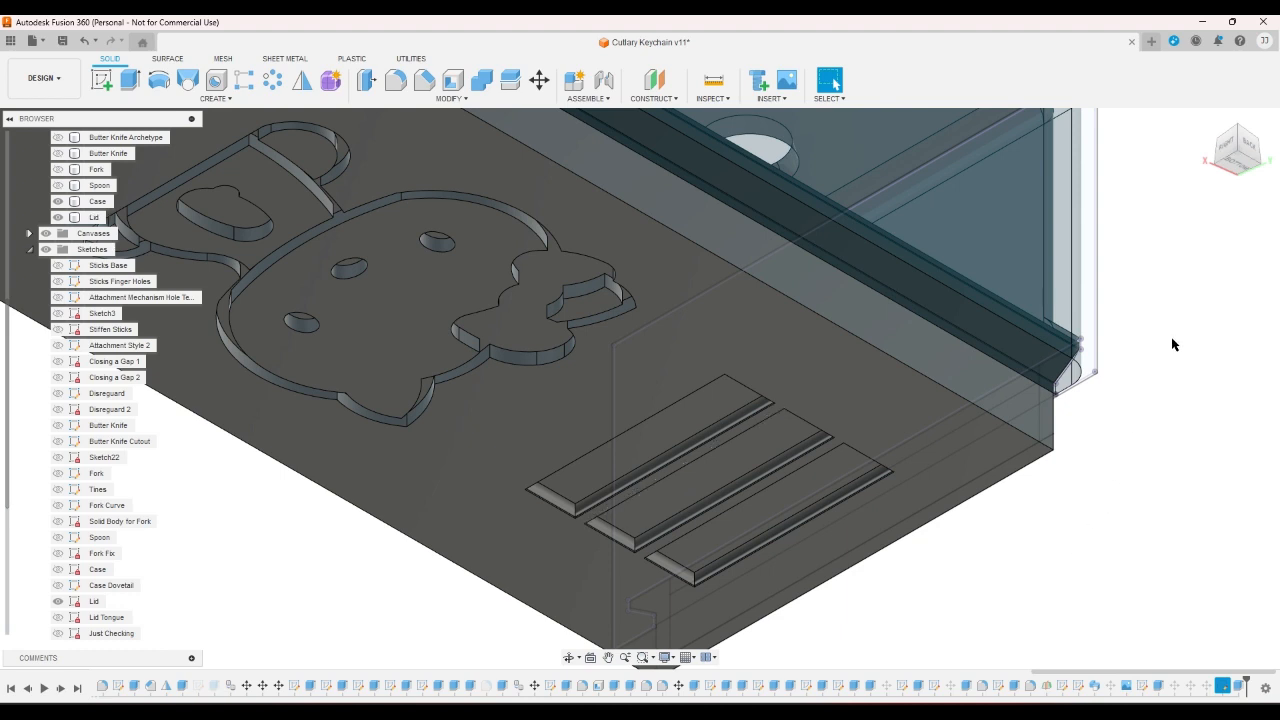
pyautogui.scroll(-5, 1230, 450)
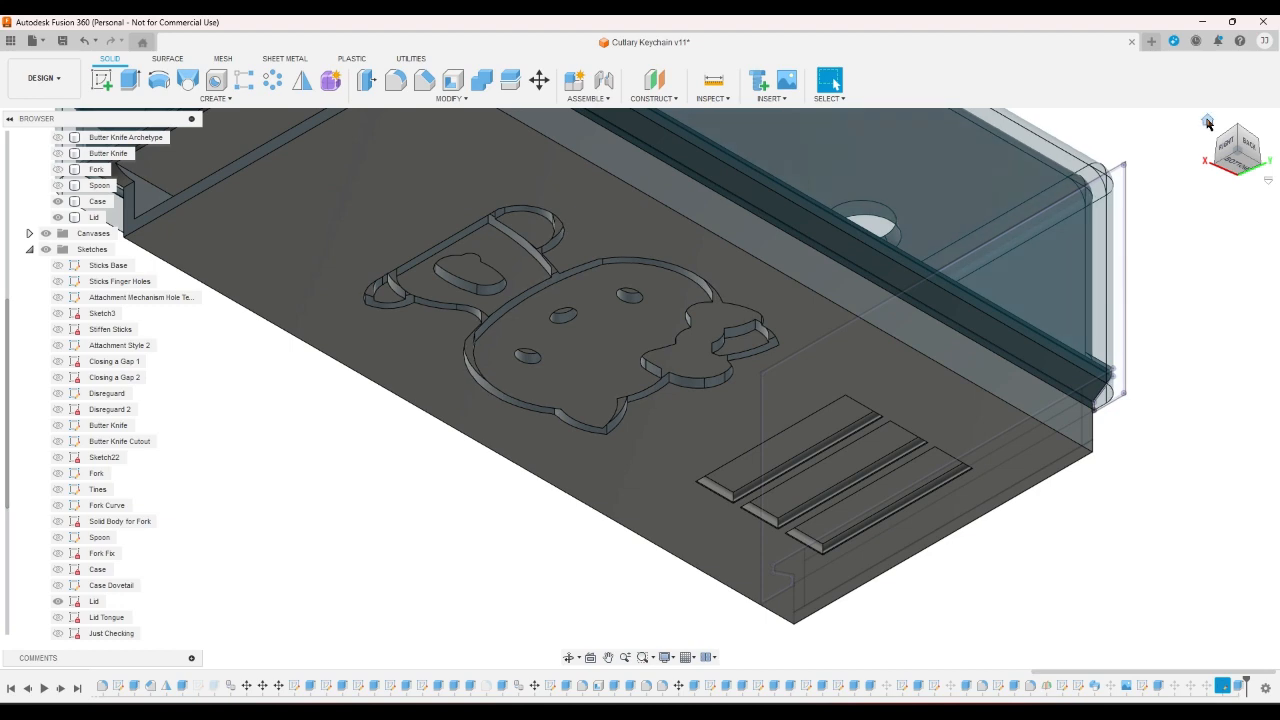
# - Set the cut distance of the Hello Kitty engraving on the lid to -0.6 mm
pyautogui.click(1208, 122)
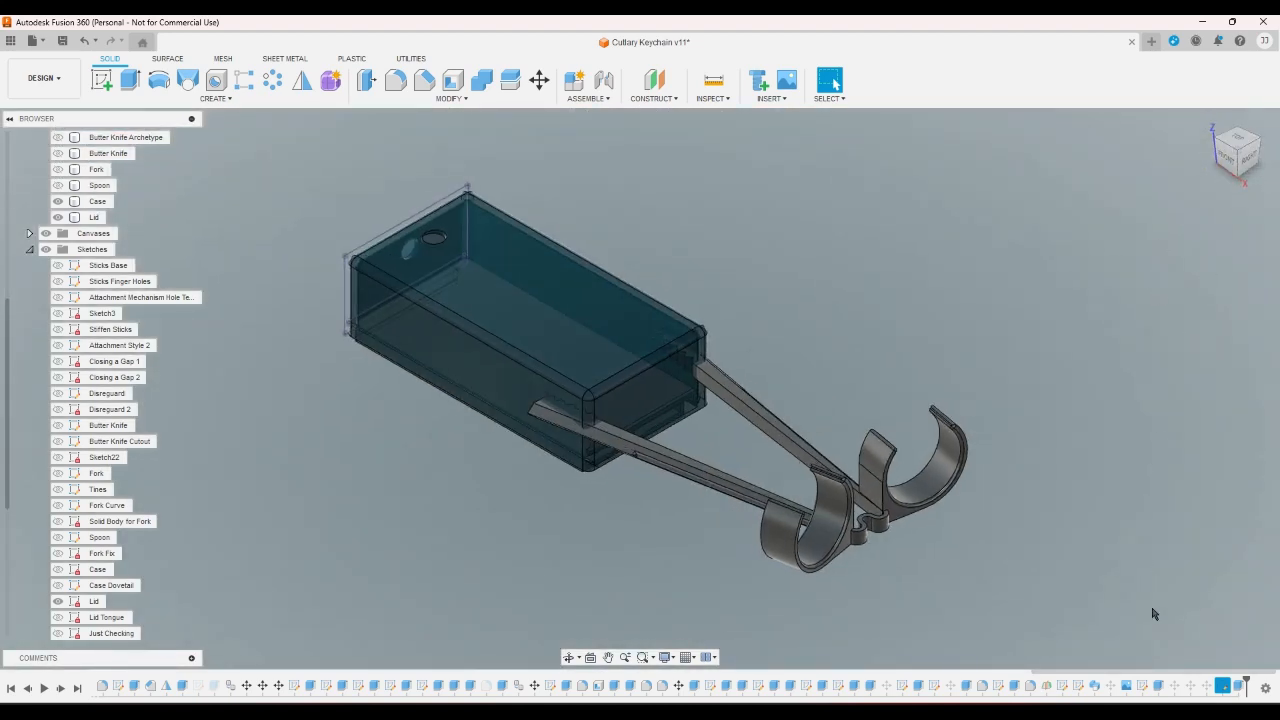
pyautogui.doubleClick(1143, 686)
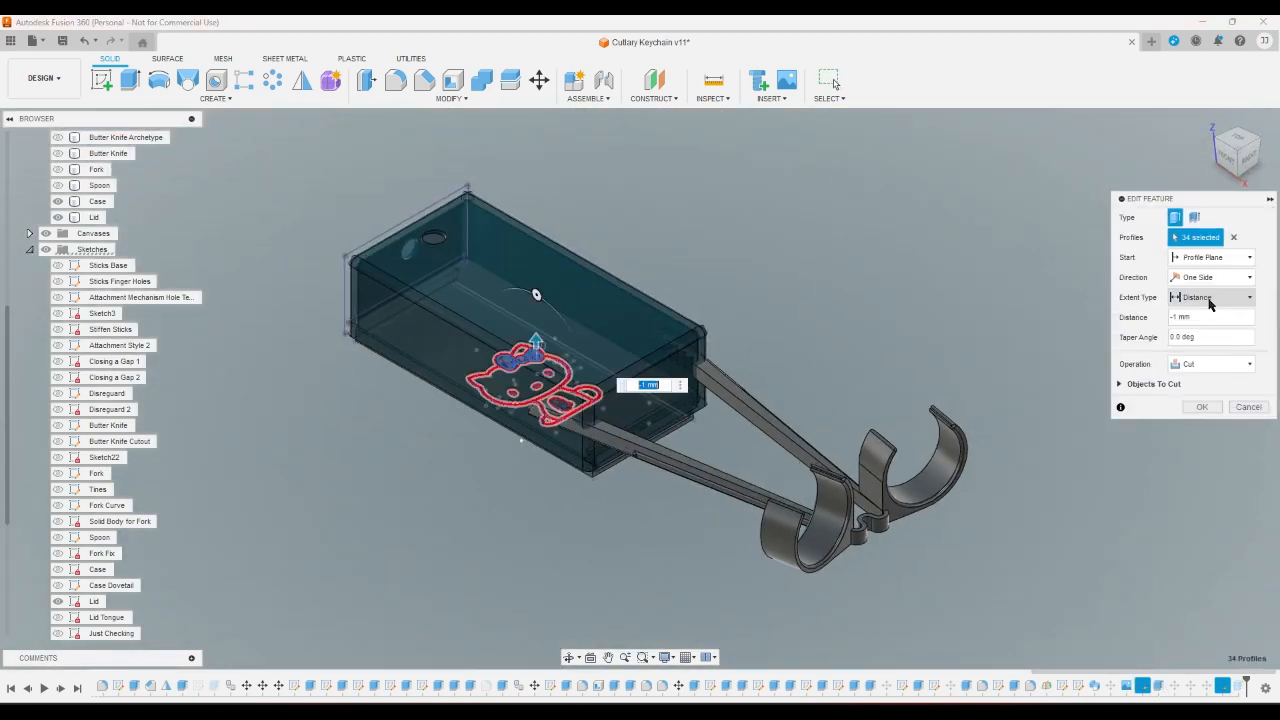
pyautogui.click(1177, 318)
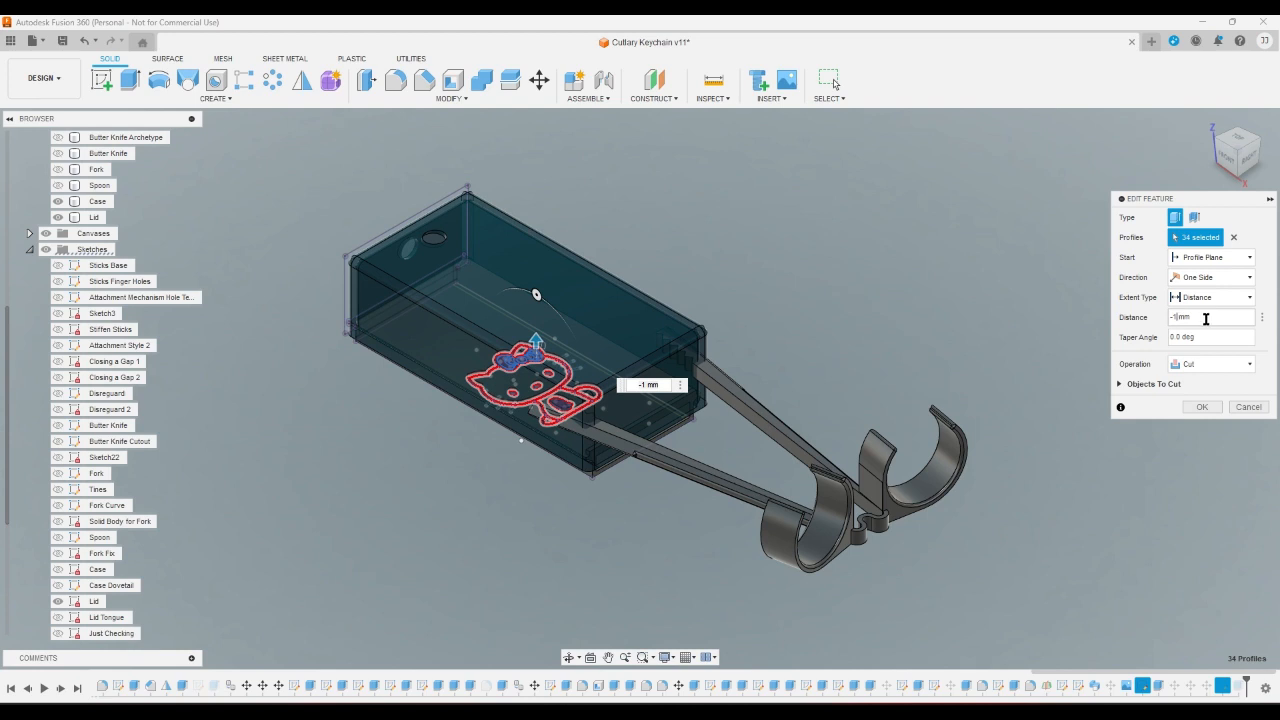
pyautogui.press('BackSpace')
pyautogui.write('0.5')
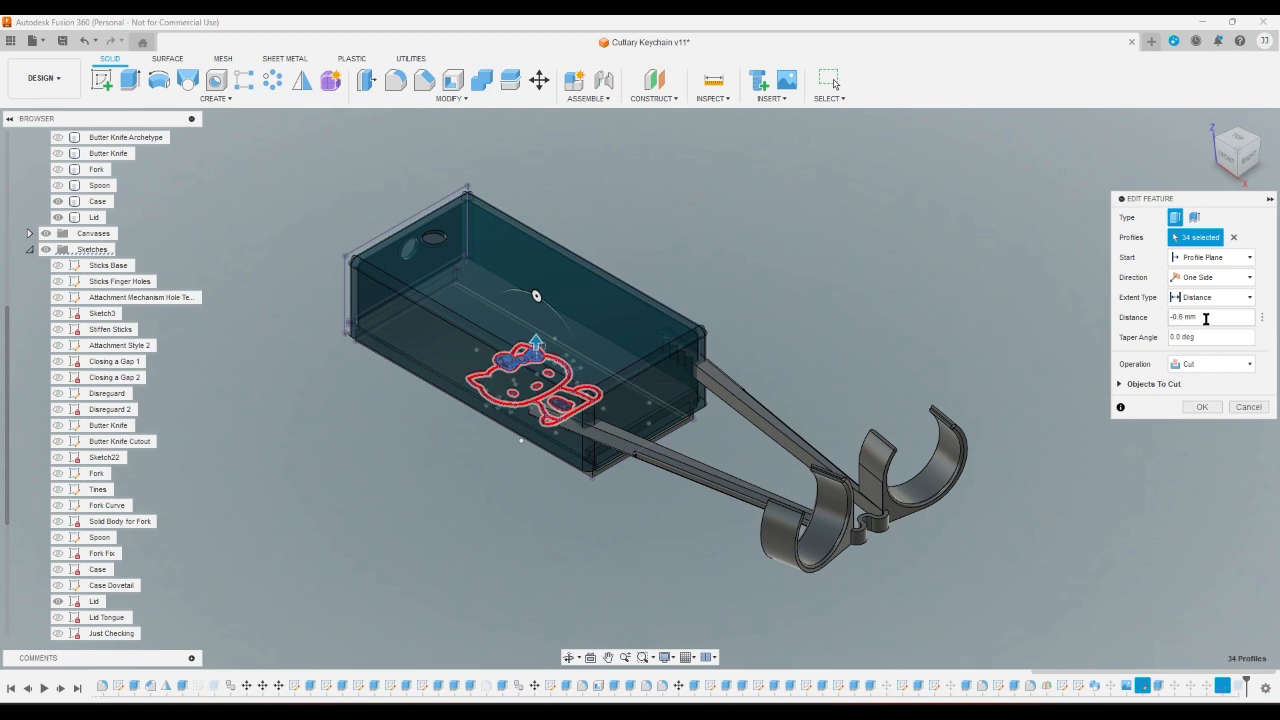
pyautogui.press('Return')
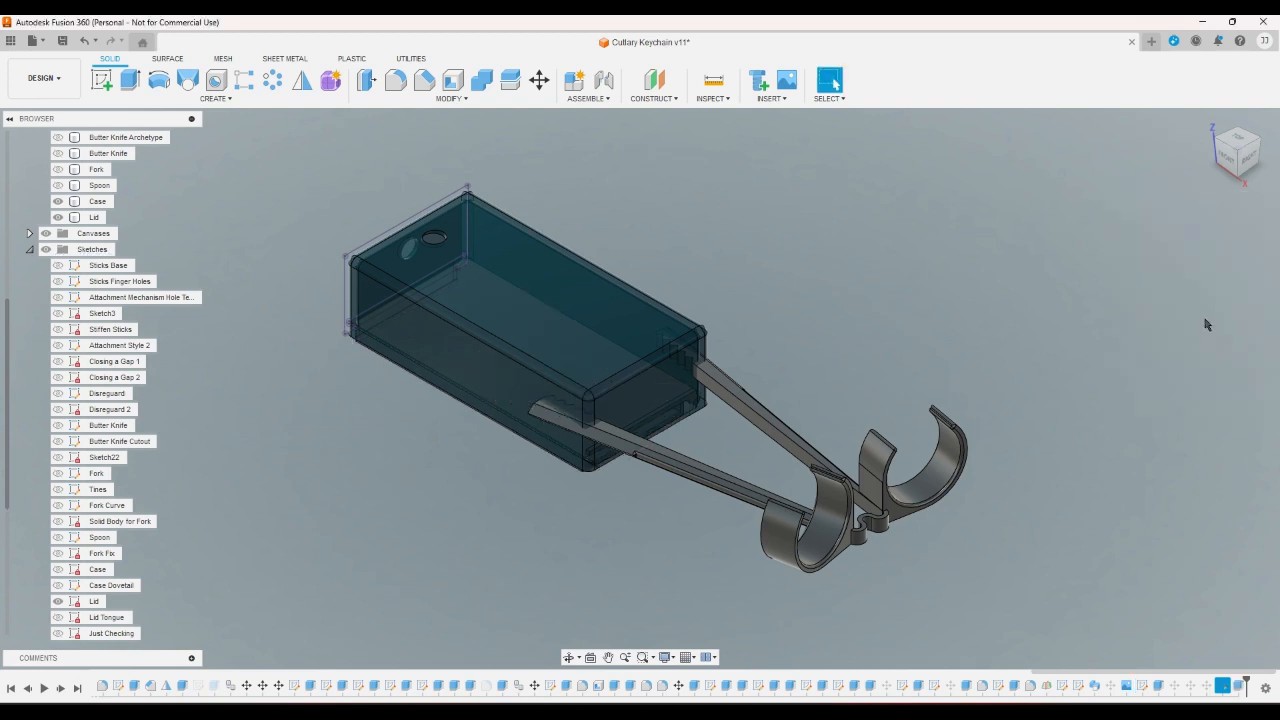
# - Inspect the lid's Hello Kitty engraving and grip recesses from below, from the back and at an angle
pyautogui.click(1243, 174)
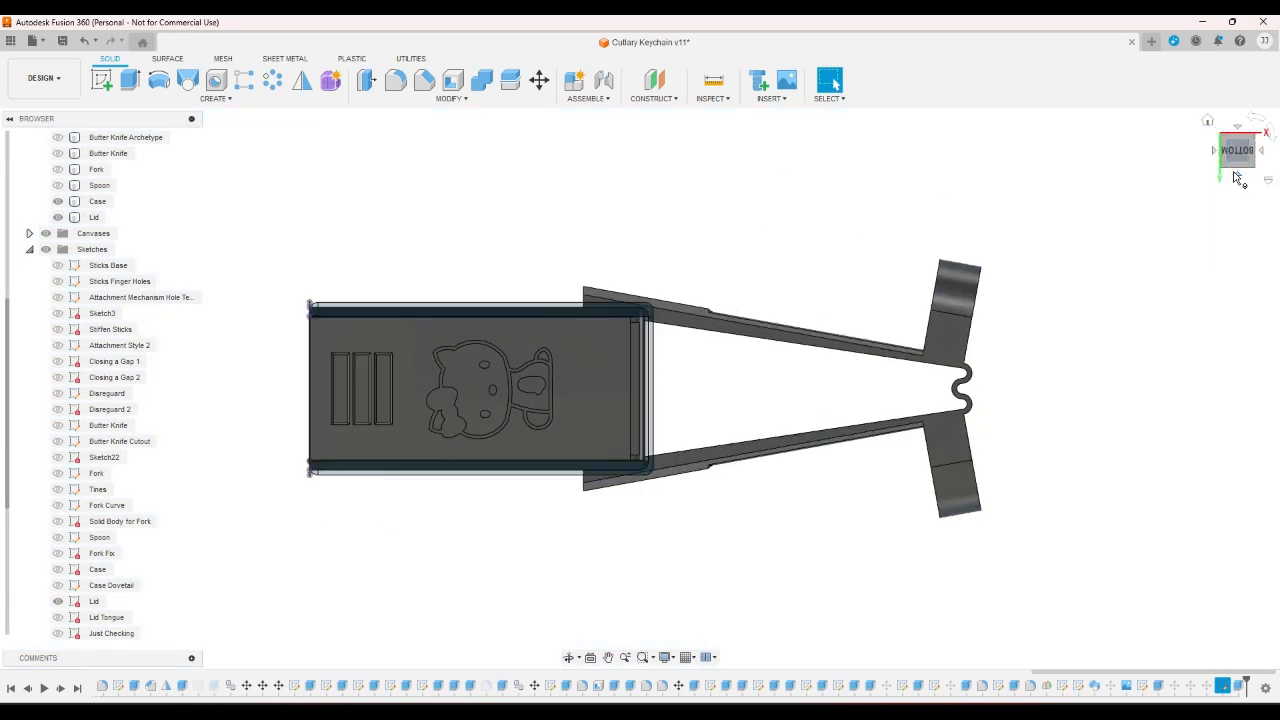
pyautogui.click(1226, 172)
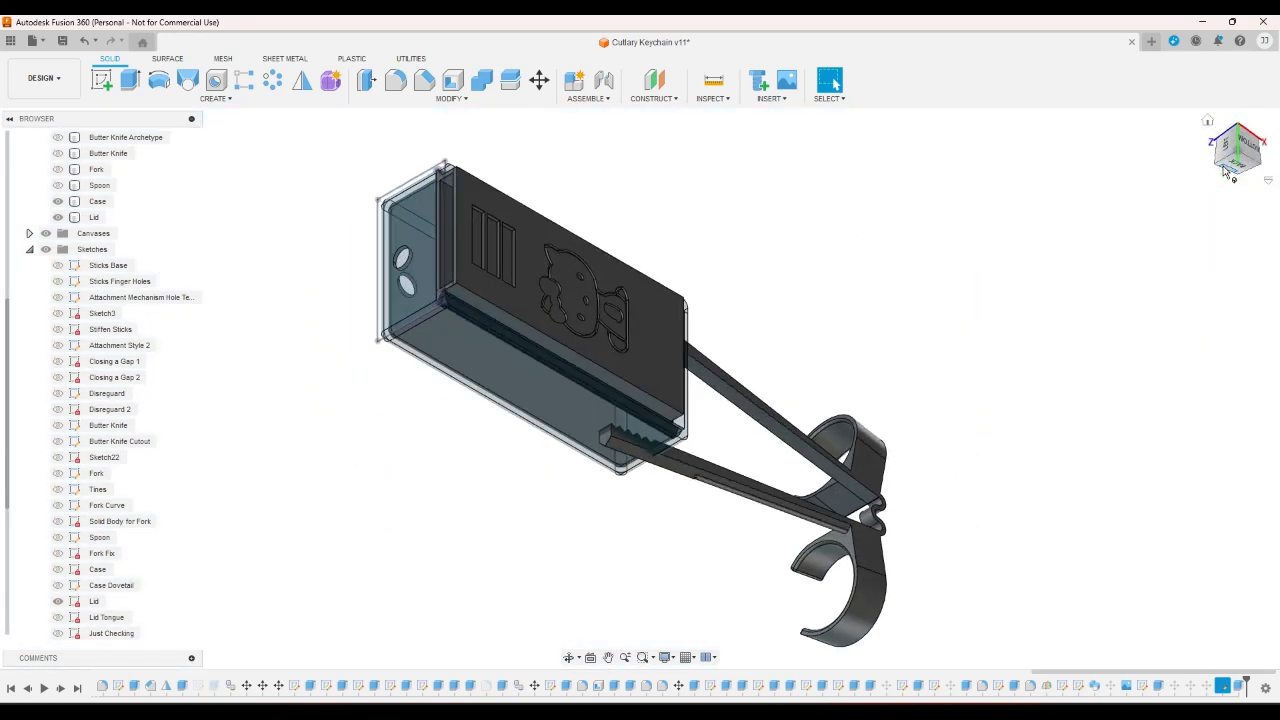
pyautogui.click(1252, 141)
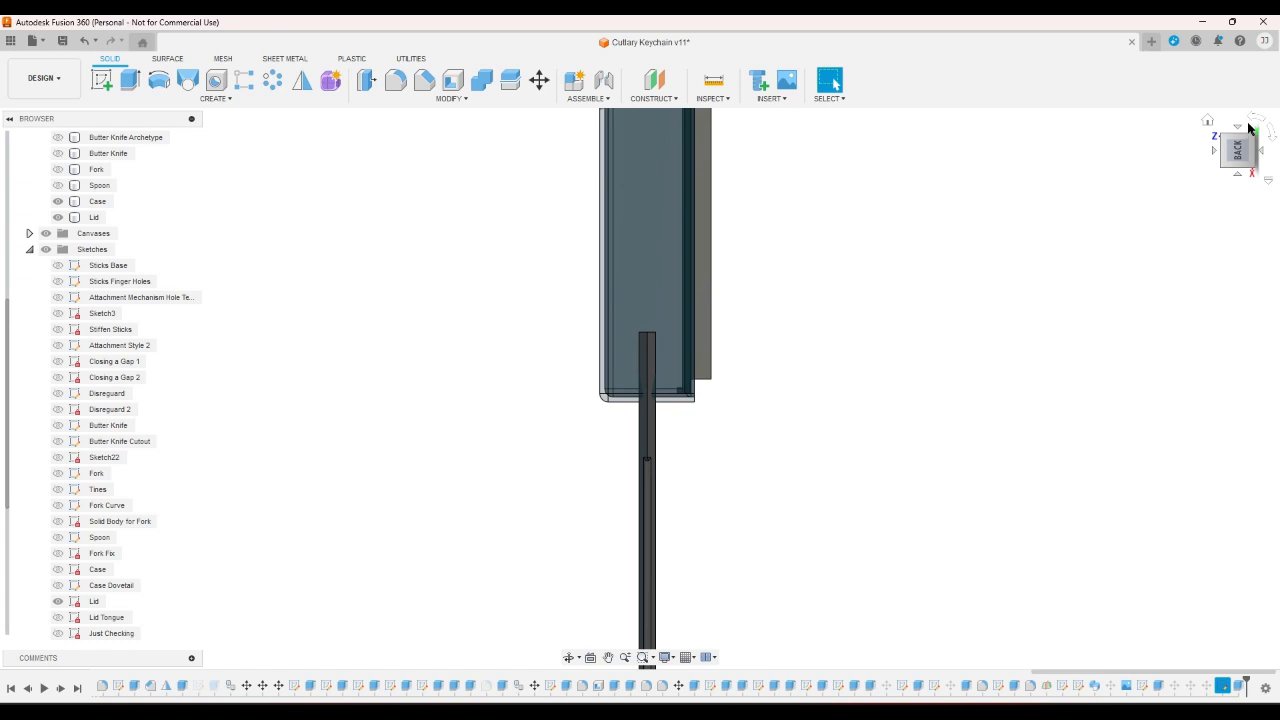
pyautogui.click(1249, 121)
pyautogui.moveTo(1250, 137); pyautogui.dragTo(1232, 158)
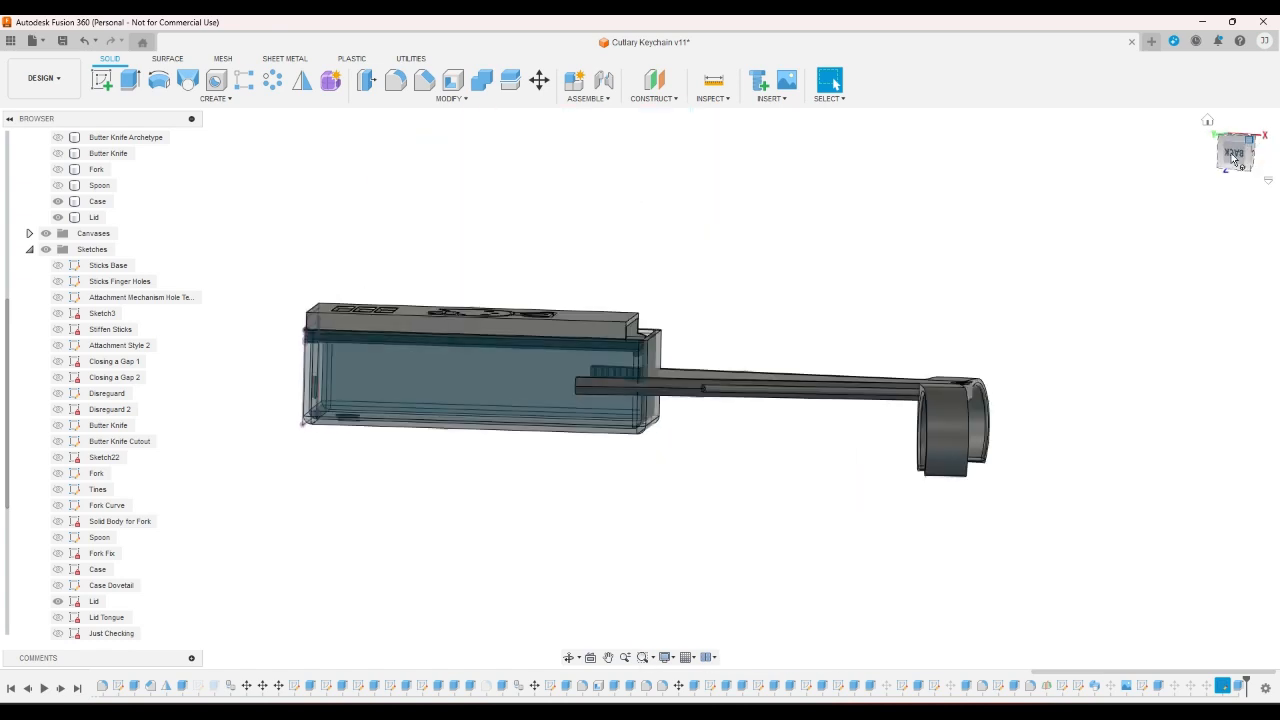
pyautogui.click(1248, 140)
pyautogui.scroll(5, 640, 310)
pyautogui.scroll(-5, 638, 464)
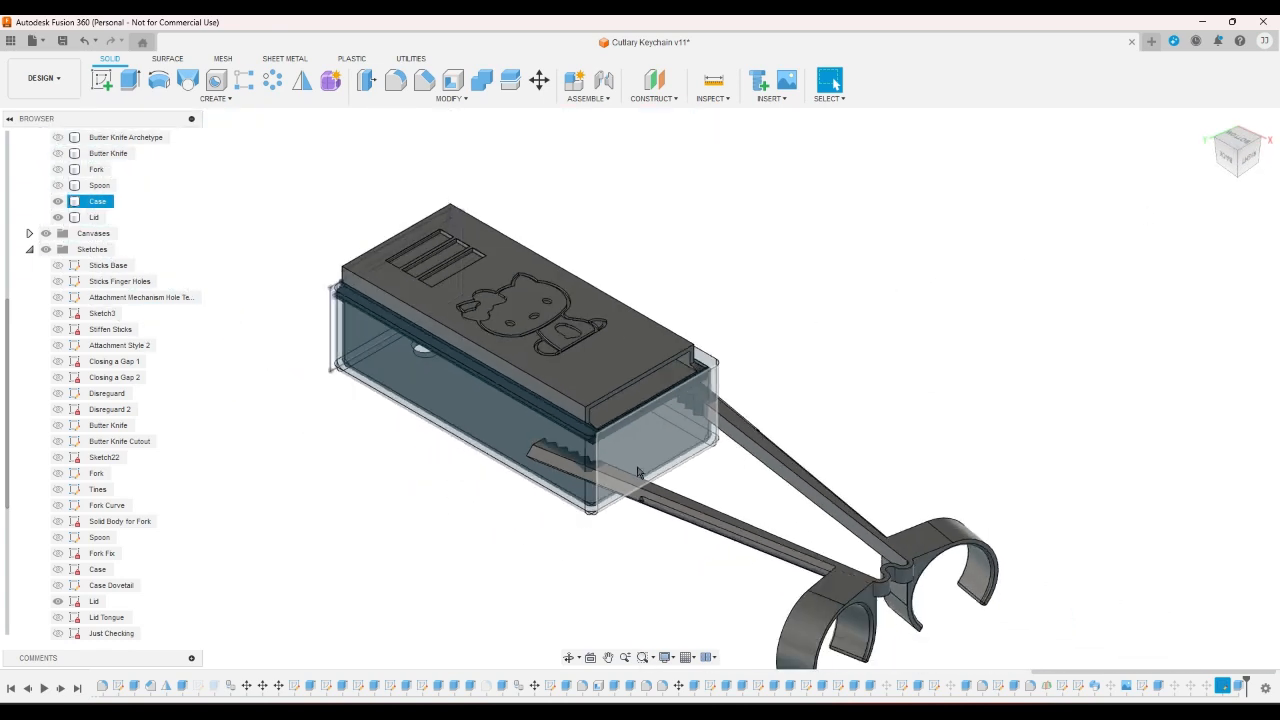
pyautogui.scroll(-1, 675, 566)
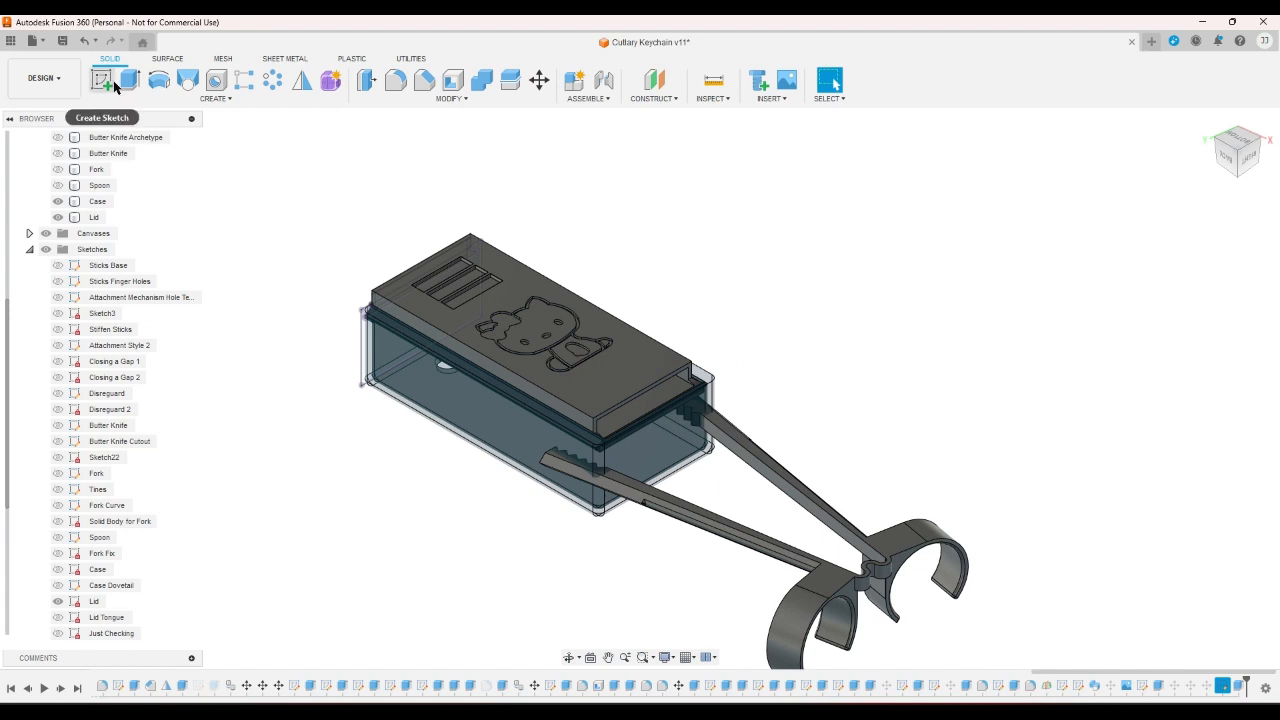
# - Move the Finger Sticks body 65 mm in X so that it overlaps the case
pyautogui.press('m')
pyautogui.click(893, 566)
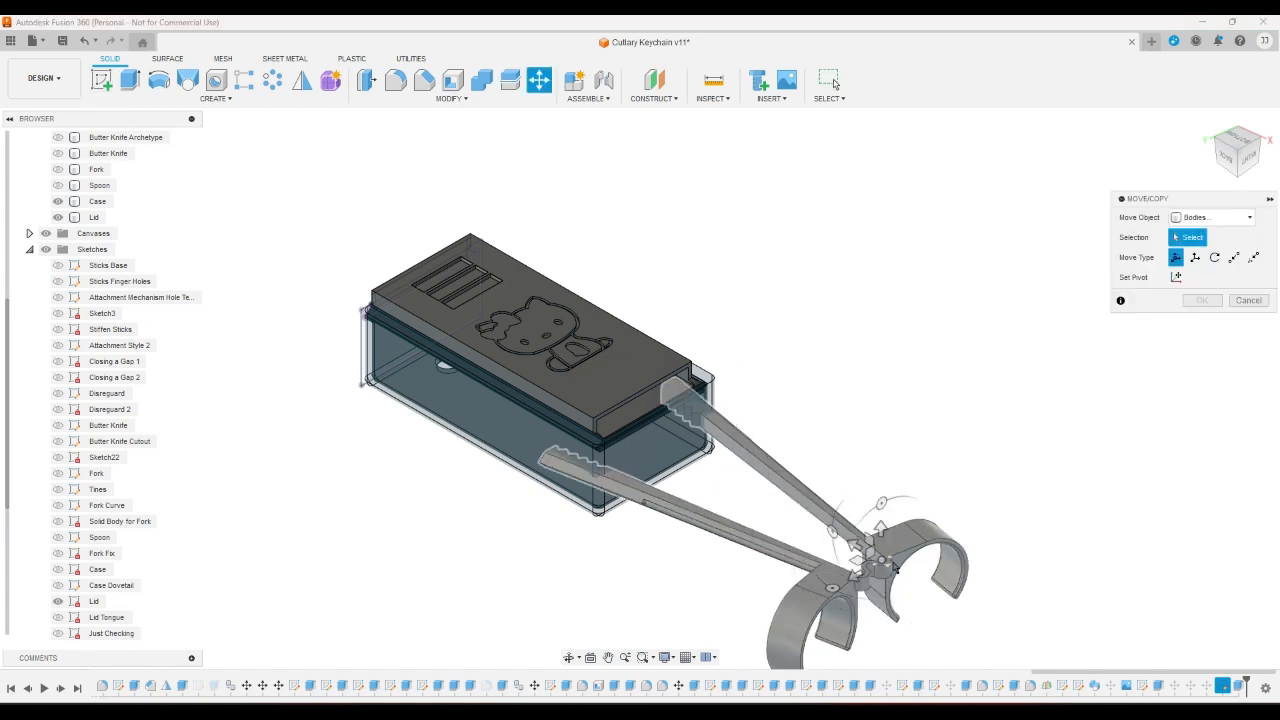
pyautogui.moveTo(886, 541); pyautogui.dragTo(666, 403)
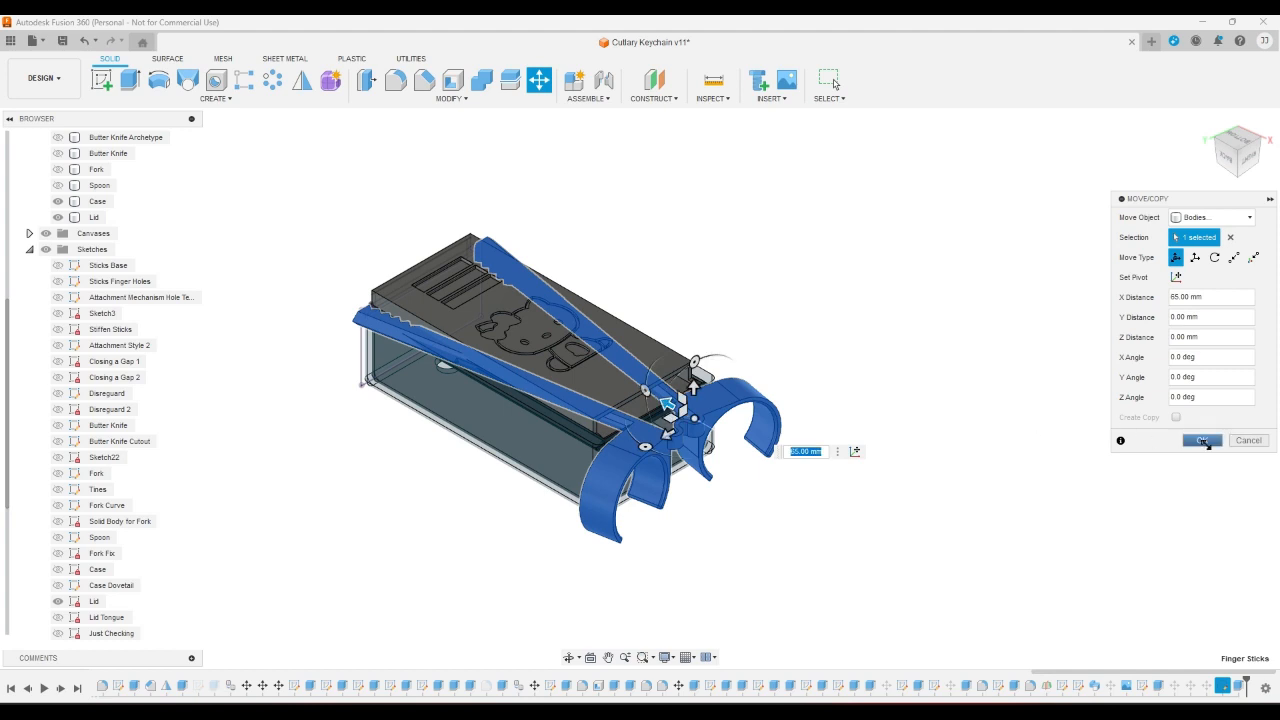
pyautogui.click(1202, 440)
# - Compare the moved finger sticks with the case from the back and at an angle, and undo the move
pyautogui.click(1226, 152)
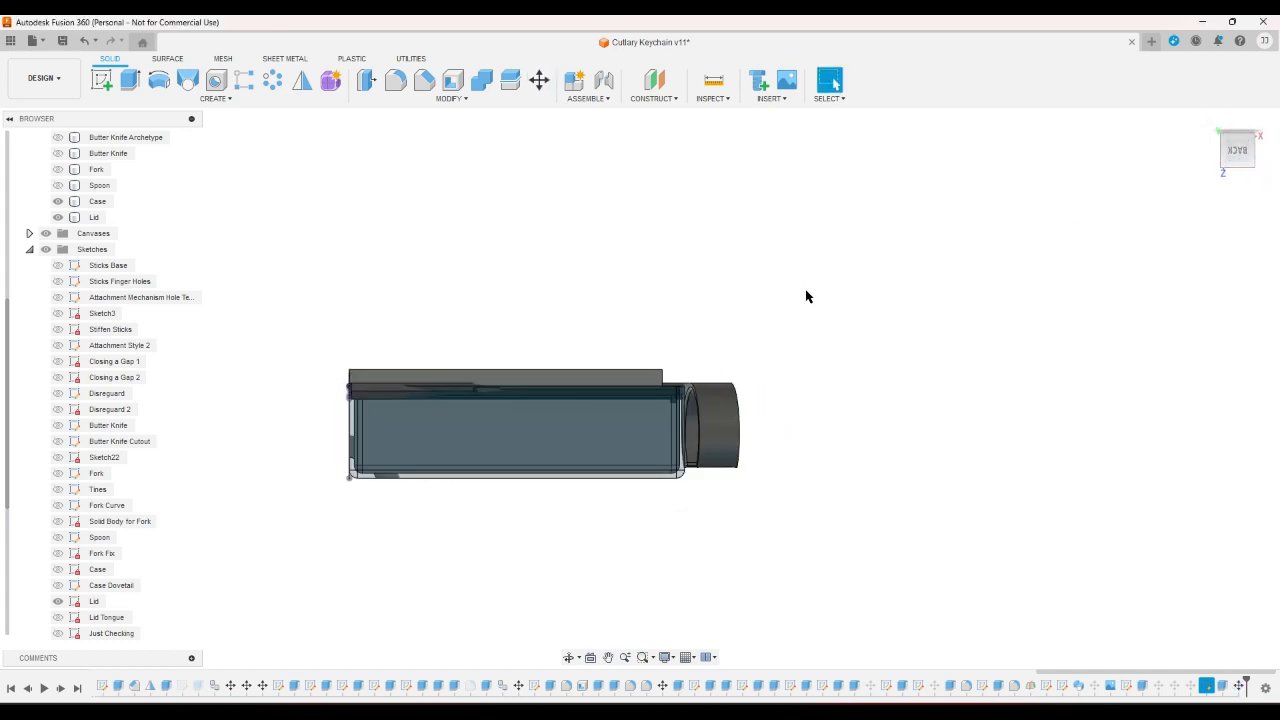
pyautogui.scroll(2, 666, 338)
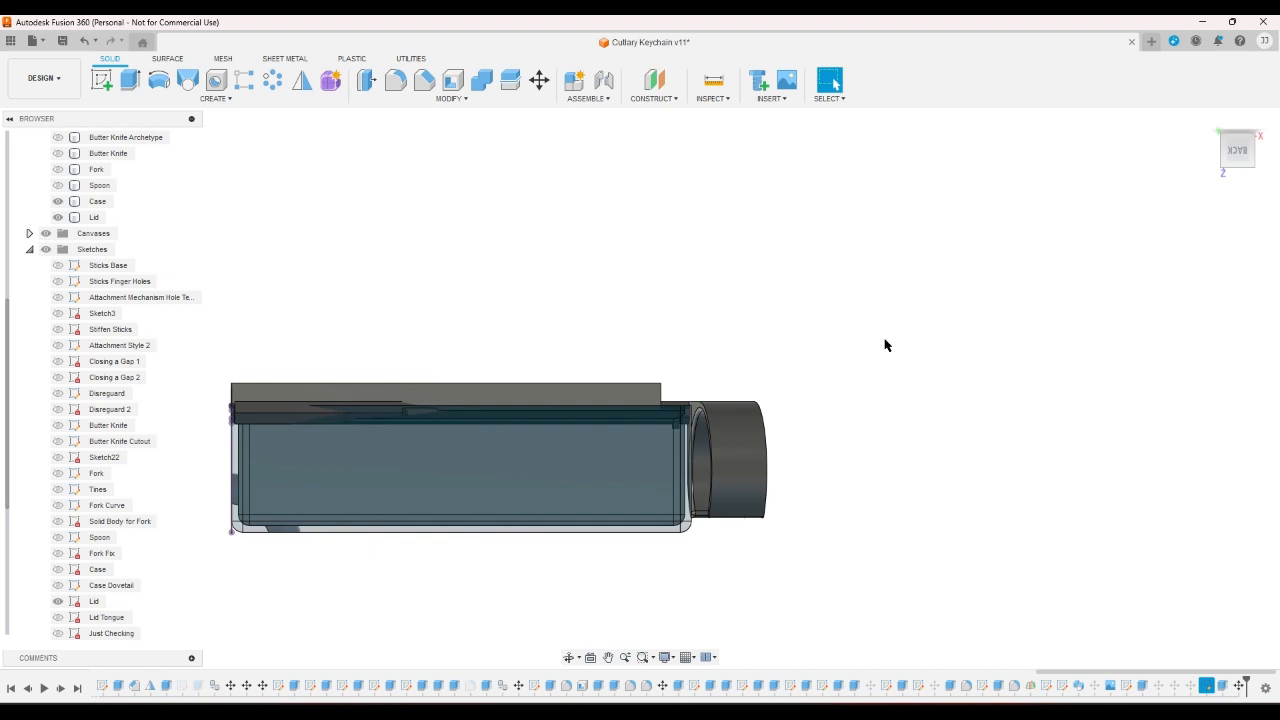
pyautogui.click(1250, 140)
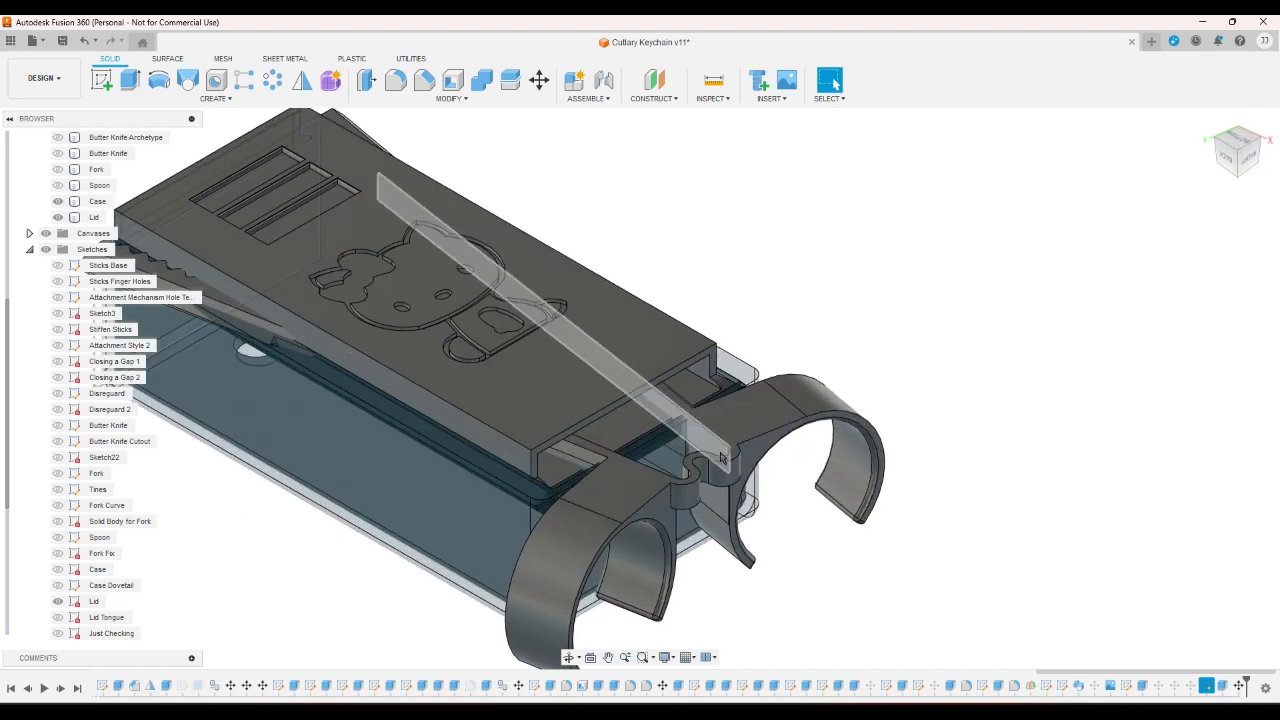
pyautogui.scroll(3, 595, 362)
pyautogui.scroll(-3, 652, 410)
pyautogui.scroll(3, 300, 330)
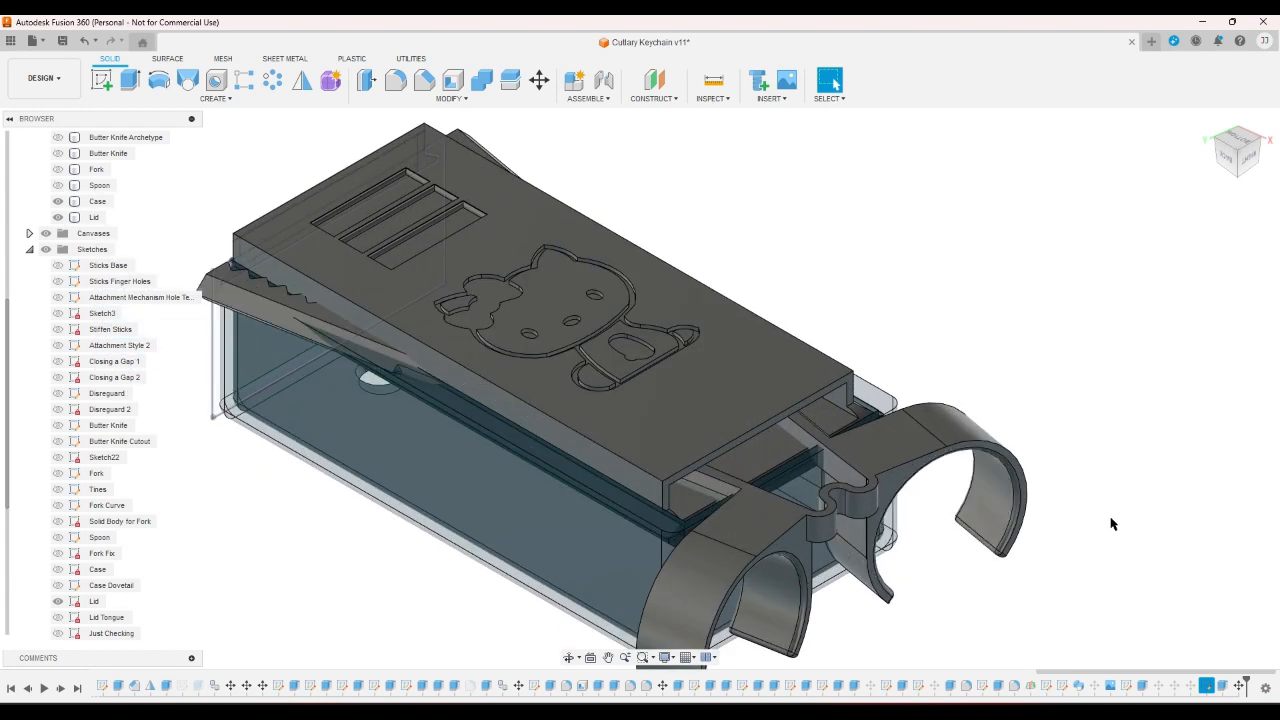
pyautogui.hotkey('ctrl', 'z')
pyautogui.scroll(-2, 1109, 516)
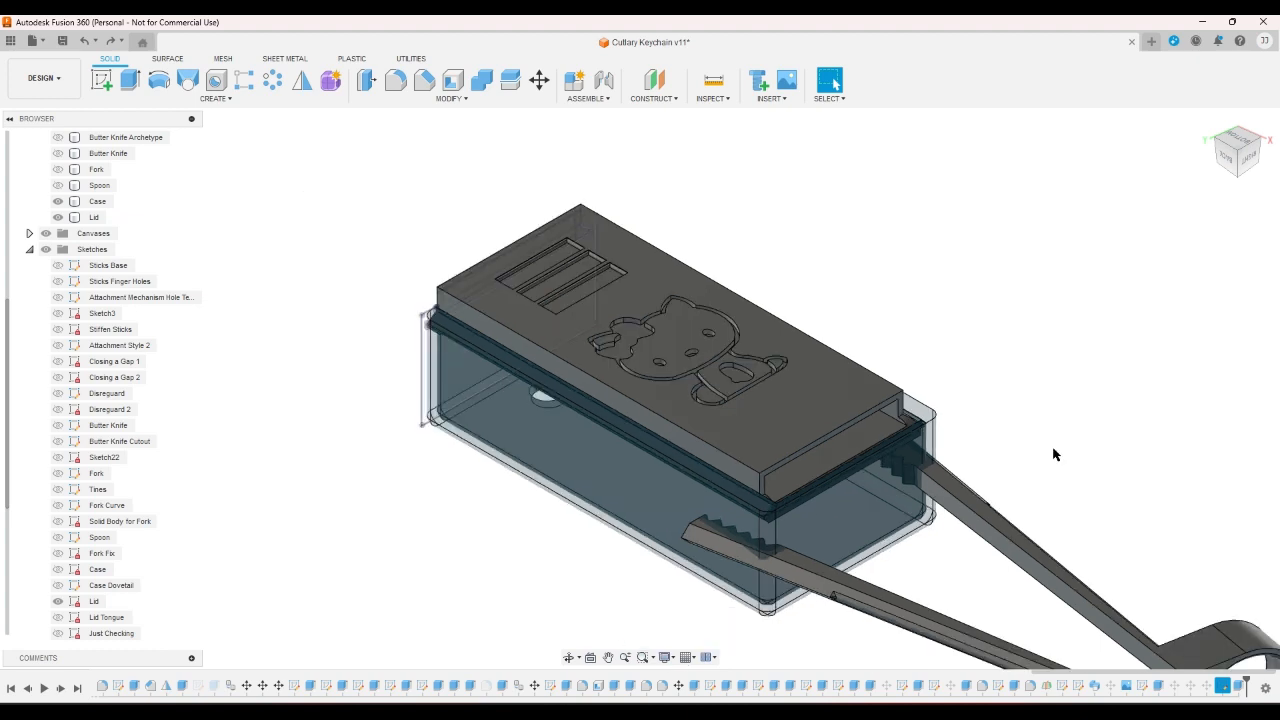
# - Examine the curved connector between the two finger sticks and their position relative to the case
pyautogui.scroll(-4, 1048, 368)
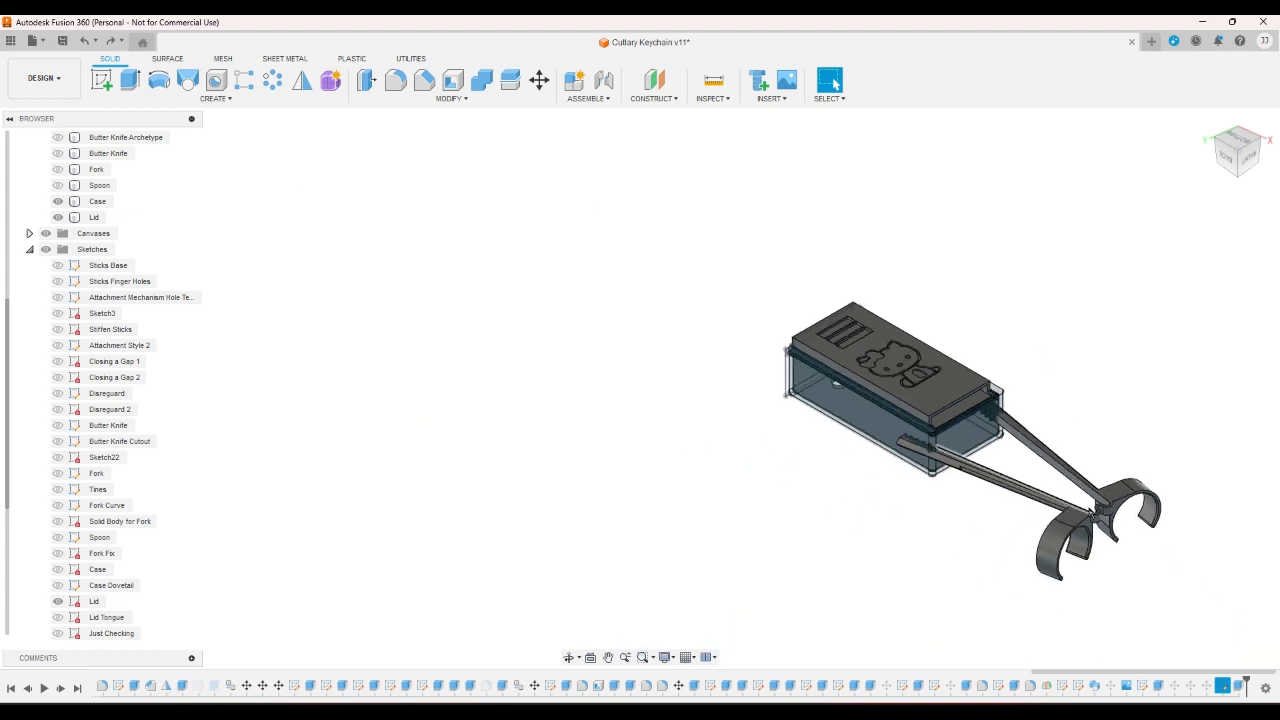
pyautogui.scroll(6, 1120, 588)
pyautogui.scroll(2, 1119, 588)
pyautogui.scroll(2, 1106, 420)
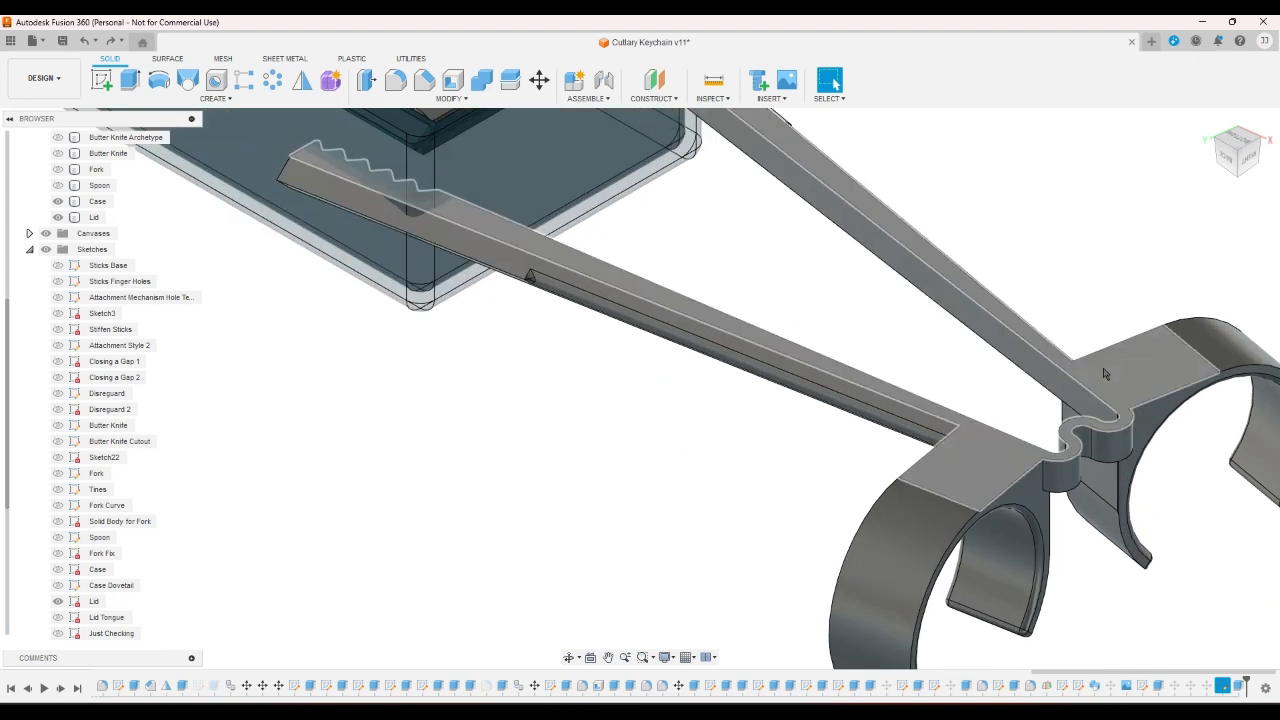
pyautogui.click(1105, 364)
pyautogui.press('Escape')
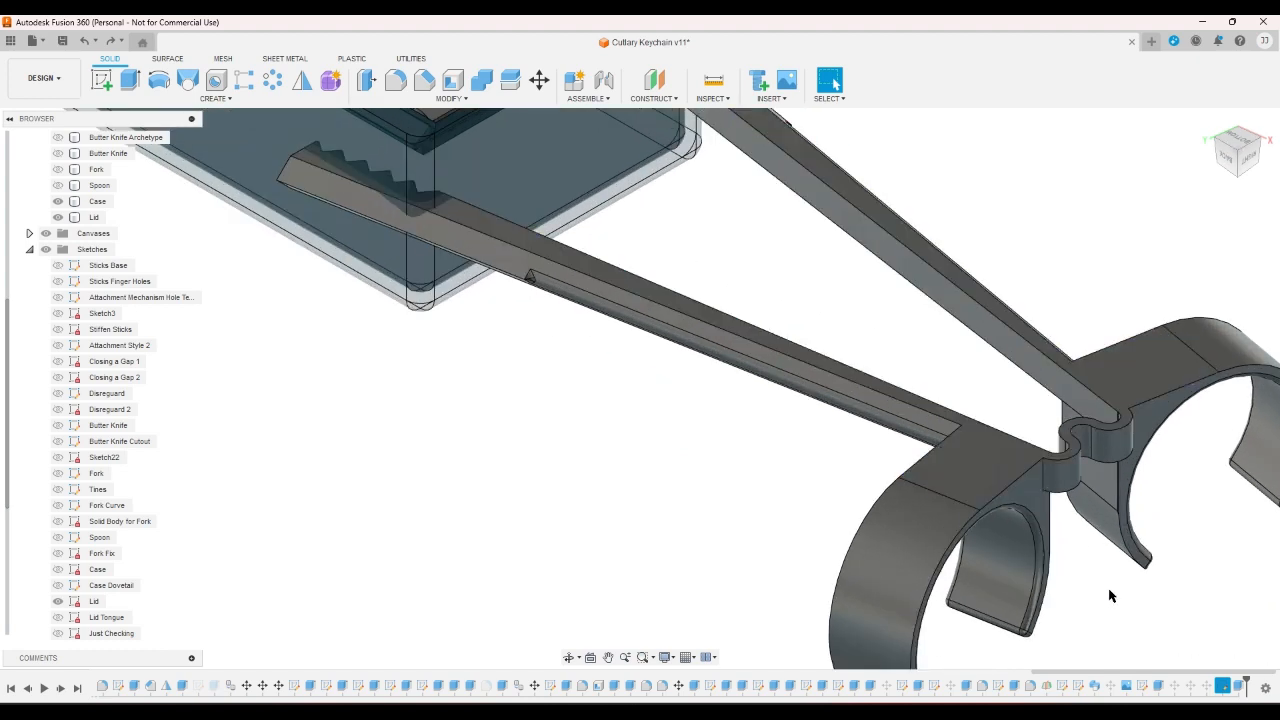
pyautogui.scroll(-2, 1109, 596)
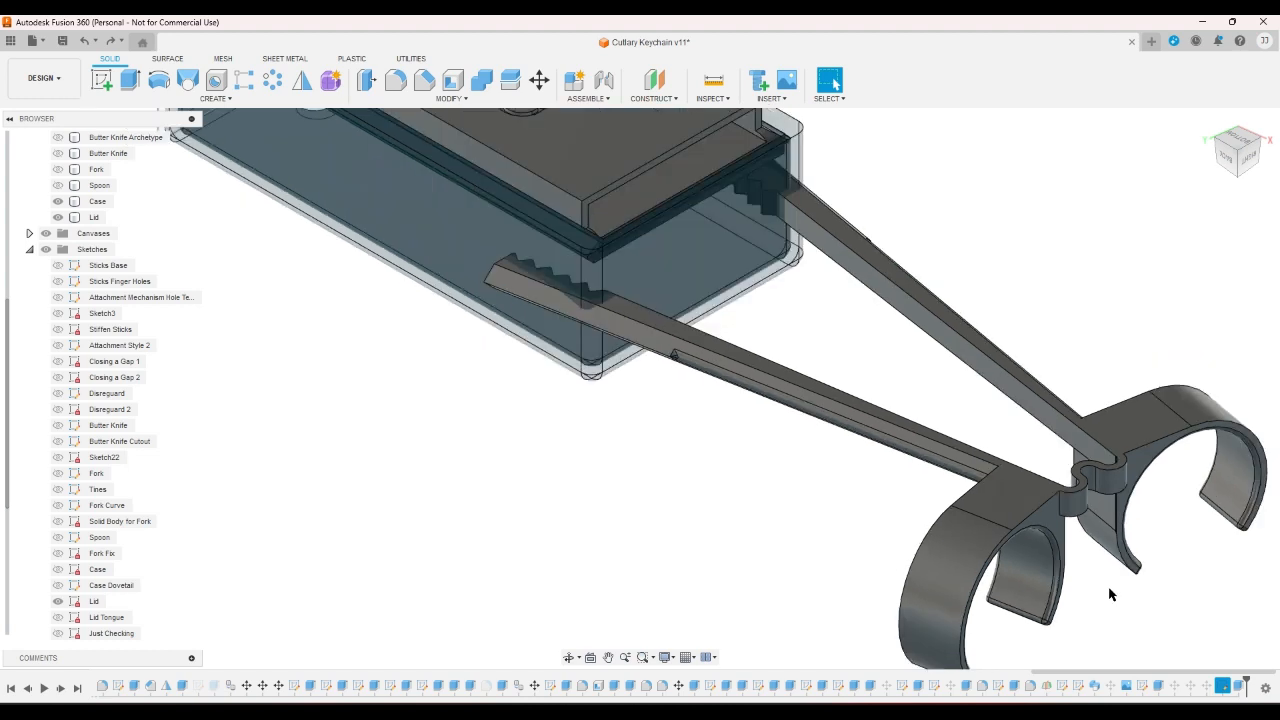
pyautogui.scroll(3, 1109, 595)
pyautogui.click(1060, 500)
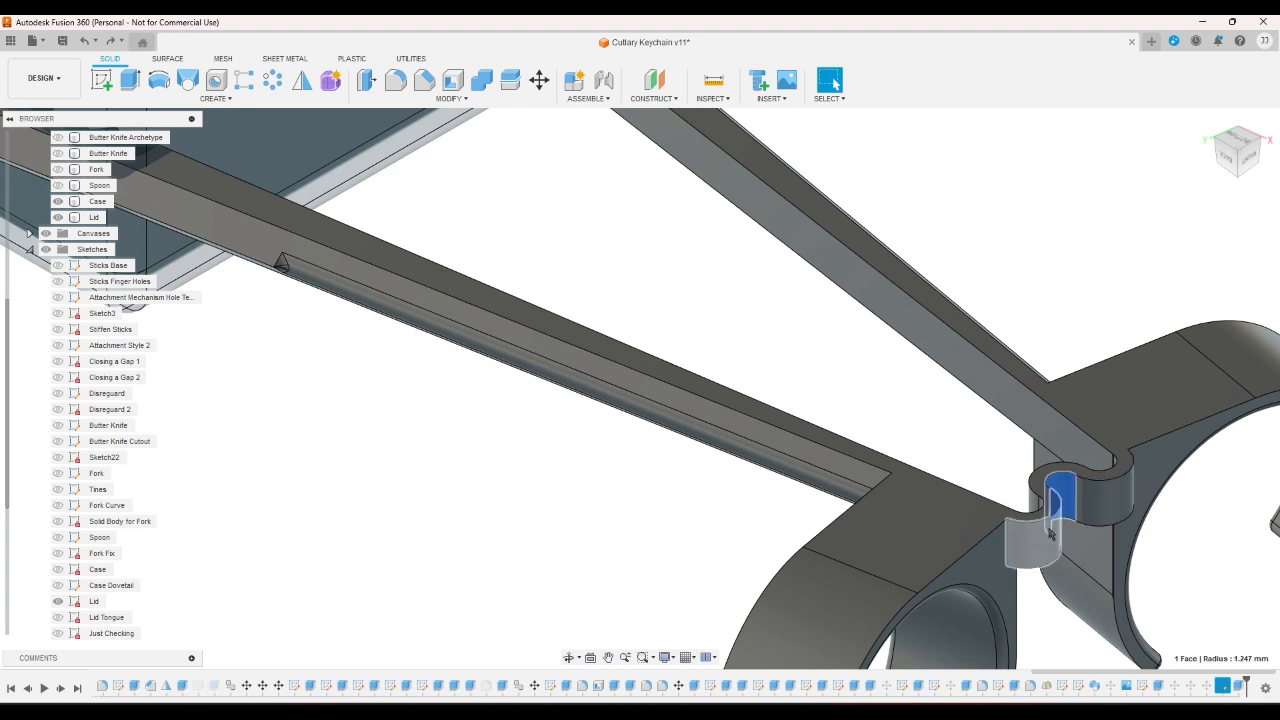
pyautogui.click(1049, 529)
pyautogui.click(1069, 628)
pyautogui.scroll(-1, 1065, 627)
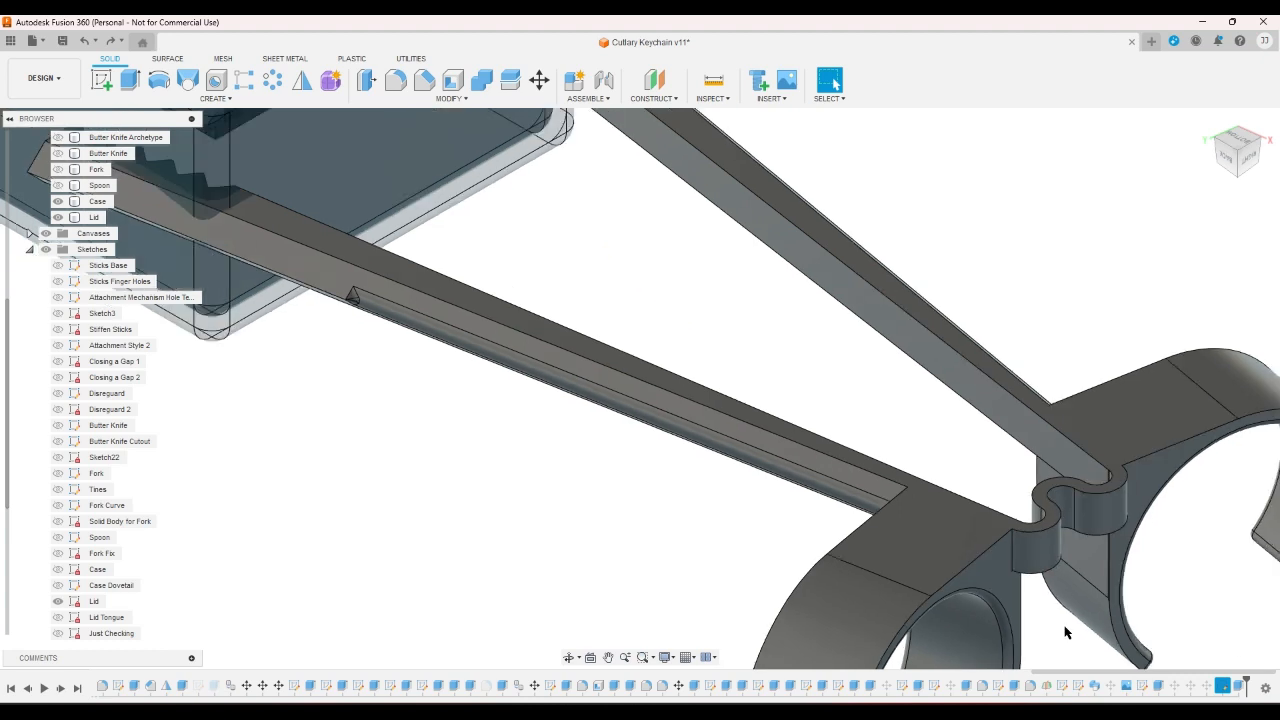
pyautogui.scroll(-1, 1065, 631)
pyautogui.scroll(-4, 1065, 632)
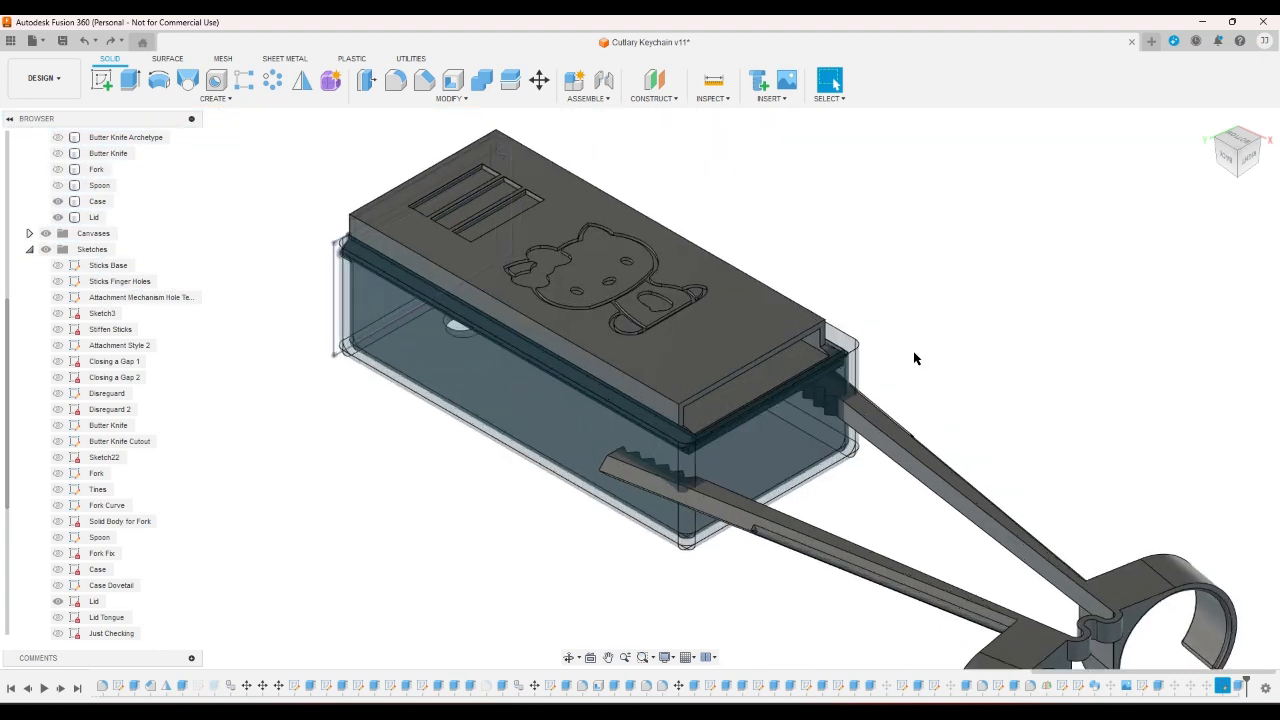
pyautogui.scroll(5, 776, 357)
pyautogui.scroll(-1, 767, 363)
pyautogui.scroll(-4, 780, 365)
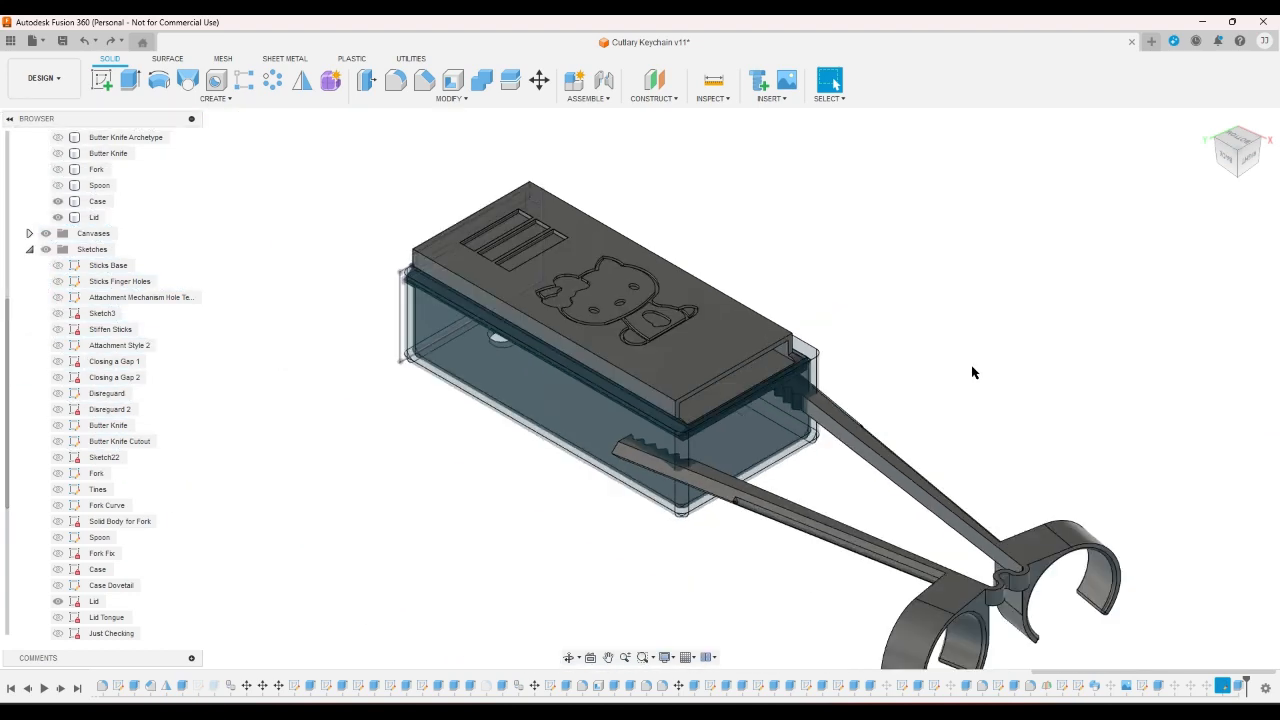
pyautogui.scroll(-1, 973, 374)
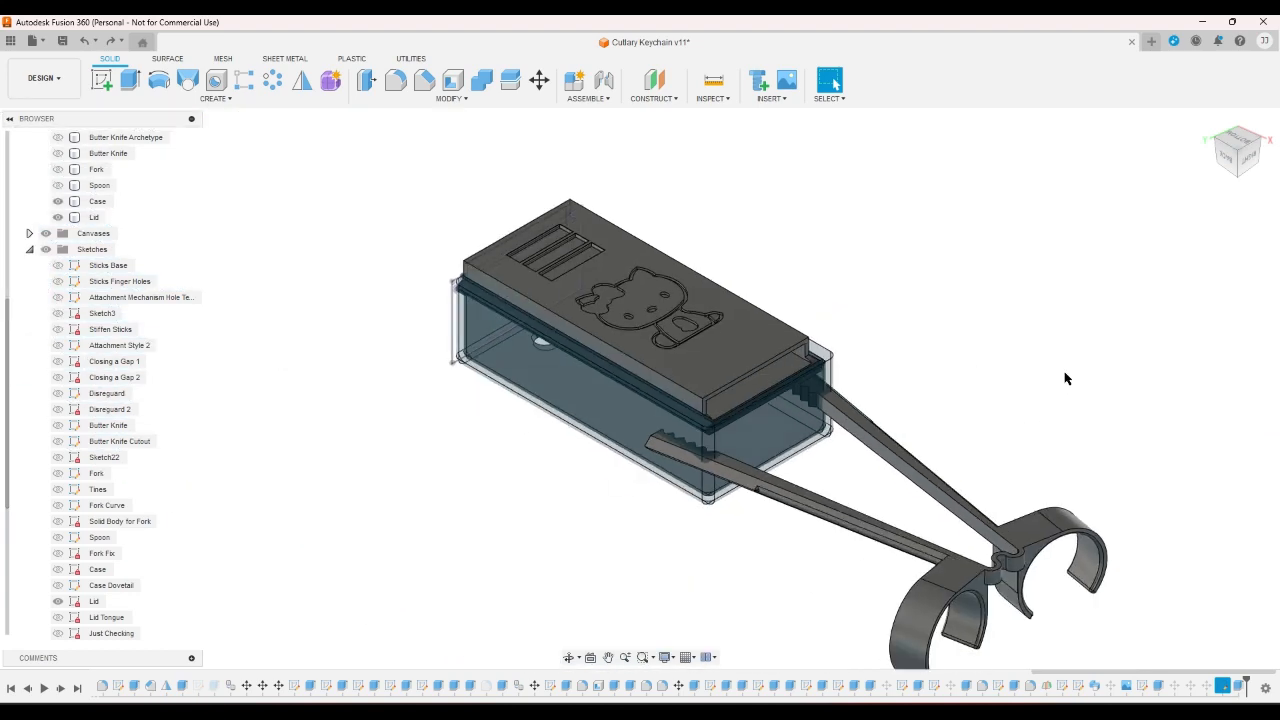
# - Start a sketch on the XY plane and project the face of the finger sticks' curved connector into it
pyautogui.click(101, 80)
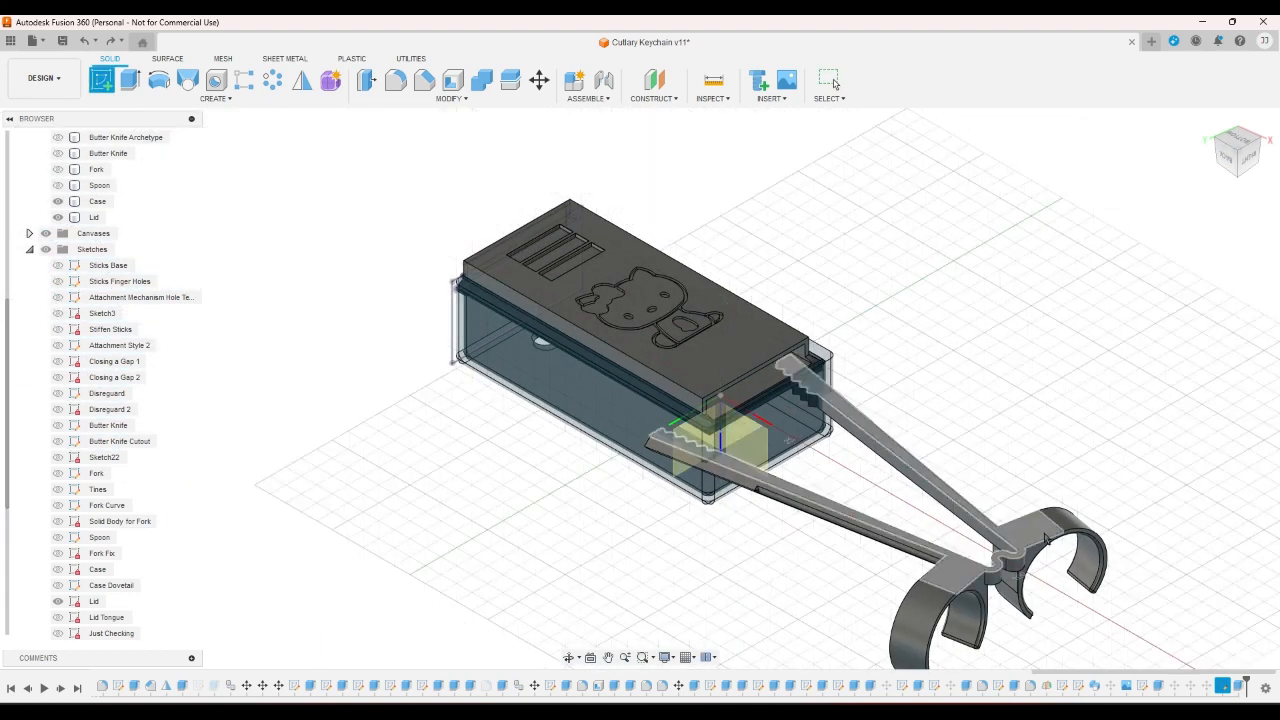
pyautogui.click(740, 448)
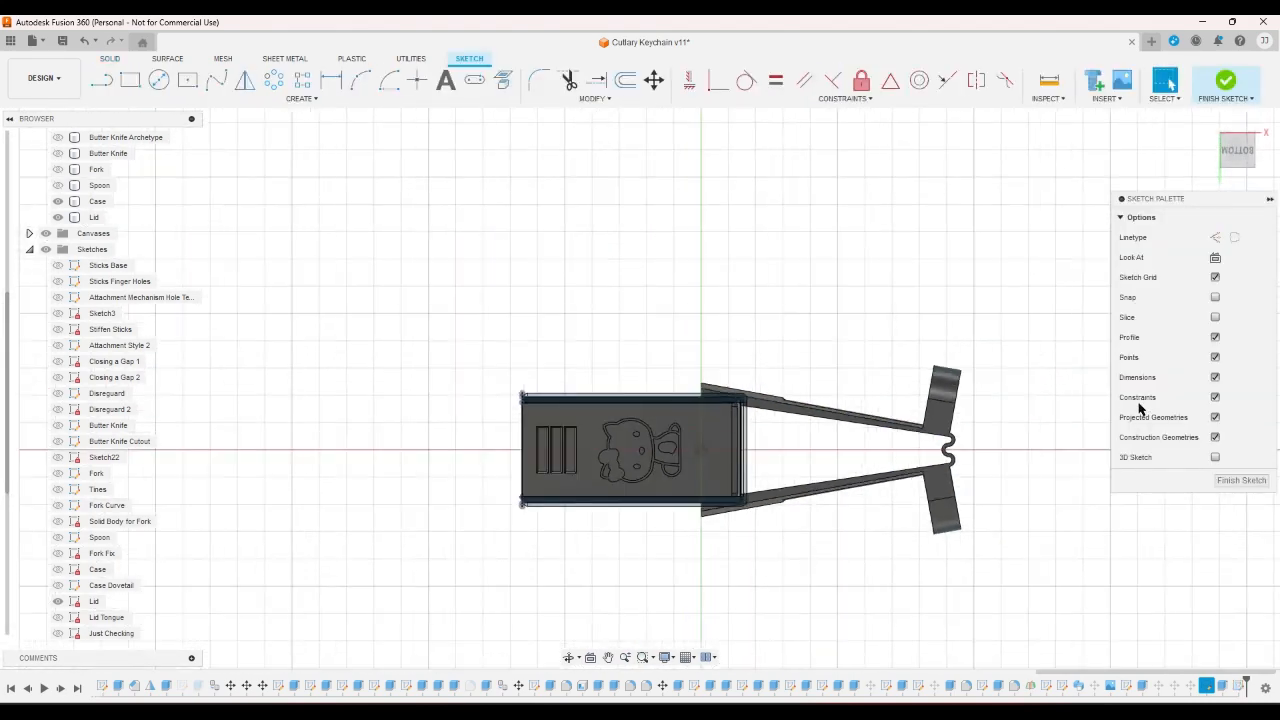
pyautogui.click(500, 86)
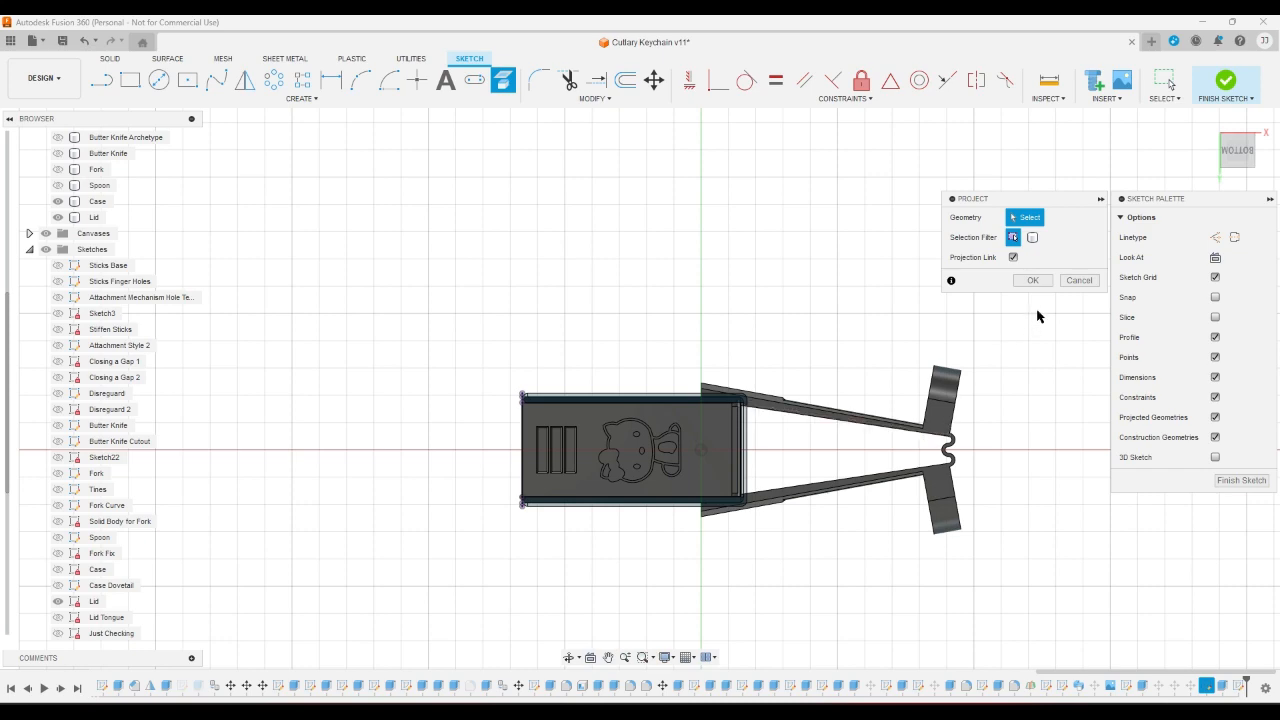
pyautogui.scroll(10, 907, 401)
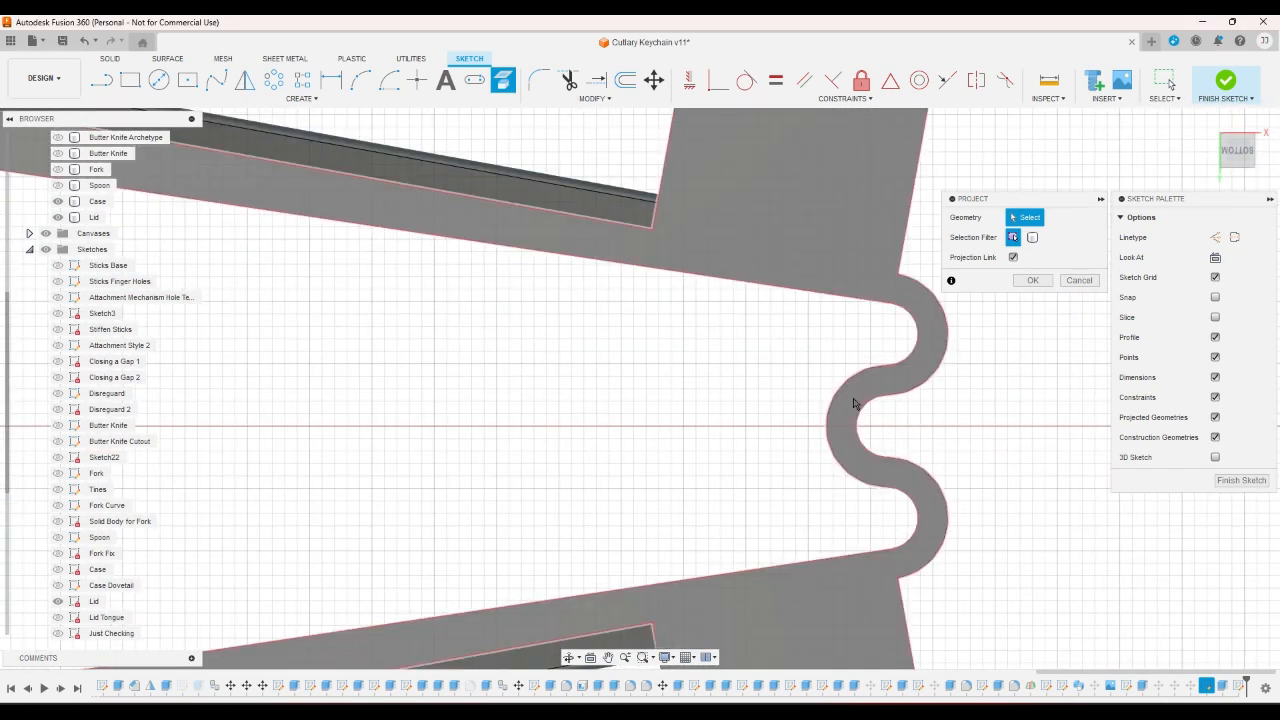
pyautogui.click(862, 403)
pyautogui.click(1033, 280)
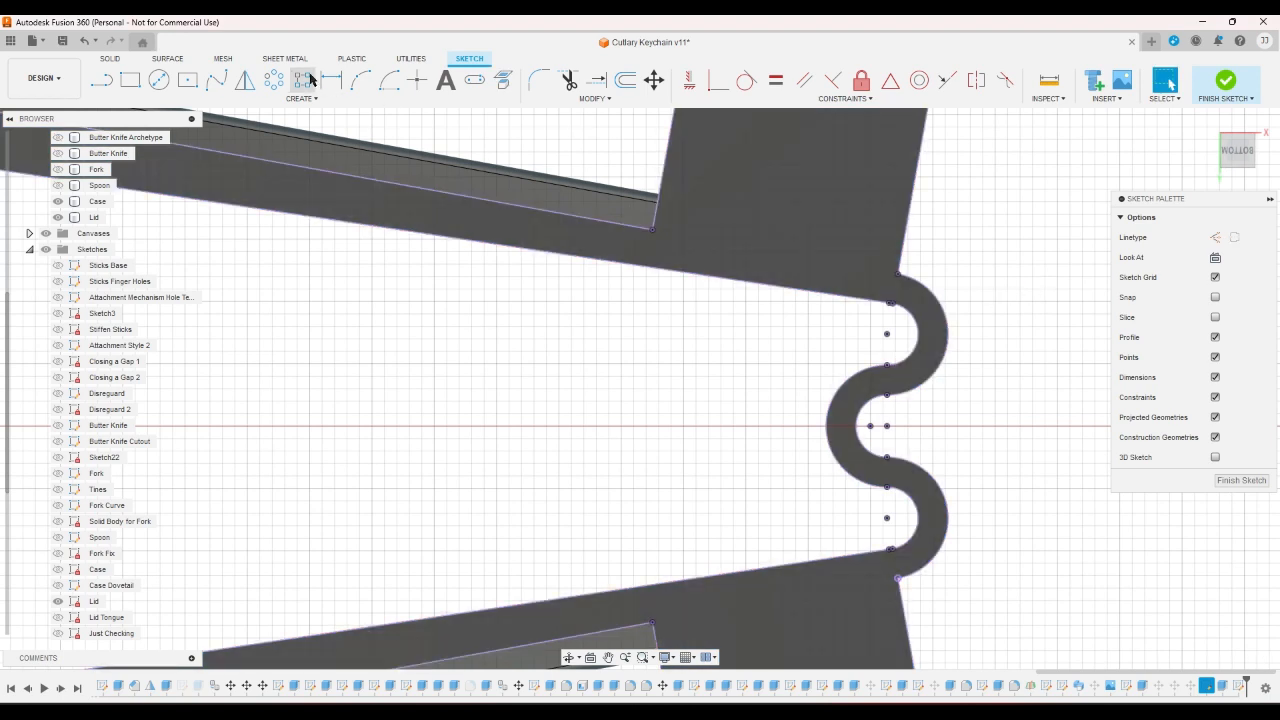
# - Draw a 2 mm diameter circle centred in the middle bend of the finger sticks' curved connector
pyautogui.click(159, 80)
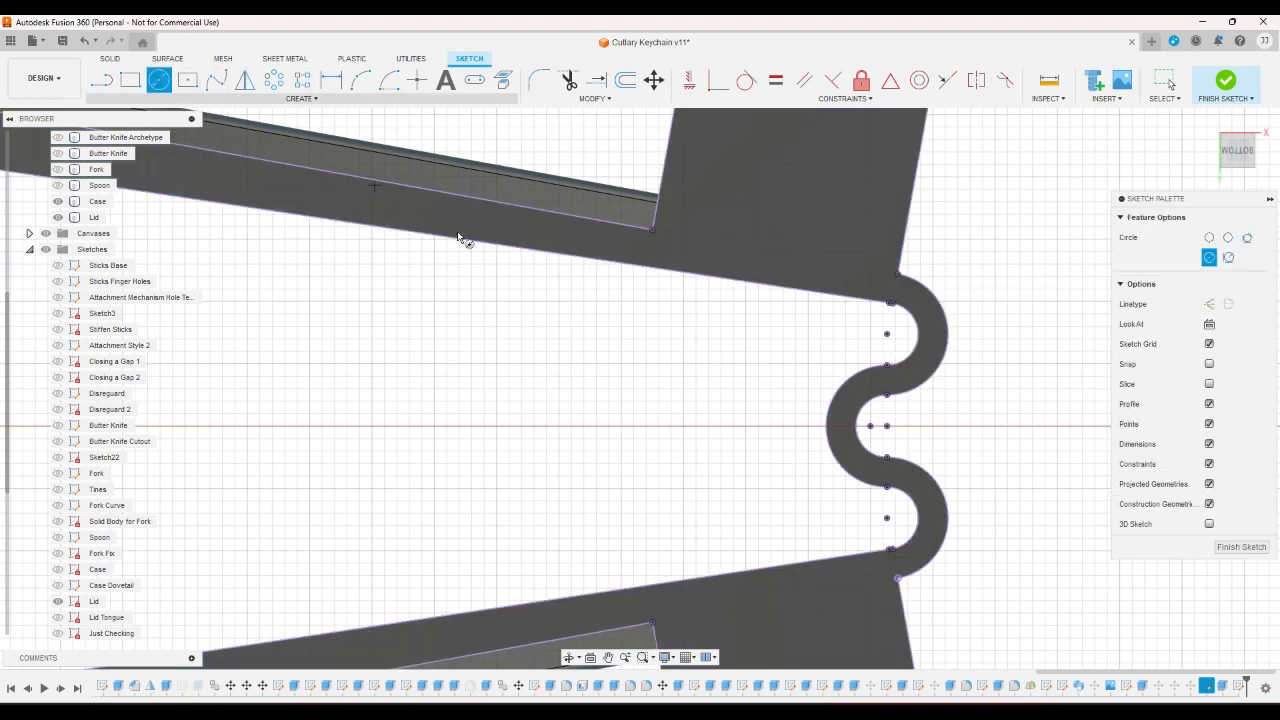
pyautogui.click(887, 426)
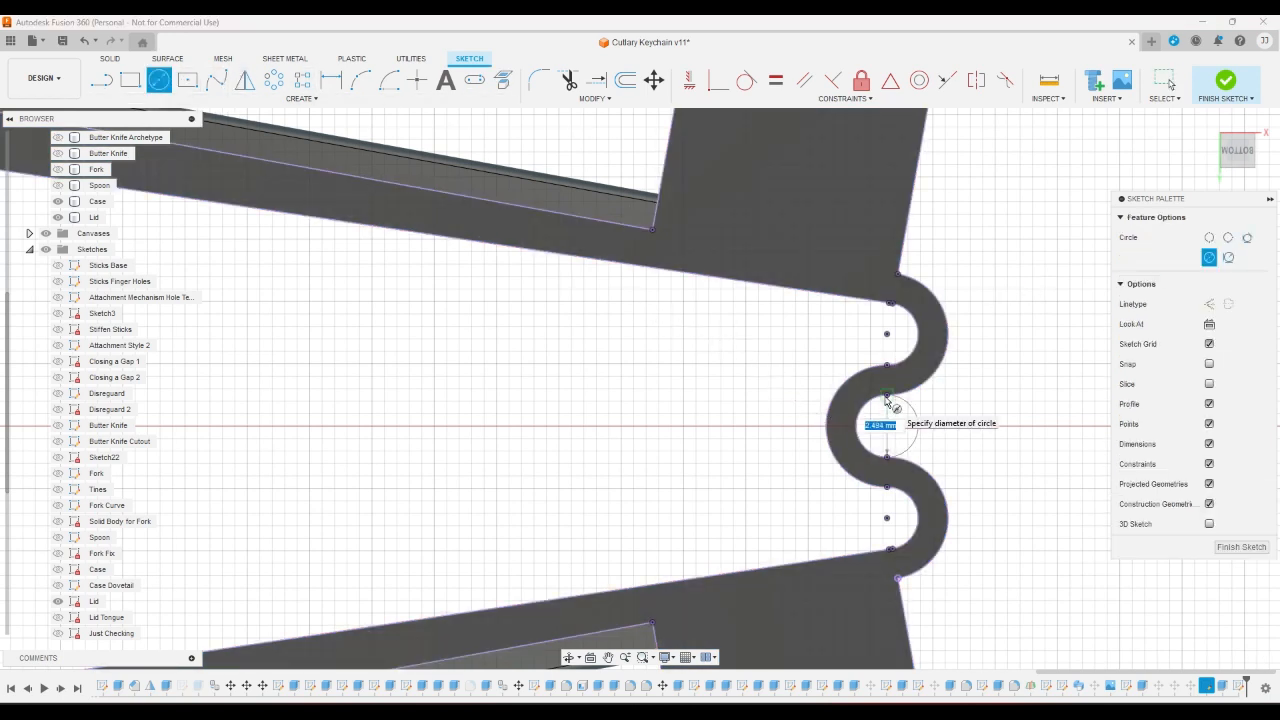
pyautogui.write('2')
pyautogui.press('Return')
pyautogui.press('Escape')
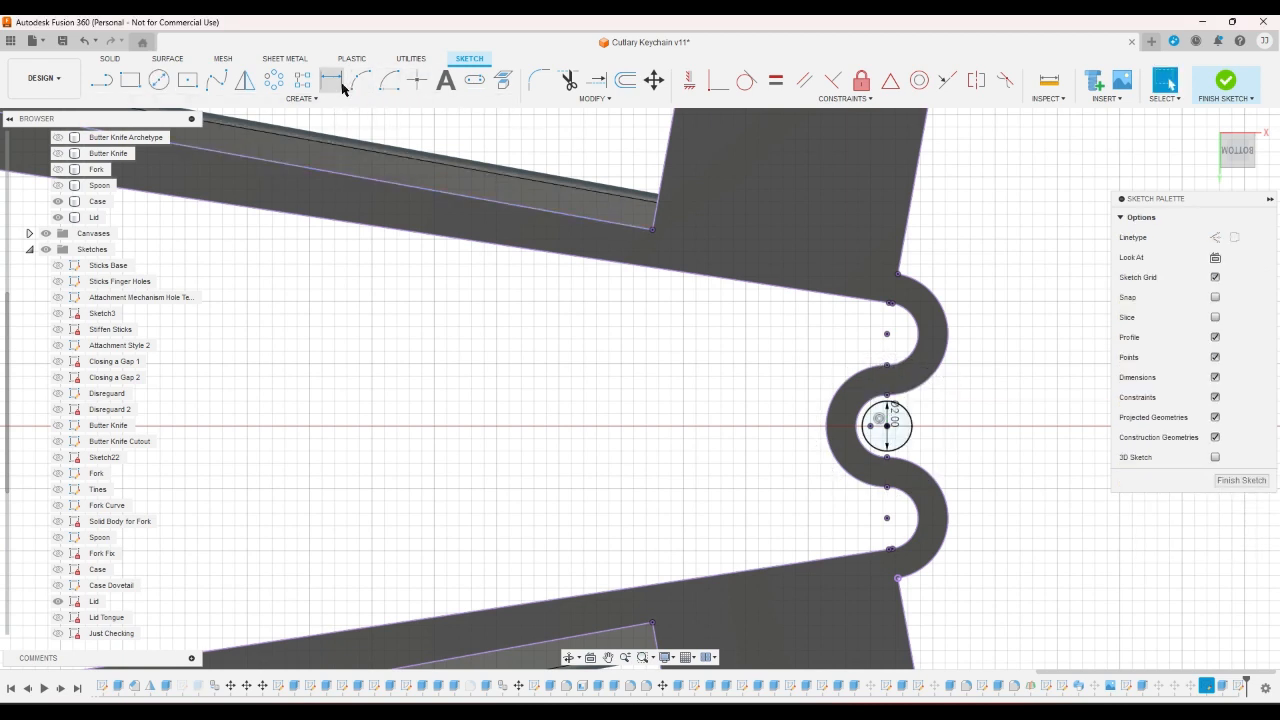
# - Draw a larger circle concentric with the 2 mm circle, reaching the inner corner where the upper stick meets the curved connector
pyautogui.click(162, 84)
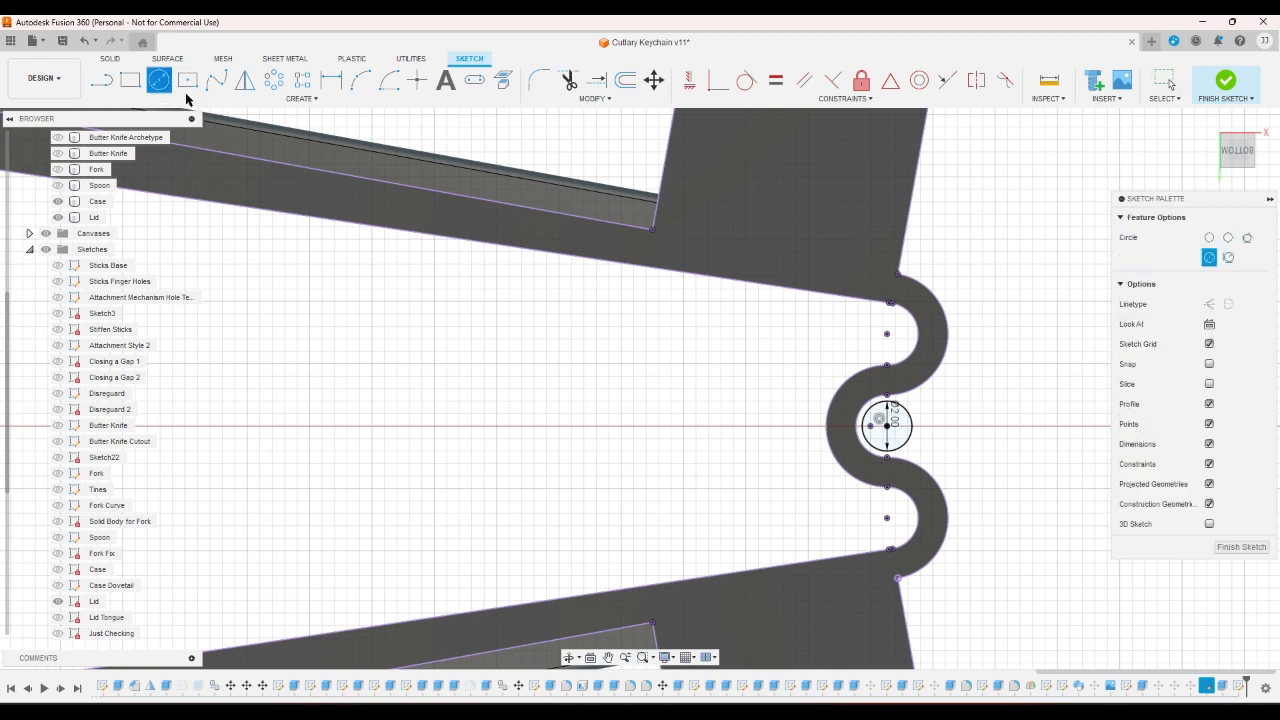
pyautogui.click(887, 426)
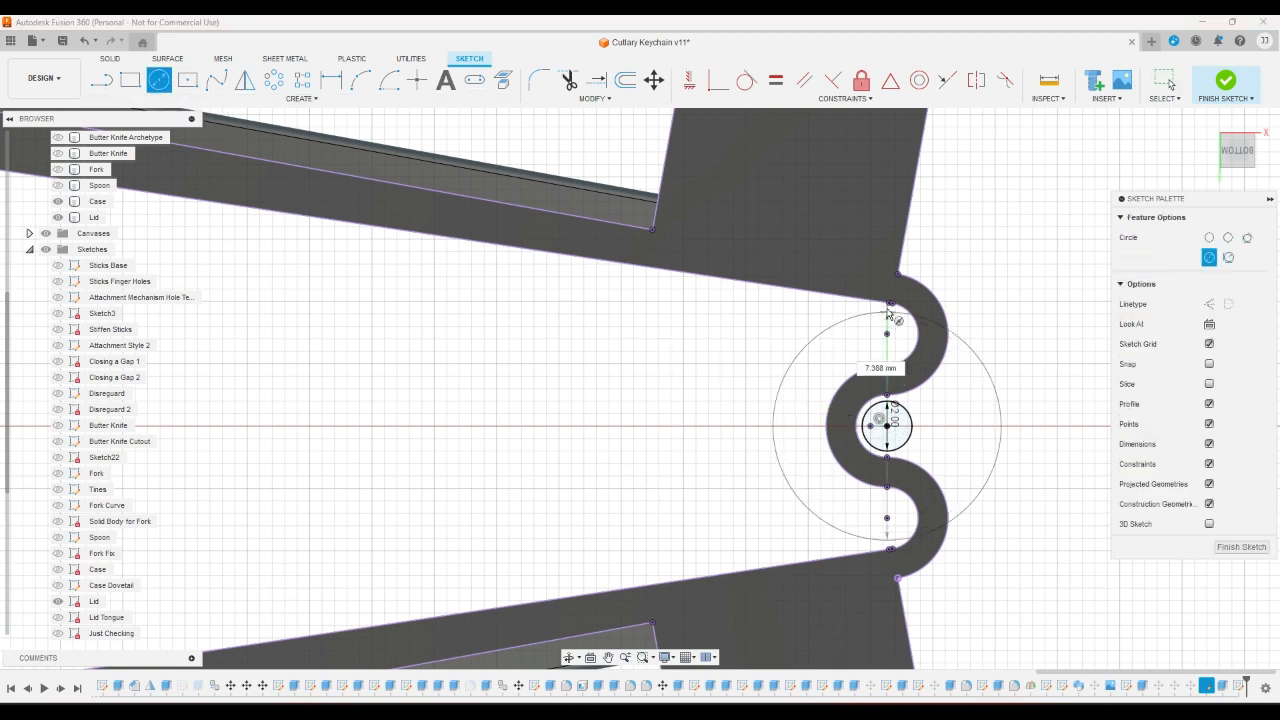
pyautogui.click(891, 302)
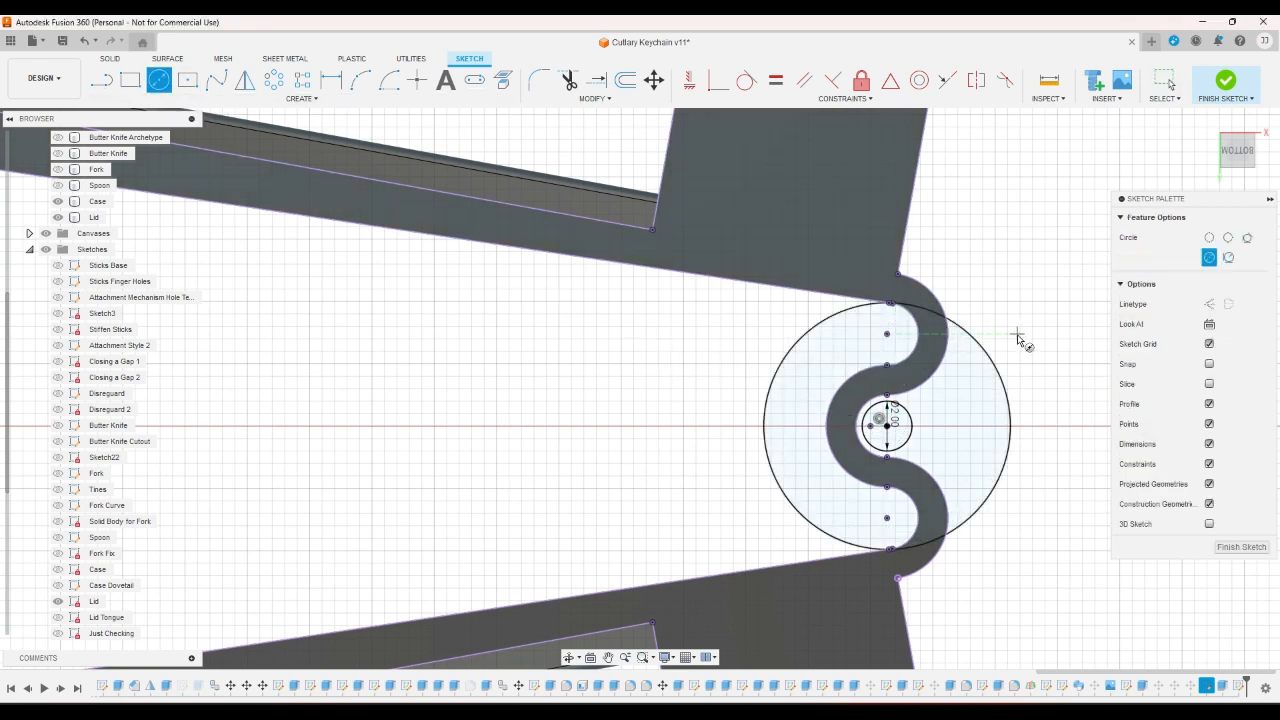
# - Draw a line across the upper junction of stick and connector, from the outer corner to the end of the stick's straight inner edge
pyautogui.scroll(1, 1018, 338)
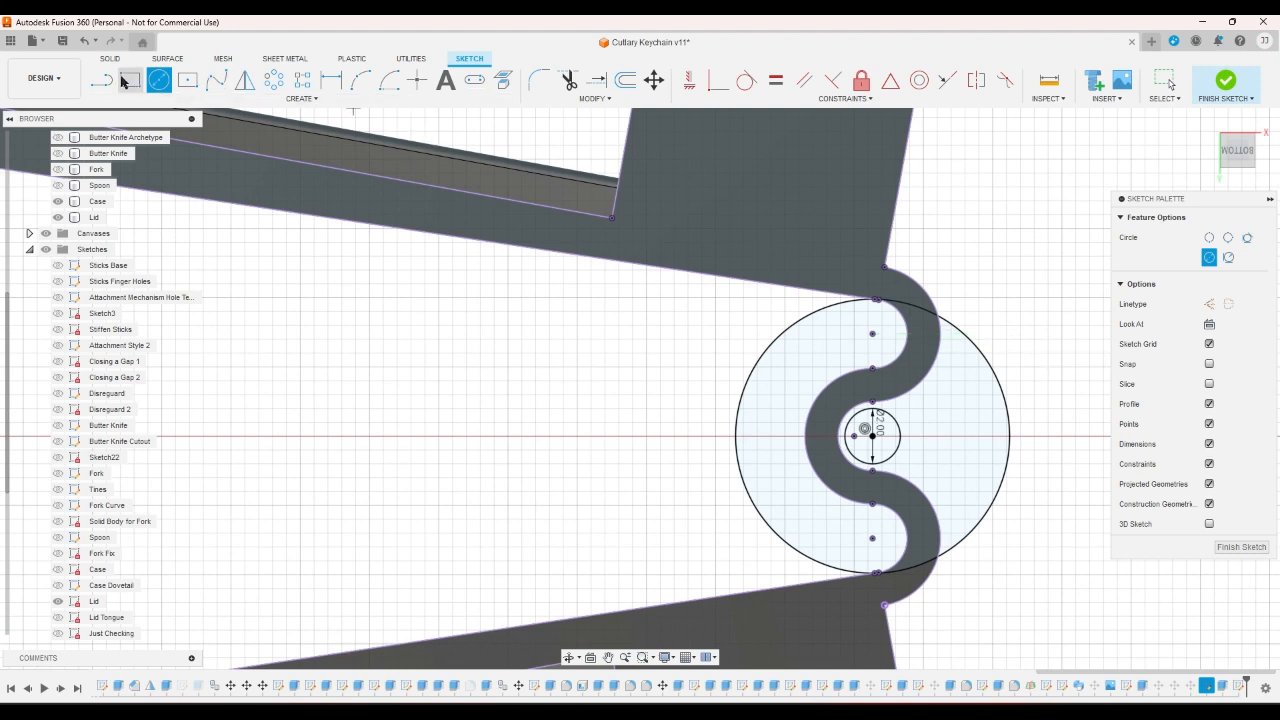
pyautogui.press('l')
pyautogui.scroll(4, 941, 307)
pyautogui.click(940, 293)
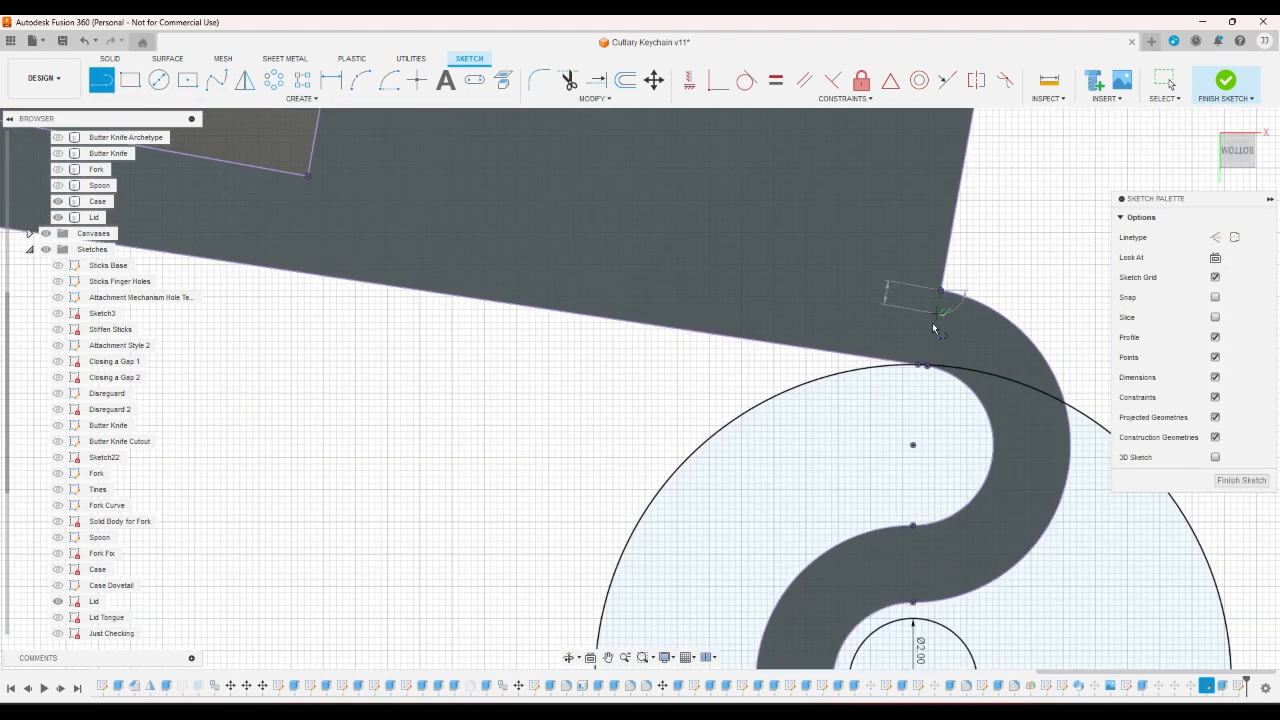
pyautogui.click(920, 365)
pyautogui.scroll(-2, 985, 250)
pyautogui.scroll(-4, 977, 255)
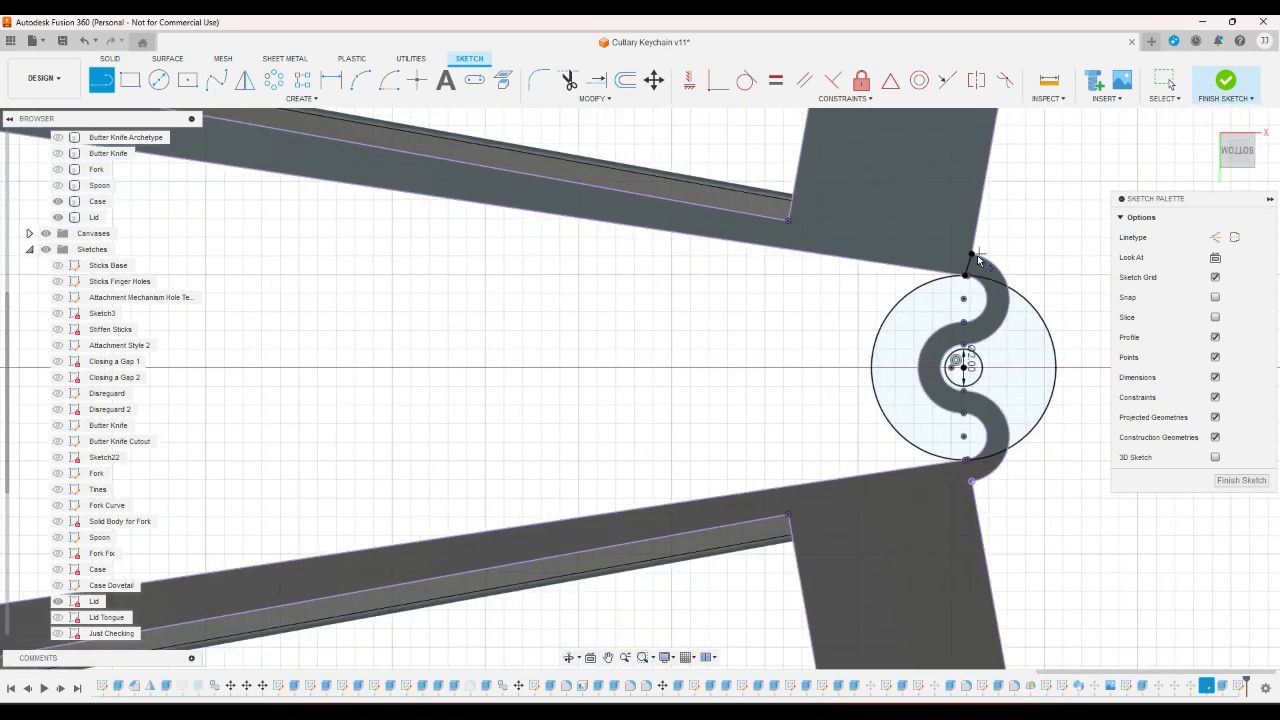
# - Draw a matching line across the lower junction, between its outer corner and the end of the stick's straight inner edge
pyautogui.scroll(6, 986, 486)
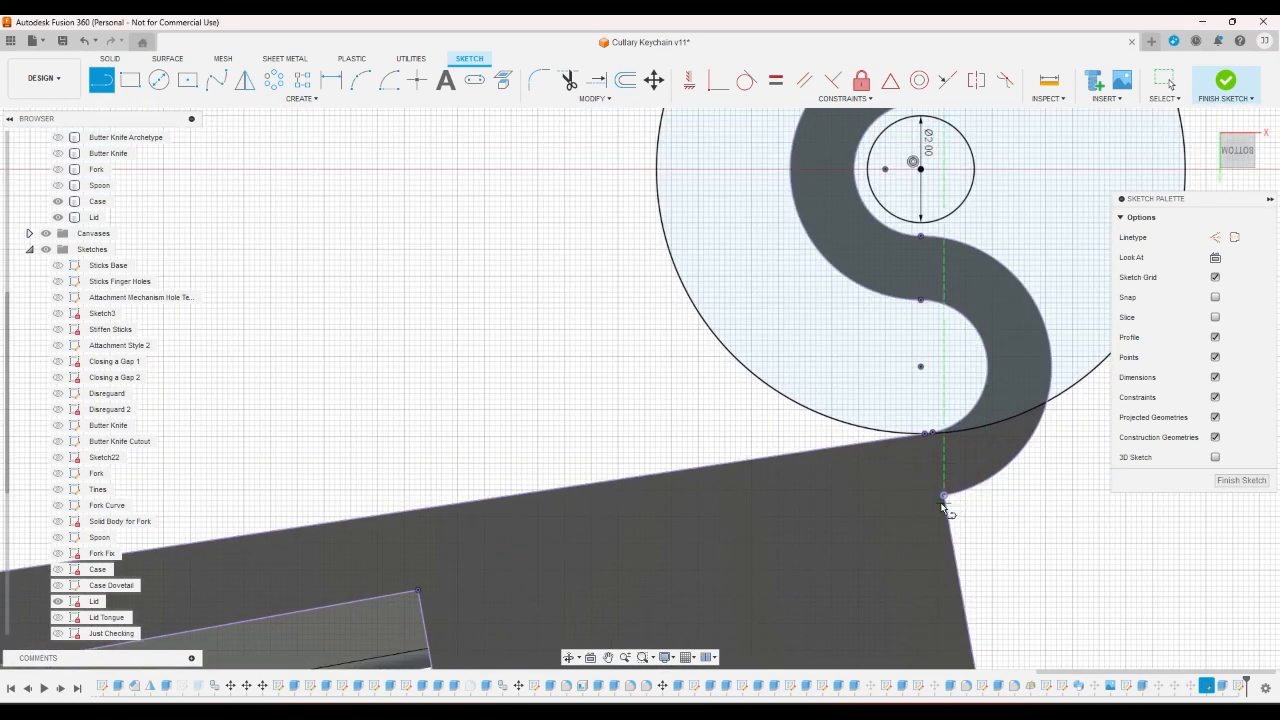
pyautogui.doubleClick(930, 436)
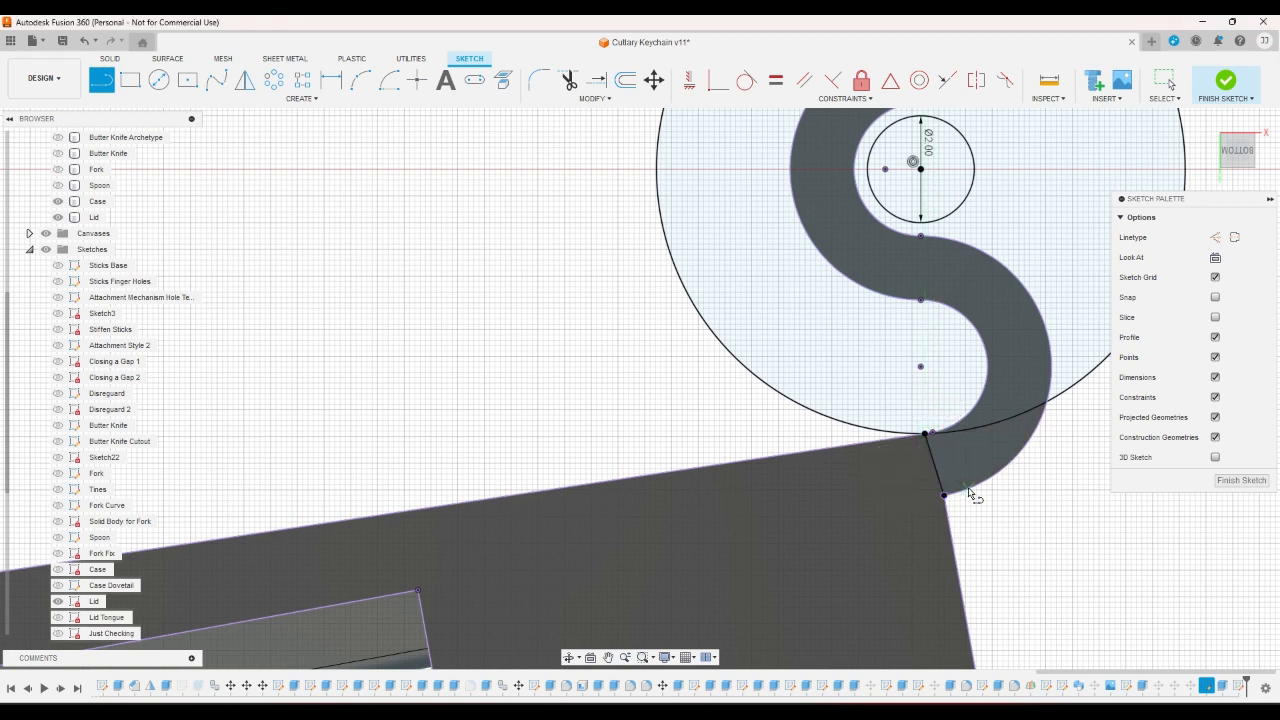
pyautogui.scroll(5, 963, 443)
pyautogui.rightClick(981, 549)
pyautogui.click(928, 549)
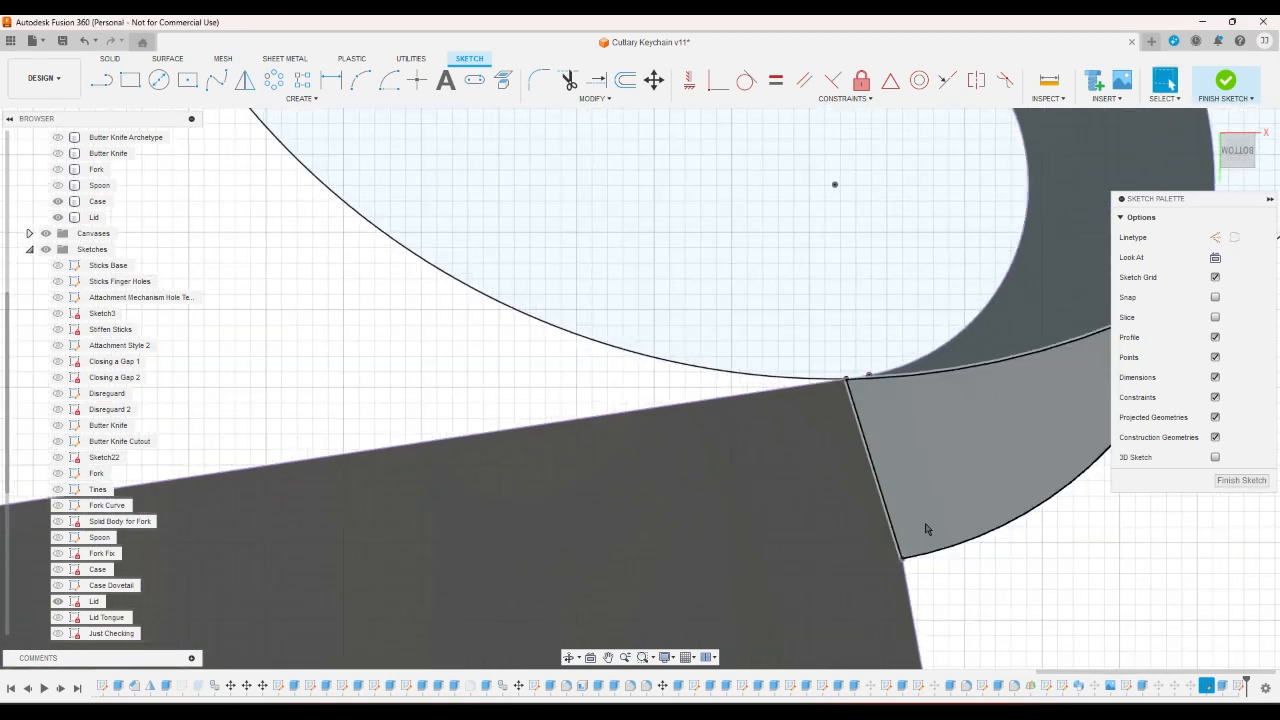
# - Delete the lower line's coincident constraint and pull its inner endpoint back inside the stick's face
pyautogui.rightClick(855, 399)
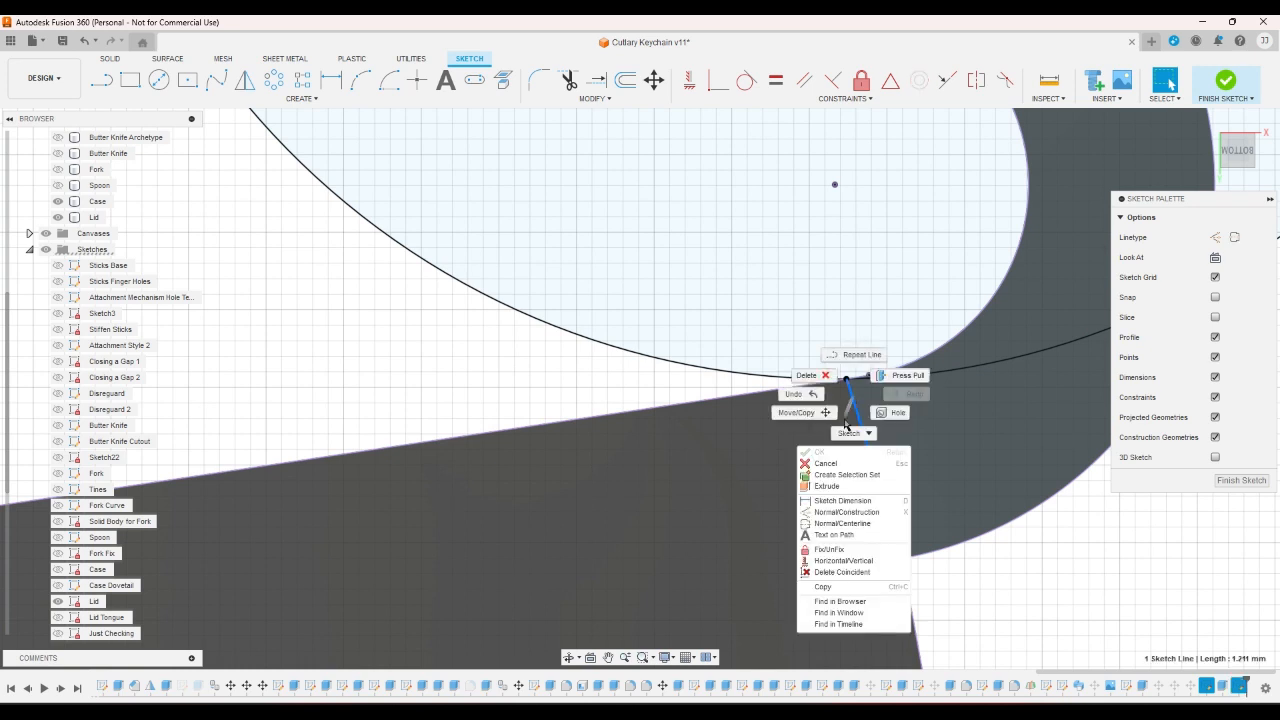
pyautogui.click(846, 571)
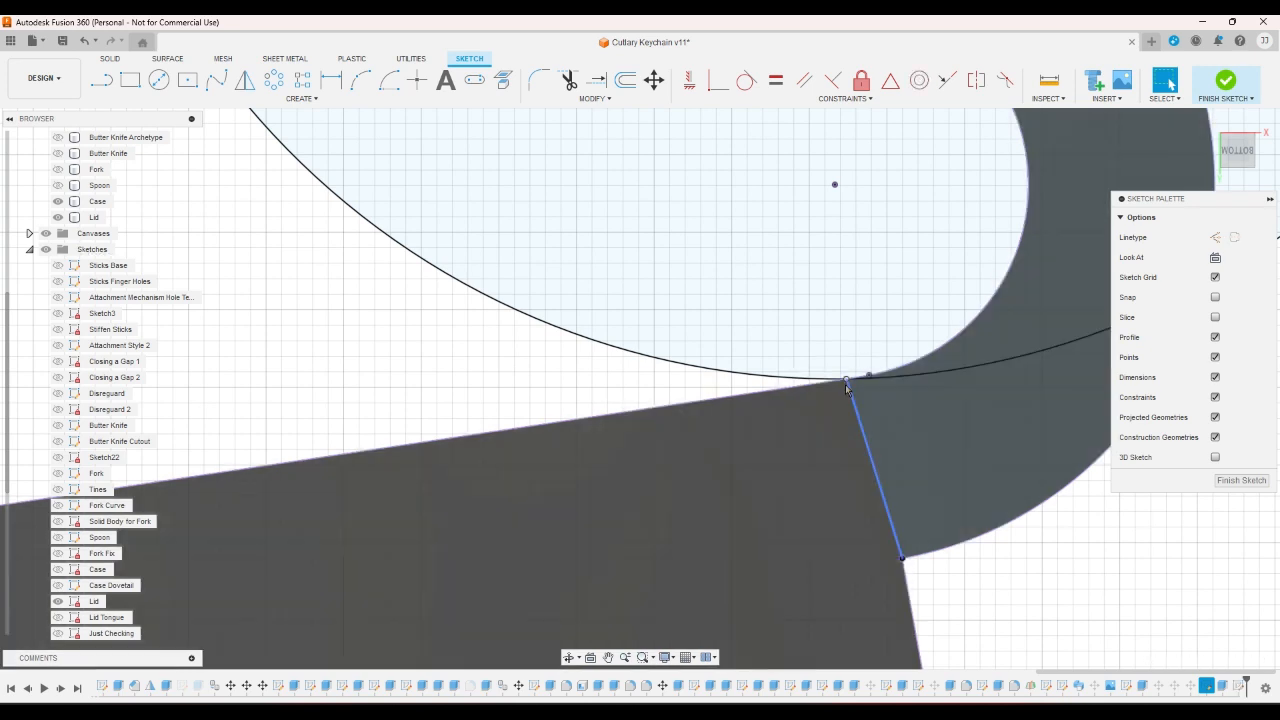
pyautogui.moveTo(846, 380)
pyautogui.mouseDown()
pyautogui.moveTo(854, 395)
pyautogui.moveTo(869, 380)
pyautogui.mouseUp()
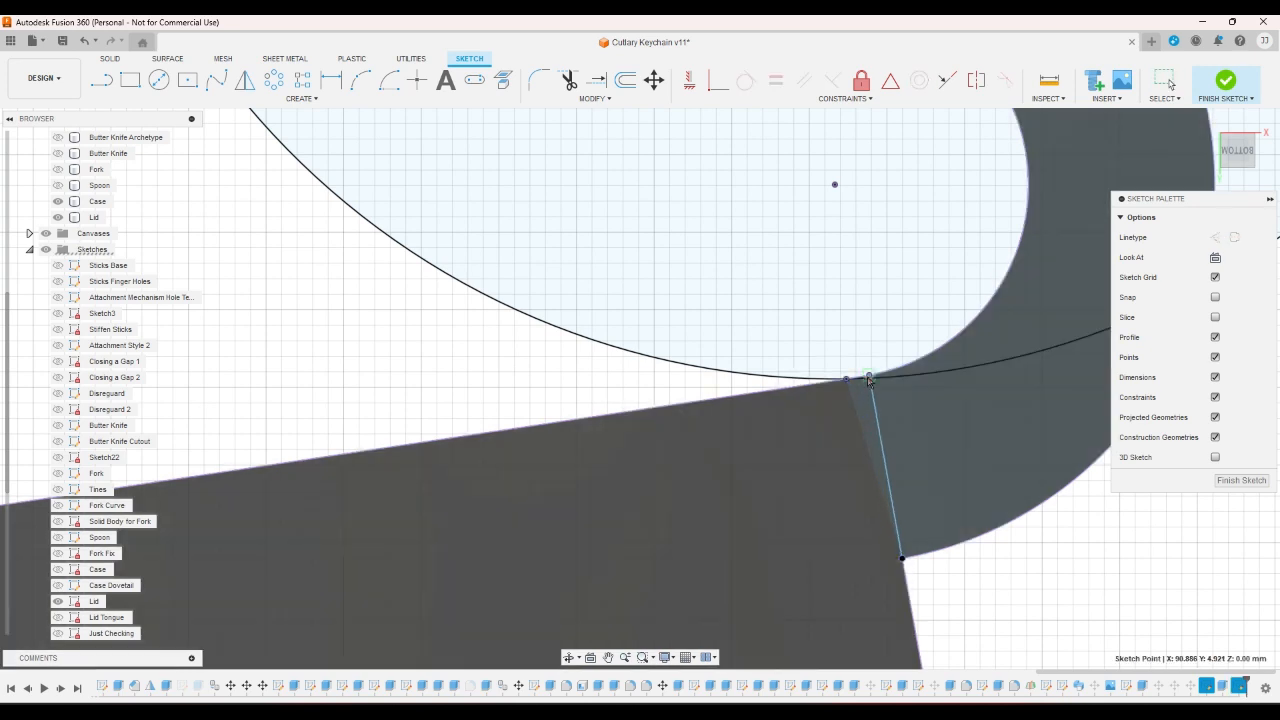
pyautogui.moveTo(878, 430); pyautogui.dragTo(885, 431)
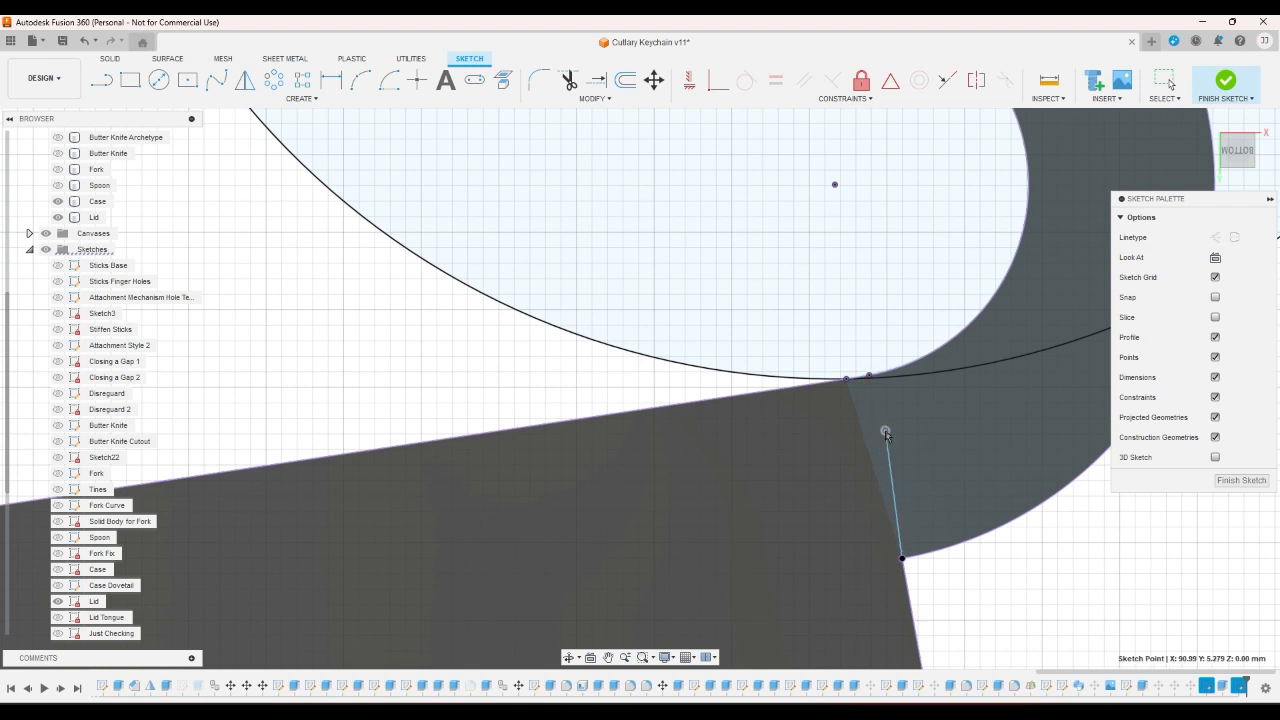
# - Try to make the shortened lower line collinear with the stick's outer edge, and delete the line
pyautogui.click(946, 86)
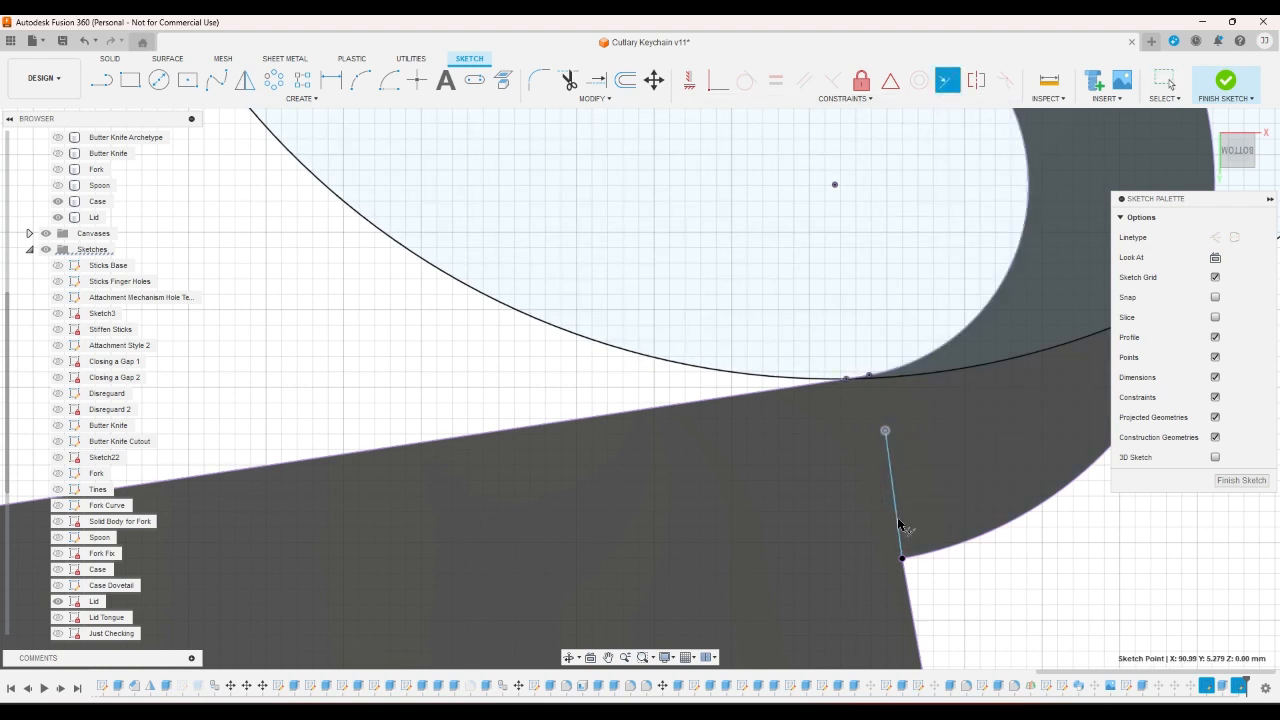
pyautogui.rightClick(992, 595)
pyautogui.click(955, 596)
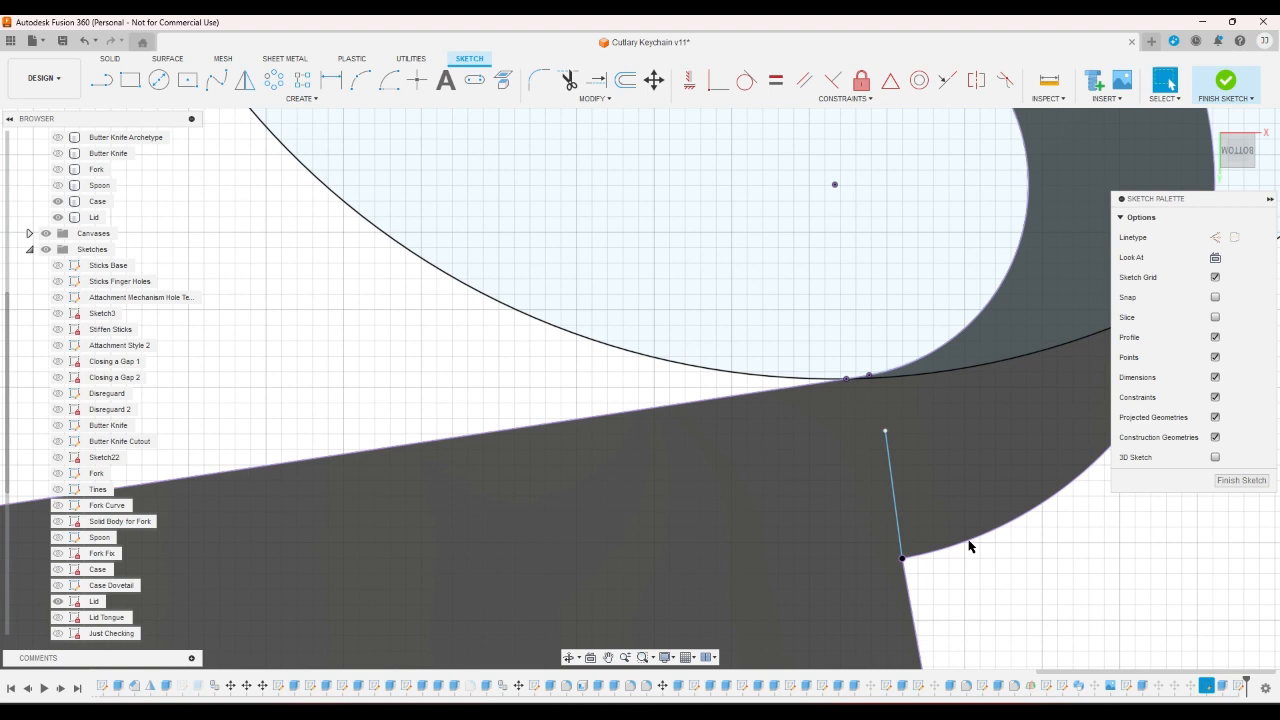
pyautogui.click(946, 84)
pyautogui.click(897, 508)
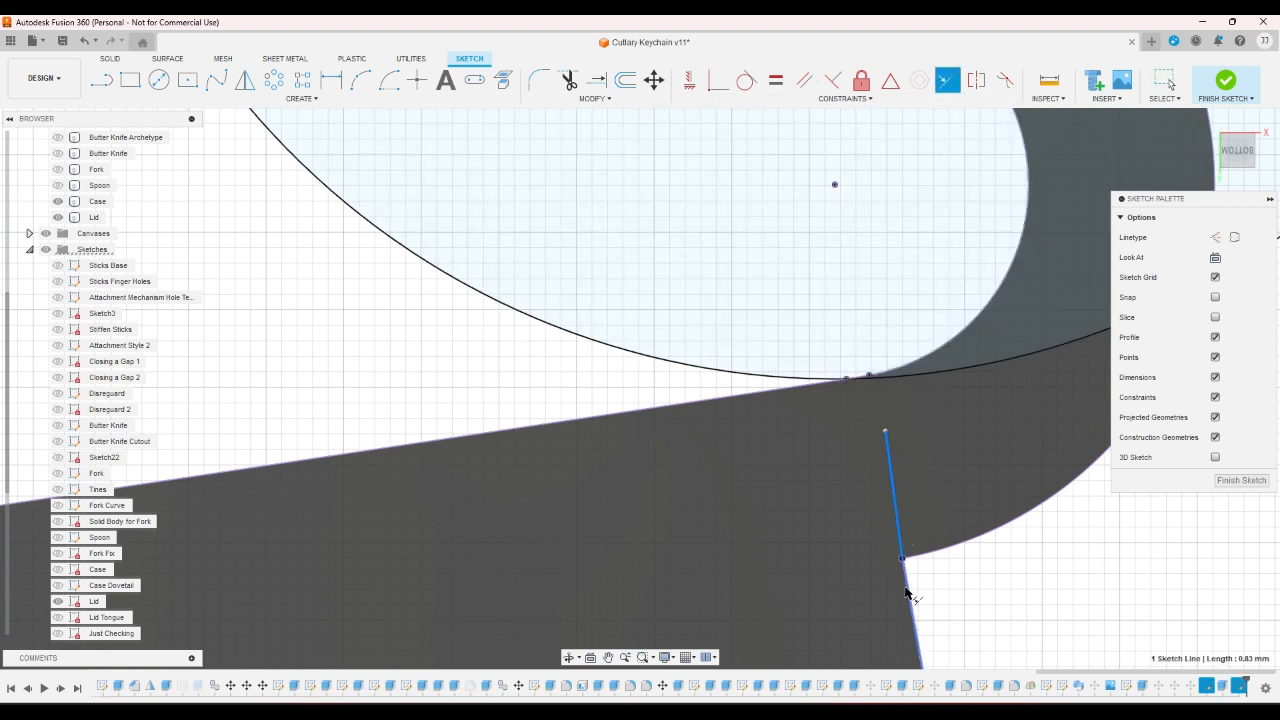
pyautogui.click(905, 593)
pyautogui.rightClick(914, 598)
pyautogui.click(878, 594)
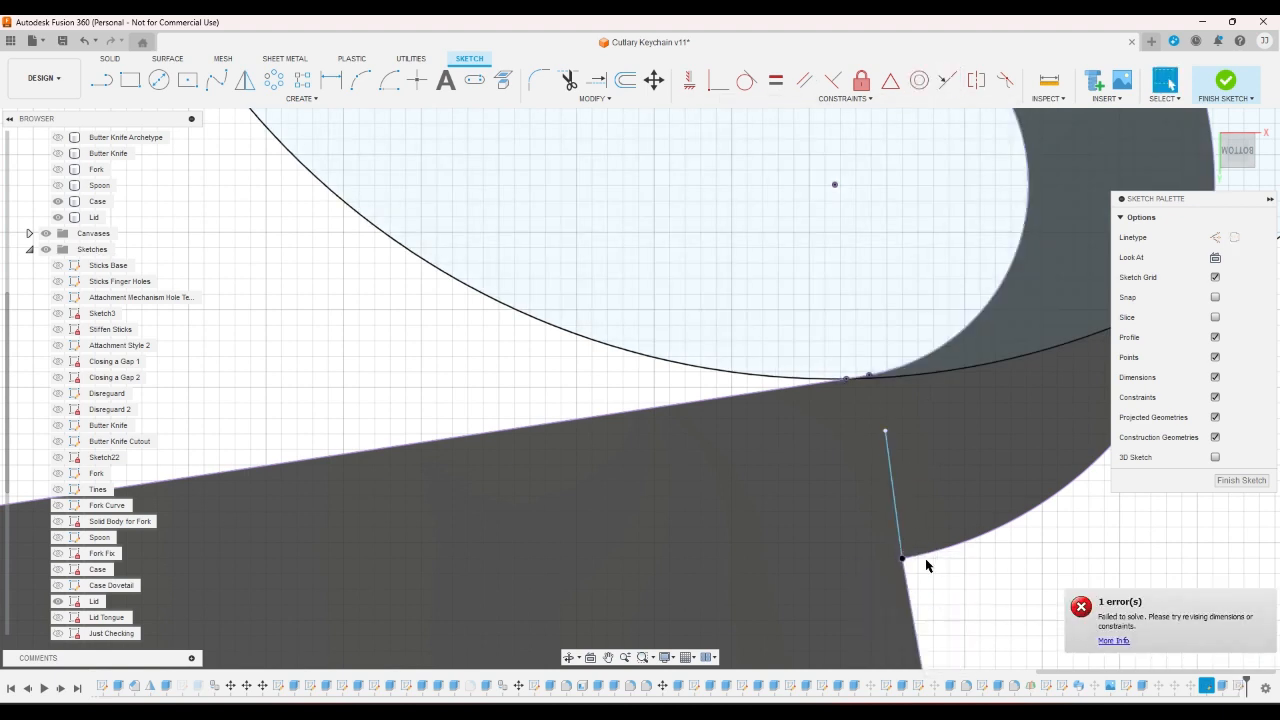
pyautogui.click(899, 534)
pyautogui.press('Delete')
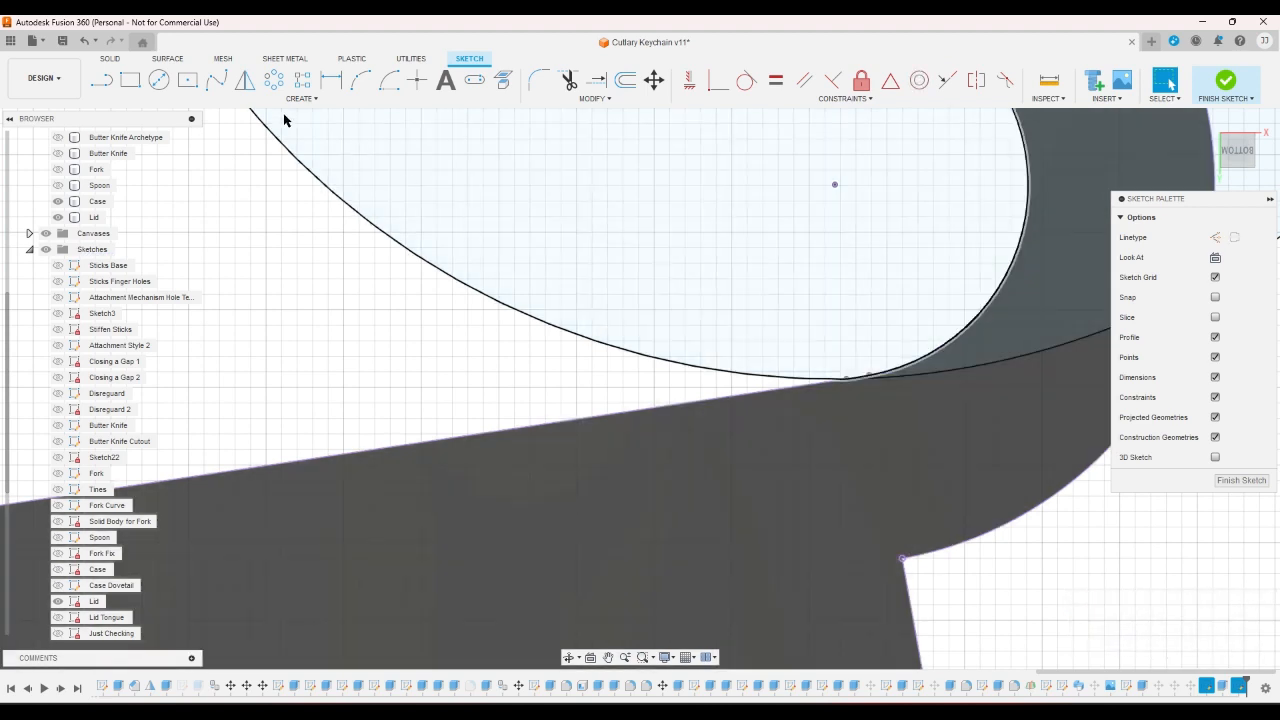
# - Draw a short line inward from the lower junction's outer corner, in line with the stick's outer edge
pyautogui.click(101, 80)
pyautogui.click(902, 558)
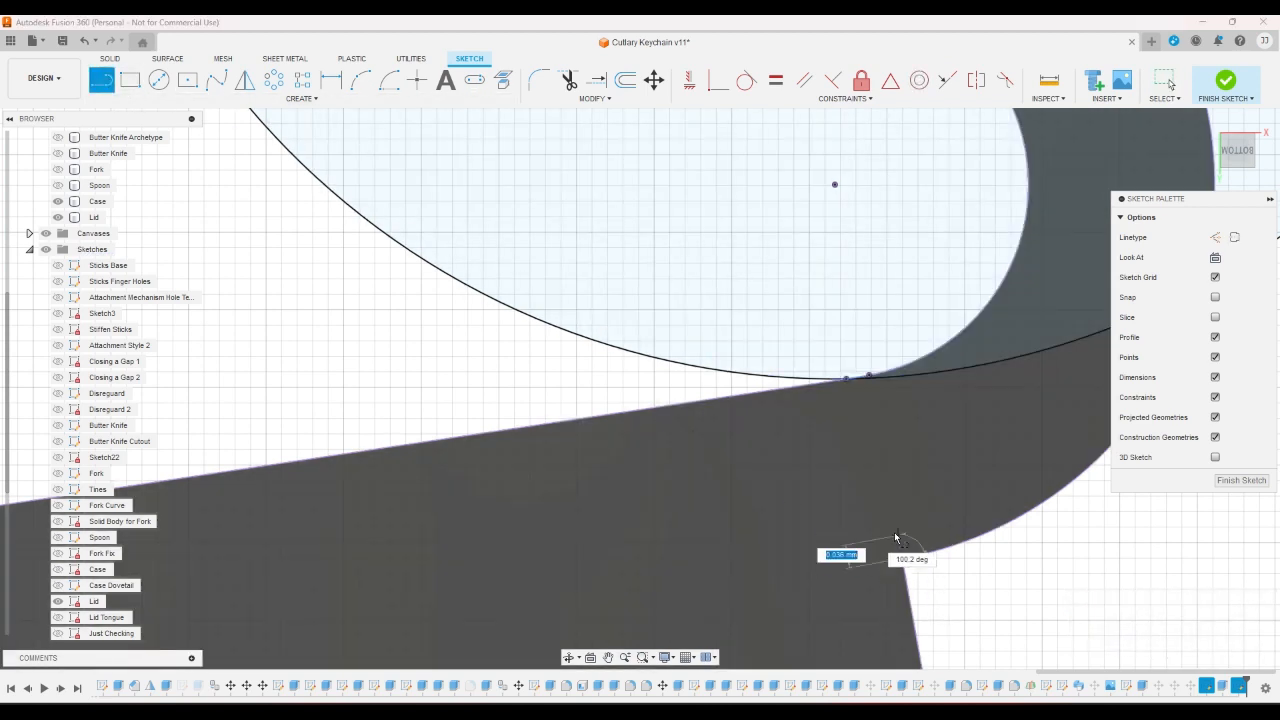
pyautogui.click(902, 498)
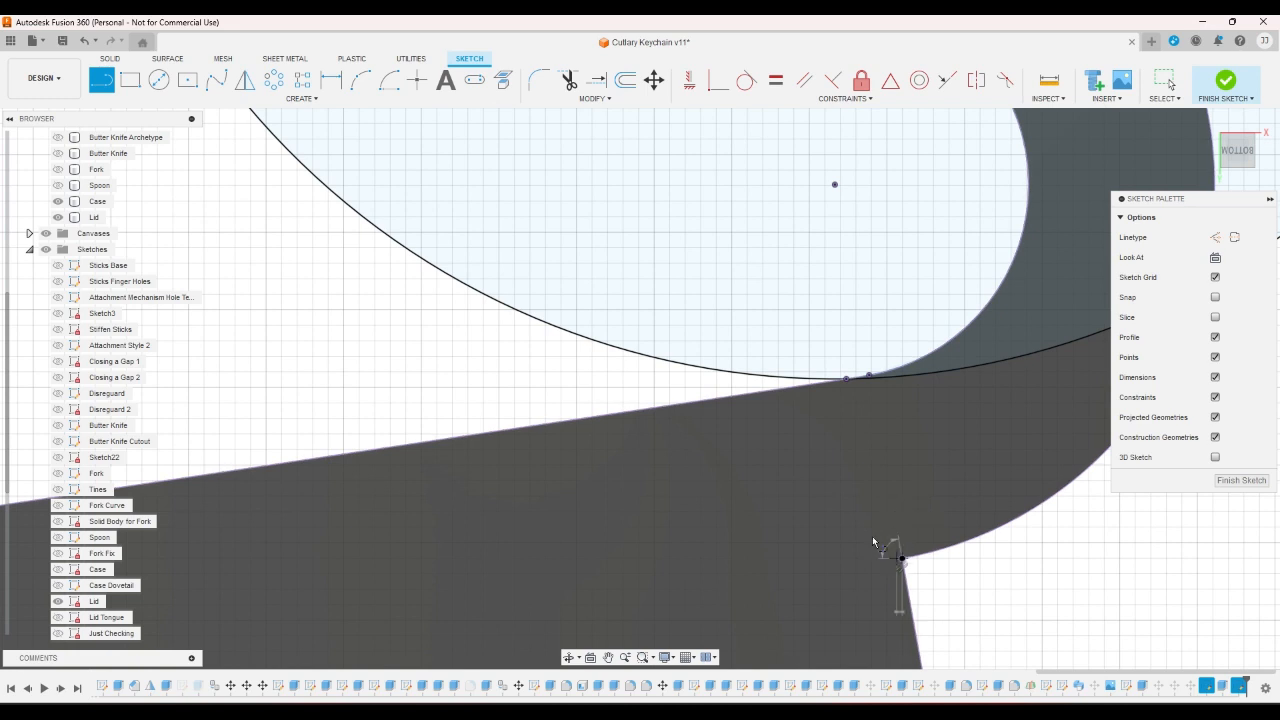
pyautogui.click(889, 489)
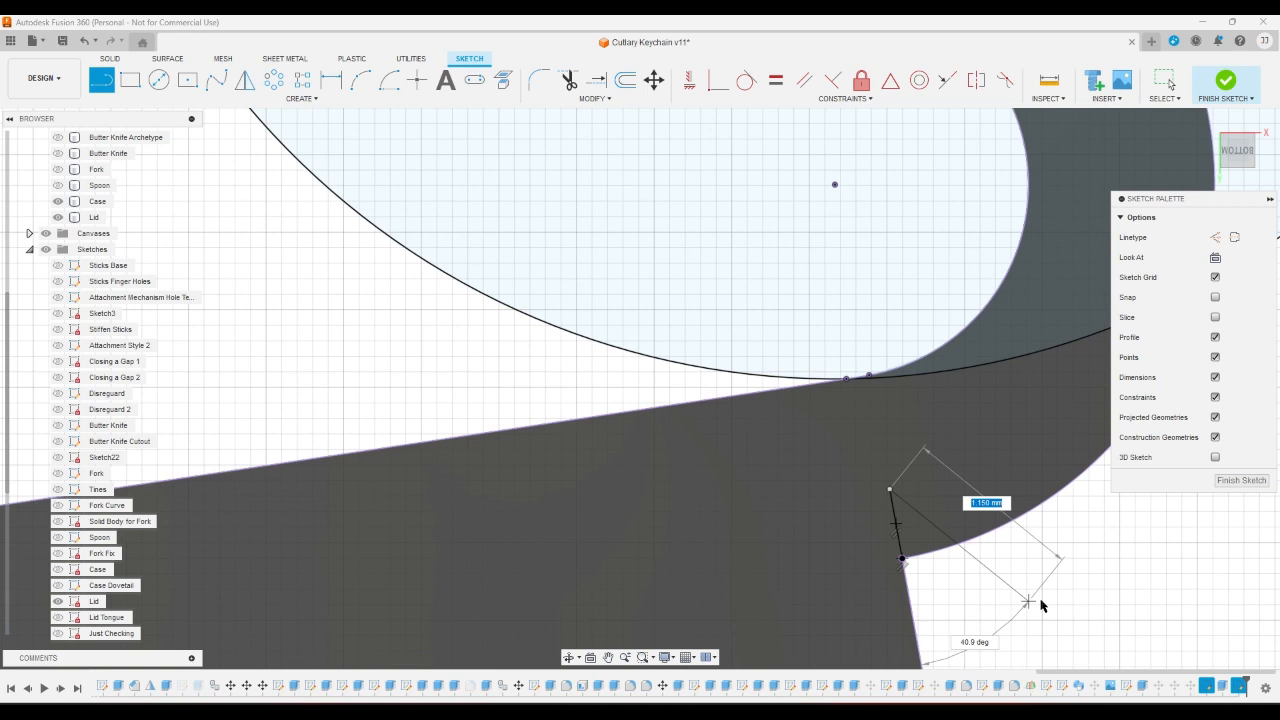
pyautogui.rightClick(1055, 576)
pyautogui.click(1103, 577)
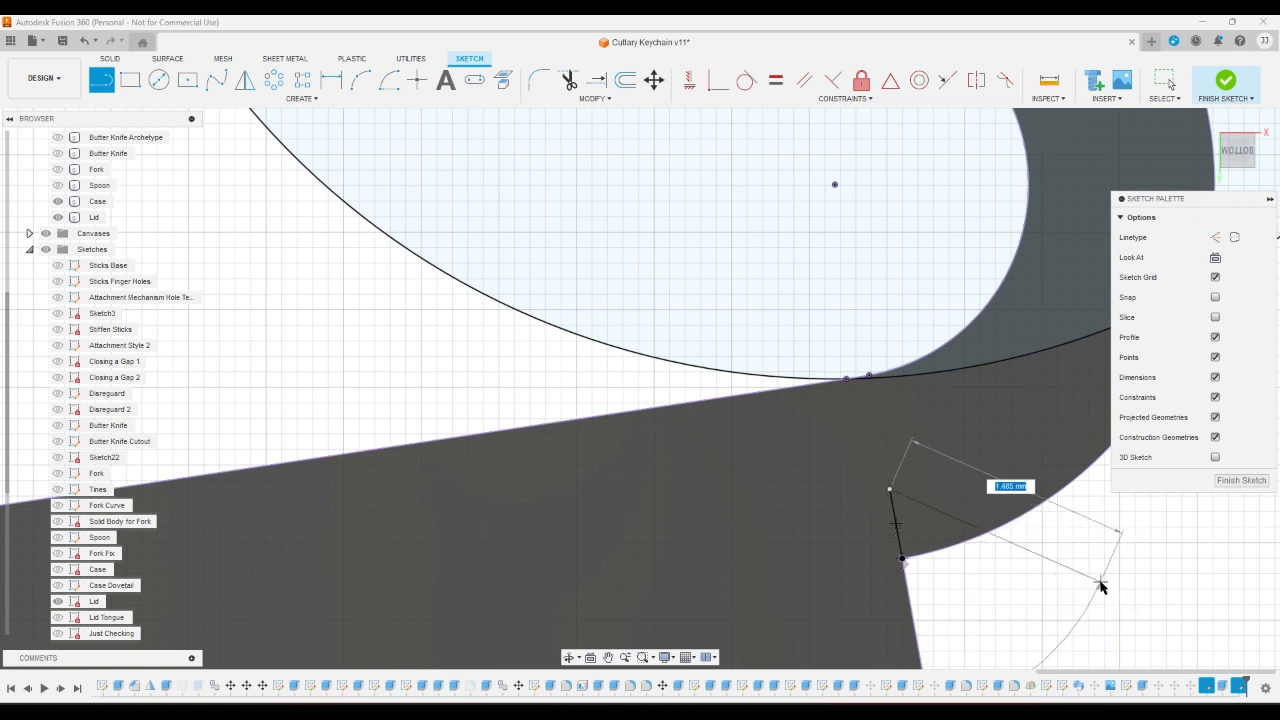
# - Extend the short lower line to the inner edge where the connector's curve begins
pyautogui.click(596, 80)
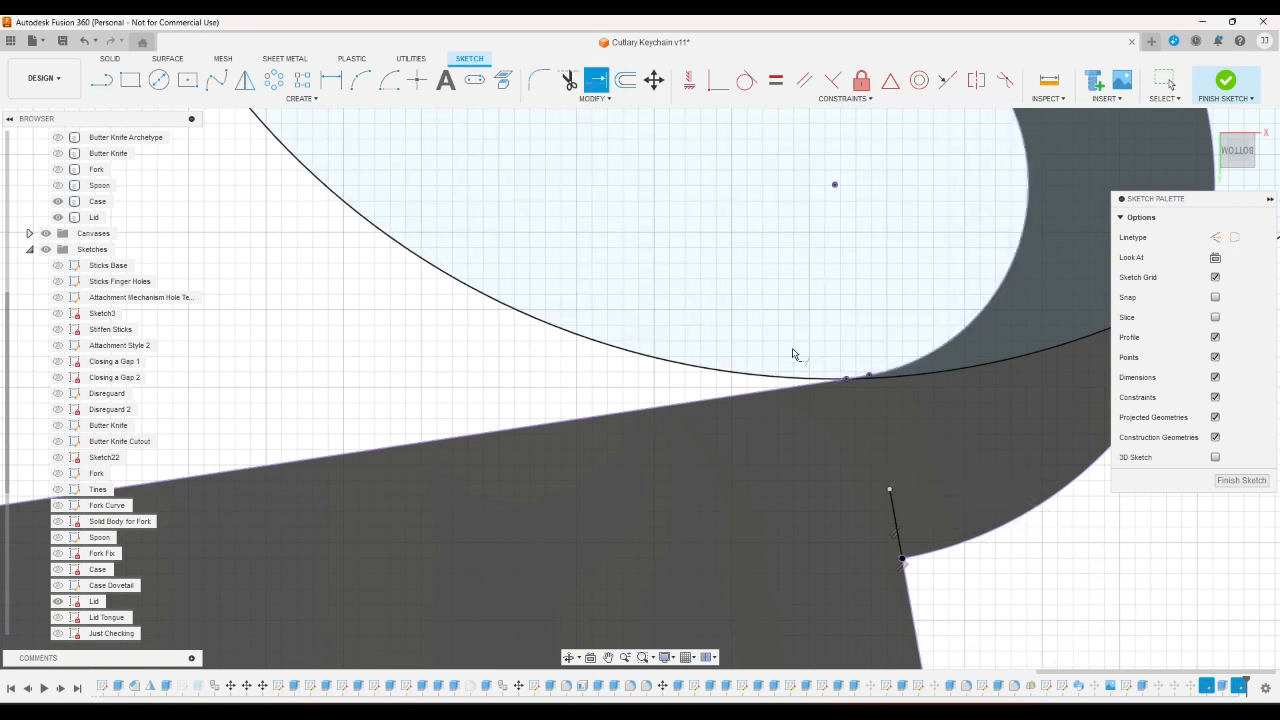
pyautogui.click(893, 513)
pyautogui.scroll(5, 870, 400)
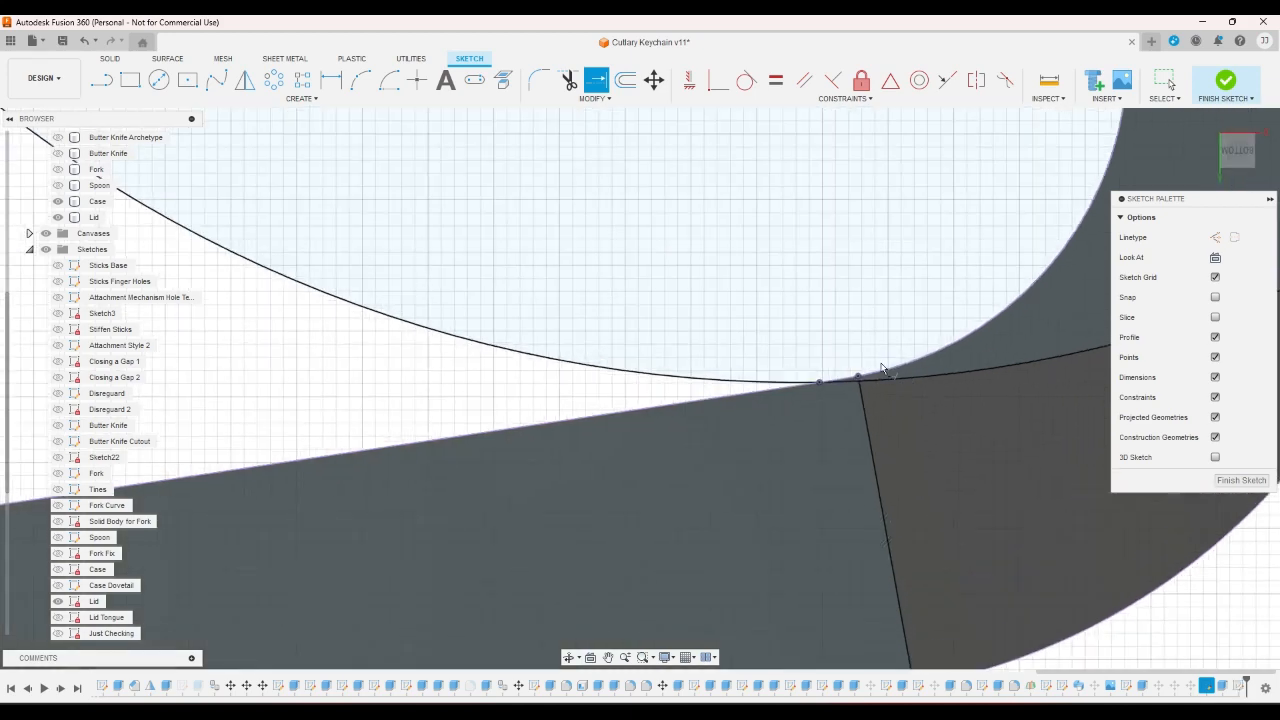
pyautogui.click(846, 441)
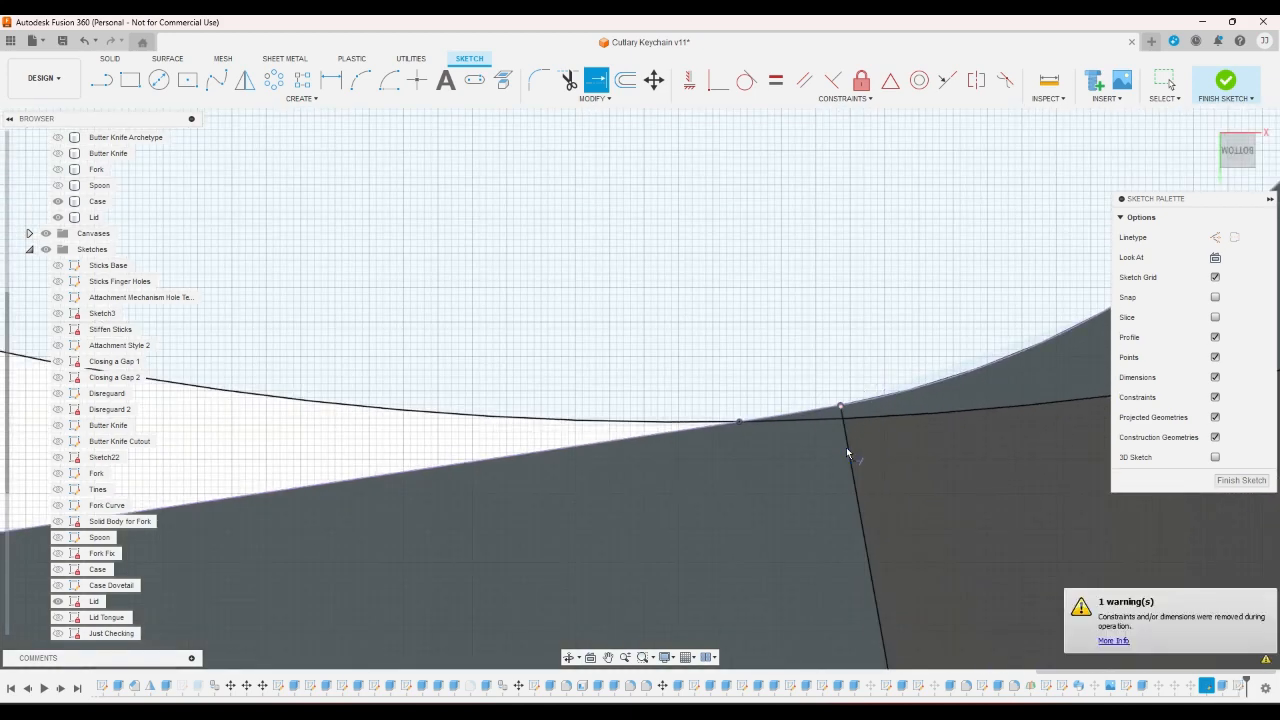
# - Delete the slanted line across the upper junction of stick and connector
pyautogui.scroll(-5, 835, 458)
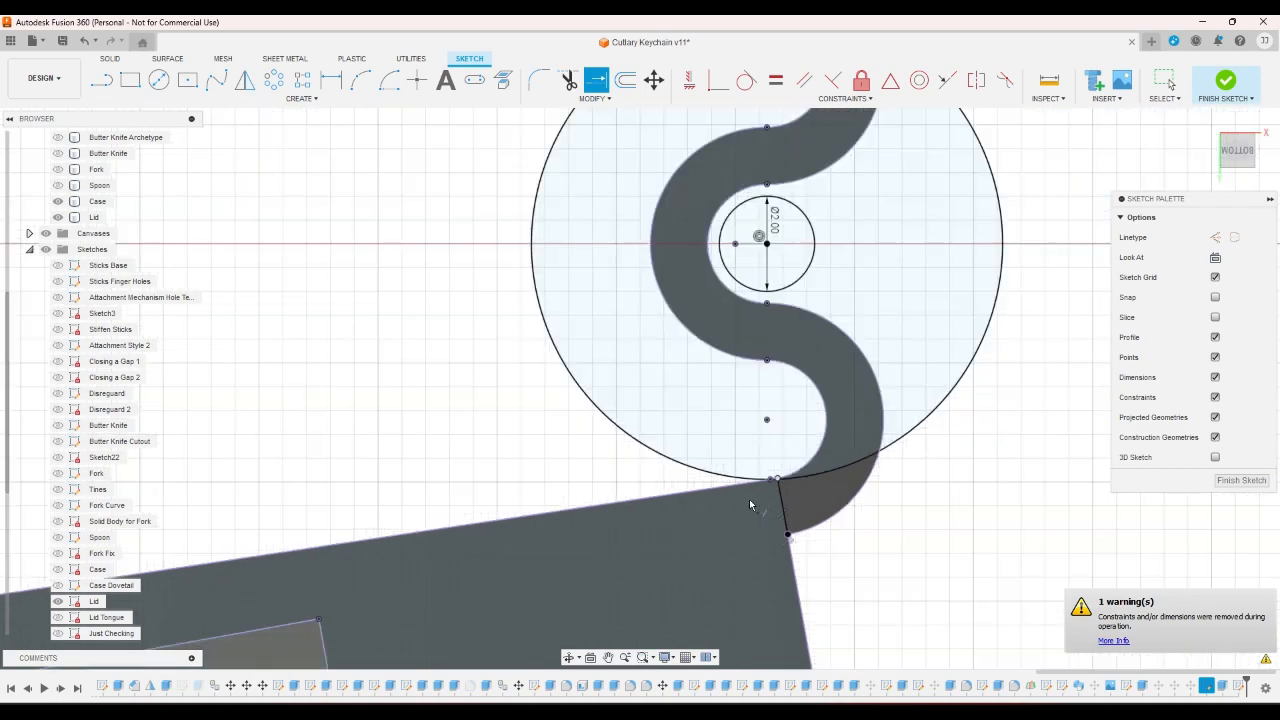
pyautogui.scroll(2, 831, 507)
pyautogui.scroll(-5, 857, 512)
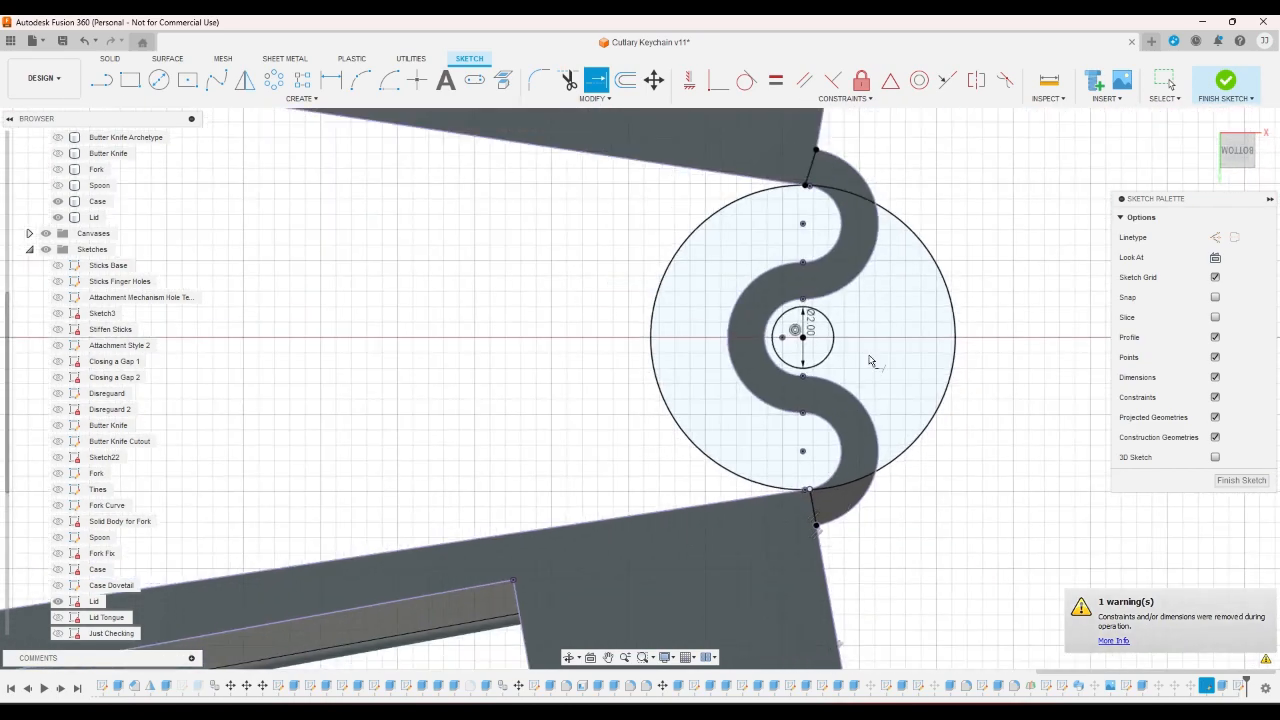
pyautogui.scroll(4, 868, 182)
pyautogui.scroll(1, 811, 153)
pyautogui.scroll(-1, 811, 153)
pyautogui.scroll(5, 820, 135)
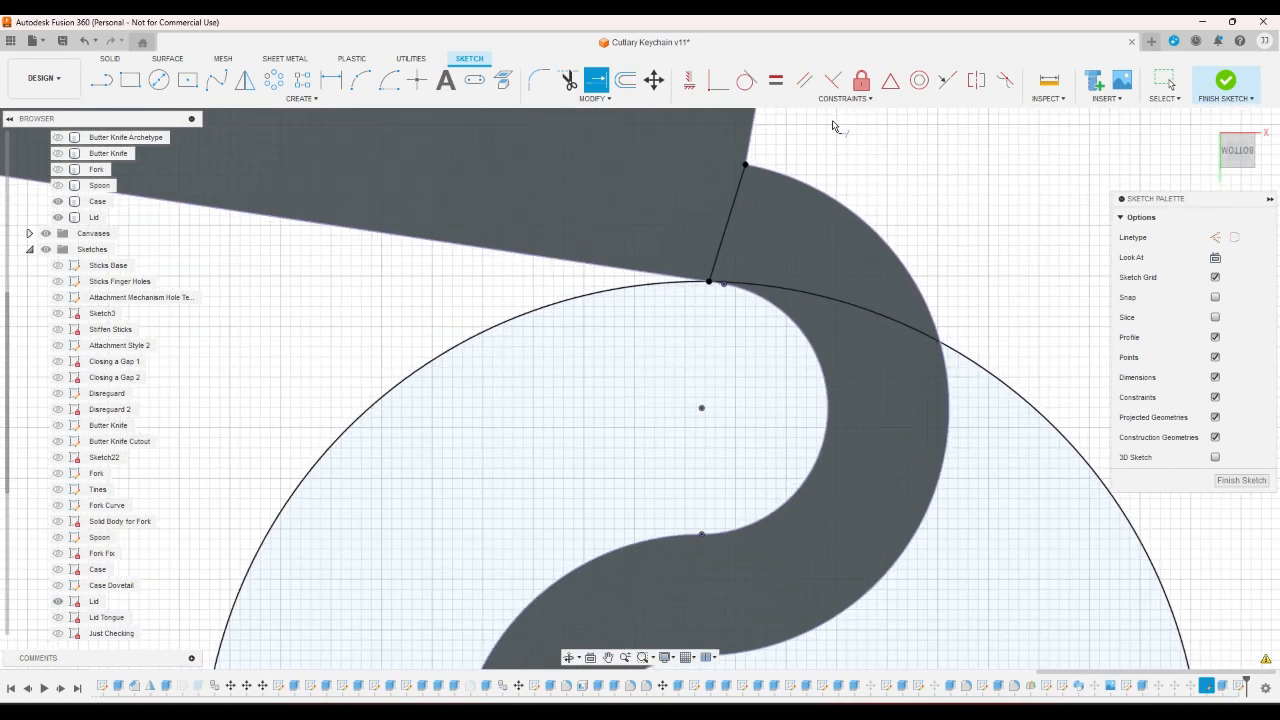
pyautogui.scroll(3, 824, 137)
pyautogui.rightClick(820, 140)
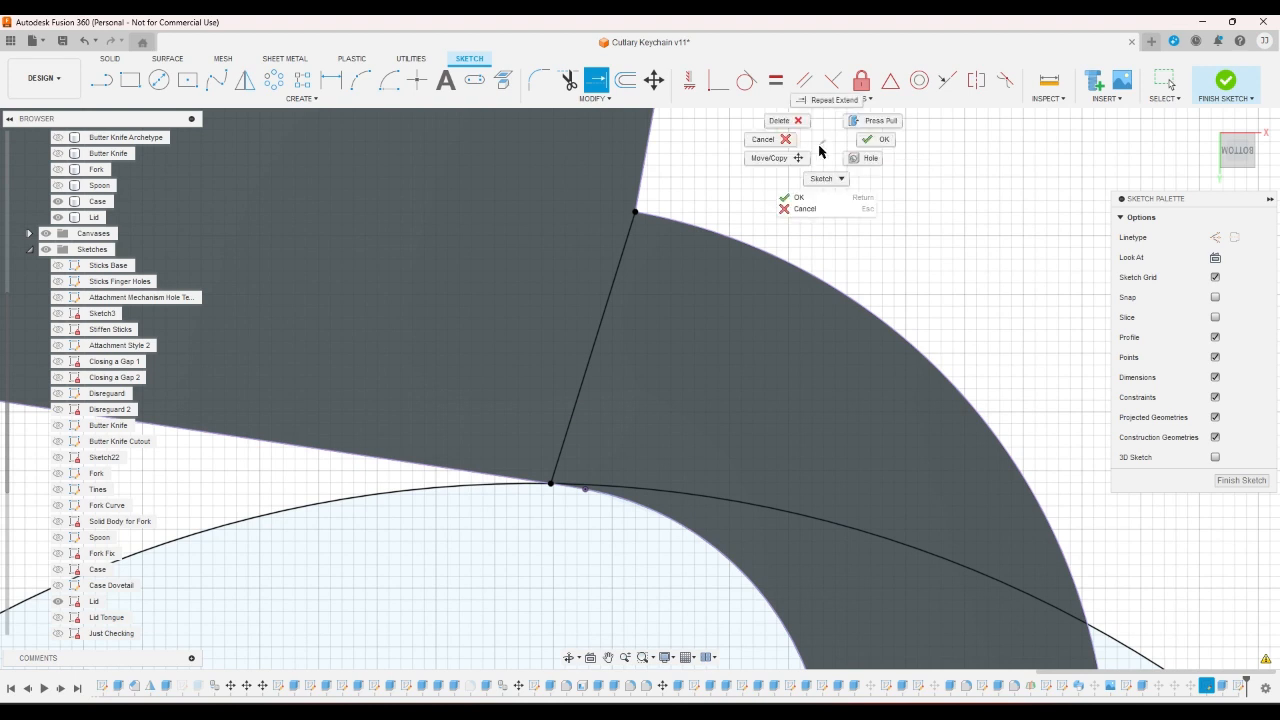
pyautogui.click(765, 139)
pyautogui.click(621, 257)
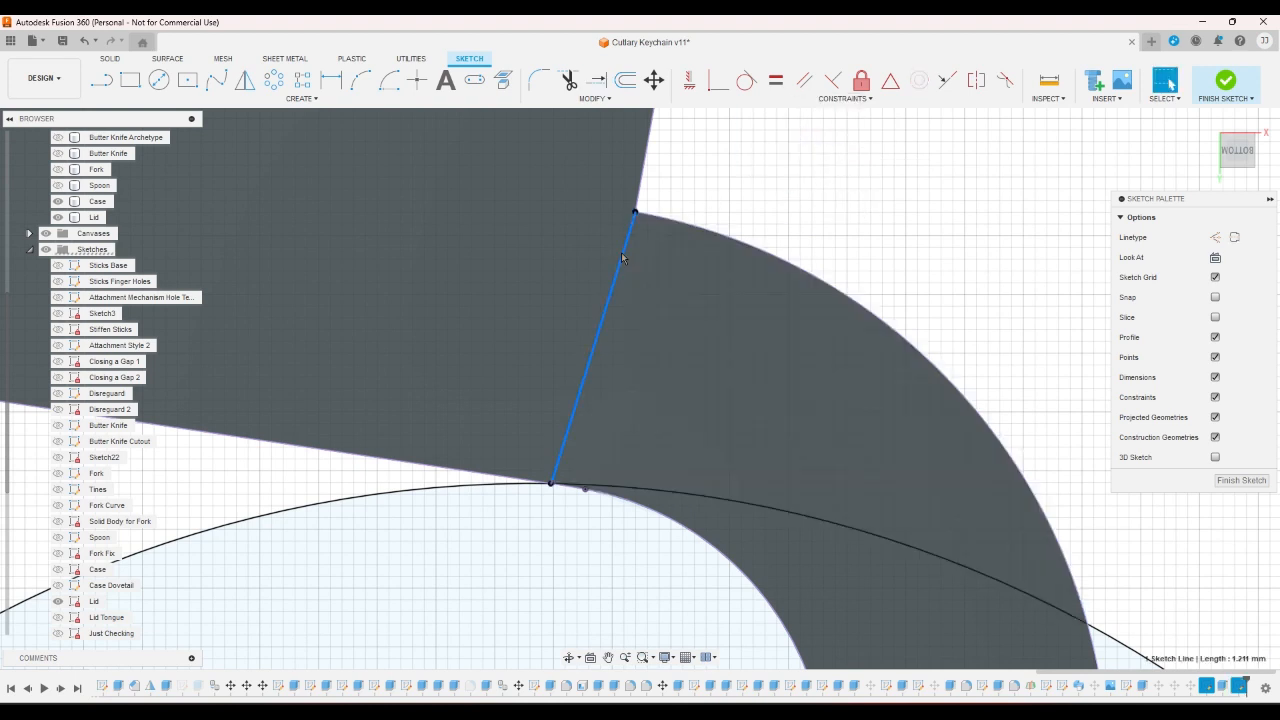
pyautogui.press('Delete')
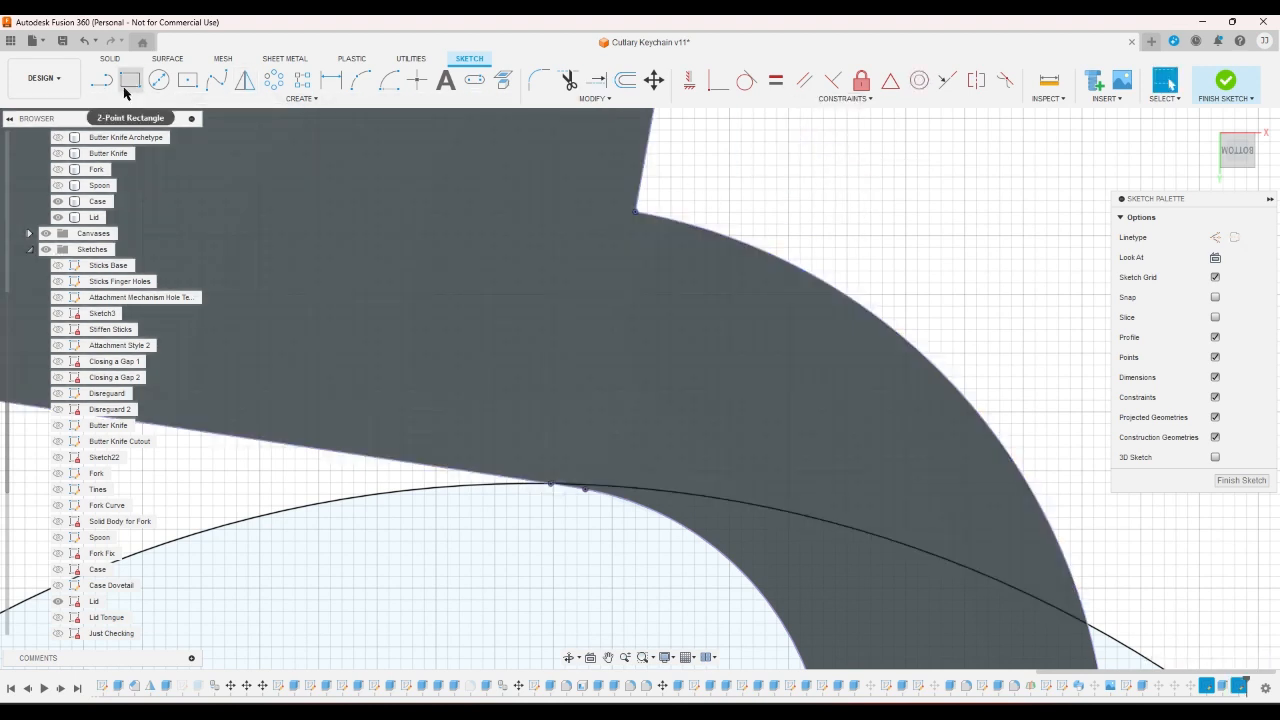
# - Draw a line from the upper junction's outer corner in line with the stick's outer edge, and extend it to the connector's inner edge
pyautogui.click(101, 80)
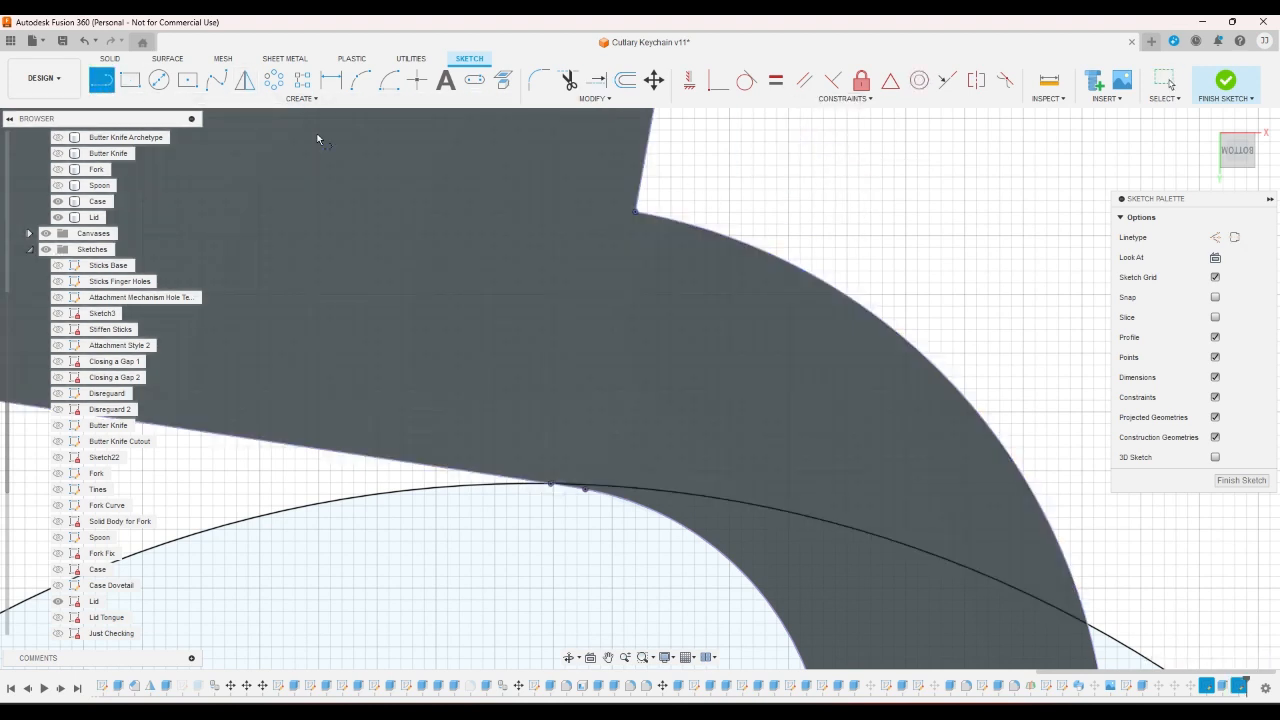
pyautogui.click(622, 282)
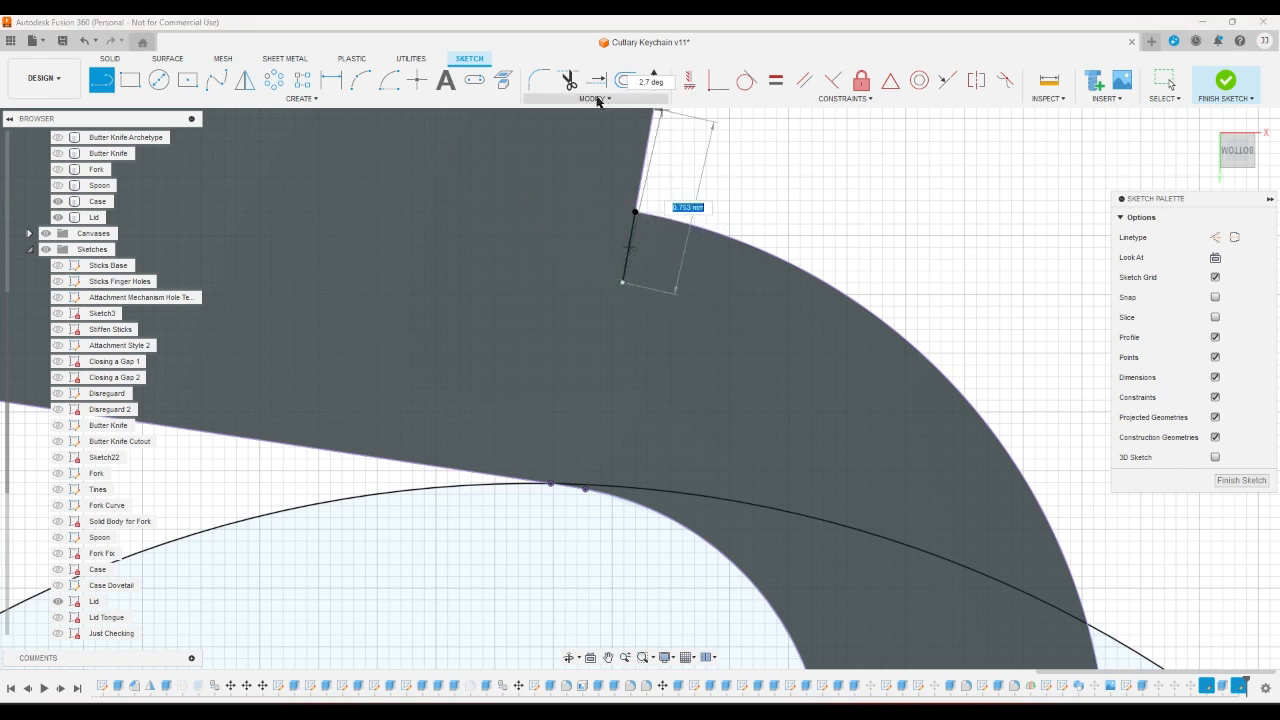
pyautogui.click(596, 80)
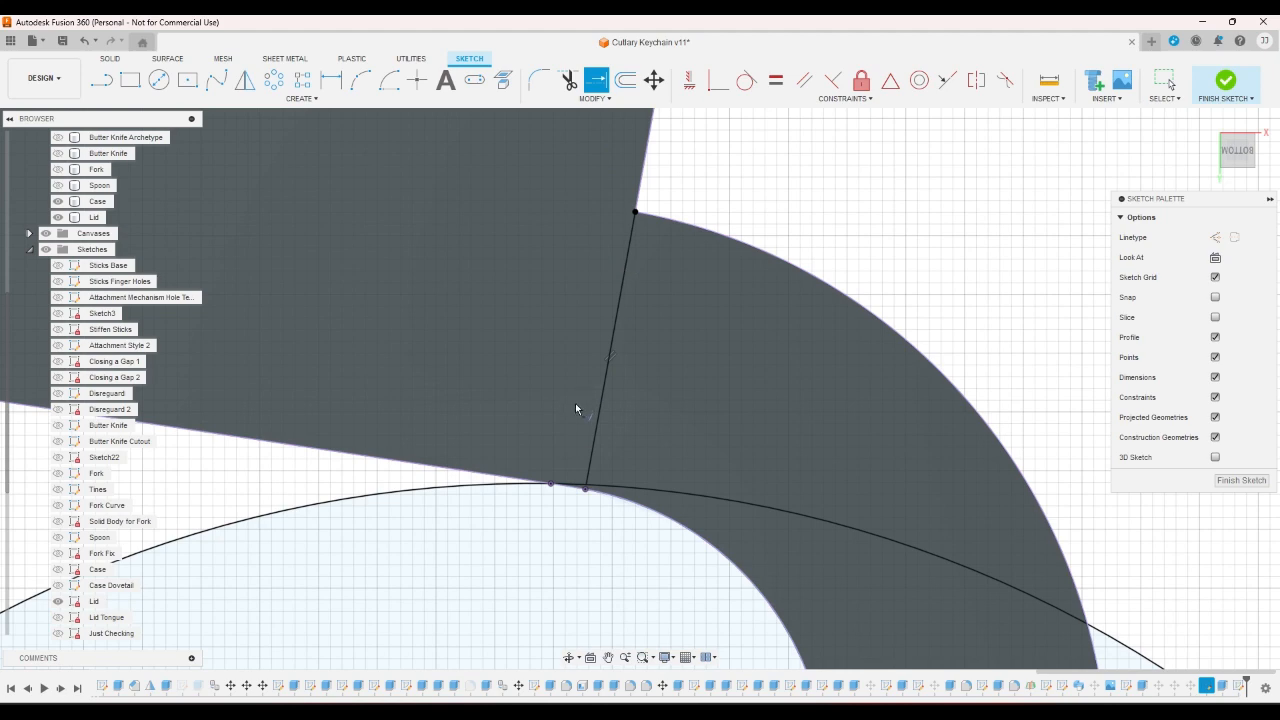
pyautogui.scroll(4, 577, 445)
pyautogui.click(606, 533)
pyautogui.scroll(-5, 596, 505)
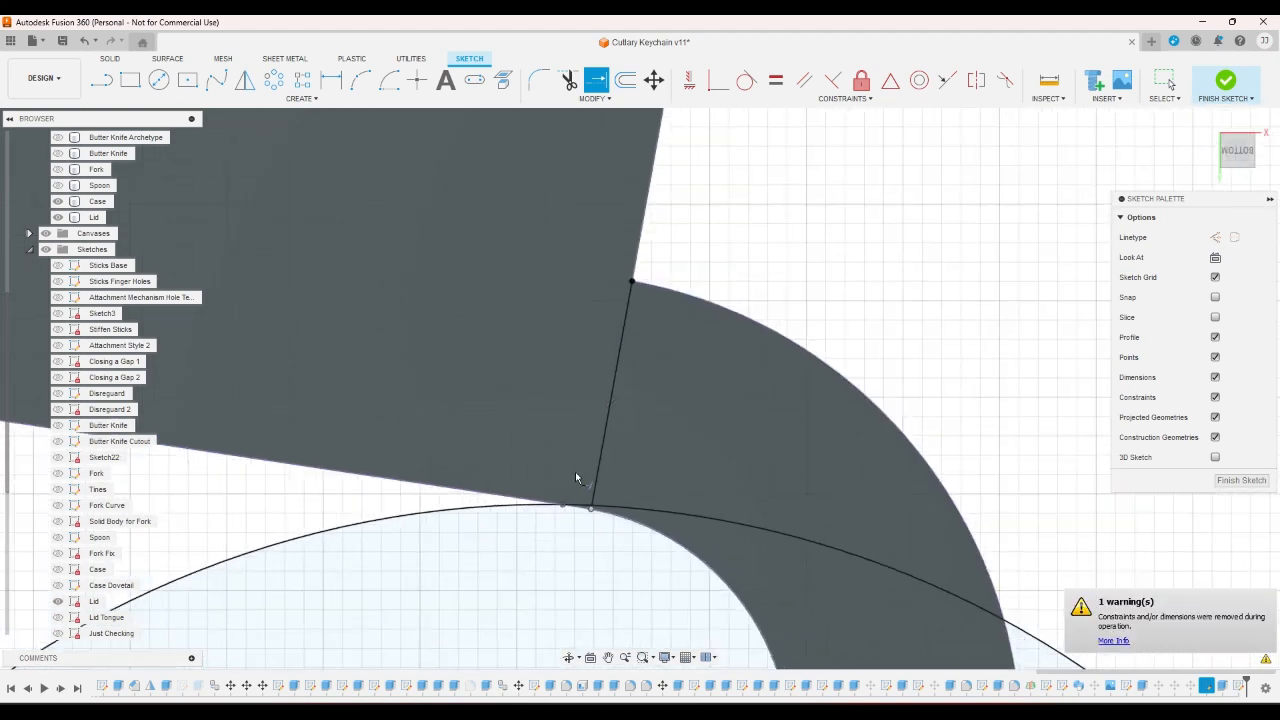
# - Draw a closed slanted strip about 2.35 mm wide between the two sticks, from just below the upper stick to the lower stick's inner edge
pyautogui.scroll(-2, 726, 330)
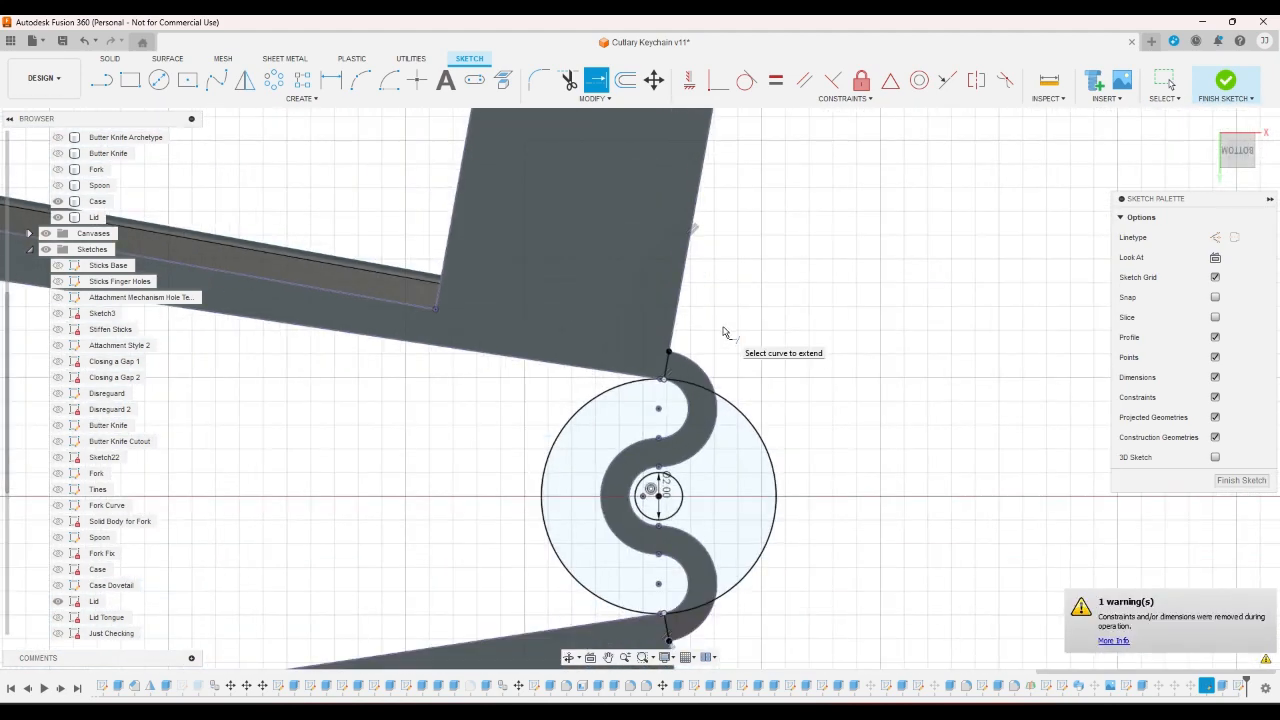
pyautogui.scroll(-3, 778, 325)
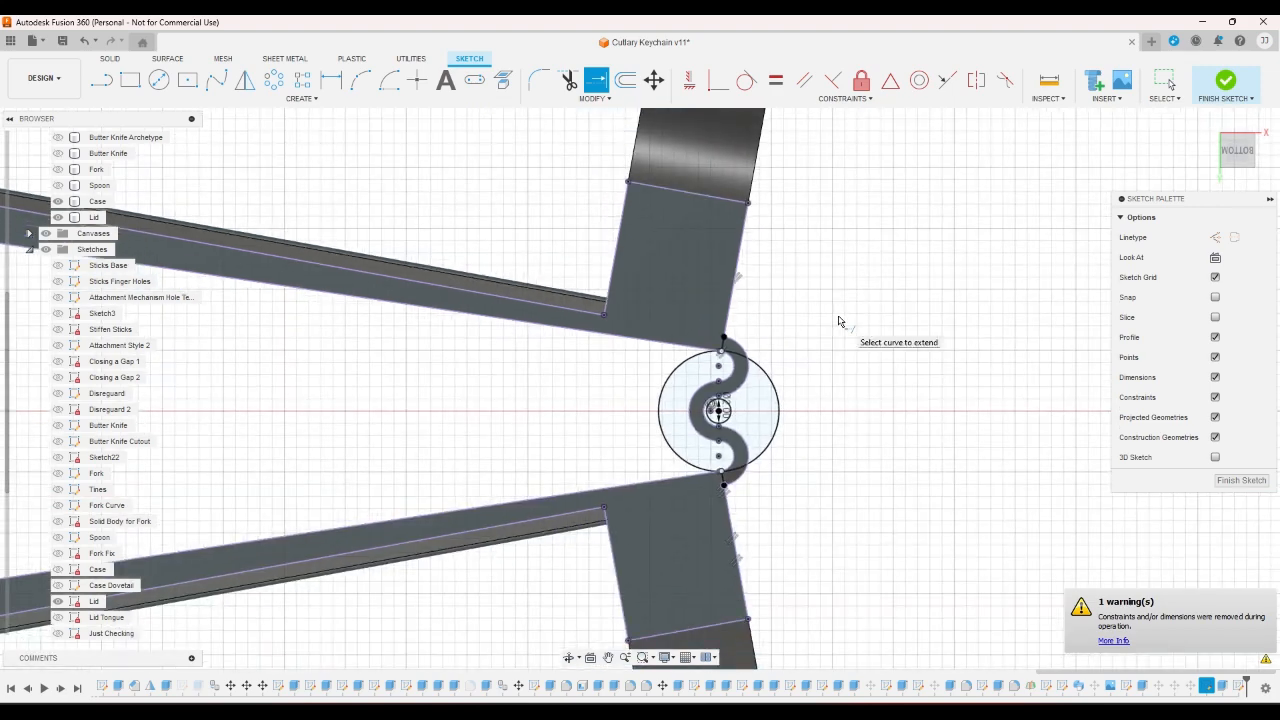
pyautogui.scroll(-2, 839, 321)
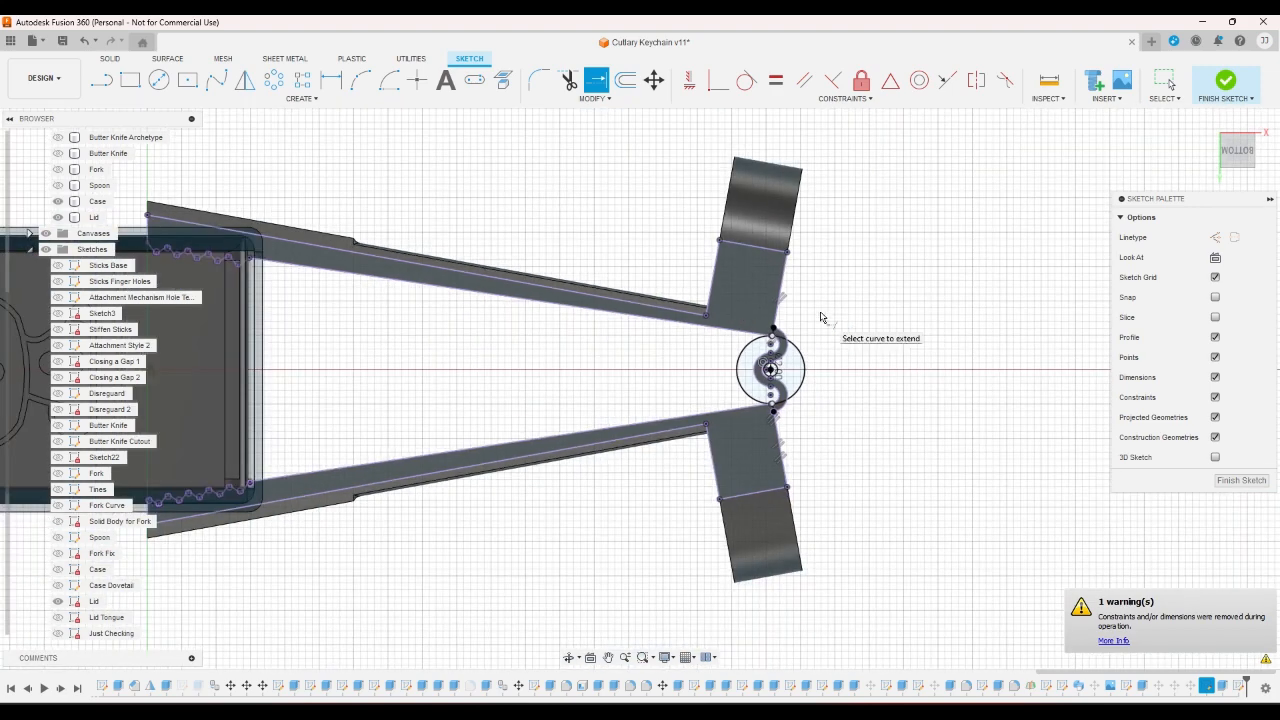
pyautogui.click(108, 84)
pyautogui.scroll(3, 575, 335)
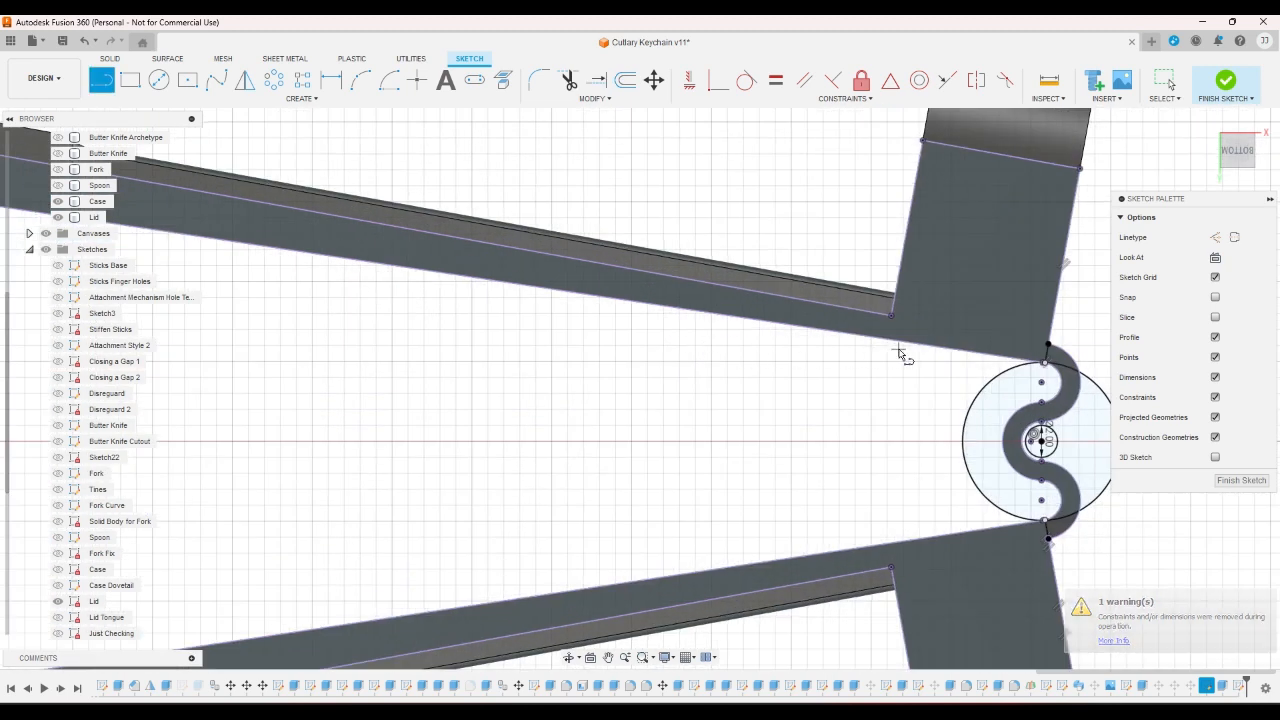
pyautogui.click(899, 349)
pyautogui.click(938, 355)
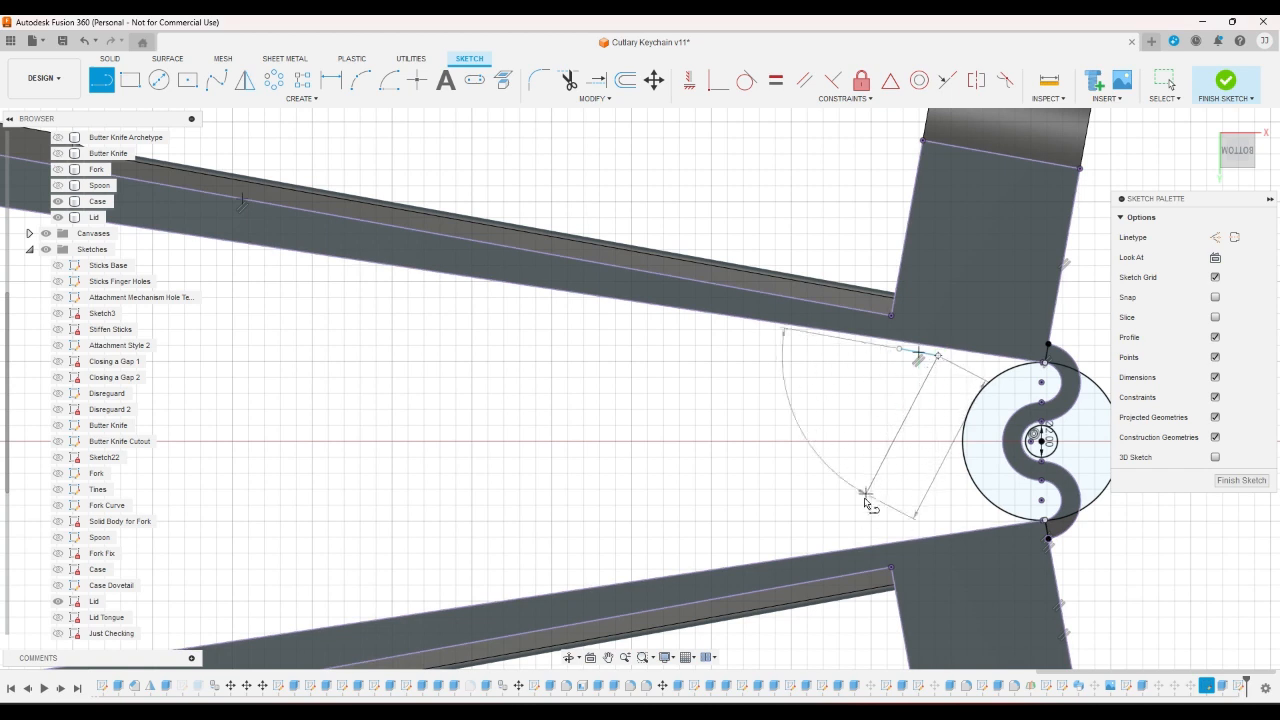
pyautogui.click(833, 551)
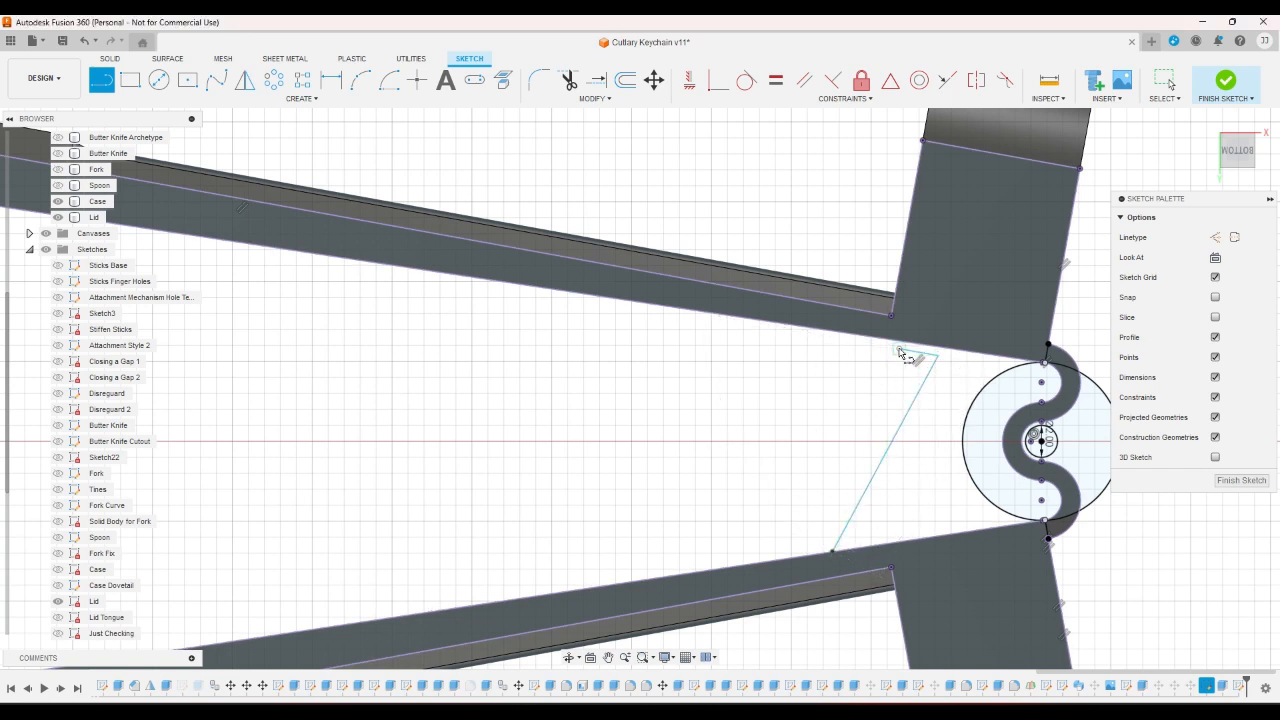
pyautogui.click(899, 349)
pyautogui.click(786, 557)
pyautogui.click(833, 551)
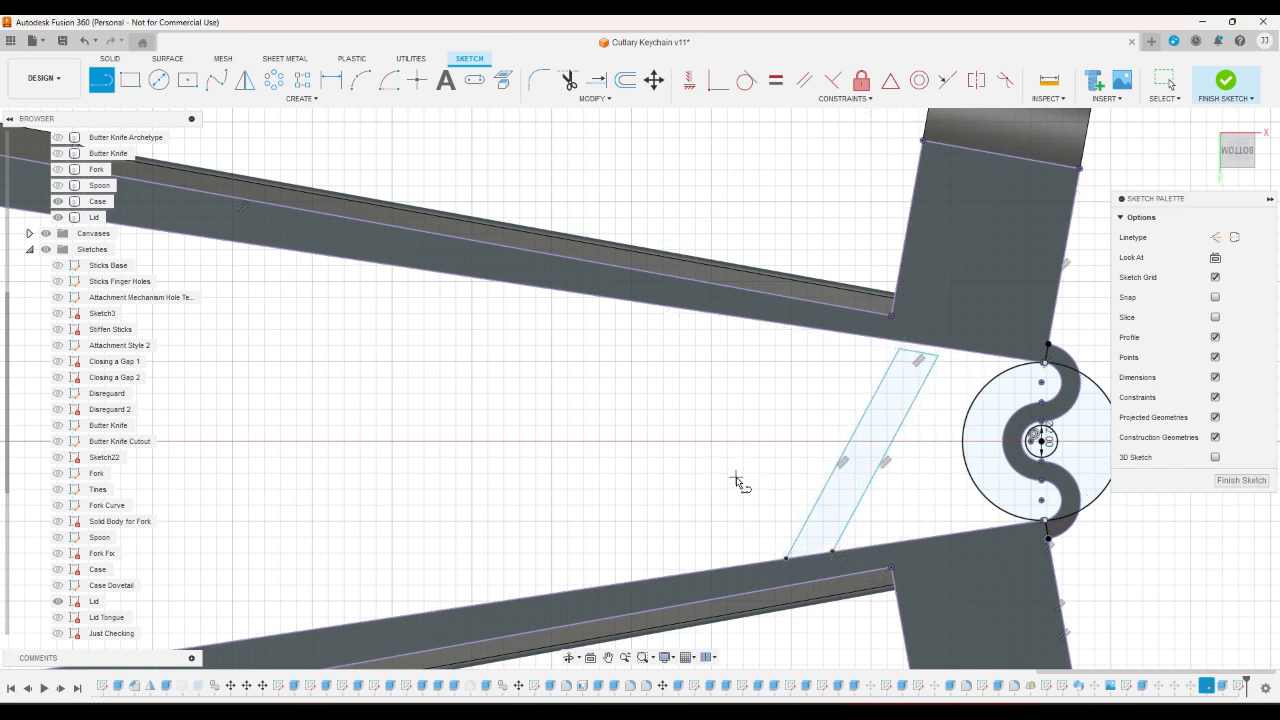
pyautogui.rightClick(736, 478)
pyautogui.click(766, 478)
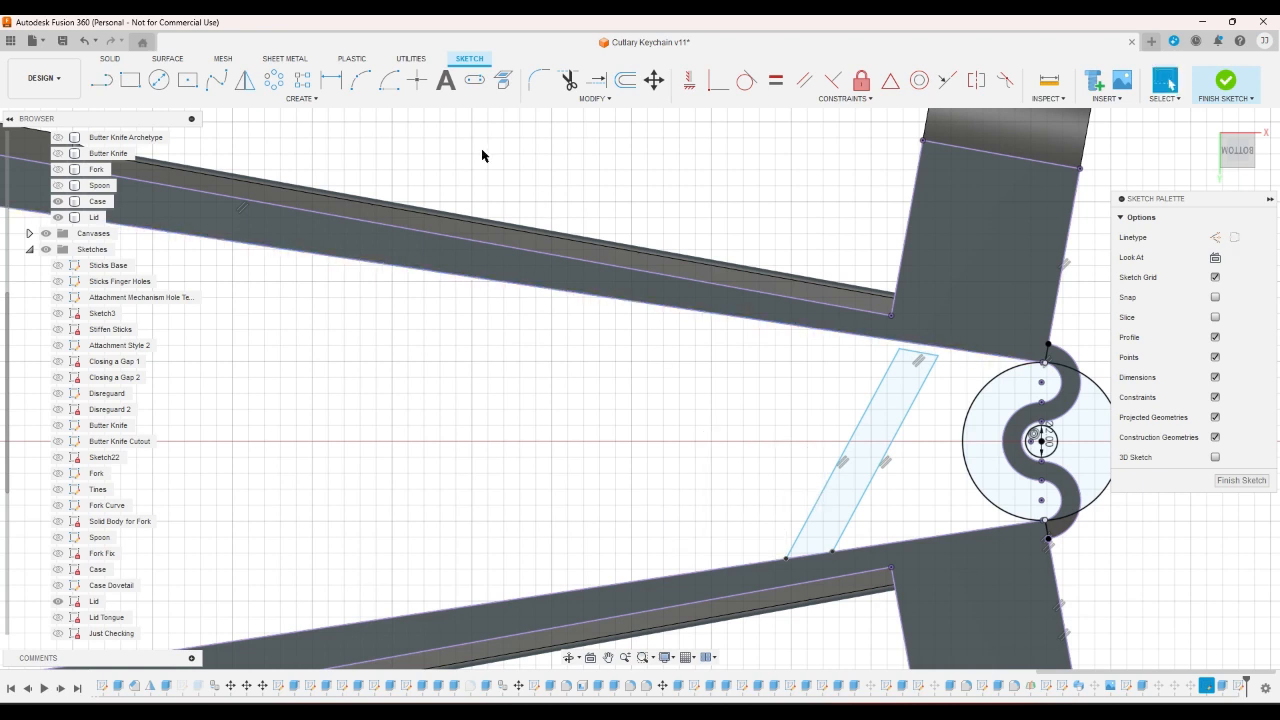
# - Dimension the distance between the strip's two long parallel sides and set it to 1.2 mm
pyautogui.click(330, 80)
pyautogui.click(867, 408)
pyautogui.click(903, 421)
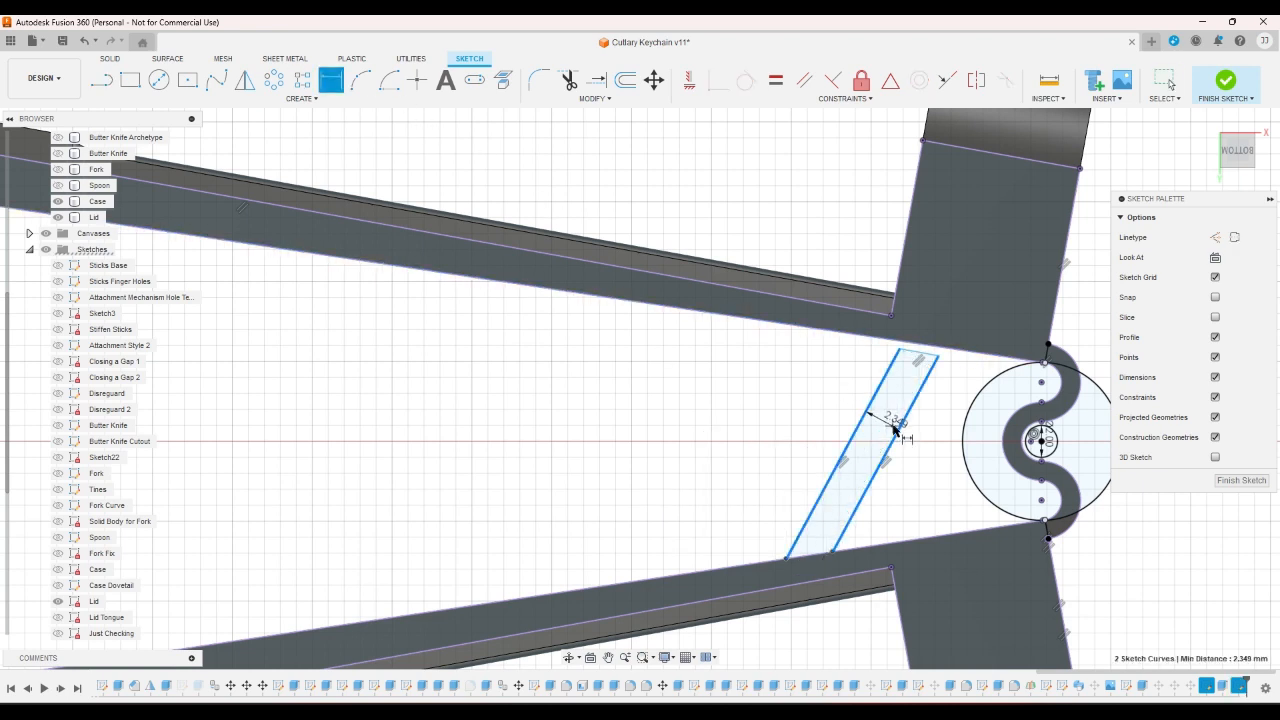
pyautogui.click(895, 428)
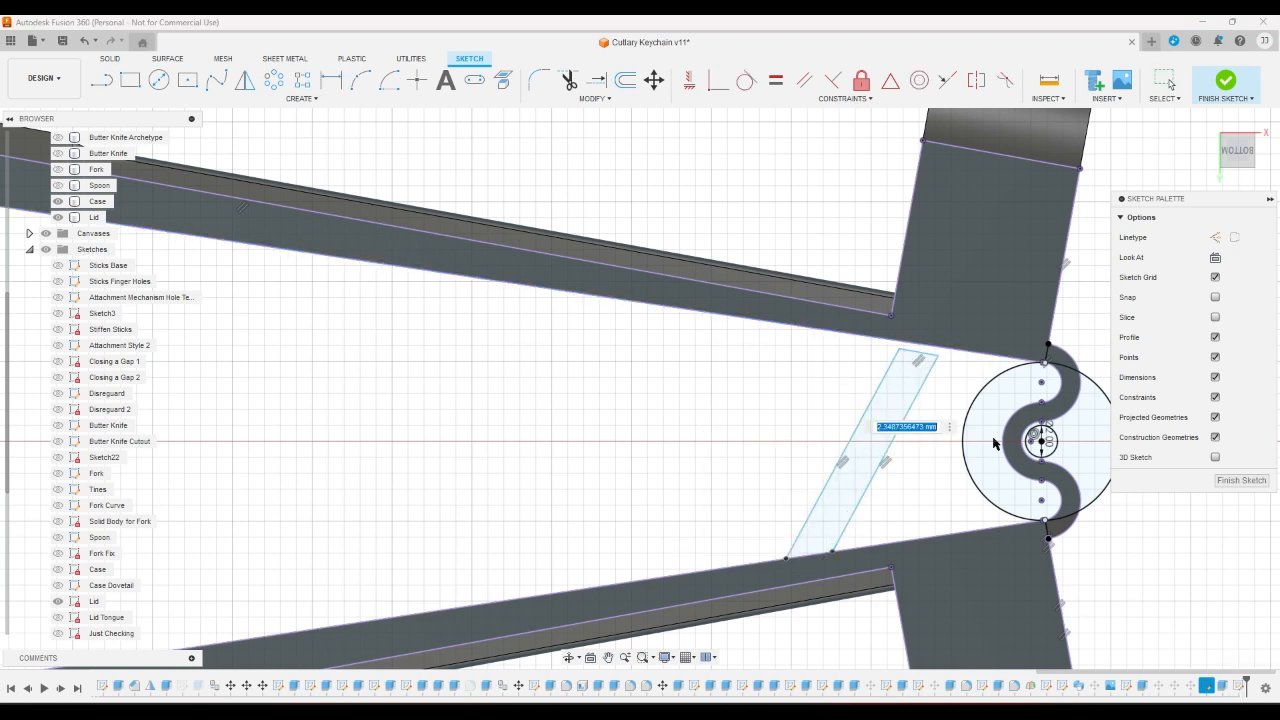
pyautogui.write('1.2')
pyautogui.press('Return')
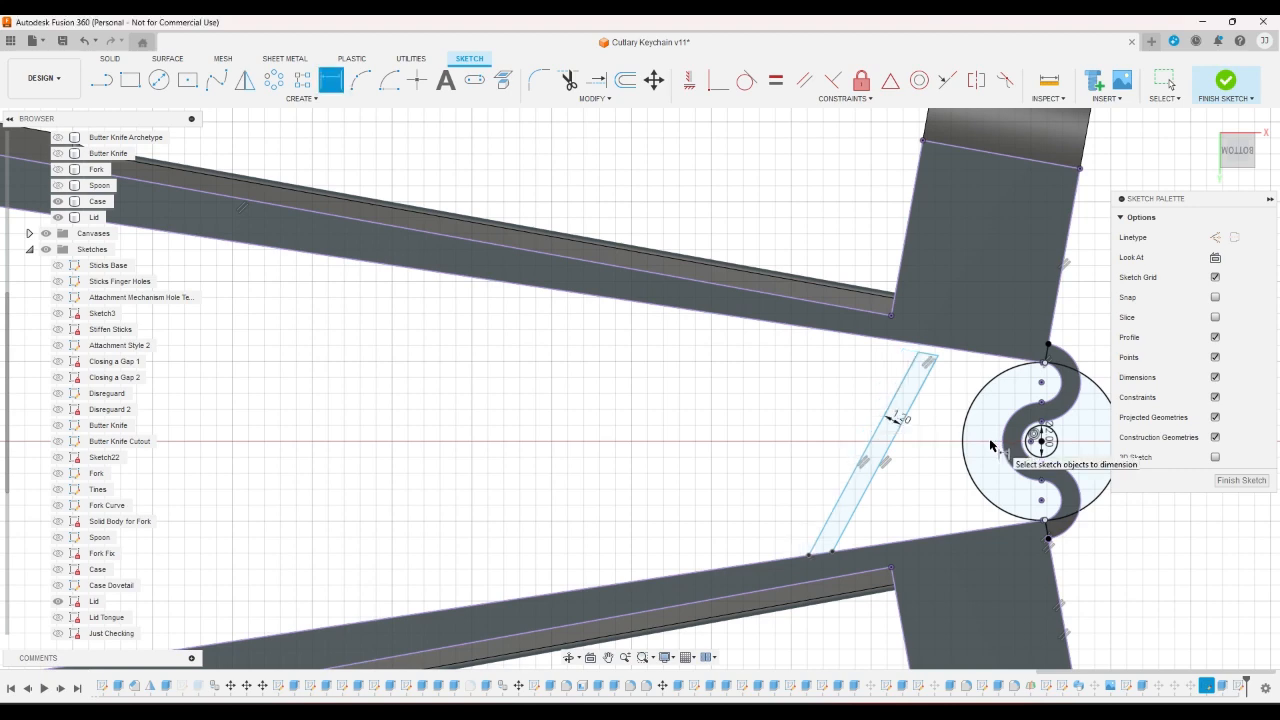
# - Examine the whole assembly from below and at an oblique angle, checking the case's open end and the lid's sliding joint
pyautogui.scroll(-3, 903, 480)
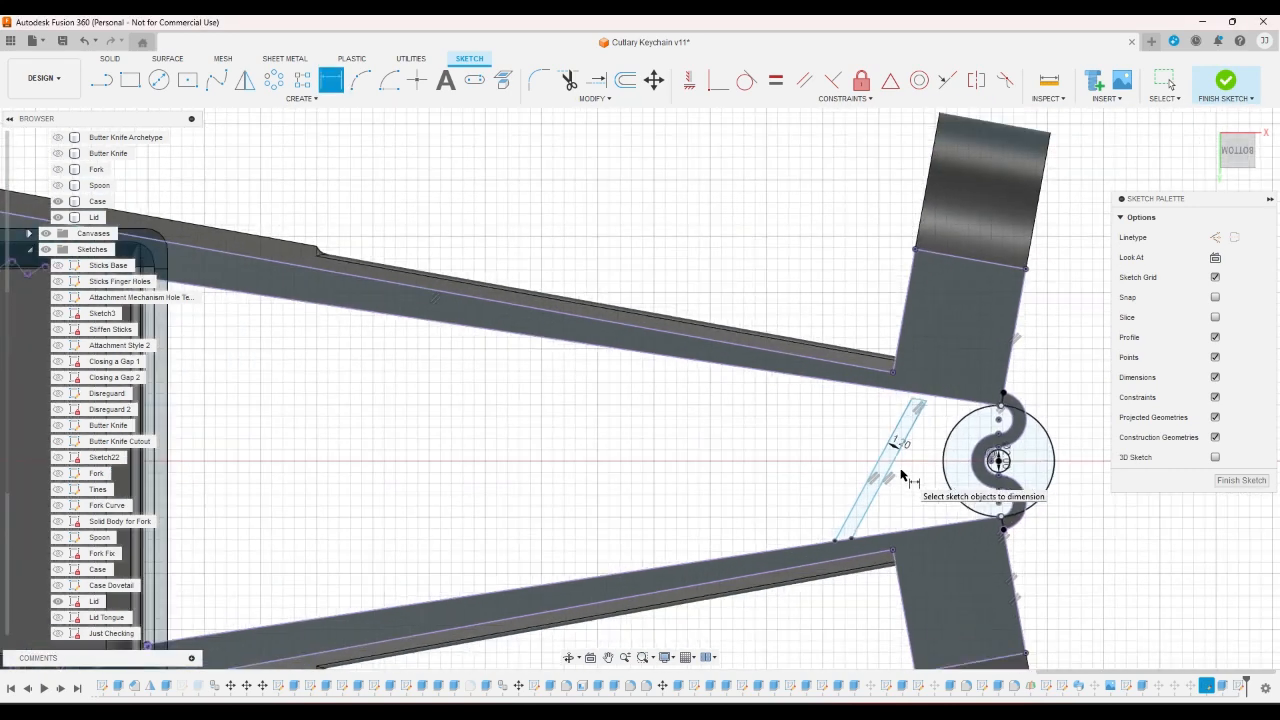
pyautogui.scroll(-2, 903, 476)
pyautogui.scroll(-1, 903, 476)
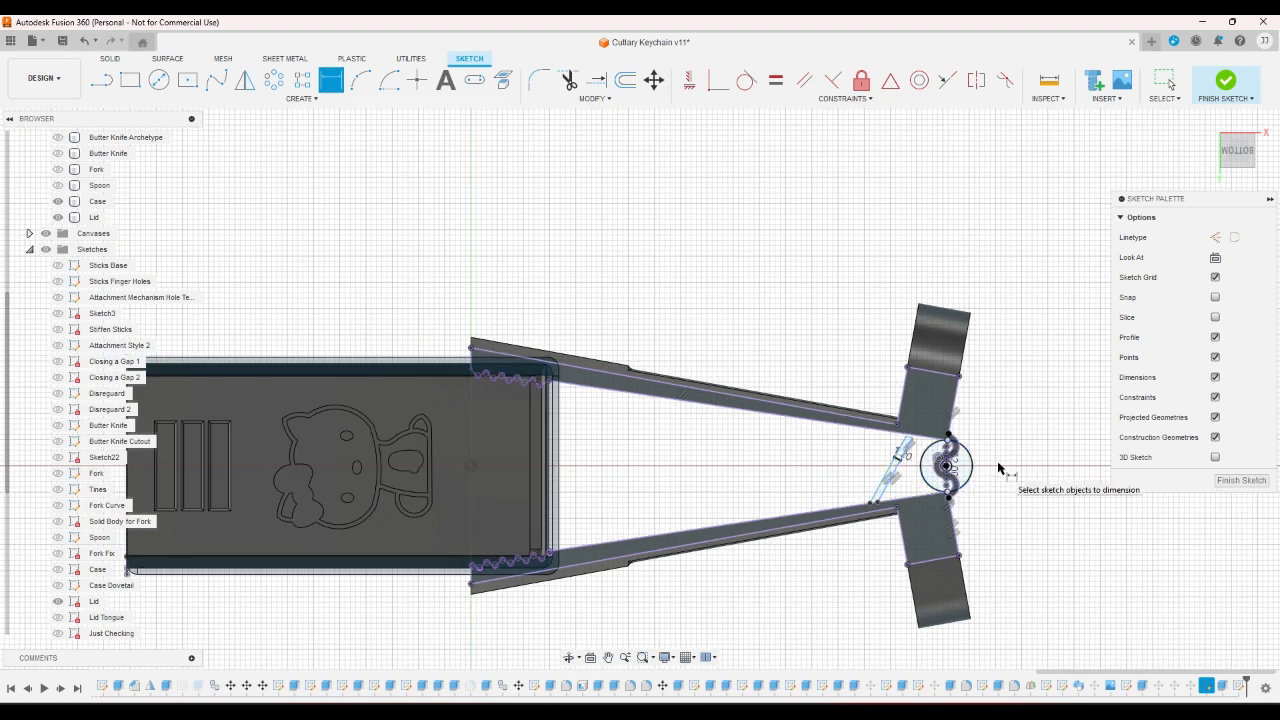
pyautogui.scroll(-2, 1042, 472)
pyautogui.scroll(2, 670, 470)
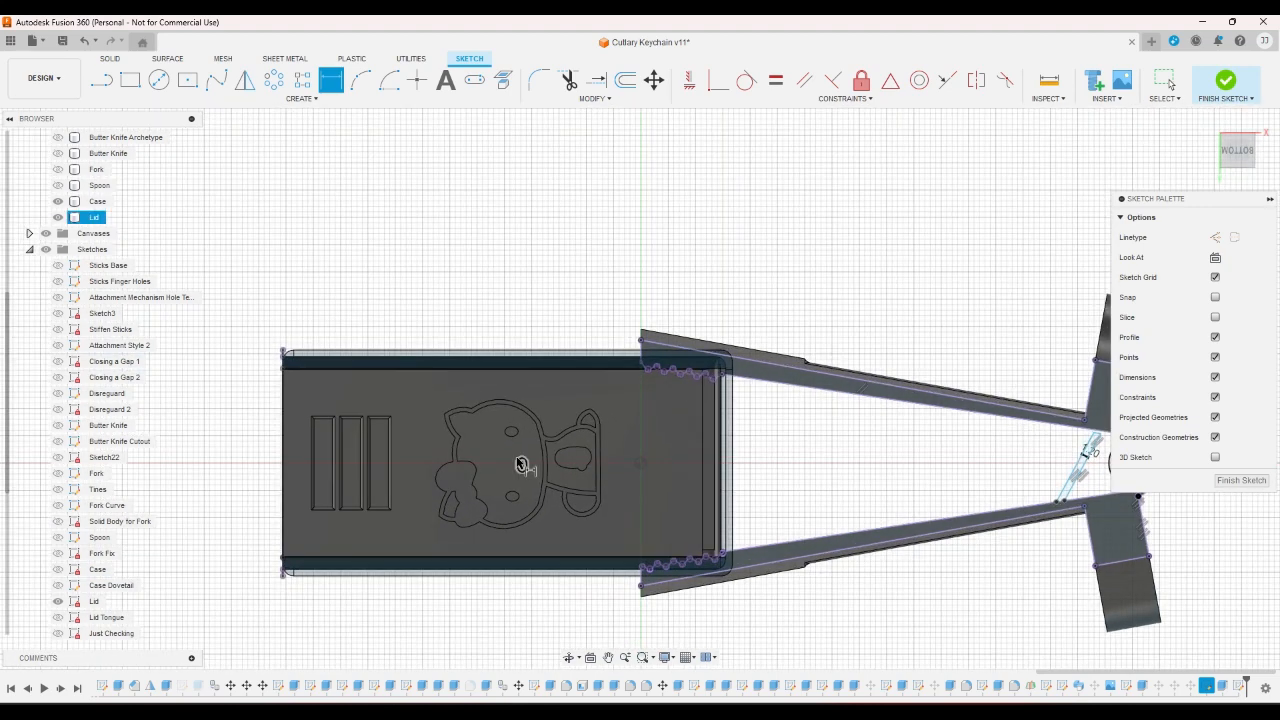
pyautogui.click(1226, 168)
pyautogui.scroll(5, 430, 238)
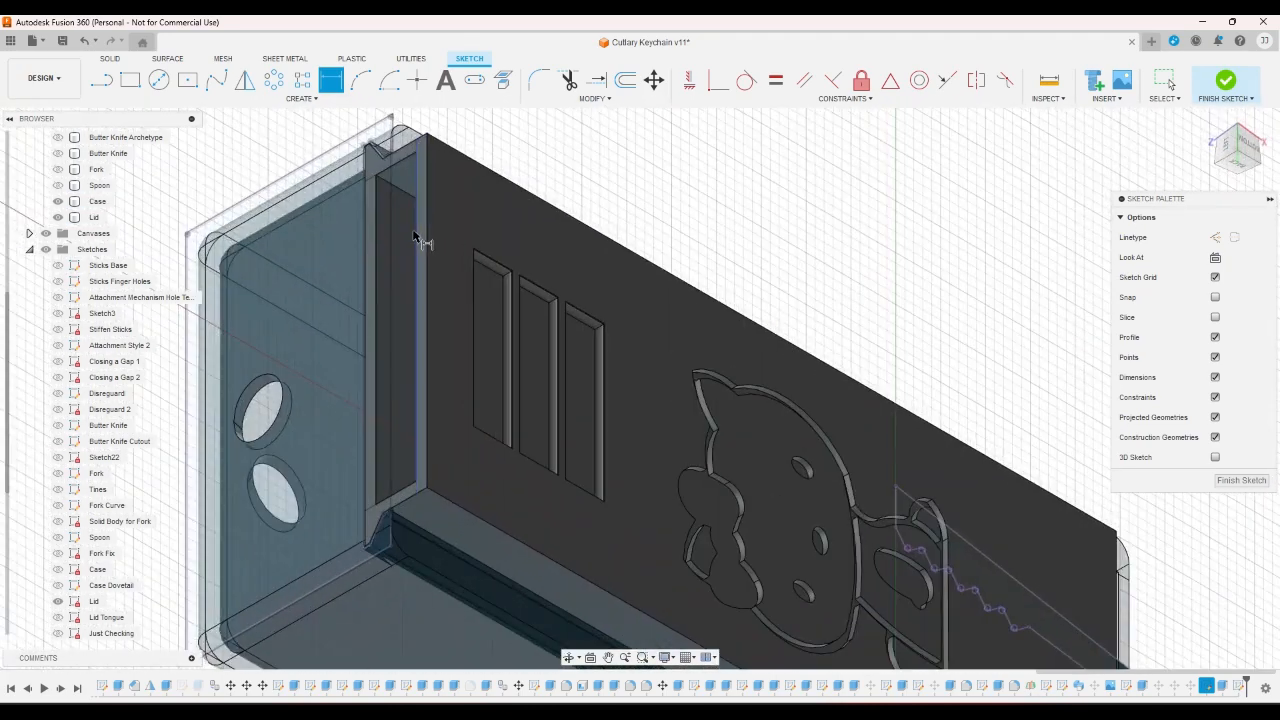
pyautogui.scroll(-3, 409, 270)
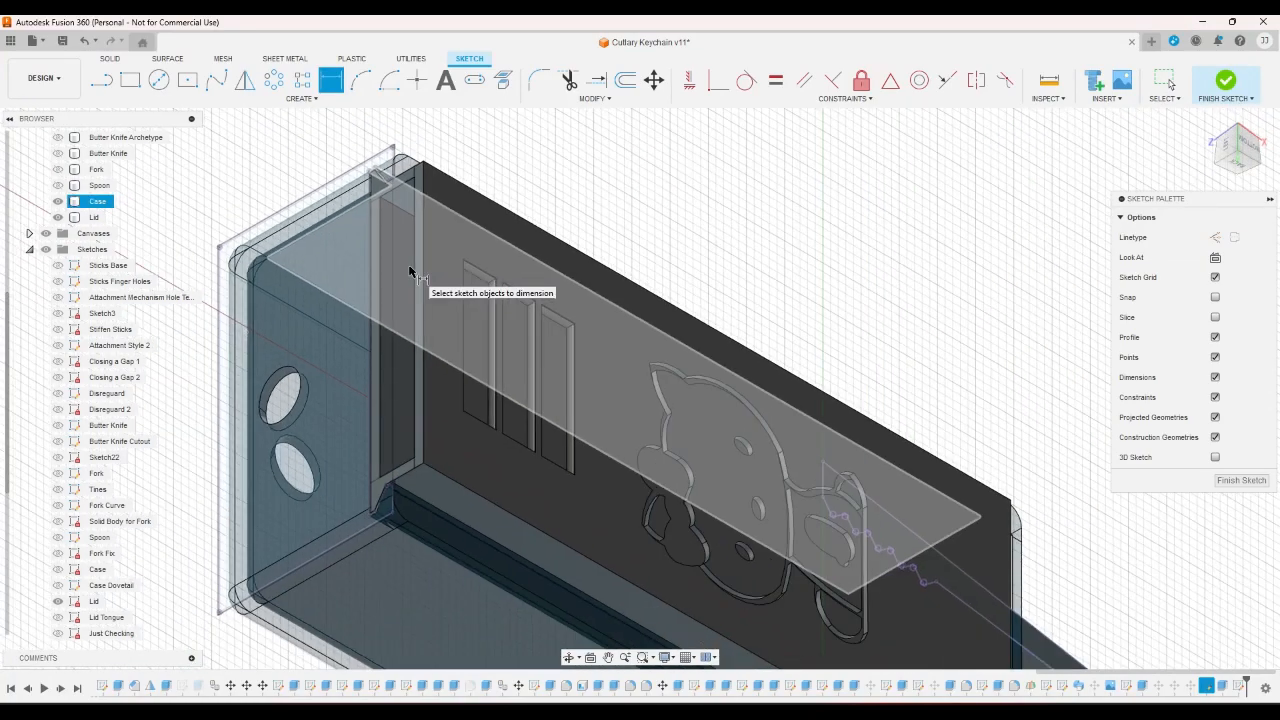
pyautogui.scroll(-1, 409, 270)
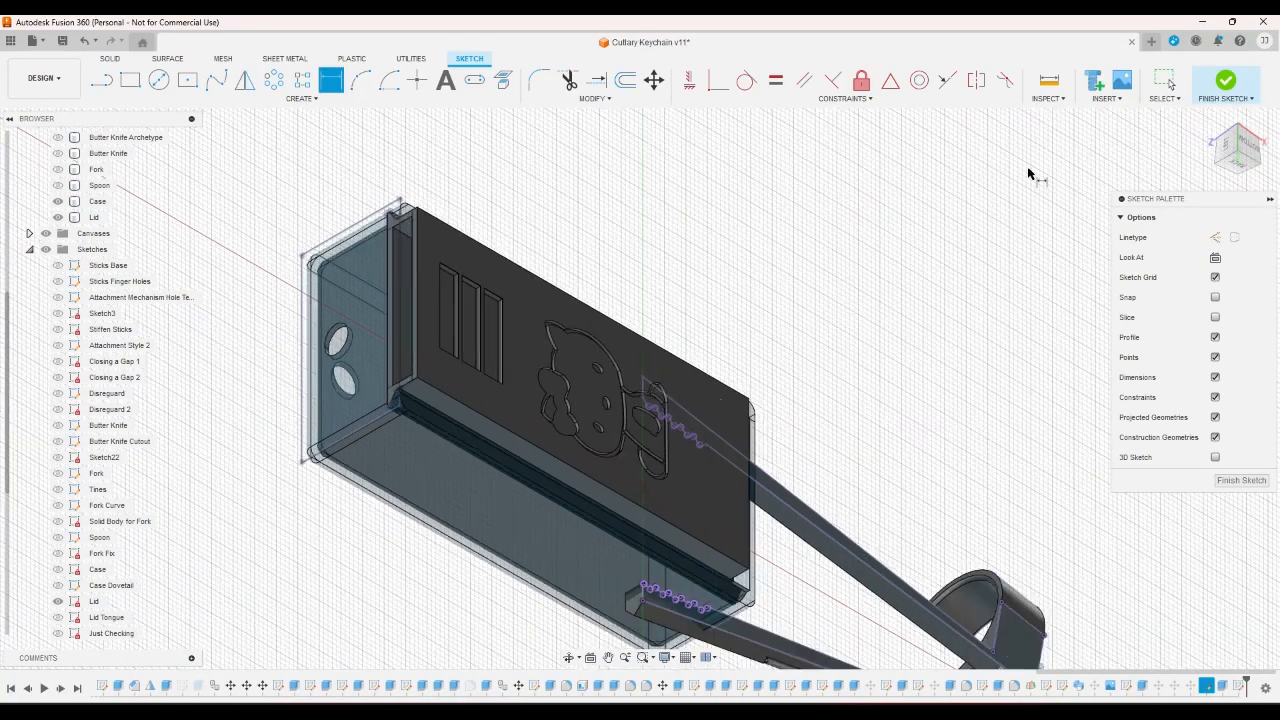
pyautogui.click(1257, 148)
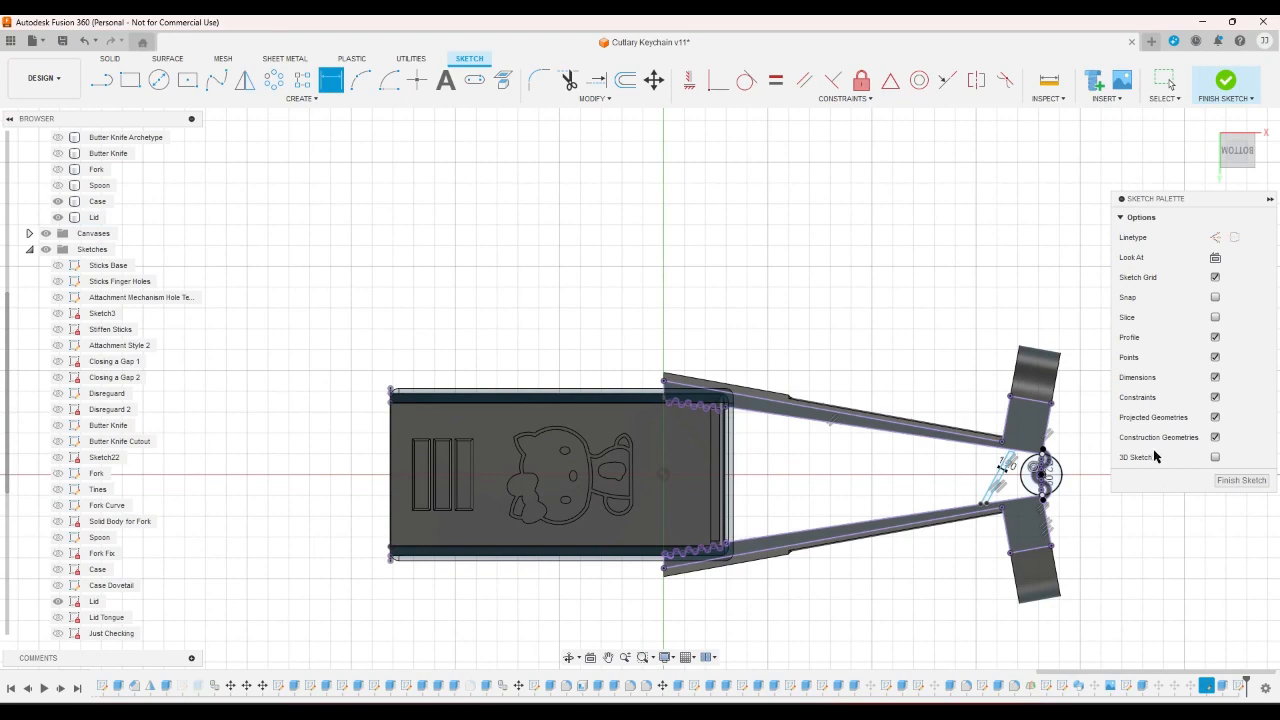
# - Leave the dimension command and tilt the slanted strip by moving its lower end along the lower arm away from the hinge and its tip slightly down
pyautogui.scroll(1, 853, 447)
pyautogui.scroll(-1, 853, 447)
pyautogui.scroll(5, 1067, 481)
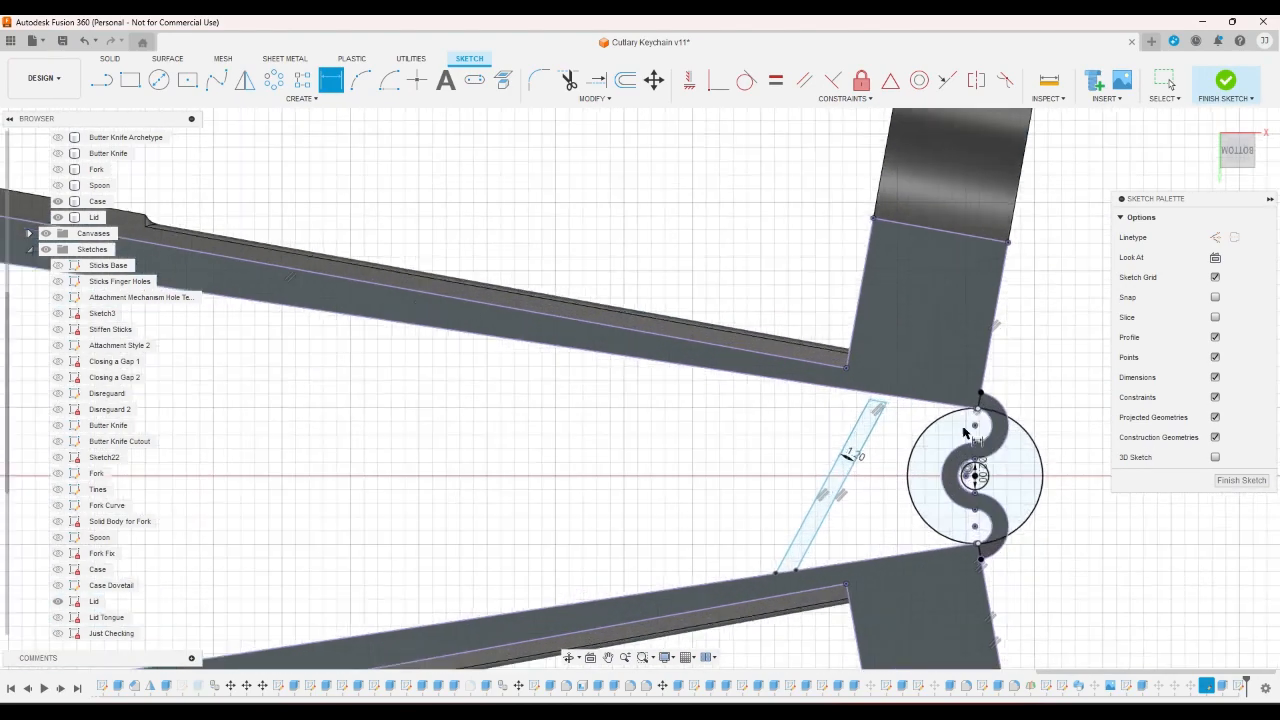
pyautogui.scroll(2, 935, 425)
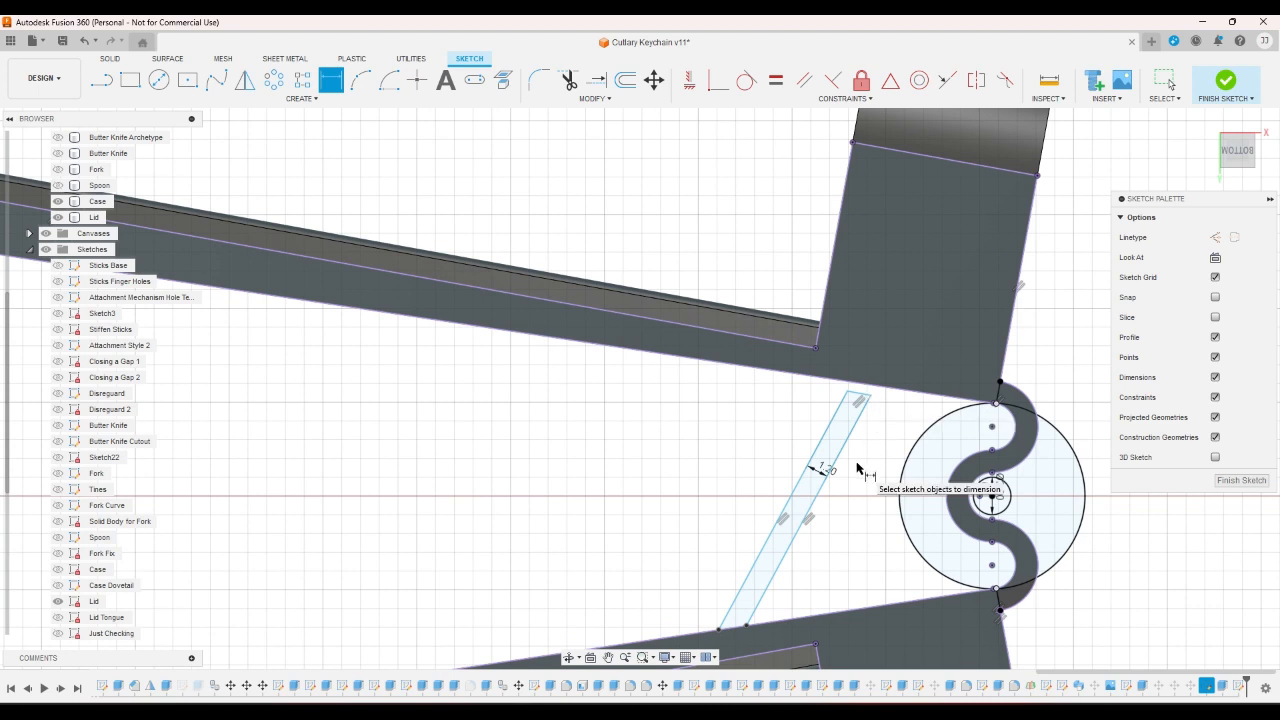
pyautogui.scroll(-2, 855, 490)
pyautogui.rightClick(709, 490)
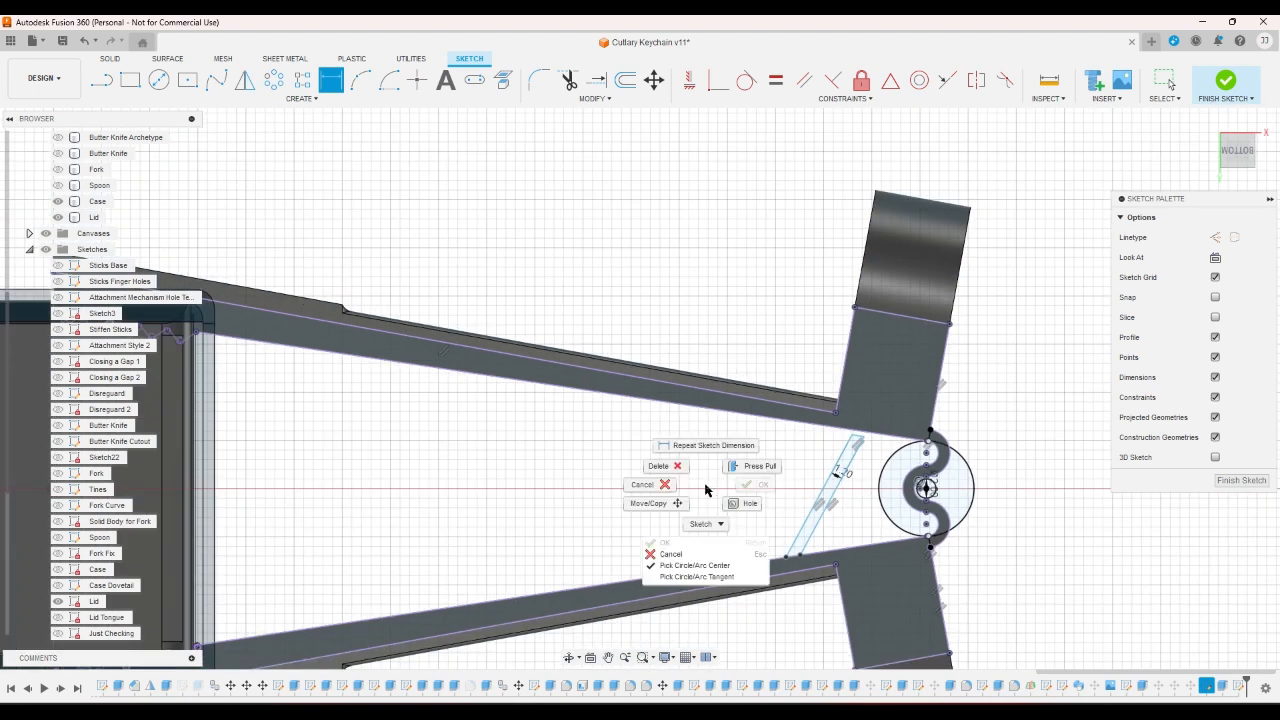
pyautogui.click(656, 485)
pyautogui.moveTo(788, 562); pyautogui.dragTo(728, 569)
pyautogui.moveTo(822, 425)
pyautogui.mouseDown()
pyautogui.moveTo(838, 458)
pyautogui.moveTo(876, 456)
pyautogui.moveTo(871, 492)
pyautogui.moveTo(858, 450)
pyautogui.mouseUp()
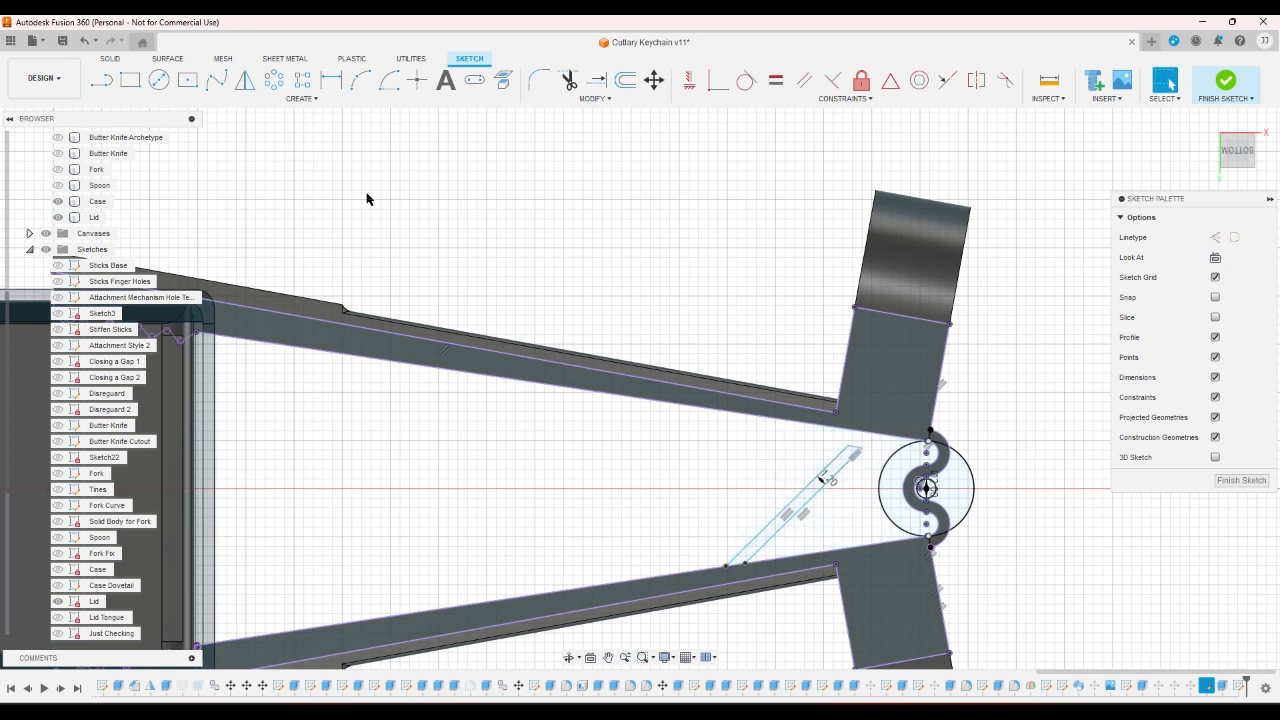
# - Draw a center-point arc around the strip's lower inner corner, starting at its upper corner and sweeping down toward the hinge circle
pyautogui.click(387, 81)
pyautogui.click(746, 562)
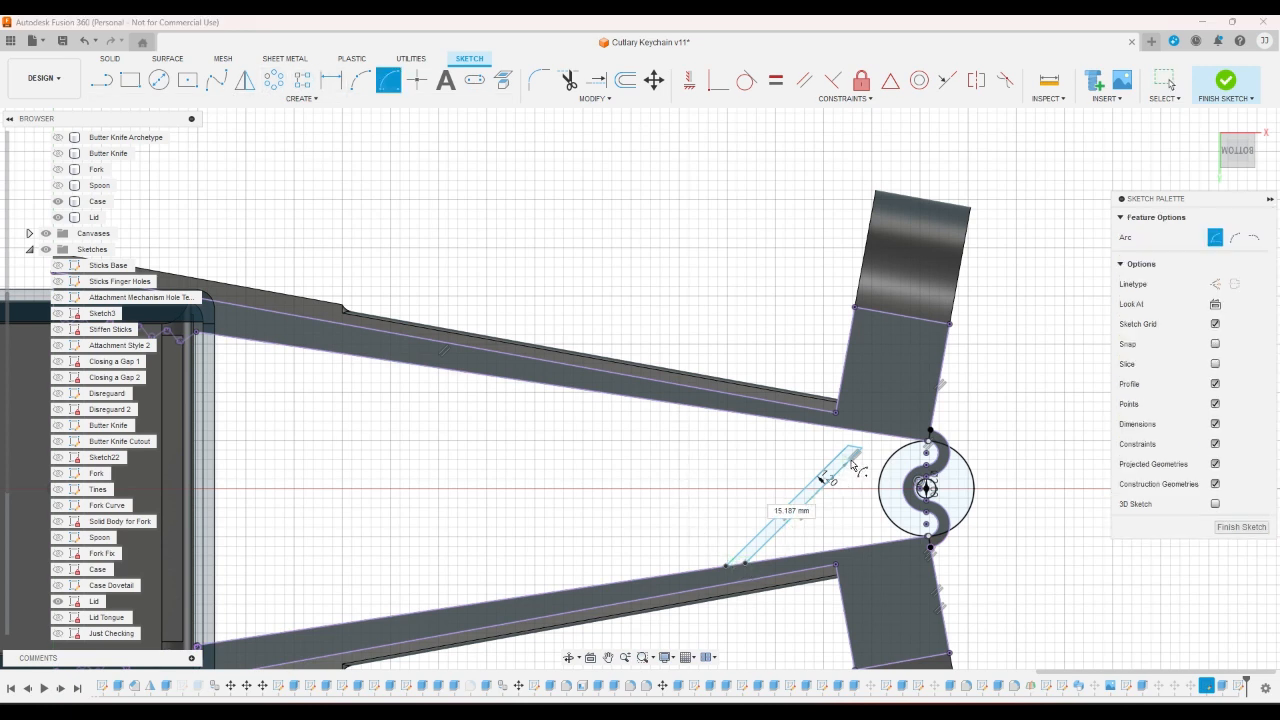
pyautogui.click(862, 449)
pyautogui.click(882, 519)
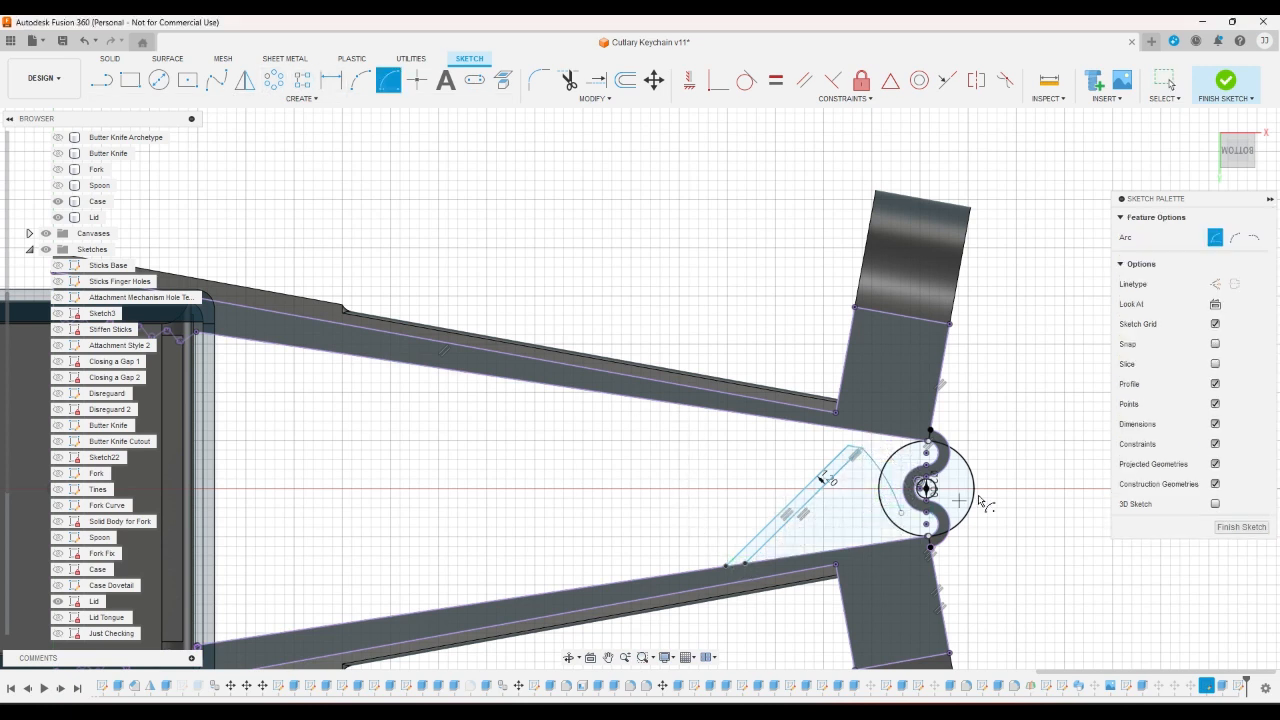
pyautogui.rightClick(998, 484)
pyautogui.click(1046, 490)
# - Reposition the strip with its arc by moving the lower end along the lower arm and the tip across the upper arm
pyautogui.moveTo(899, 519)
pyautogui.mouseDown()
pyautogui.moveTo(867, 524)
pyautogui.moveTo(880, 525)
pyautogui.mouseUp()
pyautogui.scroll(-2, 640, 555)
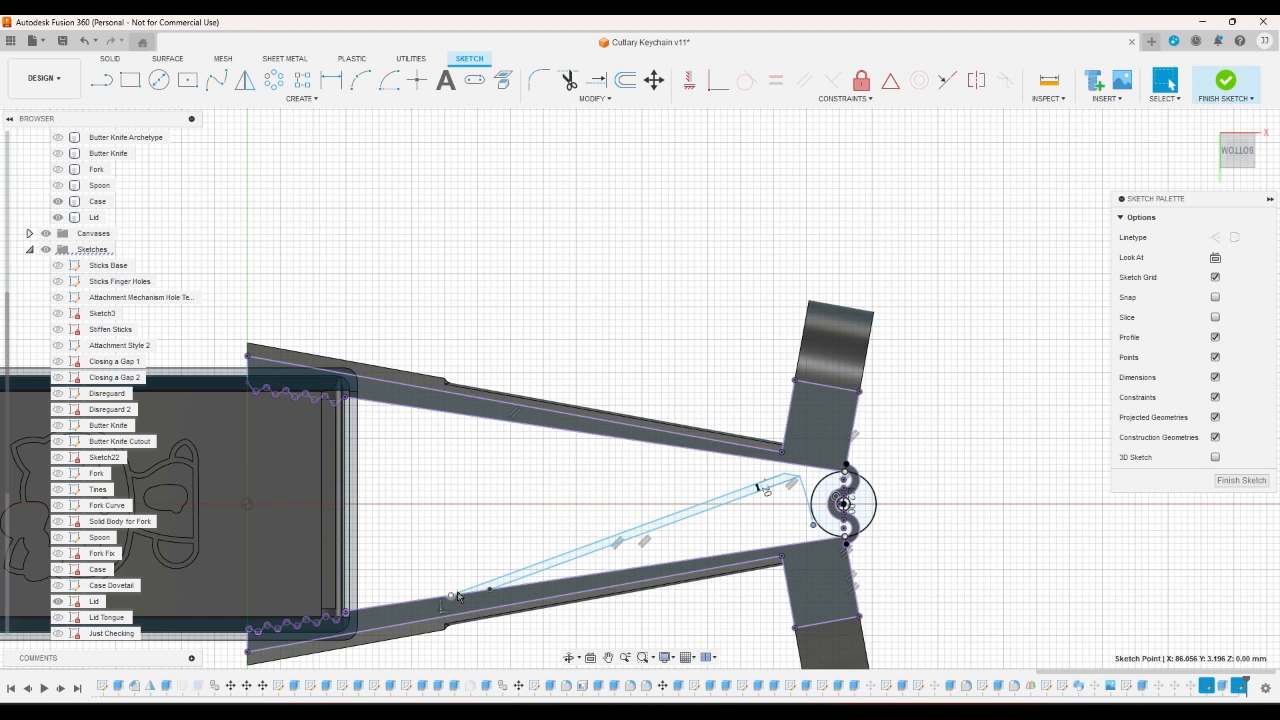
pyautogui.moveTo(457, 597)
pyautogui.mouseDown()
pyautogui.moveTo(503, 598)
pyautogui.moveTo(609, 286)
pyautogui.moveTo(700, 257)
pyautogui.moveTo(647, 240)
pyautogui.moveTo(790, 440)
pyautogui.moveTo(955, 485)
pyautogui.moveTo(800, 525)
pyautogui.moveTo(755, 437)
pyautogui.mouseUp()
pyautogui.scroll(3, 753, 426)
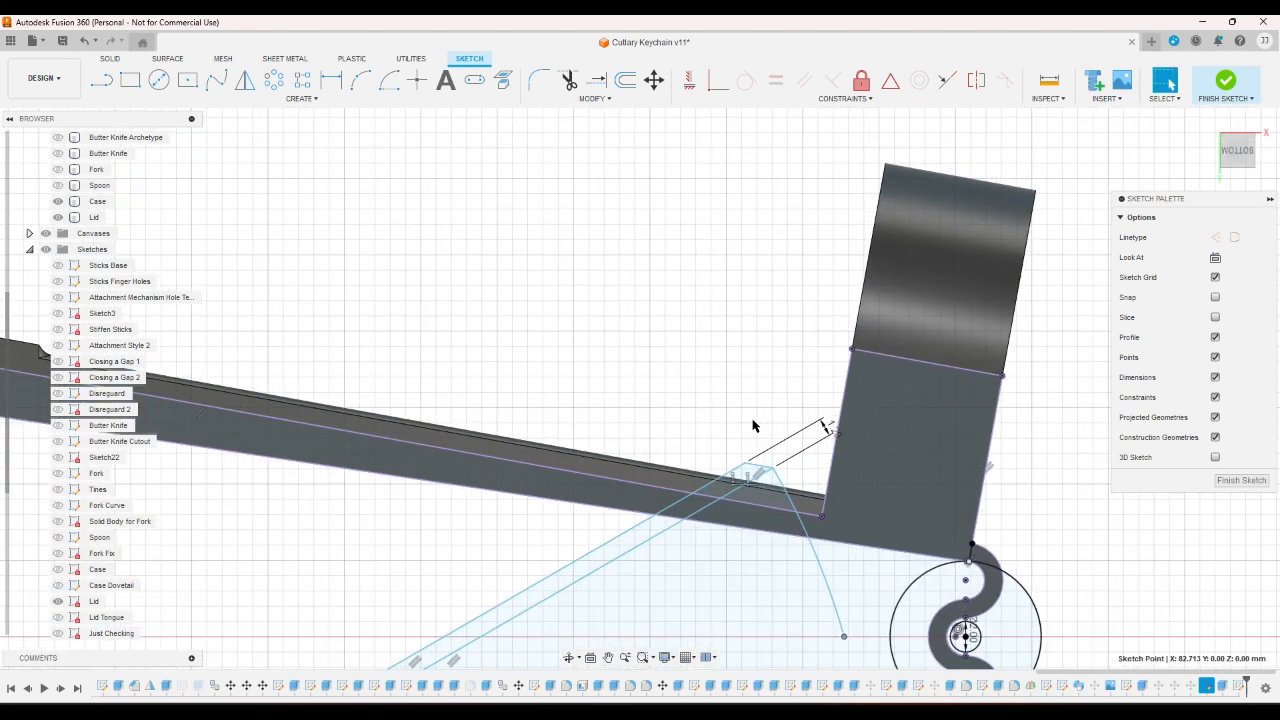
pyautogui.moveTo(758, 467)
pyautogui.mouseDown()
pyautogui.moveTo(772, 546)
pyautogui.moveTo(785, 498)
pyautogui.mouseUp()
pyautogui.scroll(-3, 755, 469)
# - Delete the swing arc at the strip's tip
pyautogui.click(940, 501)
pyautogui.click(786, 487)
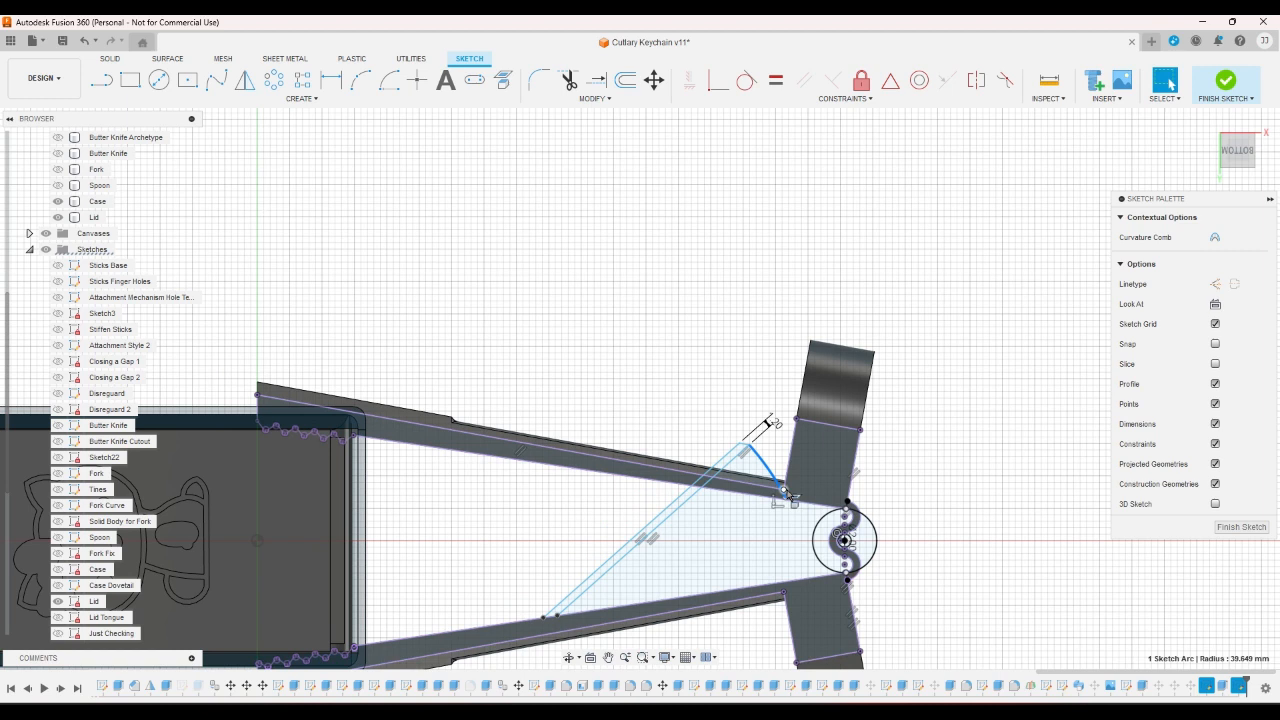
pyautogui.press('Delete')
# - Shorten the slanted strip by moving its lower end along the lower arm toward the hinge, and raise its top edge to the horizontal axis
pyautogui.scroll(2, 638, 576)
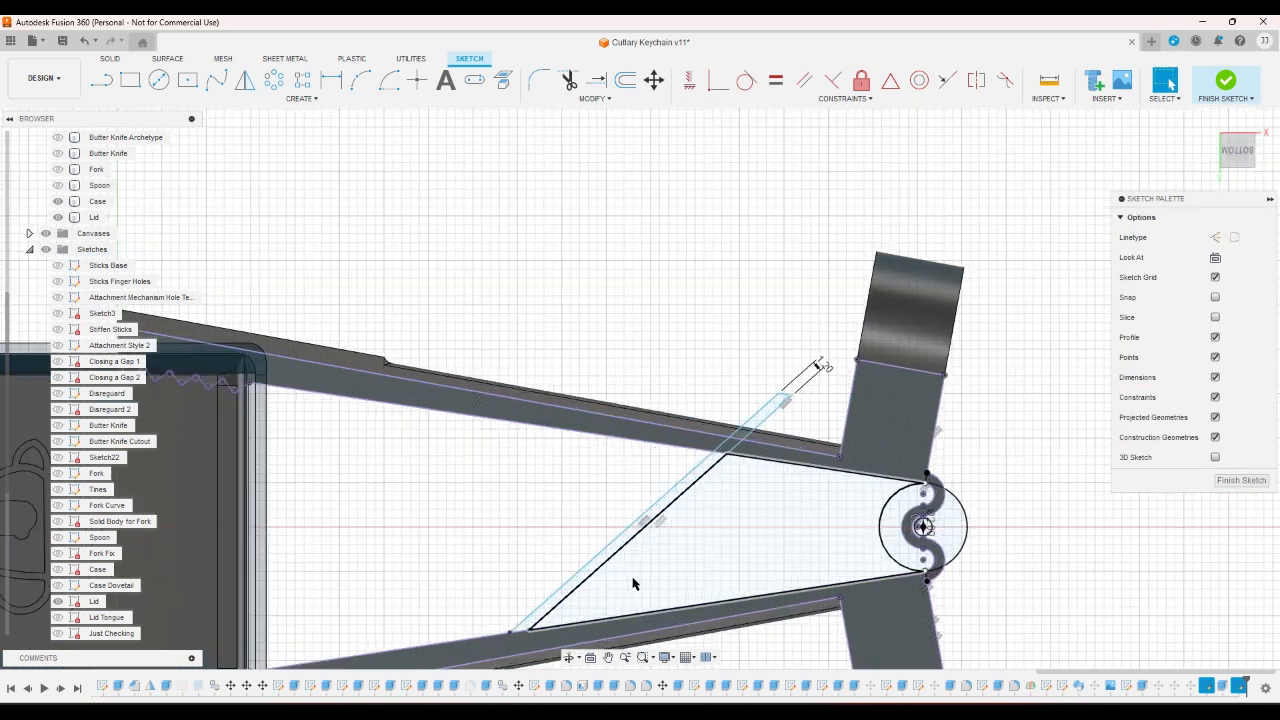
pyautogui.scroll(2, 787, 398)
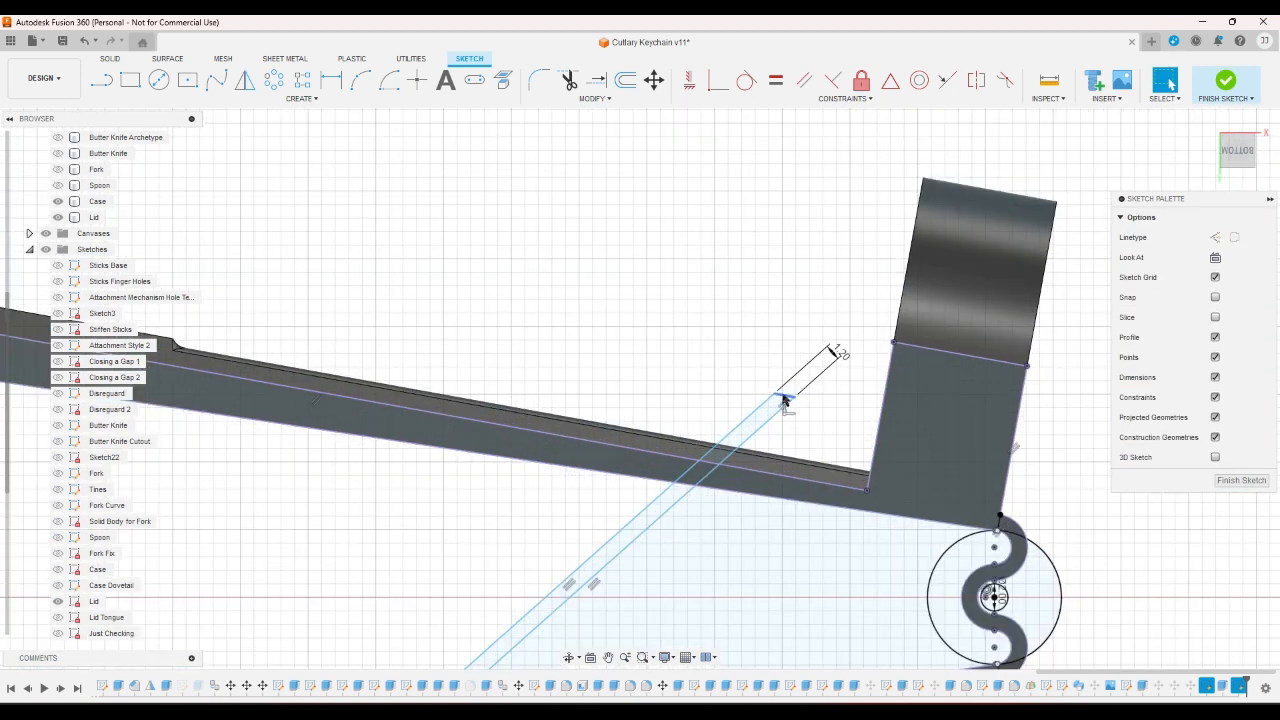
pyautogui.click(682, 492)
pyautogui.scroll(-5, 676, 560)
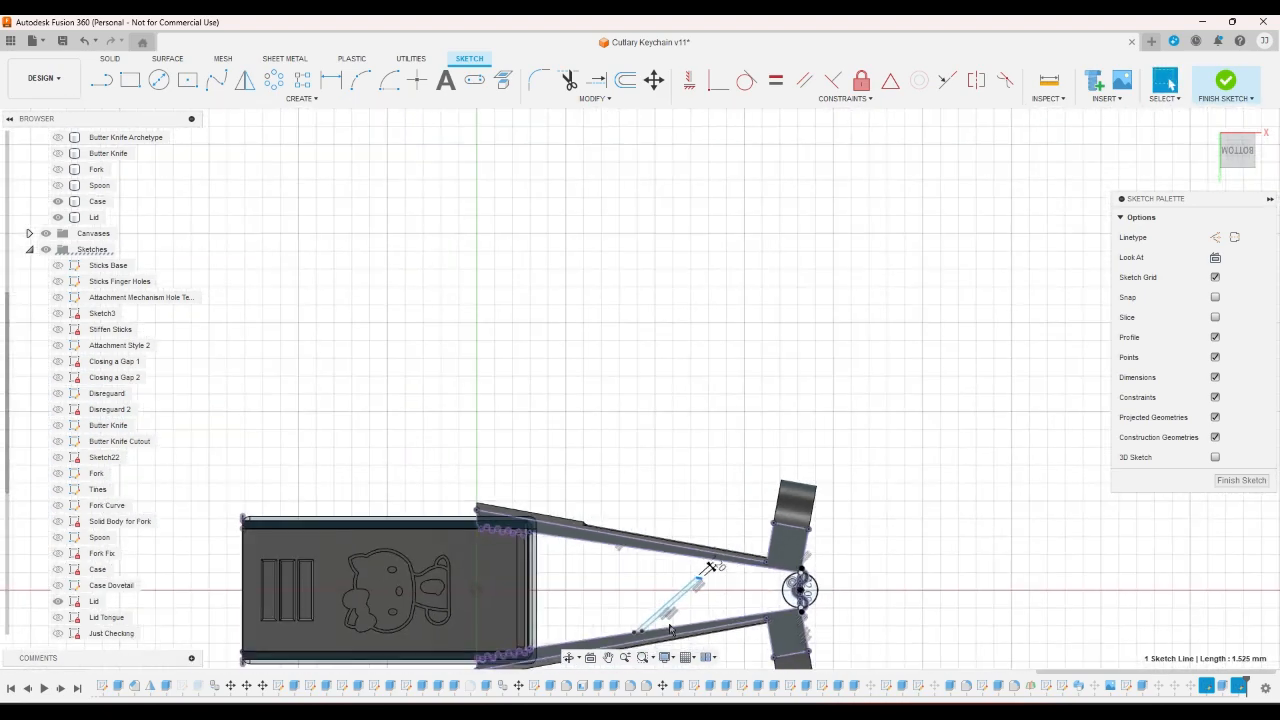
pyautogui.scroll(6, 670, 628)
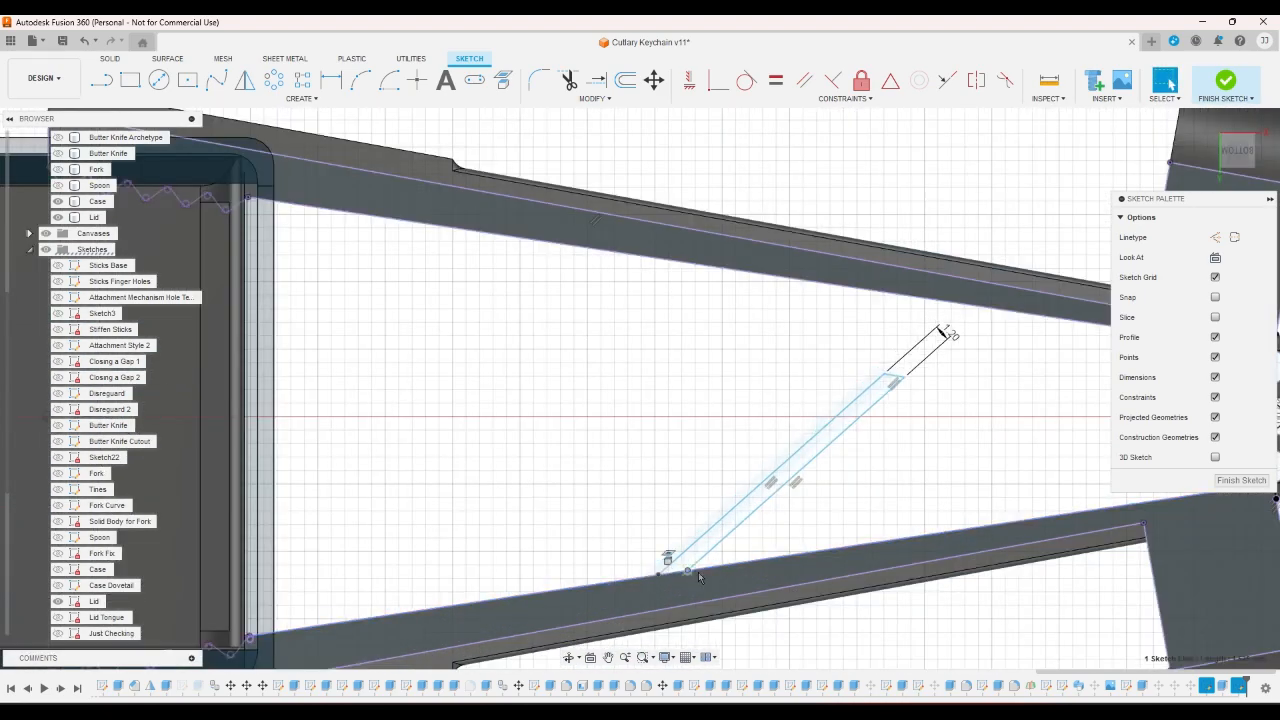
pyautogui.moveTo(698, 572)
pyautogui.mouseDown()
pyautogui.moveTo(879, 568)
pyautogui.moveTo(1037, 588)
pyautogui.moveTo(1032, 609)
pyautogui.mouseUp()
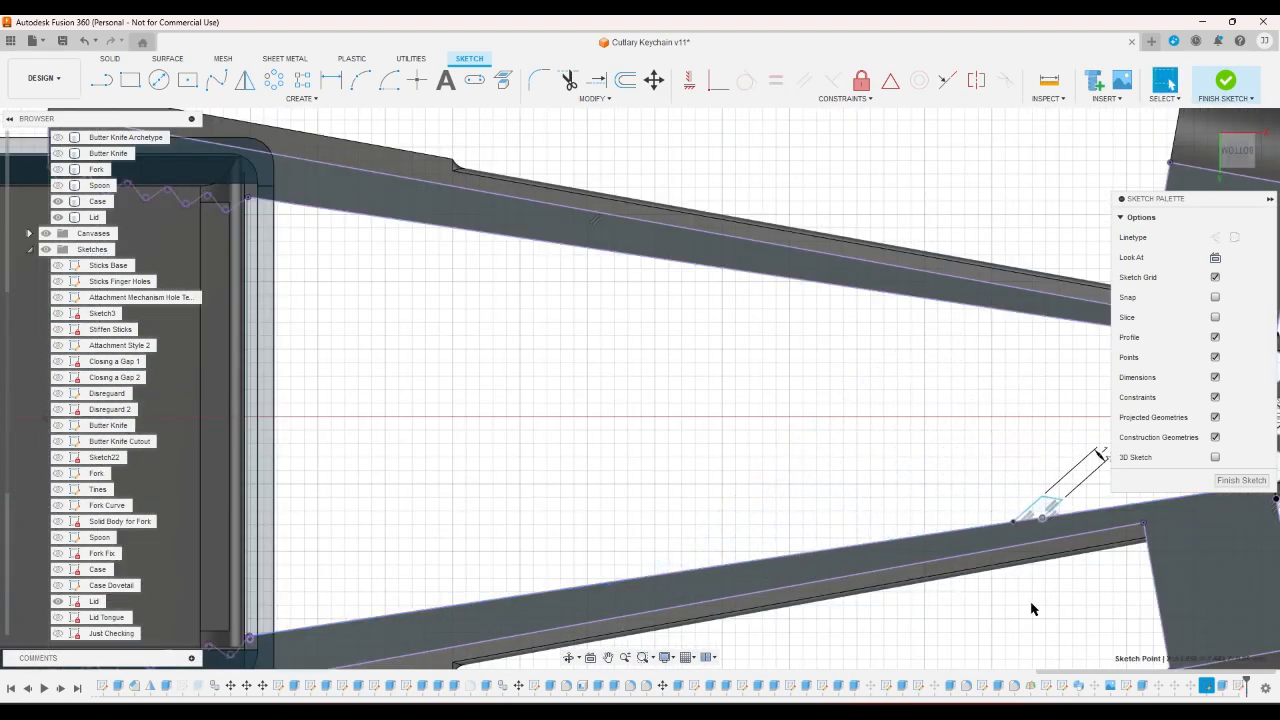
pyautogui.scroll(-5, 1032, 609)
pyautogui.scroll(5, 855, 530)
pyautogui.moveTo(840, 524); pyautogui.dragTo(972, 383)
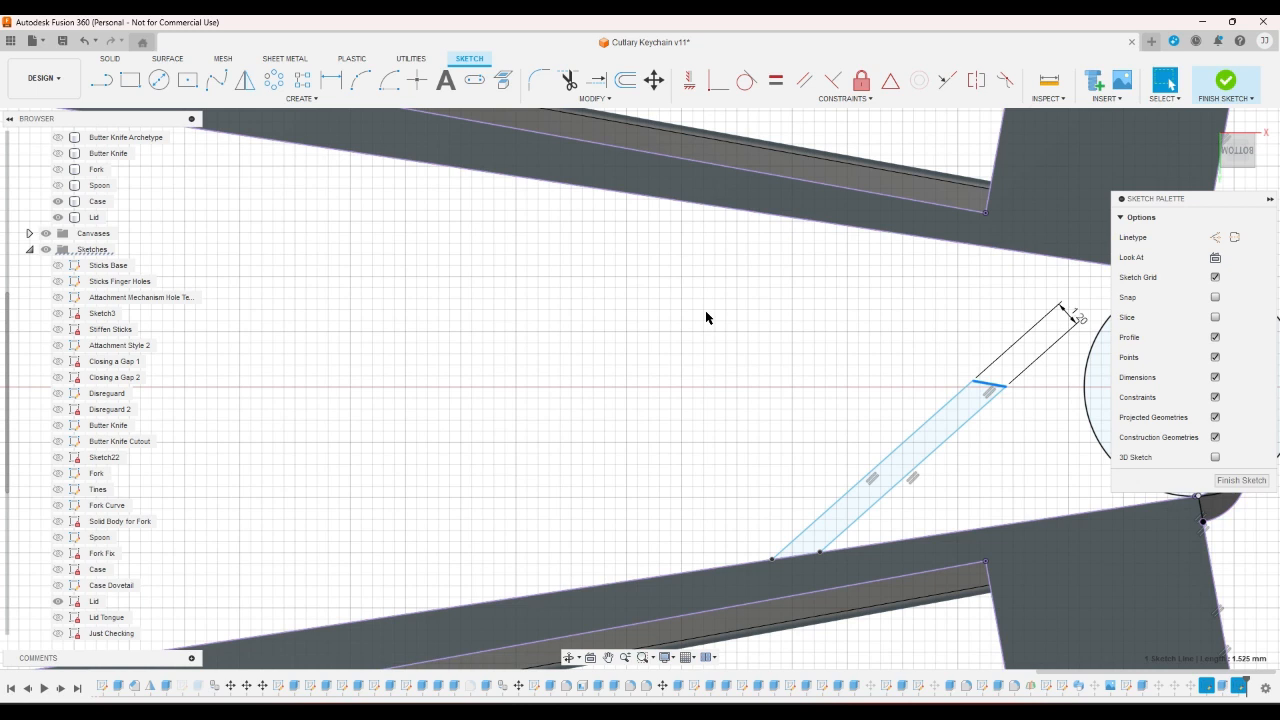
# - Draw a center-point arc of about 14.2 mm radius around the strip's lower inner corner, from the hinge circle toward the upper arm
pyautogui.click(389, 80)
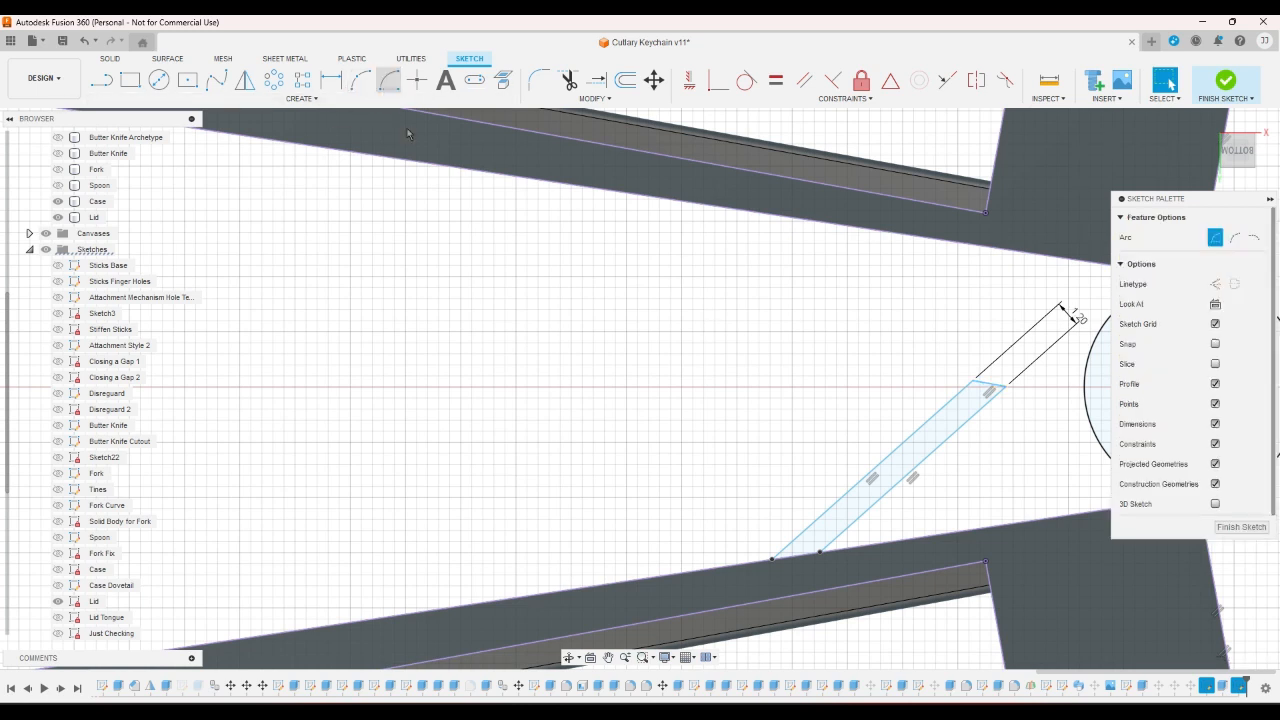
pyautogui.click(820, 553)
pyautogui.click(1085, 385)
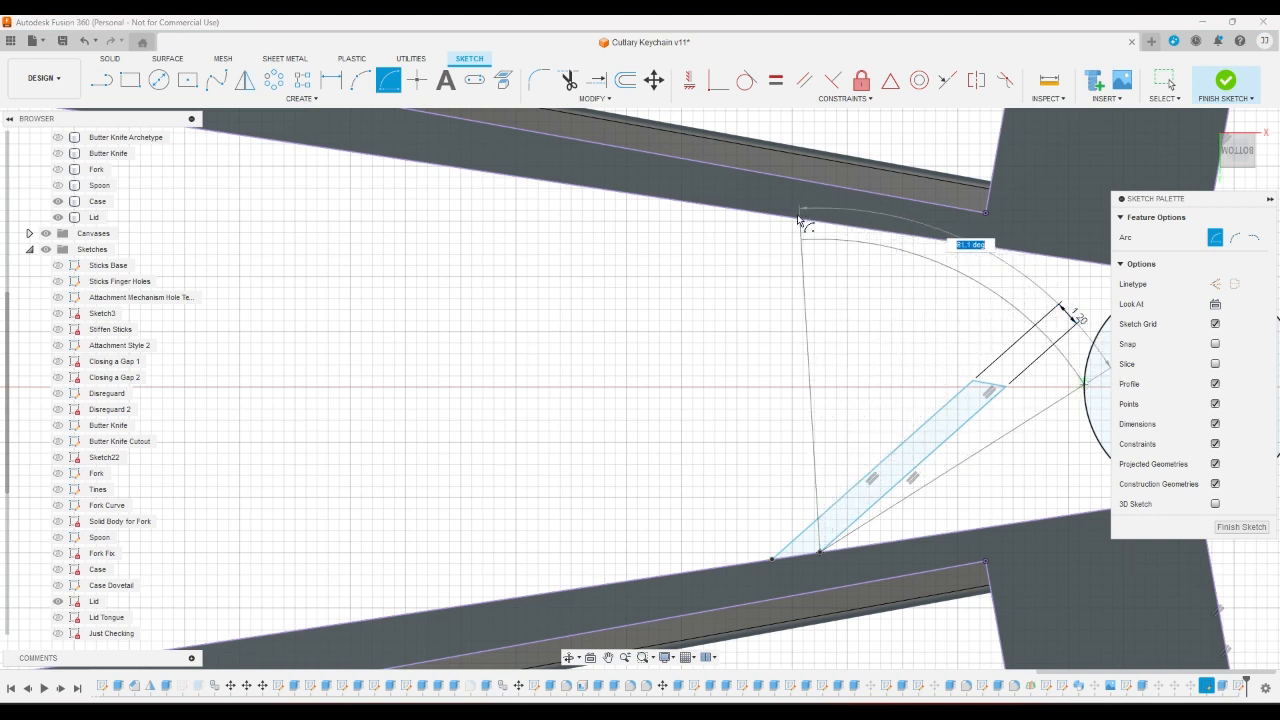
pyautogui.click(799, 220)
pyautogui.rightClick(882, 308)
pyautogui.click(932, 309)
pyautogui.scroll(-3, 786, 392)
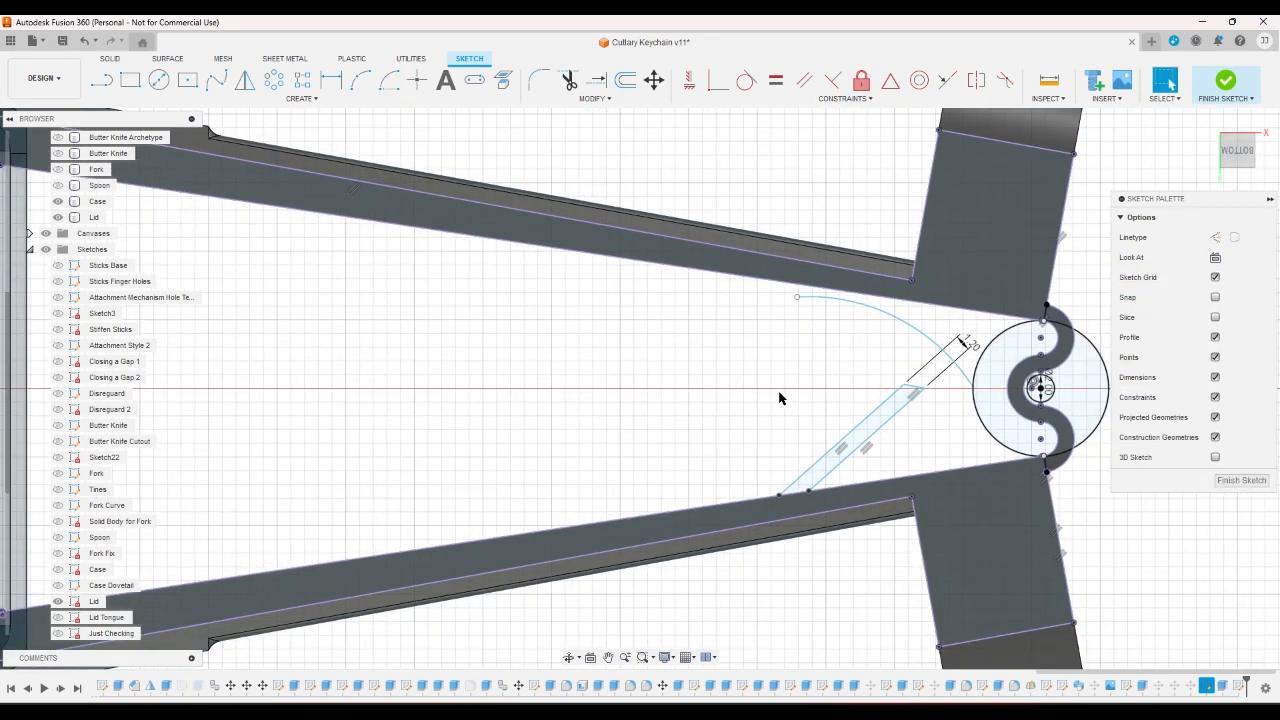
pyautogui.scroll(2, 957, 386)
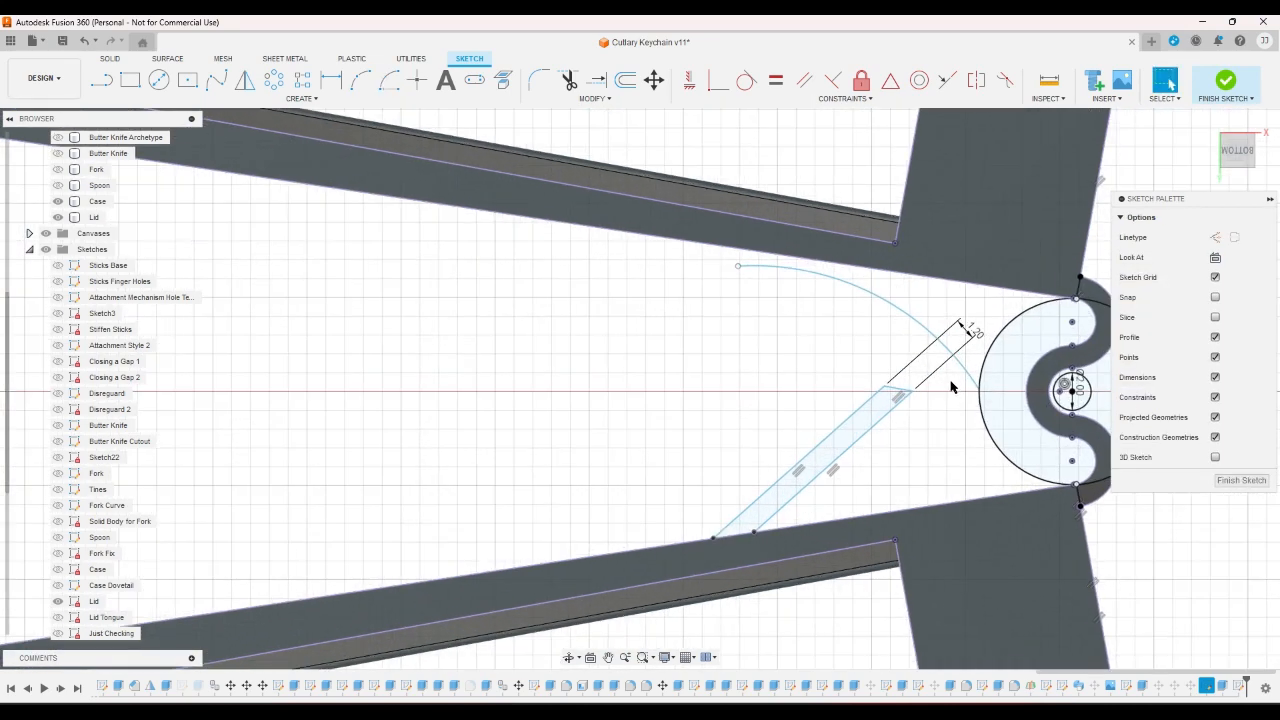
pyautogui.scroll(-2, 948, 395)
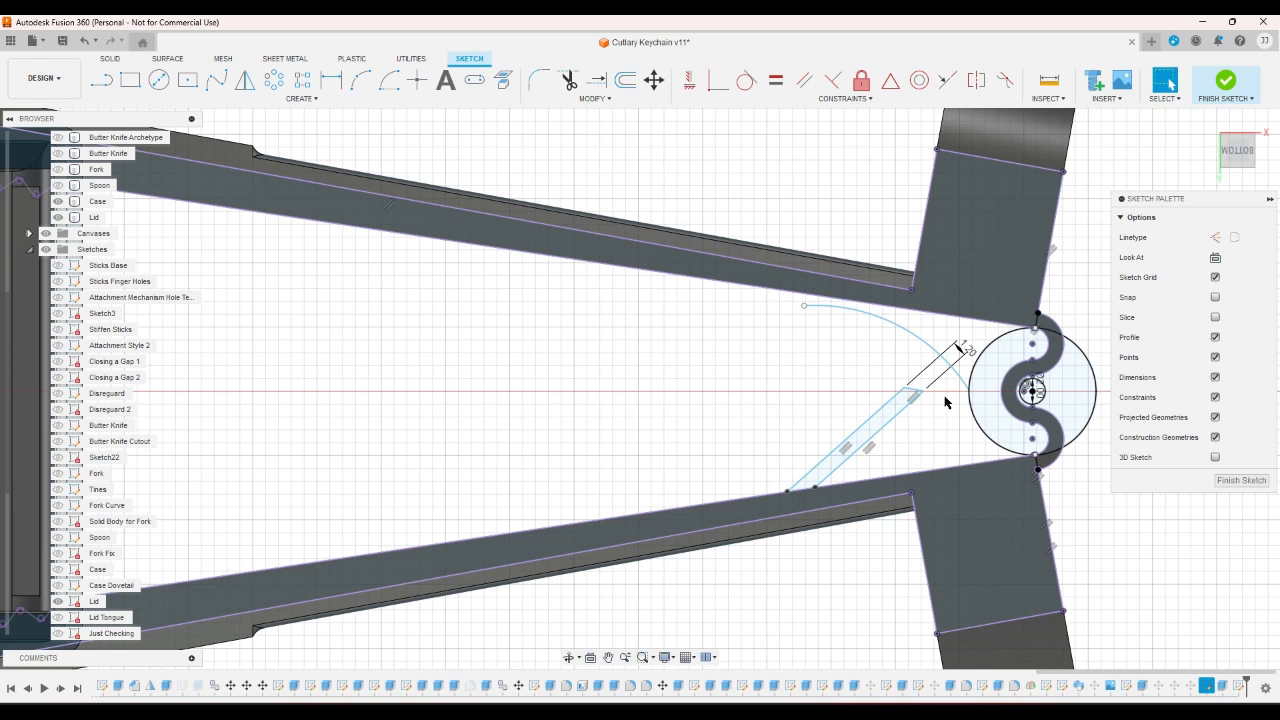
# - Delete the arc between the hinge circle and the upper arm
pyautogui.rightClick(941, 404)
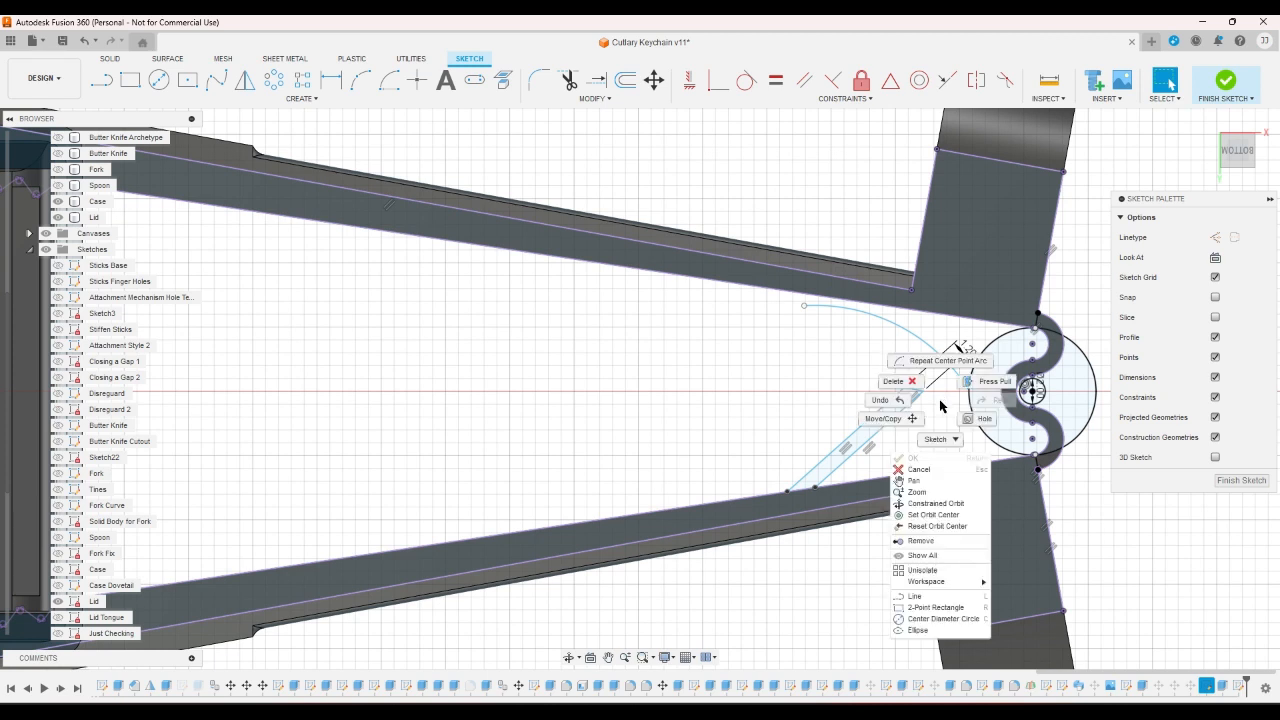
pyautogui.click(938, 406)
pyautogui.click(909, 338)
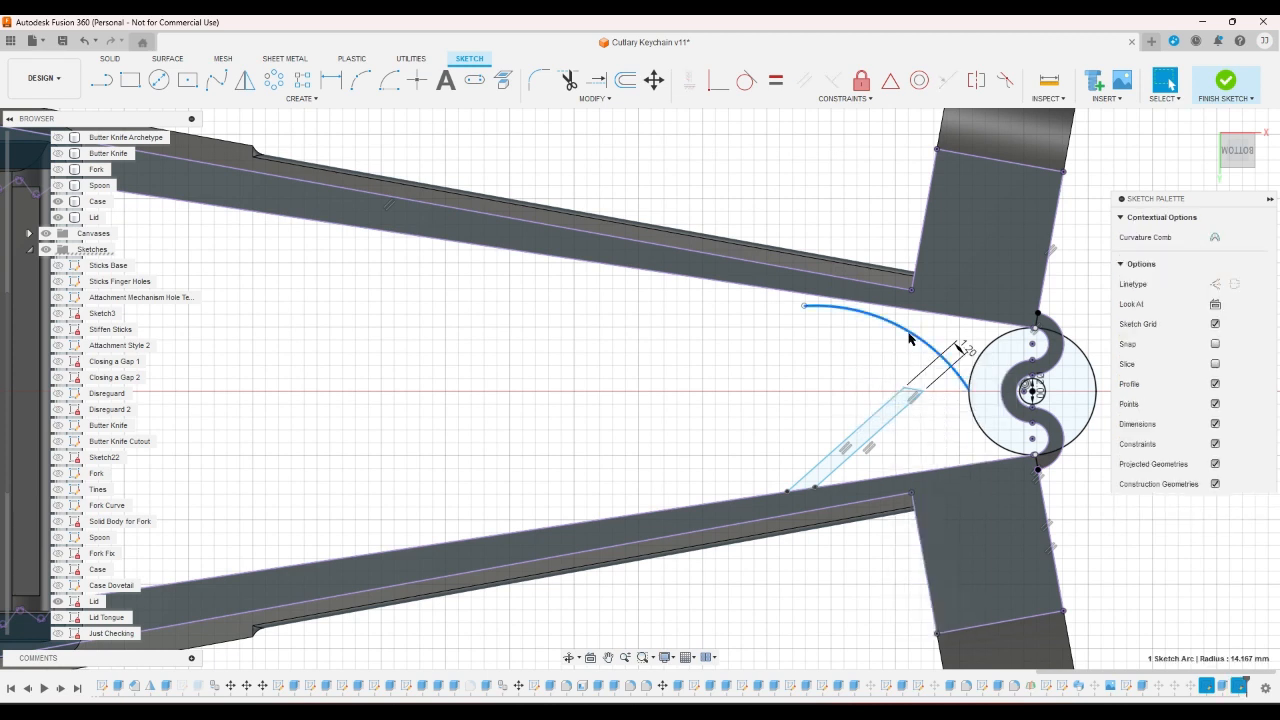
pyautogui.press('Delete')
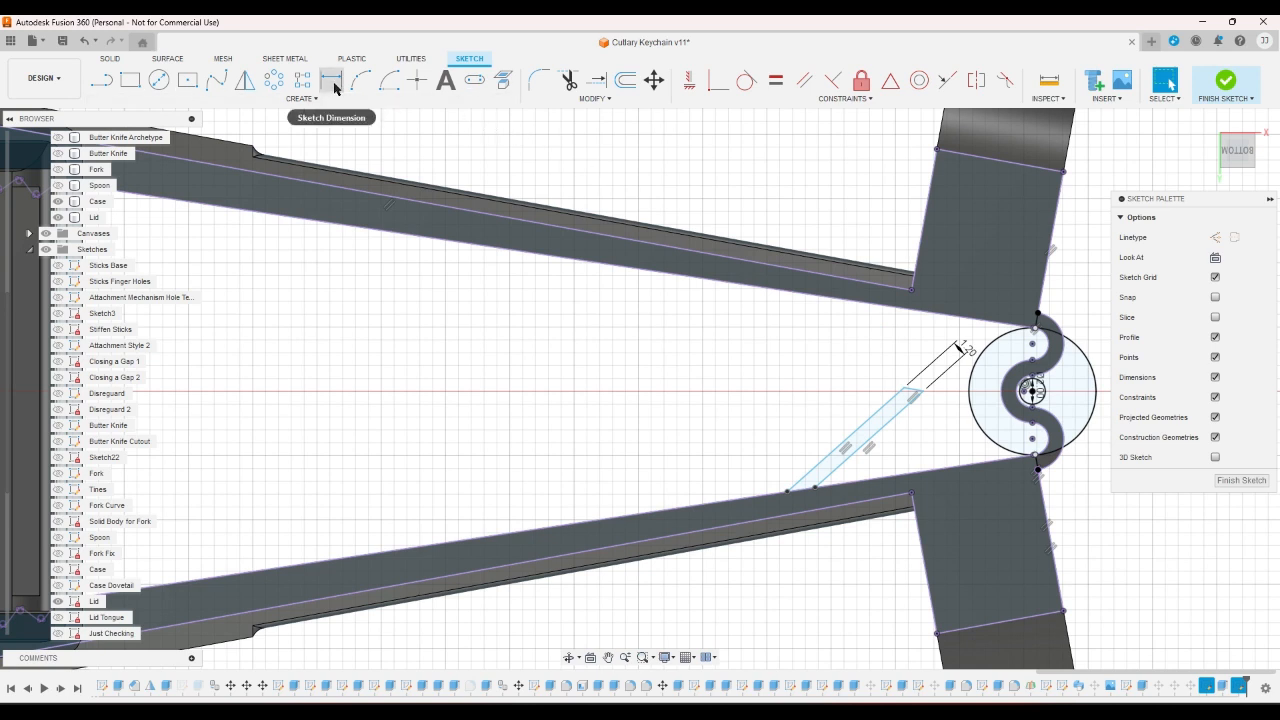
# - Offset the 2 mm circle at the hinge center outward by 1.20 mm
pyautogui.press('o')
pyautogui.click(1038, 380)
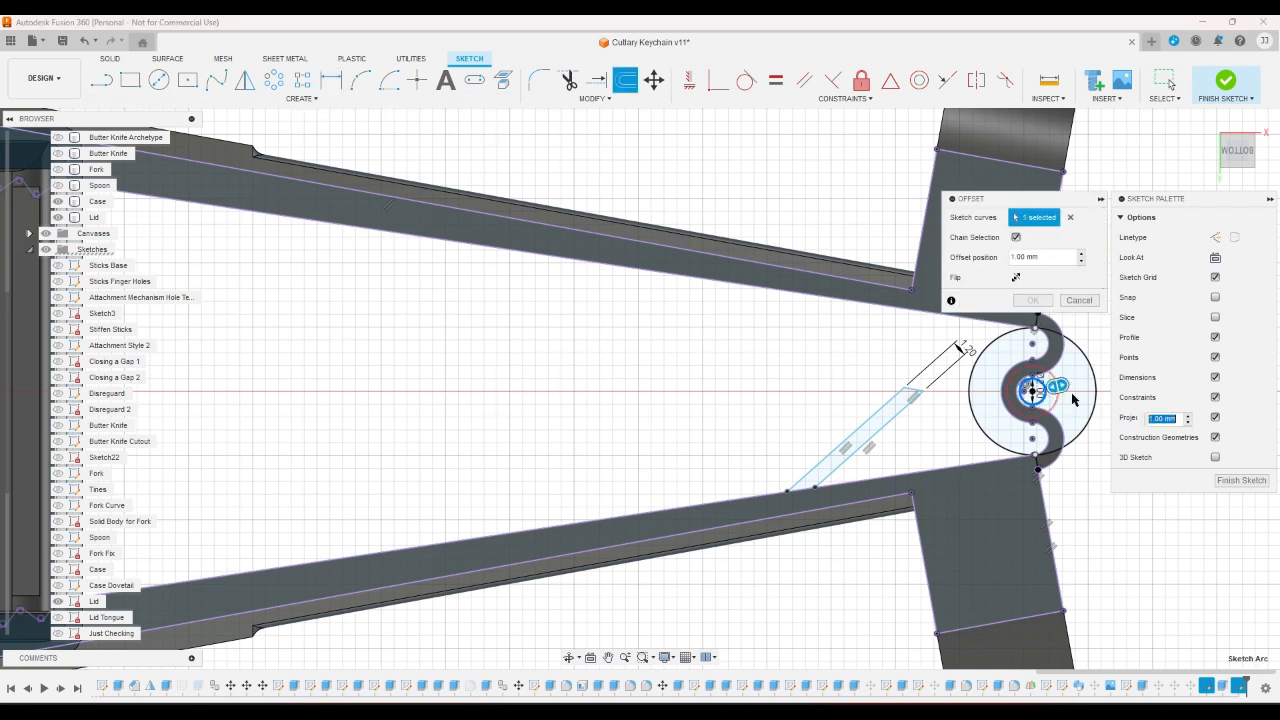
pyautogui.press('Return')
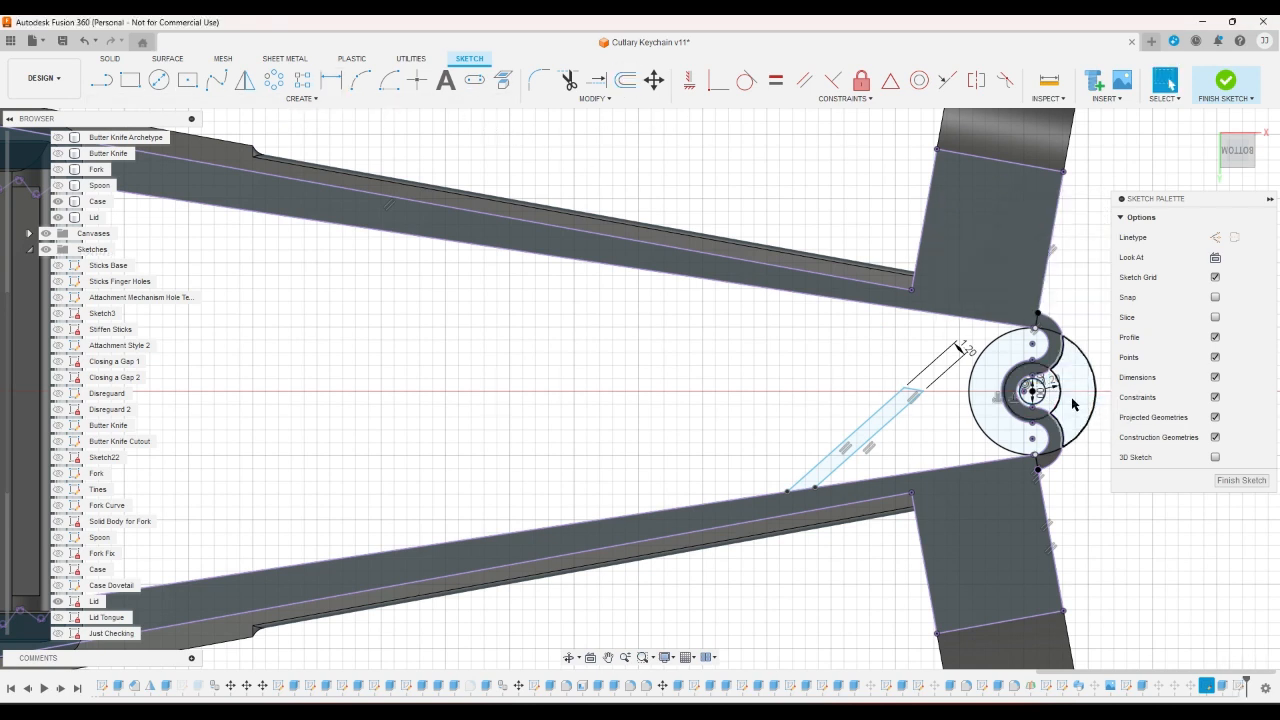
pyautogui.scroll(5, 1072, 404)
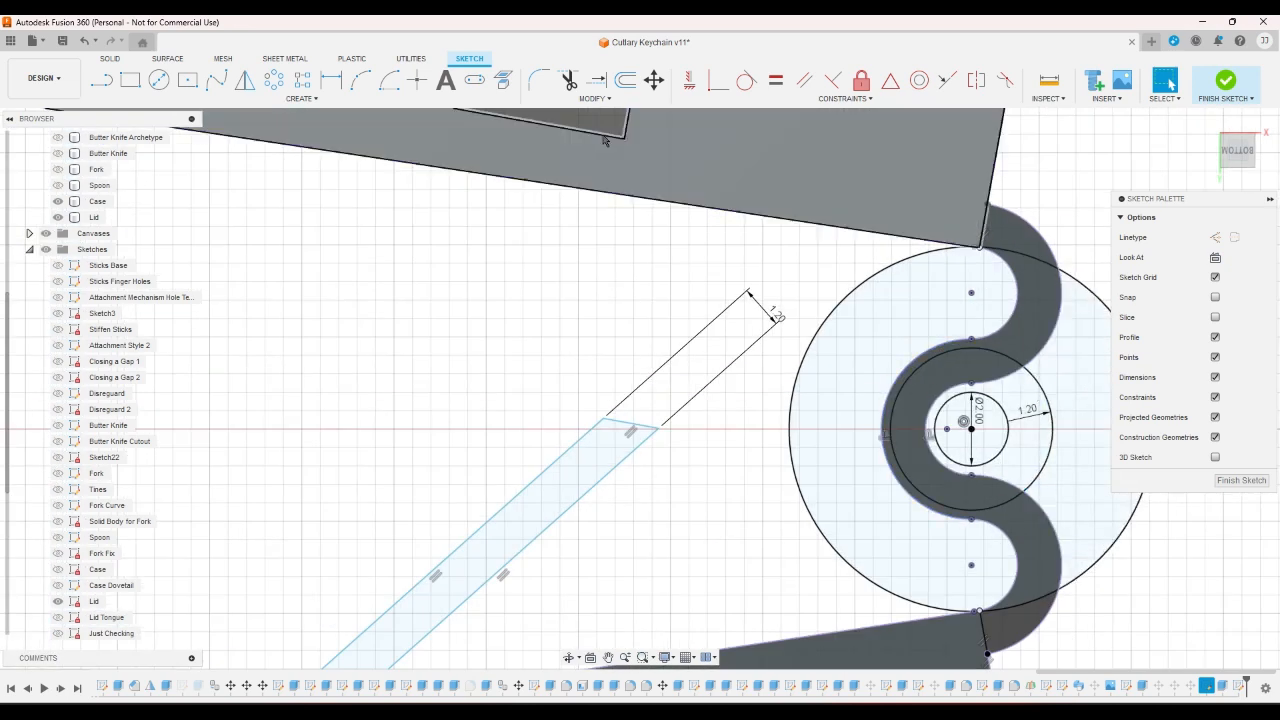
# - Draw a vertical line upward from the point where the offset circle meets the horizontal axis on the strip's side
pyautogui.click(326, 86)
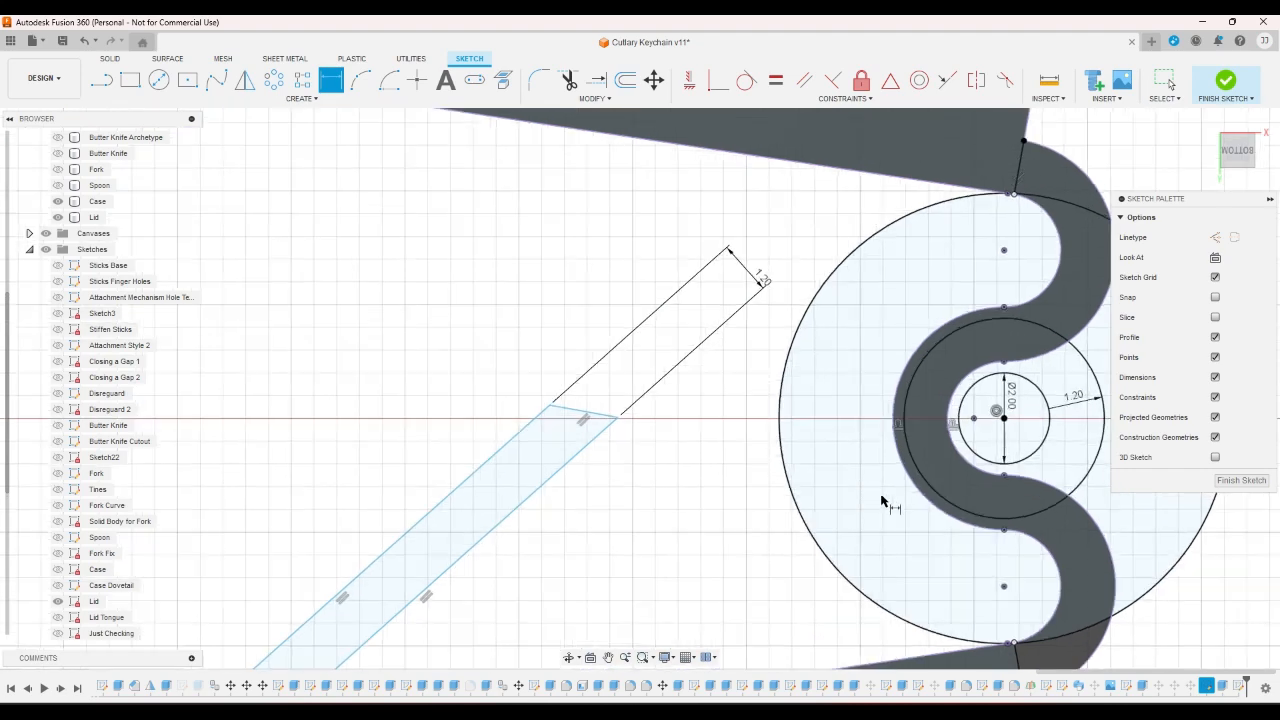
pyautogui.scroll(2, 929, 530)
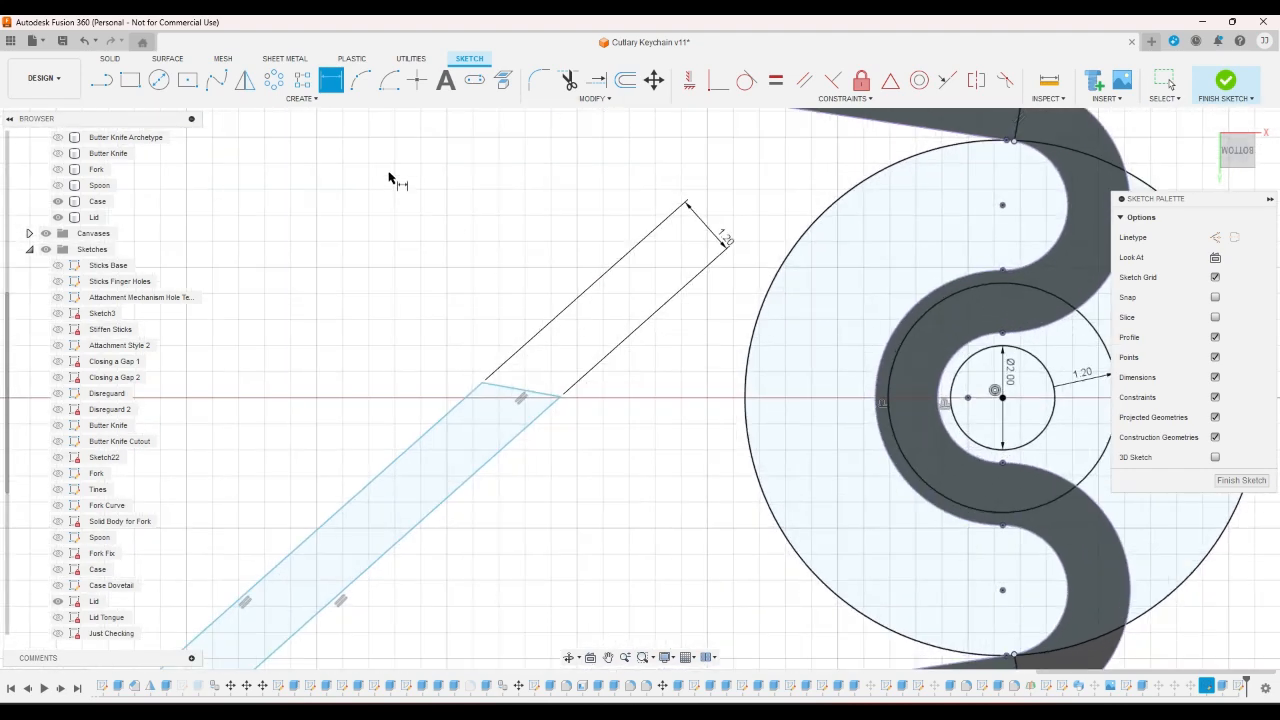
pyautogui.click(103, 80)
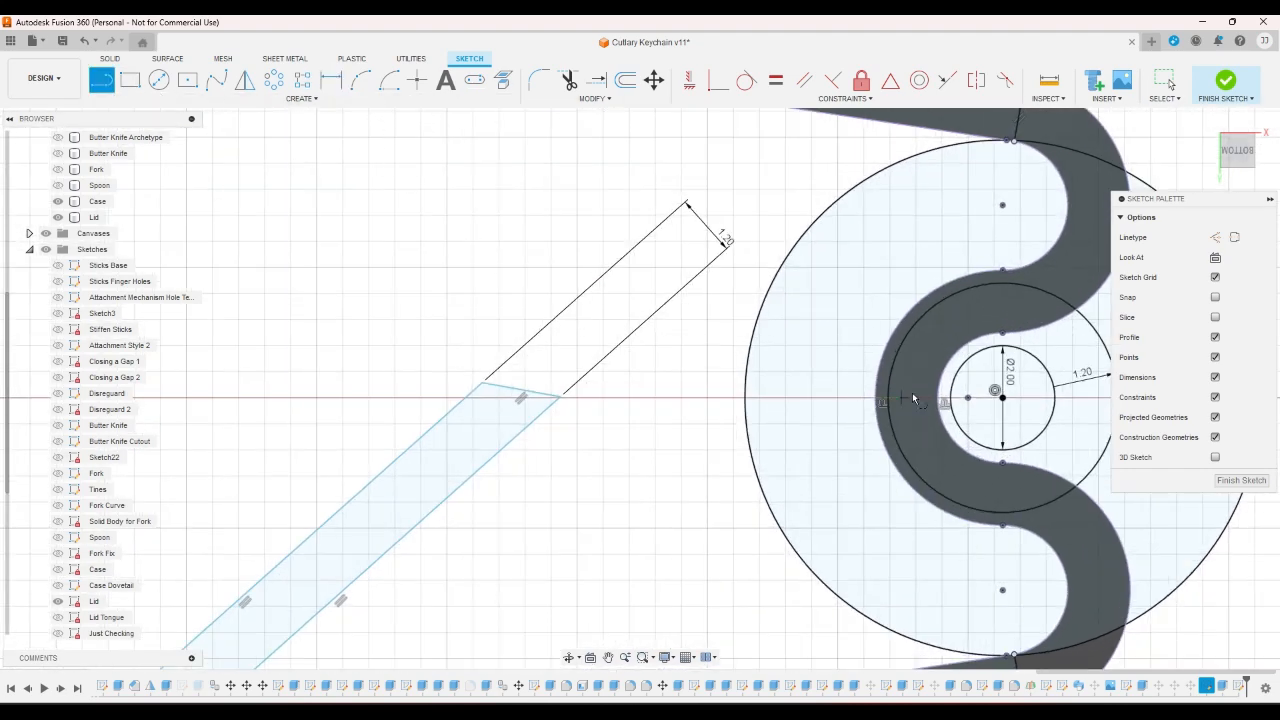
pyautogui.scroll(2, 948, 393)
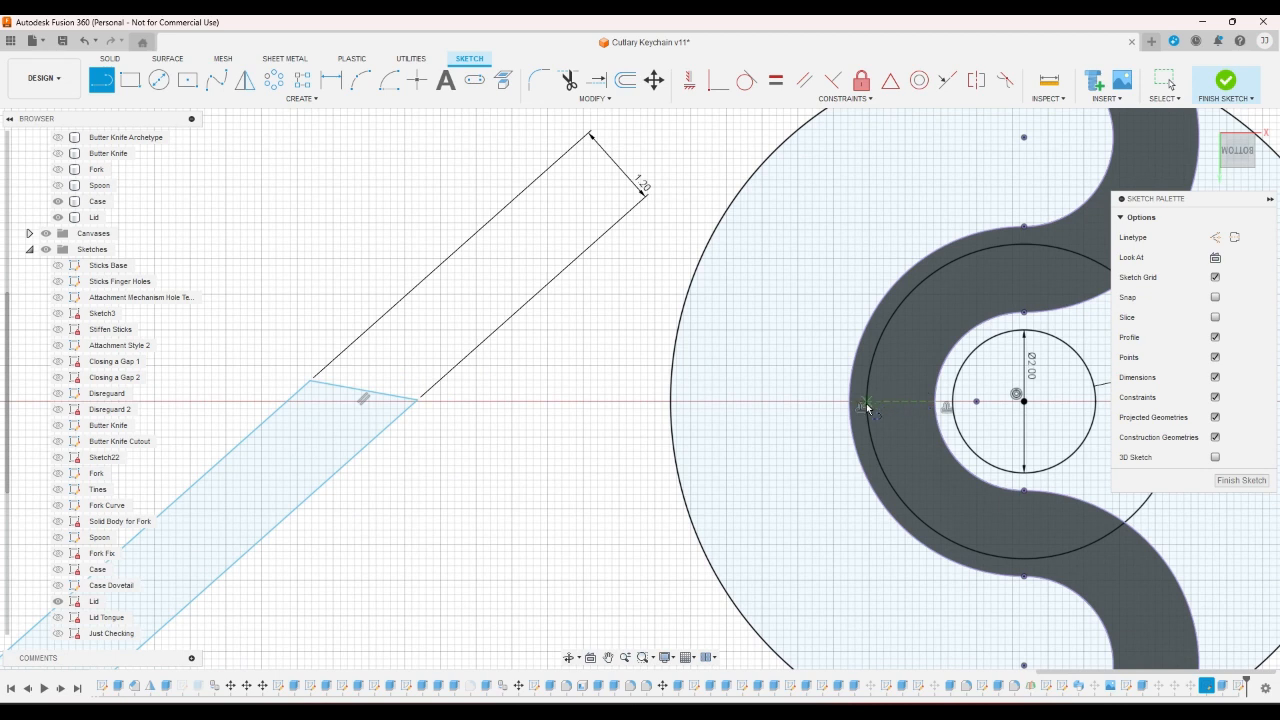
pyautogui.click(866, 405)
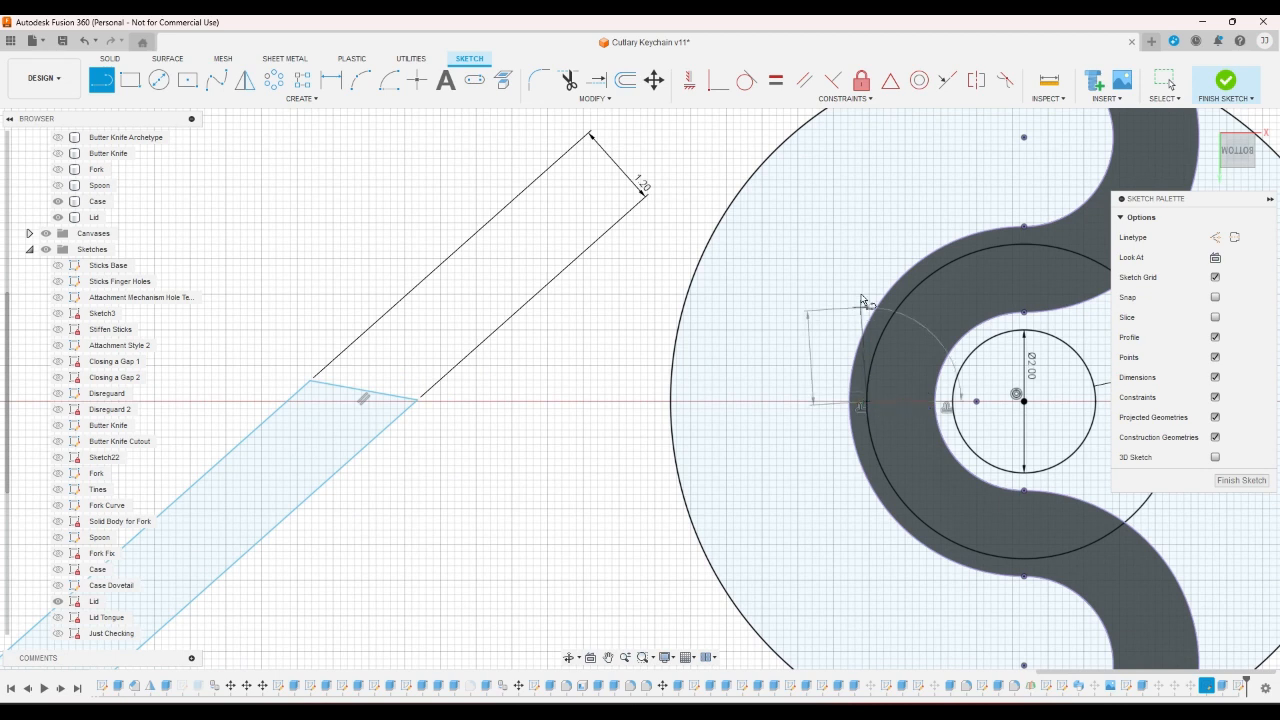
pyautogui.click(866, 128)
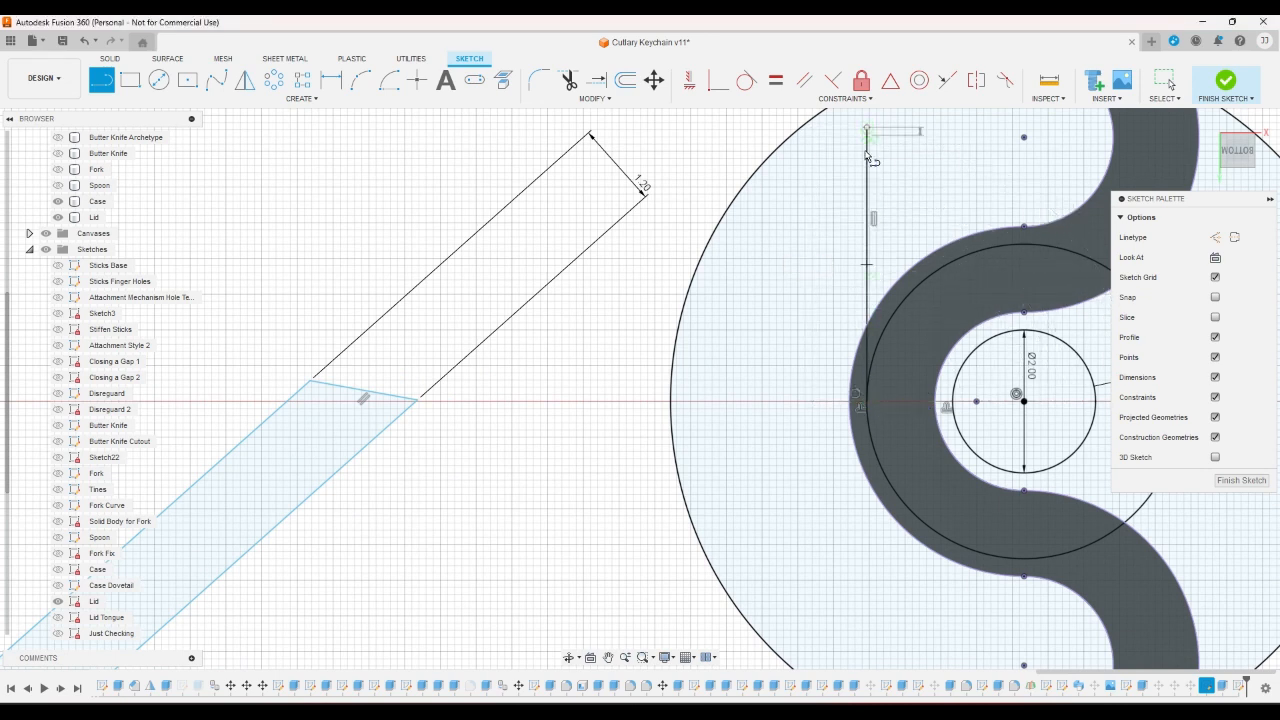
pyautogui.rightClick(968, 157)
pyautogui.click(970, 134)
pyautogui.scroll(-3, 645, 147)
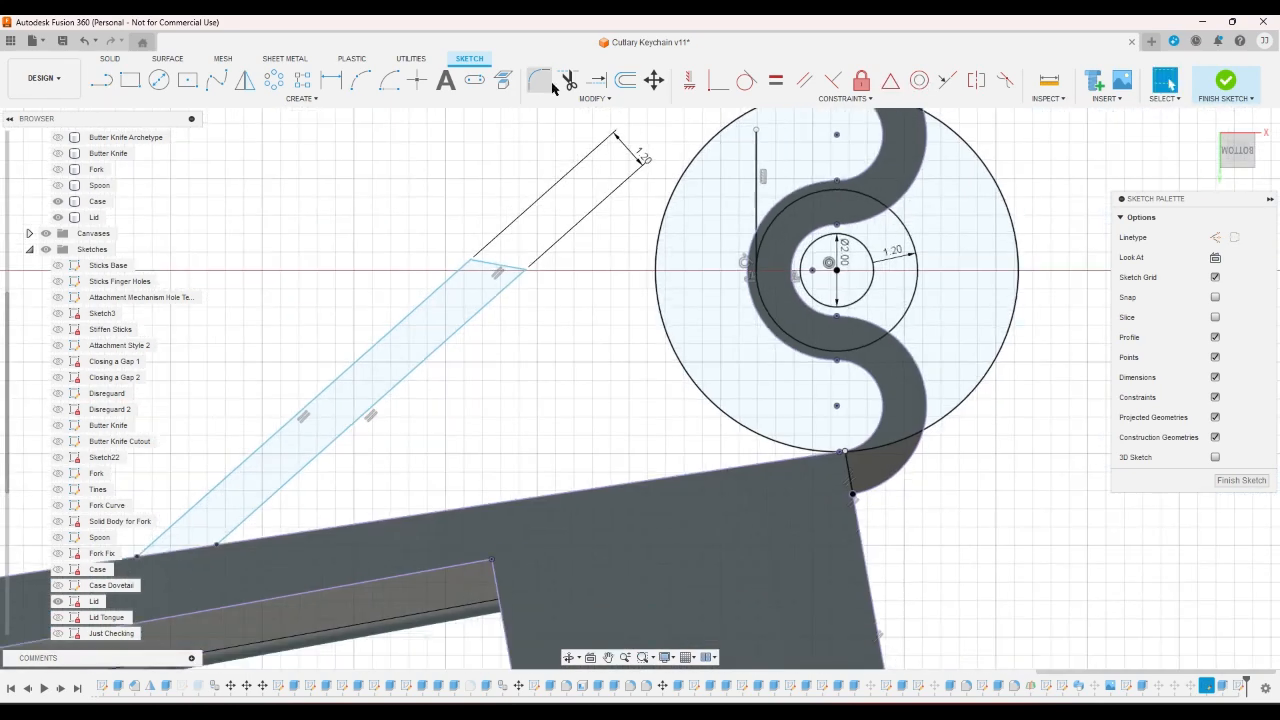
# - Extend the vertical line beside the hinge at both ends so it spans from the upper arm to the lower arm's edge
pyautogui.click(596, 80)
pyautogui.scroll(-2, 749, 188)
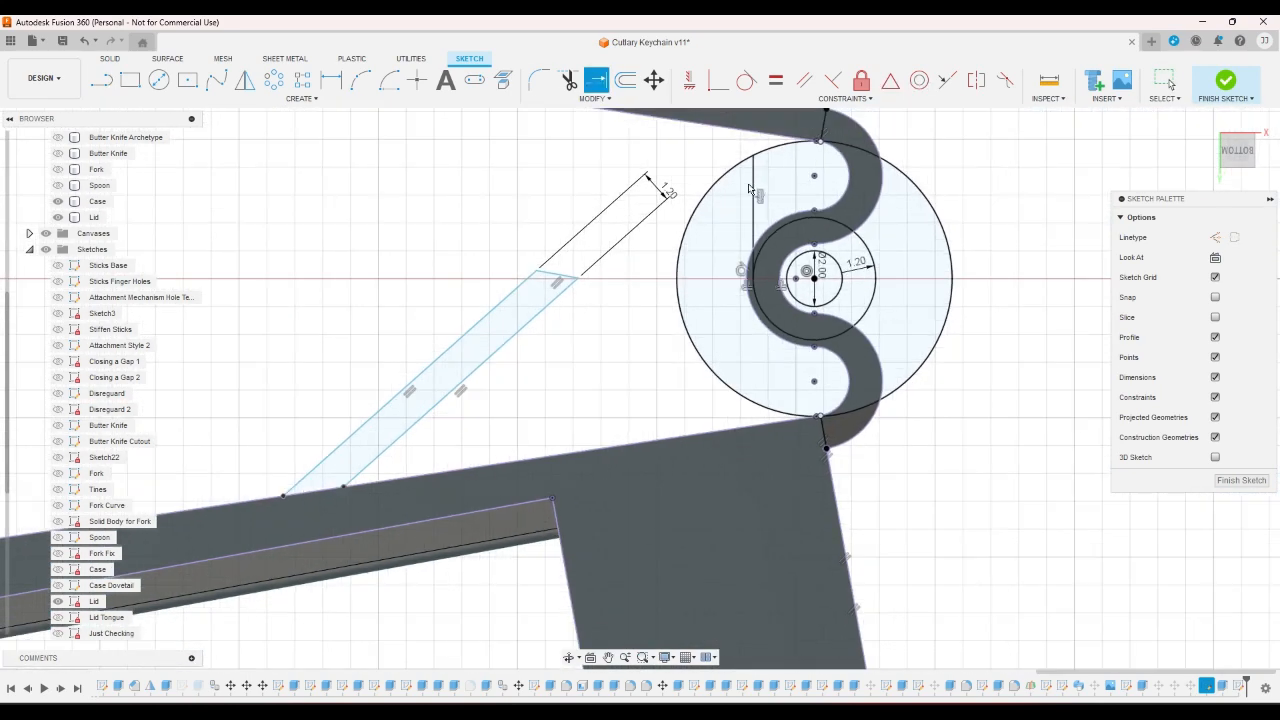
pyautogui.click(753, 230)
pyautogui.click(754, 270)
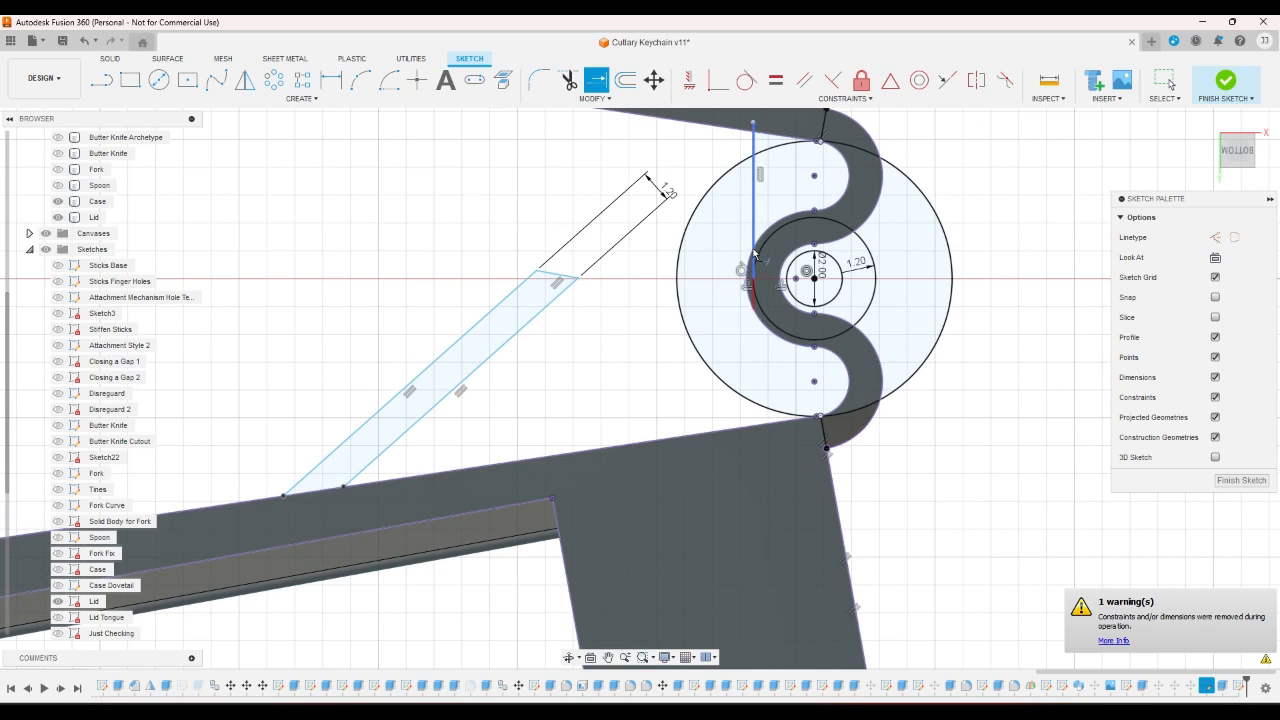
pyautogui.click(754, 298)
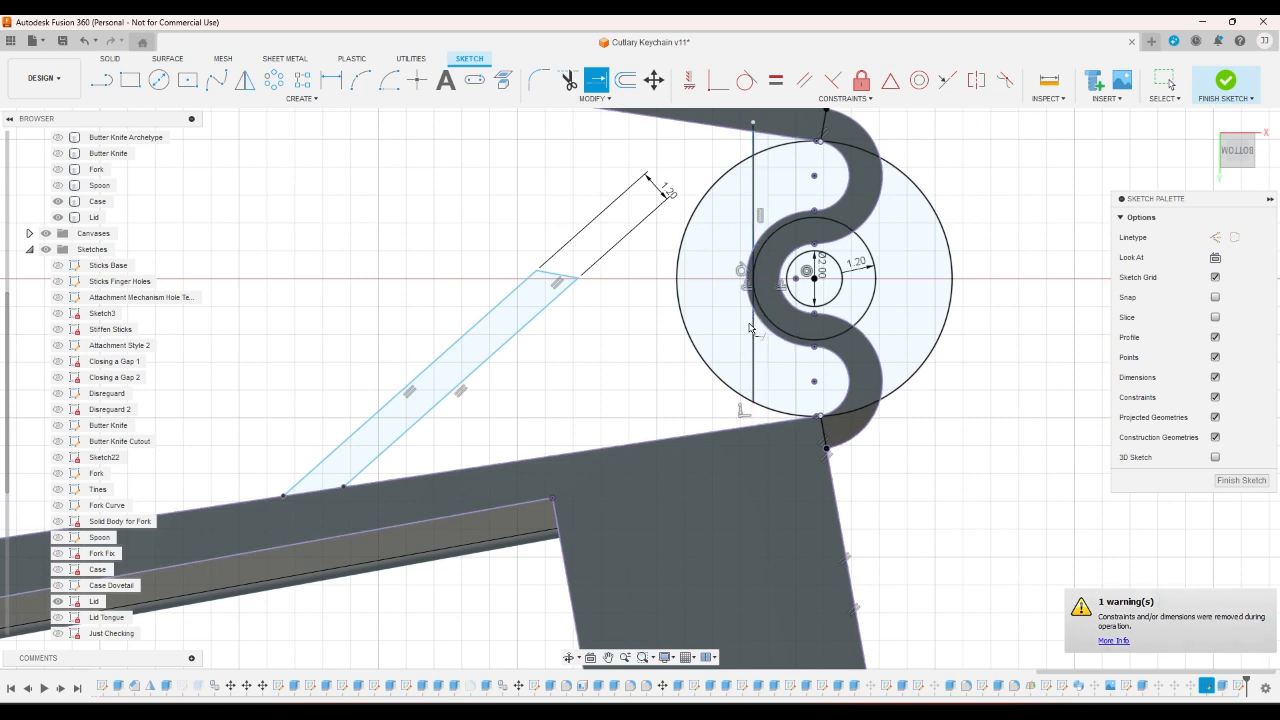
pyautogui.click(754, 370)
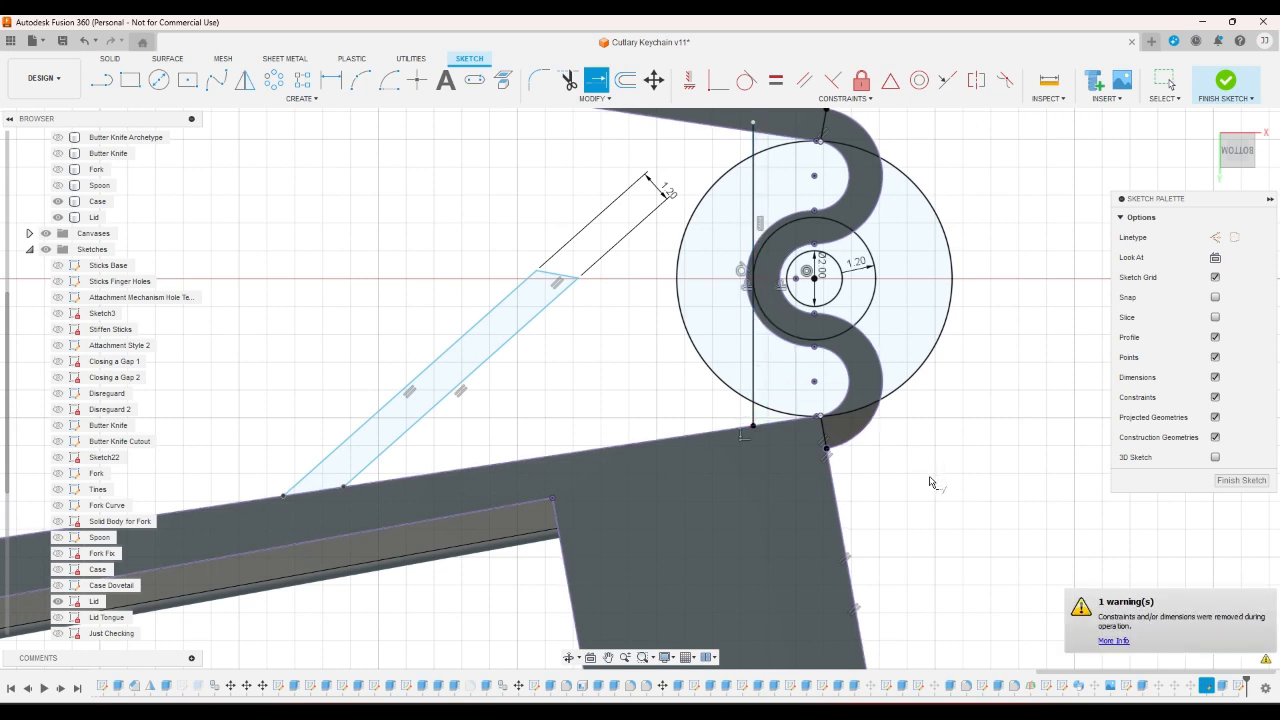
pyautogui.scroll(-2, 933, 487)
pyautogui.scroll(2, 972, 345)
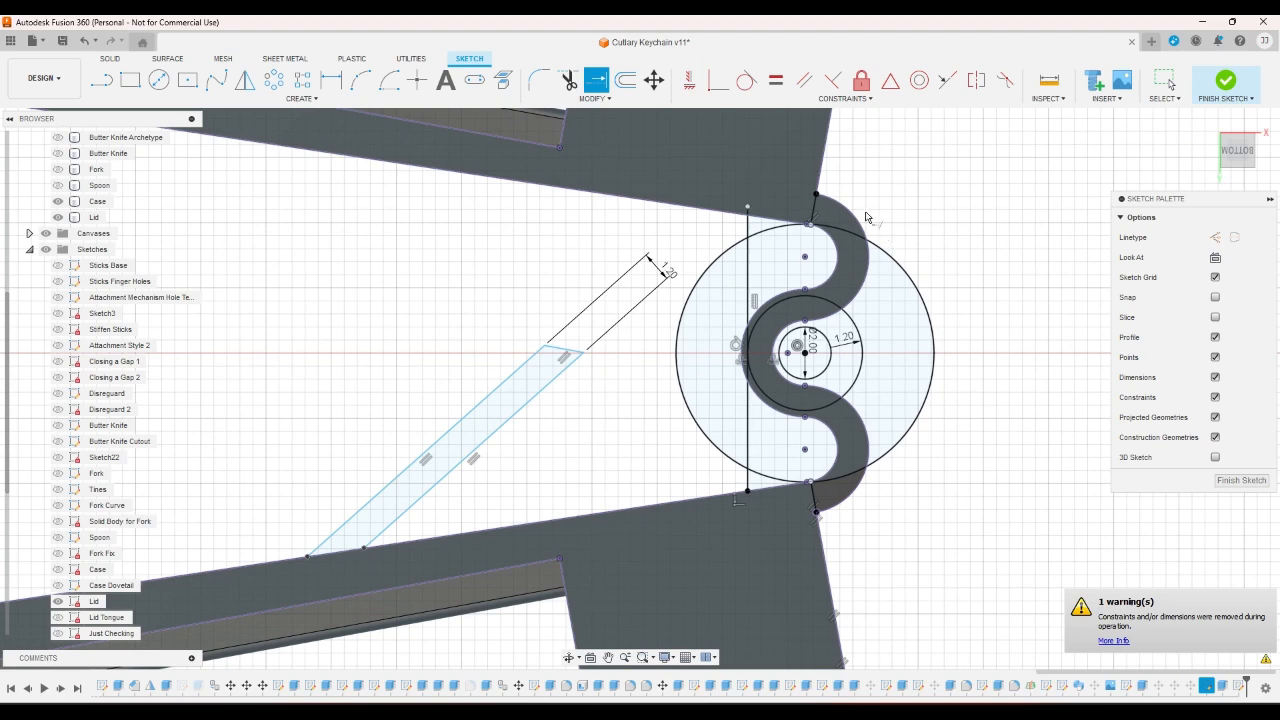
# - Trim the vertical line's overshoot where it crosses the upper arm's edge
pyautogui.click(570, 80)
pyautogui.scroll(3, 745, 186)
pyautogui.scroll(-2, 770, 220)
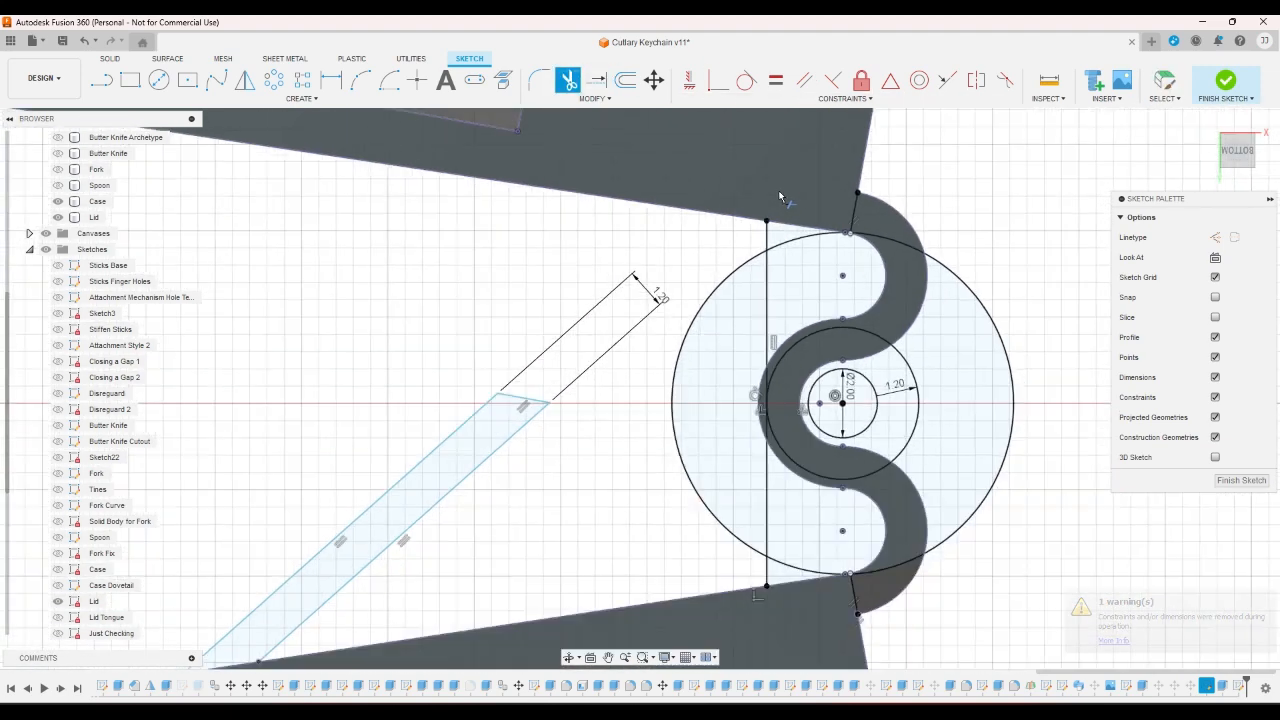
pyautogui.scroll(-2, 780, 195)
pyautogui.scroll(-1, 1037, 457)
pyautogui.rightClick(1037, 471)
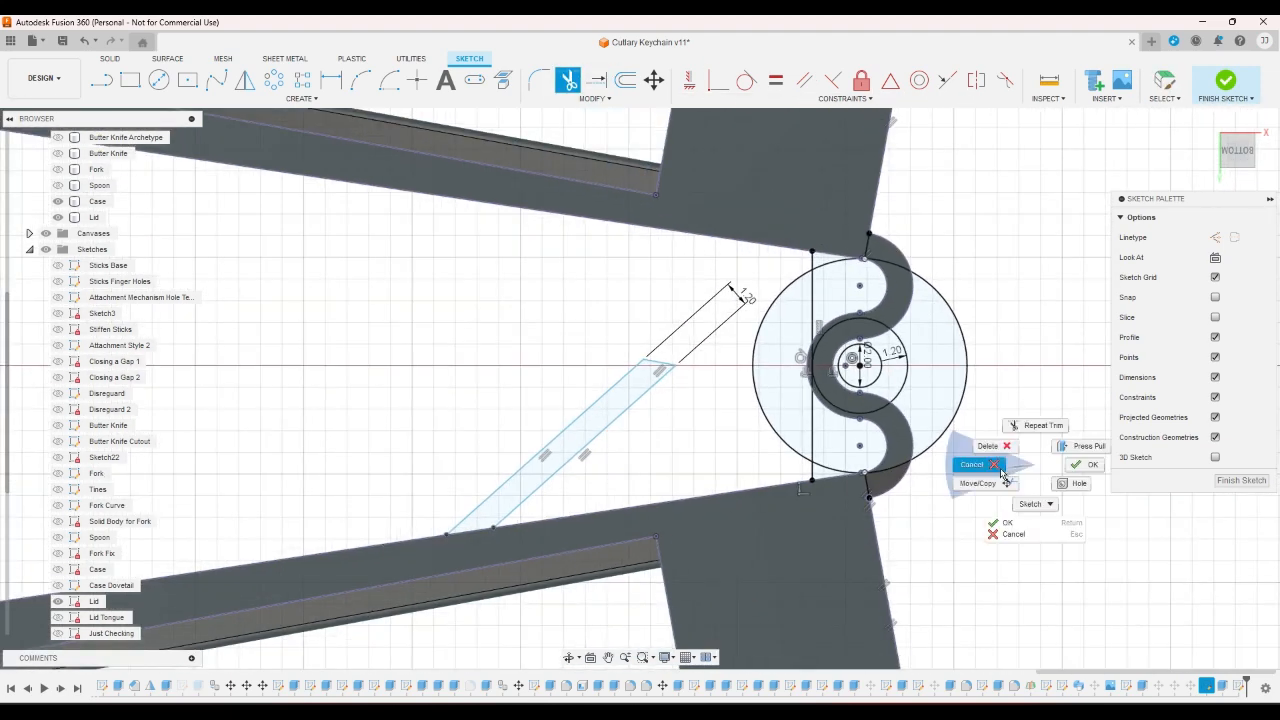
pyautogui.click(1033, 468)
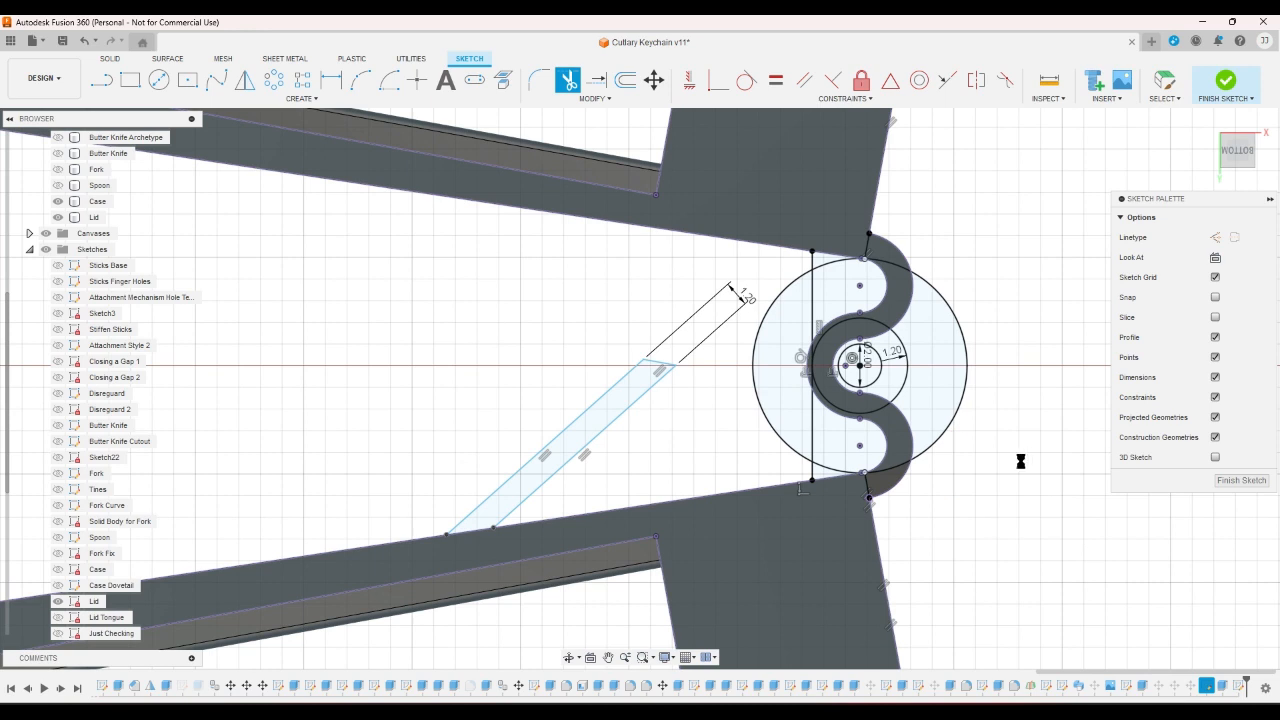
pyautogui.scroll(1, 765, 410)
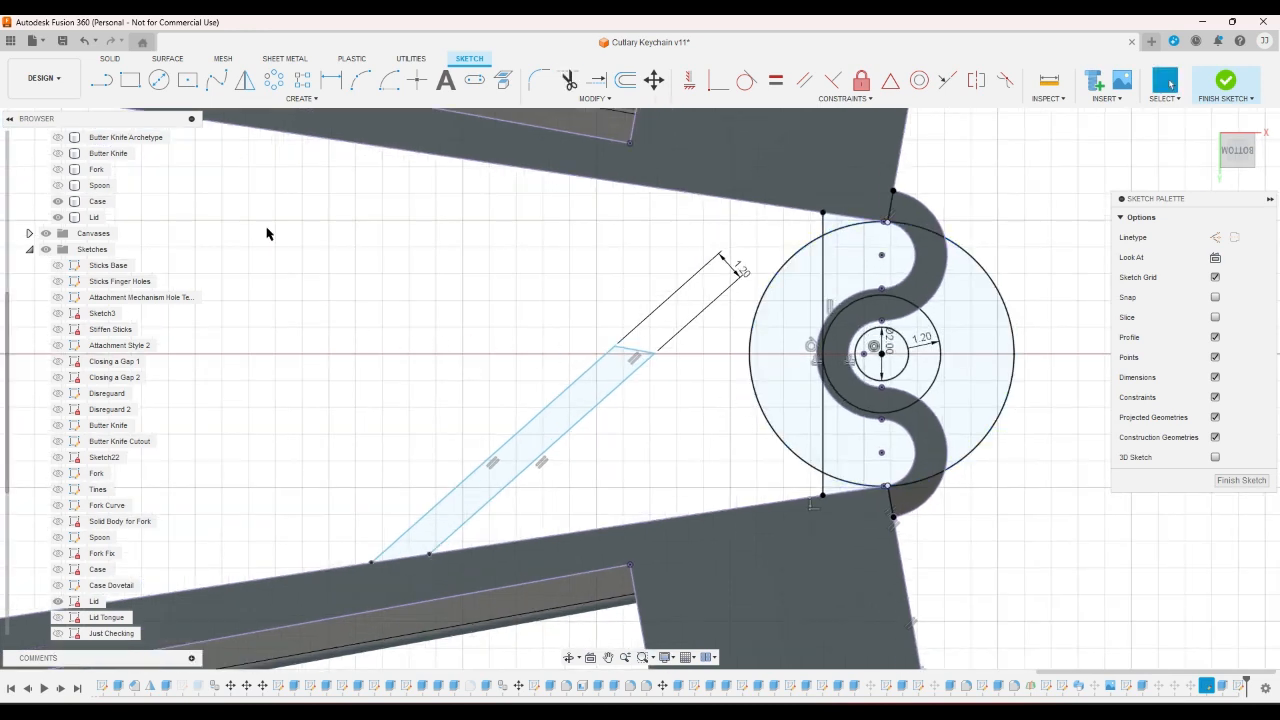
# - Draw a center-point arc of about 13.4 mm radius around the strip's lower inner corner, from the vertical line at the hinge to the upper arm
pyautogui.click(371, 84)
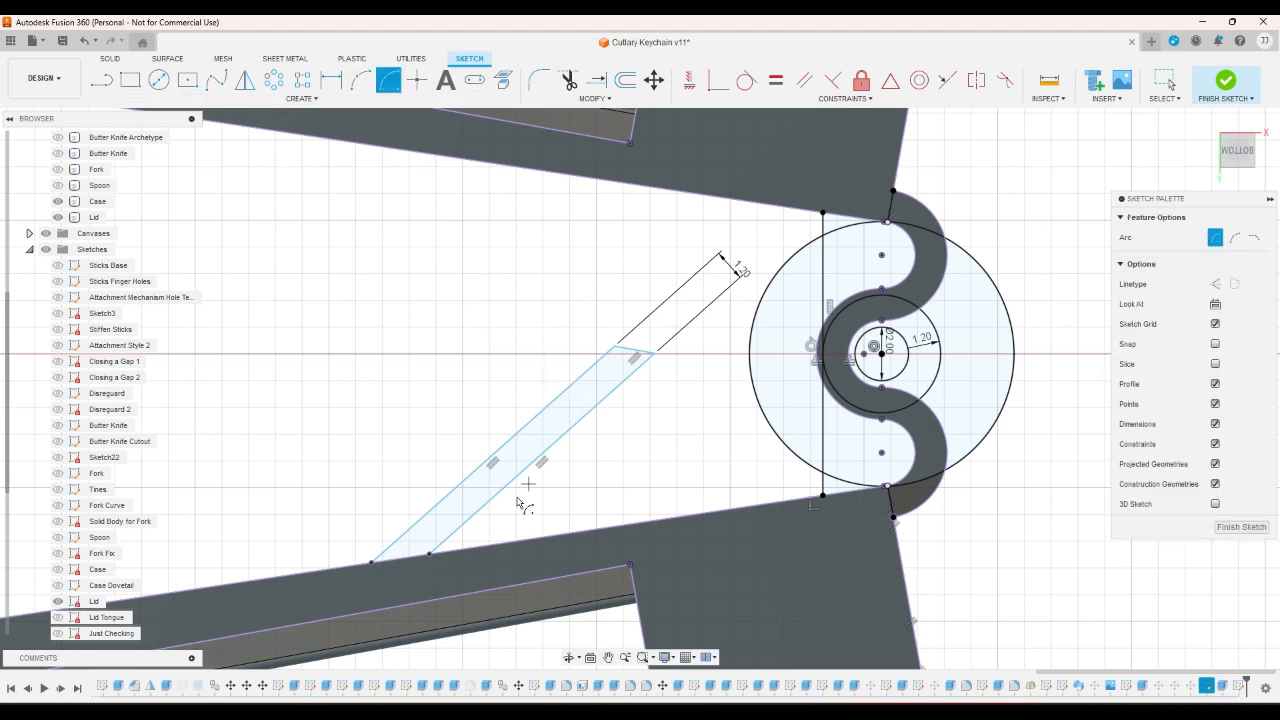
pyautogui.click(429, 553)
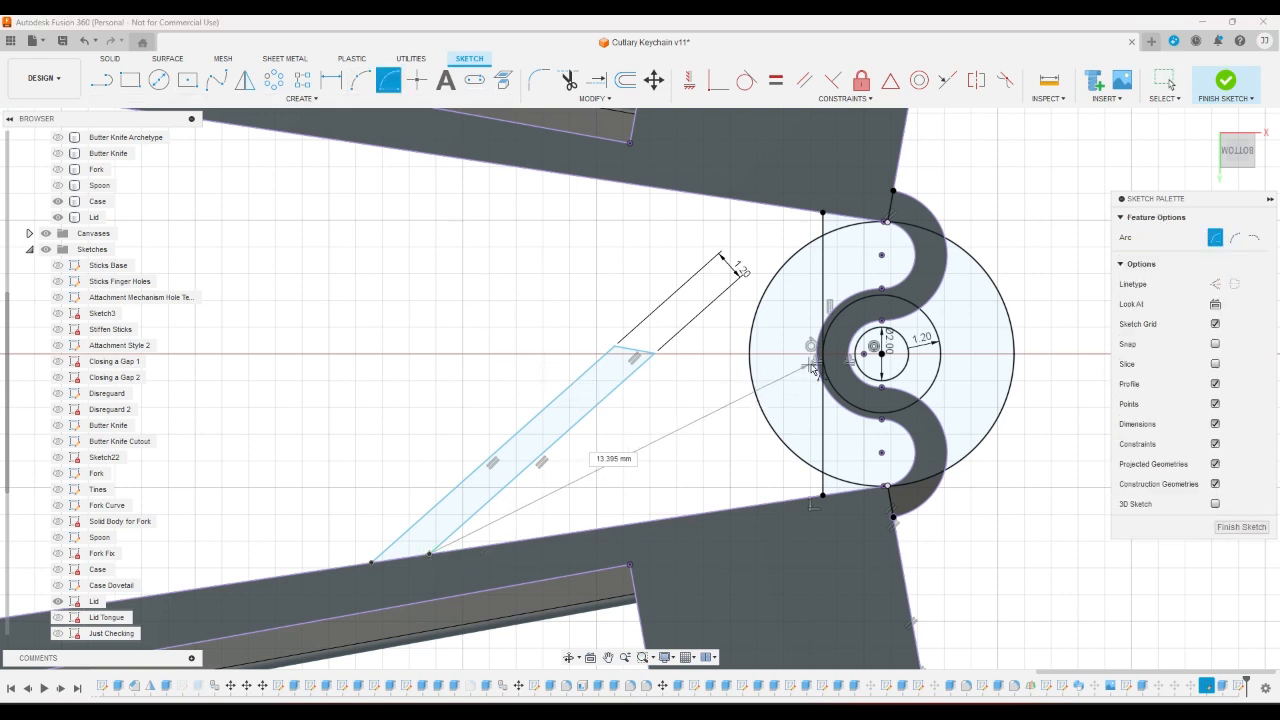
pyautogui.click(812, 344)
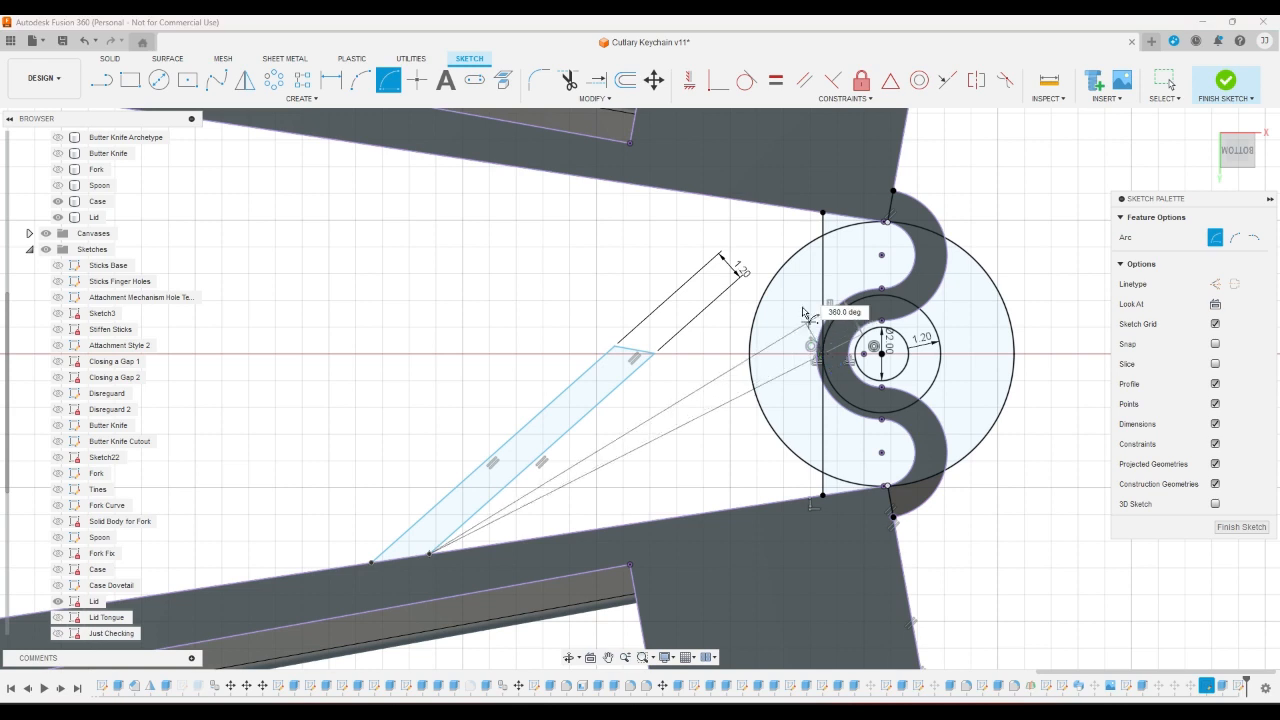
pyautogui.click(680, 193)
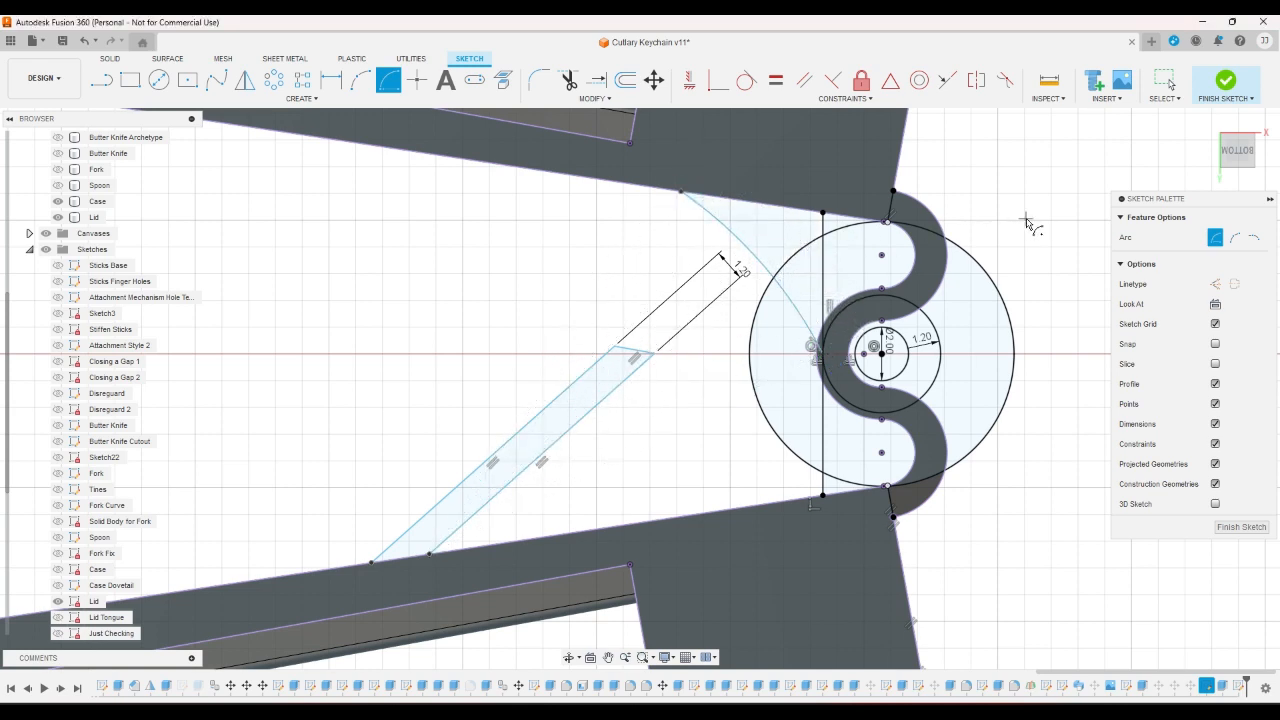
pyautogui.press('Escape')
# - Lengthen and steepen the strip by moving its free end close to where the large arc meets the upper arm
pyautogui.scroll(2, 469, 553)
pyautogui.moveTo(391, 569)
pyautogui.mouseDown()
pyautogui.moveTo(443, 562)
pyautogui.moveTo(383, 551)
pyautogui.moveTo(393, 567)
pyautogui.mouseUp()
pyautogui.scroll(-3, 688, 449)
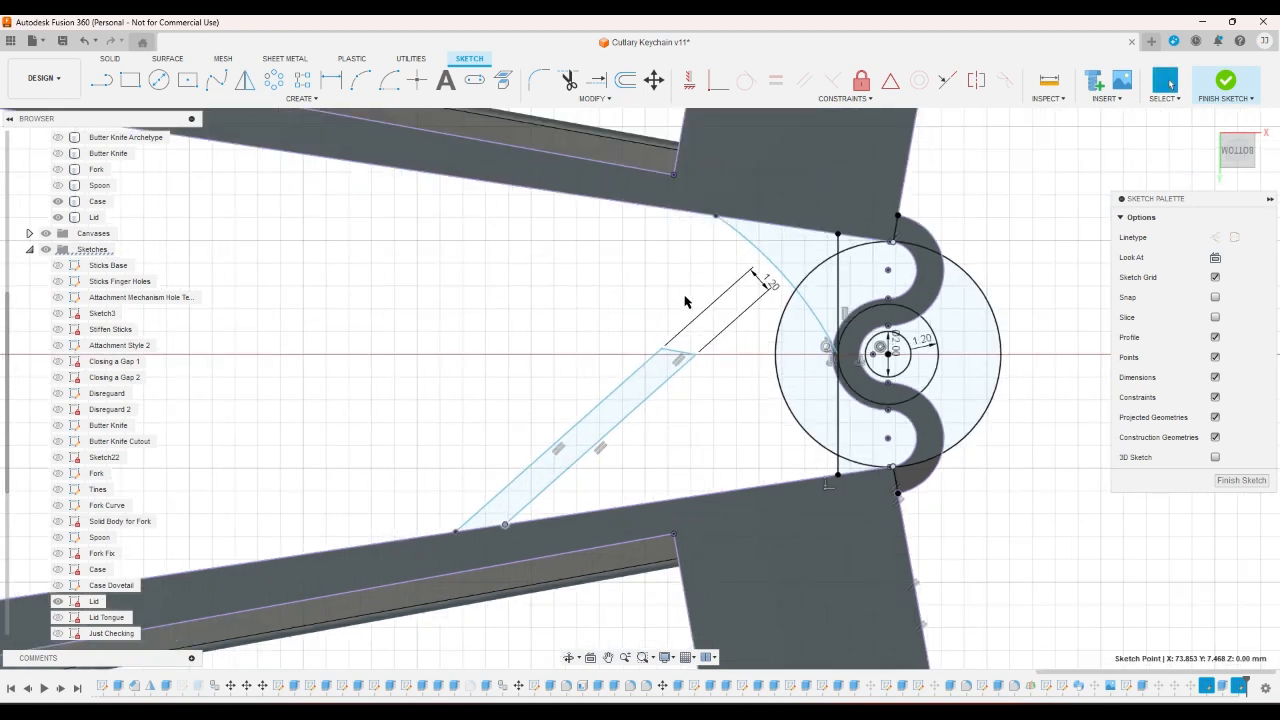
pyautogui.moveTo(681, 358); pyautogui.dragTo(764, 281)
pyautogui.click(1062, 285)
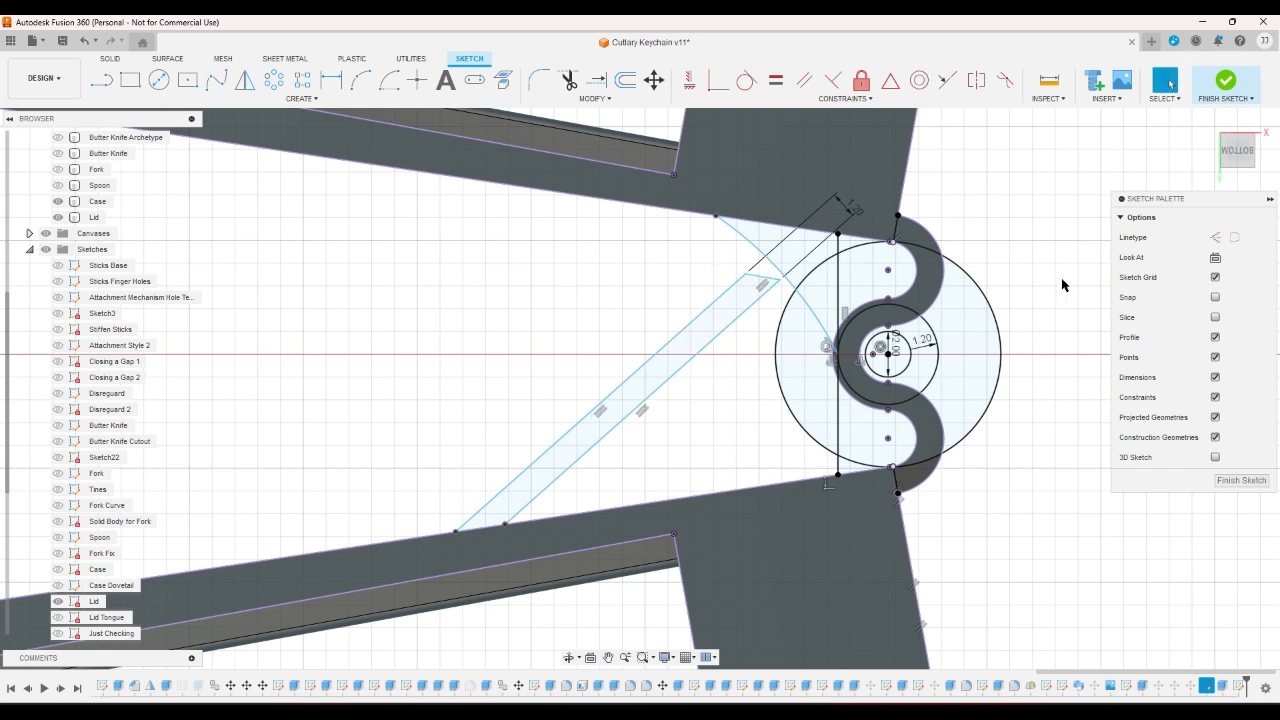
pyautogui.scroll(-4, 1062, 285)
pyautogui.scroll(4, 895, 250)
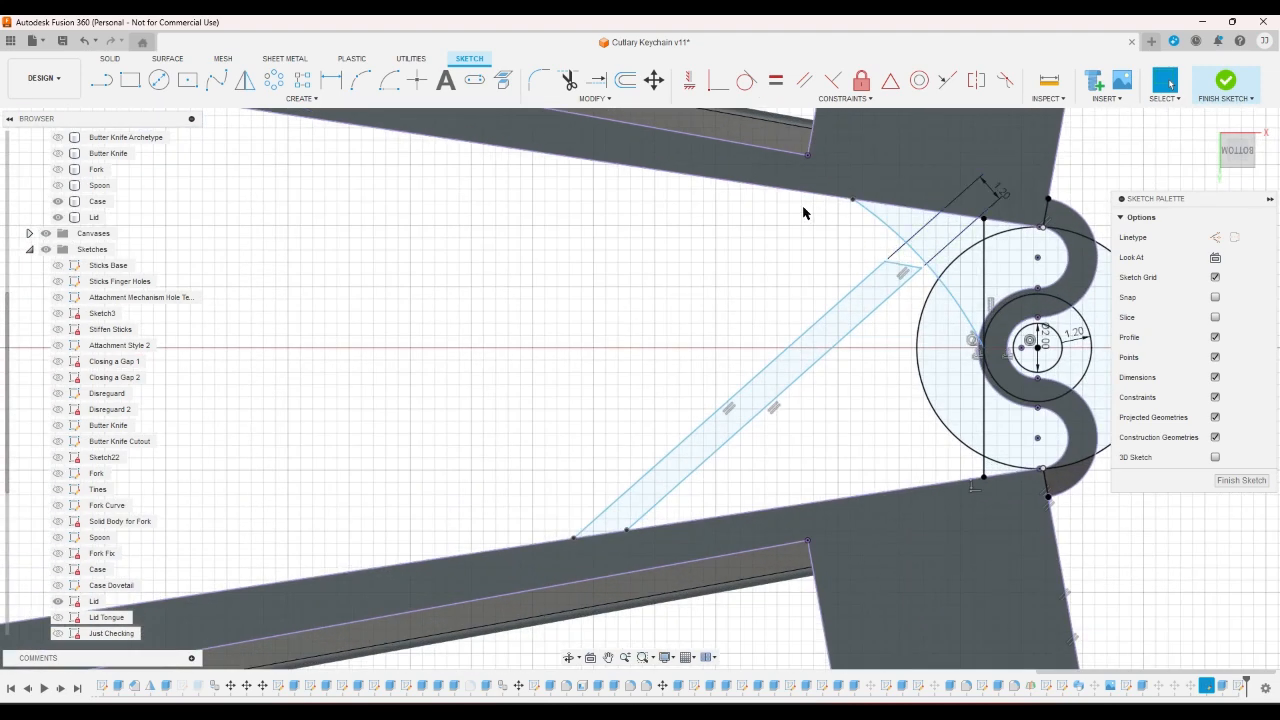
pyautogui.moveTo(900, 271); pyautogui.dragTo(833, 213)
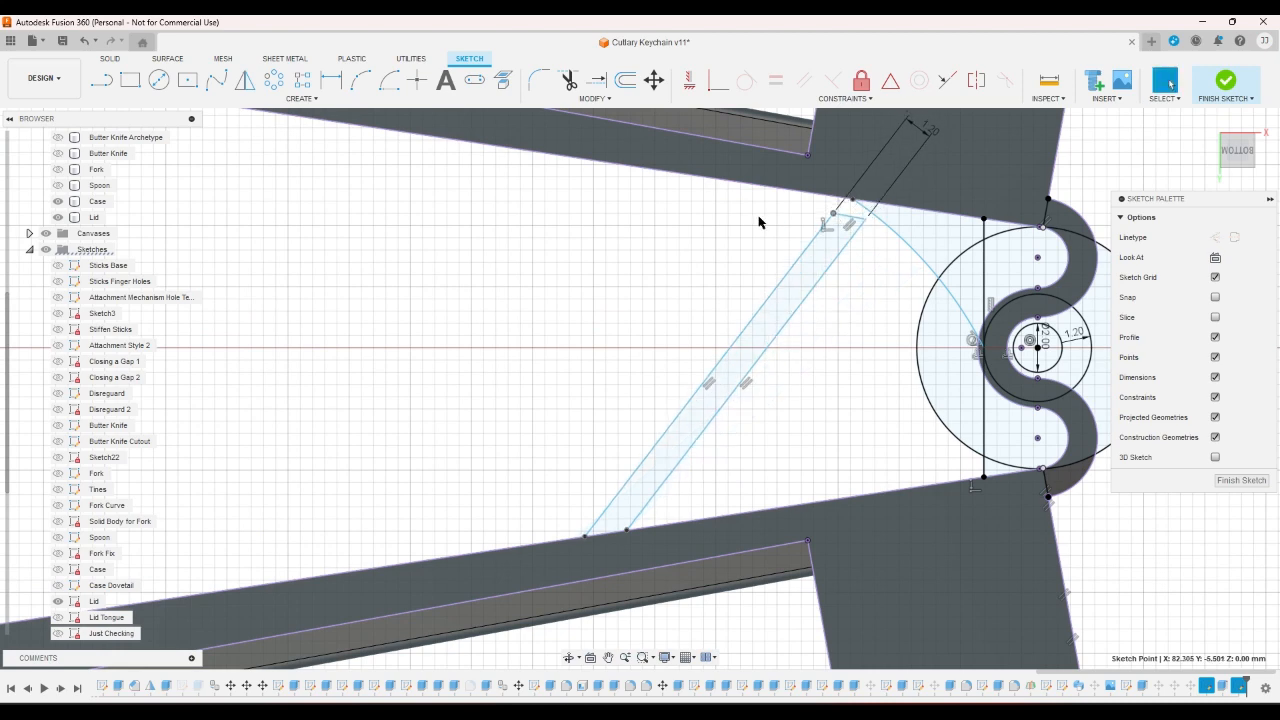
# - Draw a three-point arc across the strip's free end, from its inner corner to a tangent point on the outer edge
pyautogui.click(360, 80)
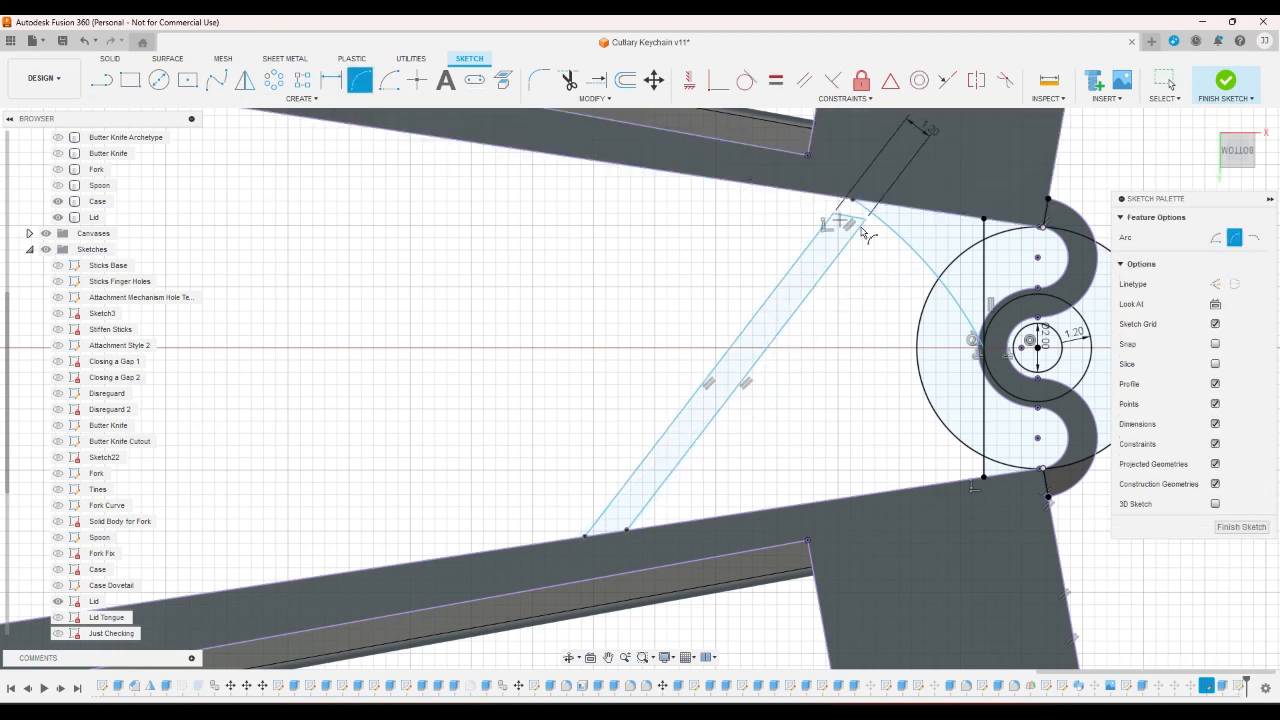
pyautogui.scroll(2, 860, 228)
pyautogui.click(857, 222)
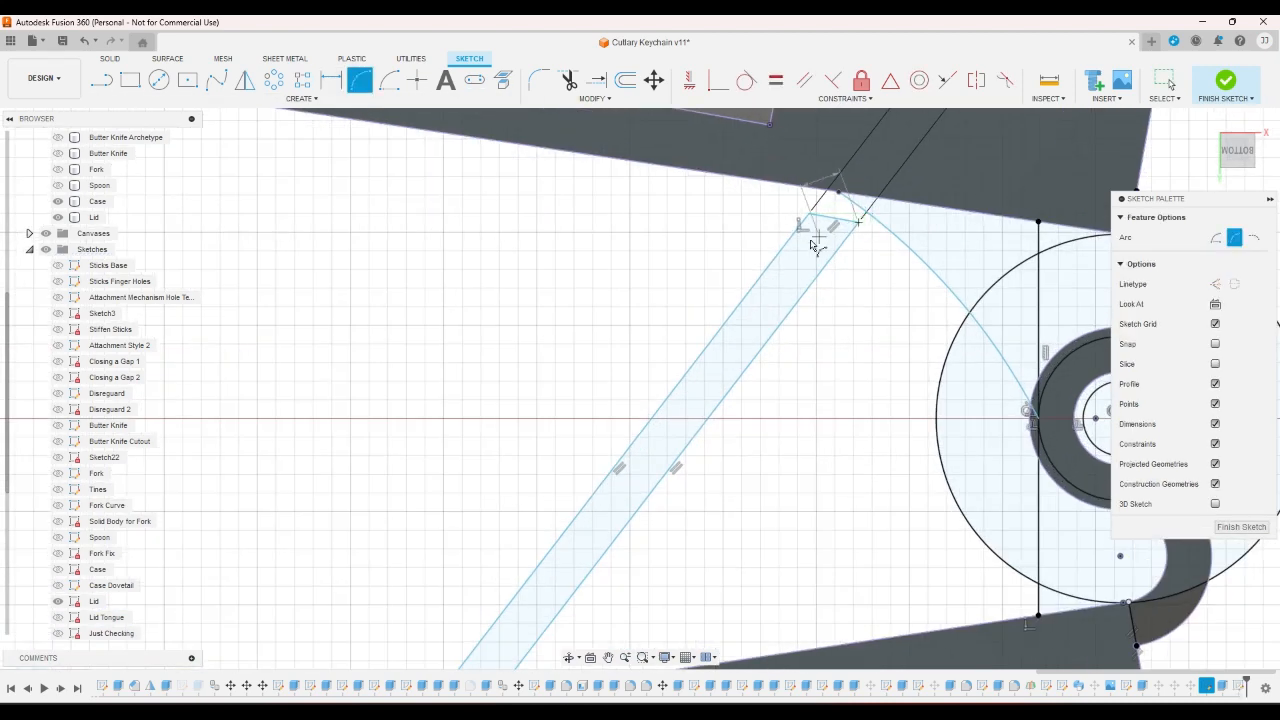
pyautogui.click(759, 279)
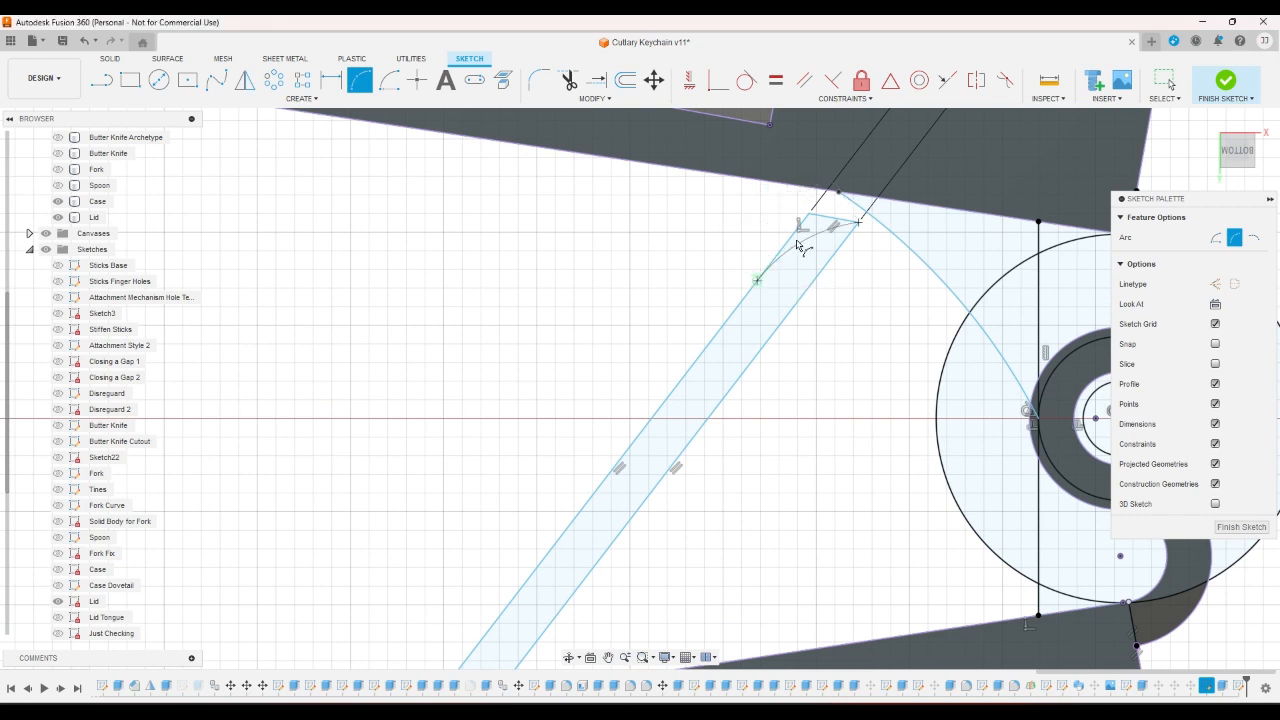
pyautogui.click(798, 243)
pyautogui.rightClick(867, 272)
pyautogui.click(898, 279)
# - Nudge the inner corner of the strip's free end slightly toward the hinge
pyautogui.scroll(-3, 890, 284)
pyautogui.scroll(2, 870, 270)
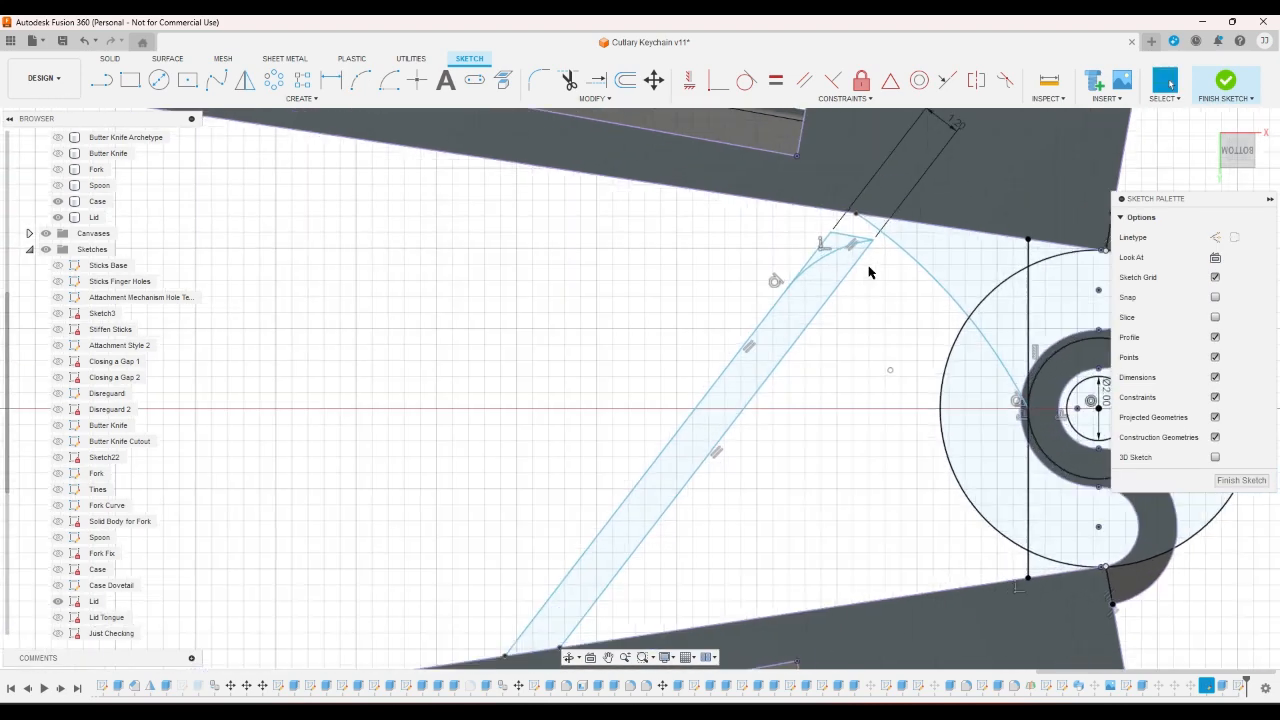
pyautogui.click(876, 243)
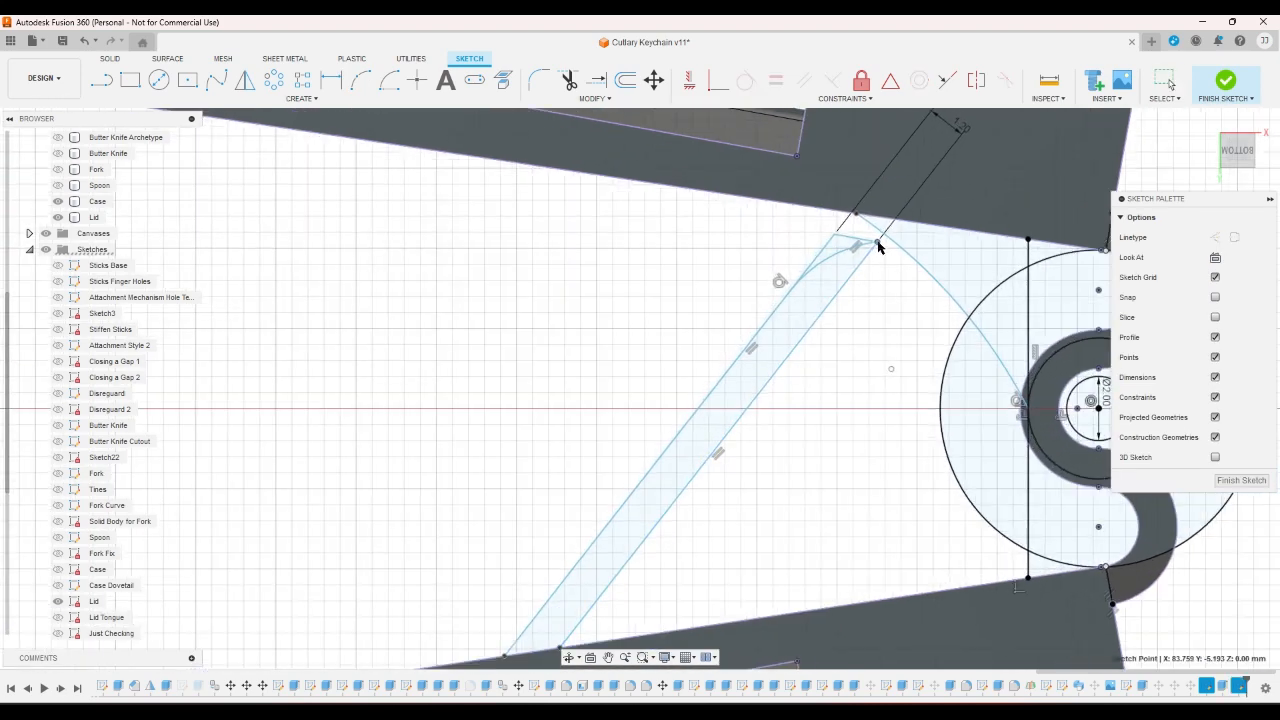
pyautogui.press('Escape')
pyautogui.scroll(-5, 849, 309)
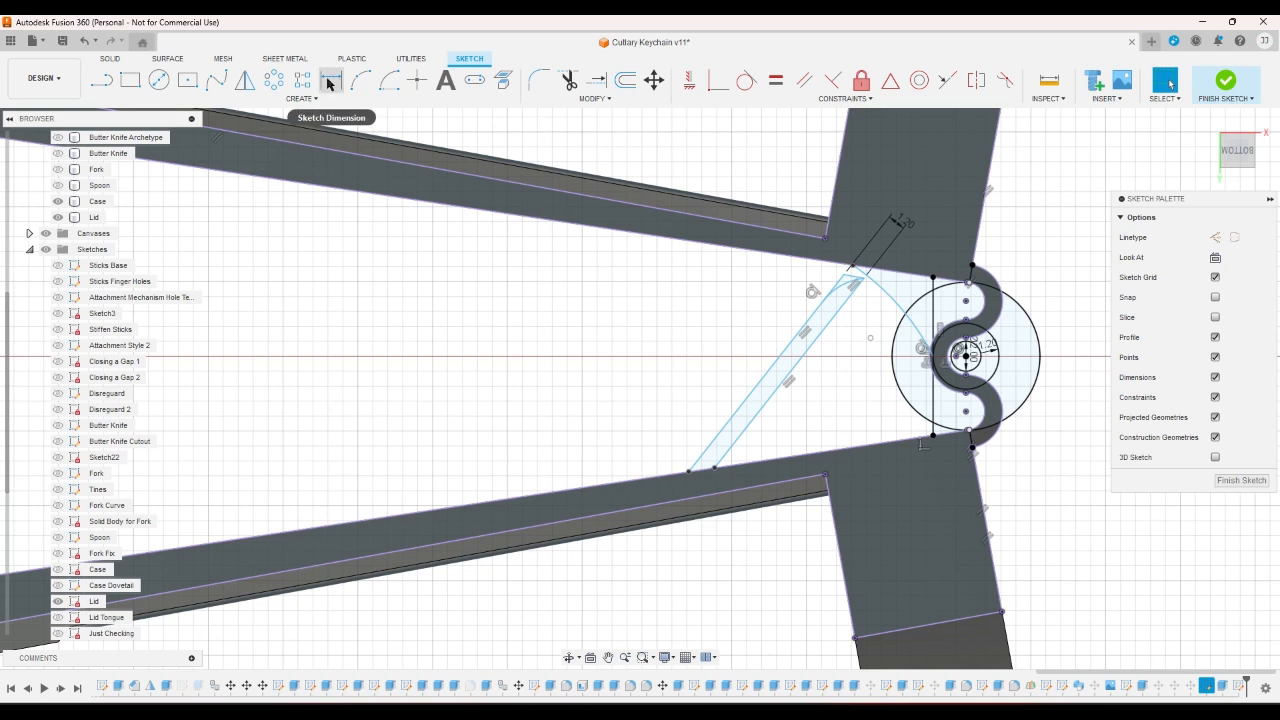
pyautogui.click(330, 99)
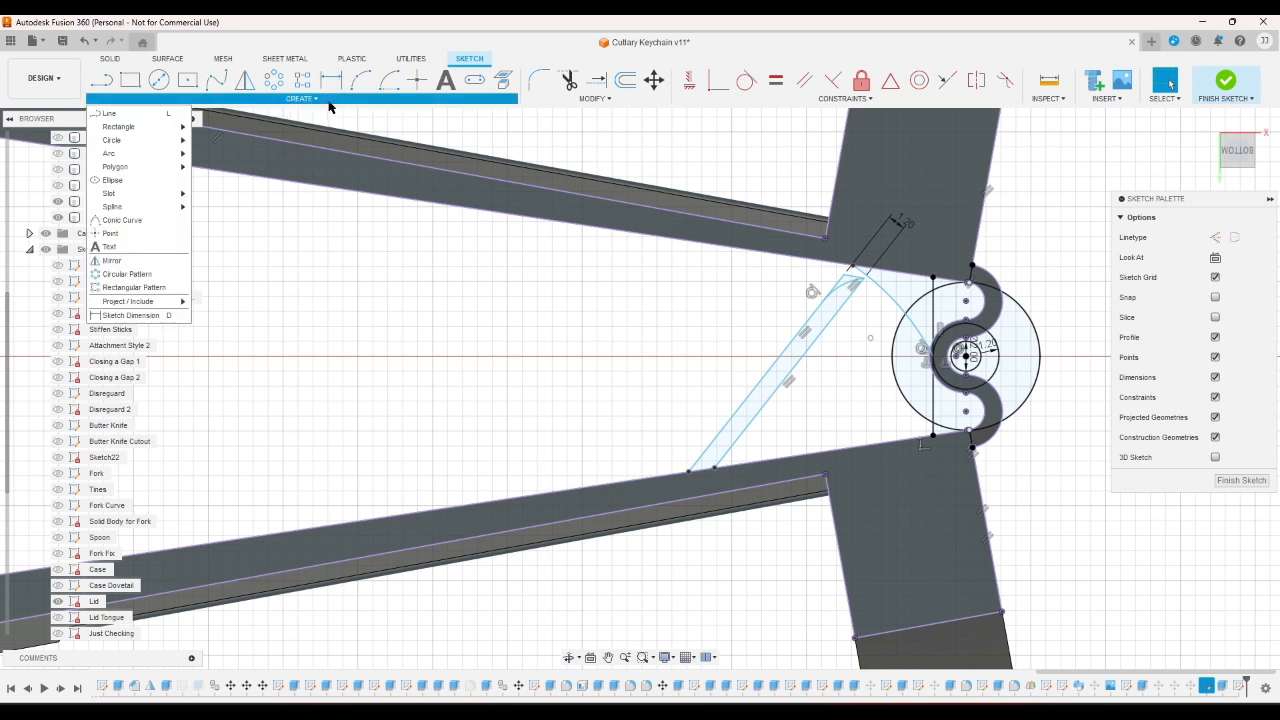
pyautogui.click(330, 104)
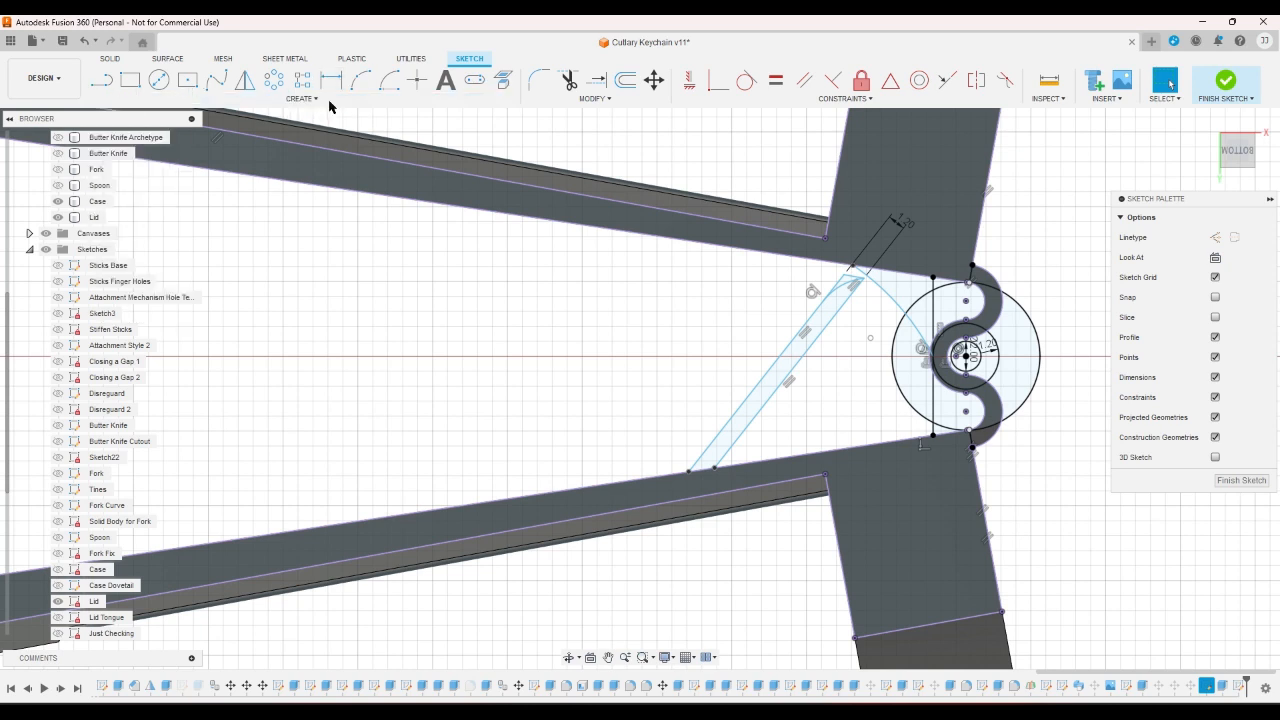
pyautogui.click(536, 83)
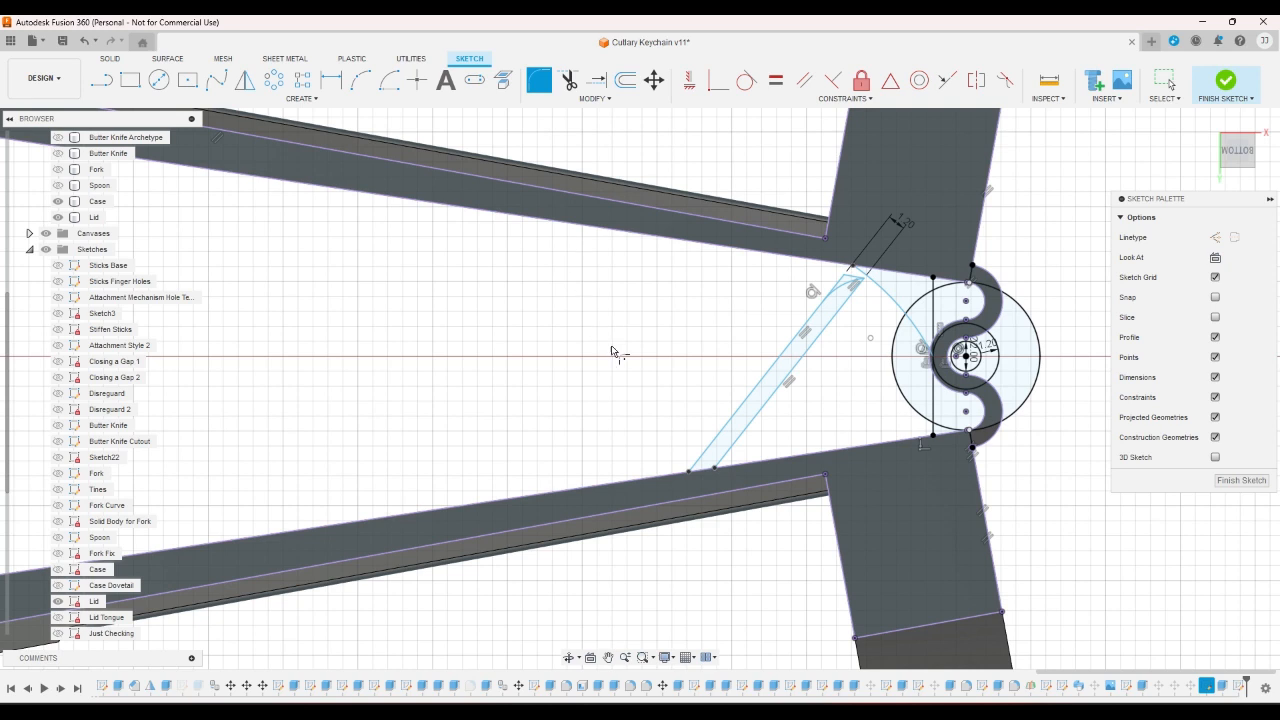
pyautogui.click(722, 466)
pyautogui.rightClick(761, 449)
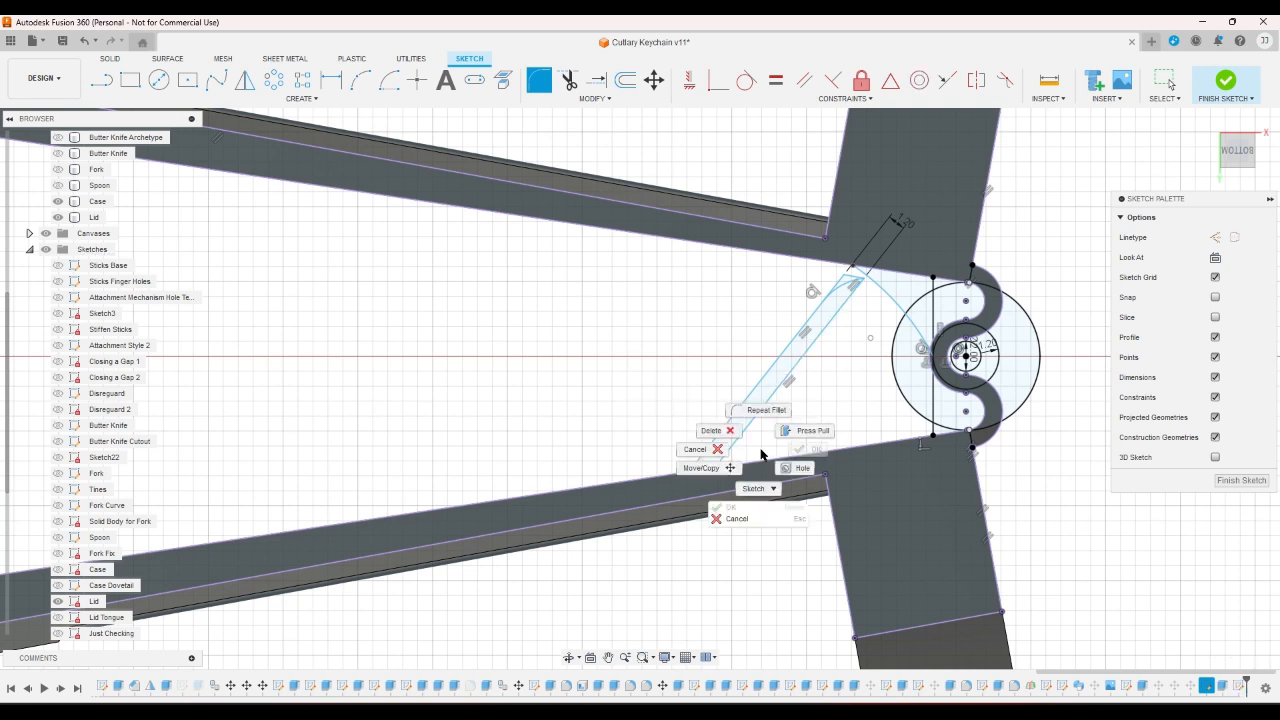
pyautogui.click(721, 450)
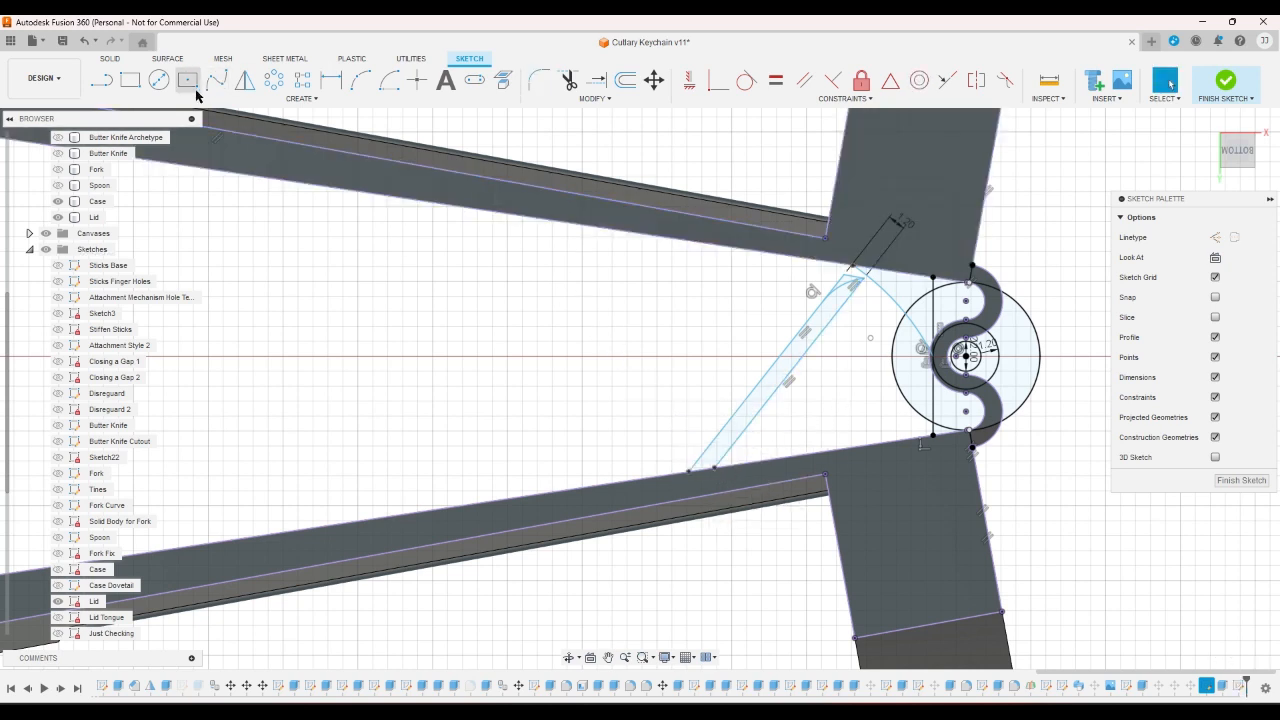
# - Draw two short lines along the lower arm's edge, one outward from each corner of the strip's base
pyautogui.click(101, 80)
pyautogui.scroll(5, 666, 449)
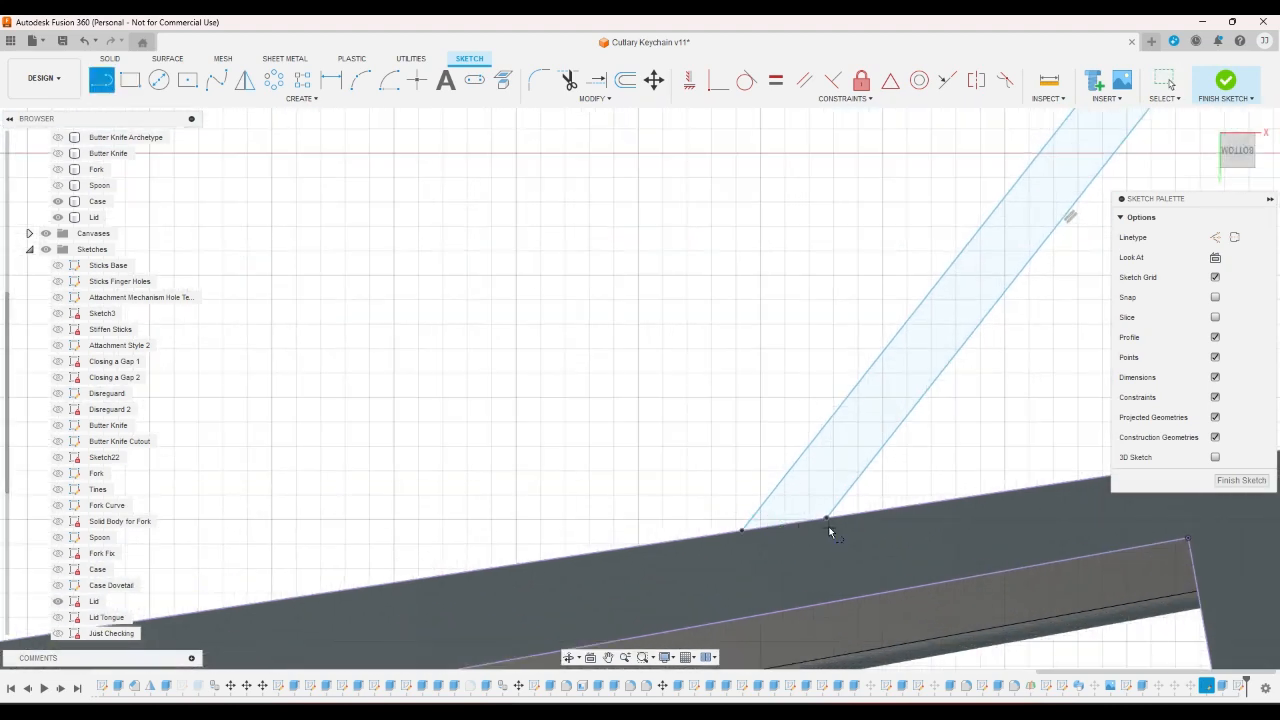
pyautogui.click(950, 499)
pyautogui.click(743, 531)
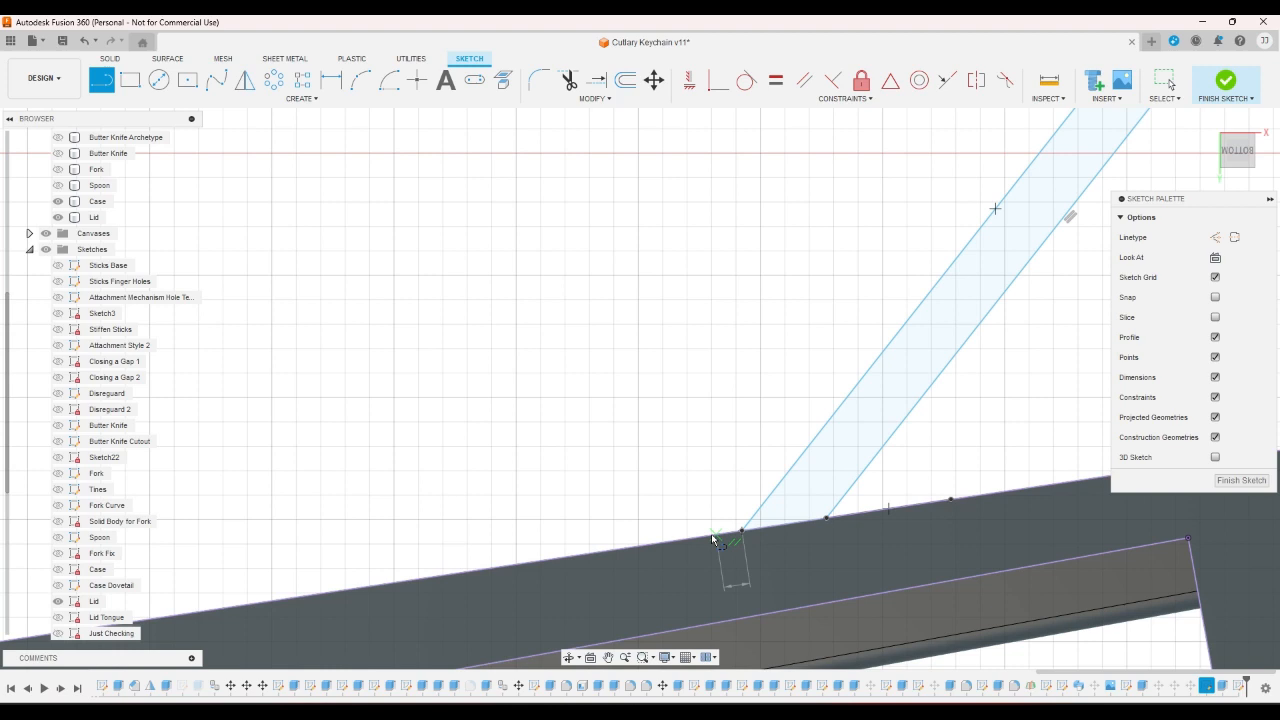
pyautogui.click(629, 547)
# - Fillet the corner between the strip's inner edge and the short line on the lower arm with a 0.50 mm radius
pyautogui.click(538, 80)
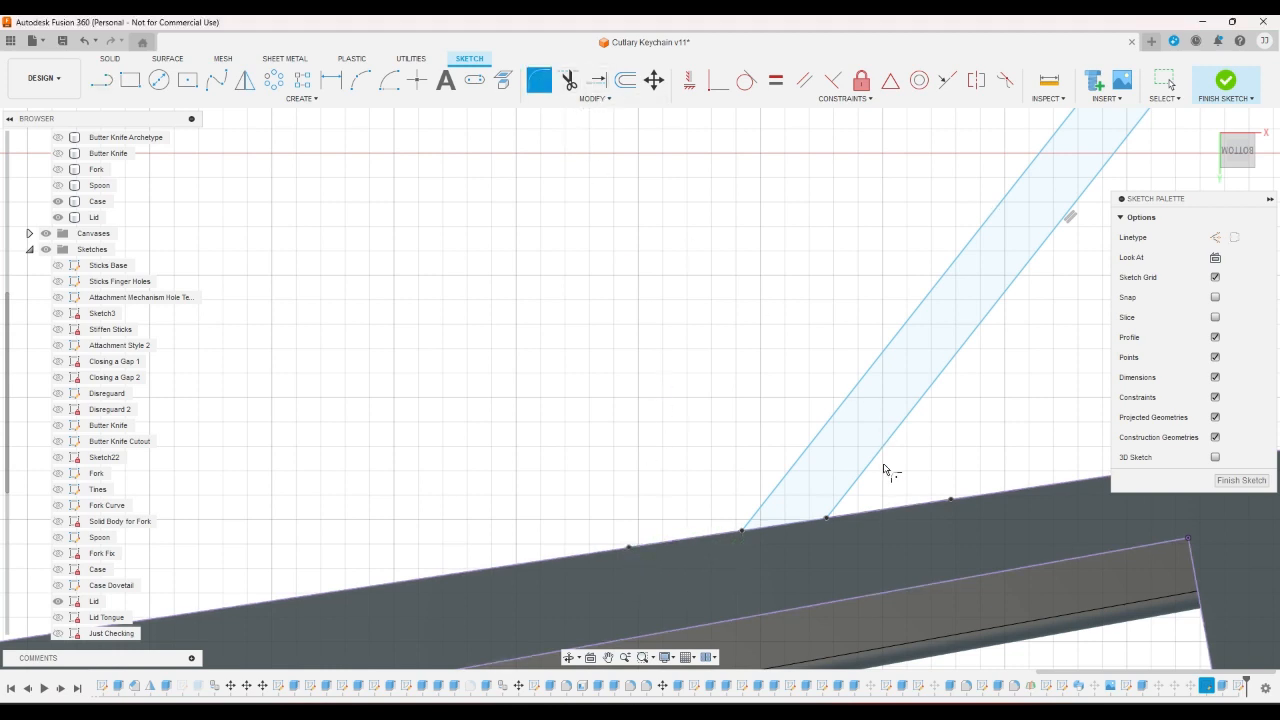
pyautogui.click(858, 515)
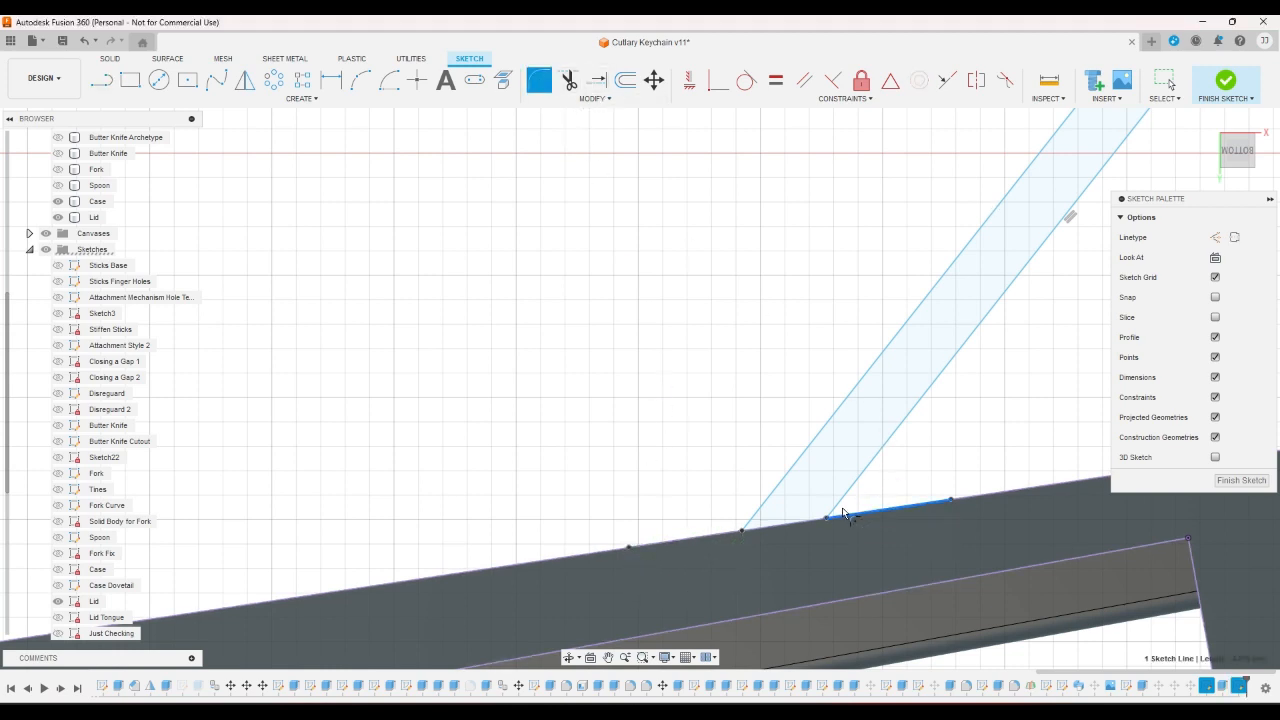
pyautogui.click(840, 513)
pyautogui.click(840, 513)
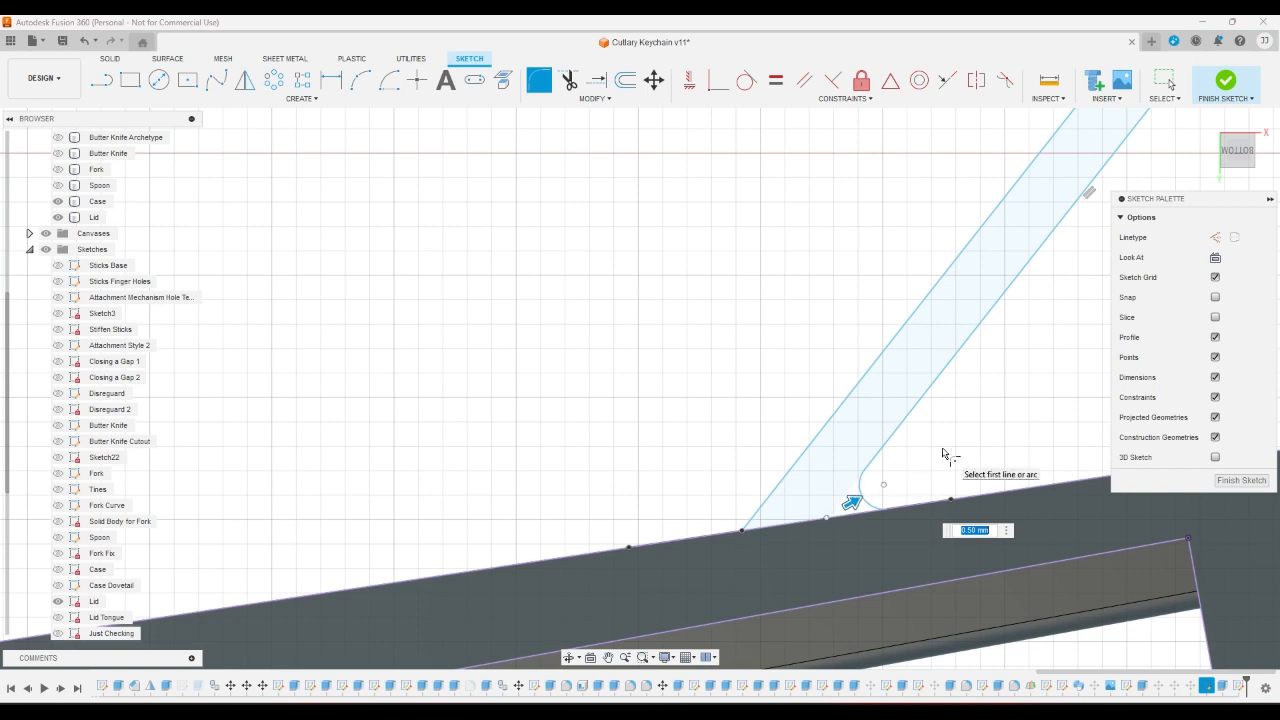
pyautogui.press('Escape')
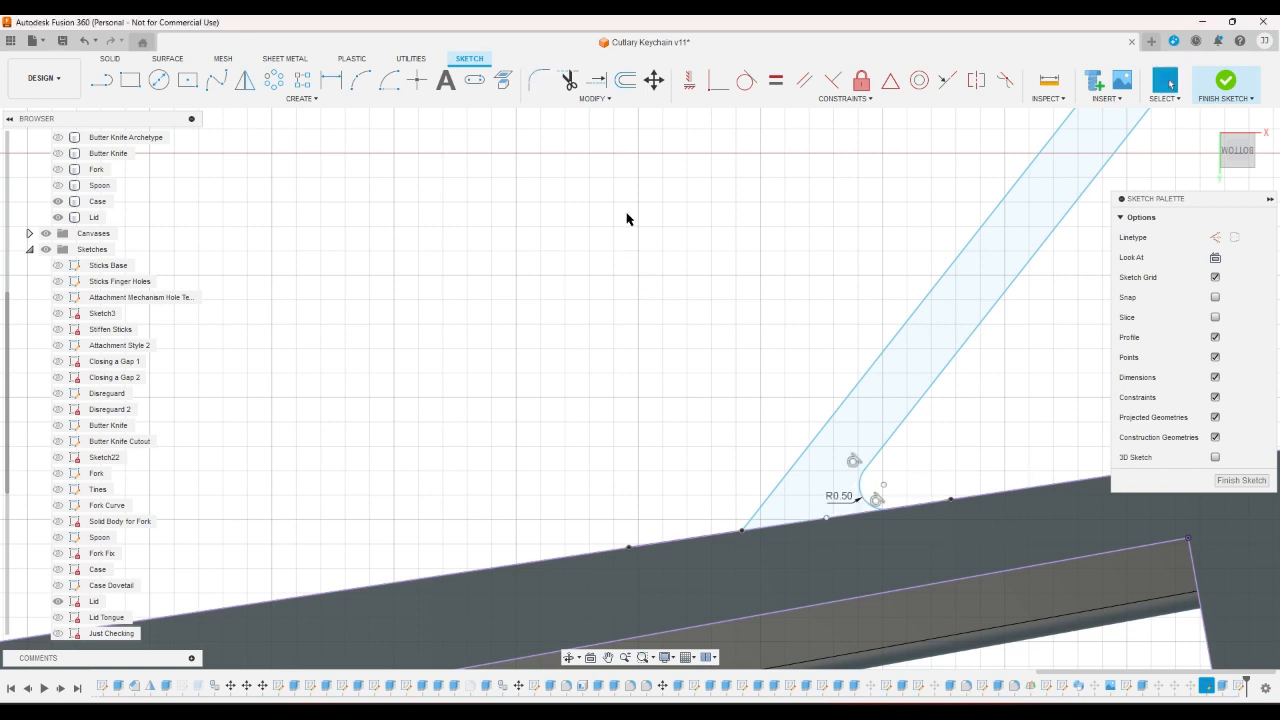
# - Fillet the corner between the strip's outer edge and the short line on the lower arm with a 2 mm radius
pyautogui.click(538, 90)
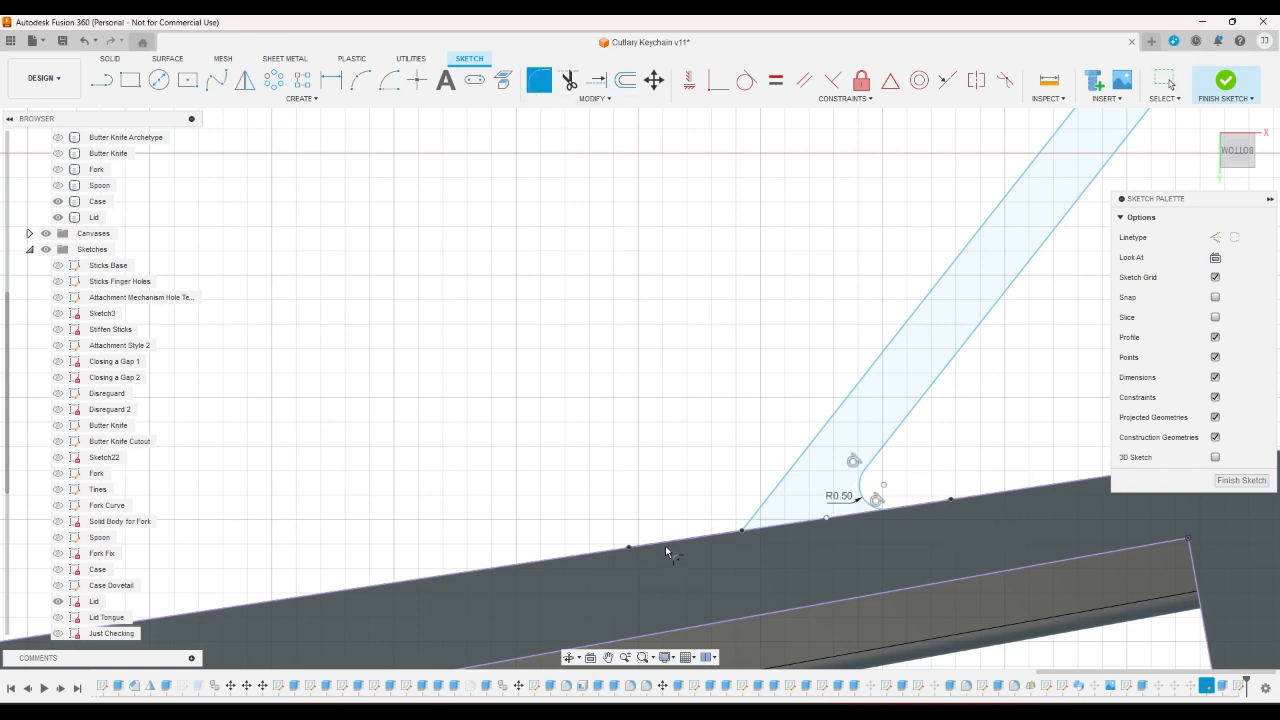
pyautogui.click(715, 535)
pyautogui.click(758, 510)
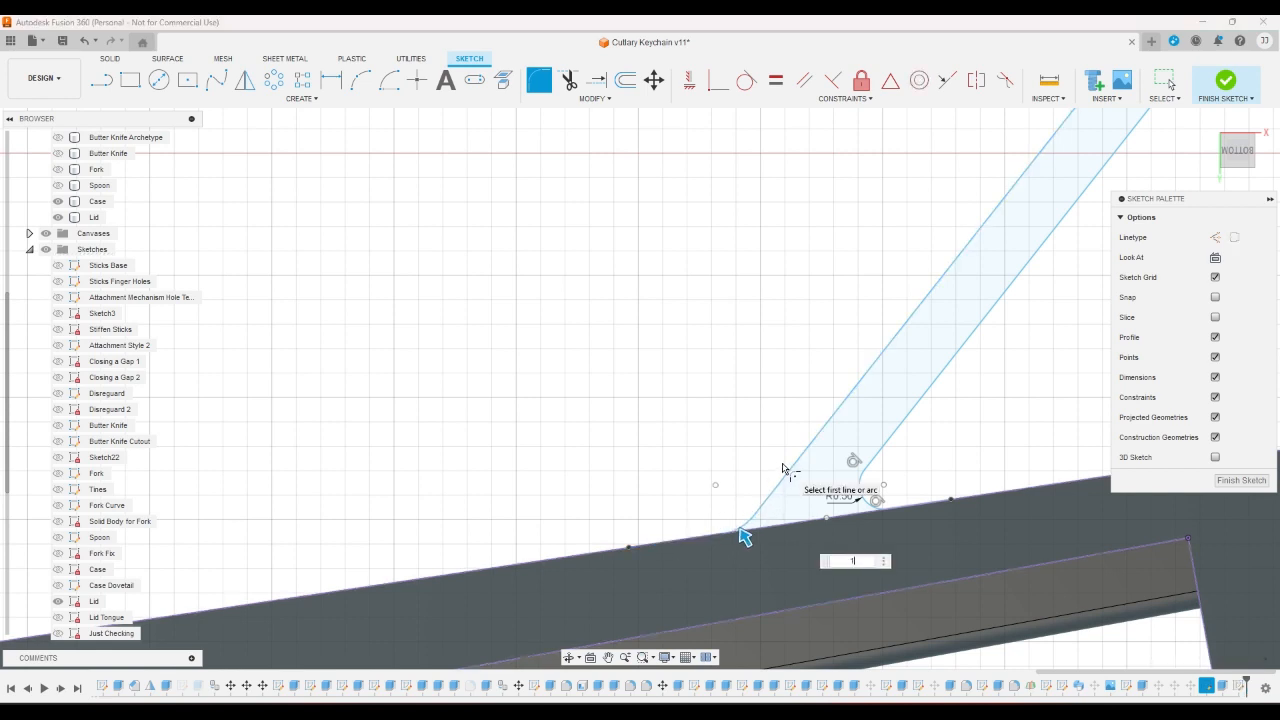
pyautogui.write('2')
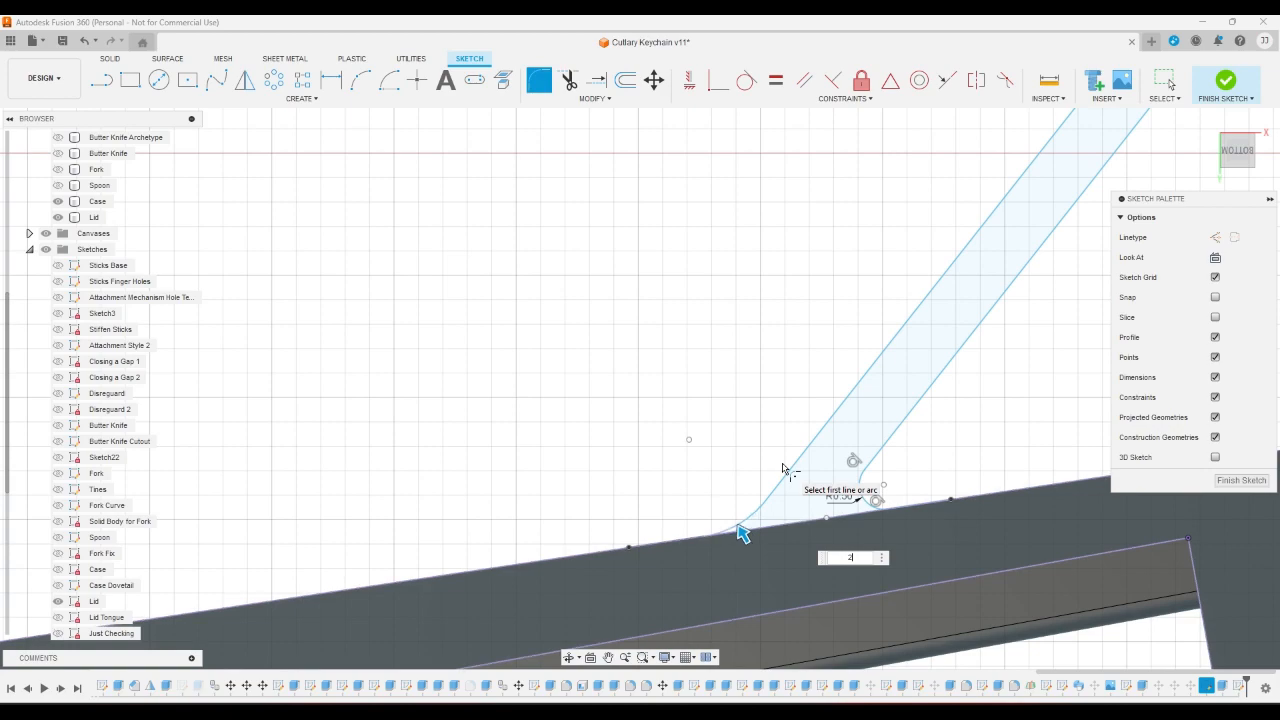
pyautogui.press('Return')
pyautogui.scroll(-6, 783, 468)
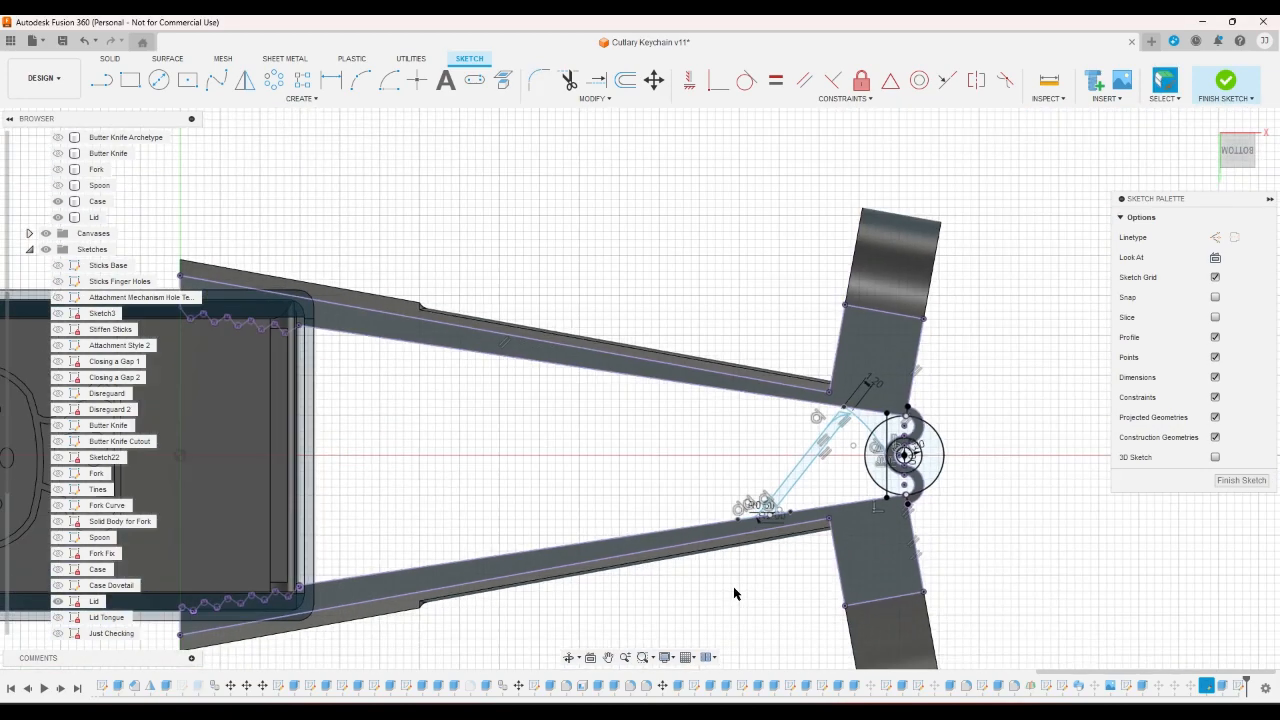
pyautogui.rightClick(778, 611)
pyautogui.click(738, 611)
# - Set the radius of the fillet at the strip's inner base corner to 0.25 mm
pyautogui.scroll(8, 785, 576)
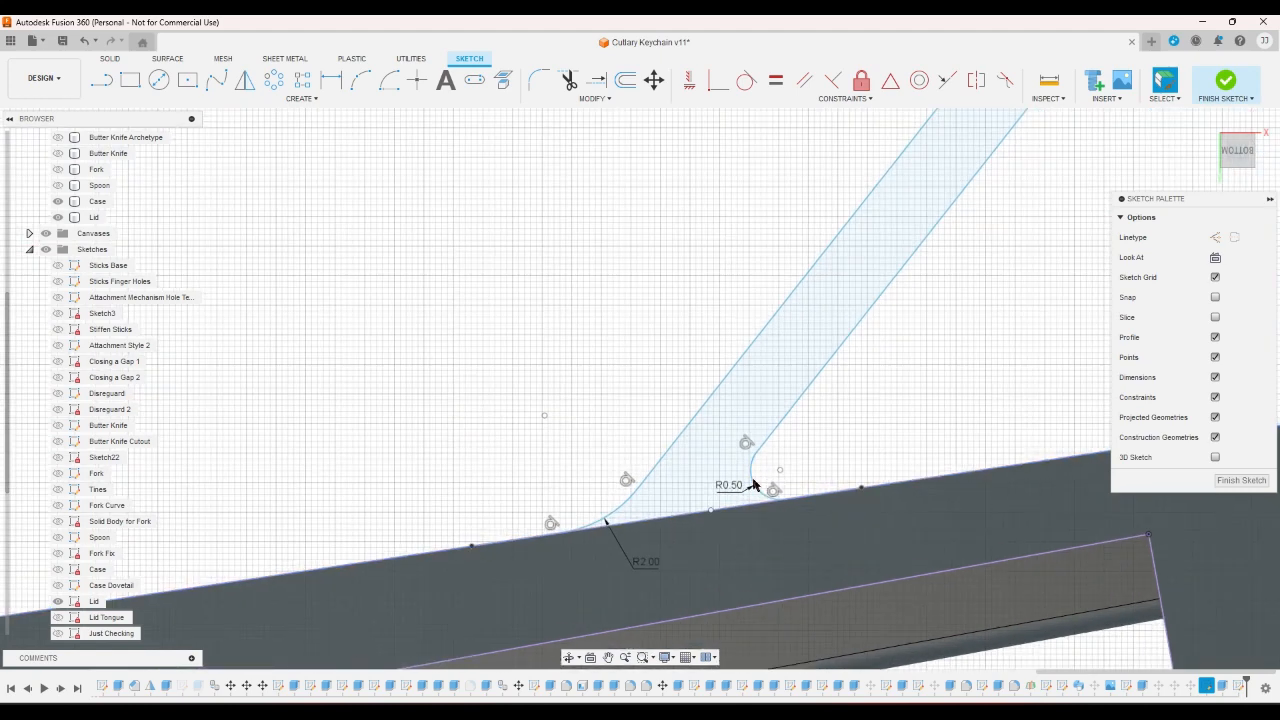
pyautogui.doubleClick(730, 486)
pyautogui.write('0.25')
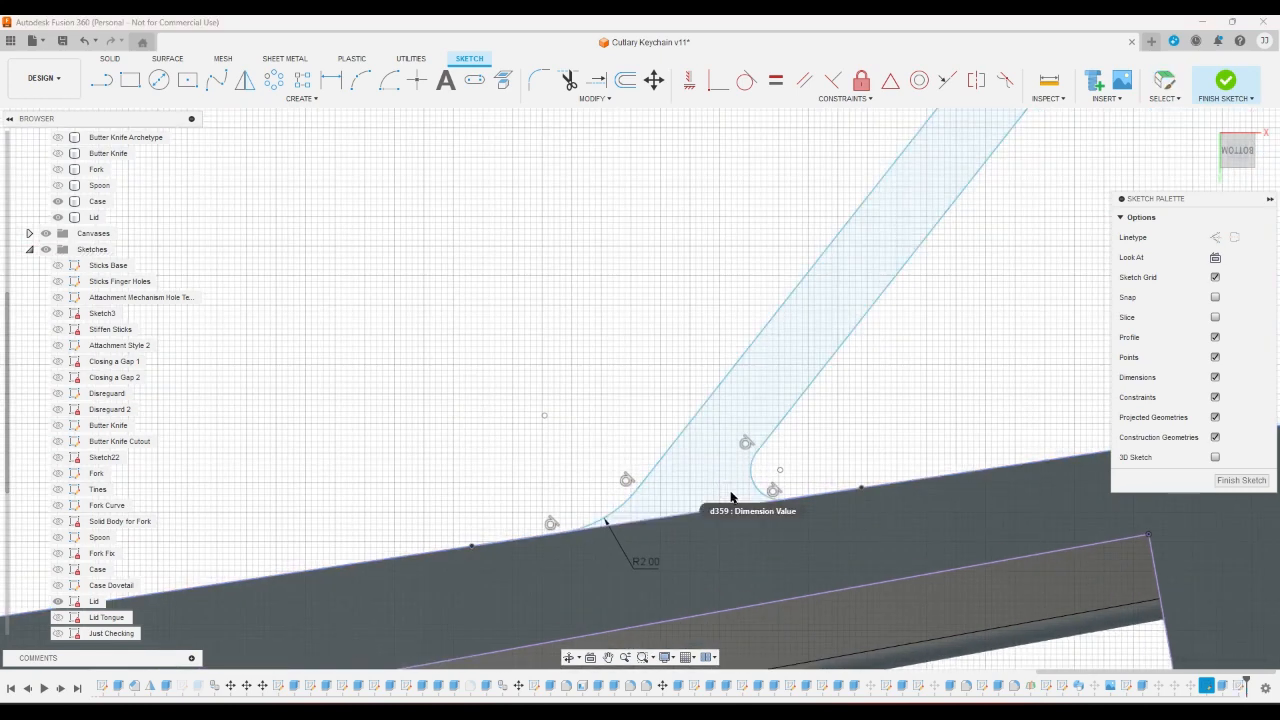
pyautogui.press('Return')
# - Make the short line beside the strip's inner base fillet collinear with the lower arm's edge
pyautogui.scroll(-3, 731, 497)
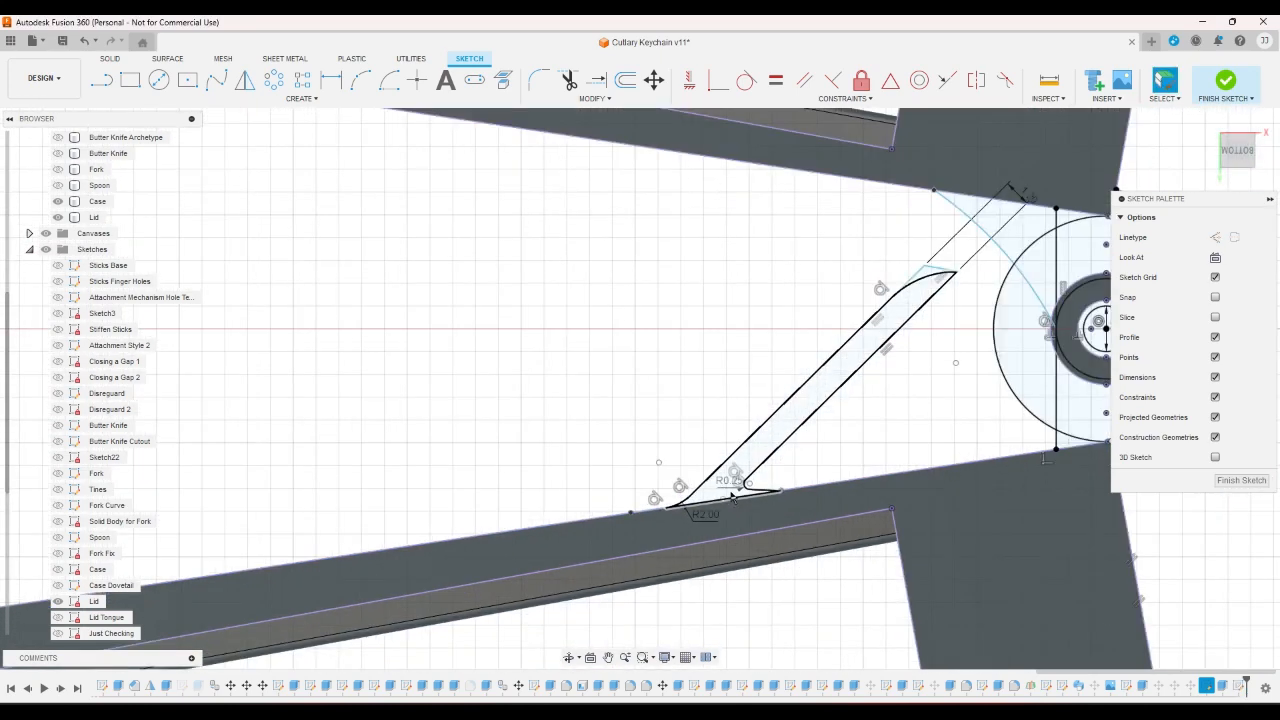
pyautogui.scroll(2, 949, 363)
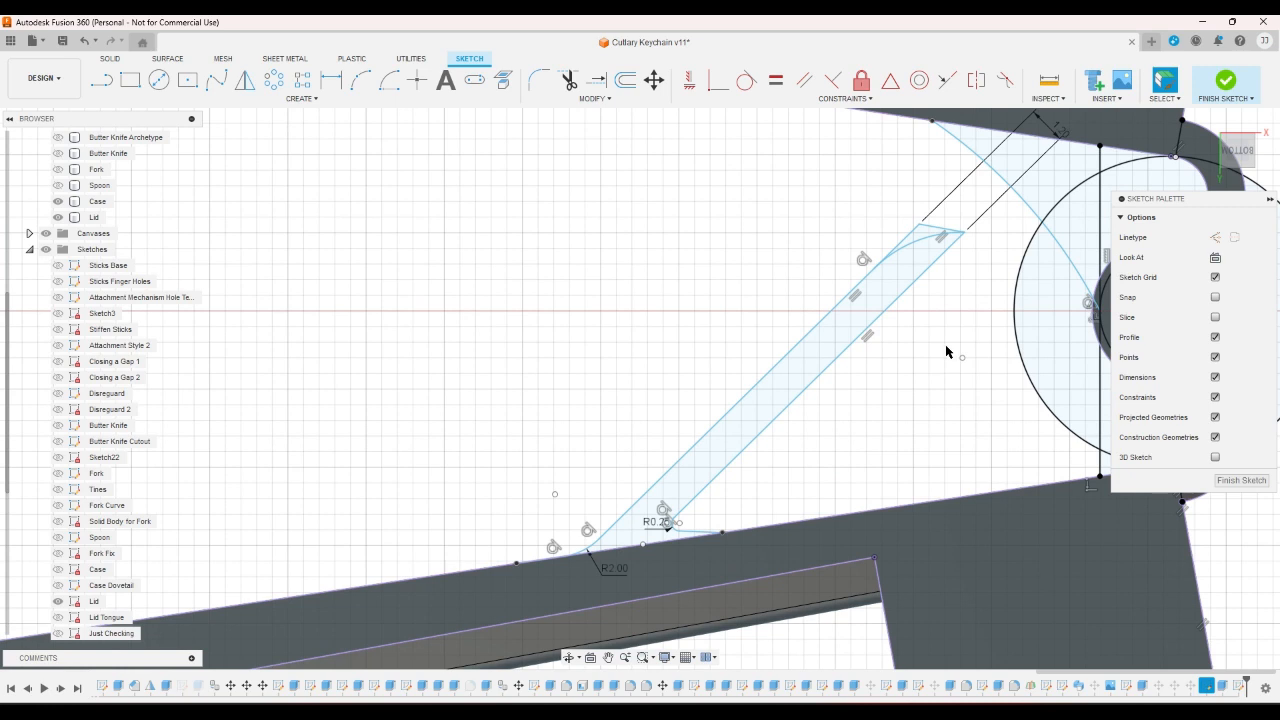
pyautogui.scroll(1, 718, 487)
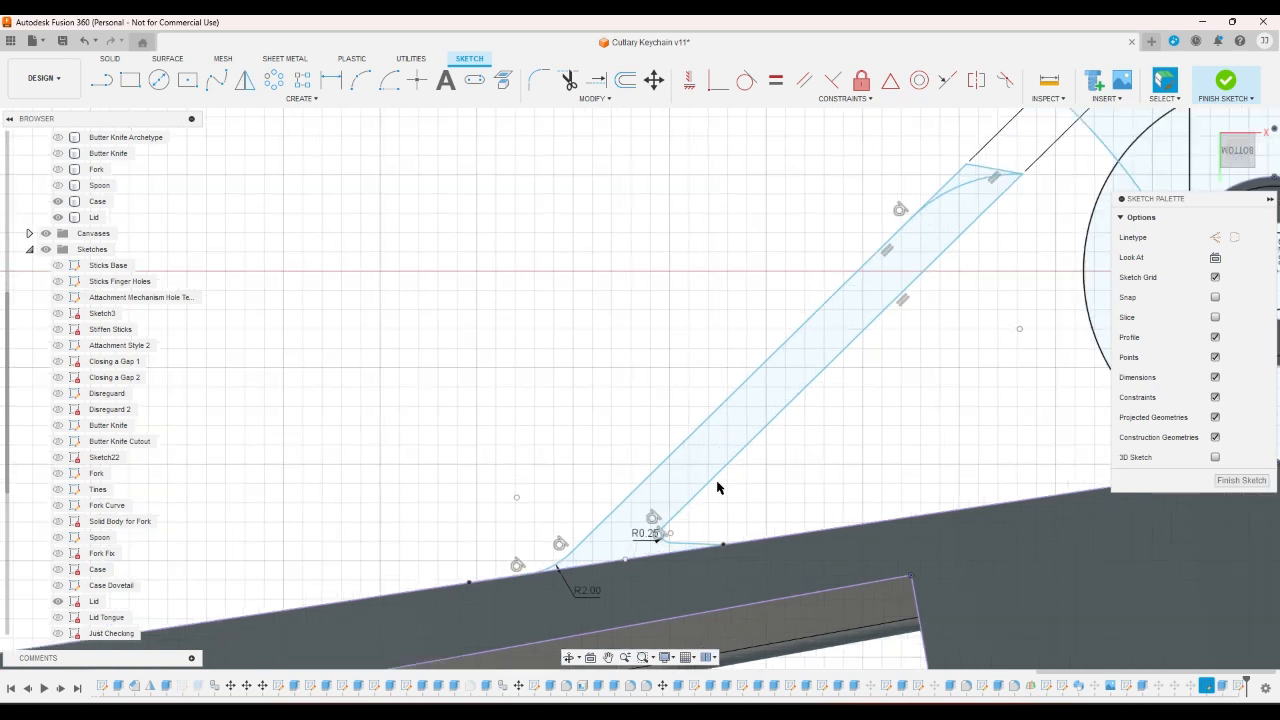
pyautogui.scroll(1, 683, 547)
pyautogui.click(947, 80)
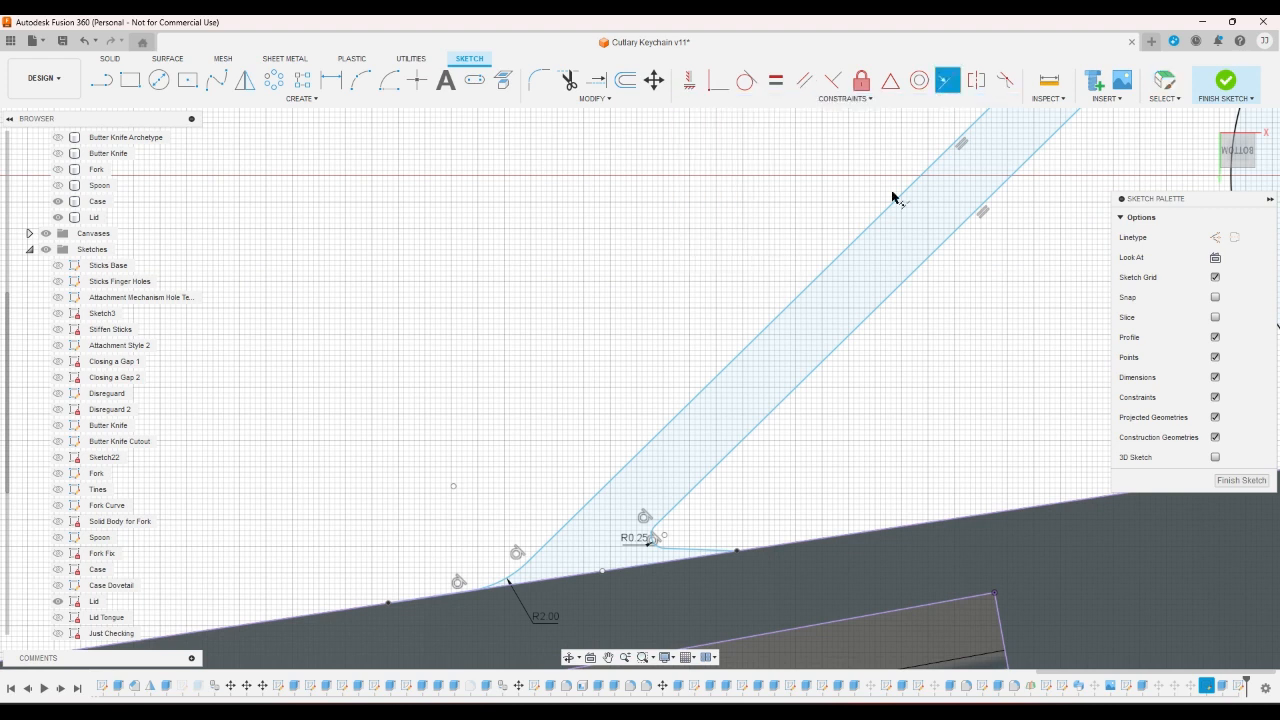
pyautogui.click(686, 552)
pyautogui.click(685, 562)
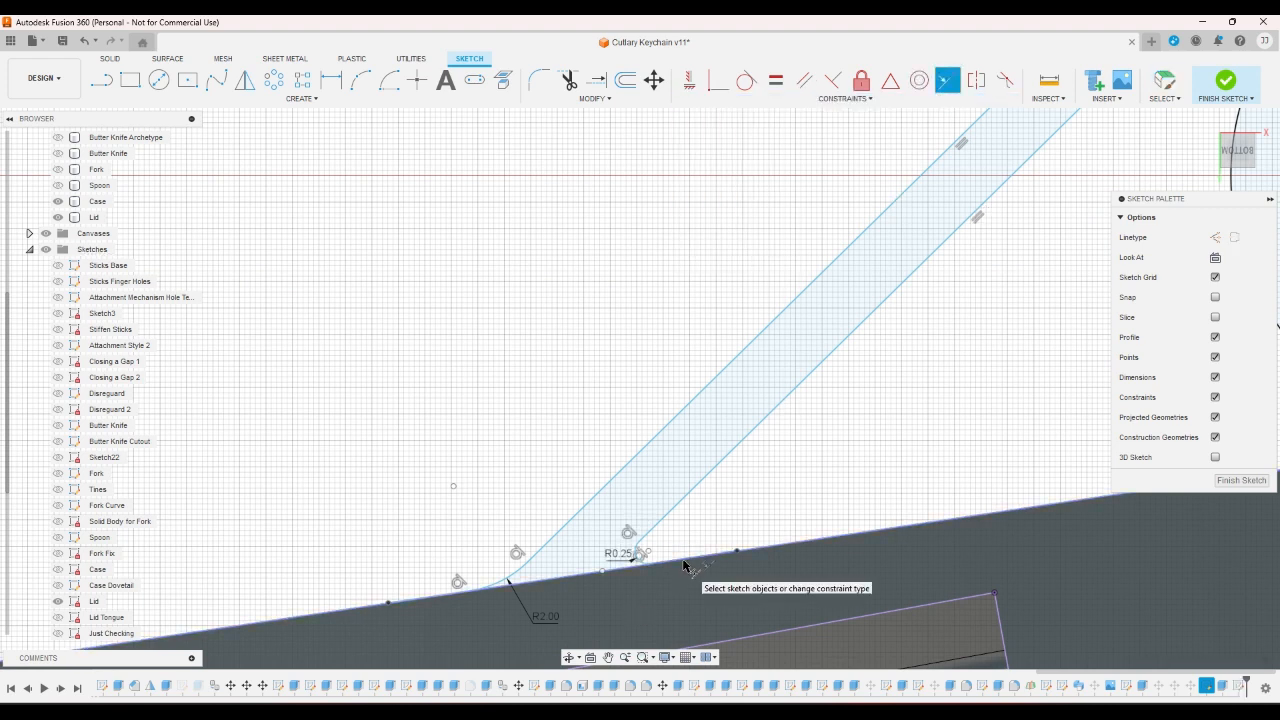
pyautogui.rightClick(768, 495)
pyautogui.click(812, 495)
# - Adjust the strip's slant by repositioning the inner corner of its free end and the tip arc's tangent point on the outer edge
pyautogui.scroll(-2, 718, 562)
pyautogui.scroll(-2, 677, 567)
pyautogui.scroll(2, 867, 404)
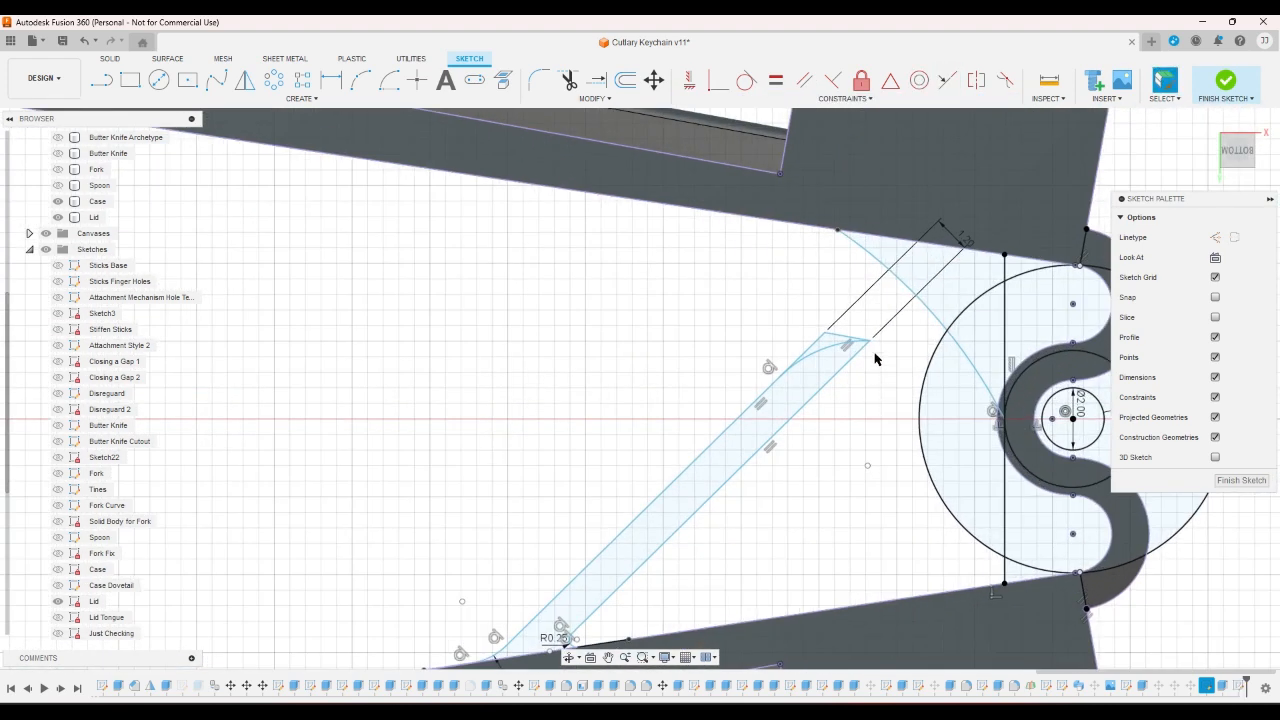
pyautogui.moveTo(867, 345)
pyautogui.mouseDown()
pyautogui.moveTo(805, 262)
pyautogui.moveTo(838, 262)
pyautogui.mouseUp()
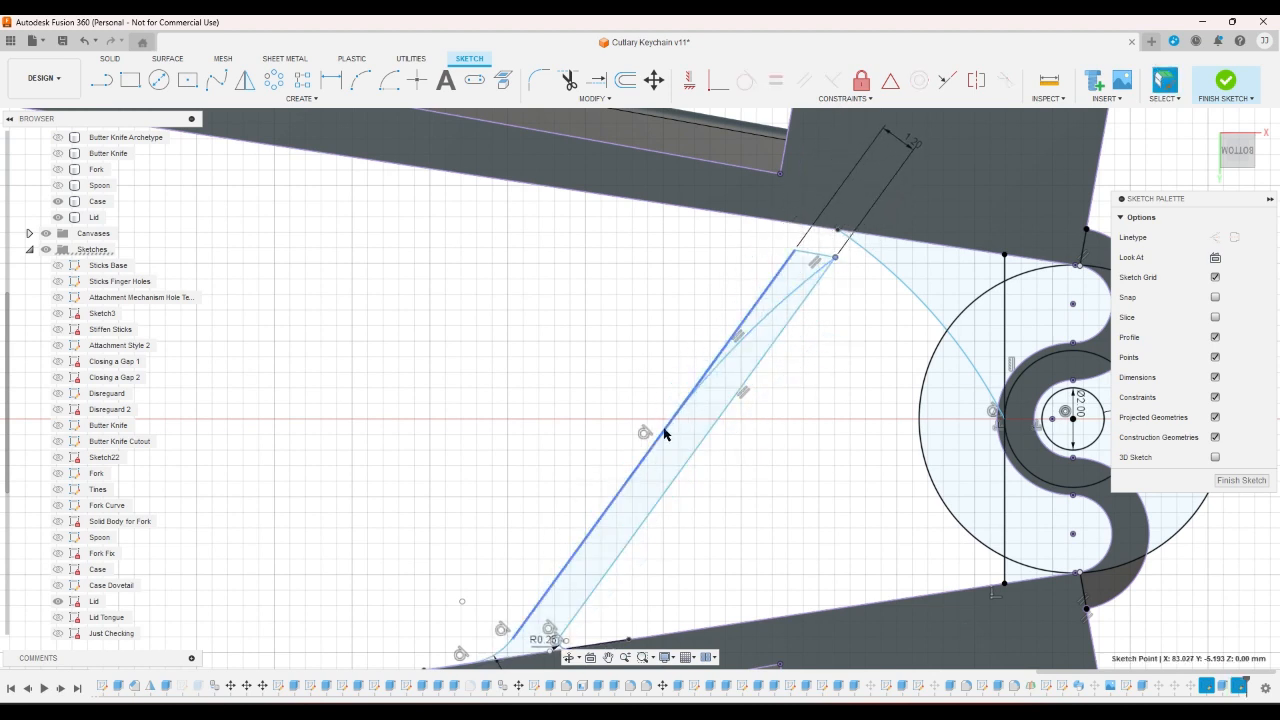
pyautogui.moveTo(657, 444)
pyautogui.mouseDown()
pyautogui.moveTo(714, 375)
pyautogui.moveTo(696, 424)
pyautogui.mouseUp()
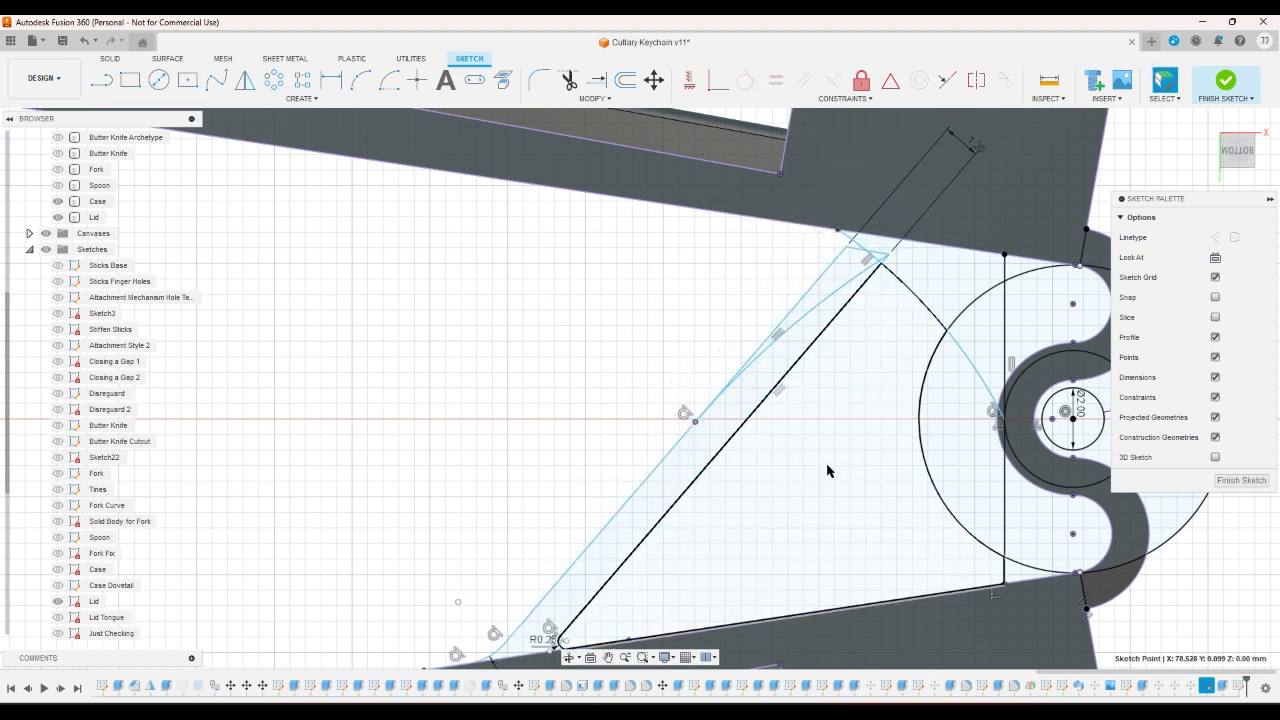
pyautogui.click(829, 453)
pyautogui.moveTo(888, 255); pyautogui.dragTo(870, 278)
# - Replace the strip's tip arc with a shorter three-point arc from the inner corner to a tangent point on the outer edge
pyautogui.click(769, 352)
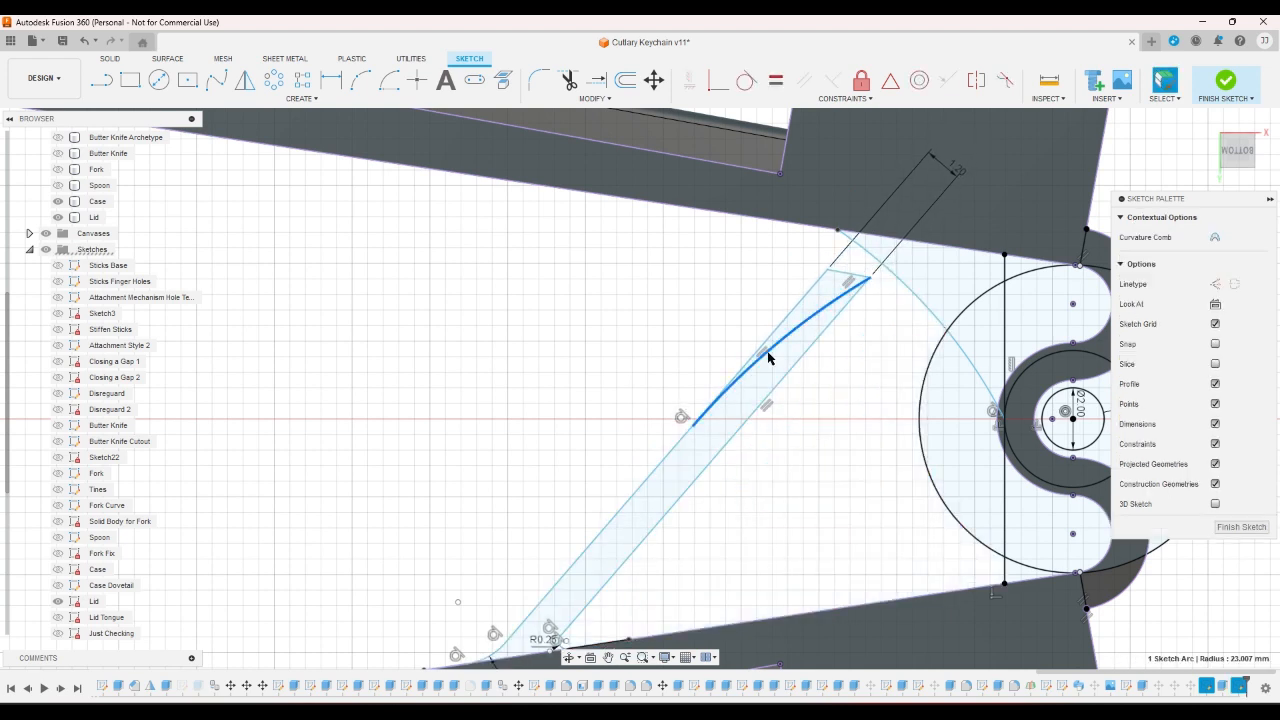
pyautogui.press('Delete')
pyautogui.click(364, 81)
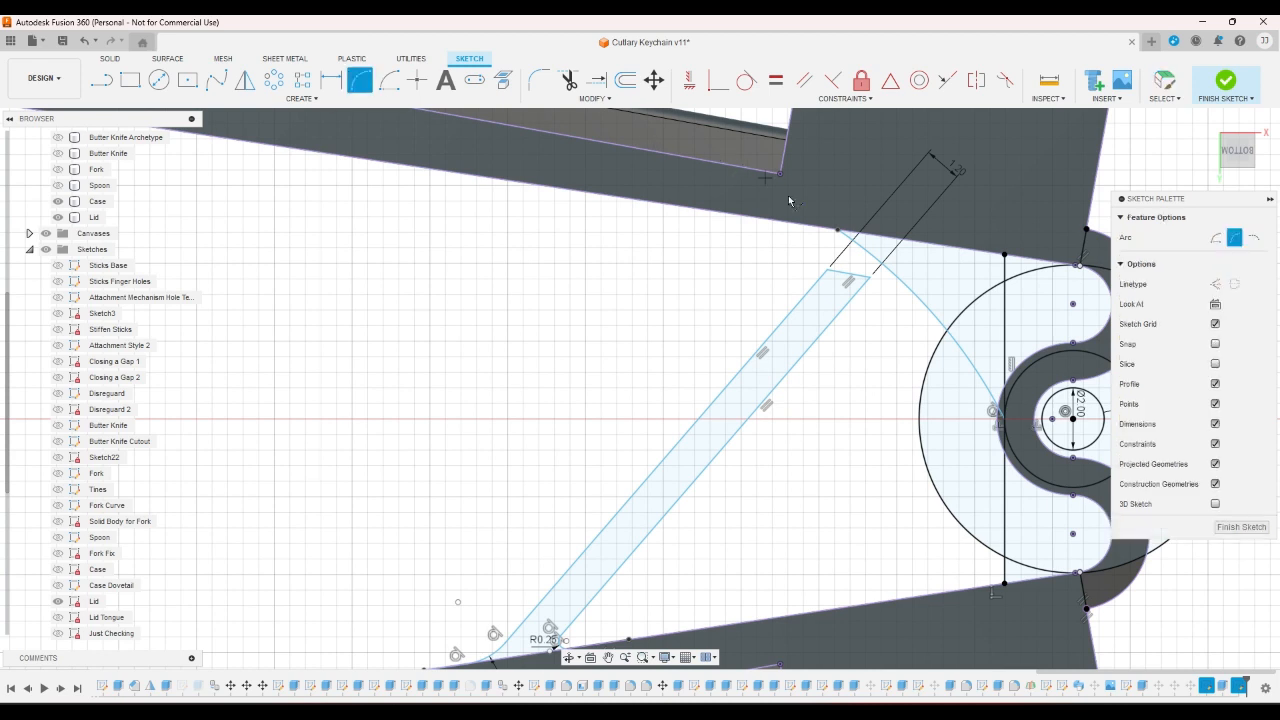
pyautogui.click(870, 276)
pyautogui.click(760, 350)
pyautogui.click(826, 298)
pyautogui.rightClick(852, 363)
pyautogui.click(890, 371)
# - Convert the arc running from the upper arm's edge to the S-shaped hinge into construction geometry
pyautogui.scroll(-1, 896, 371)
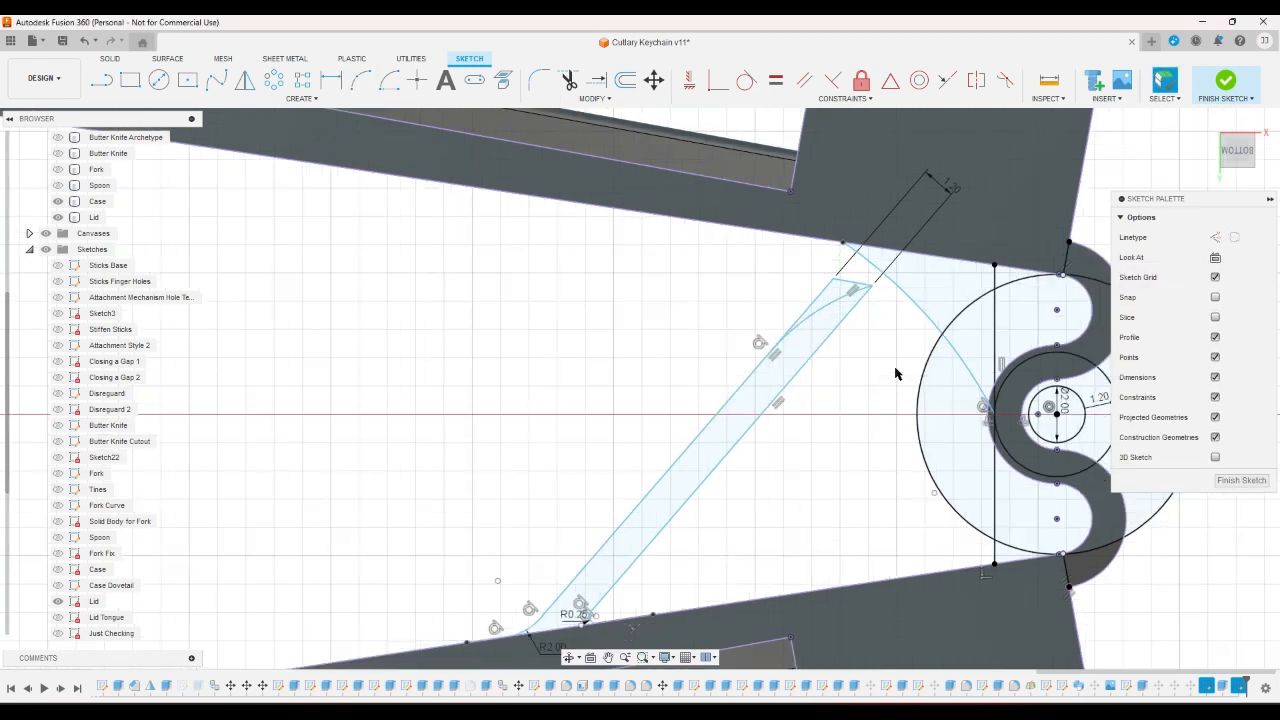
pyautogui.scroll(-2, 896, 373)
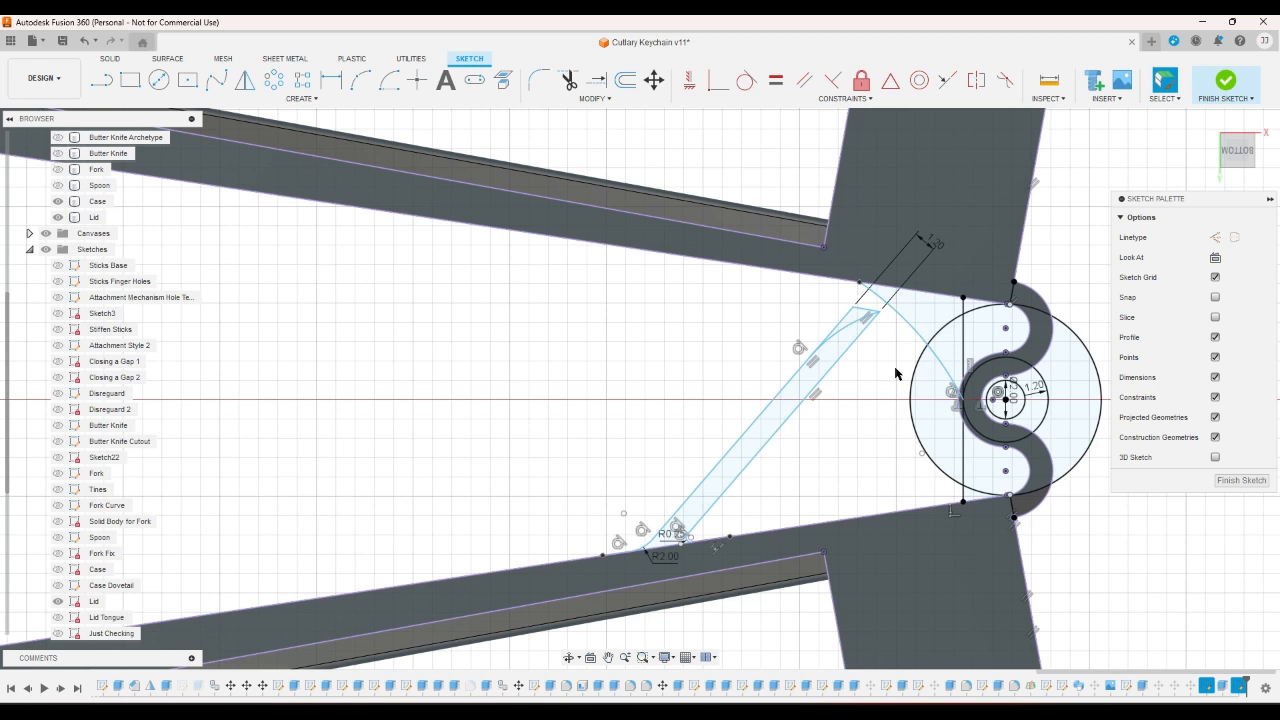
pyautogui.click(899, 319)
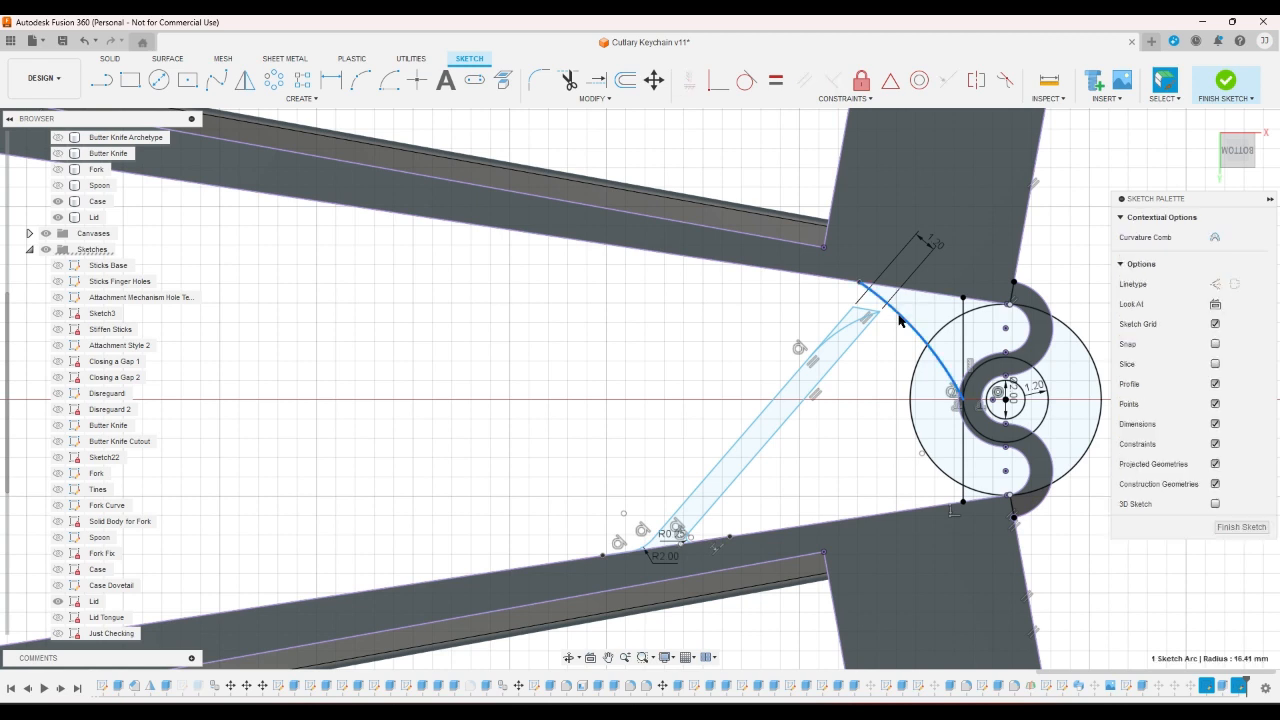
pyautogui.press('x')
pyautogui.click(866, 400)
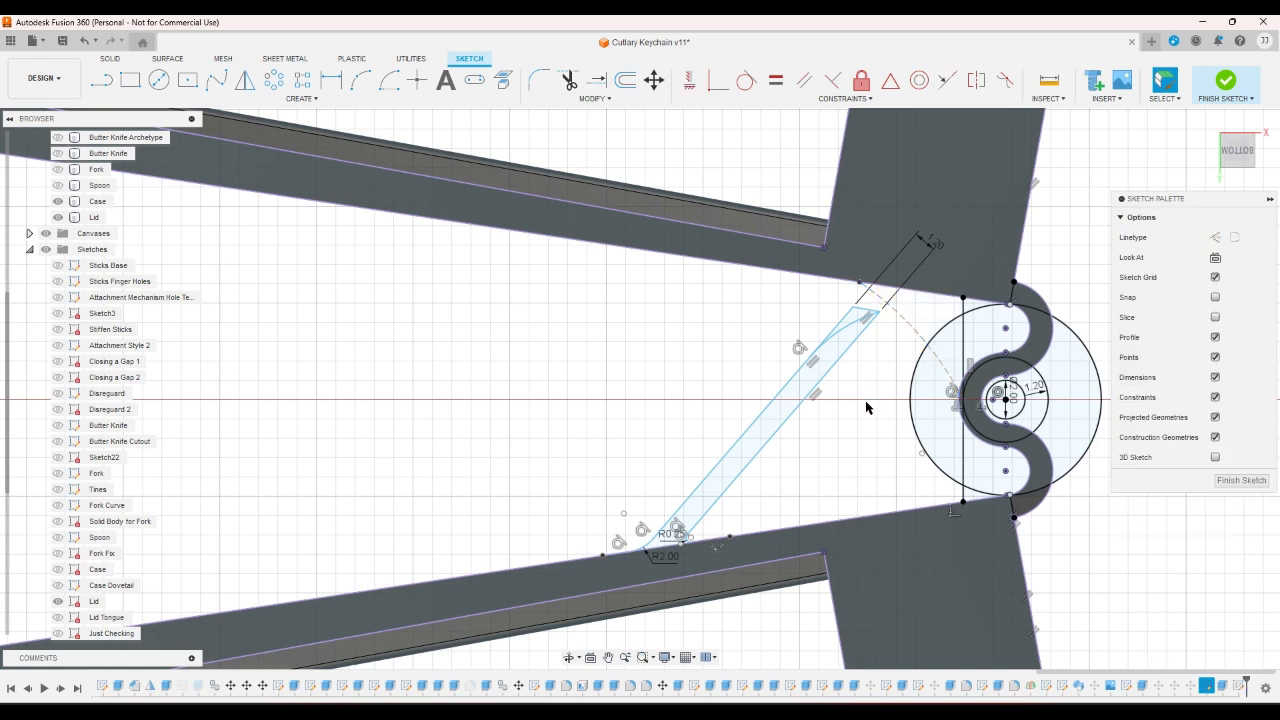
pyautogui.click(1227, 82)
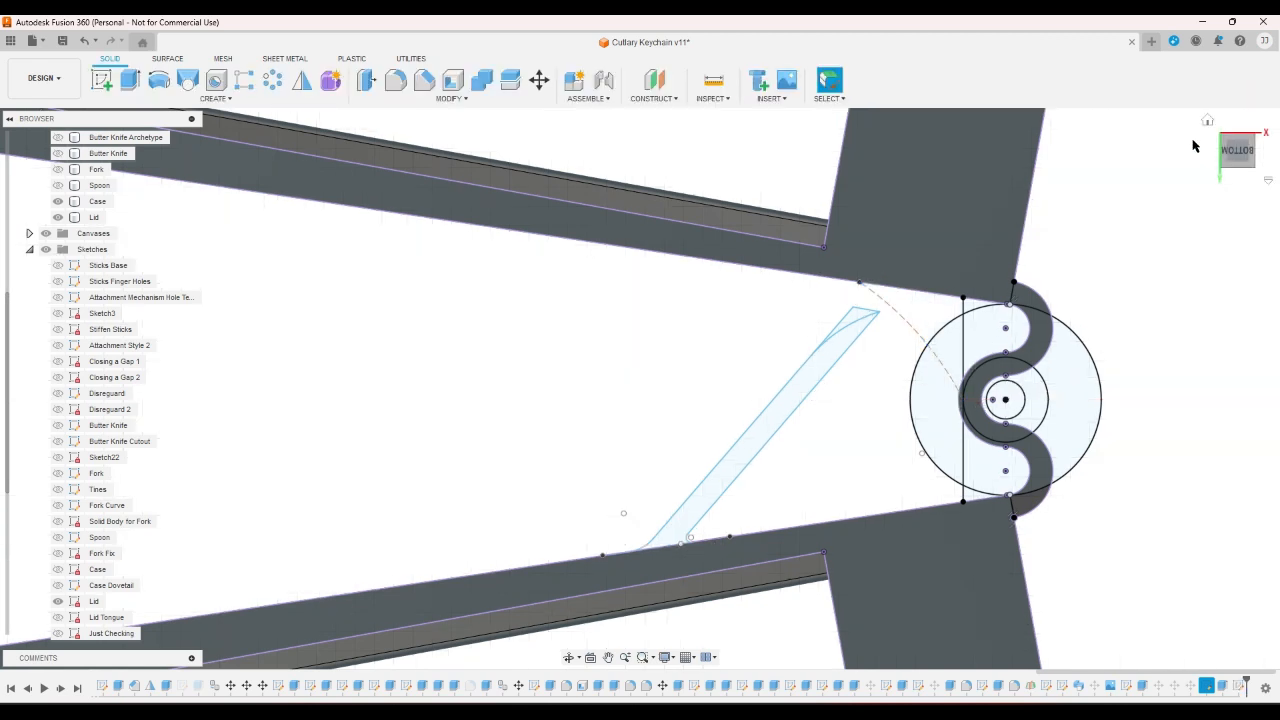
pyautogui.click(127, 82)
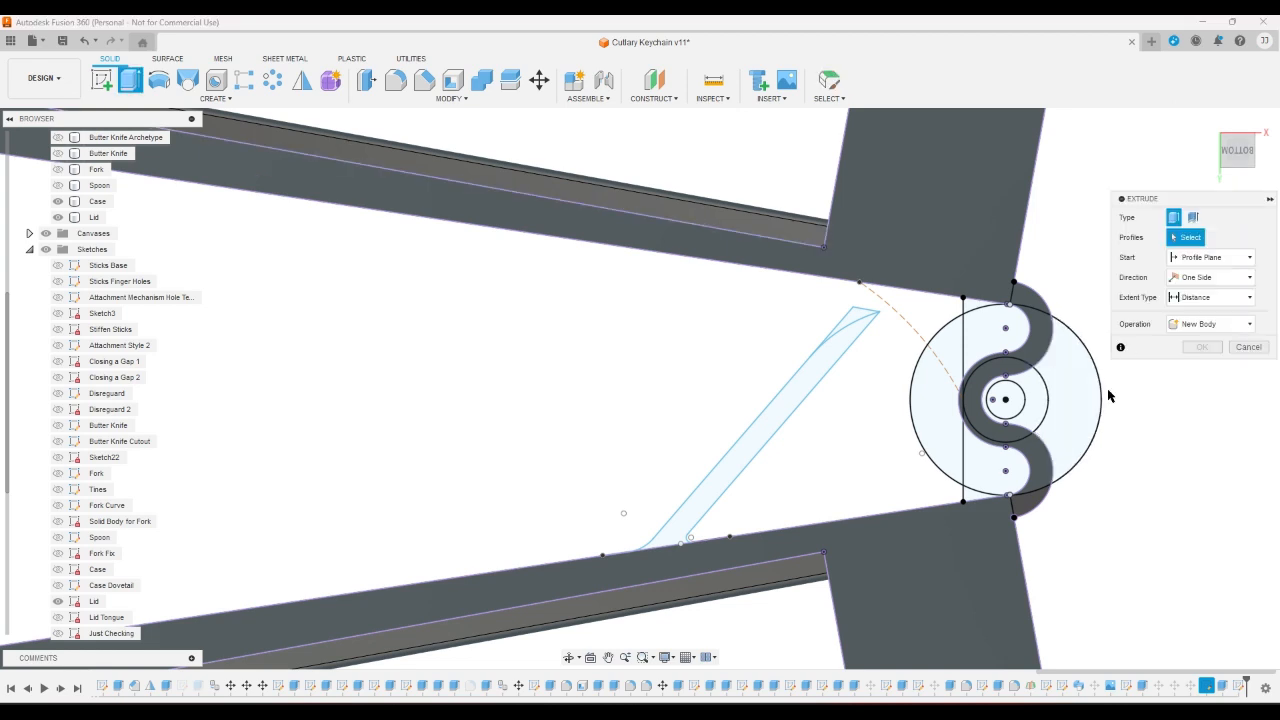
pyautogui.scroll(2, 1063, 307)
pyautogui.click(1022, 318)
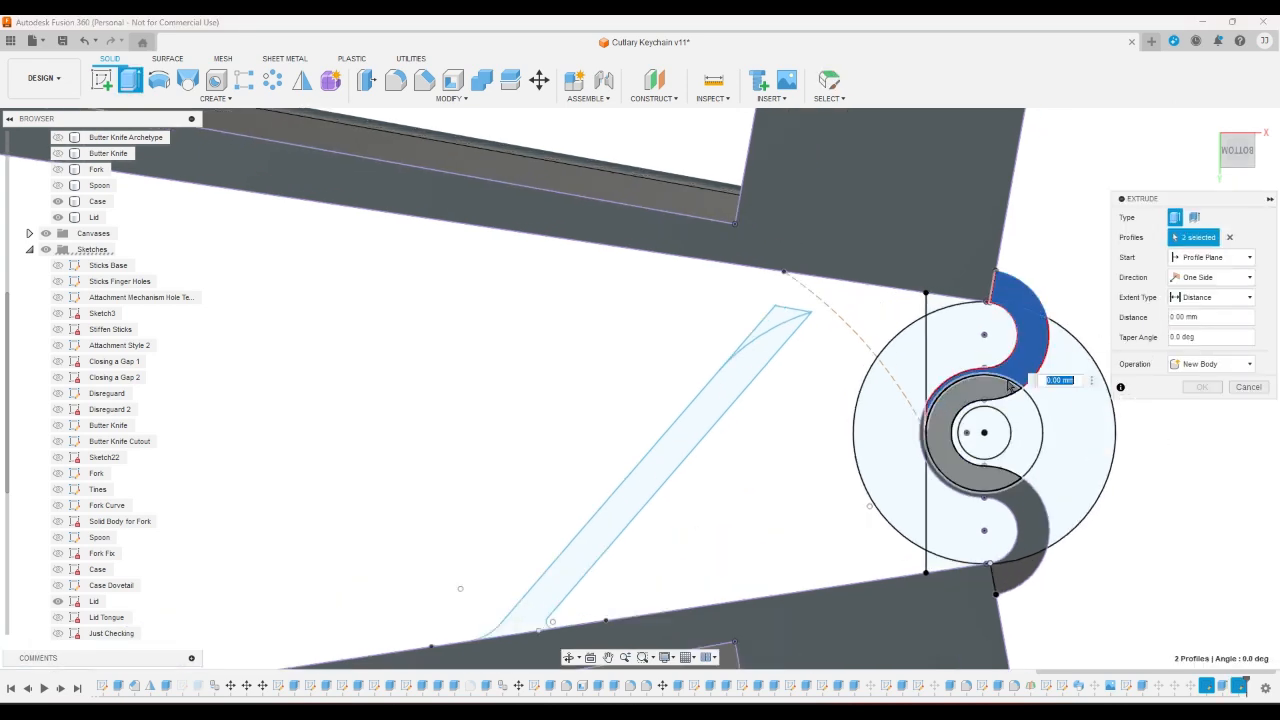
pyautogui.click(985, 400)
pyautogui.click(923, 438)
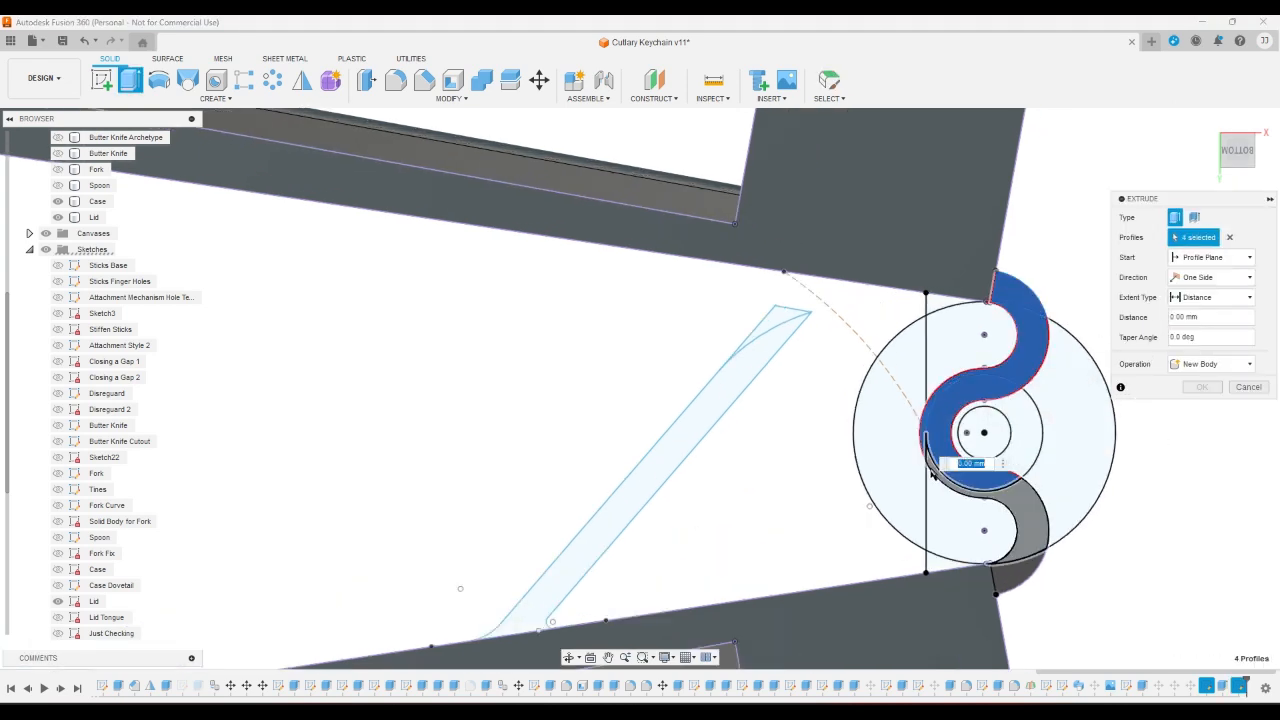
pyautogui.click(1029, 549)
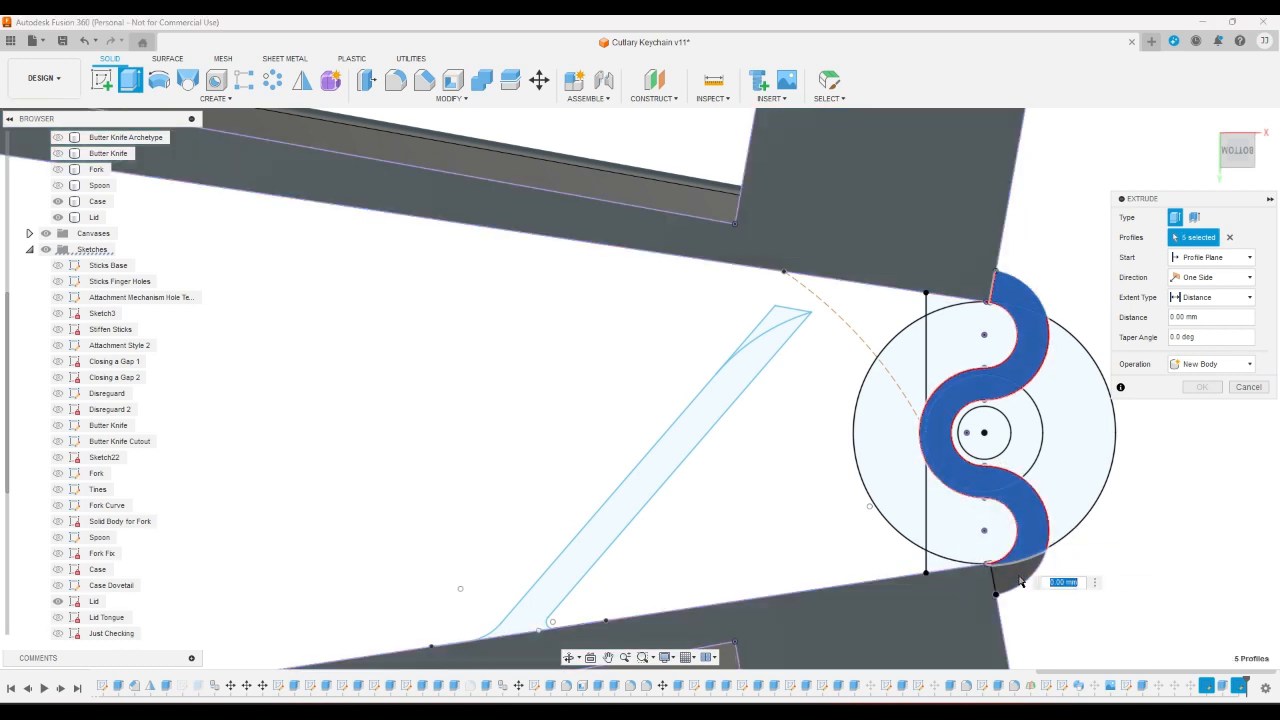
pyautogui.click(1248, 387)
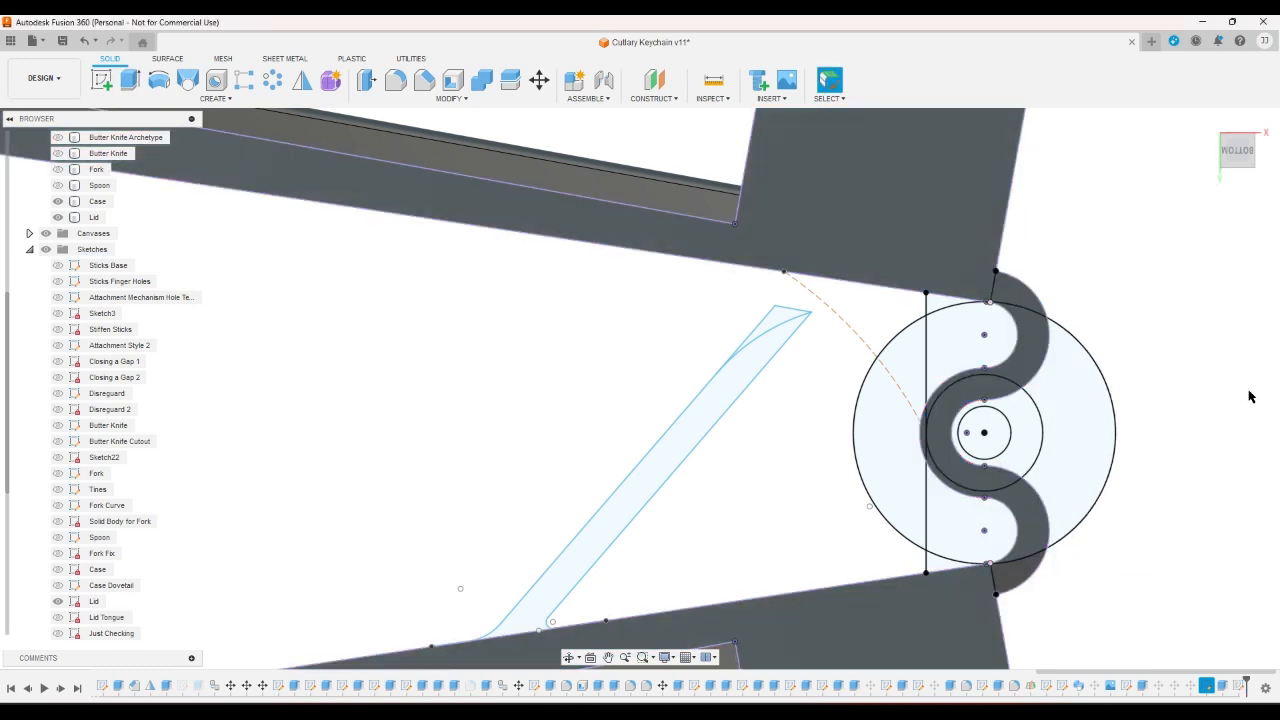
pyautogui.click(84, 40)
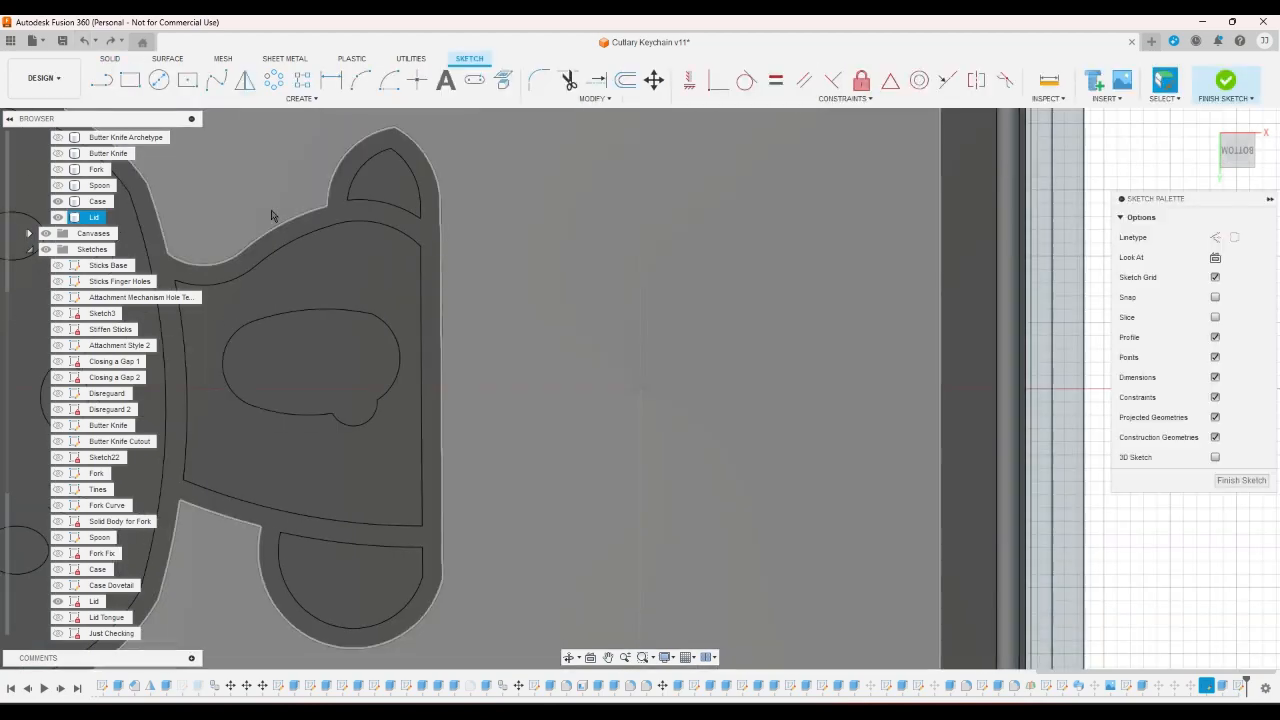
# - Examine up close how the S-shaped hinge's lower end and the large circle meet the lower arm's corner, checking the adjoining faces and profiles
pyautogui.scroll(-5, 508, 398)
pyautogui.scroll(10, 849, 409)
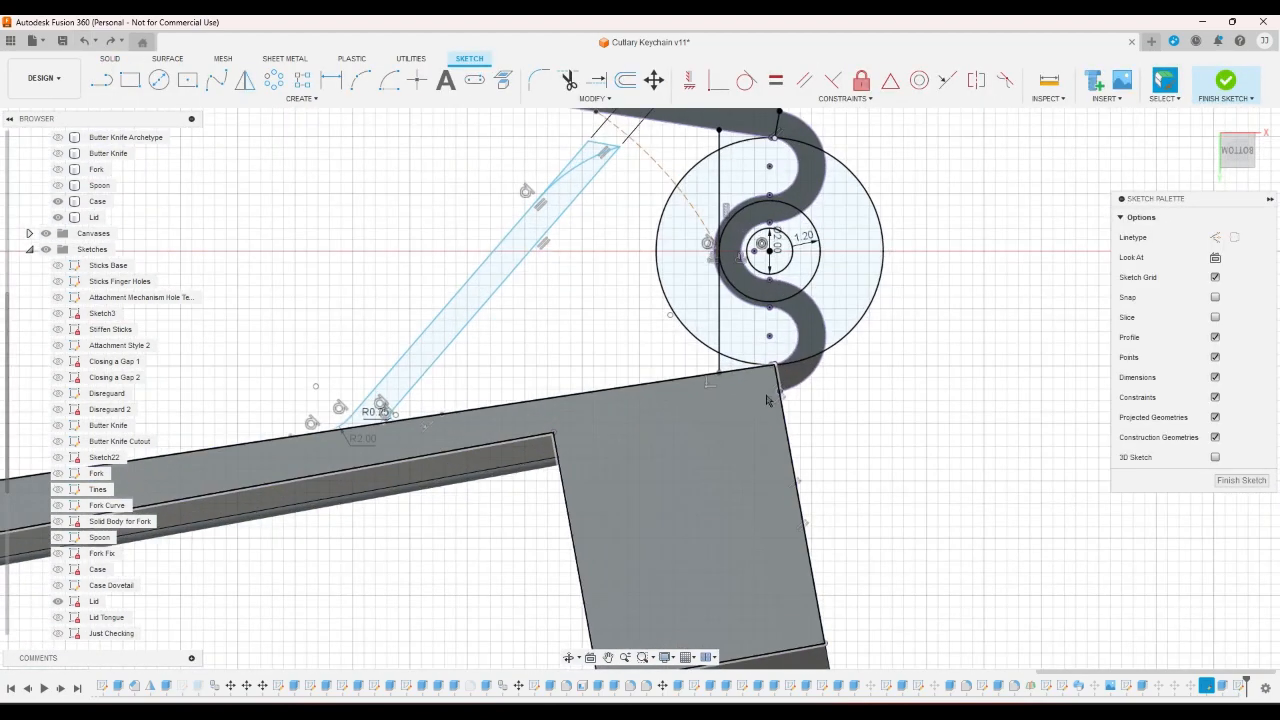
pyautogui.scroll(2, 800, 423)
pyautogui.scroll(5, 790, 432)
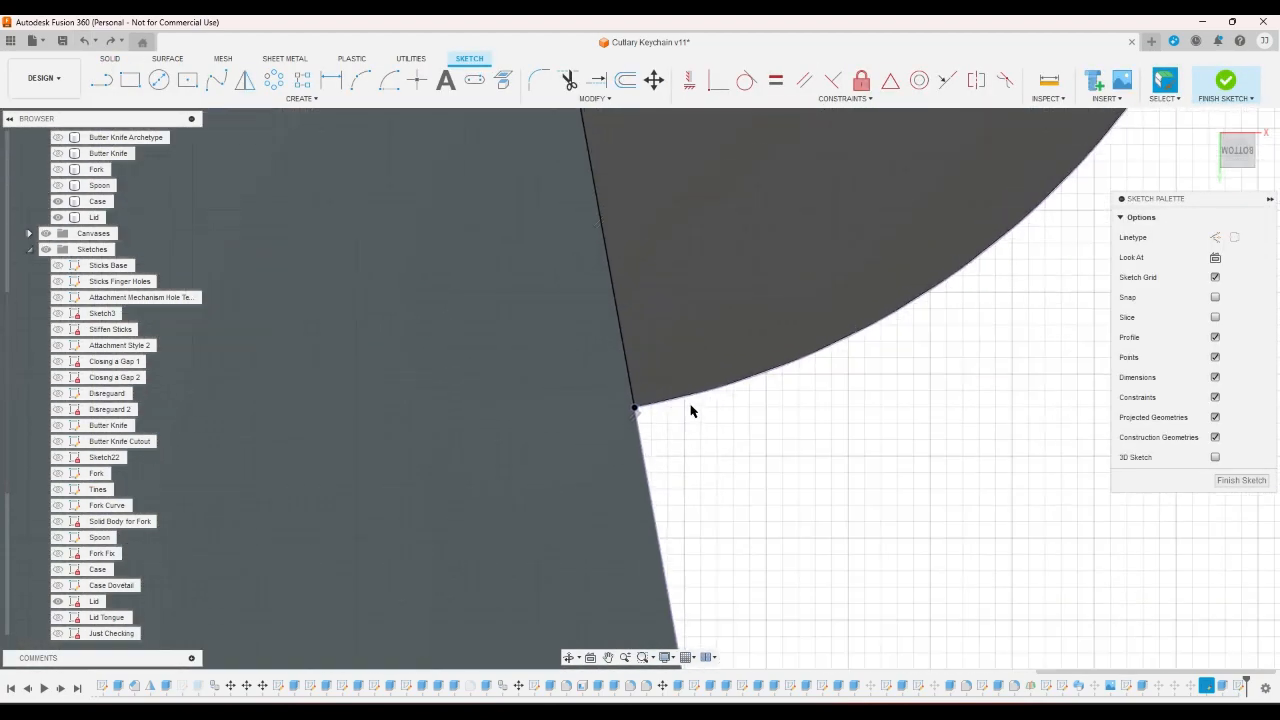
pyautogui.scroll(-5, 650, 355)
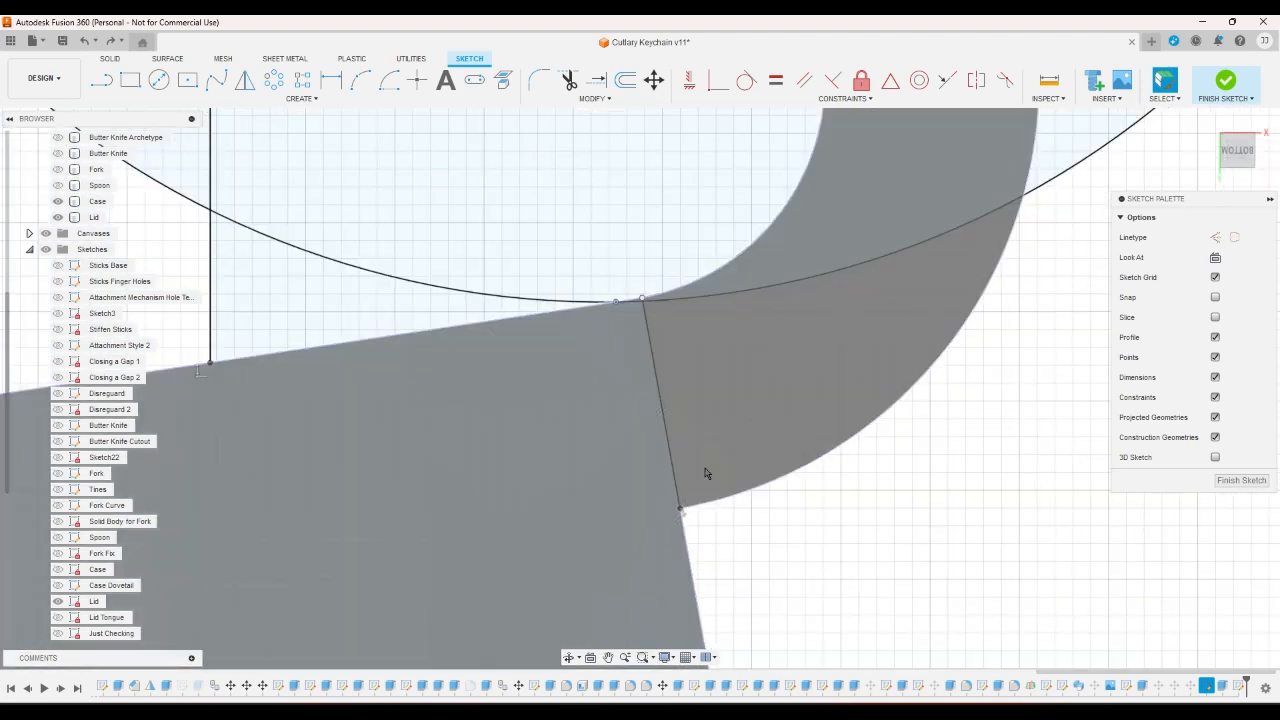
pyautogui.click(735, 512)
pyautogui.scroll(5, 786, 554)
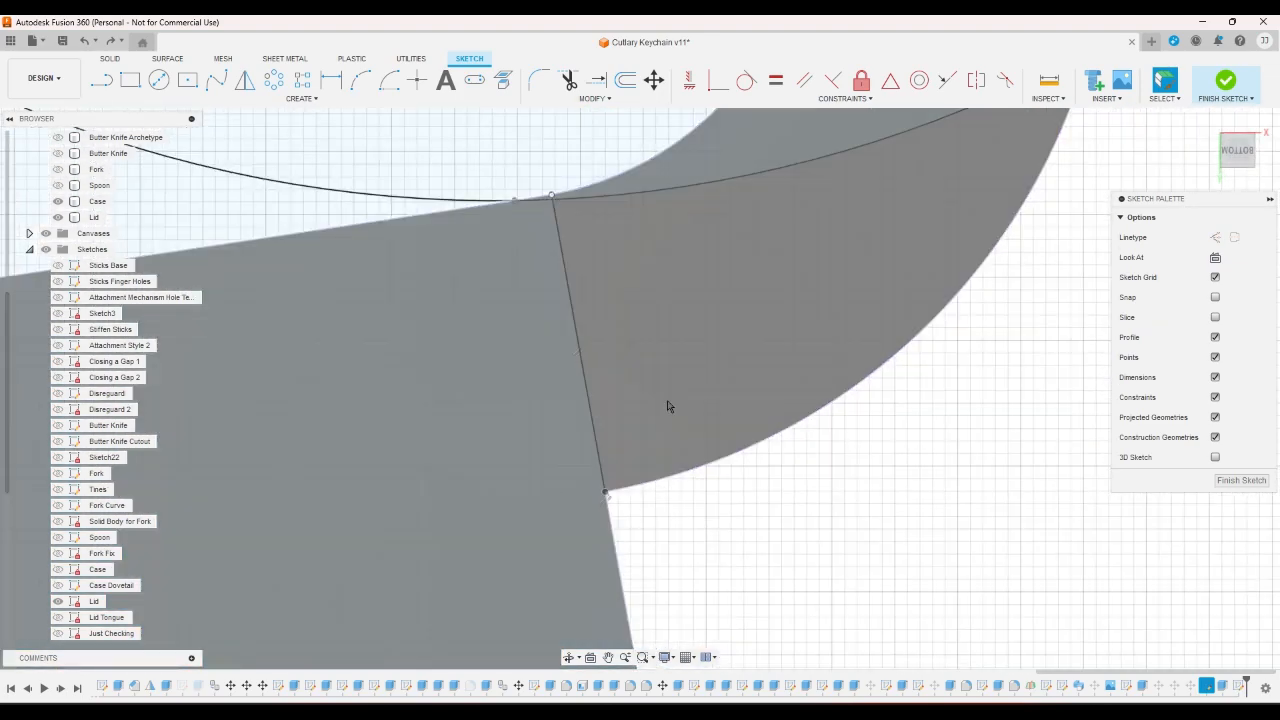
pyautogui.click(666, 400)
pyautogui.scroll(-3, 791, 571)
pyautogui.scroll(3, 675, 428)
pyautogui.scroll(4, 690, 380)
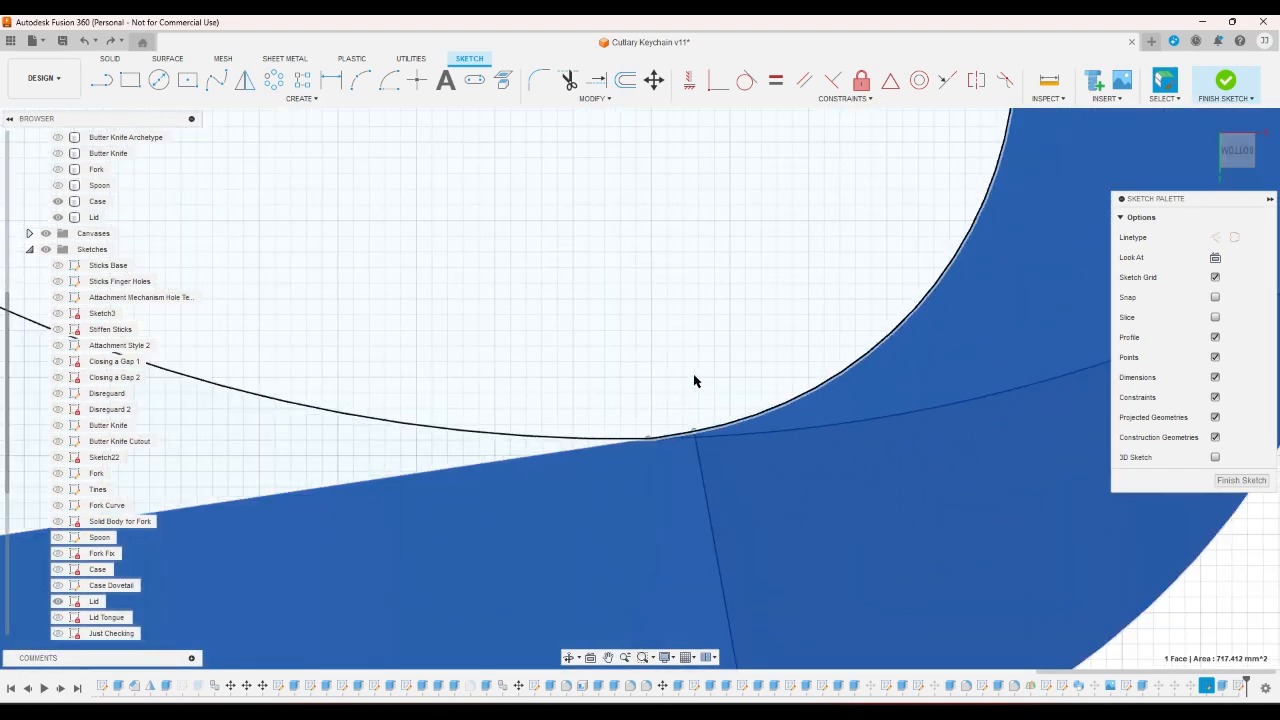
pyautogui.scroll(3, 610, 455)
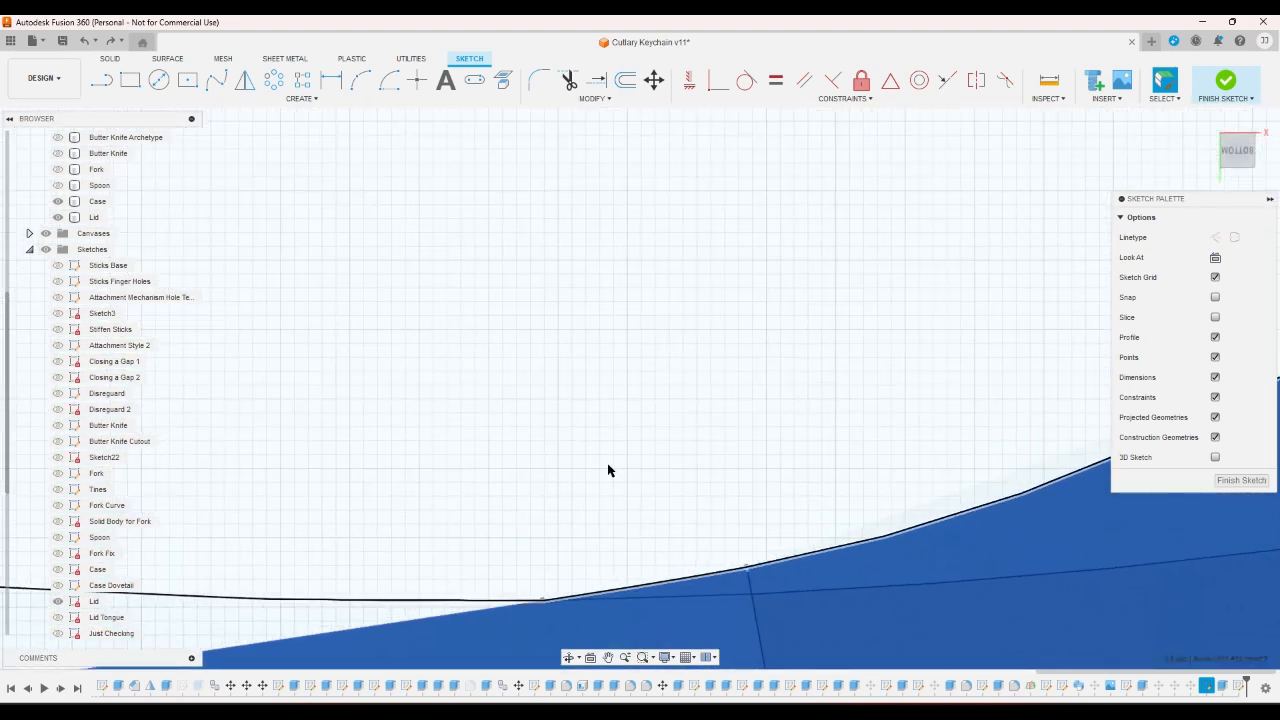
pyautogui.click(404, 597)
pyautogui.click(394, 610)
pyautogui.scroll(-6, 394, 614)
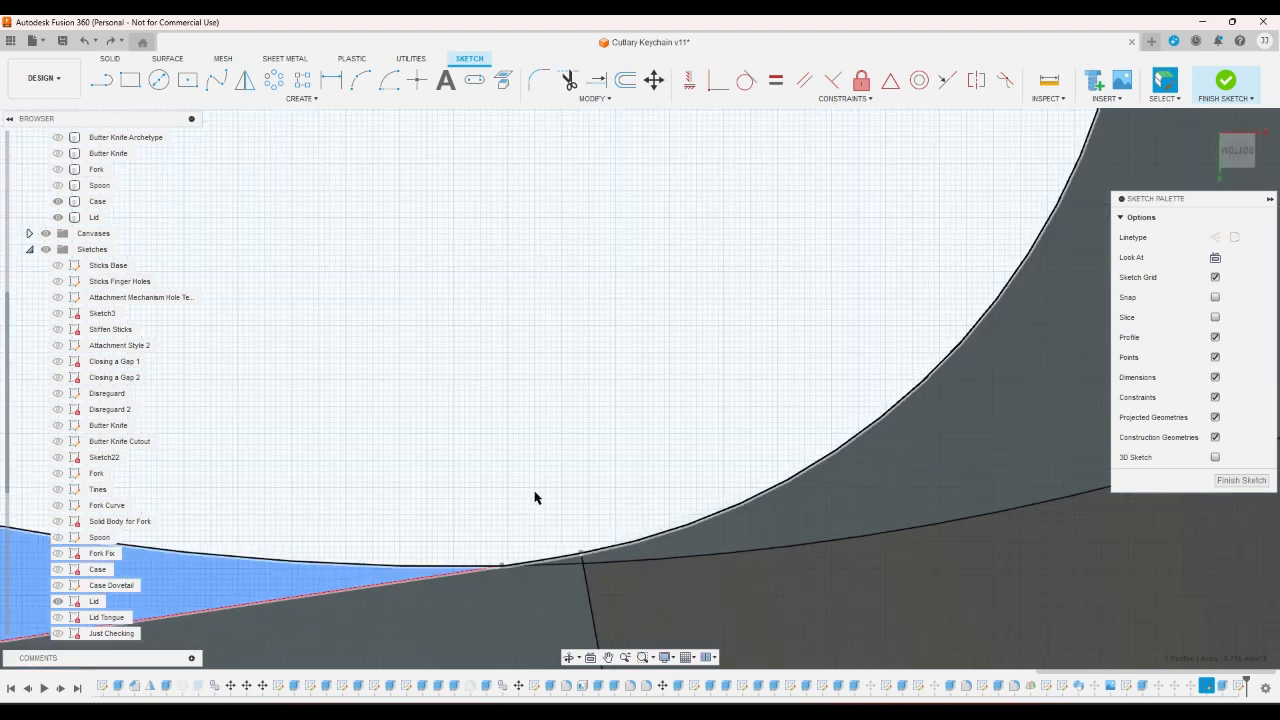
pyautogui.click(918, 642)
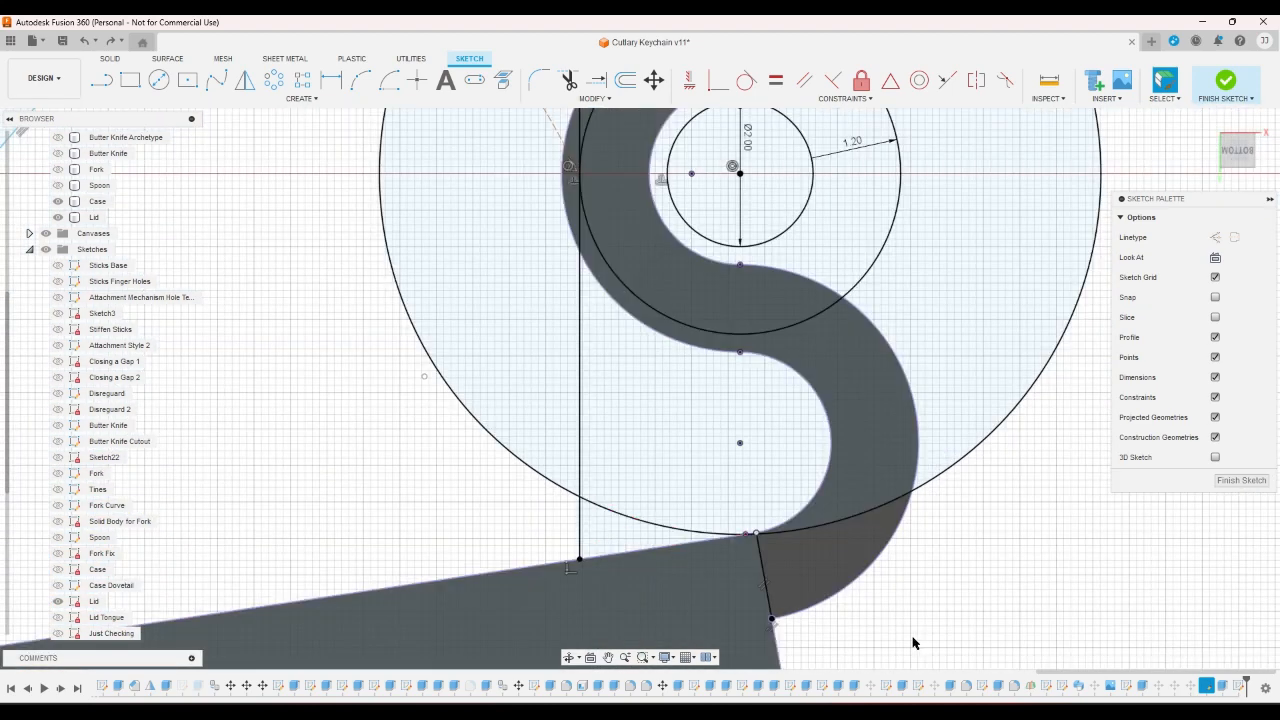
# - Delete the line closing off the S-shaped hinge's lower end at the lower arm's corner, including its short segment at the outer corner point
pyautogui.scroll(3, 790, 647)
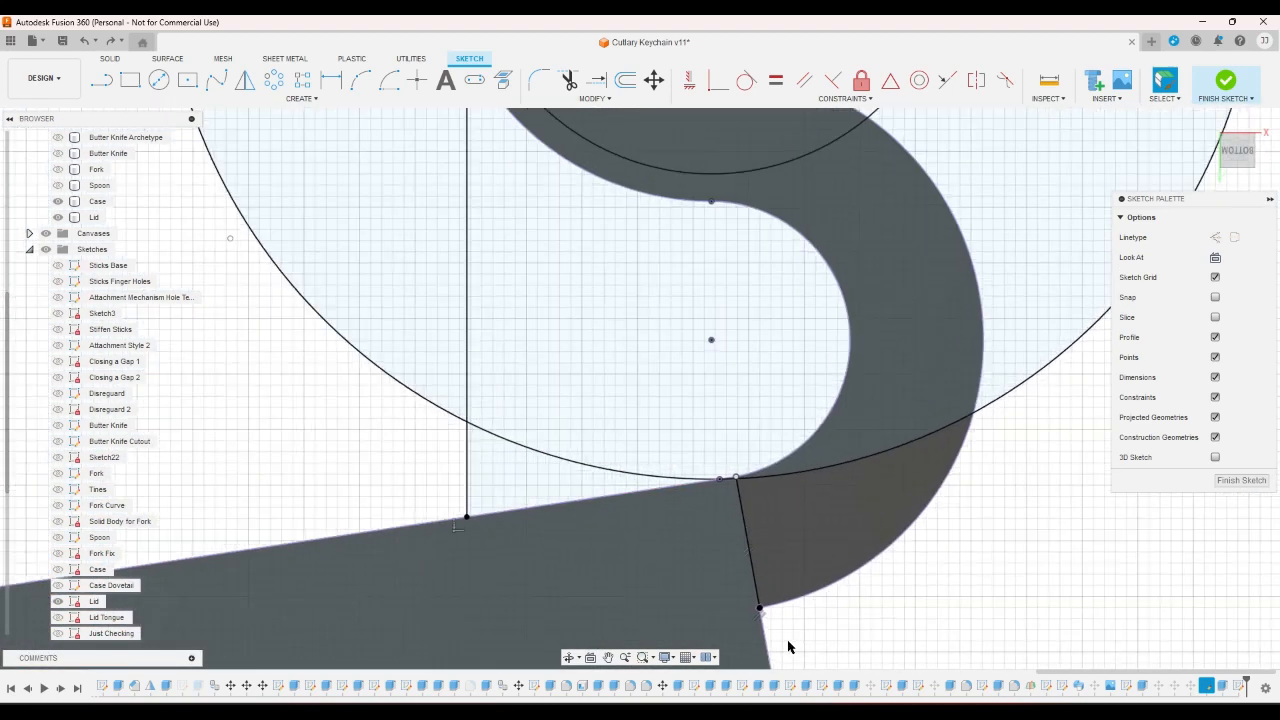
pyautogui.scroll(1, 788, 647)
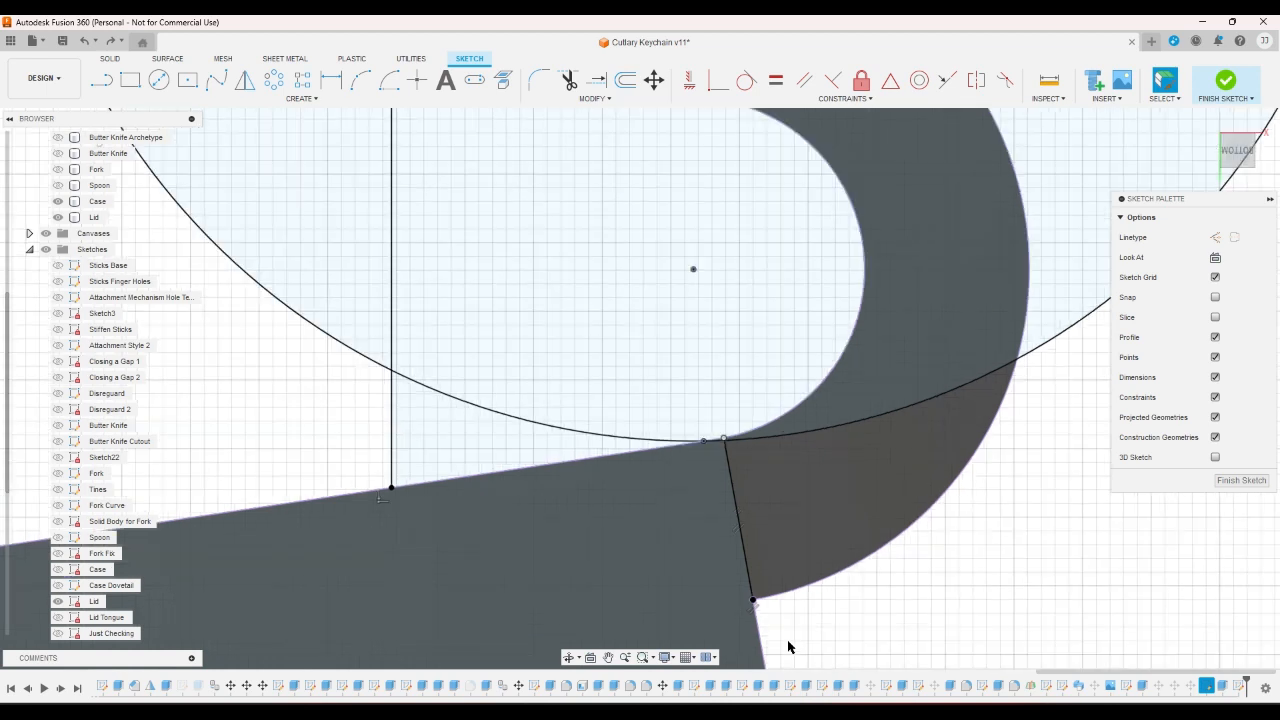
pyautogui.scroll(5, 788, 647)
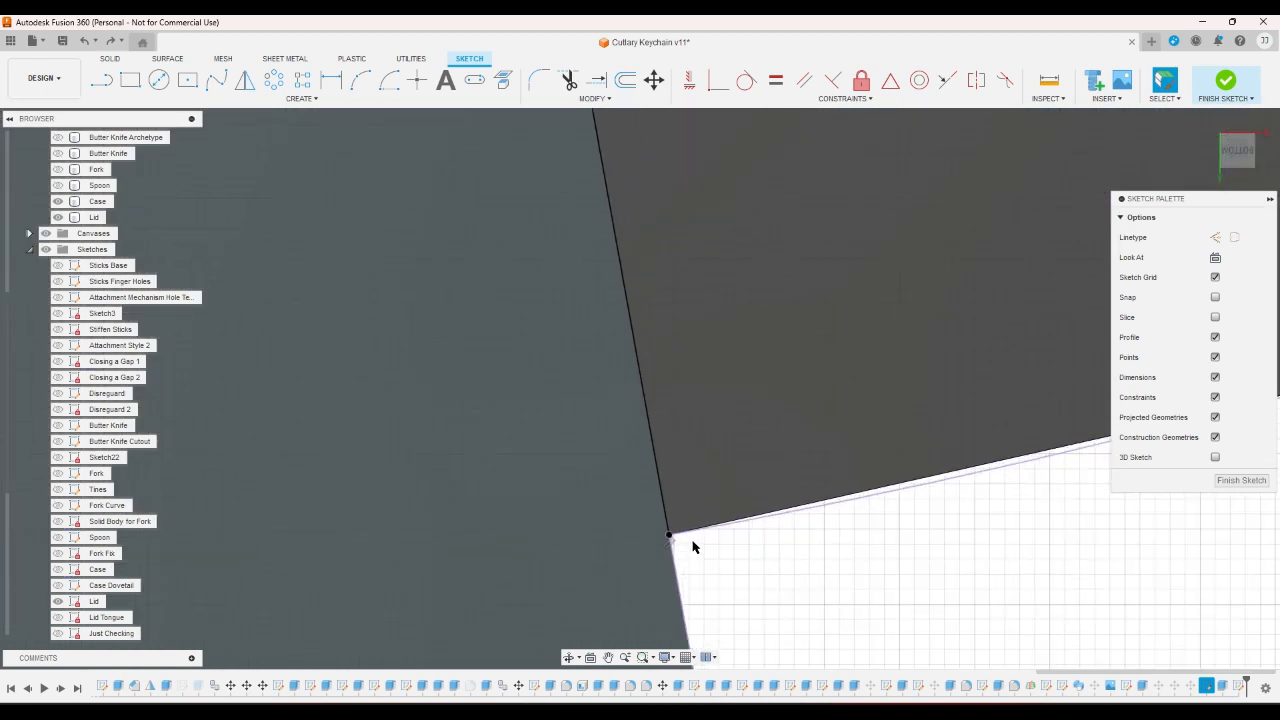
pyautogui.scroll(1, 693, 547)
pyautogui.scroll(1, 684, 550)
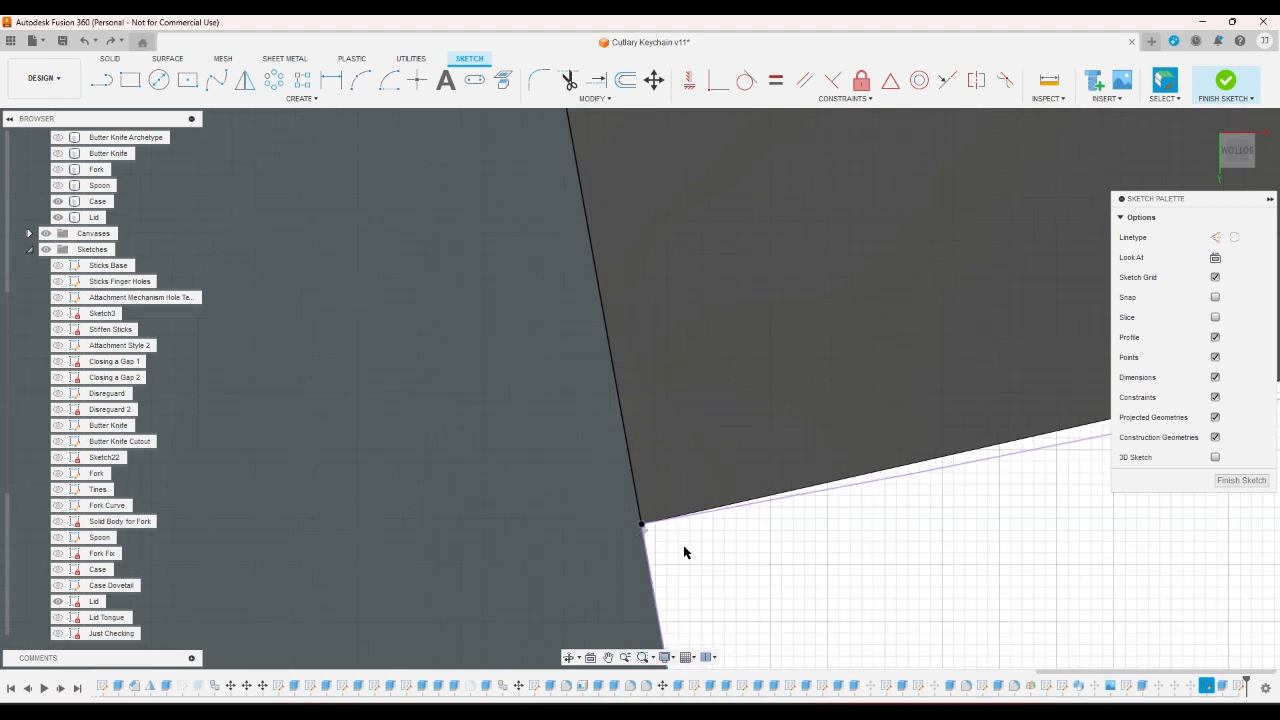
pyautogui.scroll(1, 684, 552)
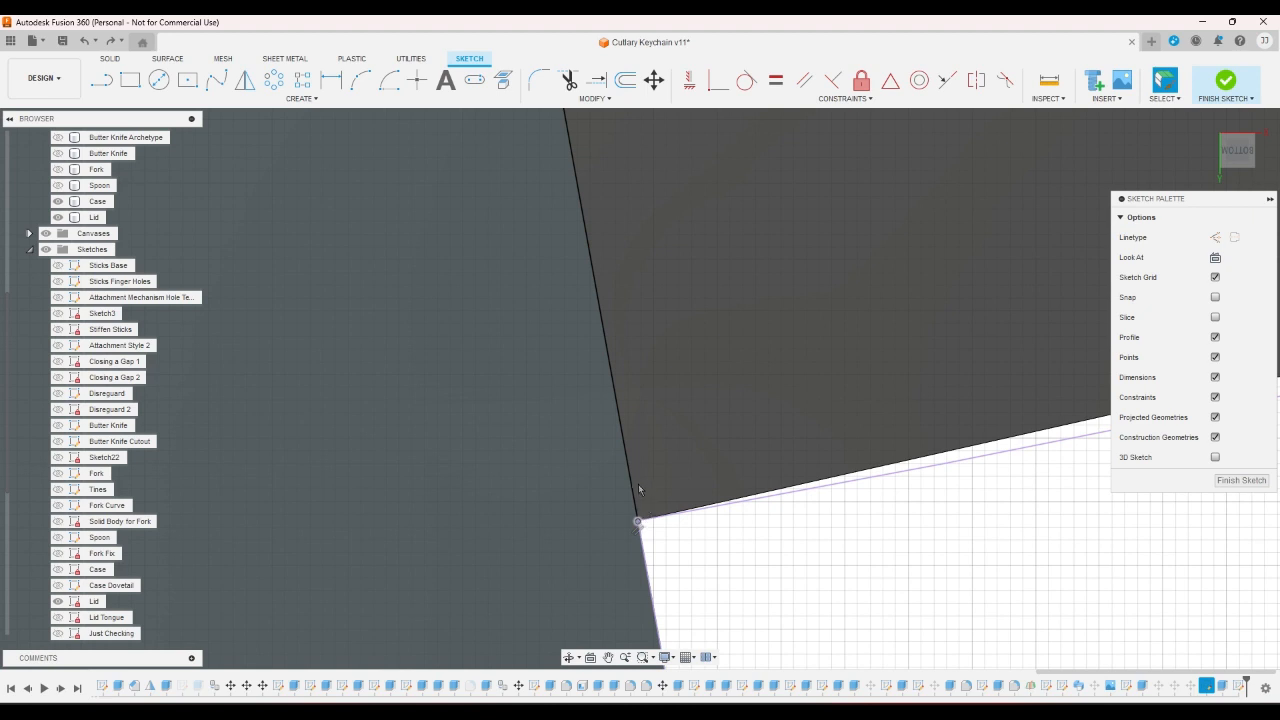
pyautogui.scroll(-3, 683, 591)
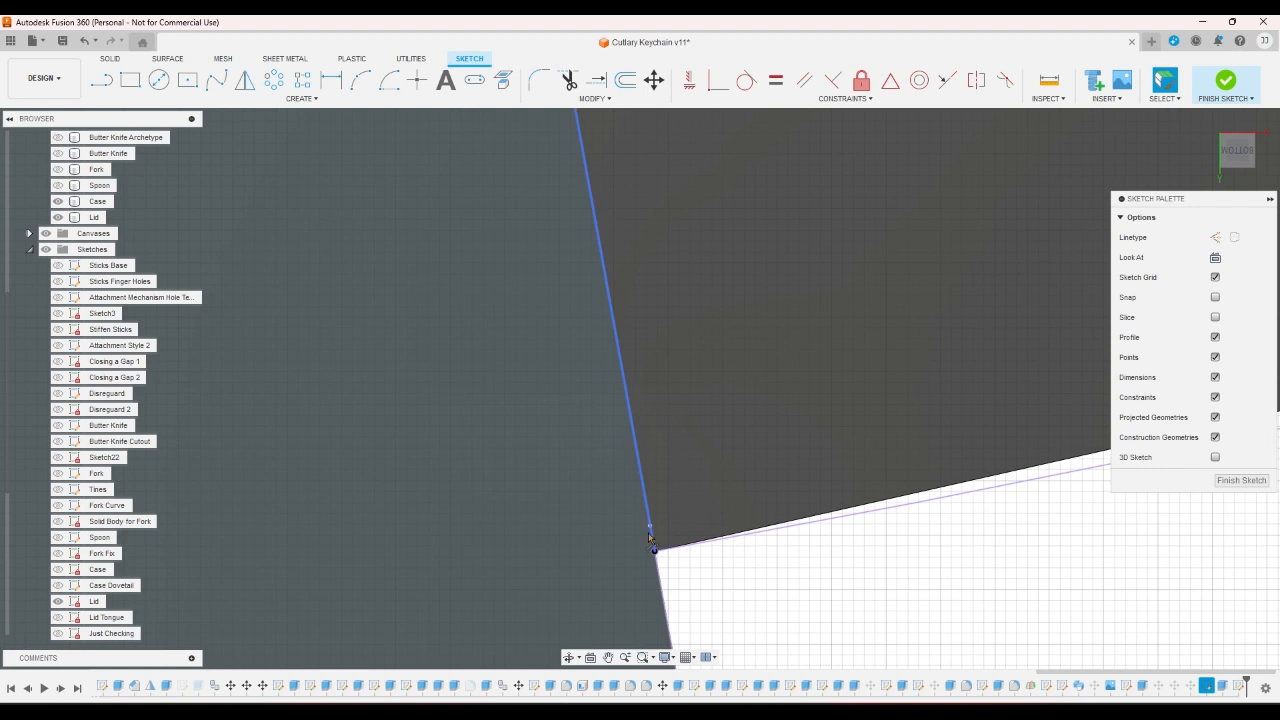
pyautogui.scroll(1, 664, 579)
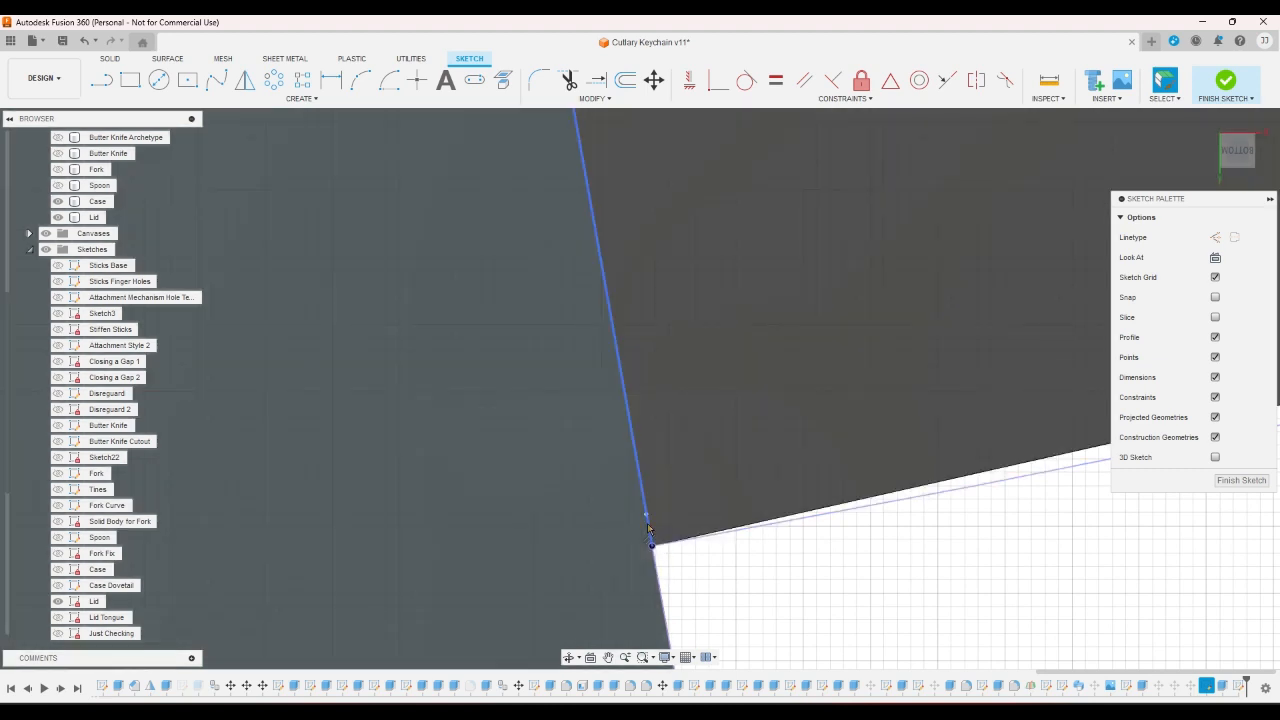
pyautogui.click(649, 528)
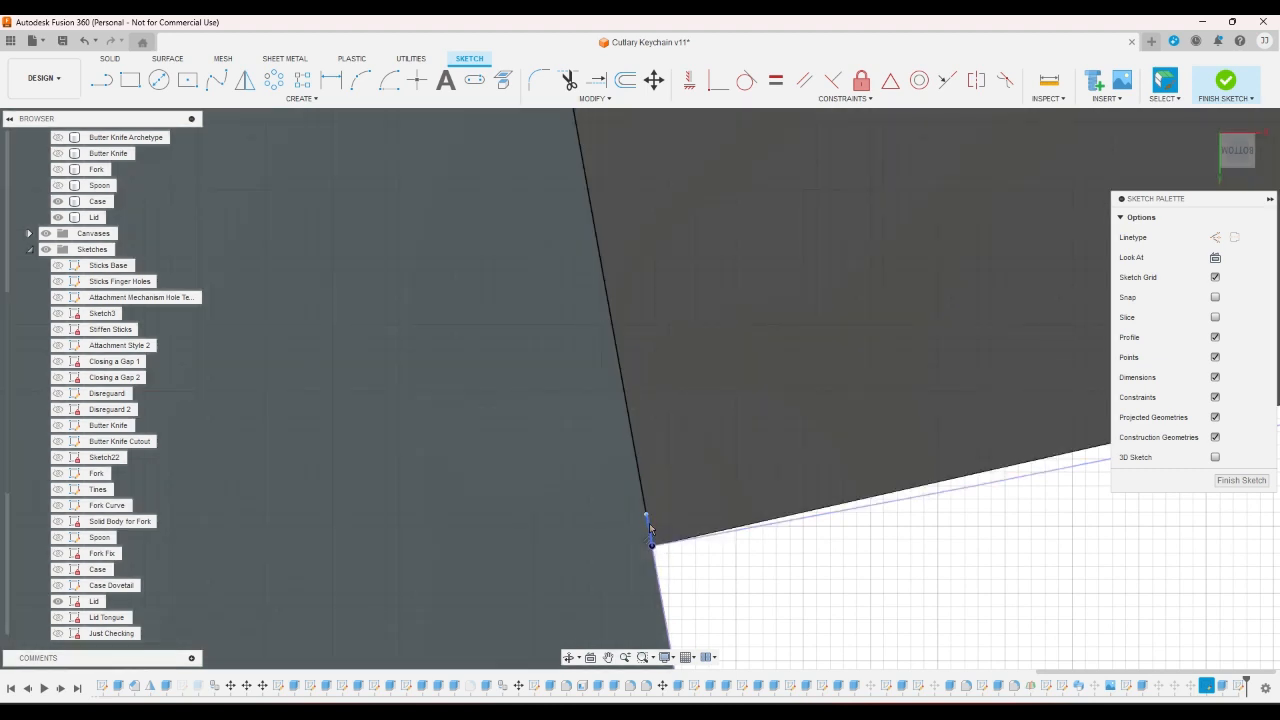
pyautogui.press('Delete')
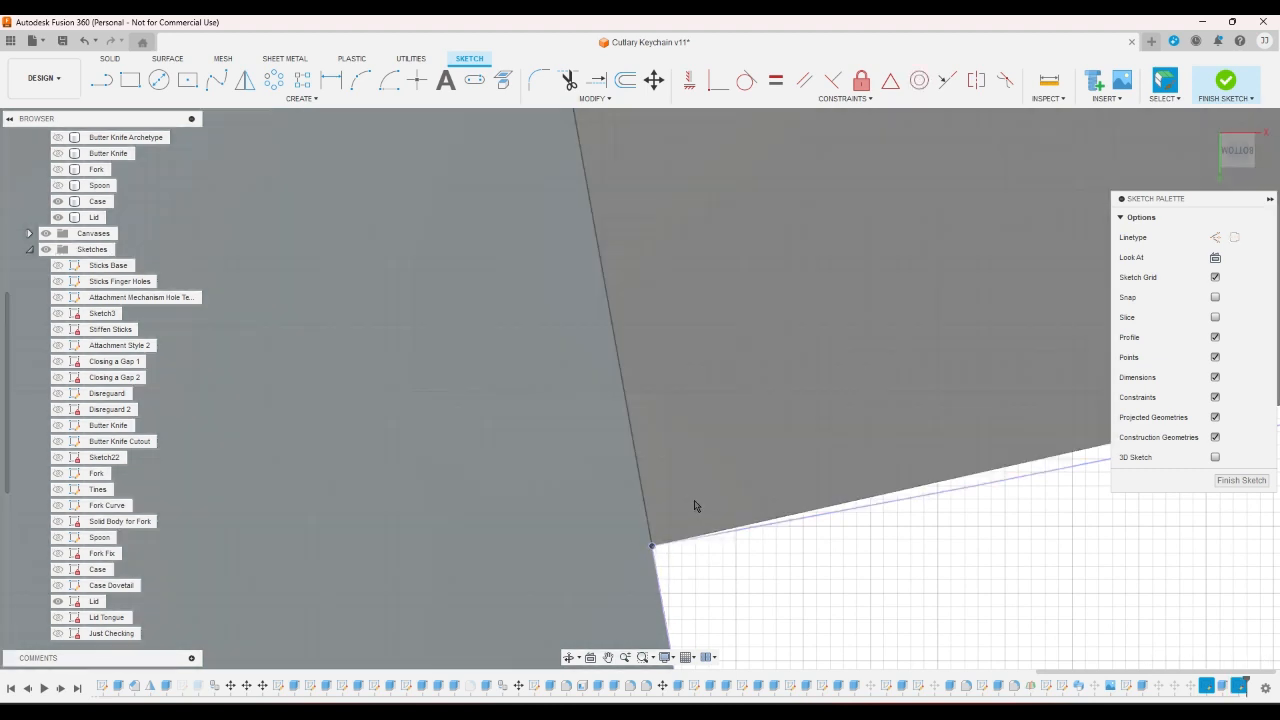
# - Draw a short line inward from the lower arm's outer corner and extend it across the hinge's lower end to the large circle
pyautogui.moveTo(677, 553); pyautogui.dragTo(729, 600)
pyautogui.scroll(-5, 722, 598)
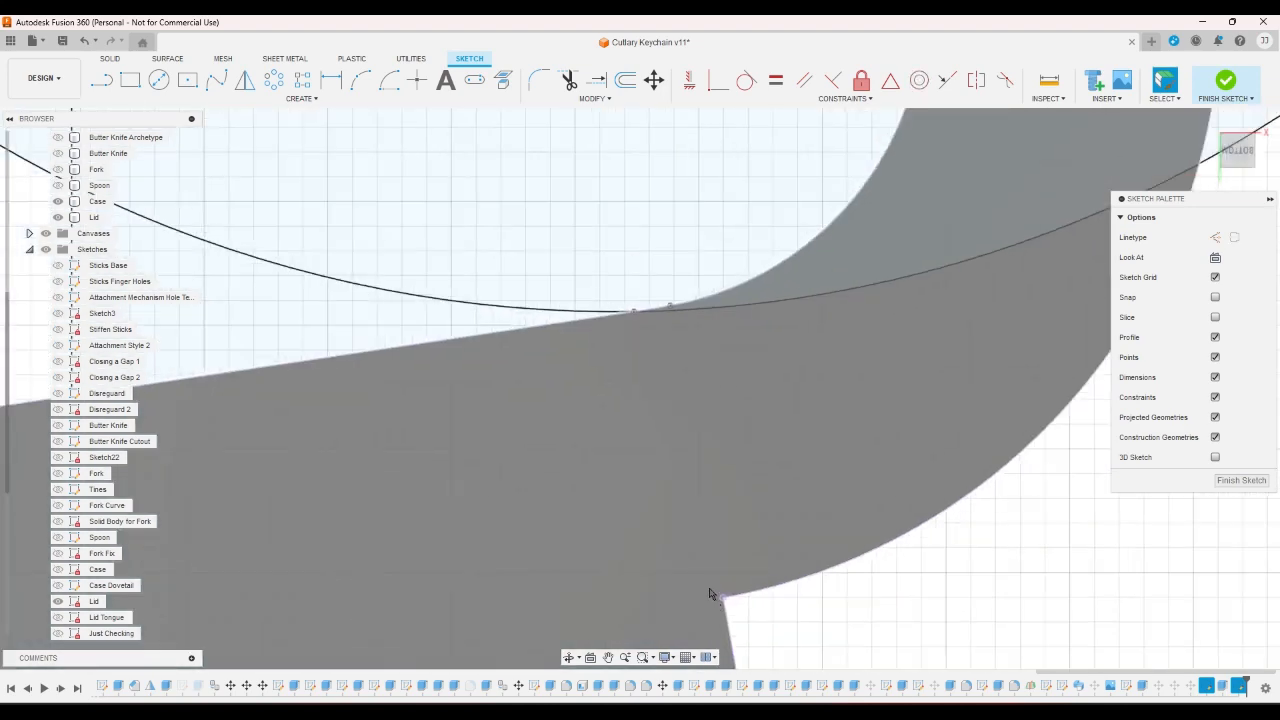
pyautogui.scroll(-2, 706, 428)
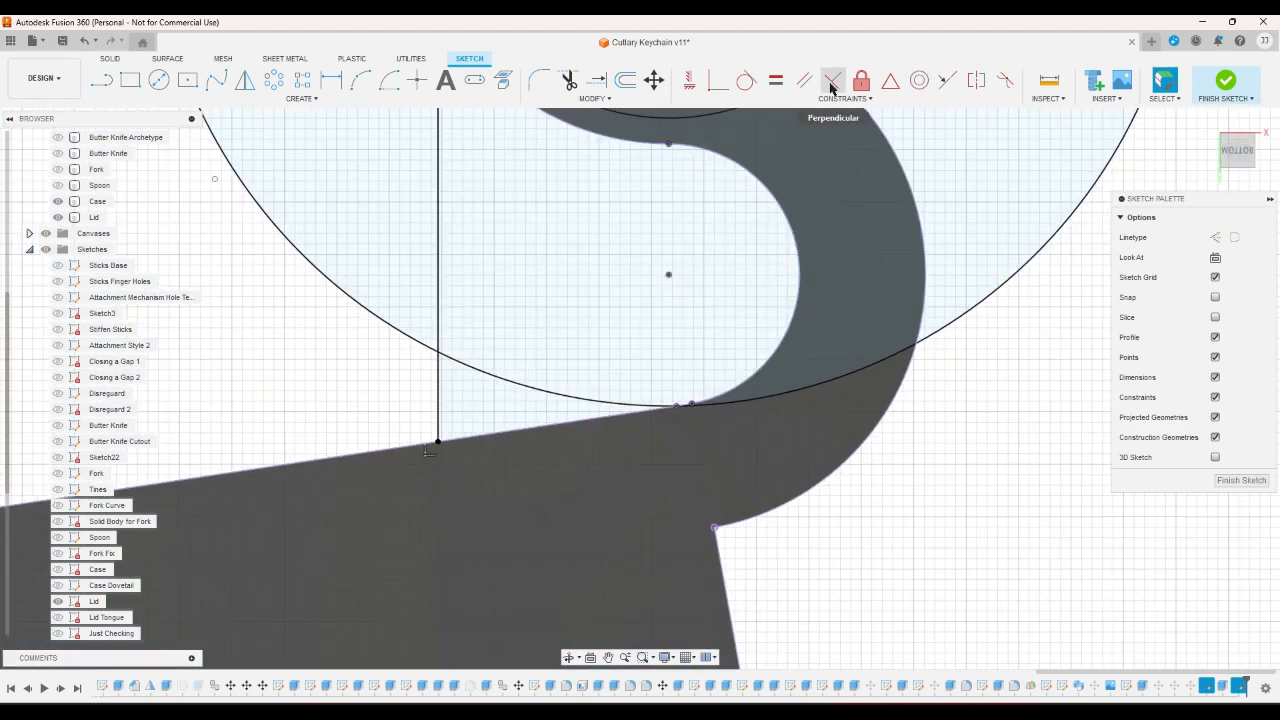
pyautogui.click(101, 80)
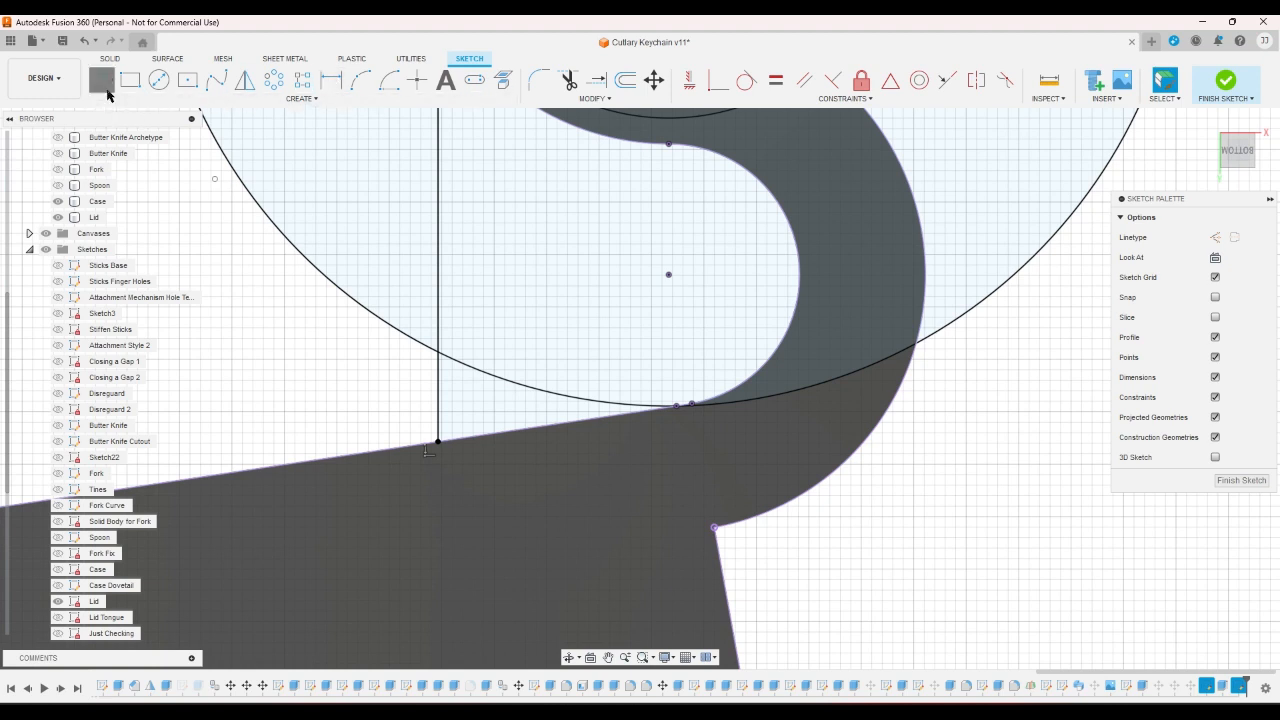
pyautogui.click(714, 528)
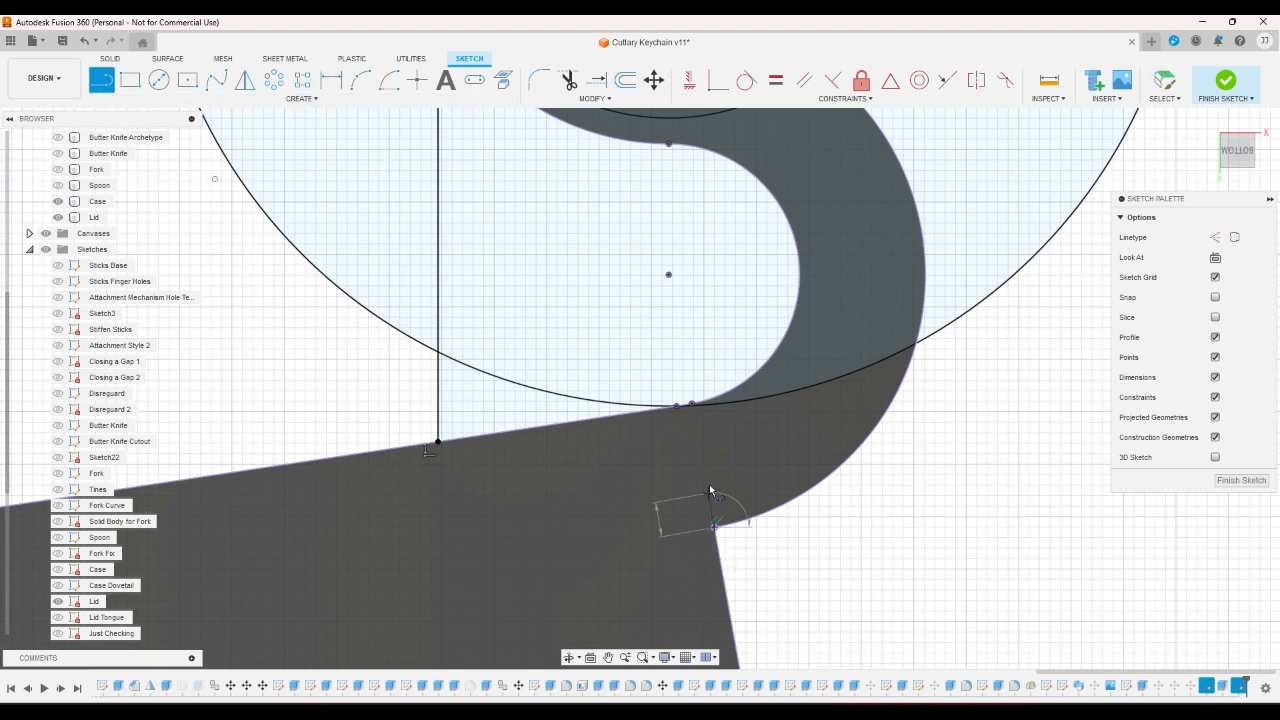
pyautogui.click(706, 481)
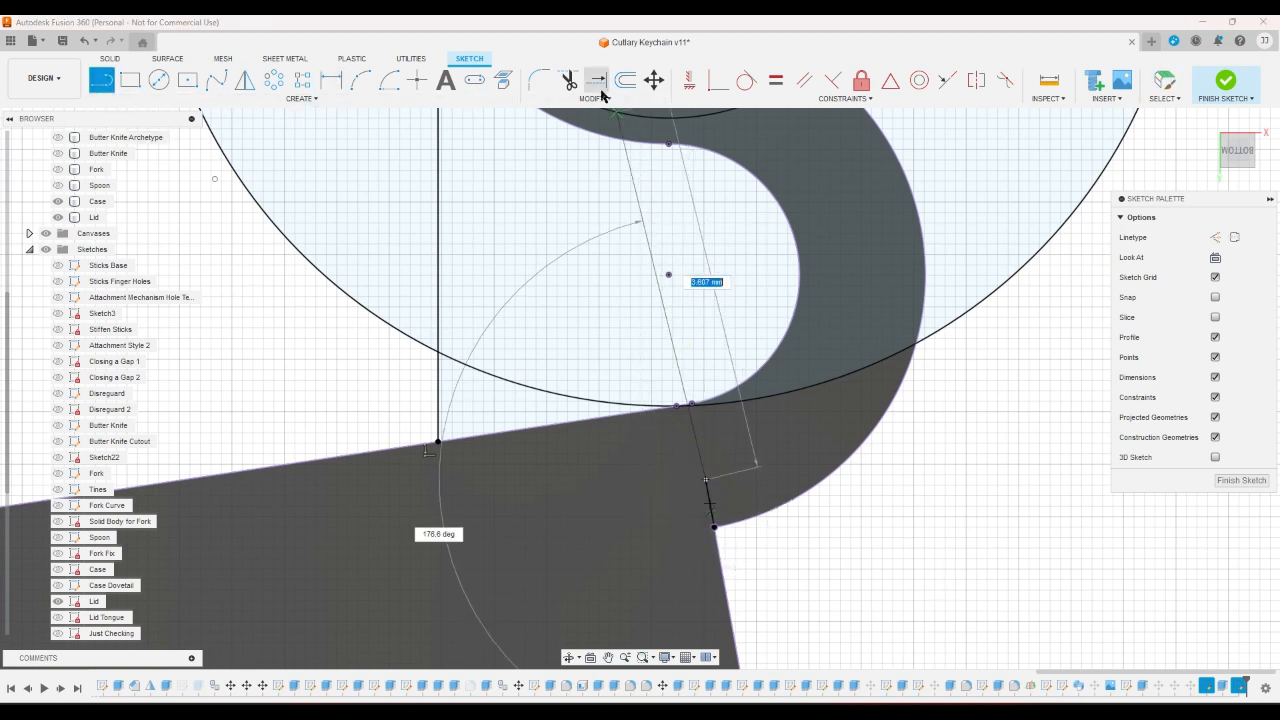
pyautogui.click(597, 82)
pyautogui.click(706, 489)
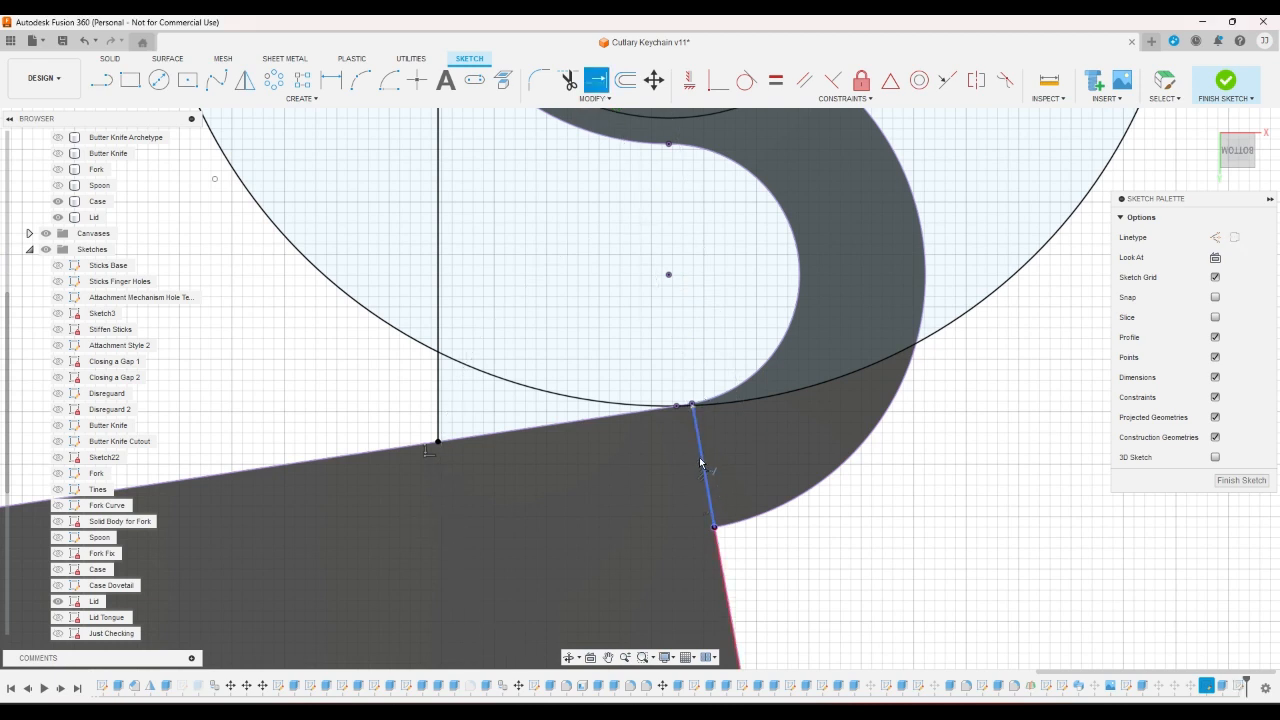
pyautogui.rightClick(790, 460)
pyautogui.click(847, 484)
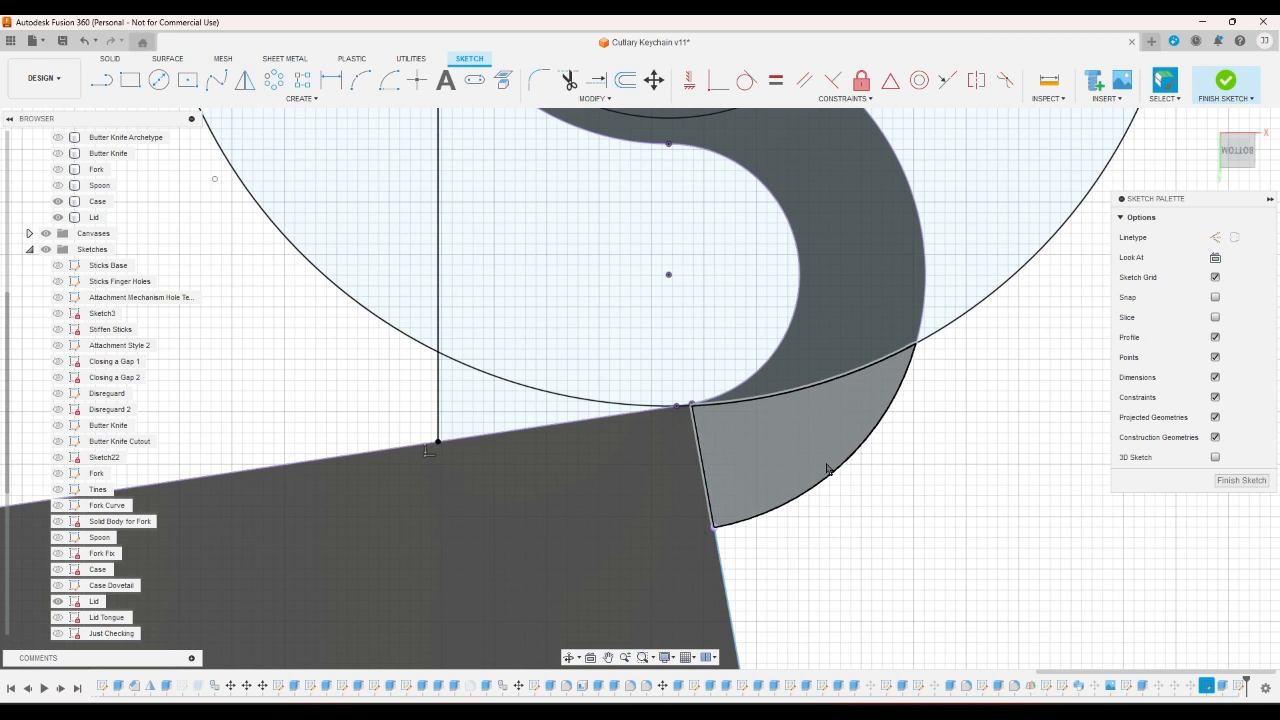
pyautogui.click(1242, 86)
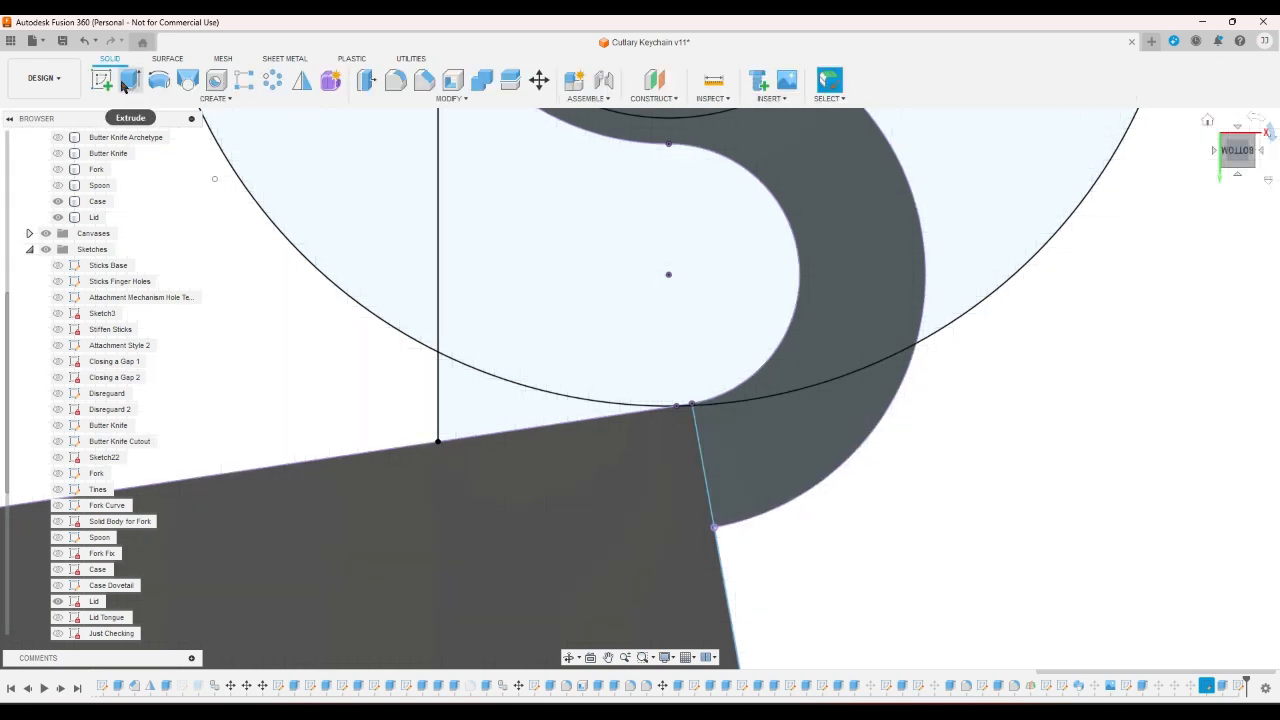
pyautogui.click(127, 80)
pyautogui.click(830, 400)
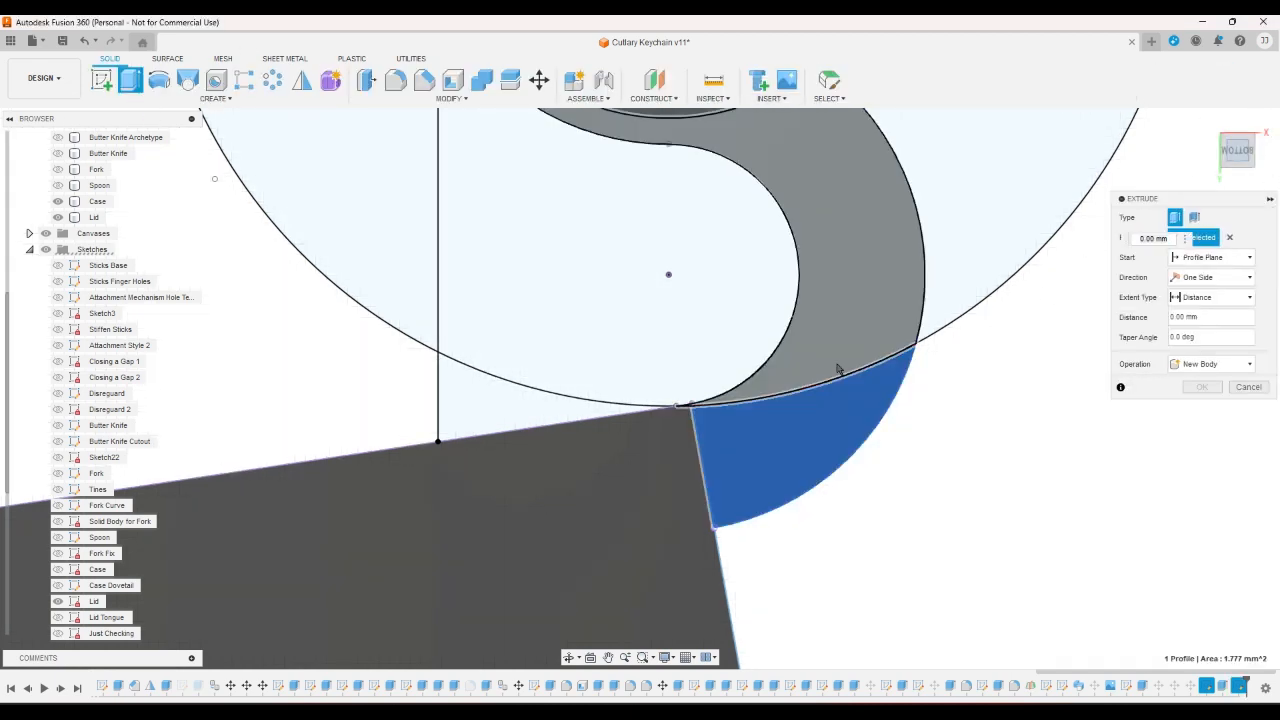
pyautogui.scroll(8, 660, 437)
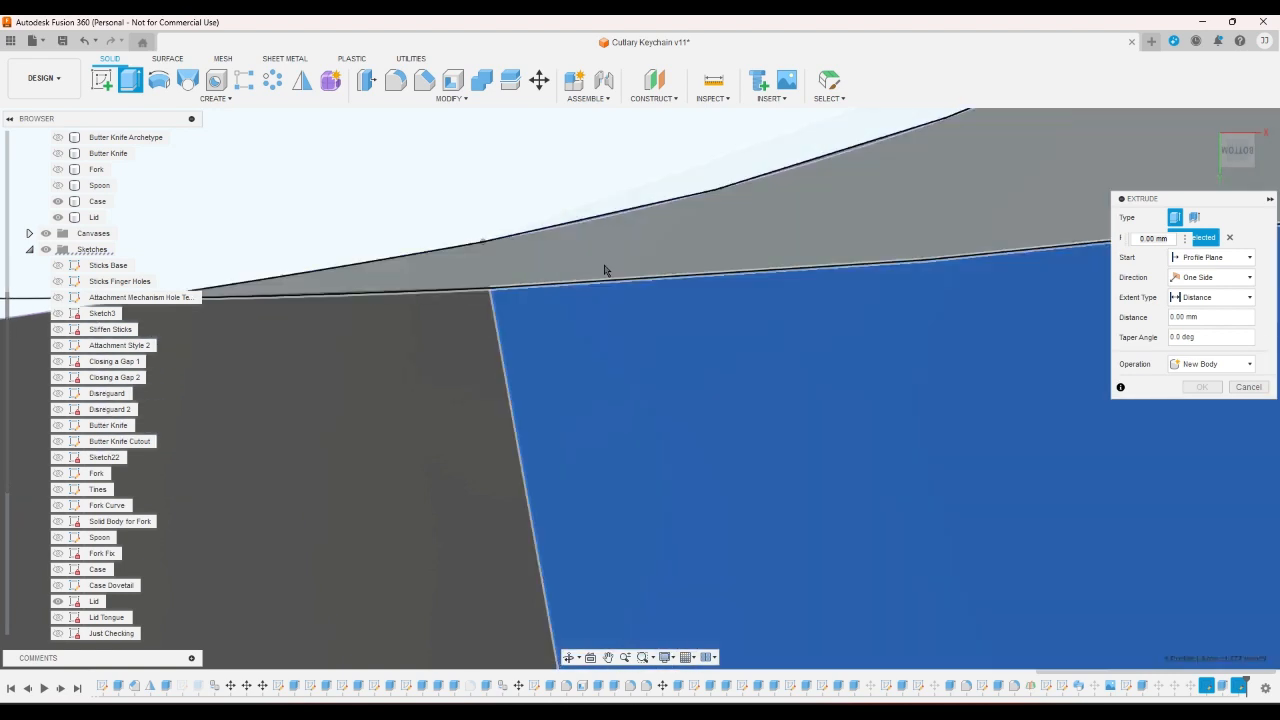
pyautogui.click(605, 268)
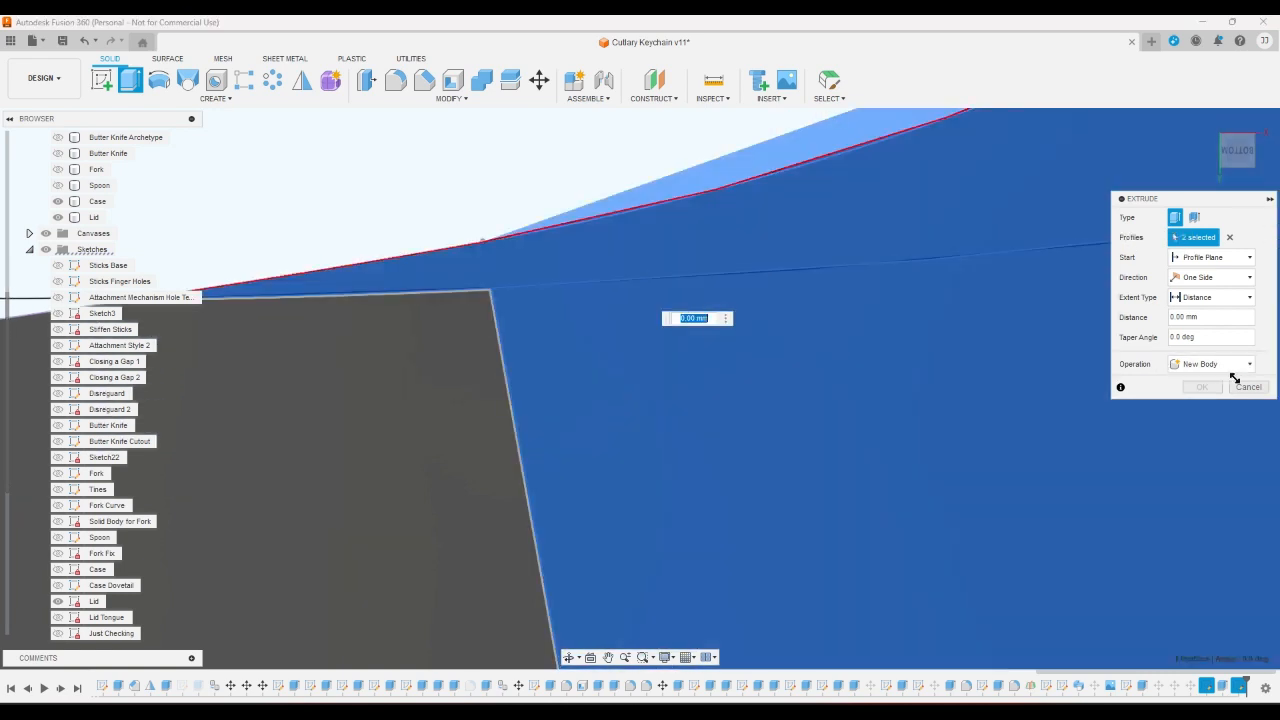
pyautogui.click(1246, 387)
pyautogui.click(84, 43)
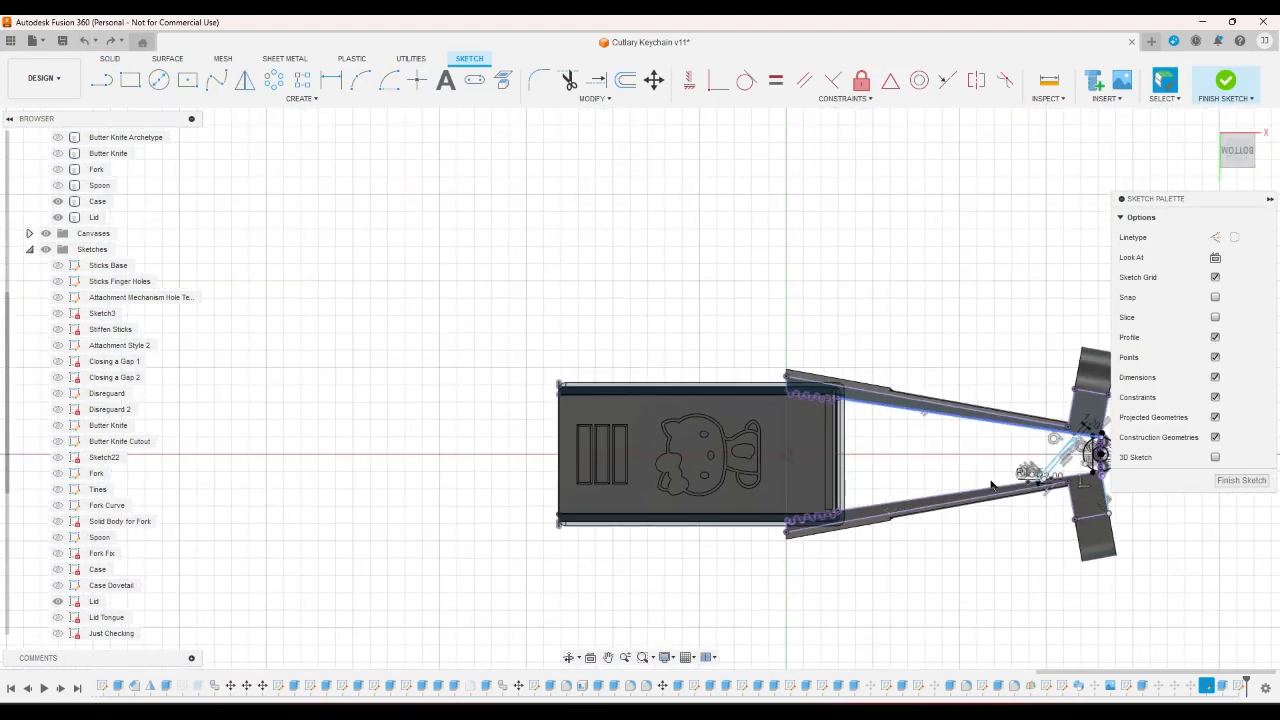
# - Extend the line across the hinge's lower end to the inner curve's endpoint, and check the matching line at the upper end
pyautogui.scroll(10, 990, 485)
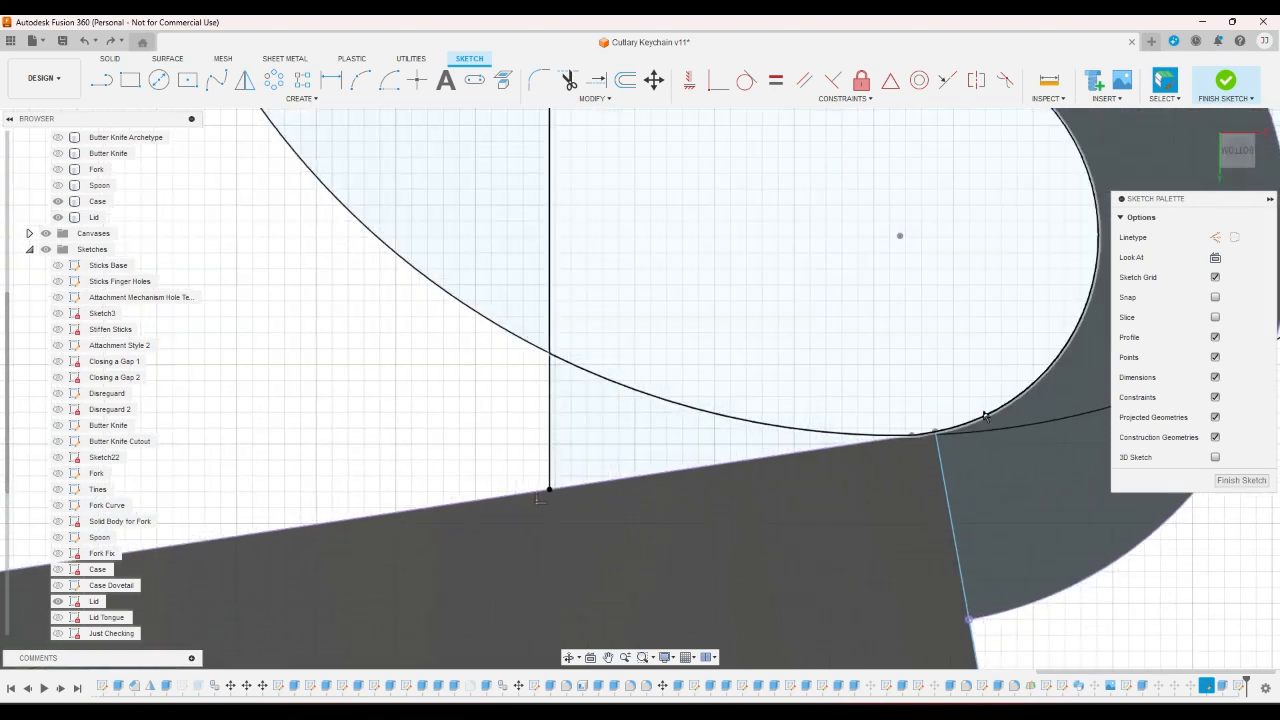
pyautogui.scroll(5, 985, 415)
pyautogui.click(596, 80)
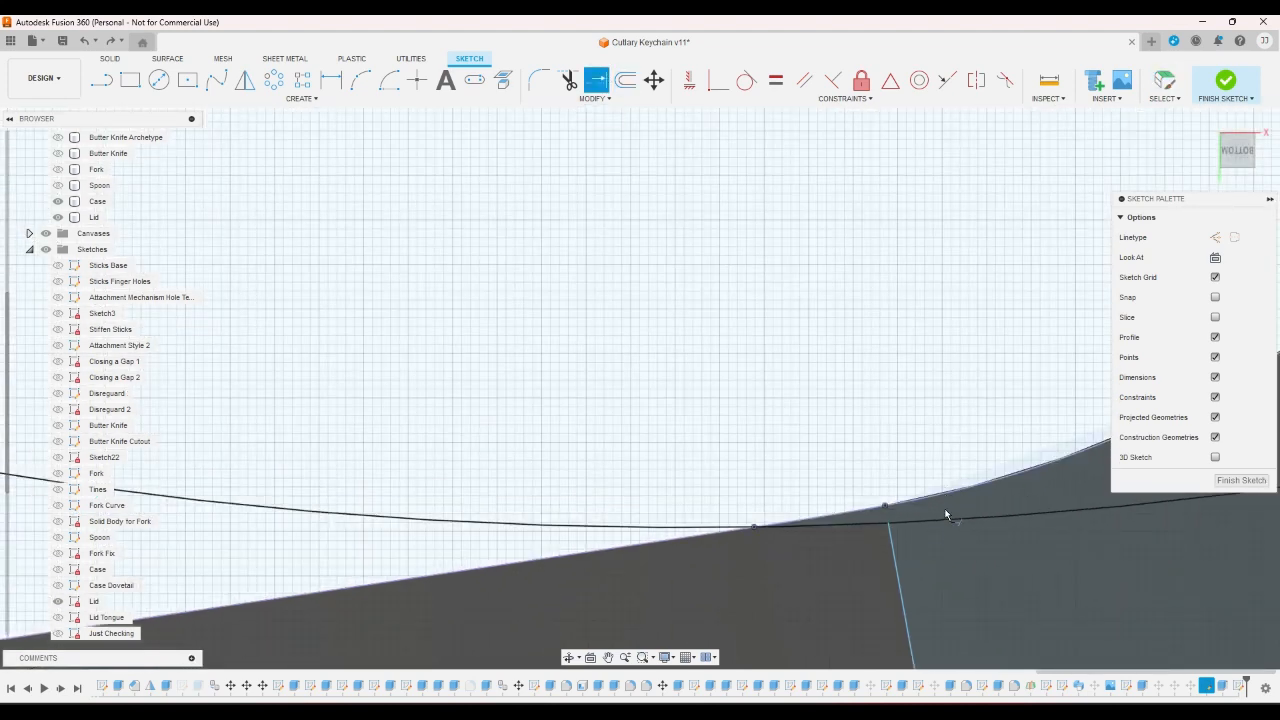
pyautogui.click(891, 543)
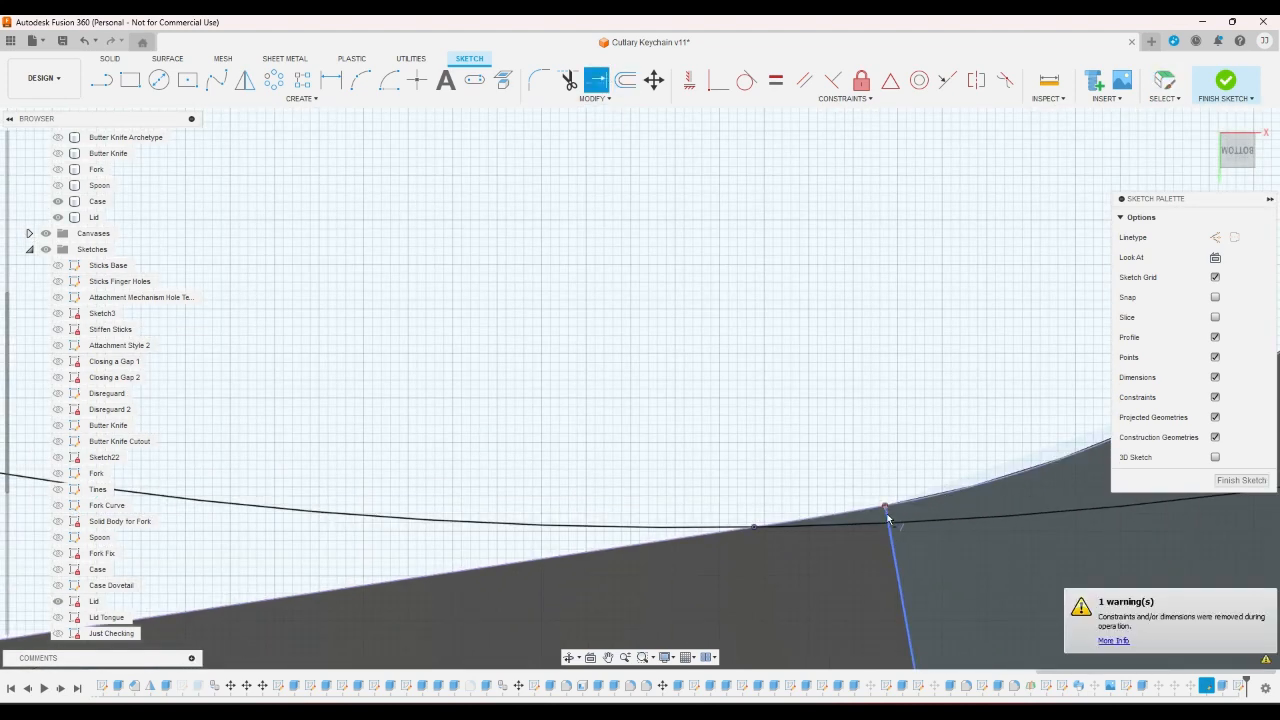
pyautogui.scroll(-8, 886, 518)
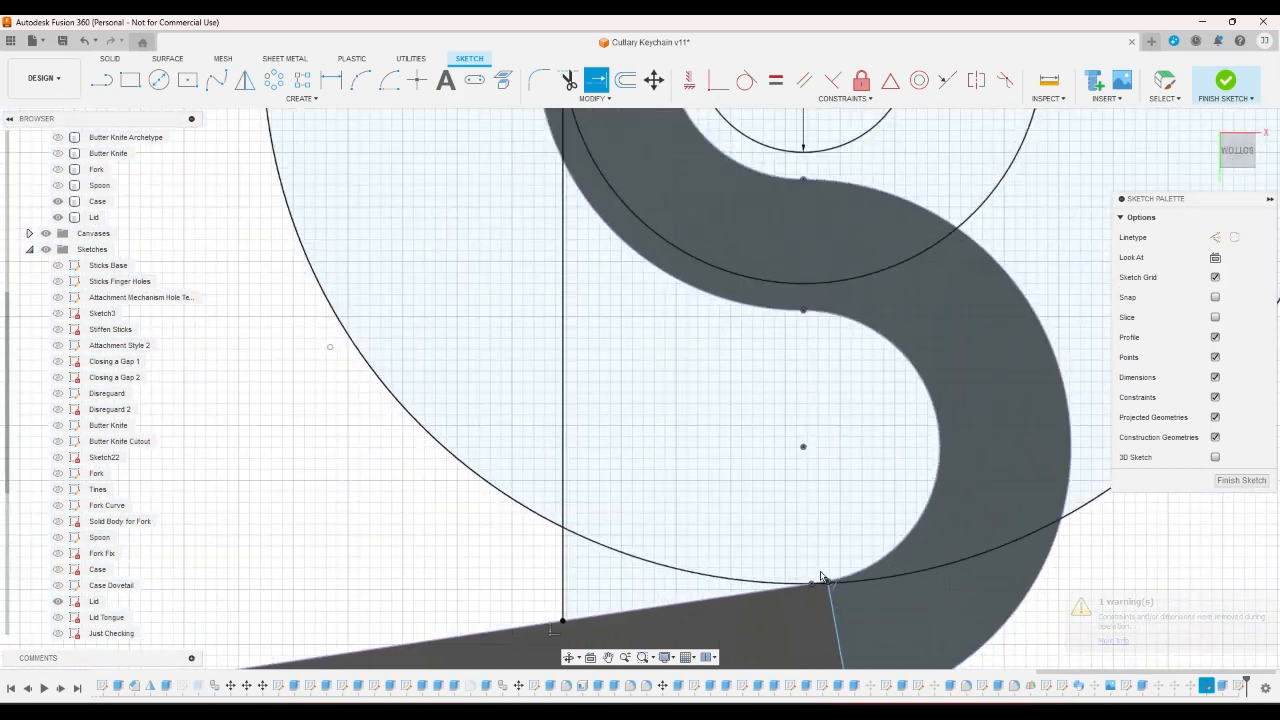
pyautogui.scroll(-6, 822, 572)
pyautogui.scroll(6, 848, 280)
pyautogui.scroll(-4, 820, 220)
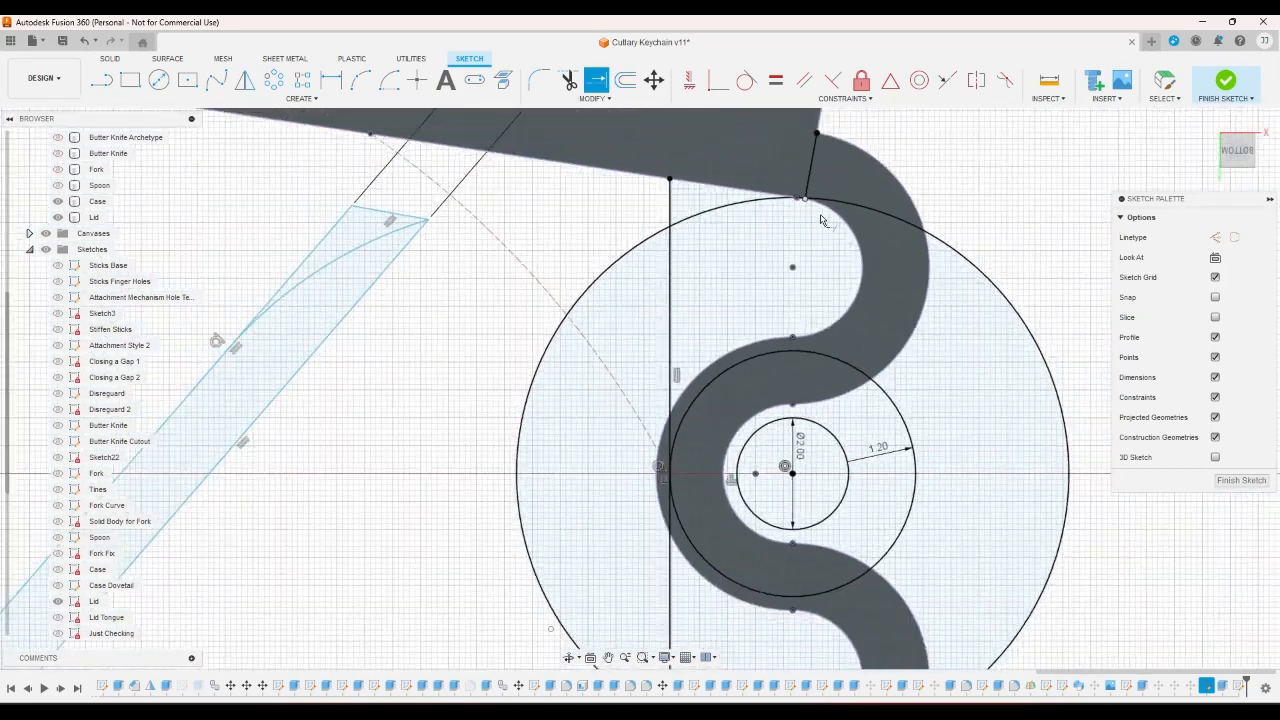
pyautogui.scroll(8, 820, 220)
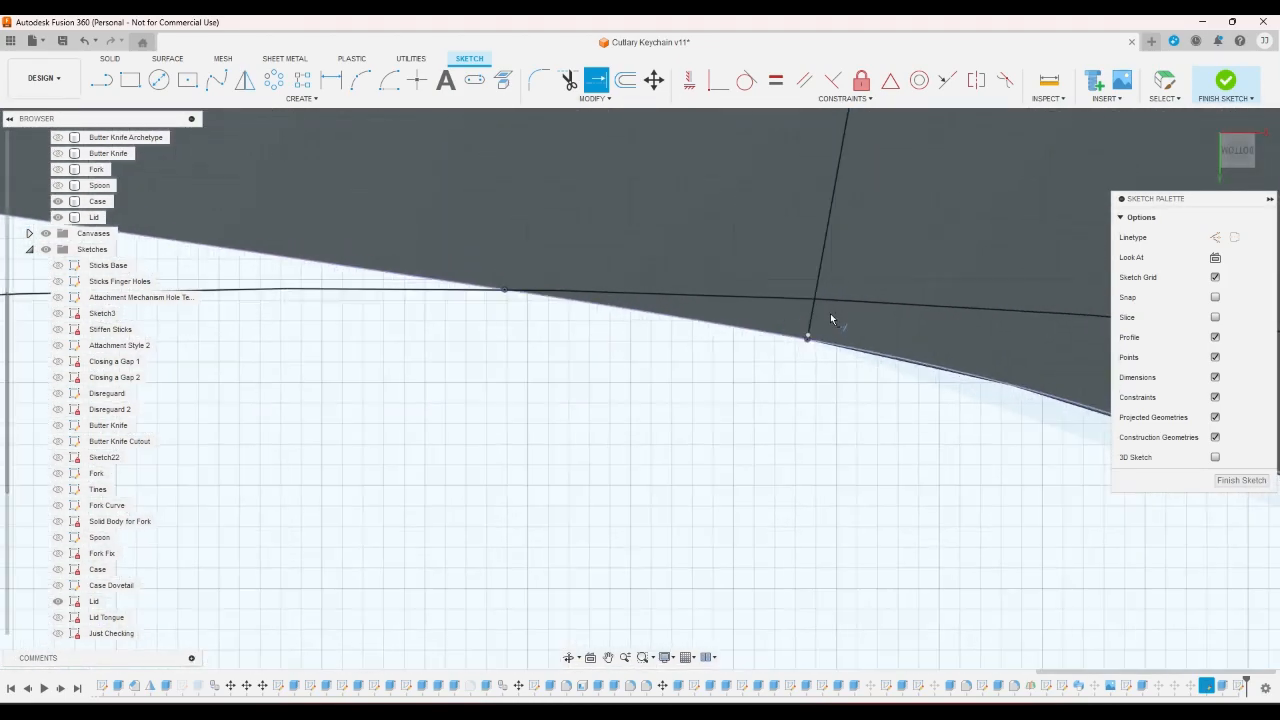
pyautogui.scroll(3, 830, 318)
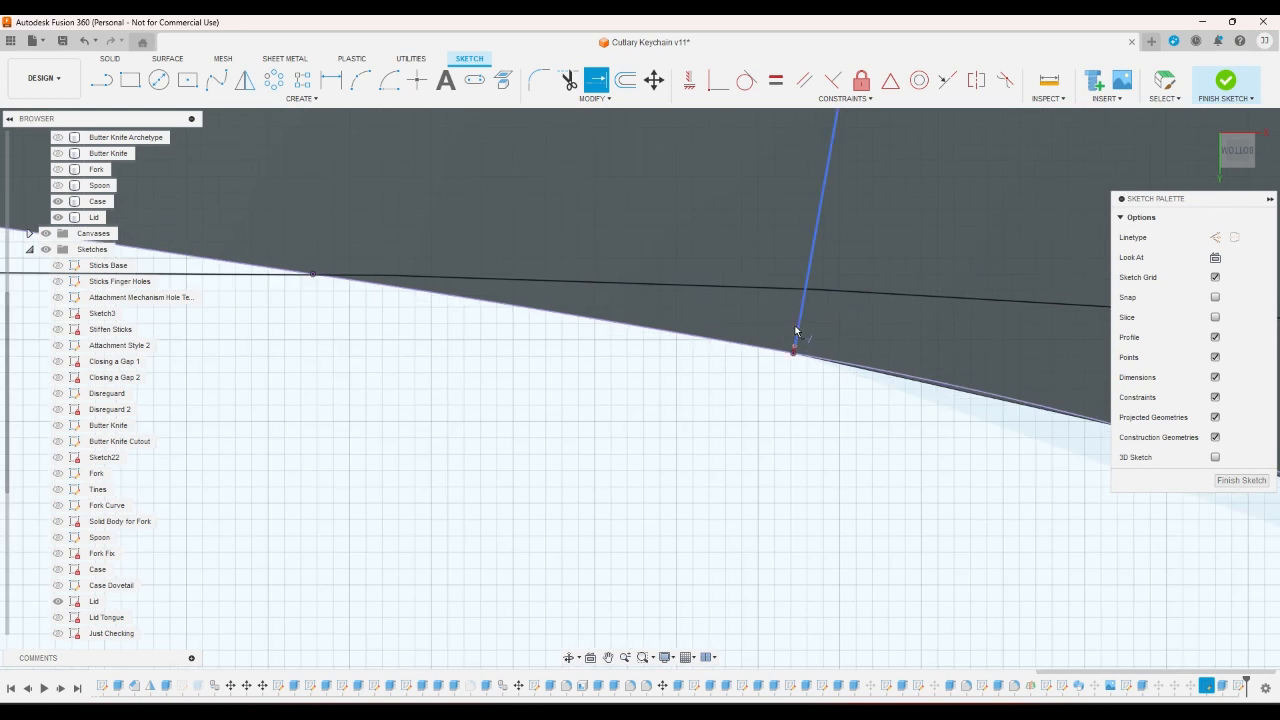
# - Finish the sketch and begin an extrusion with five profiles of the S-shaped hinge, from the upper arm's corner through its middle curve
pyautogui.click(1210, 90)
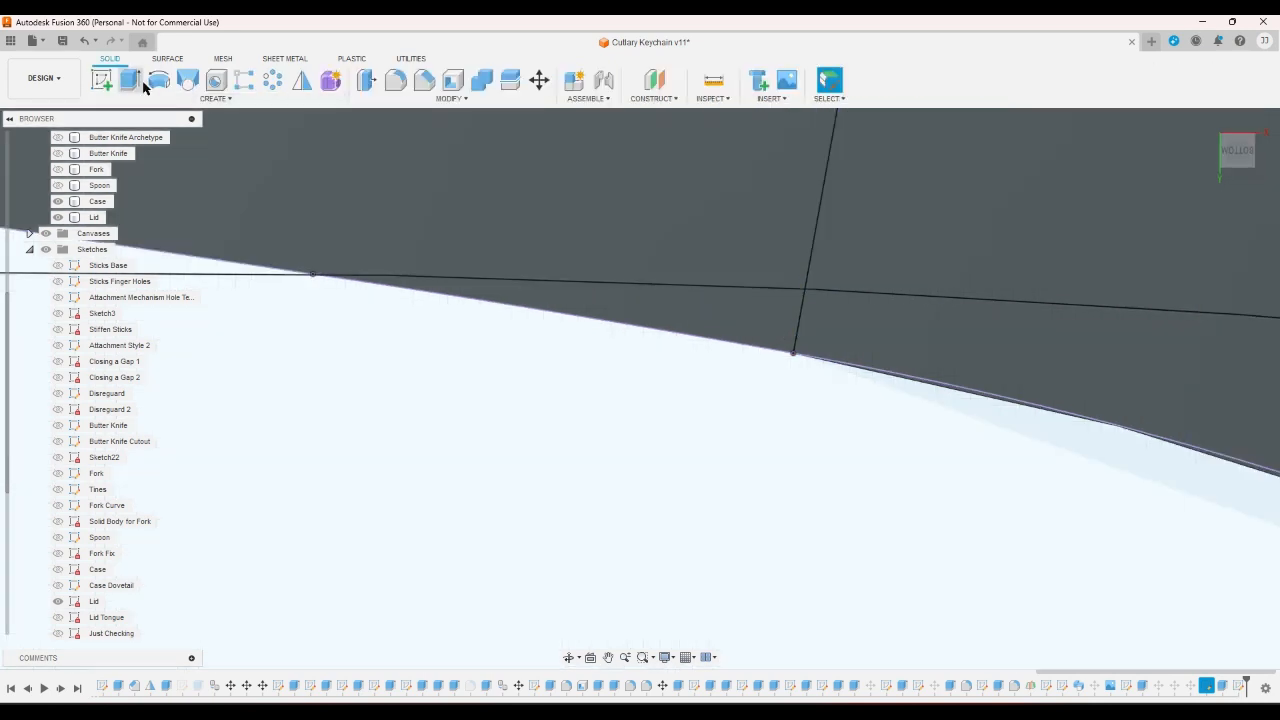
pyautogui.press('e')
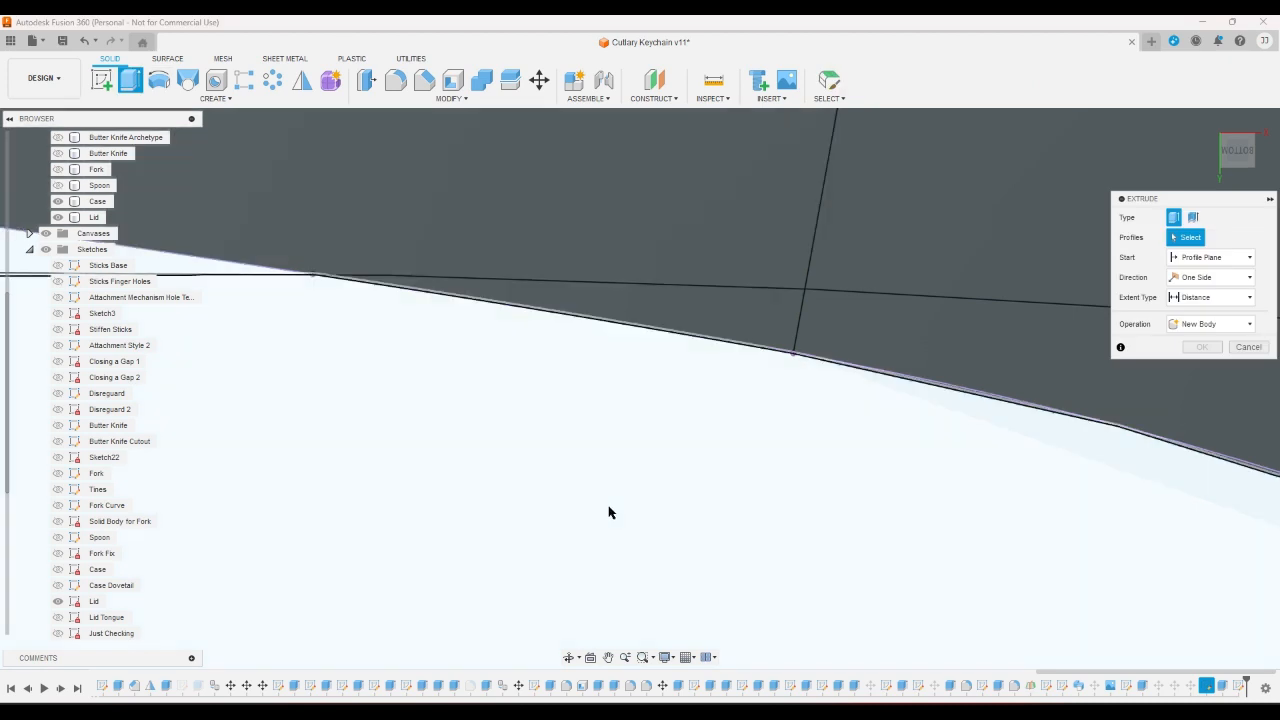
pyautogui.click(1239, 154)
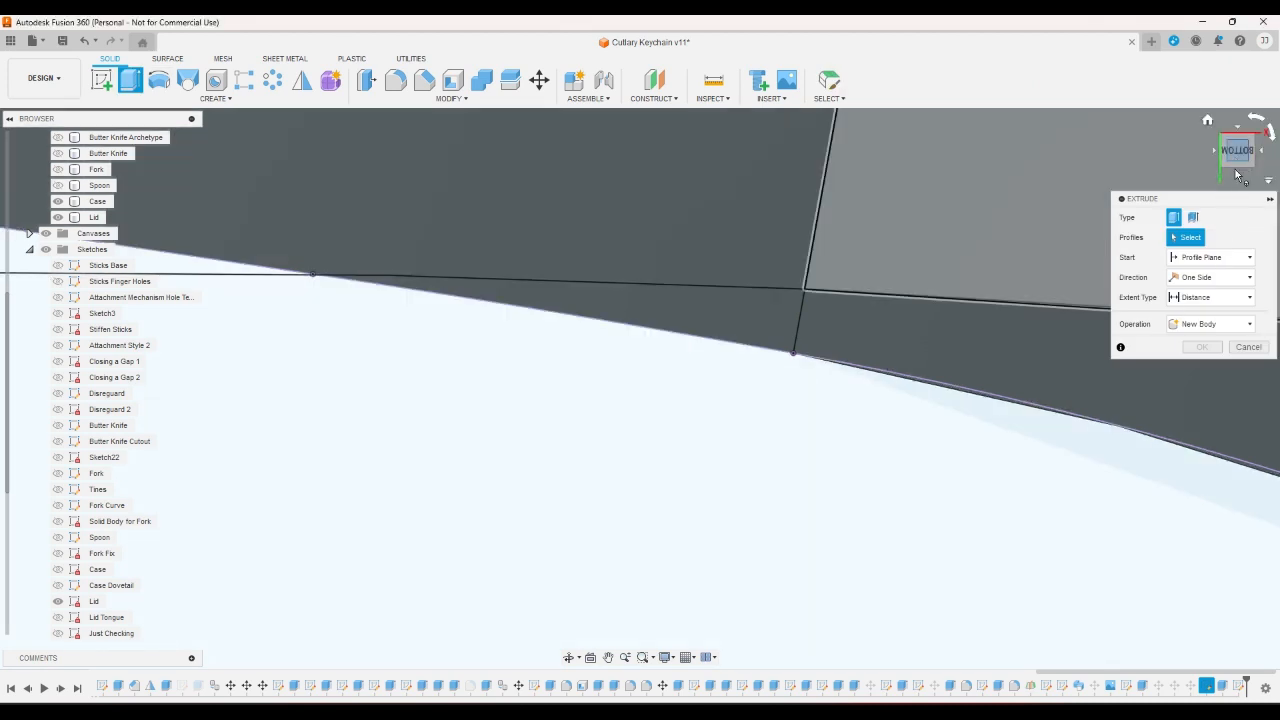
pyautogui.scroll(-10, 1081, 349)
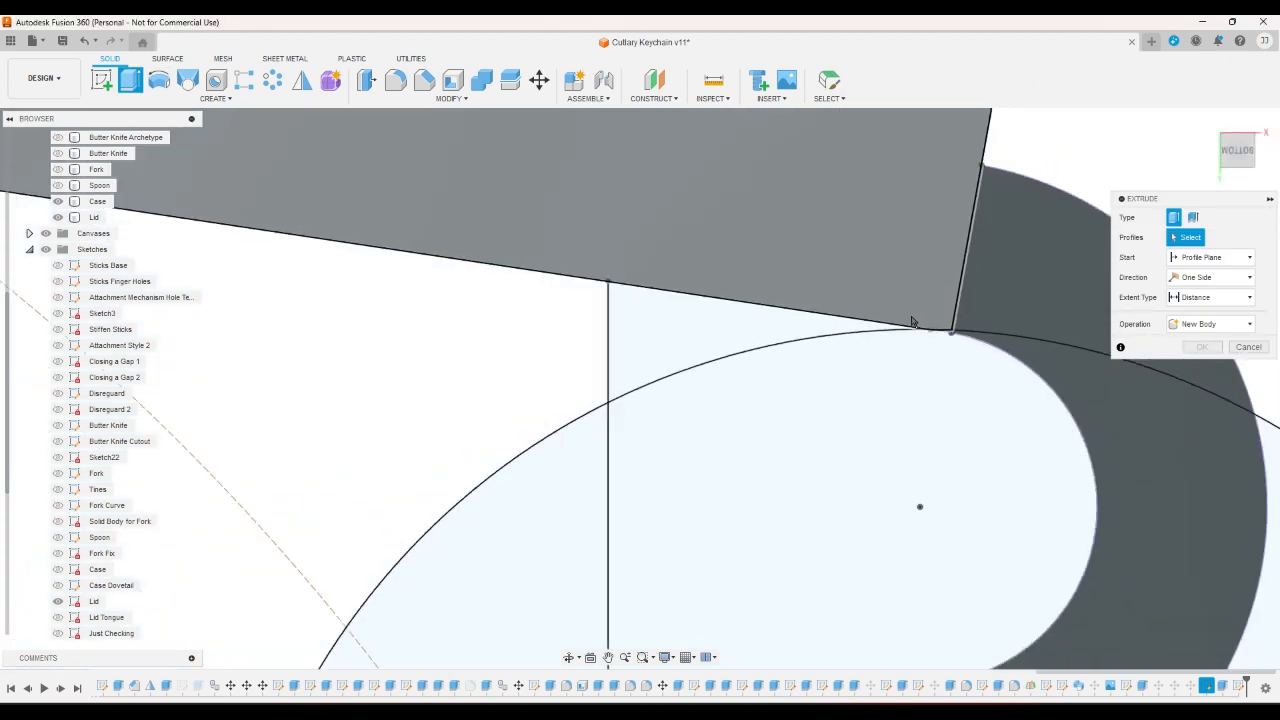
pyautogui.scroll(-6, 905, 412)
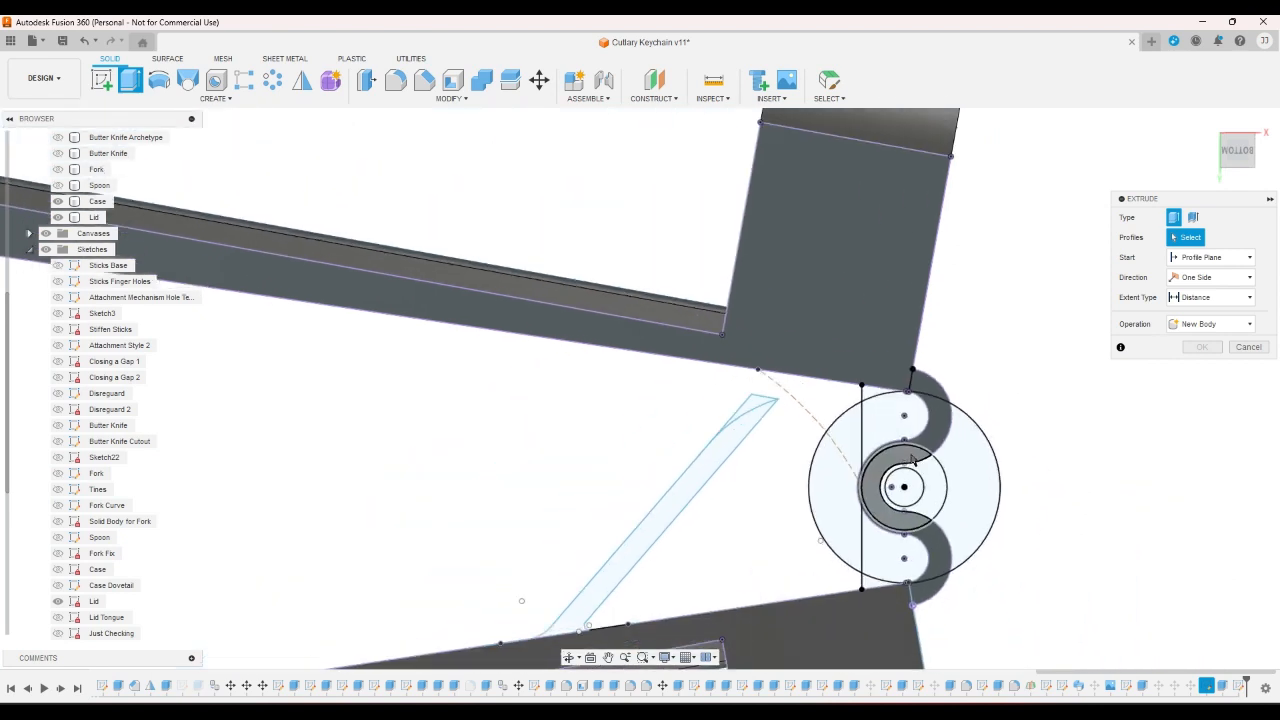
pyautogui.scroll(3, 921, 419)
pyautogui.scroll(1, 921, 419)
pyautogui.click(930, 314)
pyautogui.click(950, 402)
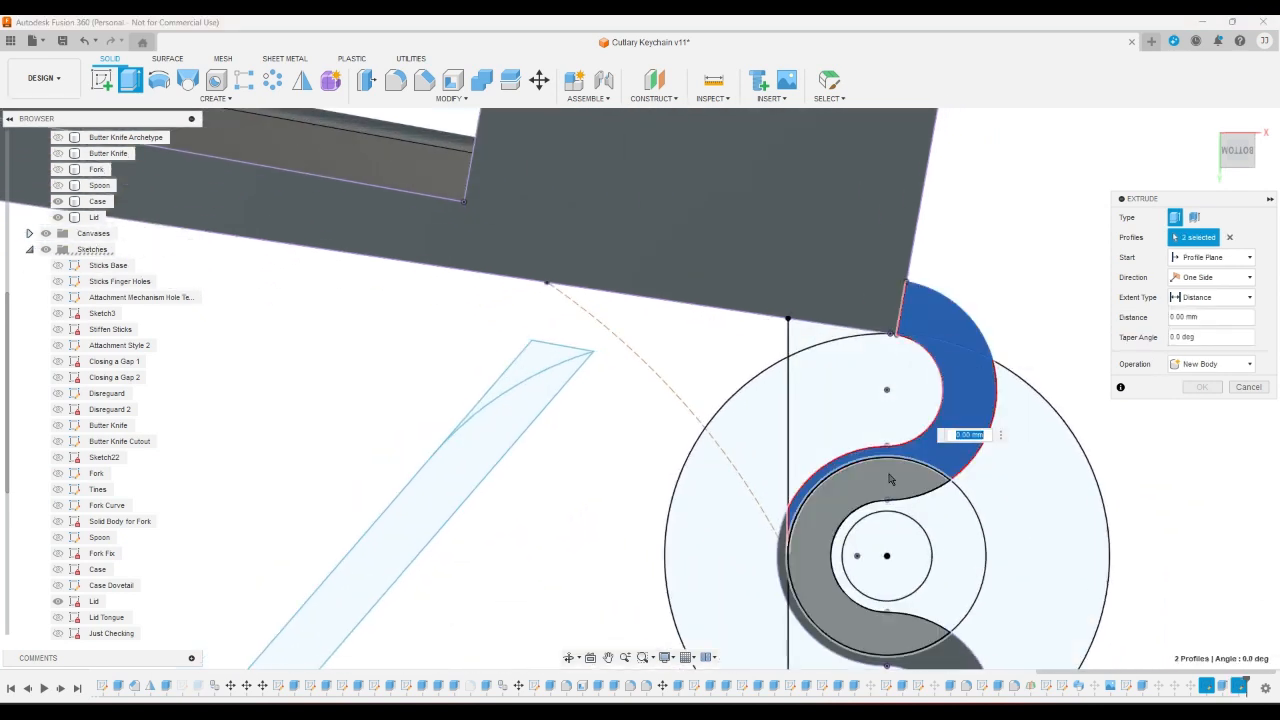
pyautogui.click(863, 508)
pyautogui.click(955, 652)
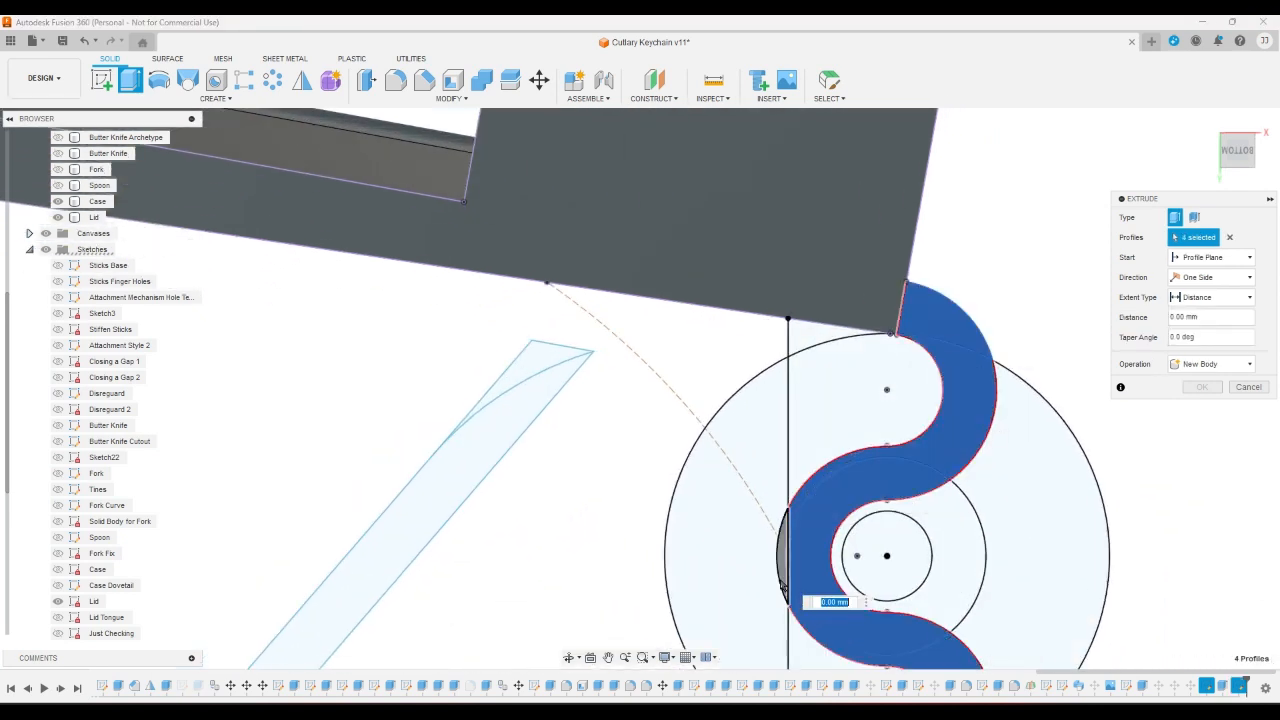
pyautogui.click(783, 579)
# - Check up close where the hinge meets the upper arm's corner, and add the profile at its lower end to the extrusion
pyautogui.scroll(5, 905, 340)
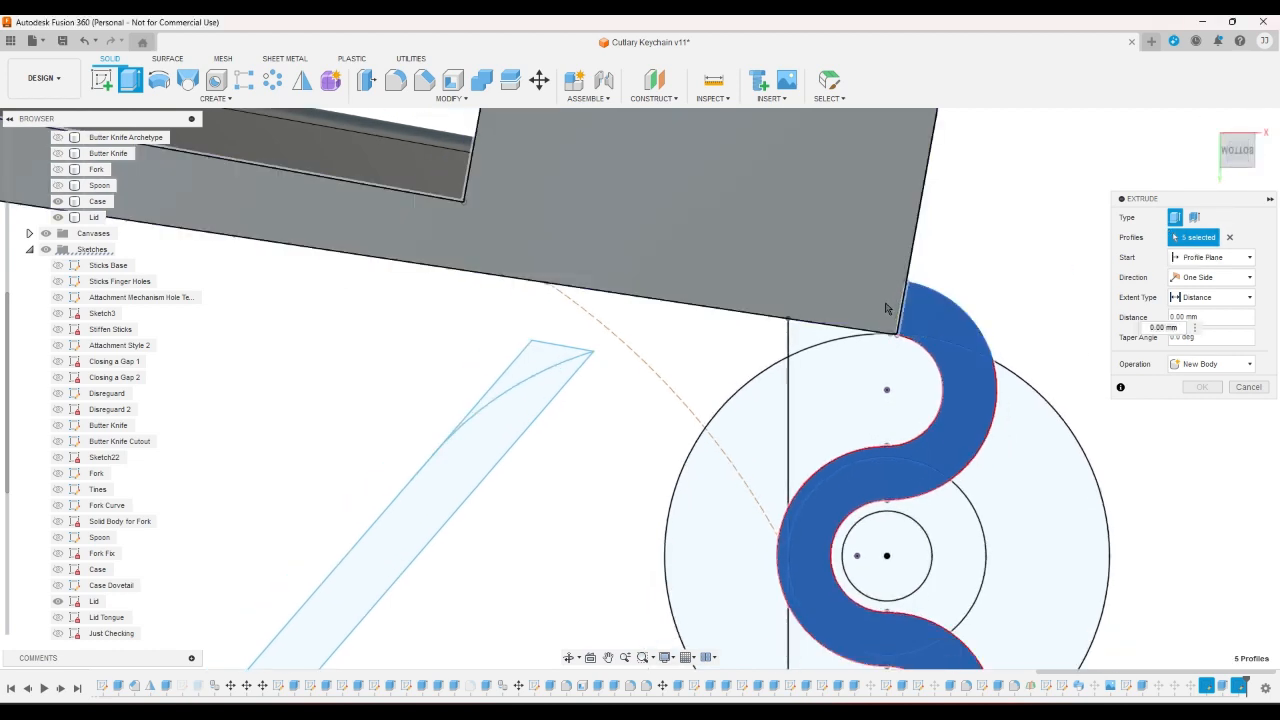
pyautogui.scroll(4, 910, 350)
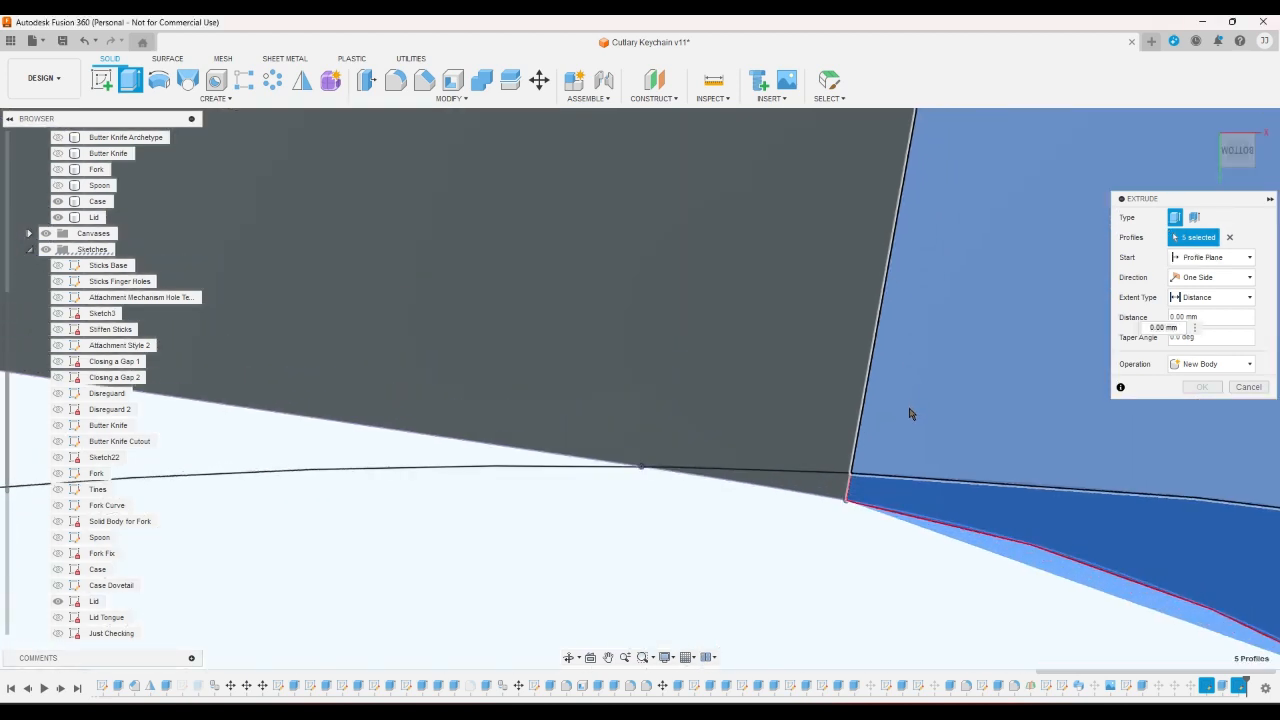
pyautogui.scroll(4, 795, 450)
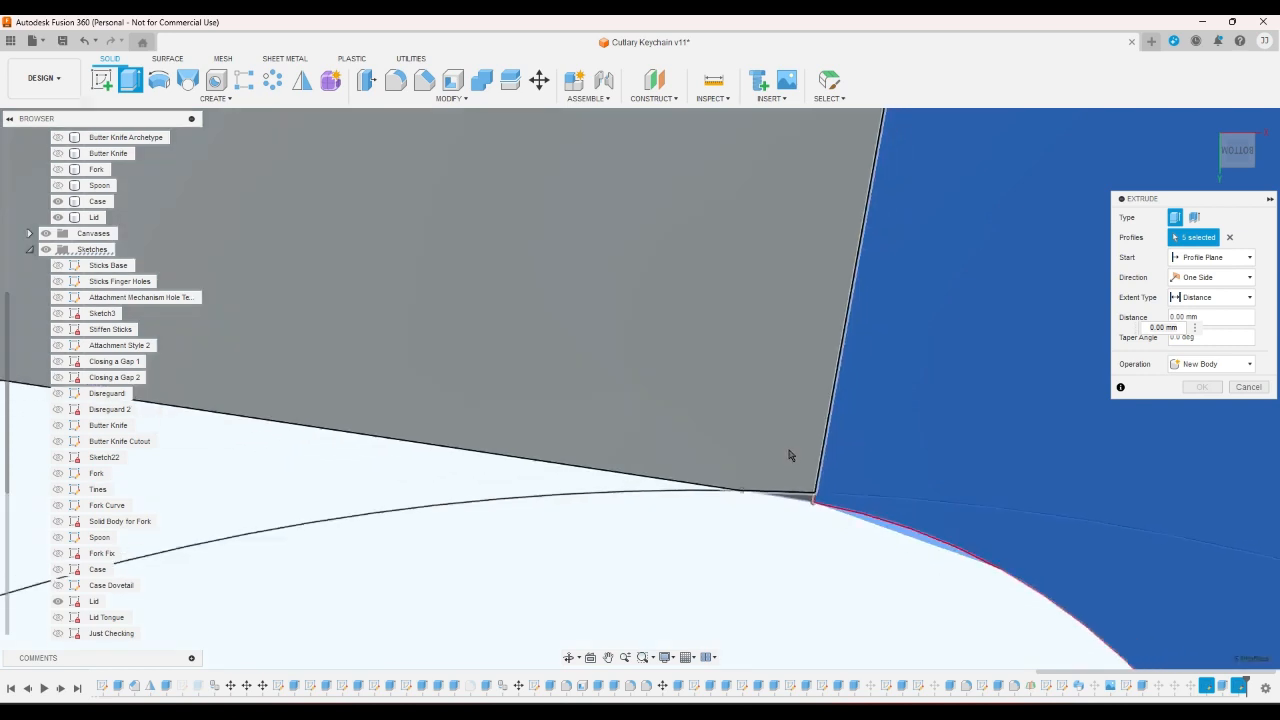
pyautogui.scroll(2, 801, 425)
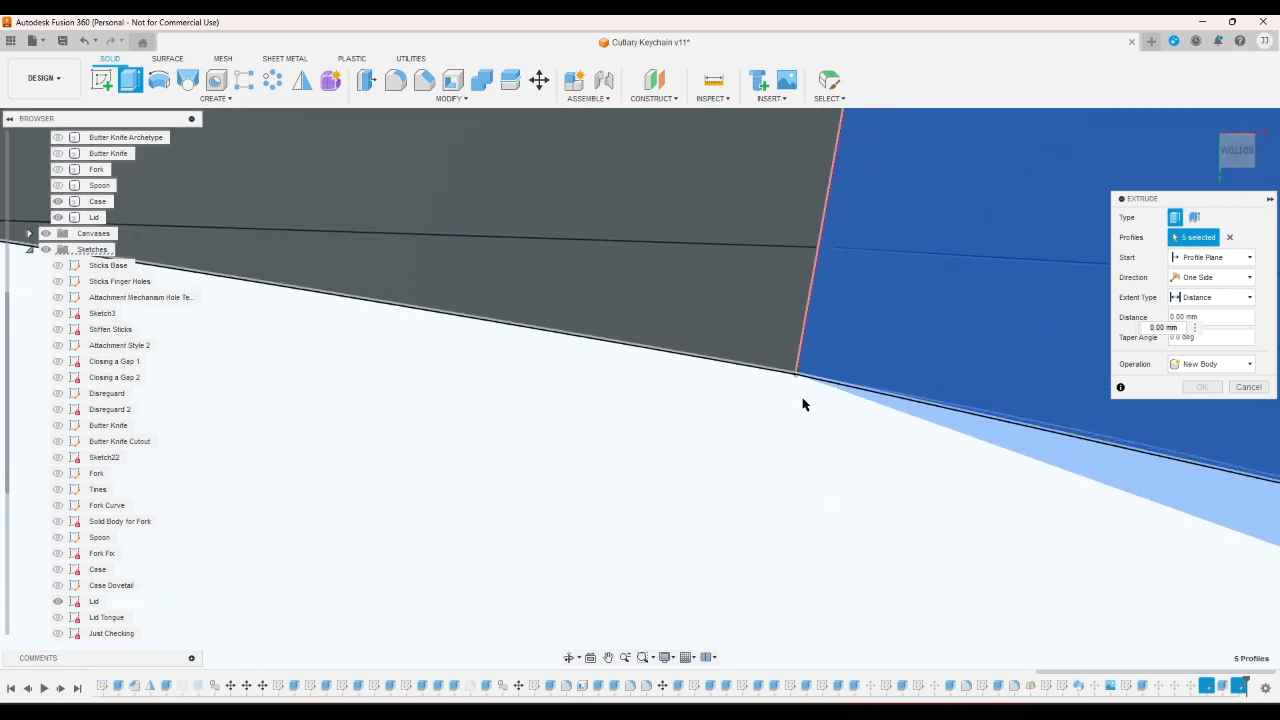
pyautogui.scroll(4, 1010, 422)
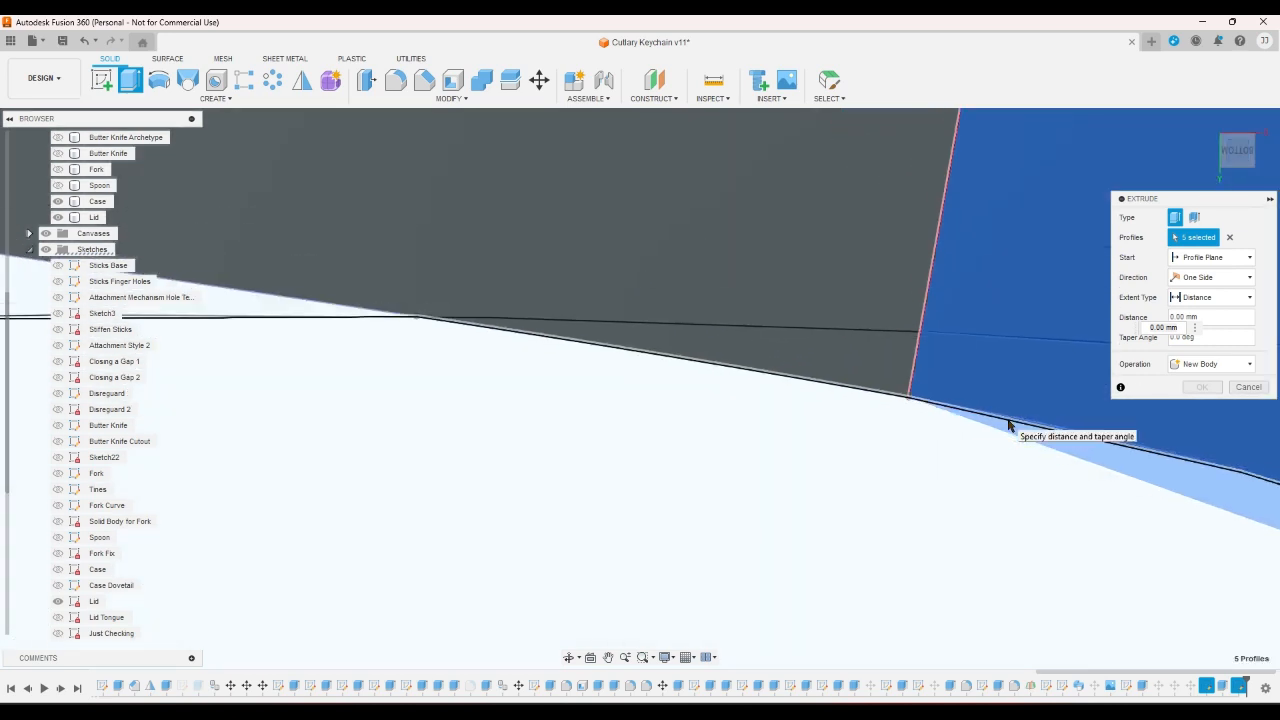
pyautogui.scroll(-8, 990, 438)
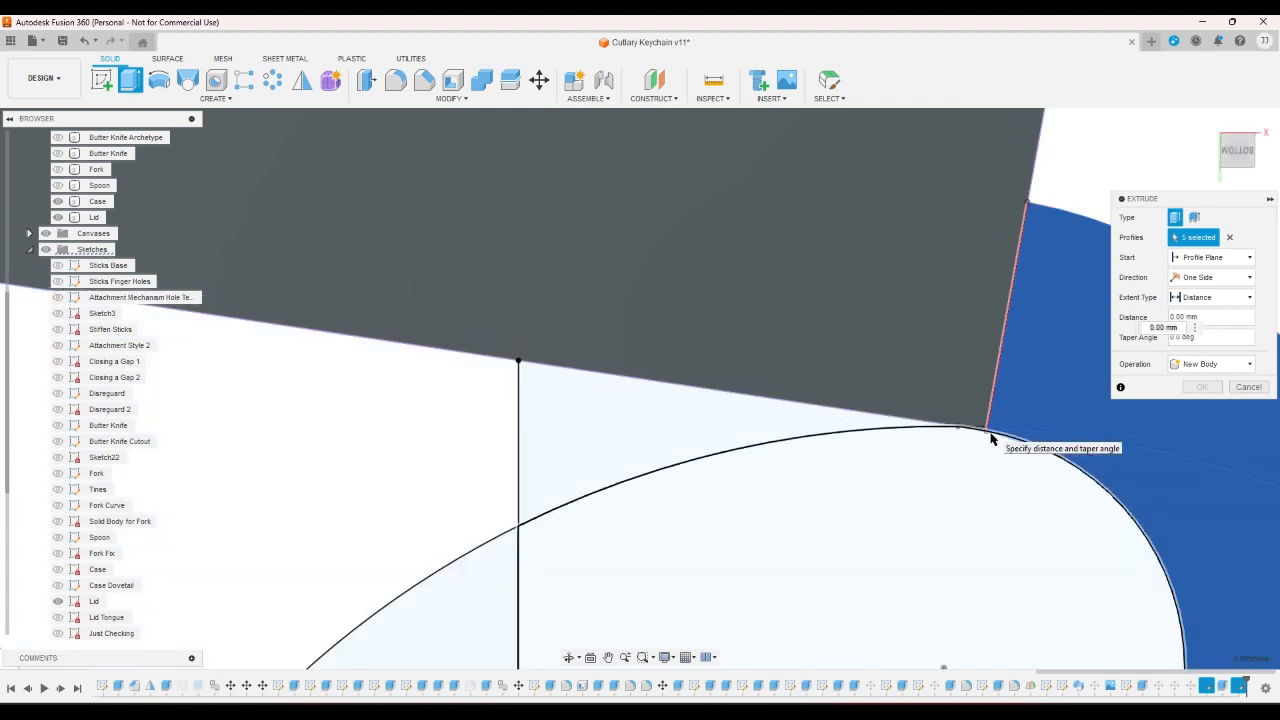
pyautogui.scroll(6, 1034, 567)
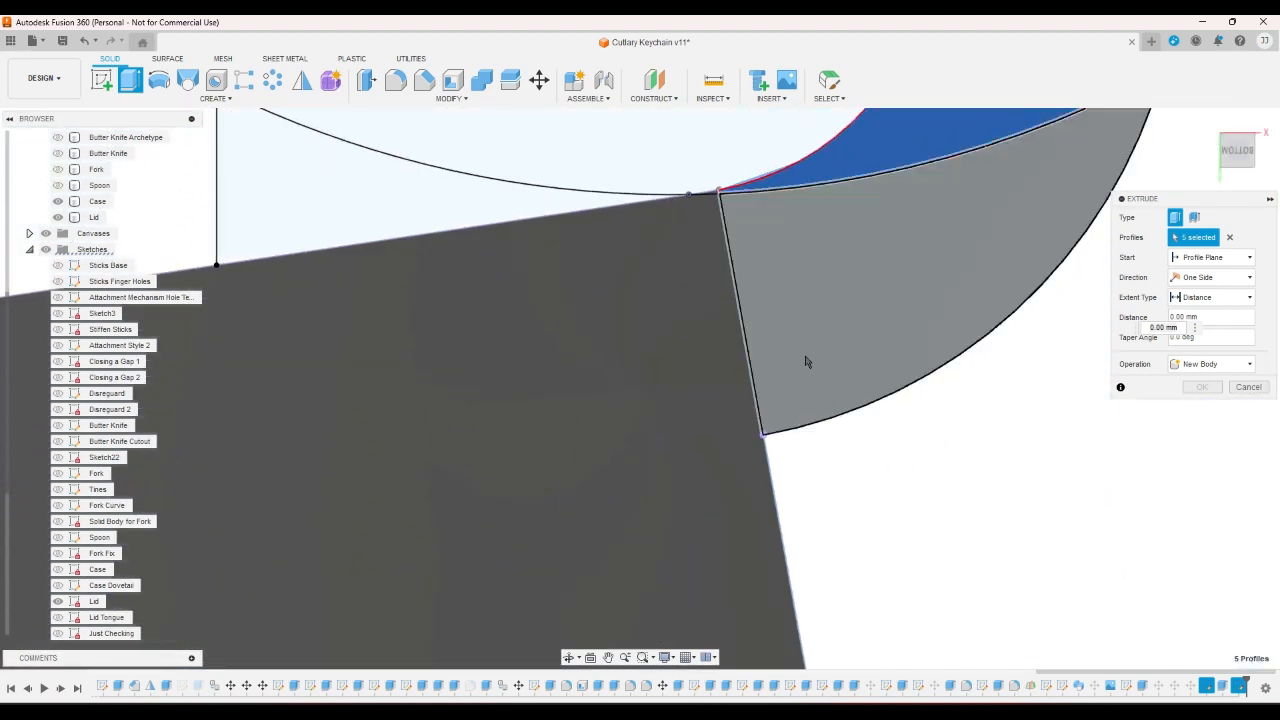
pyautogui.click(806, 361)
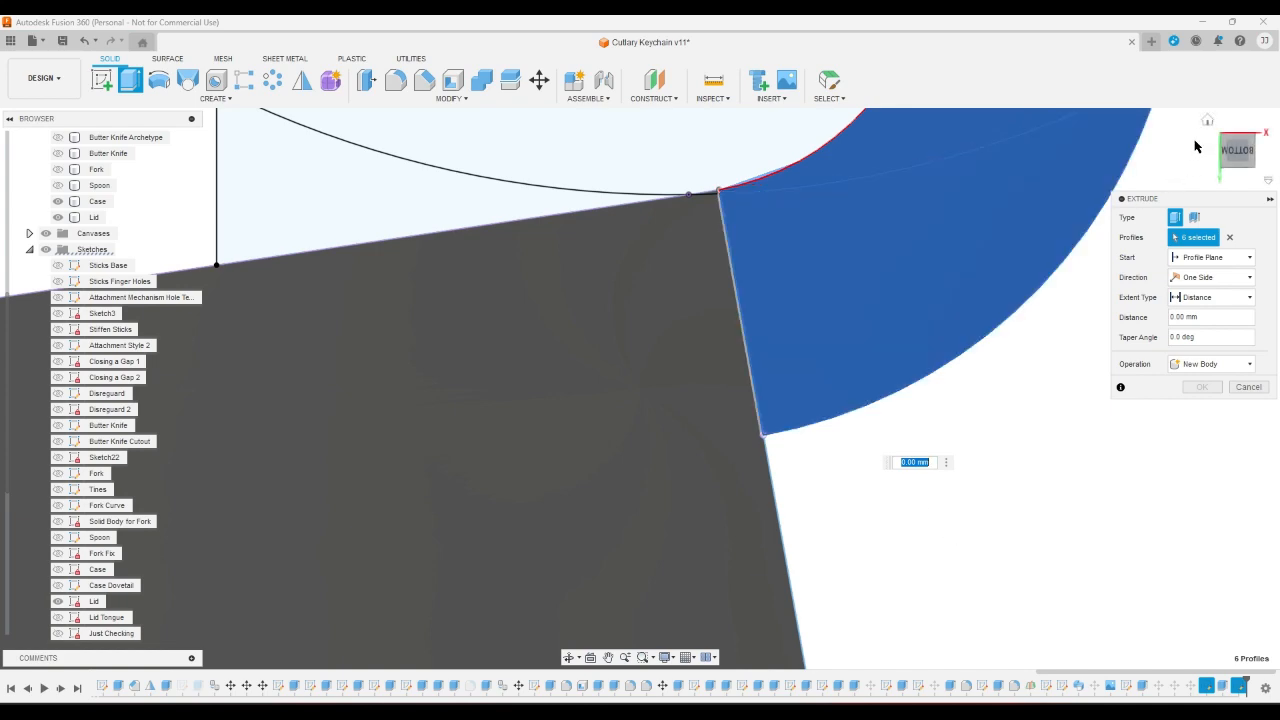
# - Extrude the six hinge profiles as a cut with the extent To Object, ending at the arms' flat top face
pyautogui.click(1207, 121)
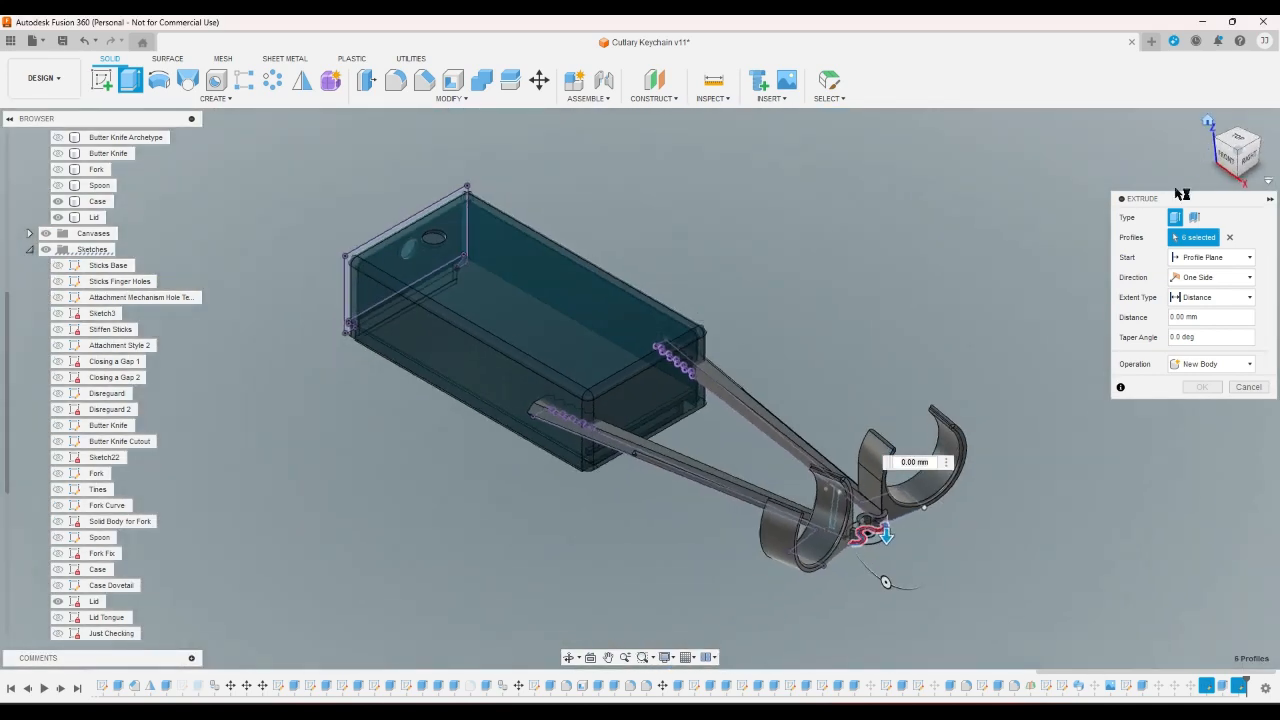
pyautogui.click(1212, 297)
pyautogui.click(1198, 322)
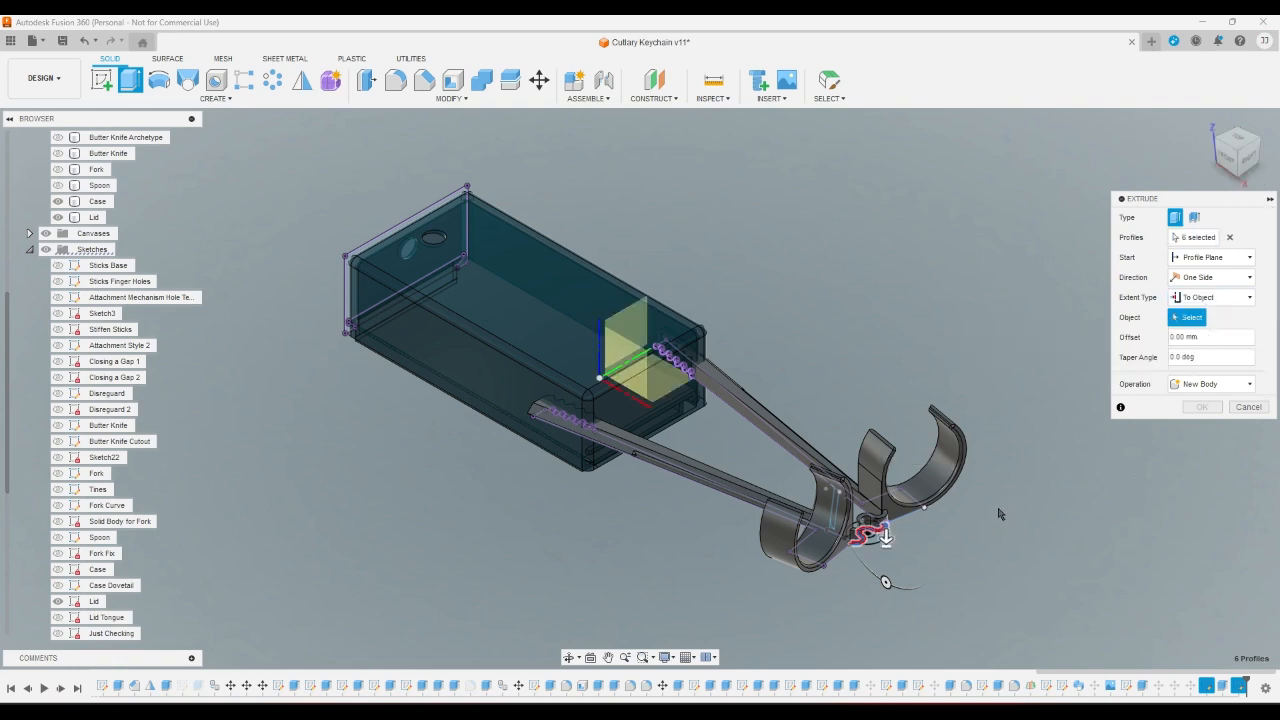
pyautogui.scroll(8, 899, 540)
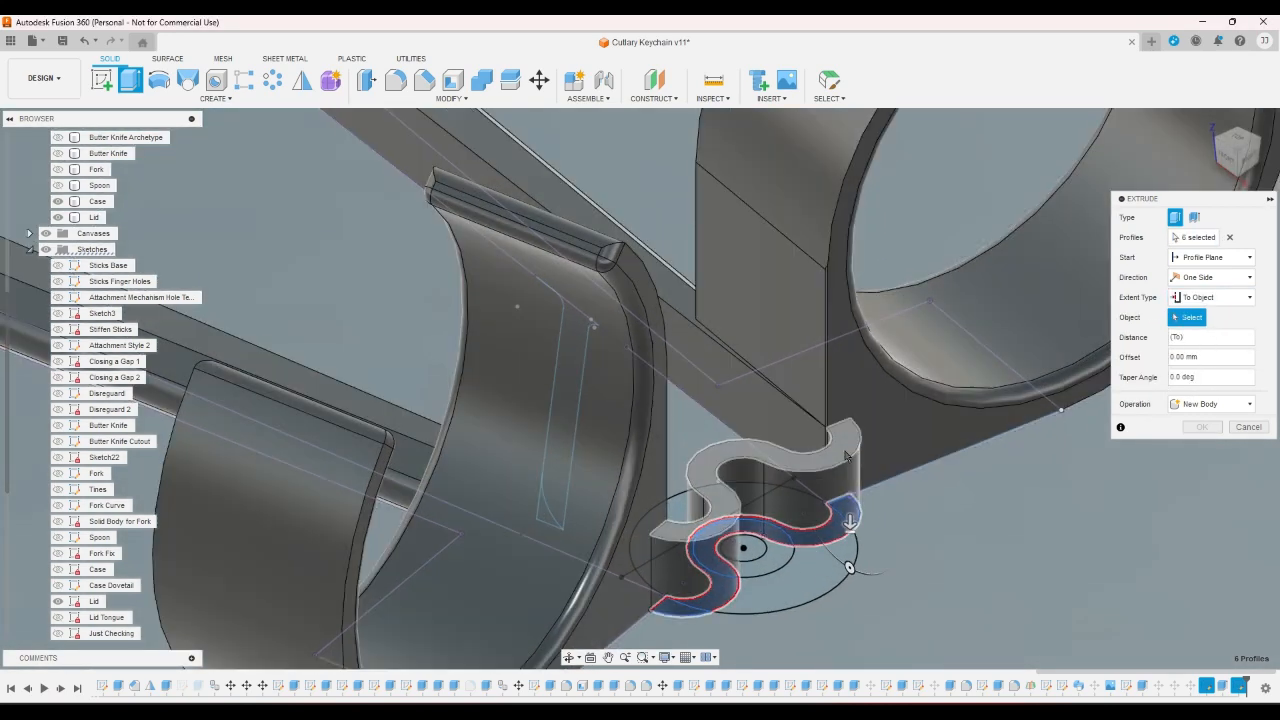
pyautogui.click(845, 455)
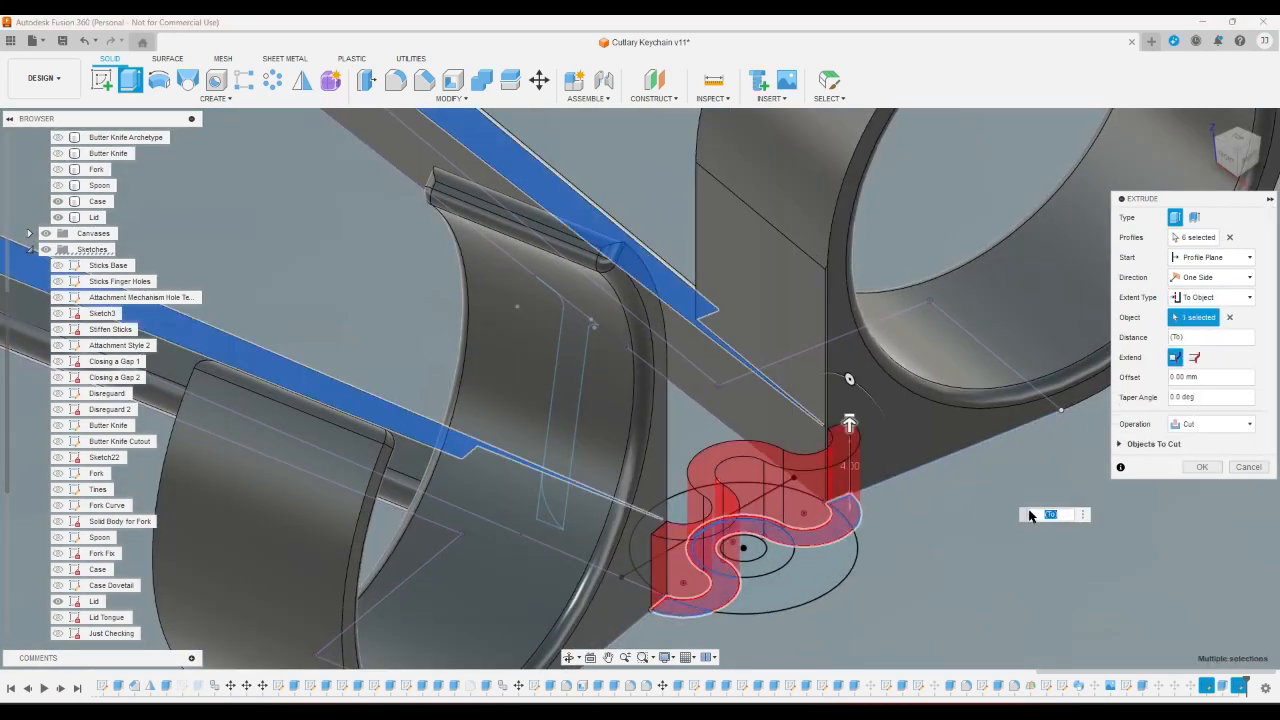
pyautogui.click(1201, 467)
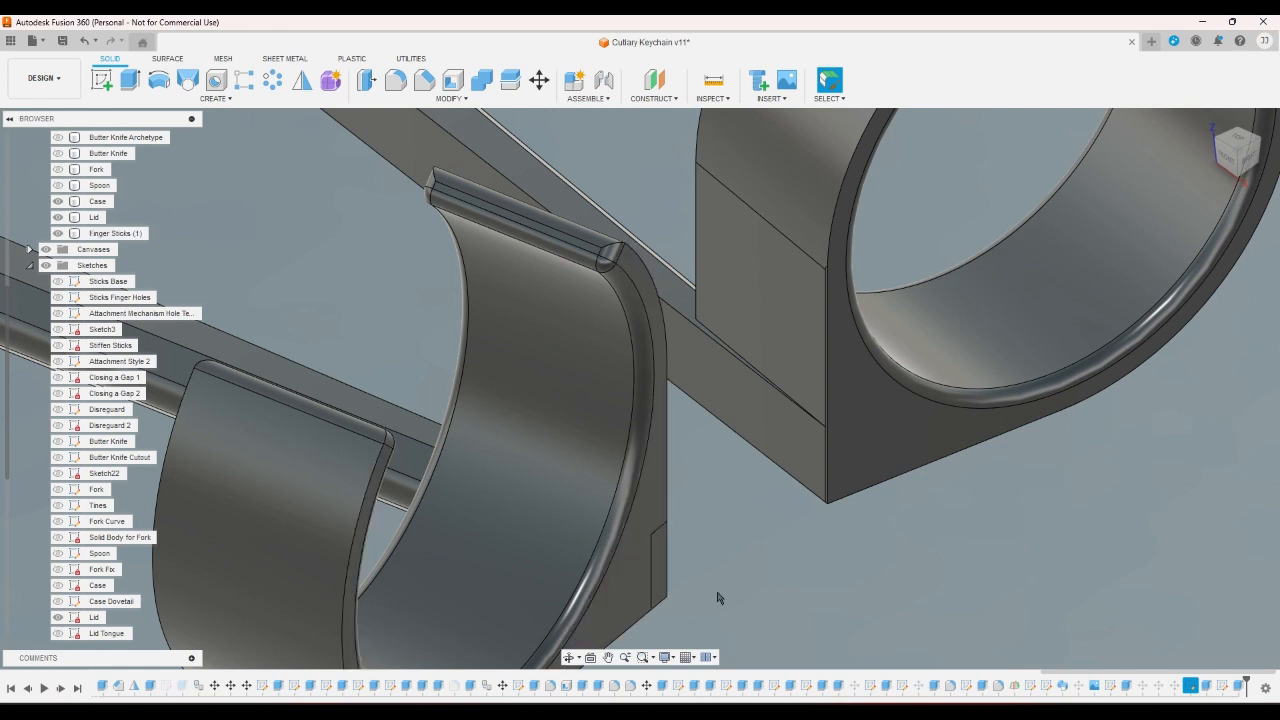
# - Identify the two arm bodies and rename the body Finger Sticks as Right Finger Sticks
pyautogui.scroll(-5, 714, 598)
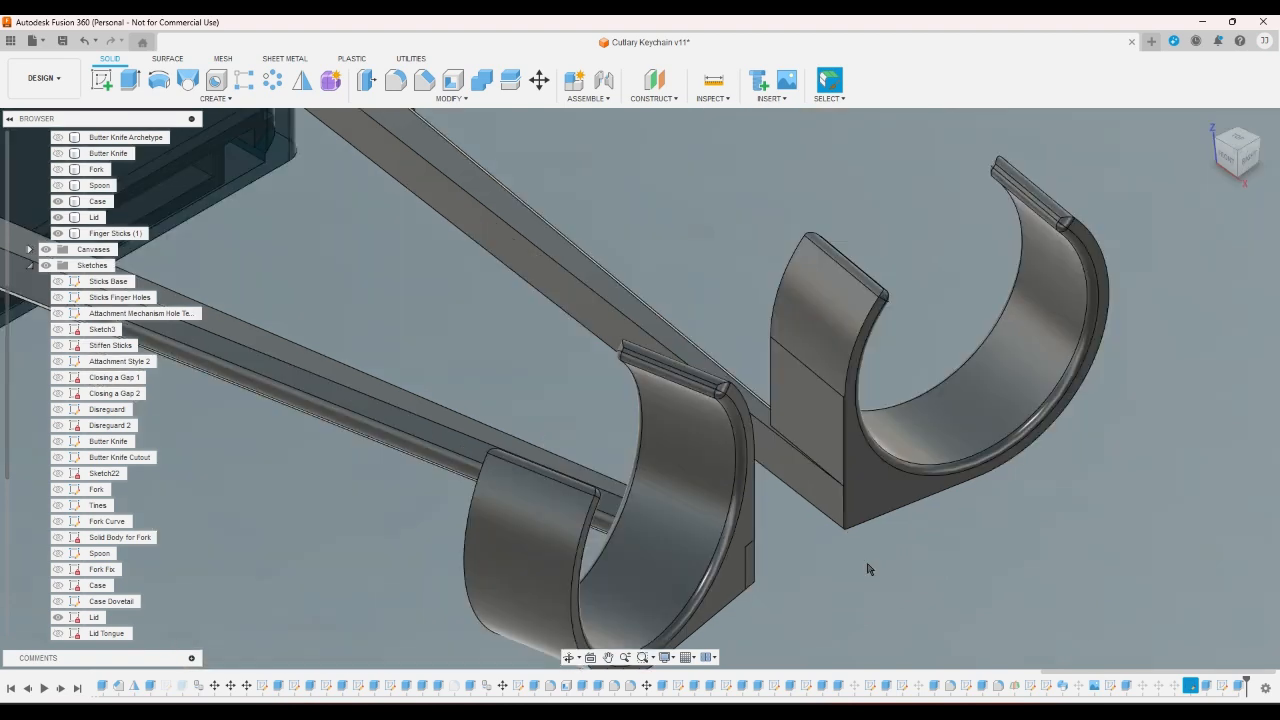
pyautogui.scroll(5, 64, 272)
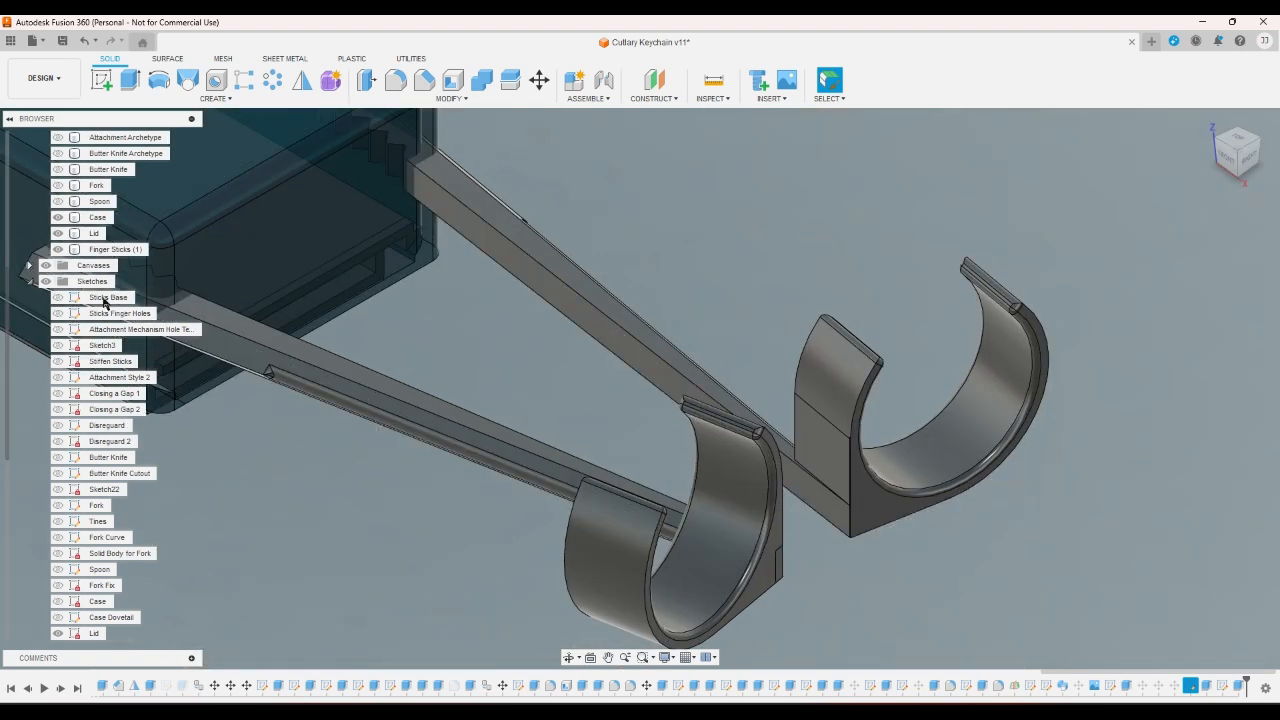
pyautogui.click(105, 360)
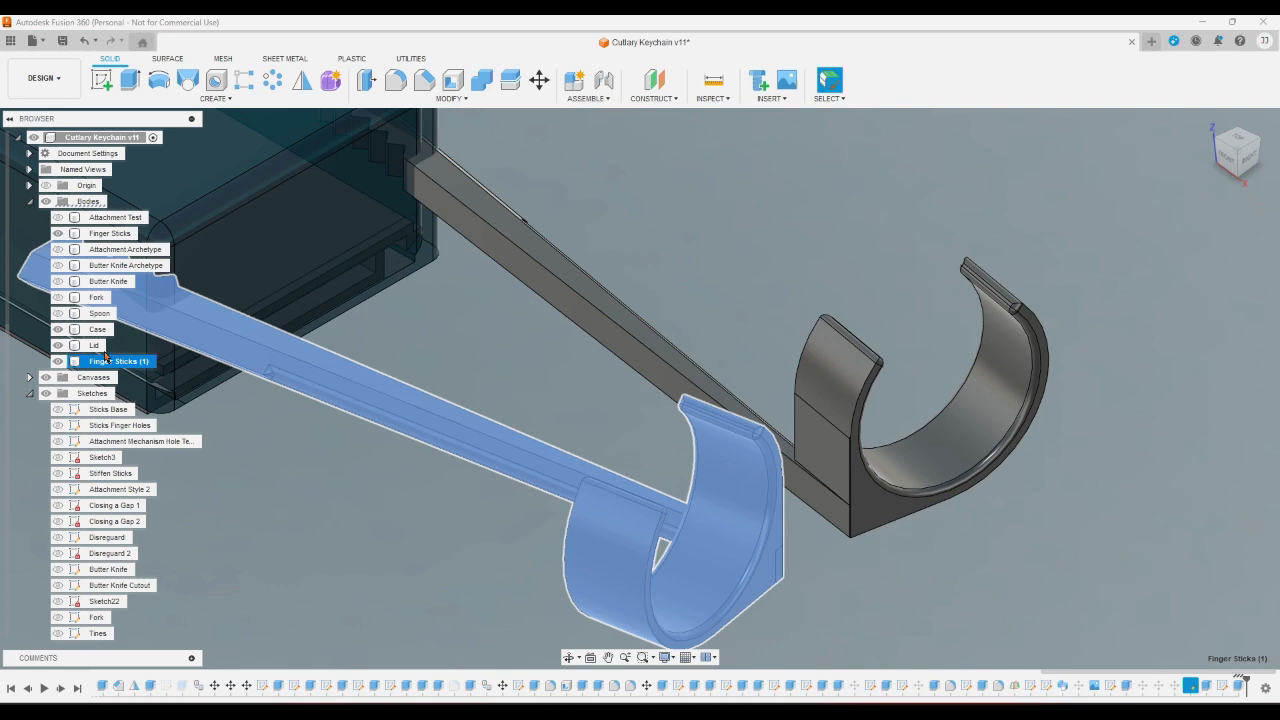
pyautogui.click(103, 234)
pyautogui.rightClick(103, 237)
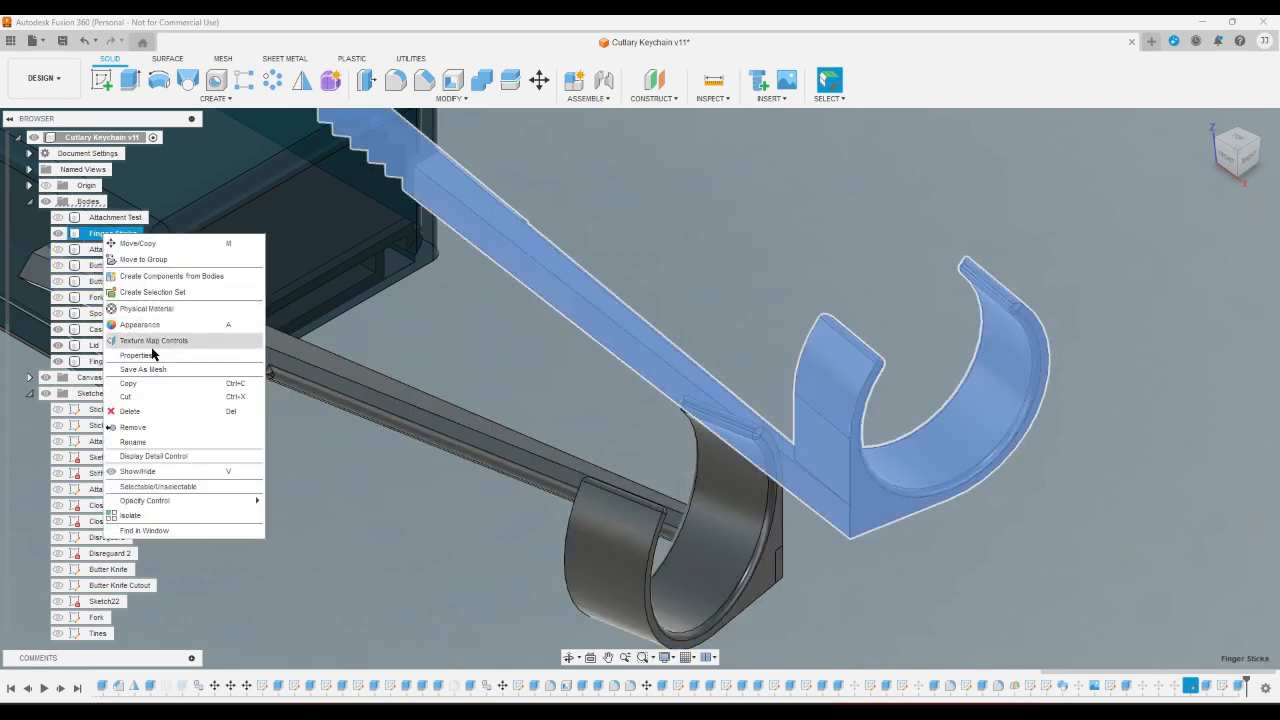
pyautogui.click(148, 443)
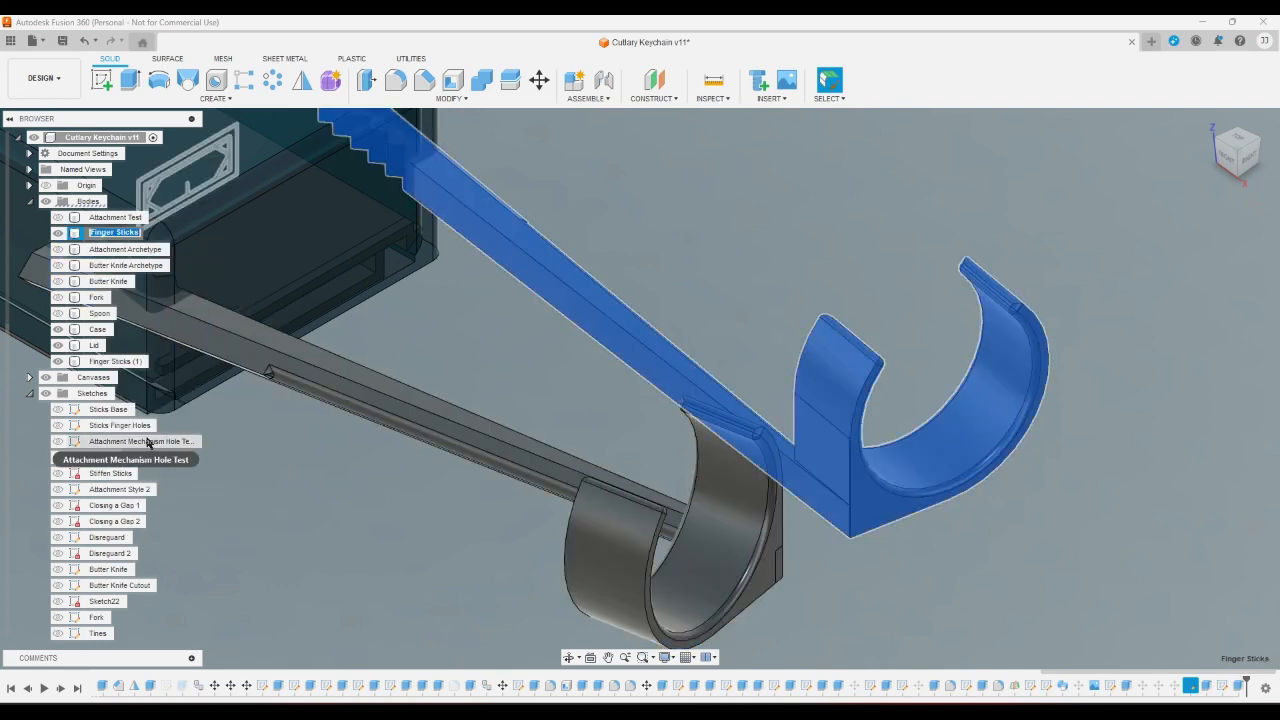
pyautogui.press('Right')
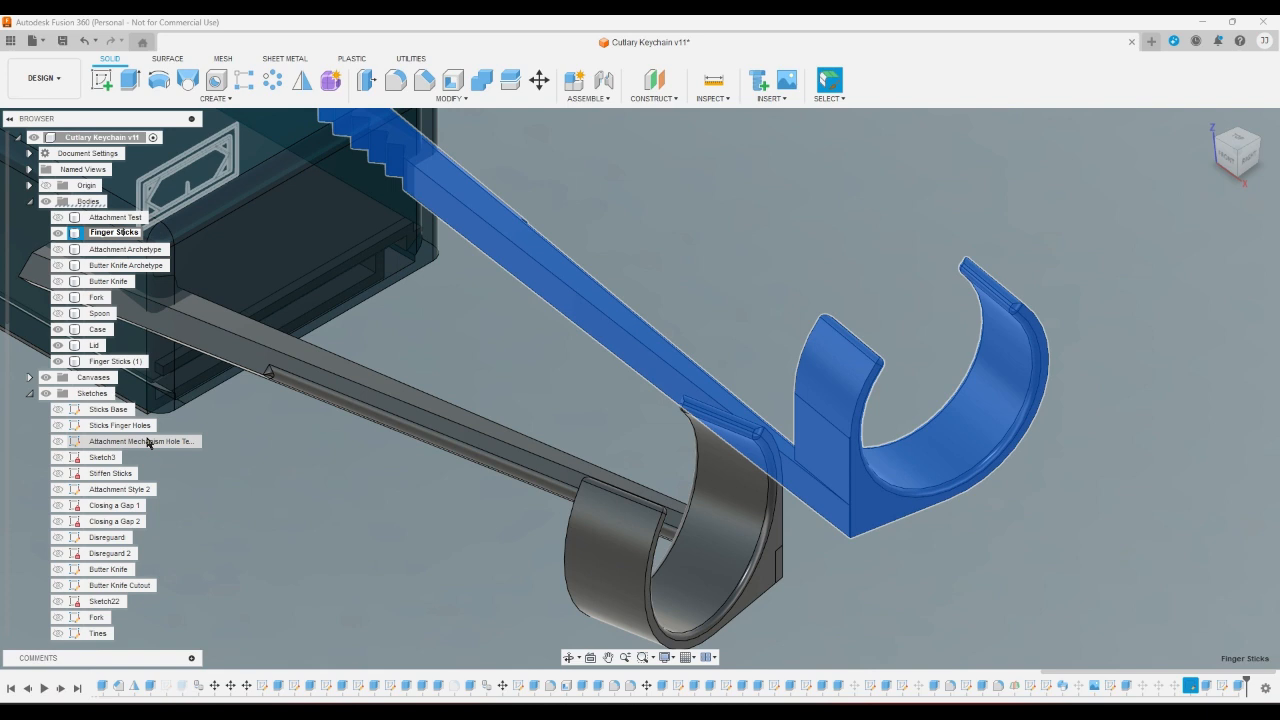
pyautogui.write('Right')
pyautogui.press('Return')
# - Rename the body Finger Sticks (1) as Left Finger Sticks
pyautogui.rightClick(132, 360)
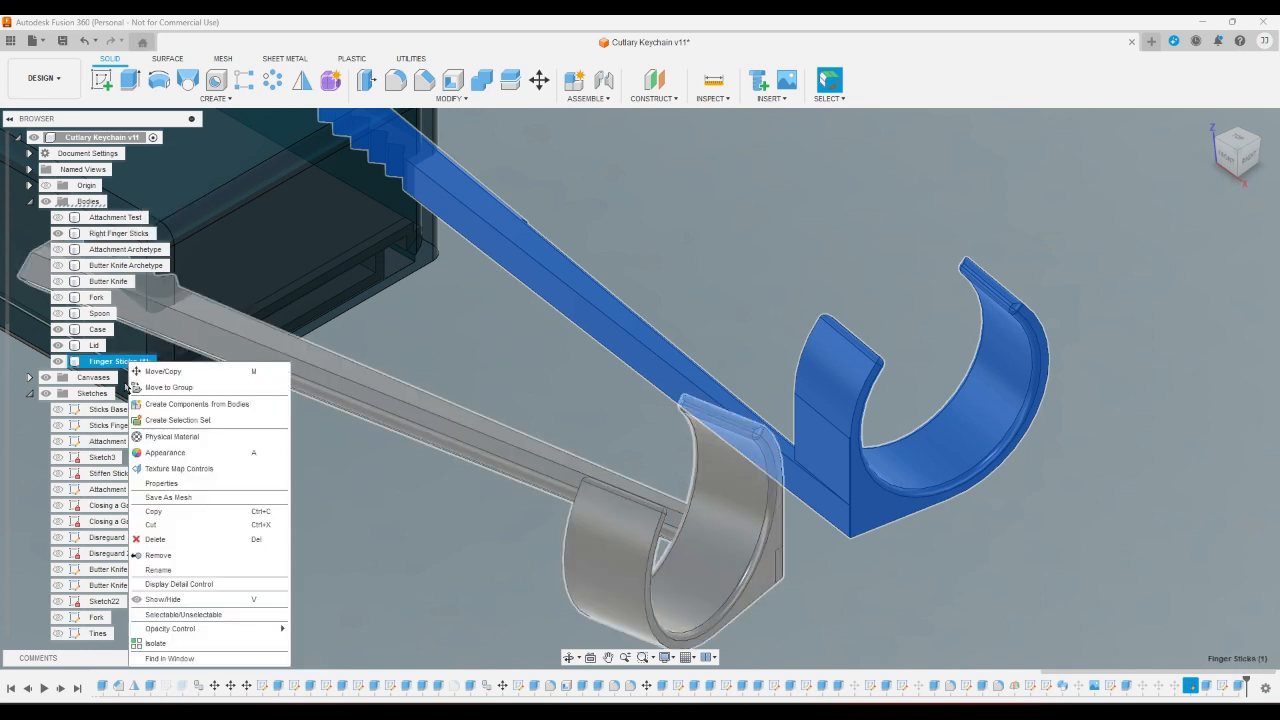
pyautogui.click(193, 570)
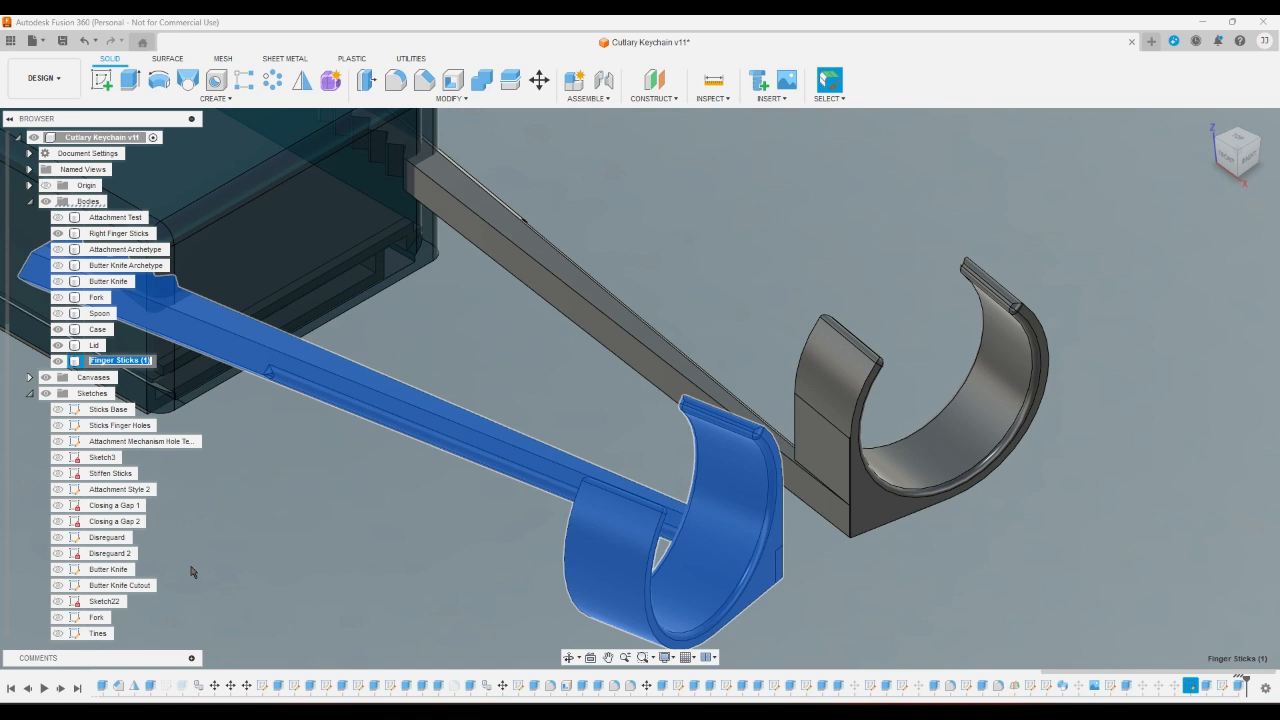
pyautogui.press('End')
pyautogui.press('Home')
pyautogui.write('Left')
pyautogui.press('Return')
pyautogui.press('Escape')
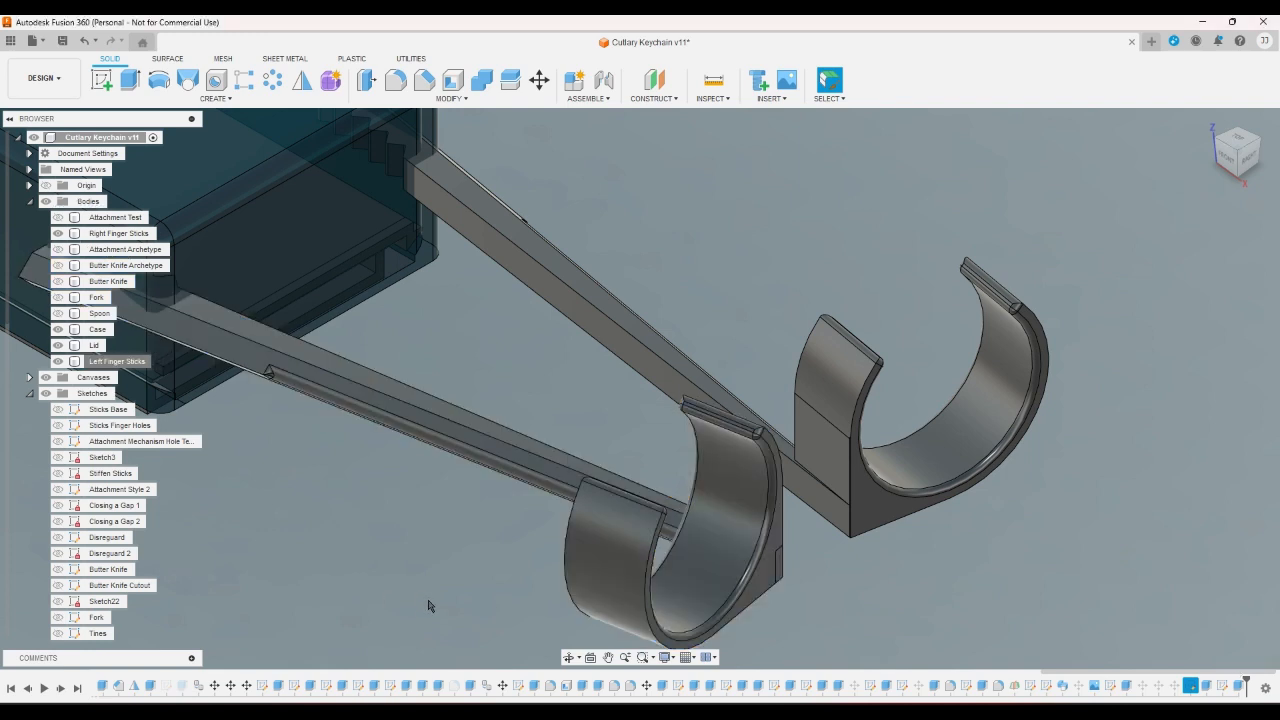
# - Hide the Case and Lid bodies so only the two finger sticks are displayed
pyautogui.scroll(-5, 428, 606)
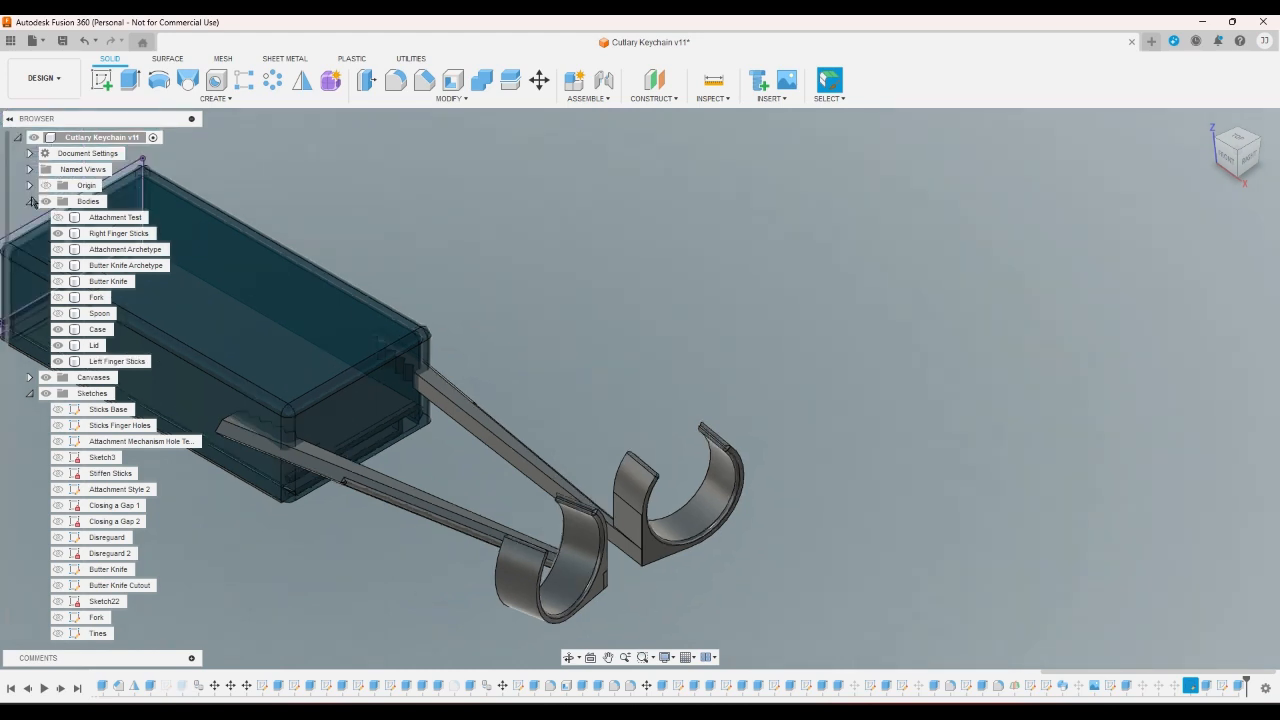
pyautogui.click(58, 329)
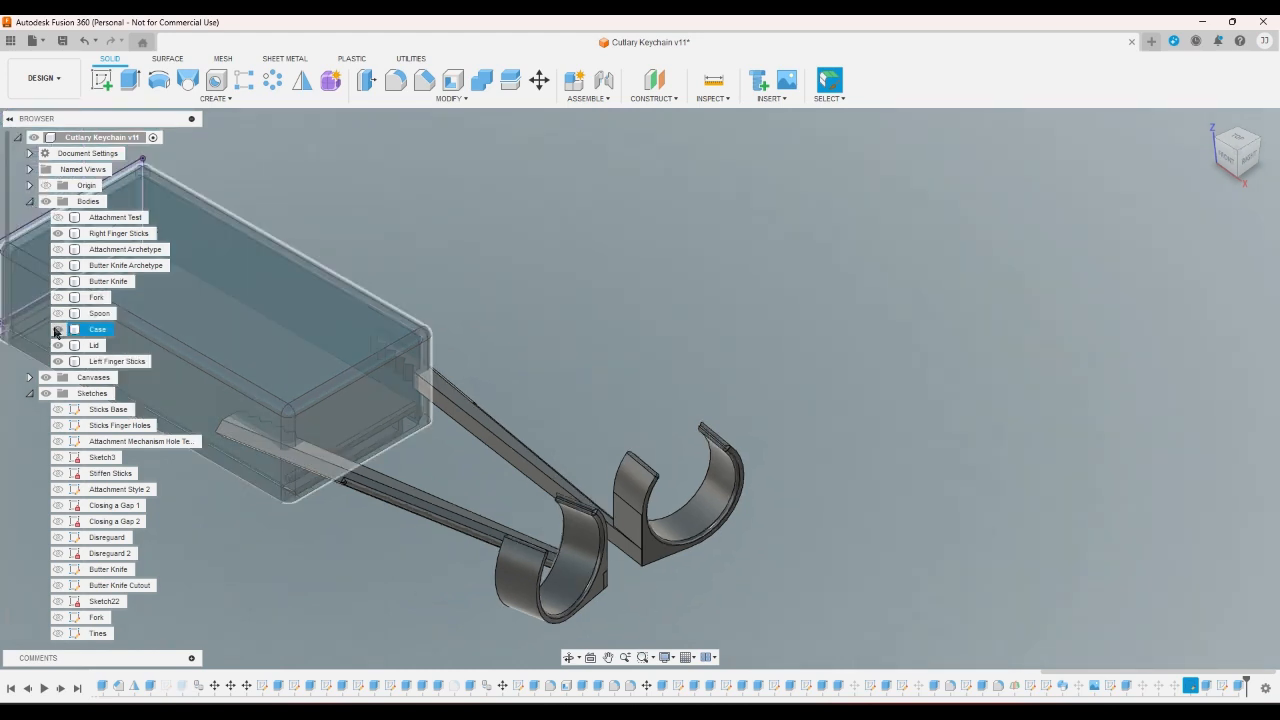
pyautogui.click(58, 345)
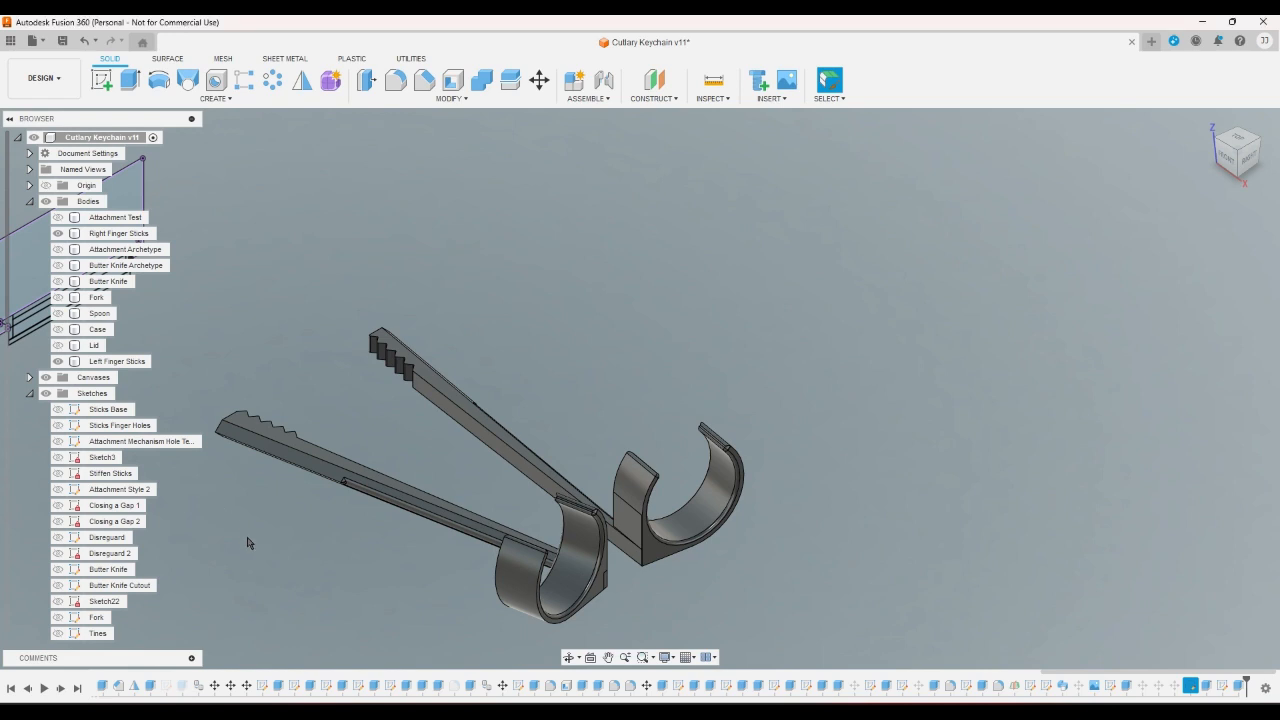
# - Hide the Lid sketch and collapse the Sketches and Bodies folders
pyautogui.scroll(-3, 251, 540)
pyautogui.scroll(-5, 75, 520)
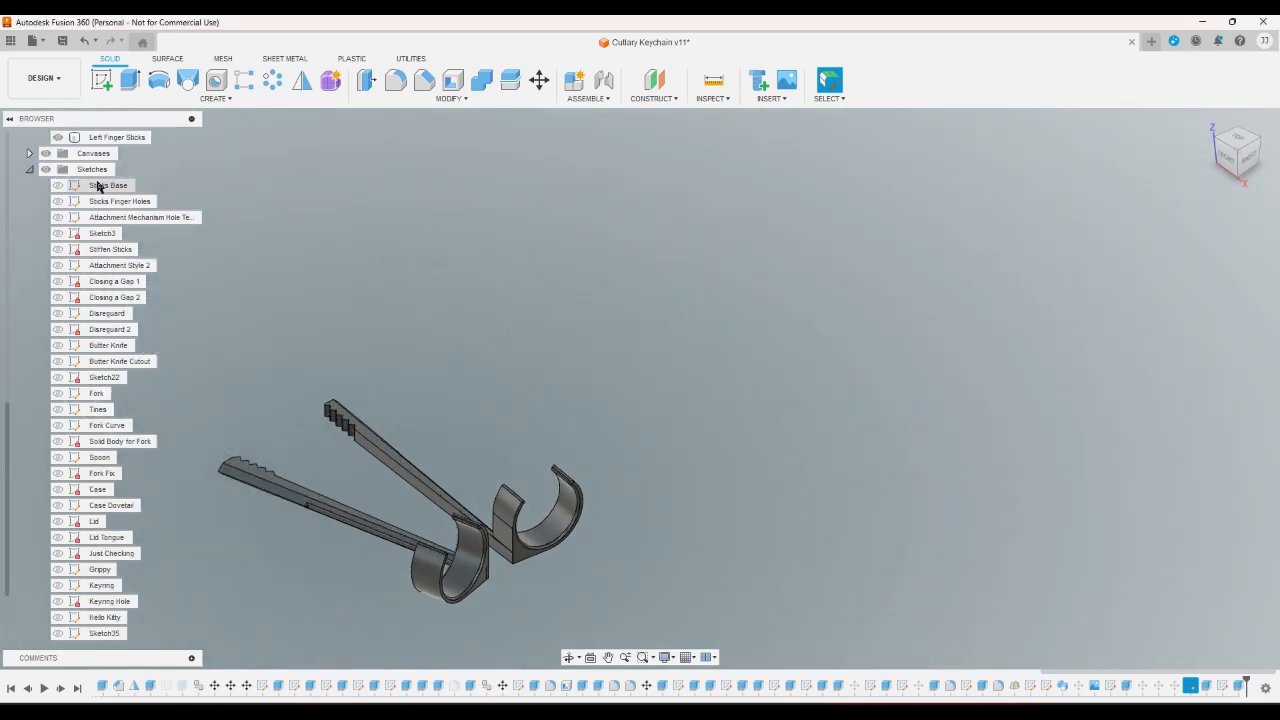
pyautogui.click(30, 170)
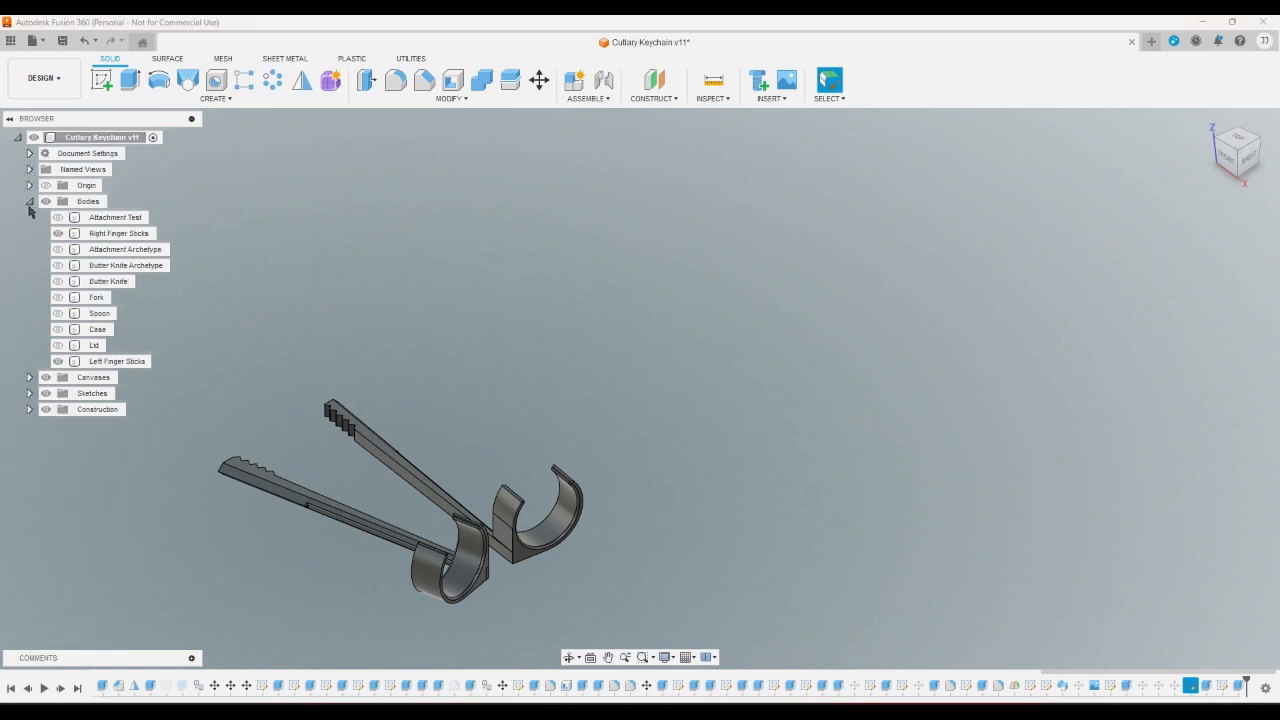
pyautogui.click(29, 203)
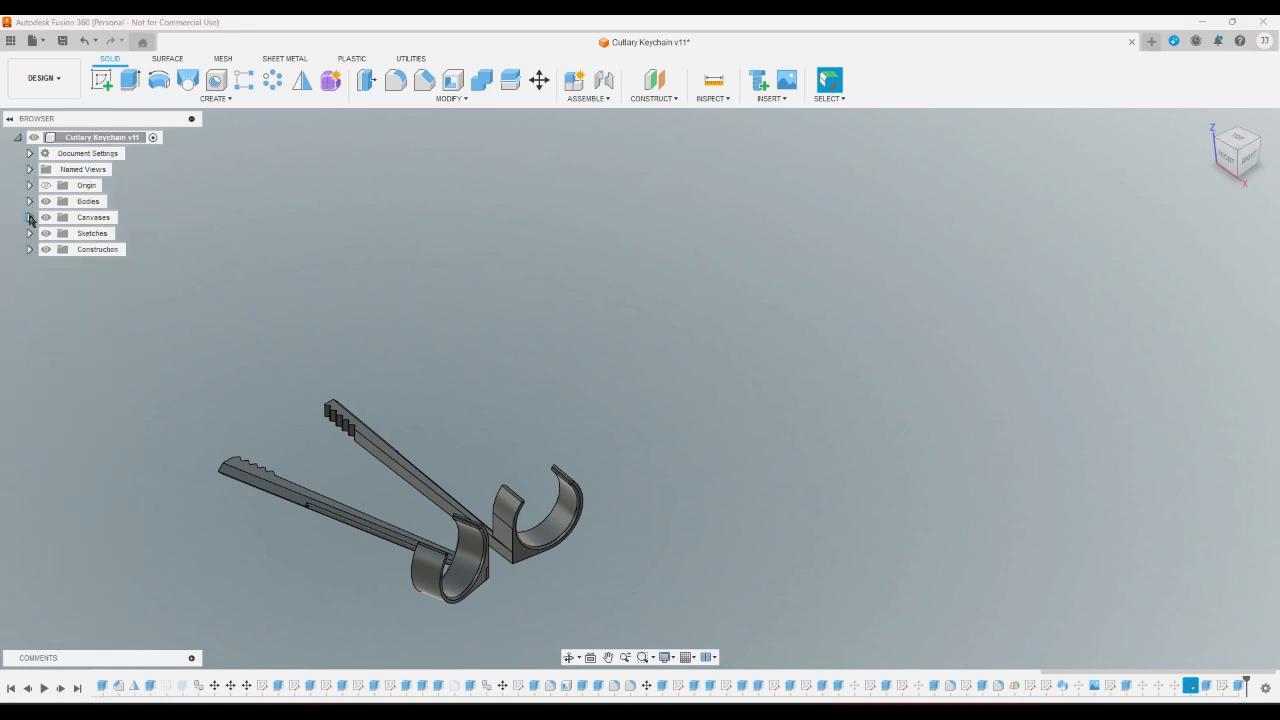
# - Expand the Sketches folder and show Sketch36 and Sketch35
pyautogui.click(29, 203)
pyautogui.click(29, 203)
pyautogui.click(30, 233)
pyautogui.click(62, 619)
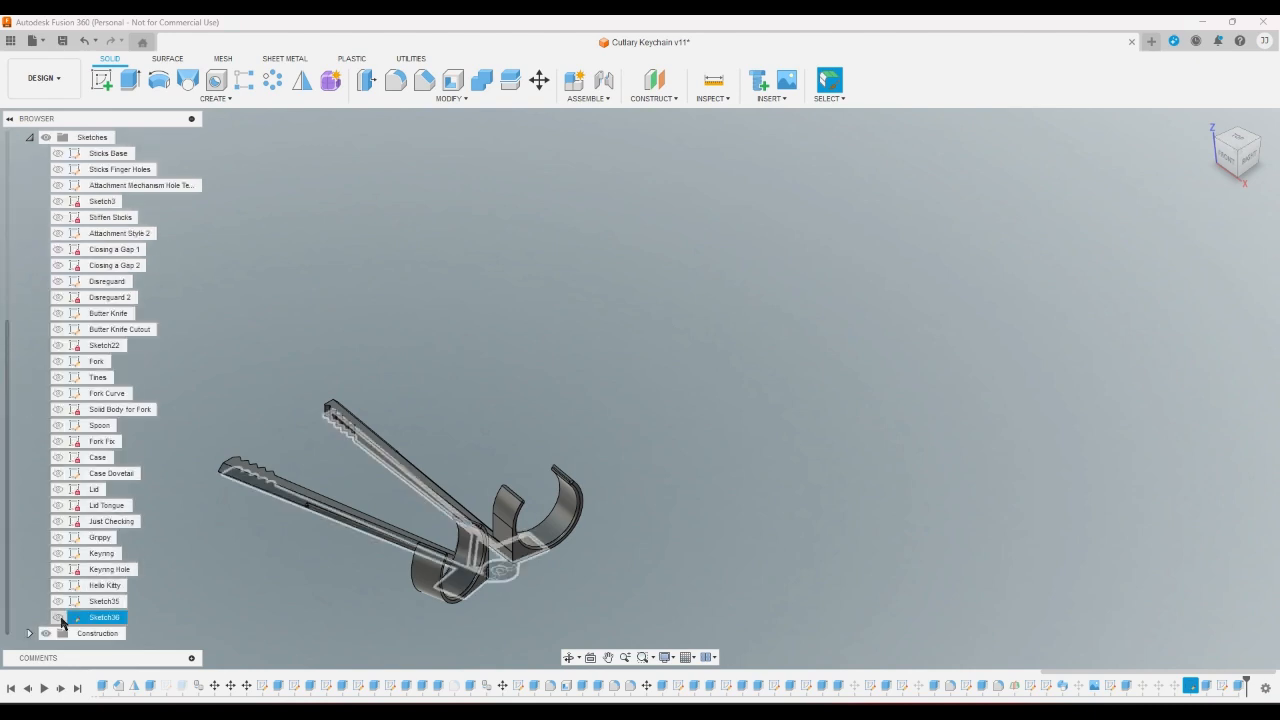
pyautogui.click(58, 618)
pyautogui.click(58, 602)
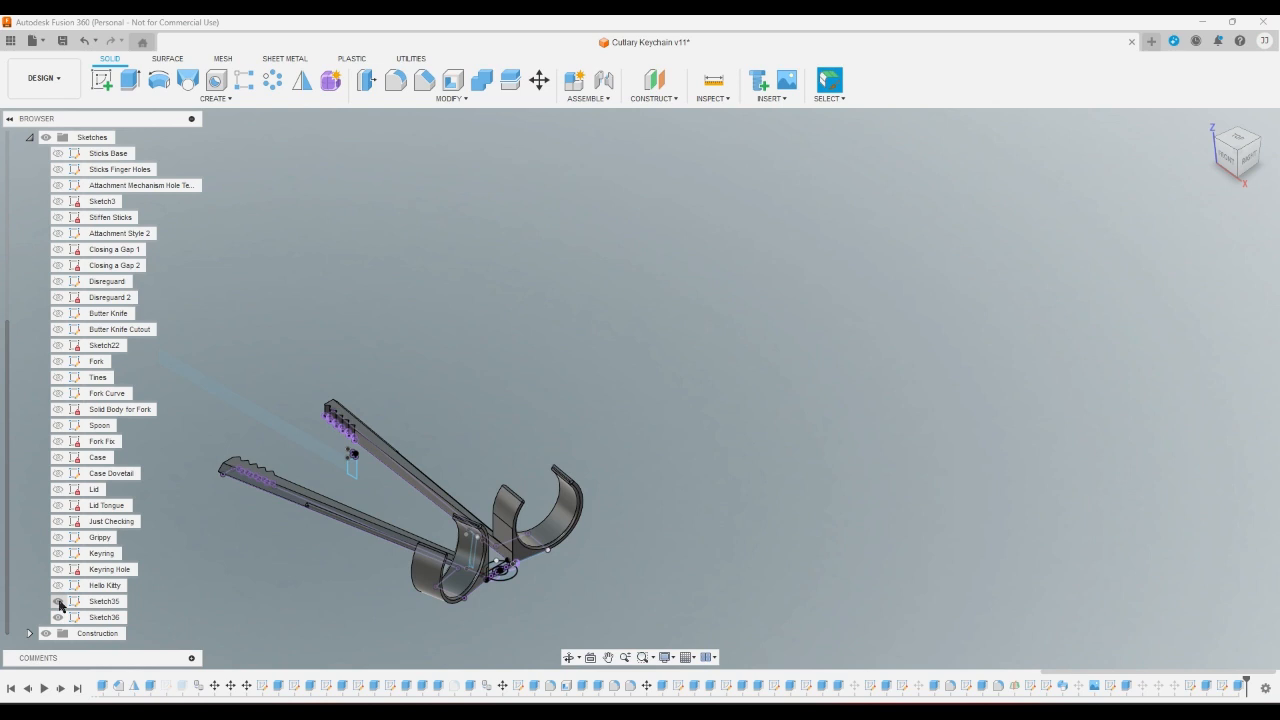
# - Rename Sketch35 as Lid insertion geometry and hide it
pyautogui.rightClick(100, 602)
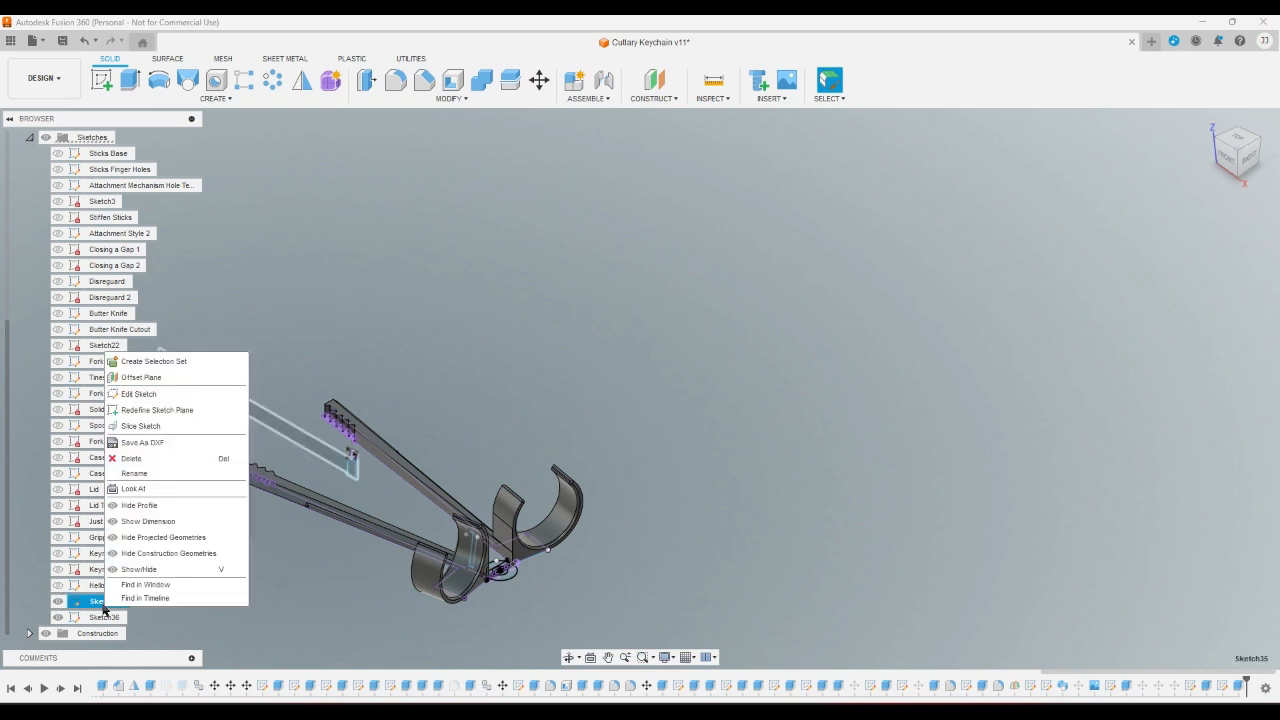
pyautogui.click(134, 473)
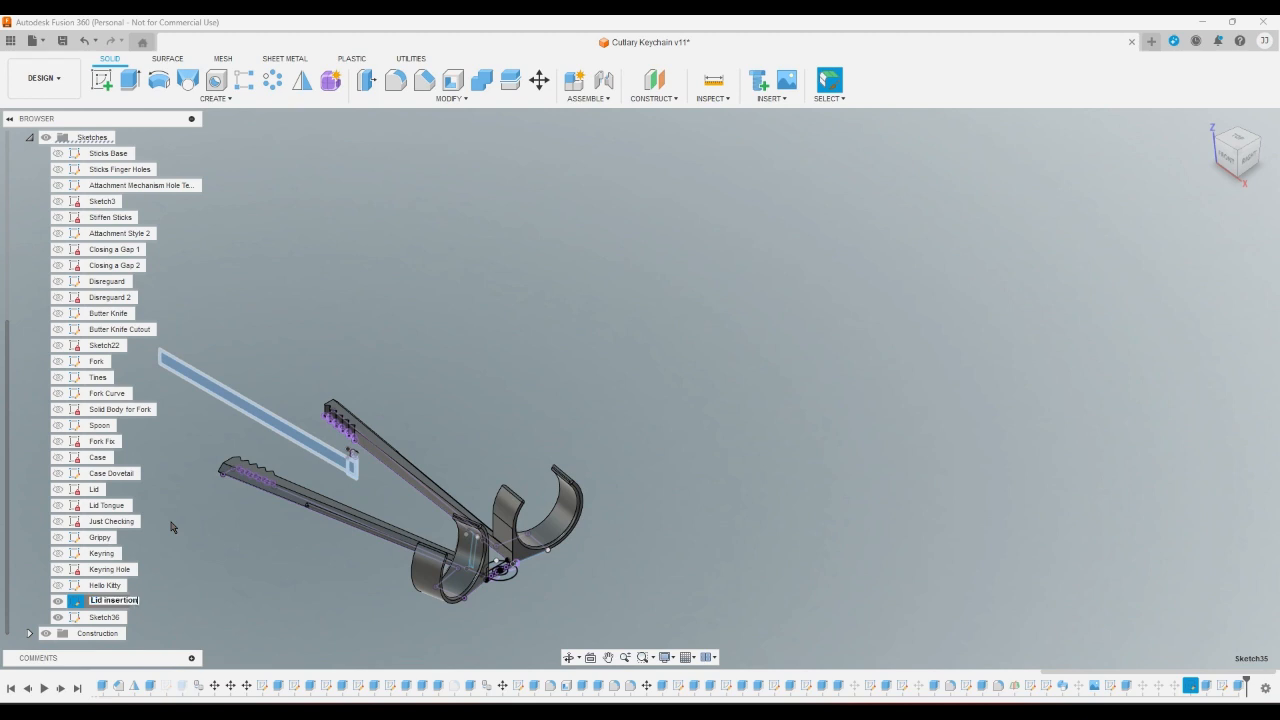
pyautogui.write('Lid insertion geometry')
pyautogui.press('Return')
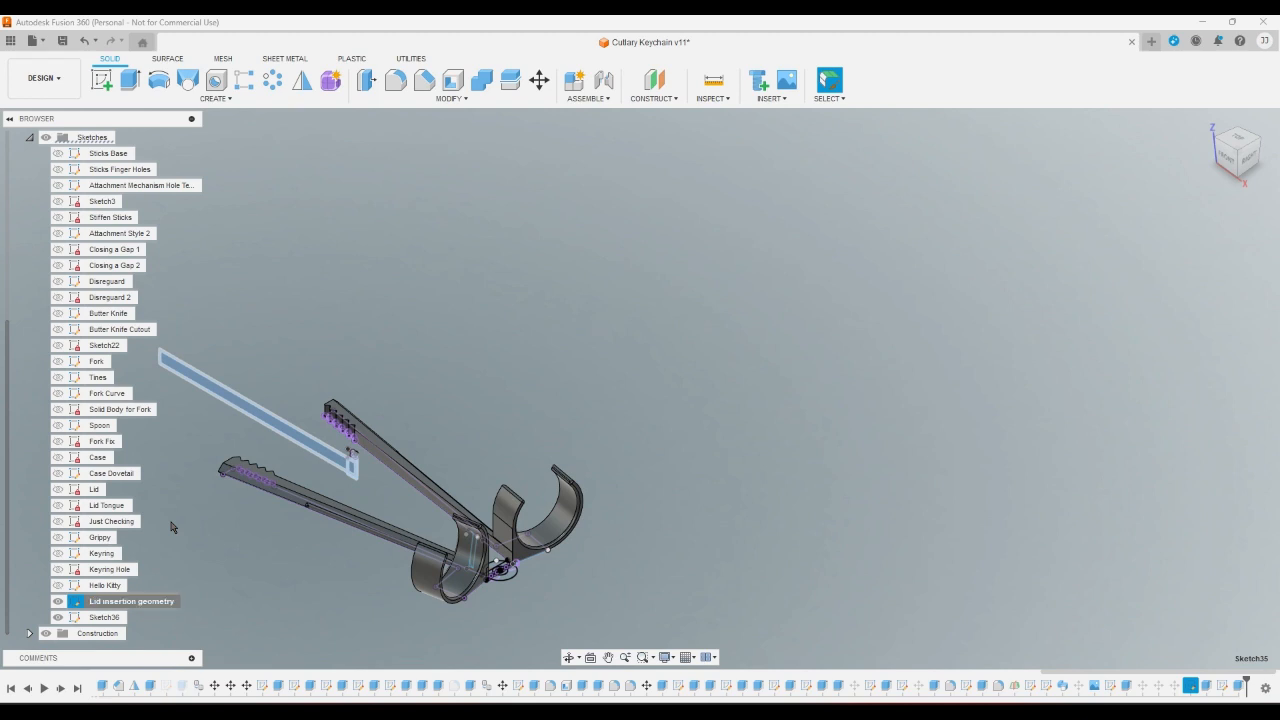
pyautogui.press('Escape')
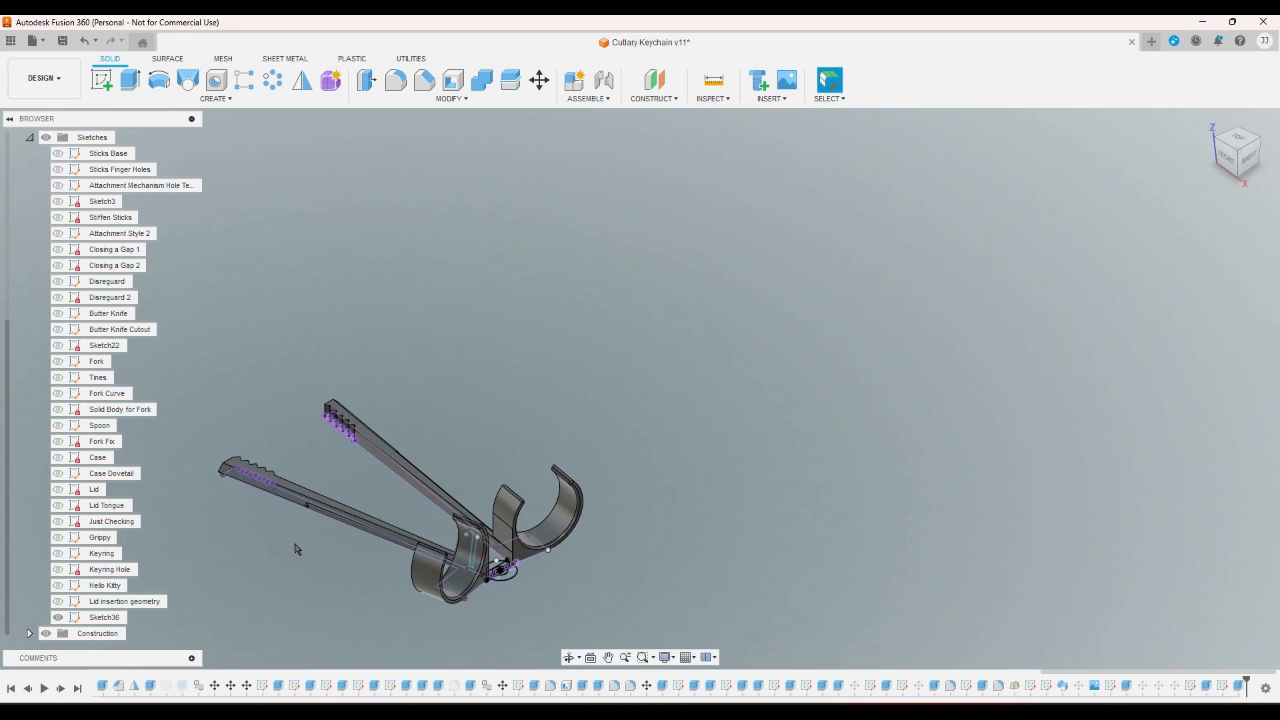
pyautogui.click(105, 617)
pyautogui.click(204, 625)
pyautogui.scroll(6, 532, 574)
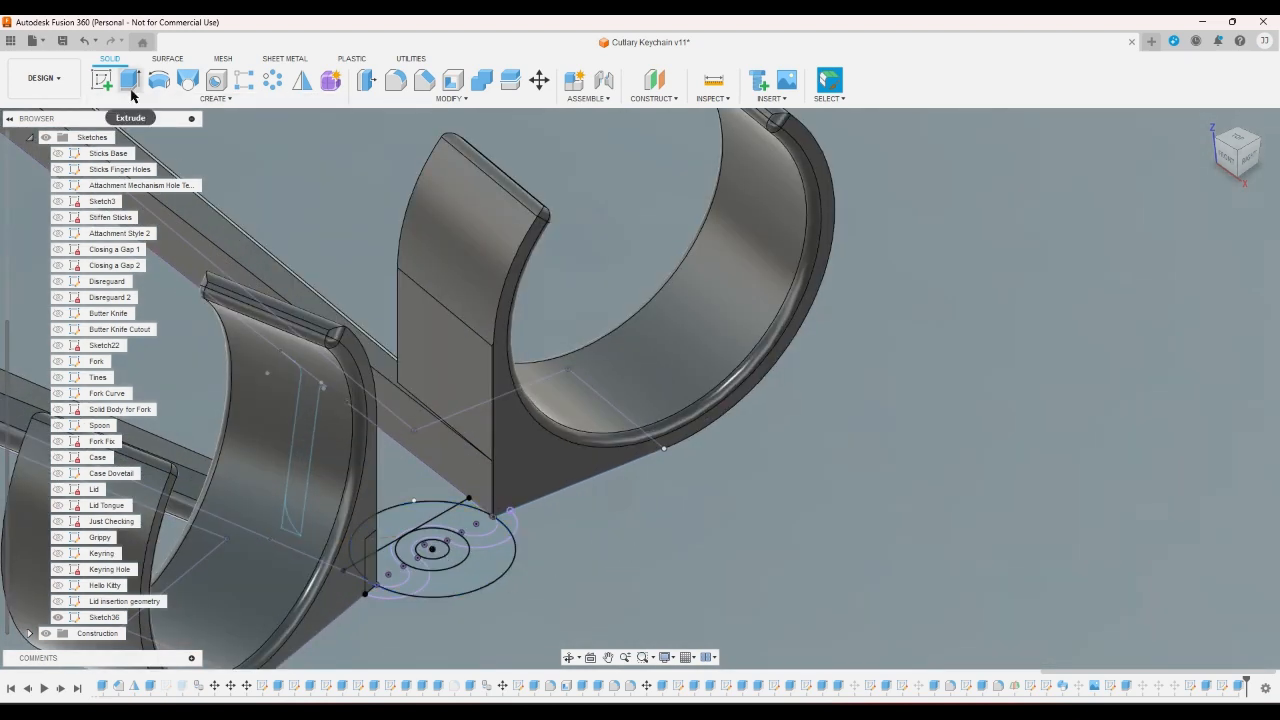
pyautogui.scroll(5, 397, 614)
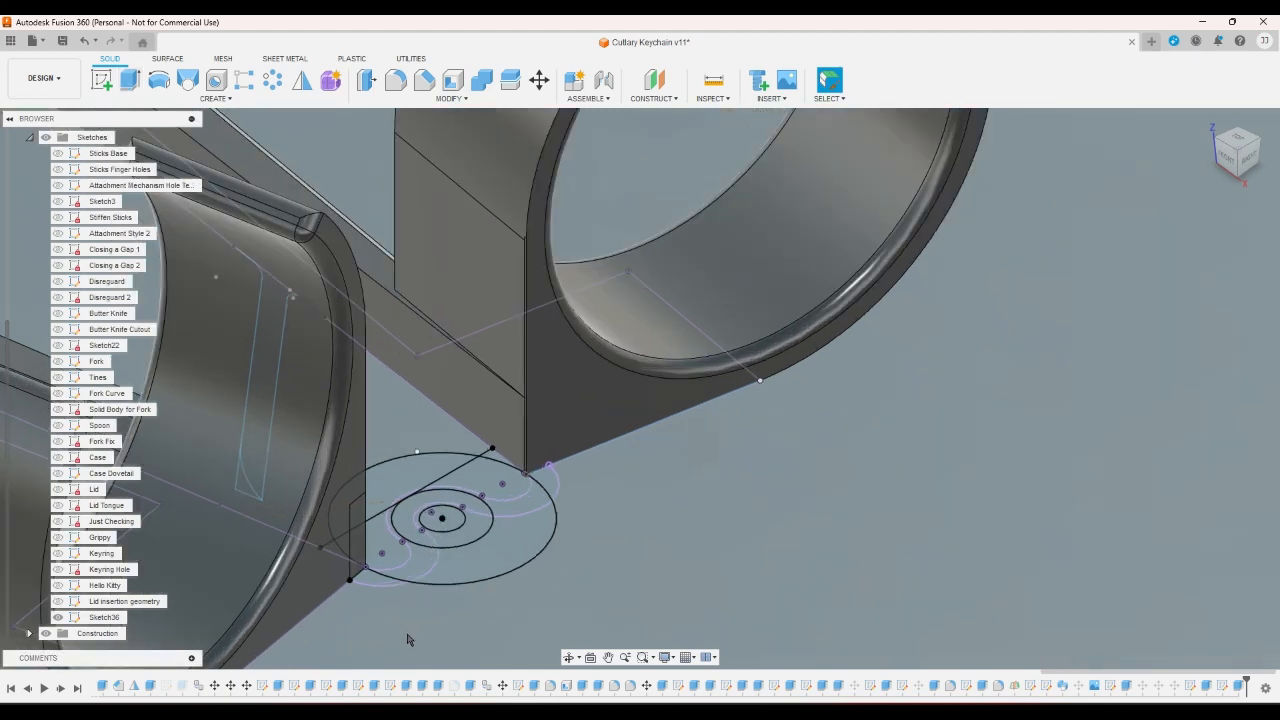
pyautogui.scroll(2, 397, 614)
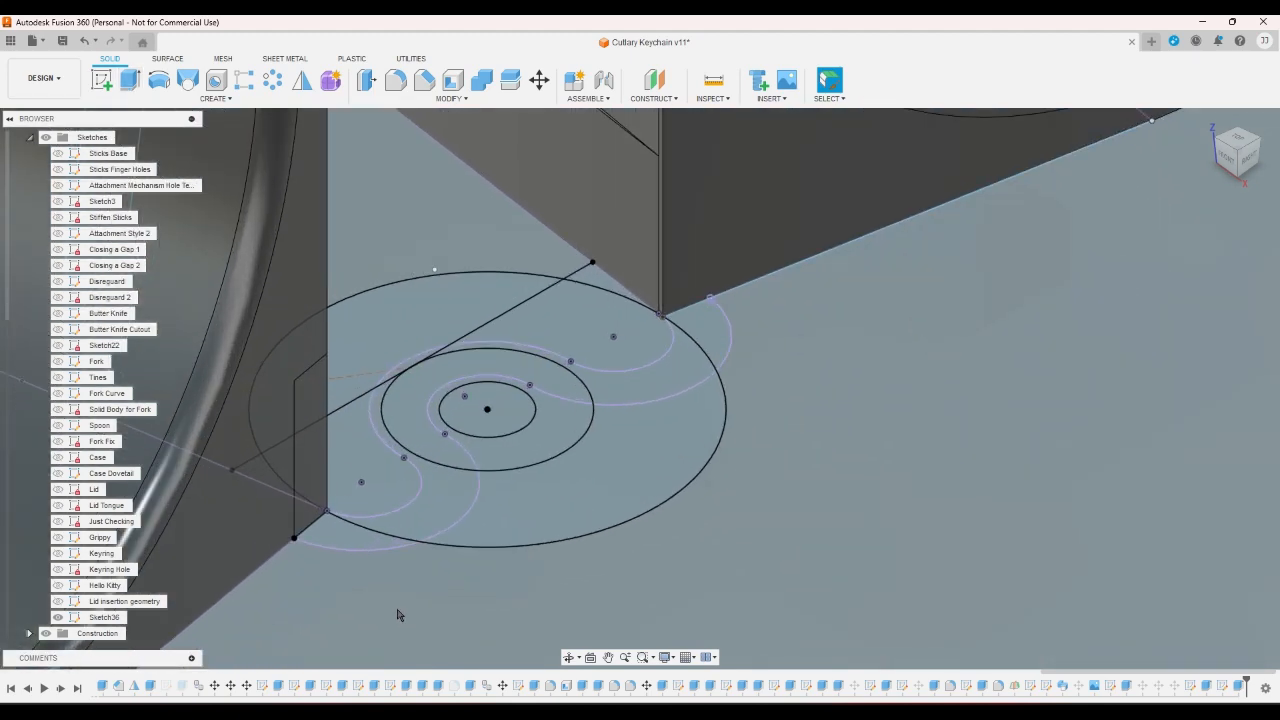
pyautogui.click(127, 81)
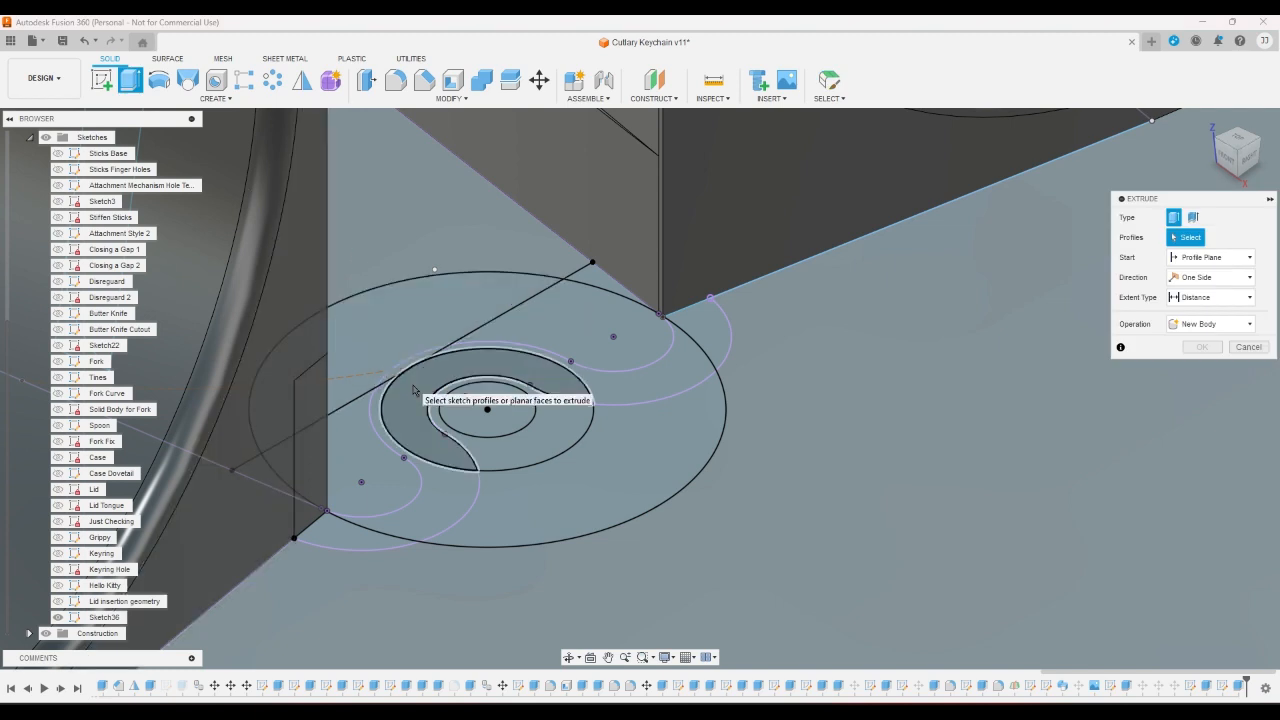
pyautogui.click(385, 455)
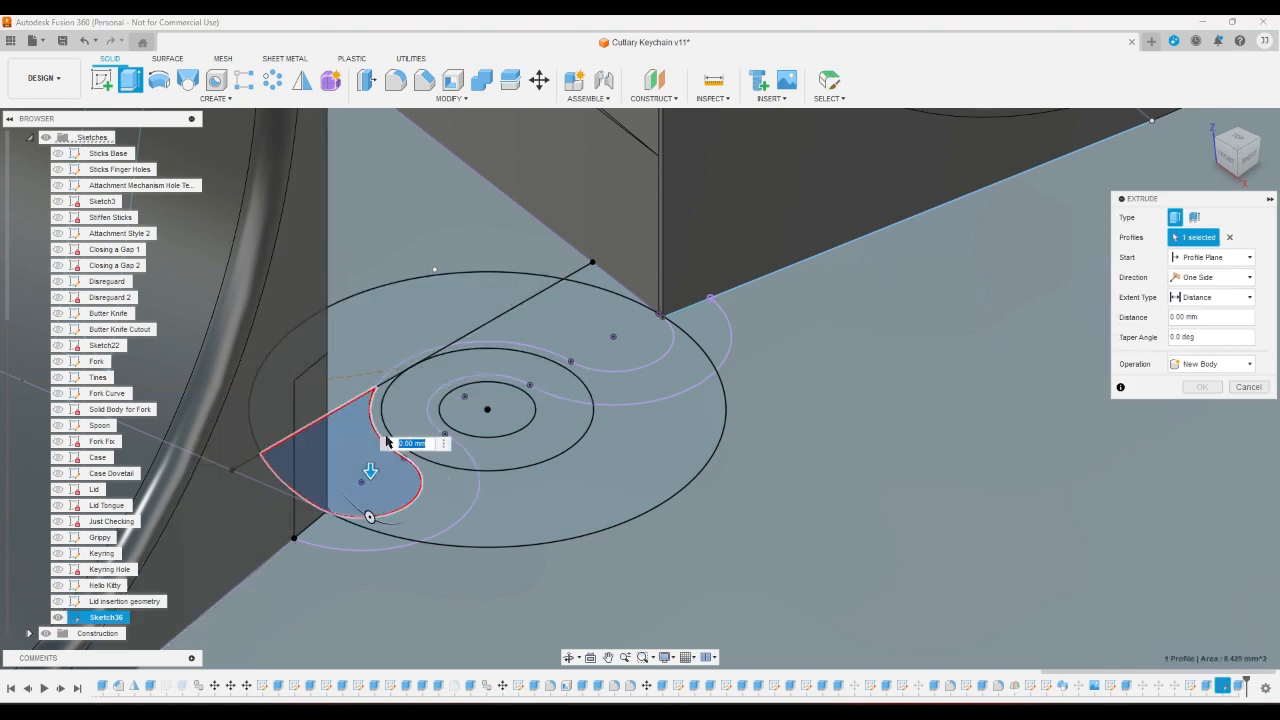
pyautogui.click(269, 480)
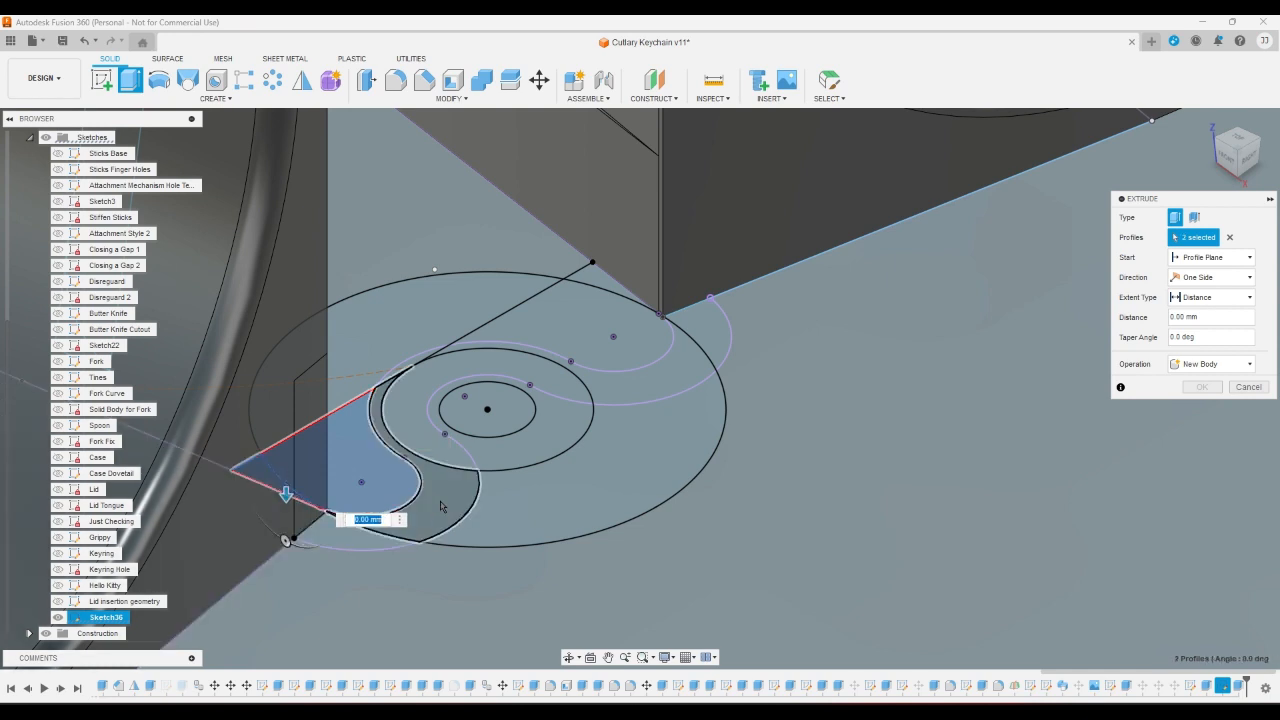
pyautogui.click(419, 447)
pyautogui.click(419, 447)
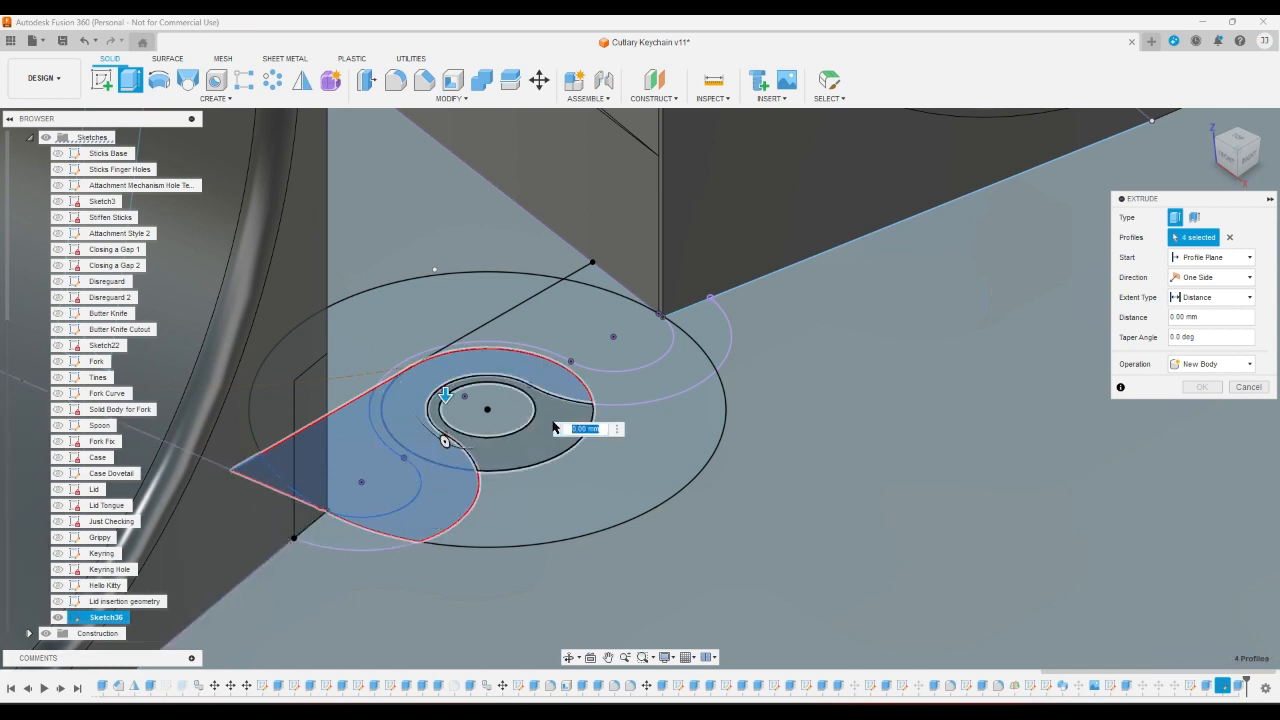
pyautogui.click(554, 428)
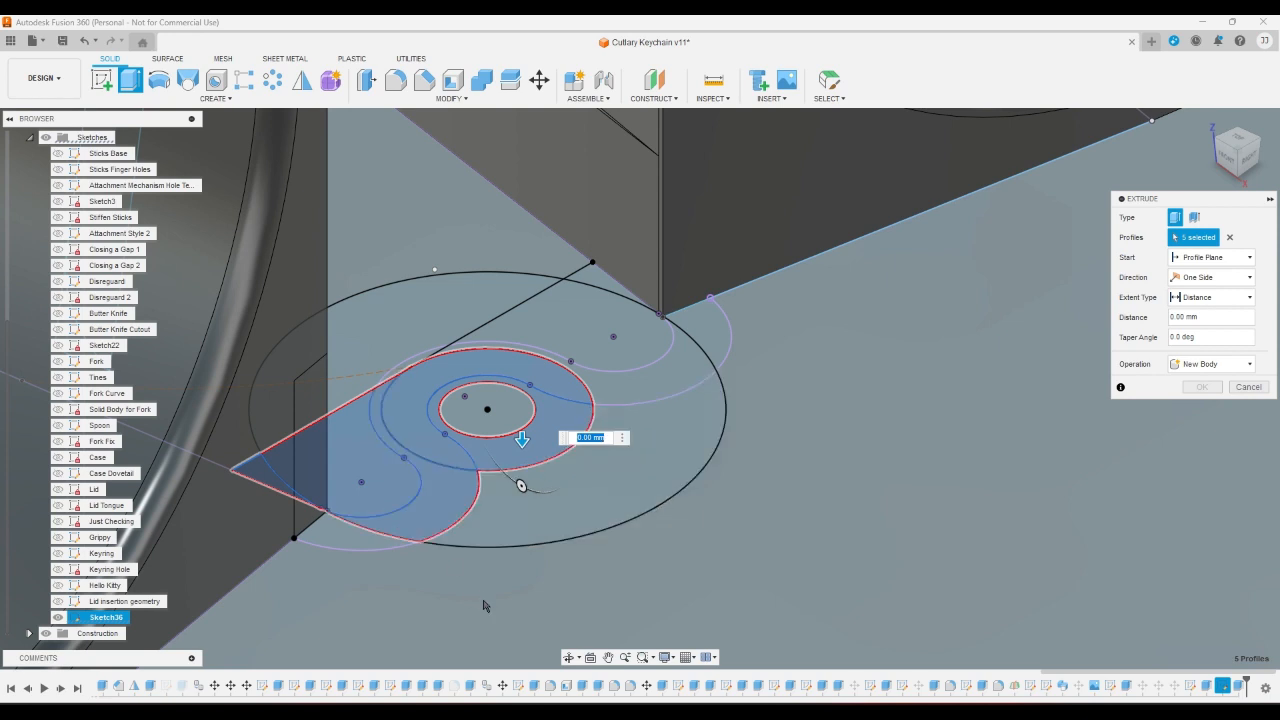
pyautogui.click(1248, 387)
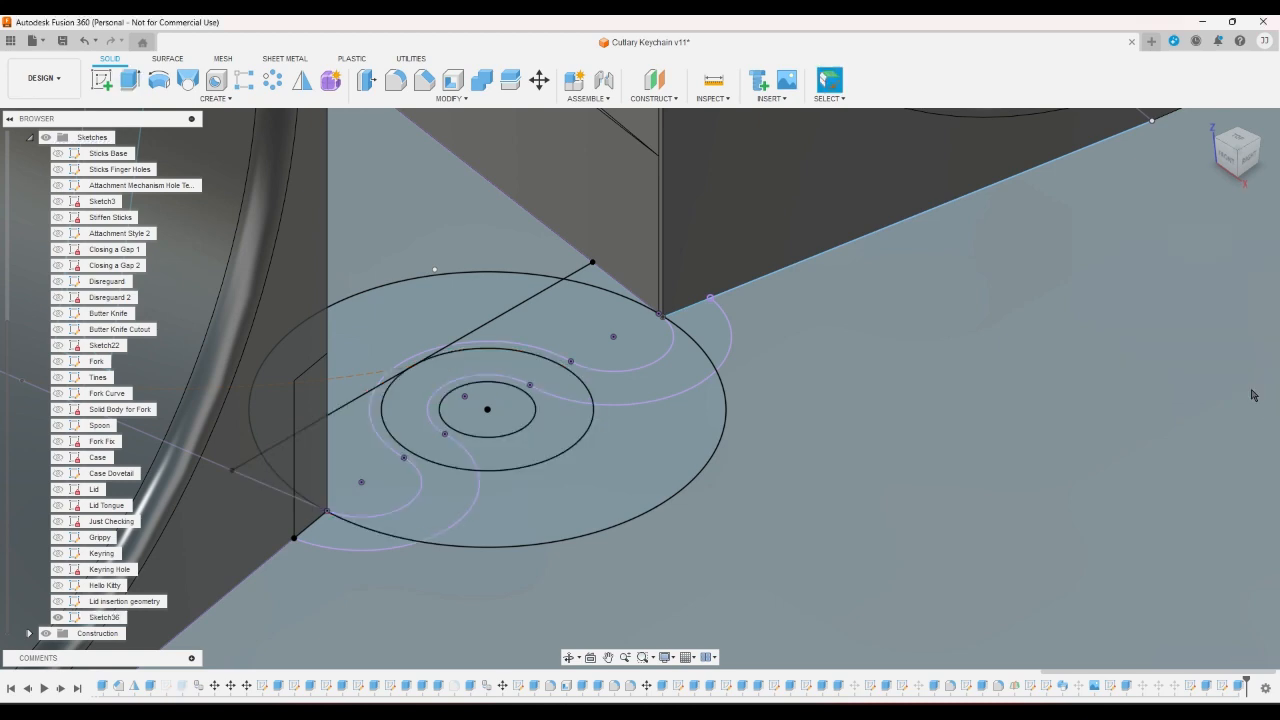
# - Edit Sketch36 and draw a line about 5 mm long from the lower arm's inner corner past the middle hinge circle
pyautogui.doubleClick(1223, 688)
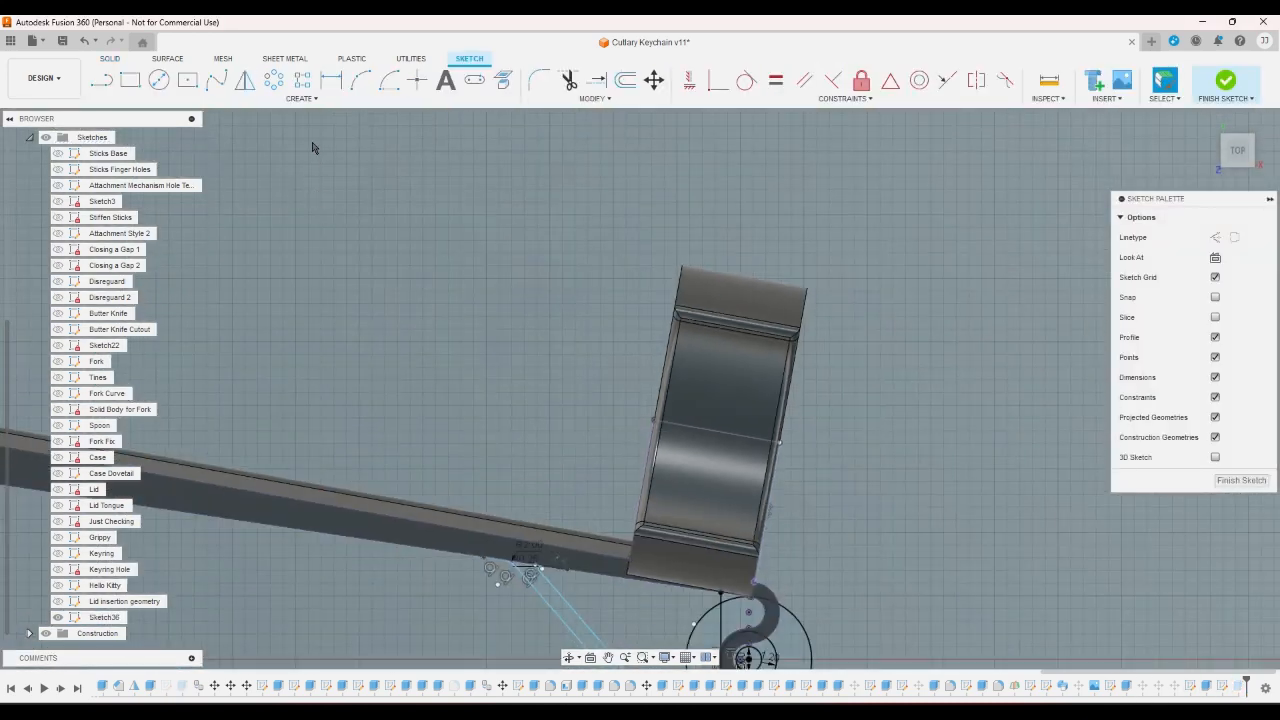
pyautogui.click(103, 81)
pyautogui.scroll(-2, 812, 360)
pyautogui.scroll(3, 806, 552)
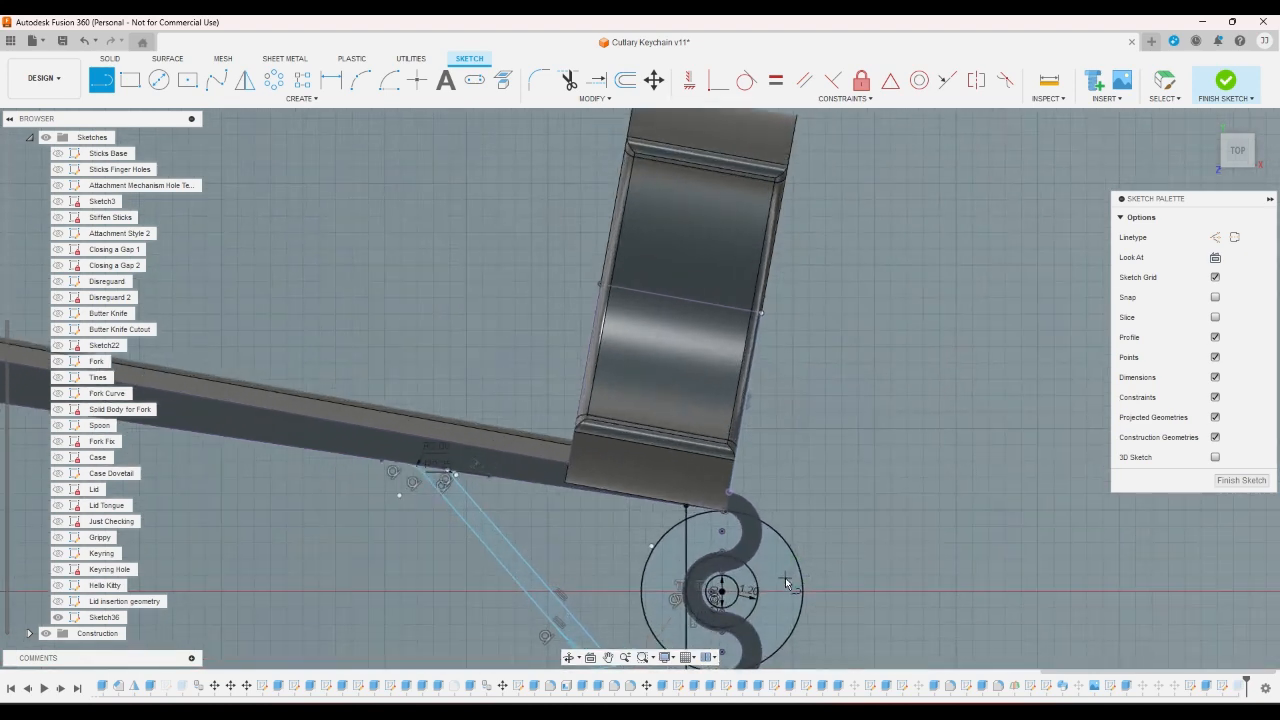
pyautogui.scroll(1, 785, 577)
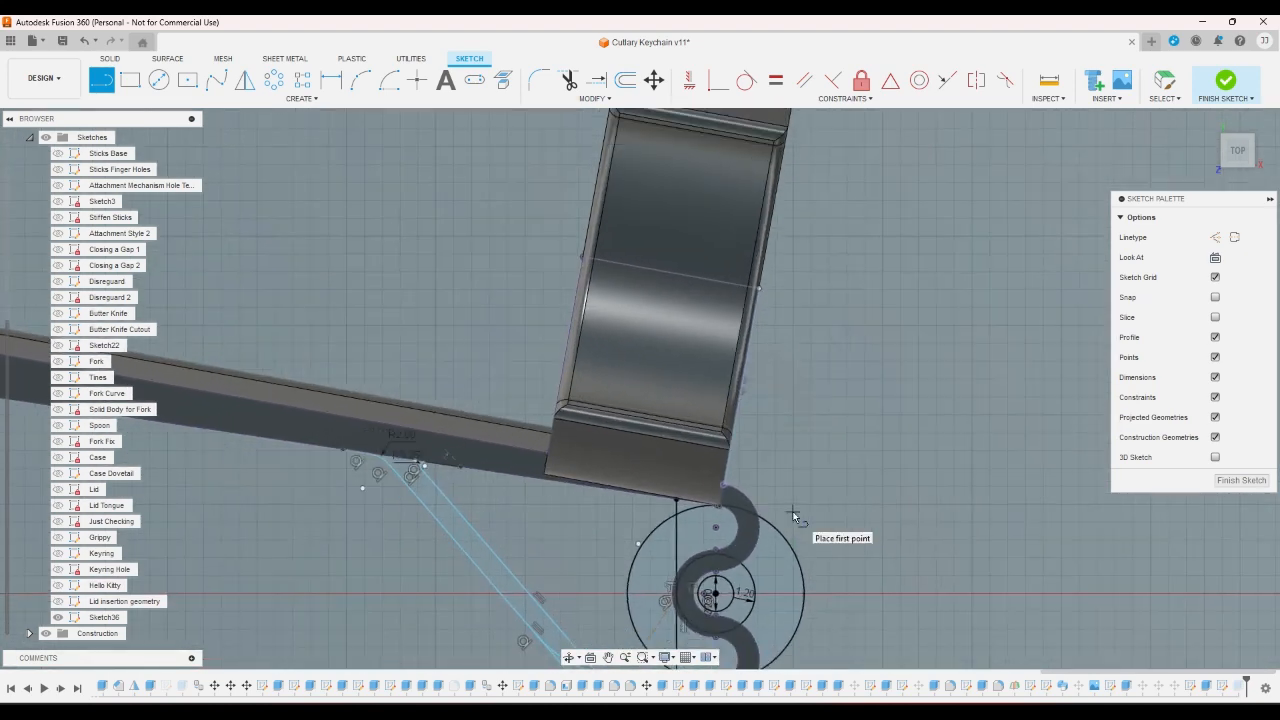
pyautogui.scroll(-1, 780, 600)
pyautogui.scroll(8, 739, 619)
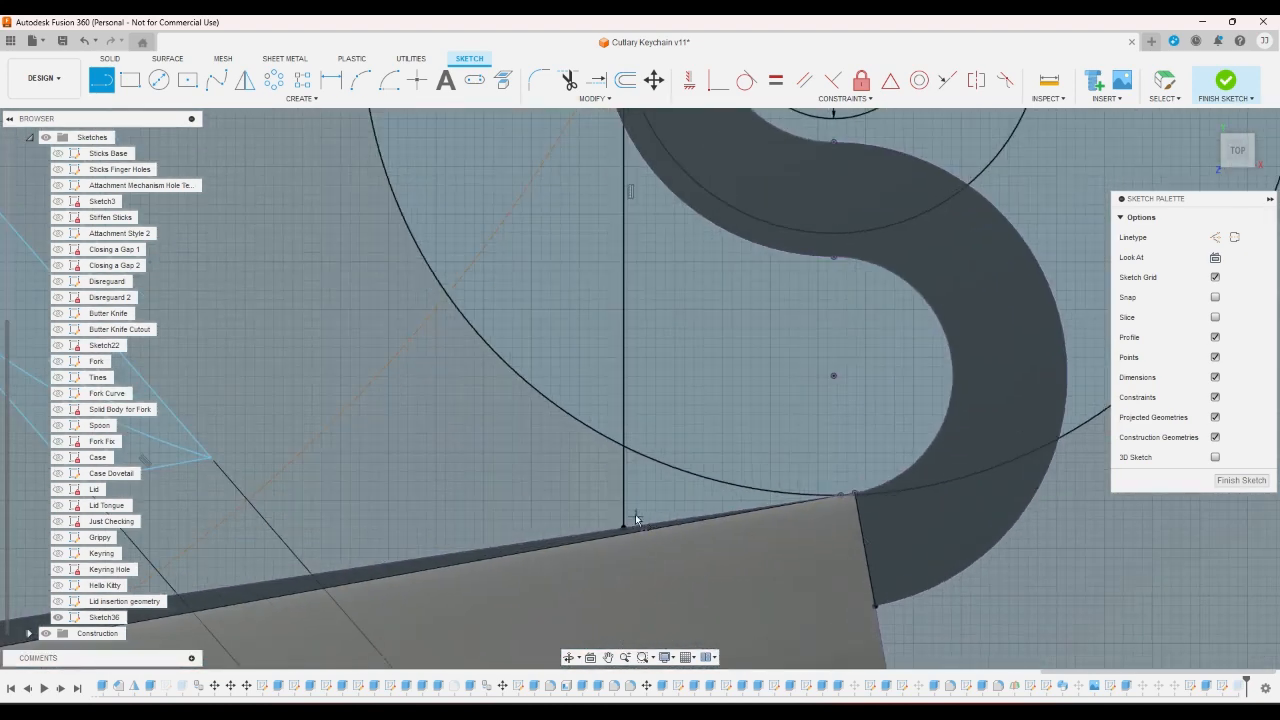
pyautogui.scroll(-3, 789, 529)
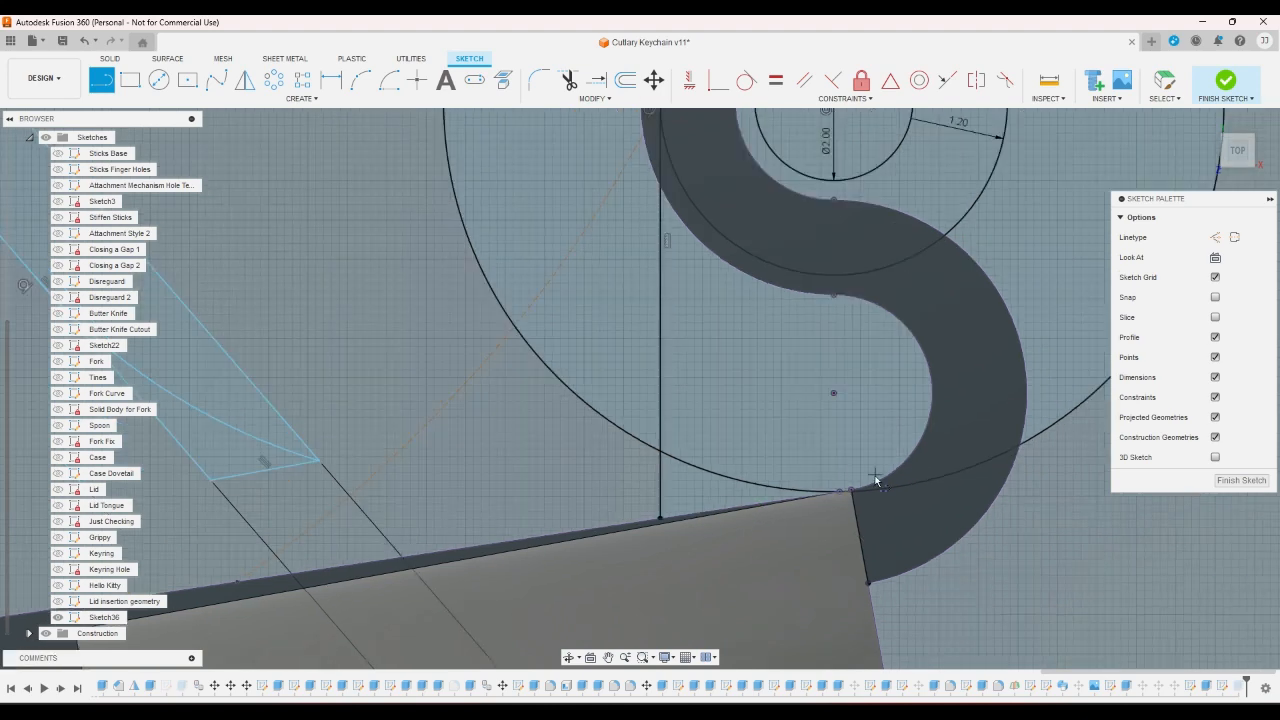
pyautogui.click(836, 508)
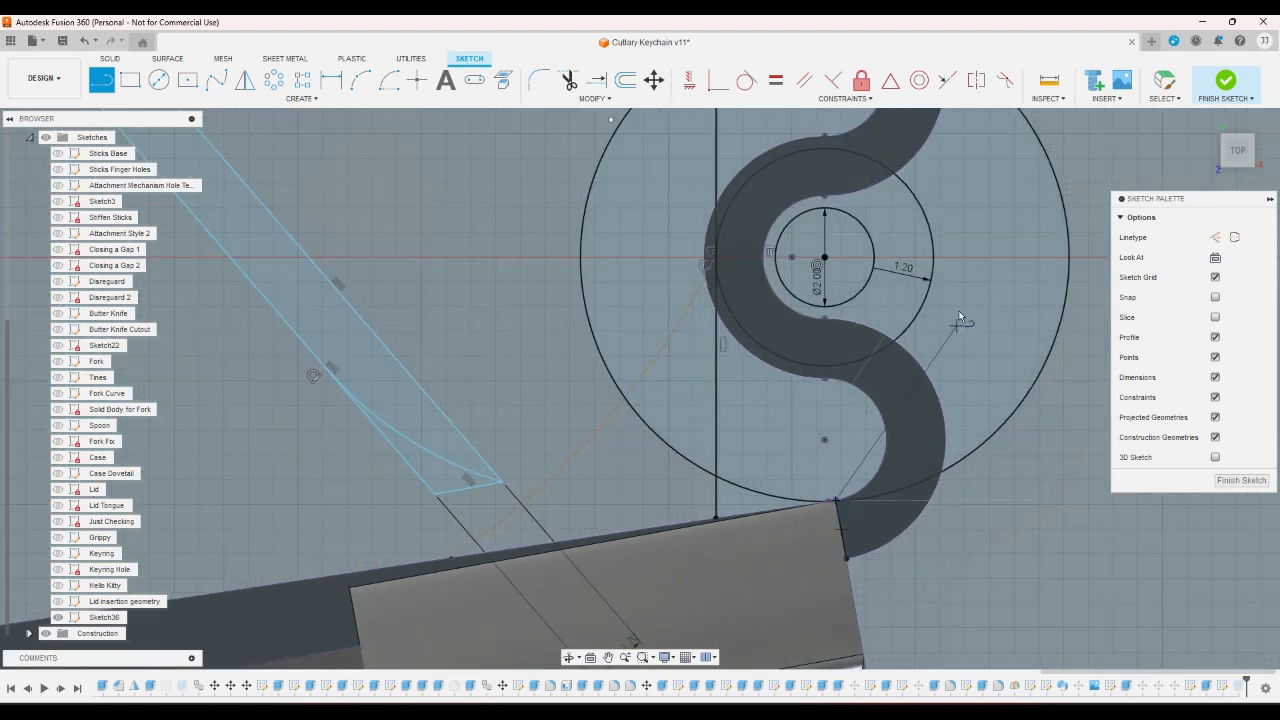
pyautogui.scroll(-2, 873, 487)
pyautogui.click(927, 358)
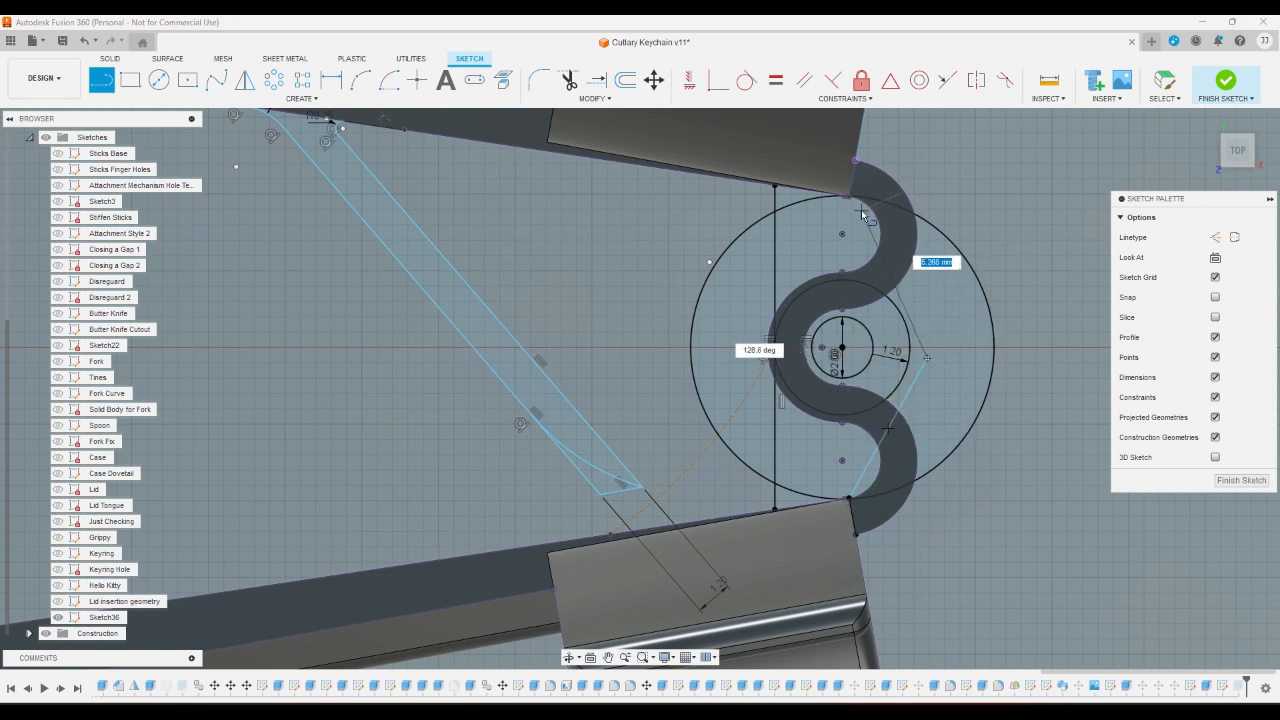
pyautogui.click(920, 246)
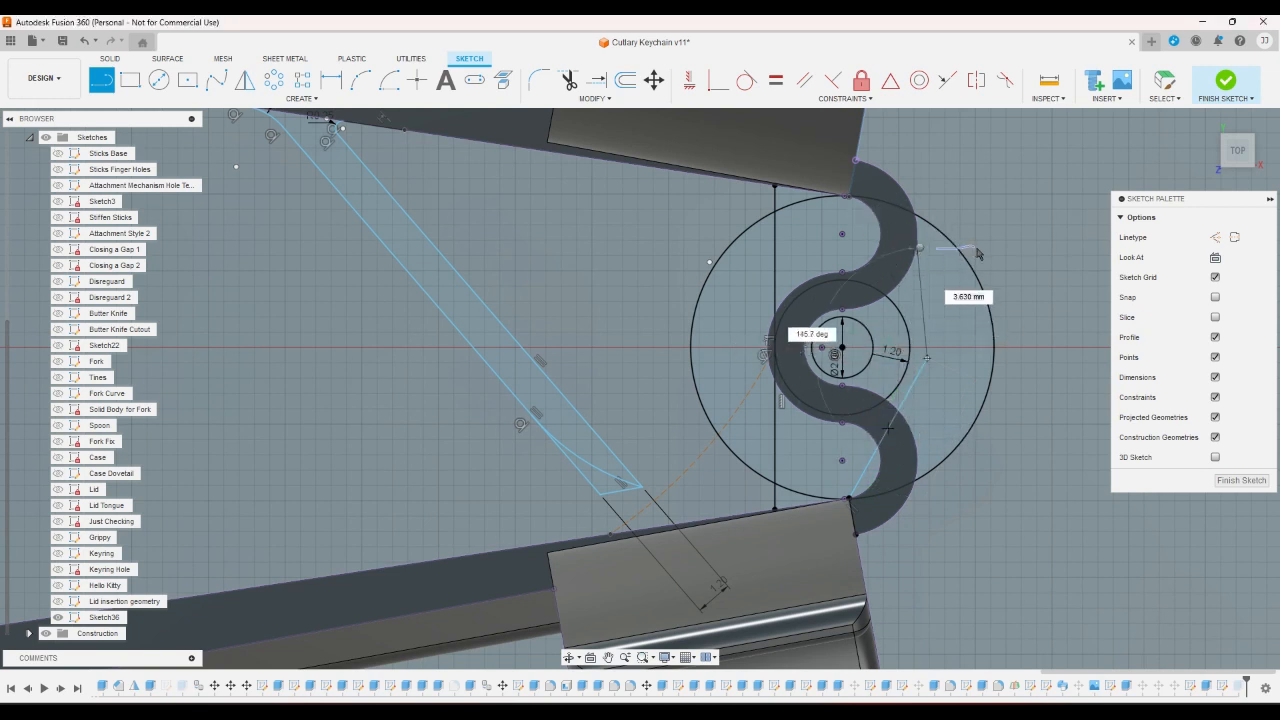
pyautogui.press('Escape')
# - Draw a matching line from the upper arm's inner corner and extend its free end past the middle hinge circle
pyautogui.scroll(2, 907, 203)
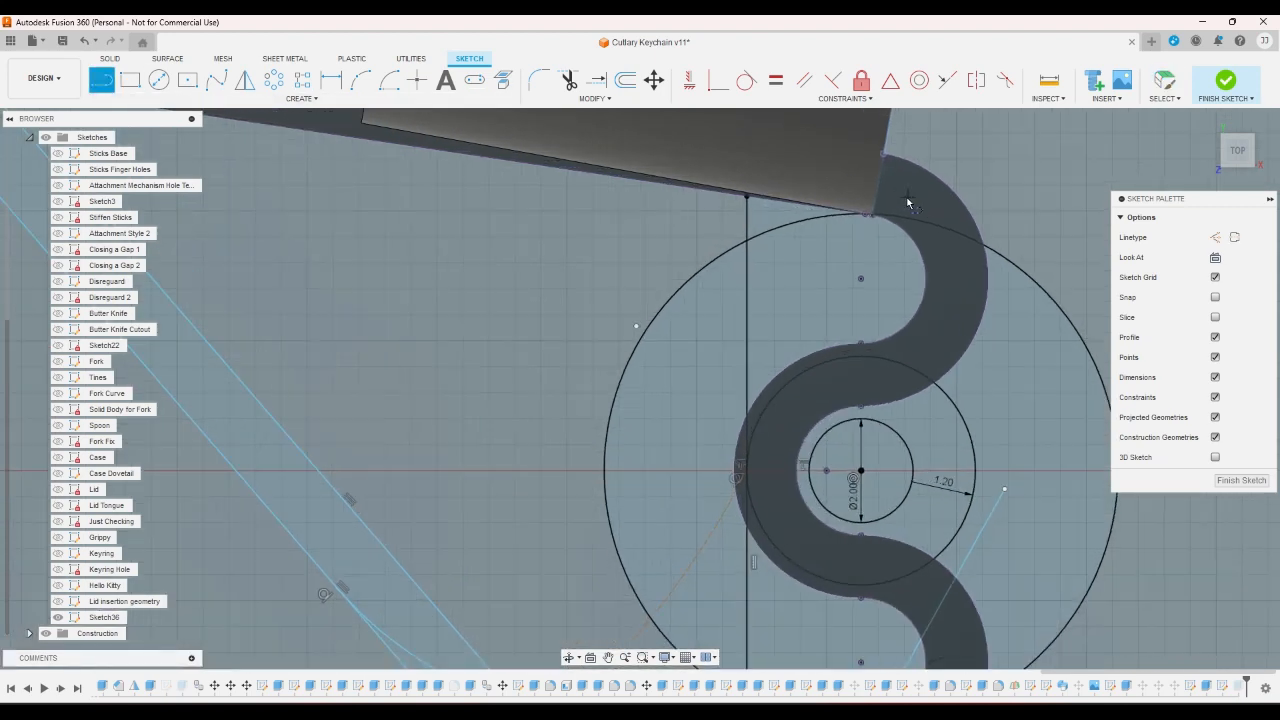
pyautogui.scroll(2, 907, 203)
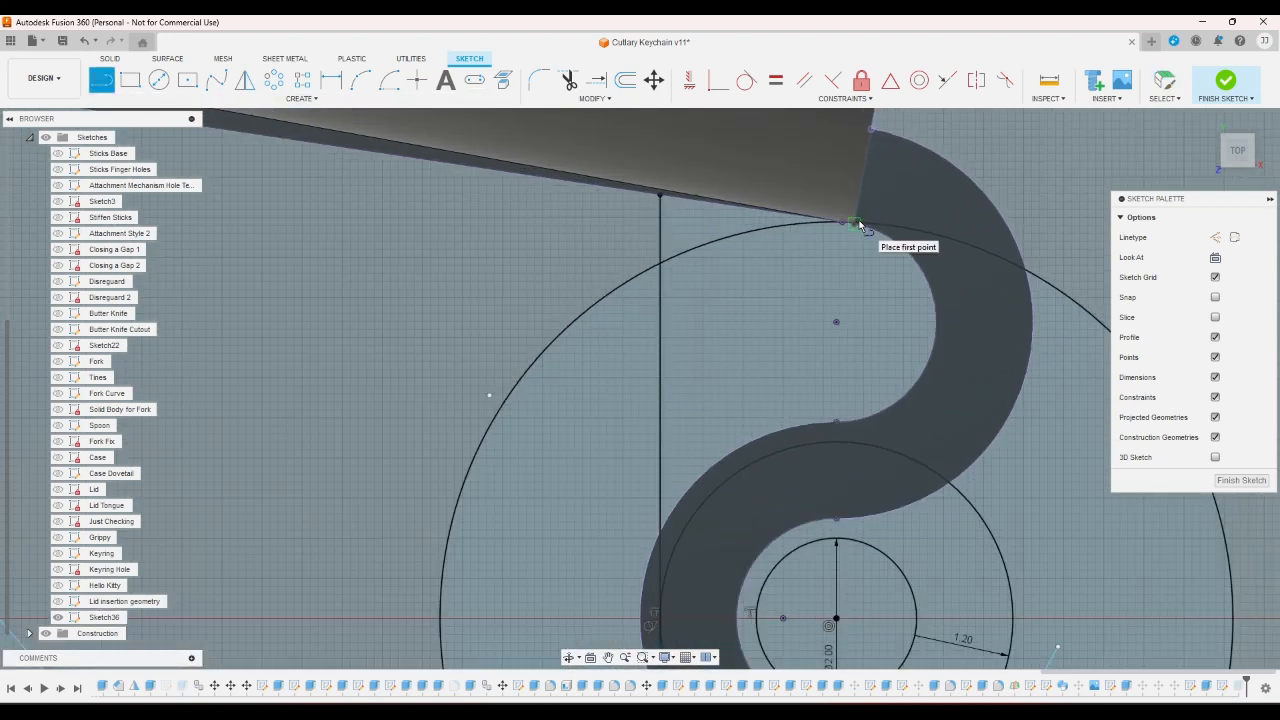
pyautogui.scroll(3, 858, 224)
pyautogui.click(858, 243)
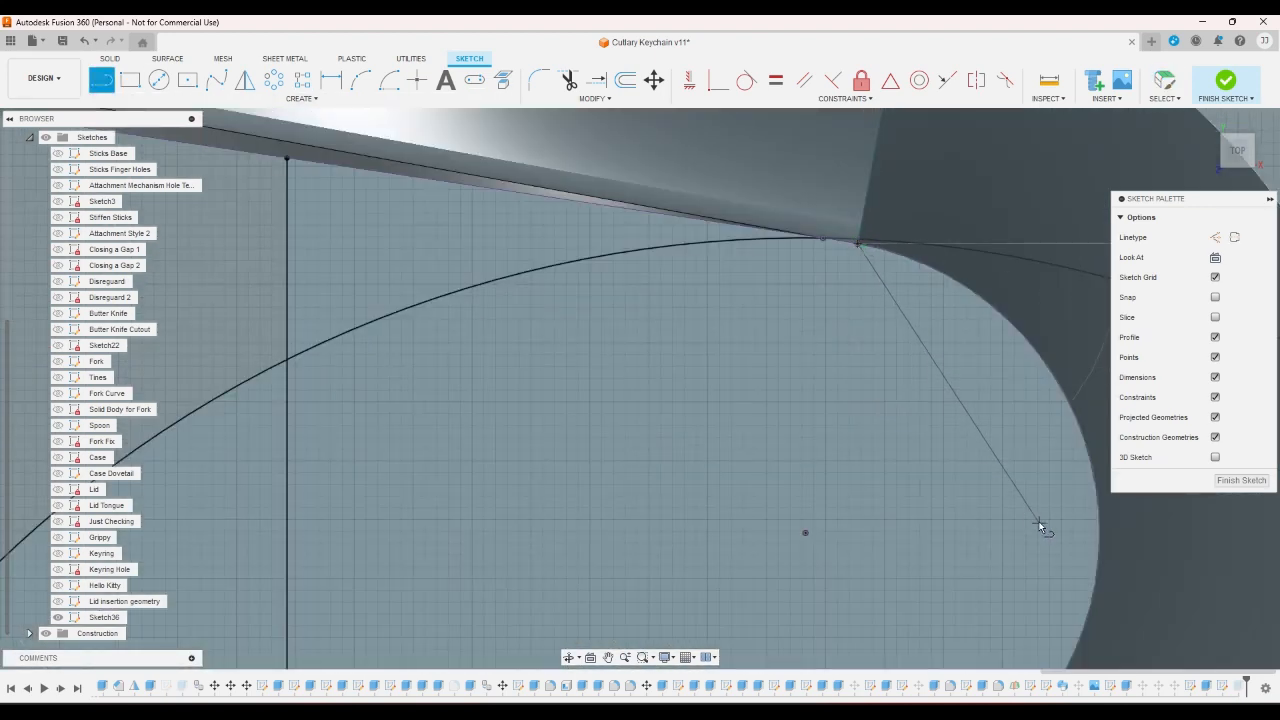
pyautogui.rightClick(935, 462)
pyautogui.click(978, 465)
pyautogui.scroll(-5, 895, 352)
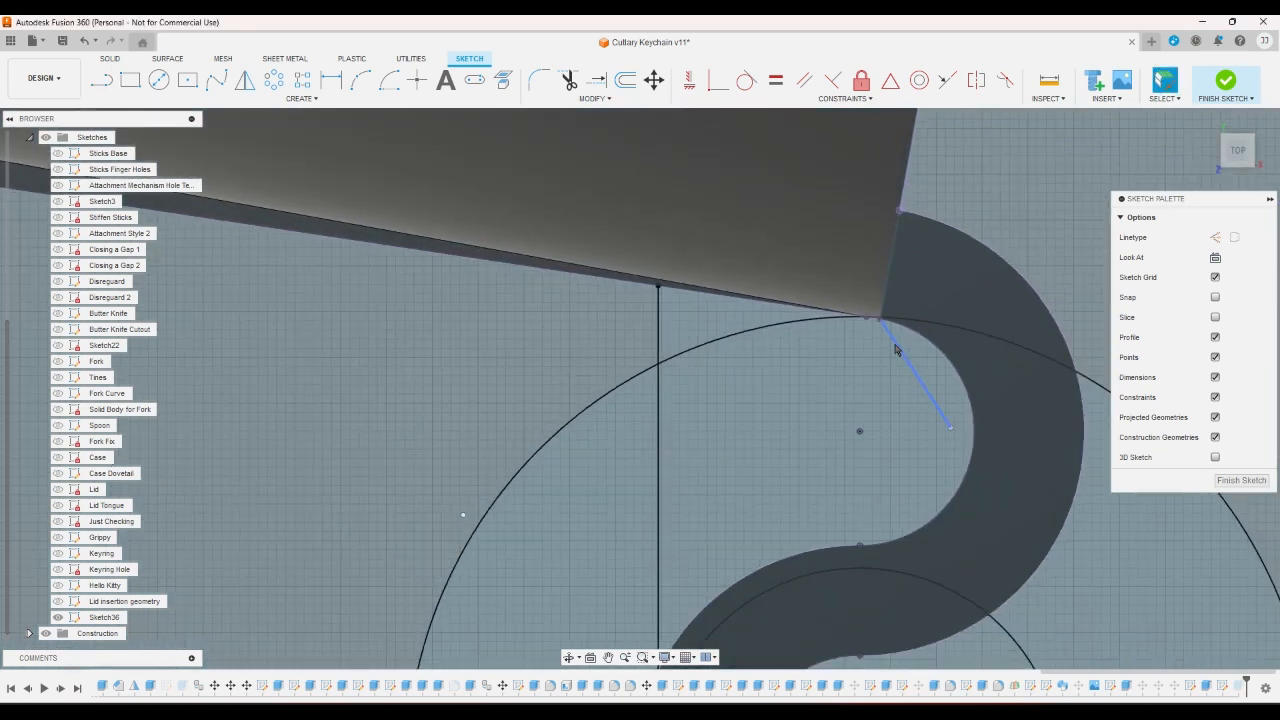
pyautogui.moveTo(920, 385)
pyautogui.mouseDown()
pyautogui.moveTo(972, 448)
pyautogui.moveTo(1000, 532)
pyautogui.mouseUp()
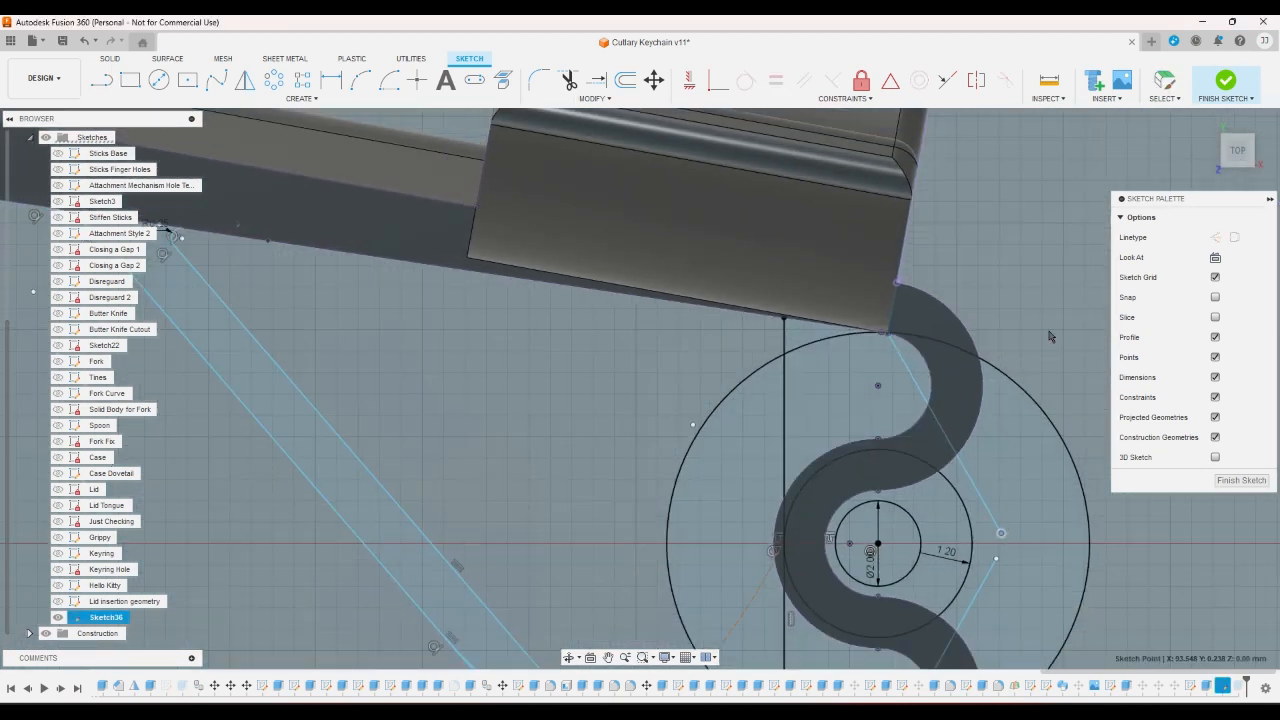
# - Make both corner lines tangent to the middle hinge circle
pyautogui.click(752, 87)
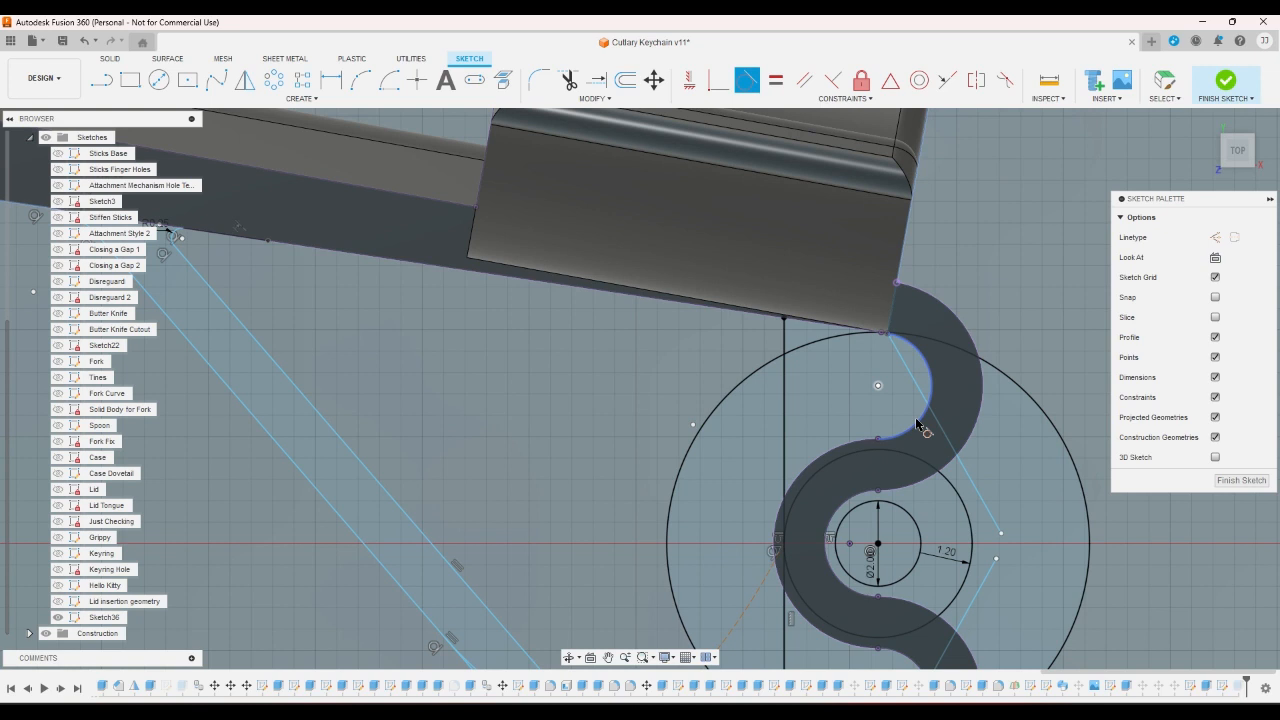
pyautogui.click(975, 488)
pyautogui.click(966, 508)
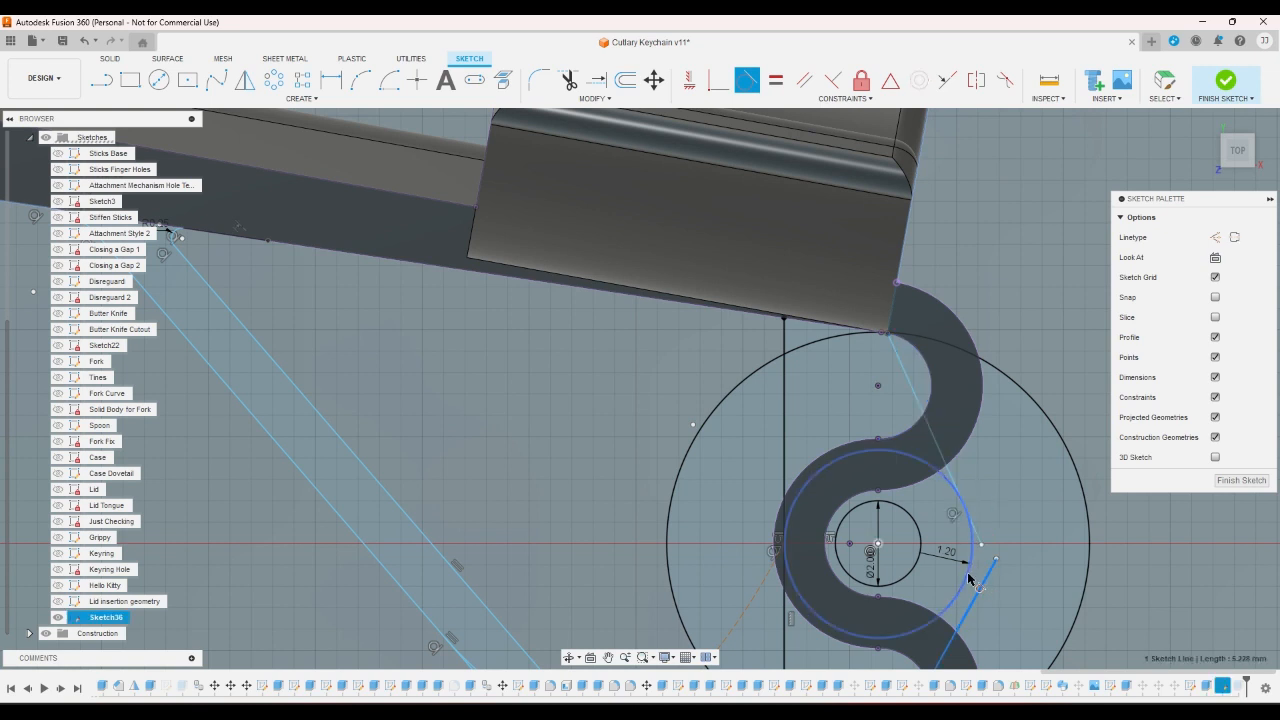
# - Trim the line ends that overhang the tangent points on the middle hinge circle and leave the Trim command
pyautogui.click(568, 82)
pyautogui.scroll(2, 980, 545)
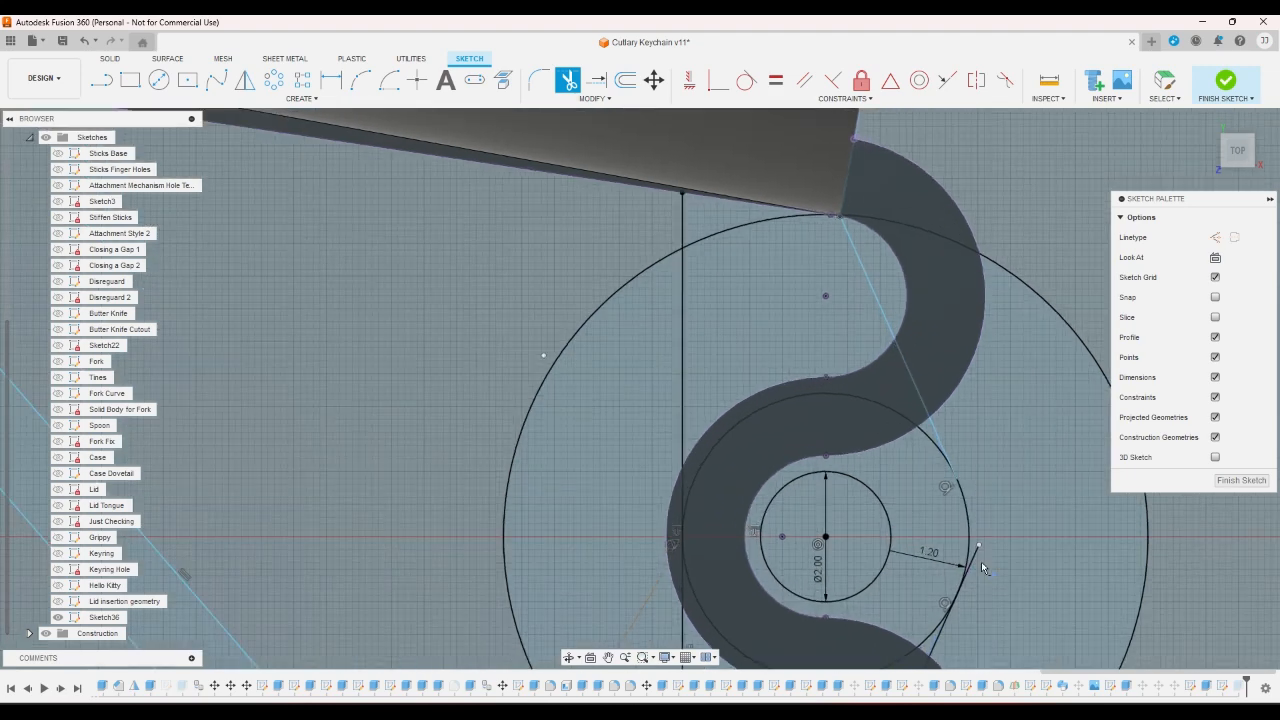
pyautogui.scroll(-5, 966, 489)
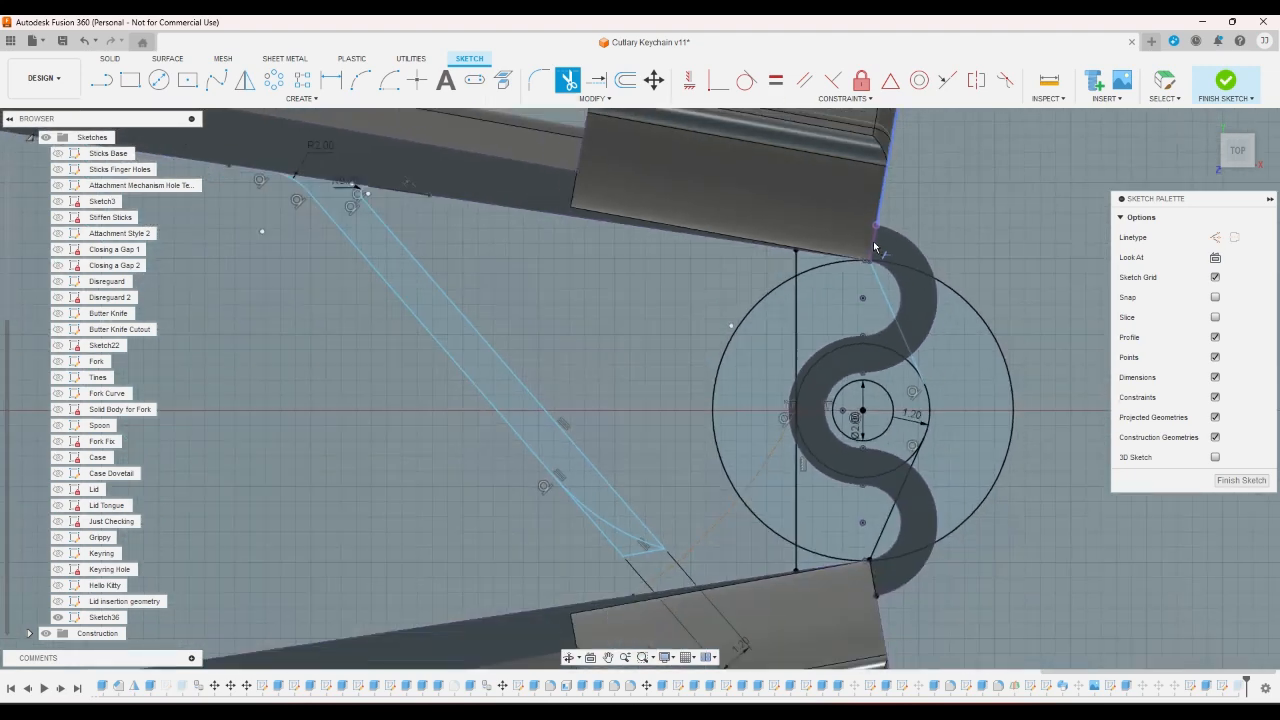
pyautogui.scroll(5, 897, 479)
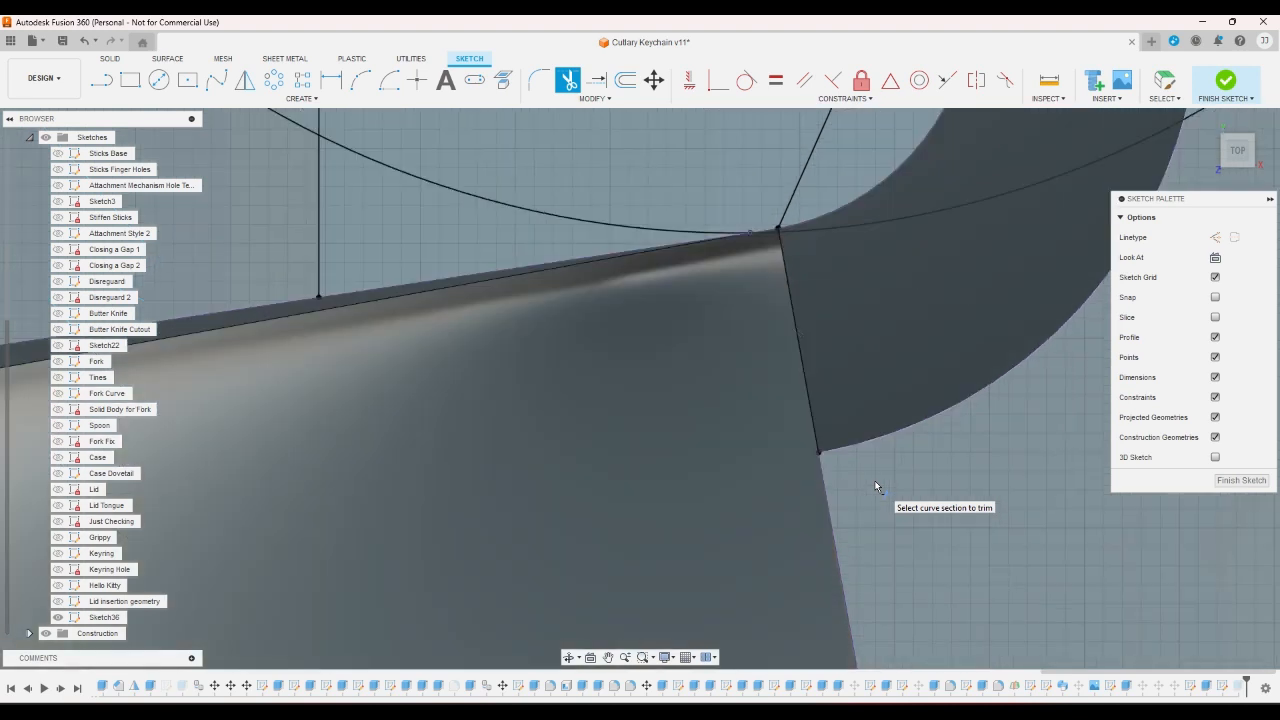
pyautogui.rightClick(874, 485)
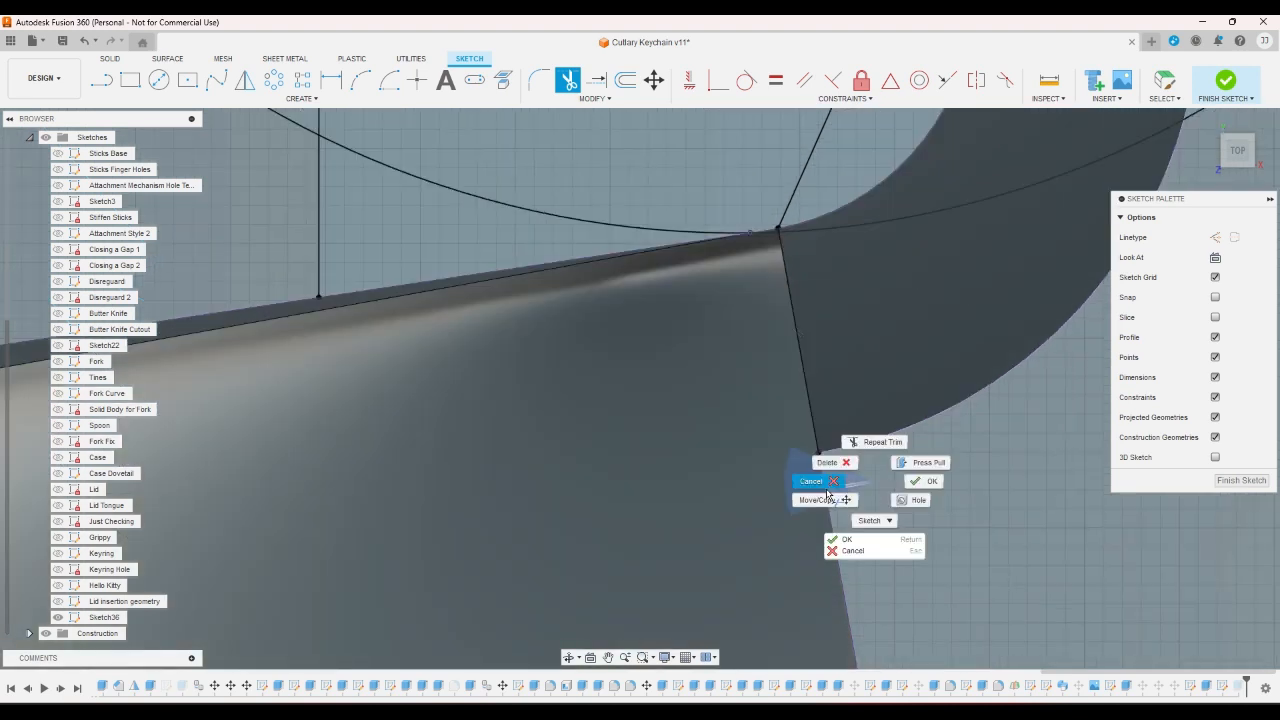
pyautogui.click(828, 490)
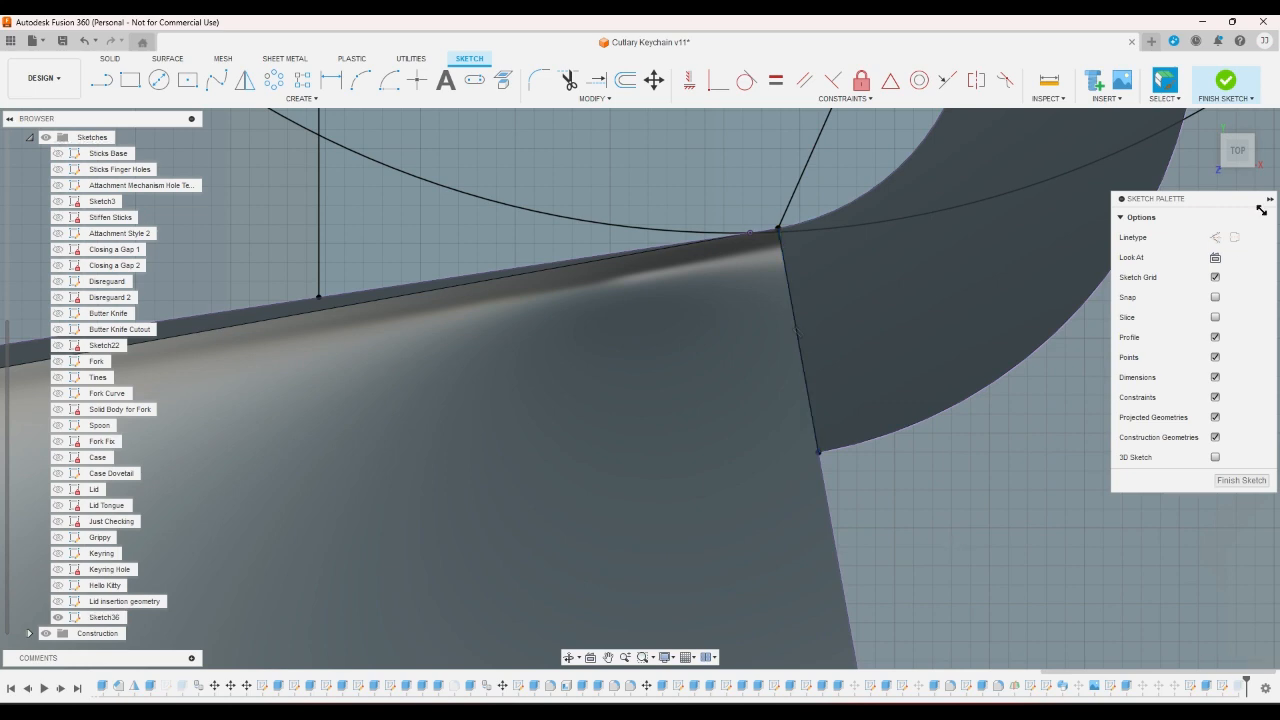
# - Finish editing Sketch36 and return to the solid model at the hinge circles
pyautogui.click(1226, 80)
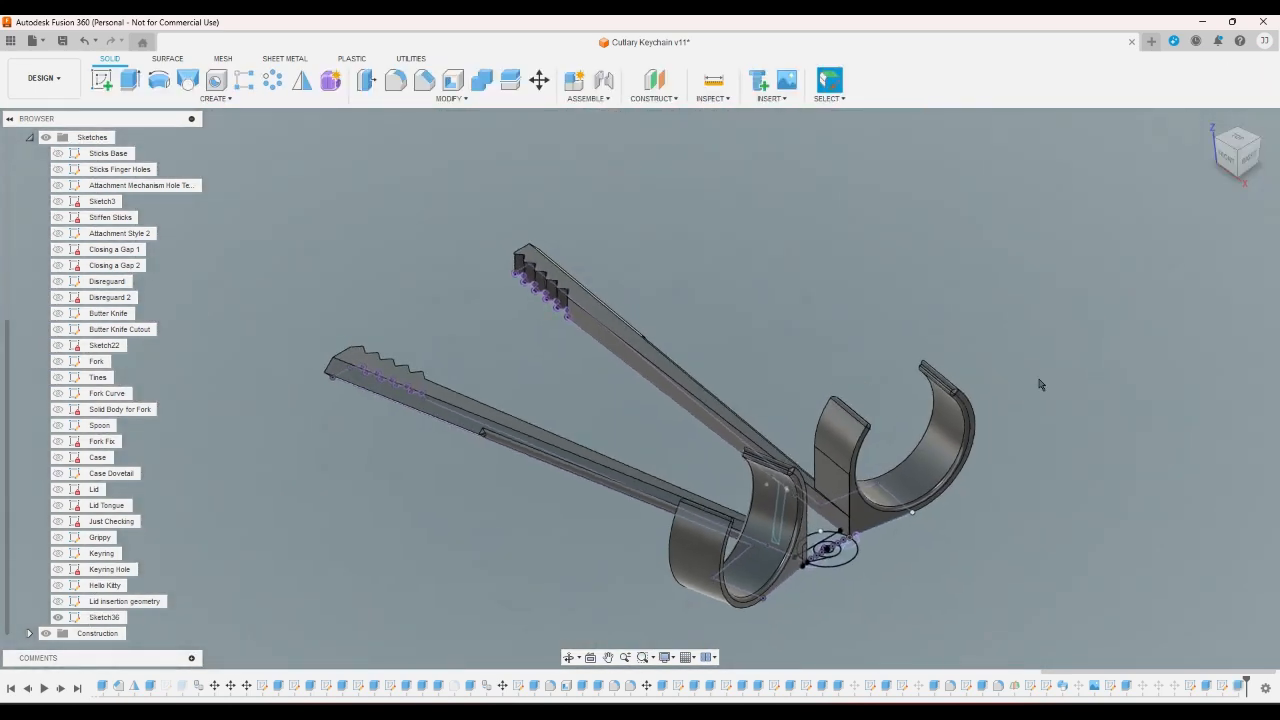
pyautogui.scroll(3, 936, 533)
pyautogui.scroll(3, 658, 636)
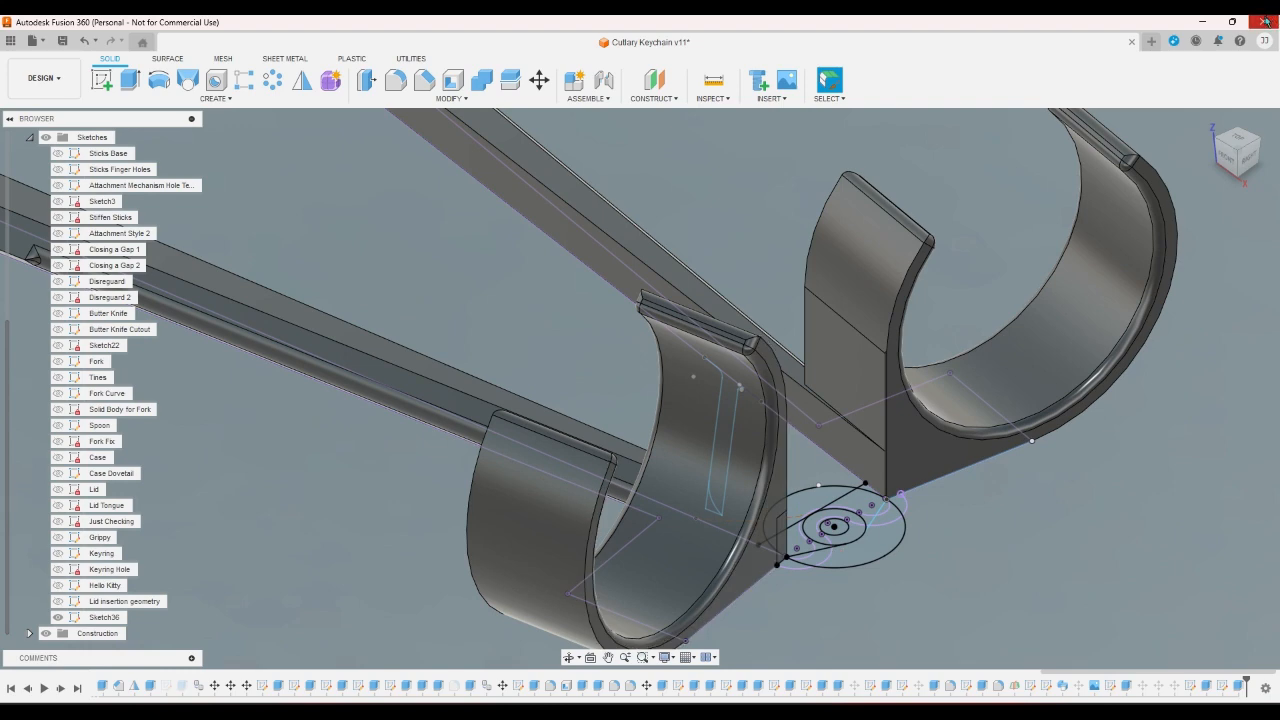
pyautogui.click(1260, 143)
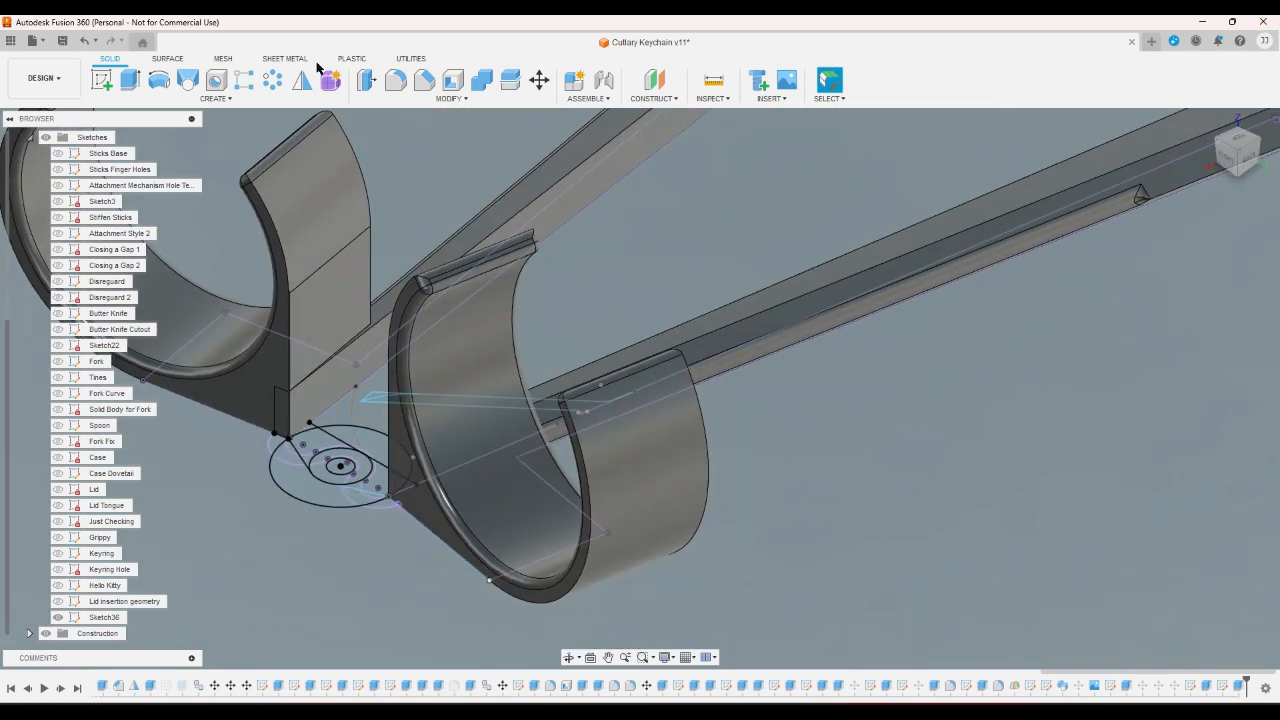
# - Extrude the Left Finger Sticks' hinge arm and the ring around the pin hole by -1.8 mm, joined to the body
pyautogui.click(129, 80)
pyautogui.scroll(4, 263, 446)
pyautogui.scroll(5, 263, 446)
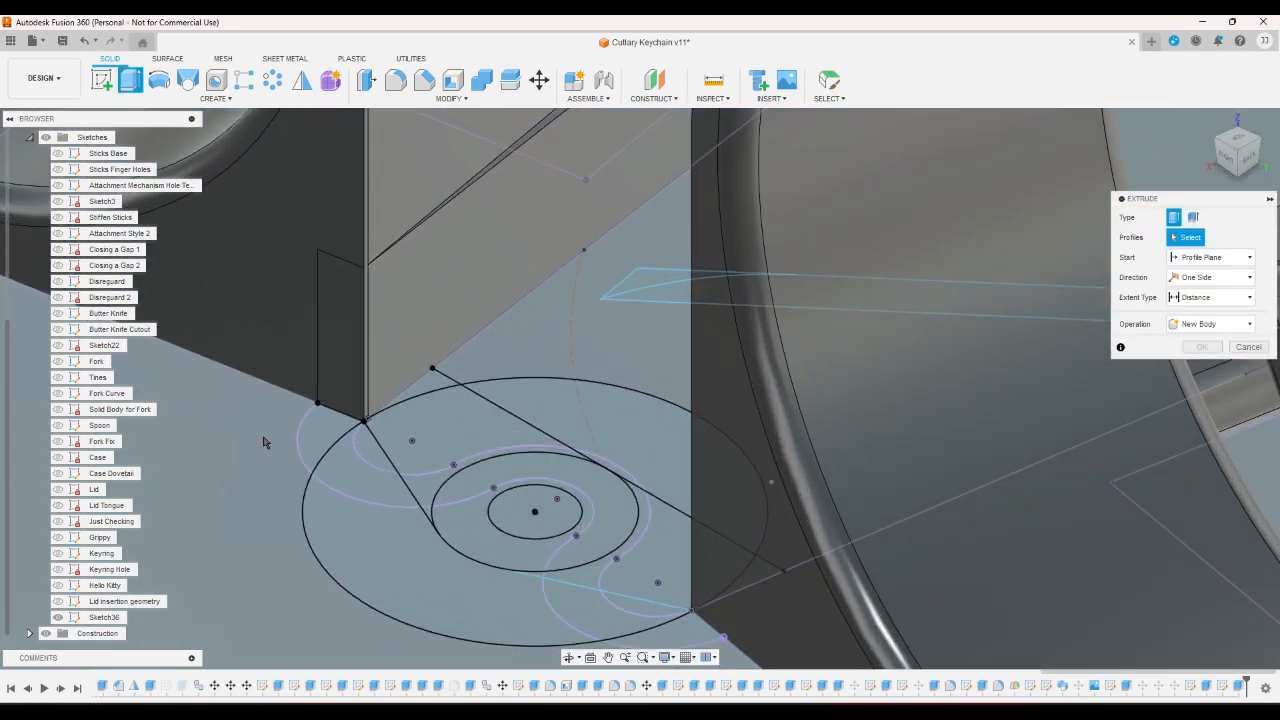
pyautogui.click(486, 365)
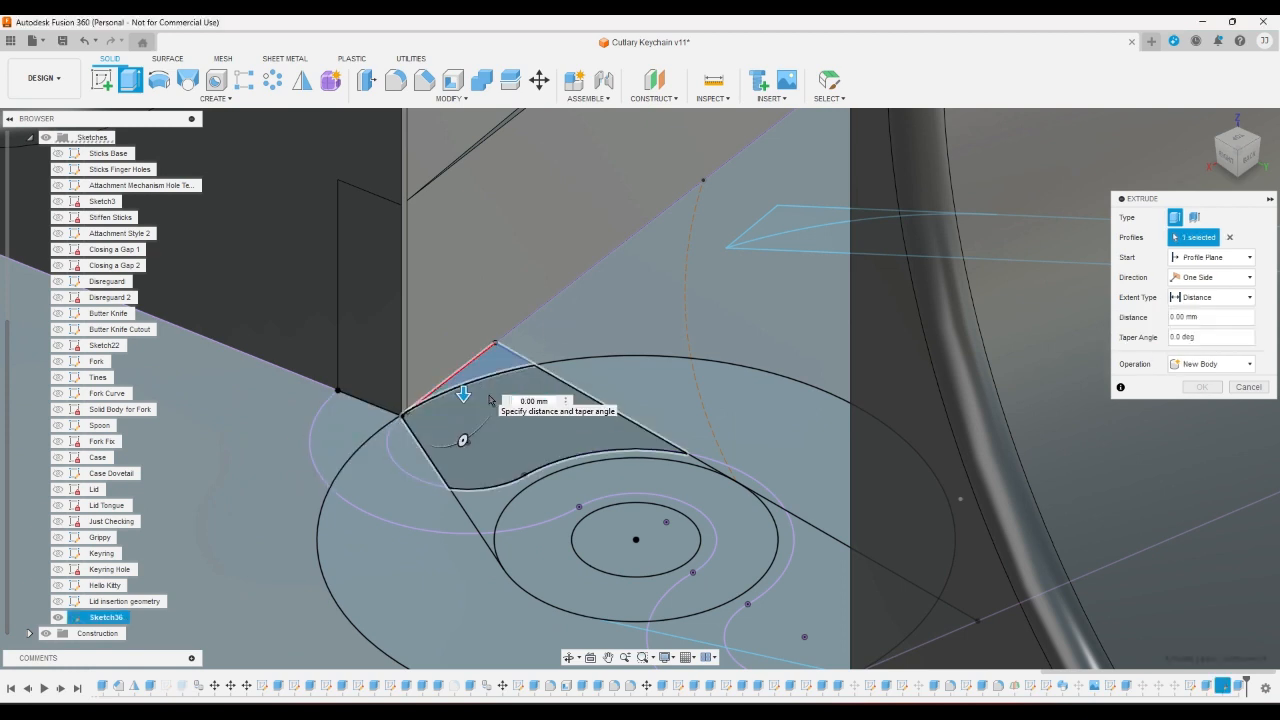
pyautogui.click(515, 482)
pyautogui.click(510, 510)
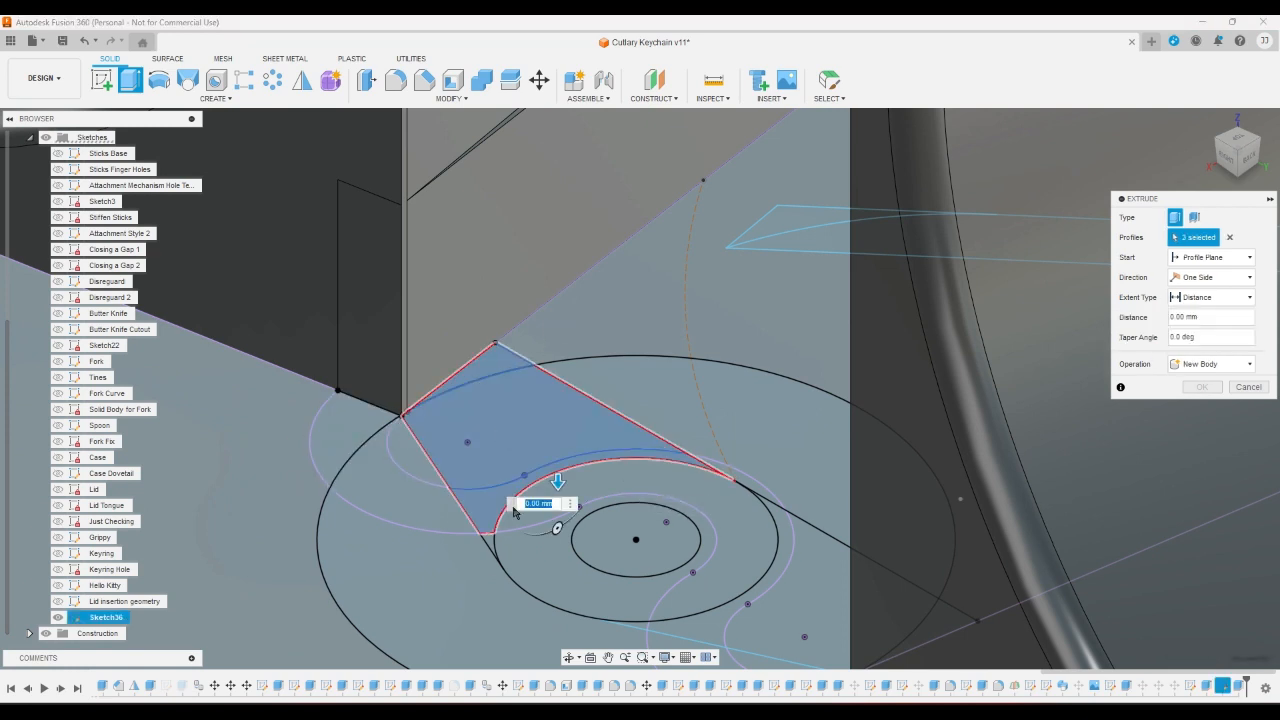
pyautogui.click(521, 517)
pyautogui.click(531, 547)
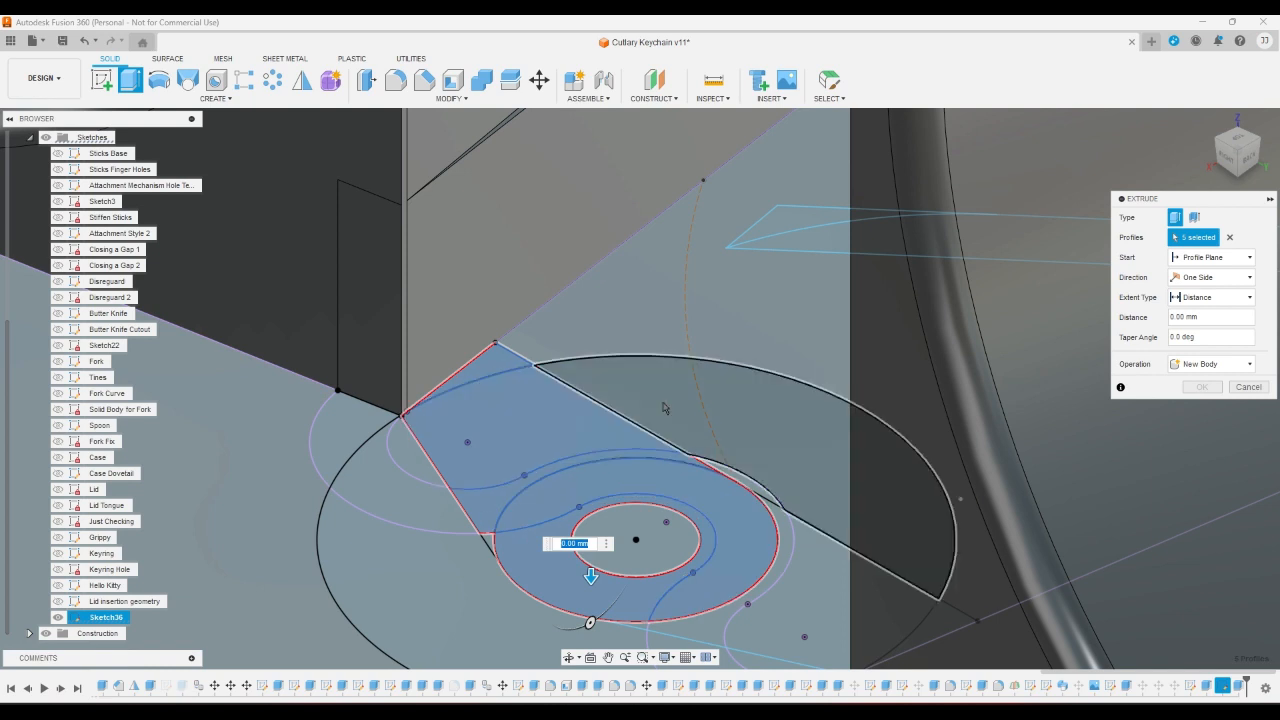
pyautogui.doubleClick(1214, 317)
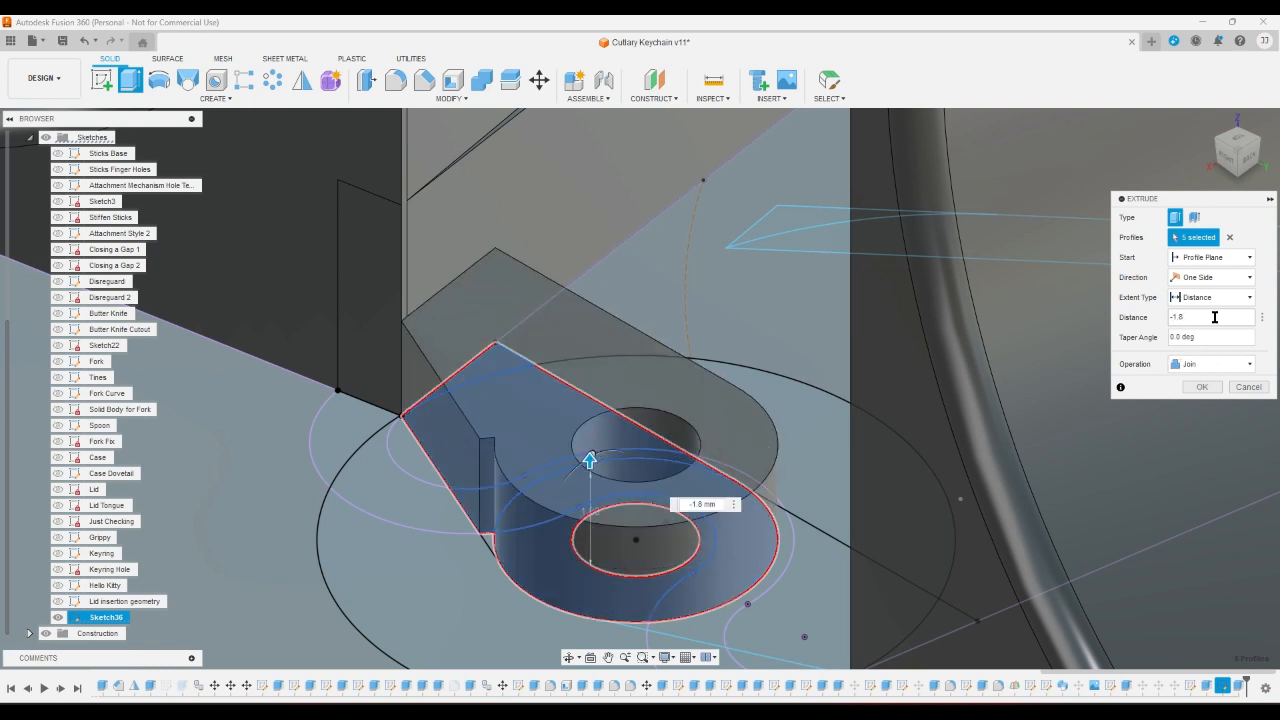
pyautogui.press('Return')
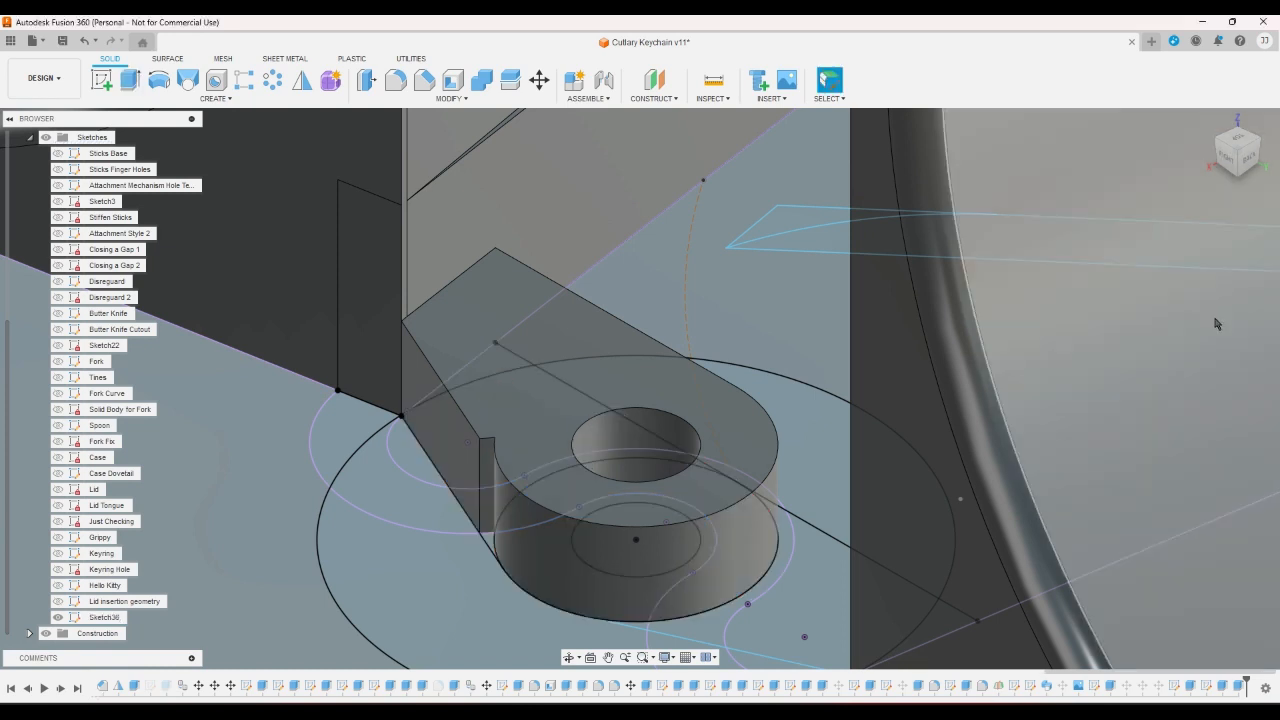
pyautogui.click(134, 88)
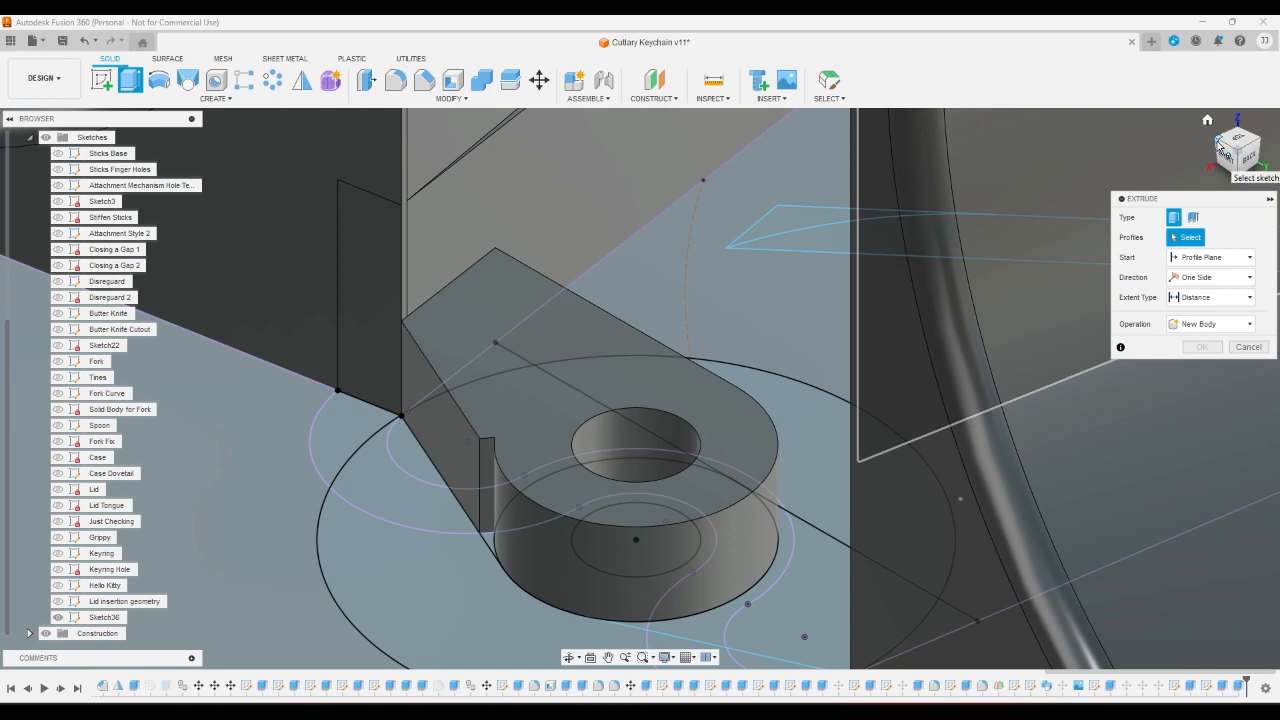
pyautogui.moveTo(1222, 150); pyautogui.dragTo(815, 350)
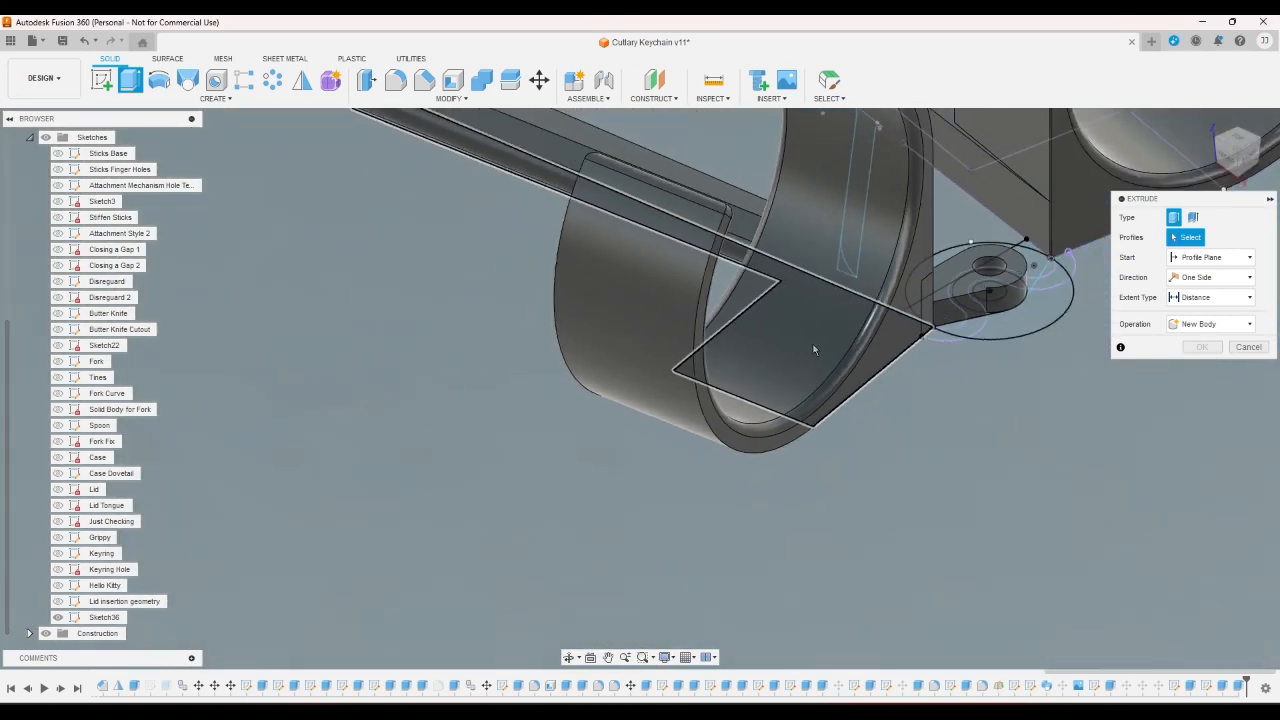
pyautogui.scroll(5, 1040, 265)
pyautogui.click(1021, 140)
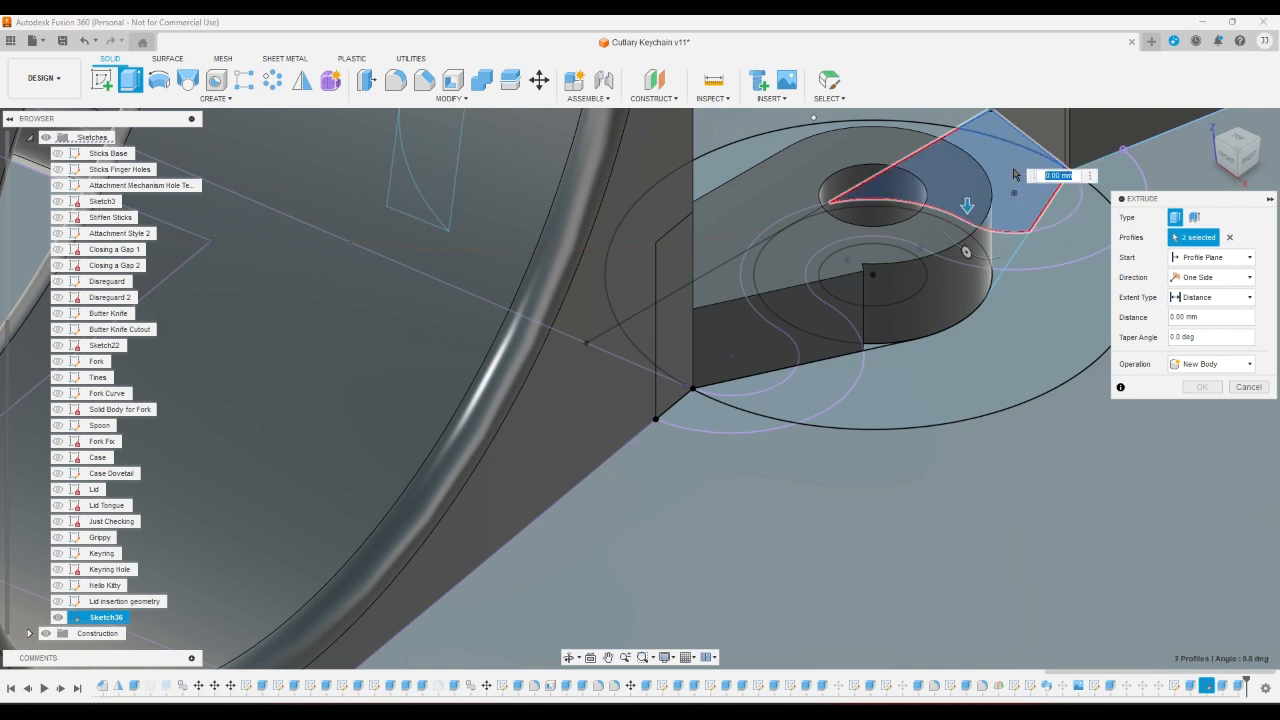
pyautogui.click(1012, 242)
pyautogui.click(998, 278)
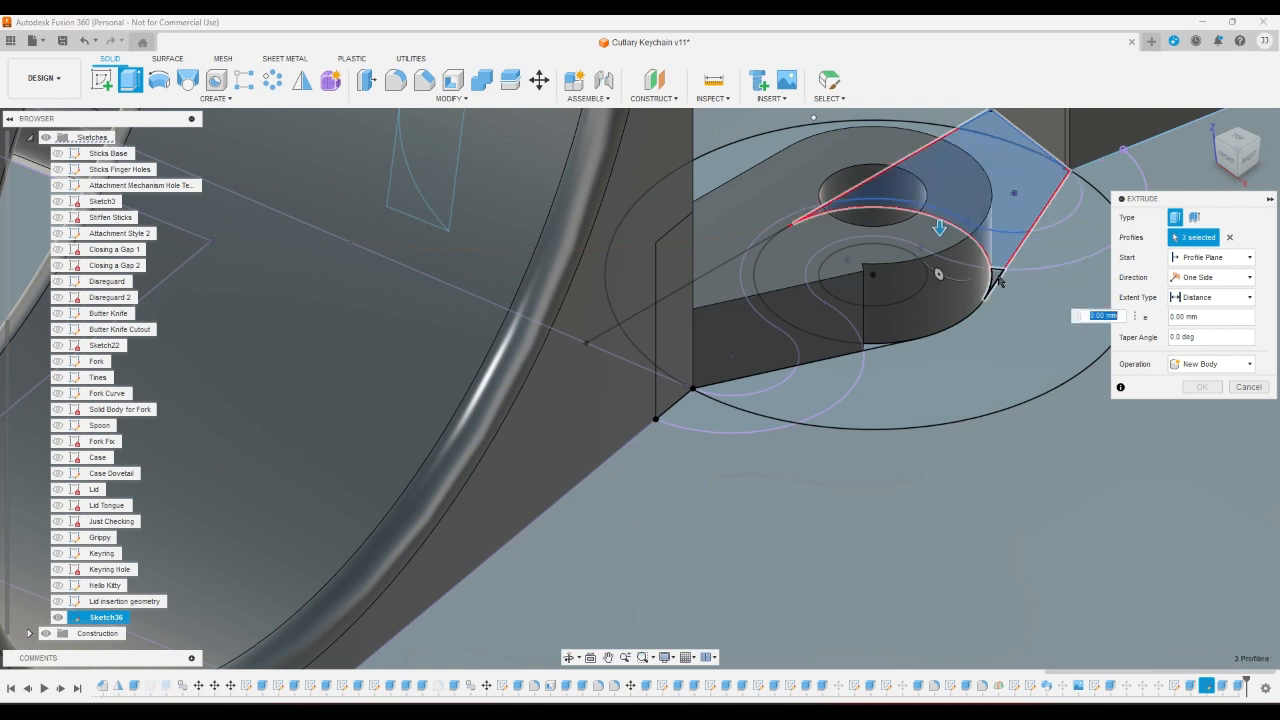
pyautogui.click(978, 291)
pyautogui.click(968, 267)
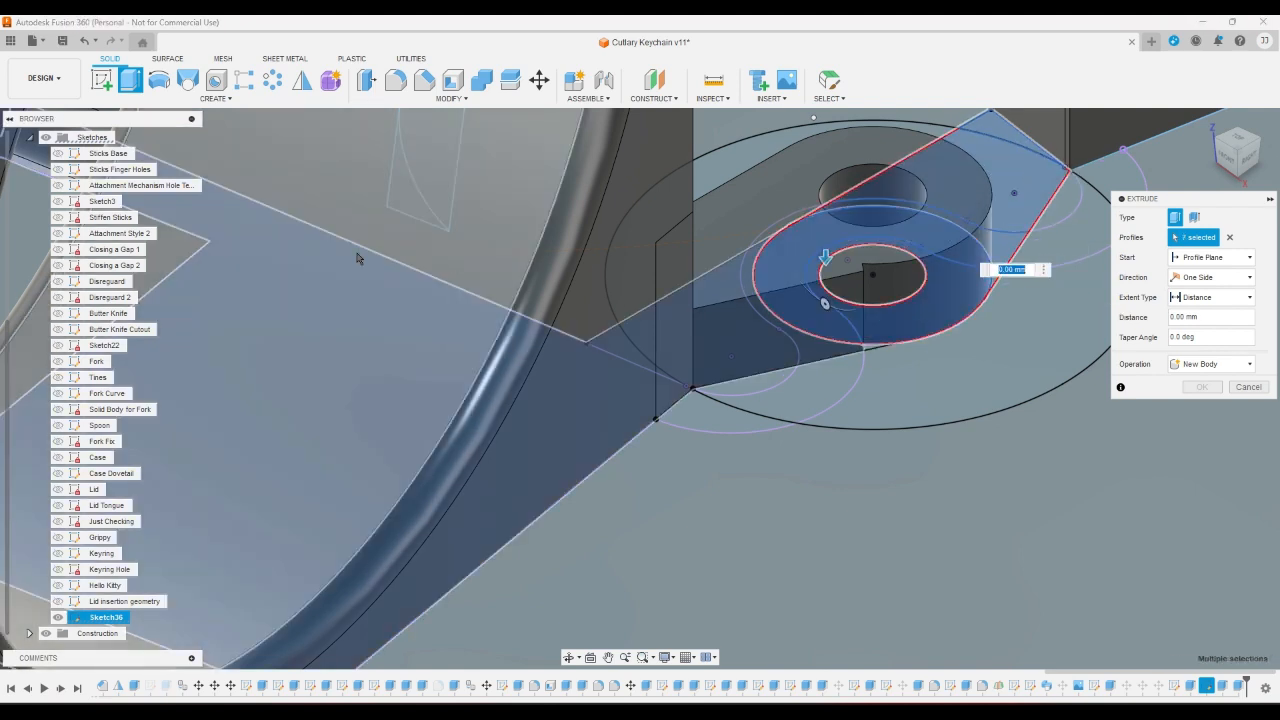
pyautogui.click(29, 137)
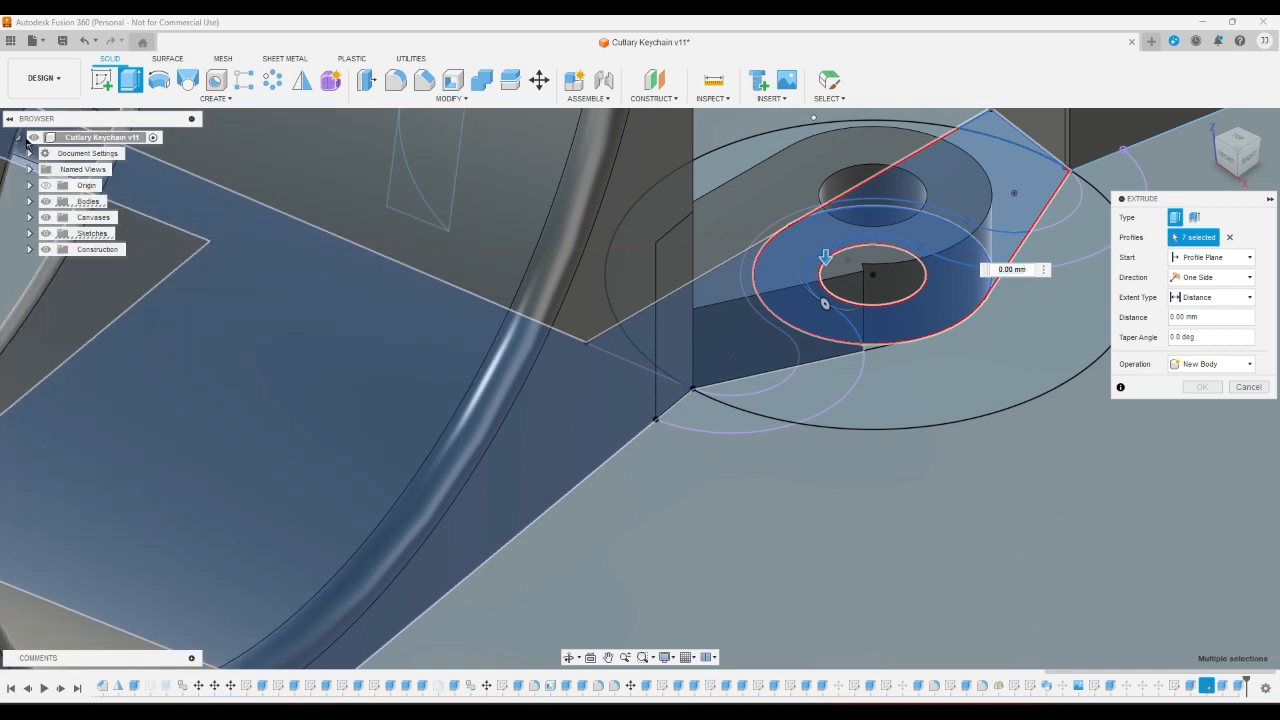
pyautogui.click(29, 201)
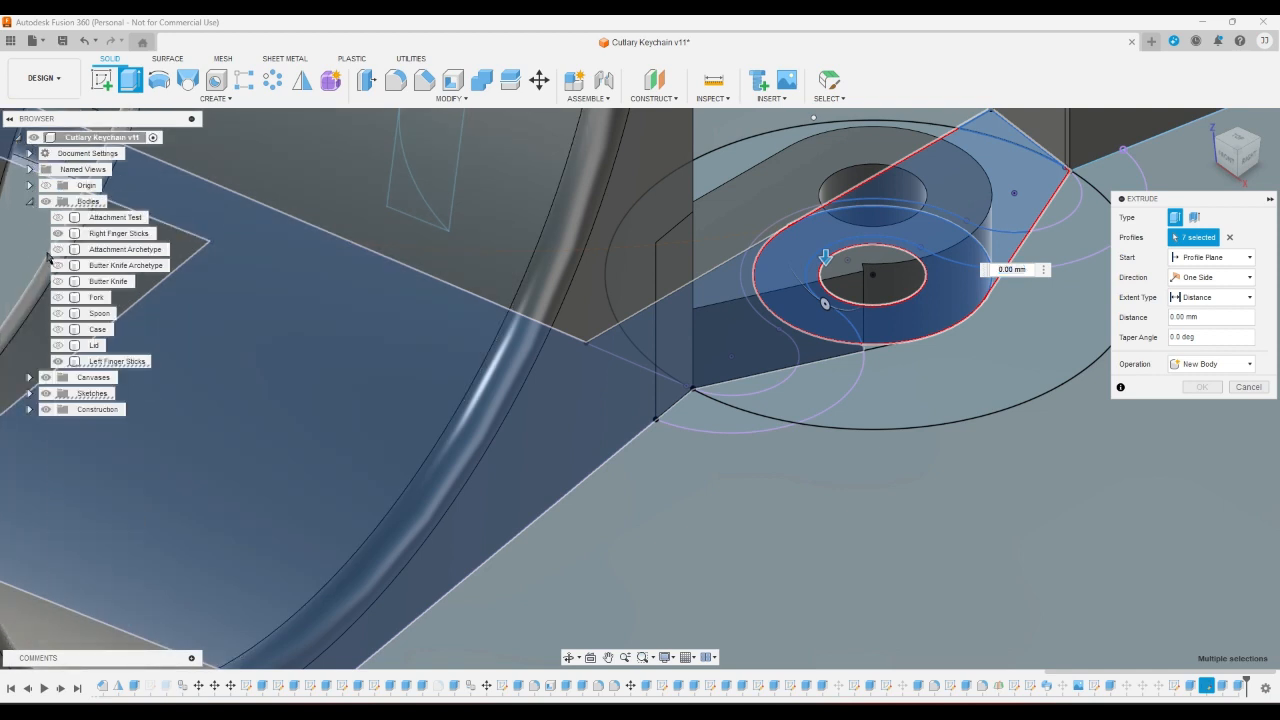
pyautogui.click(57, 363)
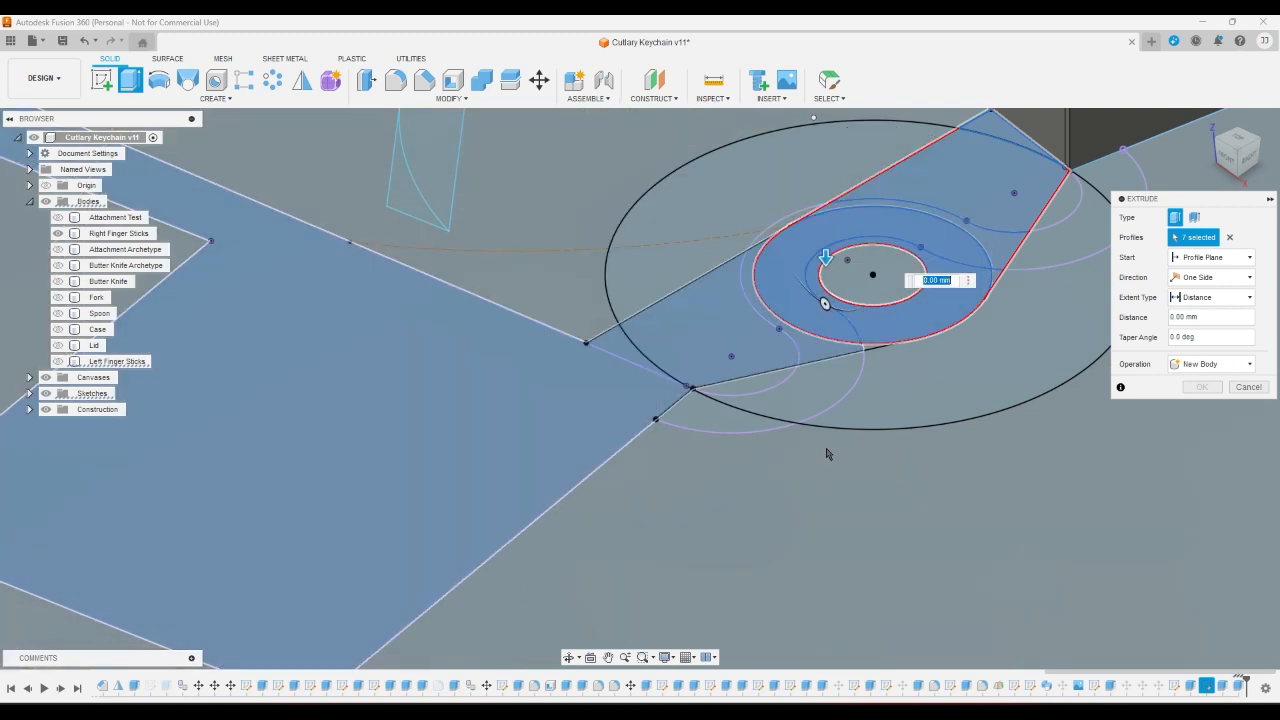
pyautogui.click(1232, 259)
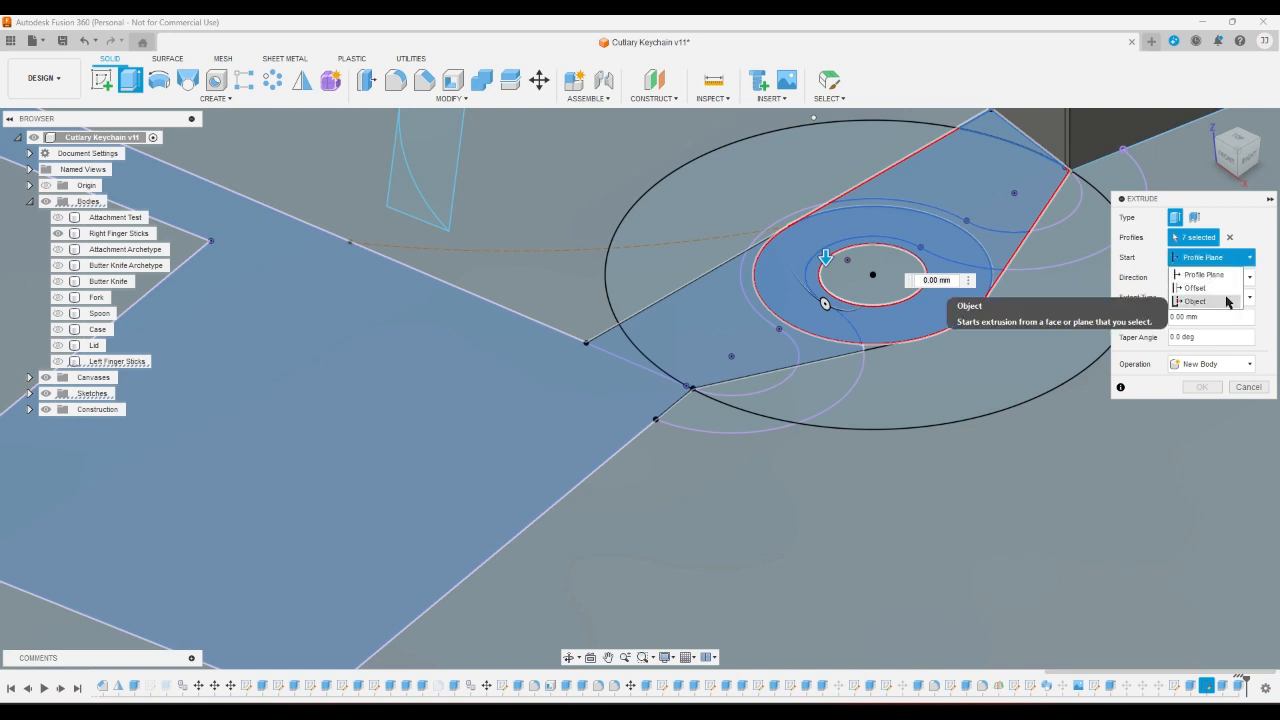
pyautogui.click(1230, 300)
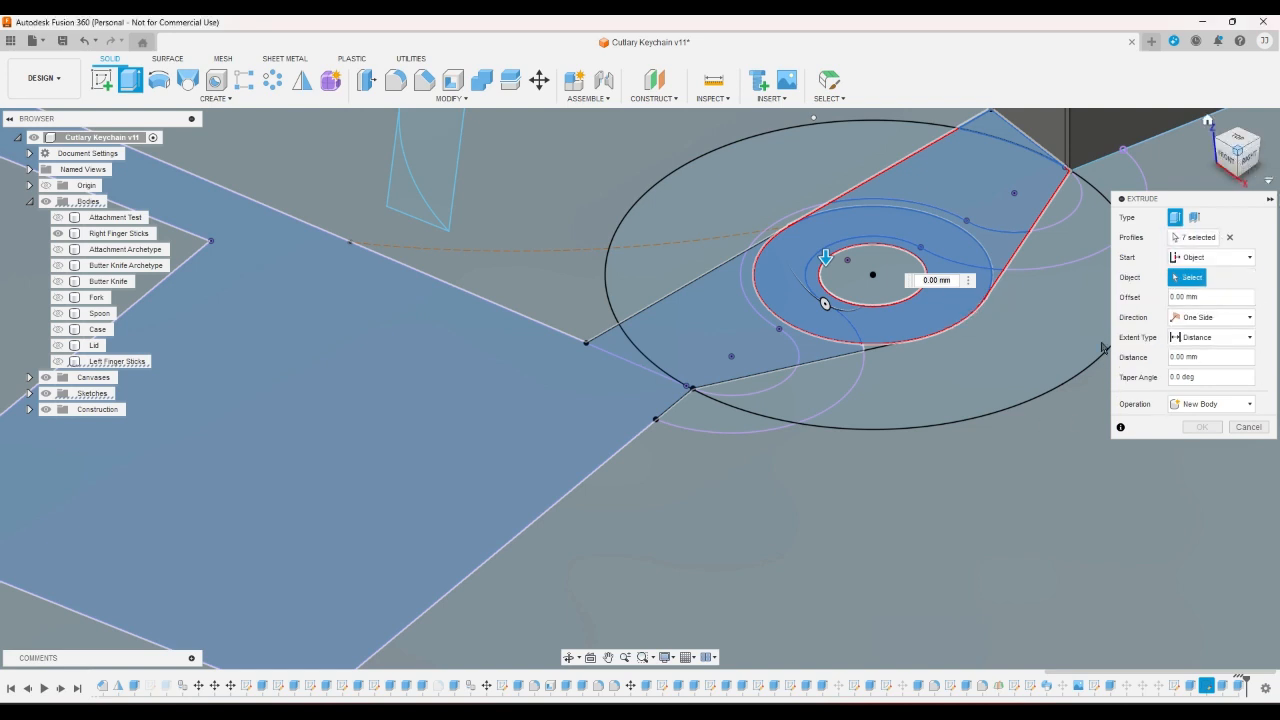
pyautogui.scroll(-5, 1004, 377)
pyautogui.scroll(-3, 977, 267)
pyautogui.scroll(4, 928, 190)
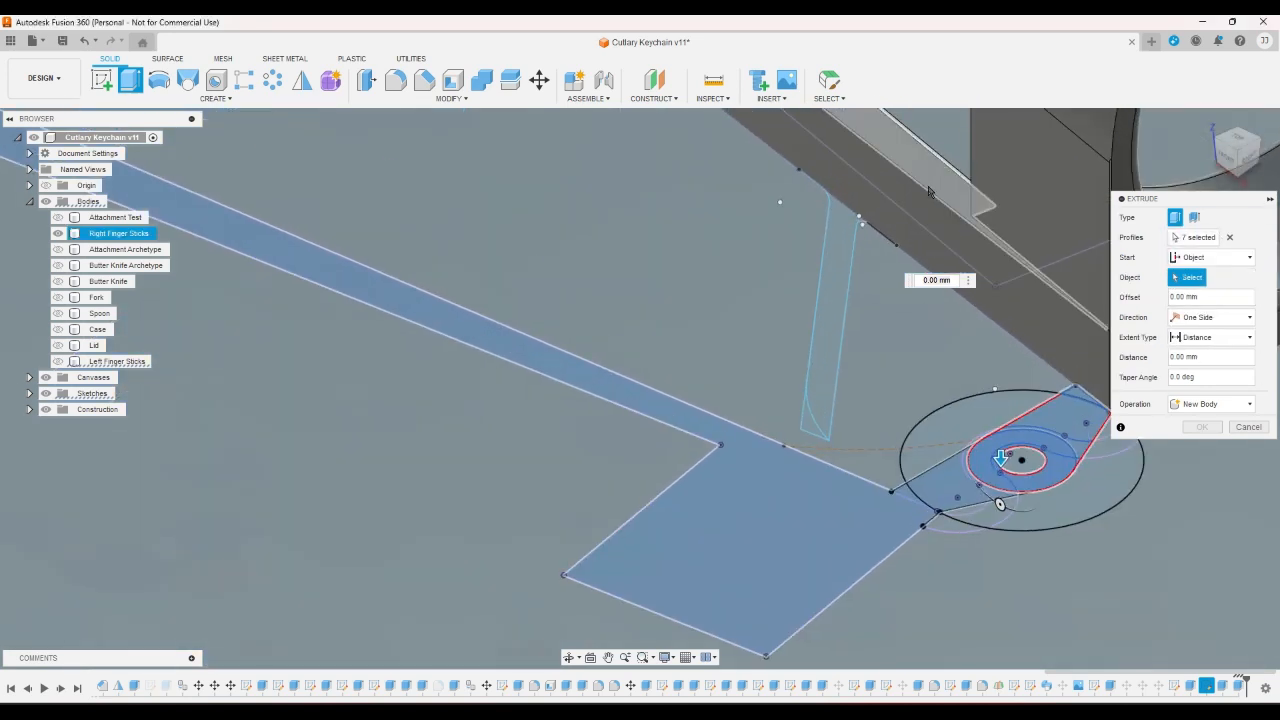
pyautogui.click(933, 193)
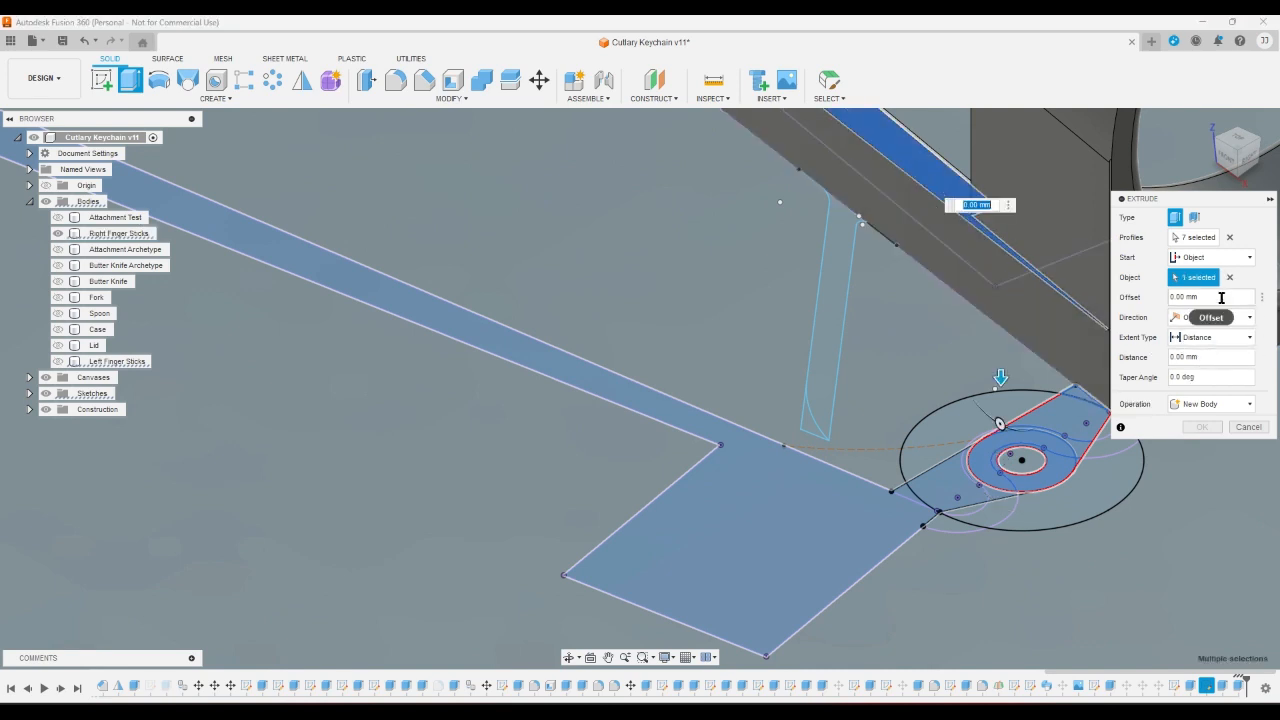
pyautogui.click(1223, 358)
pyautogui.write('1.85')
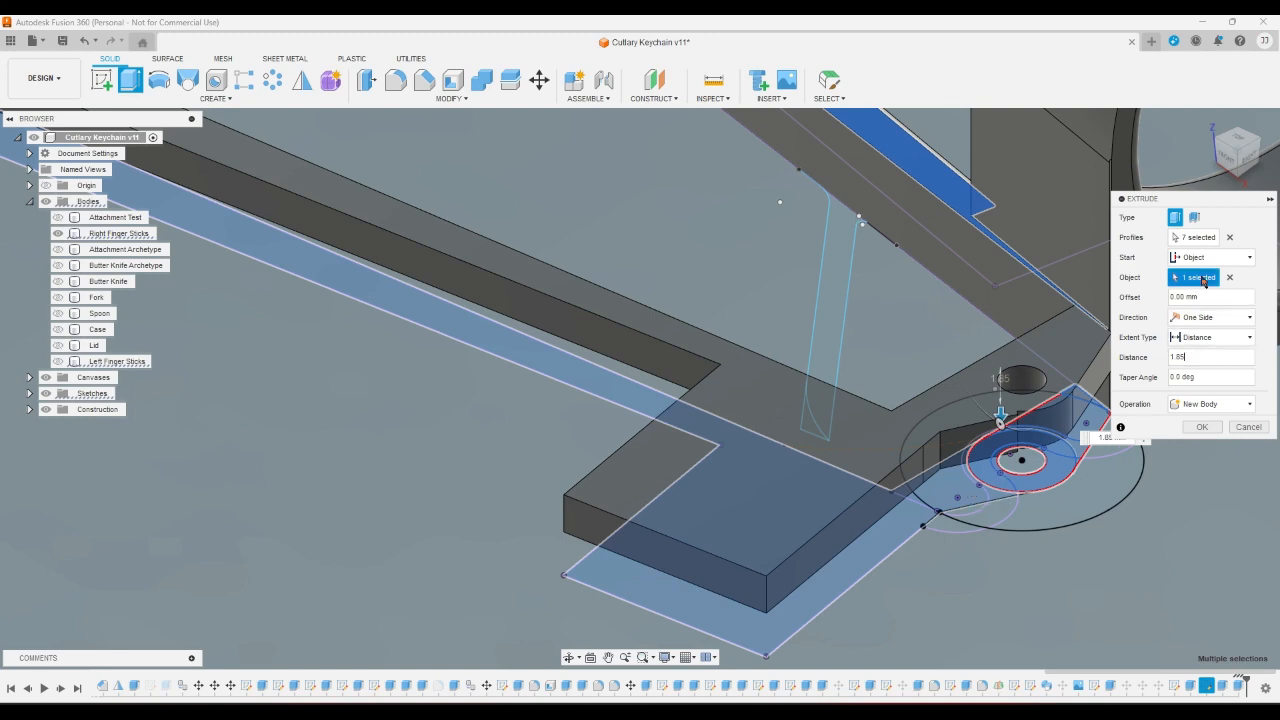
pyautogui.scroll(1, 1052, 474)
pyautogui.scroll(3, 1052, 474)
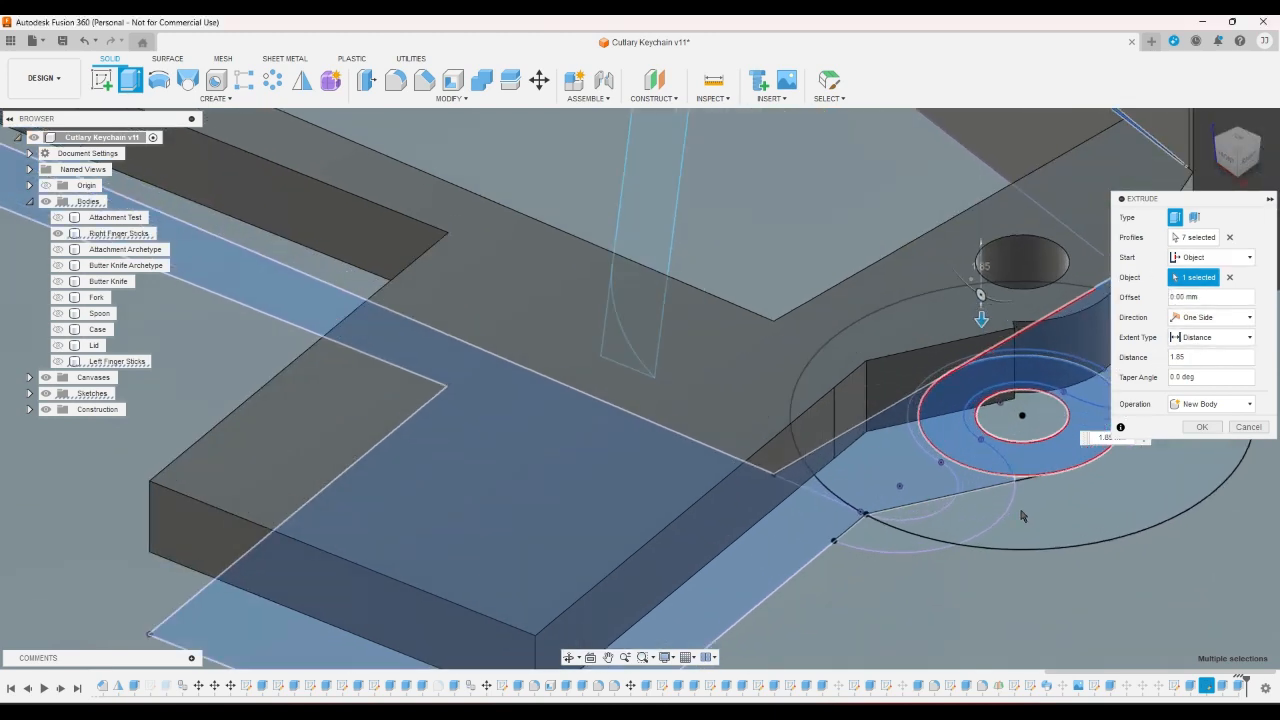
pyautogui.click(1198, 237)
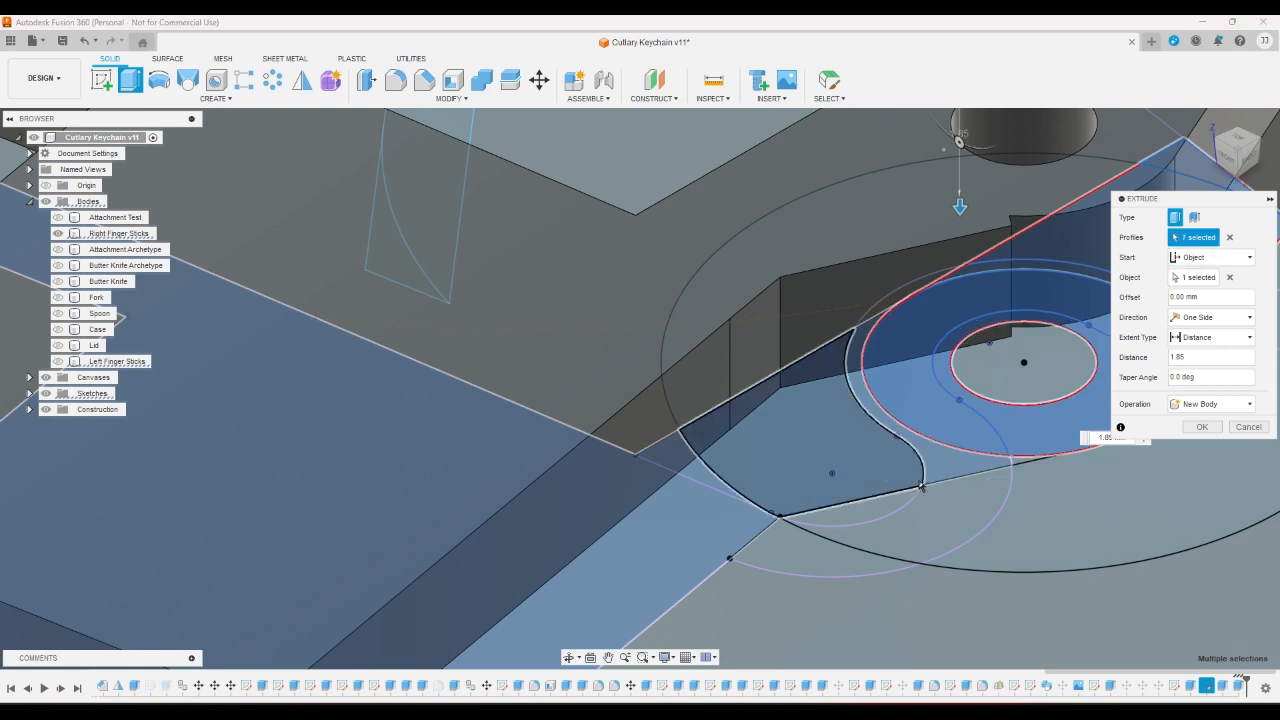
pyautogui.click(935, 480)
pyautogui.click(879, 475)
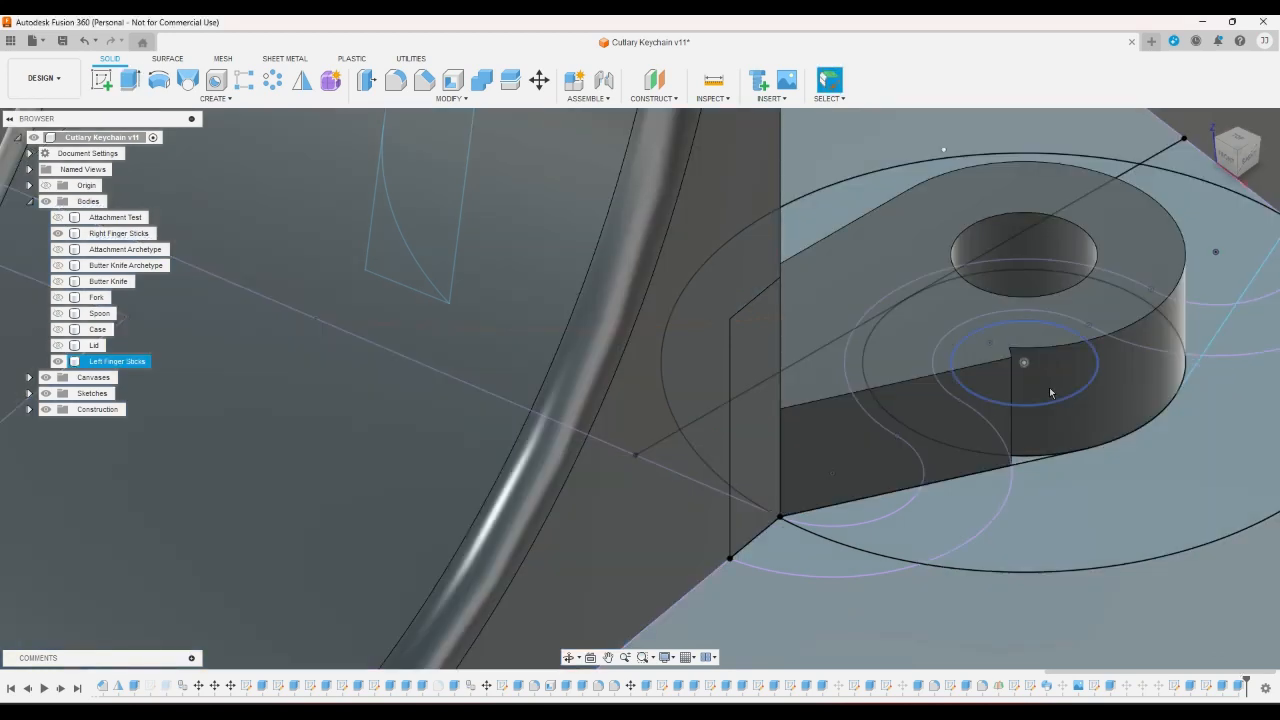
# - Hide the Left Finger Sticks body and select the Right Finger Sticks' hinge arm and pin-hole ring profiles for an Extrude
pyautogui.keyDown('shift'); pyautogui.moveTo(1049, 387); pyautogui.dragTo(52, 232, button='middle'); pyautogui.keyUp('shift')
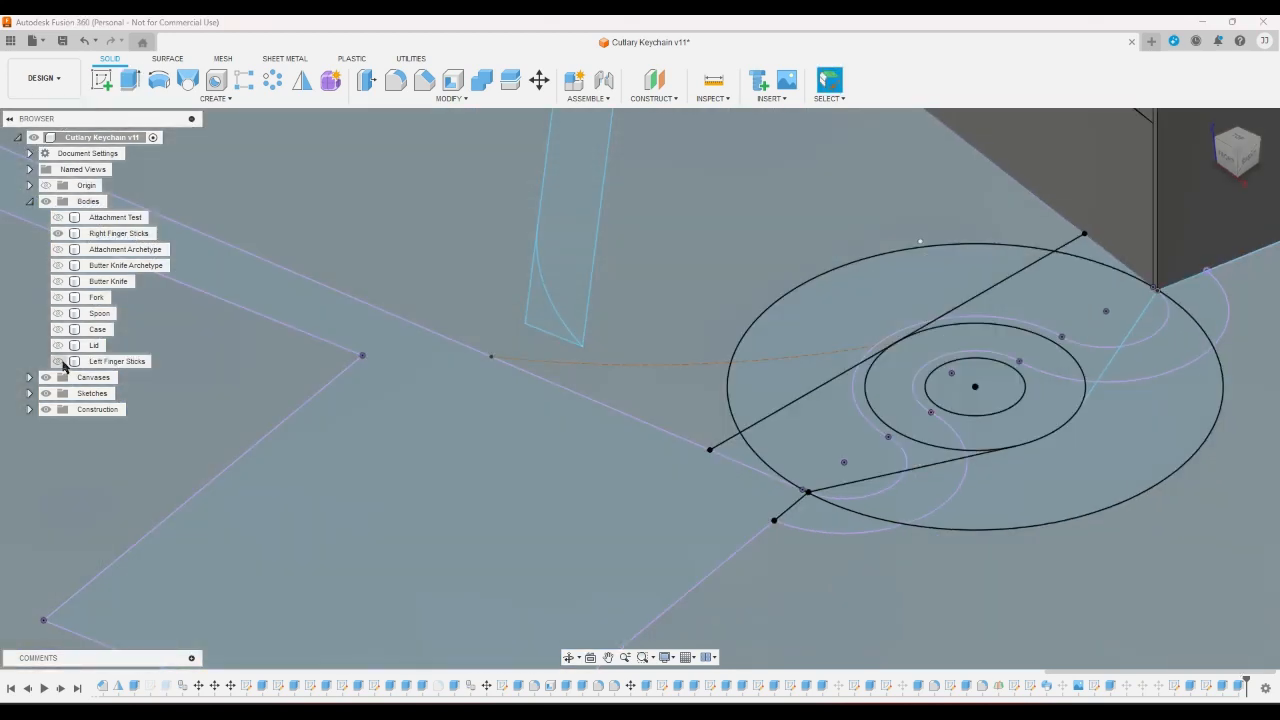
pyautogui.click(57, 361)
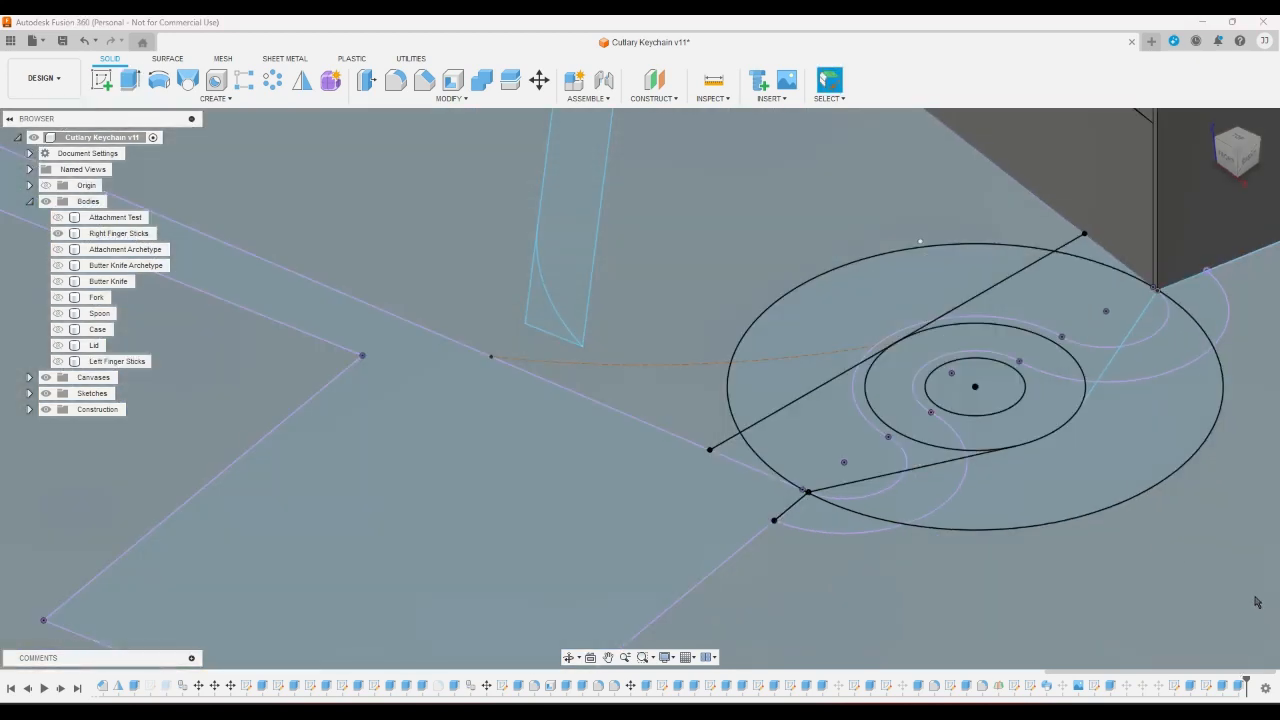
pyautogui.click(130, 79)
pyautogui.click(1081, 254)
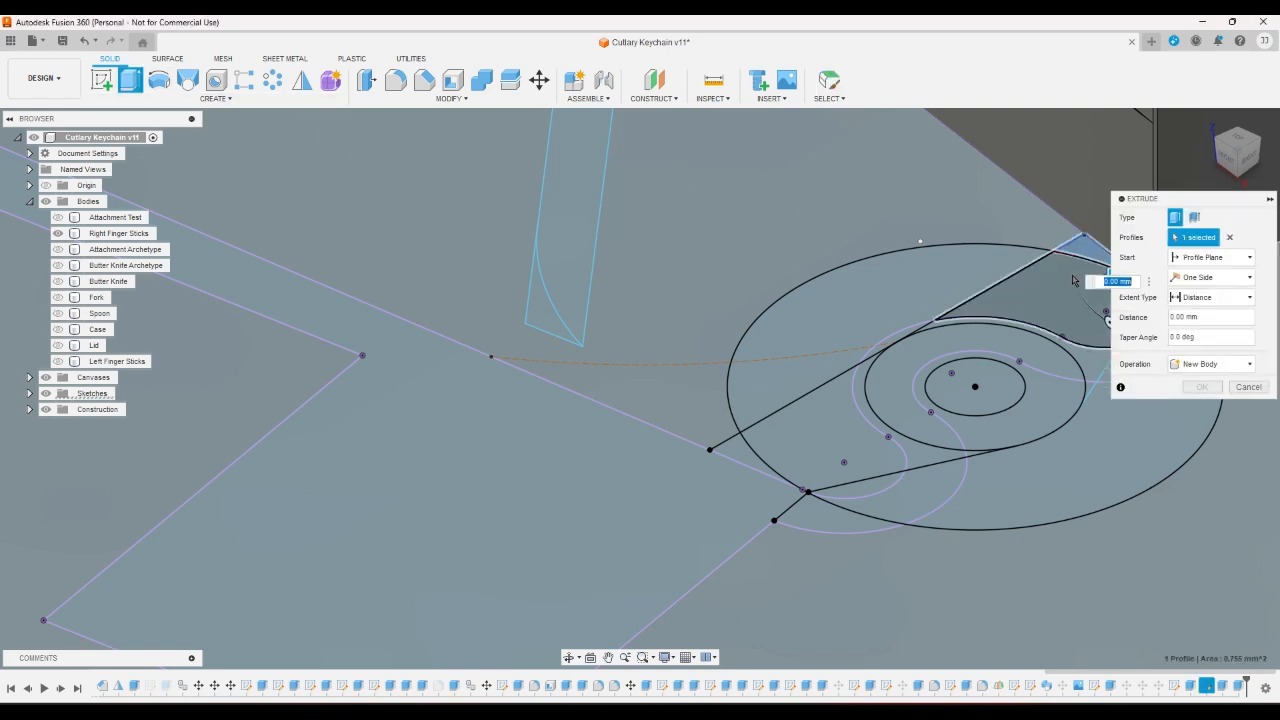
pyautogui.click(1048, 356)
pyautogui.click(1048, 357)
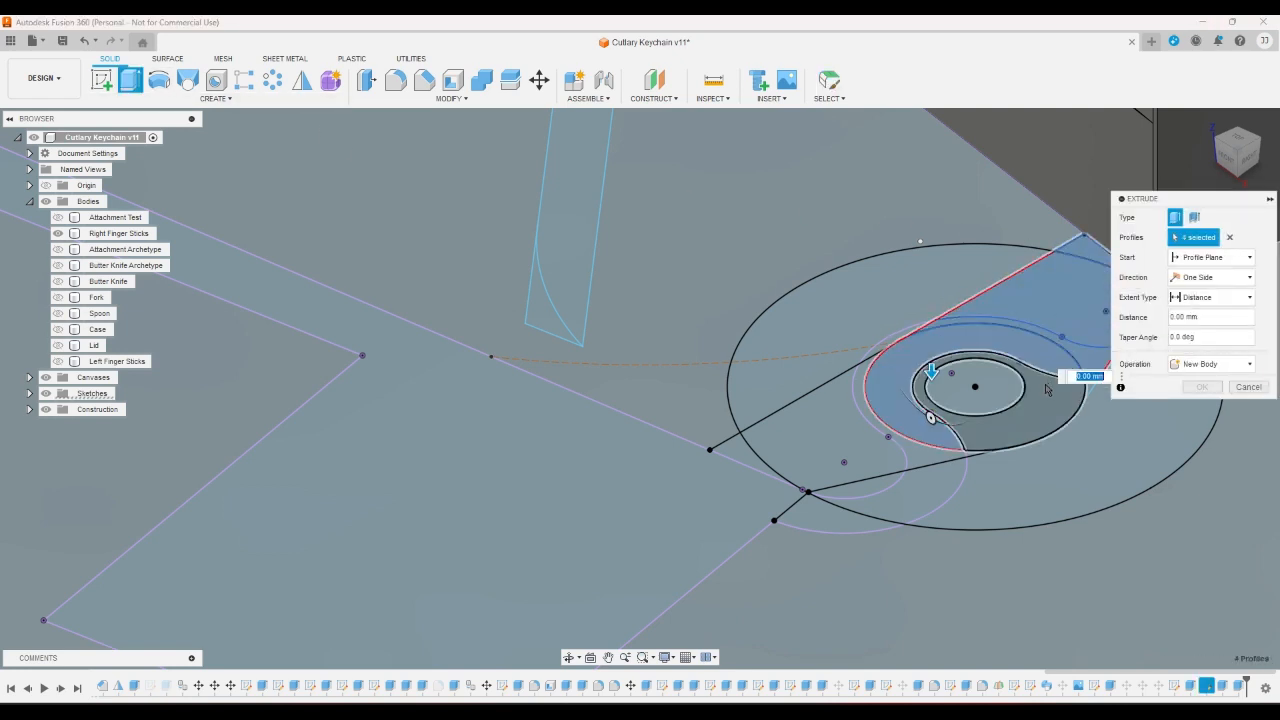
pyautogui.click(1047, 389)
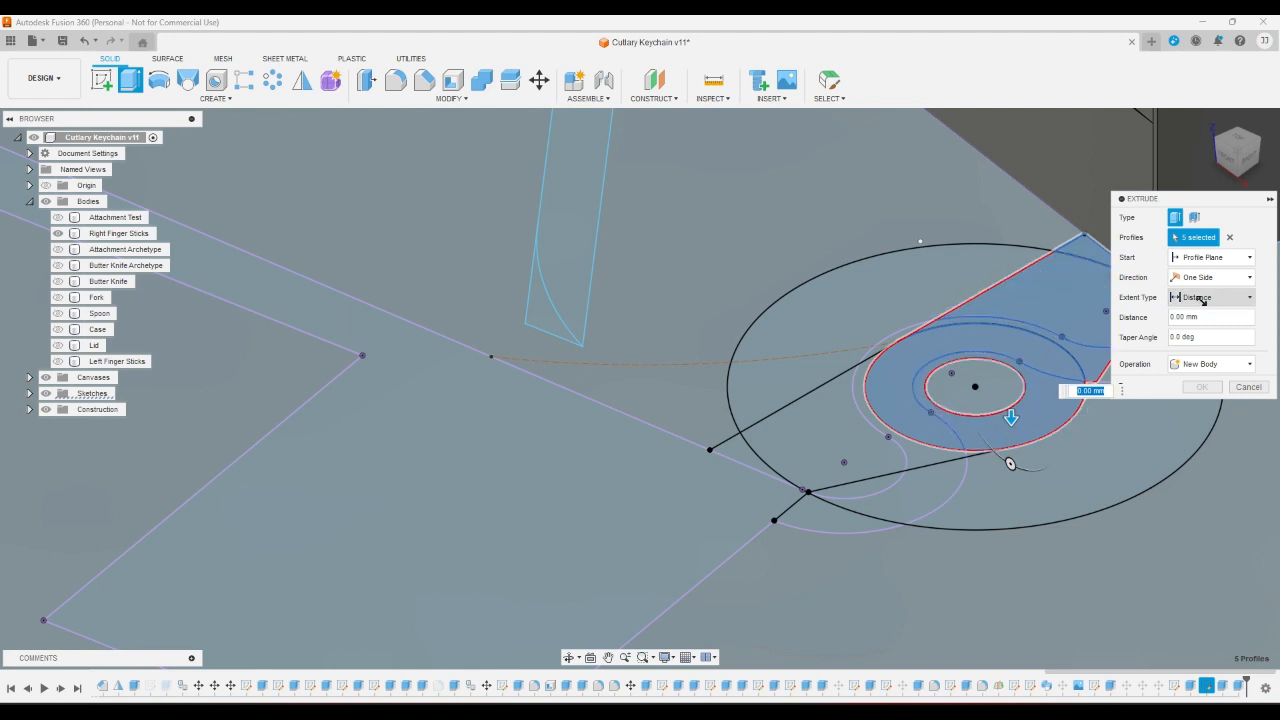
# - Extrude the Right Finger Sticks' hinge profiles 1.8 mm, starting from the body's upper stick face as the object and joined to the body
pyautogui.click(1203, 258)
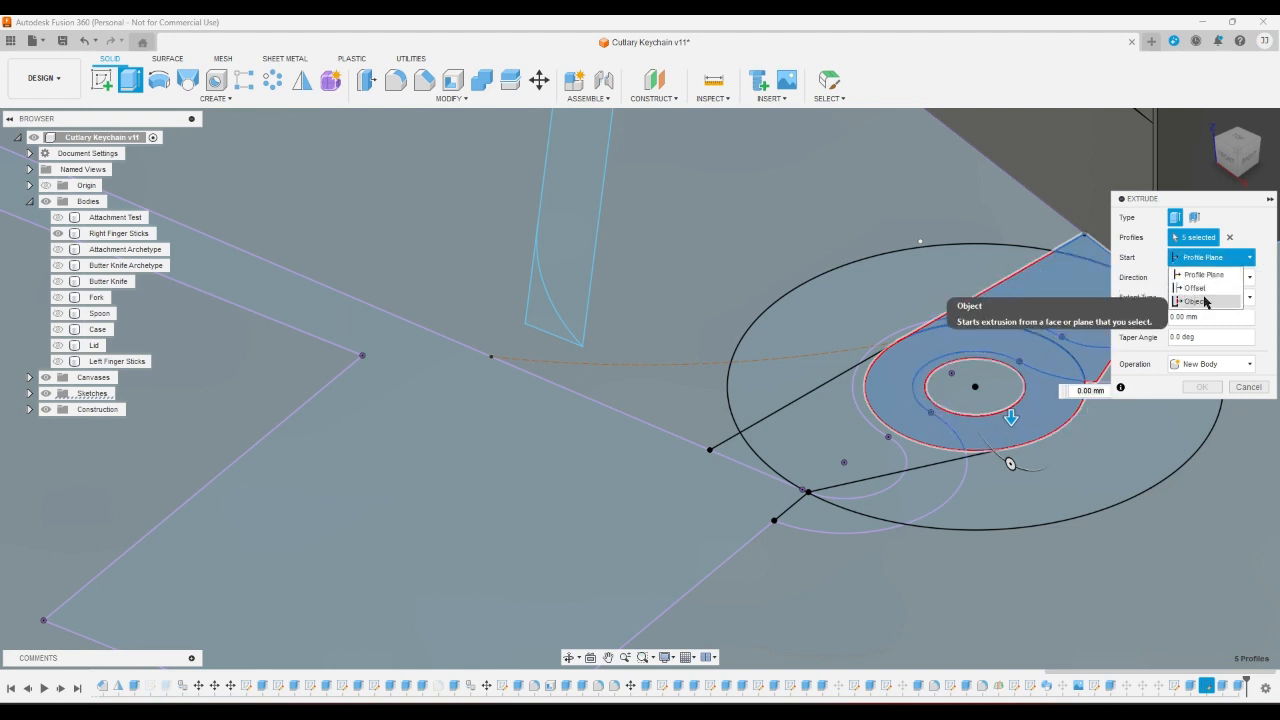
pyautogui.click(1200, 301)
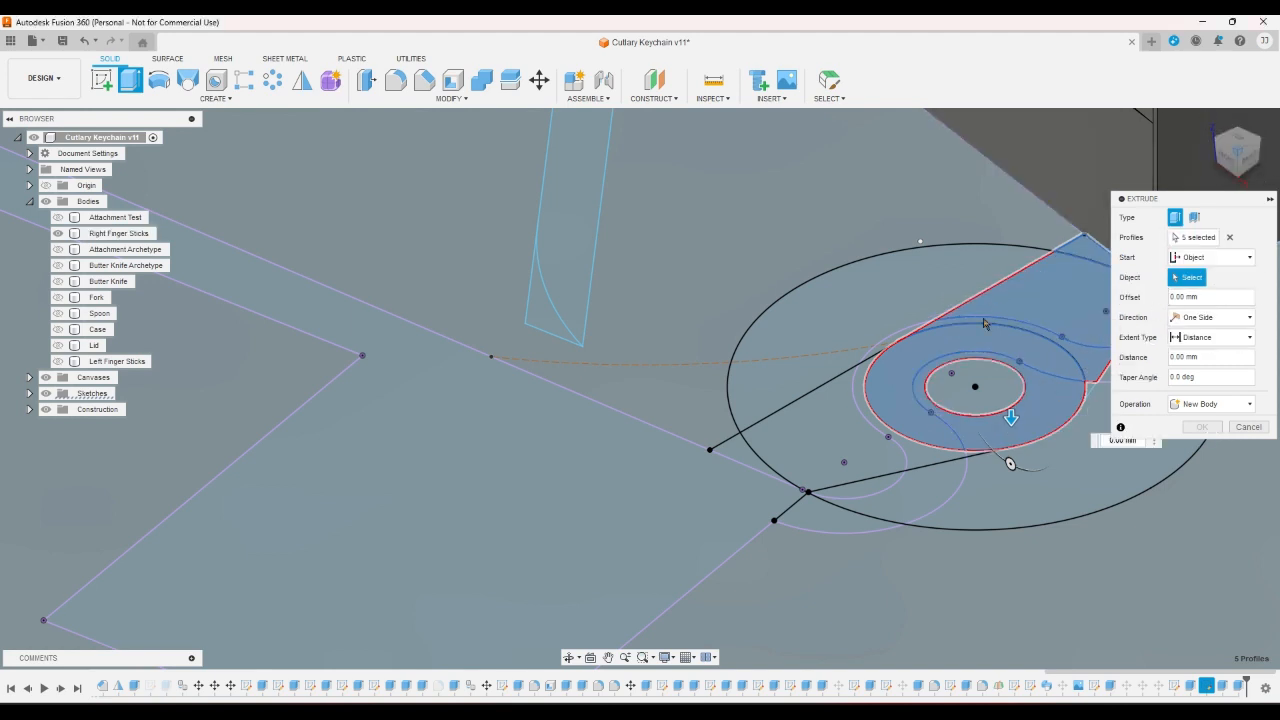
pyautogui.scroll(-4, 640, 535)
pyautogui.scroll(5, 840, 205)
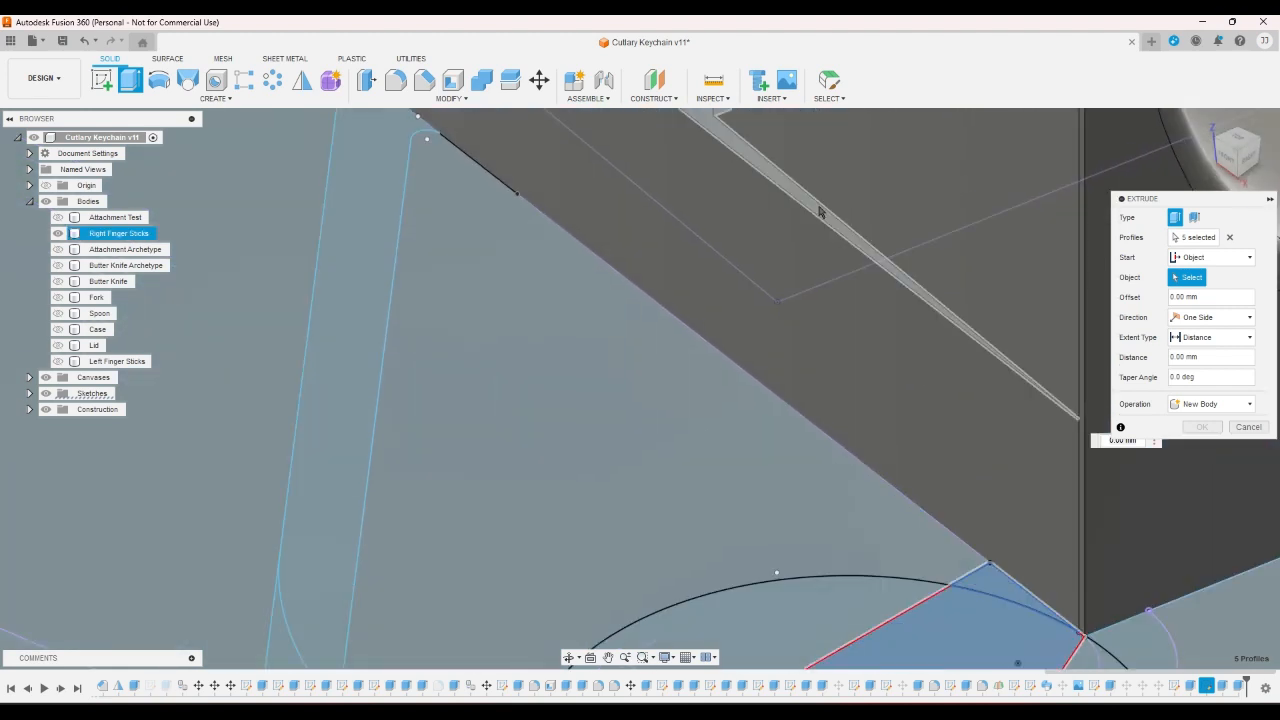
pyautogui.click(826, 209)
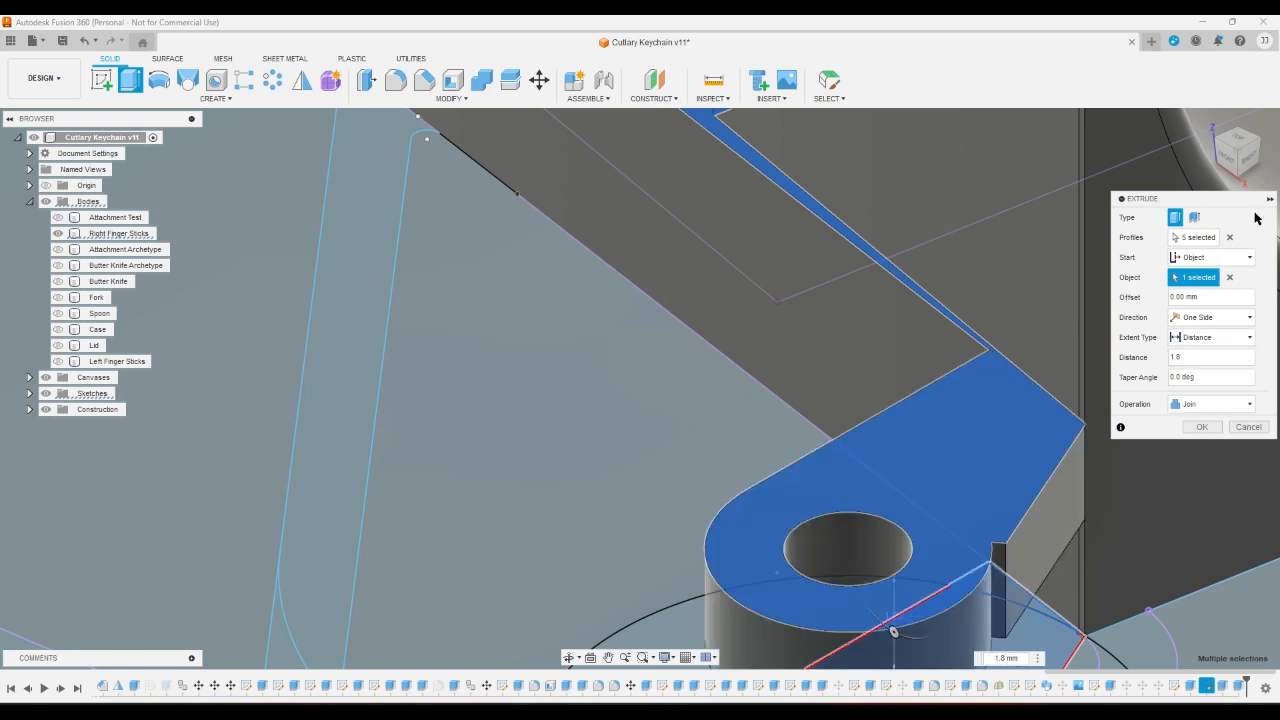
pyautogui.scroll(-3, 1085, 331)
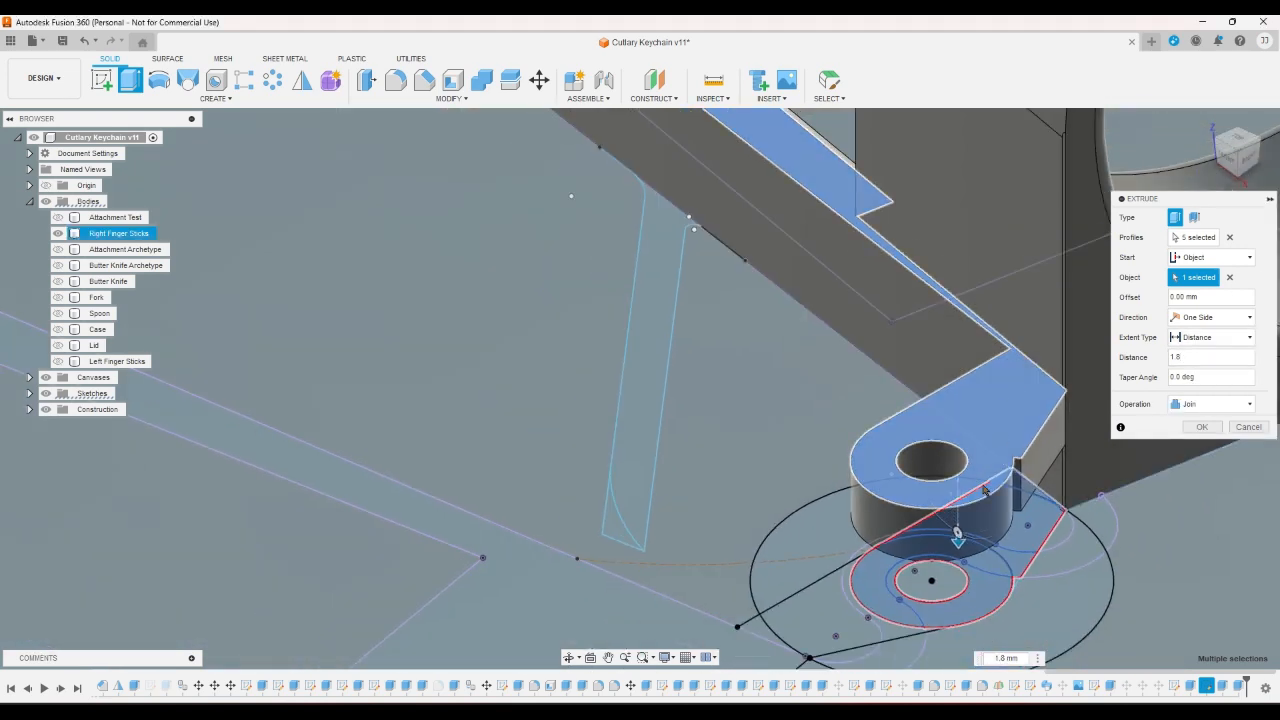
pyautogui.scroll(1, 1021, 580)
pyautogui.scroll(1, 1021, 580)
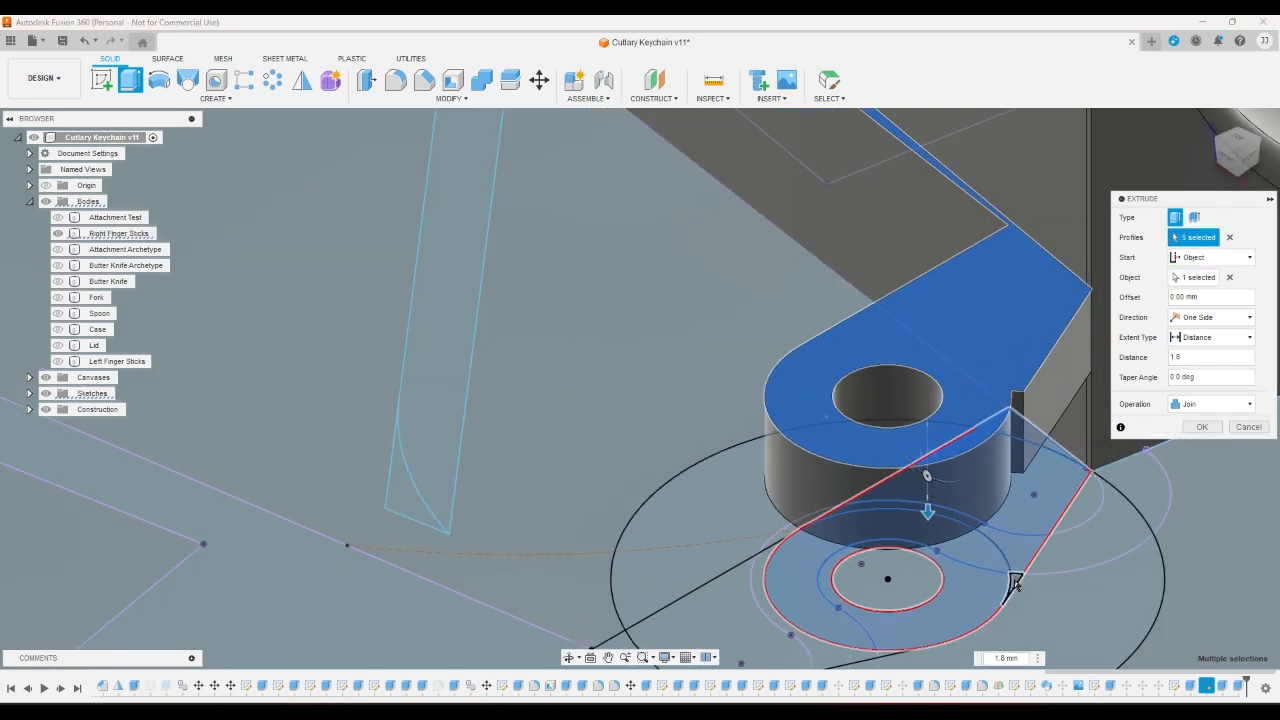
pyautogui.click(1192, 427)
pyautogui.scroll(-3, 1188, 428)
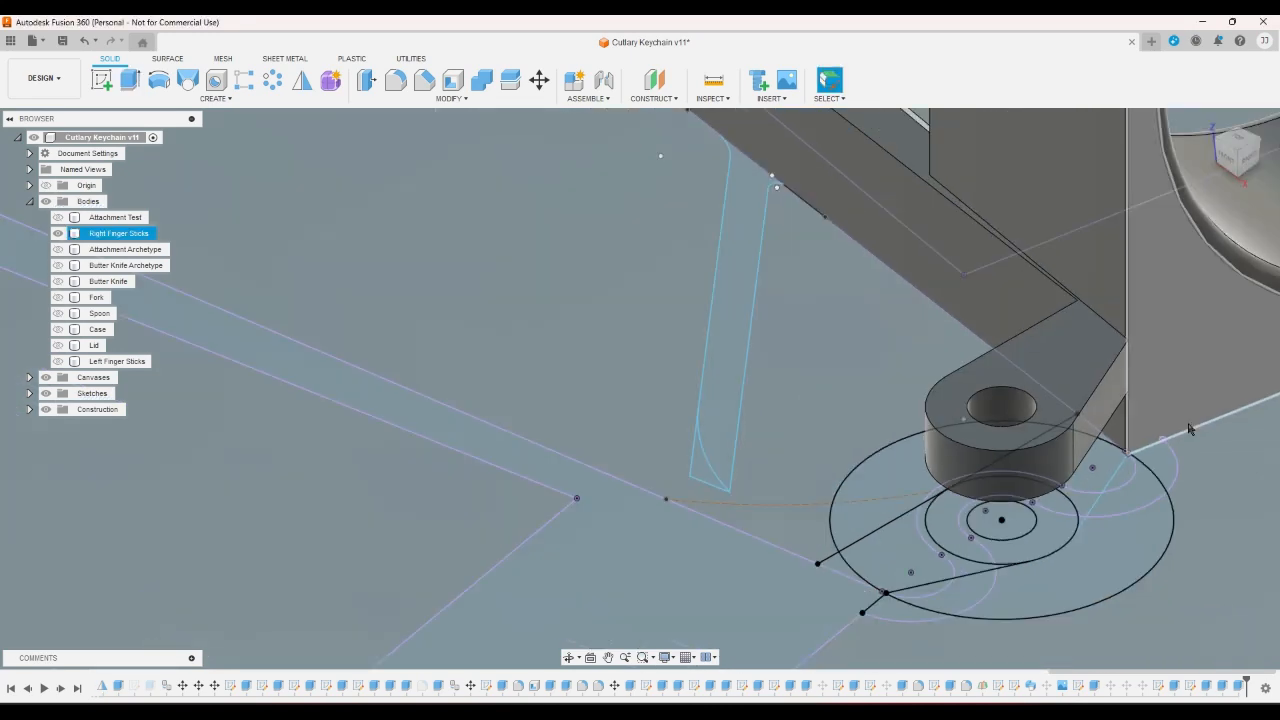
pyautogui.scroll(-2, 1188, 428)
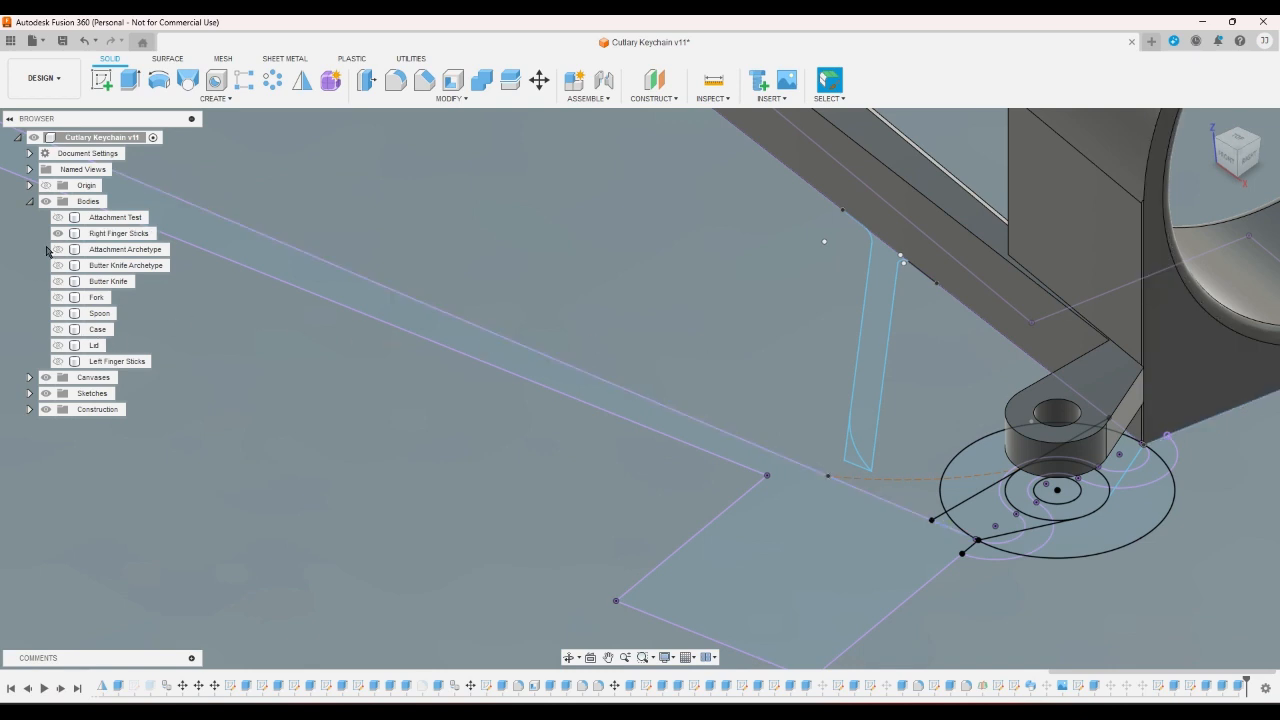
# - Check the profiles of the Left Finger Sticks' hinge extrusion and show the Left Finger Sticks body
pyautogui.doubleClick(1222, 687)
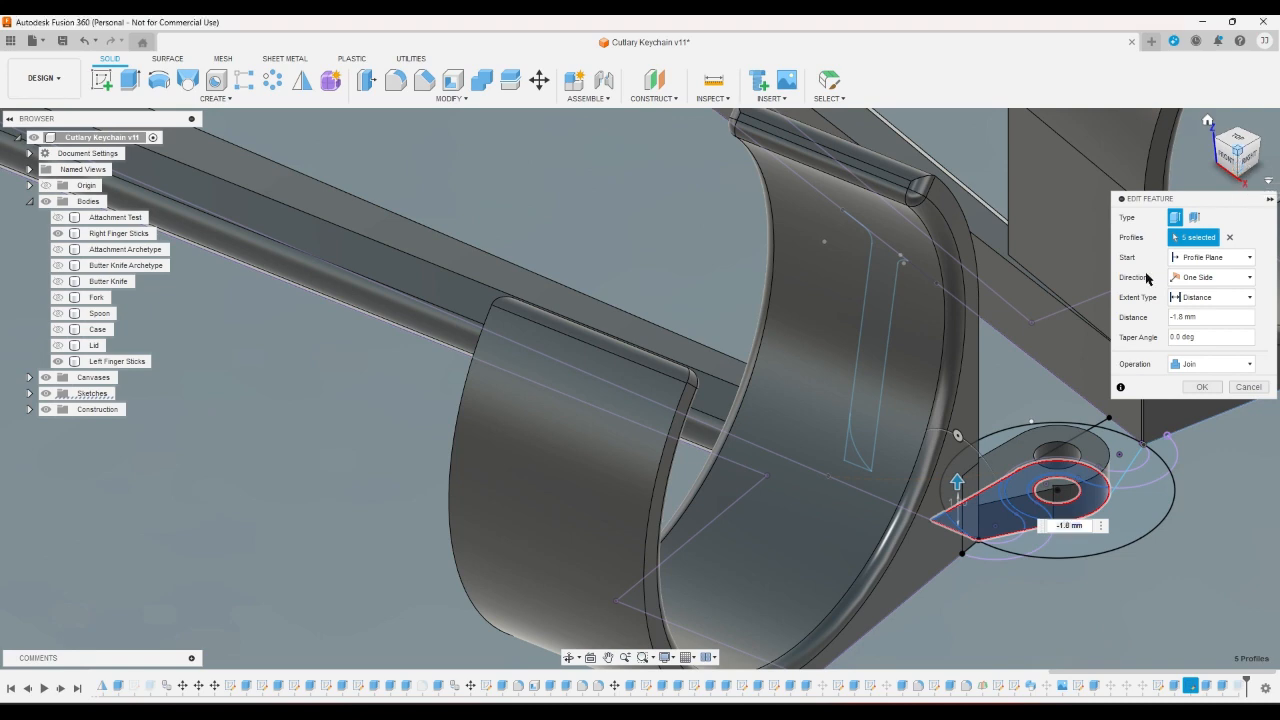
pyautogui.scroll(3, 1046, 530)
pyautogui.scroll(3, 1108, 524)
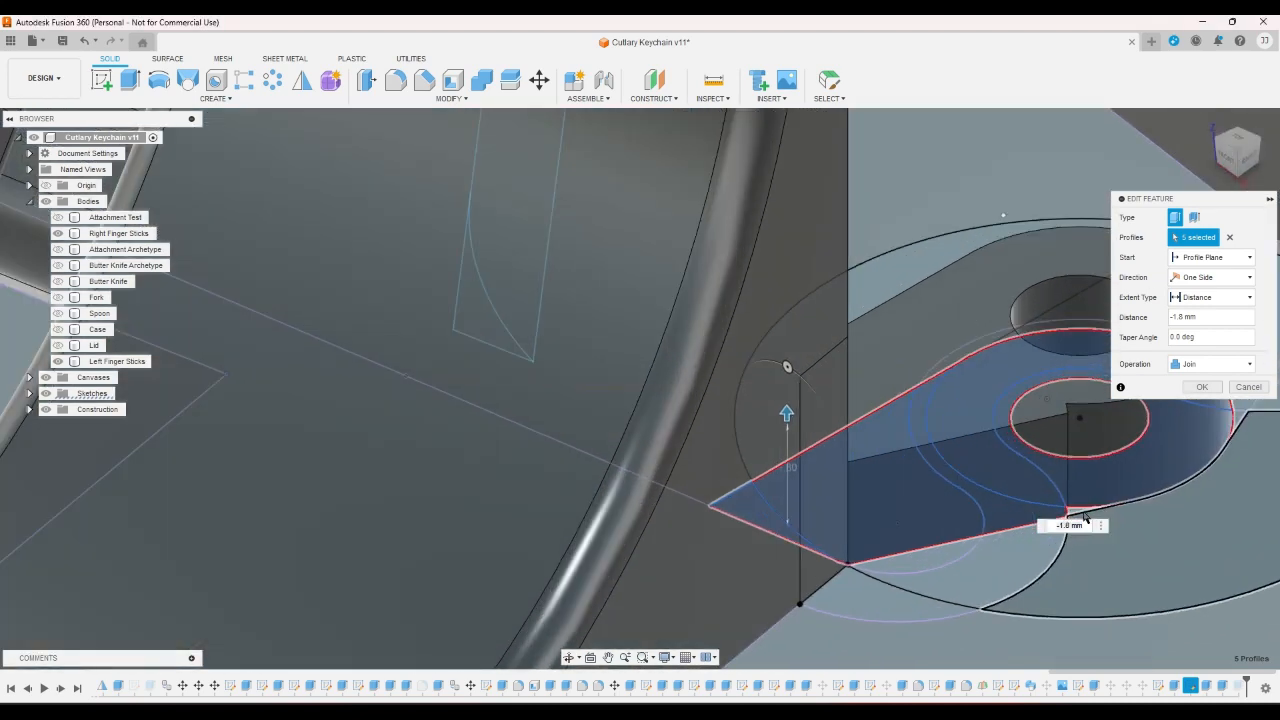
pyautogui.click(1202, 387)
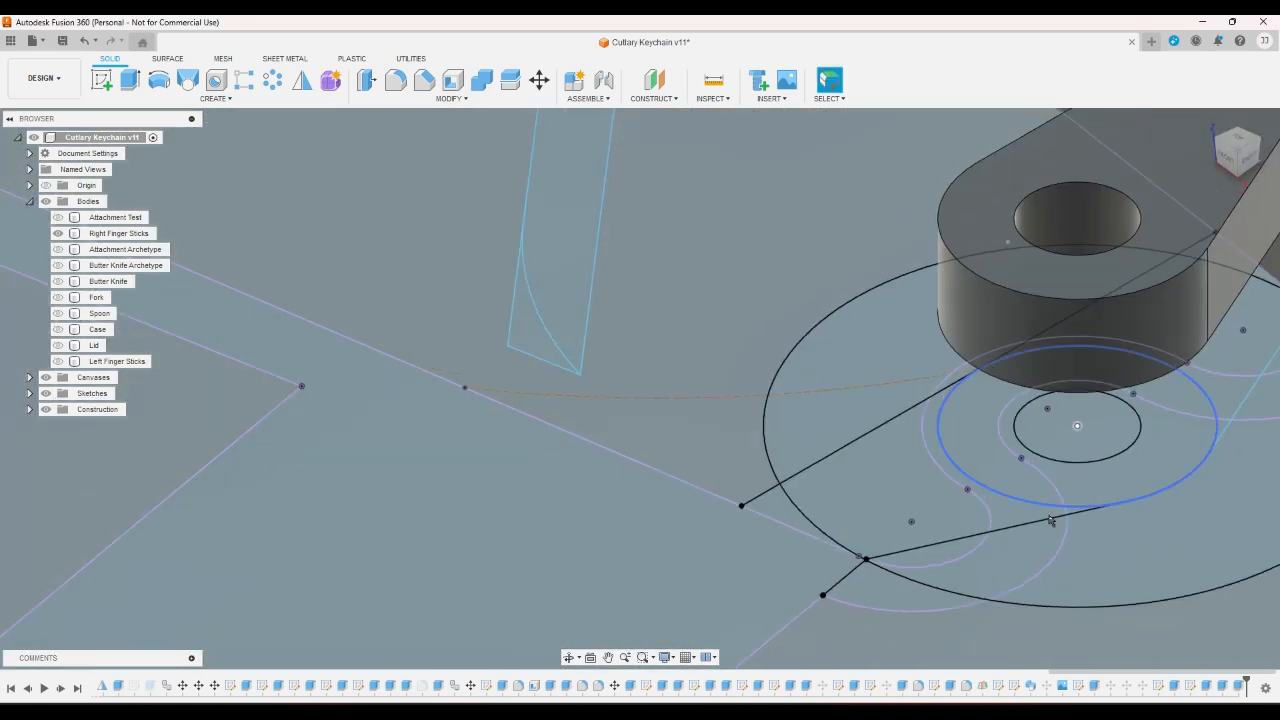
pyautogui.scroll(-3, 1000, 521)
pyautogui.click(57, 329)
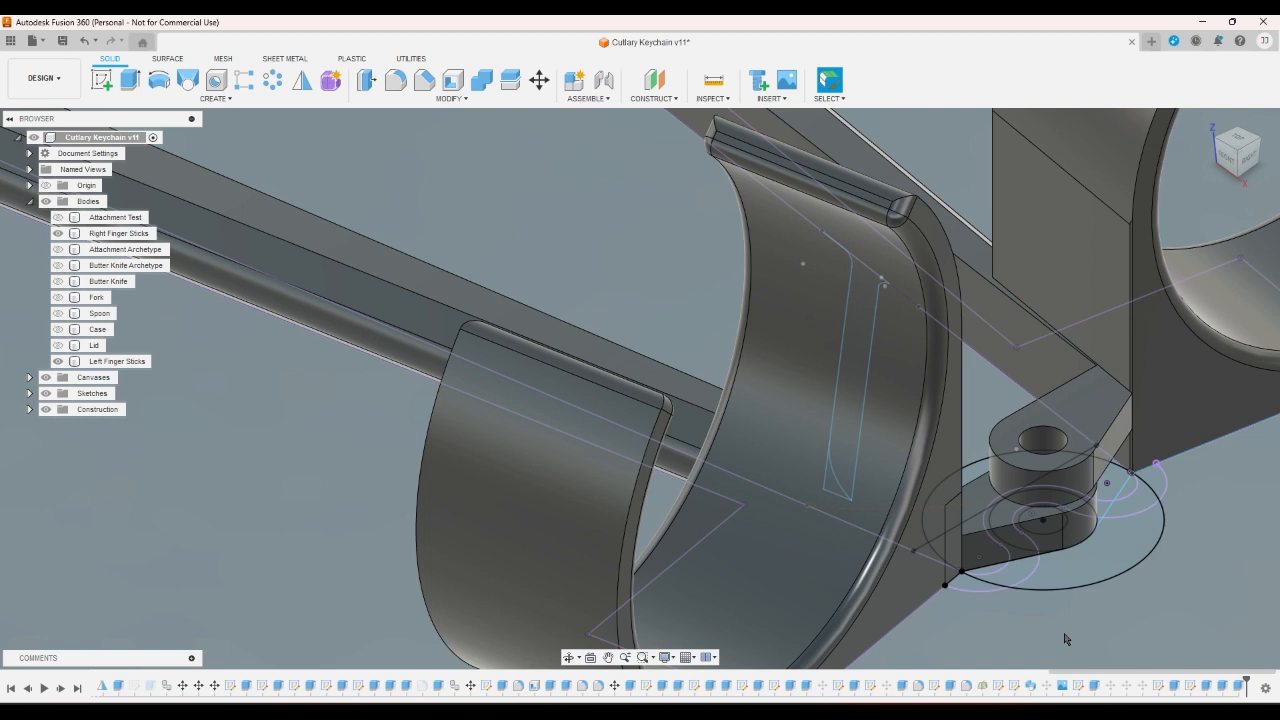
# - Examine the joined hinge lugs, the finger rings and the slanted strip between the sticks from the top view
pyautogui.moveTo(1236, 150); pyautogui.dragTo(1240, 145)
pyautogui.click(1240, 145)
pyautogui.scroll(-5, 1176, 238)
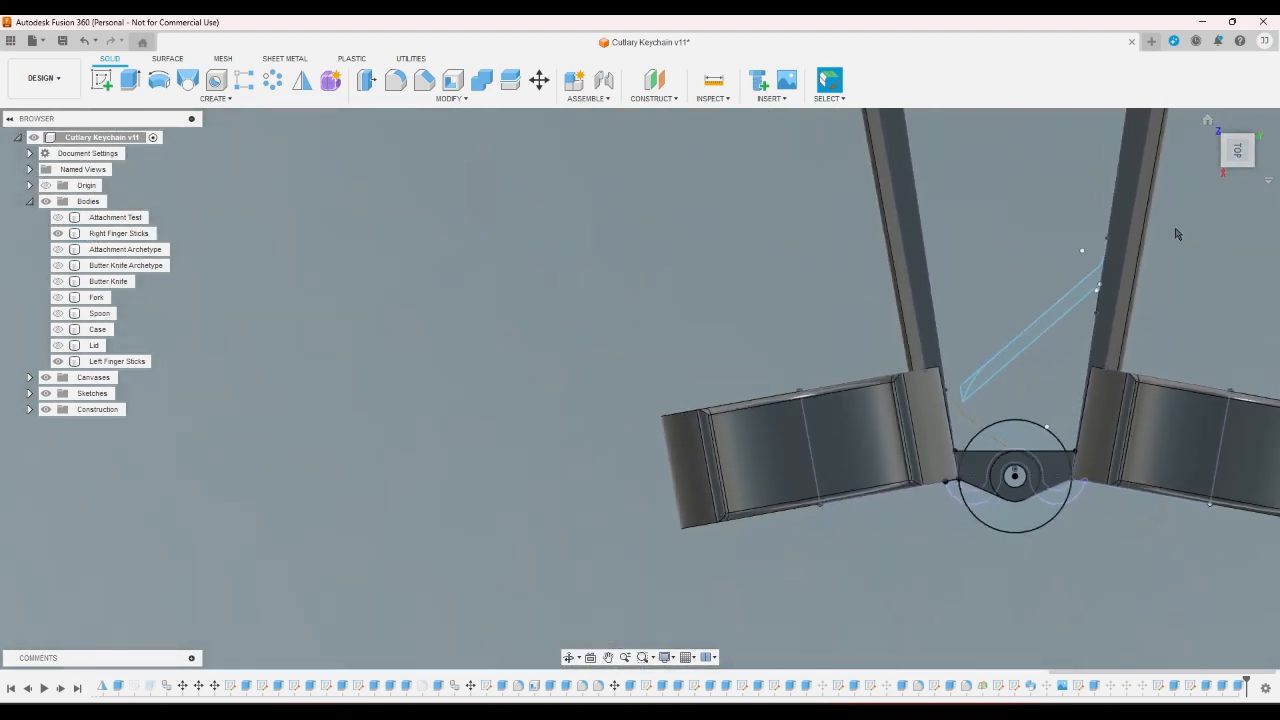
pyautogui.scroll(-3, 1176, 238)
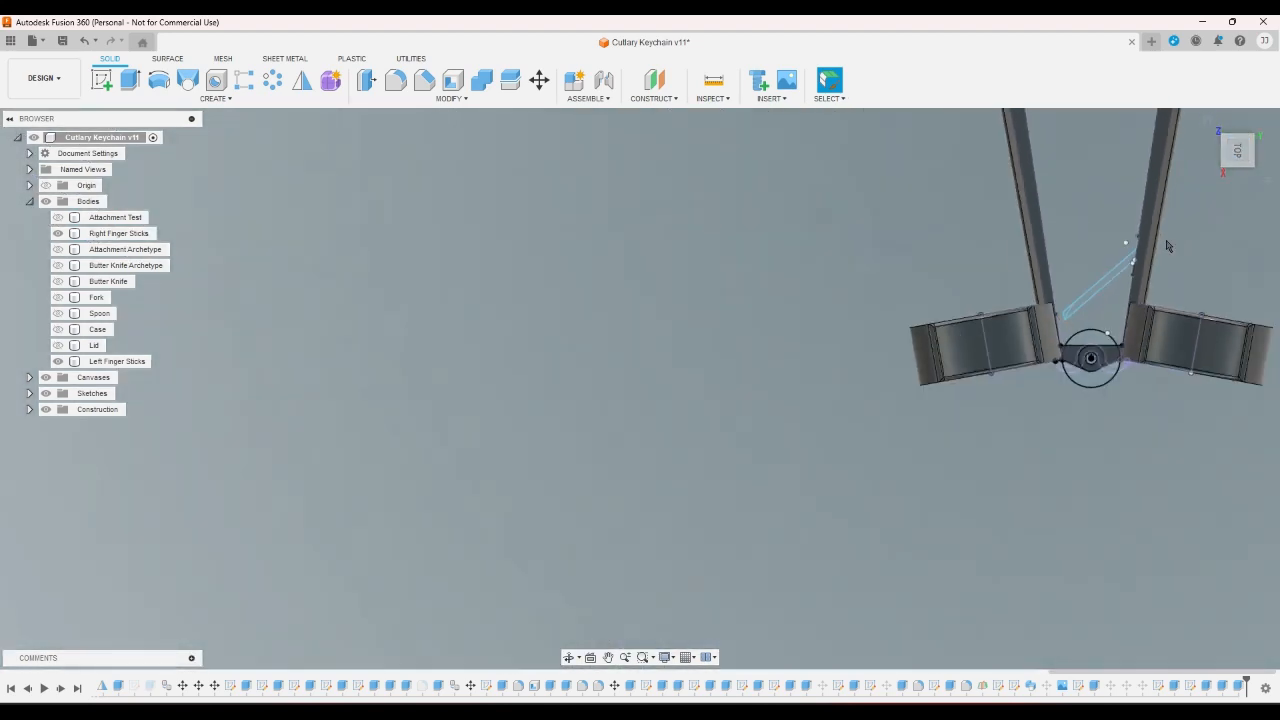
pyautogui.scroll(3, 1180, 240)
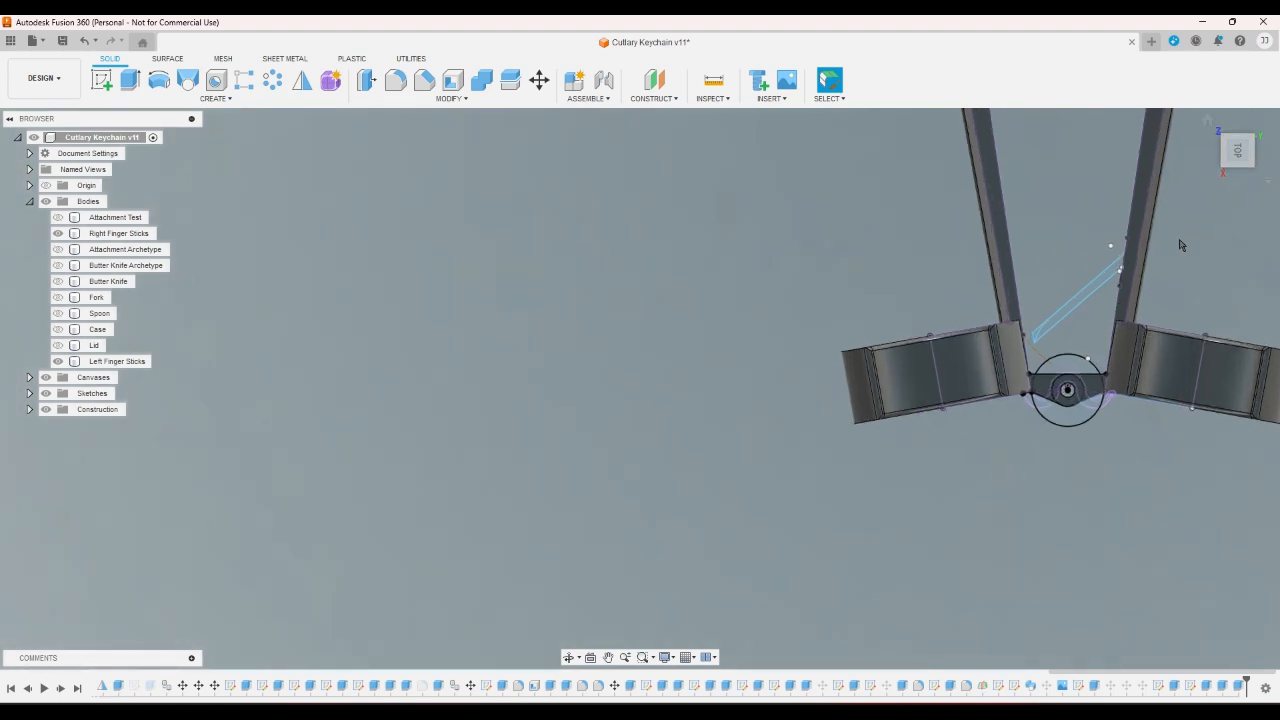
pyautogui.scroll(8, 1180, 245)
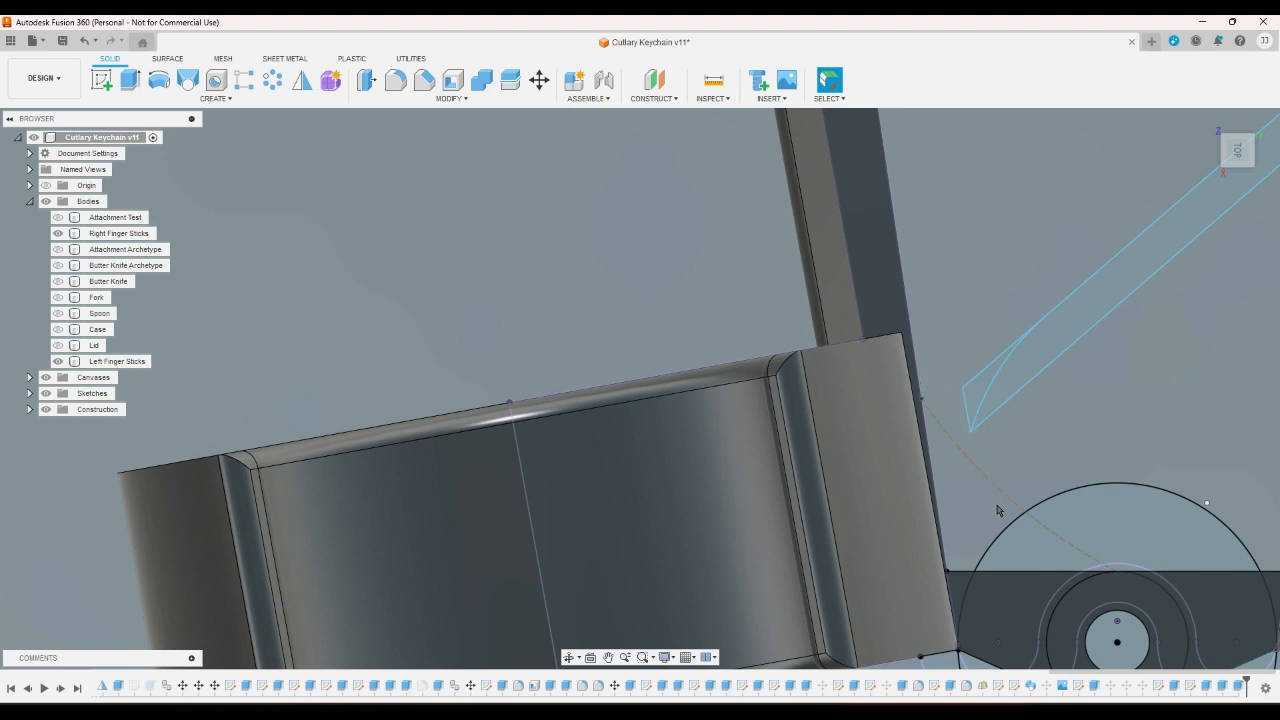
pyautogui.scroll(-3, 976, 475)
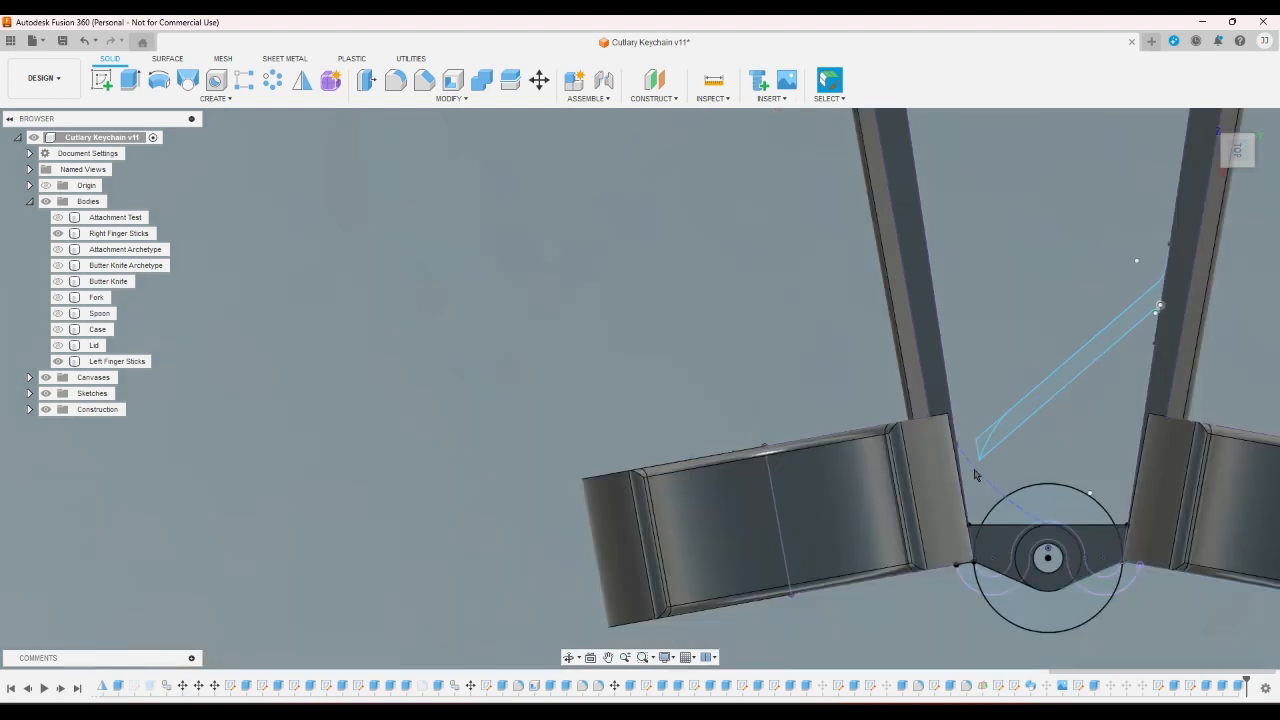
pyautogui.scroll(2, 976, 475)
pyautogui.scroll(-2, 984, 452)
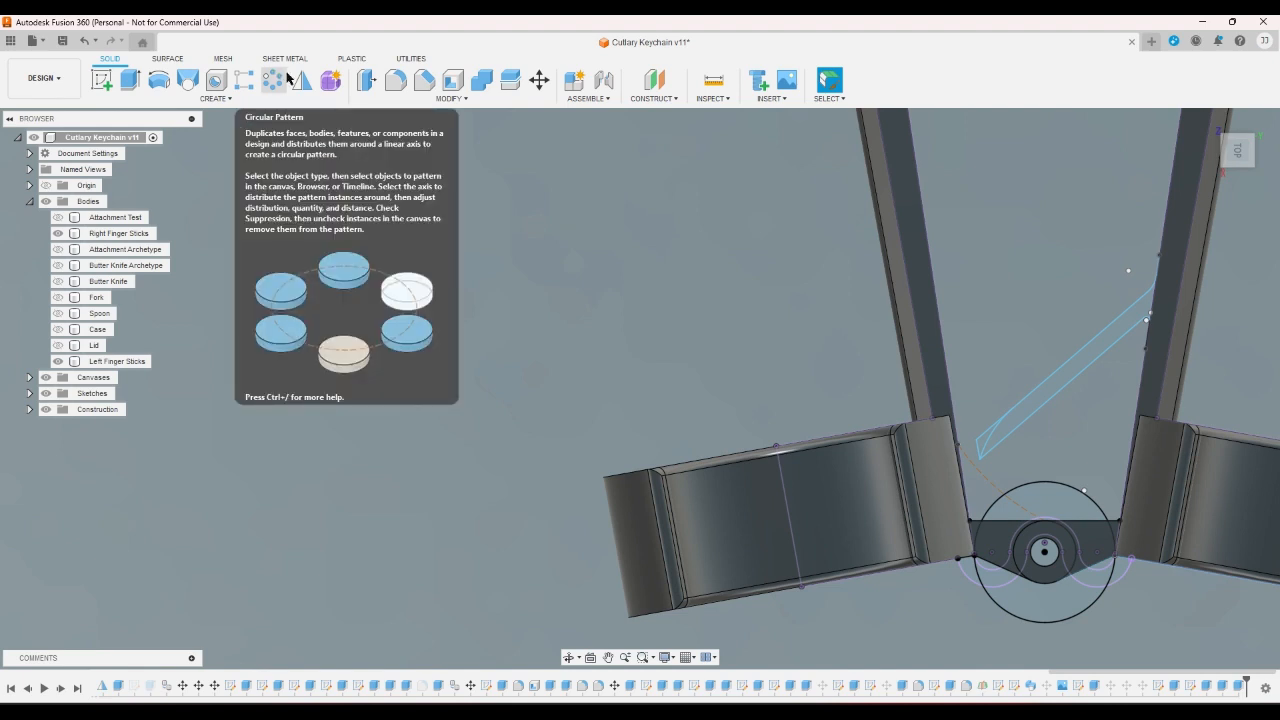
# - Show the dimensions of Sketch36 in the model and inspect the dashed construction arc beside the hinge
pyautogui.click(979, 479)
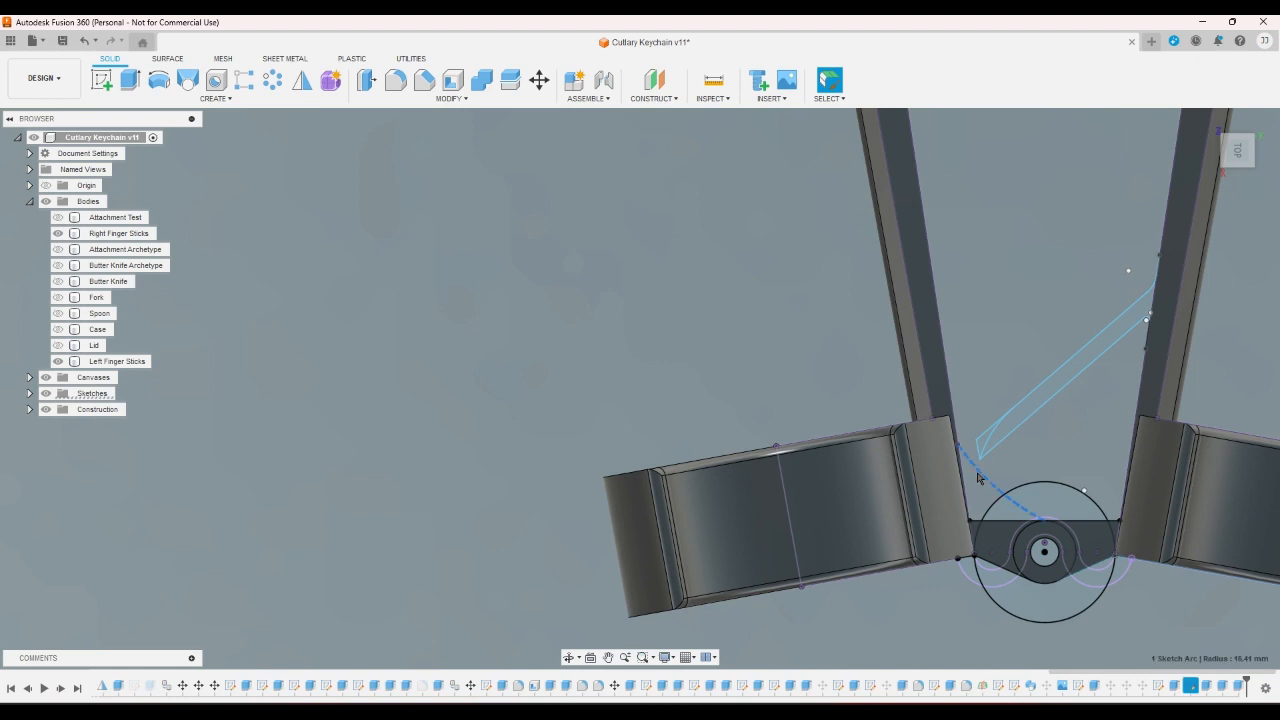
pyautogui.click(572, 340)
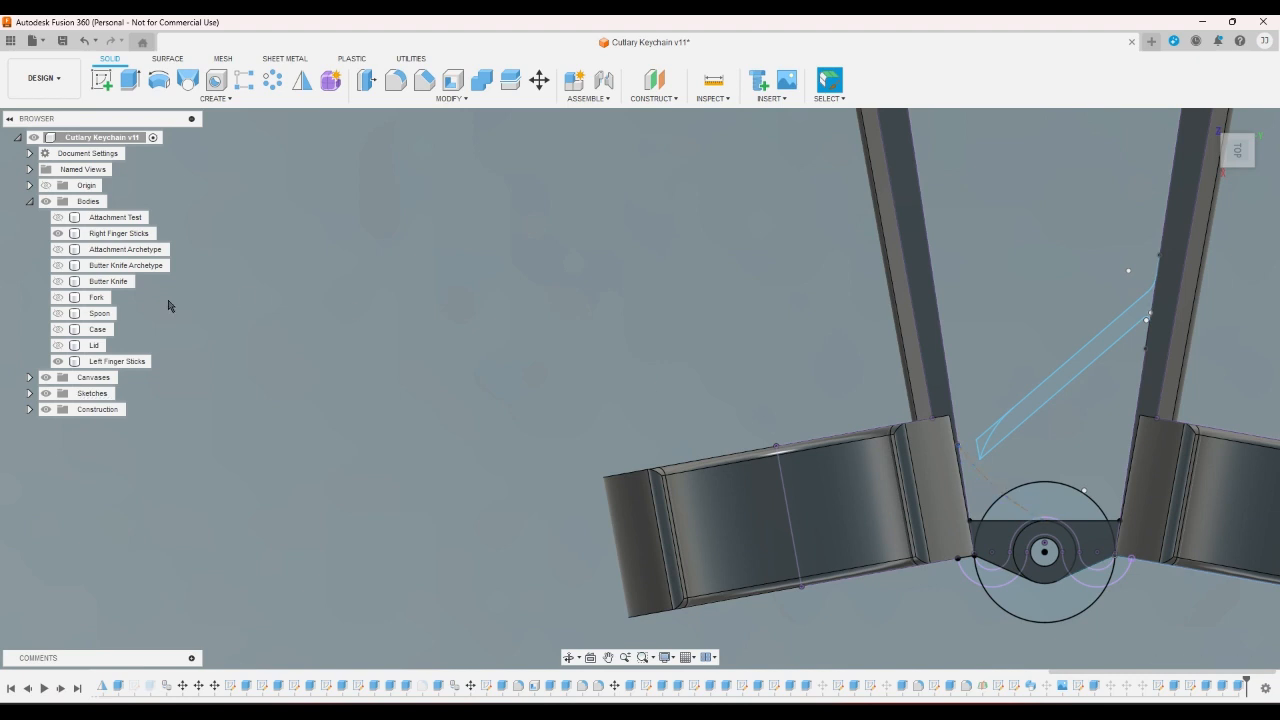
pyautogui.click(29, 394)
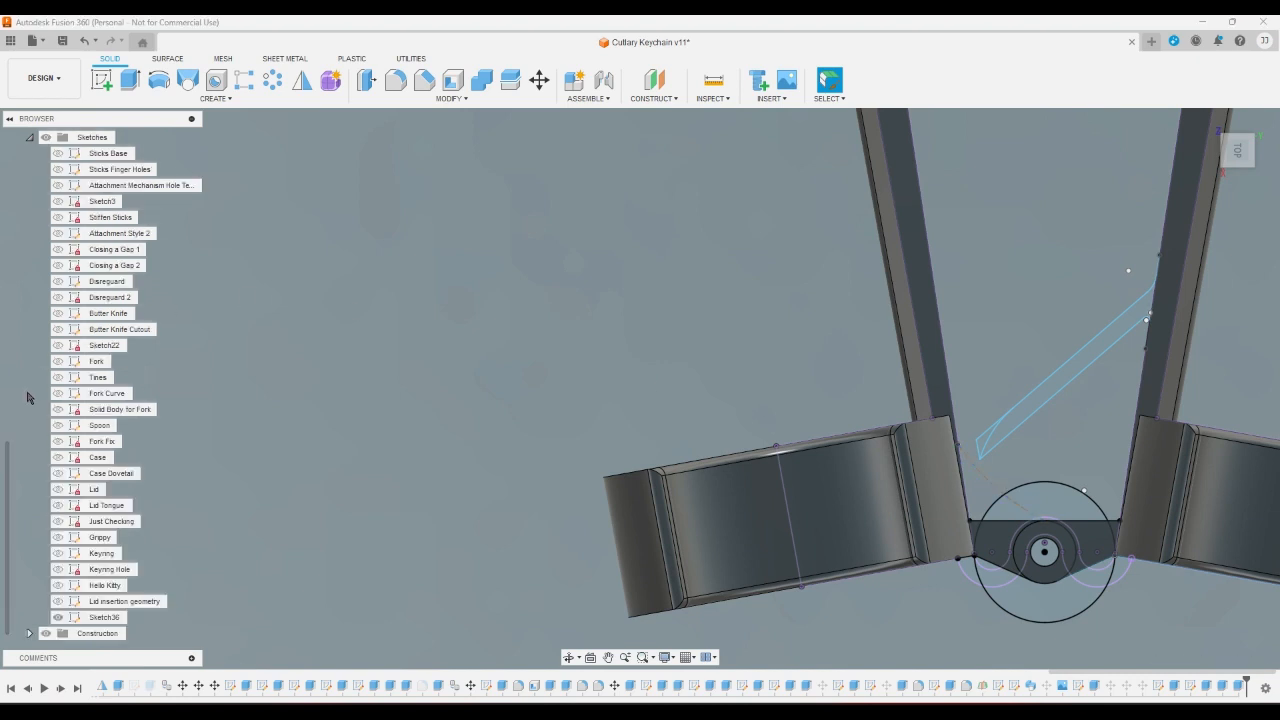
pyautogui.rightClick(104, 617)
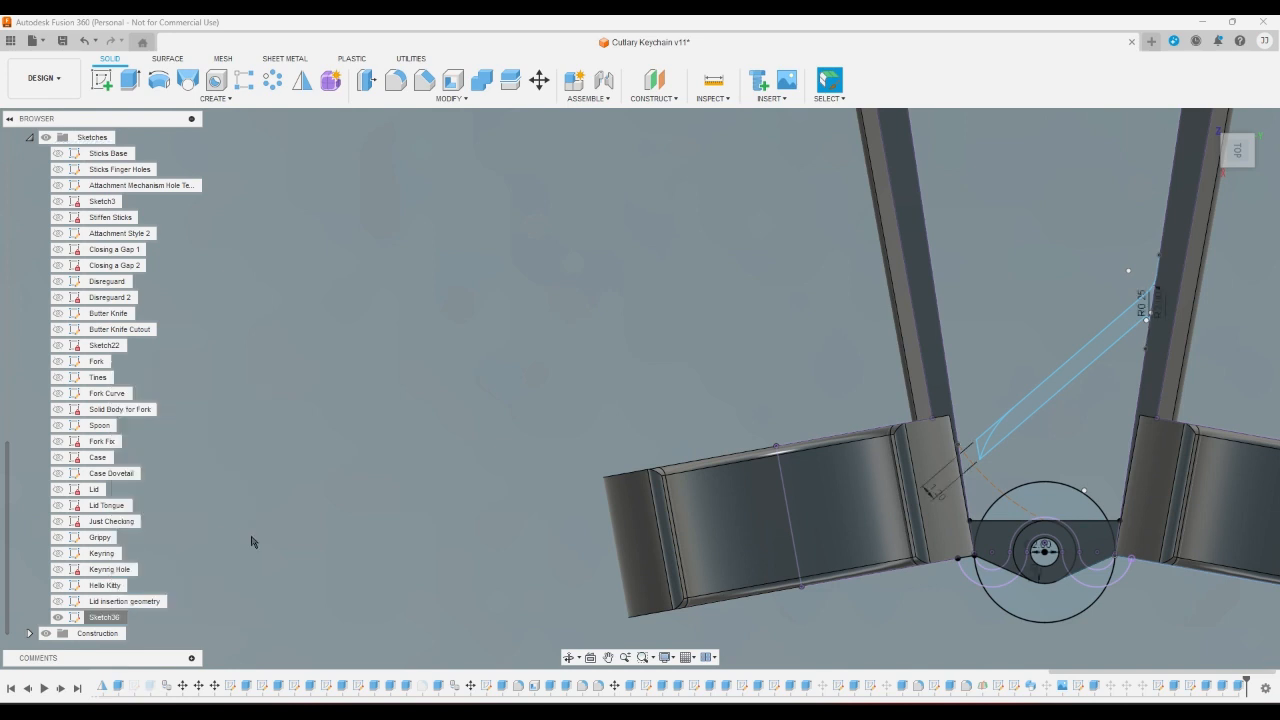
pyautogui.click(185, 566)
pyautogui.click(988, 486)
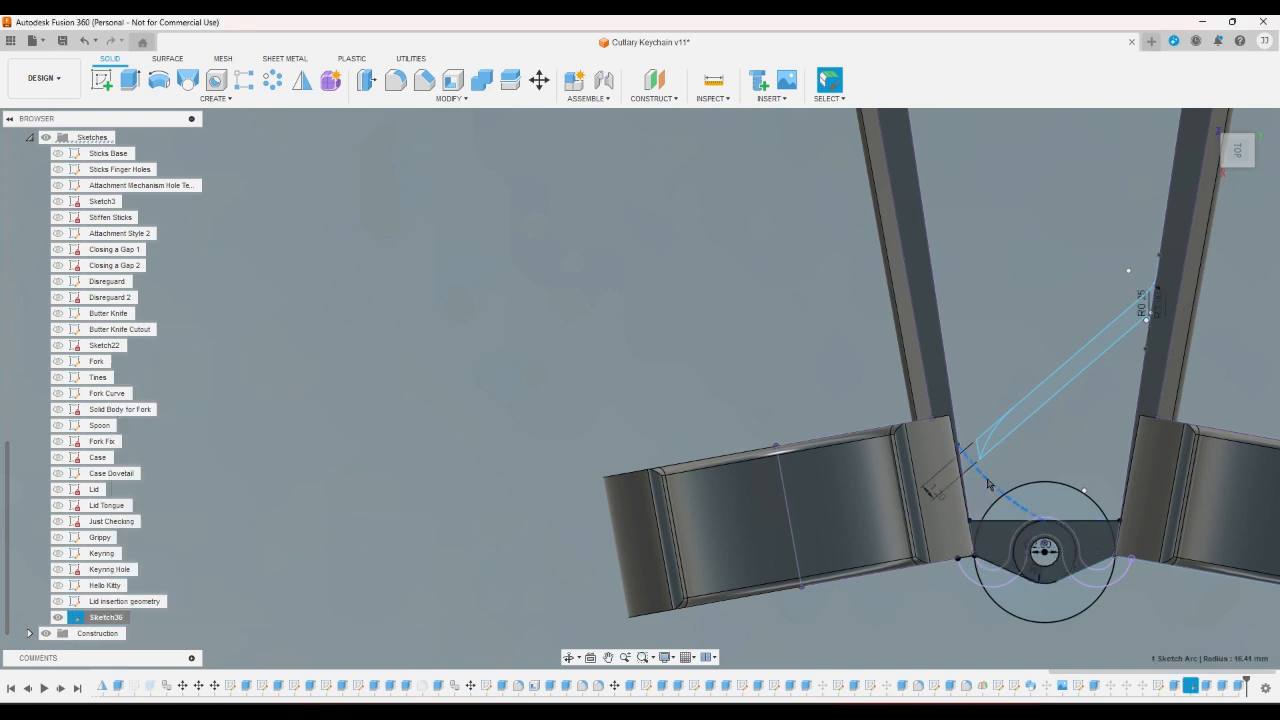
pyautogui.press('Escape')
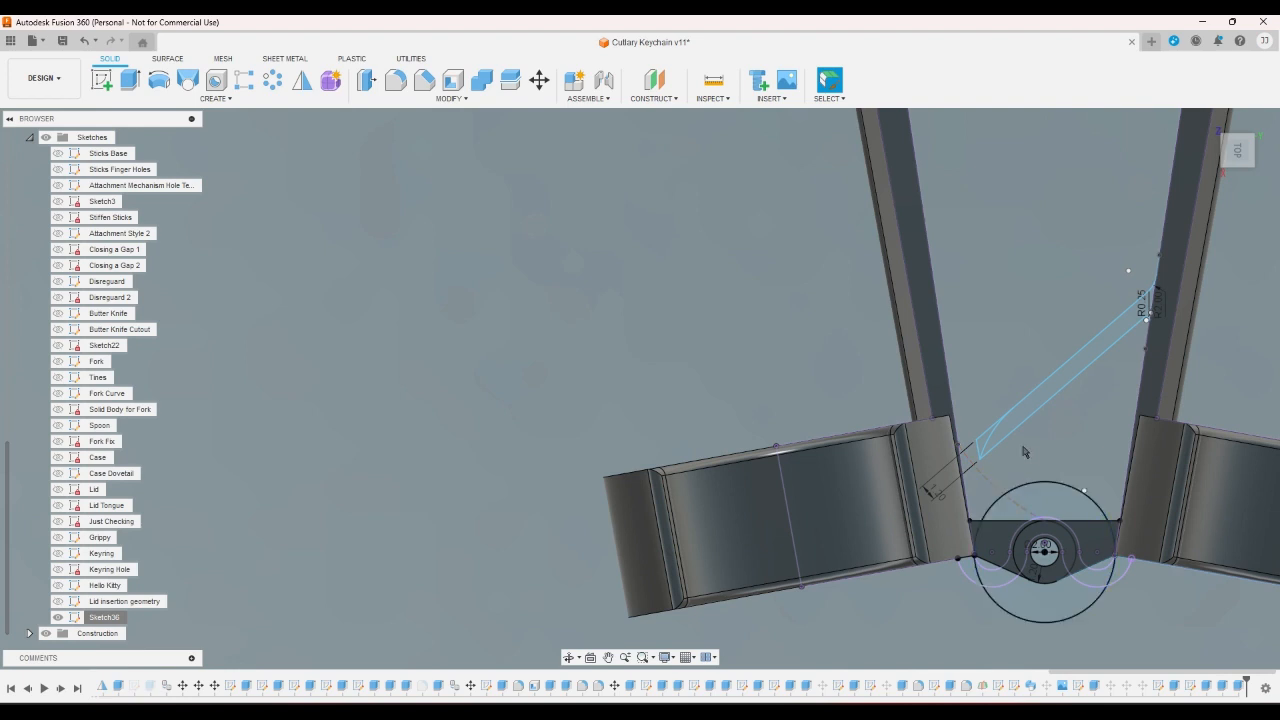
pyautogui.scroll(-2, 963, 477)
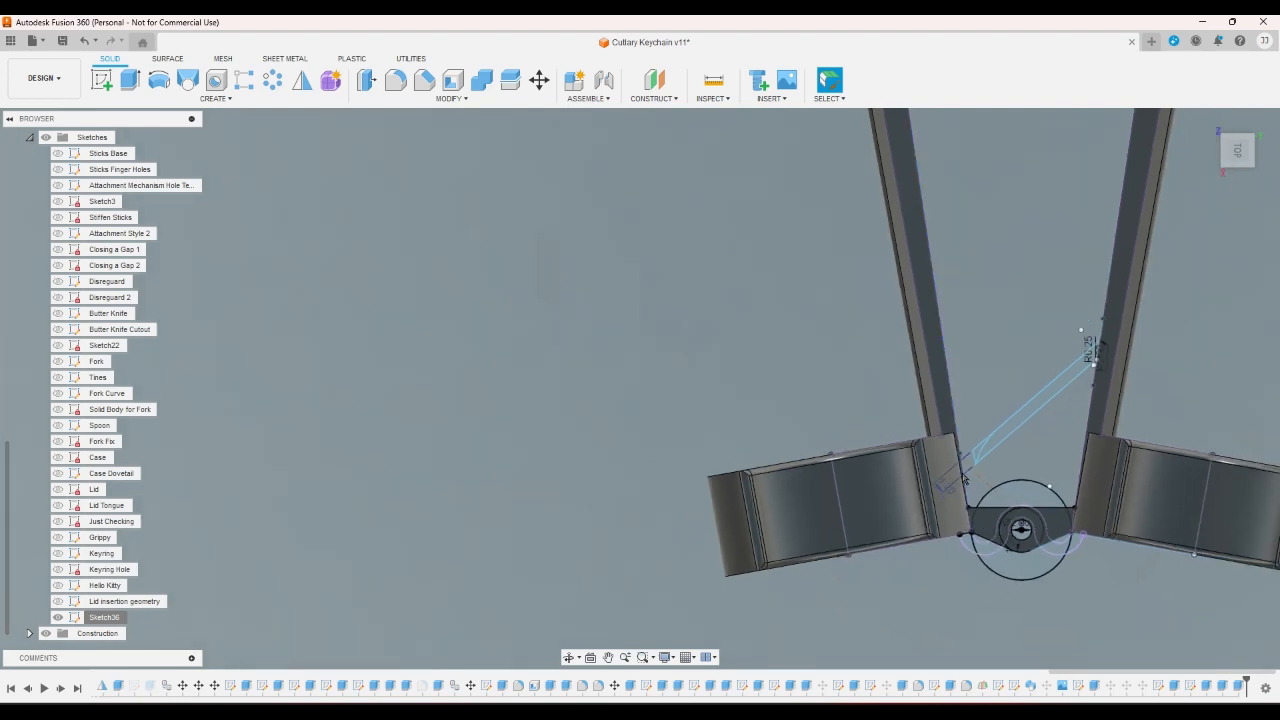
pyautogui.click(1208, 121)
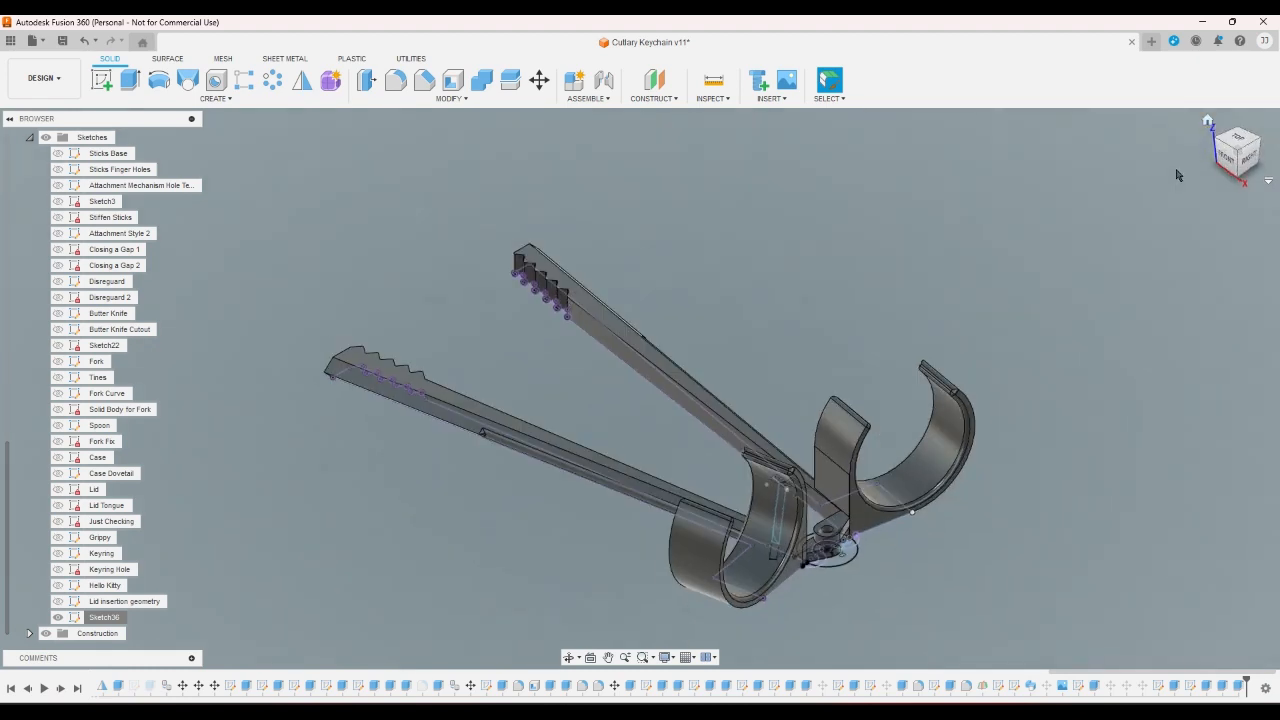
pyautogui.click(1261, 143)
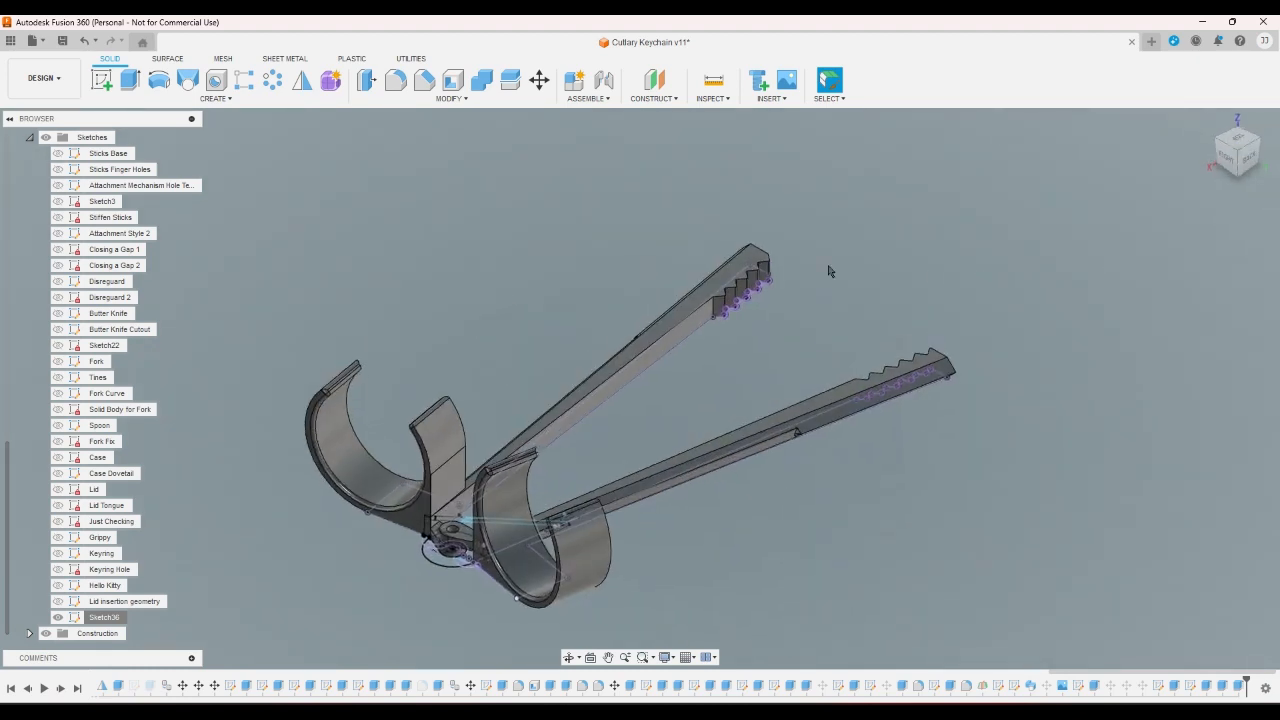
pyautogui.click(132, 82)
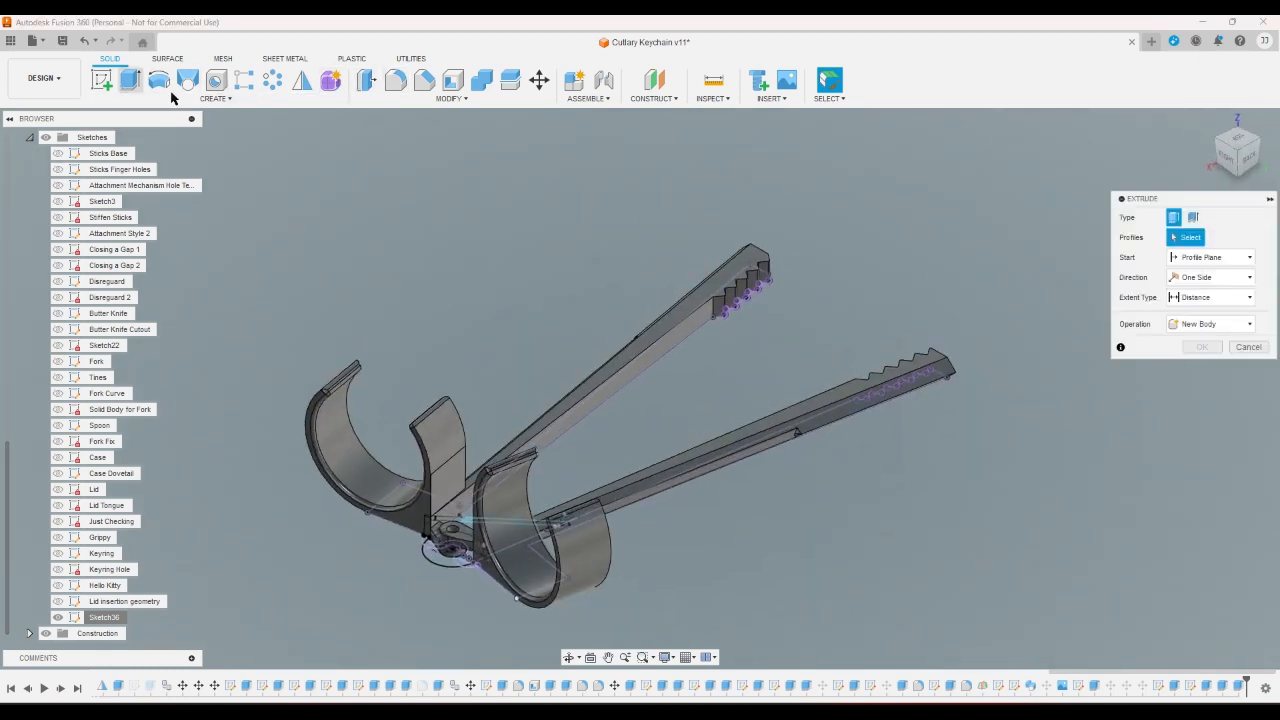
pyautogui.click(1216, 136)
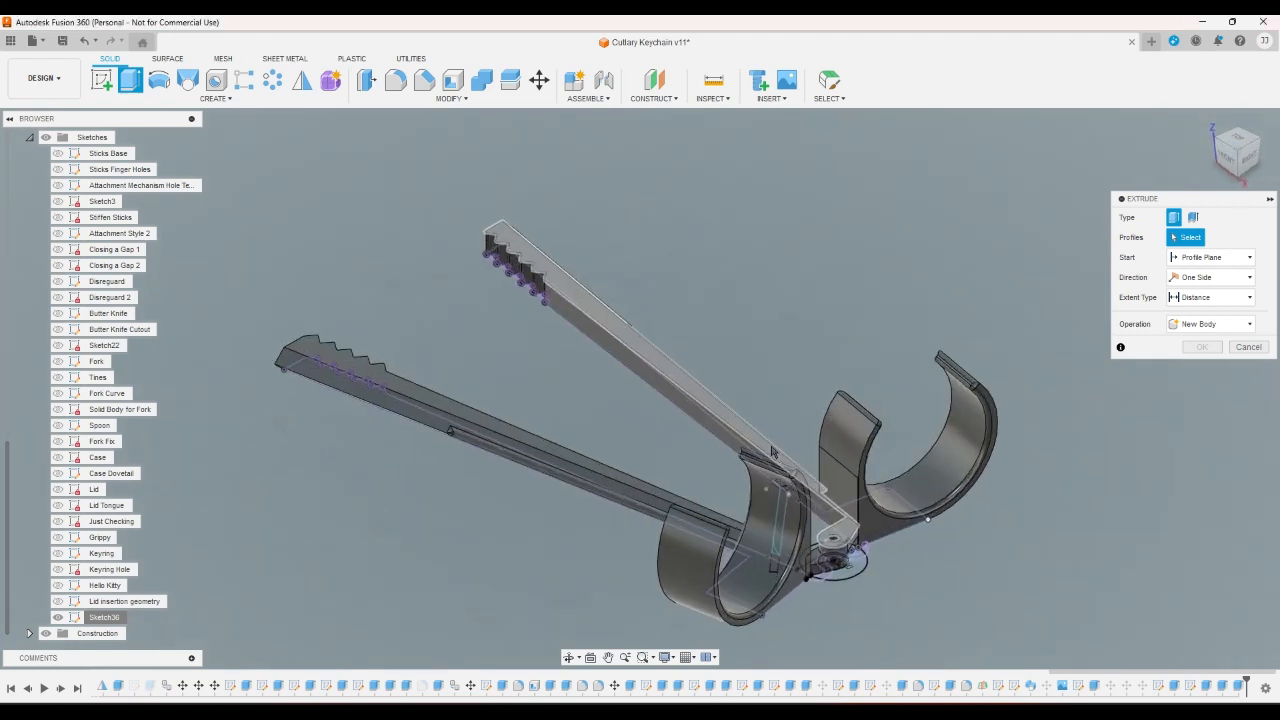
pyautogui.click(1238, 150)
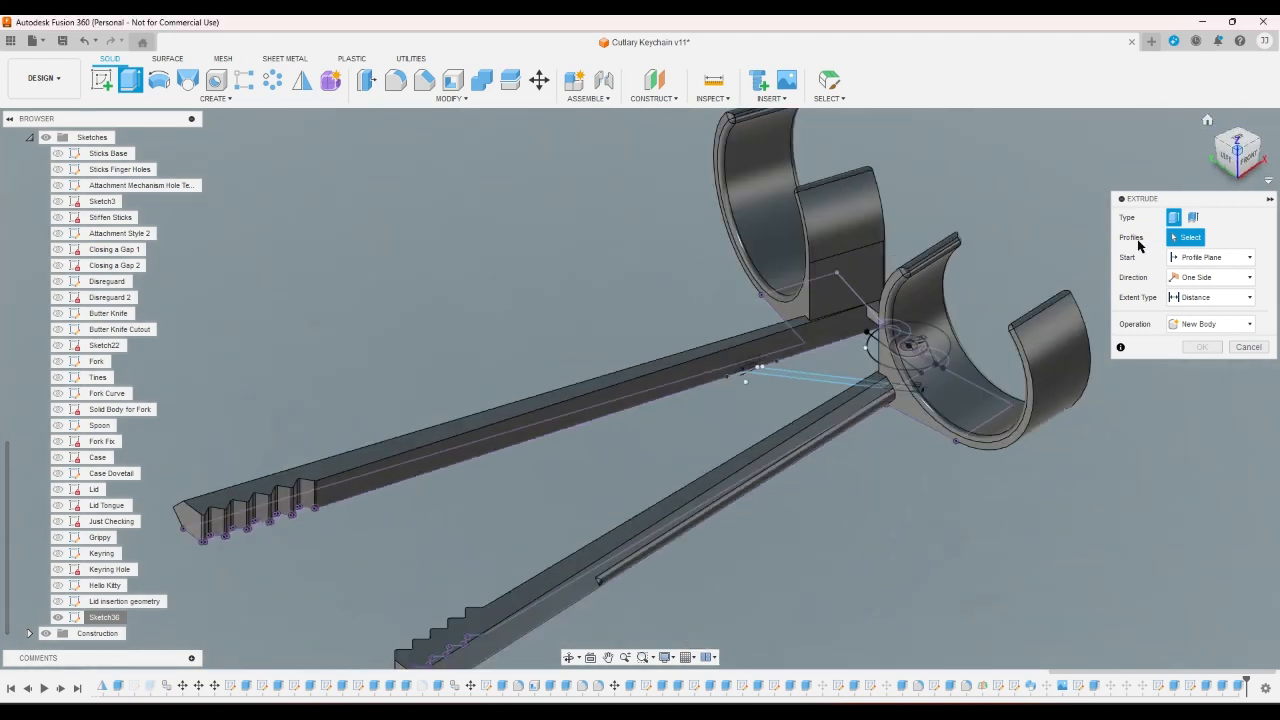
pyautogui.scroll(5, 797, 369)
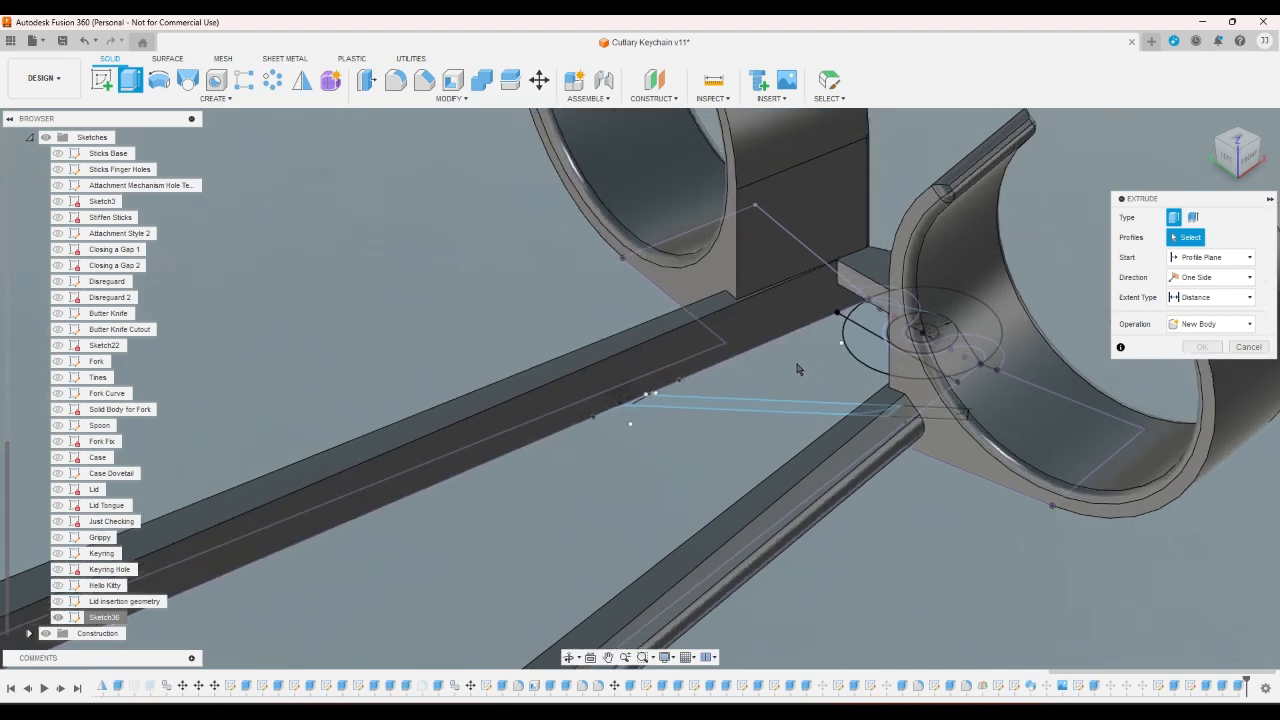
pyautogui.scroll(-1, 797, 369)
pyautogui.scroll(-1, 797, 369)
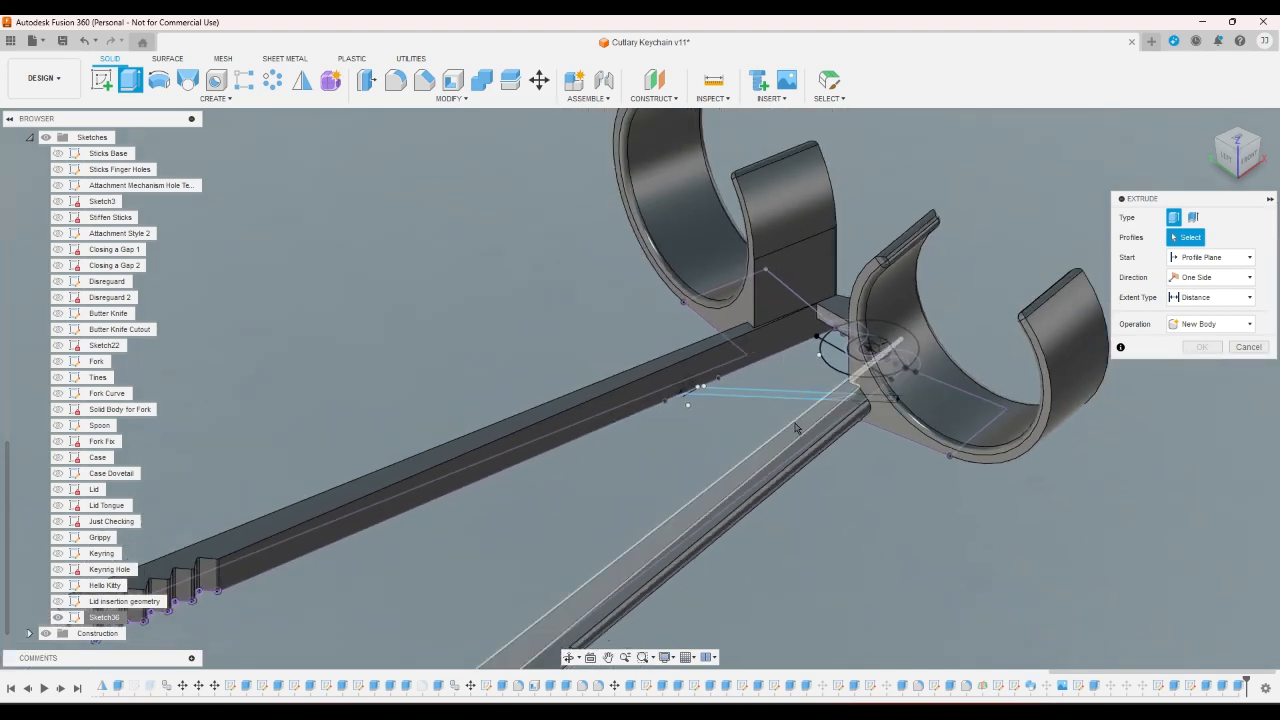
pyautogui.click(1248, 346)
# - Reopen Sketch36 and draw a second slanted strip about 15.6 mm long from the lower stick's edge, crossing the existing strip
pyautogui.click(1249, 172)
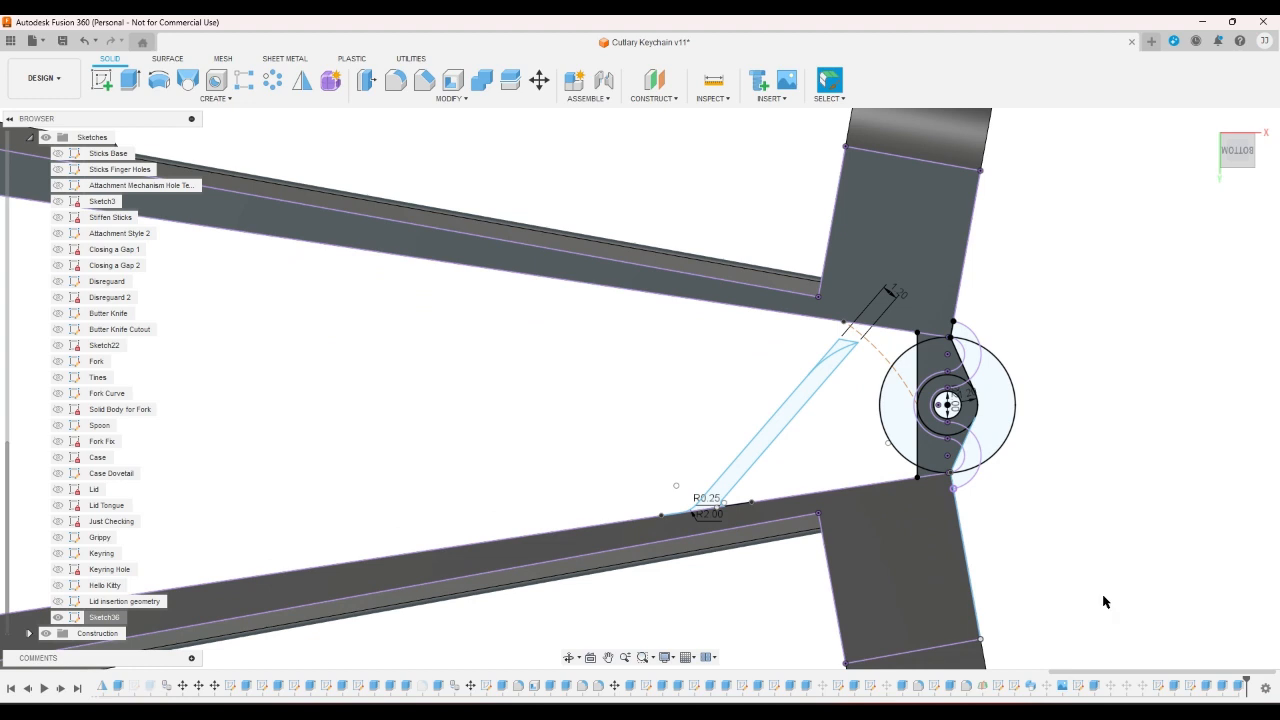
pyautogui.doubleClick(1190, 686)
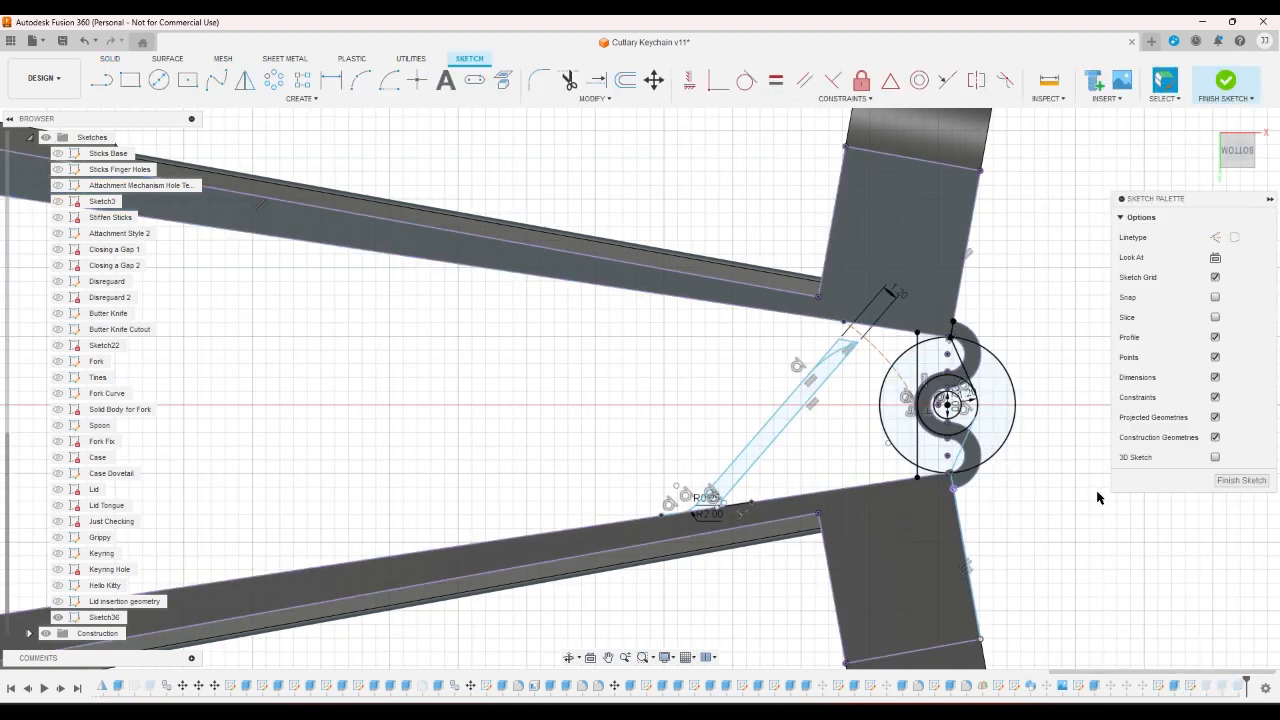
pyautogui.click(101, 80)
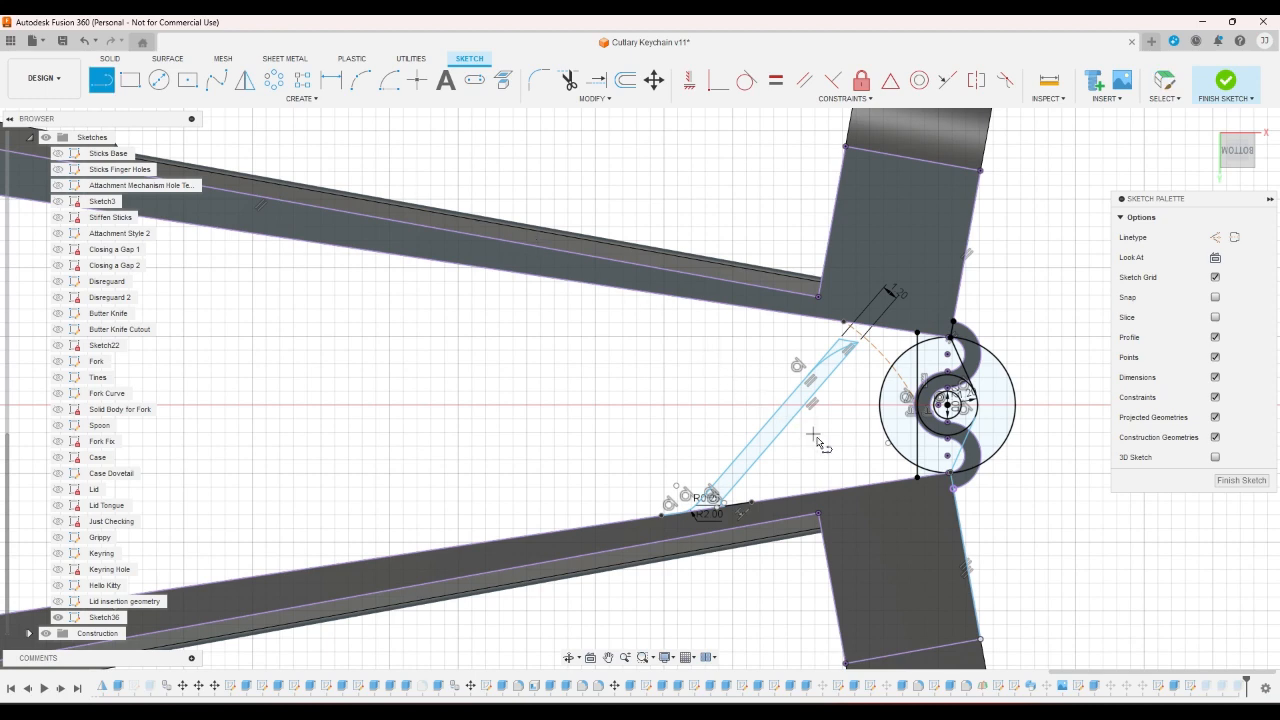
pyautogui.scroll(3, 817, 442)
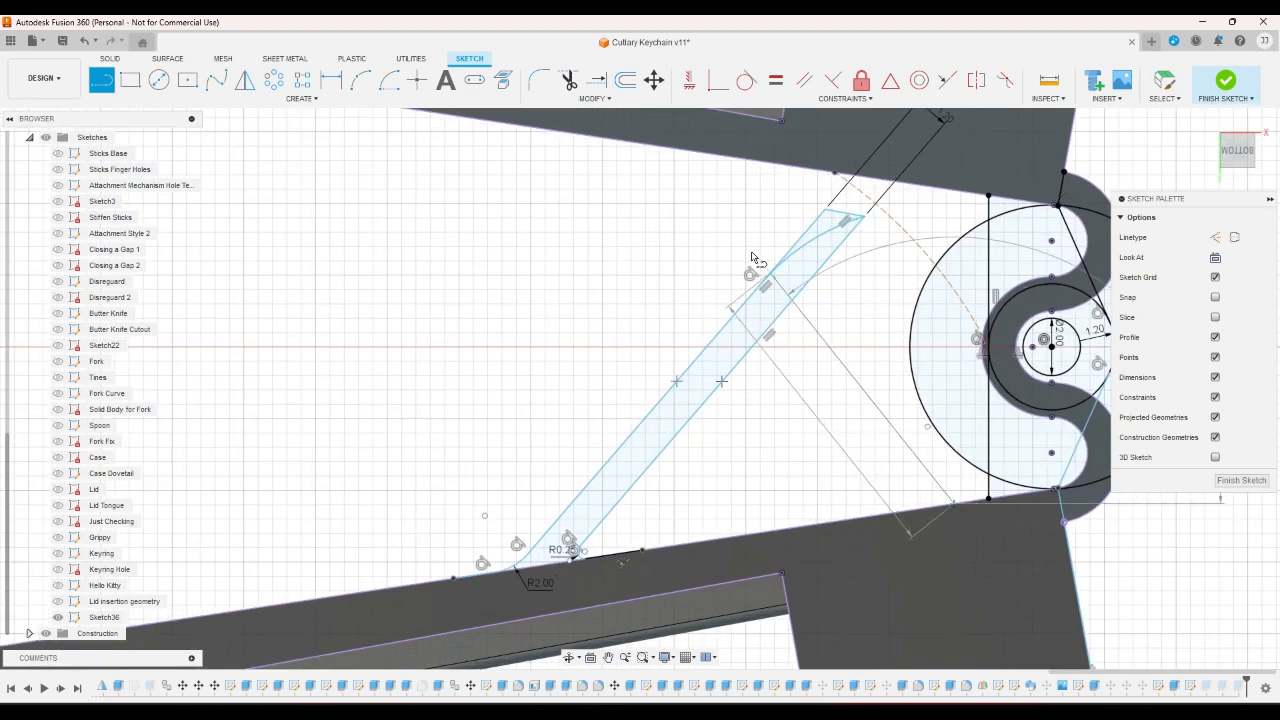
pyautogui.click(752, 258)
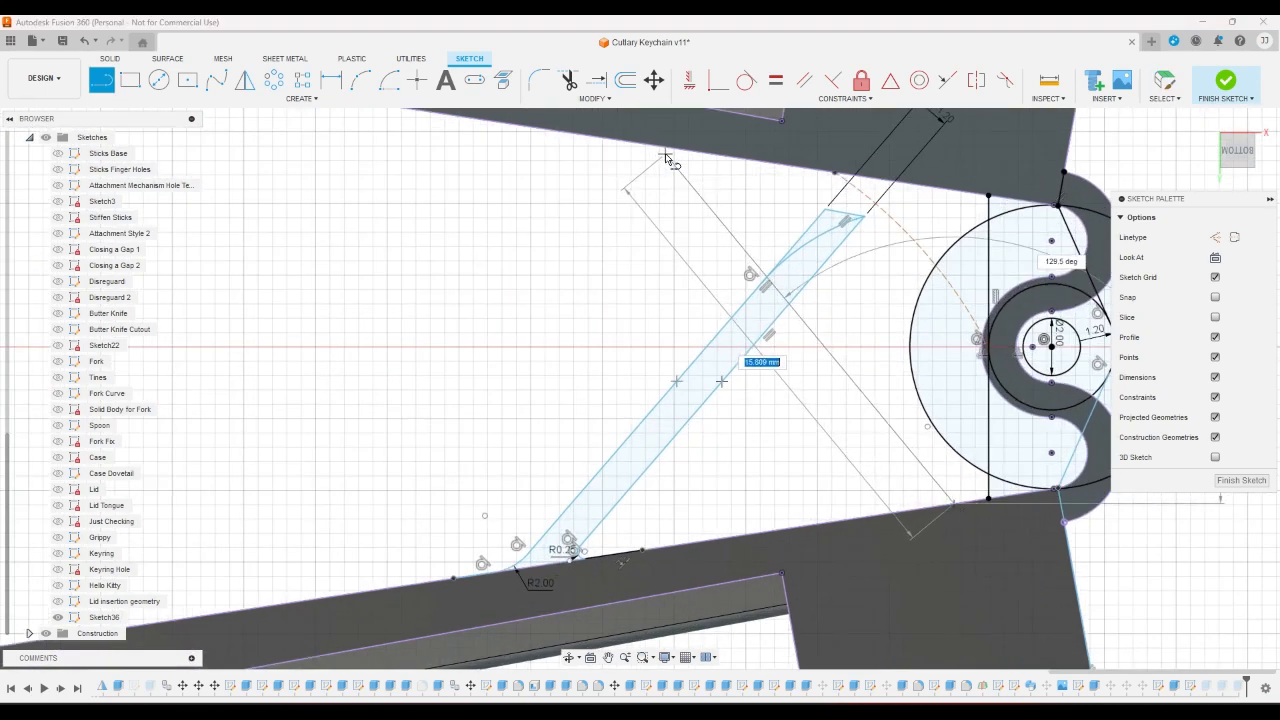
pyautogui.click(666, 154)
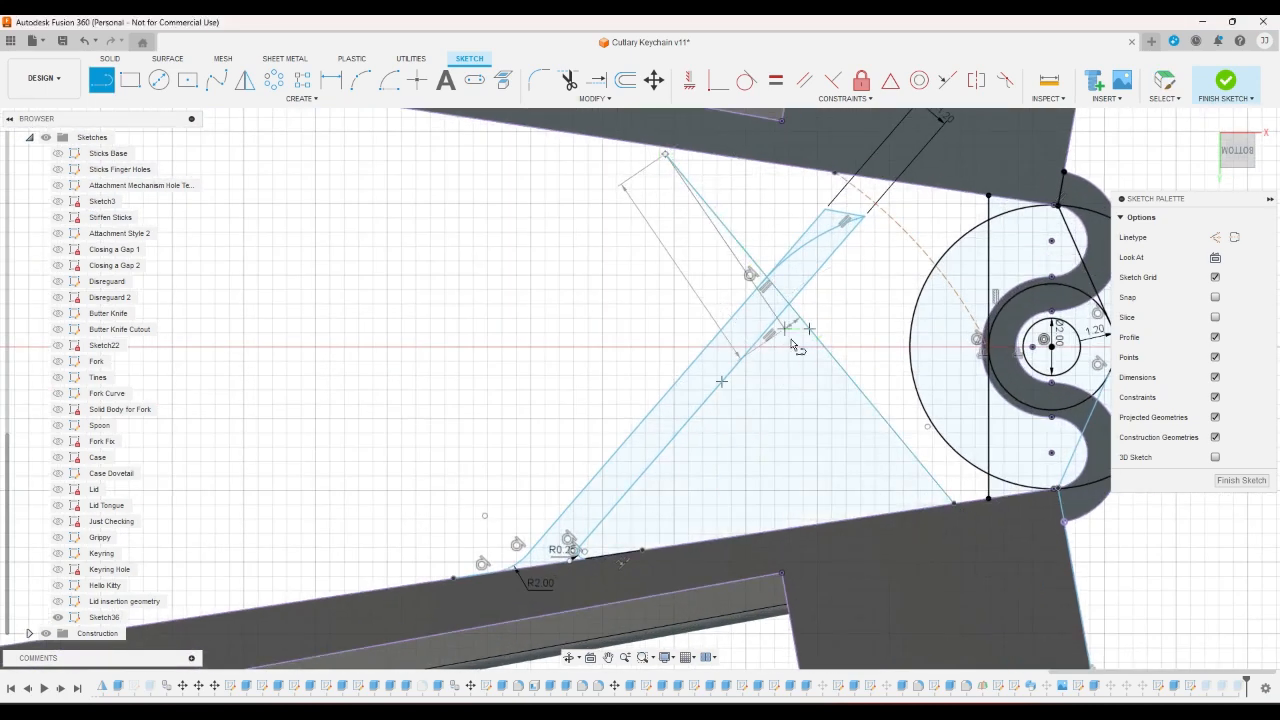
pyautogui.click(587, 142)
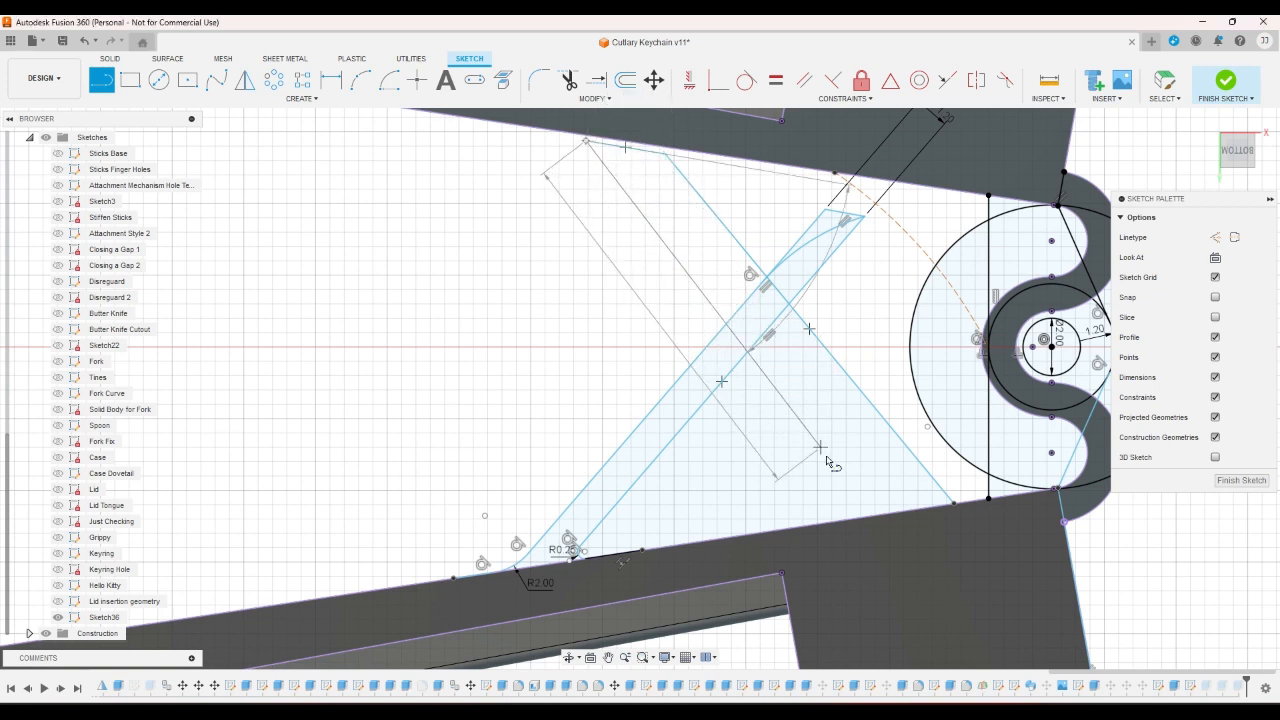
pyautogui.click(889, 514)
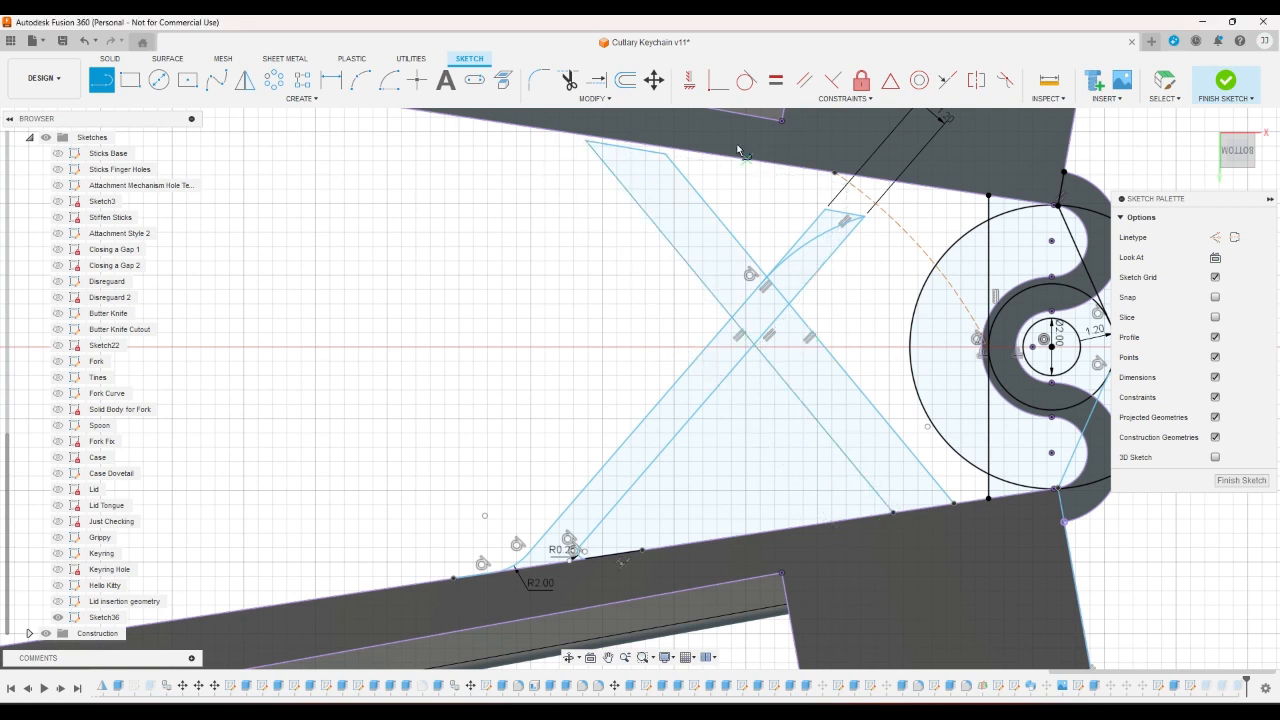
# - Dimension the distance between the new strip's two long lines to 1.2 mm
pyautogui.click(331, 80)
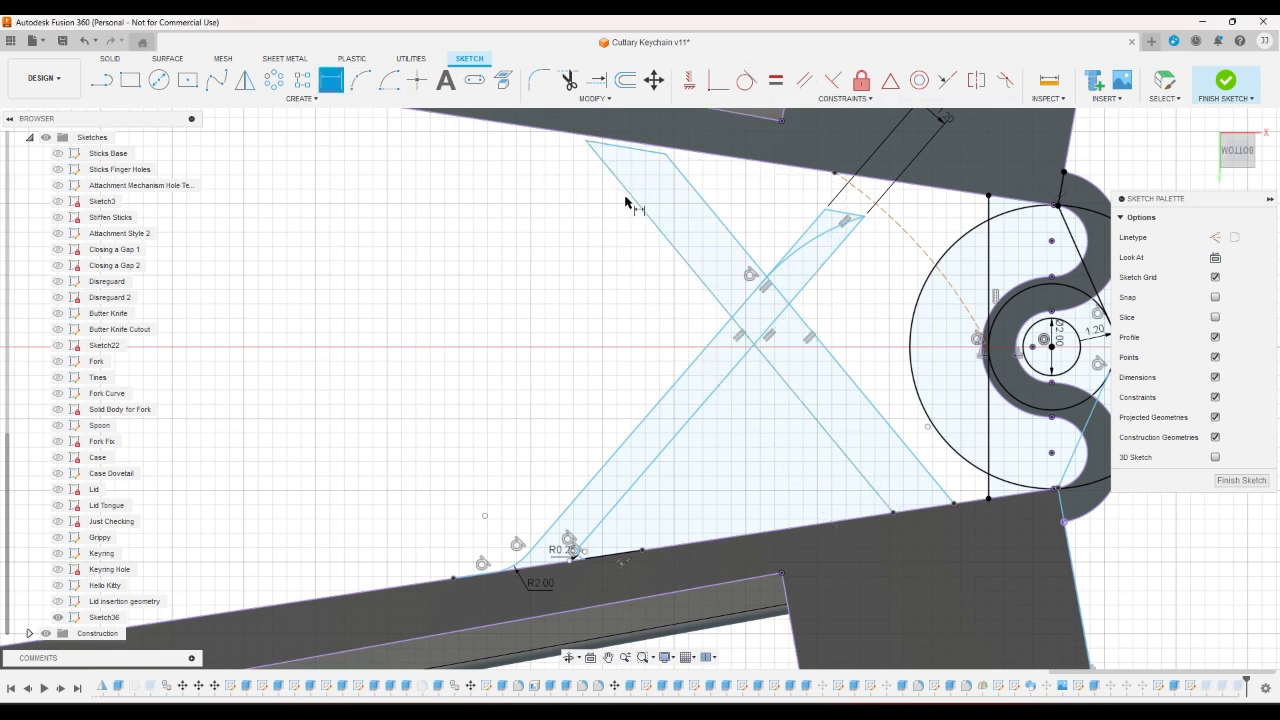
pyautogui.click(632, 199)
pyautogui.click(699, 199)
pyautogui.click(694, 198)
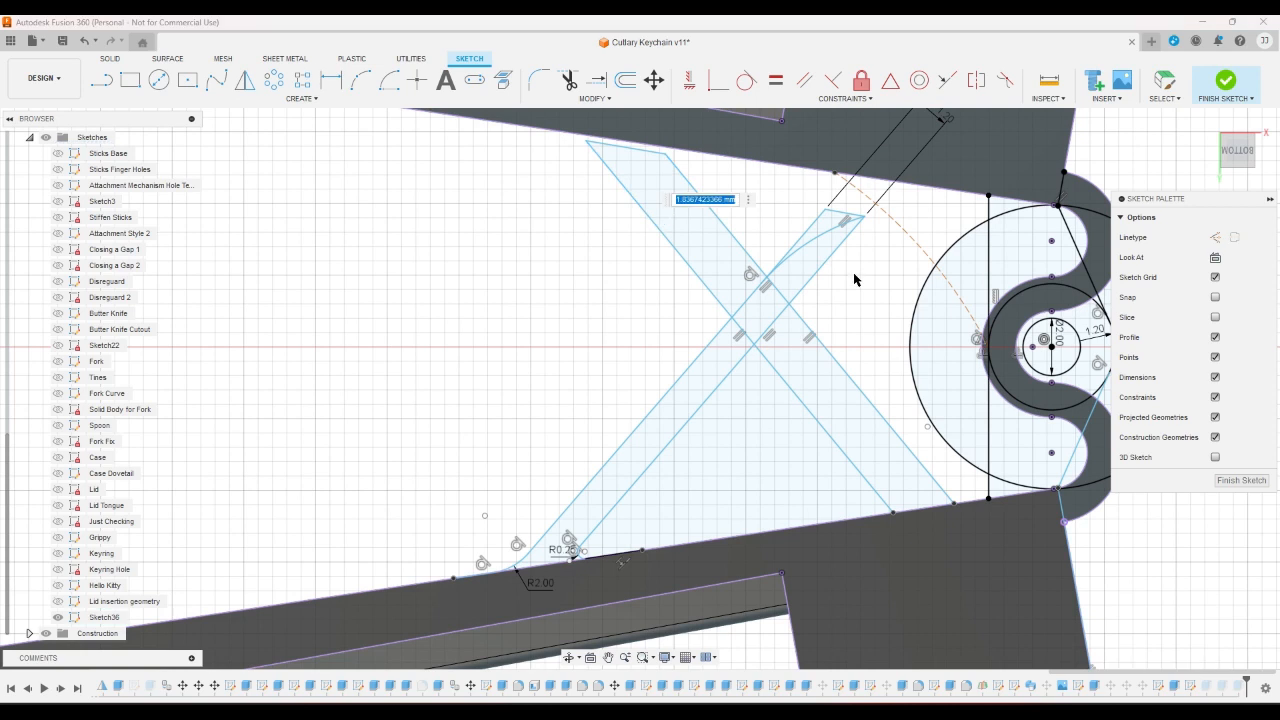
pyautogui.write('1.2')
pyautogui.press('Return')
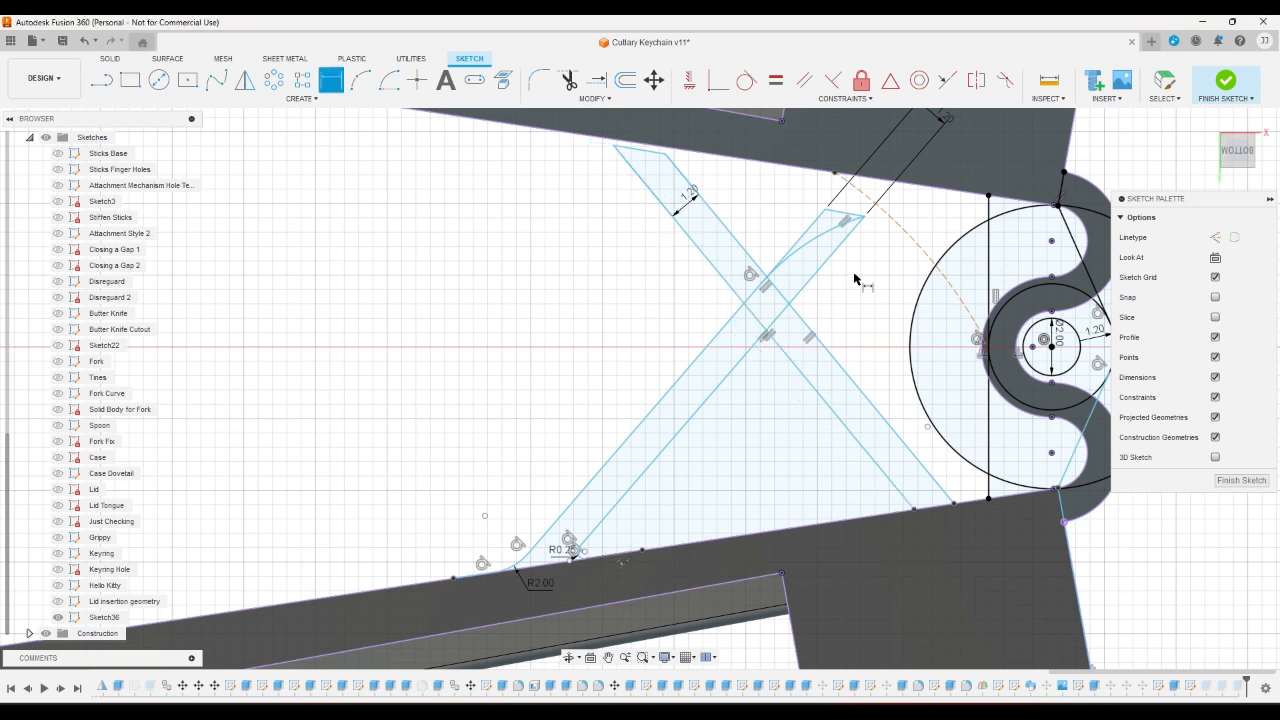
# - Constrain the new strip's short end line parallel to the adjacent edge of the upper stick
pyautogui.click(804, 80)
pyautogui.click(642, 149)
pyautogui.click(704, 156)
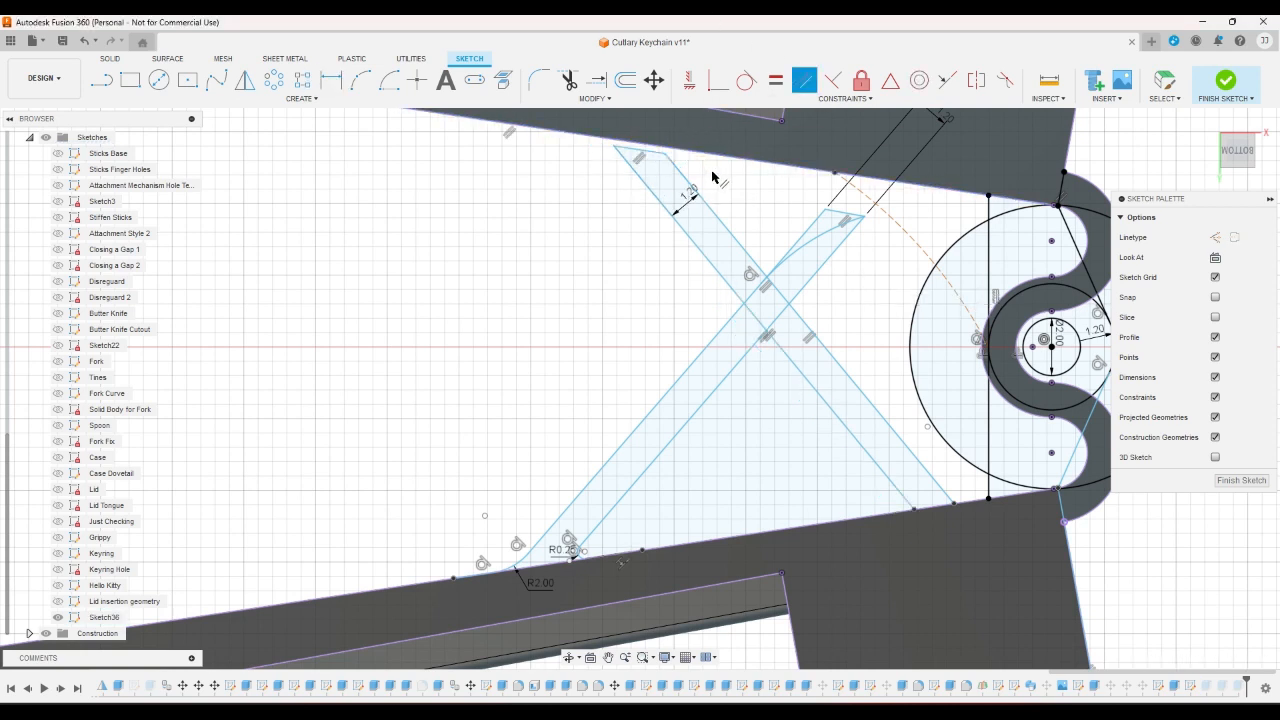
pyautogui.rightClick(712, 176)
pyautogui.click(756, 182)
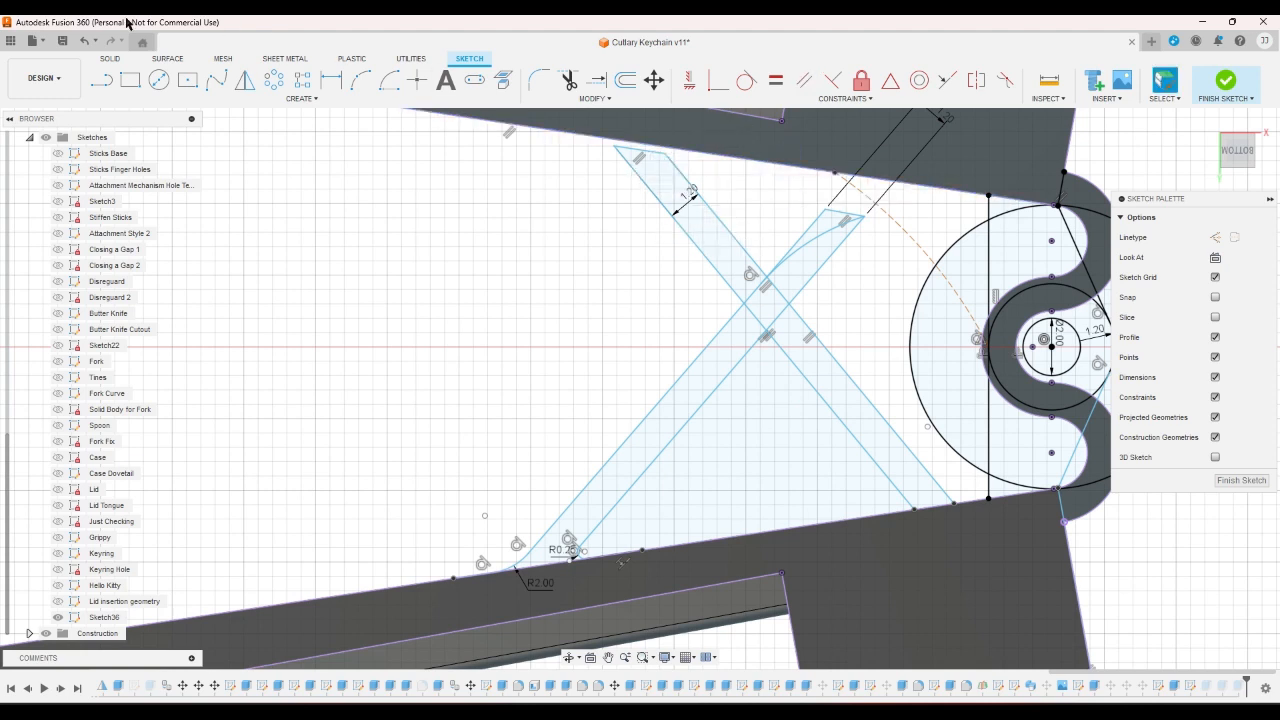
# - Draw an arc from the new strip's outer tip corner, tangent to its hinge-side long line
pyautogui.click(301, 98)
pyautogui.click(130, 234)
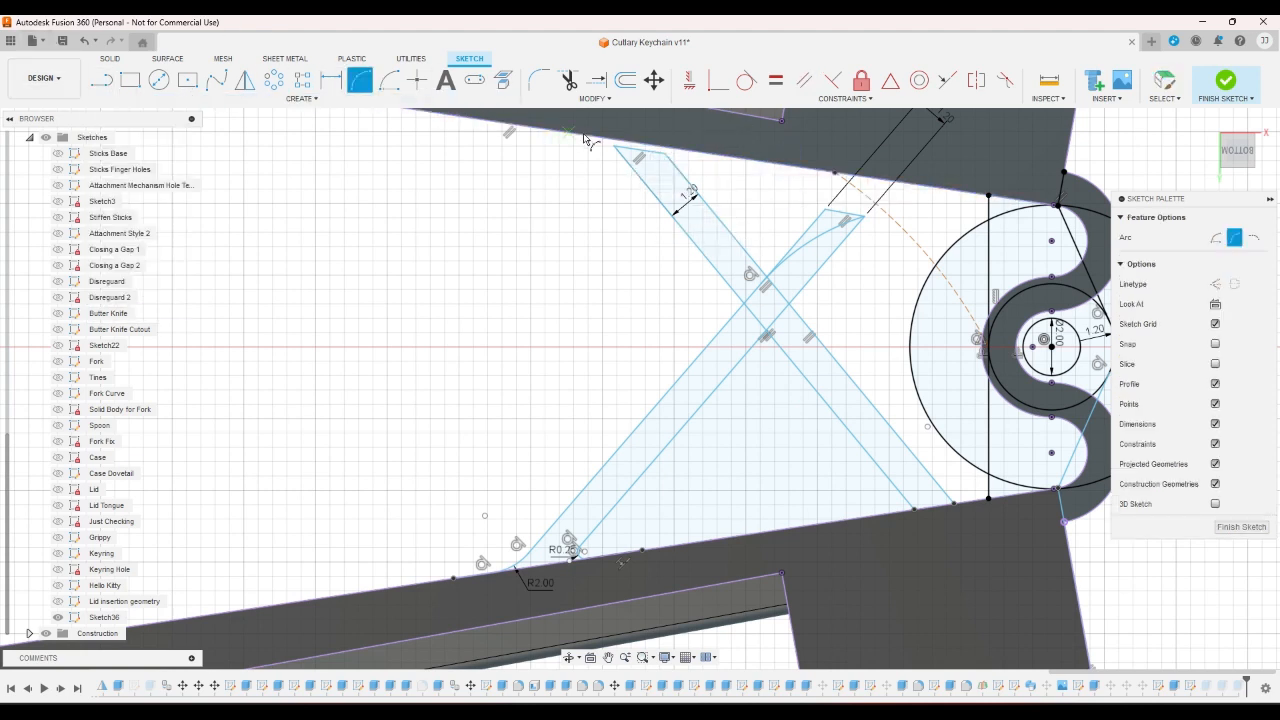
pyautogui.click(613, 147)
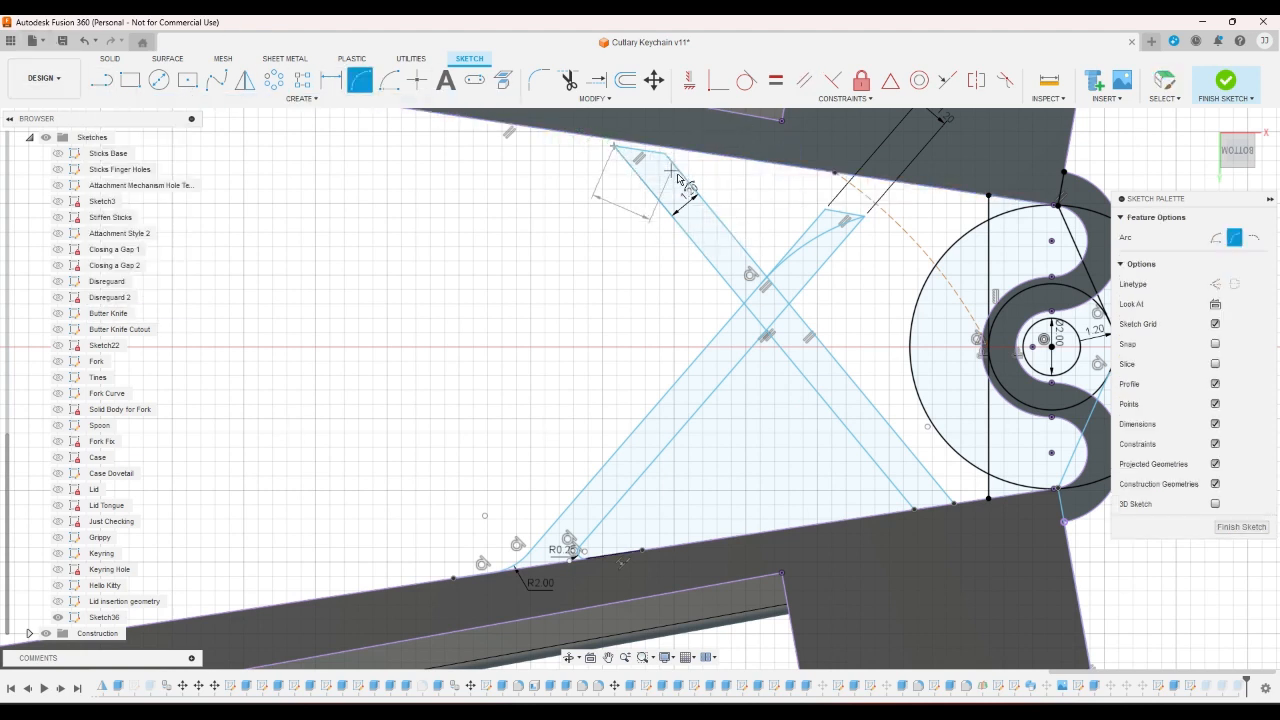
pyautogui.rightClick(735, 183)
pyautogui.click(768, 191)
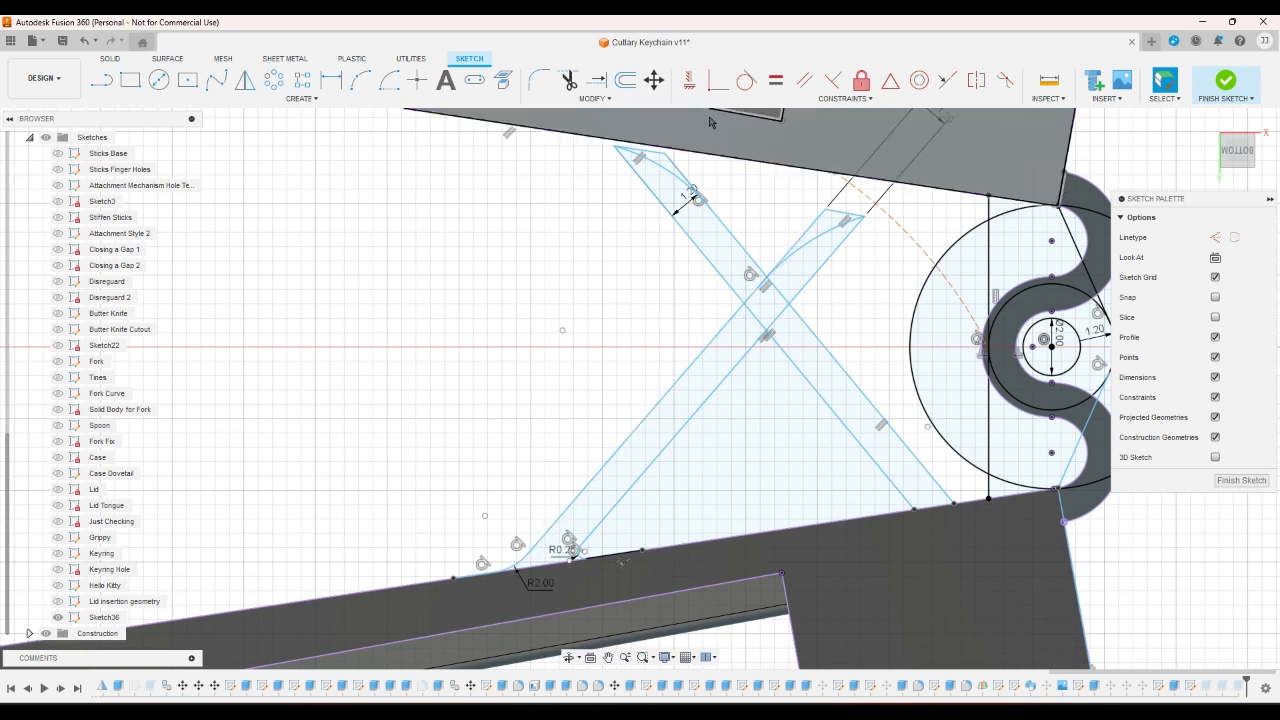
# - Draw lines along the lower stick's edge from both base corners of the new strip, one reaching the vertical hinge line
pyautogui.click(541, 85)
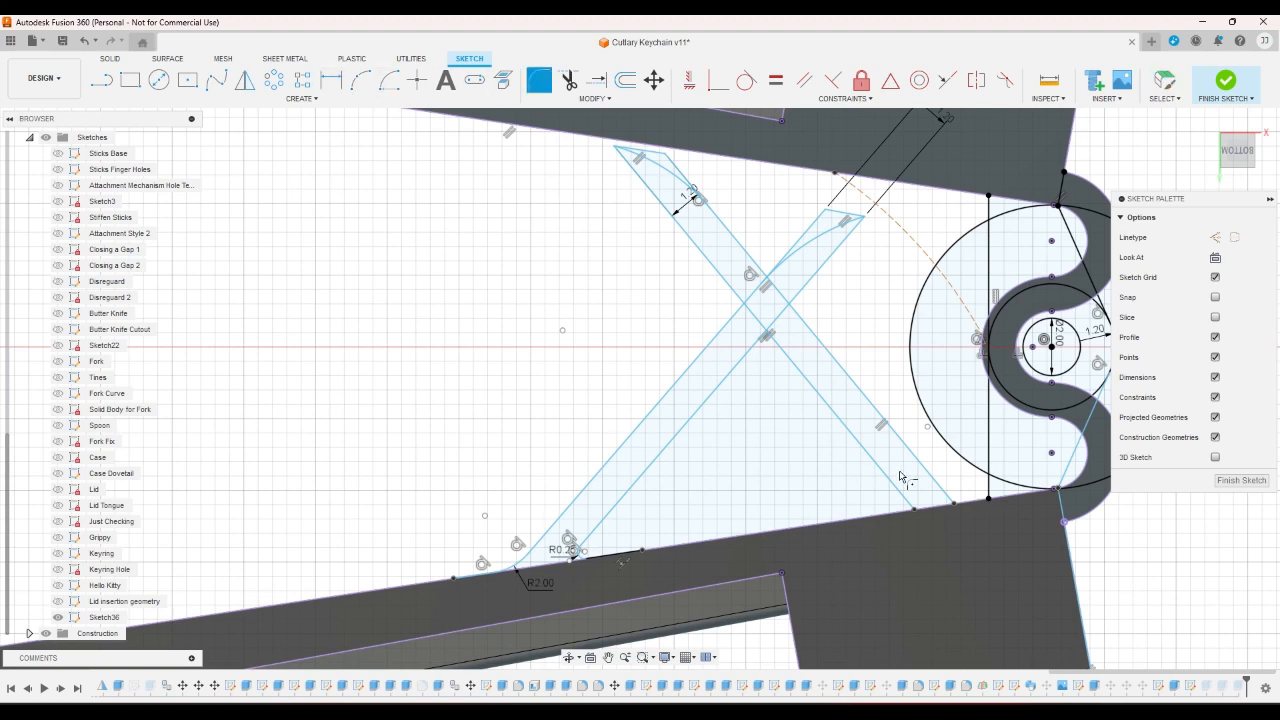
pyautogui.click(101, 80)
pyautogui.scroll(3, 815, 510)
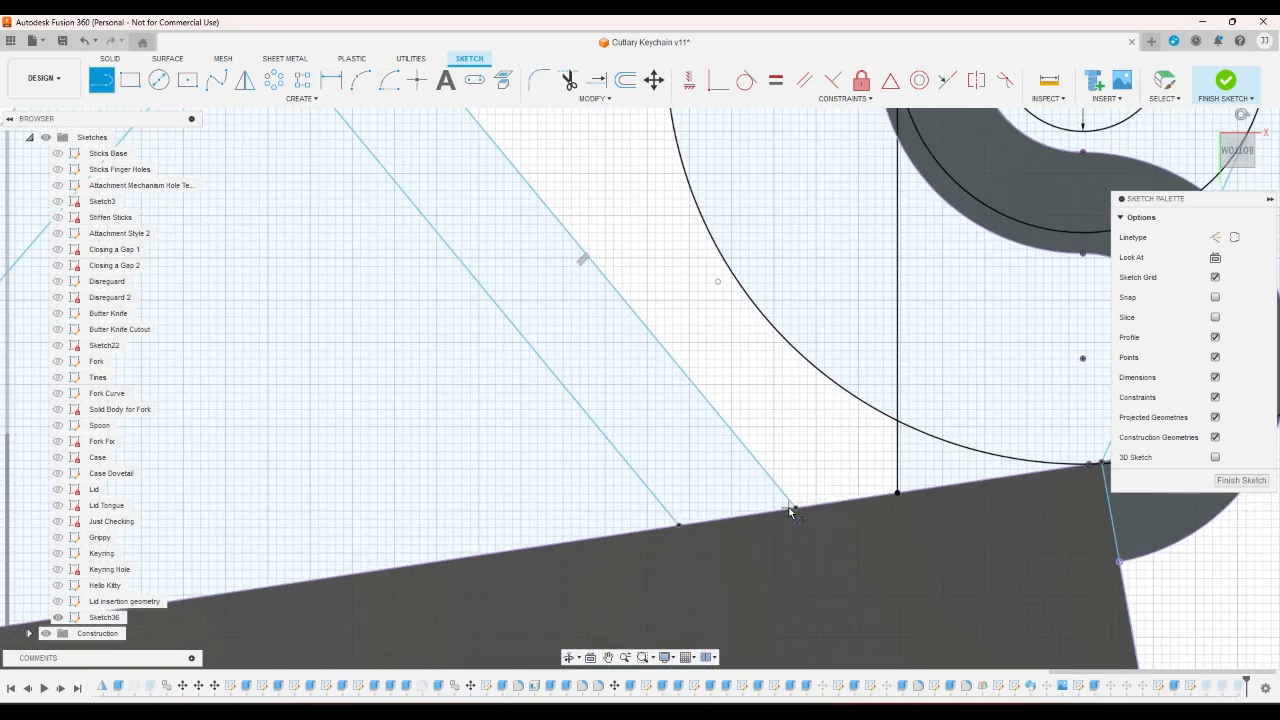
pyautogui.click(798, 509)
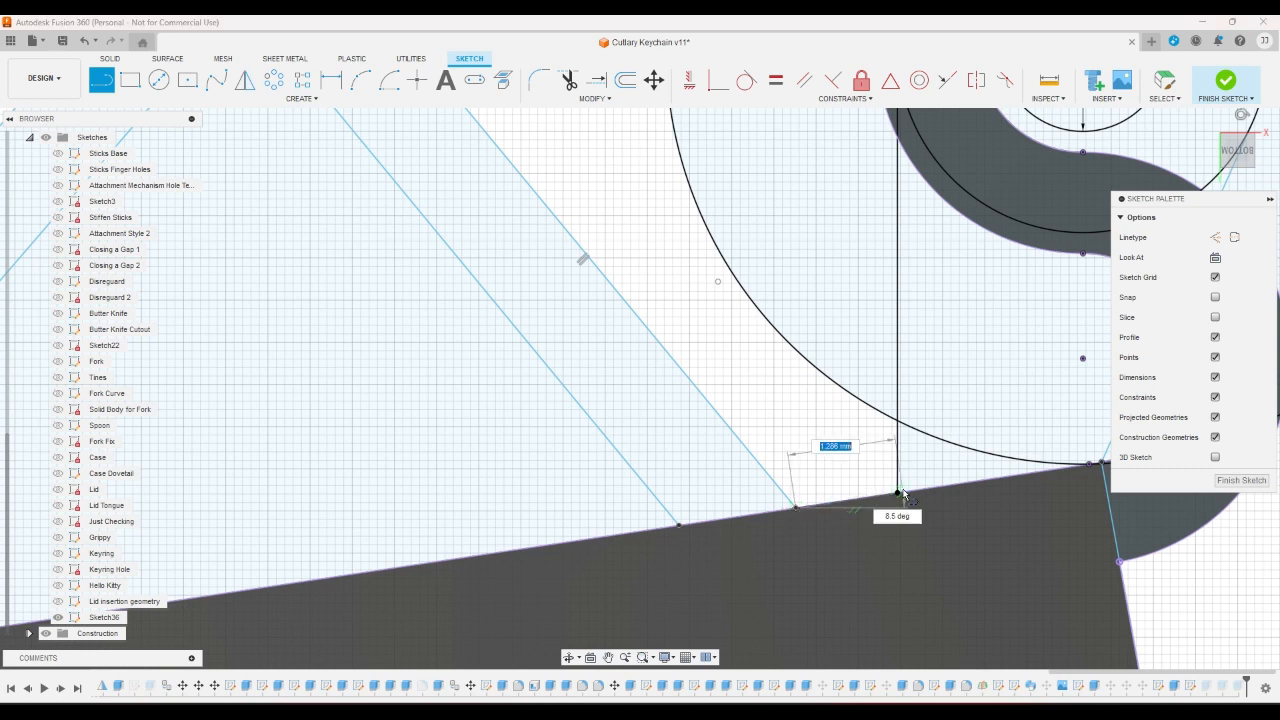
pyautogui.click(898, 494)
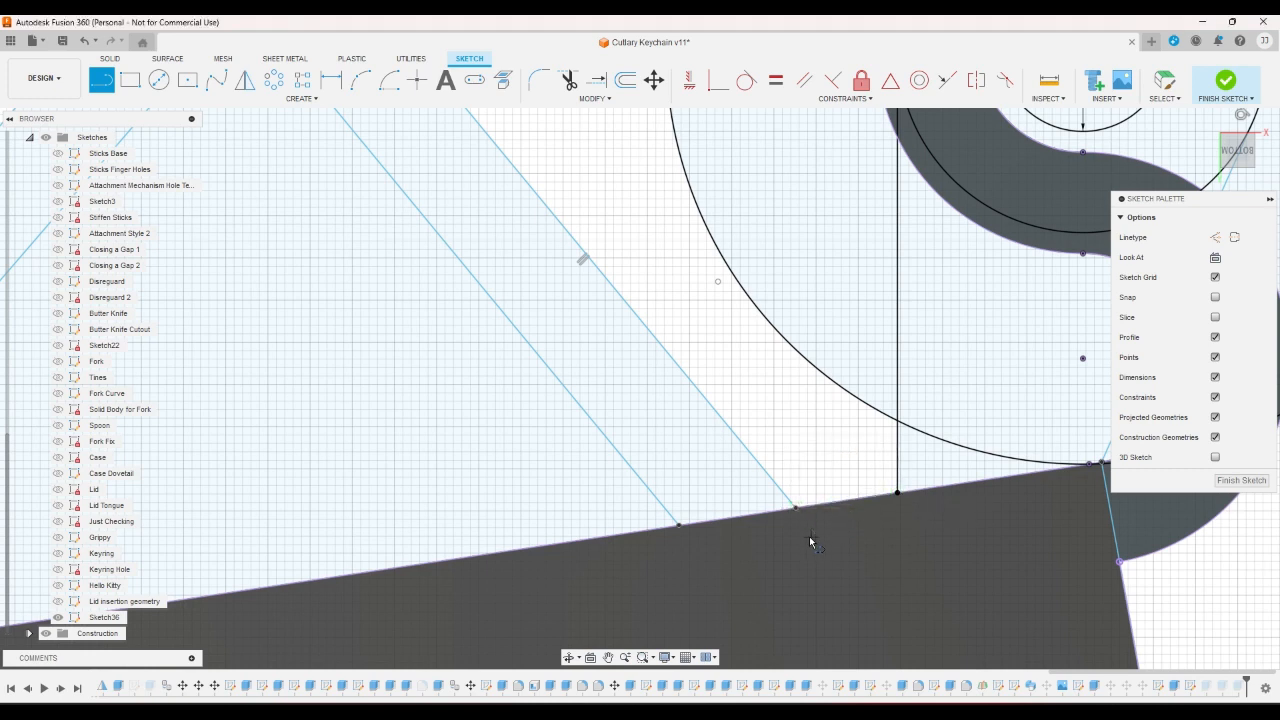
pyautogui.click(681, 525)
pyautogui.doubleClick(537, 545)
pyautogui.press('Escape')
# - Fillet the new strip's hinge-side base corner with a 0.5 mm radius
pyautogui.click(539, 80)
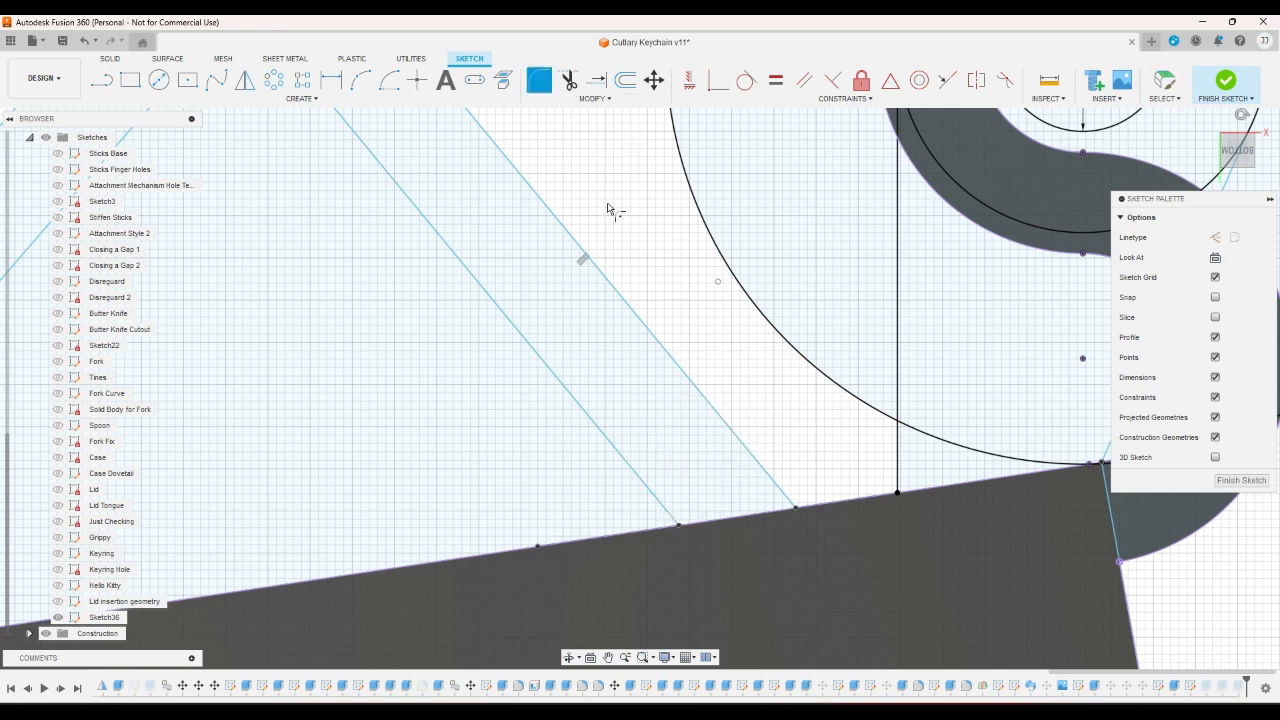
pyautogui.click(796, 509)
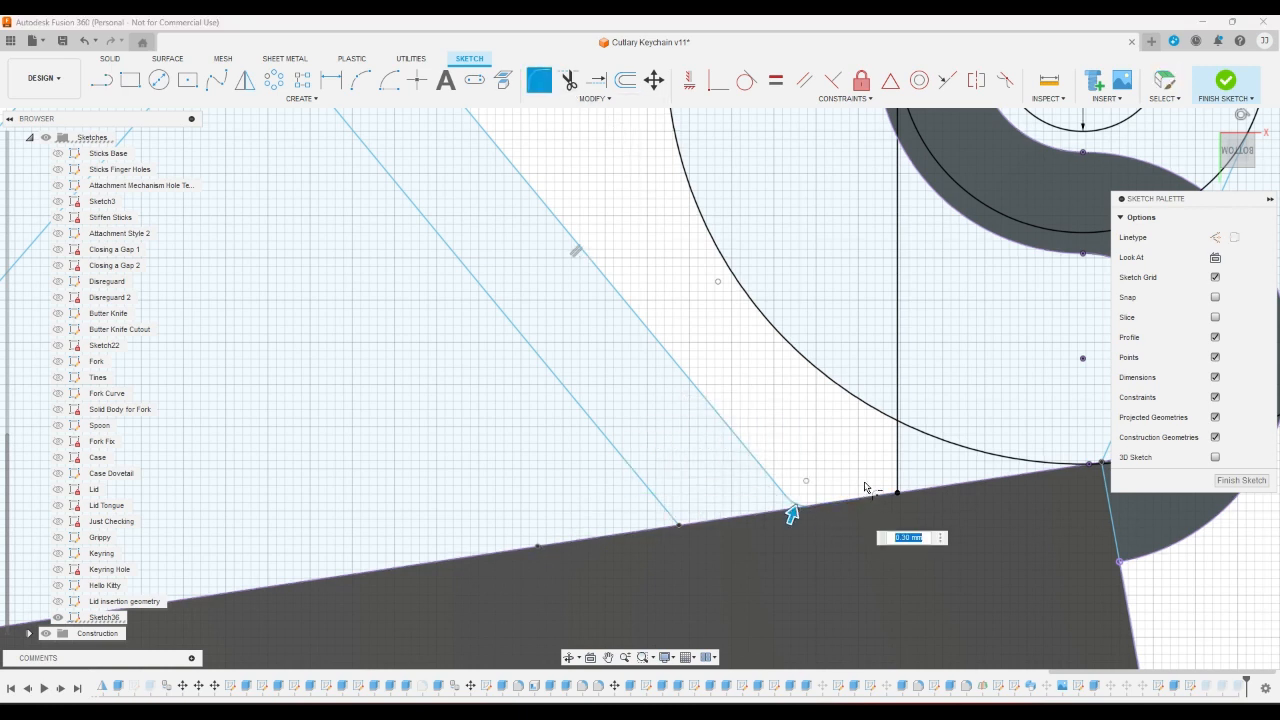
pyautogui.write('0.5')
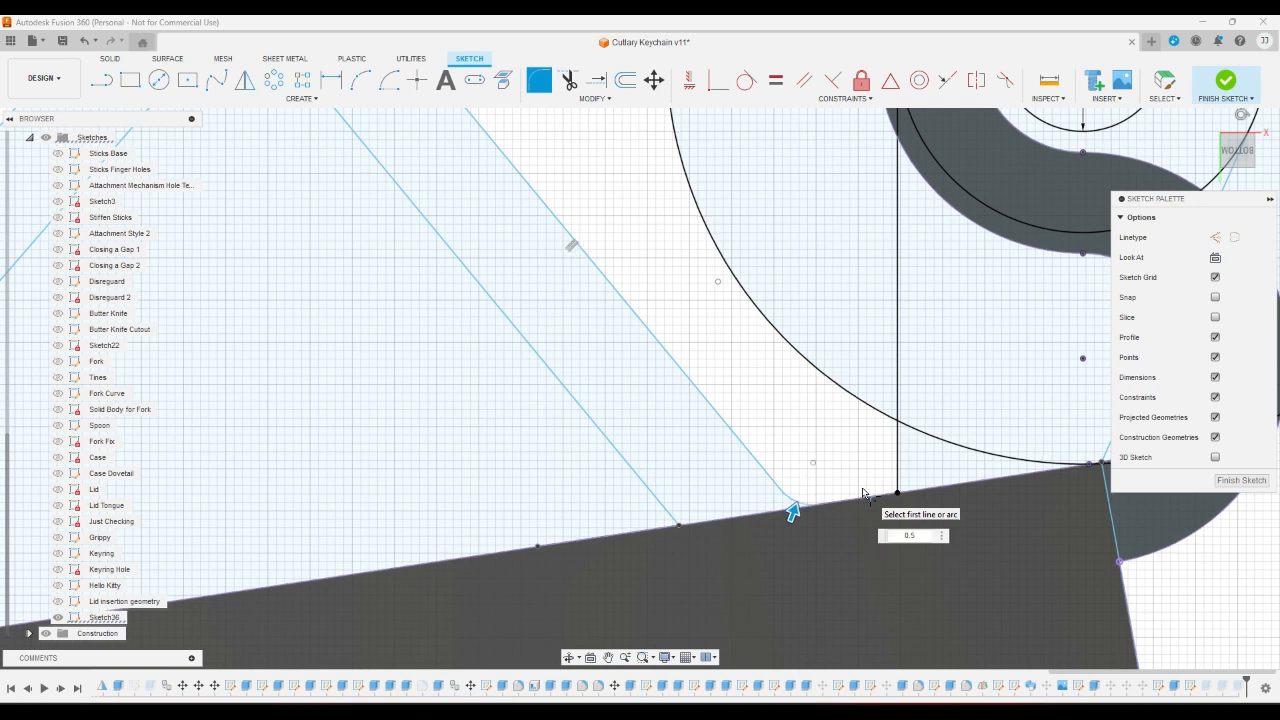
pyautogui.press('Return')
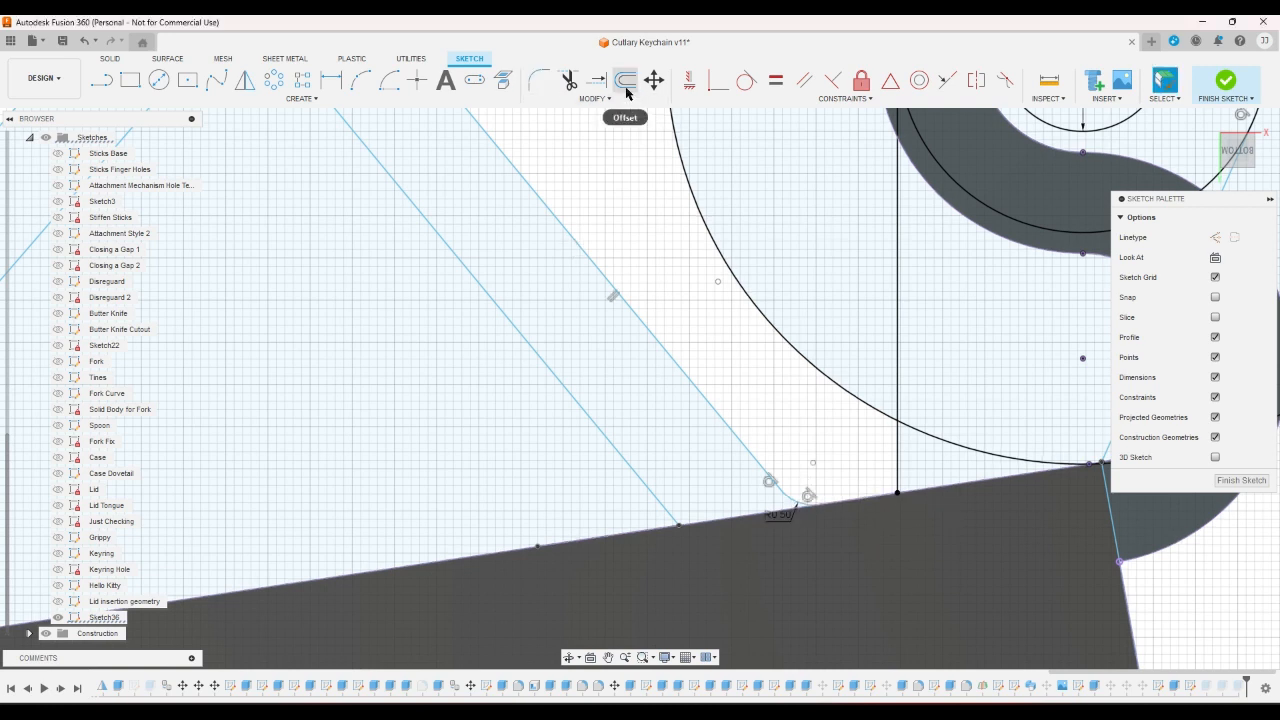
# - Fillet the new strip's other base corner with a 0.25 mm radius
pyautogui.click(539, 80)
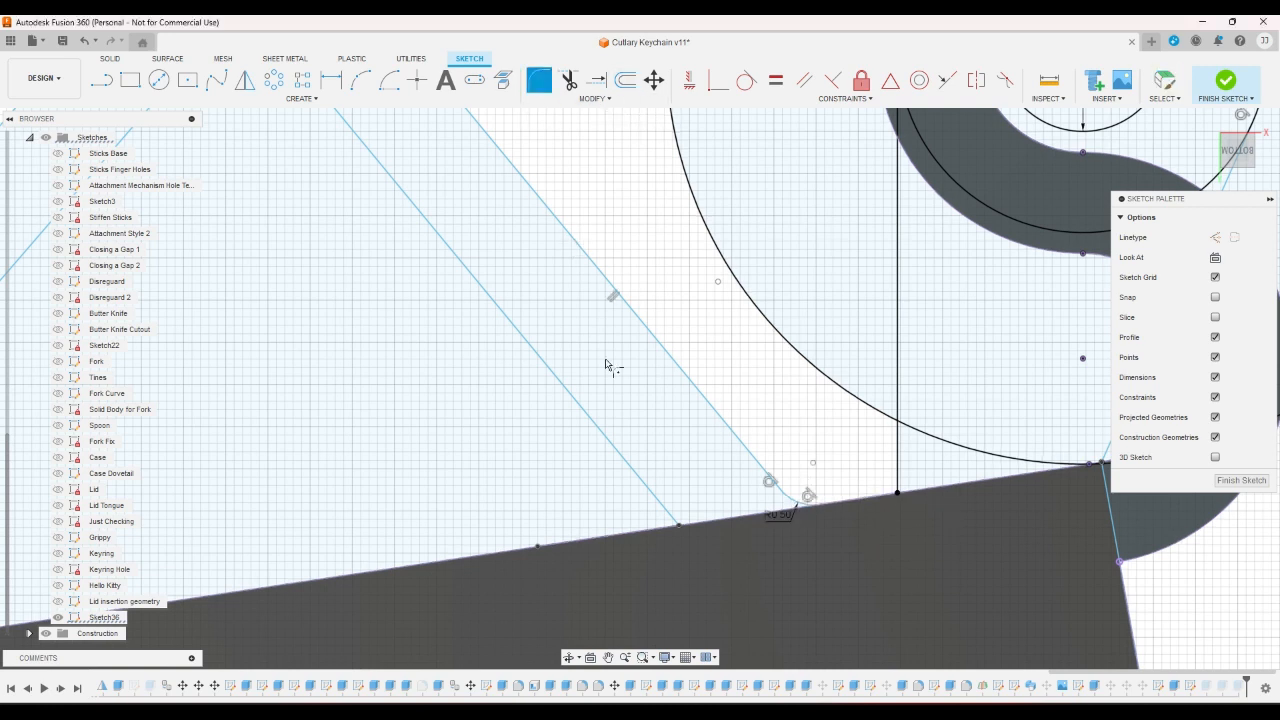
pyautogui.click(678, 528)
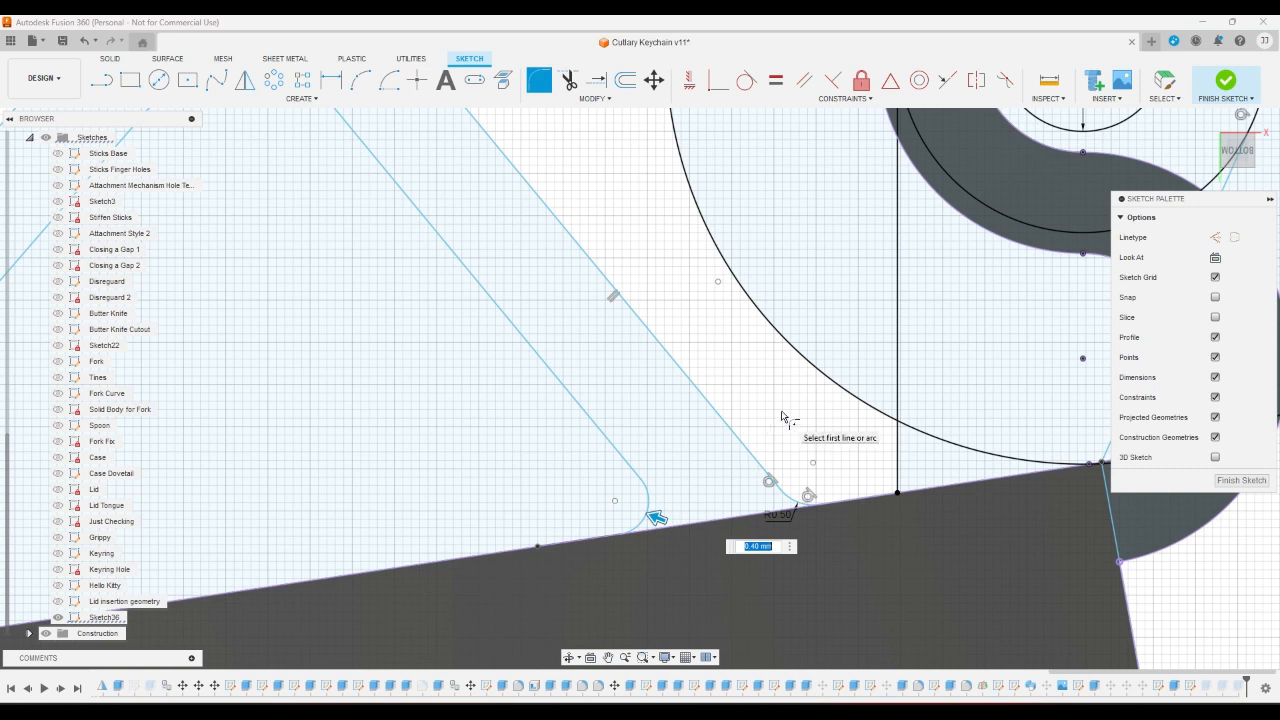
pyautogui.write('3')
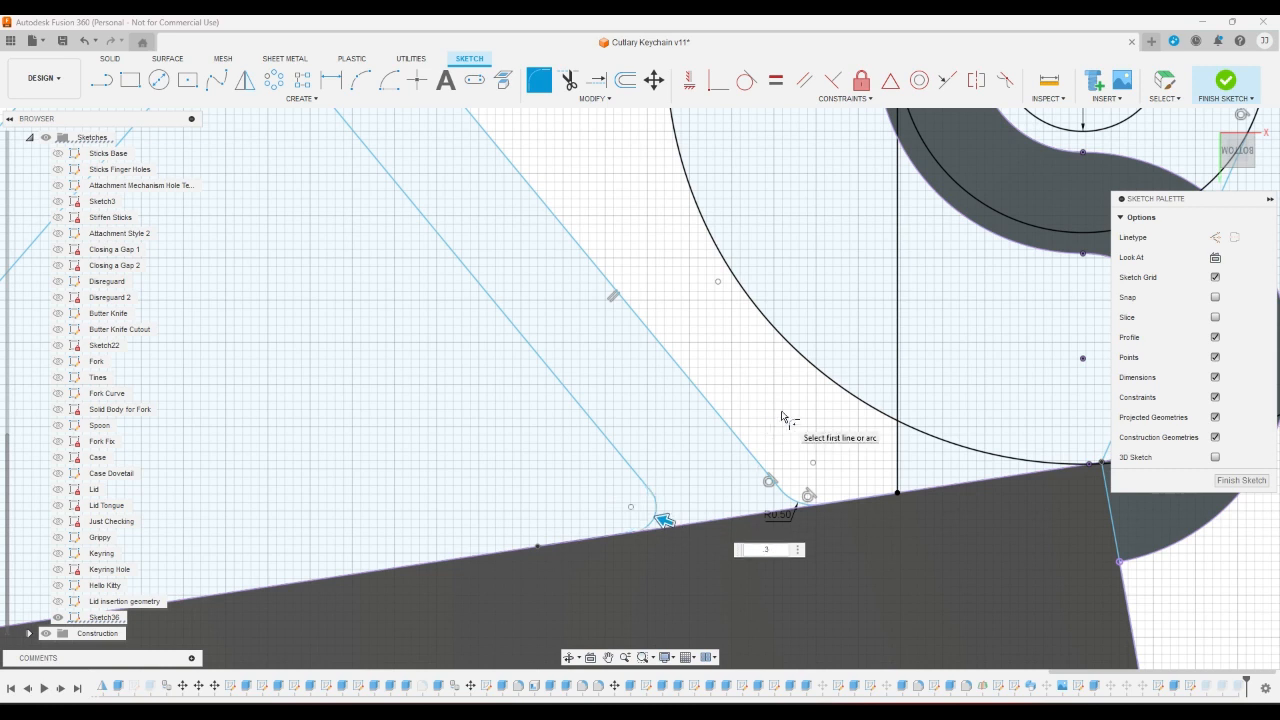
pyautogui.press('BackSpace')
pyautogui.write('25')
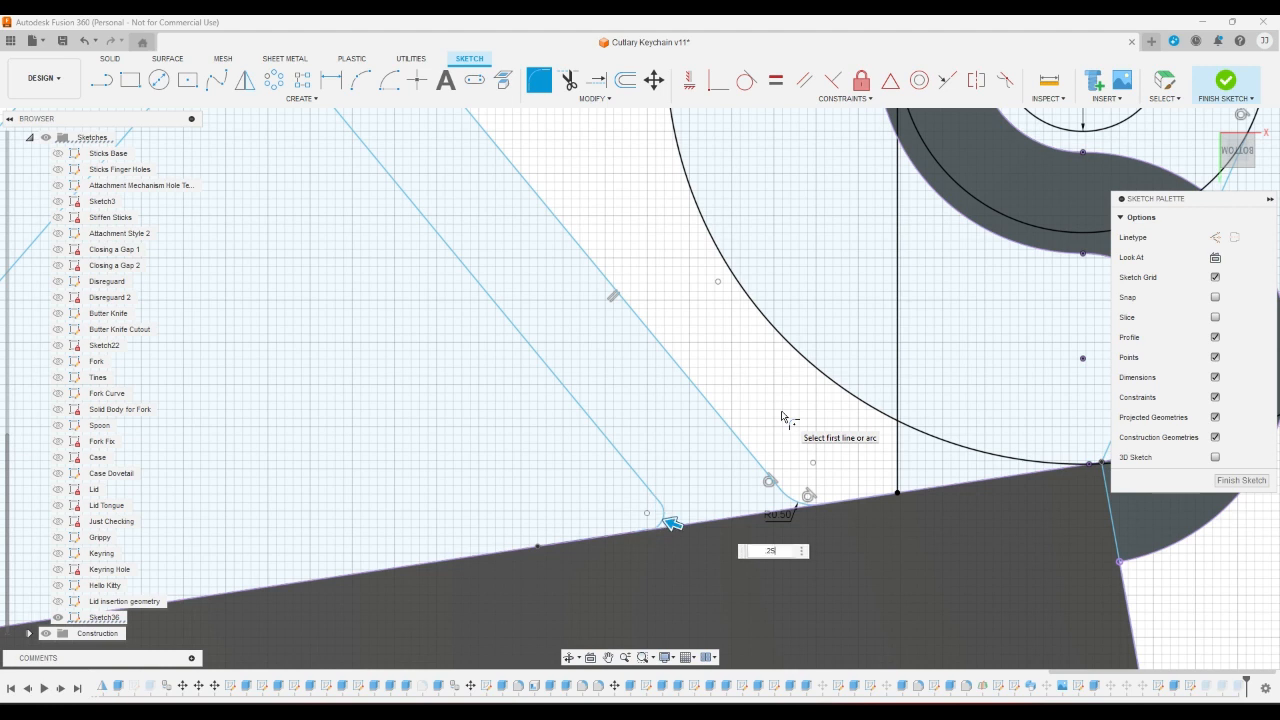
pyautogui.press('Return')
# - Finish the sketch and extrude the three profiles of the new slanted strip by -4 mm, joining it to the finger stick
pyautogui.scroll(-3, 782, 417)
pyautogui.scroll(-2, 782, 417)
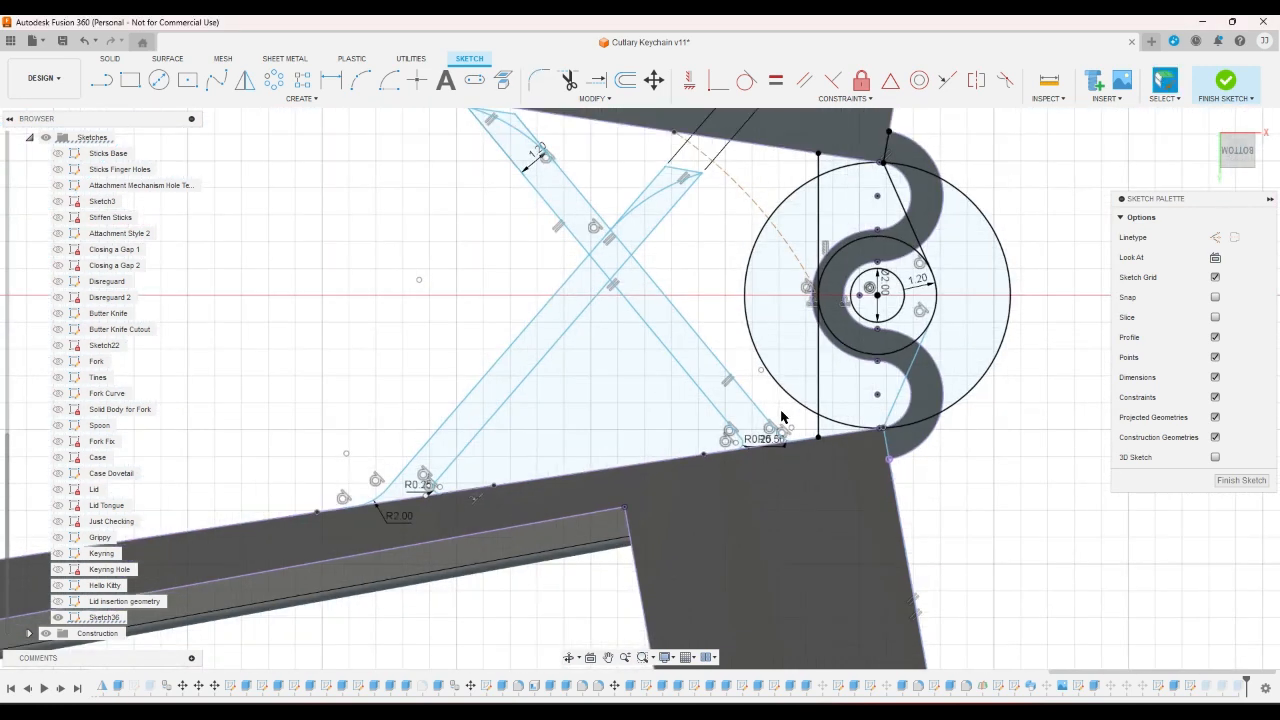
pyautogui.scroll(-3, 782, 417)
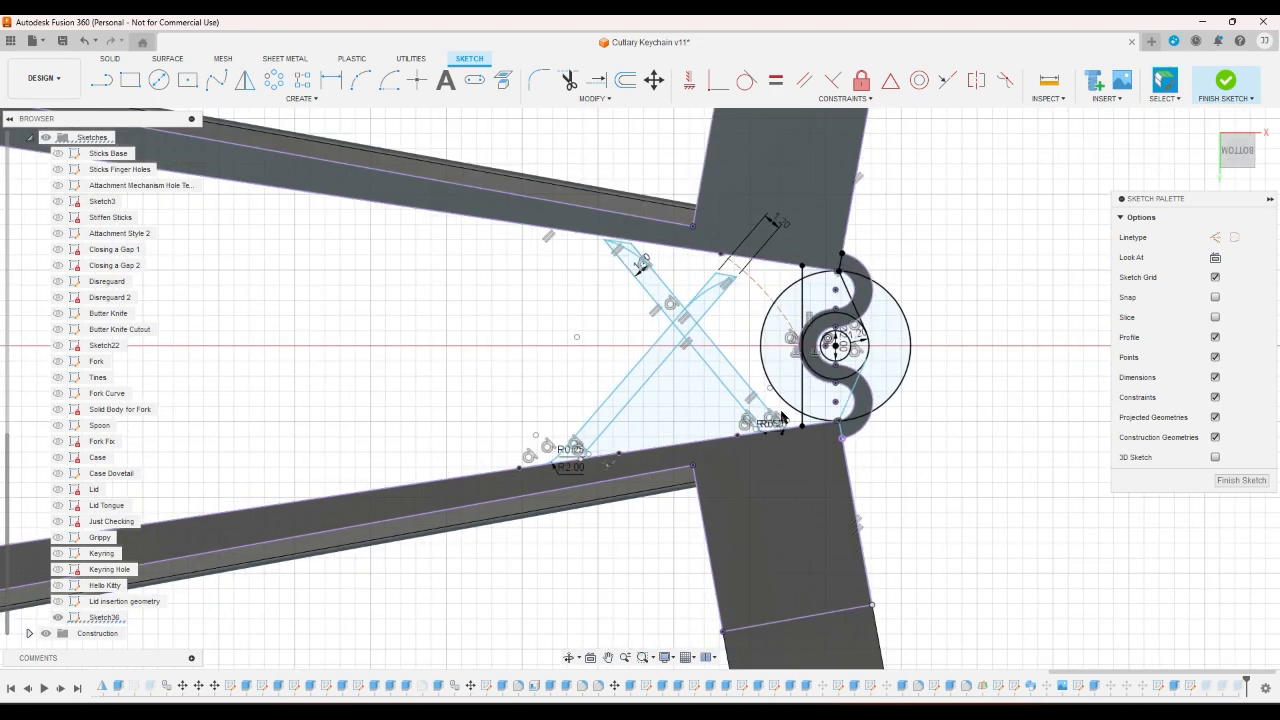
pyautogui.scroll(2, 782, 417)
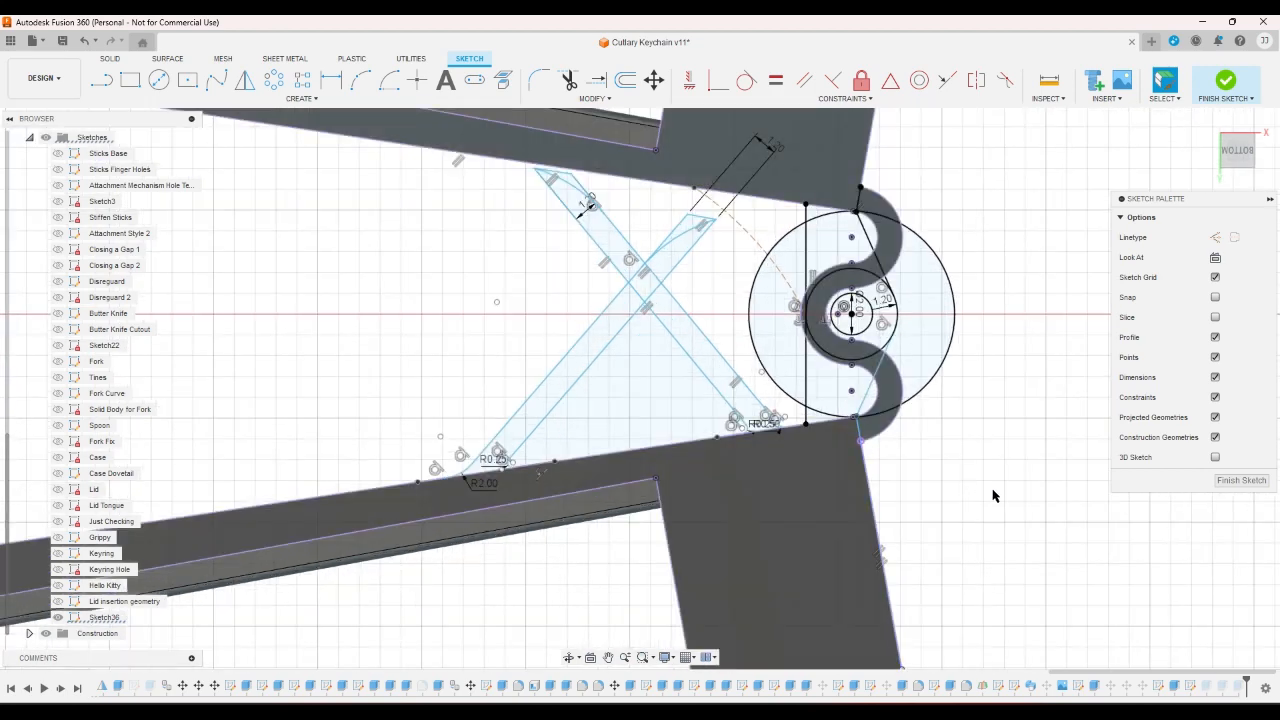
pyautogui.click(1235, 84)
pyautogui.click(137, 82)
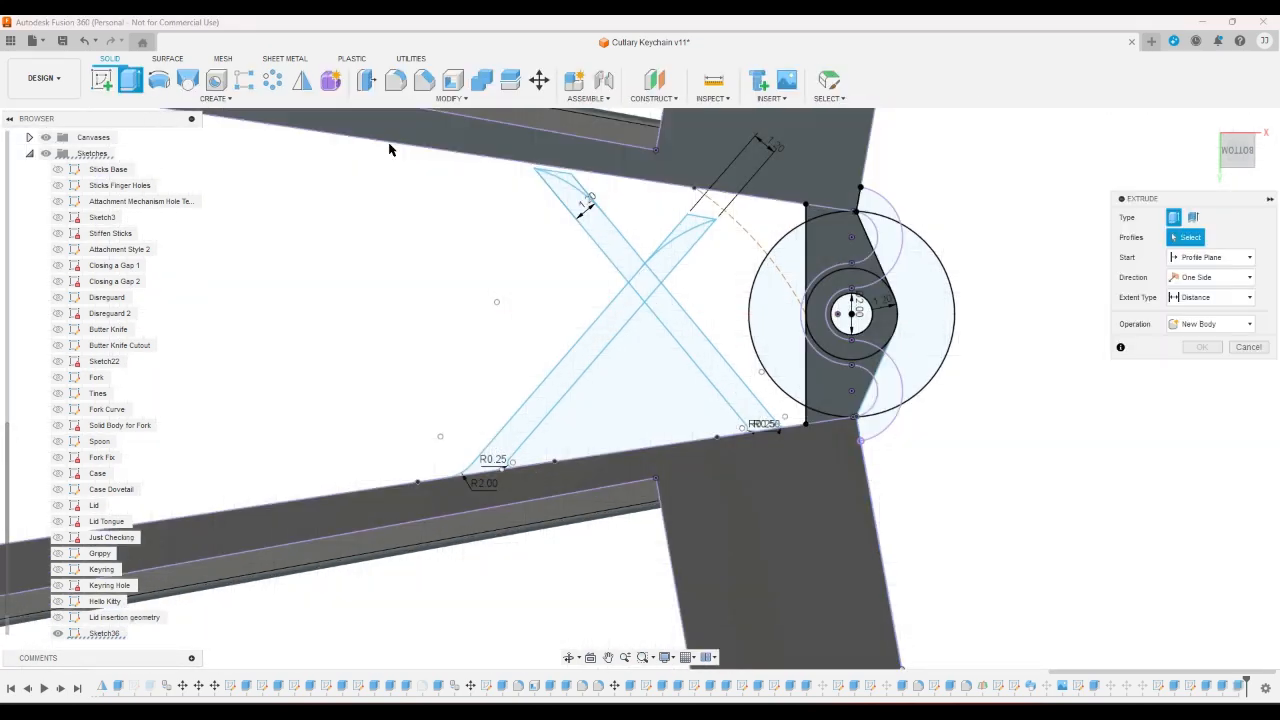
pyautogui.click(597, 228)
pyautogui.click(644, 285)
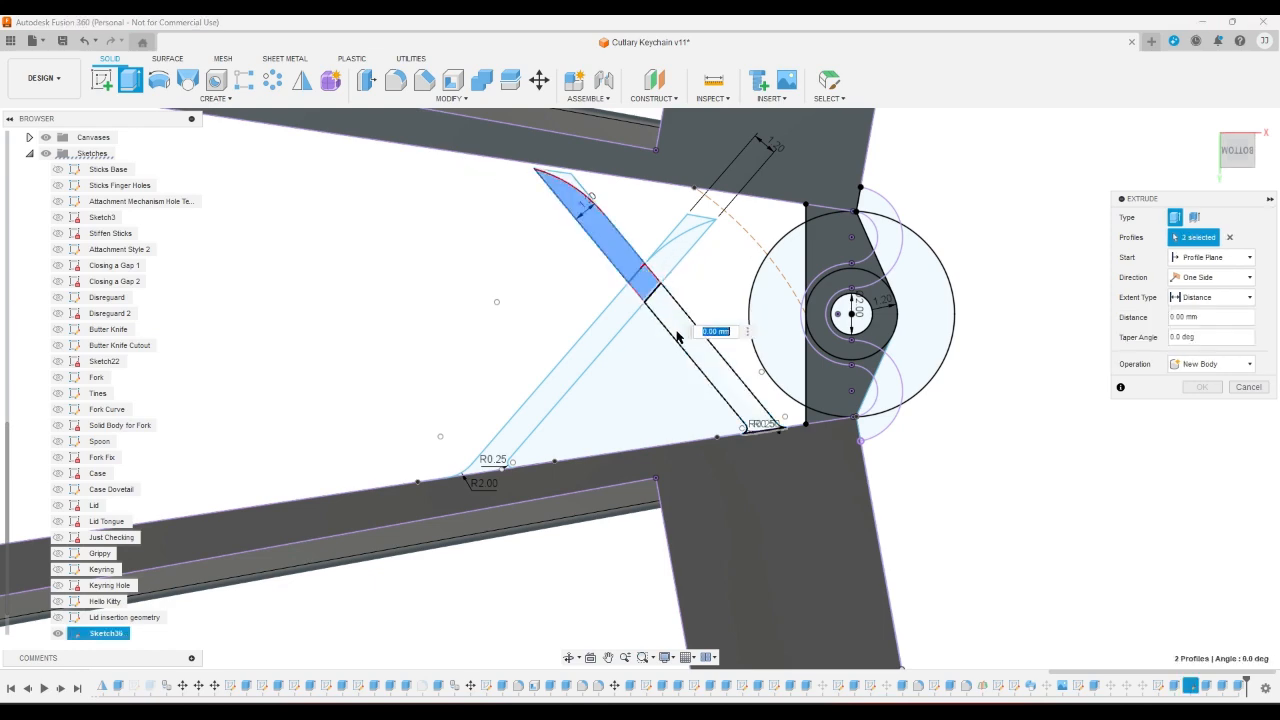
pyautogui.click(706, 357)
pyautogui.click(1205, 121)
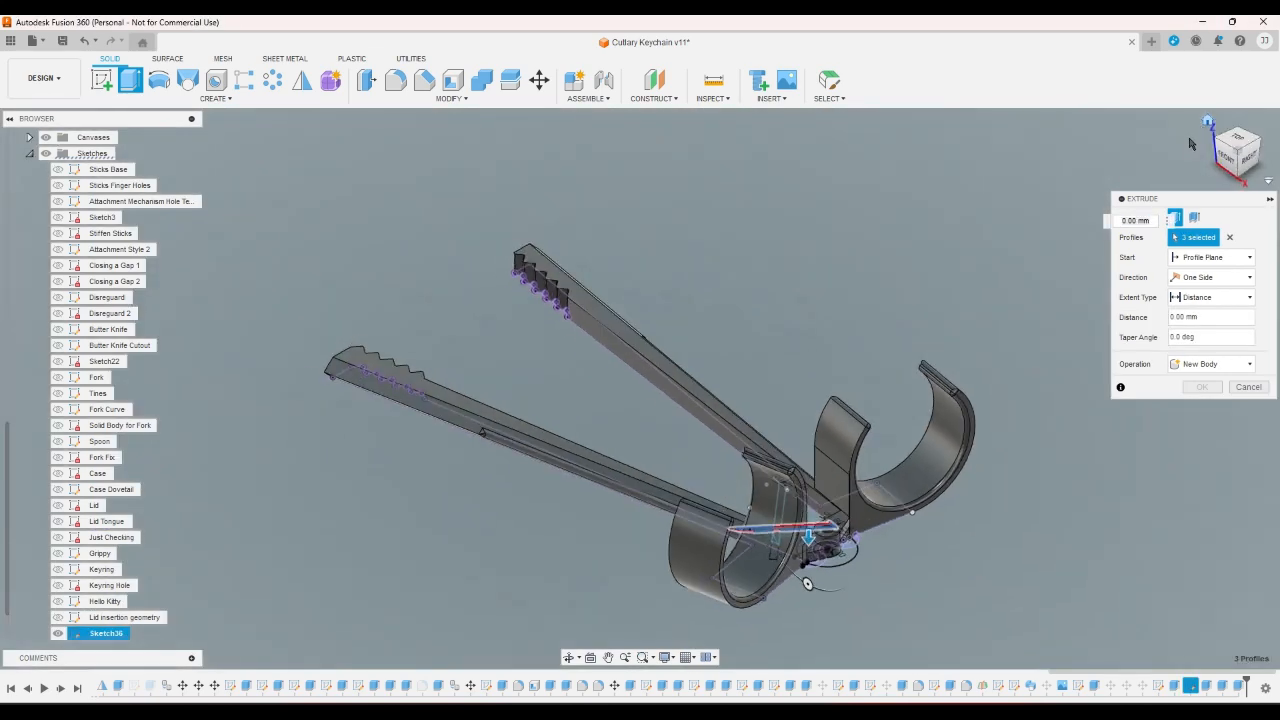
pyautogui.click(1222, 316)
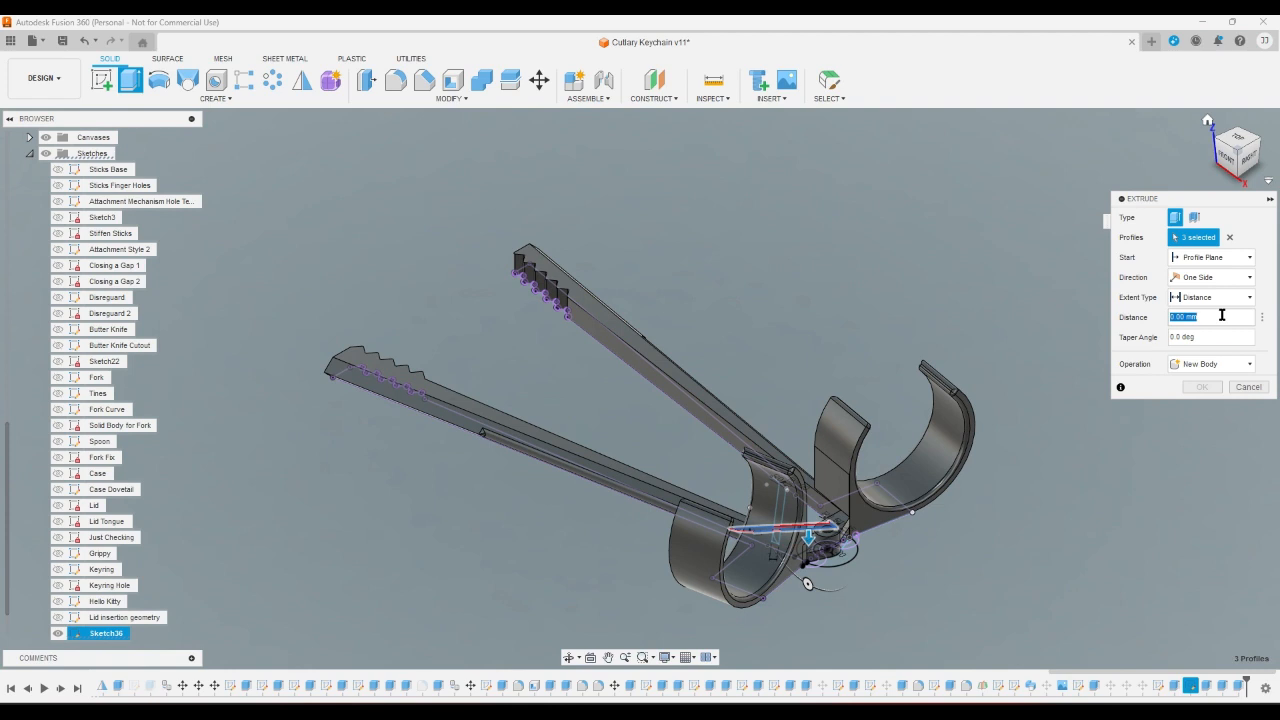
pyautogui.write('-4')
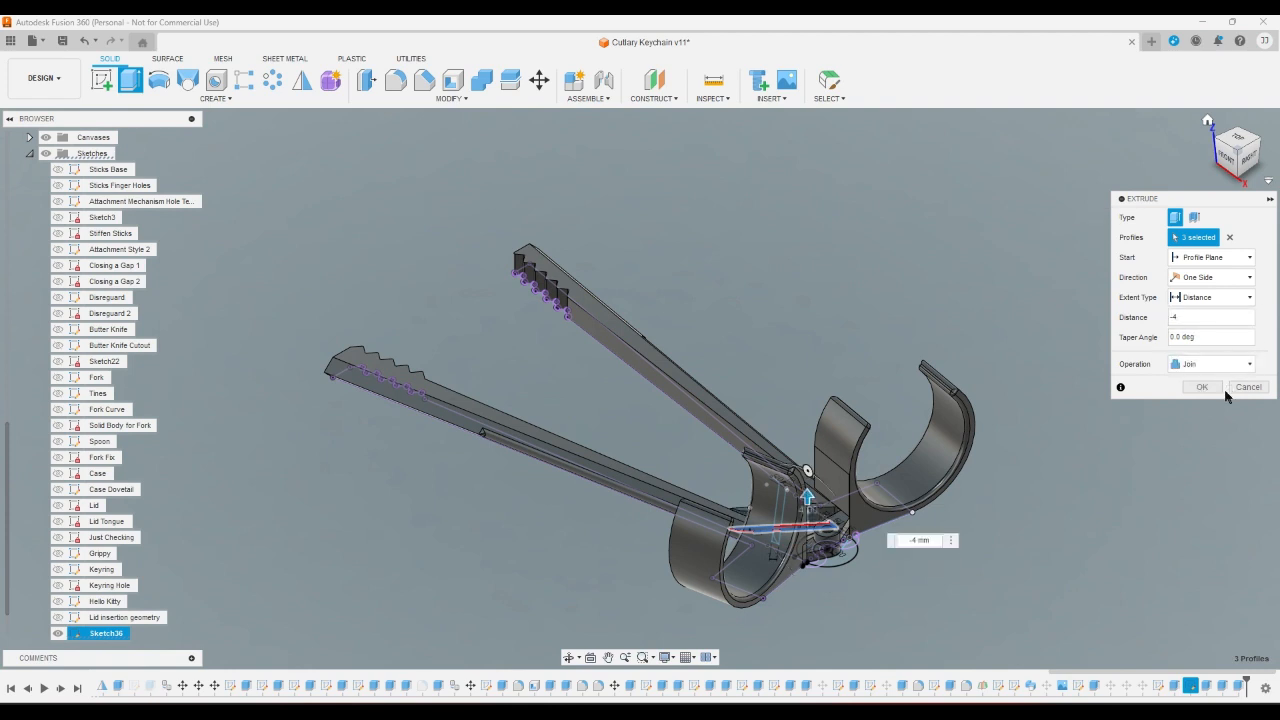
pyautogui.click(1202, 387)
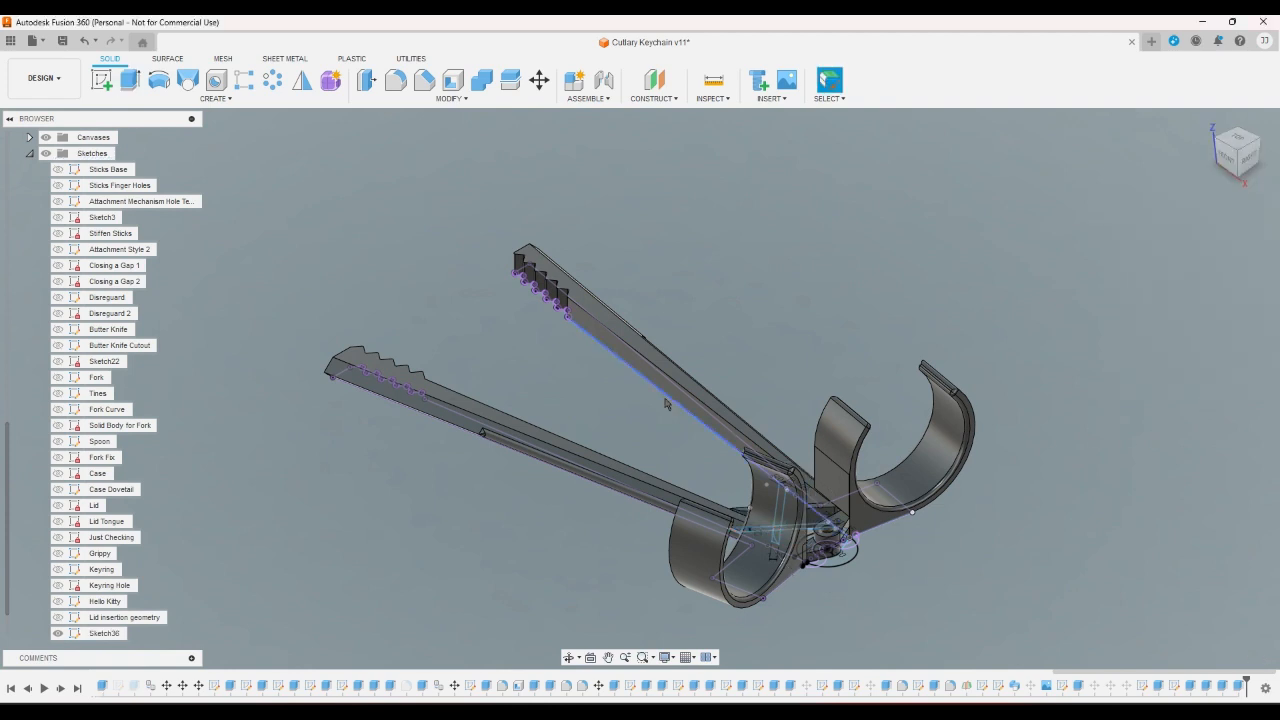
# - Rename the hinge sketch as "Stringer Hinge" and hide it
pyautogui.rightClick(88, 634)
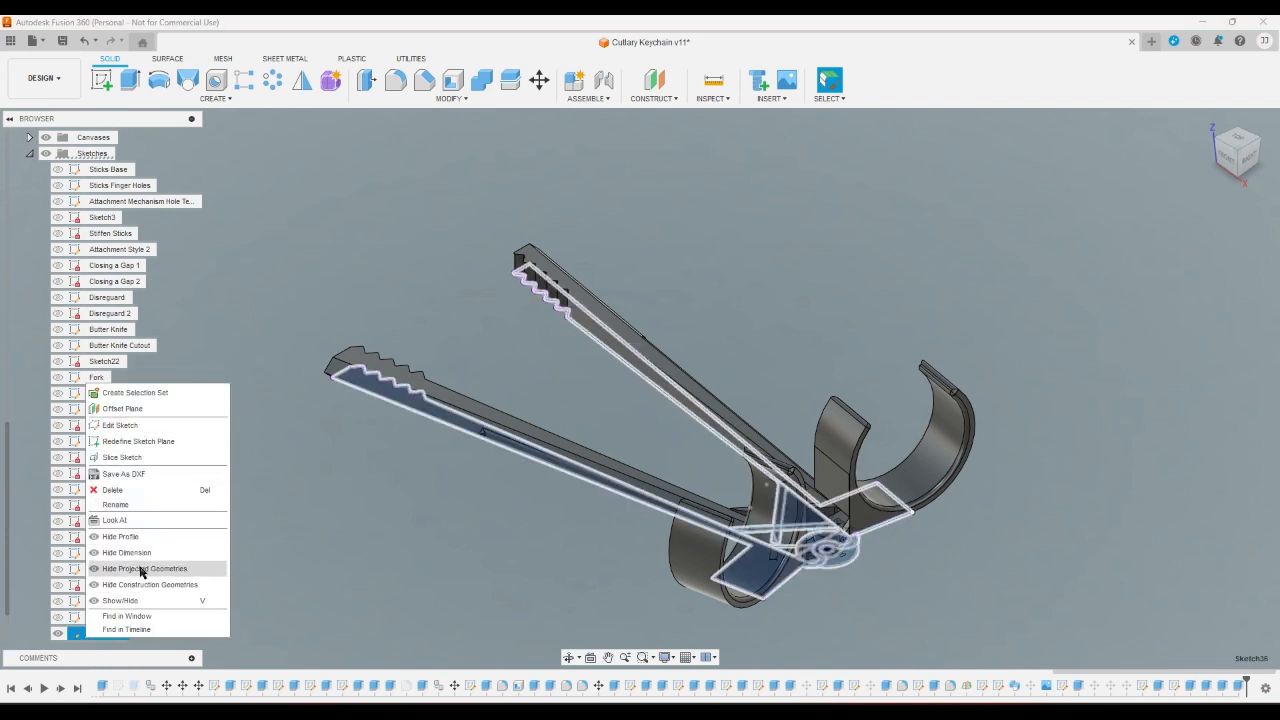
pyautogui.click(142, 507)
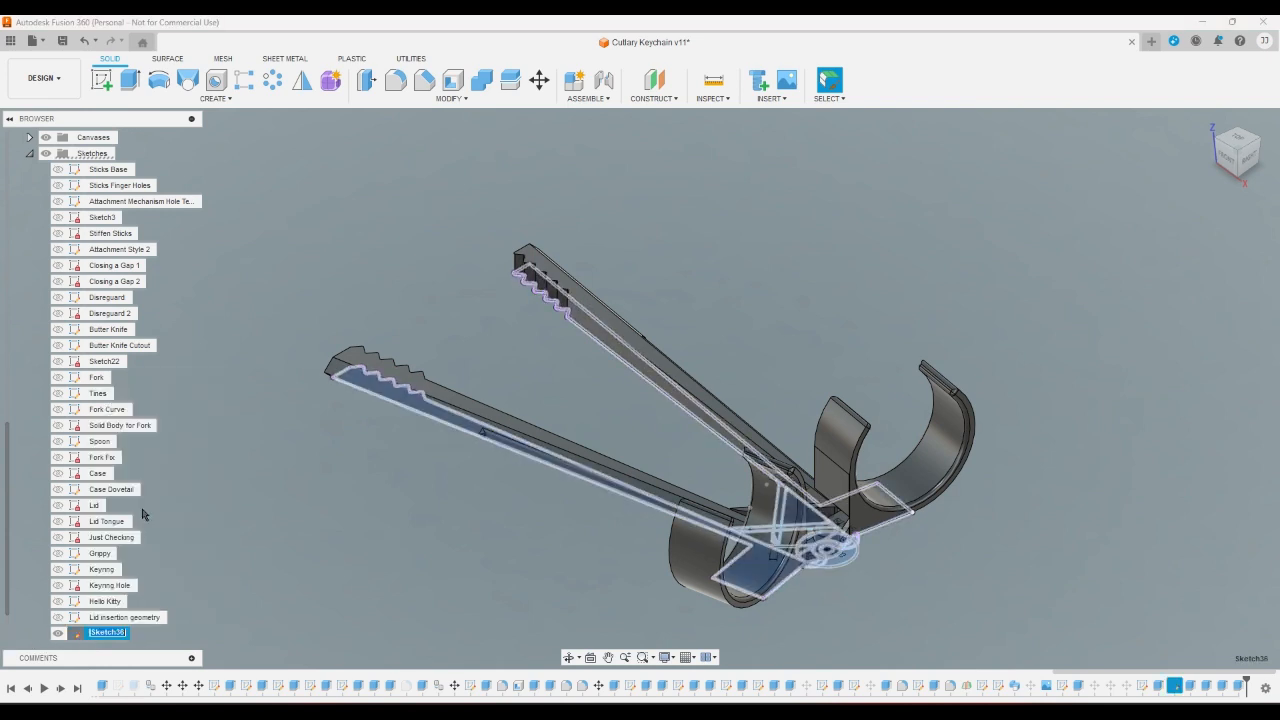
pyautogui.write('Stringer Hinge')
pyautogui.press('Return')
pyautogui.click(57, 634)
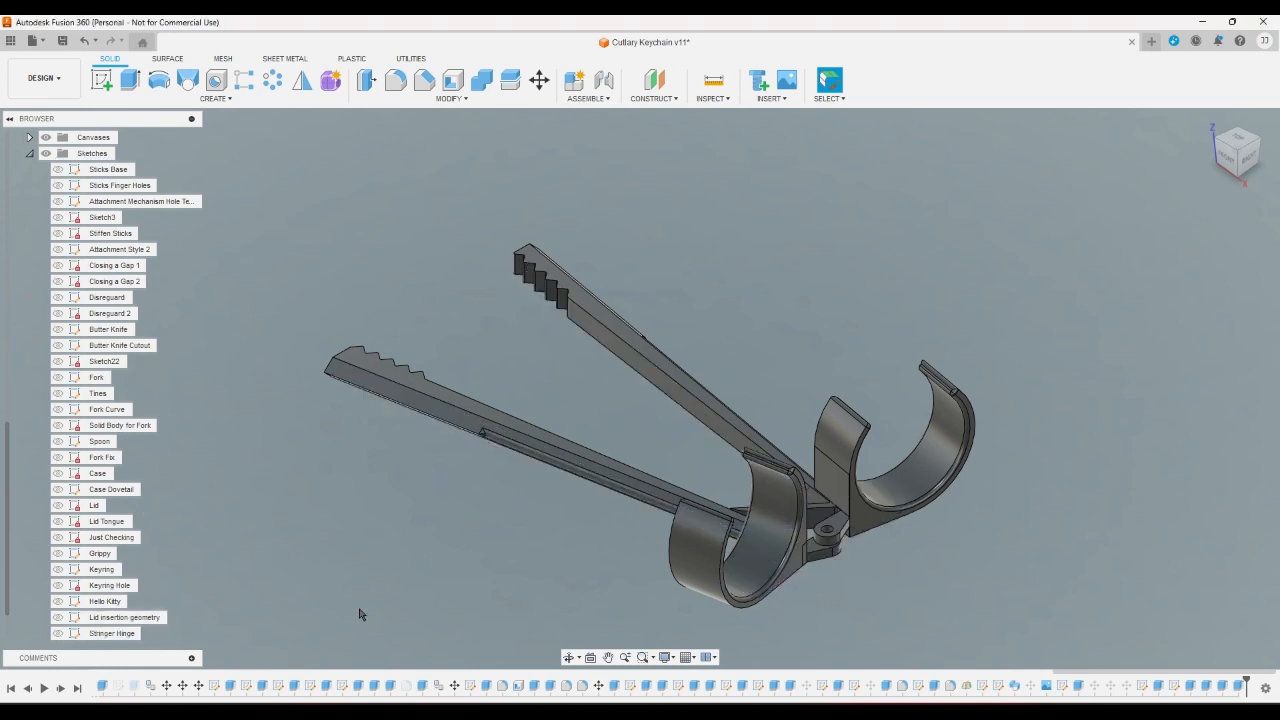
# - Examine the extruded strip and pivot hinge from above, checking the faces of both finger sticks
pyautogui.click(1243, 155)
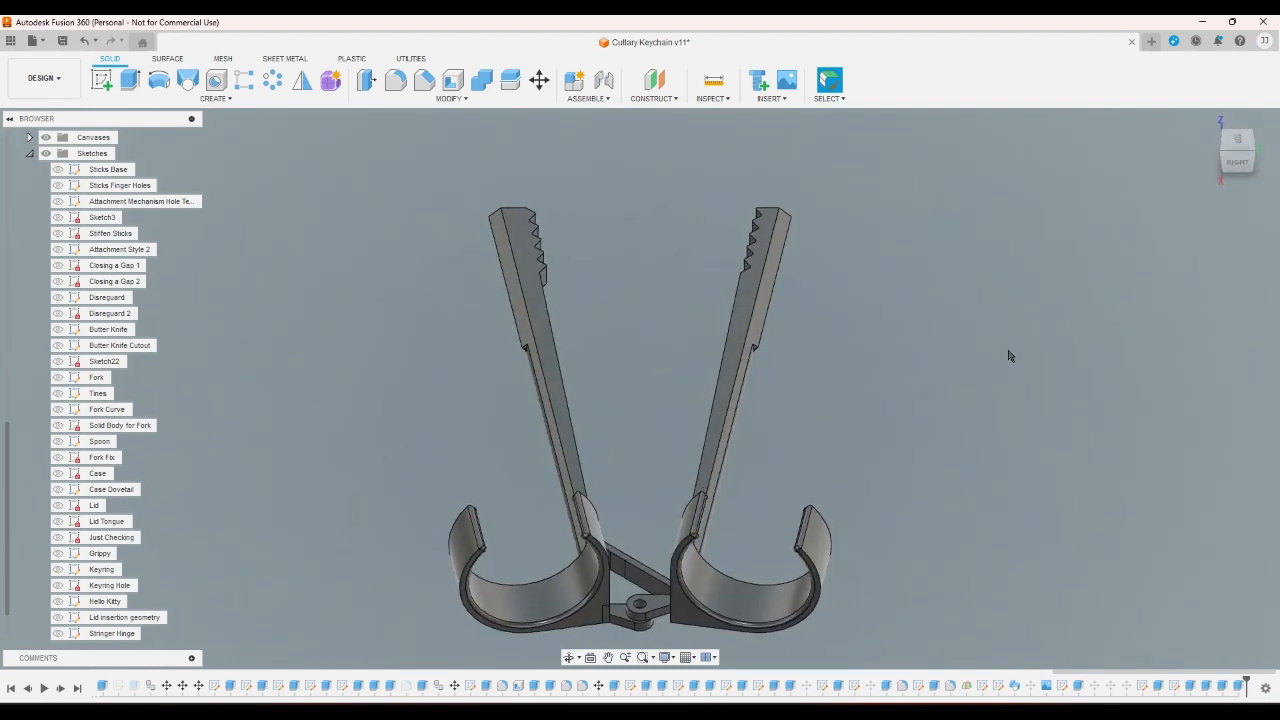
pyautogui.click(1241, 148)
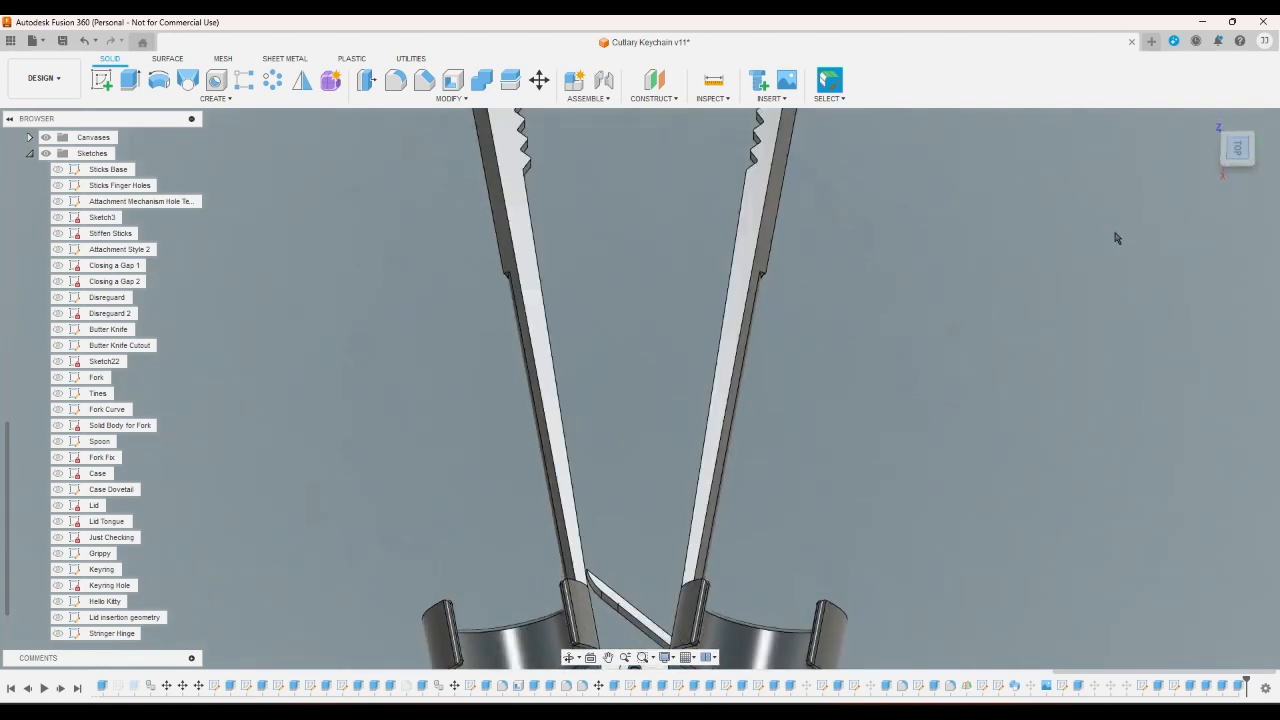
pyautogui.scroll(5, 615, 624)
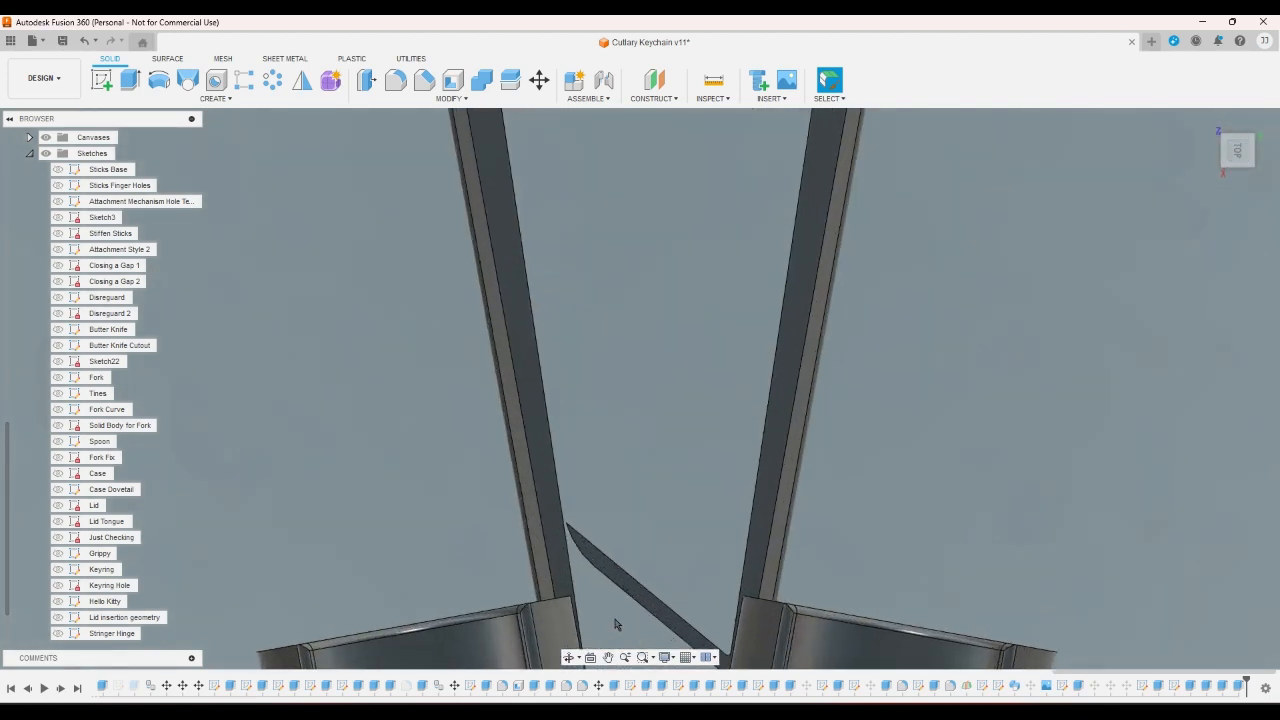
pyautogui.scroll(-6, 615, 624)
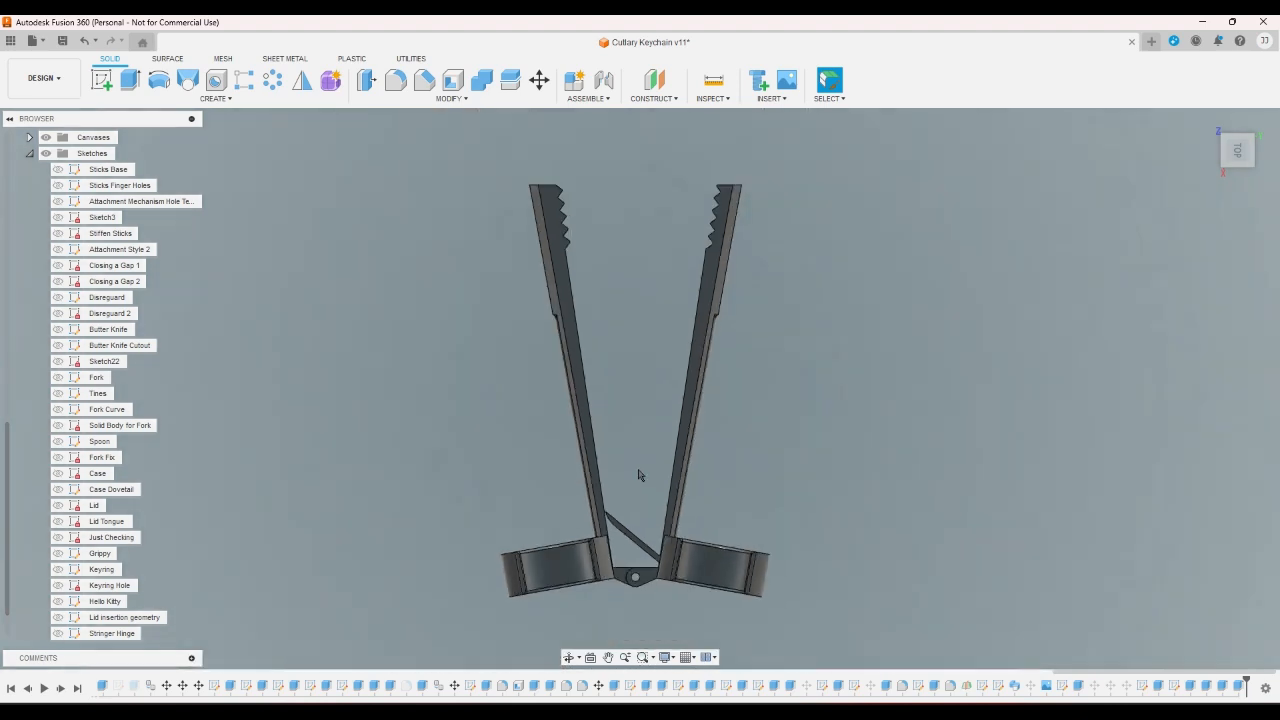
pyautogui.scroll(3, 635, 551)
pyautogui.scroll(-3, 635, 551)
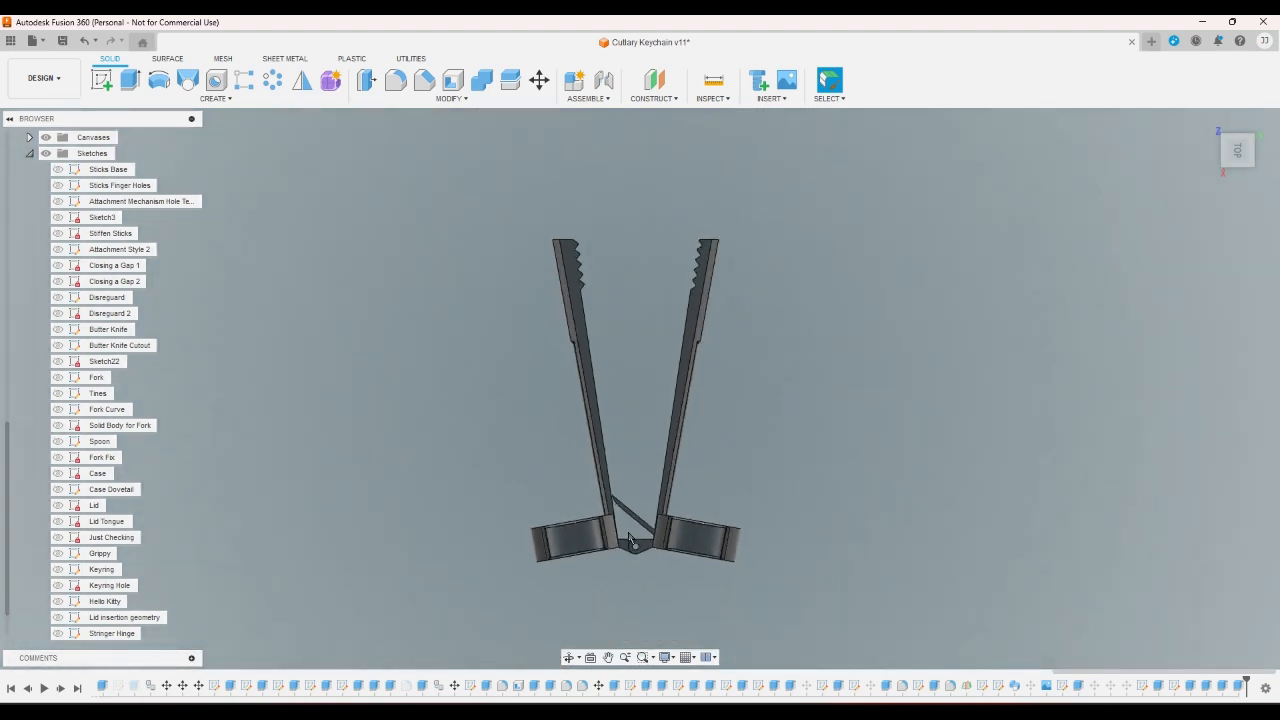
pyautogui.scroll(-1, 632, 530)
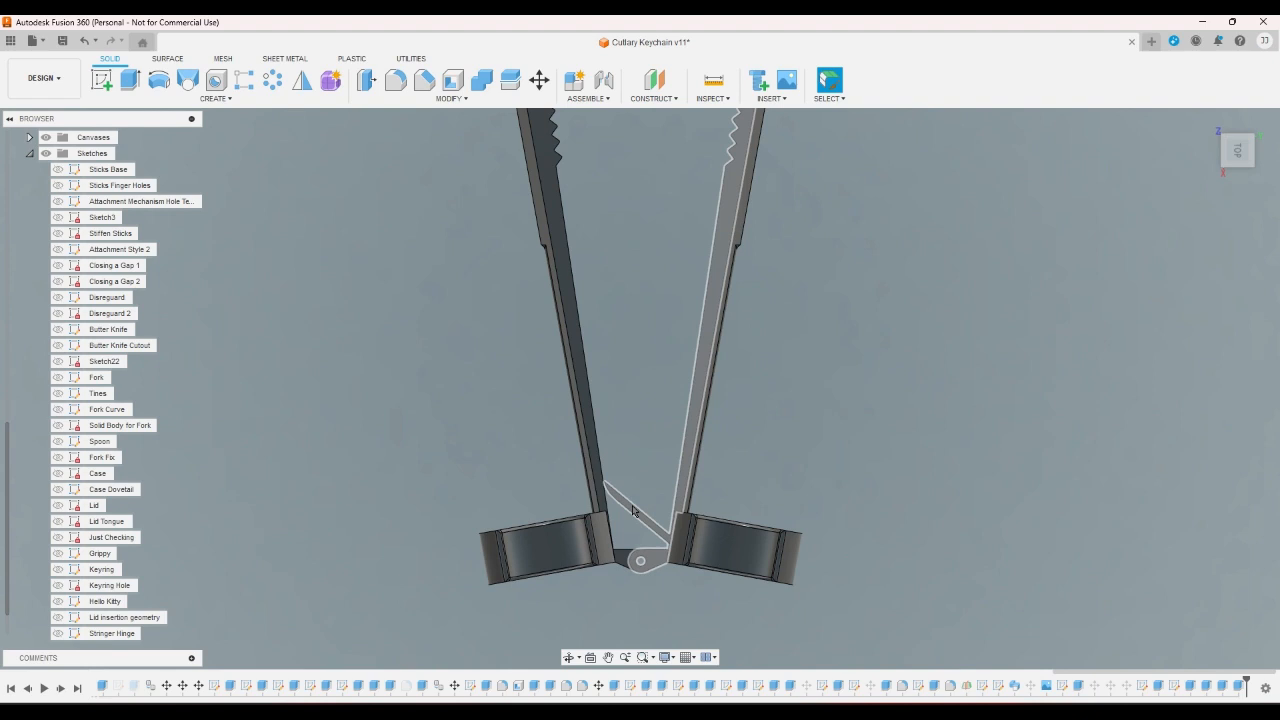
pyautogui.scroll(3, 632, 510)
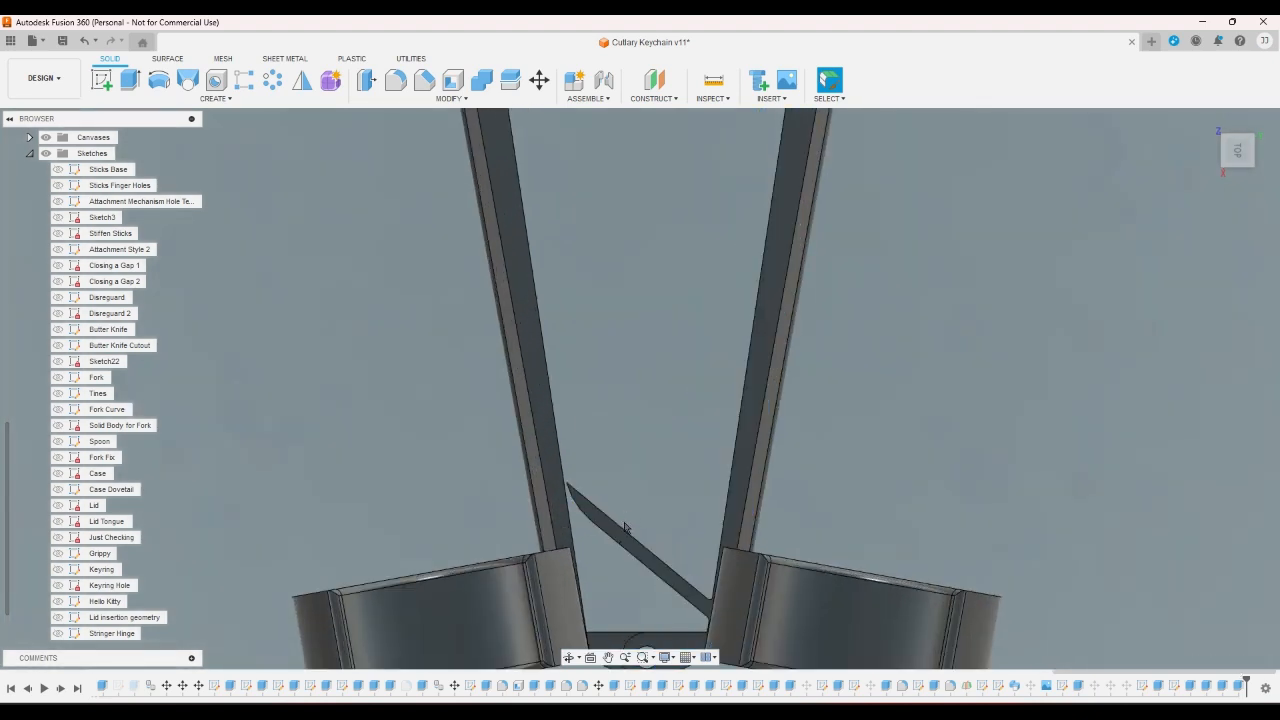
pyautogui.click(625, 527)
pyautogui.scroll(-2, 632, 480)
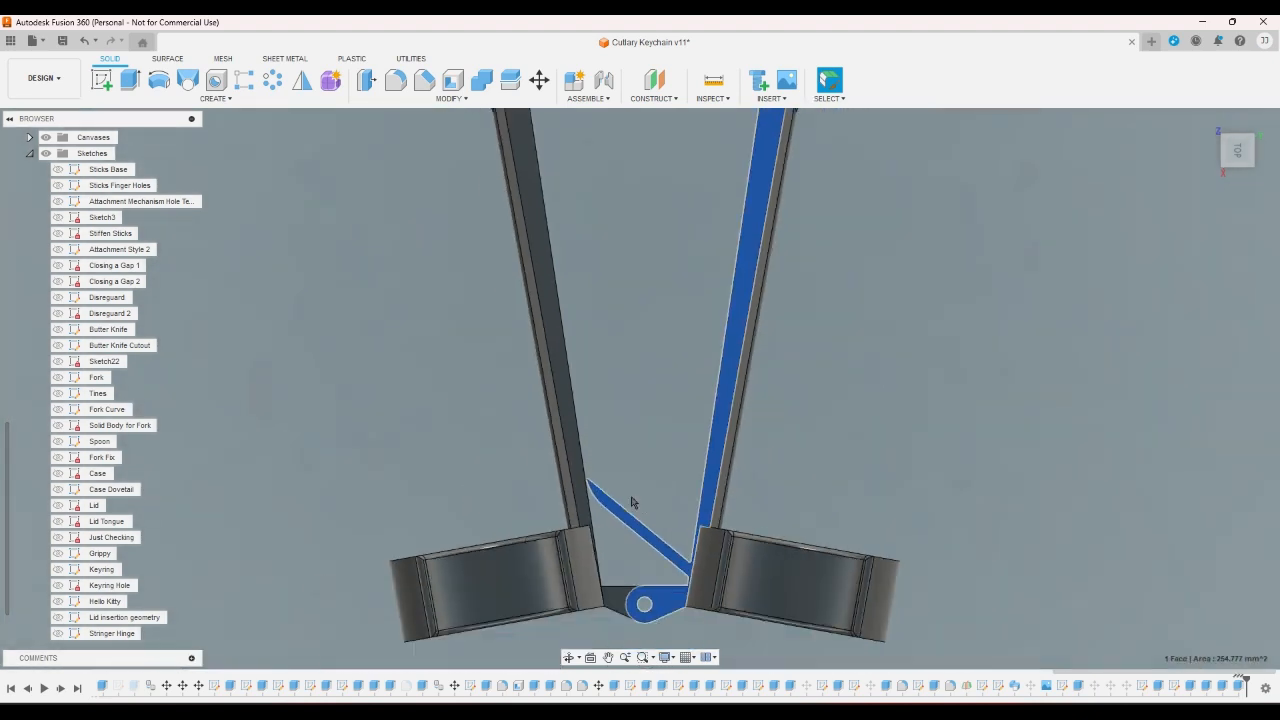
pyautogui.click(585, 453)
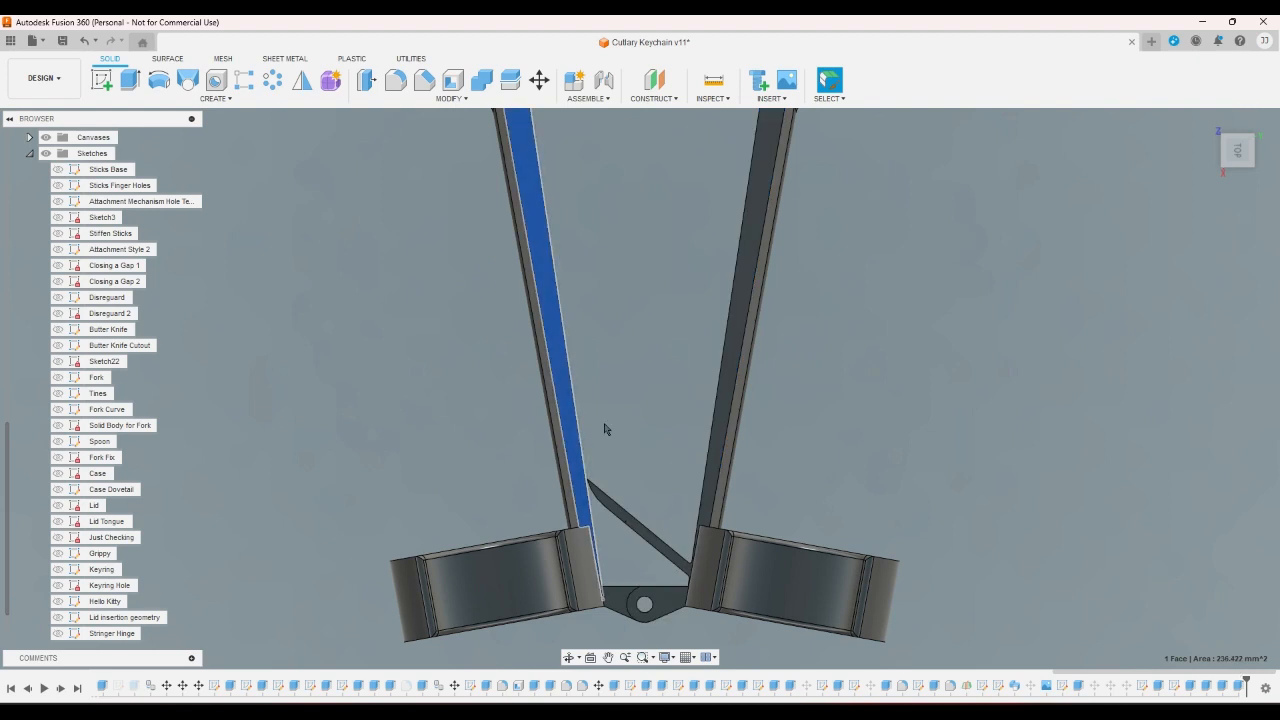
pyautogui.click(605, 424)
pyautogui.click(1207, 123)
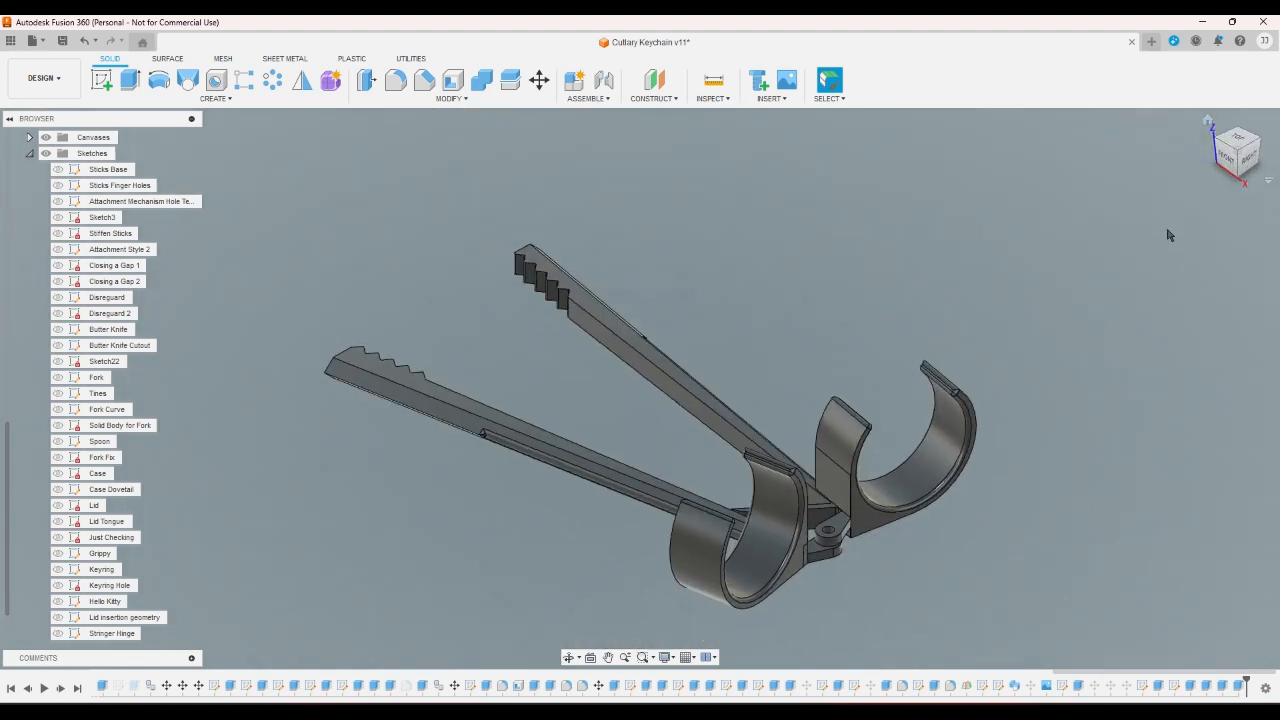
# - Show the Lid body and inspect the finger sticks, strip and hinge from the side, back and underside
pyautogui.scroll(5, 197, 358)
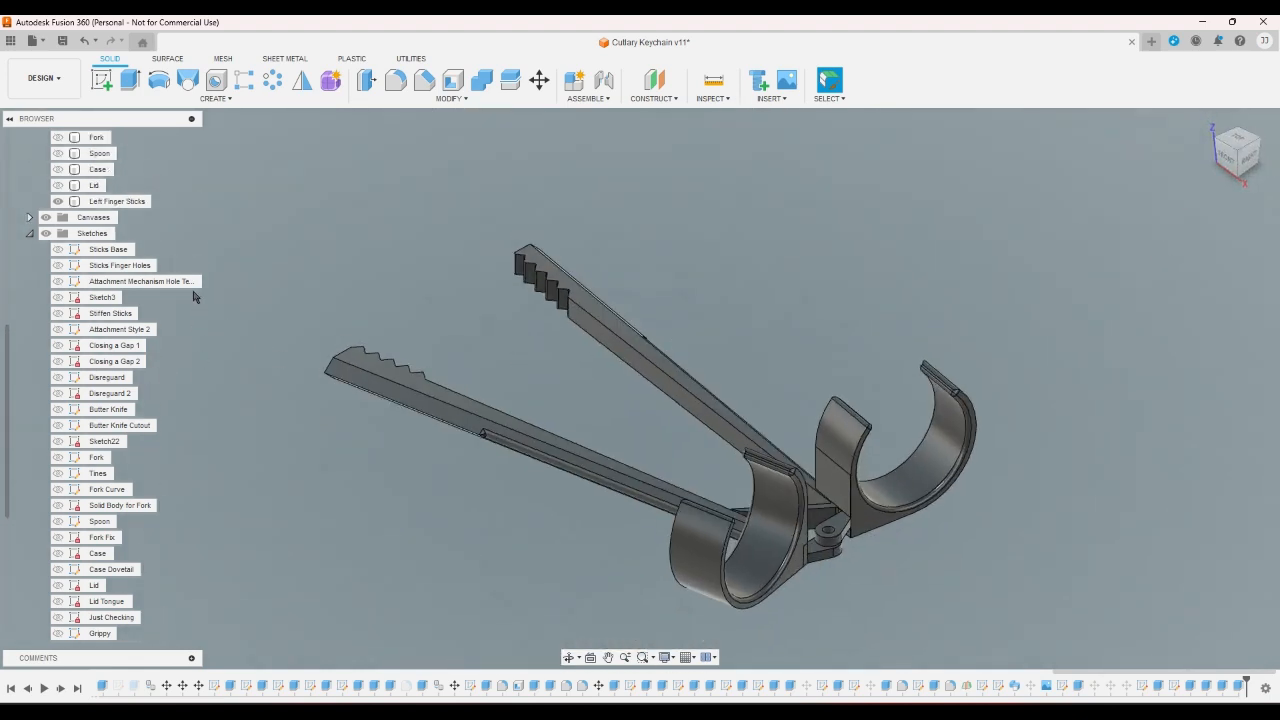
pyautogui.click(58, 297)
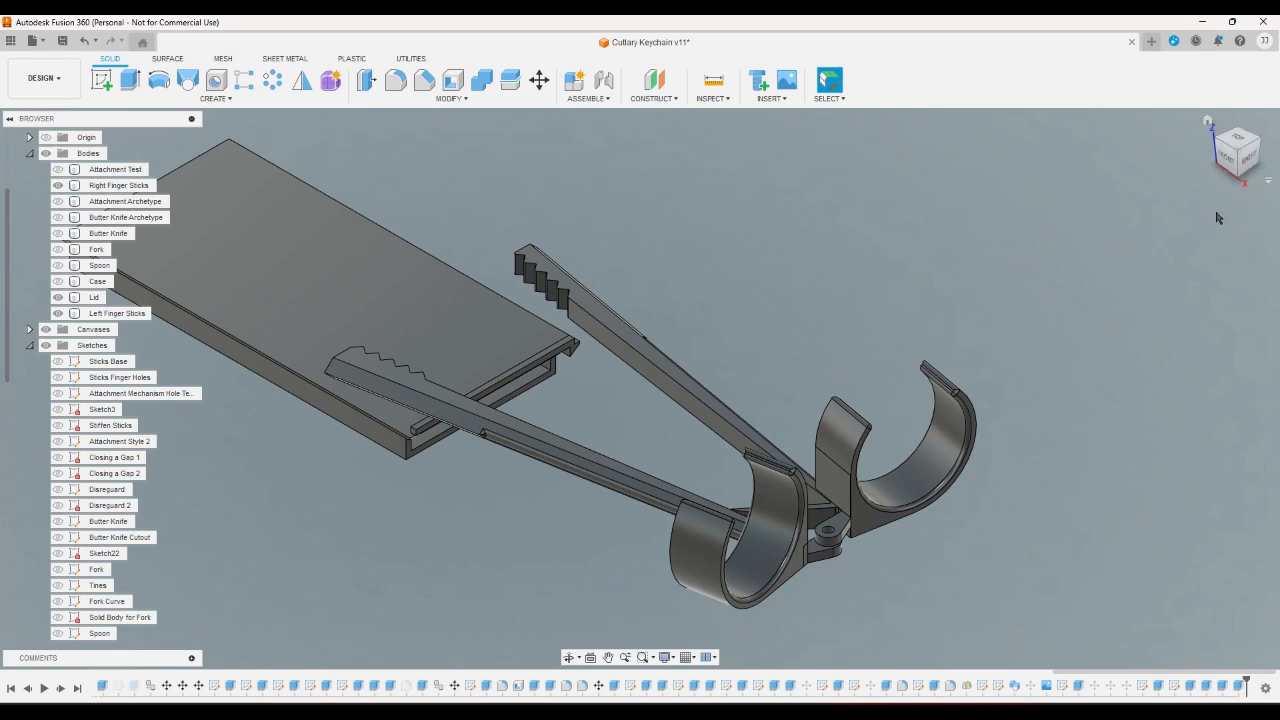
pyautogui.moveTo(1246, 190); pyautogui.dragTo(1250, 155)
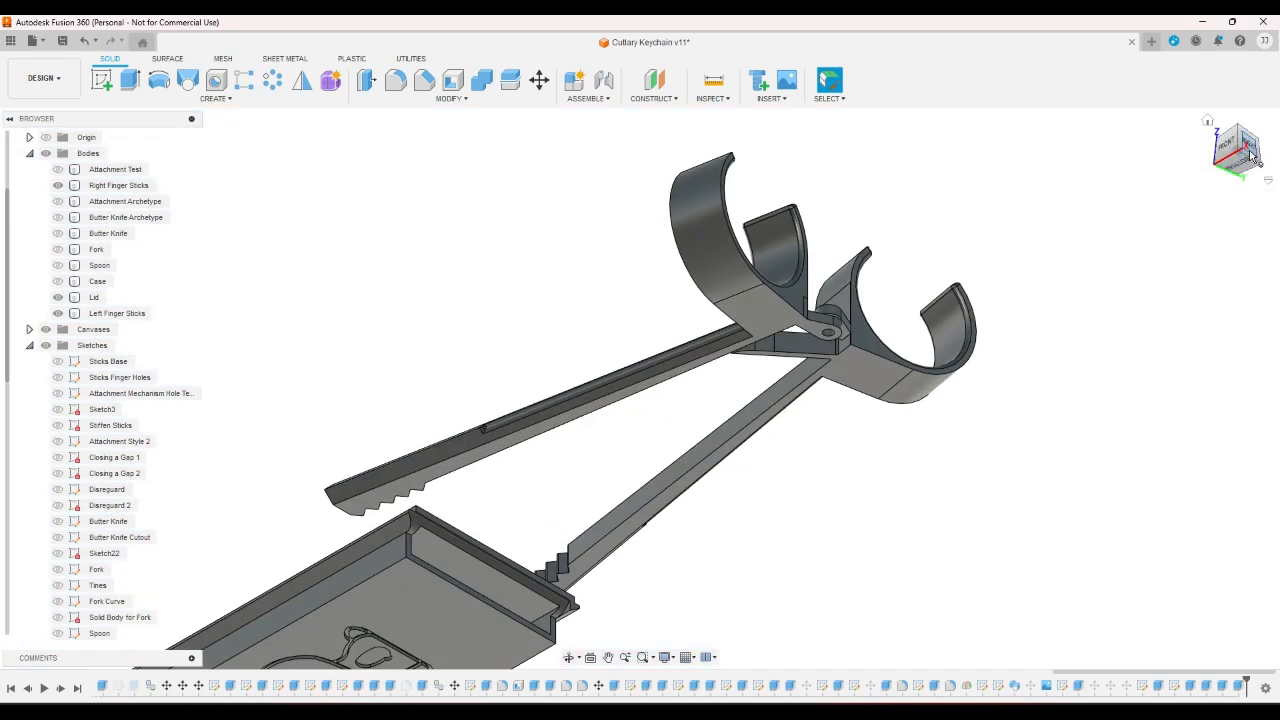
pyautogui.click(1243, 140)
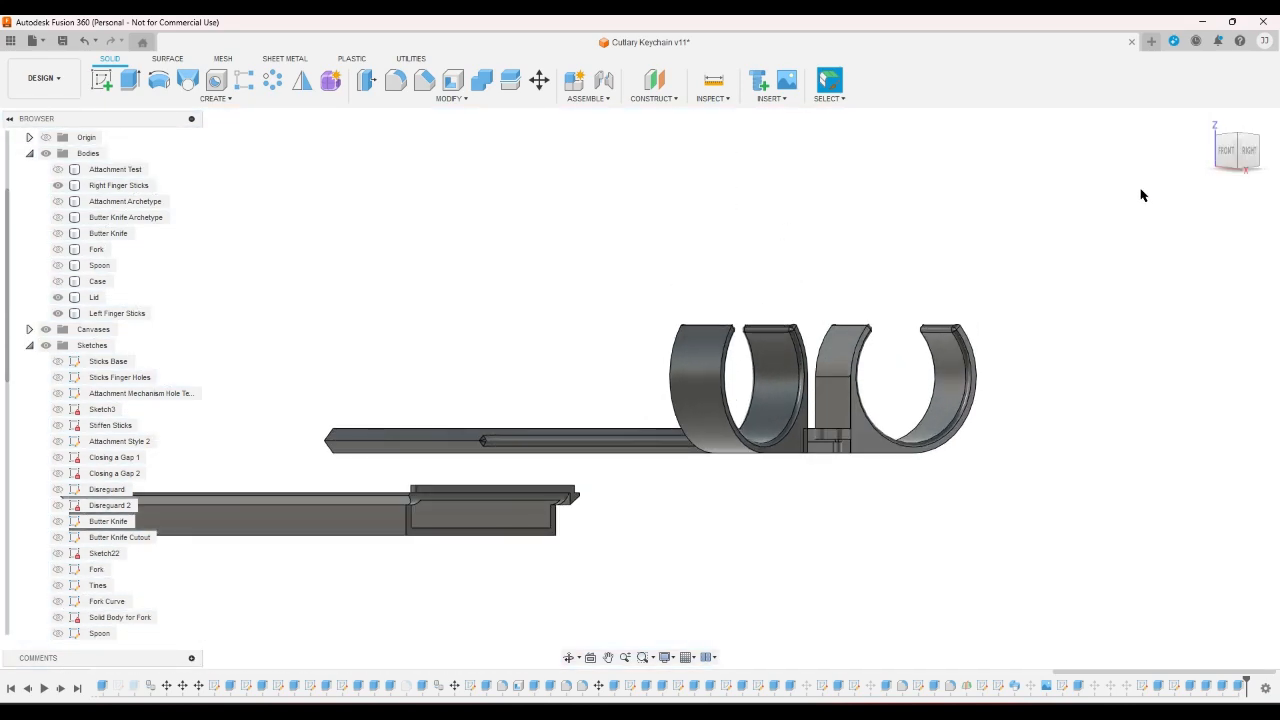
pyautogui.click(1218, 121)
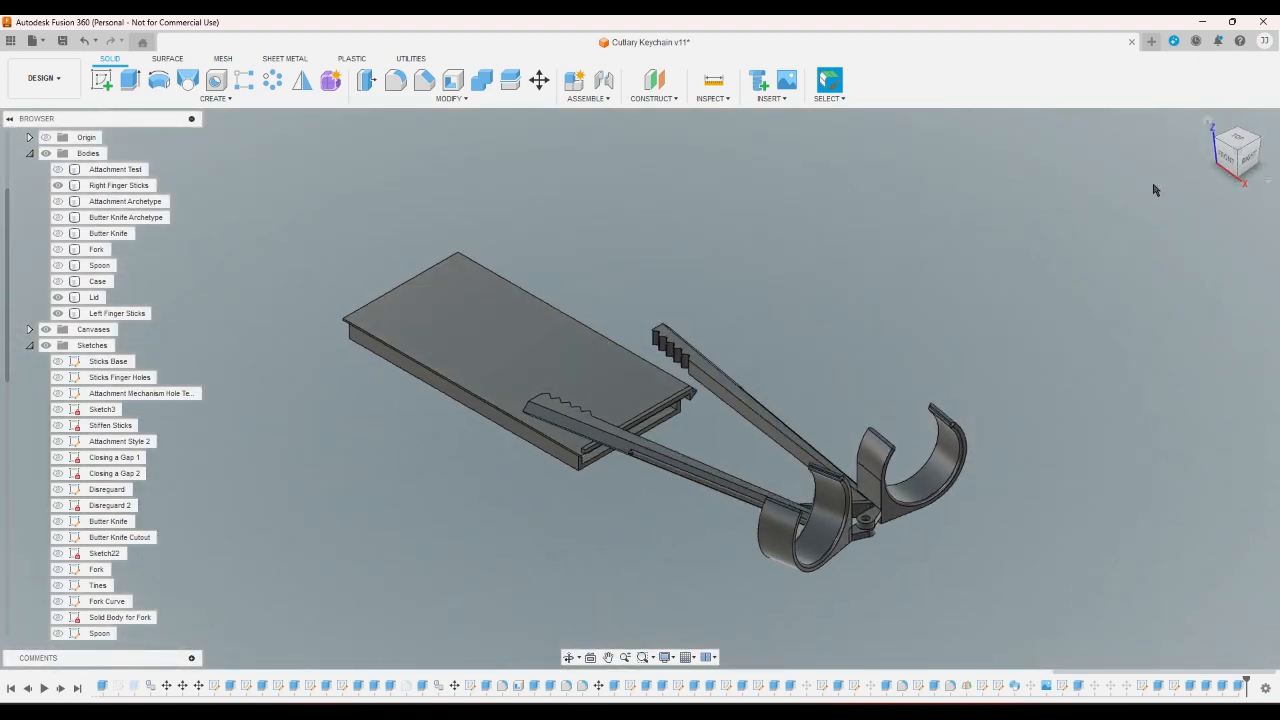
pyautogui.click(1211, 147)
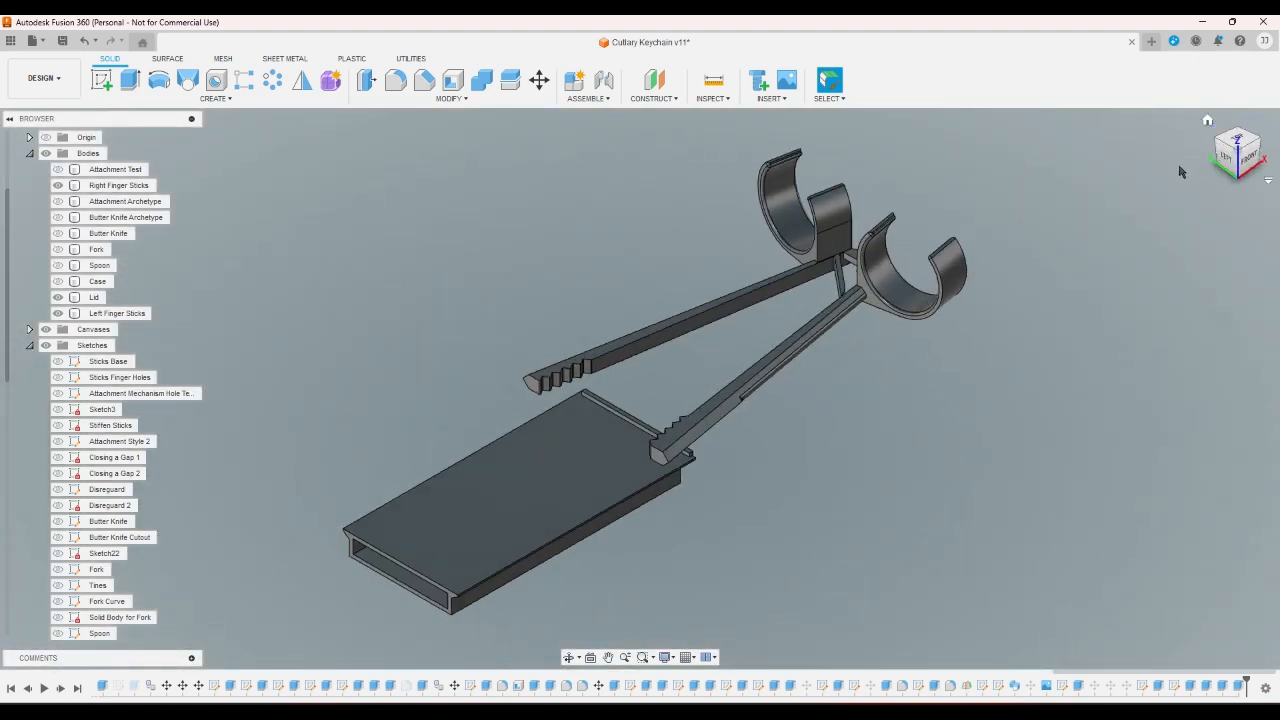
pyautogui.scroll(5, 825, 281)
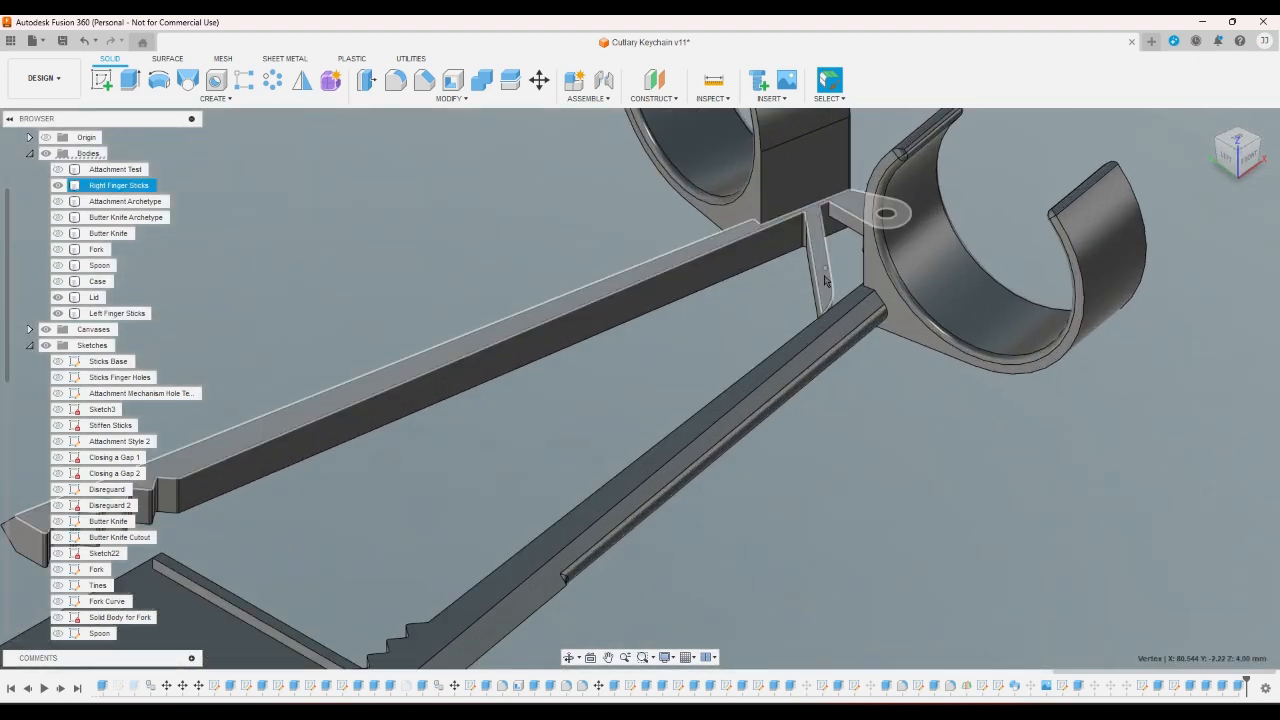
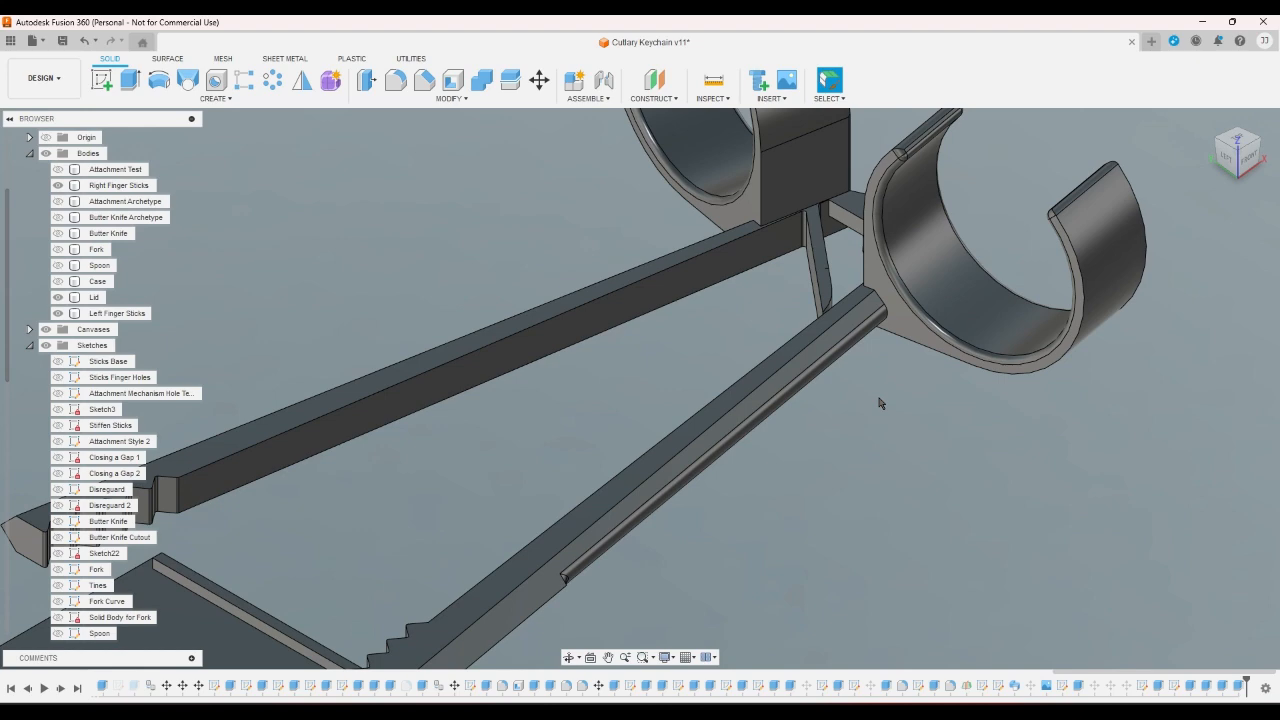
pyautogui.keyDown('shift'); pyautogui.moveTo(879, 403); pyautogui.dragTo(1165, 372, button='middle'); pyautogui.keyUp('shift')
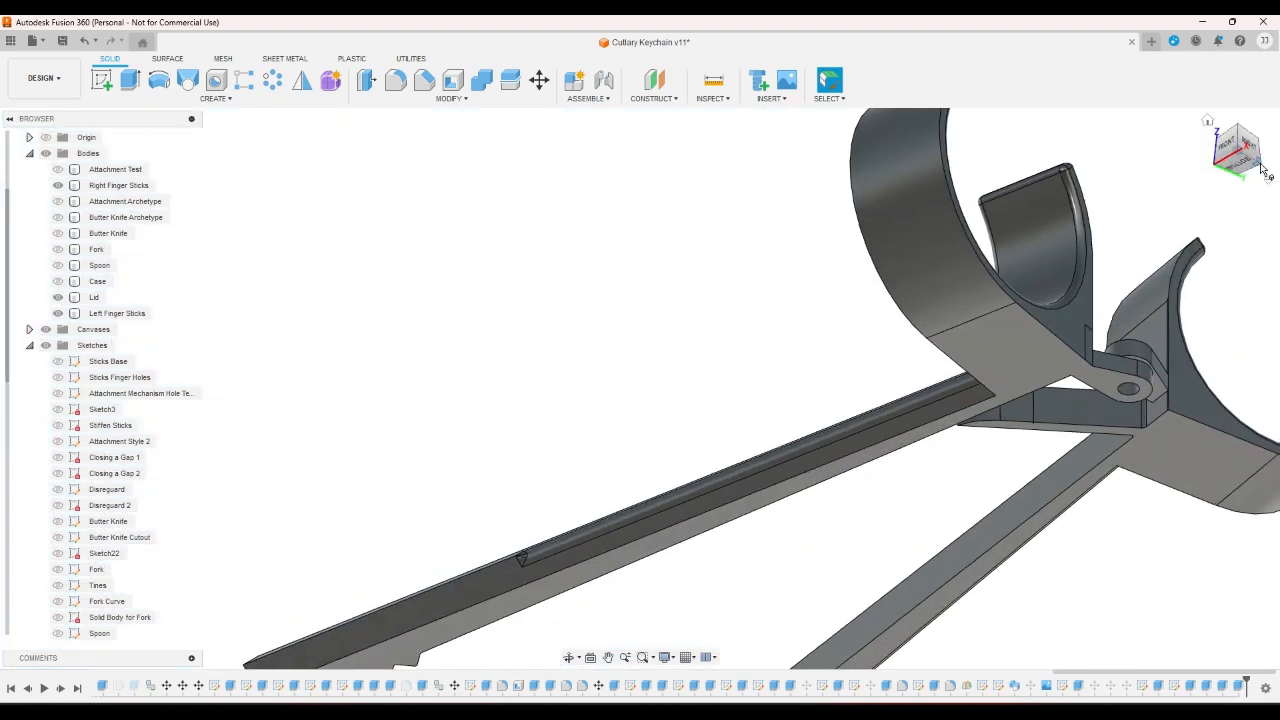
# - Start a sketch on the underside face of the hinged finger stick and project that face and the other stick's hinge lug face
pyautogui.click(102, 80)
pyautogui.click(1140, 390)
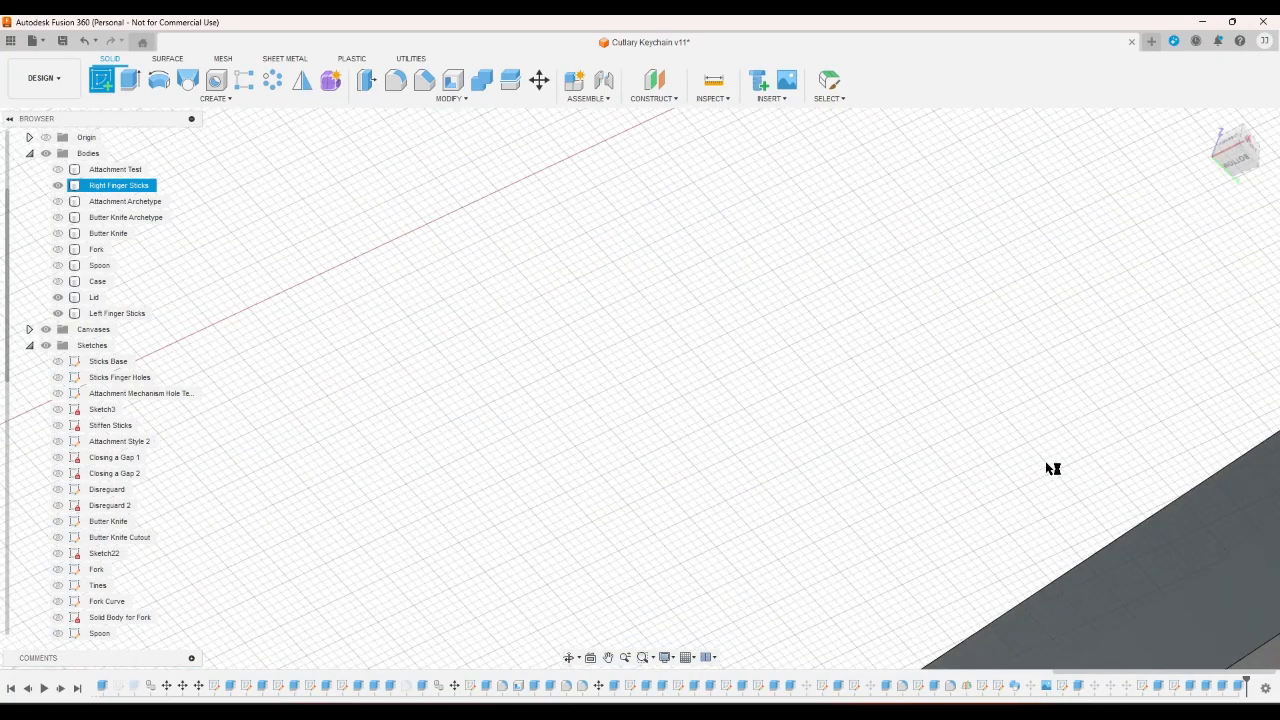
pyautogui.scroll(-7, 827, 510)
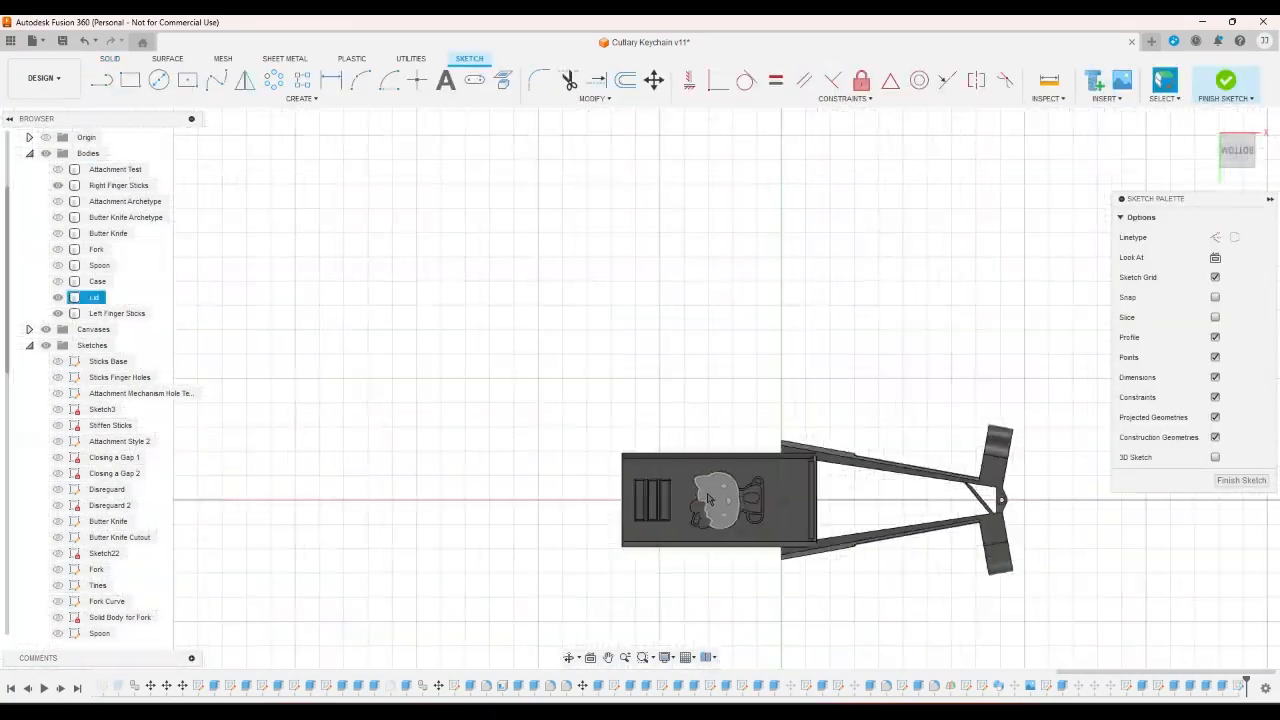
pyautogui.scroll(10, 1046, 529)
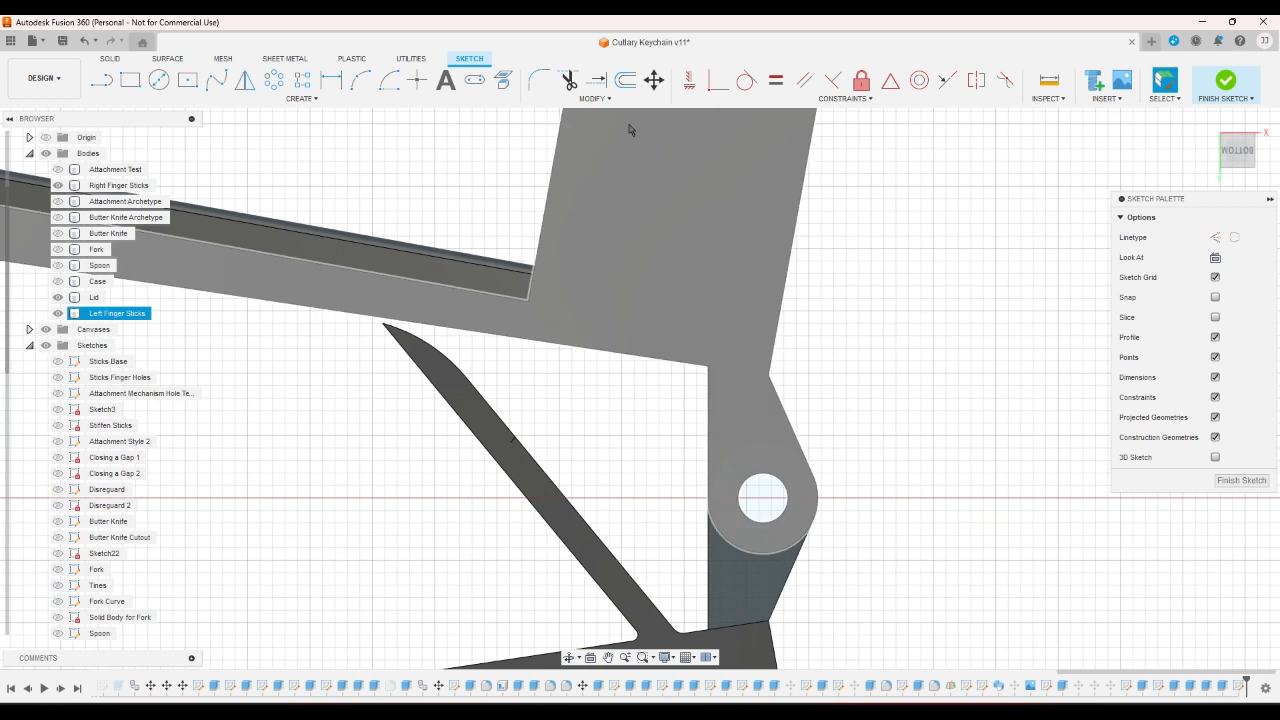
pyautogui.press('p')
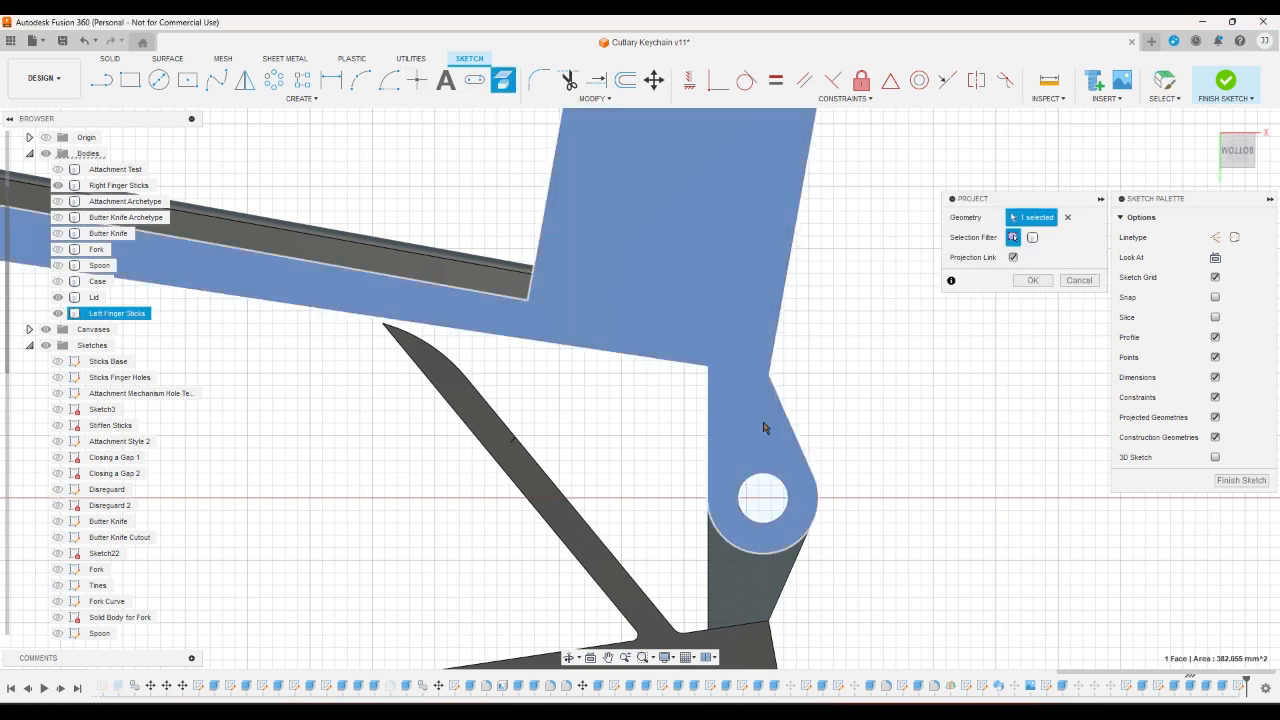
pyautogui.click(762, 423)
pyautogui.click(1033, 280)
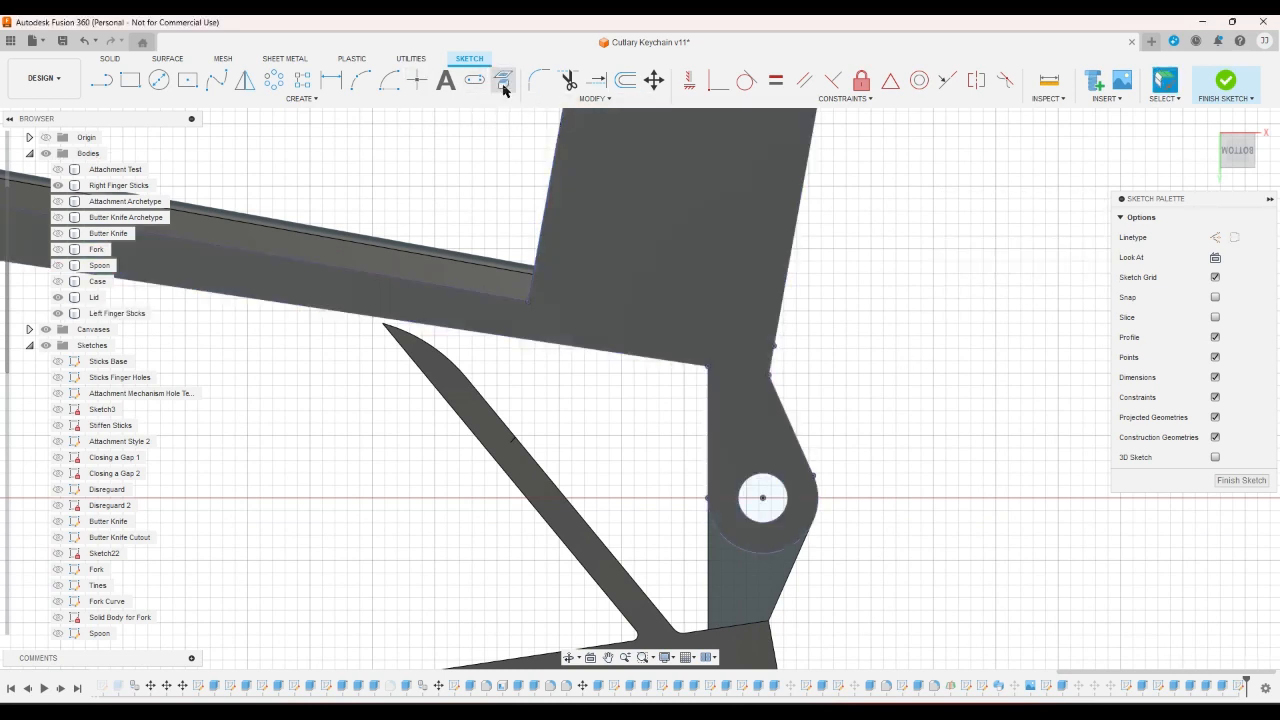
pyautogui.click(503, 82)
pyautogui.click(742, 565)
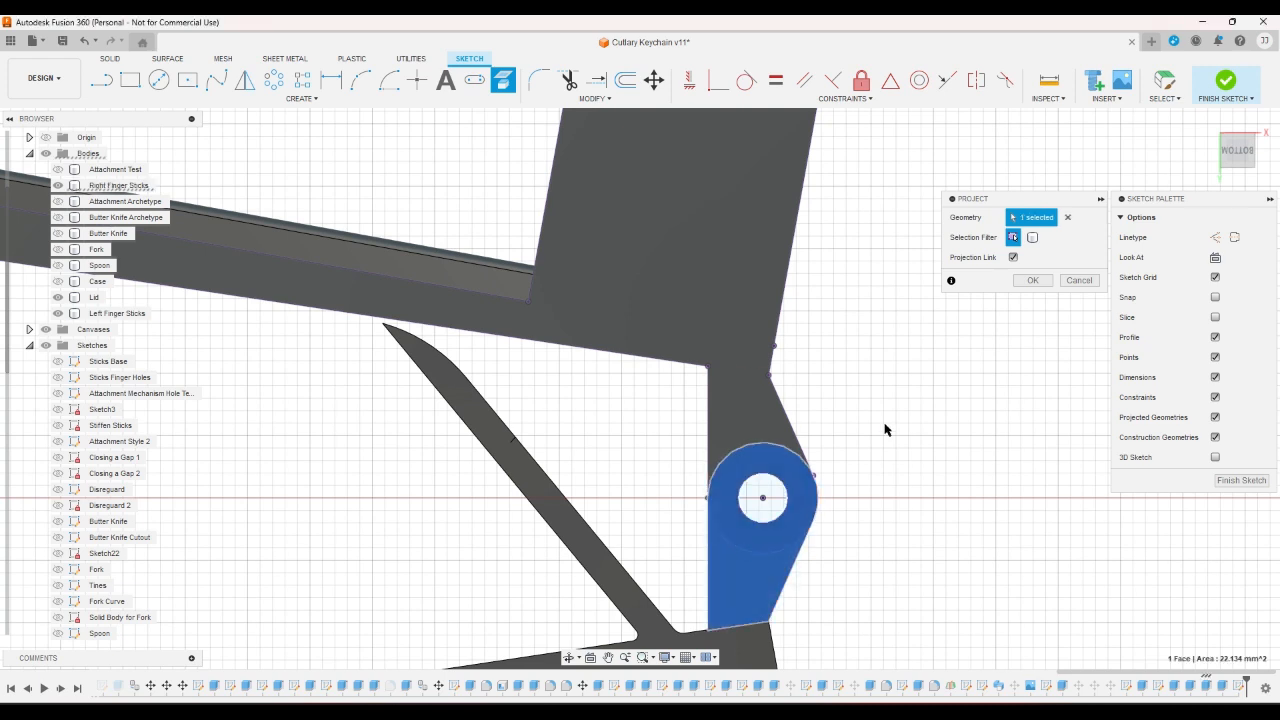
pyautogui.click(1033, 280)
# - Offset the projected outline of the lower stick's hinge lug outward by 0.2 mm
pyautogui.scroll(2, 903, 343)
pyautogui.scroll(-2, 880, 369)
pyautogui.scroll(2, 817, 534)
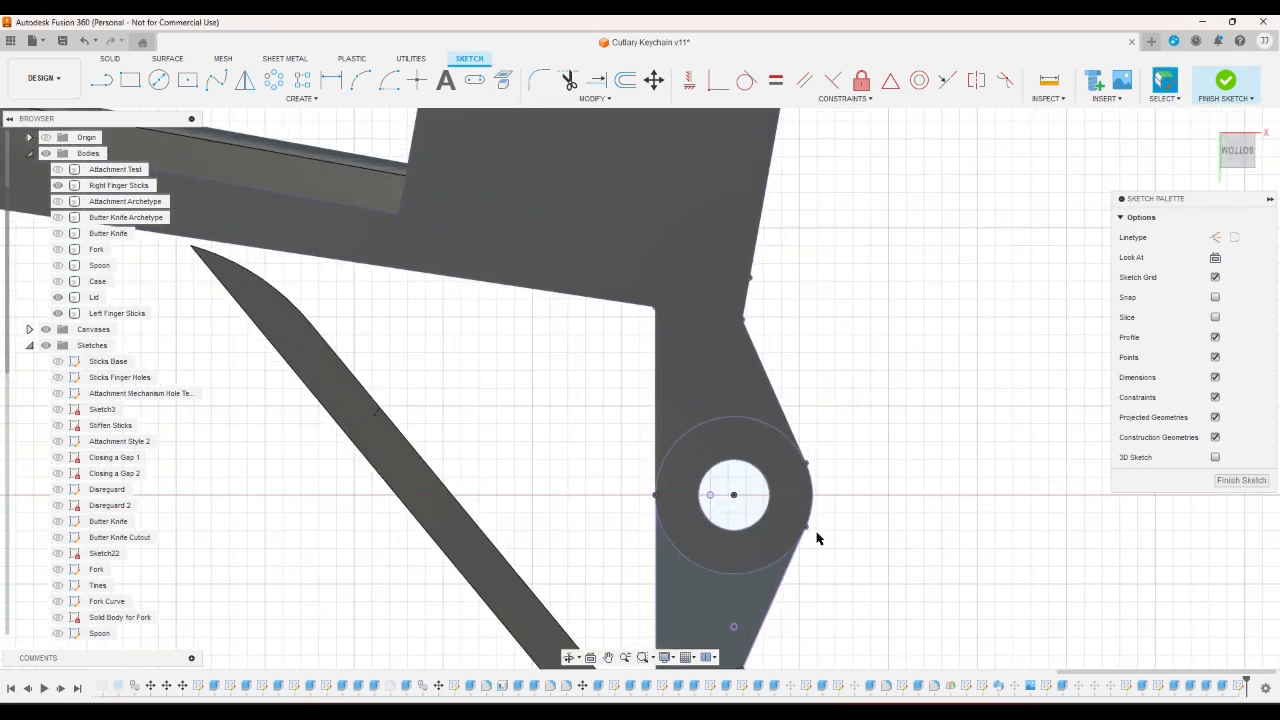
pyautogui.click(624, 81)
pyautogui.click(782, 436)
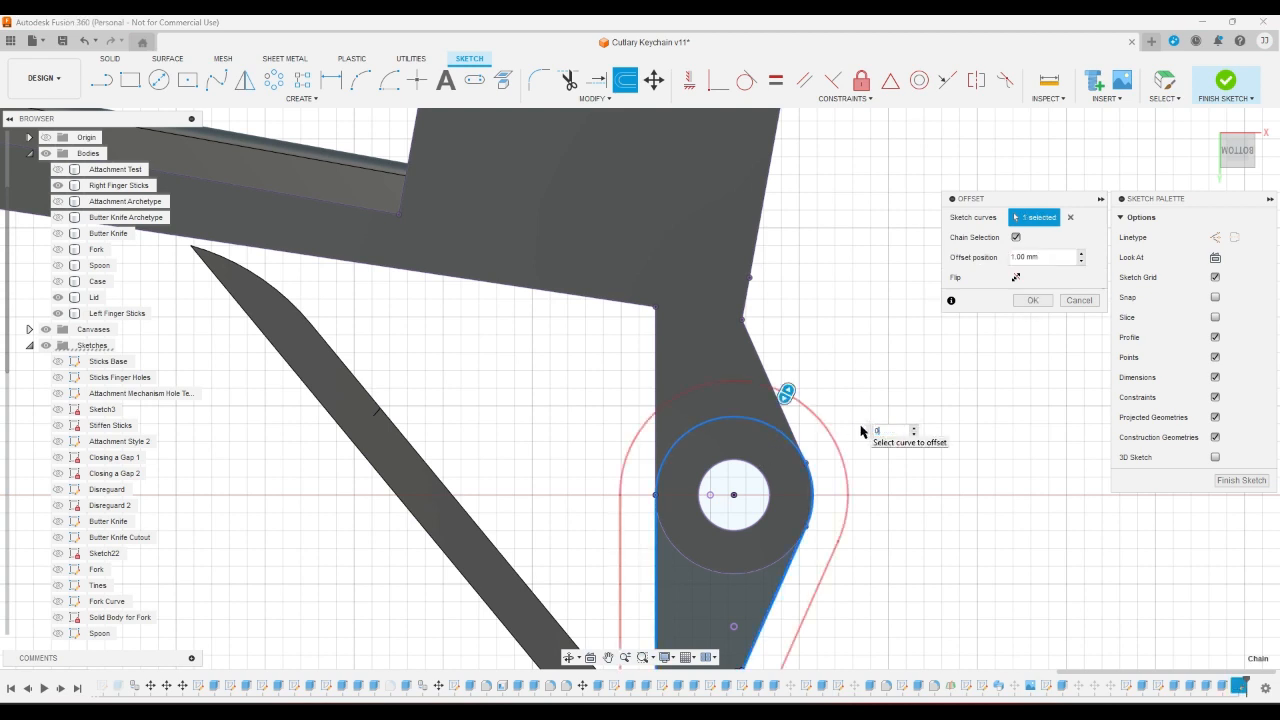
pyautogui.write('0.2')
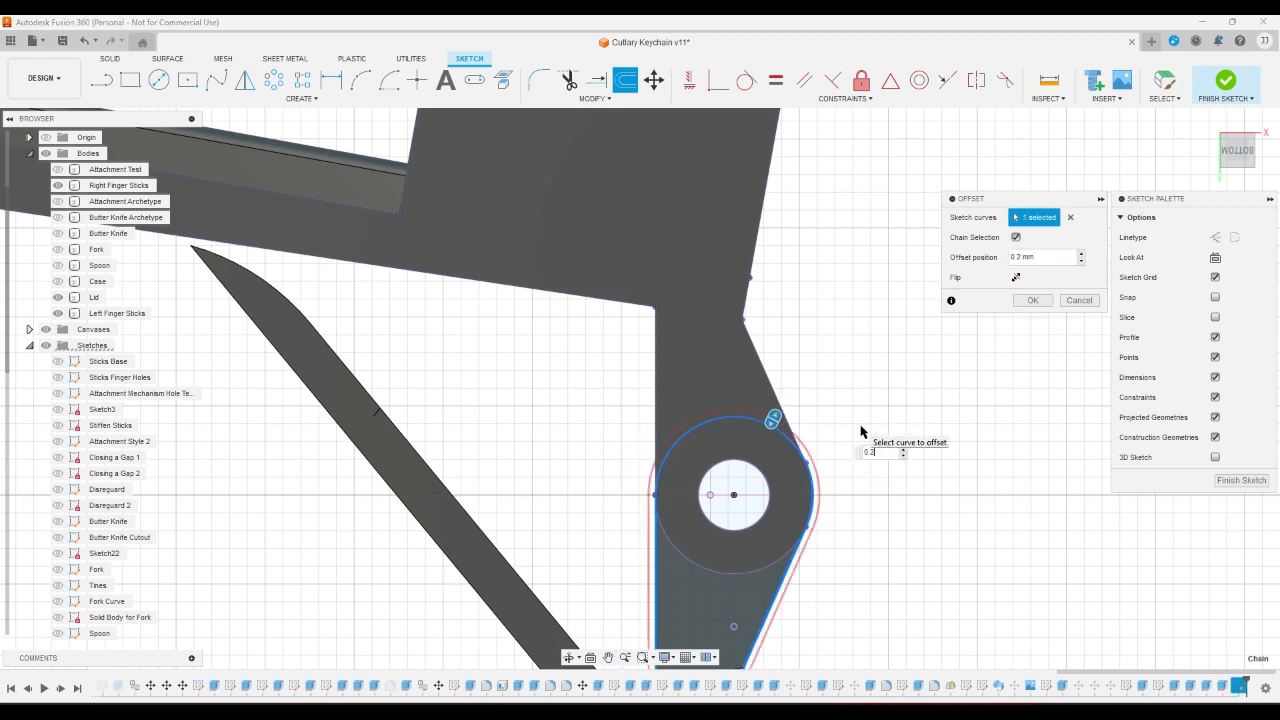
pyautogui.press('Return')
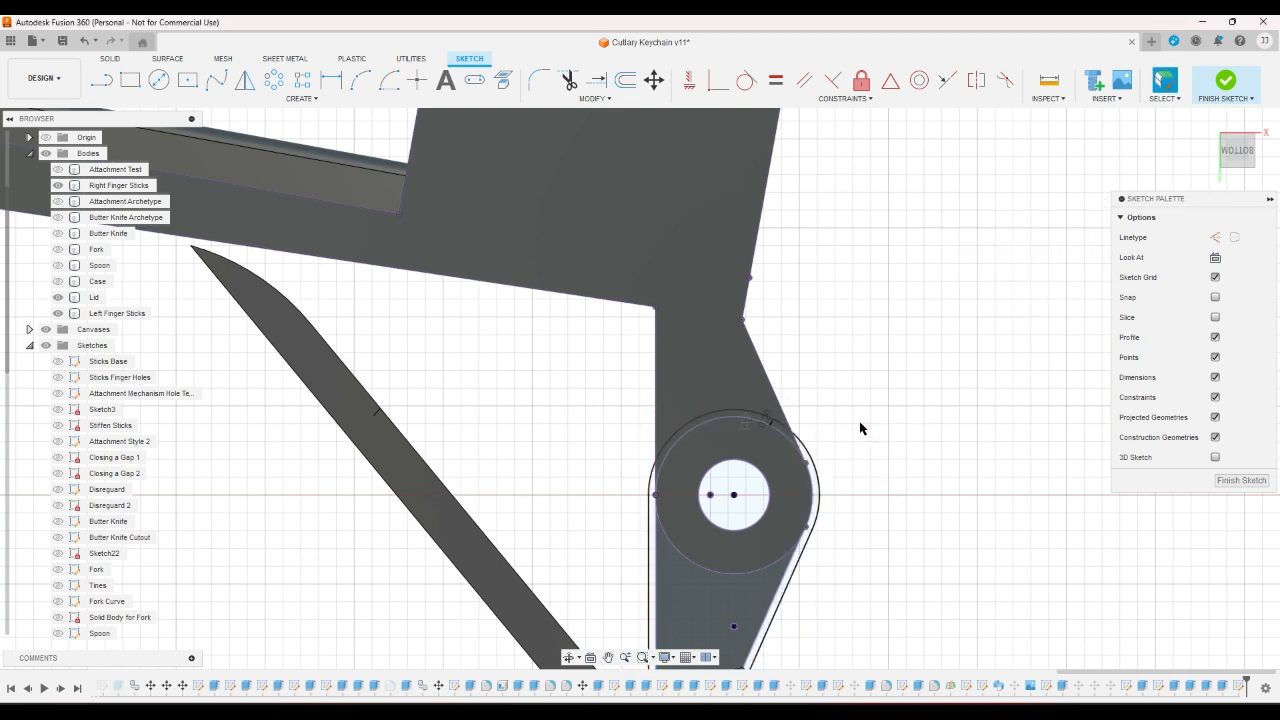
# - Offset the projected outline of the upper finger stick and its hinge lug outward by 0.2 mm
pyautogui.click(625, 81)
pyautogui.click(763, 348)
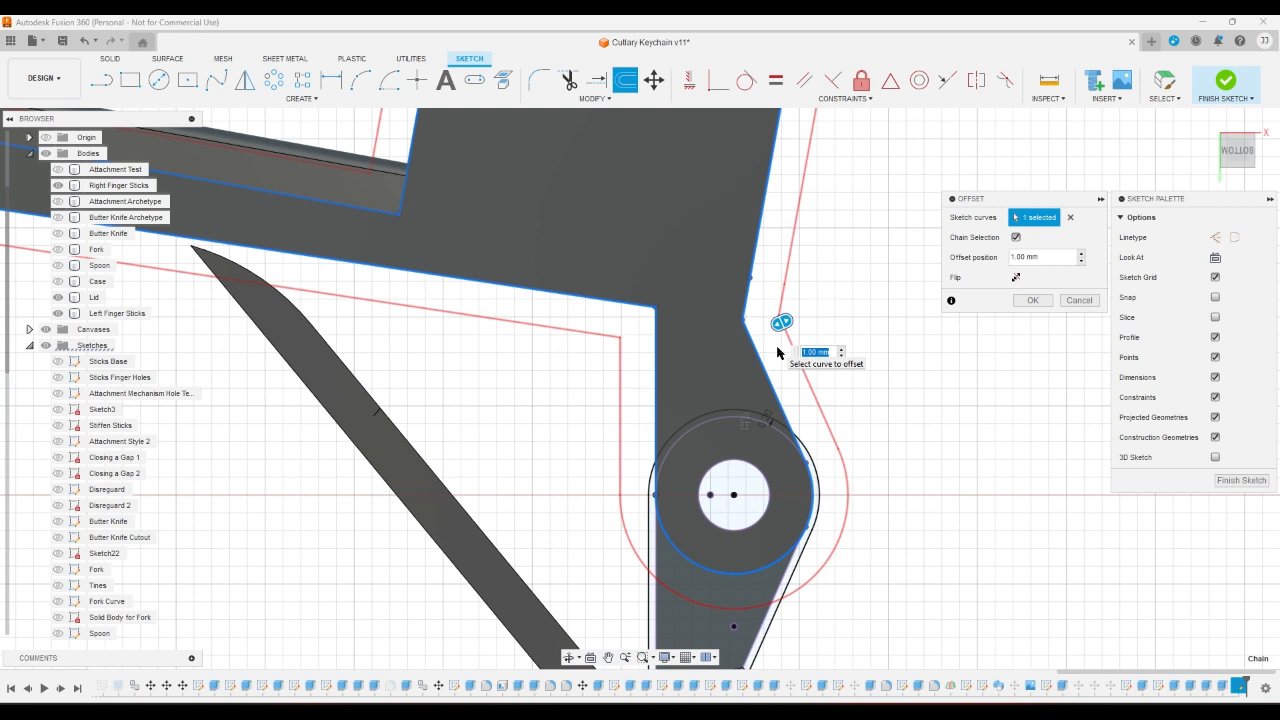
pyautogui.write('0.2')
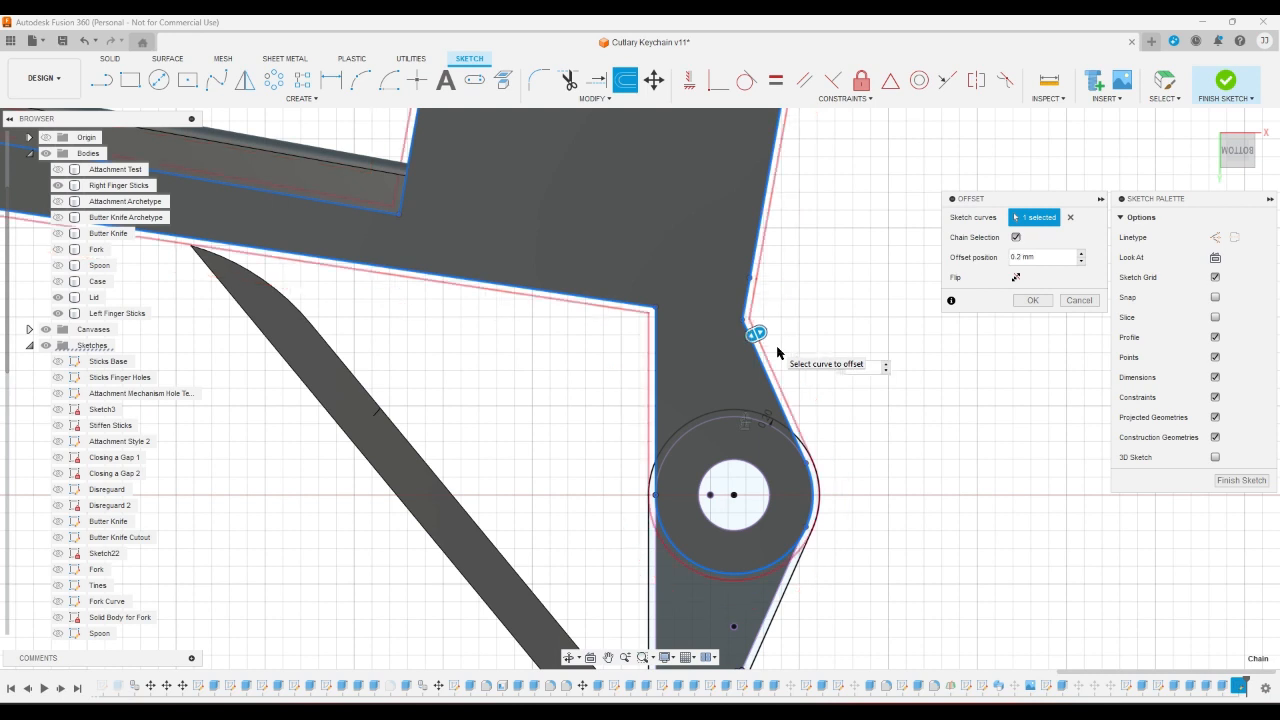
pyautogui.click(1032, 301)
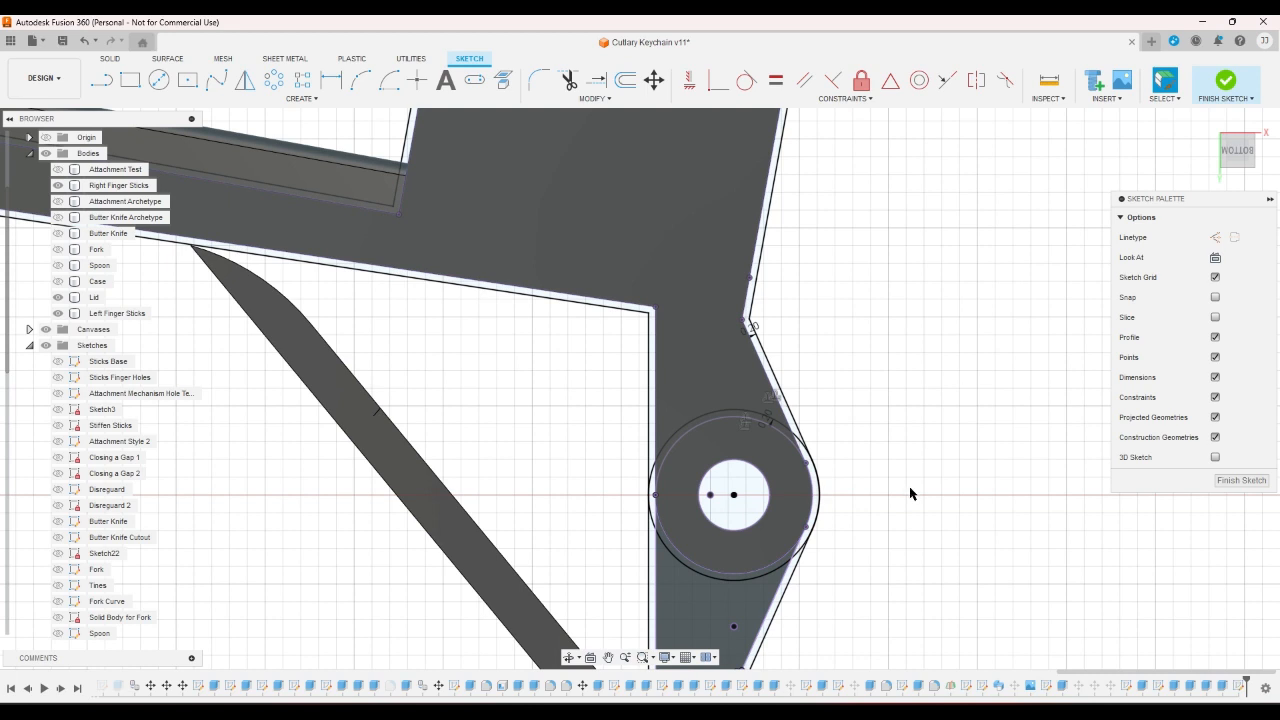
# - Finish the sketch and extrude the hinge profile below the clearance arc up to the lower finger stick's underside face
pyautogui.click(1226, 82)
pyautogui.click(1222, 140)
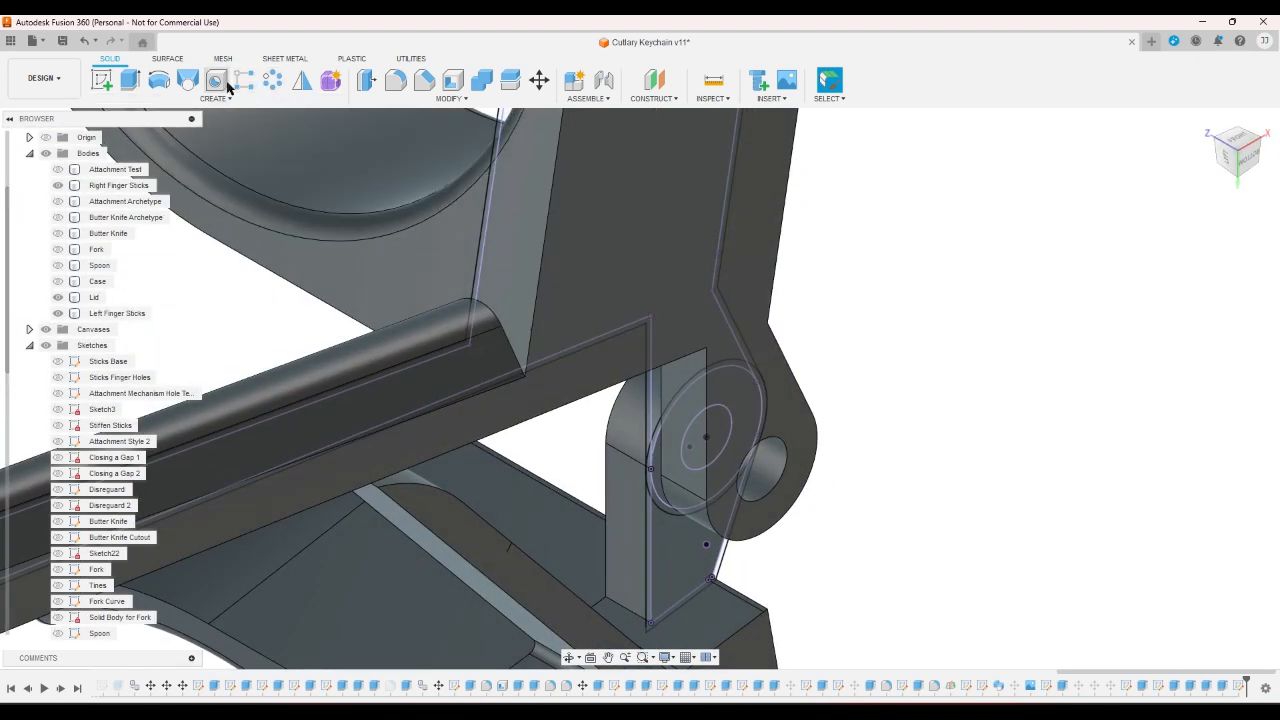
pyautogui.click(129, 79)
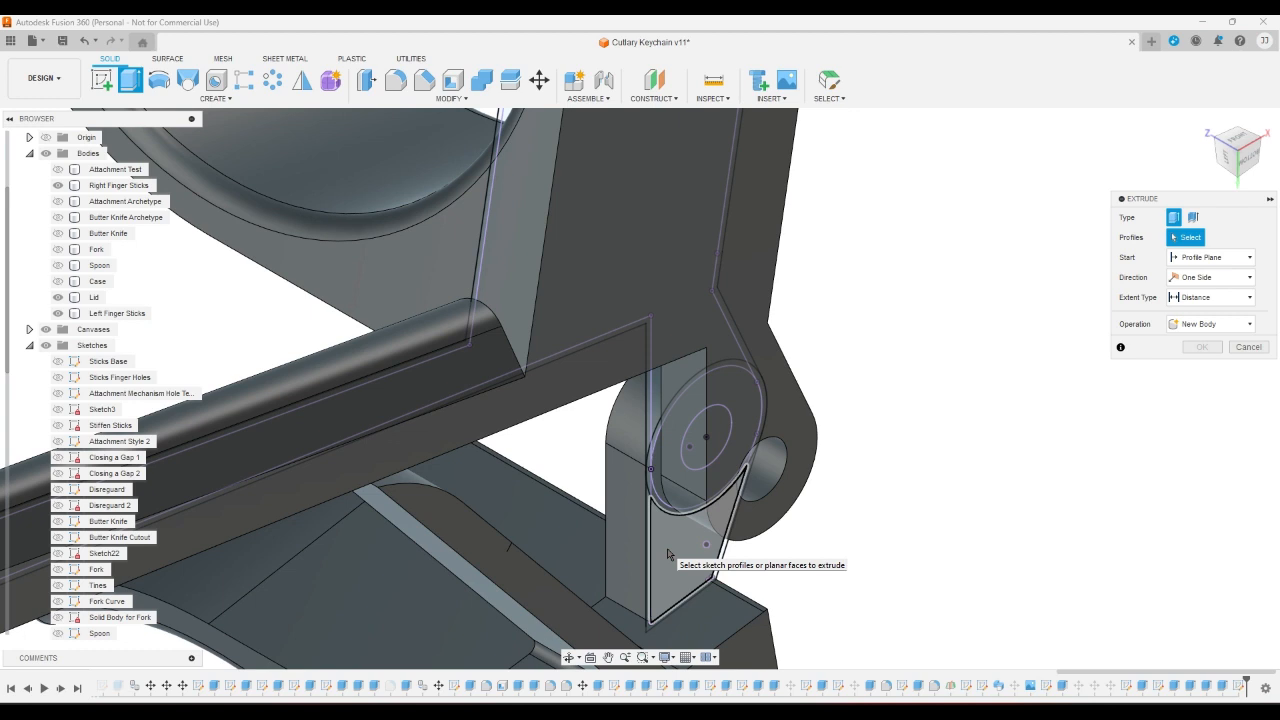
pyautogui.click(668, 554)
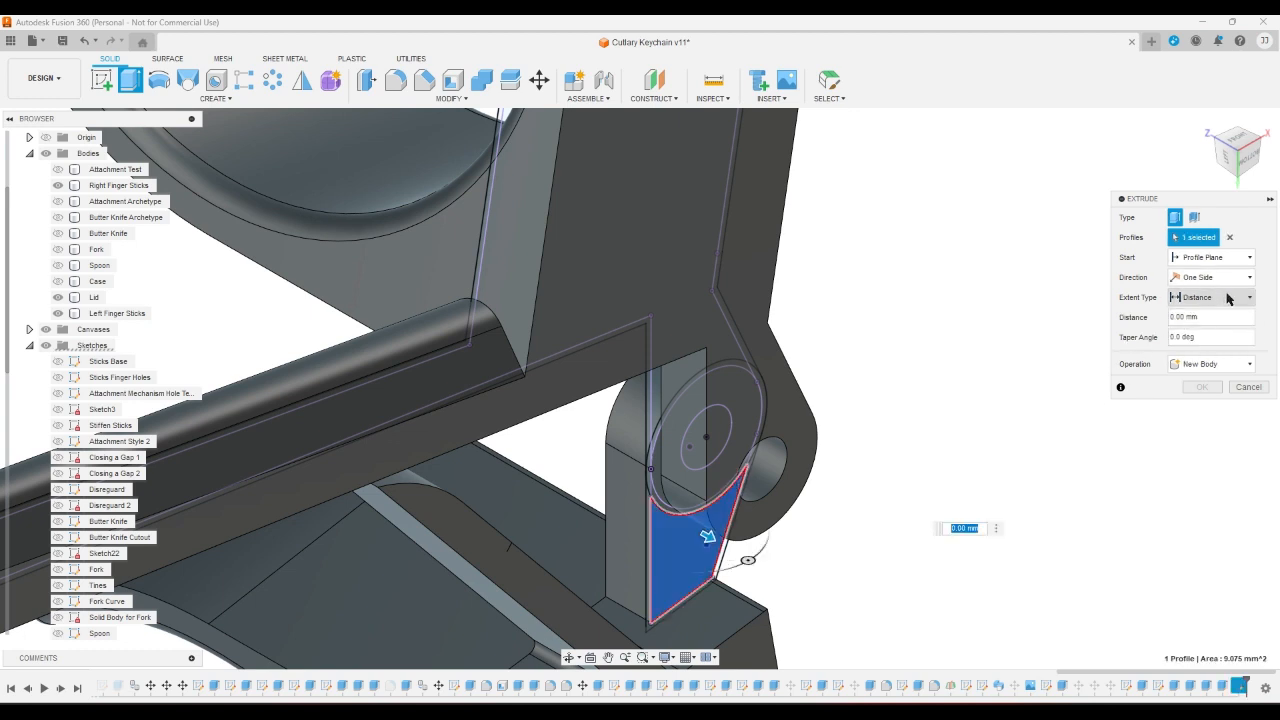
pyautogui.click(1224, 296)
pyautogui.click(1199, 328)
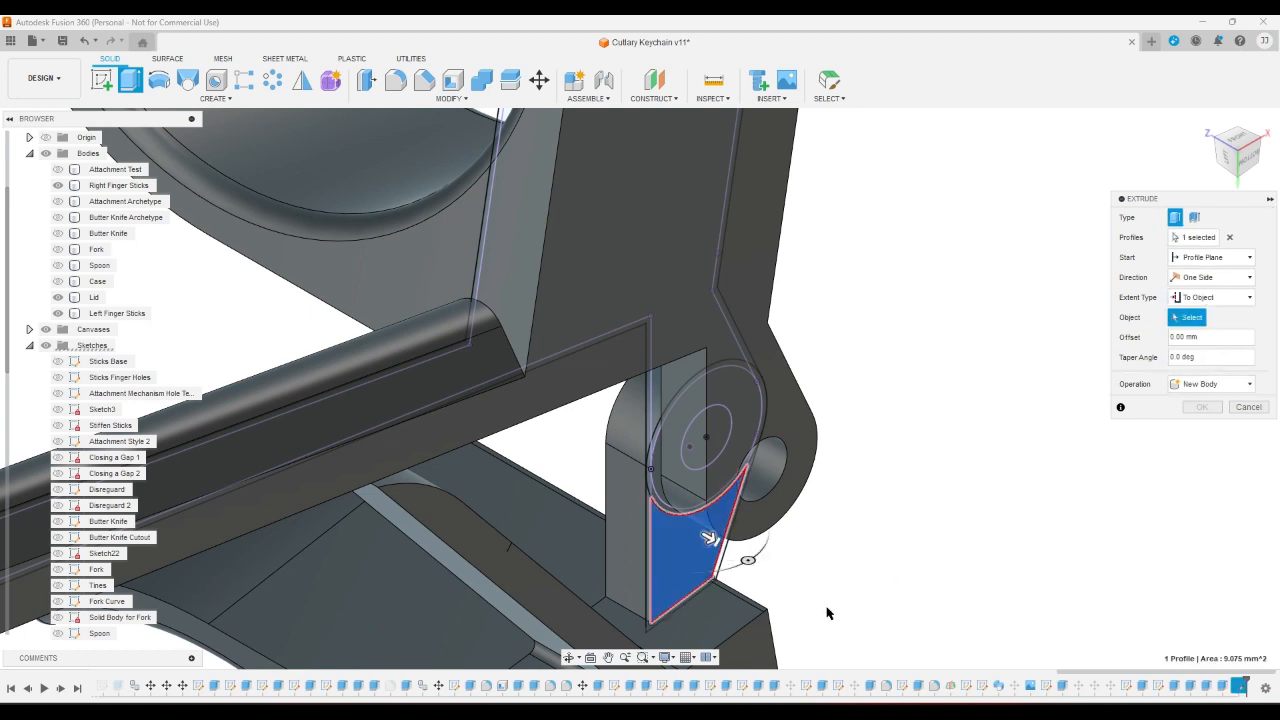
pyautogui.click(783, 640)
pyautogui.click(1184, 451)
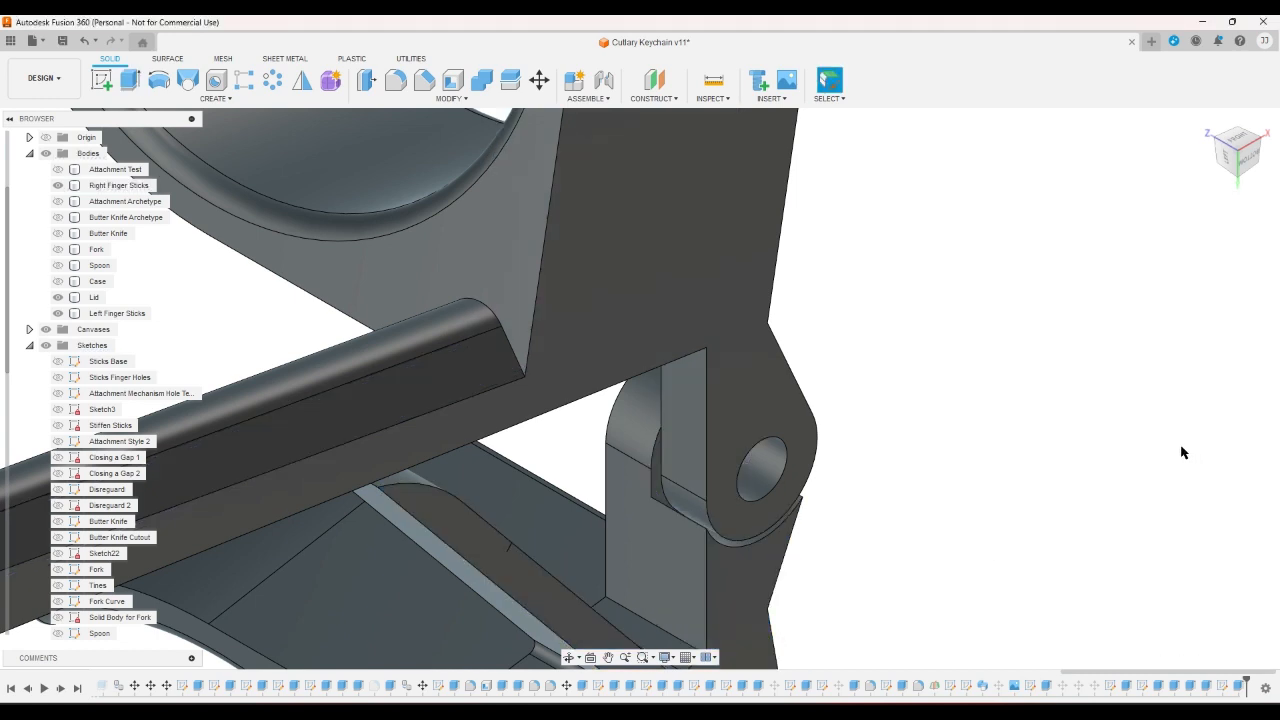
# - Show the hinge clearance sketch again
pyautogui.click(1222, 685)
pyautogui.scroll(-5, 58, 540)
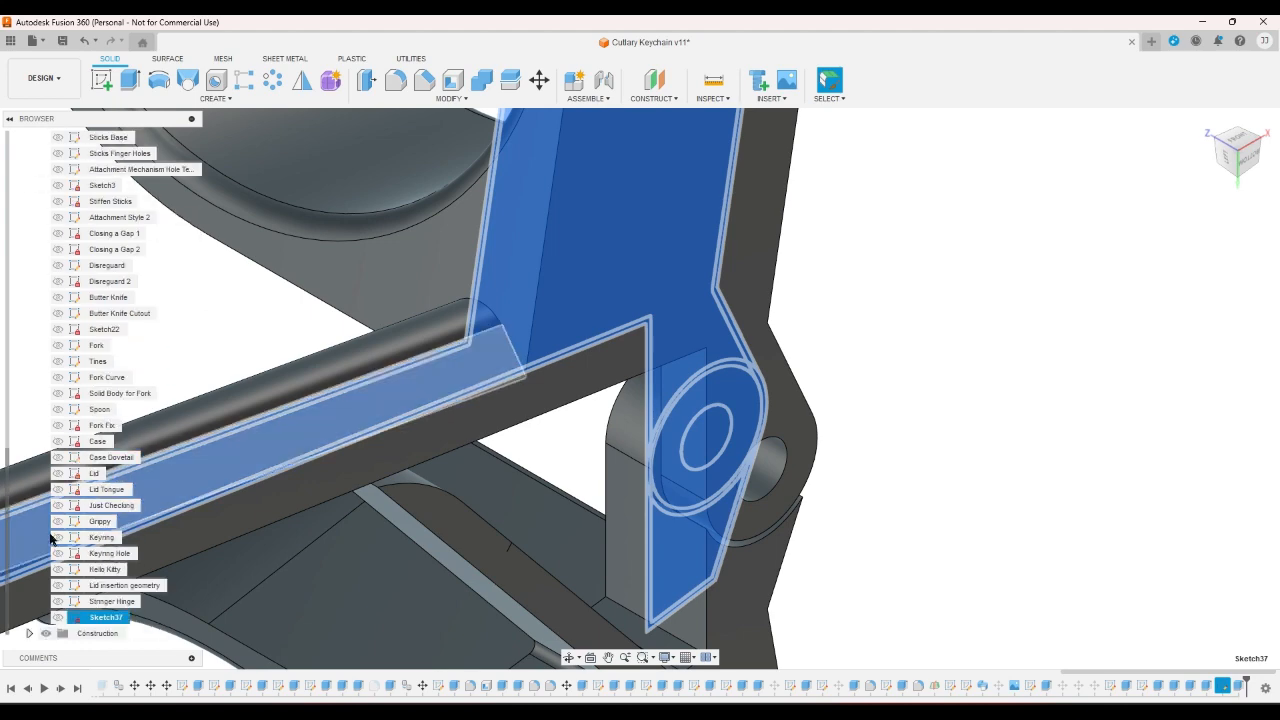
pyautogui.click(1048, 582)
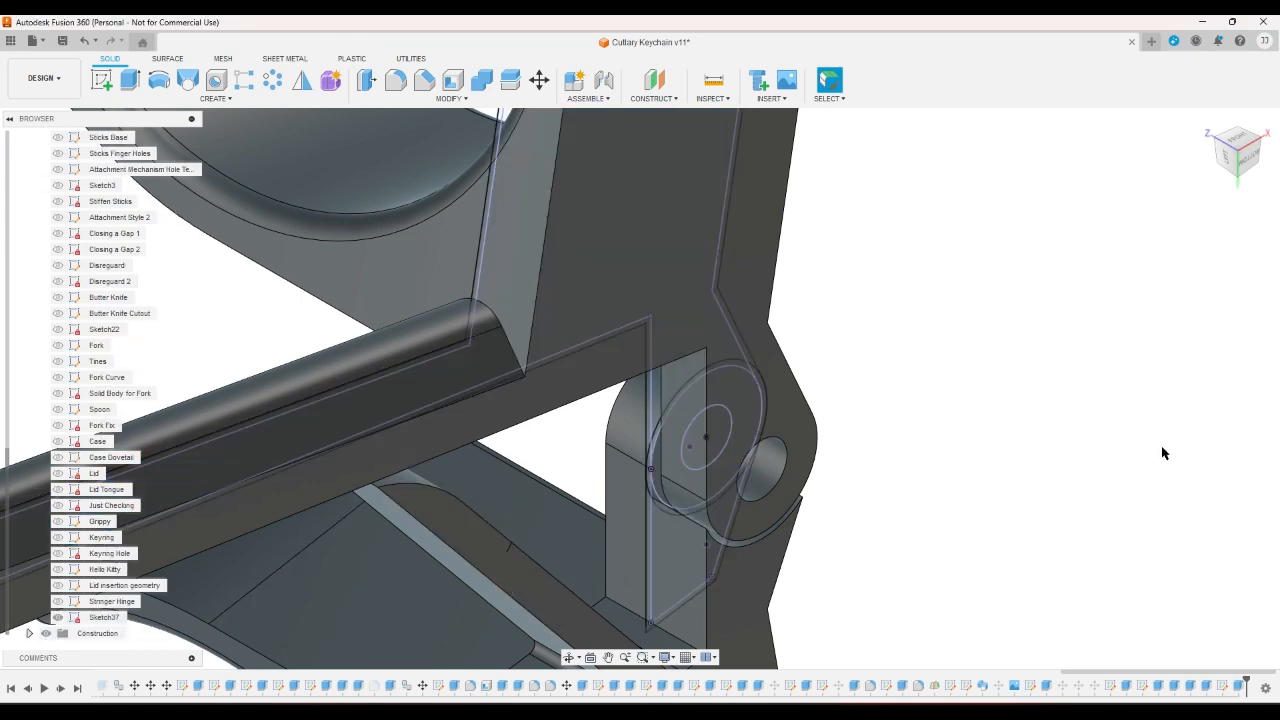
pyautogui.click(1220, 143)
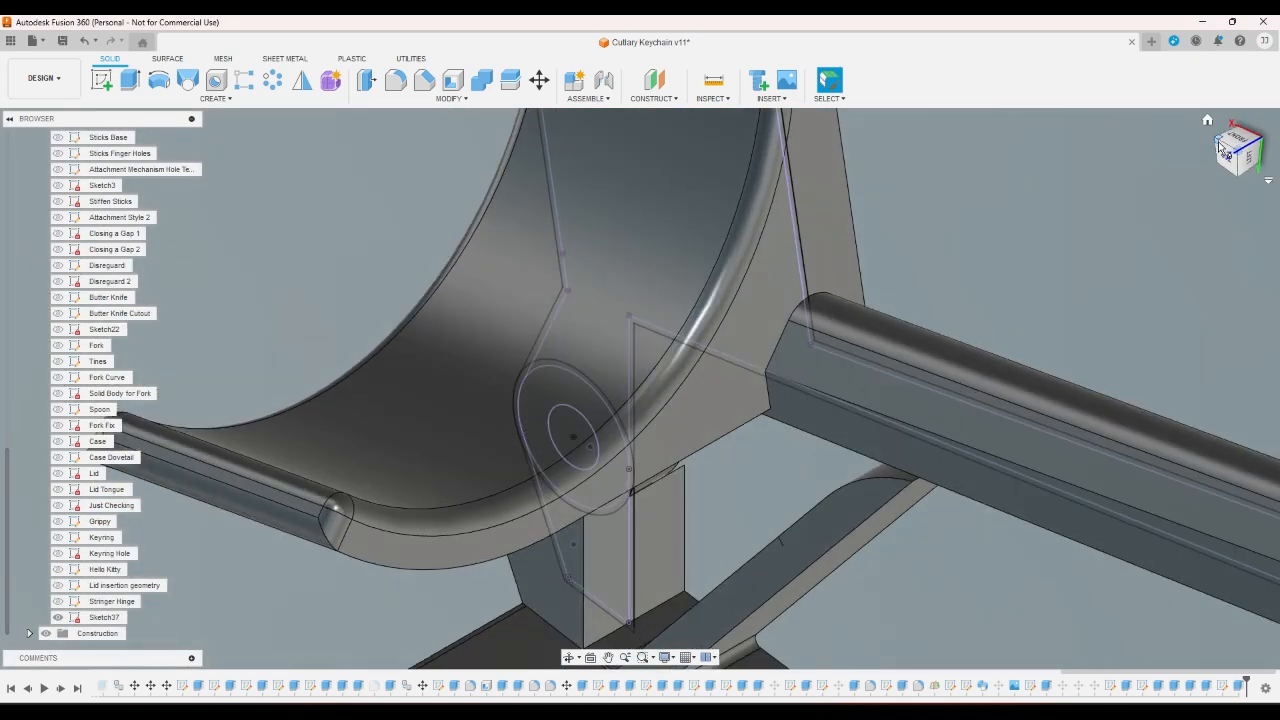
pyautogui.click(1233, 180)
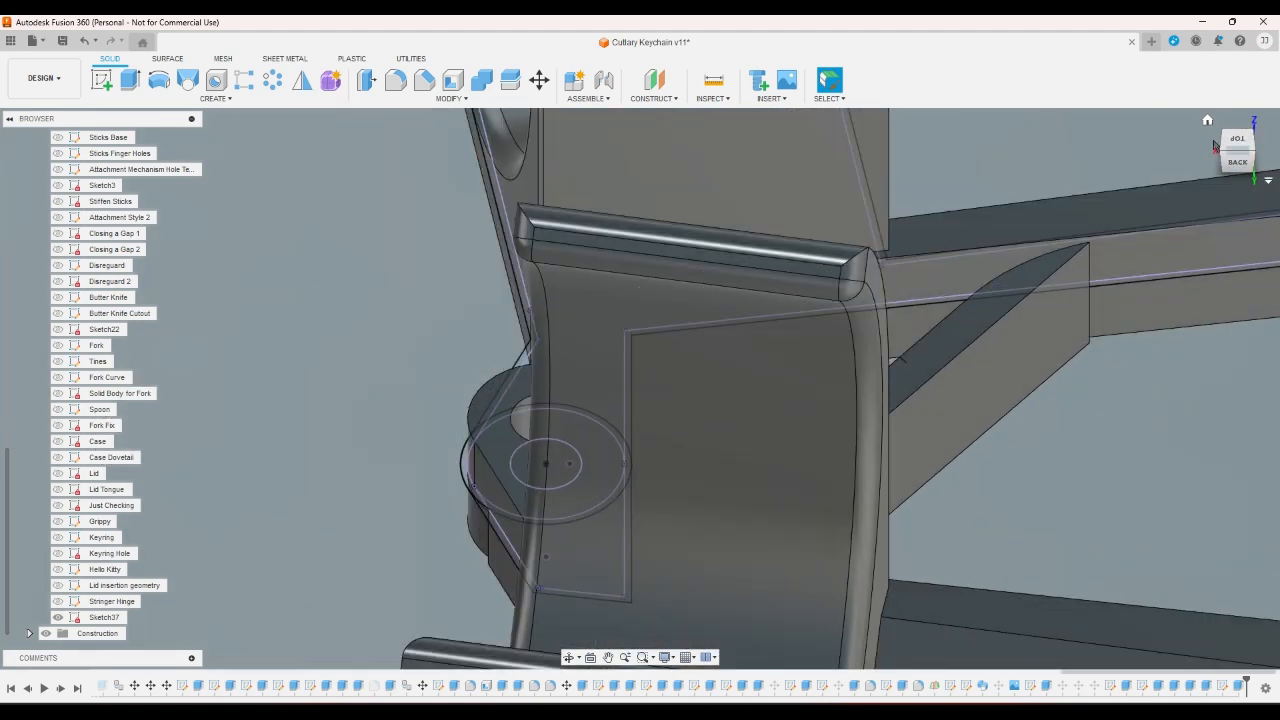
pyautogui.click(1224, 155)
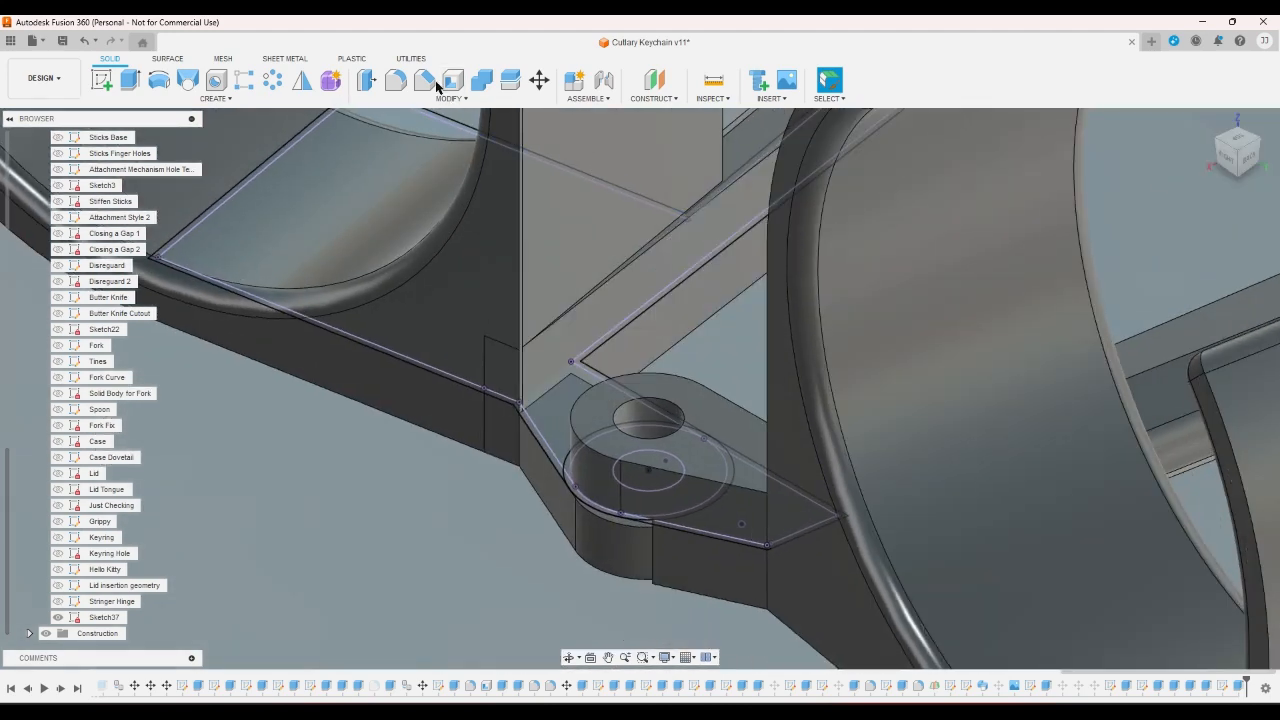
pyautogui.click(130, 80)
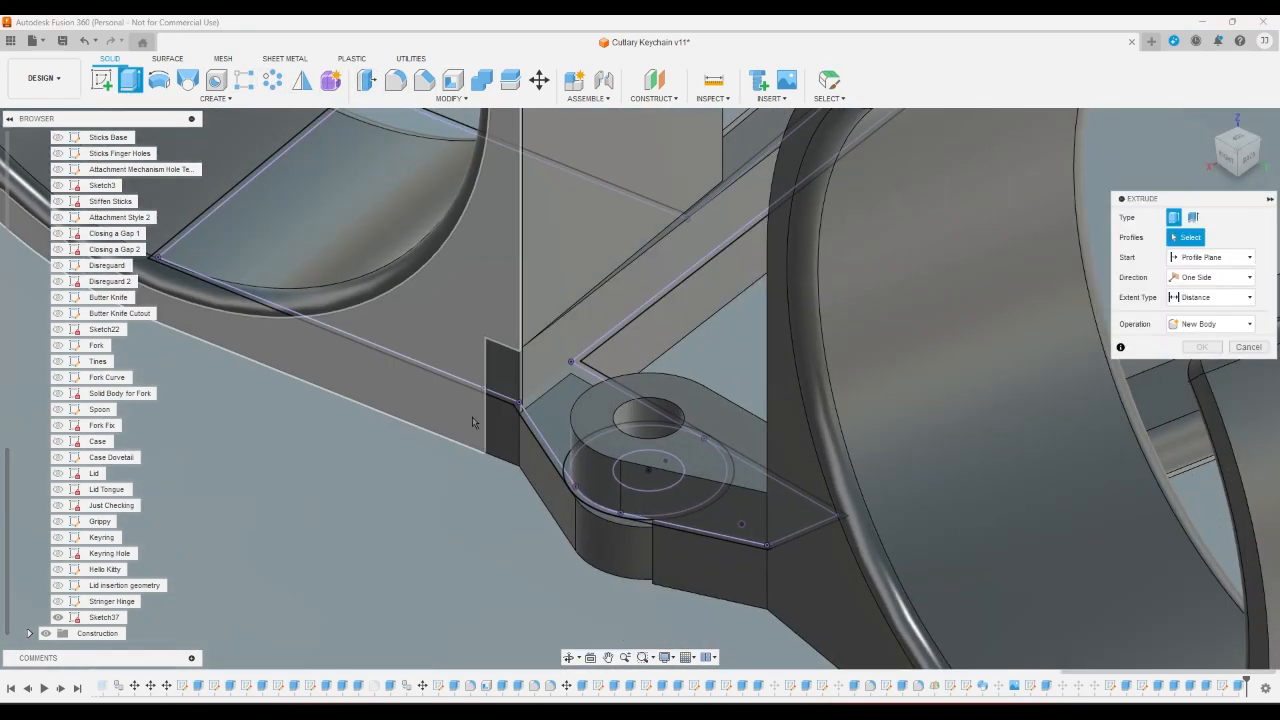
pyautogui.click(549, 427)
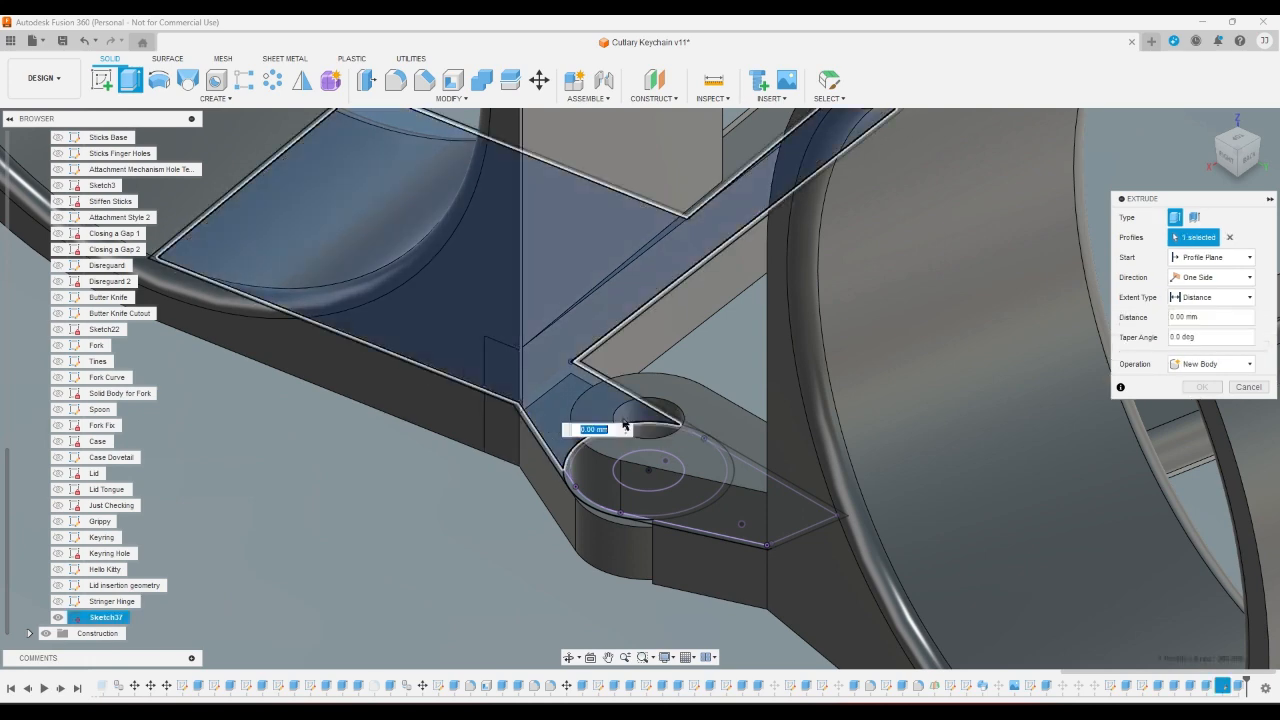
pyautogui.click(1213, 262)
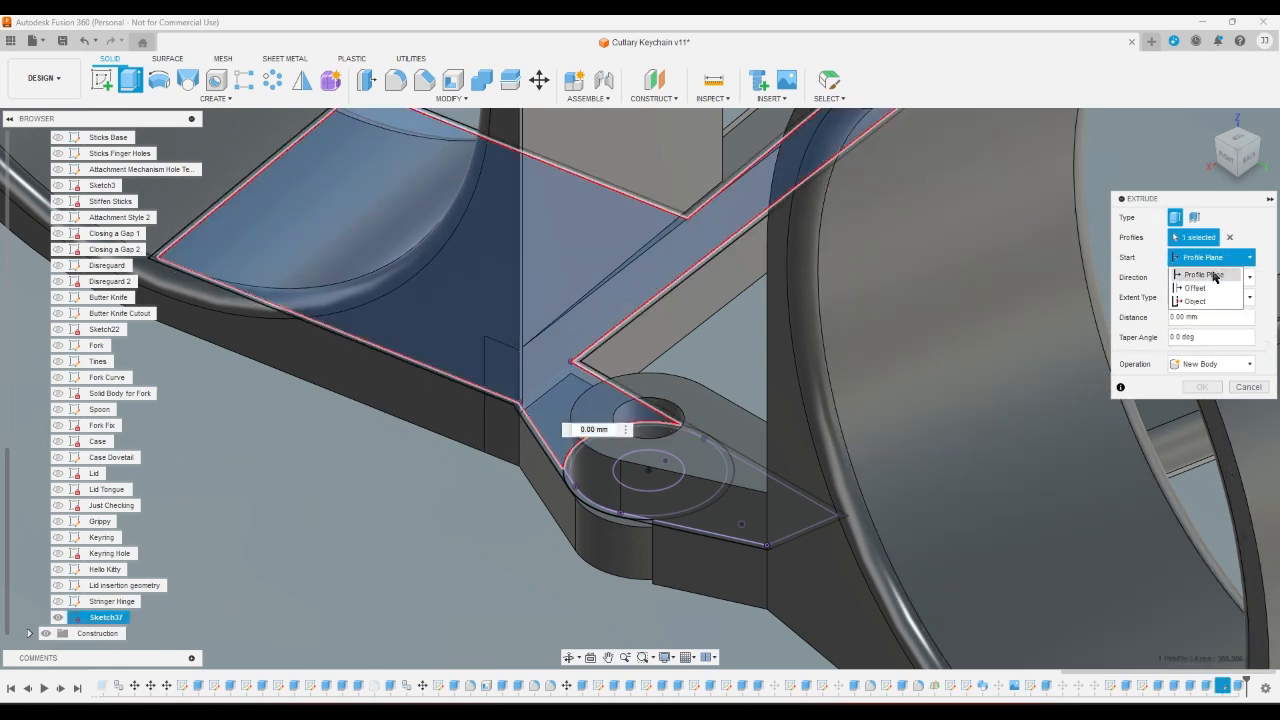
pyautogui.click(1200, 298)
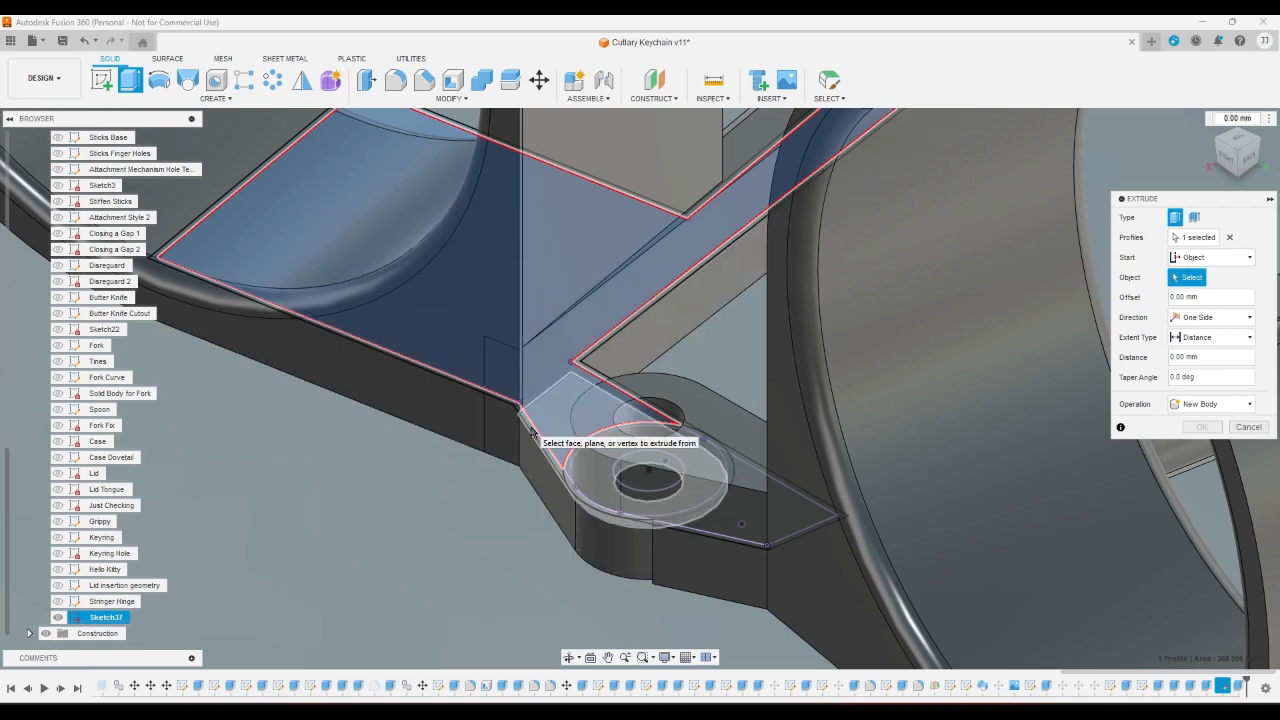
pyautogui.click(548, 405)
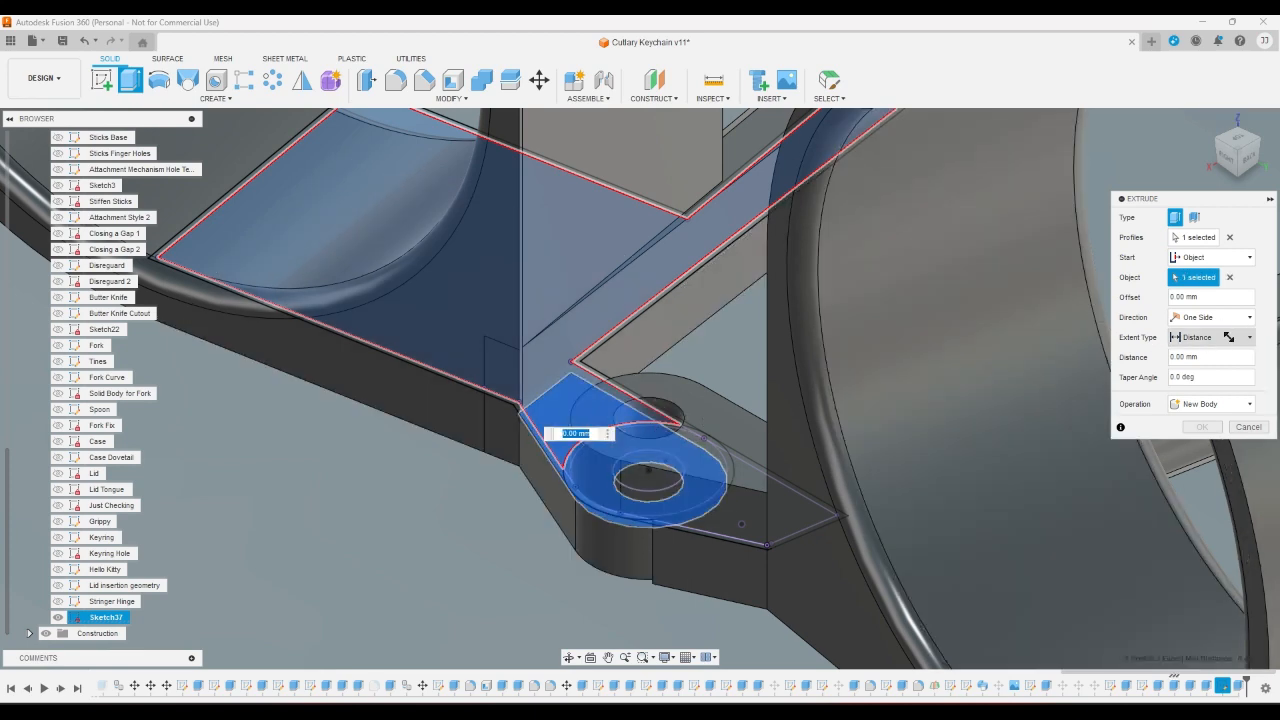
pyautogui.click(1229, 337)
pyautogui.click(1195, 368)
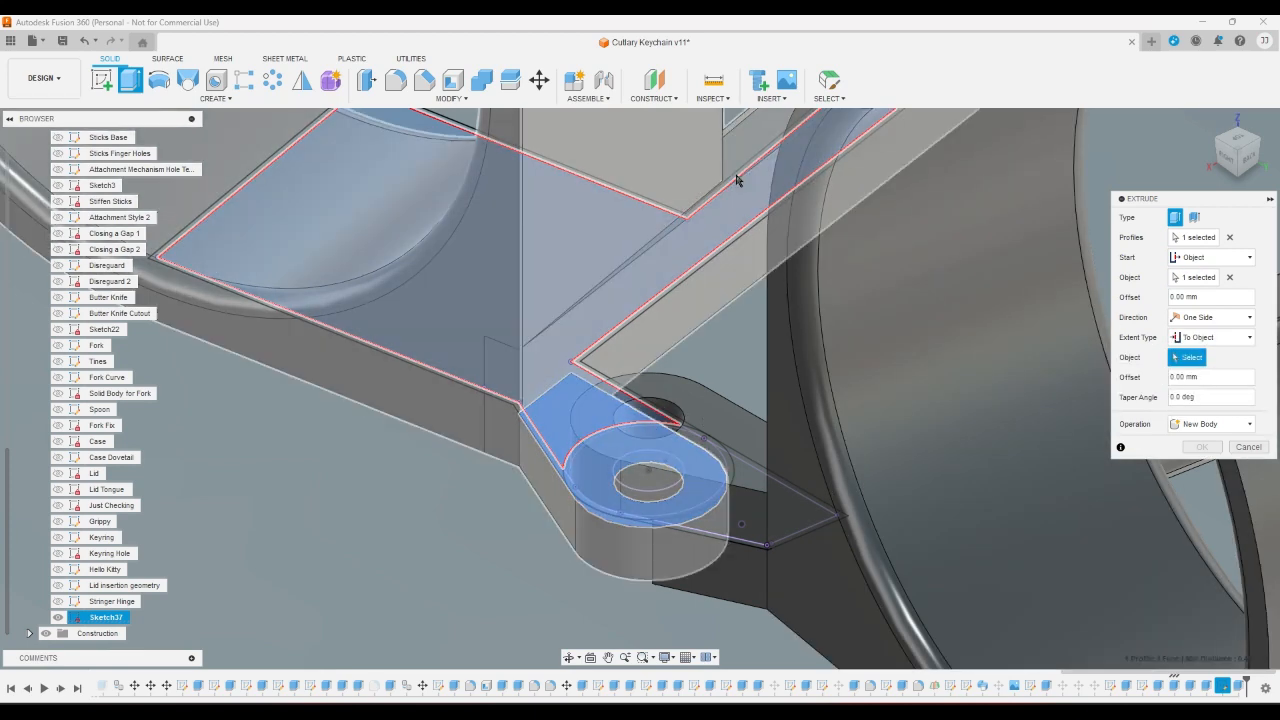
pyautogui.click(736, 180)
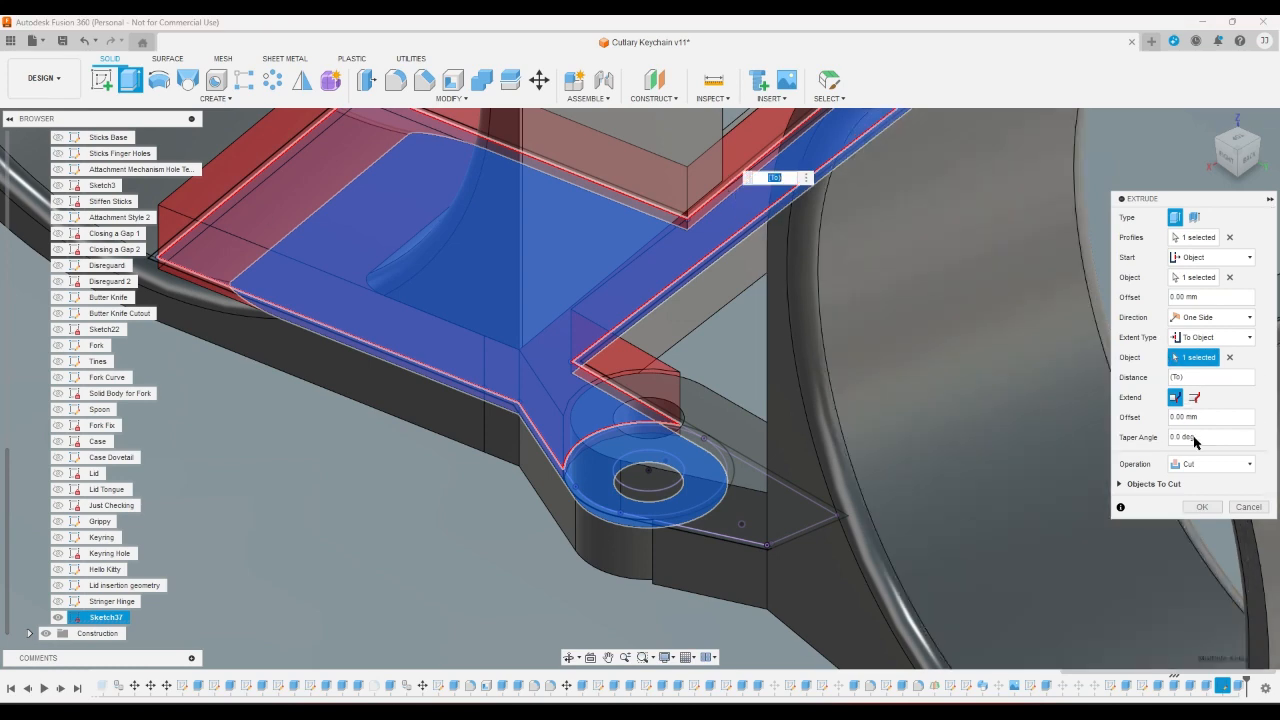
pyautogui.click(1205, 464)
pyautogui.click(1188, 468)
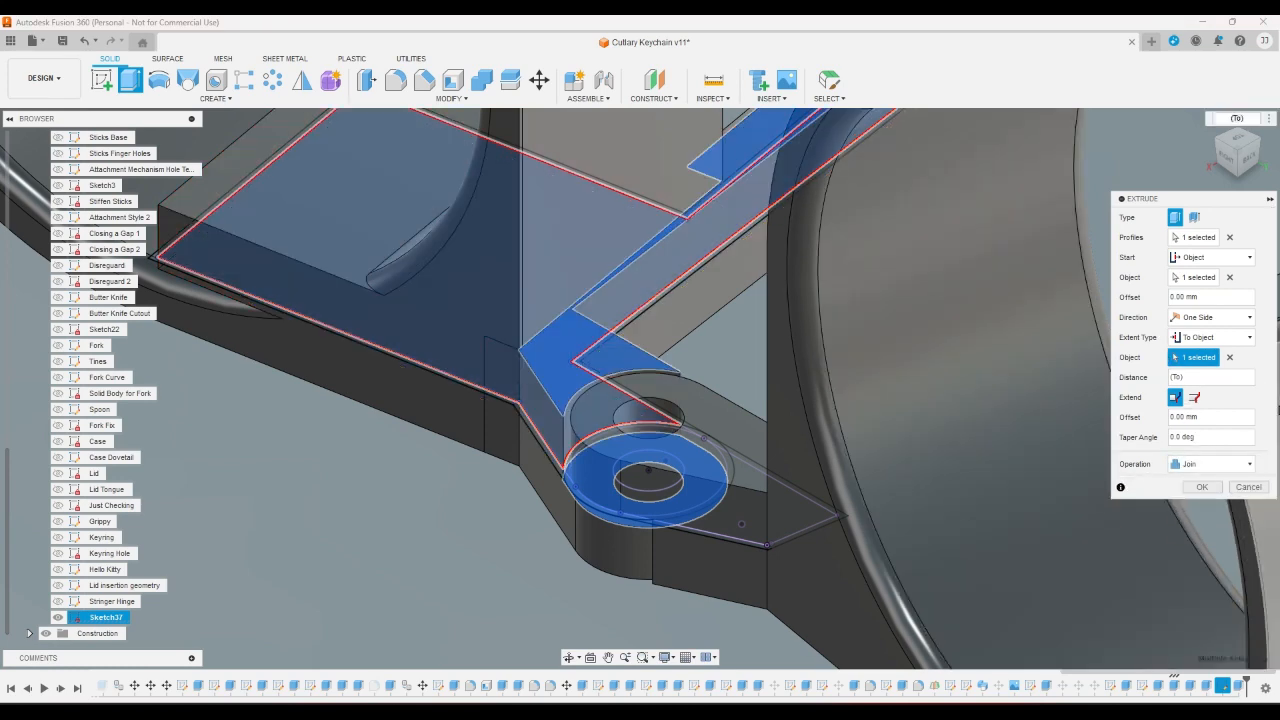
pyautogui.click(1249, 488)
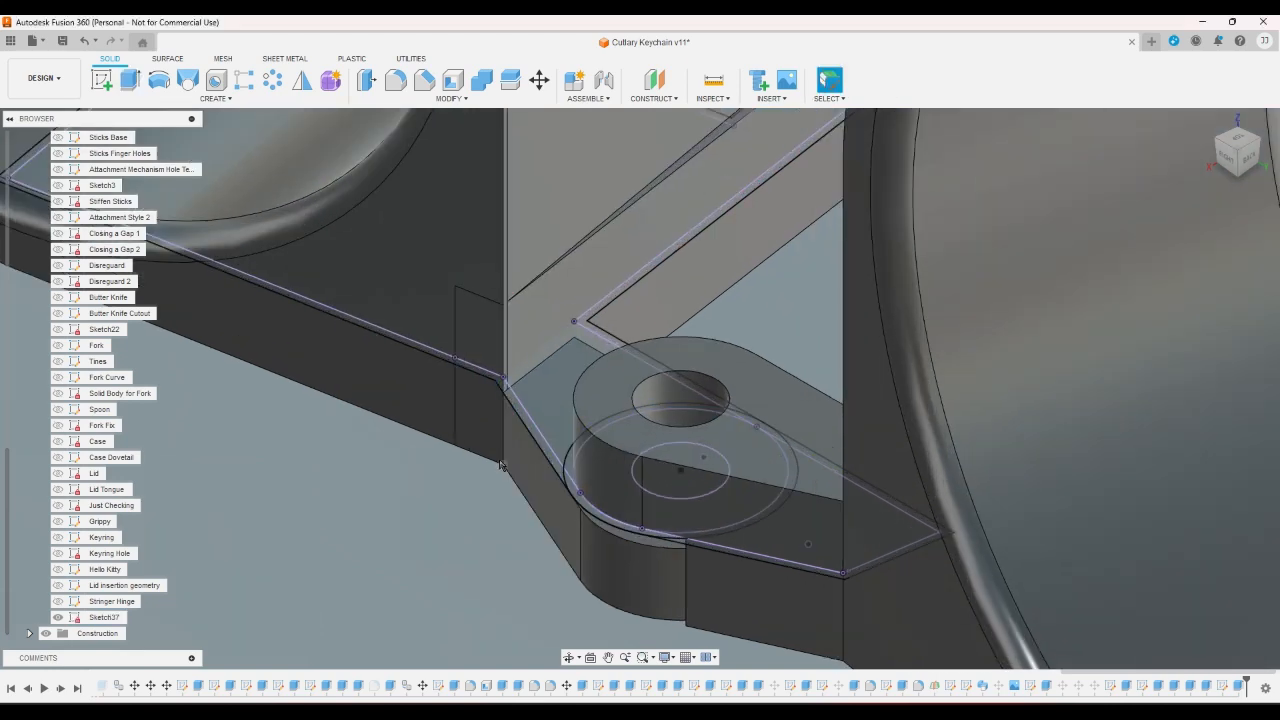
# - Reopen the hinge clearance sketch and project the inner face of the upper stick's hinge lug into it
pyautogui.doubleClick(1222, 686)
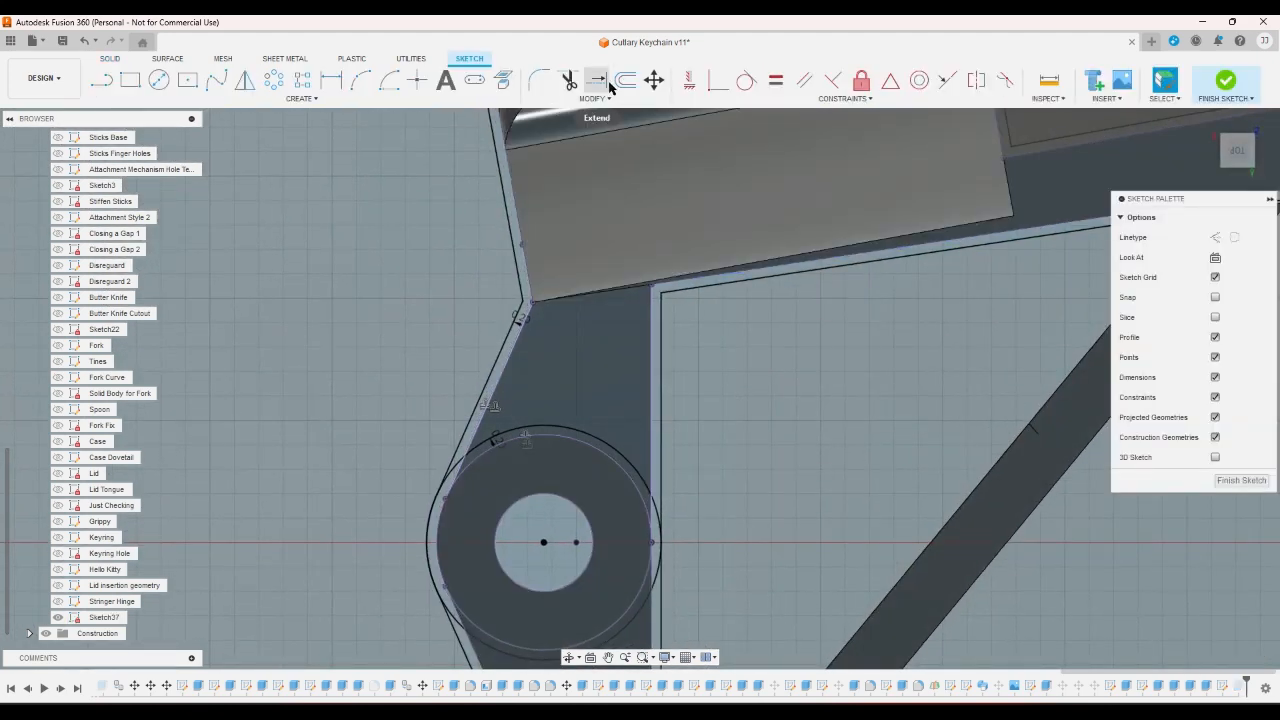
pyautogui.click(503, 80)
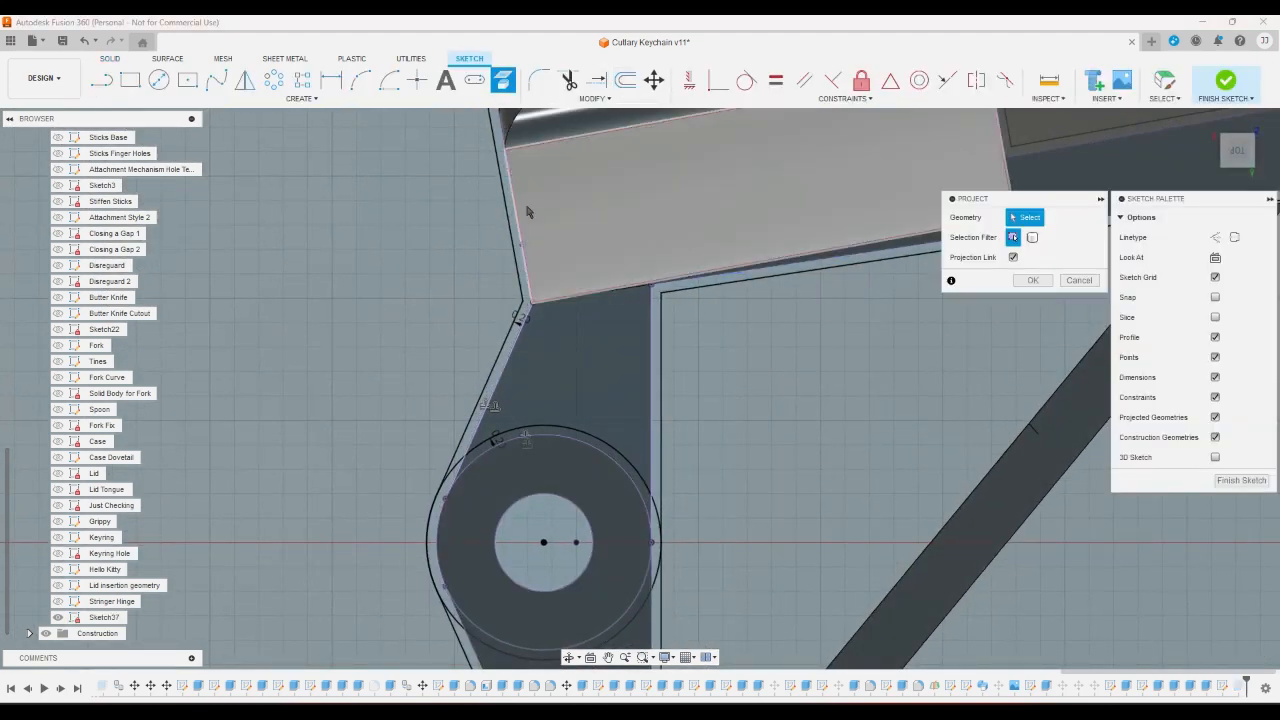
pyautogui.click(613, 315)
pyautogui.click(1033, 280)
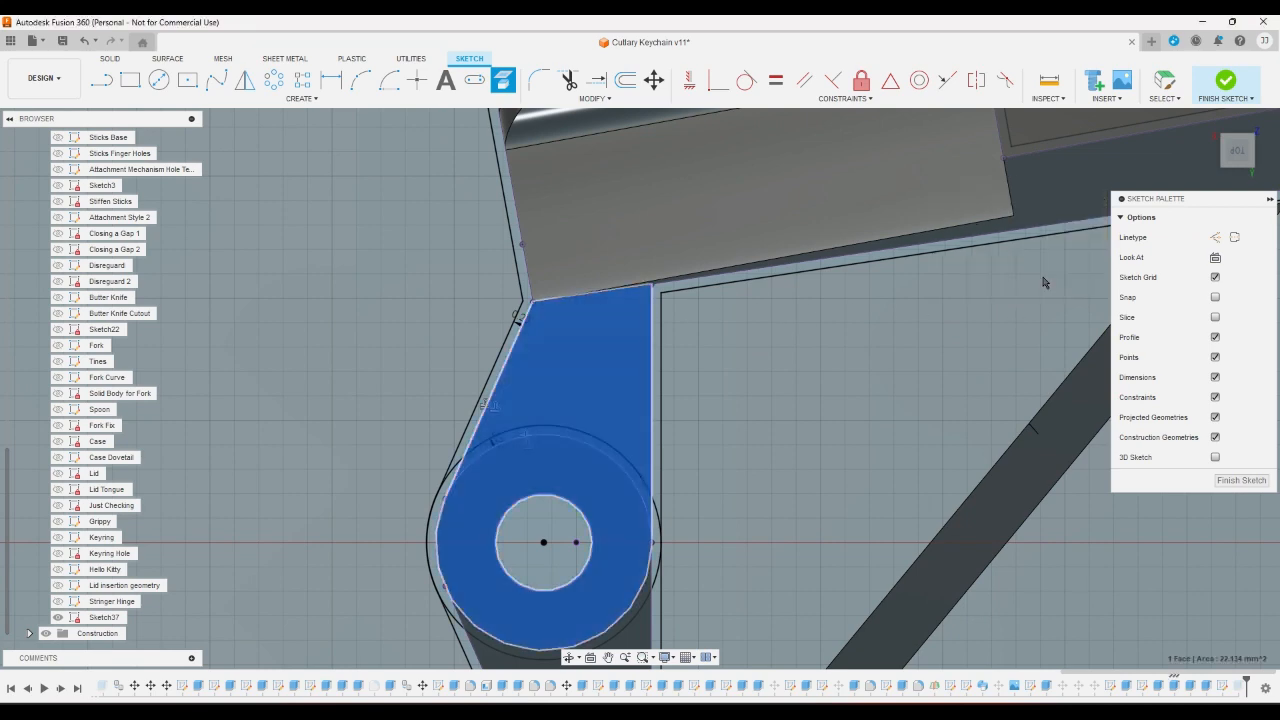
# - Finish the sketch and start extruding the hinge profile above the clearance arc, using the upper lug's inner face as the start object
pyautogui.click(1225, 80)
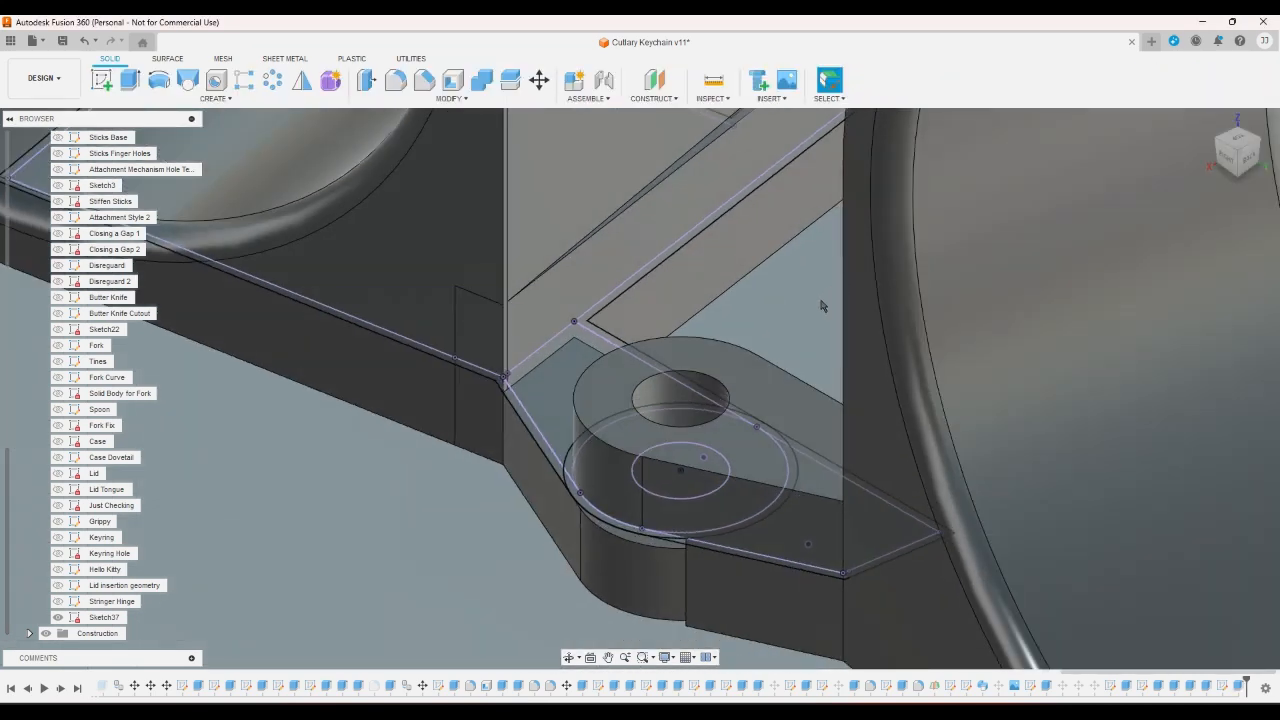
pyautogui.click(130, 80)
pyautogui.click(548, 402)
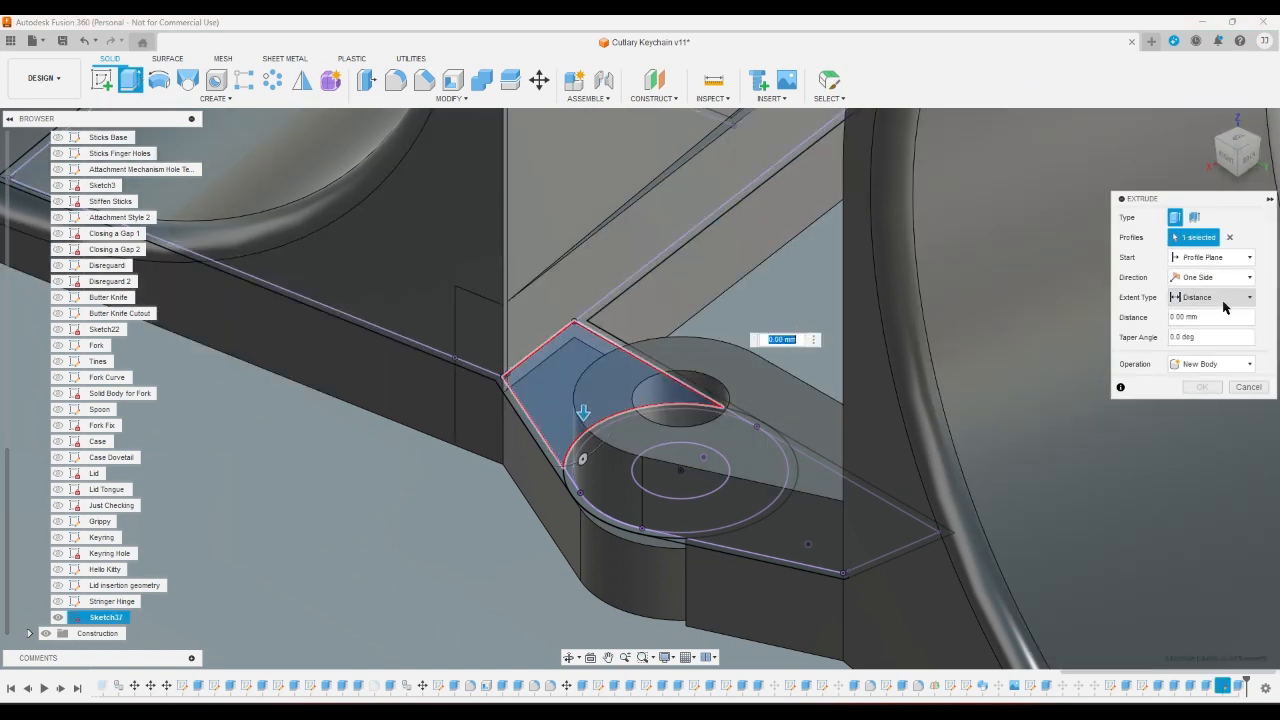
pyautogui.click(1220, 258)
pyautogui.click(1196, 301)
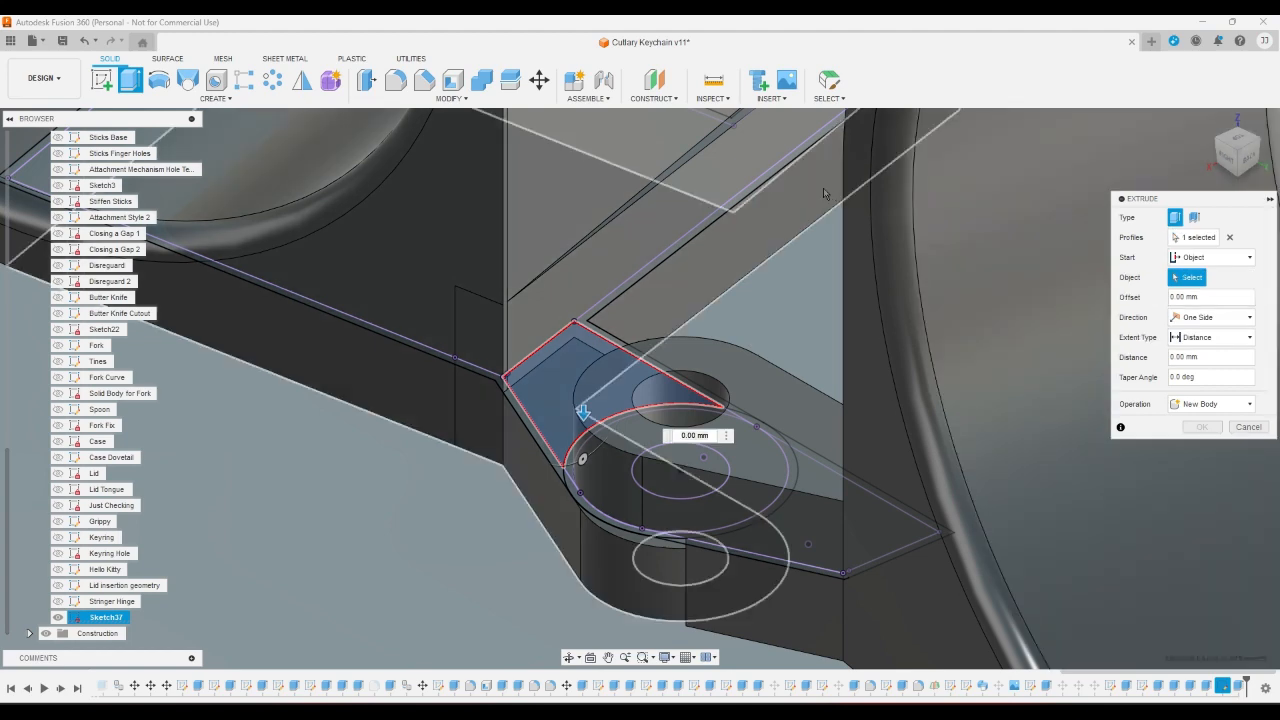
pyautogui.click(540, 408)
# - Extend the hinge extrusion up to the finger stick's top face and complete it
pyautogui.click(1210, 337)
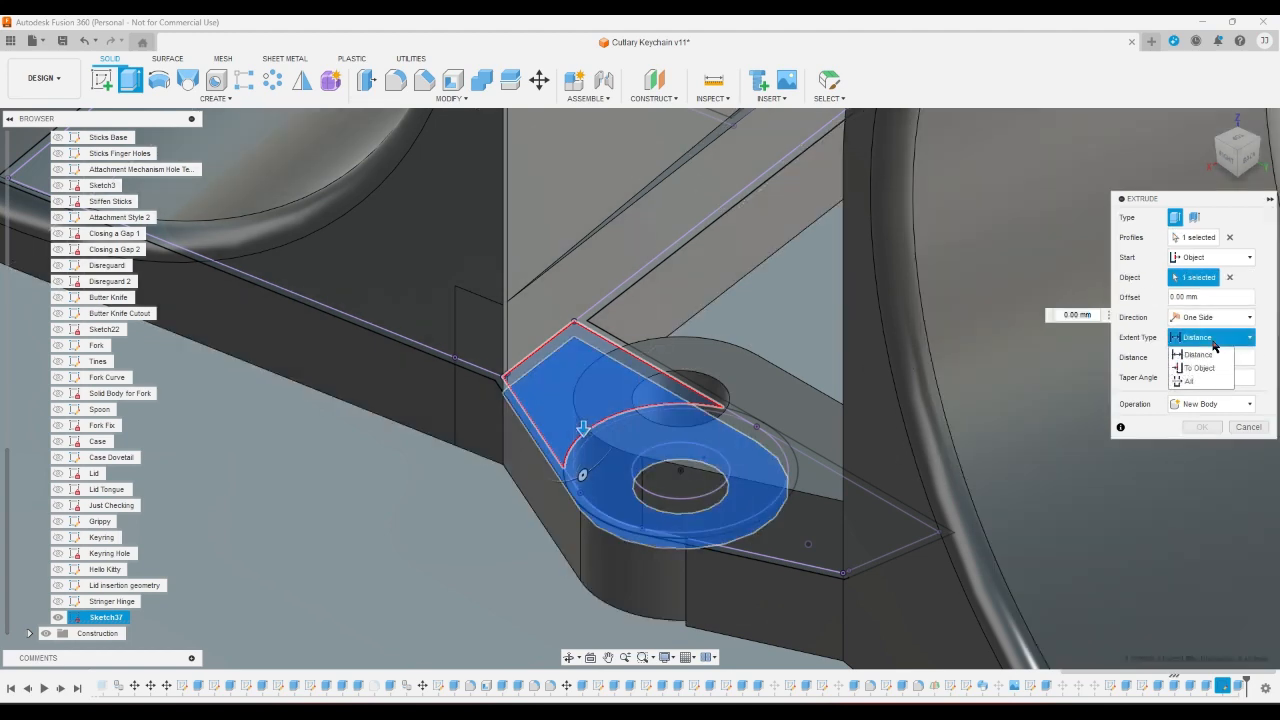
pyautogui.click(1200, 372)
pyautogui.click(1259, 140)
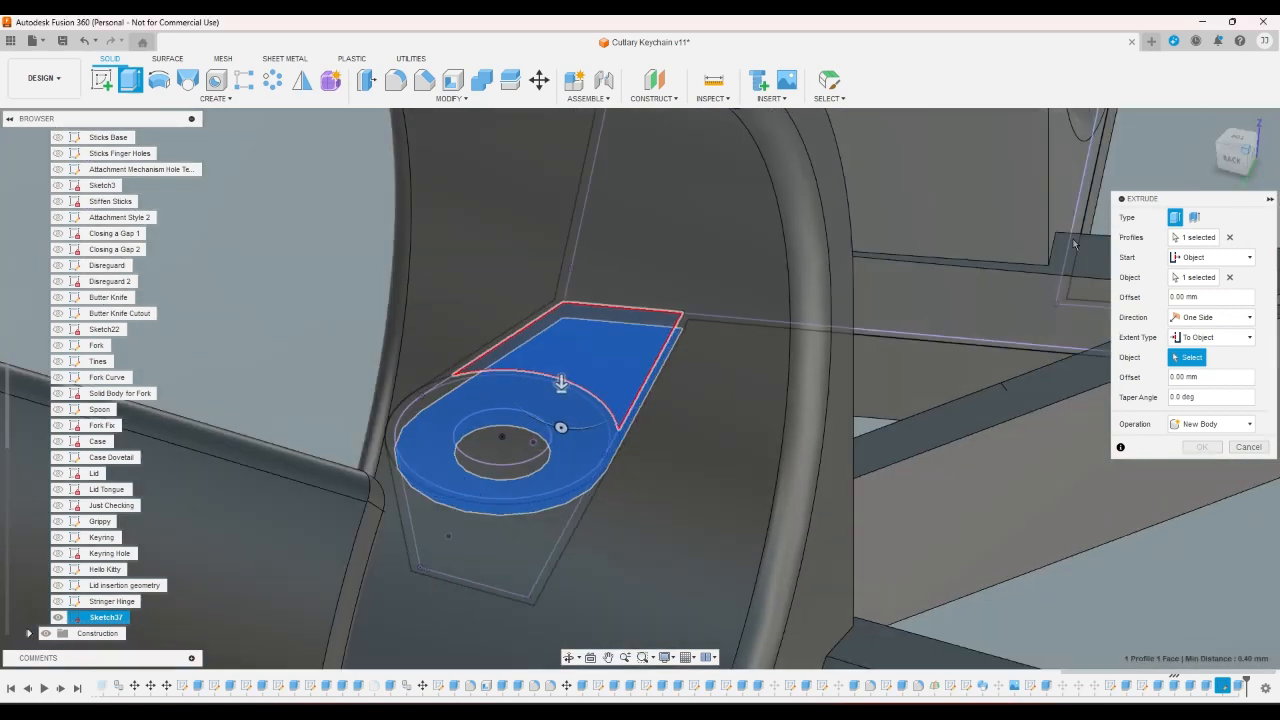
pyautogui.scroll(-3, 700, 373)
pyautogui.scroll(-3, 685, 340)
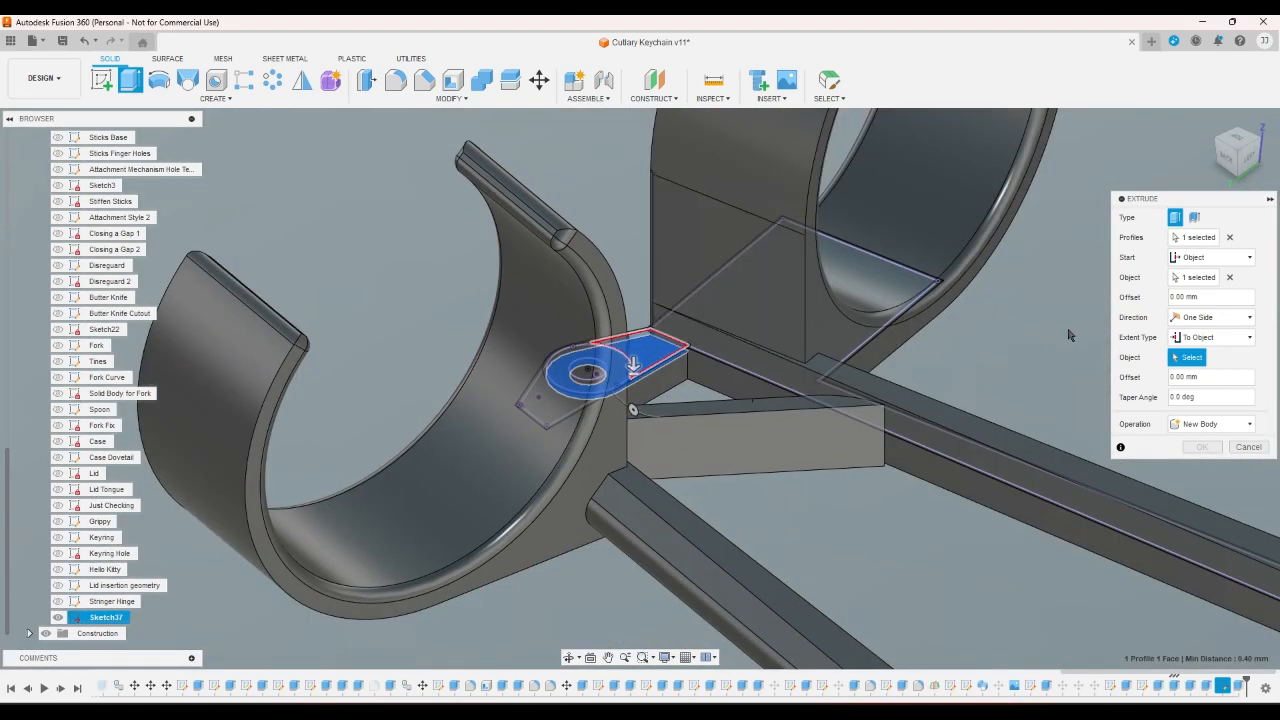
pyautogui.scroll(-2, 1068, 335)
pyautogui.scroll(8, 803, 412)
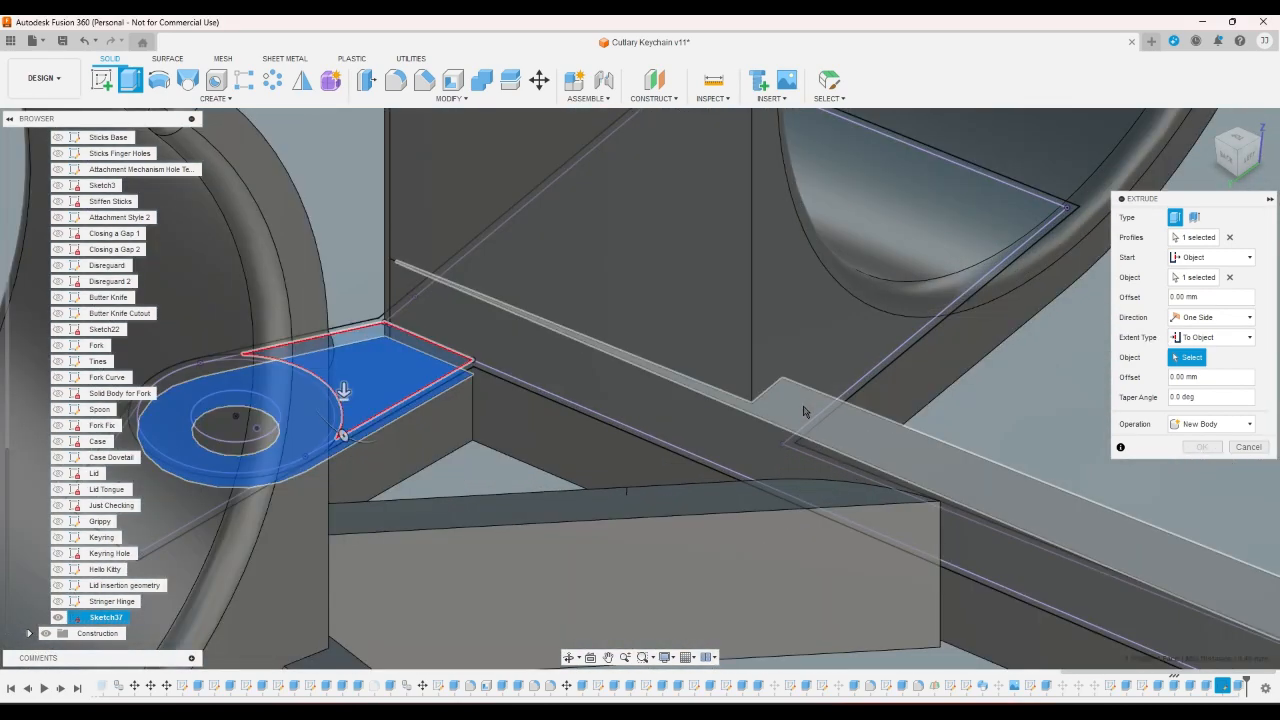
pyautogui.click(803, 412)
pyautogui.click(1202, 487)
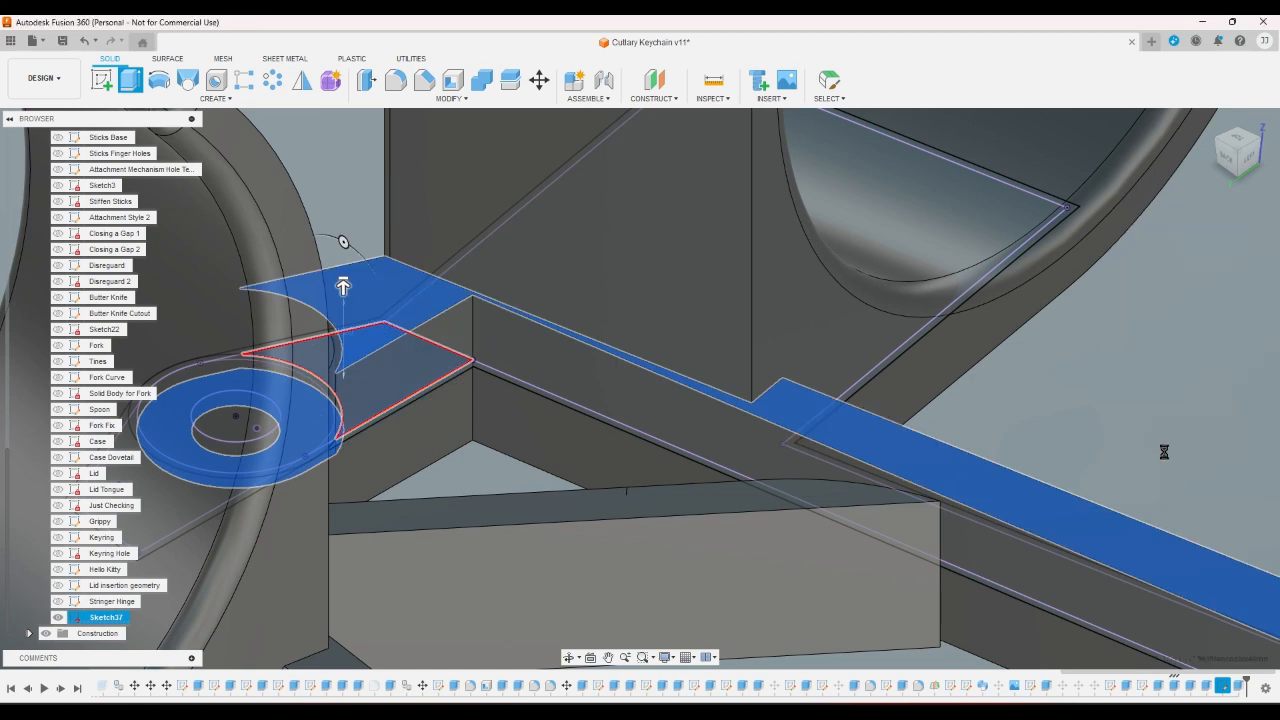
# - Examine the finished pivot hinge from the side, from above and close up to check its clearance and overlap
pyautogui.scroll(-1, 1164, 427)
pyautogui.scroll(-2, 1164, 427)
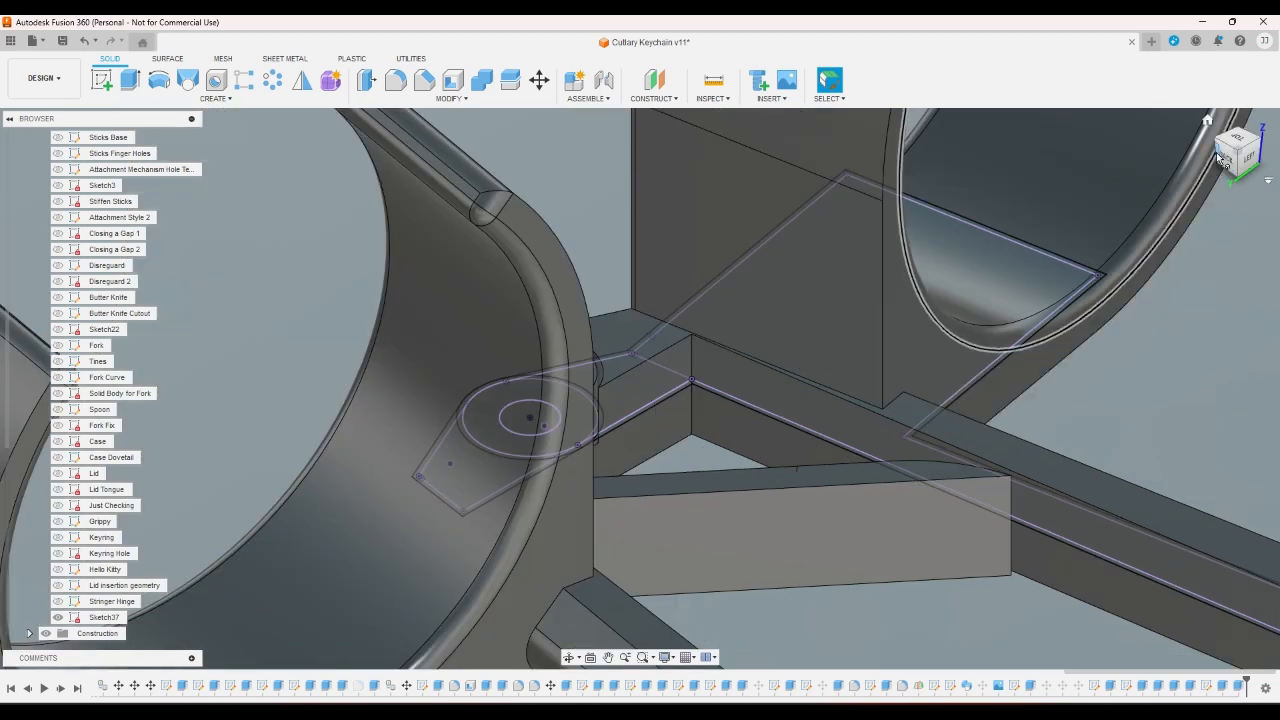
pyautogui.click(1217, 143)
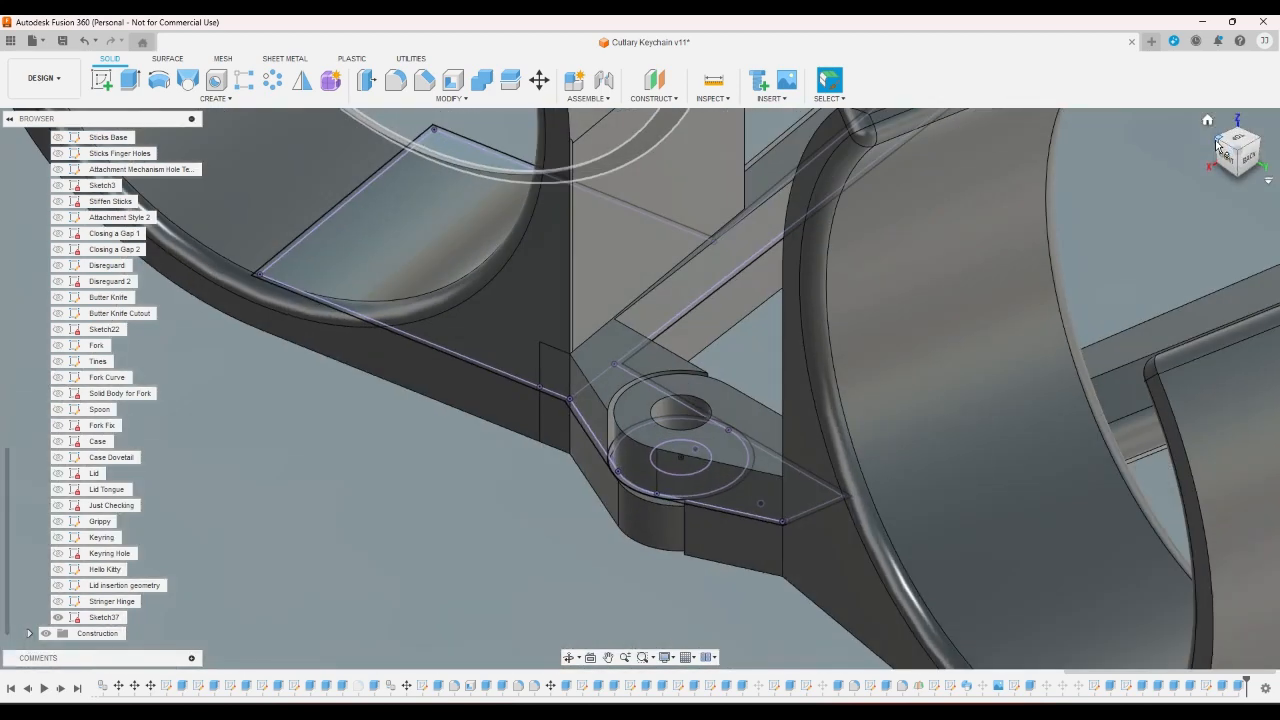
pyautogui.click(1219, 146)
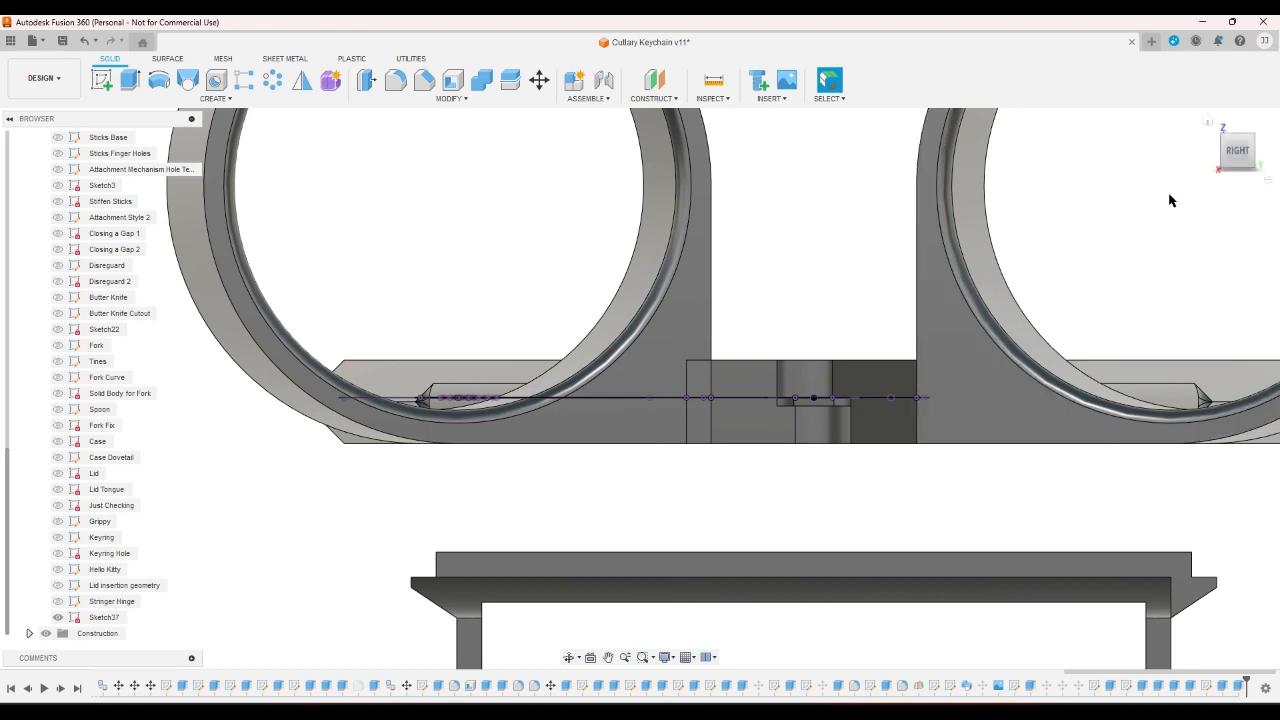
pyautogui.click(1226, 140)
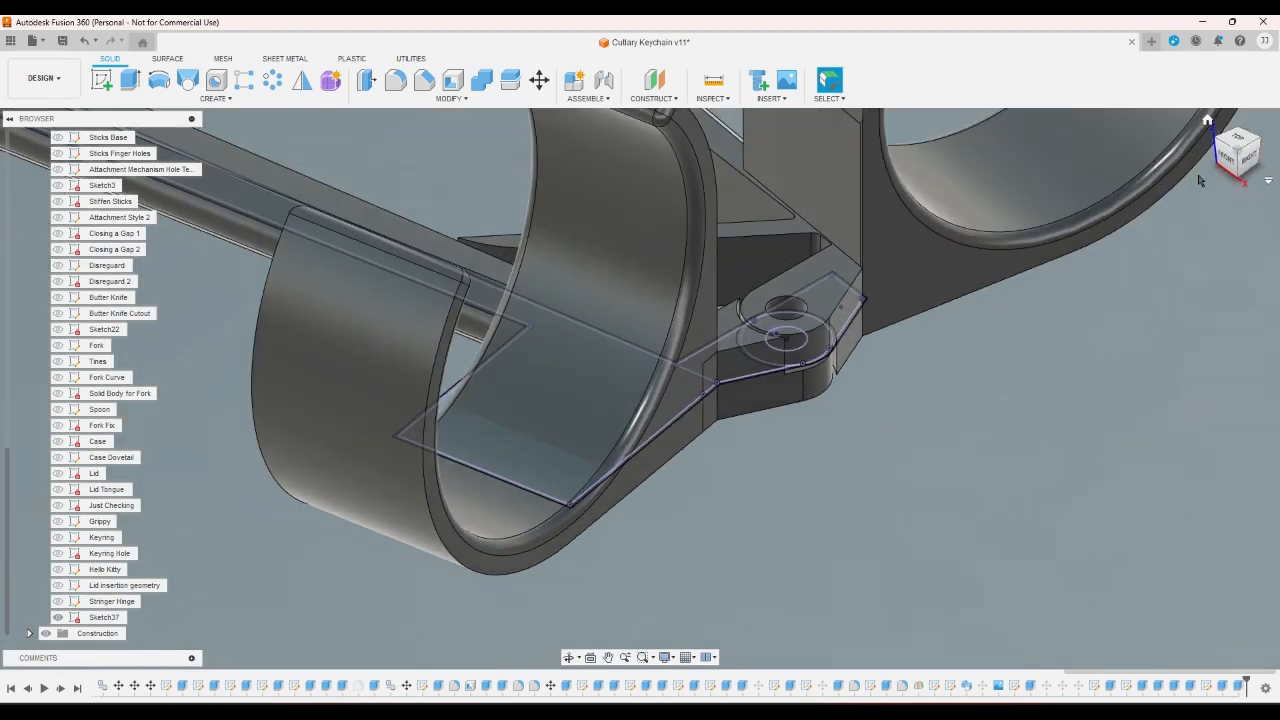
pyautogui.click(1232, 163)
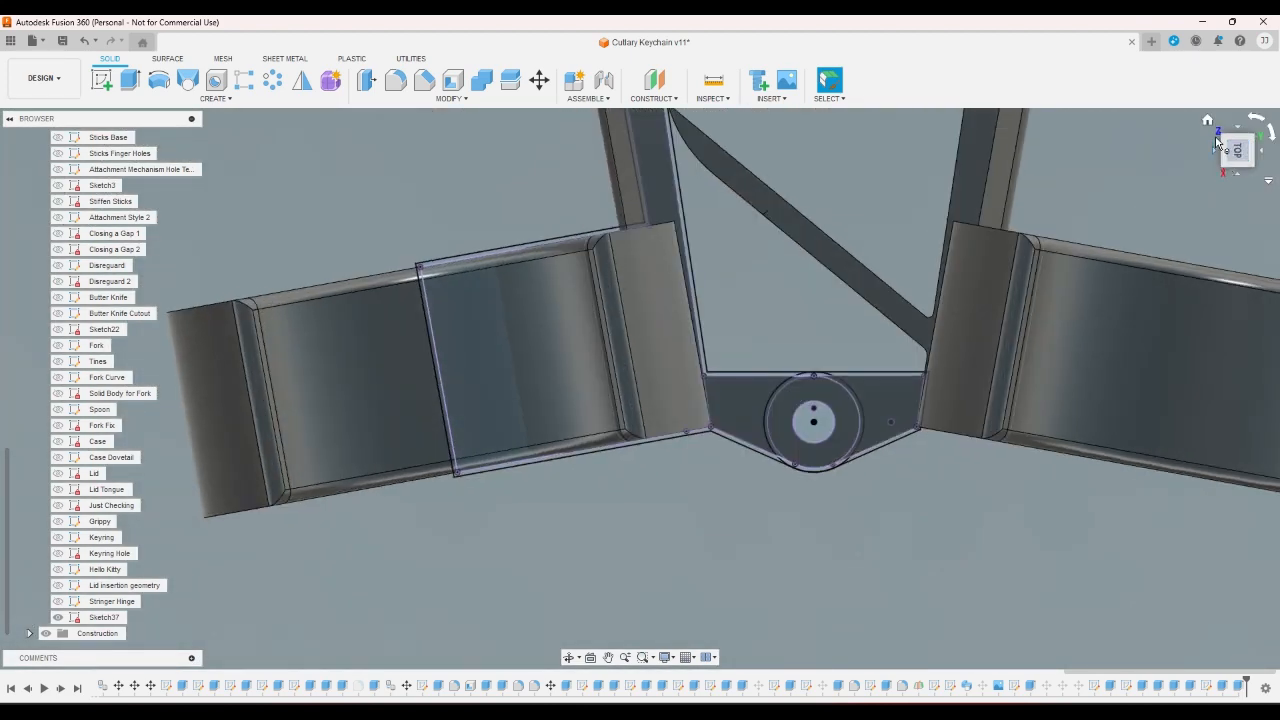
pyautogui.click(1208, 122)
pyautogui.scroll(6, 846, 560)
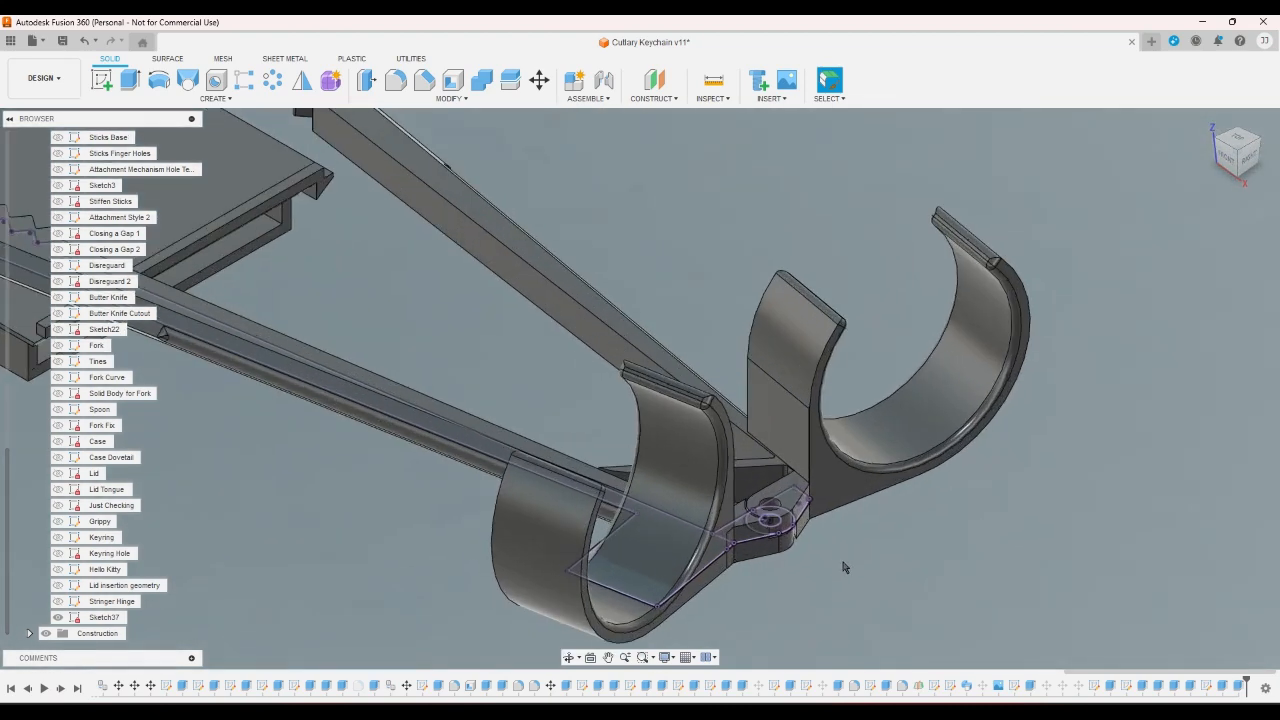
pyautogui.scroll(6, 760, 505)
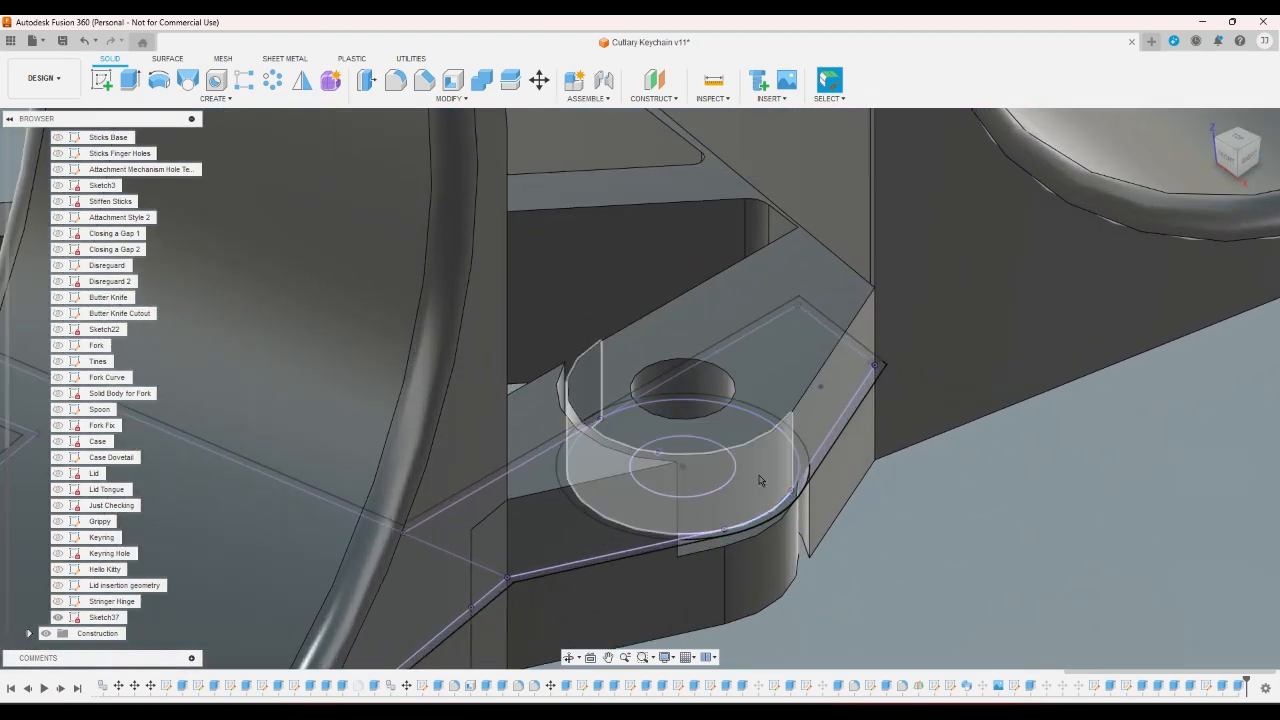
pyautogui.scroll(-5, 918, 520)
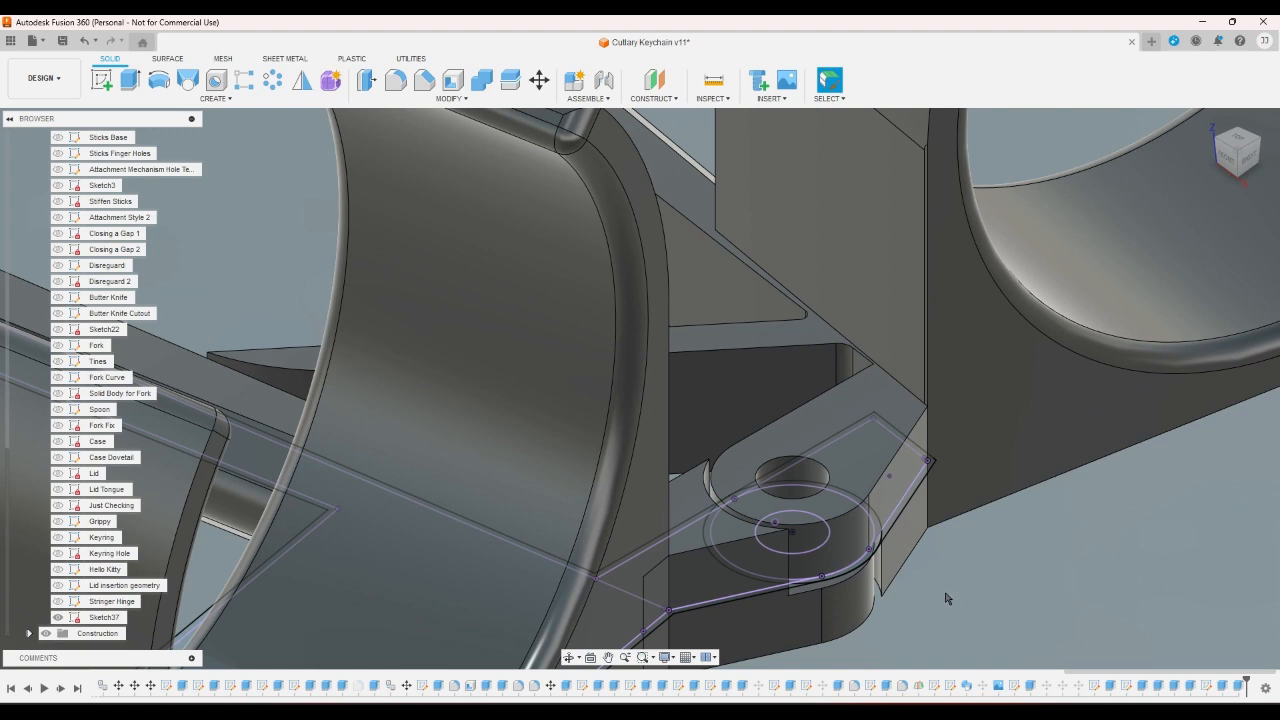
# - Hide the hinge clearance sketch and rename it "Slight Hinge"
pyautogui.click(57, 617)
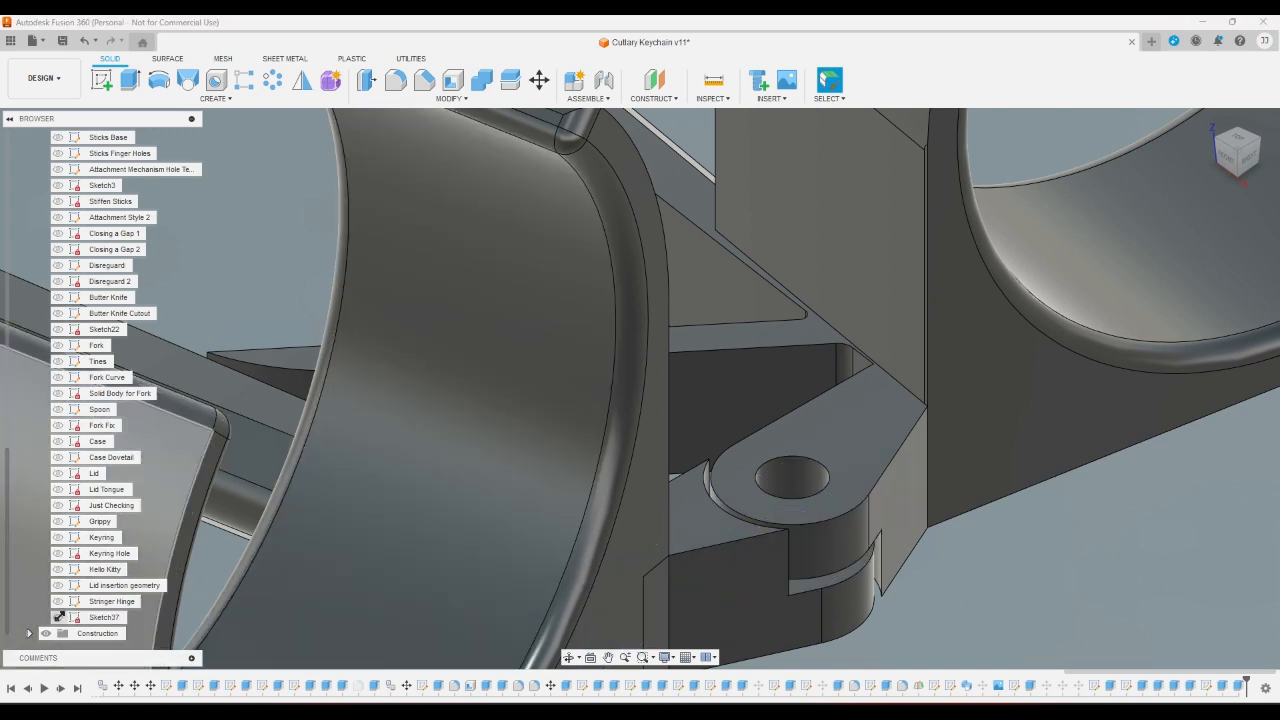
pyautogui.rightClick(97, 619)
pyautogui.click(128, 490)
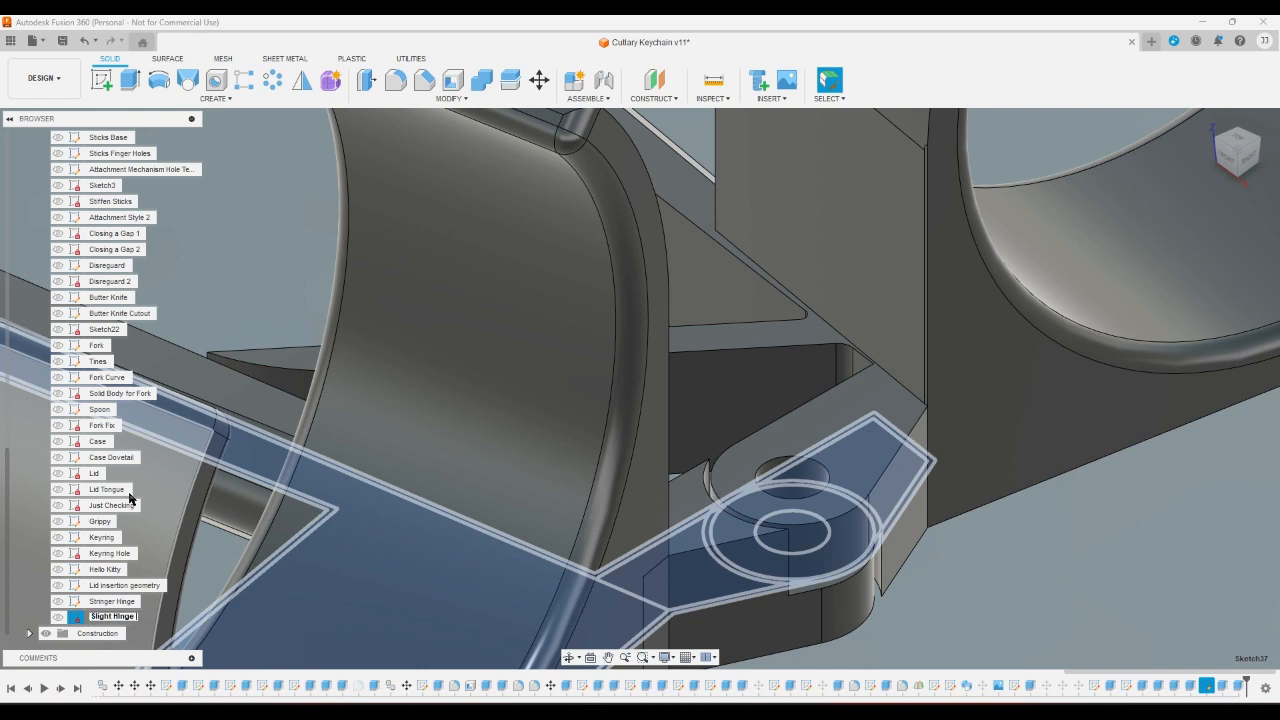
pyautogui.press('Return')
# - Collapse the Sketches and Bodies folders in the browser
pyautogui.scroll(4, 128, 500)
pyautogui.click(30, 282)
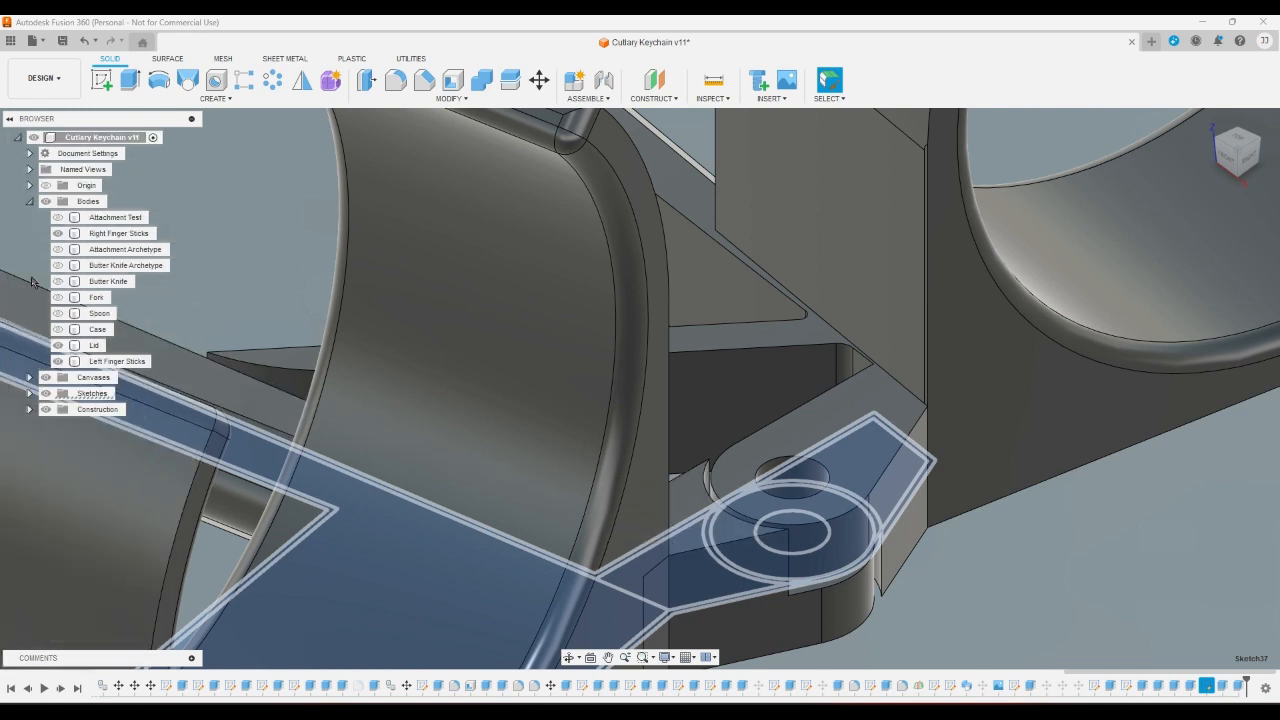
pyautogui.click(30, 201)
# - Edit the cut extrusion at the end of the lid to run in two directions, with a second-side distance of -5 mm
pyautogui.scroll(-10, 295, 376)
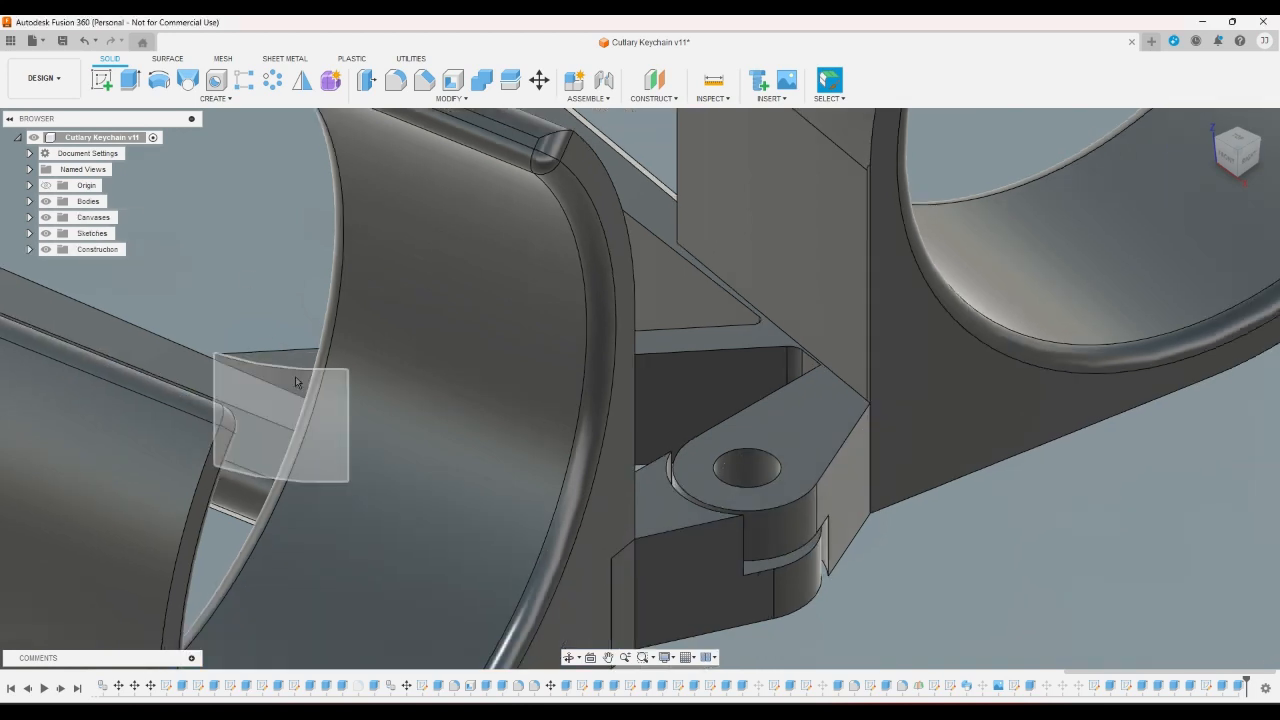
pyautogui.scroll(-3, 769, 450)
pyautogui.scroll(3, 400, 372)
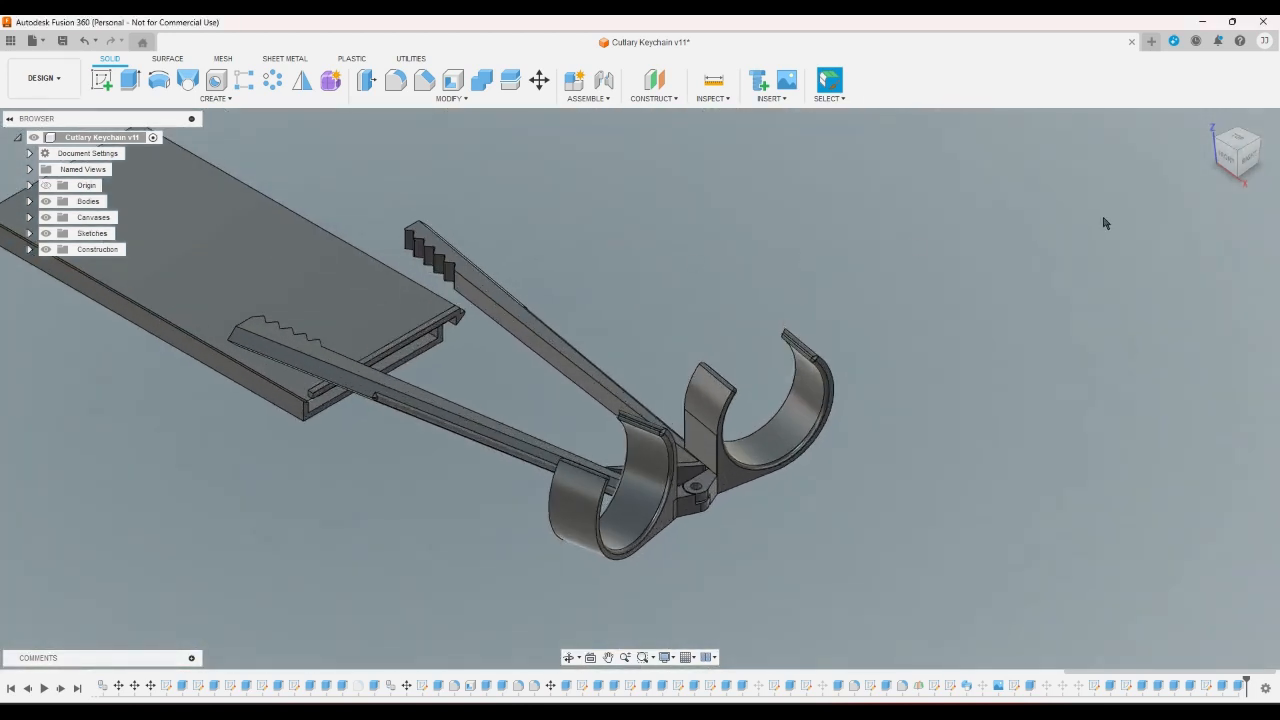
pyautogui.scroll(3, 418, 434)
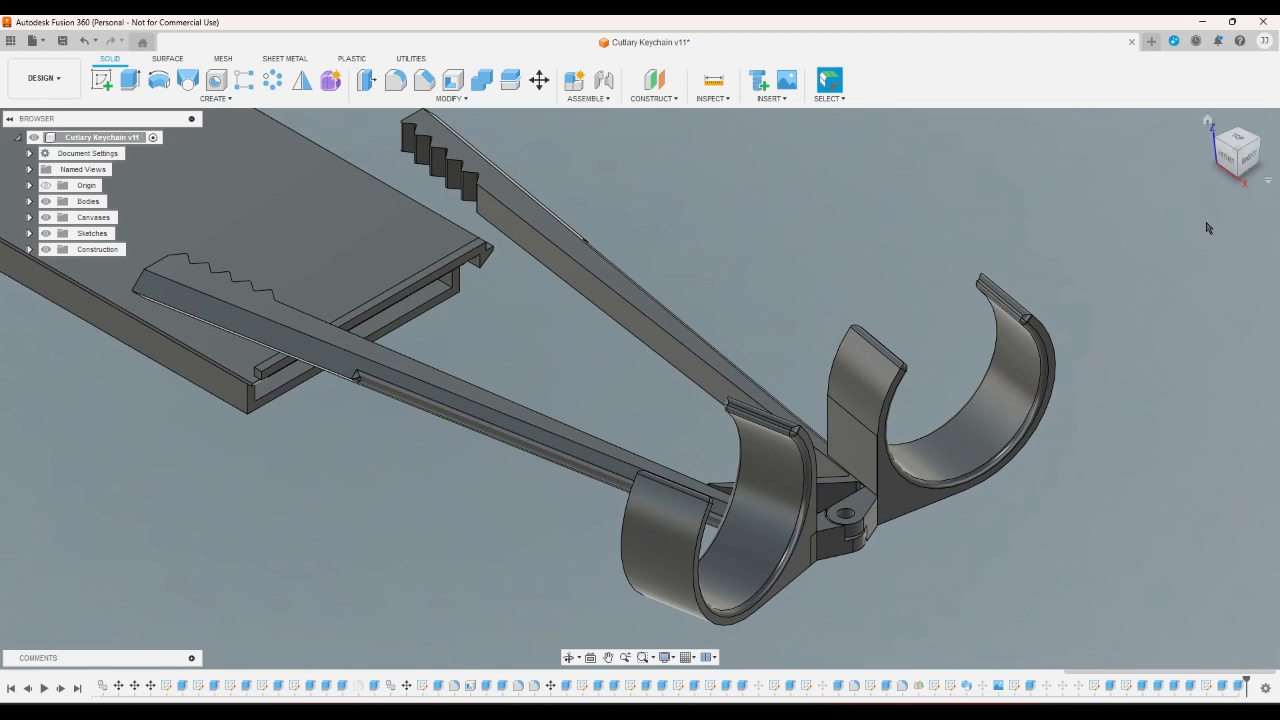
pyautogui.click(1239, 182)
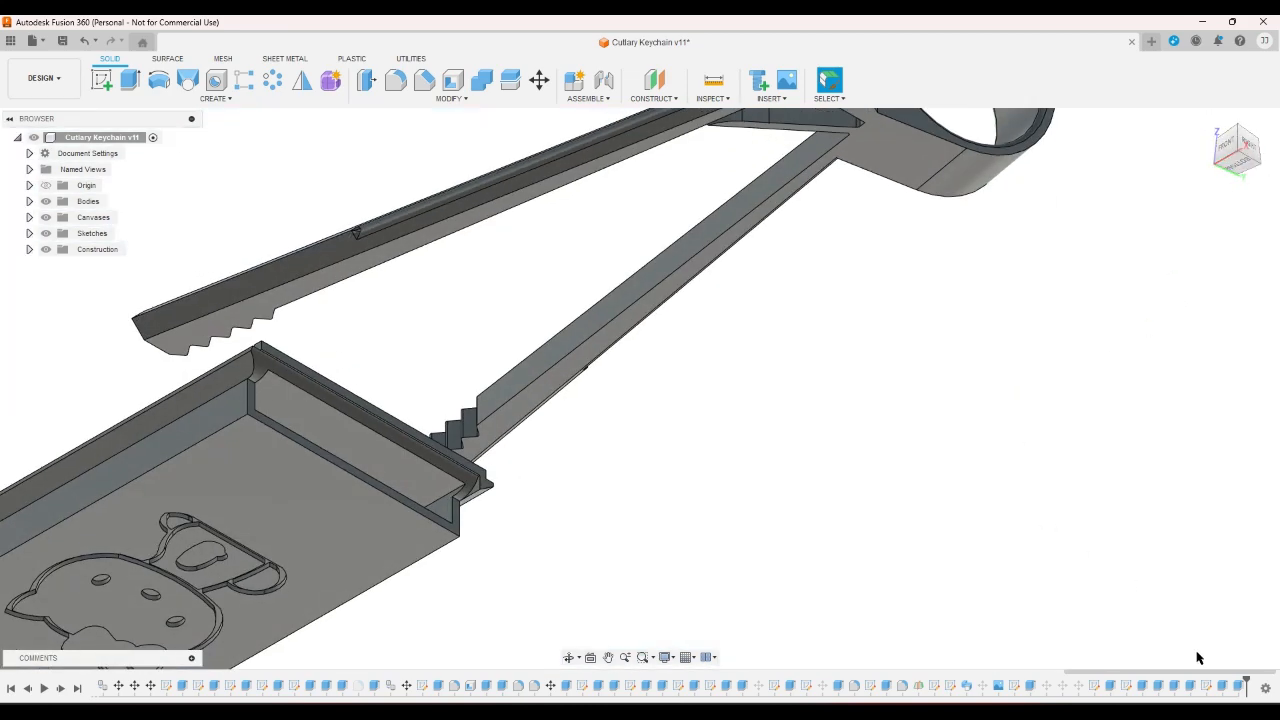
pyautogui.click(466, 482)
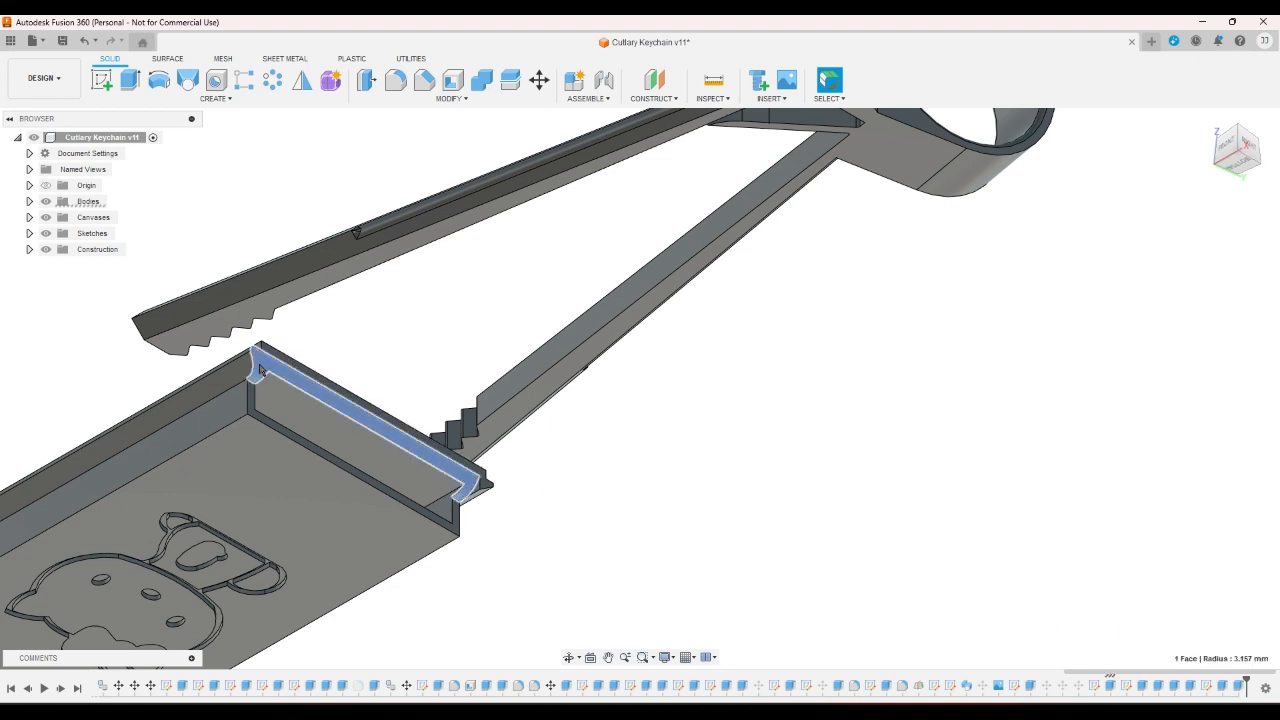
pyautogui.doubleClick(1117, 688)
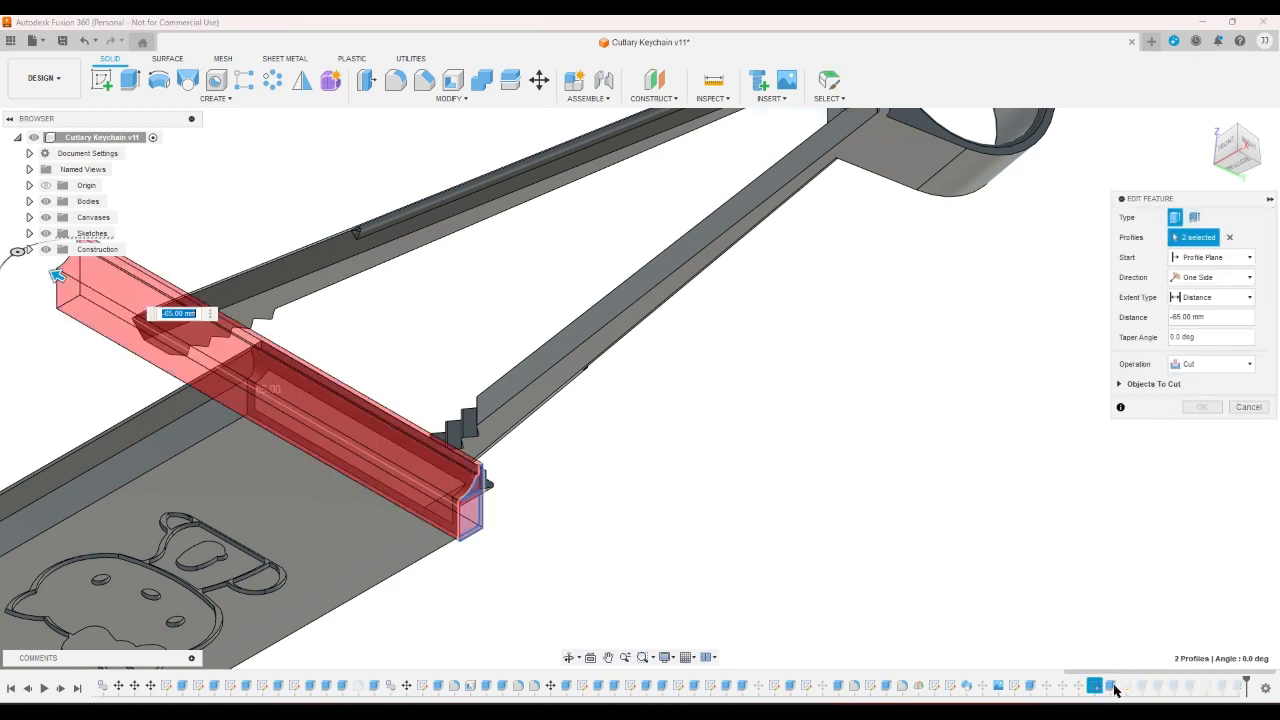
pyautogui.click(1212, 277)
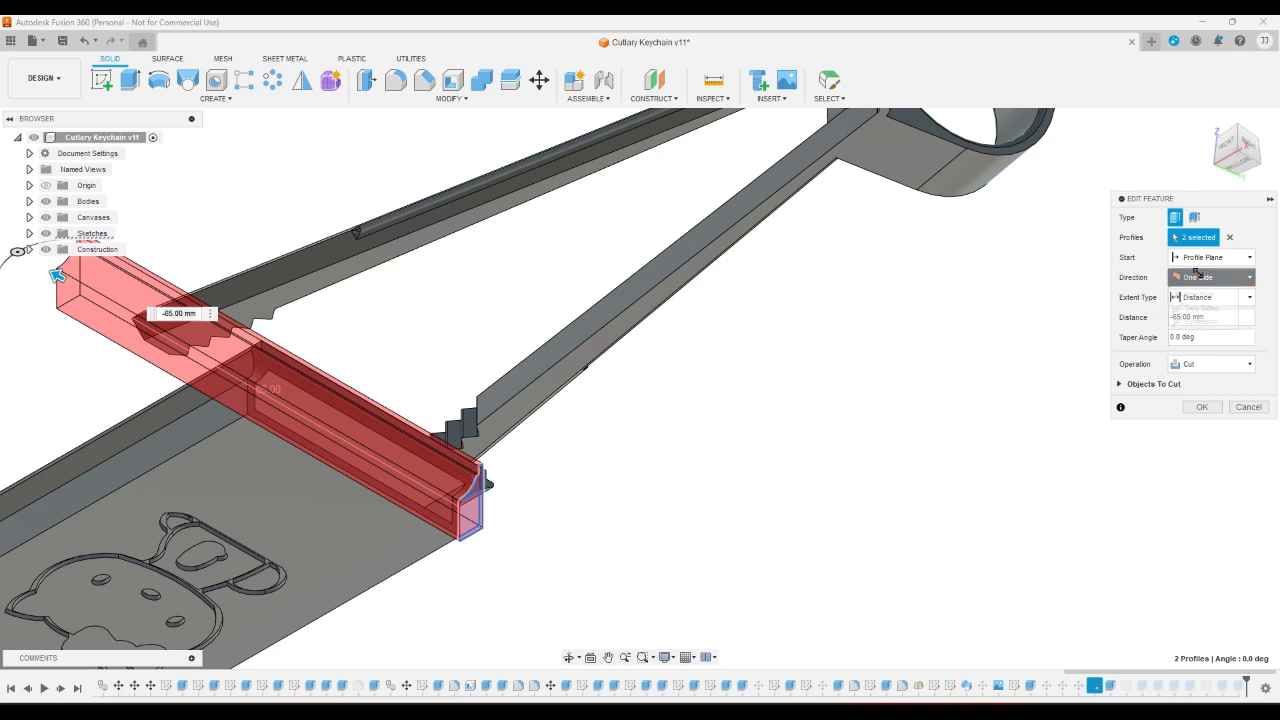
pyautogui.click(1200, 304)
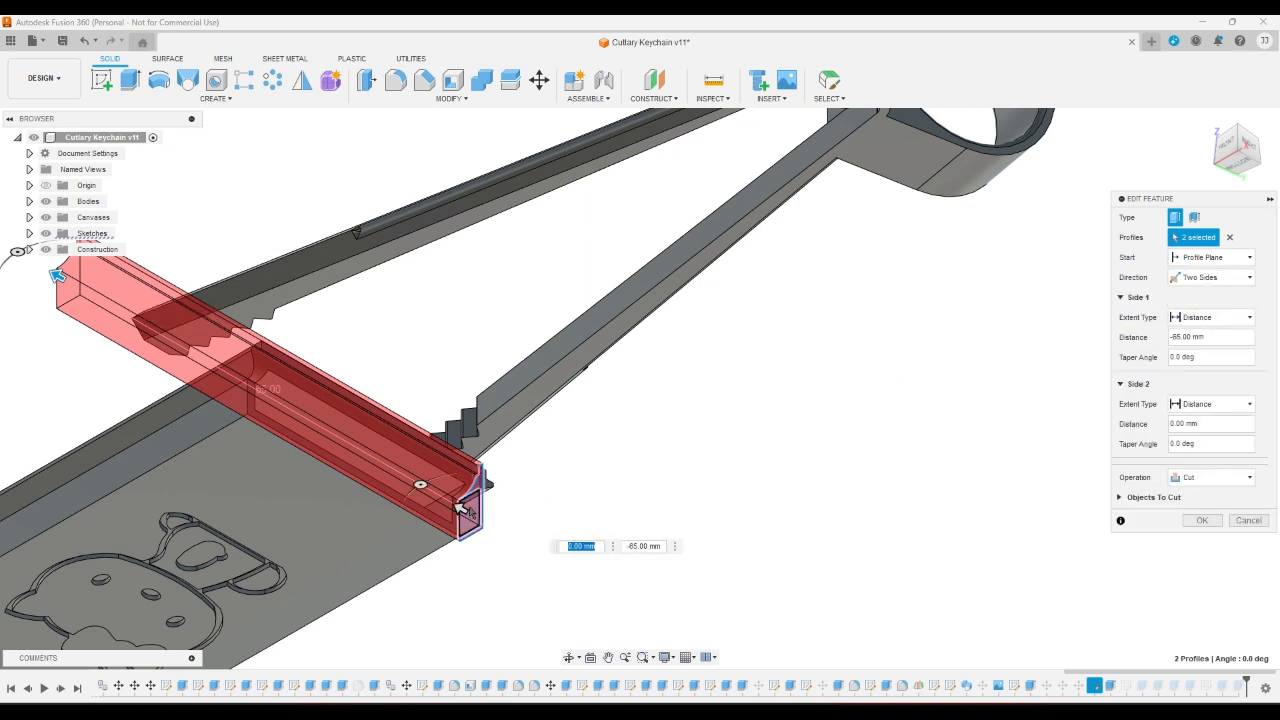
pyautogui.moveTo(460, 508); pyautogui.dragTo(510, 535)
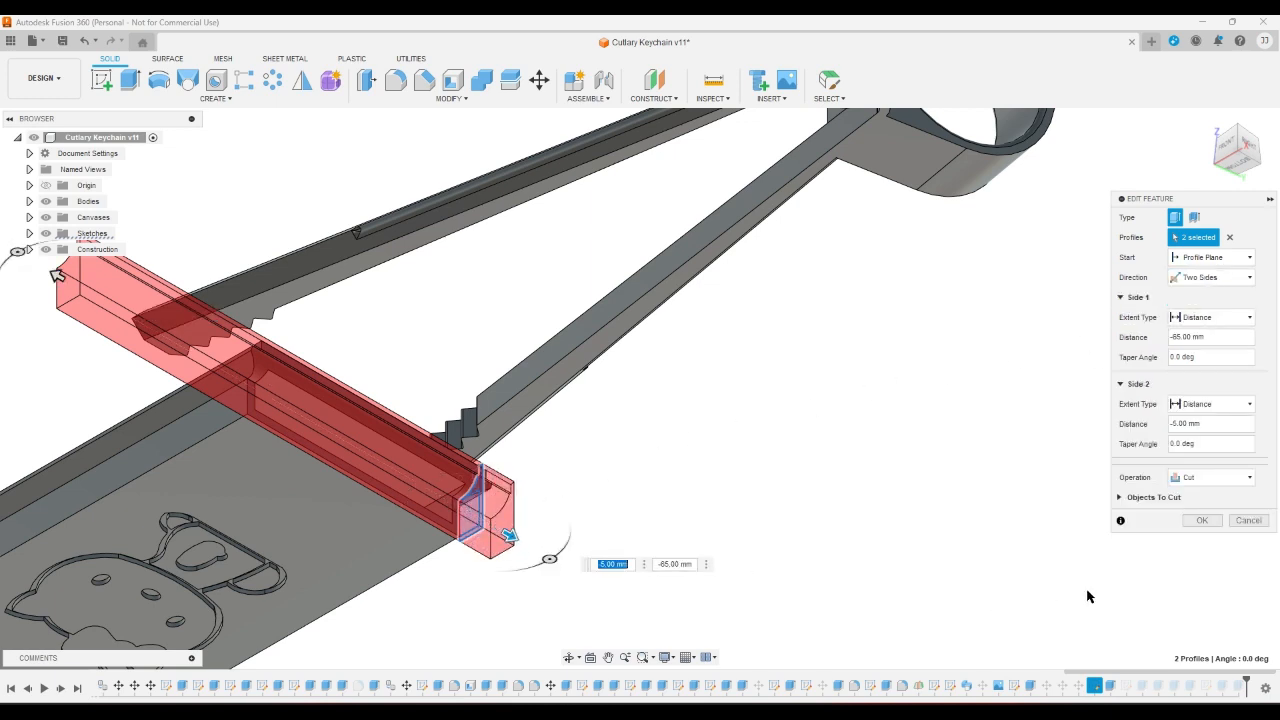
# - Apply the two-sided cut across the lid's end with distances of -65 mm and -5 mm
pyautogui.click(1202, 520)
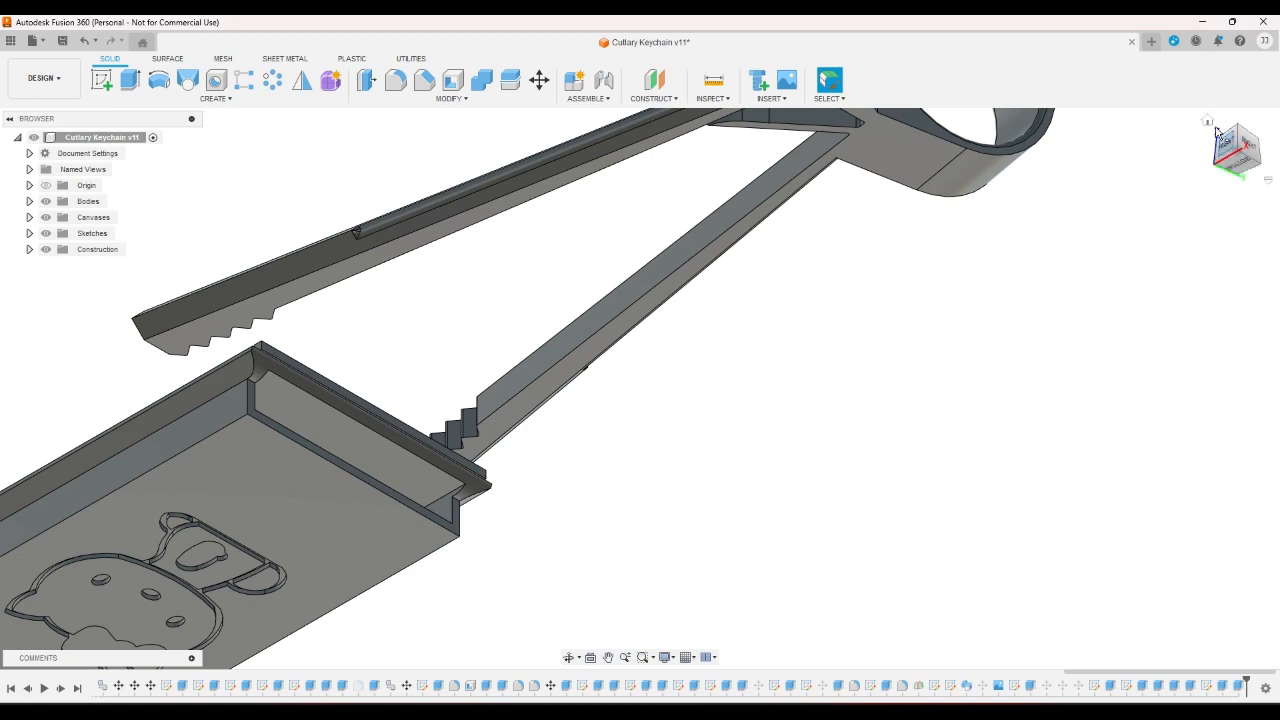
# - Inspect the cut lid and both finger sticks from above, below and the side
pyautogui.click(1208, 121)
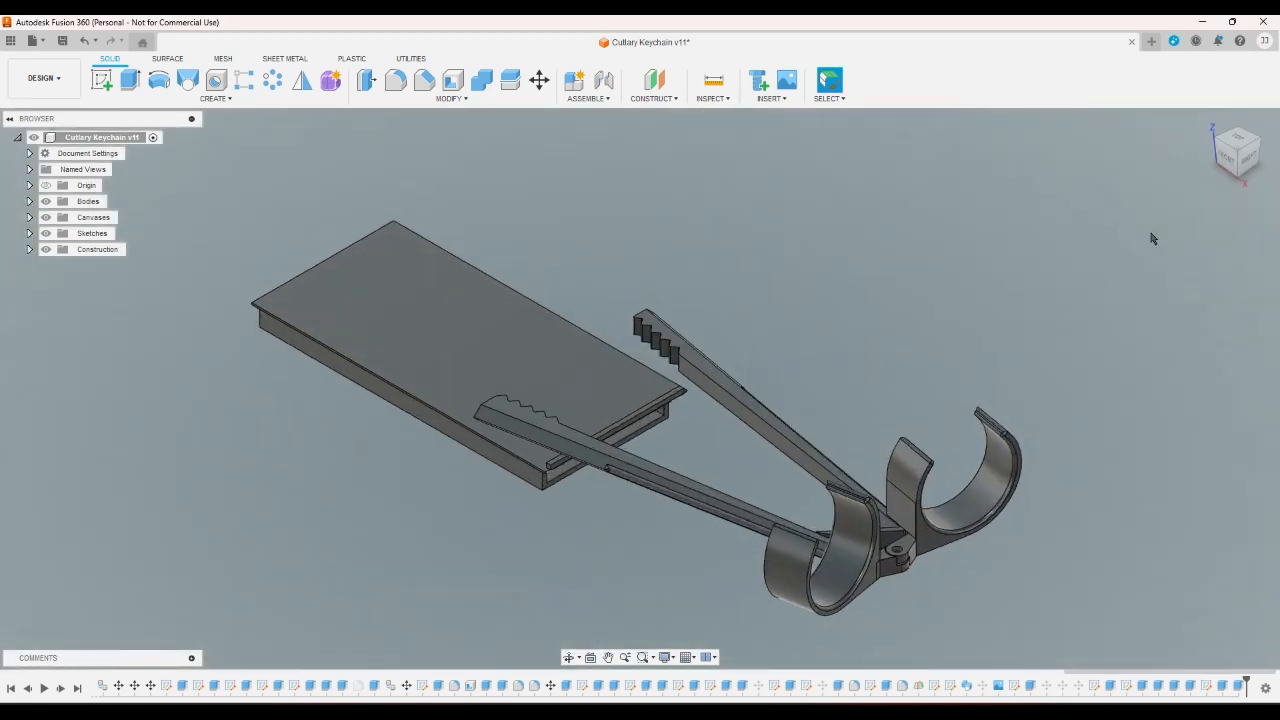
pyautogui.click(1216, 165)
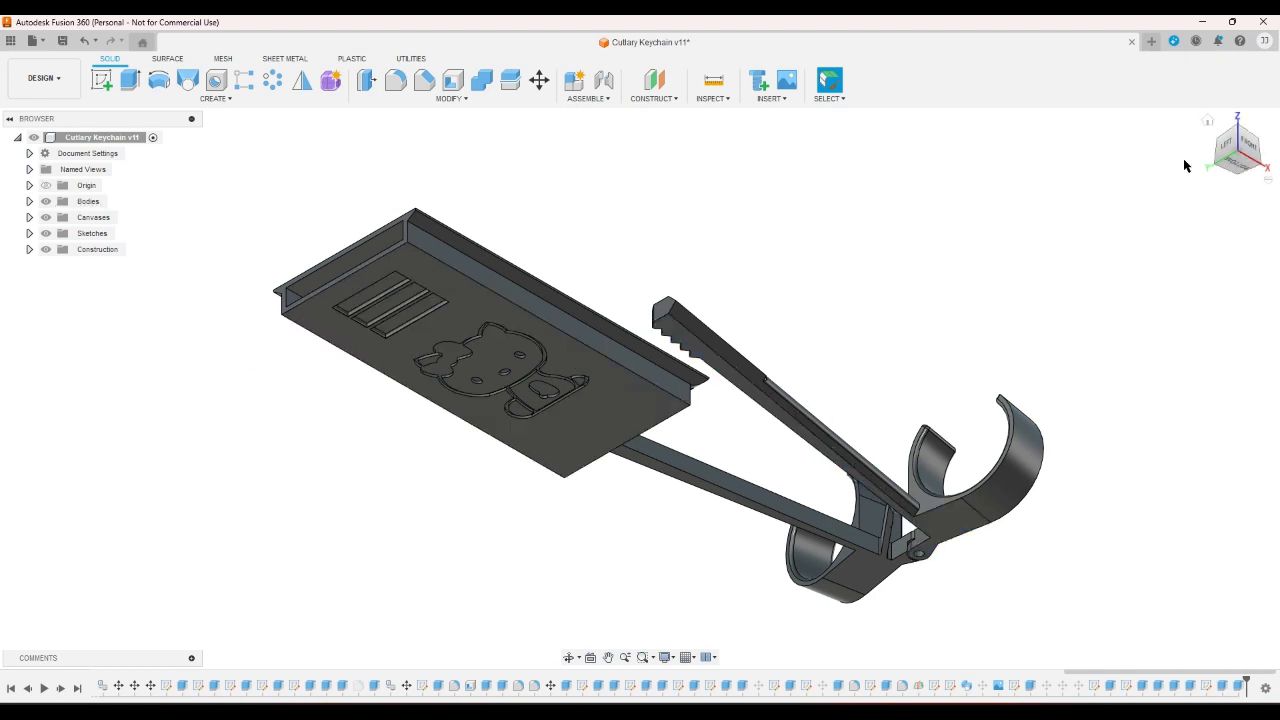
pyautogui.click(1215, 155)
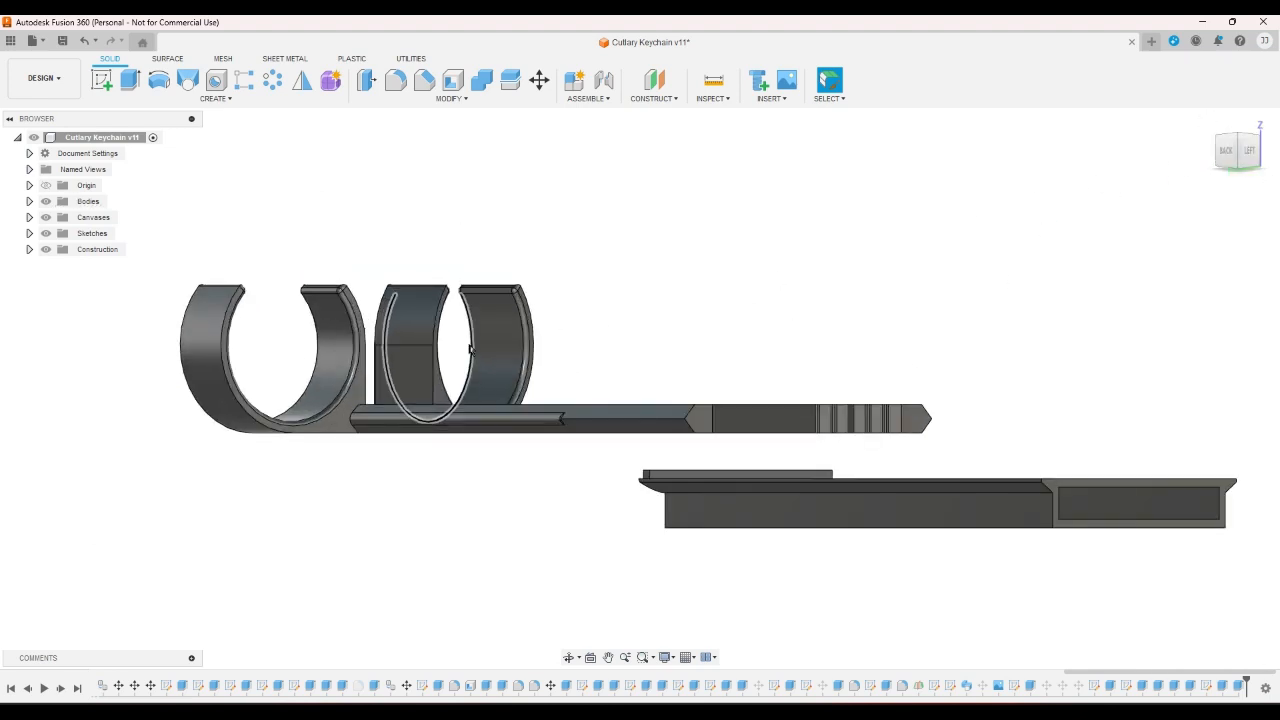
pyautogui.click(1251, 170)
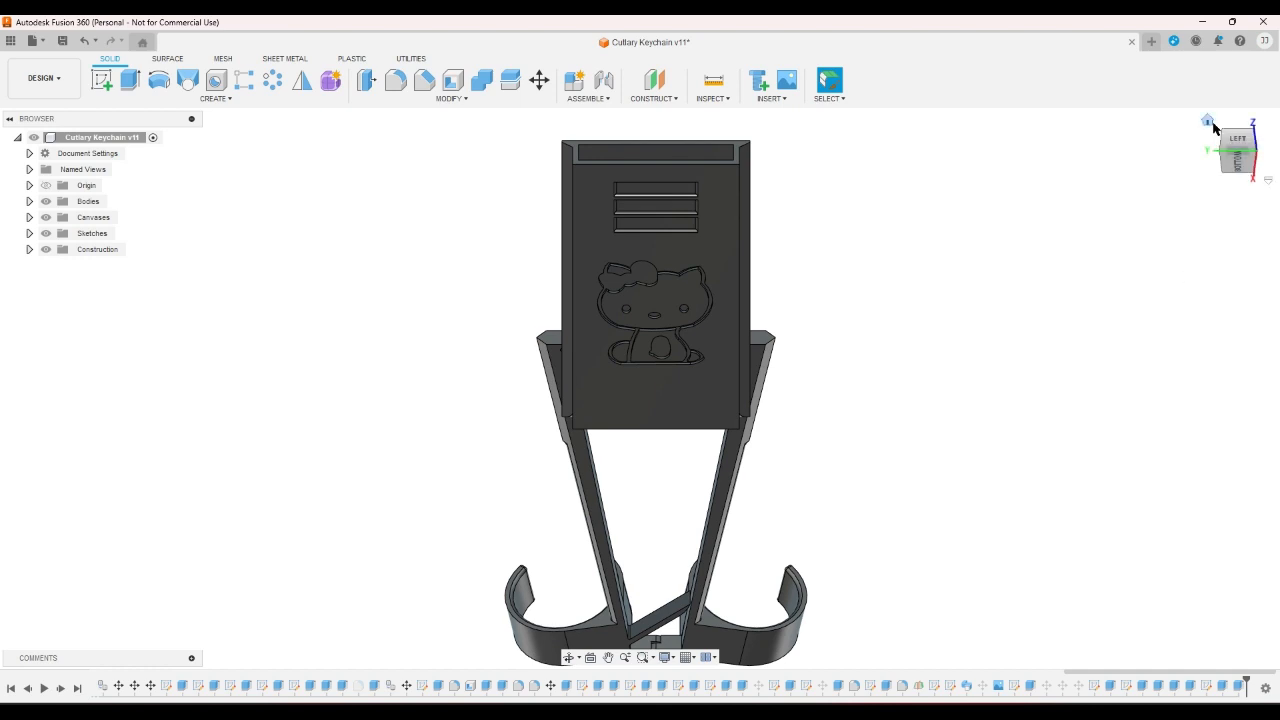
pyautogui.click(1207, 121)
pyautogui.click(1218, 142)
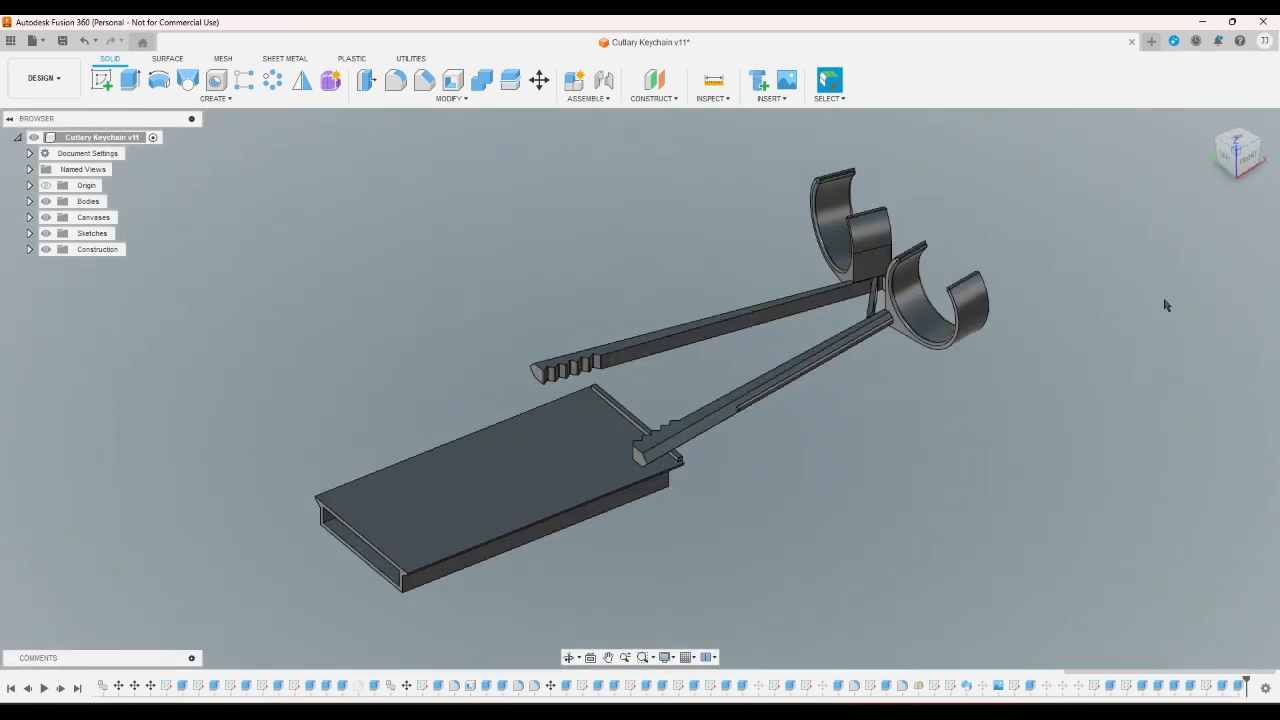
pyautogui.scroll(5, 868, 250)
pyautogui.scroll(-4, 714, 318)
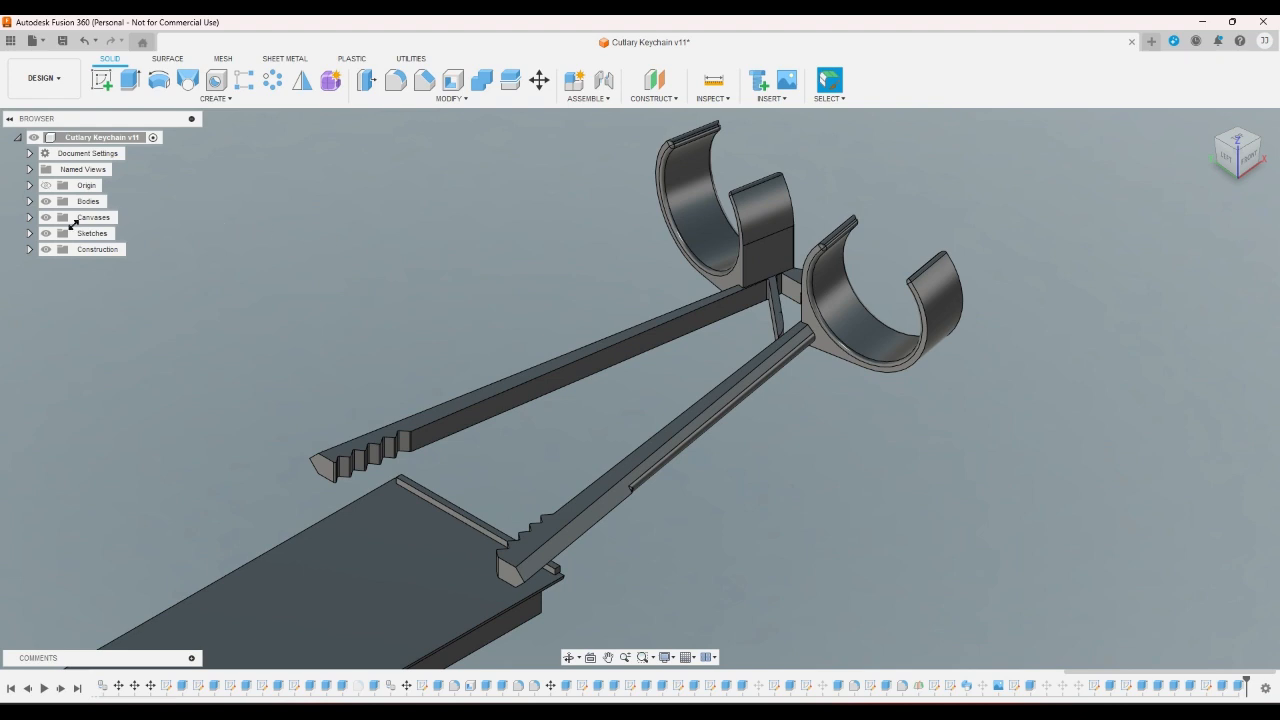
# - Show the Case, Butter Knife, Fork and Spoon bodies together with the lid and finger sticks
pyautogui.click(31, 202)
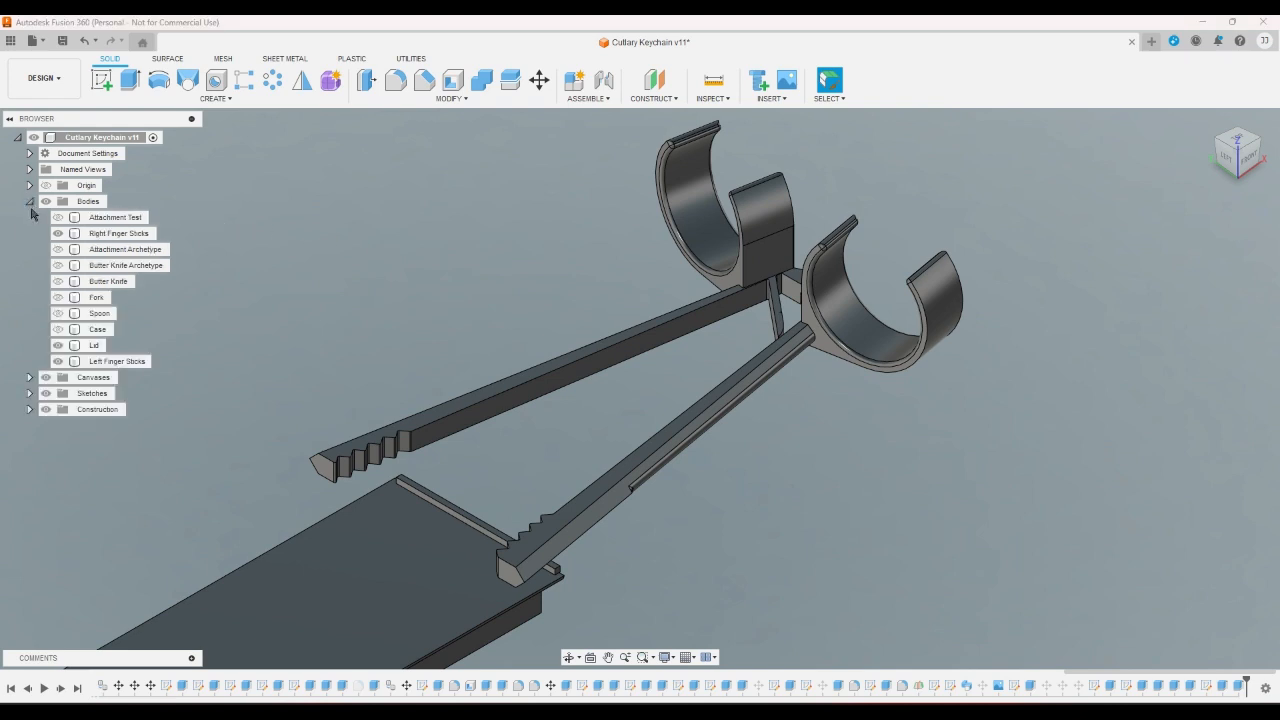
pyautogui.click(57, 329)
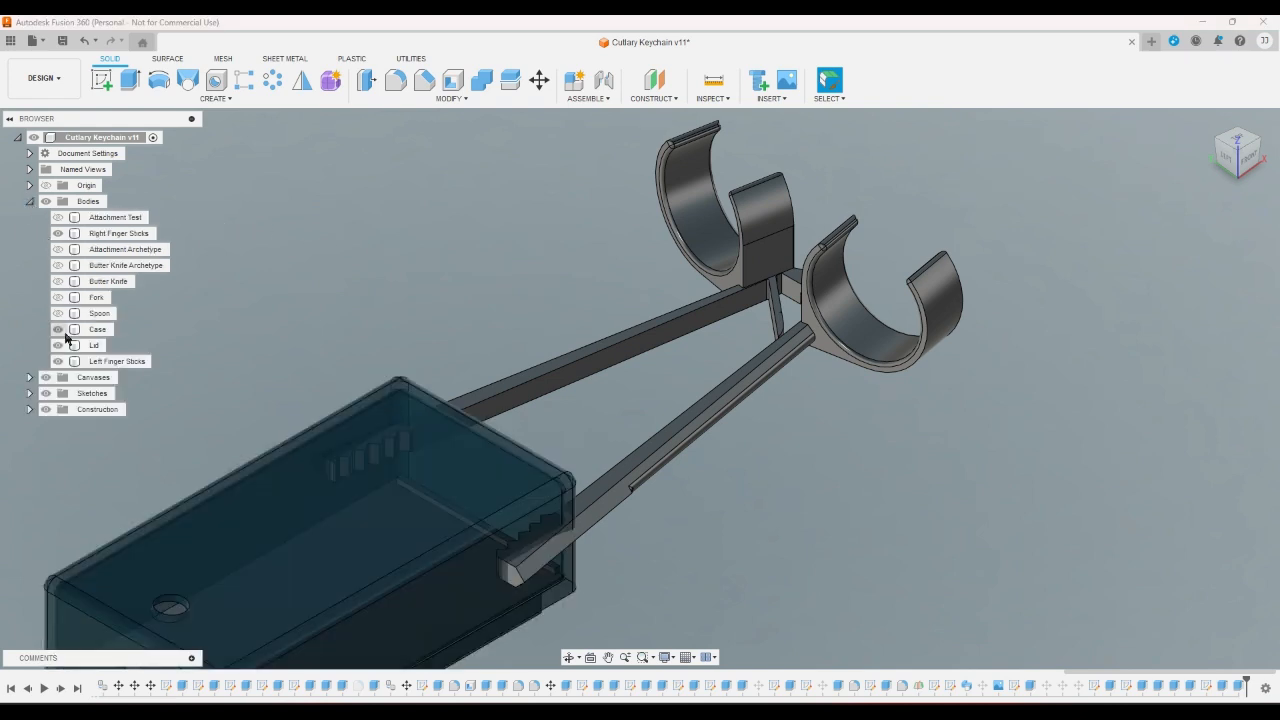
pyautogui.click(57, 281)
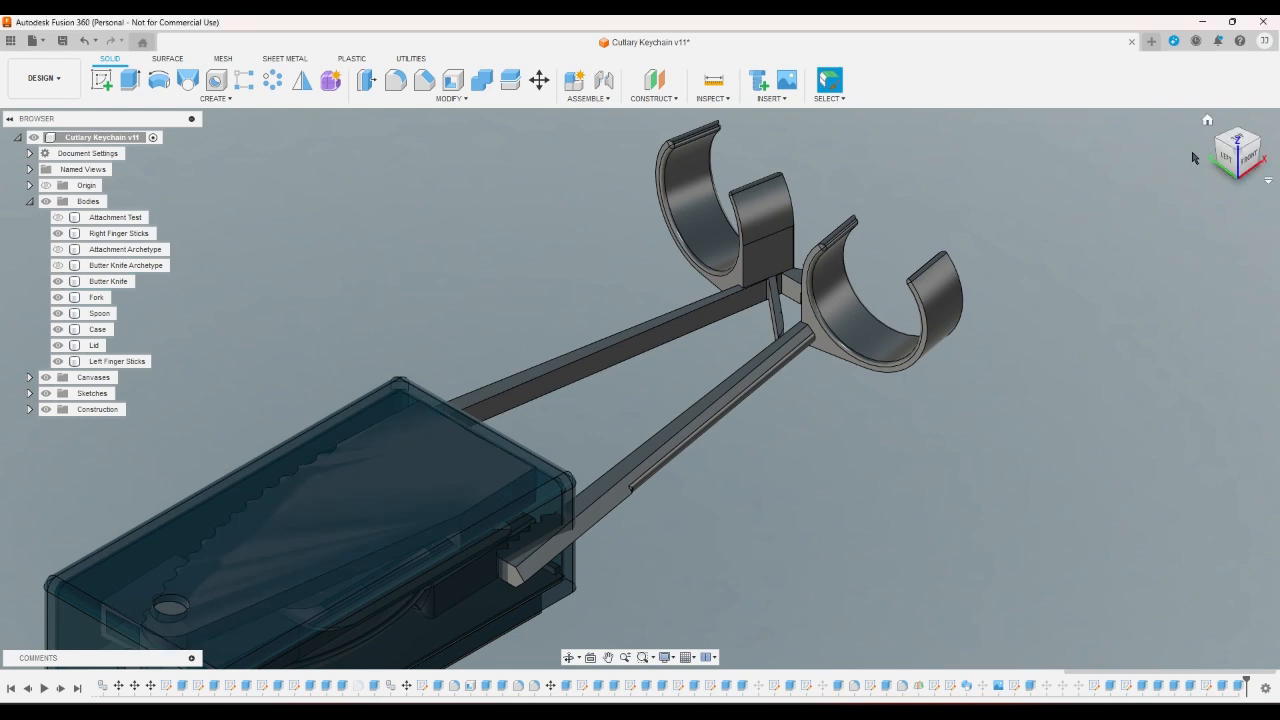
# - Examine from the front how the utensils are stacked inside the case above the lid
pyautogui.click(1248, 170)
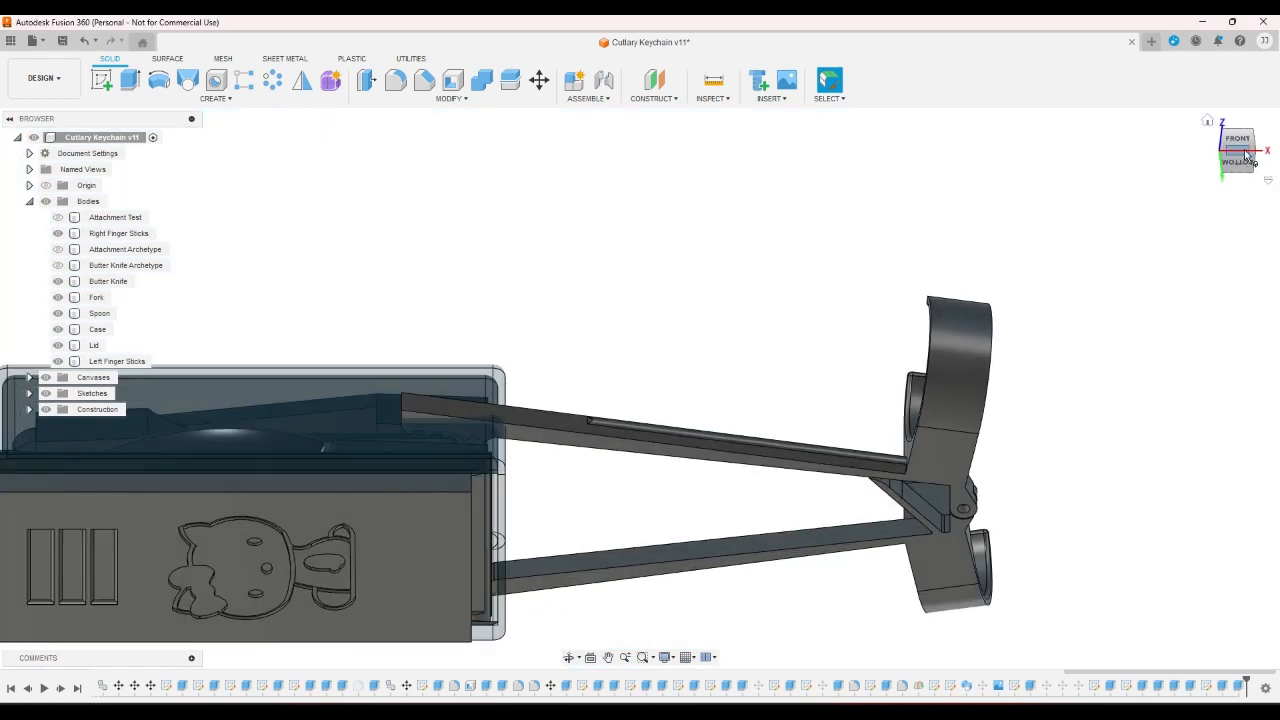
pyautogui.click(1238, 147)
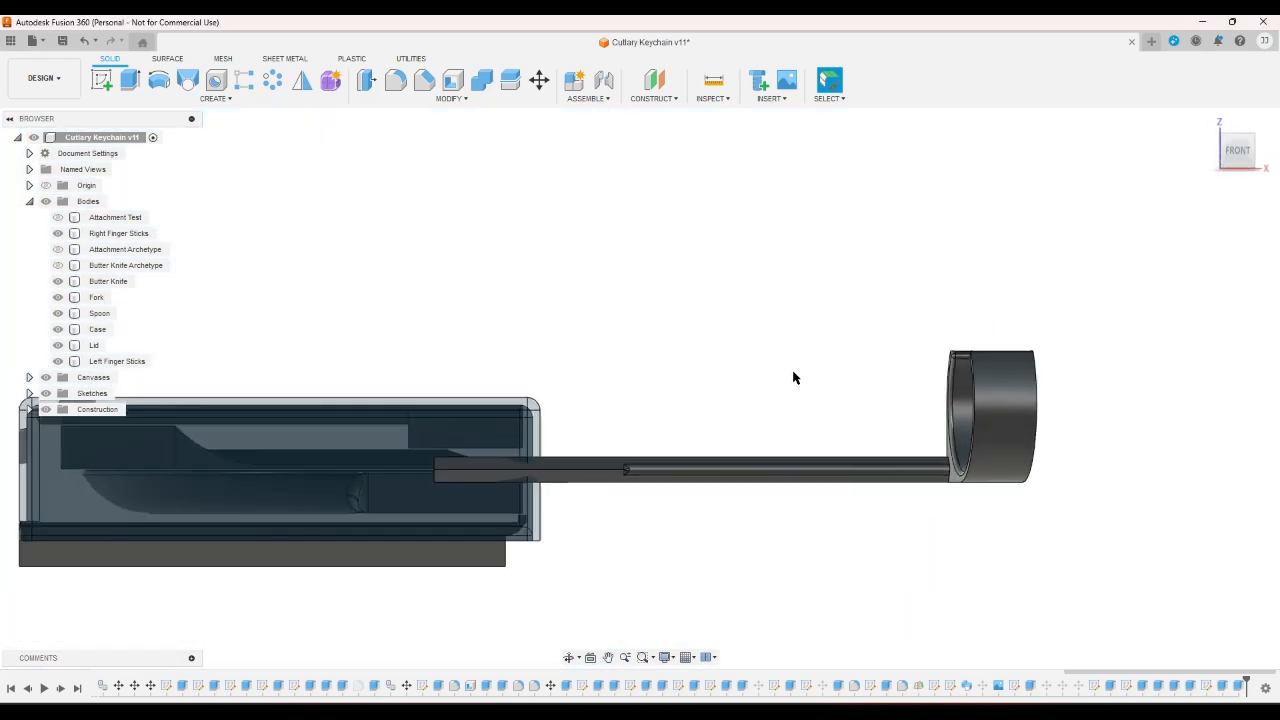
pyautogui.click(450, 500)
pyautogui.scroll(2, 450, 507)
pyautogui.scroll(1, 450, 507)
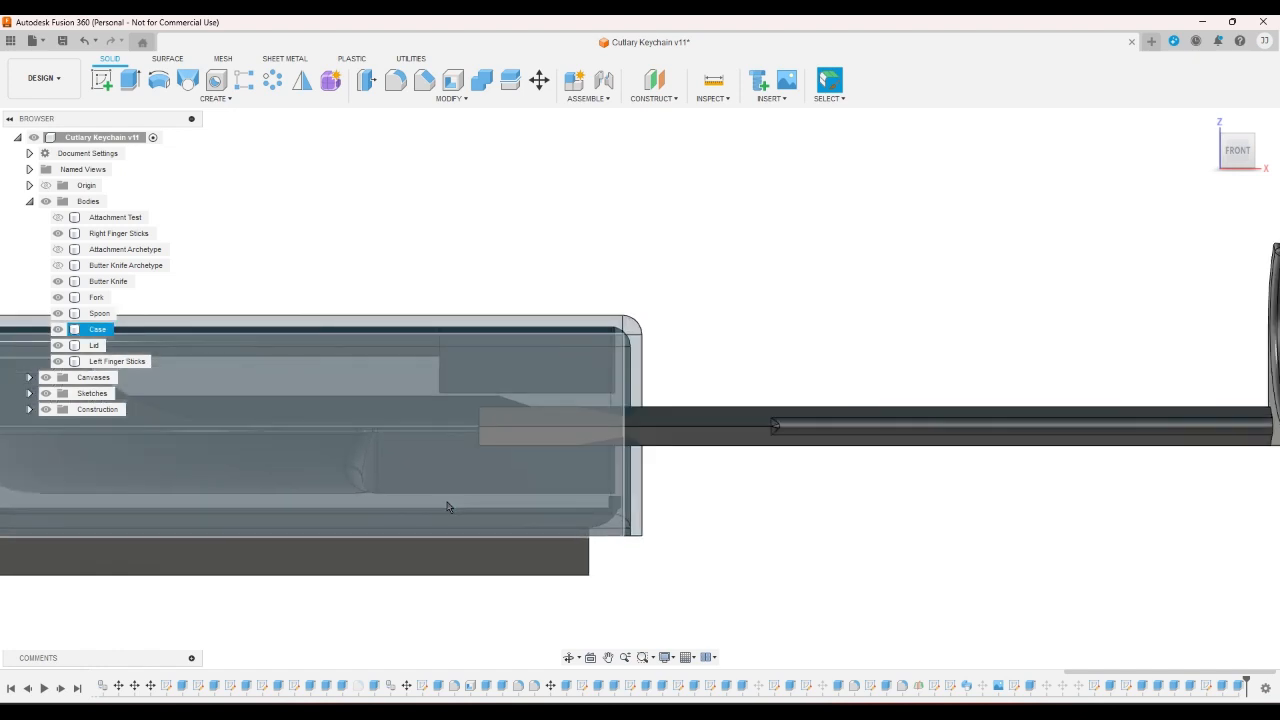
pyautogui.scroll(-2, 447, 507)
pyautogui.scroll(-1, 586, 429)
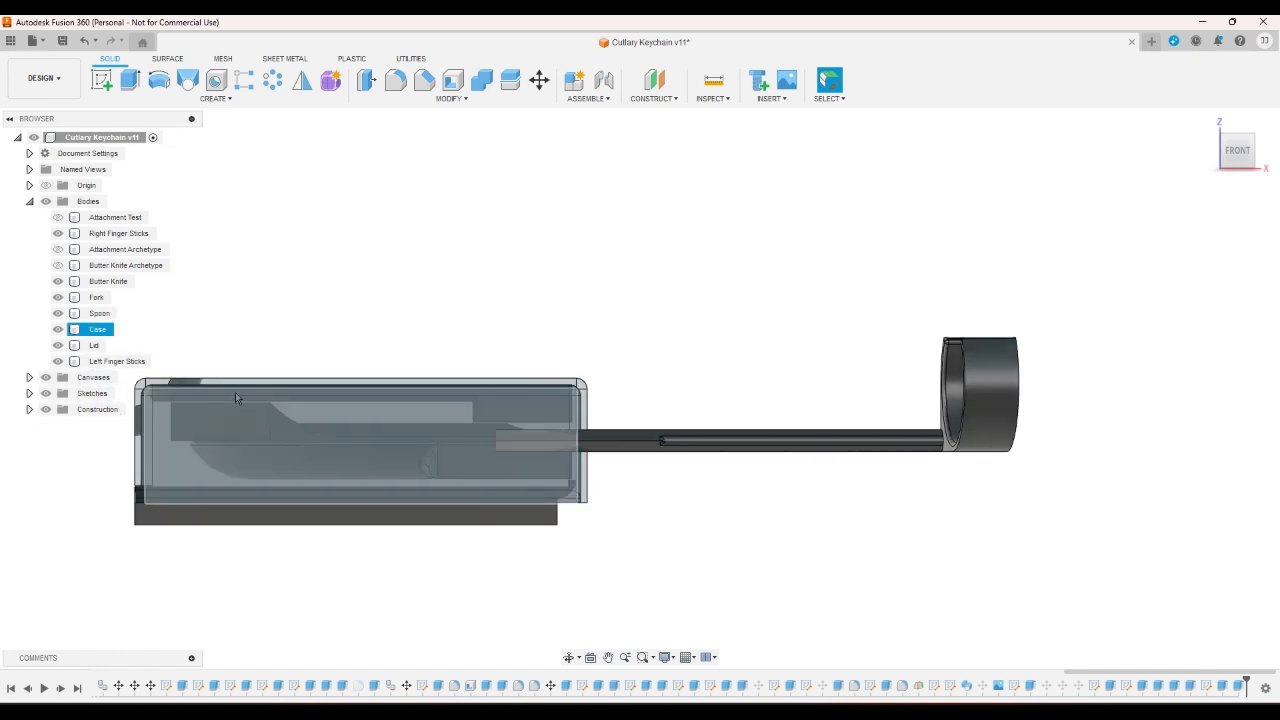
pyautogui.scroll(1, 158, 346)
pyautogui.scroll(1, 160, 344)
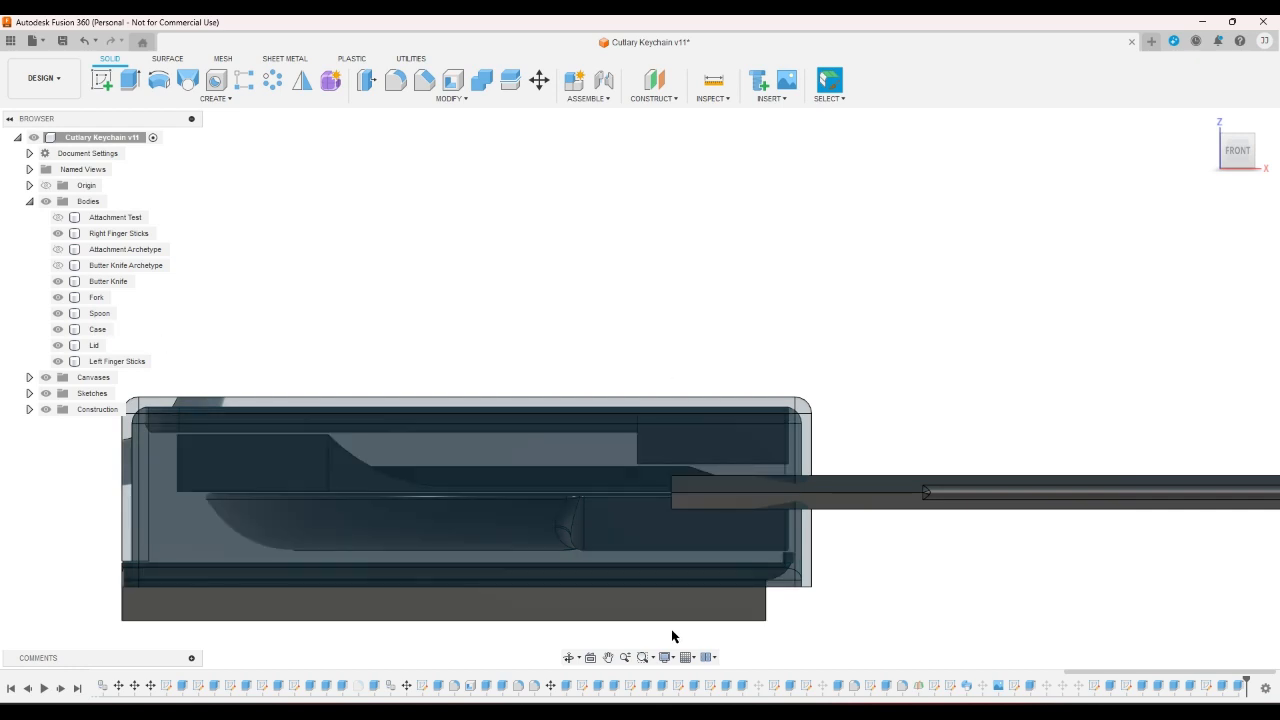
pyautogui.scroll(-3, 686, 617)
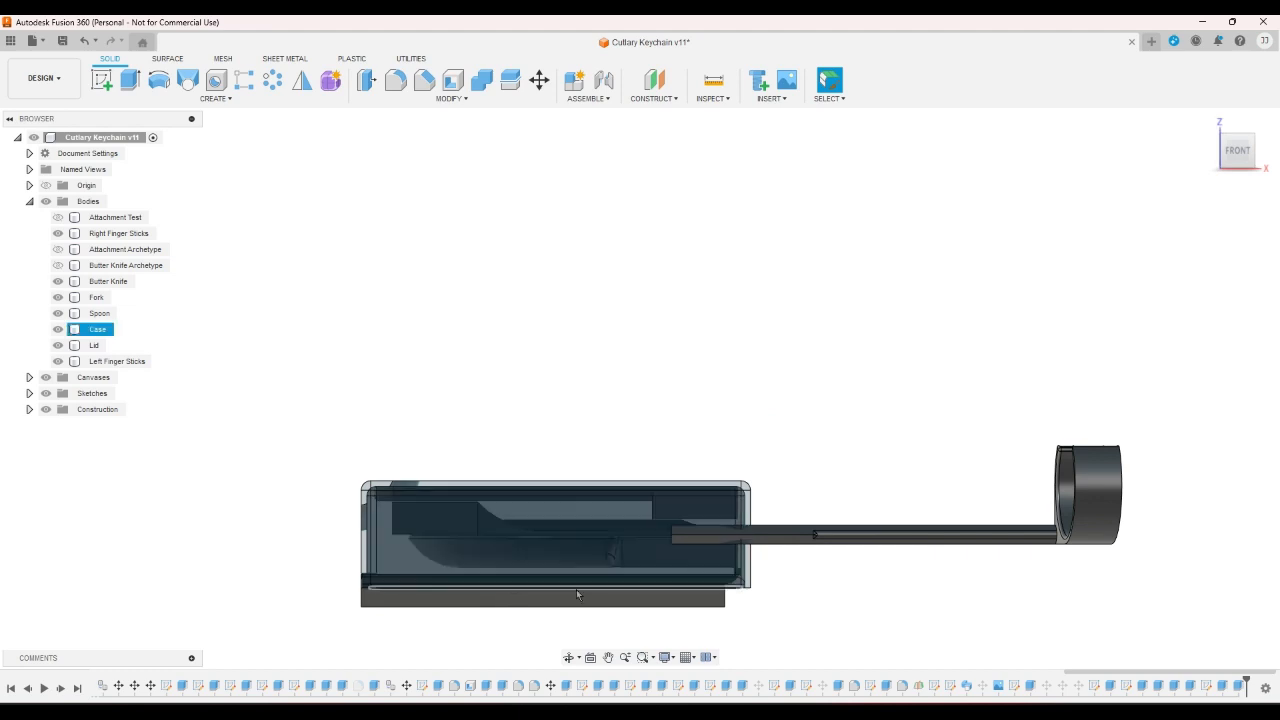
# - Examine the engraved underside of the lid and the hinged finger sticks from below
pyautogui.click(1218, 172)
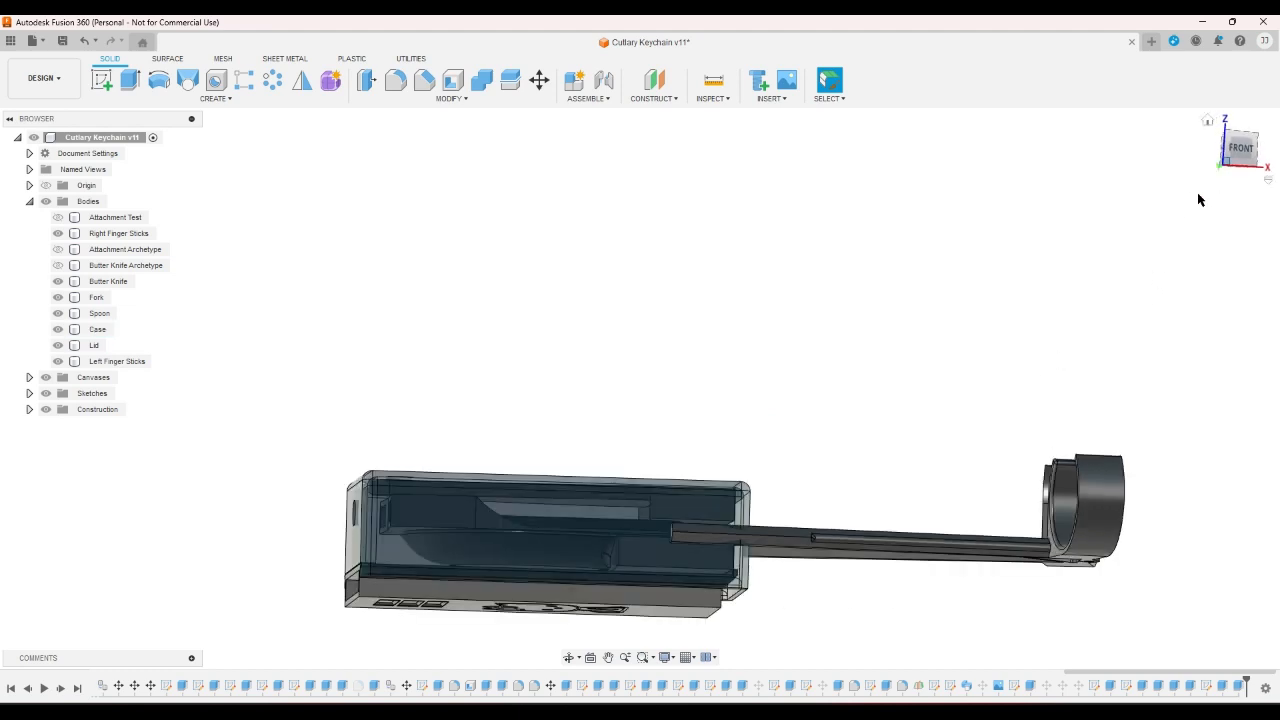
pyautogui.click(898, 578)
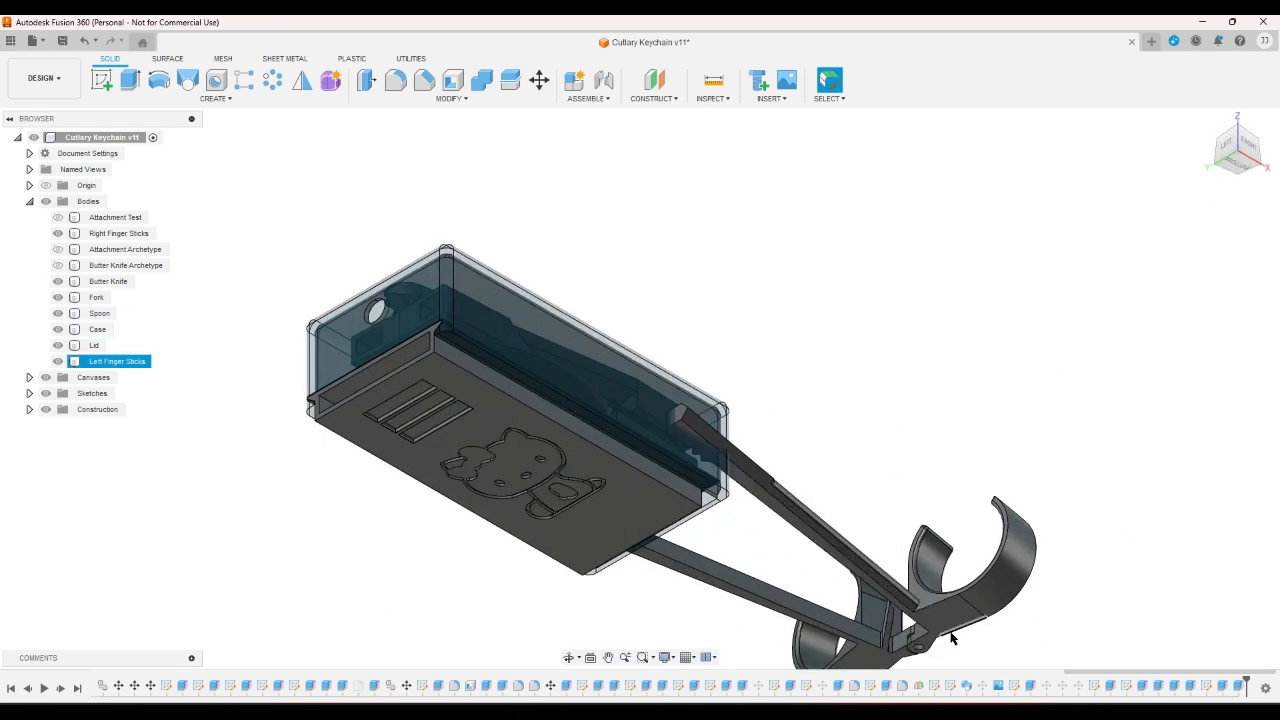
pyautogui.click(901, 607)
pyautogui.scroll(-3, 906, 587)
pyautogui.scroll(-2, 963, 412)
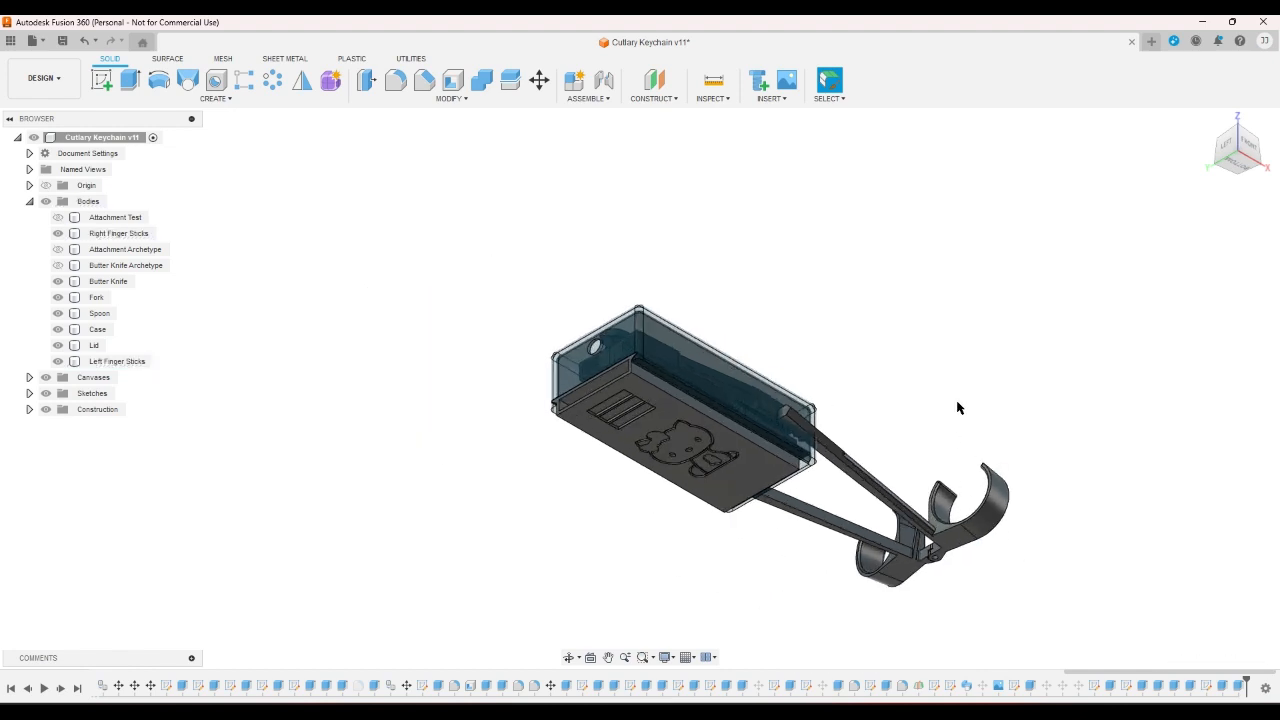
pyautogui.scroll(4, 952, 483)
pyautogui.click(945, 622)
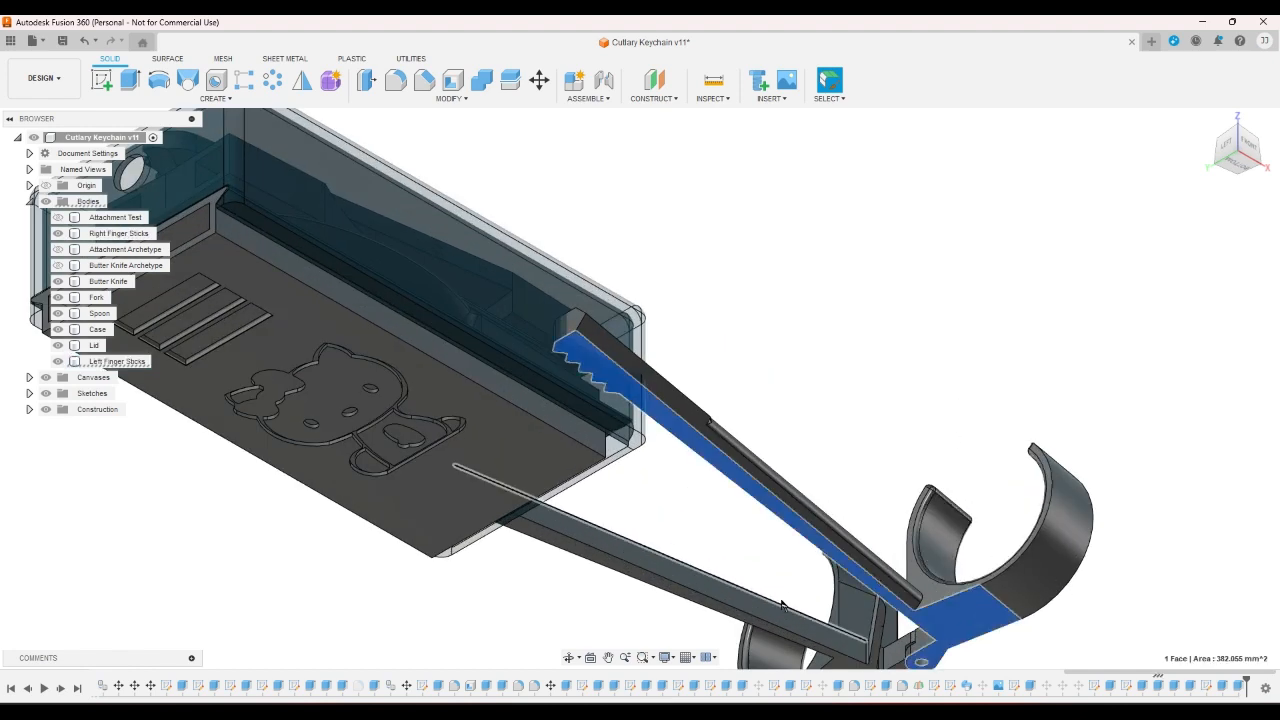
pyautogui.click(815, 628)
pyautogui.click(914, 432)
pyautogui.scroll(-4, 917, 386)
pyautogui.scroll(4, 927, 522)
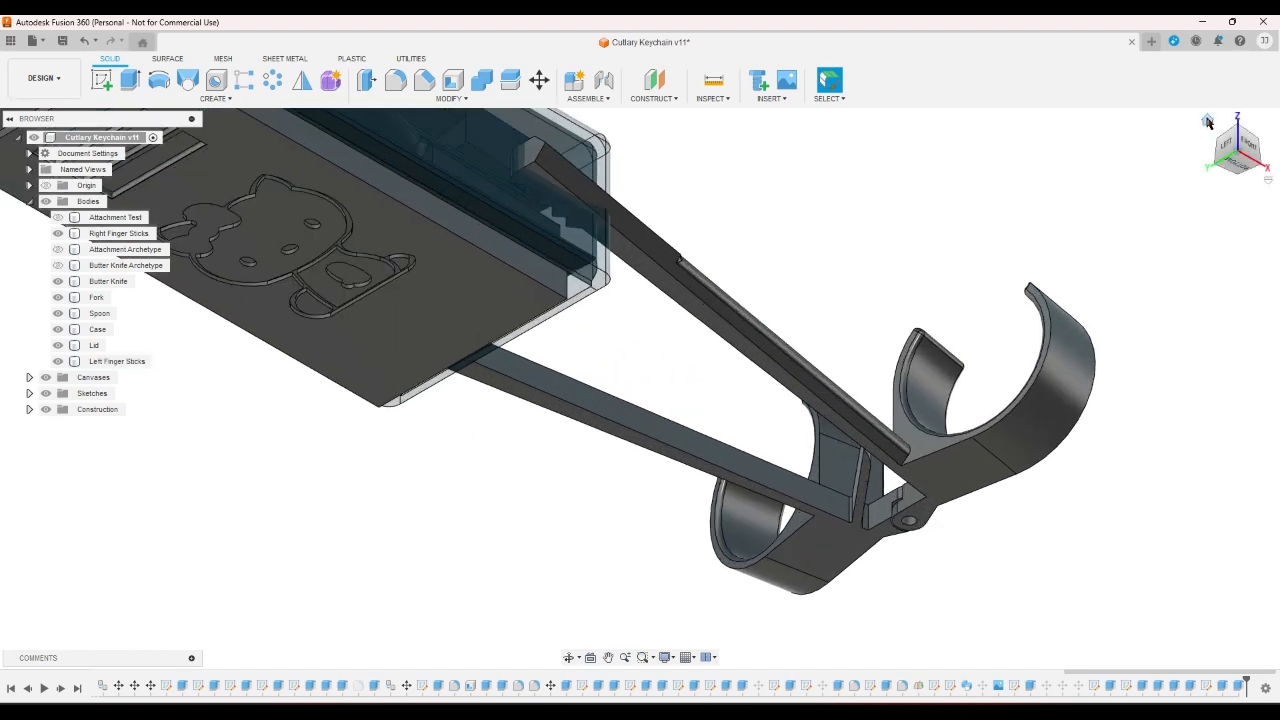
pyautogui.click(1207, 121)
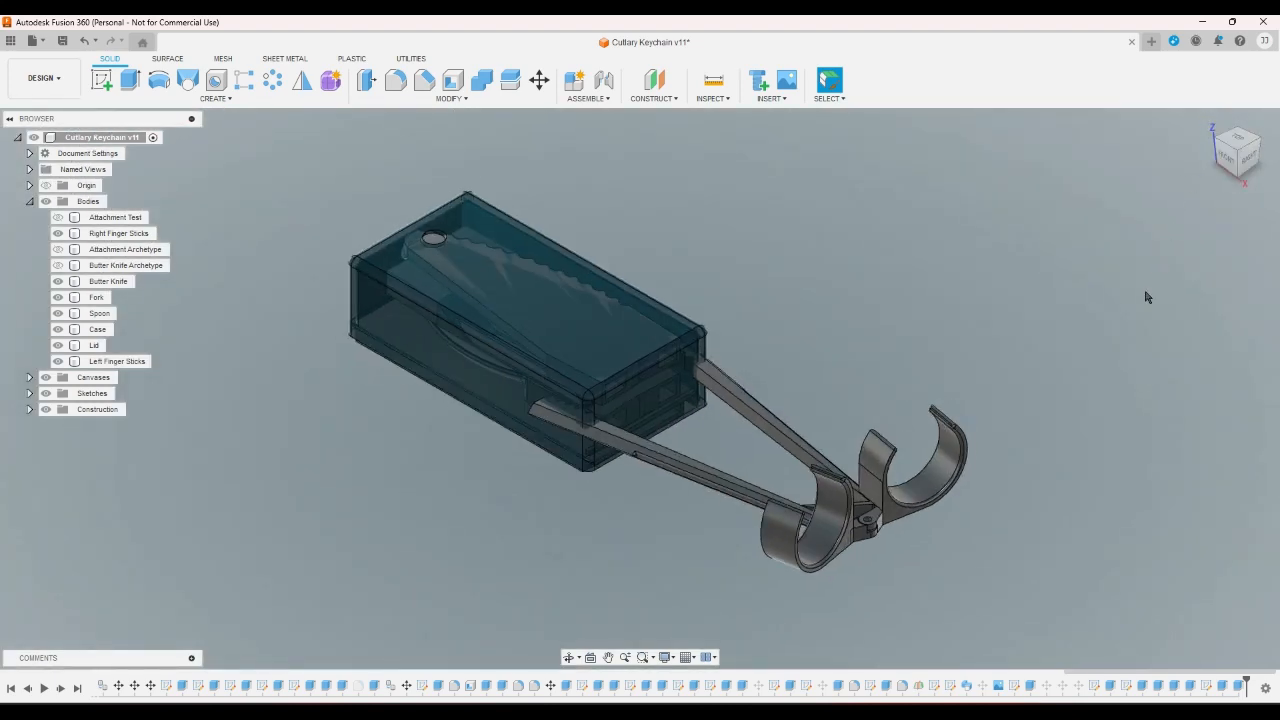
# - Examine from above the thin diagonal strip between the two finger sticks near their hinge
pyautogui.click(1239, 140)
pyautogui.scroll(-4, 832, 400)
pyautogui.scroll(6, 740, 540)
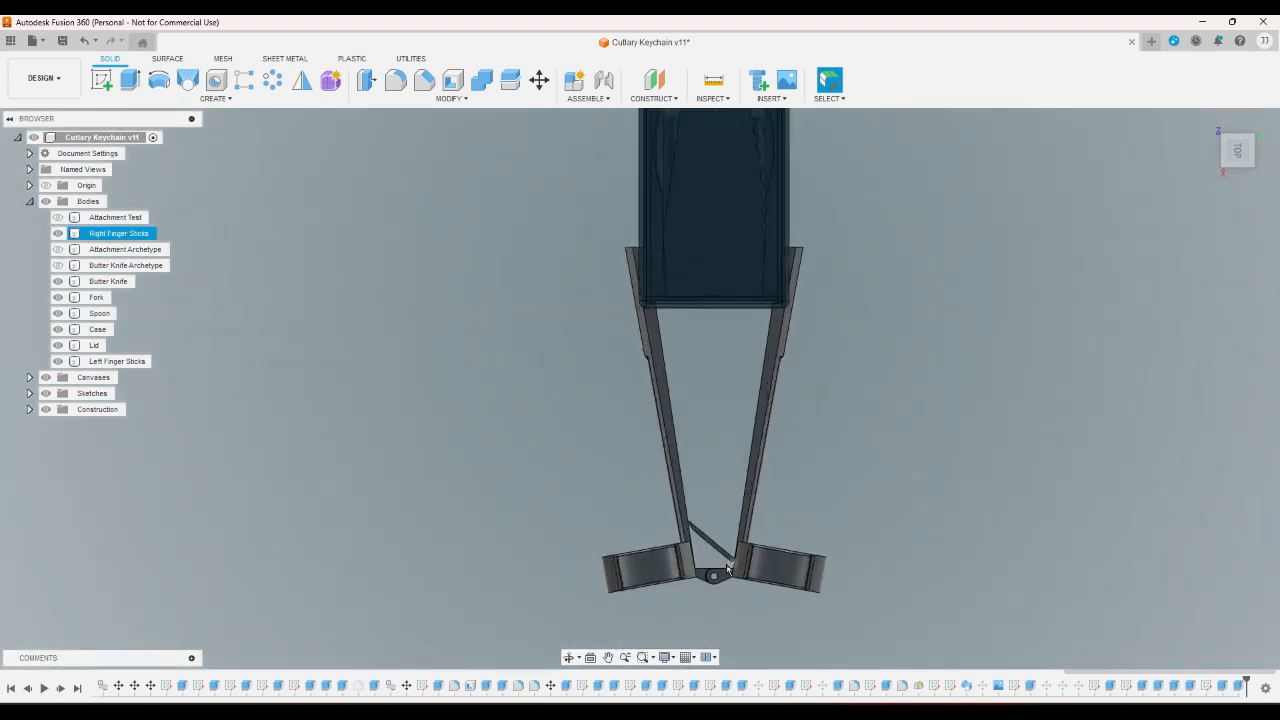
pyautogui.click(711, 537)
pyautogui.scroll(2, 709, 541)
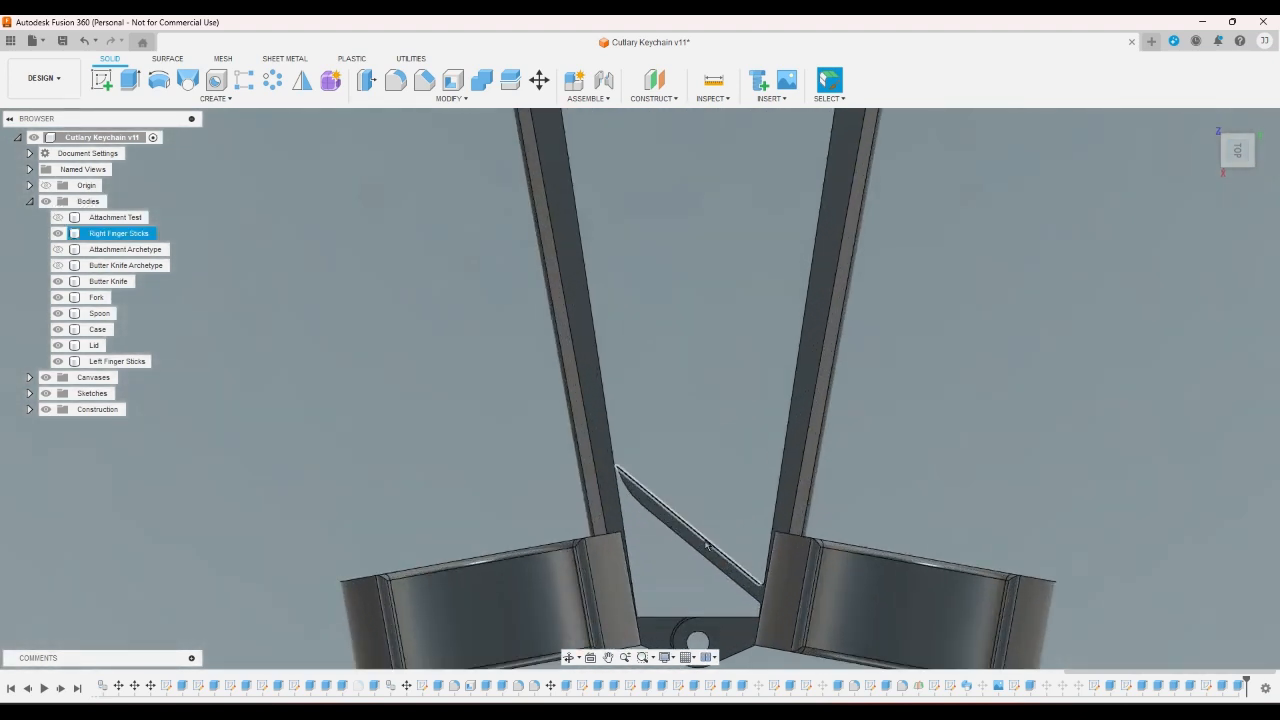
pyautogui.click(705, 543)
pyautogui.scroll(-2, 728, 492)
pyautogui.click(726, 490)
pyautogui.scroll(3, 711, 517)
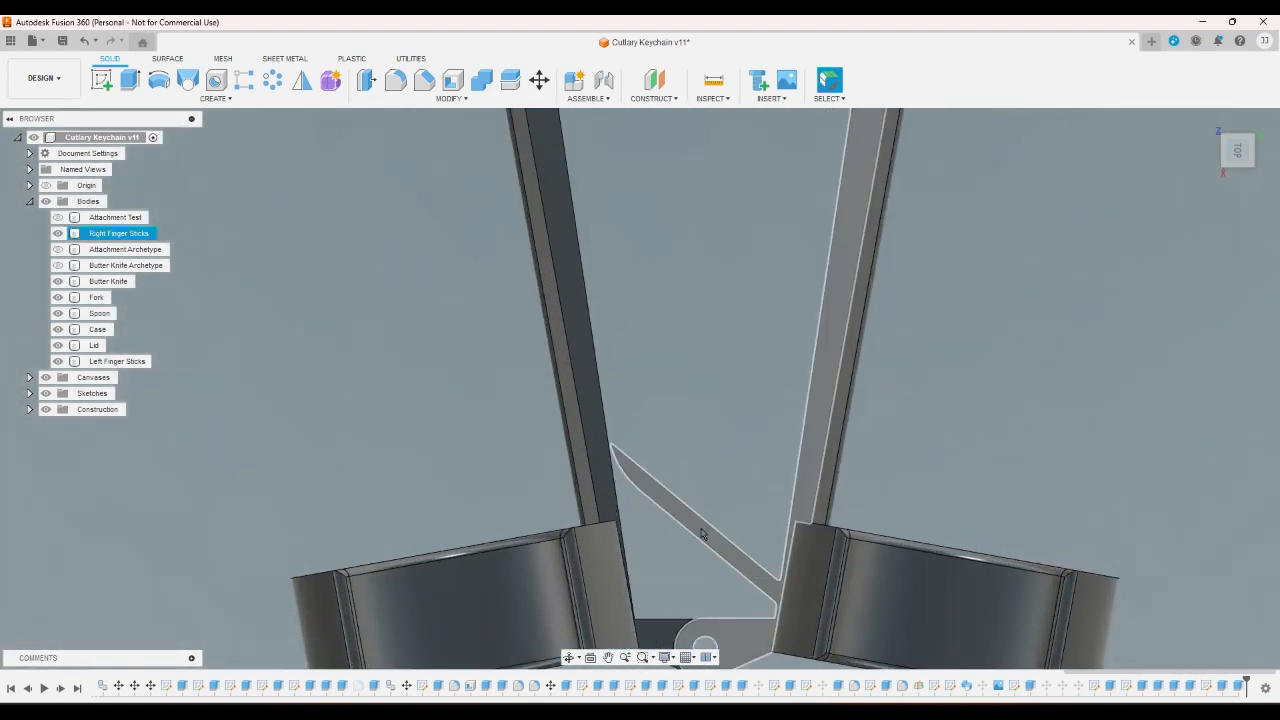
pyautogui.click(703, 533)
pyautogui.scroll(-3, 724, 464)
pyautogui.scroll(-4, 724, 463)
pyautogui.doubleClick(700, 514)
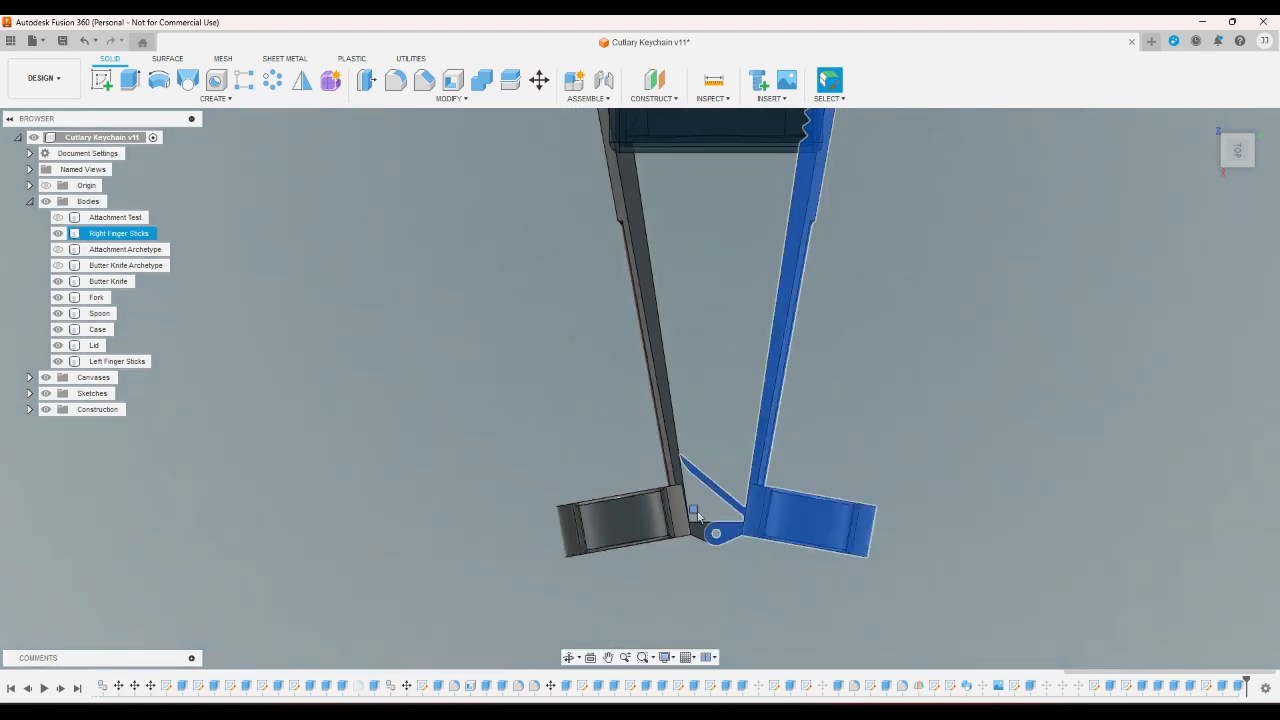
pyautogui.click(716, 459)
pyautogui.scroll(-1, 711, 457)
pyautogui.scroll(-2, 711, 460)
pyautogui.scroll(-1, 729, 300)
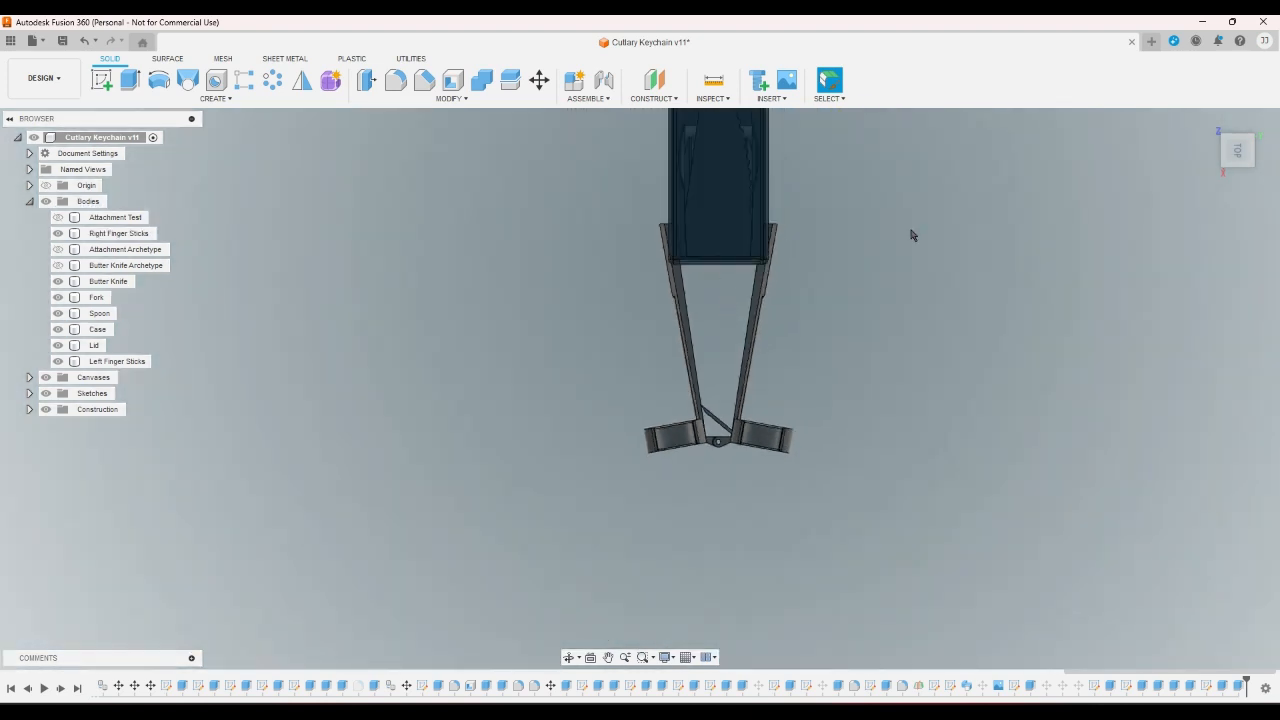
# - Examine the assembled case from several angles, focusing on the end with the round hole and the lid's opening
pyautogui.click(1221, 167)
pyautogui.scroll(3, 694, 303)
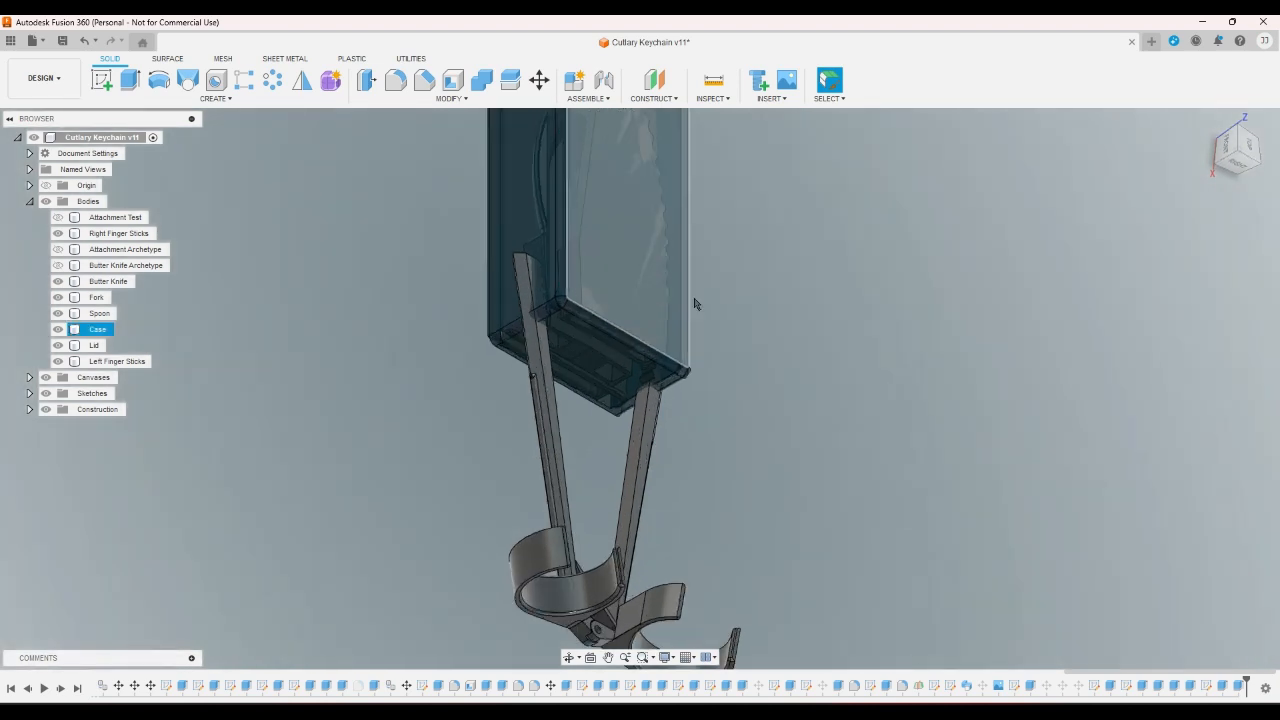
pyautogui.click(1207, 120)
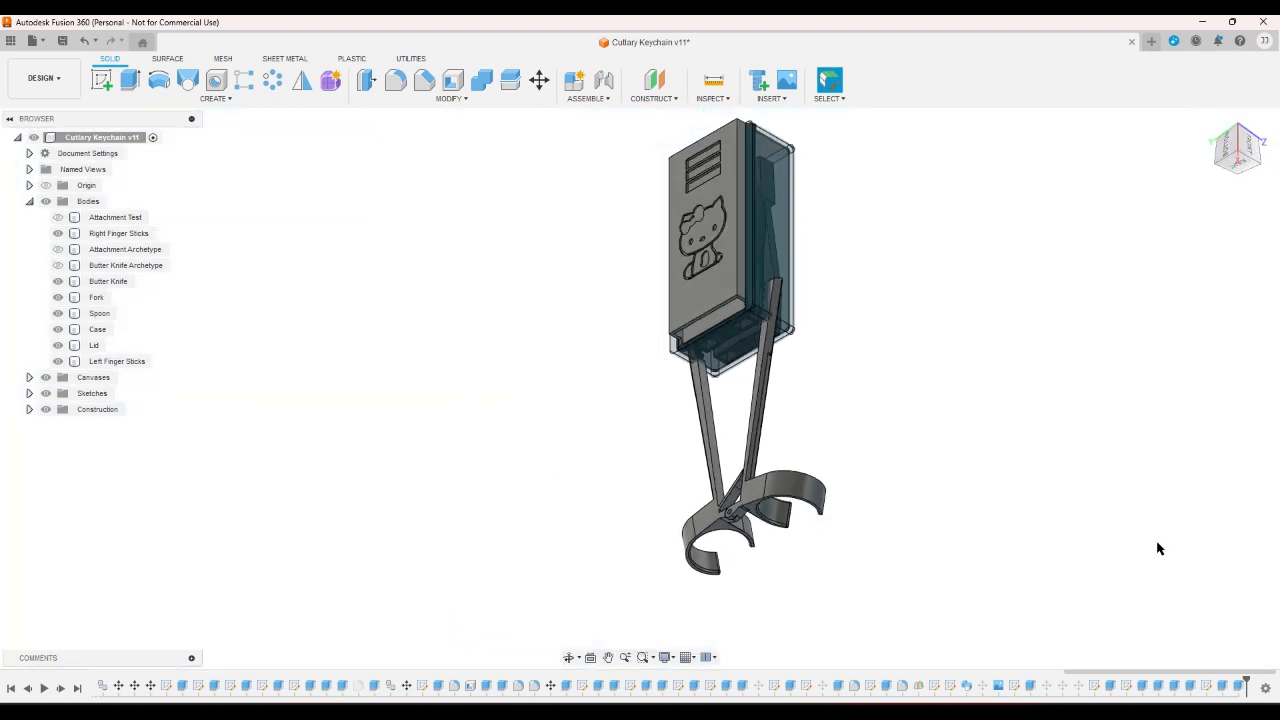
pyautogui.click(1219, 146)
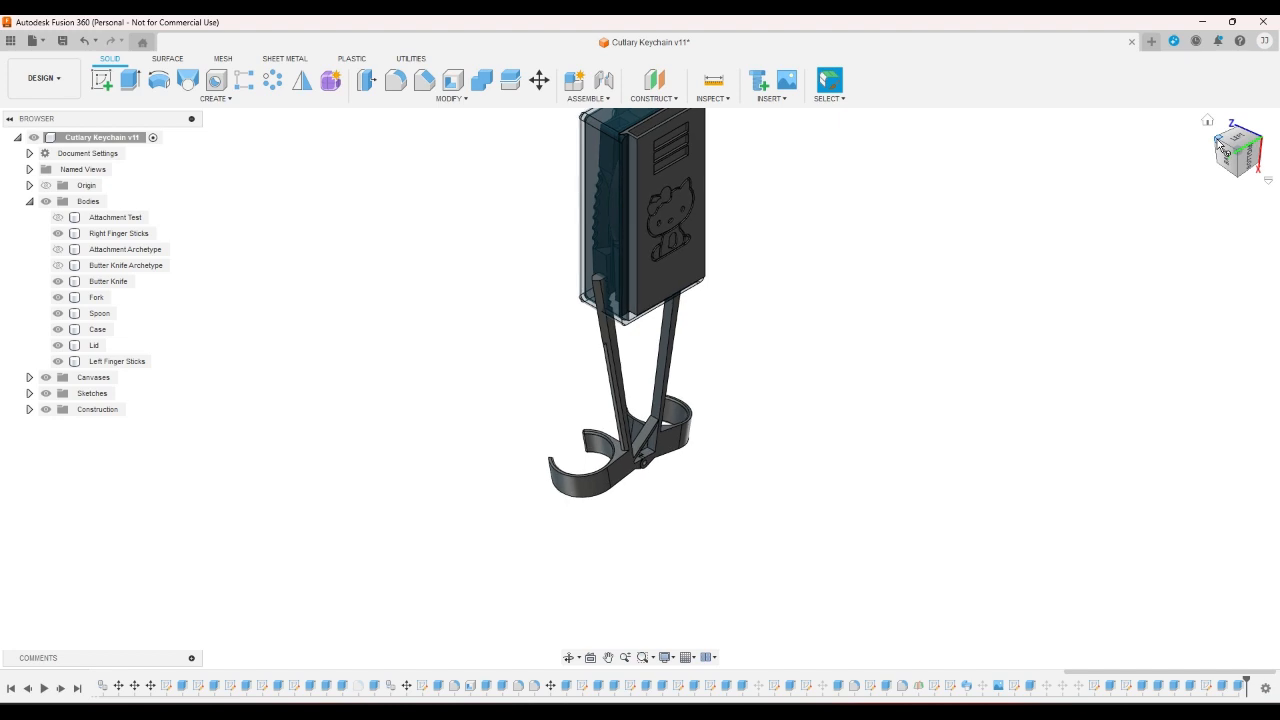
pyautogui.click(1217, 139)
pyautogui.scroll(1, 751, 226)
pyautogui.scroll(3, 638, 175)
pyautogui.scroll(2, 605, 183)
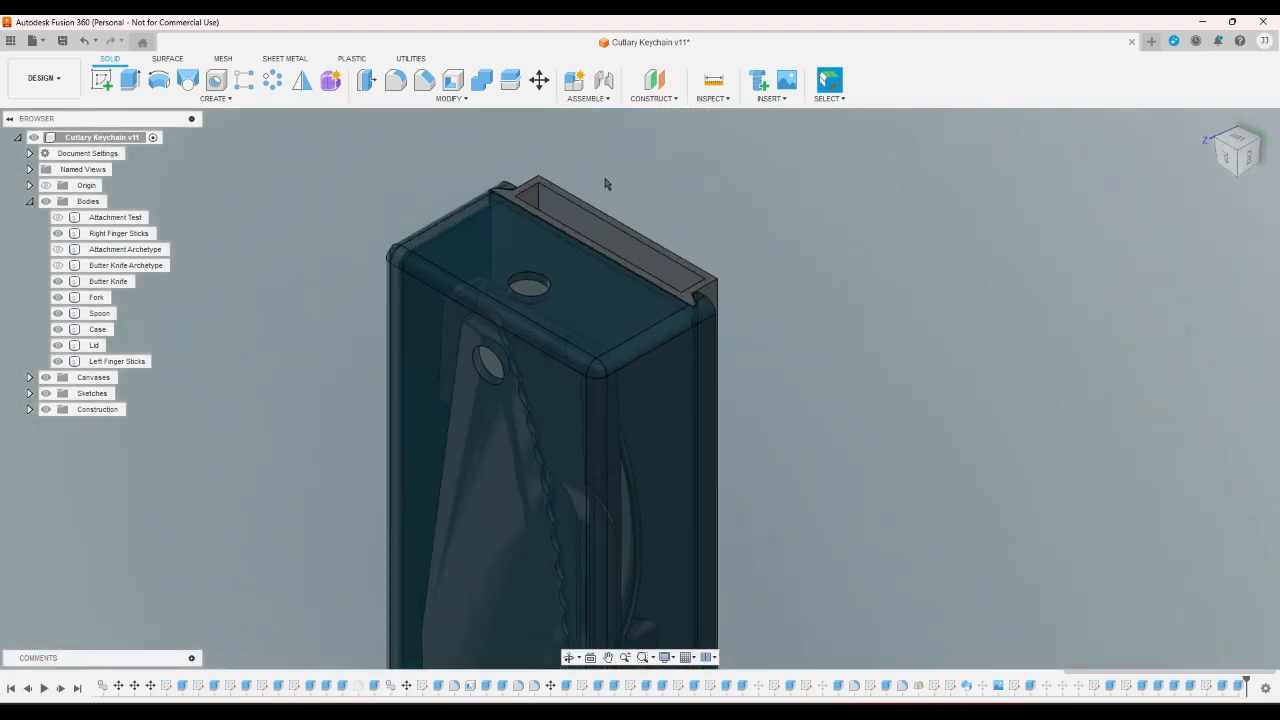
pyautogui.scroll(2, 770, 312)
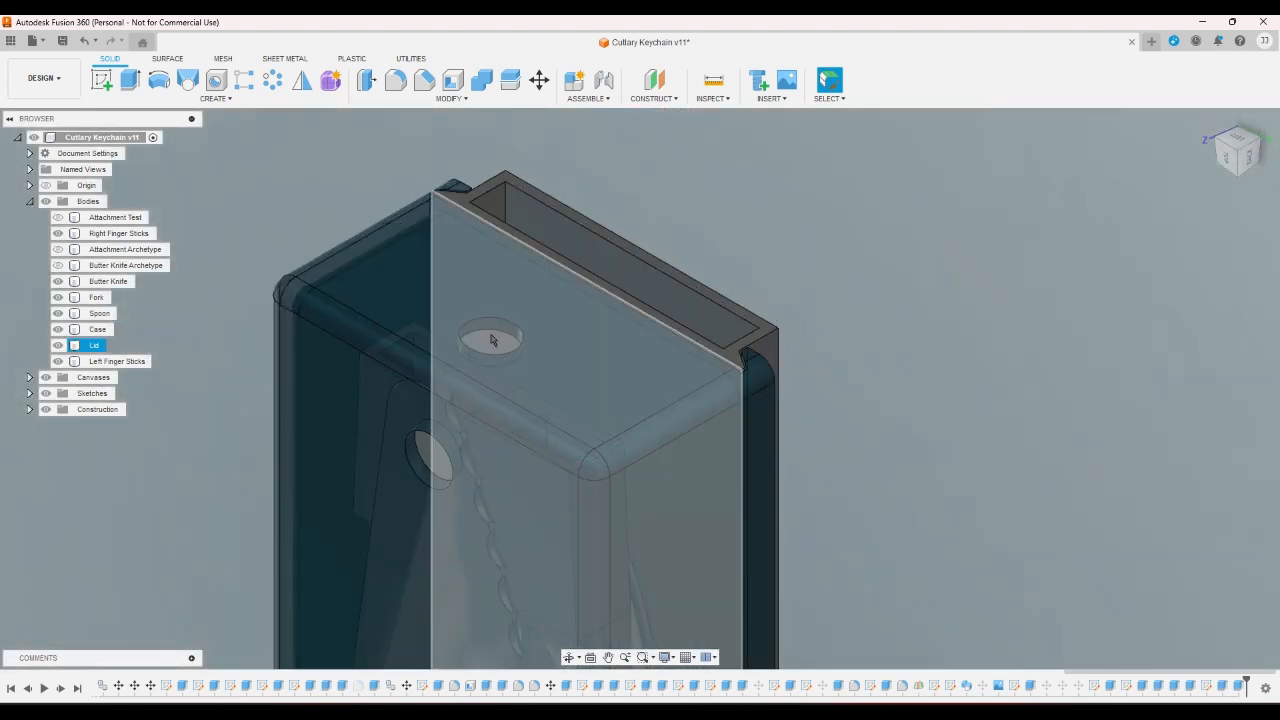
pyautogui.click(563, 257)
pyautogui.scroll(-5, 671, 213)
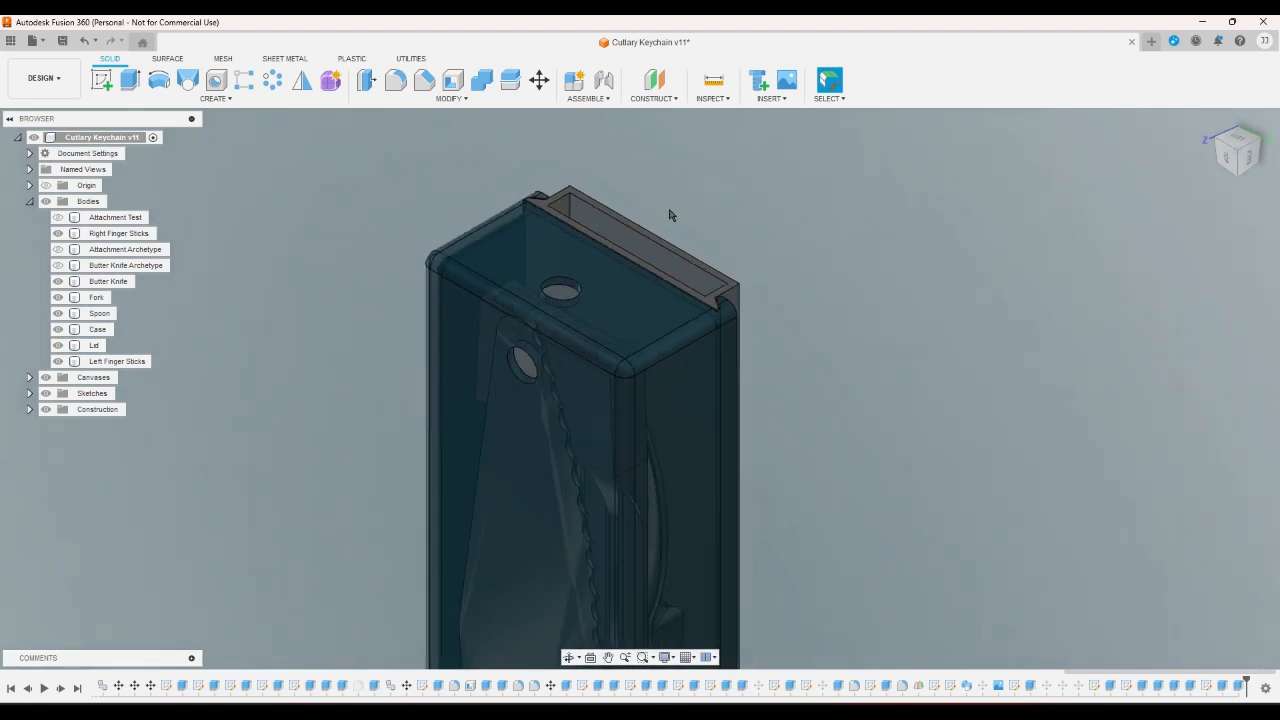
pyautogui.scroll(1, 685, 203)
pyautogui.scroll(2, 689, 335)
pyautogui.scroll(-2, 693, 425)
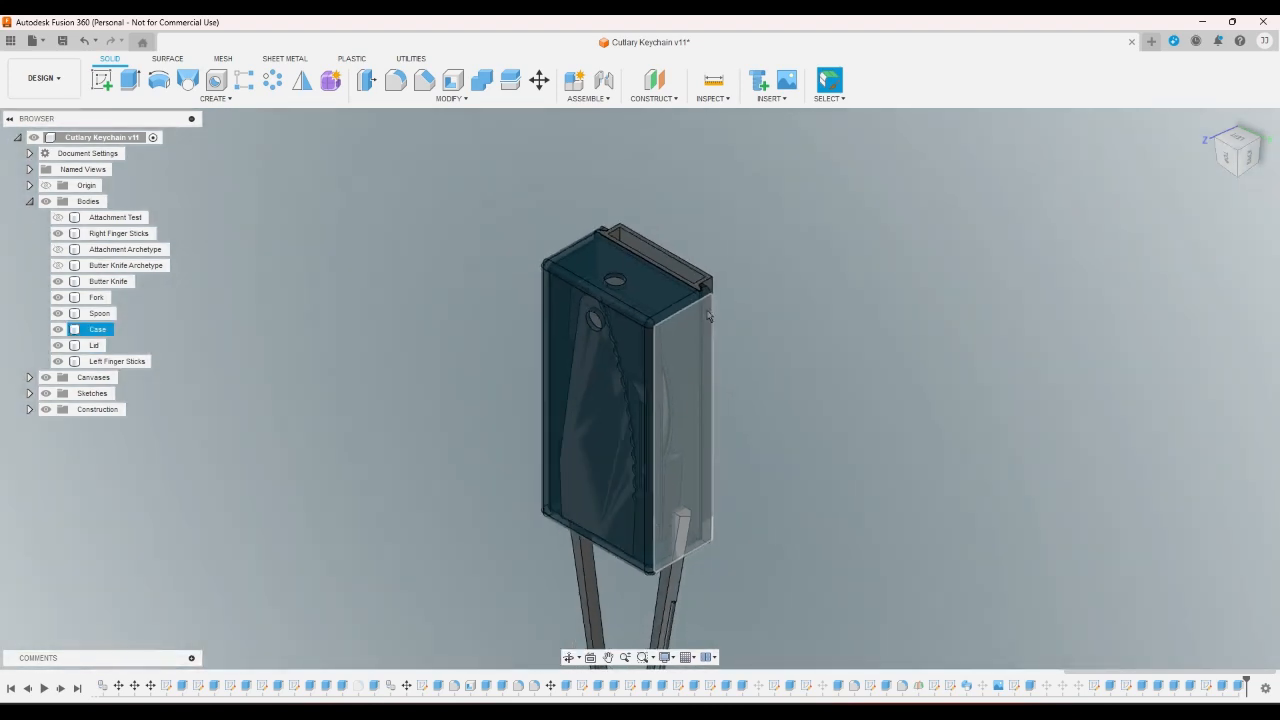
pyautogui.scroll(-2, 812, 369)
pyautogui.scroll(5, 758, 415)
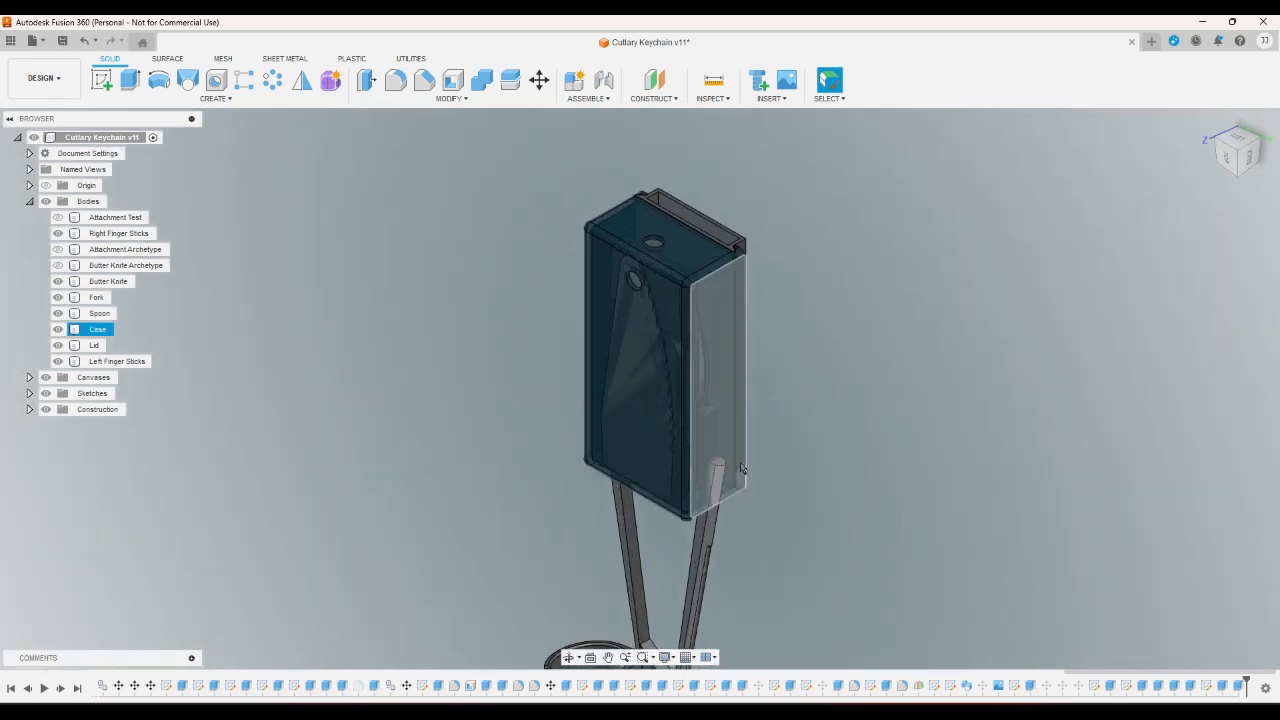
# - Examine the upright case with the finger sticks extending from it and the lid's hollow end near the round hole
pyautogui.scroll(-3, 720, 510)
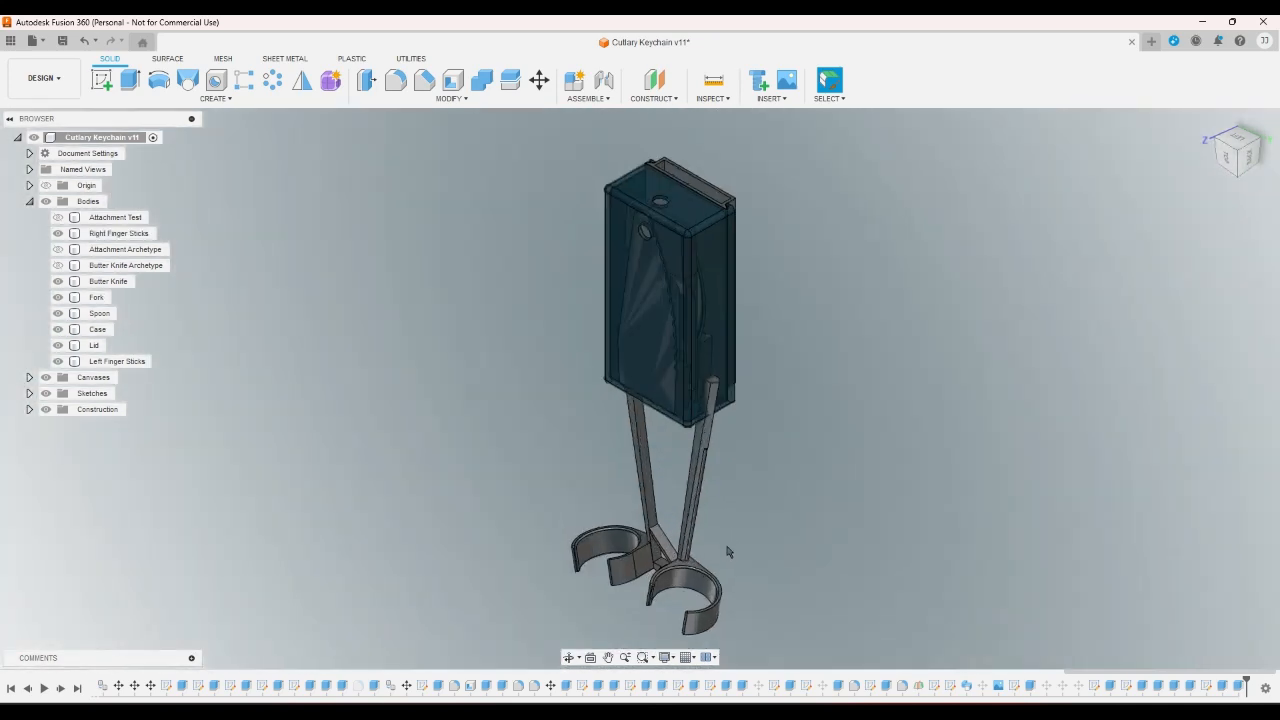
pyautogui.scroll(5, 703, 563)
pyautogui.scroll(-3, 800, 560)
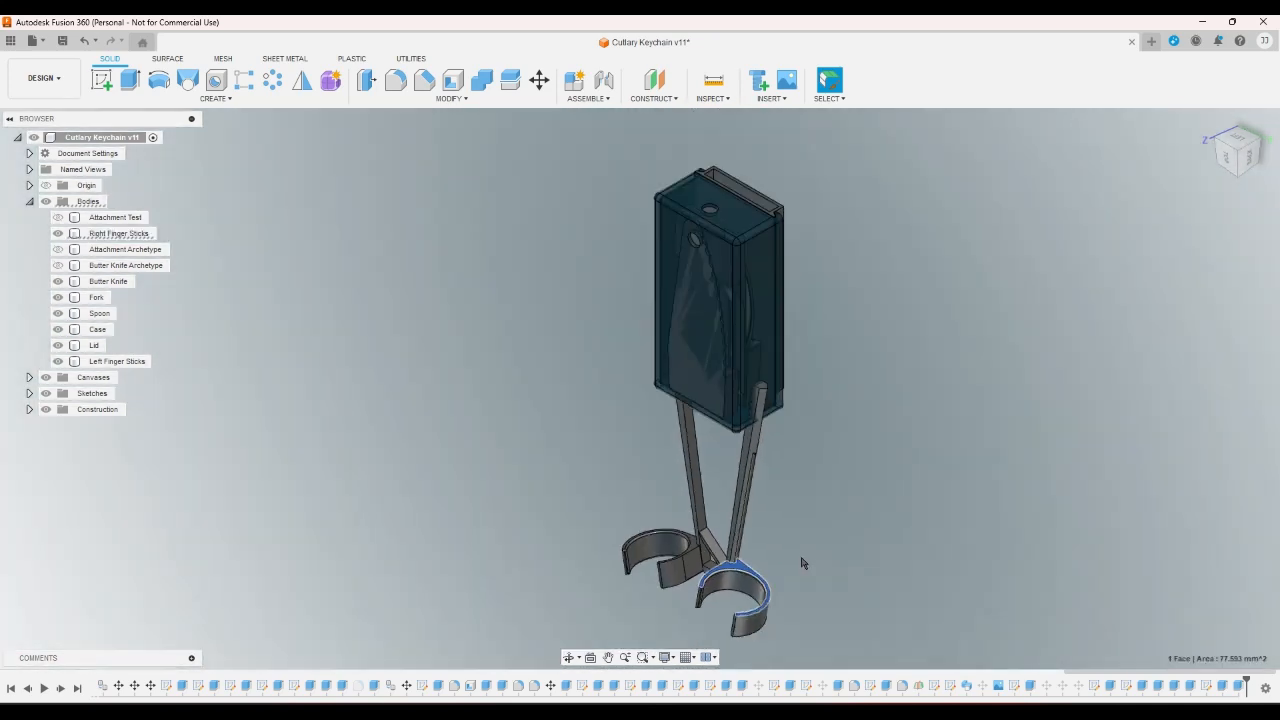
pyautogui.scroll(5, 783, 363)
pyautogui.scroll(3, 771, 364)
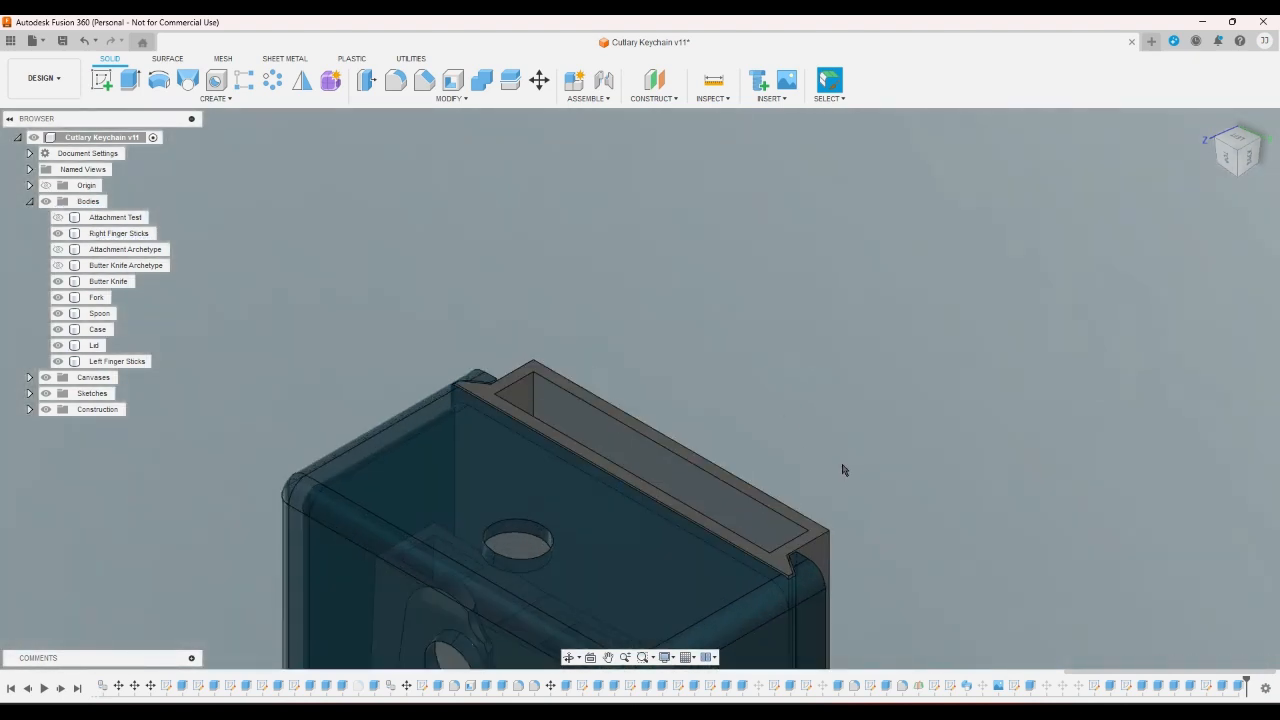
pyautogui.scroll(-3, 842, 470)
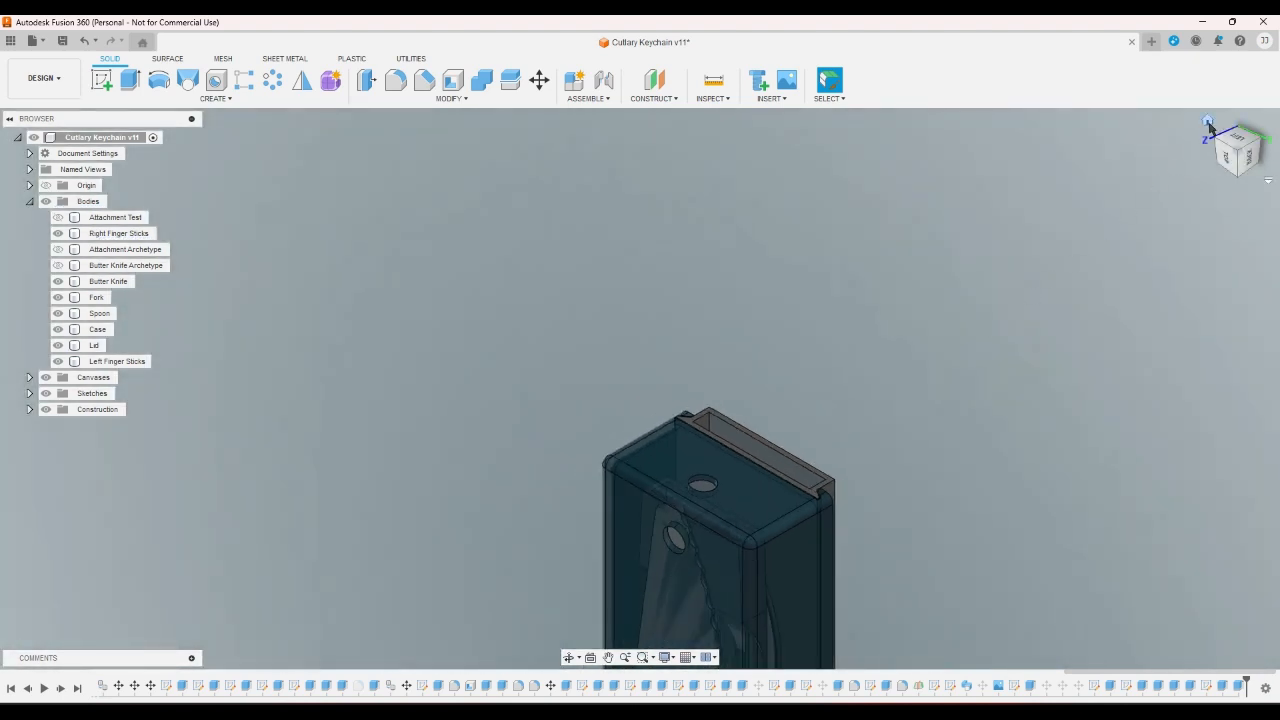
pyautogui.click(1208, 122)
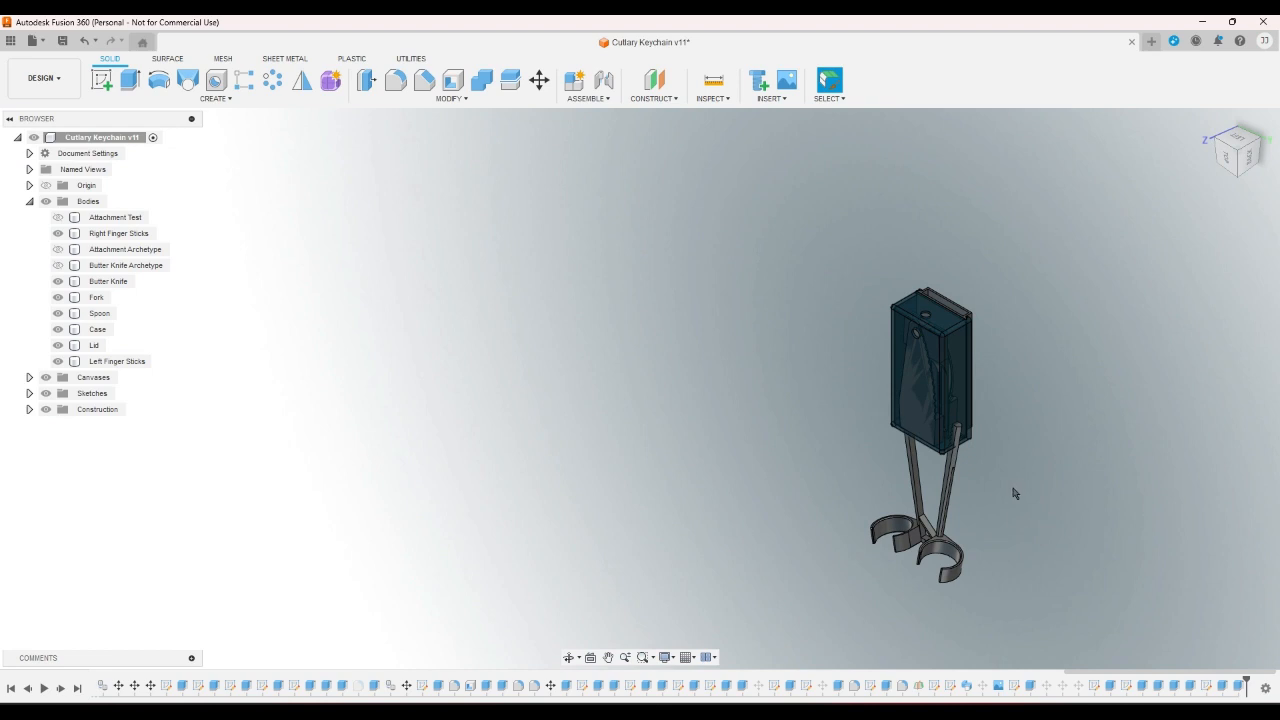
pyautogui.scroll(4, 1000, 482)
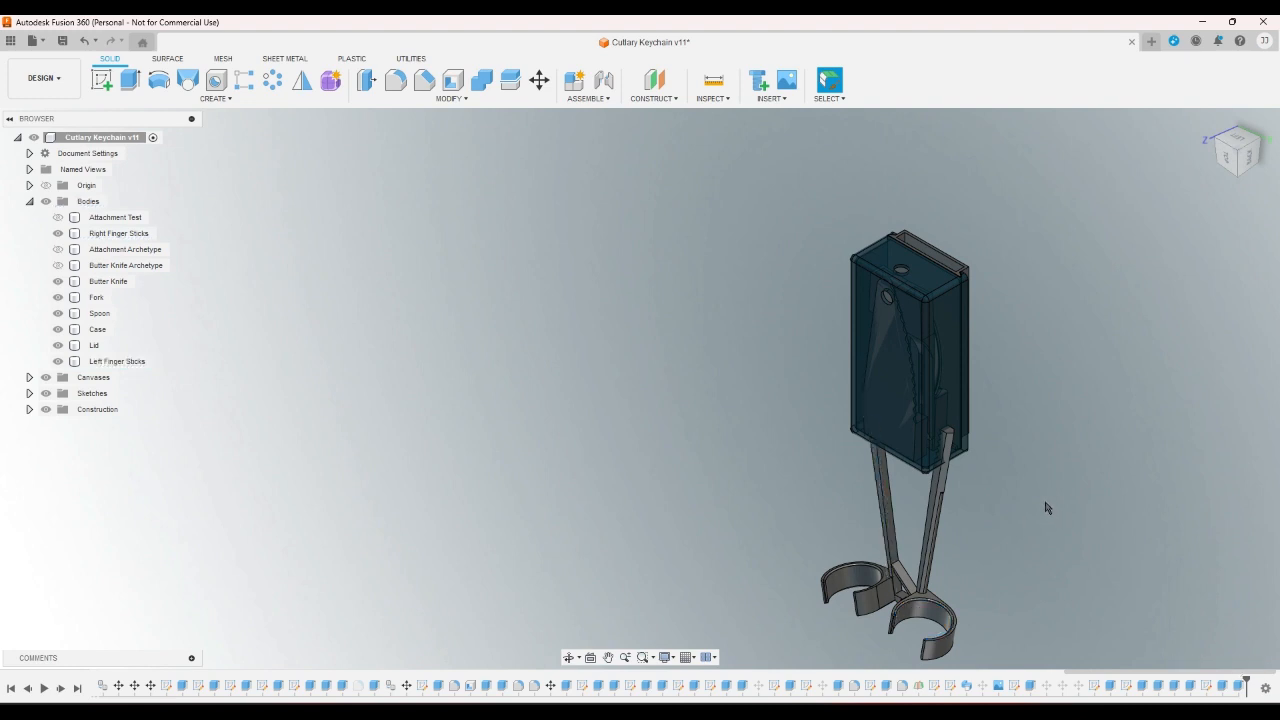
pyautogui.keyDown('shift'); pyautogui.moveTo(1062, 373); pyautogui.dragTo(1143, 314, button='middle'); pyautogui.keyUp('shift')
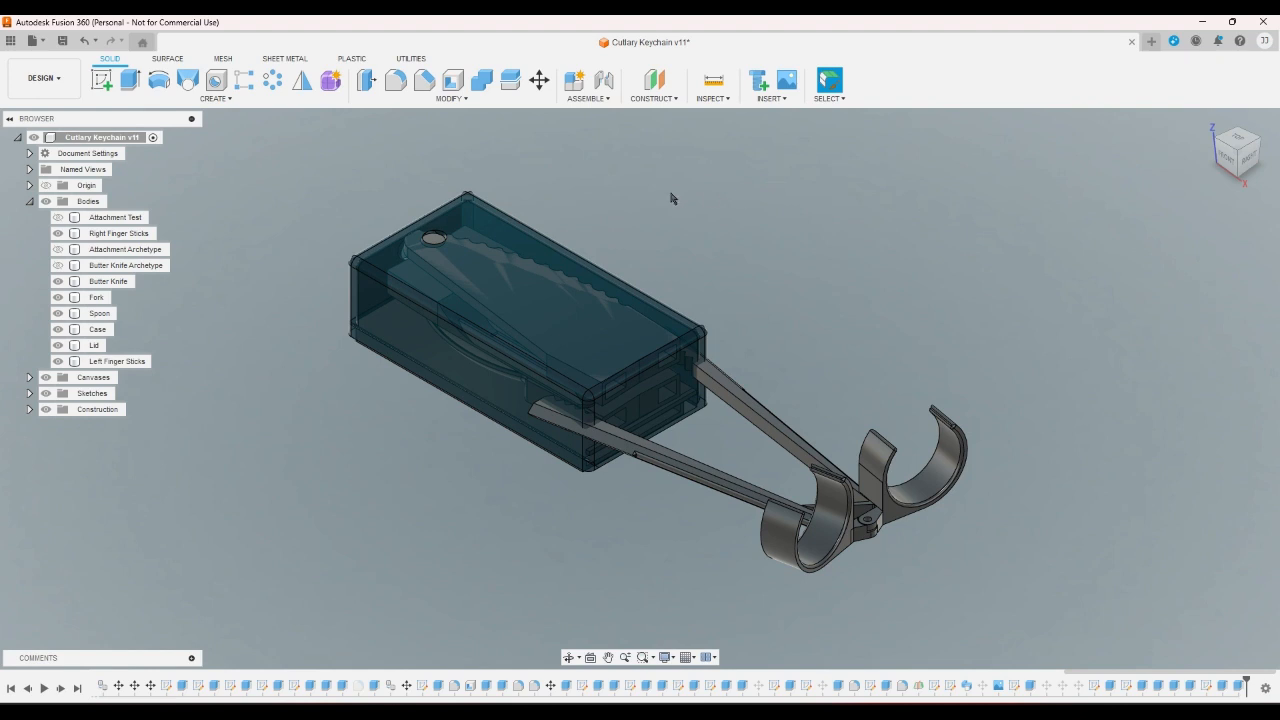
# - Examine the round hole in the case's top face and the butter knife beneath it up close
pyautogui.scroll(5, 380, 245)
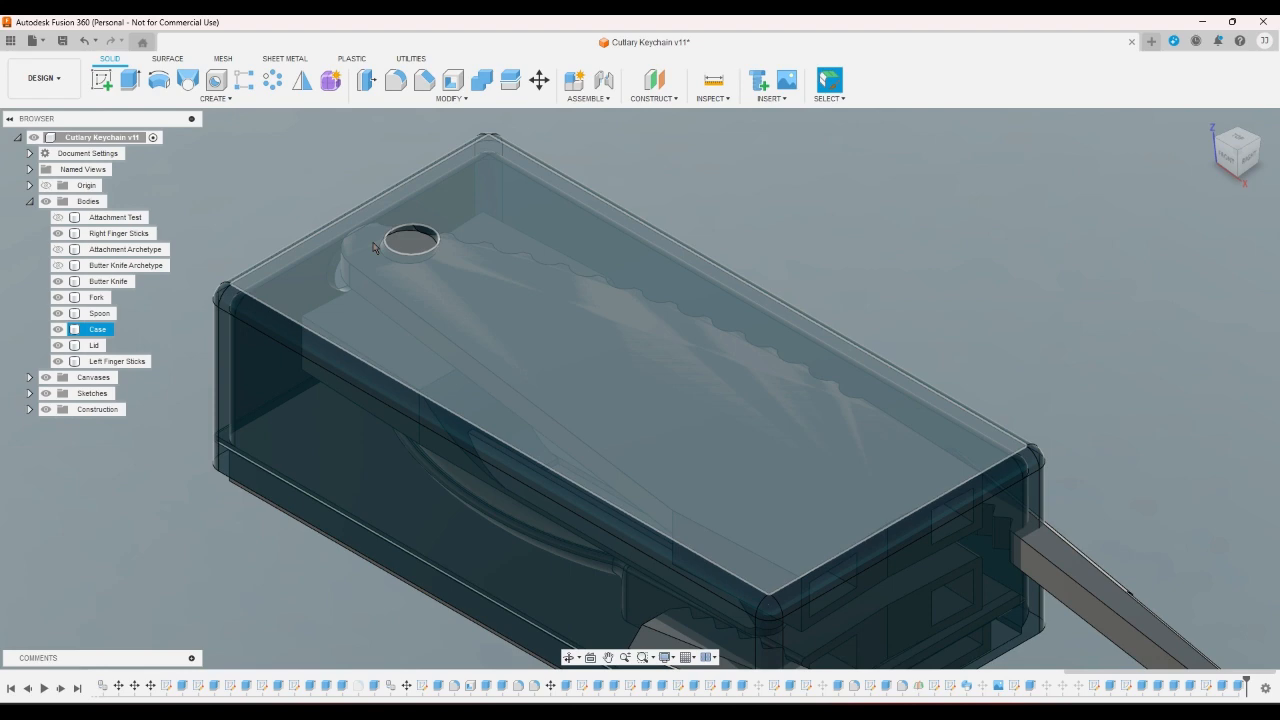
pyautogui.scroll(10, 373, 247)
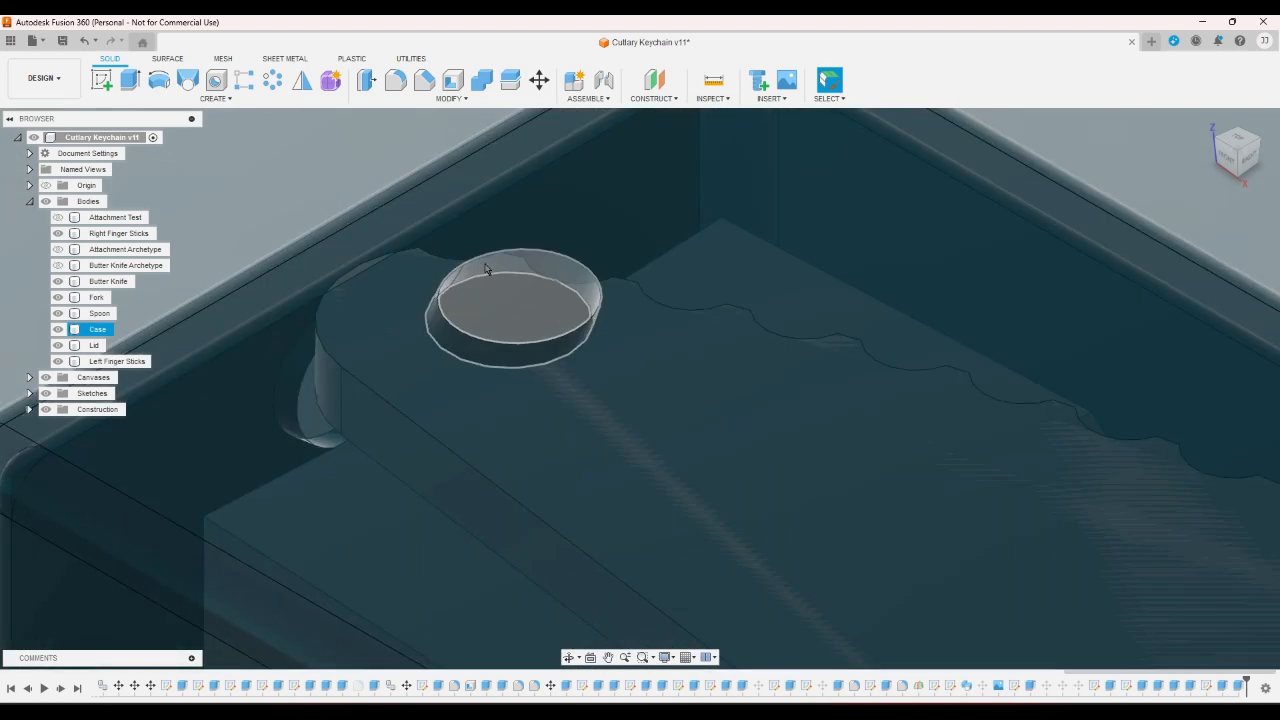
pyautogui.scroll(-10, 486, 268)
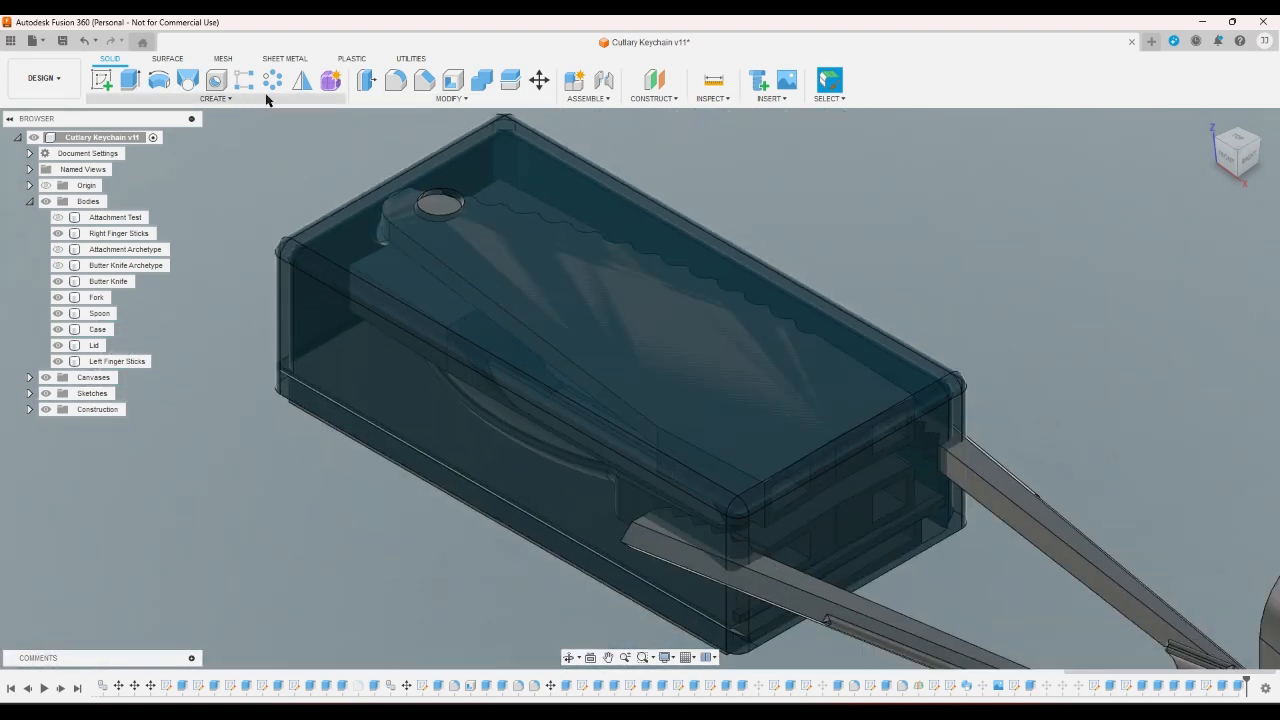
pyautogui.click(244, 80)
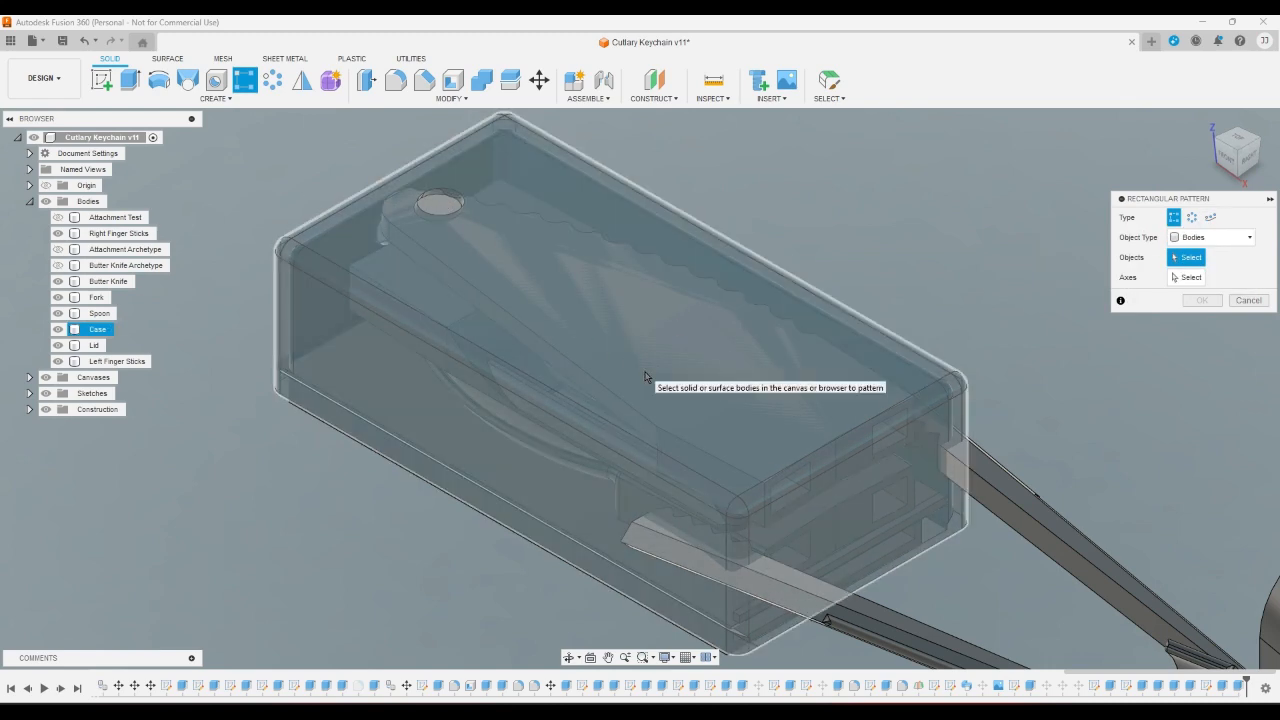
pyautogui.click(1222, 162)
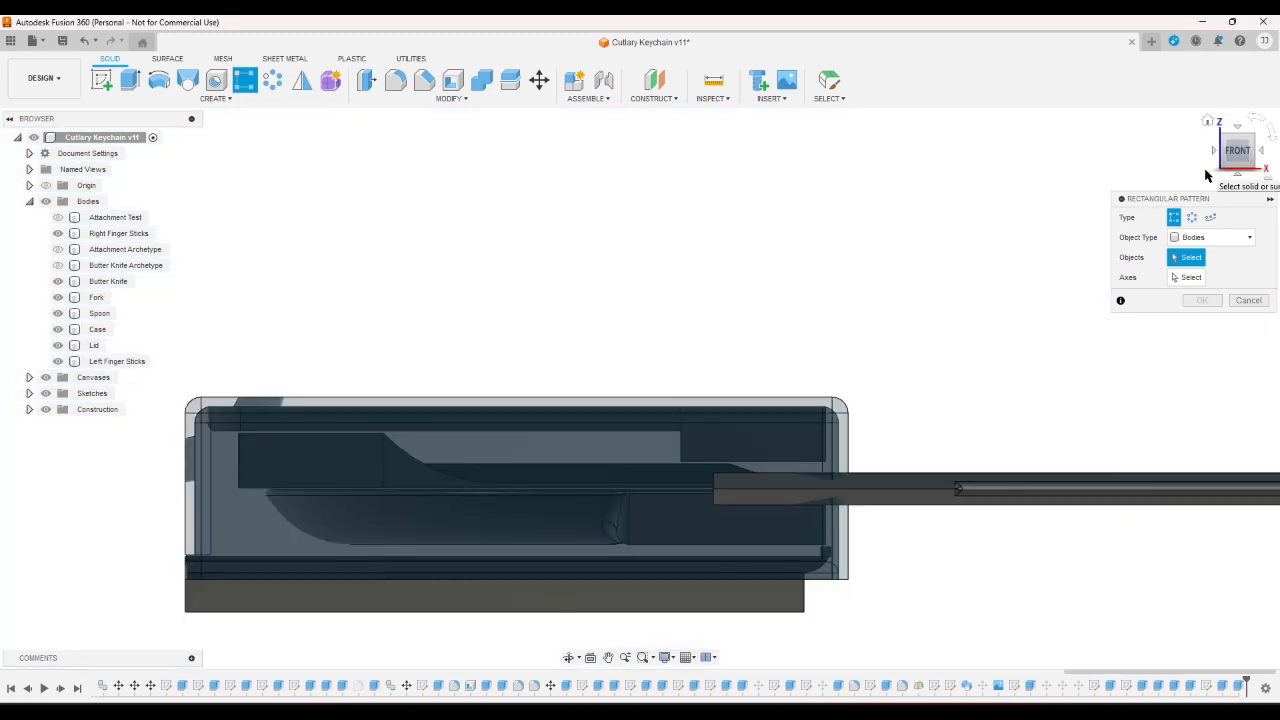
pyautogui.scroll(3, 291, 496)
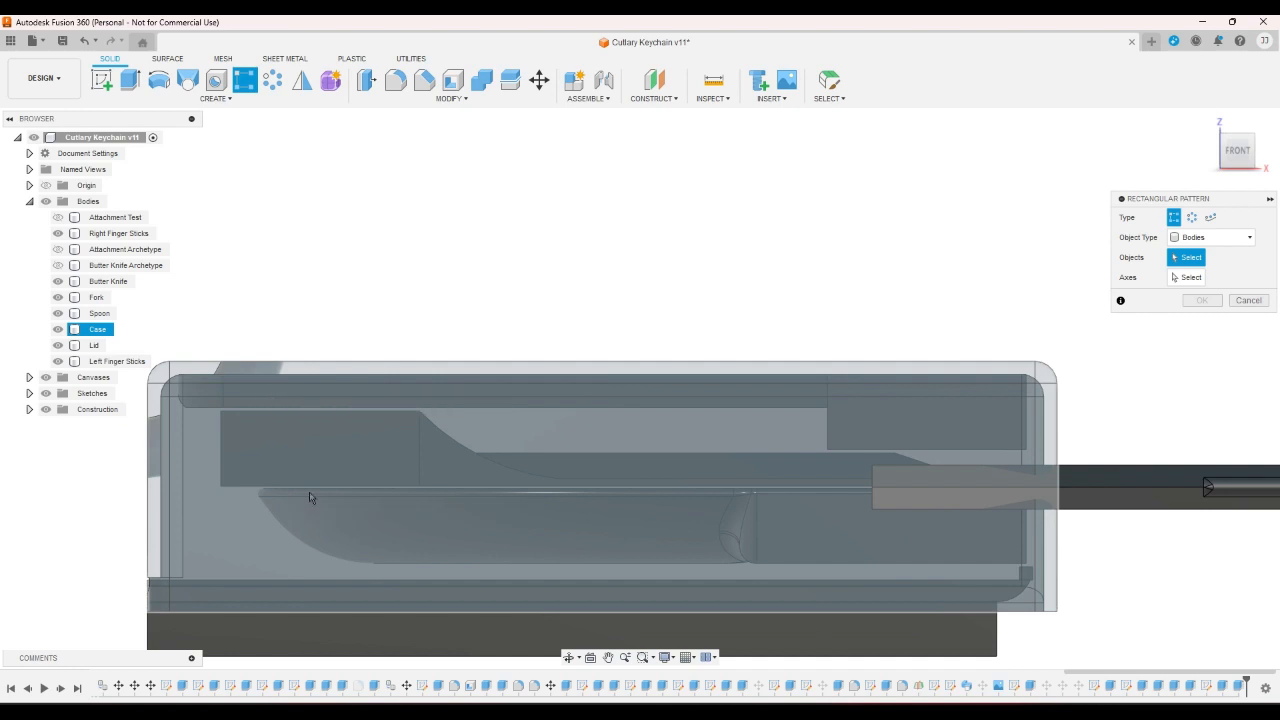
pyautogui.click(383, 584)
pyautogui.click(1248, 300)
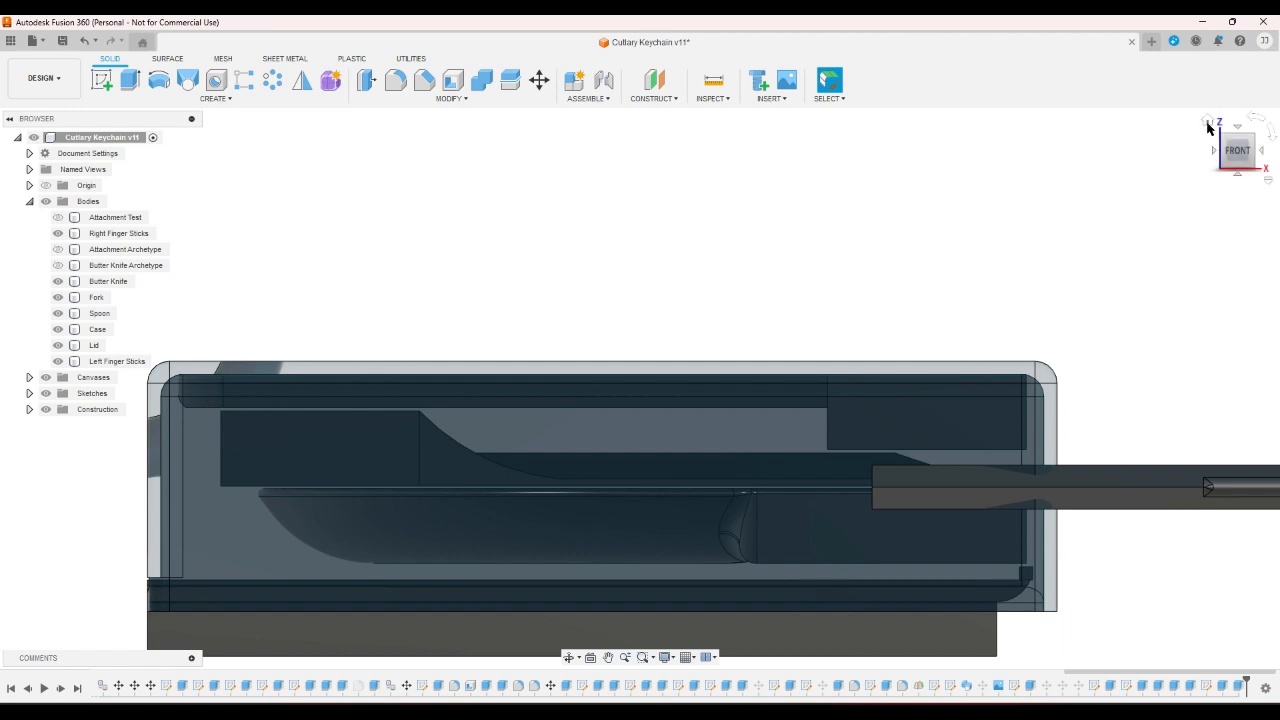
# - Export the Right Finger Sticks body to the computer as a 3MF mesh with medium refinement
pyautogui.click(1207, 124)
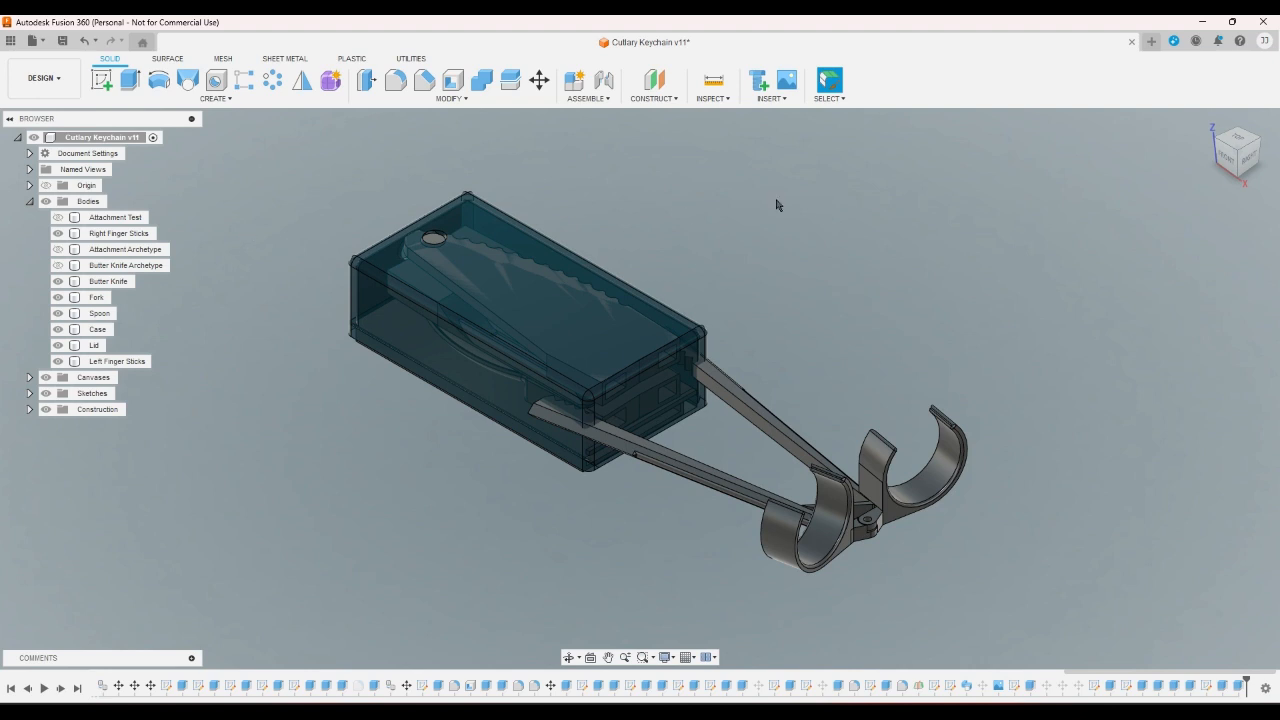
pyautogui.rightClick(104, 234)
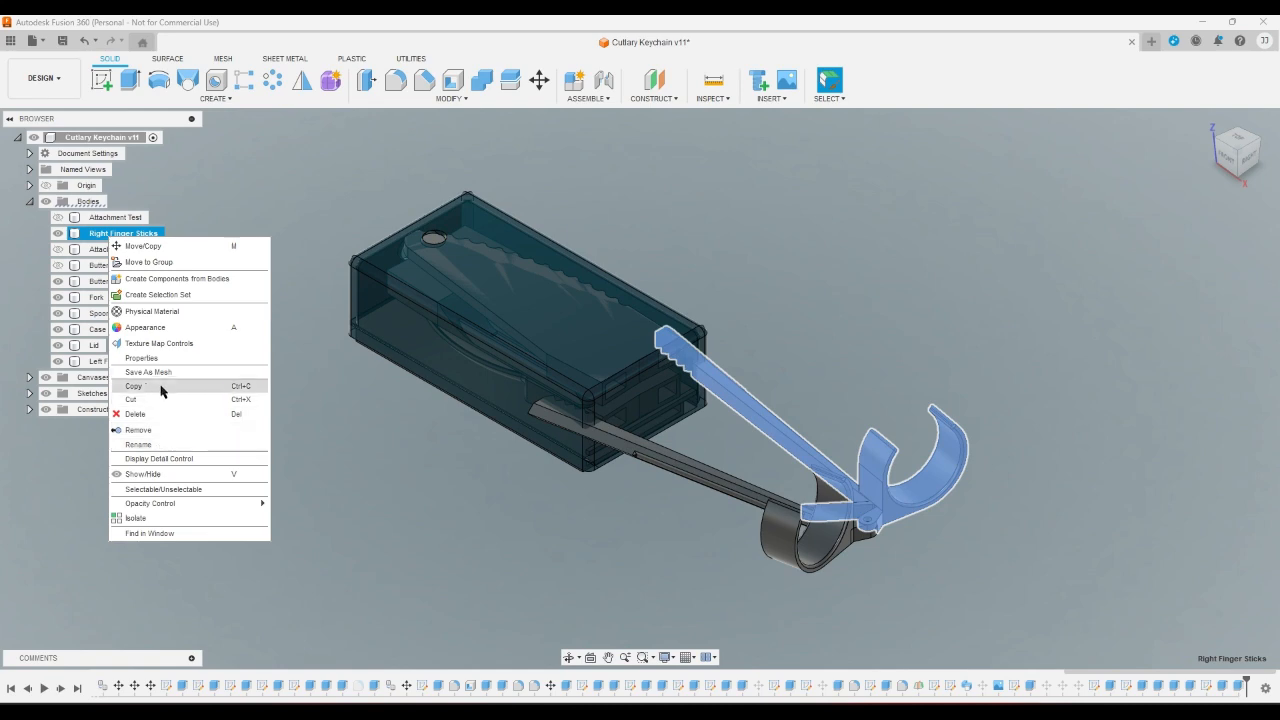
pyautogui.click(215, 381)
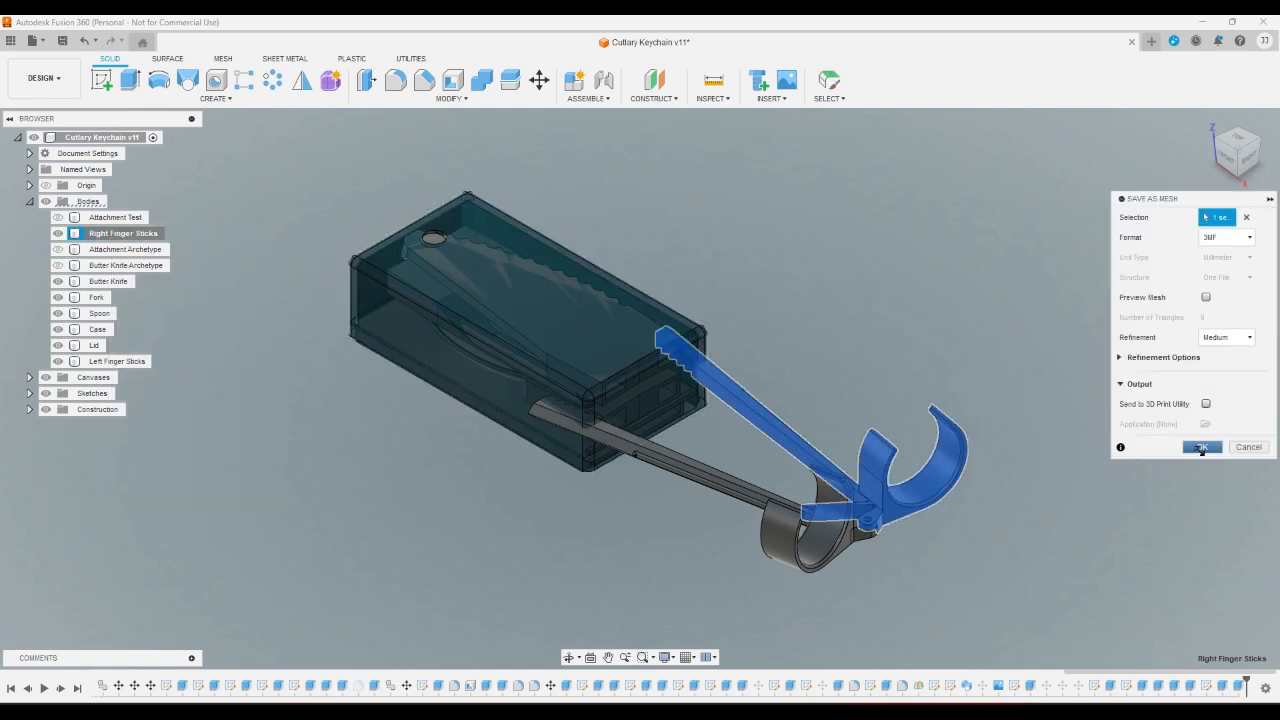
pyautogui.click(1201, 447)
pyautogui.click(848, 460)
# - Export the Left Finger Sticks body to the computer as a 3MF mesh with medium refinement
pyautogui.rightClick(115, 365)
pyautogui.click(166, 502)
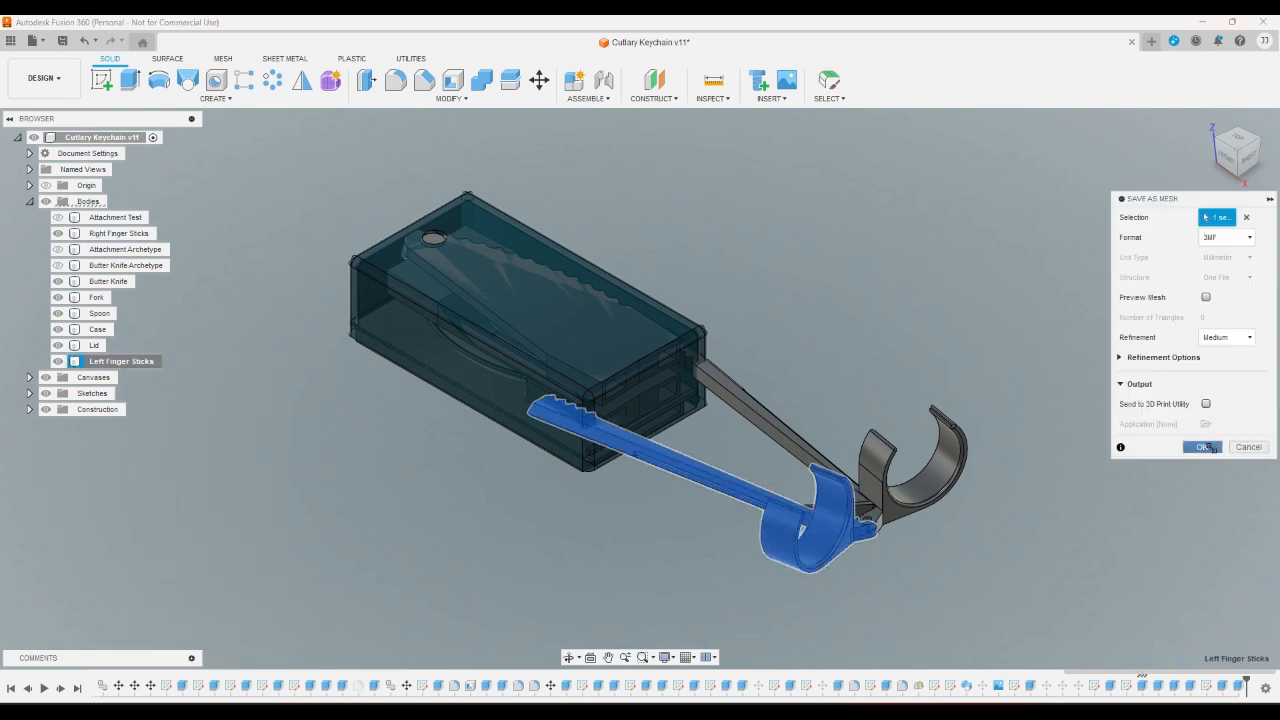
pyautogui.click(1203, 447)
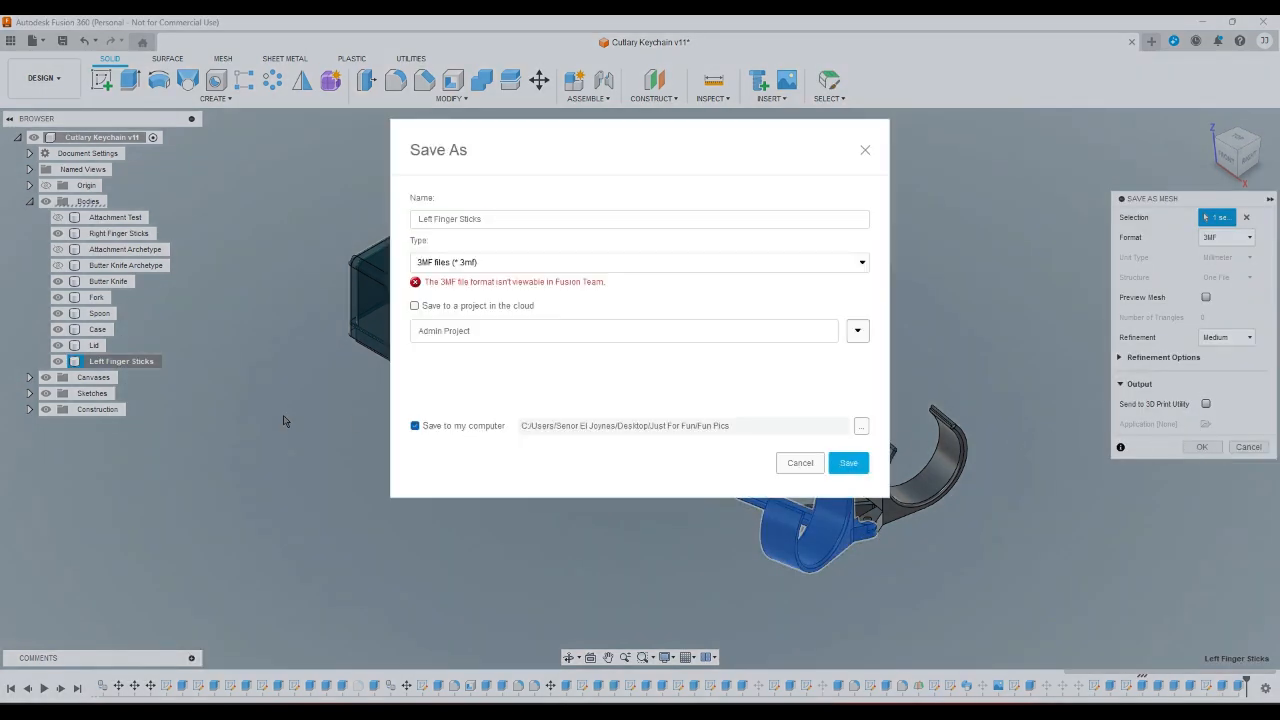
pyautogui.click(848, 463)
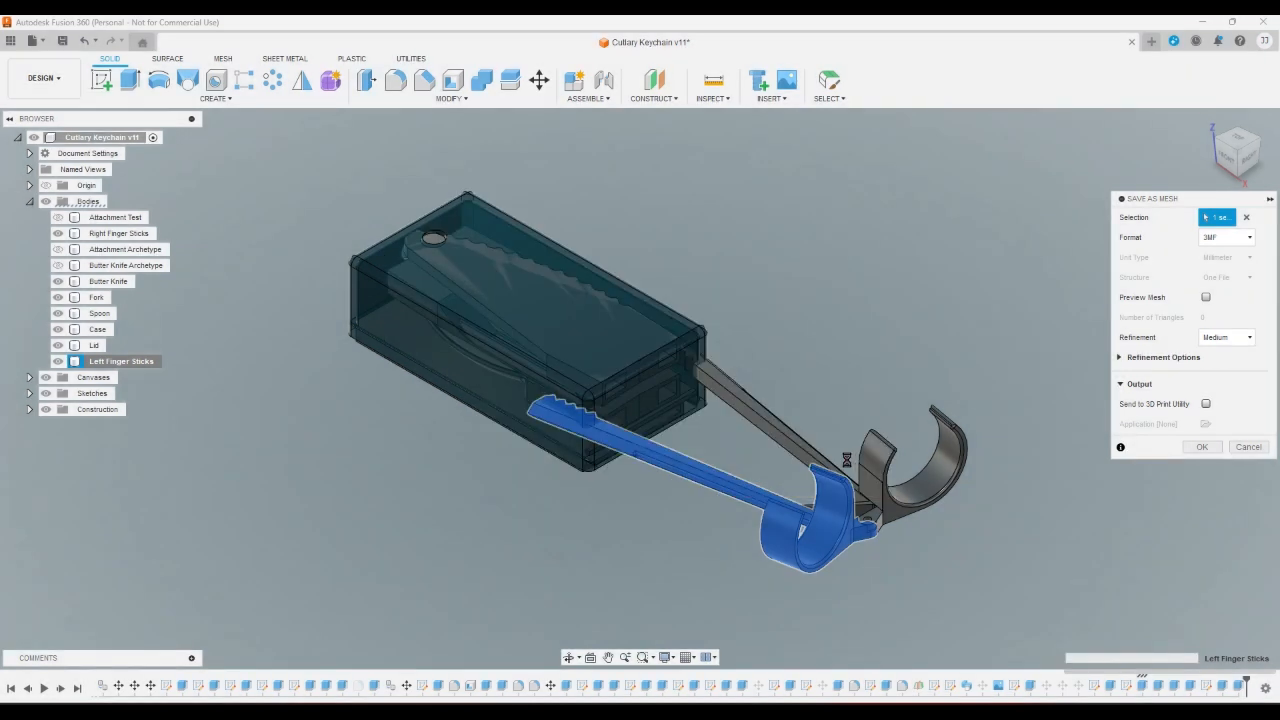
# - Export the Case body to the computer as a 3MF mesh with medium refinement
pyautogui.click(98, 330)
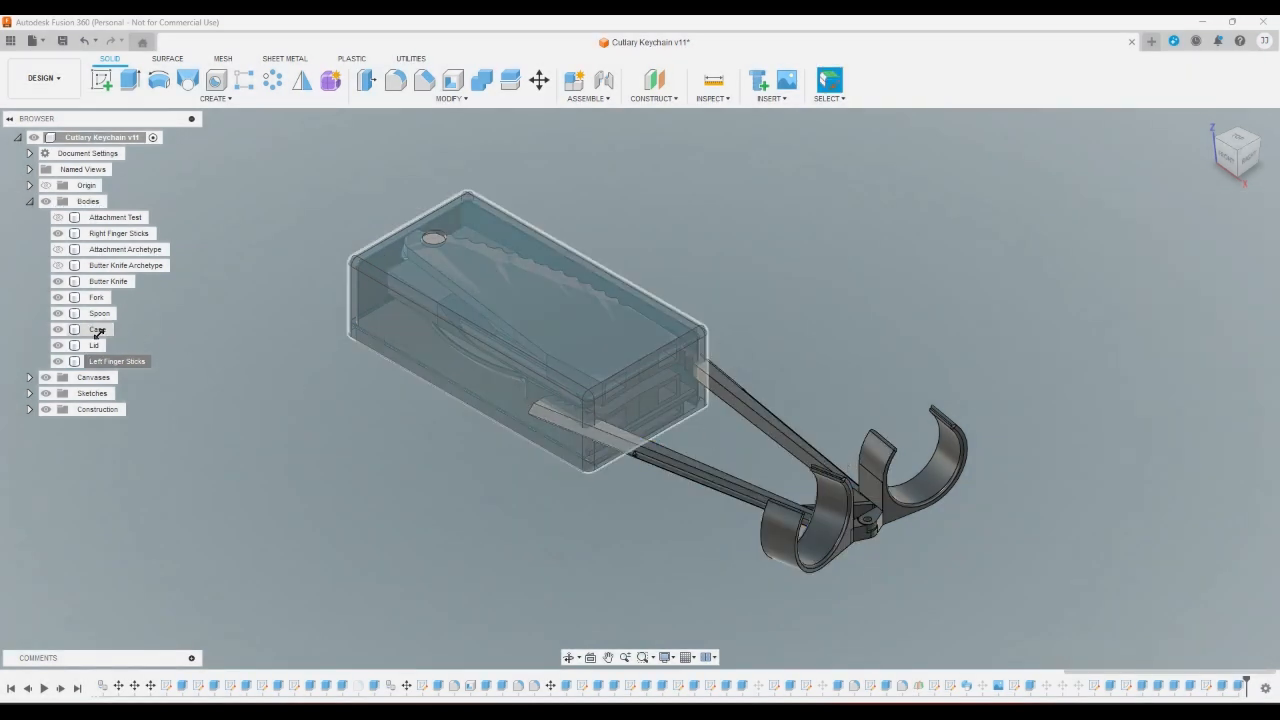
pyautogui.rightClick(100, 333)
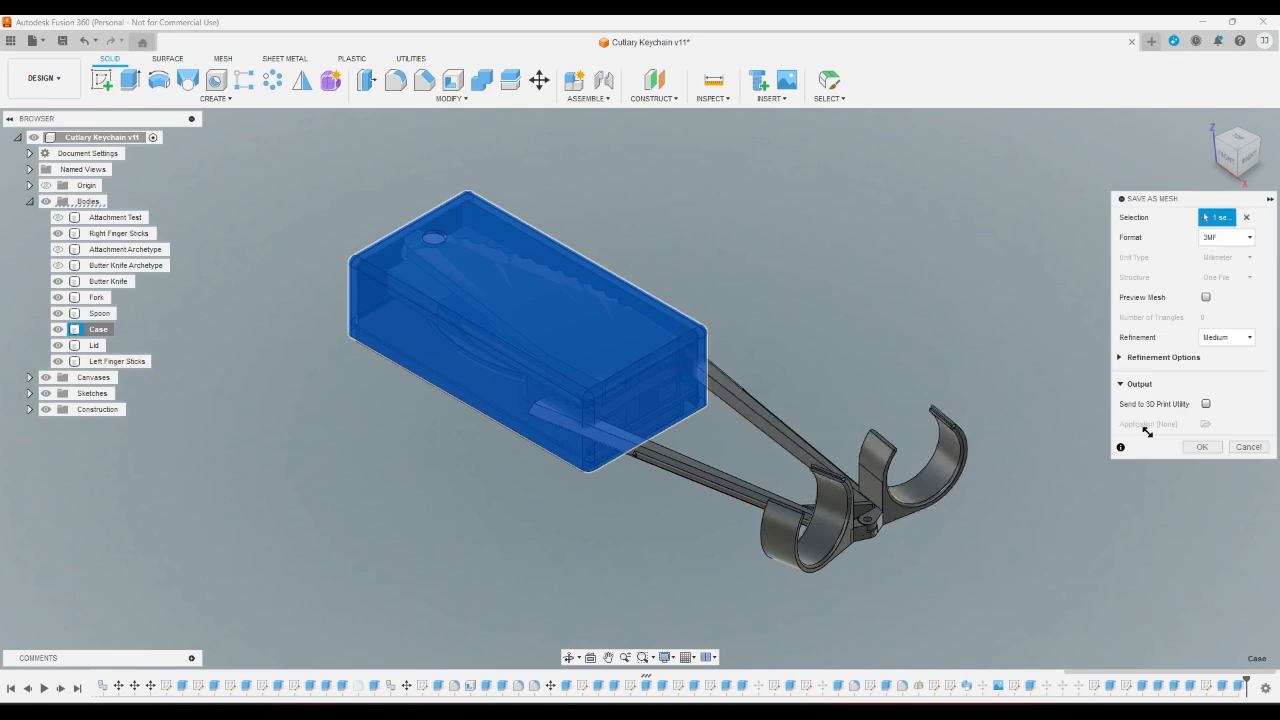
pyautogui.click(1200, 447)
pyautogui.click(868, 464)
# - Export the Lid body to the computer as a 3MF mesh with medium refinement
pyautogui.rightClick(96, 345)
pyautogui.click(186, 483)
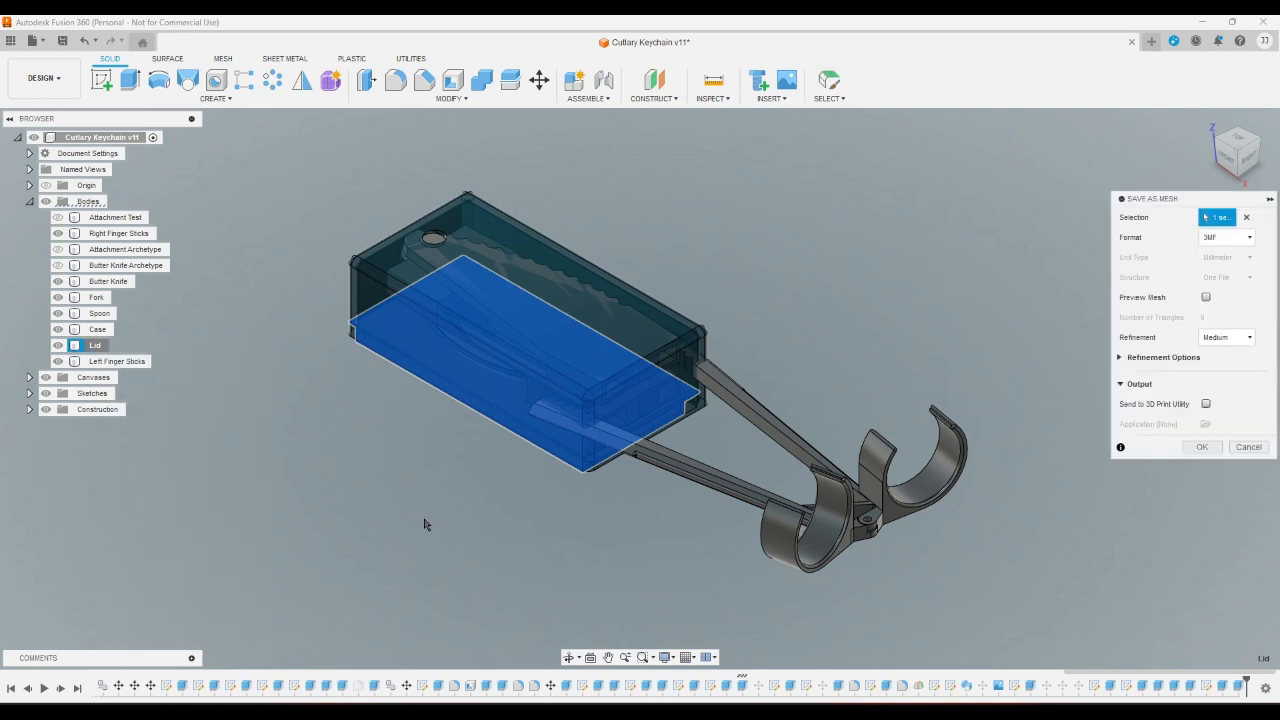
pyautogui.click(1202, 447)
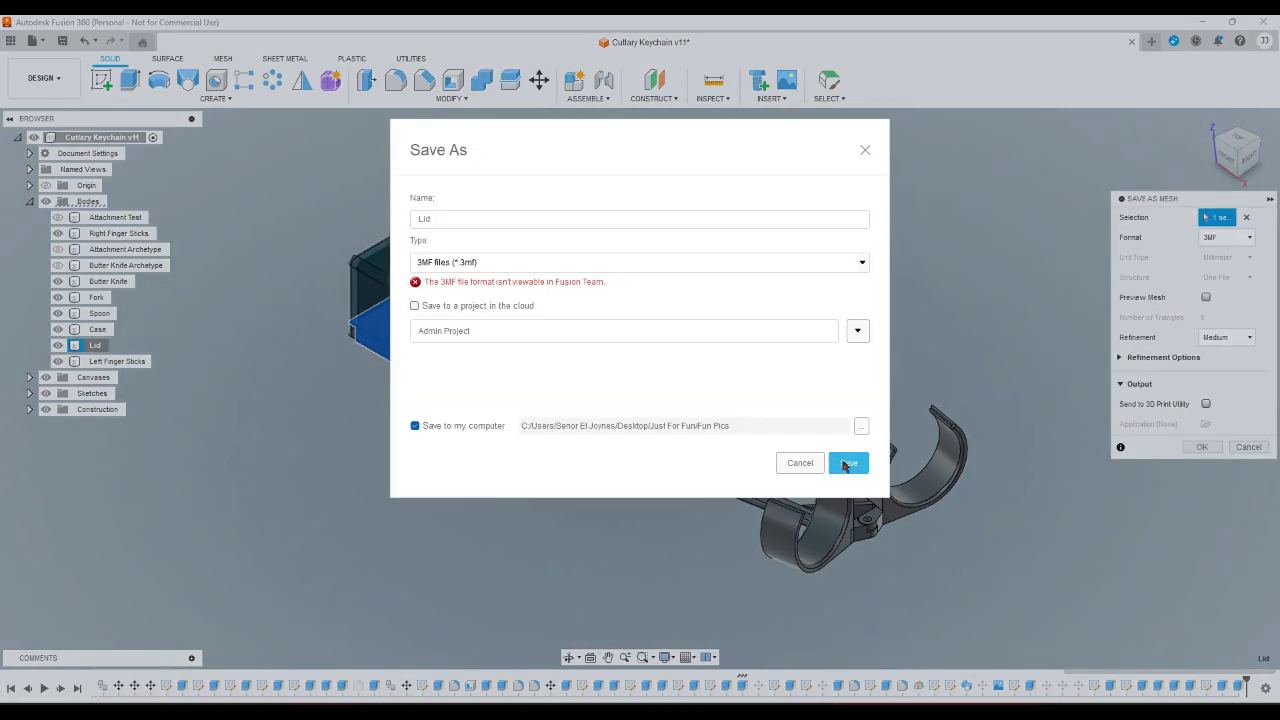
pyautogui.click(847, 463)
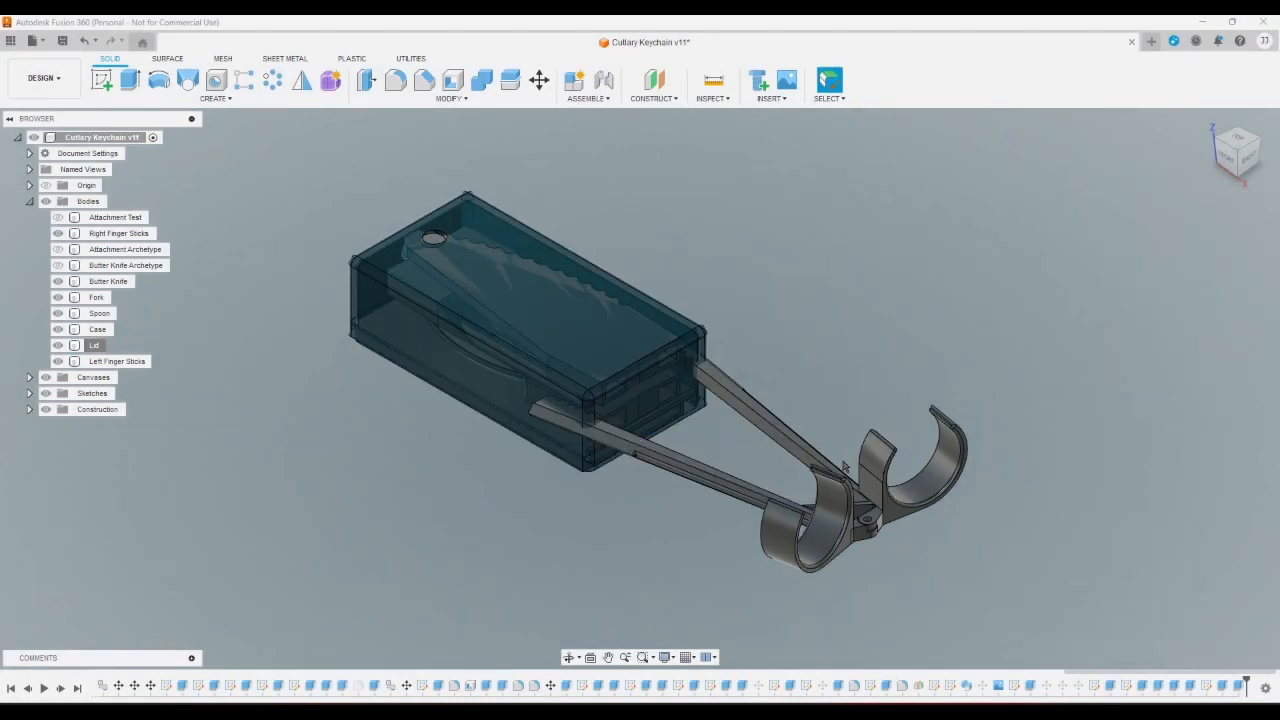
# - Preview the Lid's medium-refinement mesh, examine the triangles around its engraving from below, and leave without exporting
pyautogui.rightClick(97, 346)
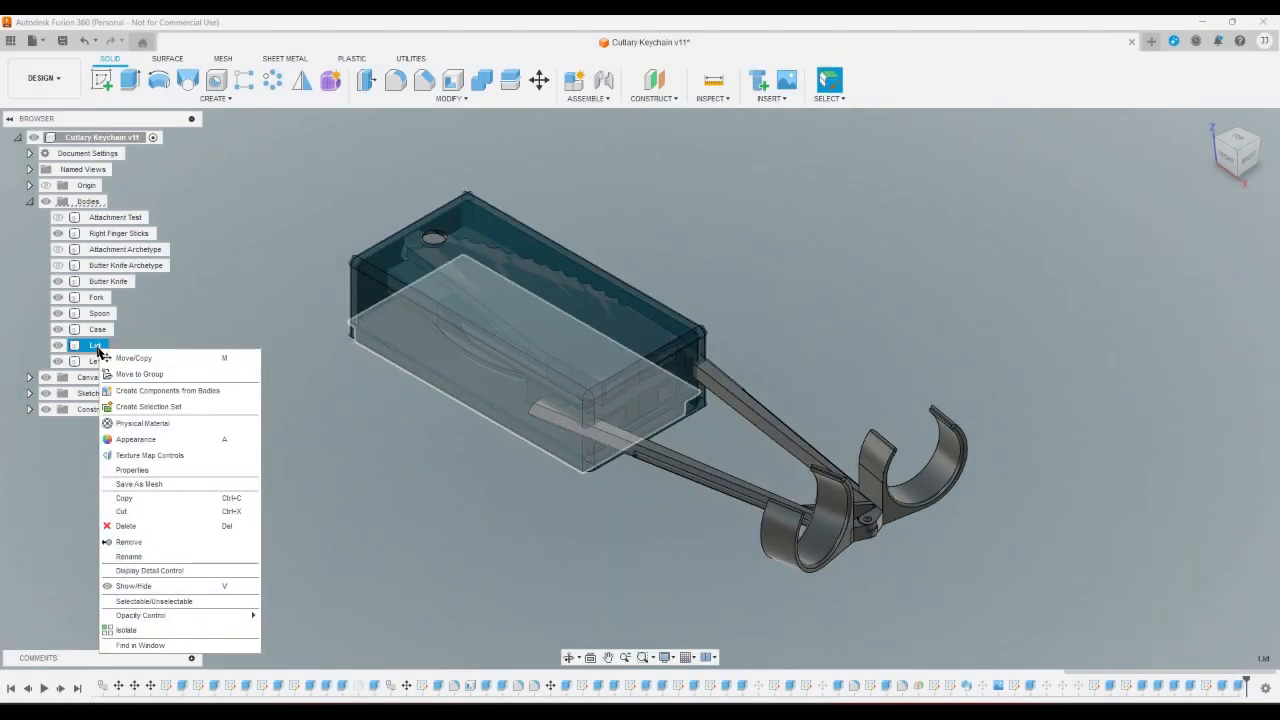
pyautogui.click(139, 484)
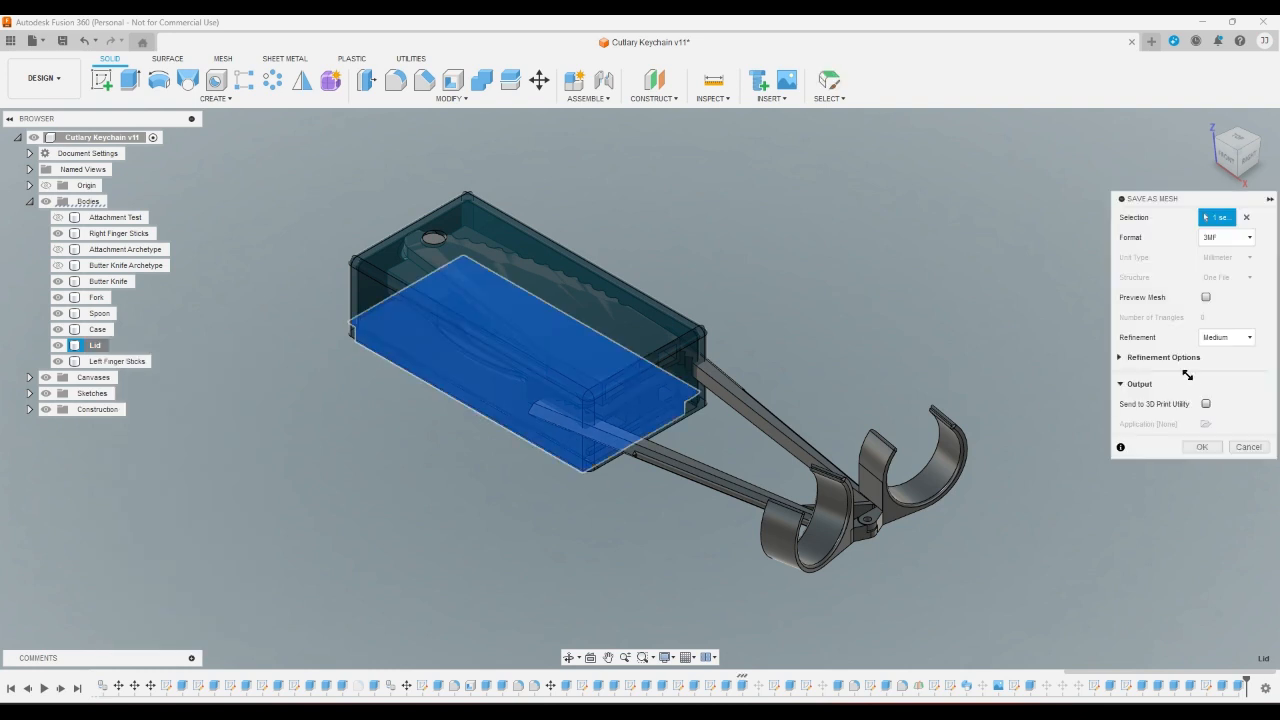
pyautogui.click(1206, 298)
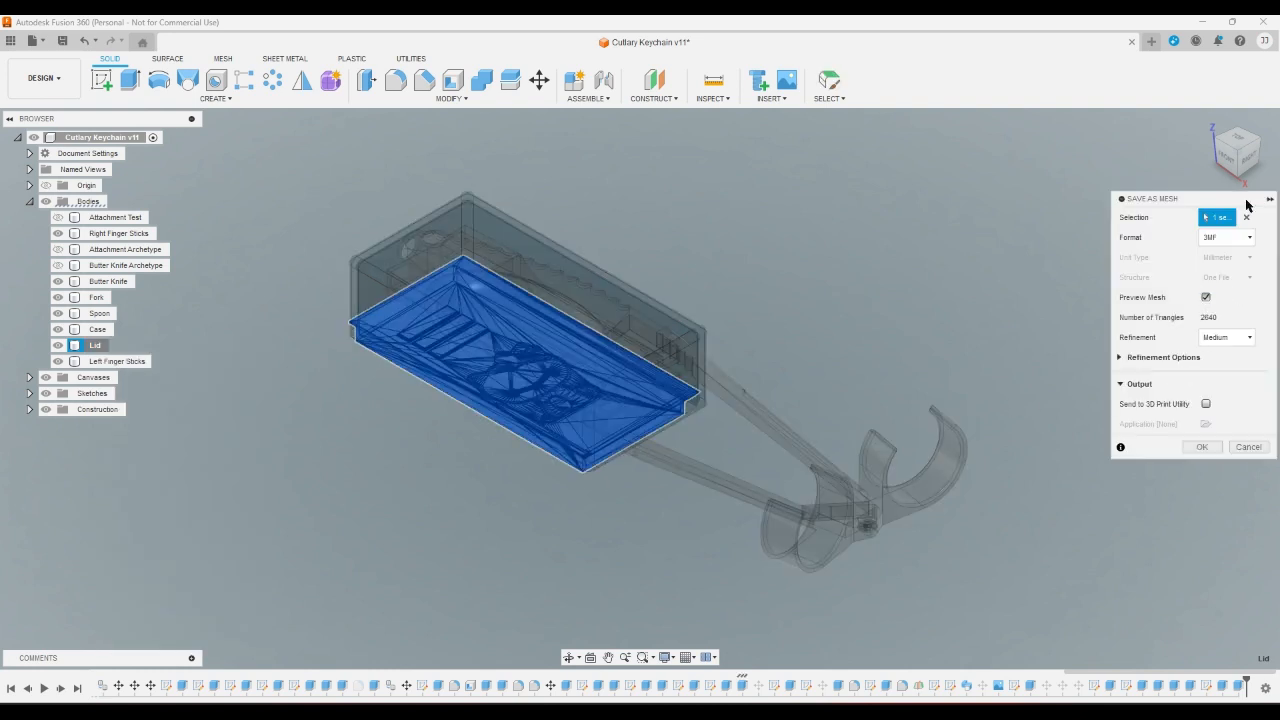
pyautogui.click(1240, 176)
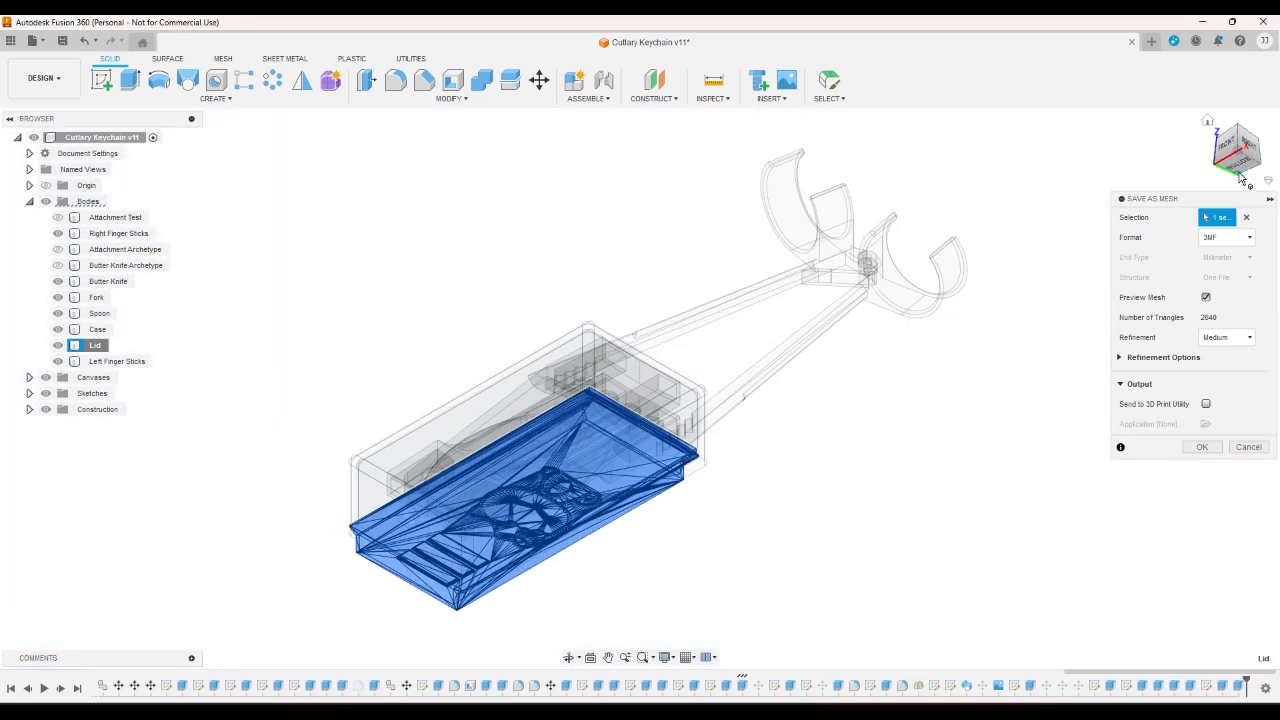
pyautogui.click(1240, 176)
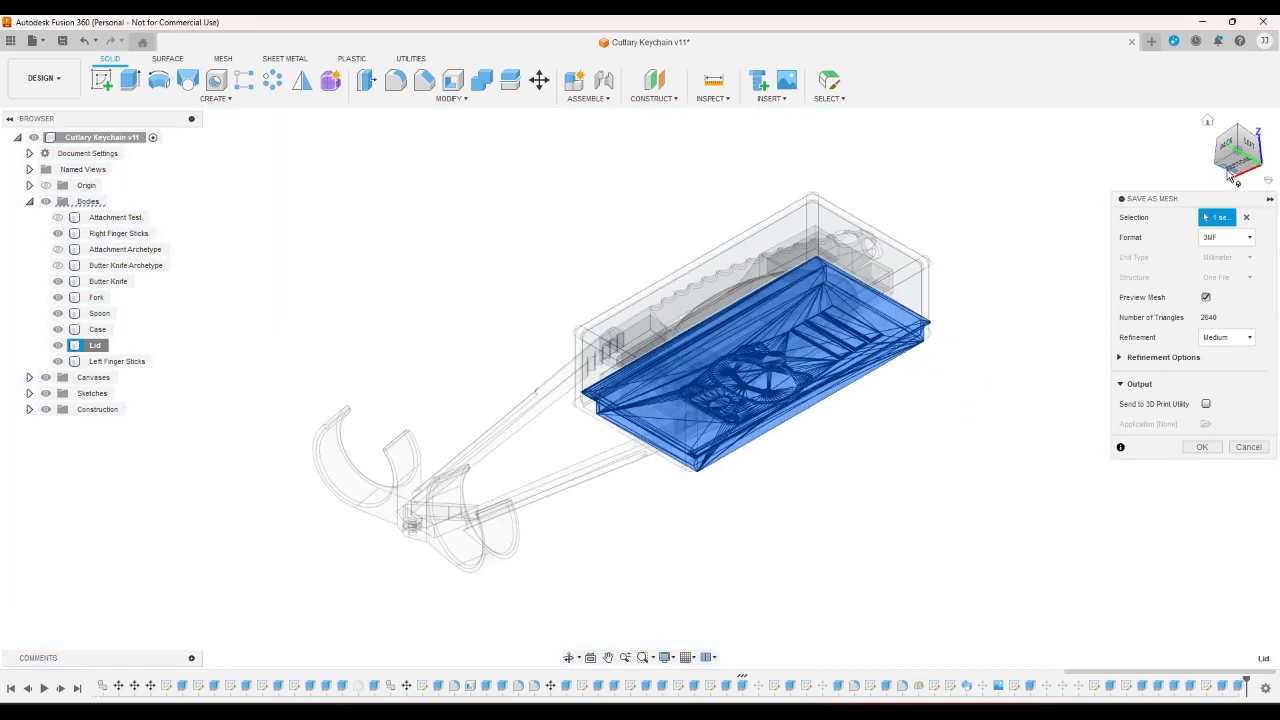
pyautogui.click(1232, 172)
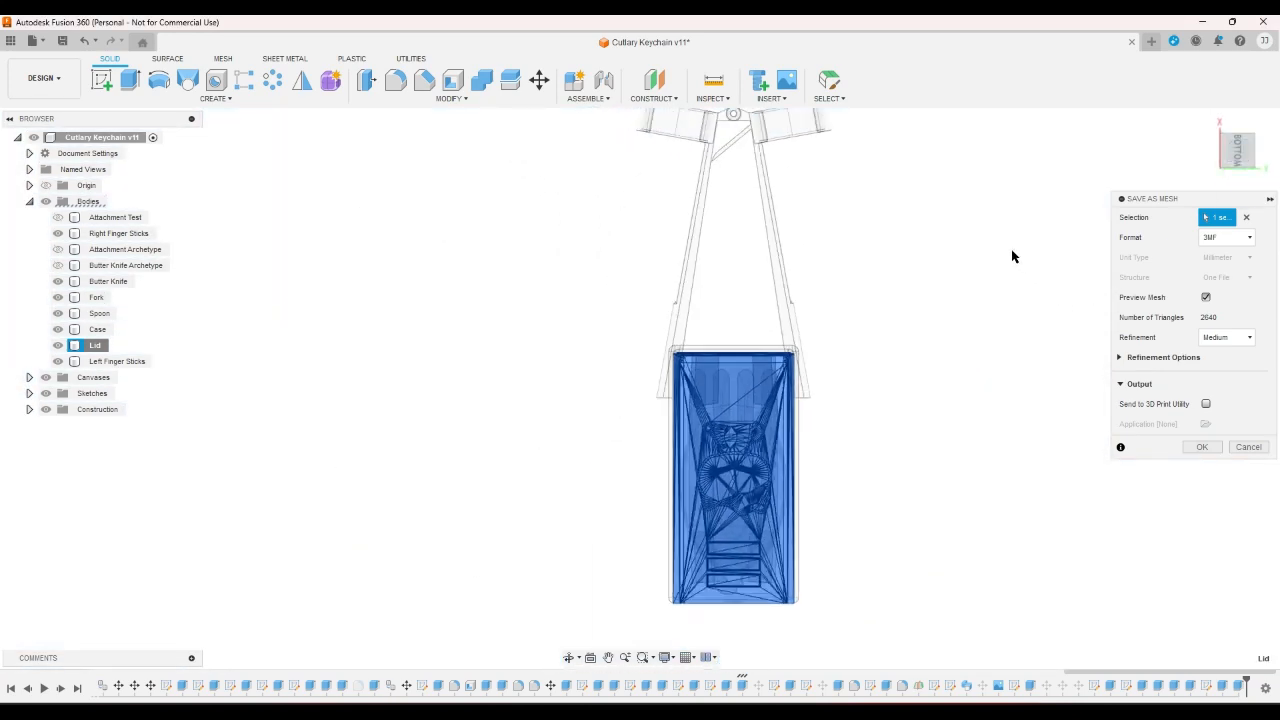
pyautogui.scroll(5, 742, 488)
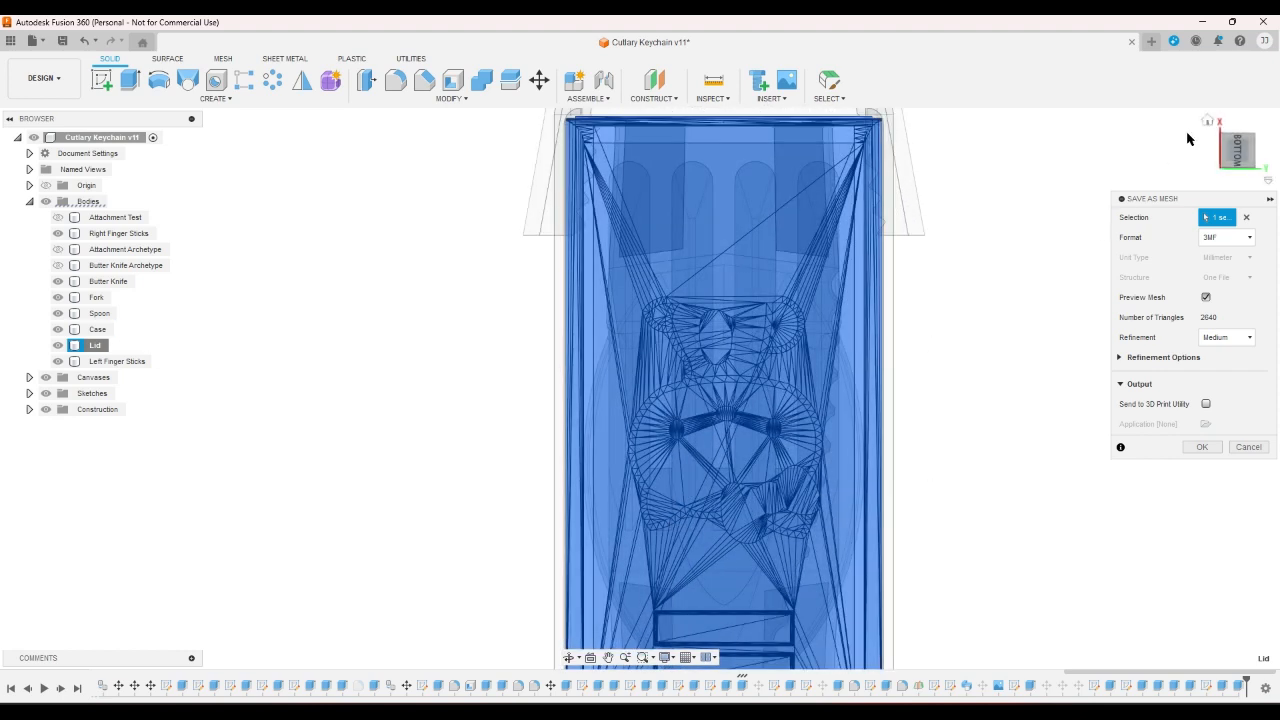
pyautogui.click(1207, 119)
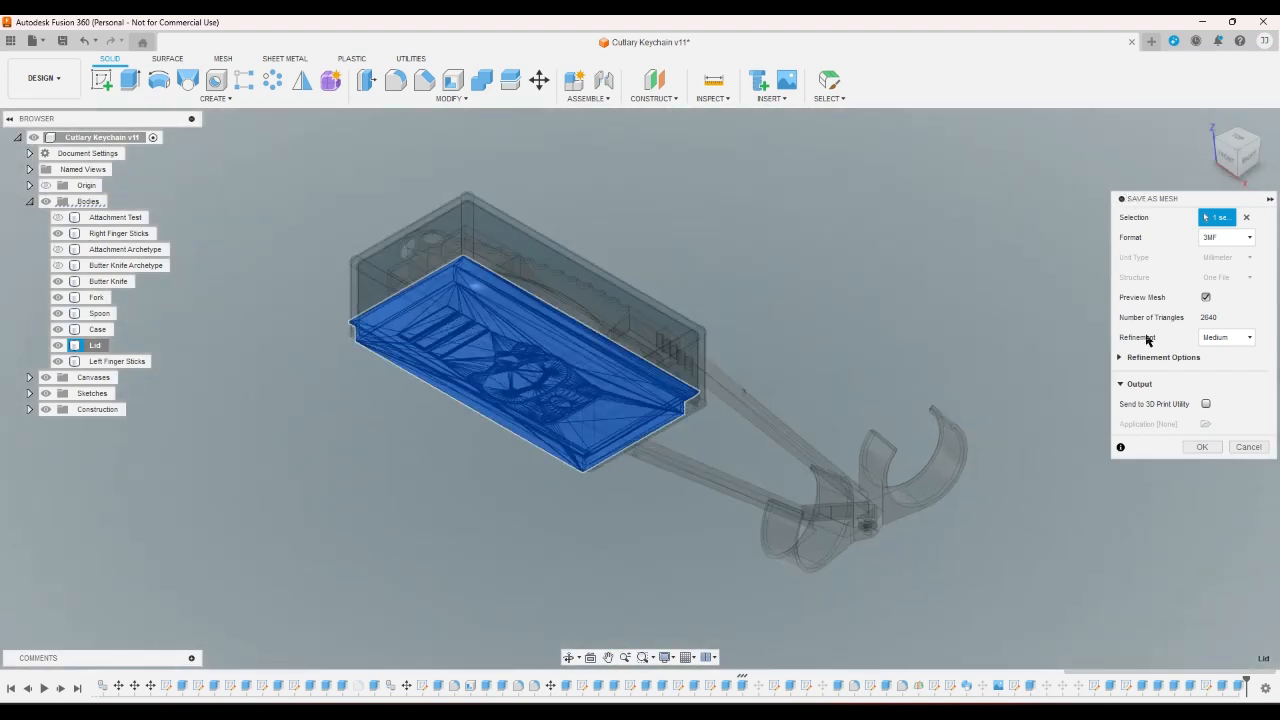
pyautogui.click(1236, 446)
# - Examine the lid's engraved underside and its long edges from below and from the hinge-hole end of the case
pyautogui.click(1224, 170)
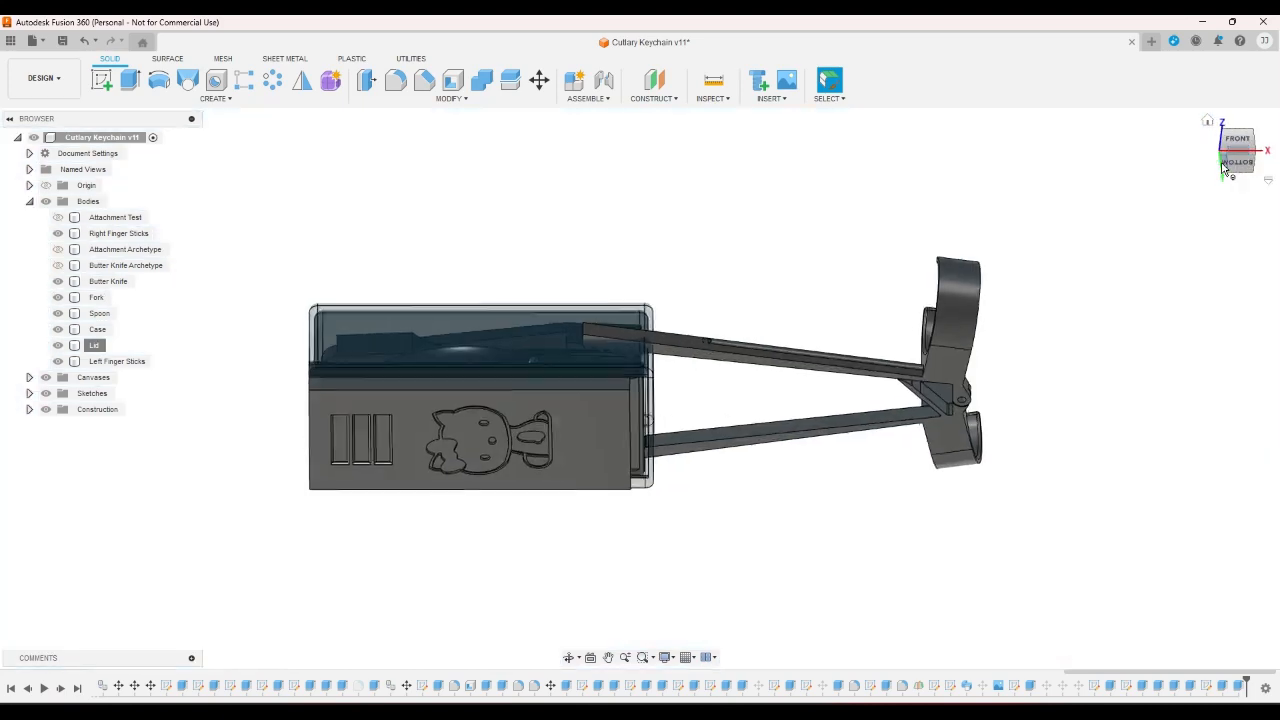
pyautogui.scroll(2, 566, 465)
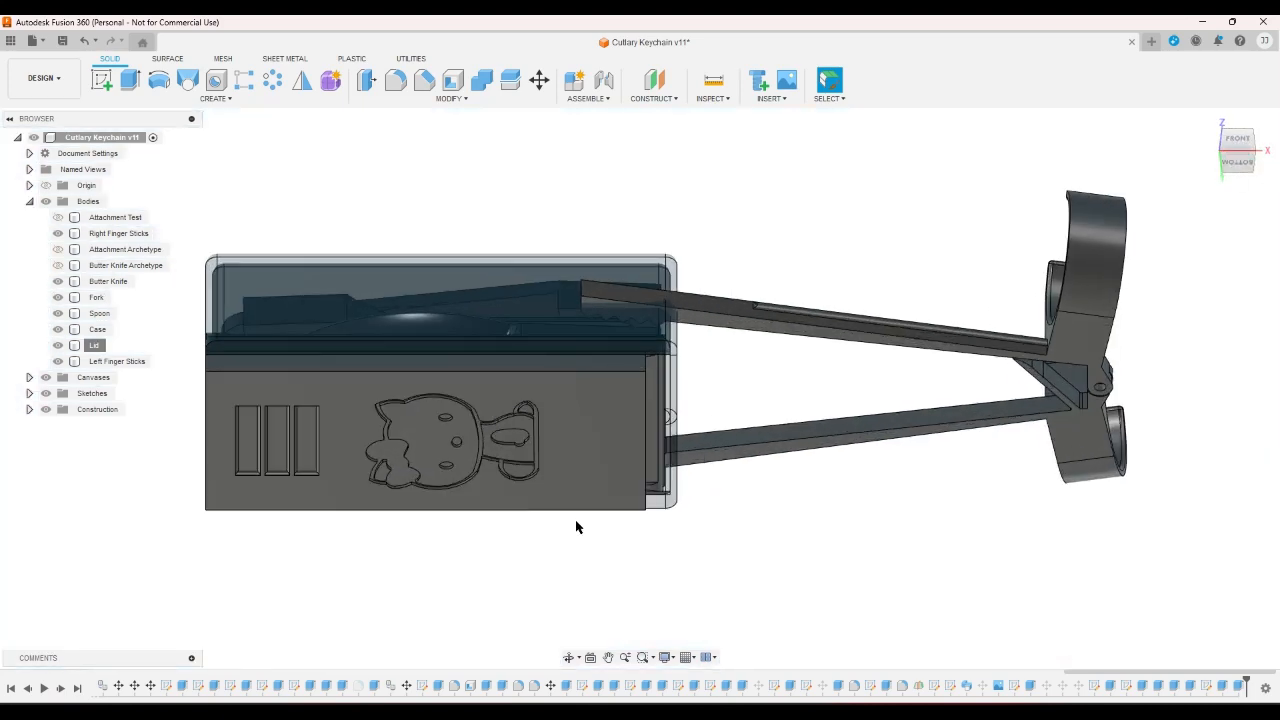
pyautogui.scroll(-4, 576, 526)
pyautogui.scroll(3, 506, 434)
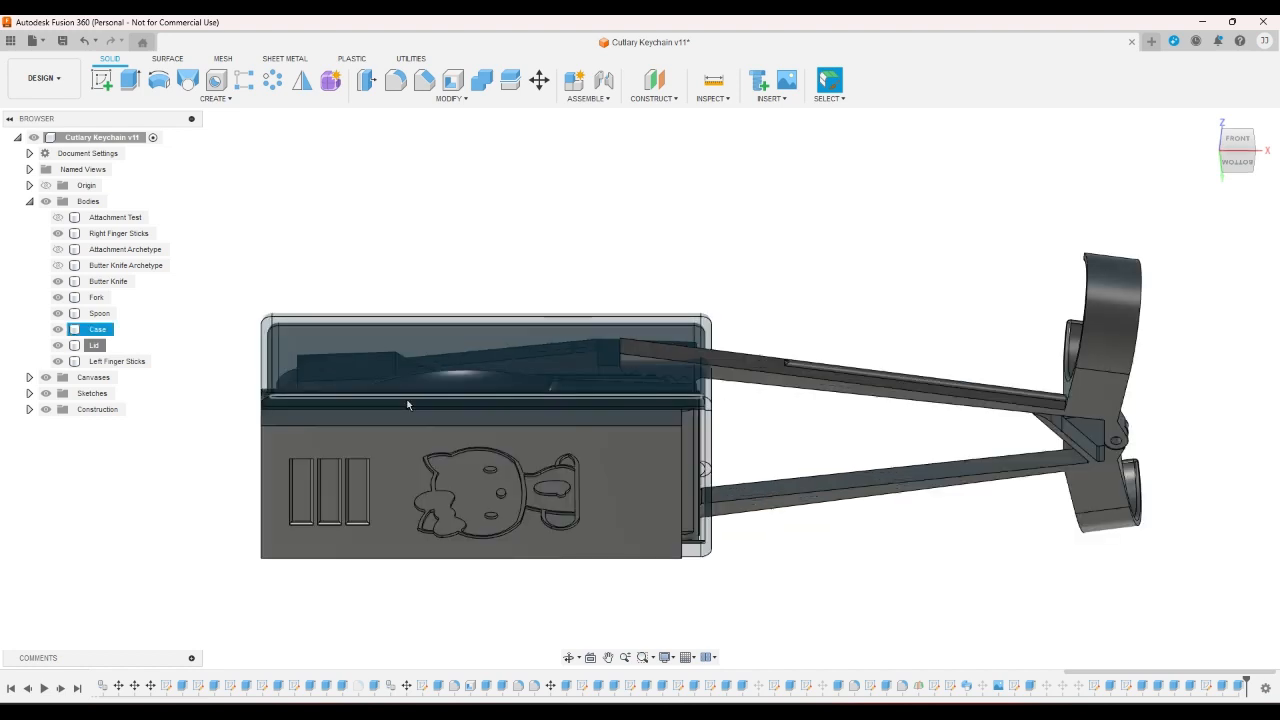
pyautogui.scroll(2, 412, 406)
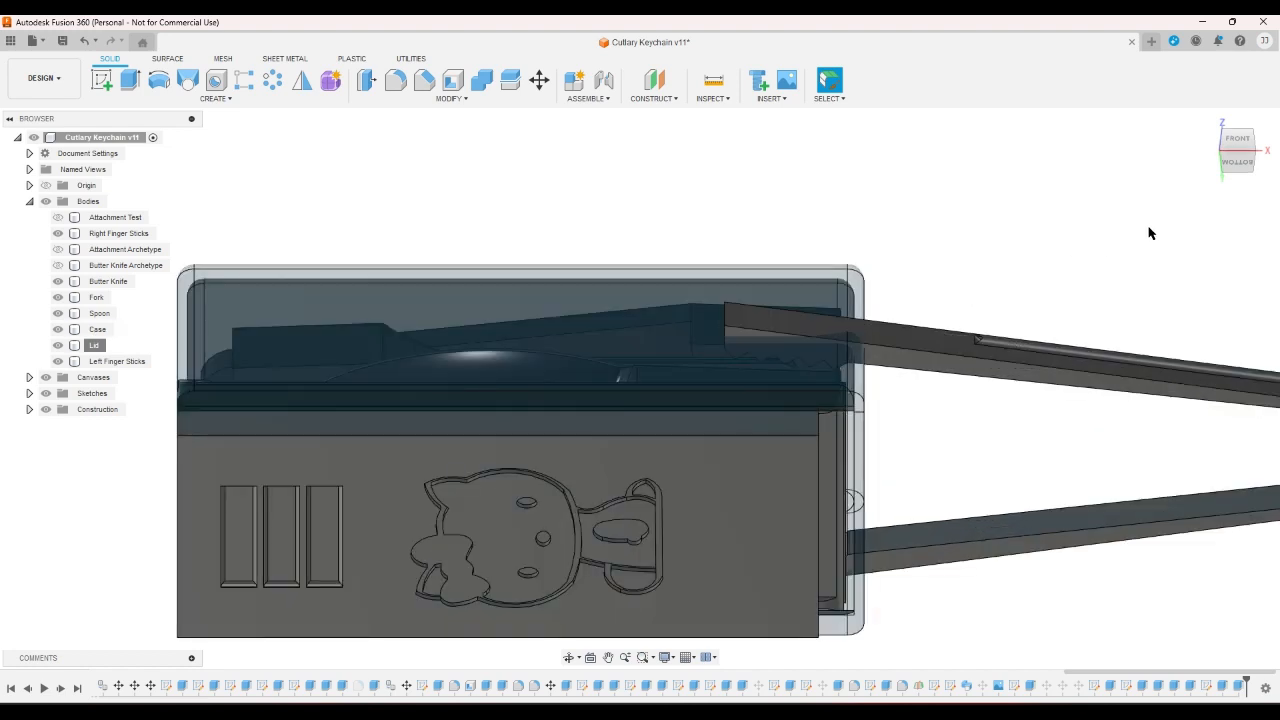
pyautogui.click(1225, 171)
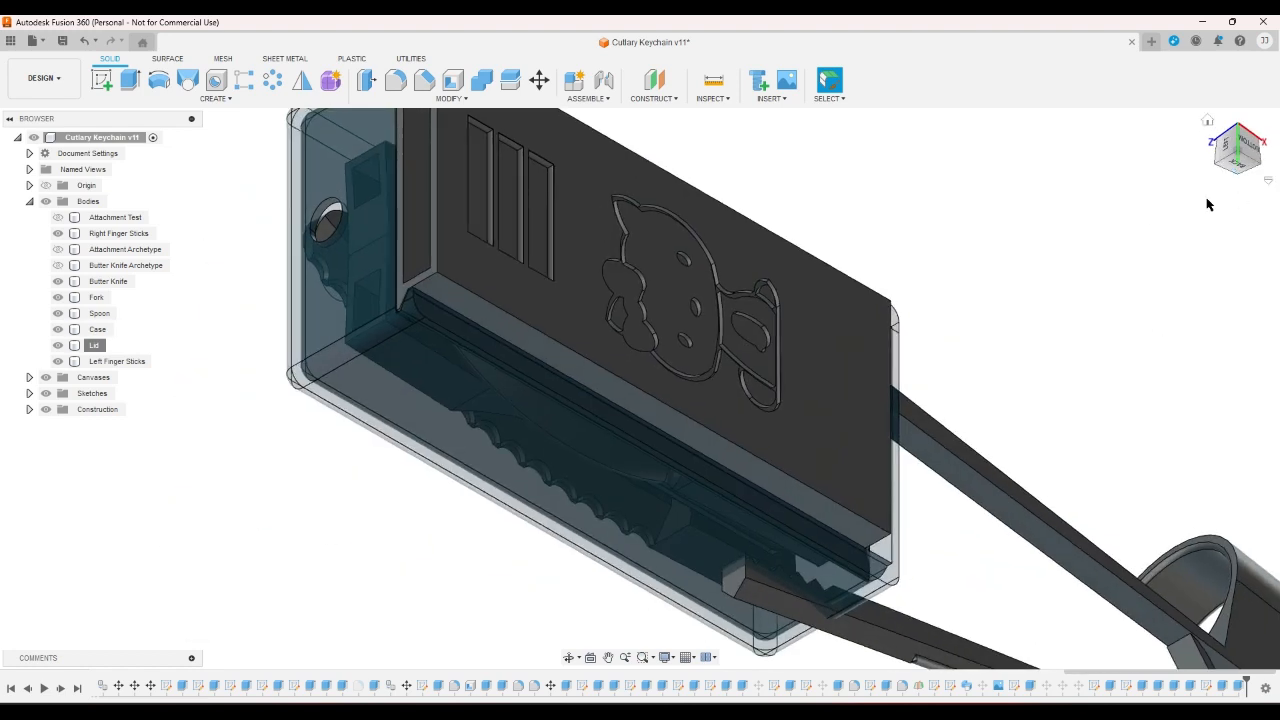
pyautogui.scroll(-2, 1195, 314)
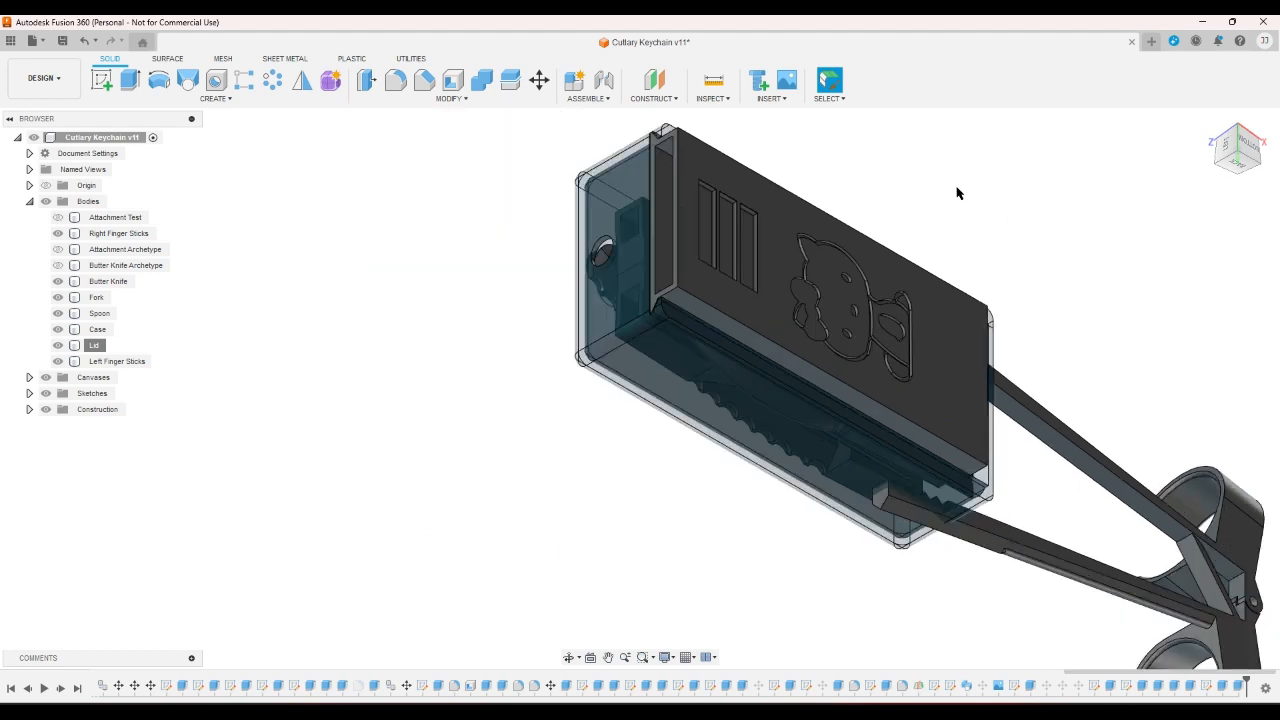
pyautogui.scroll(2, 672, 359)
pyautogui.scroll(-3, 668, 352)
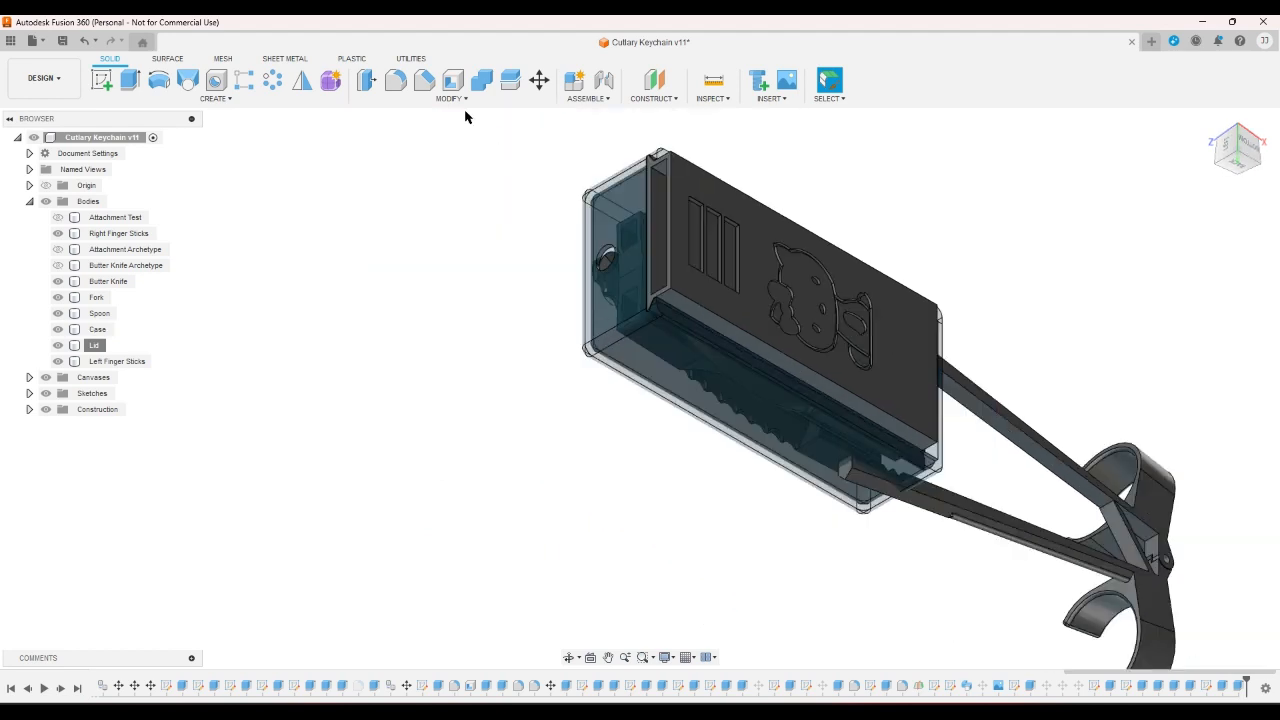
# - Start a fillet on the two outer long edges of the lid's engraved face
pyautogui.click(396, 80)
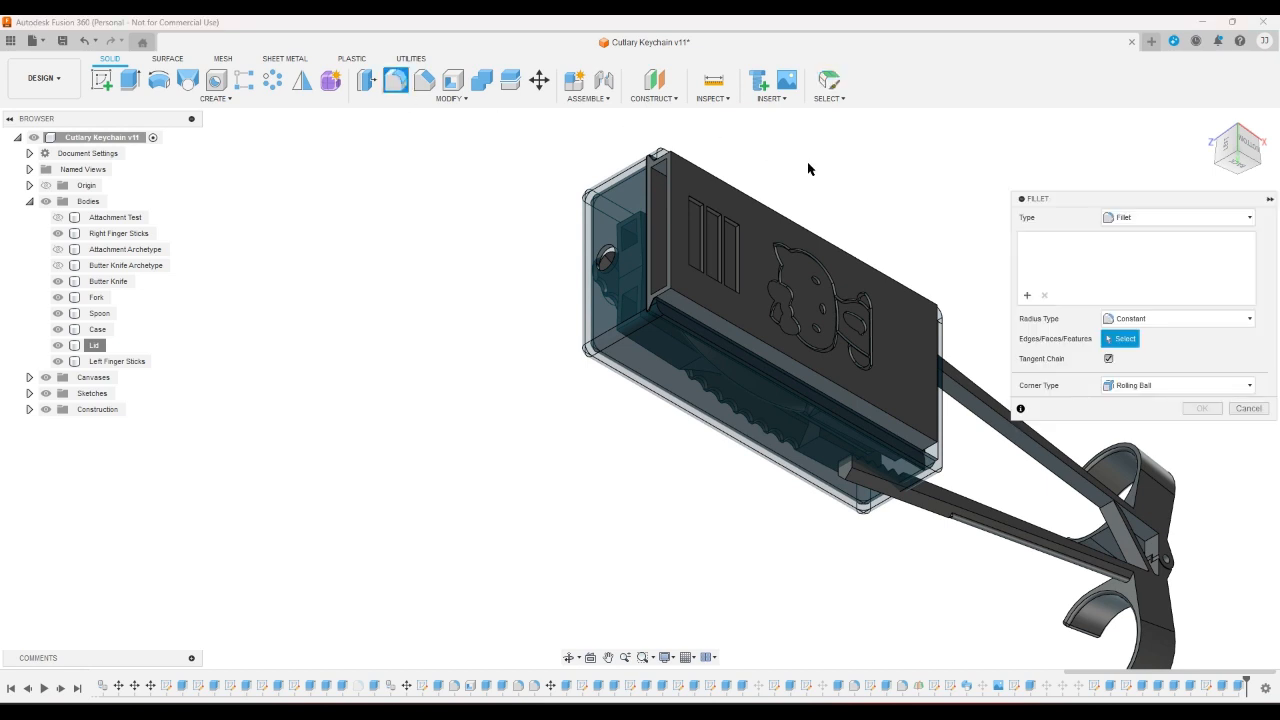
pyautogui.scroll(5, 757, 143)
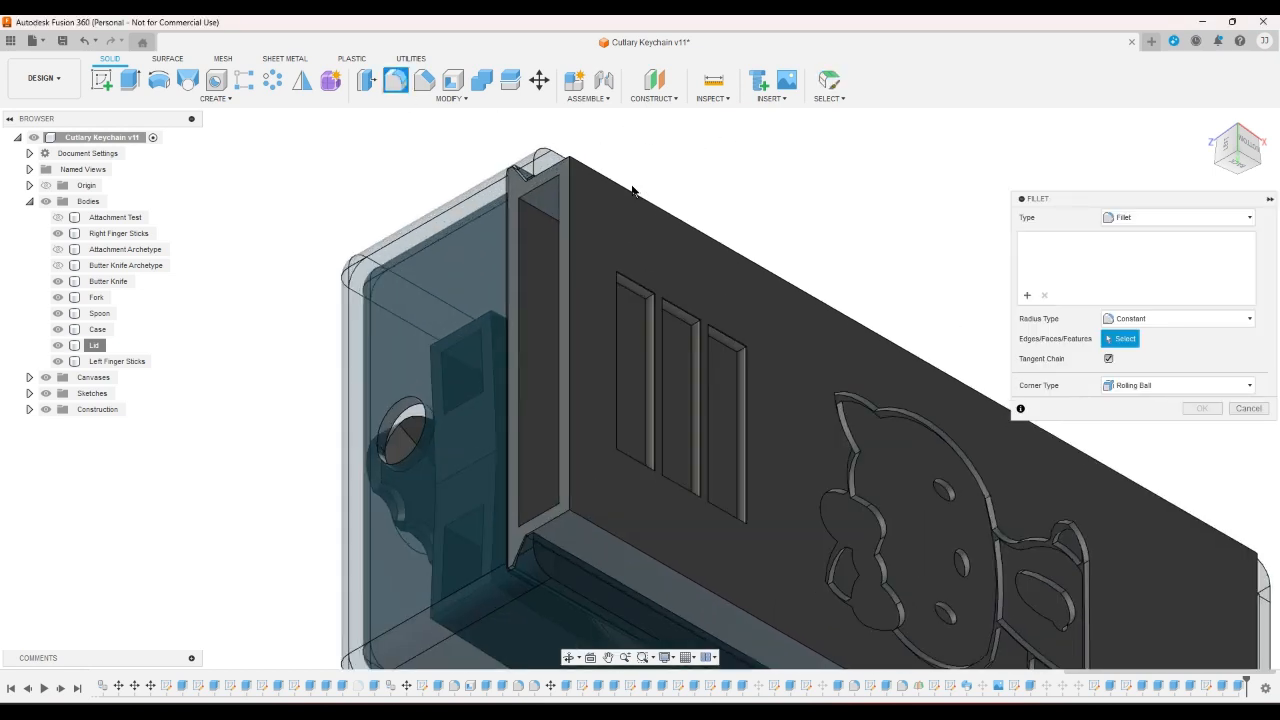
pyautogui.click(630, 192)
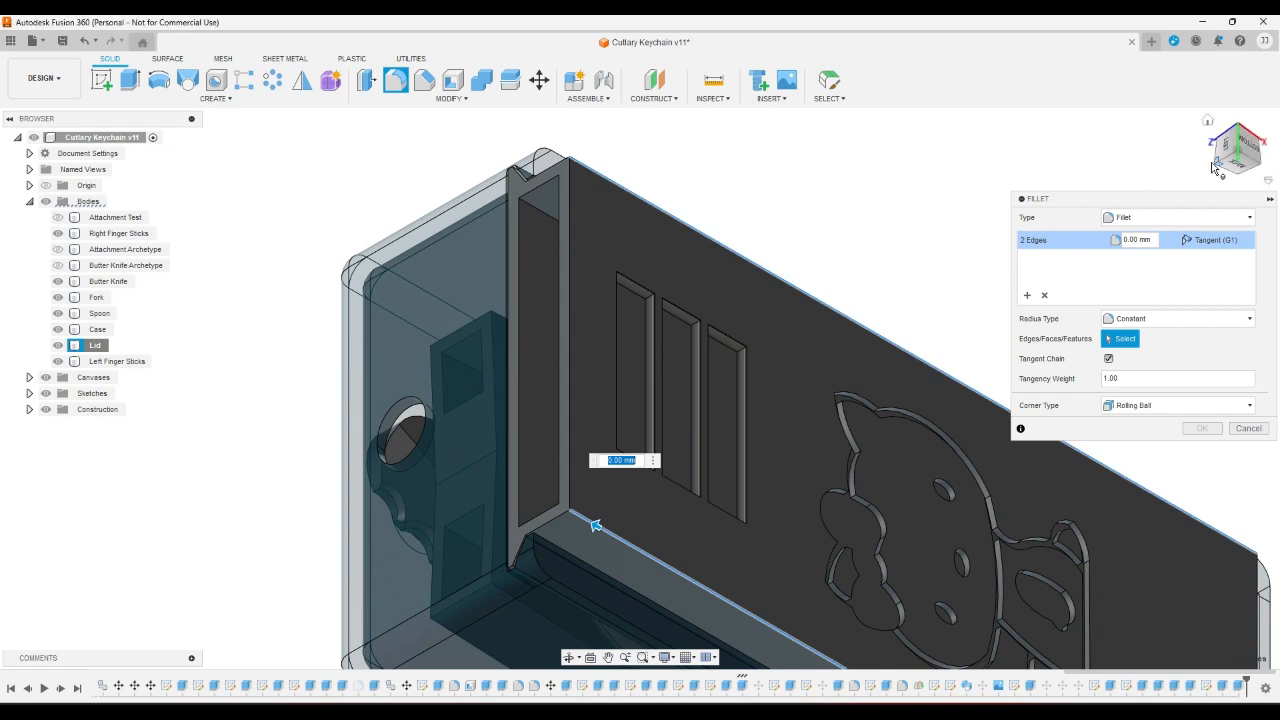
# - Add the two inner long edges of the lid's hollow next to the engraved wall to the fillet selection
pyautogui.click(1214, 165)
pyautogui.scroll(-4, 510, 287)
pyautogui.scroll(3, 779, 341)
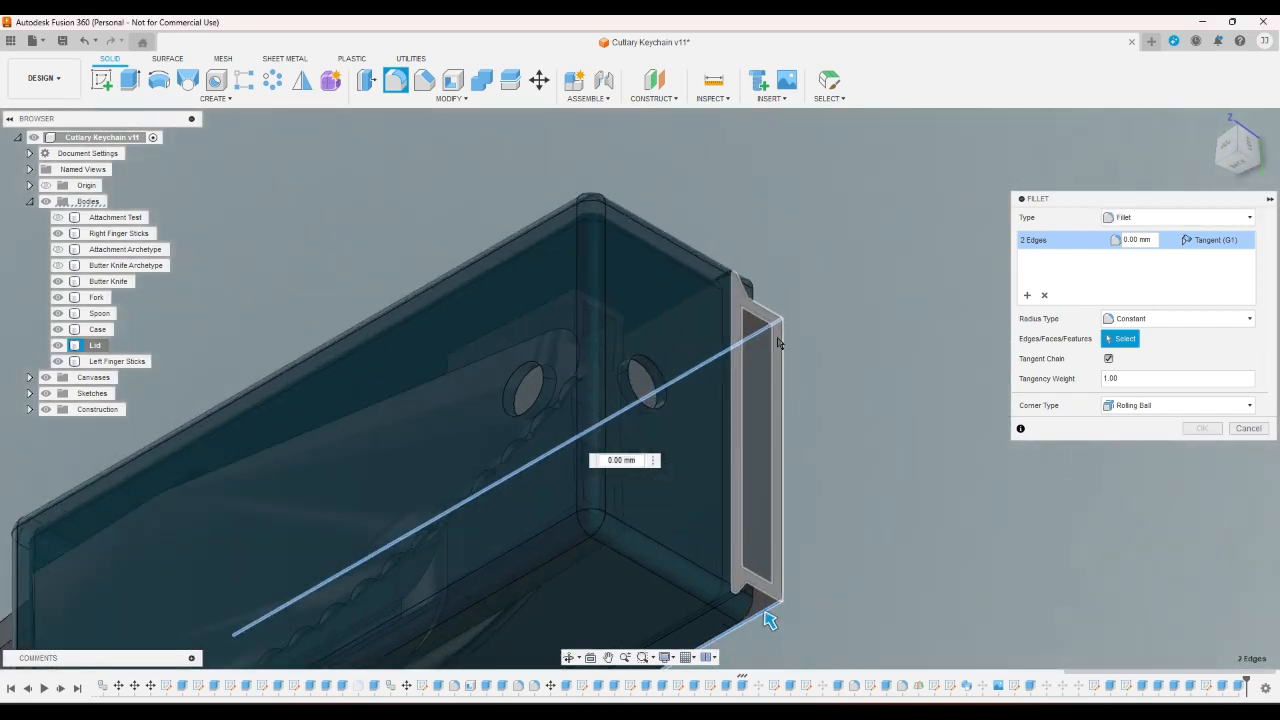
pyautogui.scroll(2, 778, 342)
pyautogui.click(747, 333)
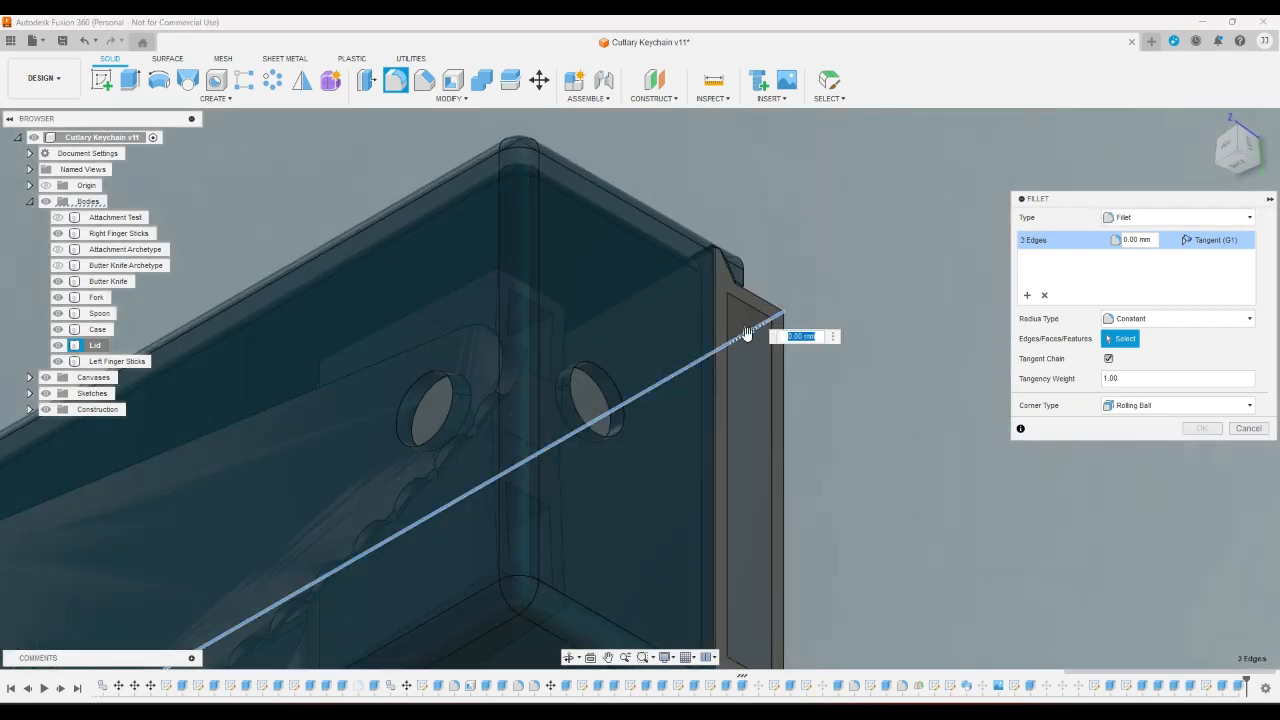
pyautogui.click(1237, 133)
pyautogui.scroll(4, 792, 556)
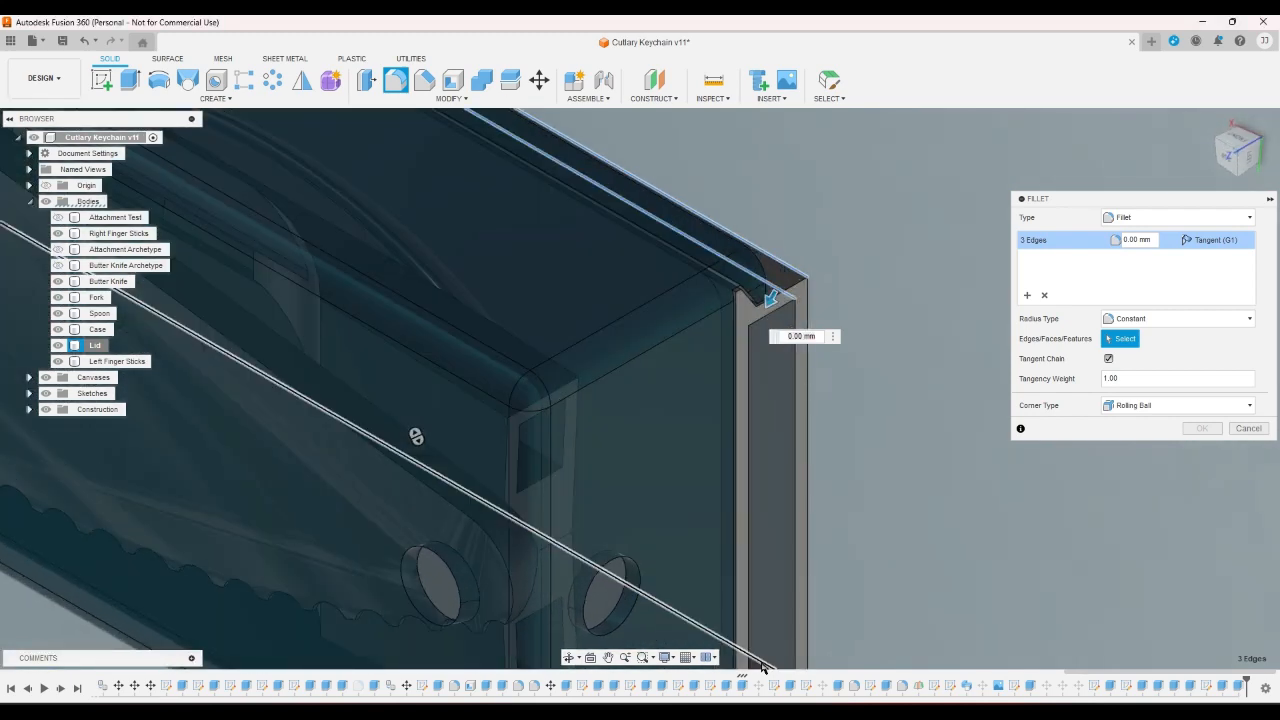
pyautogui.click(764, 668)
pyautogui.click(1259, 143)
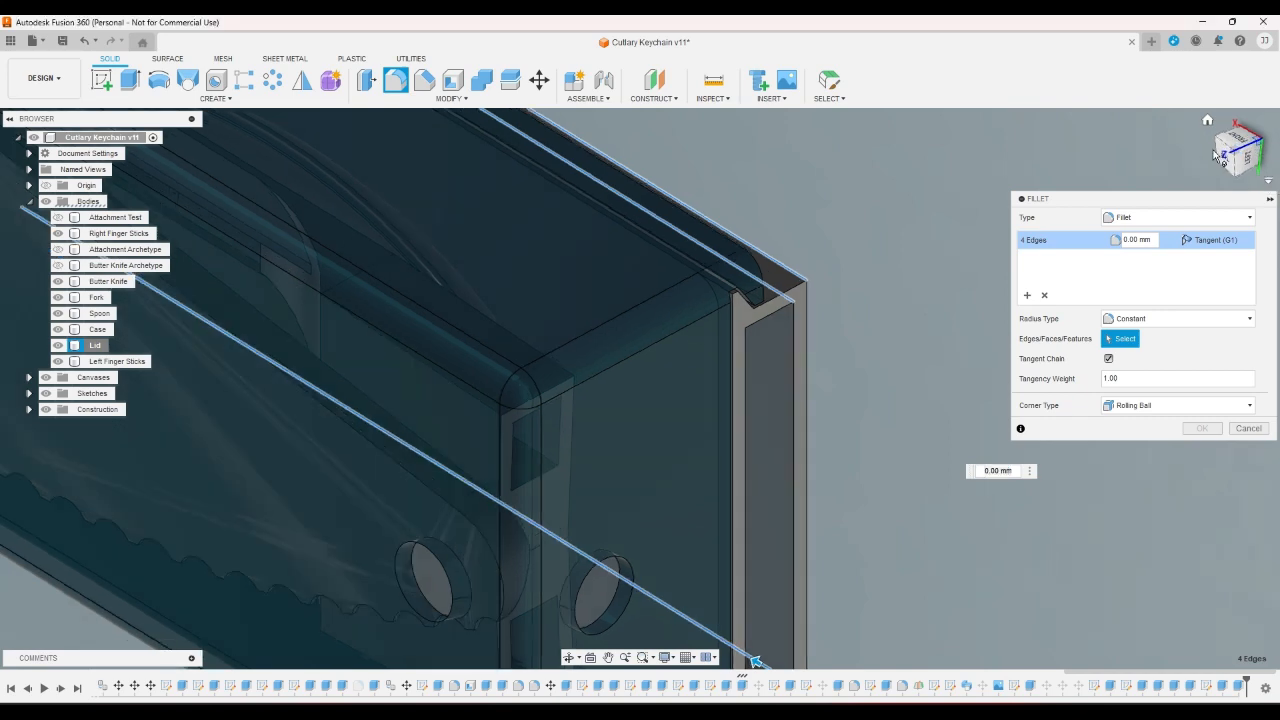
# - Add the hollow's two inner long edges nearest the case and fillet all six lid edges with a 2 mm radius
pyautogui.scroll(-2, 1020, 146)
pyautogui.scroll(4, 728, 534)
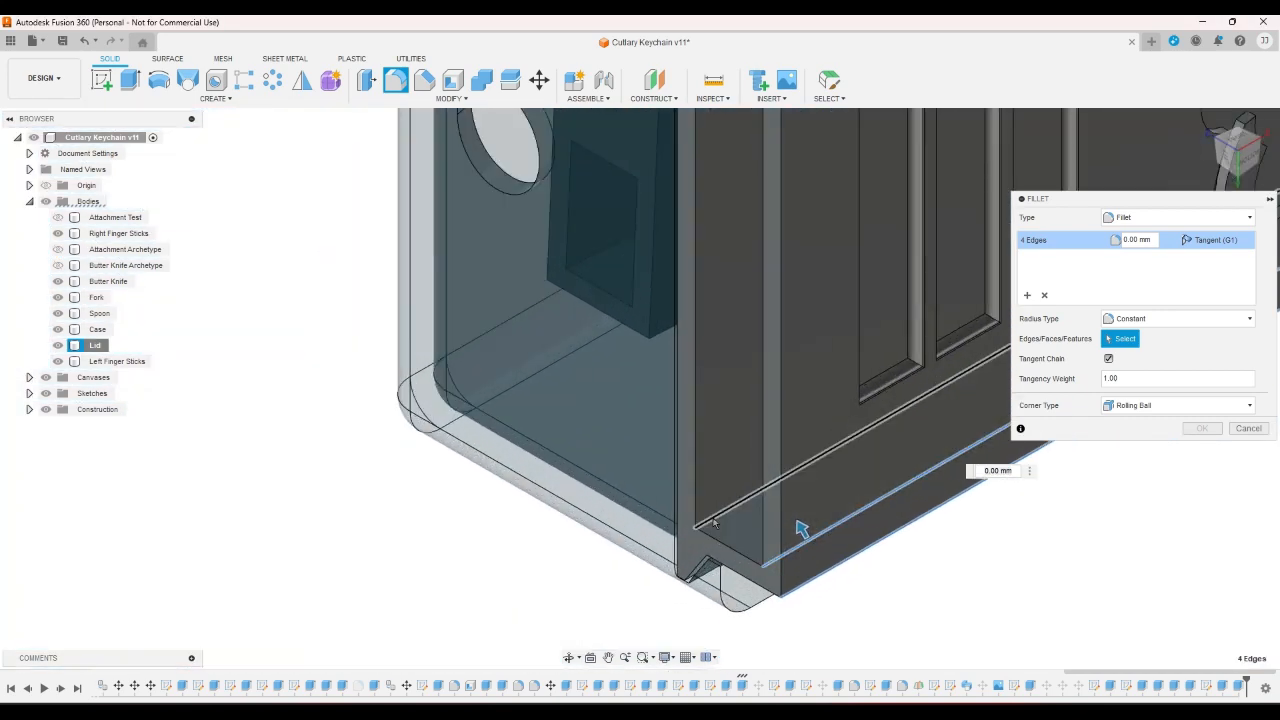
pyautogui.click(711, 520)
pyautogui.click(1238, 174)
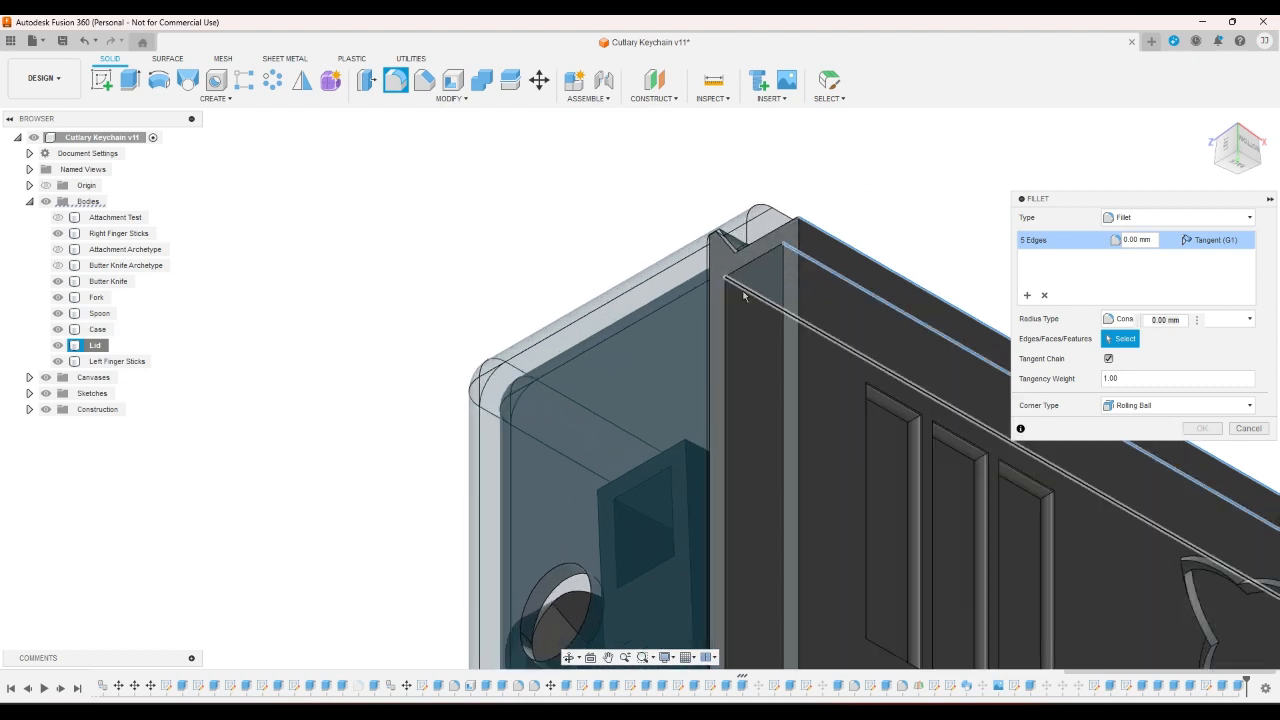
pyautogui.click(745, 294)
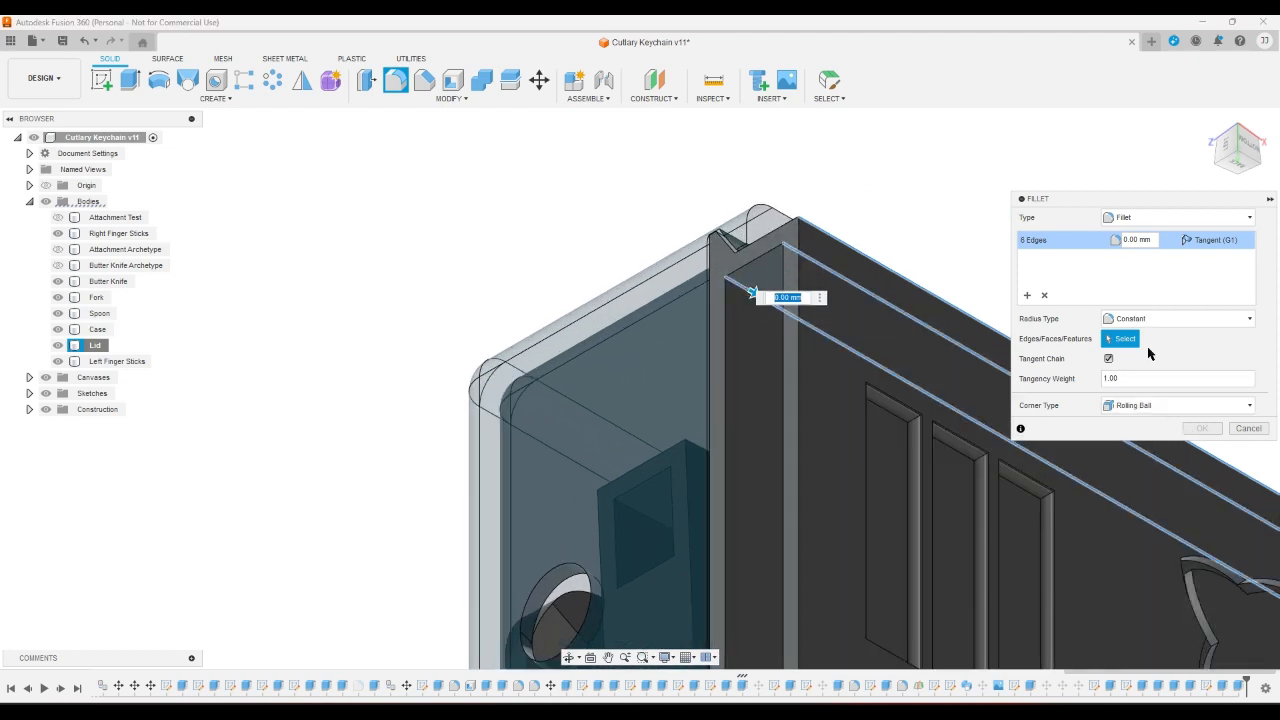
pyautogui.click(1144, 240)
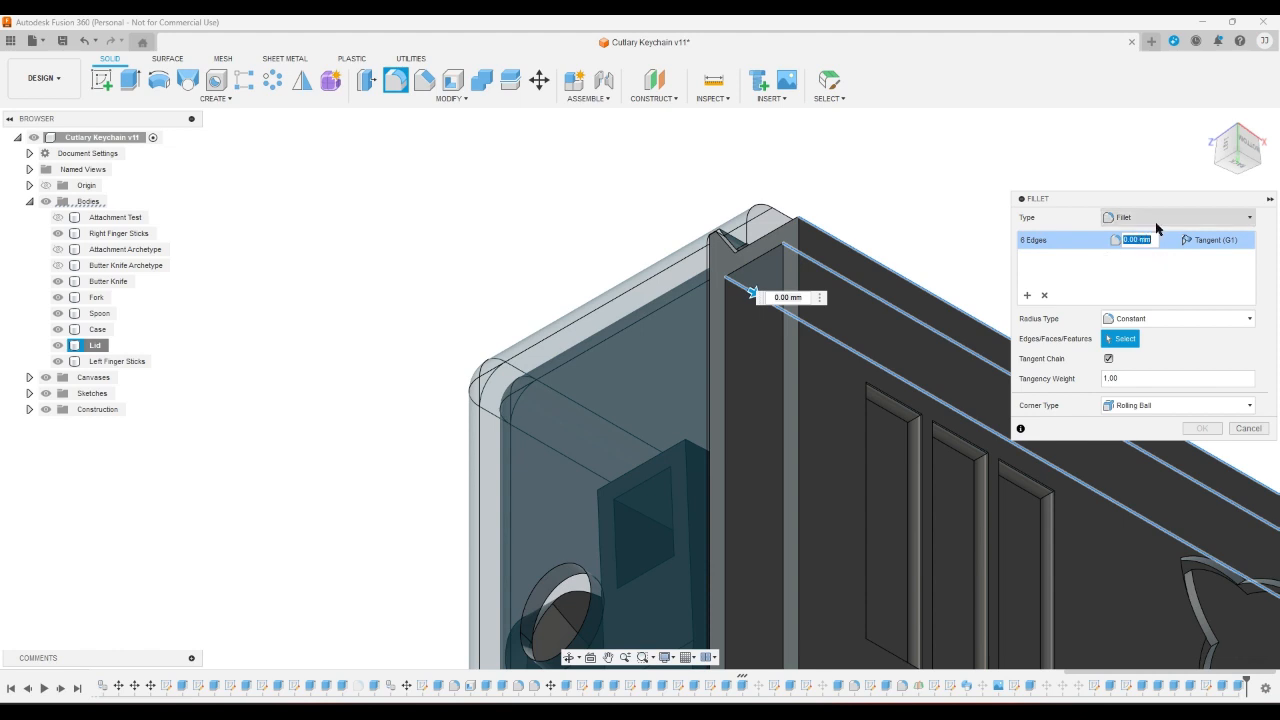
pyautogui.write('2')
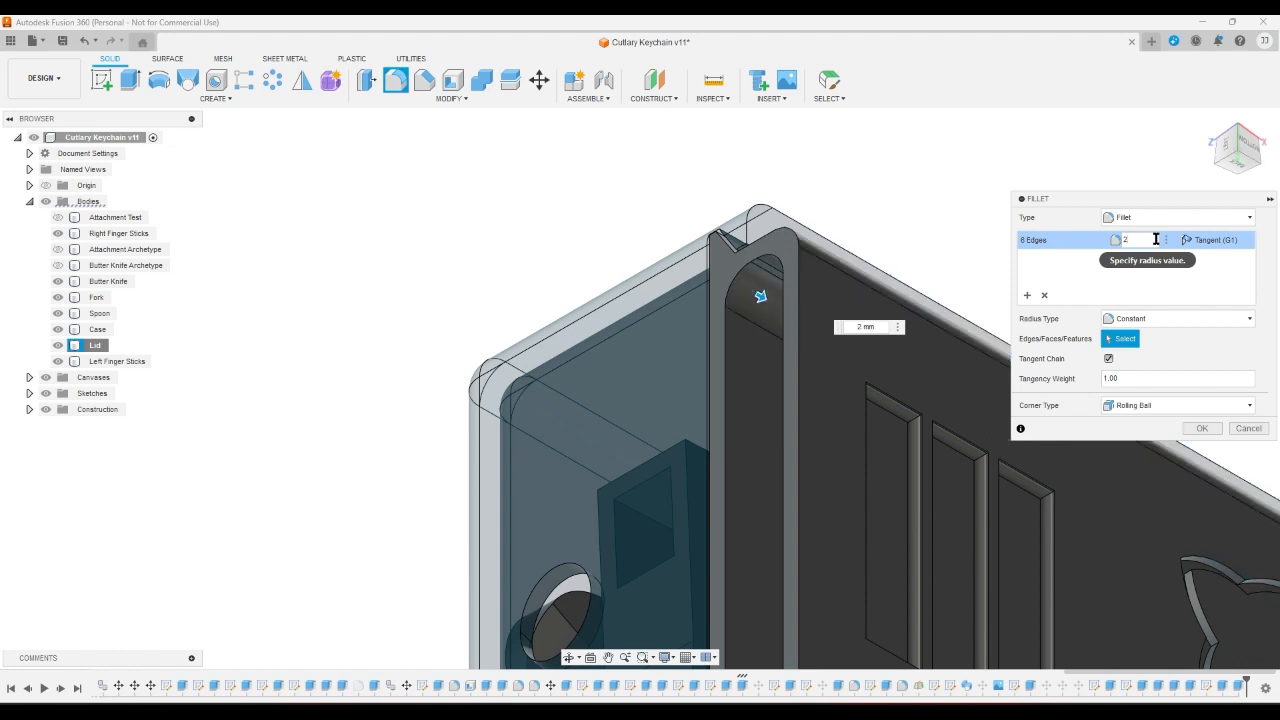
pyautogui.press('Return')
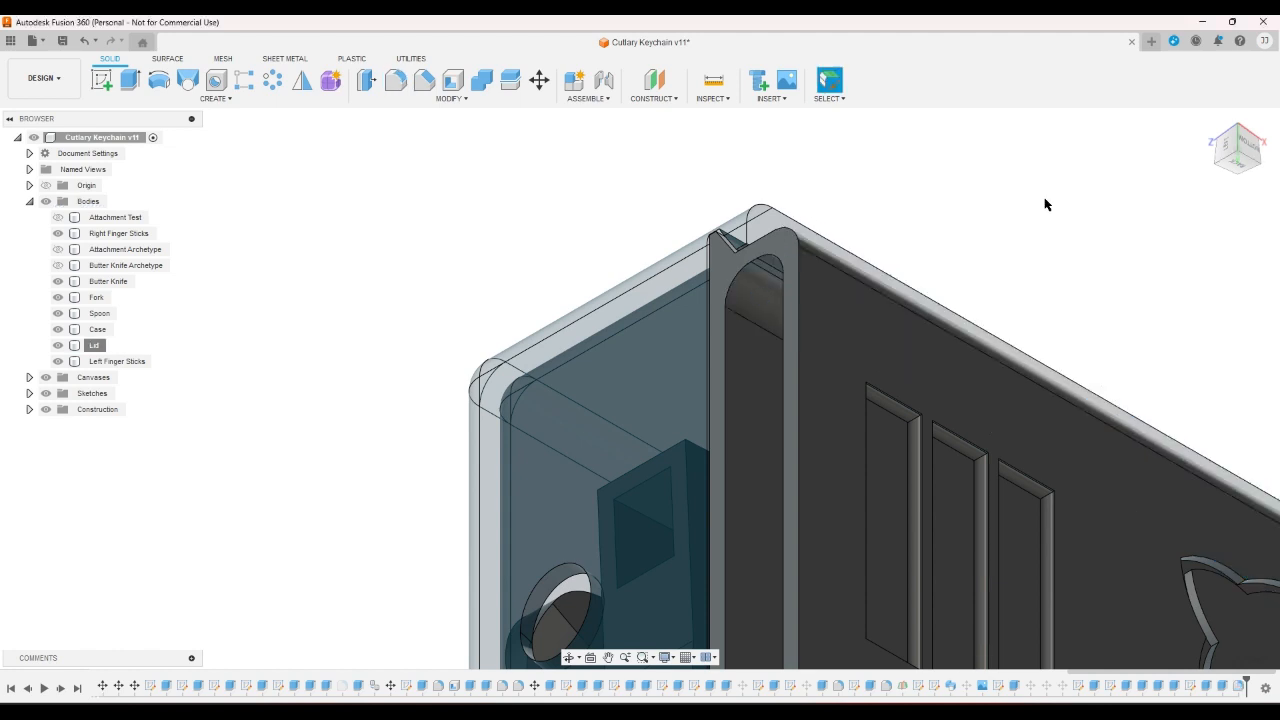
# - Preview the filleted Lid body's mesh and export it to the computer as a 3MF file named Lid with medium refinement
pyautogui.scroll(-4, 1045, 204)
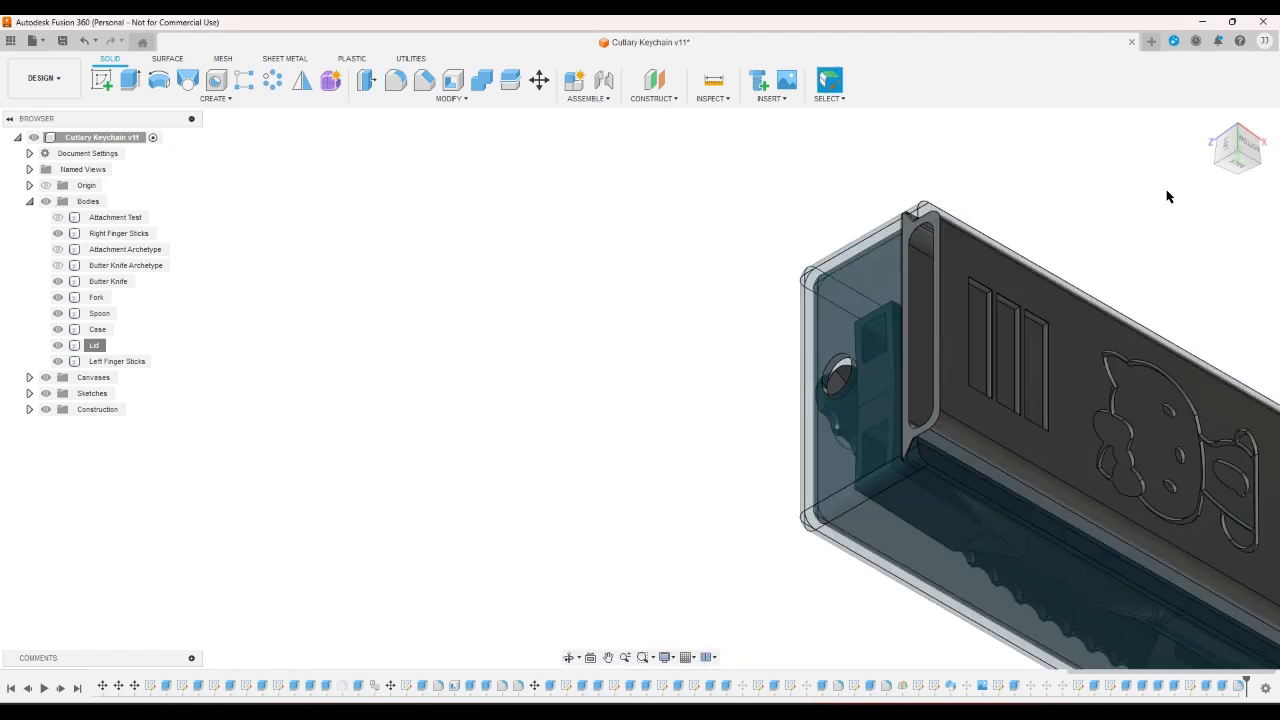
pyautogui.click(1221, 159)
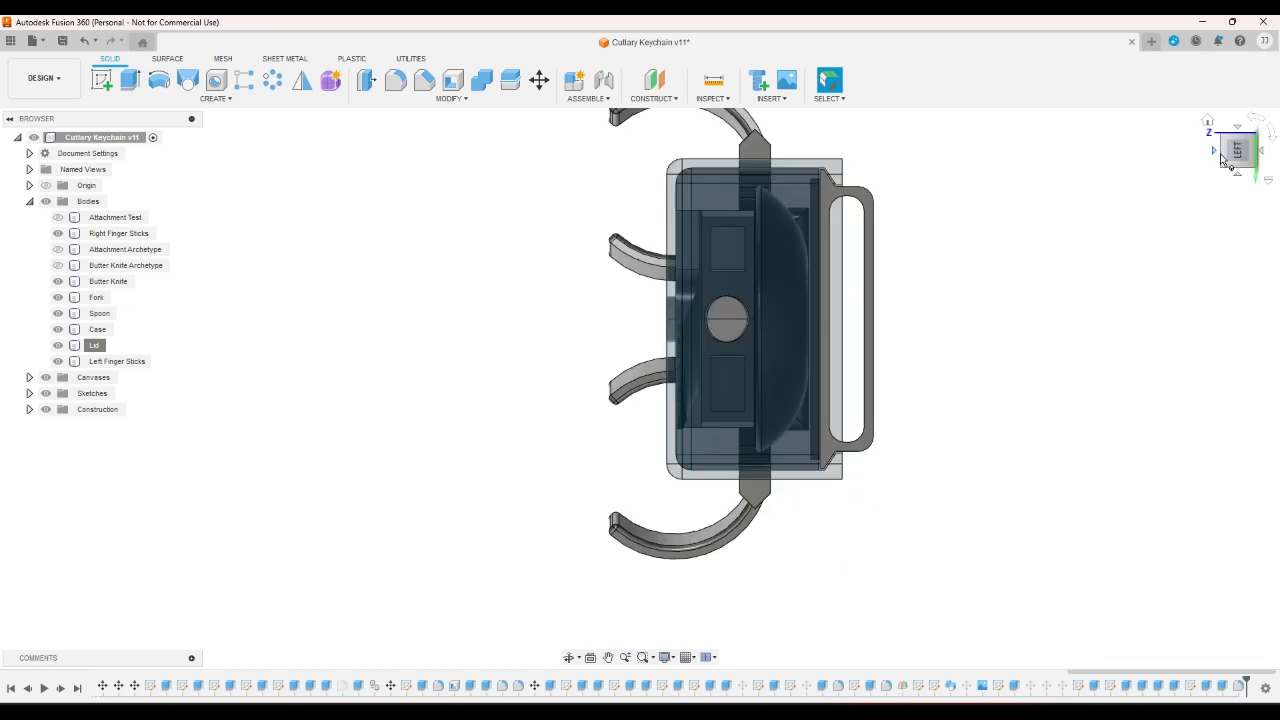
pyautogui.click(1208, 120)
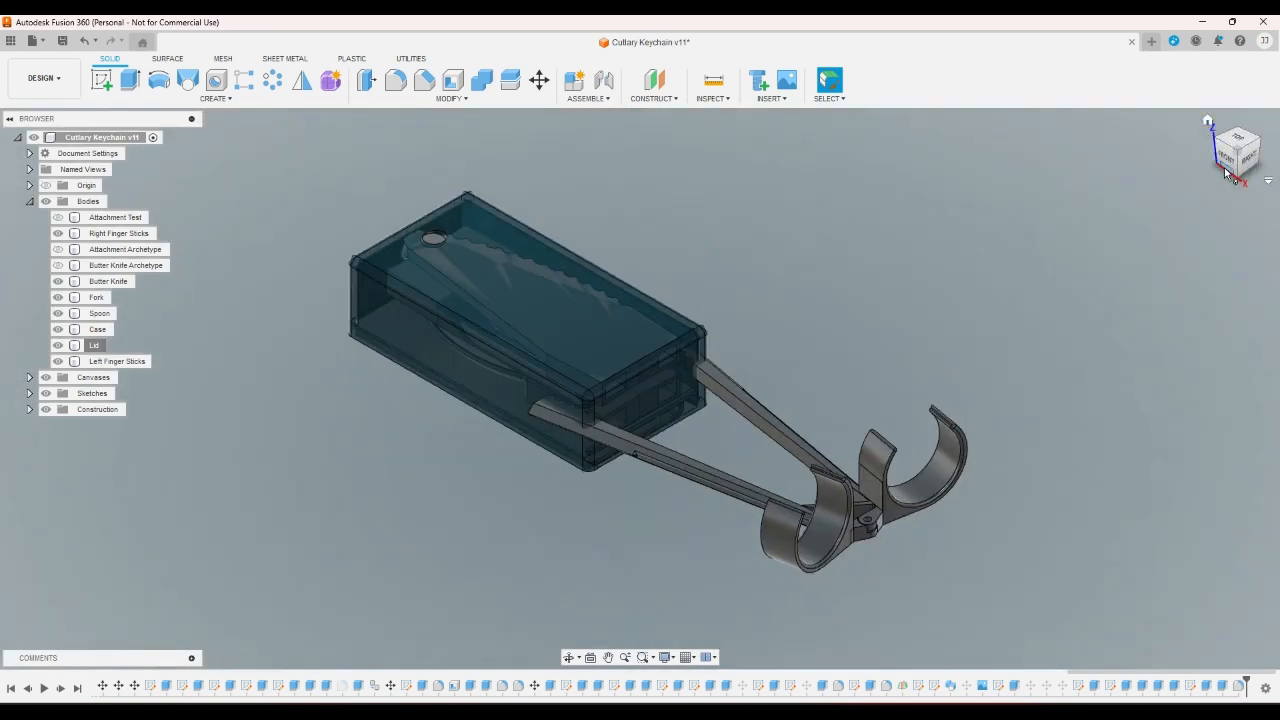
pyautogui.click(1227, 169)
pyautogui.scroll(3, 374, 409)
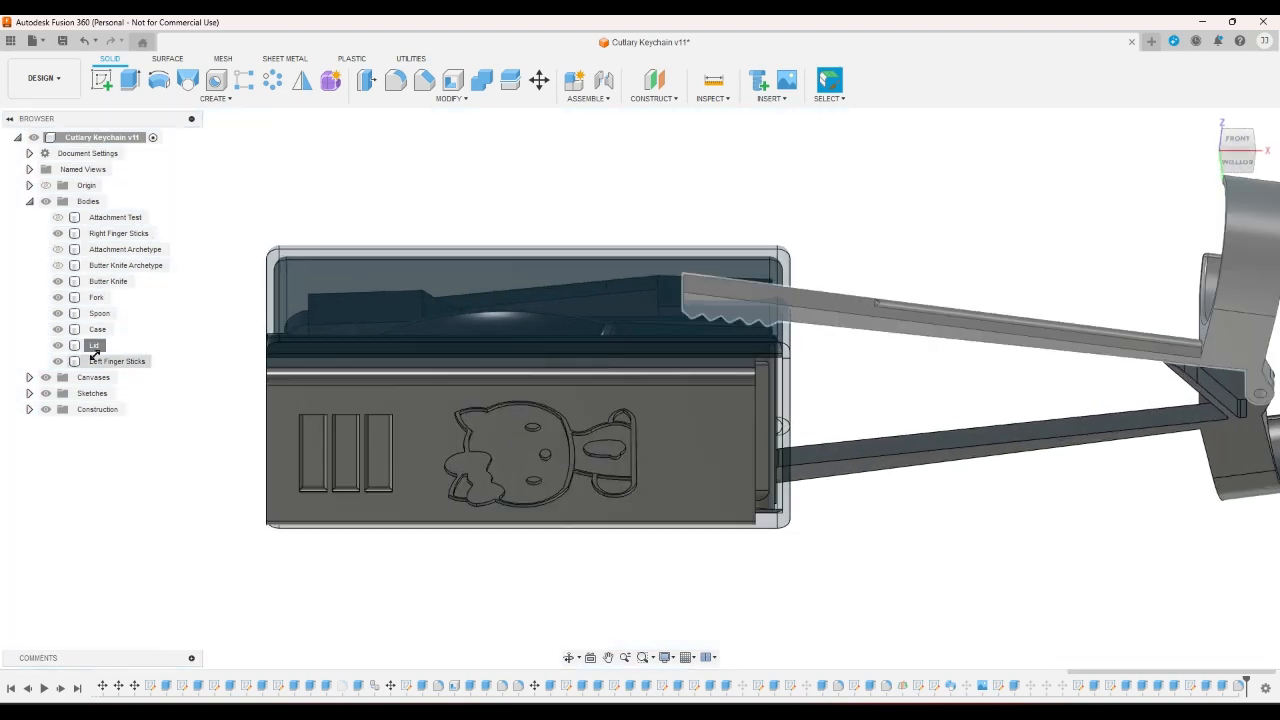
pyautogui.rightClick(96, 348)
pyautogui.click(148, 487)
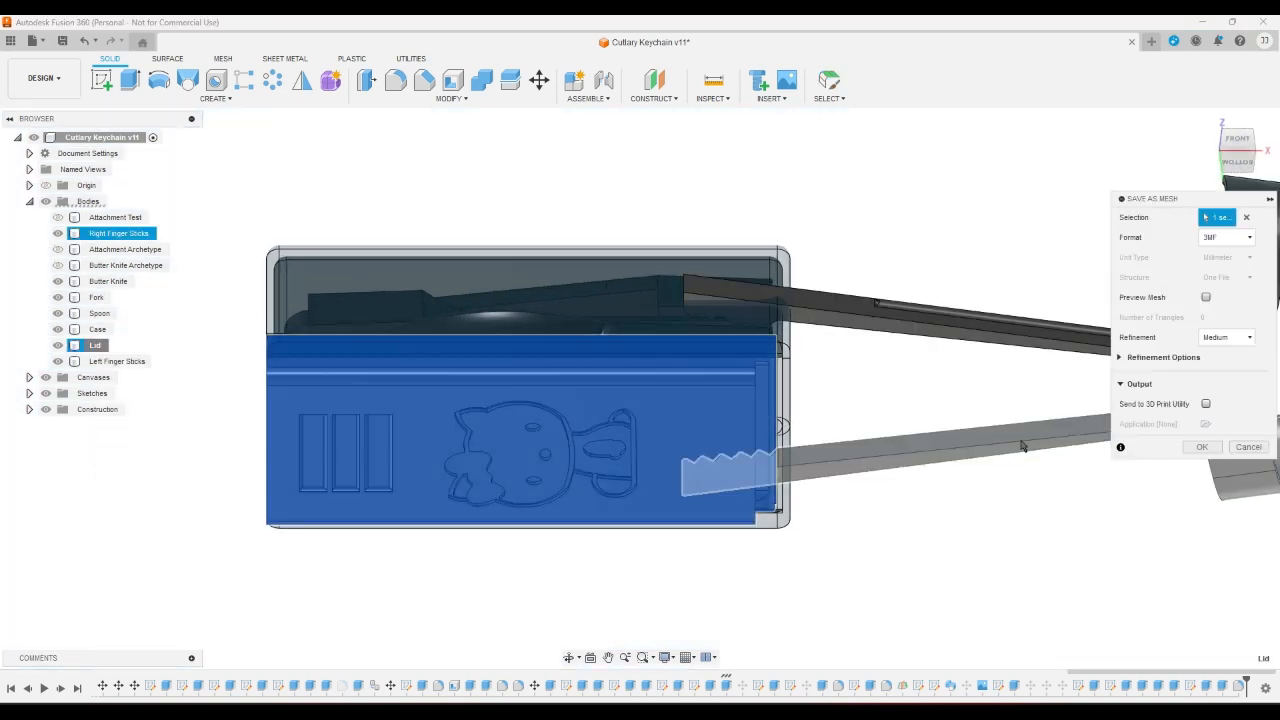
pyautogui.click(1205, 298)
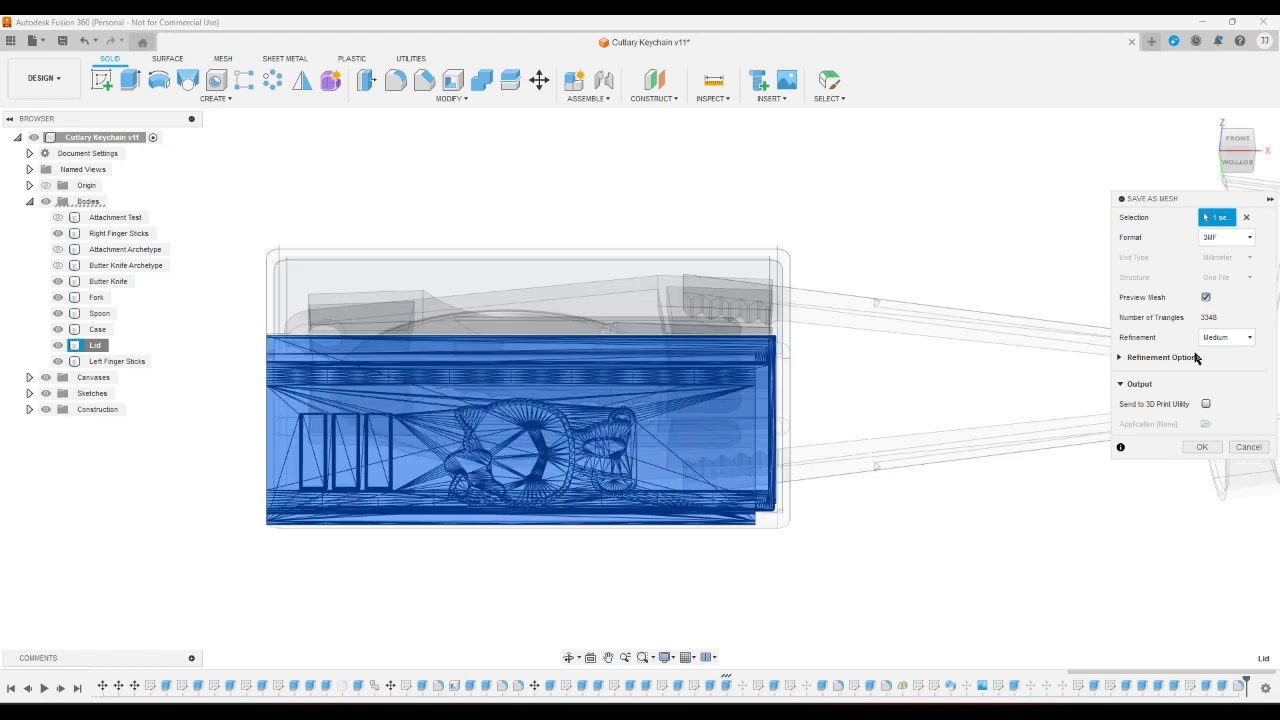
pyautogui.click(1202, 447)
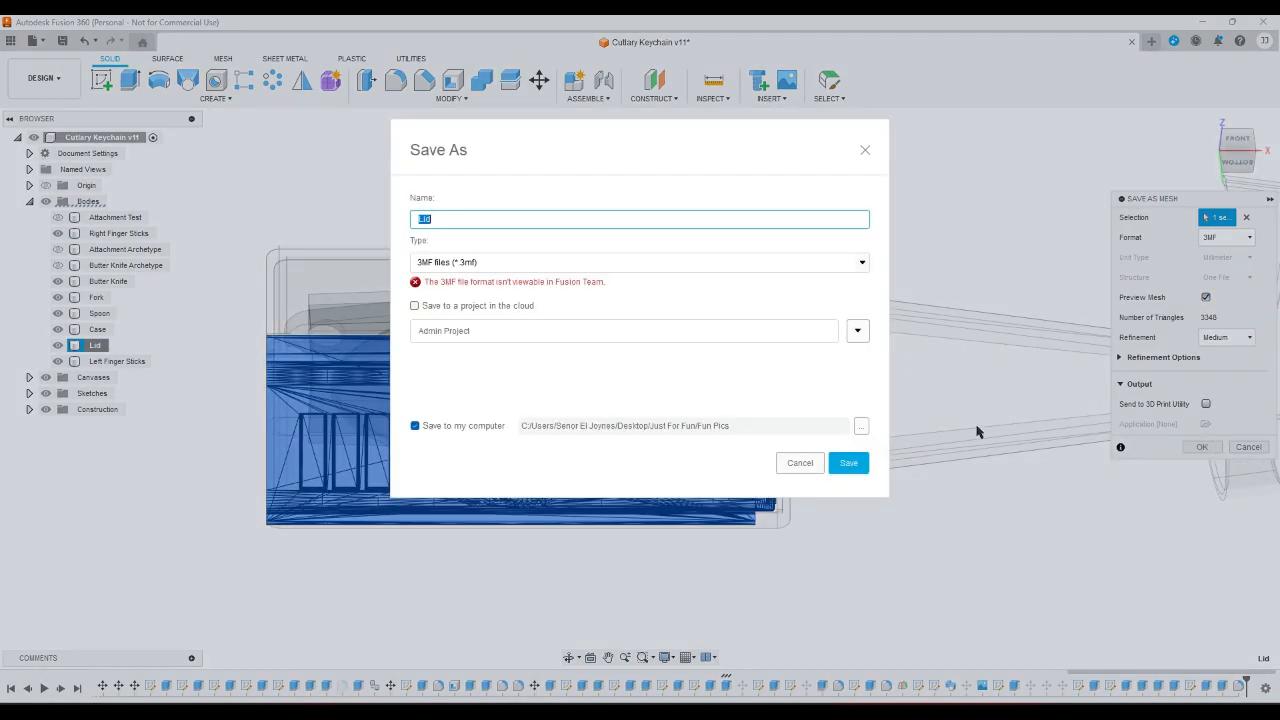
pyautogui.click(849, 462)
pyautogui.click(629, 395)
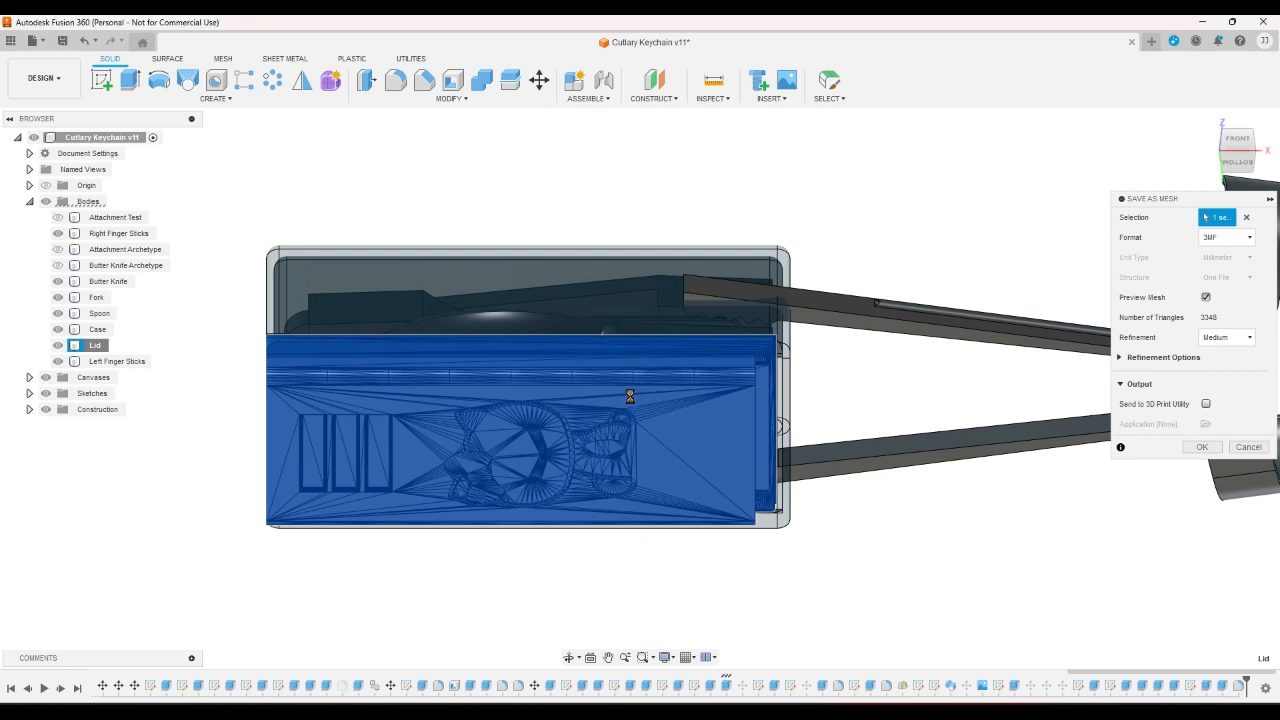
# - Examine the finished assembly, viewing the filleted lid from below and the holes at the end of the case from above
pyautogui.click(1209, 121)
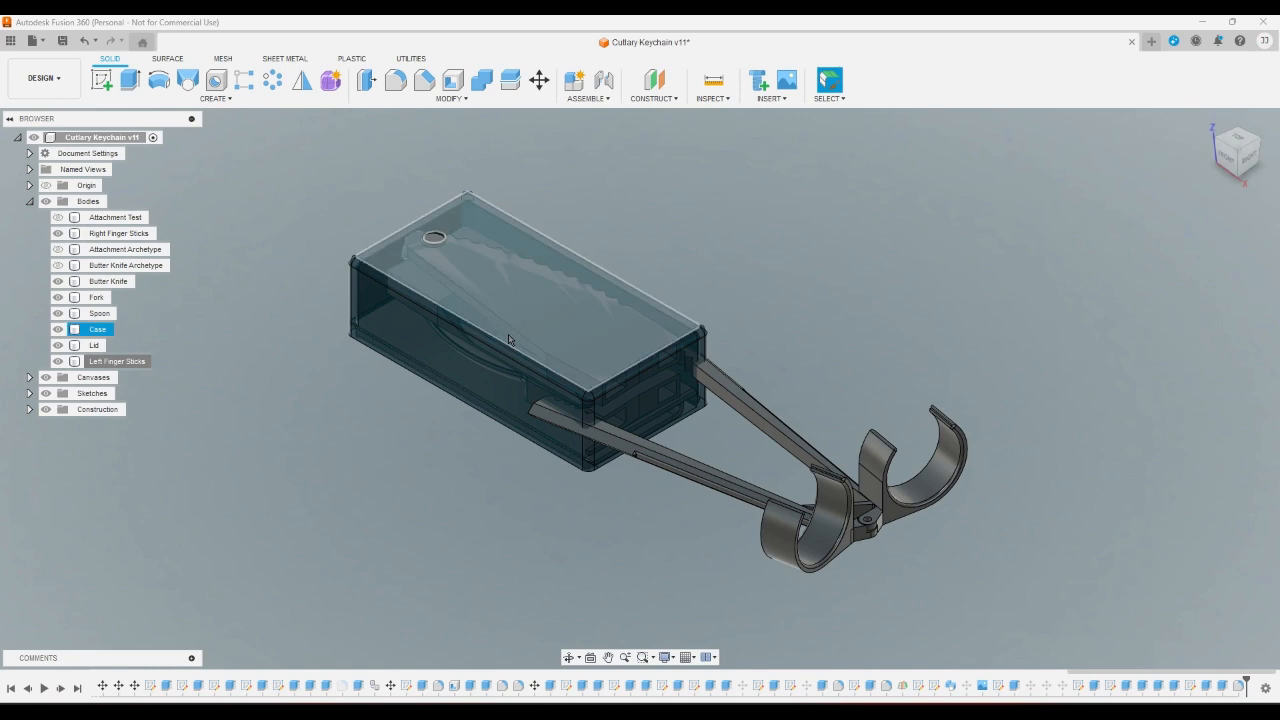
pyautogui.click(1236, 176)
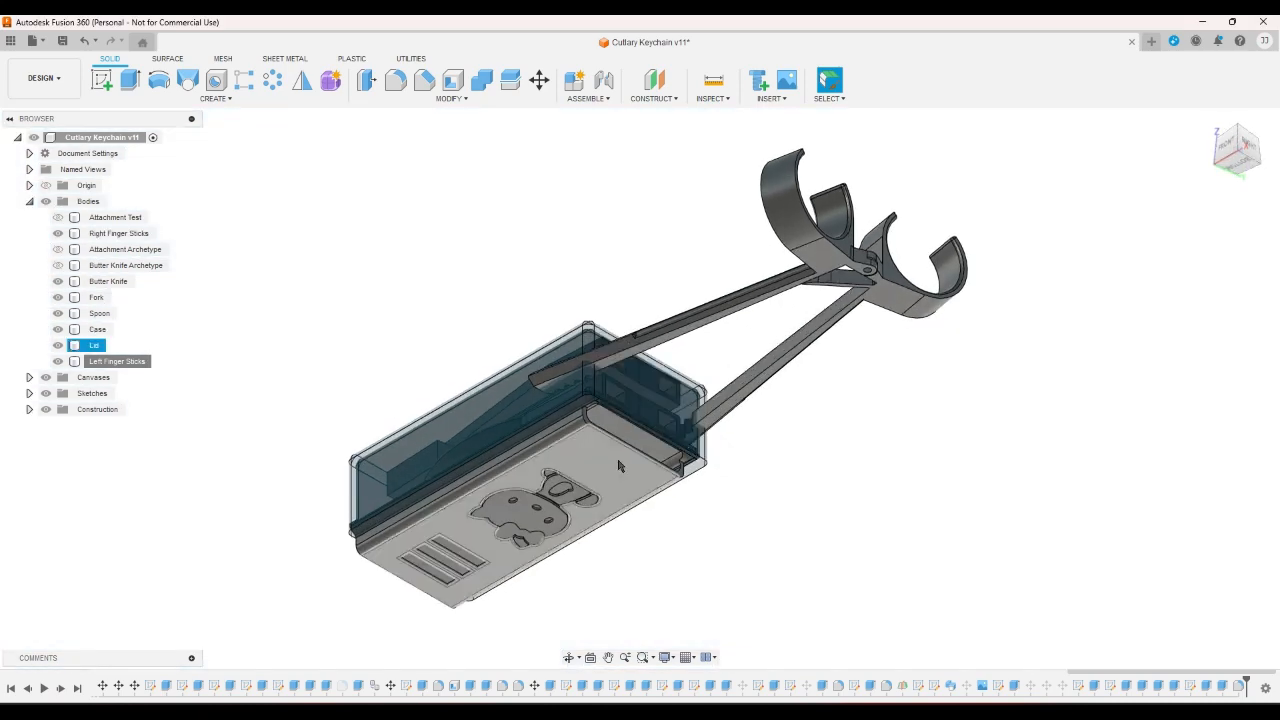
pyautogui.click(1240, 130)
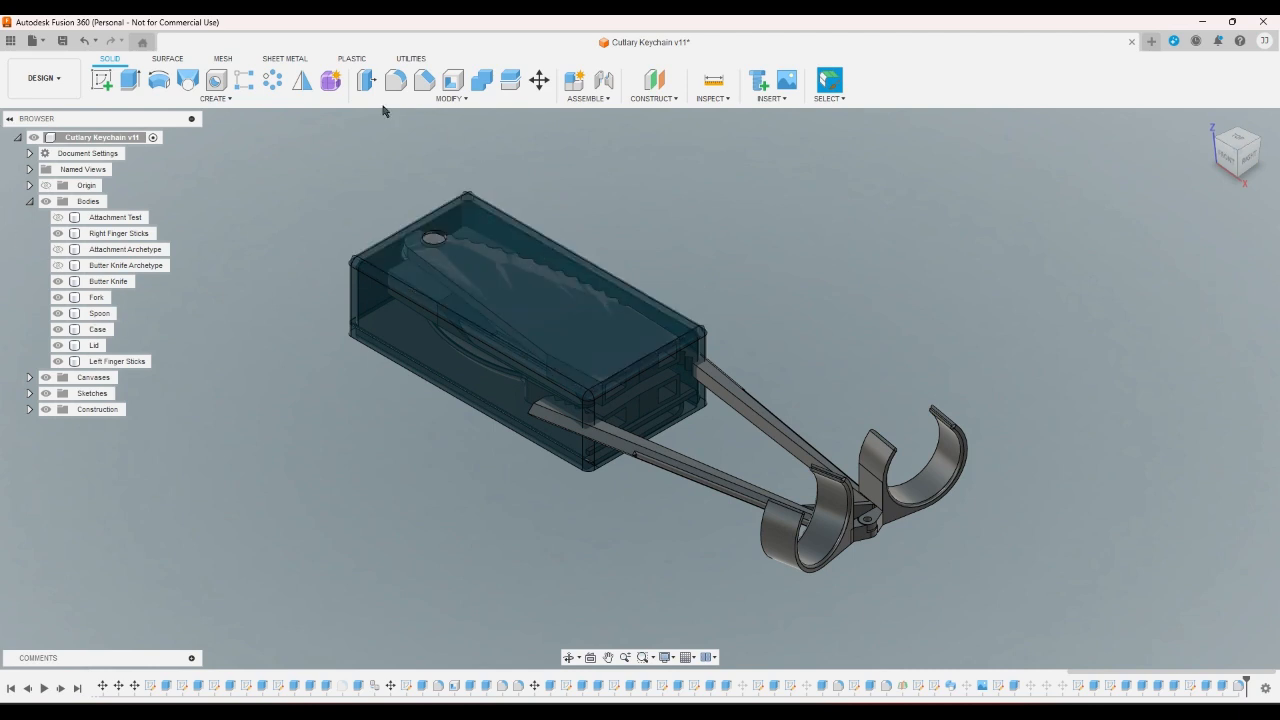
pyautogui.scroll(3, 378, 122)
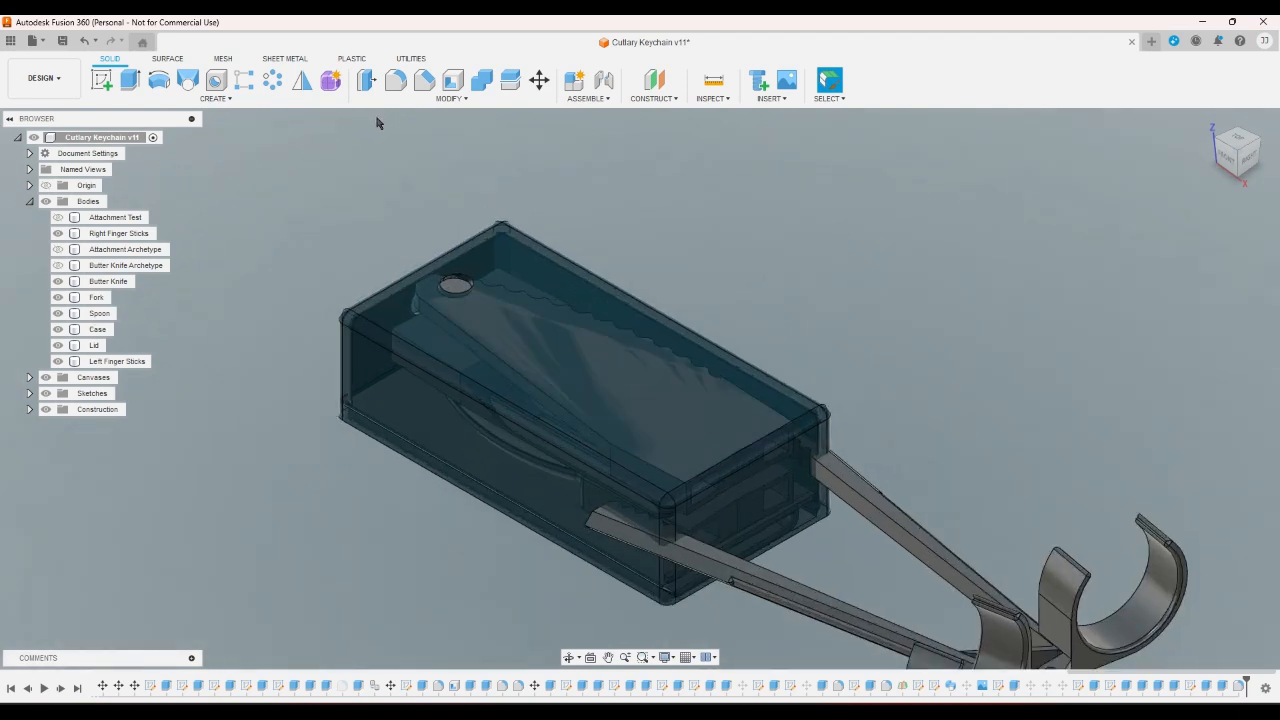
pyautogui.scroll(2, 388, 155)
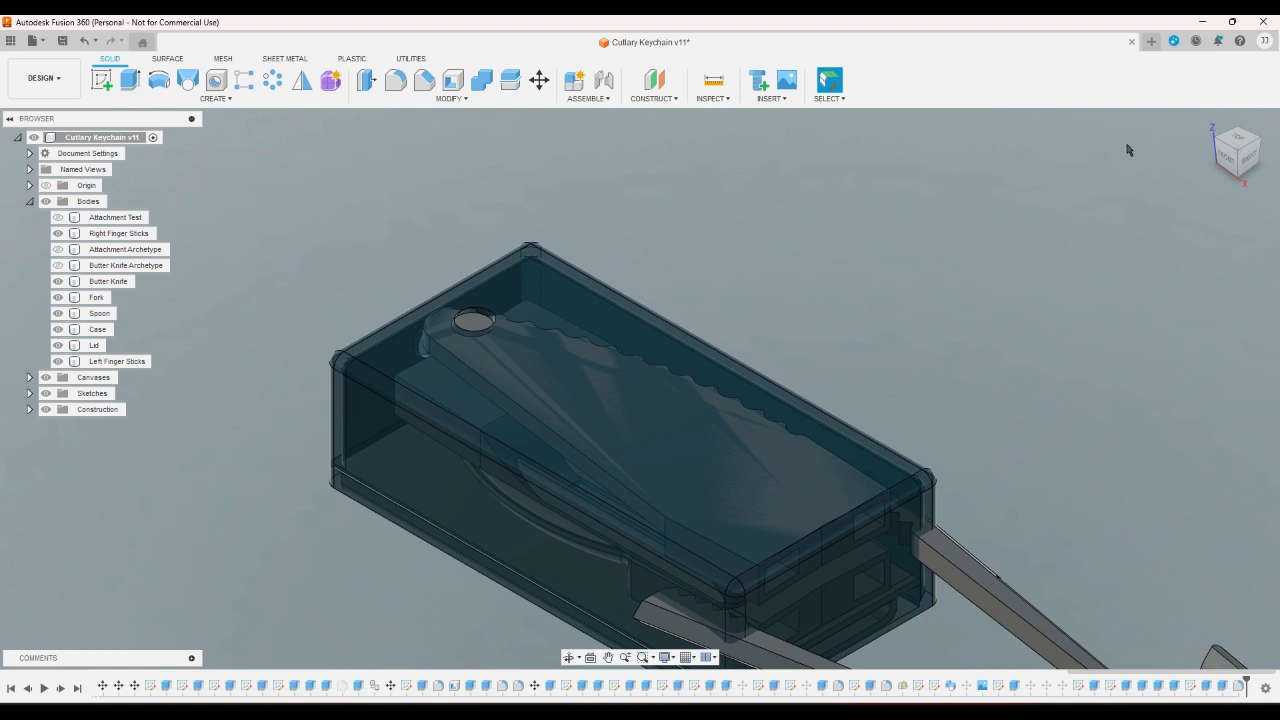
pyautogui.click(1215, 141)
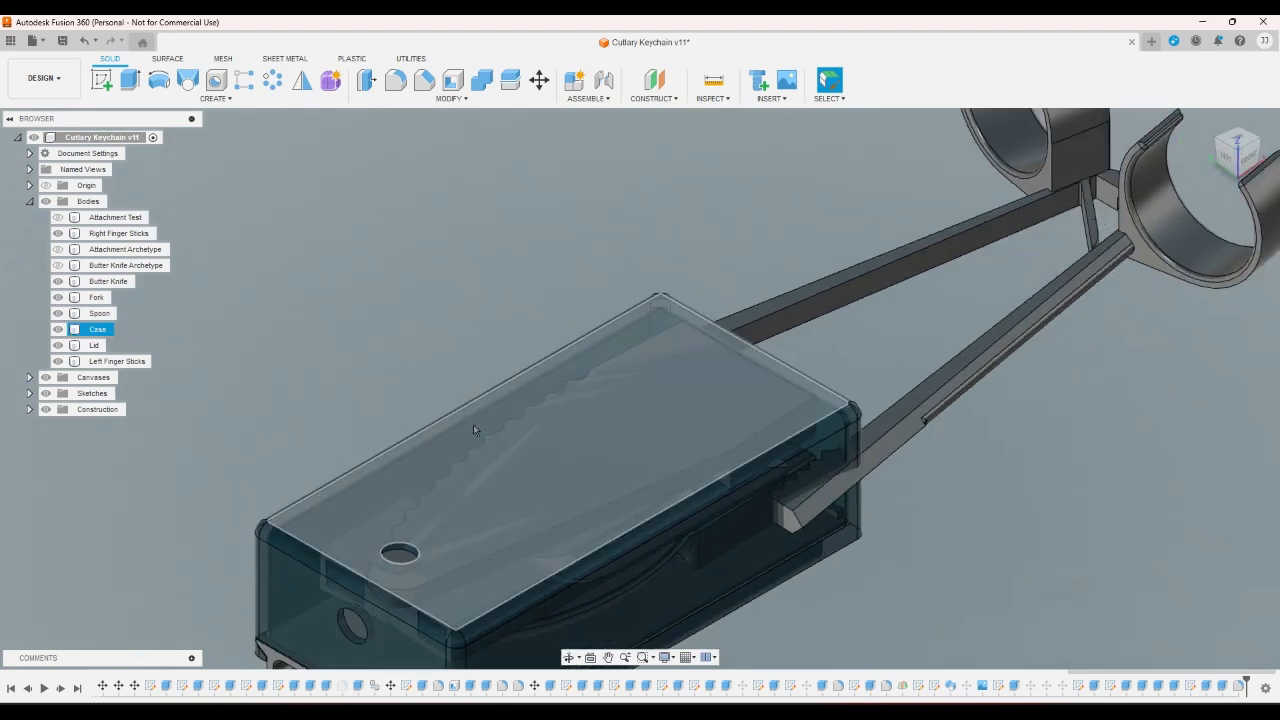
pyautogui.scroll(-1, 473, 424)
pyautogui.scroll(4, 378, 552)
pyautogui.click(451, 517)
pyautogui.click(368, 594)
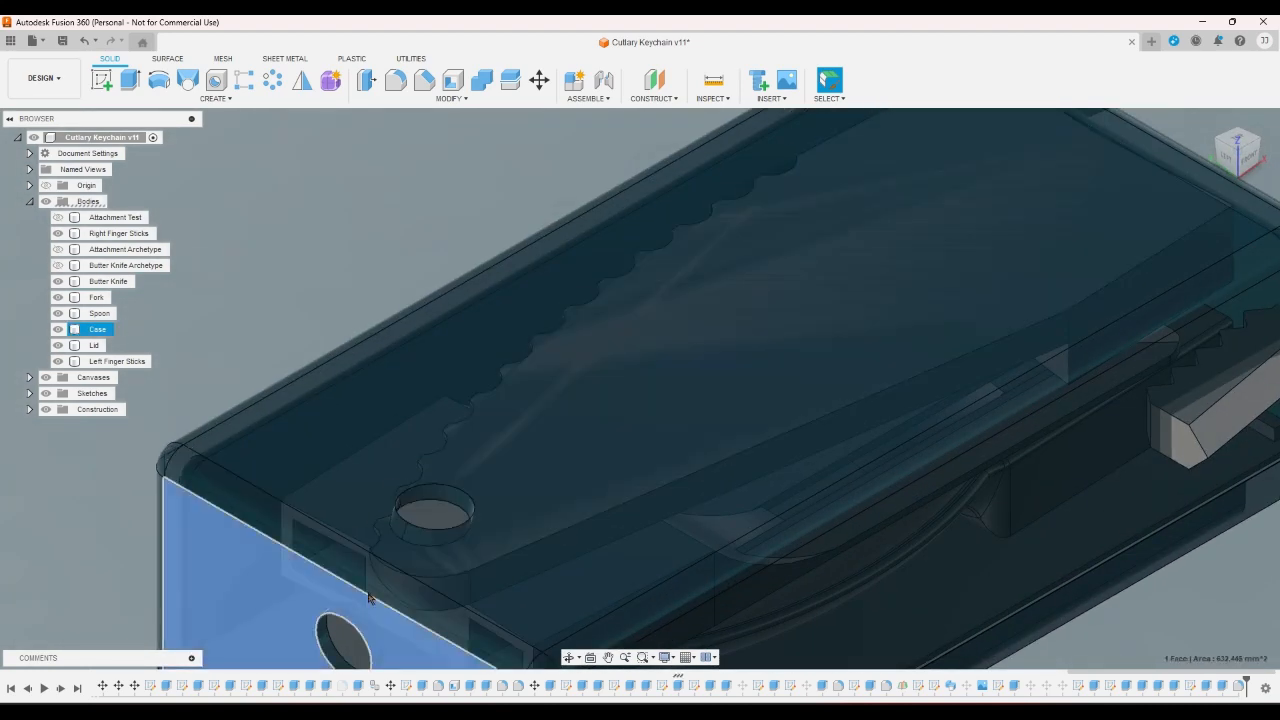
# - Suppress the sweep feature that cuts the curved keyring hole through the top and end wall of the case
pyautogui.scroll(-1, 368, 594)
pyautogui.click(381, 347)
pyautogui.scroll(-5, 381, 347)
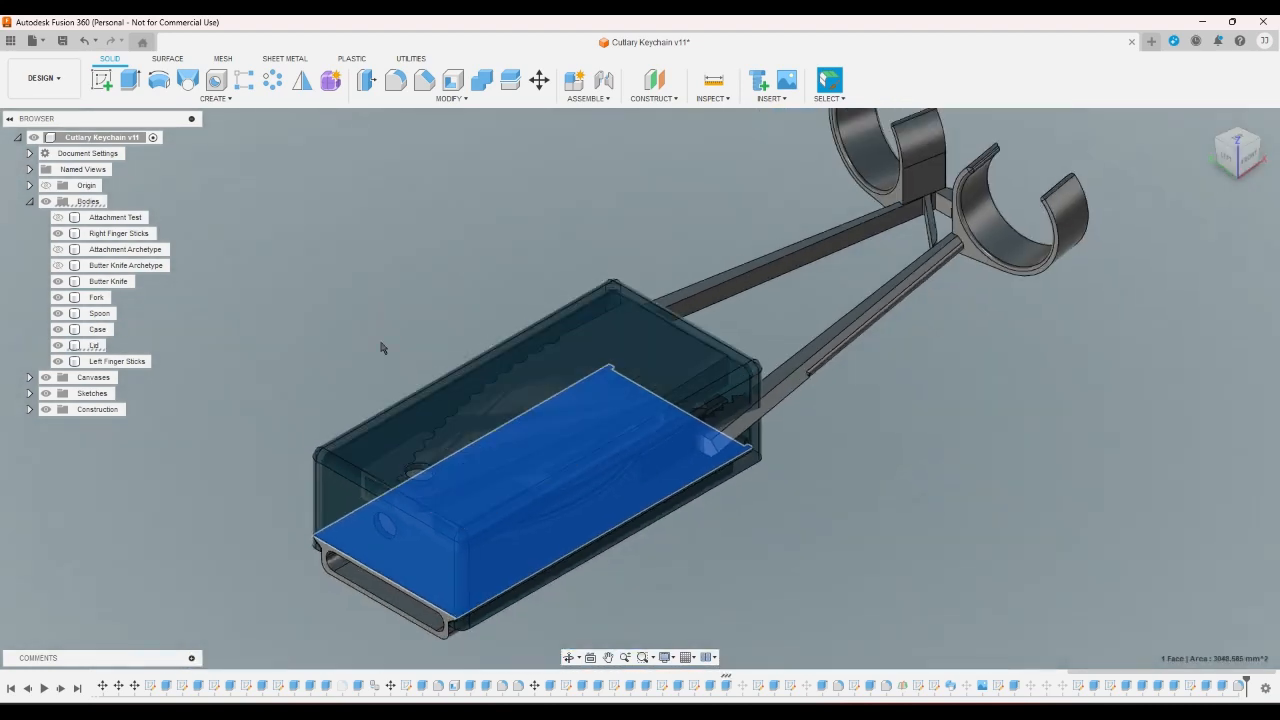
pyautogui.press('Escape')
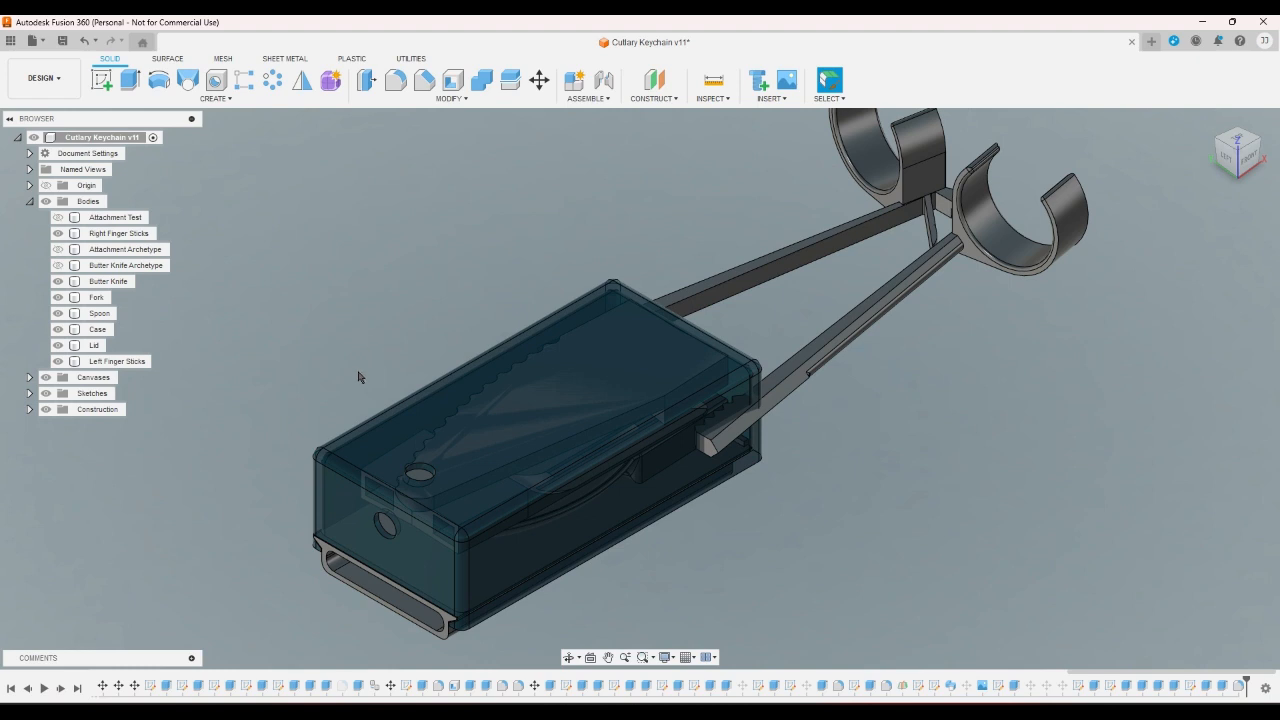
pyautogui.scroll(2, 338, 455)
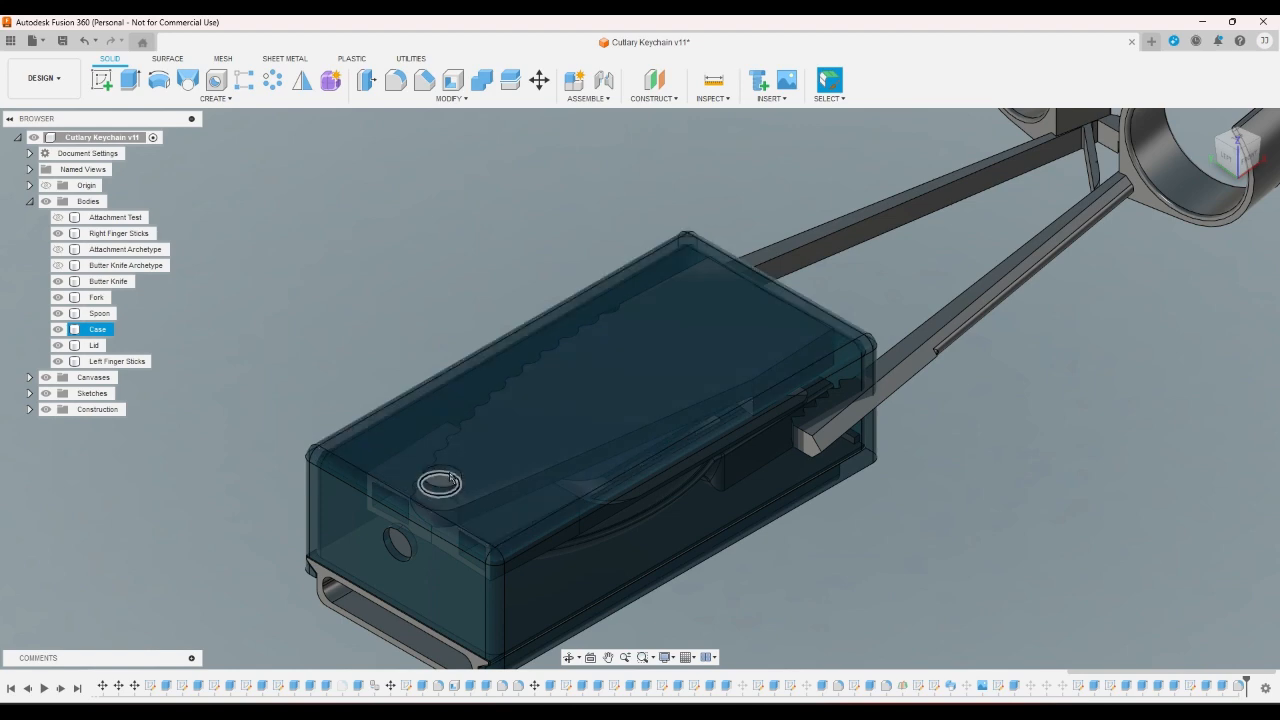
pyautogui.scroll(3, 446, 478)
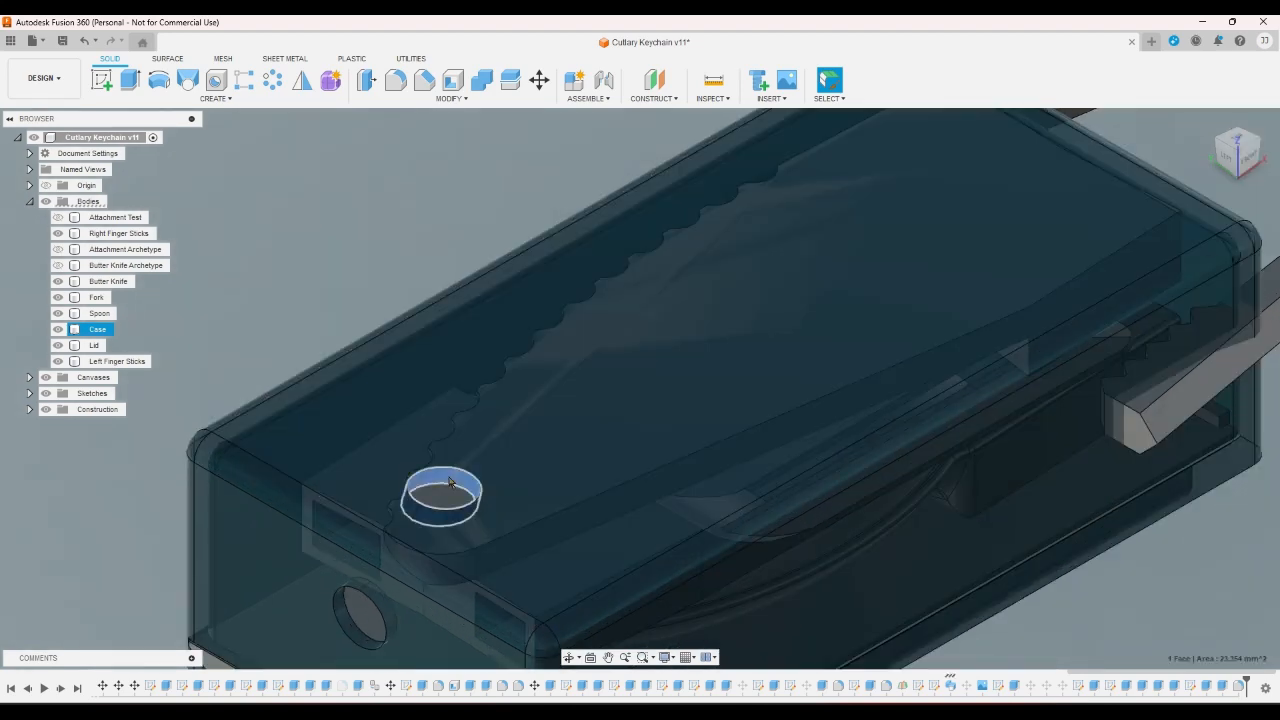
pyautogui.rightClick(951, 685)
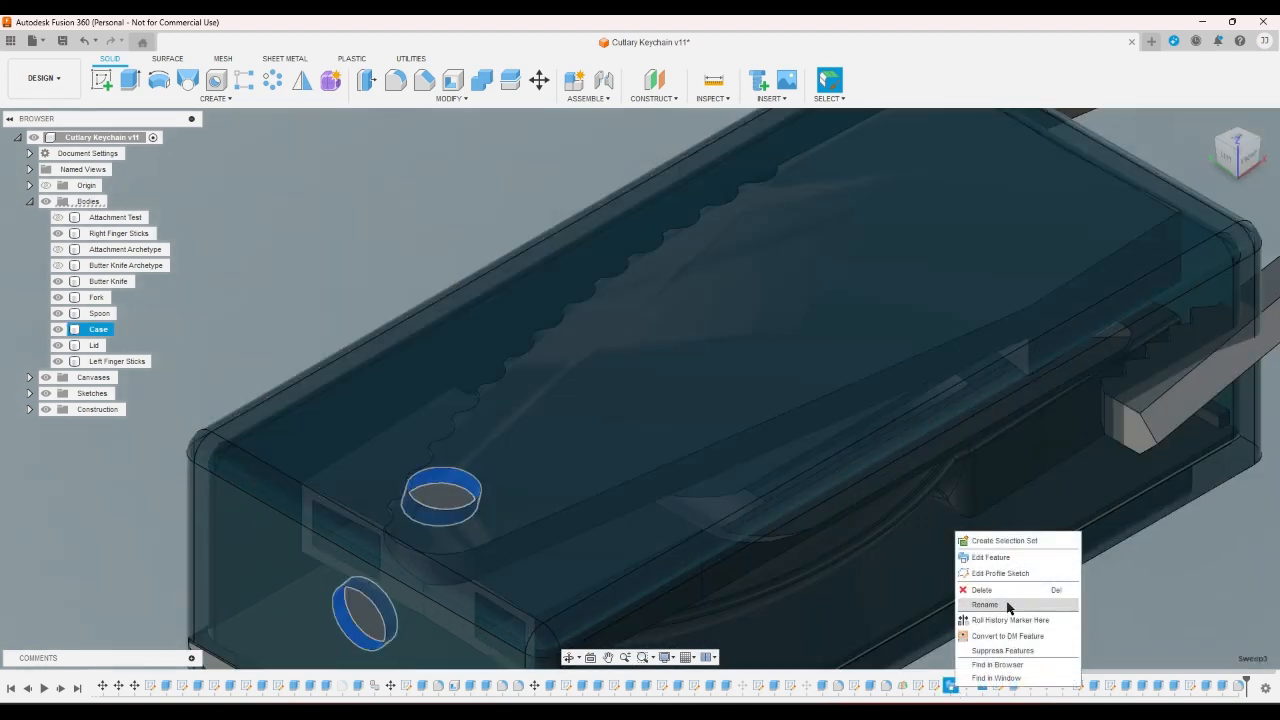
pyautogui.click(1006, 650)
pyautogui.scroll(-3, 1096, 599)
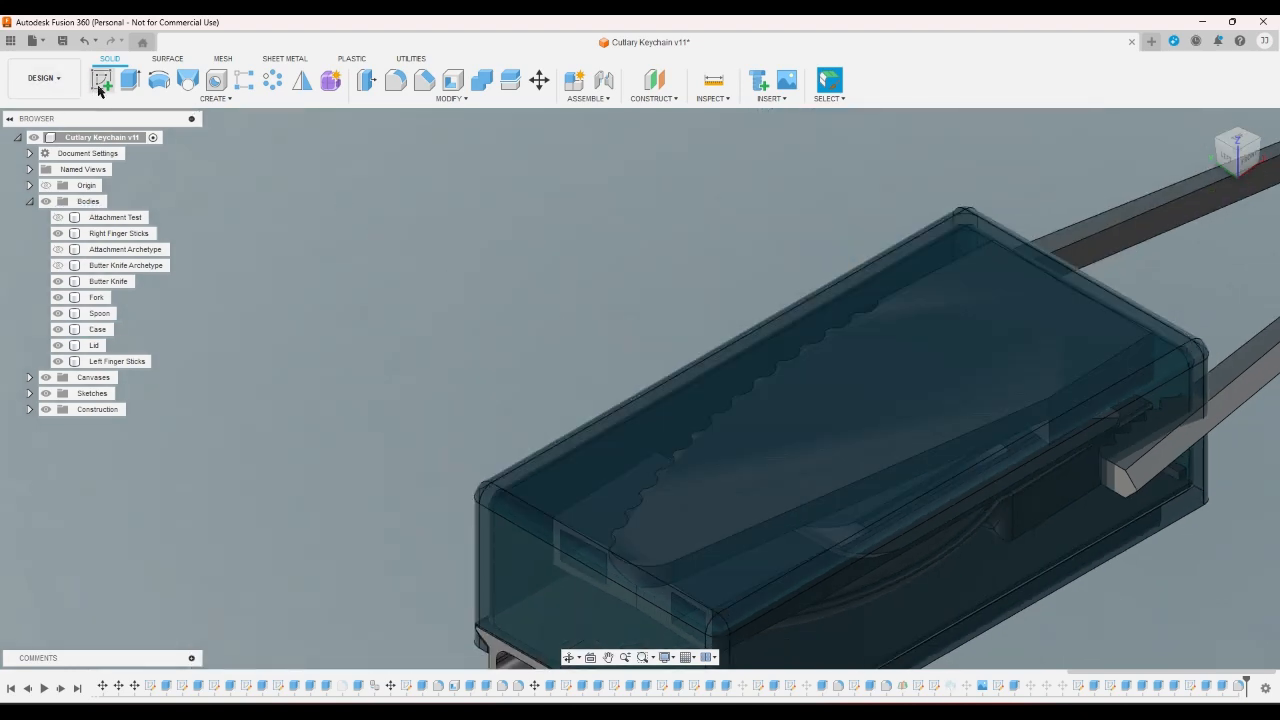
# - Hide the lid, spoon, fork and butter knife and start a sketch on the inner face of the case's top wall
pyautogui.click(100, 84)
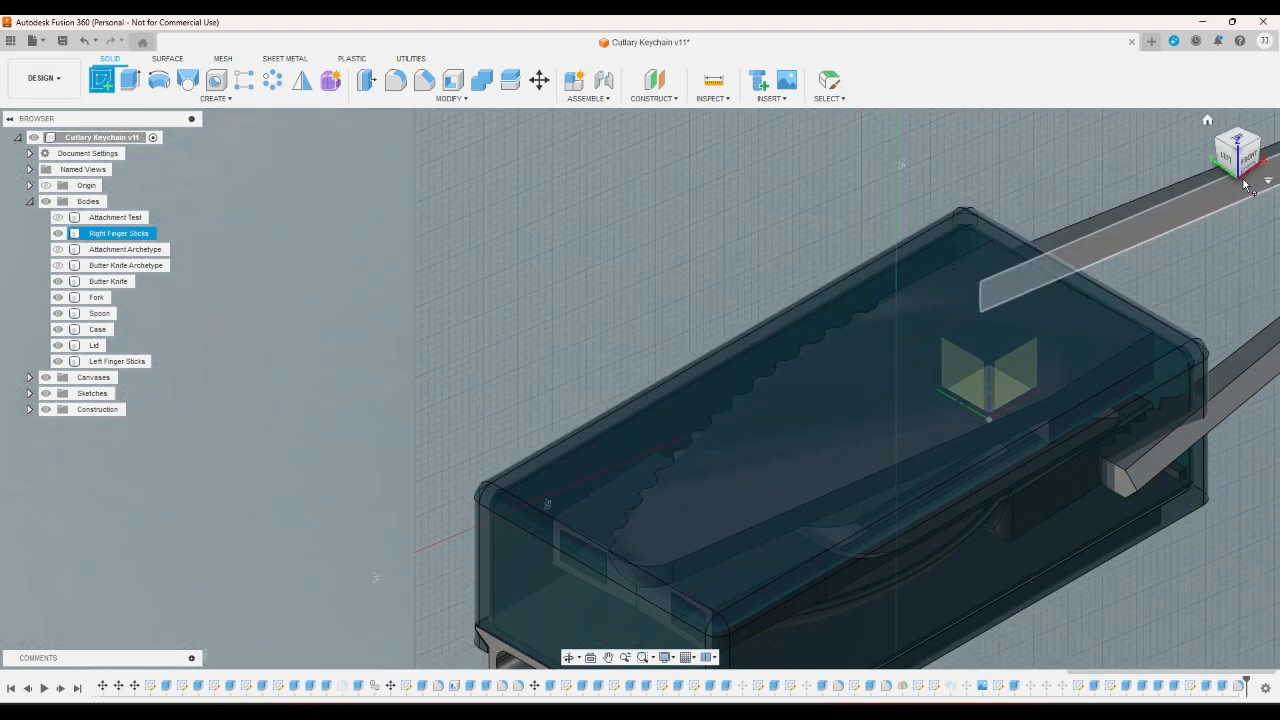
pyautogui.click(1246, 184)
pyautogui.click(59, 348)
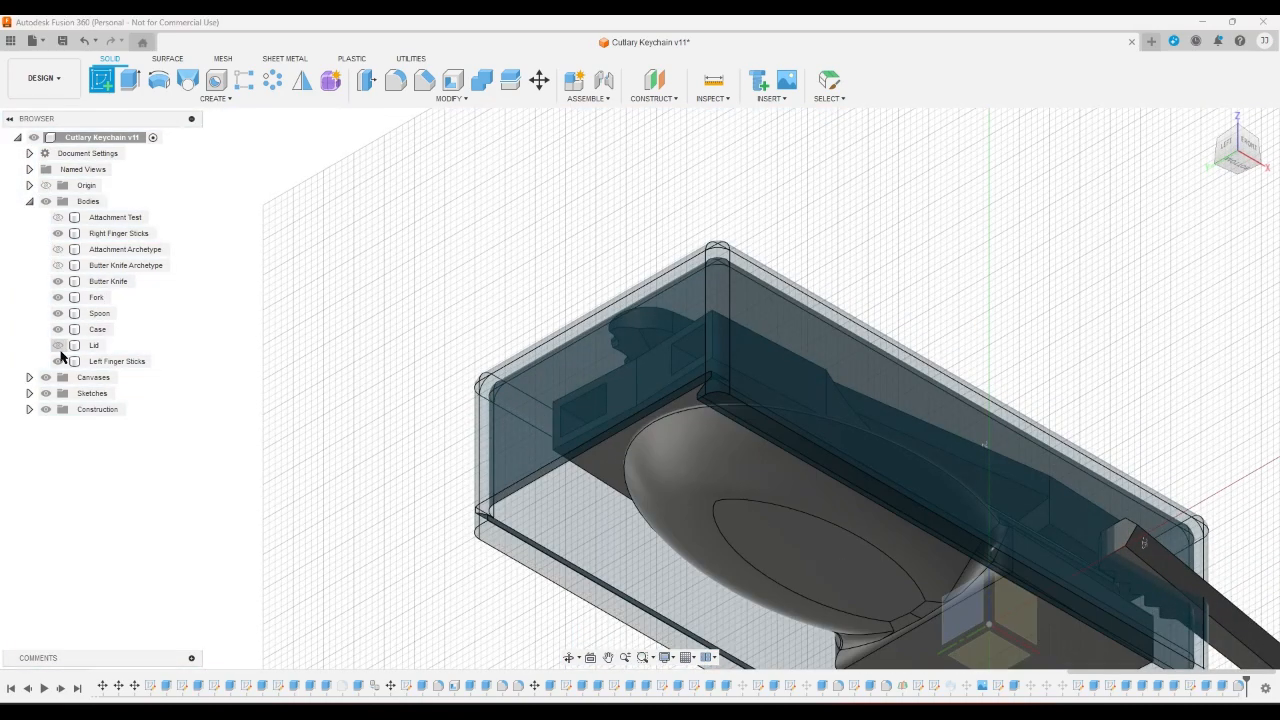
pyautogui.click(58, 329)
pyautogui.click(58, 313)
pyautogui.click(58, 297)
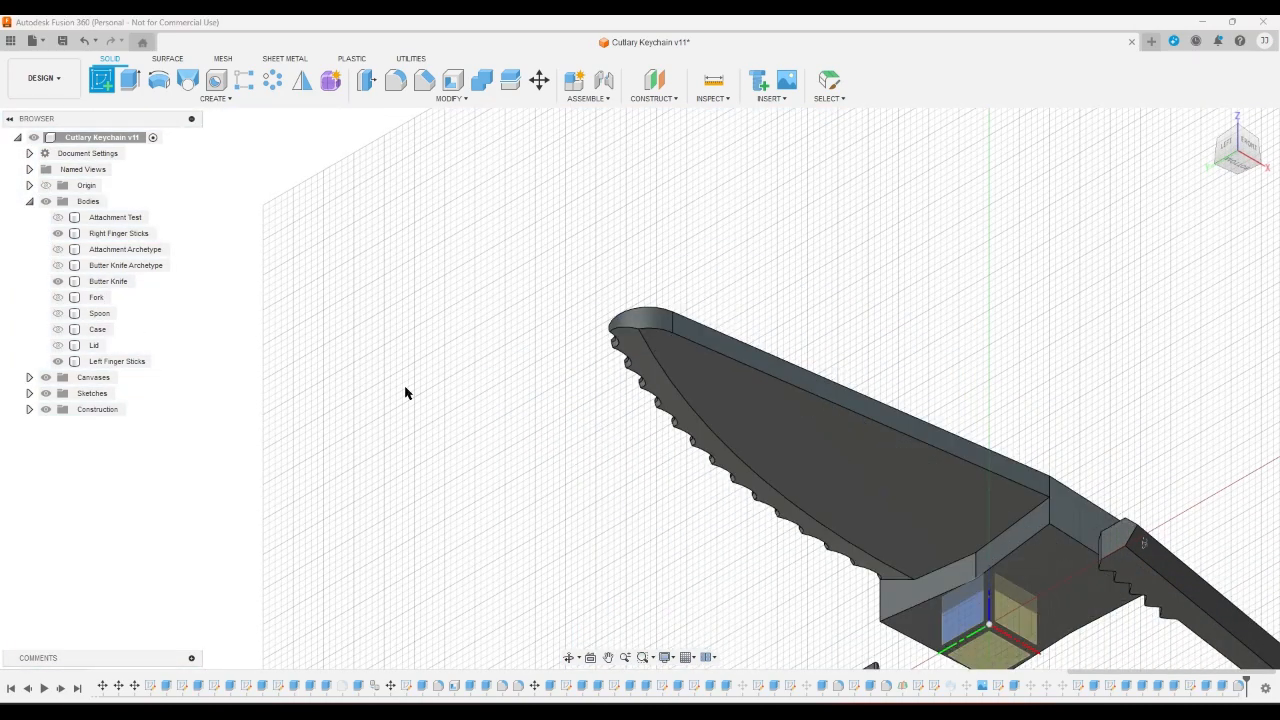
pyautogui.click(58, 281)
pyautogui.click(58, 329)
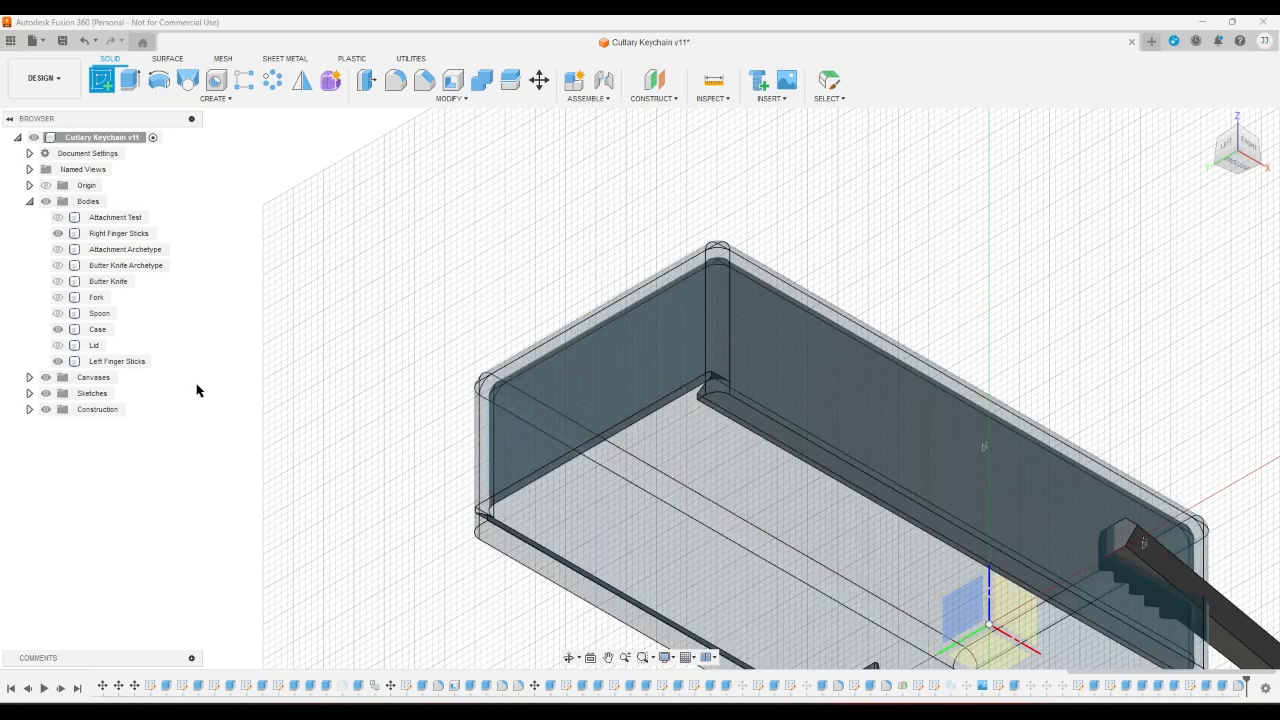
pyautogui.click(731, 474)
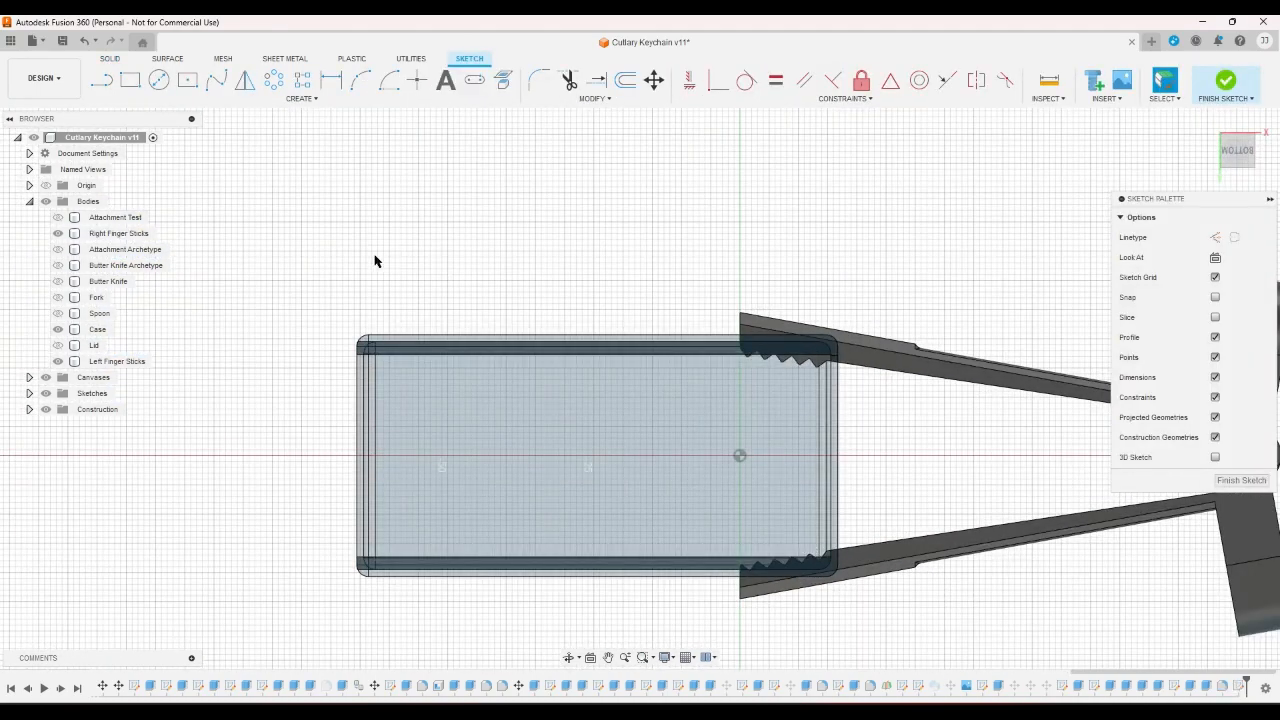
# - Sketch two circles side by side near the case's corner, the one nearer the corner about 3.6 mm in diameter
pyautogui.click(159, 80)
pyautogui.scroll(5, 310, 195)
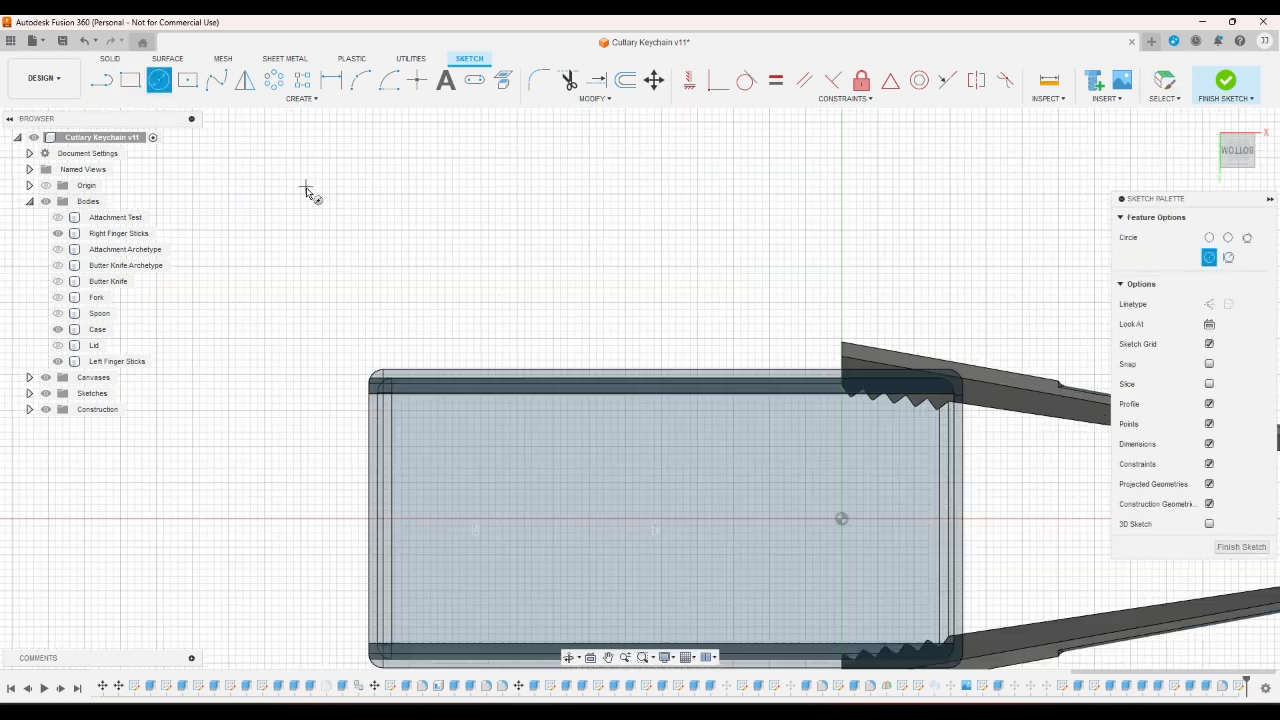
pyautogui.scroll(3, 447, 400)
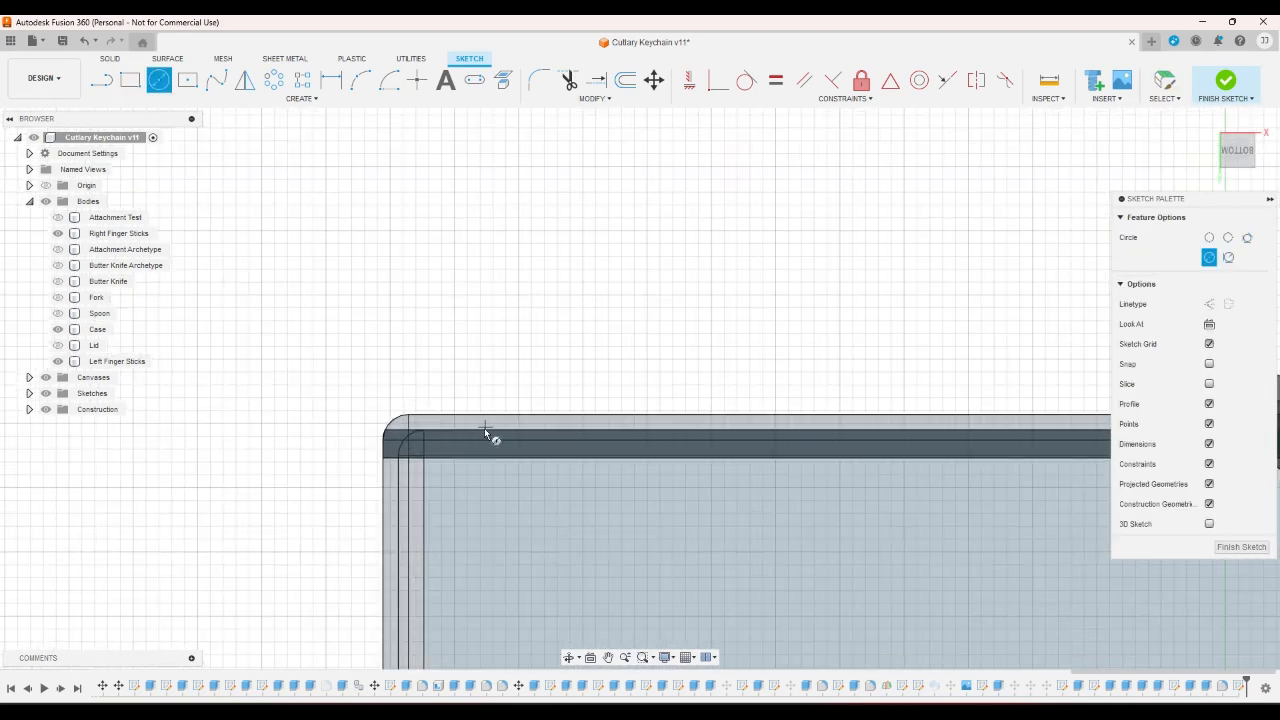
pyautogui.click(439, 501)
pyautogui.click(476, 512)
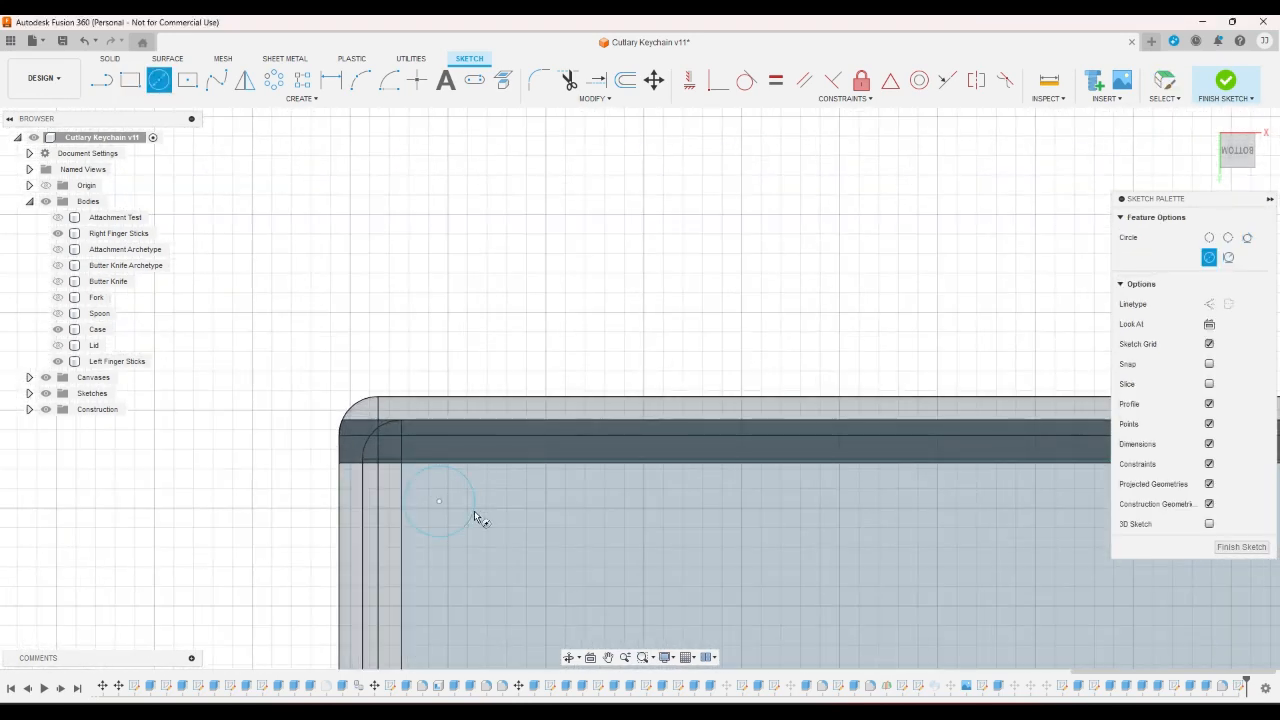
pyautogui.click(605, 501)
pyautogui.click(651, 483)
# - Dimension both circles to a diameter of 6 mm
pyautogui.click(331, 80)
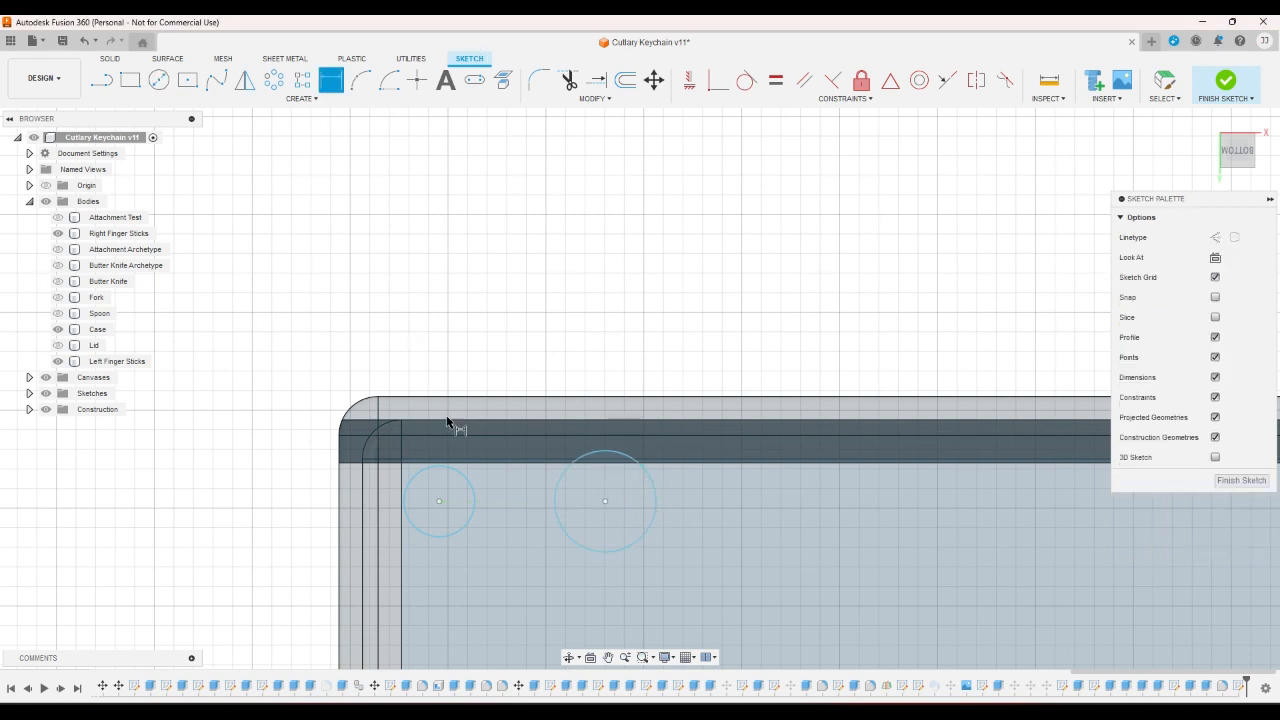
pyautogui.click(466, 479)
pyautogui.click(486, 488)
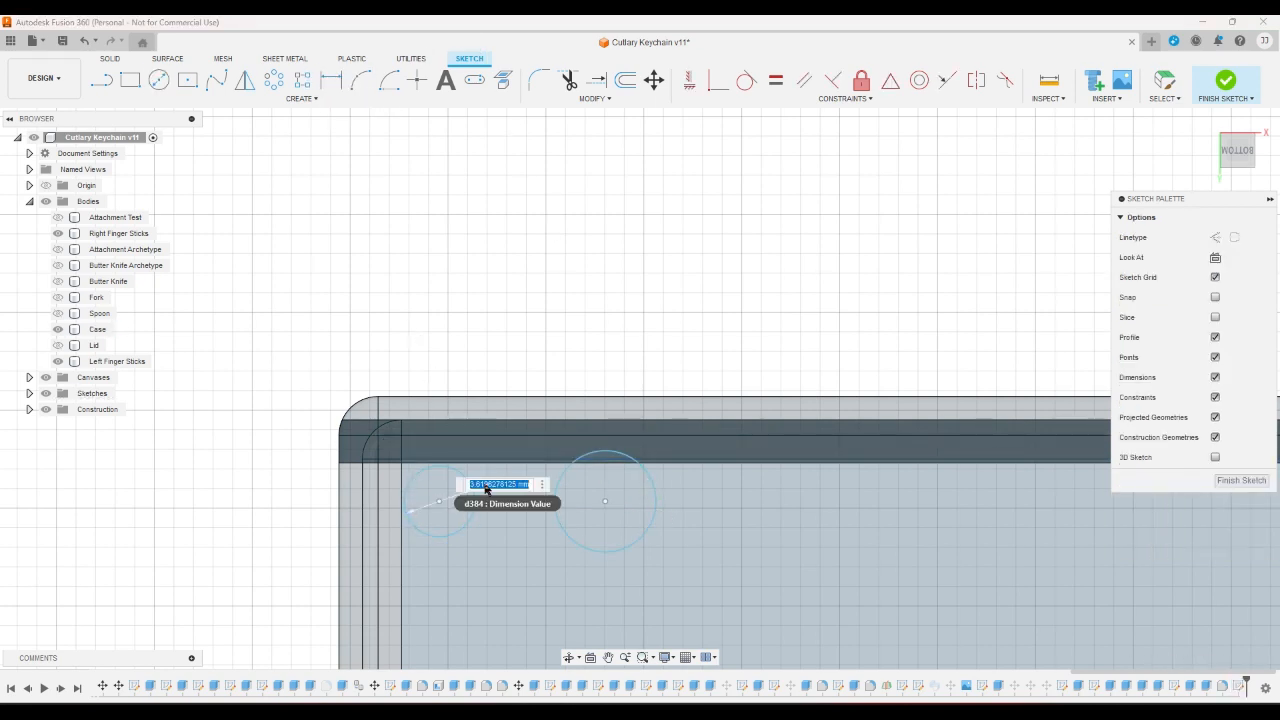
pyautogui.write('6')
pyautogui.press('Return')
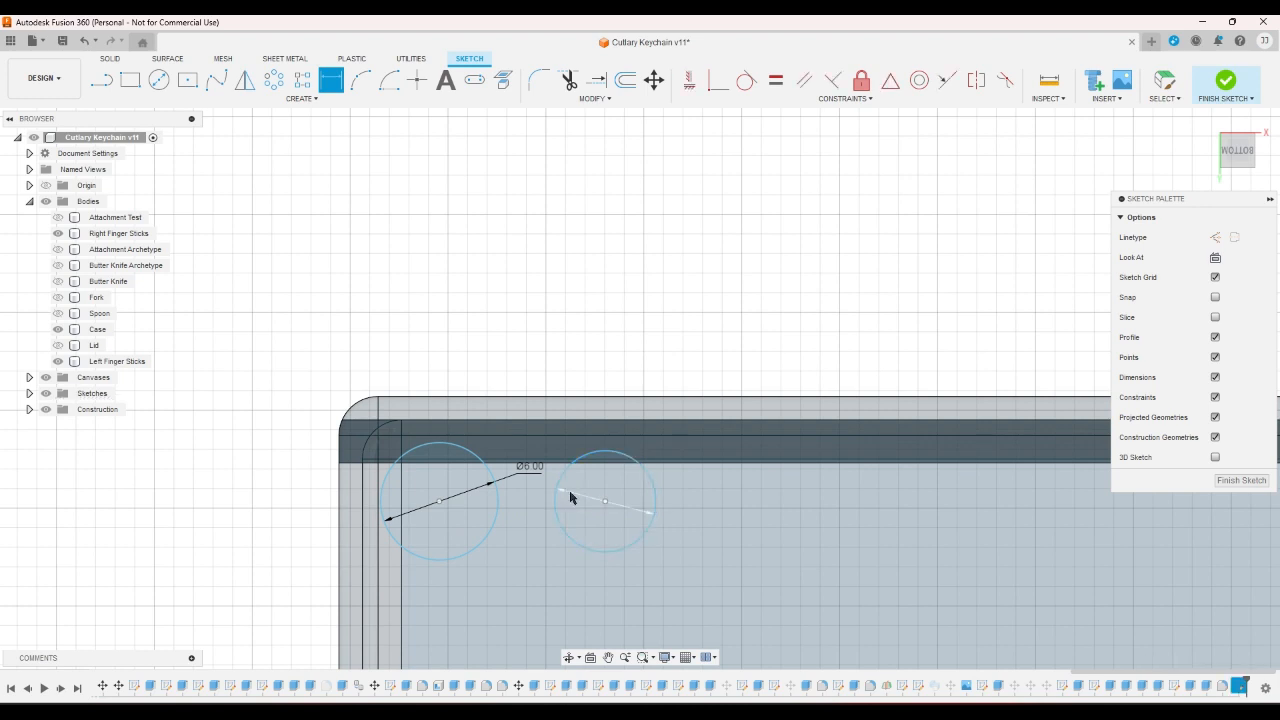
pyautogui.click(570, 497)
pyautogui.write('6')
pyautogui.press('Return')
pyautogui.scroll(-5, 571, 495)
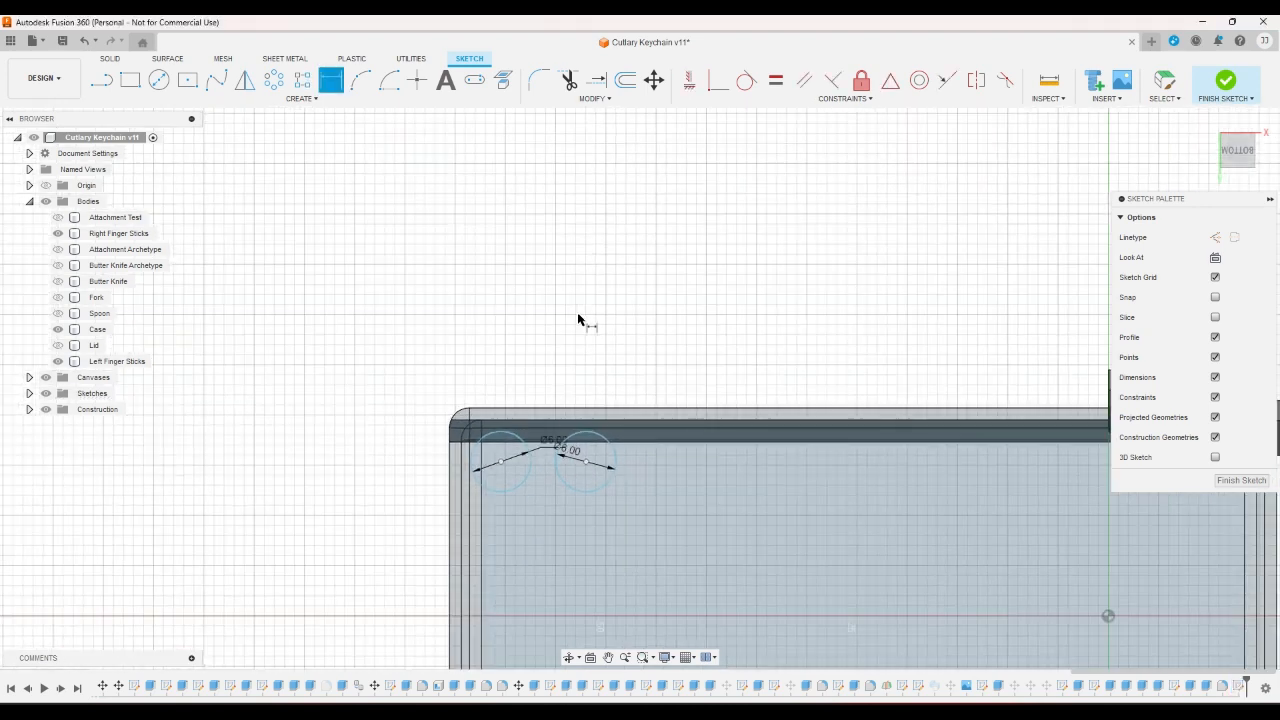
# - Move both circles inward from the case's corner, centring the one farther from the corner at about X -48.1, Y -14.1 mm
pyautogui.rightClick(578, 320)
pyautogui.click(536, 319)
pyautogui.moveTo(588, 463); pyautogui.dragTo(642, 495)
pyautogui.moveTo(500, 463); pyautogui.dragTo(531, 487)
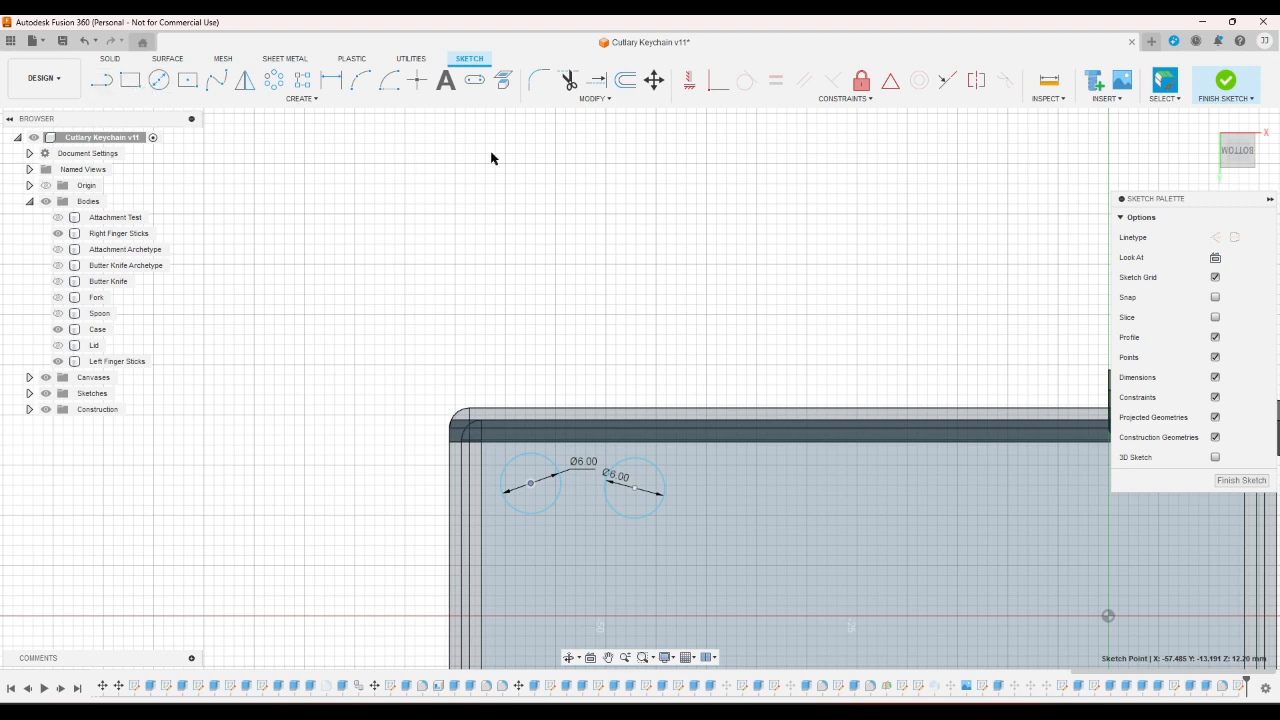
pyautogui.scroll(-3, 504, 146)
pyautogui.moveTo(519, 357)
pyautogui.mouseDown()
pyautogui.moveTo(514, 374)
pyautogui.moveTo(581, 351)
pyautogui.moveTo(514, 355)
pyautogui.mouseUp()
pyautogui.click(1206, 128)
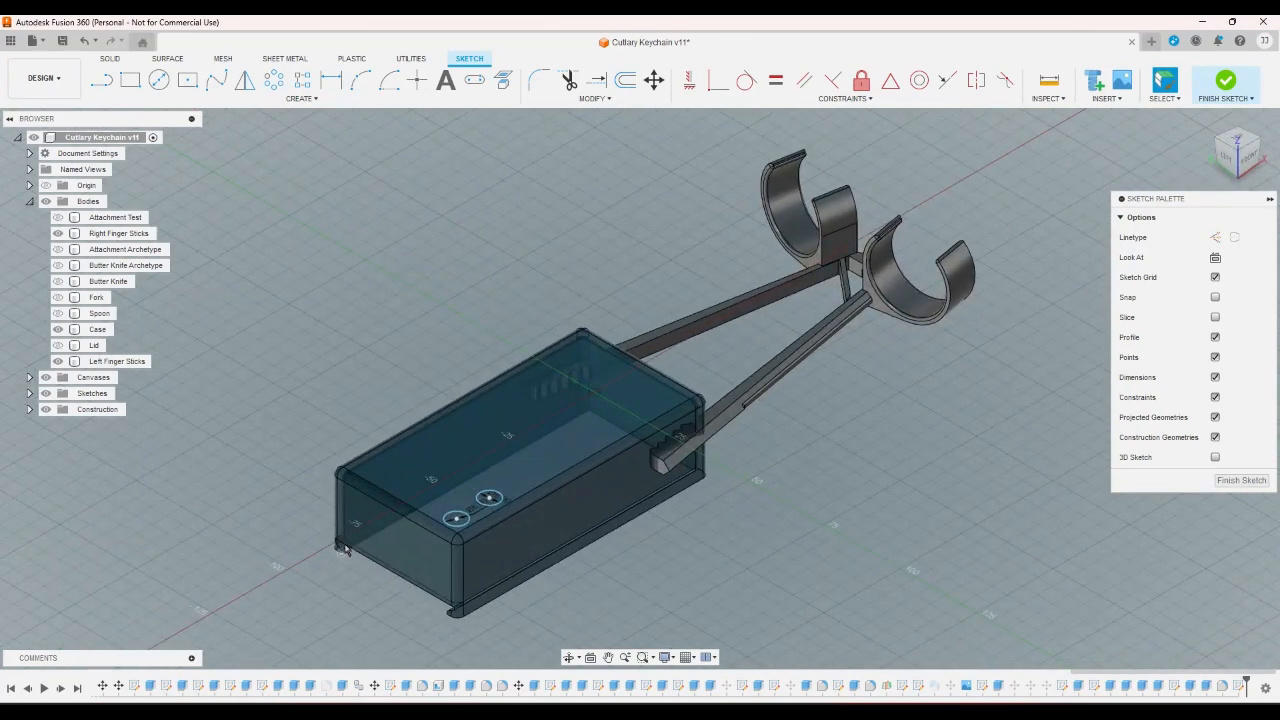
pyautogui.scroll(3, 440, 528)
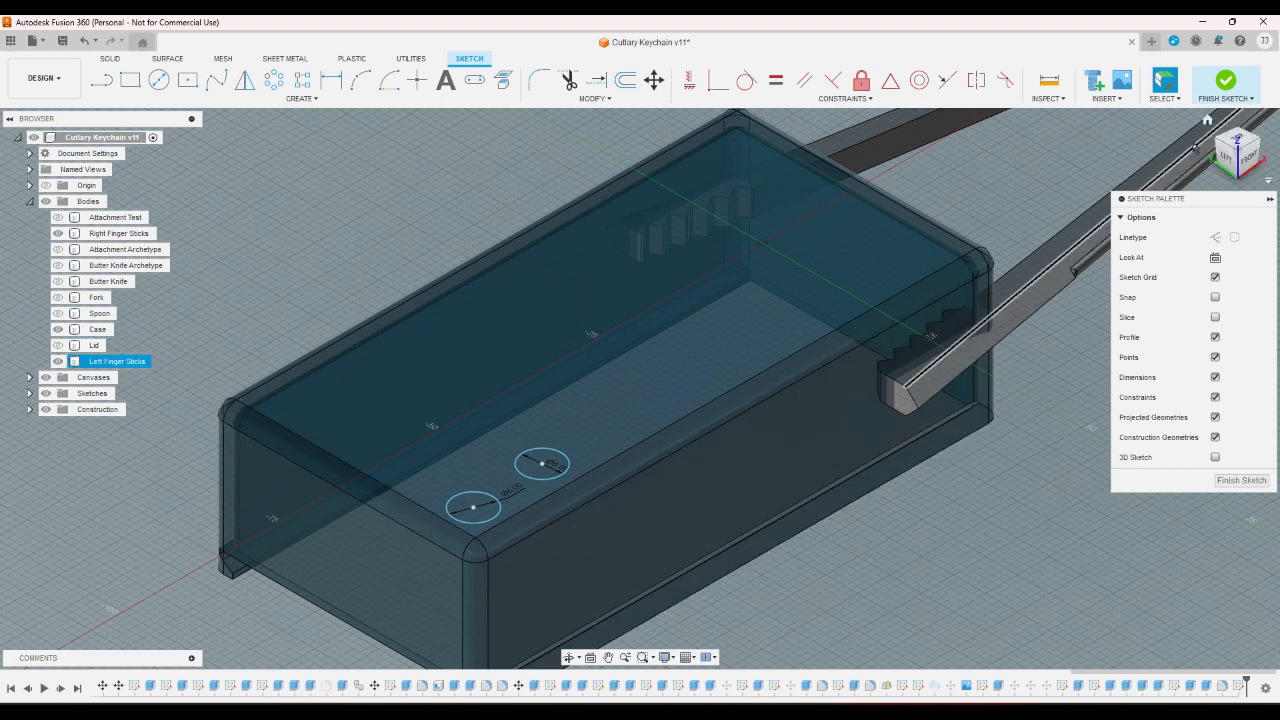
pyautogui.scroll(2, 595, 401)
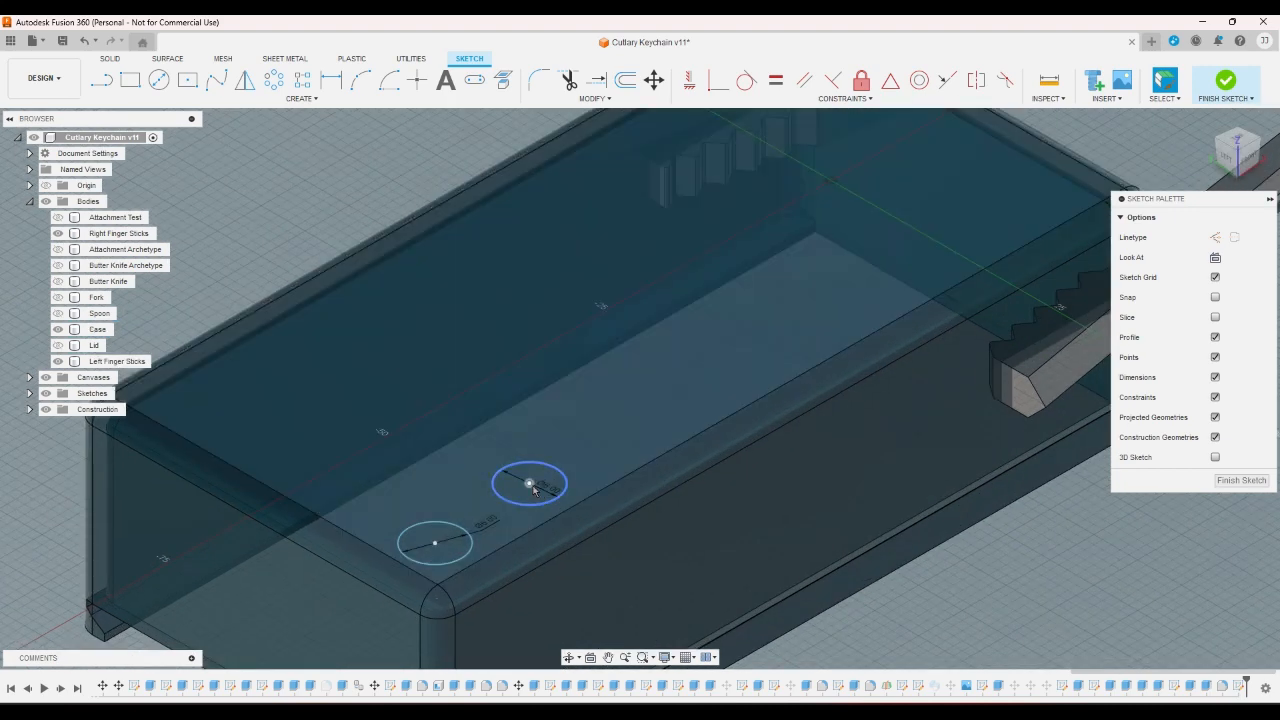
pyautogui.moveTo(529, 484); pyautogui.dragTo(533, 494)
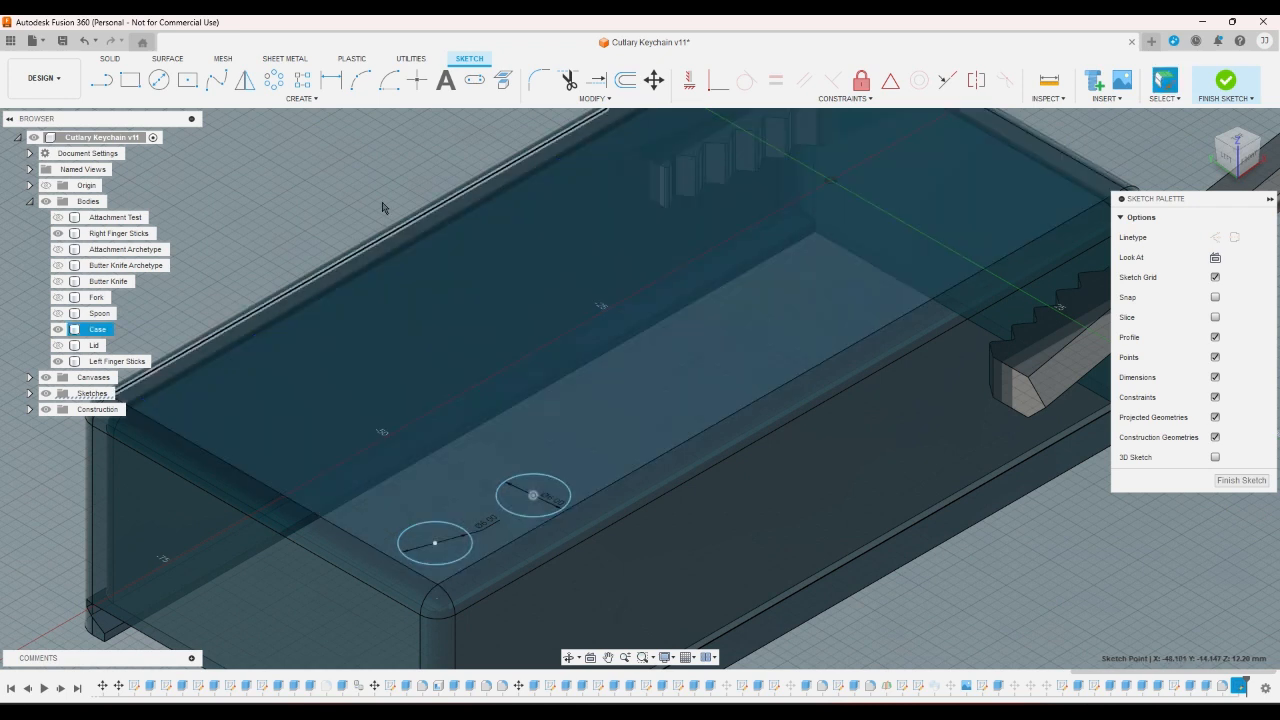
# - Draw a line between the centres of the two circles and apply a Horizontal/Vertical constraint to it
pyautogui.click(101, 80)
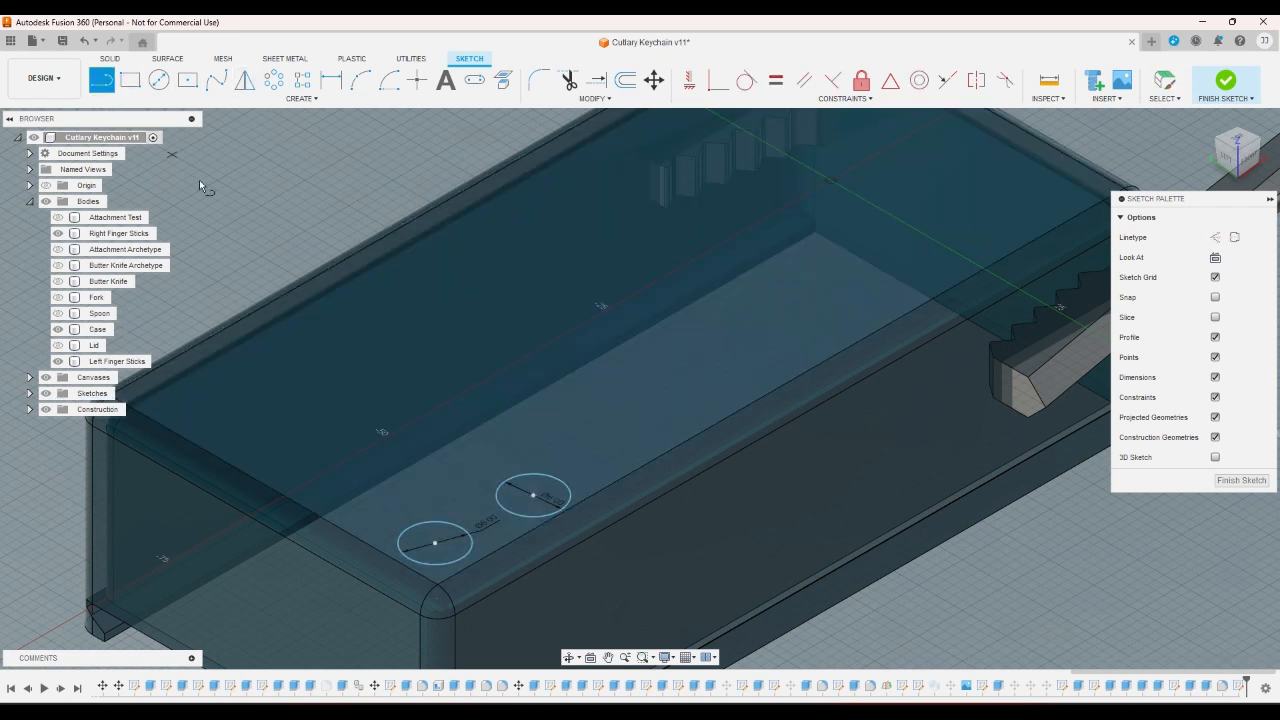
pyautogui.click(435, 547)
pyautogui.click(533, 495)
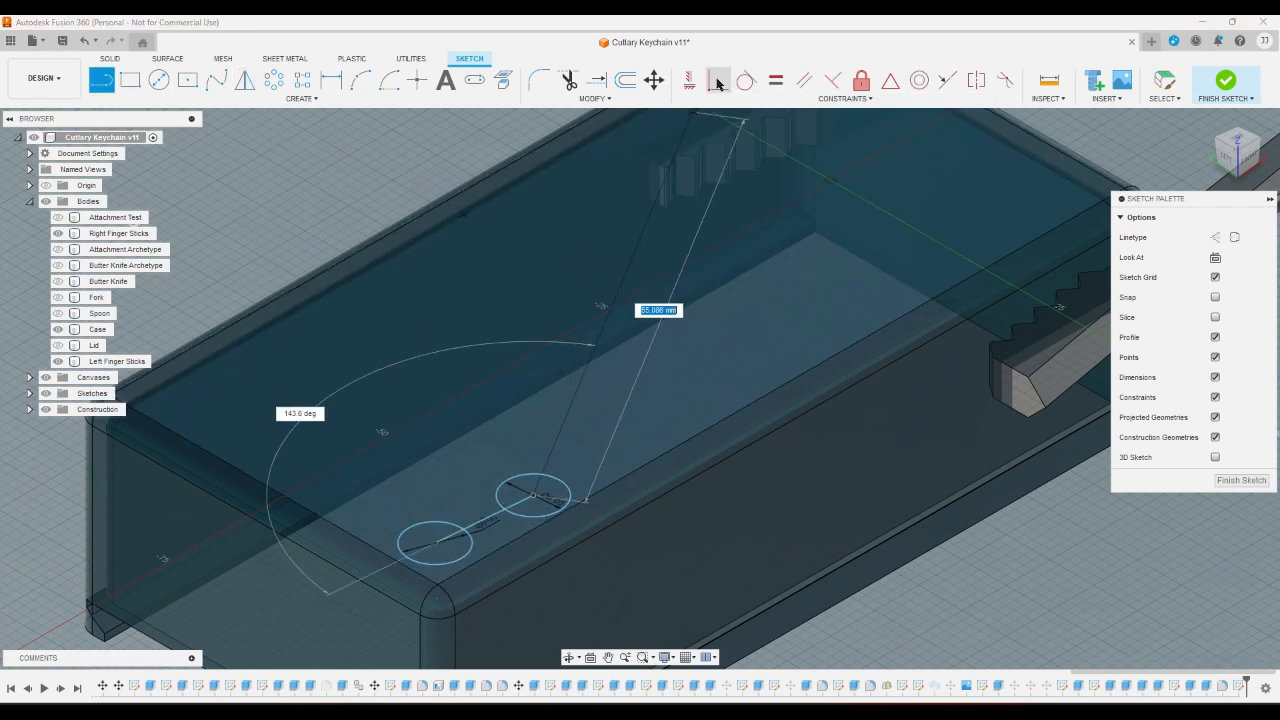
pyautogui.click(690, 82)
pyautogui.rightClick(467, 490)
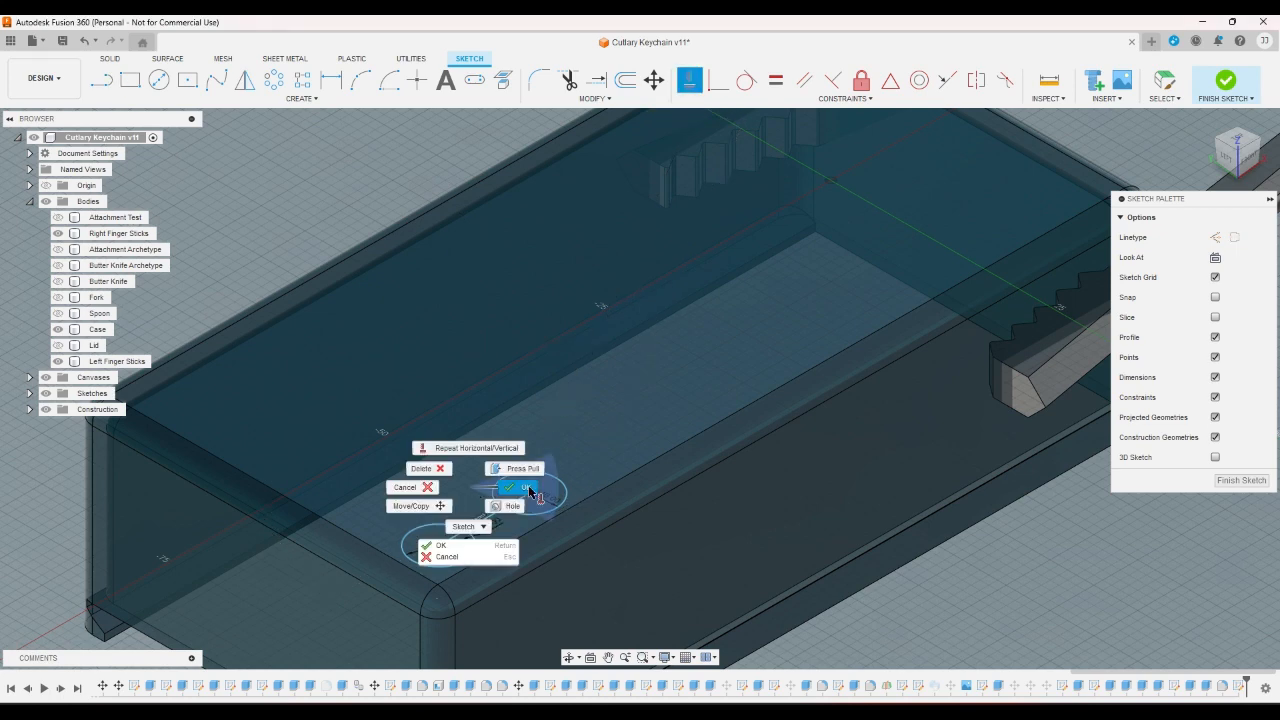
pyautogui.click(527, 488)
pyautogui.click(494, 515)
# - Convert the line joining the circle centres to construction geometry
pyautogui.press('c')
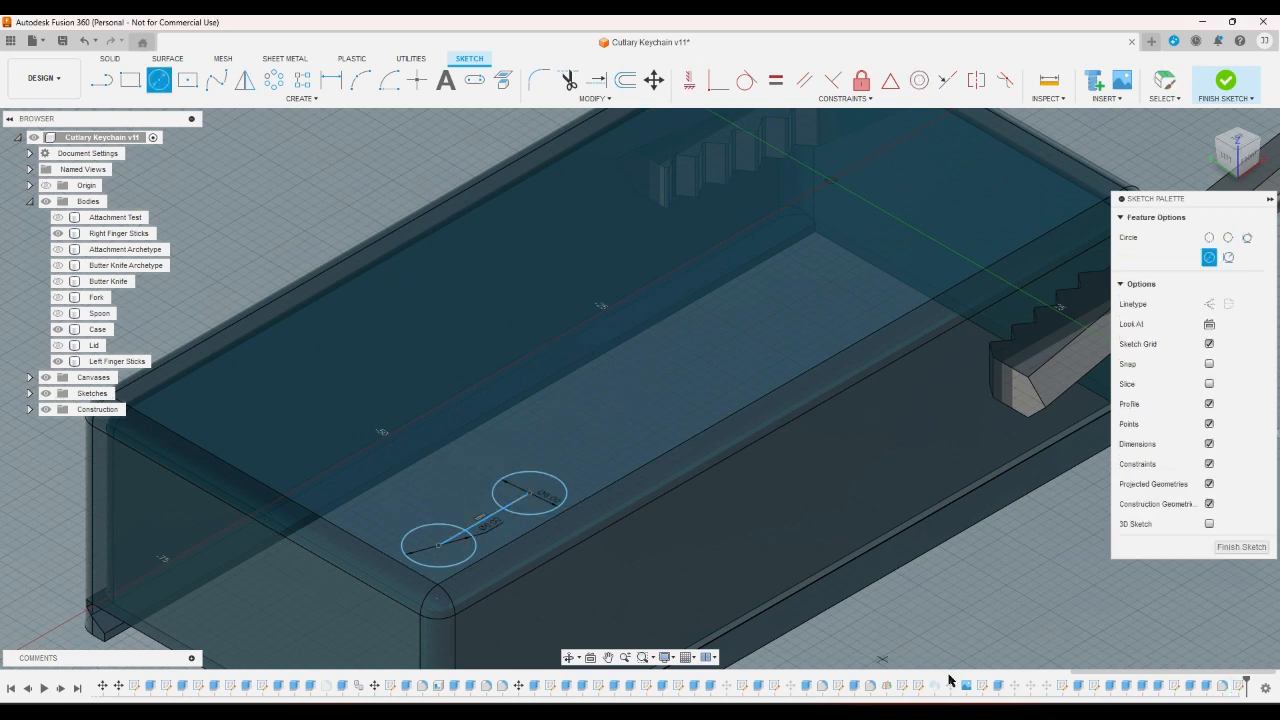
pyautogui.rightClick(491, 514)
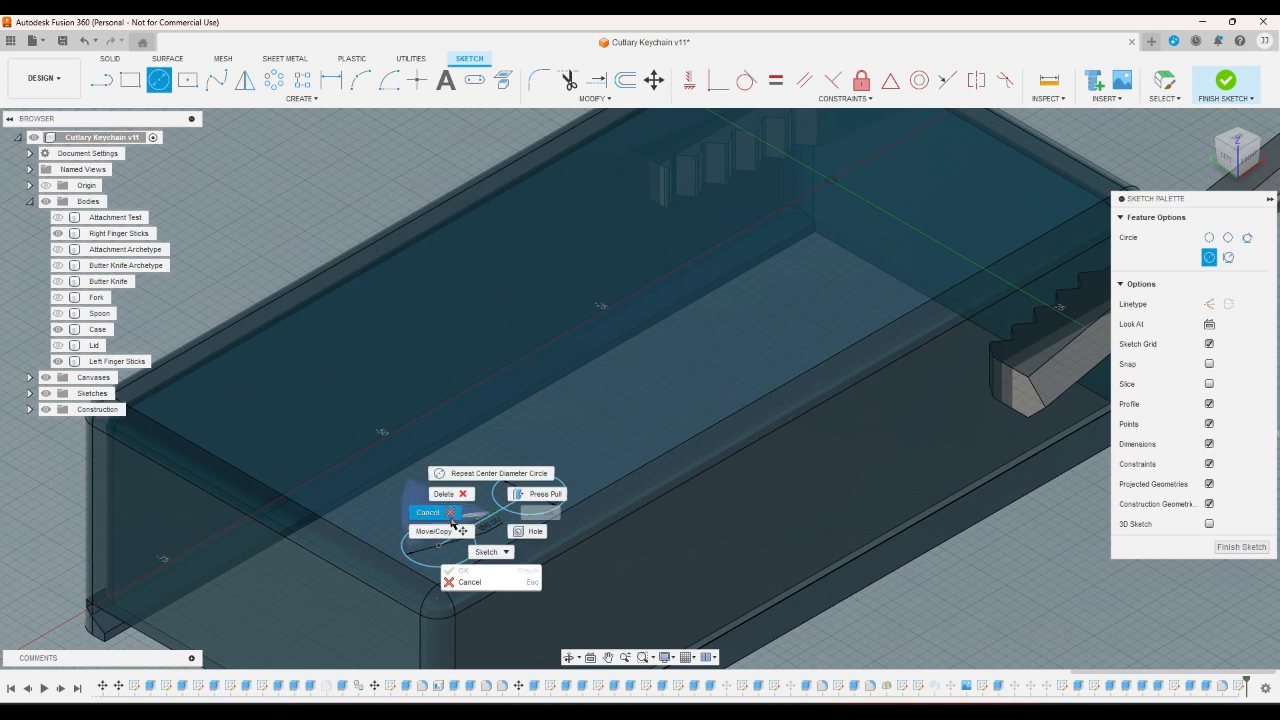
pyautogui.click(455, 520)
pyautogui.click(476, 532)
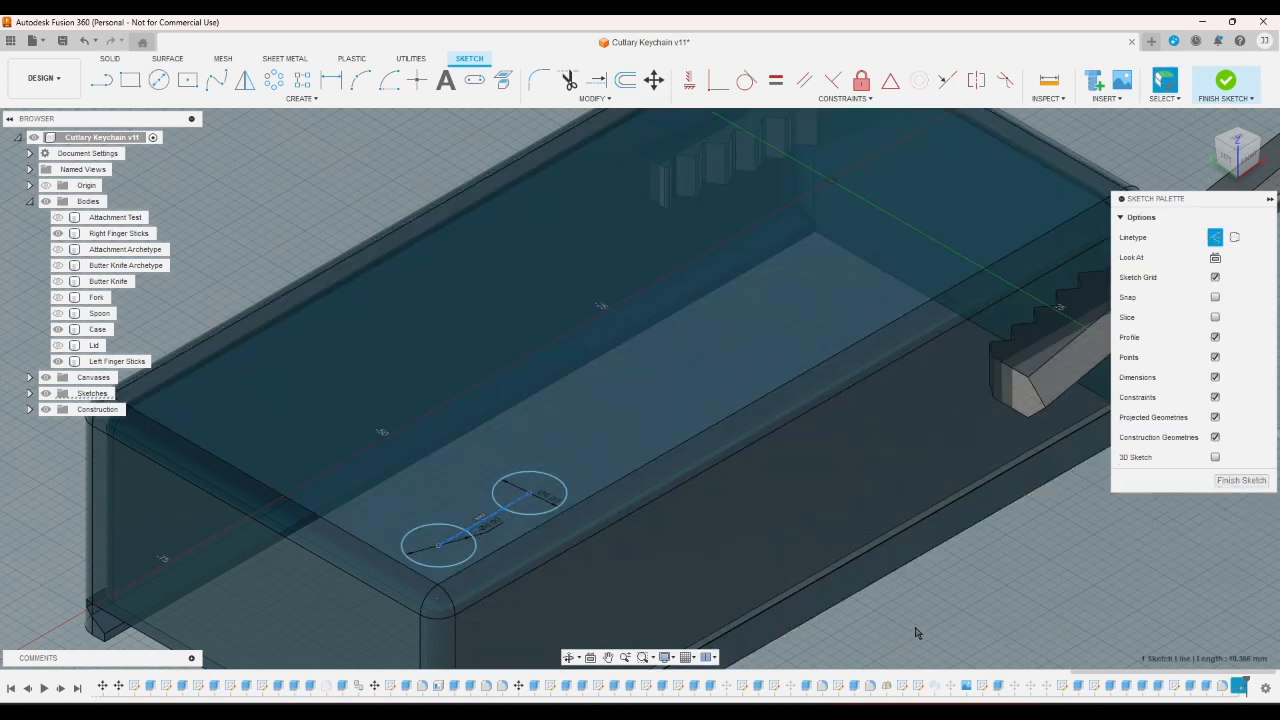
pyautogui.click(534, 247)
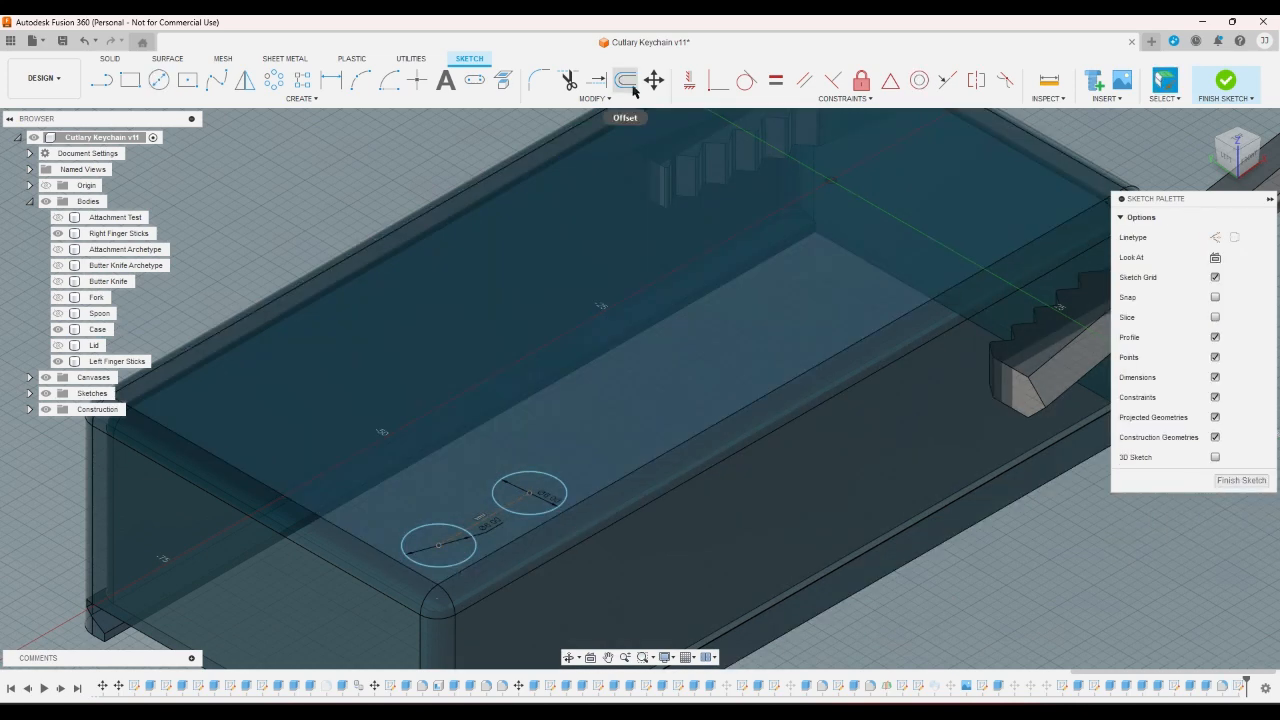
# - Project the case's long inner edge nearest the two circles into the sketch
pyautogui.click(503, 80)
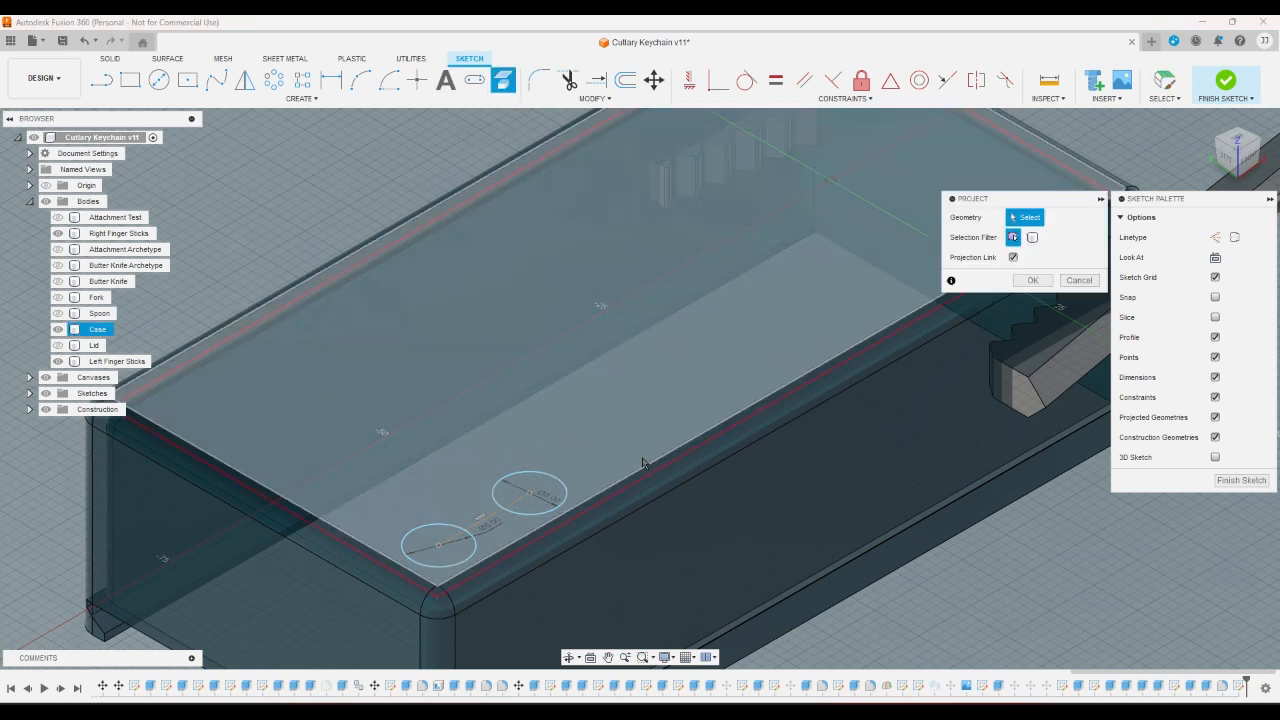
pyautogui.click(644, 468)
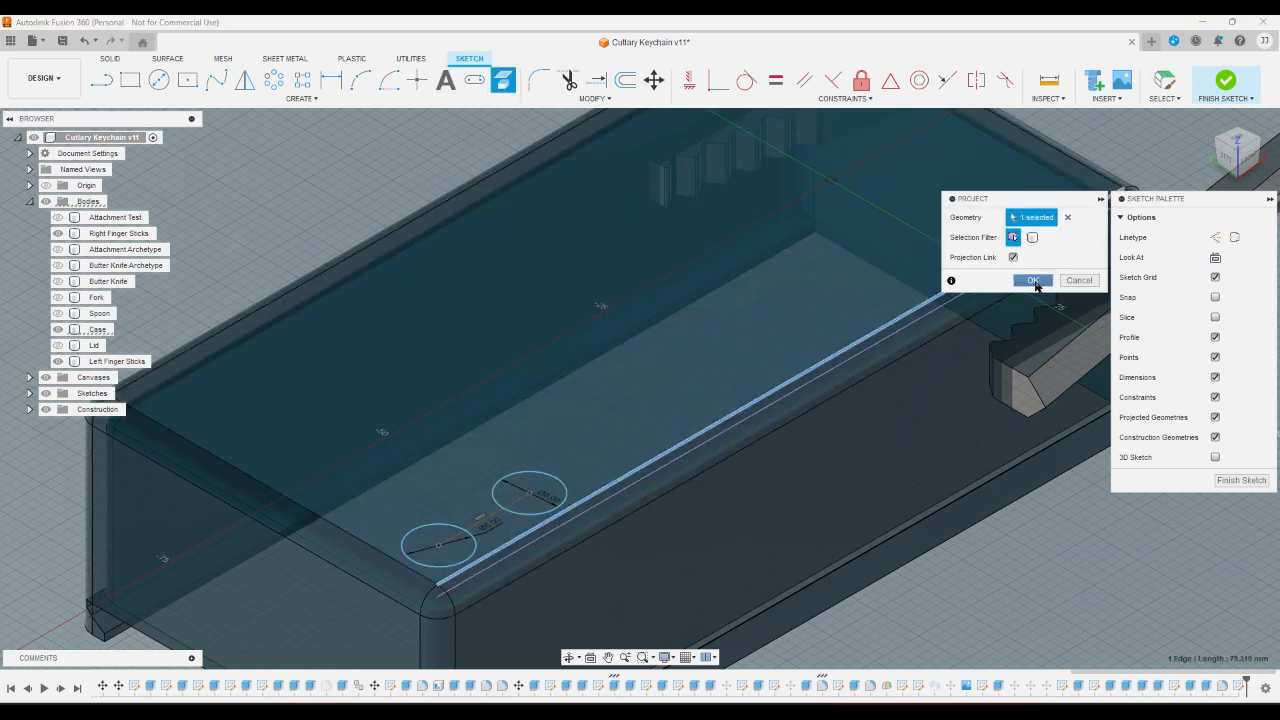
pyautogui.click(1033, 280)
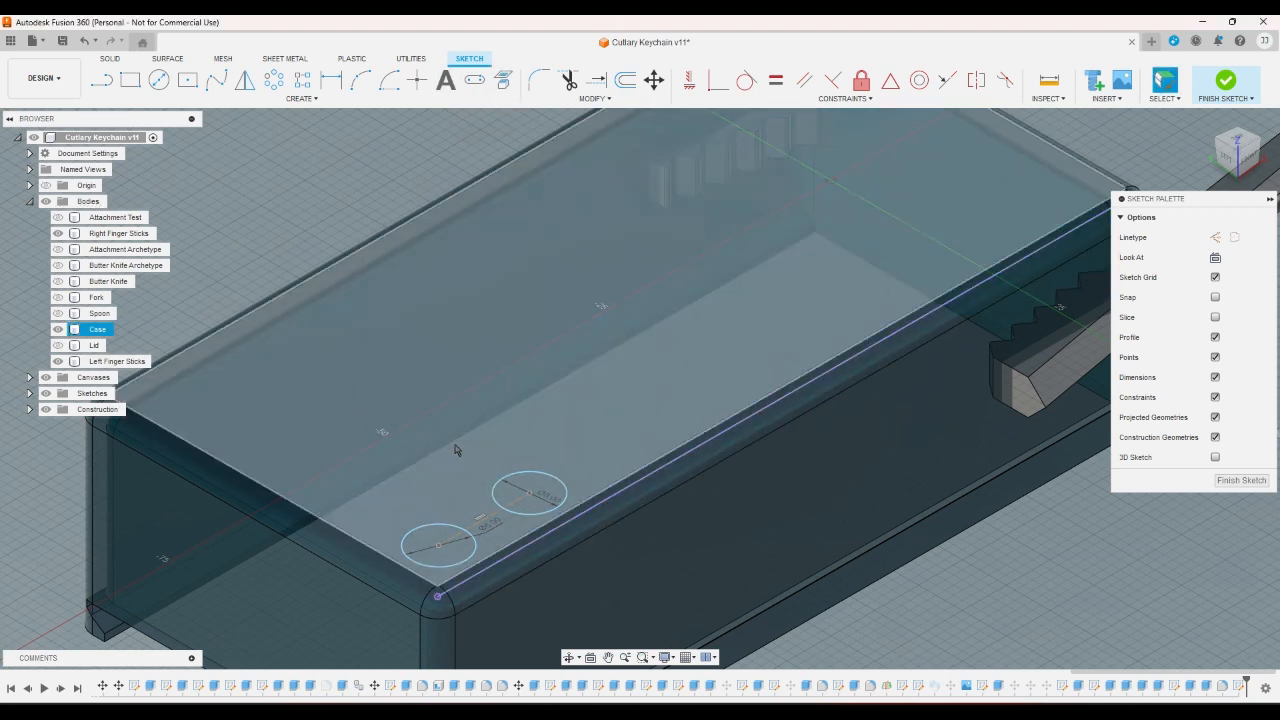
pyautogui.scroll(2, 563, 441)
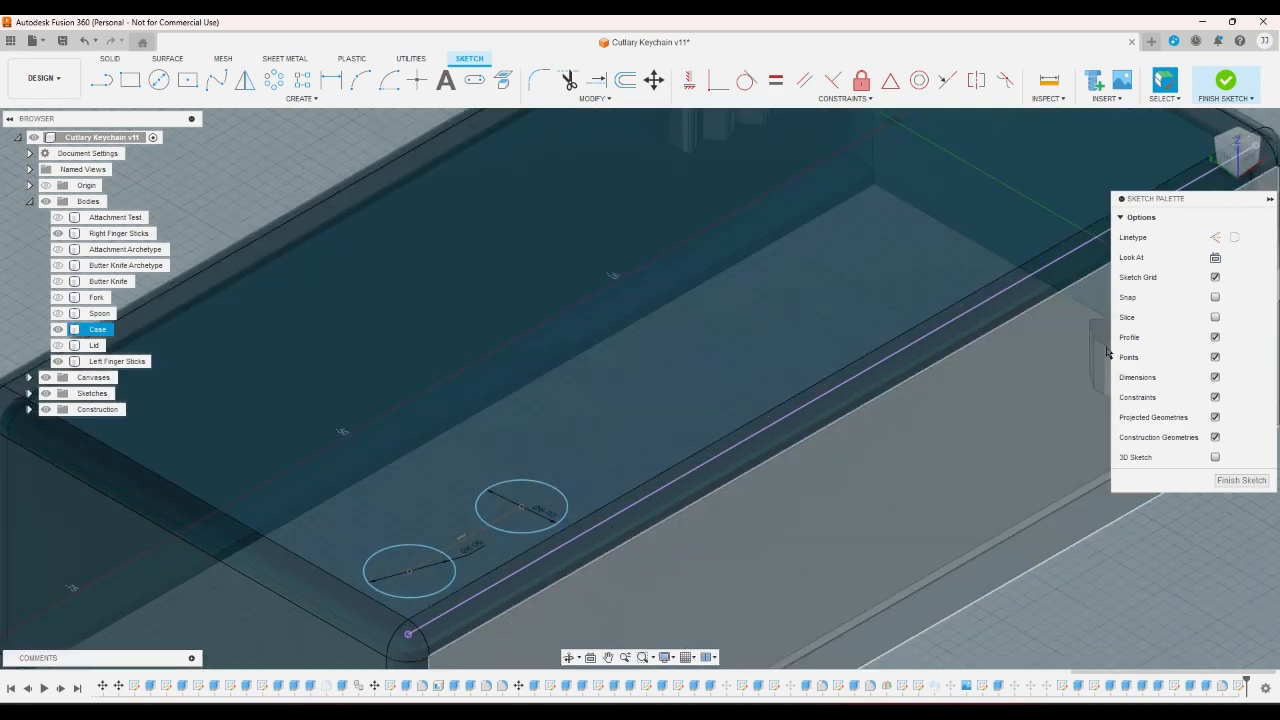
pyautogui.click(1243, 178)
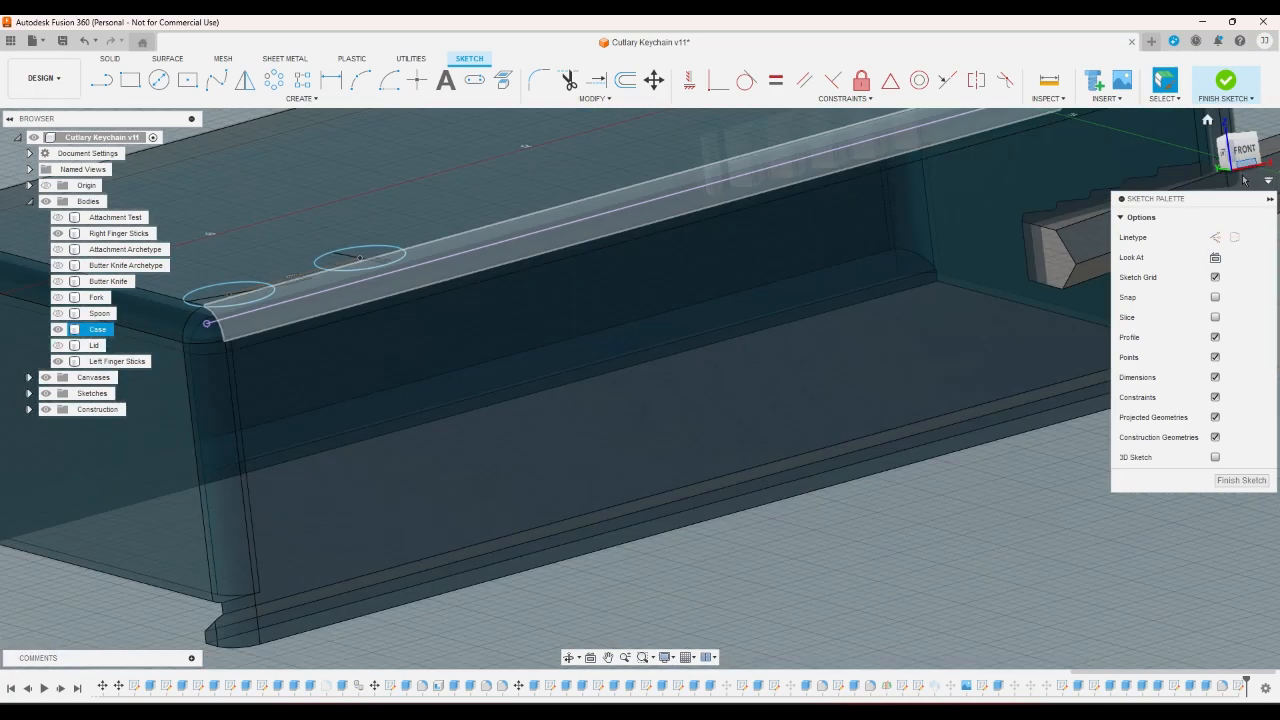
# - Project the case's large flat inner face into the sketch
pyautogui.click(1243, 178)
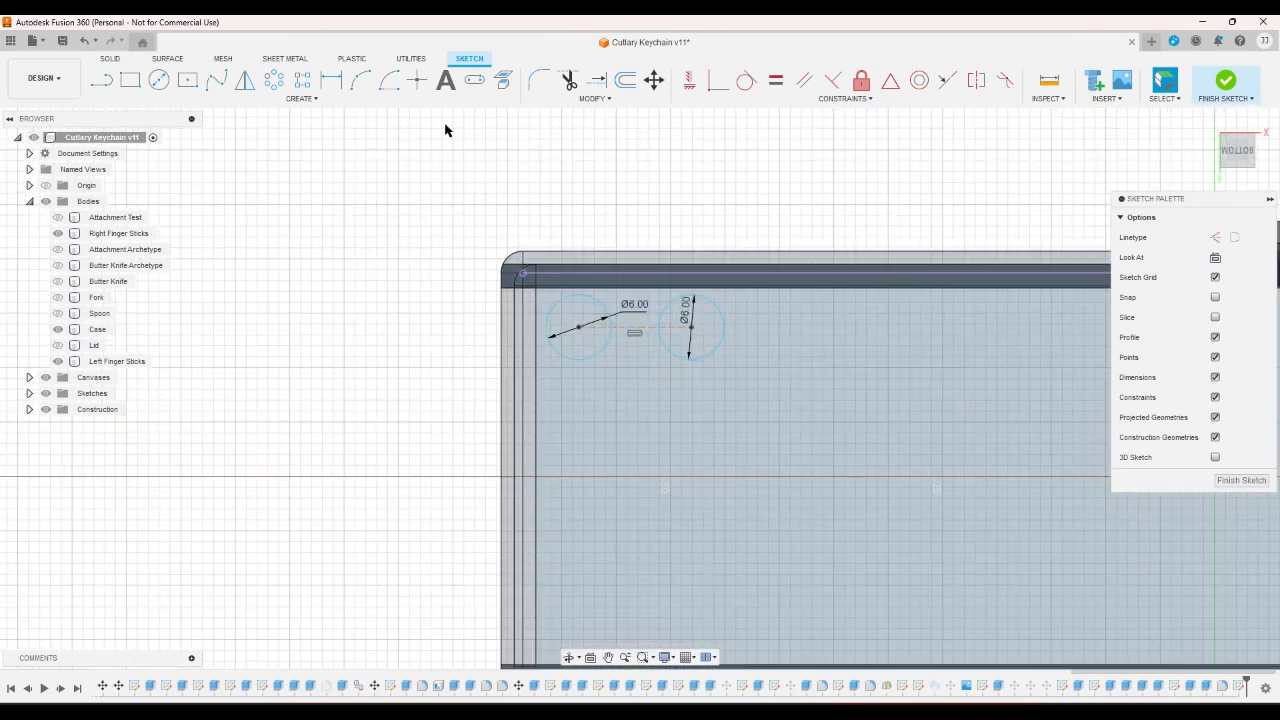
pyautogui.scroll(3, 640, 156)
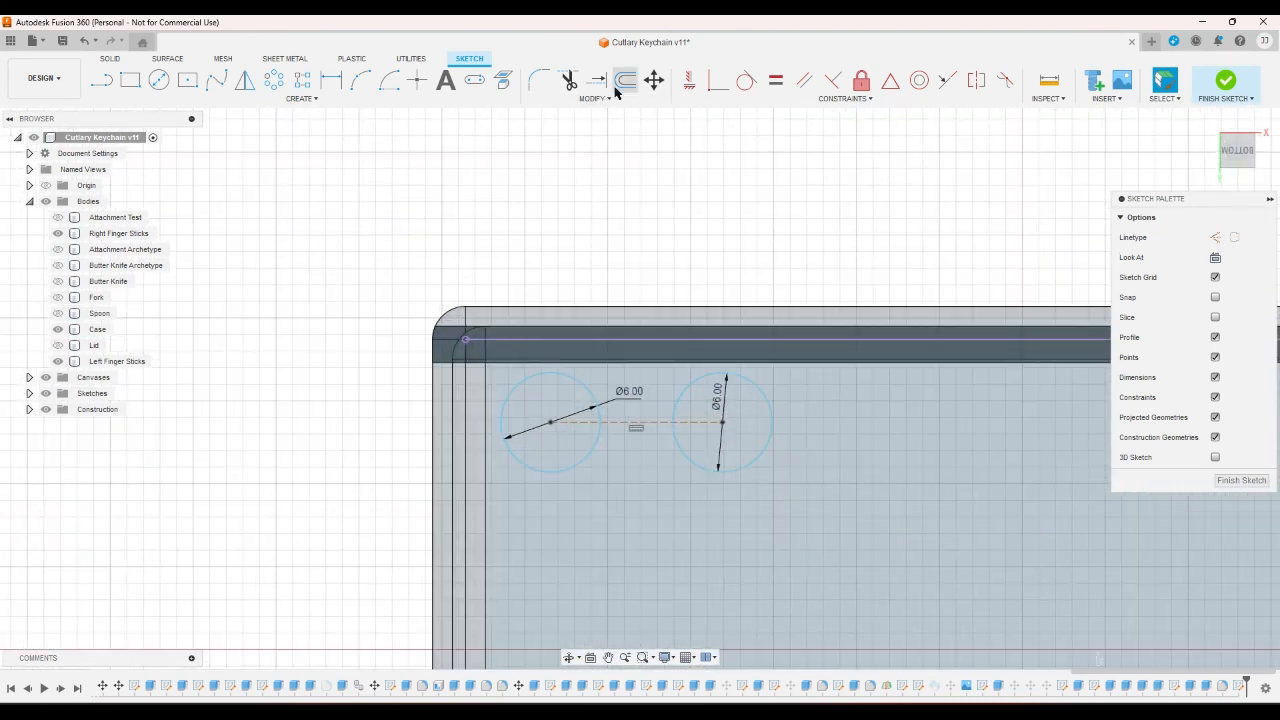
pyautogui.click(503, 80)
pyautogui.click(876, 452)
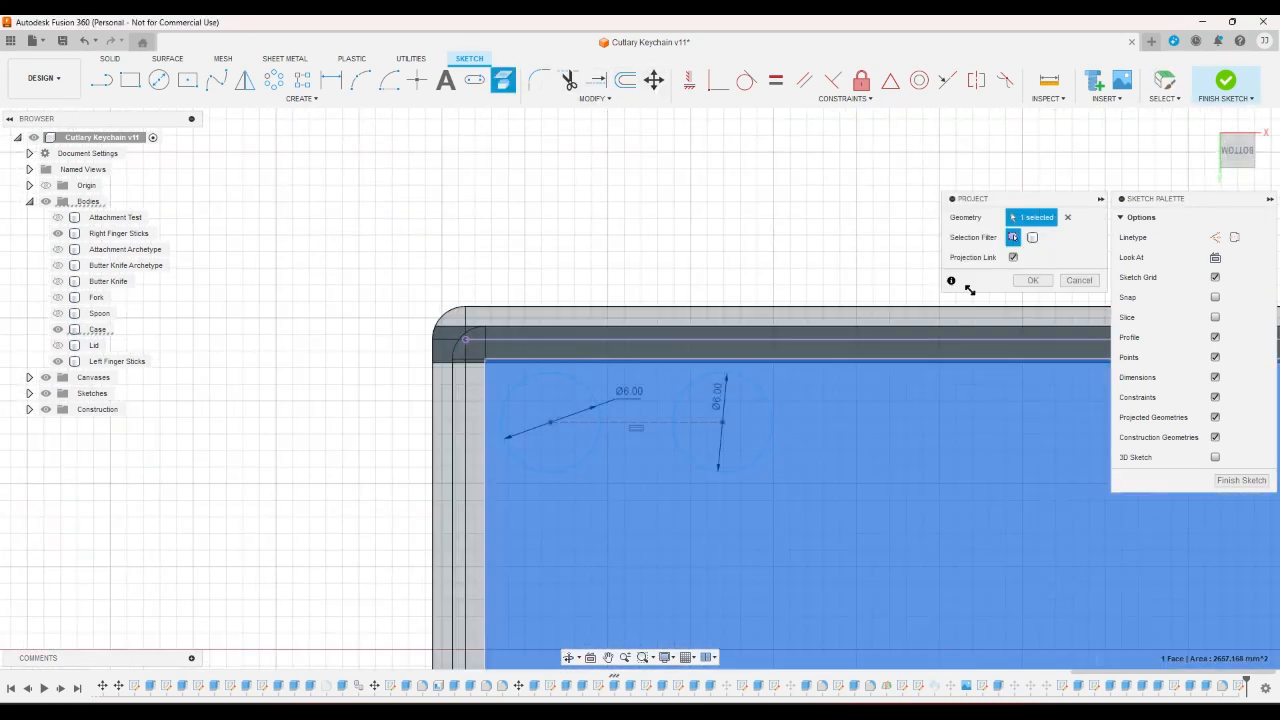
pyautogui.click(1033, 280)
# - Make the circle farther from the corner tangent to the projected long edge of the inner face and finish the sketch
pyautogui.scroll(2, 843, 267)
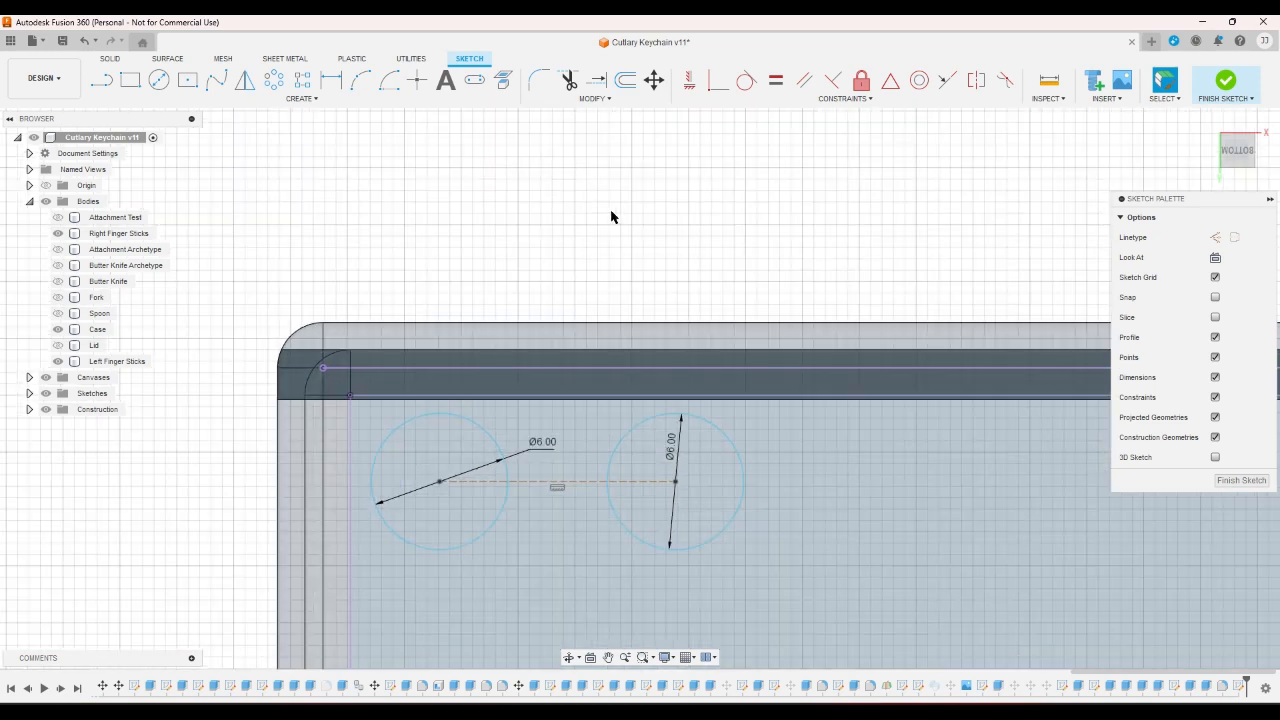
pyautogui.click(746, 80)
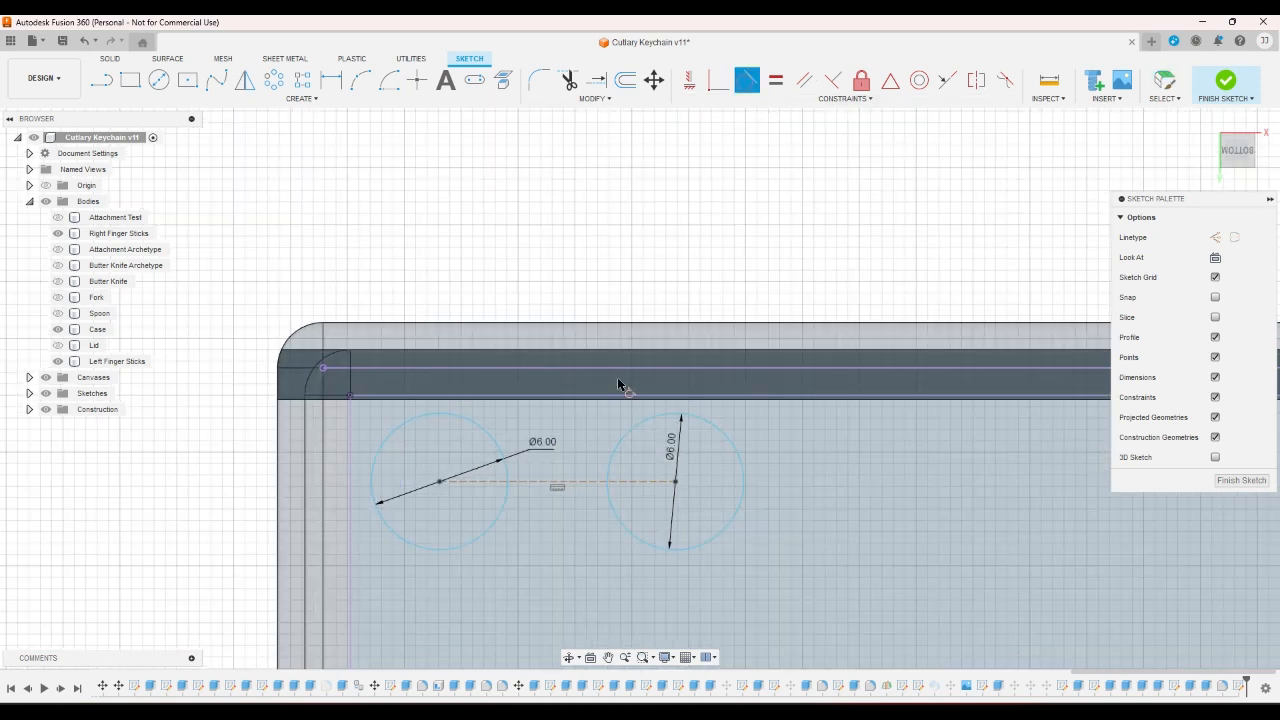
pyautogui.click(675, 420)
pyautogui.click(671, 396)
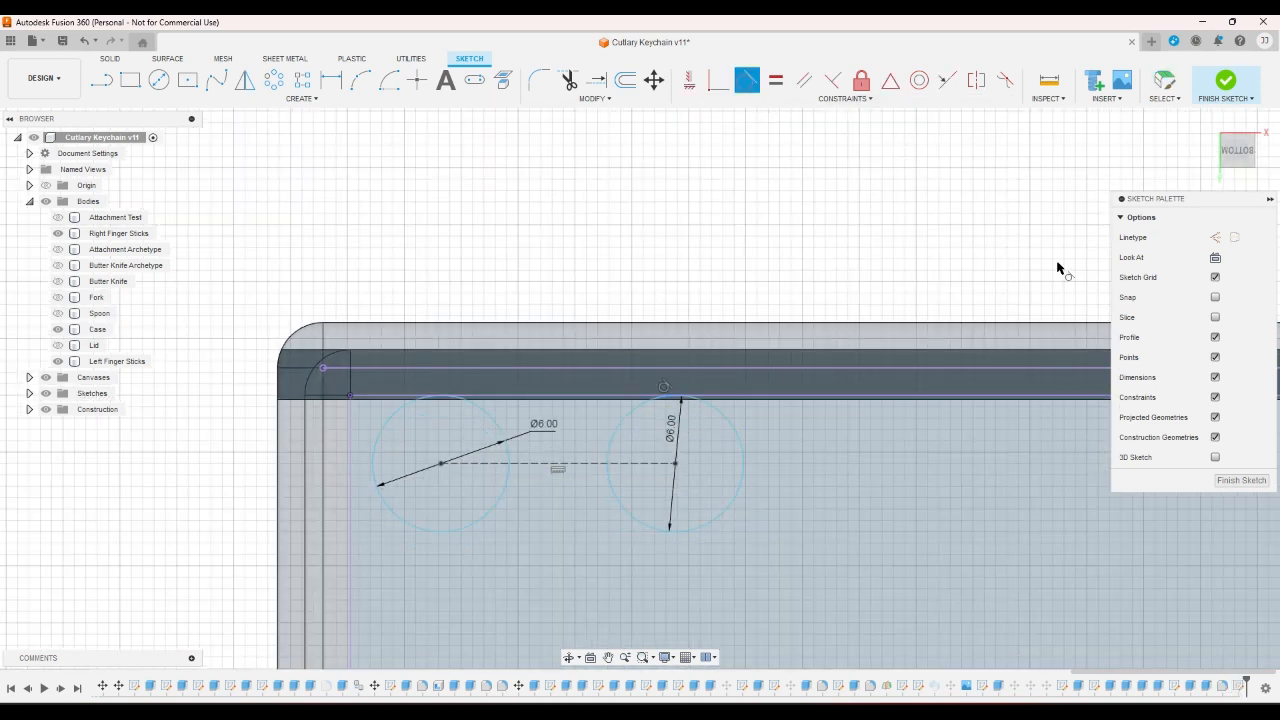
pyautogui.click(1227, 96)
pyautogui.click(1214, 122)
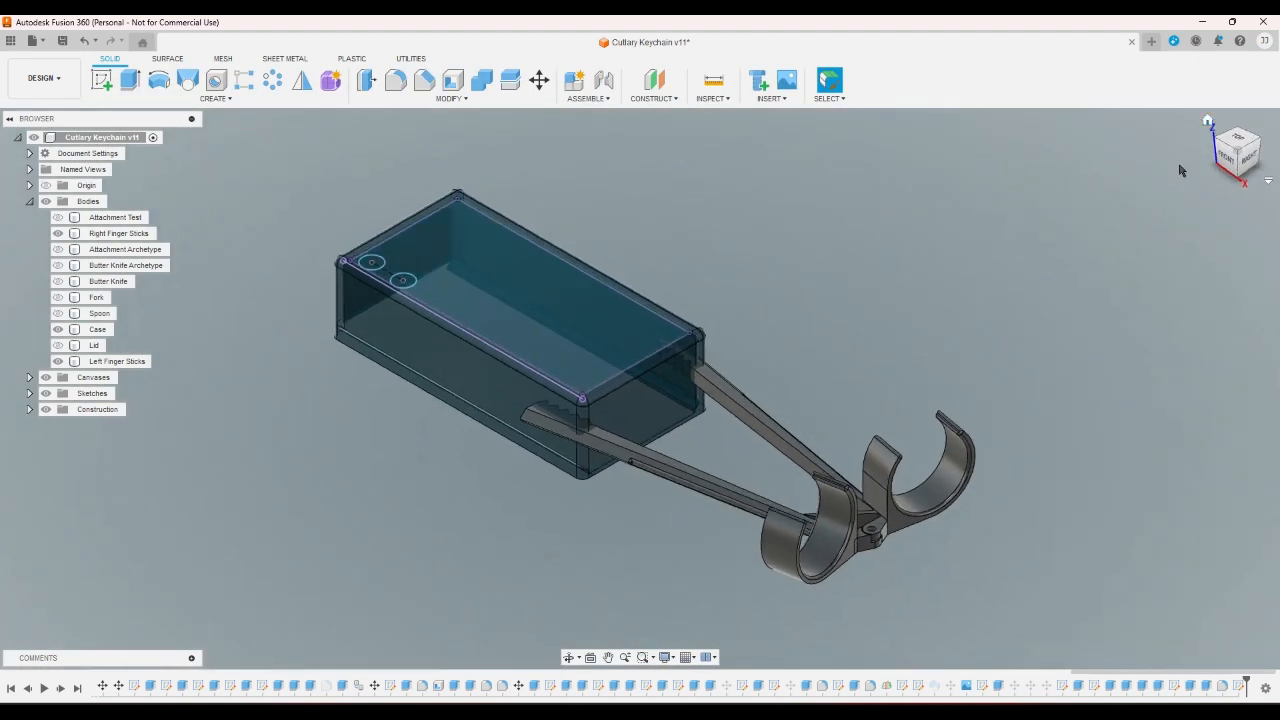
pyautogui.rightClick(245, 337)
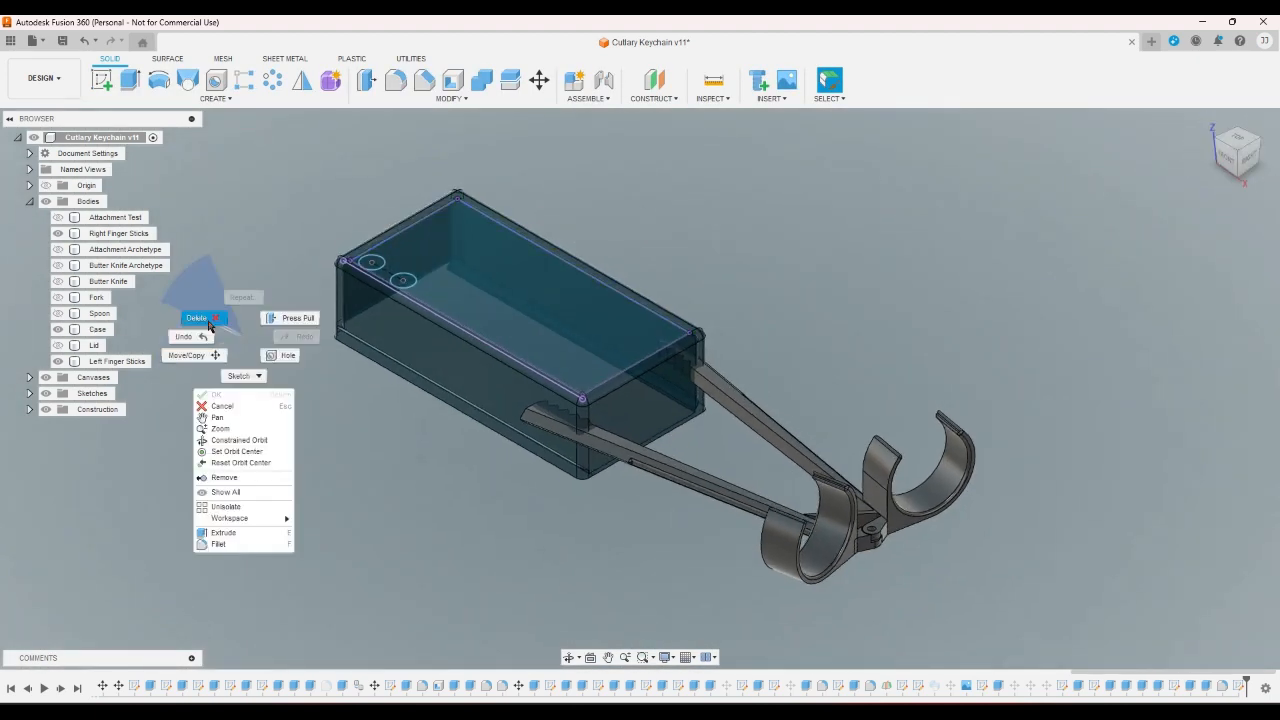
pyautogui.click(241, 334)
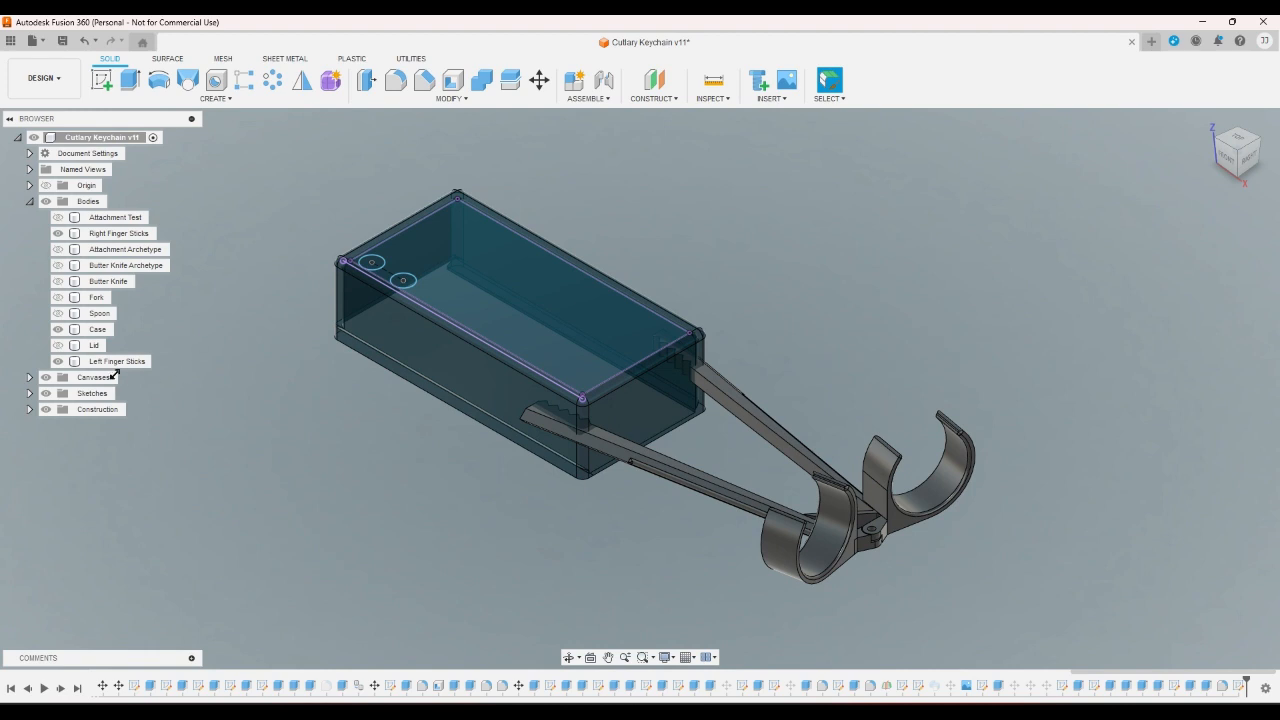
pyautogui.click(62, 363)
pyautogui.click(57, 361)
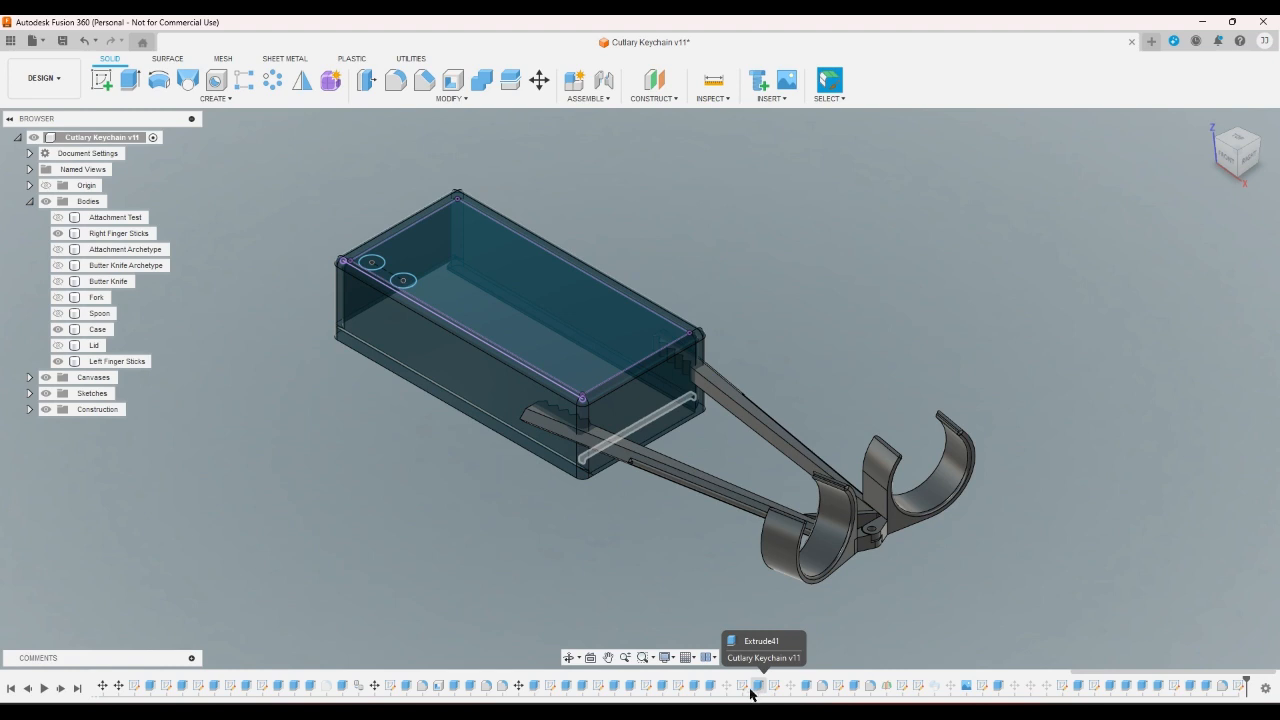
# - Unsuppress the sweep feature that cuts the curved keyring hole through the case
pyautogui.rightClick(937, 686)
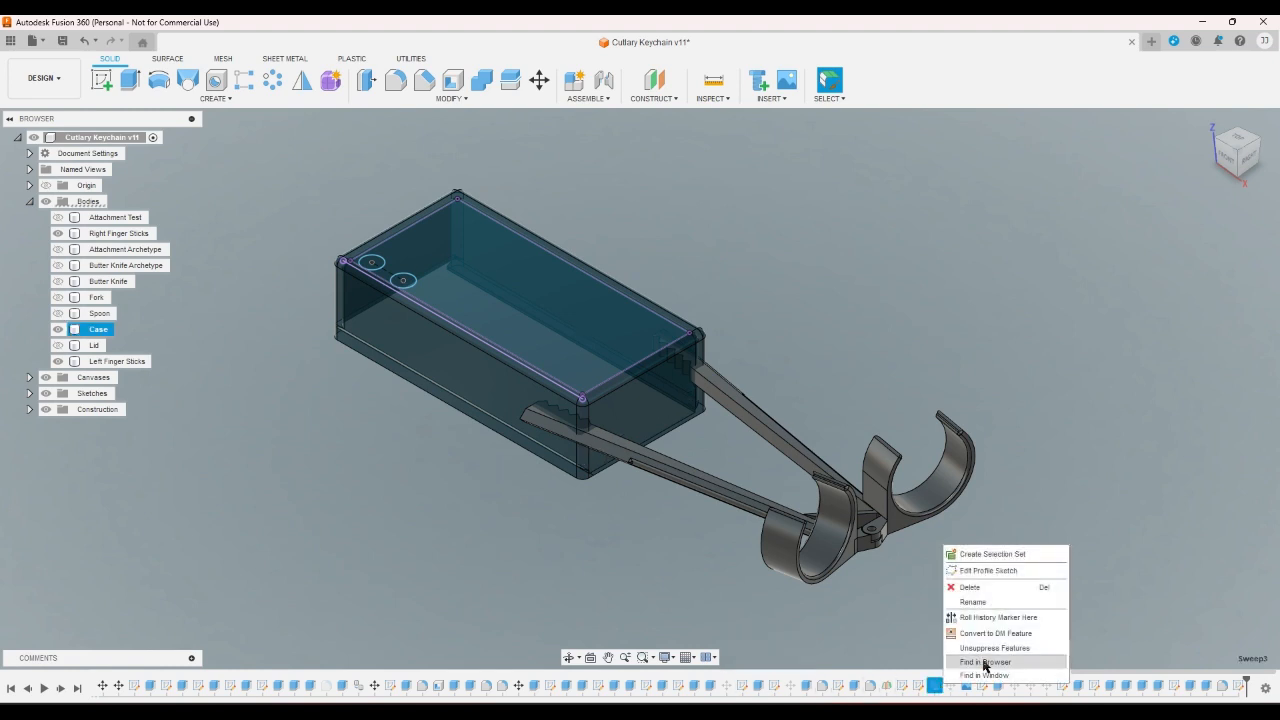
pyautogui.click(985, 663)
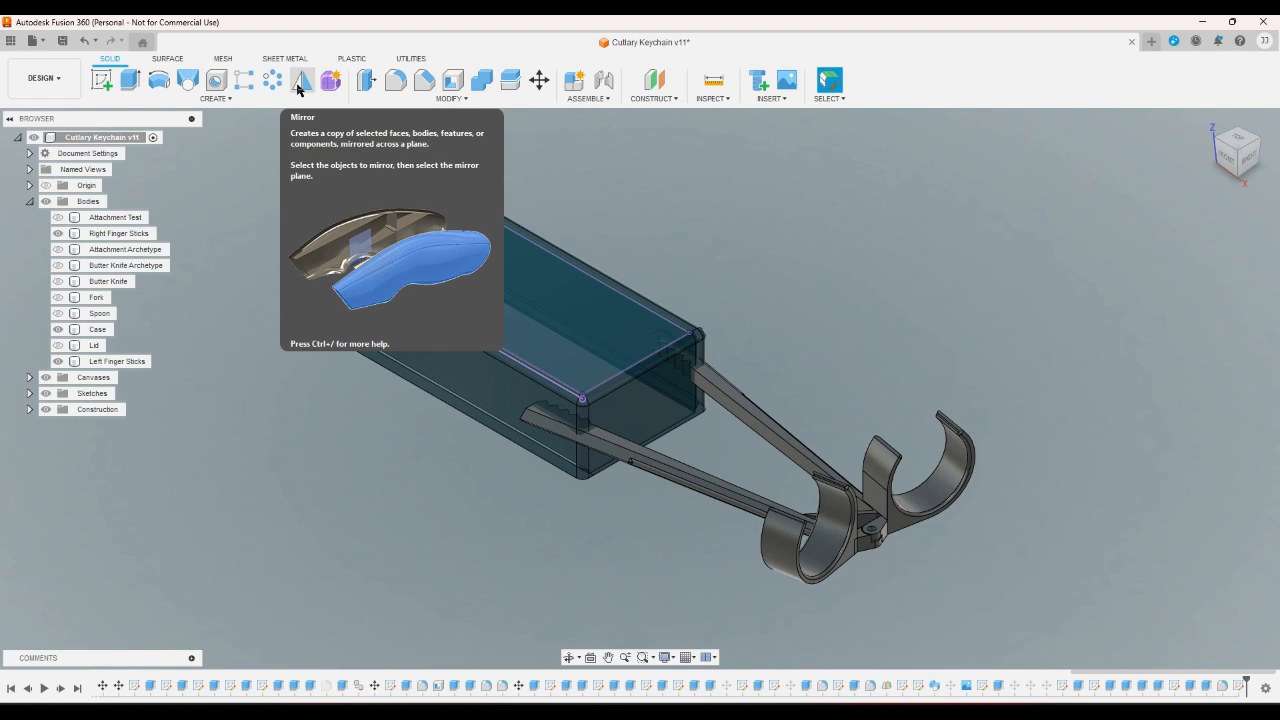
# - Start a rectangular feature pattern of the curved keyring hole's sweep along the Y axis
pyautogui.click(245, 80)
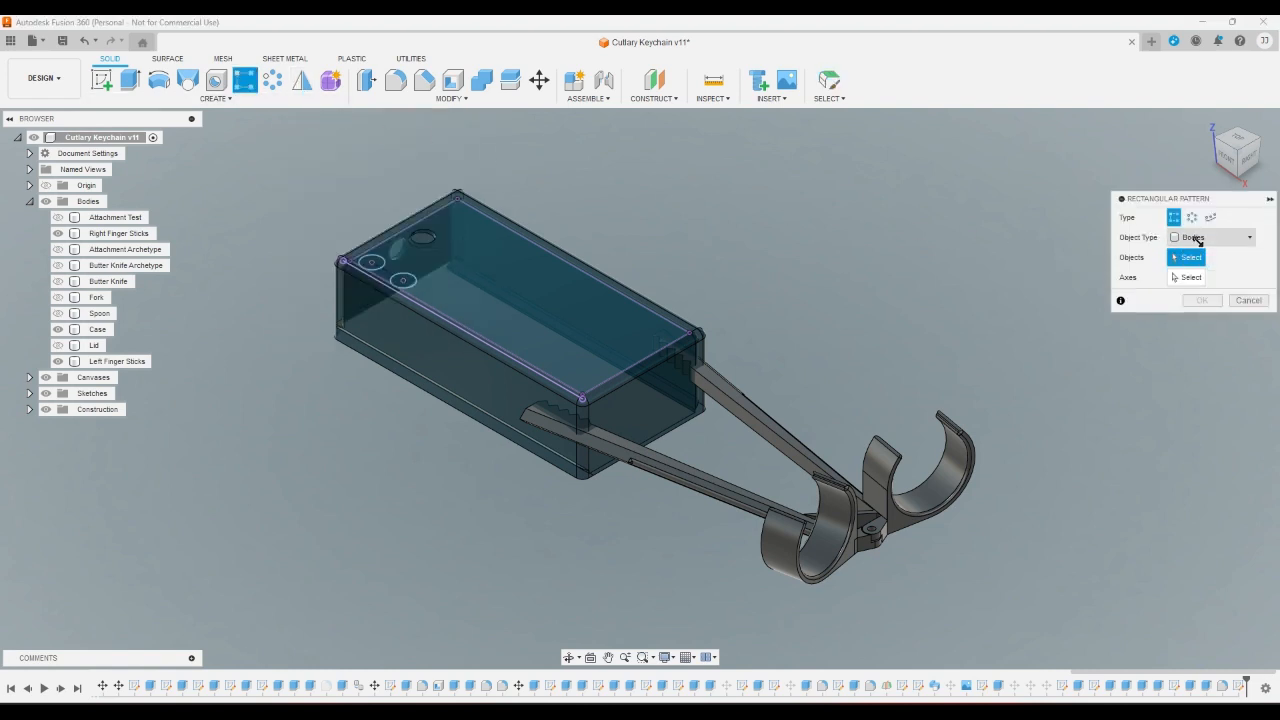
pyautogui.click(1199, 241)
pyautogui.click(1190, 266)
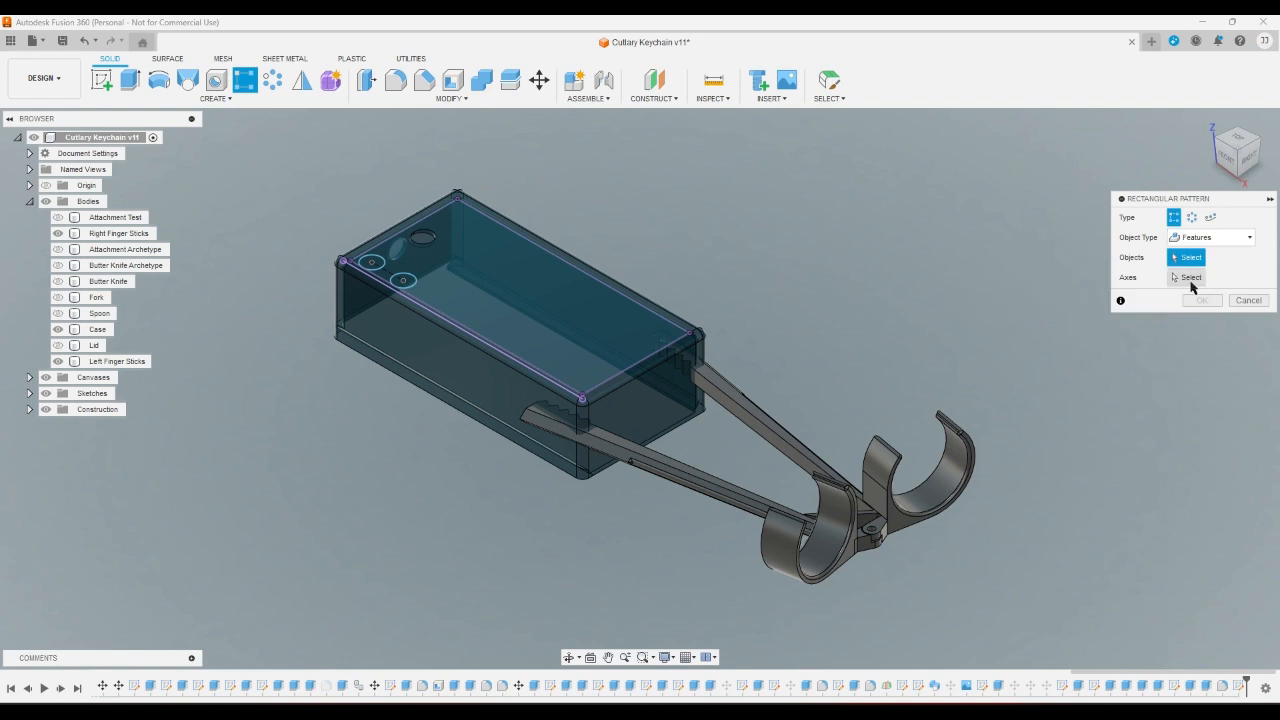
pyautogui.click(935, 687)
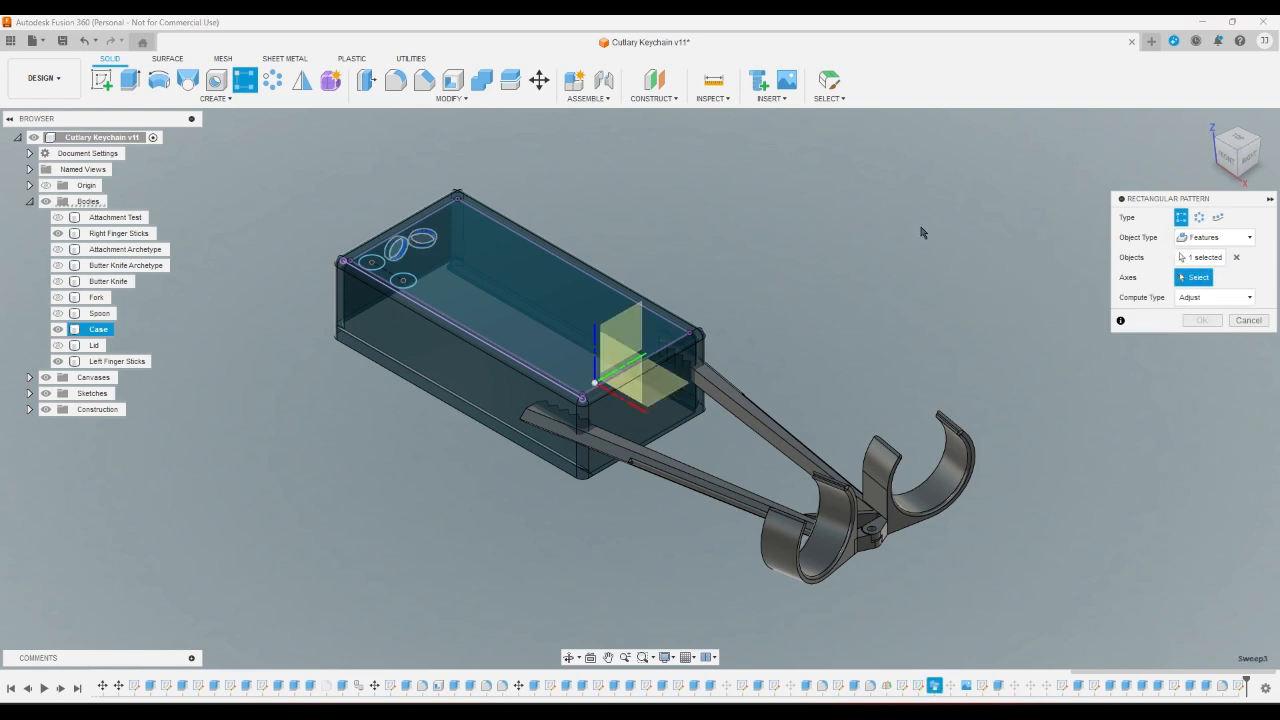
pyautogui.click(642, 361)
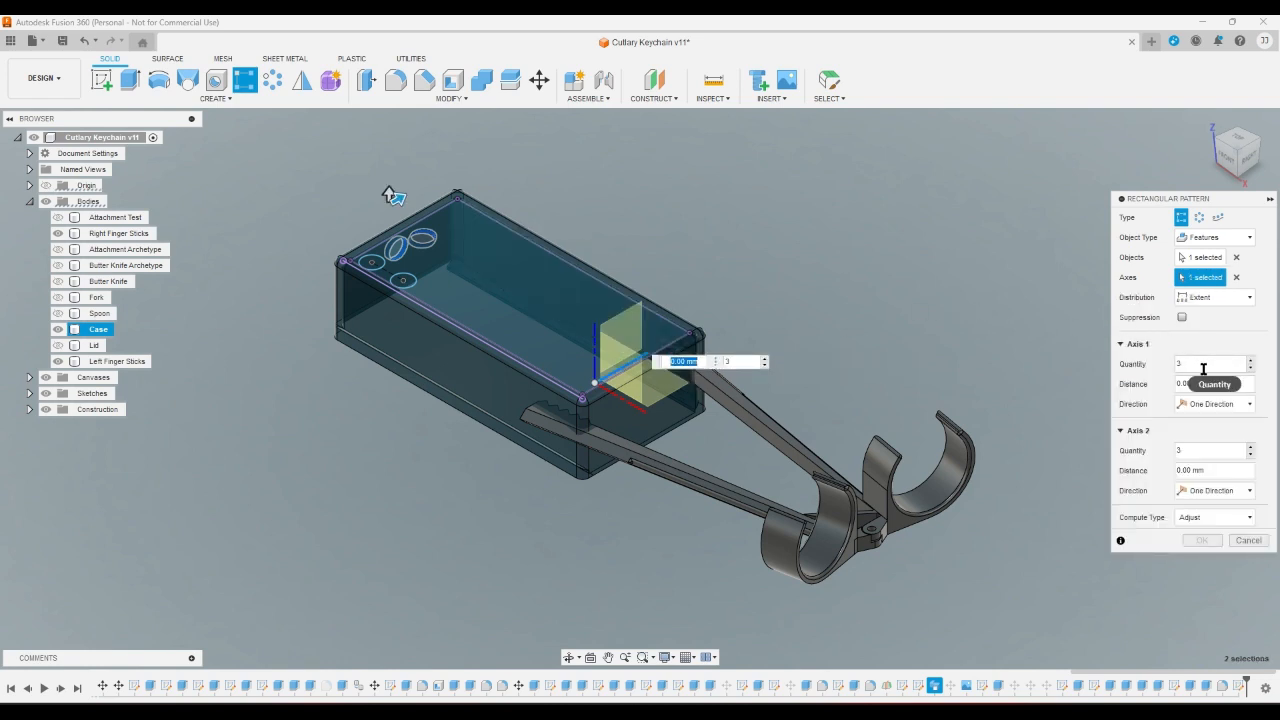
# - Set the pattern's Axis 1 quantity to 2 and its distance to 10 mm
pyautogui.click(1202, 366)
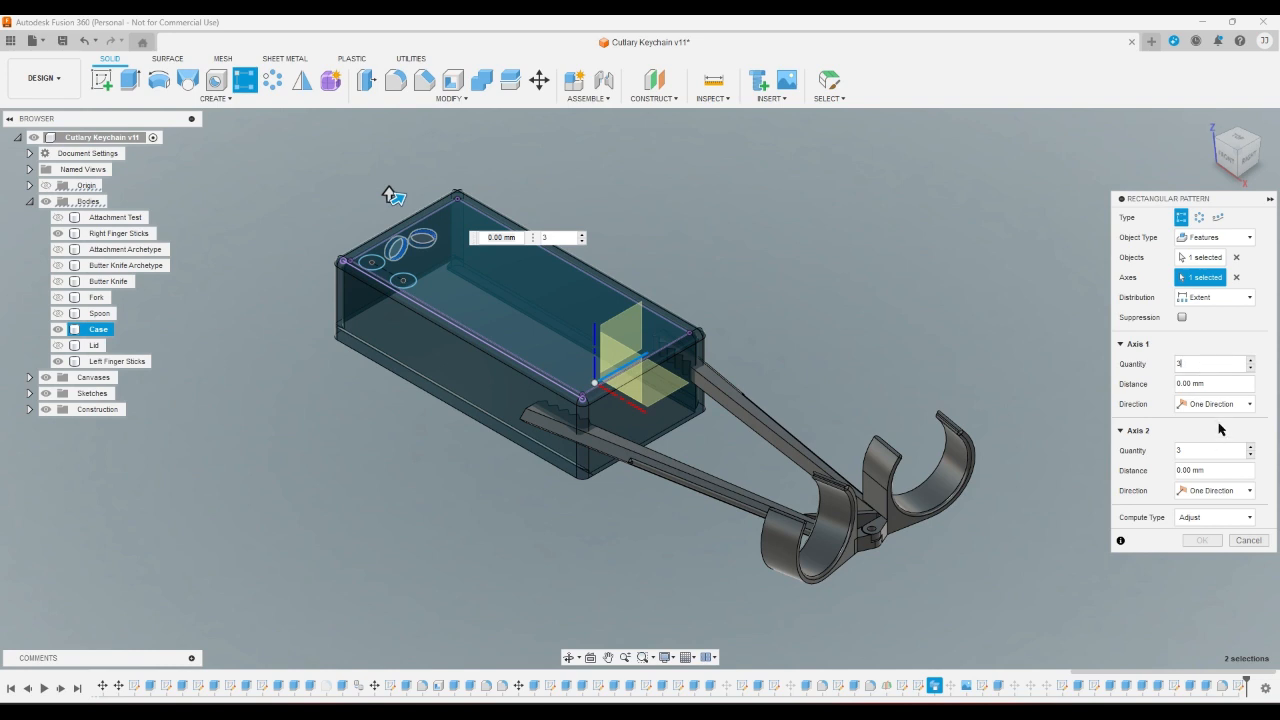
pyautogui.click(1197, 365)
pyautogui.write('2')
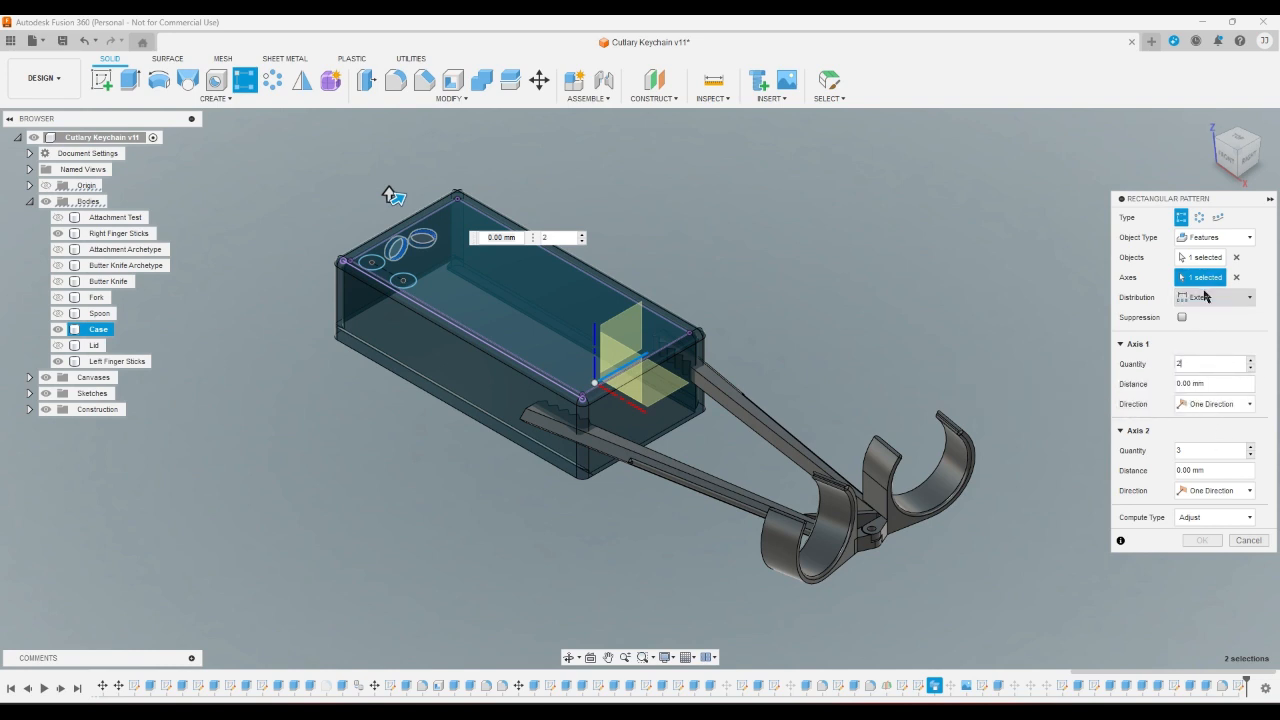
pyautogui.click(1212, 384)
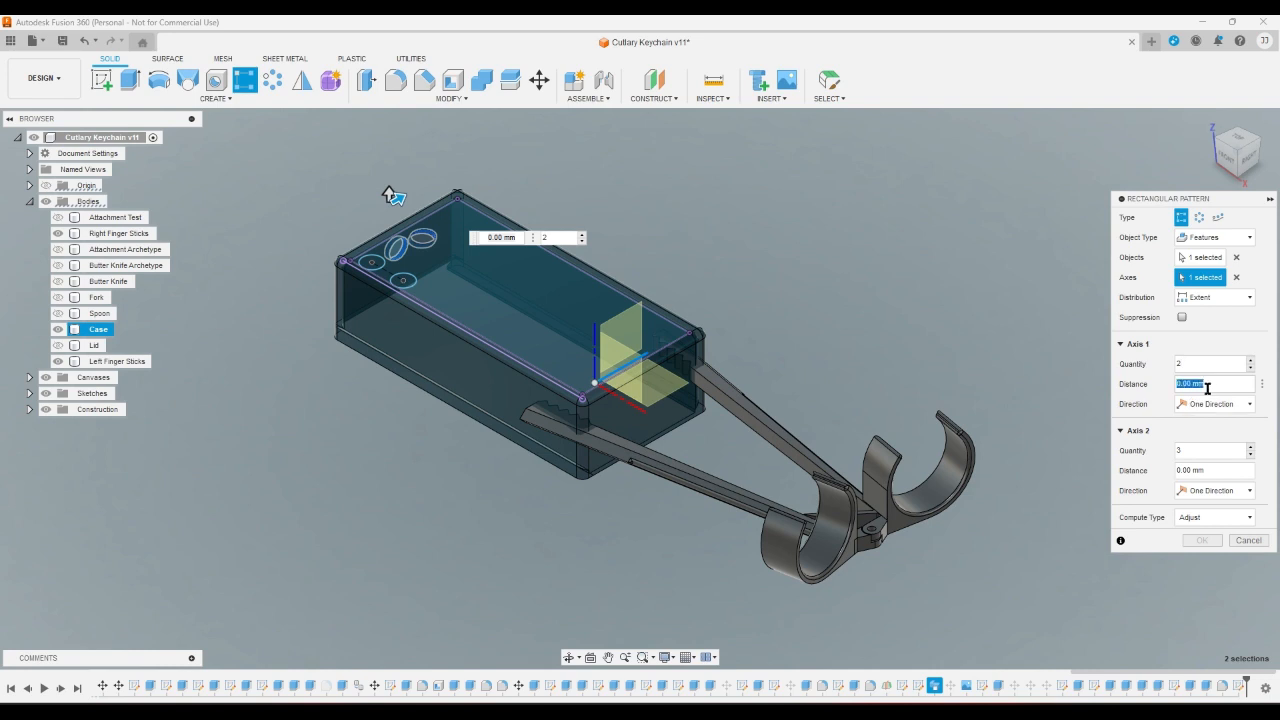
pyautogui.write('10')
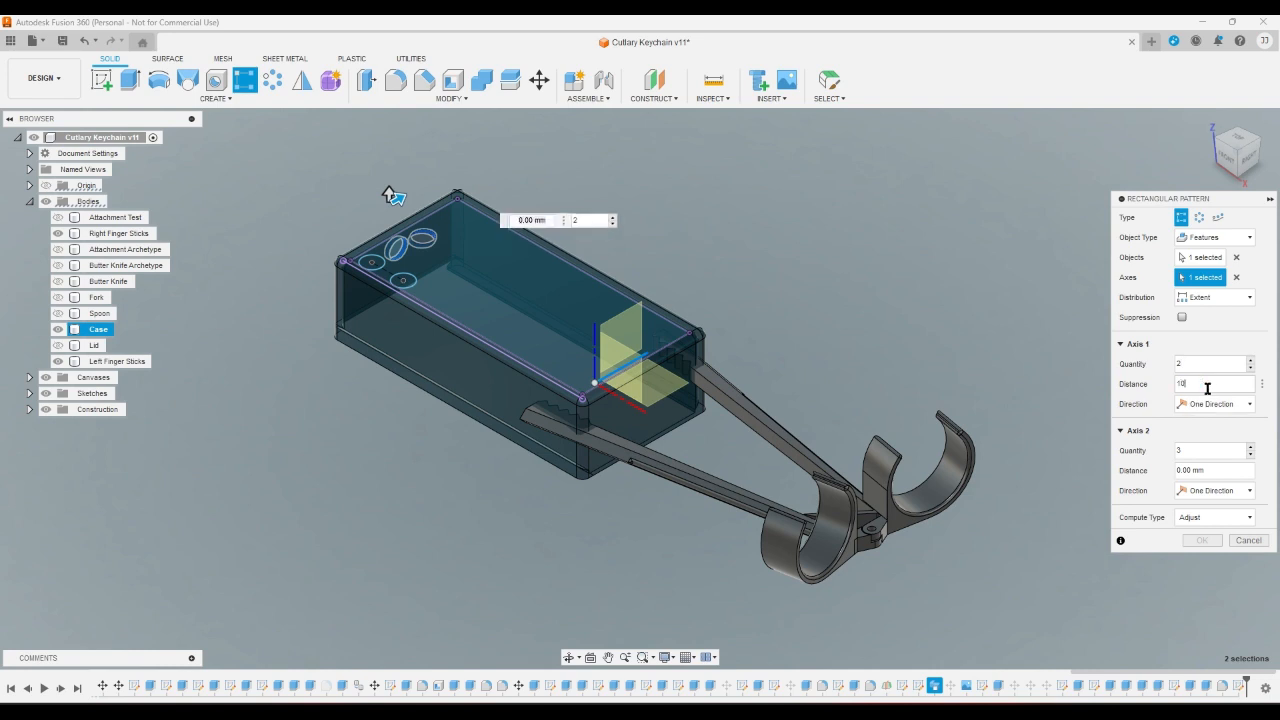
# - Set the pattern's Axis 1 distance to 14 mm and create the second keyring hole
pyautogui.click(1241, 141)
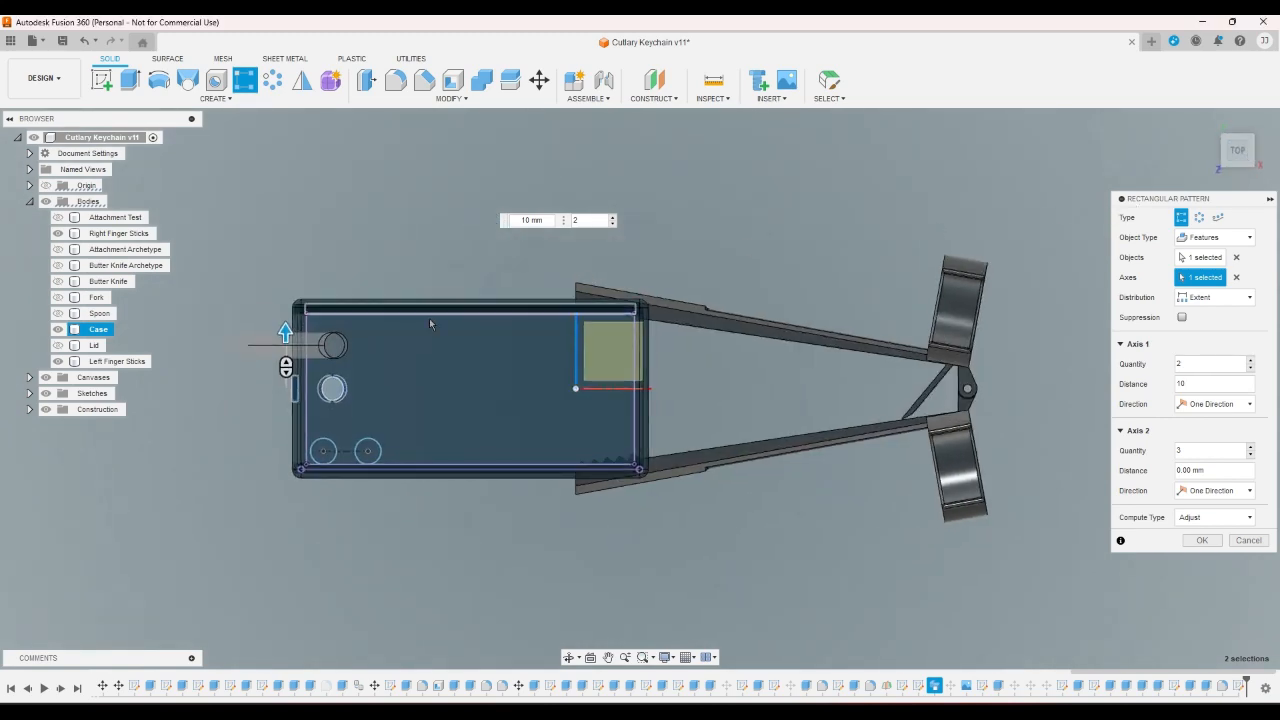
pyautogui.click(1209, 383)
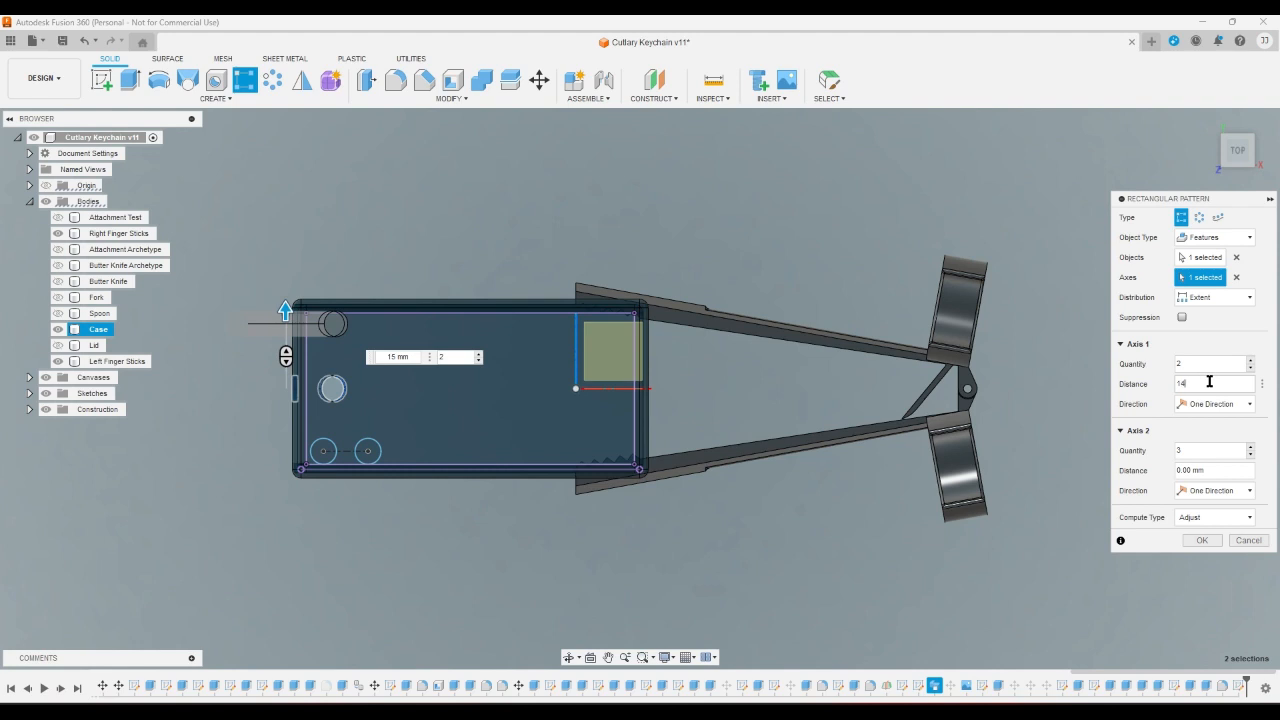
pyautogui.write('14')
pyautogui.press('Return')
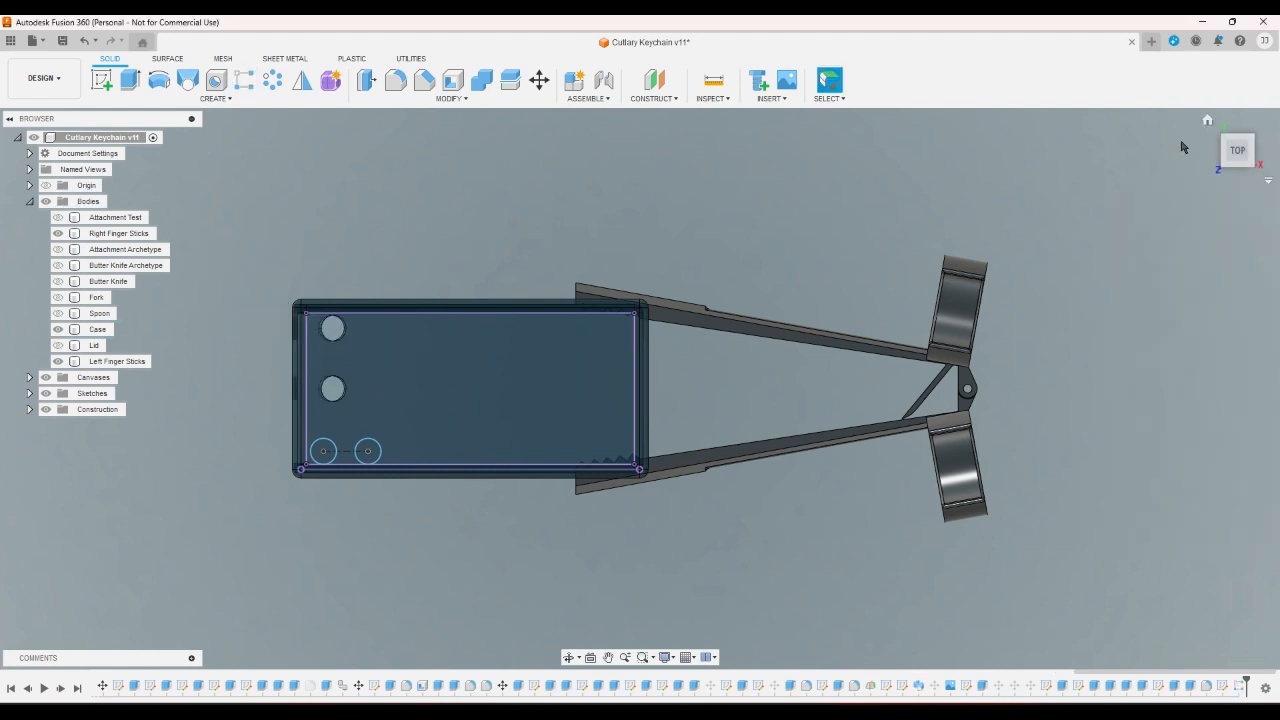
# - Edit the rectangular pattern so the two curved keyring holes are spaced 16 mm apart
pyautogui.click(1207, 121)
pyautogui.scroll(5, 471, 183)
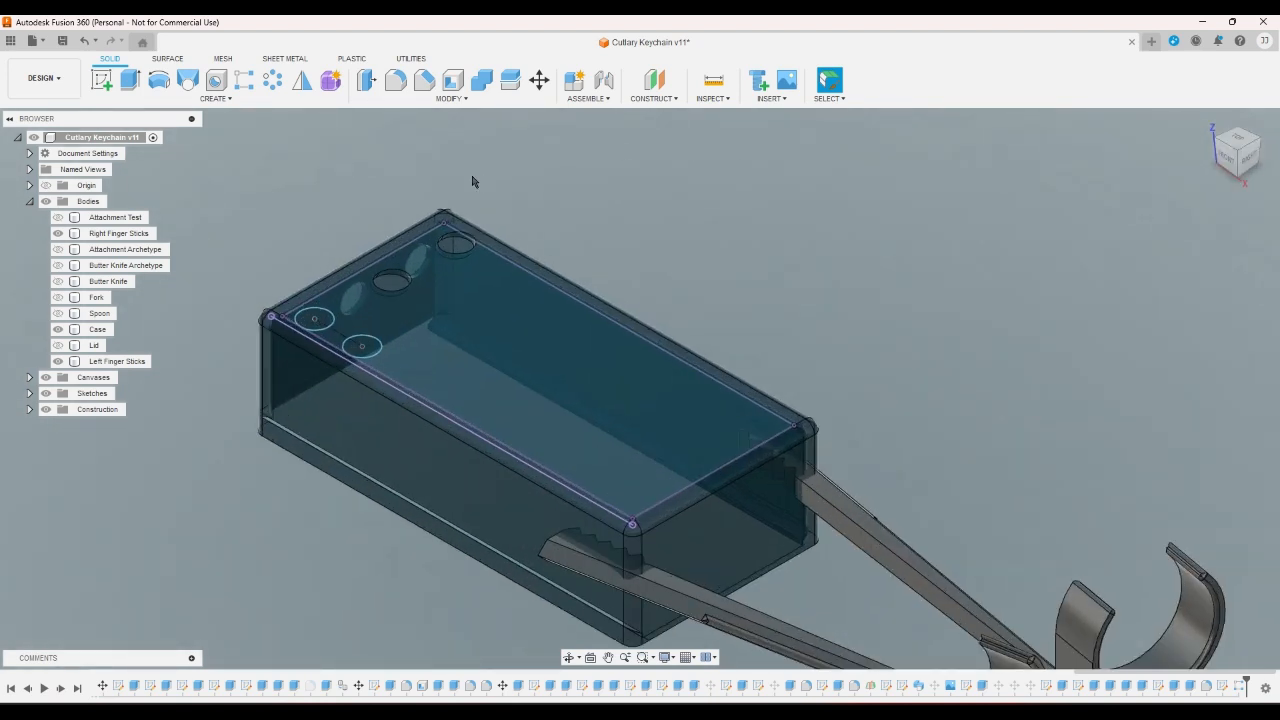
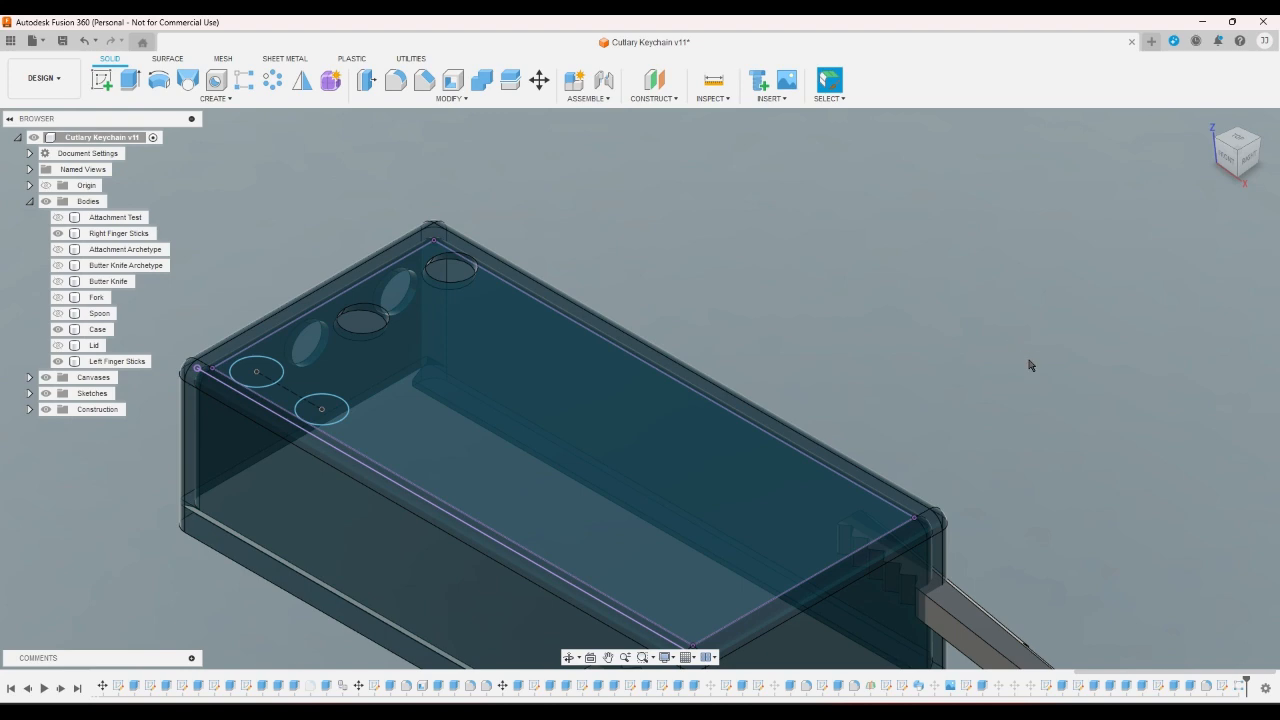
pyautogui.scroll(4, 386, 323)
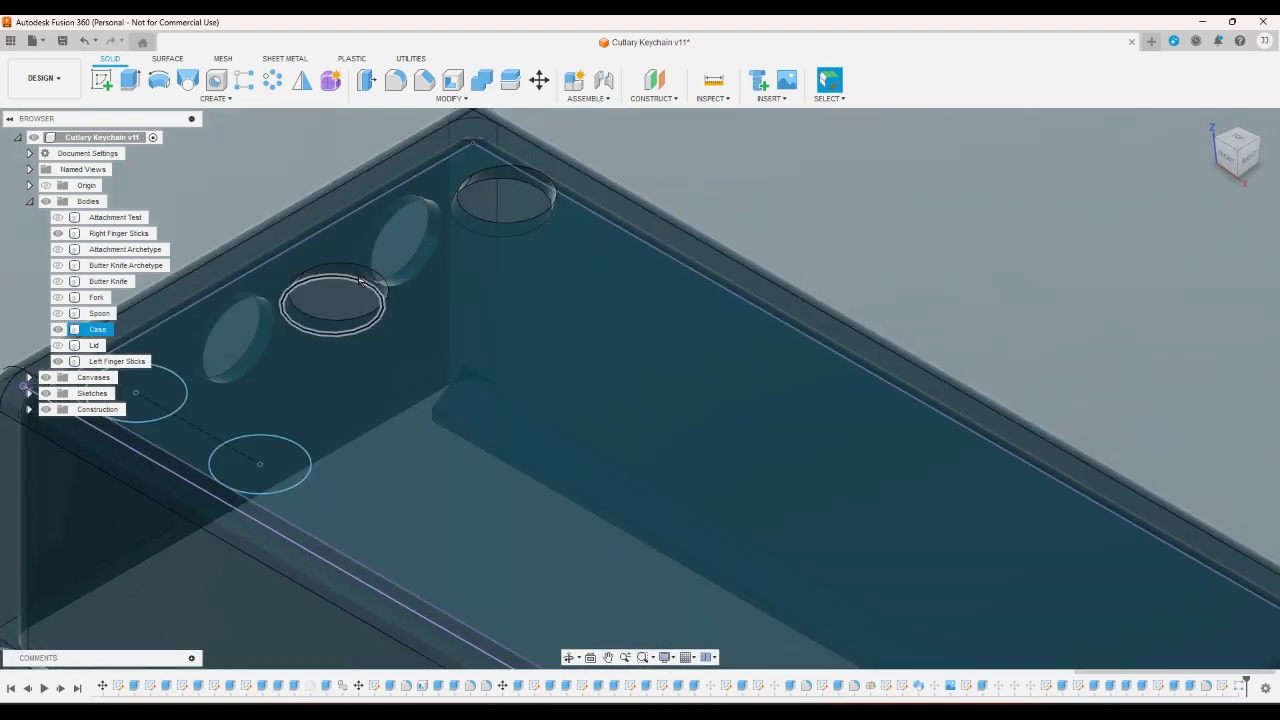
pyautogui.scroll(-2, 935, 242)
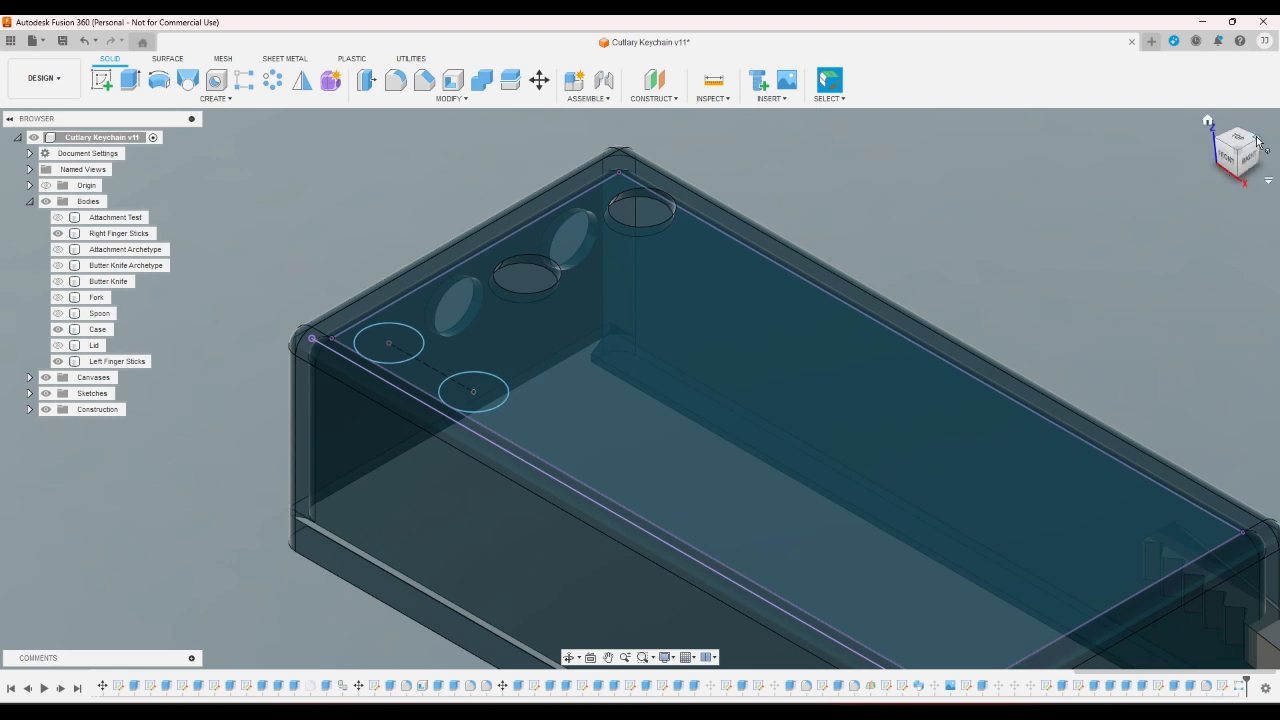
pyautogui.click(1225, 160)
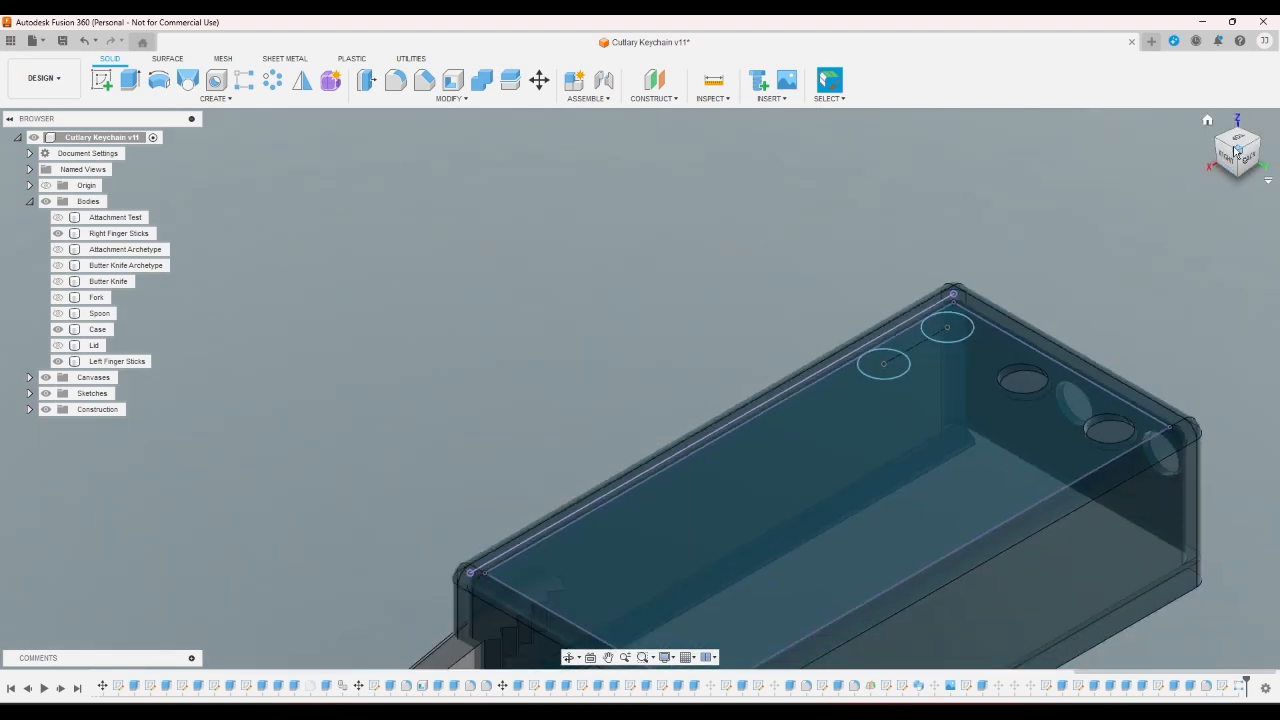
pyautogui.click(1236, 146)
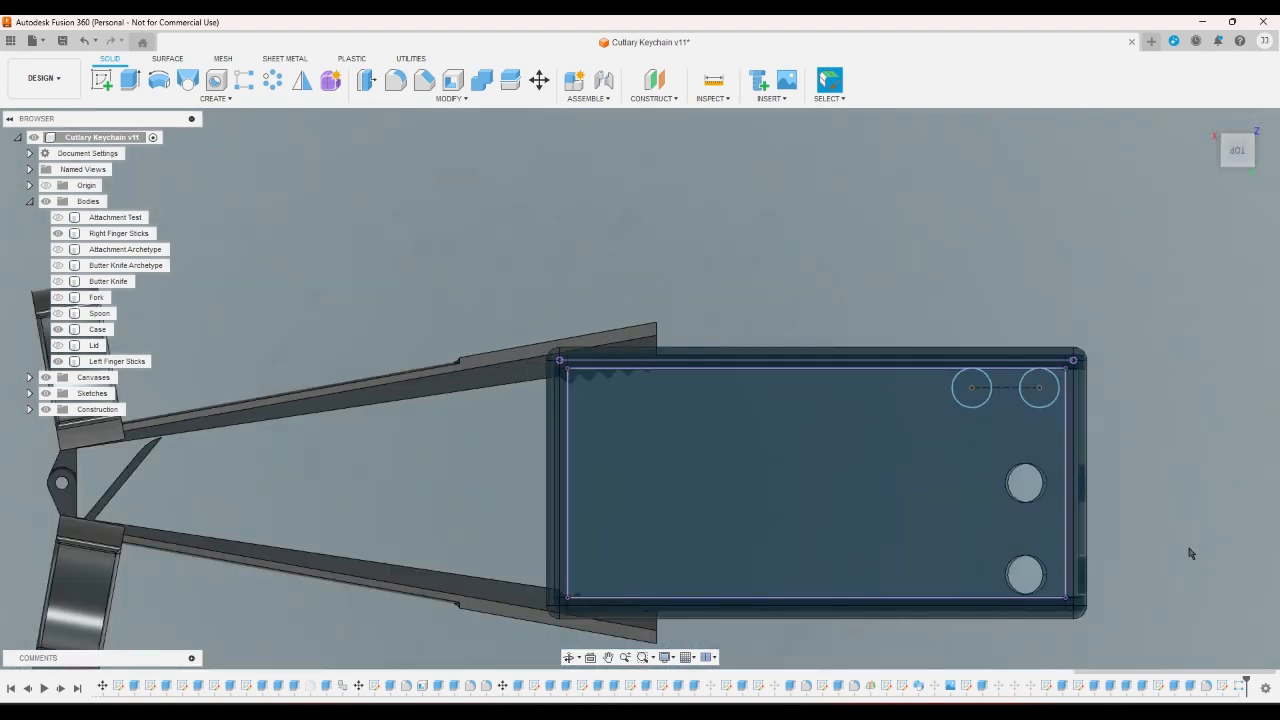
pyautogui.doubleClick(1239, 688)
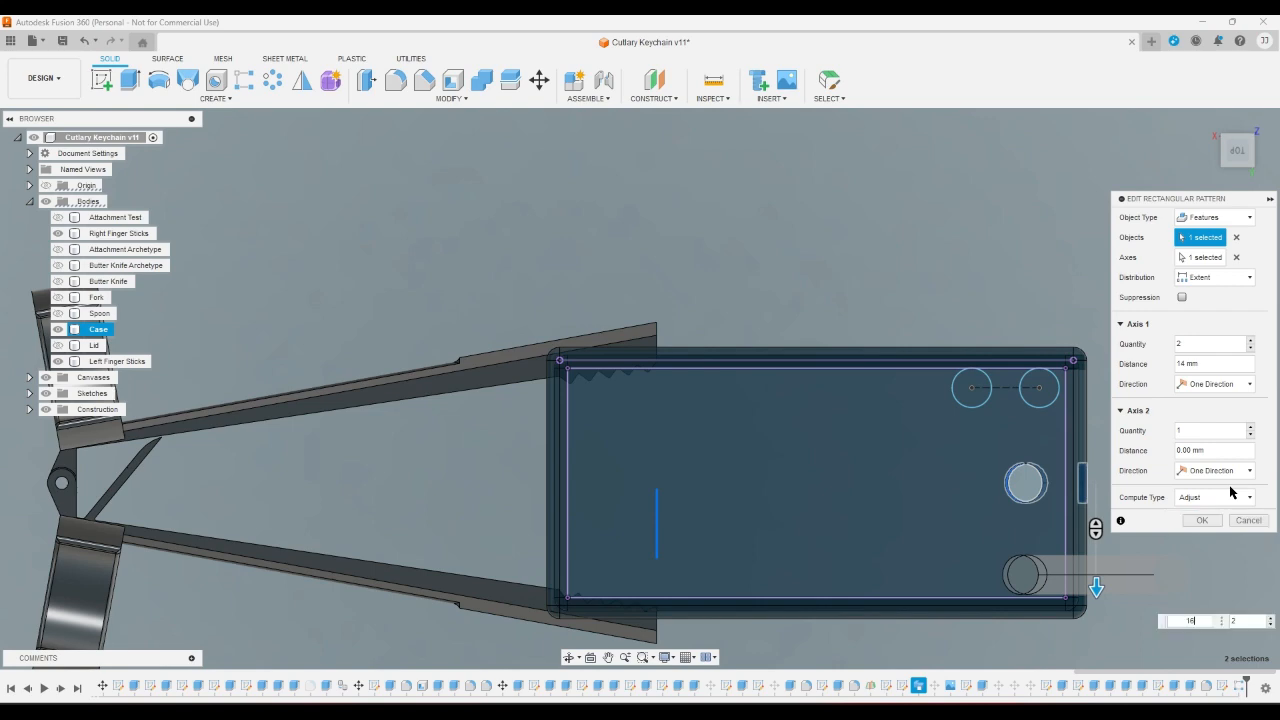
pyautogui.press('Return')
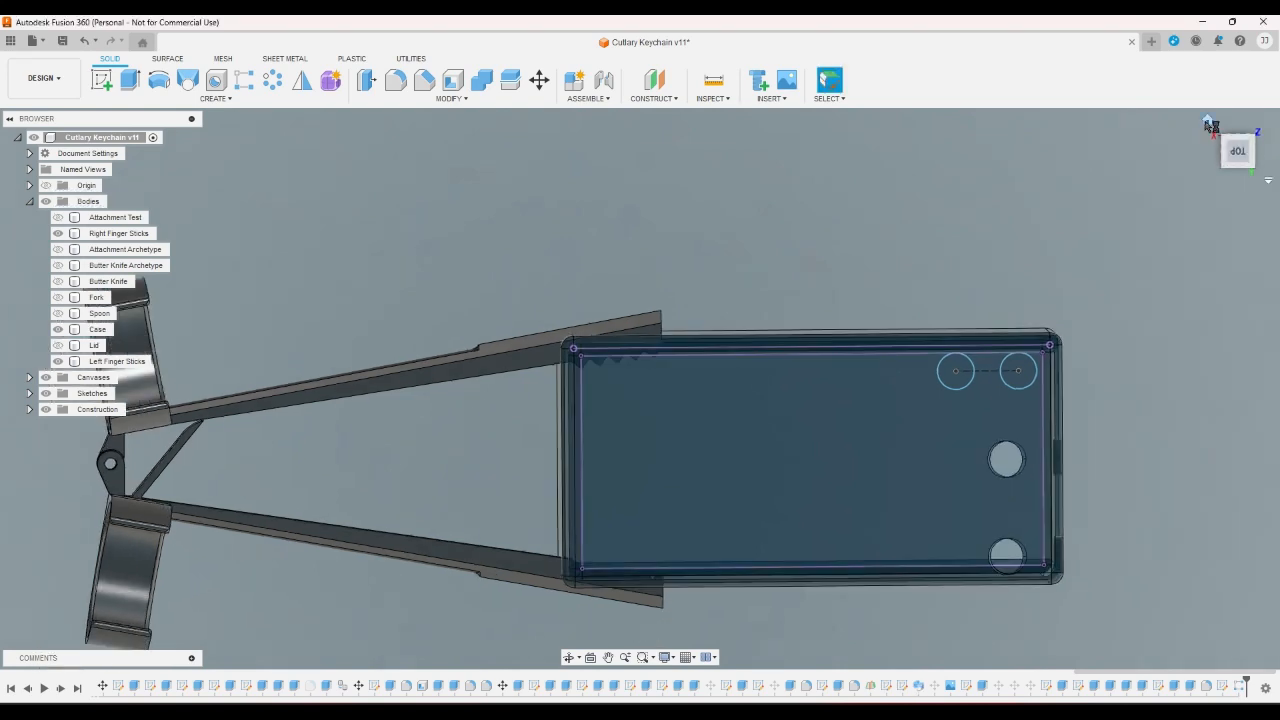
# - Start a sketch on the case's large flat face and project the edge of the round hole on the centreline
pyautogui.click(1207, 121)
pyautogui.click(1216, 140)
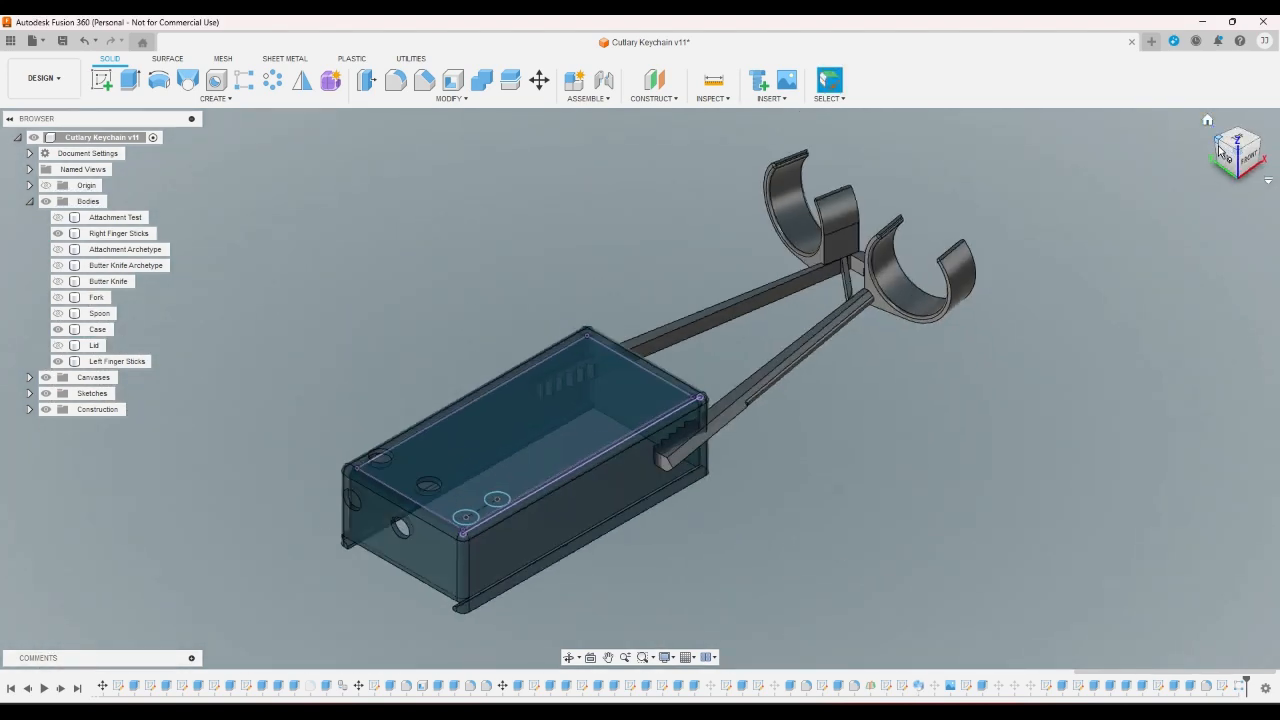
pyautogui.scroll(3, 355, 525)
pyautogui.scroll(5, 330, 526)
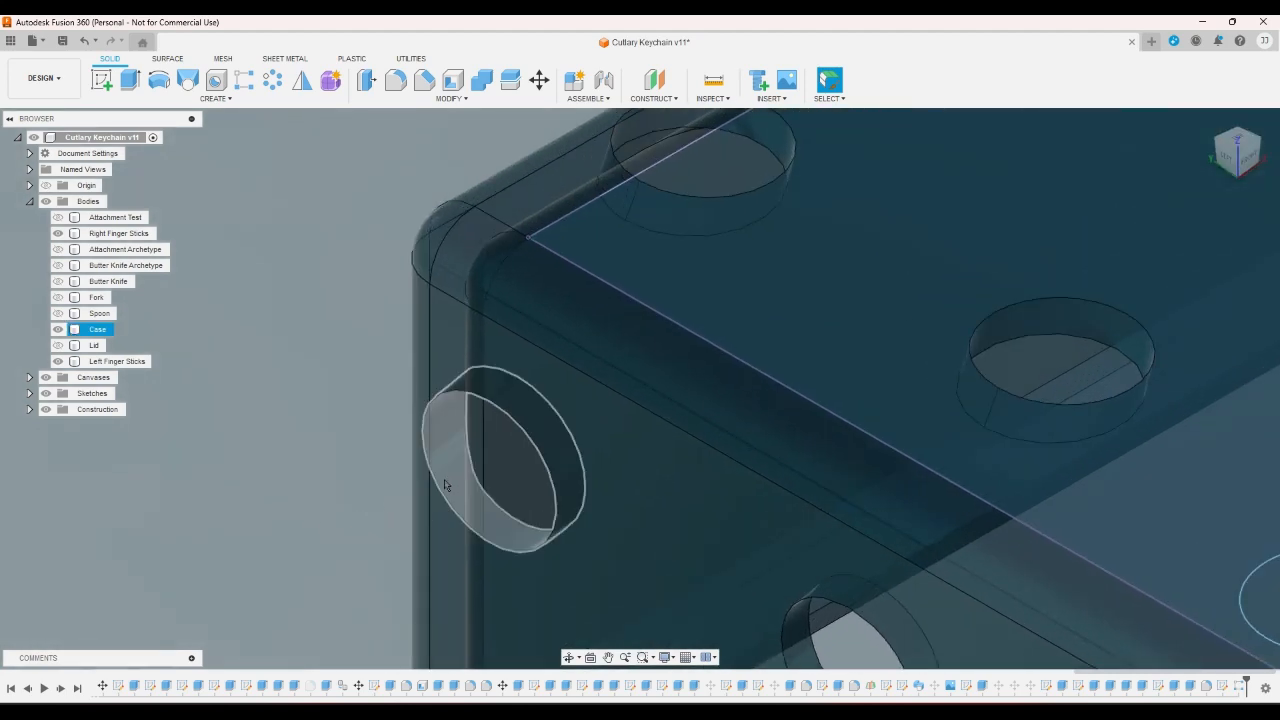
pyautogui.scroll(-5, 340, 494)
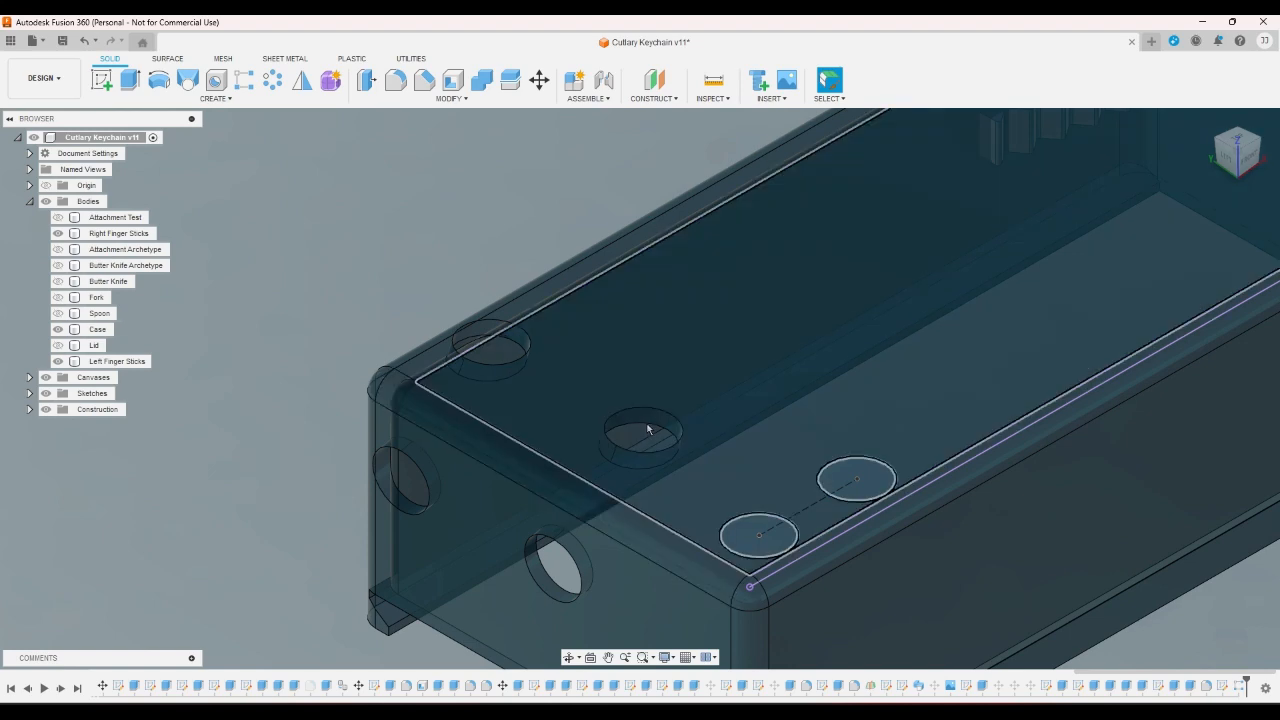
pyautogui.click(101, 80)
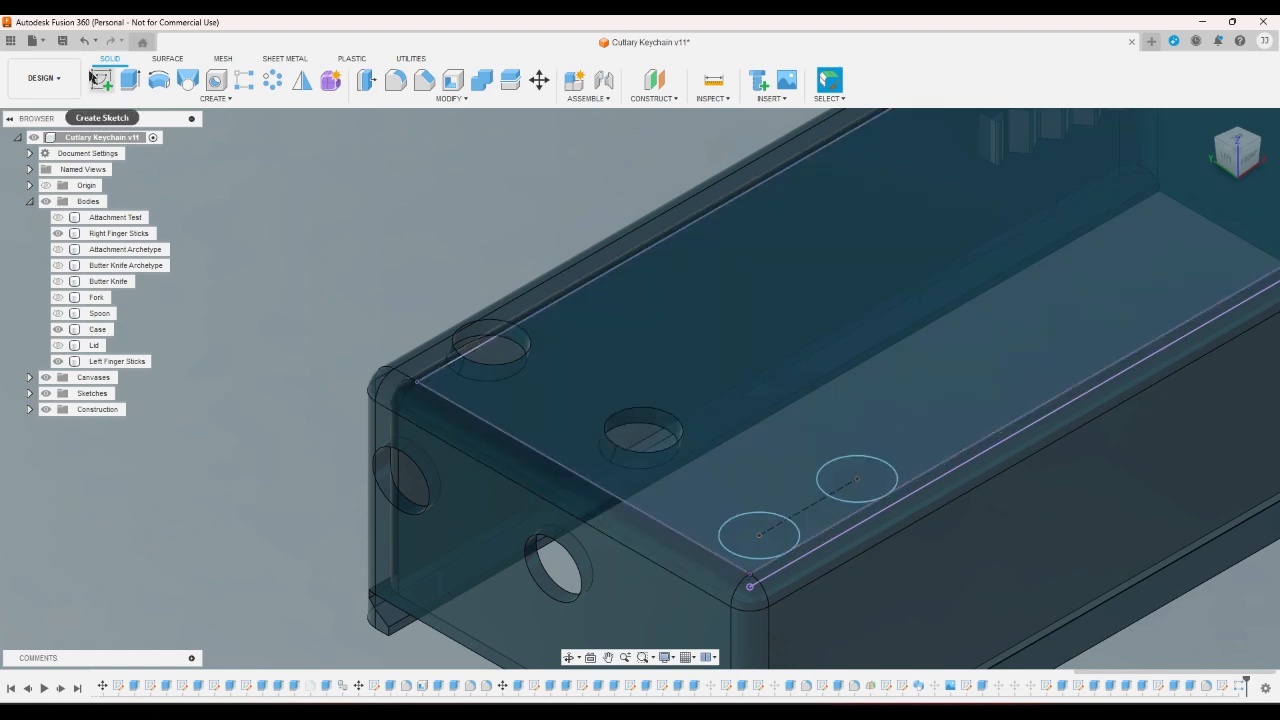
pyautogui.click(720, 288)
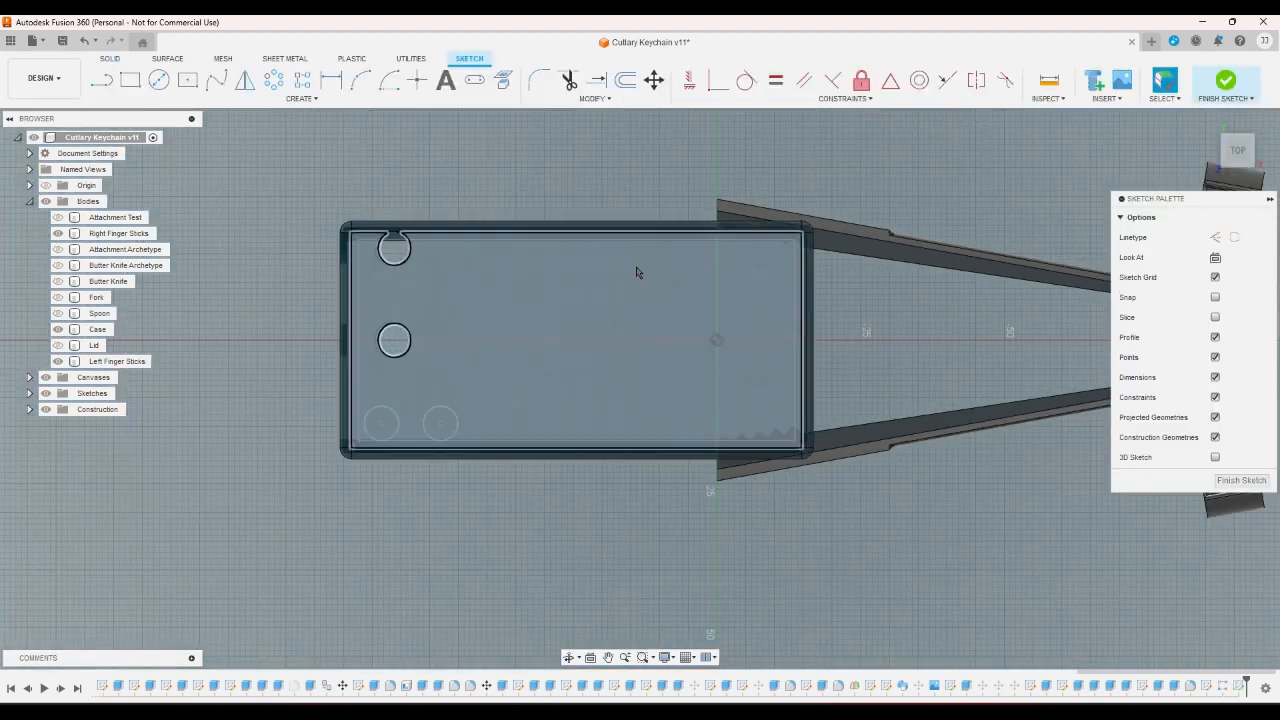
pyautogui.scroll(5, 300, 200)
pyautogui.click(503, 80)
pyautogui.click(488, 419)
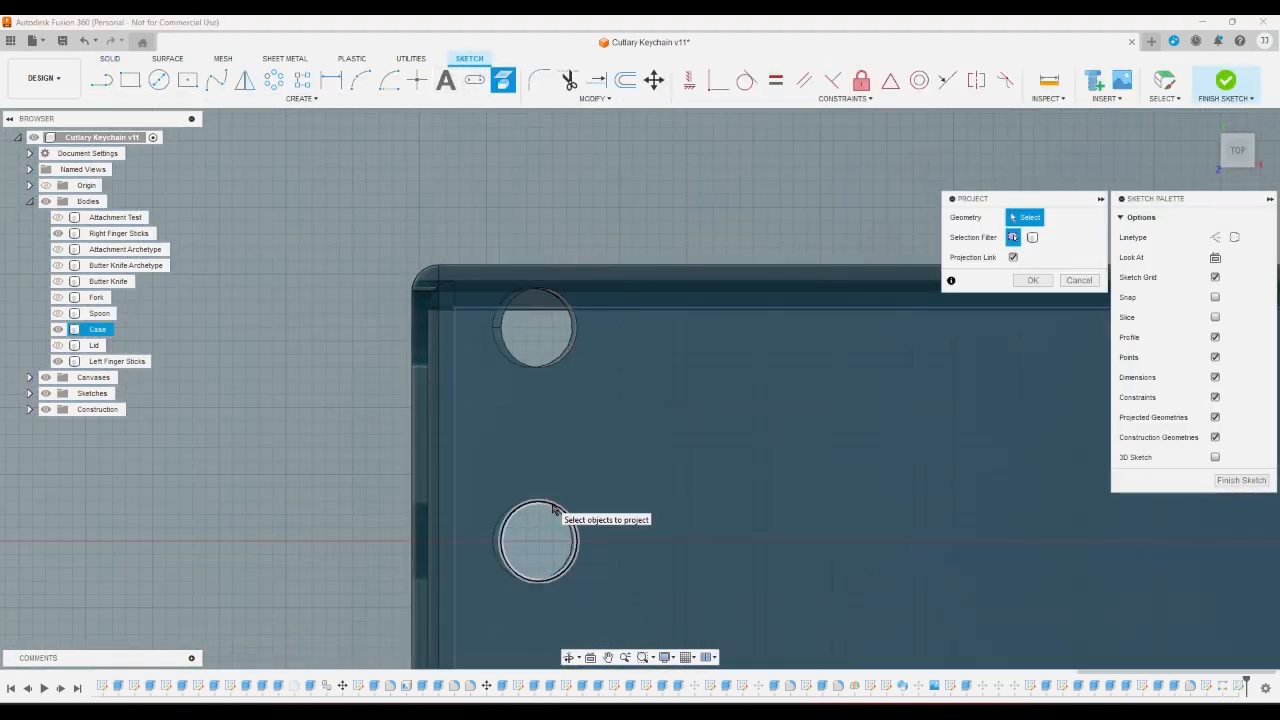
pyautogui.click(563, 514)
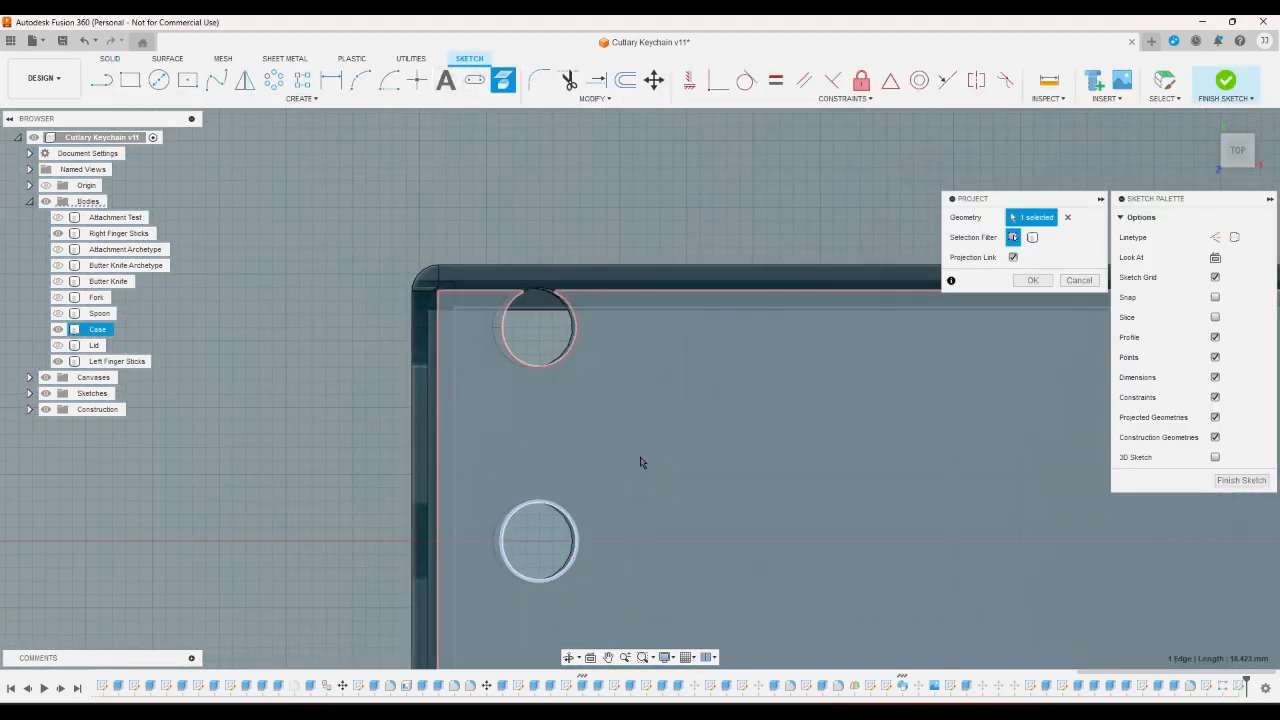
pyautogui.click(1030, 280)
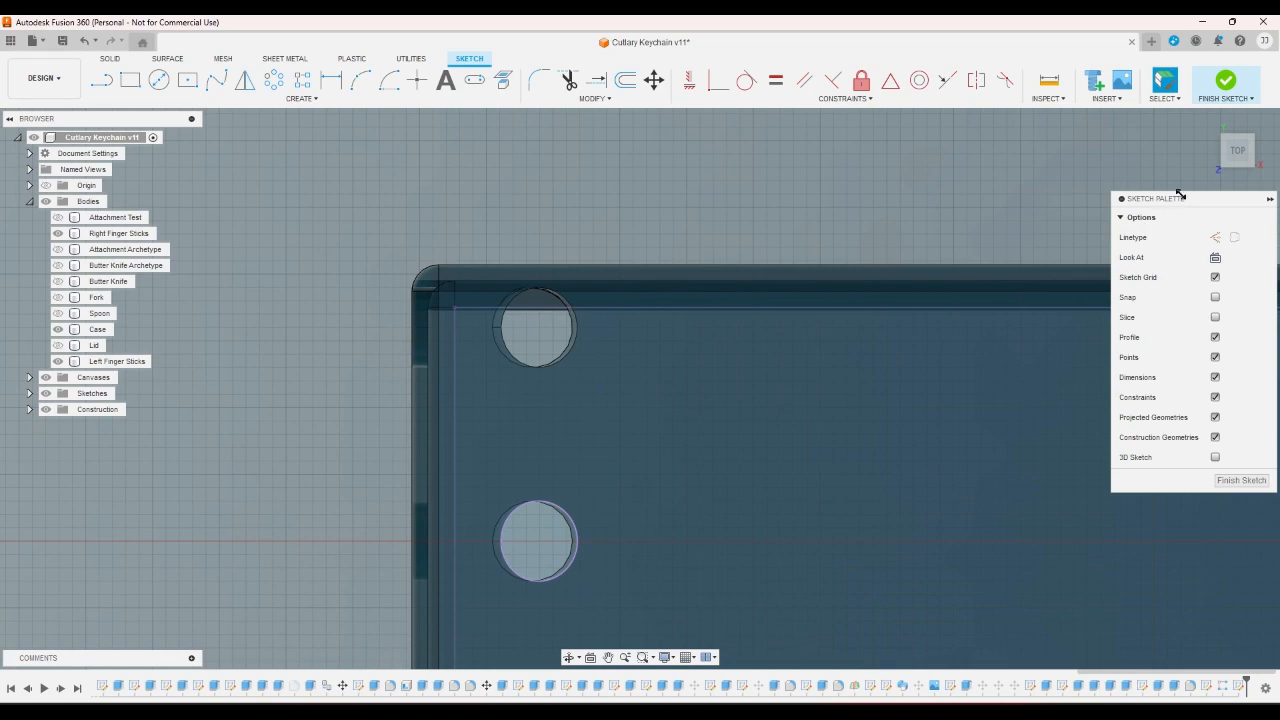
# - Project the other rim of the same centreline hole into the sketch and finish the sketch
pyautogui.click(1220, 135)
pyautogui.click(1220, 144)
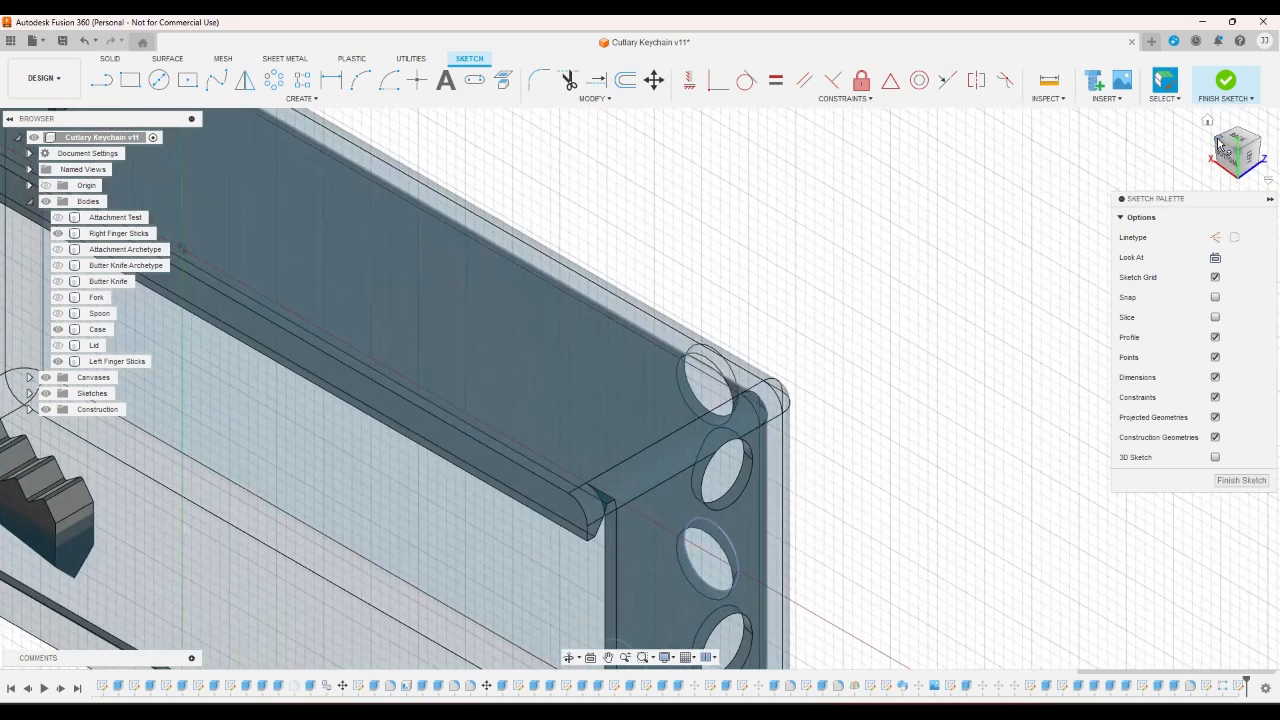
pyautogui.click(1221, 163)
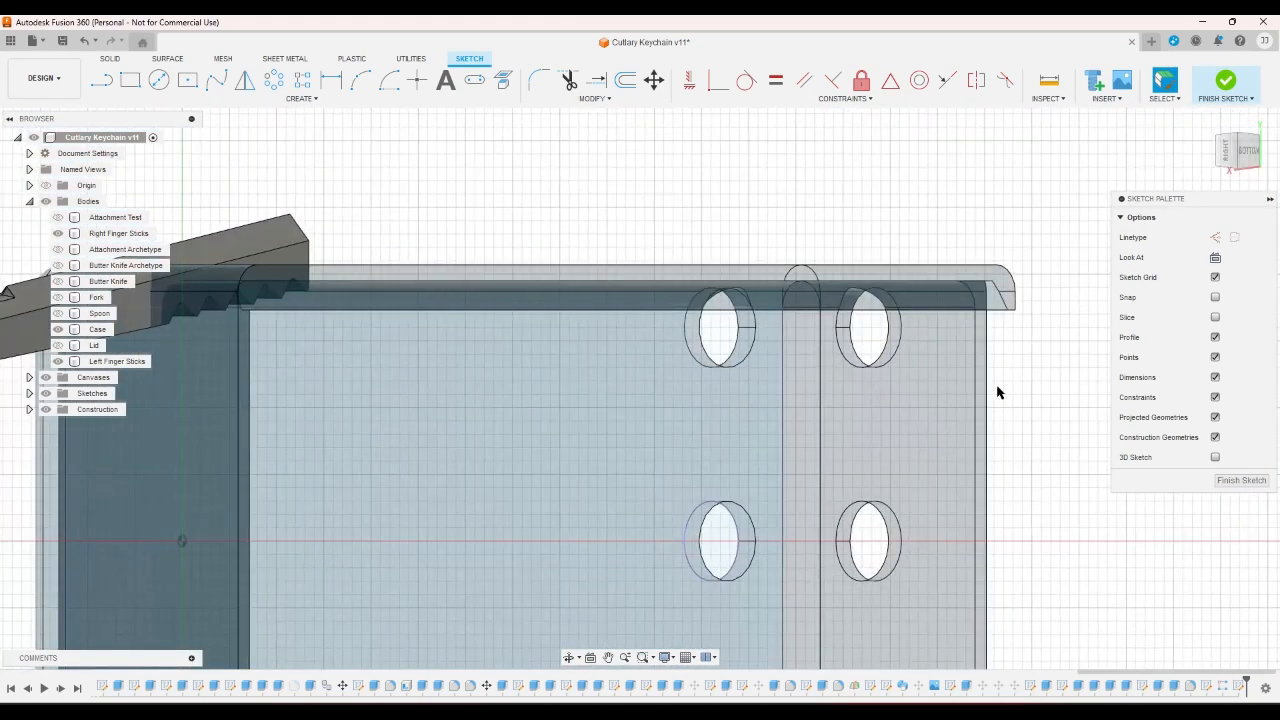
pyautogui.click(504, 82)
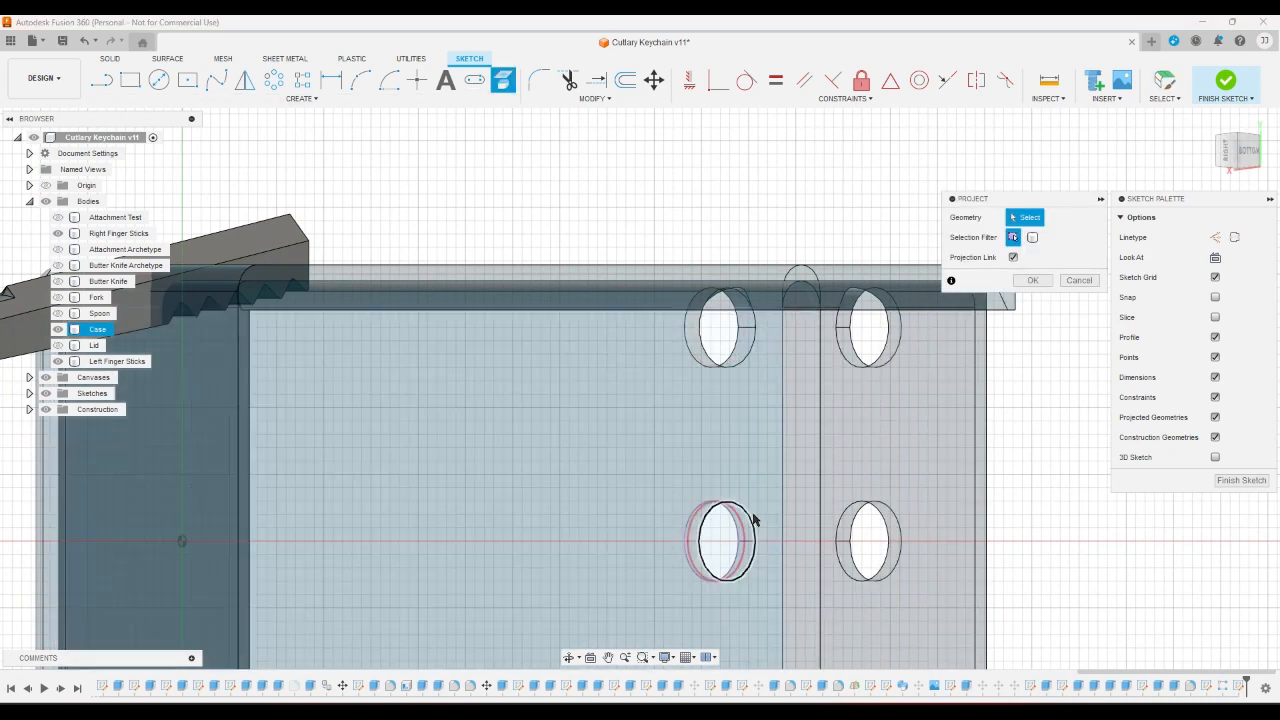
pyautogui.click(752, 528)
pyautogui.click(1033, 280)
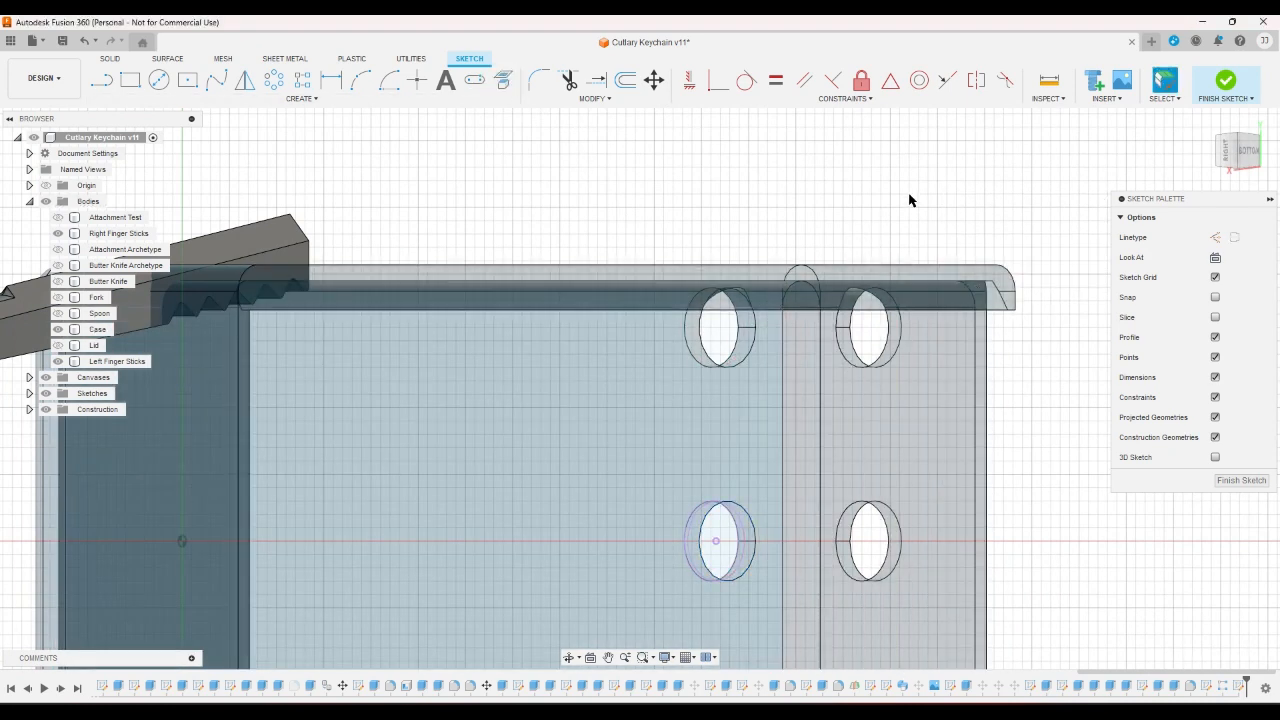
pyautogui.click(1218, 88)
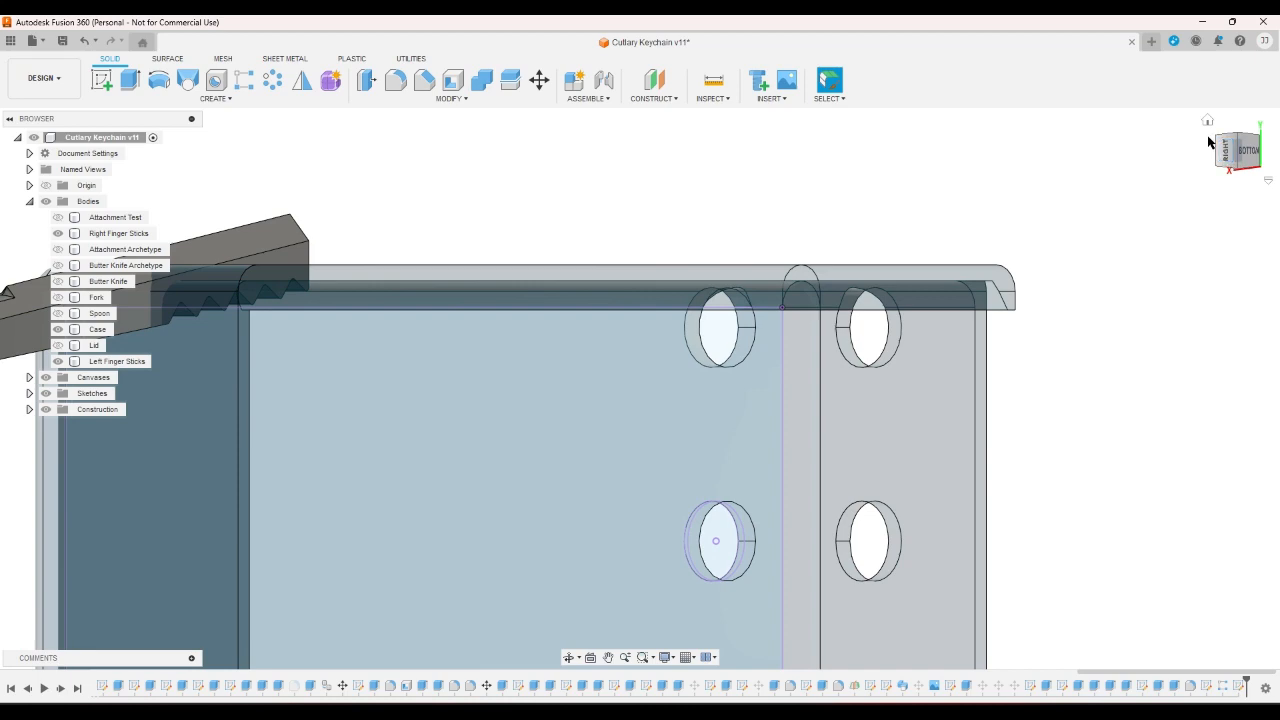
# - Extrude the three regions inside the projected hole outlines to the wall's other face, joining them to the case to fill the hole
pyautogui.click(1208, 122)
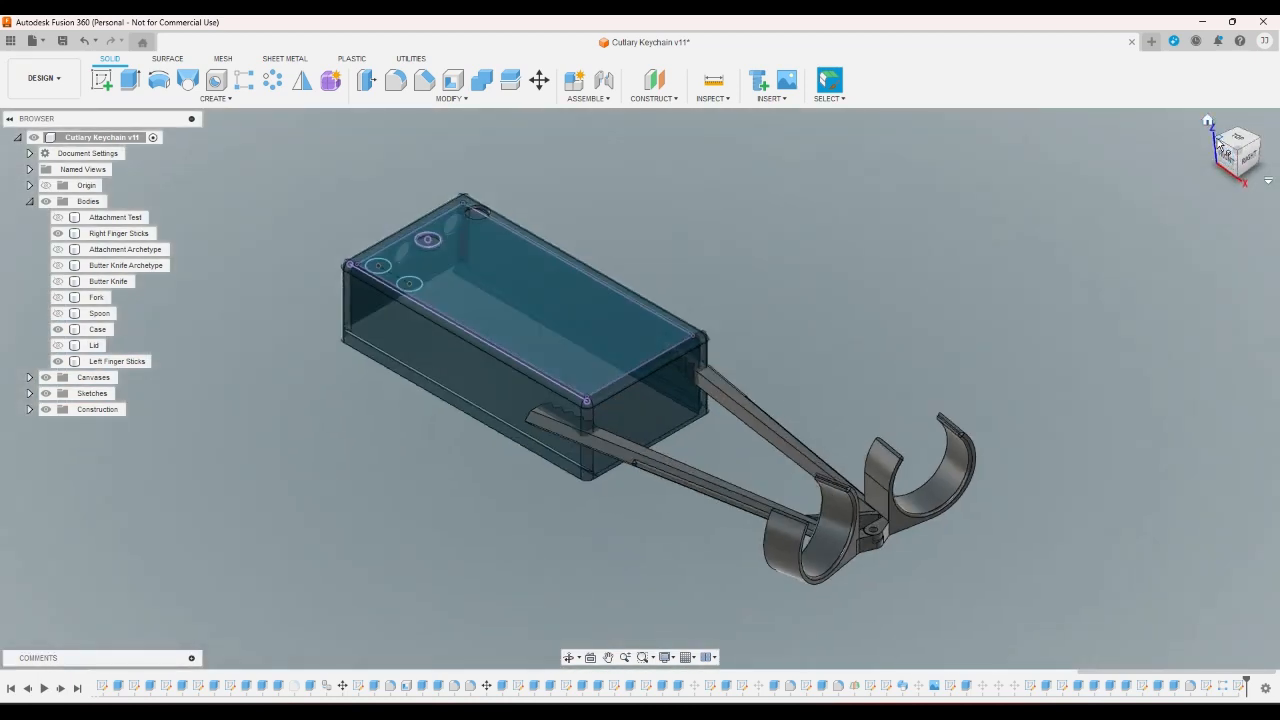
pyautogui.click(1216, 144)
pyautogui.scroll(5, 374, 364)
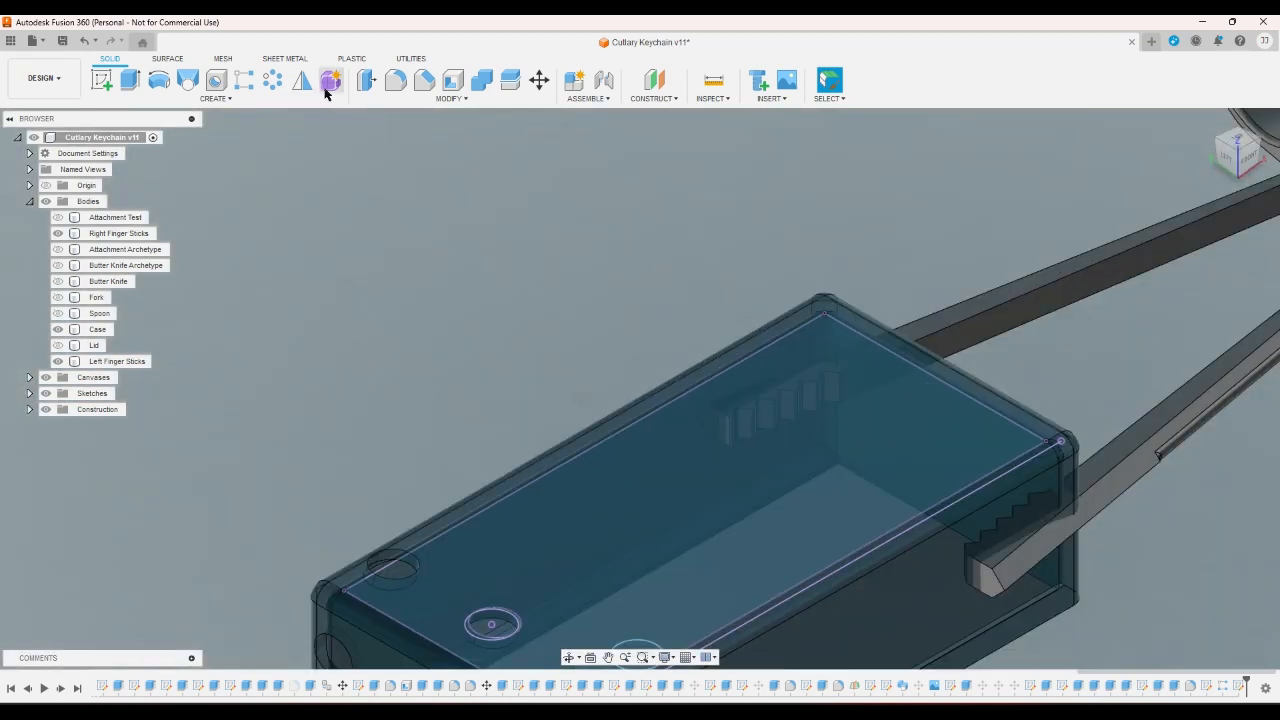
pyautogui.click(131, 81)
pyautogui.scroll(6, 386, 391)
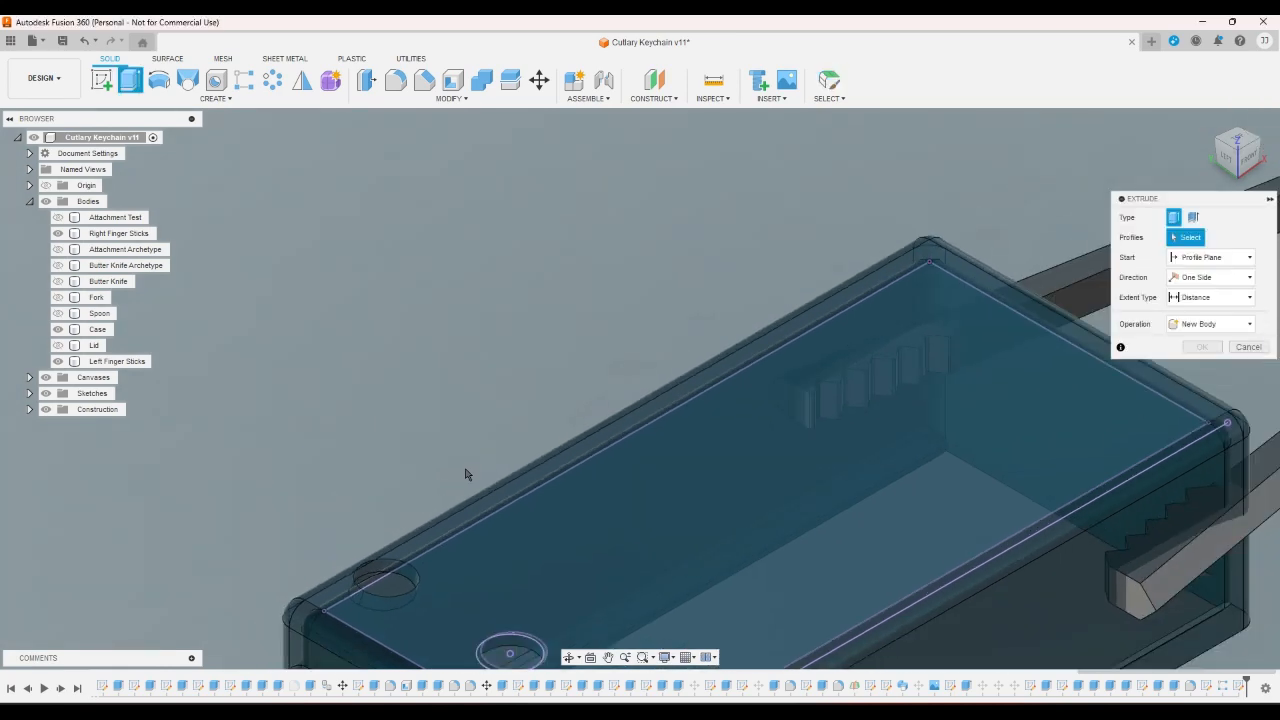
pyautogui.scroll(5, 471, 658)
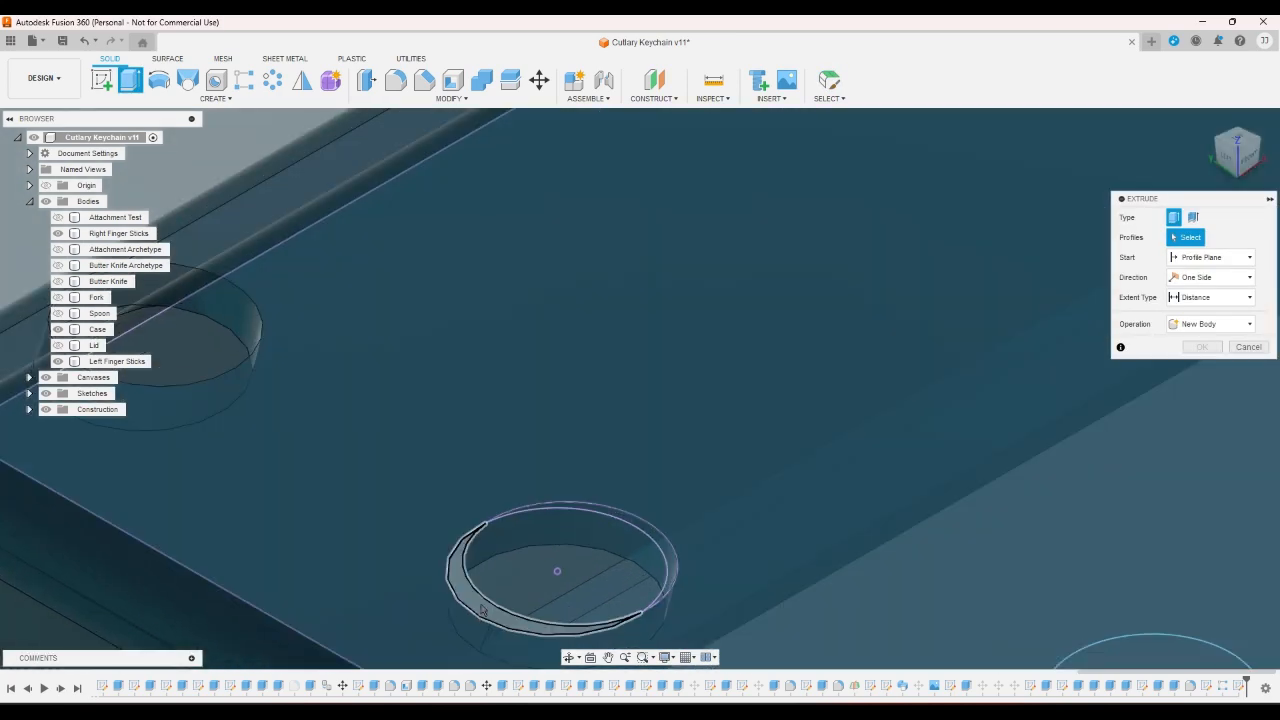
pyautogui.click(492, 543)
pyautogui.click(620, 522)
pyautogui.click(630, 519)
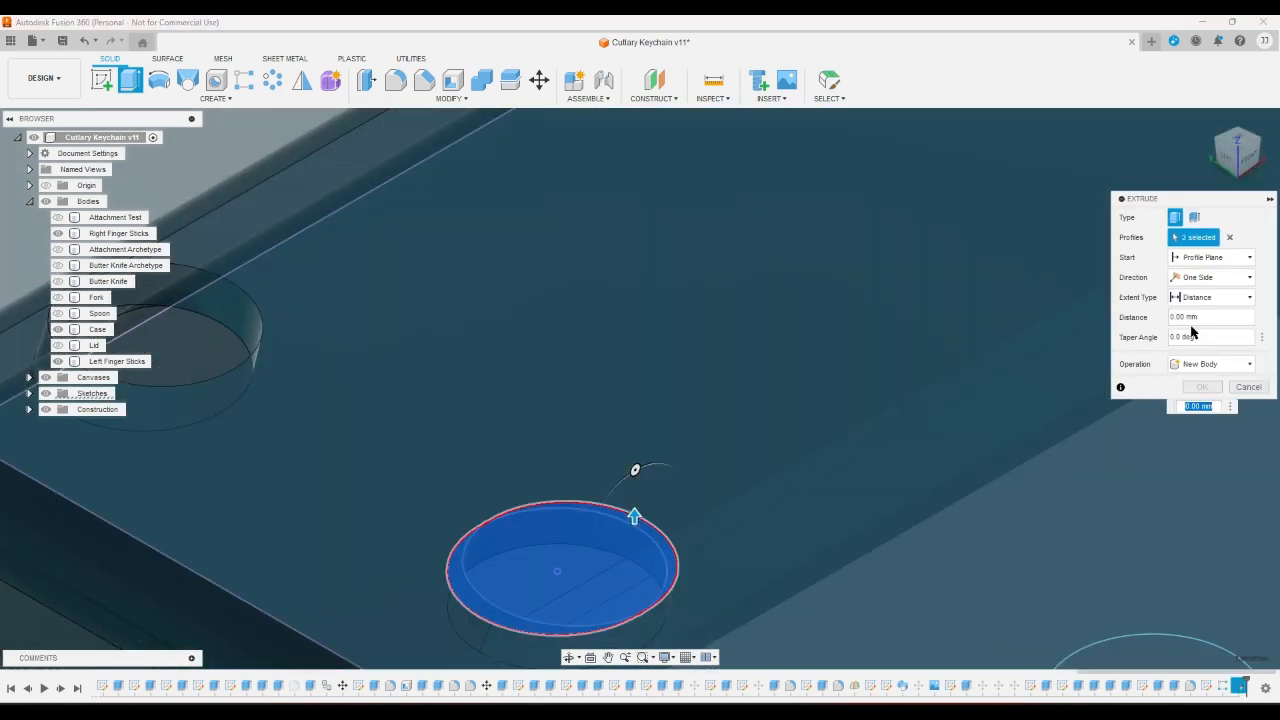
pyautogui.click(1210, 297)
pyautogui.click(1204, 329)
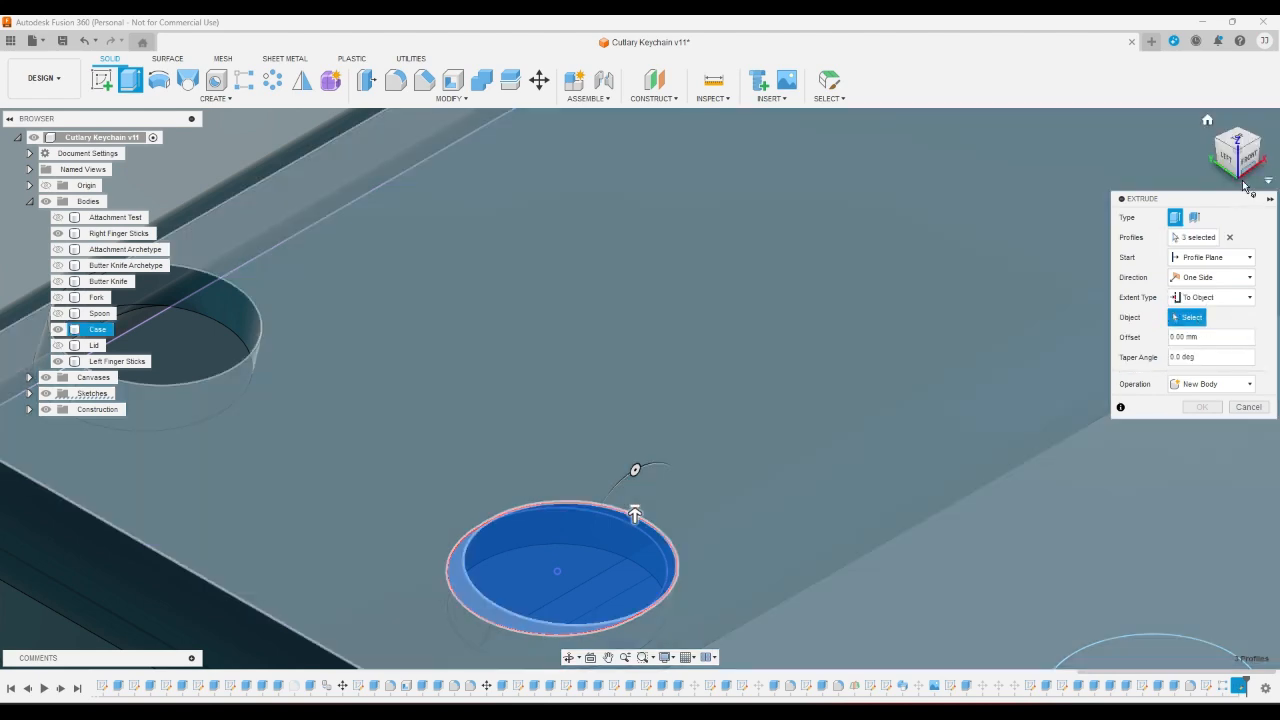
pyautogui.click(1247, 173)
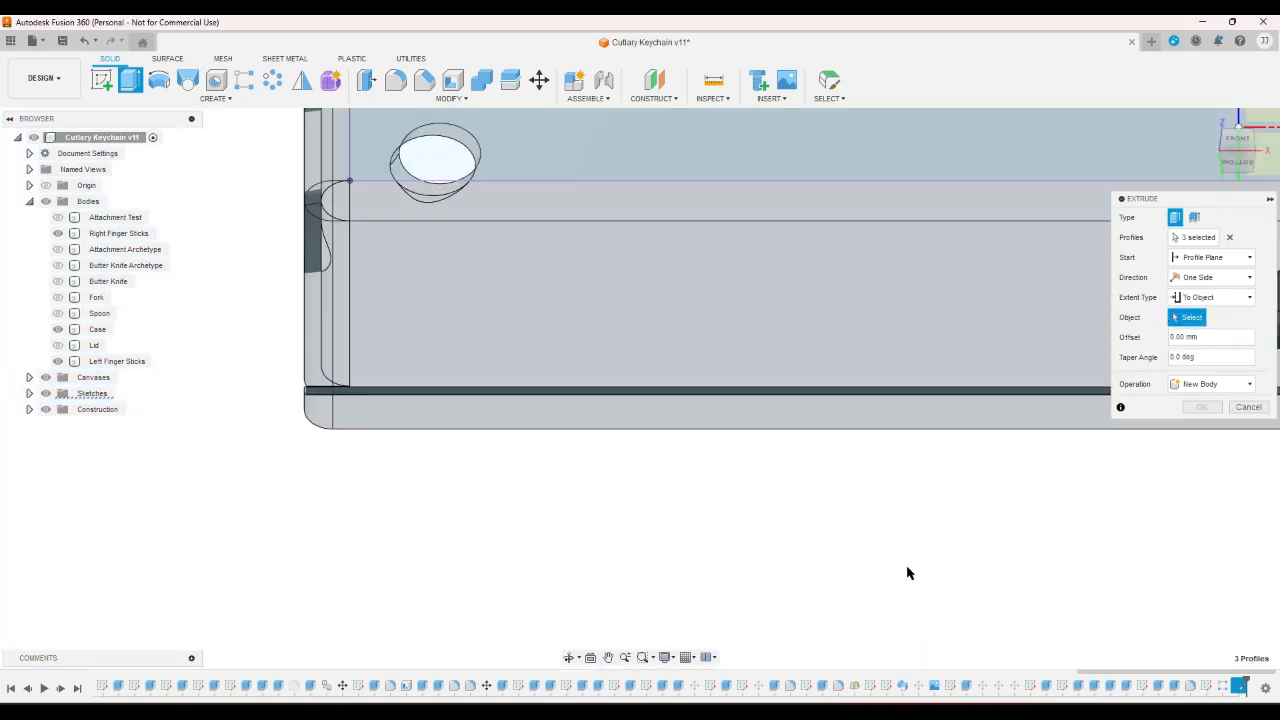
pyautogui.scroll(-4, 890, 576)
pyautogui.click(783, 366)
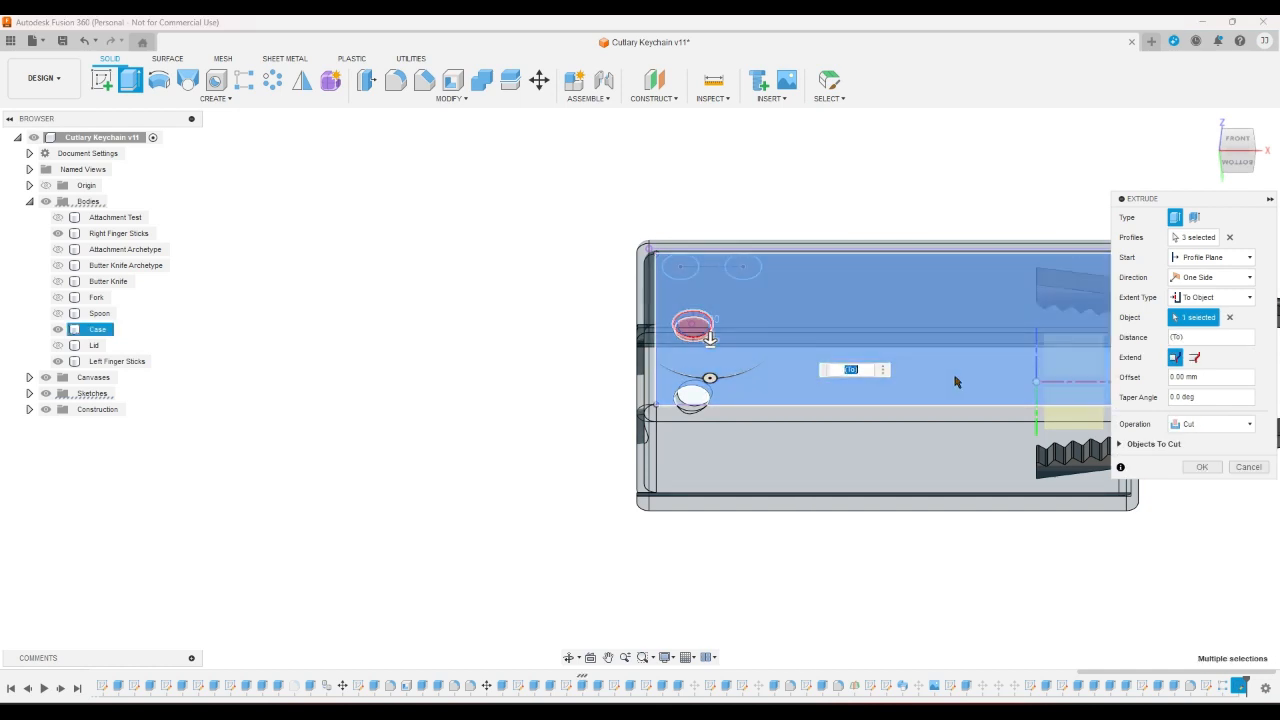
pyautogui.click(1202, 467)
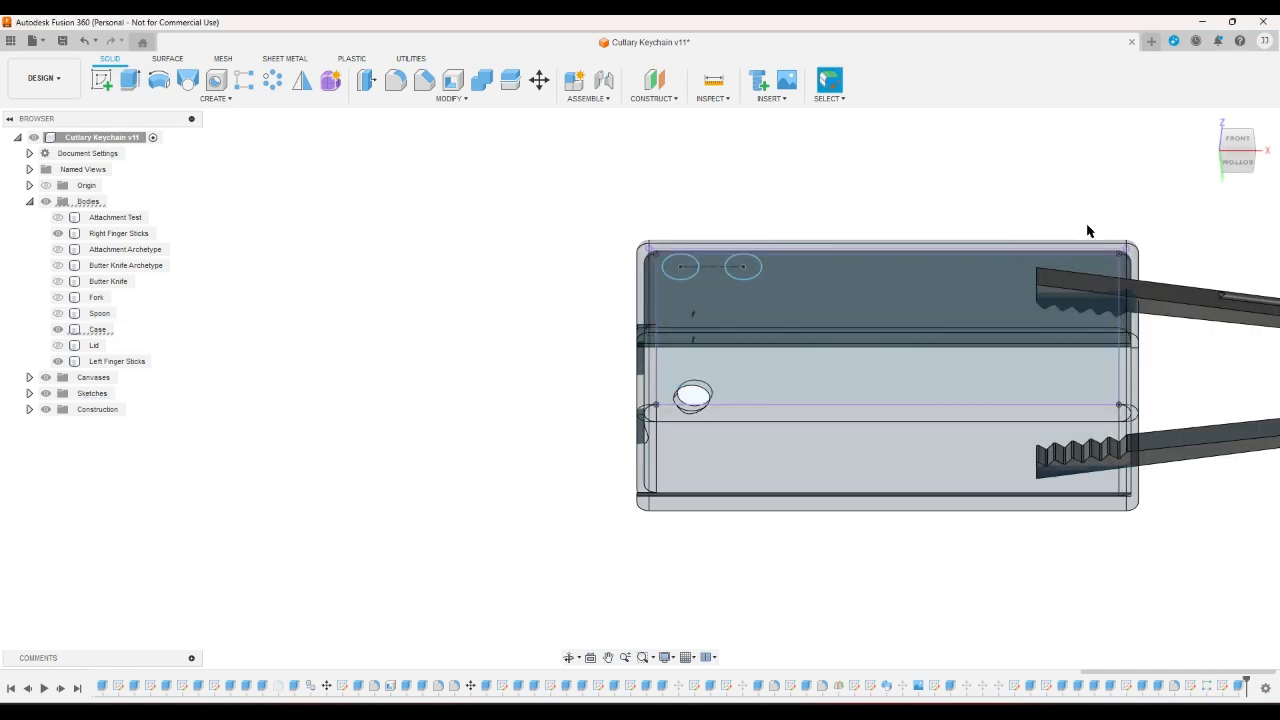
# - Reopen the hole-filling extrusion and examine up close where its profile regions meet at the hole's edge
pyautogui.click(1207, 121)
pyautogui.scroll(6, 408, 260)
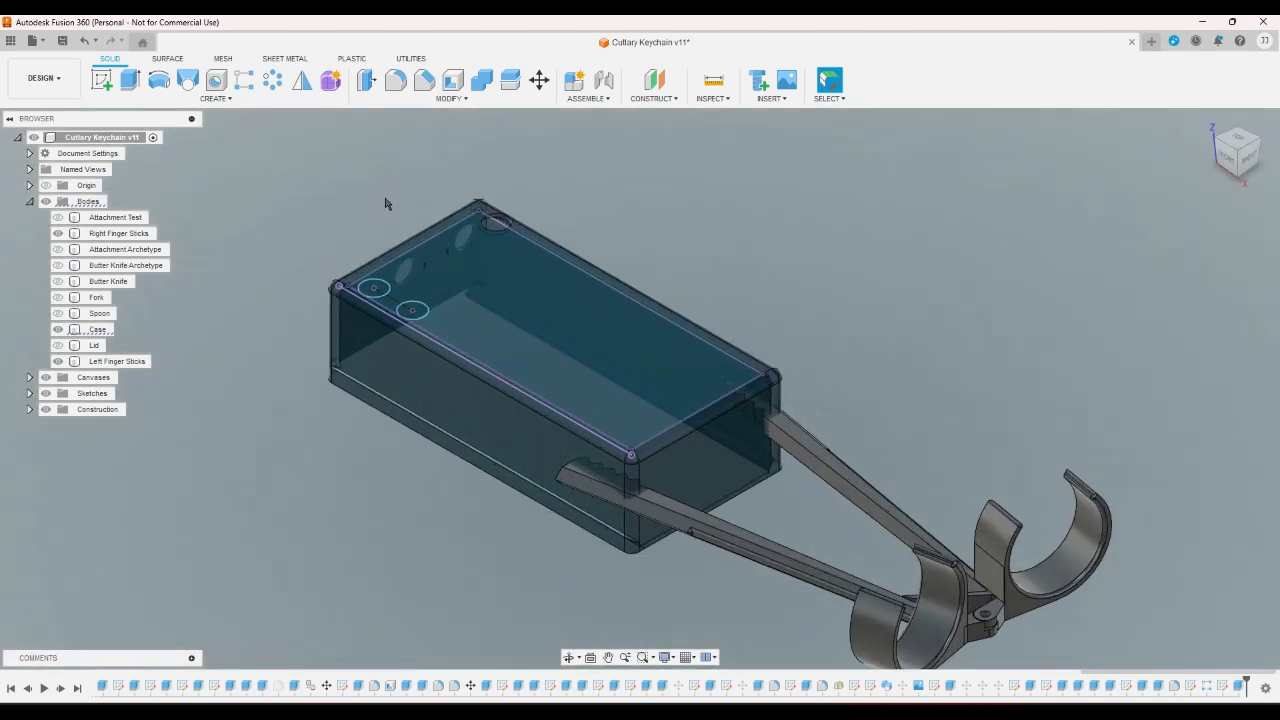
pyautogui.scroll(2, 408, 260)
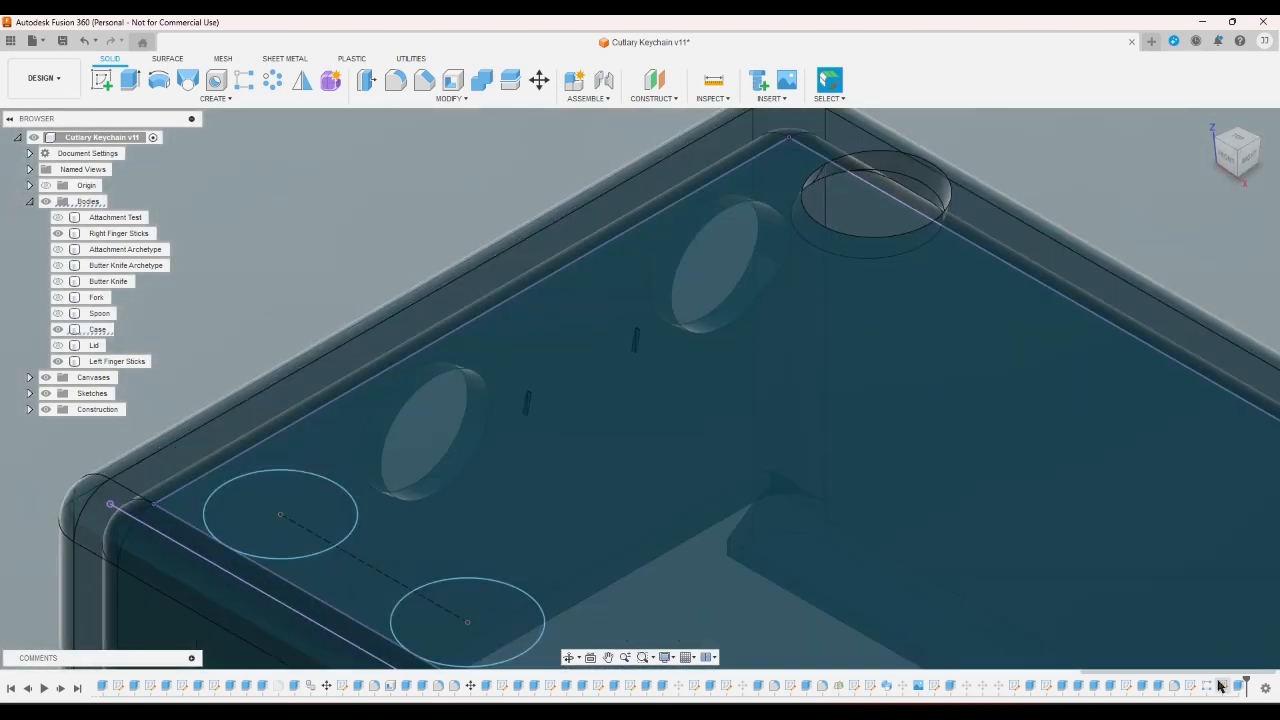
pyautogui.doubleClick(1222, 685)
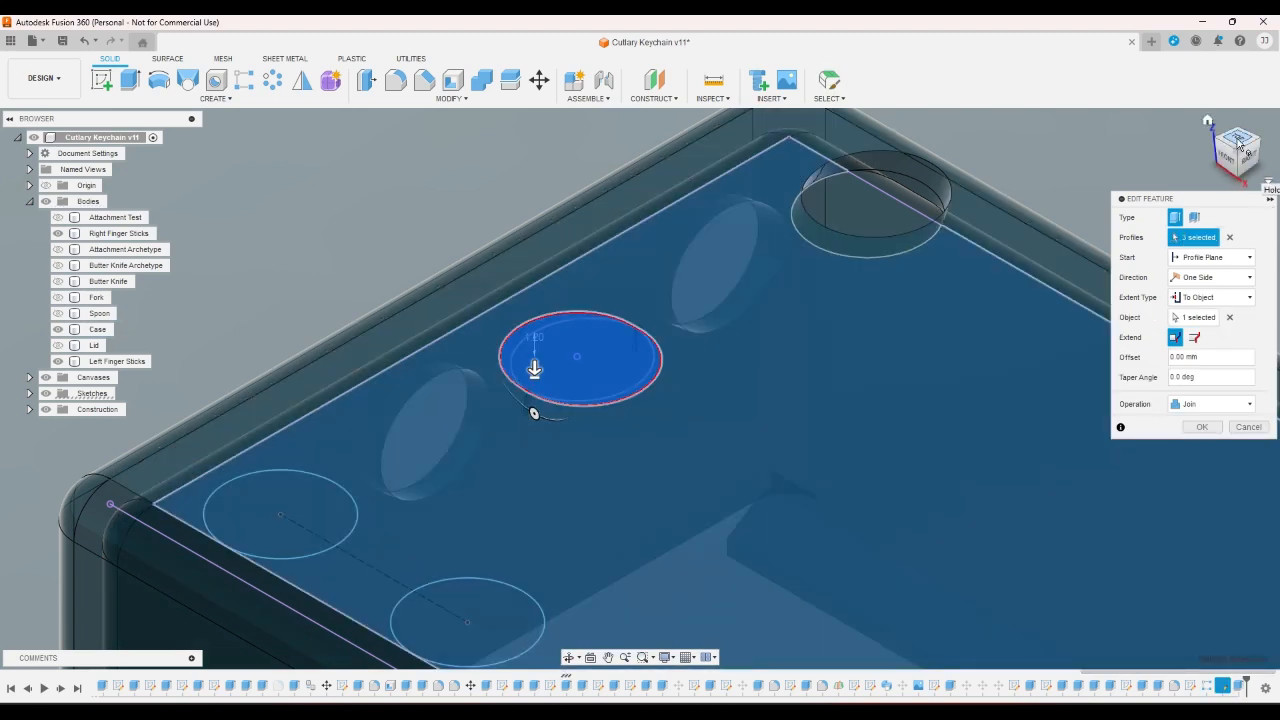
pyautogui.click(1236, 142)
pyautogui.scroll(5, 500, 250)
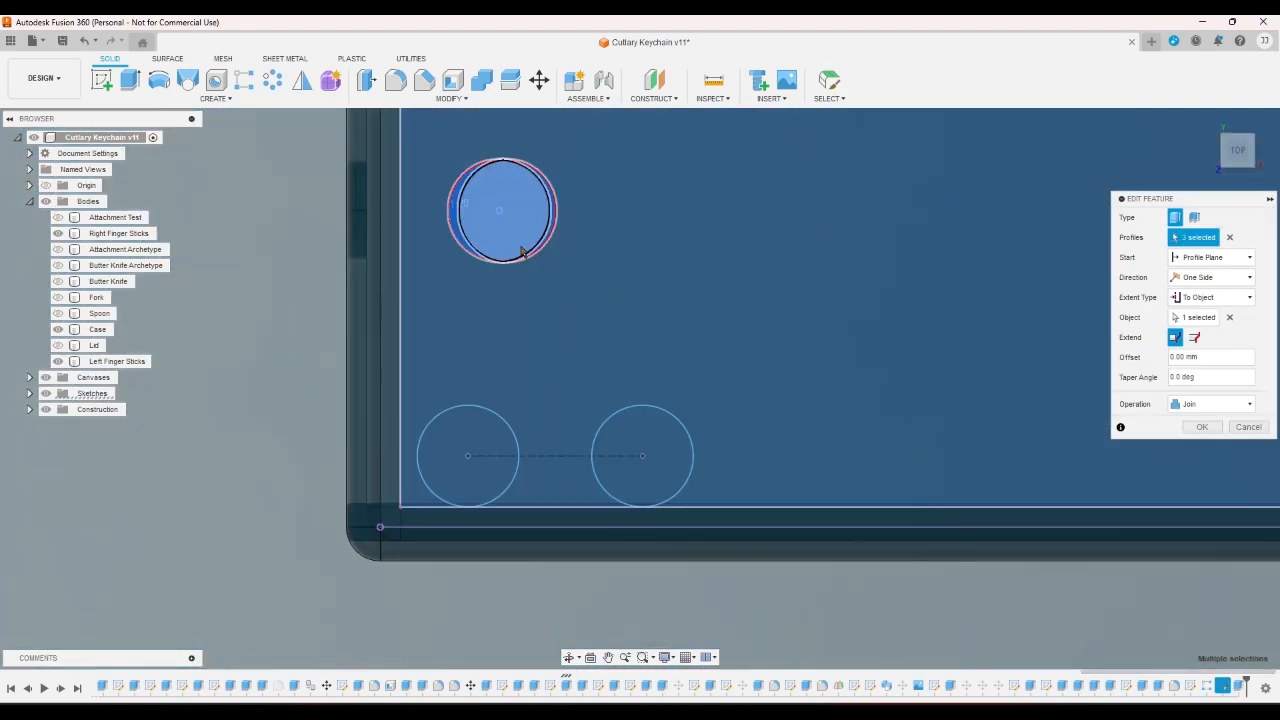
pyautogui.scroll(2, 461, 278)
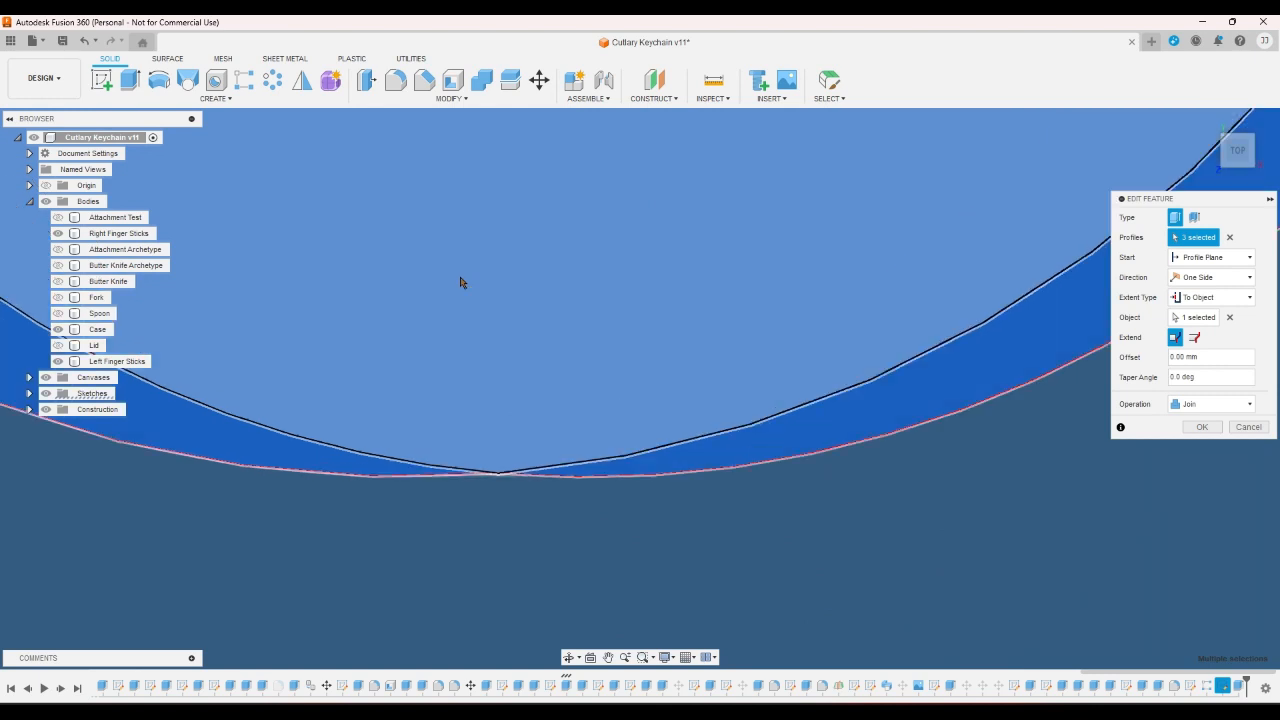
pyautogui.scroll(2, 460, 300)
pyautogui.scroll(3, 491, 583)
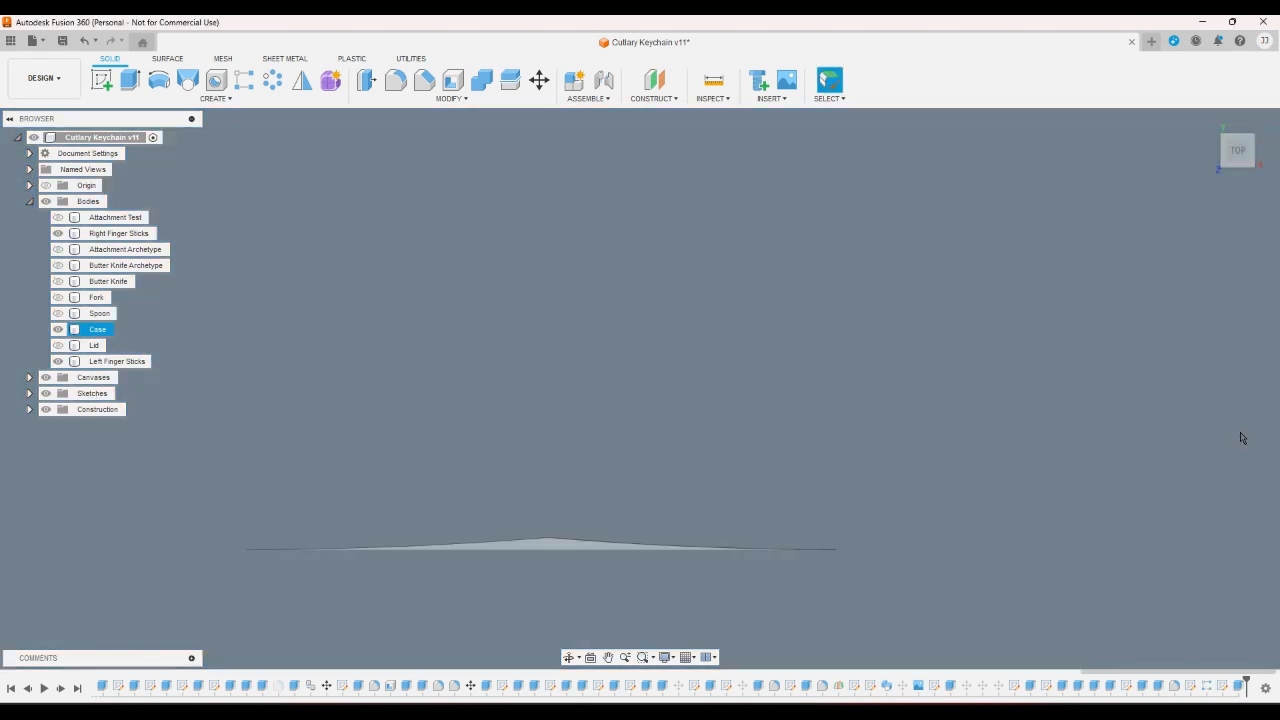
pyautogui.click(1202, 427)
# - Edit the hole-filling sketch to add a circle larger than the hole, centred on the projected hole, and finish the sketch
pyautogui.doubleClick(1224, 686)
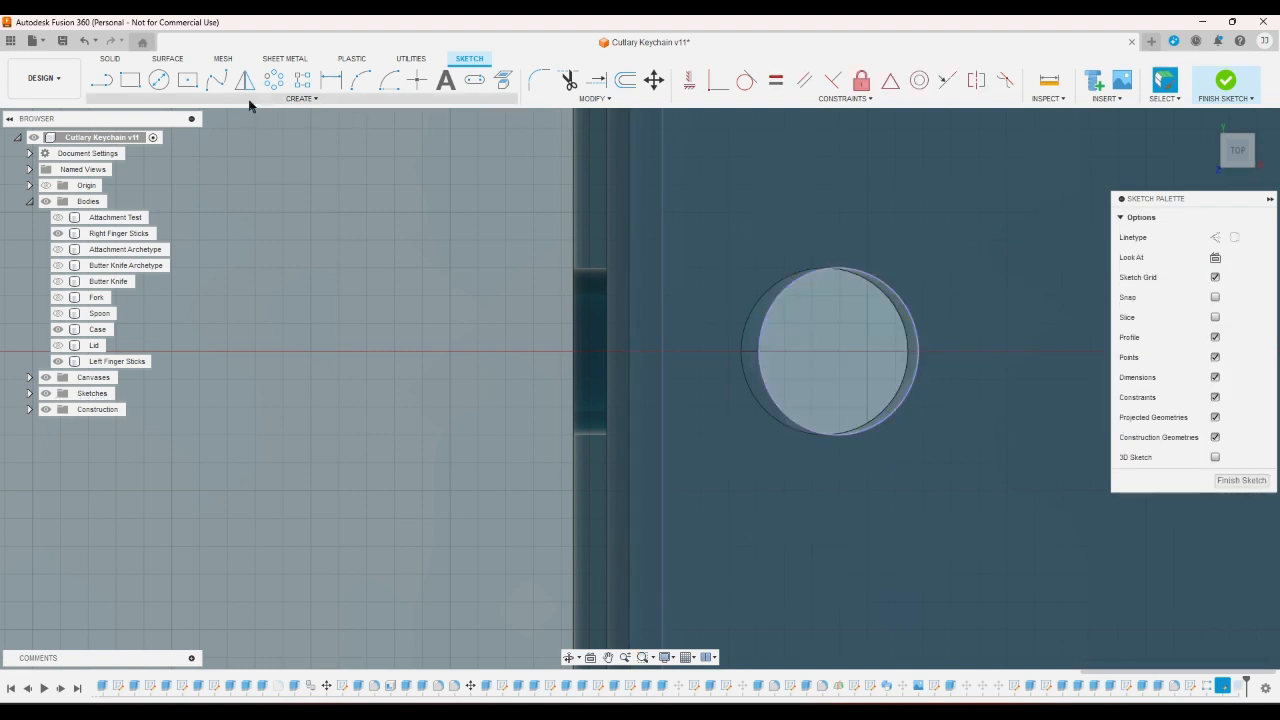
pyautogui.click(159, 79)
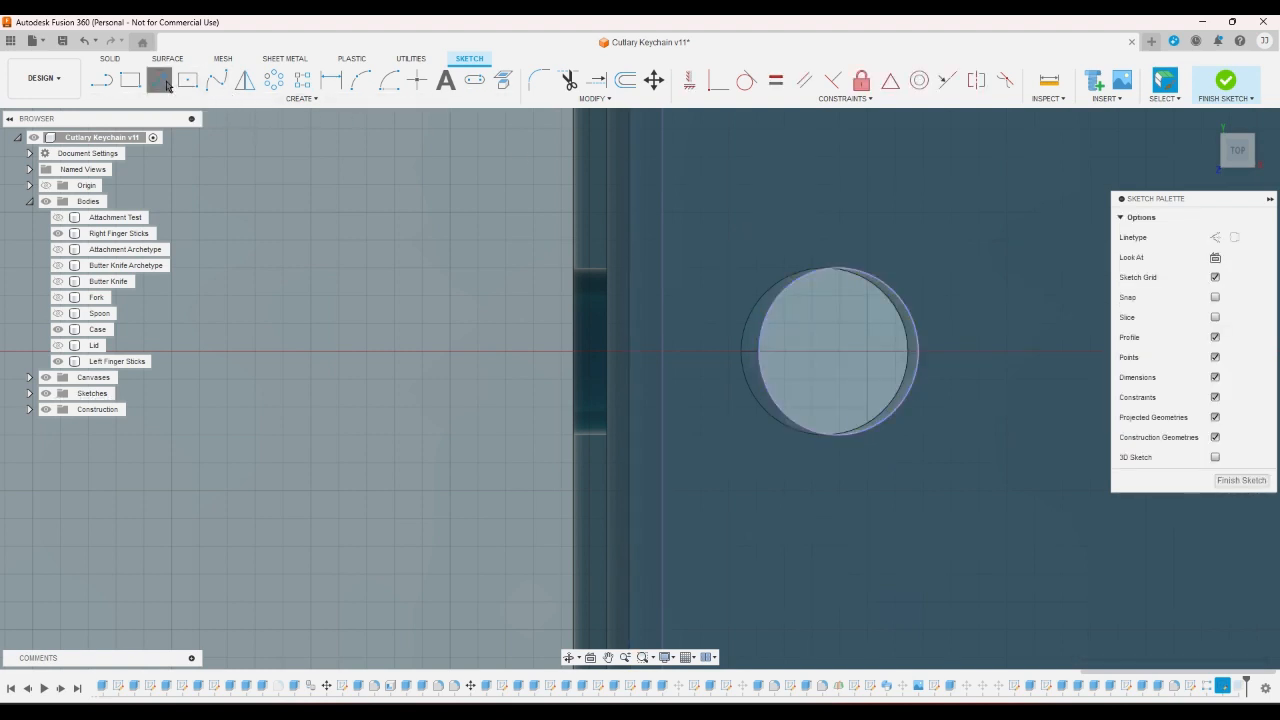
pyautogui.click(822, 331)
pyautogui.click(955, 217)
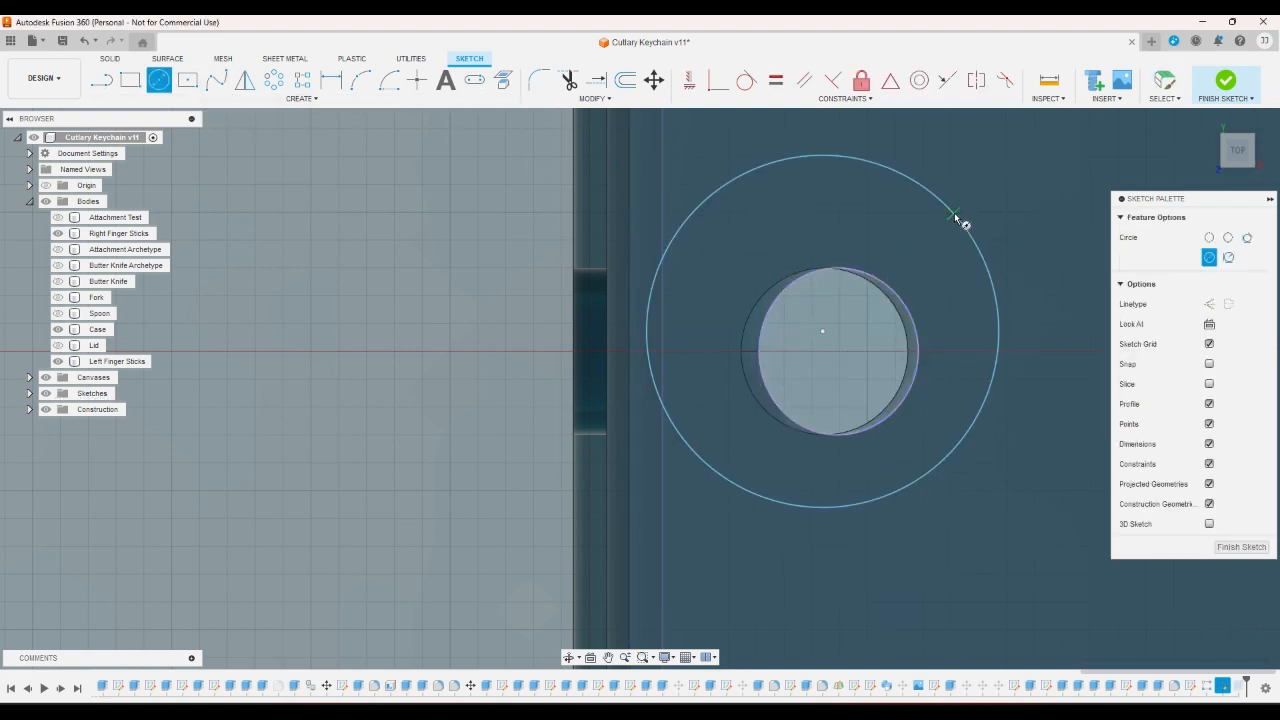
pyautogui.rightClick(466, 266)
pyautogui.click(502, 275)
pyautogui.moveTo(648, 307); pyautogui.dragTo(707, 325)
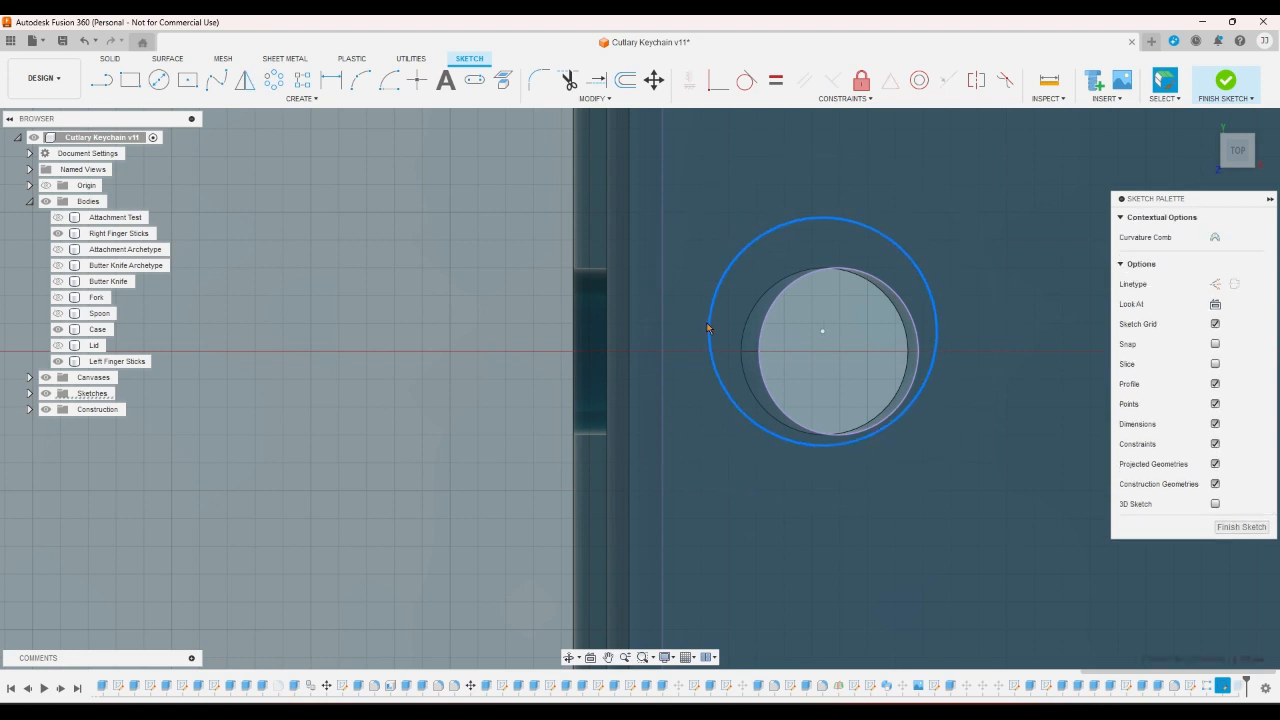
pyautogui.moveTo(824, 333); pyautogui.dragTo(841, 353)
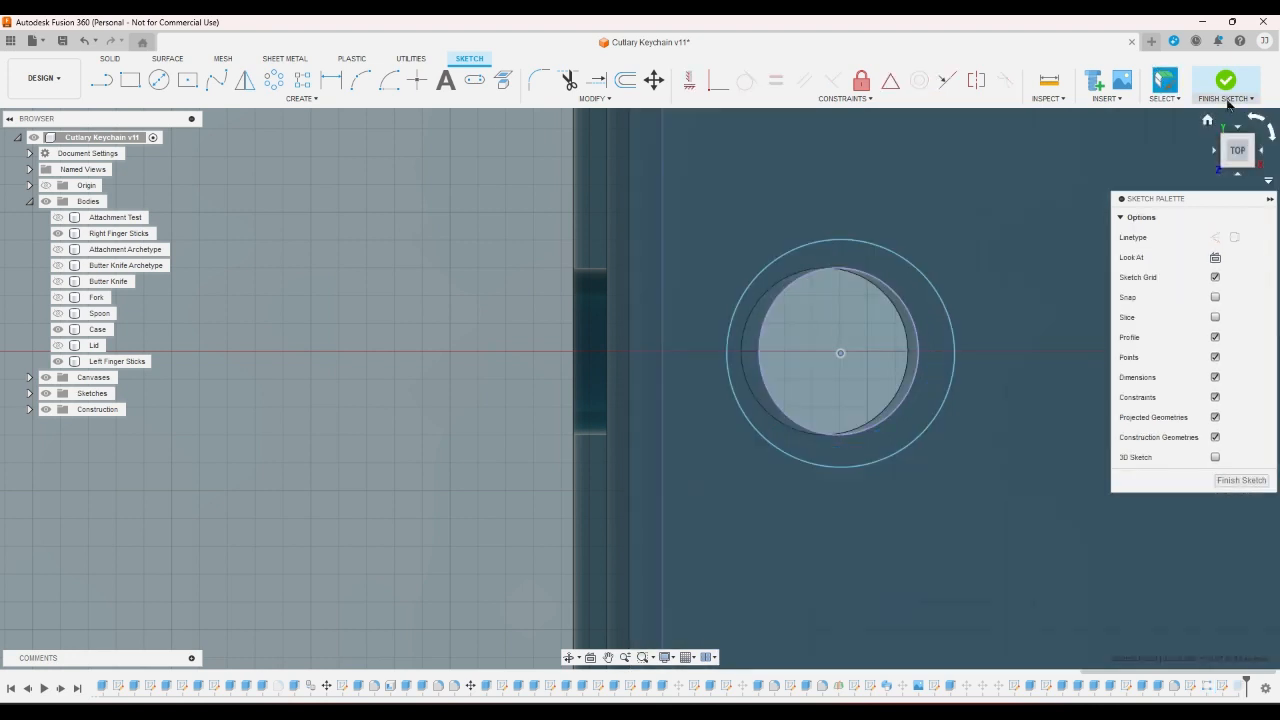
pyautogui.click(1226, 80)
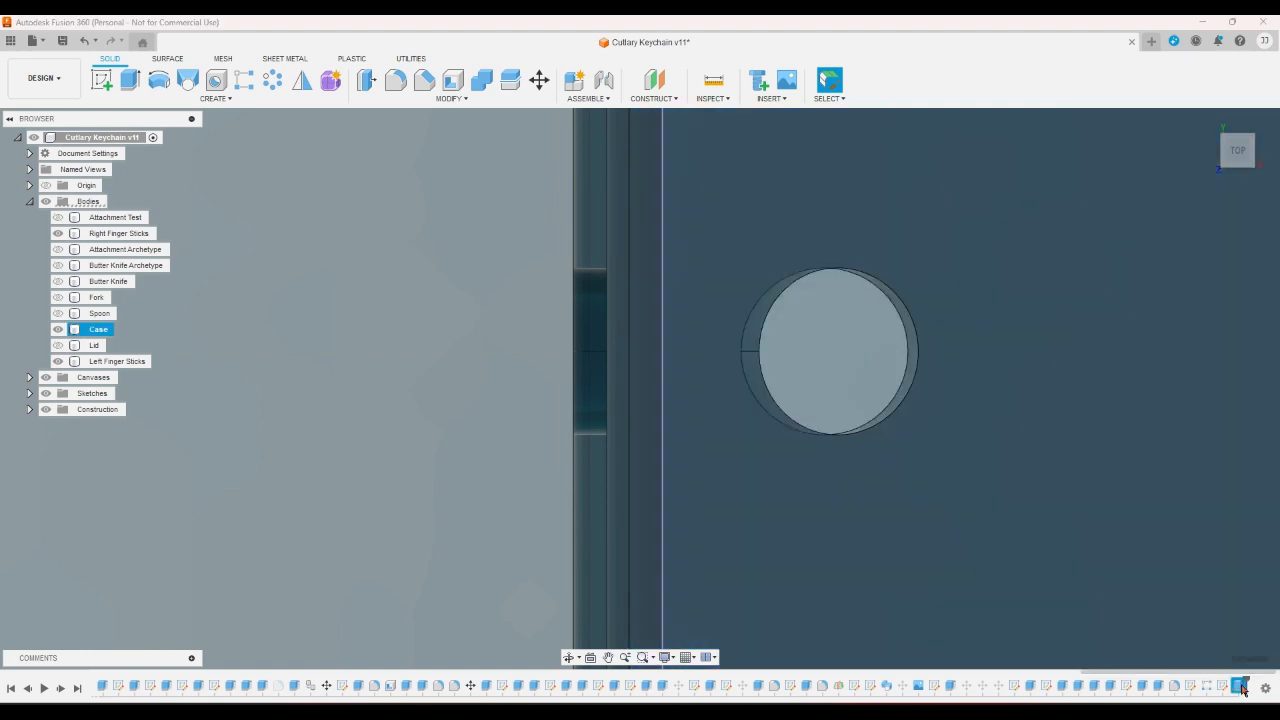
# - Edit the hole-filling extrusion to also include the profile region surrounding the hole inside the larger circle
pyautogui.doubleClick(1240, 686)
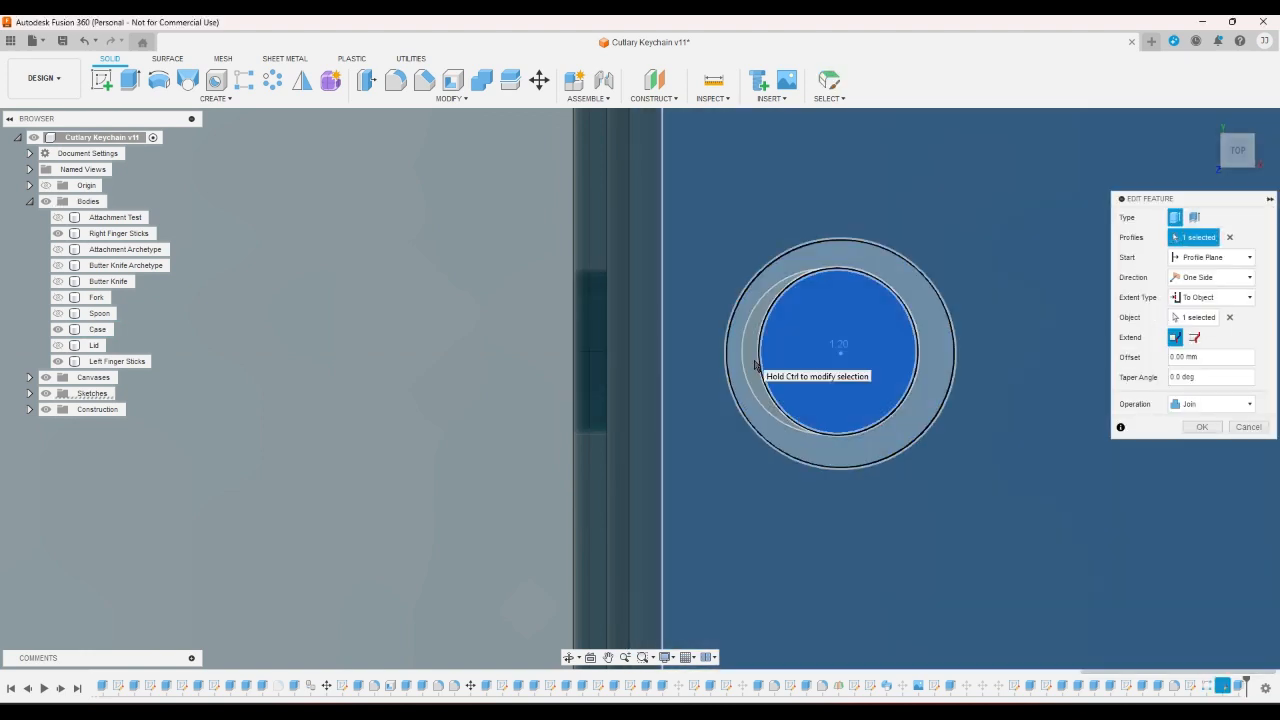
pyautogui.click(756, 366)
pyautogui.click(1202, 427)
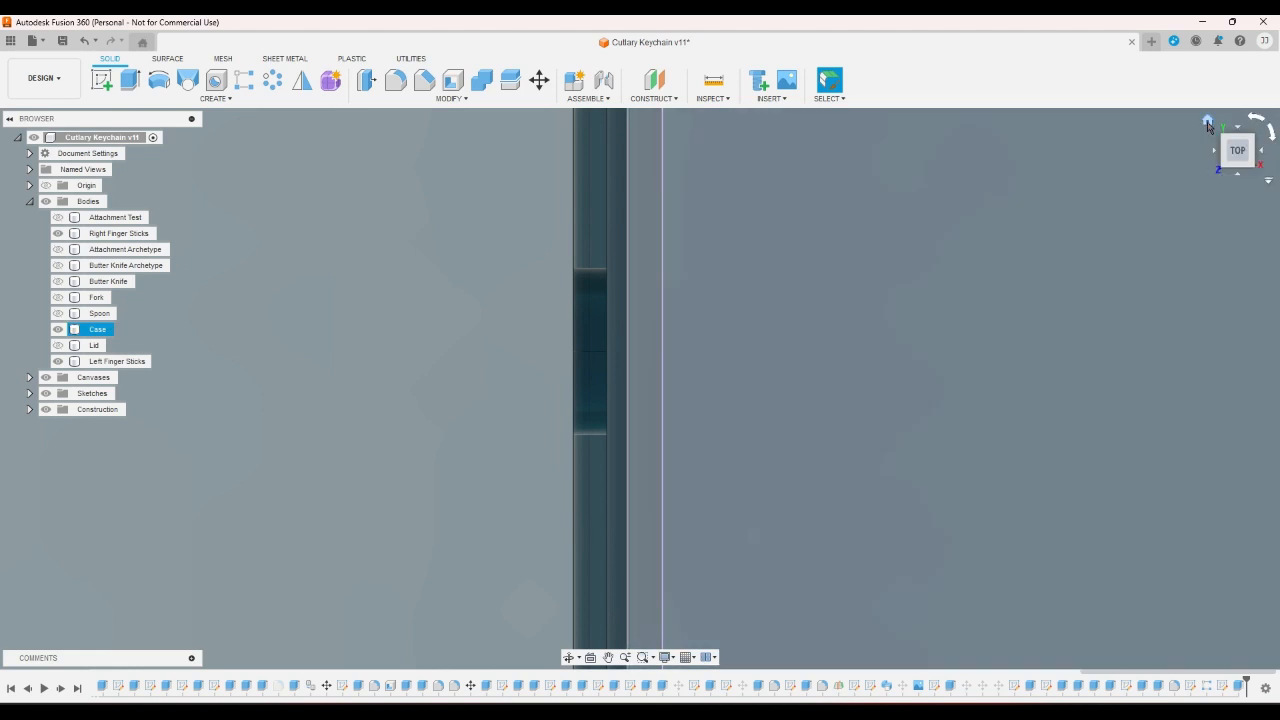
pyautogui.click(1208, 120)
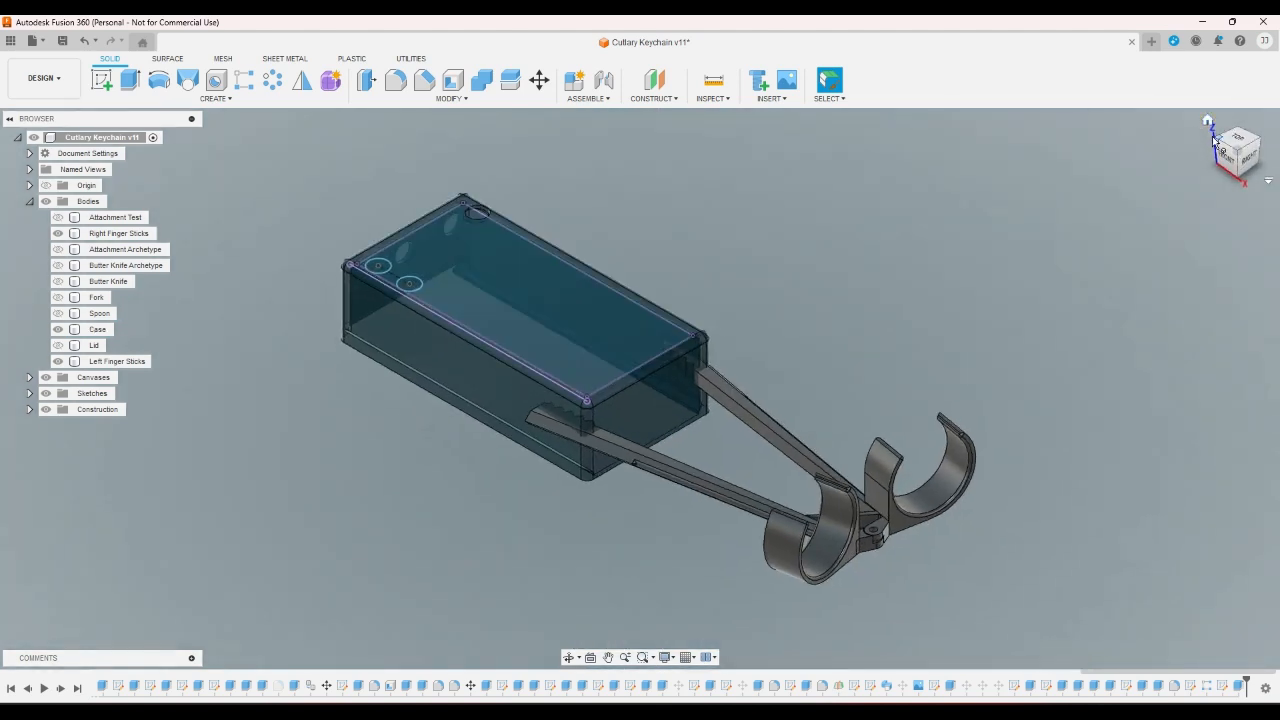
pyautogui.click(1214, 141)
pyautogui.click(130, 80)
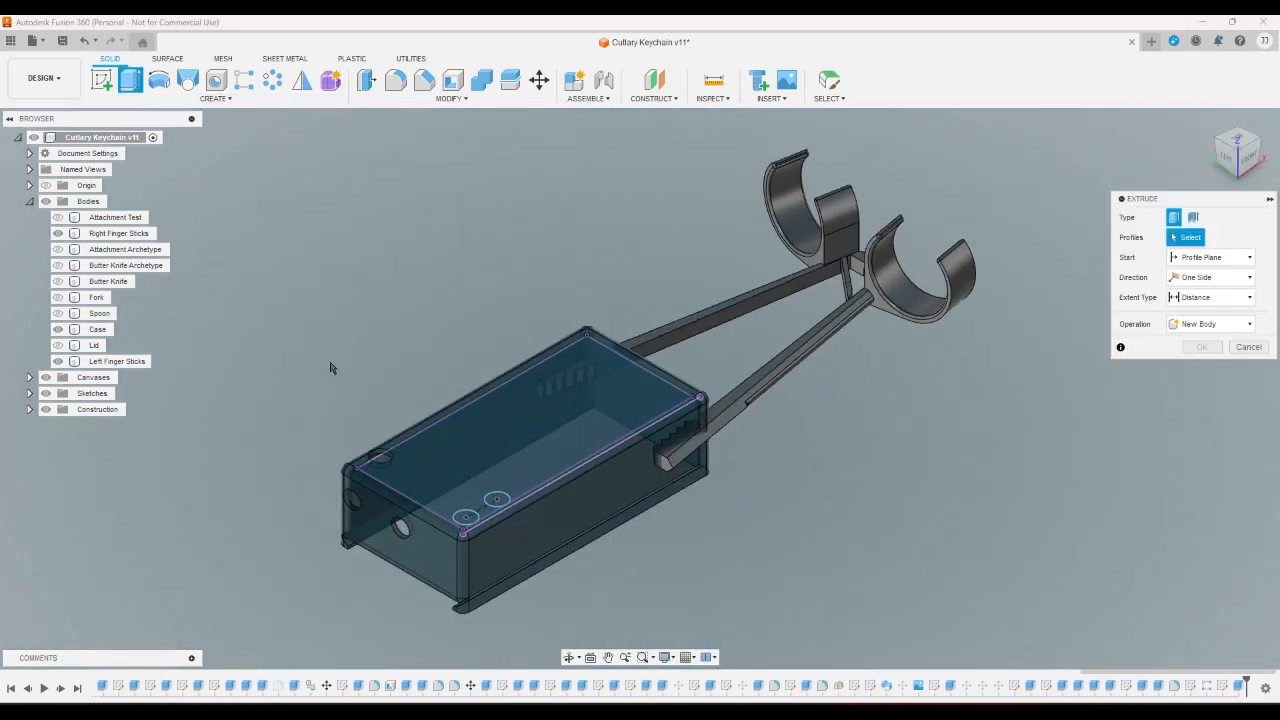
pyautogui.click(398, 540)
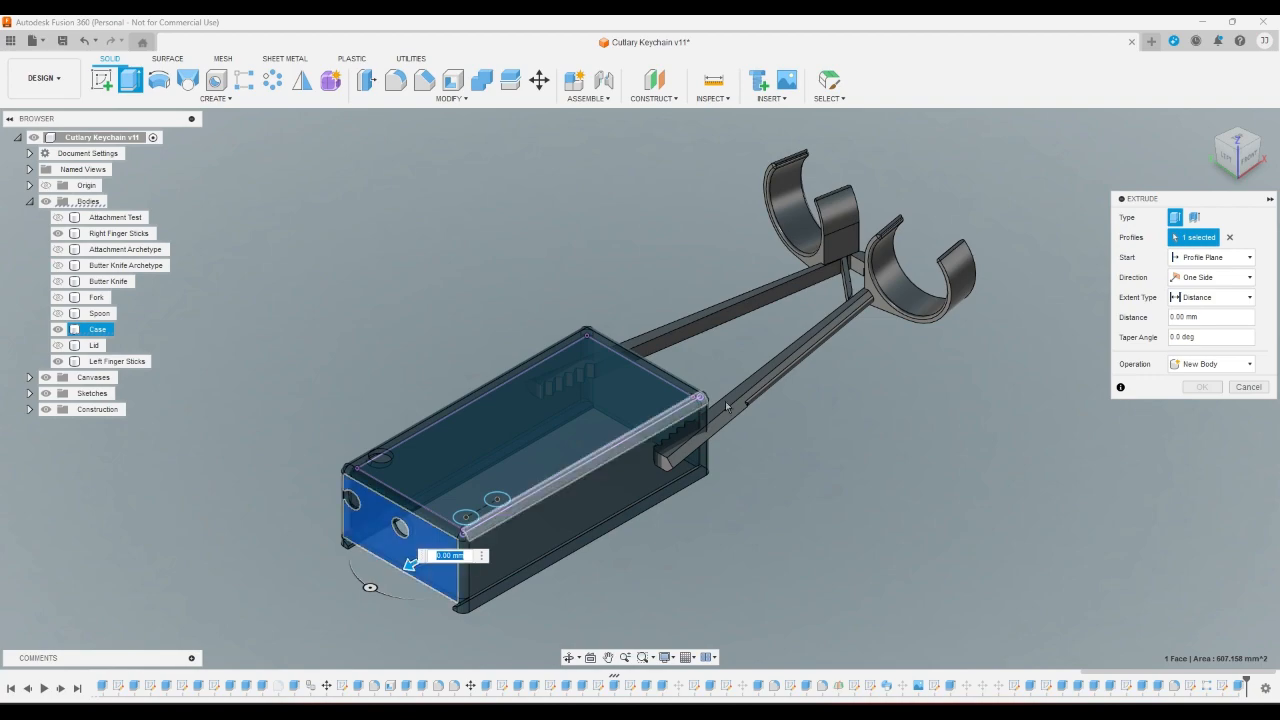
pyautogui.click(1248, 387)
# - Sketch a circle larger than the middle hole on the case's short end face, centred on that hole, and finish the sketch
pyautogui.click(90, 79)
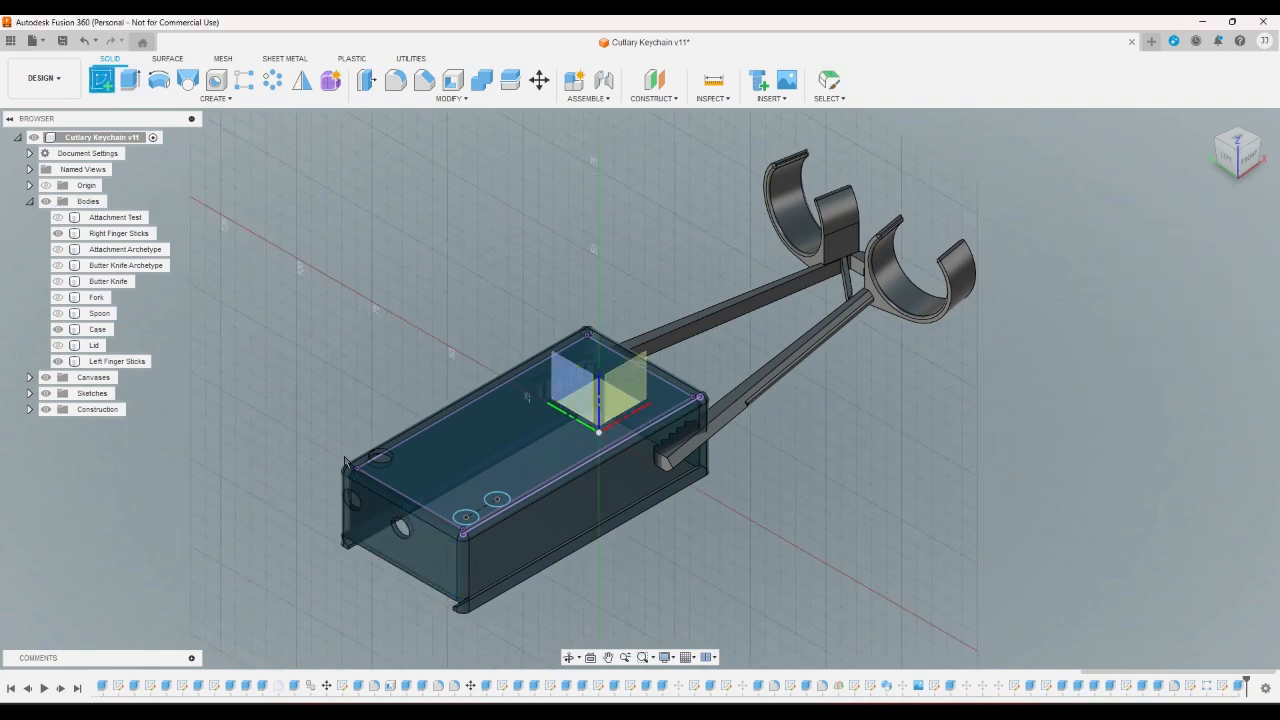
pyautogui.click(374, 538)
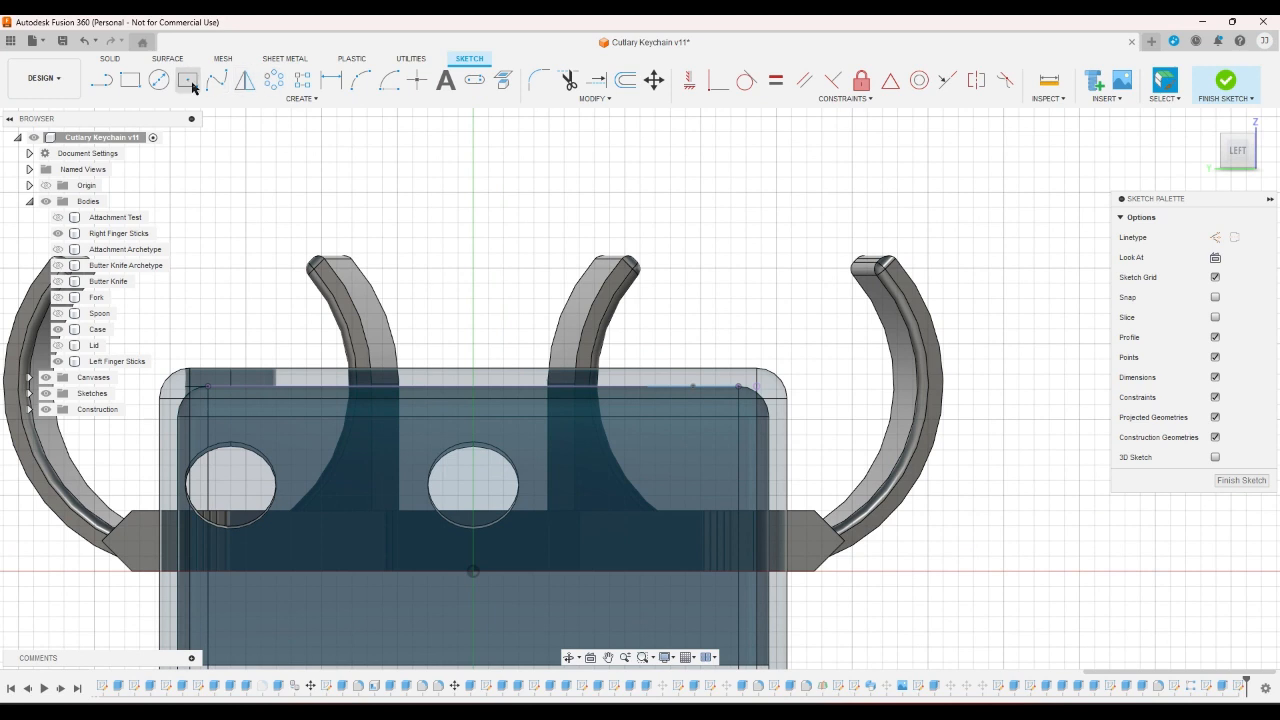
pyautogui.click(159, 80)
pyautogui.scroll(3, 450, 440)
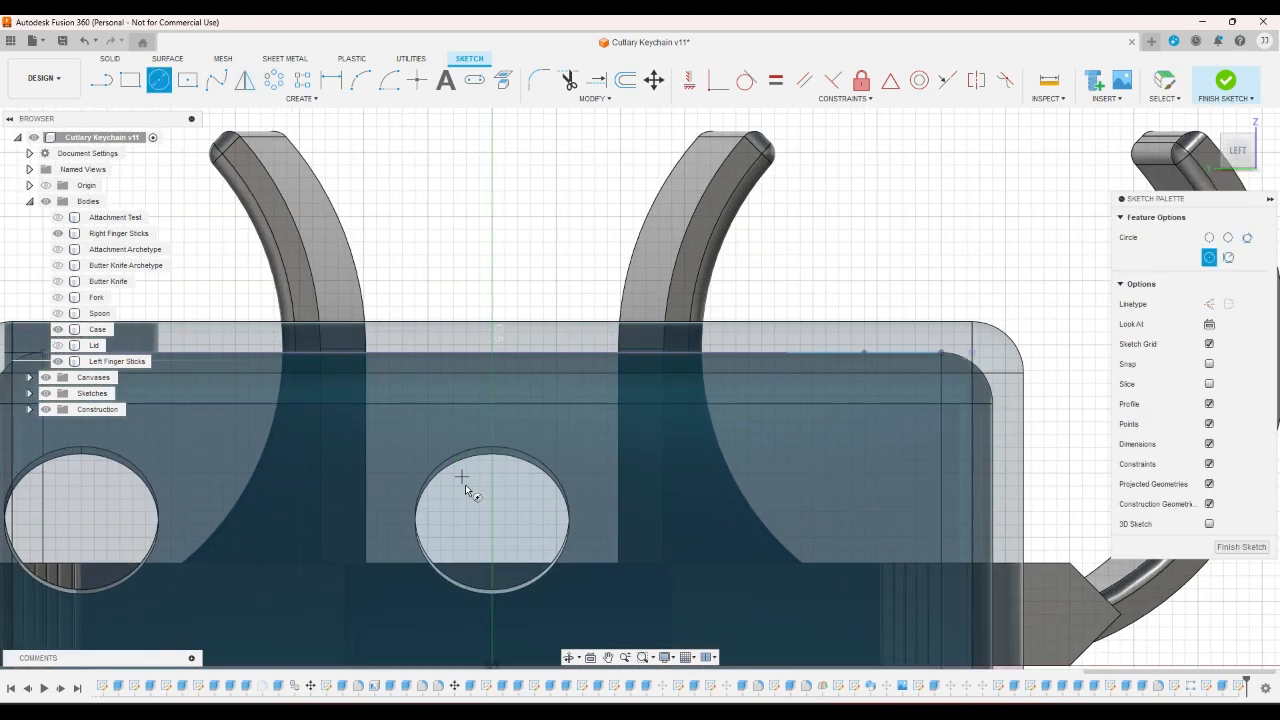
pyautogui.click(493, 524)
pyautogui.click(578, 481)
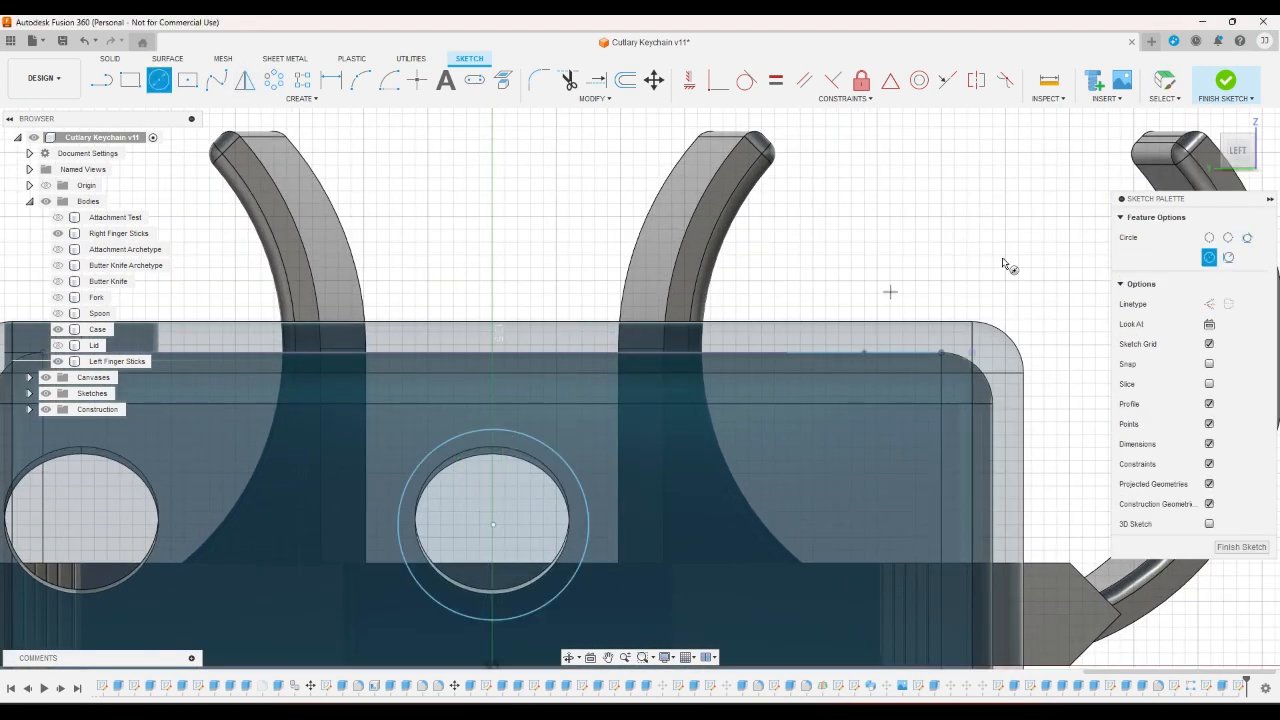
pyautogui.click(1226, 82)
# - Start an extrusion of both regions inside the new circle on the end face, with the extent type To Object
pyautogui.click(129, 80)
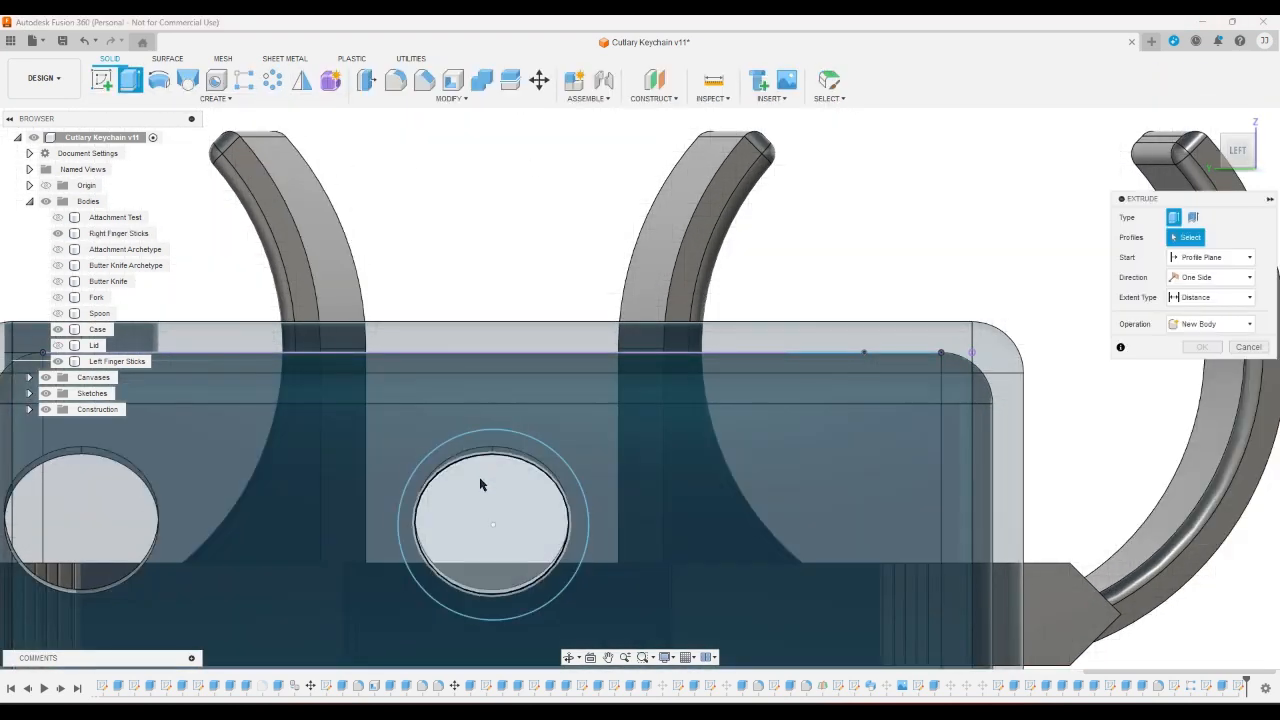
pyautogui.click(484, 486)
pyautogui.click(474, 452)
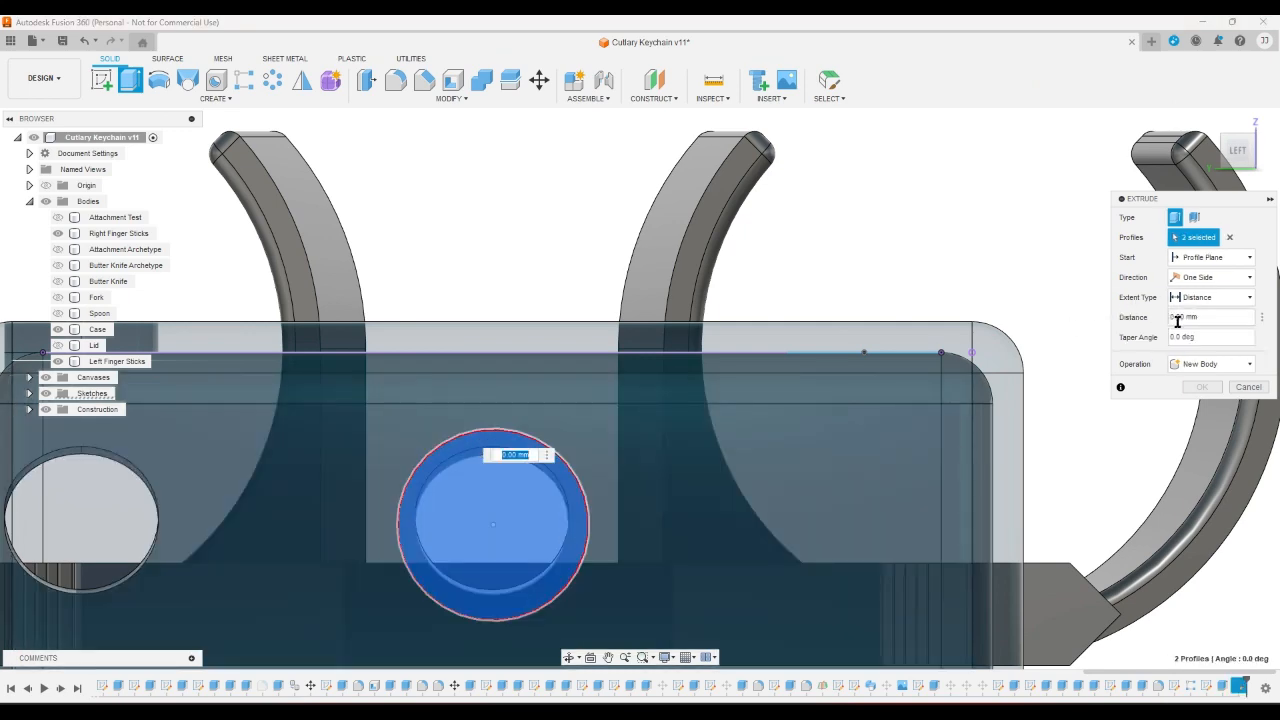
pyautogui.click(1212, 297)
pyautogui.click(1192, 328)
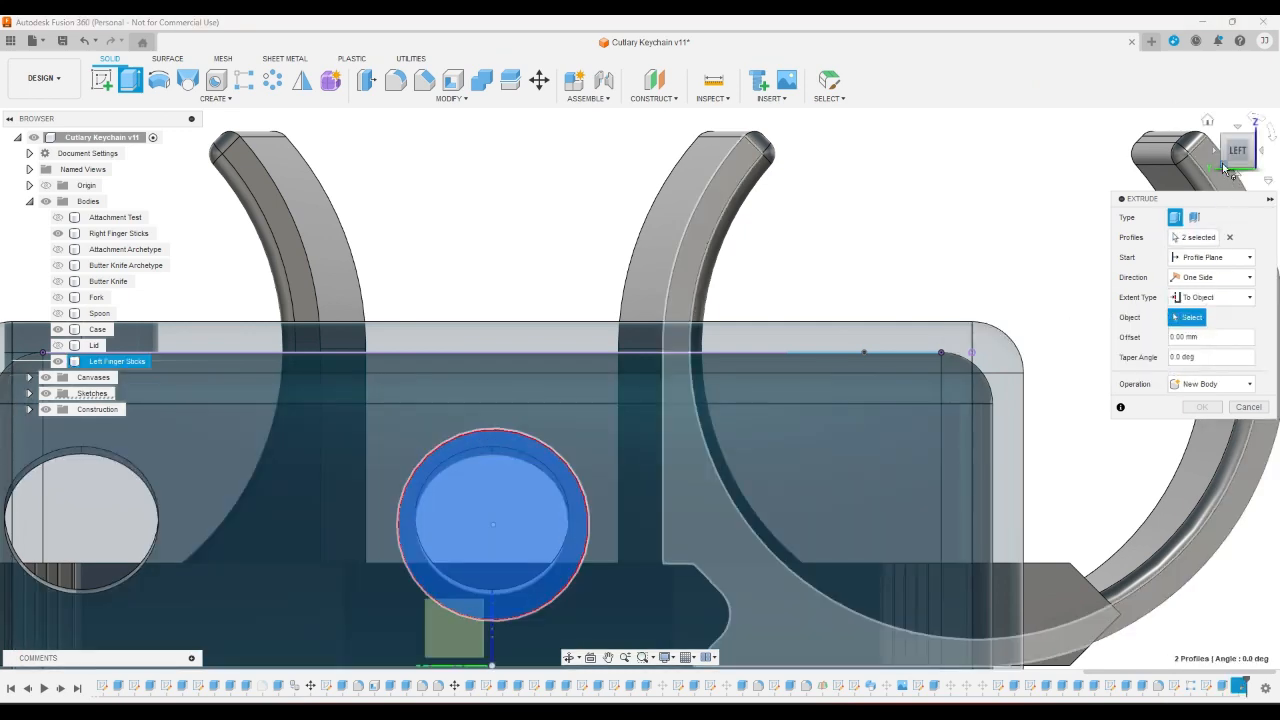
# - Set the end wall's inner face as the extrusion's limit and join it to the case to fill the middle hole
pyautogui.click(1226, 168)
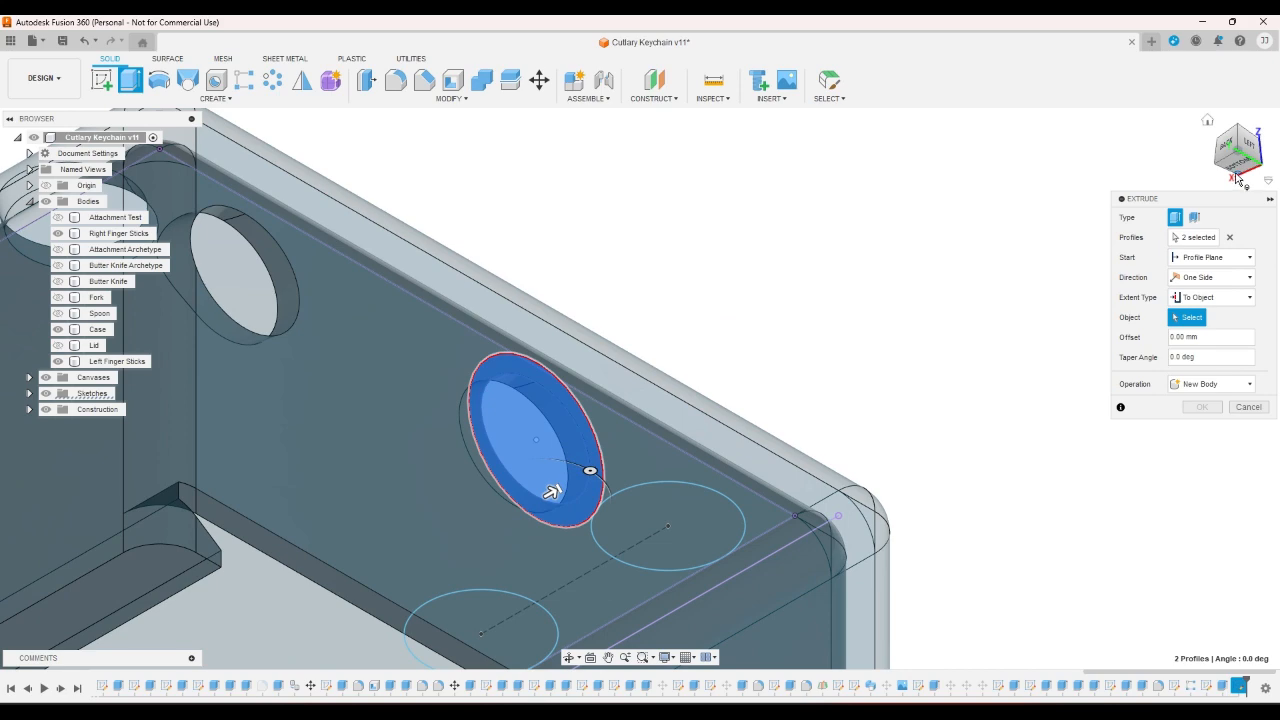
pyautogui.click(1237, 178)
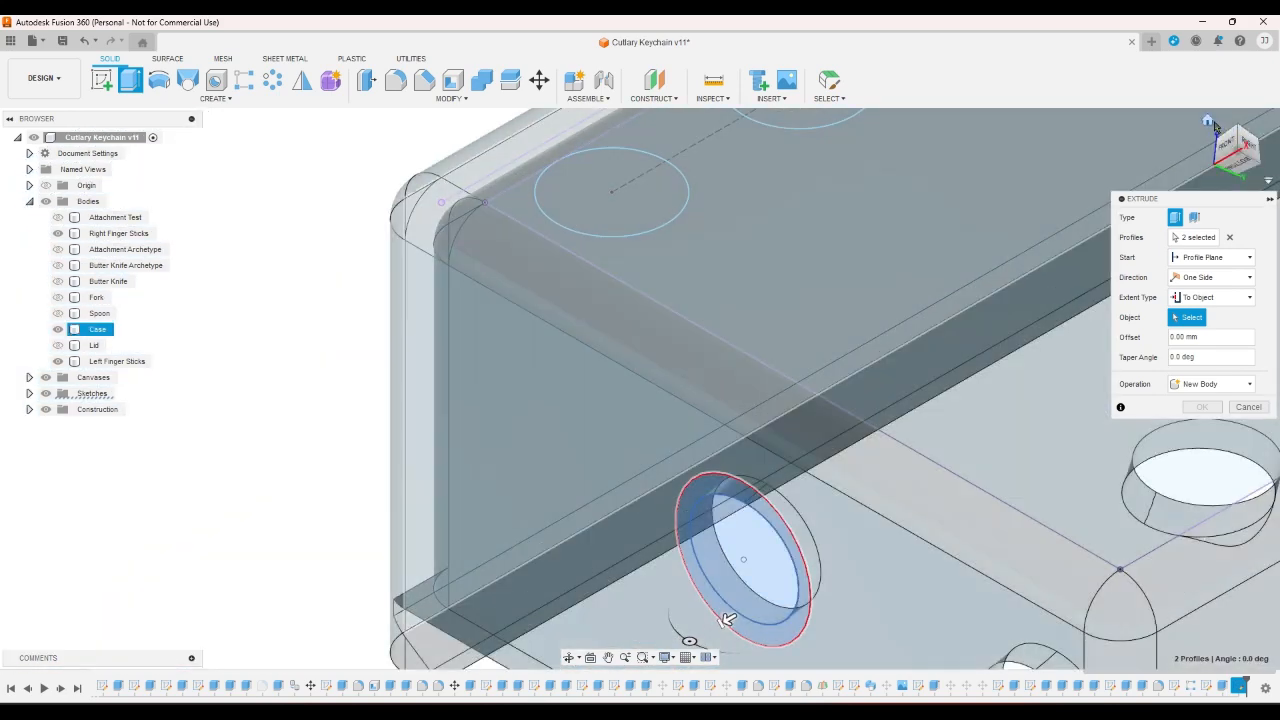
pyautogui.click(1208, 121)
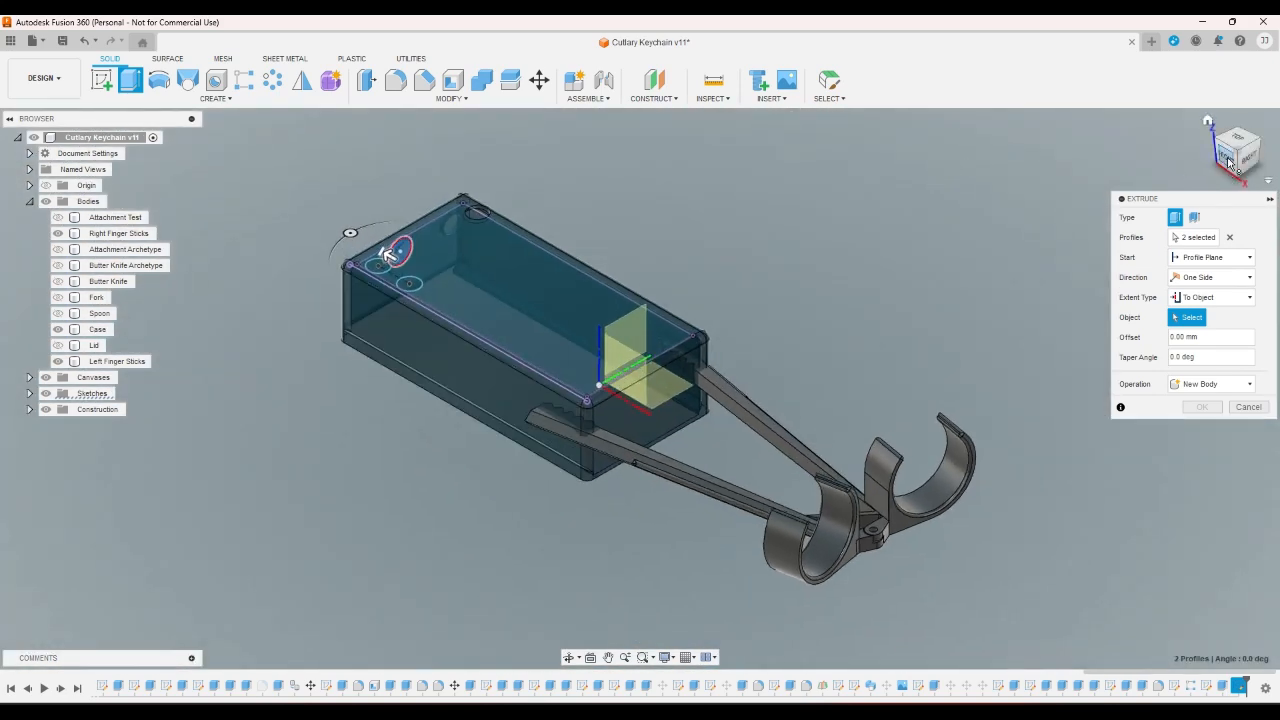
pyautogui.click(1229, 163)
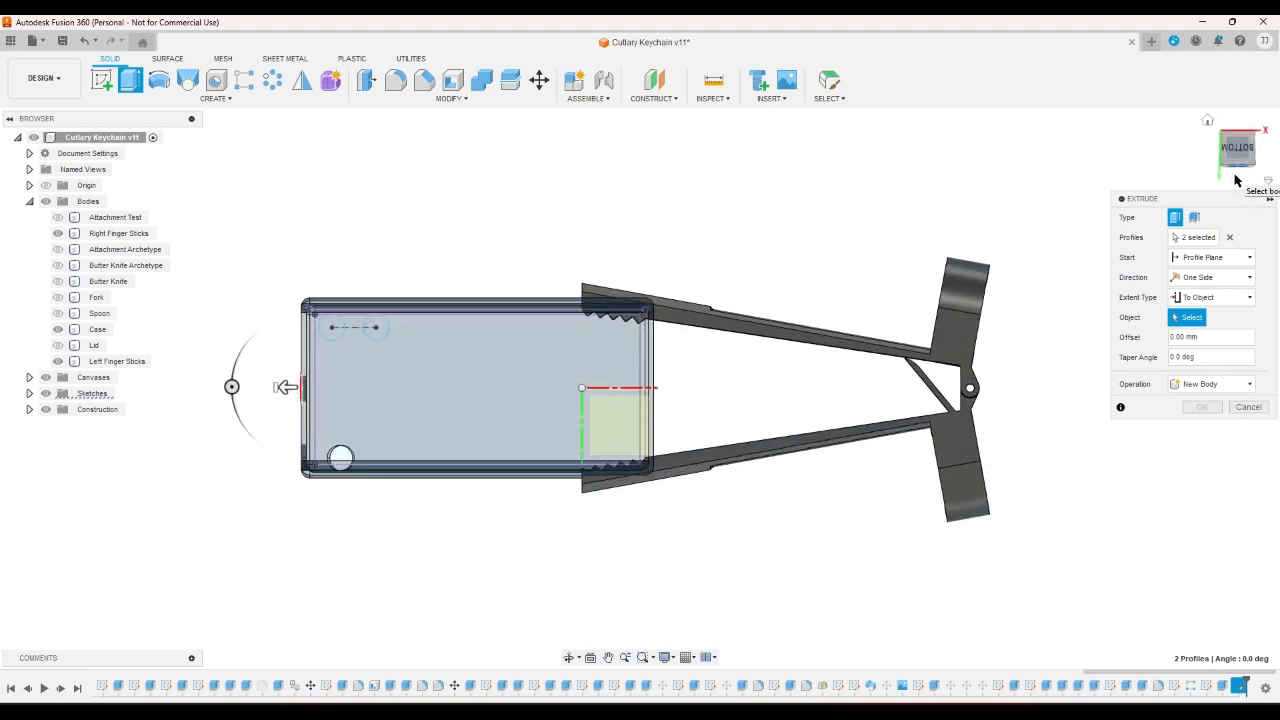
pyautogui.click(1236, 179)
pyautogui.click(1208, 121)
pyautogui.scroll(3, 490, 266)
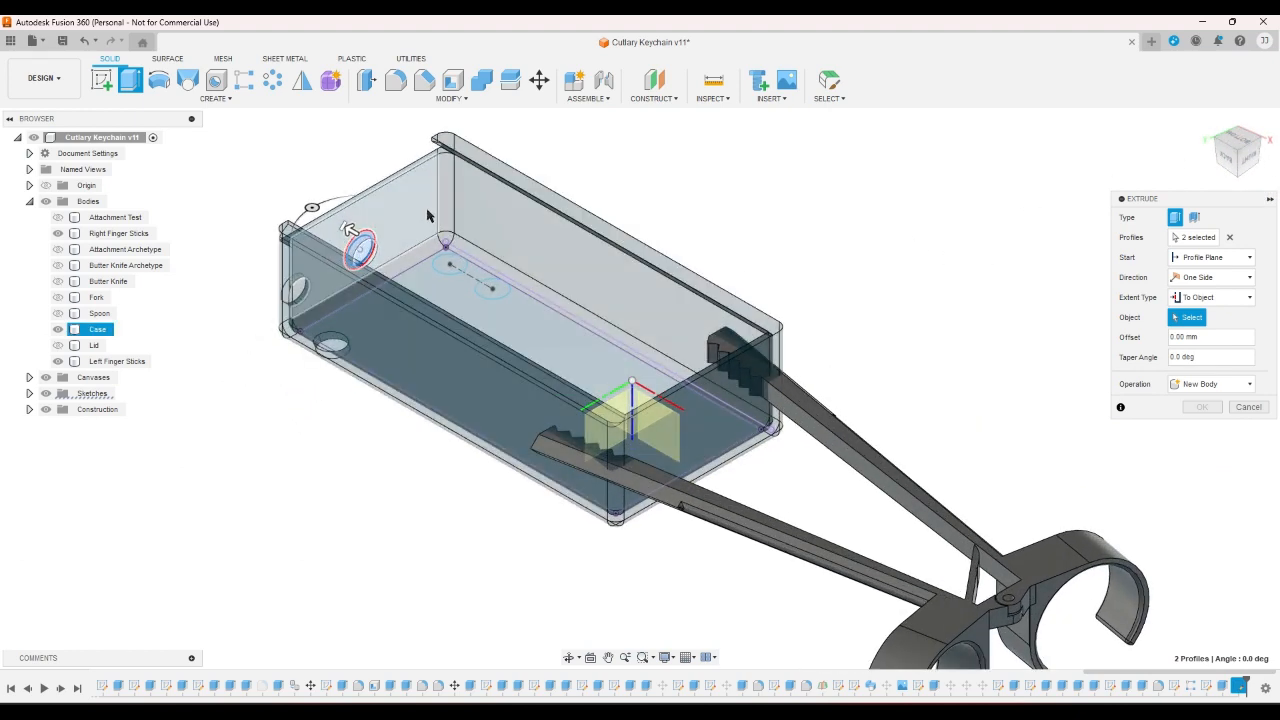
pyautogui.click(427, 215)
pyautogui.click(1212, 424)
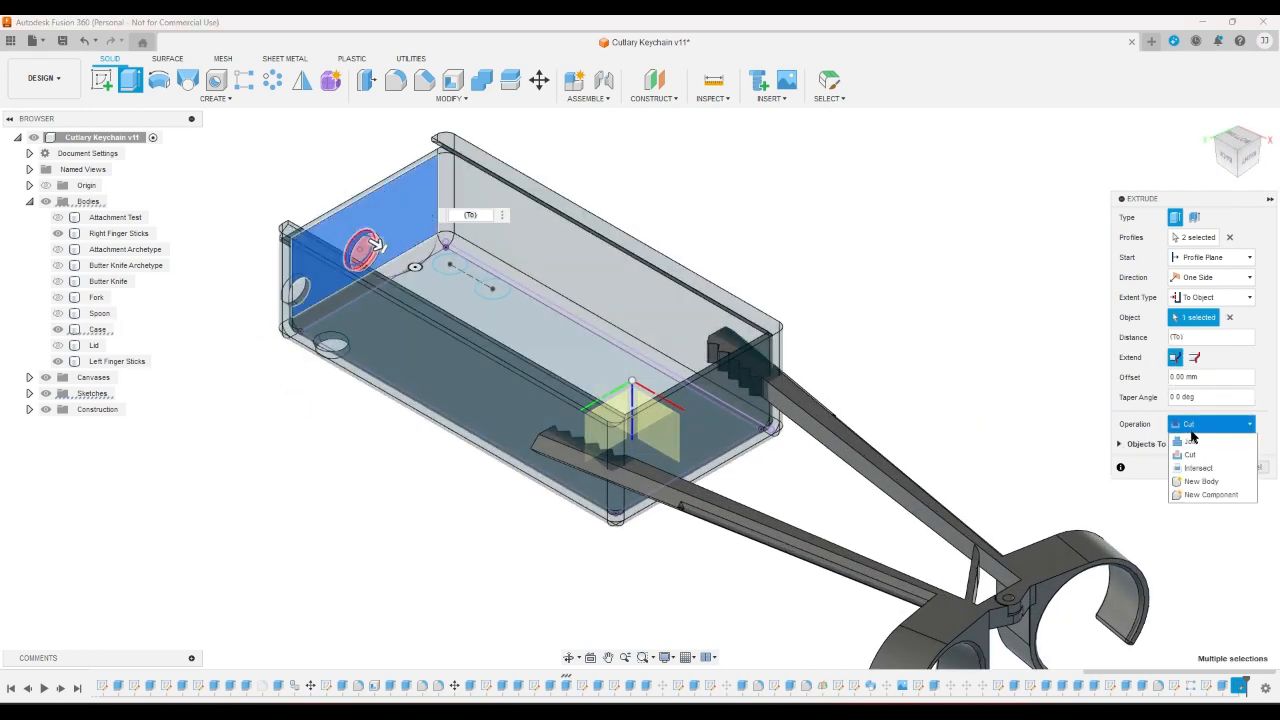
pyautogui.click(1197, 443)
pyautogui.click(1200, 447)
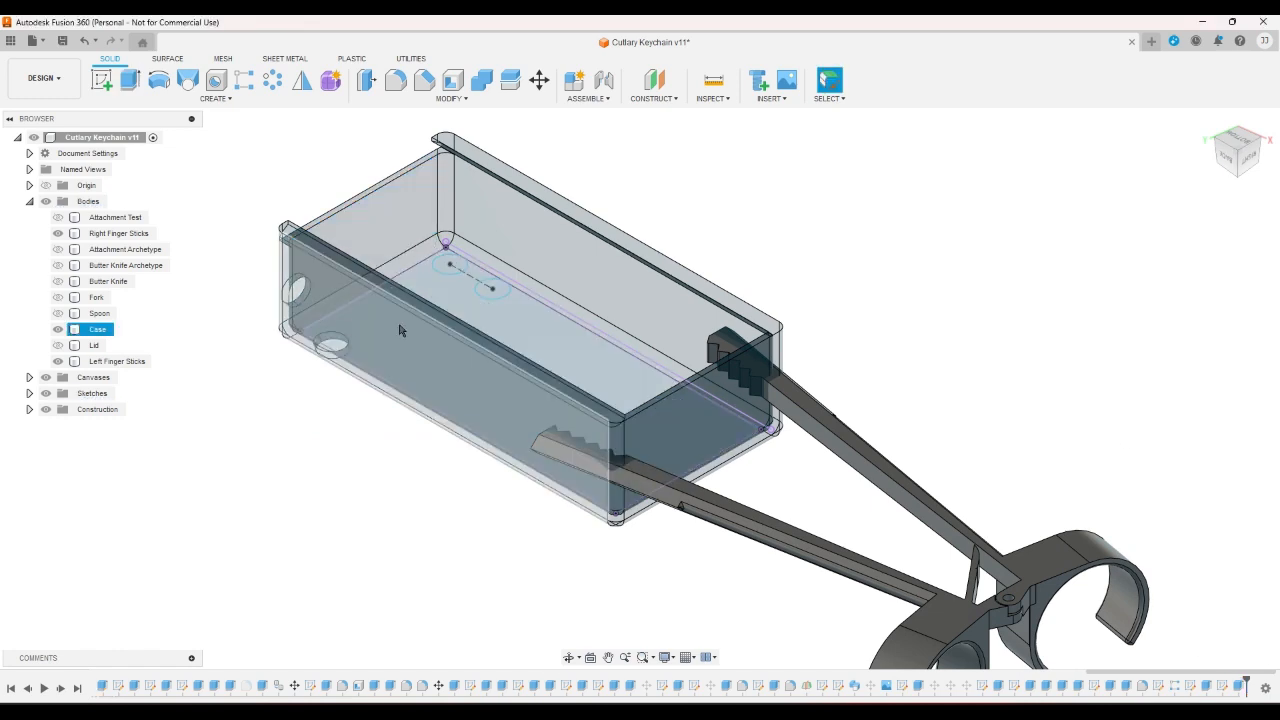
# - Hide the sketches still displayed on the case
pyautogui.click(80, 361)
pyautogui.click(58, 361)
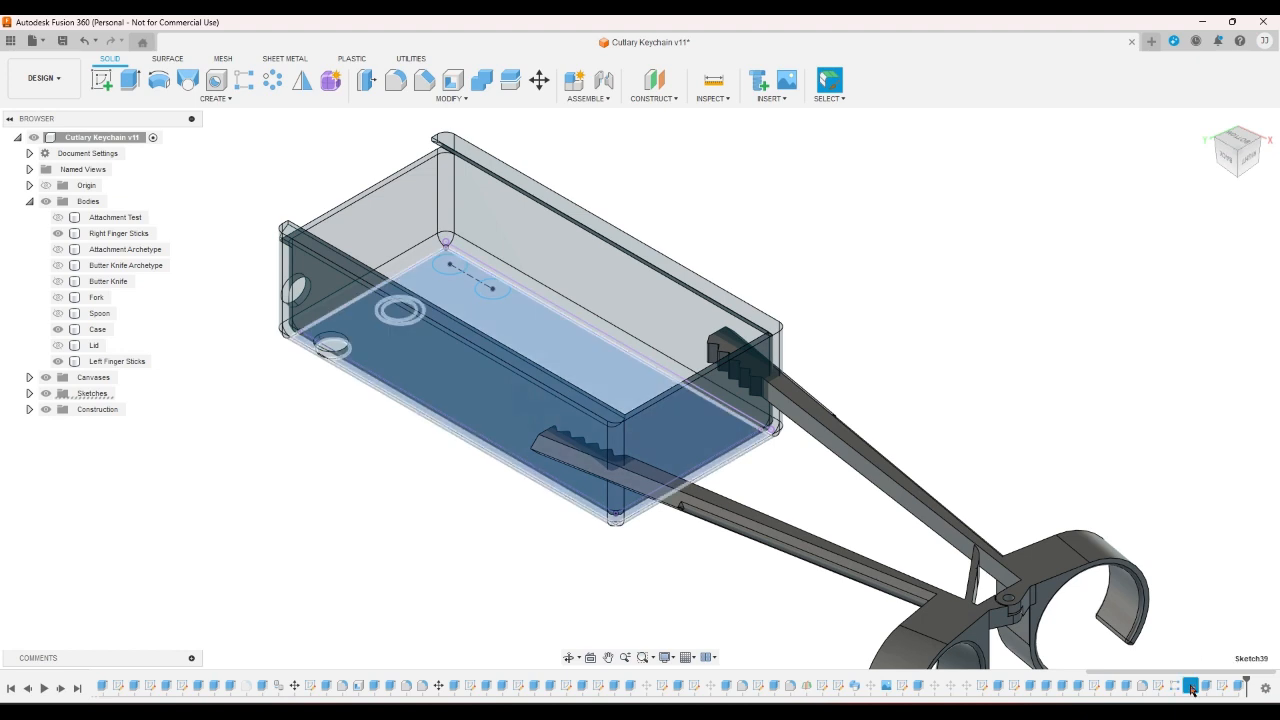
pyautogui.click(29, 393)
pyautogui.scroll(-2, 57, 525)
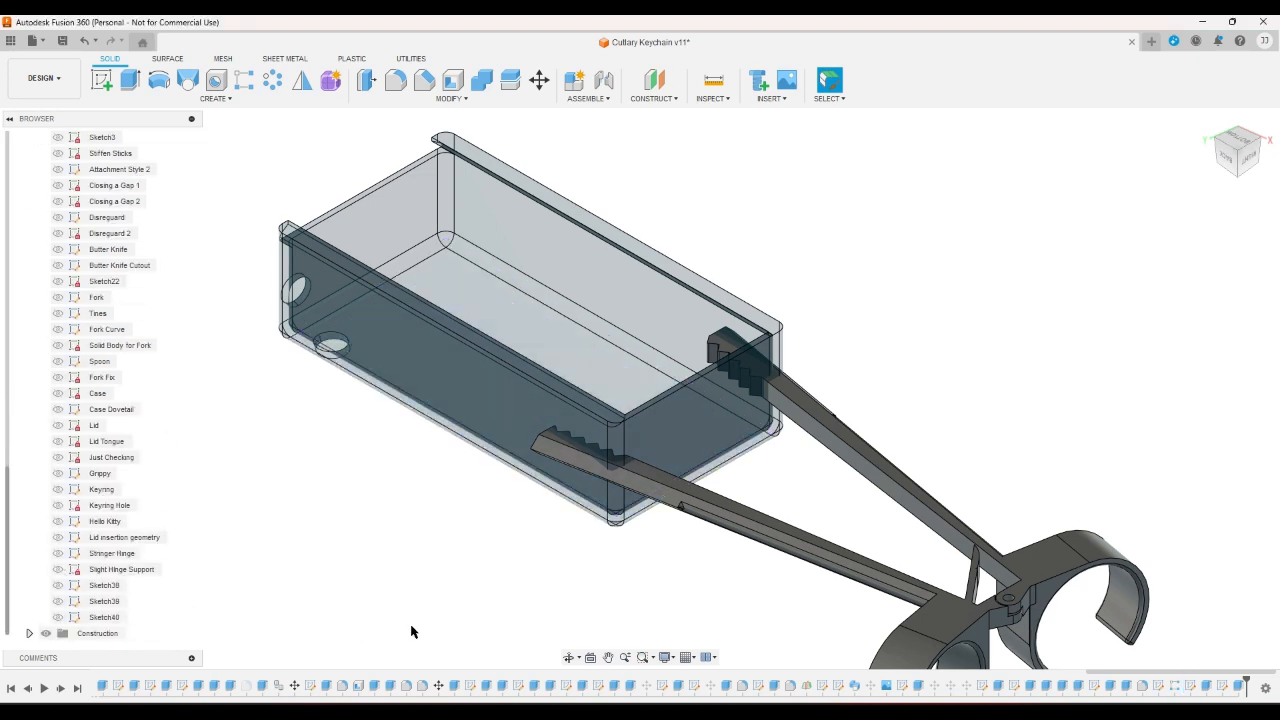
# - Replace the Case body's see-through appearance with an opaque grey one
pyautogui.click(1219, 145)
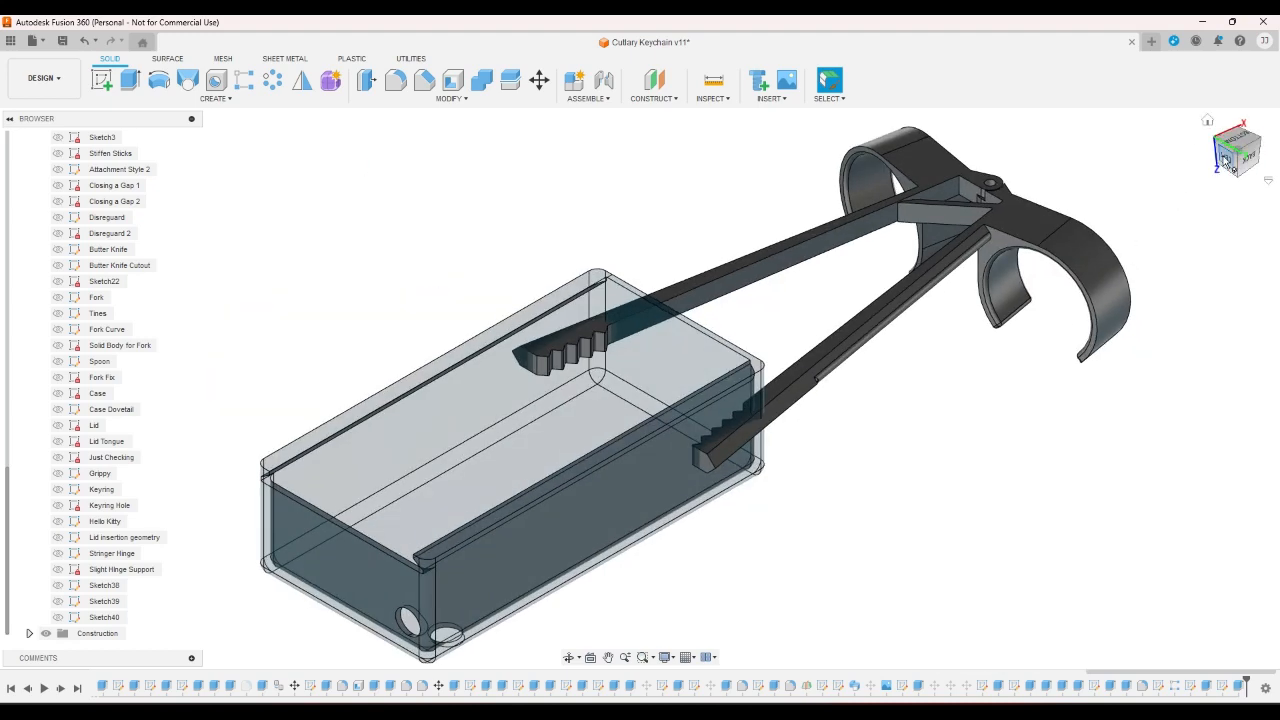
pyautogui.click(1224, 160)
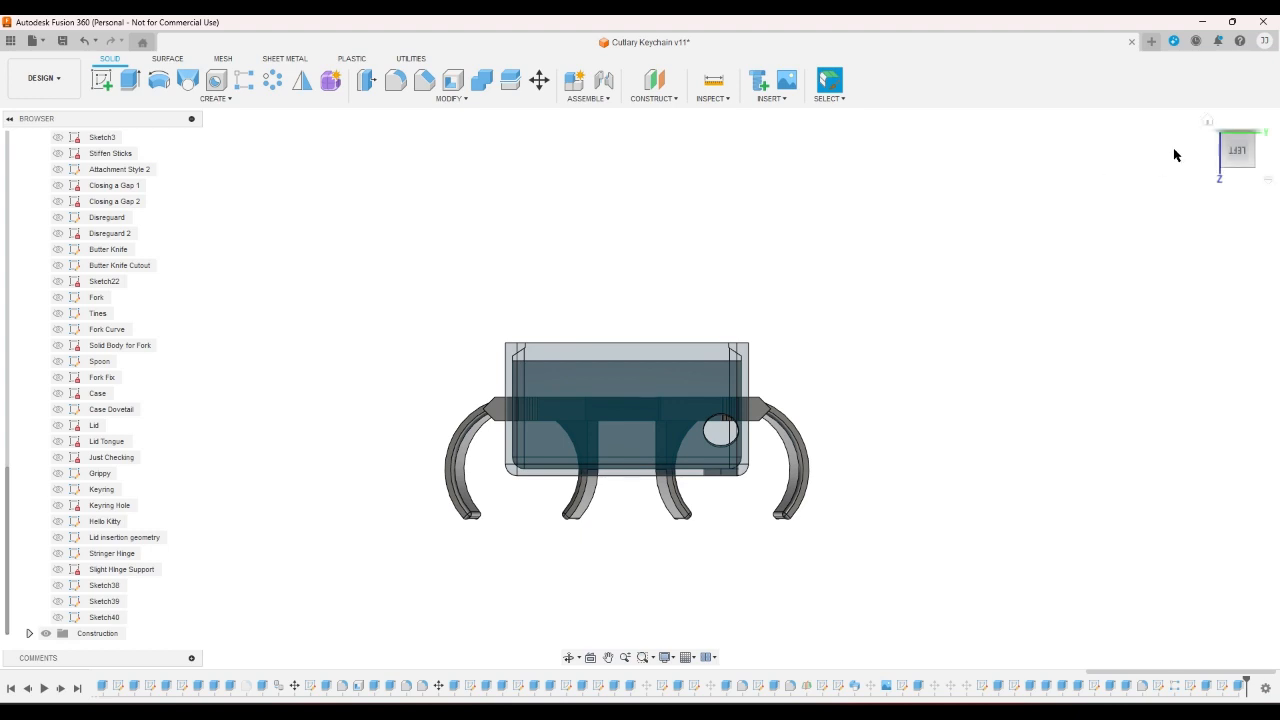
pyautogui.click(1208, 122)
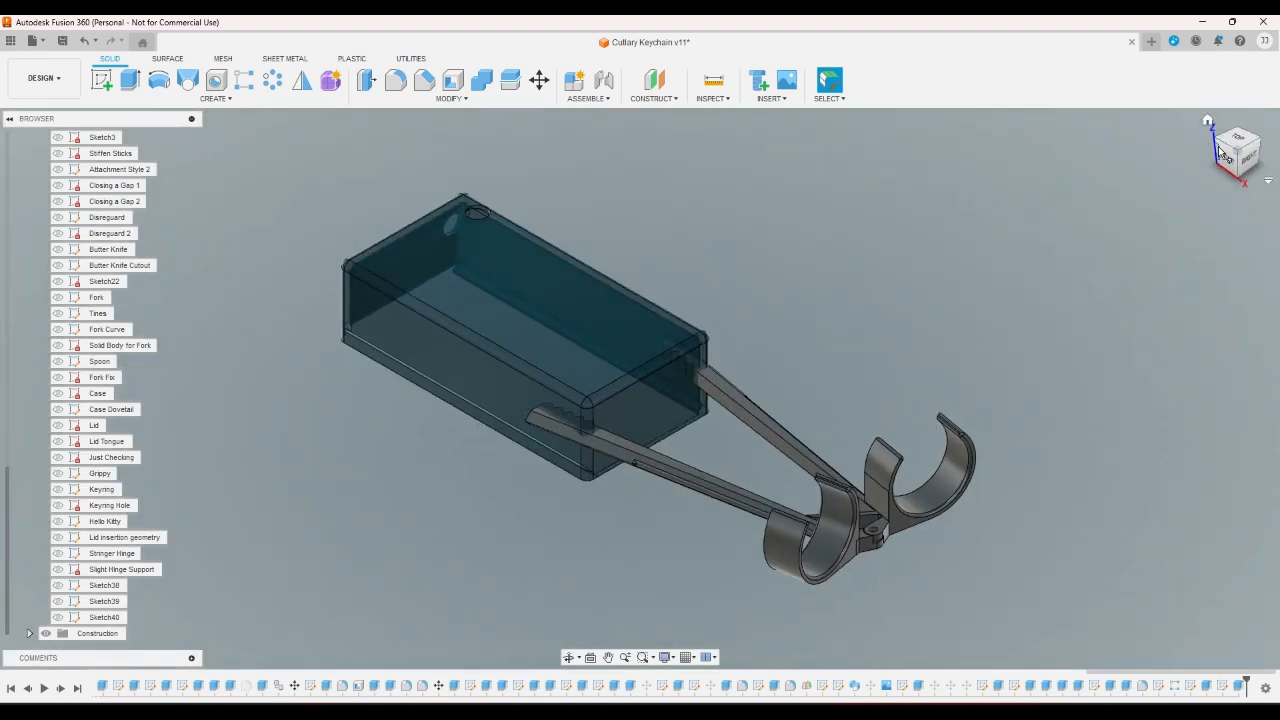
pyautogui.click(1215, 143)
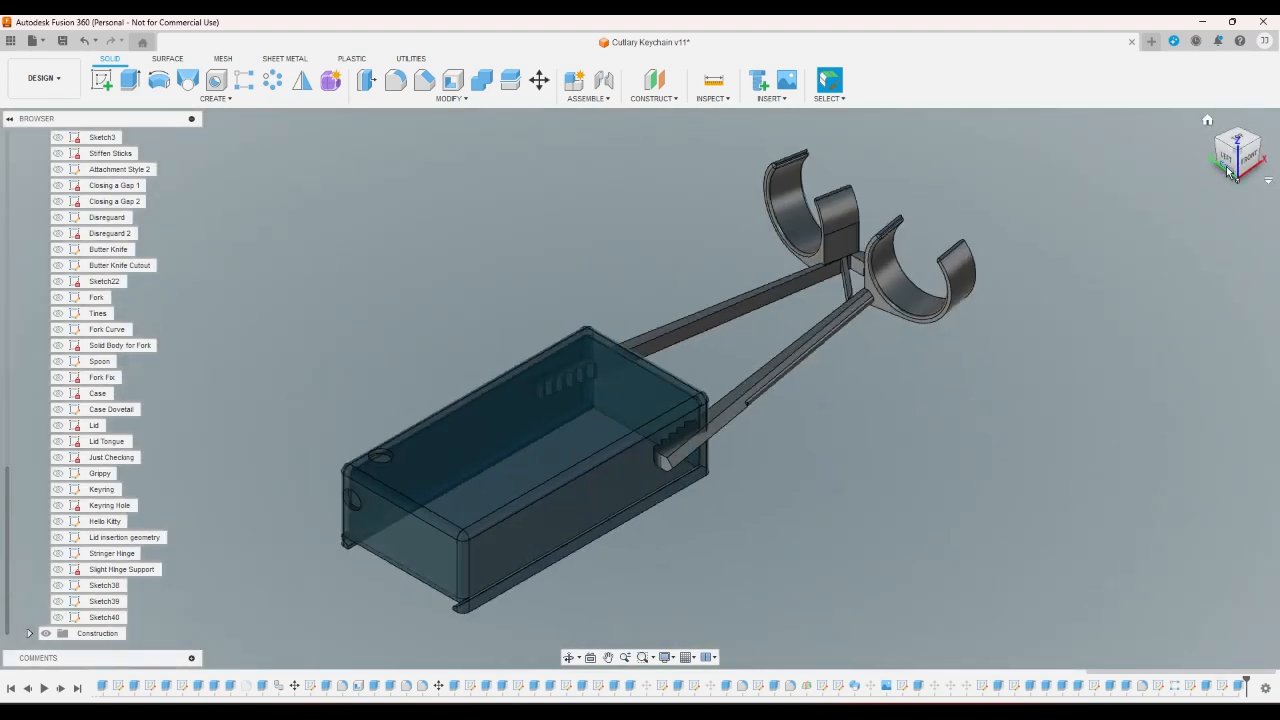
pyautogui.click(1228, 170)
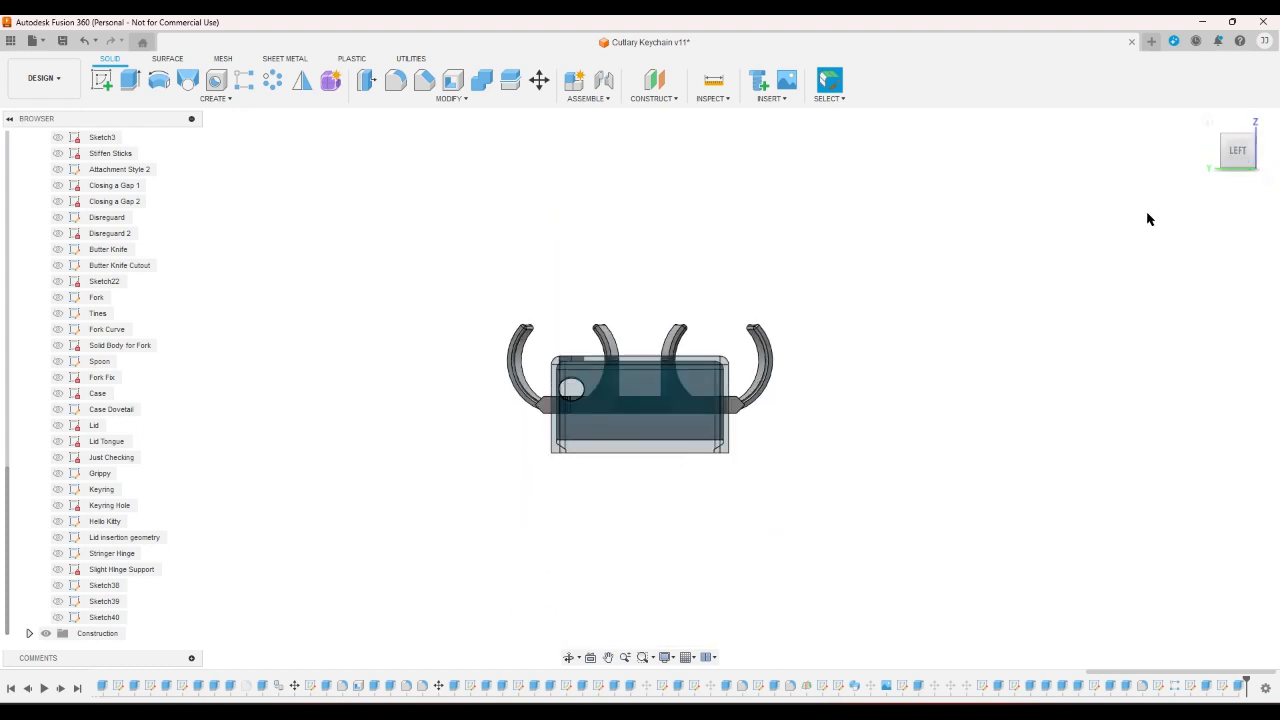
pyautogui.click(600, 400)
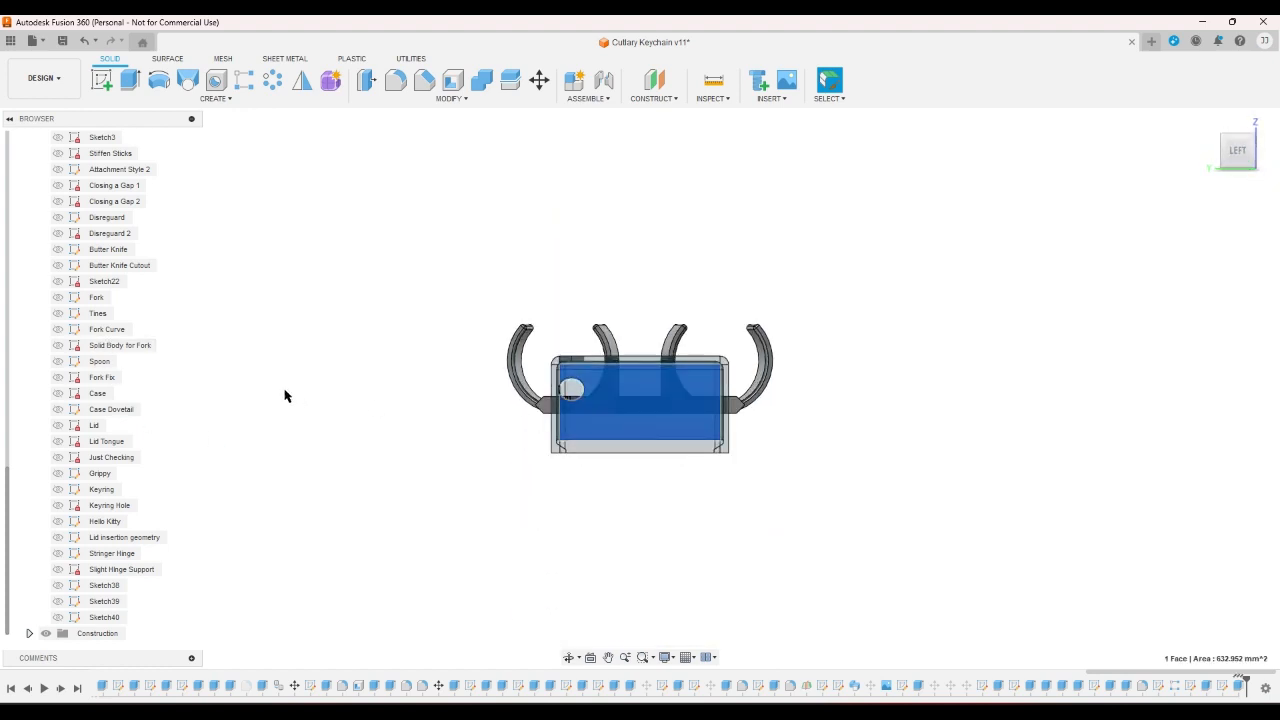
pyautogui.scroll(5, 63, 495)
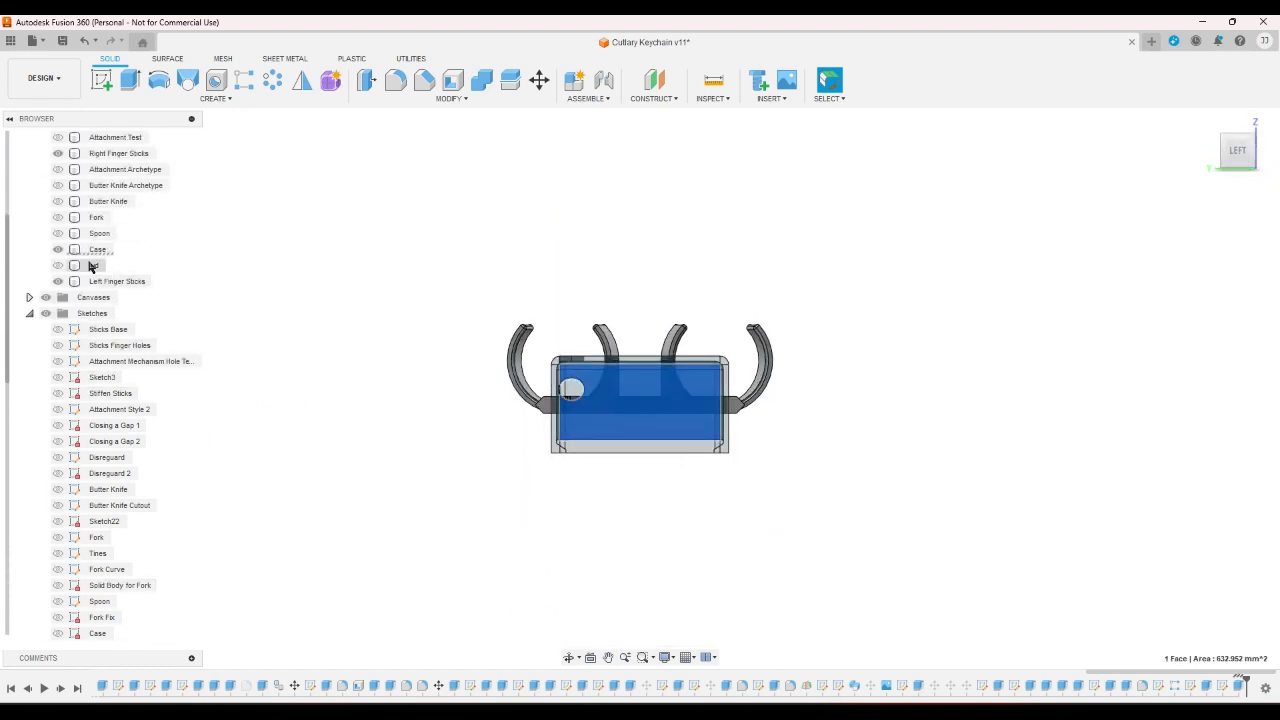
pyautogui.rightClick(96, 250)
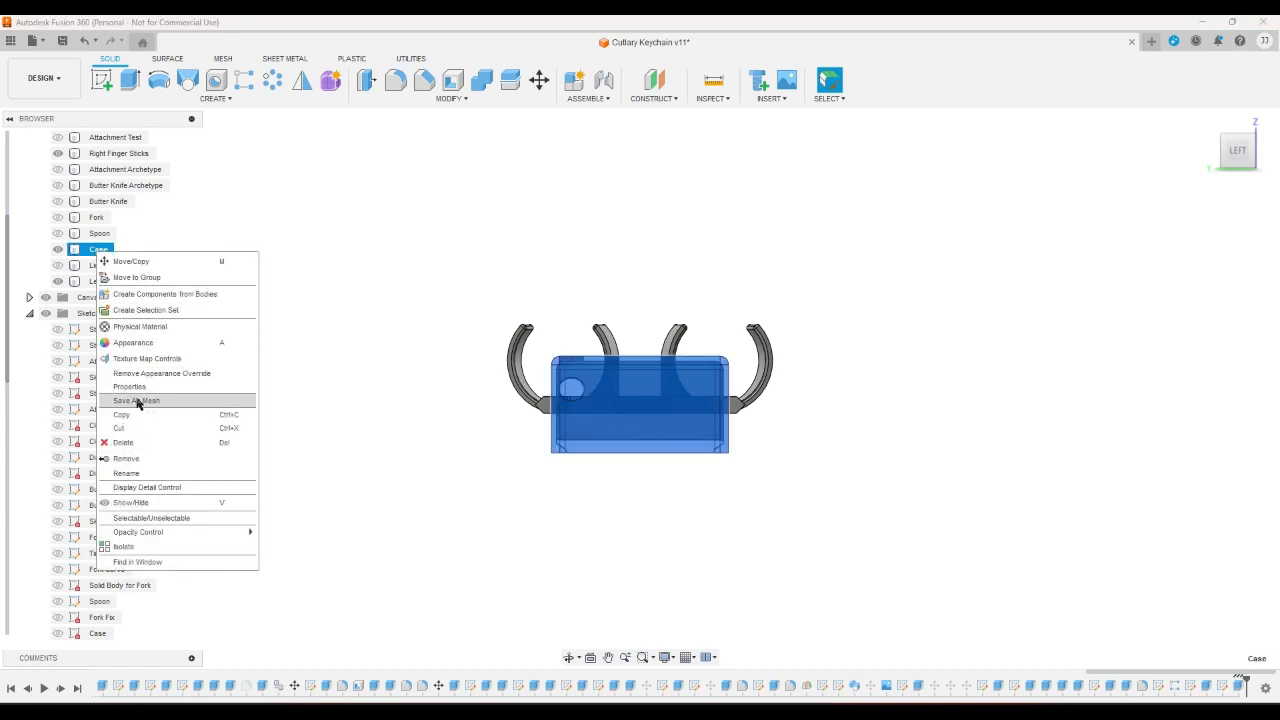
pyautogui.click(133, 342)
pyautogui.moveTo(1095, 315); pyautogui.dragTo(664, 414)
pyautogui.click(1250, 637)
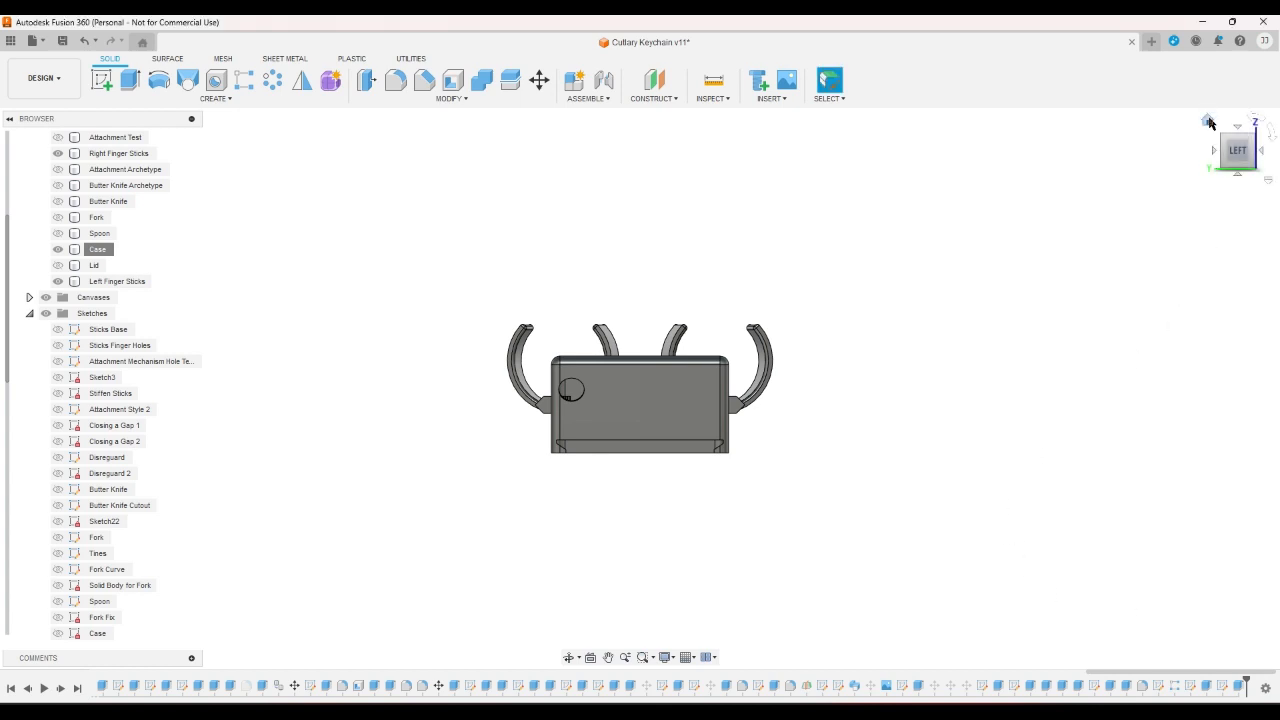
# - Show the Lid body and hide the Left Finger Sticks body
pyautogui.click(1208, 121)
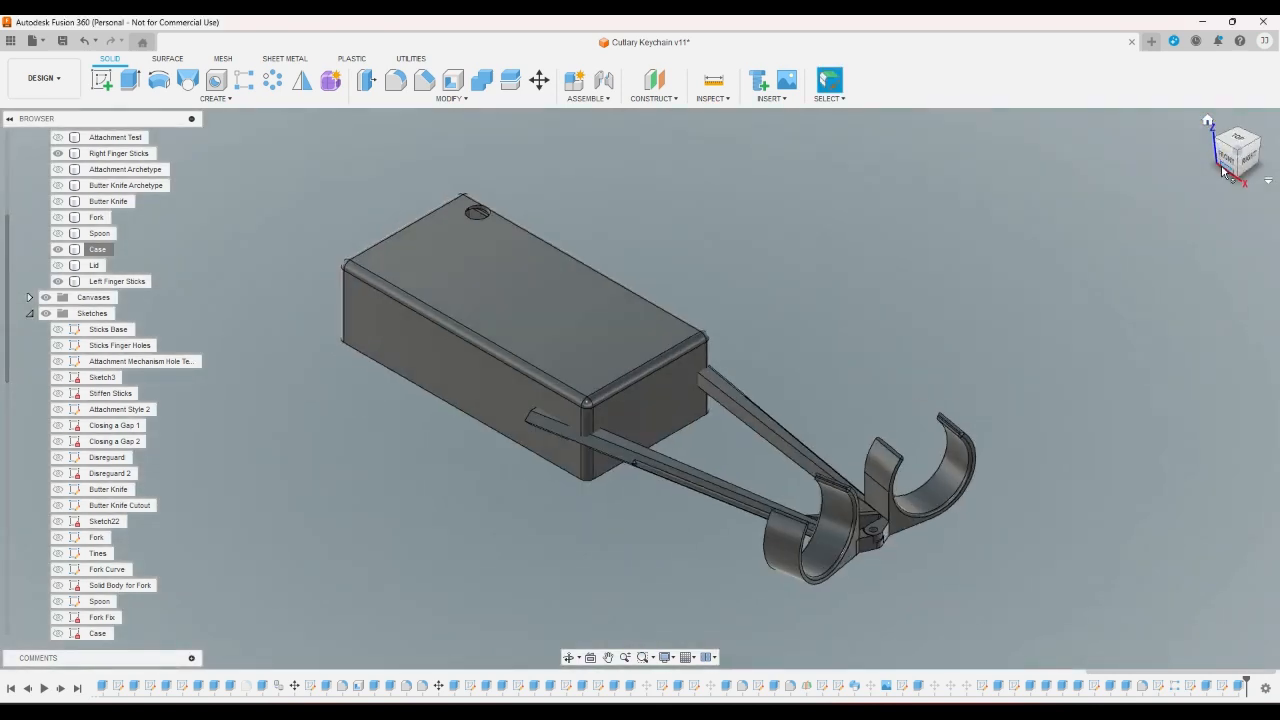
pyautogui.click(1222, 172)
pyautogui.click(1222, 172)
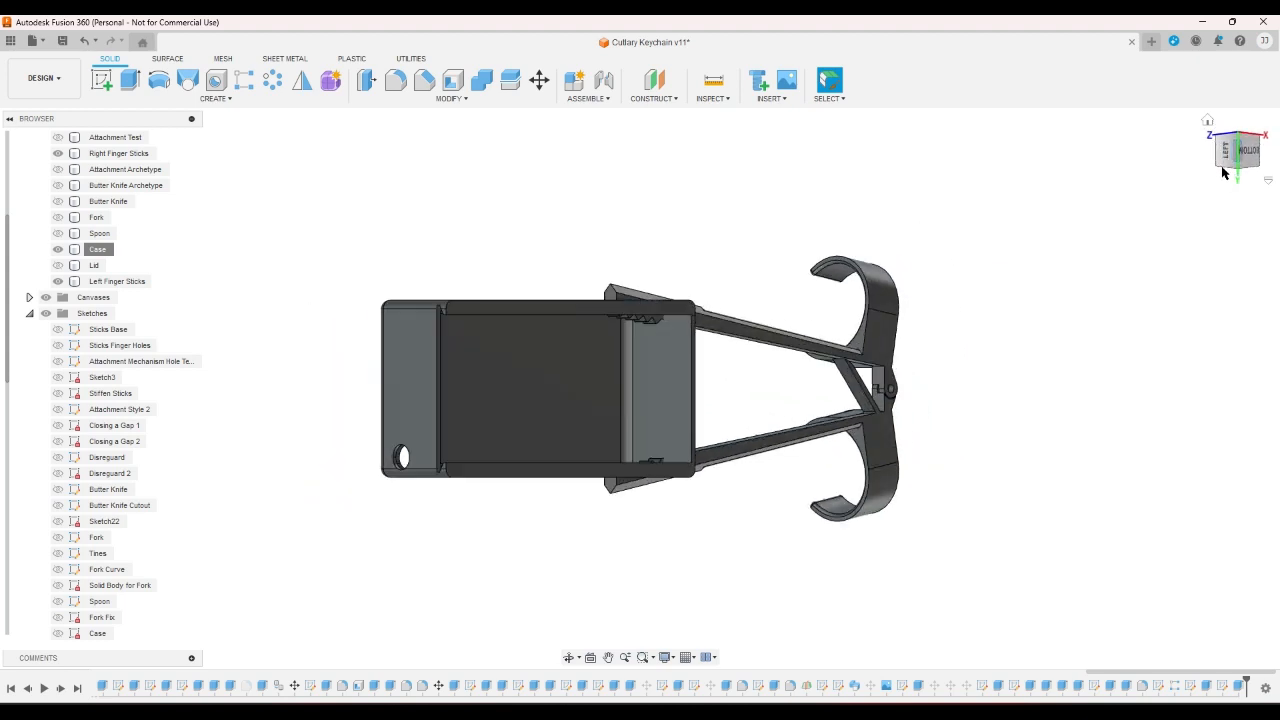
pyautogui.click(1230, 172)
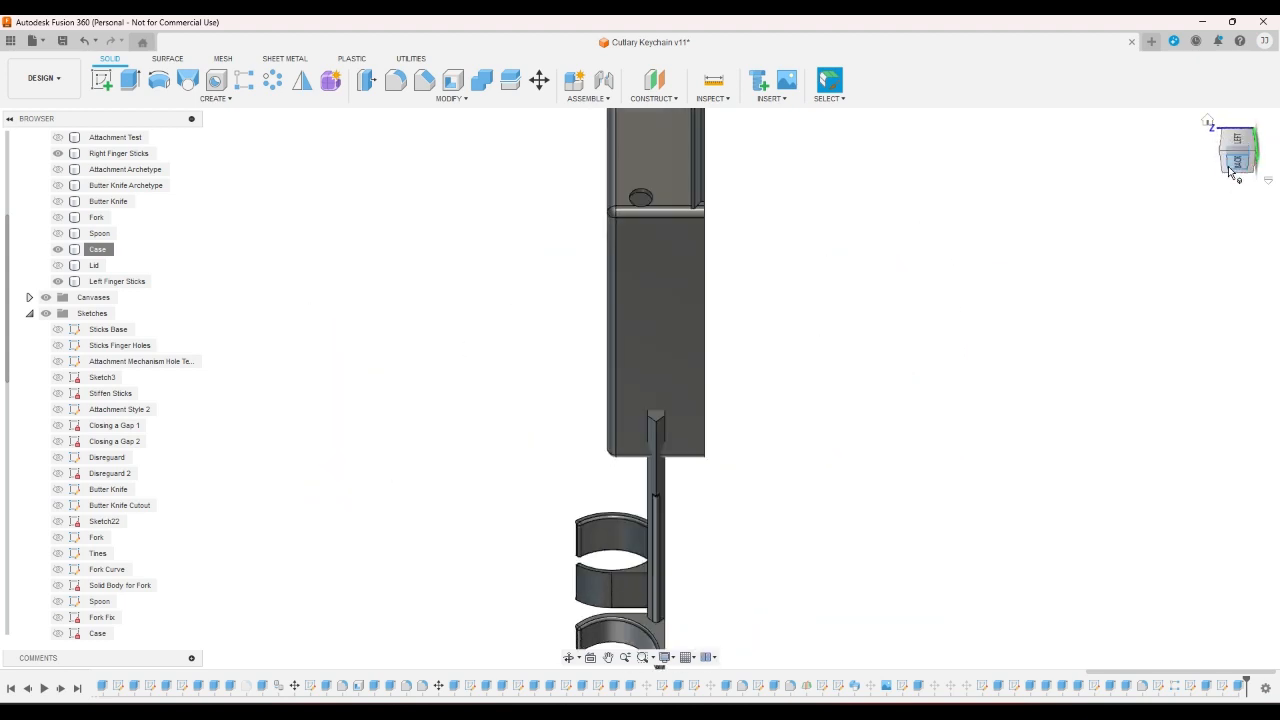
pyautogui.click(1232, 170)
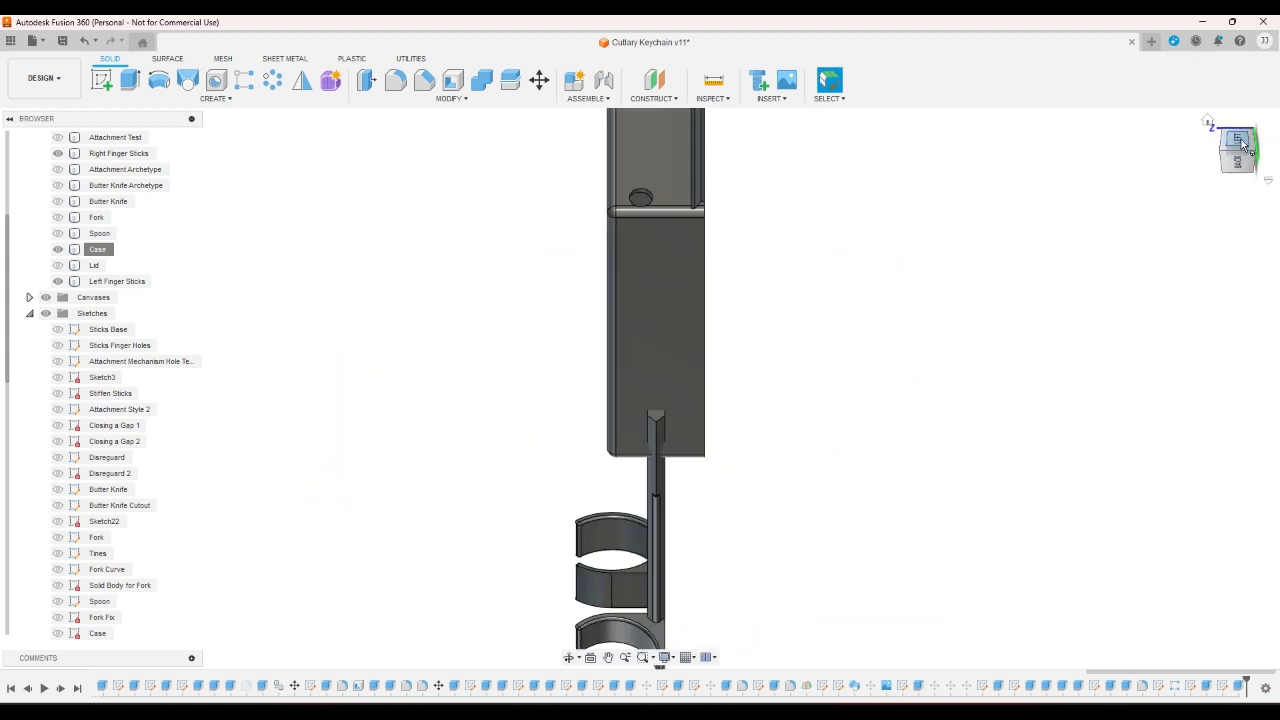
pyautogui.click(58, 265)
pyautogui.click(58, 281)
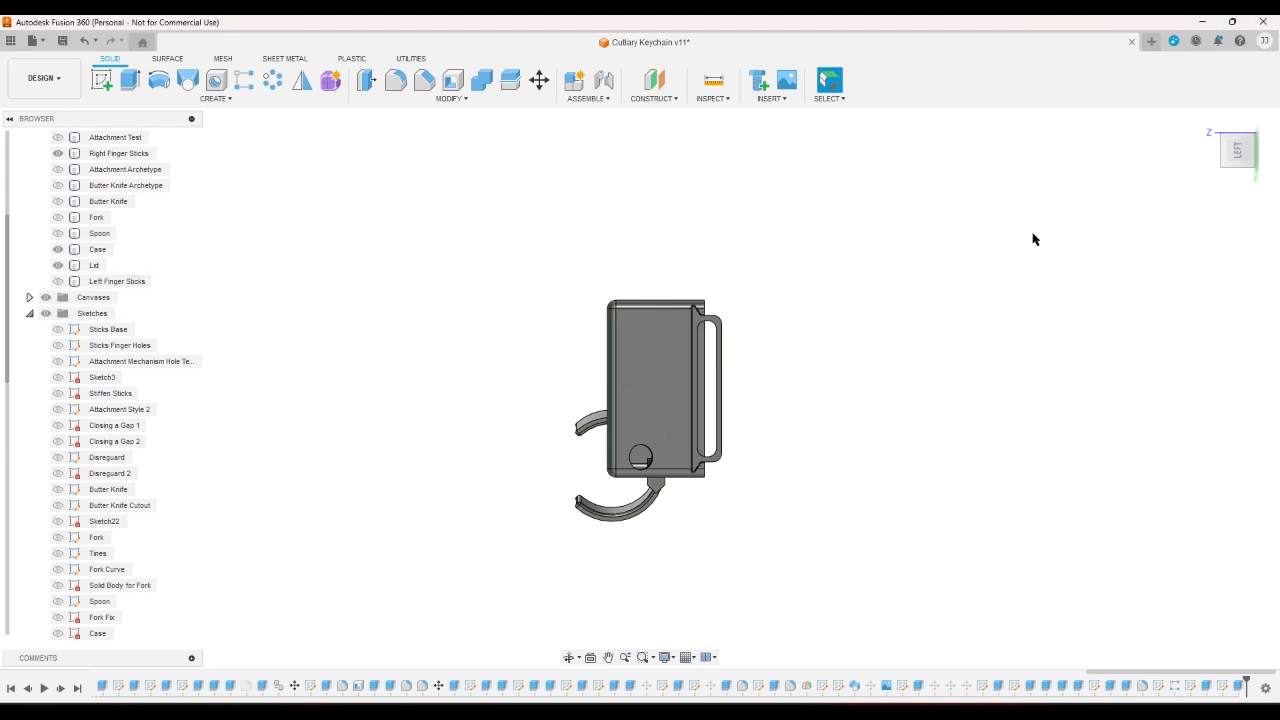
# - Examine how the lid sits in the case from several angles, including its rail end, and hide the Lid body
pyautogui.click(1207, 121)
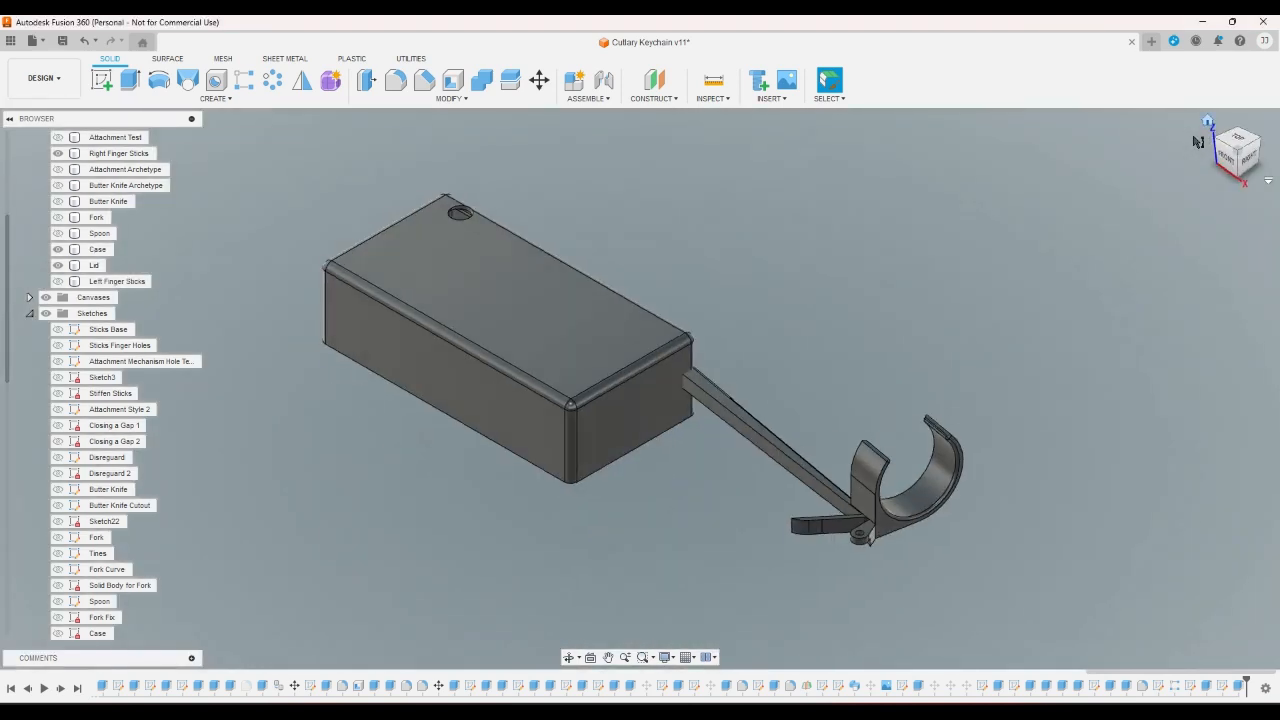
pyautogui.click(1232, 182)
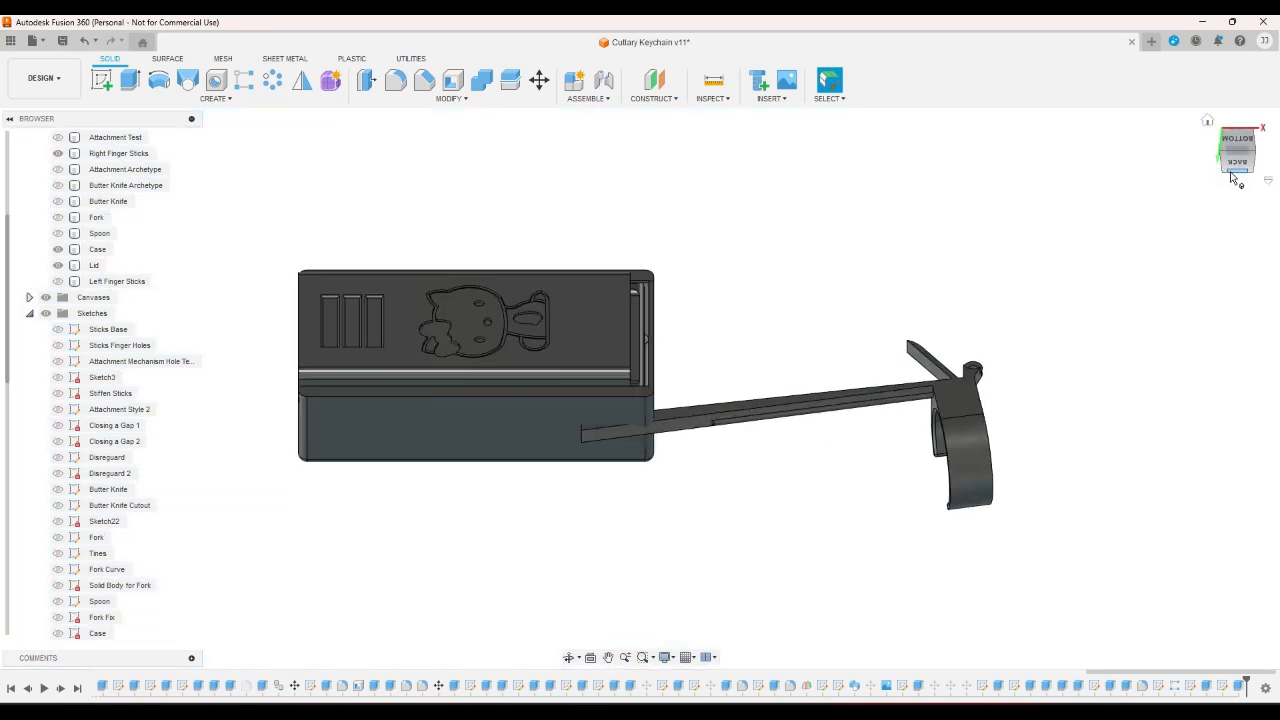
pyautogui.click(1222, 160)
pyautogui.click(94, 265)
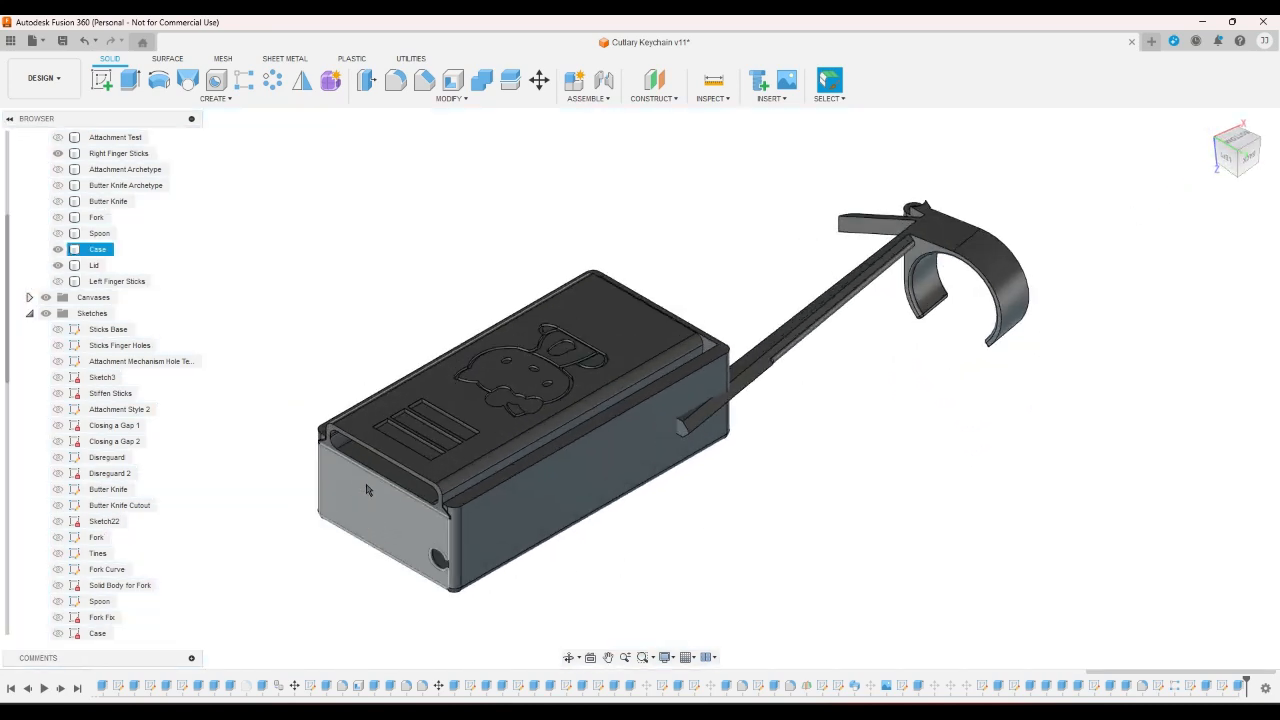
pyautogui.scroll(5, 376, 480)
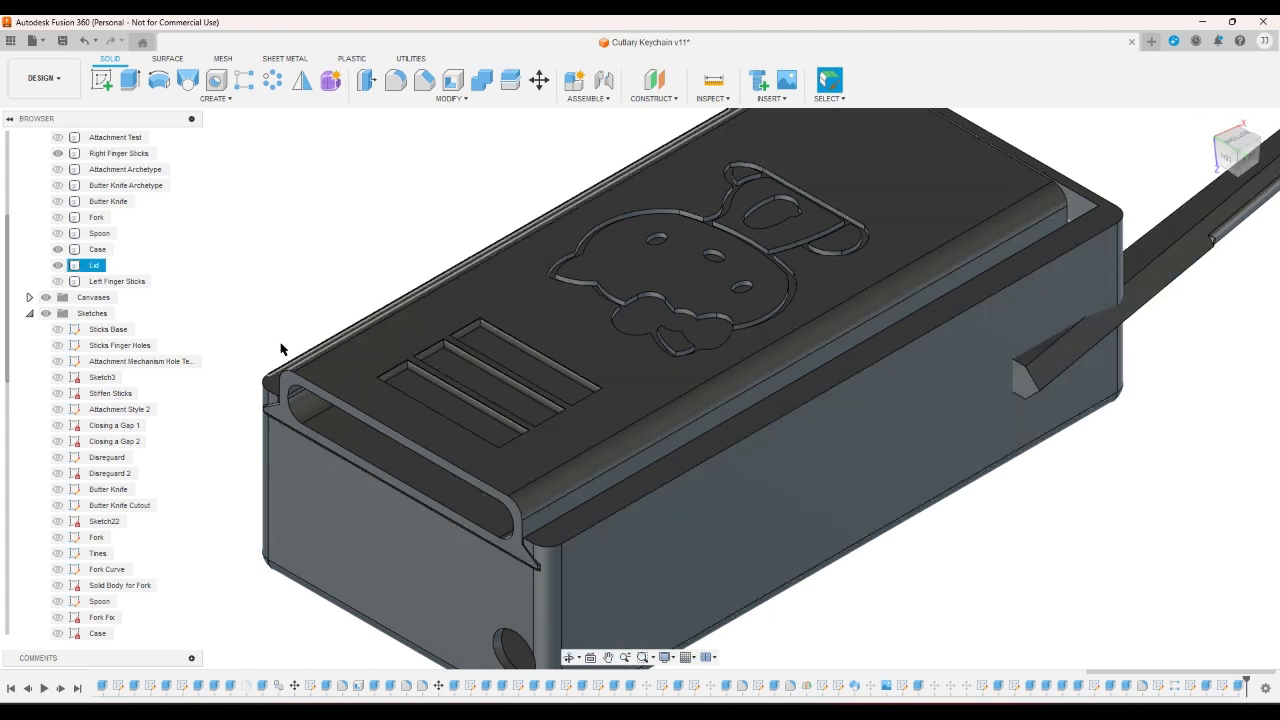
pyautogui.click(57, 265)
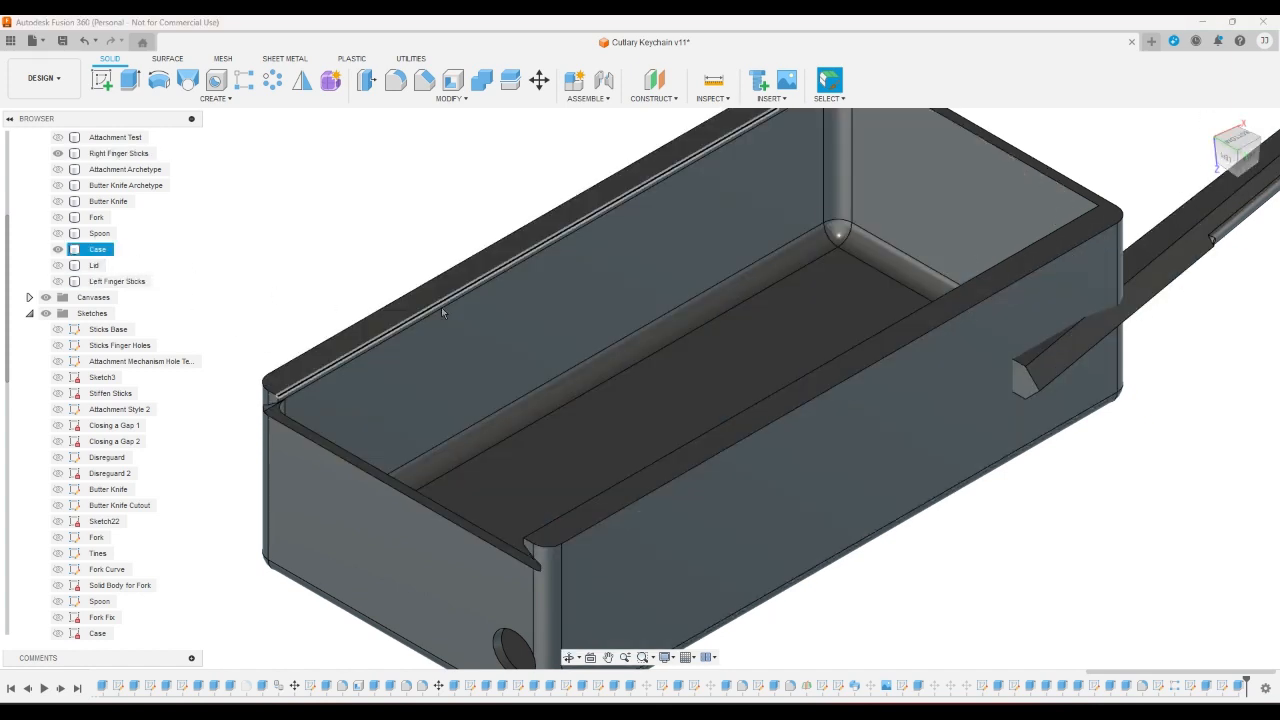
# - Start a new sketch on the inner face of the case's end wall opposite the lid's sliding opening
pyautogui.click(101, 80)
pyautogui.scroll(-3, 836, 212)
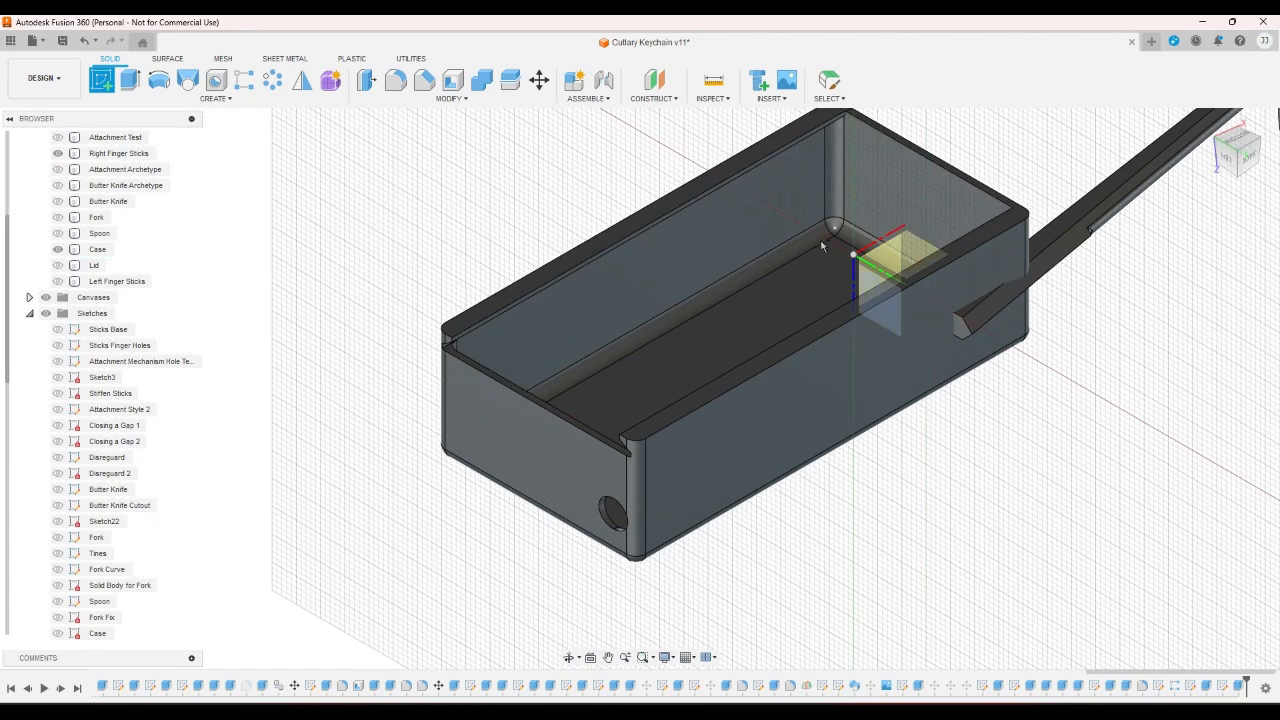
pyautogui.click(57, 266)
pyautogui.click(57, 266)
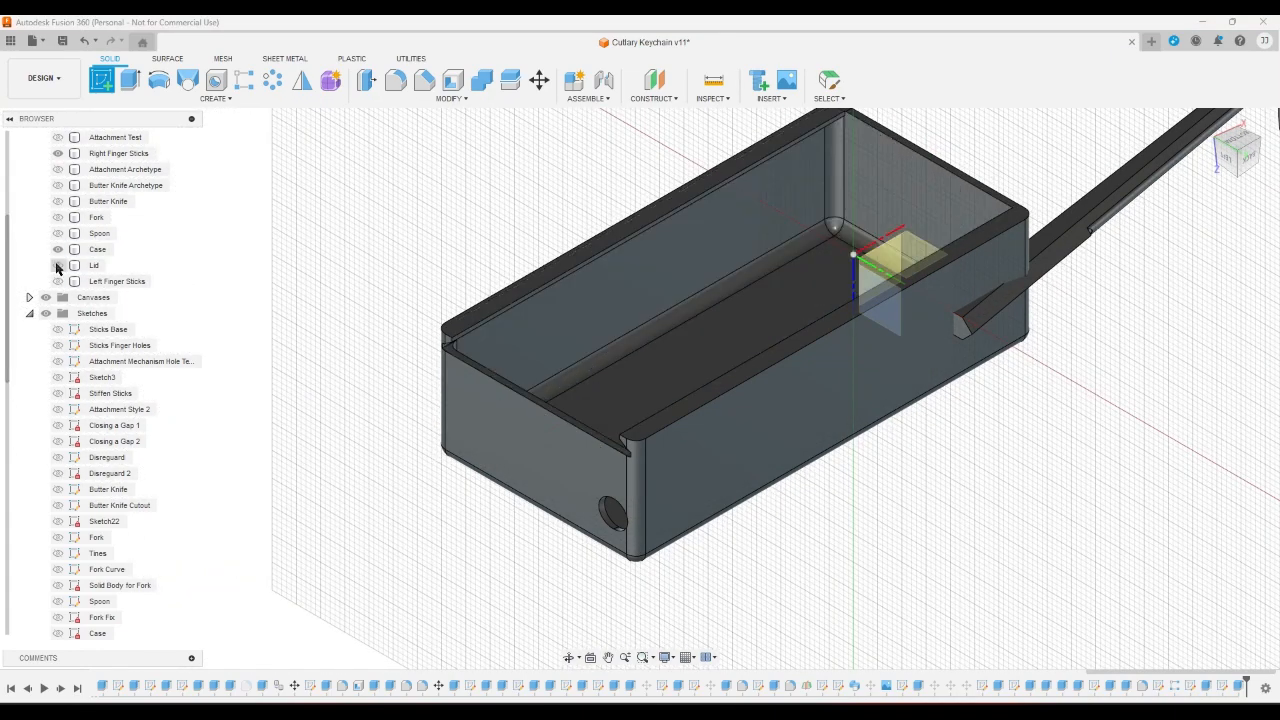
pyautogui.click(898, 156)
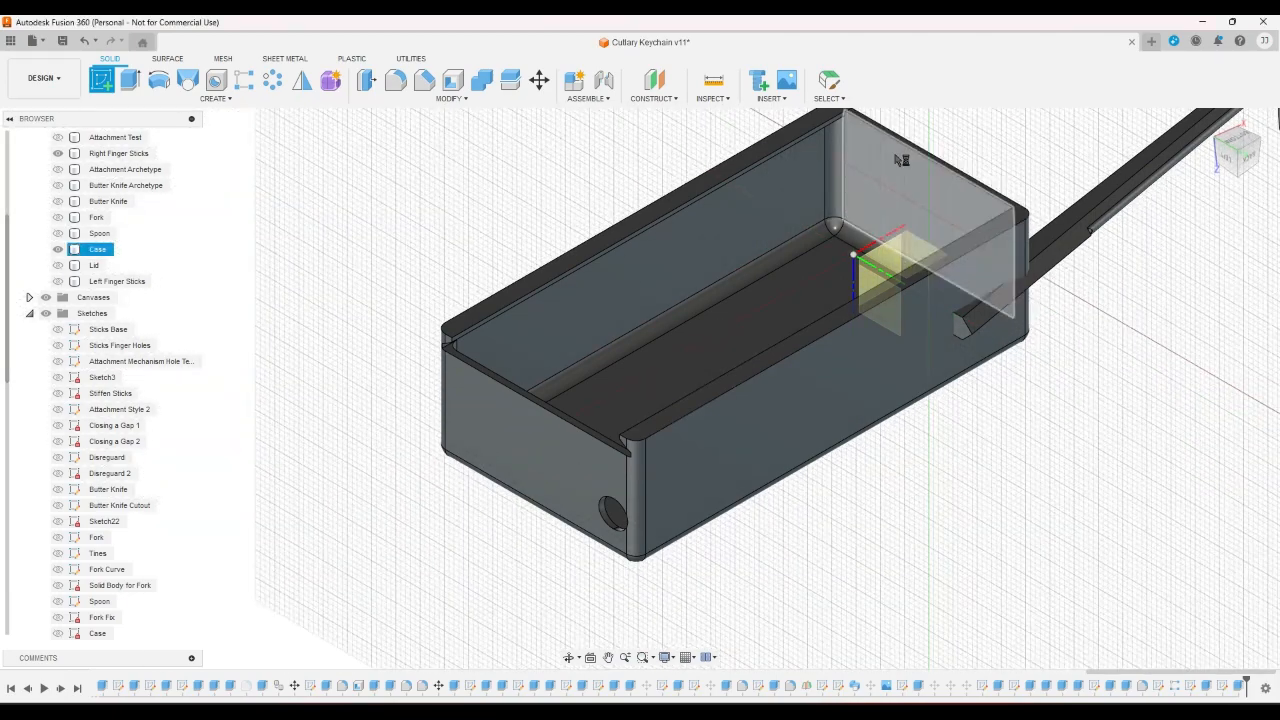
# - Show the Lid, hide the Case, and project the lid's two end faces into the sketch
pyautogui.click(57, 266)
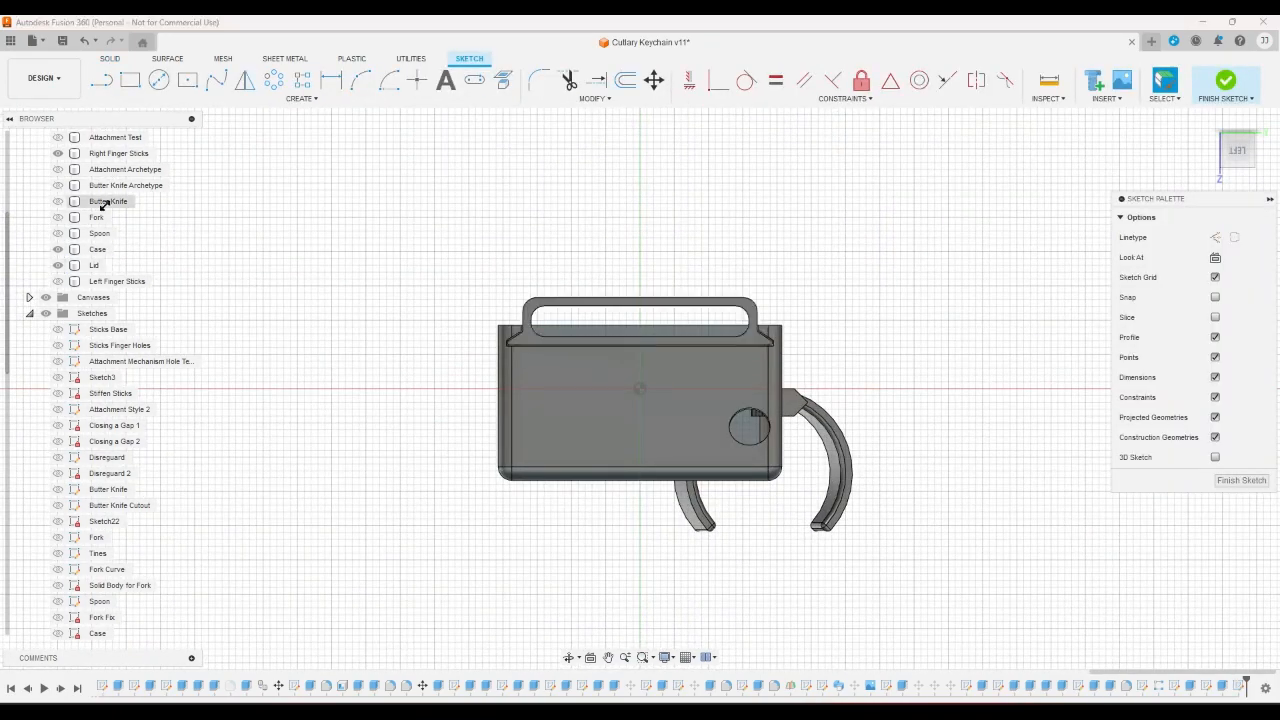
pyautogui.click(505, 82)
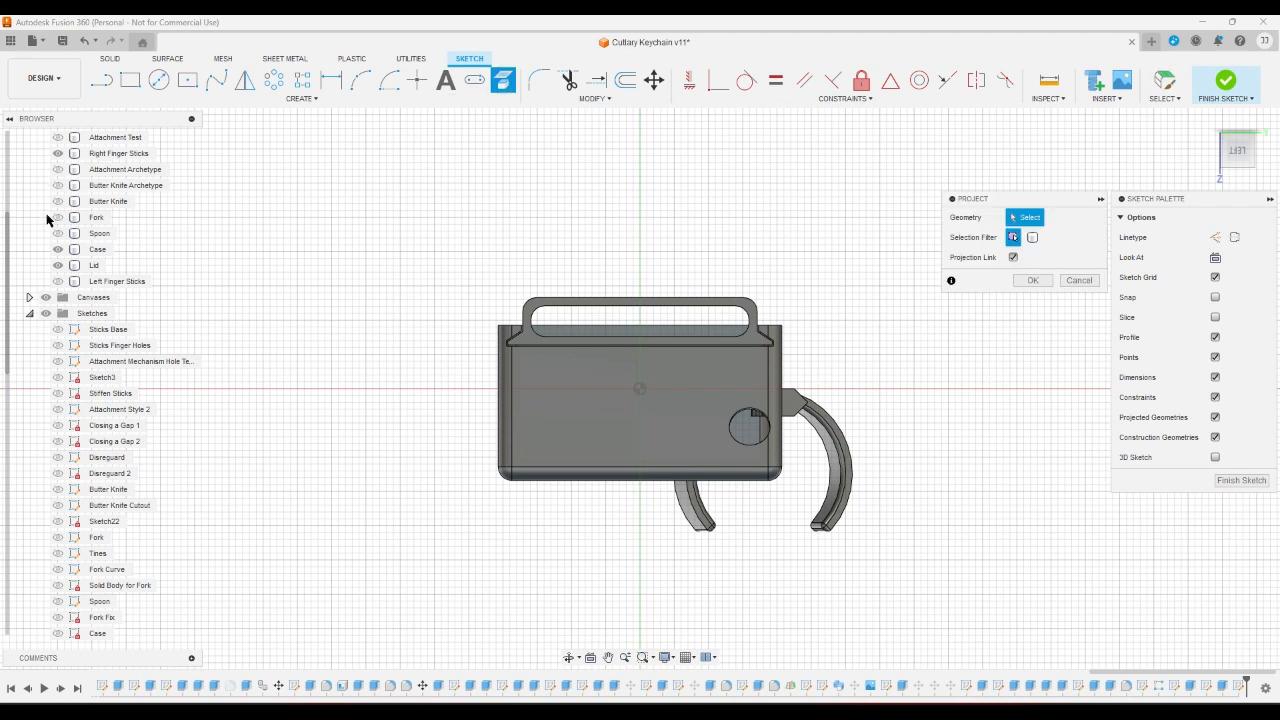
pyautogui.click(58, 249)
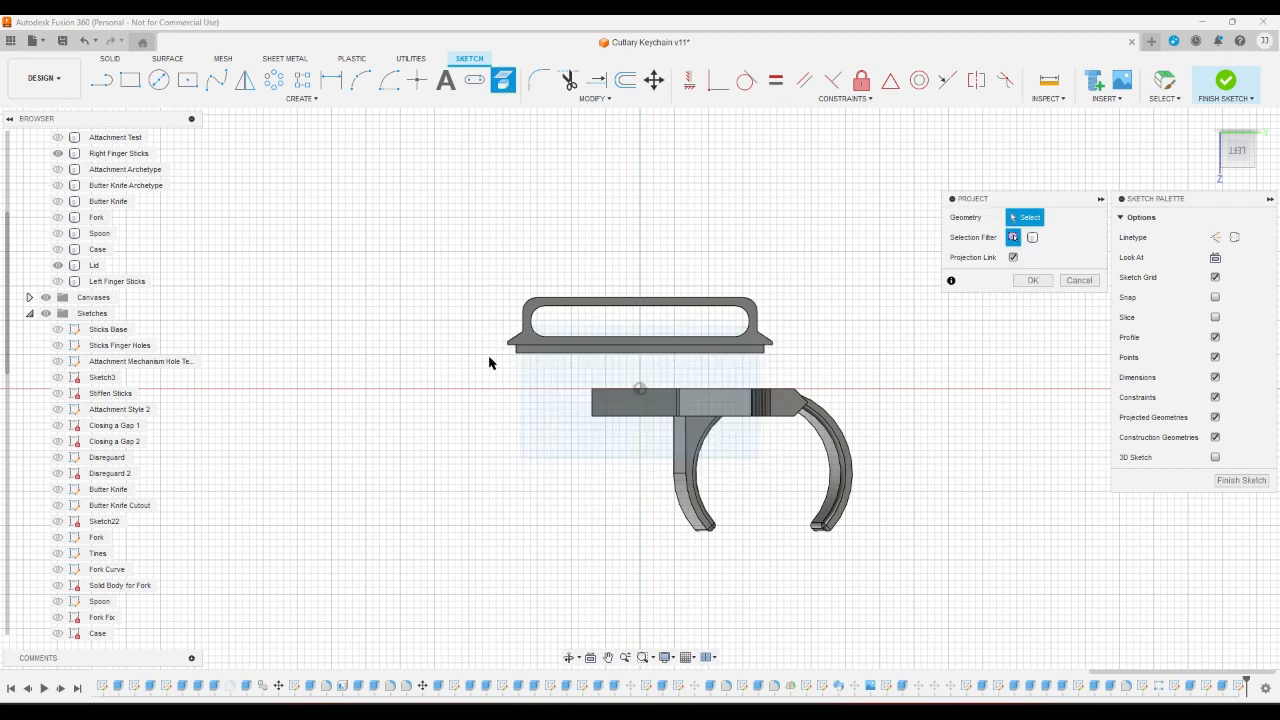
pyautogui.scroll(5, 489, 362)
pyautogui.click(548, 344)
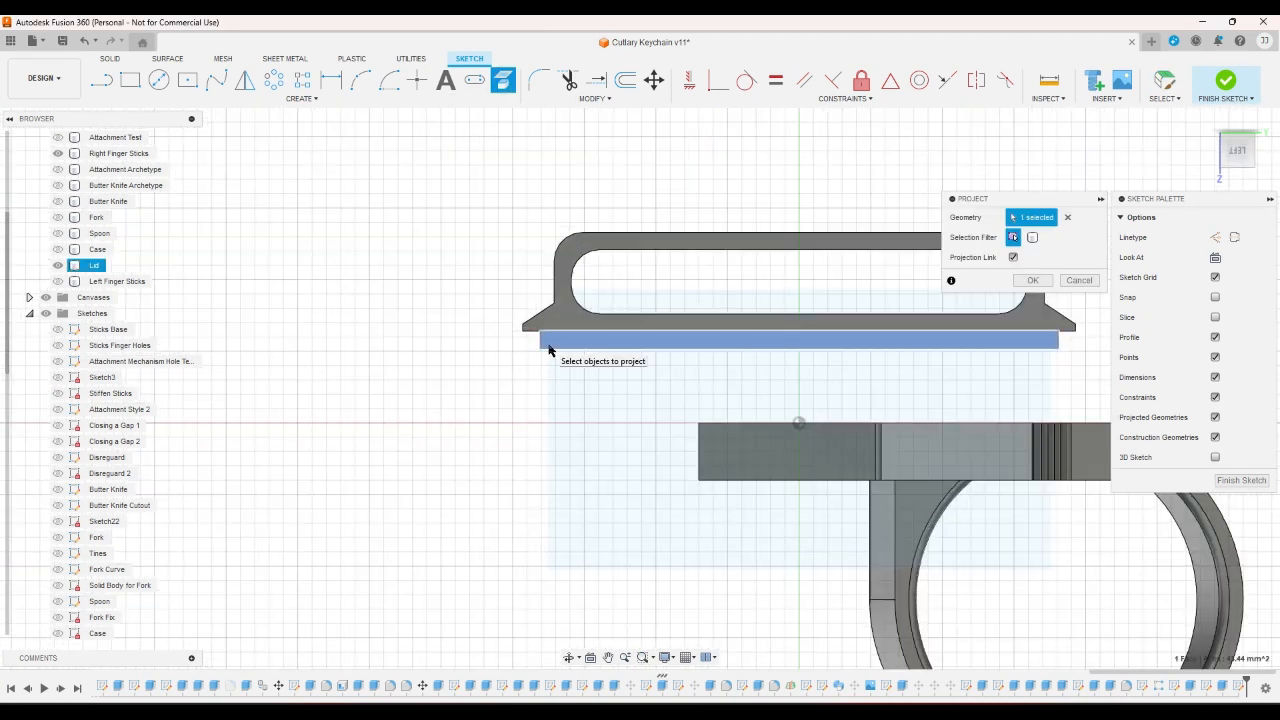
pyautogui.click(586, 323)
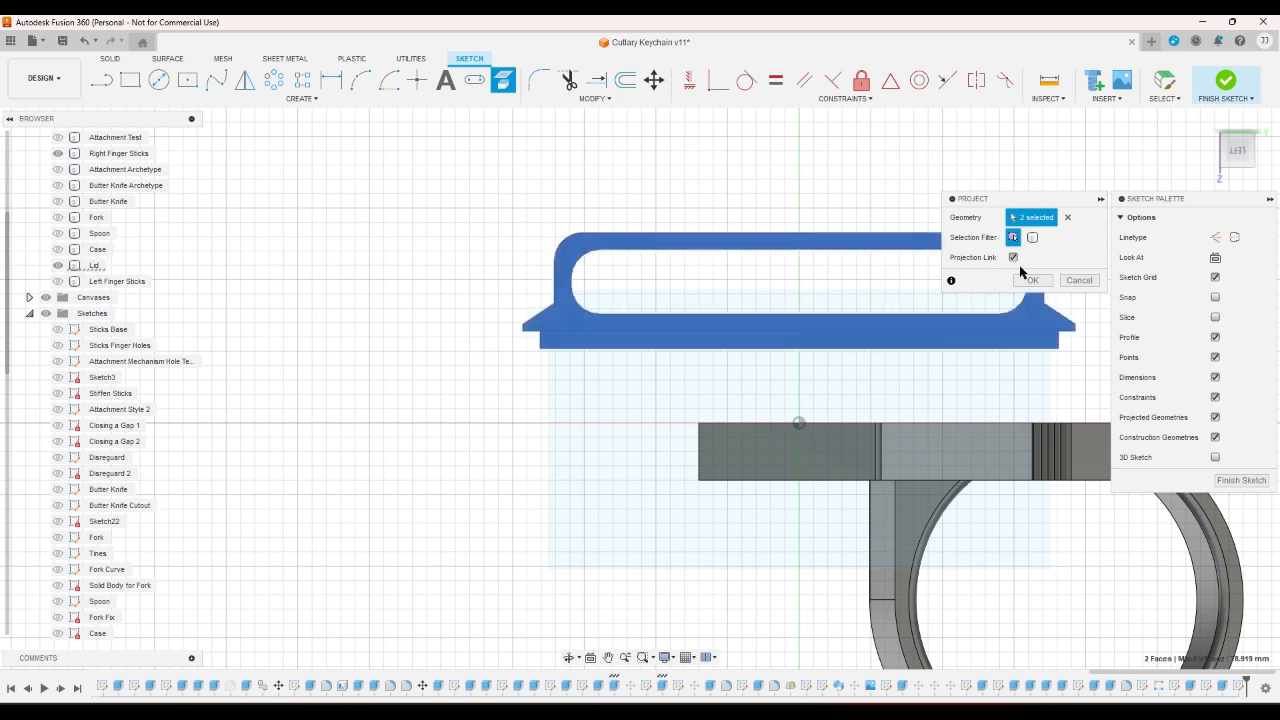
pyautogui.click(1032, 280)
# - Hide the Lid, show the Case again, and compare the projected lid profile with the case's inner corner and rail groove
pyautogui.click(59, 281)
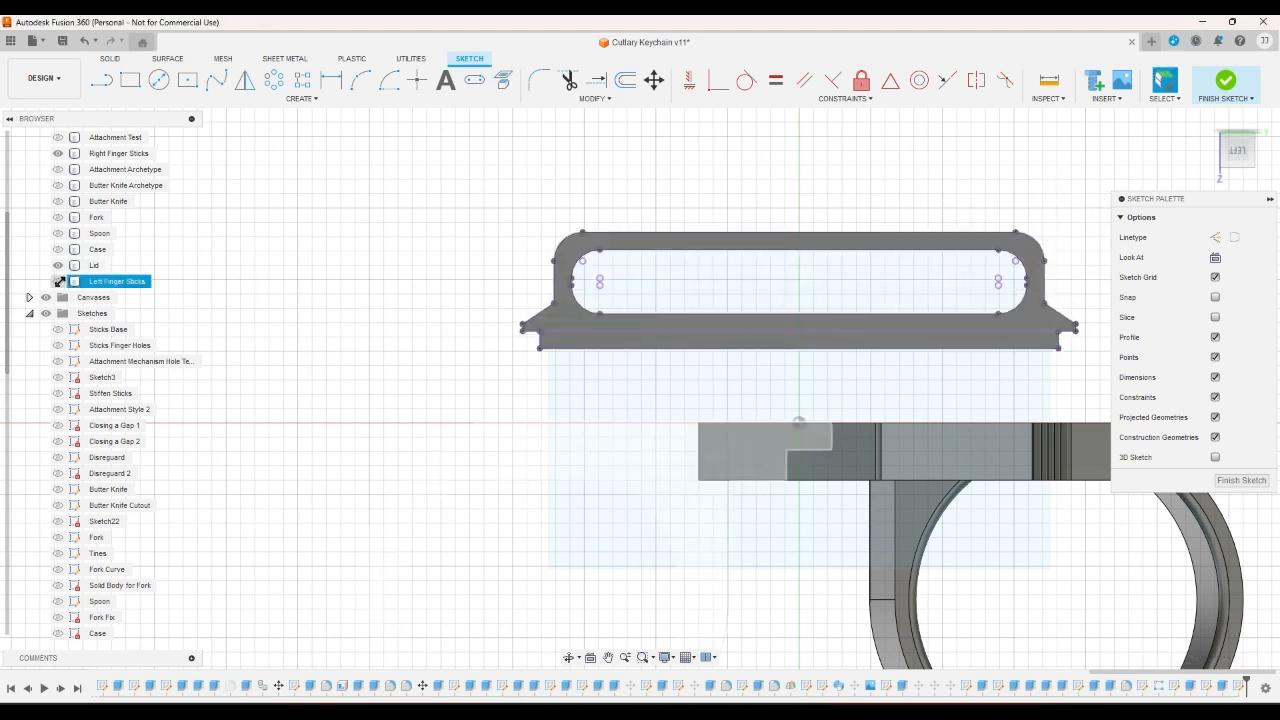
pyautogui.click(59, 281)
pyautogui.click(58, 265)
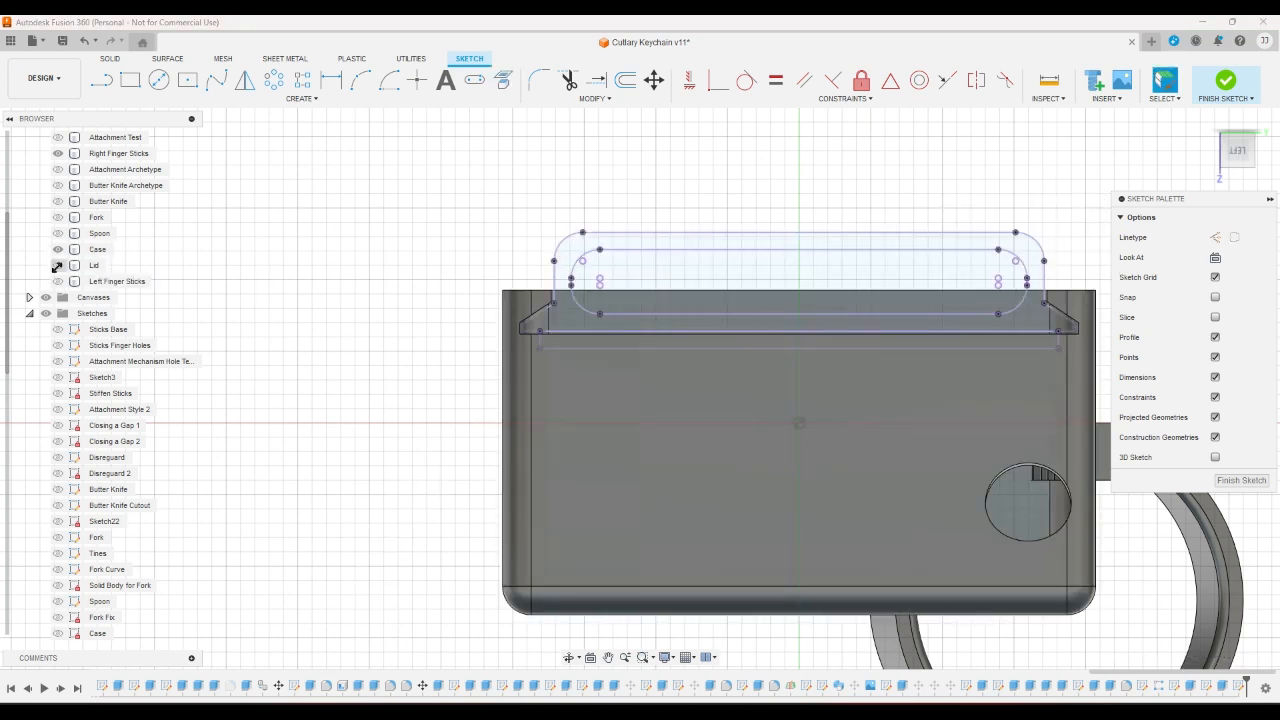
pyautogui.click(1213, 173)
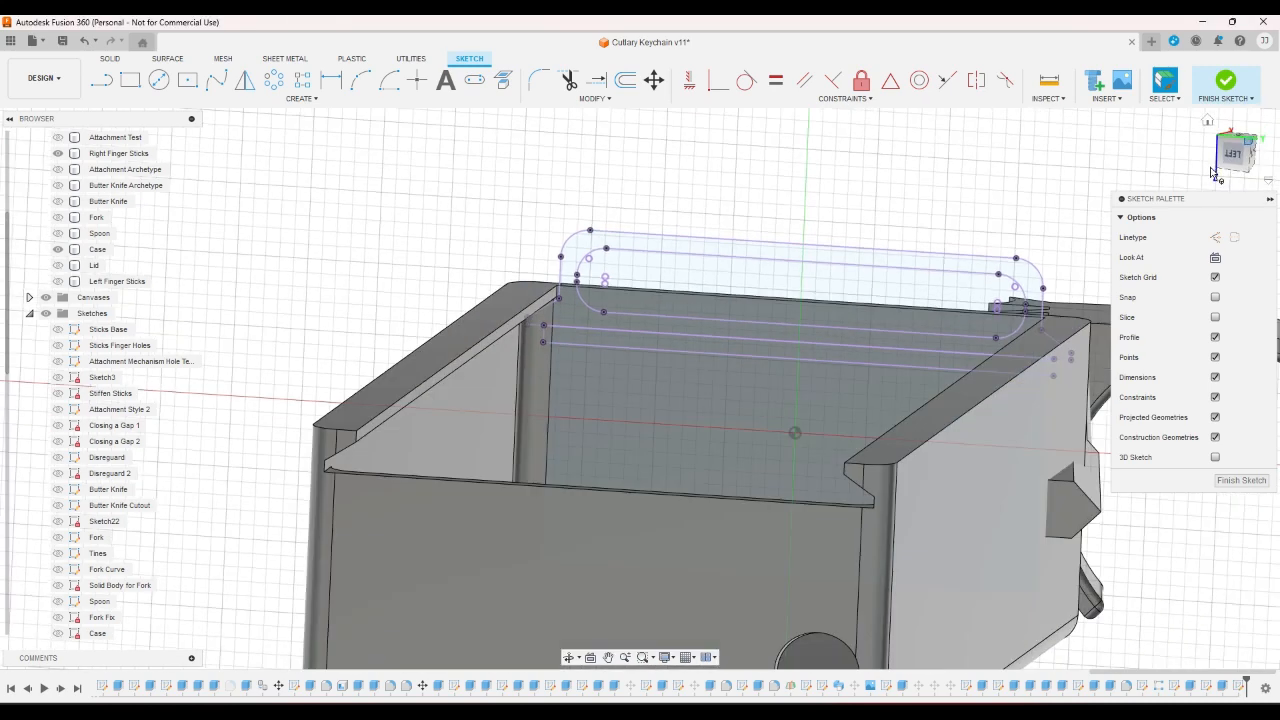
pyautogui.scroll(4, 522, 356)
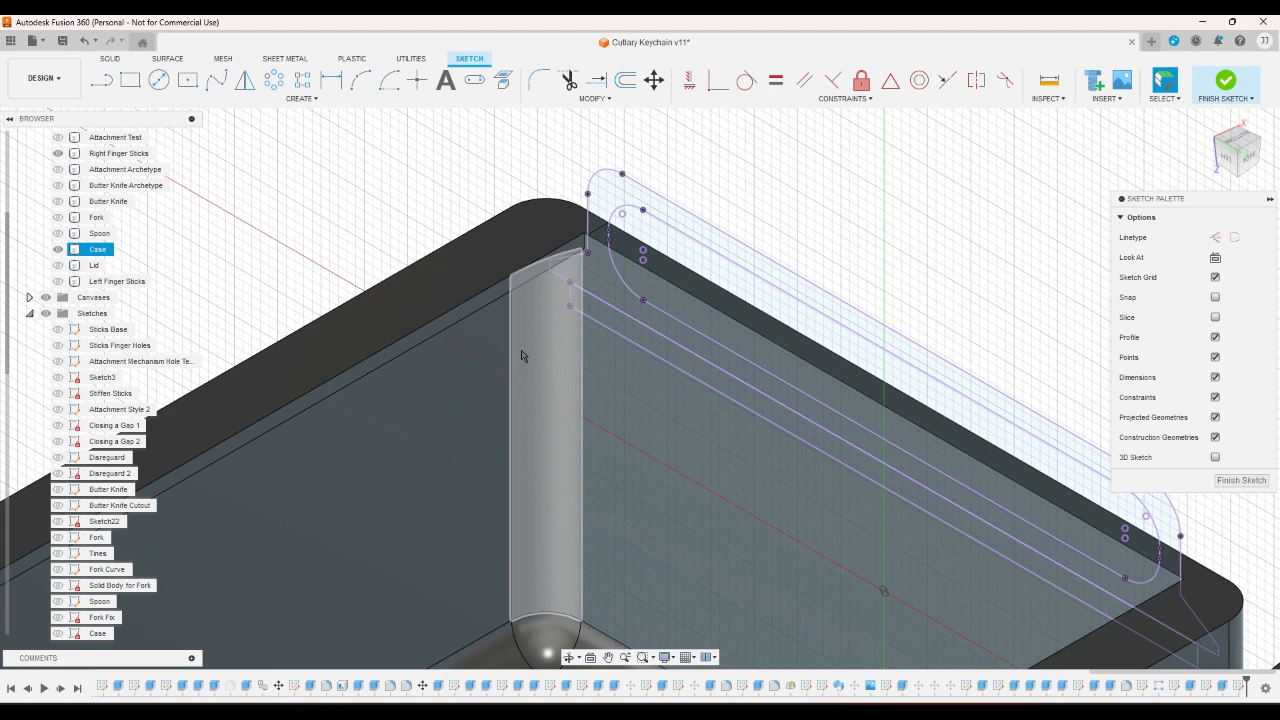
pyautogui.scroll(2, 570, 314)
pyautogui.scroll(-5, 570, 314)
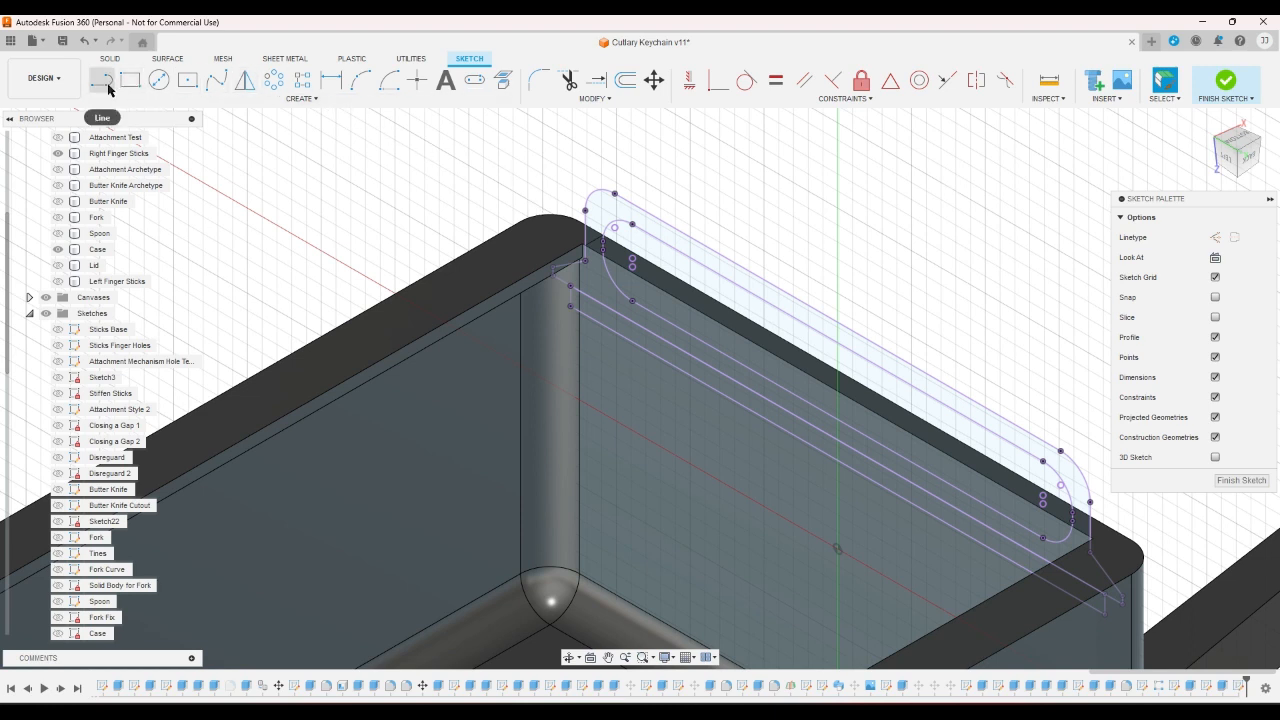
pyautogui.click(1225, 156)
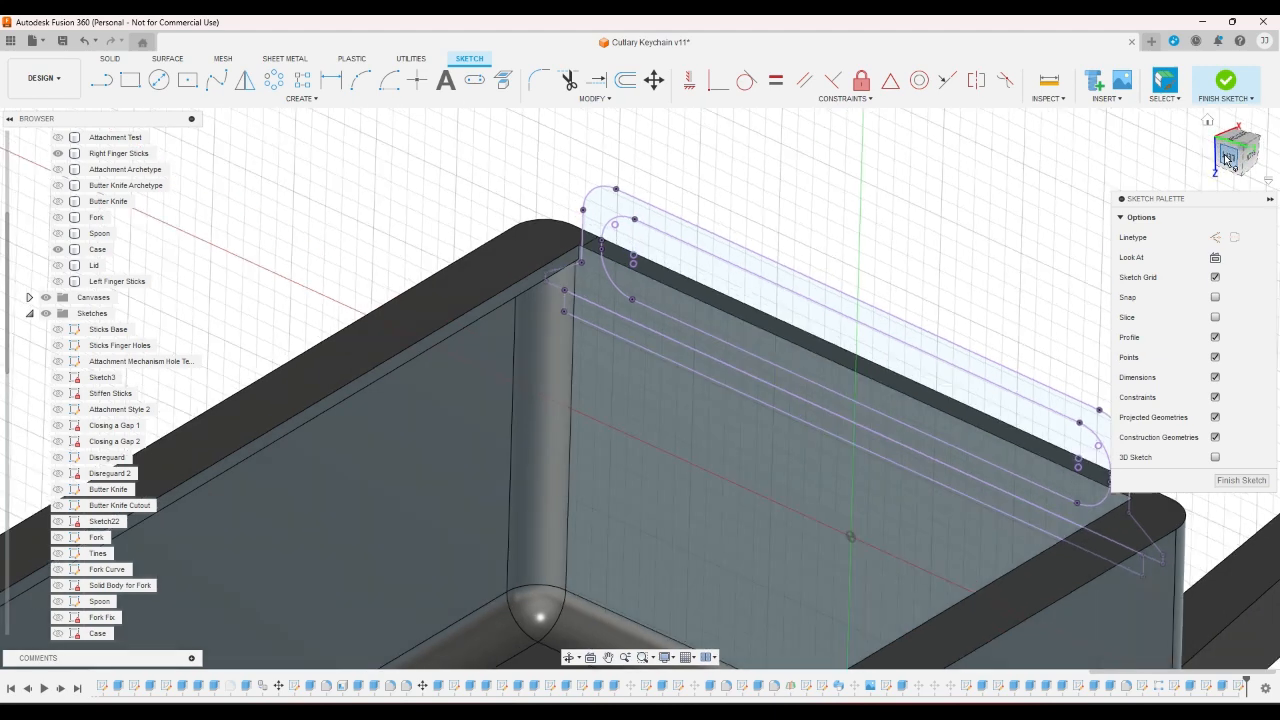
pyautogui.scroll(4, 522, 316)
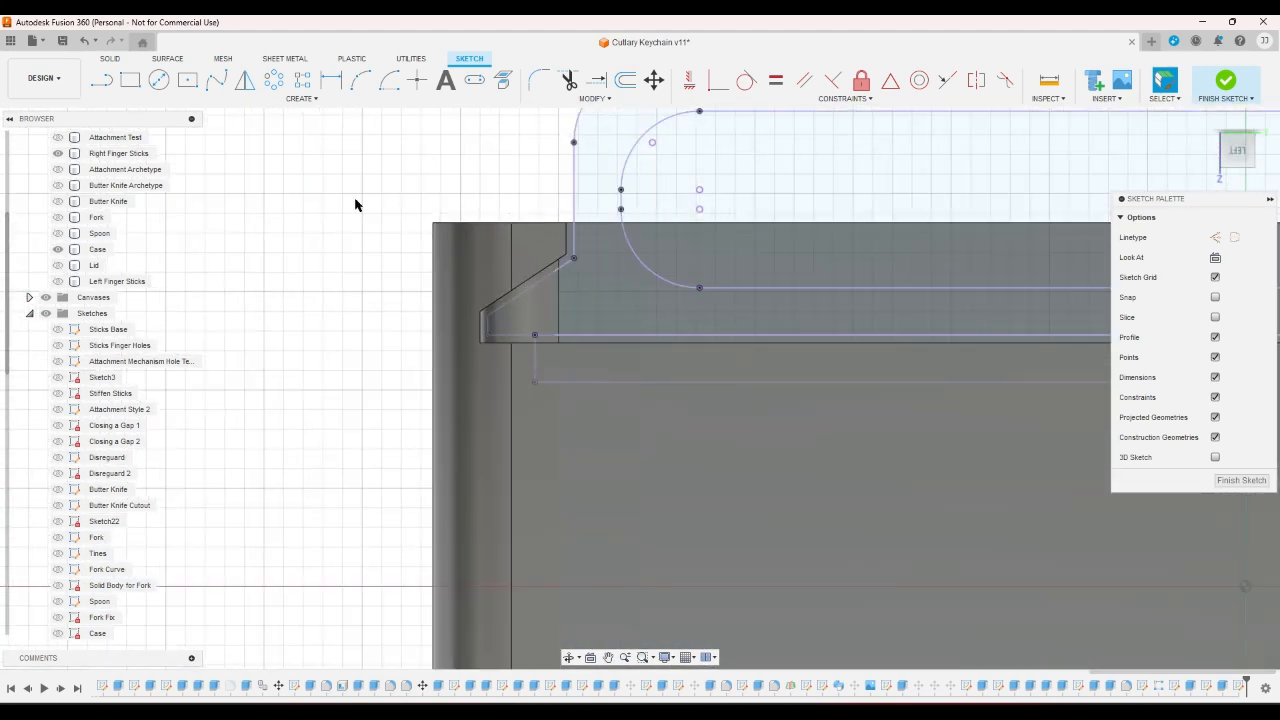
# - Hide the Case and sketch a short vertical line beside the projected lid's lower step, continued by an outward-sloping line about 1.6 mm long
pyautogui.click(57, 249)
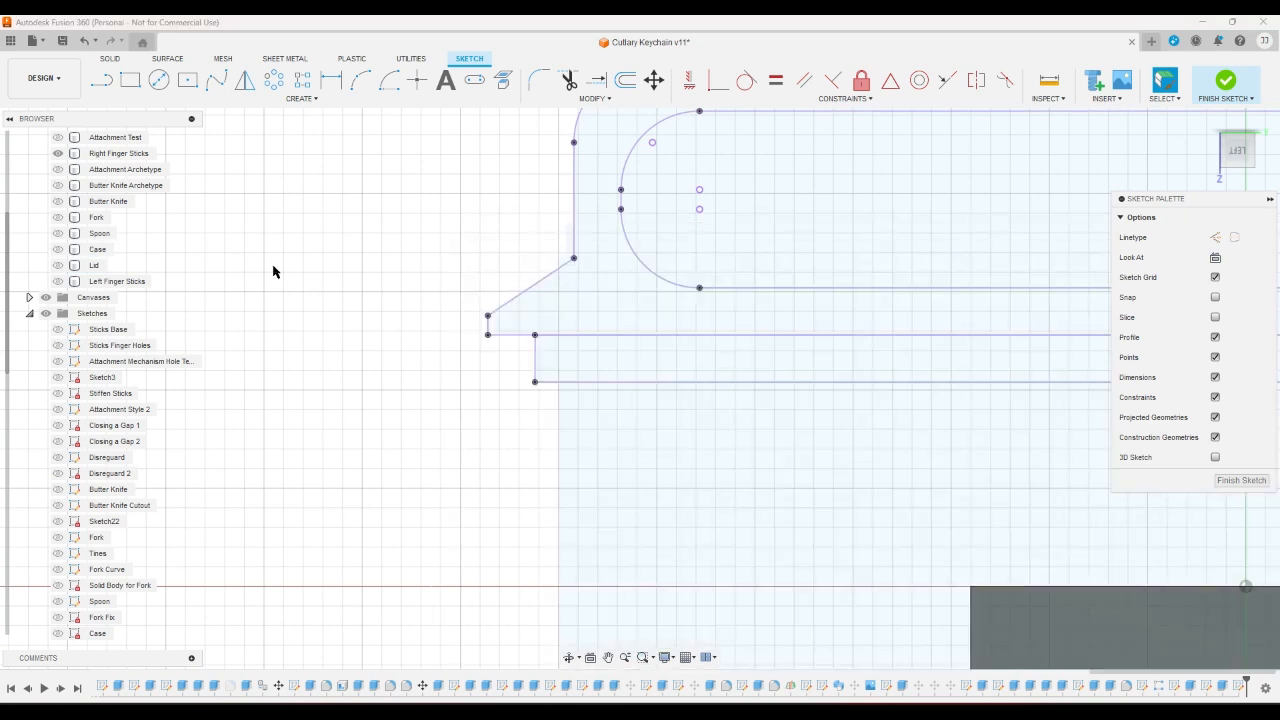
pyautogui.click(101, 80)
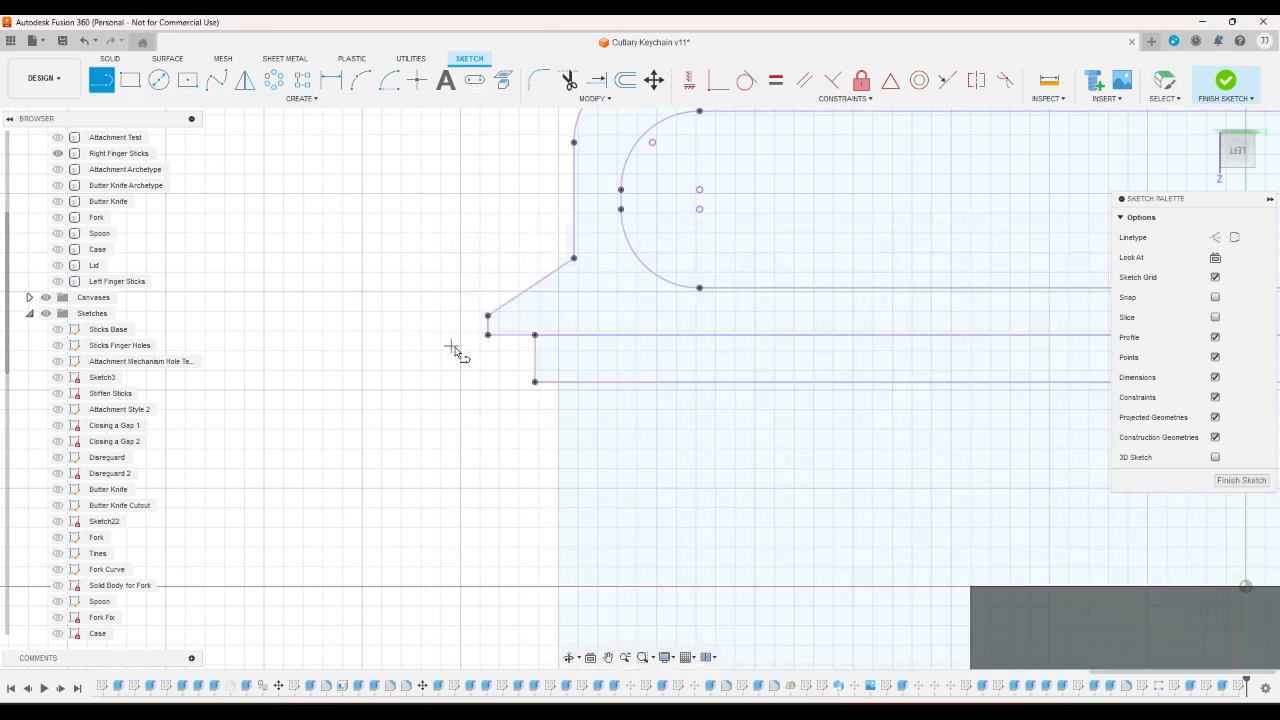
pyautogui.click(530, 347)
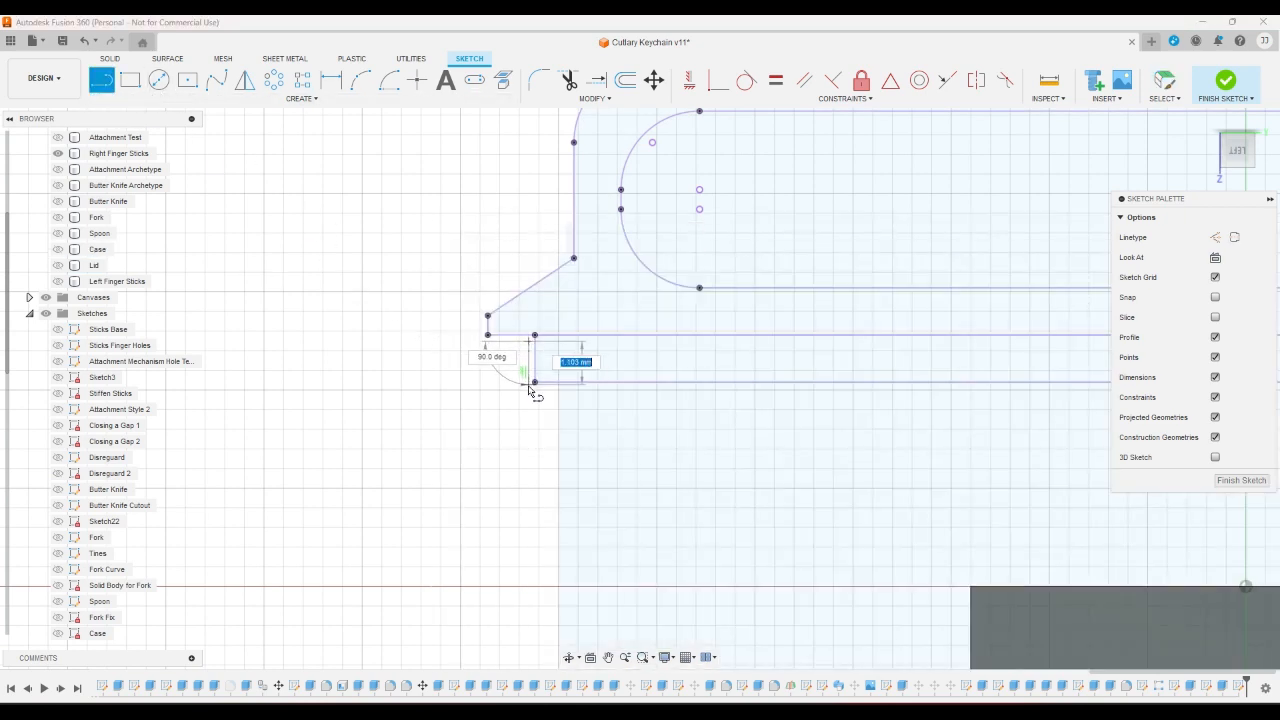
pyautogui.click(529, 390)
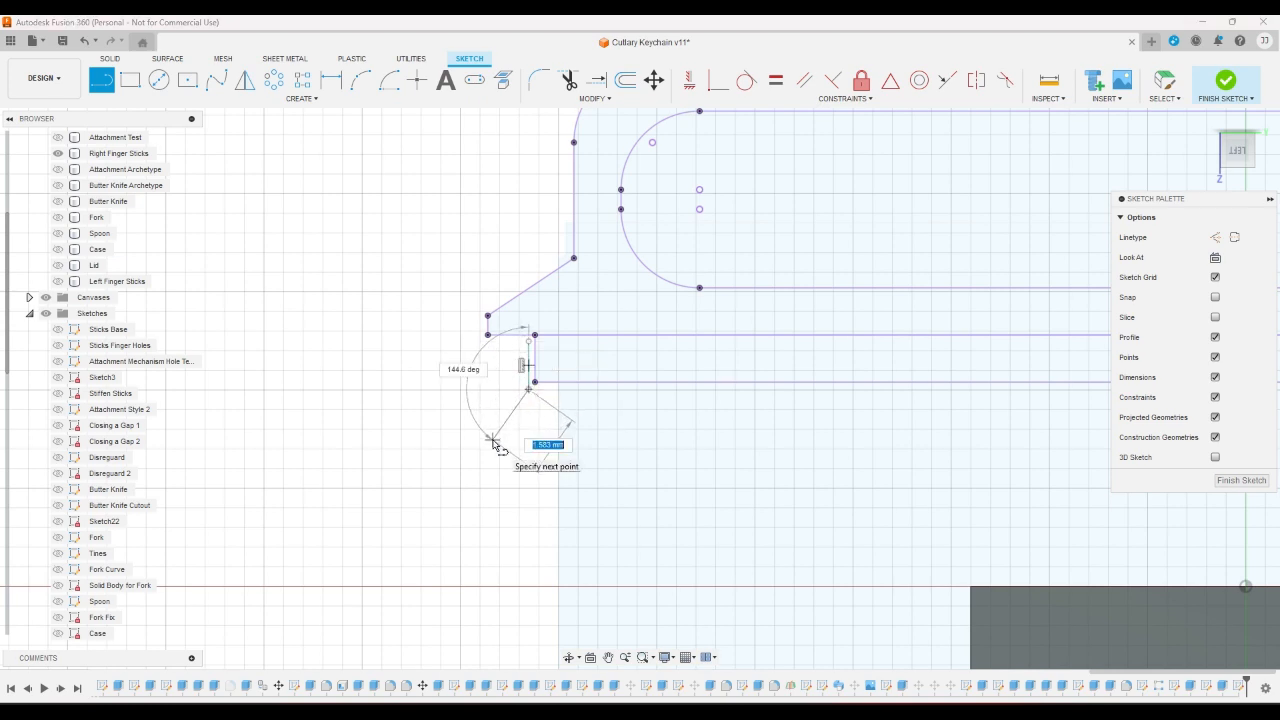
pyautogui.click(493, 440)
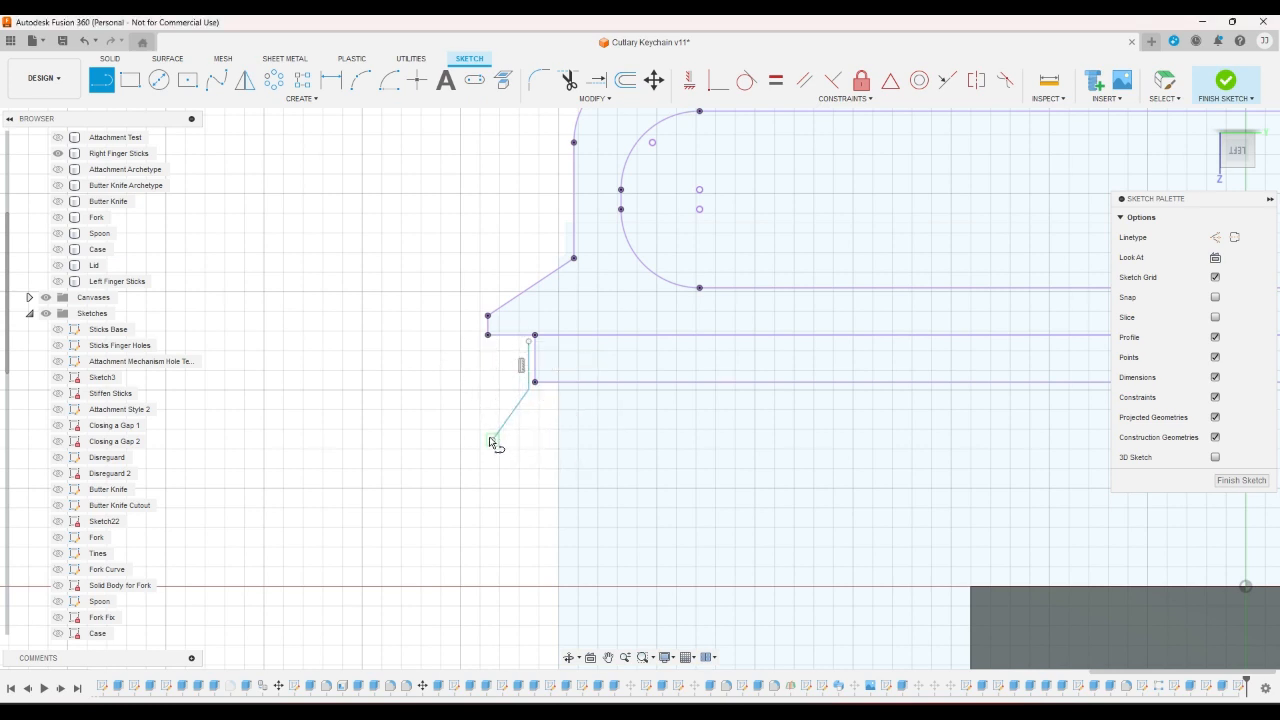
pyautogui.rightClick(490, 349)
pyautogui.click(513, 350)
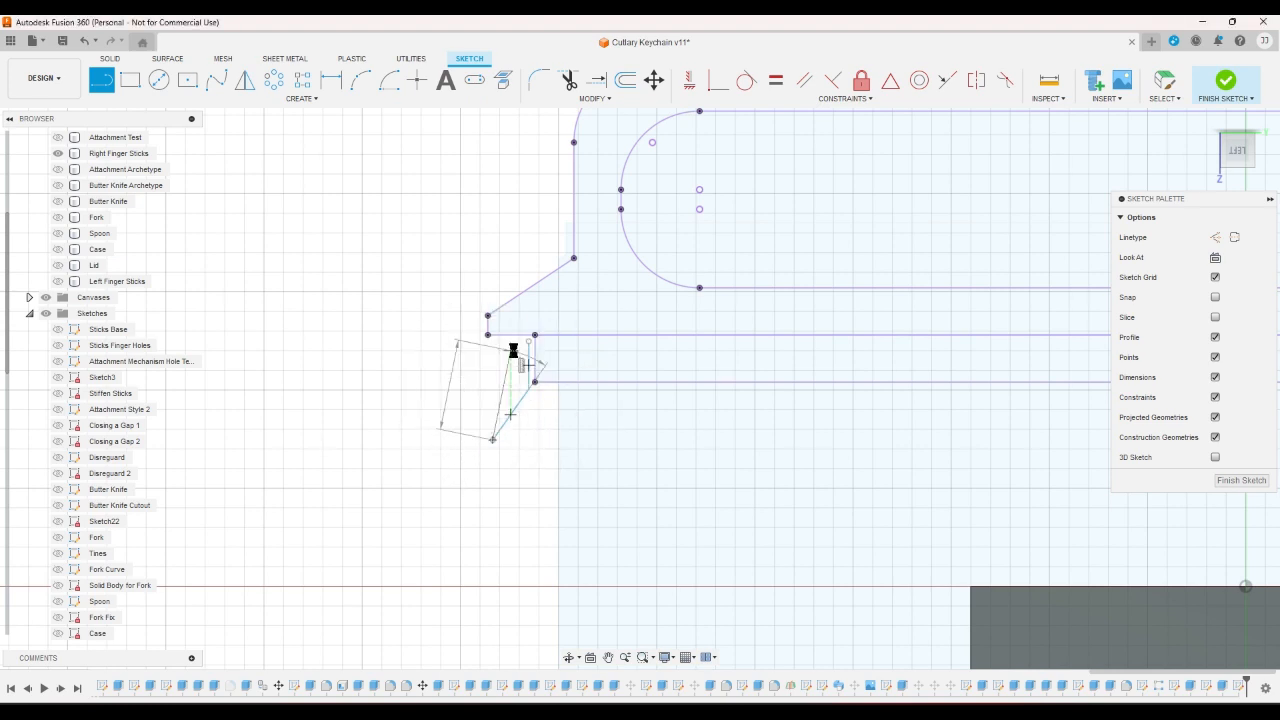
# - Show the Case and project the inner face of the long side wall nearest the new lines into the sketch
pyautogui.click(58, 249)
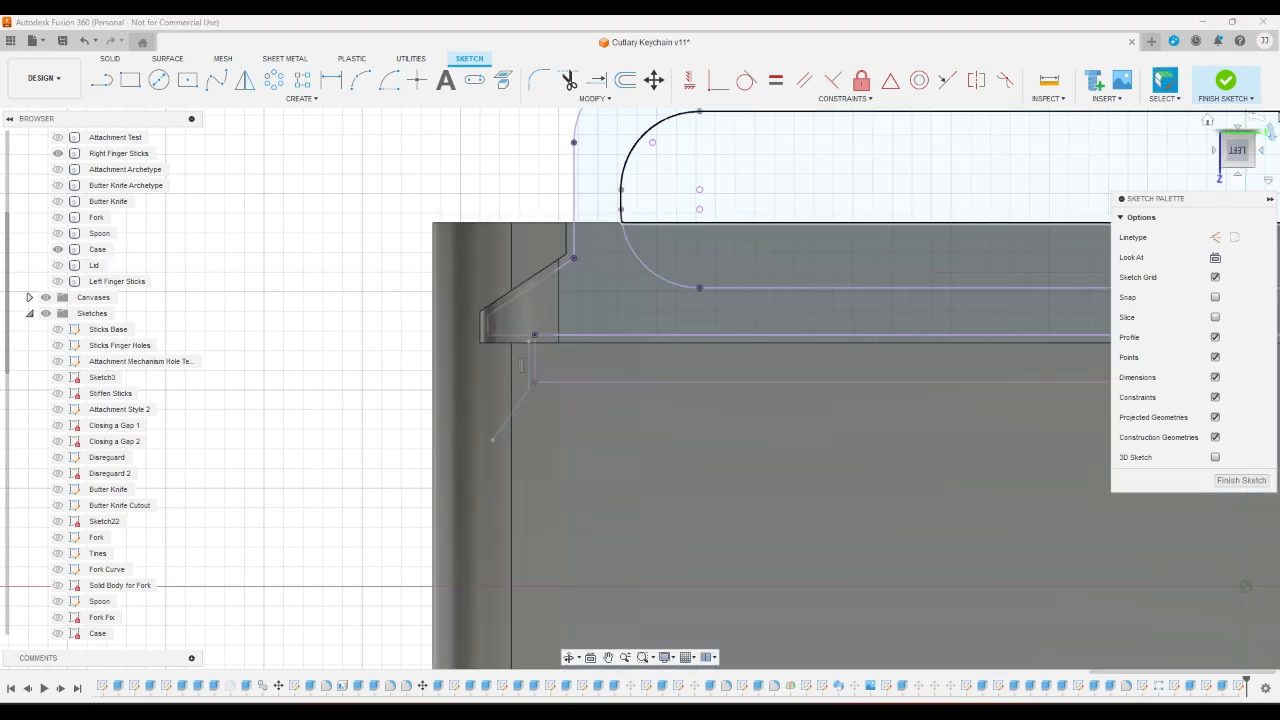
pyautogui.click(1256, 139)
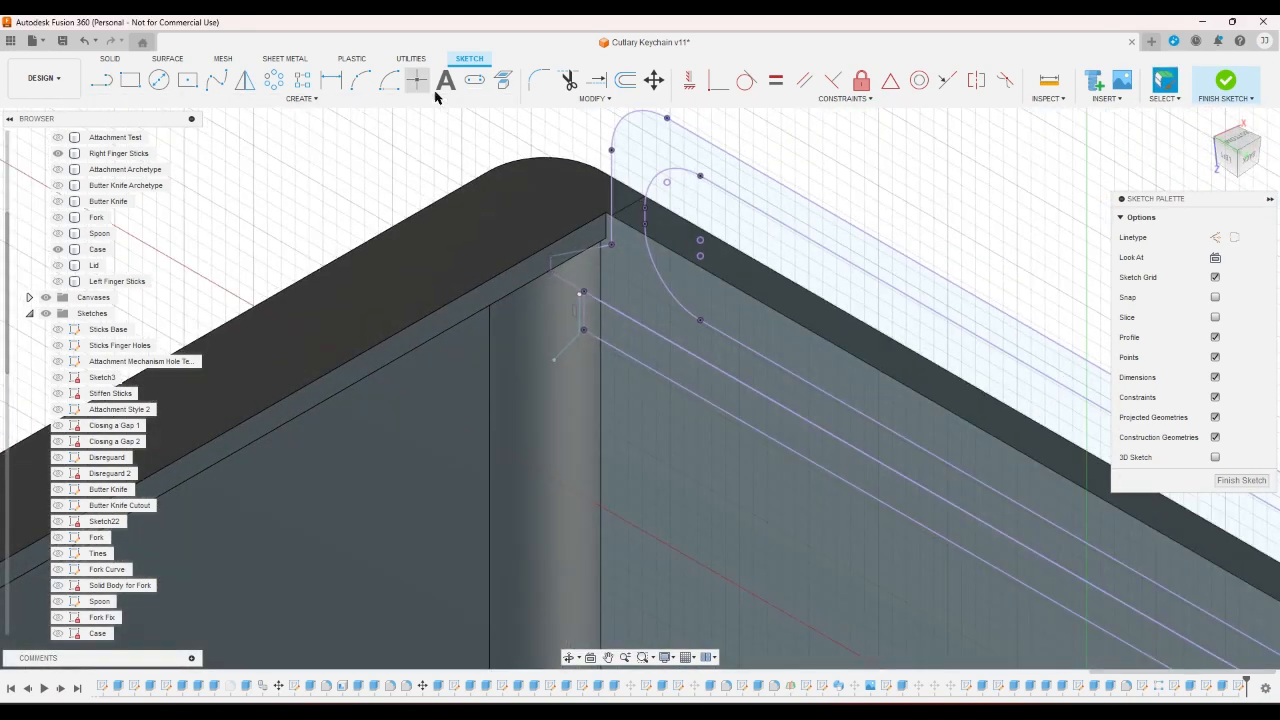
pyautogui.click(503, 80)
pyautogui.click(440, 390)
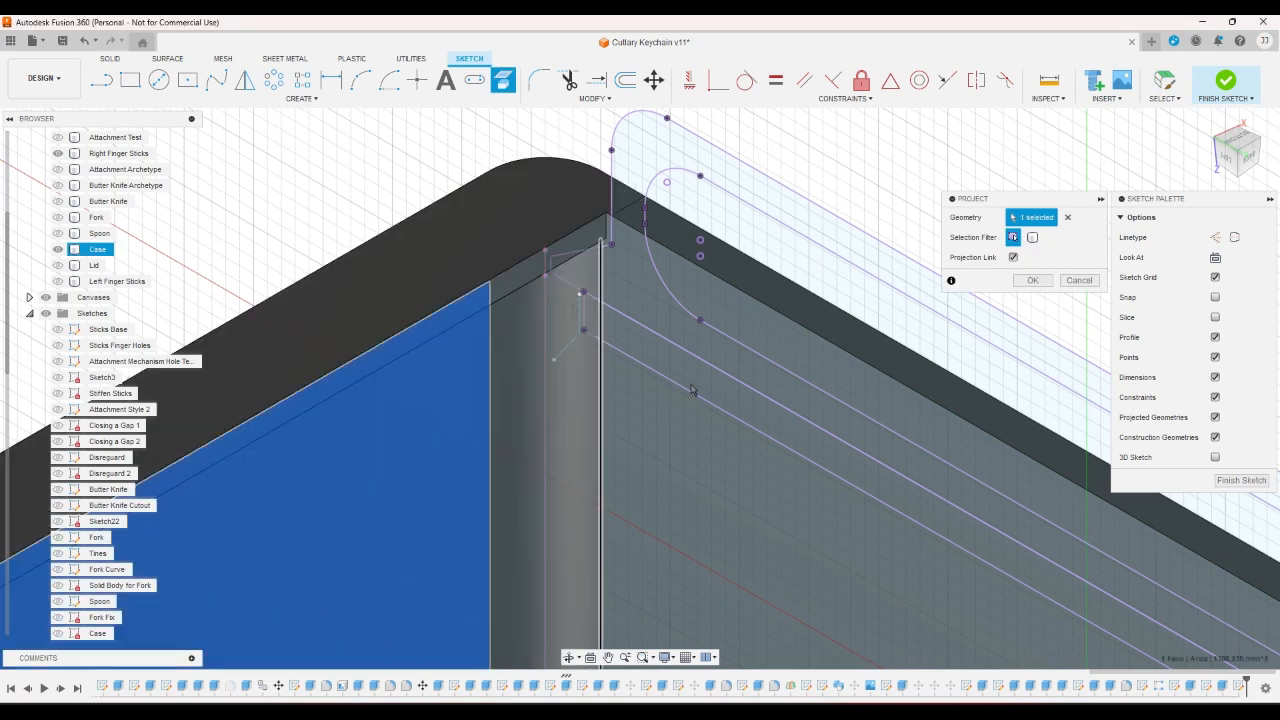
pyautogui.click(1032, 280)
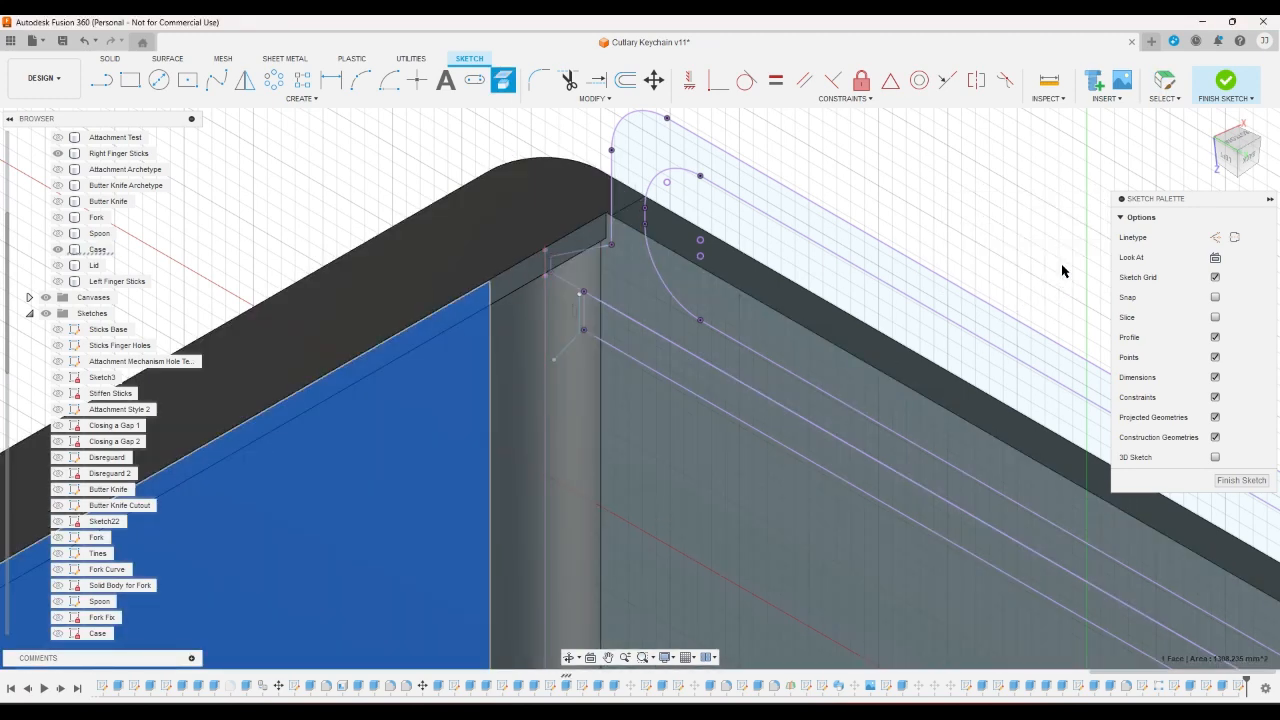
# - Project the inner face of the opposite long side wall into the sketch and hide the Case body
pyautogui.click(1217, 145)
pyautogui.scroll(-6, 778, 388)
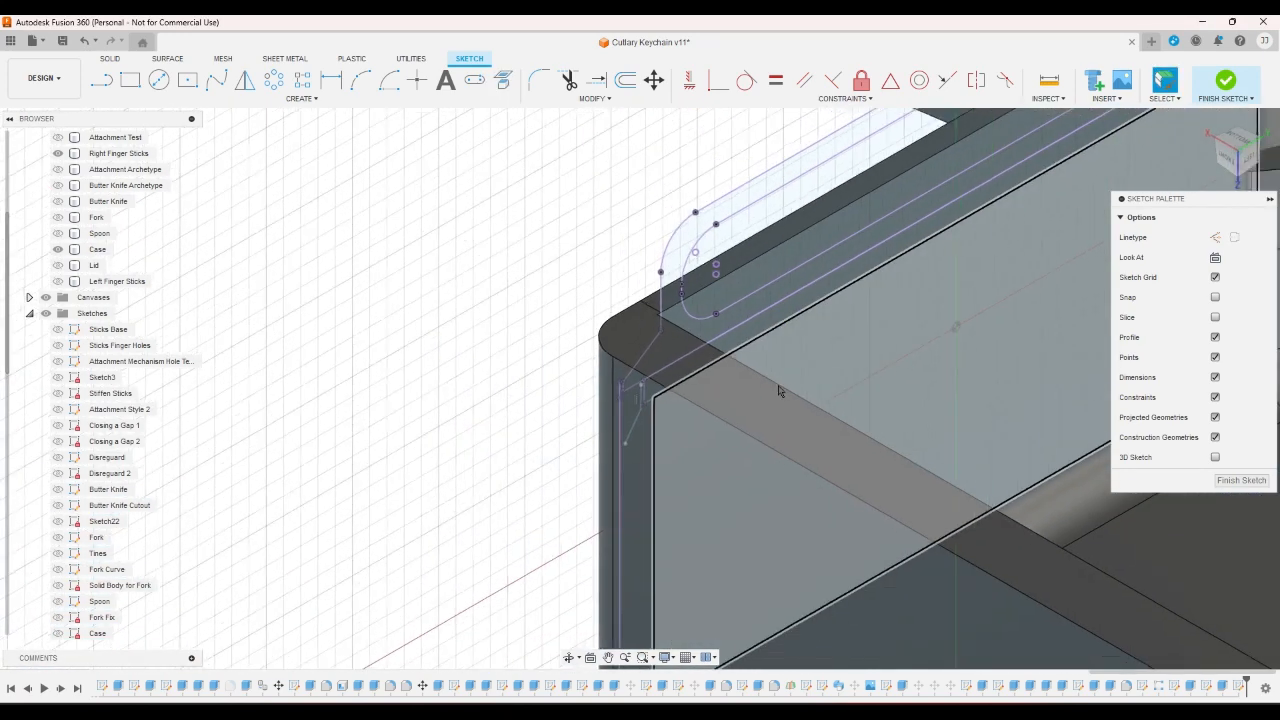
pyautogui.scroll(-1, 767, 376)
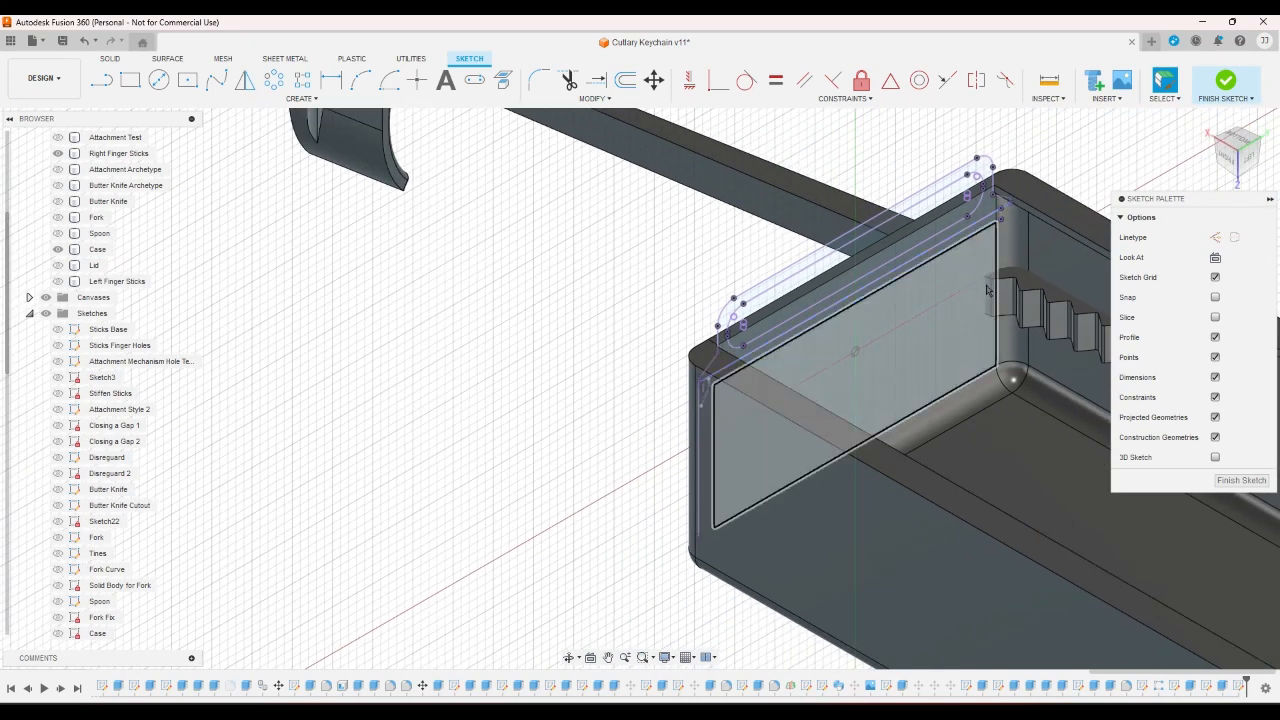
pyautogui.click(1086, 267)
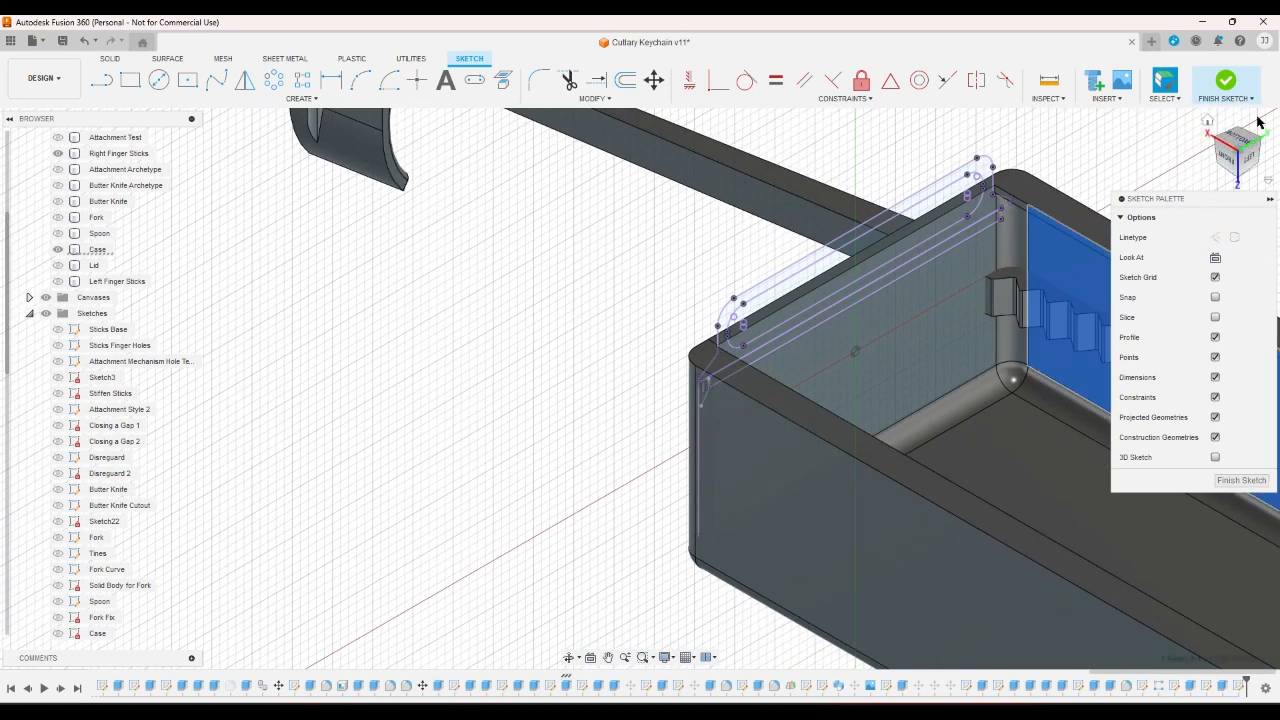
pyautogui.click(502, 84)
pyautogui.click(1033, 280)
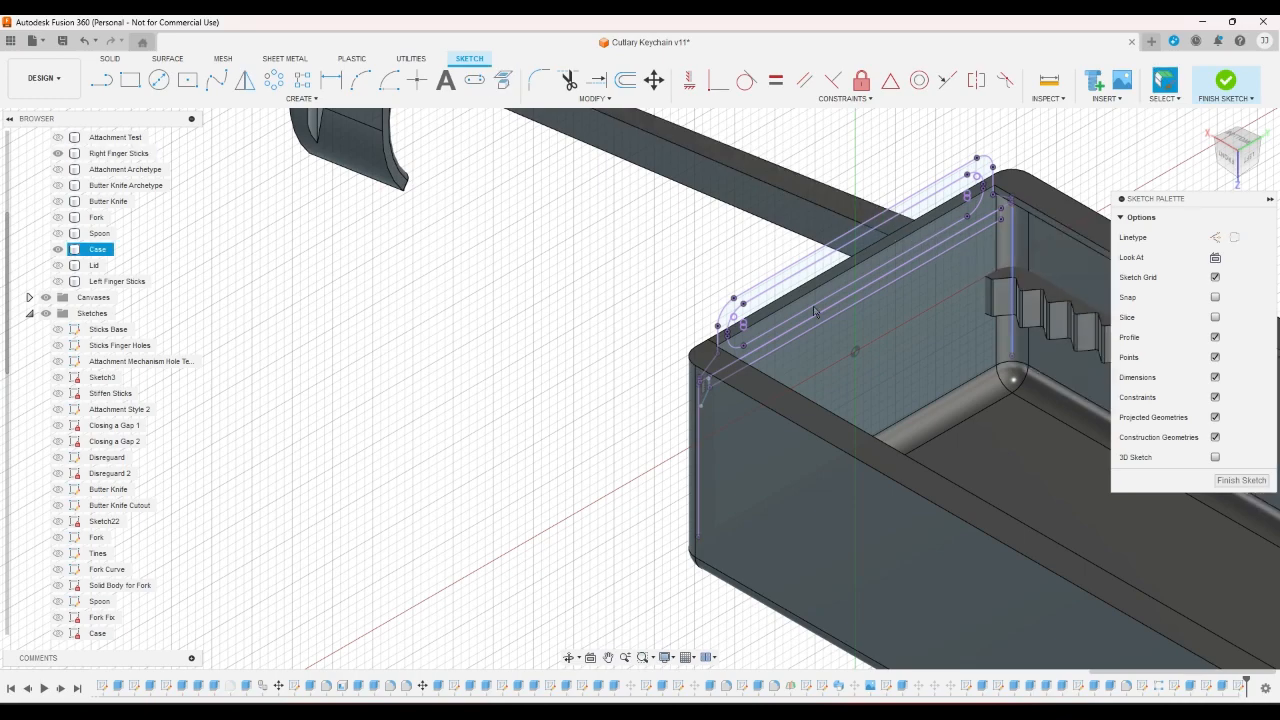
pyautogui.click(57, 249)
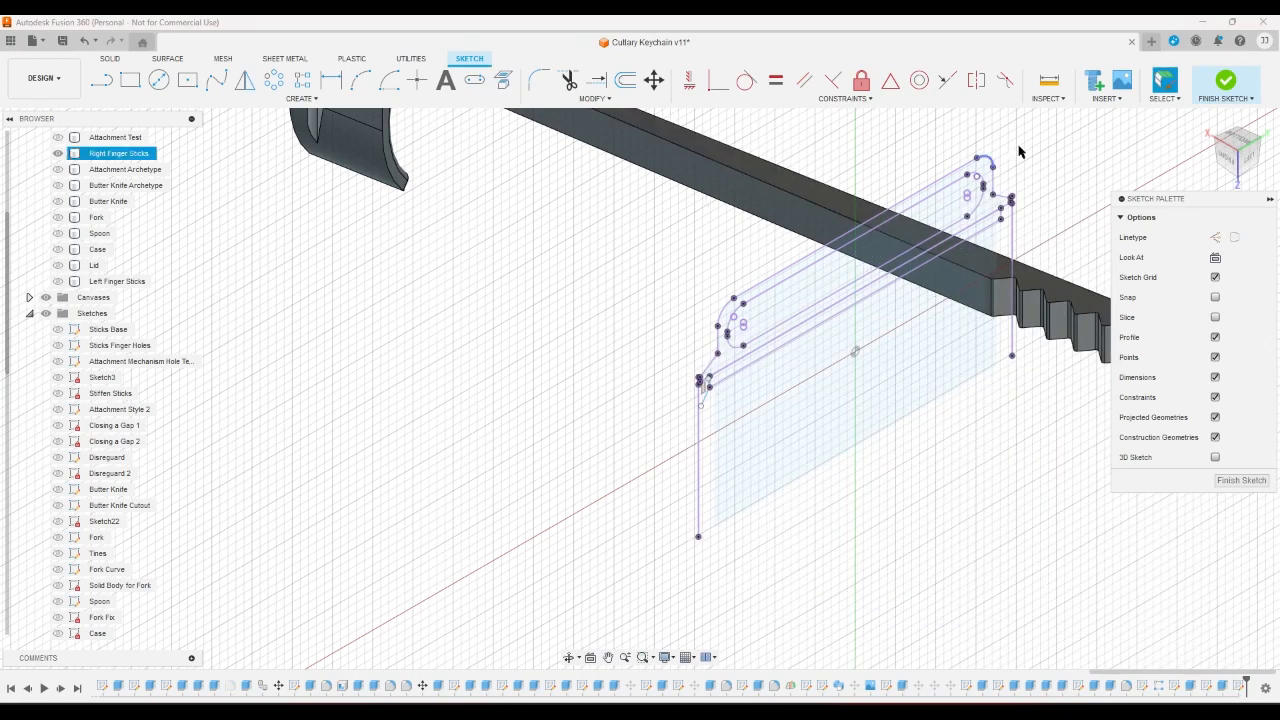
# - Extend the sloping line's free end so that it lands on the projected inner wall line beside it
pyautogui.click(1255, 157)
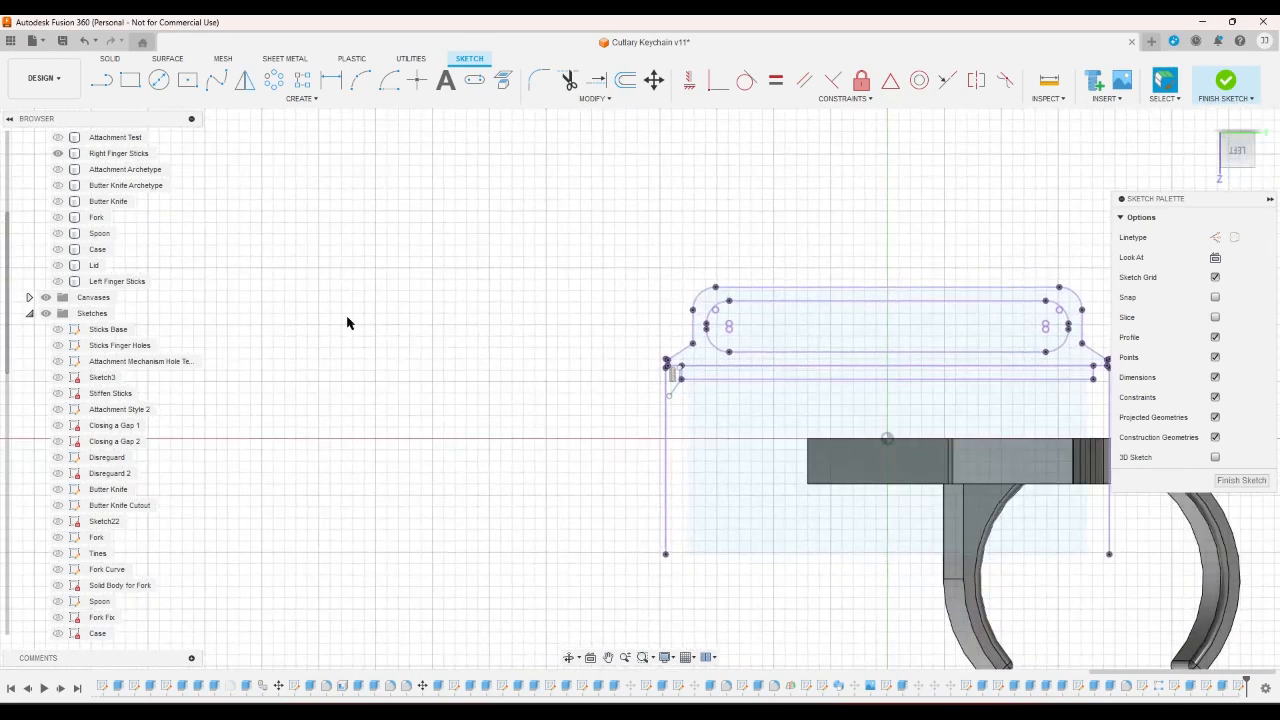
pyautogui.scroll(3, 590, 398)
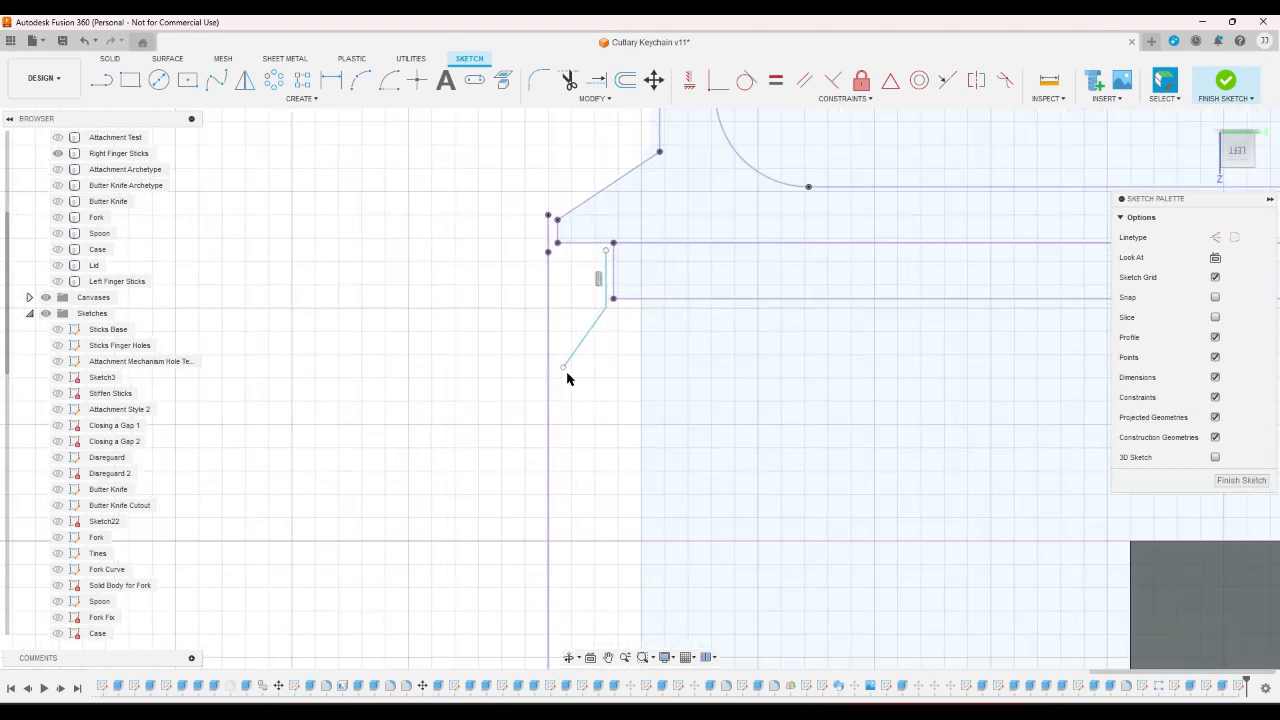
pyautogui.moveTo(564, 368); pyautogui.dragTo(547, 373)
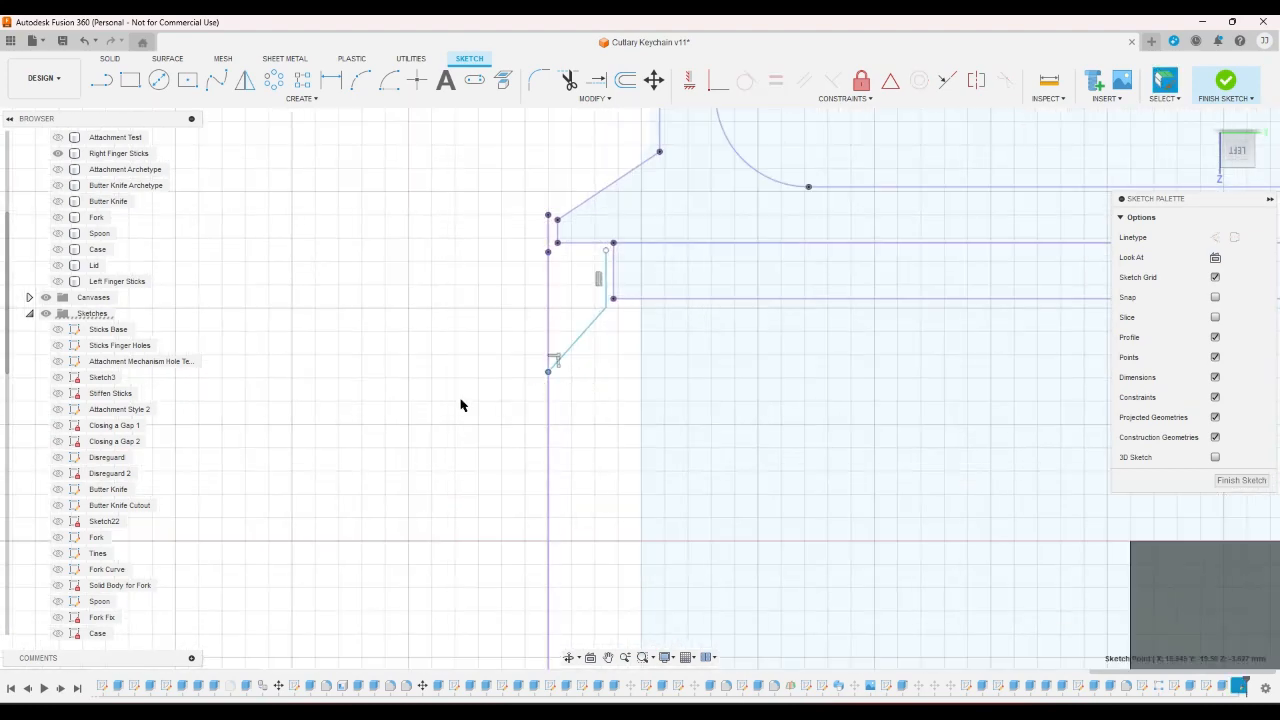
# - On the opposite side, sketch a vertical line about 1 mm long beside the lid step and a sloping line about 1.7 mm long to the wall line
pyautogui.scroll(-8, 480, 372)
pyautogui.scroll(3, 881, 345)
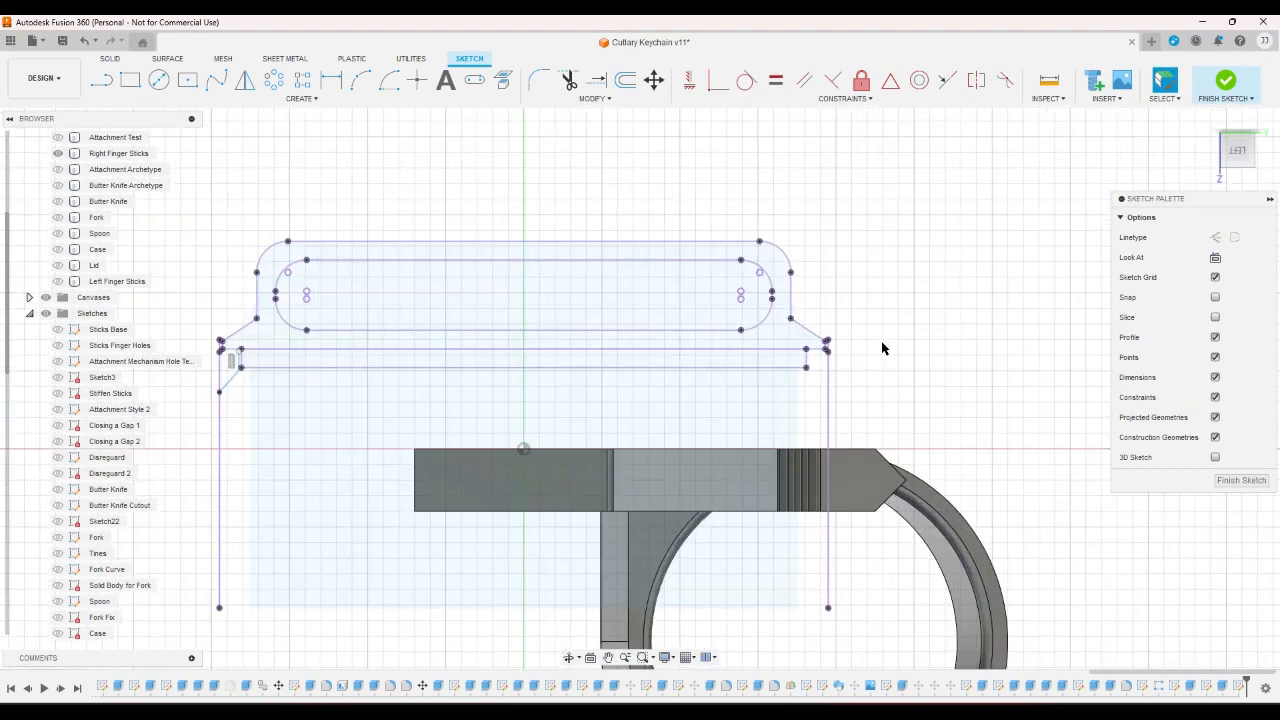
pyautogui.click(101, 84)
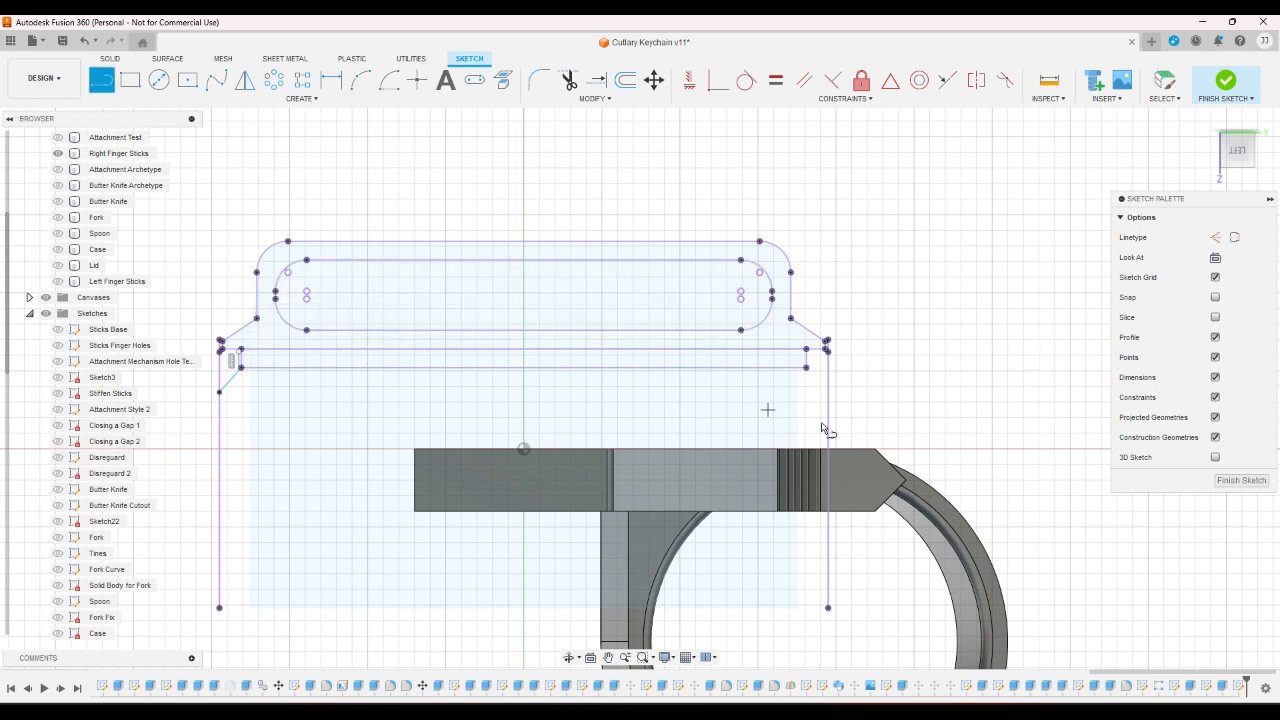
pyautogui.scroll(4, 812, 367)
pyautogui.click(798, 330)
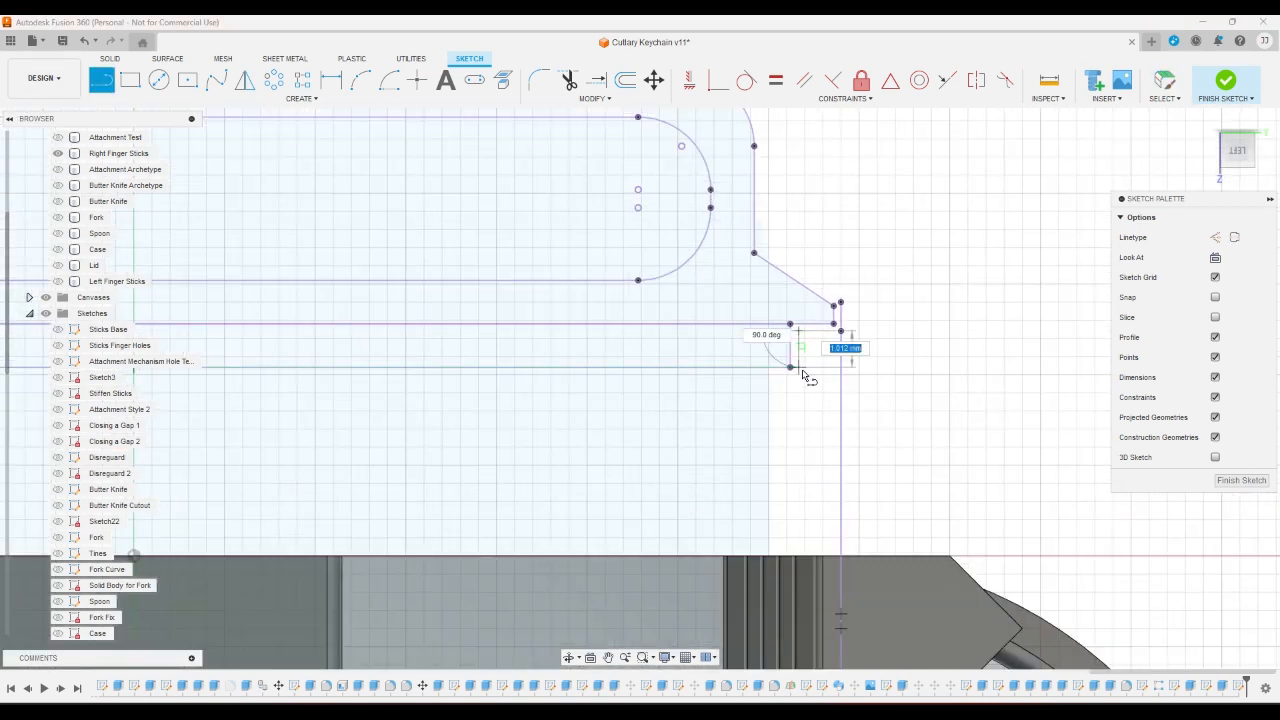
pyautogui.click(799, 367)
pyautogui.click(841, 413)
pyautogui.rightClick(902, 404)
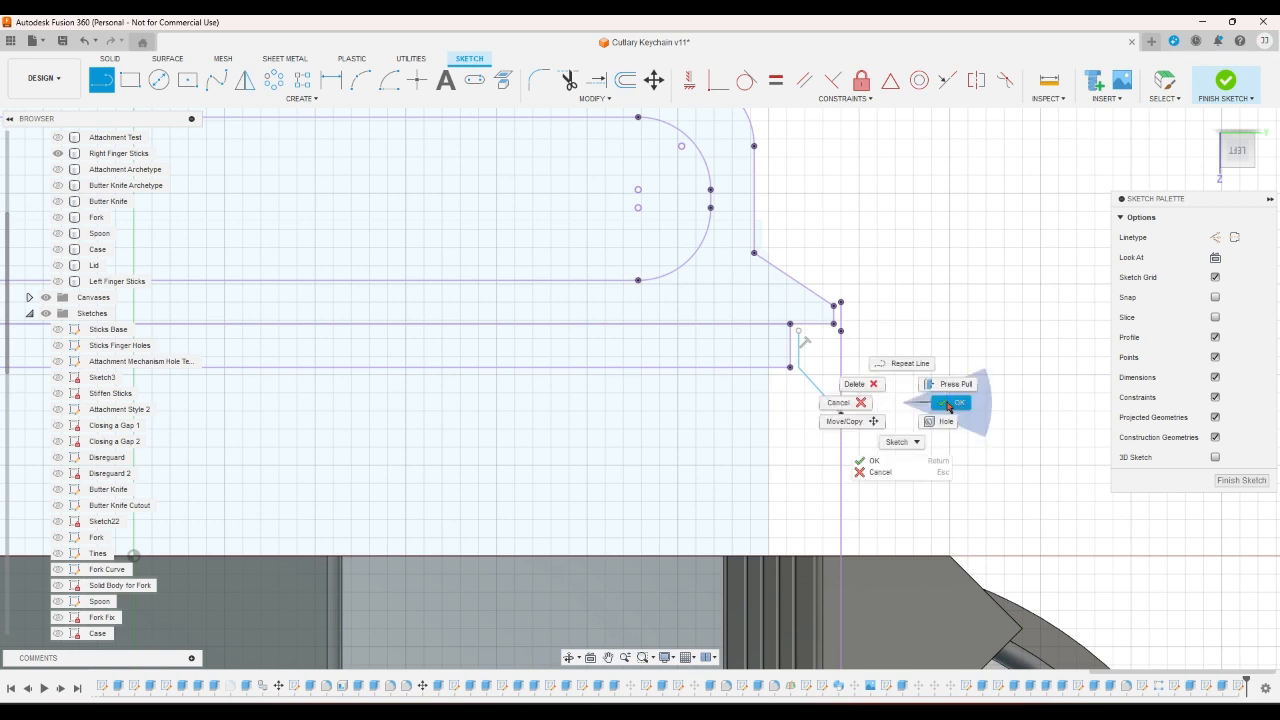
pyautogui.click(950, 403)
# - Close this profile with a line from the vertical line's upper end to the wall line, and constrain it horizontal
pyautogui.scroll(-2, 897, 374)
pyautogui.scroll(4, 838, 299)
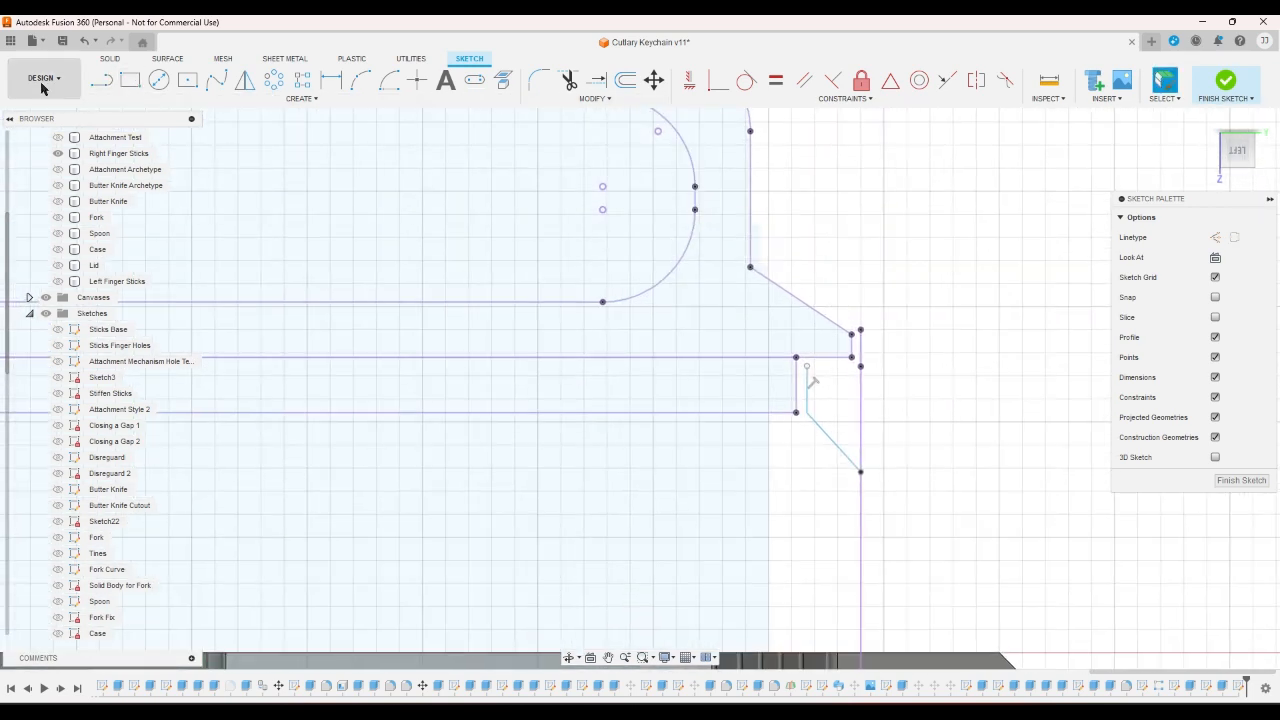
pyautogui.click(101, 80)
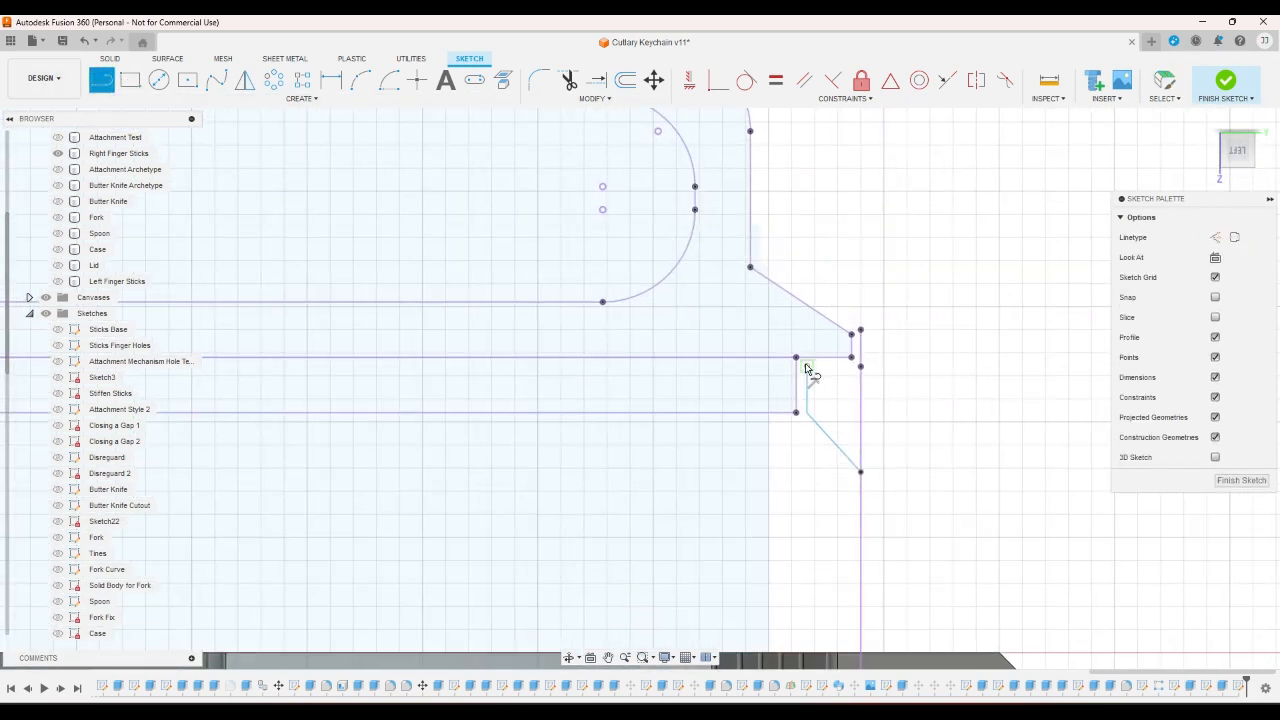
pyautogui.click(807, 367)
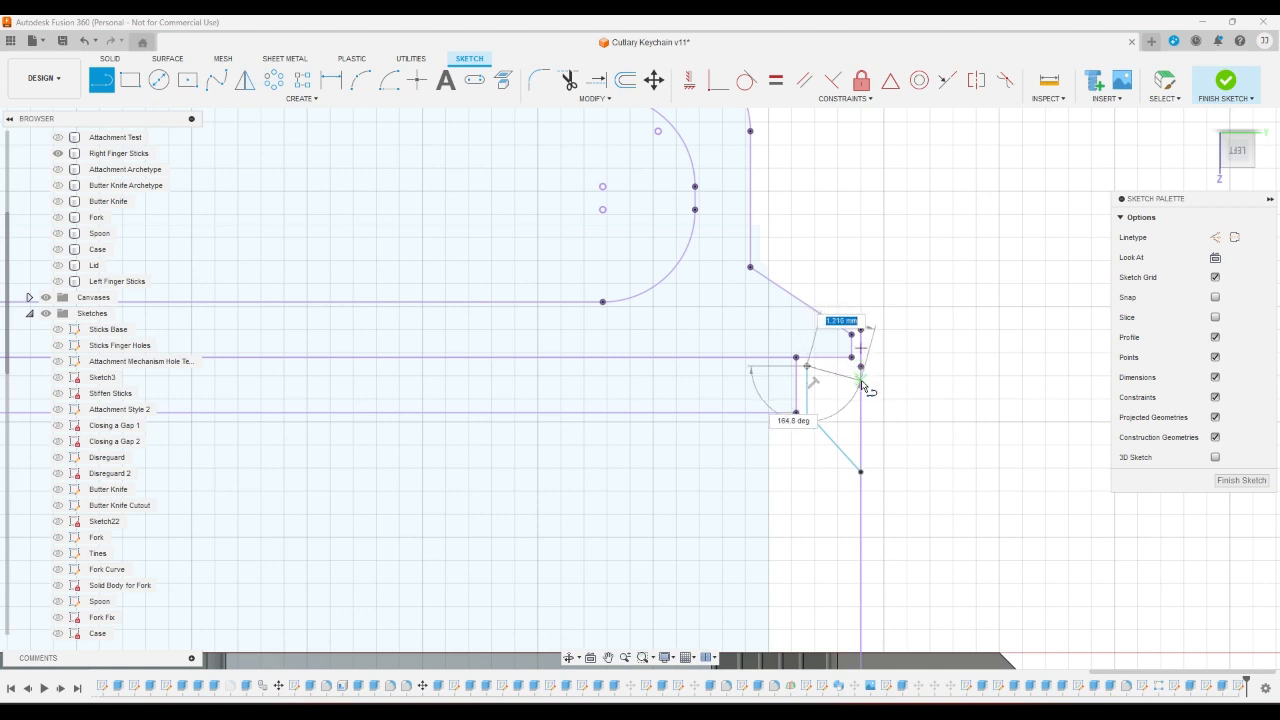
pyautogui.click(862, 381)
pyautogui.click(690, 80)
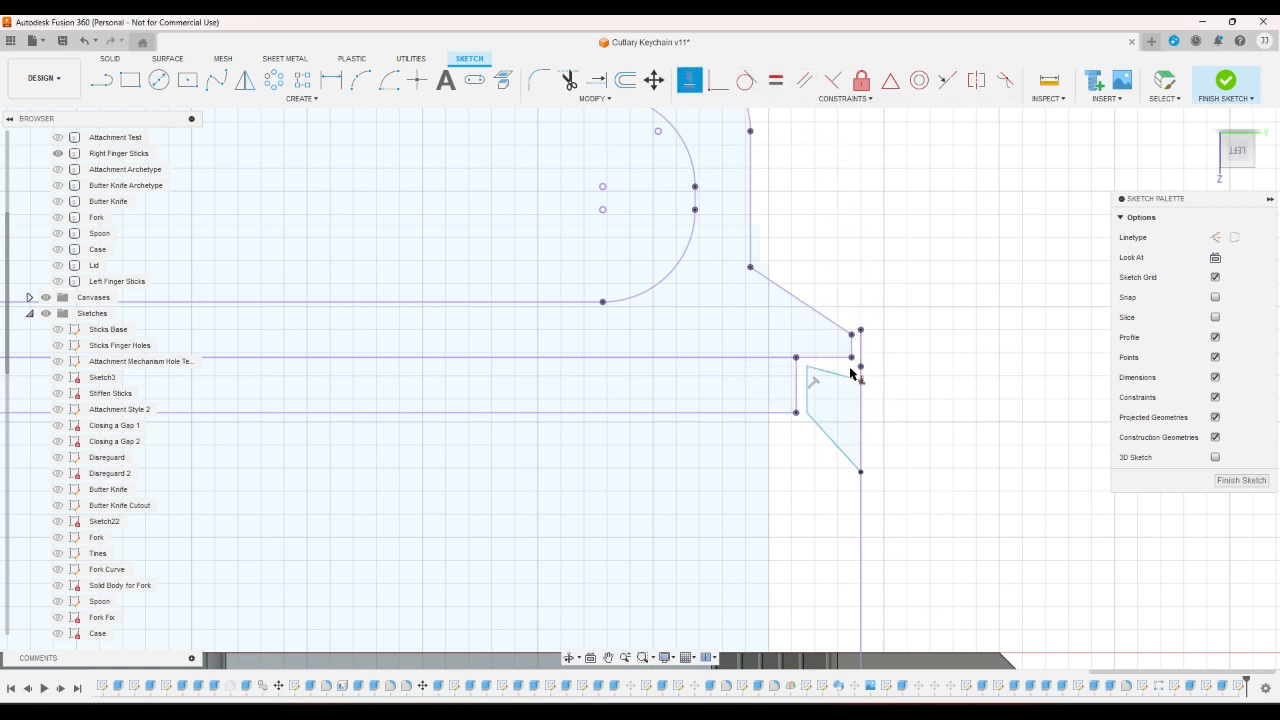
pyautogui.click(843, 383)
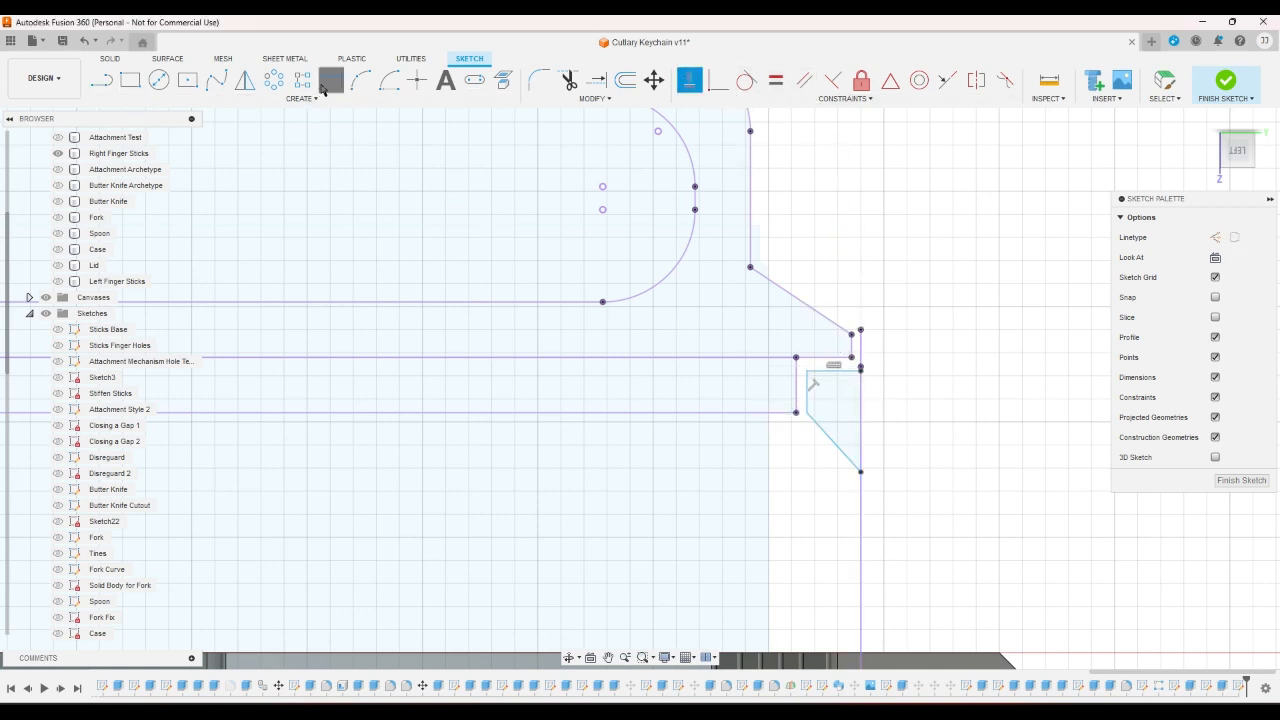
# - Dimension 0.25 mm gaps from the lid's shoulder edge to the horizontal line and from the lid step's side to the vertical line
pyautogui.press('d')
pyautogui.click(833, 371)
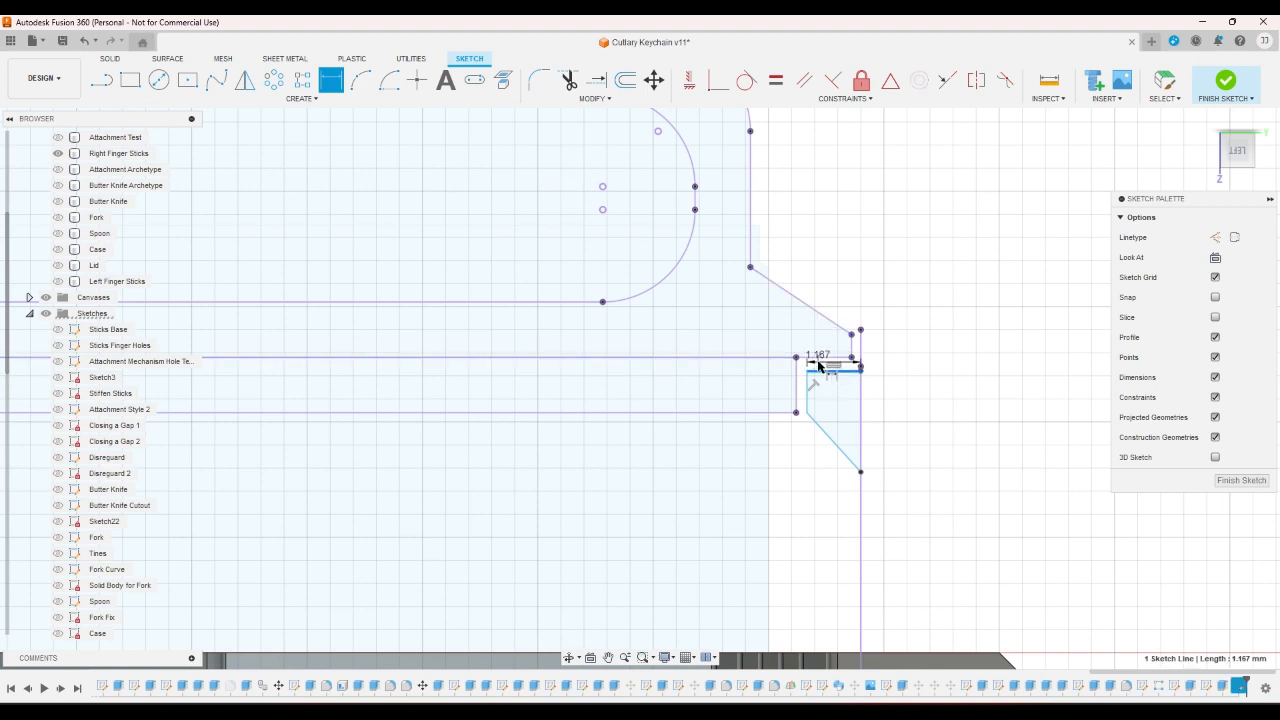
pyautogui.click(888, 368)
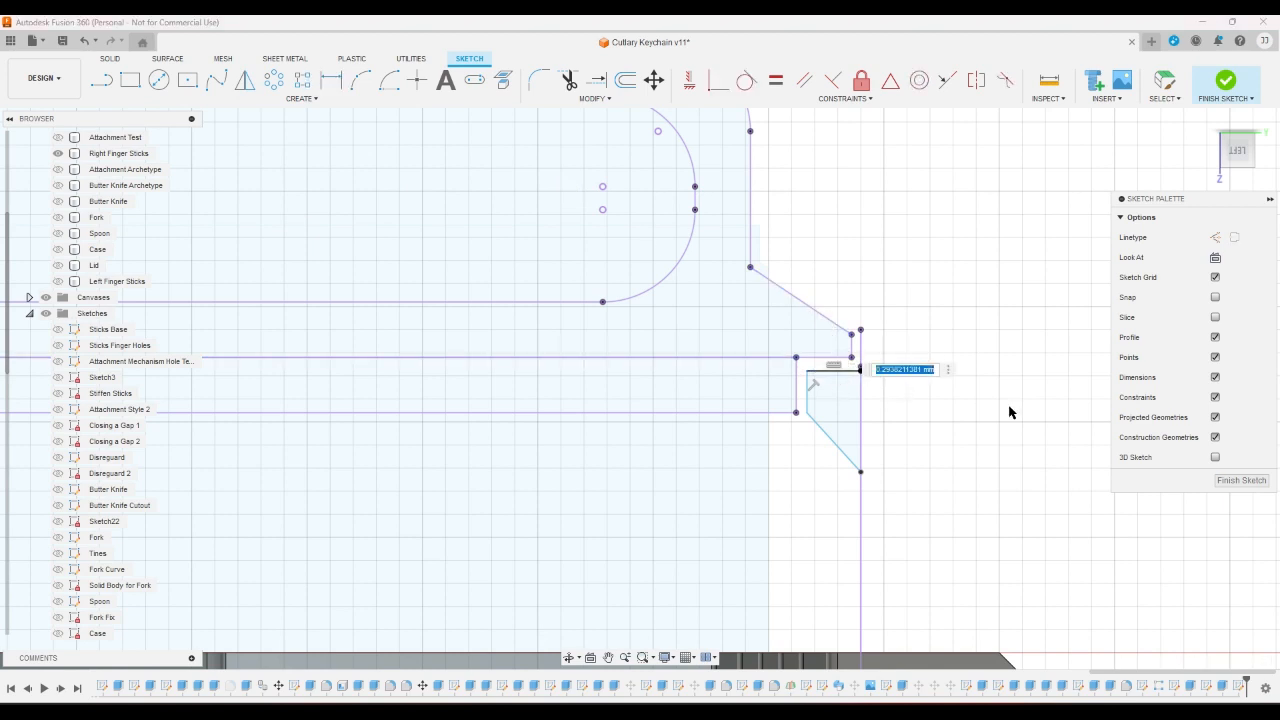
pyautogui.press('BackSpace')
pyautogui.press('Return')
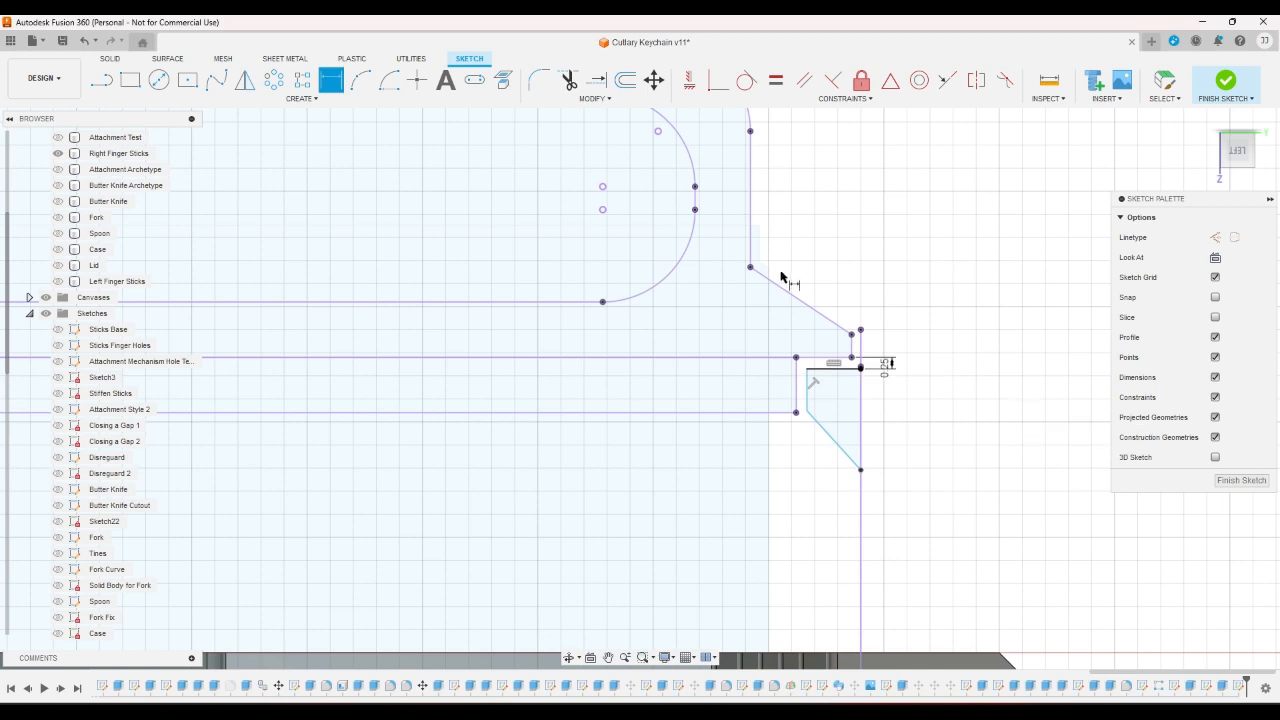
pyautogui.click(809, 394)
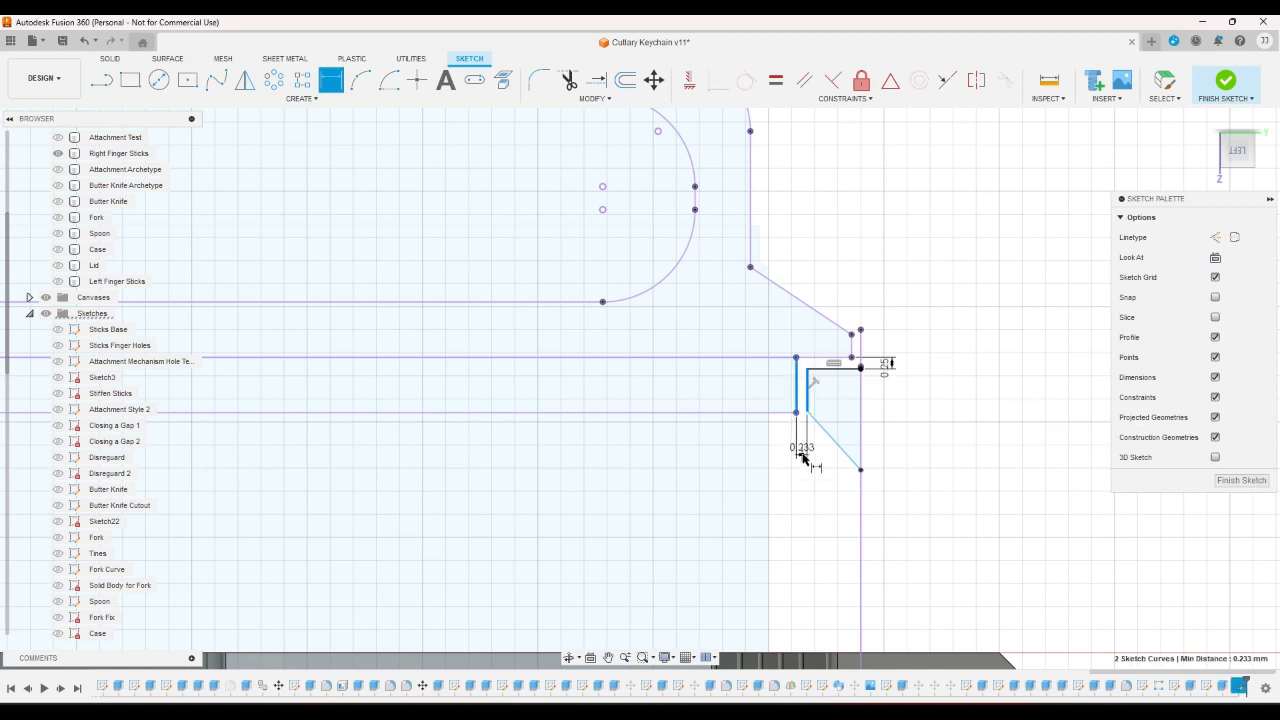
pyautogui.click(812, 462)
pyautogui.write('0.25')
pyautogui.press('Return')
# - Add an angle dimension between the sloping line and the projected wall line
pyautogui.press('l')
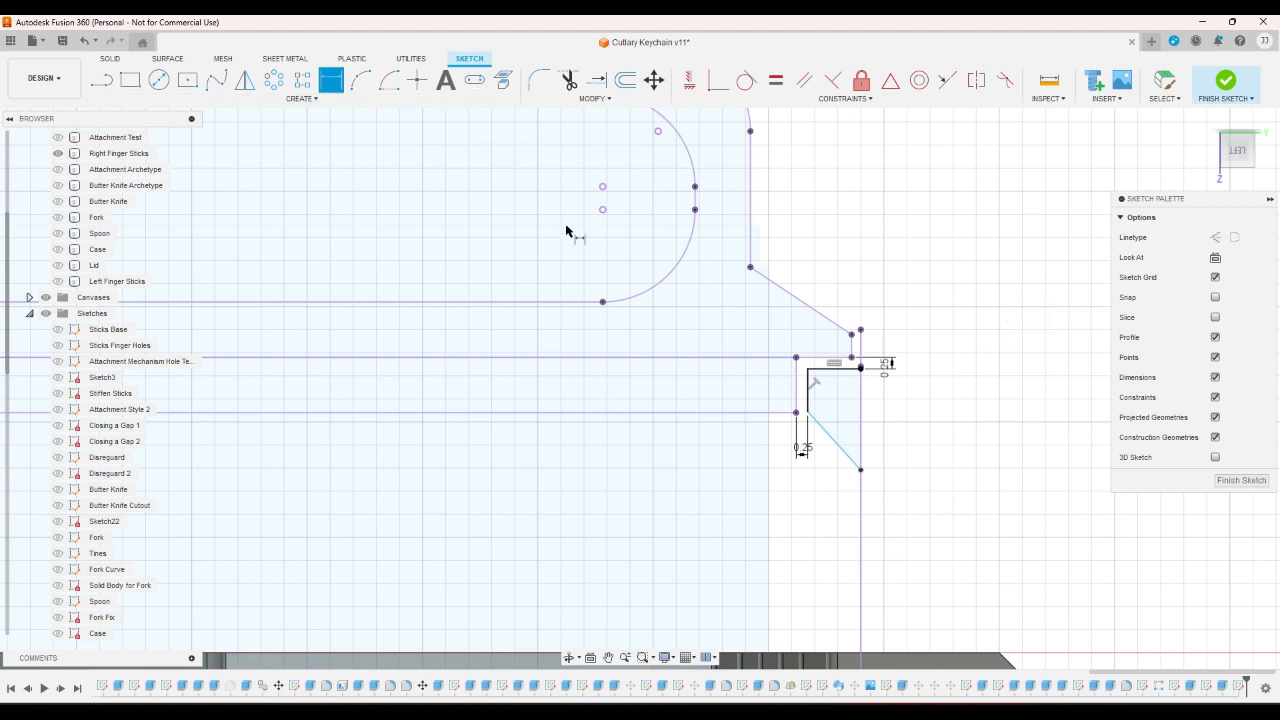
pyautogui.click(850, 456)
pyautogui.click(861, 445)
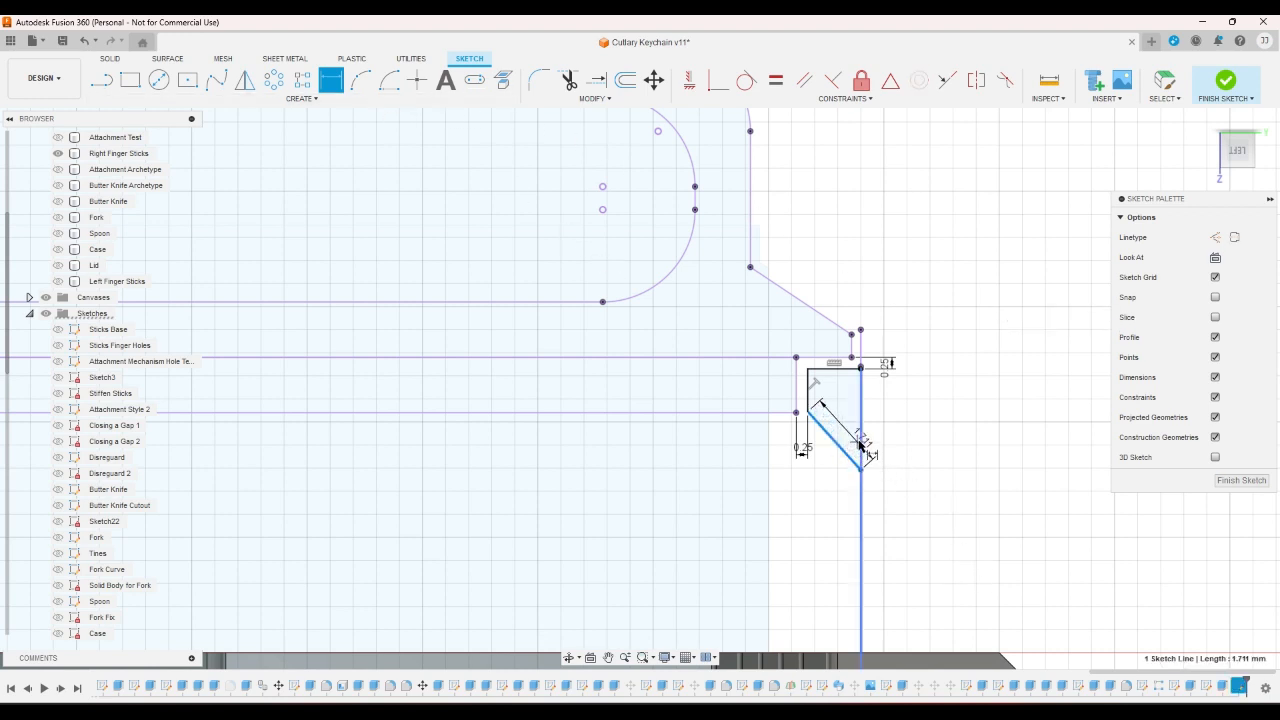
pyautogui.click(848, 430)
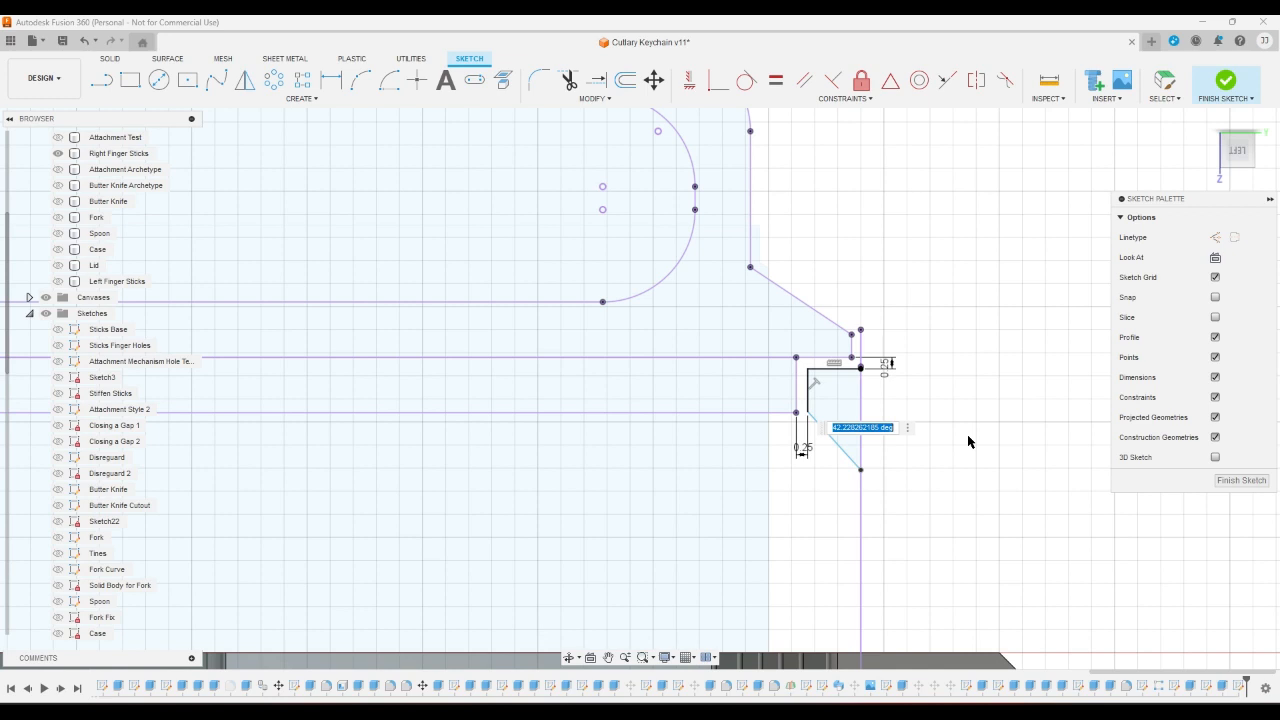
pyautogui.press('Return')
pyautogui.rightClick(888, 430)
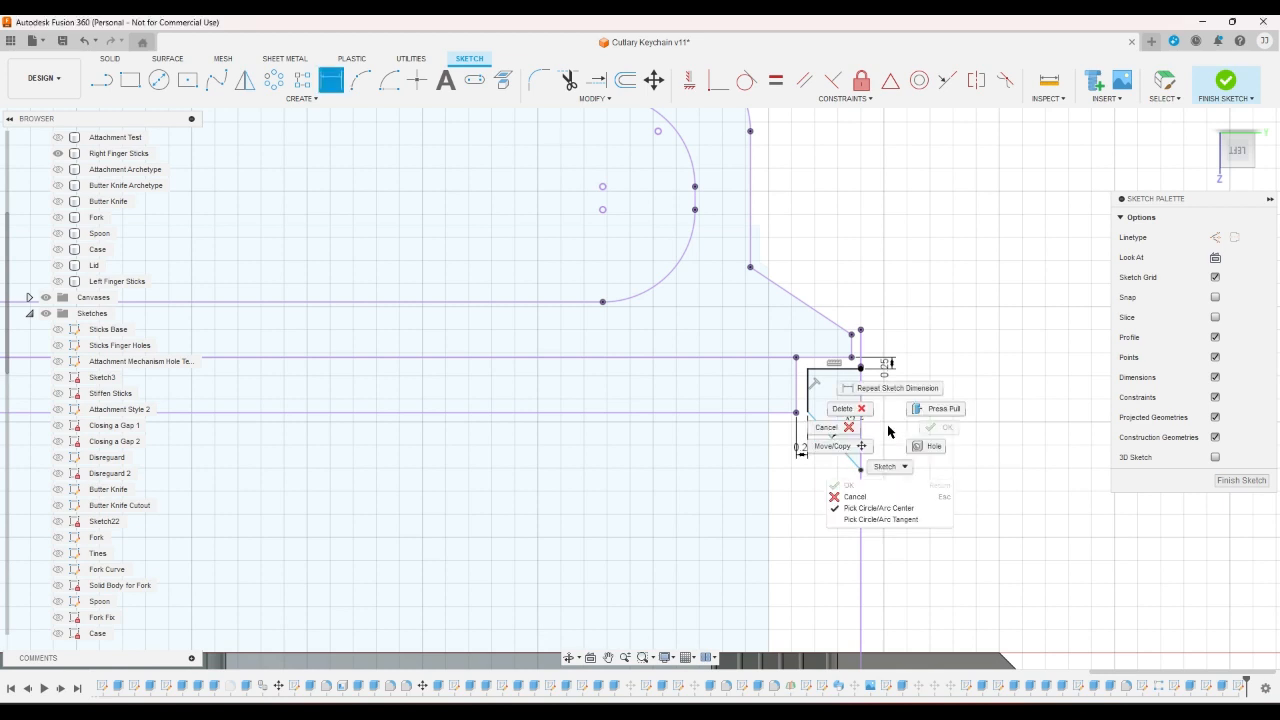
pyautogui.click(863, 429)
pyautogui.click(845, 428)
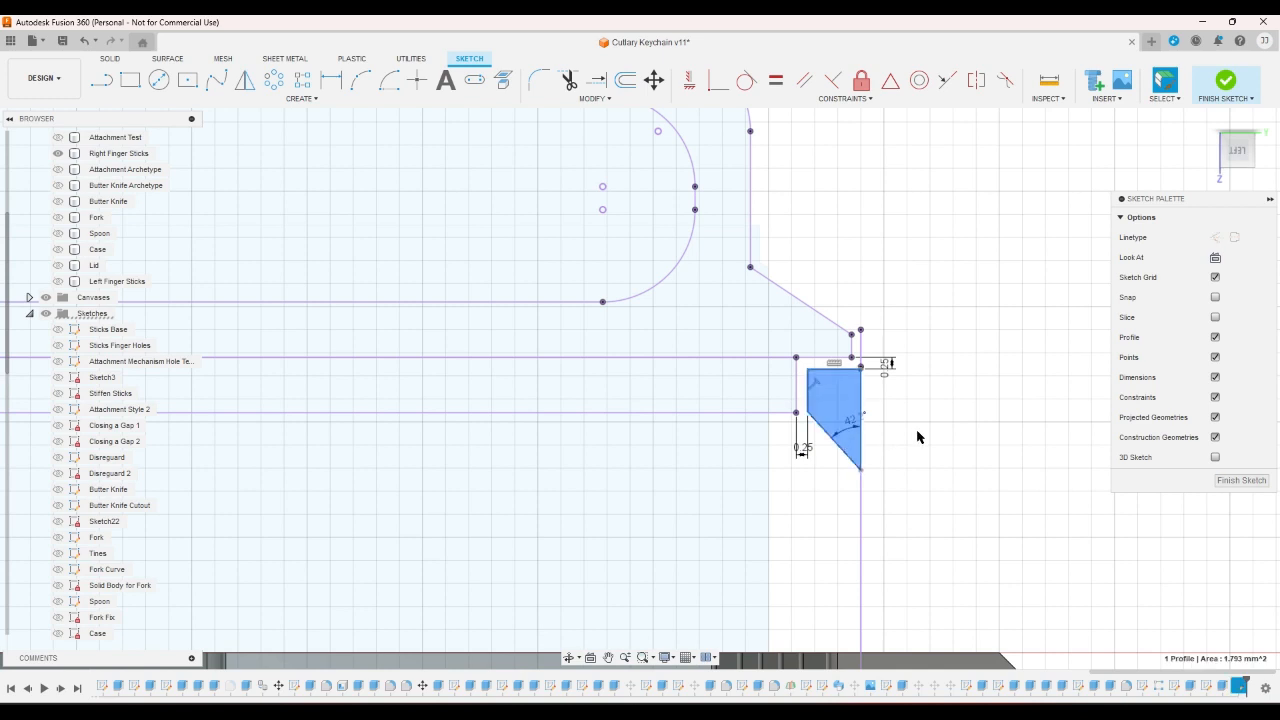
# - Set the angle between the sloping line and the wall line to 40 degrees
pyautogui.doubleClick(850, 425)
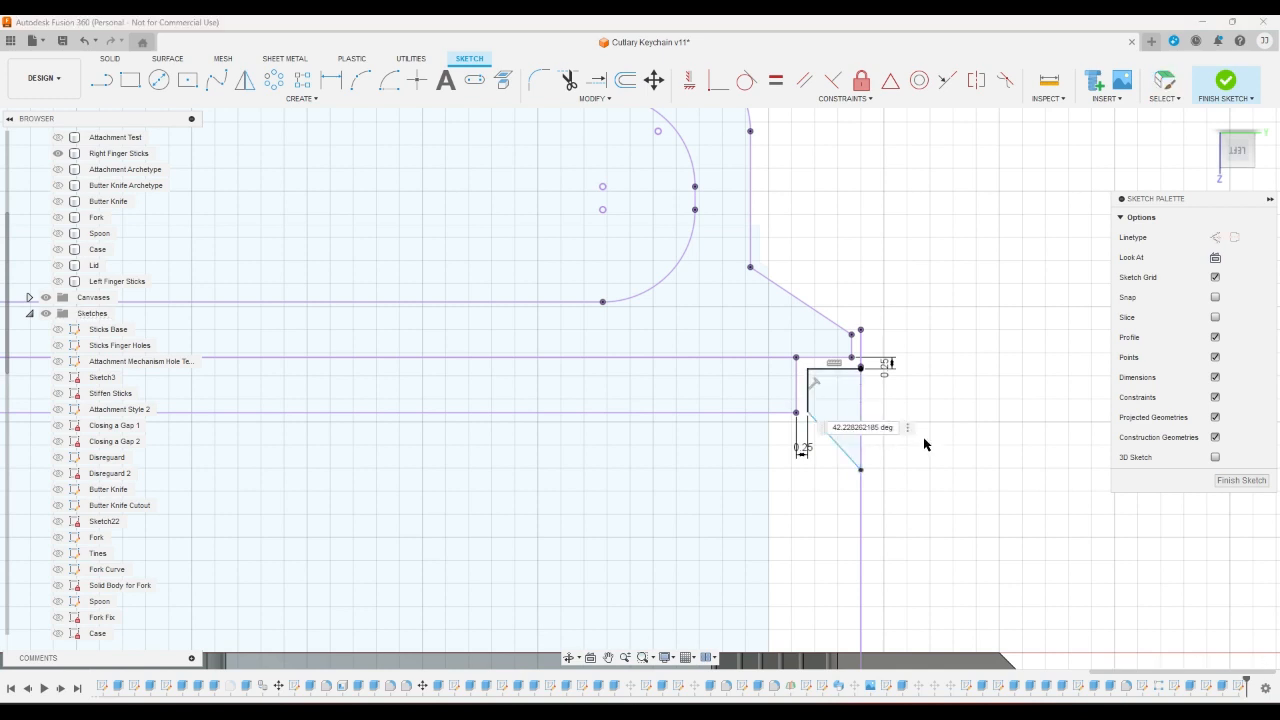
pyautogui.press('BackSpace')
pyautogui.press('BackSpace')
pyautogui.press('BackSpace')
pyautogui.press('BackSpace')
pyautogui.press('BackSpace')
pyautogui.press('BackSpace')
pyautogui.press('BackSpace')
pyautogui.press('BackSpace')
pyautogui.press('BackSpace')
pyautogui.press('BackSpace')
pyautogui.press('BackSpace')
pyautogui.press('BackSpace')
pyautogui.press('BackSpace')
pyautogui.press('BackSpace')
pyautogui.press('BackSpace')
pyautogui.write('40')
pyautogui.press('Return')
# - Make the corner between the vertical and sloping lines coincident with the lid step's lower projected edge
pyautogui.scroll(1, 923, 444)
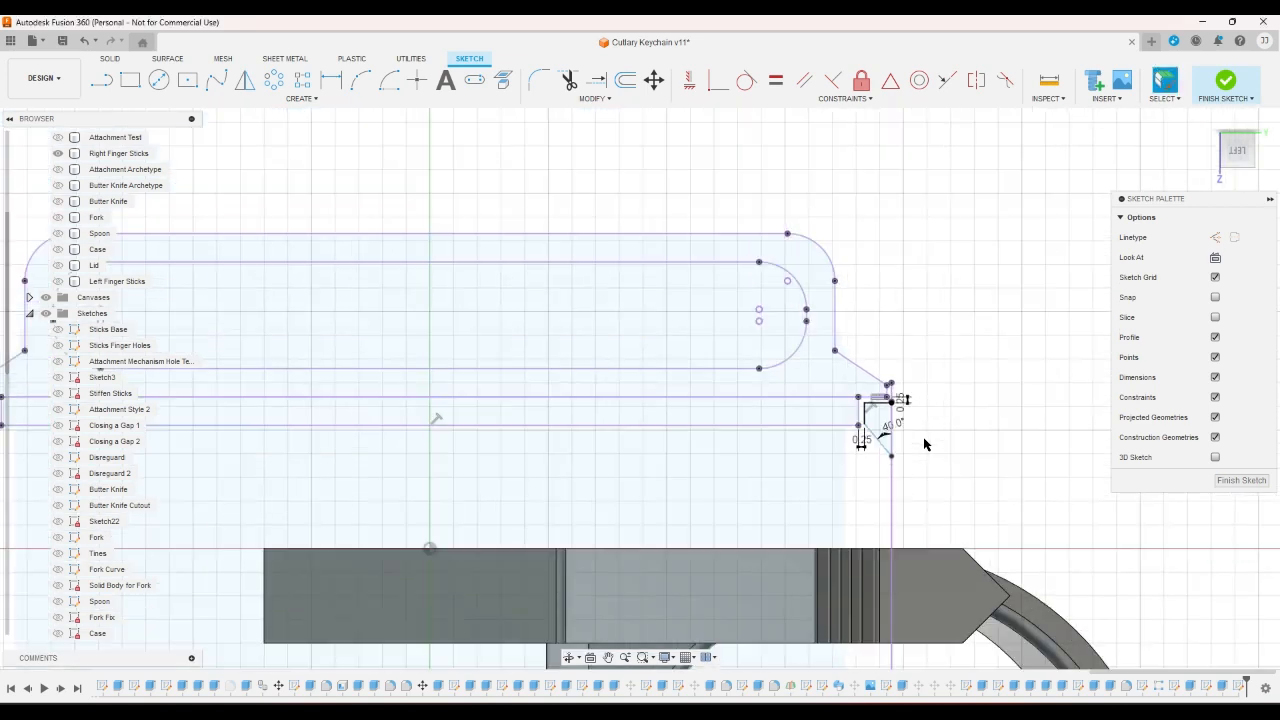
pyautogui.scroll(3, 923, 444)
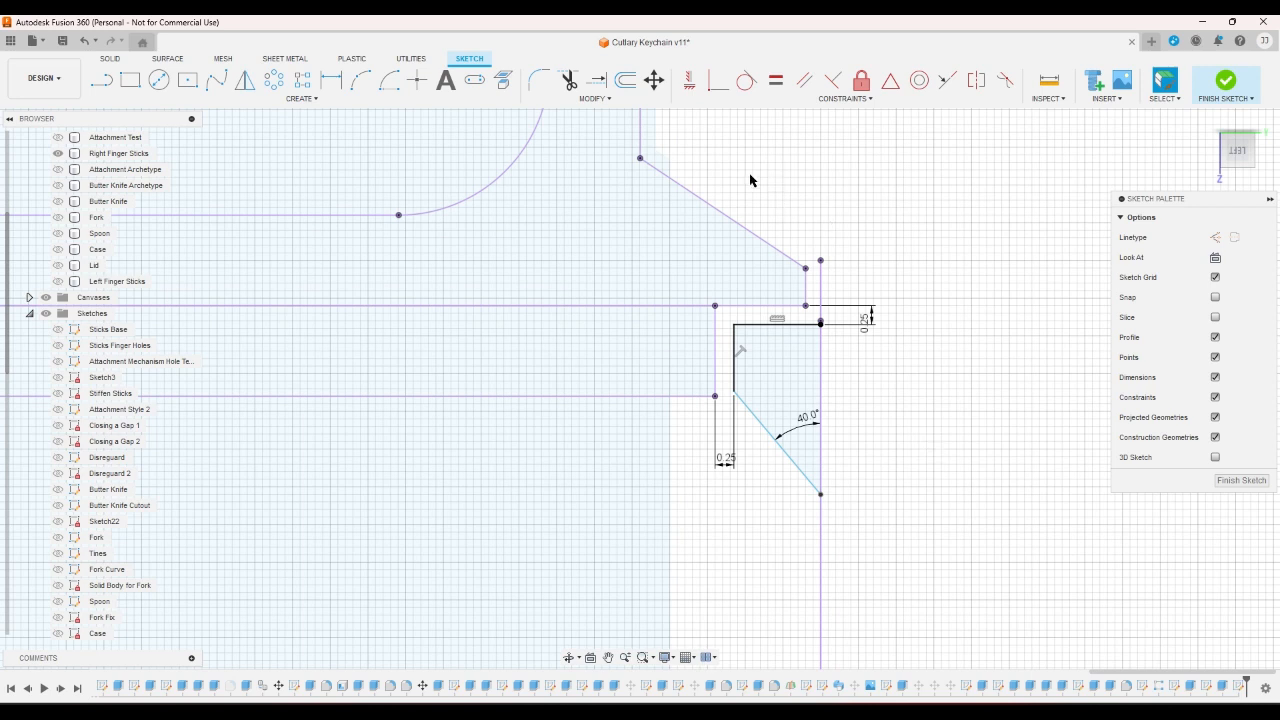
pyautogui.click(718, 80)
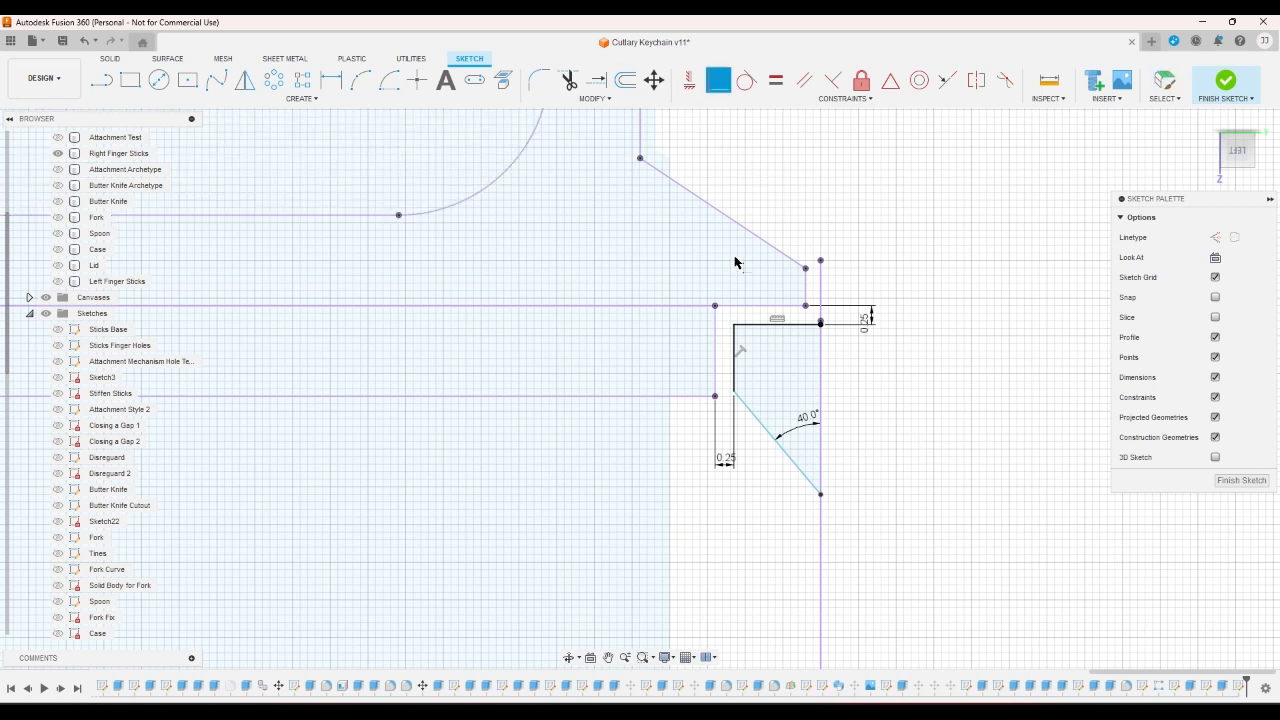
pyautogui.click(692, 398)
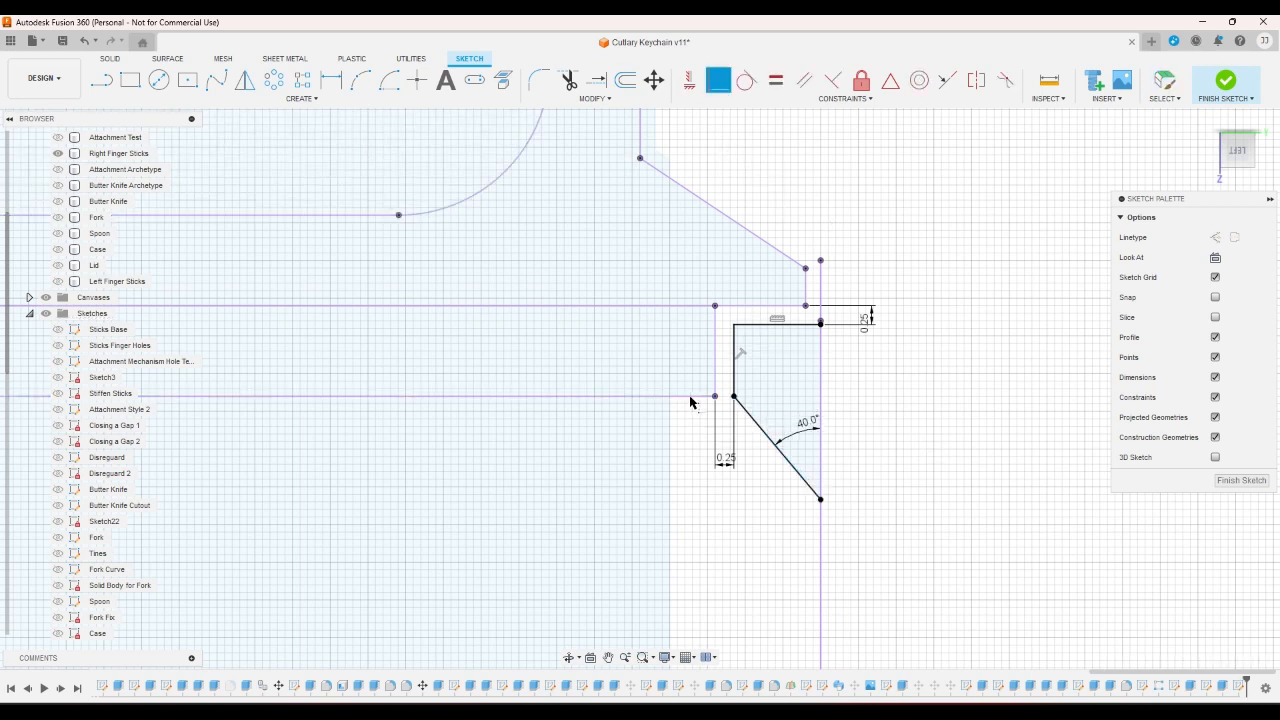
# - Close the first side's profile with a line from the vertical line's upper end to the projected wall line
pyautogui.scroll(-4, 1013, 457)
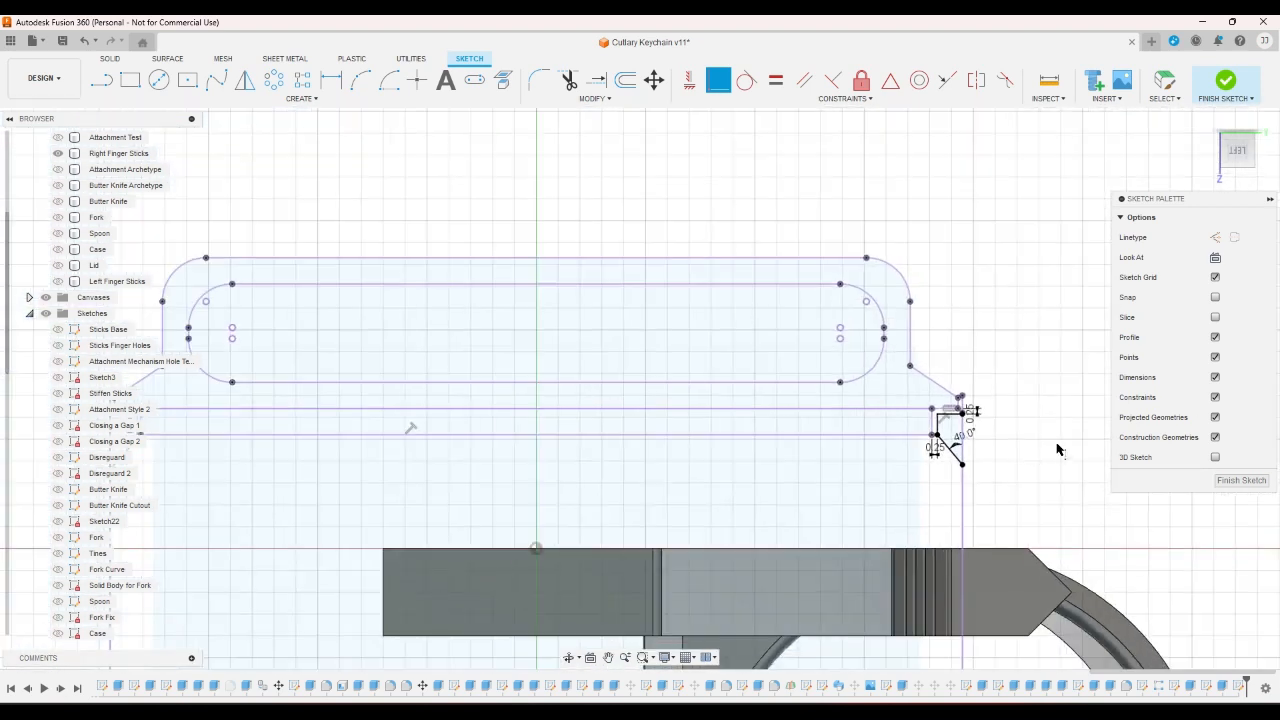
pyautogui.scroll(4, 422, 435)
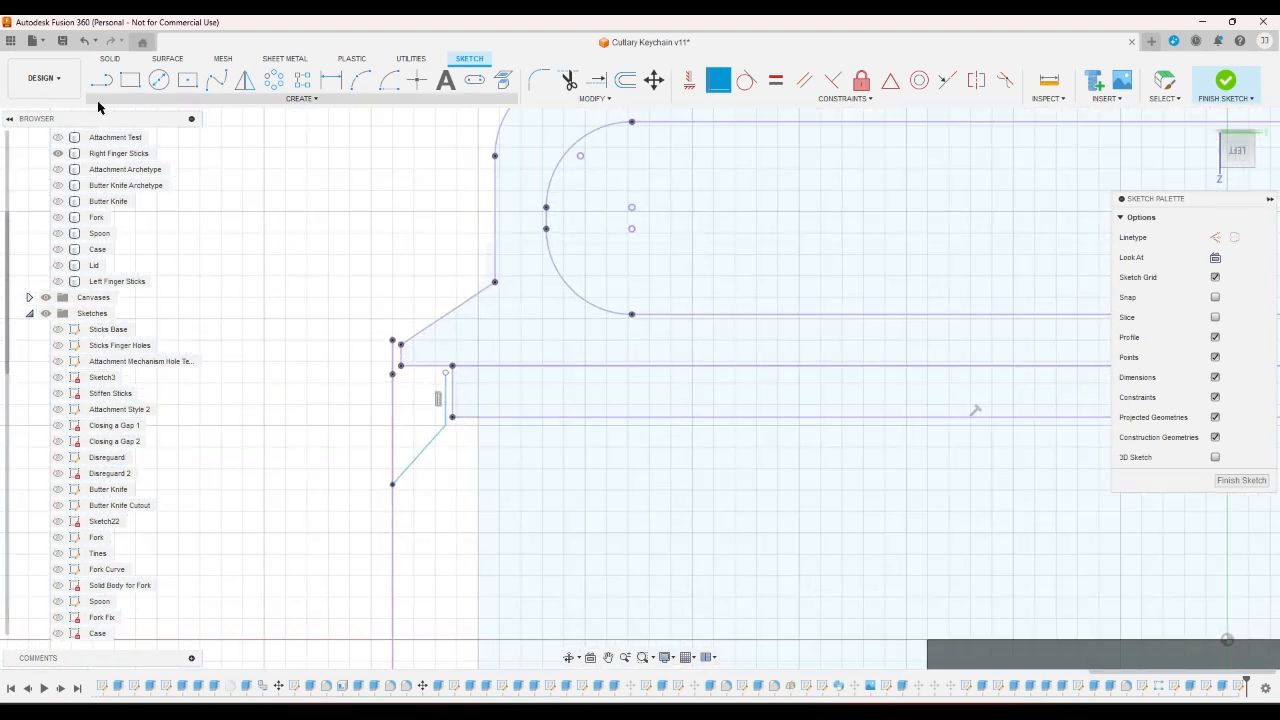
pyautogui.click(101, 80)
pyautogui.scroll(1, 437, 358)
pyautogui.scroll(1, 437, 355)
pyautogui.click(449, 379)
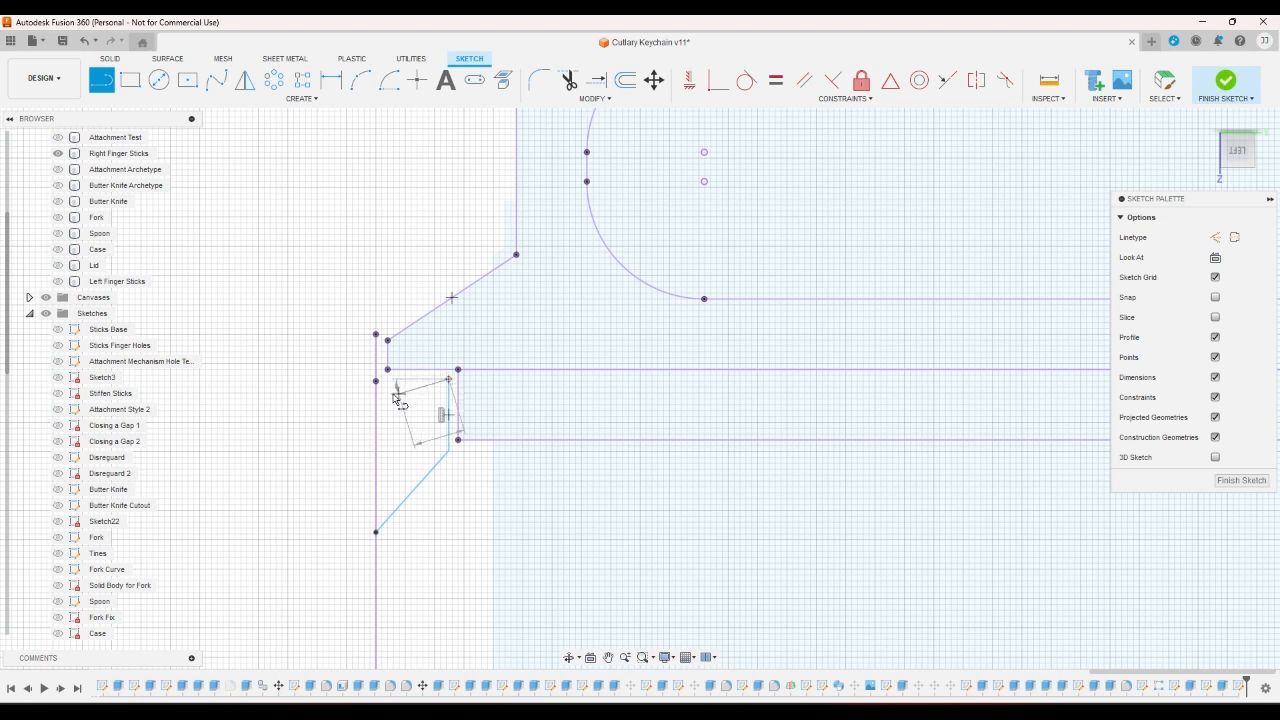
pyautogui.click(376, 394)
# - Make this profile's vertical-sloping corner coincident with the lid step's lower edge, and constrain the closing line horizontal
pyautogui.click(718, 80)
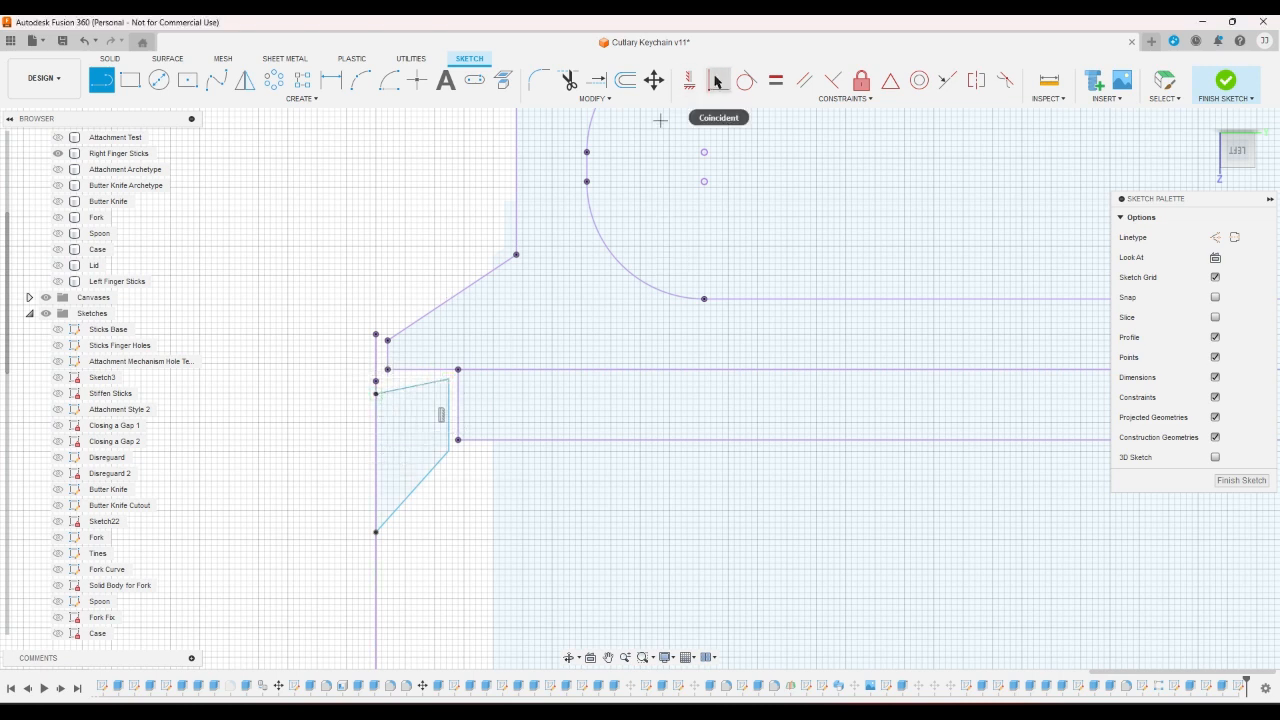
pyautogui.click(470, 441)
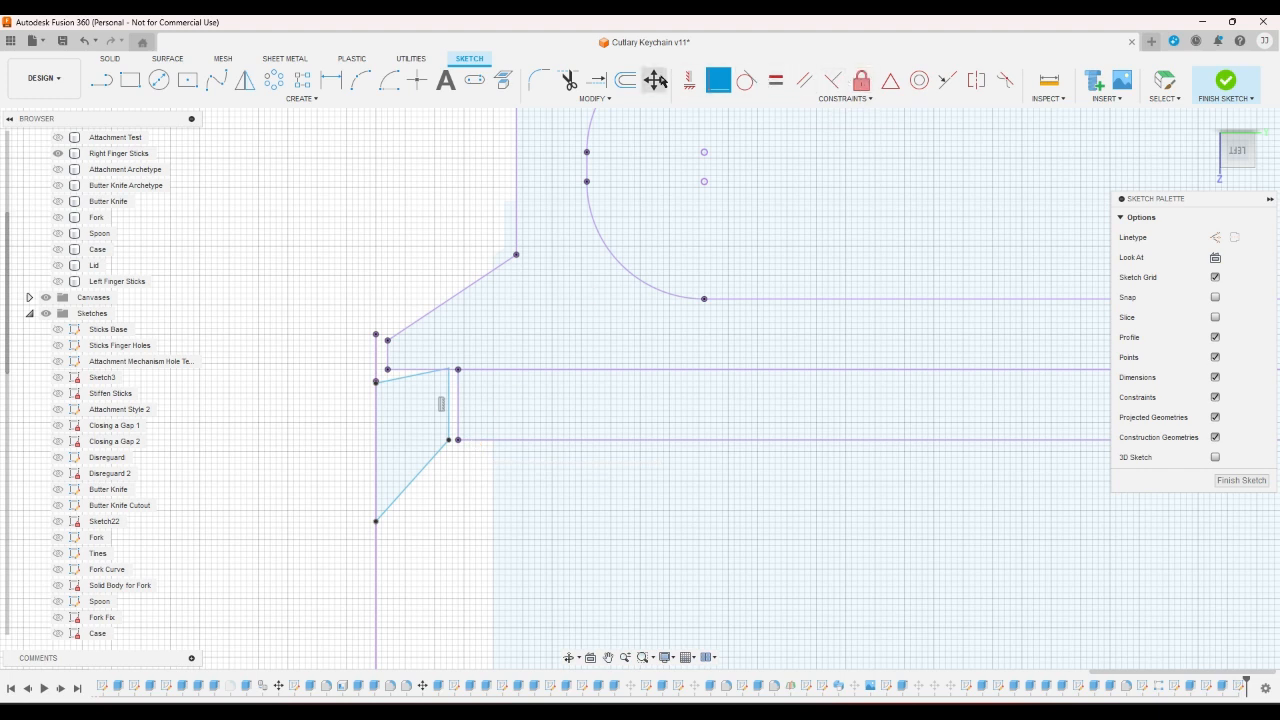
pyautogui.click(689, 80)
pyautogui.click(414, 374)
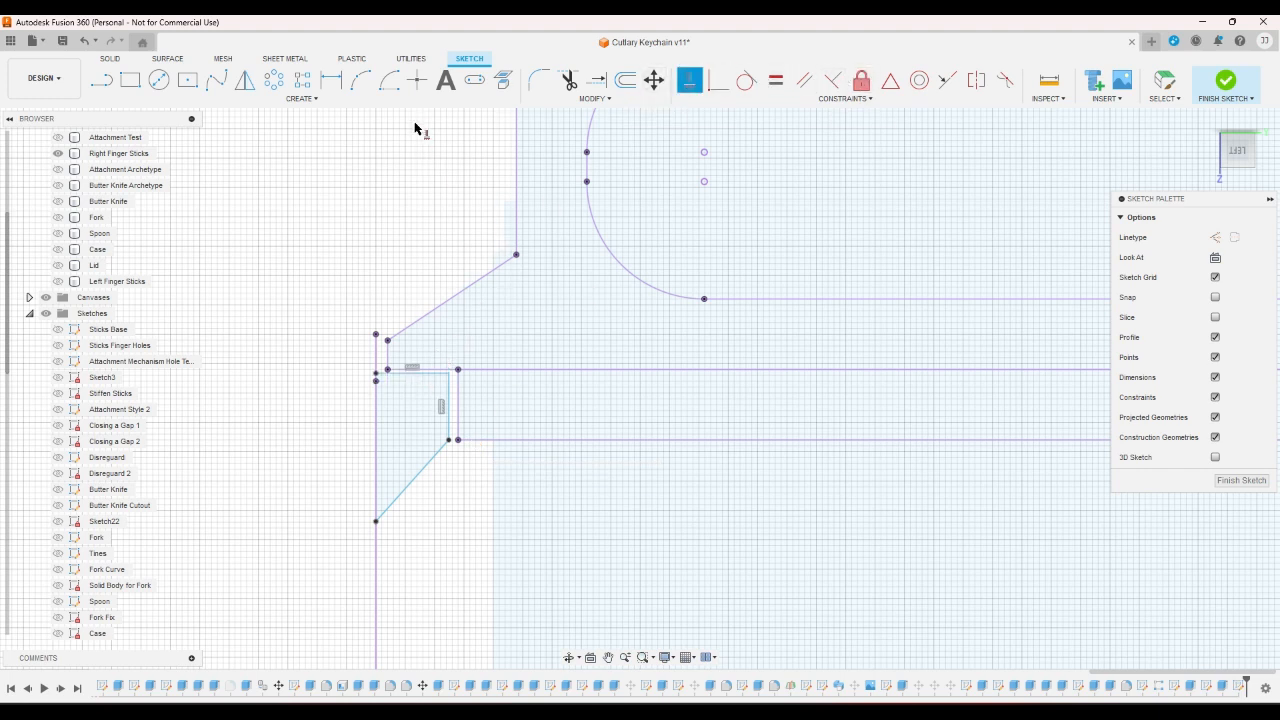
# - Dimension the gap between the rail profile's horizontal closing line and the lid's projected edge above it at 0.25 mm
pyautogui.click(331, 80)
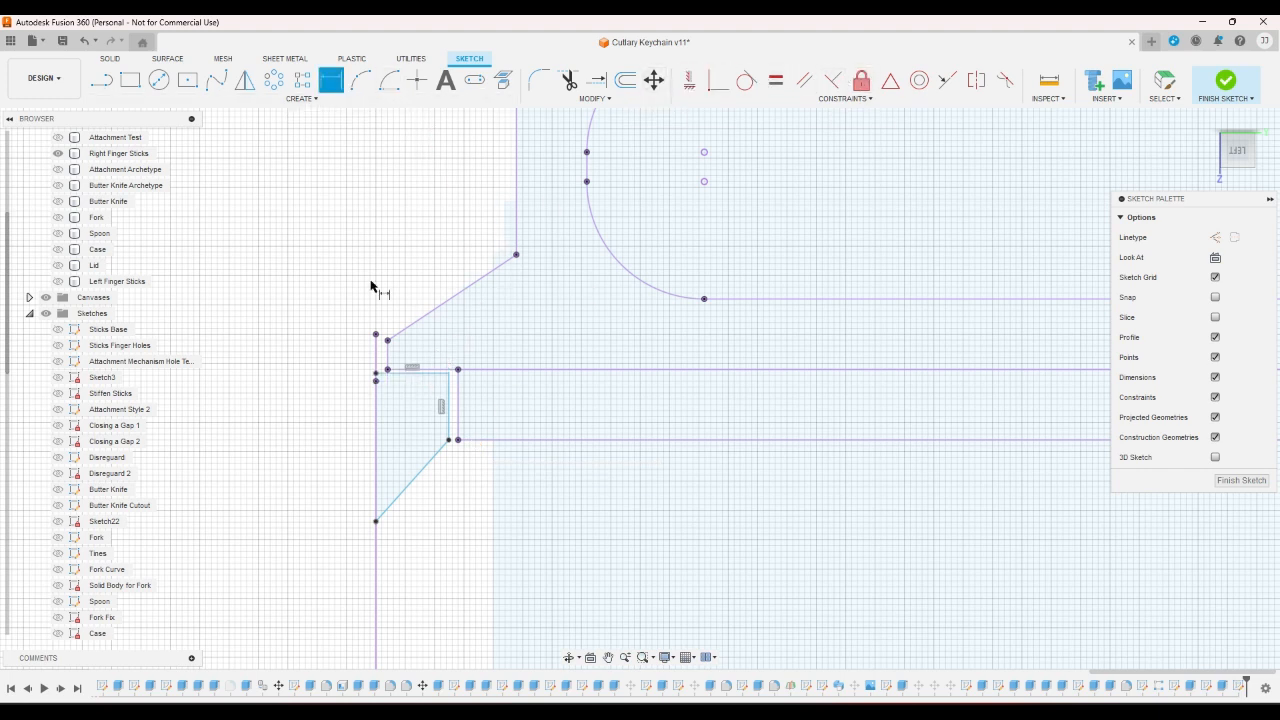
pyautogui.click(402, 370)
pyautogui.click(478, 378)
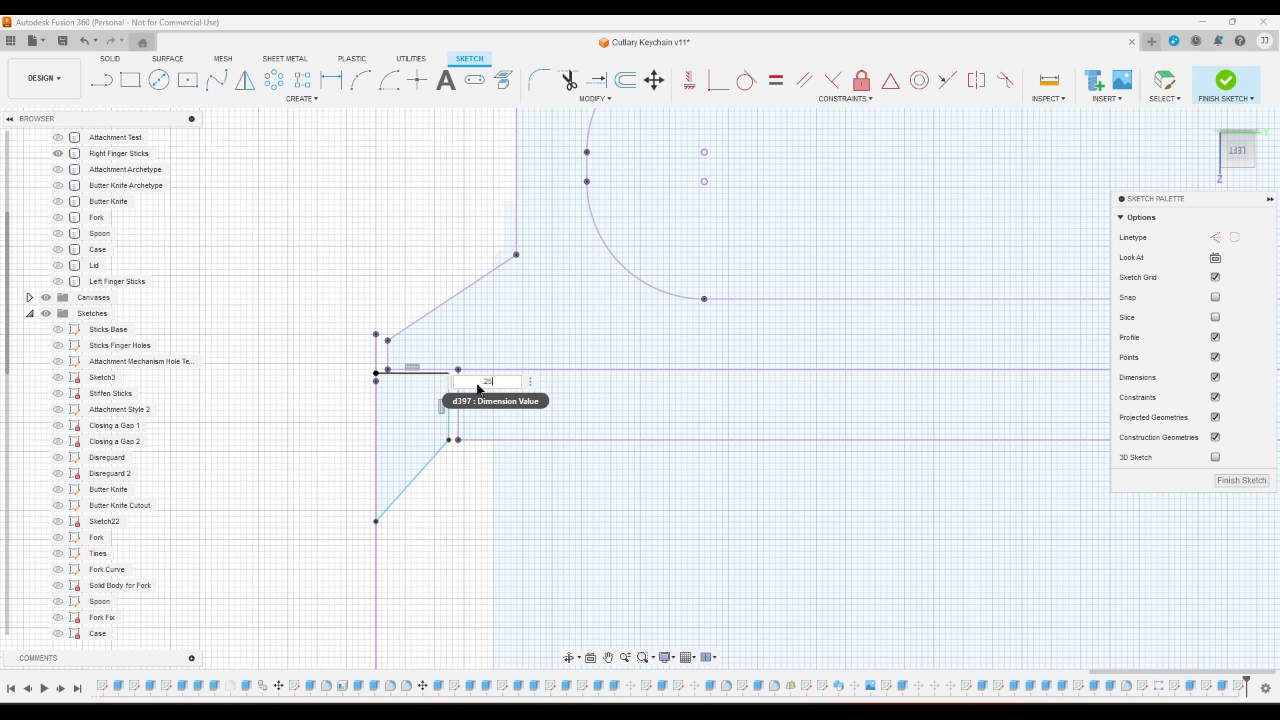
pyautogui.press('Return')
pyautogui.click(452, 408)
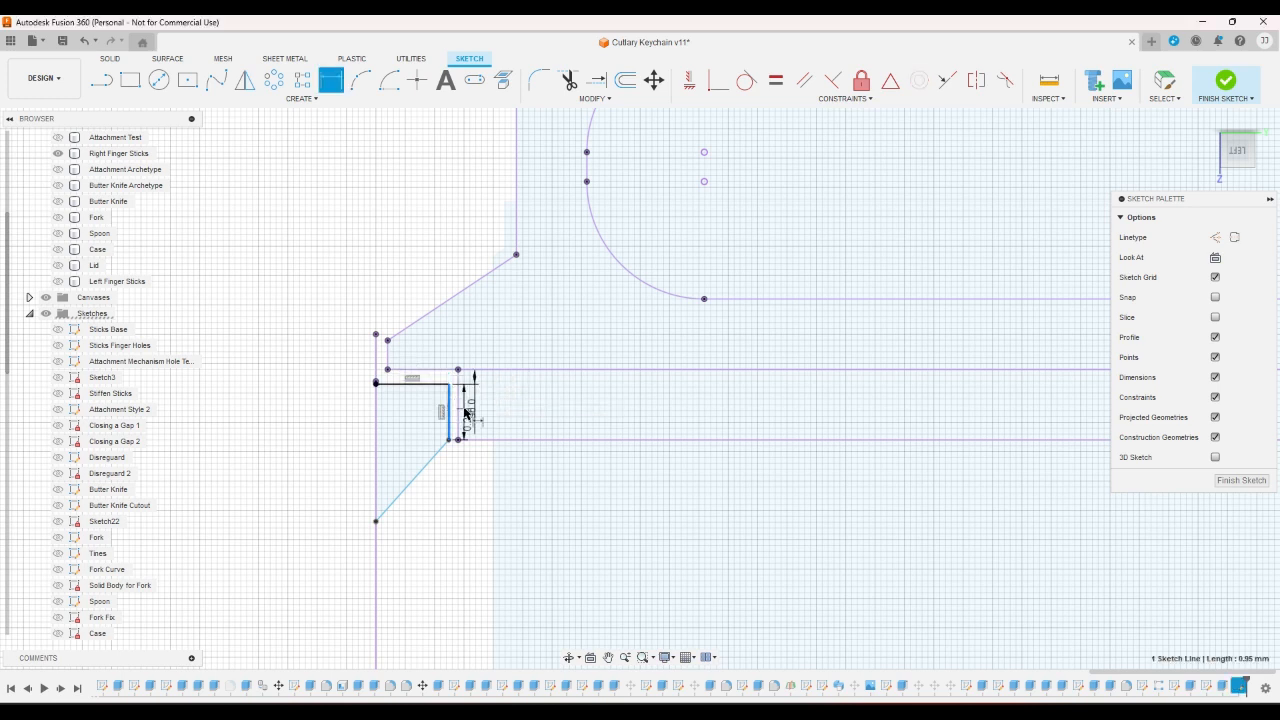
pyautogui.click(465, 412)
pyautogui.click(768, 408)
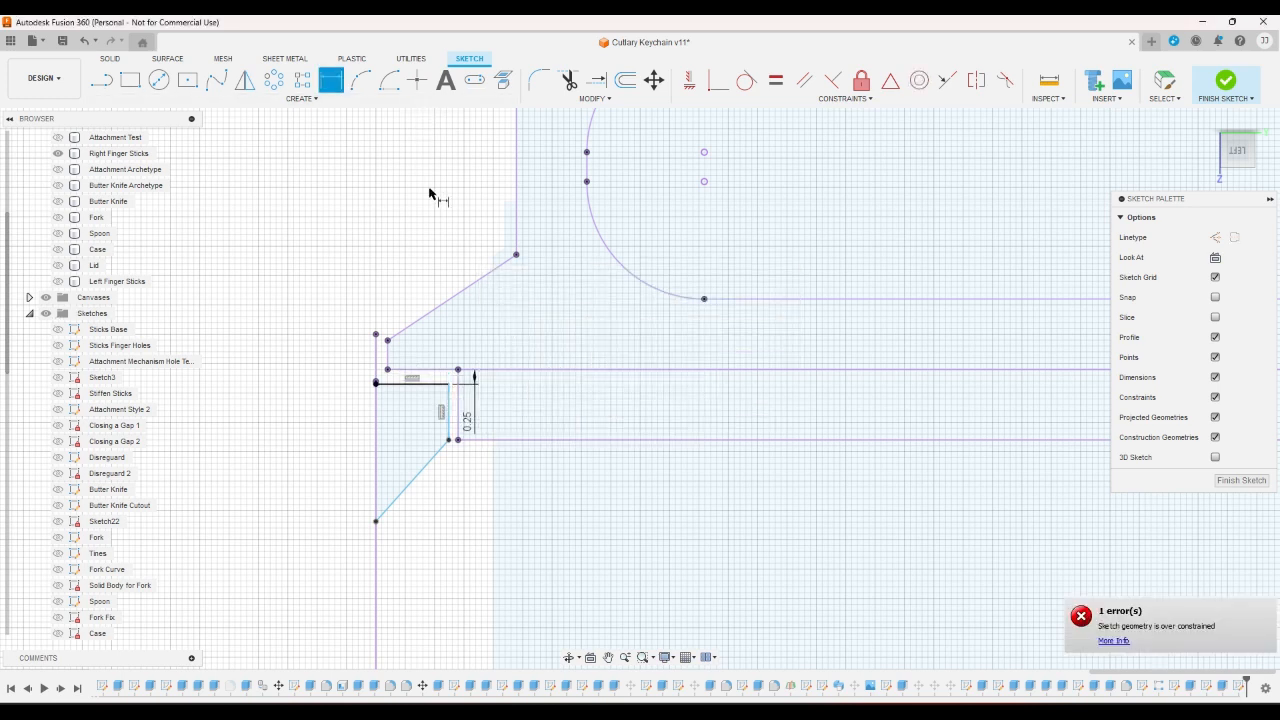
# - Dimension the gap between the profile's vertical line and the lid step's projected vertical edge at 0.25 mm
pyautogui.click(459, 414)
pyautogui.click(449, 414)
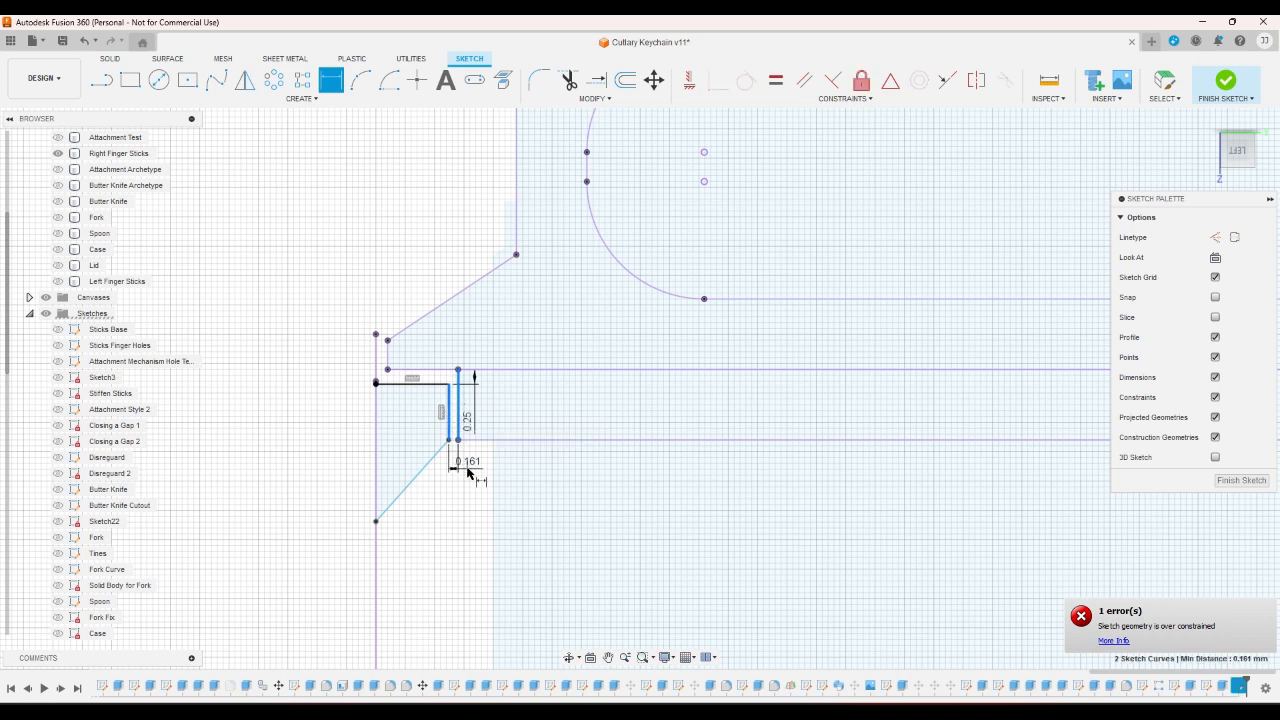
pyautogui.click(467, 470)
pyautogui.write('0.25')
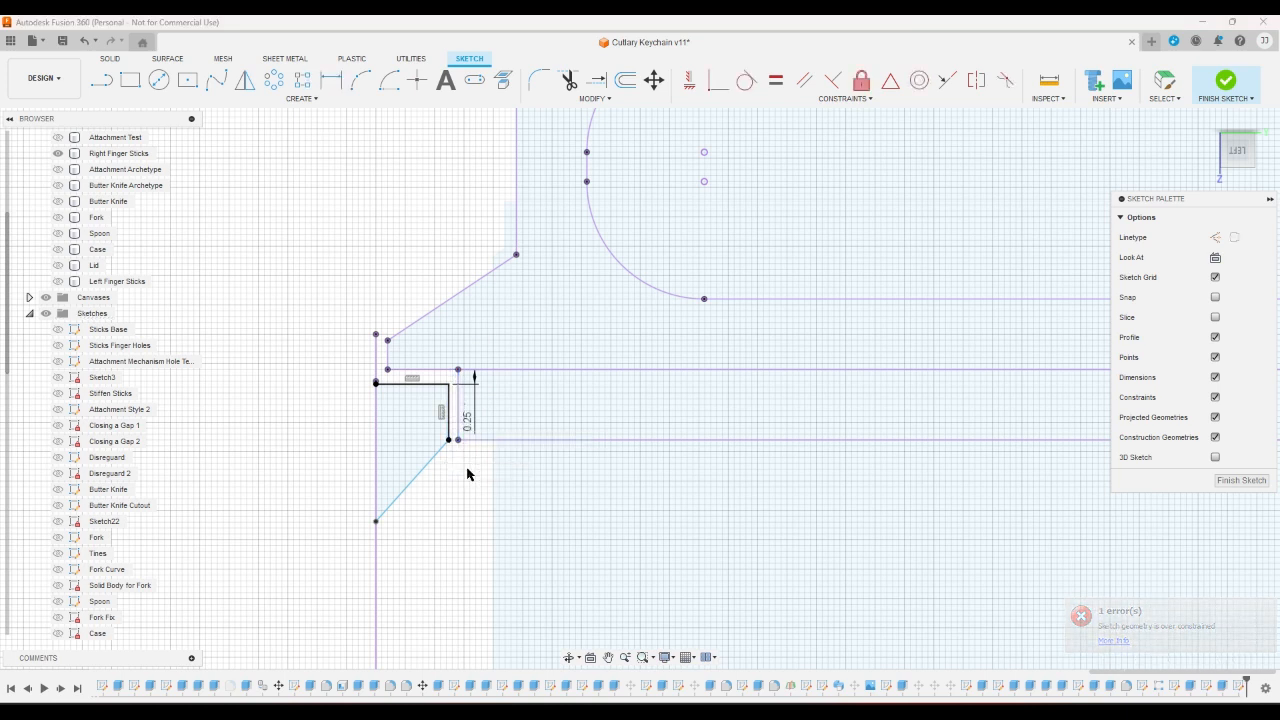
pyautogui.press('Return')
# - Dimension the angle between this profile's sloping line and the projected wall line at 40 degrees, and leave the dimension tool
pyautogui.click(415, 470)
pyautogui.click(376, 470)
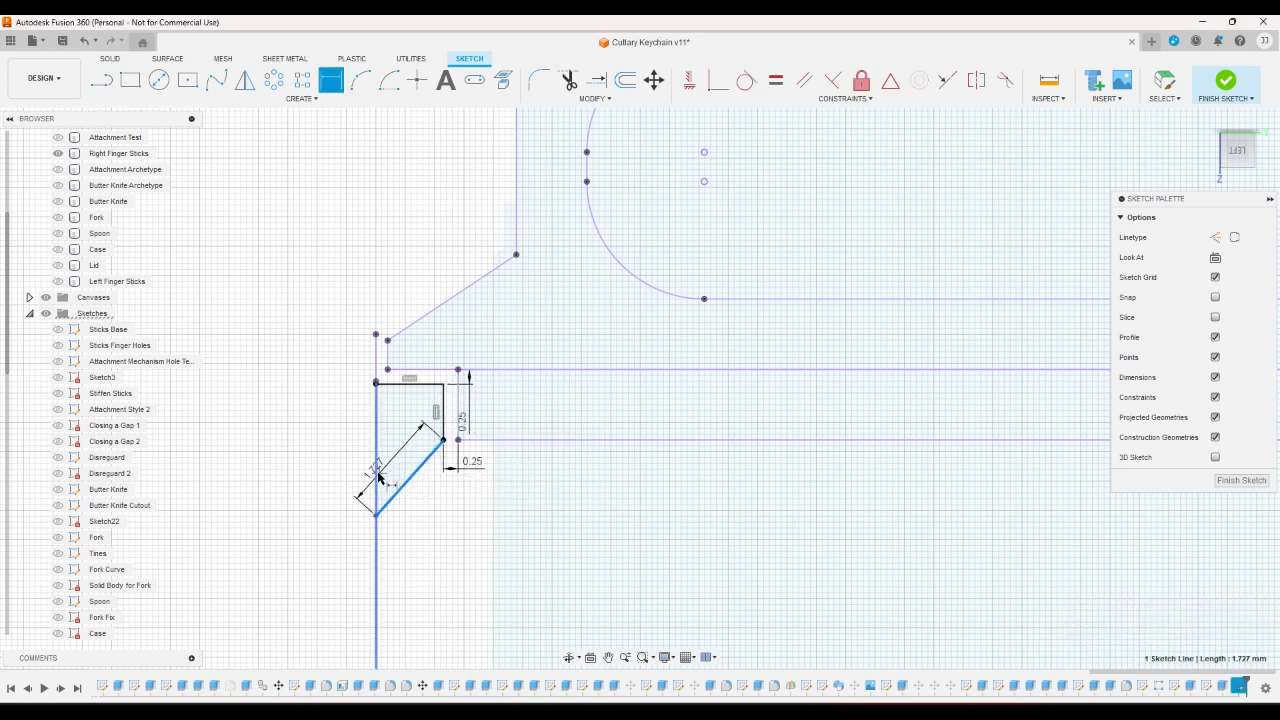
pyautogui.click(391, 473)
pyautogui.write('40')
pyautogui.press('Return')
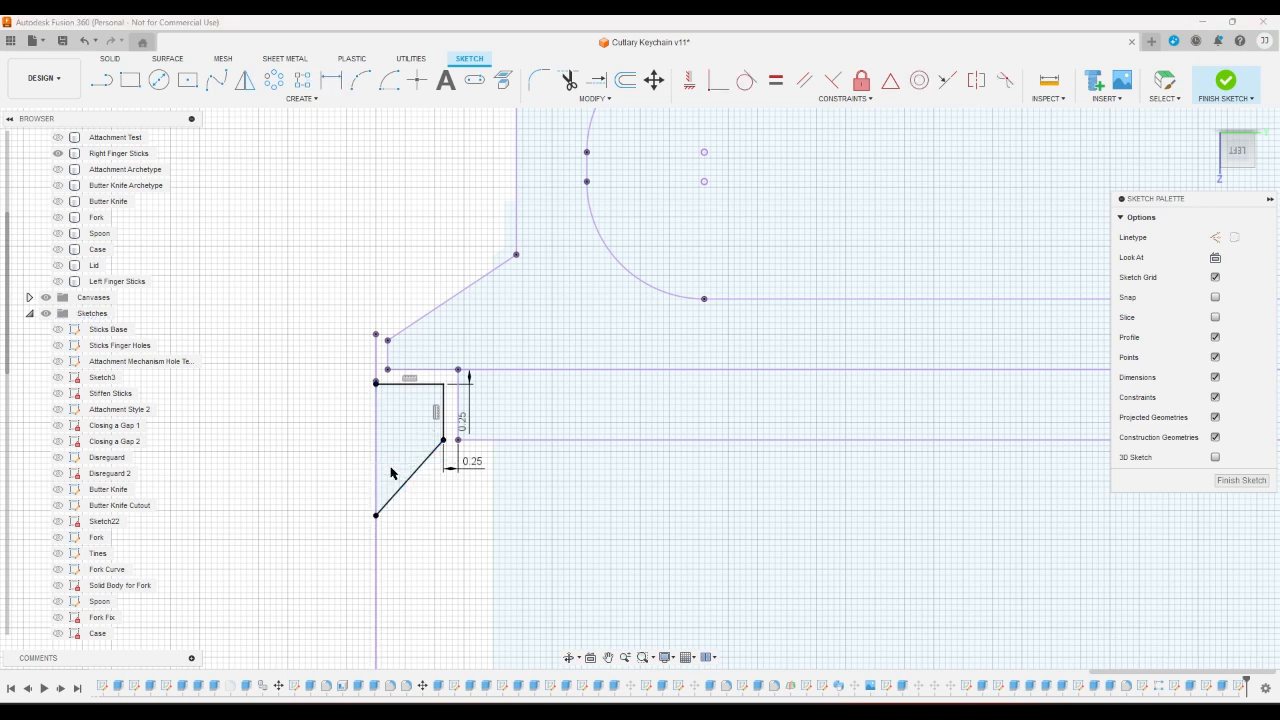
pyautogui.scroll(-3, 393, 474)
pyautogui.scroll(-5, 392, 472)
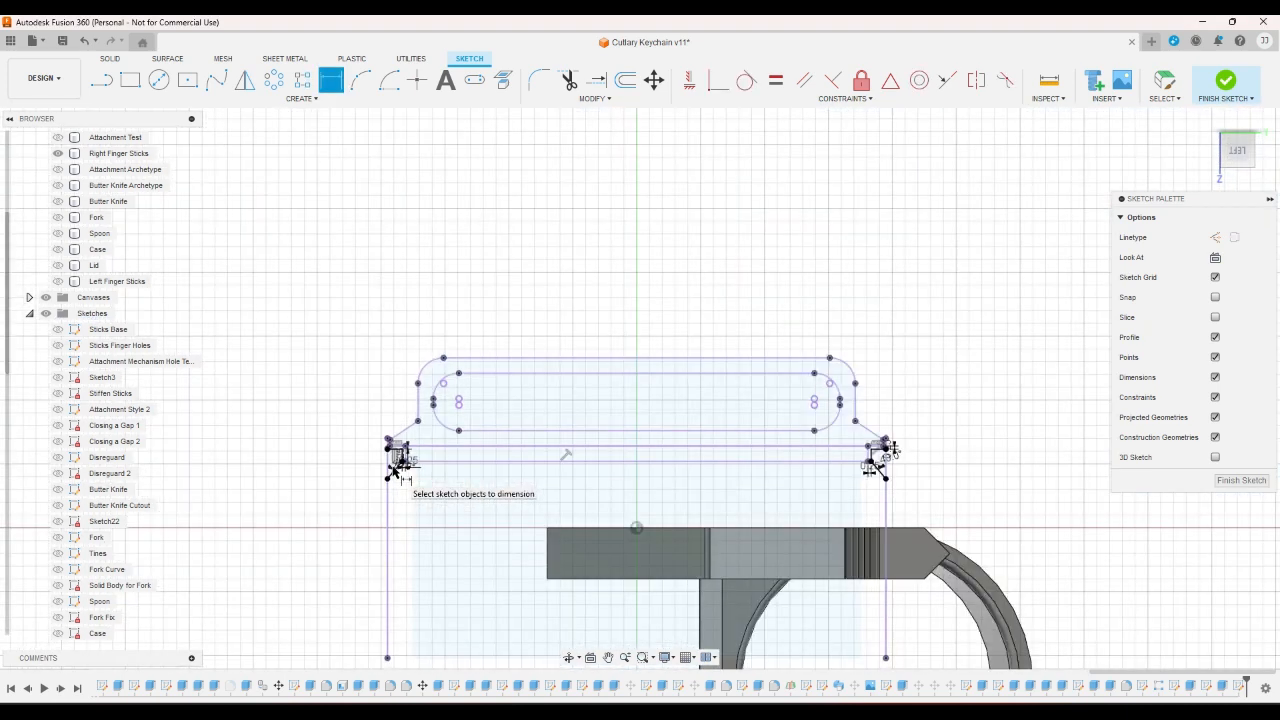
pyautogui.rightClick(537, 319)
pyautogui.click(478, 317)
# - Show the Fork, Spoon and Butter Knife components to compare the cutlery with the rail profiles
pyautogui.scroll(2, 525, 313)
pyautogui.scroll(-3, 520, 316)
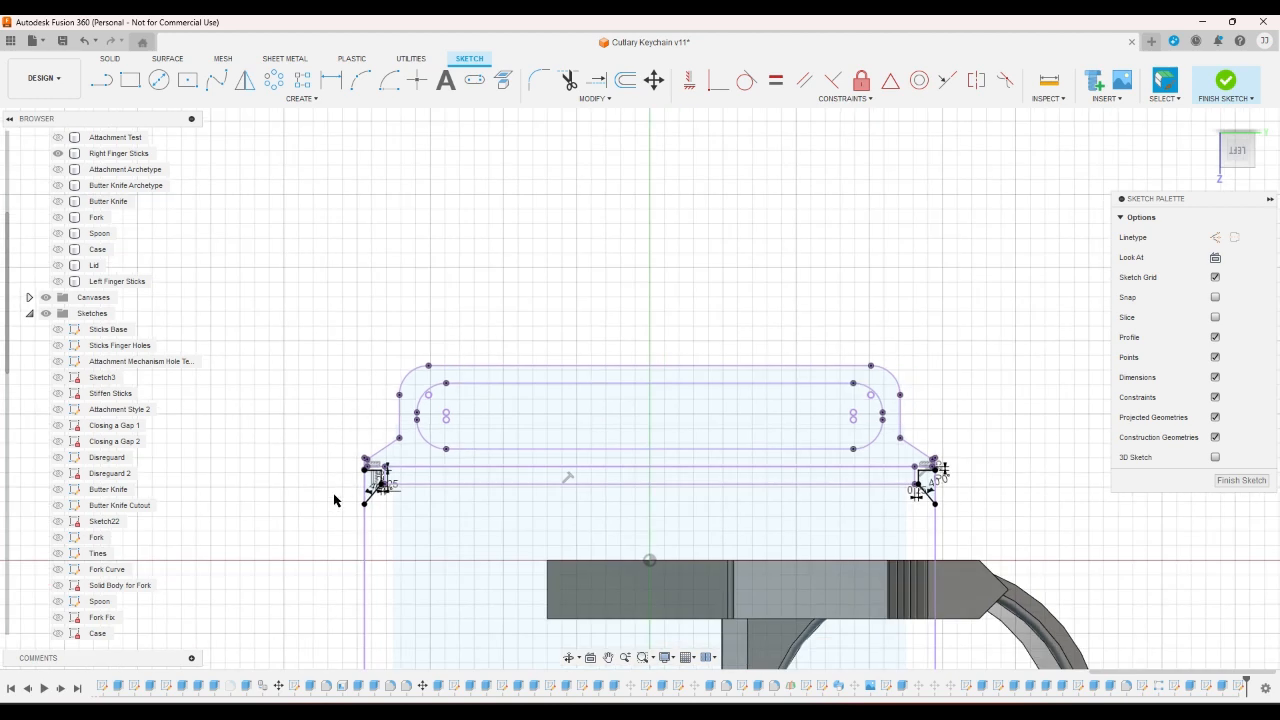
pyautogui.scroll(4, 943, 516)
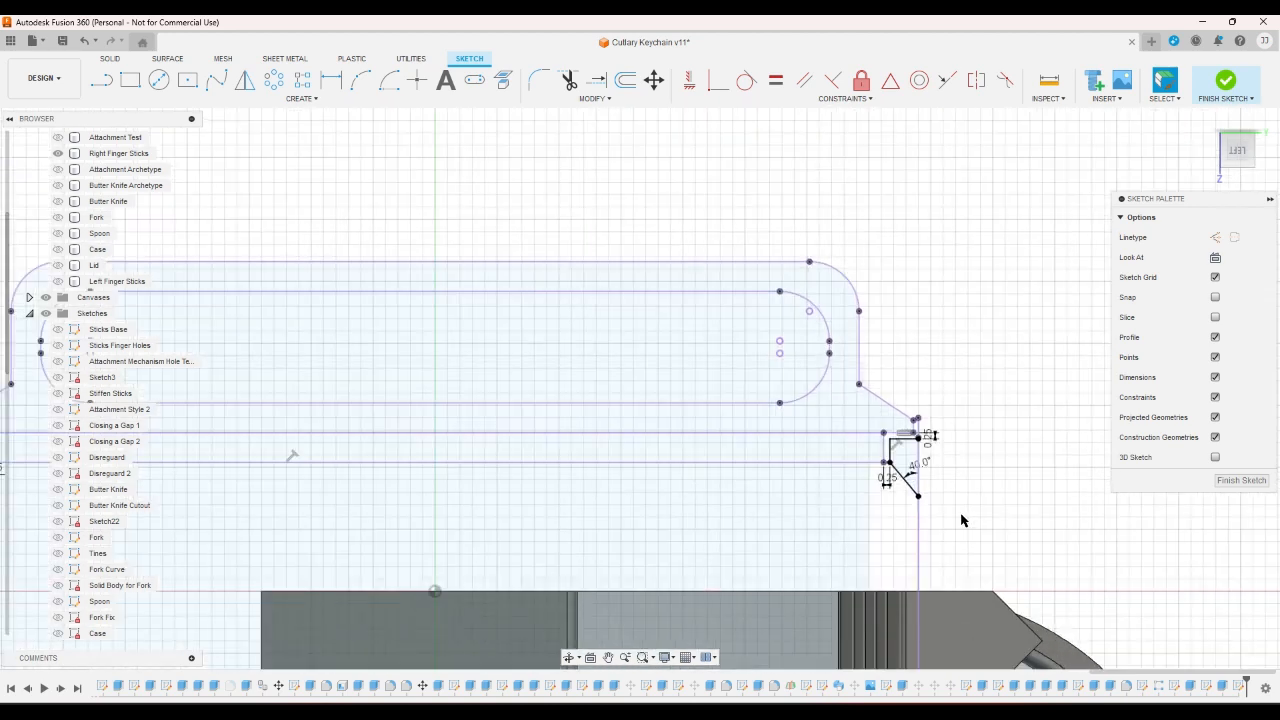
pyautogui.scroll(-4, 961, 520)
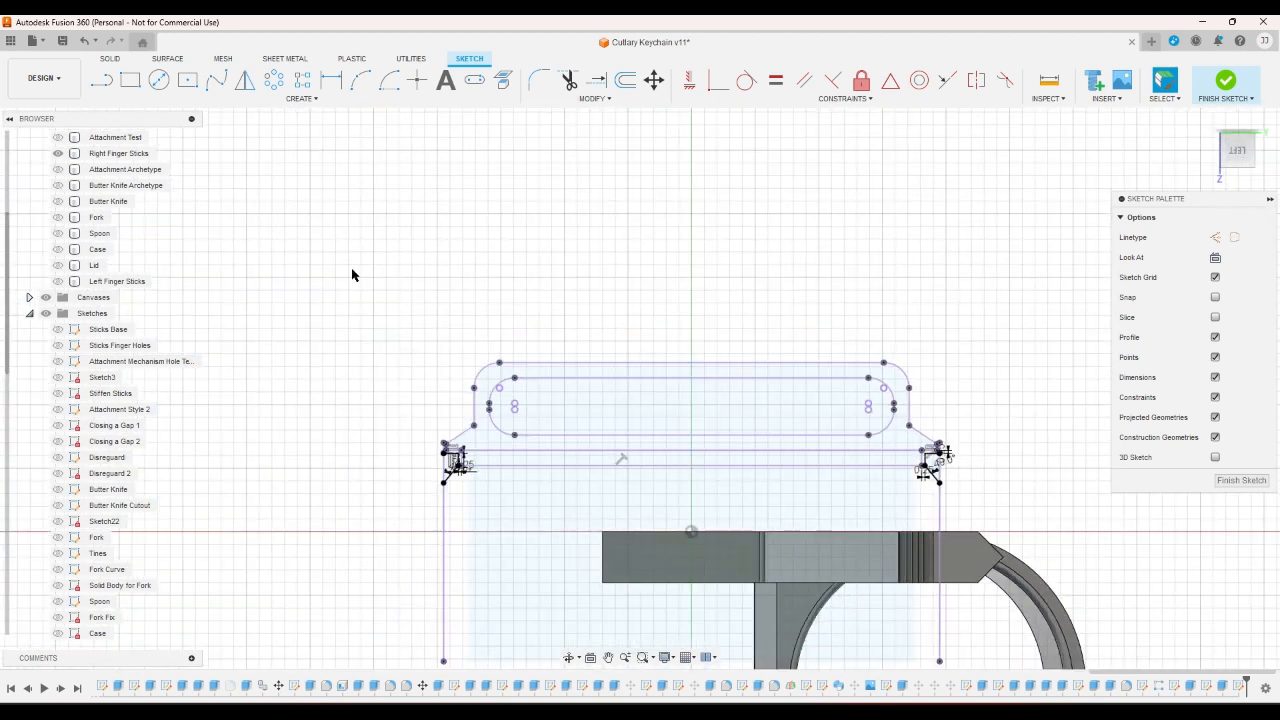
pyautogui.click(58, 218)
pyautogui.click(57, 233)
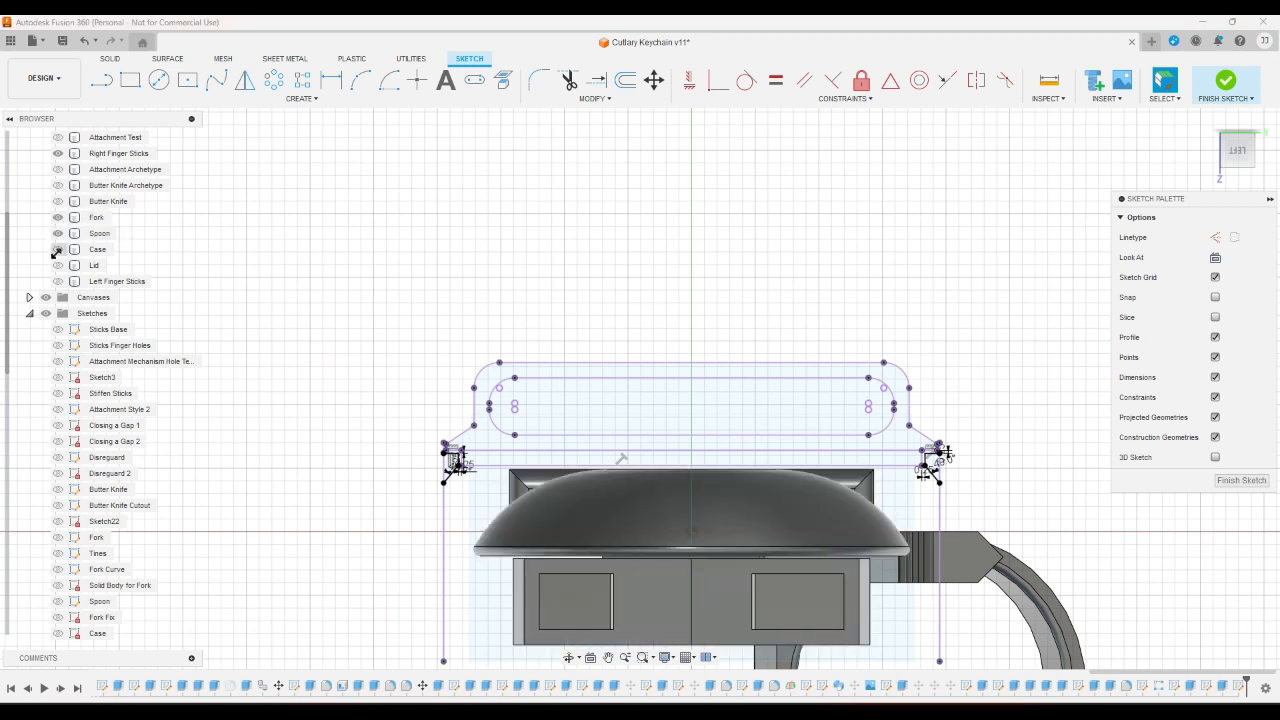
pyautogui.click(56, 250)
pyautogui.click(56, 250)
pyautogui.click(58, 201)
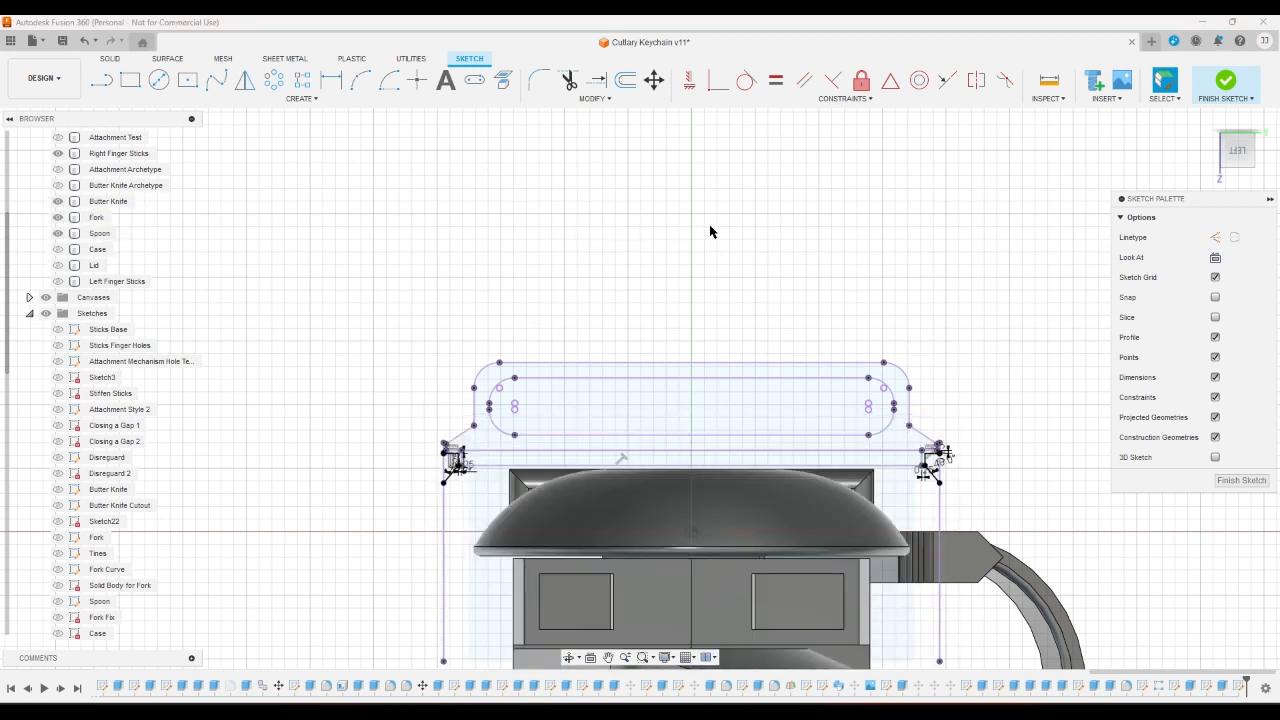
# - Set the slope angle of the rail profile nearest the ring-shaped finger grips to 30 degrees
pyautogui.scroll(-2, 769, 272)
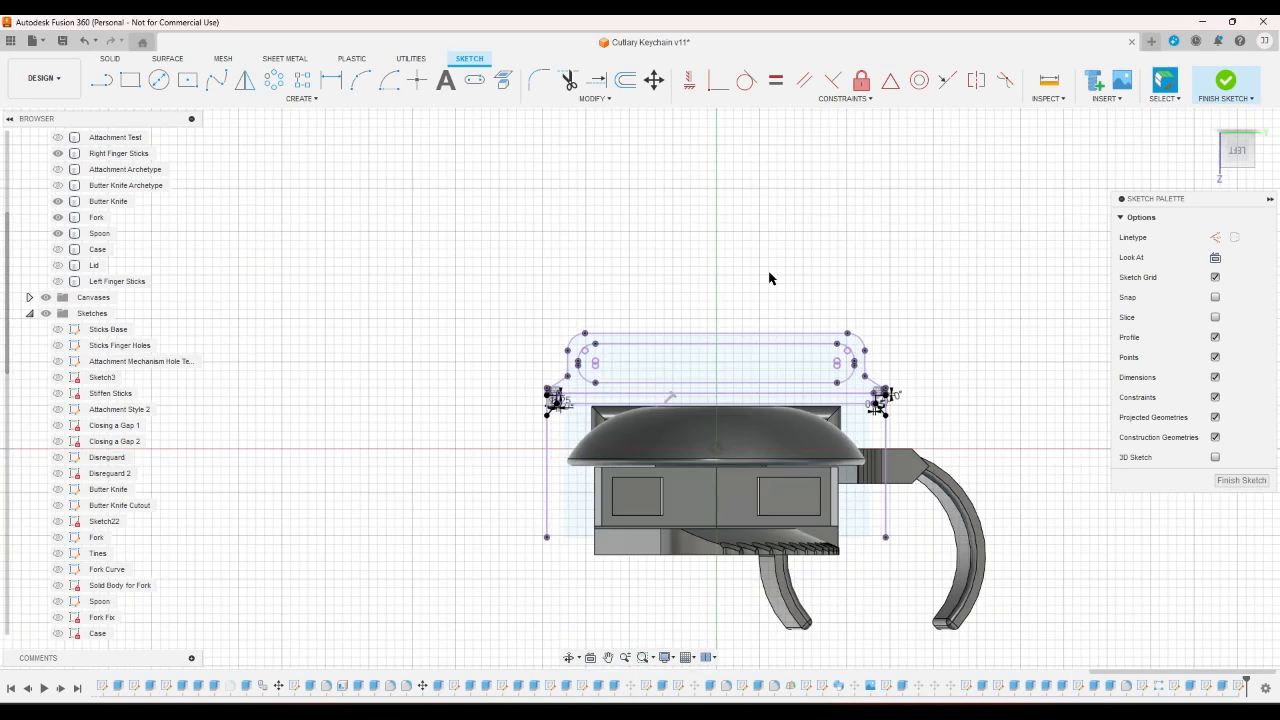
pyautogui.scroll(4, 893, 416)
pyautogui.scroll(2, 894, 450)
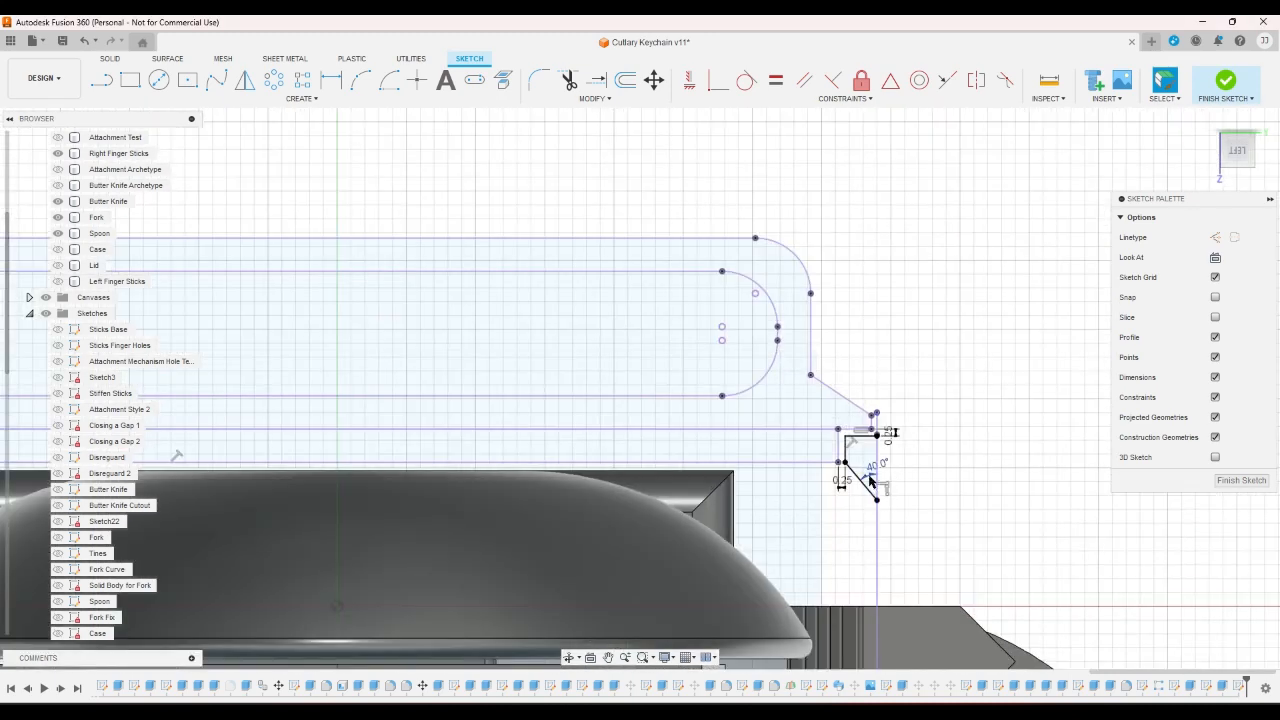
pyautogui.doubleClick(870, 478)
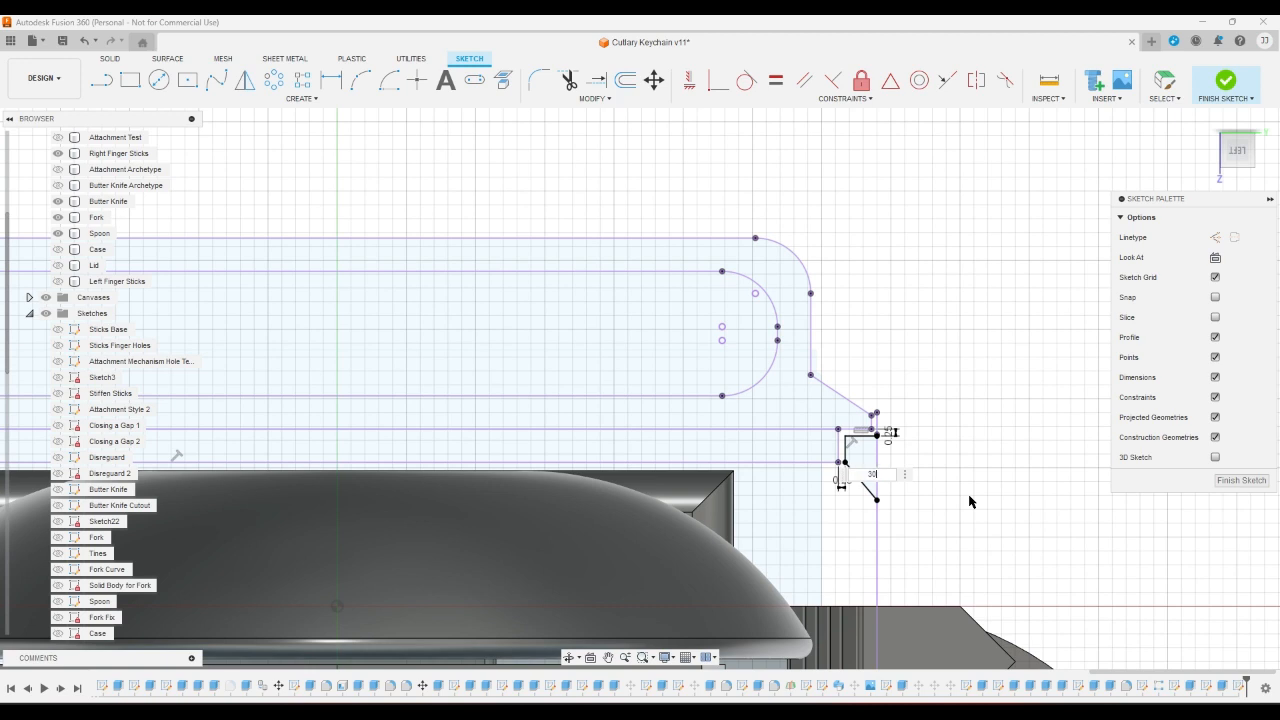
pyautogui.press('Return')
pyautogui.scroll(-4, 970, 502)
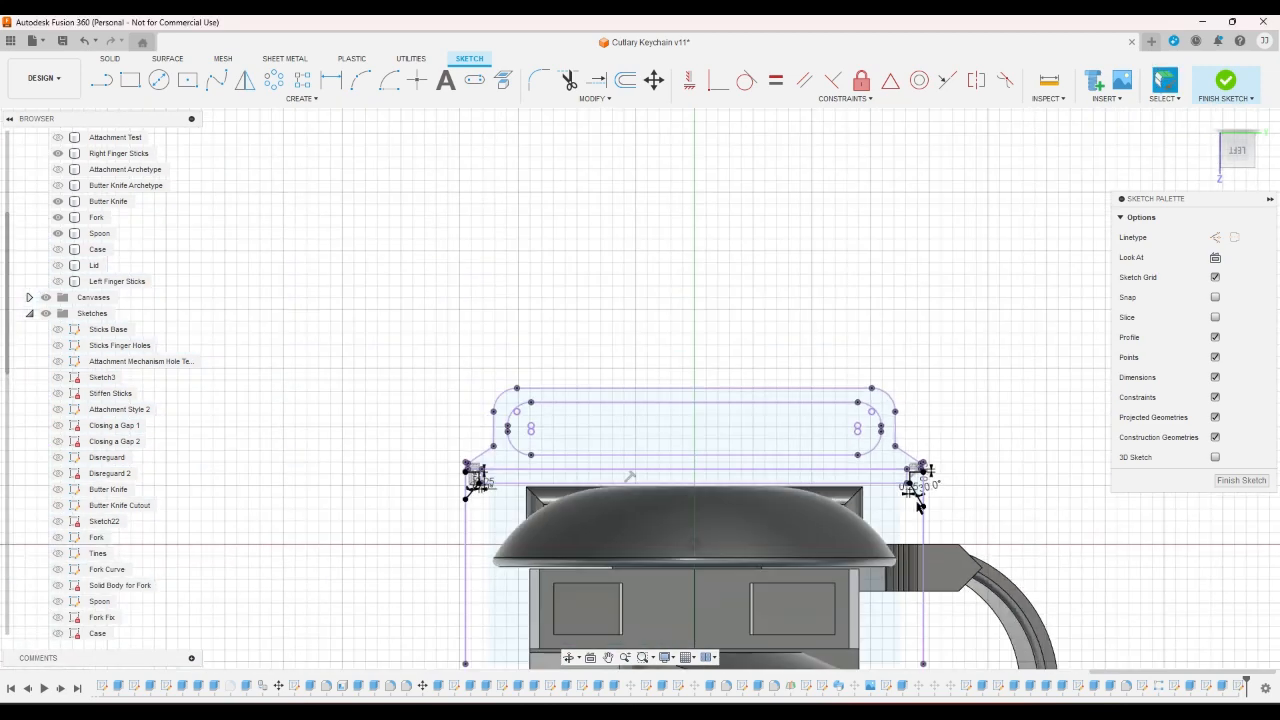
# - Set the matching slope angle of the rail profile on the opposite wall to 30 degrees
pyautogui.scroll(3, 535, 484)
pyautogui.scroll(2, 470, 497)
pyautogui.doubleClick(371, 506)
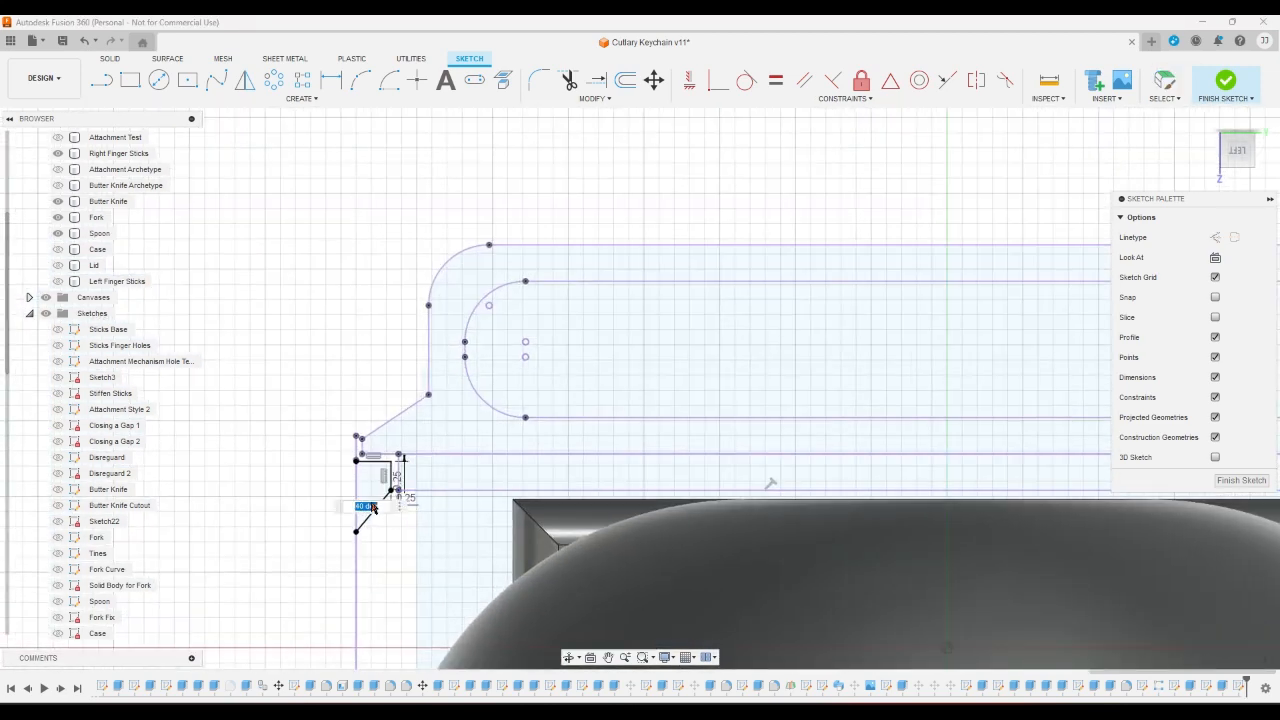
pyautogui.write('30')
pyautogui.press('Return')
pyautogui.scroll(-5, 360, 515)
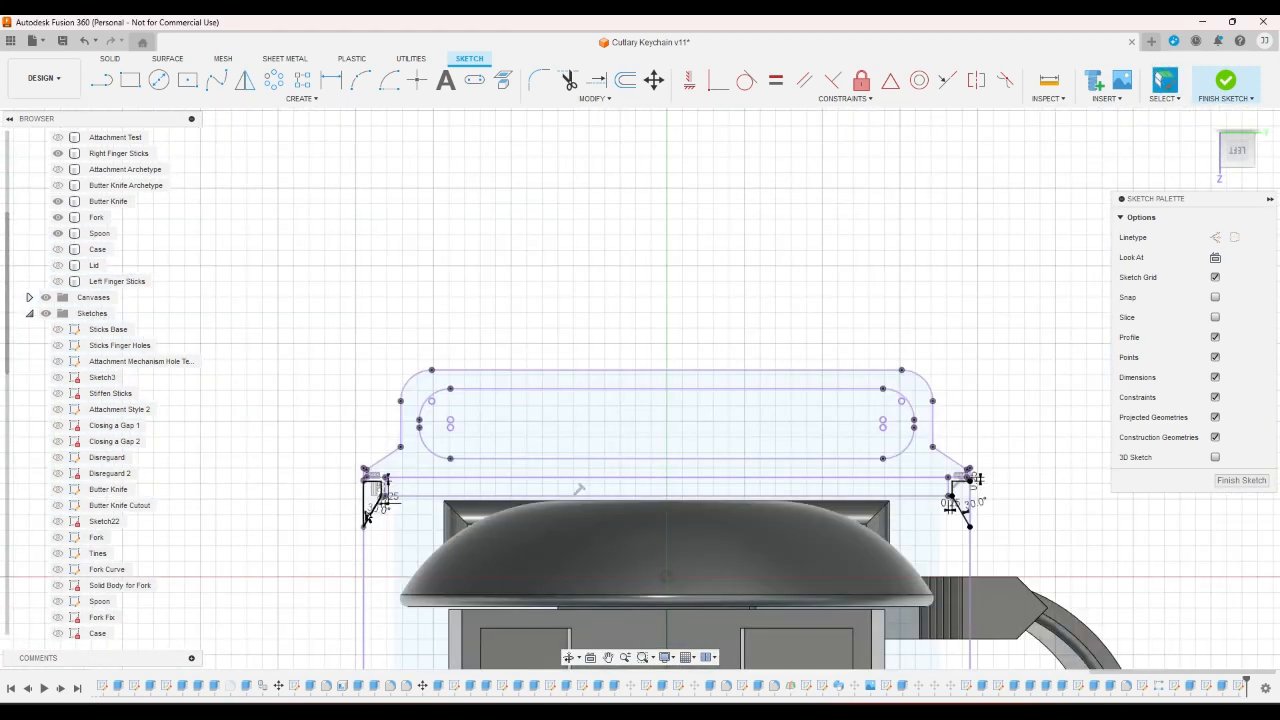
# - Finish the sketch, show the Case component, and hide the Butter Knife, Fork and Spoon
pyautogui.click(1226, 80)
pyautogui.click(58, 249)
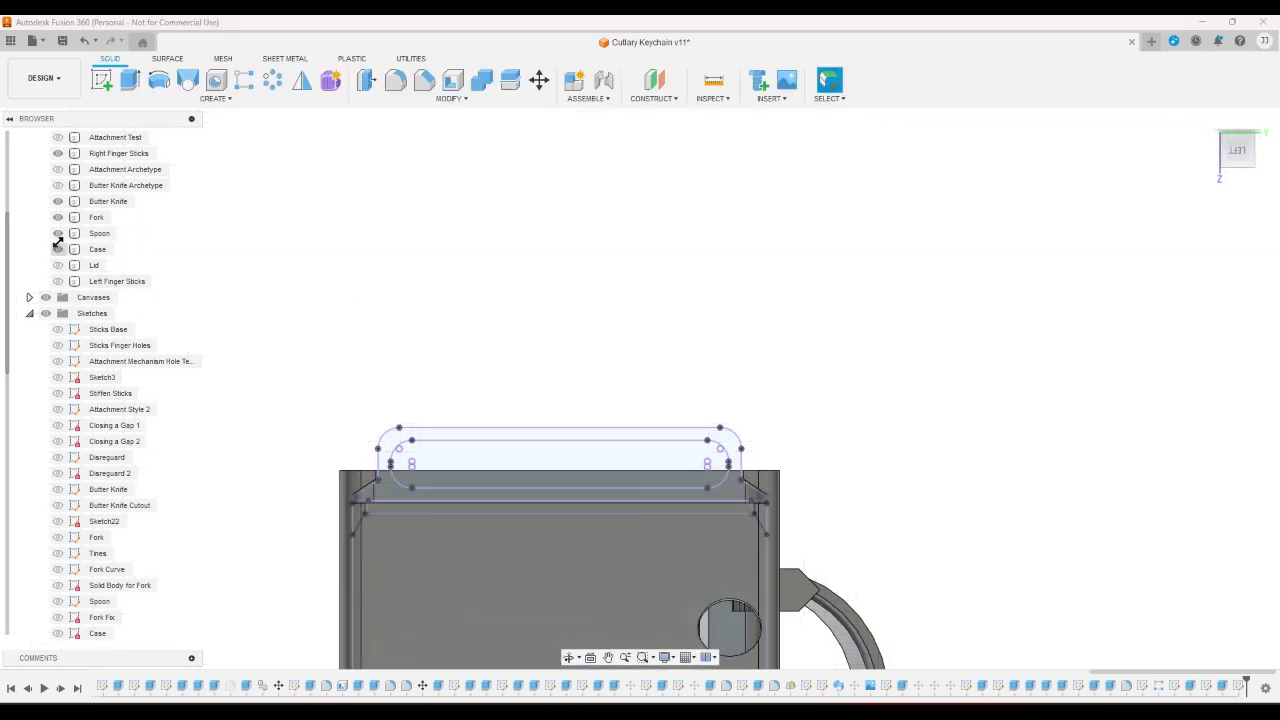
pyautogui.click(58, 233)
pyautogui.click(58, 233)
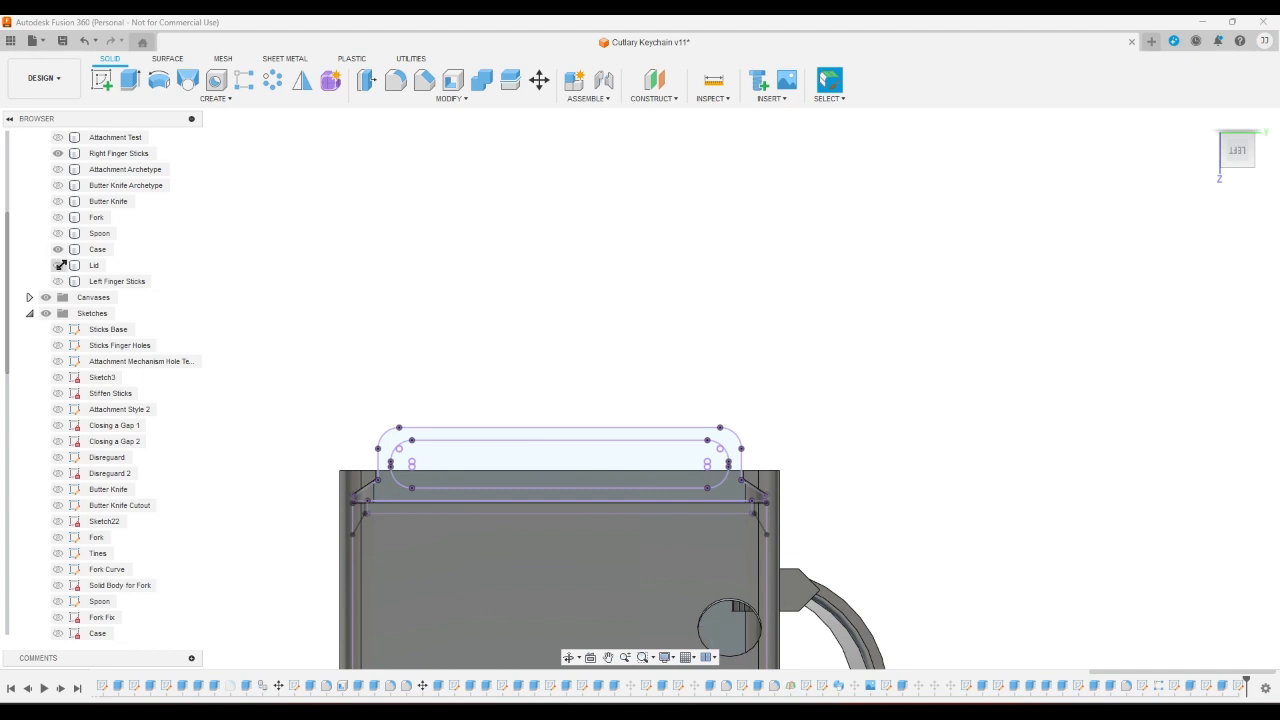
# - Start an Extrude with both rail profiles selected, hiding the Case while picking them and showing it again
pyautogui.click(1206, 121)
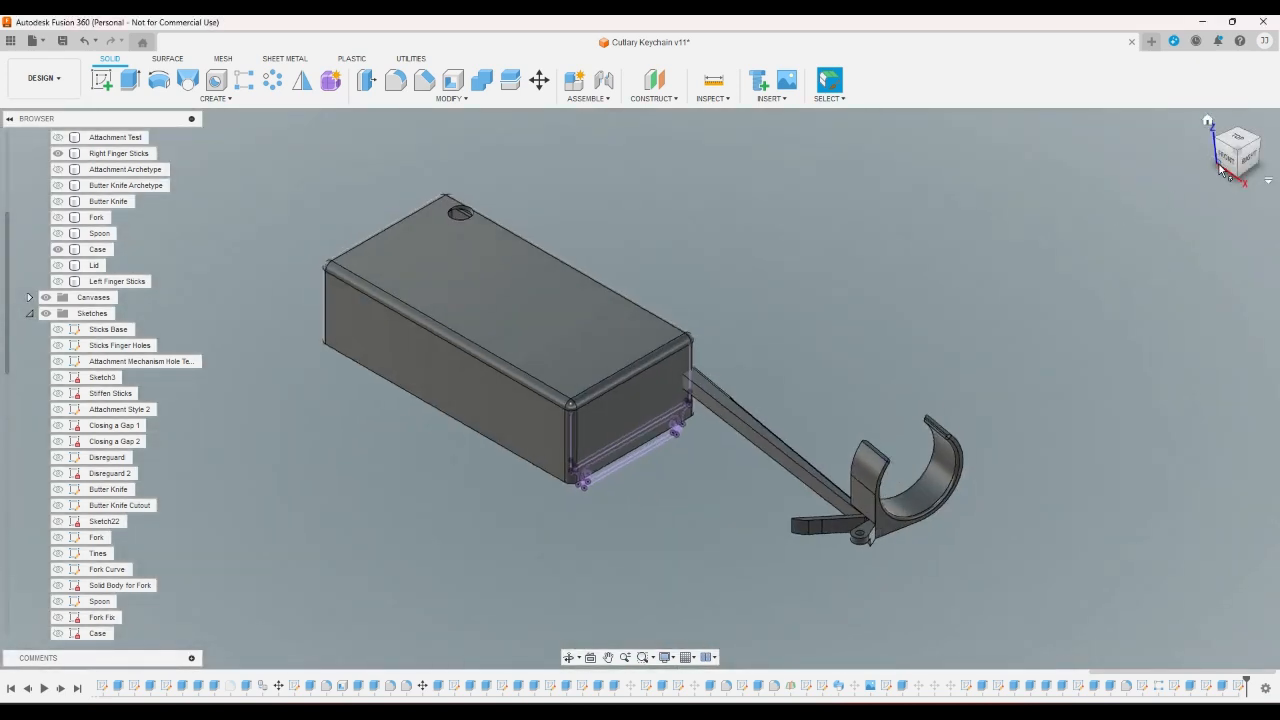
pyautogui.click(1219, 170)
pyautogui.click(1218, 171)
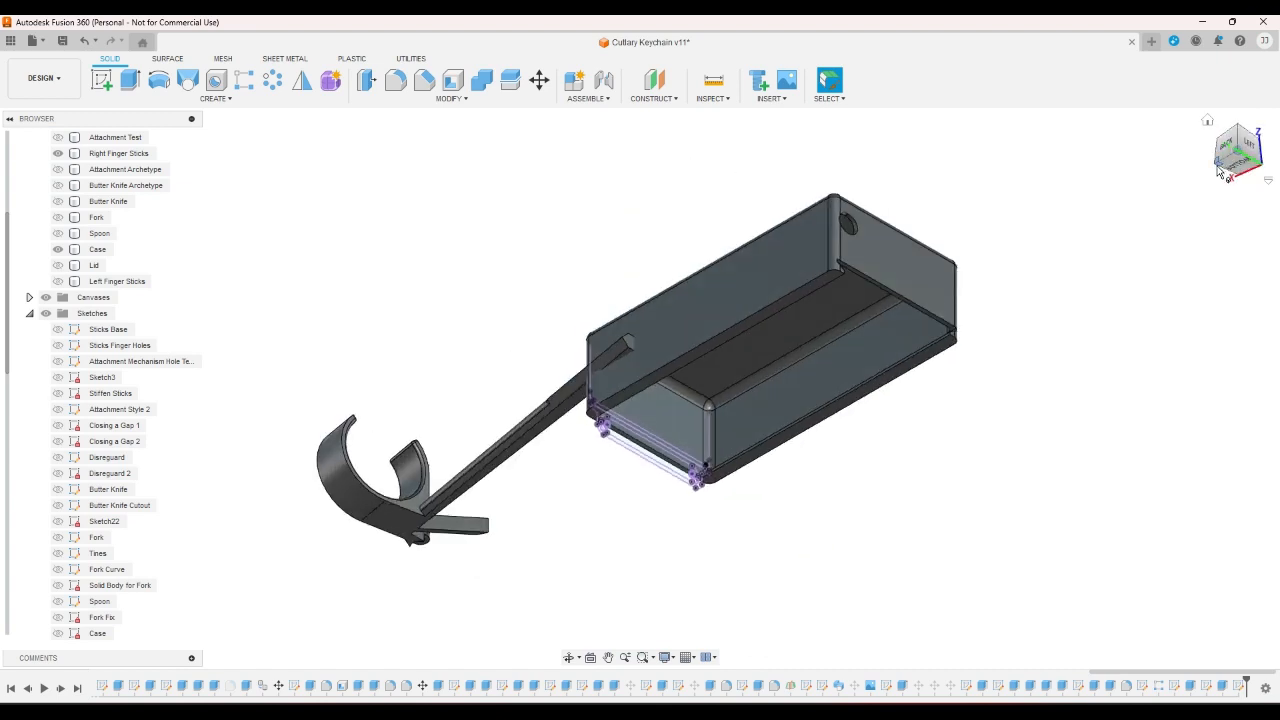
pyautogui.scroll(7, 690, 428)
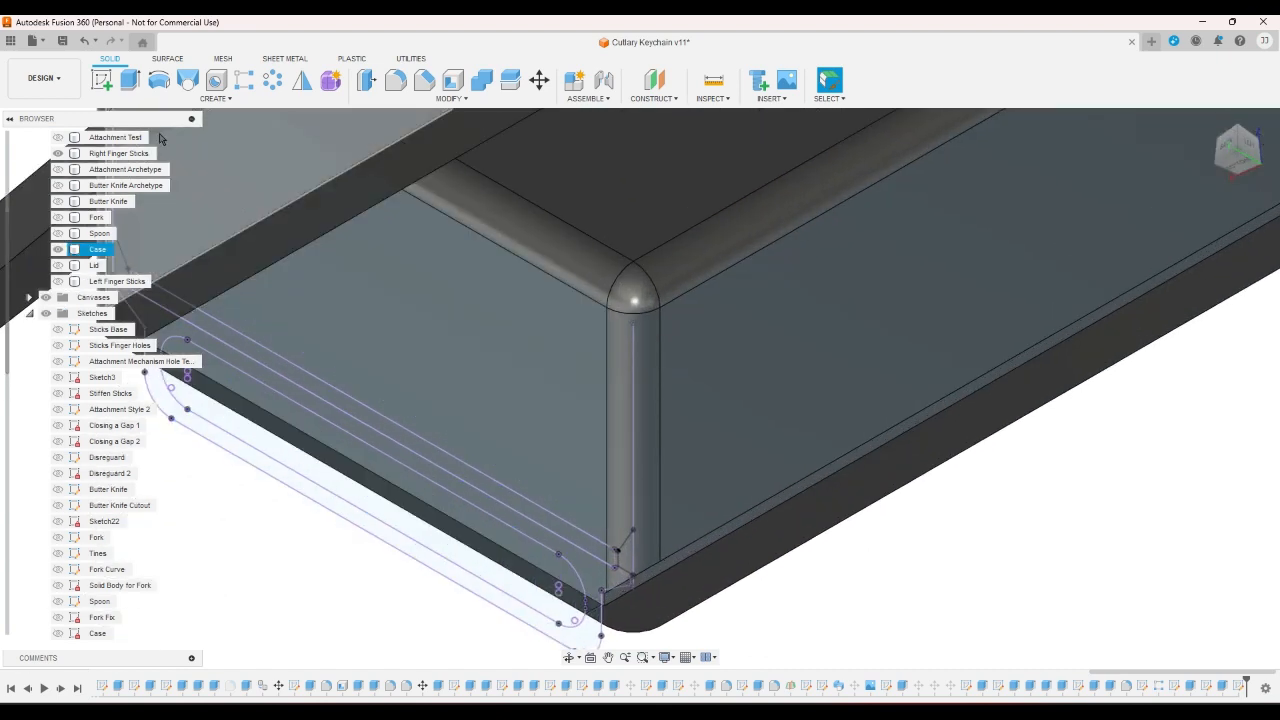
pyautogui.click(129, 79)
pyautogui.click(57, 249)
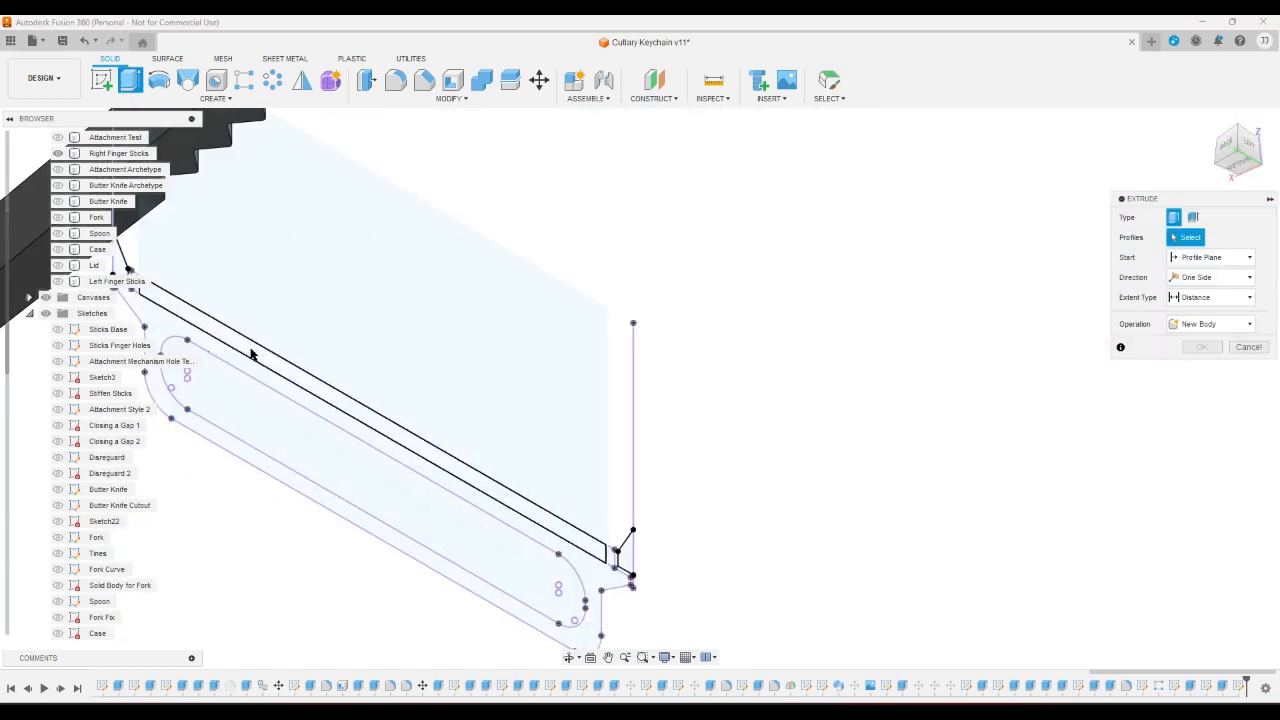
pyautogui.click(626, 552)
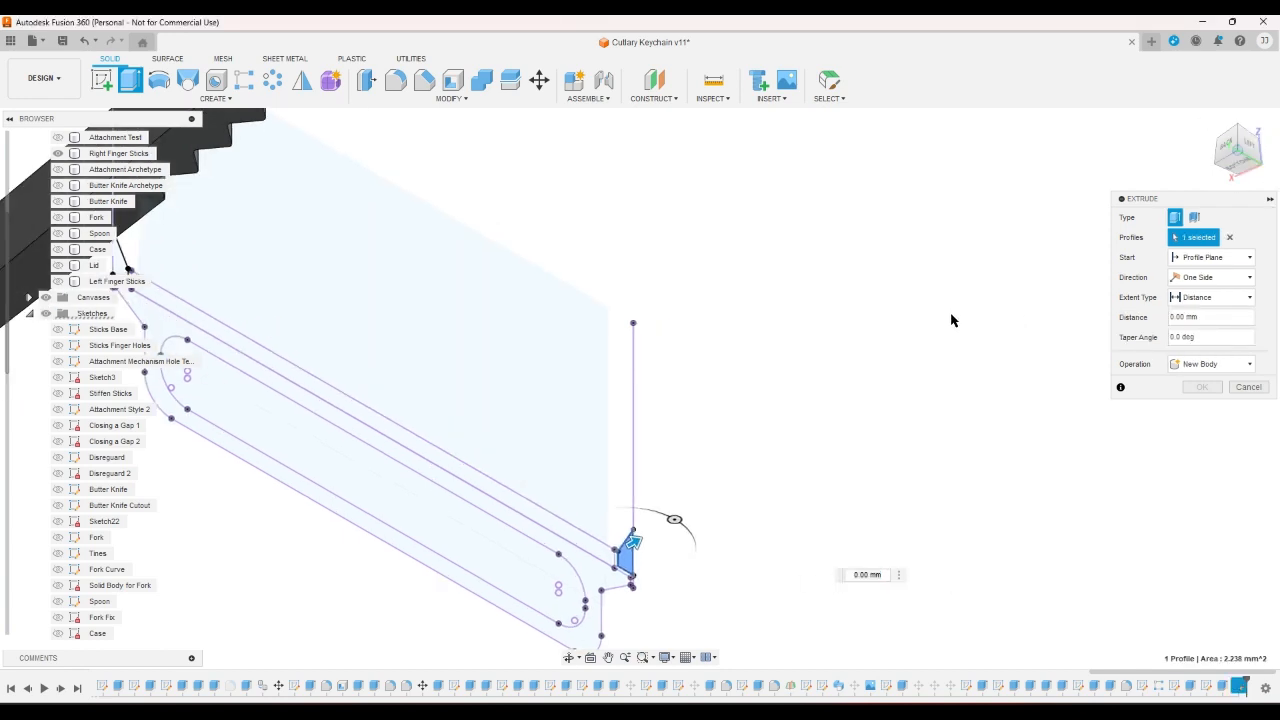
pyautogui.scroll(-3, 510, 377)
pyautogui.scroll(3, 340, 322)
pyautogui.click(228, 300)
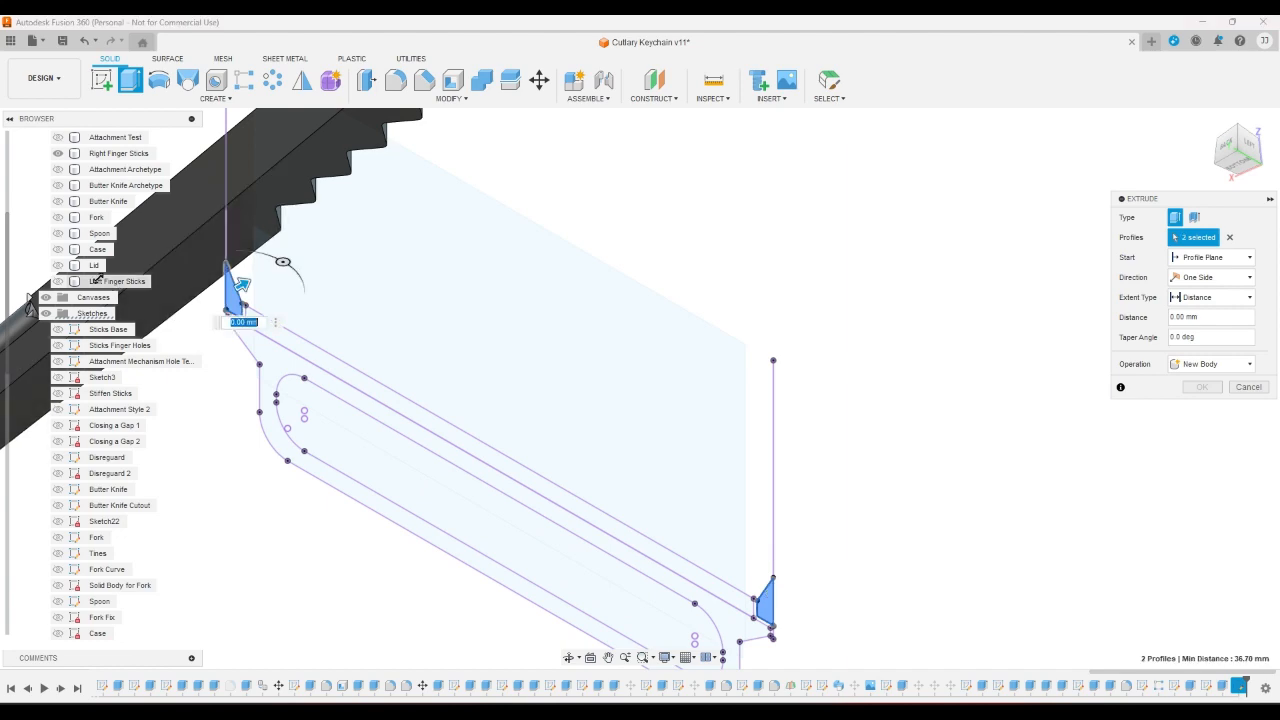
pyautogui.click(58, 249)
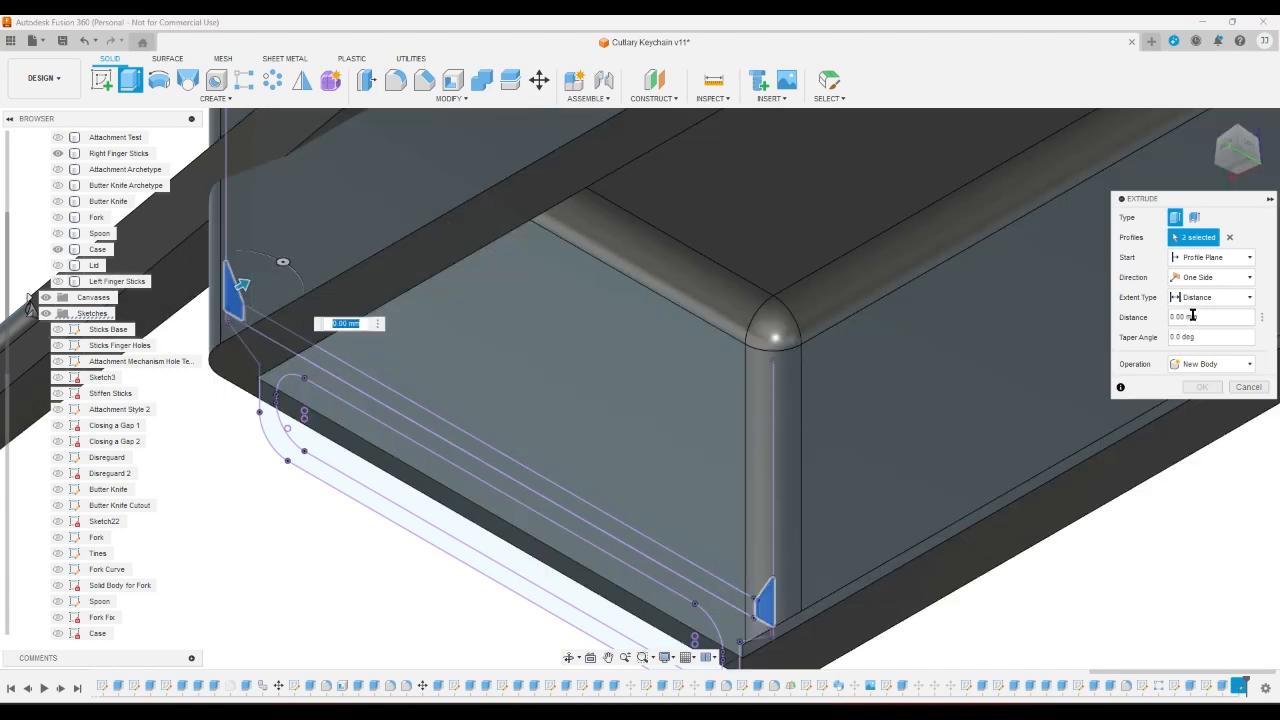
# - Extrude both rail profiles to the inner face of the case's opposite end wall, using the To Object extent and Join operation
pyautogui.click(1210, 297)
pyautogui.click(1208, 316)
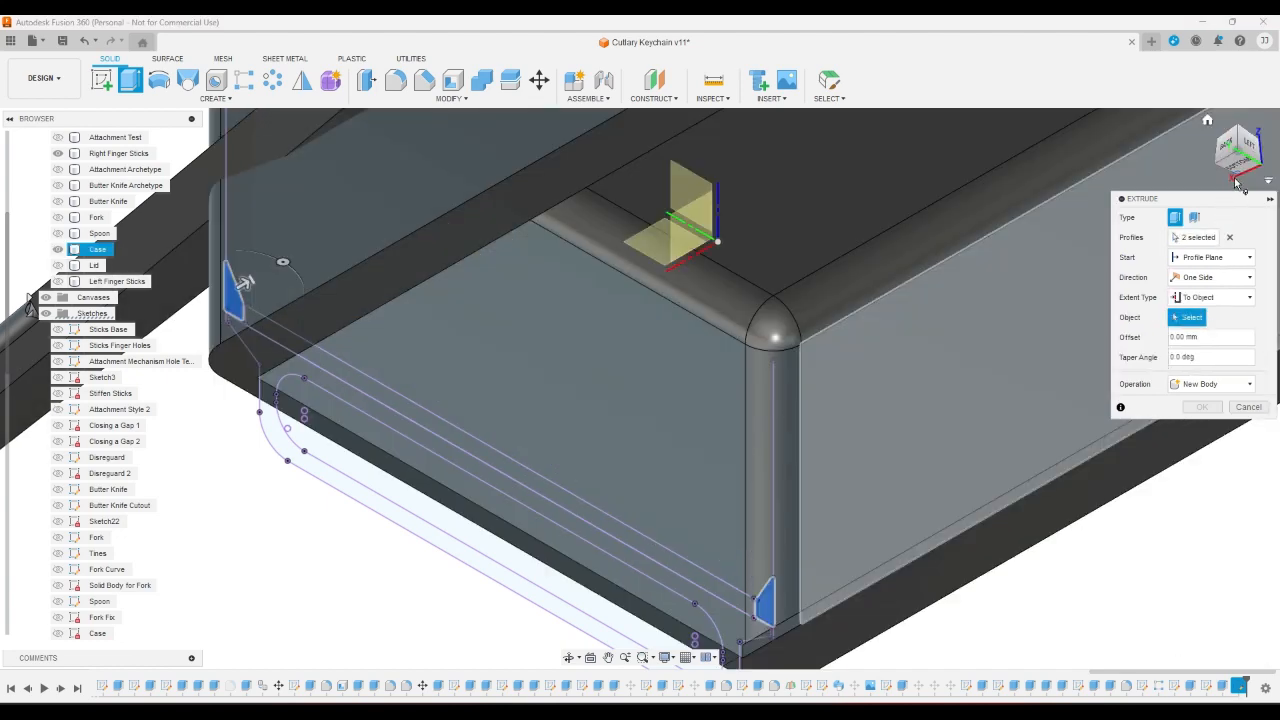
pyautogui.click(1238, 176)
pyautogui.scroll(-5, 1107, 212)
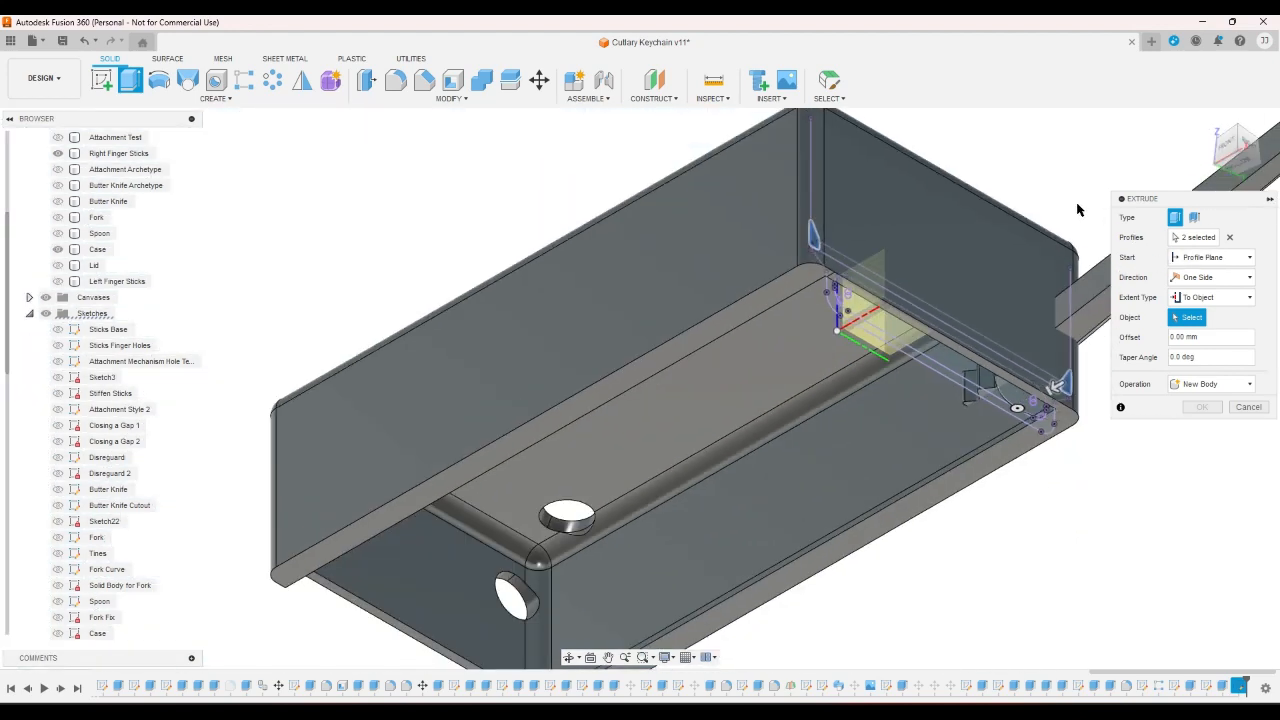
pyautogui.scroll(3, 709, 529)
pyautogui.click(454, 606)
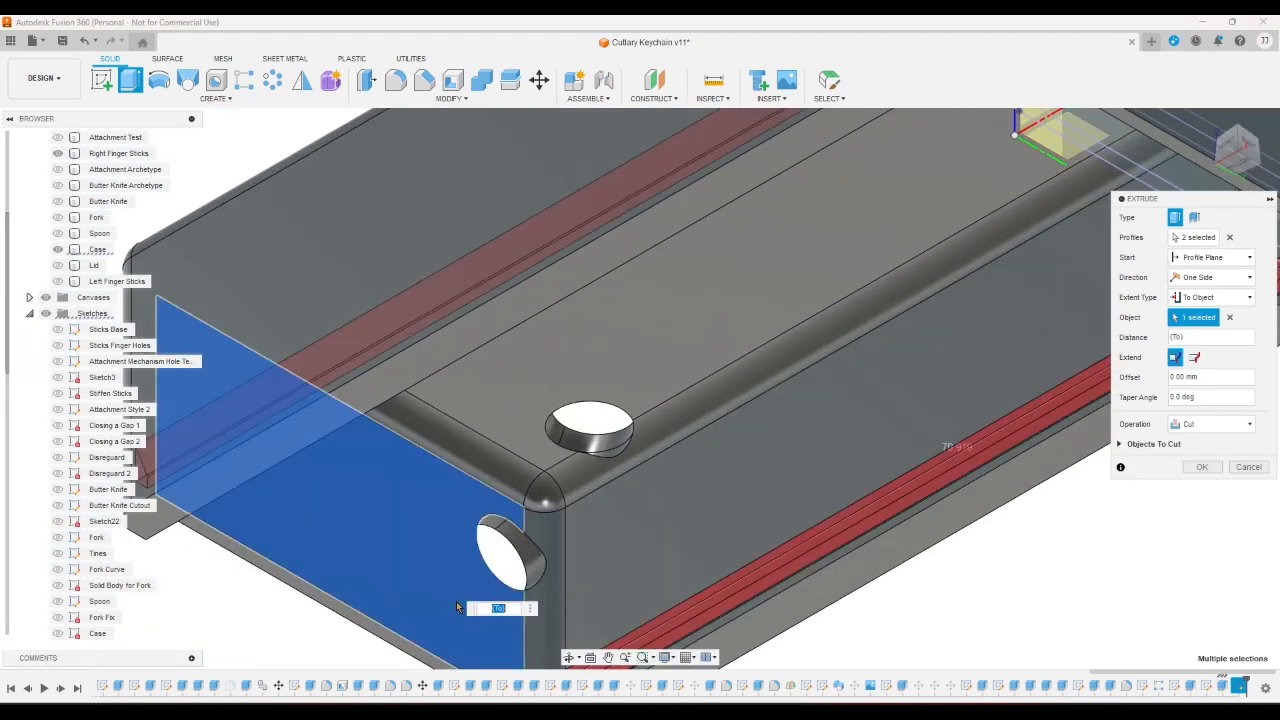
pyautogui.click(1234, 424)
pyautogui.click(1222, 442)
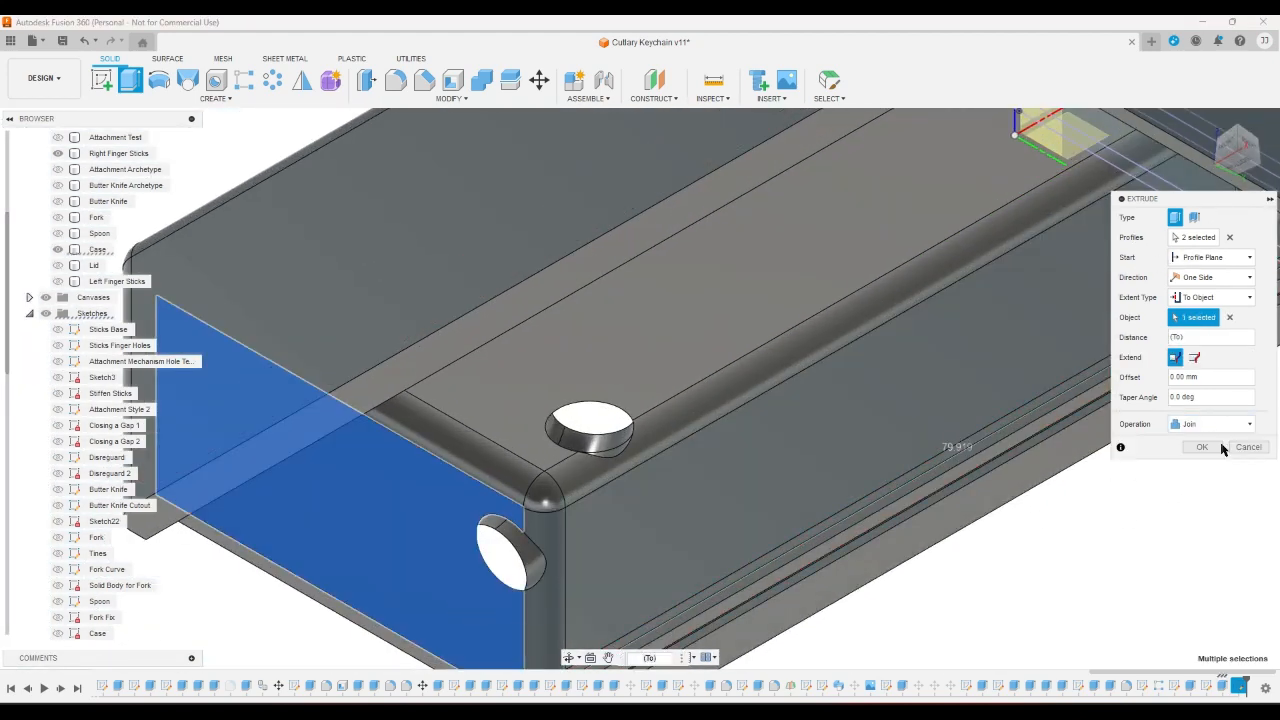
pyautogui.click(1202, 447)
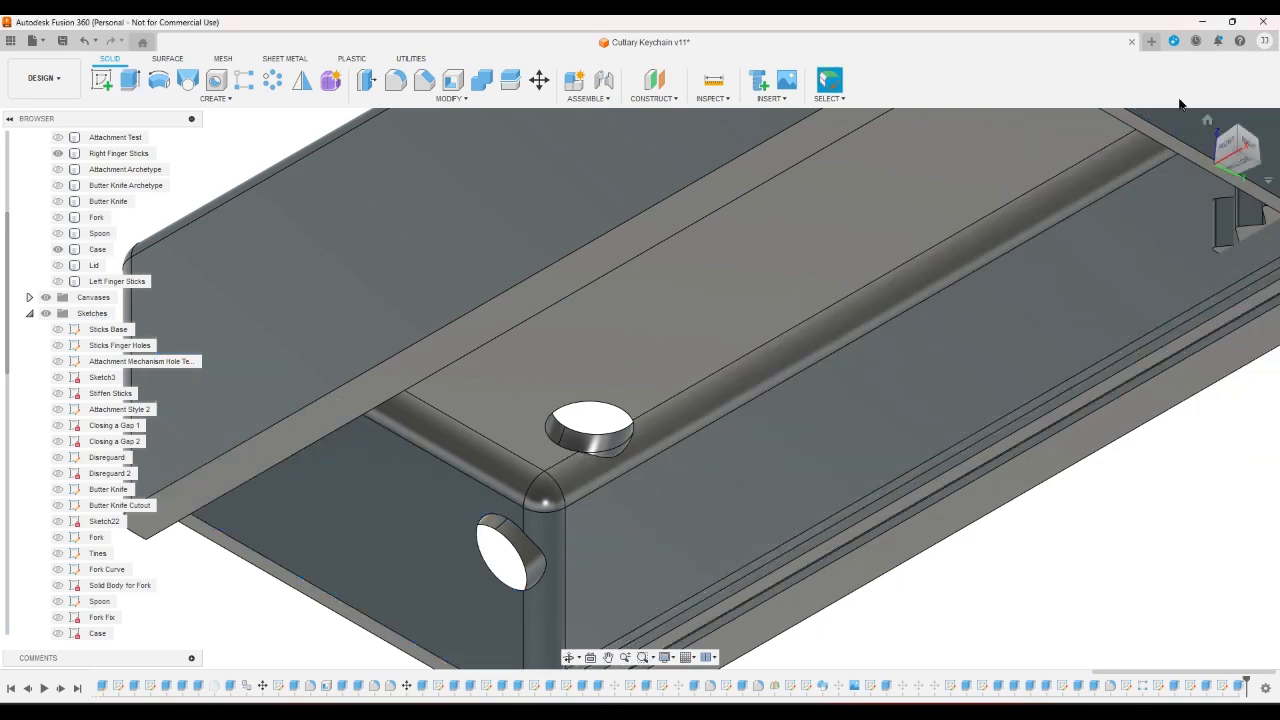
pyautogui.click(1207, 117)
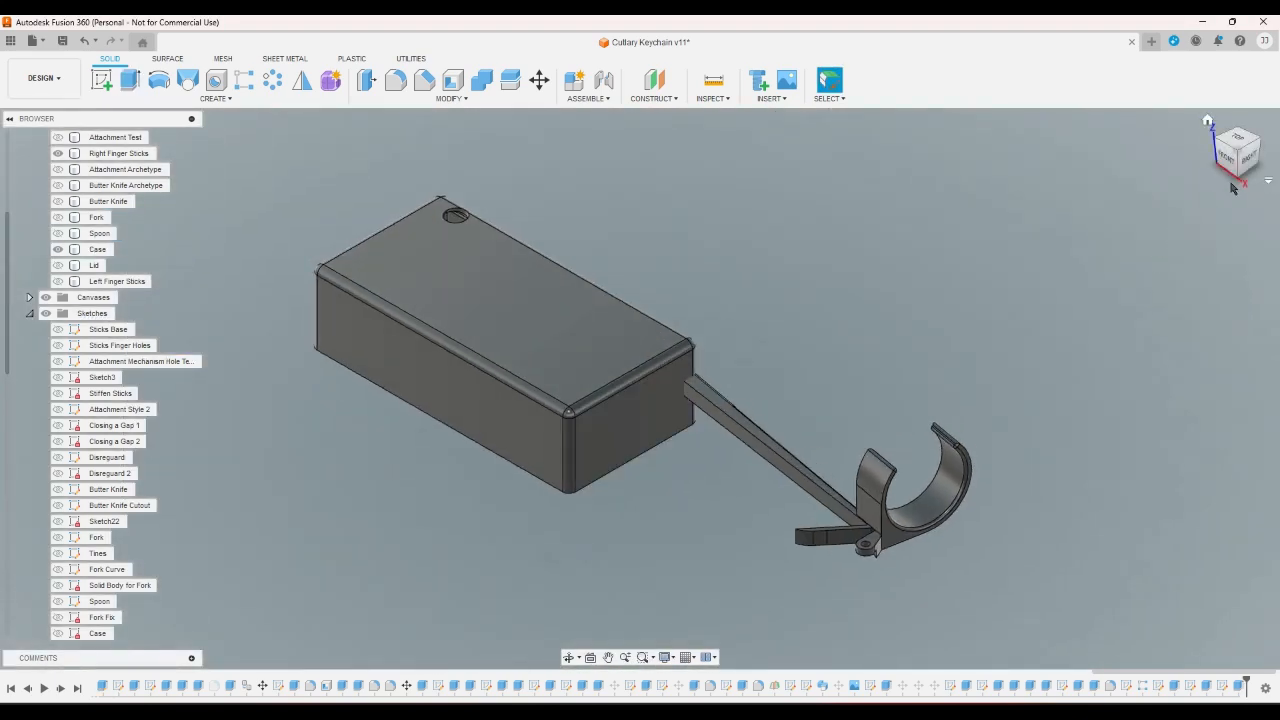
# - Show the Spoon and compare its profile with the new side rails from the hole end of the case
pyautogui.click(1238, 181)
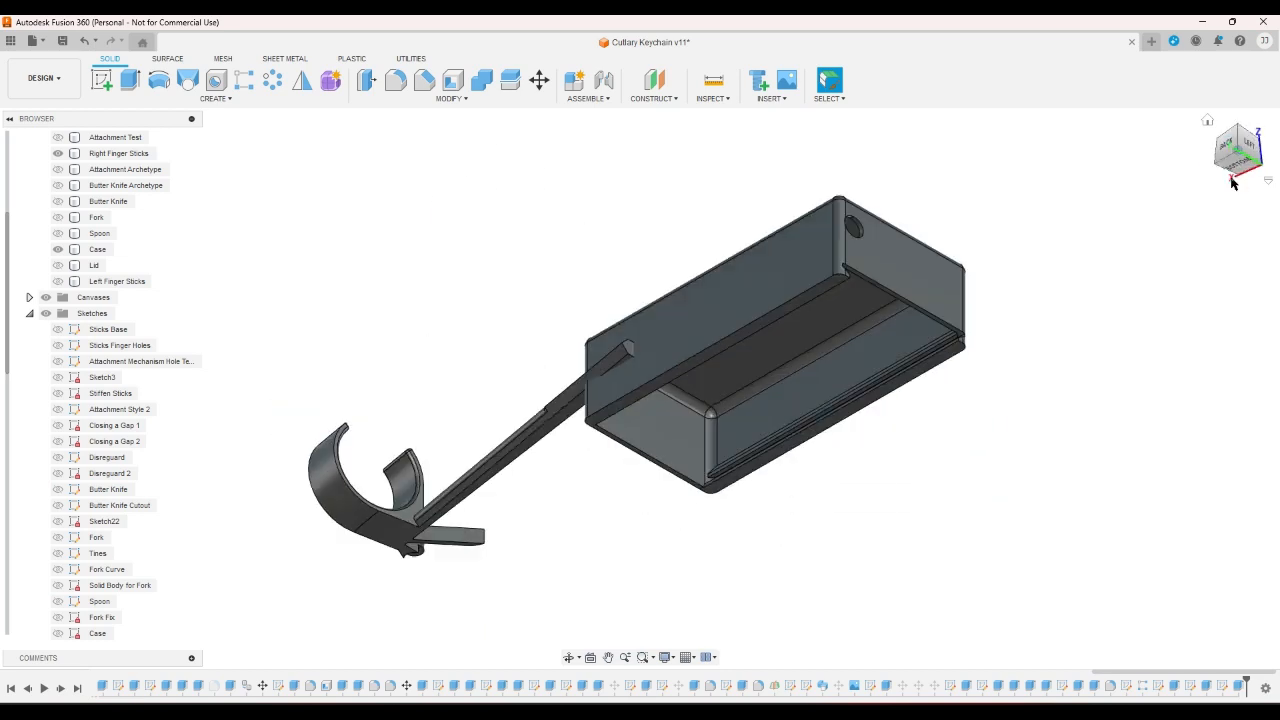
pyautogui.click(1242, 148)
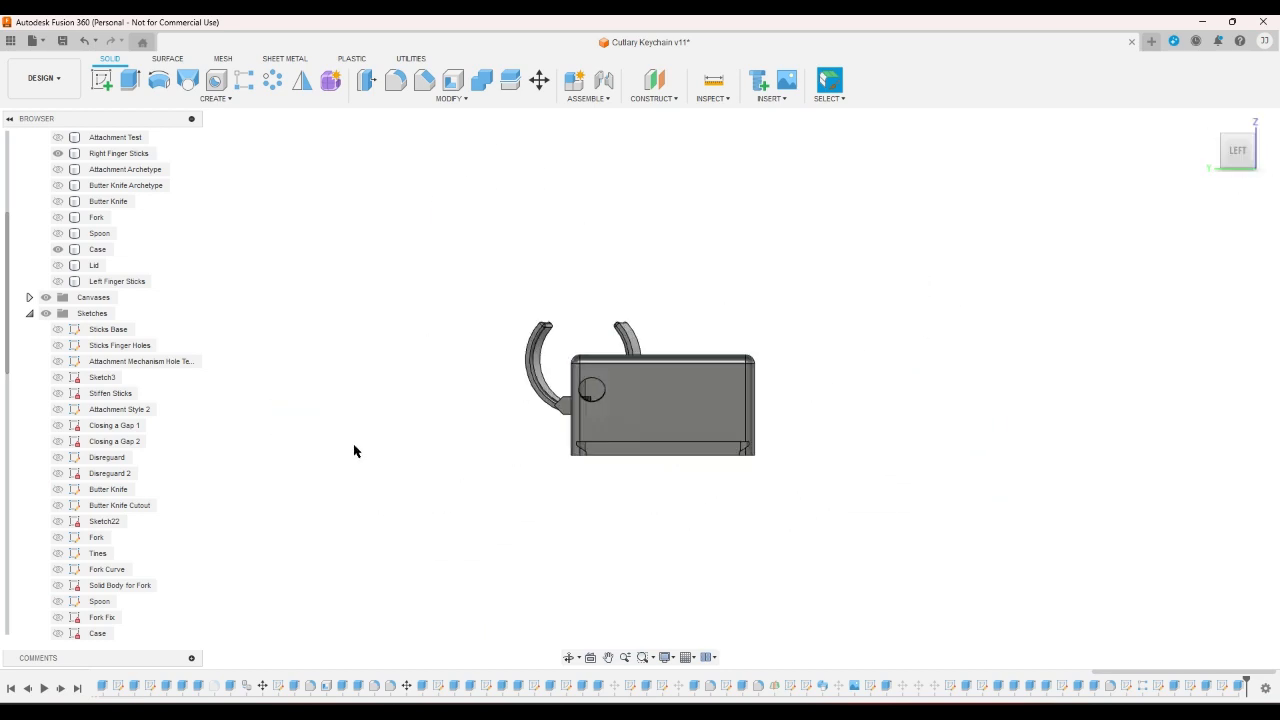
pyautogui.click(59, 236)
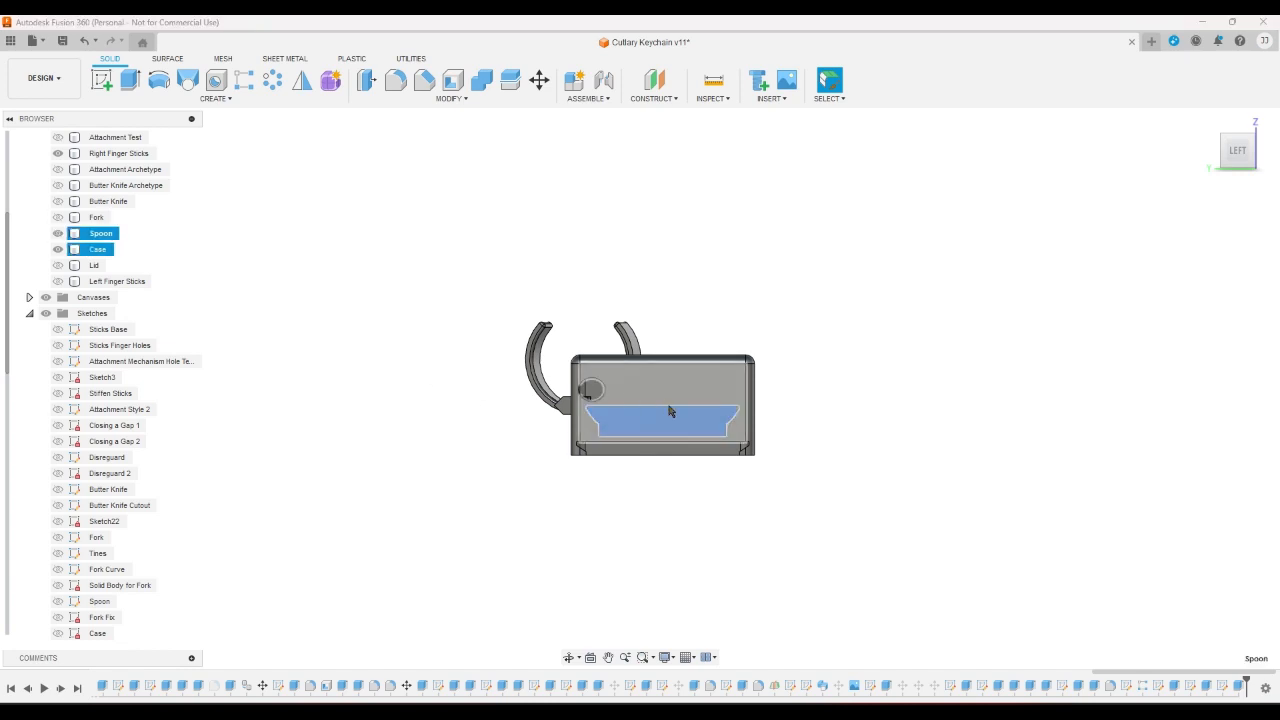
pyautogui.click(611, 473)
pyautogui.scroll(3, 609, 466)
pyautogui.scroll(2, 294, 384)
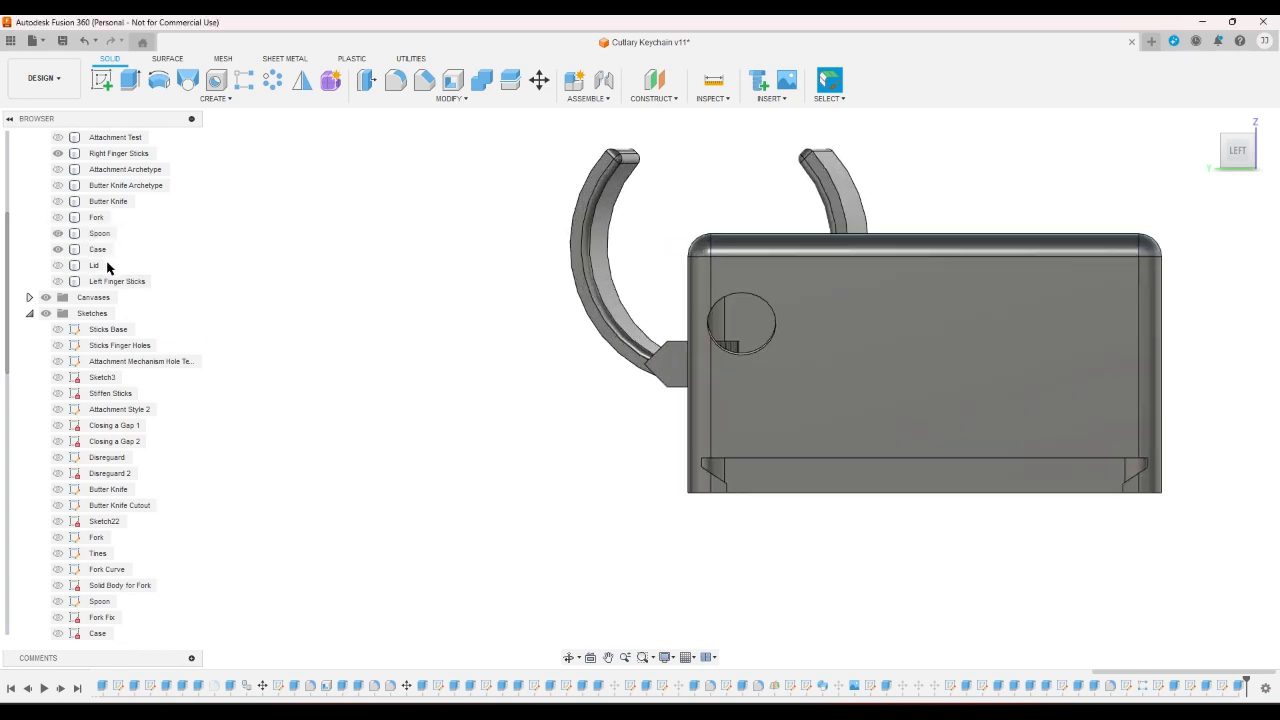
pyautogui.click(90, 234)
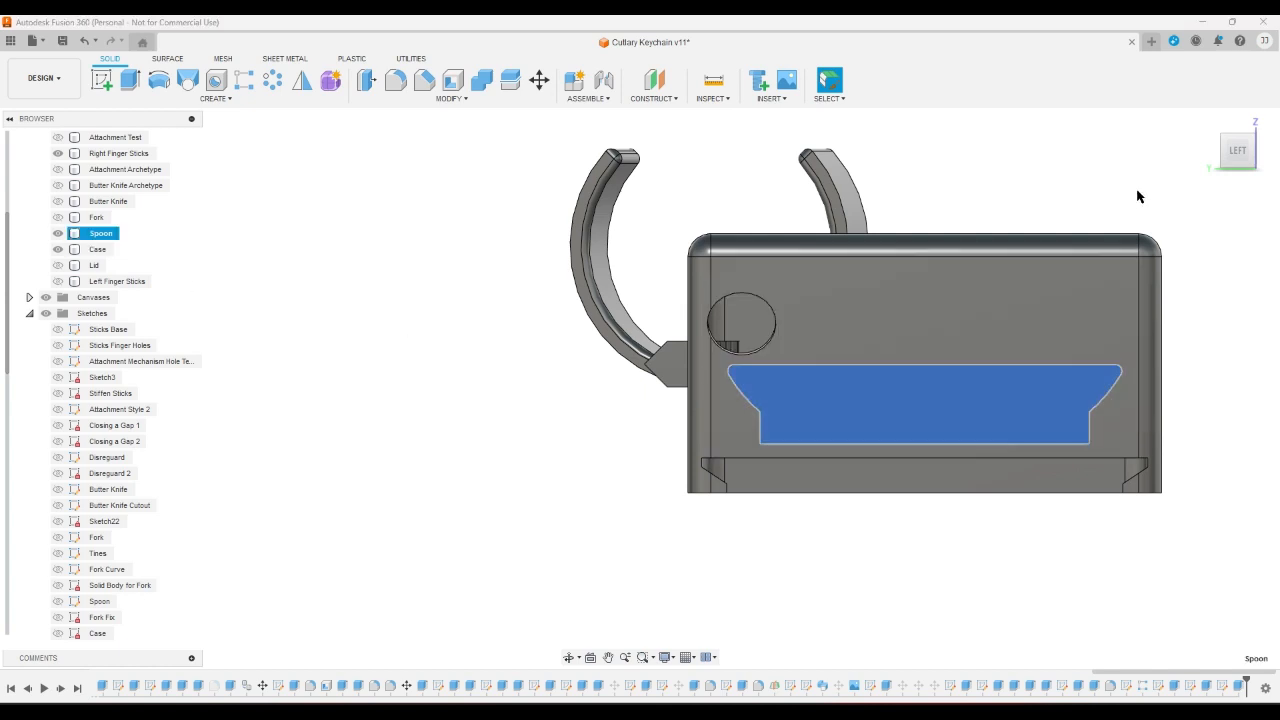
# - Examine how the Spoon fits between the side rails from the underside of the Case
pyautogui.click(1236, 174)
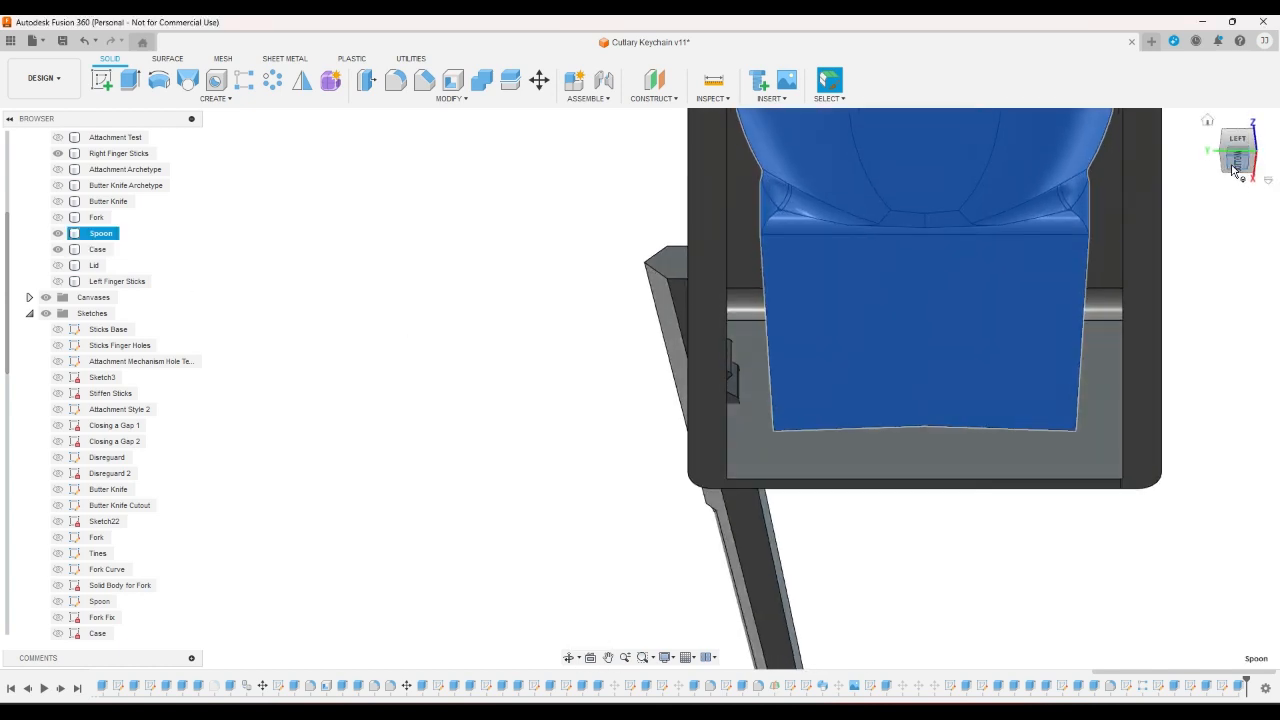
pyautogui.scroll(-4, 1032, 527)
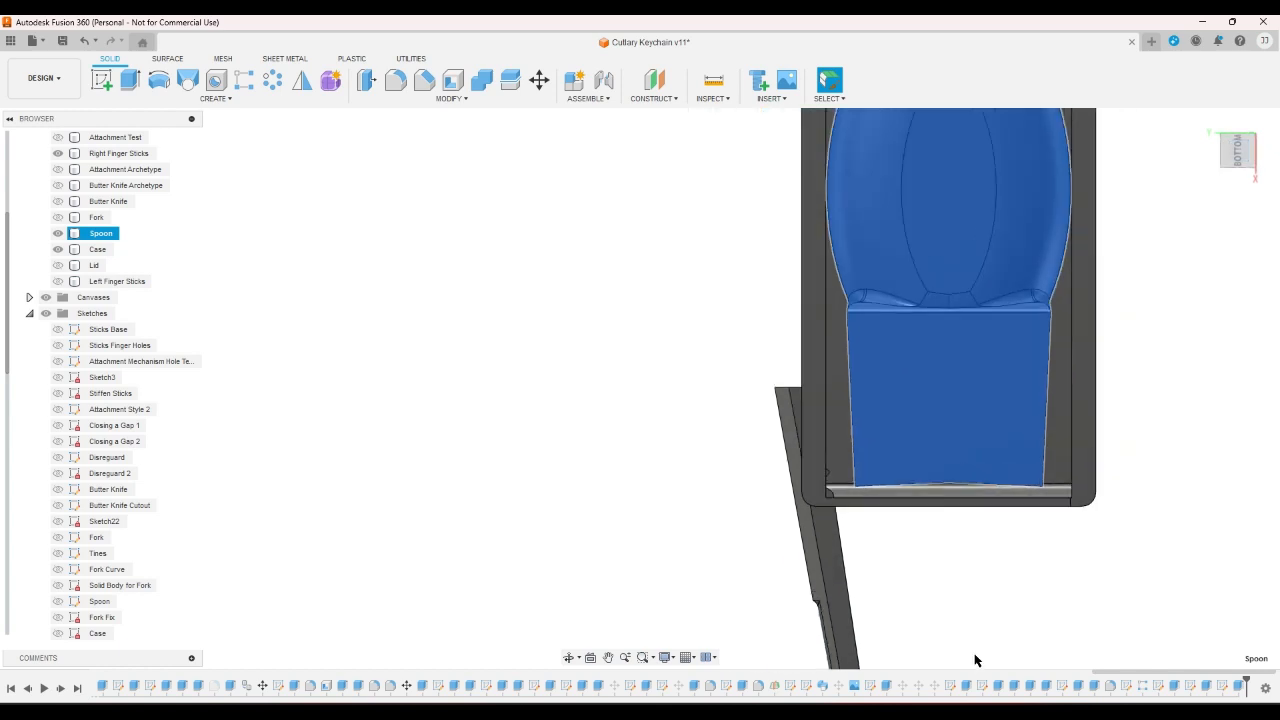
pyautogui.click(1123, 344)
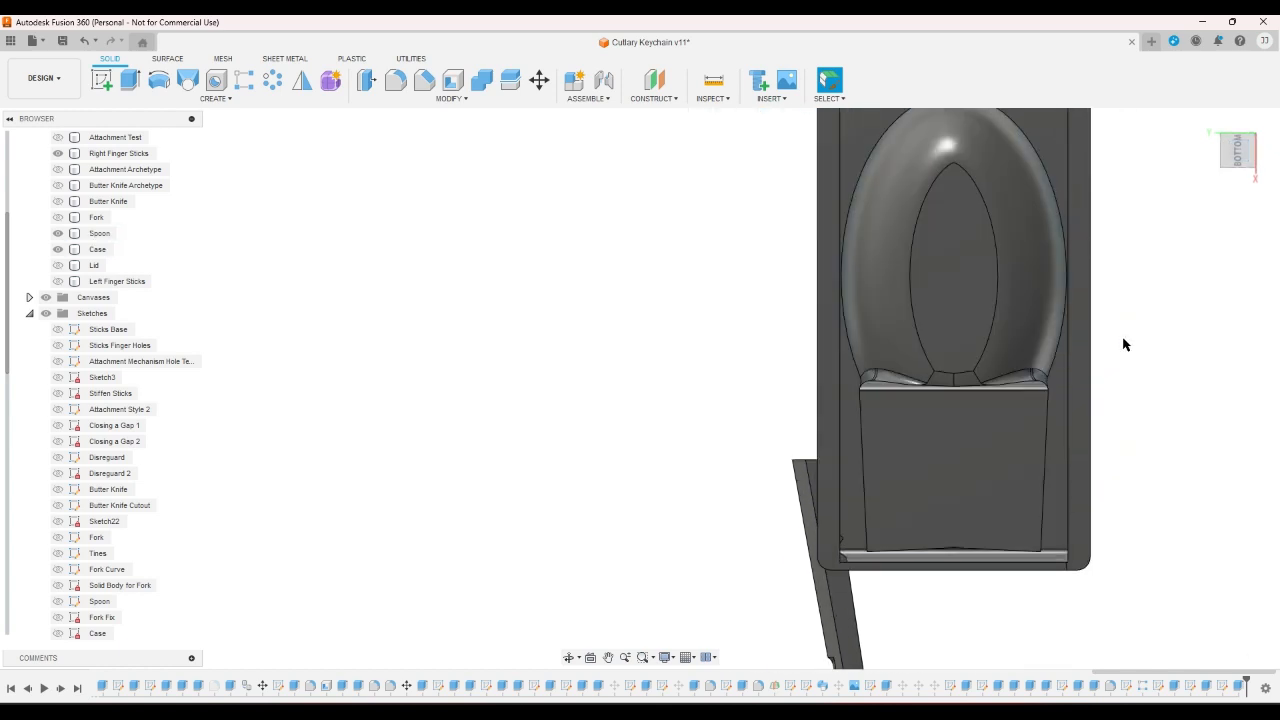
pyautogui.scroll(2, 1130, 312)
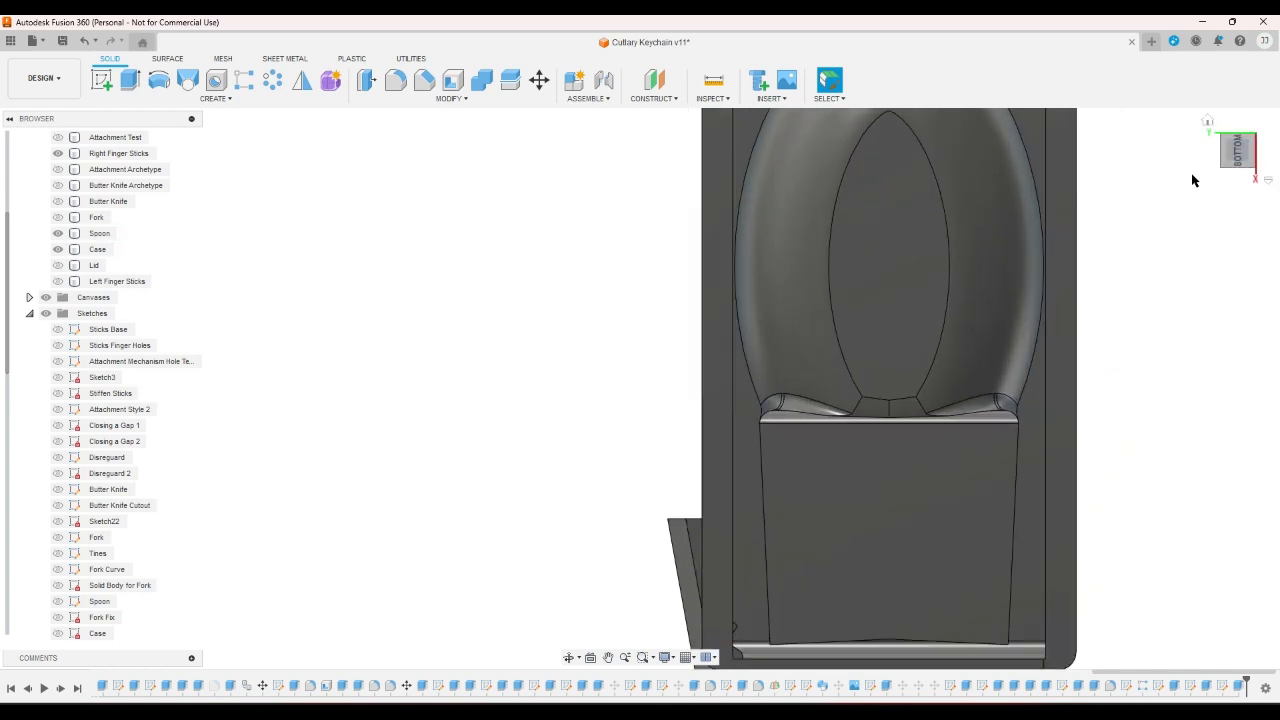
pyautogui.click(1207, 121)
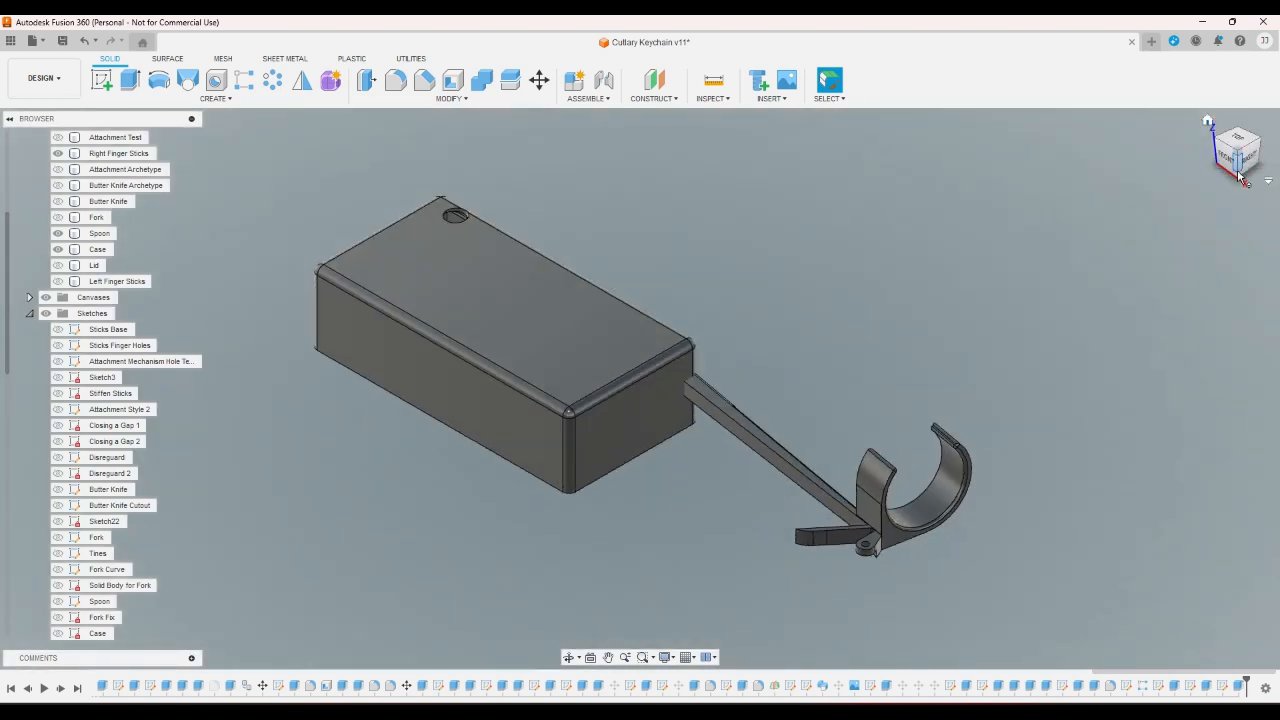
pyautogui.click(1238, 161)
pyautogui.click(1240, 168)
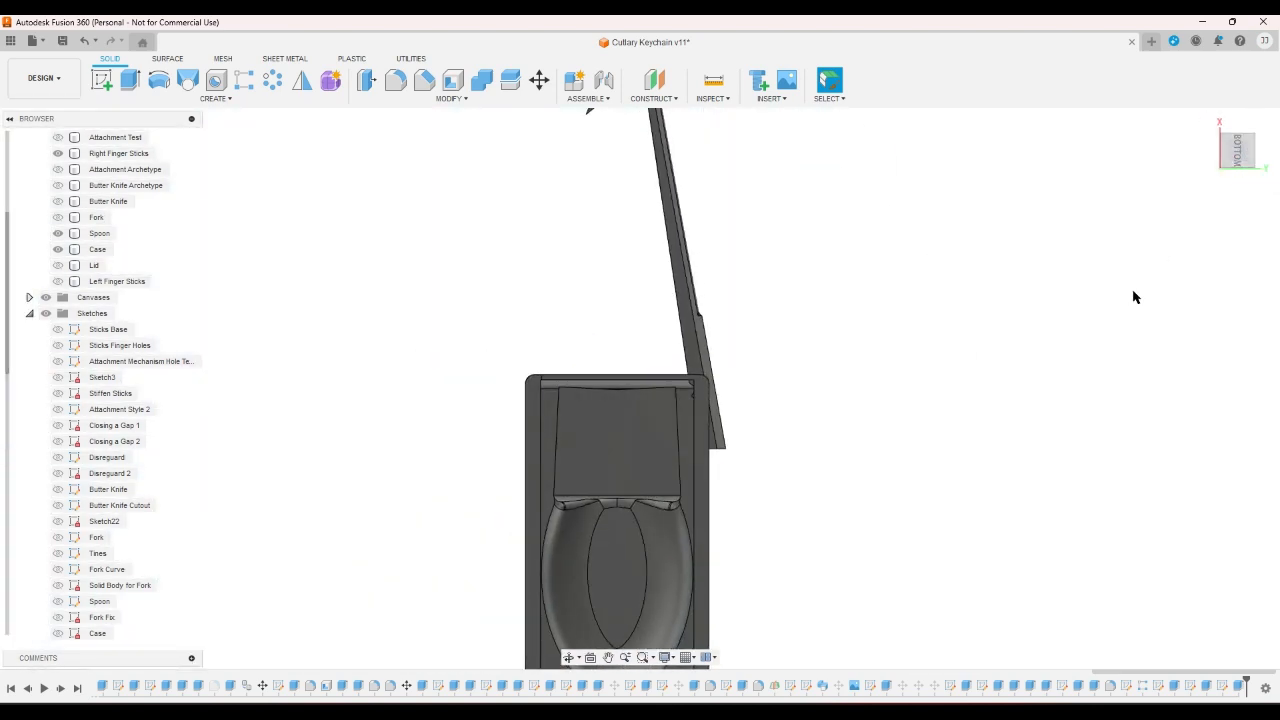
pyautogui.click(1207, 121)
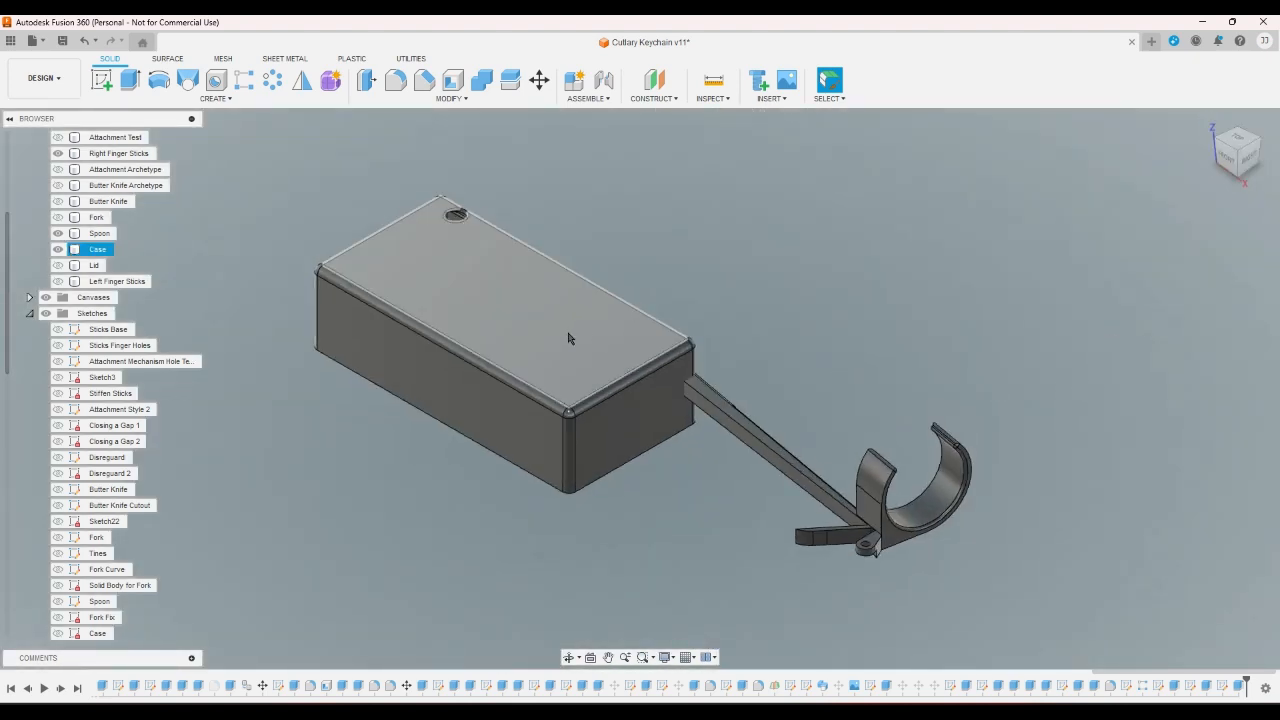
# - Start saving the Case as a 3MF mesh with Medium refinement
pyautogui.scroll(10, 393, 265)
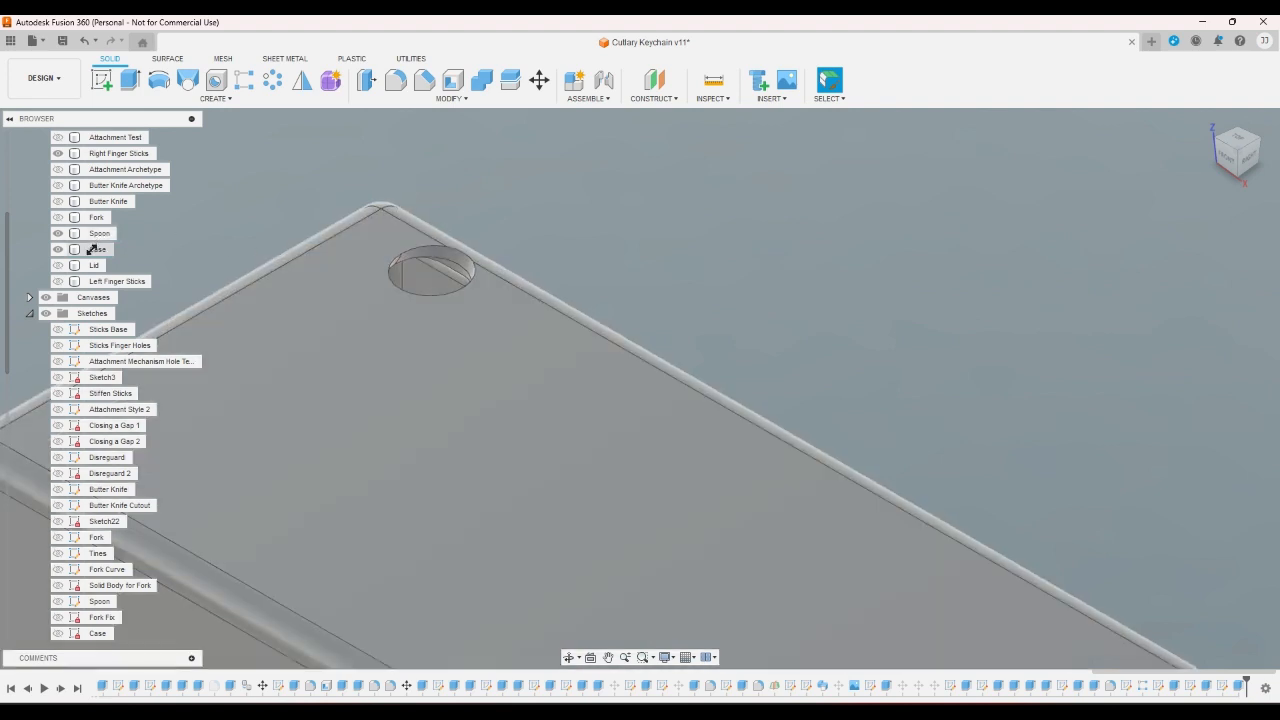
pyautogui.rightClick(92, 249)
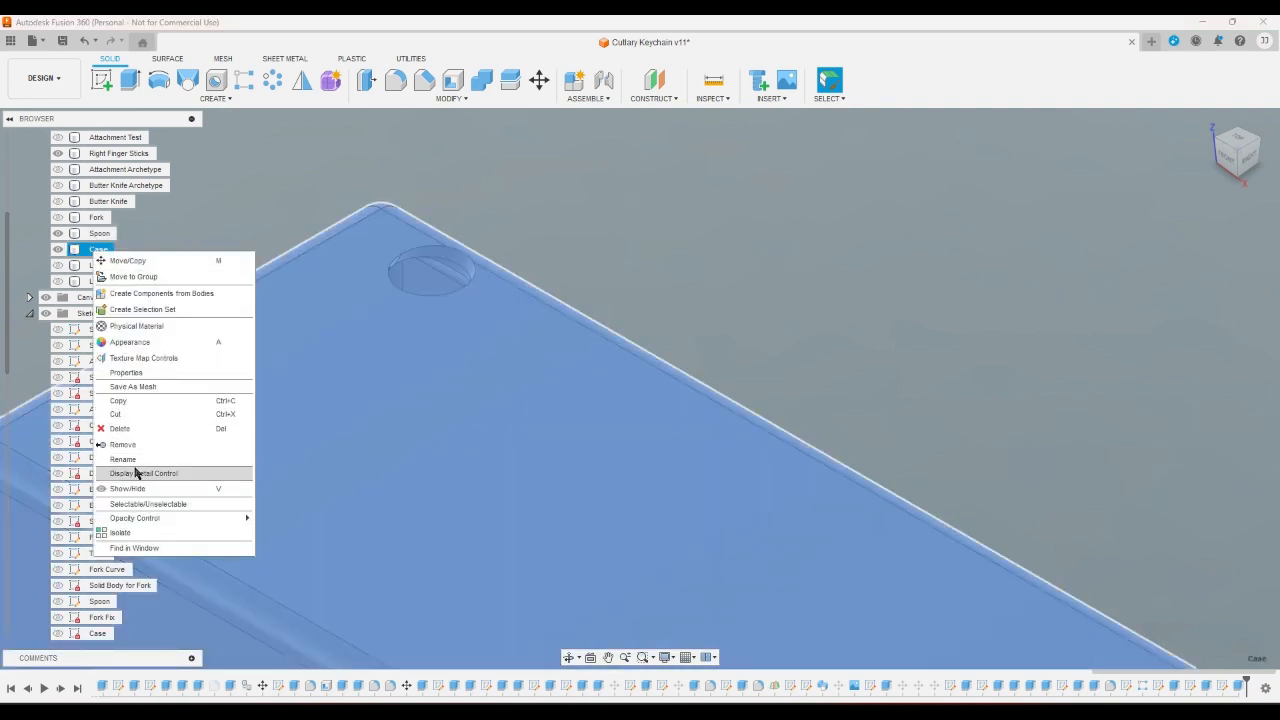
pyautogui.click(133, 386)
pyautogui.click(1200, 446)
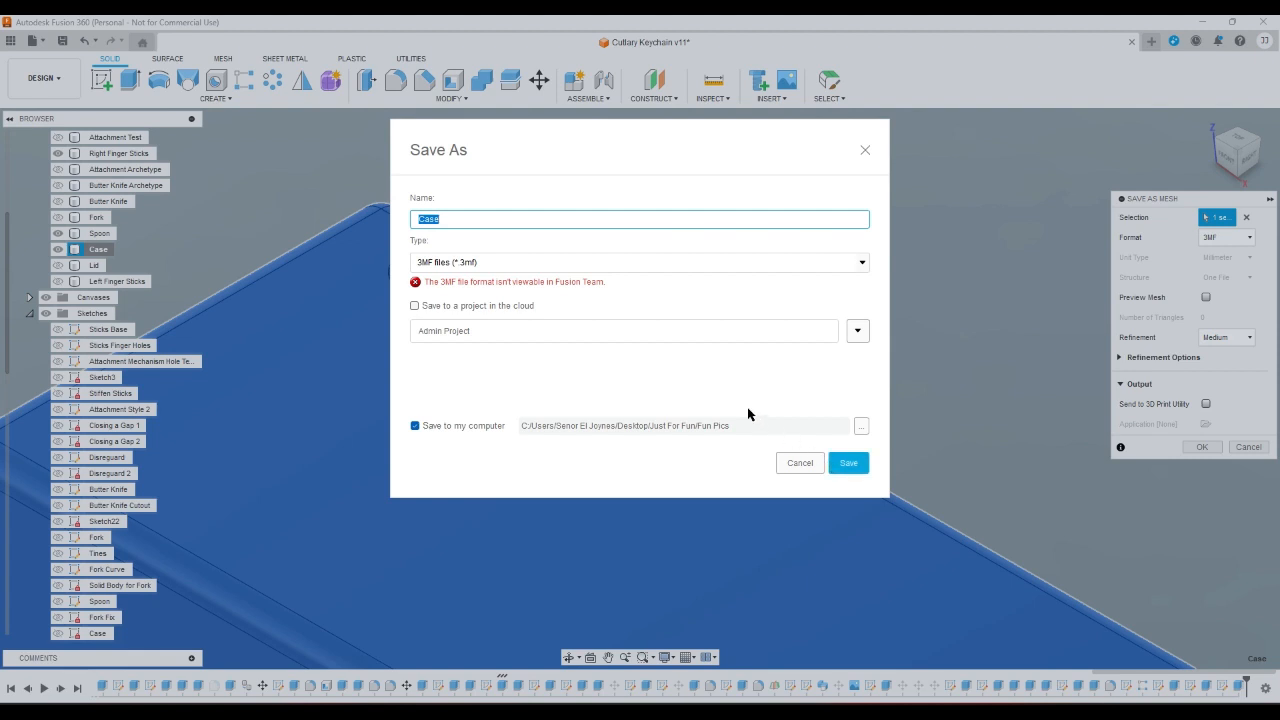
# - Set the save location to the Cutlary Keychain folder under Desktop > 3D > Fusion Exports > Miscelaneous
pyautogui.click(861, 426)
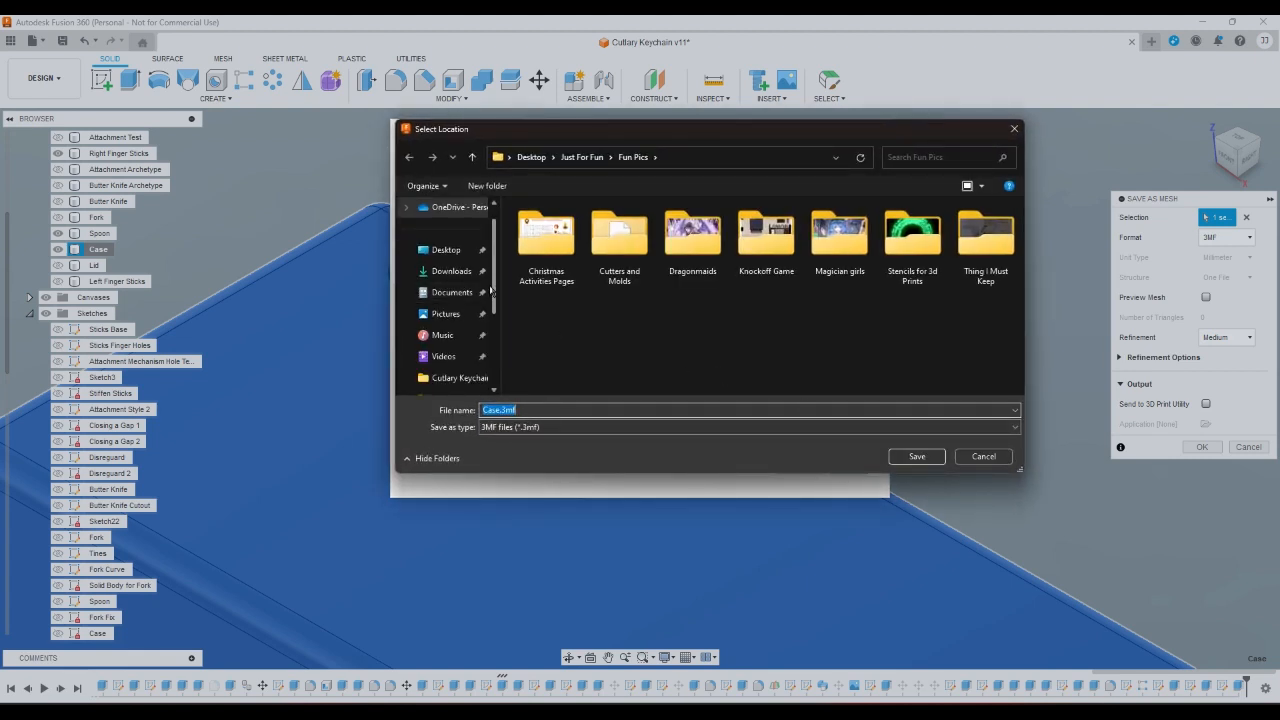
pyautogui.scroll(-1, 480, 280)
pyautogui.click(446, 228)
pyautogui.doubleClick(528, 226)
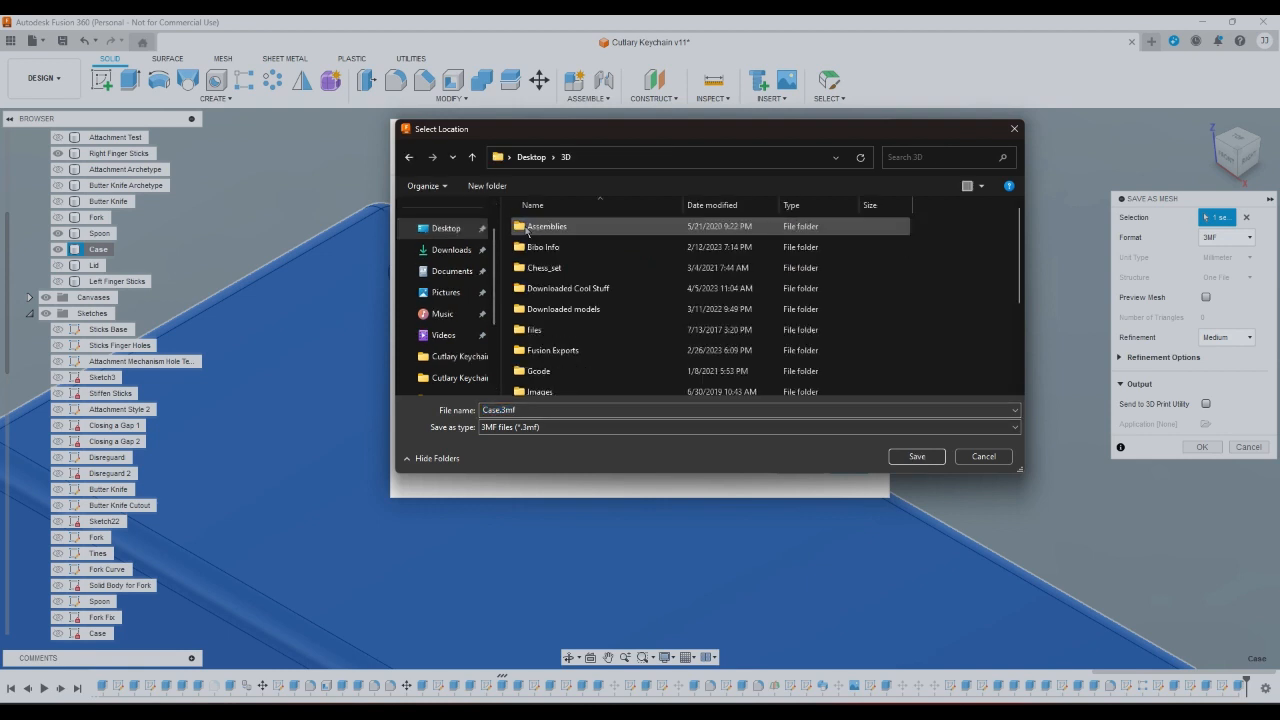
pyautogui.doubleClick(560, 350)
pyautogui.doubleClick(556, 330)
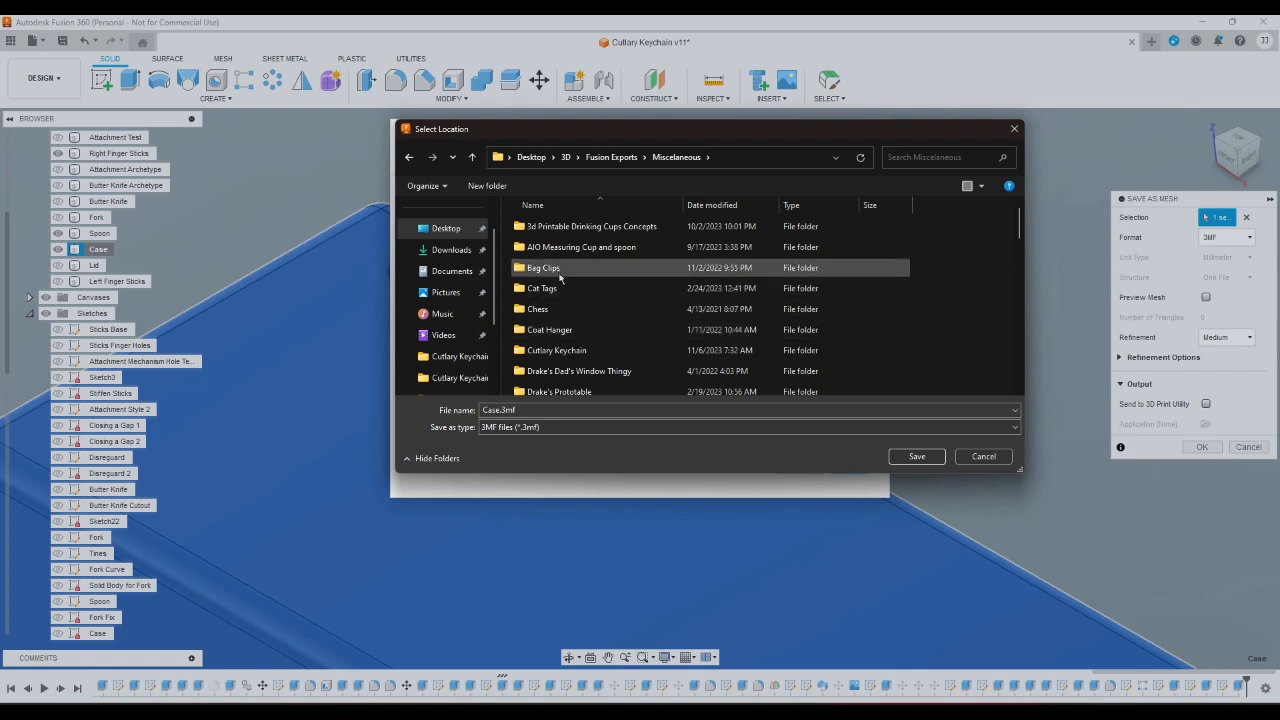
pyautogui.doubleClick(565, 349)
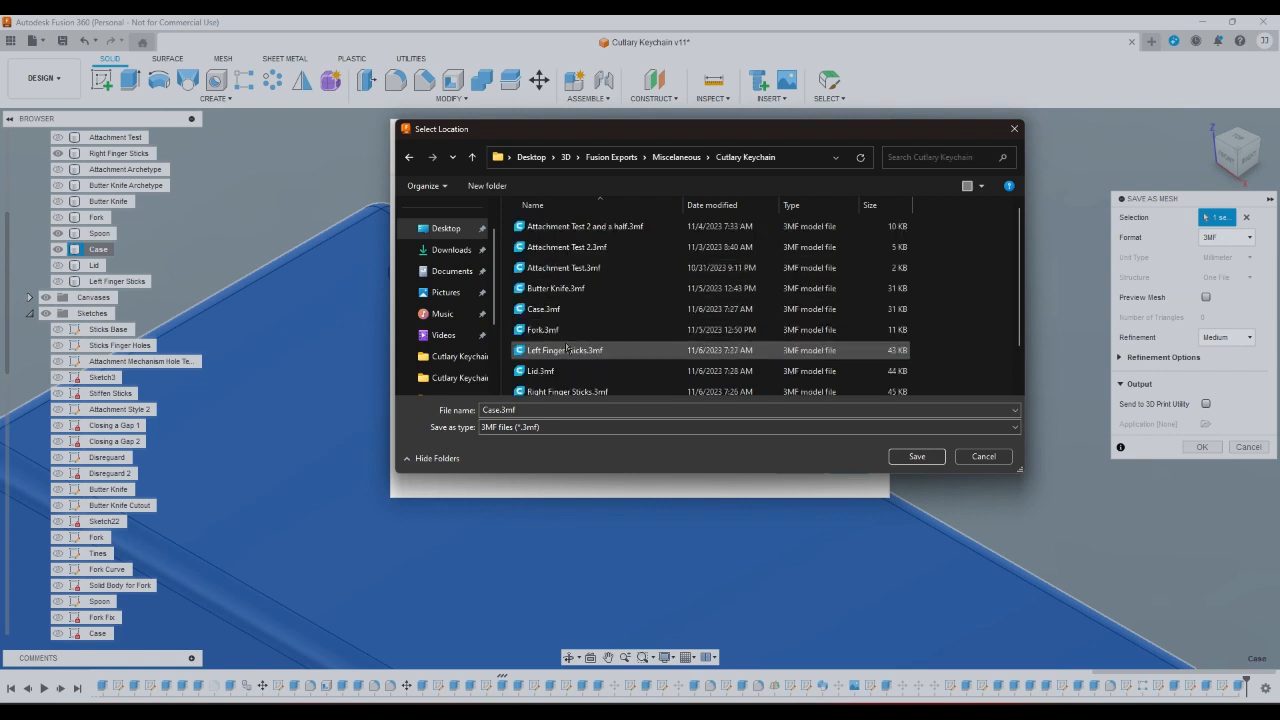
# - Save the mesh as Case.3mf, replacing the existing file
pyautogui.click(914, 456)
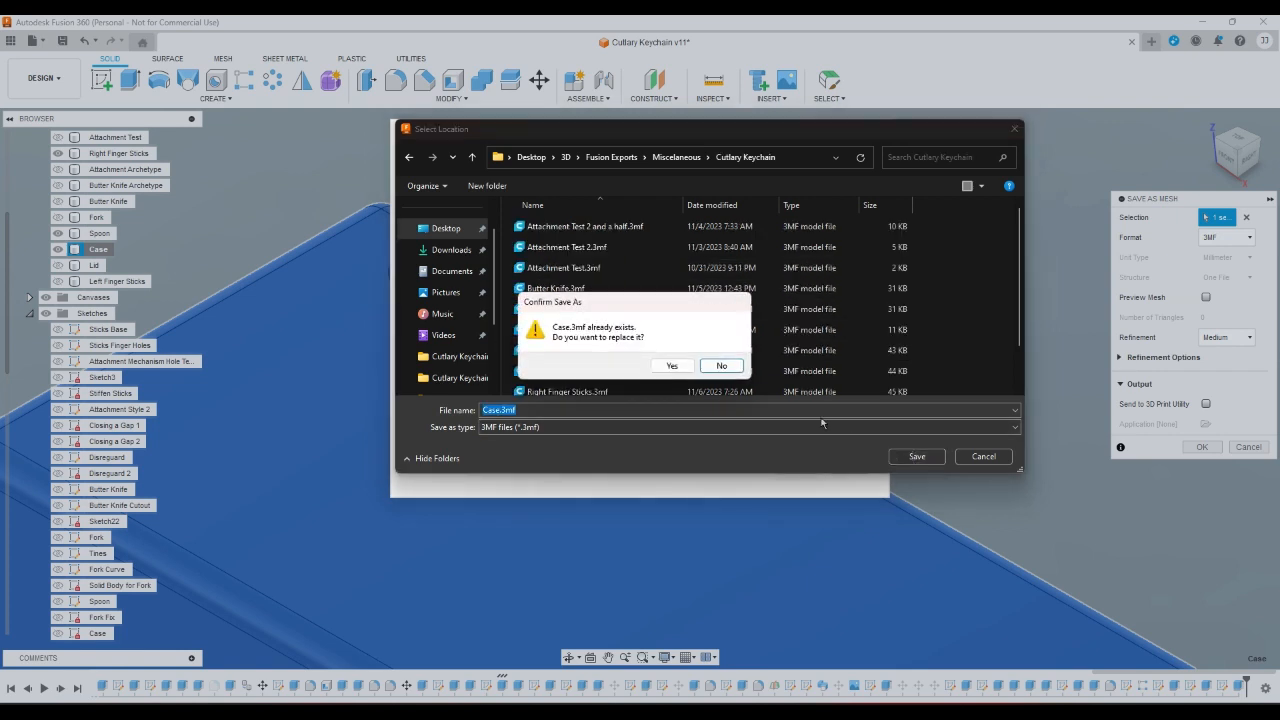
pyautogui.click(673, 364)
pyautogui.click(848, 461)
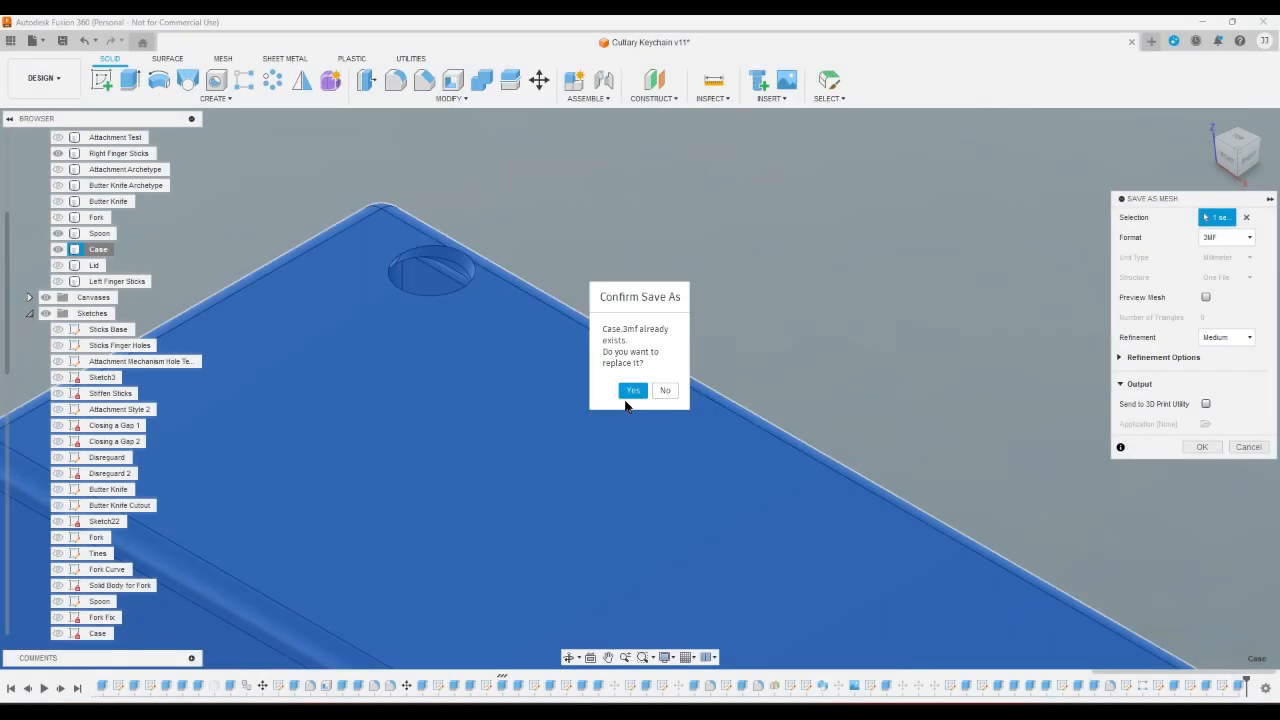
pyautogui.click(631, 391)
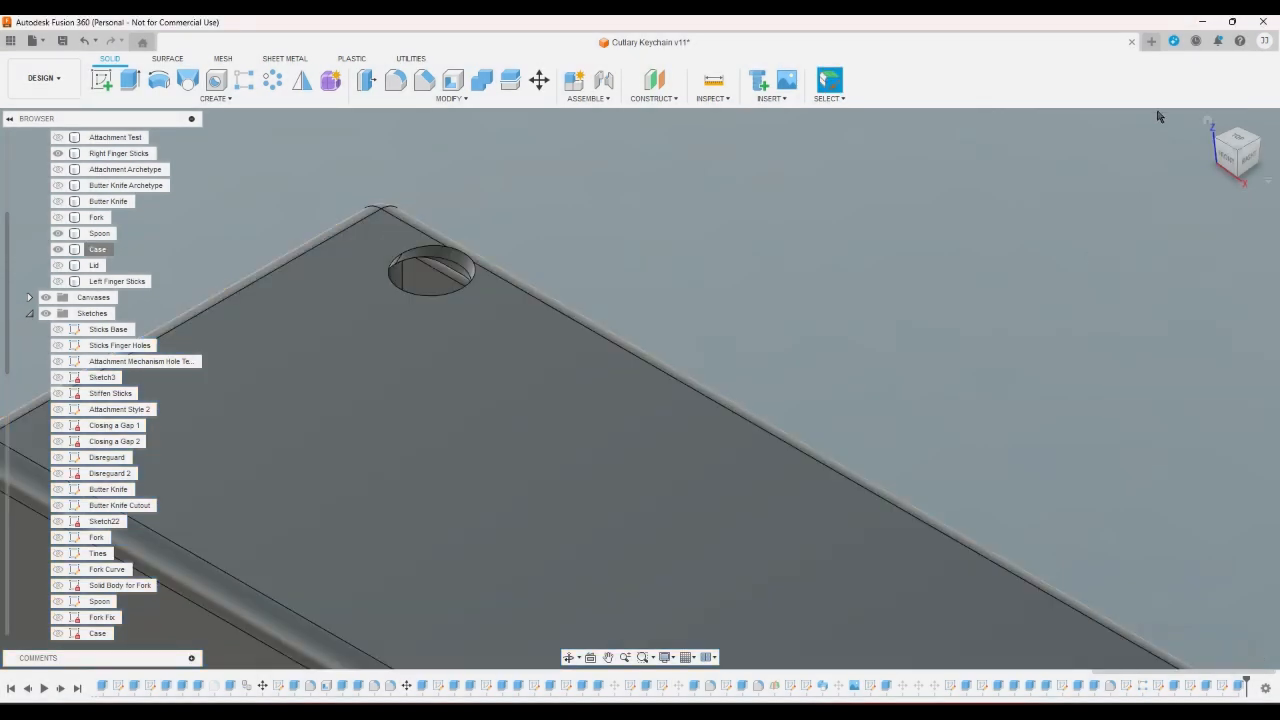
# - Show the Left Finger Sticks alongside the Right Finger Sticks
pyautogui.click(1207, 122)
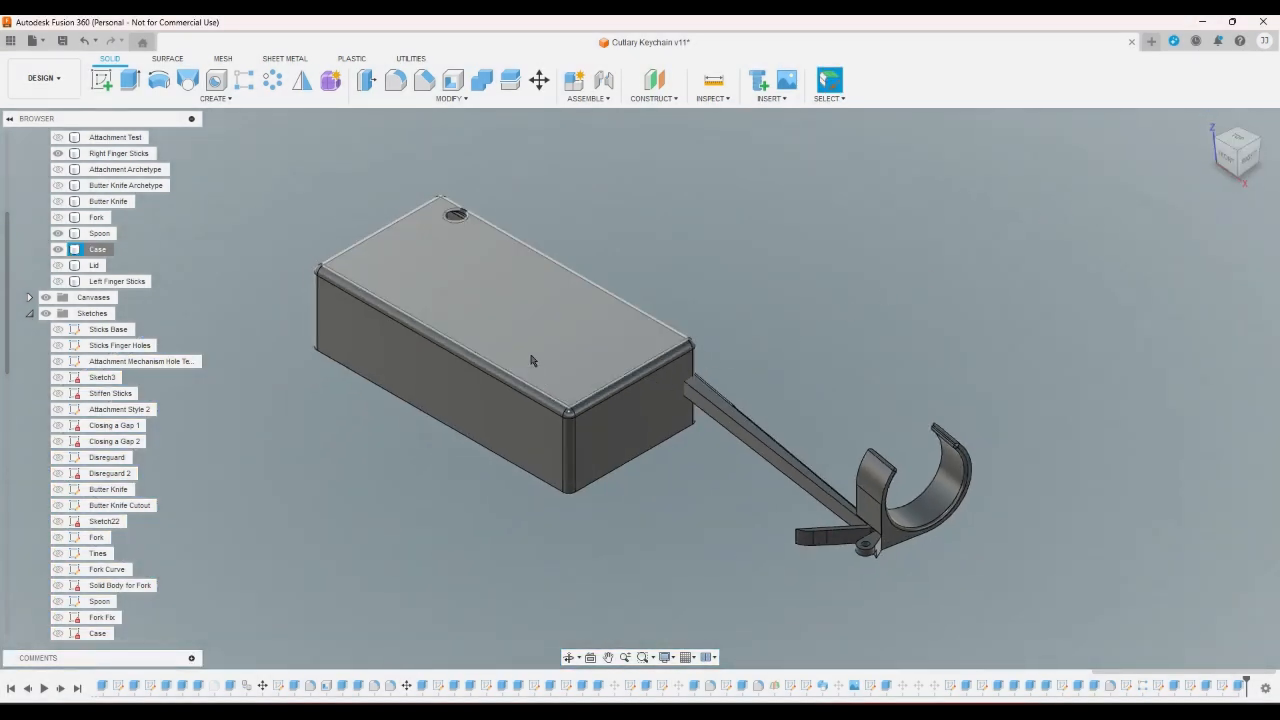
pyautogui.scroll(3, 805, 452)
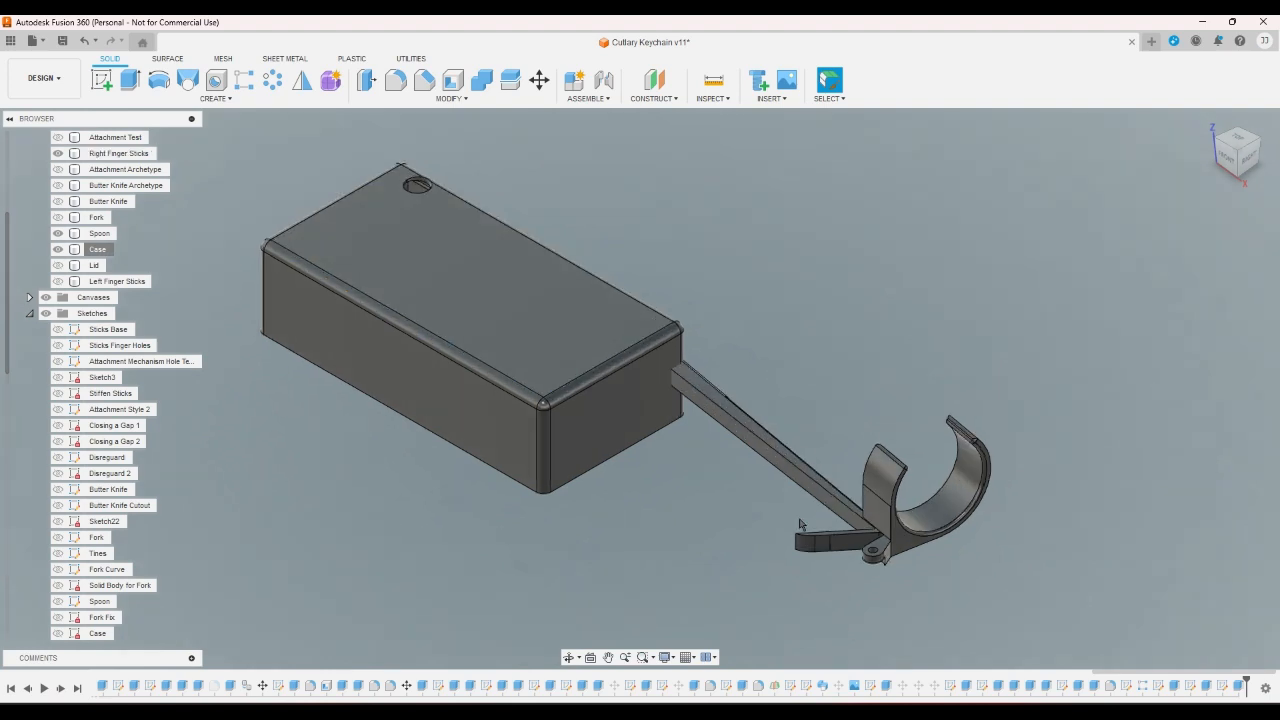
pyautogui.scroll(-2, 805, 527)
pyautogui.scroll(3, 898, 614)
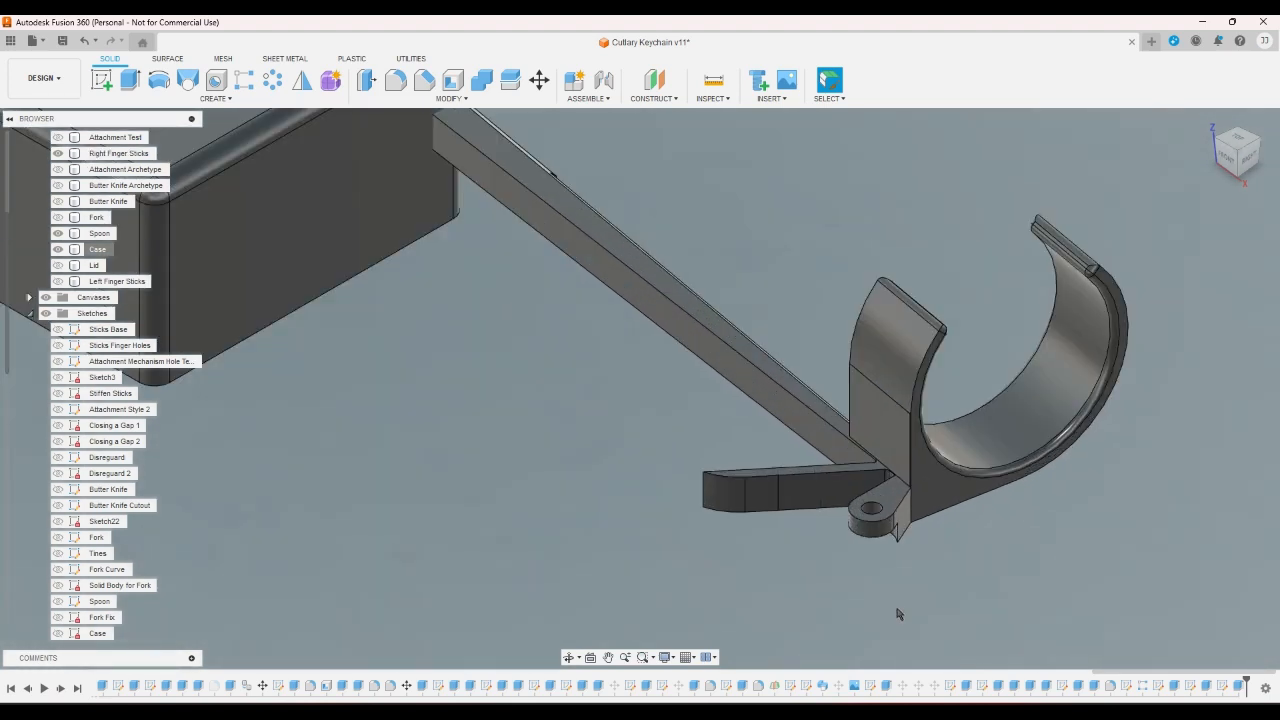
pyautogui.click(943, 477)
pyautogui.click(694, 451)
pyautogui.click(108, 281)
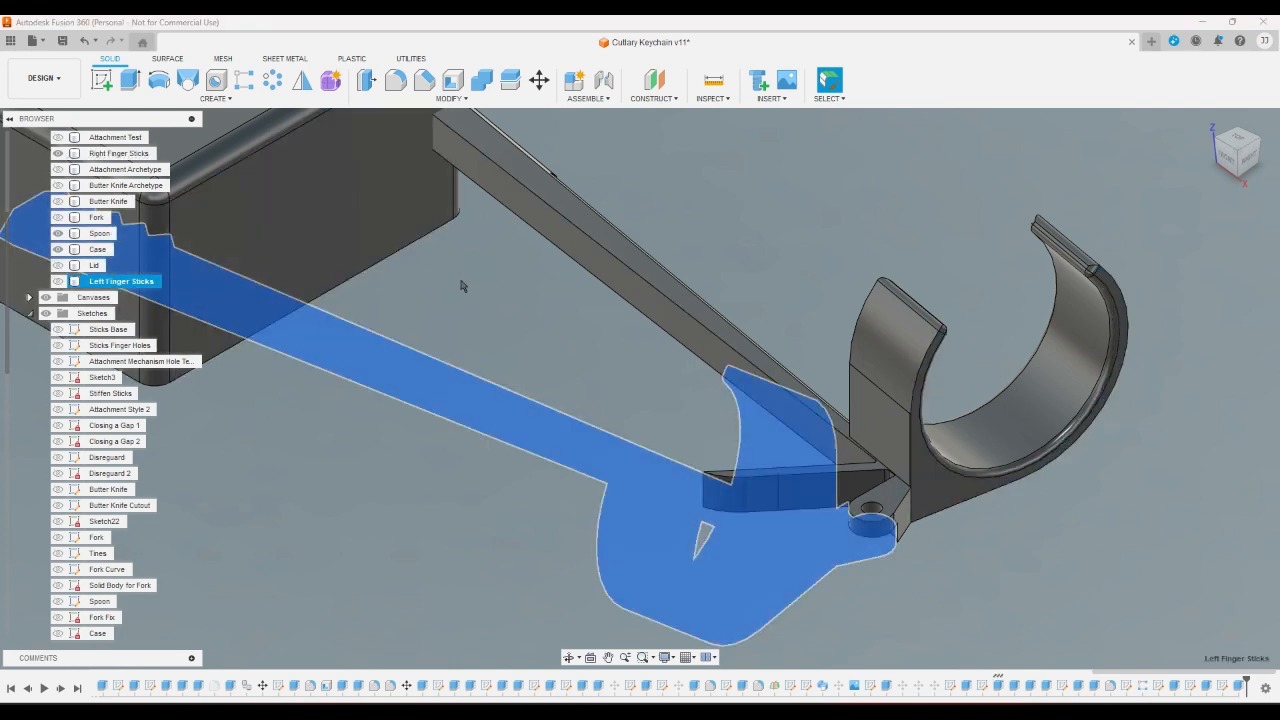
pyautogui.click(474, 282)
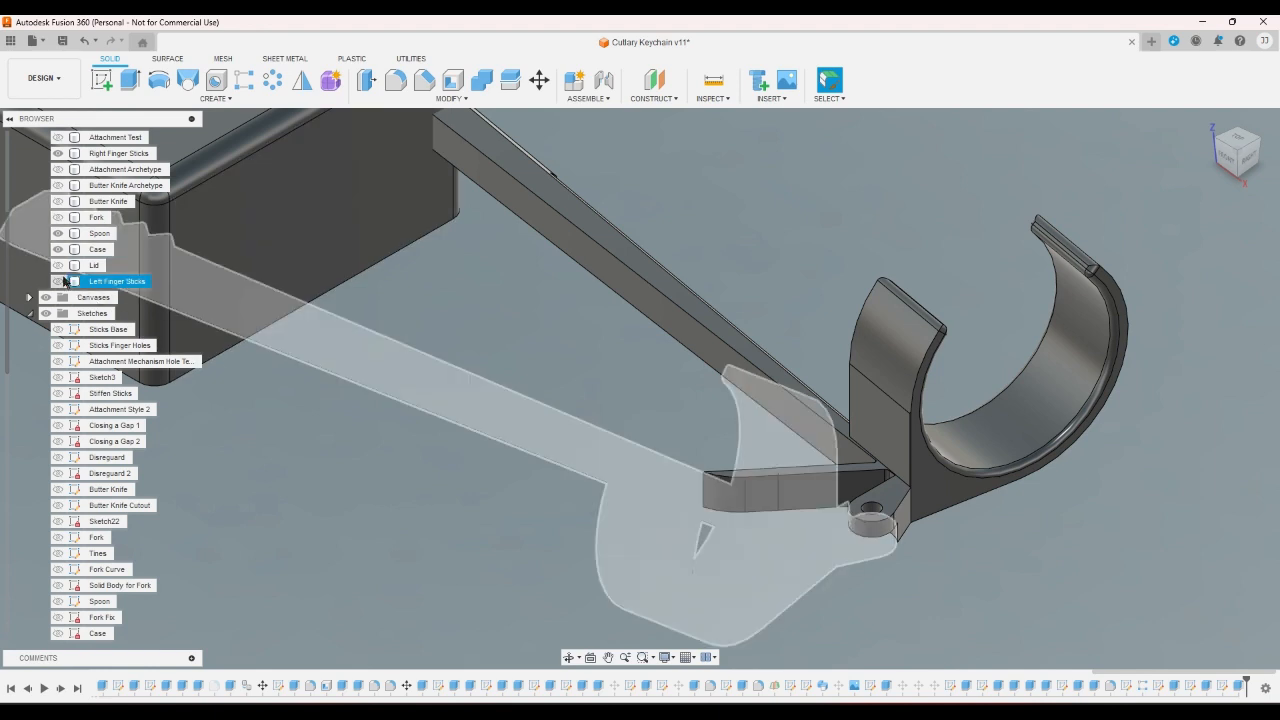
pyautogui.click(59, 281)
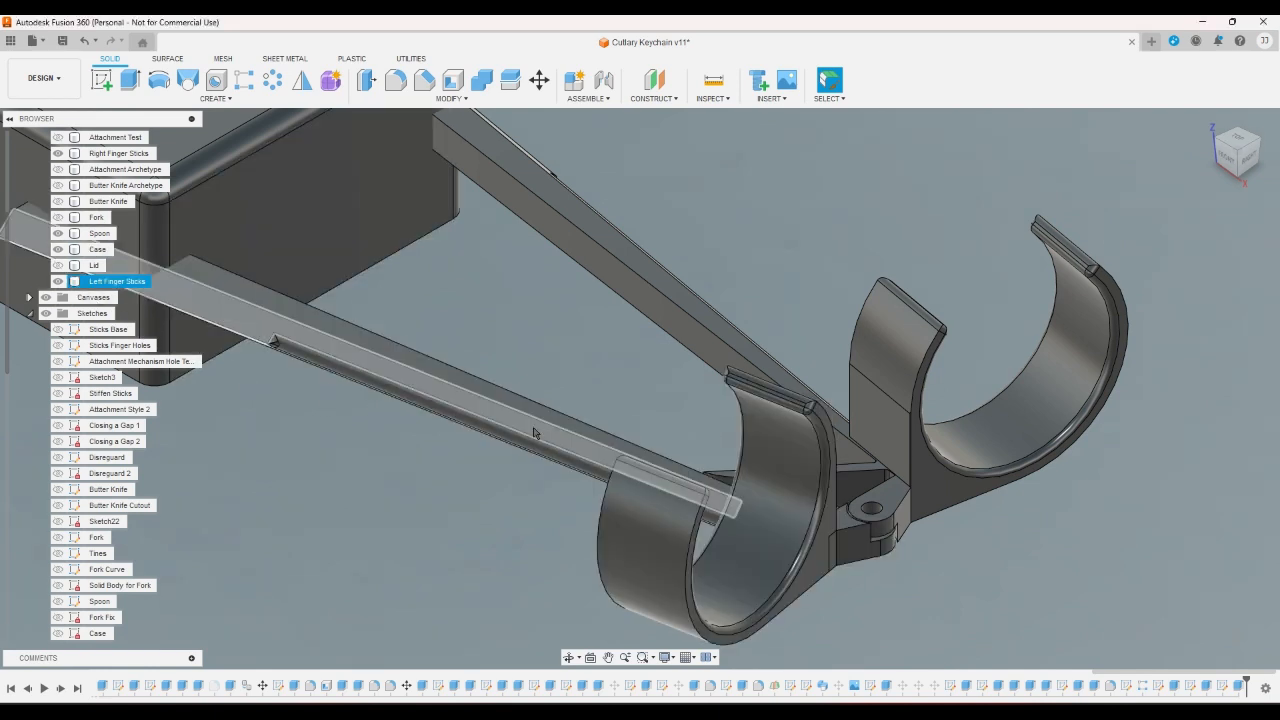
# - Examine the diagonal arm between the two finger sticks from above and from the underside
pyautogui.click(1238, 143)
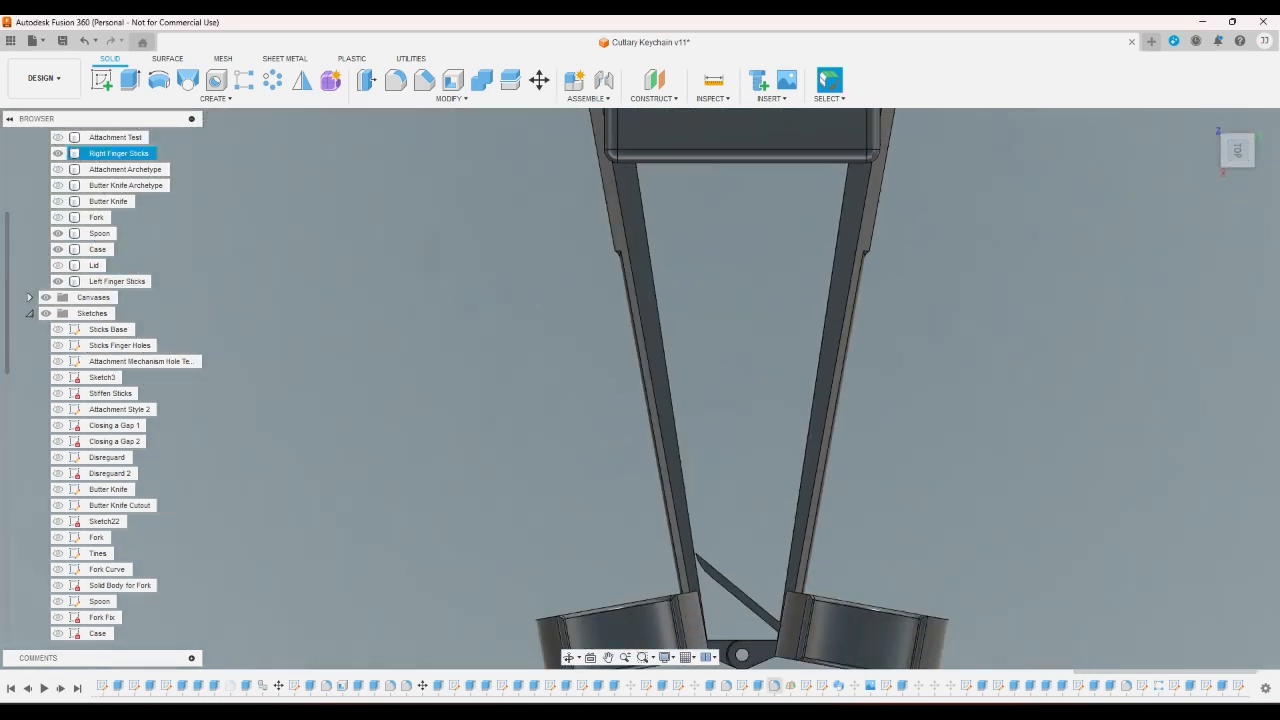
pyautogui.scroll(4, 740, 560)
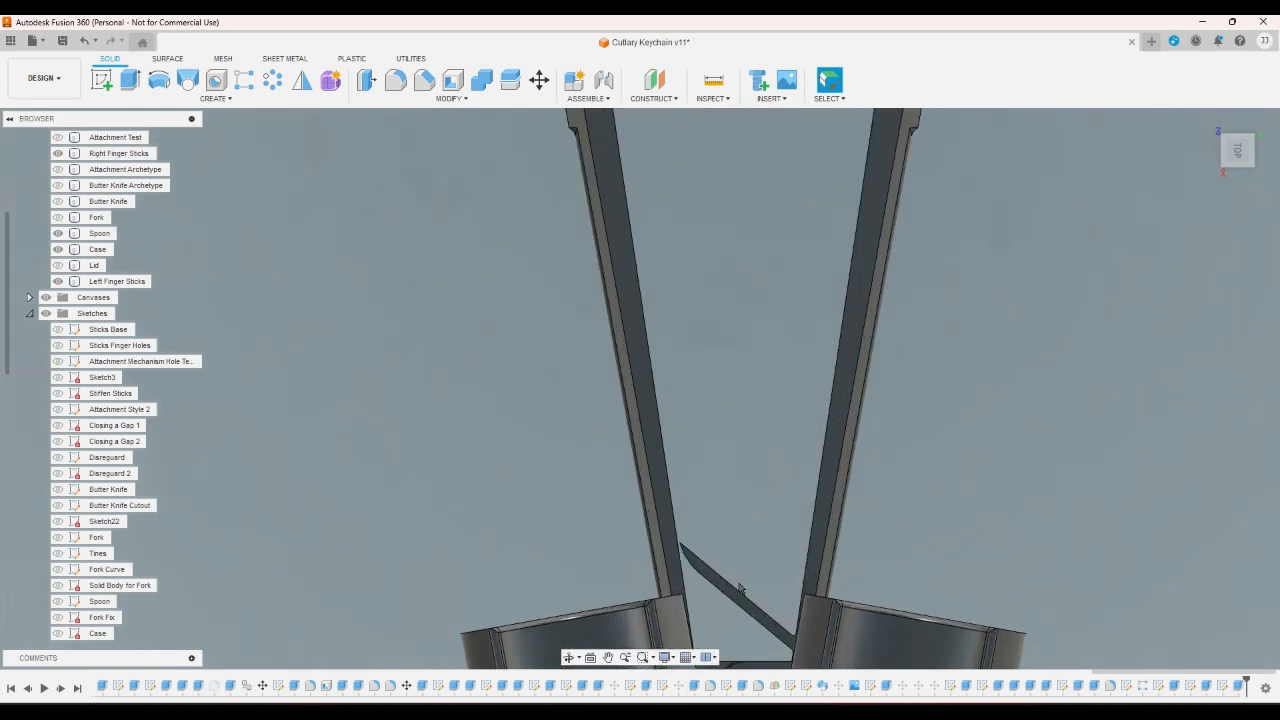
pyautogui.doubleClick(736, 599)
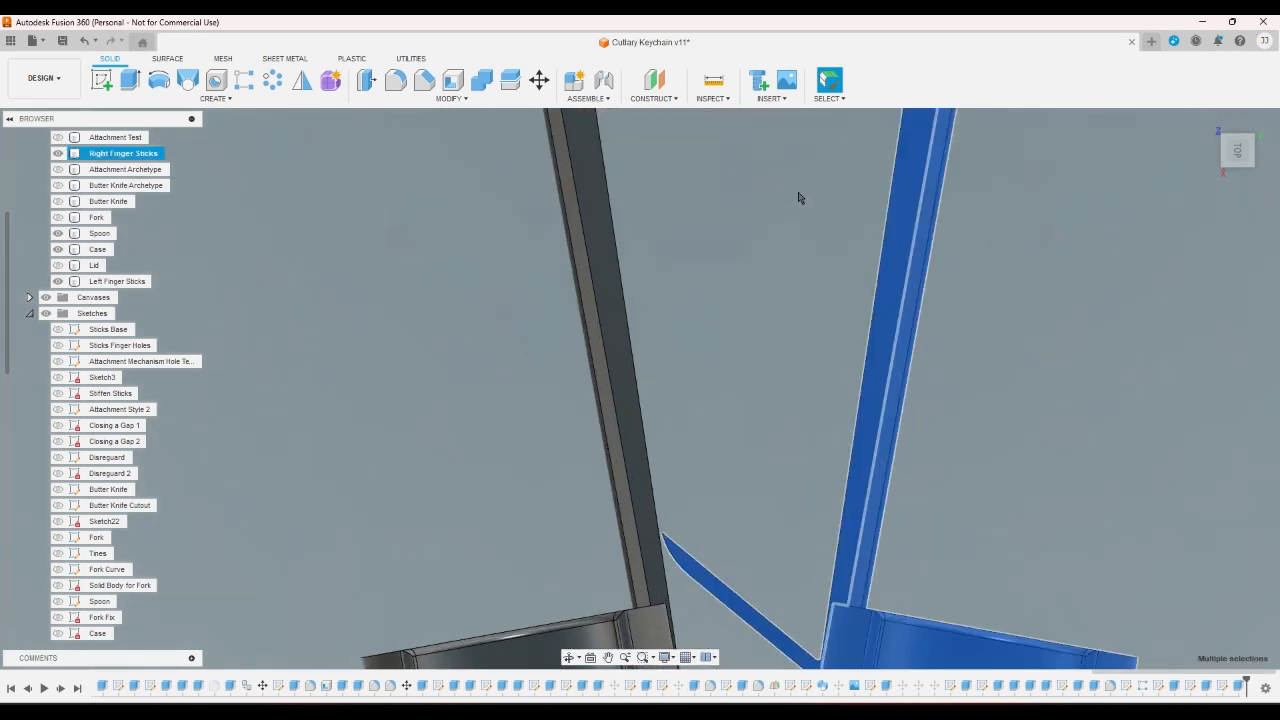
pyautogui.click(829, 102)
pyautogui.click(830, 118)
pyautogui.click(720, 447)
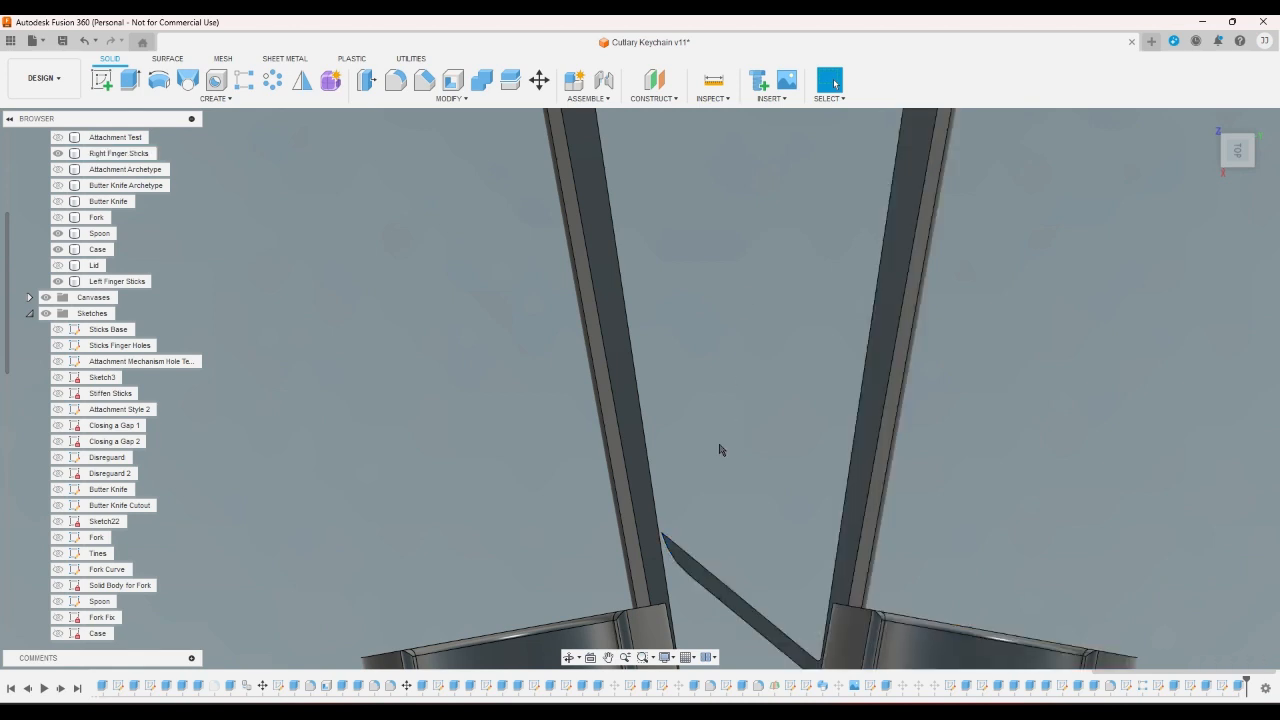
pyautogui.moveTo(666, 517); pyautogui.dragTo(753, 658)
pyautogui.moveTo(707, 486); pyautogui.dragTo(750, 631)
pyautogui.click(1208, 121)
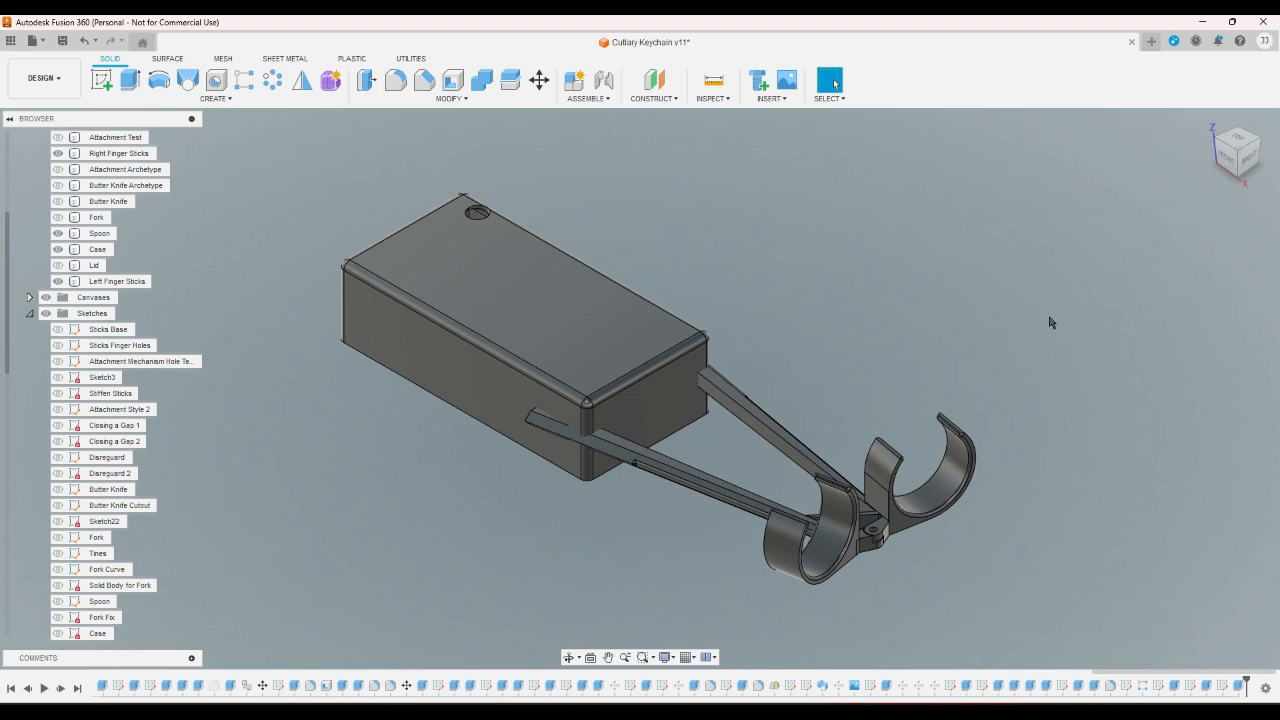
pyautogui.click(1238, 178)
pyautogui.click(1240, 180)
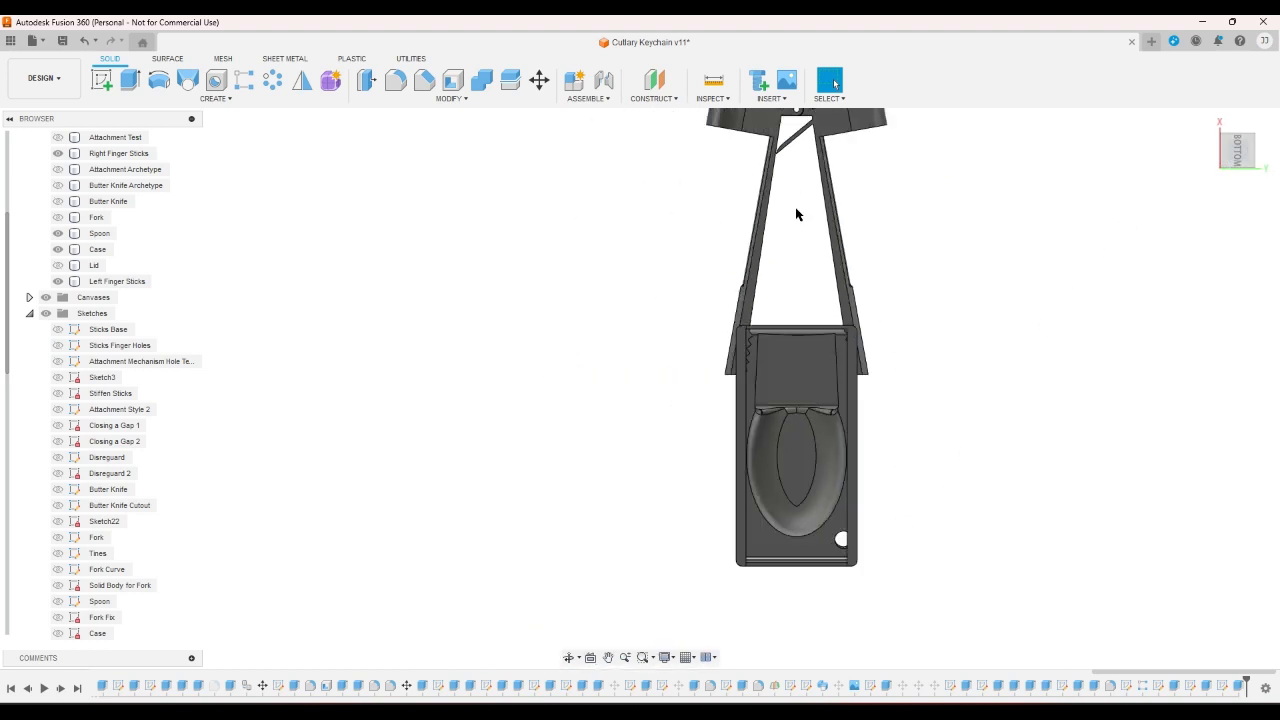
pyautogui.scroll(3, 795, 163)
pyautogui.scroll(-4, 793, 238)
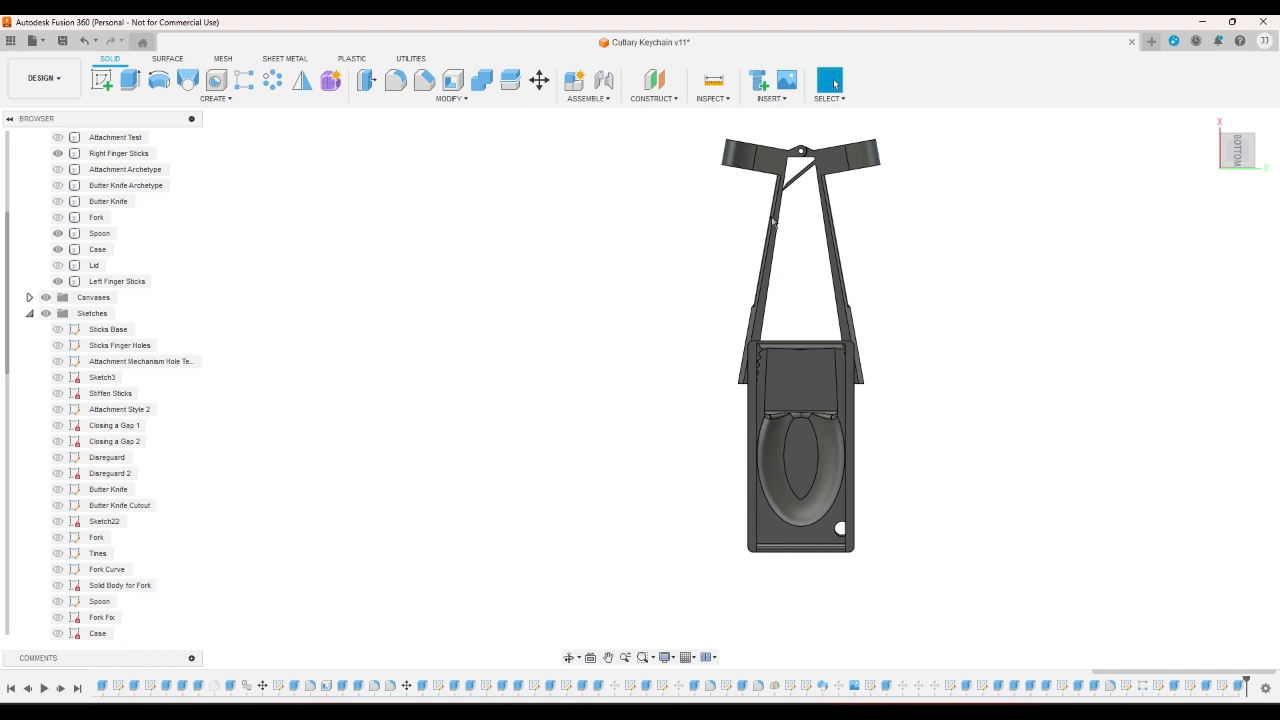
# - Examine how the finger sticks and spoon fit with the open case from above and from the underside
pyautogui.moveTo(900, 189); pyautogui.dragTo(628, 246)
pyautogui.click(943, 271)
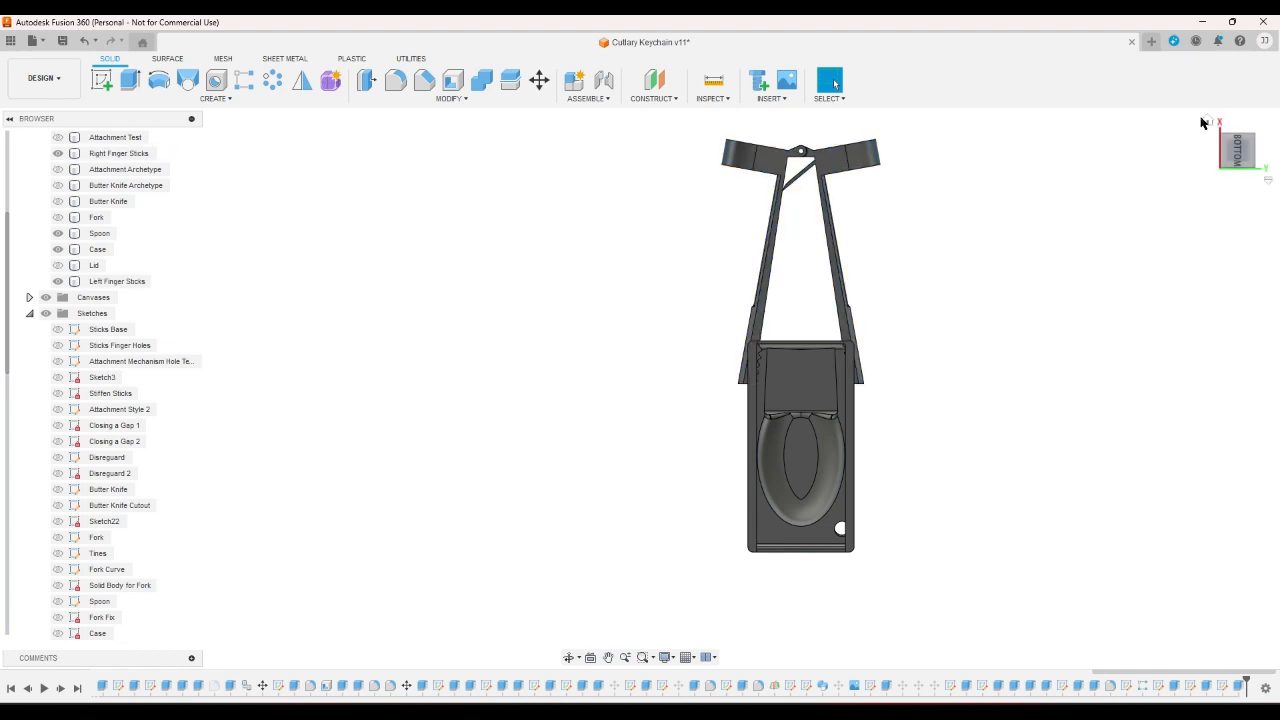
pyautogui.click(1203, 122)
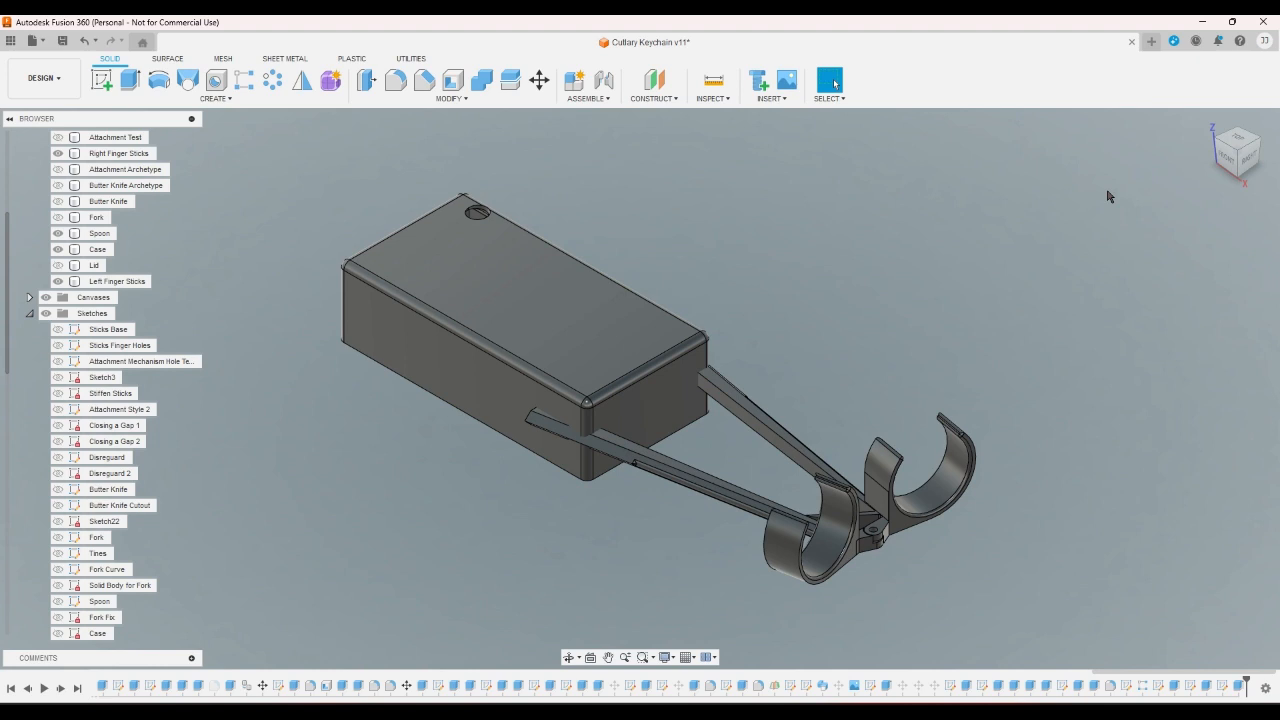
pyautogui.click(1247, 186)
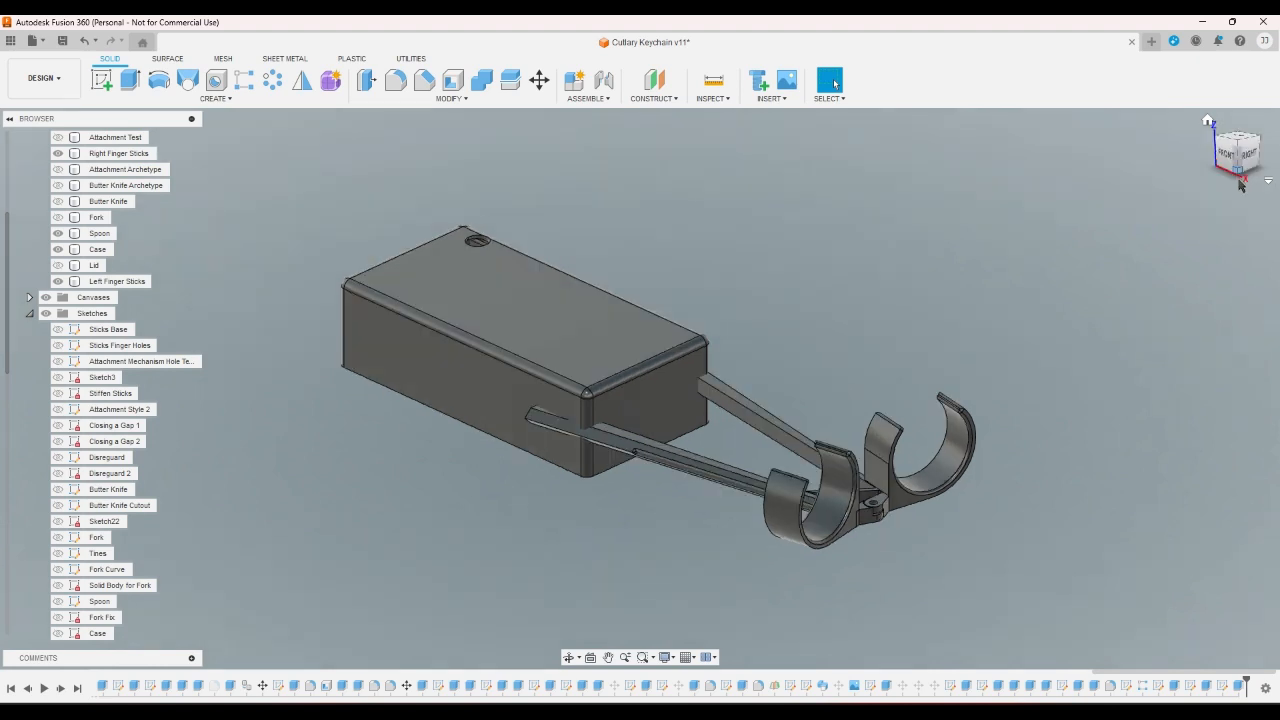
pyautogui.scroll(3, 1007, 274)
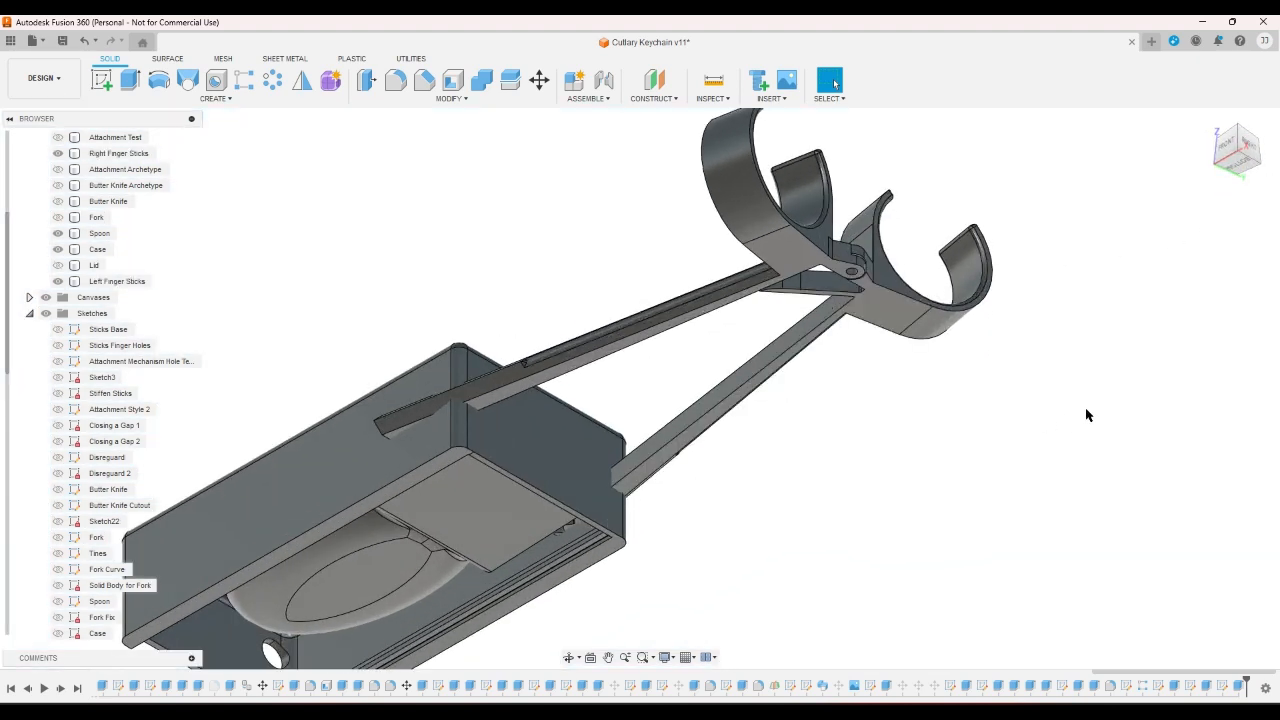
pyautogui.click(1209, 121)
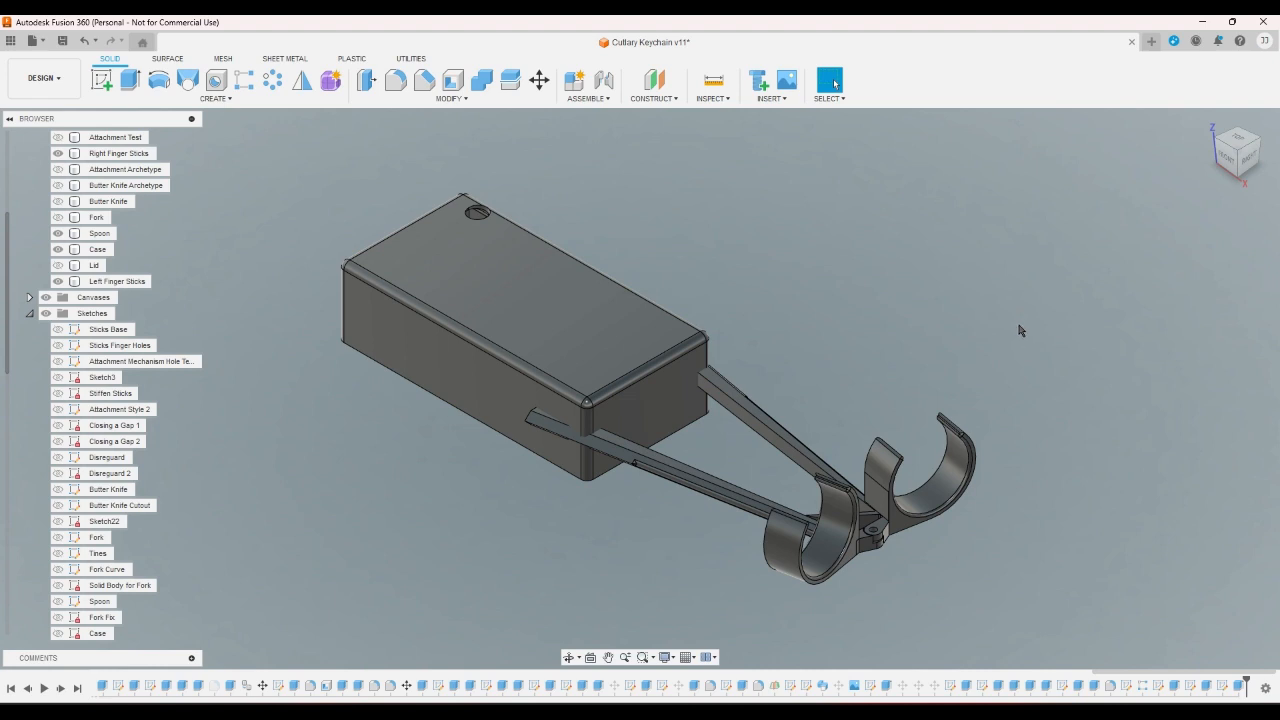
# - Show the Lid on the case and inspect the closed assembly from the underside and the home view
pyautogui.click(1238, 177)
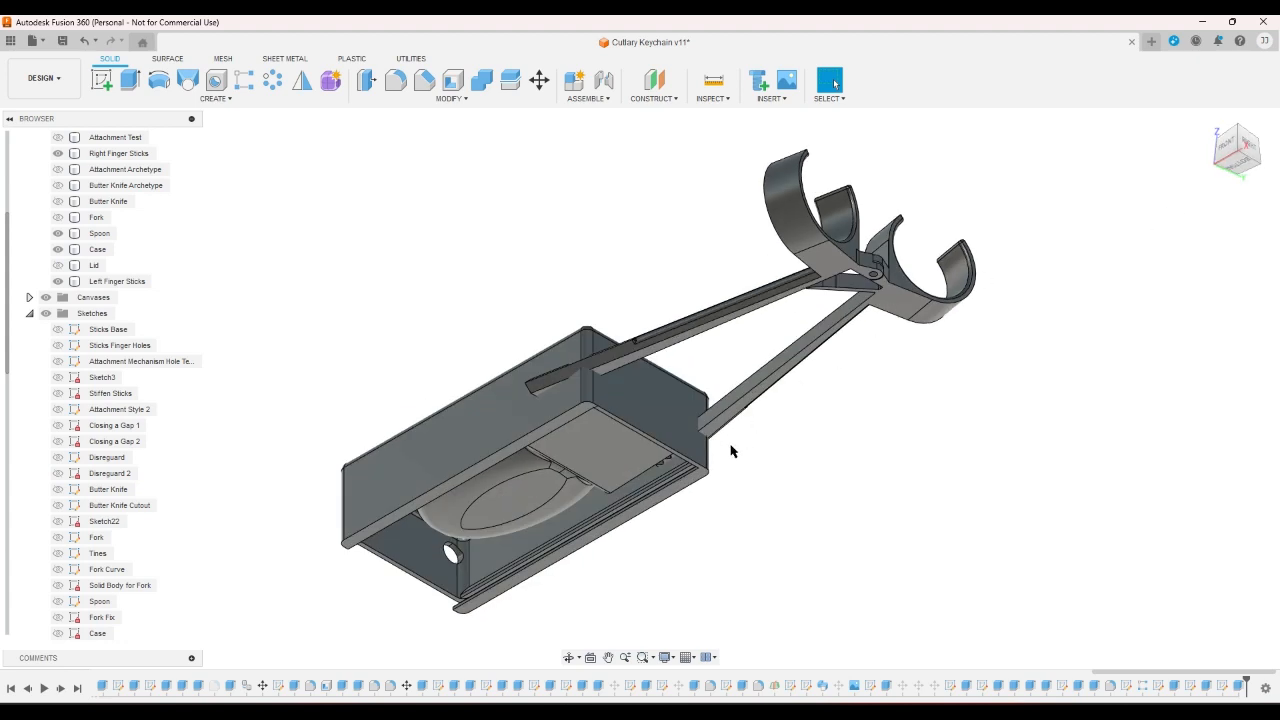
pyautogui.click(57, 265)
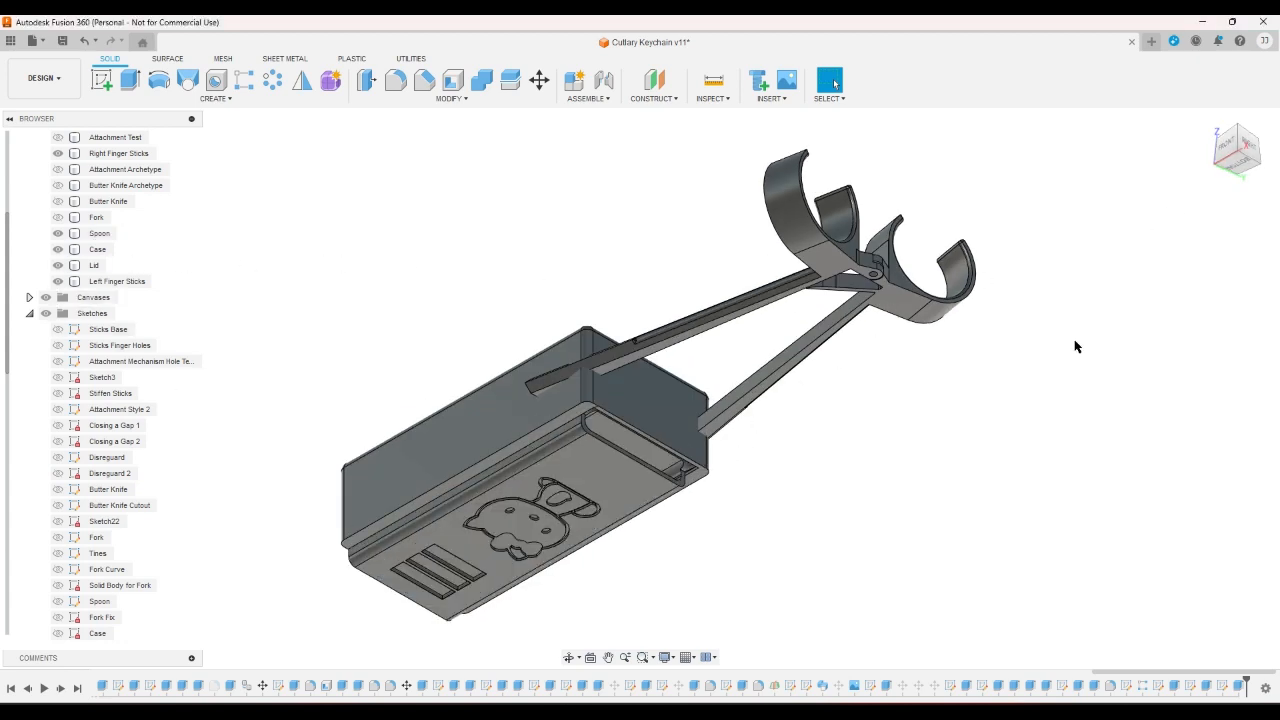
pyautogui.click(1232, 180)
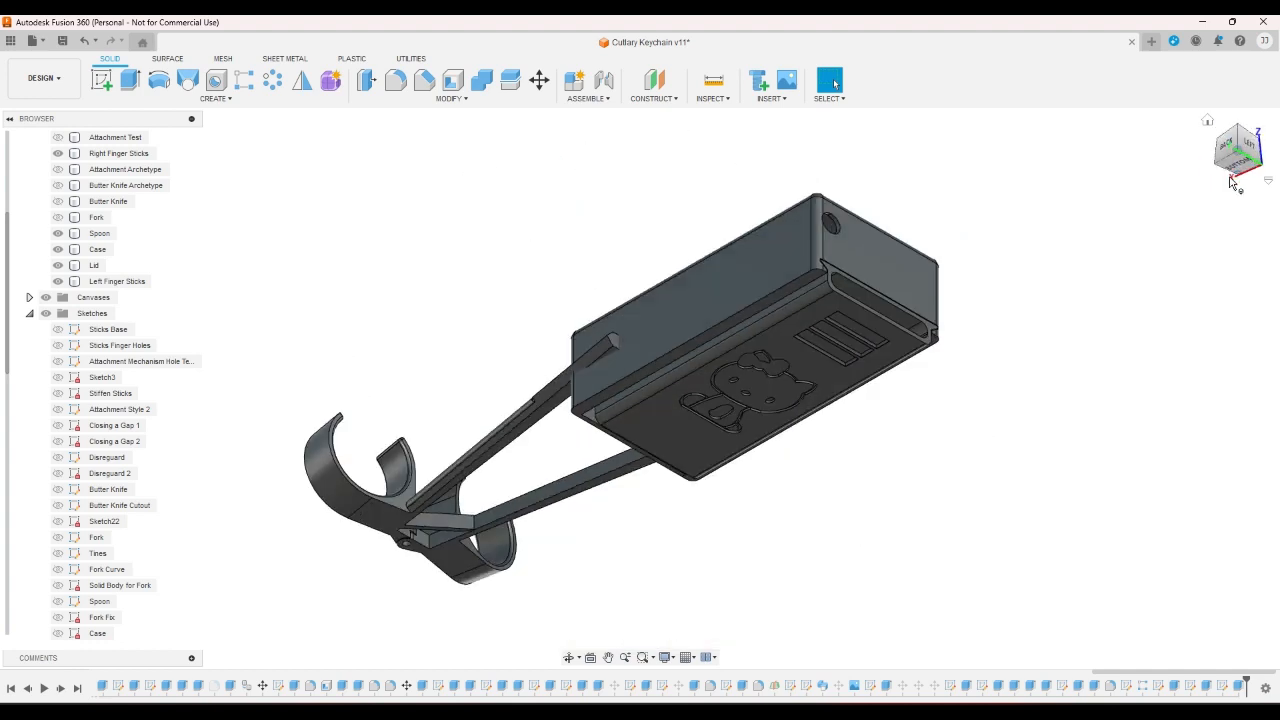
pyautogui.click(1208, 121)
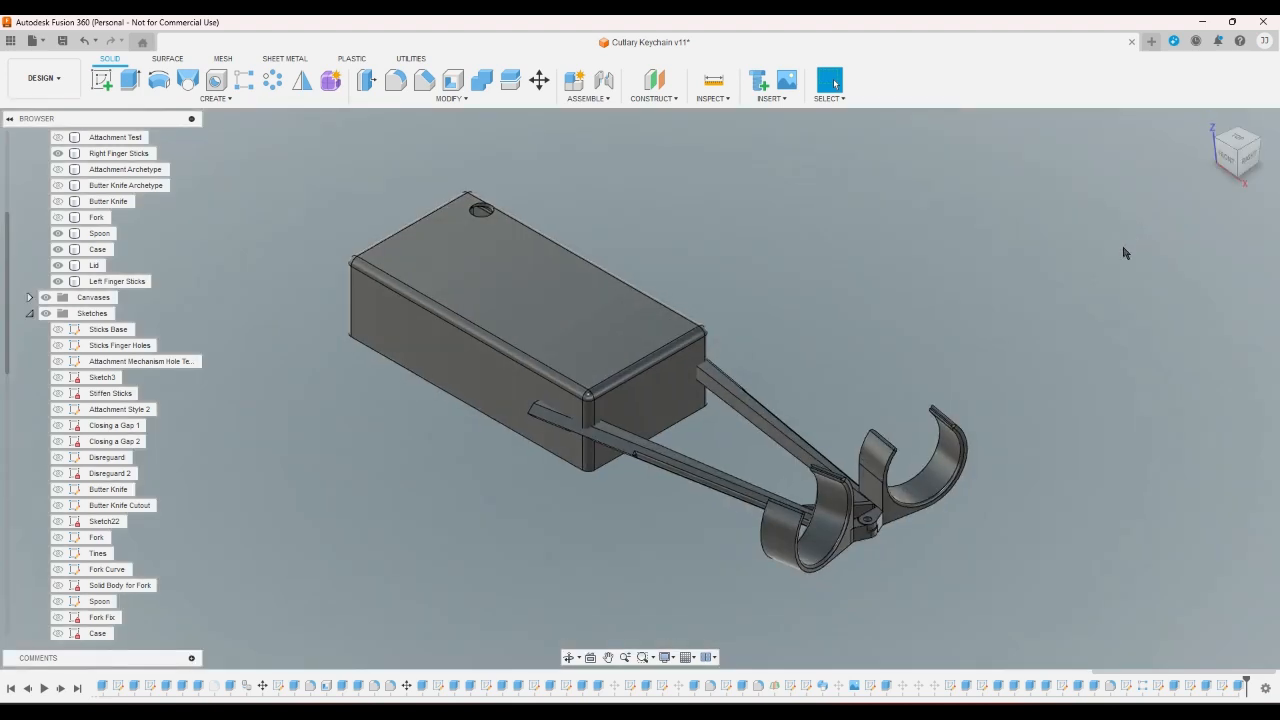